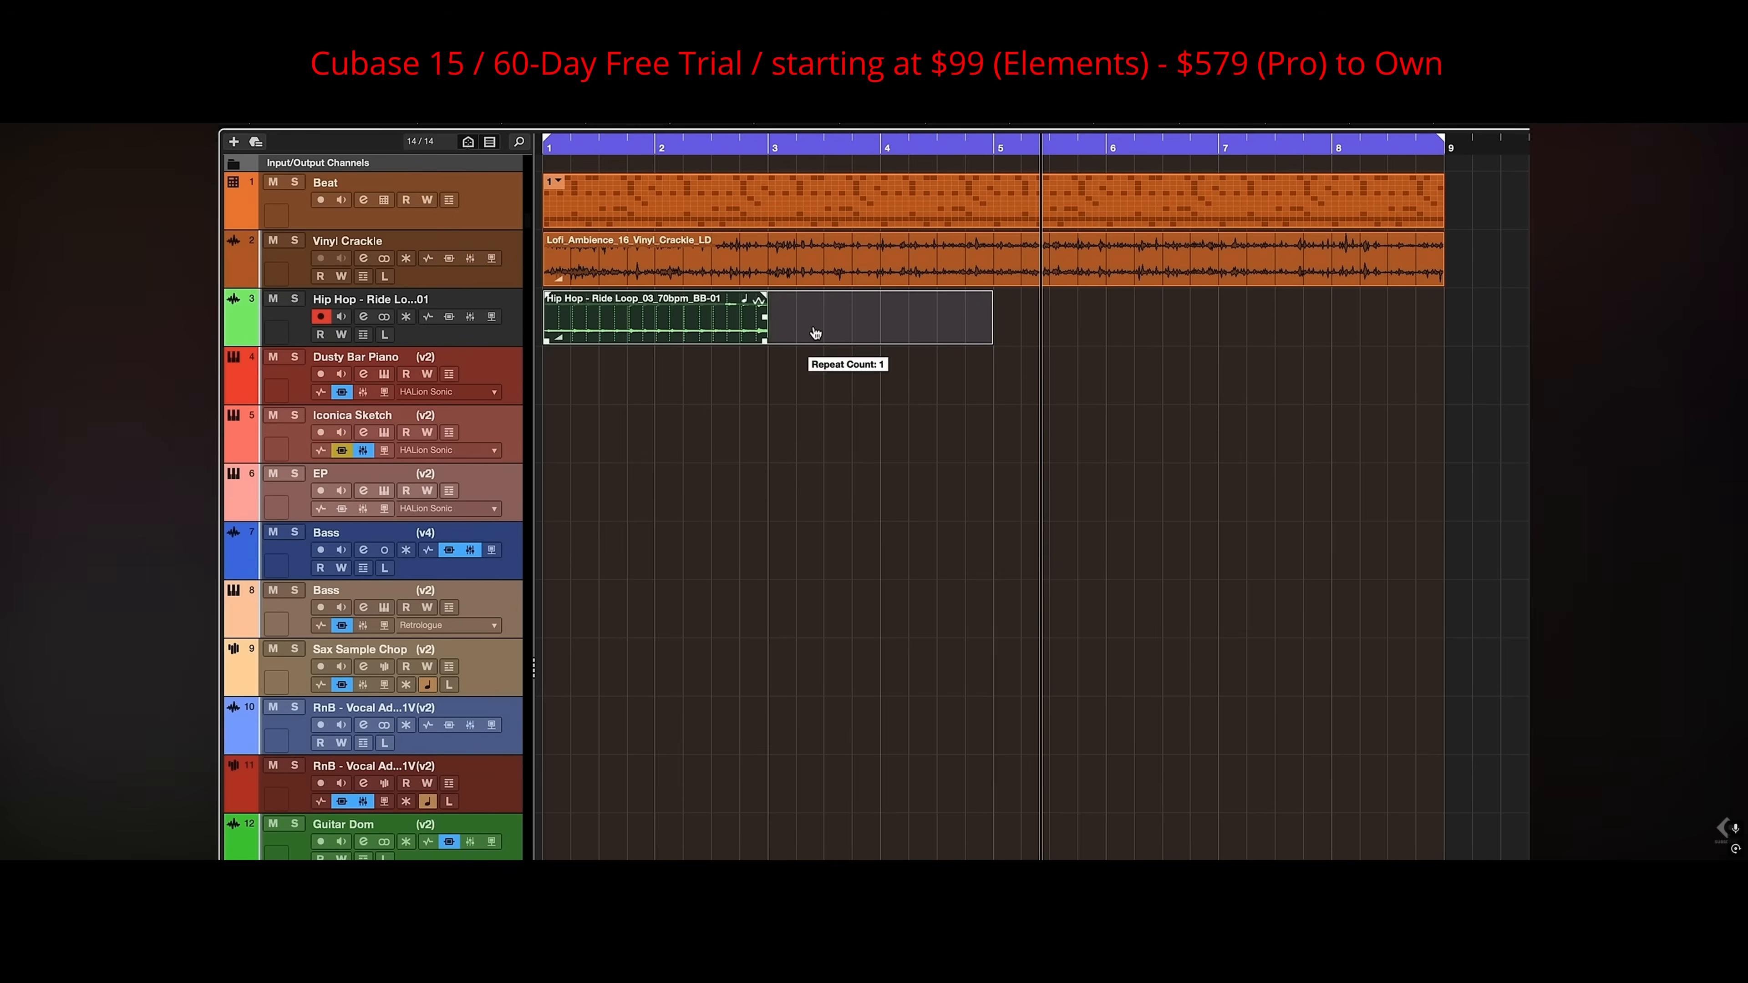
- Repeat the Hip Hop ride loop on track 3 three times so it fills the arrangement up to bar 9
drag(811, 328, 1277, 298)
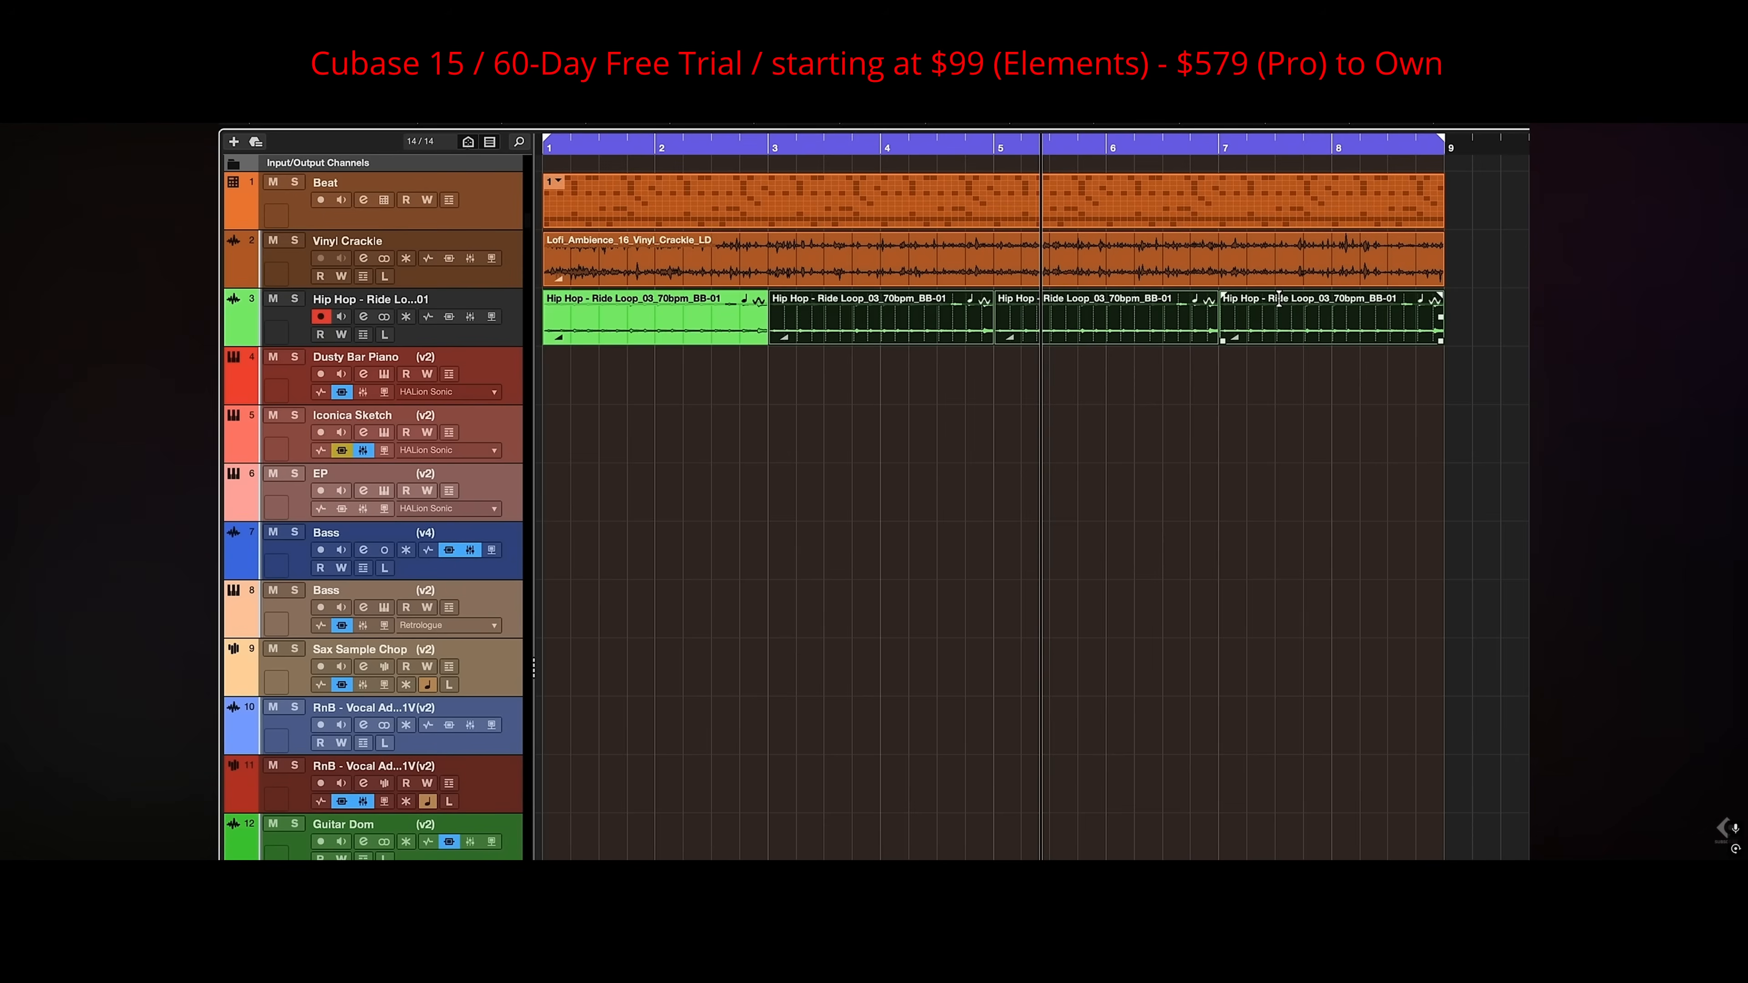
click(593, 177)
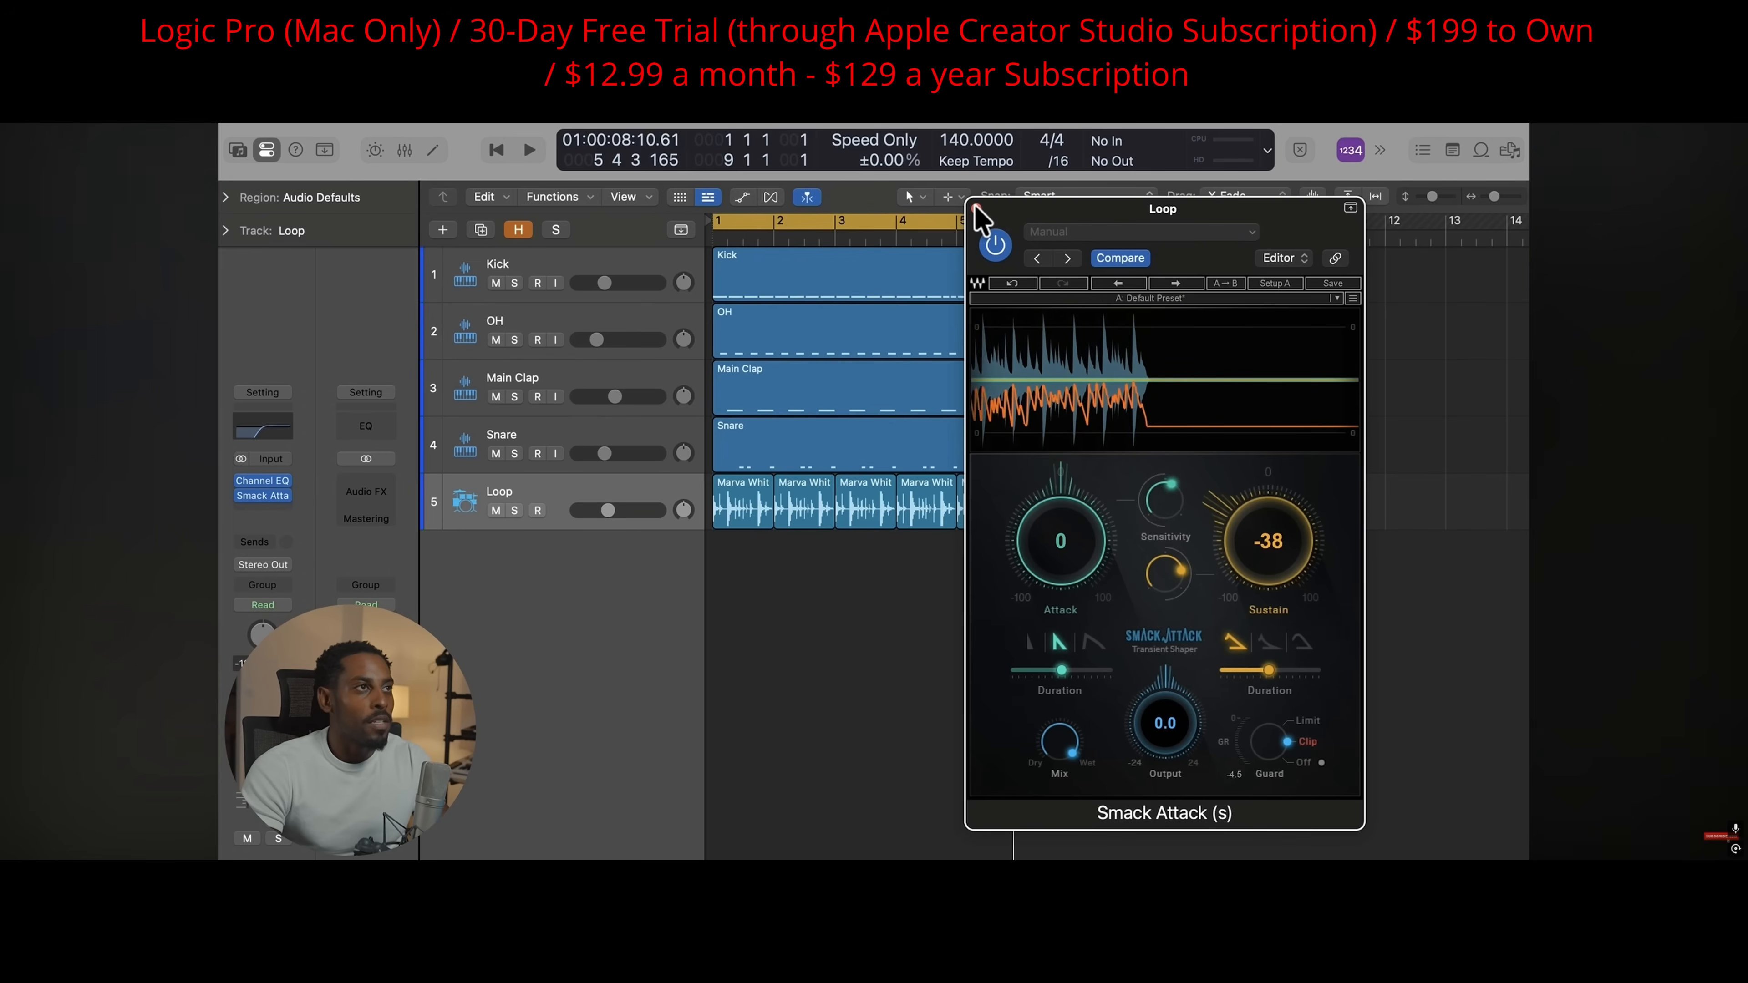
- Switch to Logic Pro and close the Smack Attack plug-in window of the Loop track
click(977, 208)
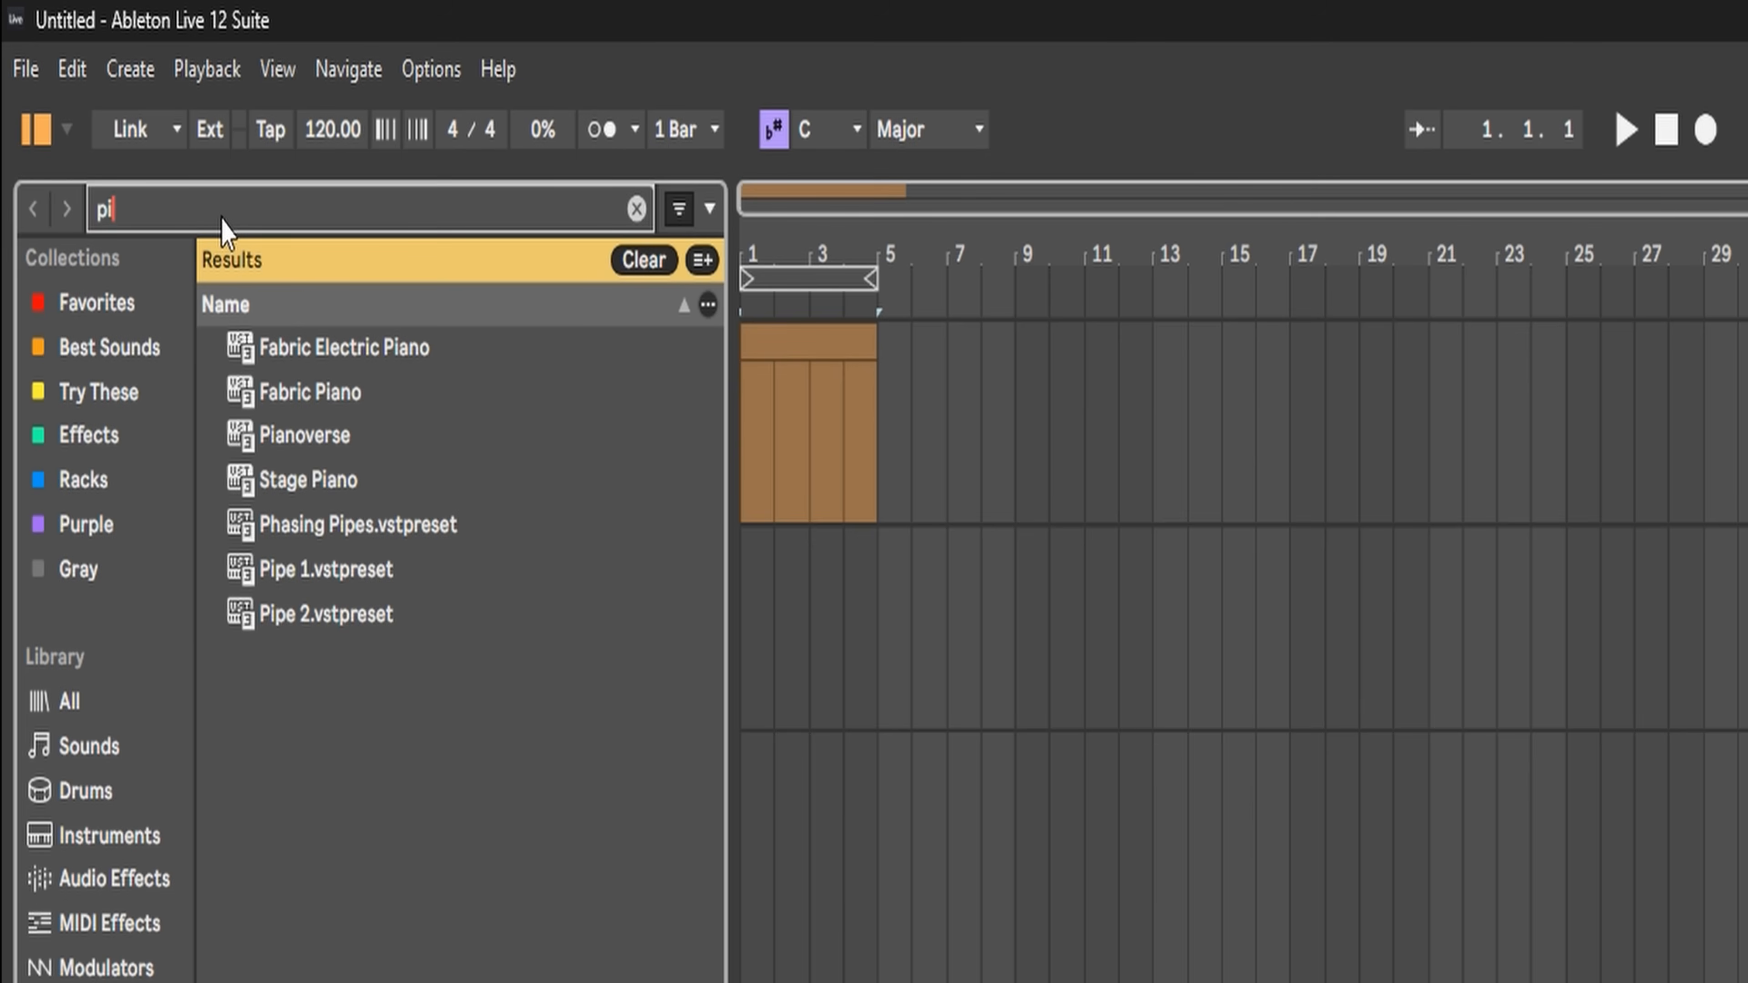
- Search the Ableton Live browser for "pia" and, within Instruments, for "bass"
text(a)
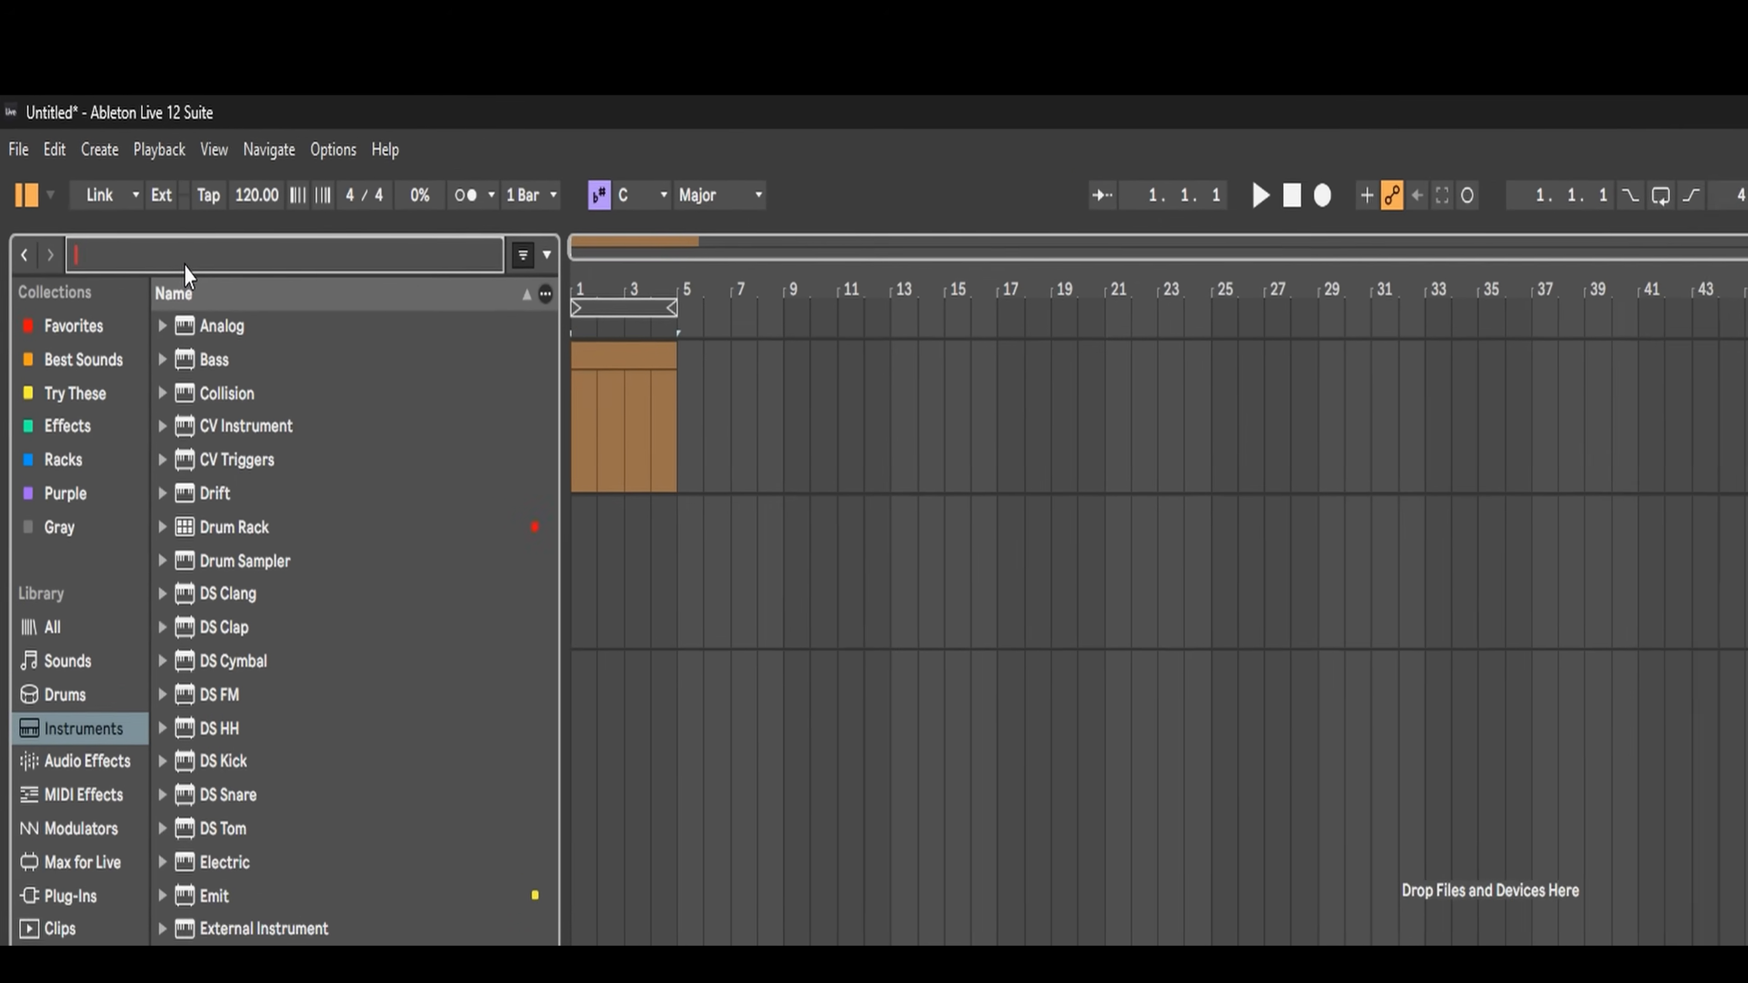
text(bass)
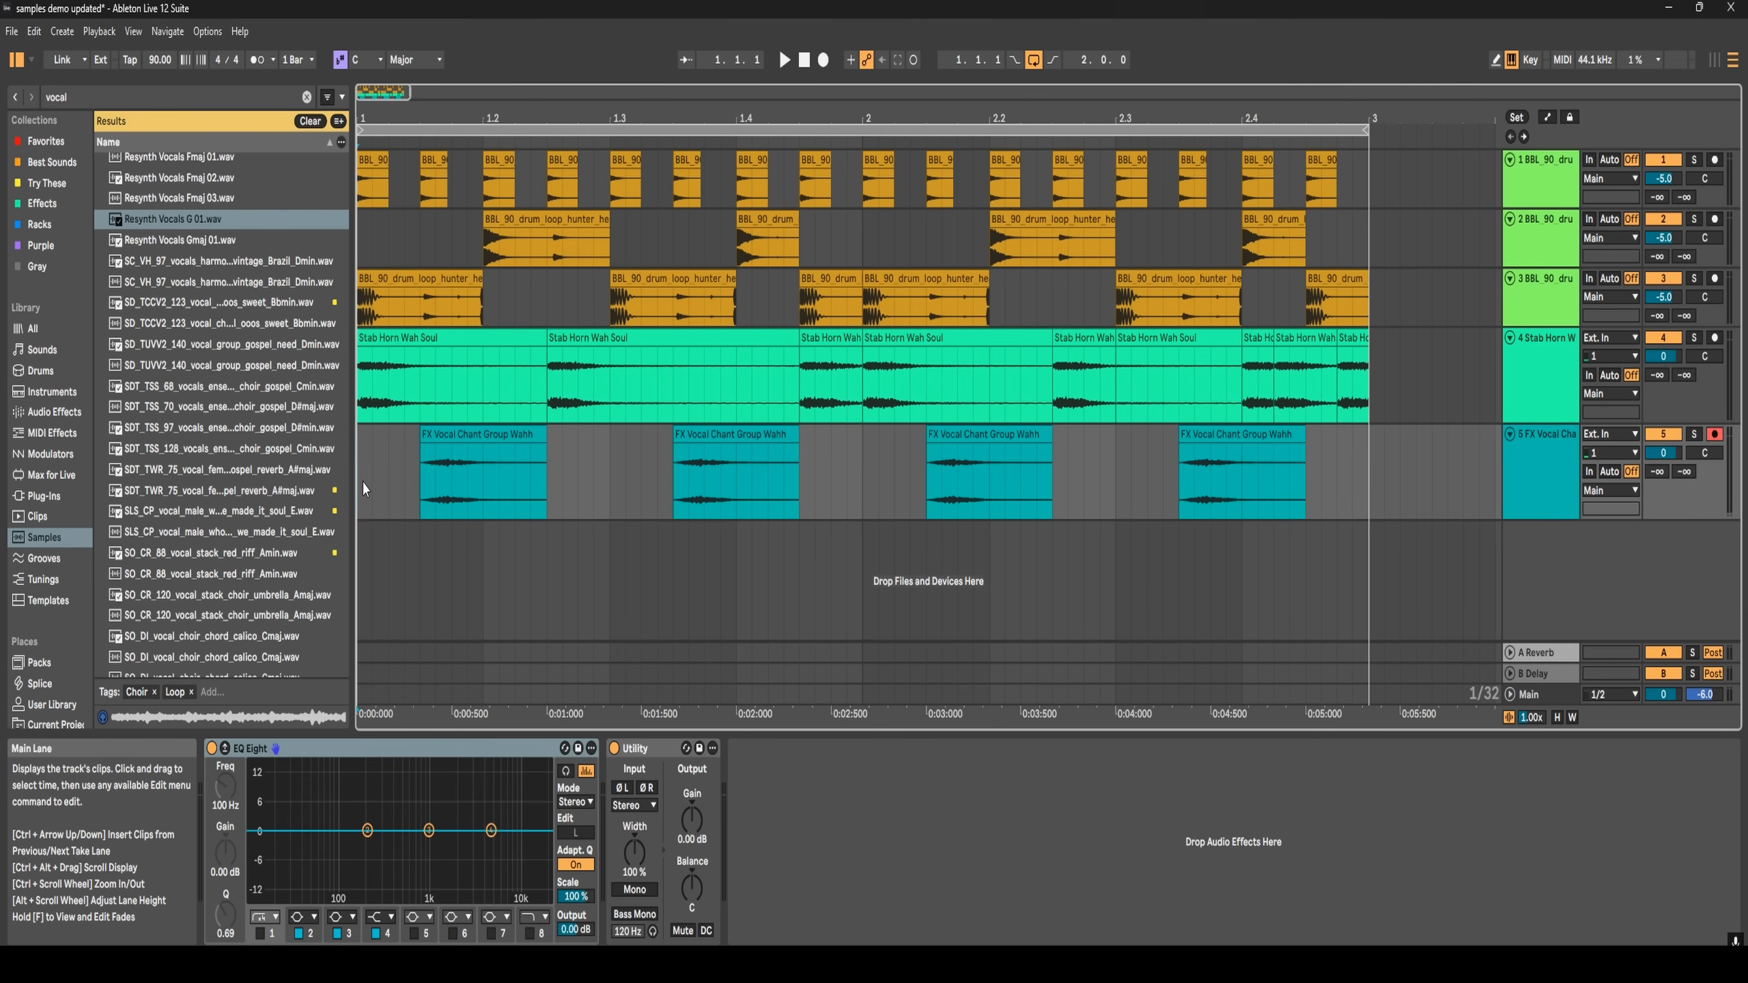
- Play back the samples demo arrangement and the opening four bars of the Impossible Answers clip
key(space)
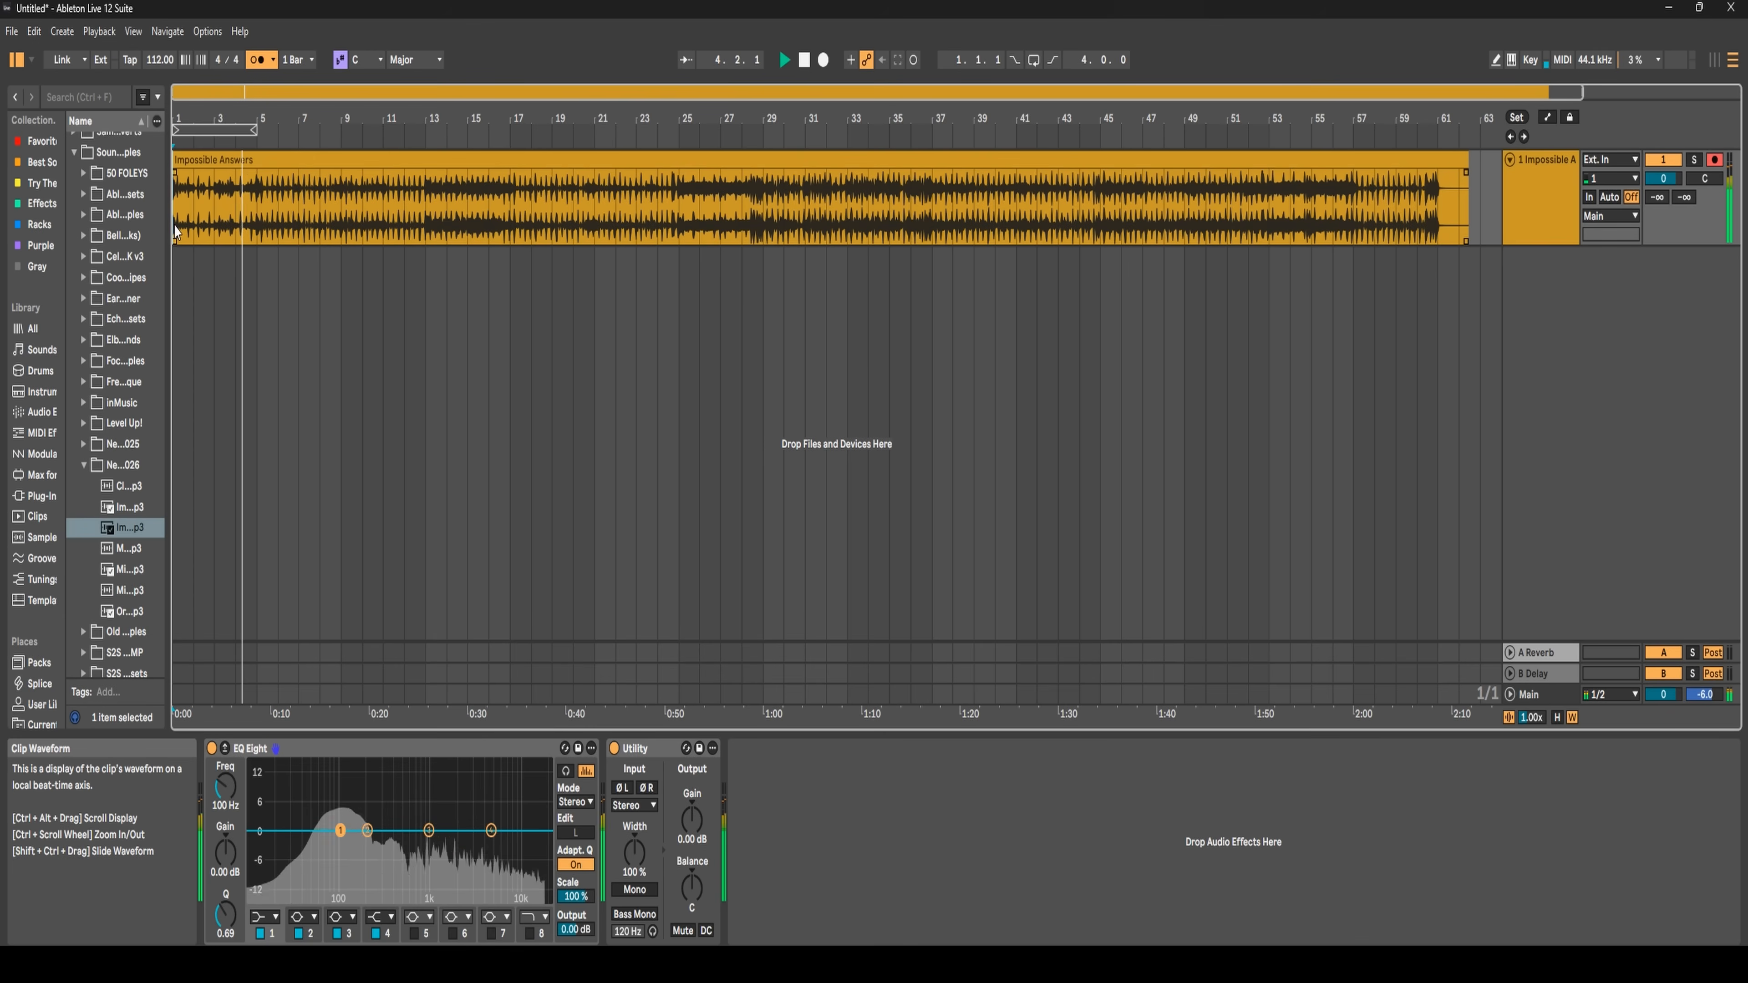
key(space)
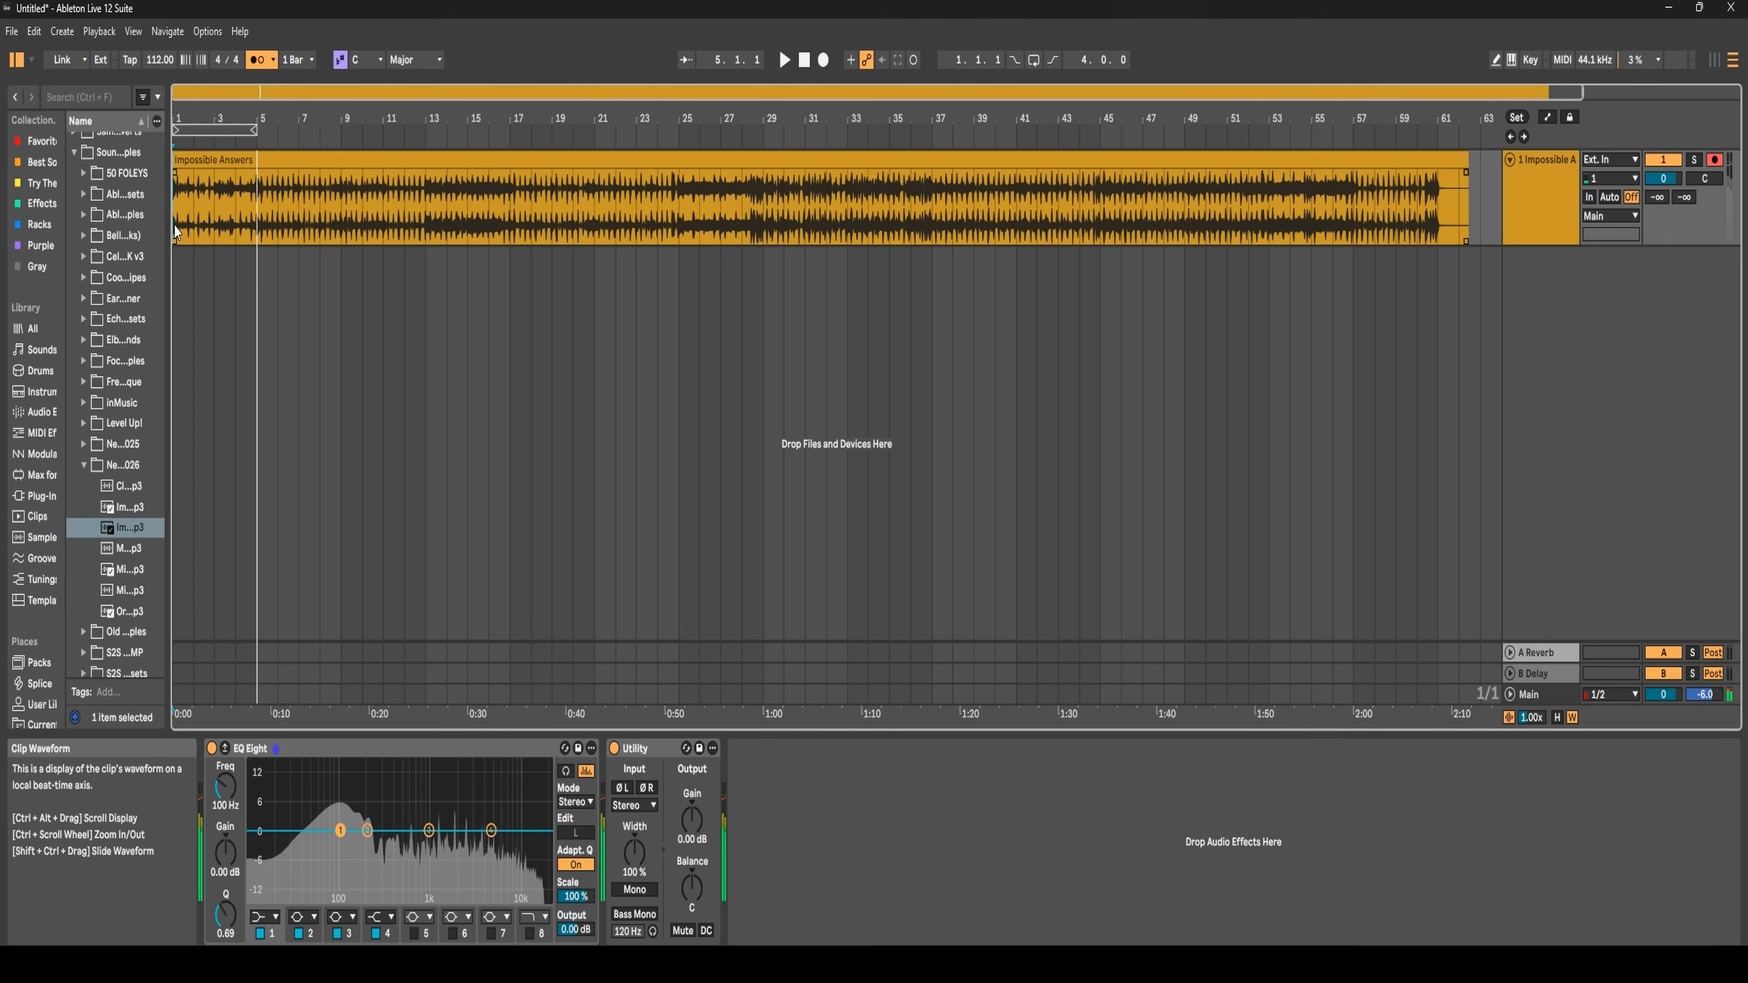
- Split off the first four bars of Impossible Answers onto a second track and bring them into the other Live set's audio track
click(260, 218)
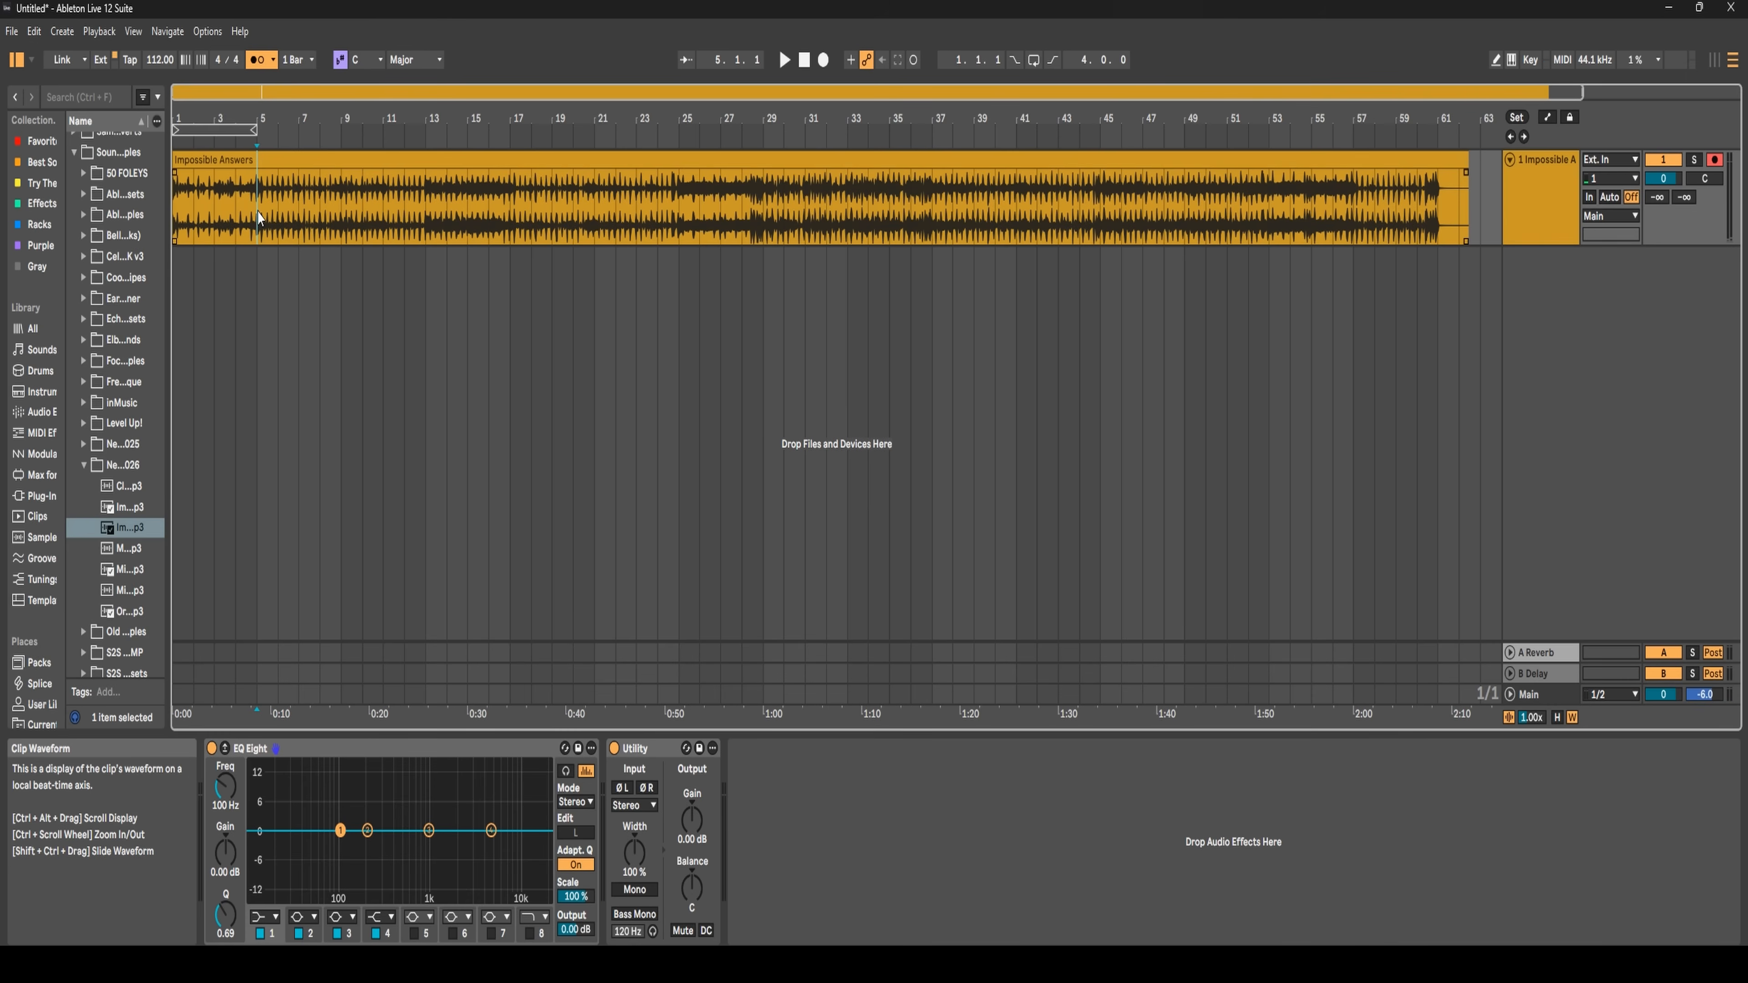
drag(194, 179, 194, 277)
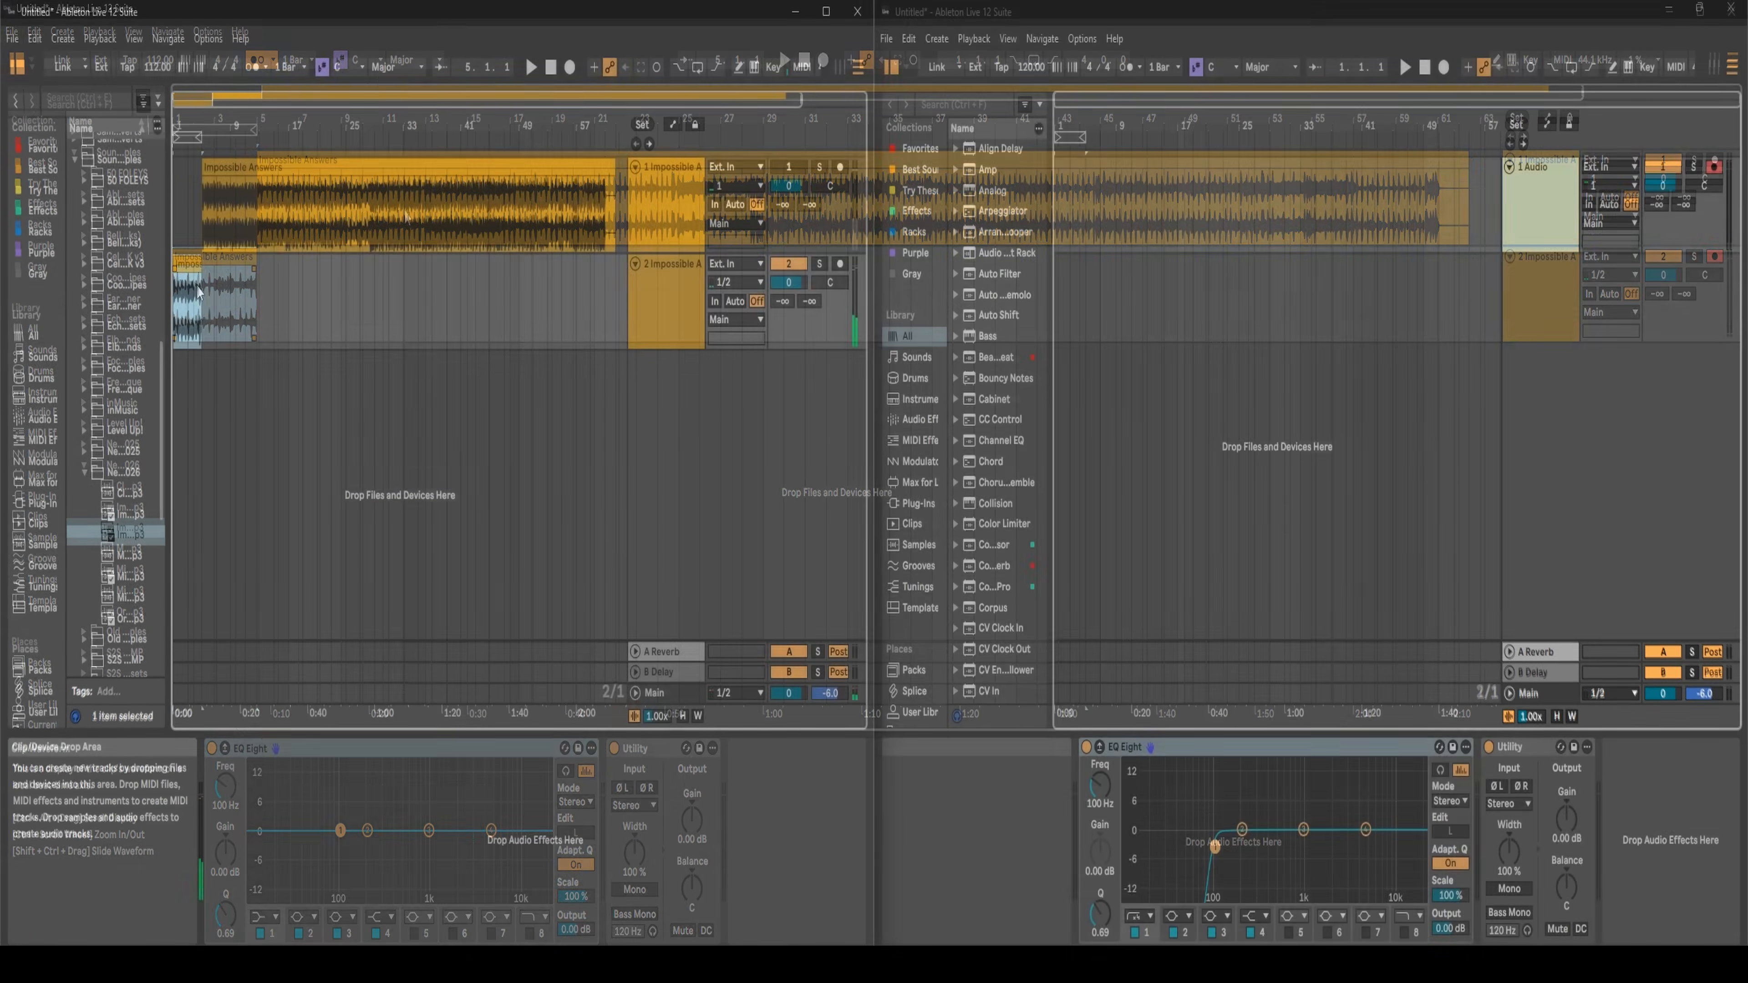
drag(564, 272, 1061, 194)
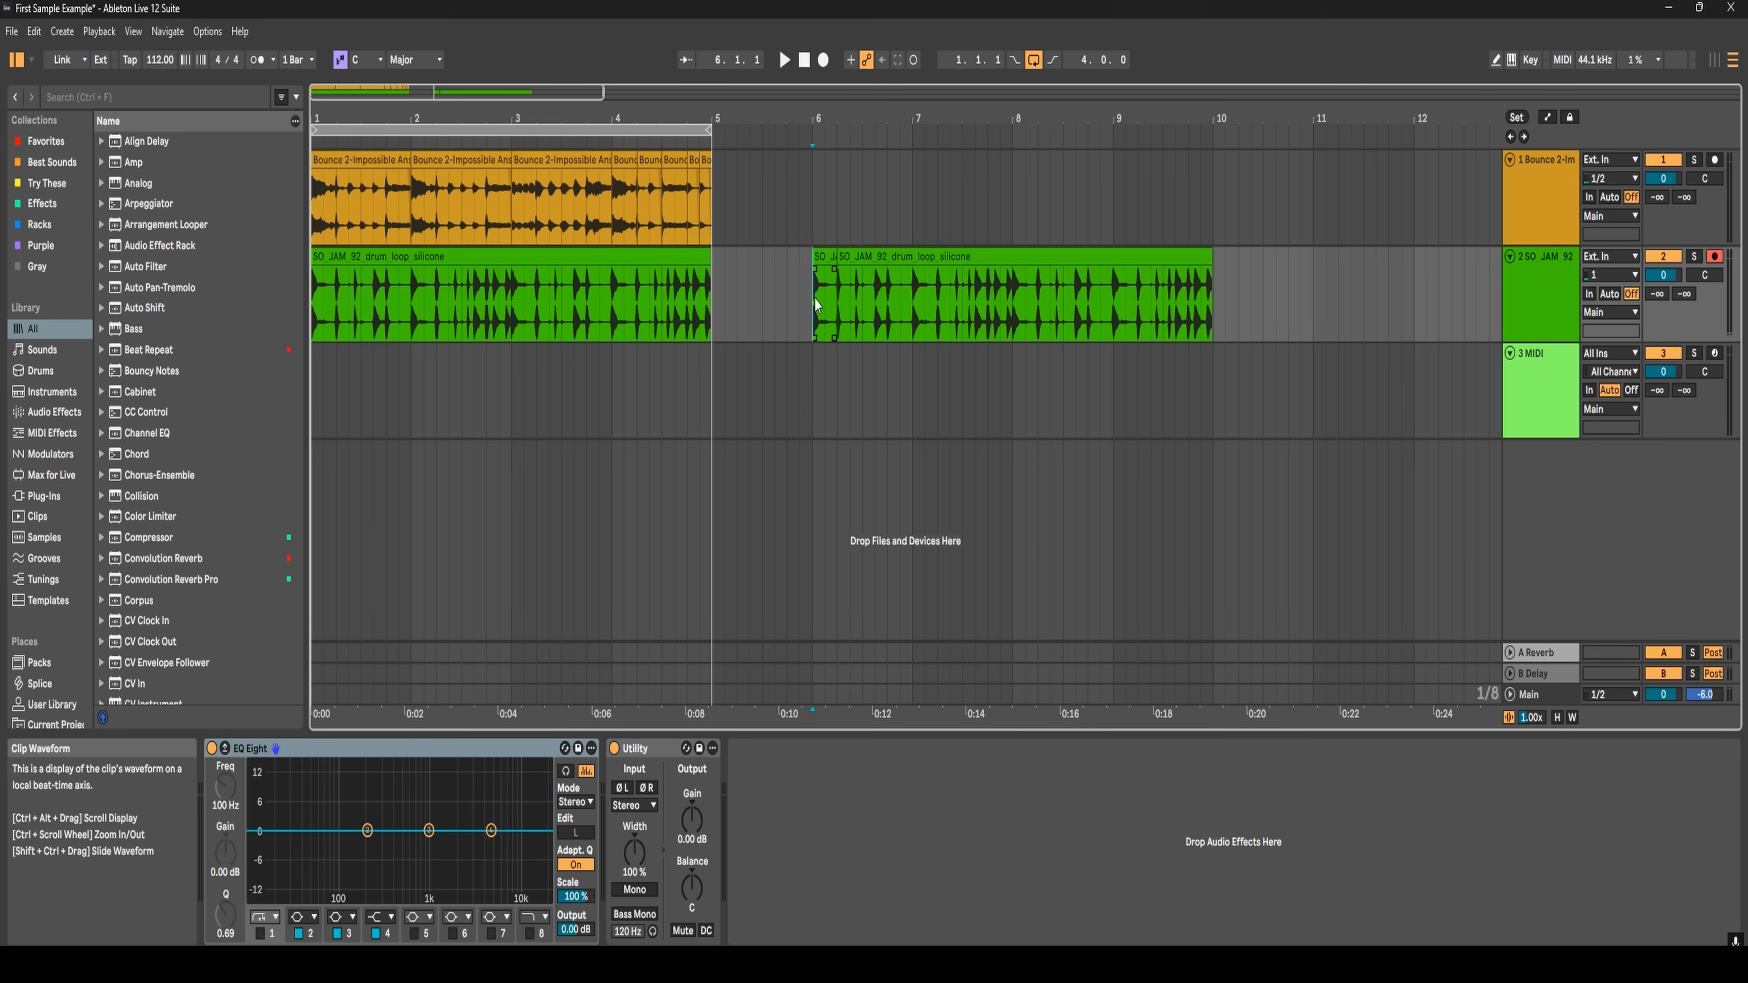
- Audition the rearranged drum loop slices from bar 6 and the StarTalk podcast clip around bar 79
key(space)
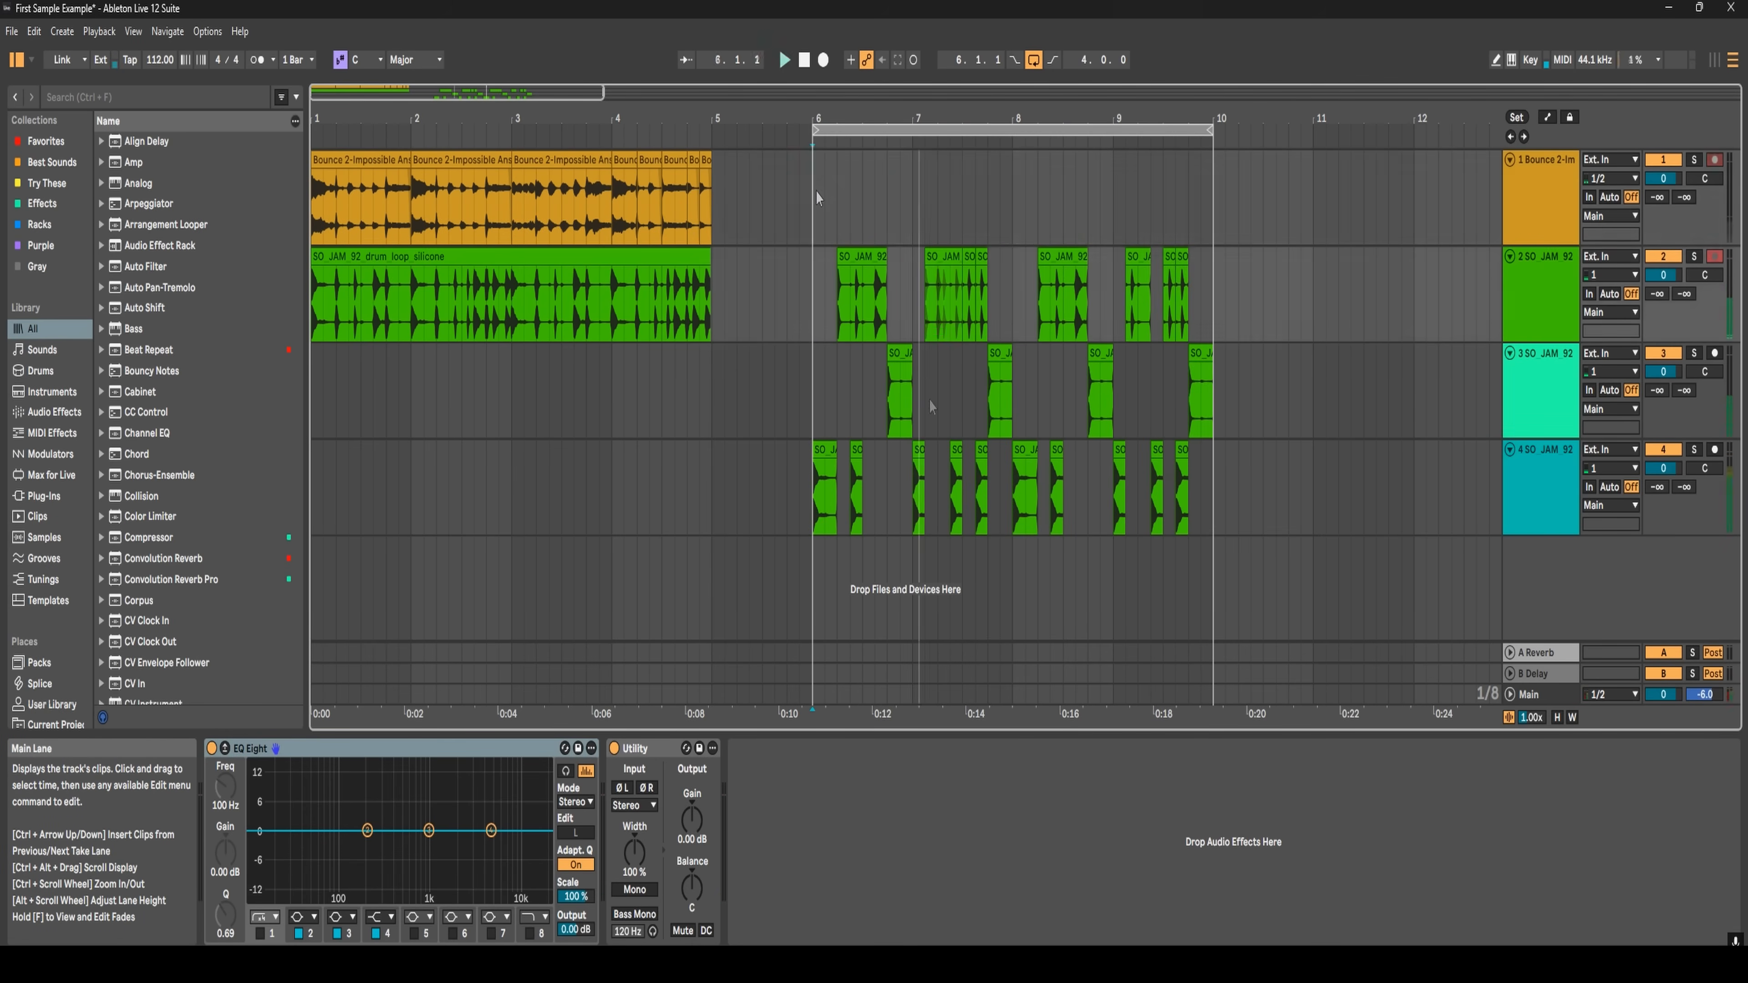
key(space)
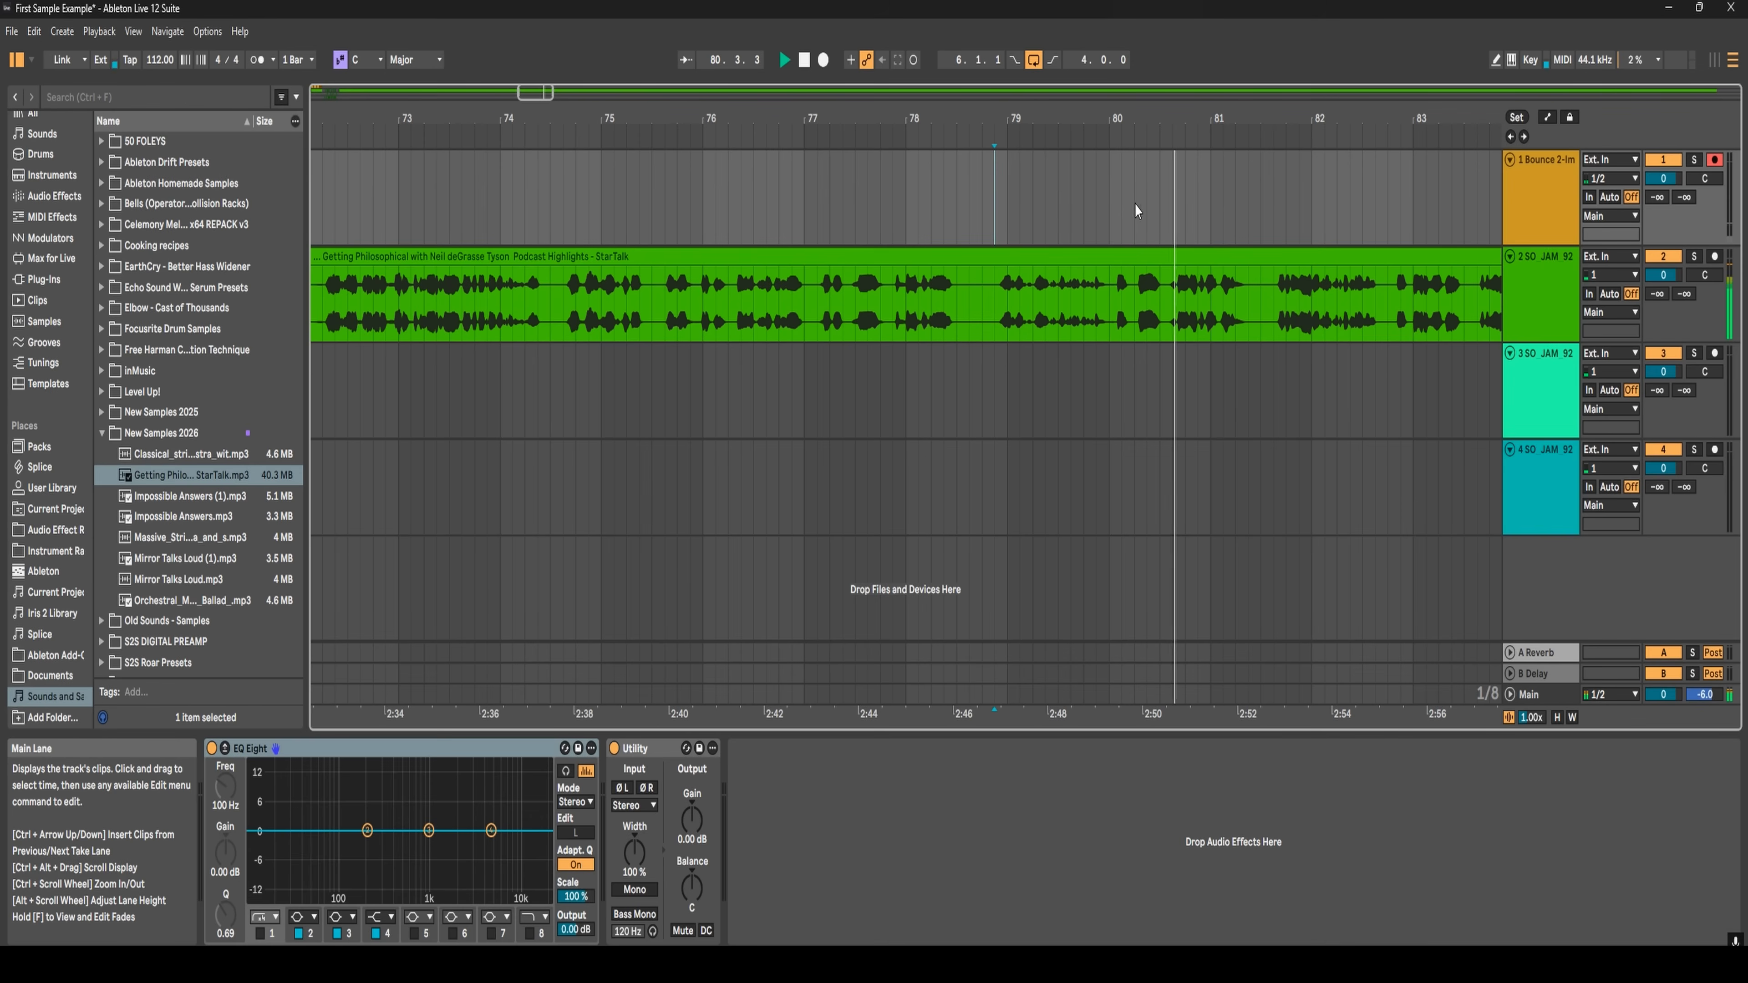
click(1134, 206)
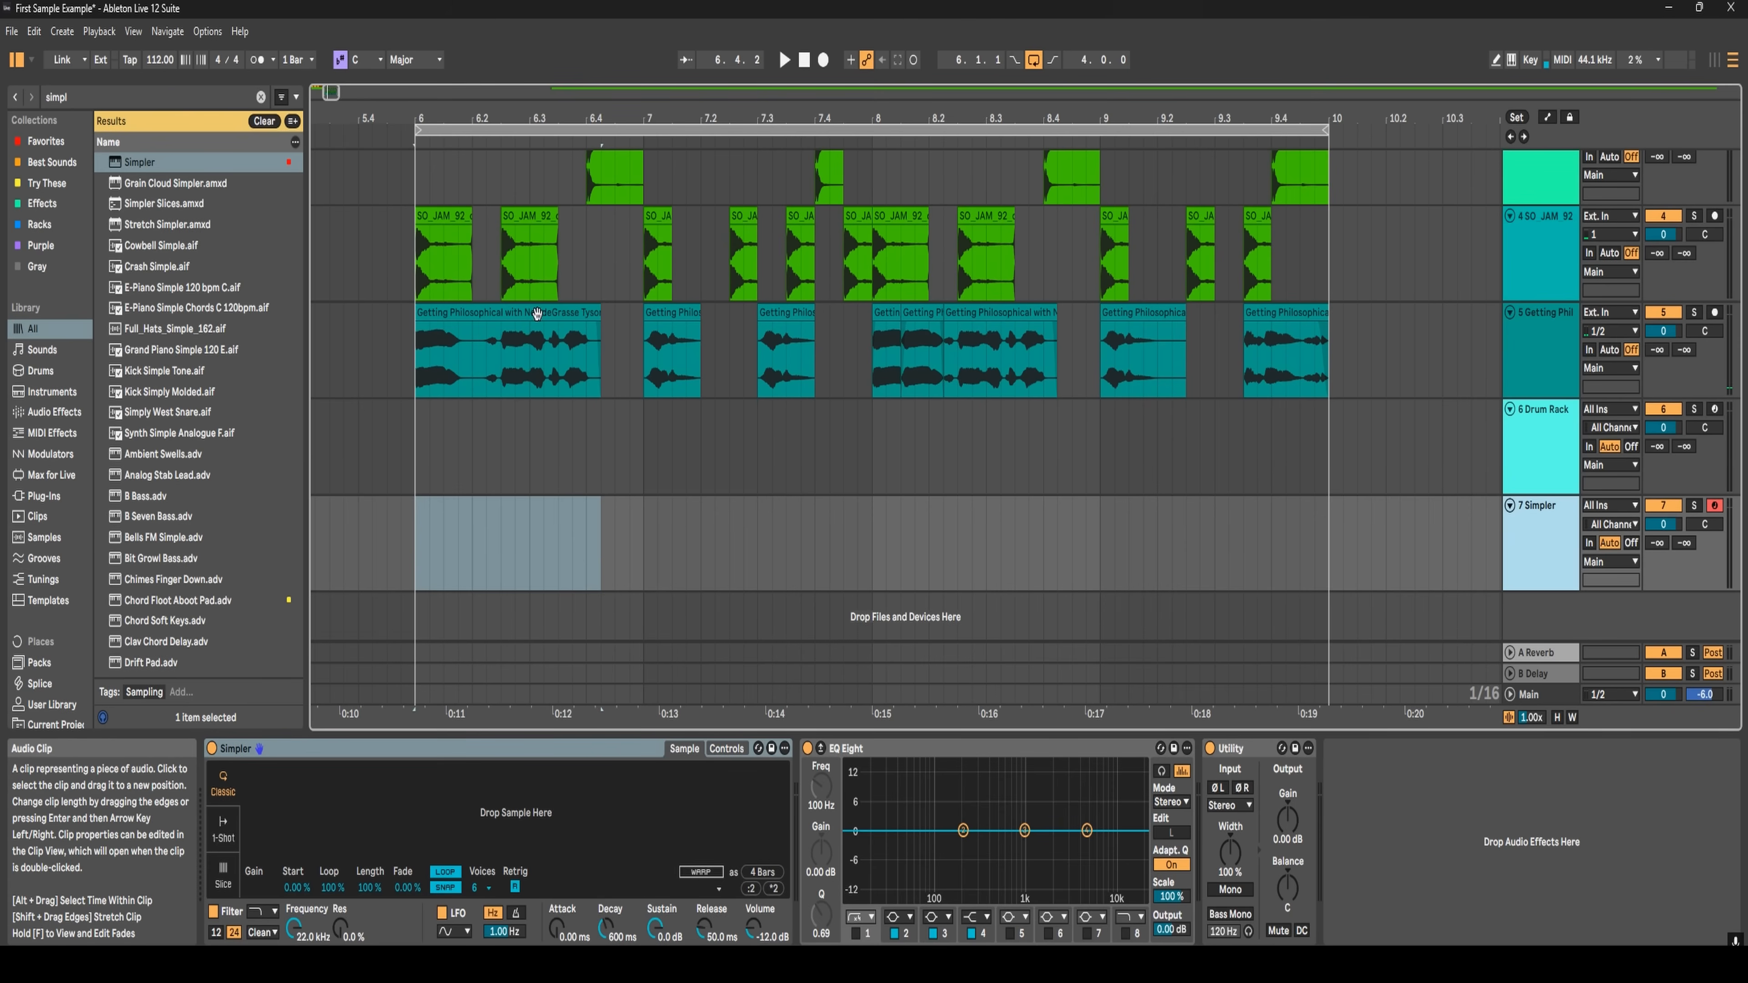
- Load the podcast chops from the arrangement into Simpler and onto the Drum Rack pads C1 to D#1
drag(537, 314, 525, 829)
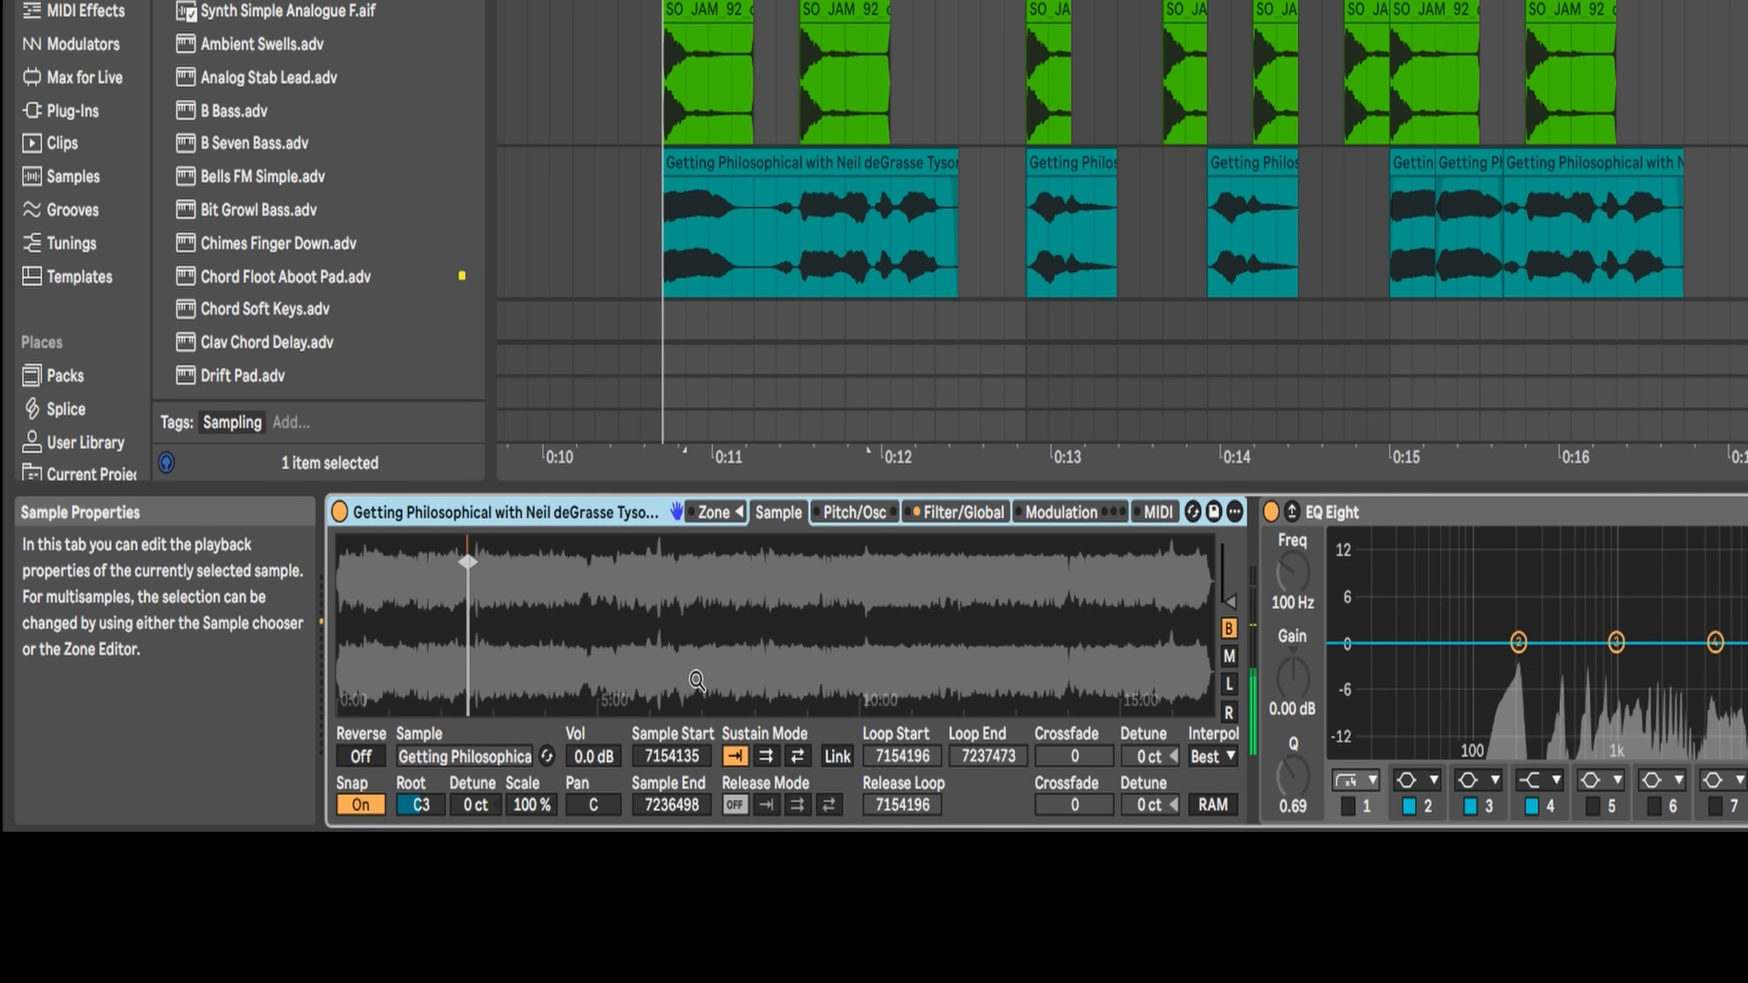
drag(527, 903, 352, 909)
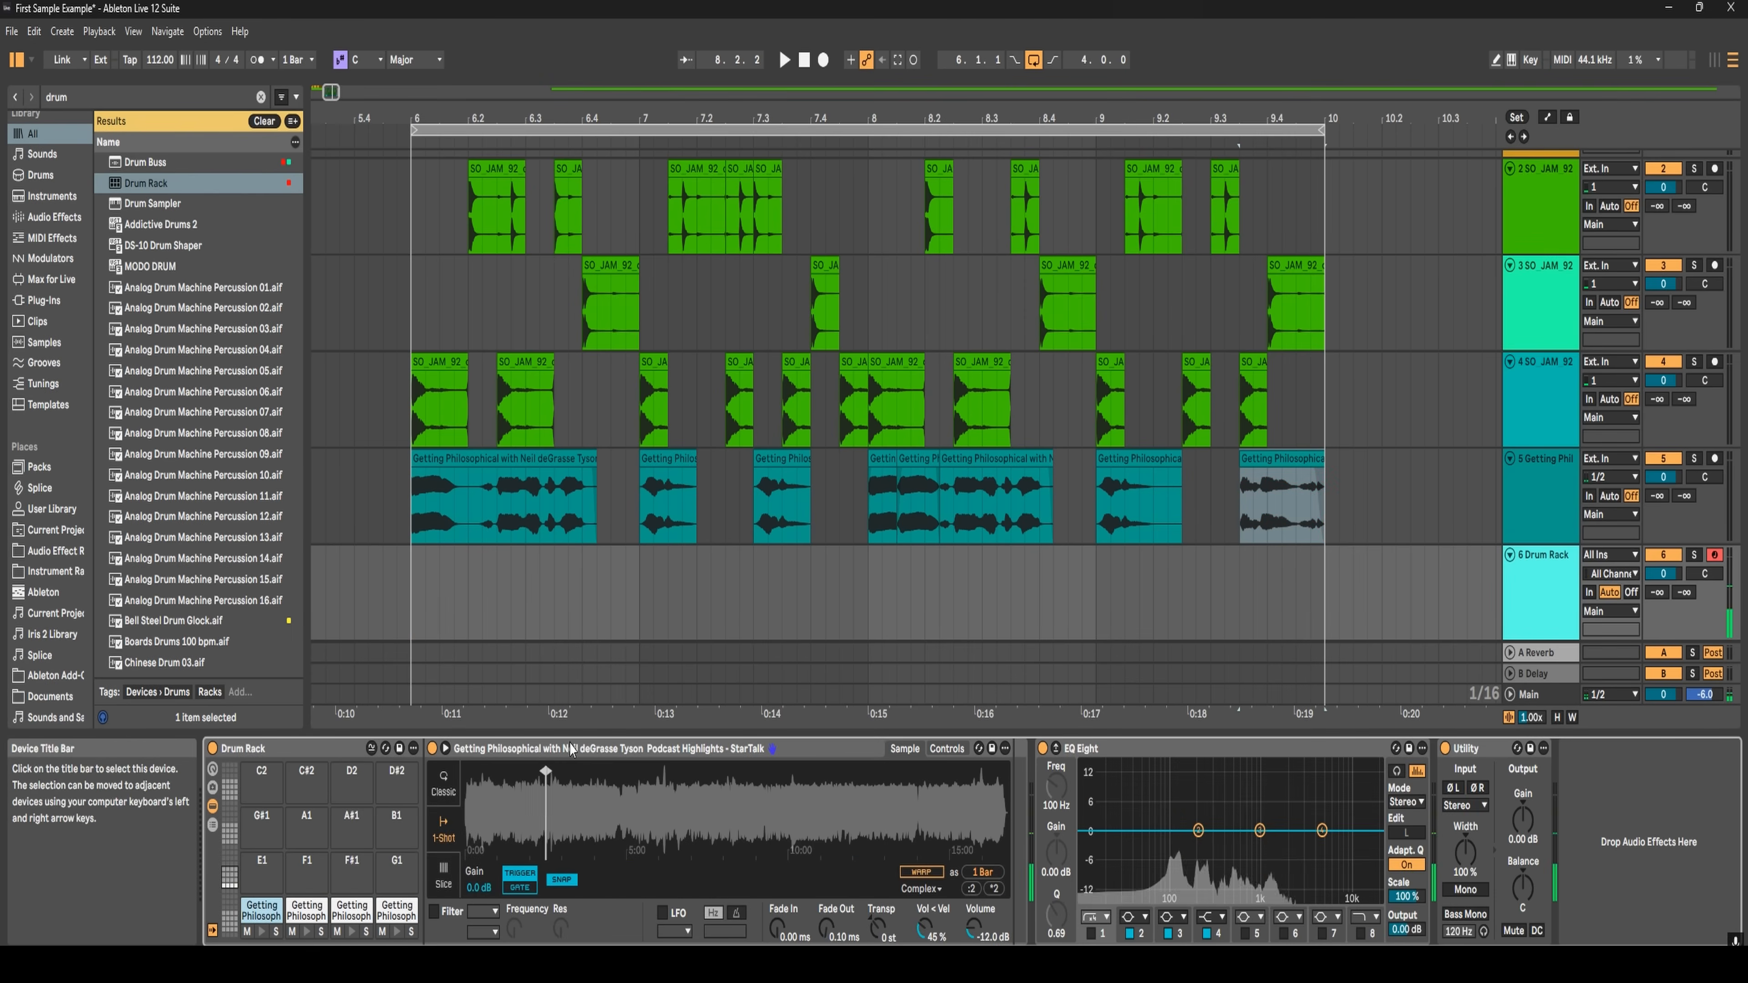
- Show the Drum Rack's chain list beside its pads
click(212, 825)
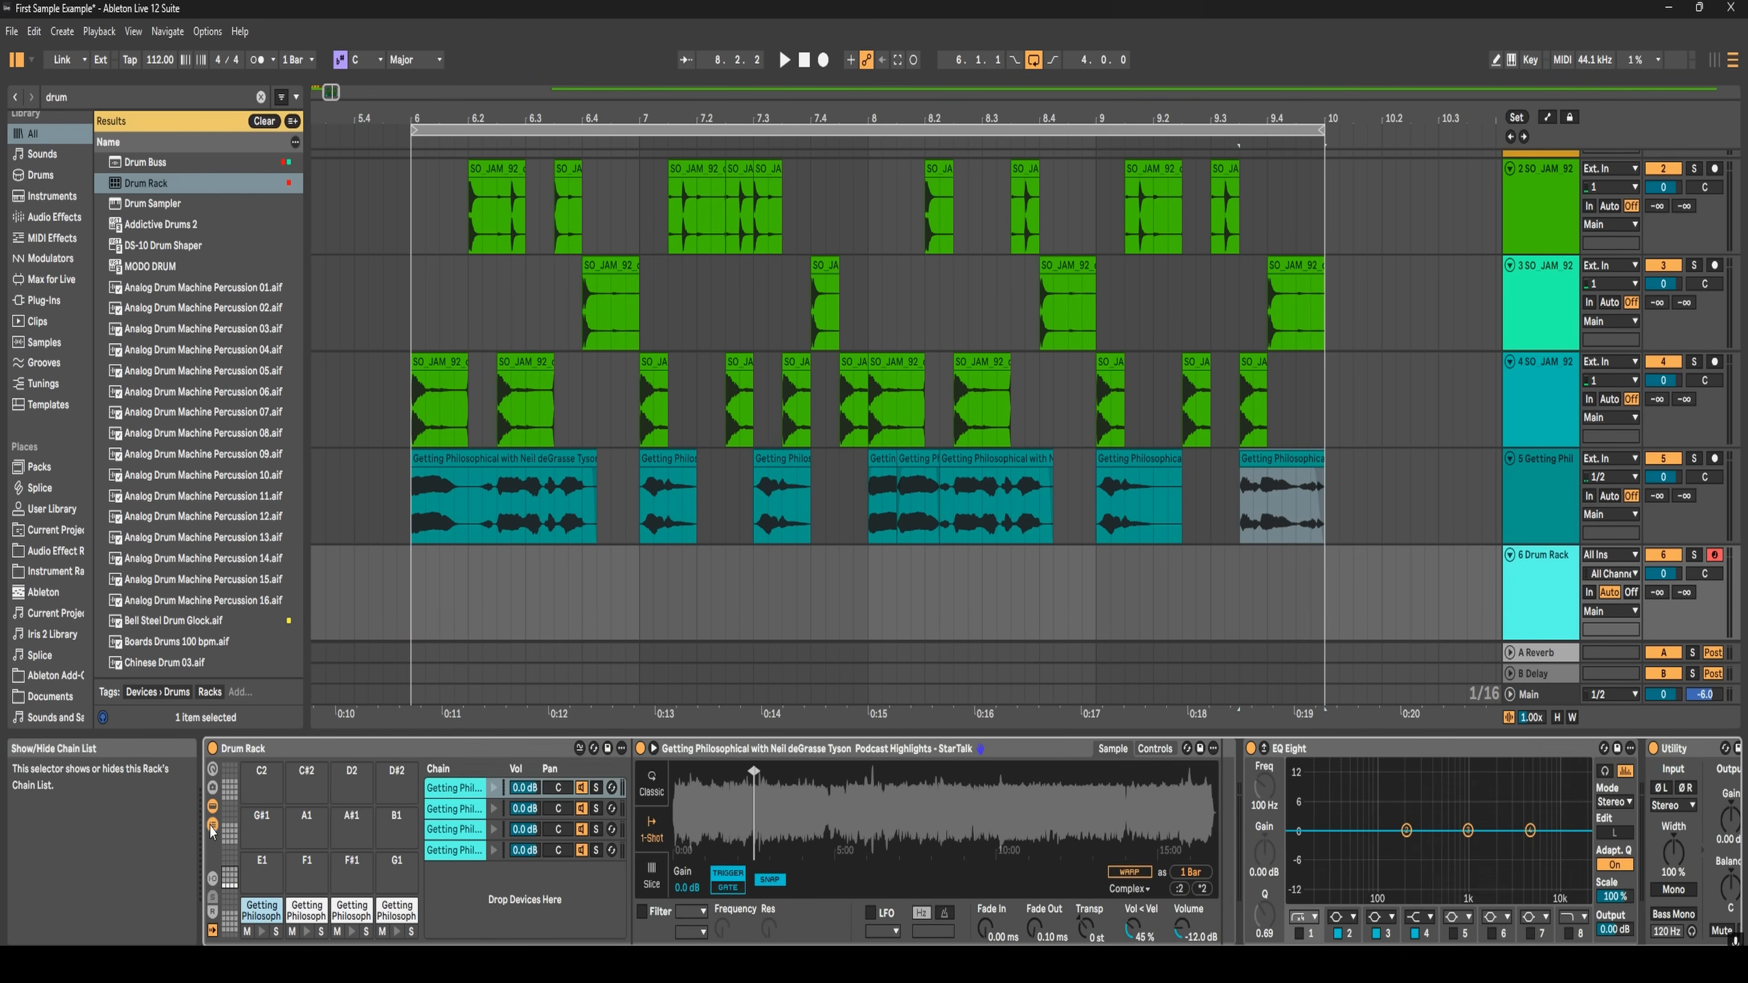
click(213, 879)
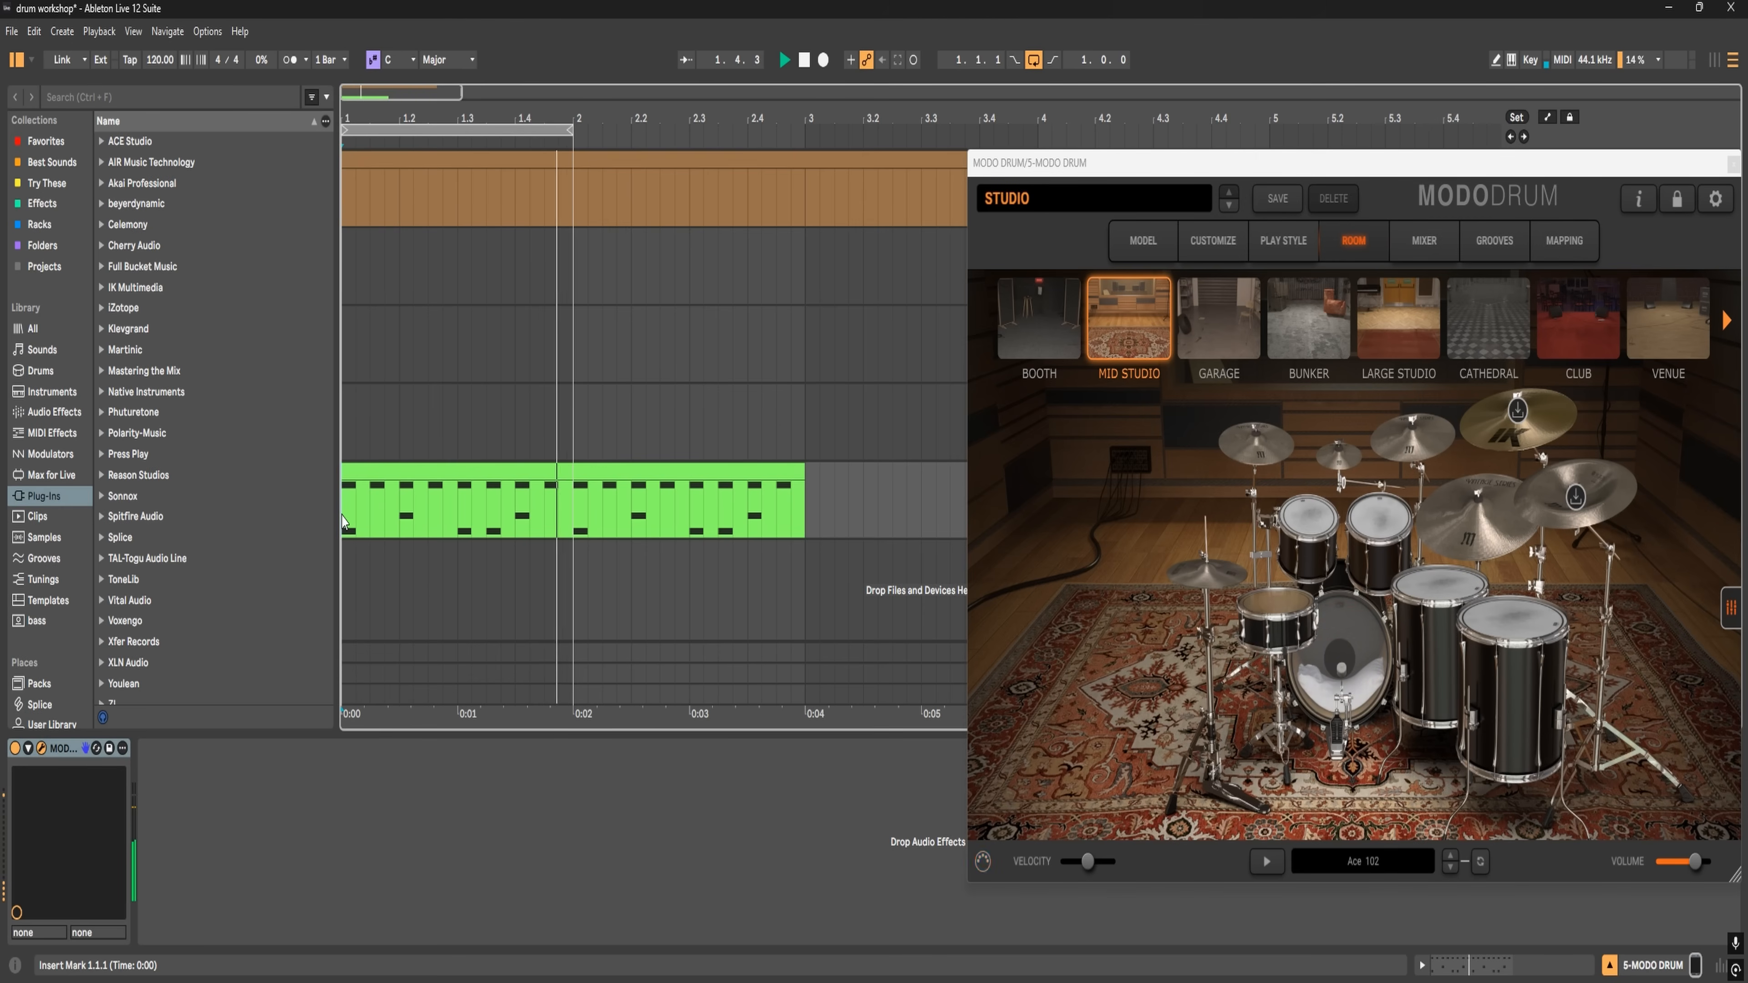
- Open the drum MIDI clip on the MODO DRUM track
double_click(344, 521)
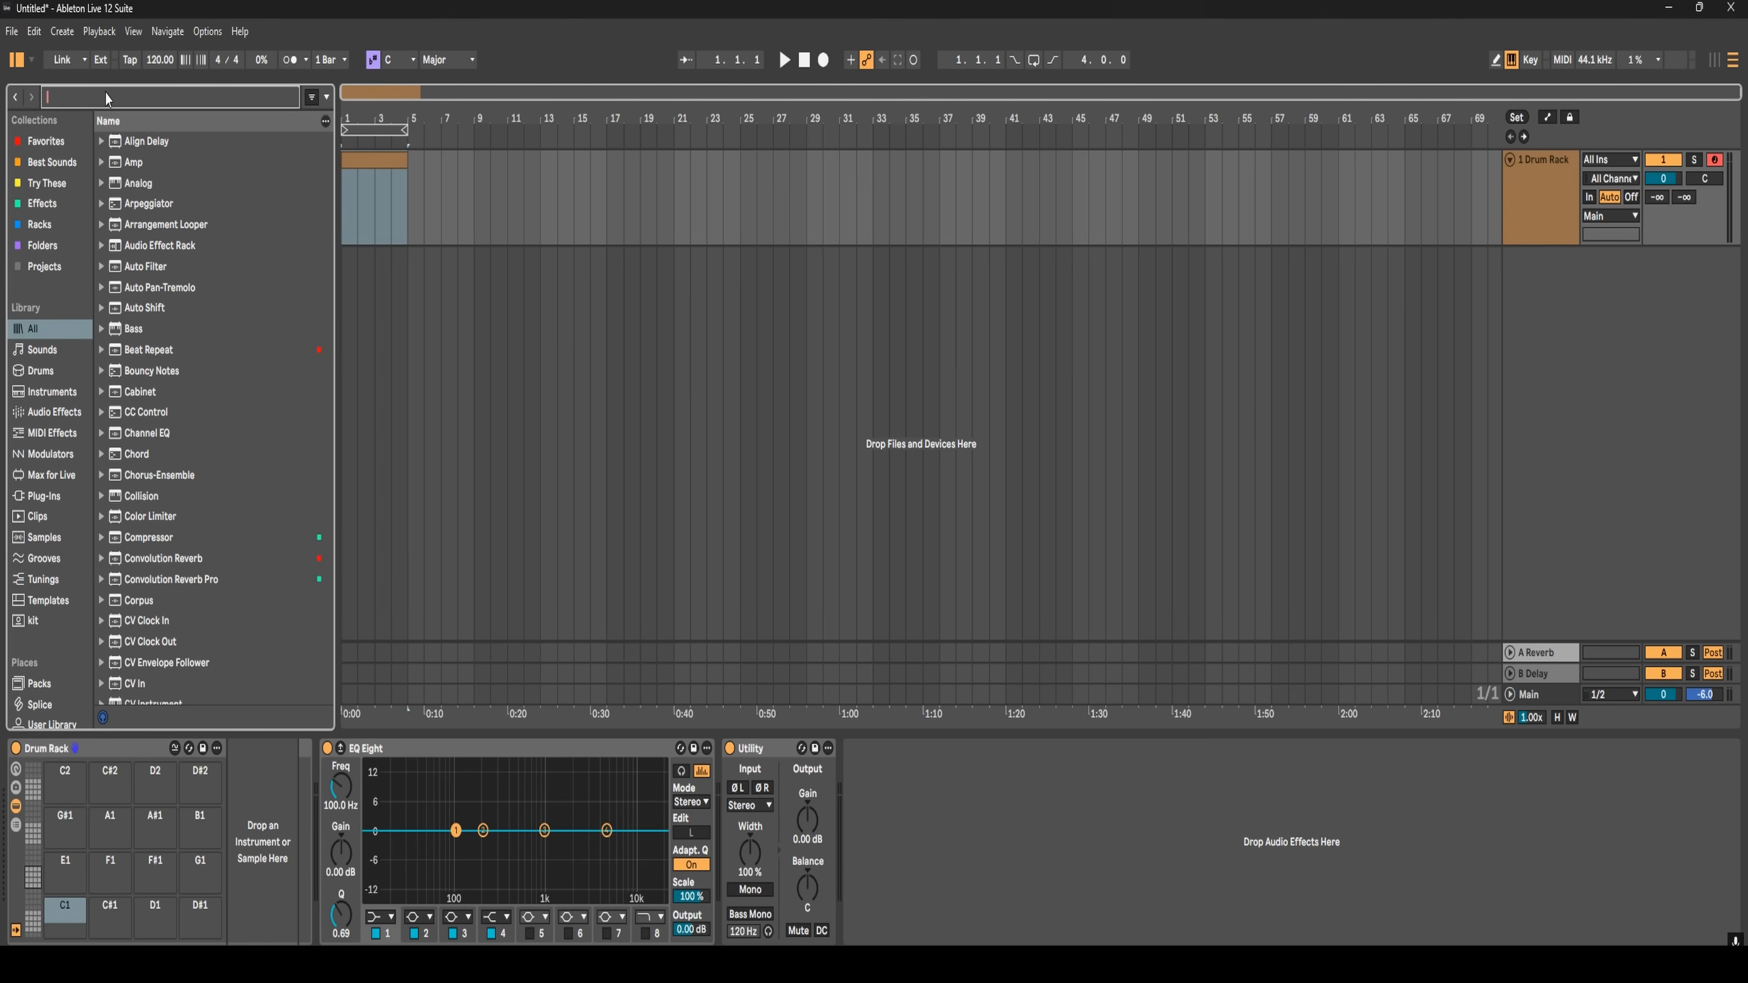
- Search for "lofi kick", audition several of the samples, and load 029 Kick Lofi 4.wav onto the Drum Rack's C1 pad
text(lofi kick)
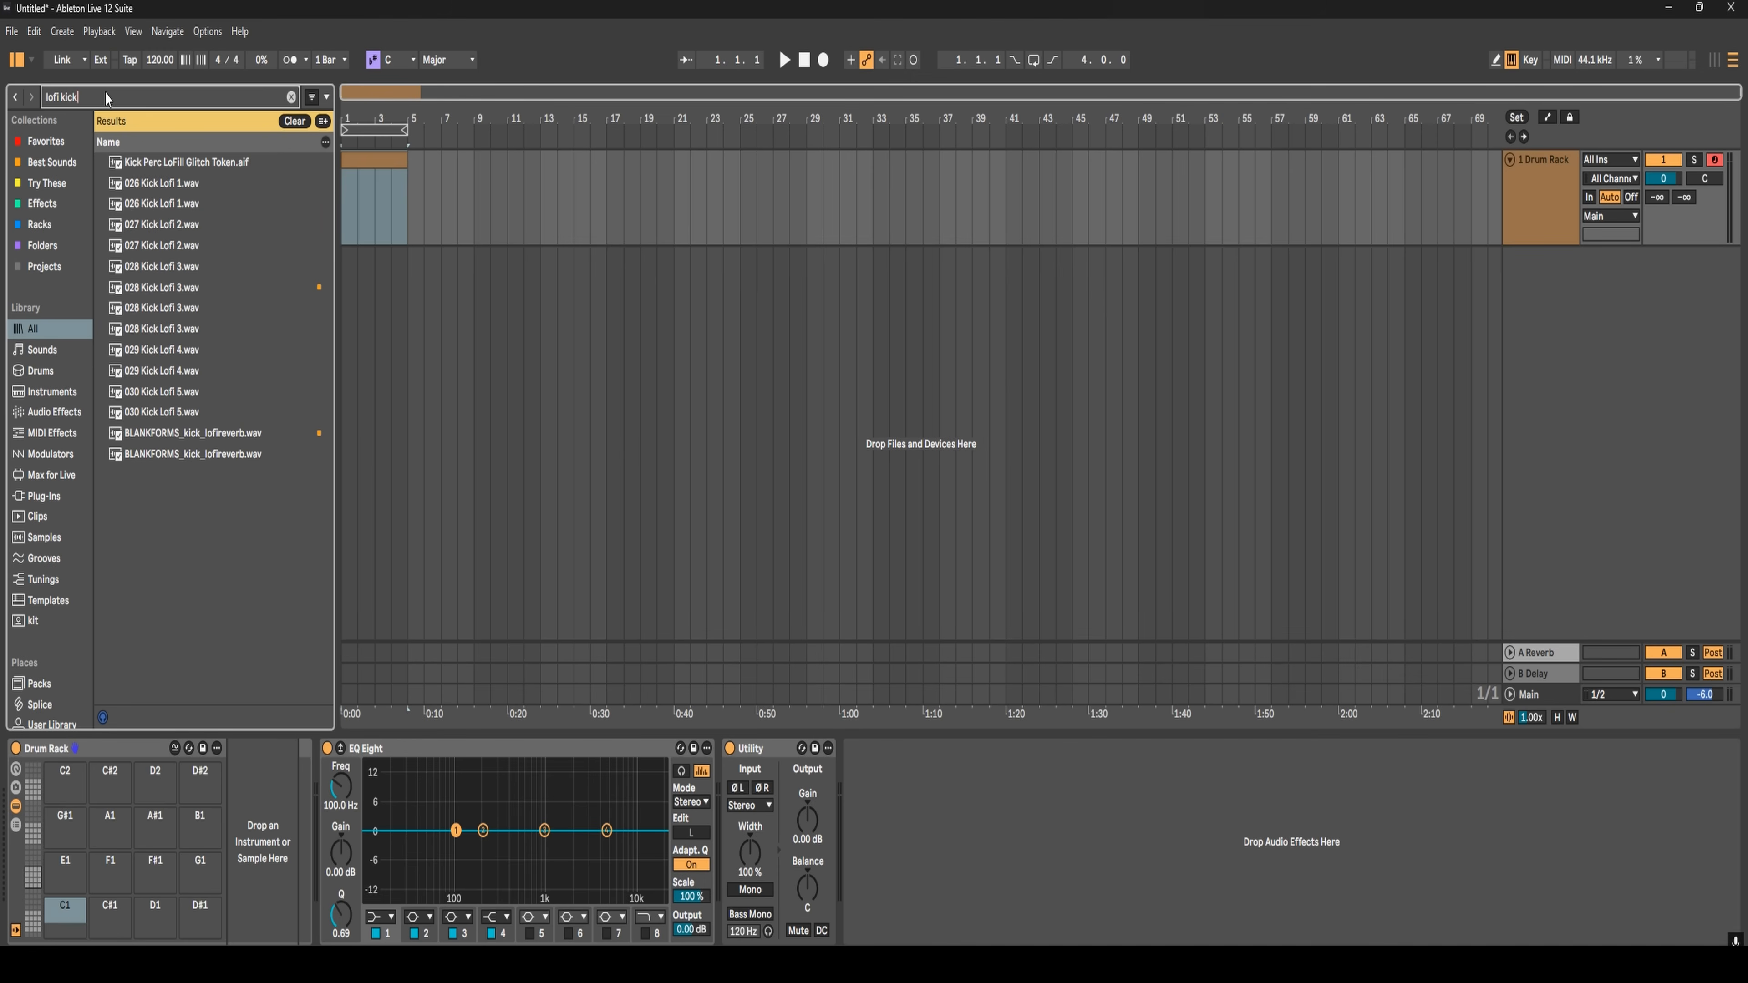
click(150, 186)
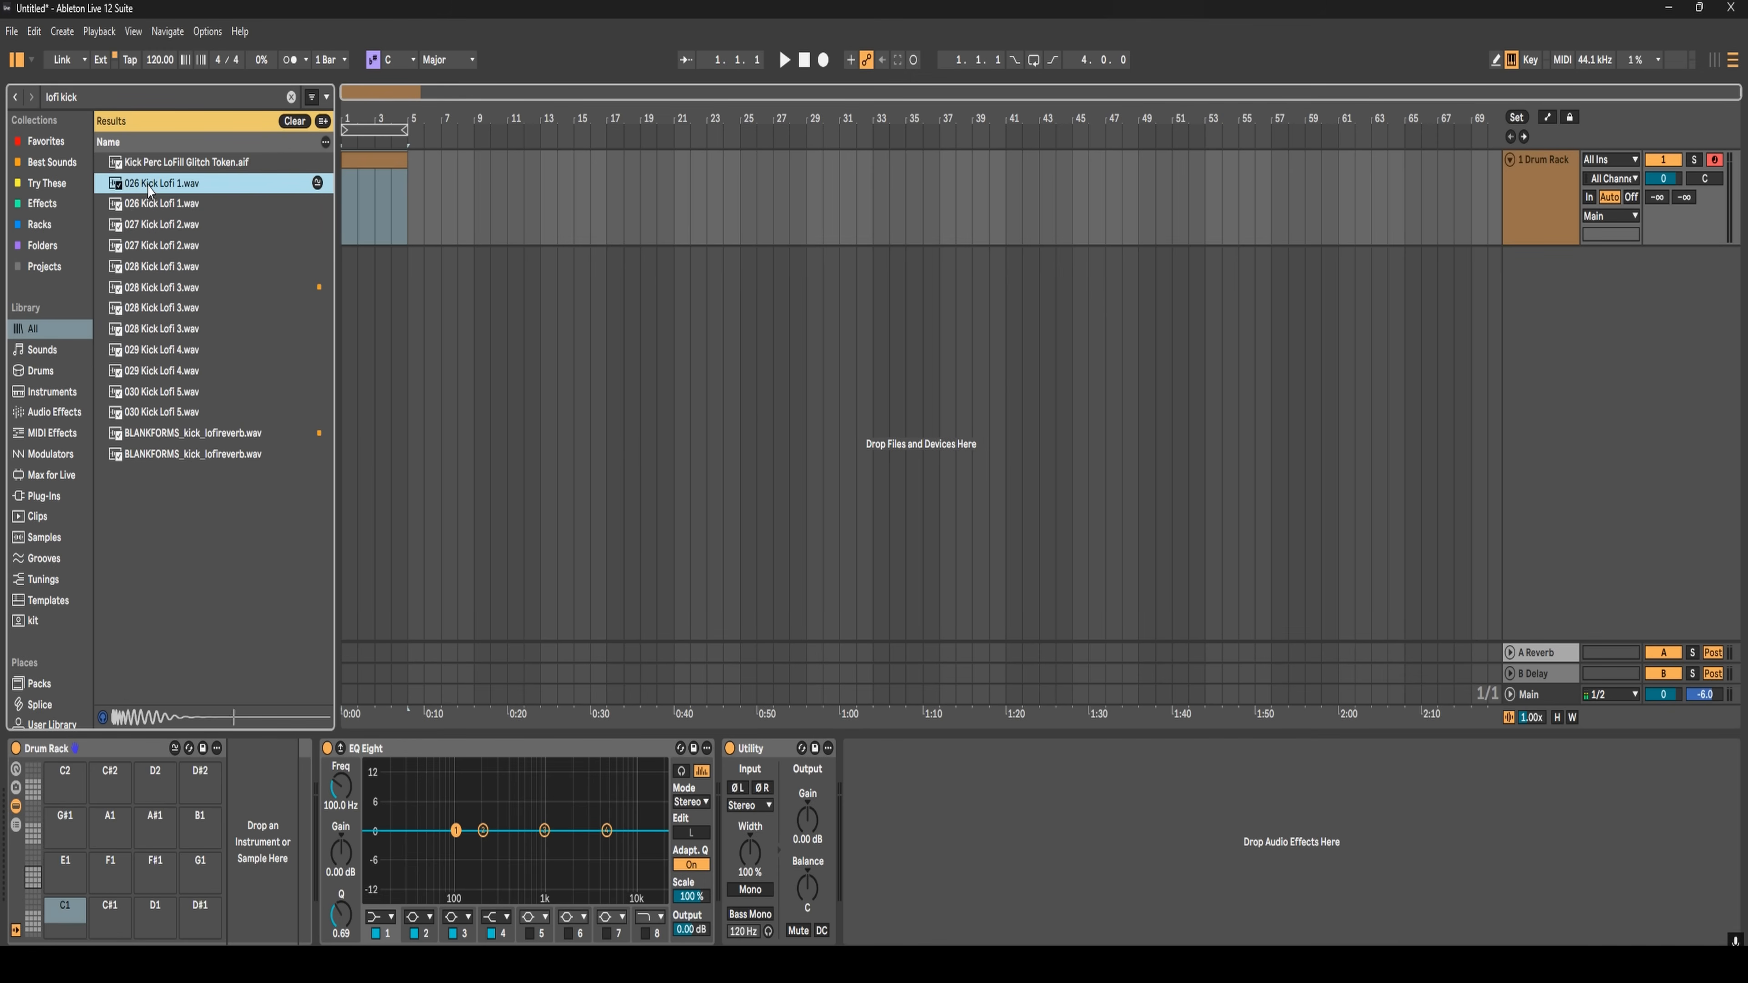
click(156, 253)
click(159, 289)
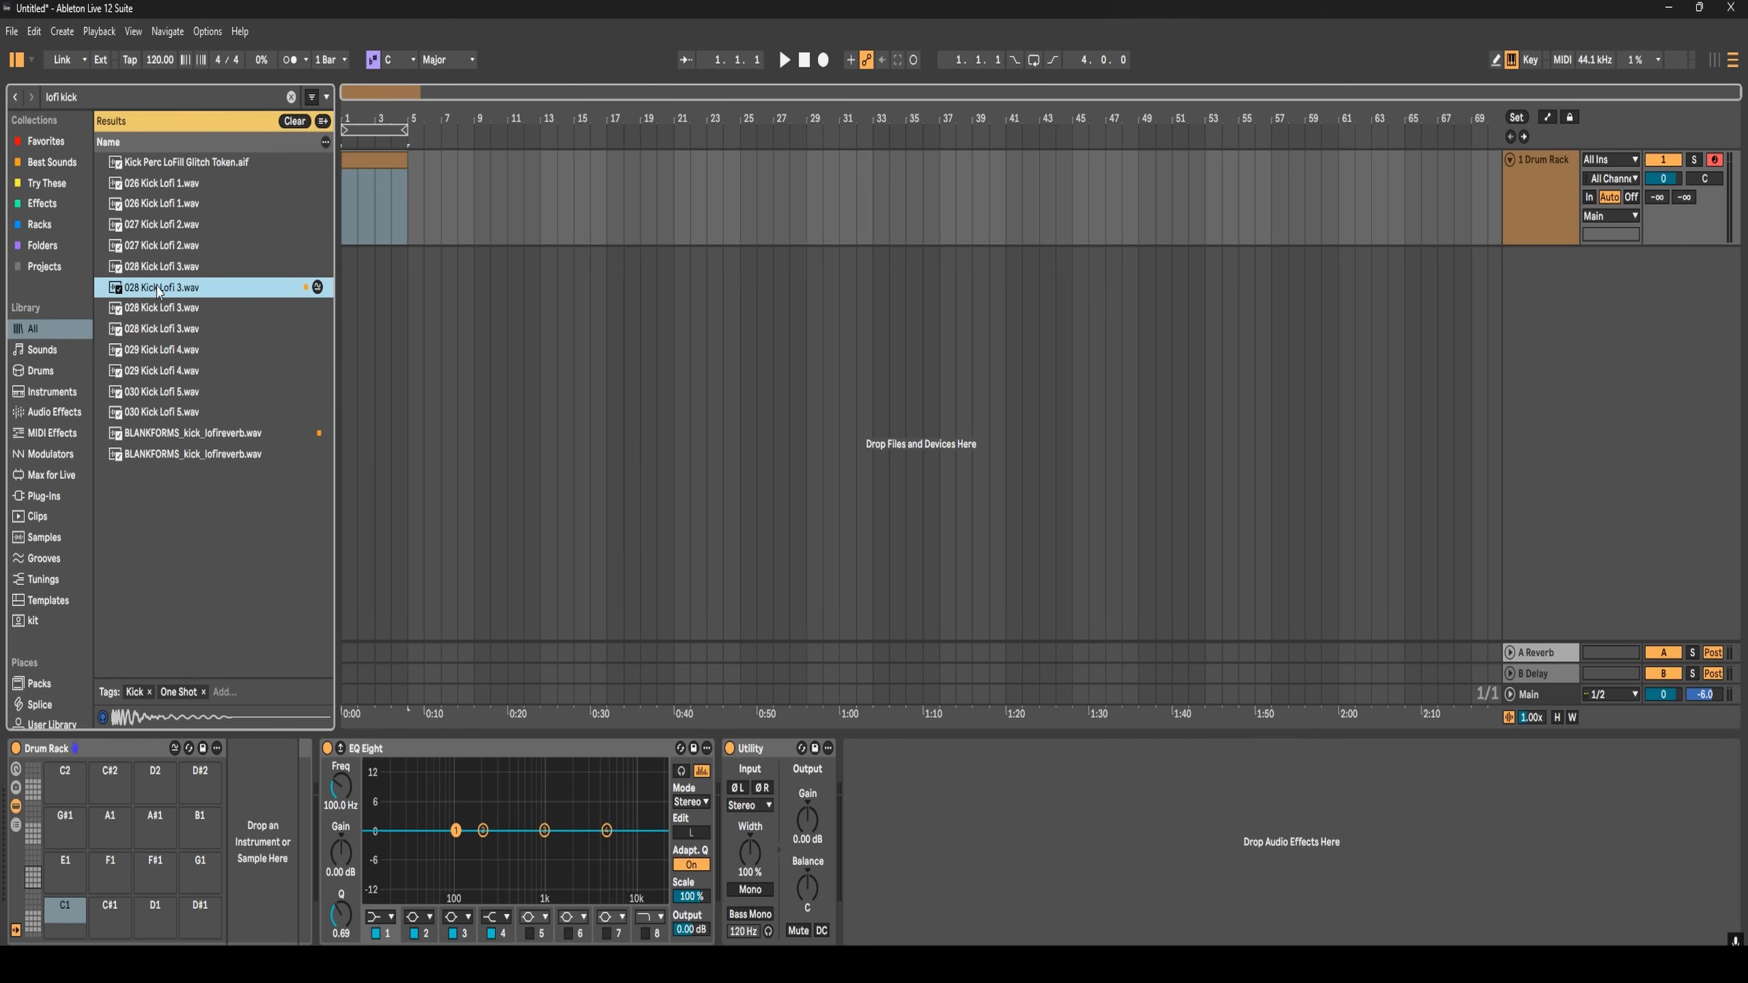
click(163, 350)
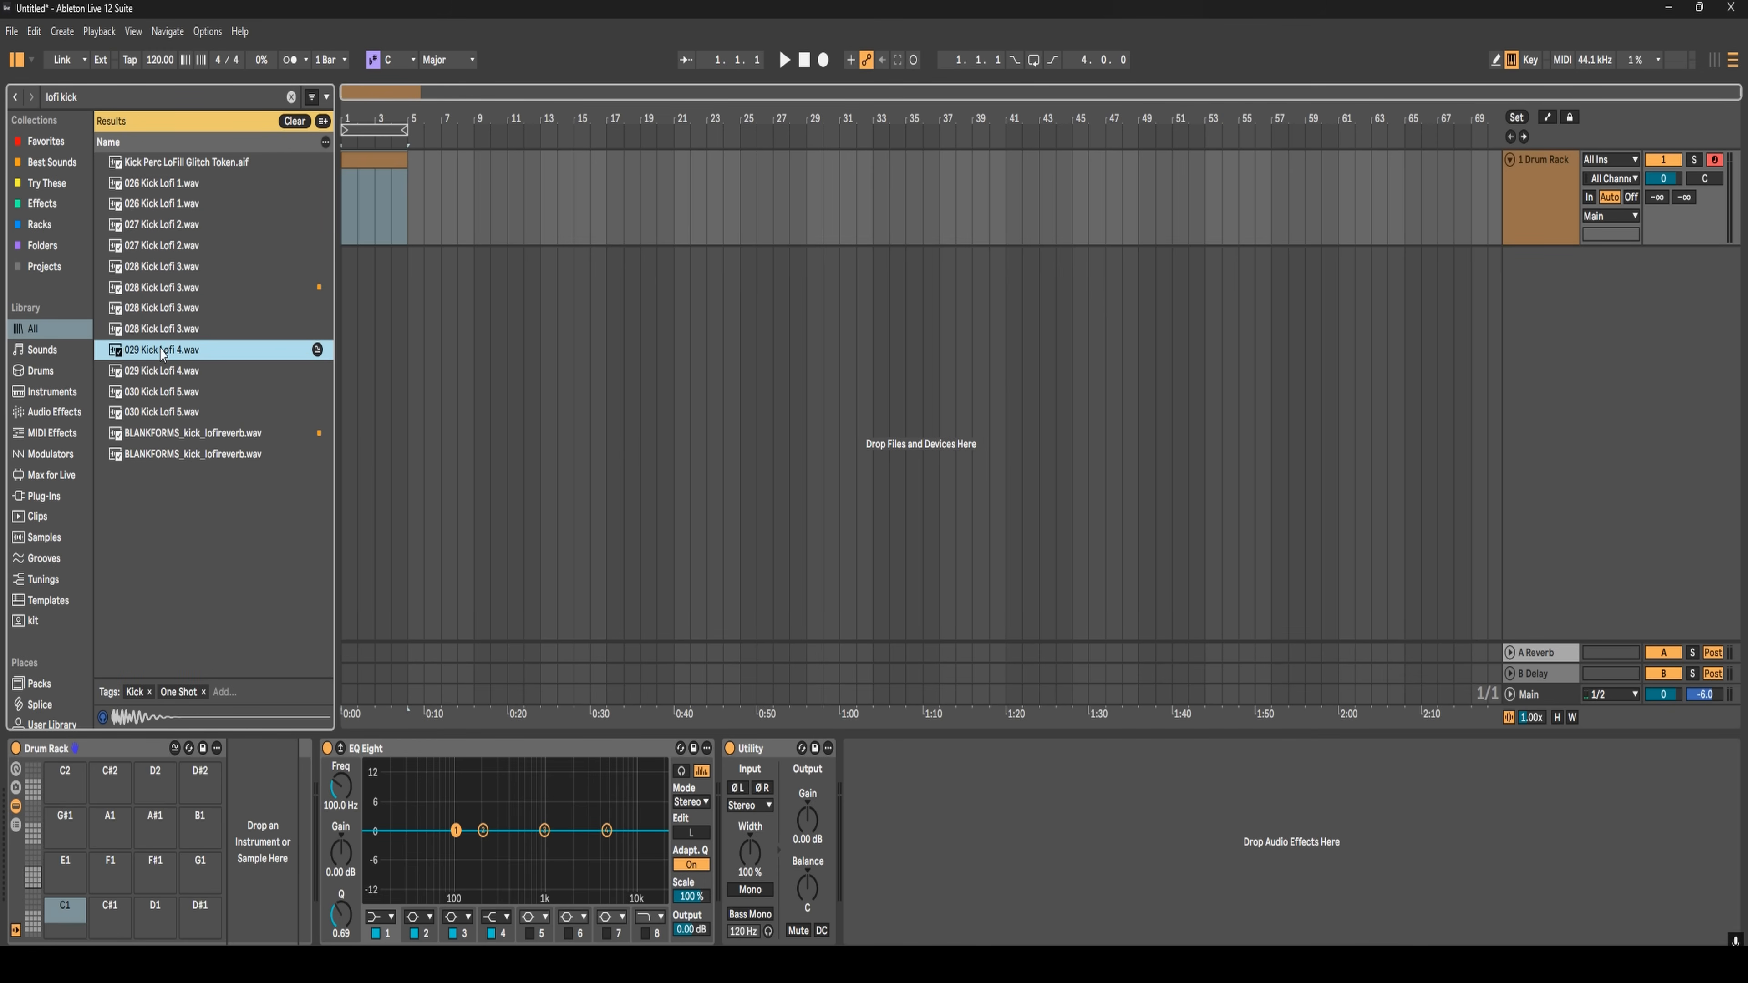
drag(162, 353, 73, 909)
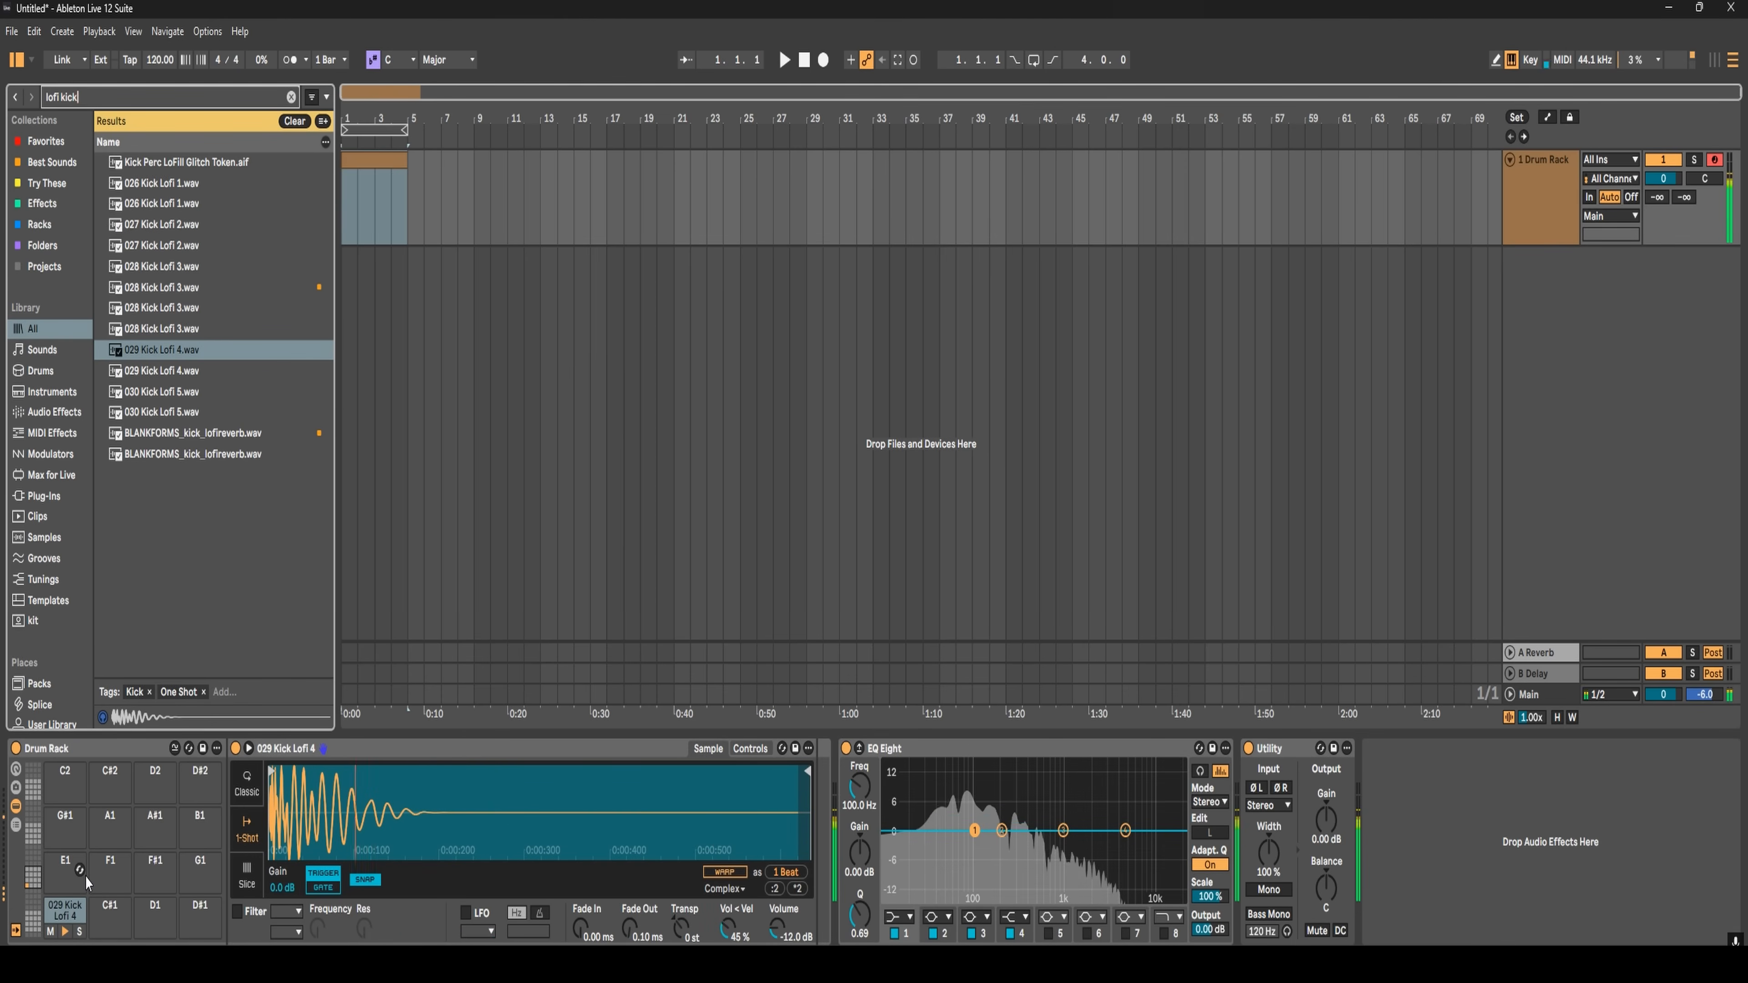
- Search for "lofi snare", audition several of the samples, and load 011 Snare Lofi.wav onto the C#1 pad
click(157, 168)
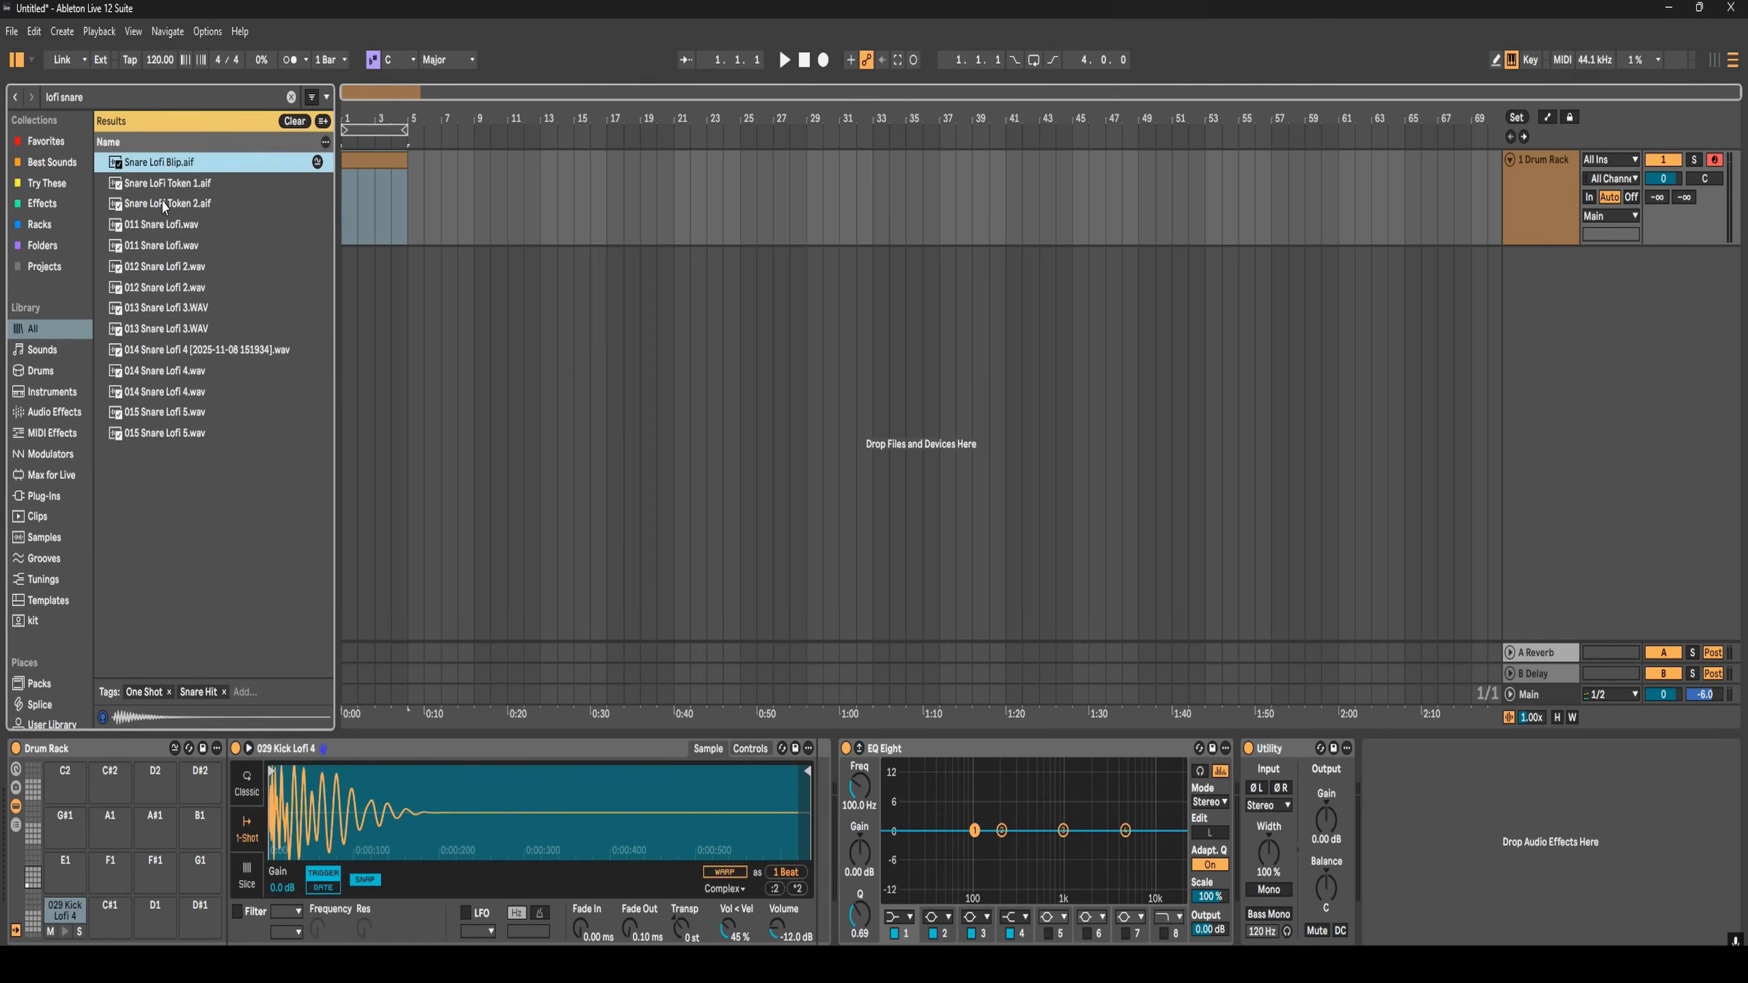
click(164, 205)
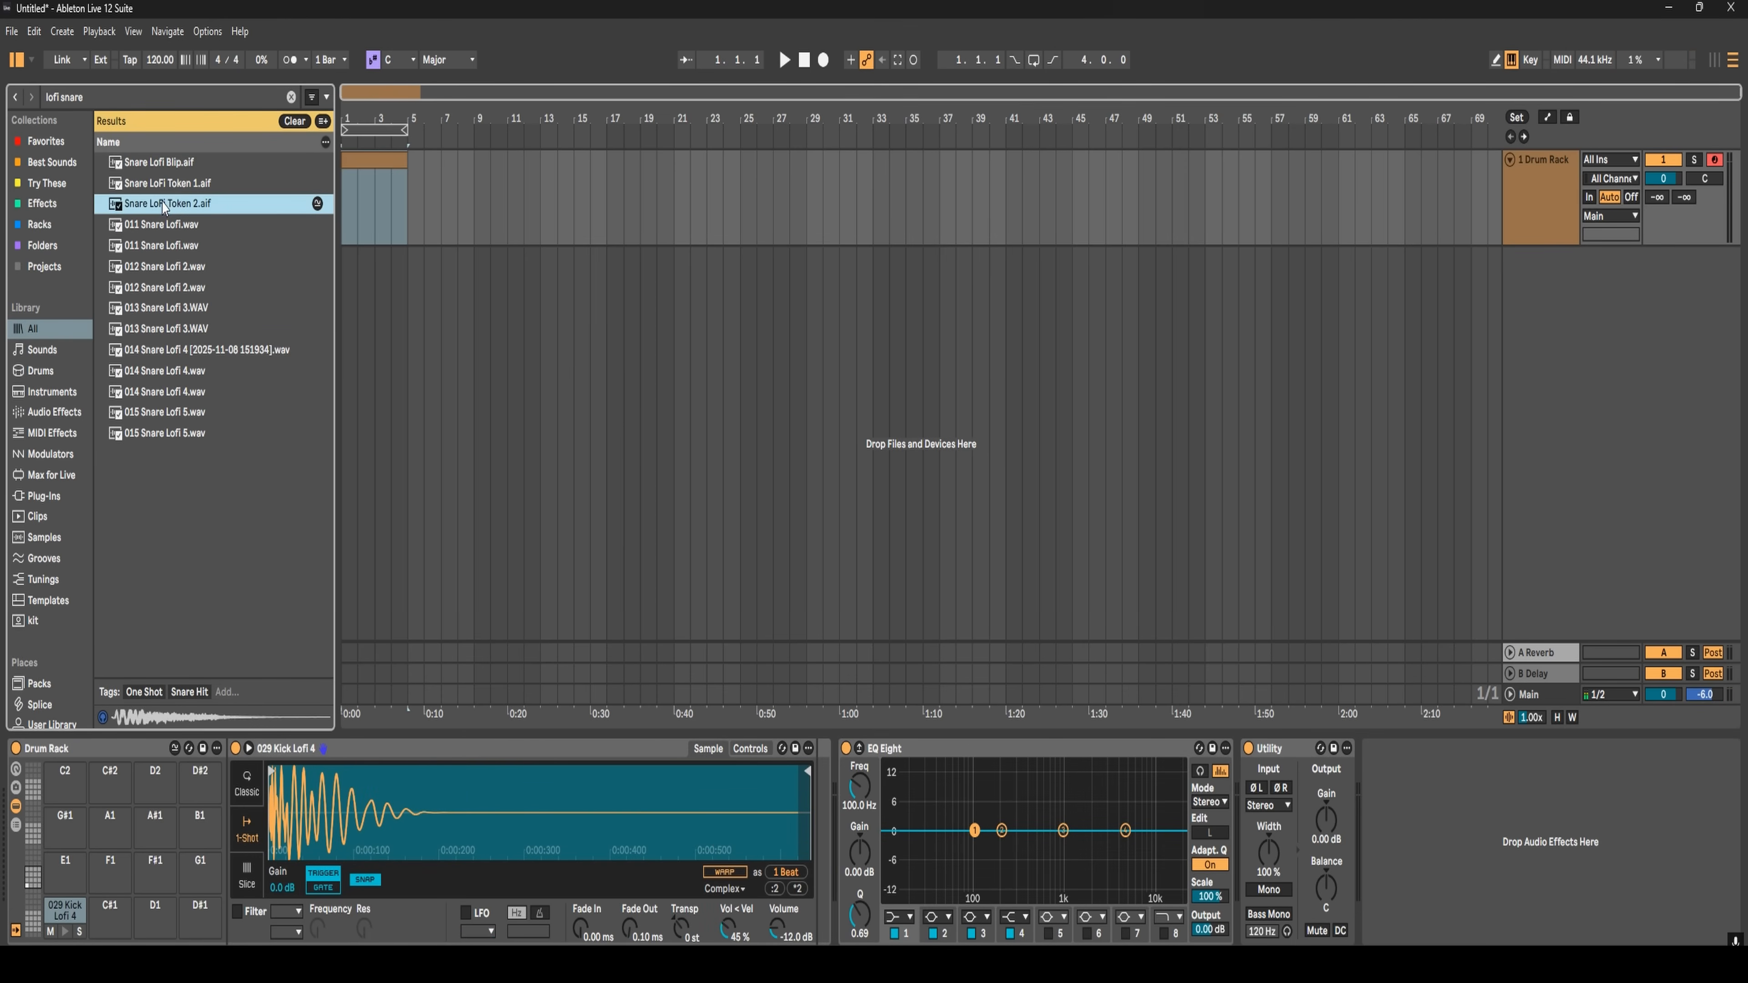
click(165, 250)
drag(105, 921, 103, 921)
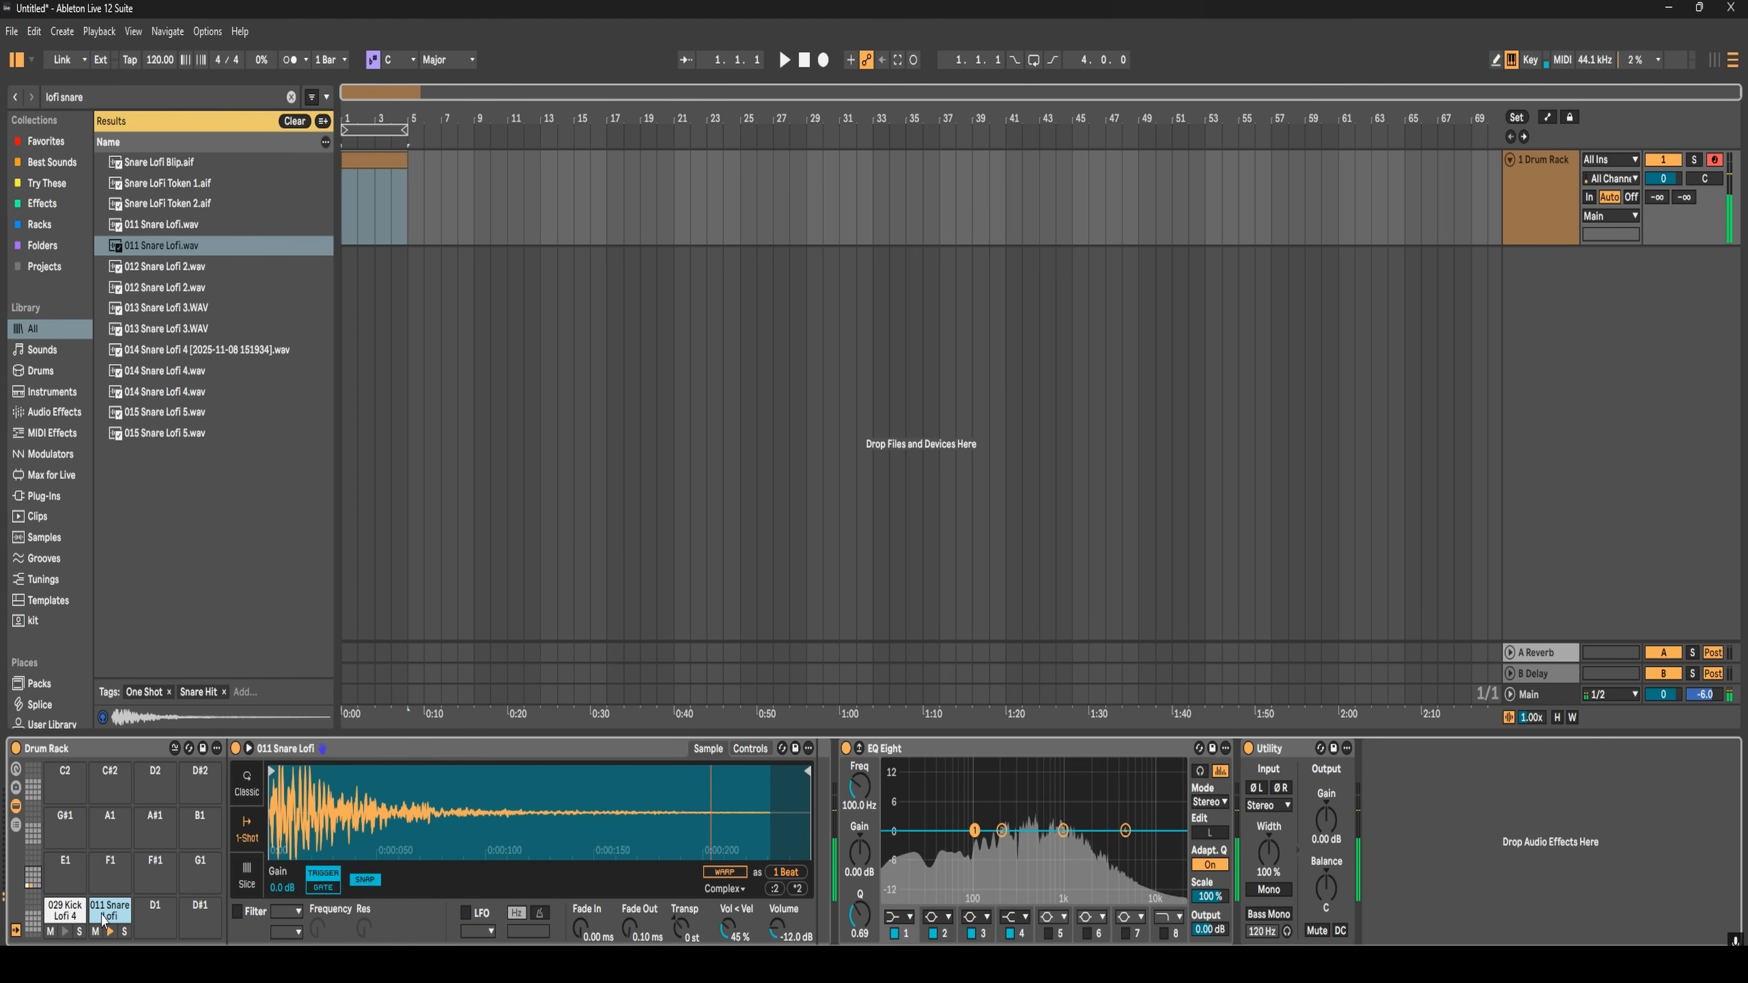
- Search for "lofi hat", load 016 Hat Lofi Closed.wav onto the D1 pad, and play the loaded pads to test them
click(185, 166)
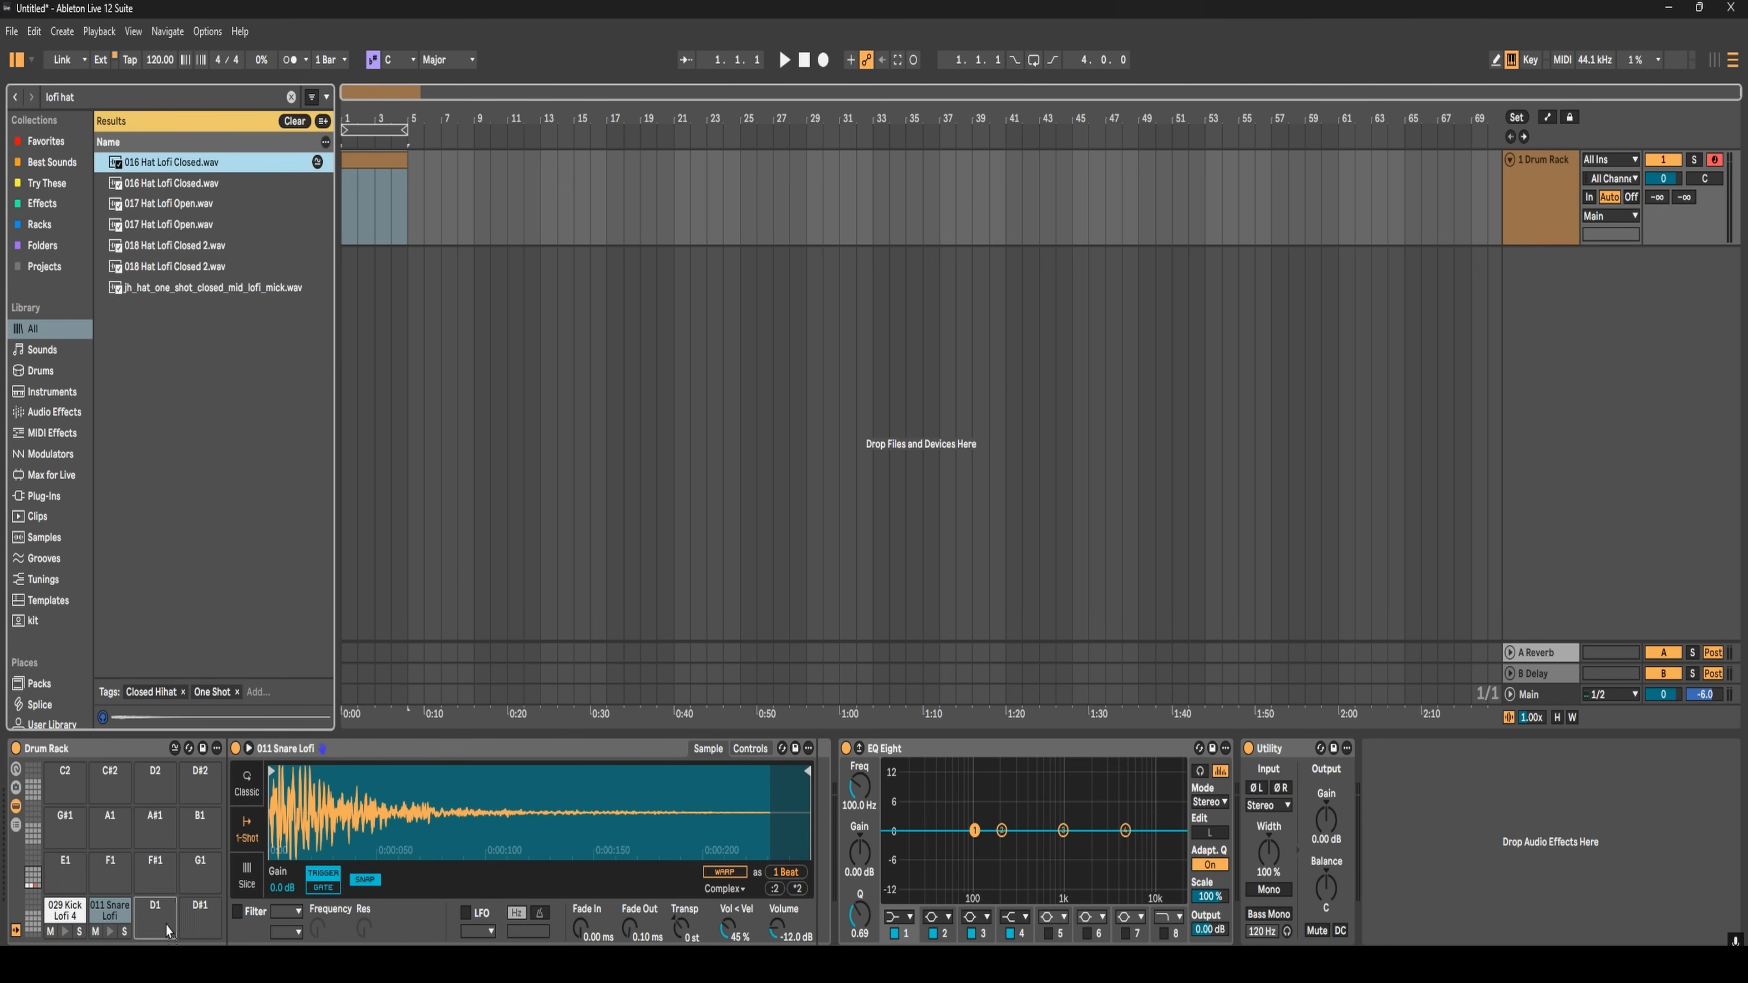
drag(168, 928, 167, 929)
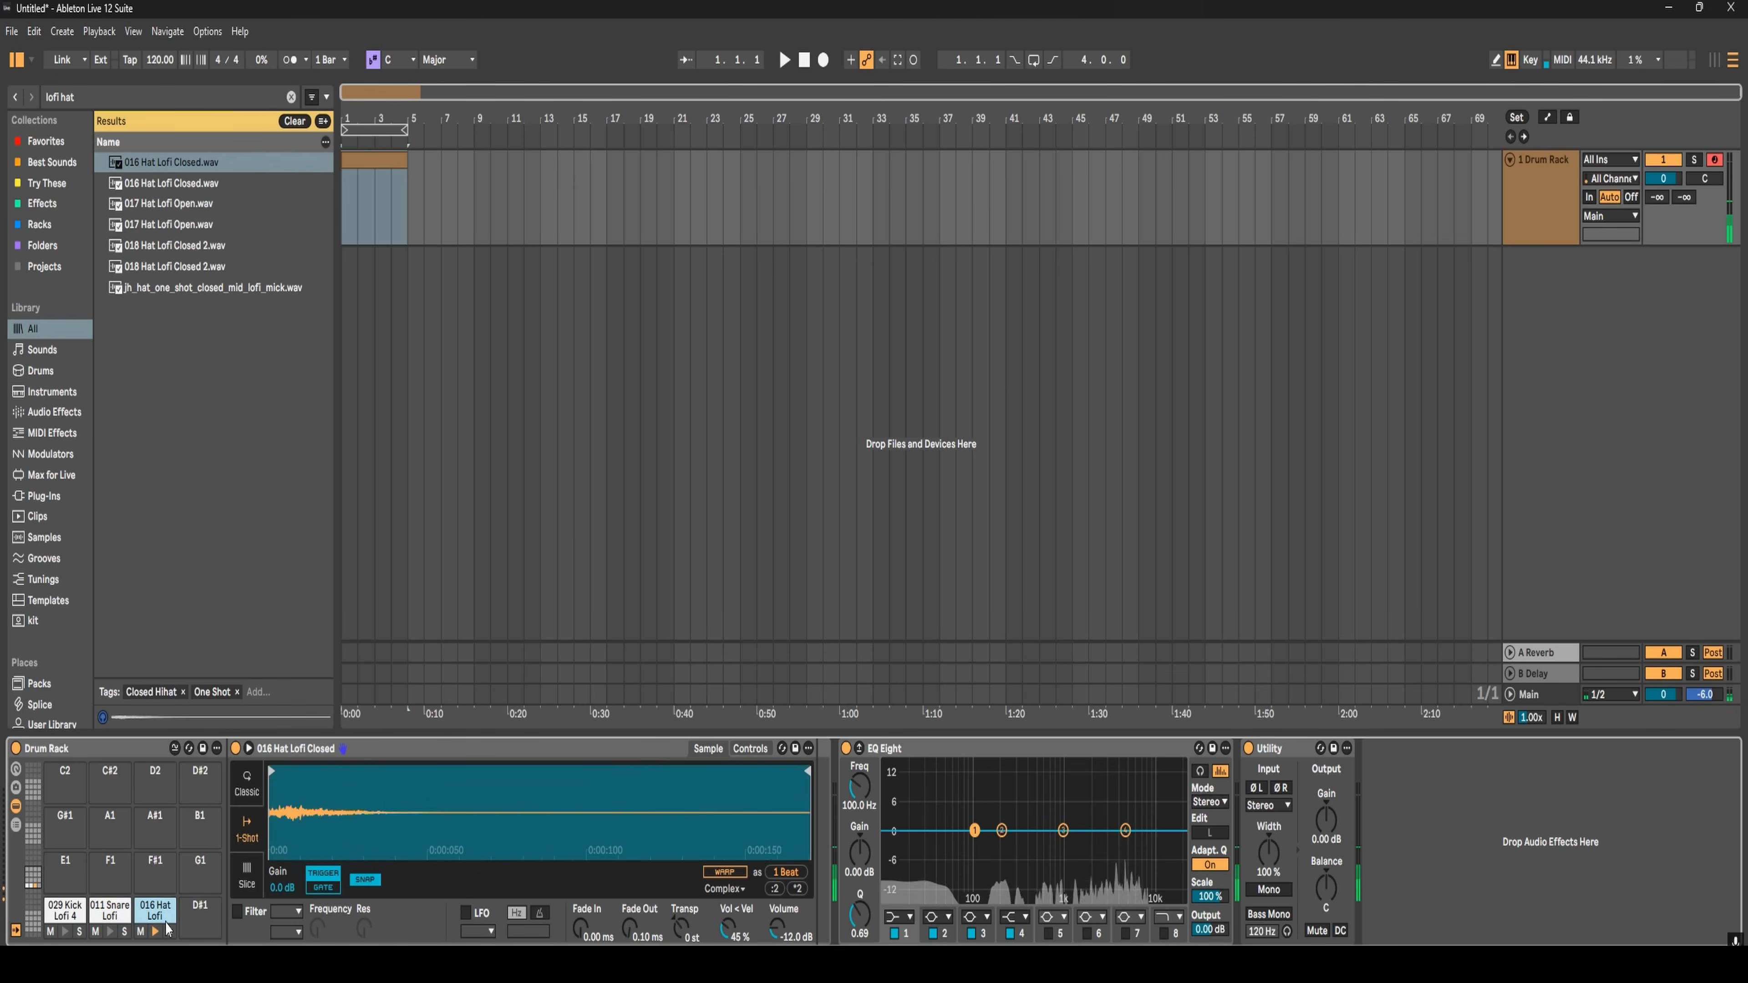
key(w)
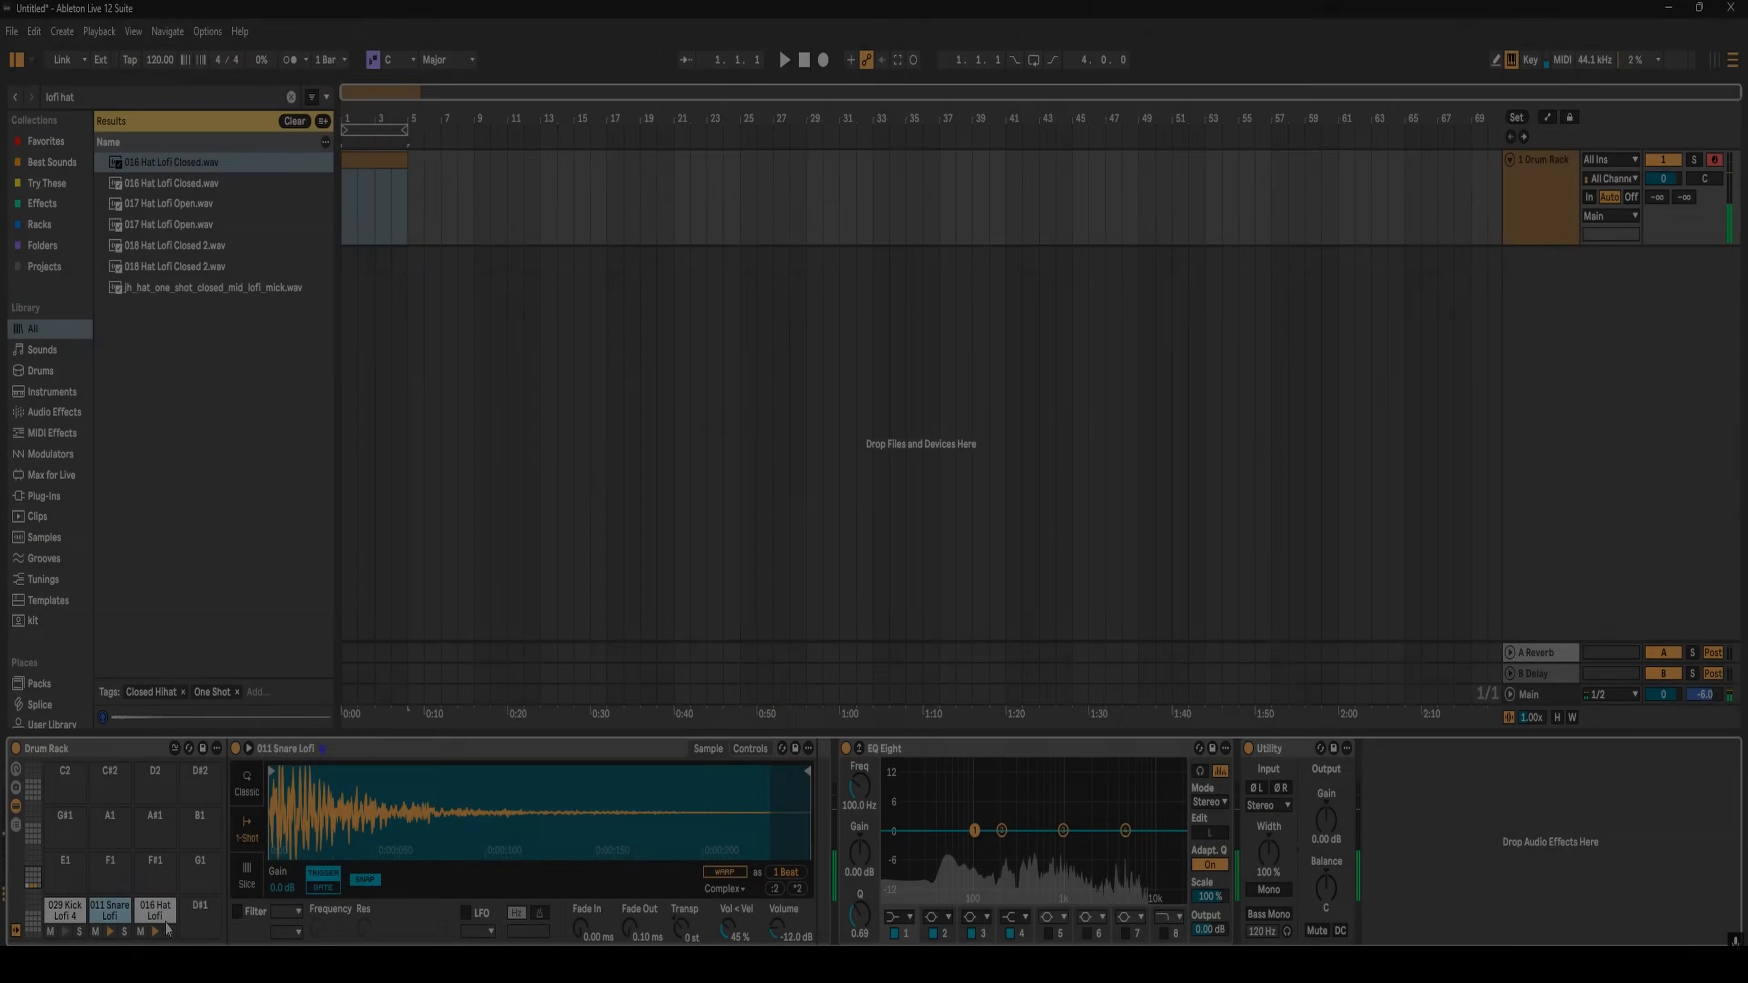
click(152, 923)
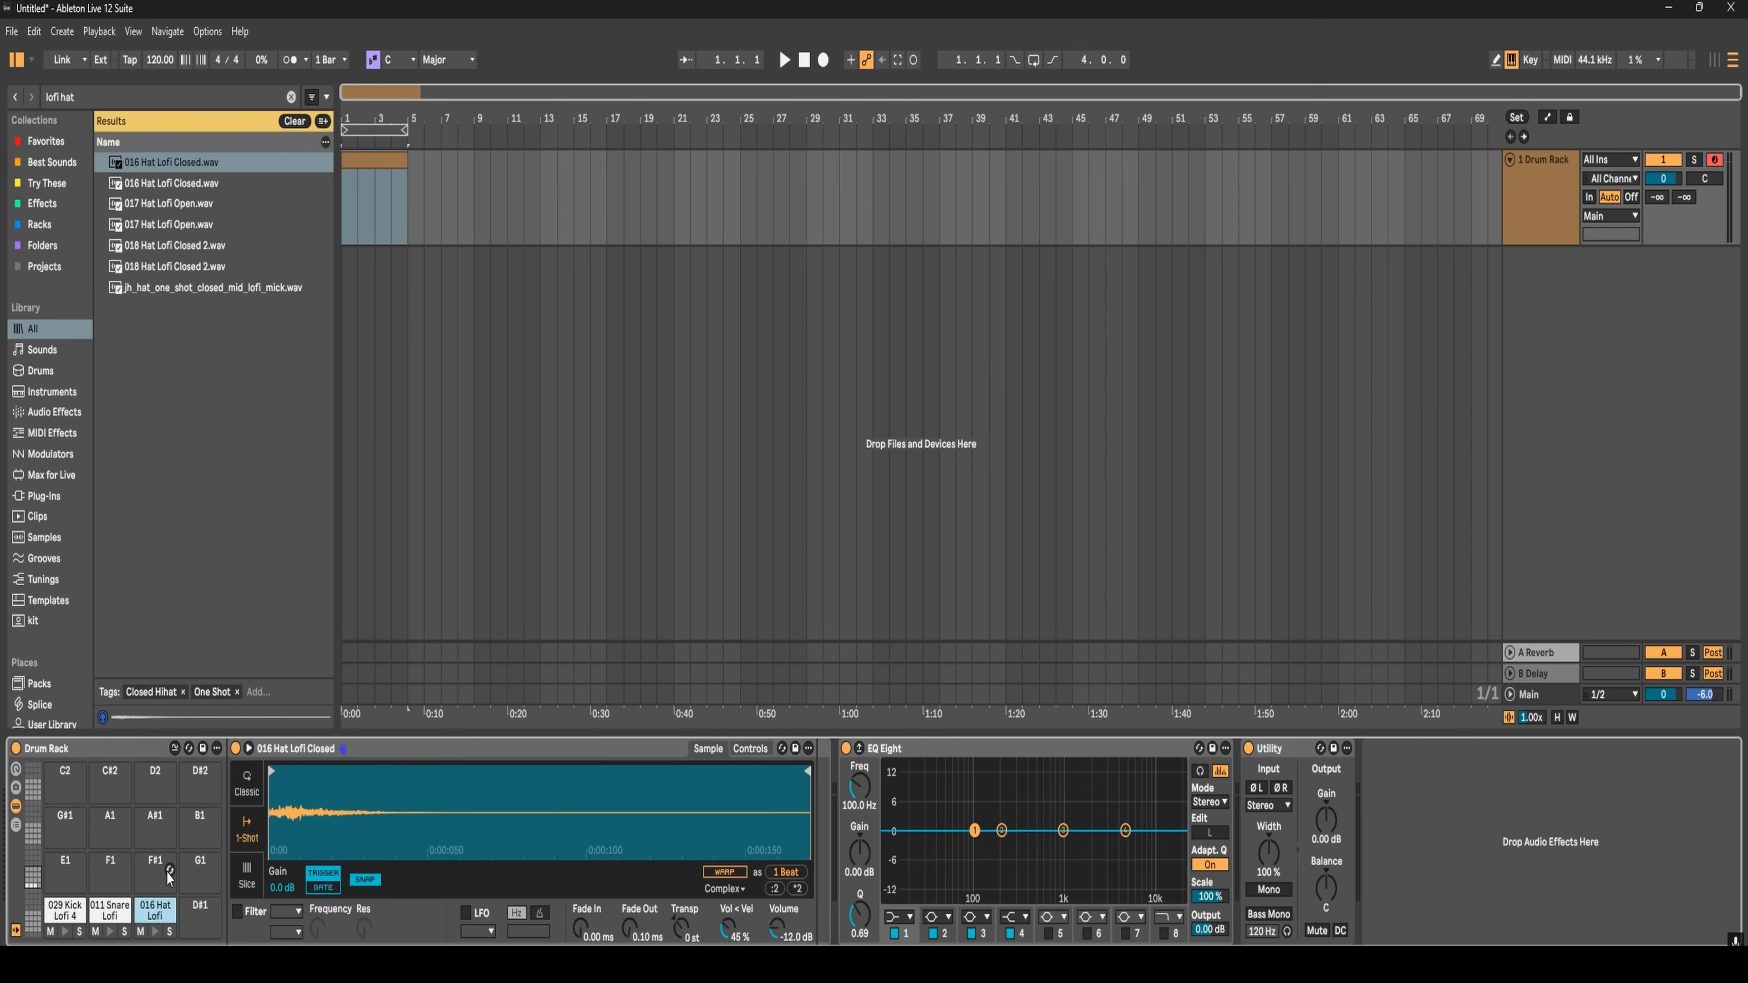
- In the Drum Rack's four-bar MIDI clip, add kicks on beat 1 and snares on beat 3 of every bar, and play it
double_click(364, 166)
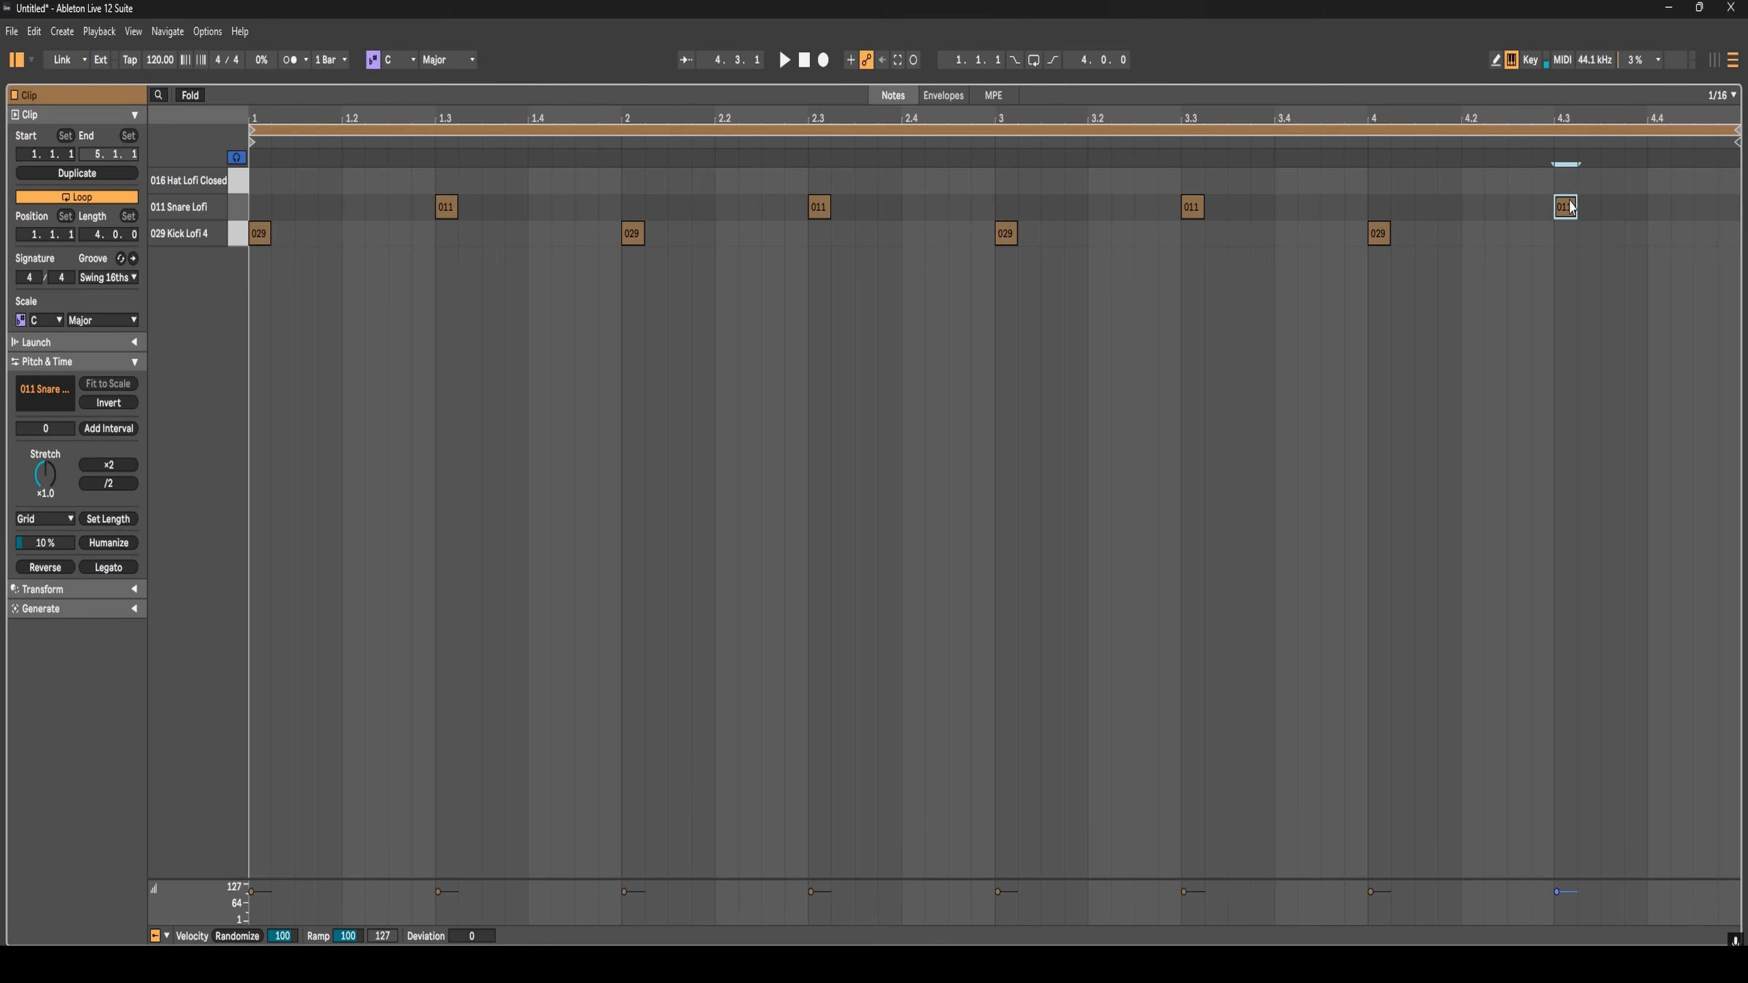
key(space)
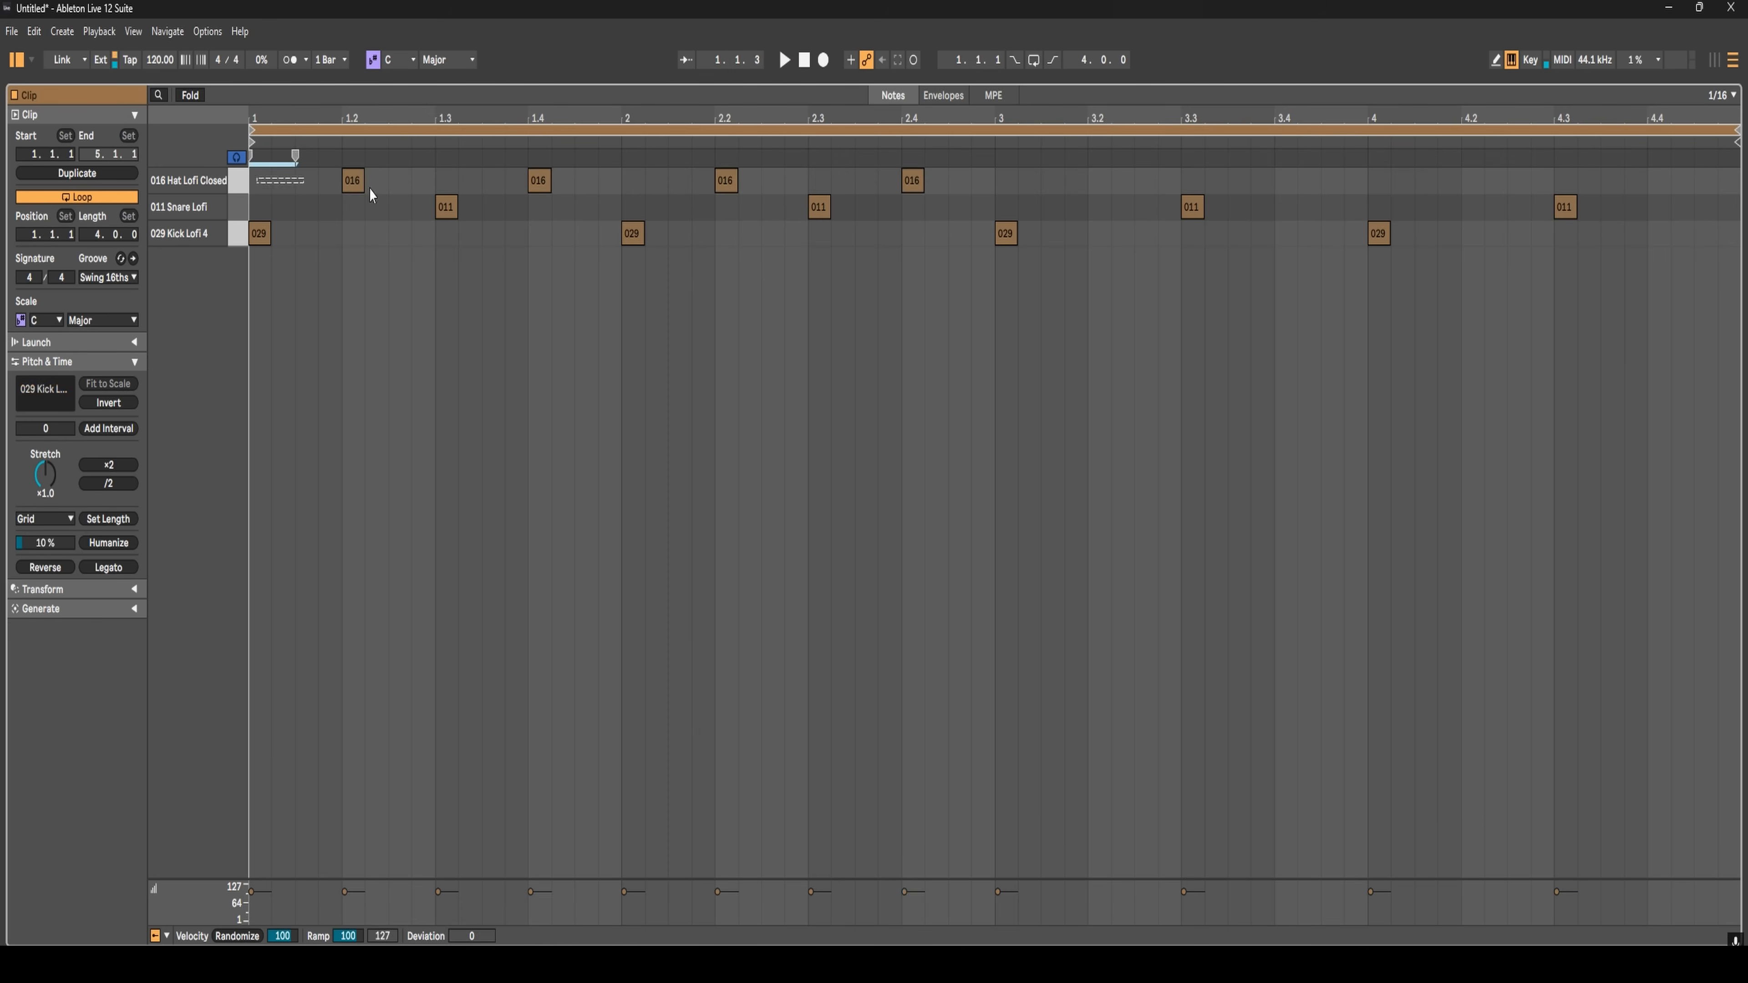
- Place closed hats on beats 2 and 4 of bars 1 and 2, duplicate them into bars 3 and 4, and play the pattern
key(ctrl+d)
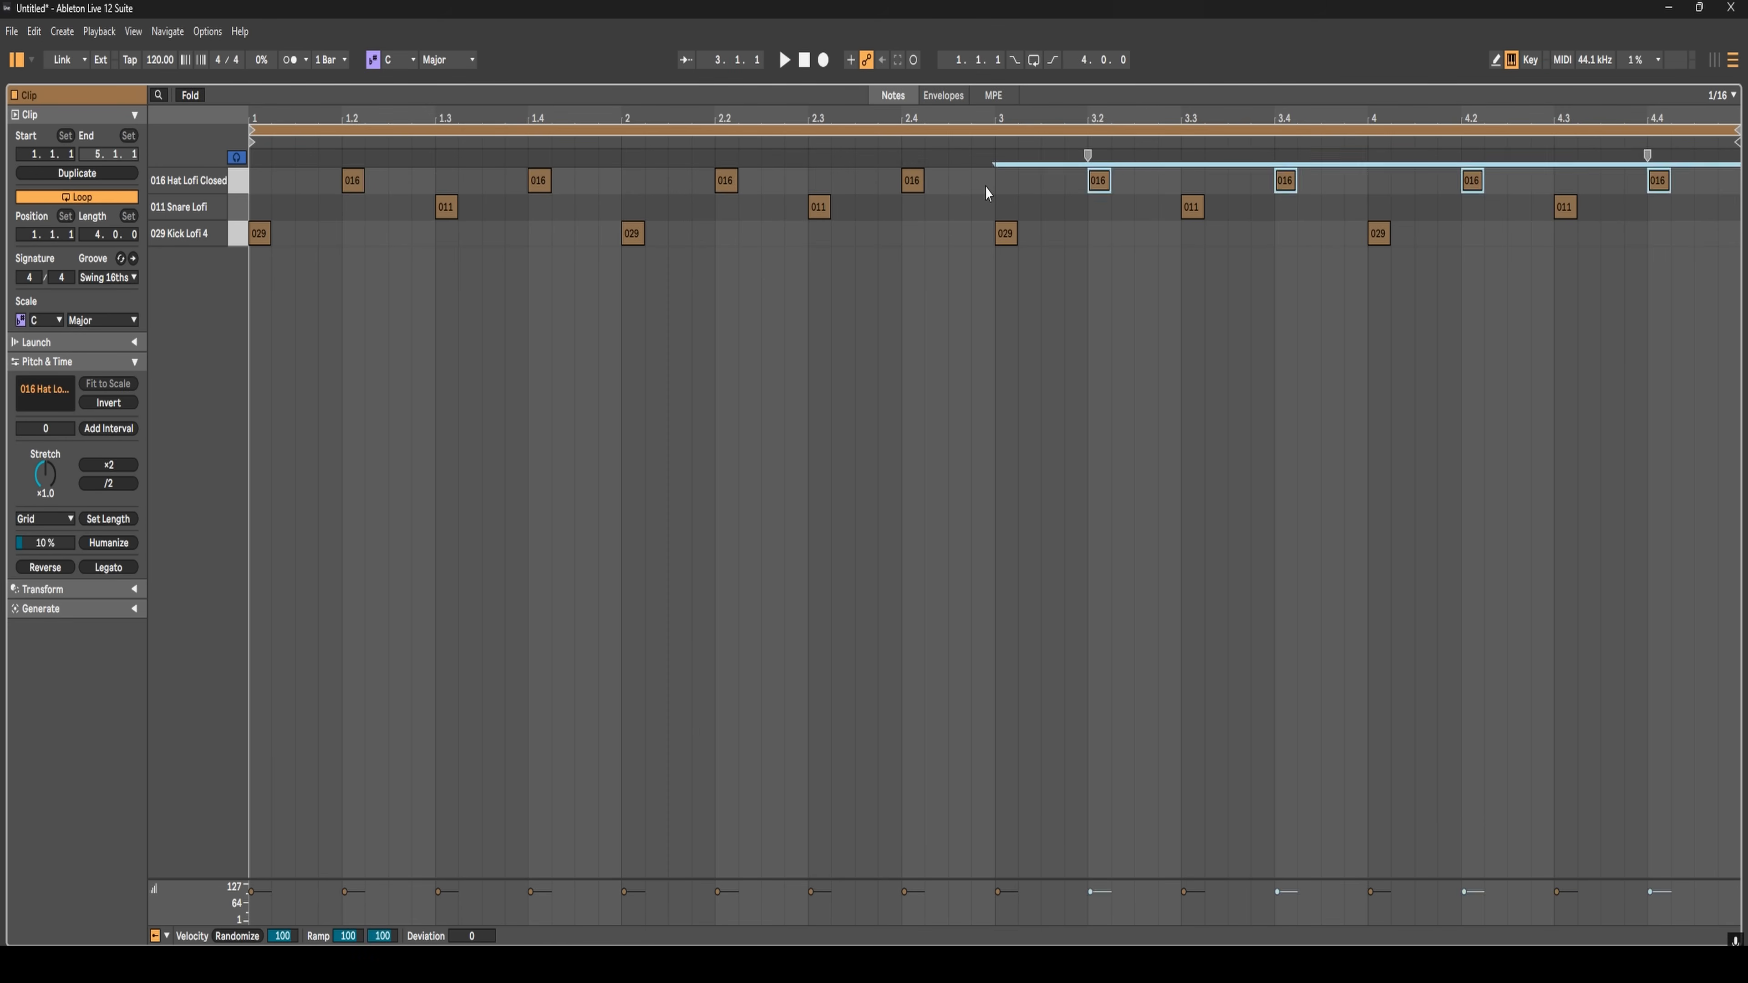
key(space)
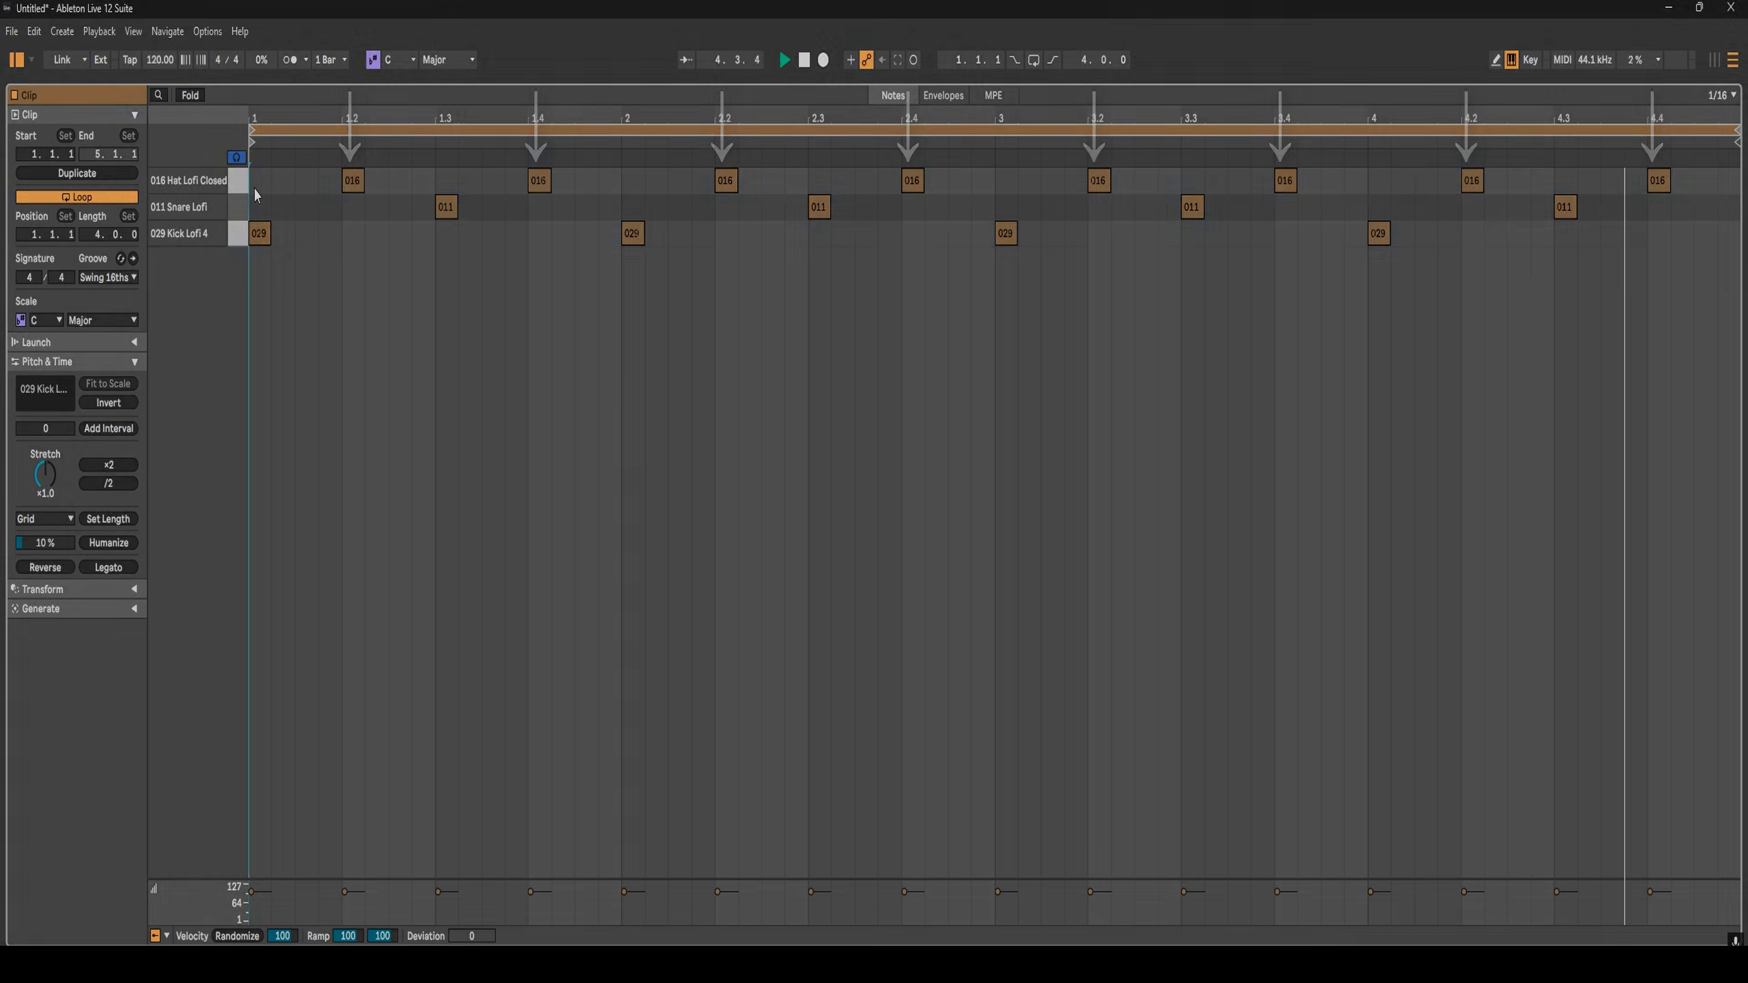
- Move the bar 2 and bar 4 kicks off their downbeats, and add AIR Flavor Pro after Utility on the drum track
drag(632, 233, 774, 238)
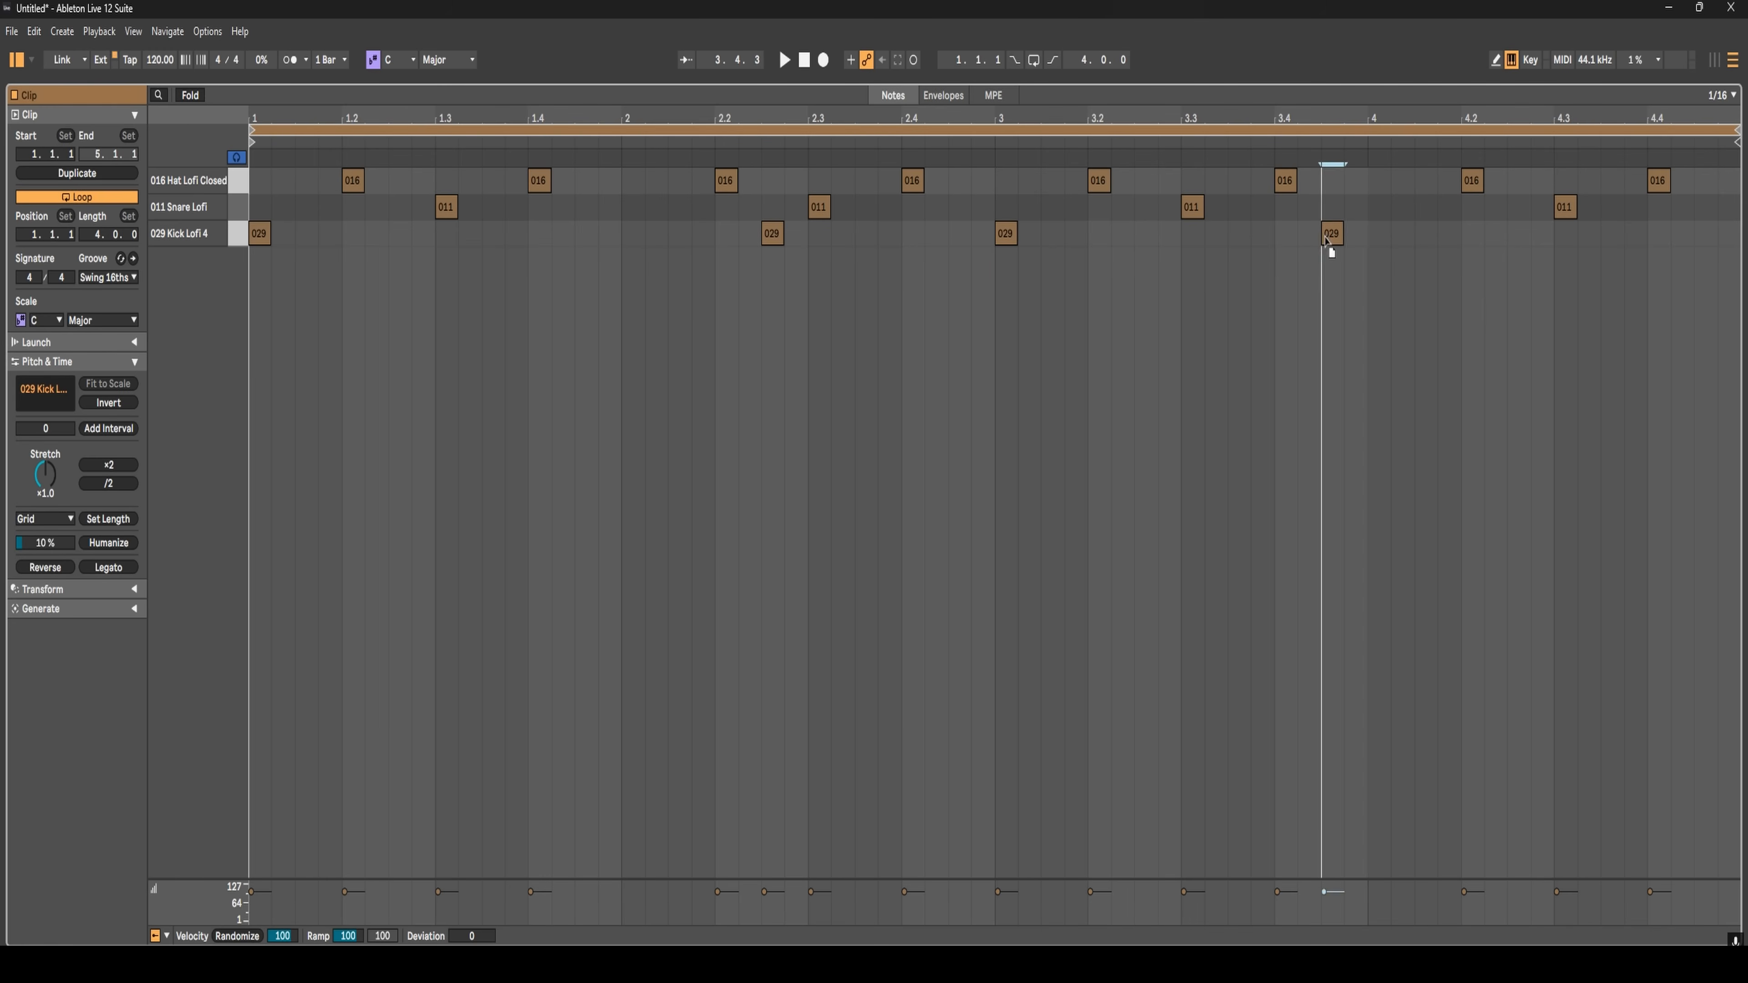
drag(1372, 234, 1488, 234)
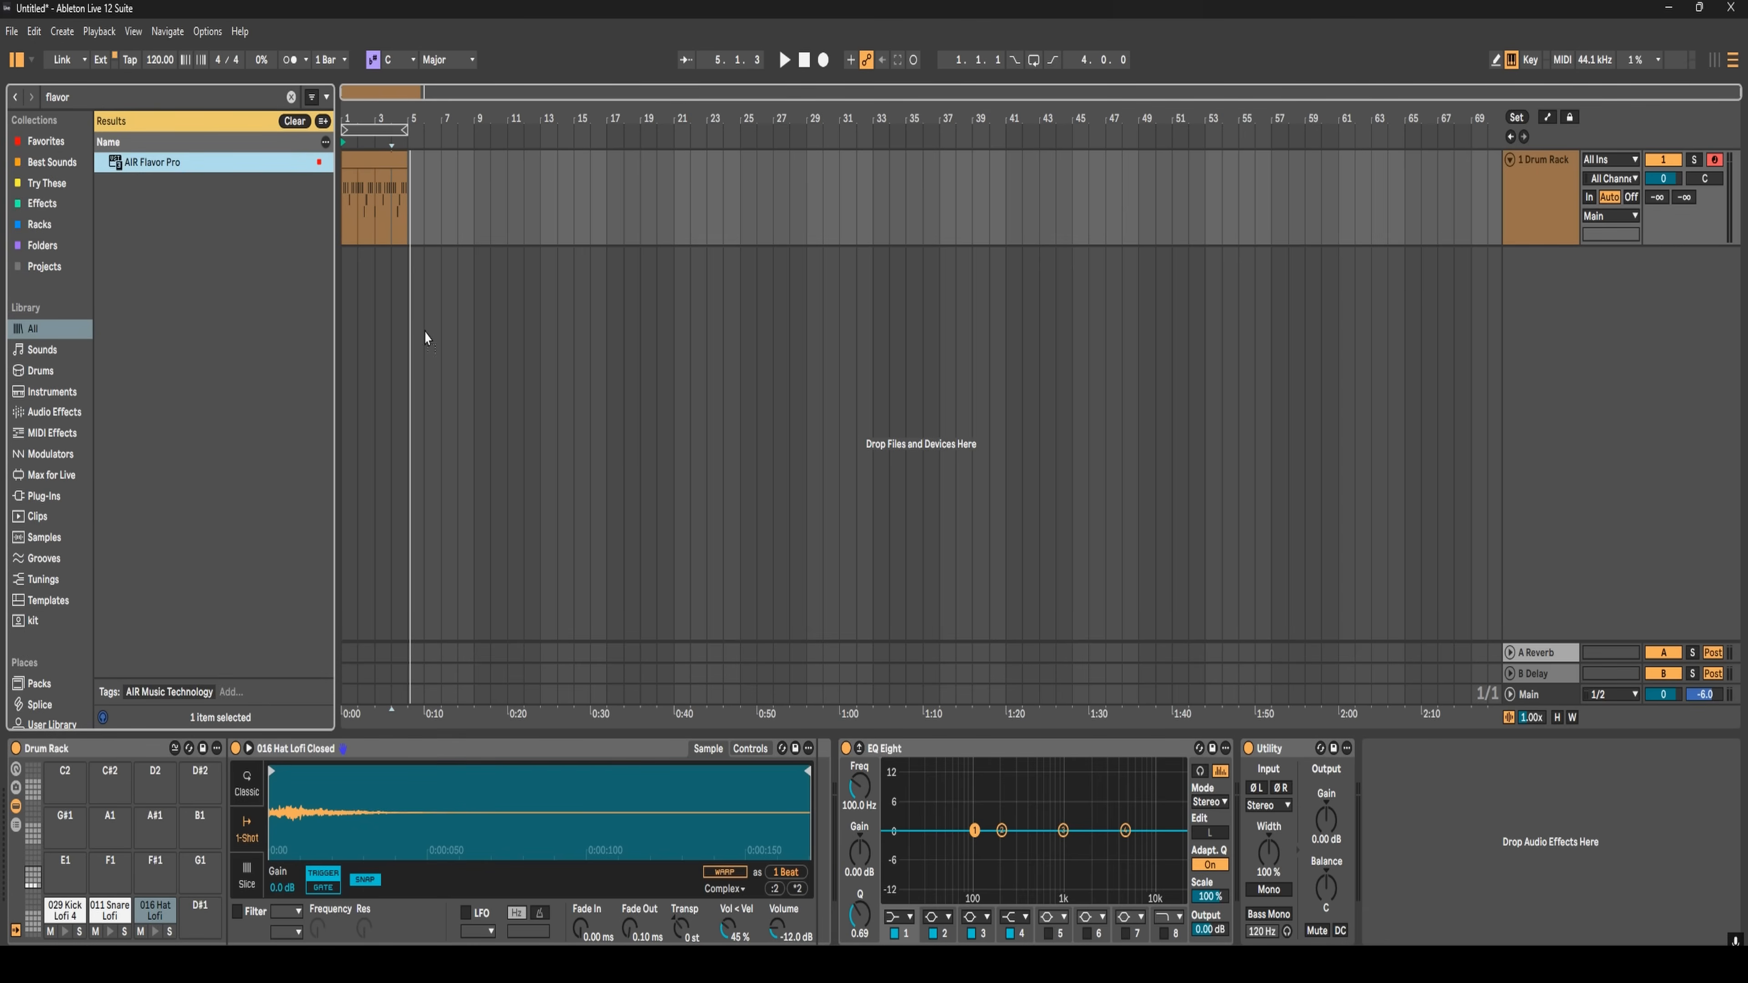
drag(159, 160, 1383, 834)
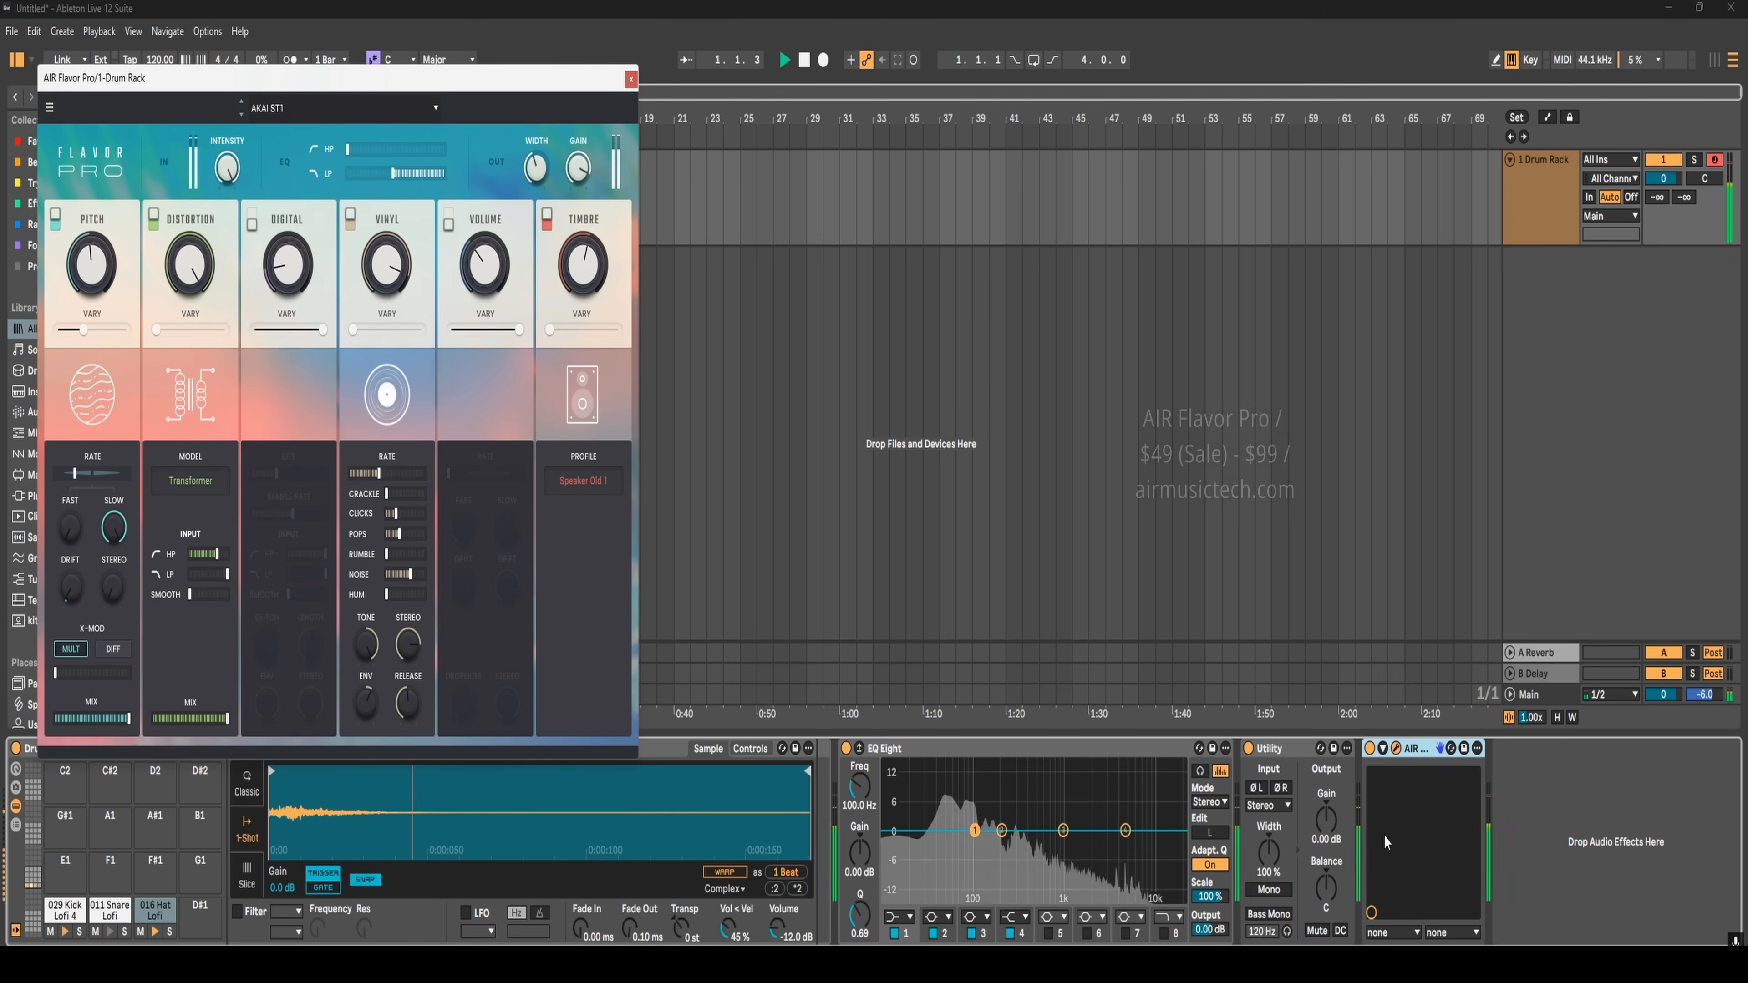
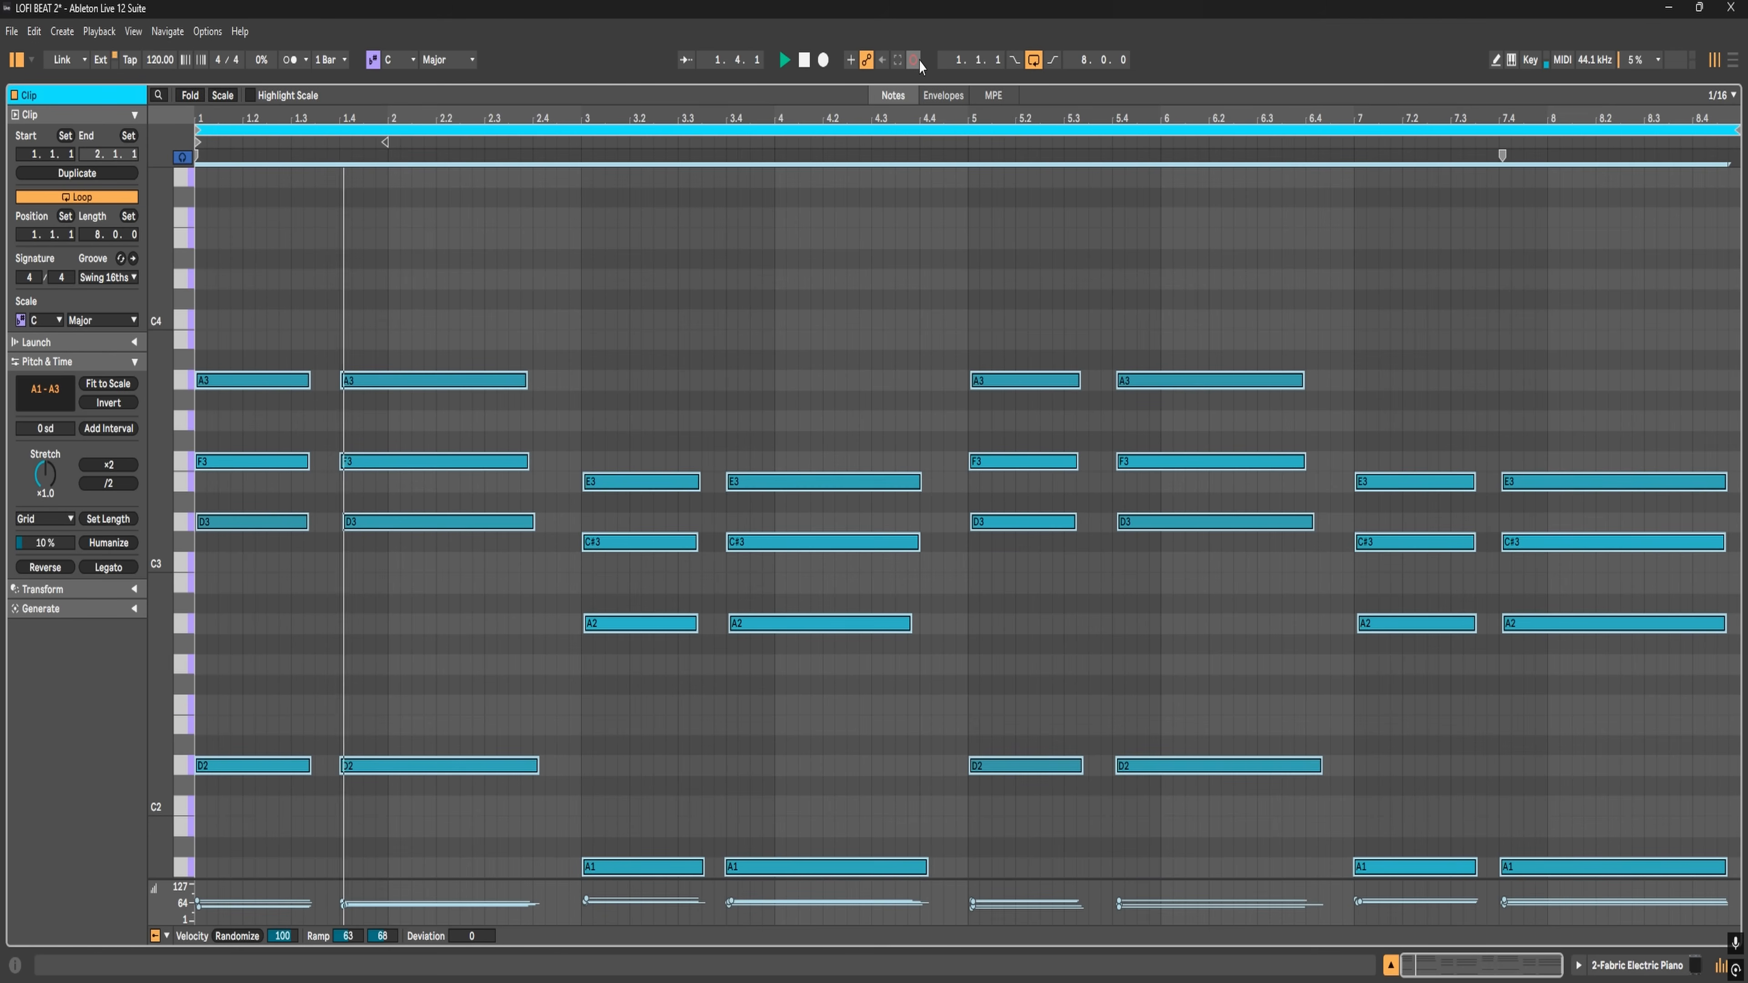
- Quantize all the selected chord notes in the Fabric Electric Piano clip to the grid
right_click(436, 383)
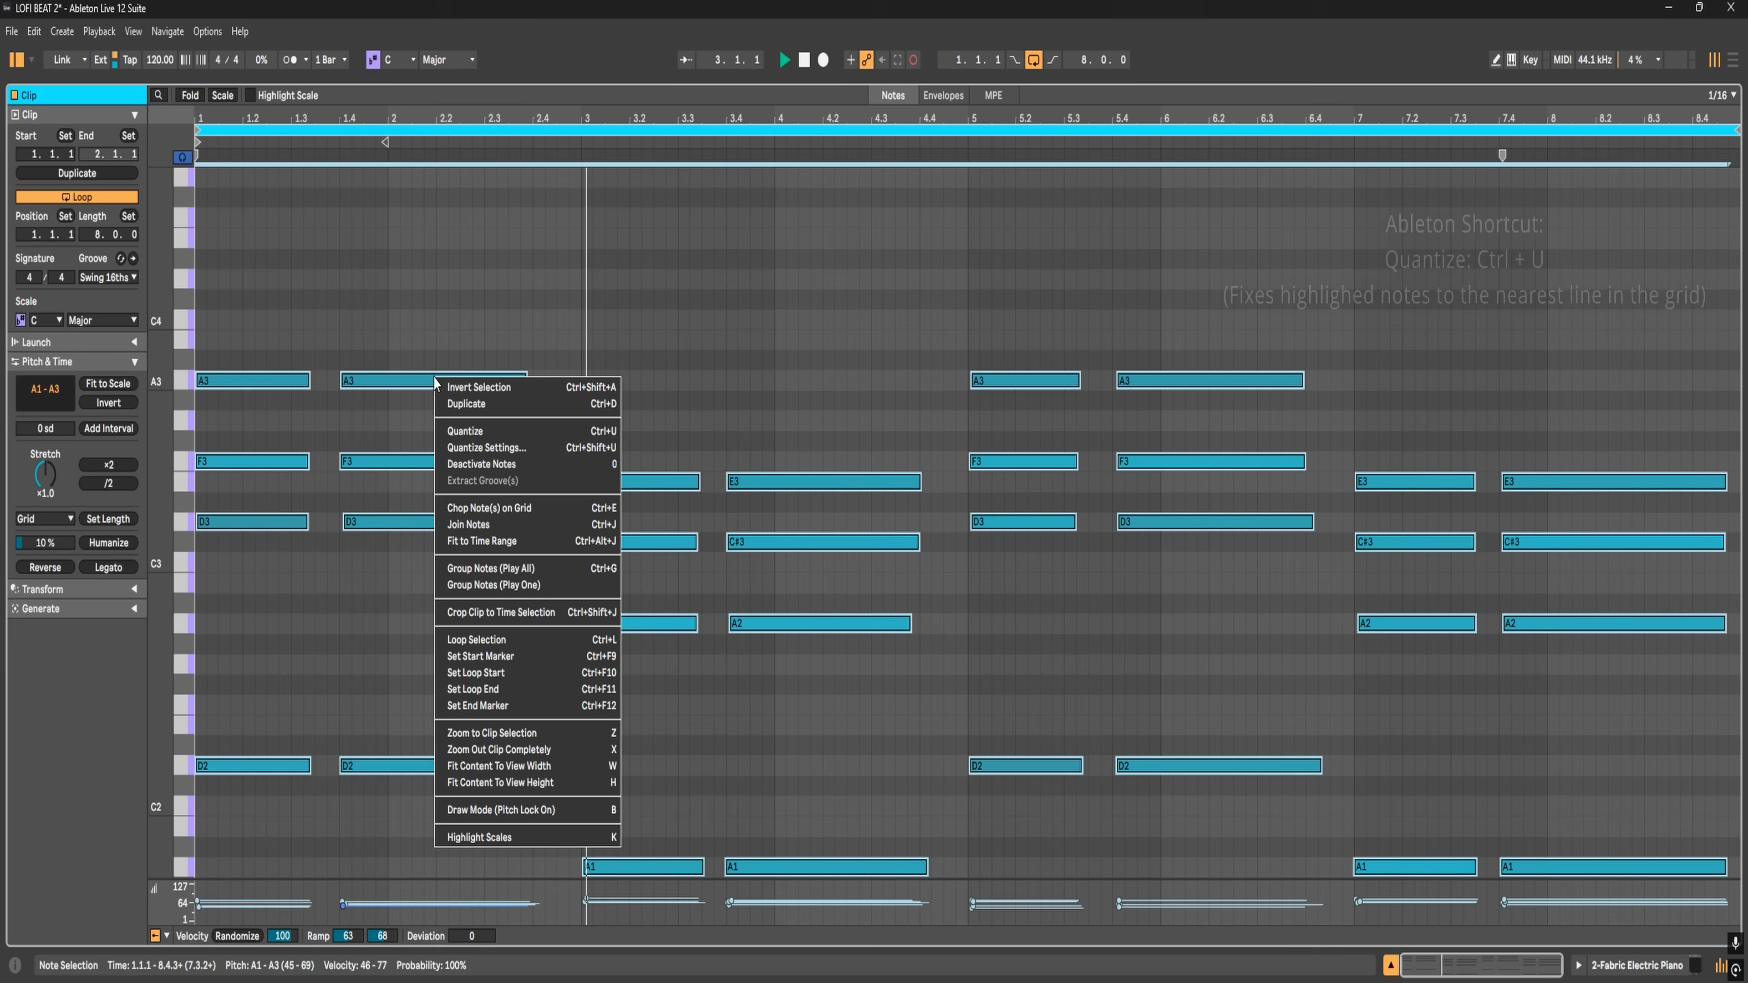
click(475, 431)
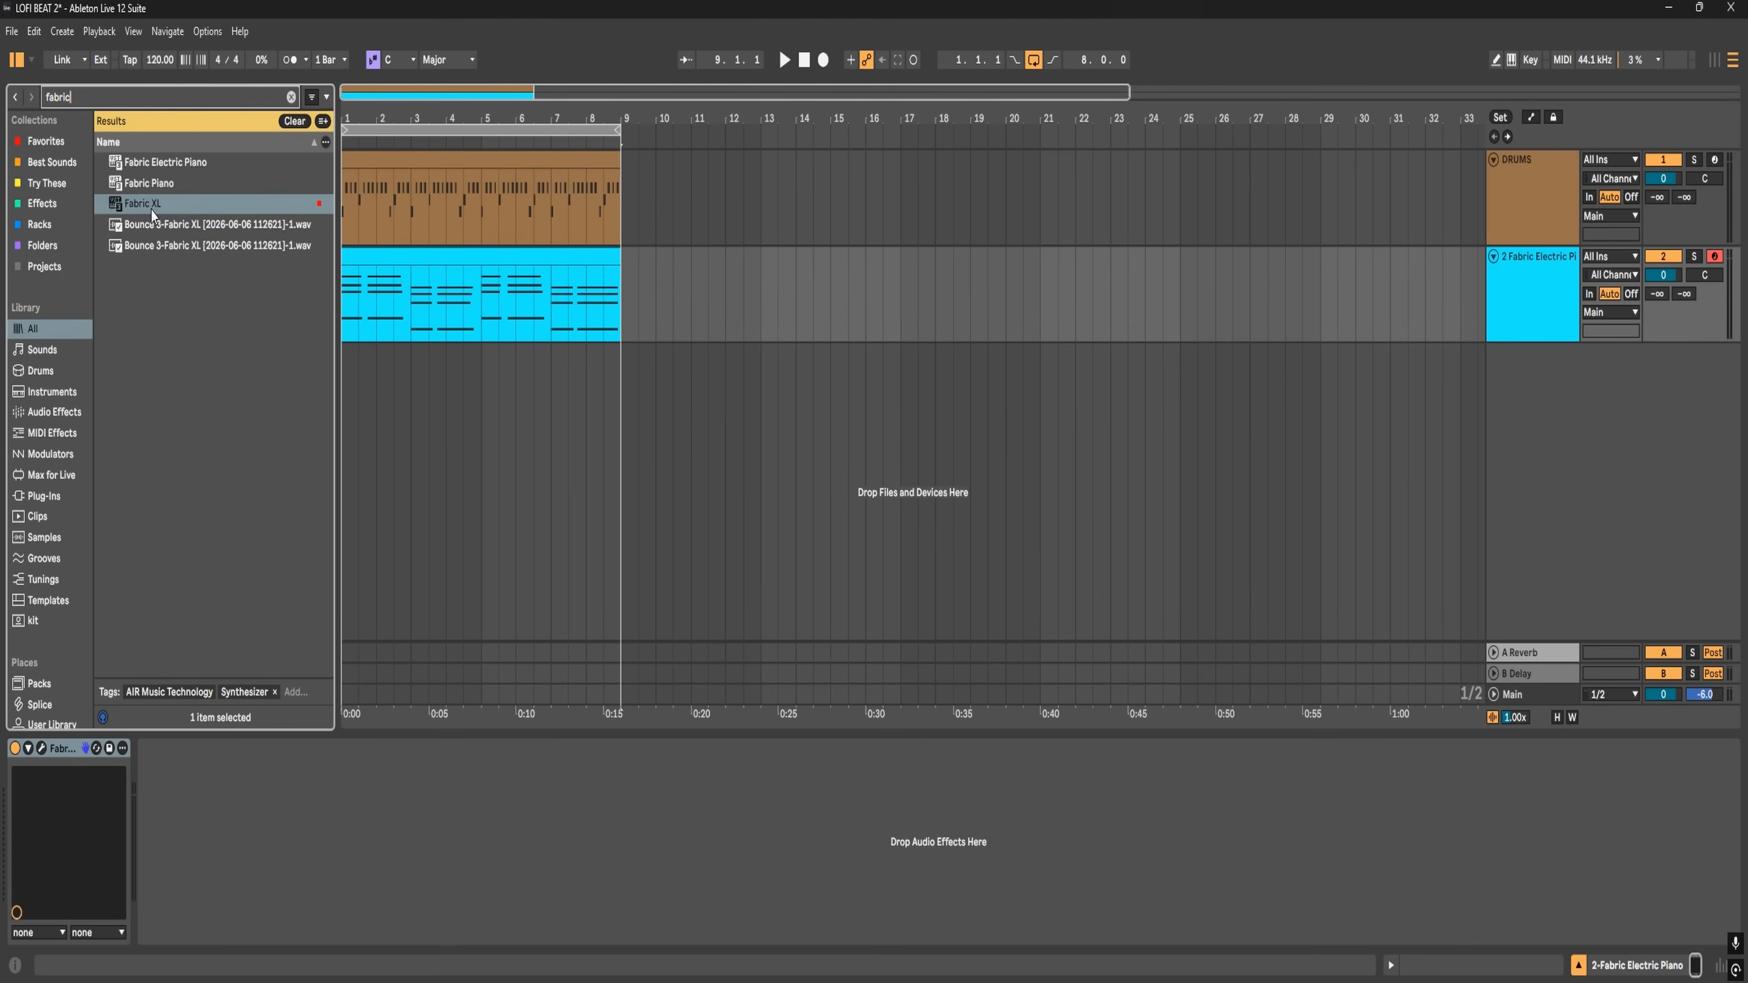
- Add Fabric XL on a new track below the electric piano and colour the track orange
drag(153, 216, 366, 378)
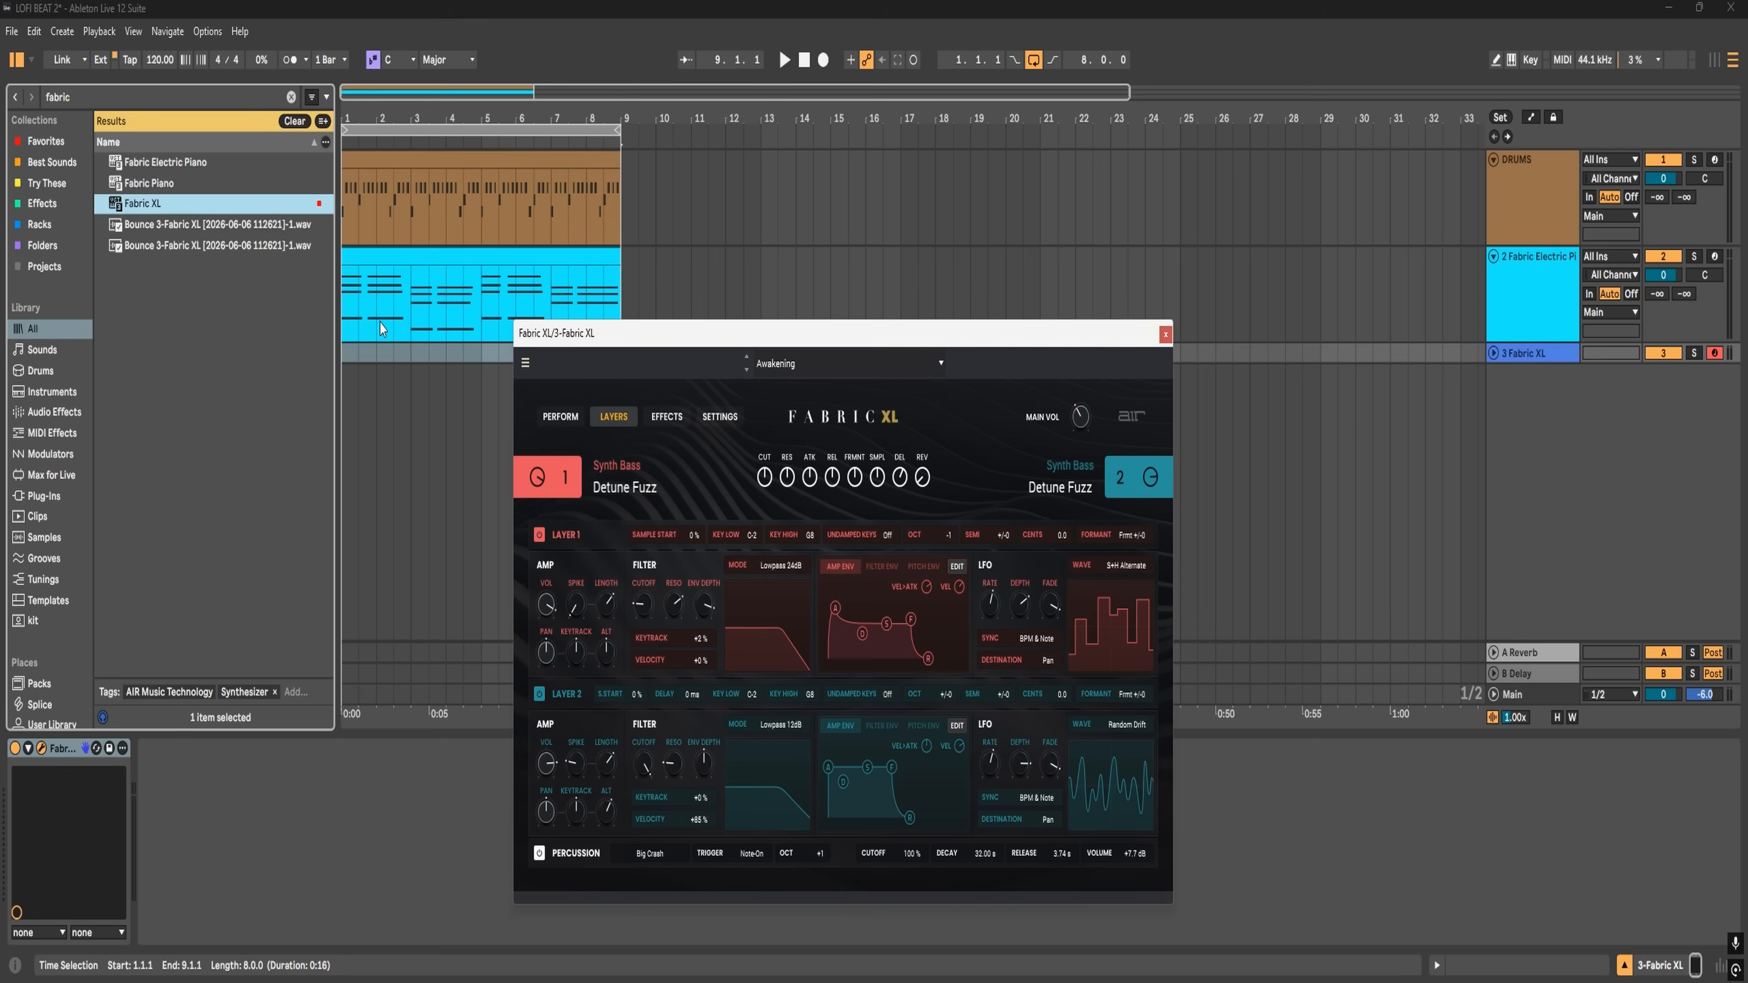
right_click(1557, 358)
click(1374, 789)
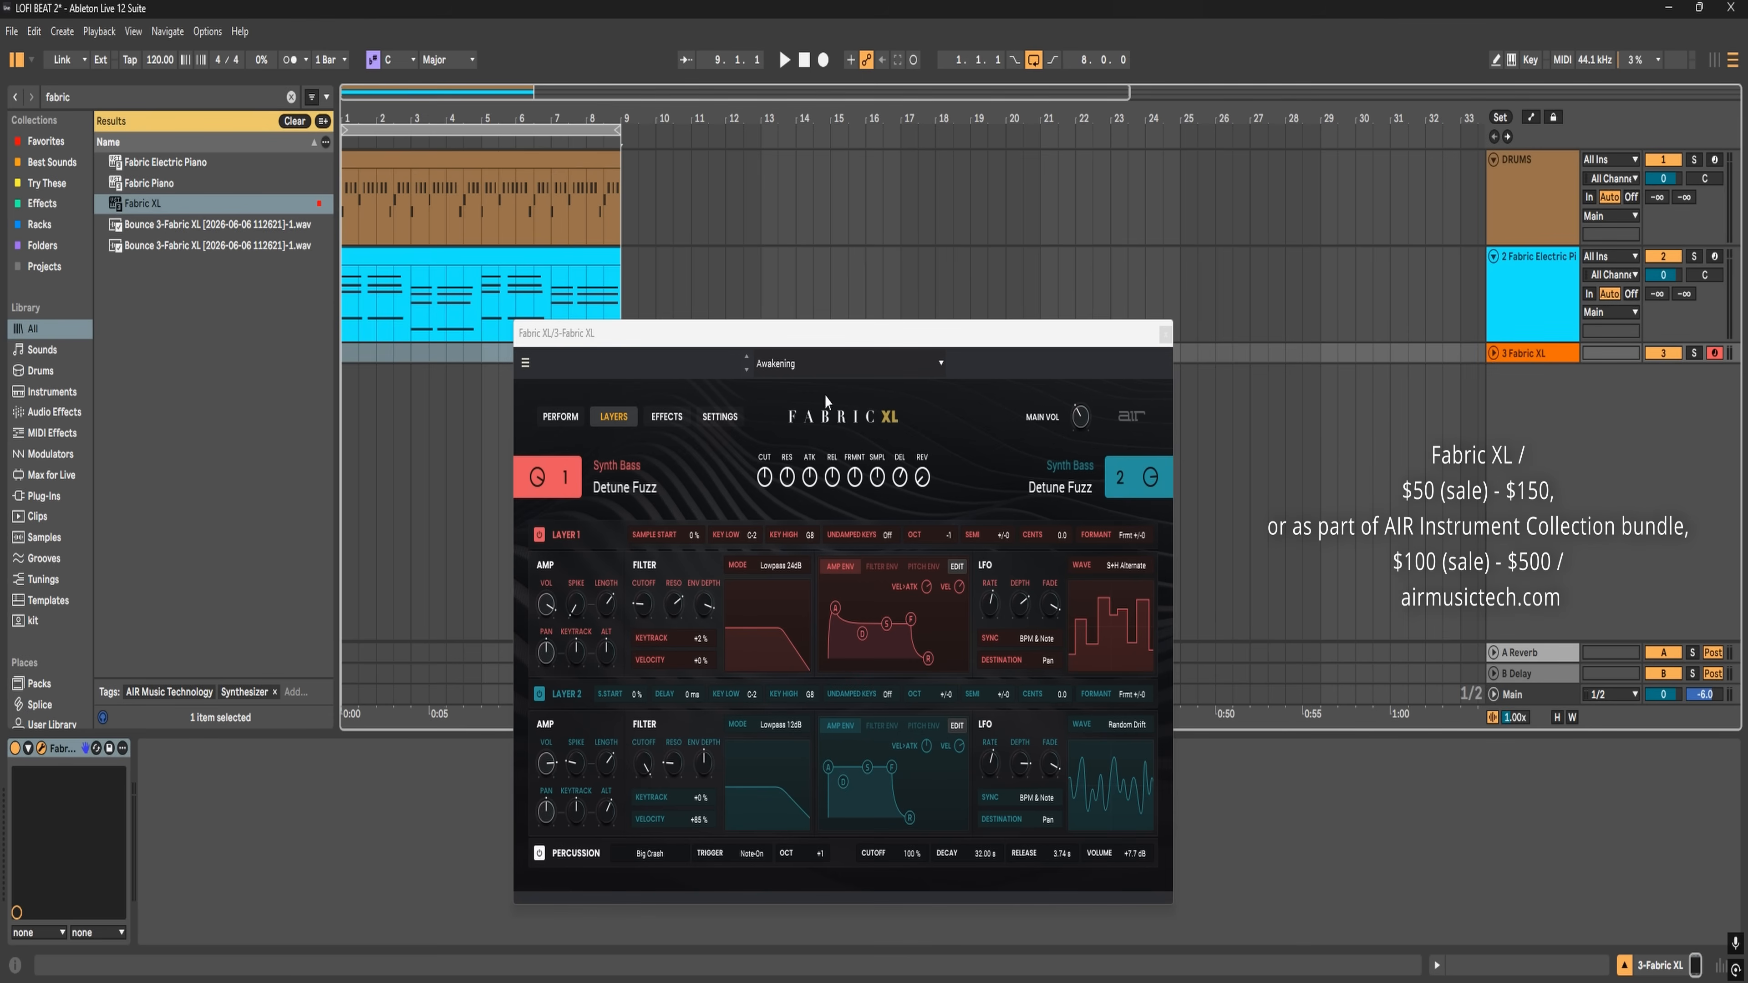
- Load the Singing Metal preset from the Plucks category in Fabric XL
click(835, 365)
mouse_move(922, 635)
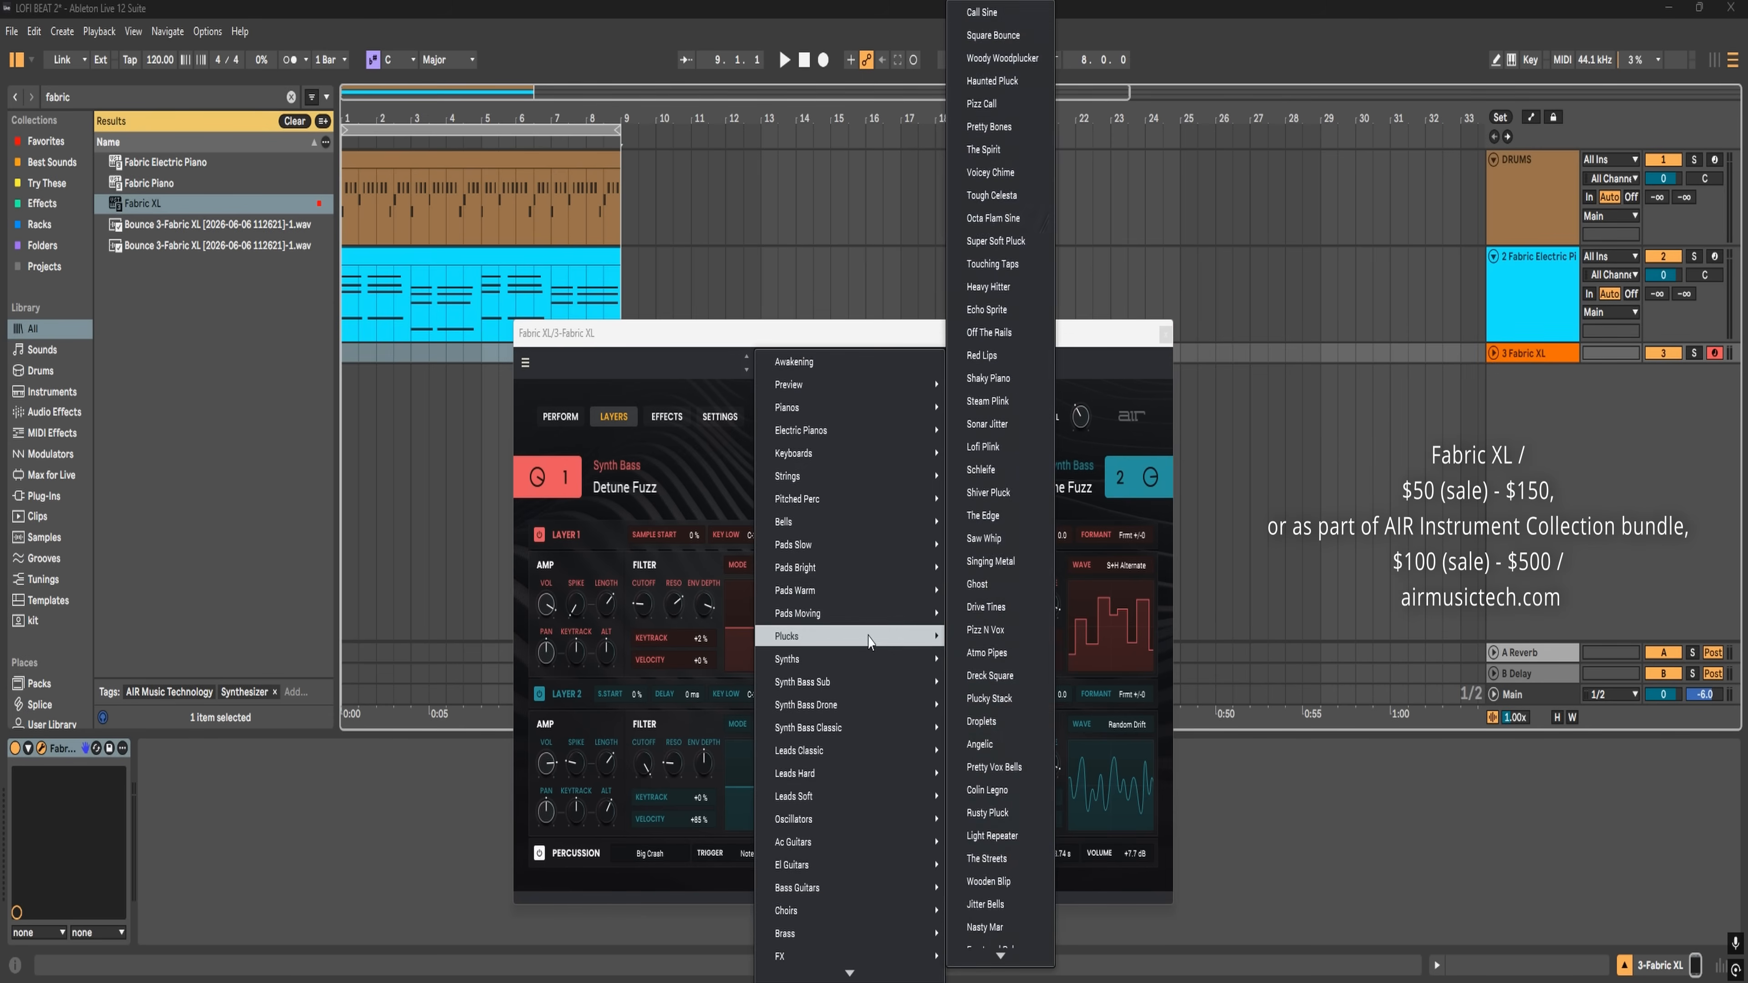
click(1003, 558)
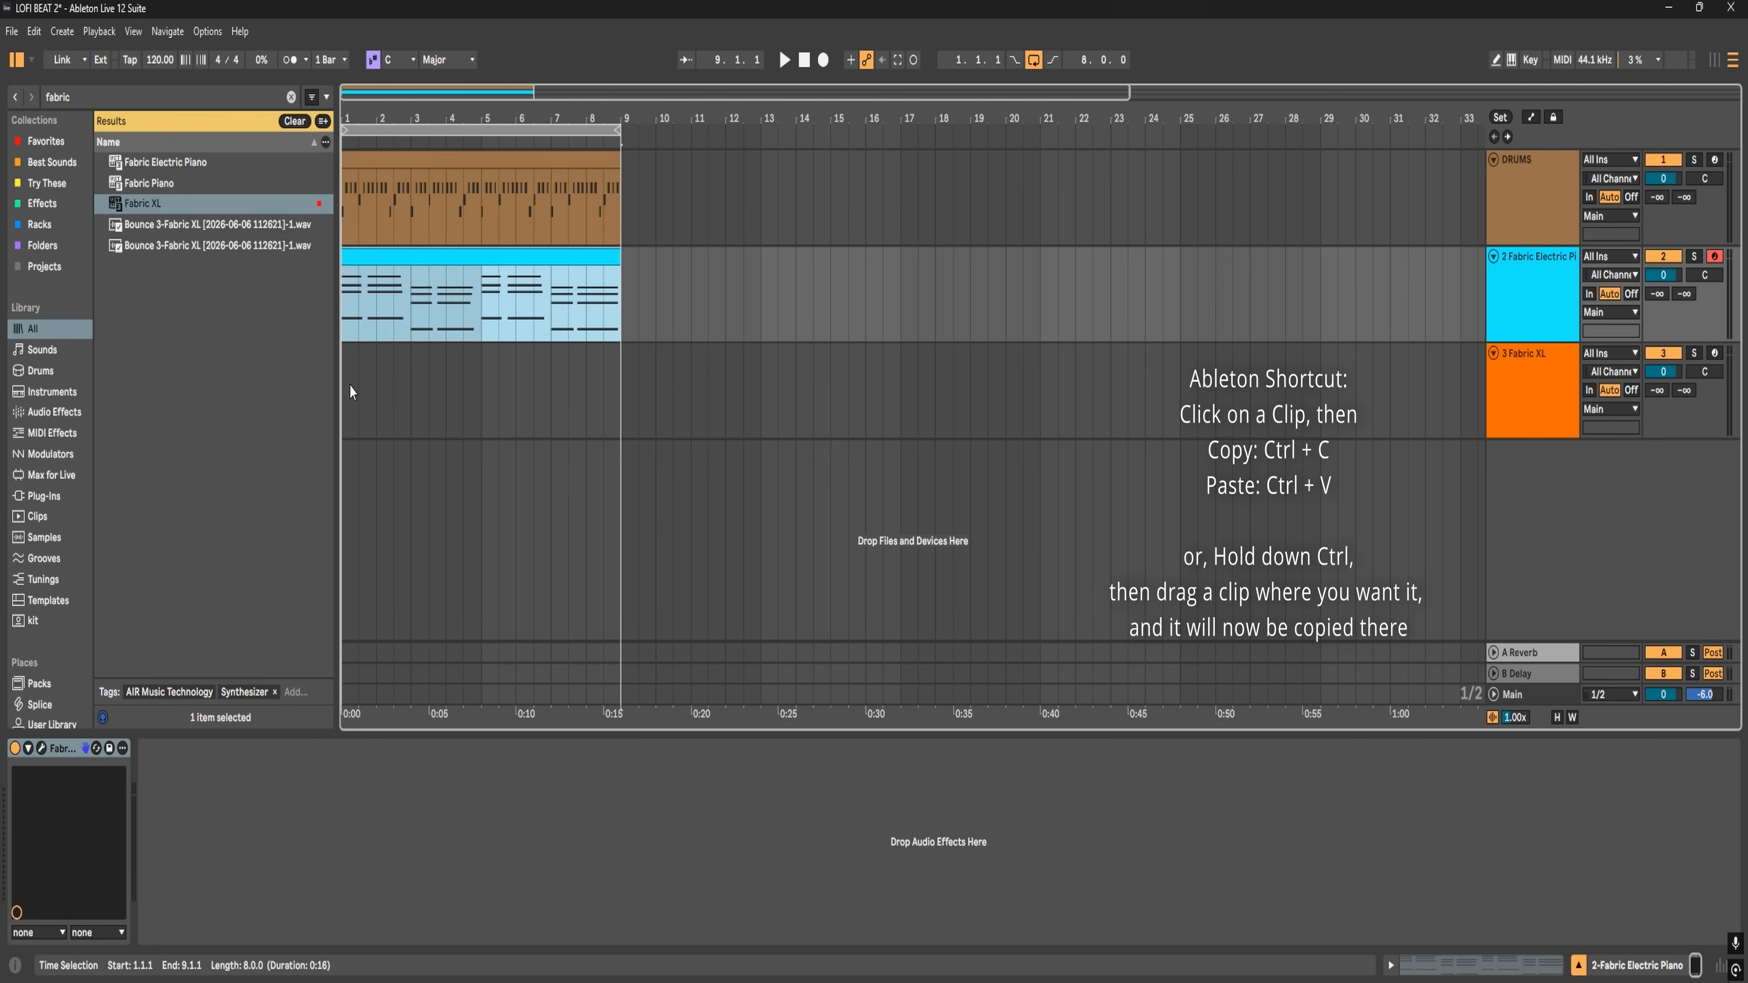
- Paste the electric piano chord clip at bar 1 of the Fabric XL track, open its notes and play it
click(346, 398)
key(ctrl+v)
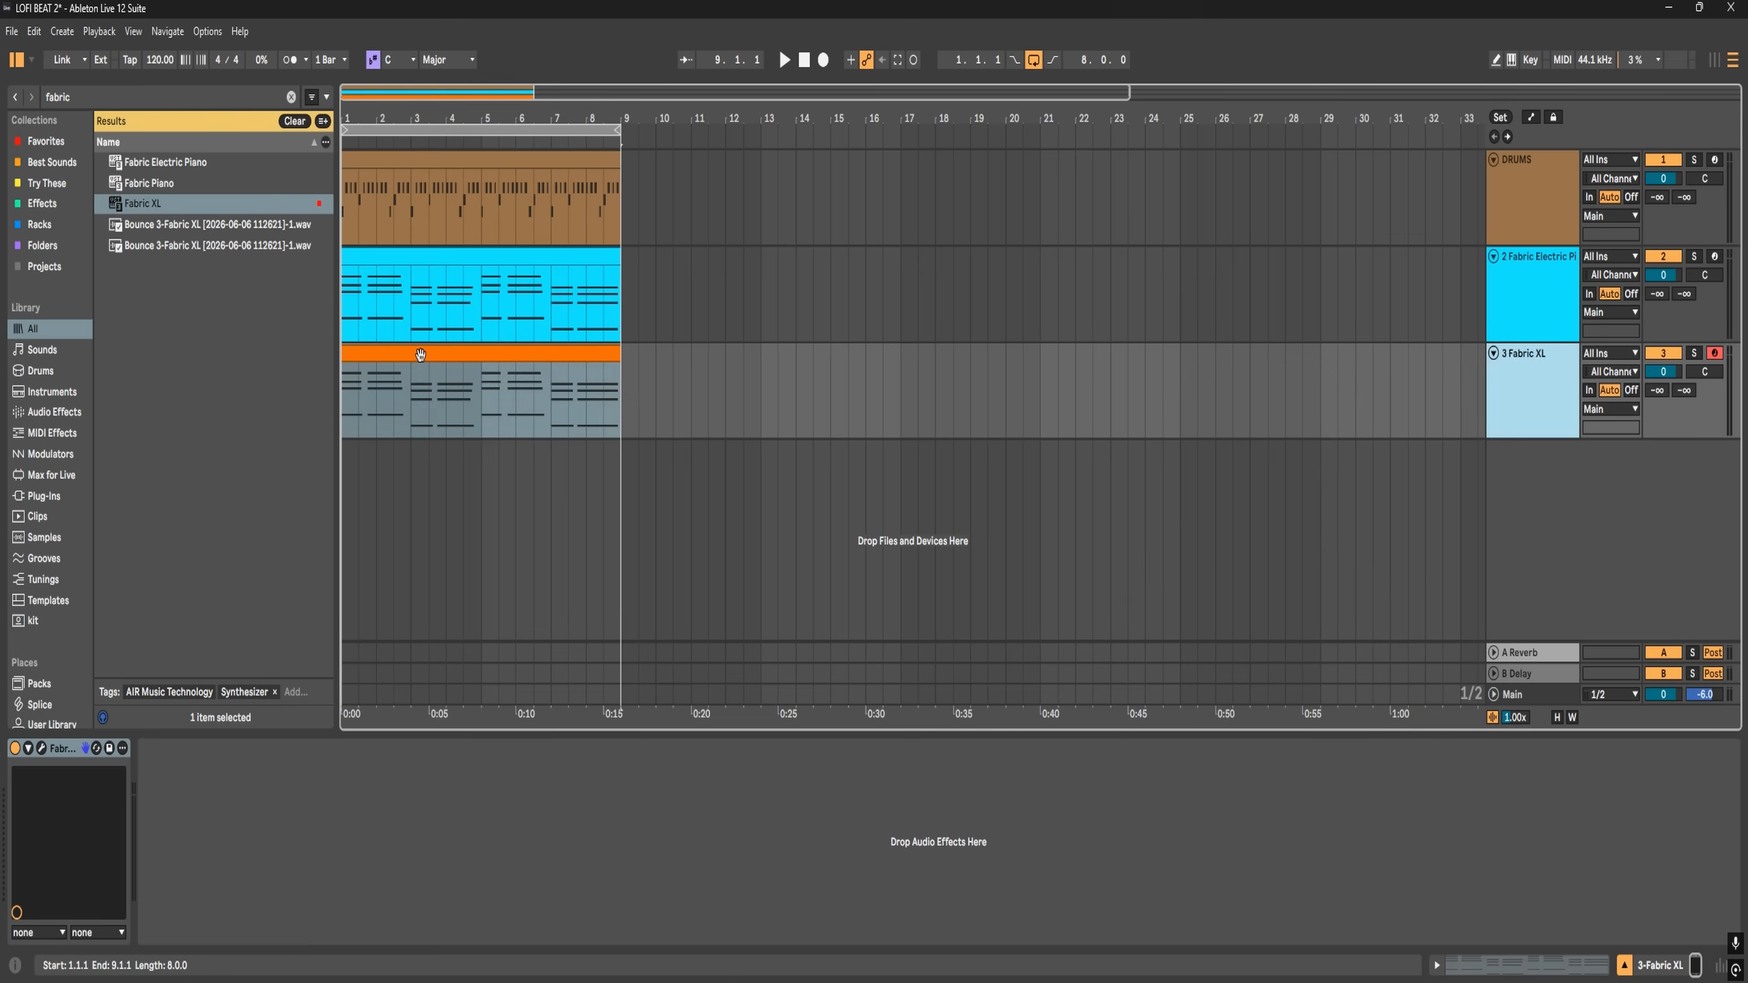
double_click(420, 354)
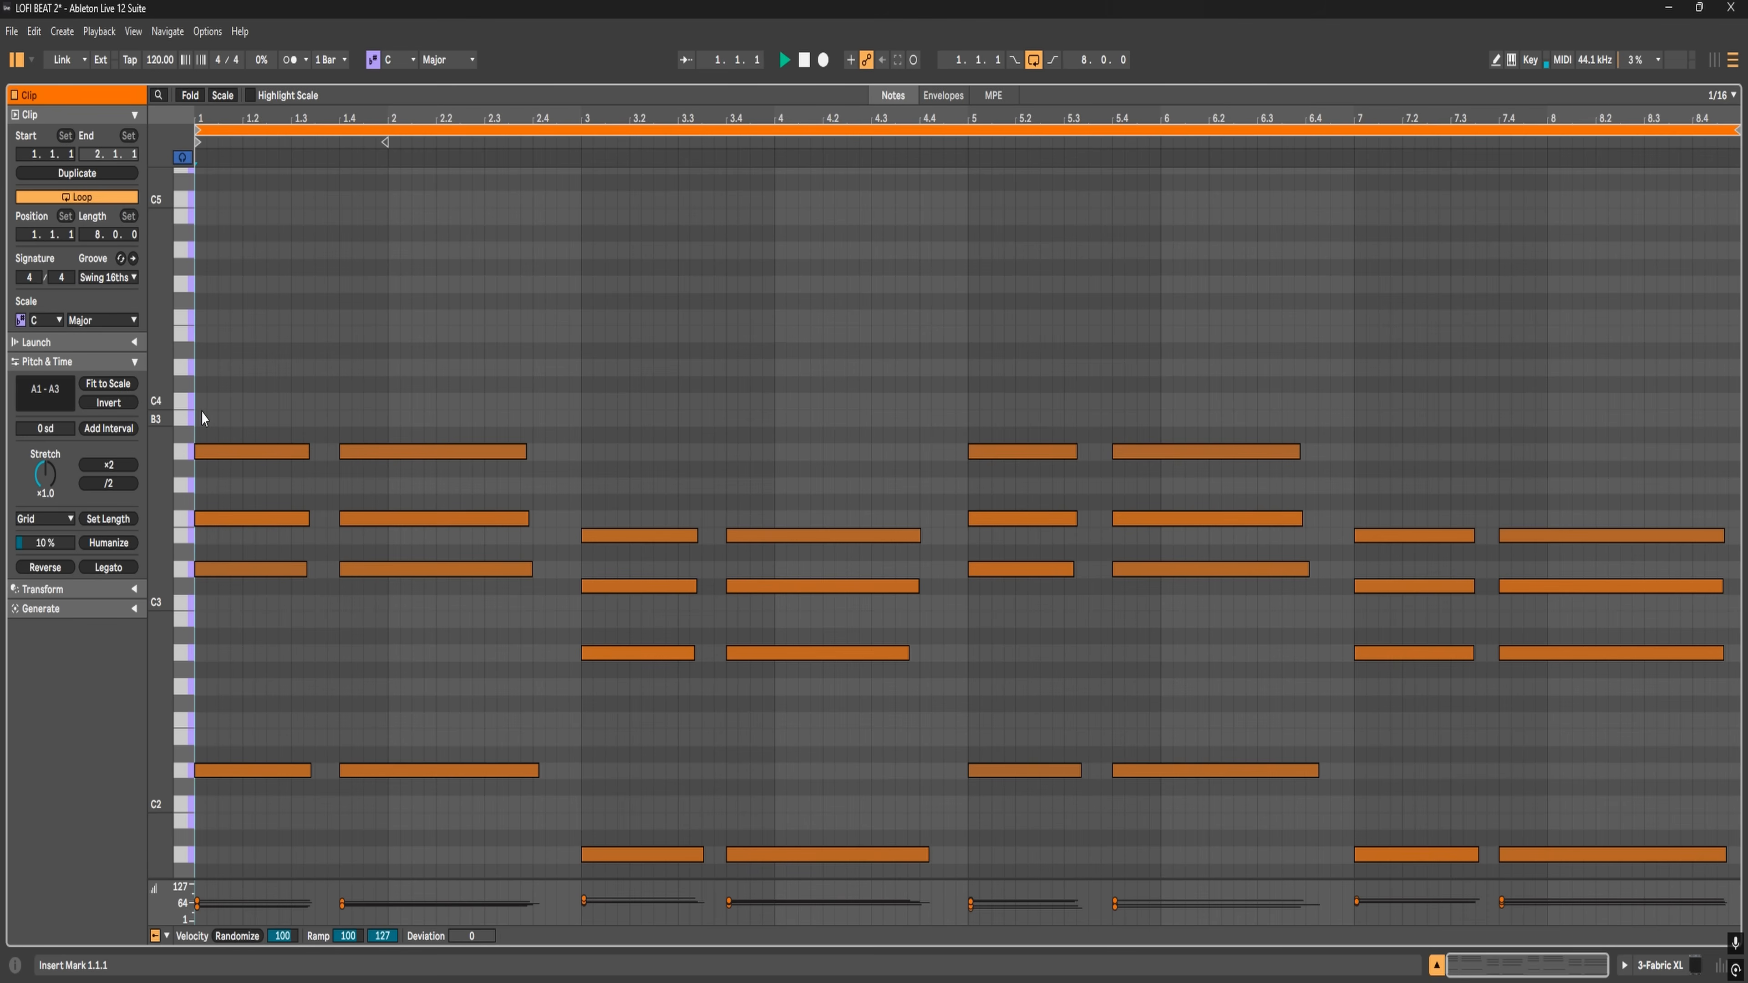
key(space)
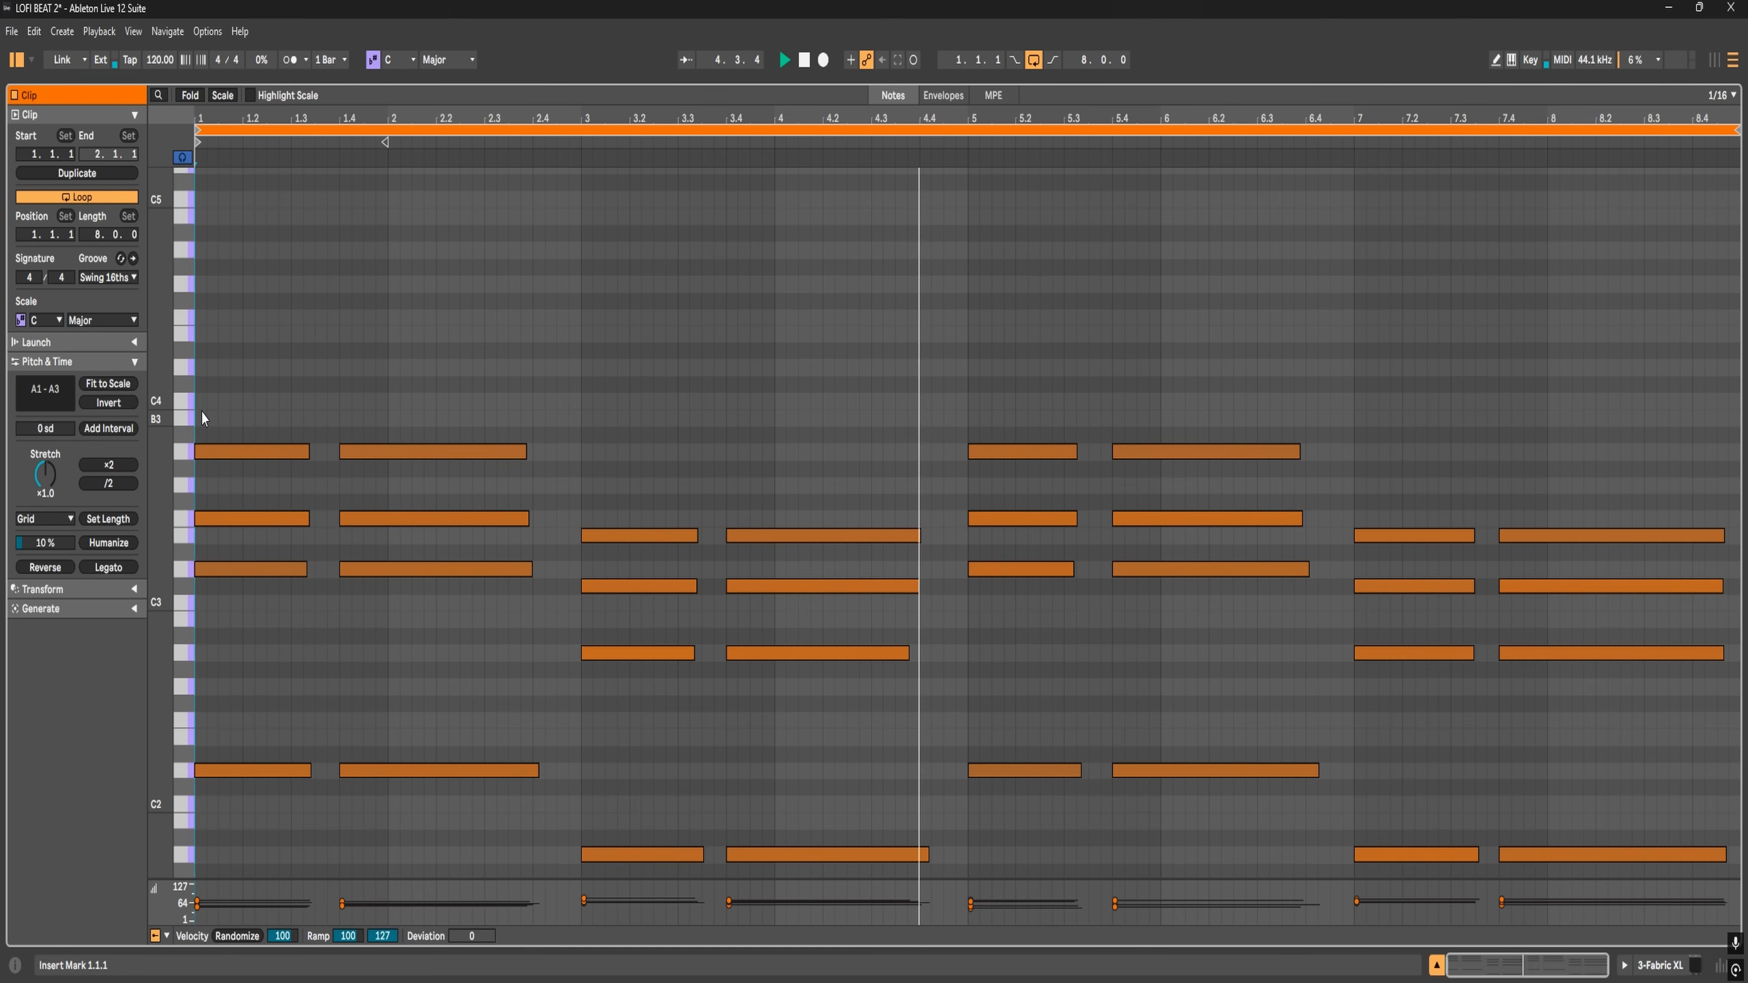
- Select all notes in the Fabric XL clip, transpose them up one octave, and play the clip from the start
drag(201, 411, 1673, 872)
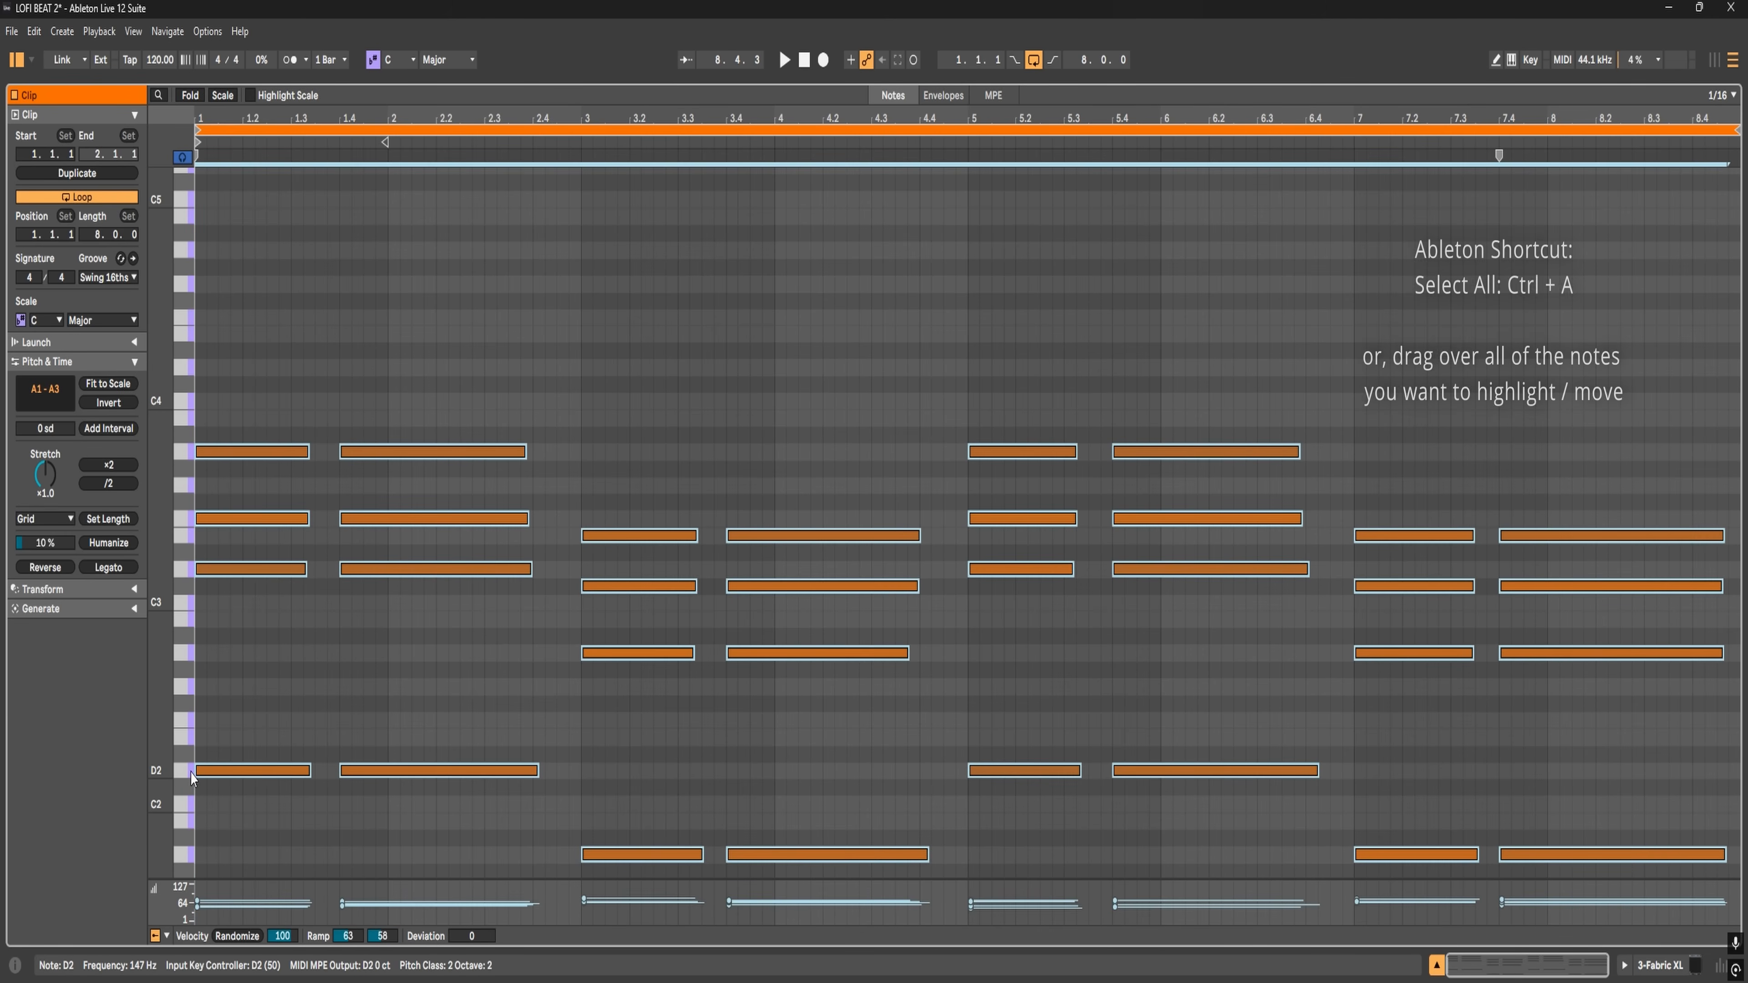
drag(198, 771, 203, 566)
click(198, 213)
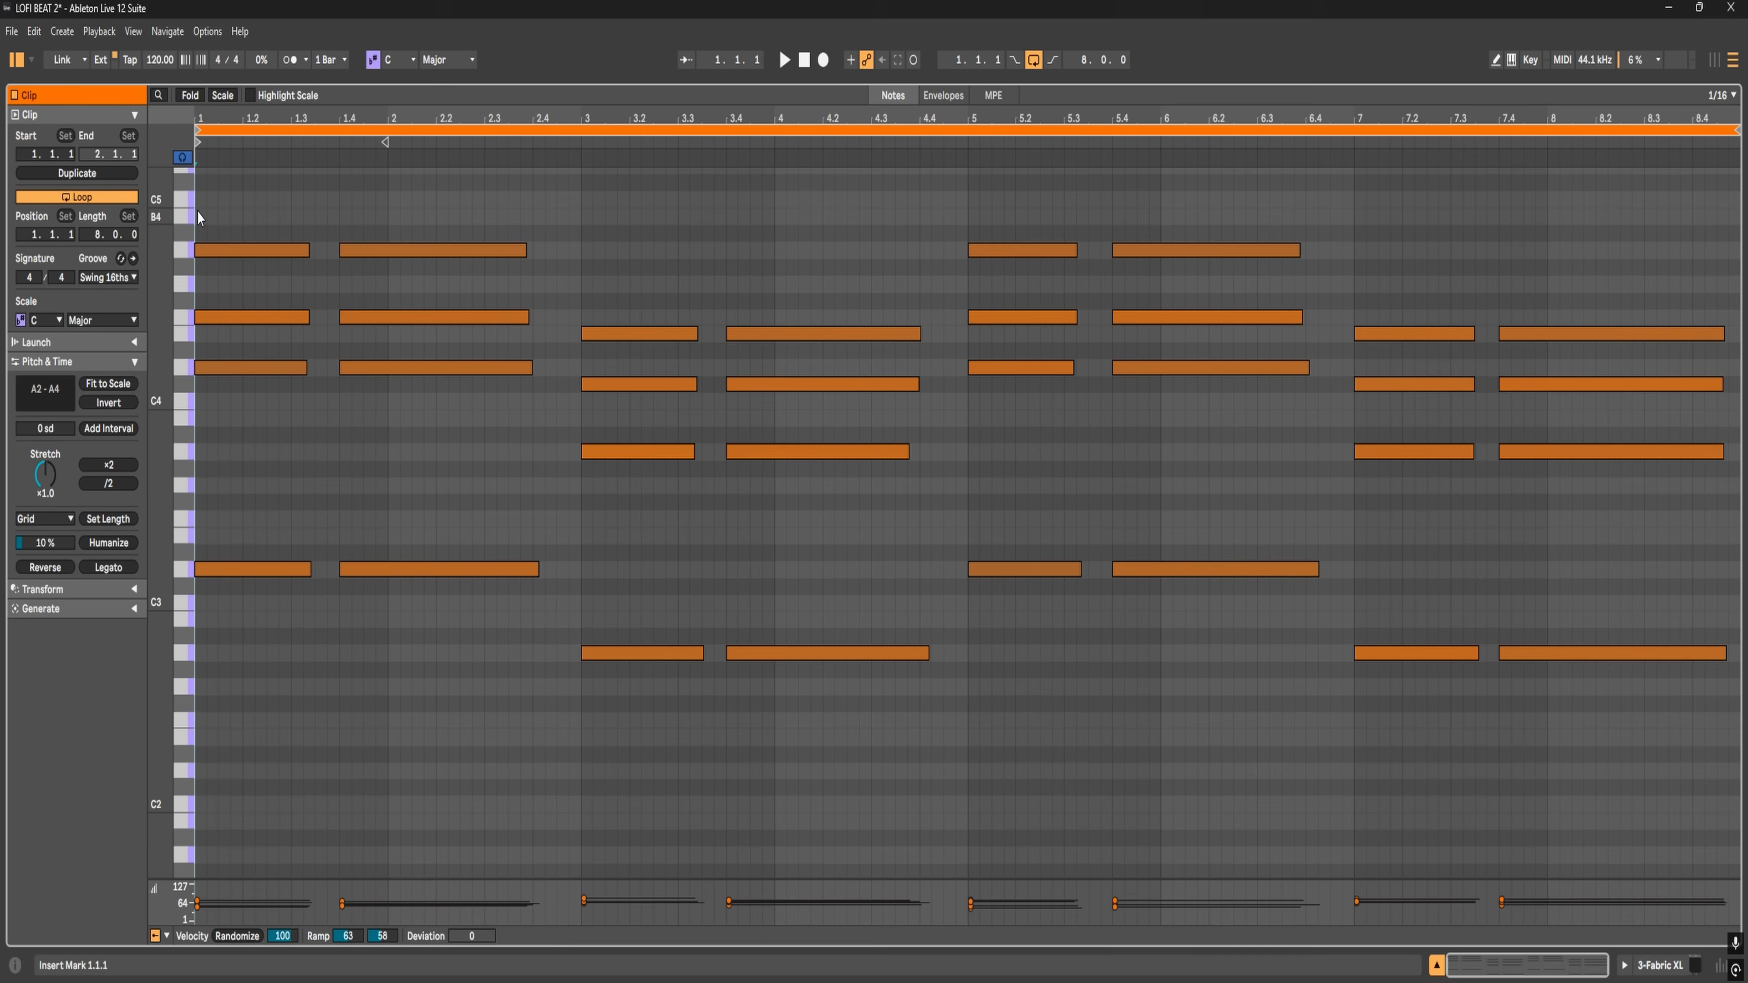
key(space)
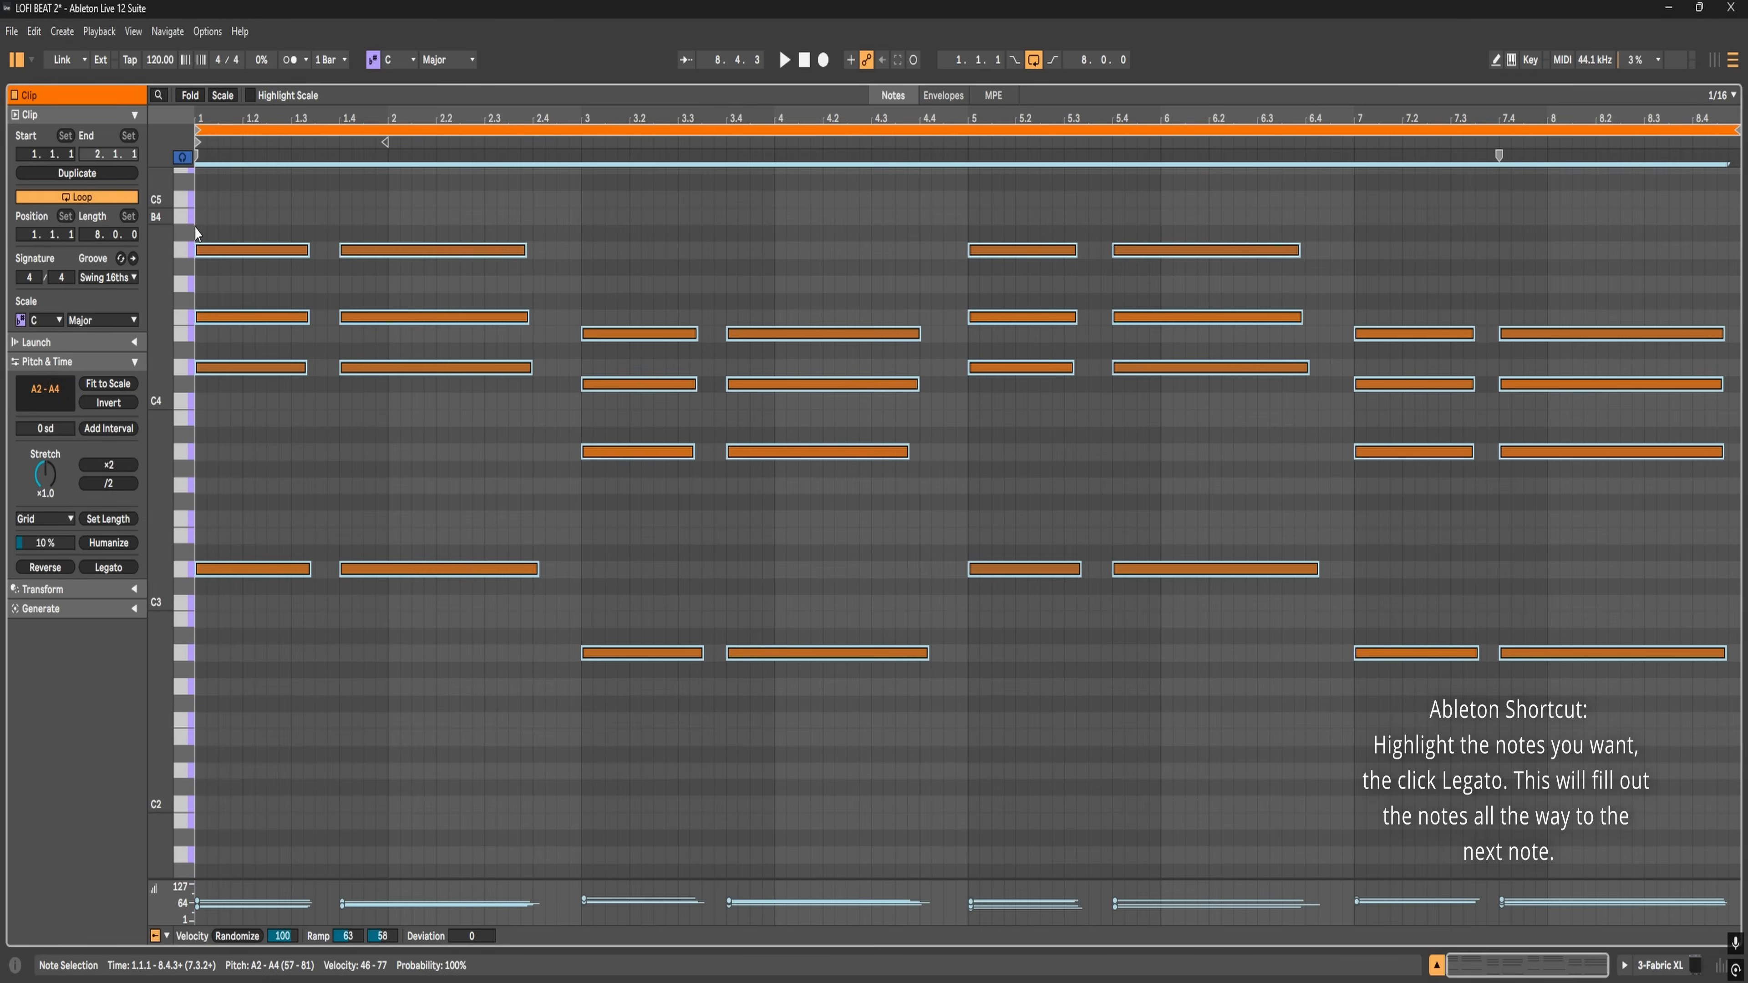
- Extend all the chord notes with Legato and join the repeated chords into one sustained chord per two-bar section
click(92, 568)
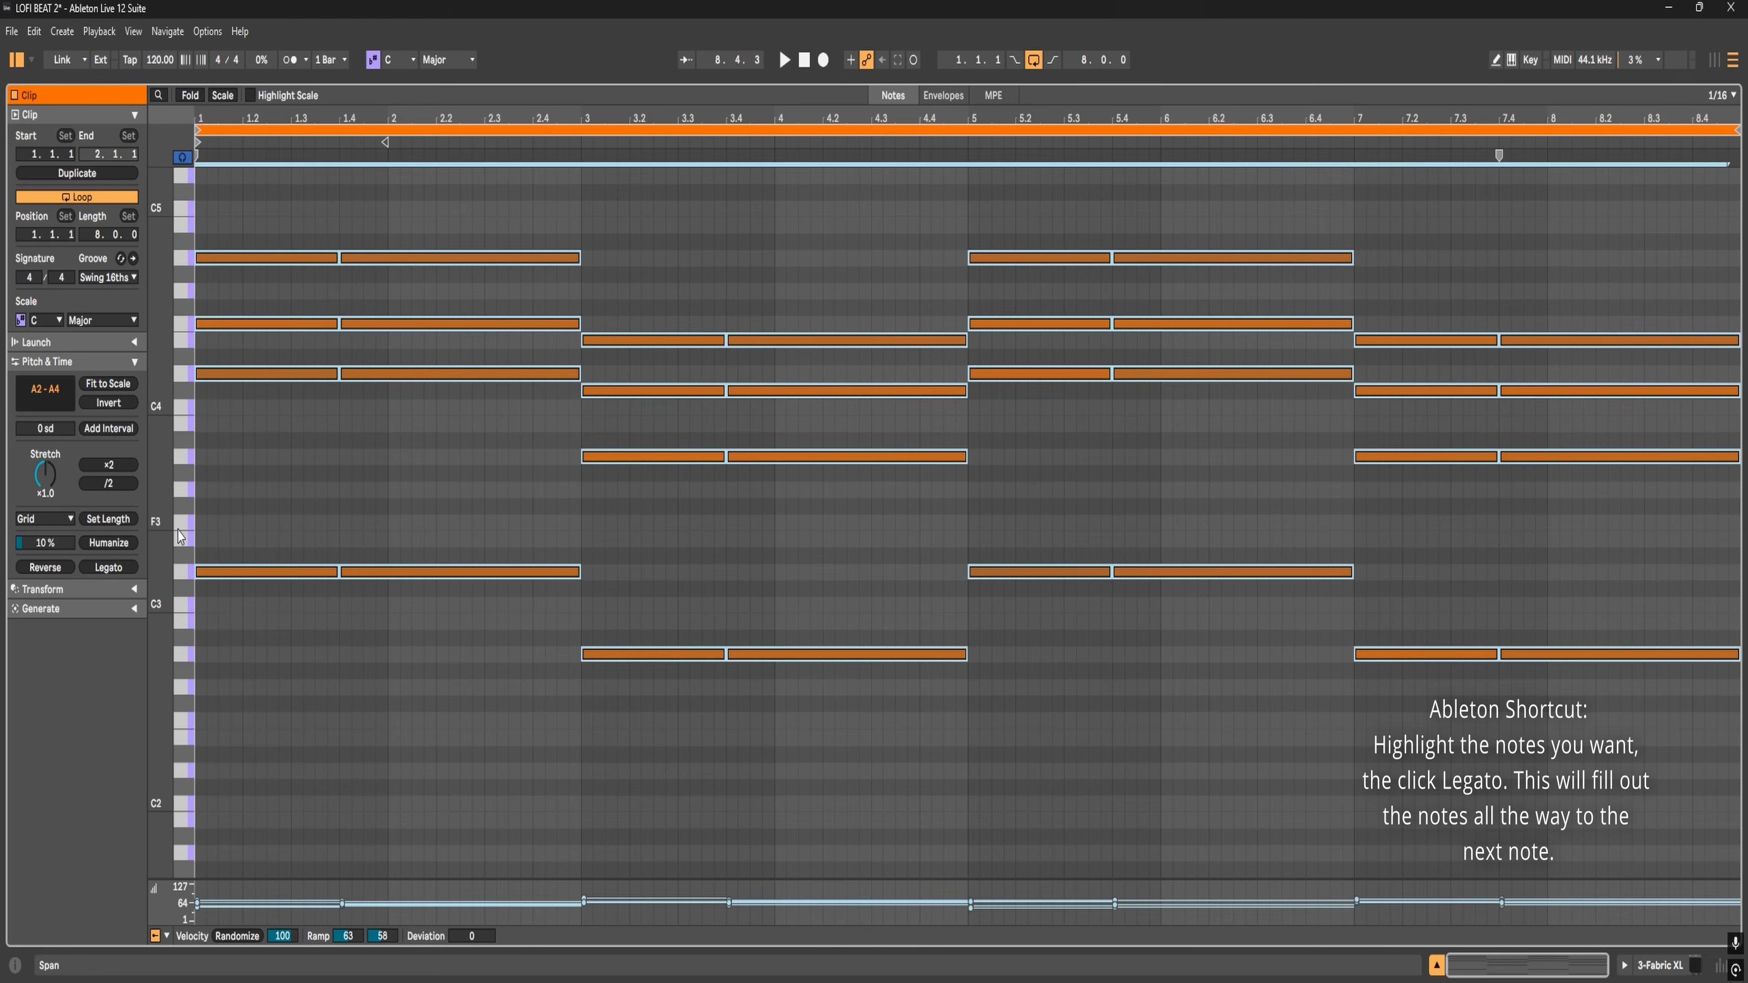
drag(295, 235, 389, 562)
right_click(389, 563)
click(441, 233)
drag(653, 277, 851, 716)
key(ctrl+j)
drag(1035, 234, 1219, 652)
key(ctrl+j)
drag(1443, 293, 1576, 678)
key(ctrl+j)
click(724, 559)
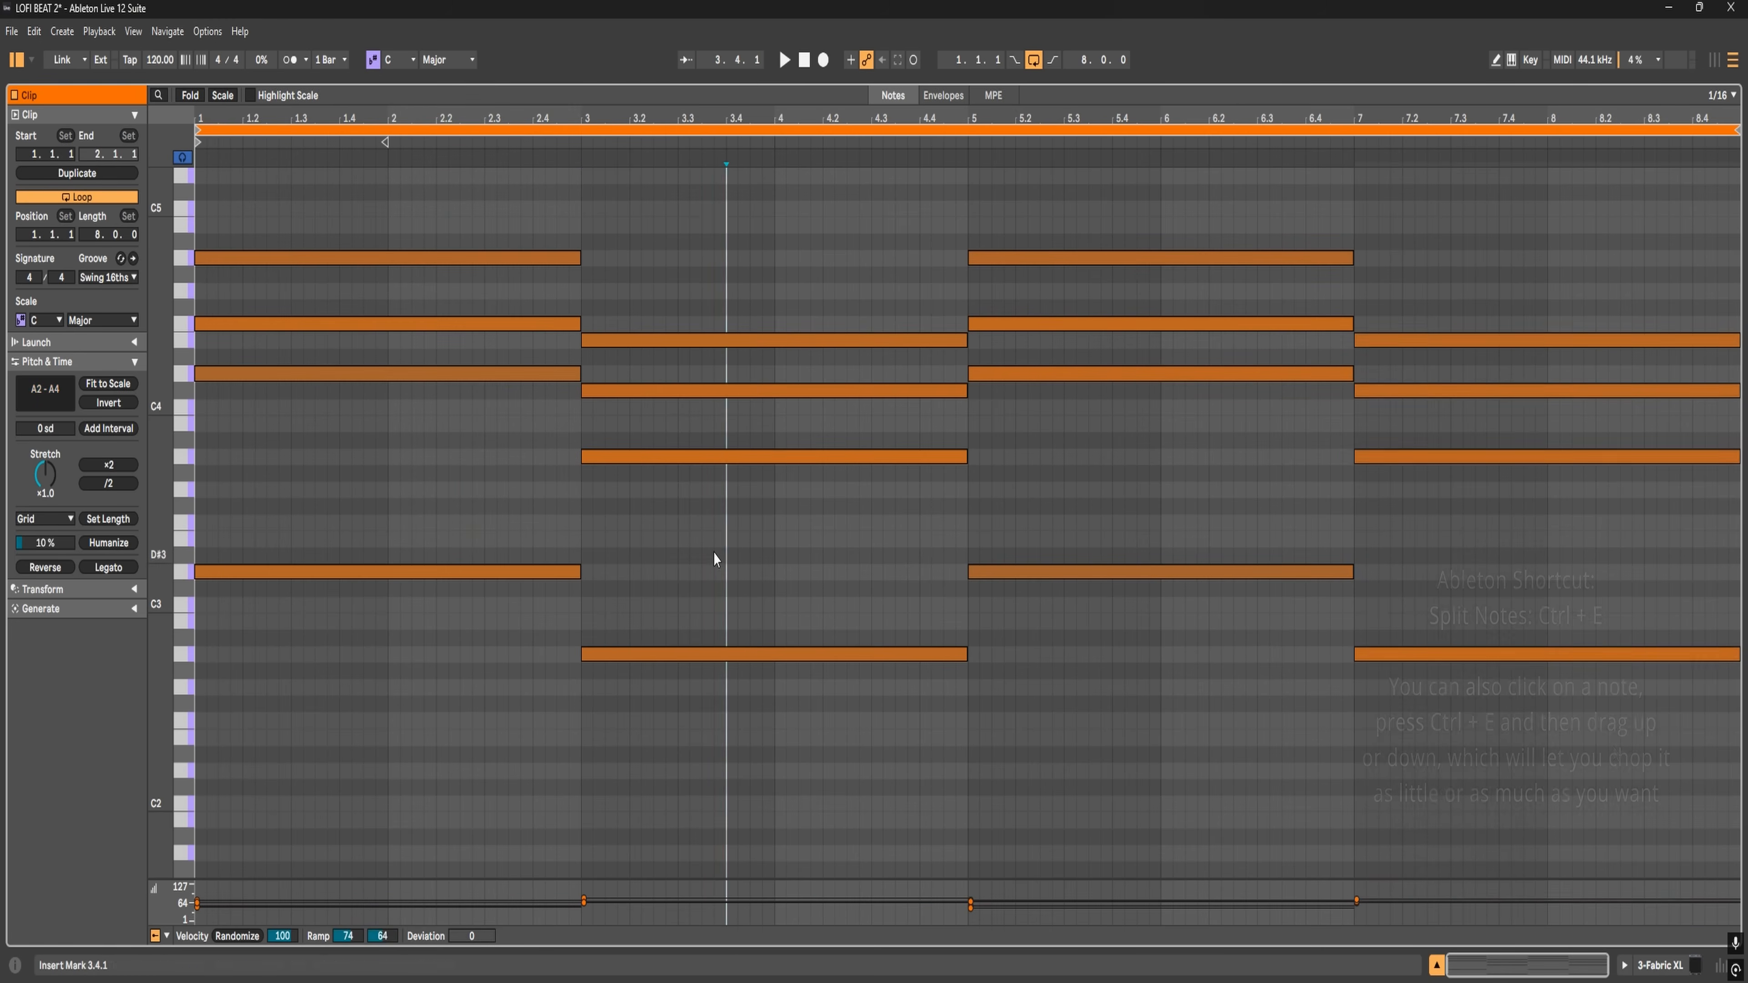
- Split the sustained chords at every half bar across all eight bars of the clip
click(288, 221)
key(ctrl+e)
click(391, 221)
key(ctrl+e)
click(486, 228)
key(ctrl+e)
click(677, 247)
key(ctrl+e)
click(775, 255)
key(ctrl+e)
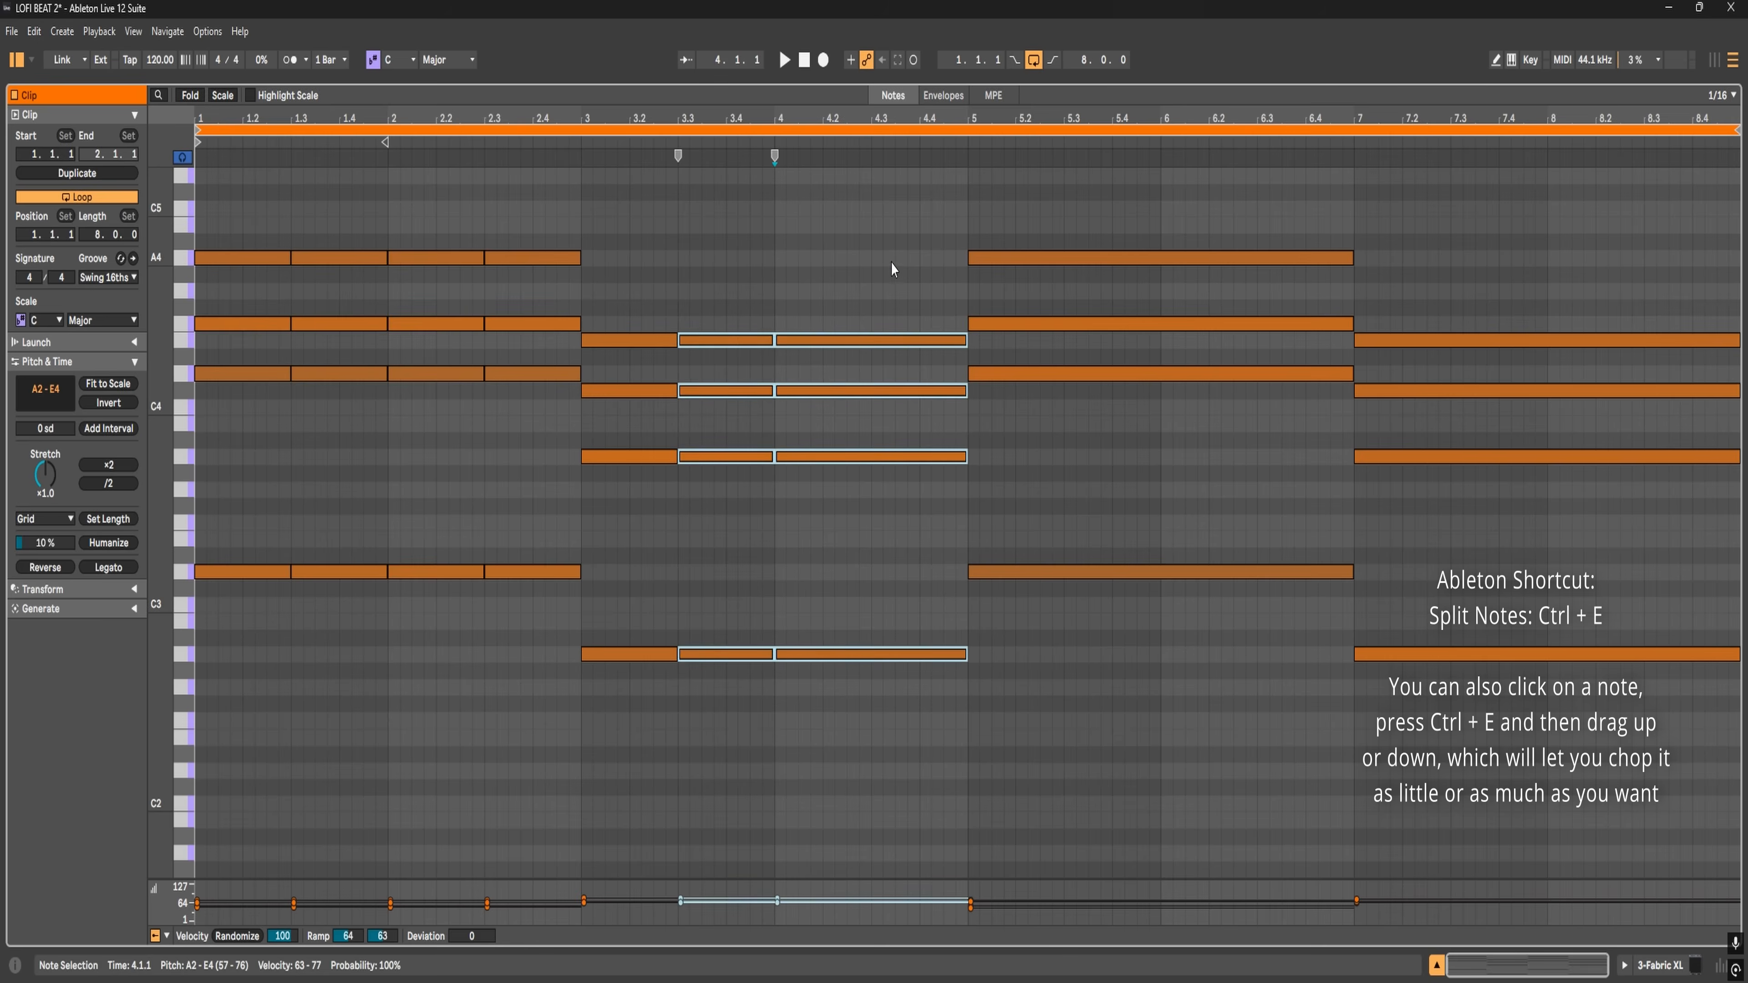
key(ctrl+e)
click(1451, 249)
key(ctrl+e)
click(1547, 265)
key(ctrl+e)
click(1645, 272)
key(ctrl+e)
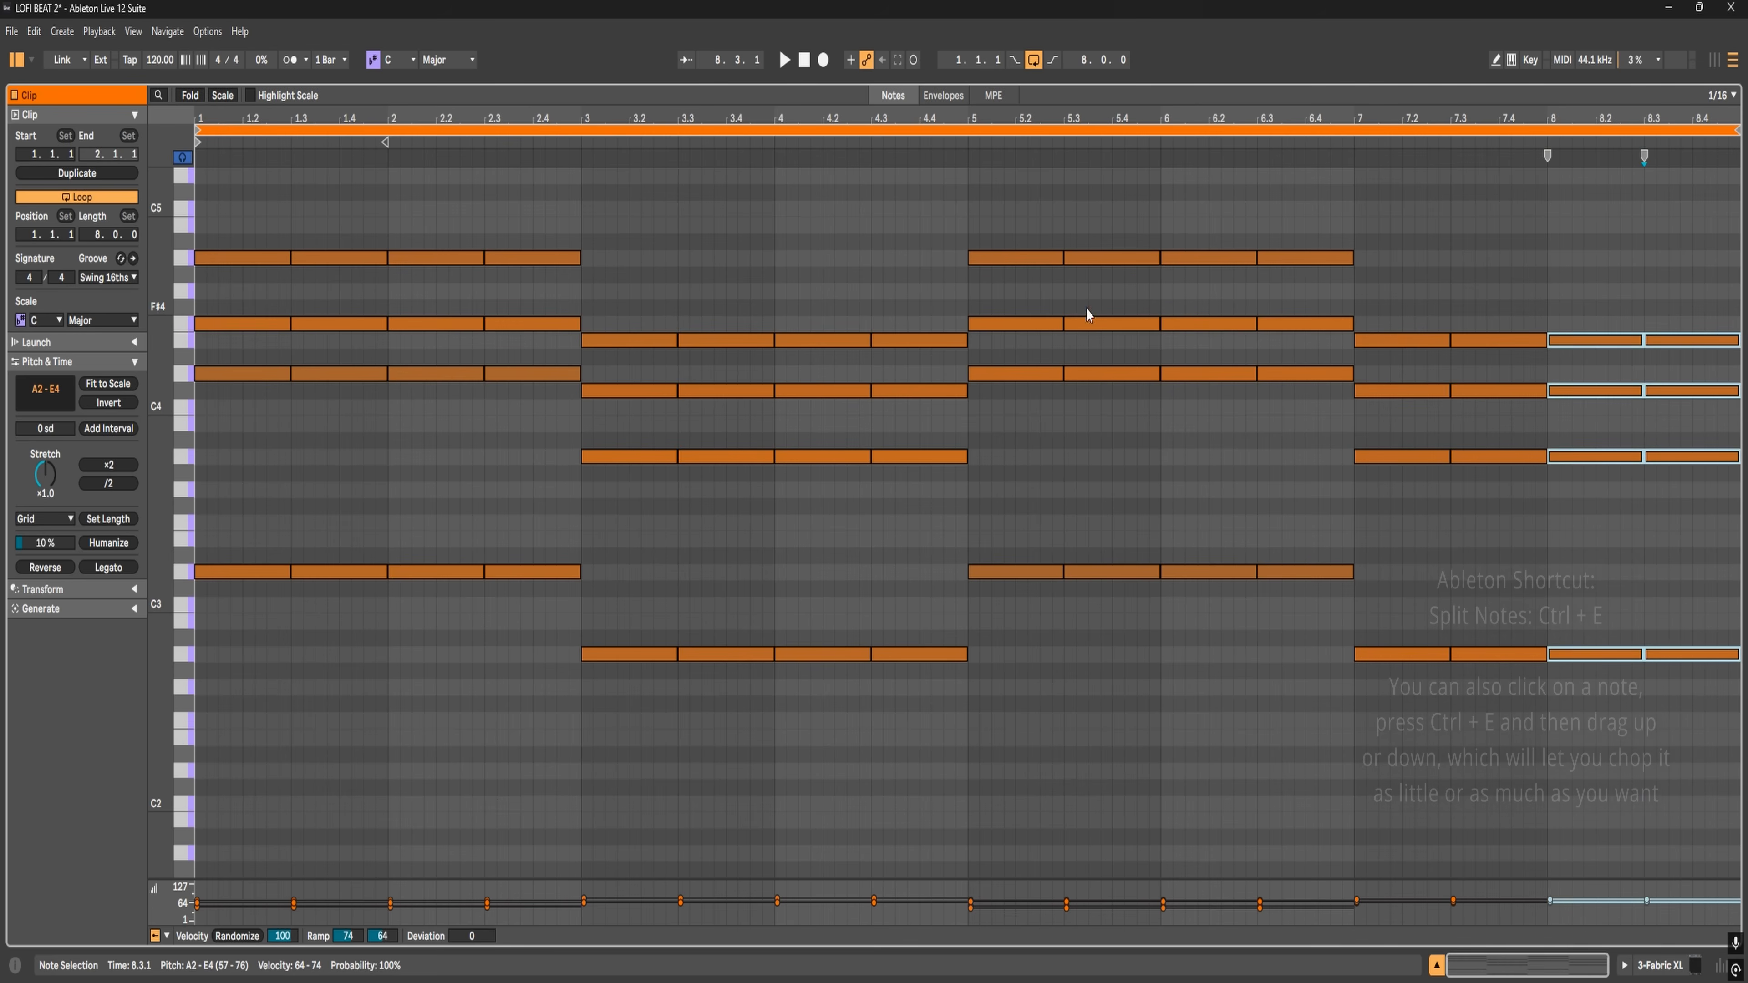
- Delete all but one note at each half-bar chop to turn the chords into a single-note melody
click(483, 433)
double_click(263, 374)
double_click(259, 324)
double_click(257, 261)
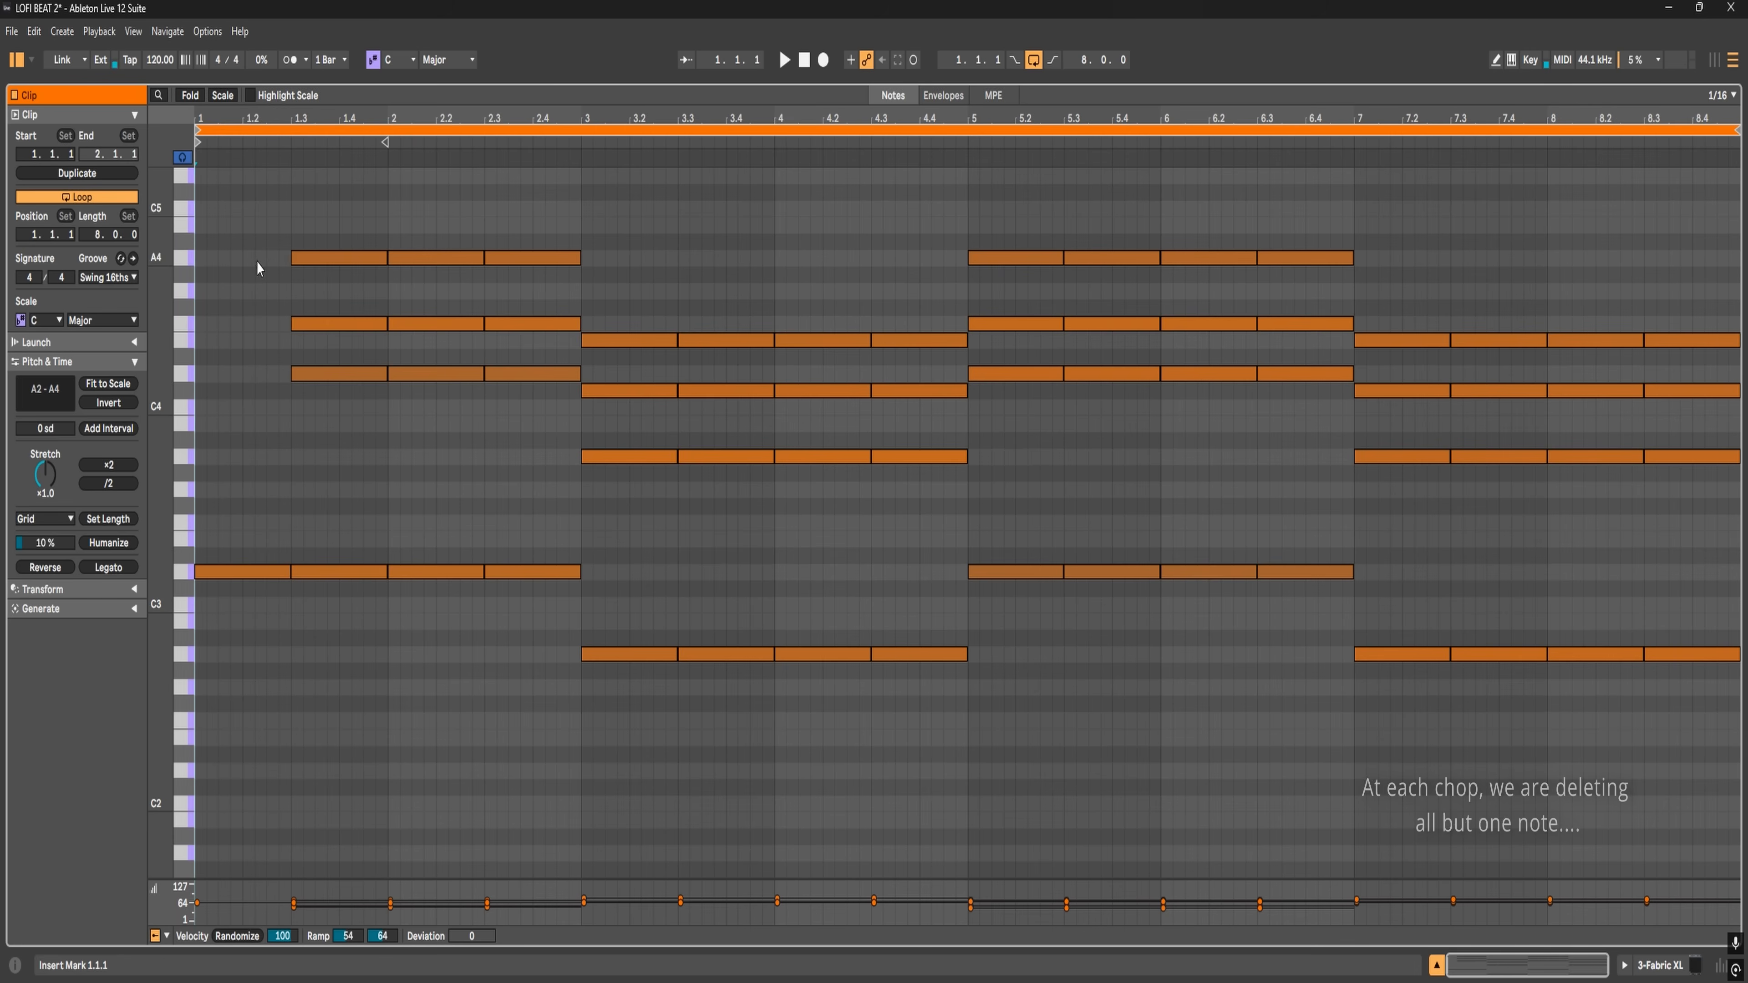
double_click(340, 571)
double_click(353, 324)
double_click(360, 261)
double_click(430, 258)
double_click(437, 374)
double_click(536, 325)
double_click(533, 259)
double_click(540, 571)
double_click(629, 455)
double_click(632, 391)
double_click(637, 341)
double_click(719, 341)
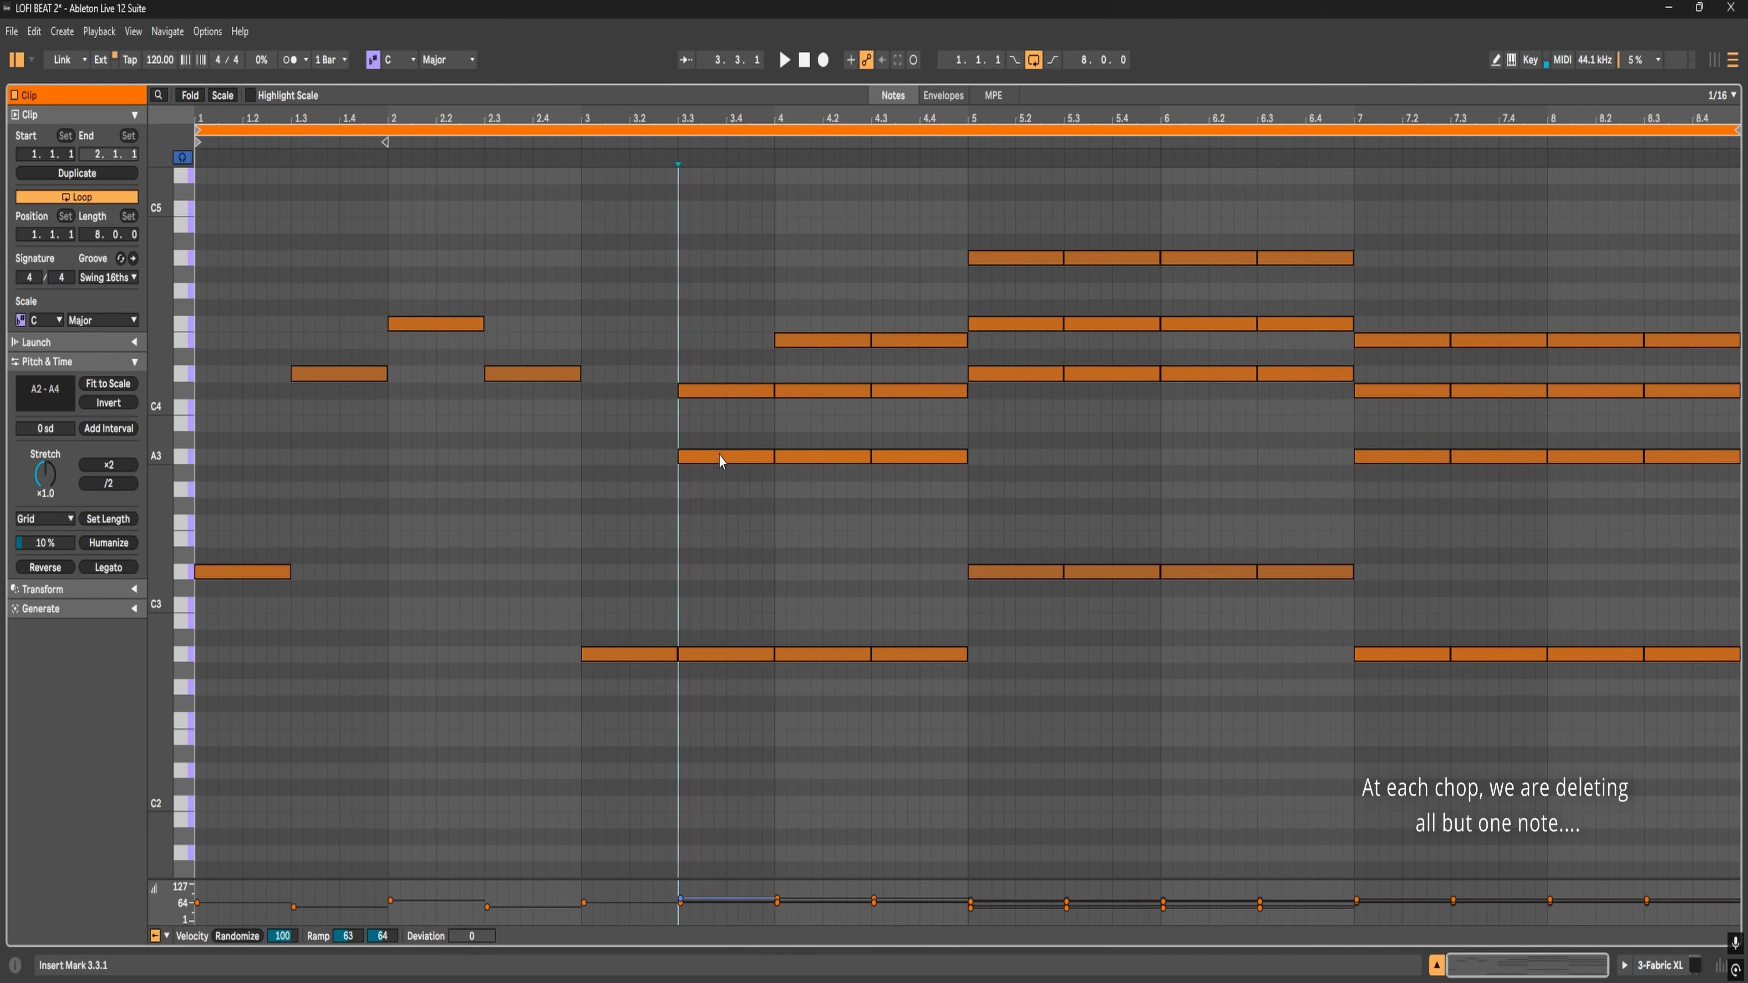
double_click(719, 455)
double_click(1008, 324)
double_click(1018, 374)
double_click(1115, 324)
double_click(1127, 260)
double_click(1204, 259)
double_click(1207, 374)
double_click(1298, 324)
double_click(1300, 259)
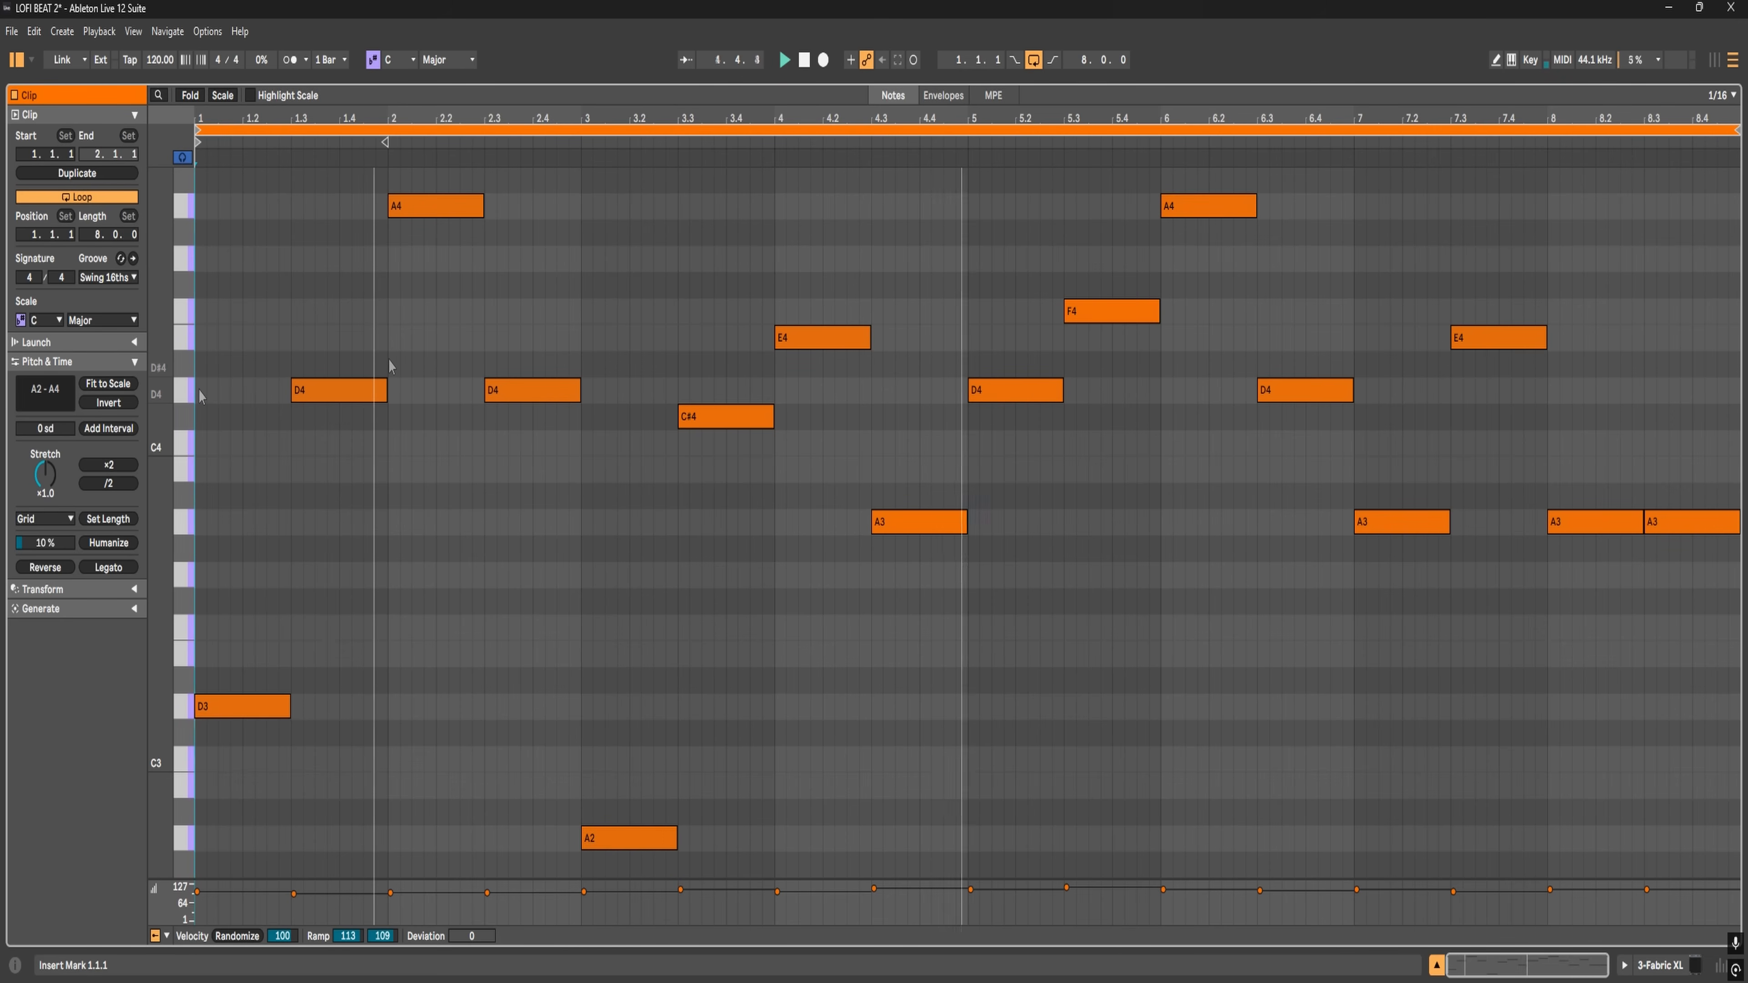
- Split the melody notes starting at 1.3, 3.3, 5.1, 7.1 and 8.1 in half
key(Left)
key(Left)
key(Left)
key(Left)
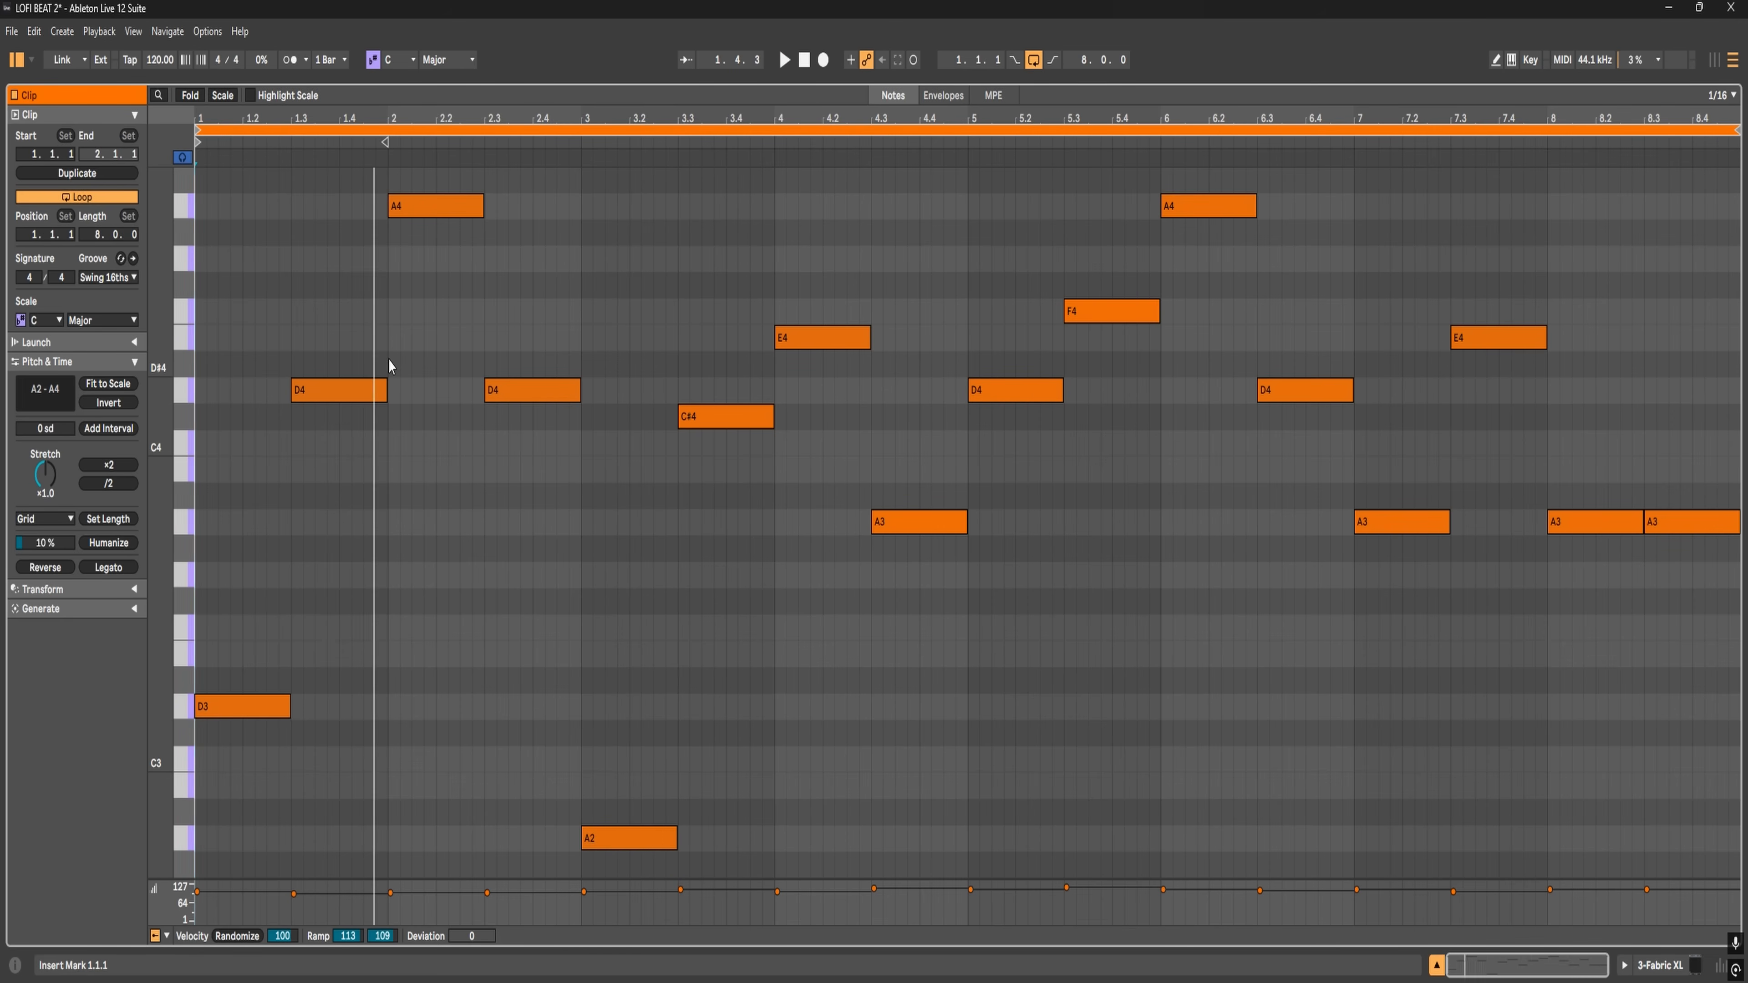
key(ctrl+e)
click(531, 333)
key(ctrl+e)
key(ctrl+z)
click(726, 449)
key(ctrl+e)
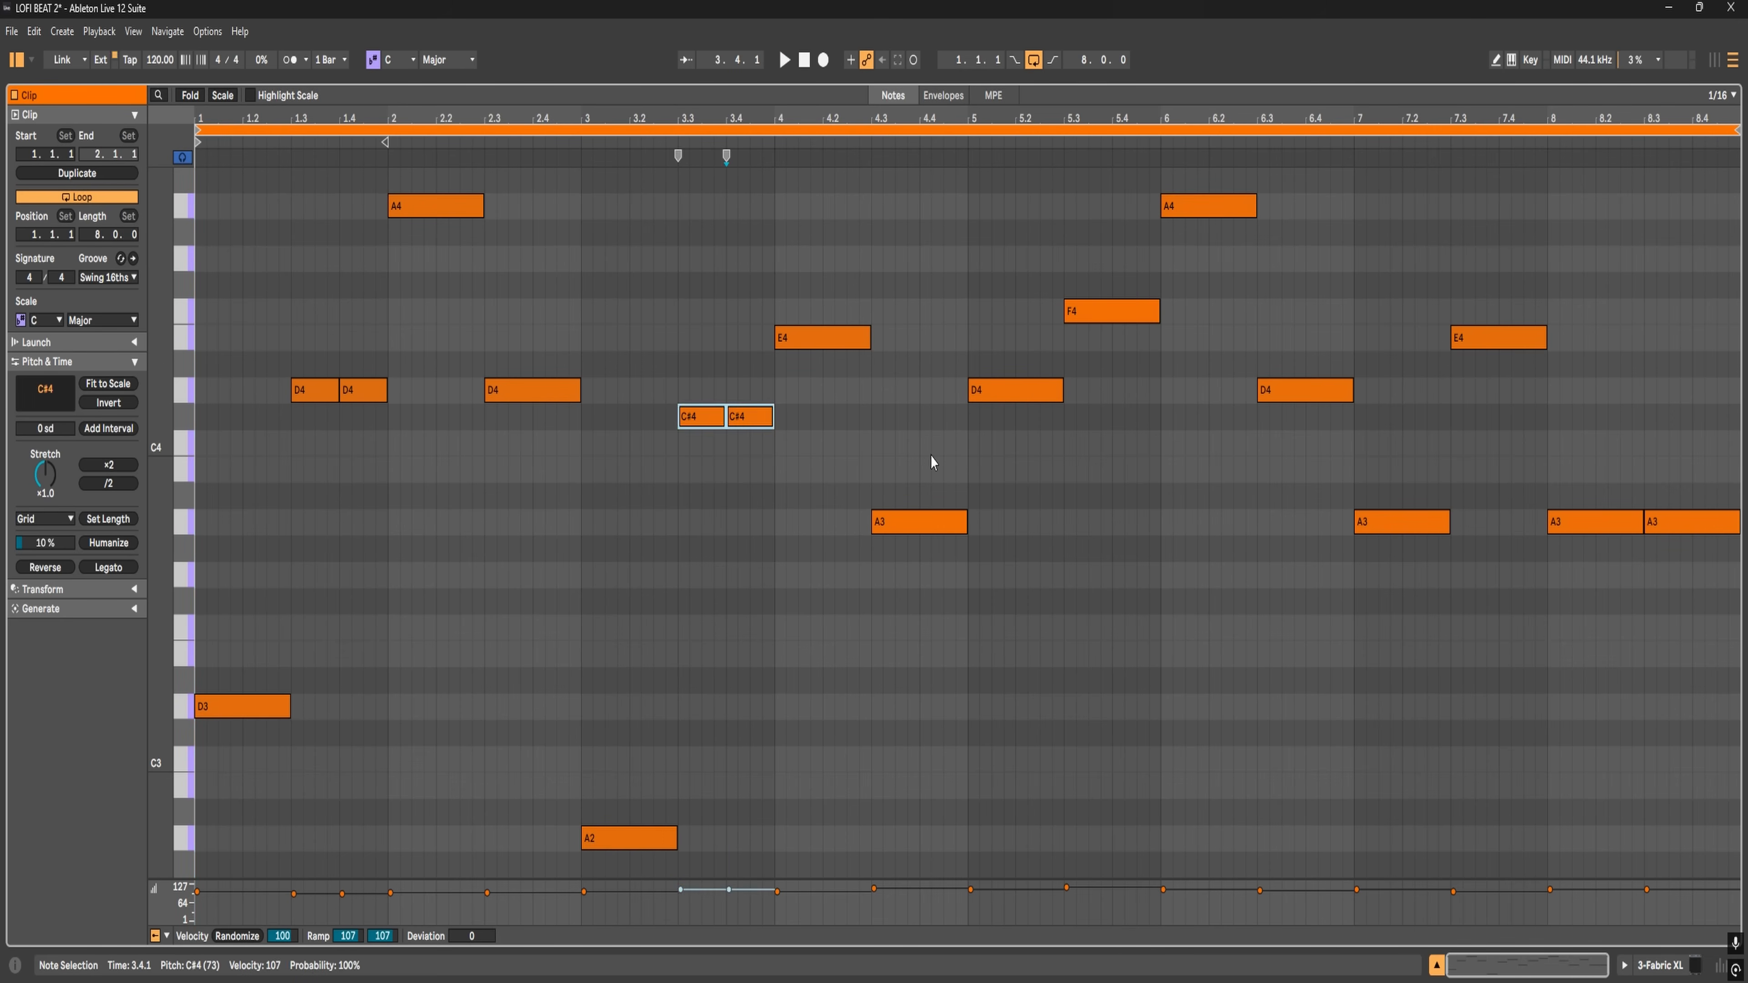
click(1015, 455)
key(ctrl+e)
click(1400, 456)
- Move split notes to A3 at 1.3 and 5.2, D3 at 3.3, 7.1 and 7.2, and E4 at 8.2, and play the melody
click(315, 390)
drag(315, 389, 314, 523)
drag(702, 421, 702, 707)
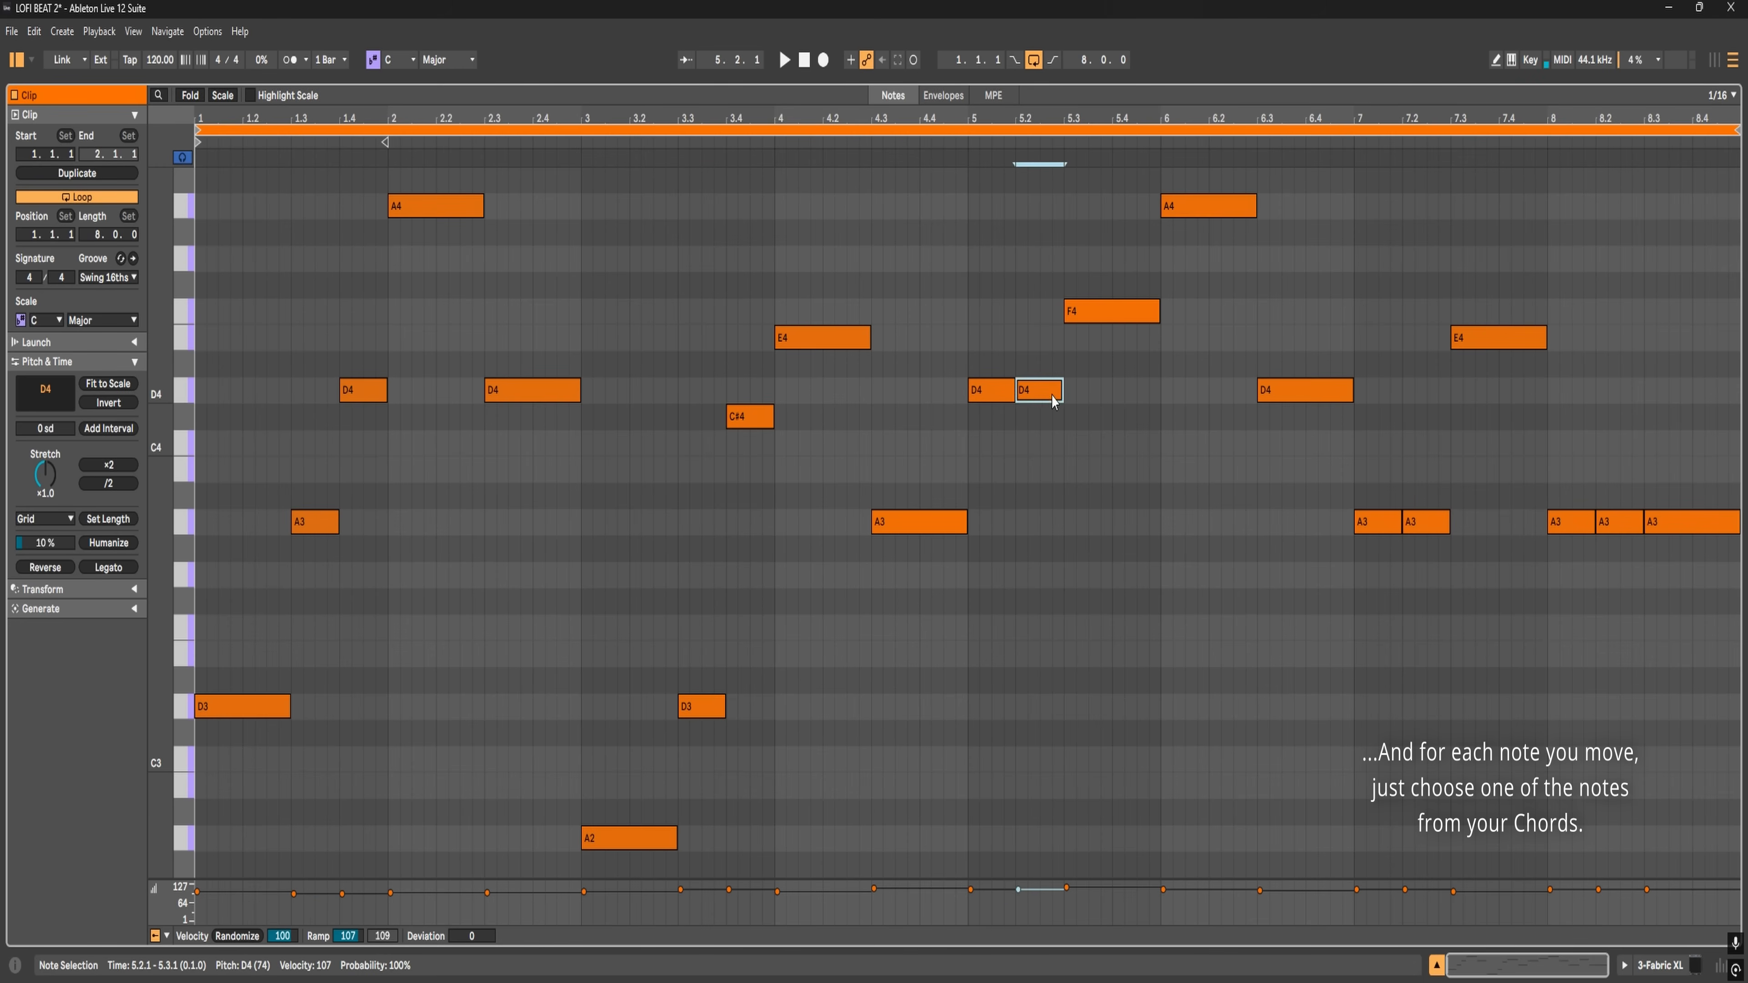
drag(1382, 522, 1382, 707)
drag(1433, 522, 1434, 706)
drag(1622, 522, 1623, 337)
click(198, 447)
key(space)
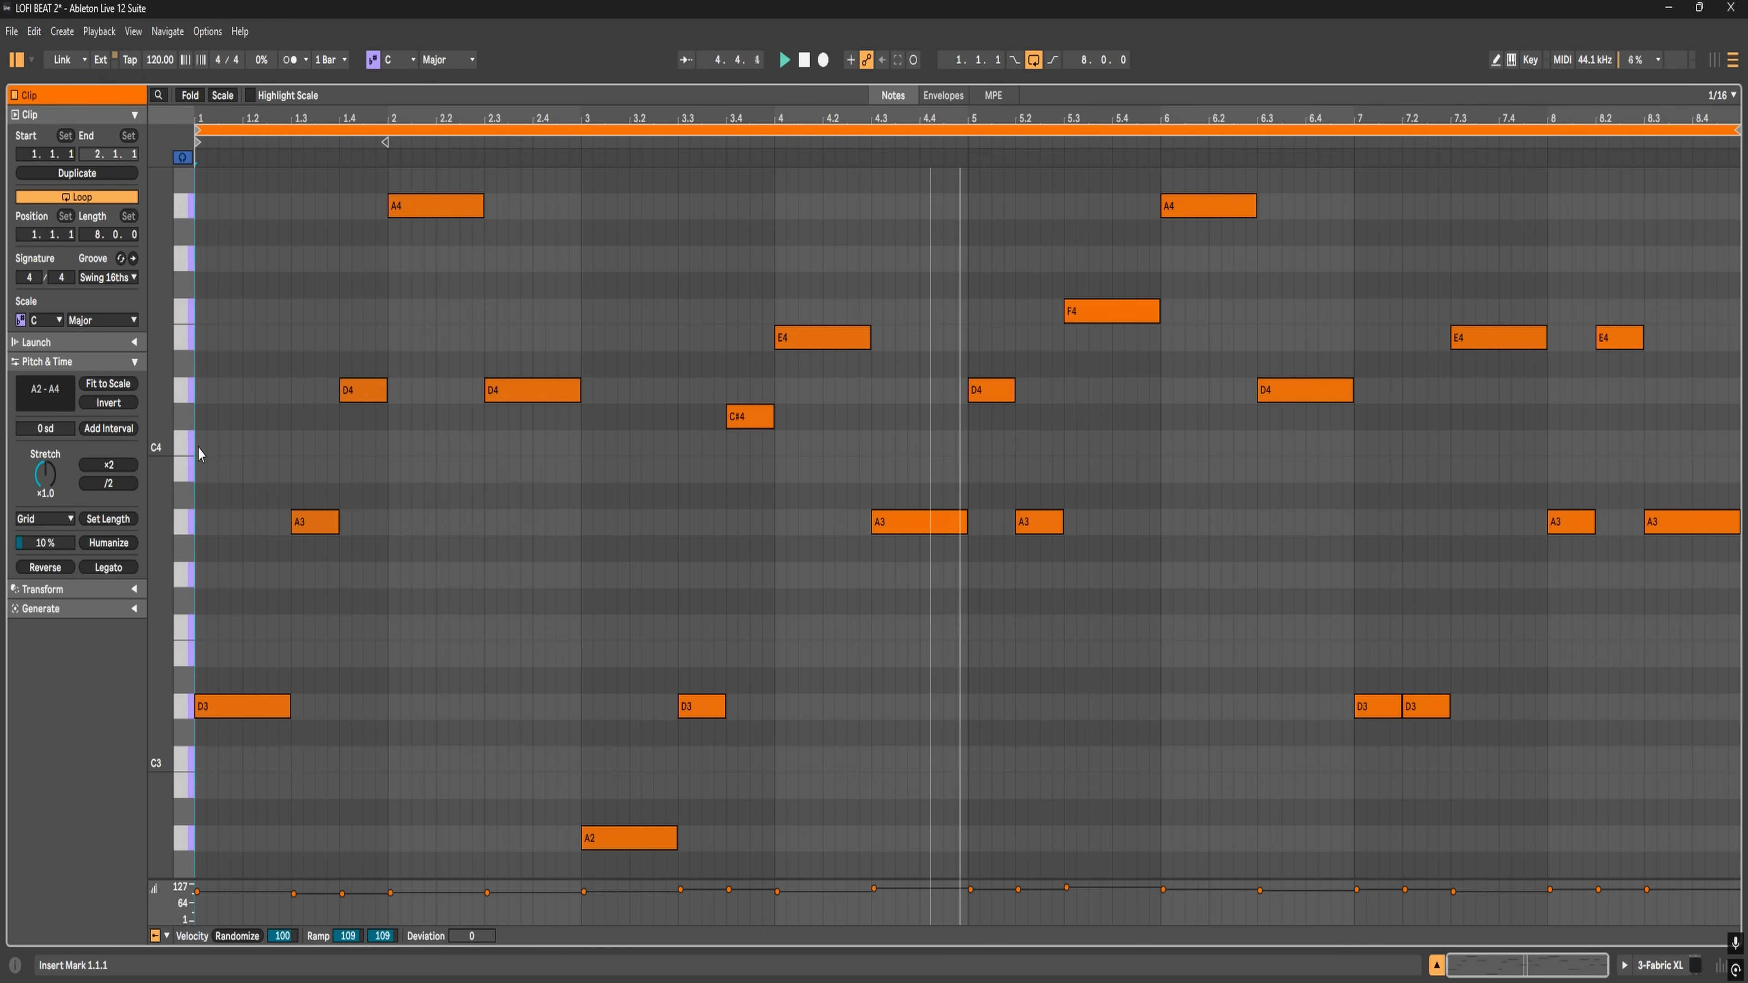
key(space)
- Thin out the melody by deleting the A3 at 1.3, the D3 at 3.3 and the D4 at 6.3
double_click(313, 523)
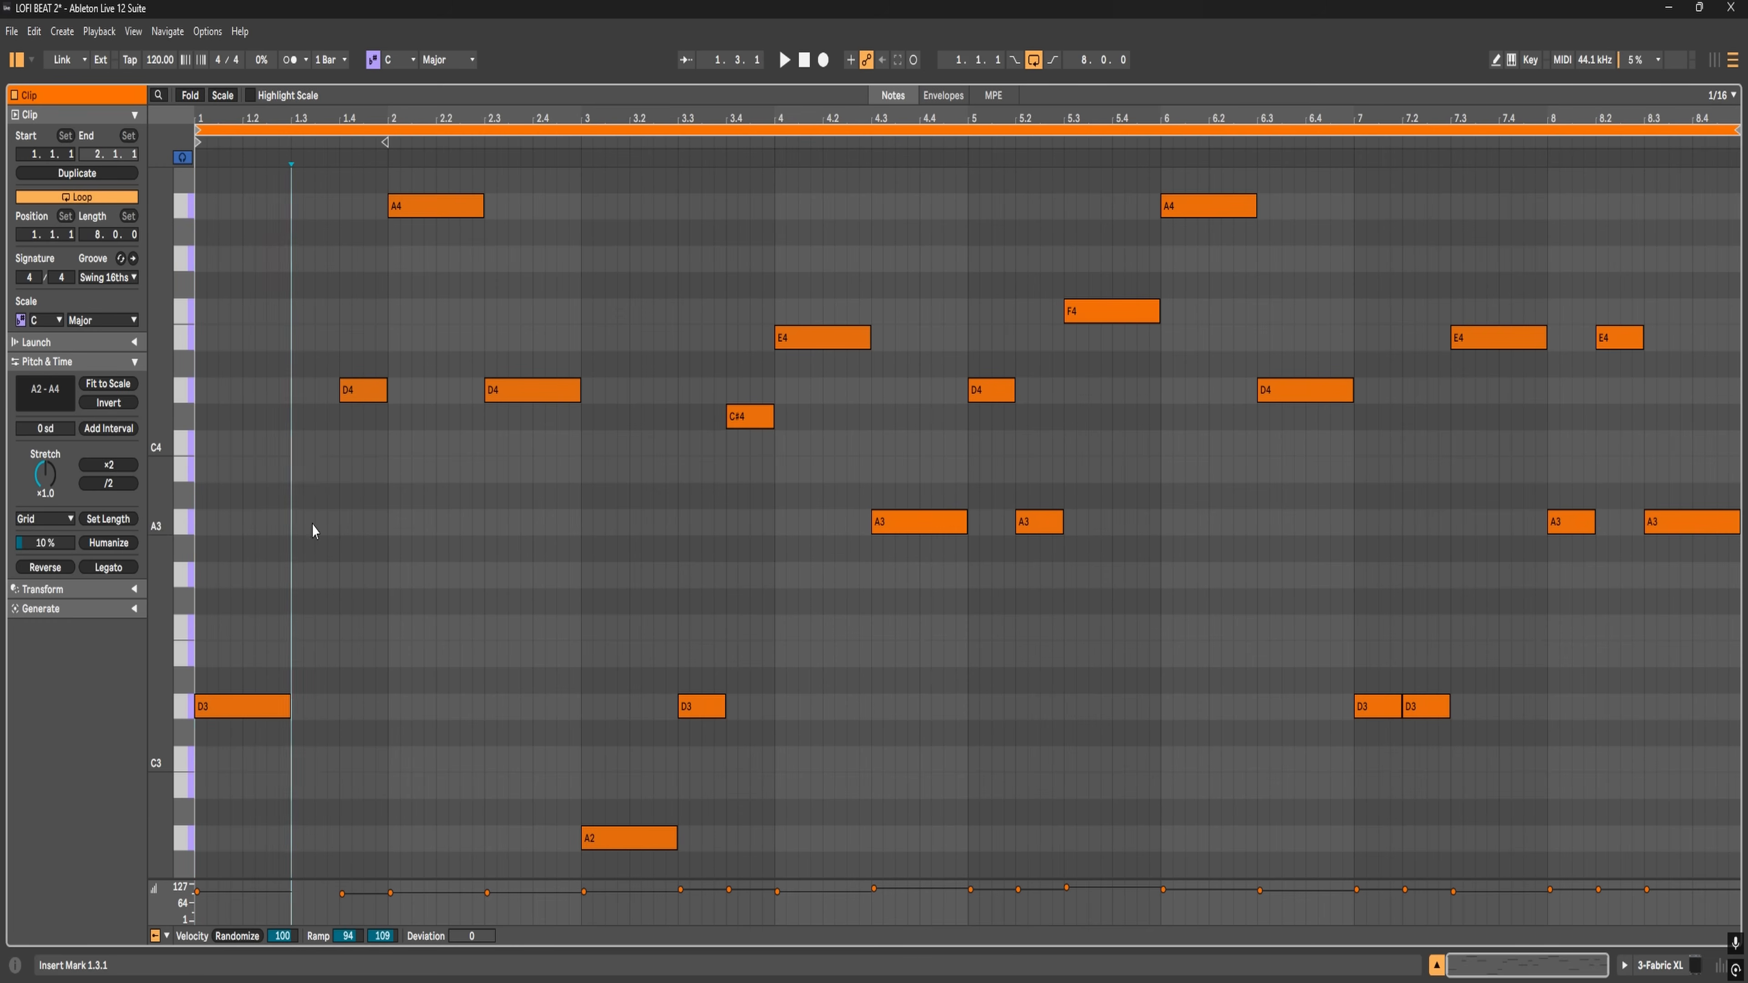
double_click(706, 706)
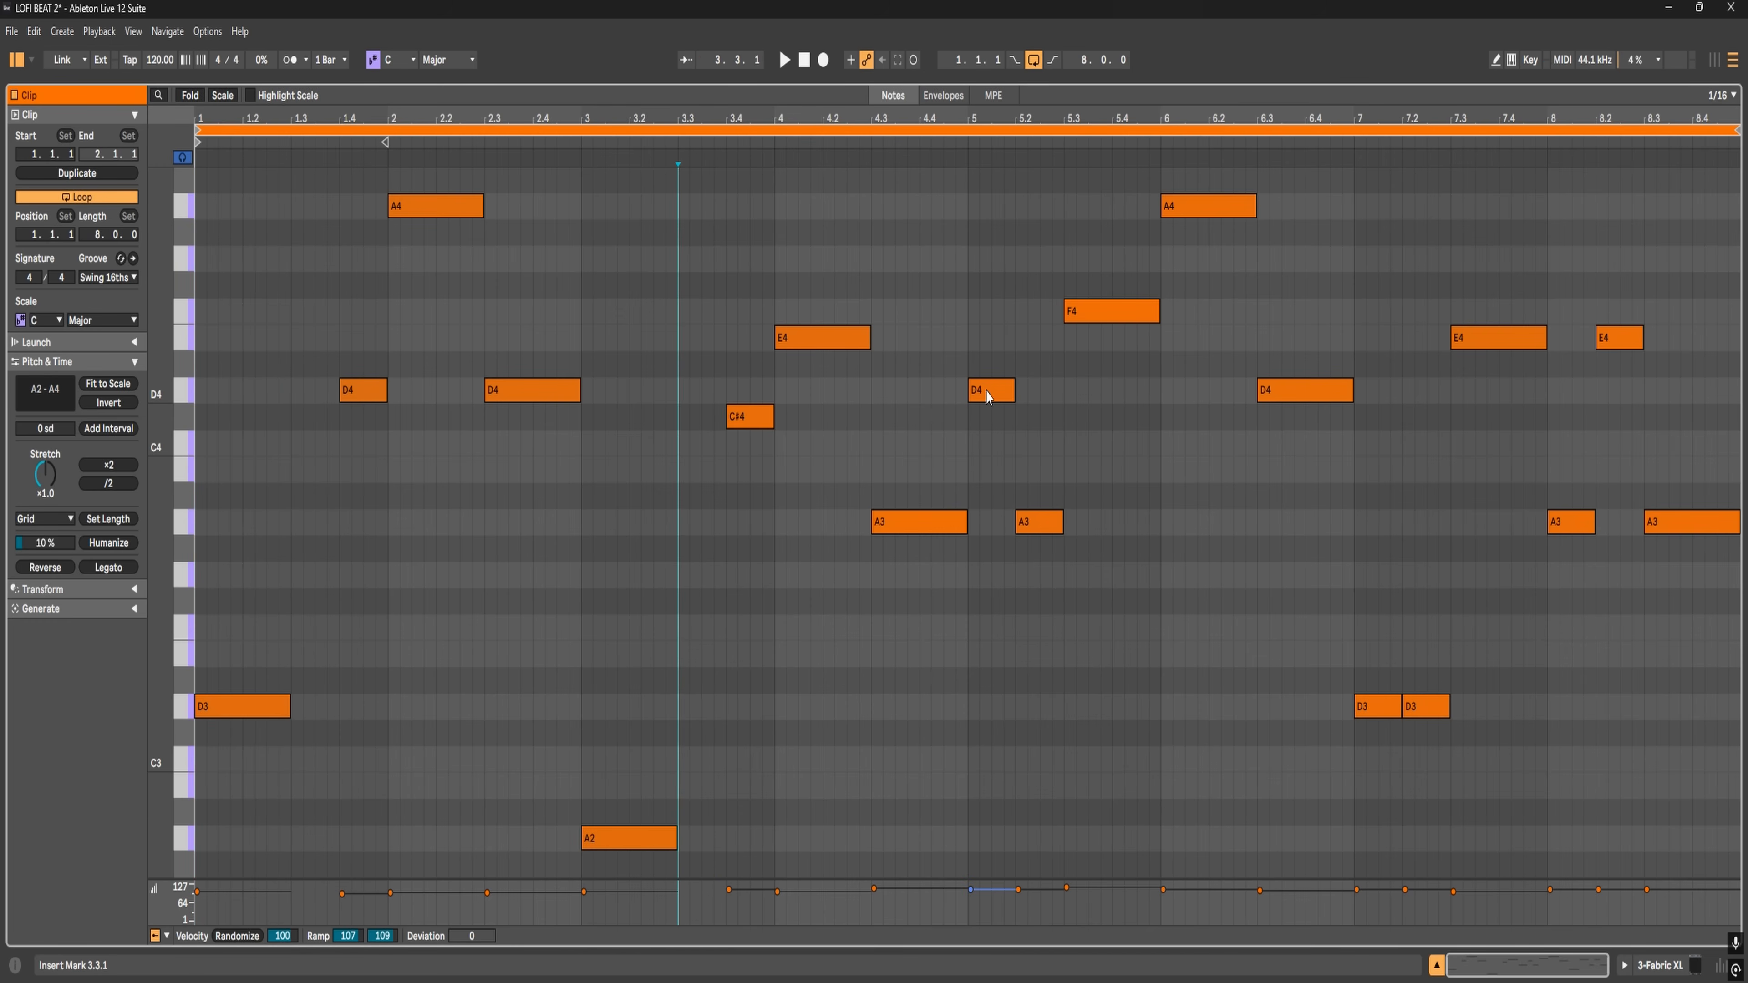
double_click(1313, 392)
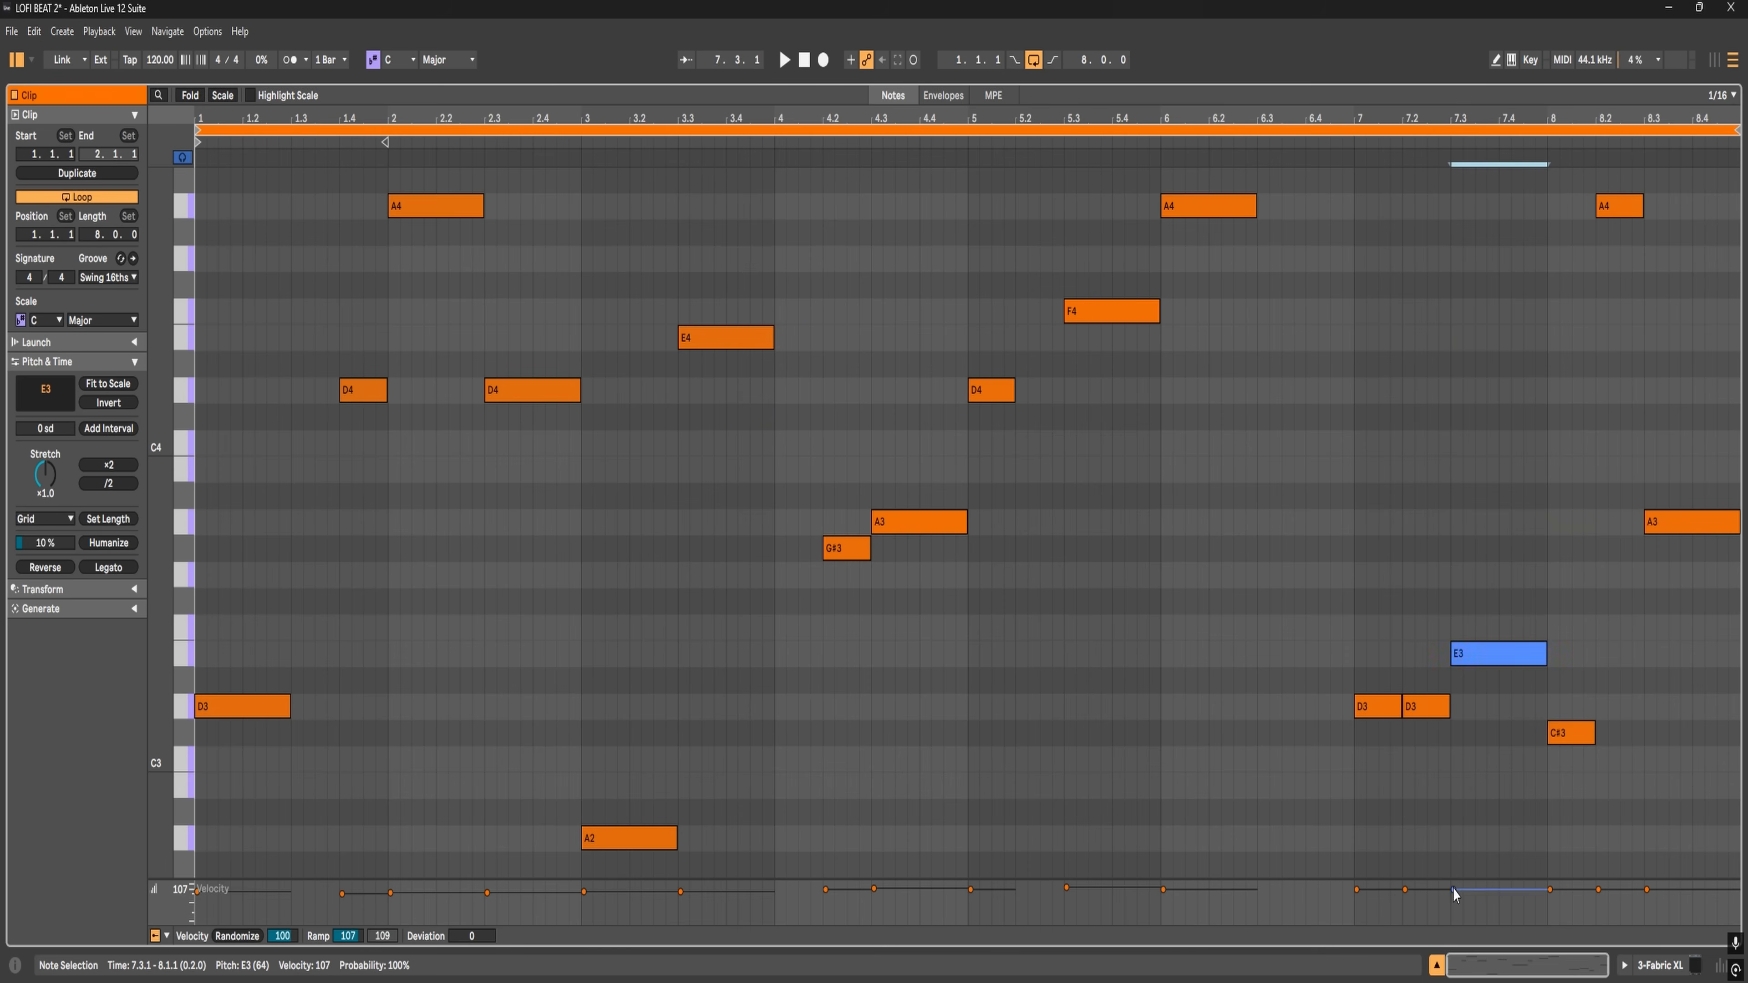
- Move the melody note at 8.2 to E4 and play back the ending of the clip
double_click(1610, 337)
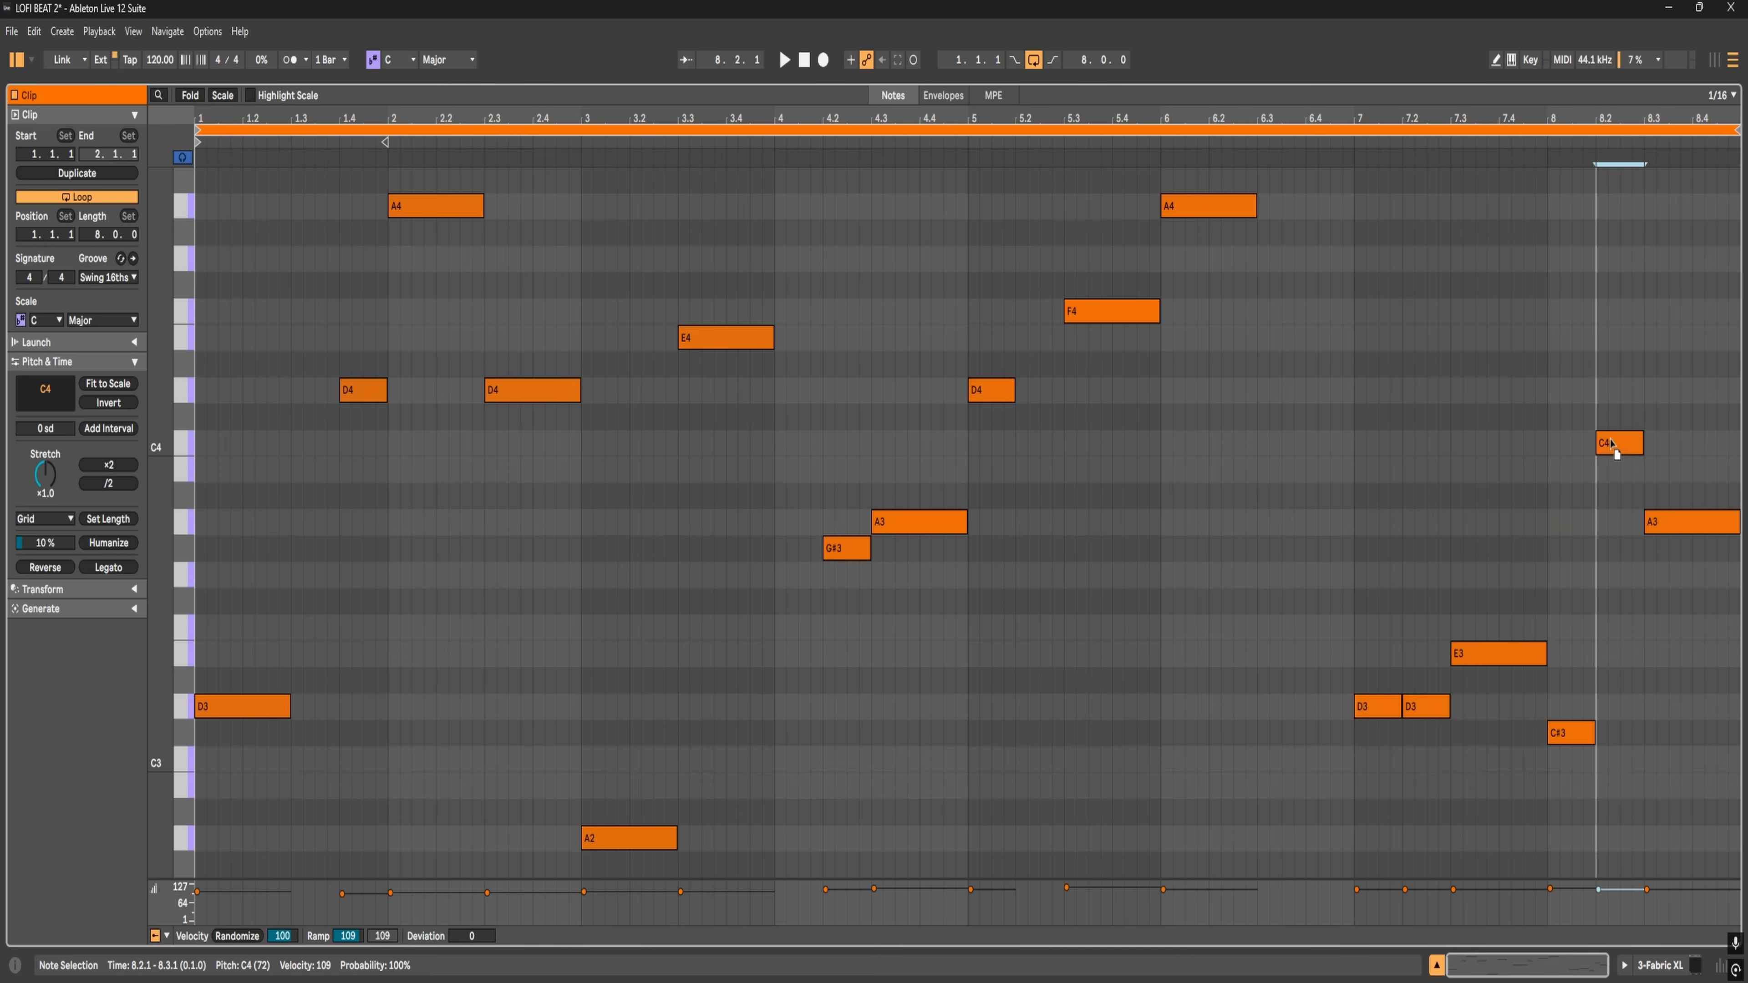
click(1514, 147)
drag(1610, 445, 1617, 337)
key(space)
click(1536, 223)
click(1542, 154)
key(space)
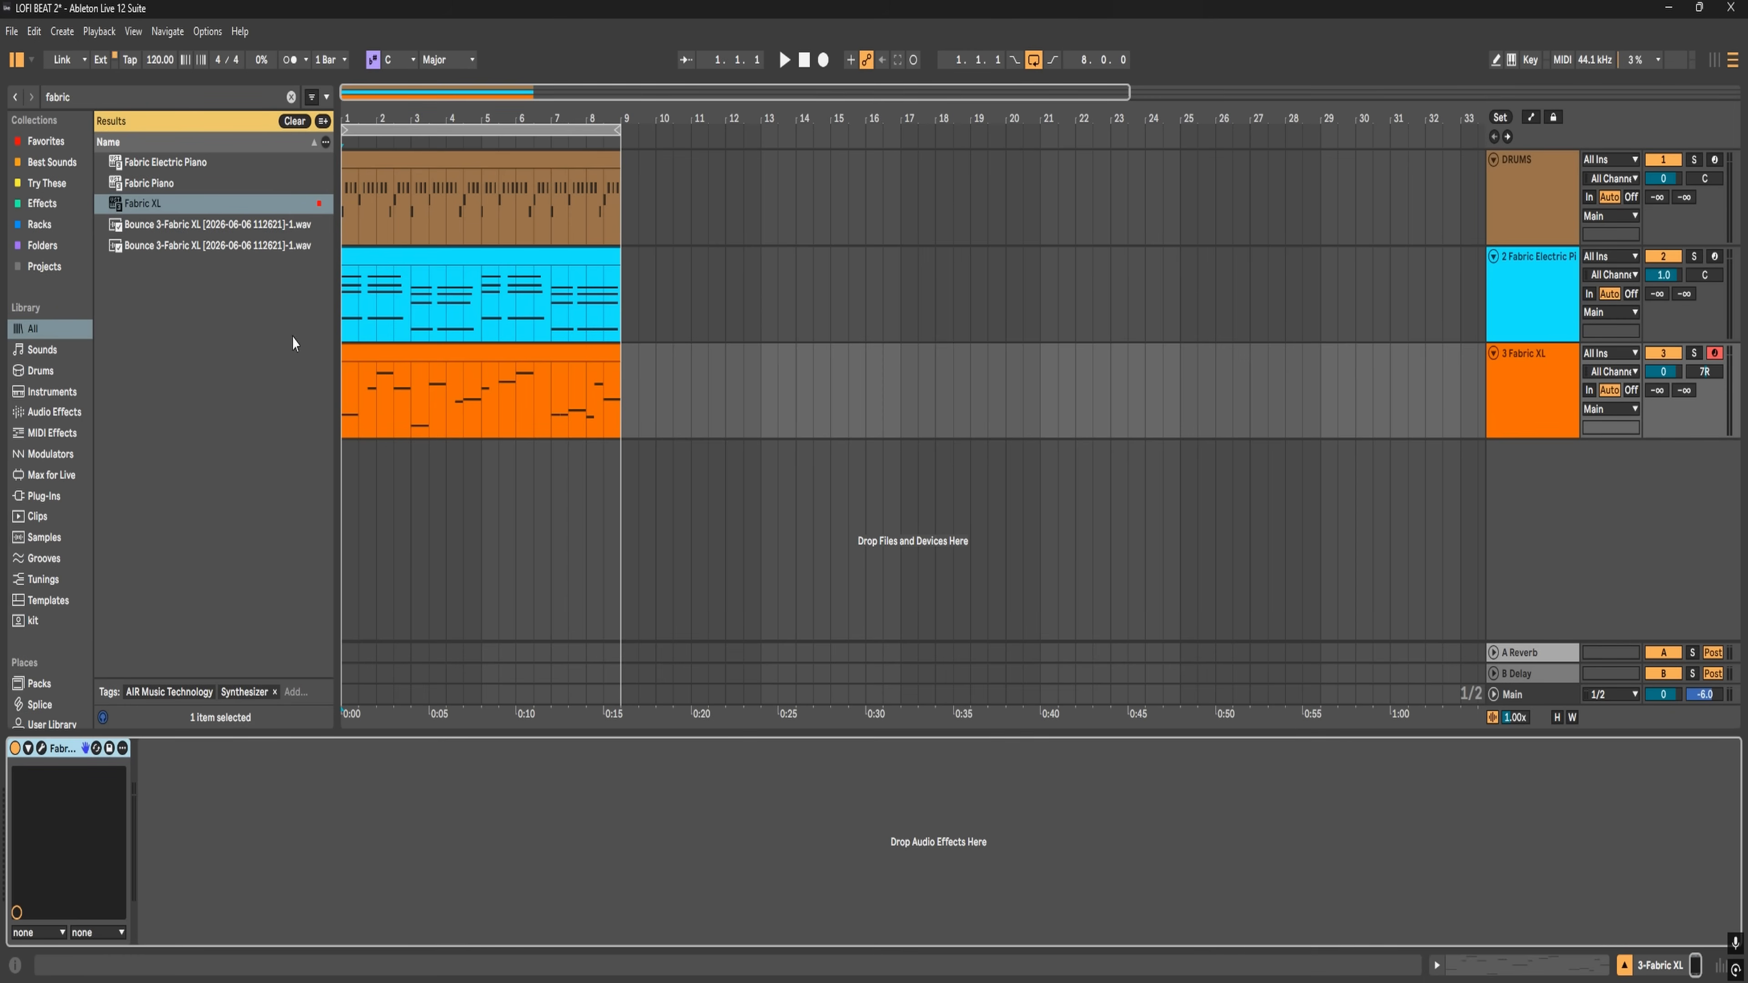
- Search the browser for "bass" and add the Kee Bass instrument on a new track below Fabric XL
click(72, 99)
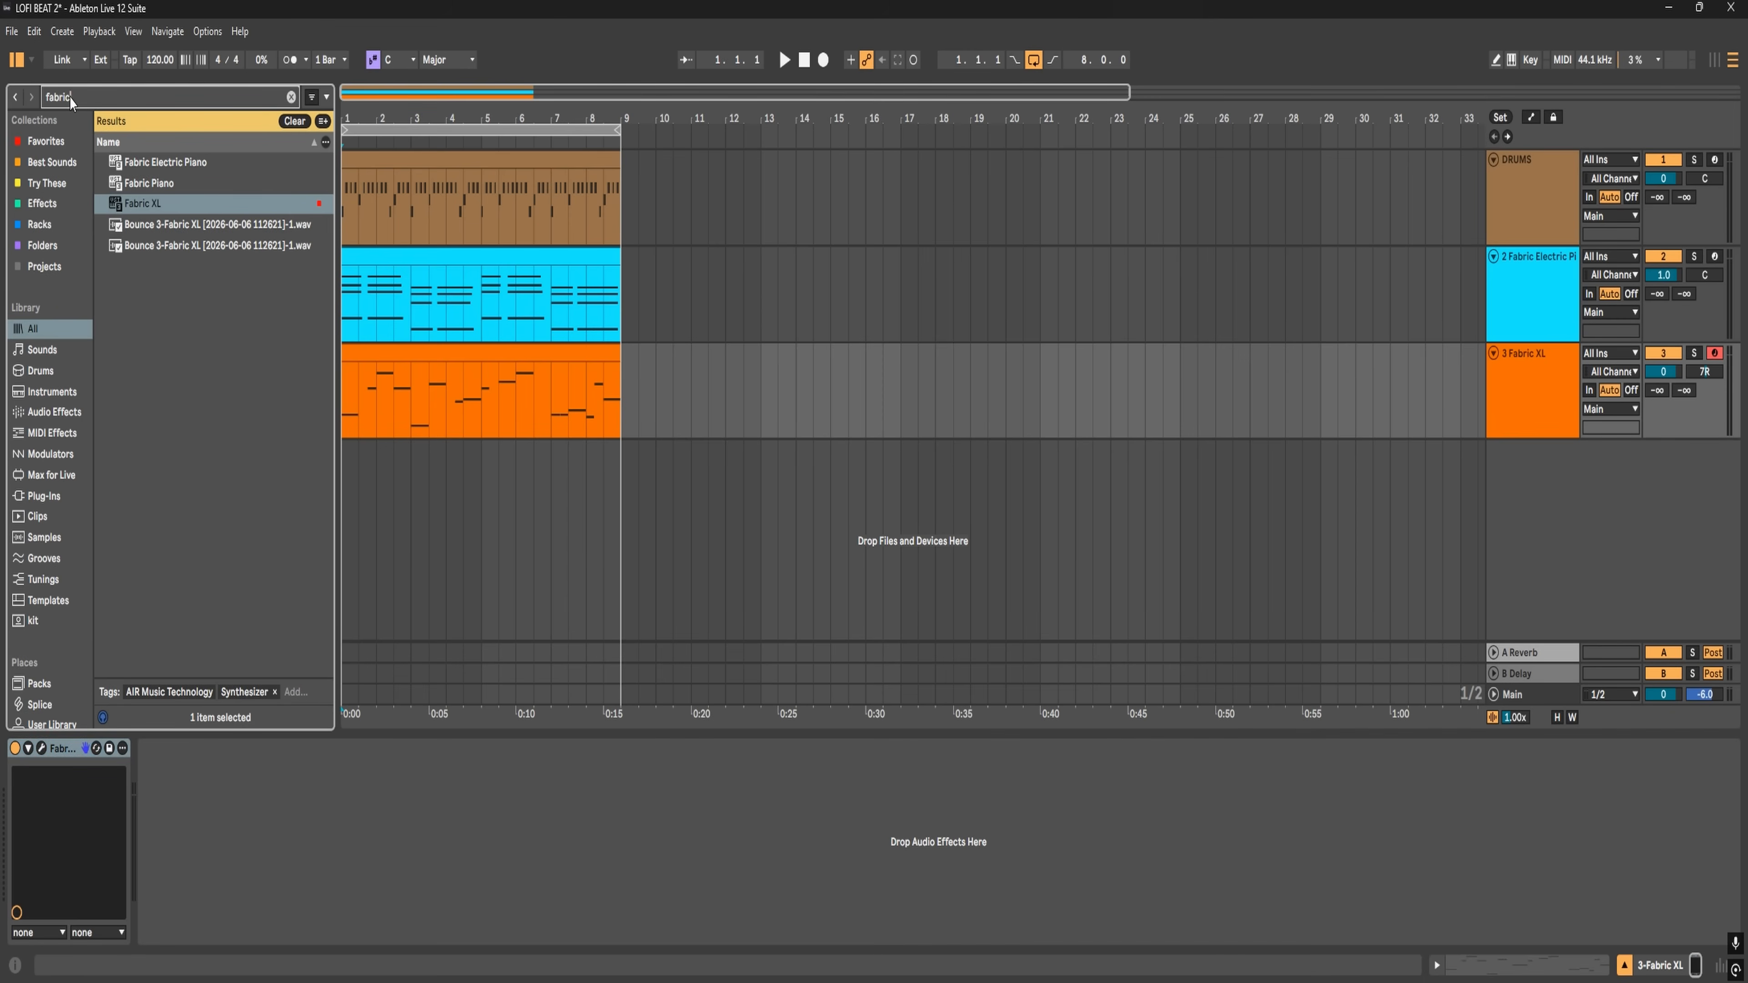
text(bass)
drag(142, 203, 386, 461)
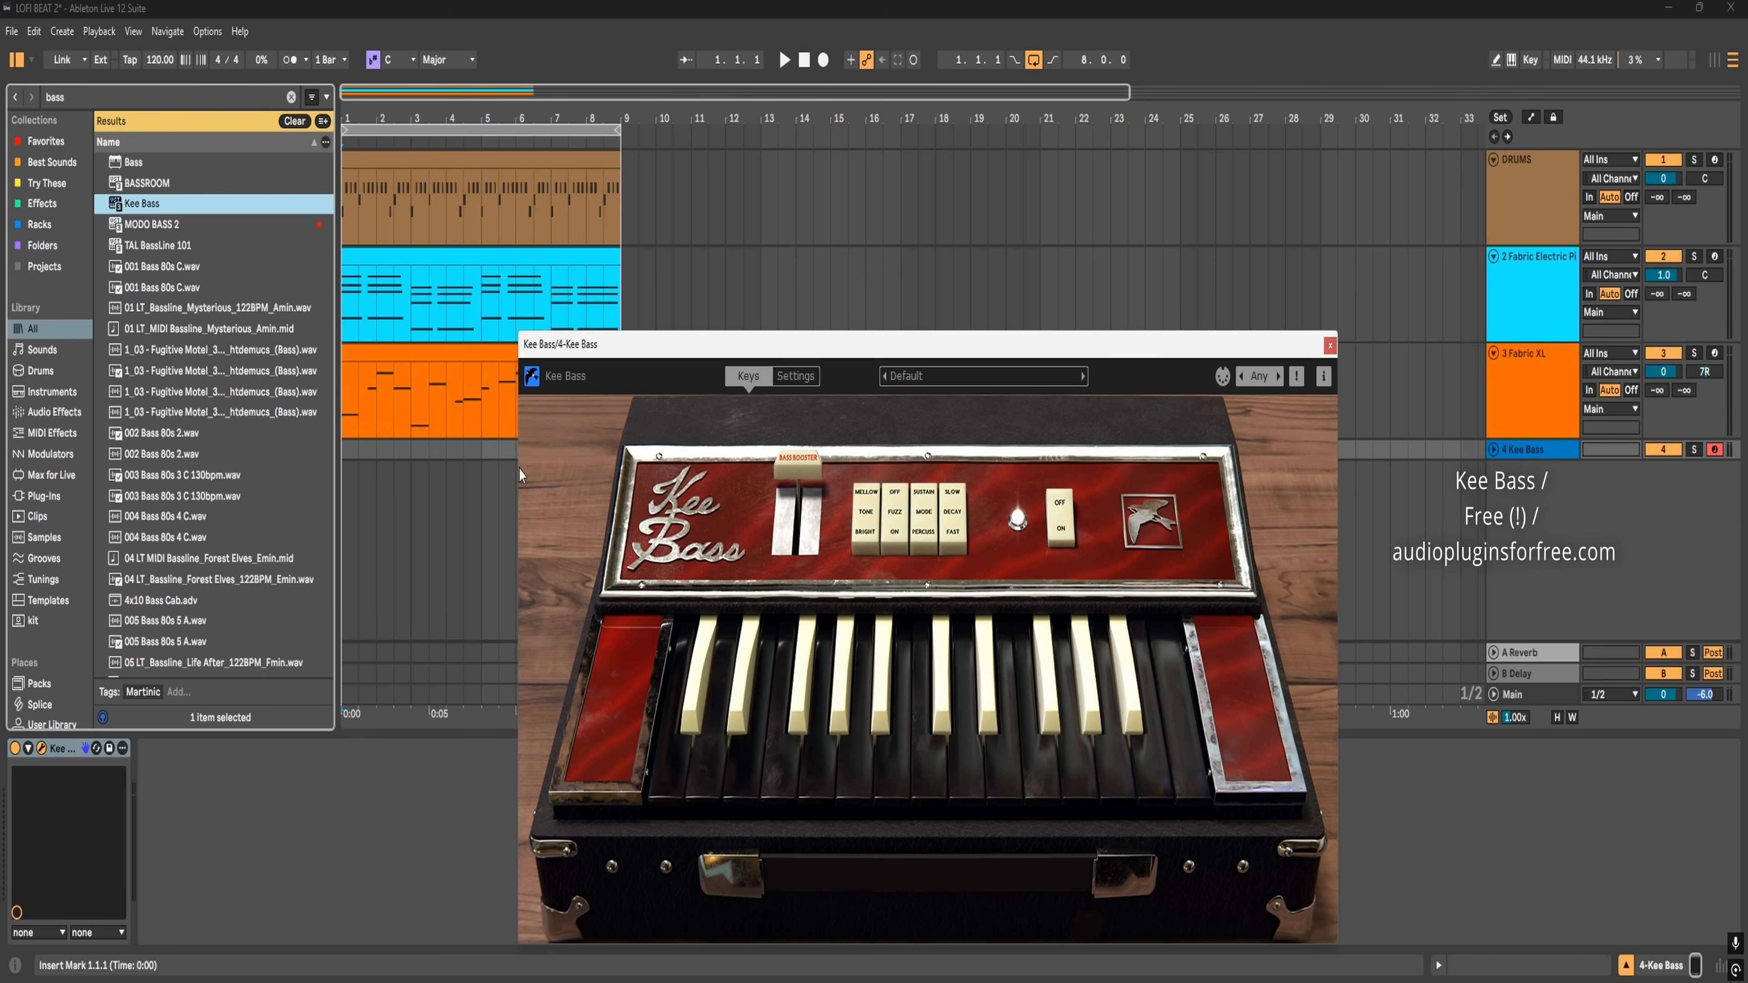
click(866, 204)
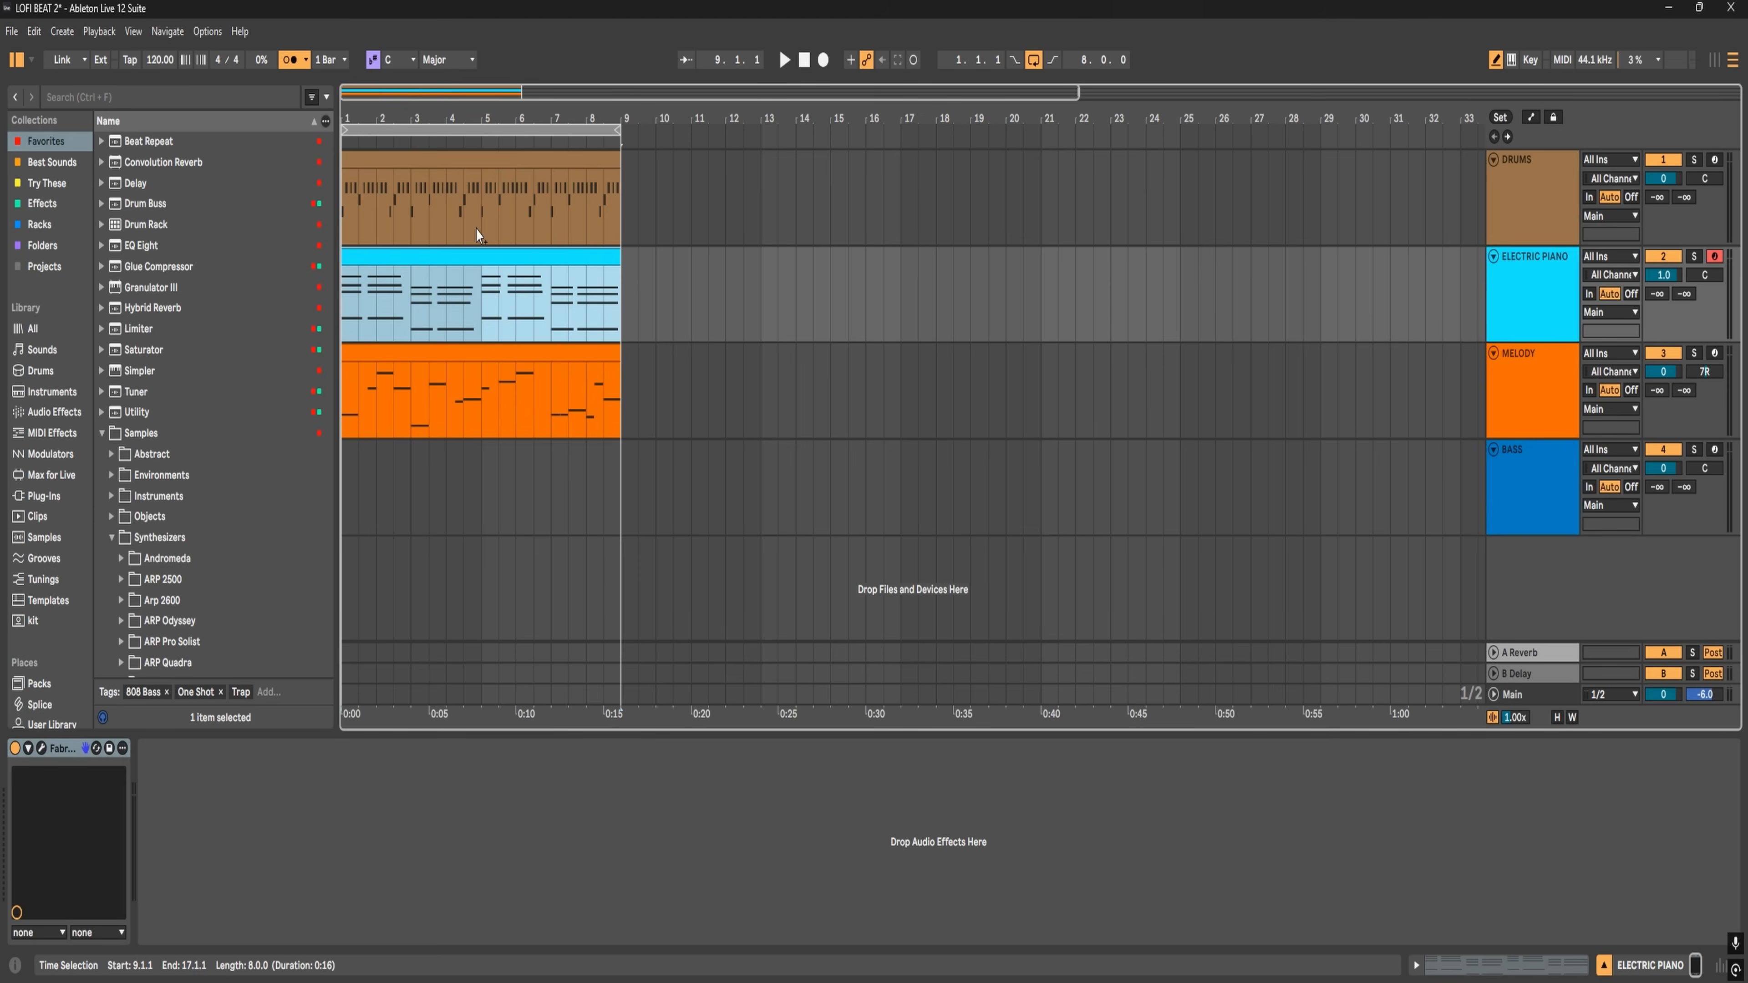
- Copy the electric piano clip onto the BASS track and open the copy for note editing
drag(466, 259, 483, 406)
double_click(383, 451)
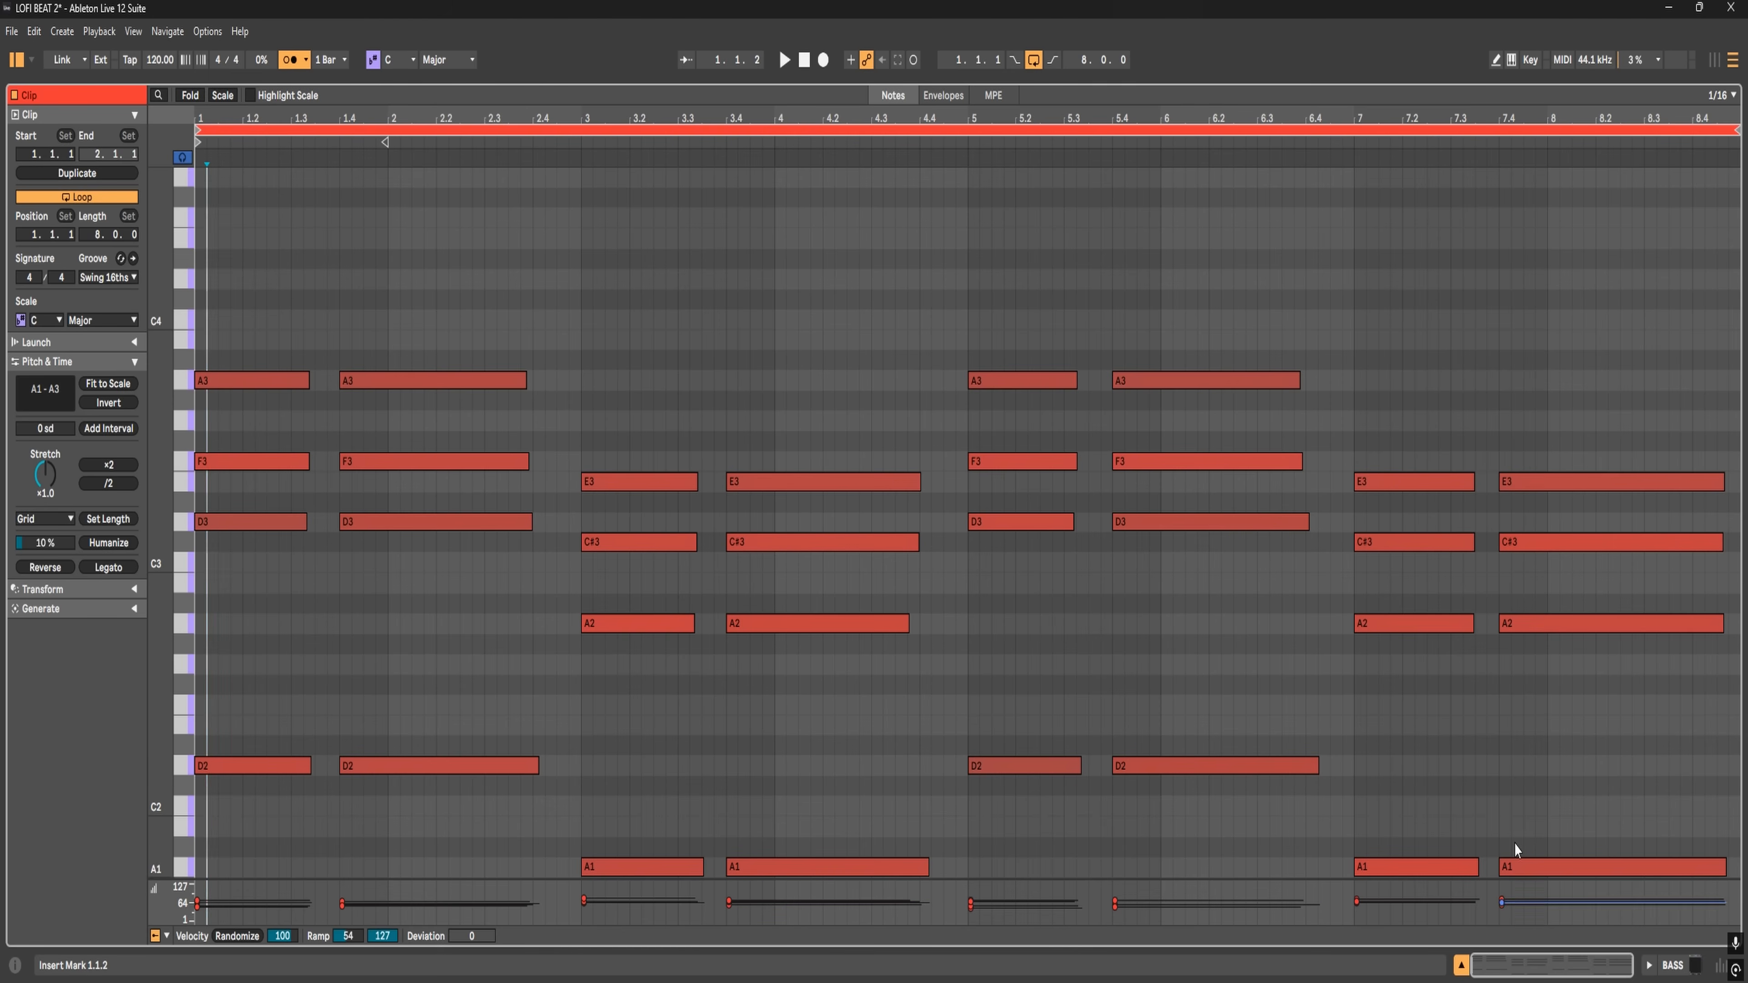
- Delete all the upper chord notes in the bass clip, leaving only the D2 and A1 root notes
drag(227, 251, 1709, 662)
key(Delete)
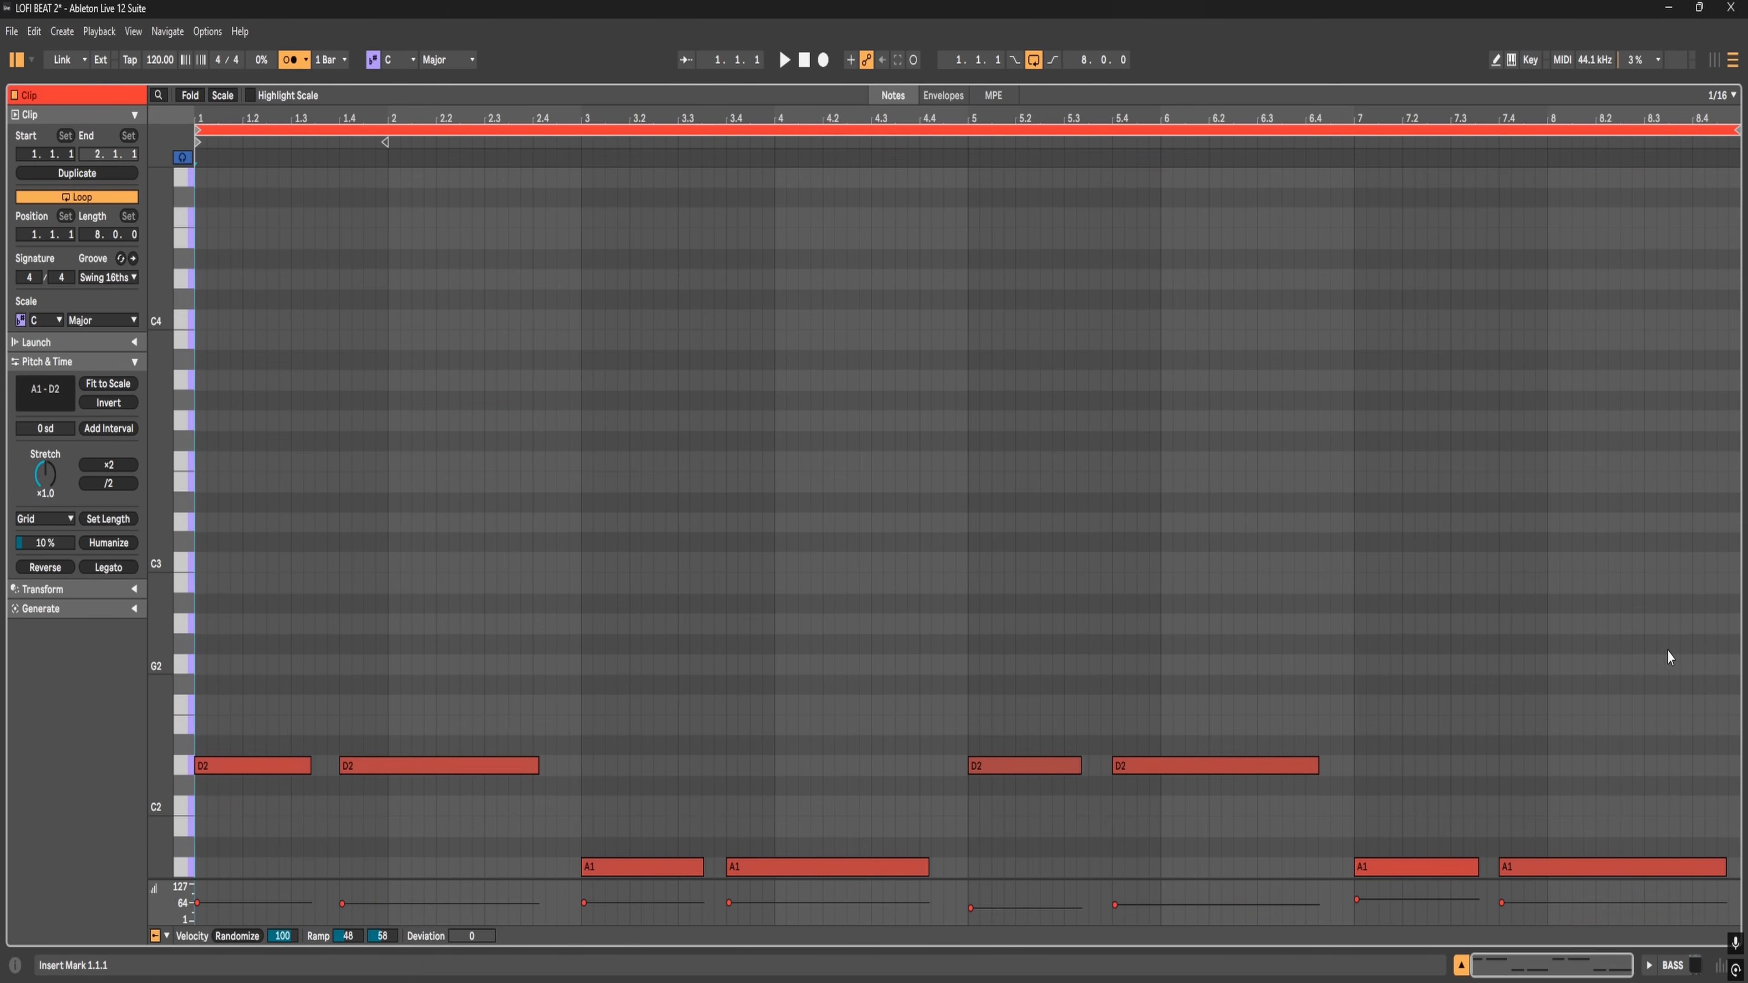
scroll(301, 577, down, 5)
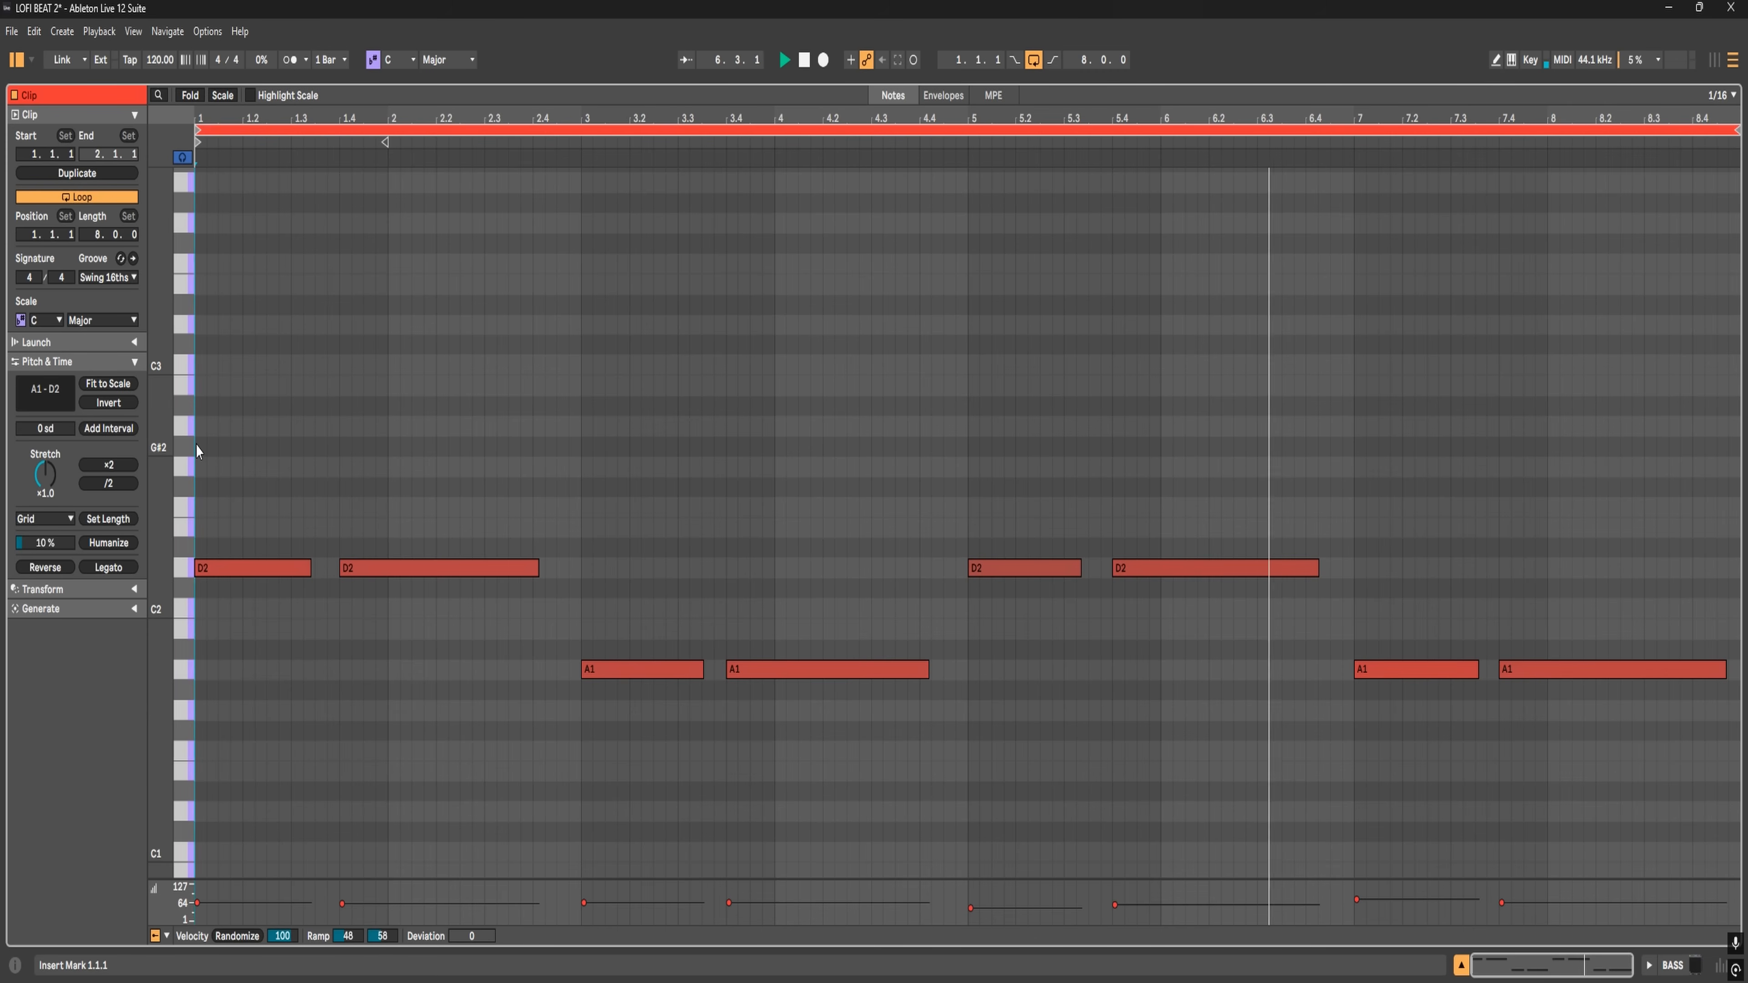
- Make the root notes legato, join each same-pitch pair into one two-bar note, and play the bass line
click(99, 568)
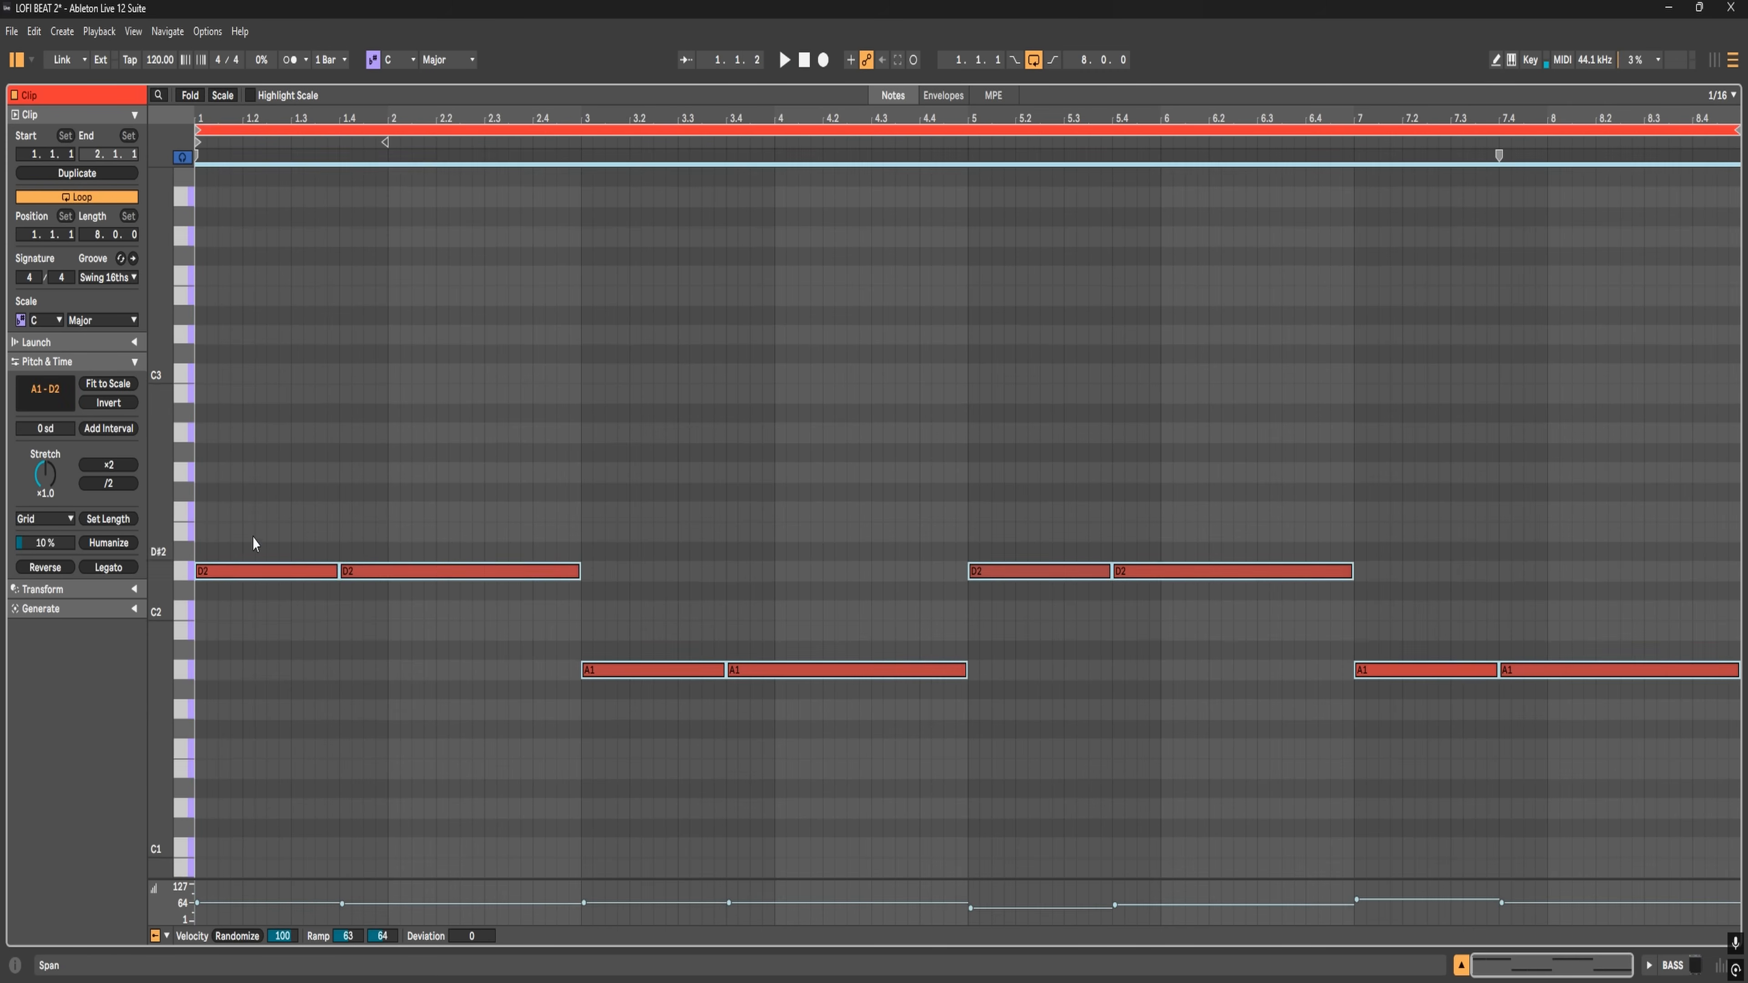
drag(269, 542, 421, 628)
right_click(418, 577)
click(479, 250)
drag(678, 637, 750, 697)
key(ctrl+j)
drag(1063, 539, 1240, 631)
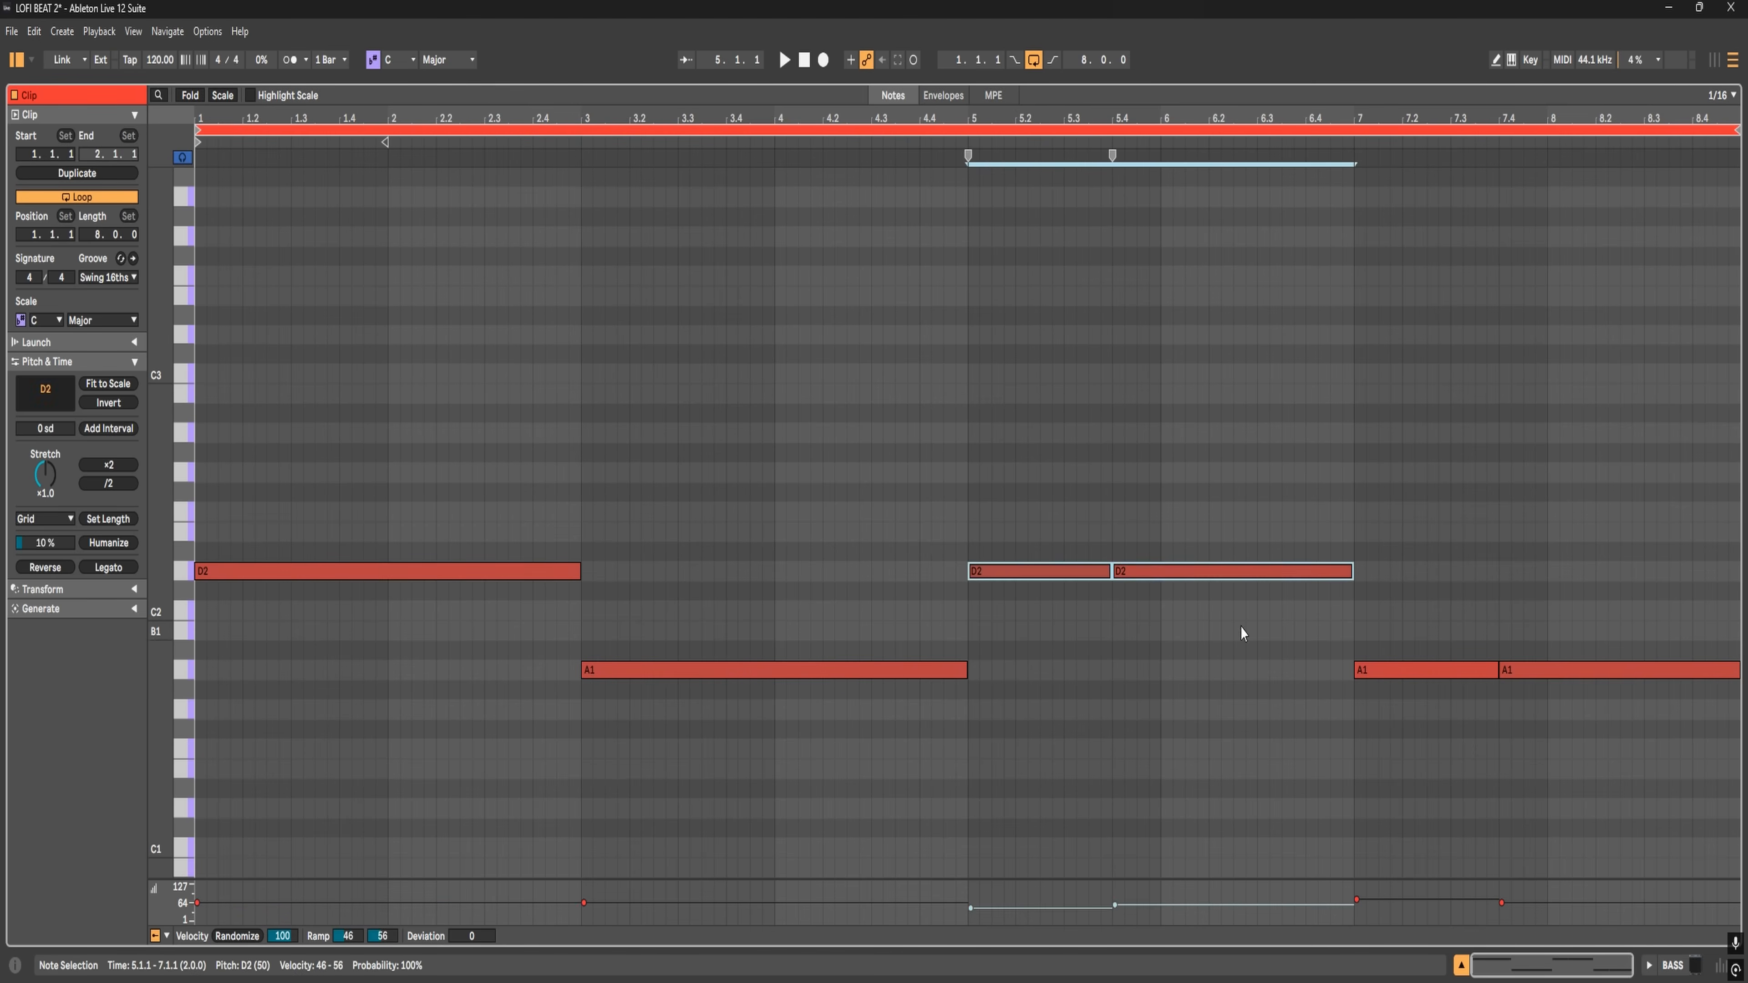
key(ctrl+j)
drag(1452, 633, 1558, 703)
key(ctrl+j)
click(200, 507)
key(space)
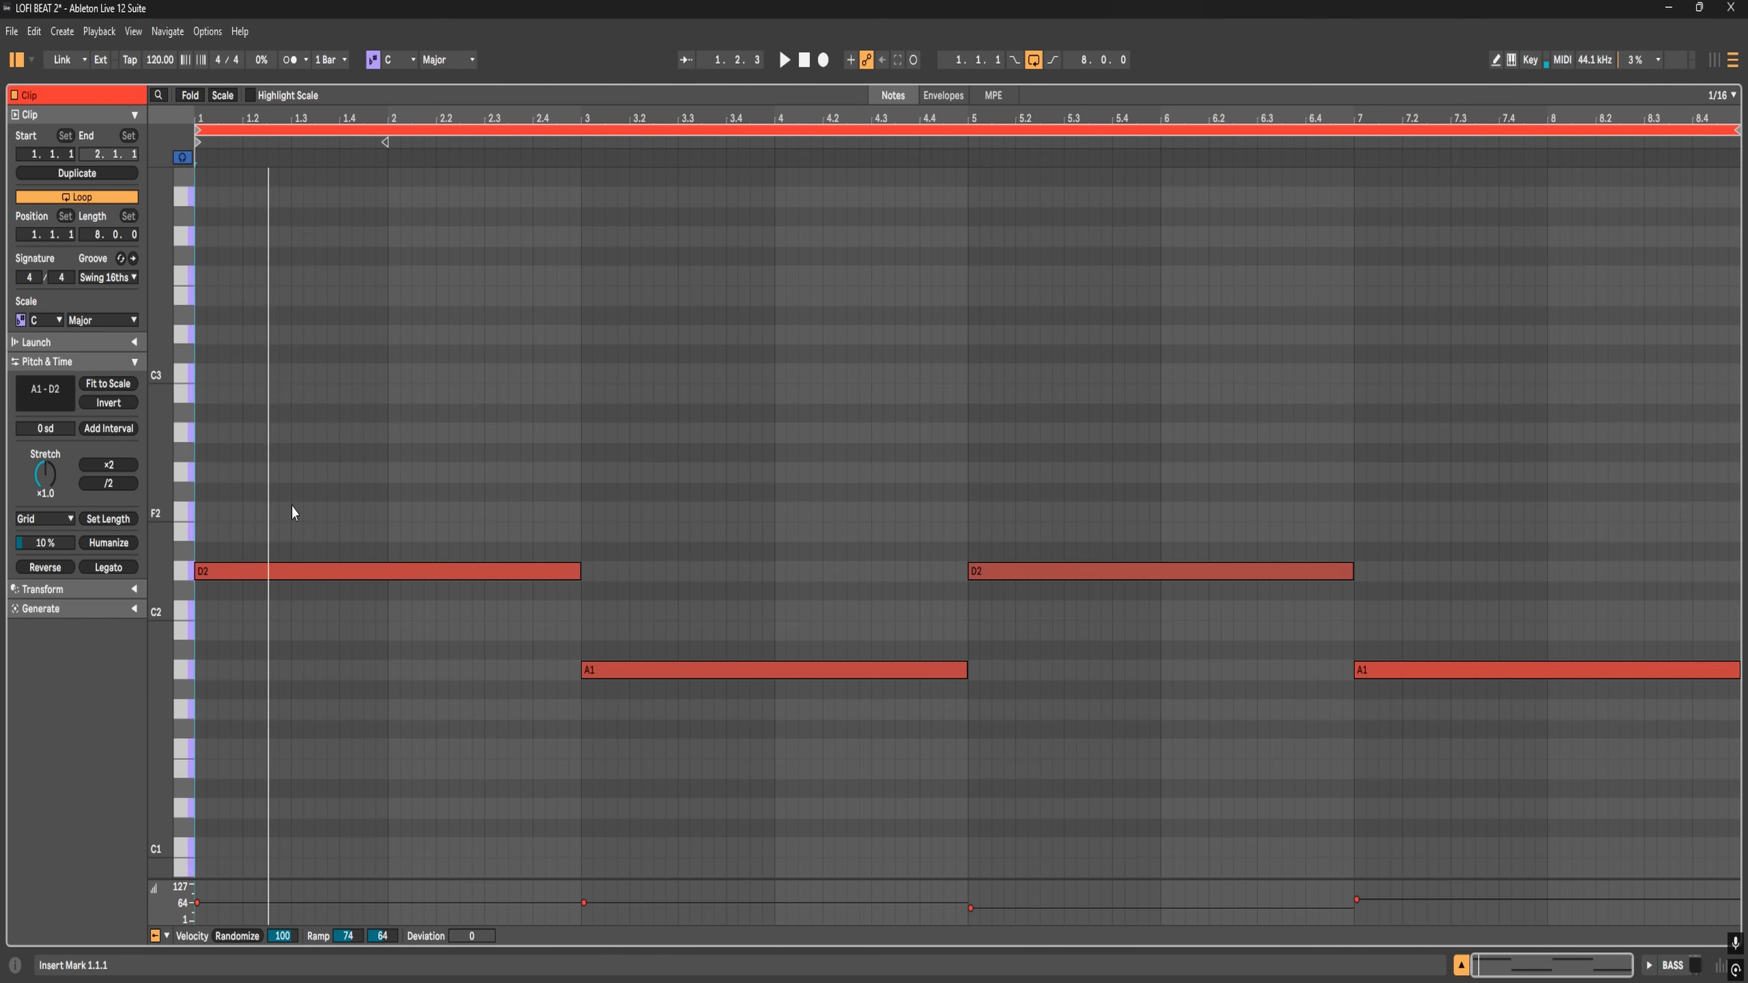
- Split the long bass notes at every half bar and place a C2 passing note at 2.2
key(e)
click(290, 571)
click(388, 571)
click(484, 572)
click(208, 510)
key(space)
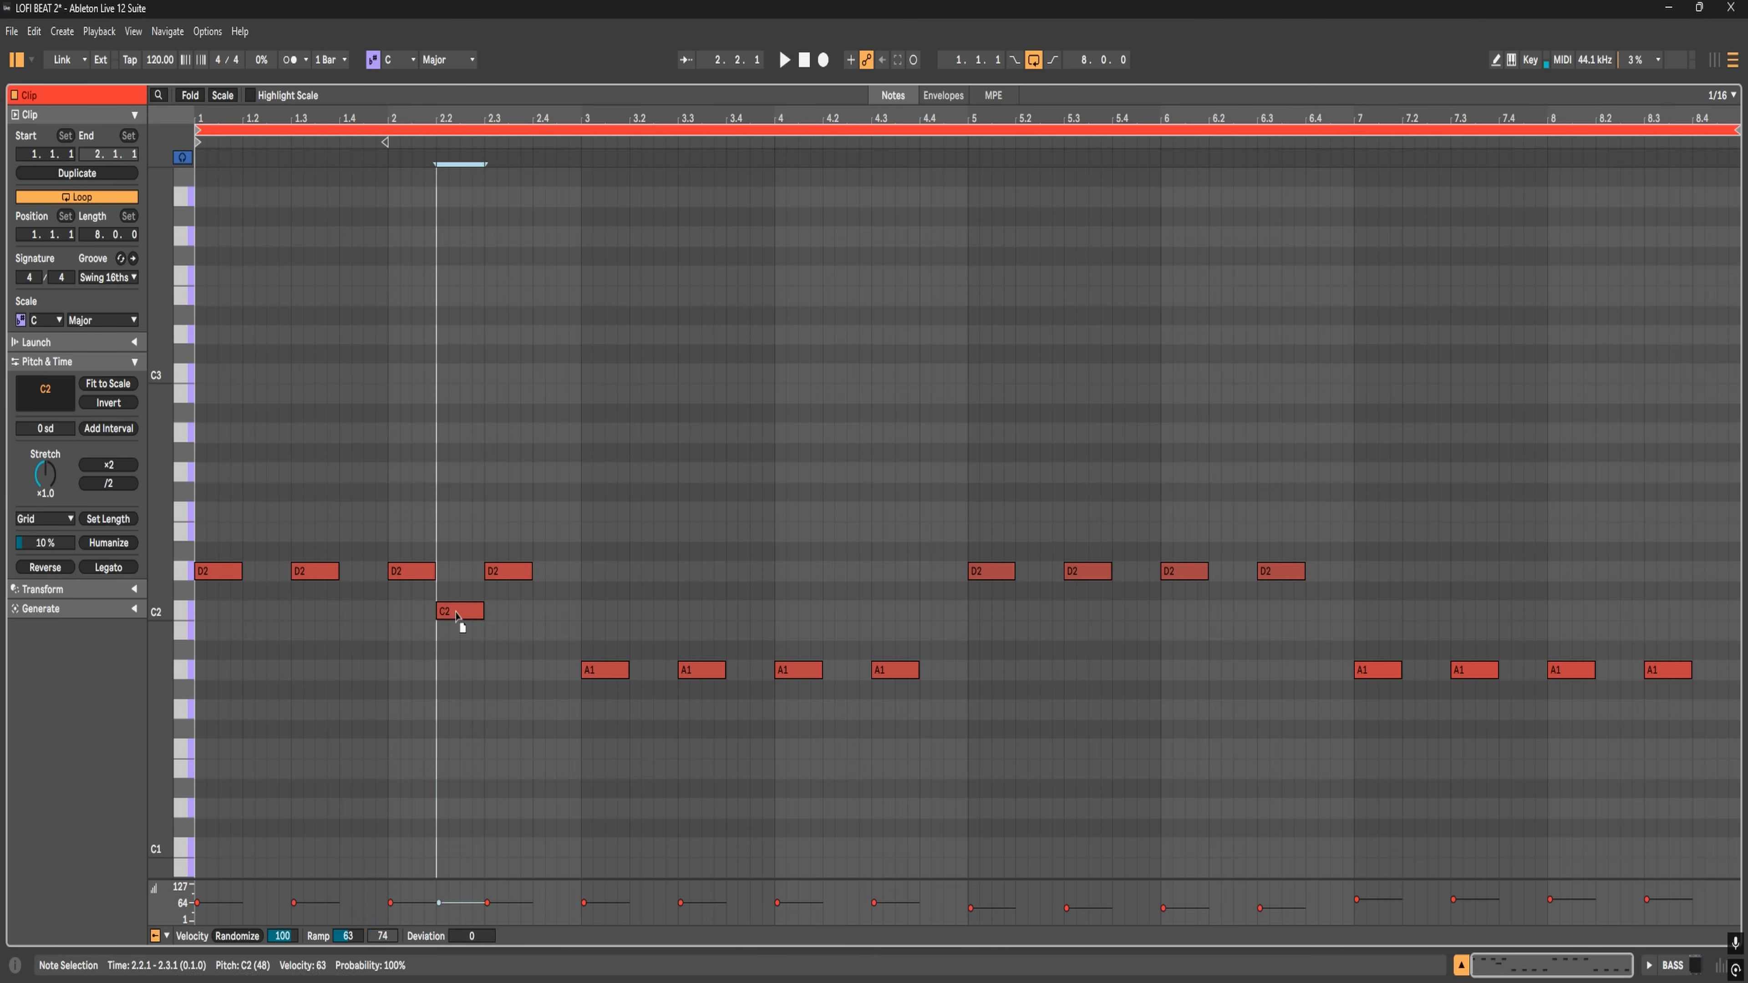
drag(458, 615, 464, 630)
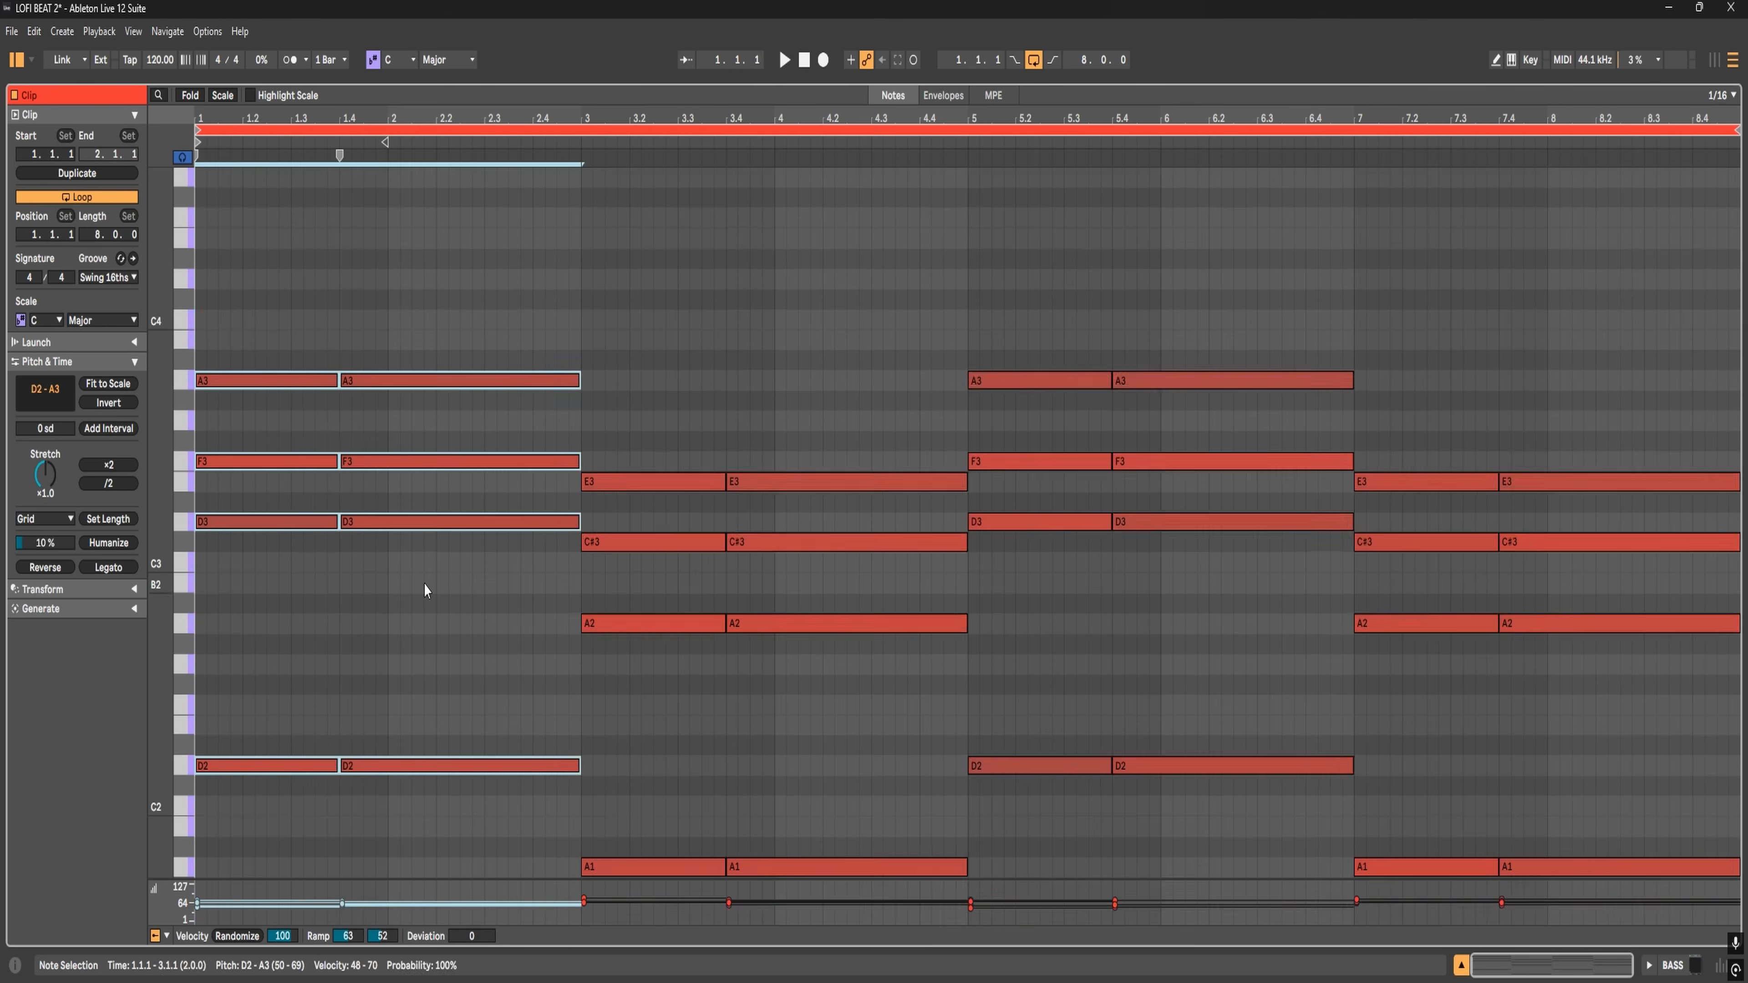
- Join the paired notes of each full chord in the bass clip into two-bar notes
key(ctrl+j)
drag(1420, 399, 1631, 903)
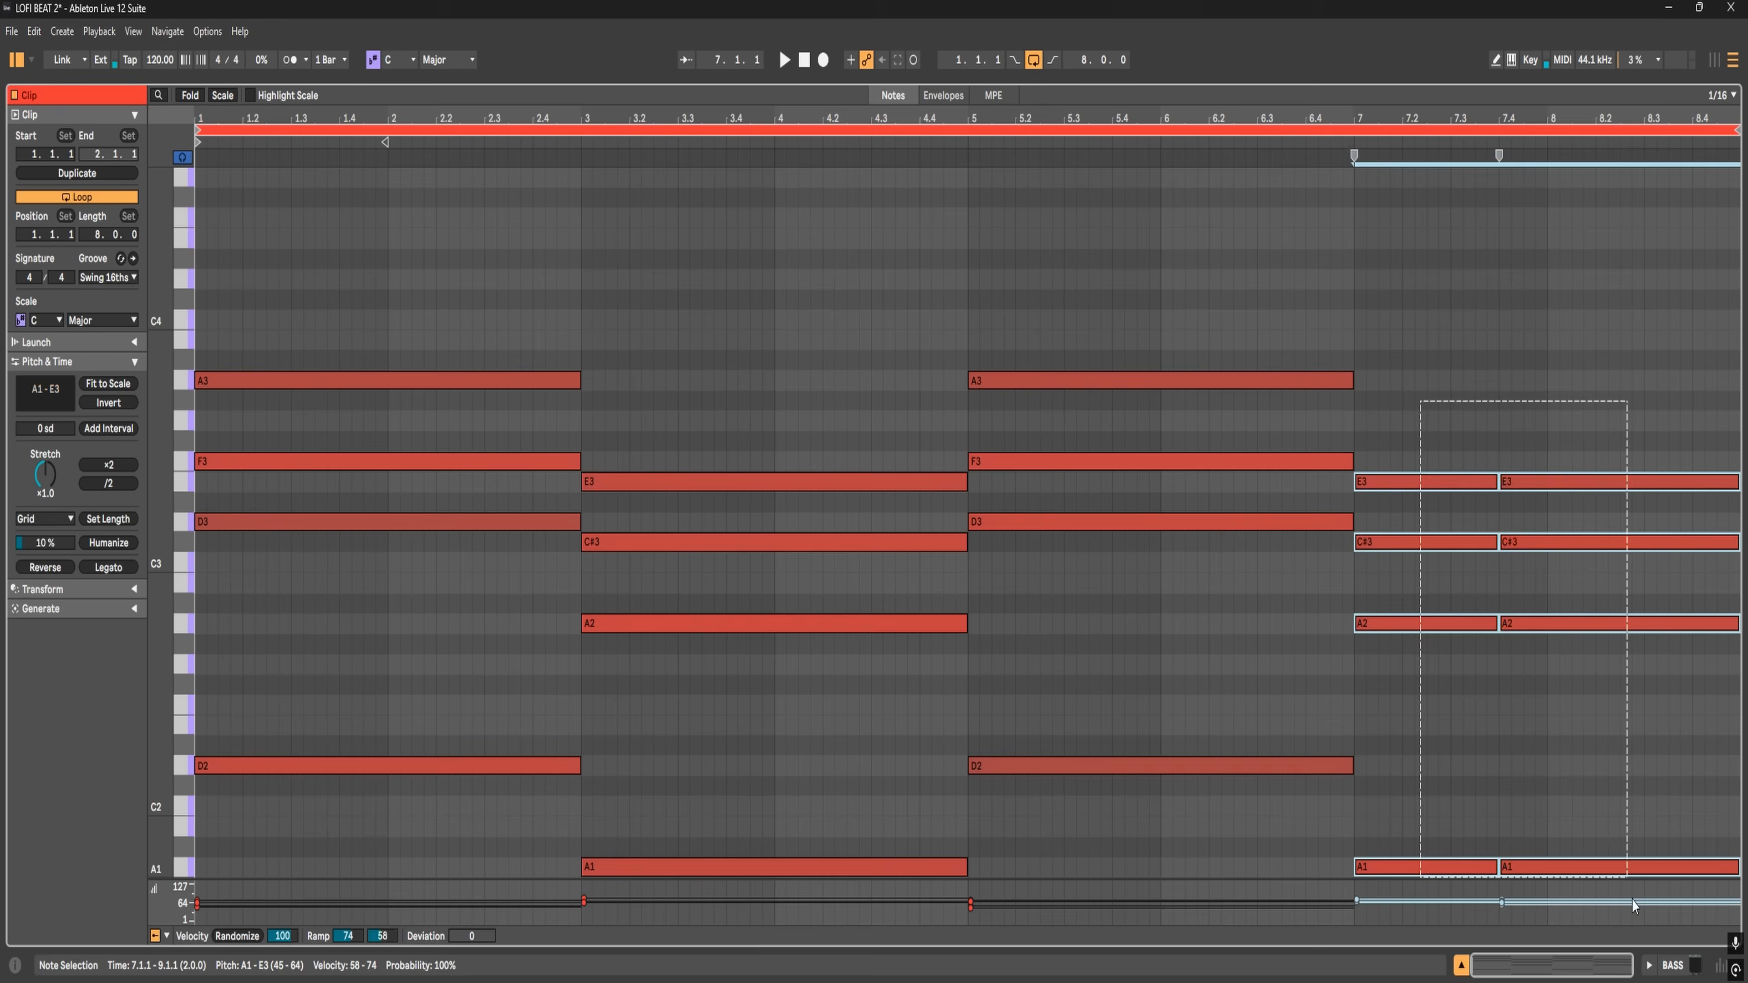
key(ctrl+j)
- Split all the chord notes in the bass clip at every half bar
click(412, 276)
scroll(411, 277, down, 1)
click(294, 242)
key(ctrl+e)
click(873, 346)
key(ctrl+e)
click(1065, 365)
key(ctrl+e)
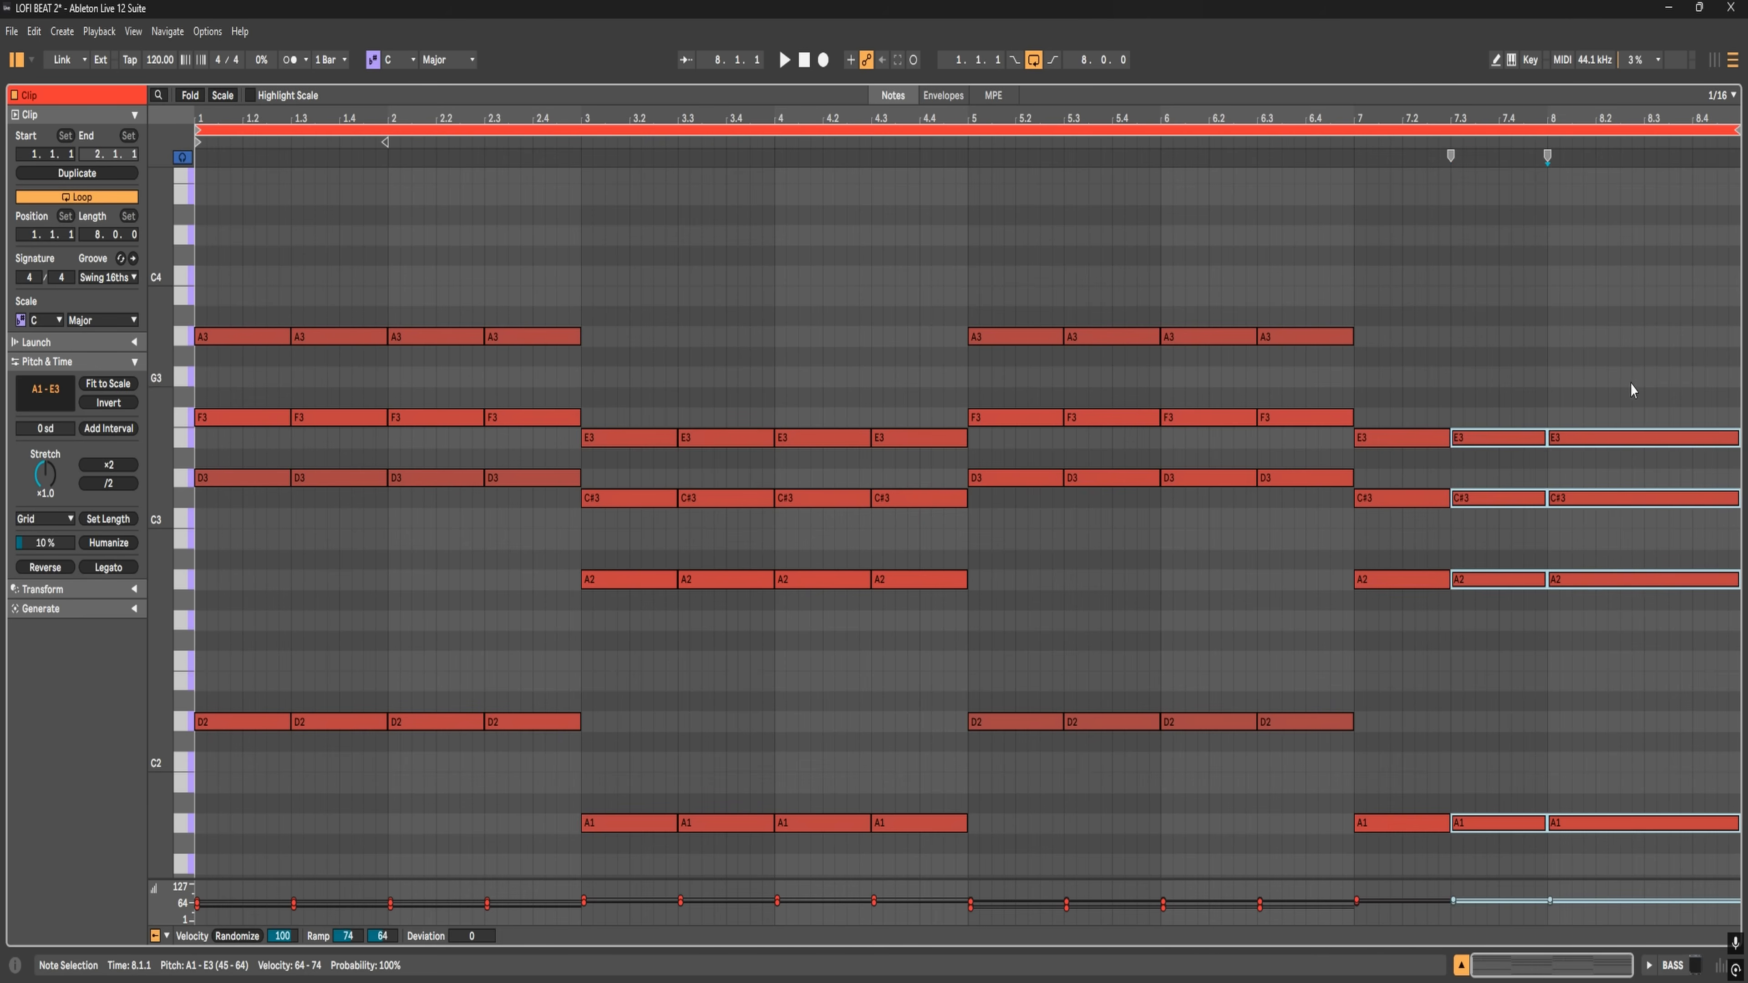
click(1641, 389)
key(ctrl+e)
- Thin bars 1 to 4 to the single-note line D2, D3, F3, D3, A1, A2, A1, E3, one note per half bar
double_click(239, 477)
double_click(243, 418)
double_click(260, 339)
double_click(417, 725)
double_click(901, 500)
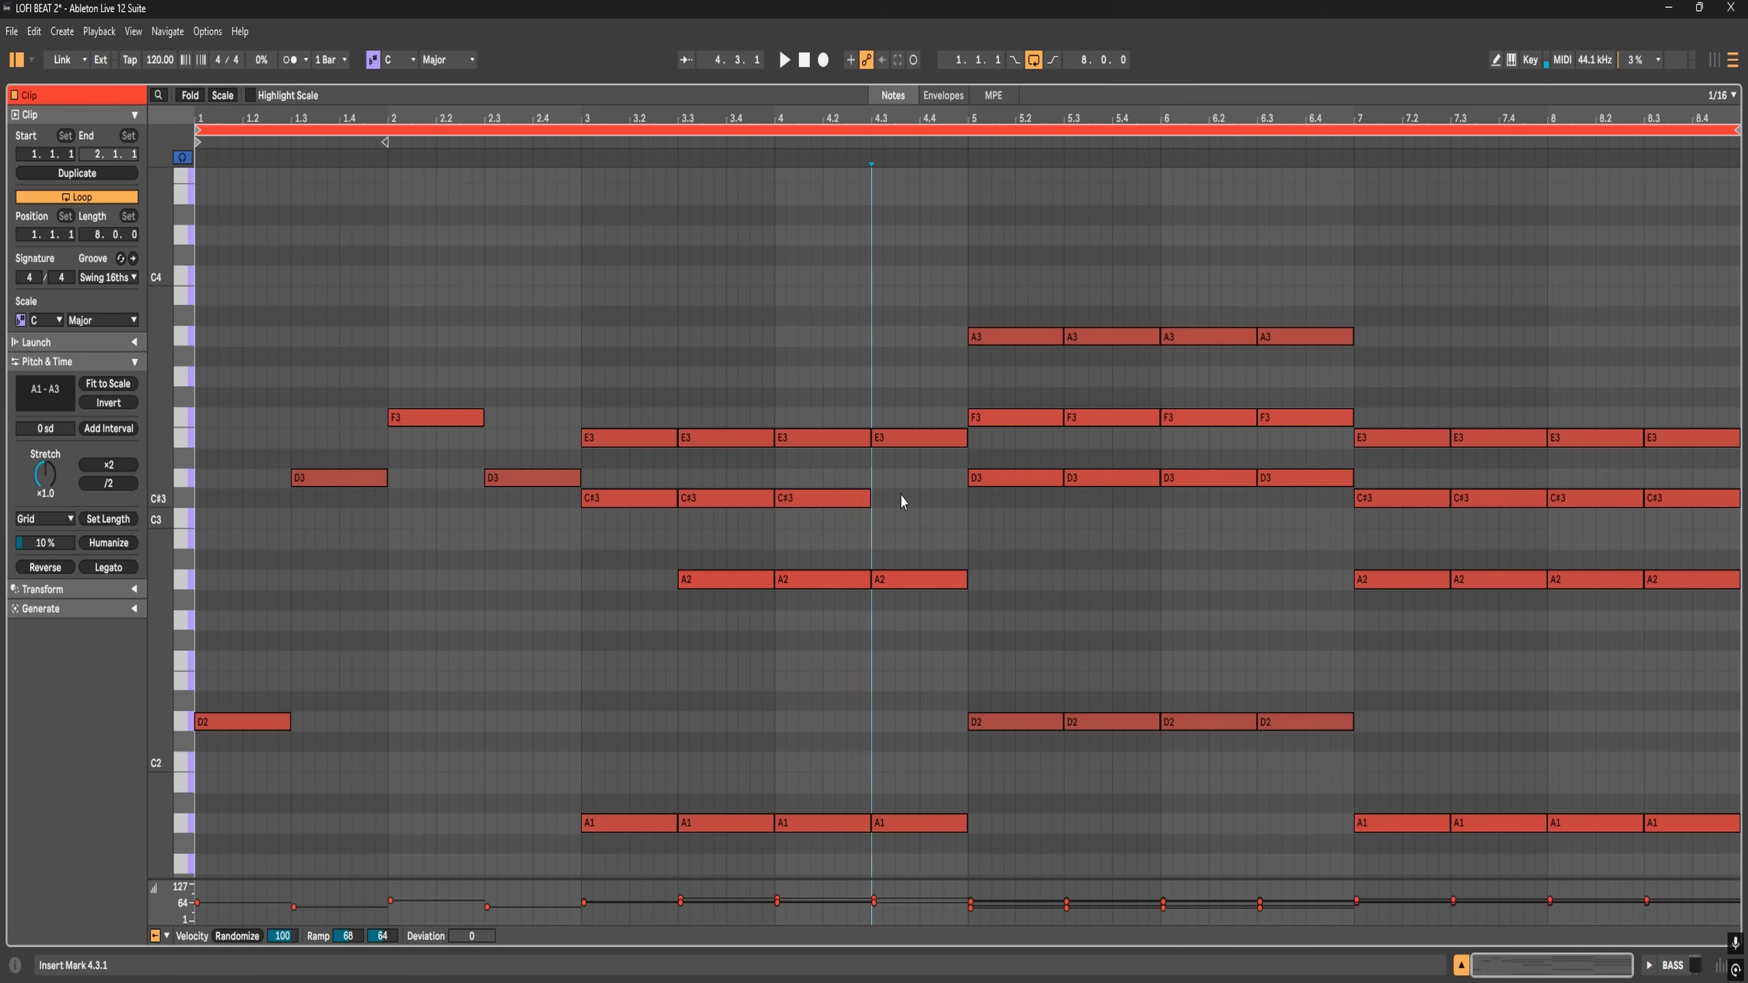
double_click(819, 499)
double_click(629, 499)
double_click(750, 824)
- Thin bars 5 and 6 to the single notes A3, D3, F3 and D2, one per half bar
double_click(1119, 418)
double_click(1135, 339)
double_click(1280, 478)
double_click(1284, 418)
double_click(1211, 478)
double_click(1204, 337)
double_click(1200, 721)
- Thin out the stacked chord notes in bars 7 and 8 of the bass clip and play the result
double_click(1401, 438)
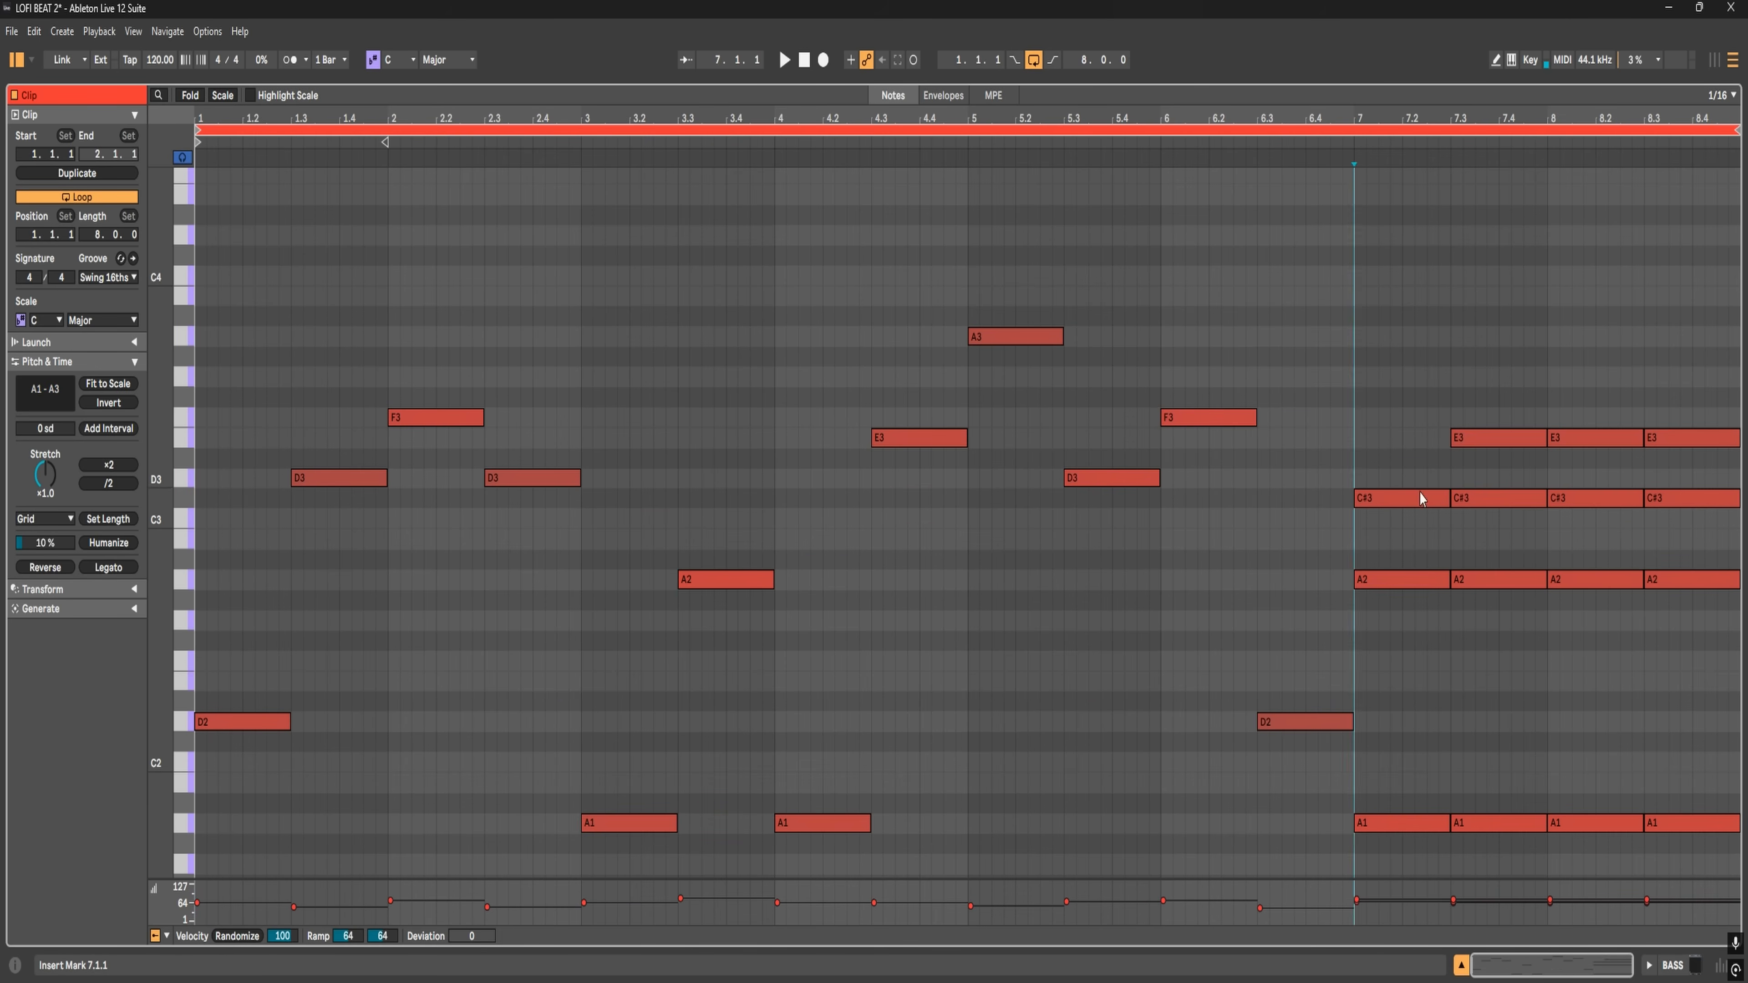
double_click(1418, 499)
double_click(1658, 437)
key(space)
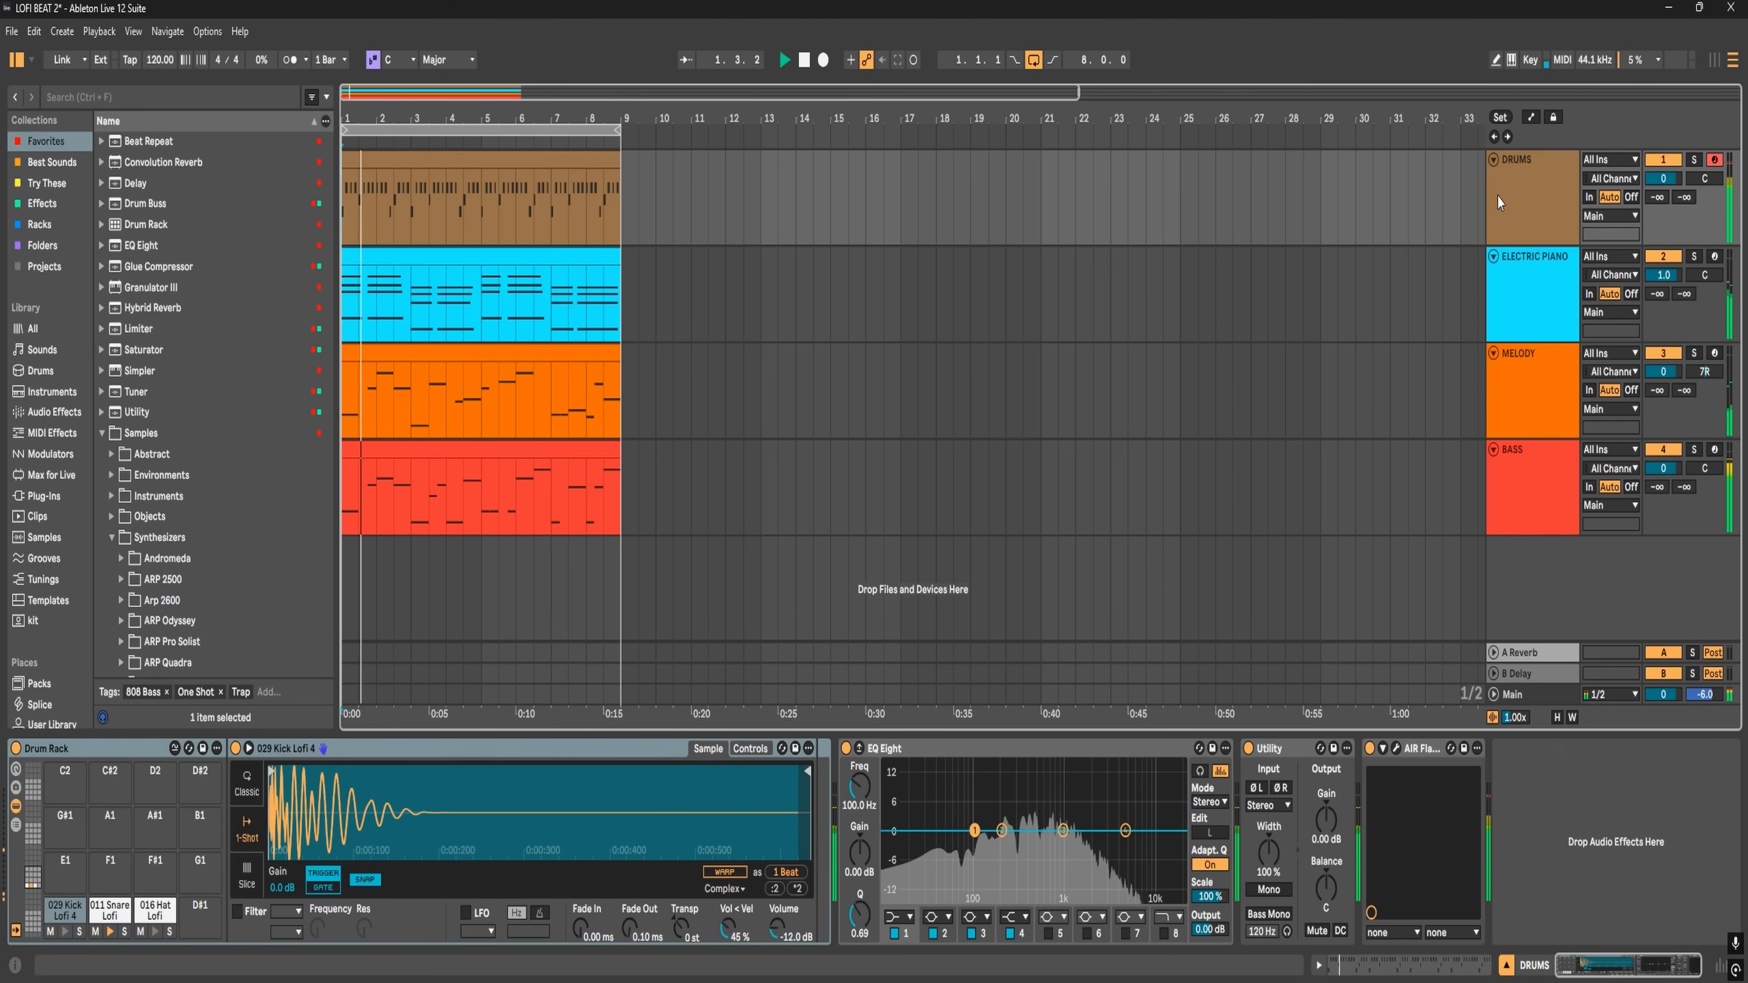
- Look through the instruments on the ELECTRIC PIANO, MELODY and BASS tracks while the beat plays
click(1520, 299)
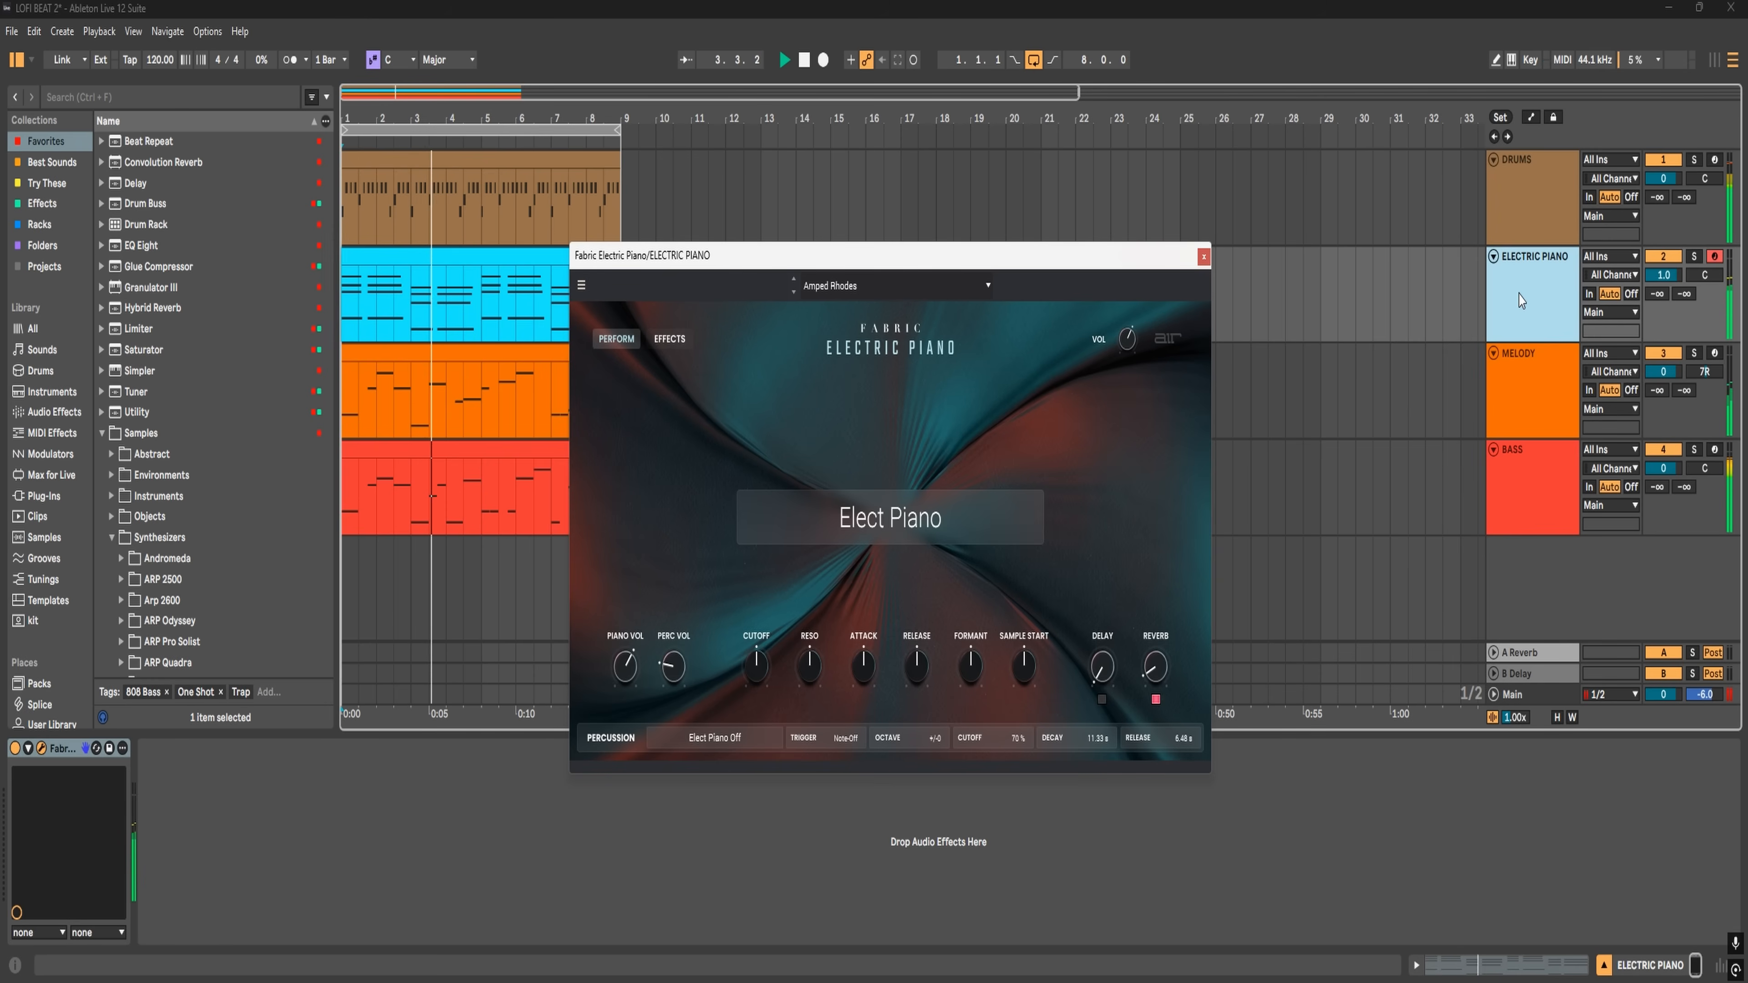
click(1511, 376)
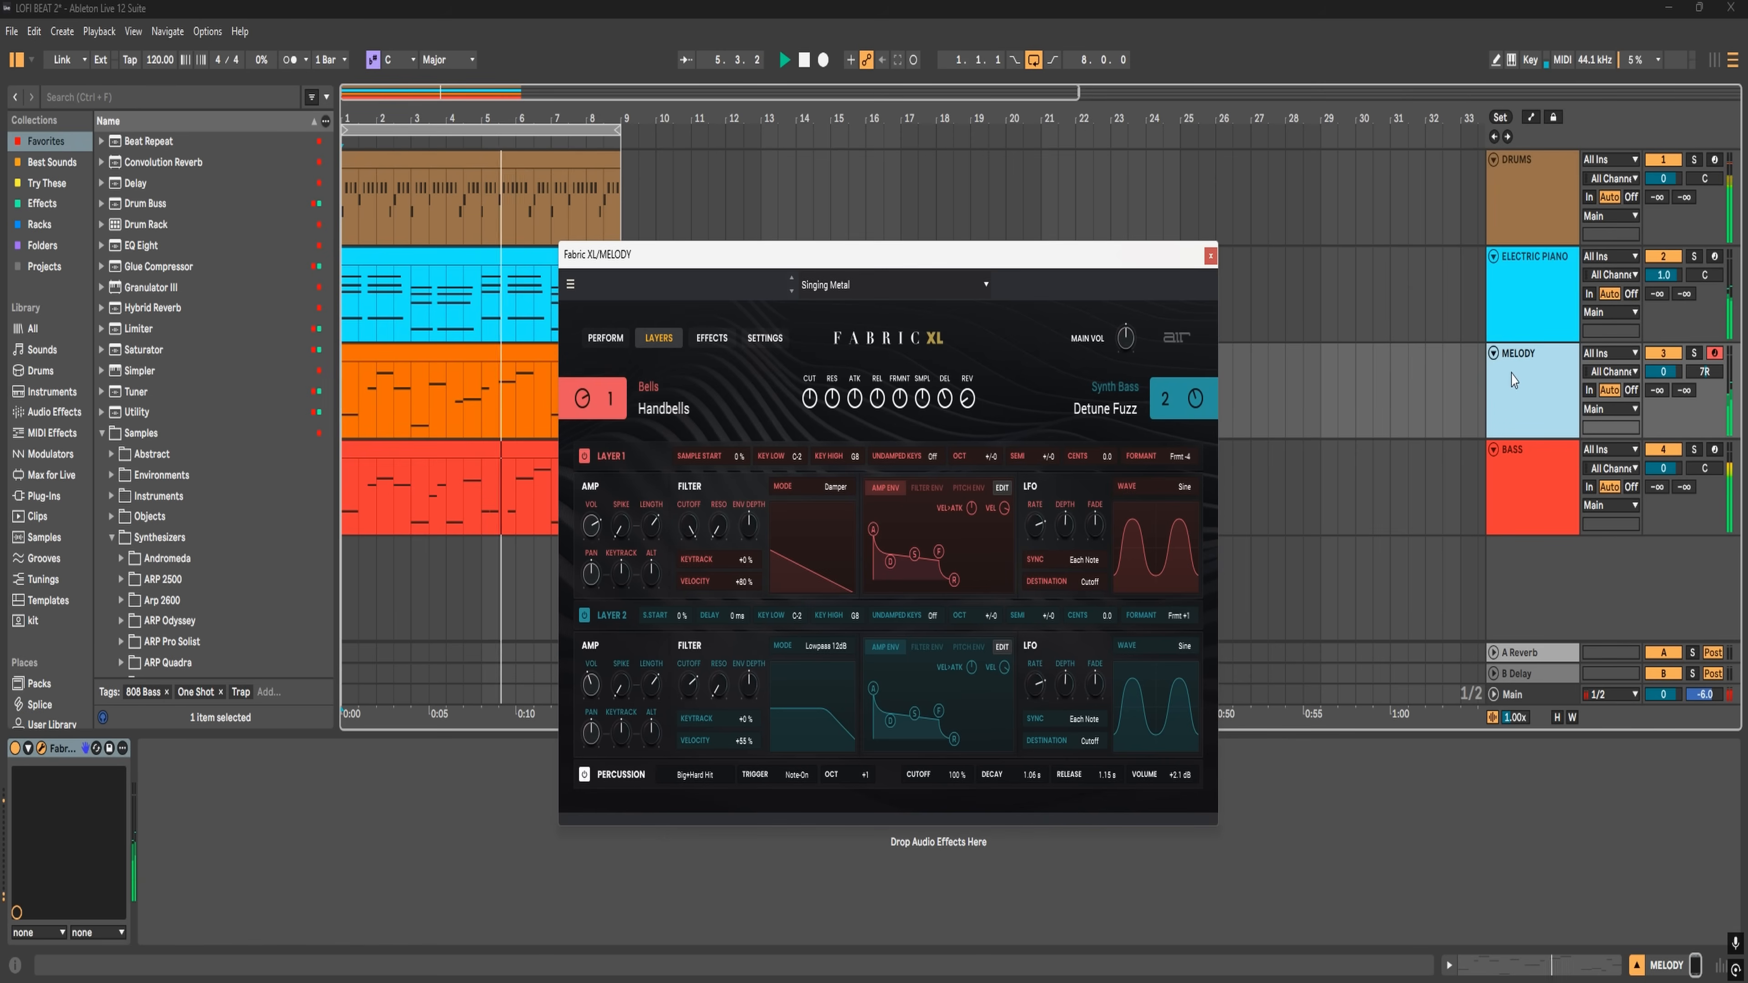
click(1512, 472)
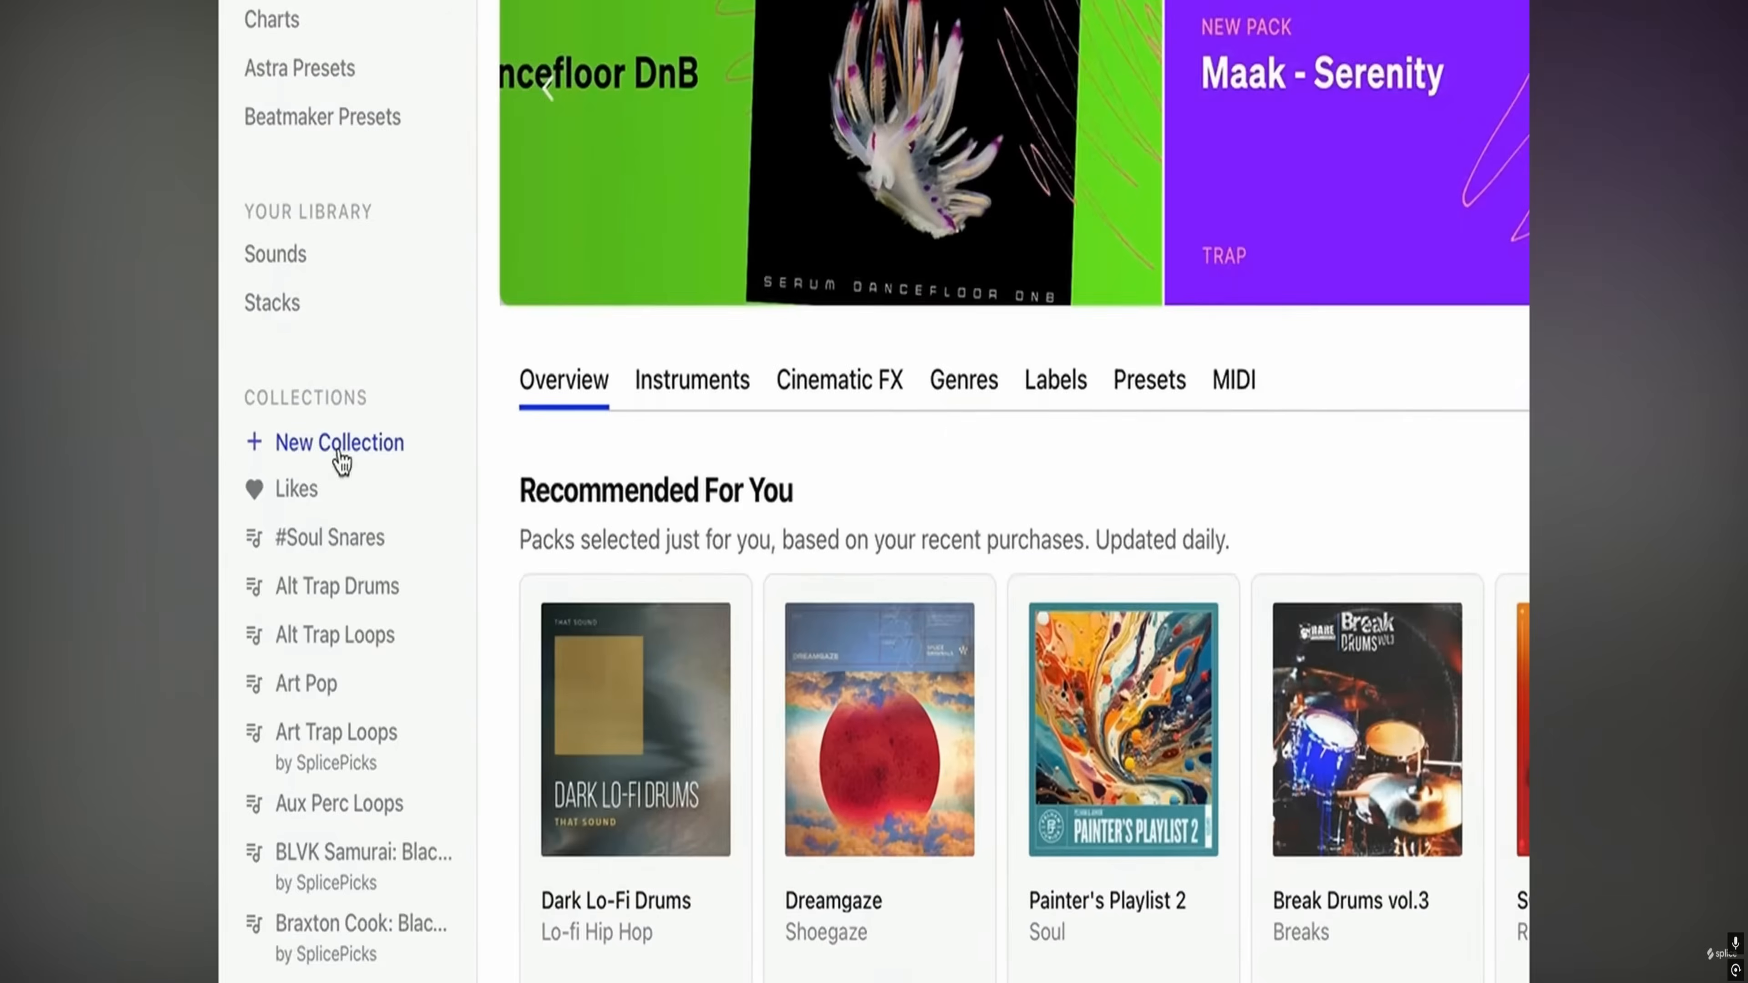
- Switch to Splice and create a new collection named "#1 Best Loops"
click(241, 444)
text(#1 Best Loops)
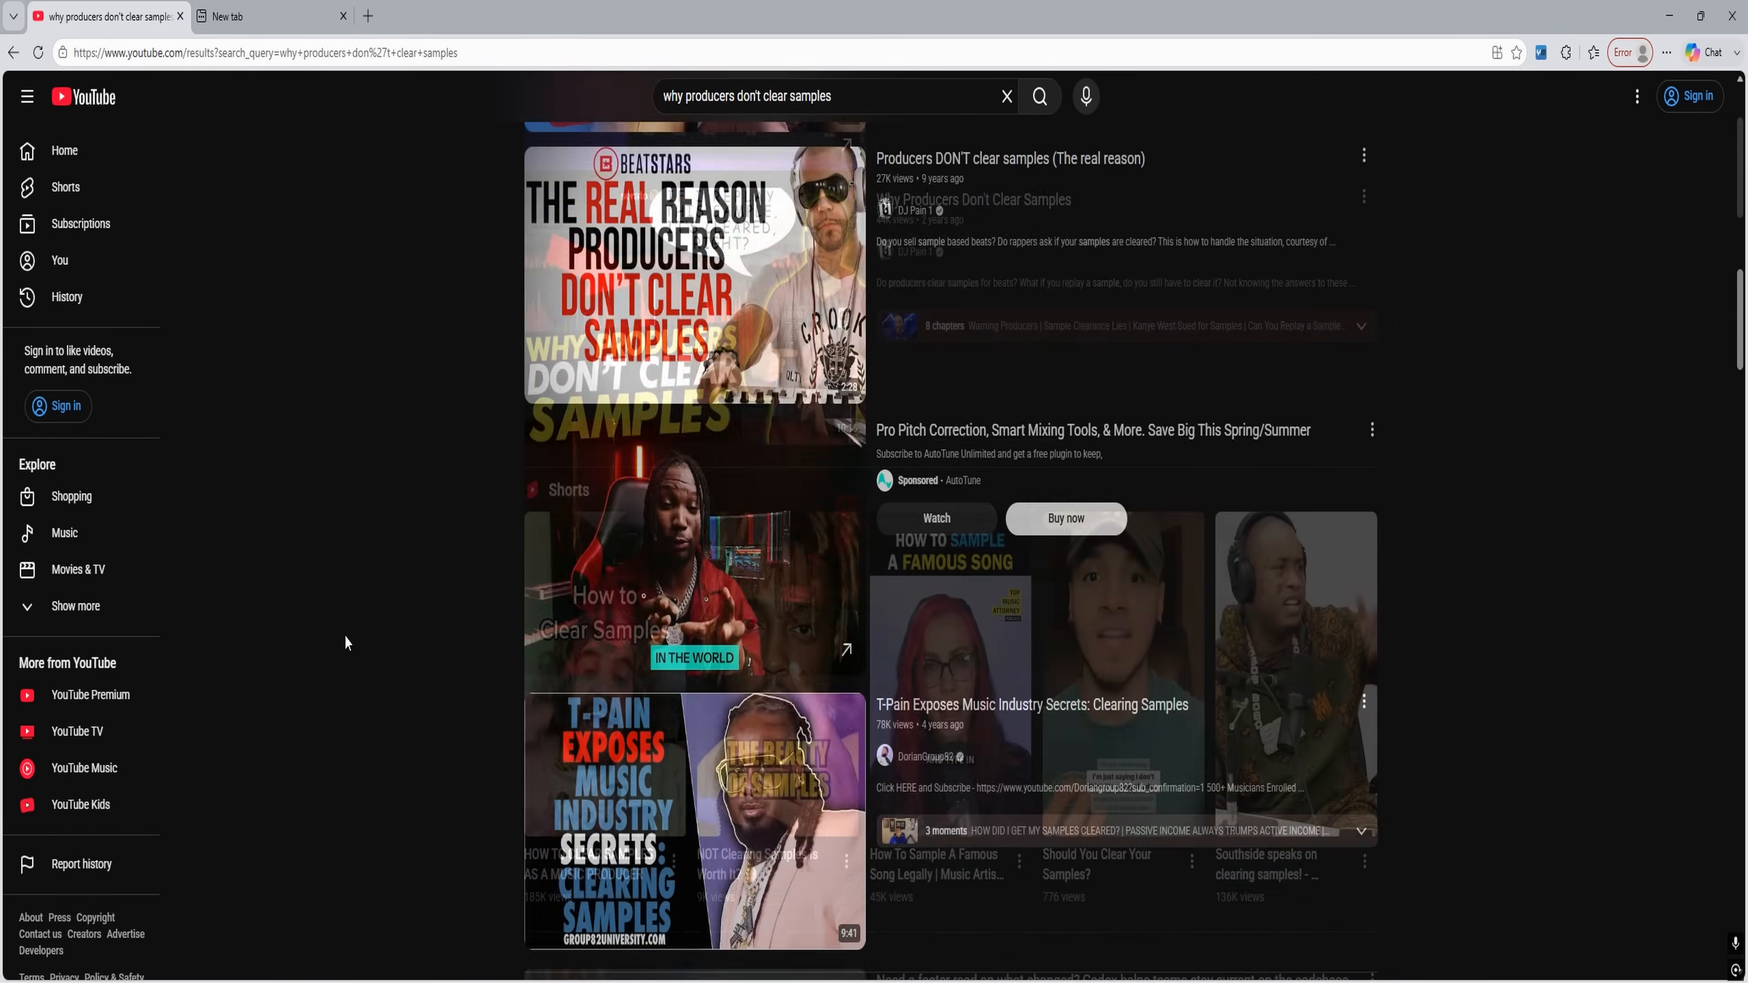
- Switch to YouTube and look through the search results for "why producers don't clear samples"
scroll(345, 637, down, 3)
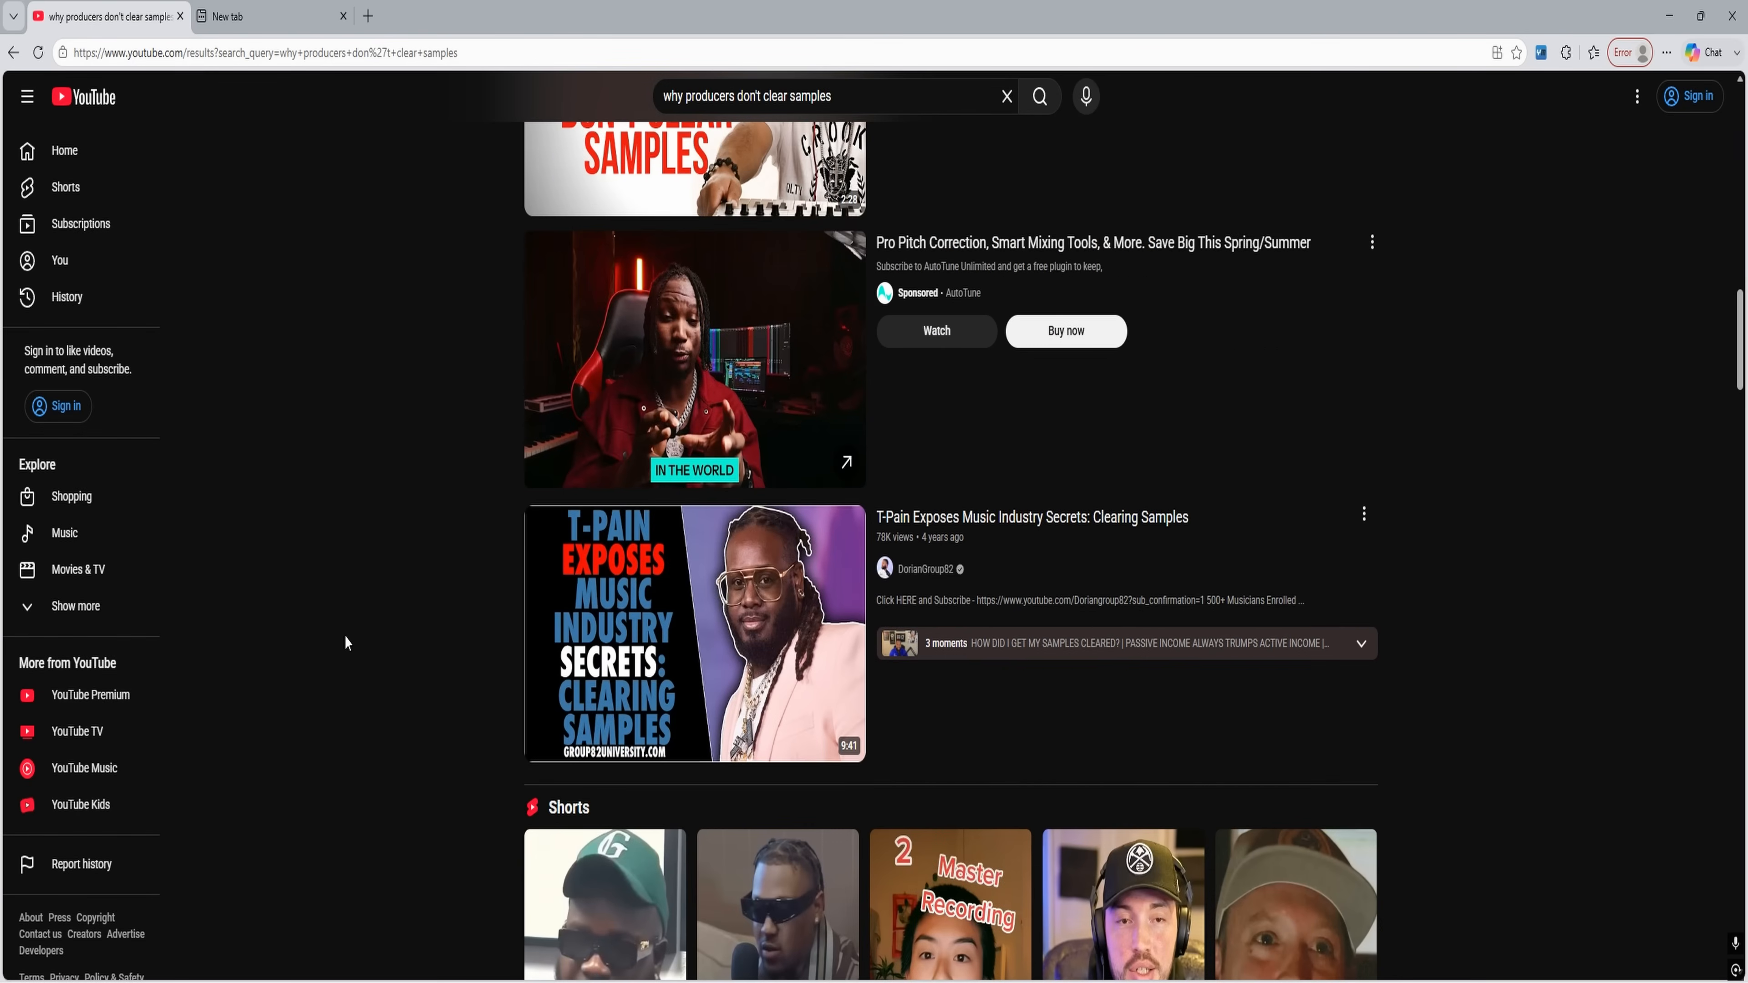
scroll(345, 638, down, 4)
scroll(346, 638, down, 10)
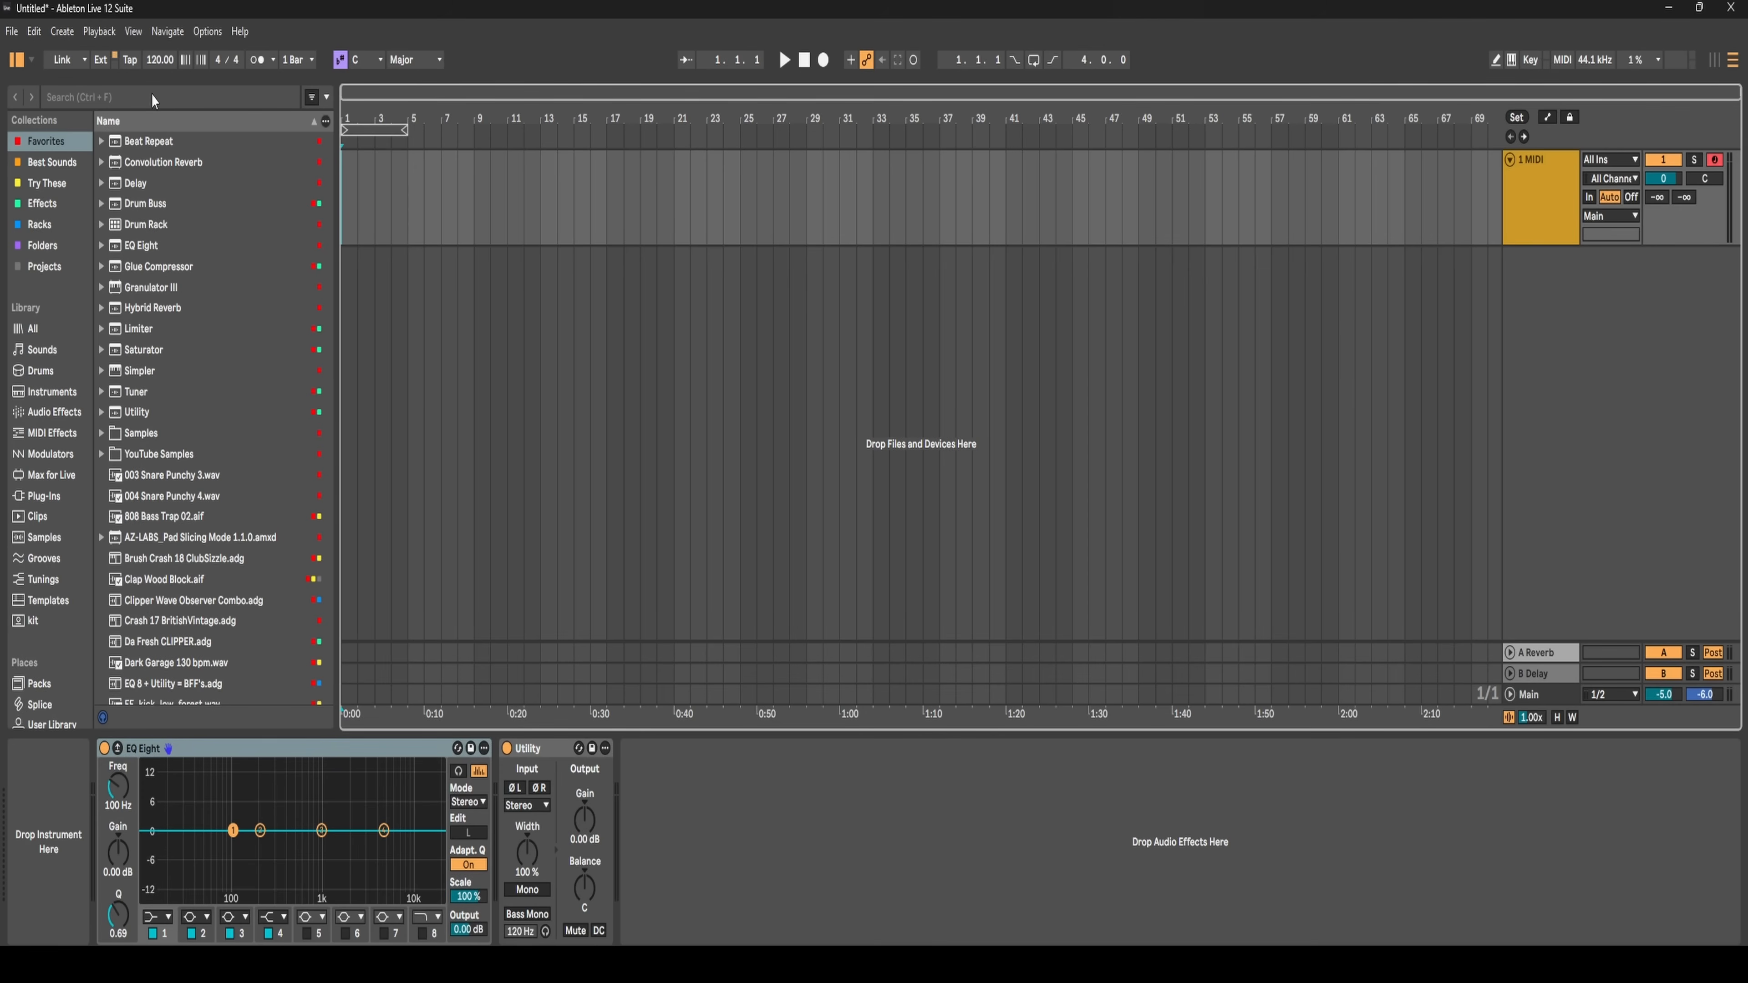
- Switch to a new Ableton Live set and add "Get Your Mind Right (70's version)" from New Samples 2026 as an audio track
scroll(60, 526, down, 5)
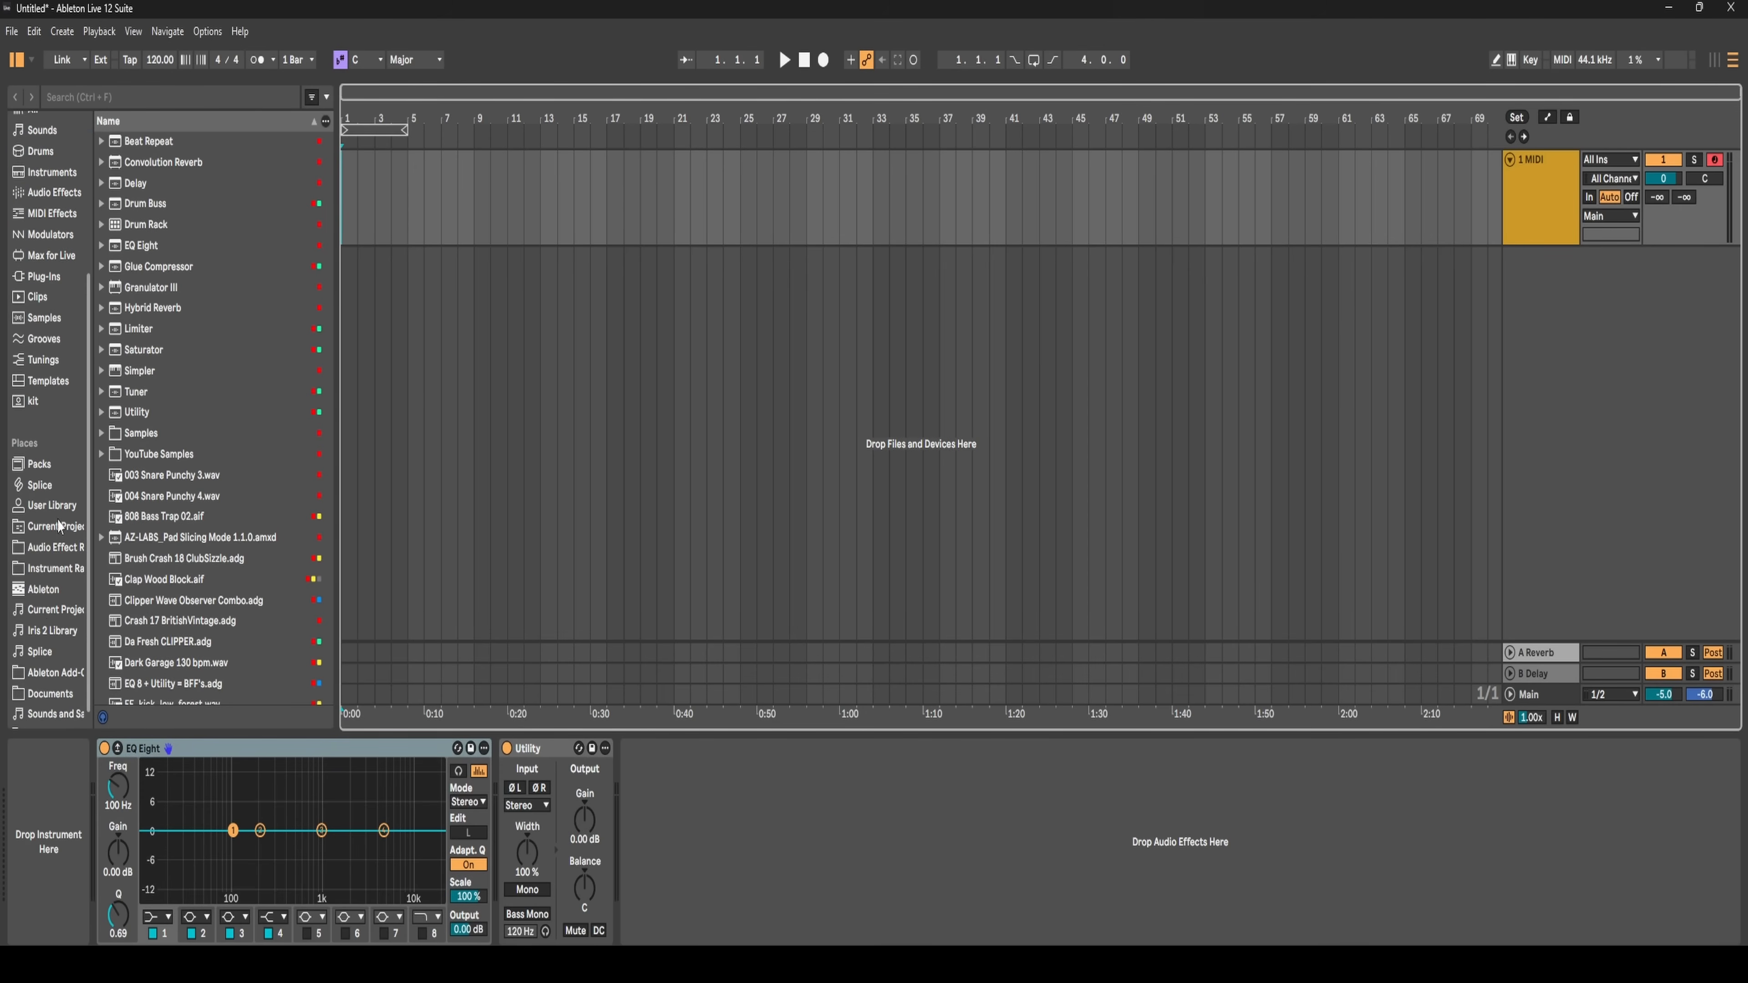
drag(199, 487, 348, 280)
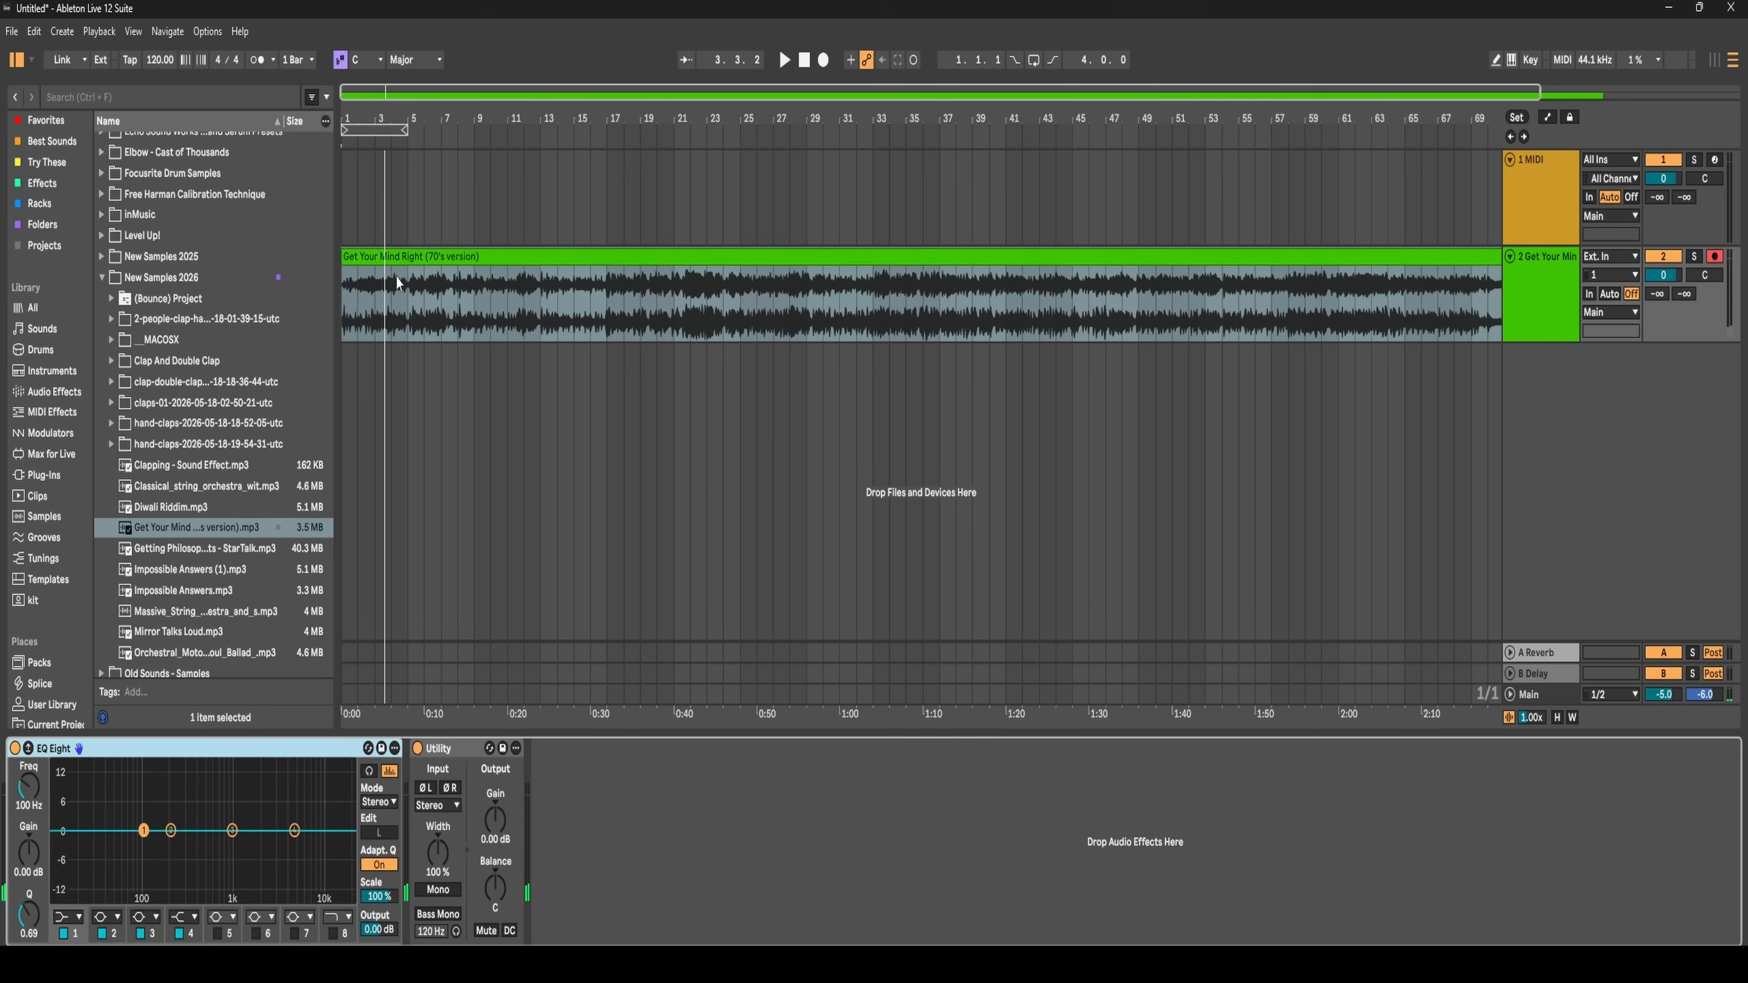
- Audition the song around bars 6 and 7 and split its clip at 6.4
click(412, 301)
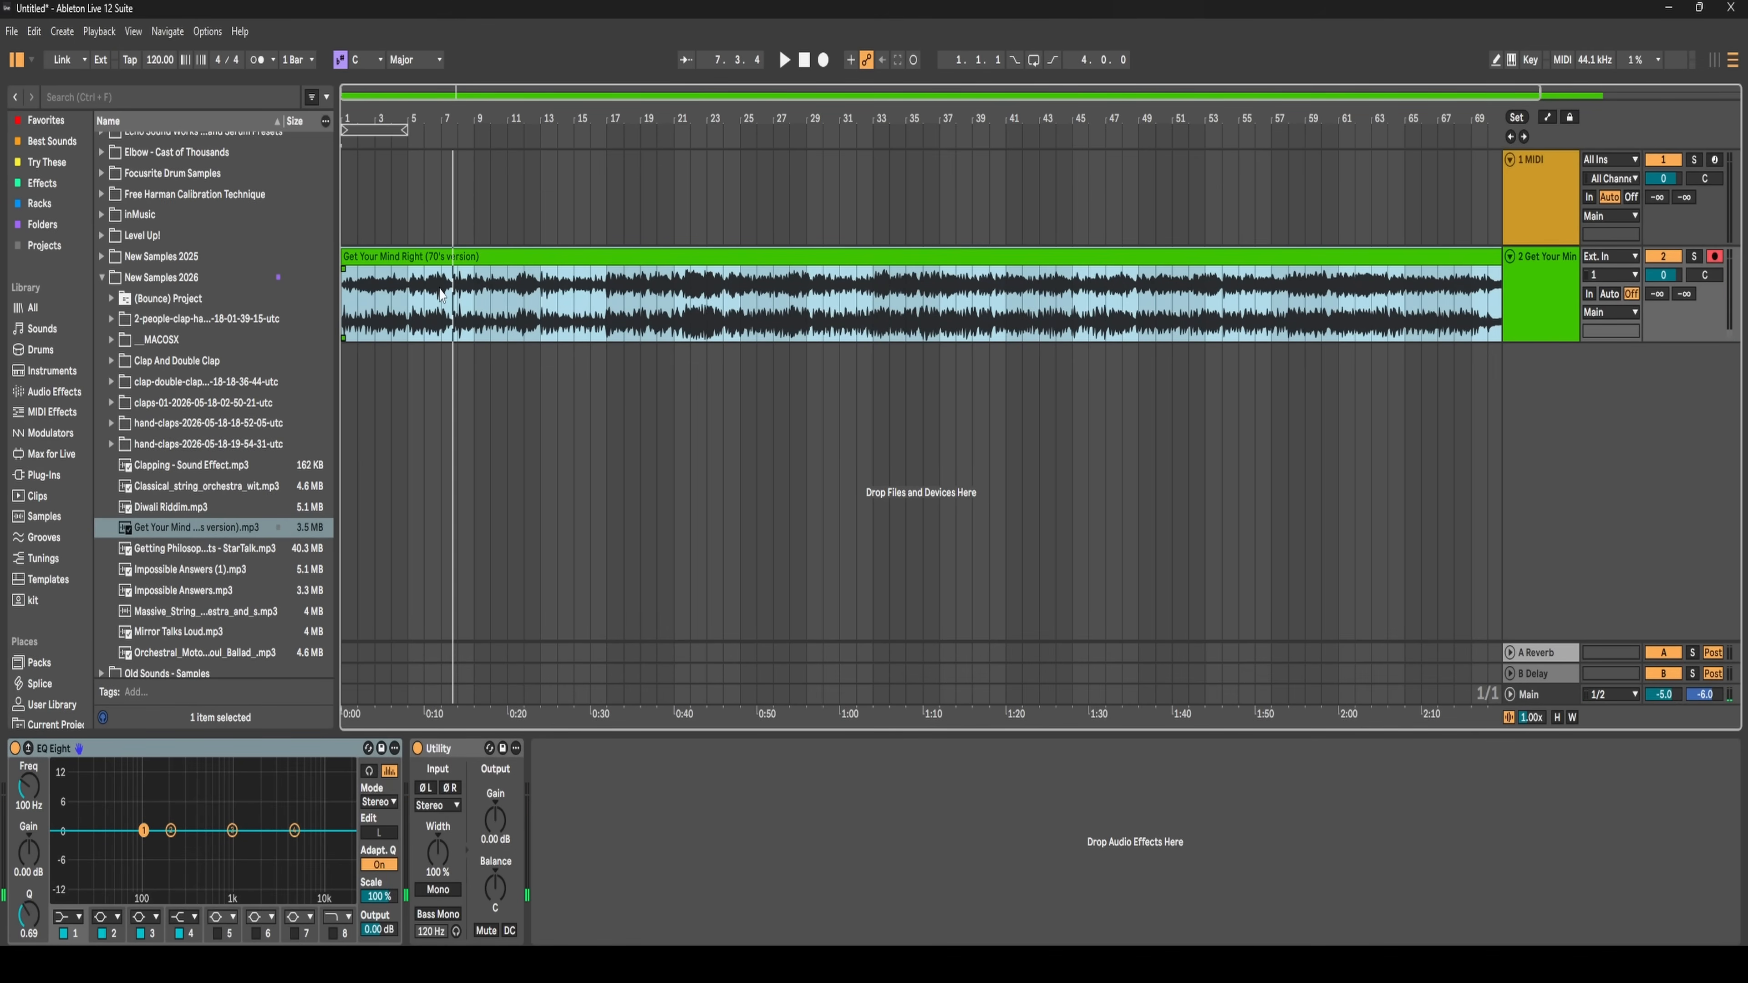
scroll(441, 294, up, 8)
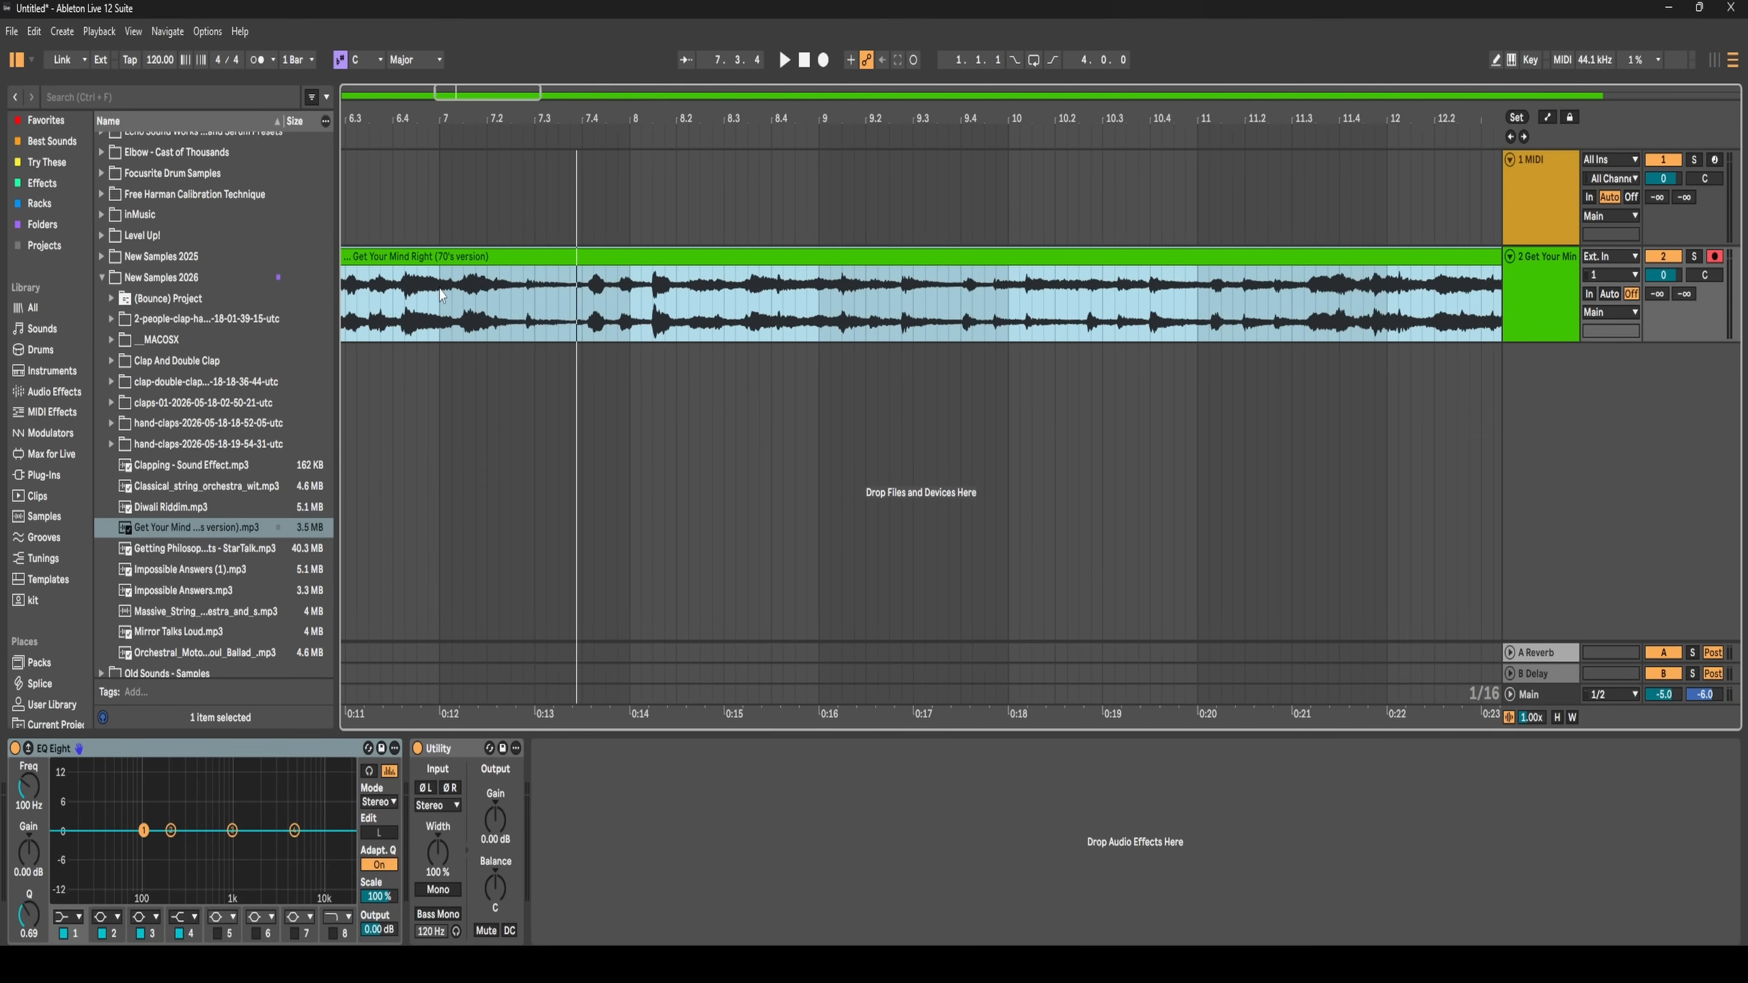
scroll(687, 150, down, 8)
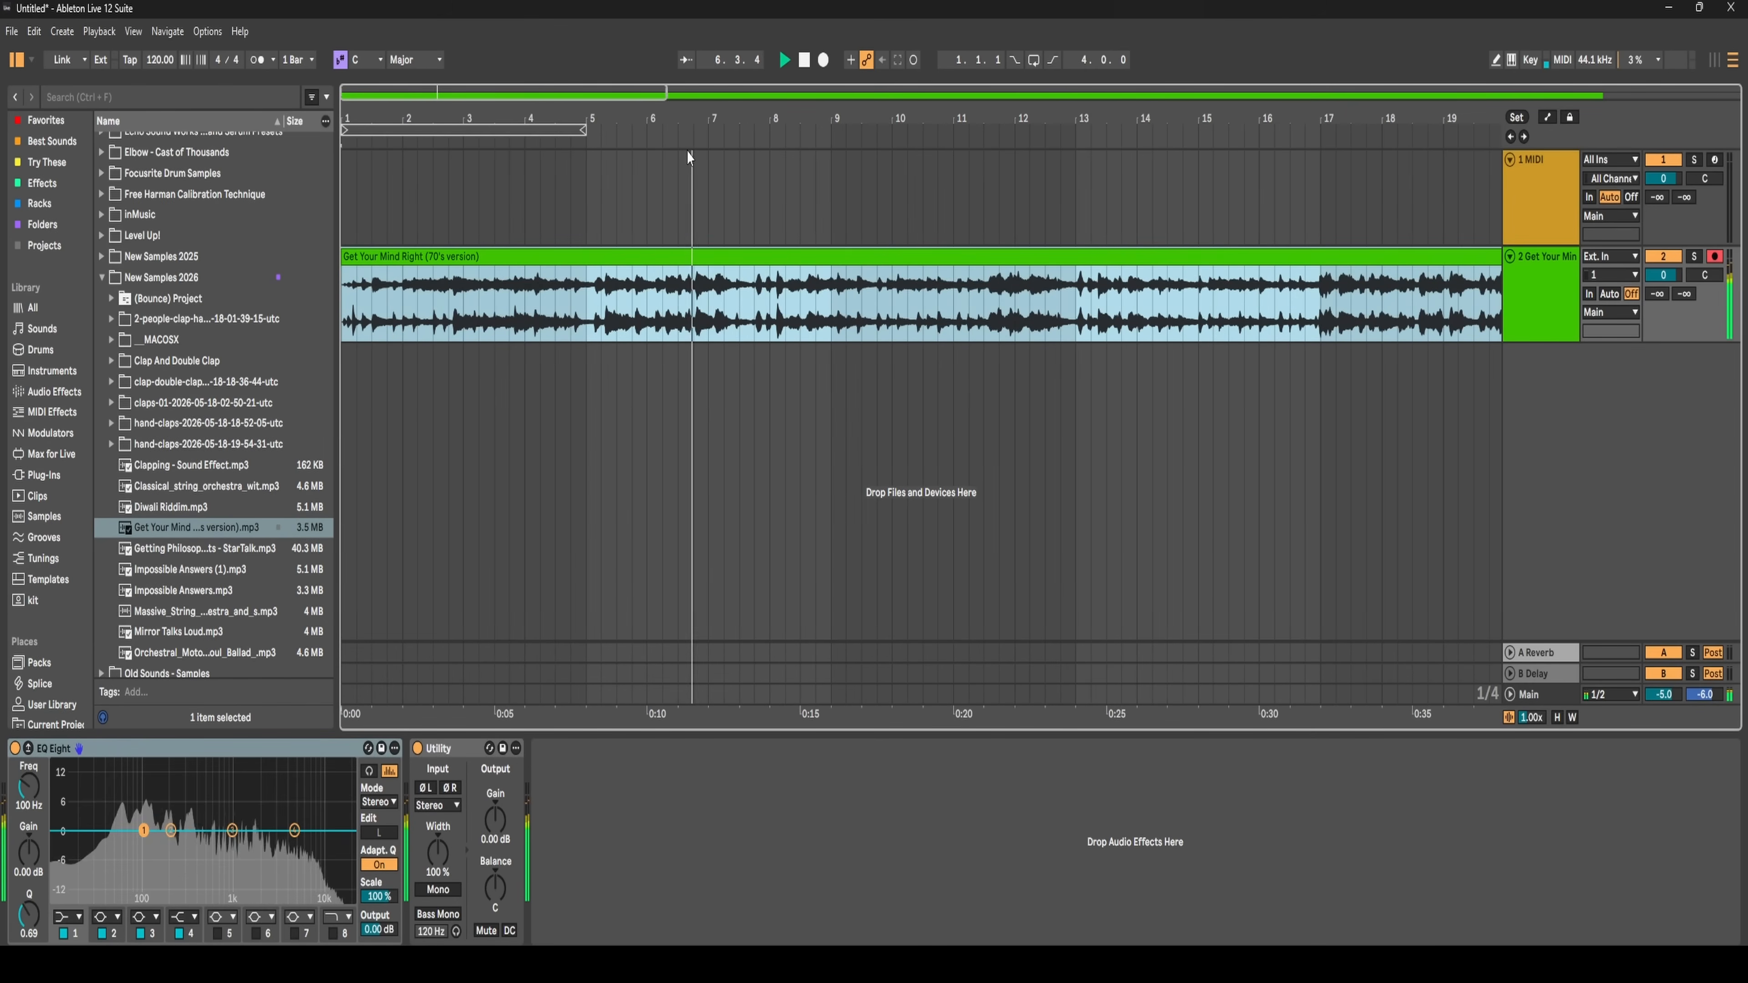
key(space)
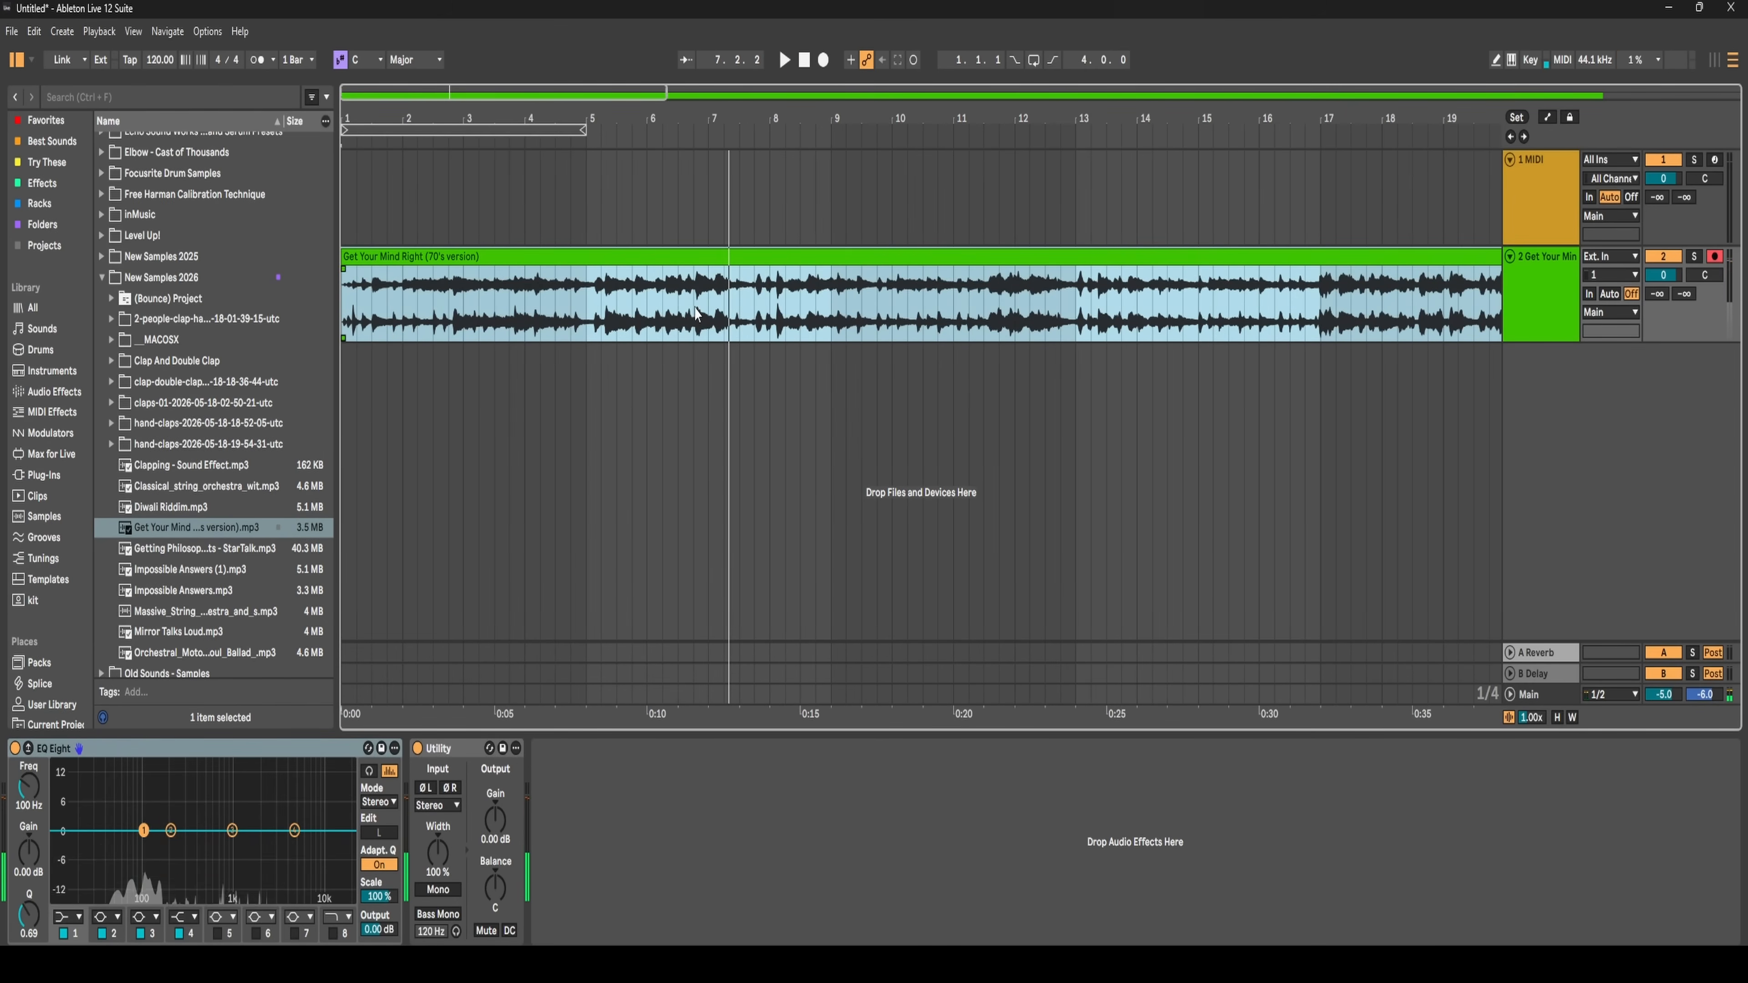
click(695, 283)
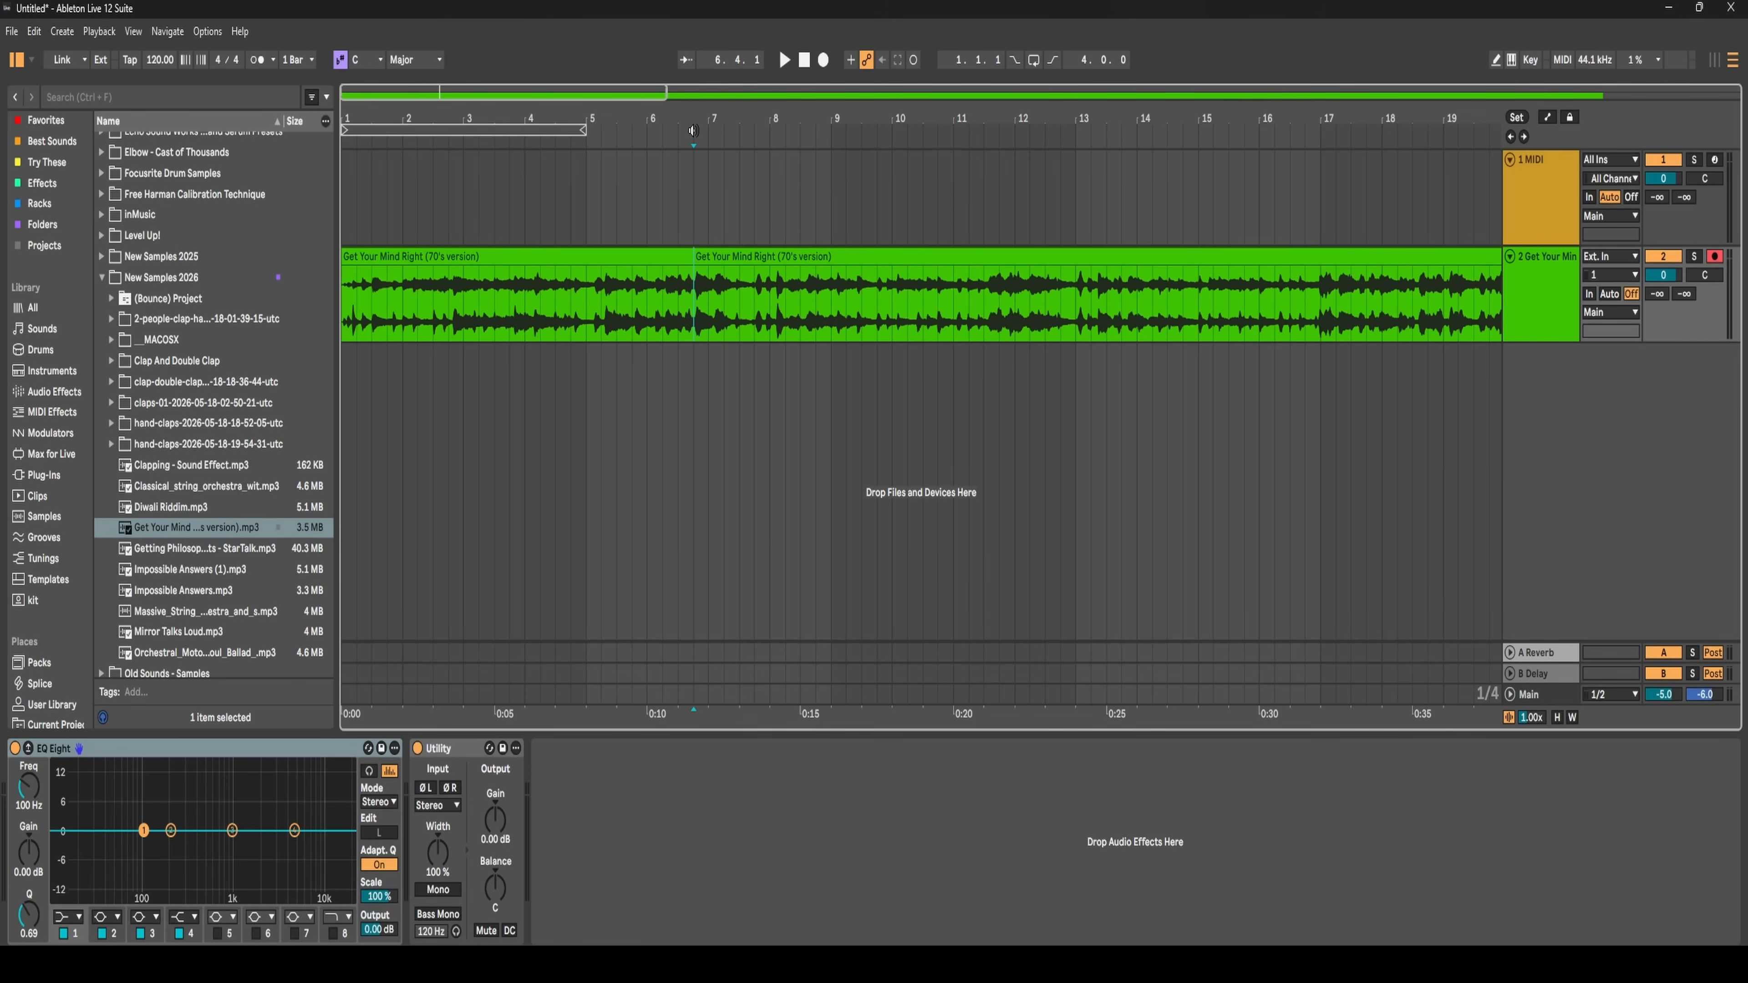
- Split the song clip at 7.4 and move the one-bar slice onto a new track below
key(space)
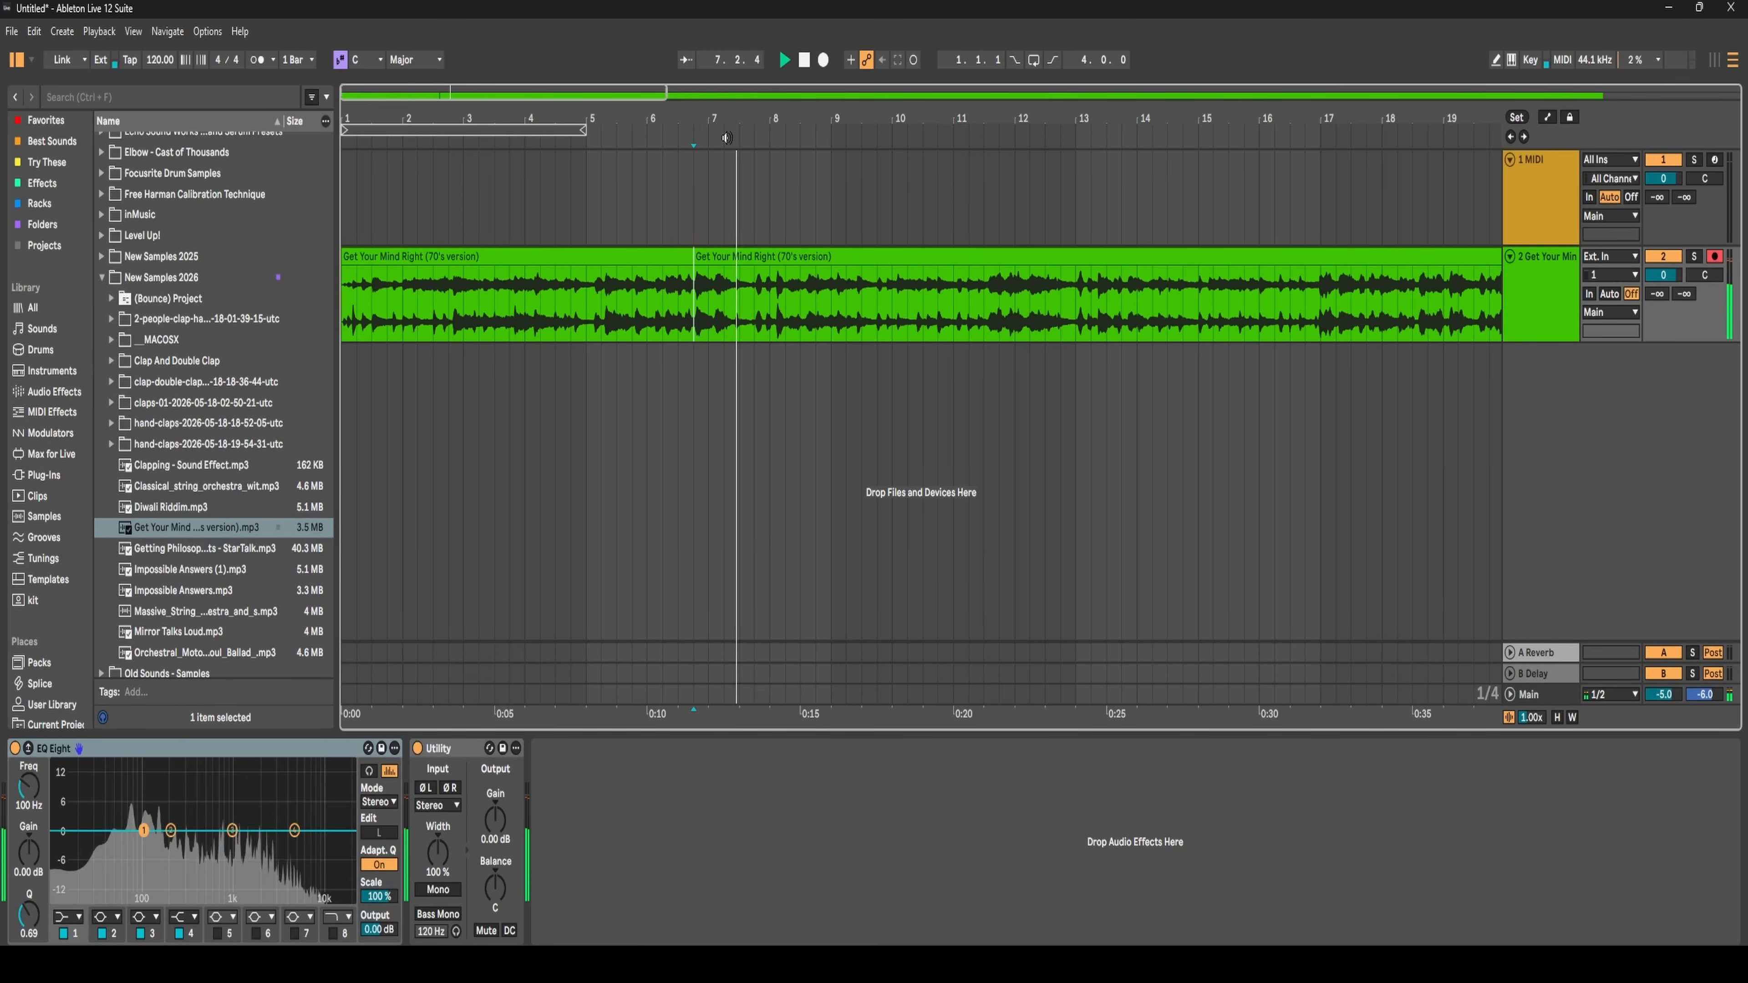
key(space)
click(755, 297)
key(ctrl+e)
drag(724, 256, 730, 389)
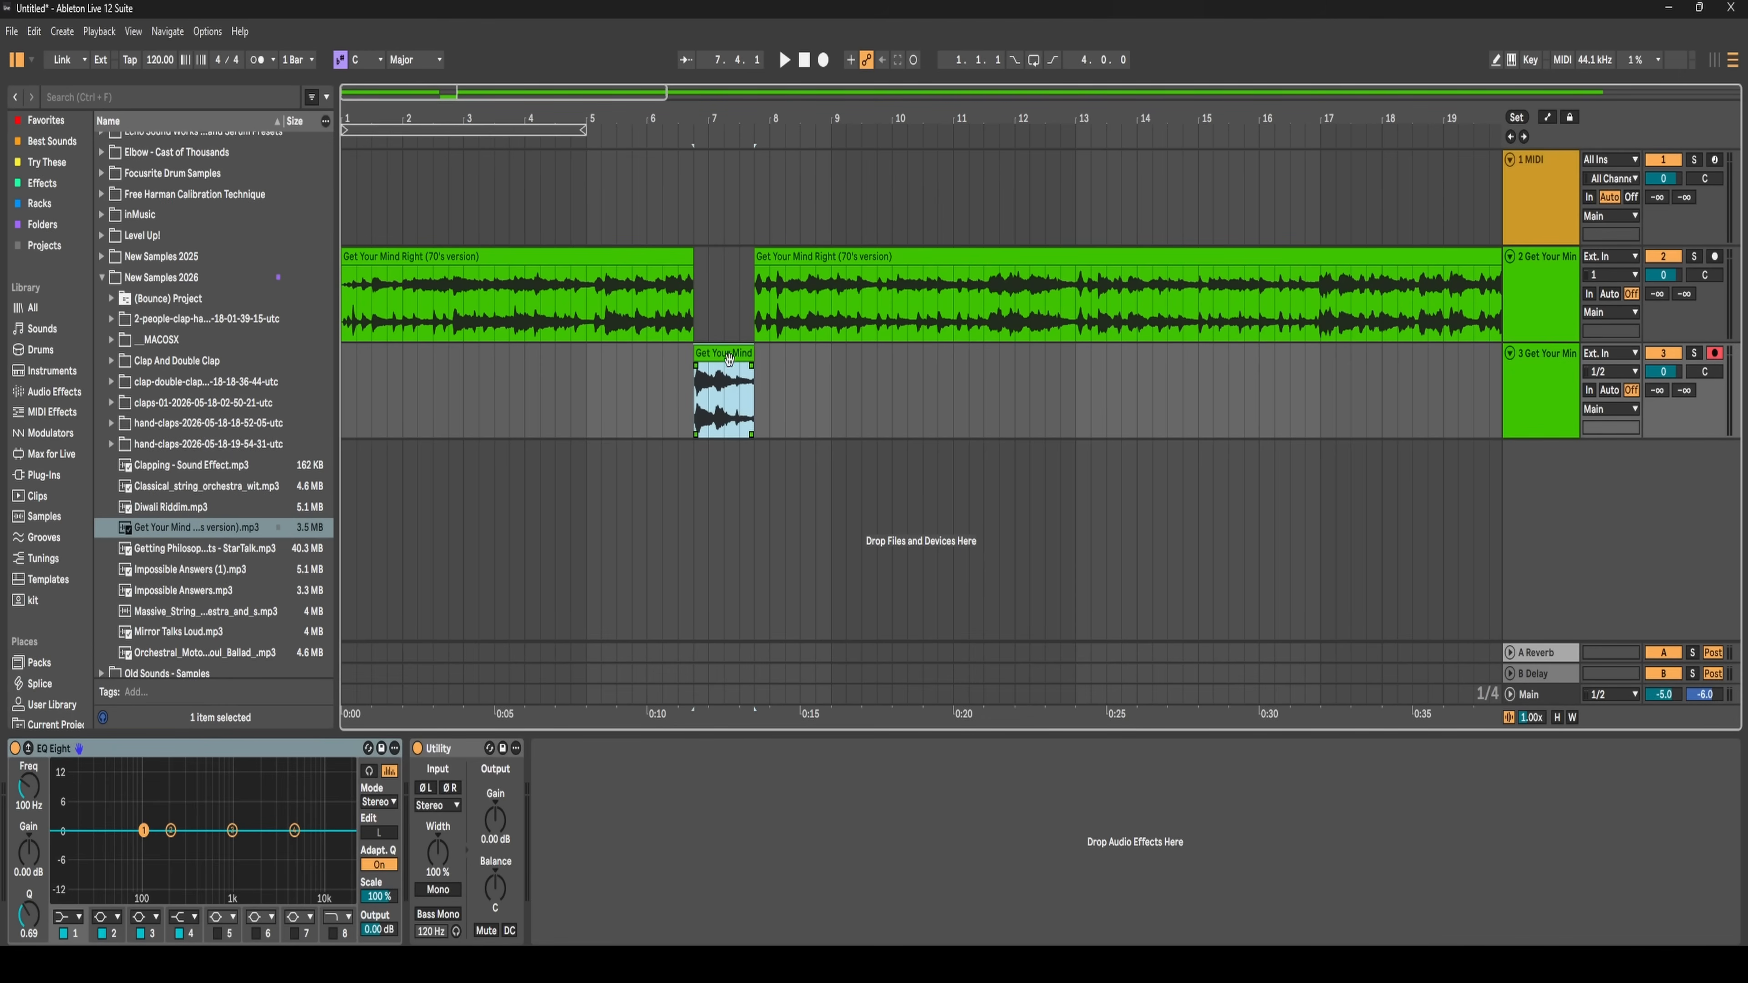
- Loop the one-bar slice, solo its track and play it back
key(ctrl+l)
key(s)
key(space)
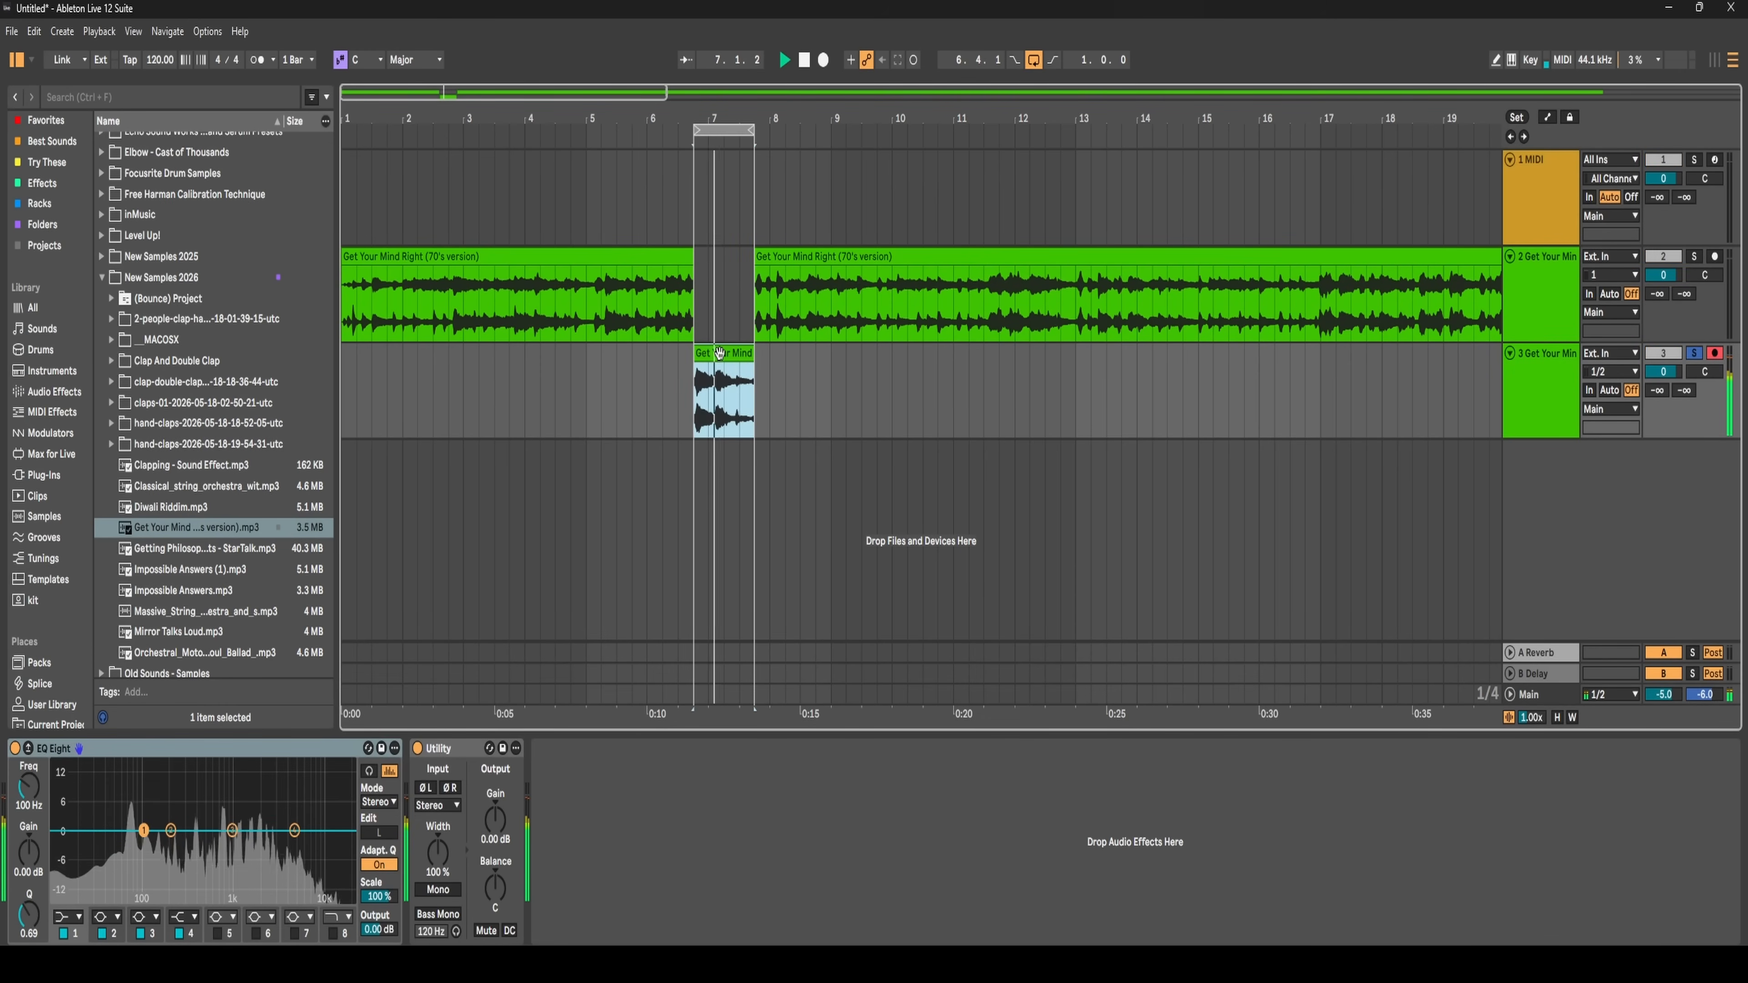
key(space)
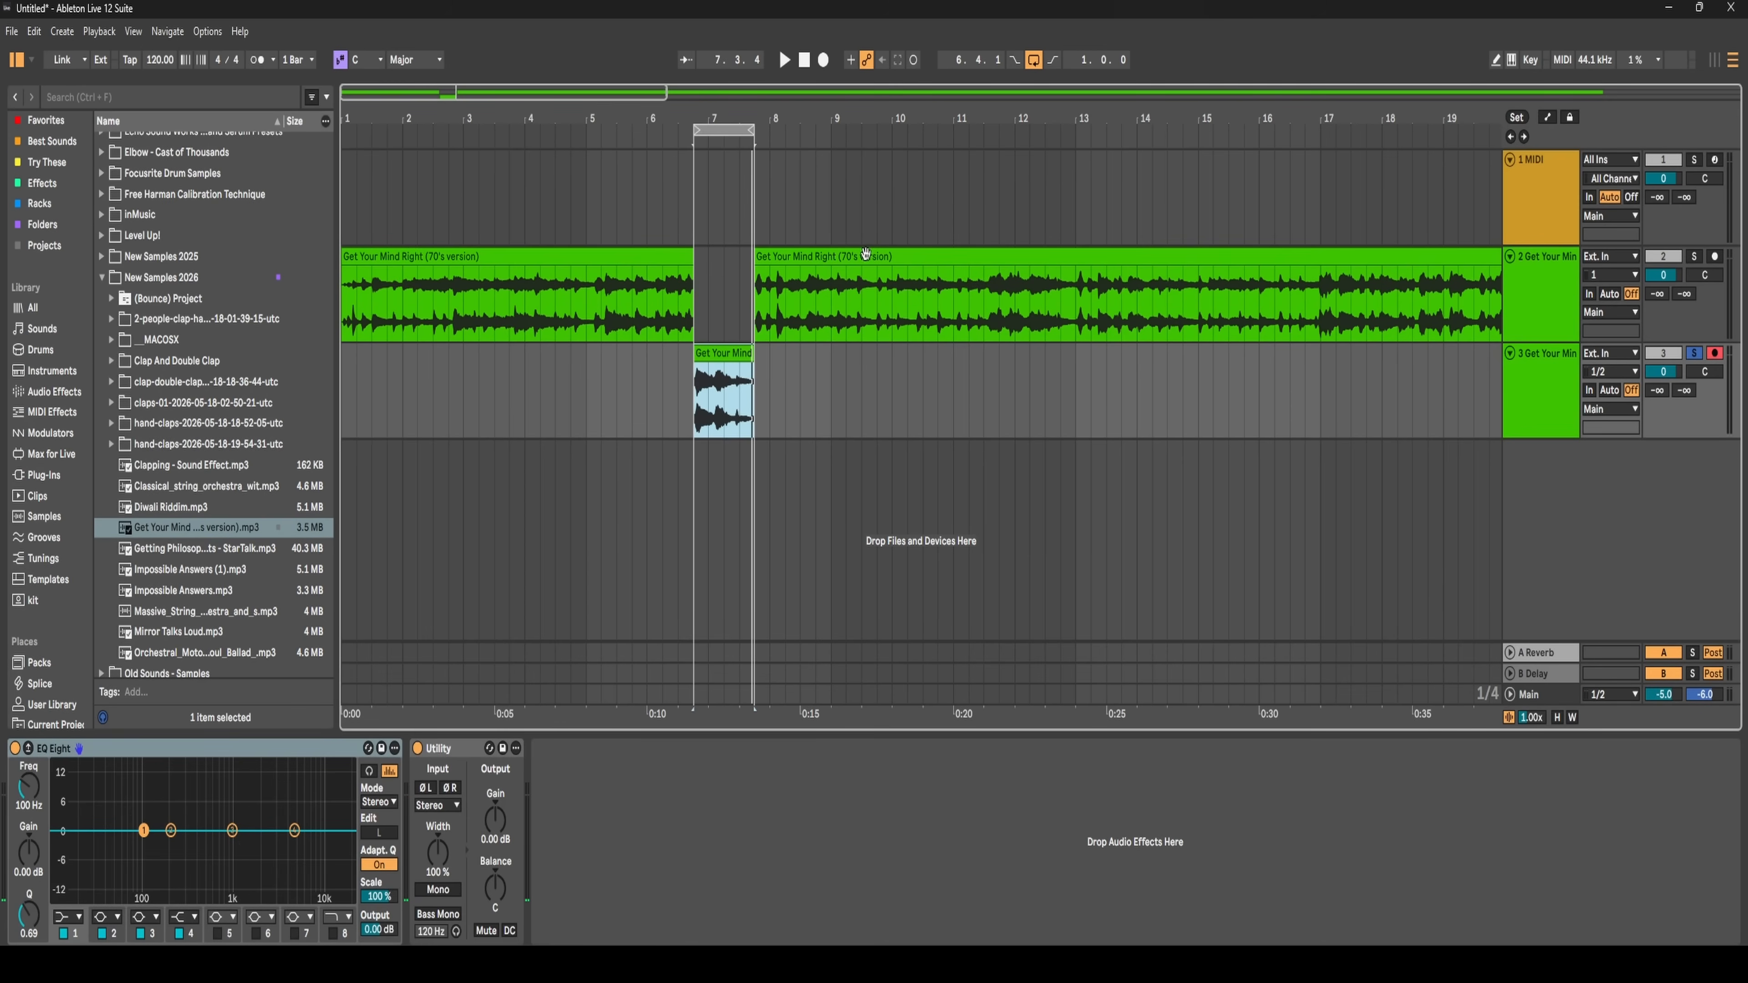
- Move the loop to bar 13, extend it over the song section from 13.1 to 14.3, and audition it
click(940, 146)
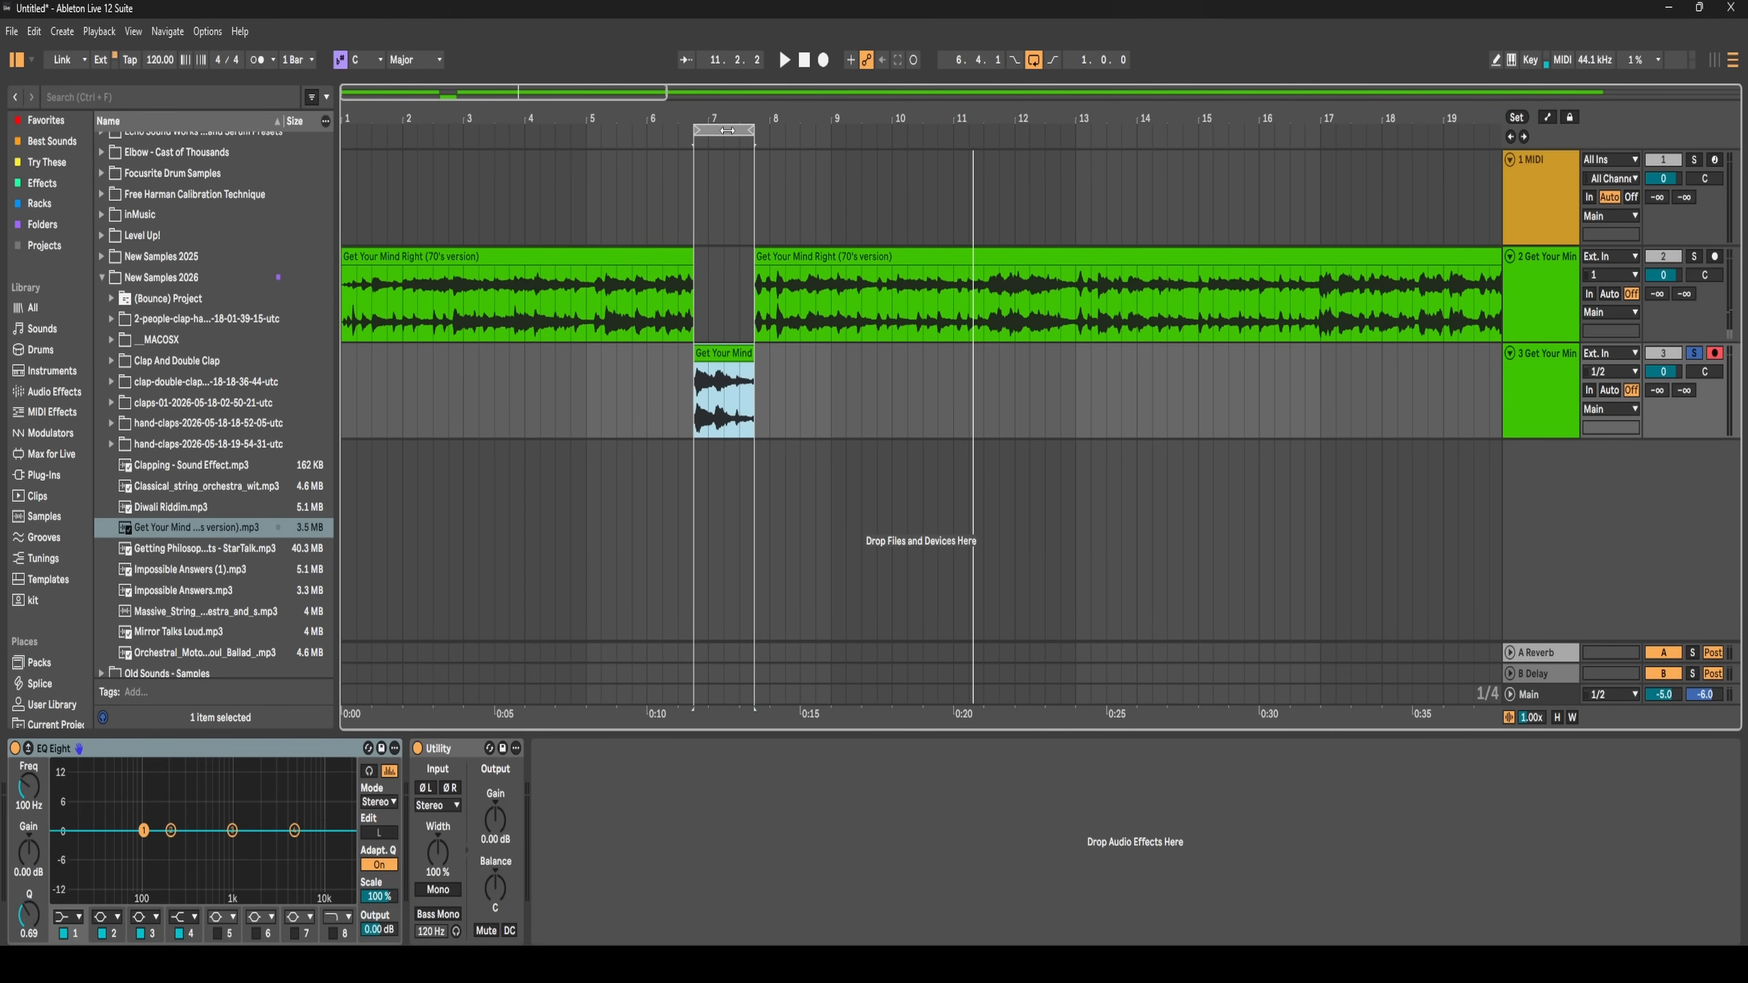
drag(719, 132, 1108, 140)
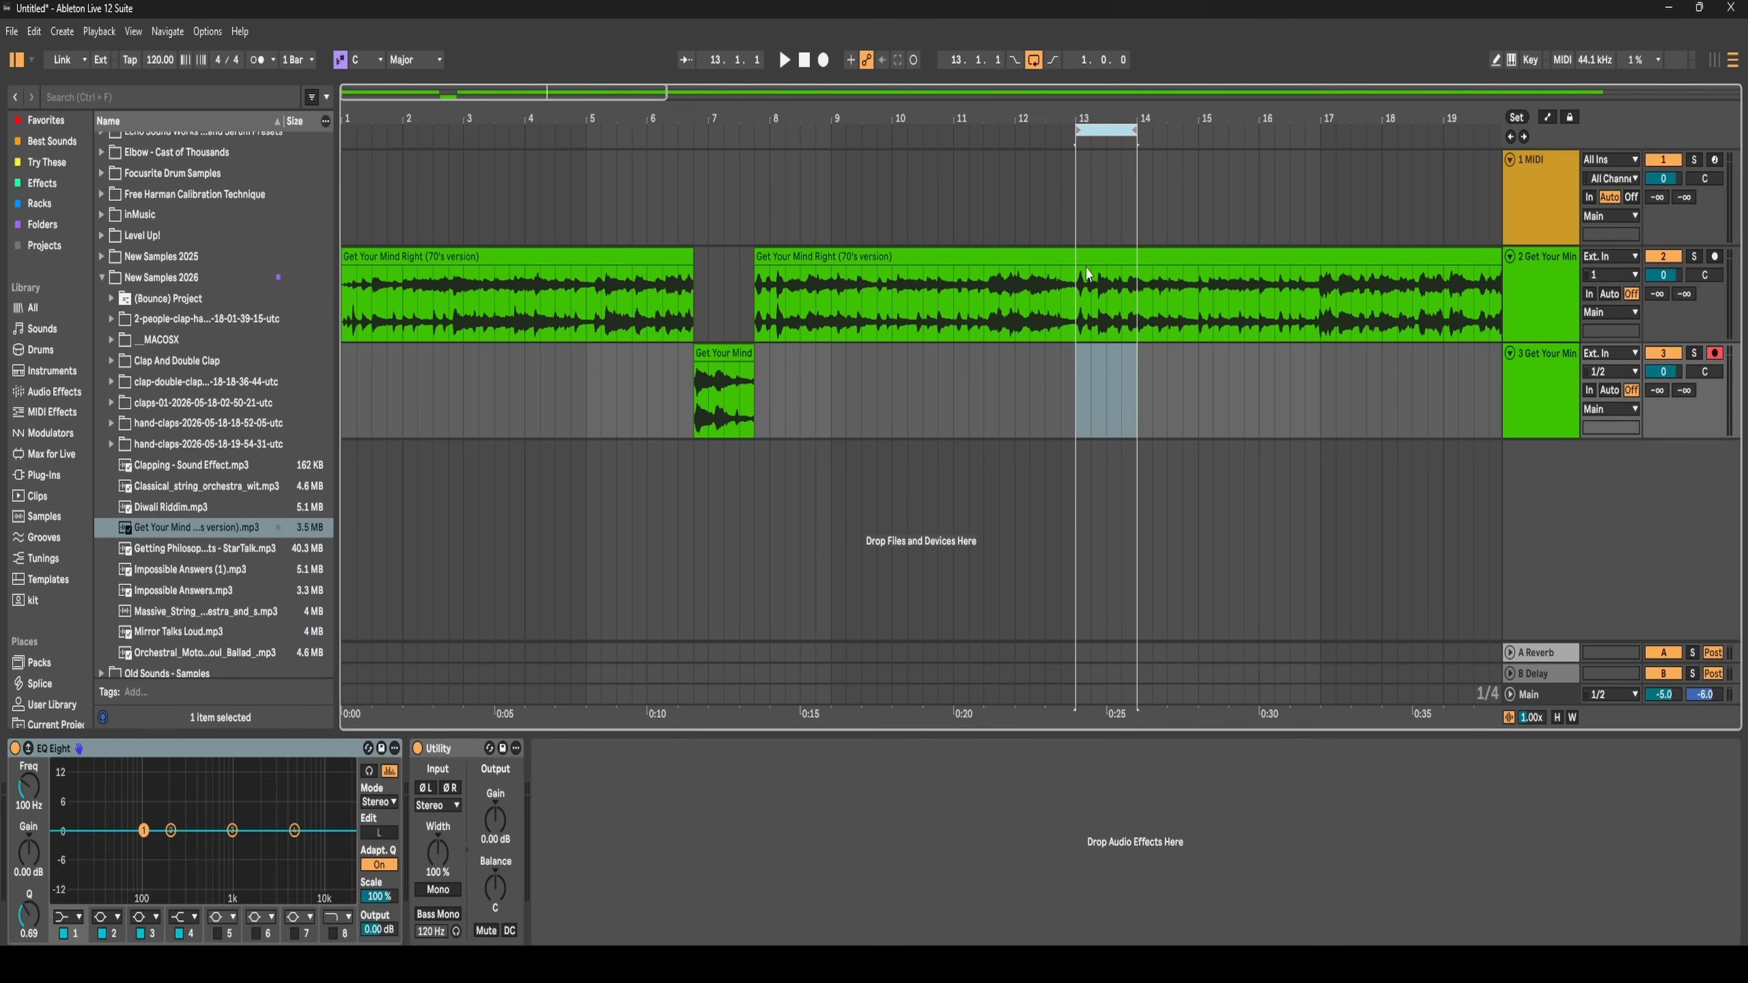
click(1086, 295)
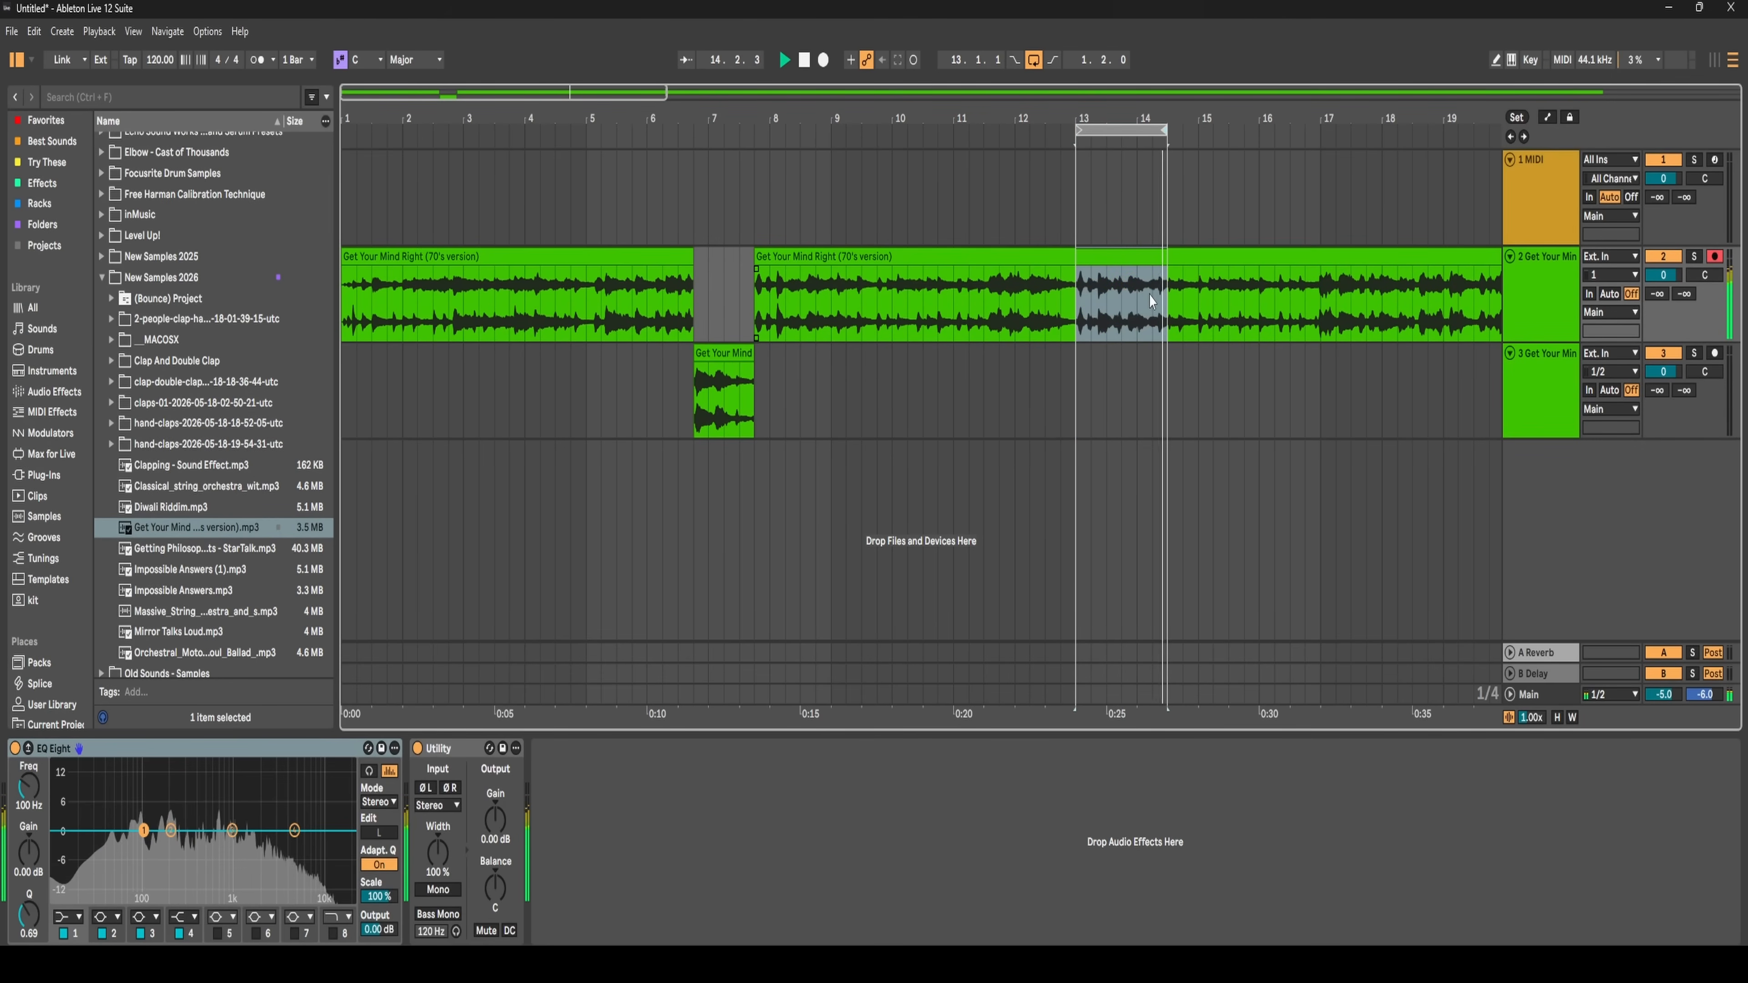
- Split the song clip at 13.1 and 14.3 to isolate the looped section
click(1079, 320)
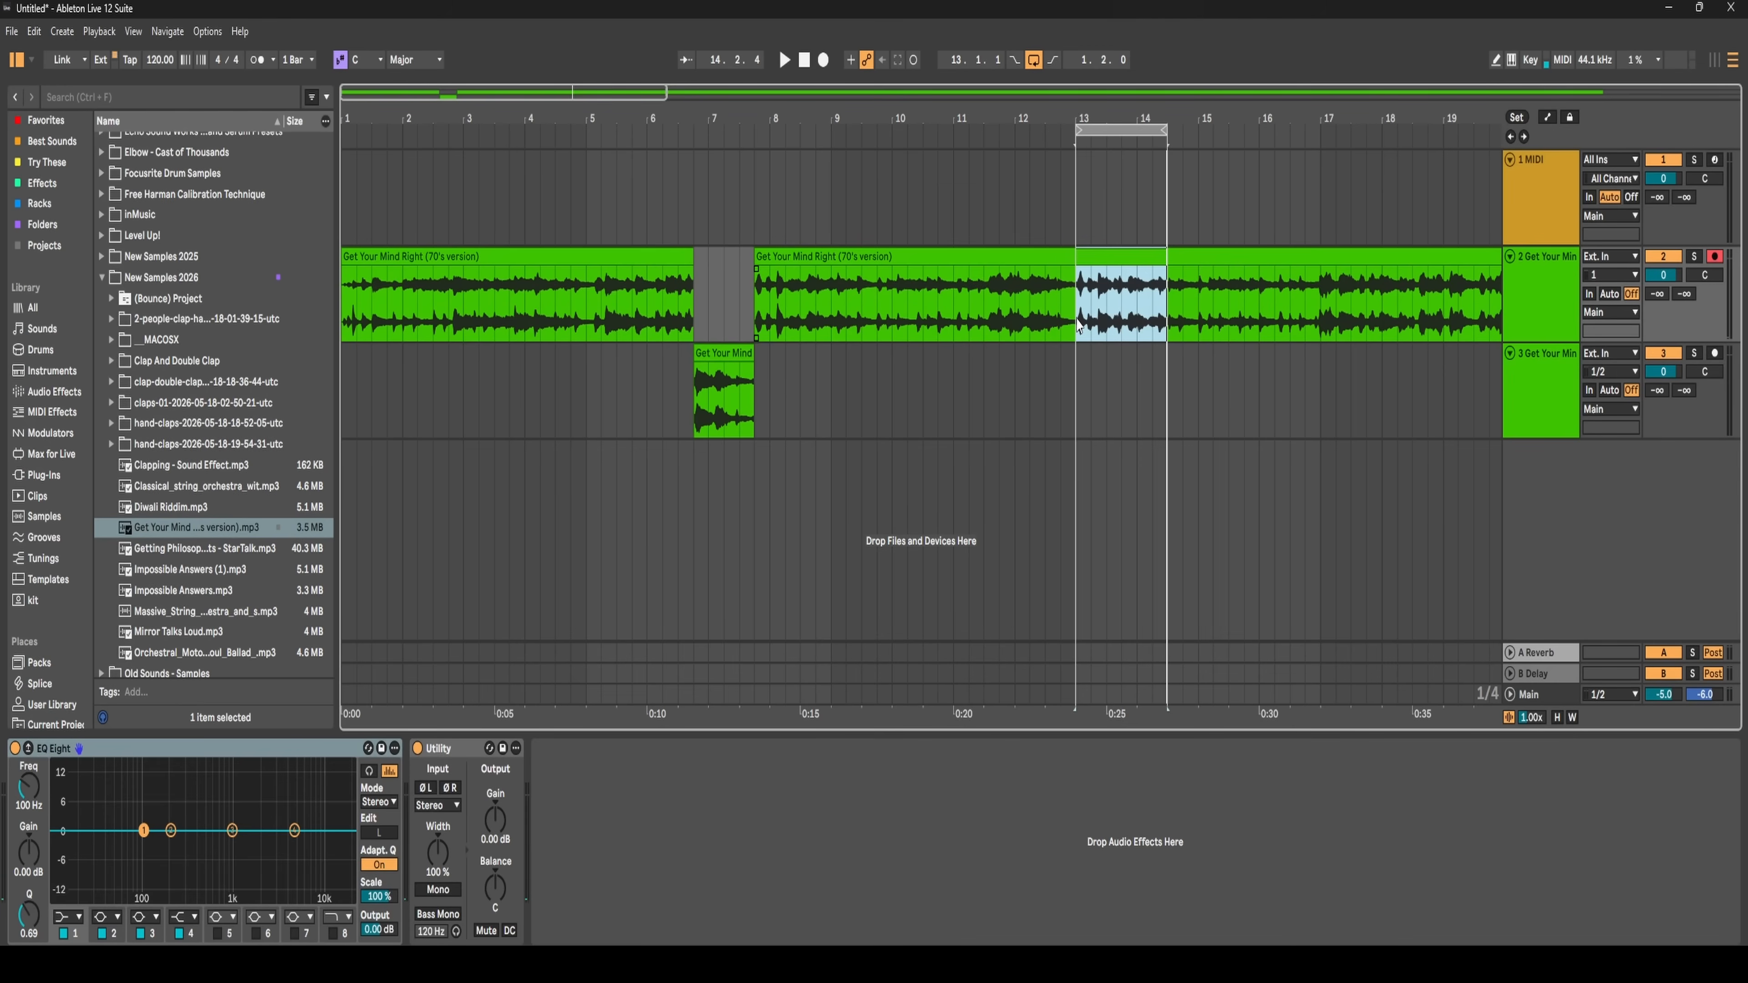
key(ctrl+e)
click(1165, 309)
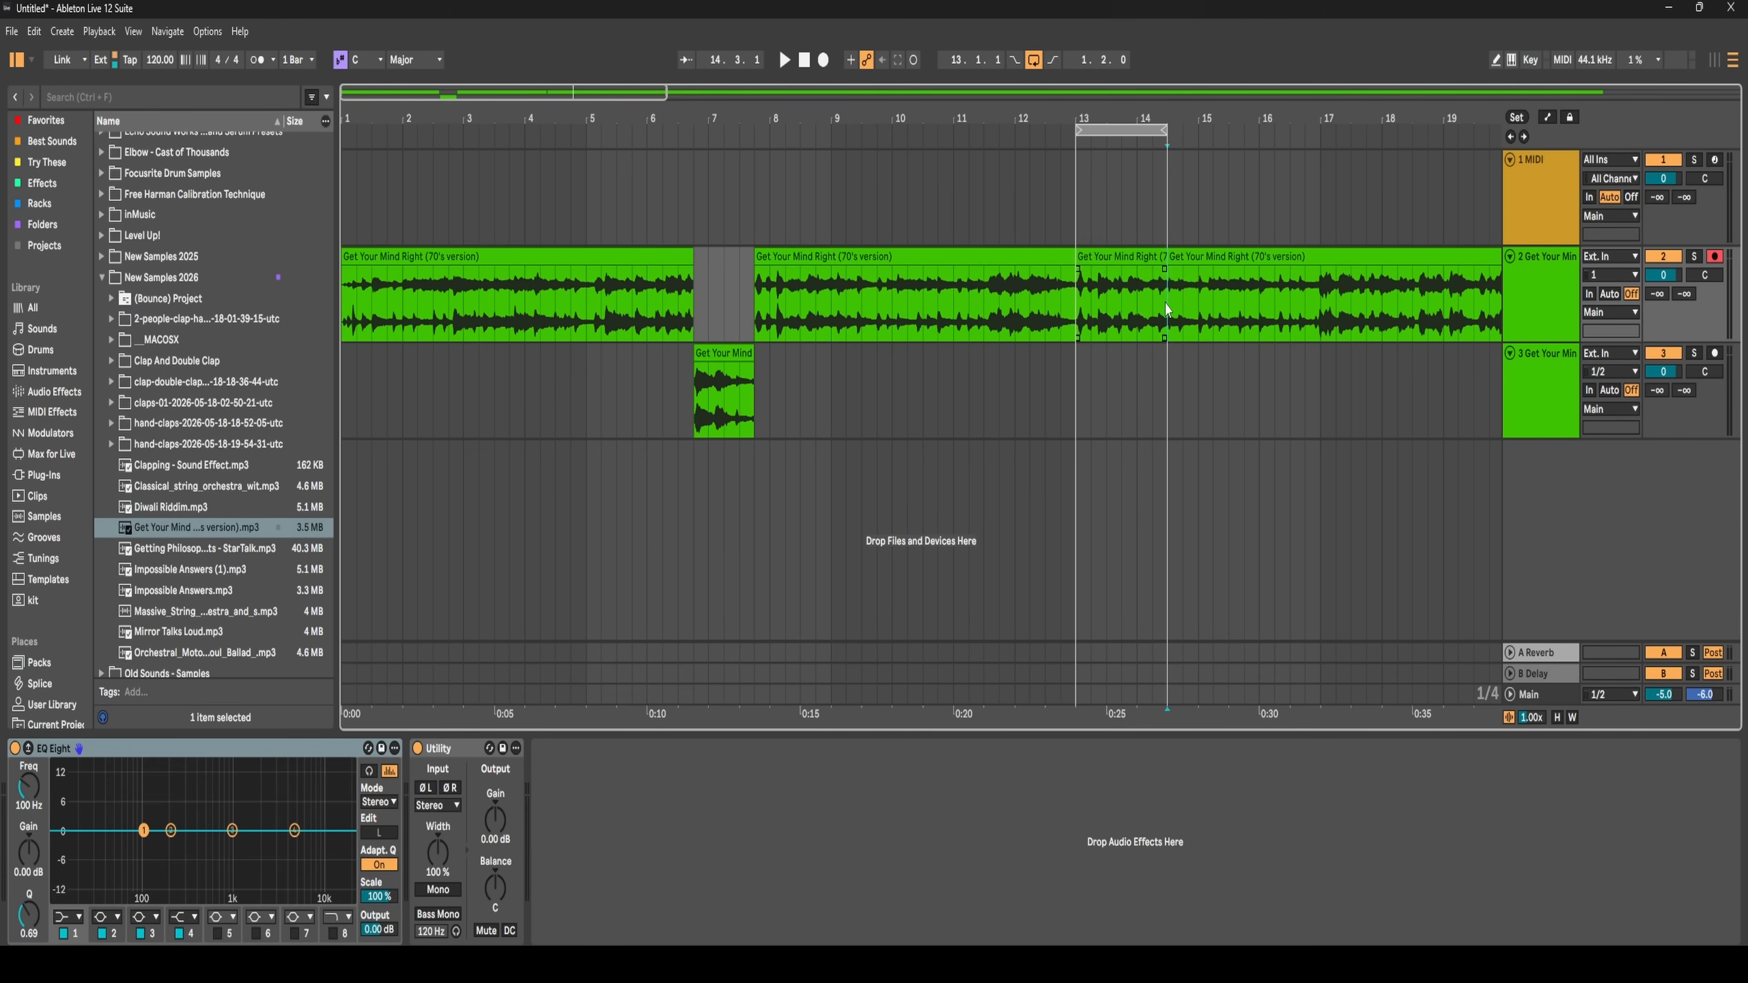
- Move the slice between 13.1 and 14.3 onto the lower song track and shift it to bar 9
drag(1126, 310, 1126, 443)
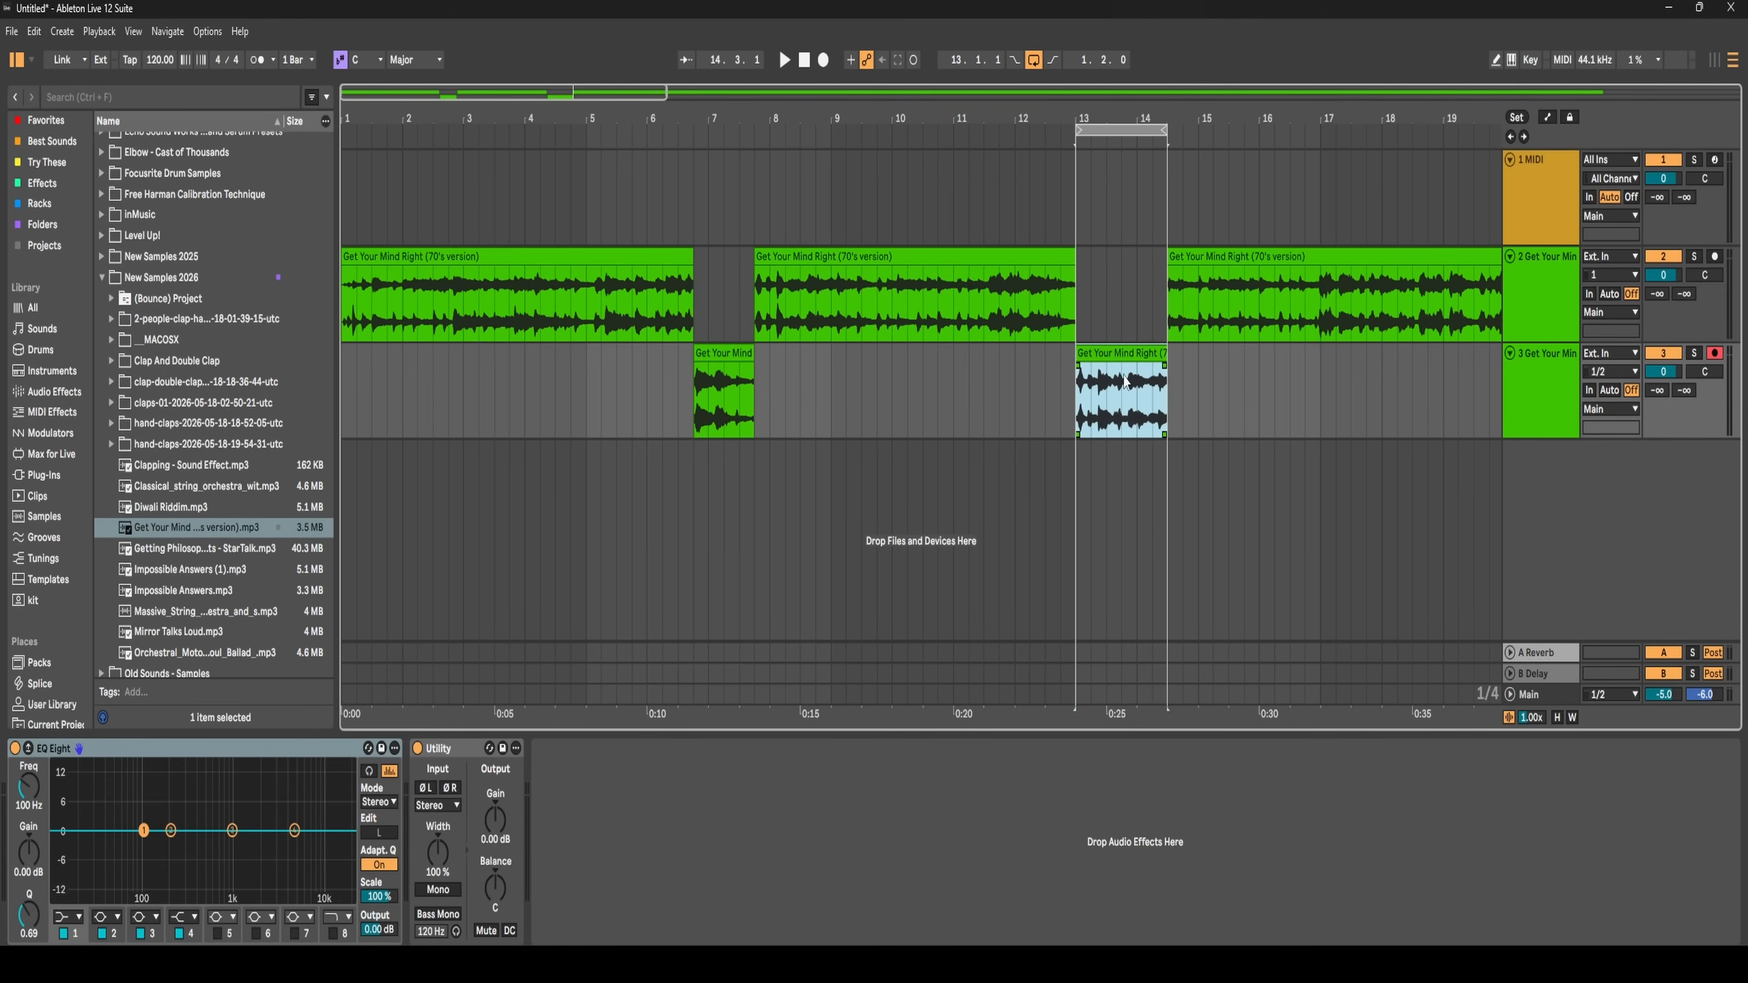
drag(1124, 358, 879, 358)
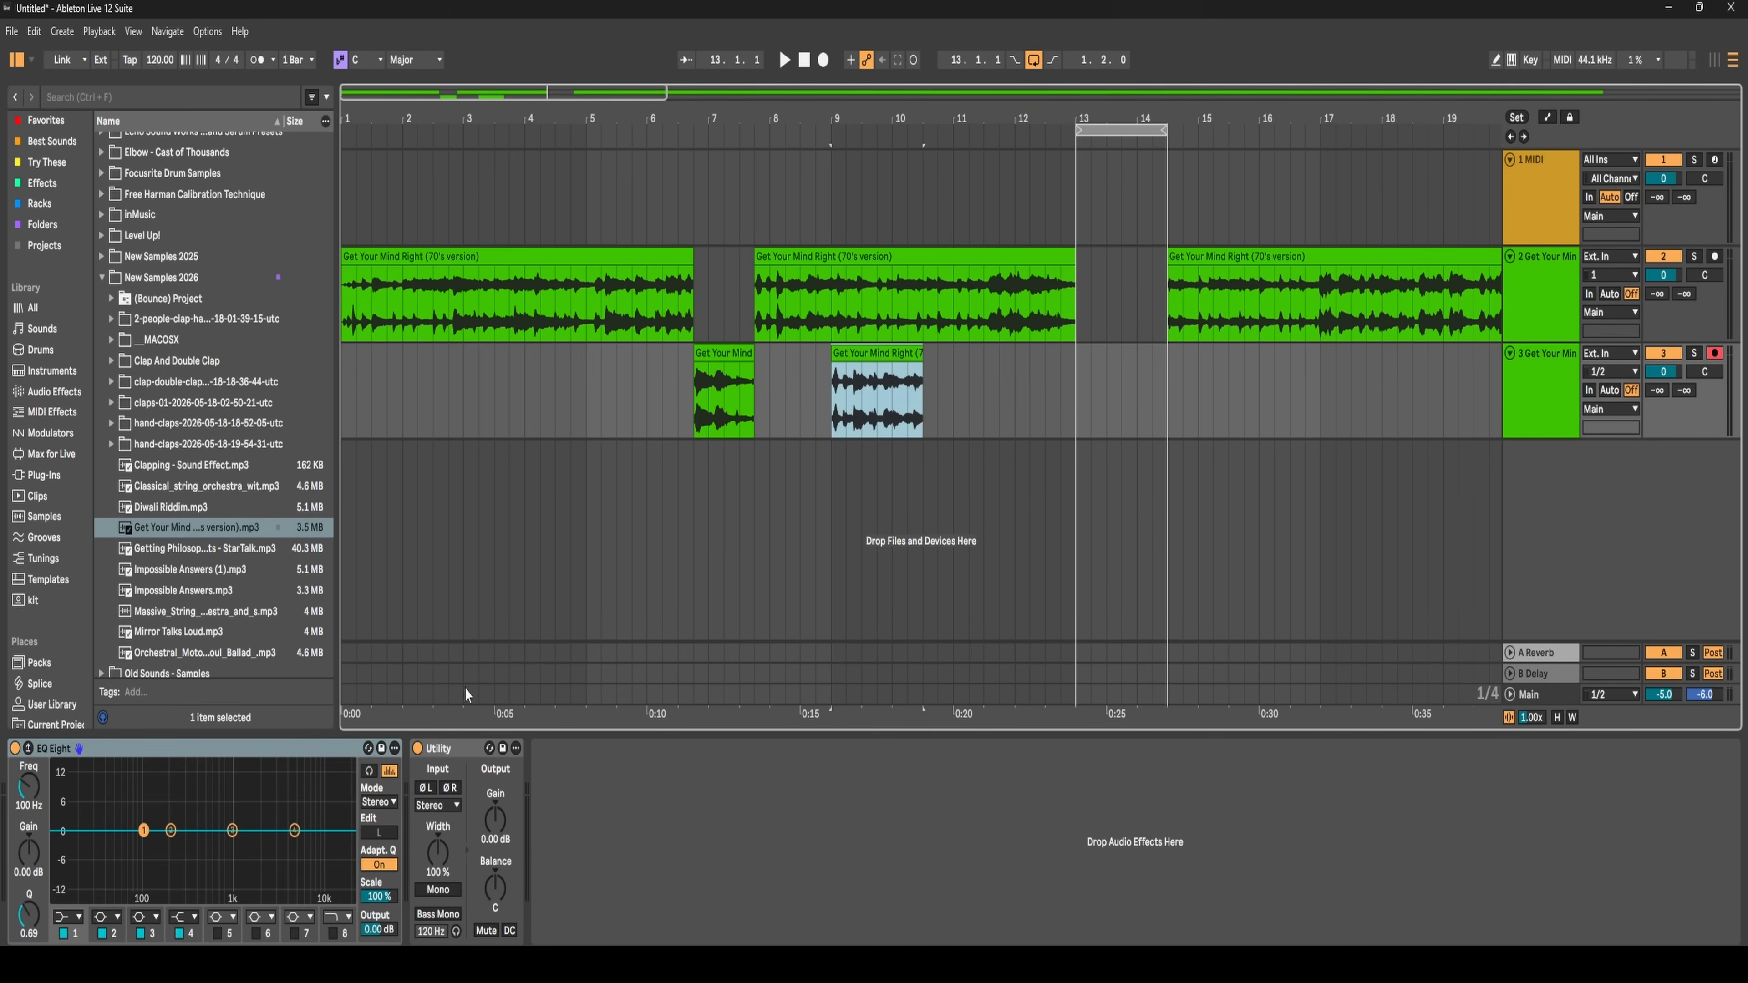
- Move the loop to bar 17 of the song clip and play that section
scroll(878, 386, down, 8)
click(695, 257)
drag(527, 131, 585, 132)
key(space)
key(space)
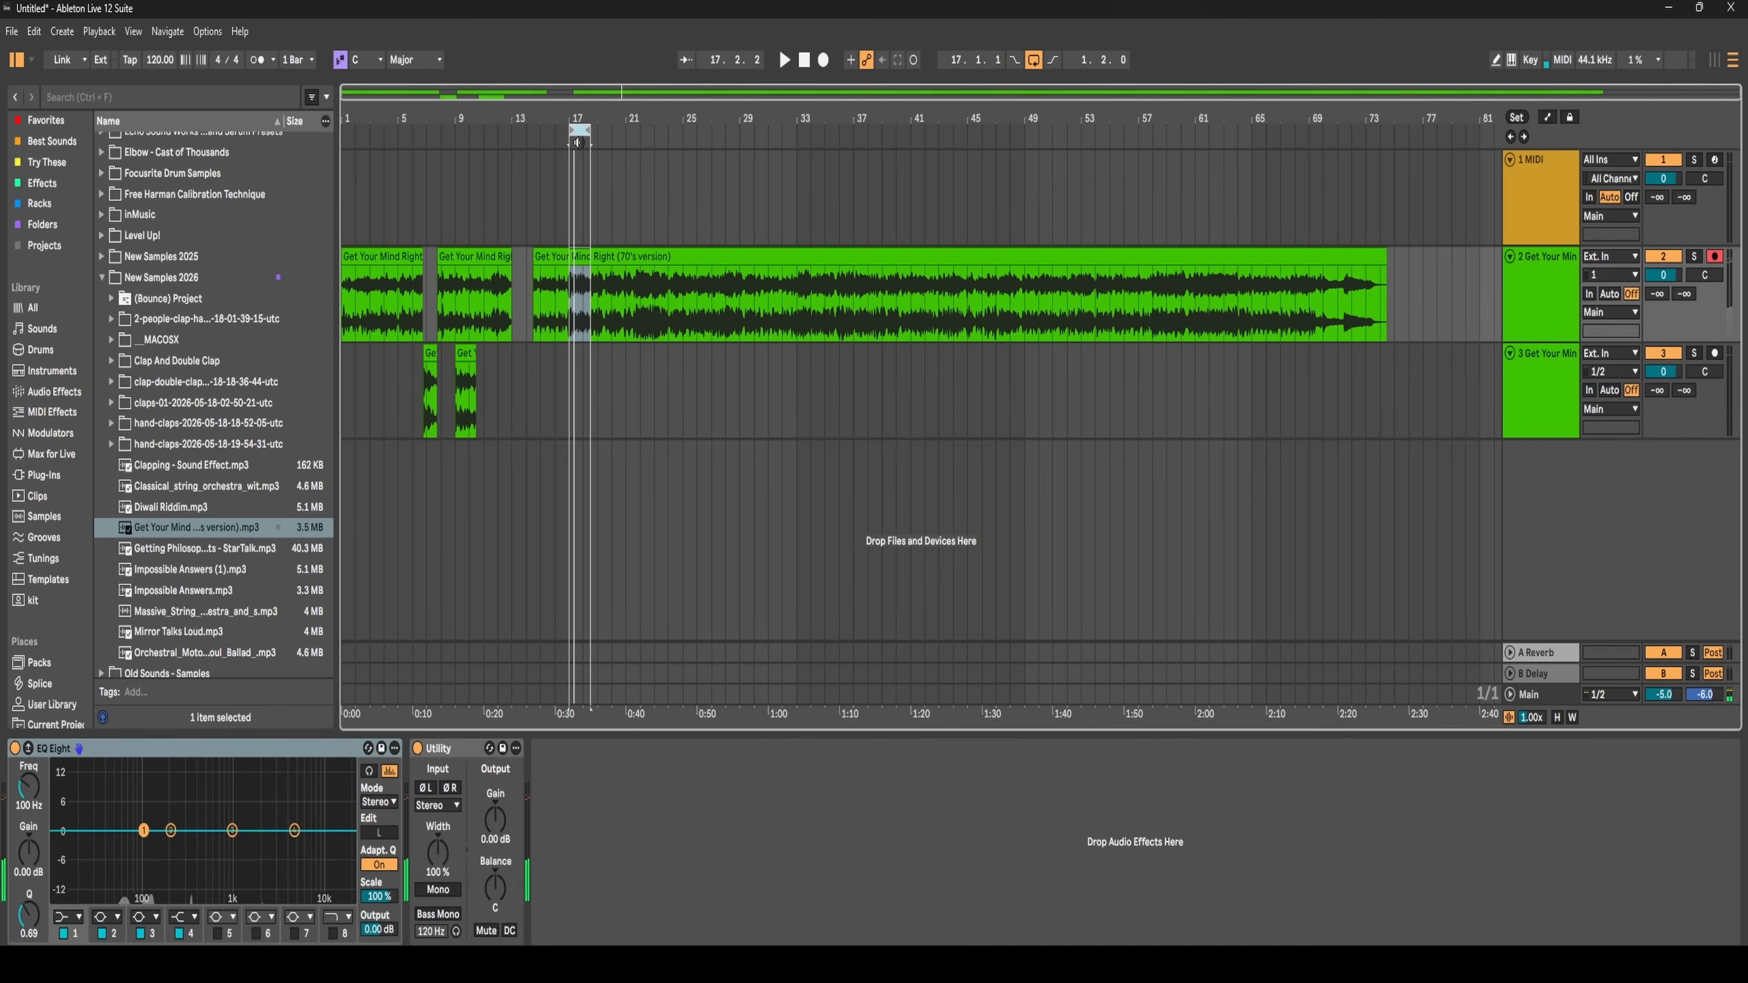
- Turn looping off and audition the song from around bars 17 and 21
key(ctrl+l)
click(579, 220)
key(space)
click(620, 226)
key(space)
key(space)
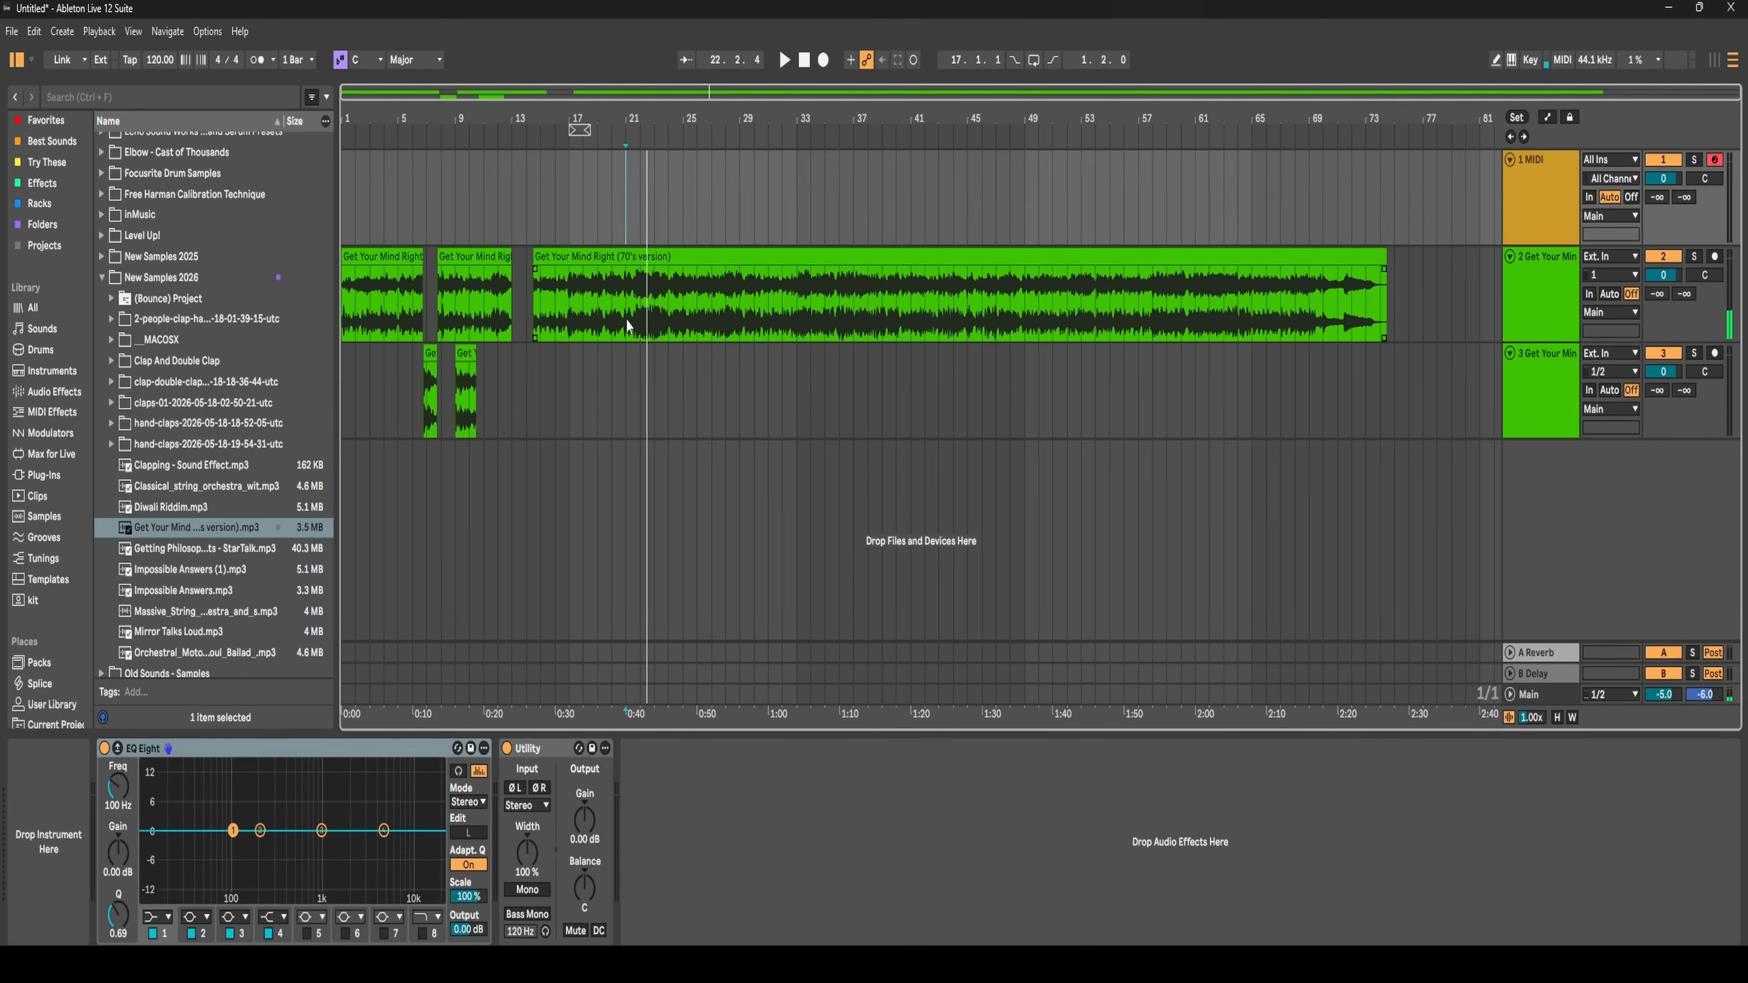
- Split the song clip on both sides of the section around bar 22 and move that slice onto the lower track
scroll(629, 320, up, 6)
key(space)
click(619, 281)
key(ctrl+e)
click(708, 285)
key(ctrl+e)
drag(674, 257, 675, 373)
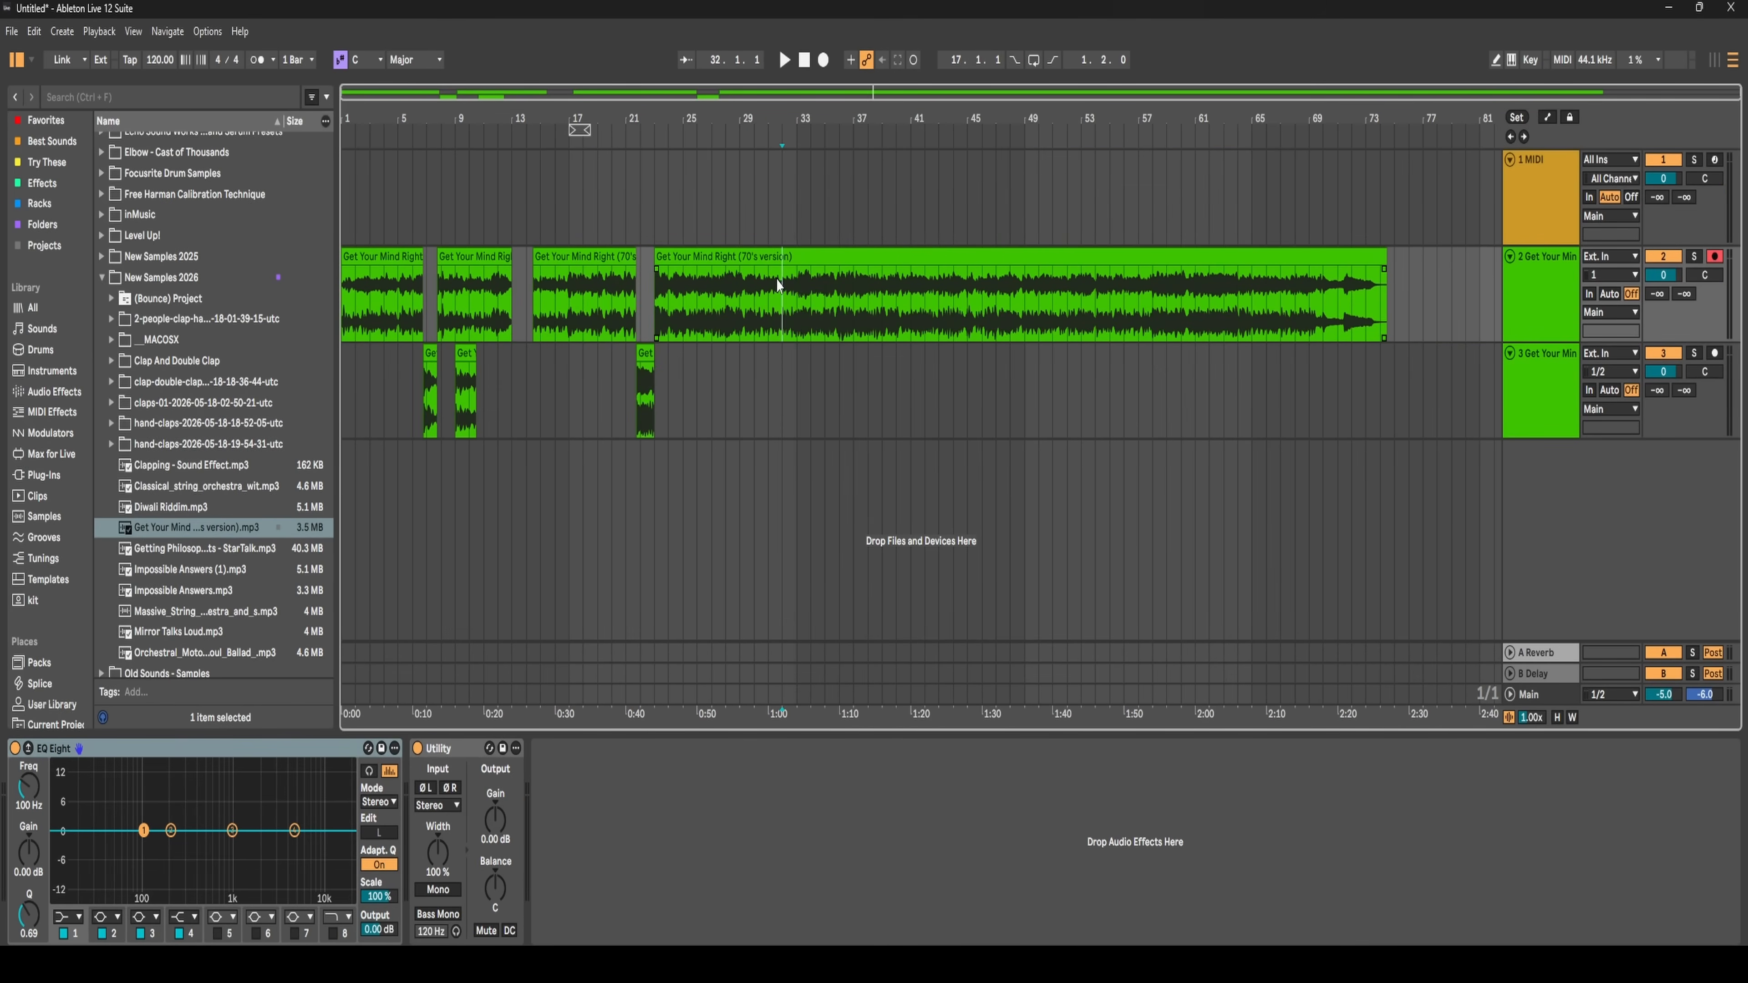
- Audition the song at bar 32, isolate the section from 32.1 to 33.1 and move it onto the lower track
key(space)
key(space)
click(721, 234)
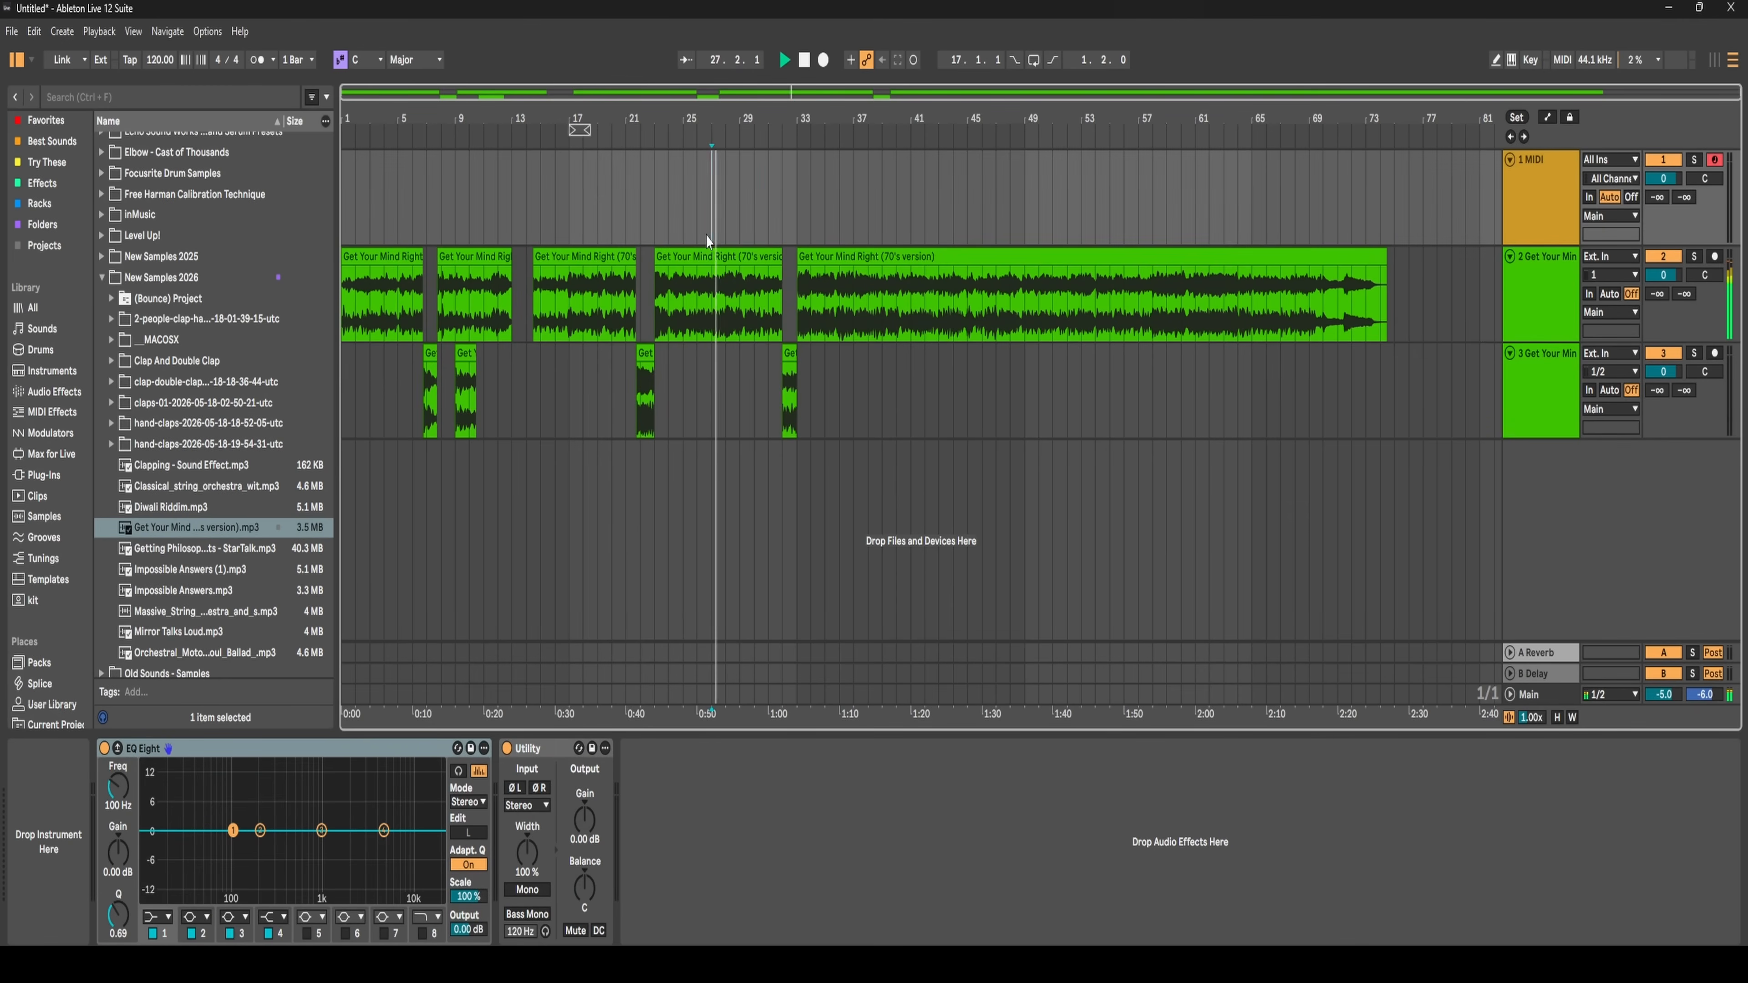
- Split the song clip at 30.1 and 31.1, and move the one-bar slice onto the lower track at about bar 29
click(758, 282)
scroll(758, 282, up, 5)
key(ctrl+e)
key(space)
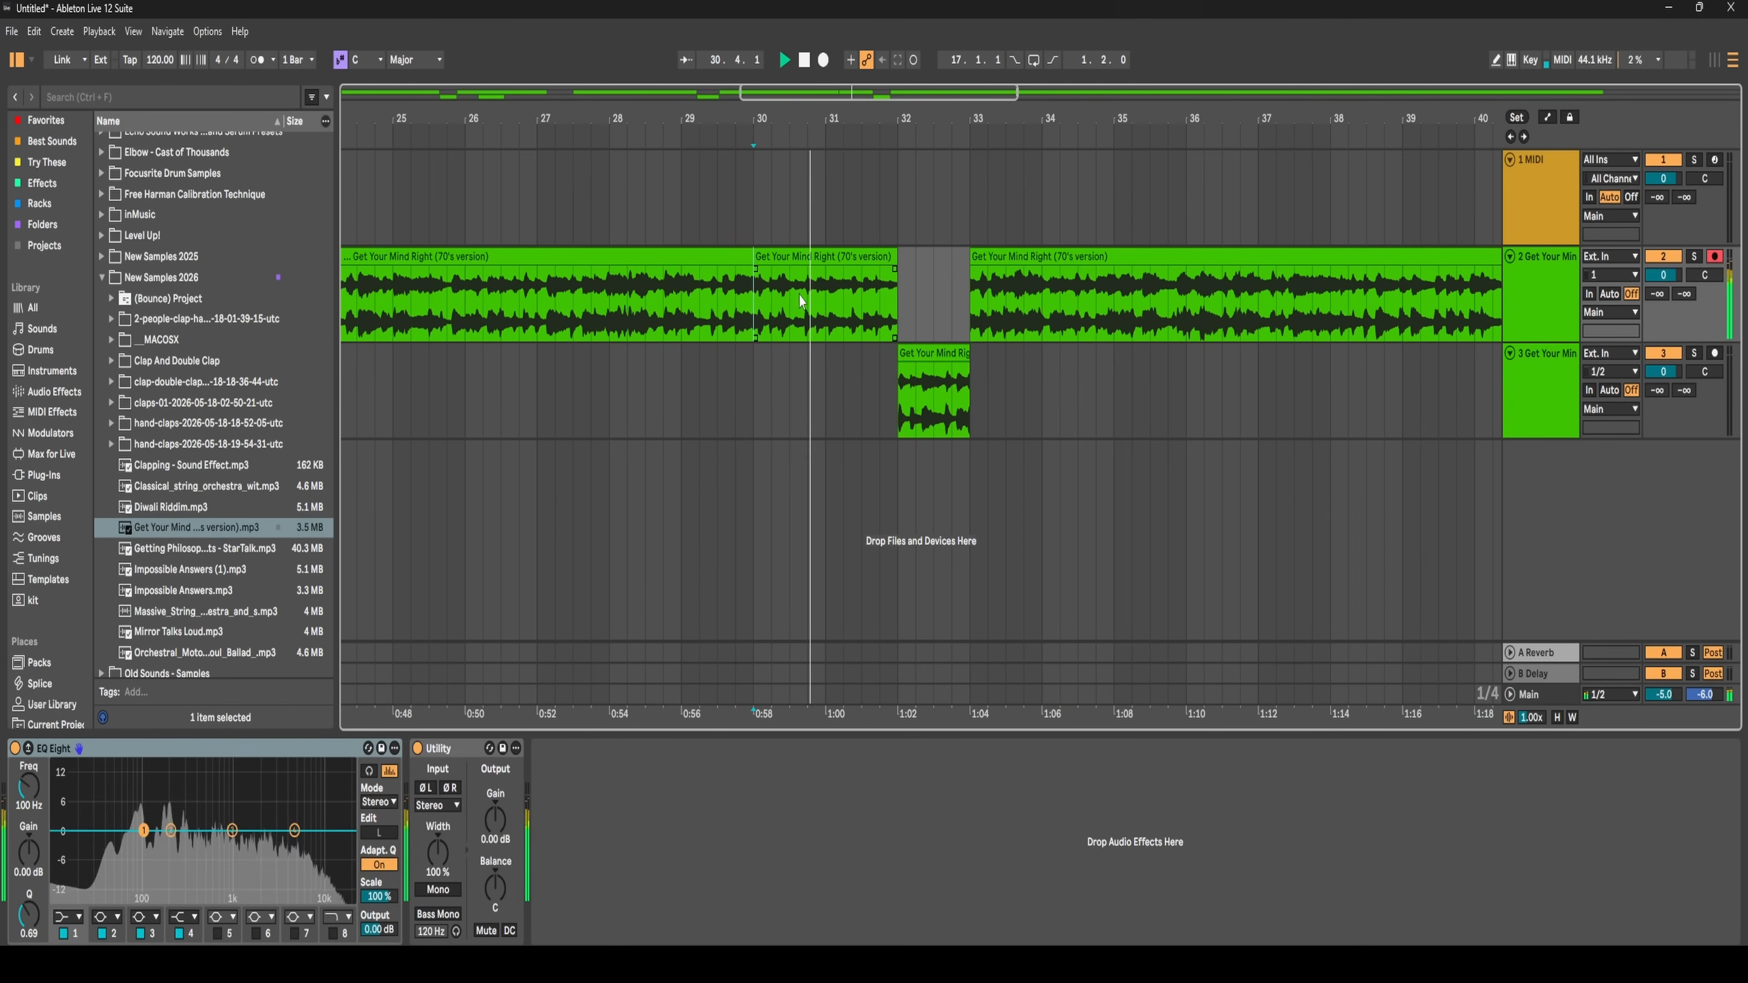
key(space)
click(827, 284)
key(ctrl+e)
scroll(827, 285, down, 3)
drag(809, 257, 777, 354)
scroll(854, 321, down, 4)
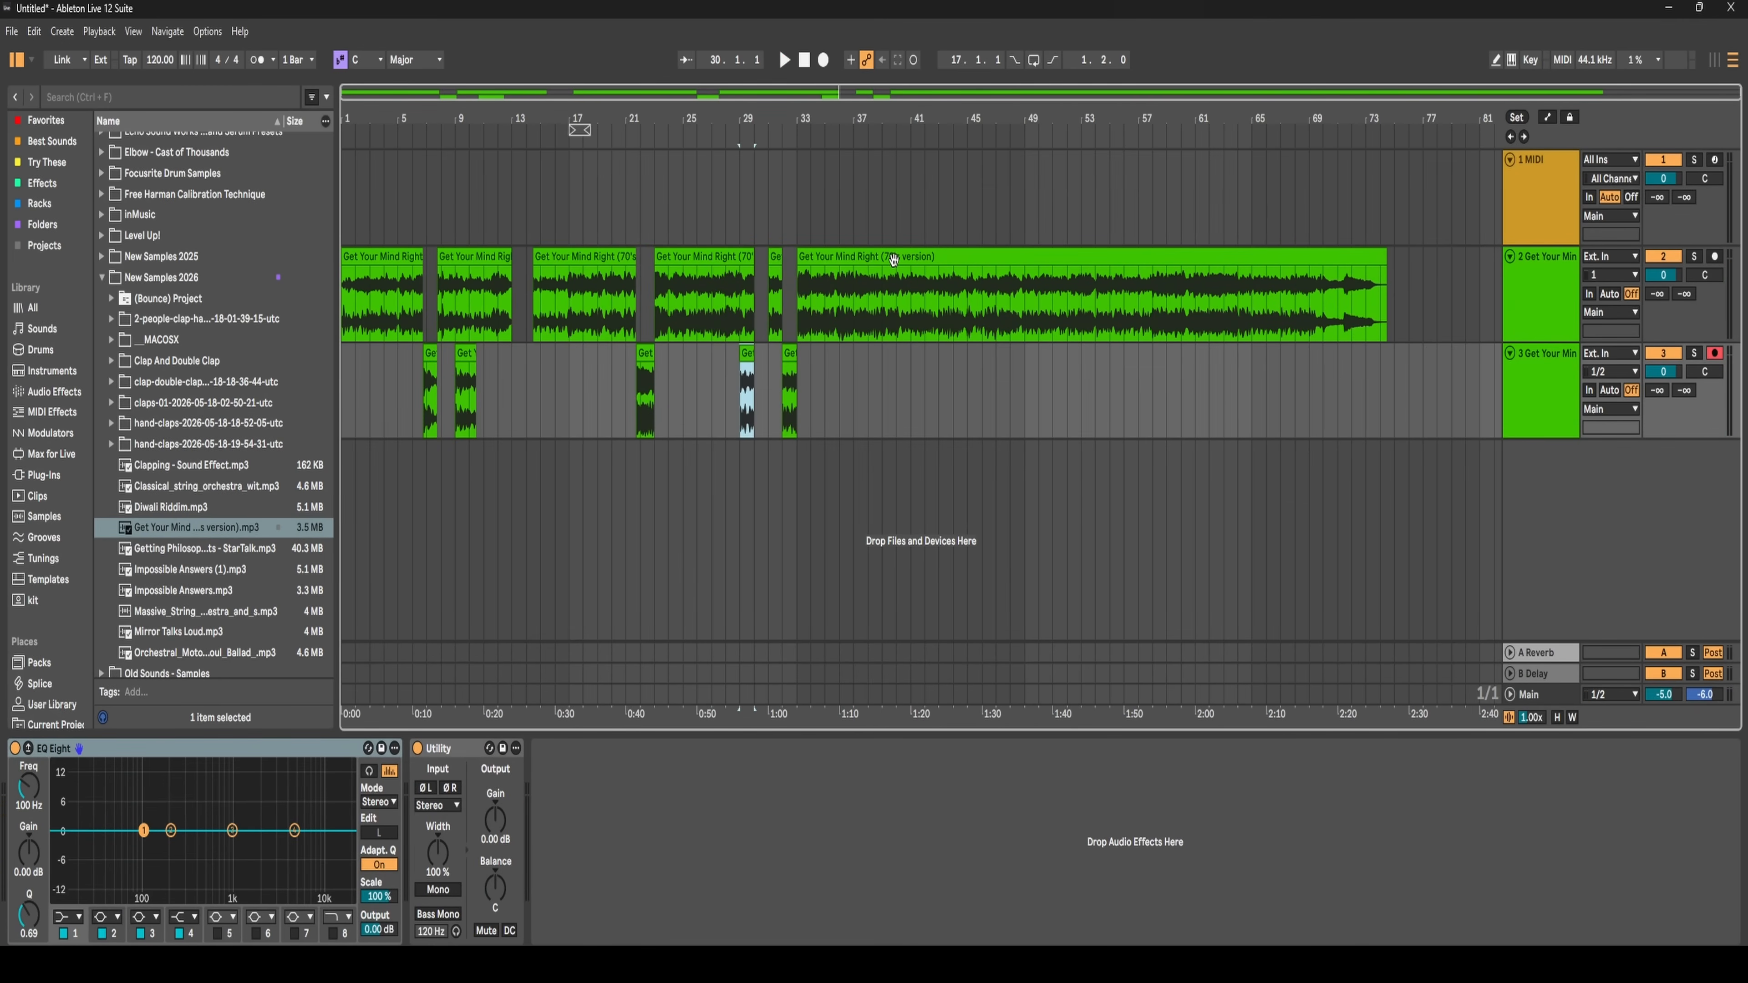
- Split the song clip at 38.1 and 41.1, and move the three-bar slice onto the lower track
click(871, 307)
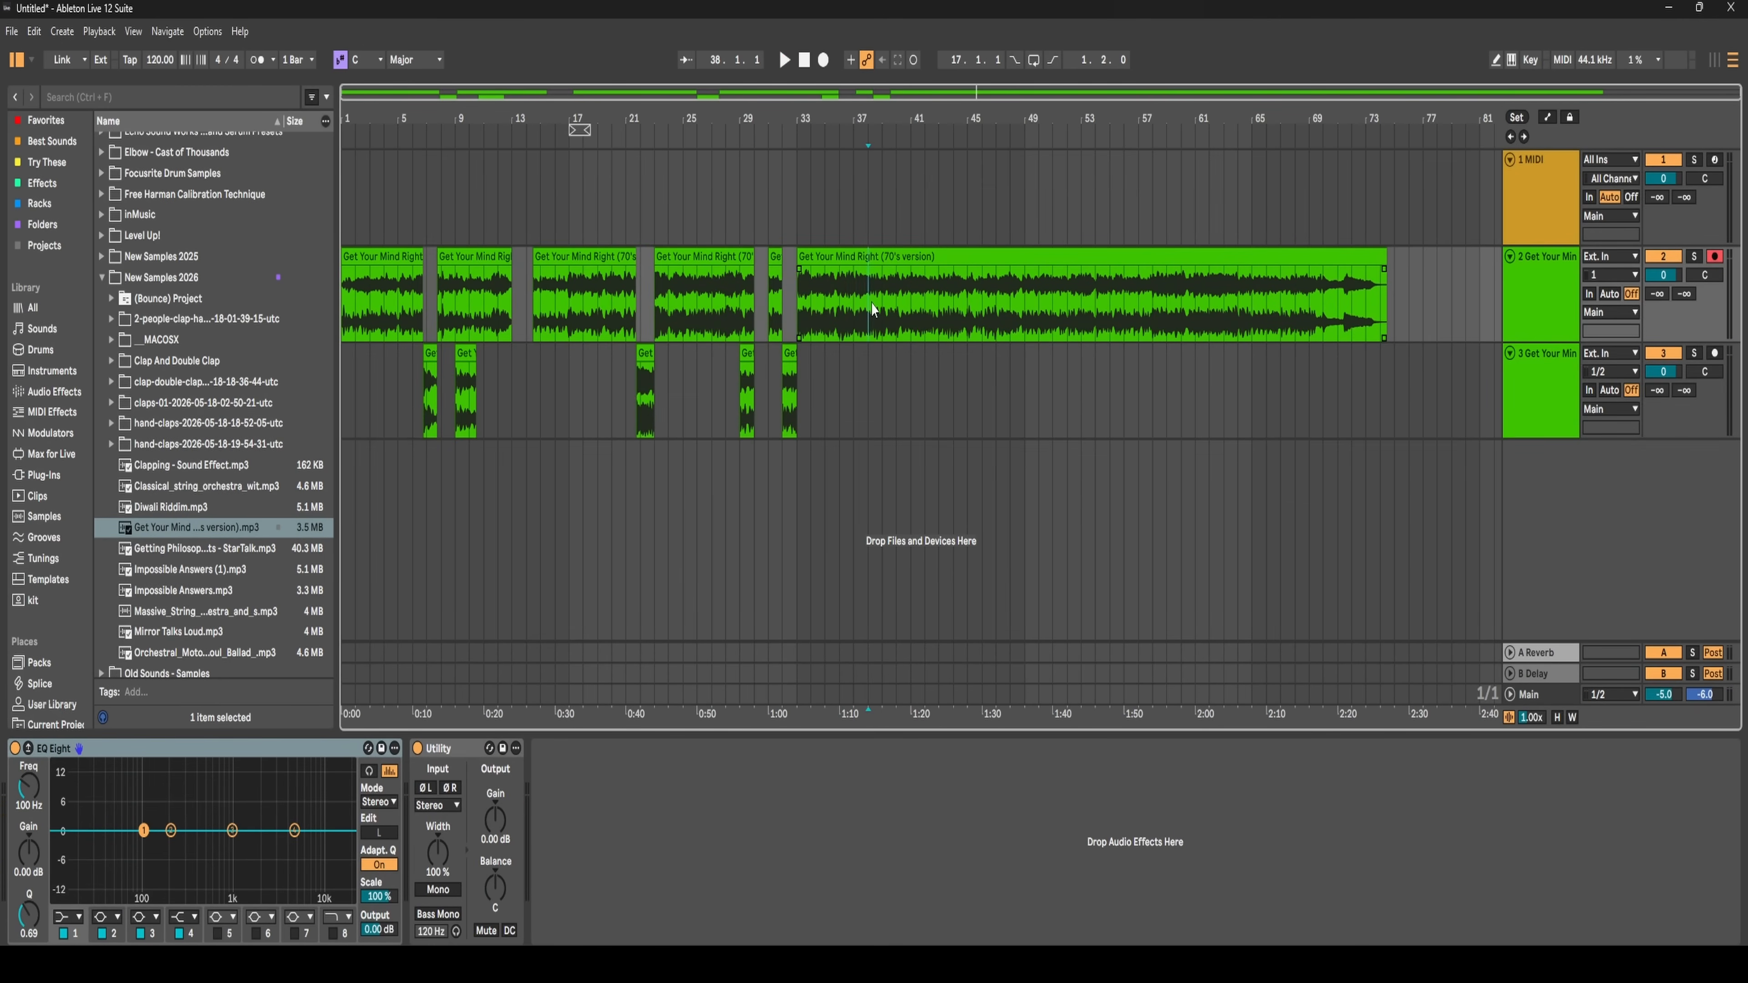
key(ctrl+s)
click(489, 539)
key(ctrl+e)
click(914, 278)
key(ctrl+e)
drag(889, 256, 889, 353)
- Split the song clip at 45.1 and 46.1, and move the one-bar slice onto the lower track
click(985, 299)
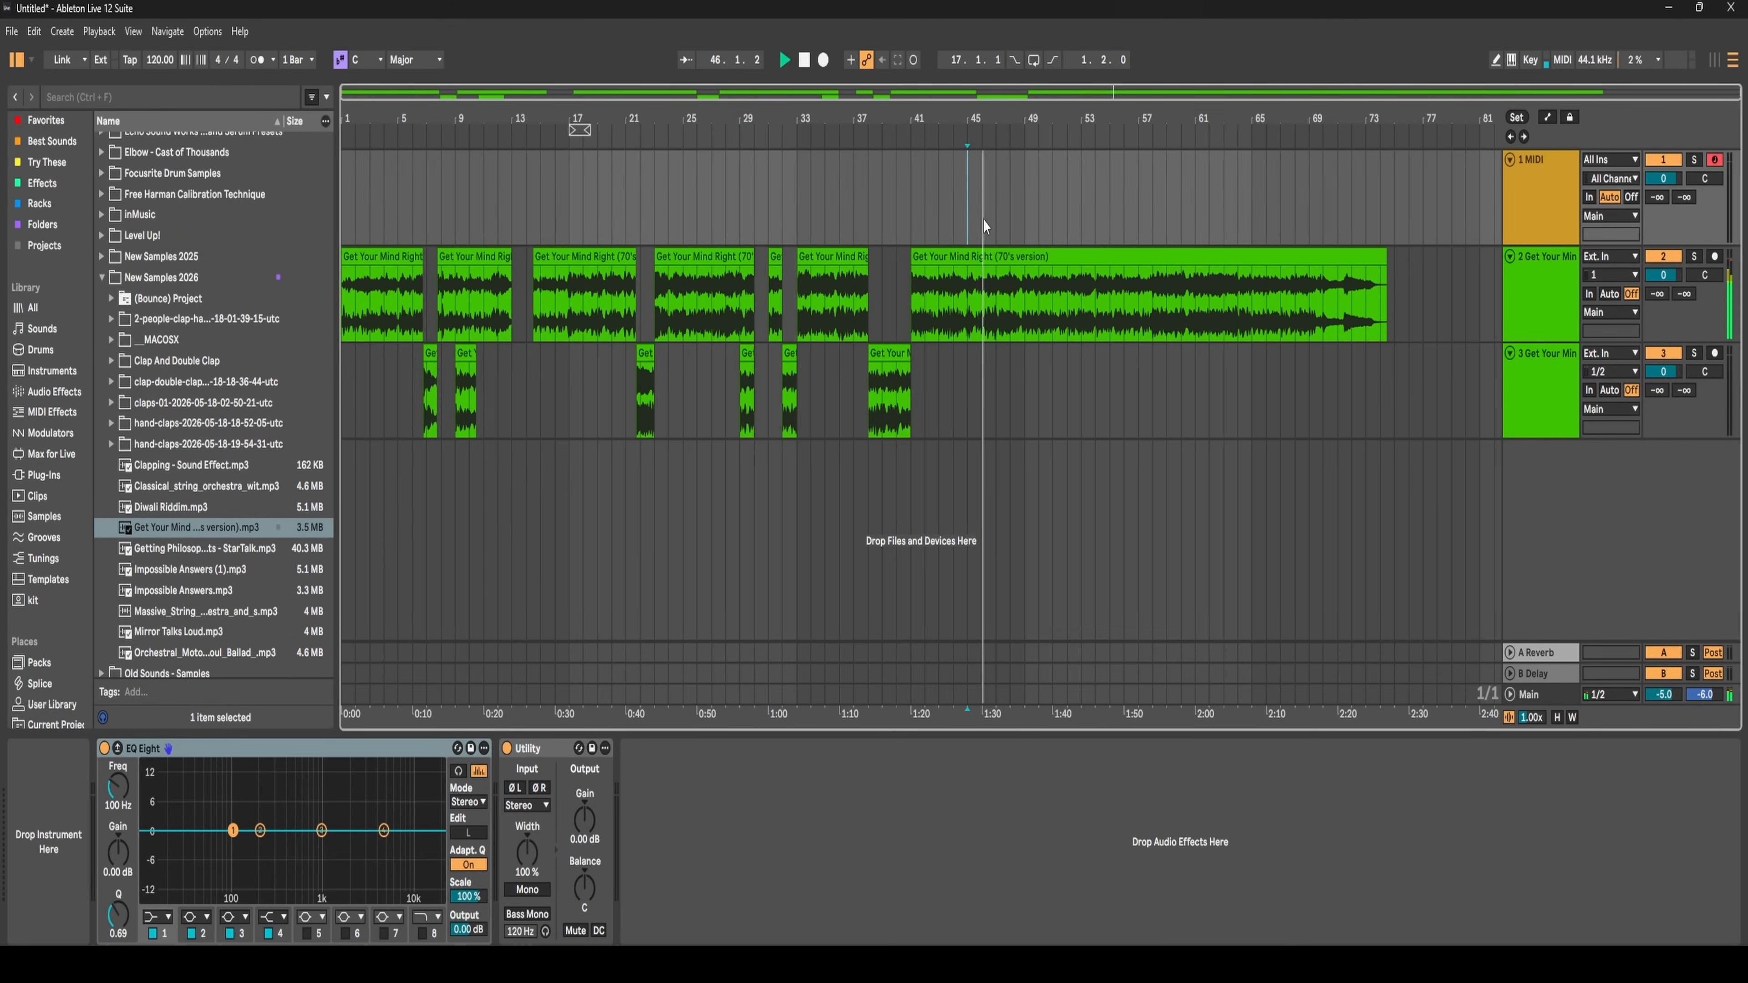
scroll(986, 313, up, 5)
click(910, 289)
key(ctrl+e)
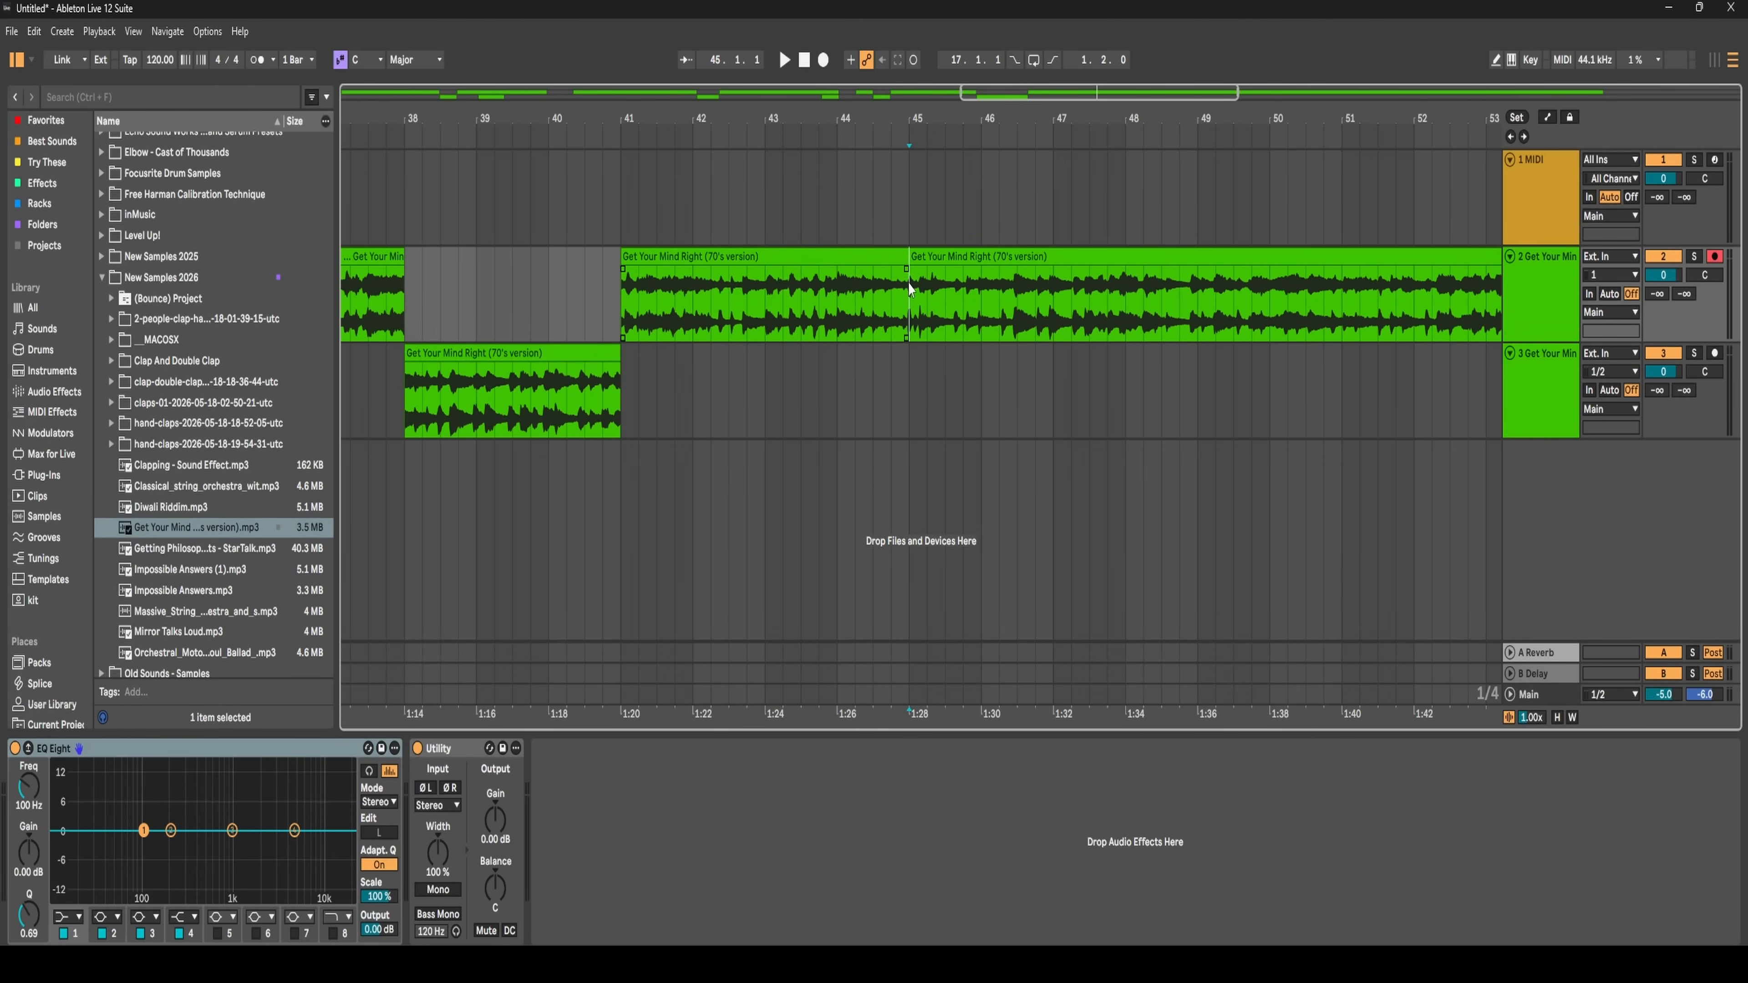
click(911, 291)
click(978, 293)
key(space)
key(space)
key(ctrl+e)
drag(930, 257, 925, 381)
- Audition the song from 47.4, split it at 47.4 and 48.4.3, and move the slice onto the lower track
click(1179, 288)
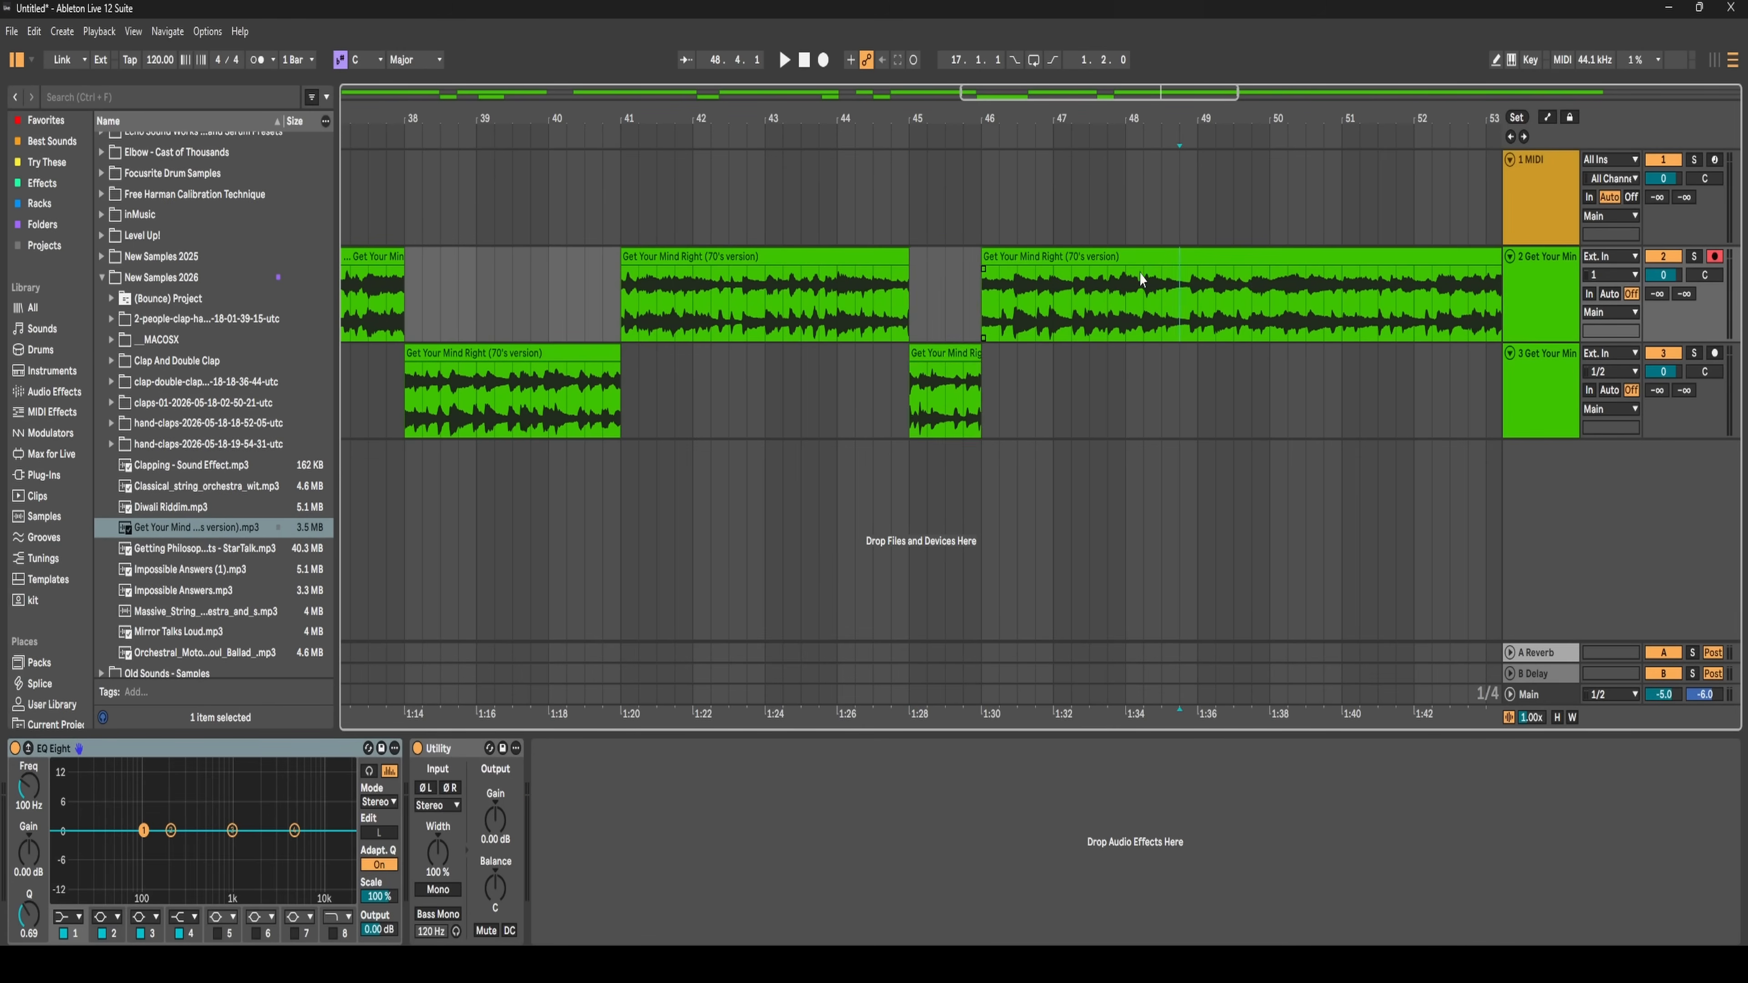
click(1134, 286)
scroll(1135, 289, up, 5)
scroll(997, 303, down, 3)
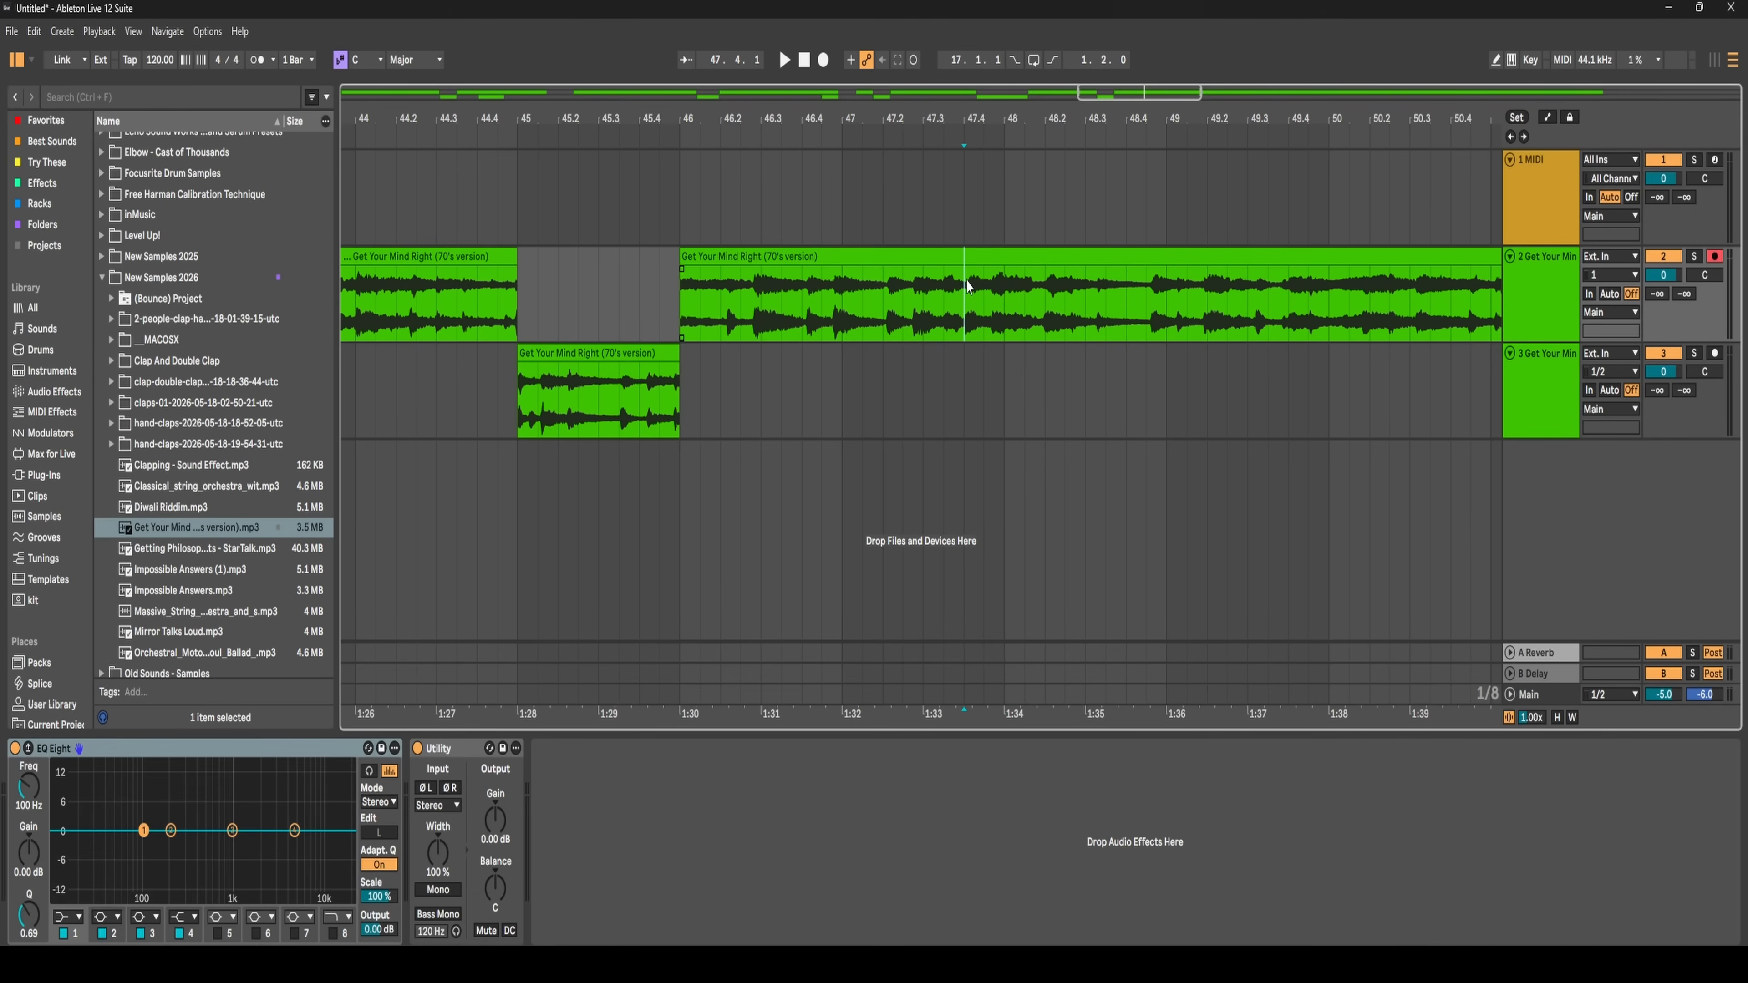
key(space)
key(space)
key(space)
key(space)
key(ctrl+e)
key(space)
click(1146, 281)
key(space)
key(ctrl+e)
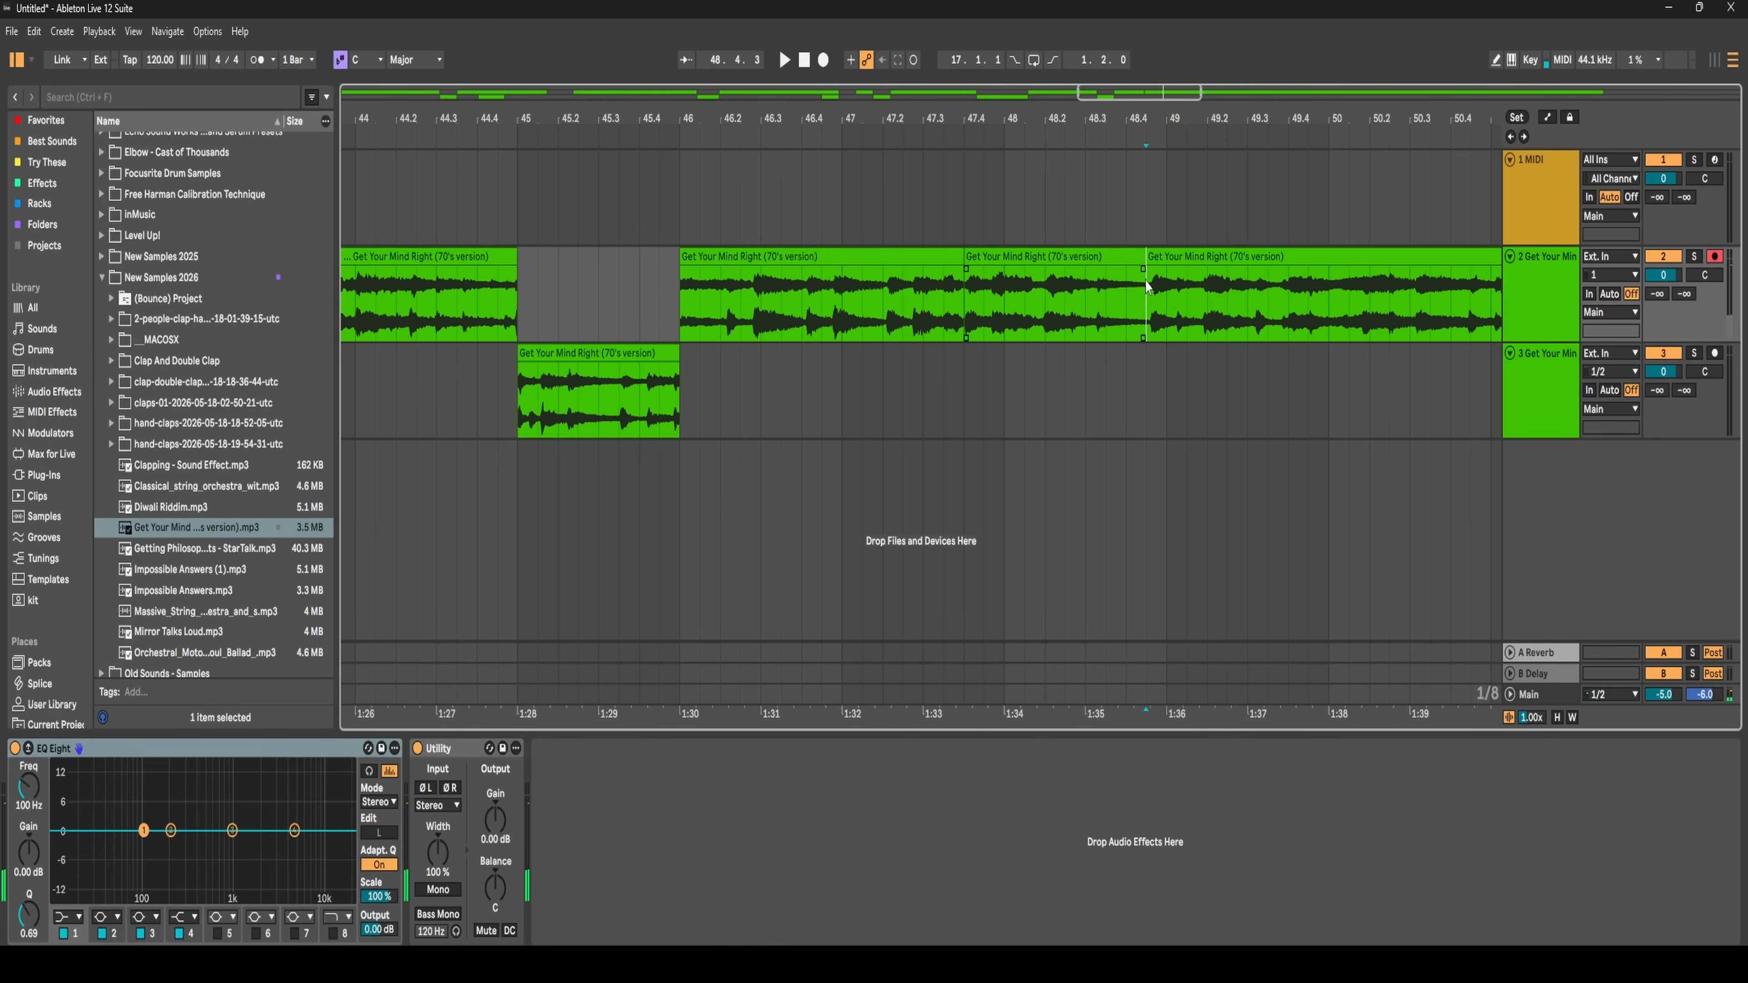
drag(1087, 257, 1087, 354)
- Audition the remaining song from around bars 50, 53 and 58 for another section to slice
scroll(1087, 357, down, 10)
click(1048, 208)
key(space)
click(1091, 210)
key(space)
key(space)
click(1152, 230)
key(space)
key(space)
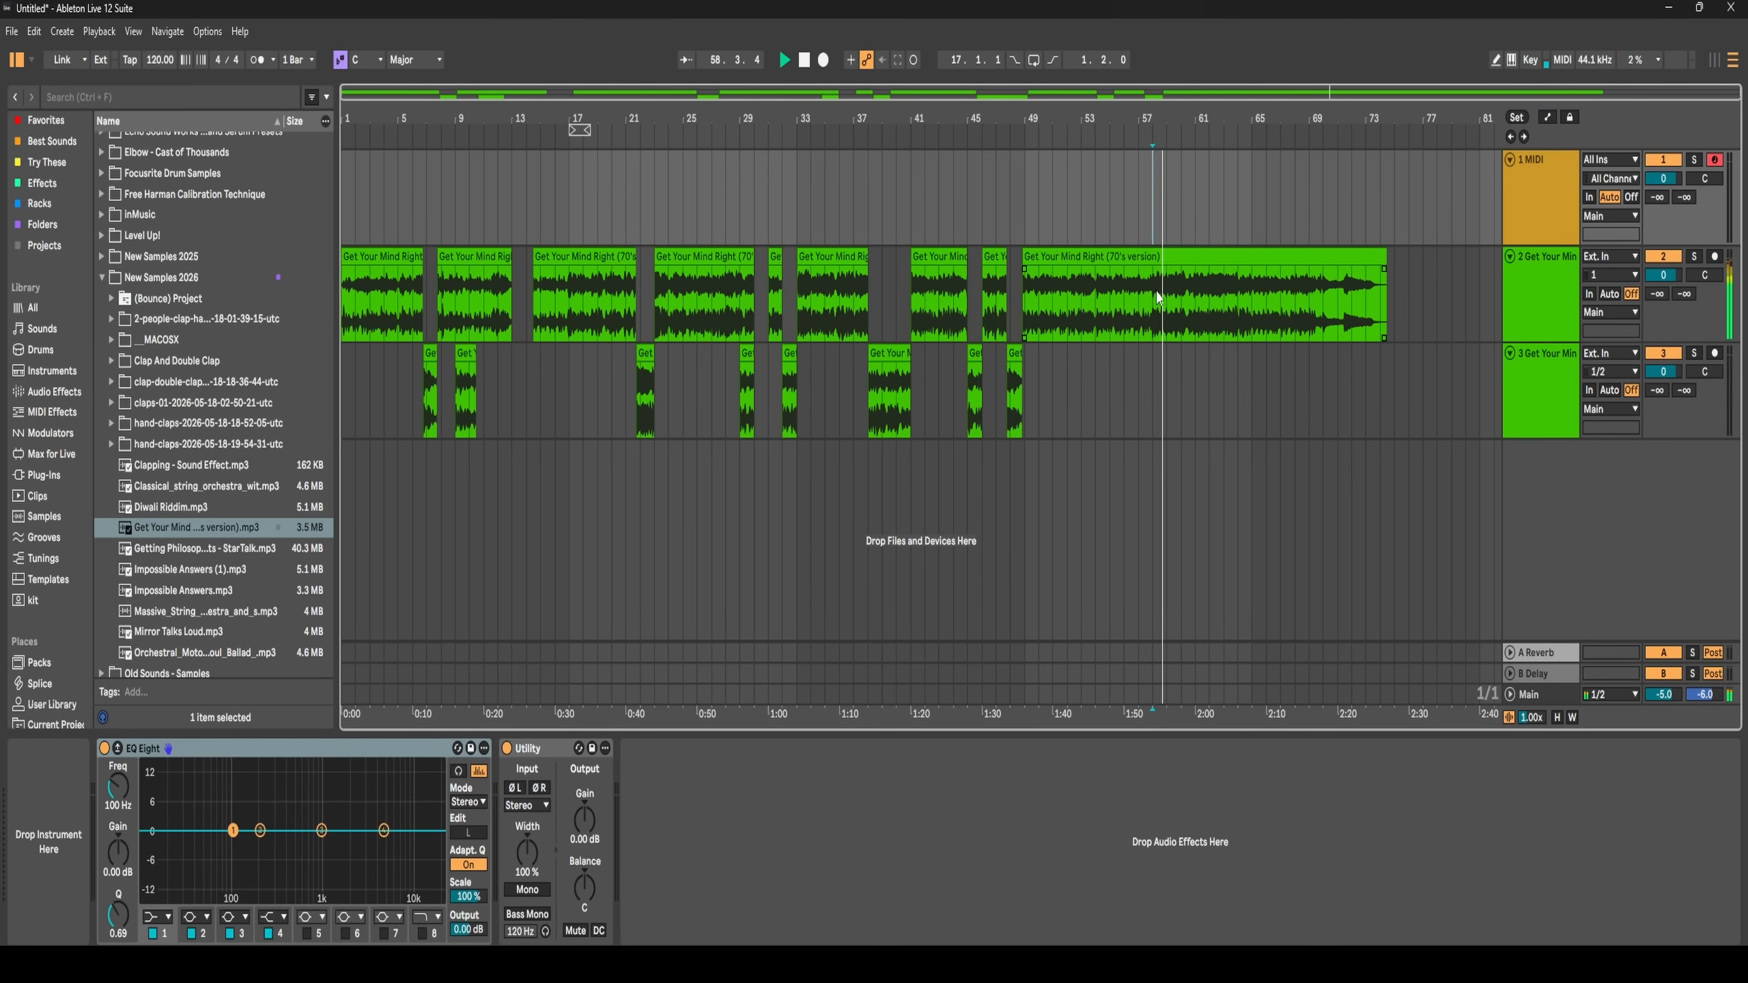
- Split the song clip at bars 58 and 59, and move the one-bar slice onto the lower track
scroll(1163, 298, up, 8)
click(1007, 300)
key(space)
key(space)
key(ctrl+e)
click(1168, 289)
key(ctrl+e)
drag(1128, 257, 1128, 354)
scroll(1134, 392, down, 10)
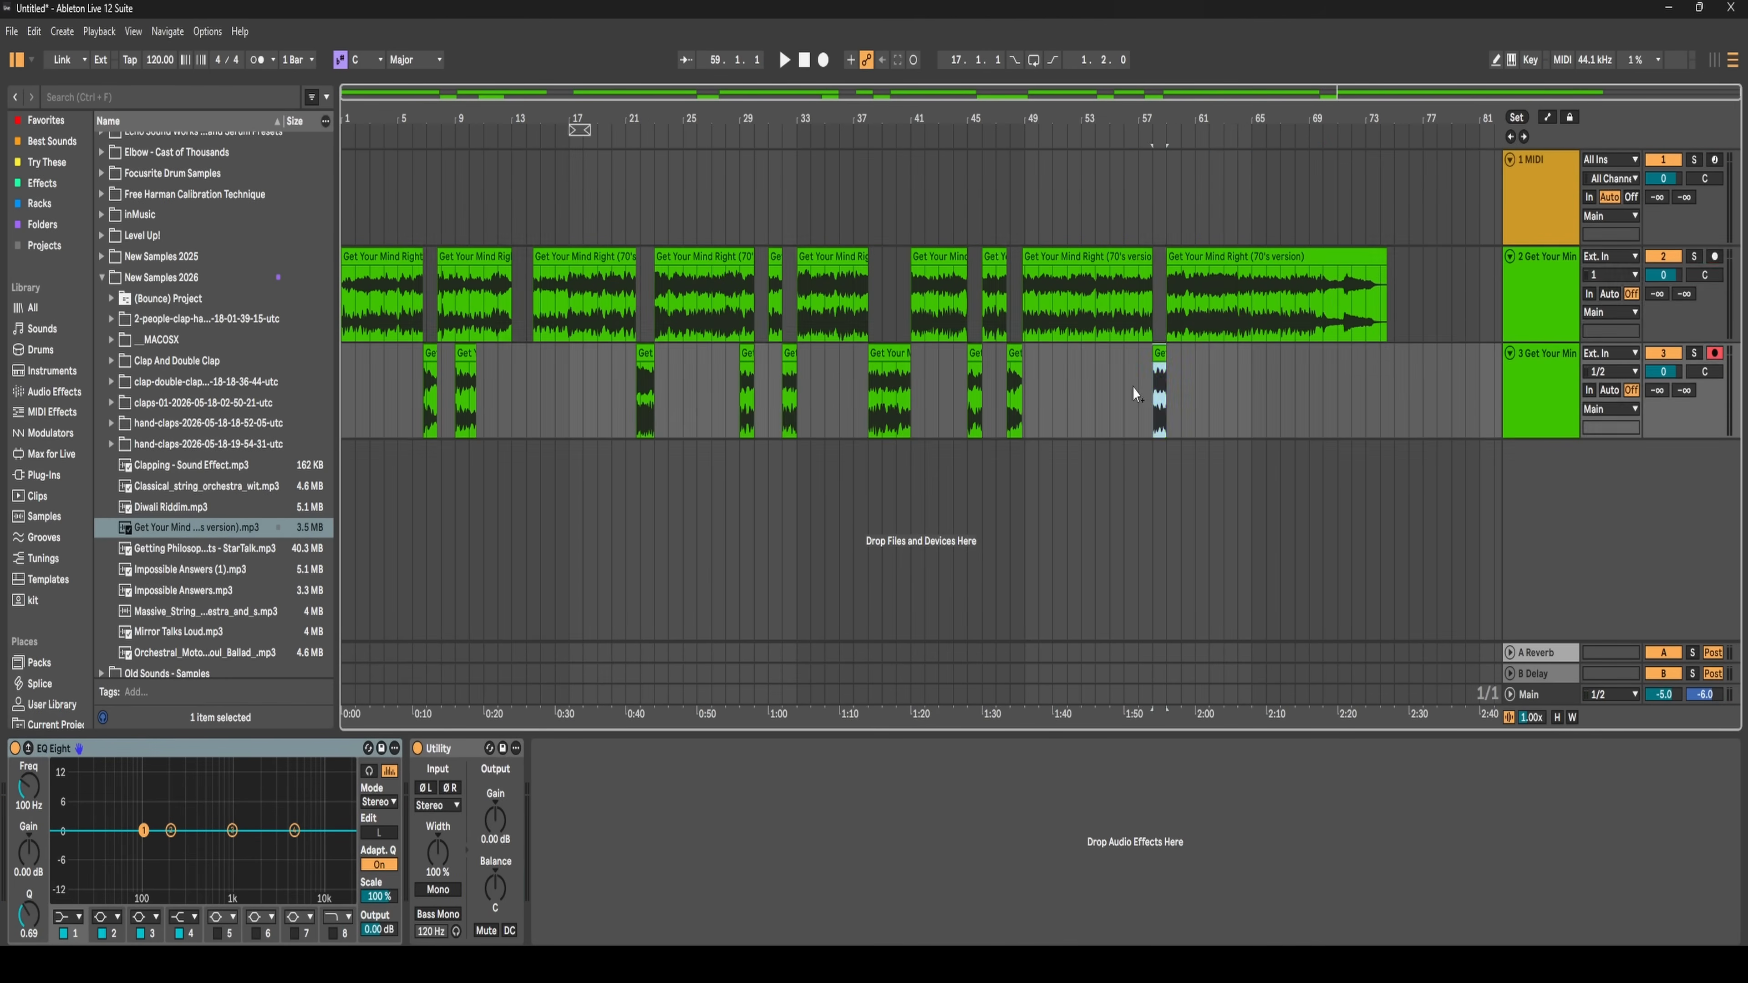
- Audition the ending of the song from around bar 70
click(1324, 281)
key(space)
key(space)
key(space)
key(space)
key(space)
scroll(1355, 296, up, 6)
key(space)
key(space)
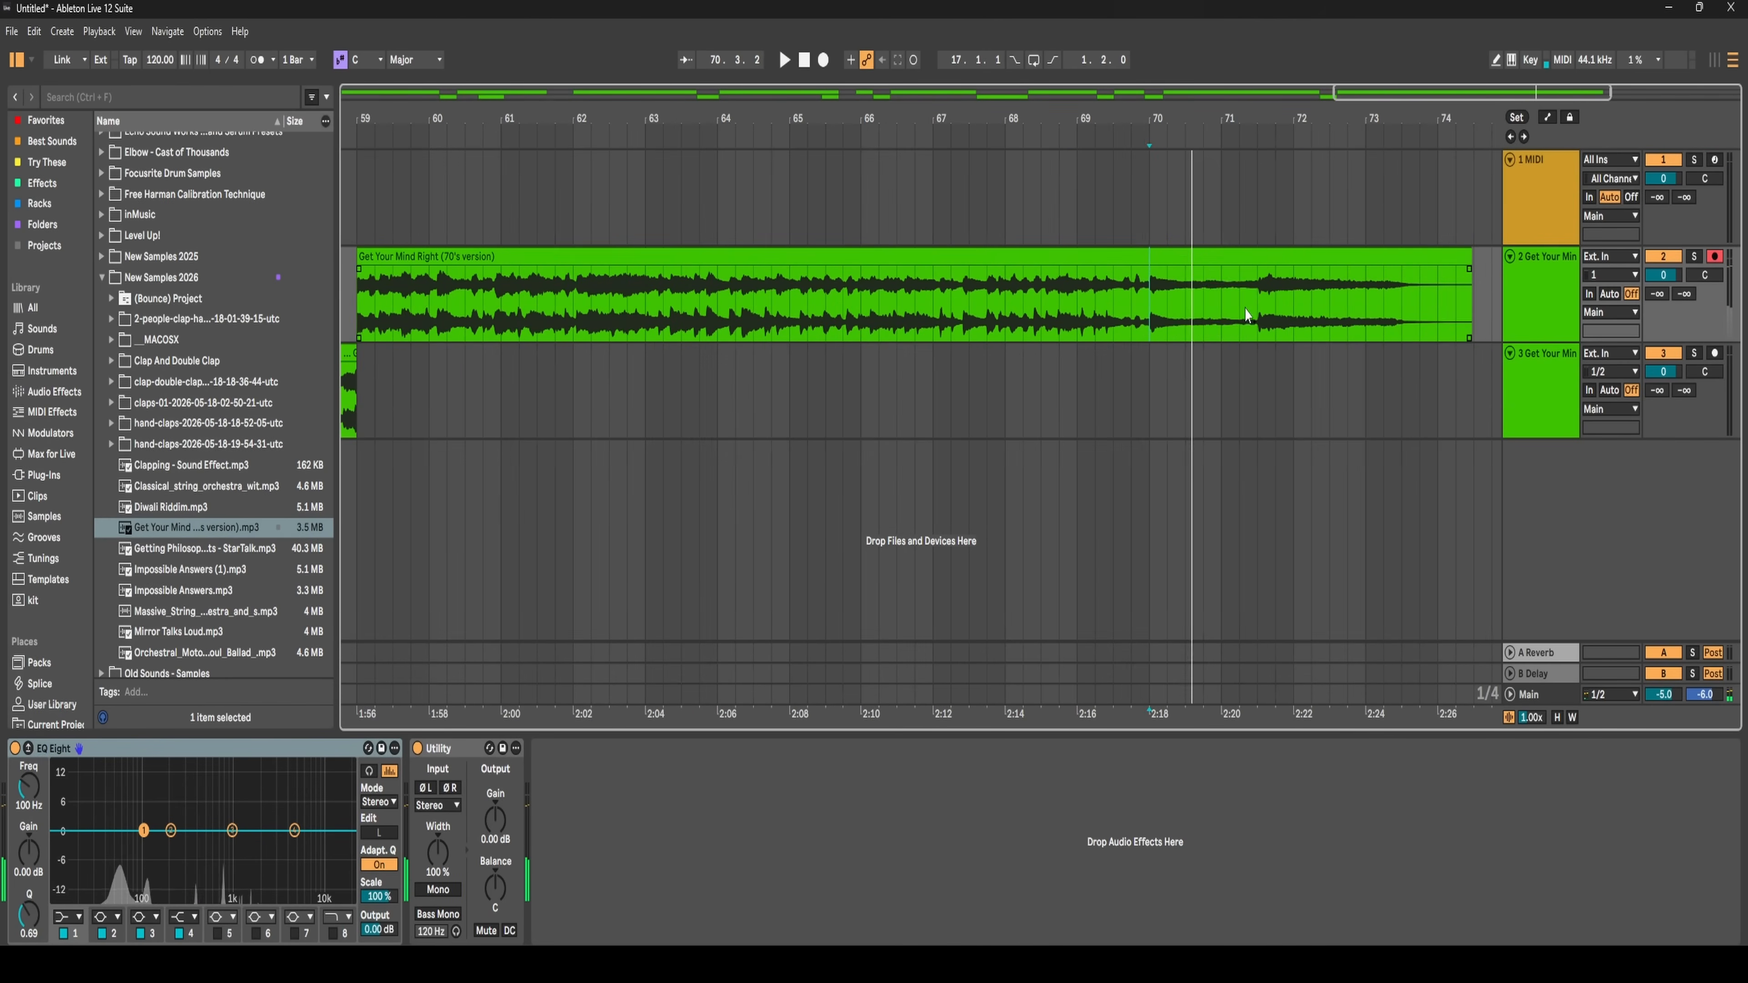
- Split the song's ending at about 70.1 and 71.3, and move both resulting slices onto the lower track
key(ctrl+e)
click(1257, 311)
key(ctrl+e)
drag(1225, 257, 1224, 393)
key(space)
drag(1300, 256, 1300, 365)
click(1027, 372)
scroll(1027, 372, down, 10)
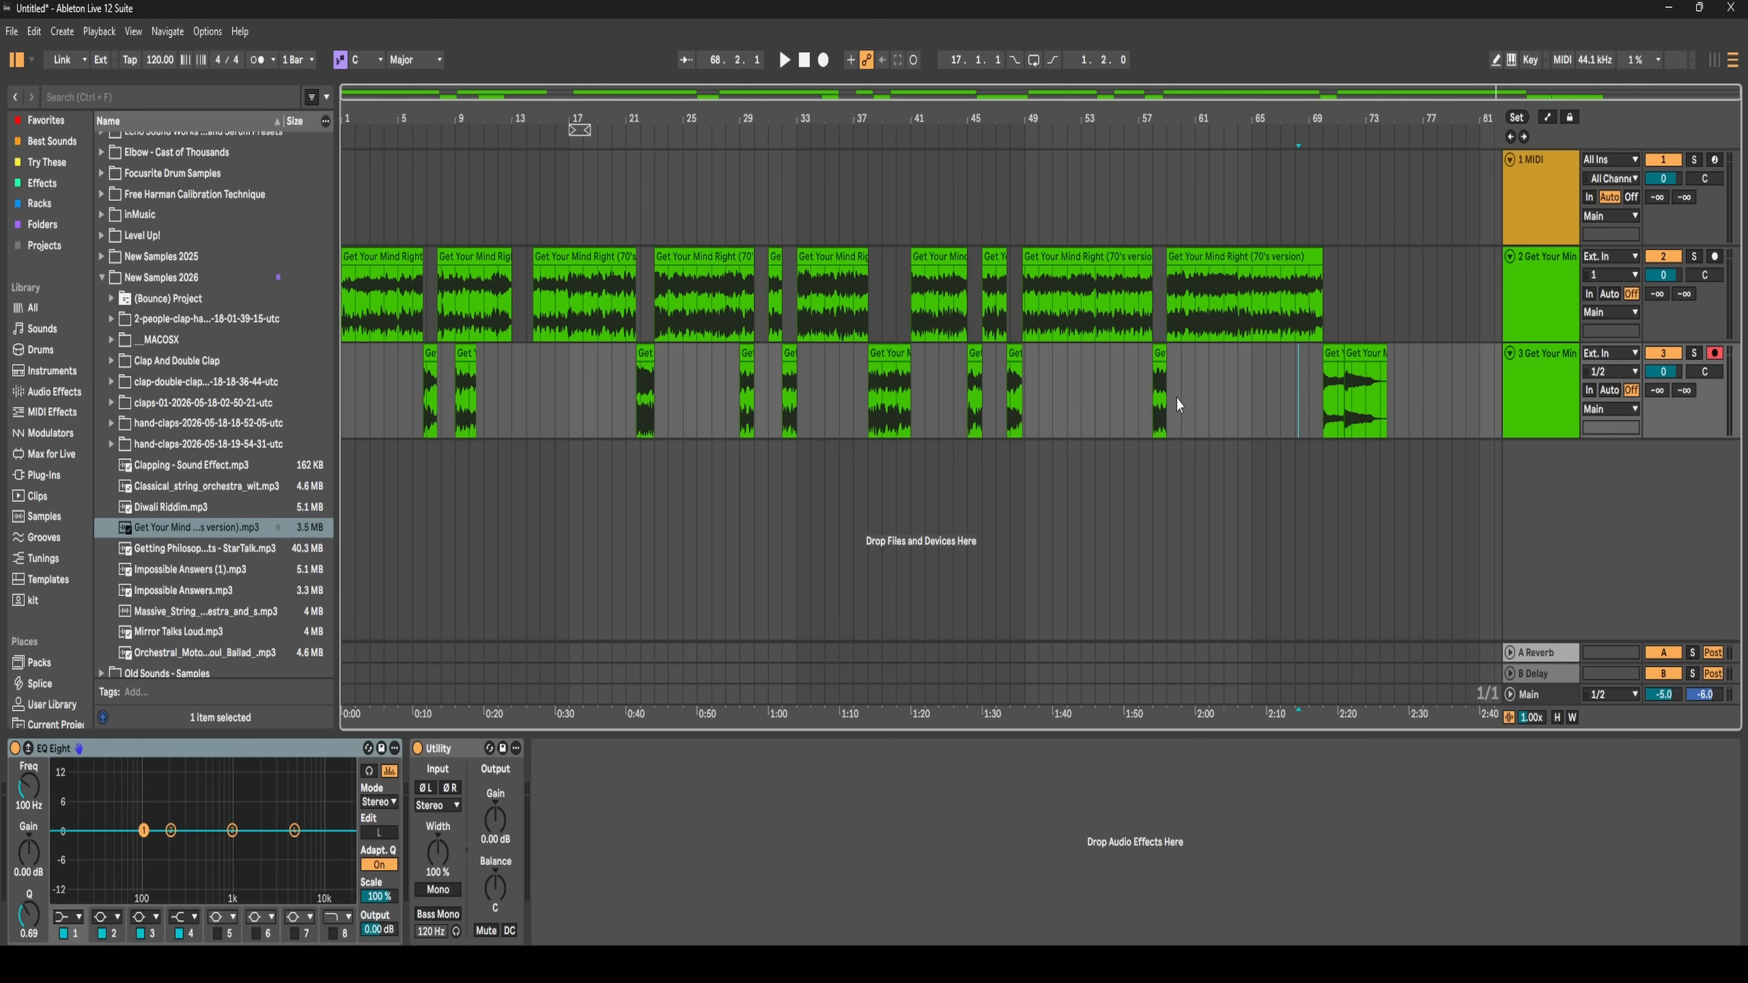
- Remove both song tracks from the arrangement, keeping only the MIDI track
right_click(1555, 278)
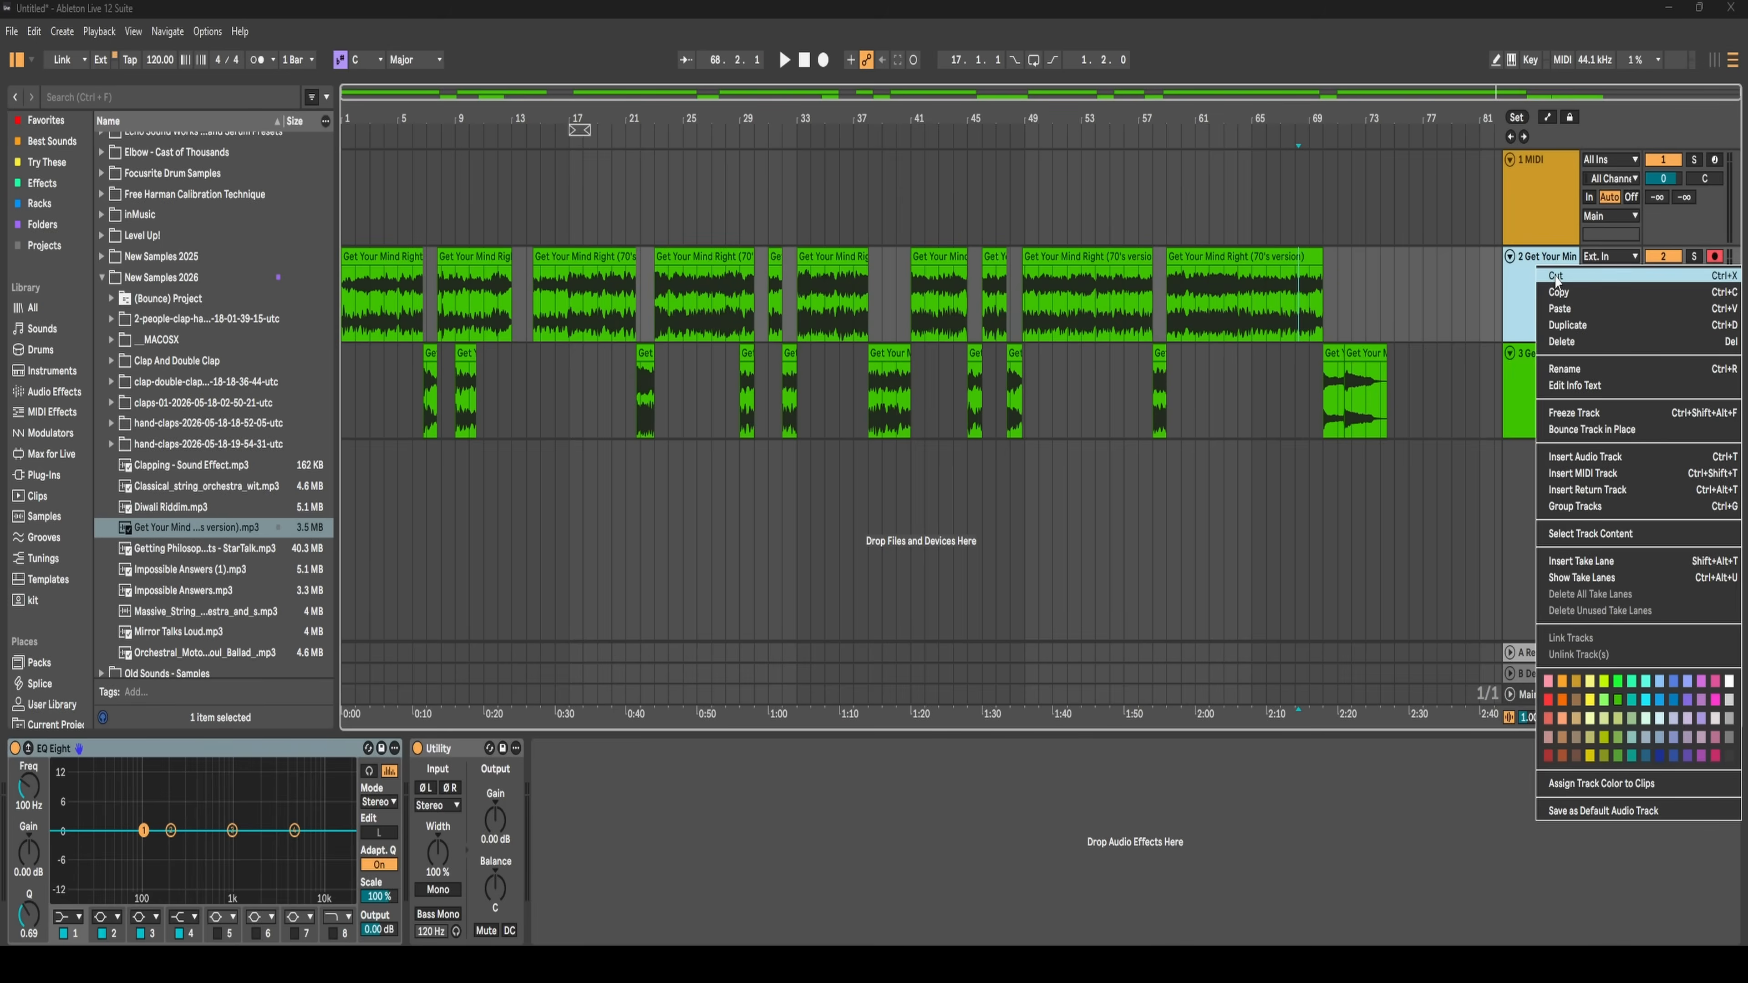
click(1556, 277)
right_click(1549, 281)
click(1549, 281)
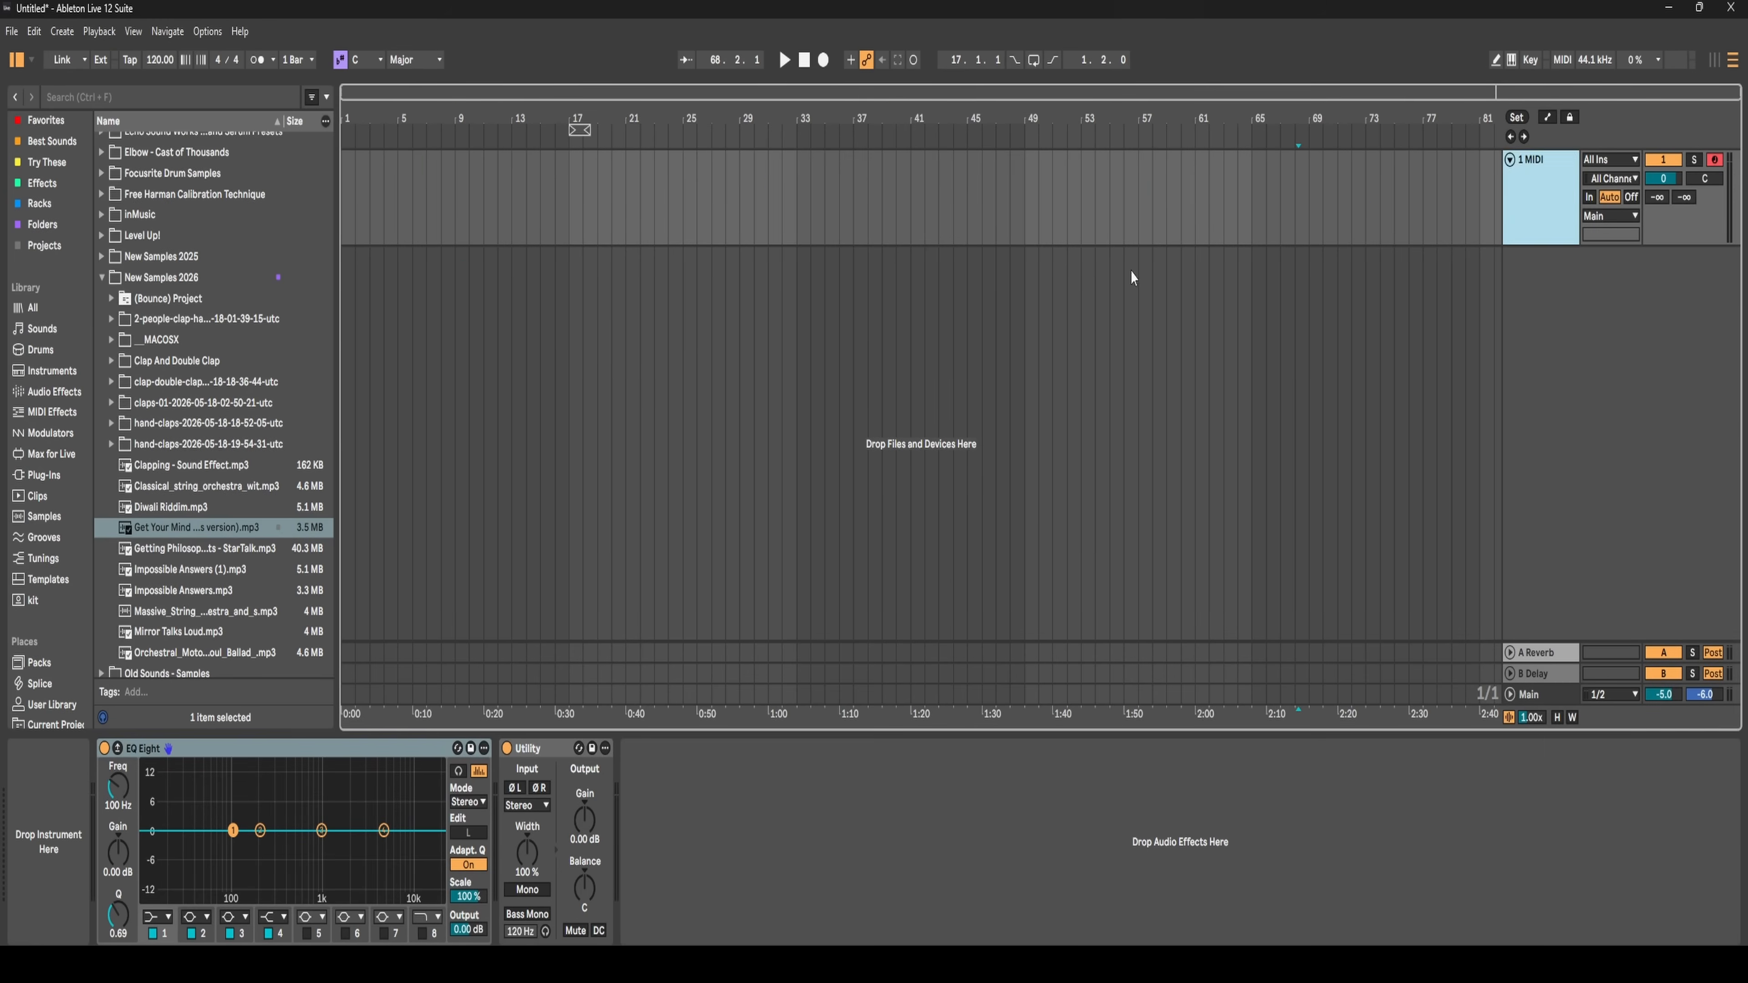
- Import the Get Your Mind Right (70's version) MP3 onto a new audio track and place the MIDI track below it
drag(205, 528, 413, 336)
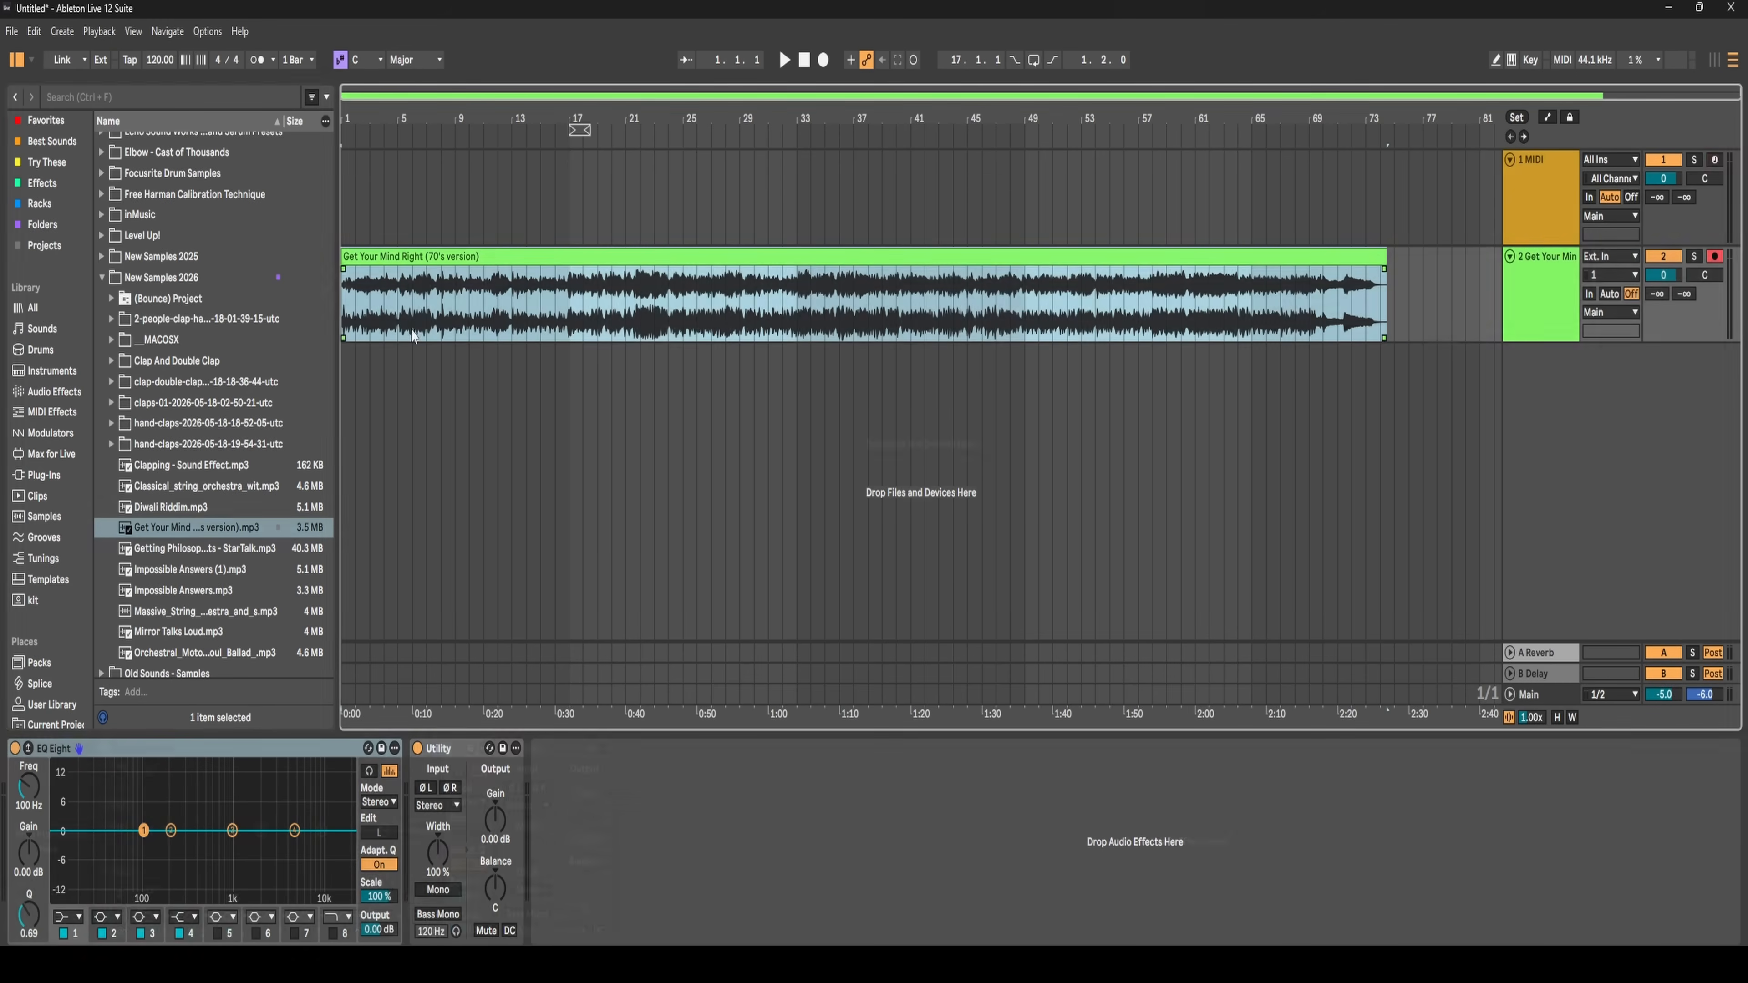
click(426, 303)
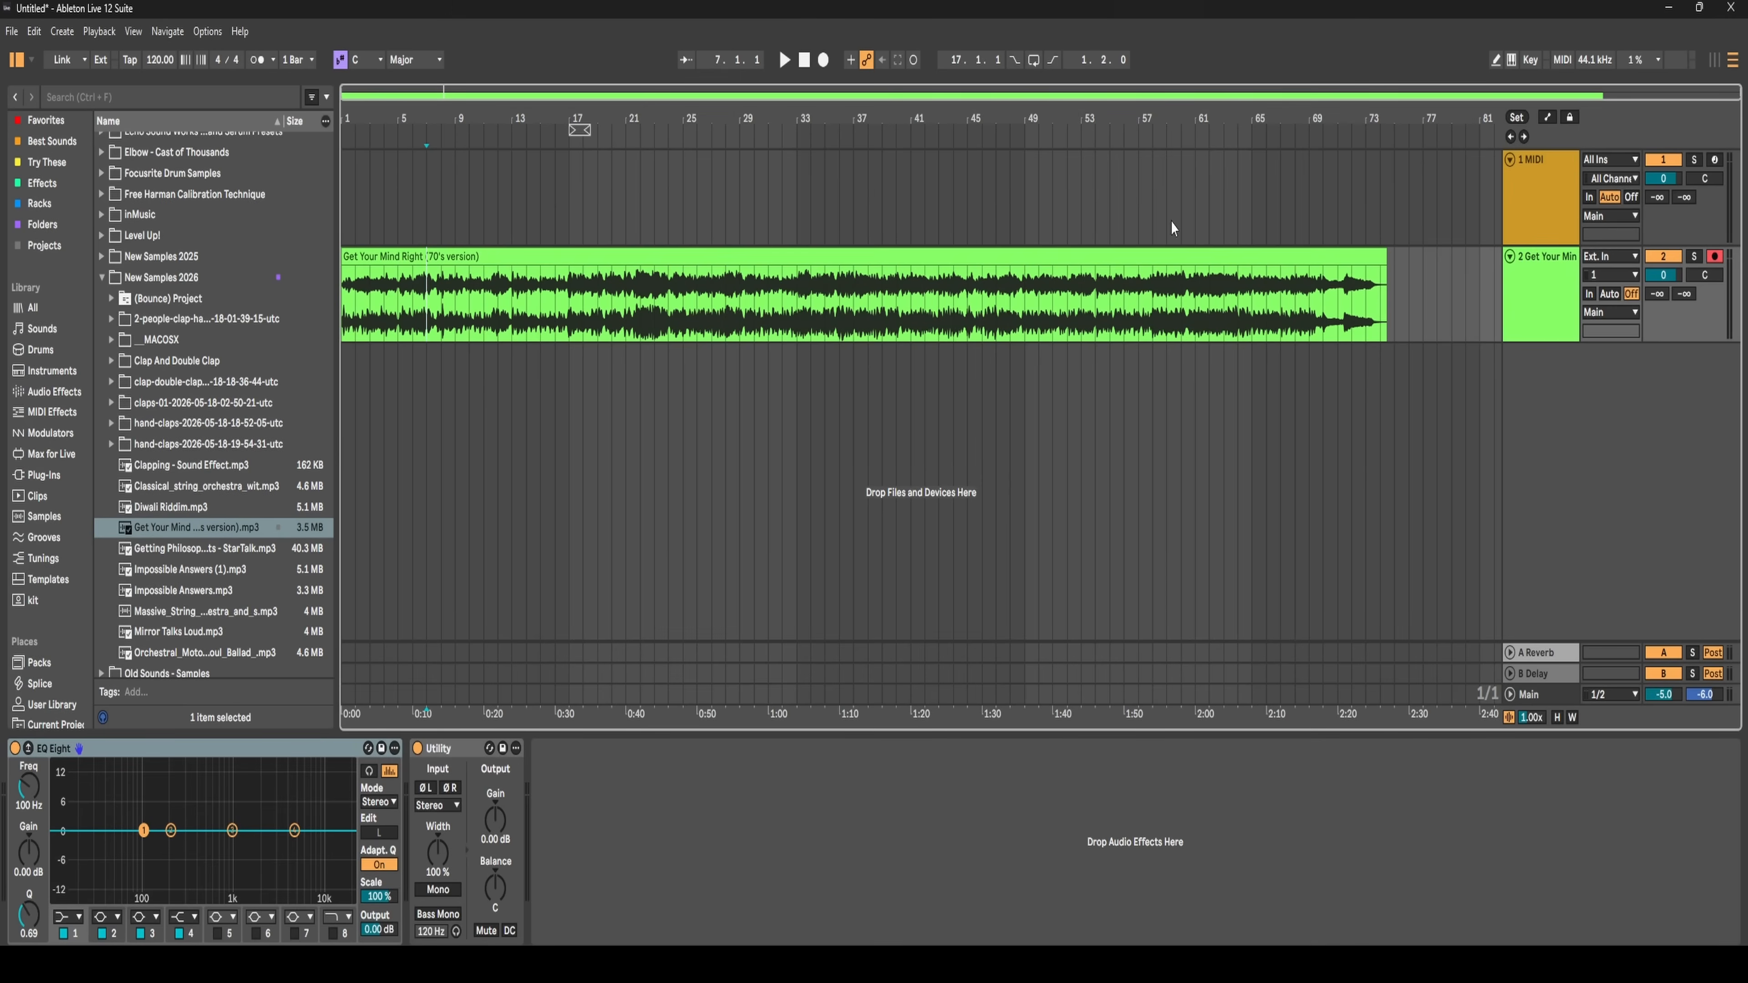
click(1540, 177)
drag(1546, 303, 1517, 377)
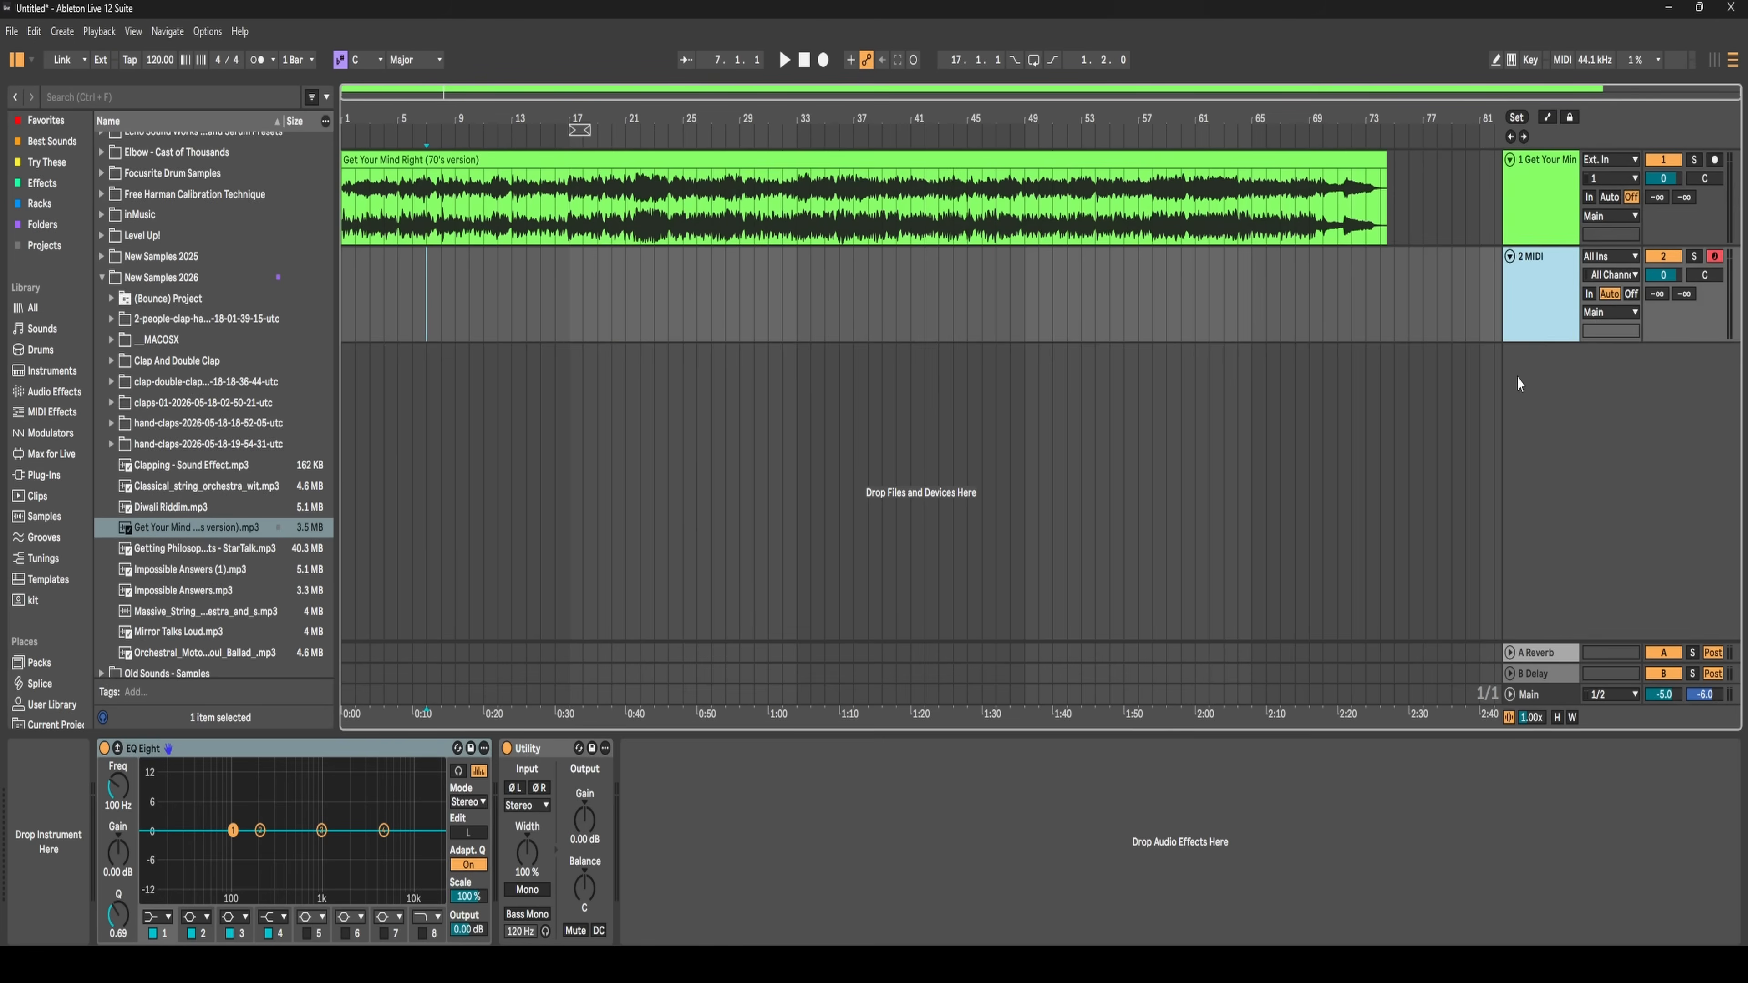
- Search the browser for SIMPLER and load the Simpler instrument onto the MIDI track
click(84, 88)
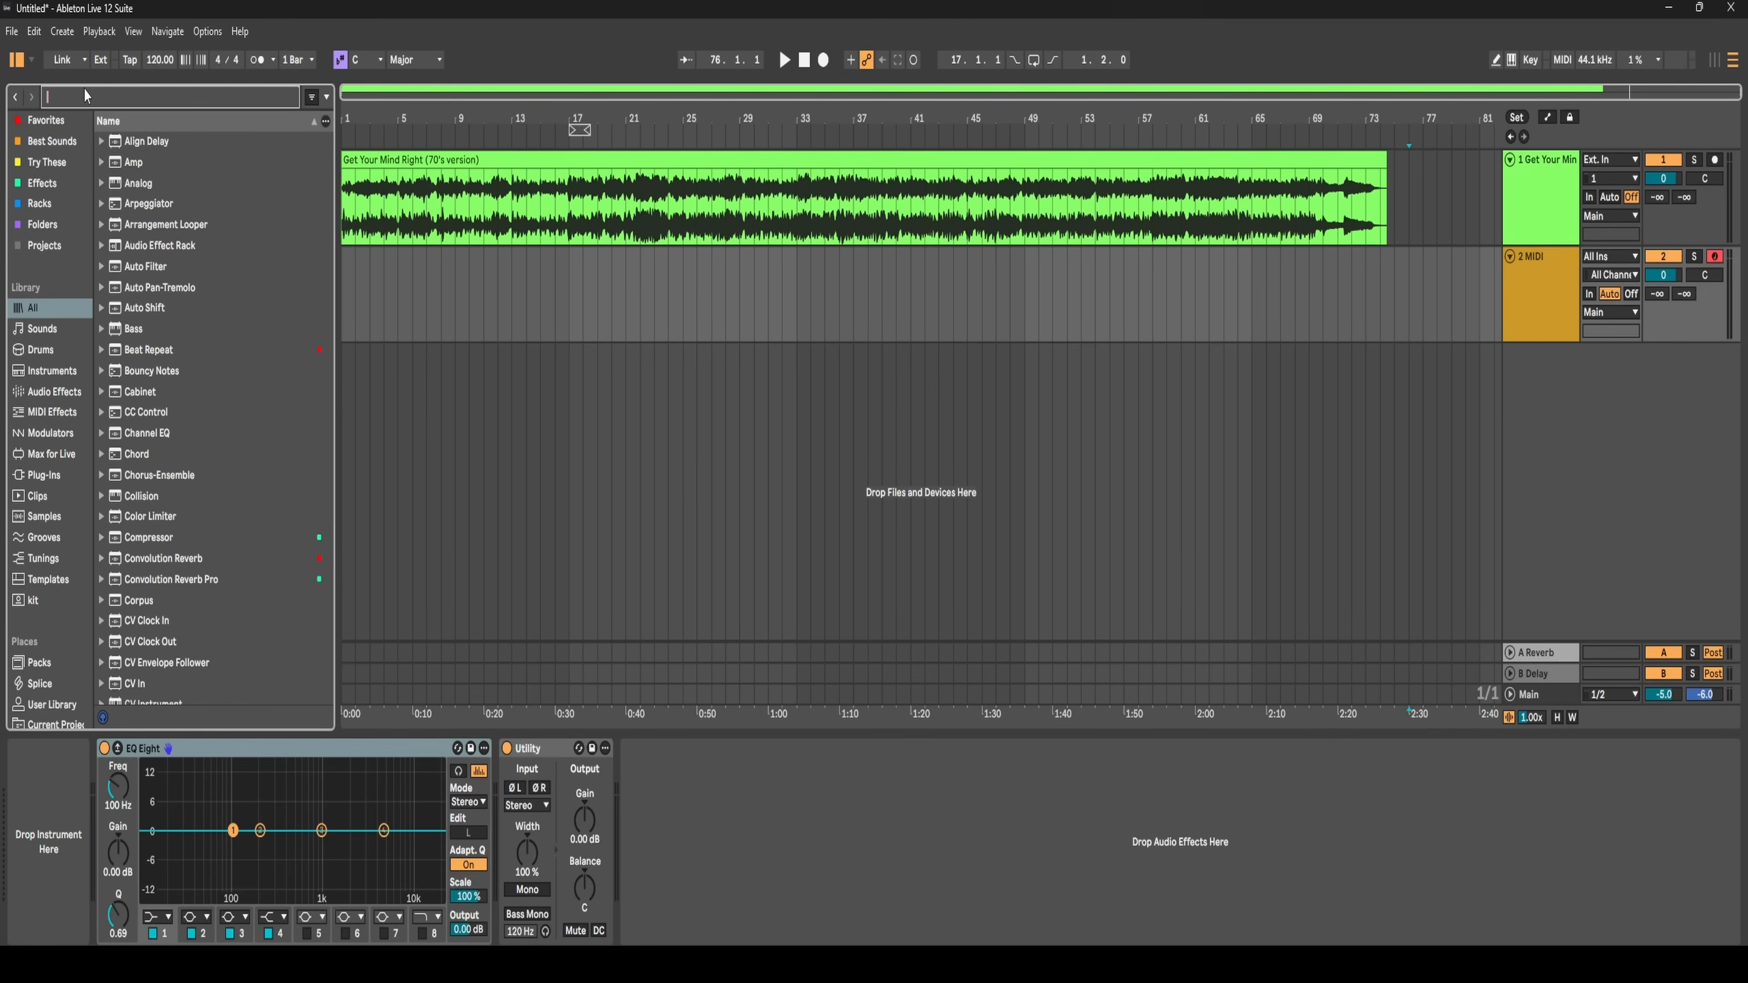
text(SIMPLER)
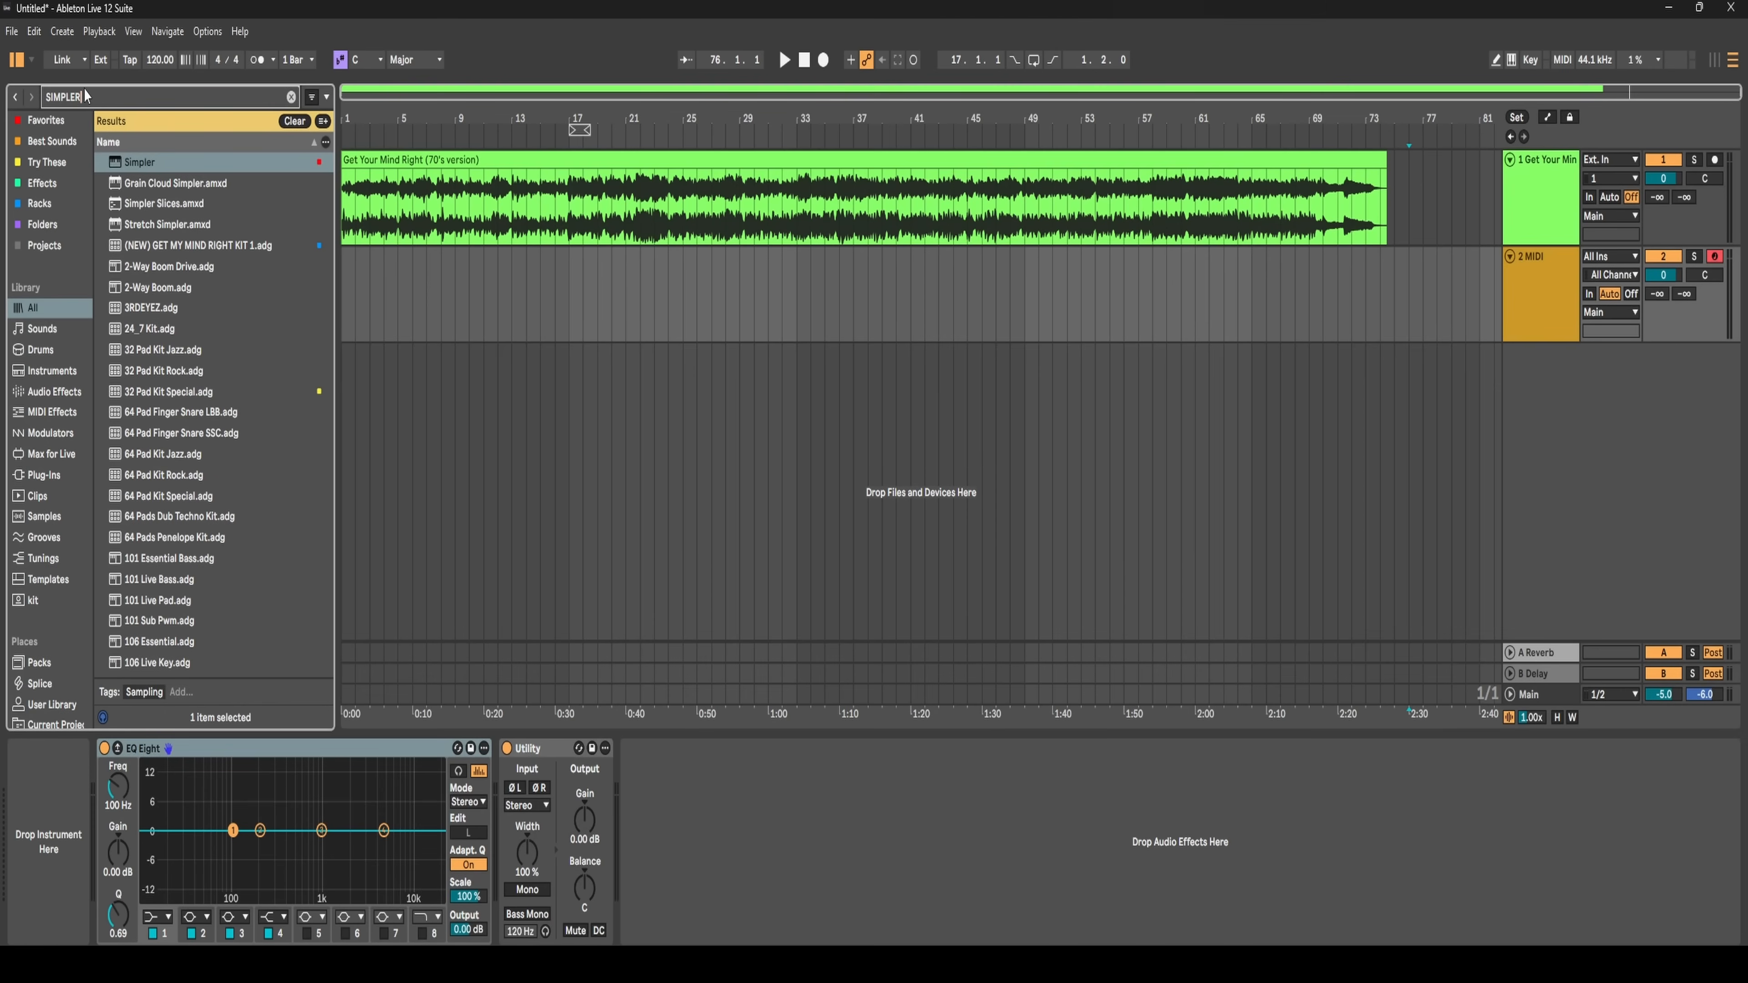
drag(137, 162, 380, 286)
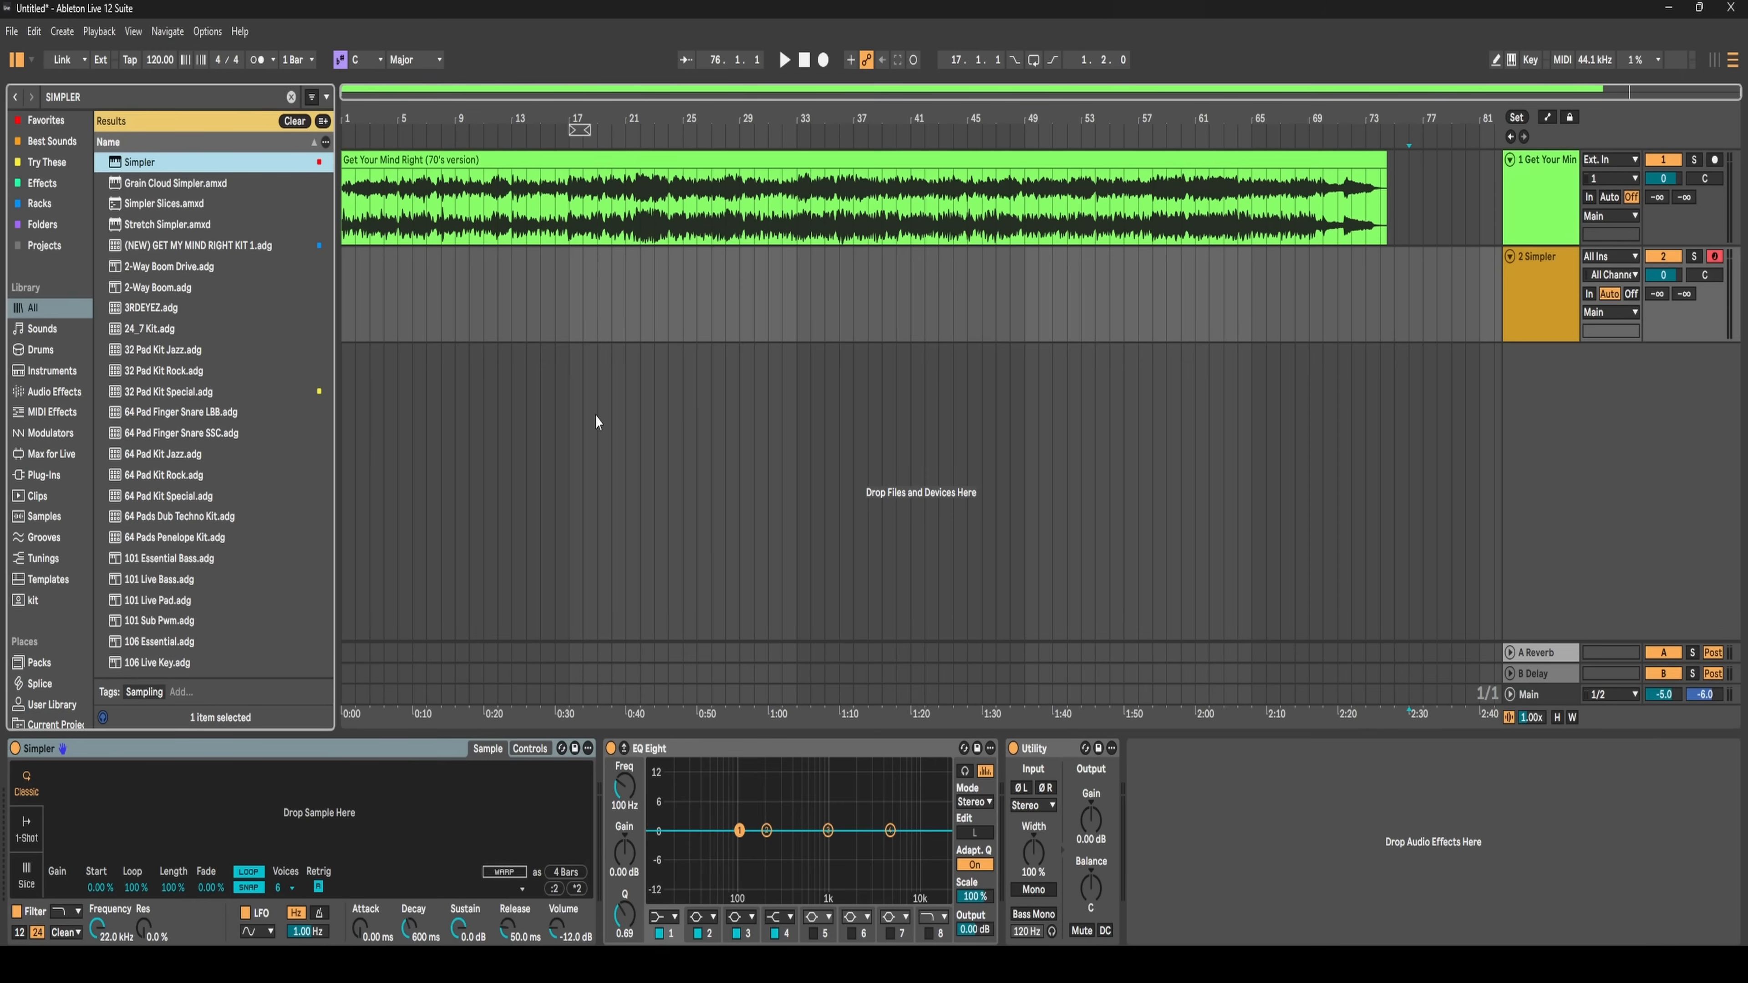
- Load the song clip into Simpler as its sample and switch Simpler to Slice mode
click(539, 165)
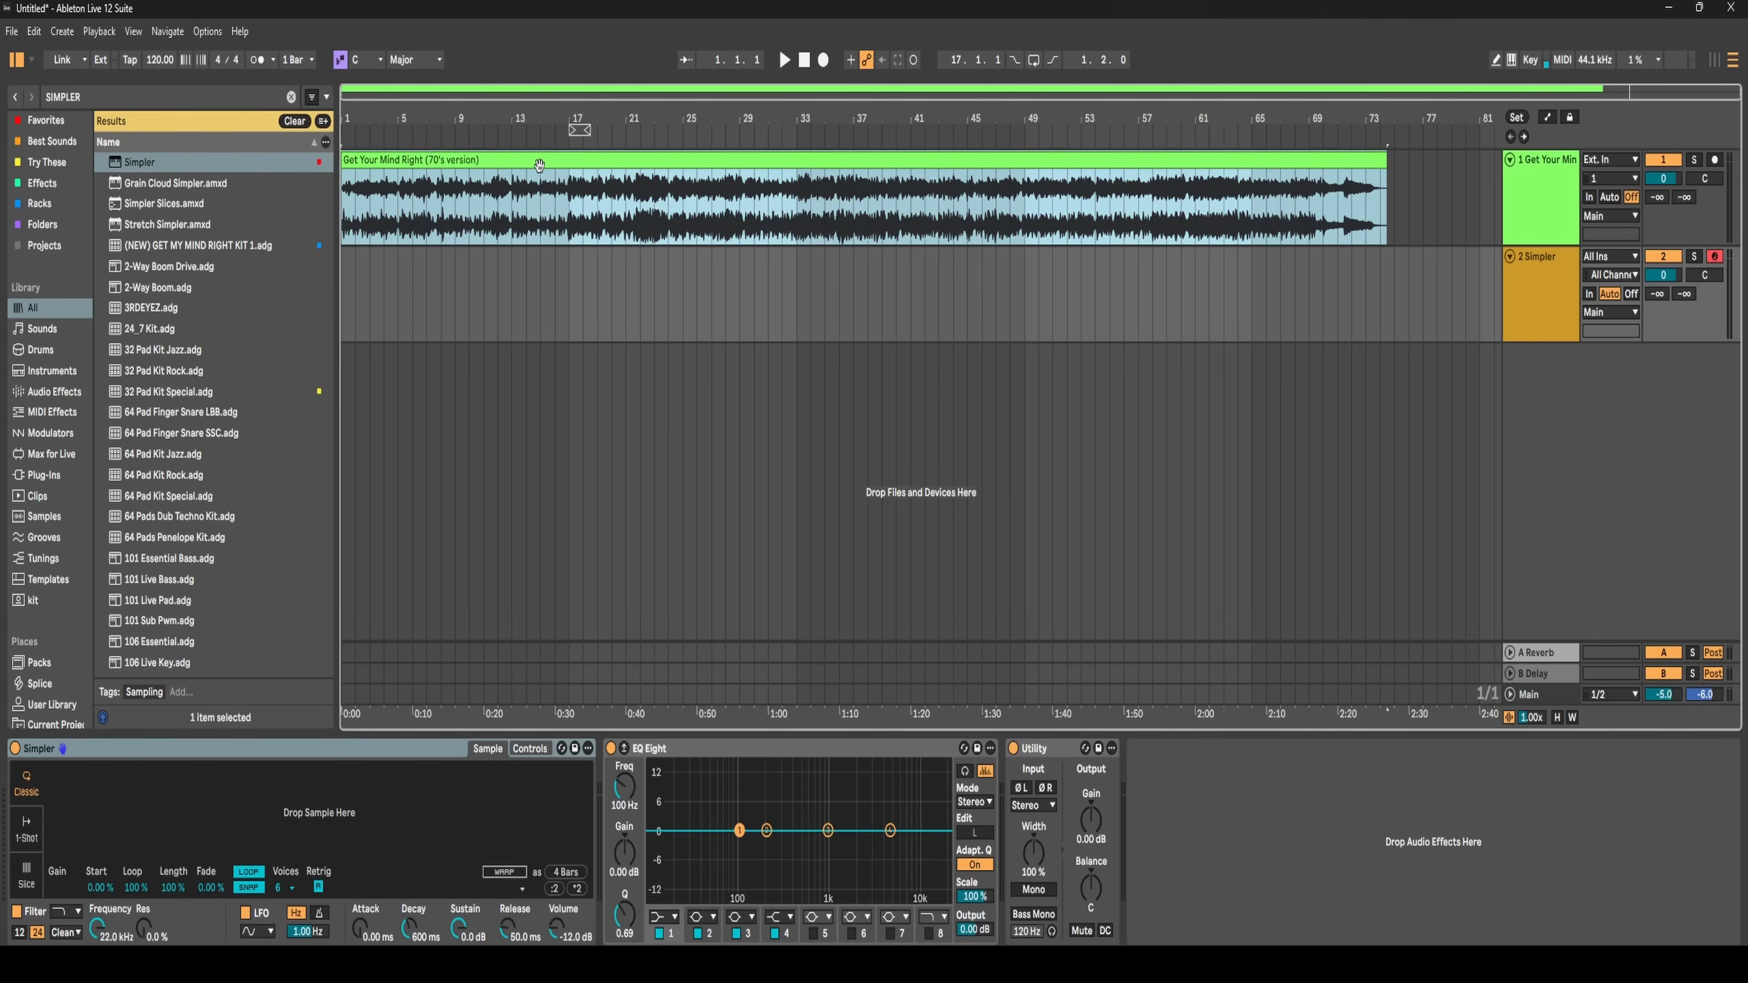
drag(539, 165, 260, 783)
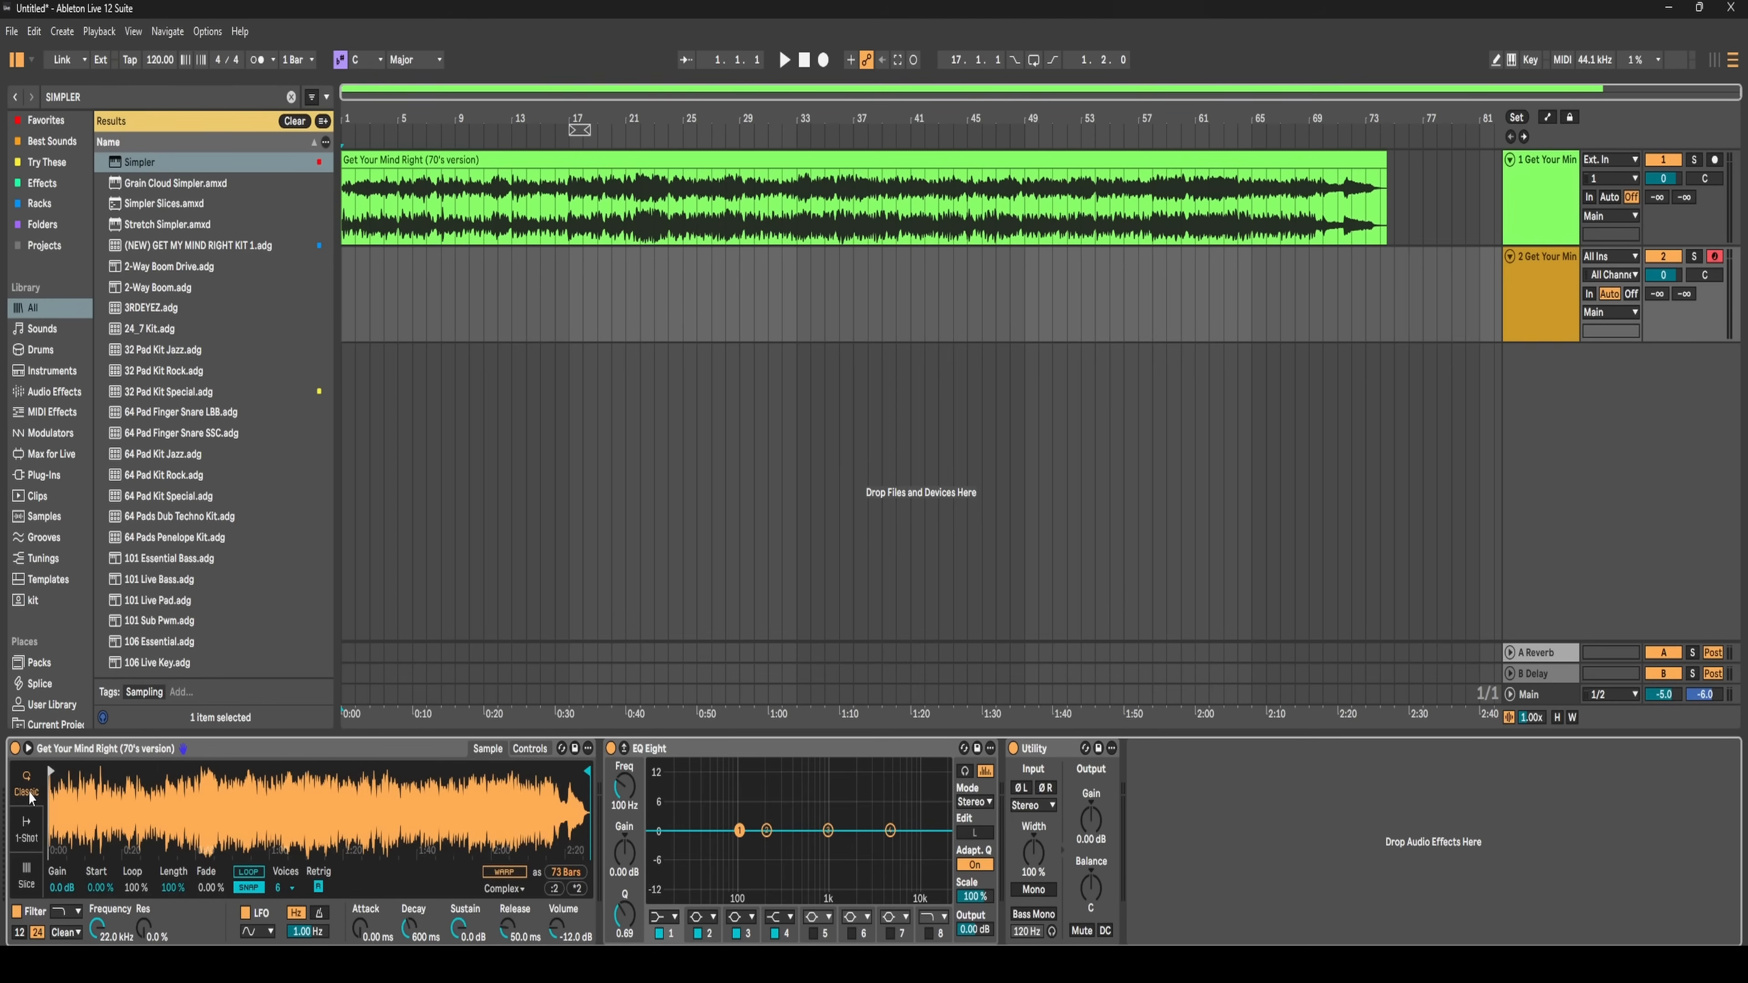
click(27, 830)
click(28, 871)
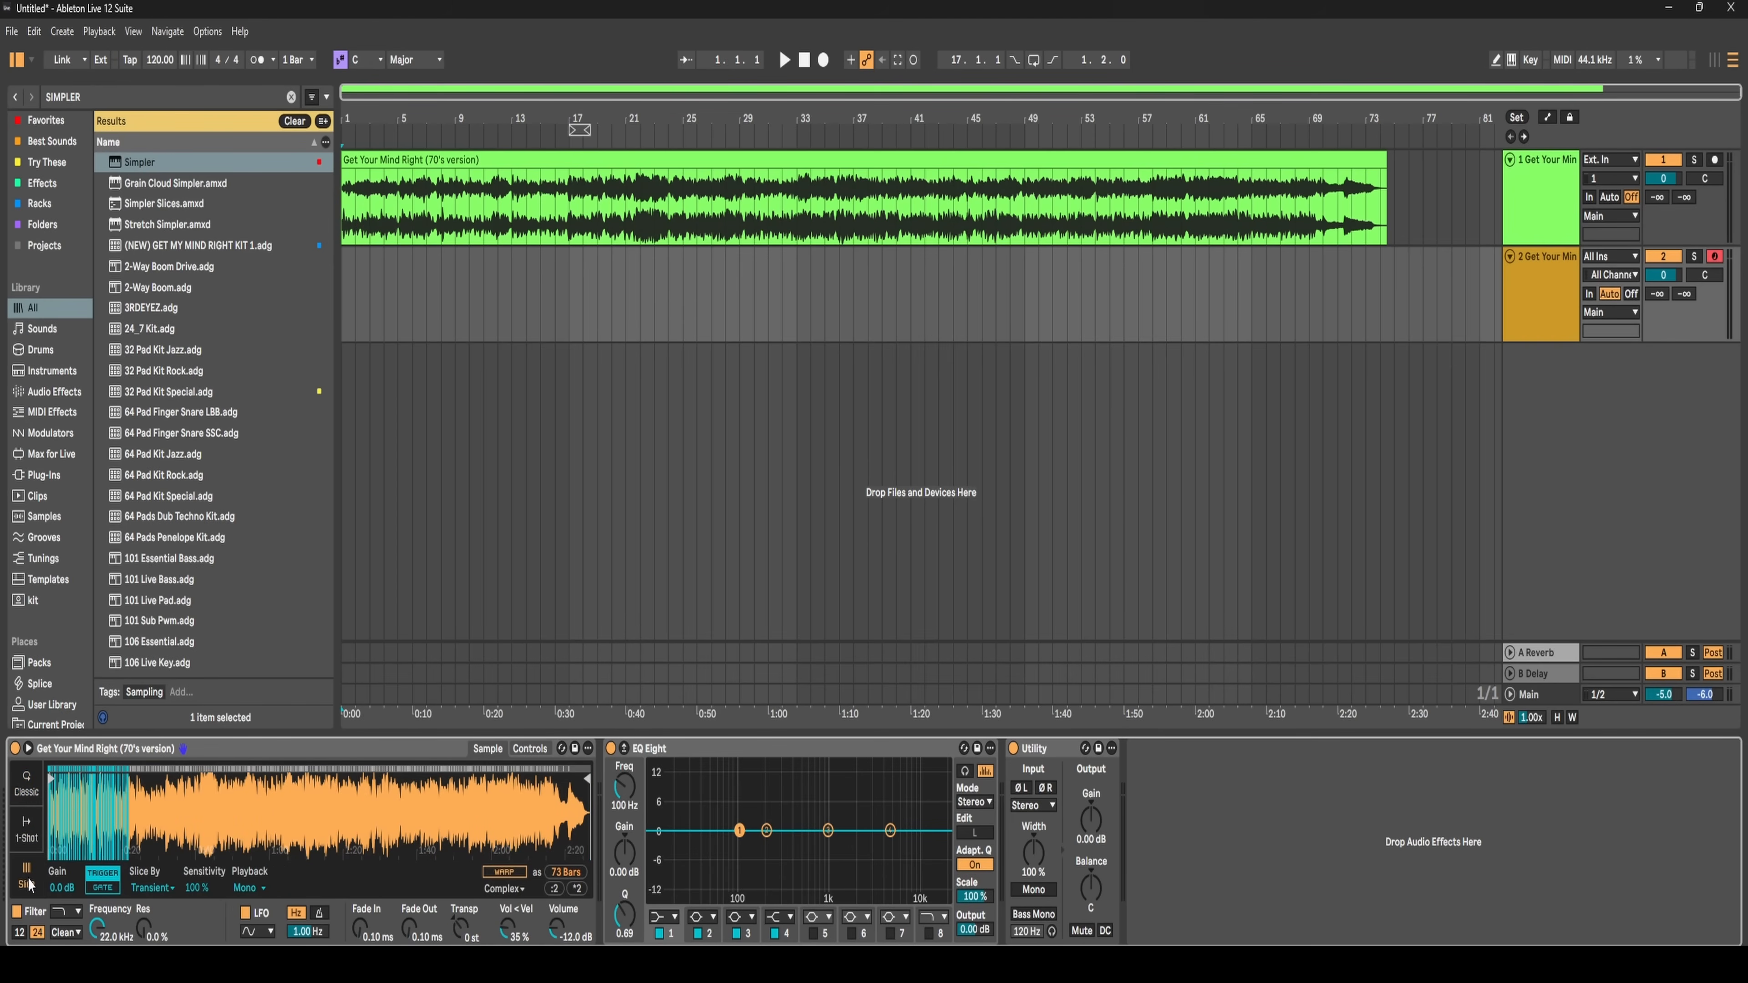
- Expand Simpler's sample view and set the transient slicing sensitivity to 0%
click(30, 750)
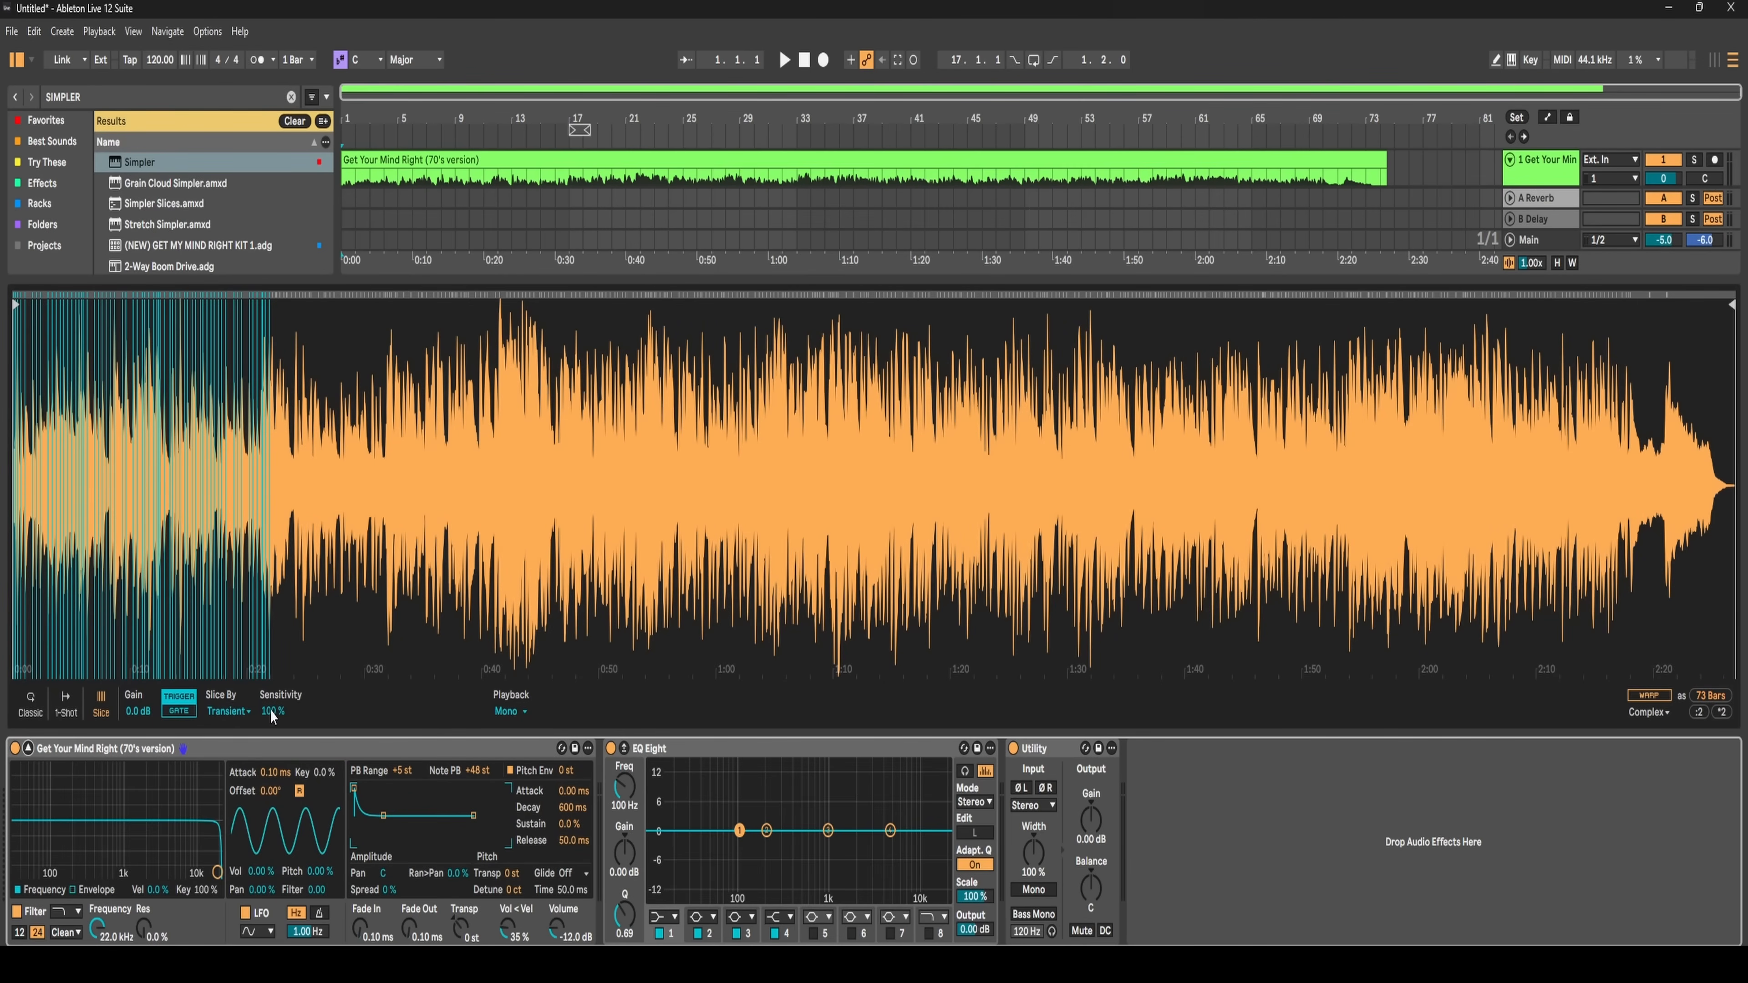
drag(270, 719, 270, 785)
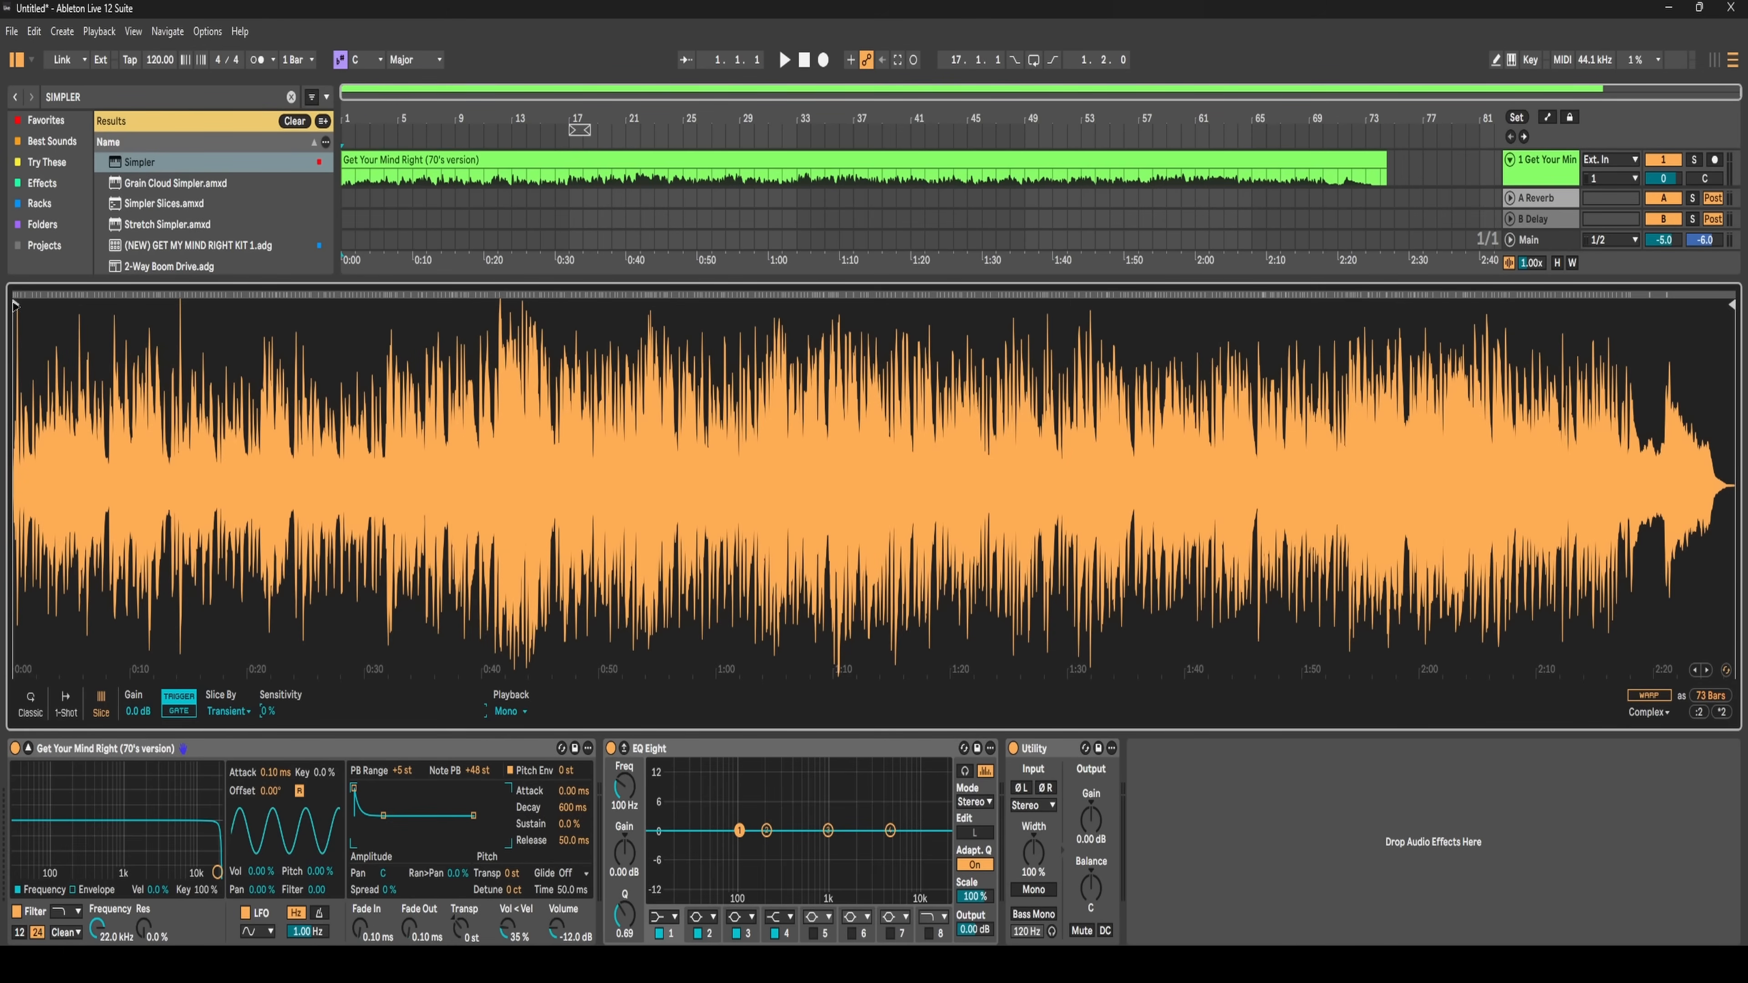
- Trim Simpler's sample to a region of about 2 bars, from about 0:41 to about 0:46
key(space)
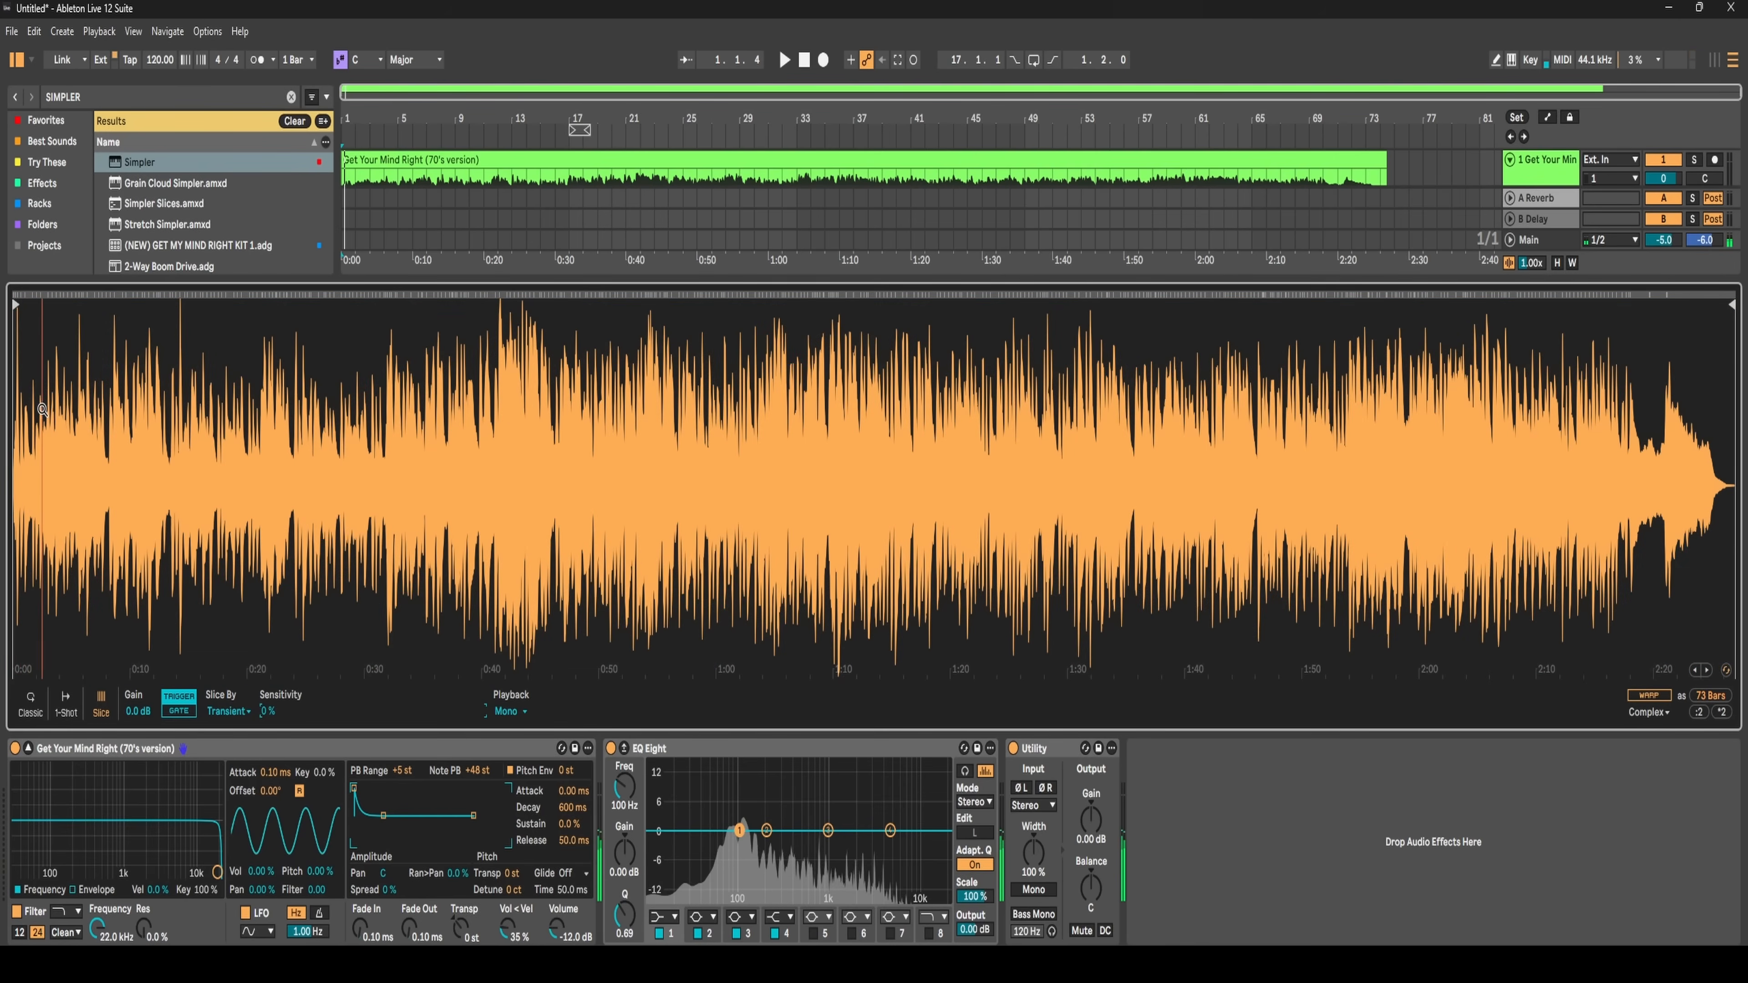
mouse_move(42, 409)
mouse_down()
mouse_move(452, 391)
mouse_move(501, 409)
mouse_up()
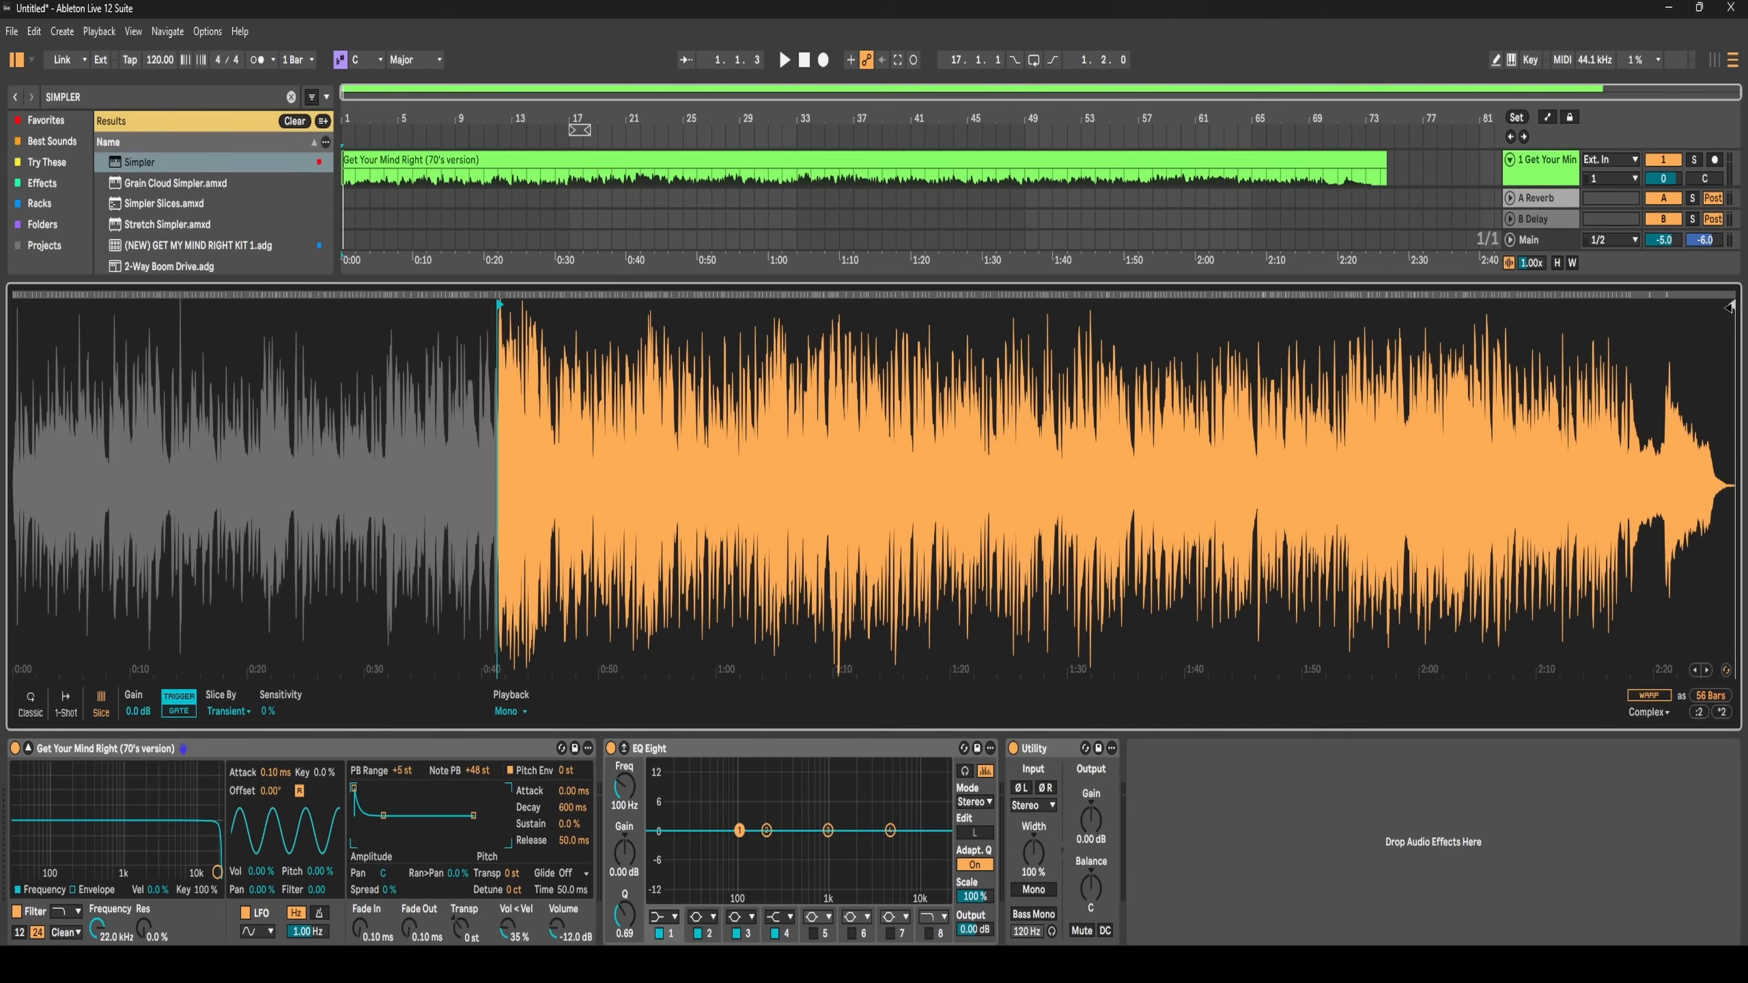
drag(1729, 306, 550, 359)
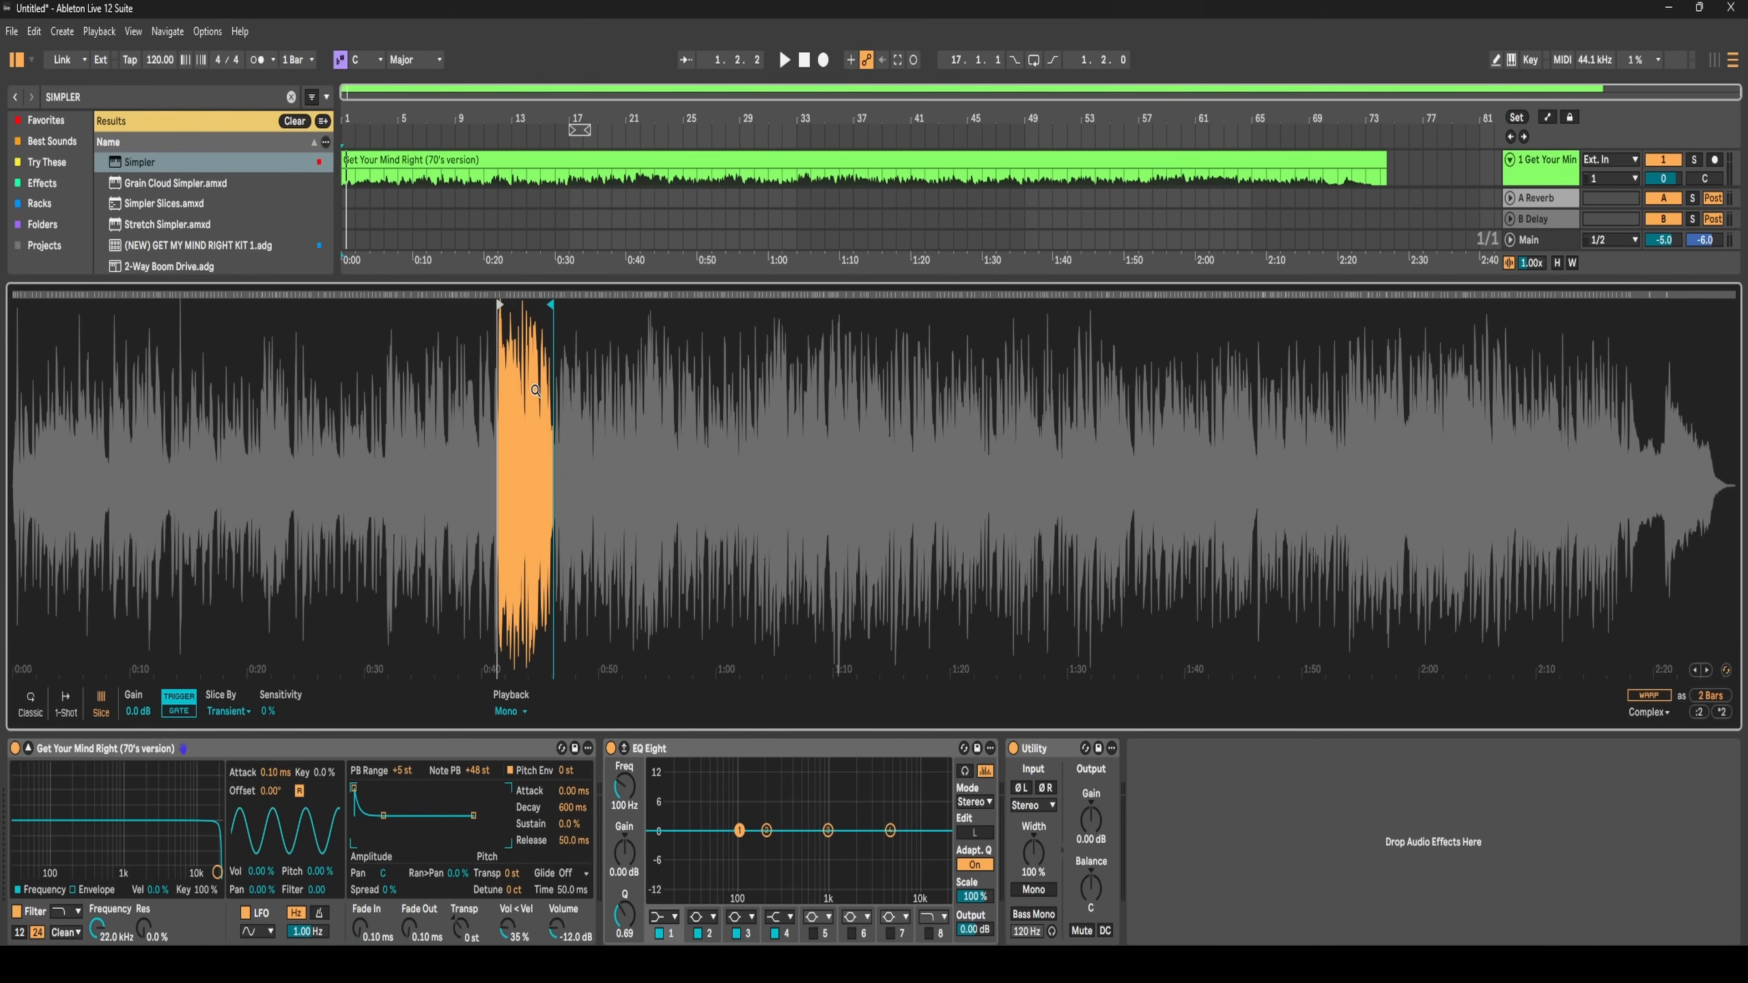
drag(522, 513, 517, 542)
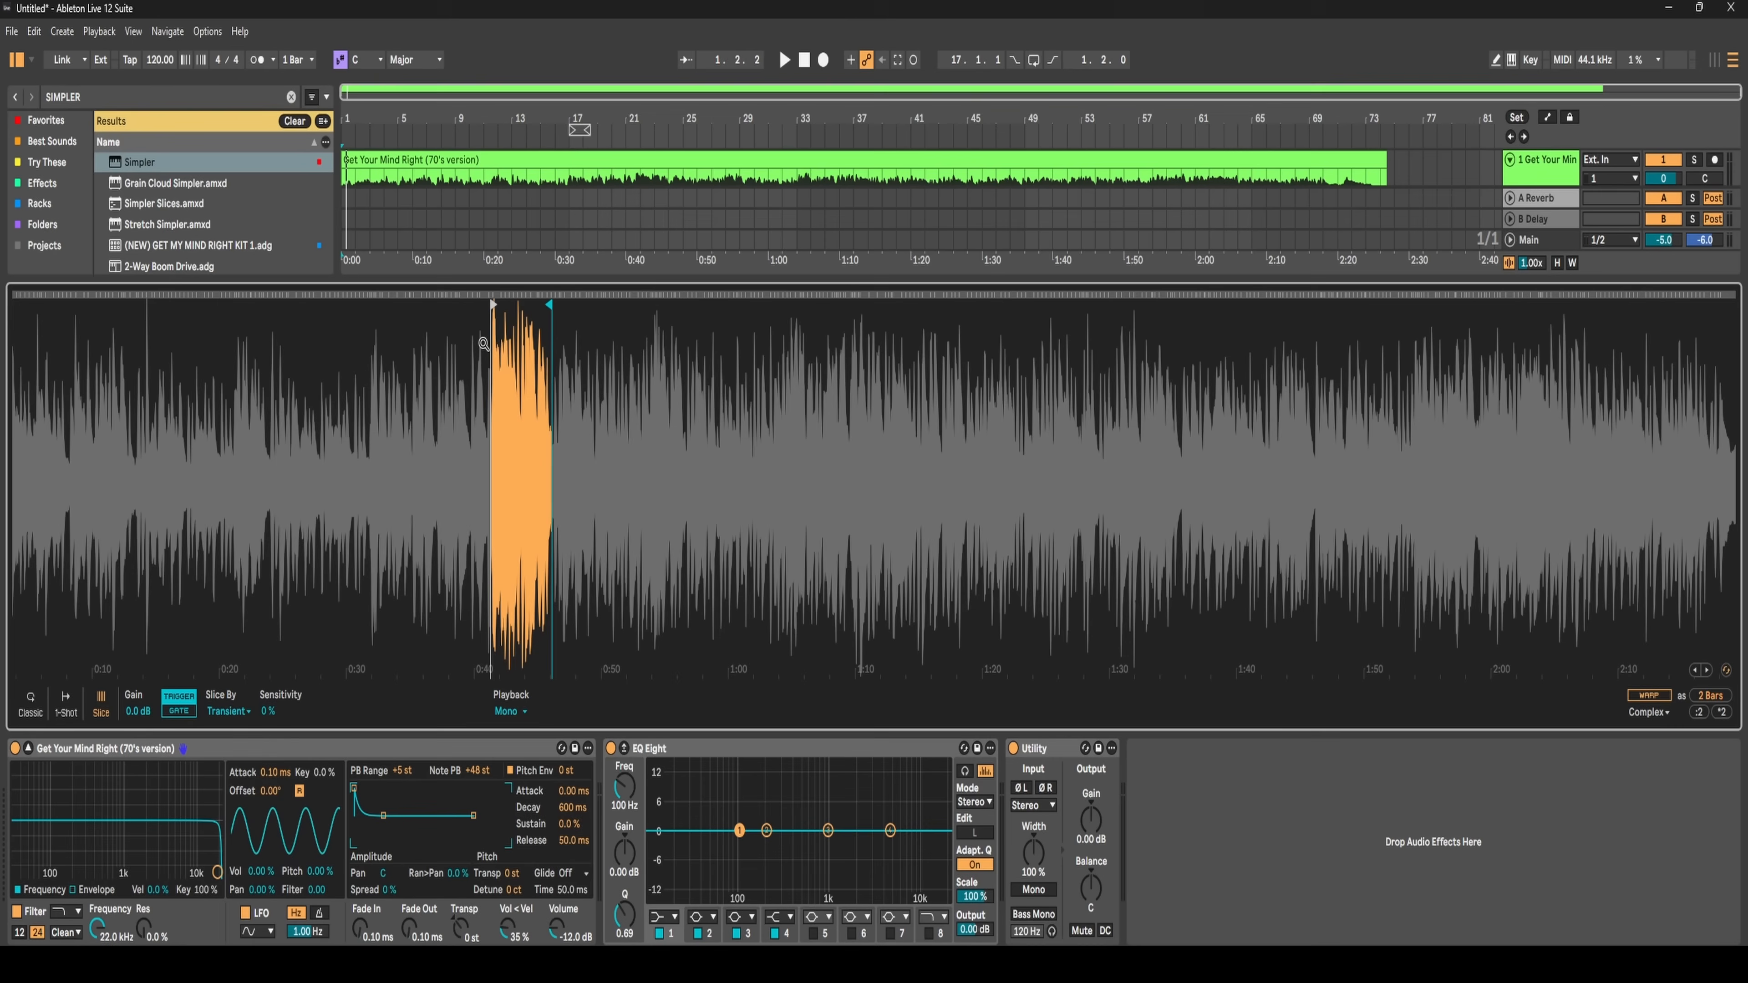
- Extend the end of Simpler's sample region to about 0:54, giving 8 bars
drag(499, 393, 333, 608)
mouse_move(852, 304)
mouse_down()
mouse_move(1206, 338)
mouse_move(1582, 337)
mouse_up()
drag(1583, 337, 1612, 338)
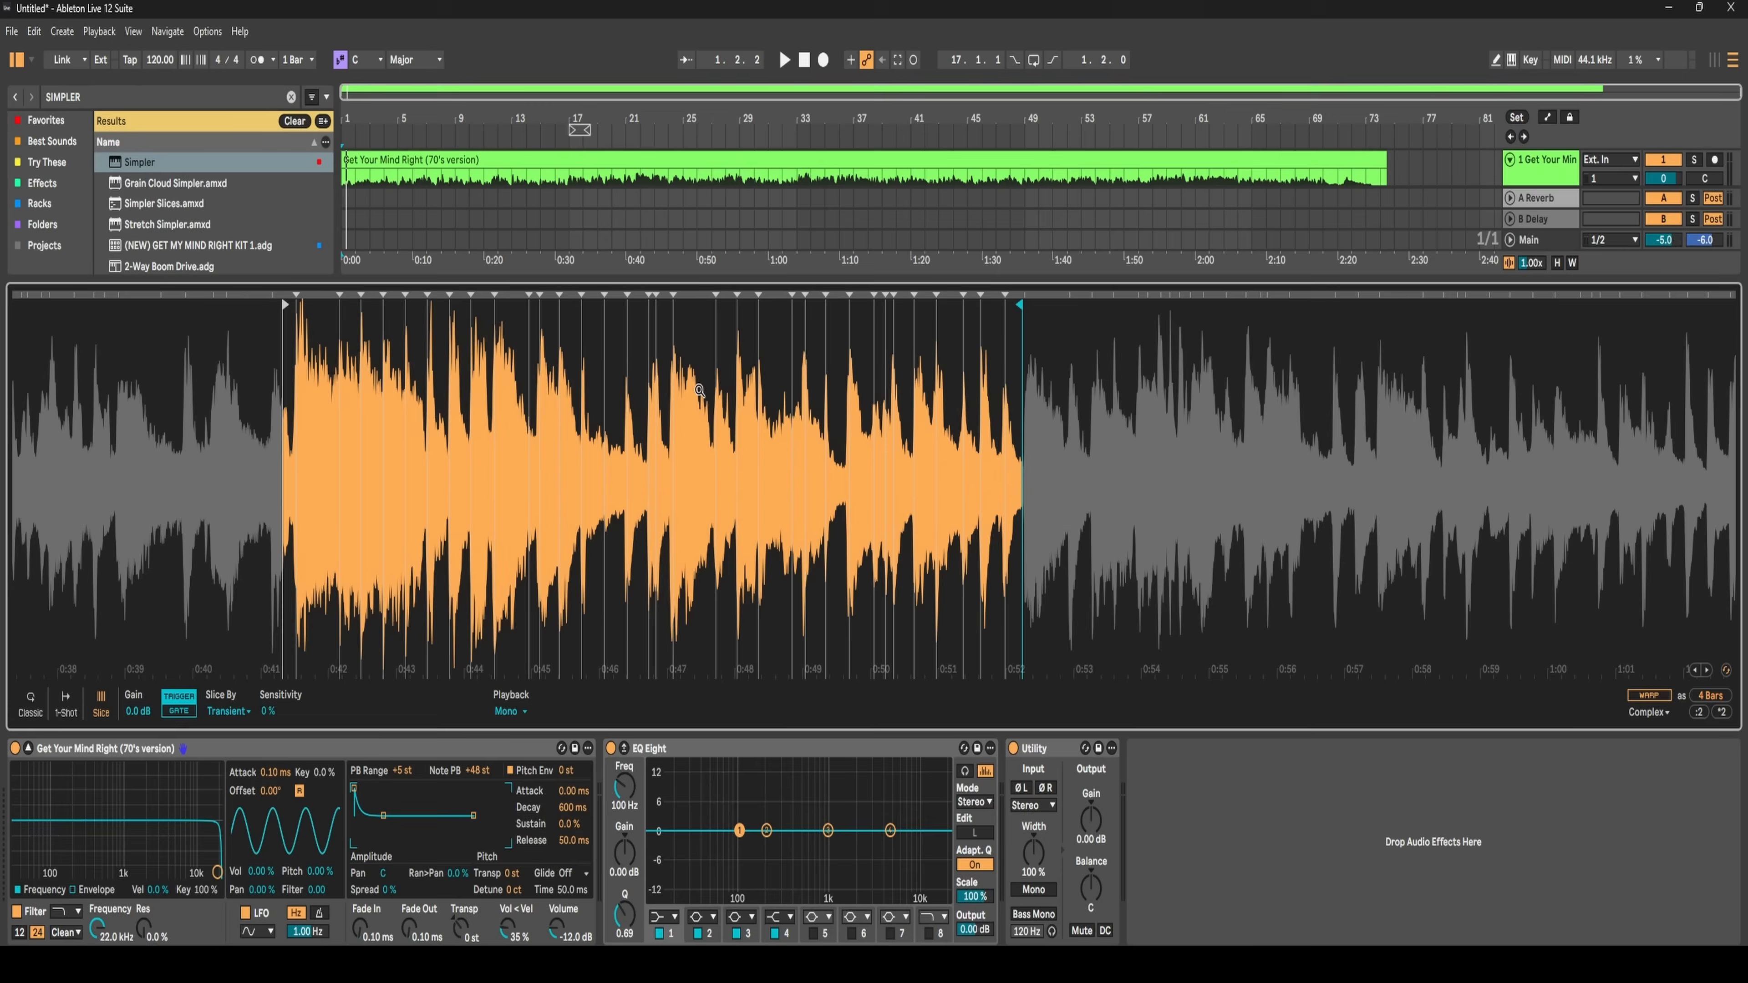
drag(1017, 306, 1129, 321)
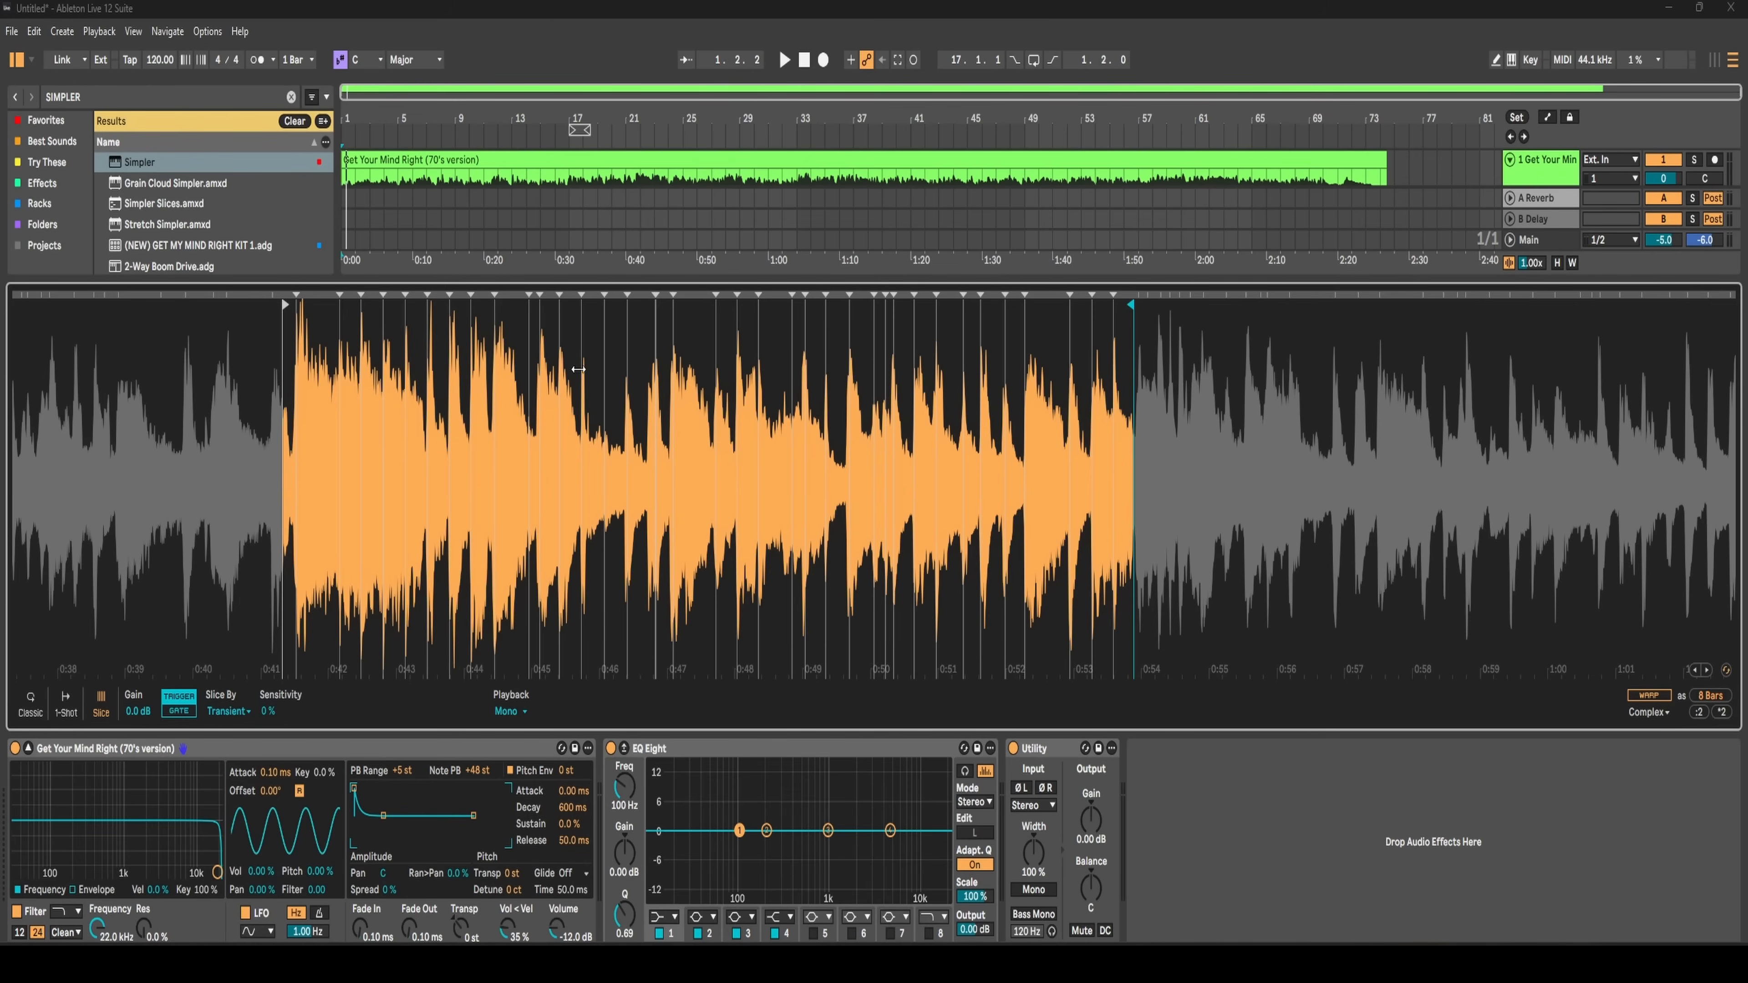
- Set the transient slicing sensitivity to 55% and move the sample start marker onto the first transient at about 0:41
click(272, 717)
drag(272, 718, 272, 688)
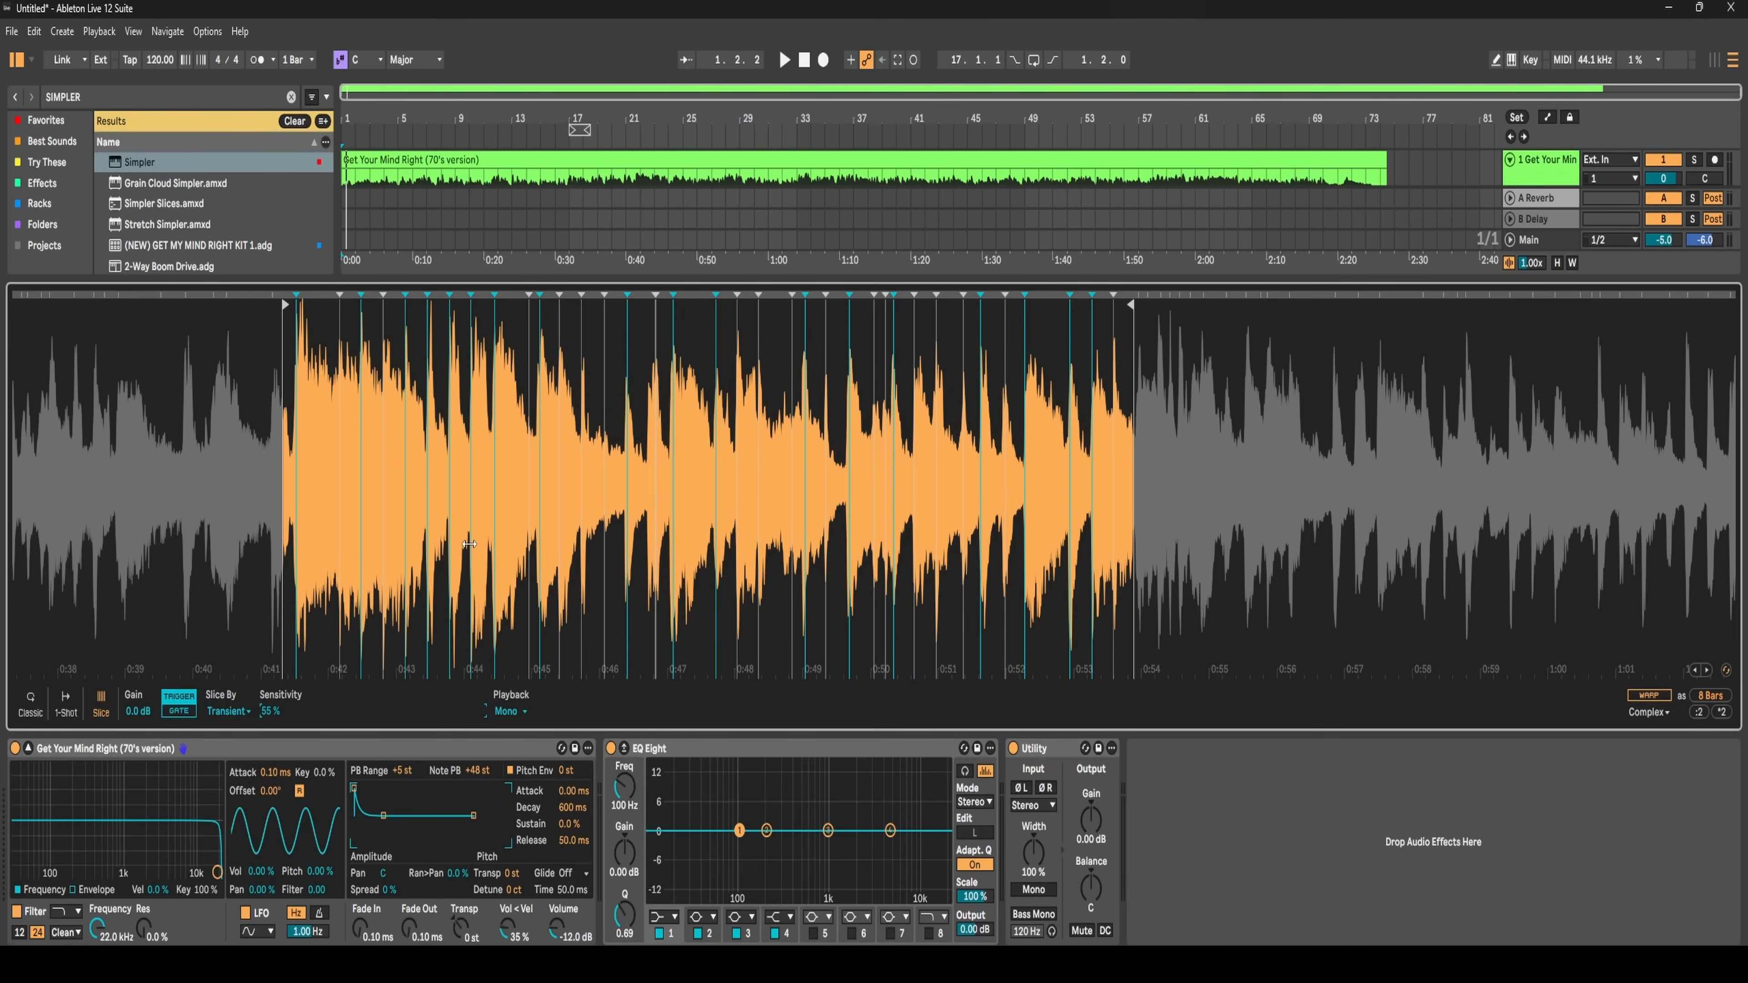
drag(285, 305, 299, 305)
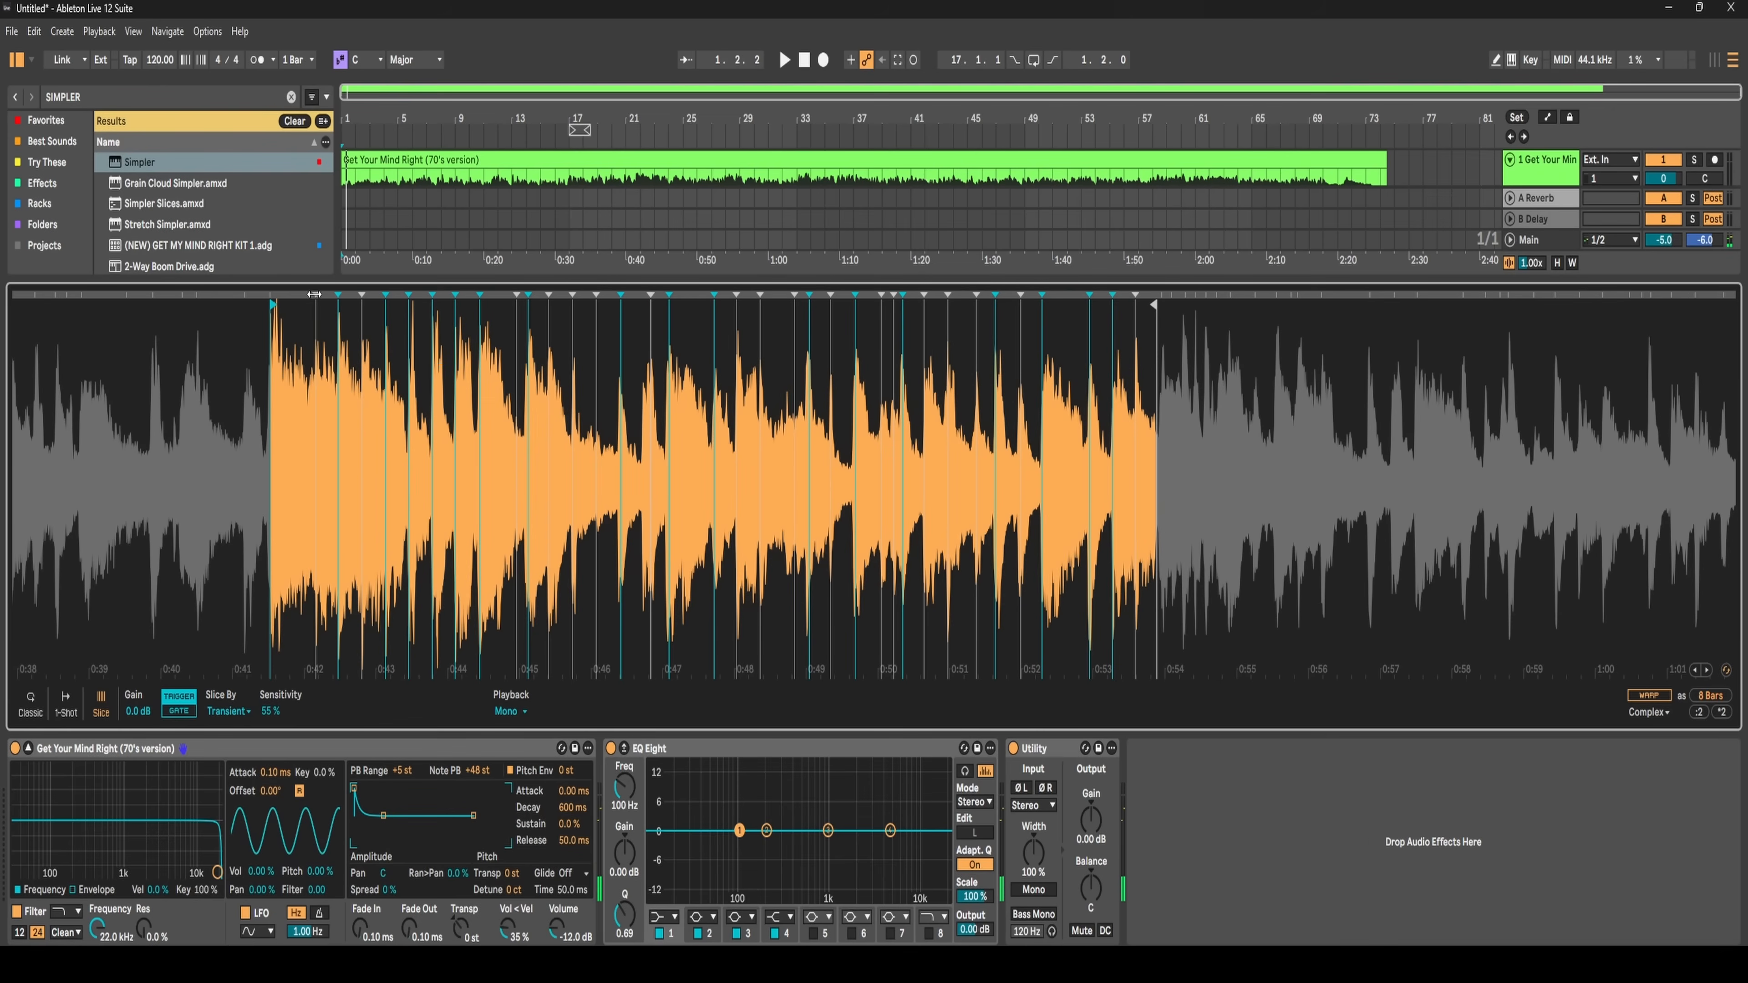
- Delete the white manual slice markers across the sample region, keeping only the blue transient slices
double_click(315, 294)
double_click(361, 294)
double_click(516, 294)
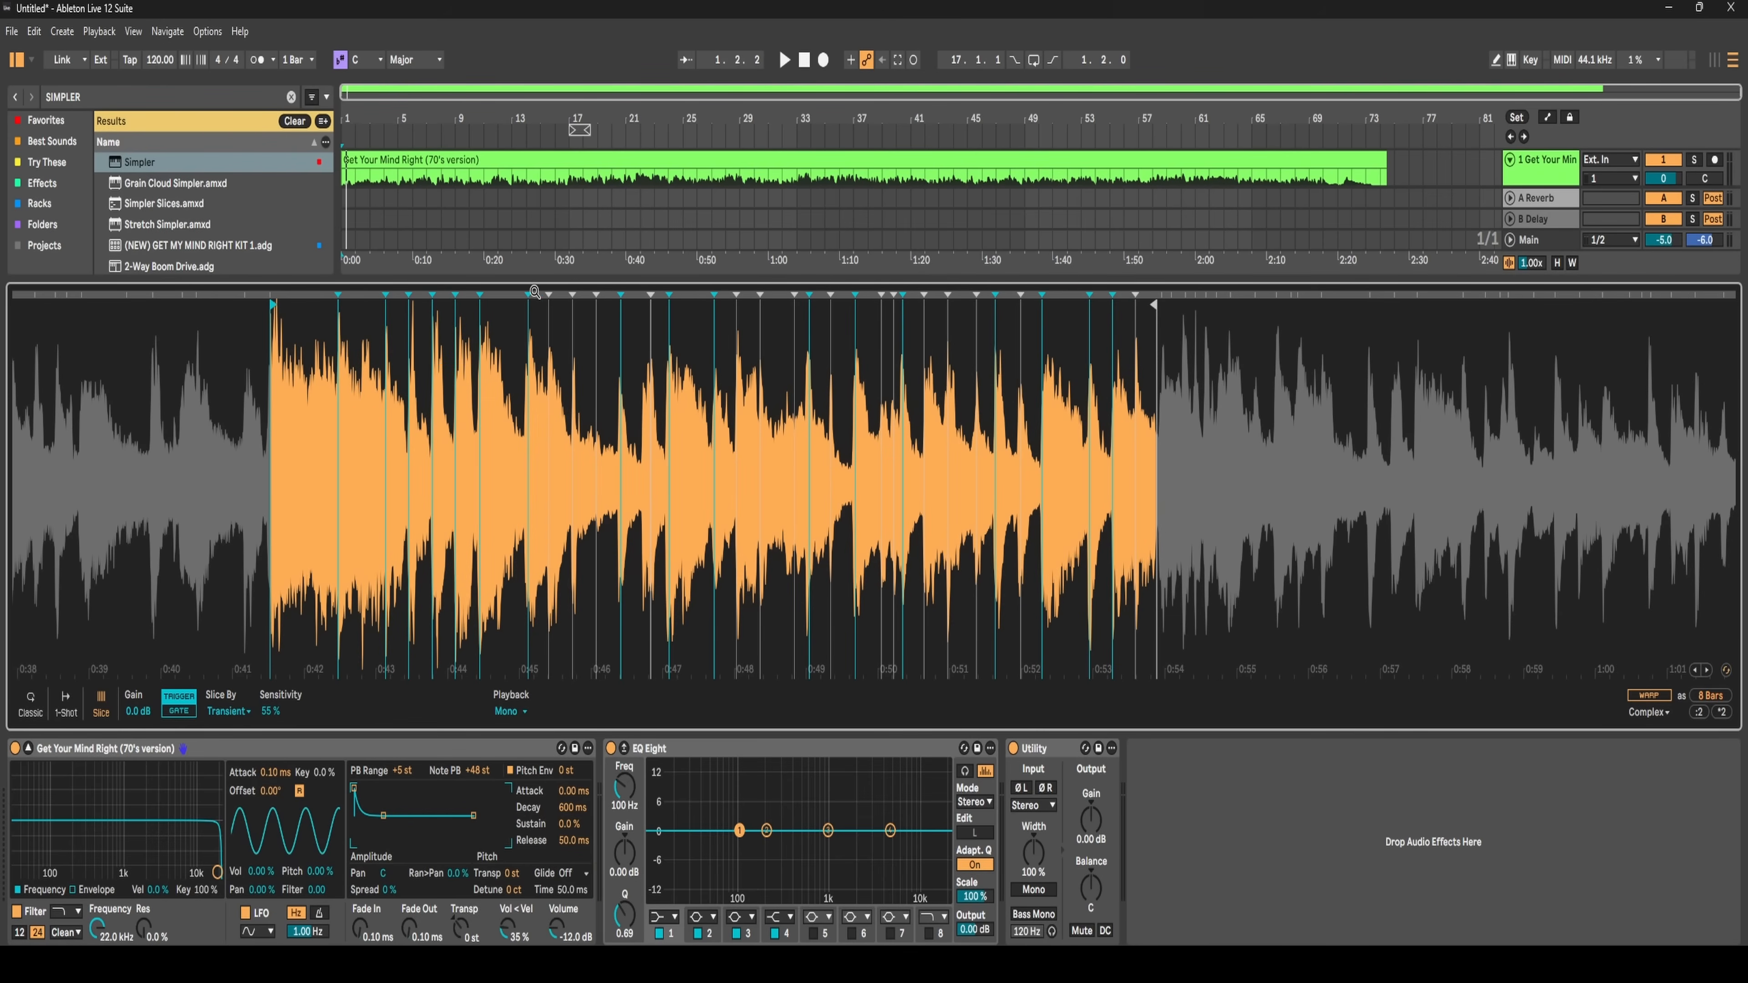
double_click(549, 295)
double_click(571, 295)
double_click(596, 295)
double_click(651, 295)
double_click(737, 295)
double_click(760, 294)
double_click(794, 294)
double_click(830, 295)
double_click(881, 295)
double_click(893, 295)
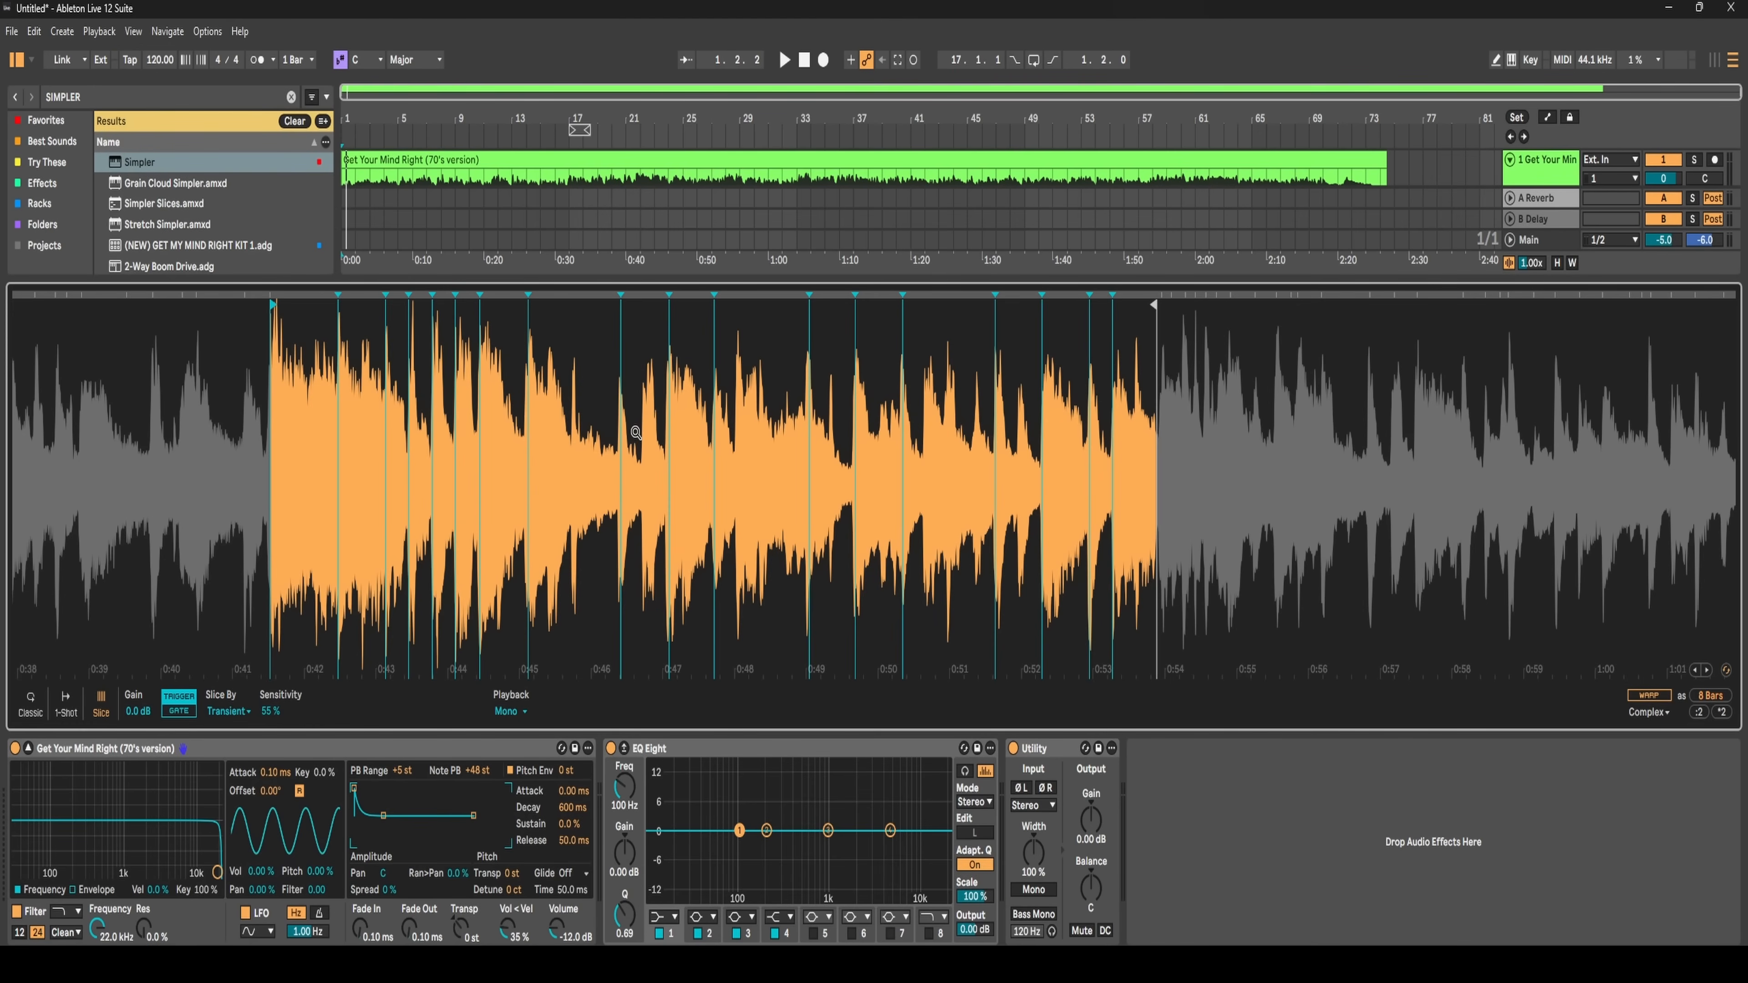
- Align the slice markers near 0:45, 0:46.3 and 0:47 with the starts of their transients
mouse_move(635, 429)
mouse_down()
mouse_move(645, 544)
mouse_move(763, 564)
mouse_up()
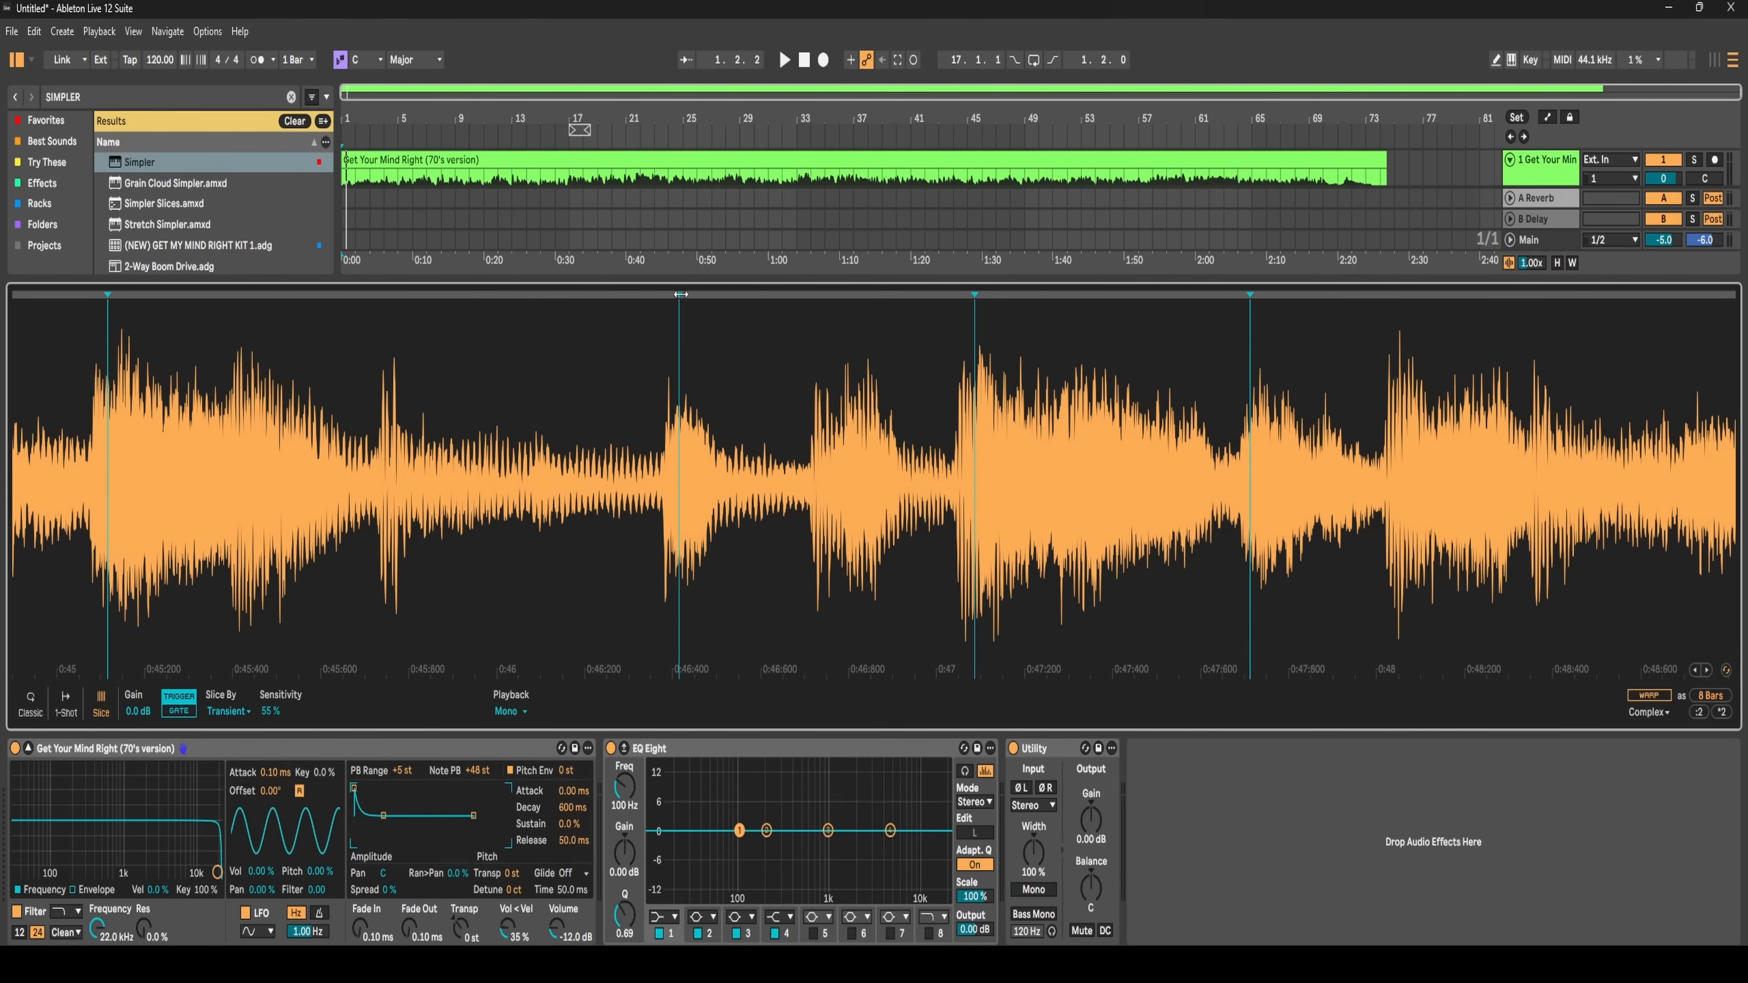
drag(680, 294, 660, 294)
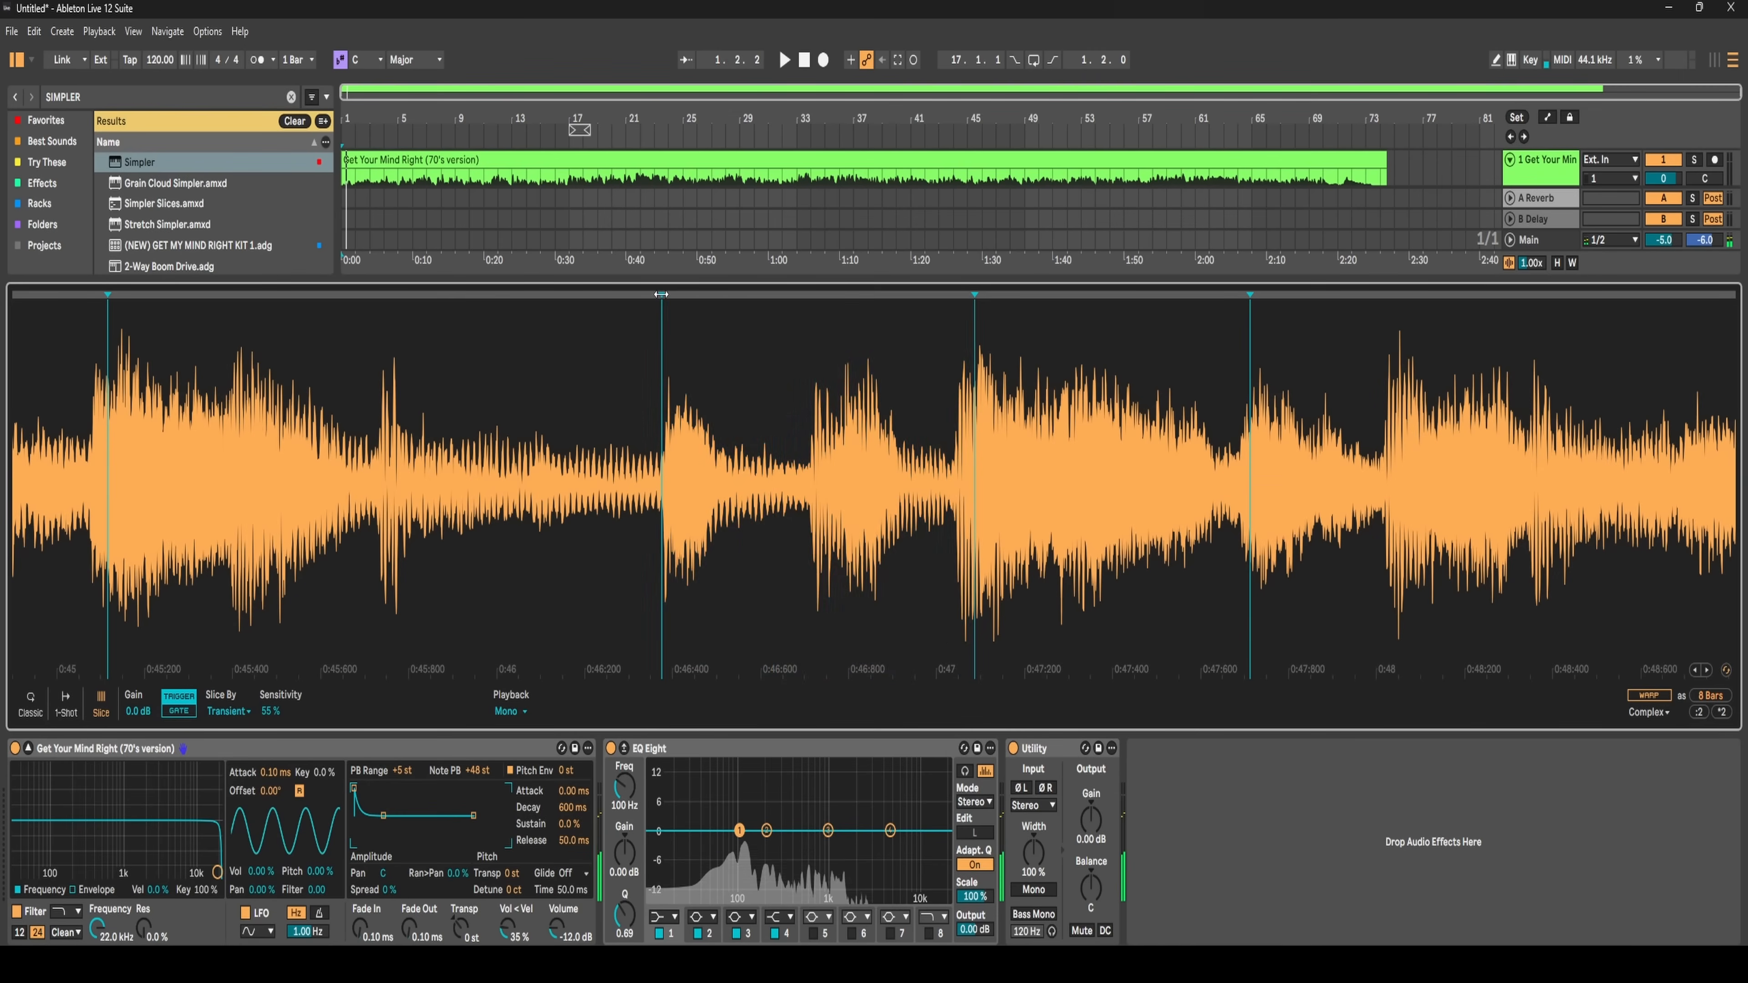
drag(973, 296, 954, 298)
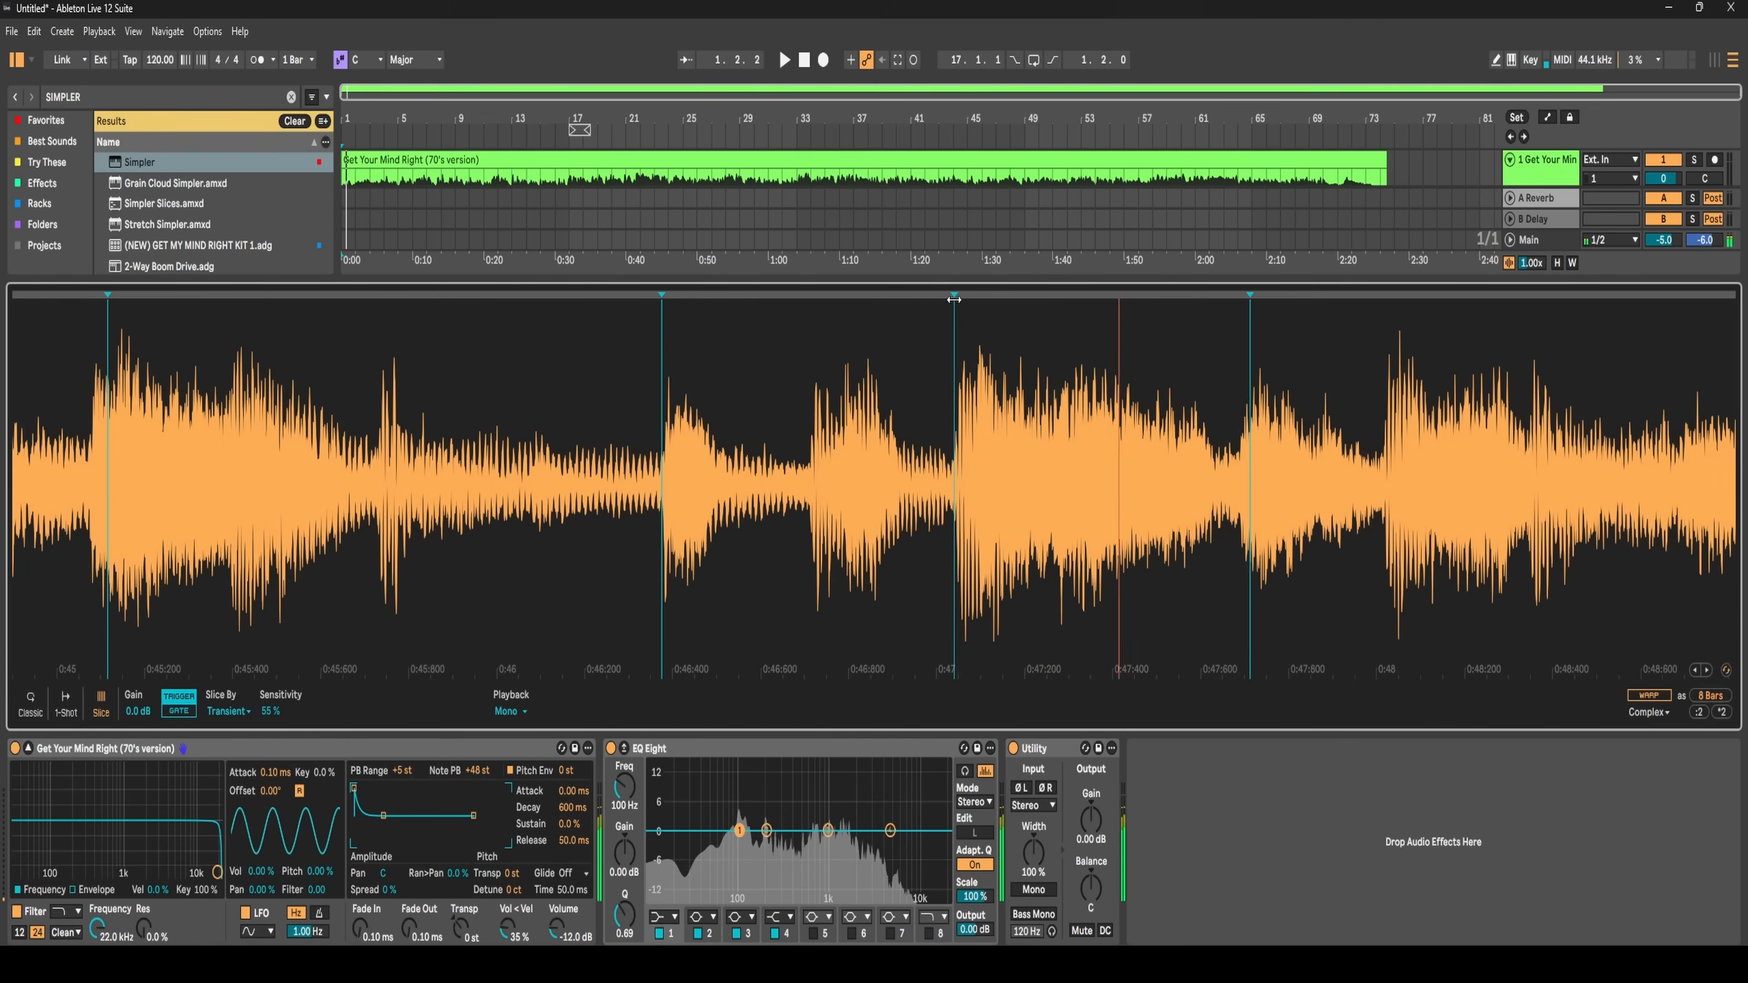
drag(740, 413, 740, 309)
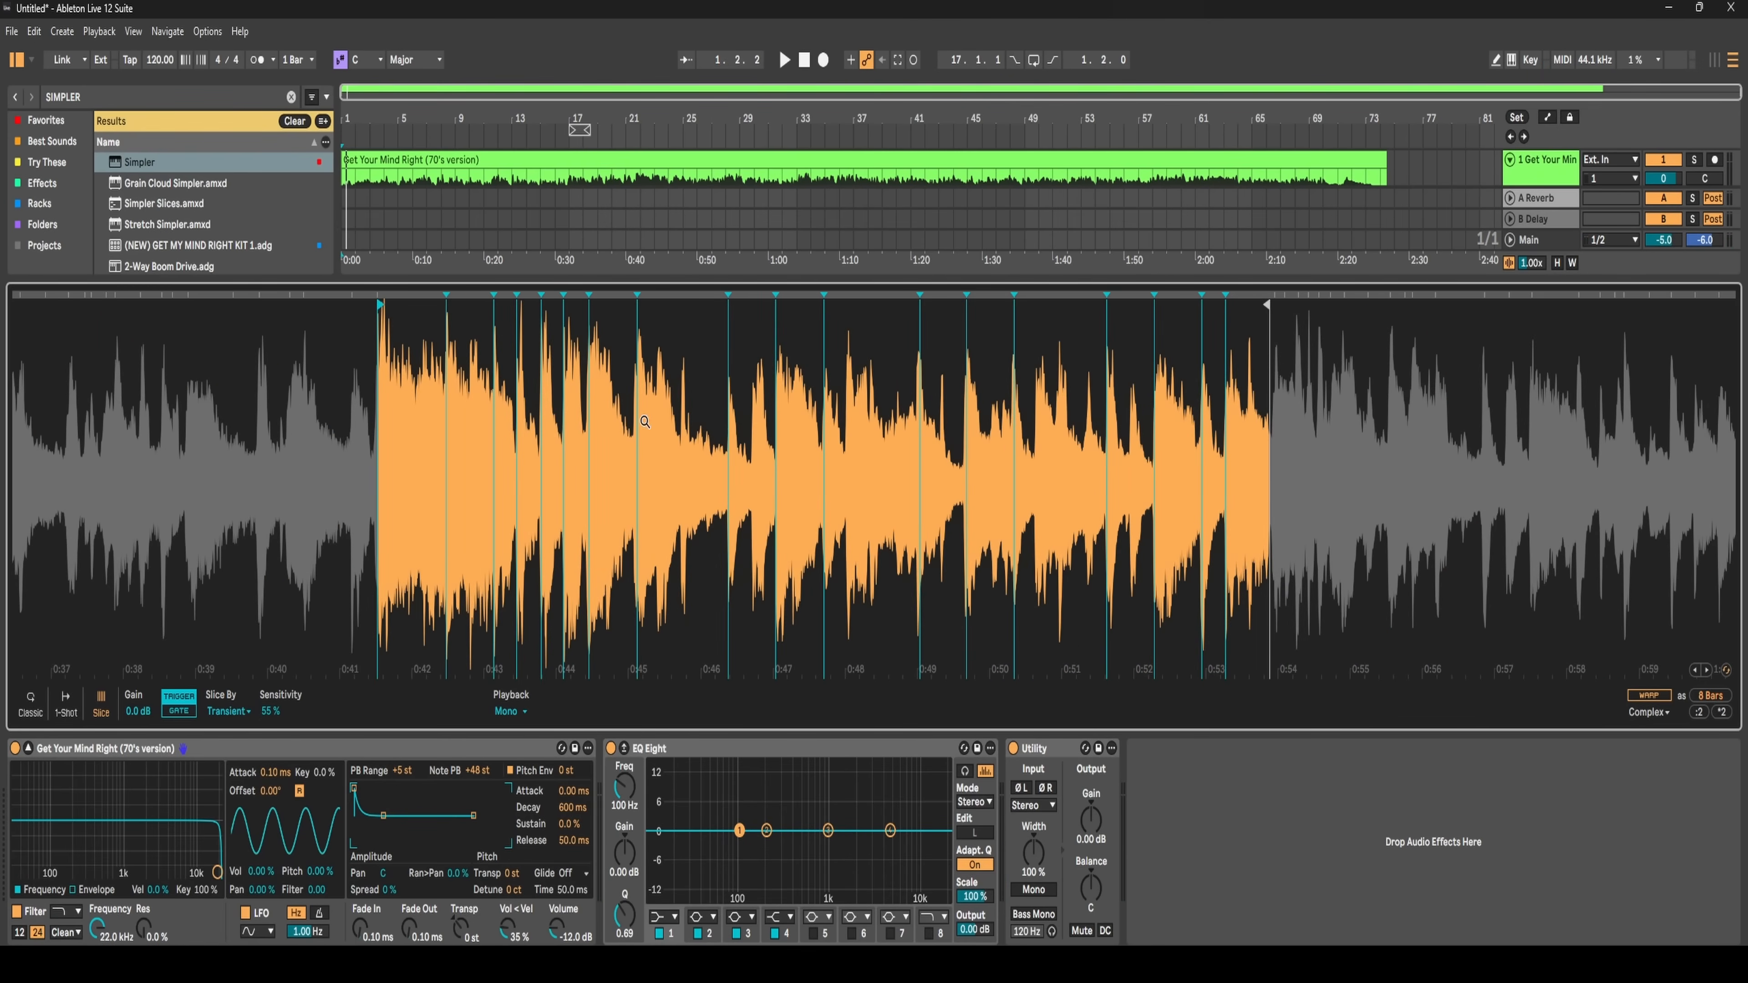
mouse_move(645, 422)
mouse_down()
mouse_move(644, 509)
mouse_move(690, 537)
mouse_move(839, 526)
mouse_up()
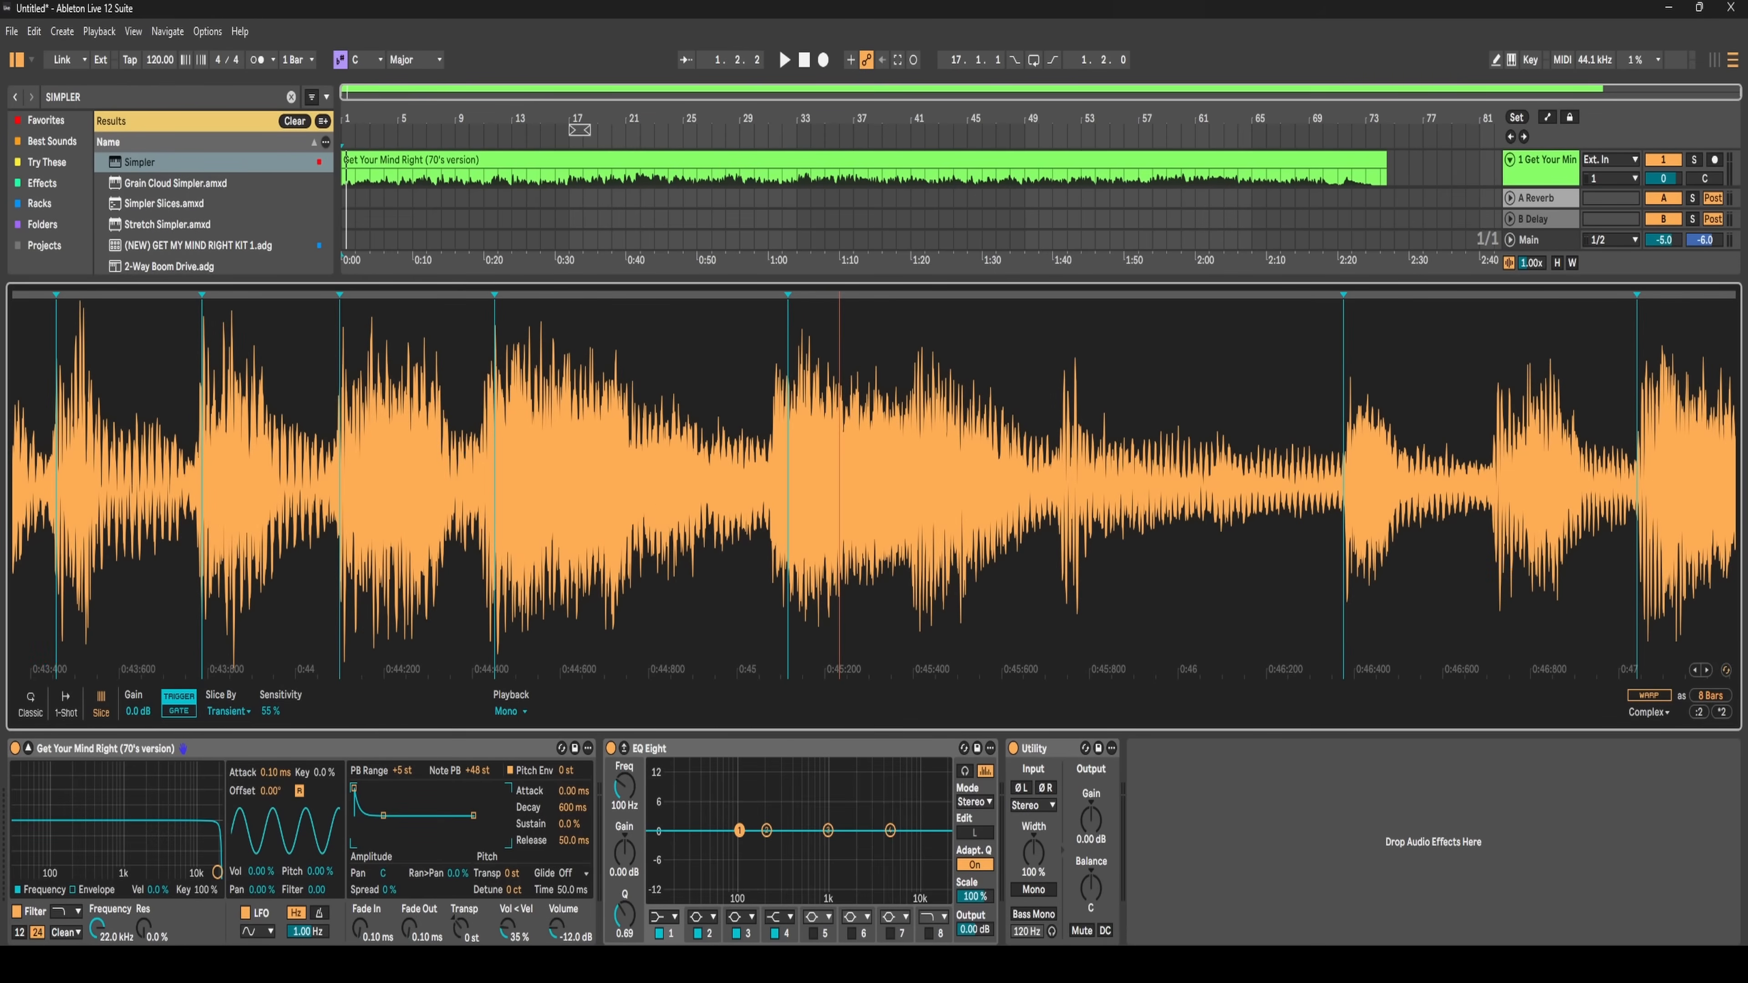
drag(780, 293, 771, 293)
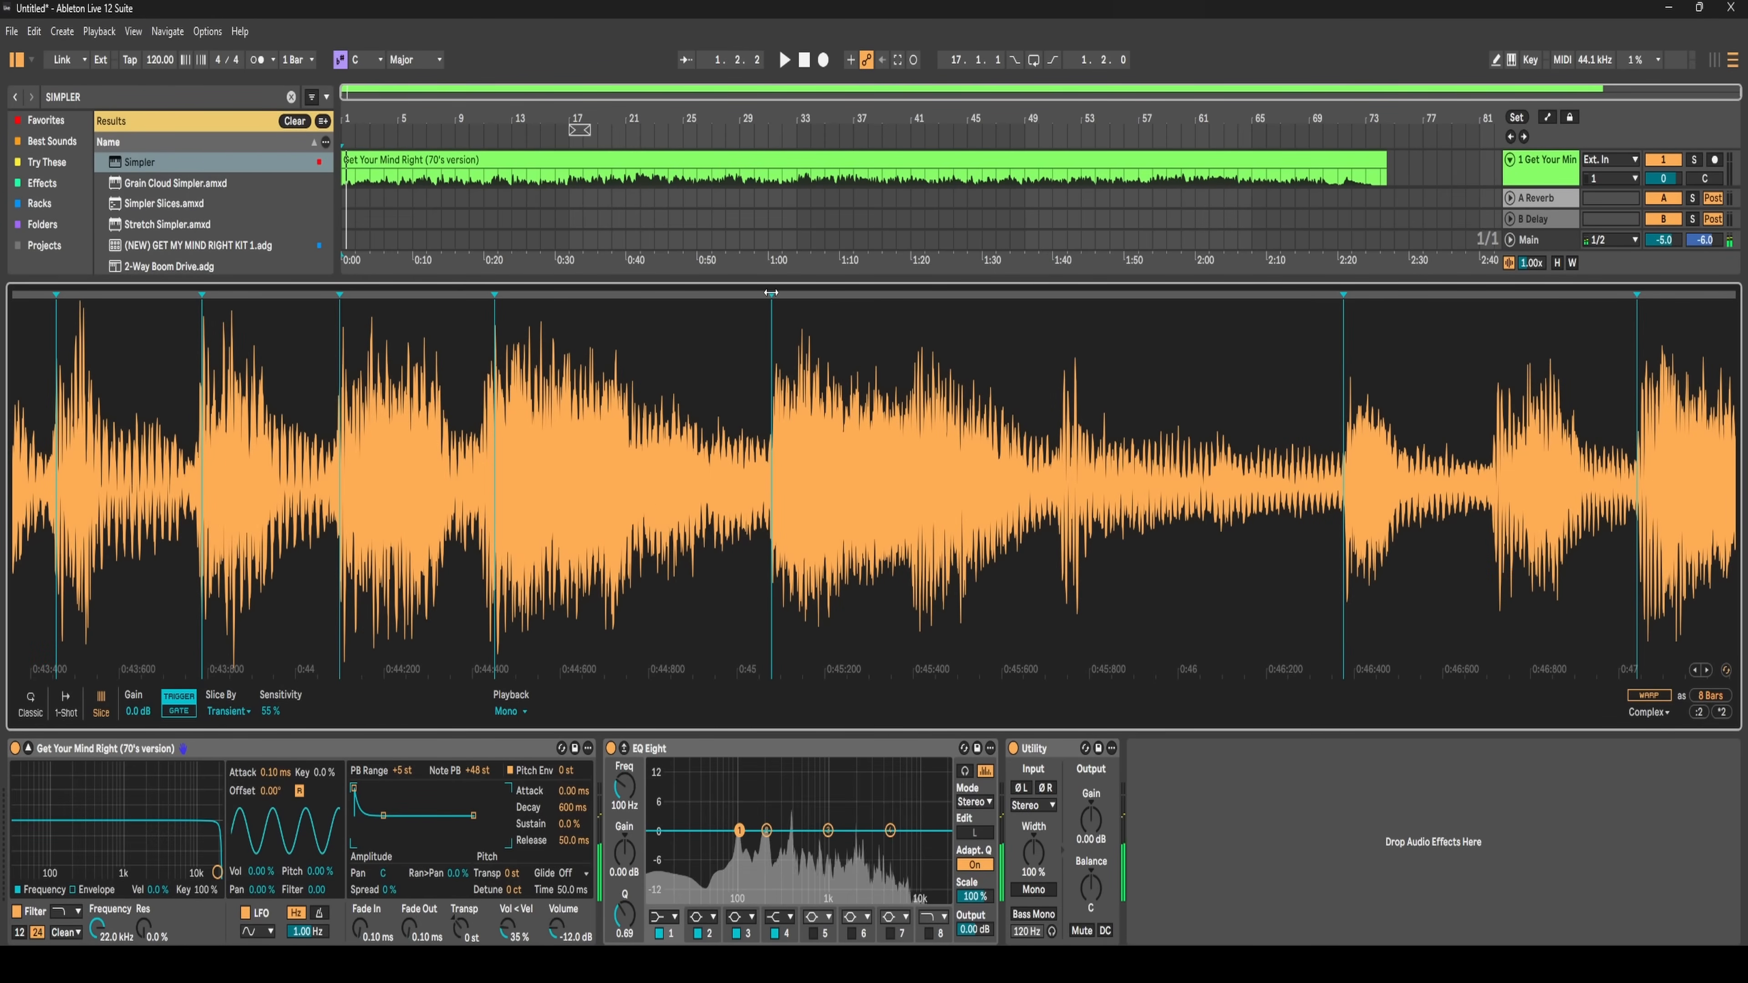
drag(770, 293, 772, 438)
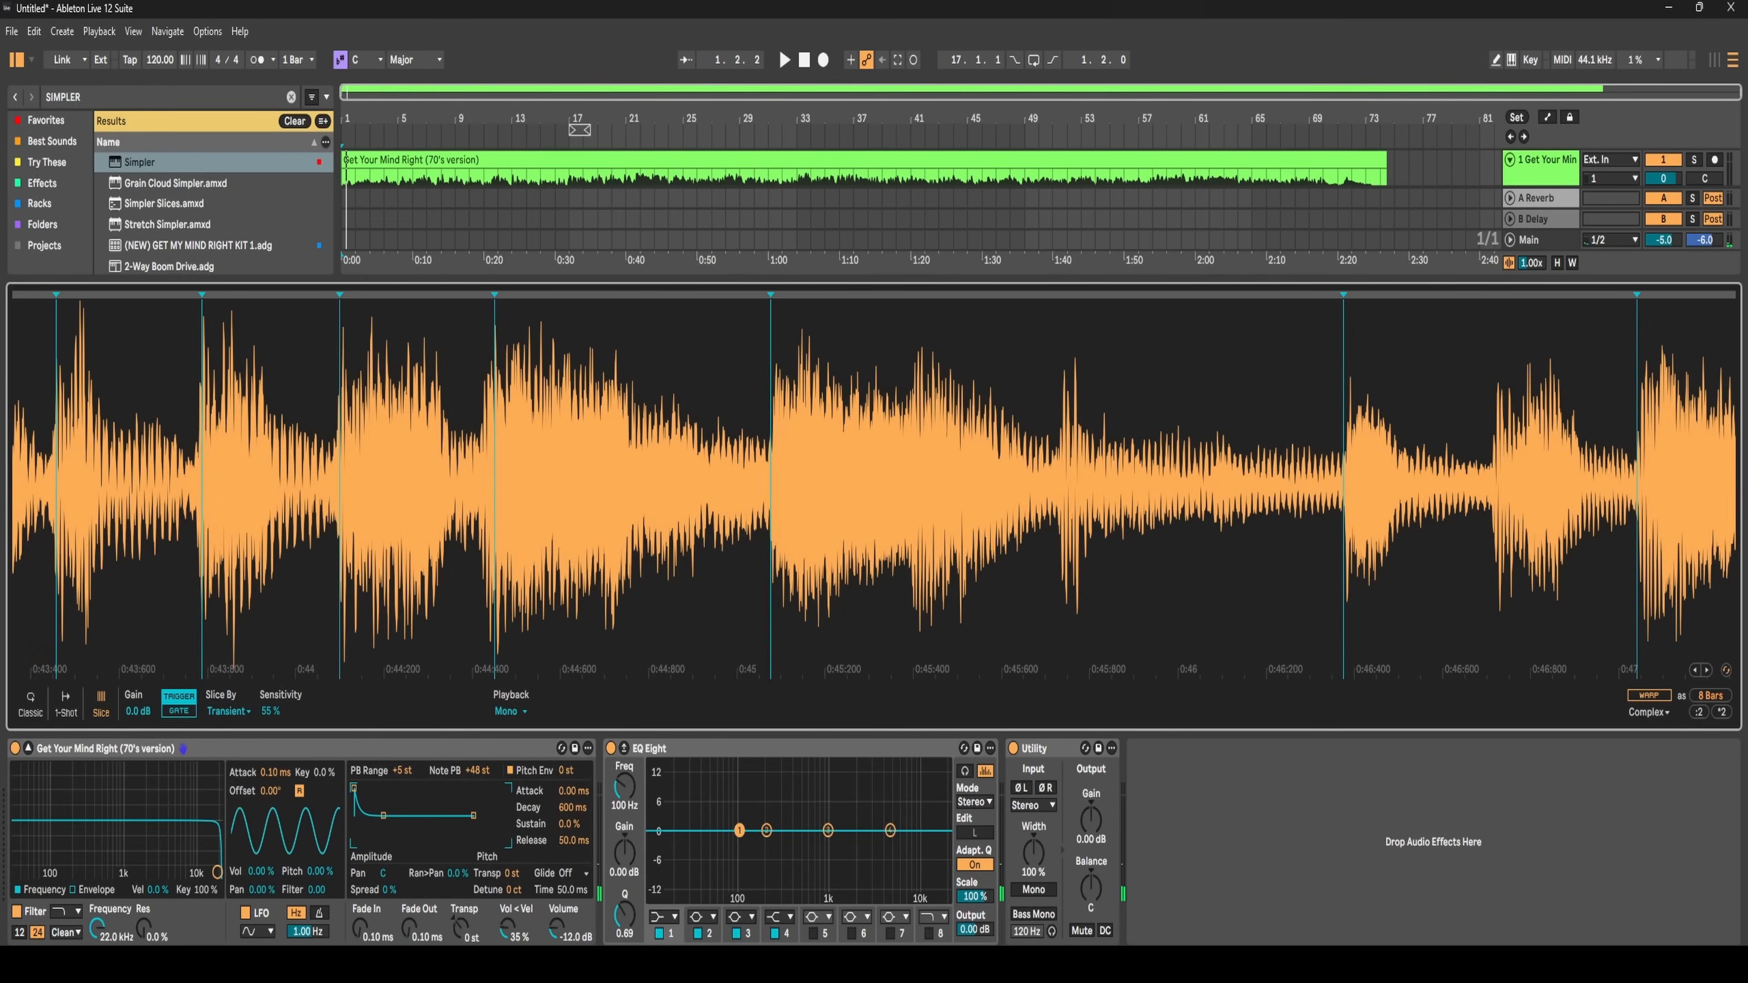
- Align the other misplaced slice markers, through to about 0:53, with the starts of their transients
mouse_move(591, 358)
mouse_down()
mouse_move(661, 363)
mouse_move(513, 296)
mouse_up()
mouse_move(915, 350)
mouse_down()
mouse_move(814, 338)
mouse_move(761, 427)
mouse_move(698, 482)
mouse_up()
drag(698, 296, 670, 298)
drag(784, 391, 739, 300)
mouse_move(890, 331)
mouse_down()
mouse_move(881, 364)
mouse_move(716, 421)
mouse_move(534, 423)
mouse_up()
drag(949, 298, 947, 298)
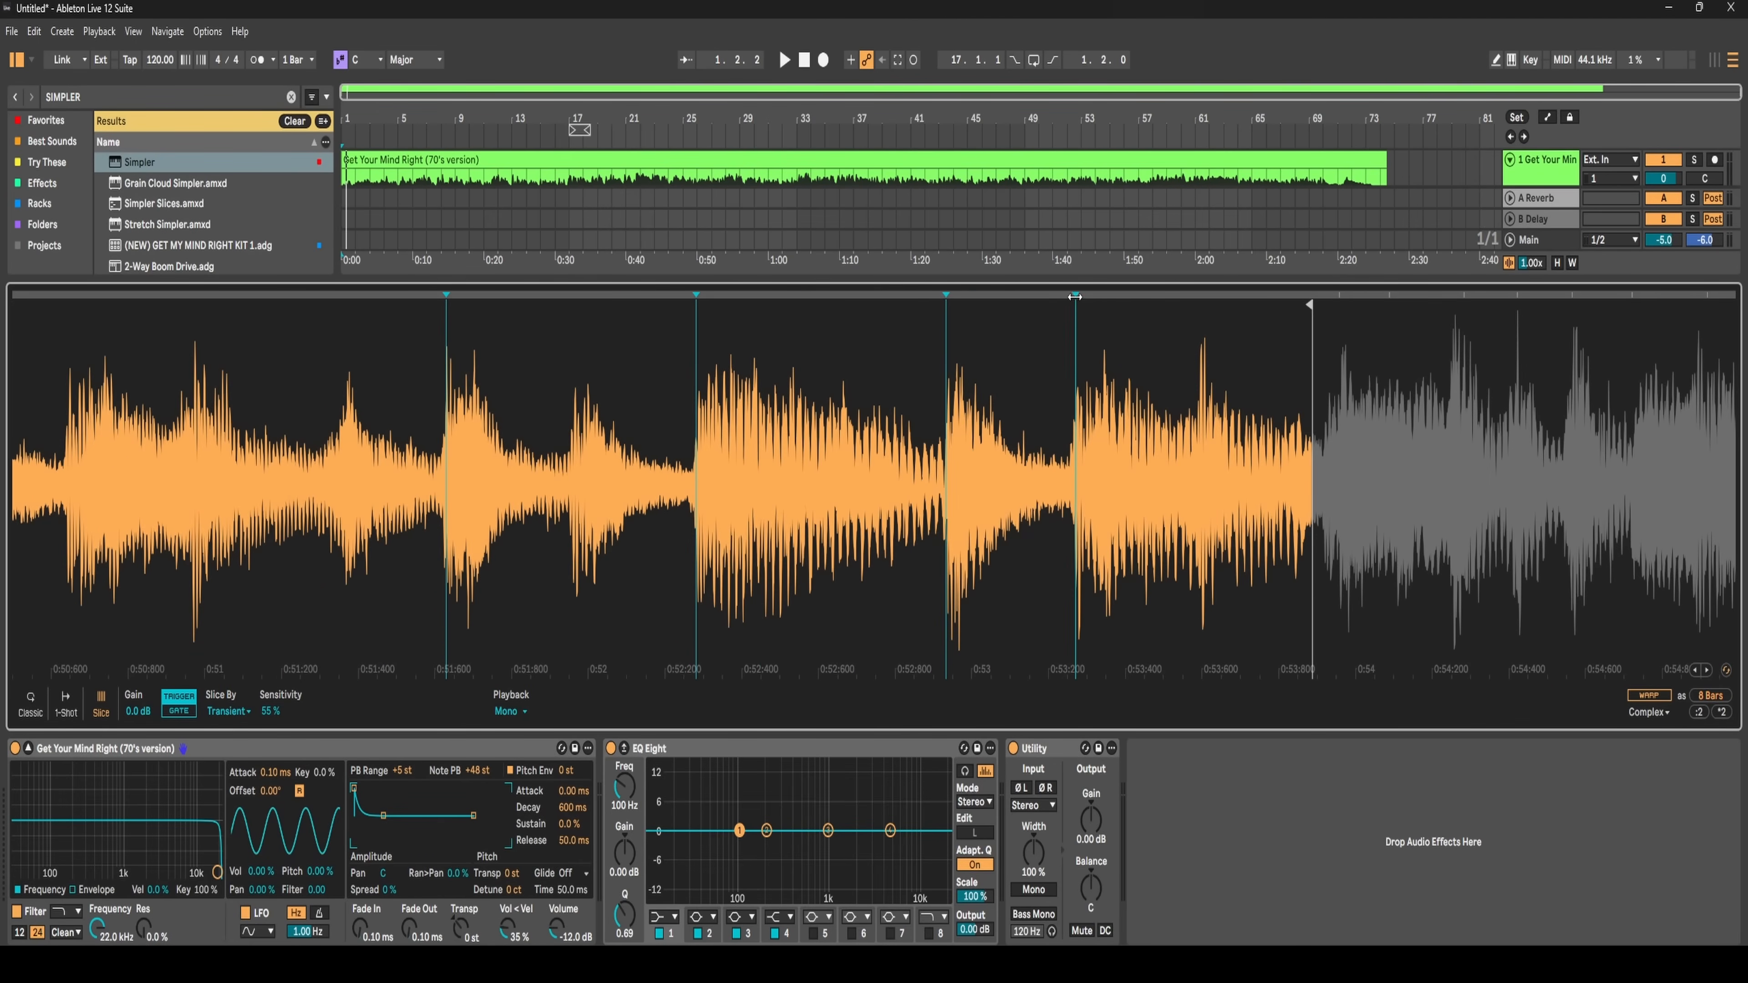
drag(550, 413, 949, 464)
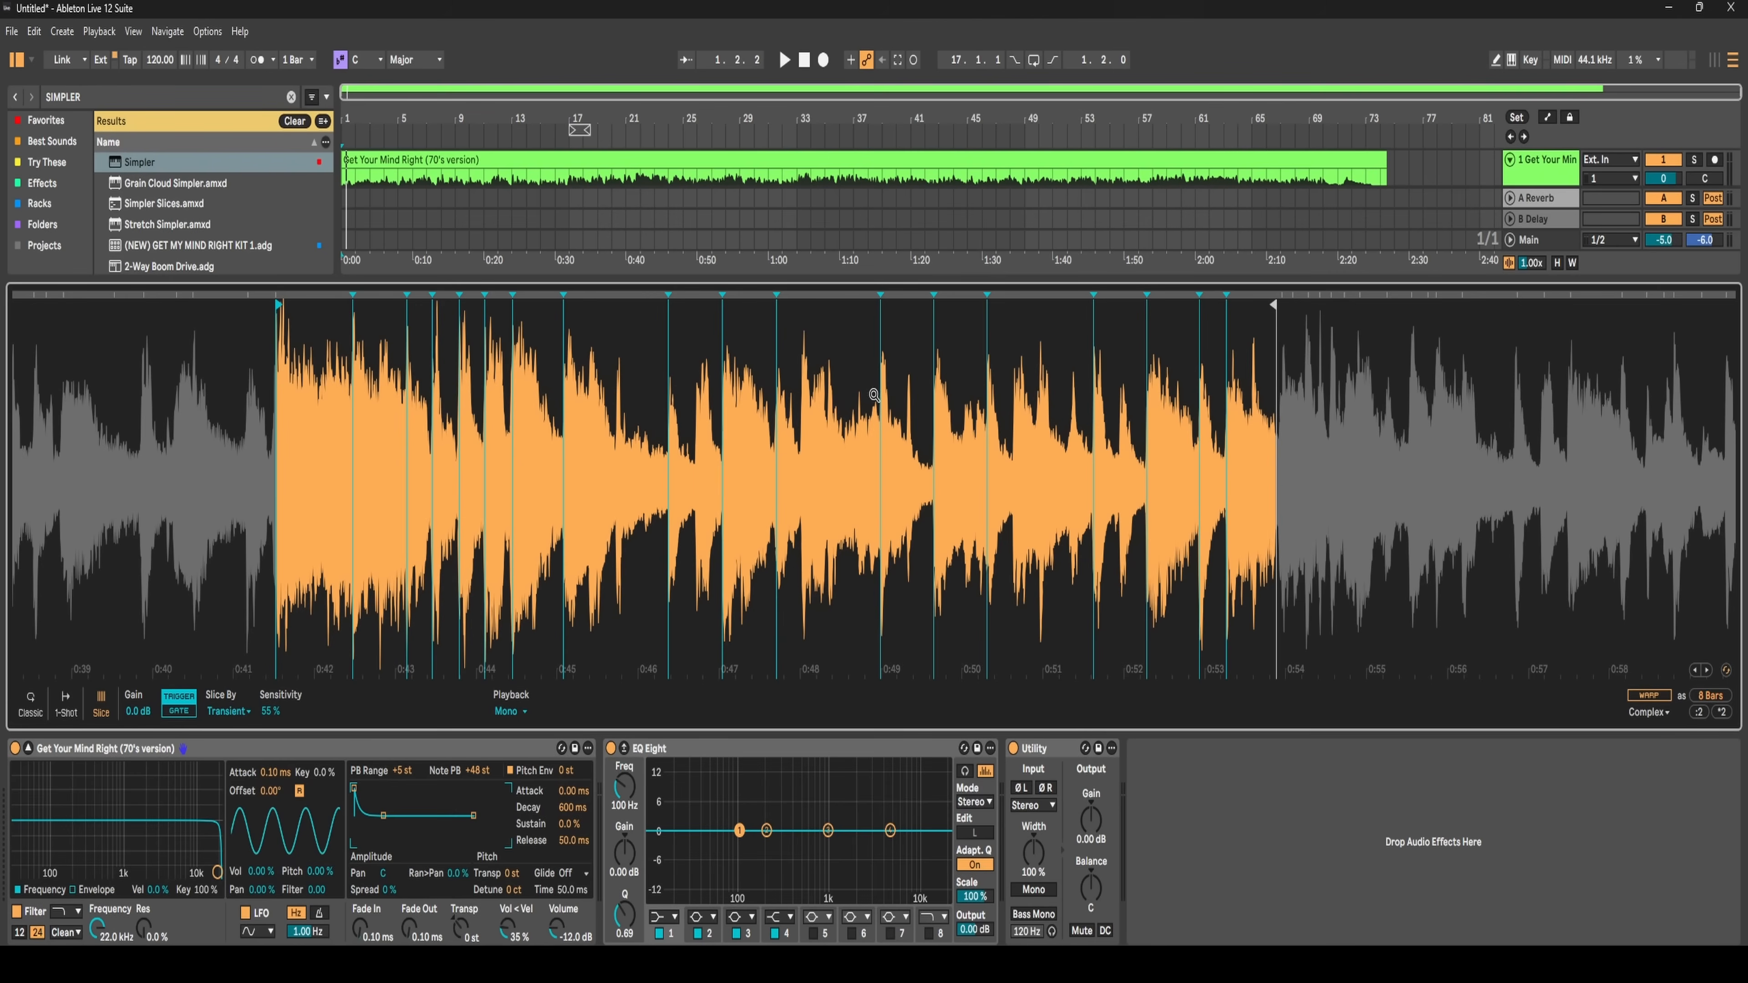
- Add a manual slice marker at about 0:48 and audition the first slice
double_click(803, 296)
click(322, 445)
- Remove the first two slice markers after the sample start and undo both removals
double_click(353, 294)
double_click(406, 295)
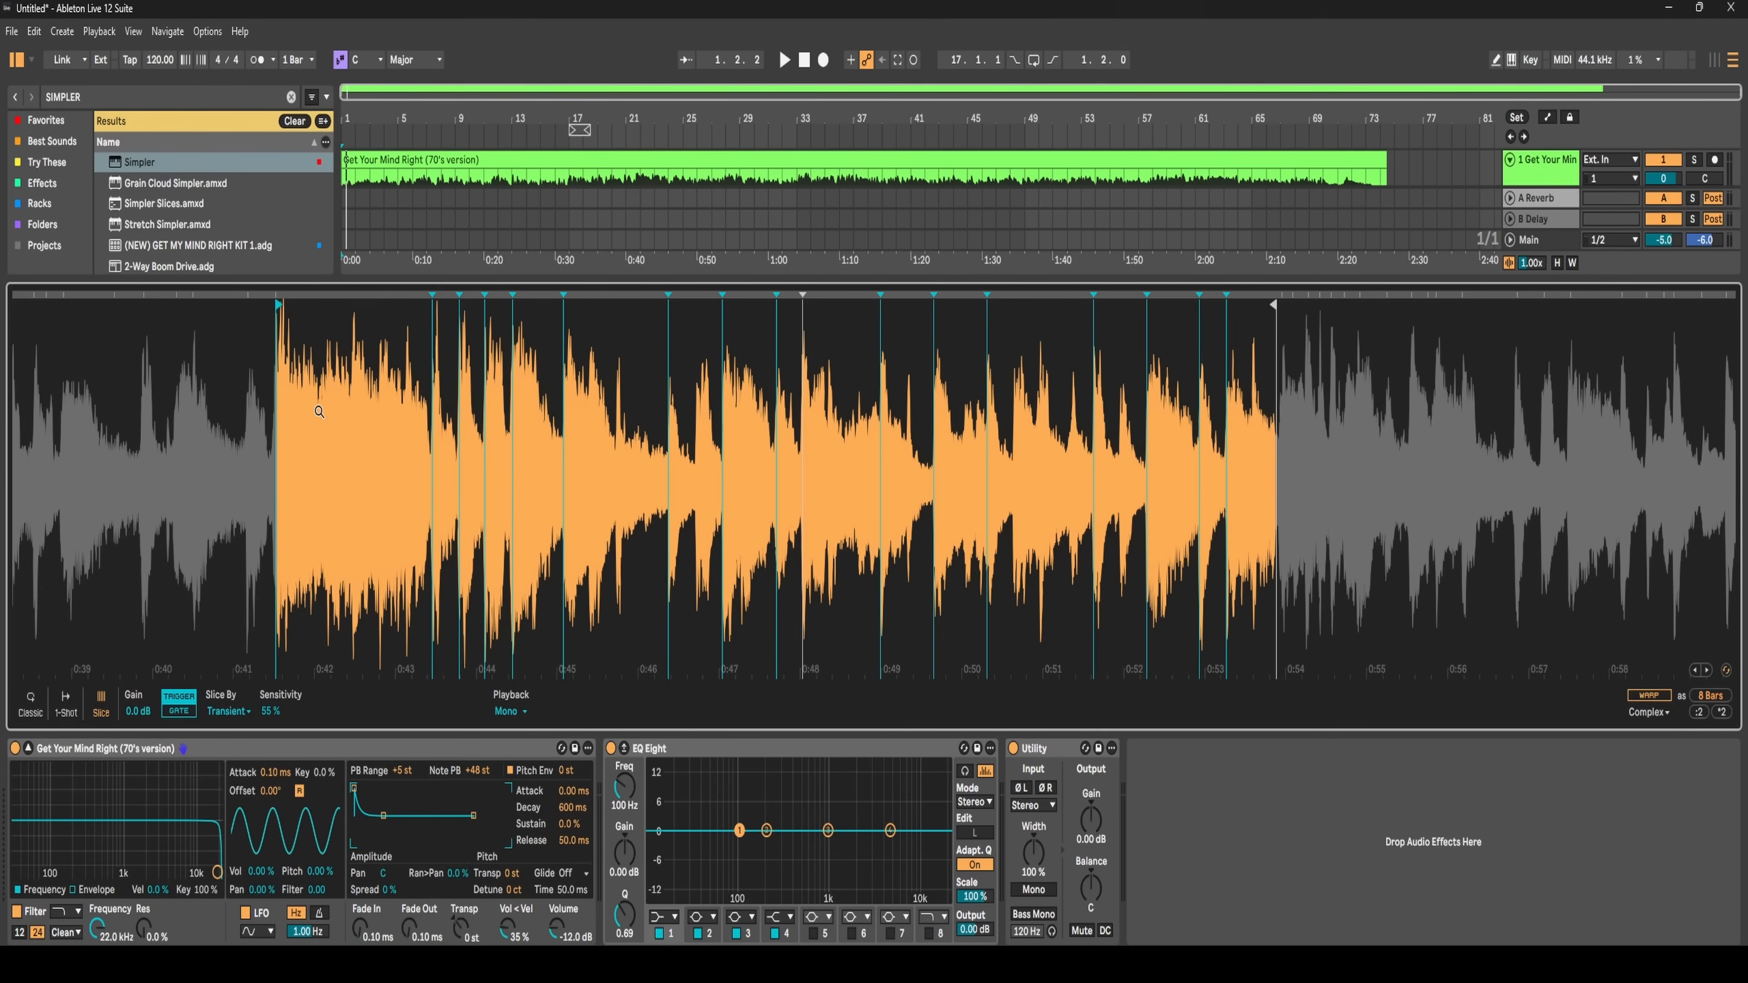
click(372, 393)
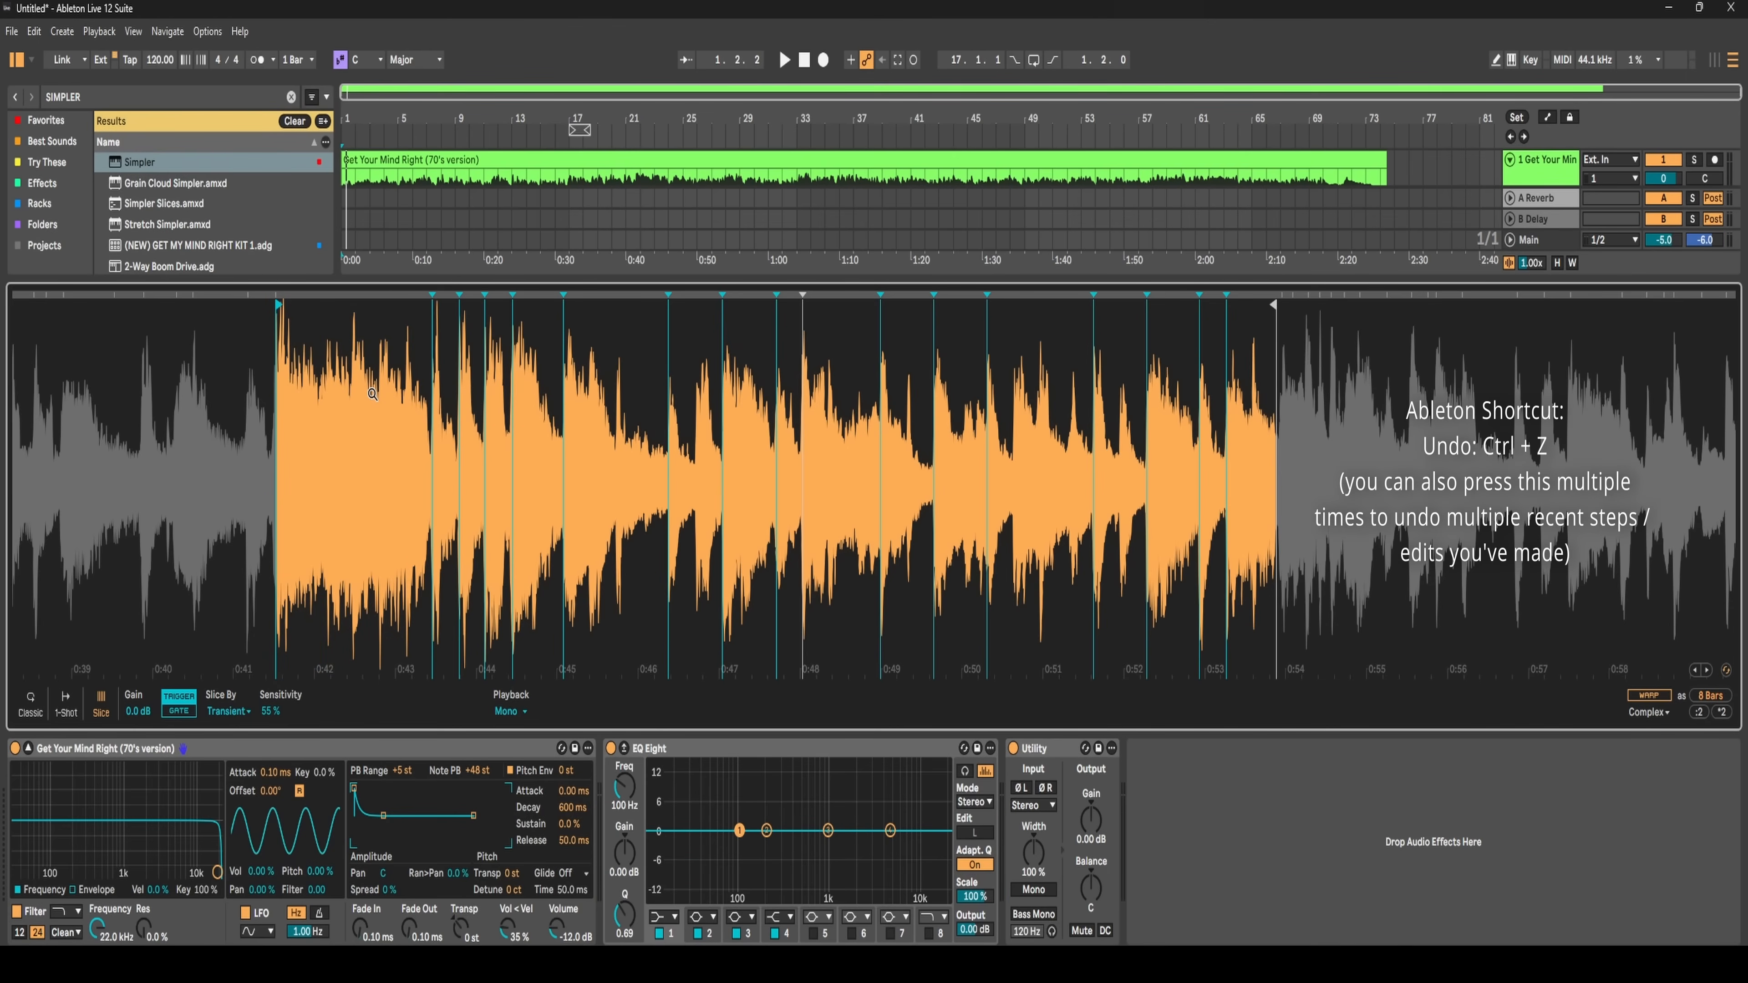
key(ctrl+z)
key(ctrl+z)
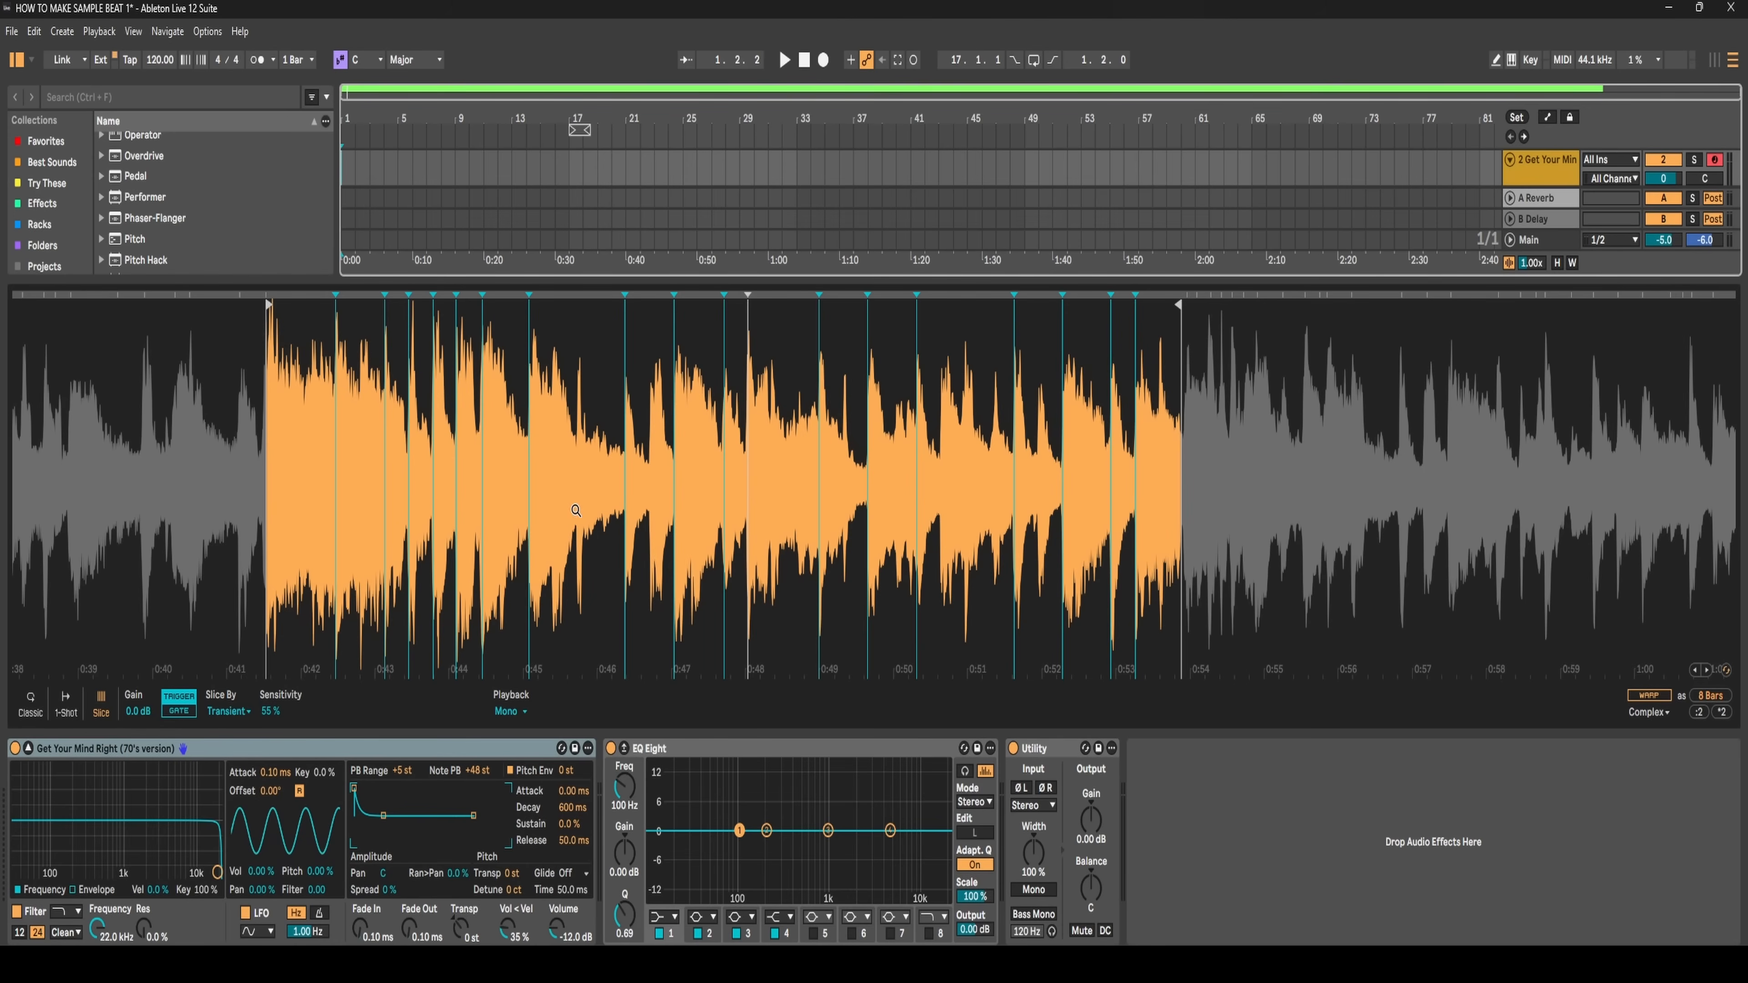
- Set Simpler's slice playback mode to Poly
click(525, 710)
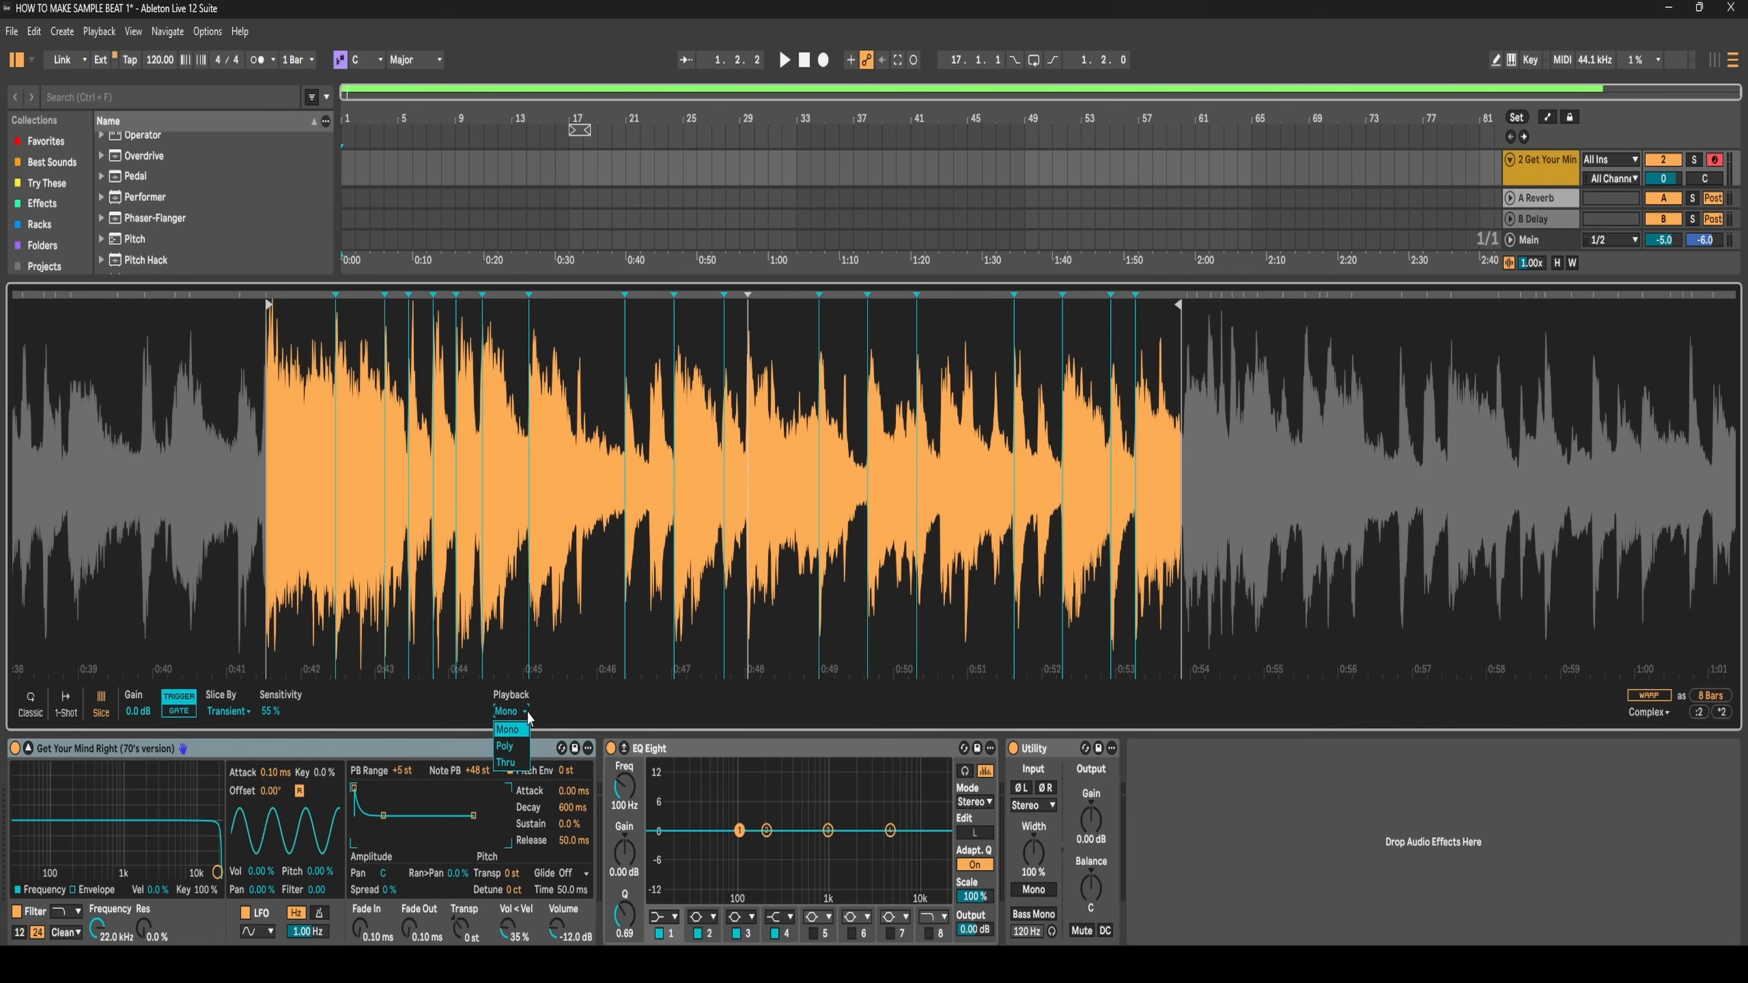
click(510, 749)
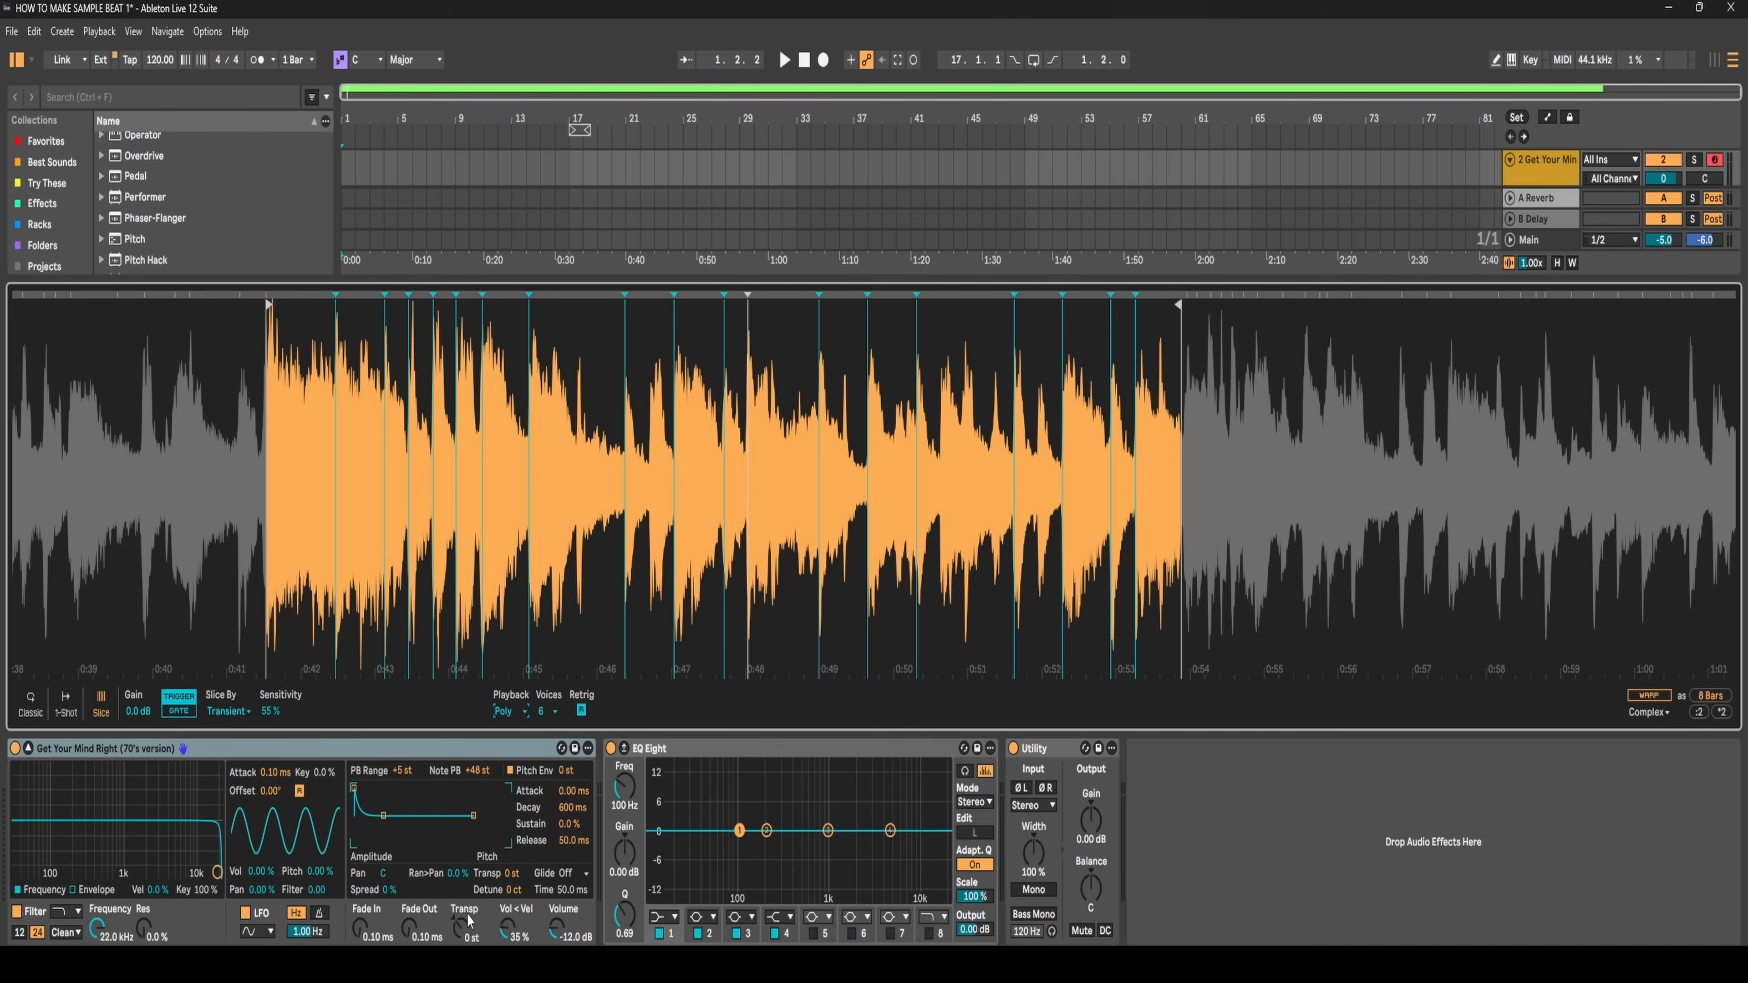
- Try Simpler's transposition at -2, +9 and -7 st and reset it to 0 st
click(464, 930)
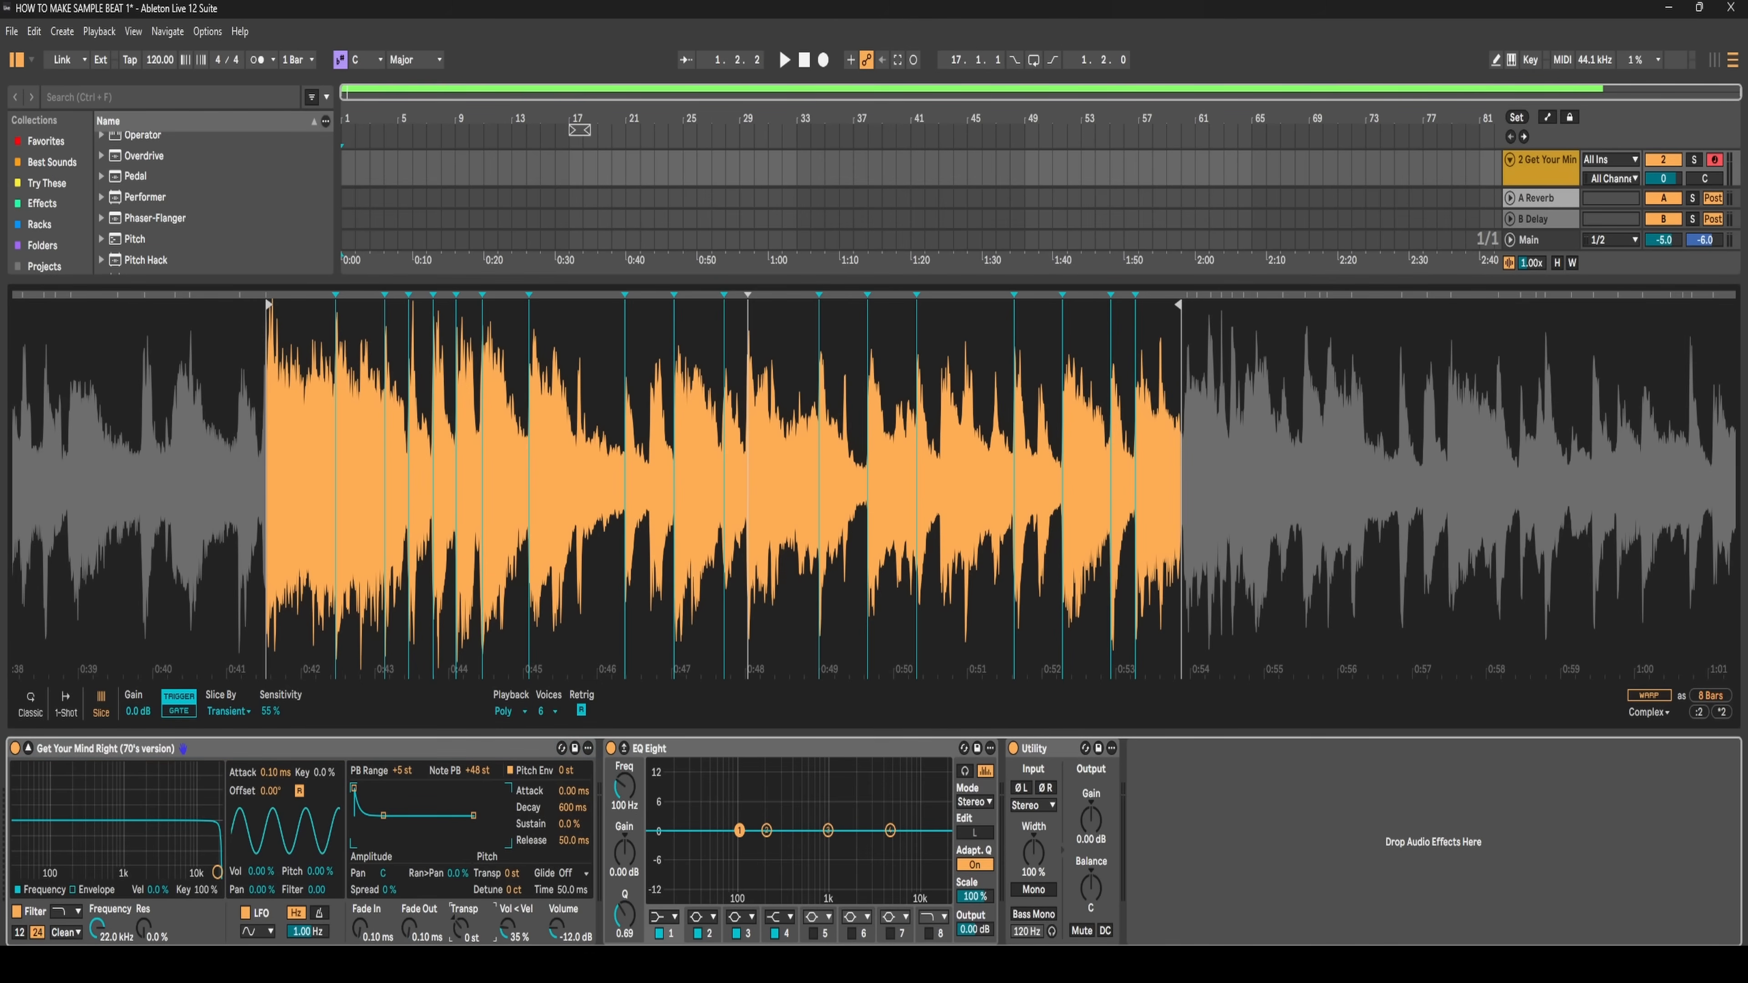
drag(464, 930, 465, 936)
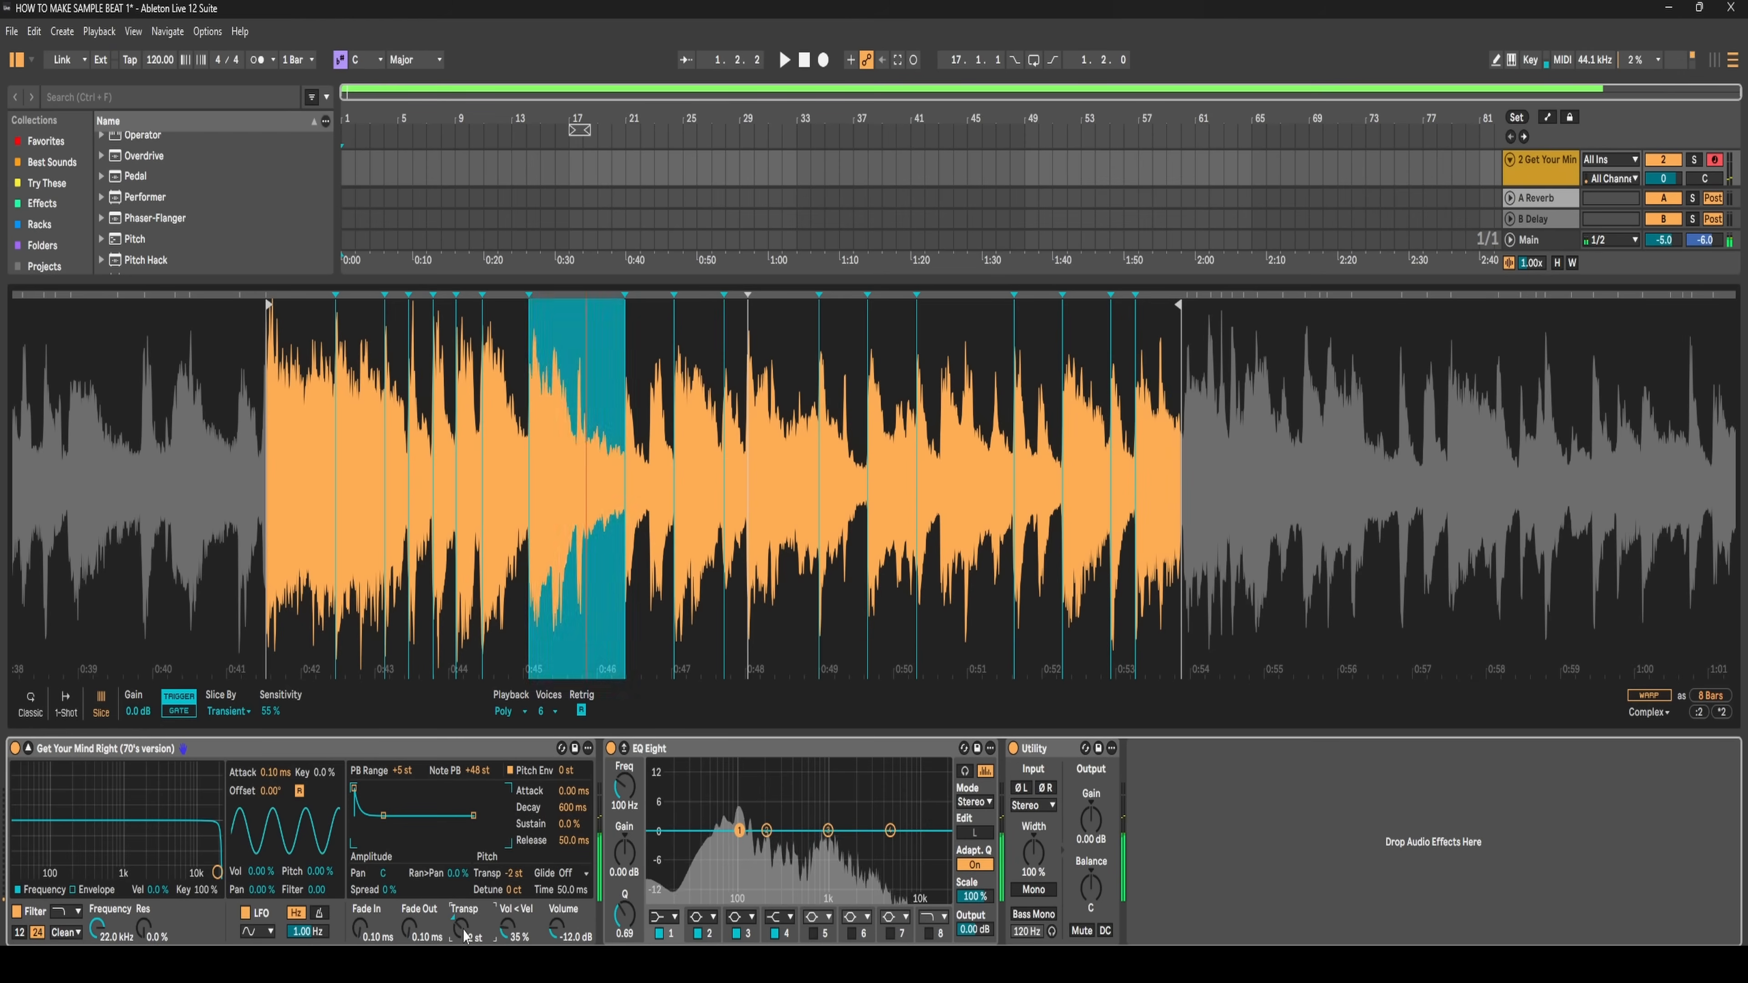
drag(464, 930, 464, 939)
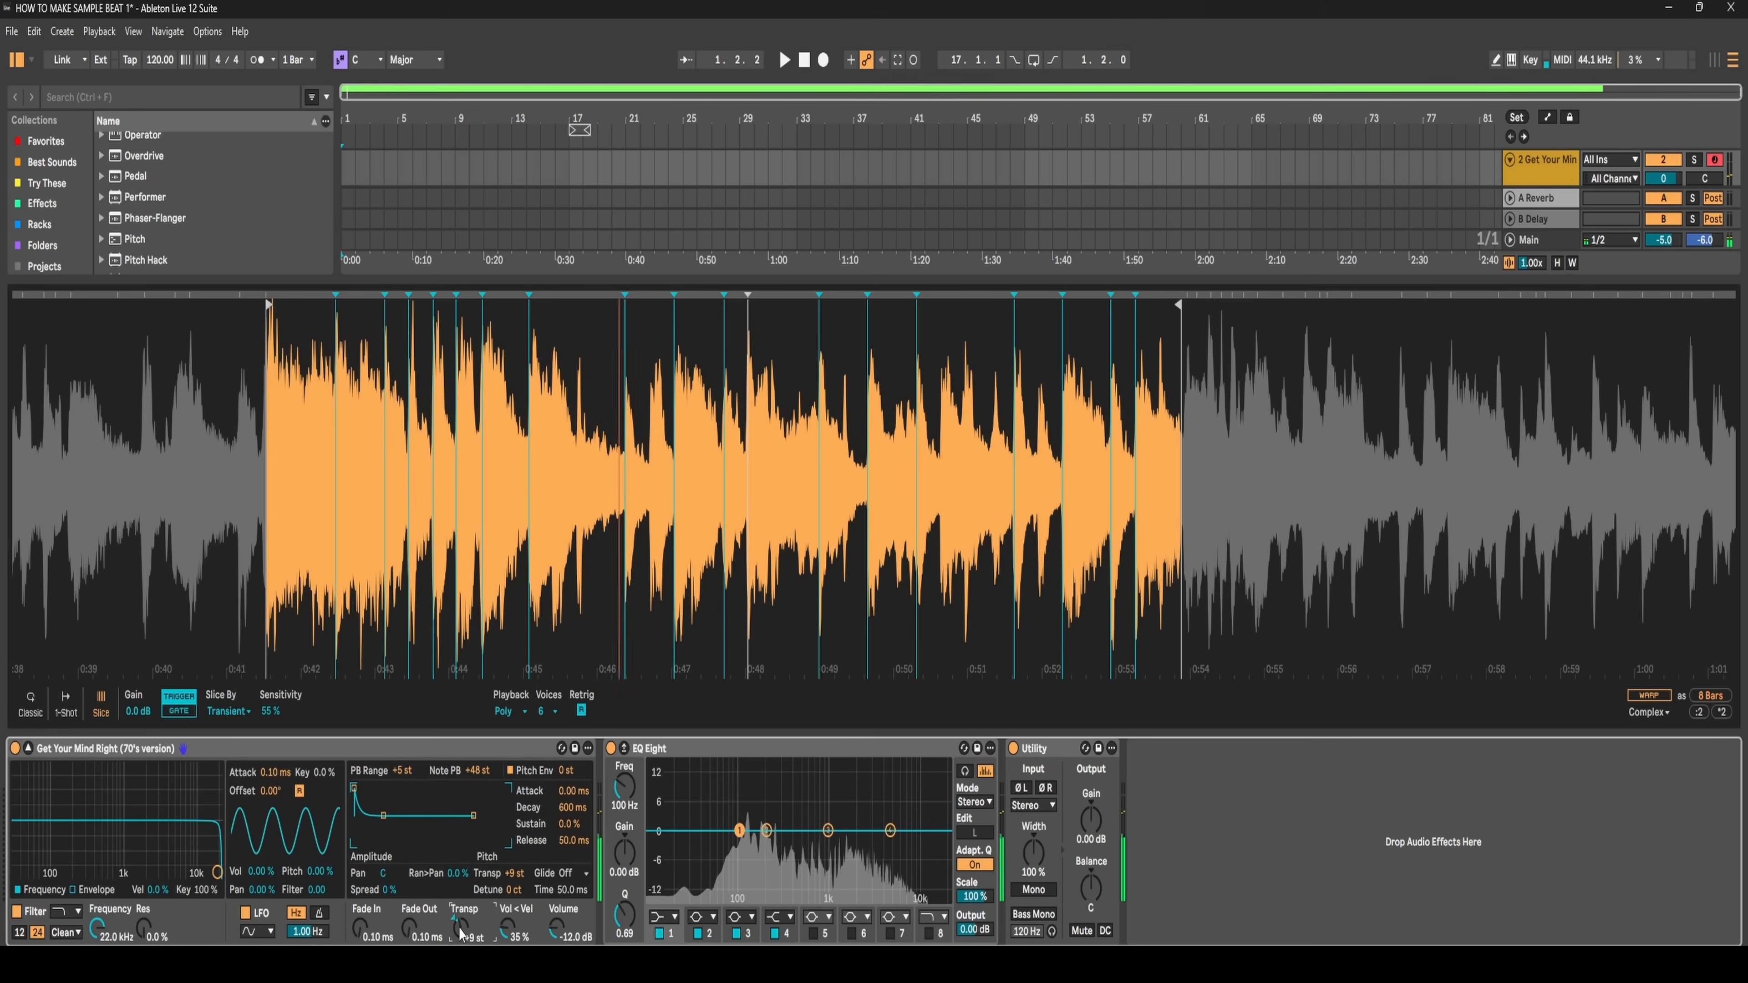
drag(461, 934, 461, 964)
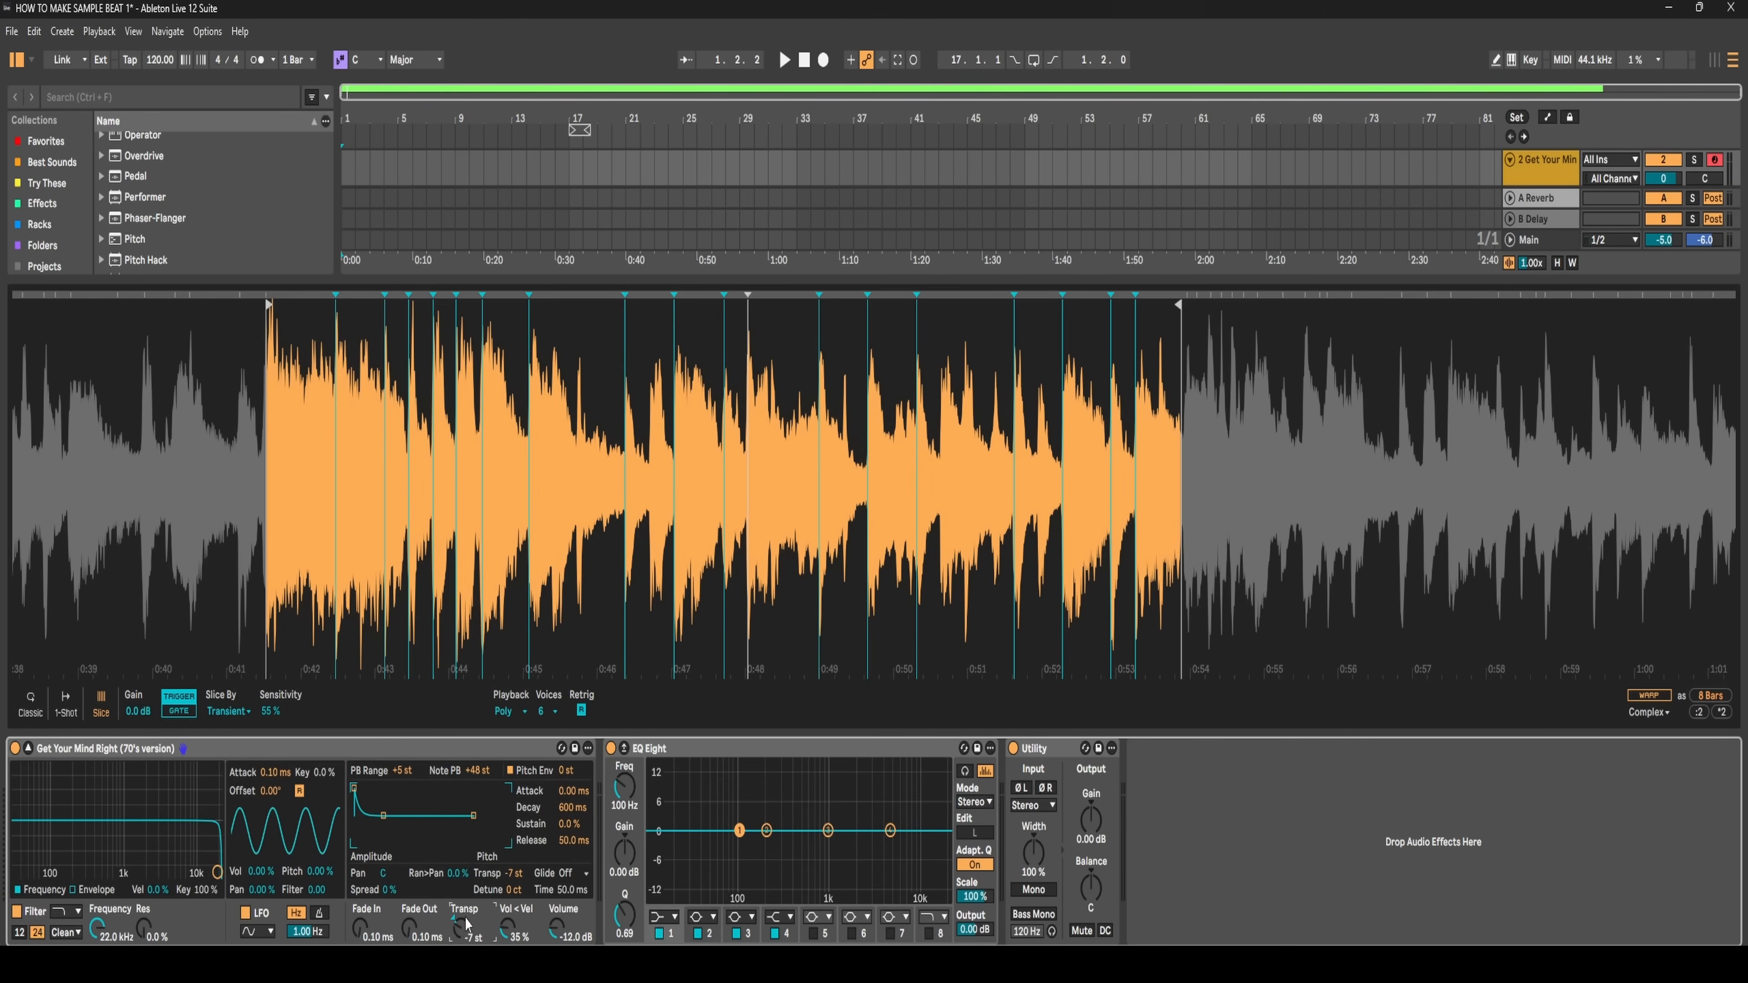
mouse_move(465, 918)
mouse_down()
mouse_move(464, 891)
mouse_move(457, 956)
mouse_move(460, 931)
mouse_up()
double_click(459, 925)
- Turn on Warp for the sample, try different transpositions while auditioning slices, and set the transposition to -2 st
click(578, 479)
click(1648, 696)
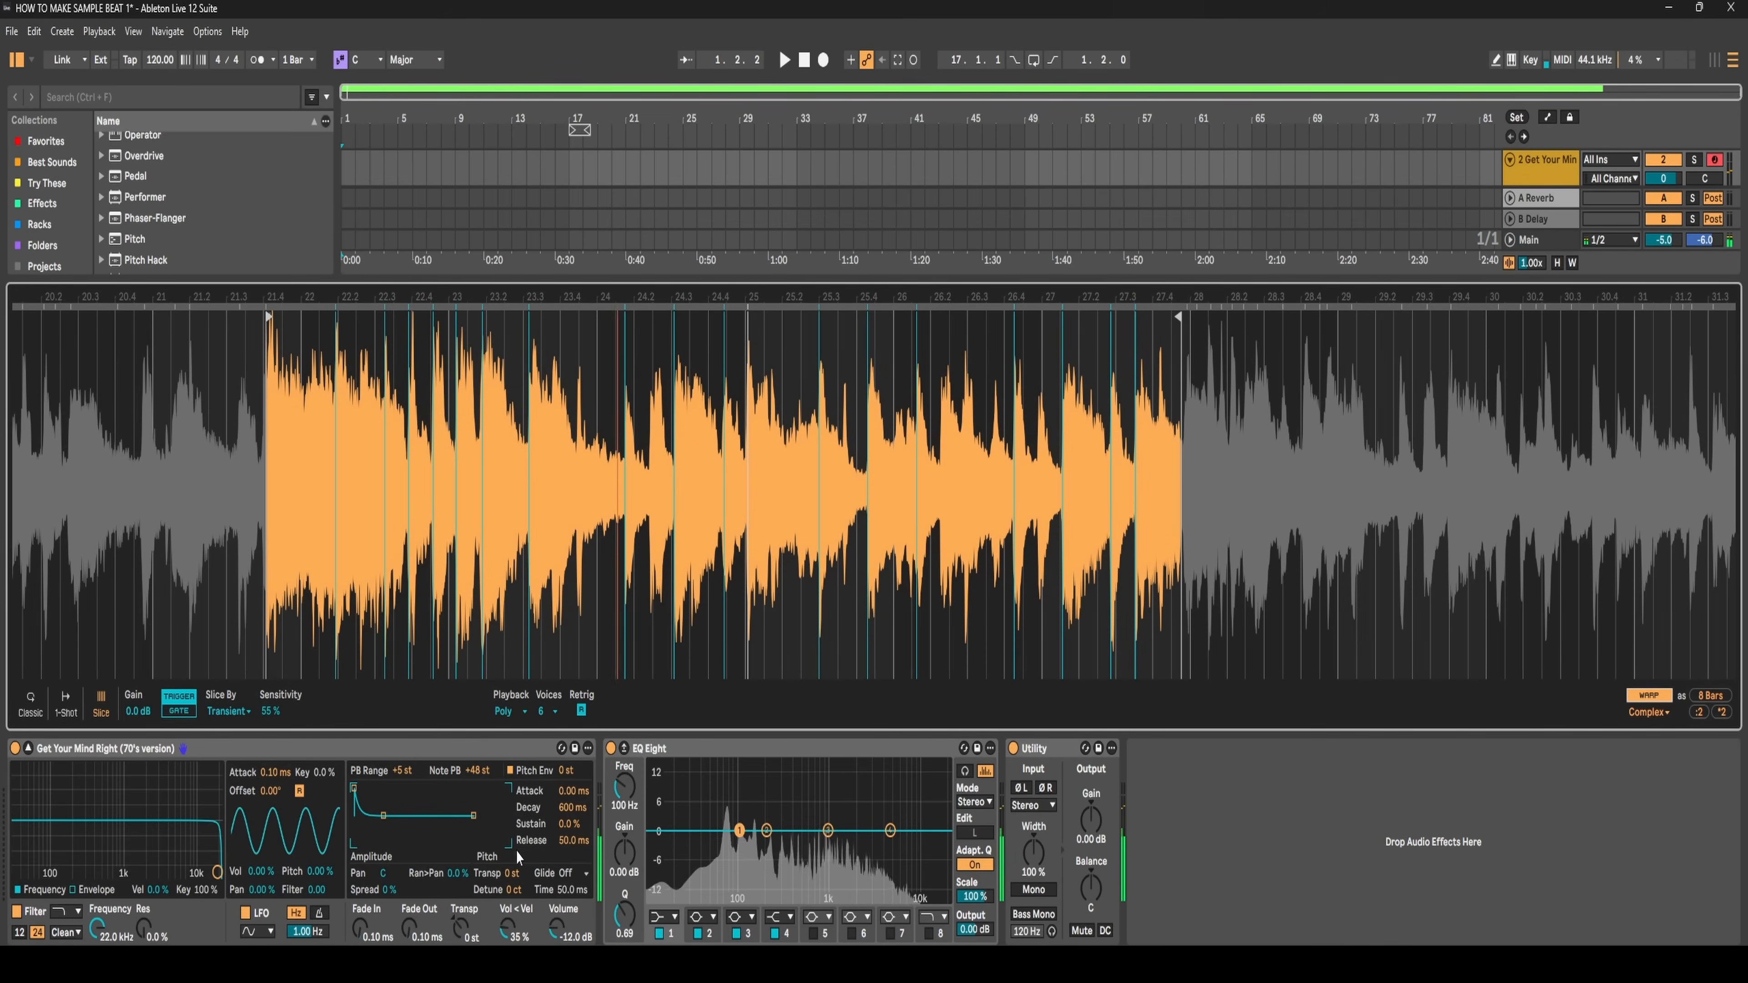
drag(457, 922, 457, 953)
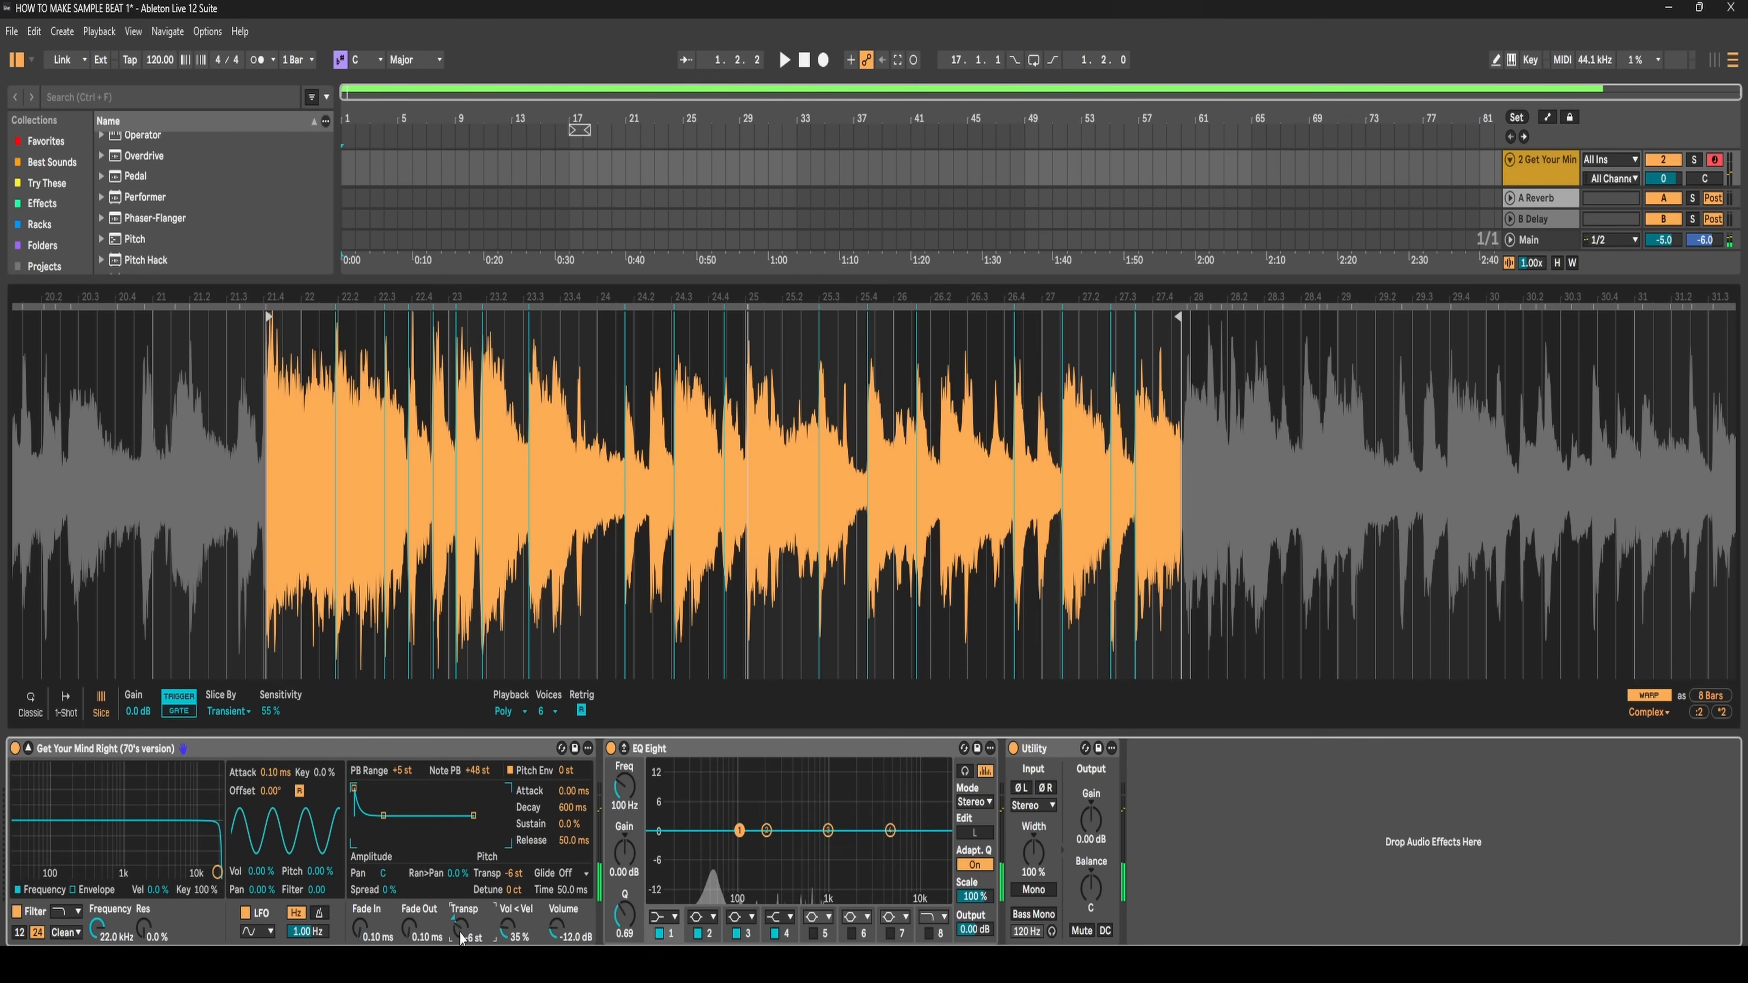
drag(460, 926, 460, 892)
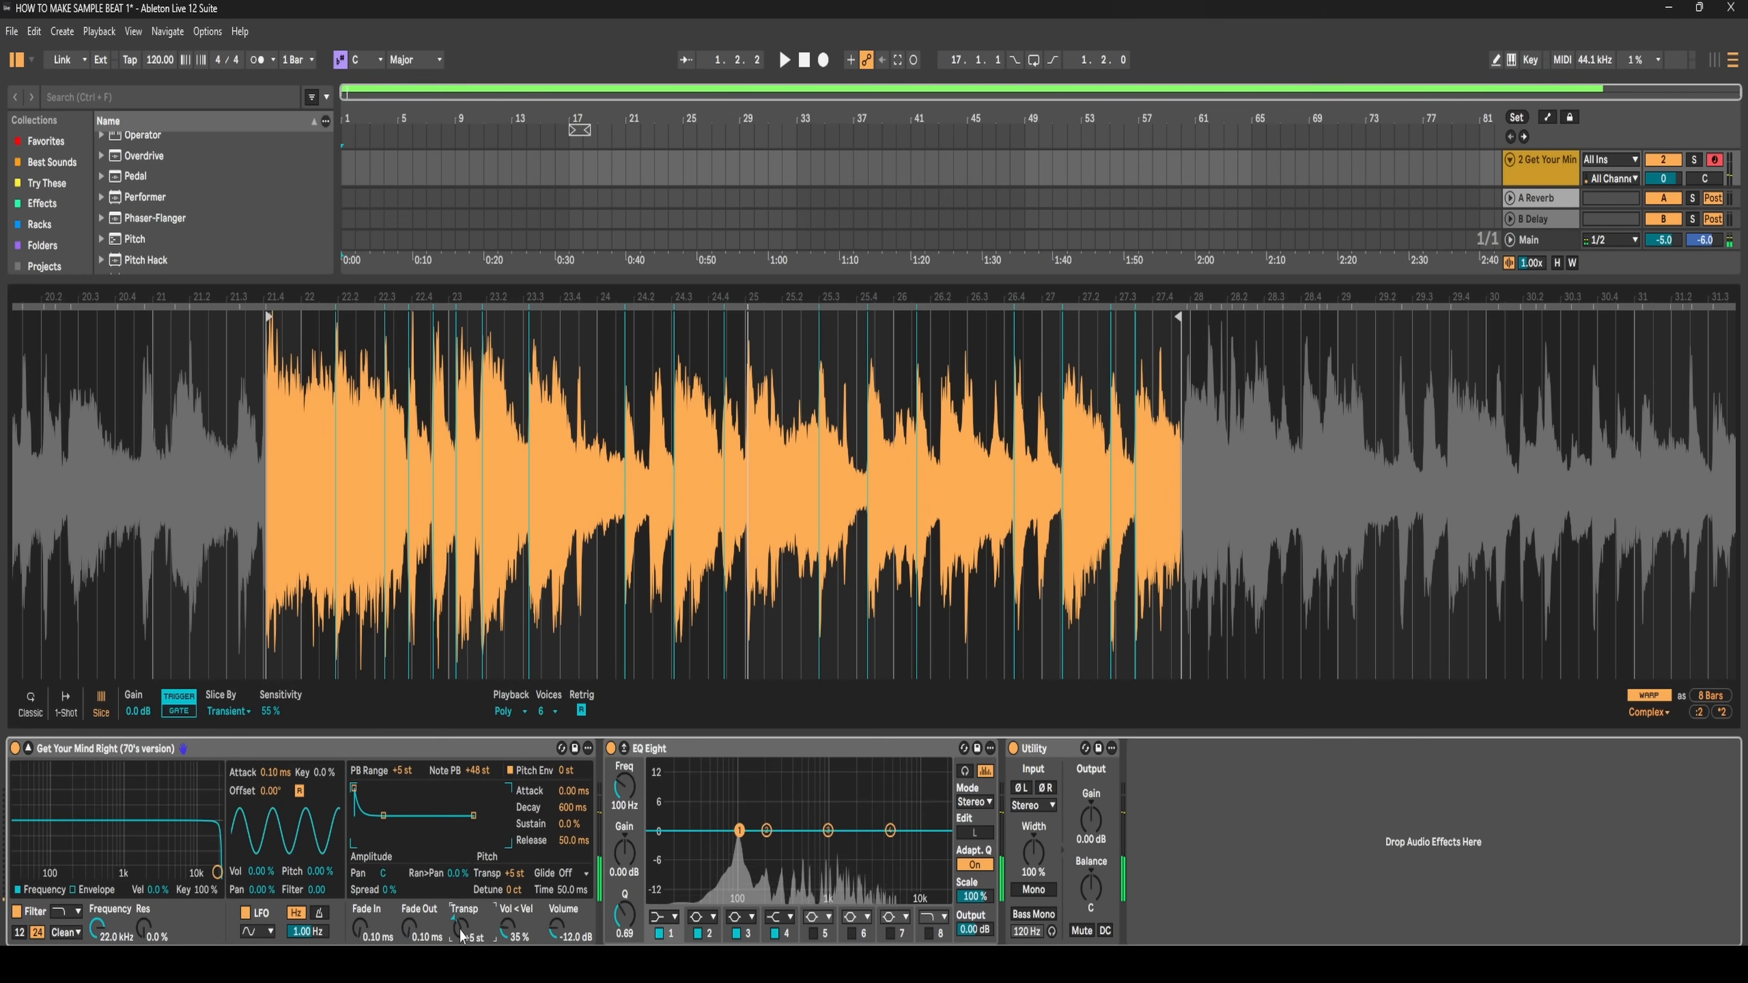
scroll(461, 929, down, 9)
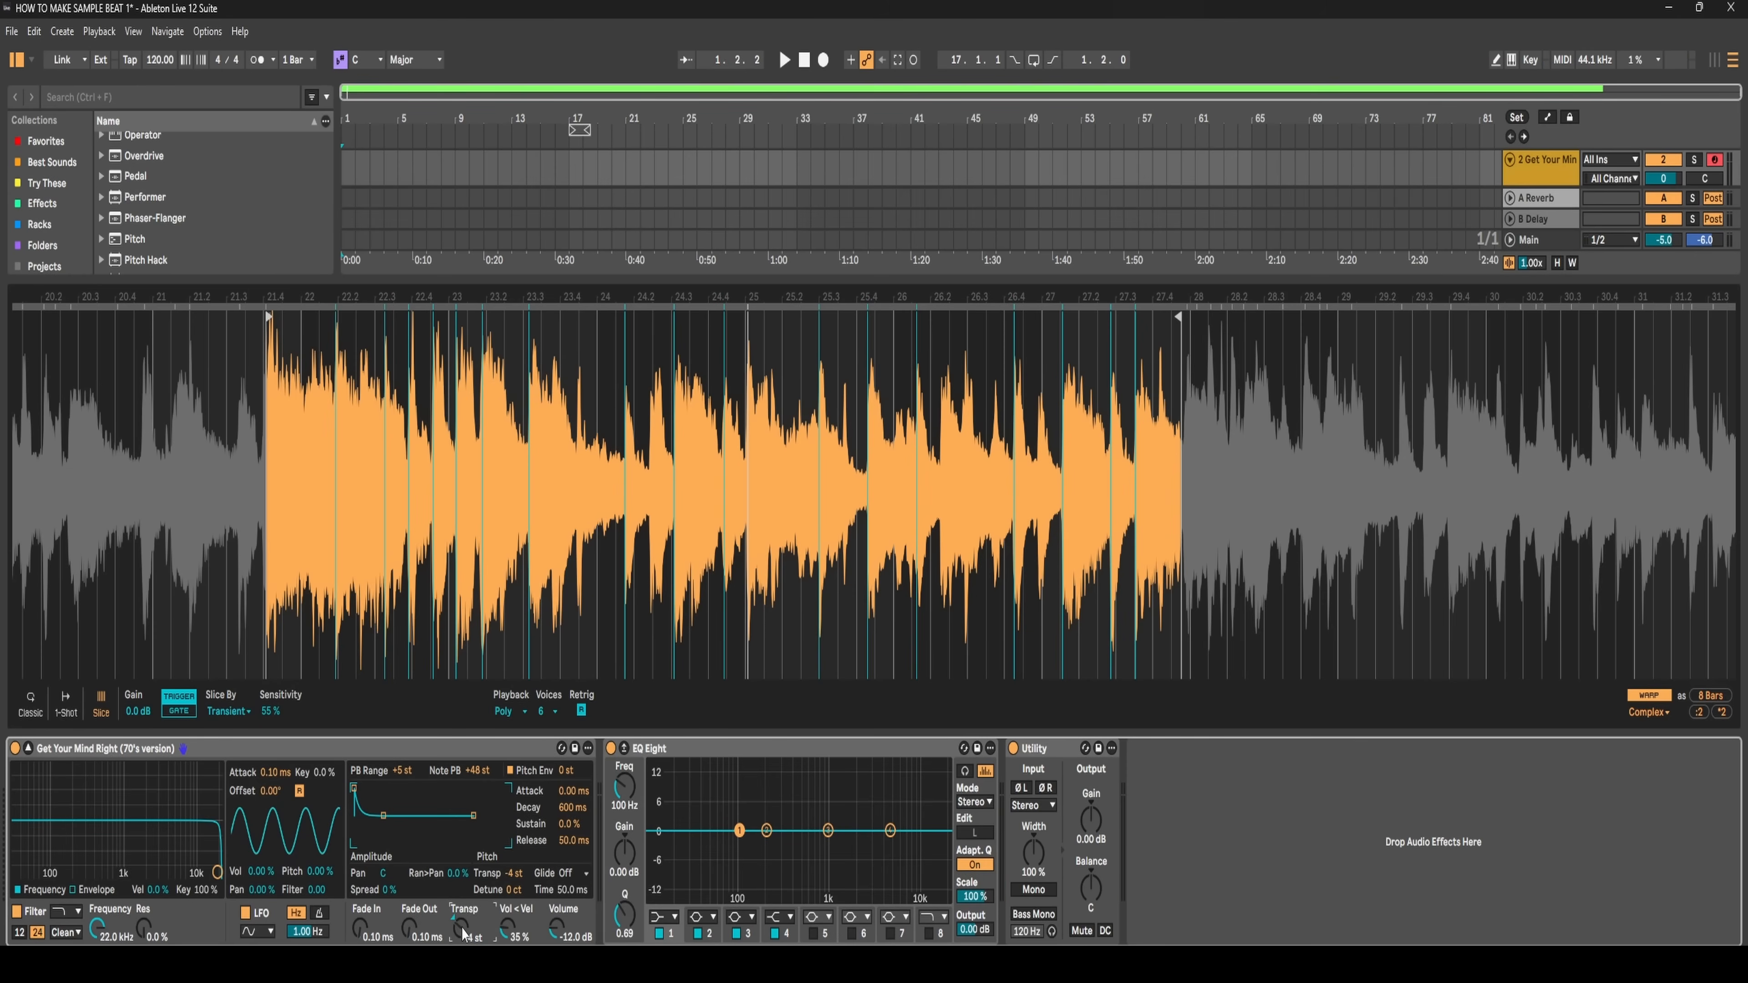
scroll(462, 933, down, 2)
scroll(456, 930, up, 1)
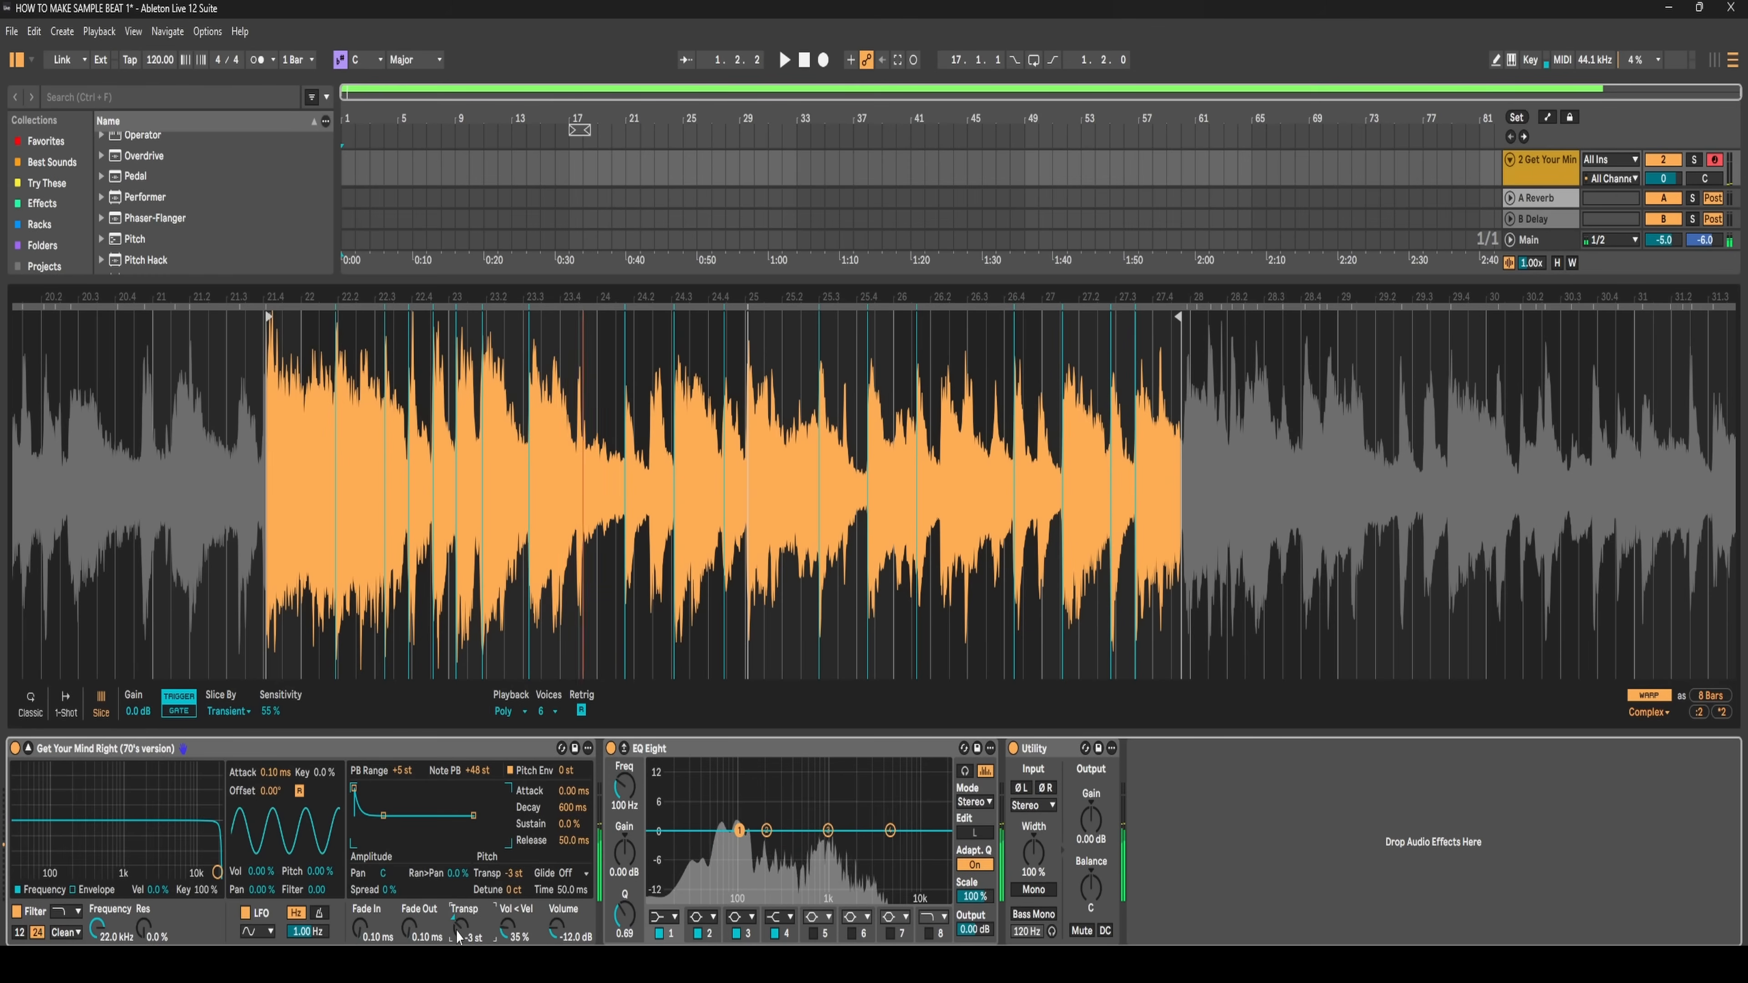
scroll(456, 931, up, 1)
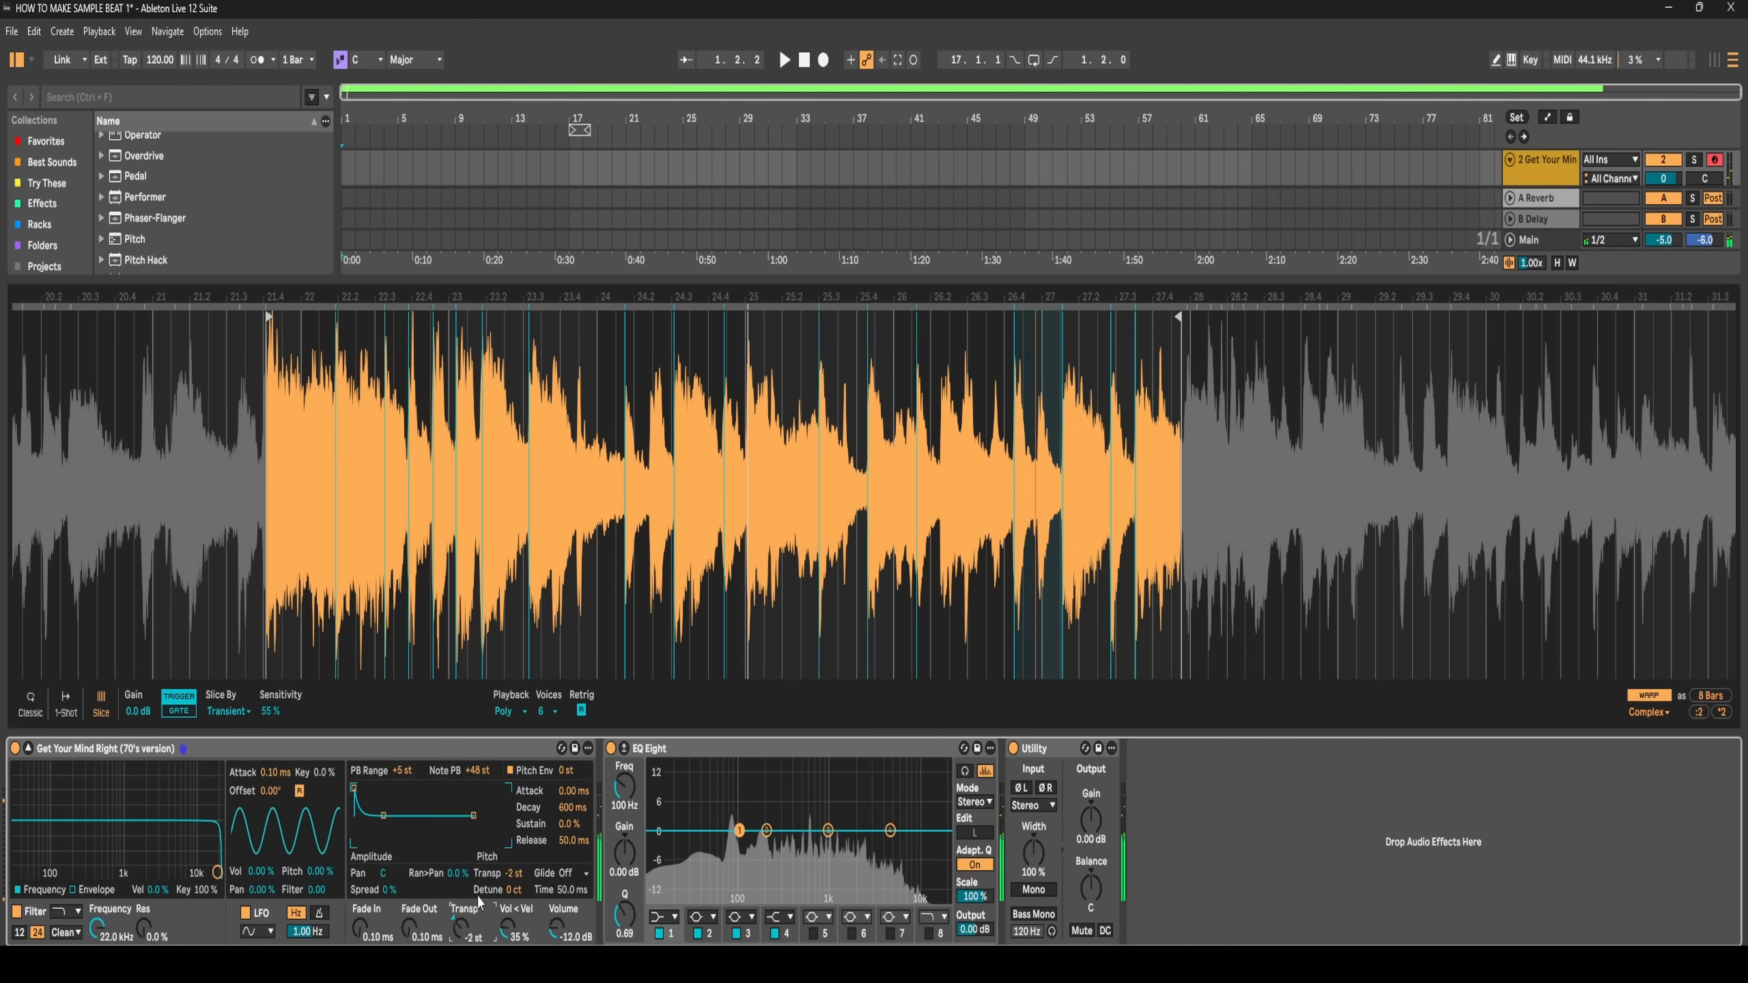
click(593, 509)
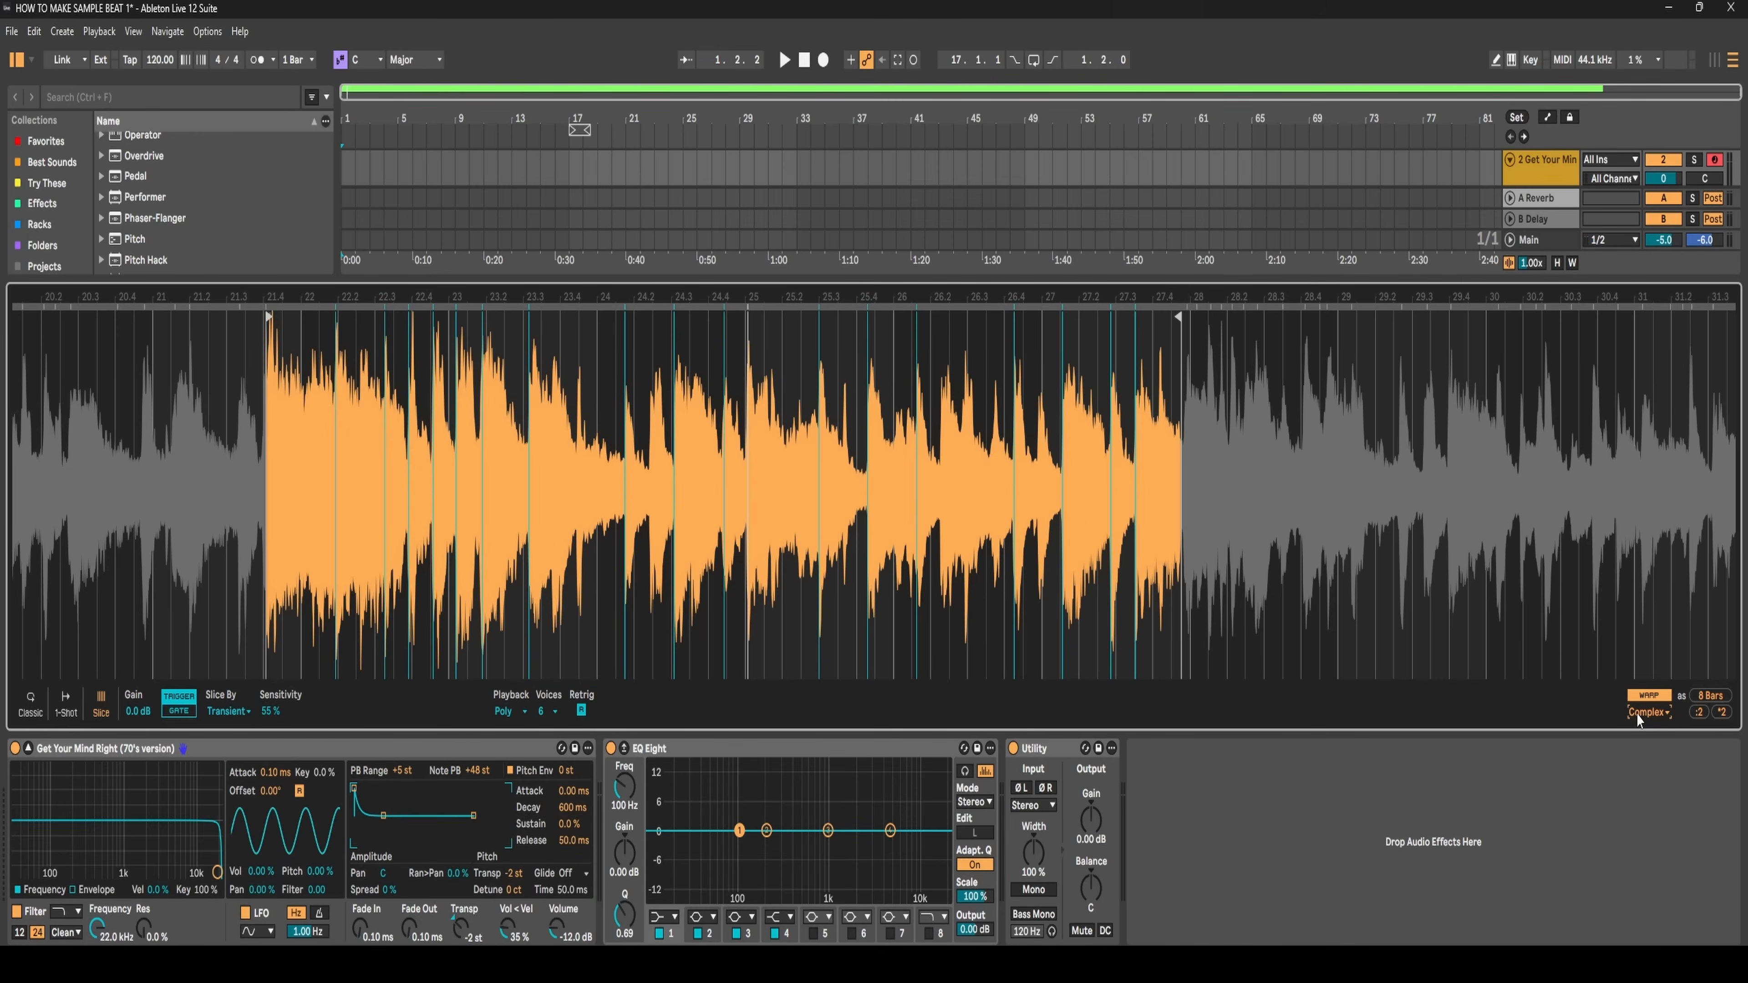
- Audition a slice in the Complex warp mode and switch the sample's warp mode to Complex Pro
click(1655, 714)
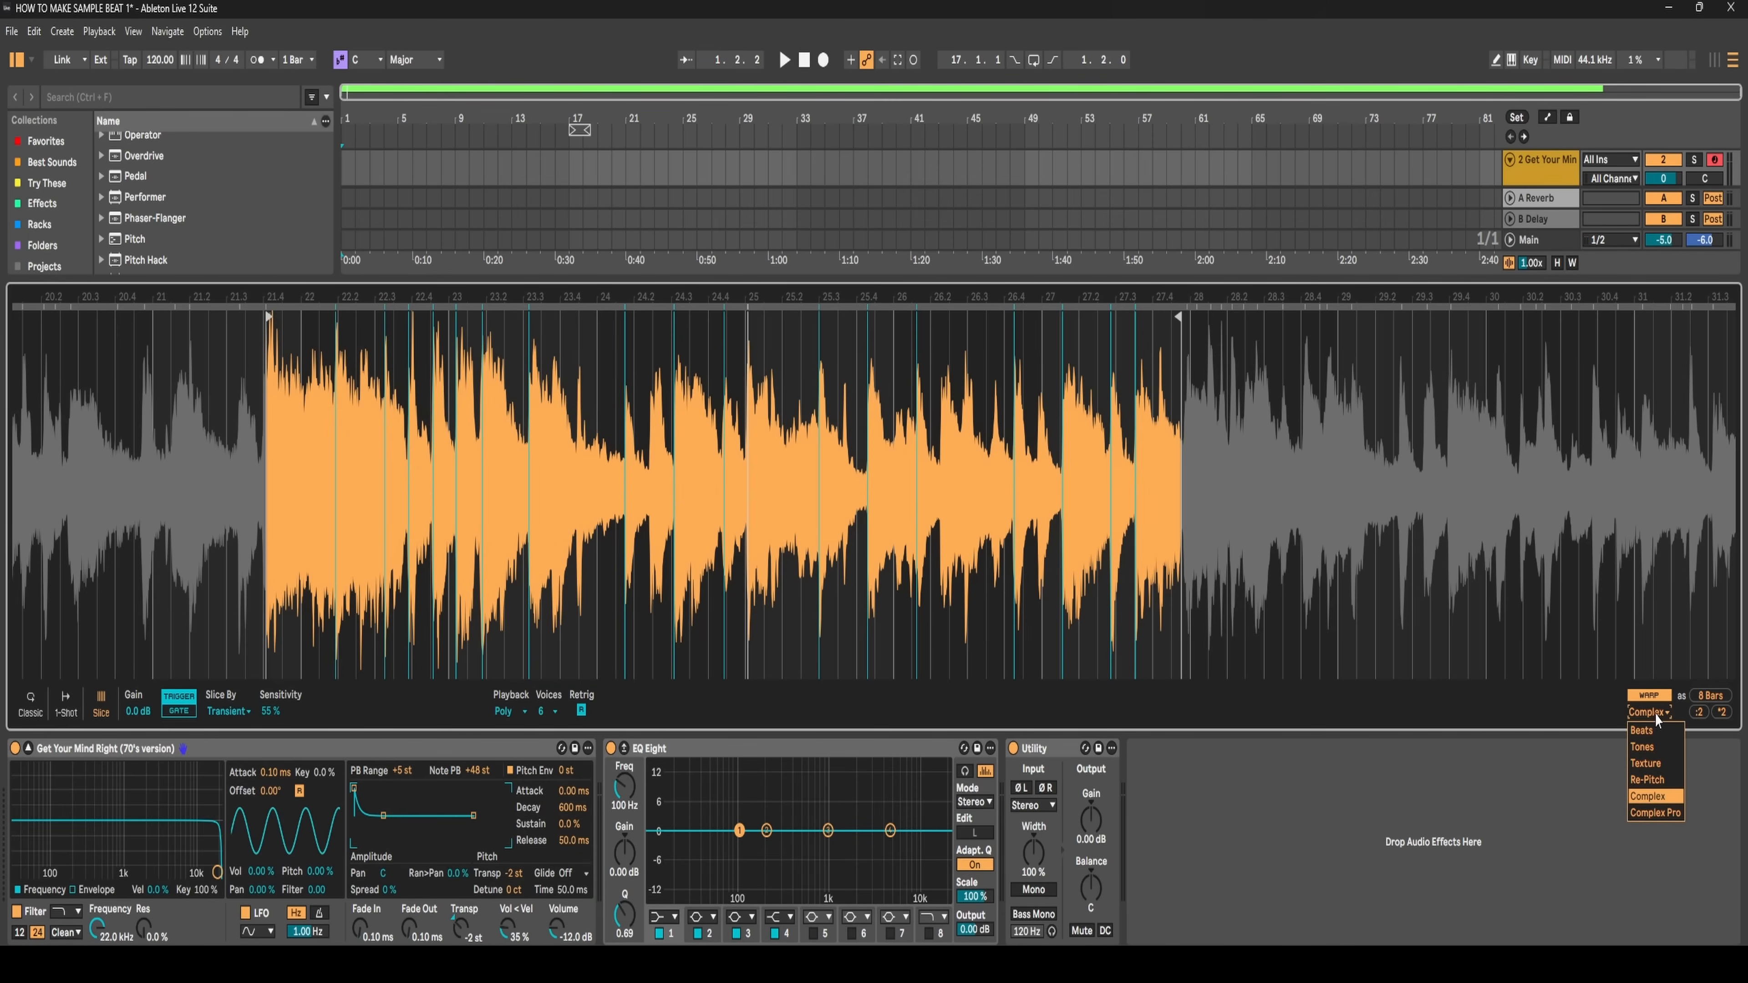
click(1664, 797)
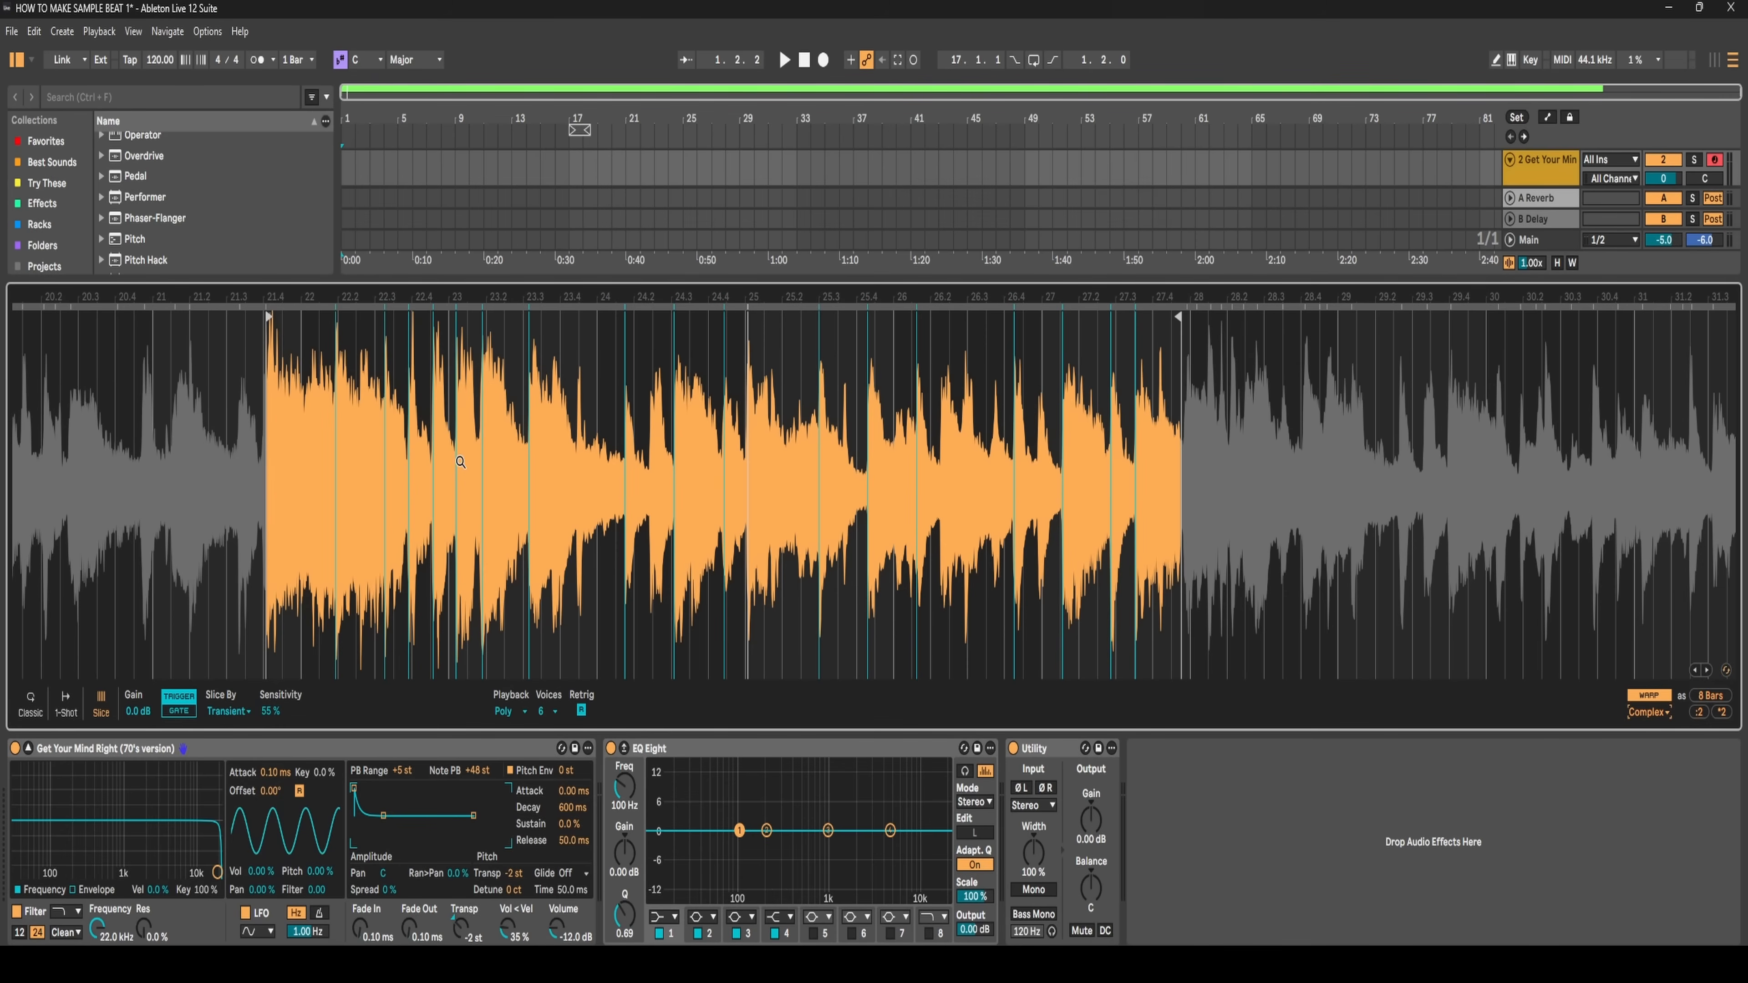
click(574, 494)
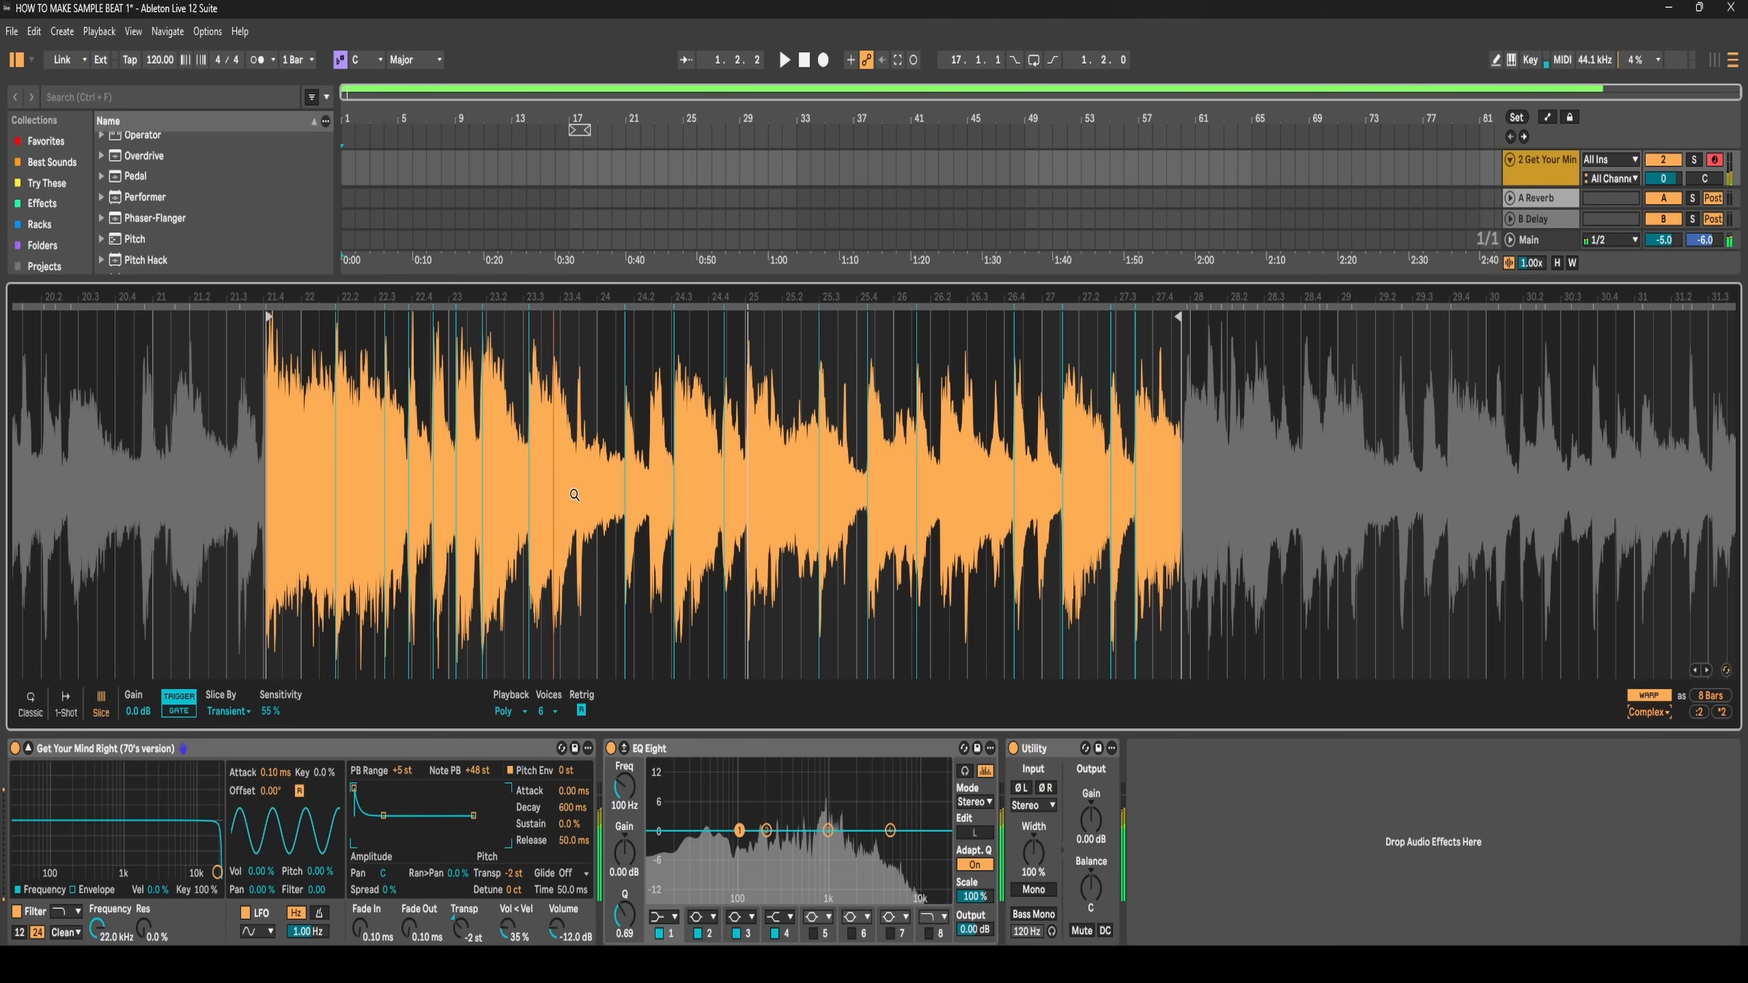
click(1648, 712)
click(1649, 812)
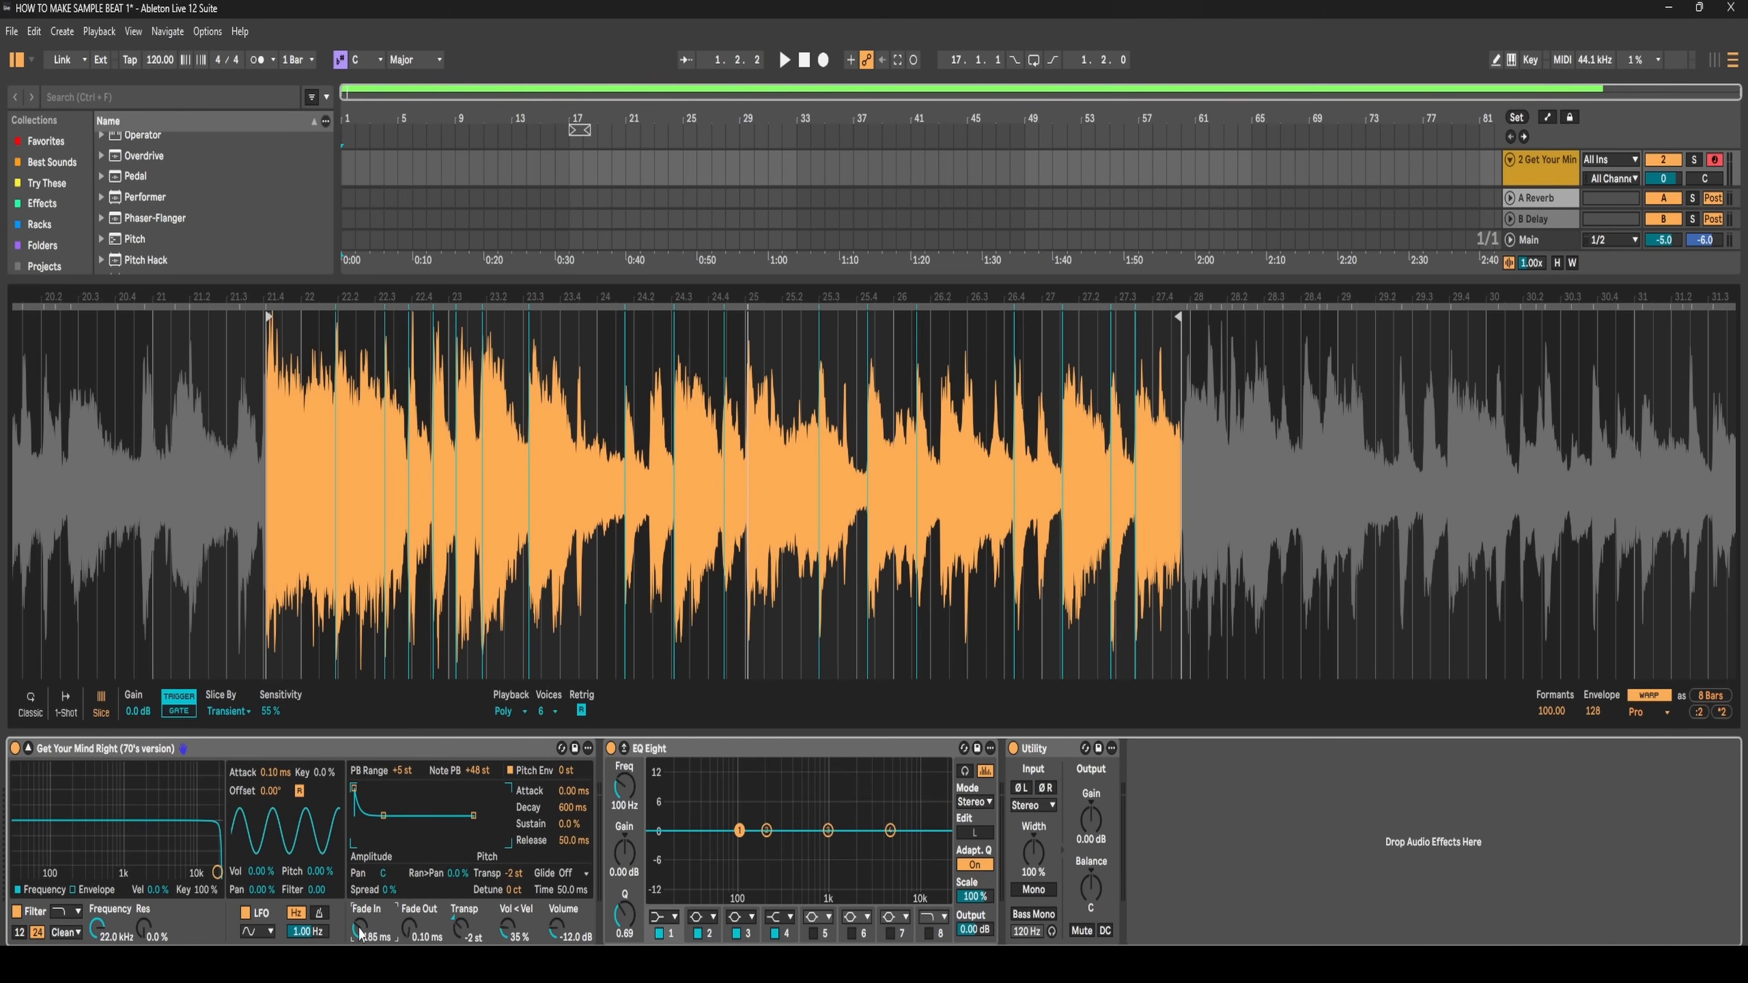
- Set Simpler's Fade In to 13.8 ms and Fade Out to 68.9 ms, and collapse the enlarged sample view
drag(359, 933, 359, 915)
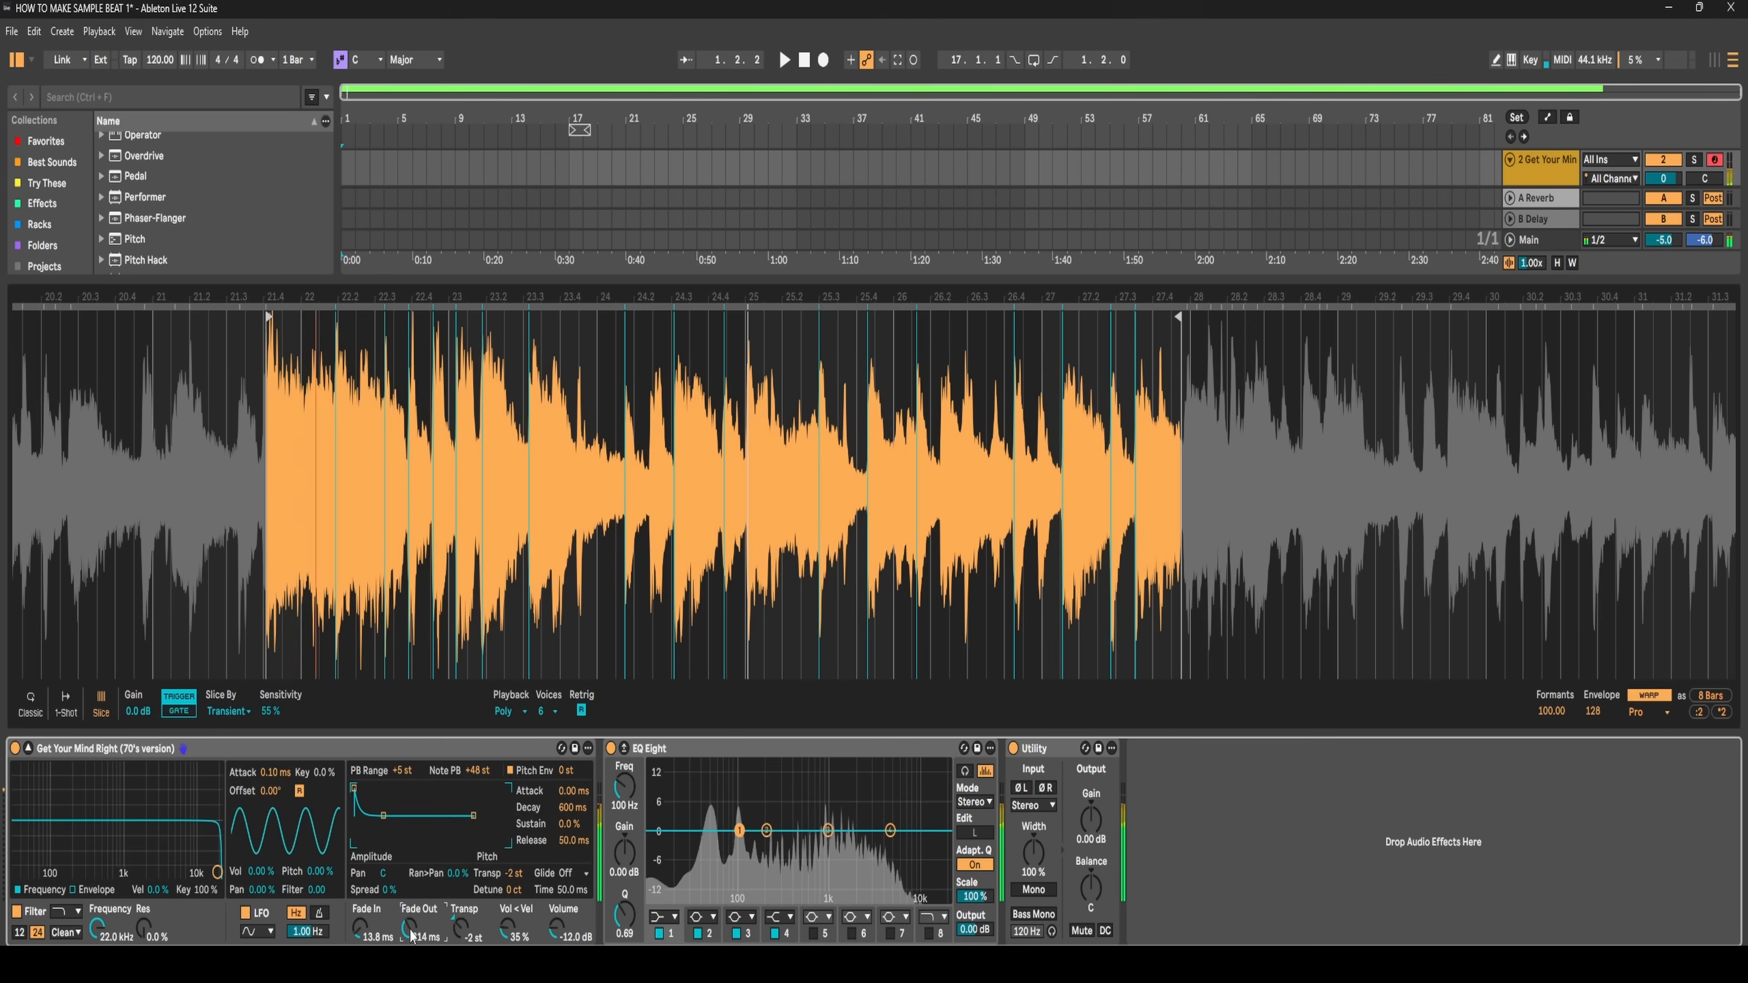
drag(411, 937, 407, 933)
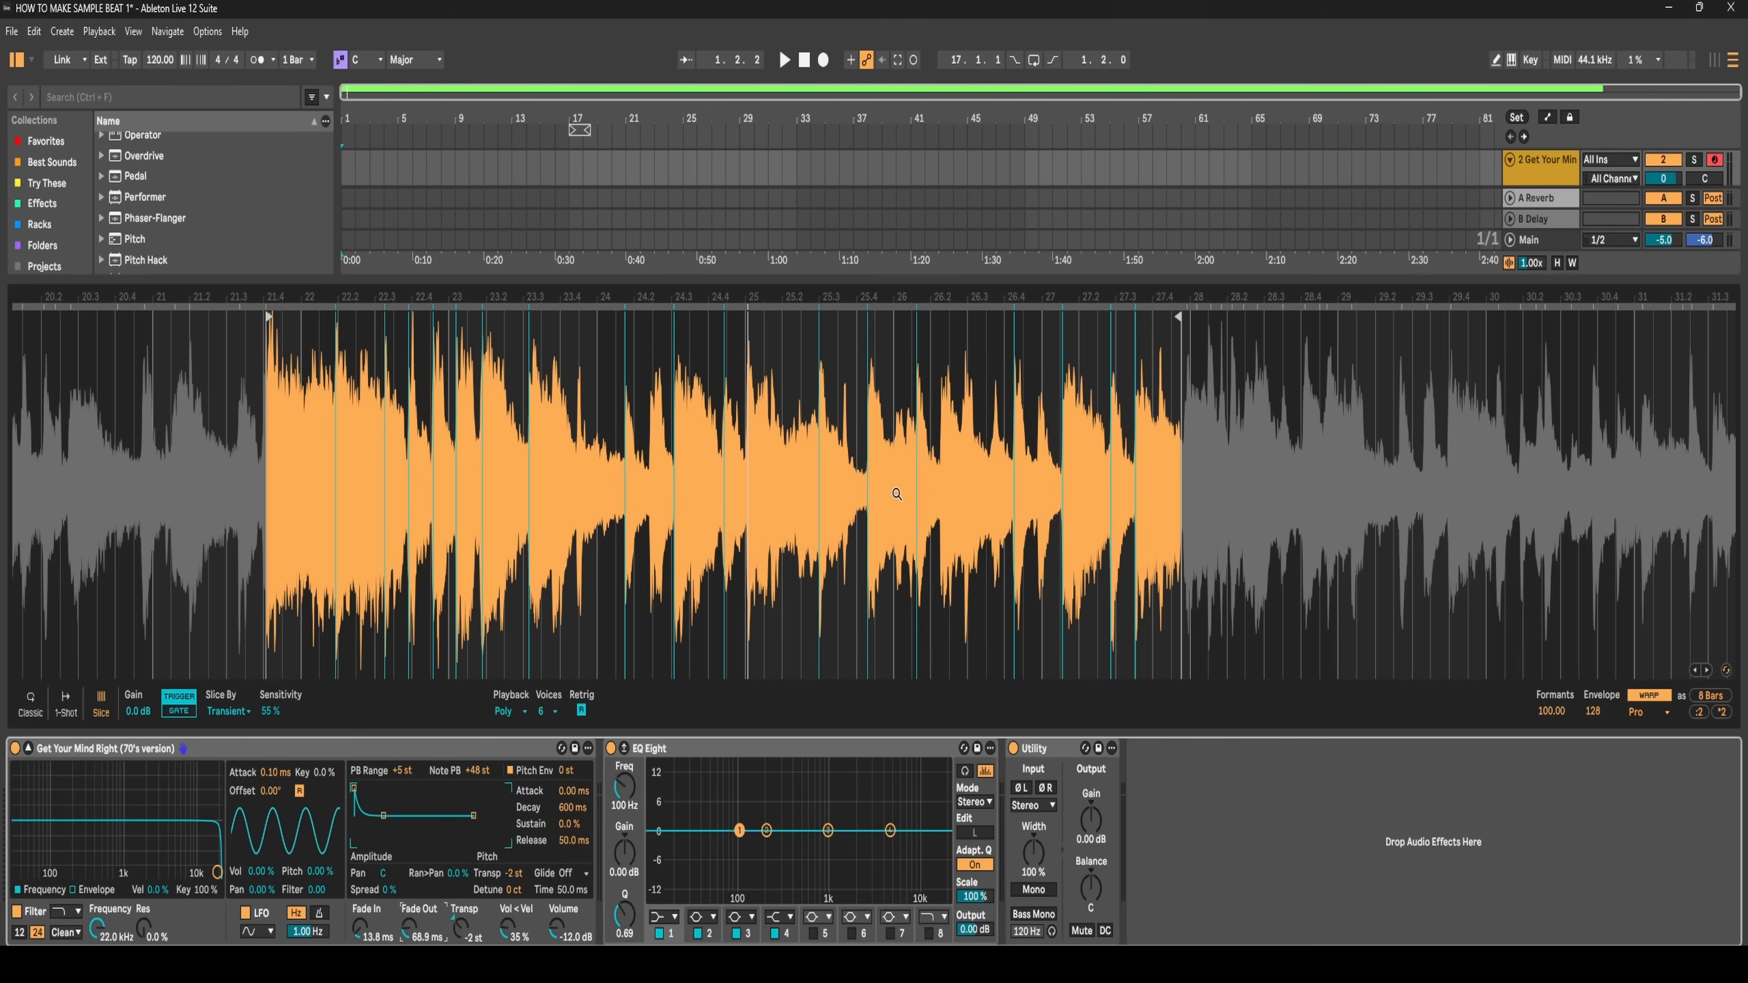
click(28, 748)
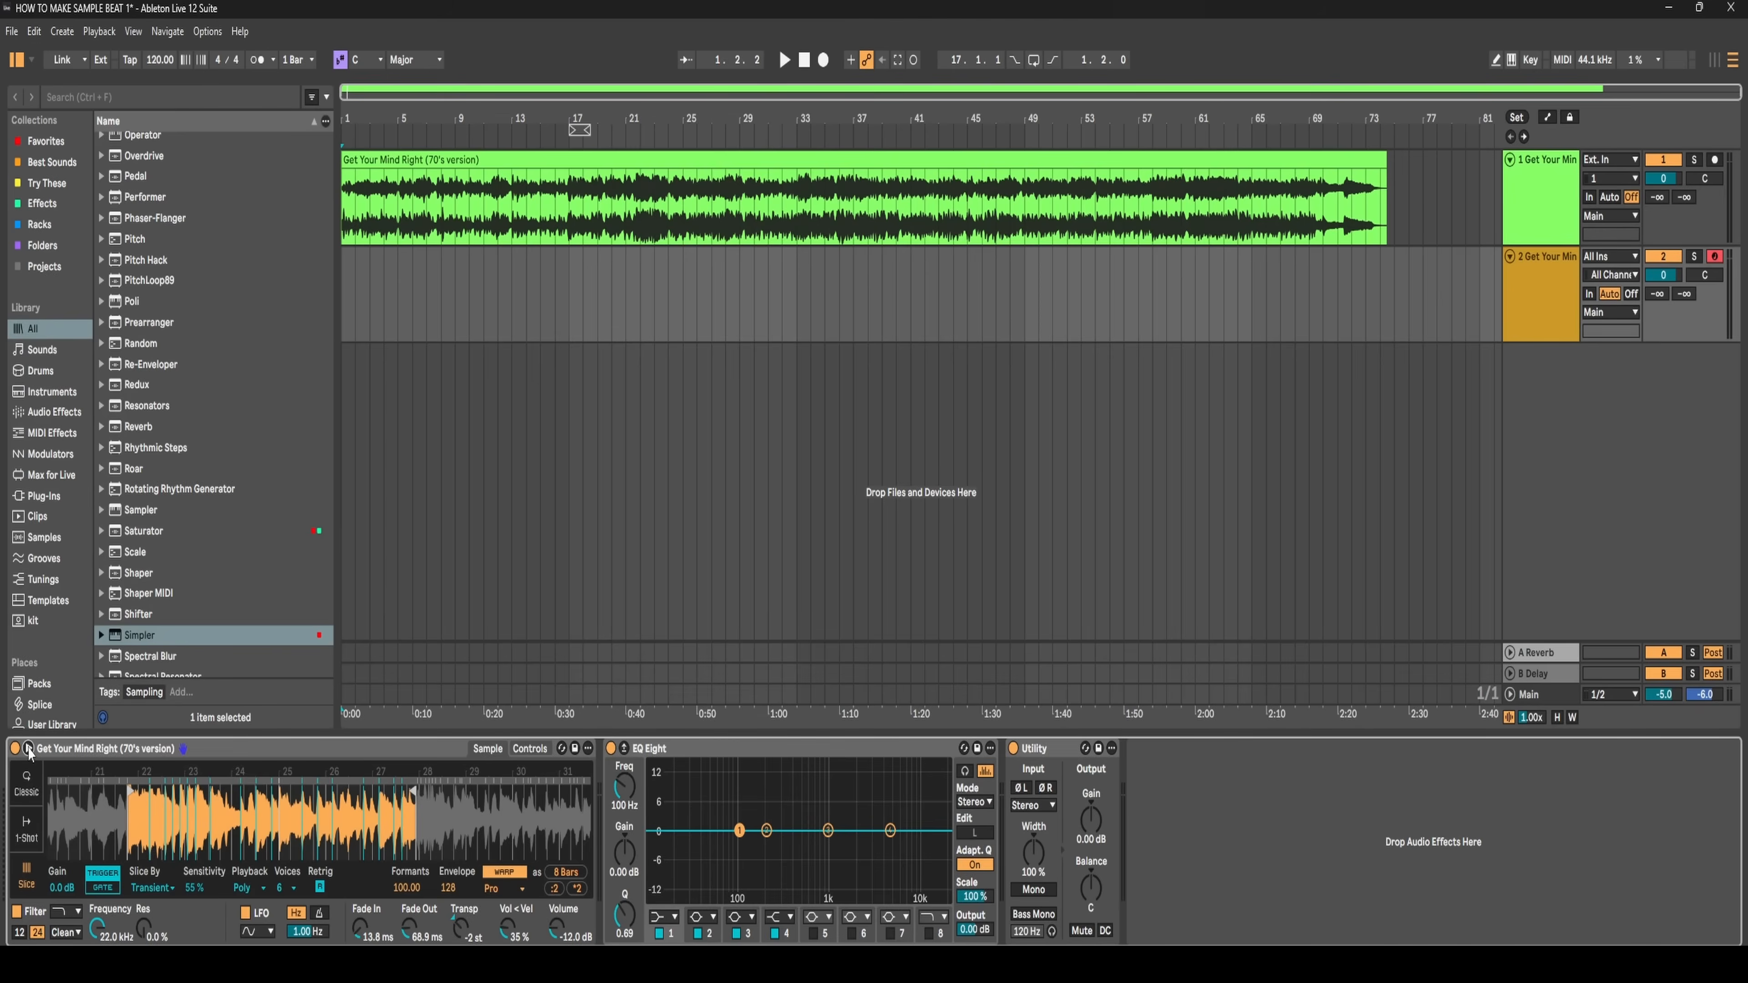
- Remove the original song's audio track, keeping the Simpler track
click(1541, 210)
click(1540, 293)
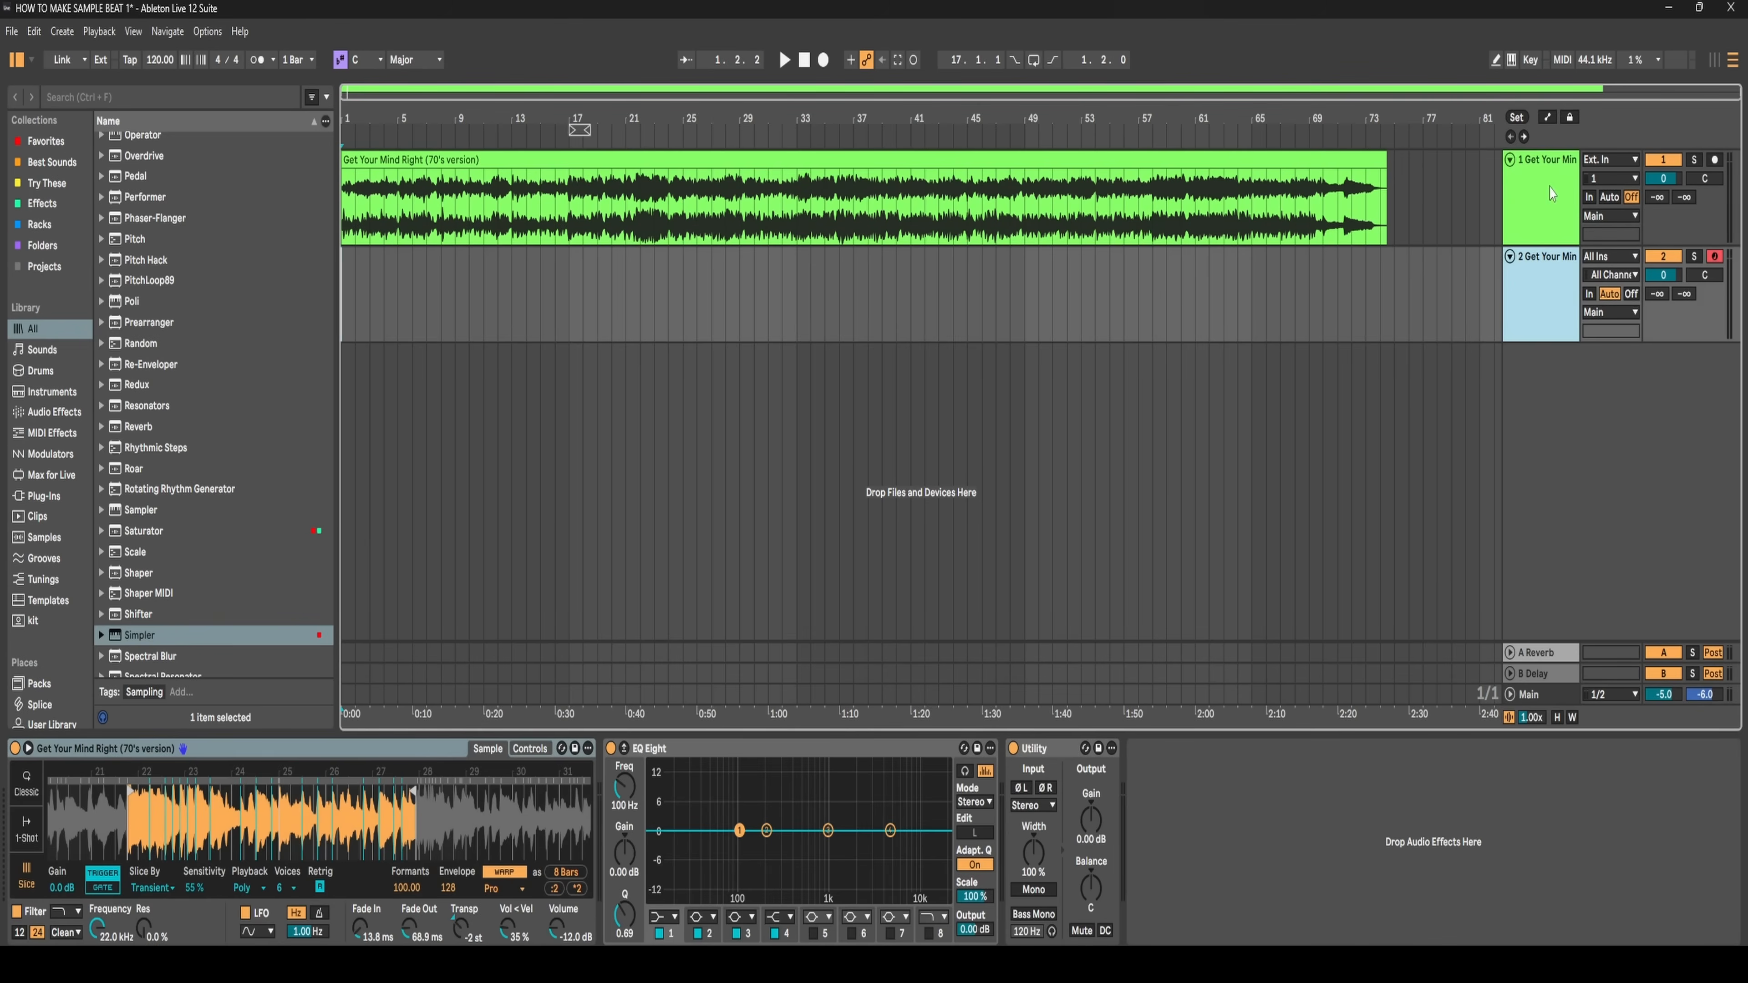
click(1553, 193)
right_click(1553, 193)
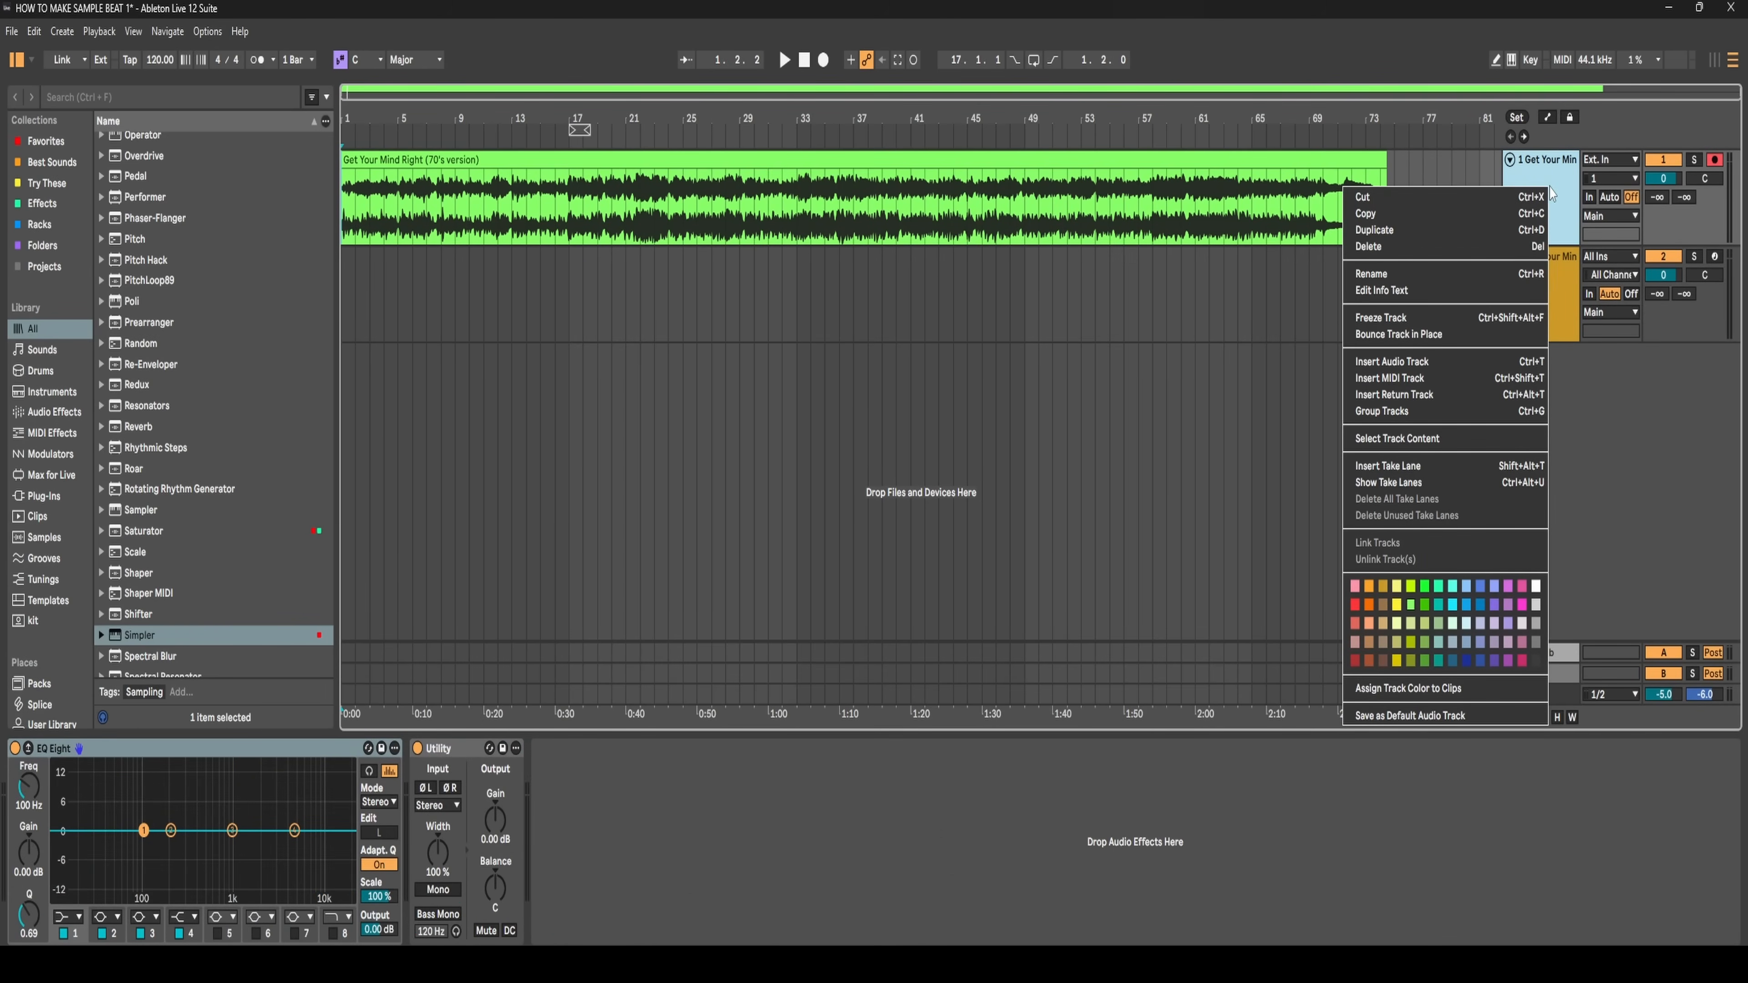
click(1490, 199)
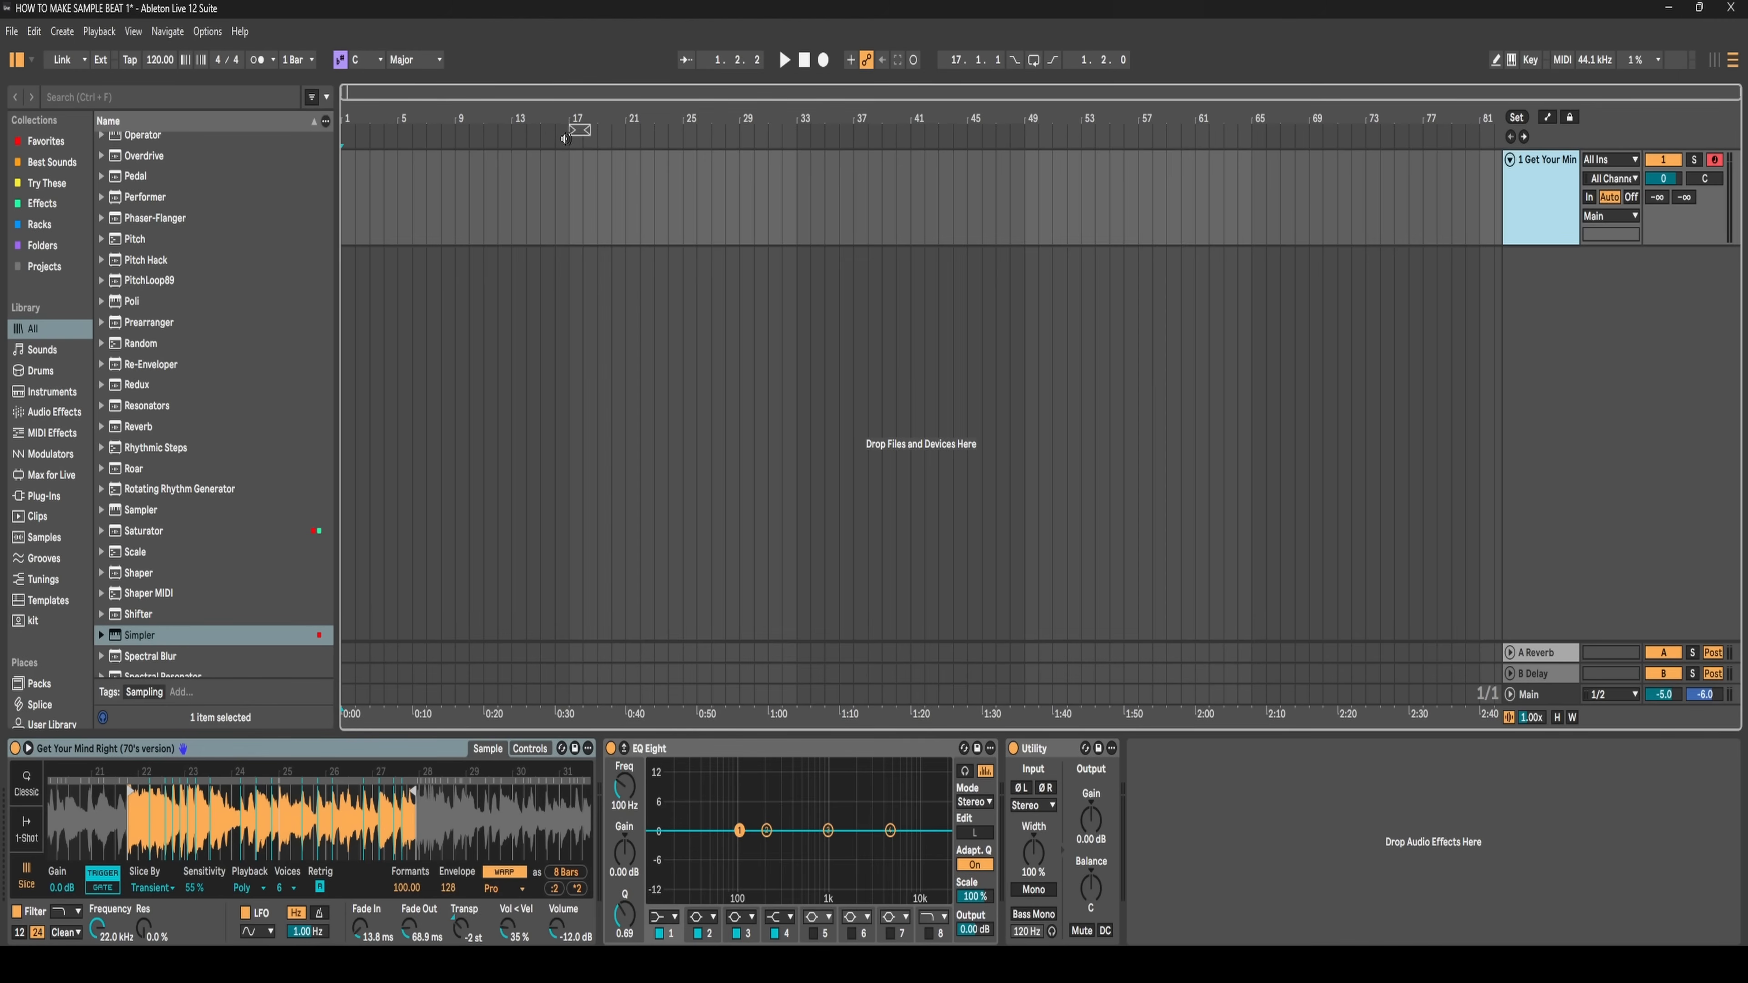
- Set the arrangement loop to the first 8 bars, from bar 1 to bar 9, and turn looping on
drag(578, 129, 460, 132)
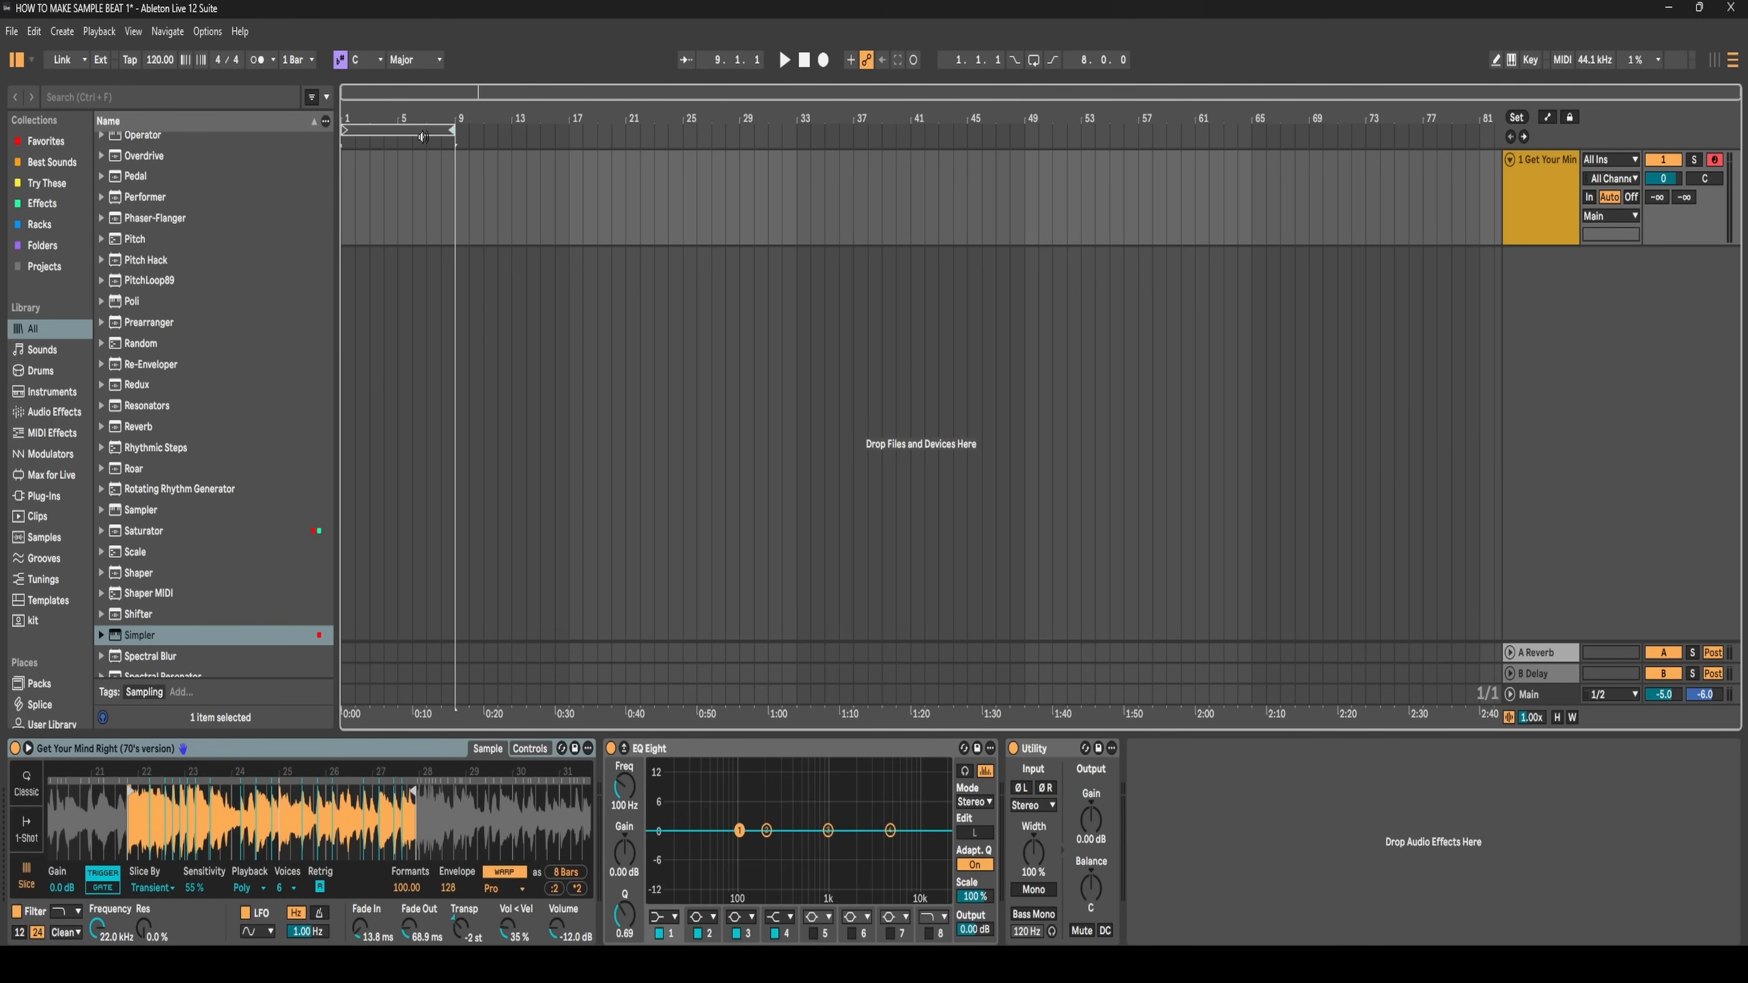
key(ctrl+l)
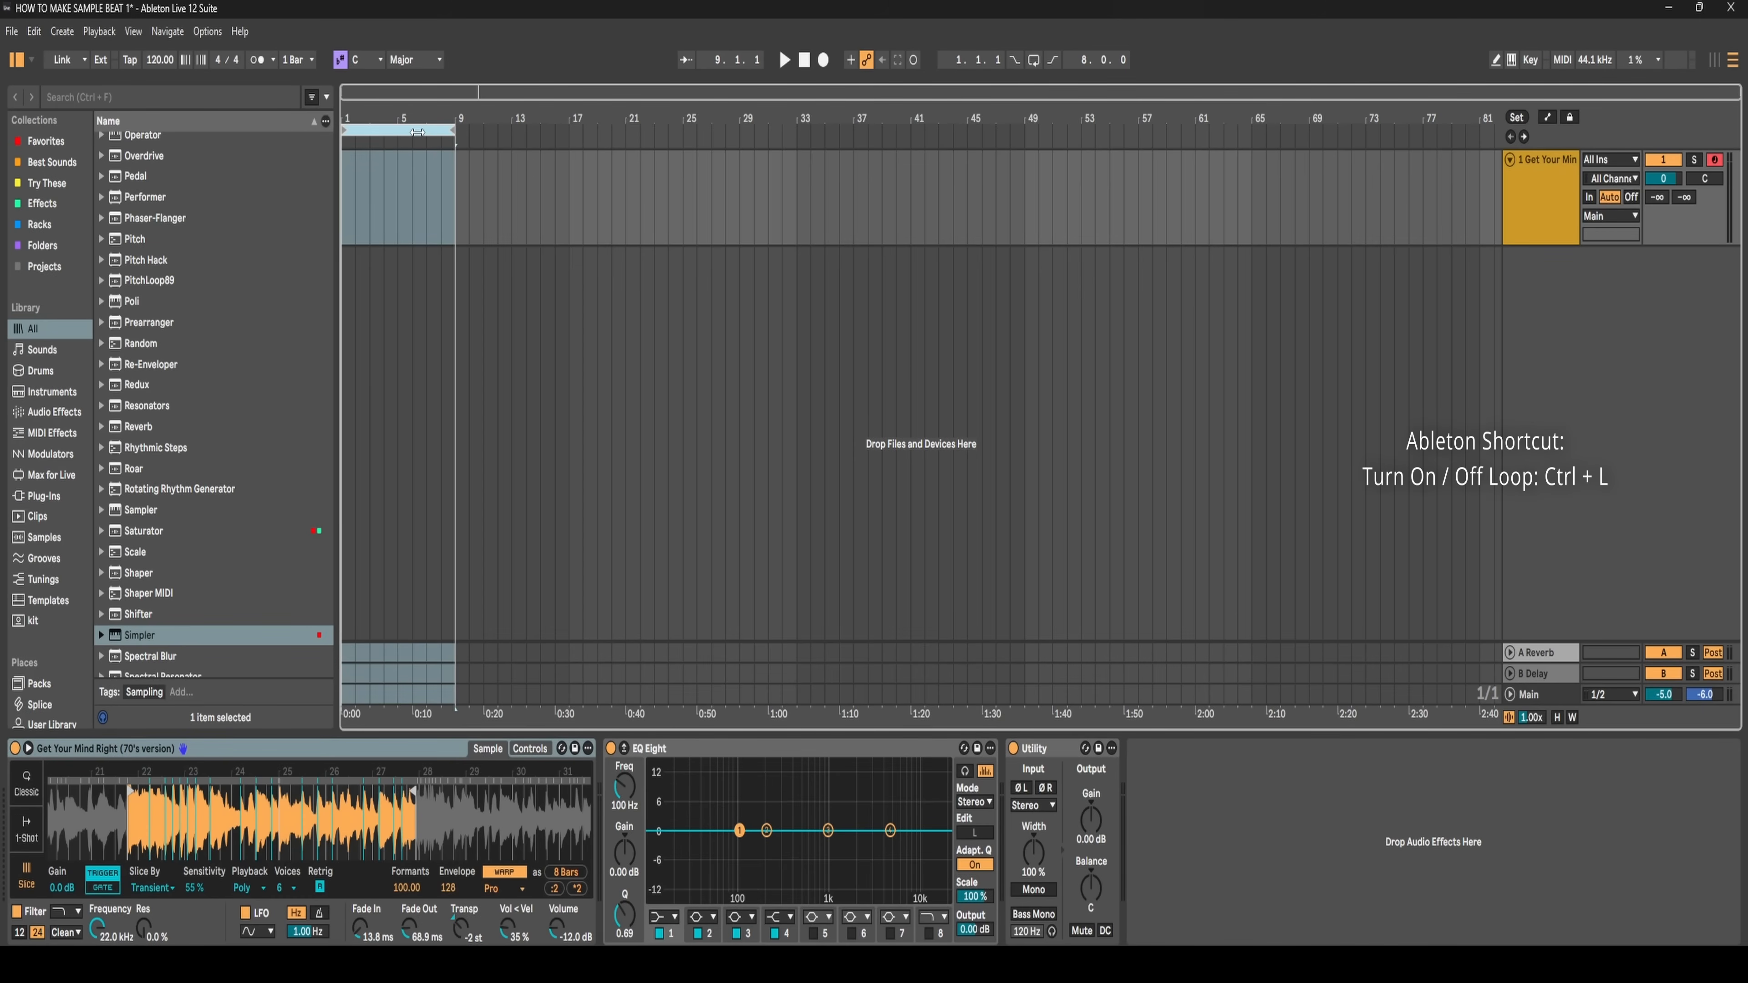
key(ctrl+l)
click(415, 165)
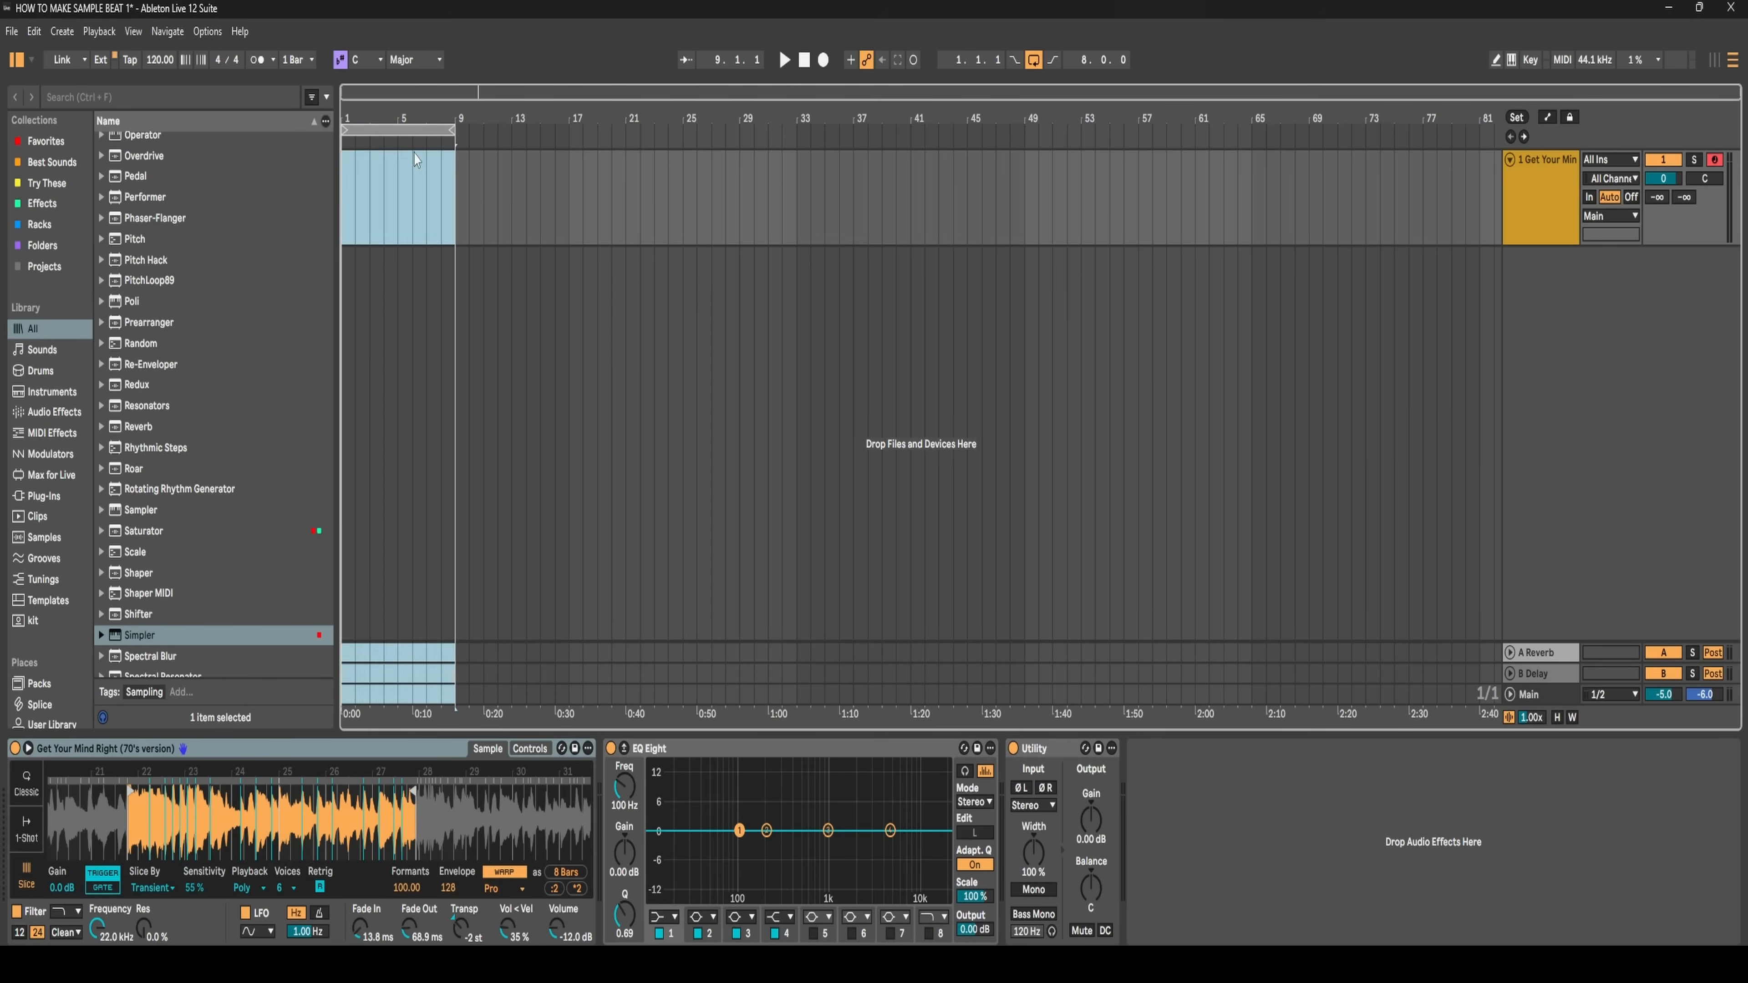
click(428, 194)
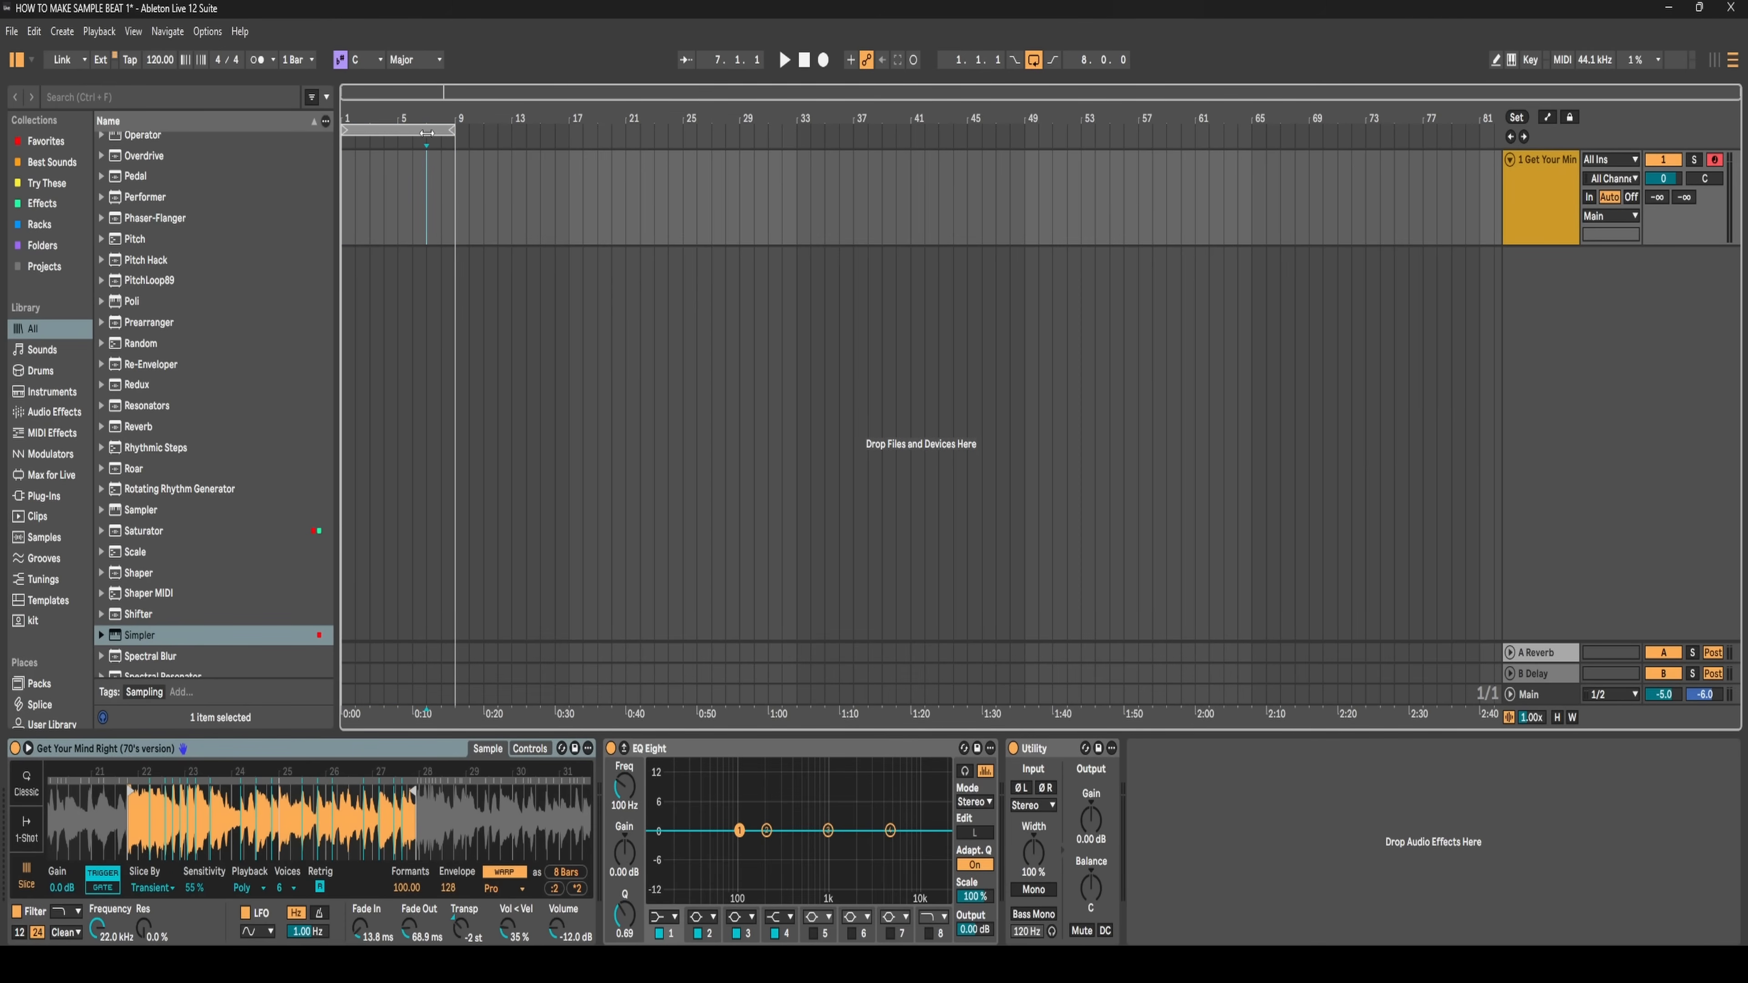
- Turn on the metronome and play the arrangement loop
key(space)
click(443, 186)
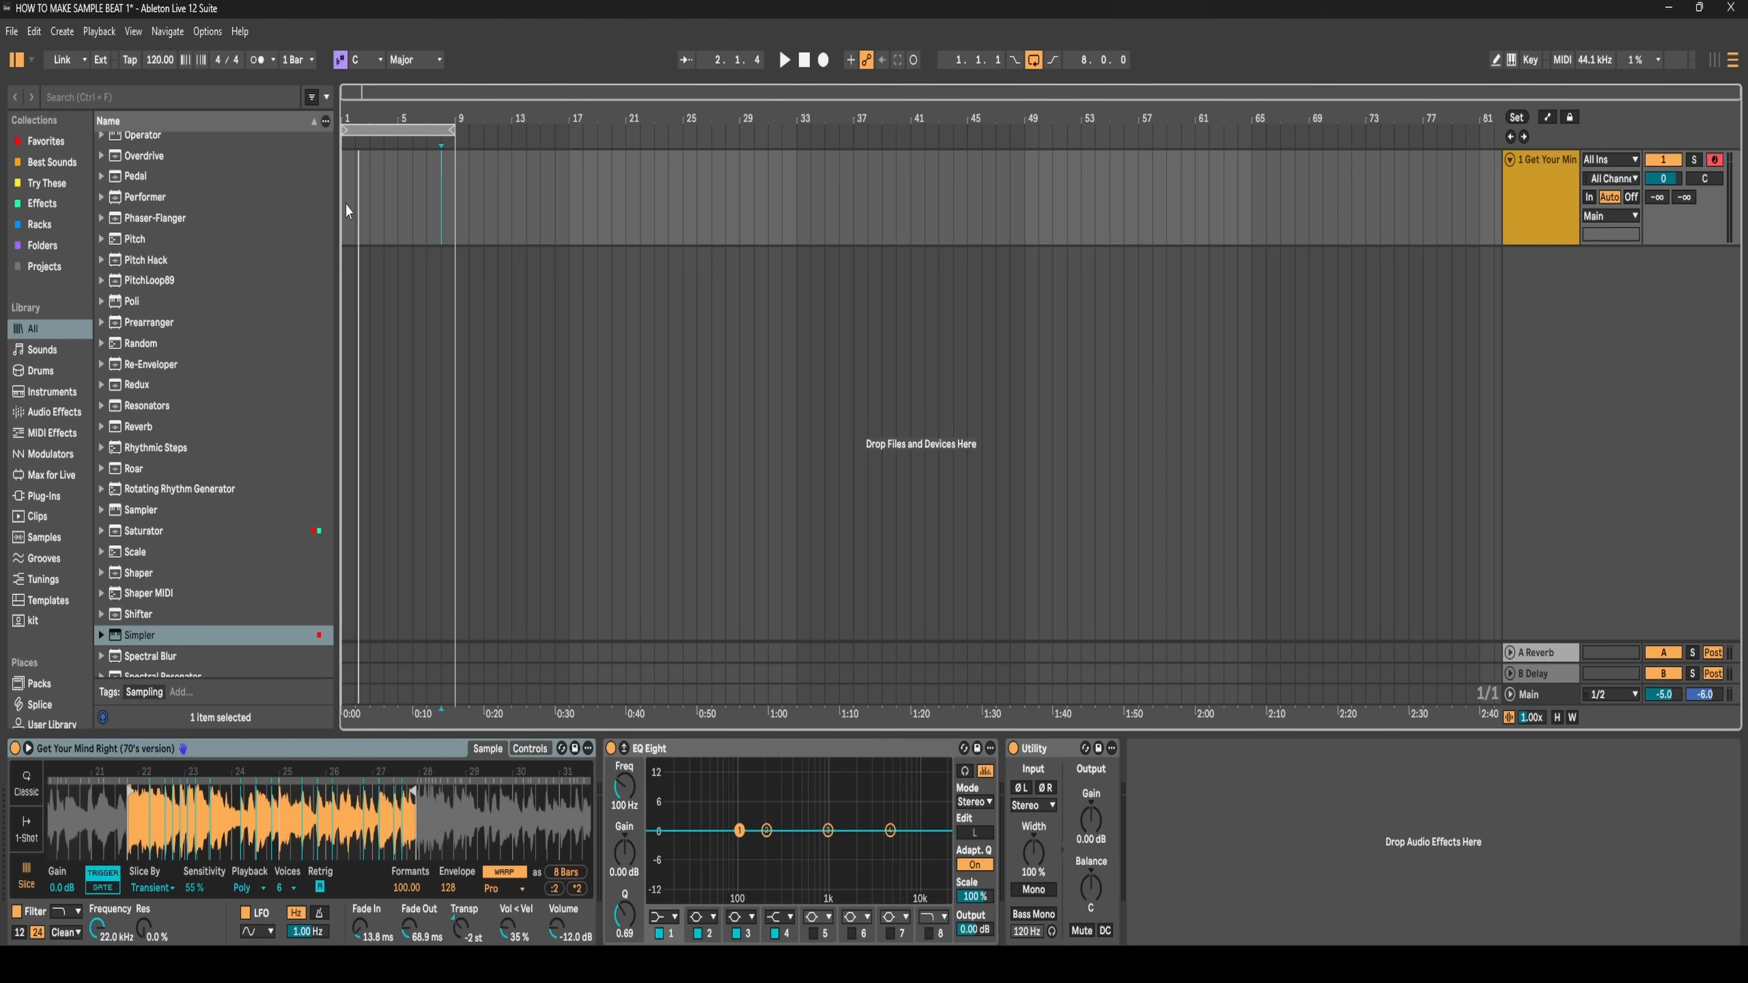
click(256, 61)
key(space)
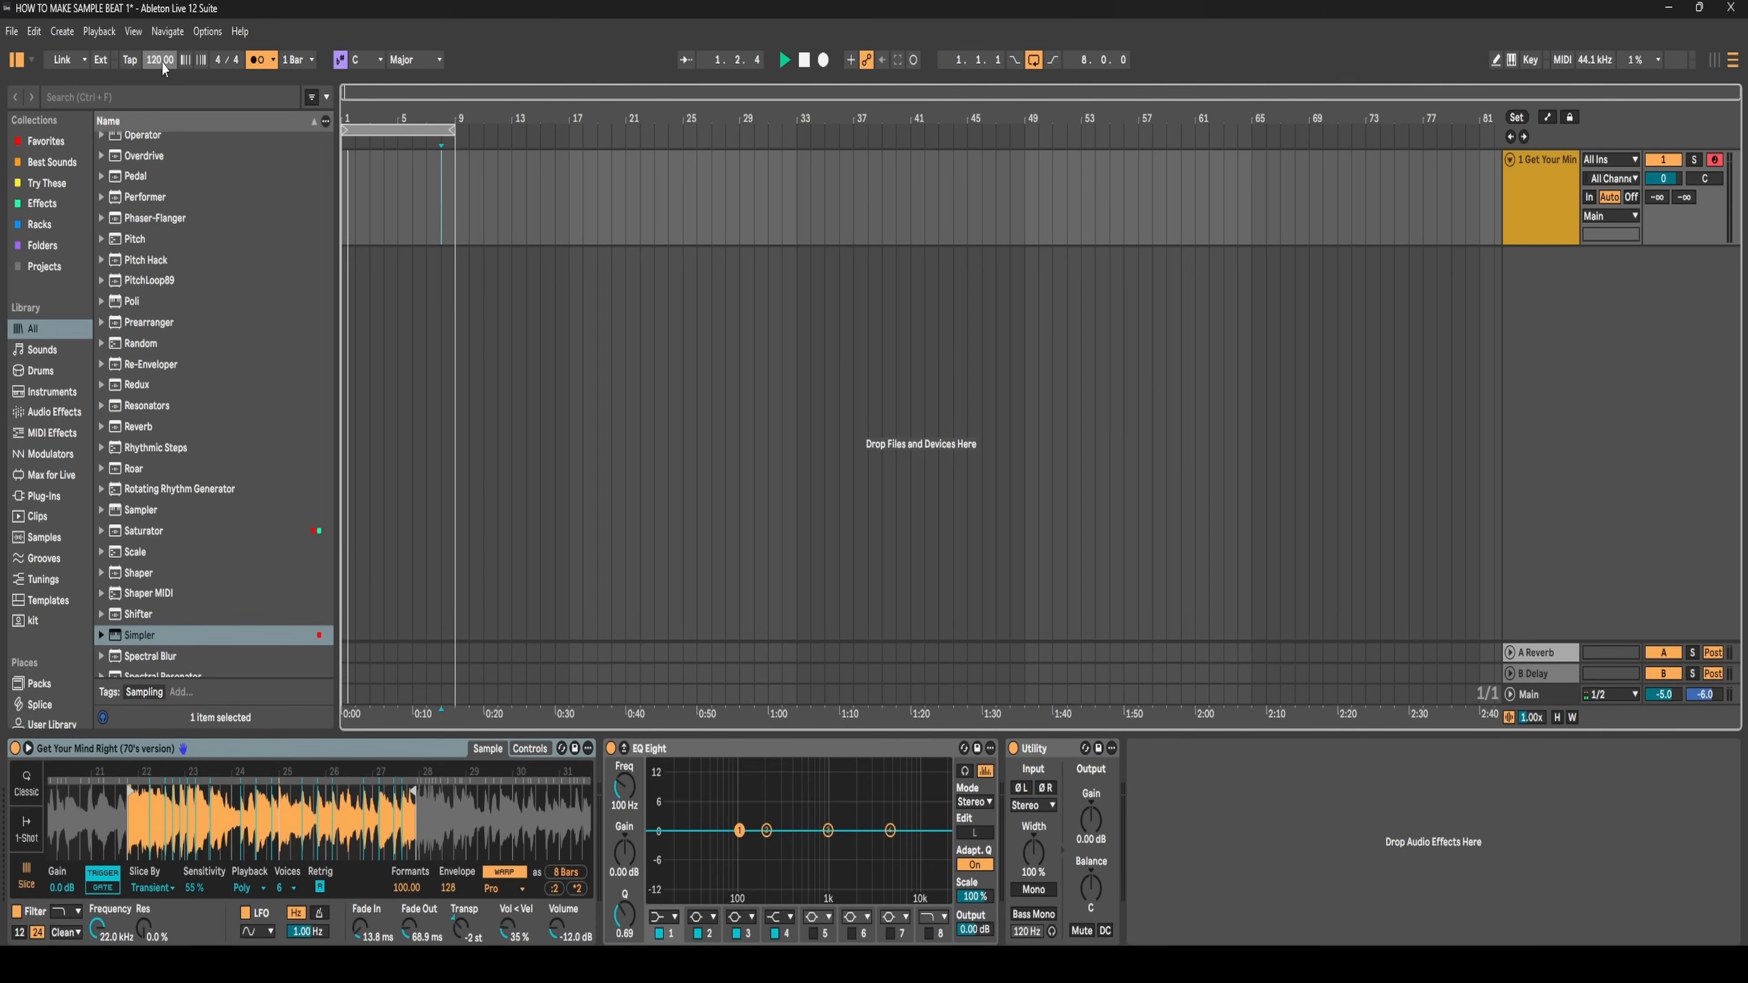
- Try a project tempo of 80 BPM during playback and return it to 120 BPM
drag(160, 60, 160, 110)
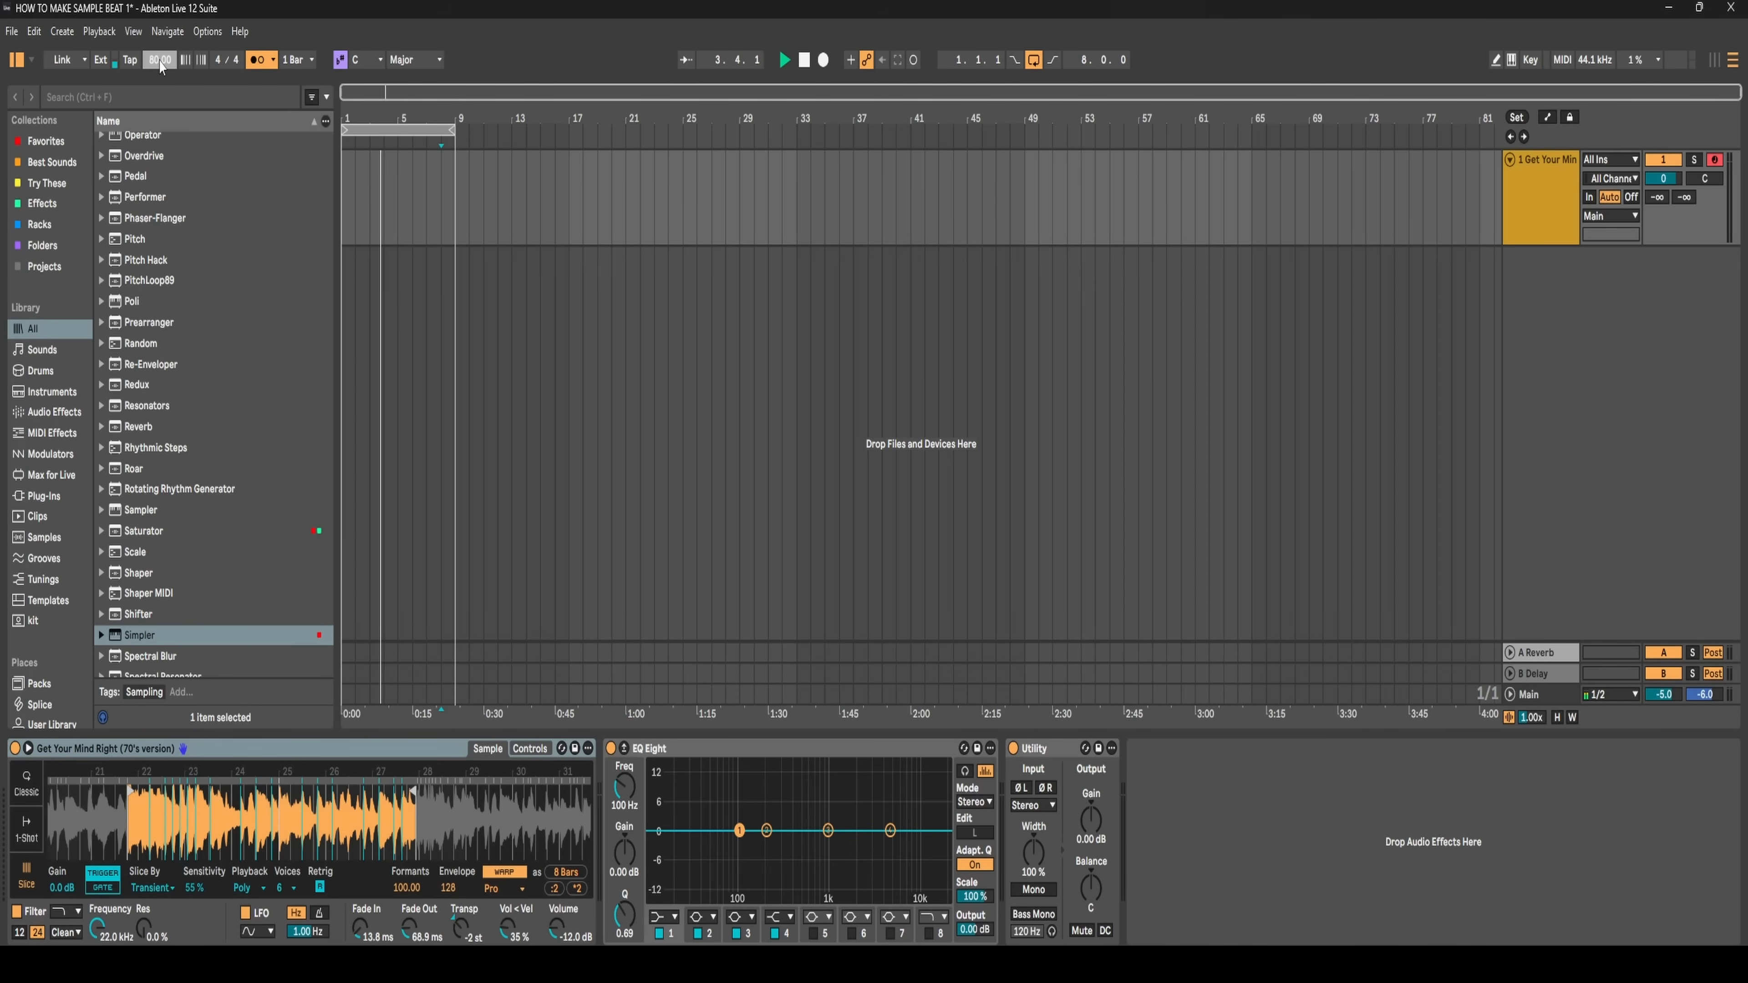
mouse_move(160, 62)
mouse_down()
mouse_move(160, 29)
mouse_move(158, 67)
mouse_up()
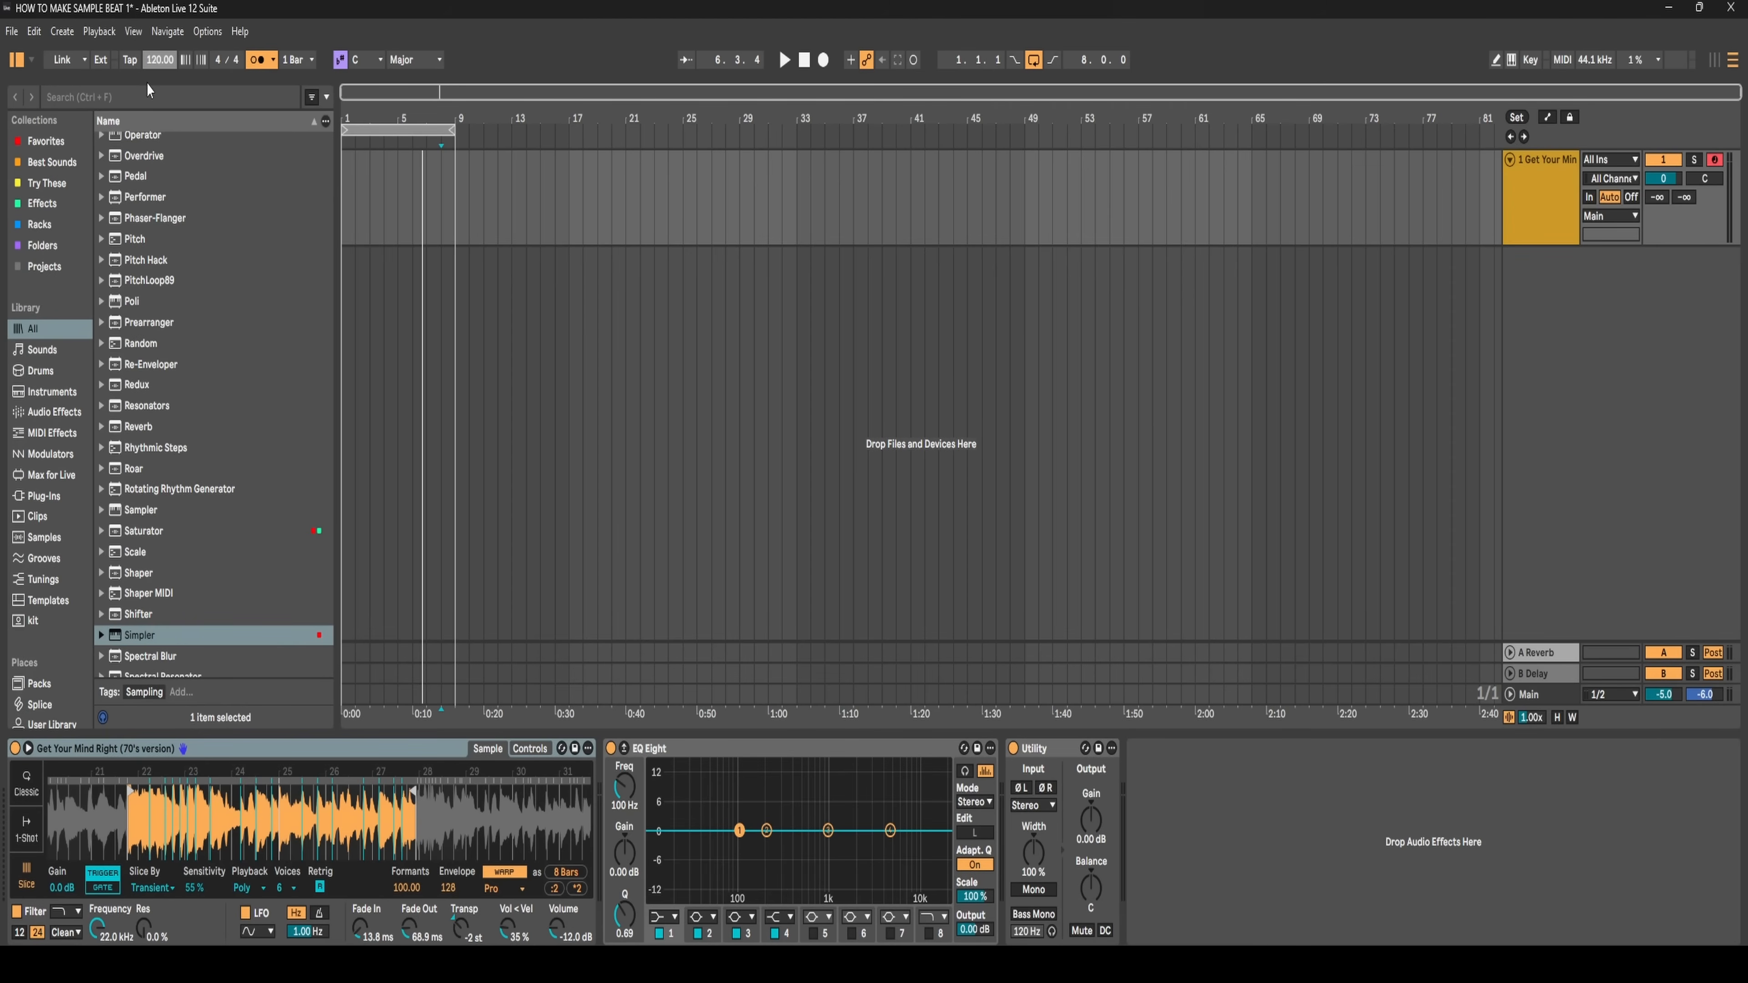
- Tap in a project tempo of about 89 BPM
click(129, 61)
click(129, 61)
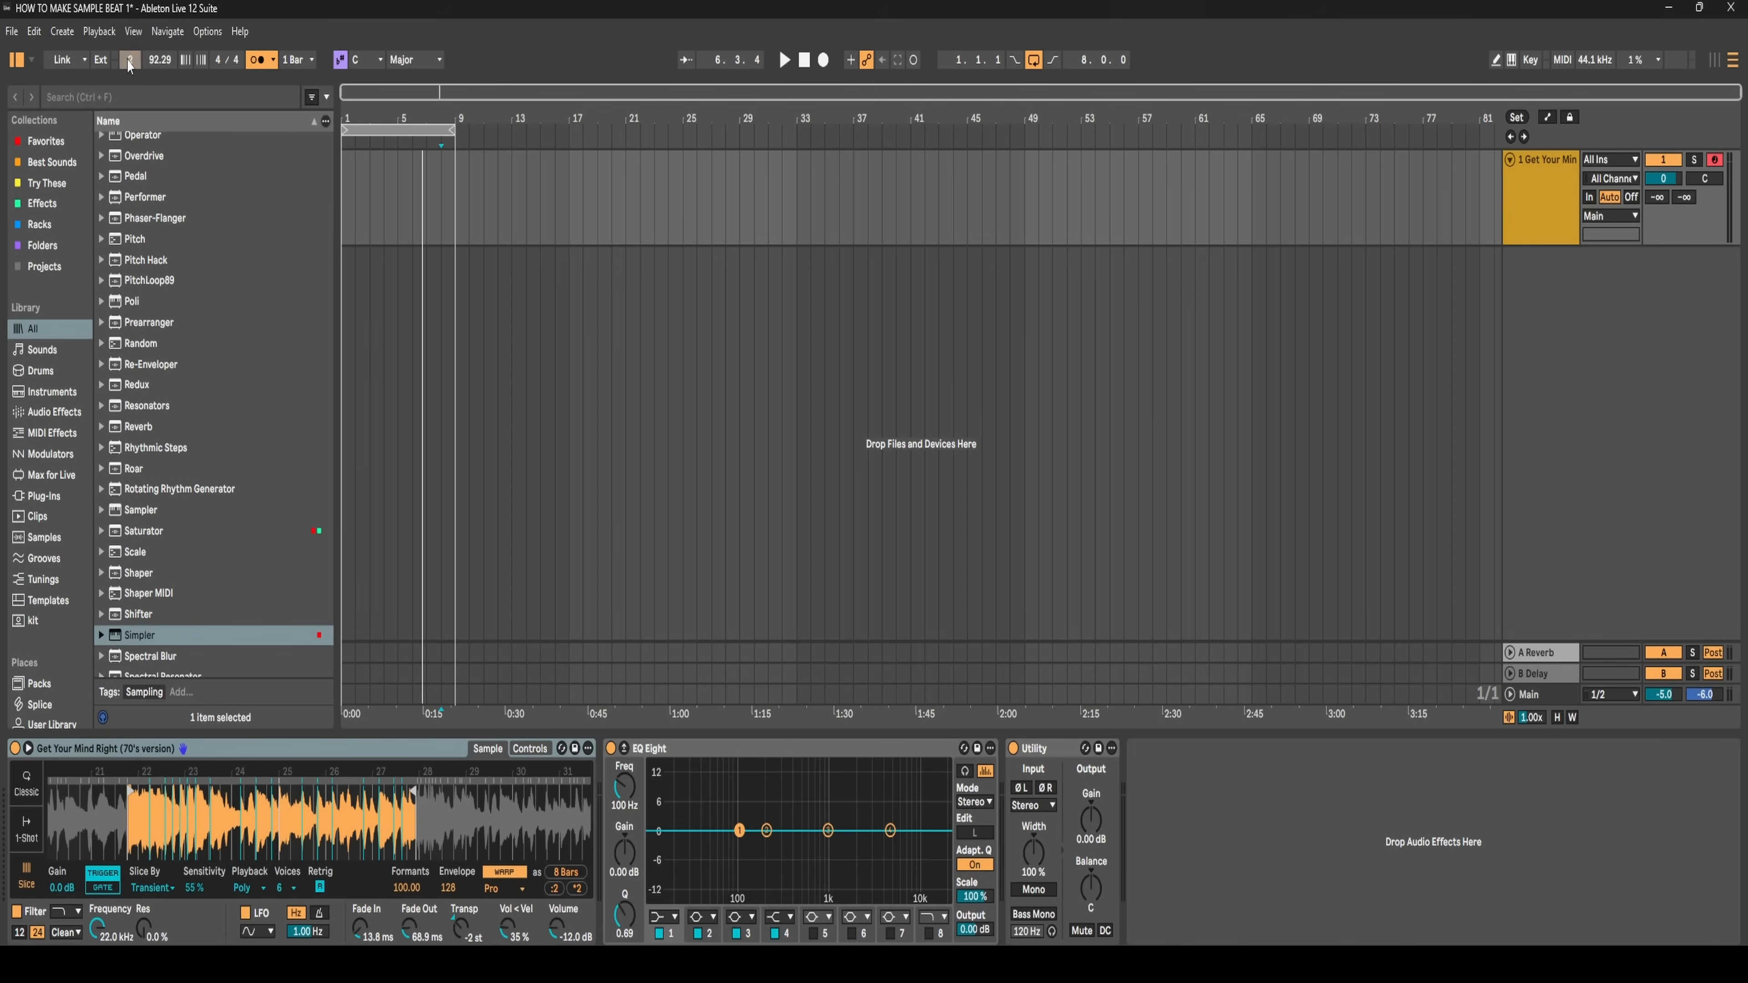
click(129, 60)
click(129, 61)
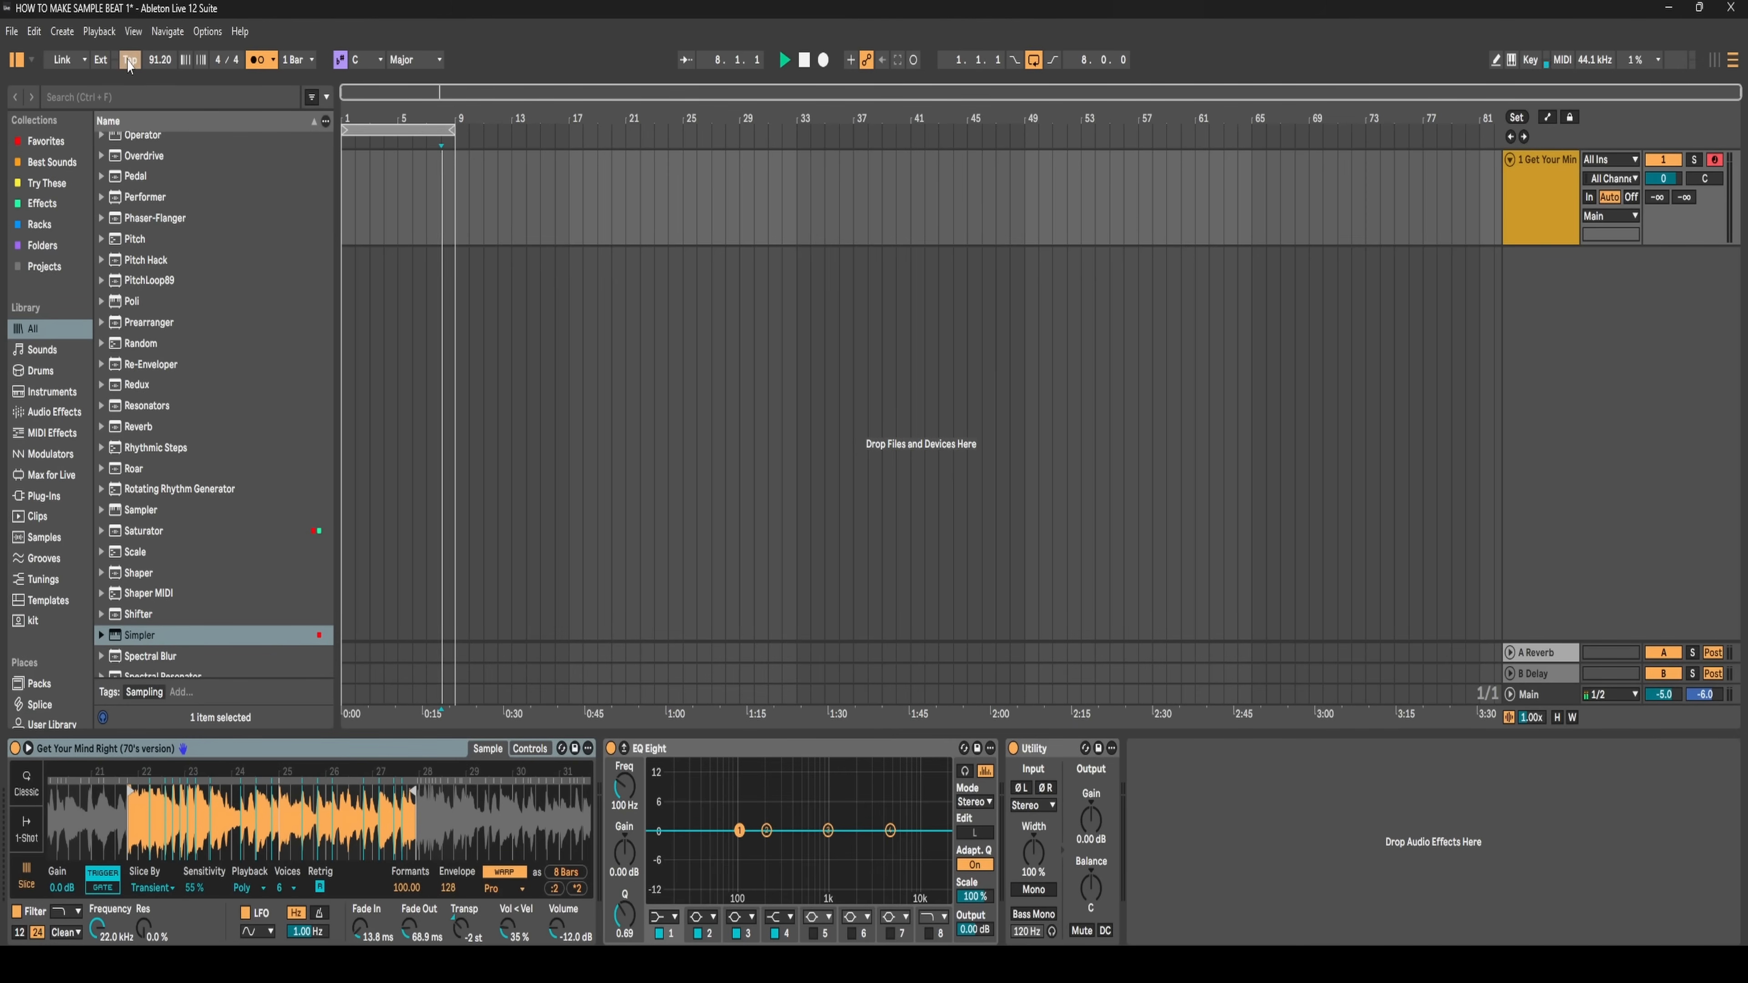
click(129, 60)
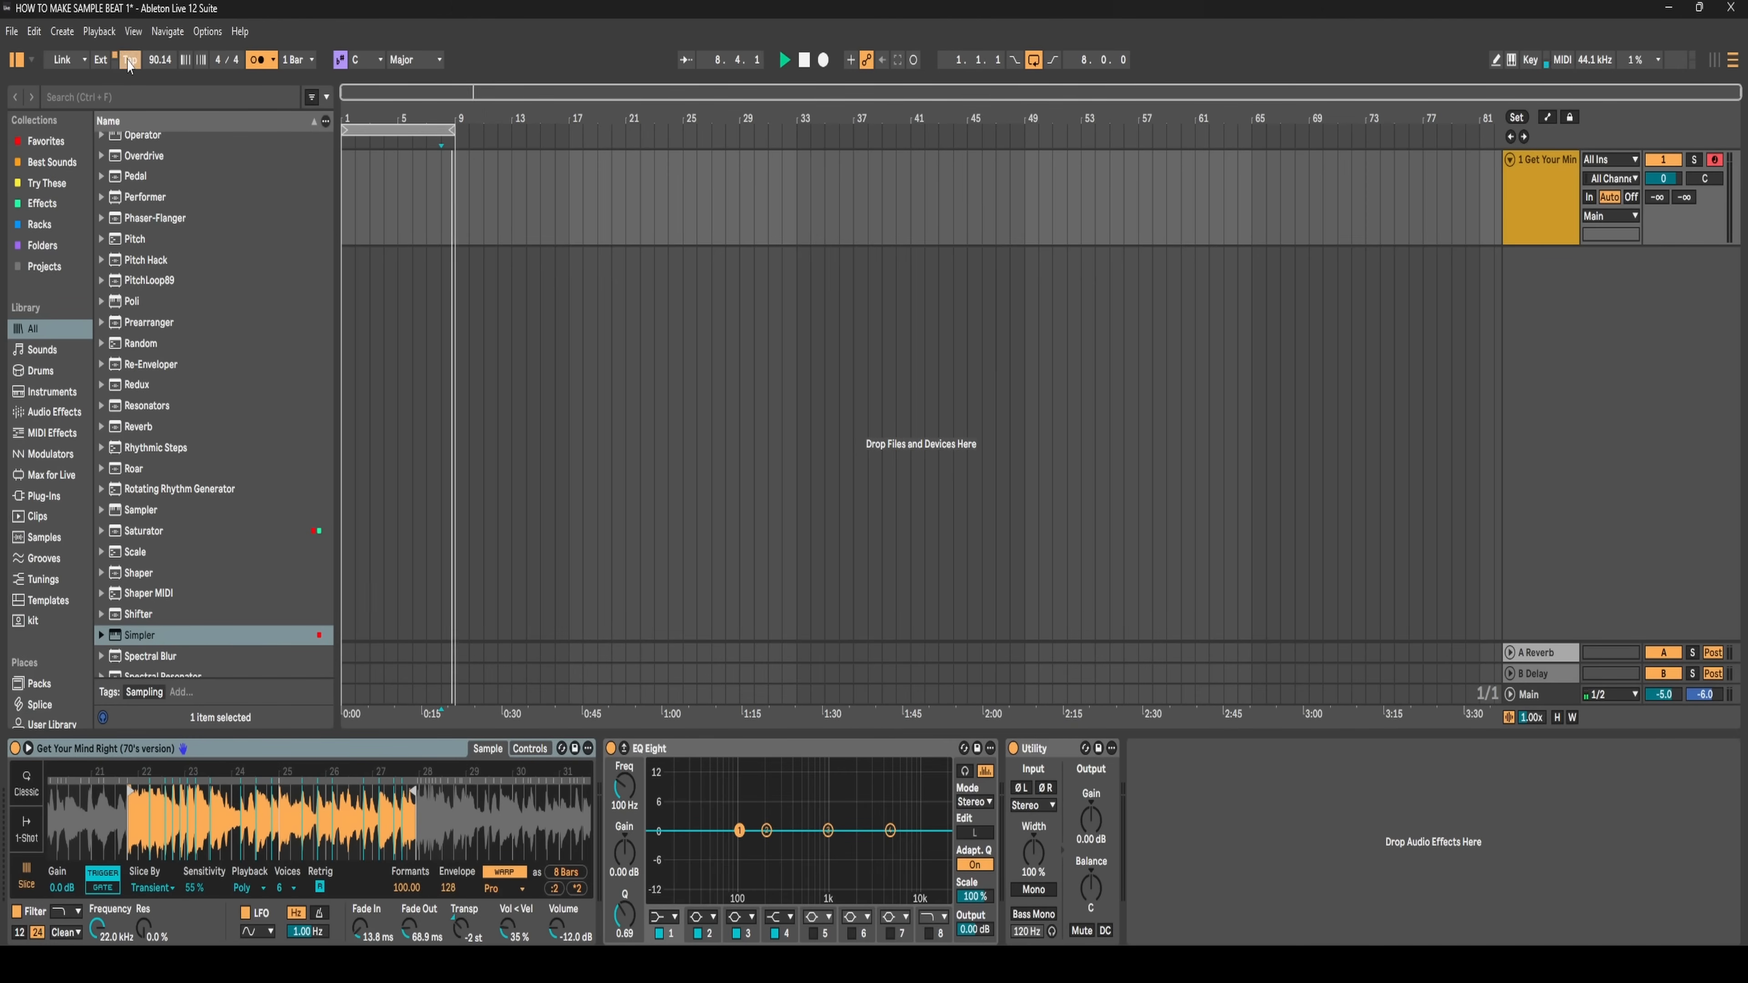
click(129, 61)
click(130, 60)
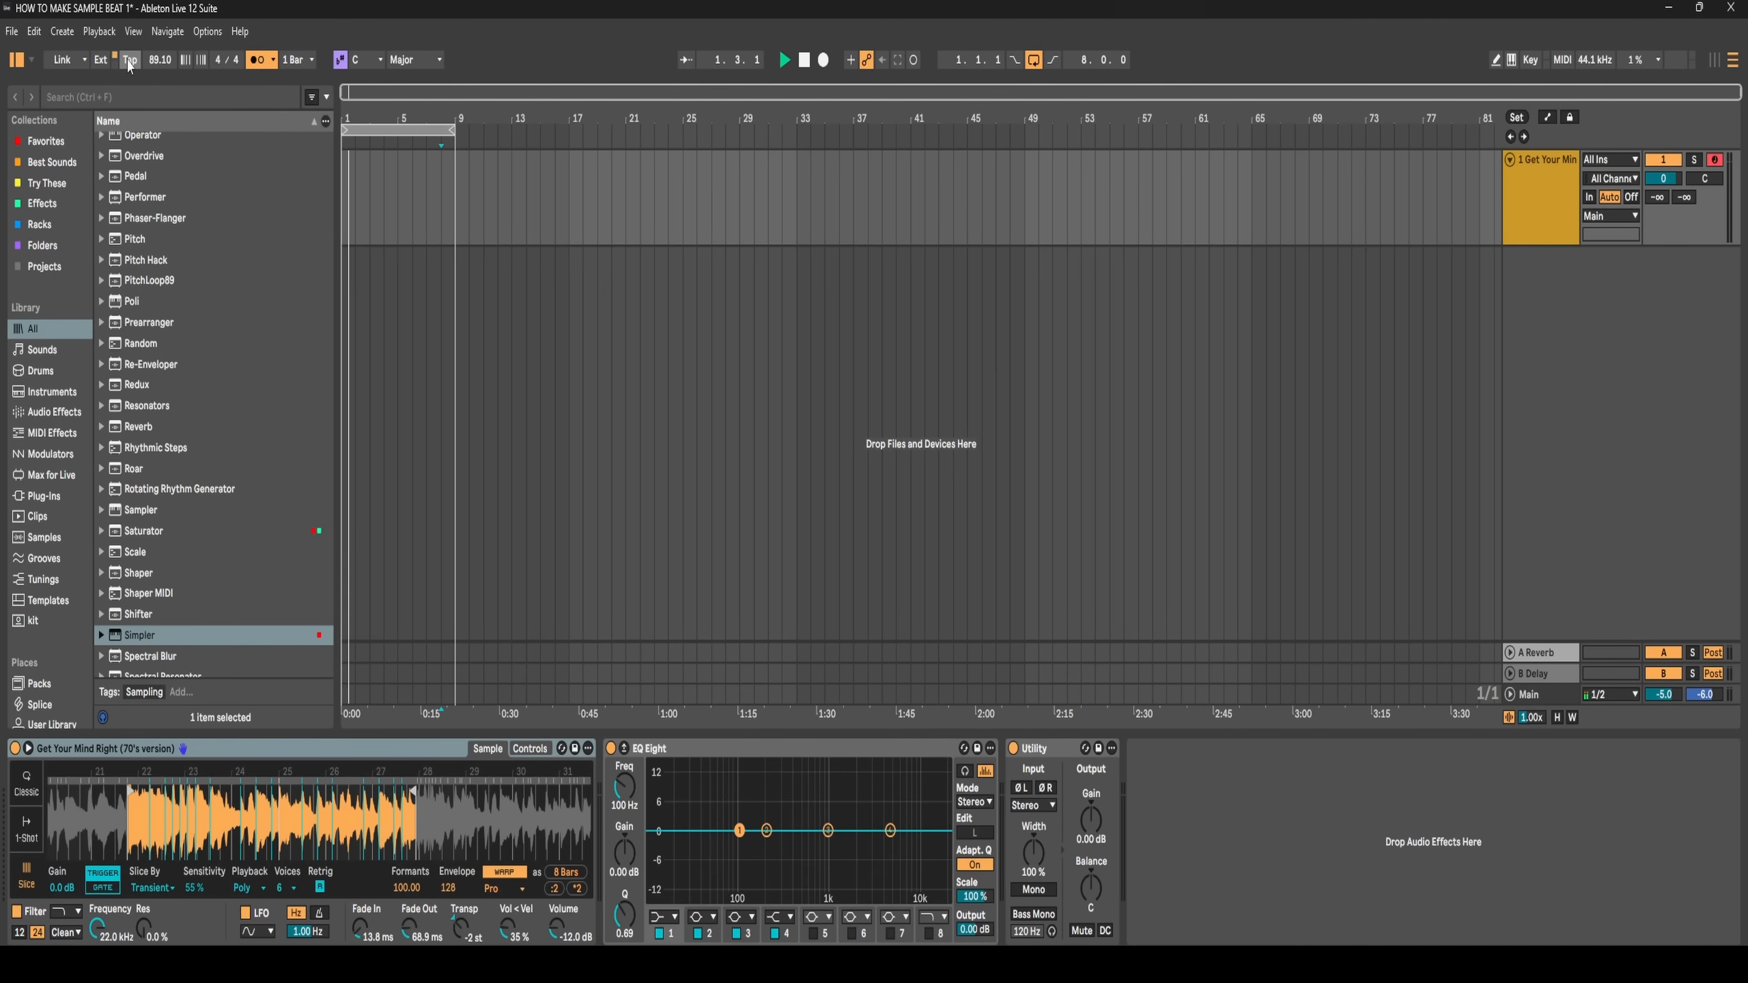
- Stop playback and set the project tempo to 90 BPM
key(space)
double_click(158, 62)
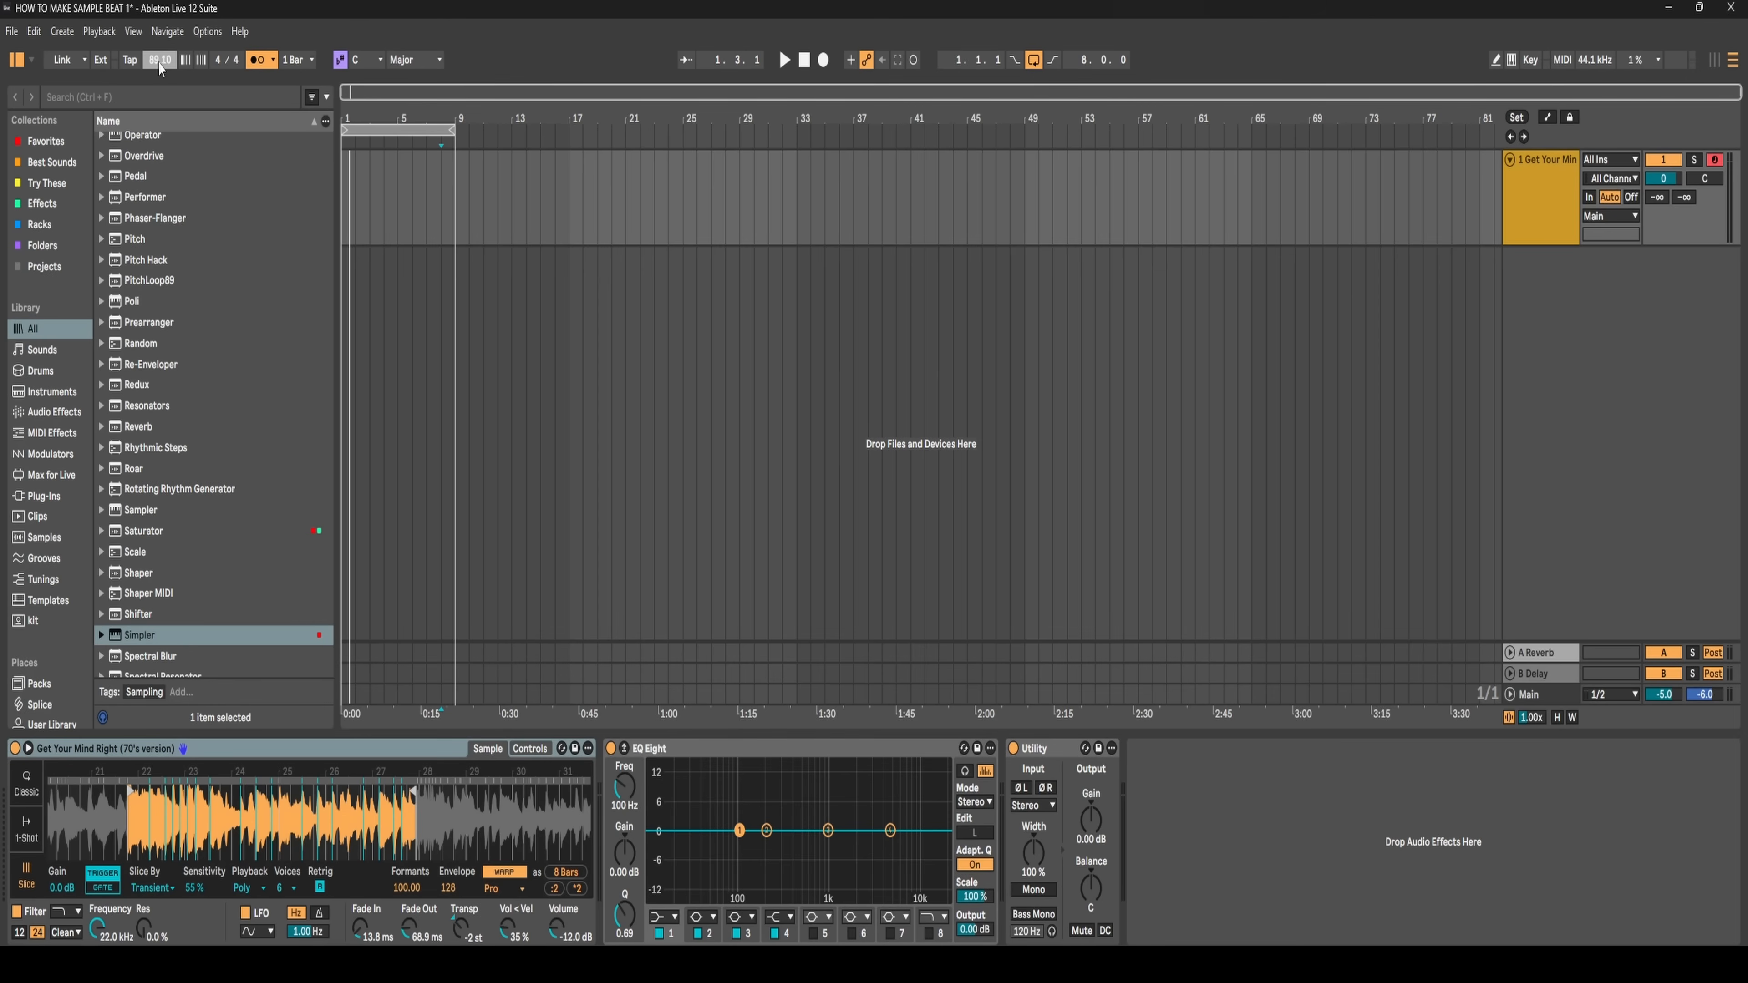
text(90)
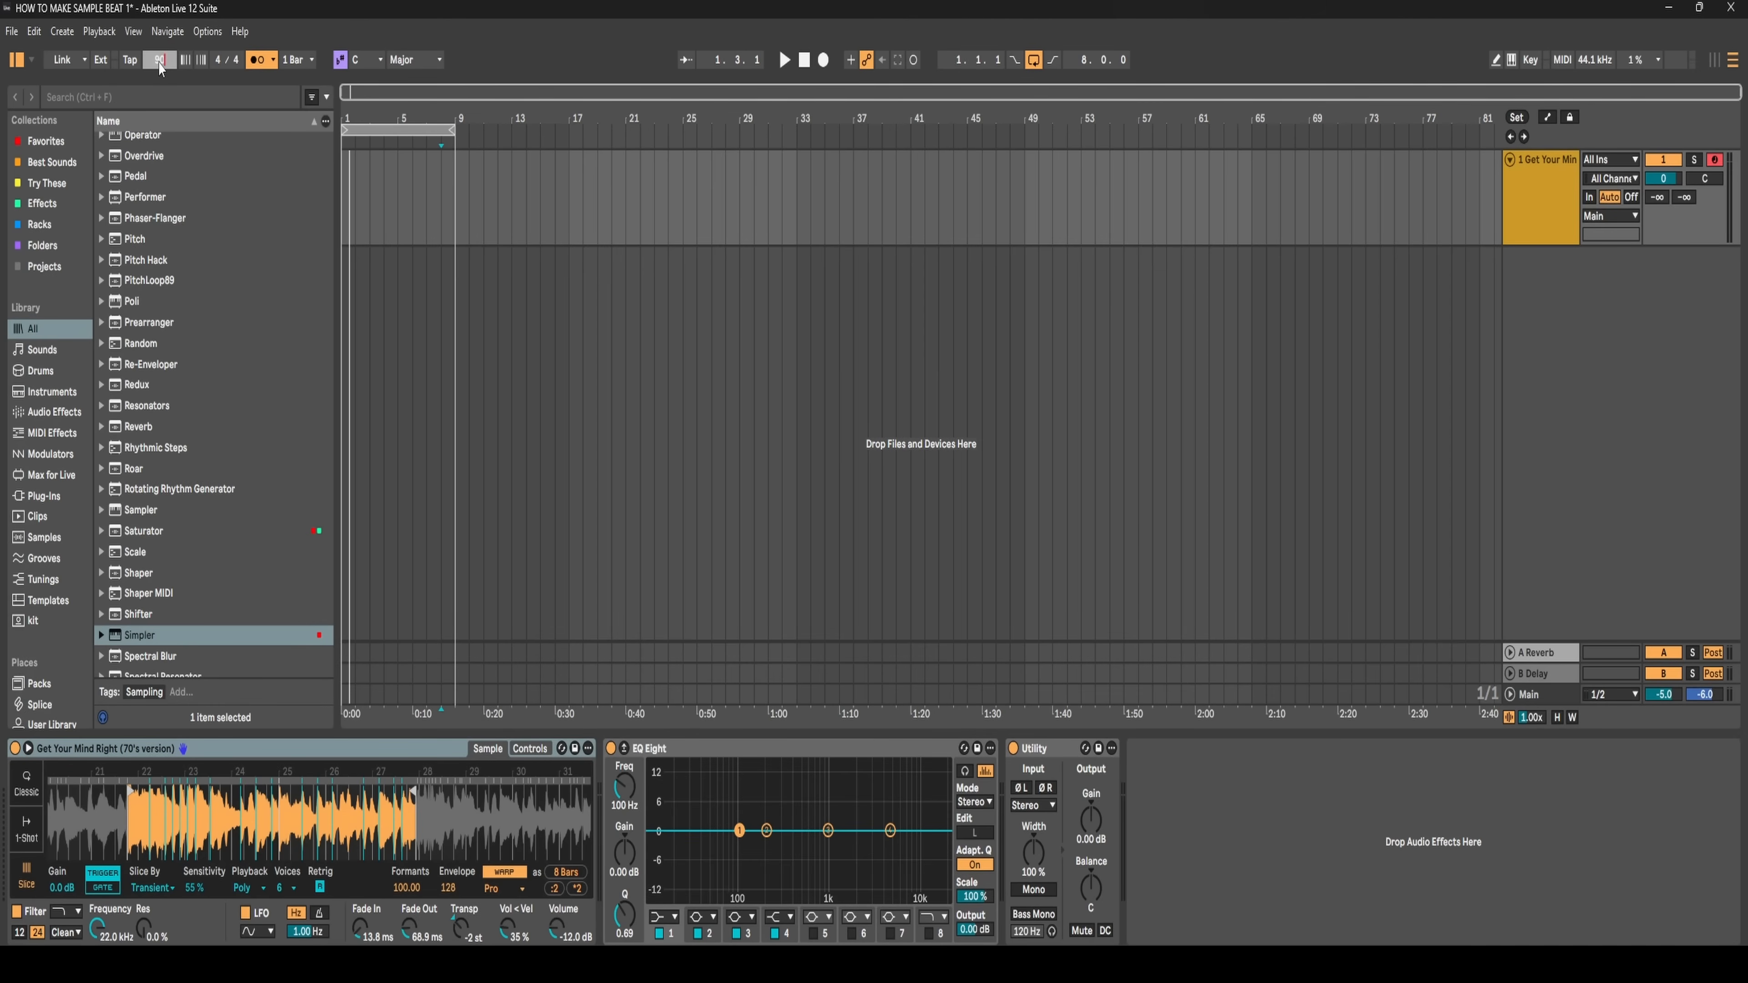
key(Return)
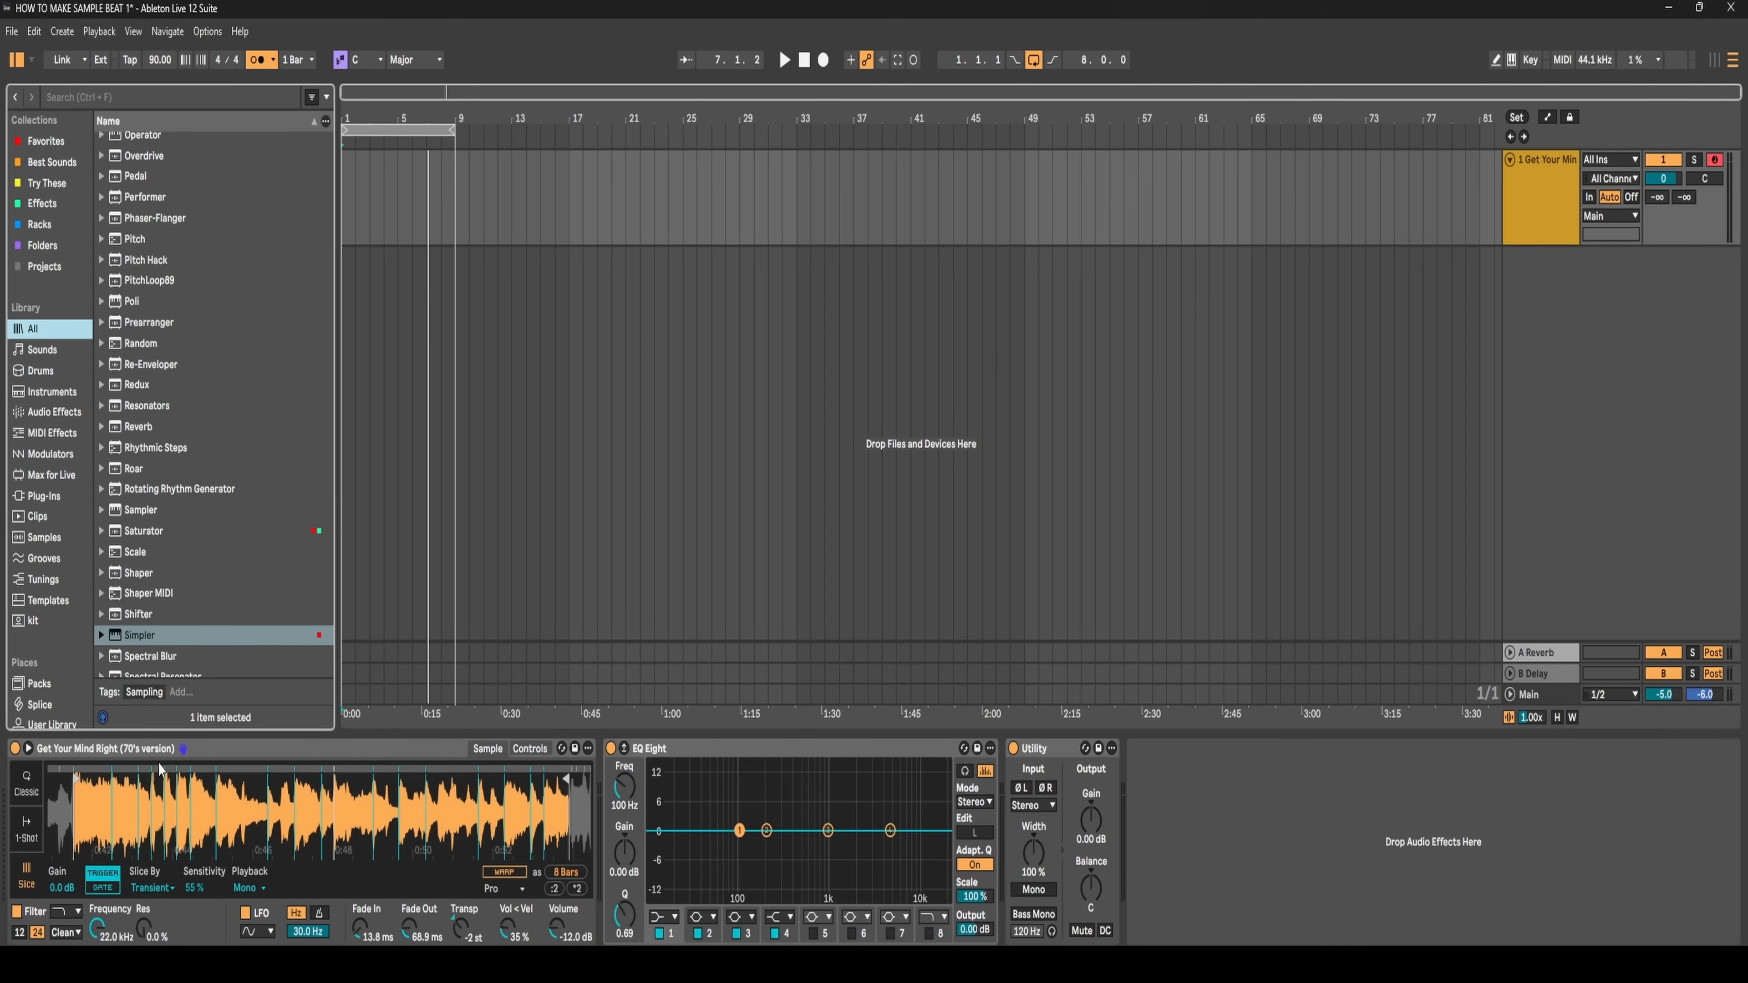
- Add an empty Drum Rack on a new track below the Simpler track and colour that track orange
click(158, 96)
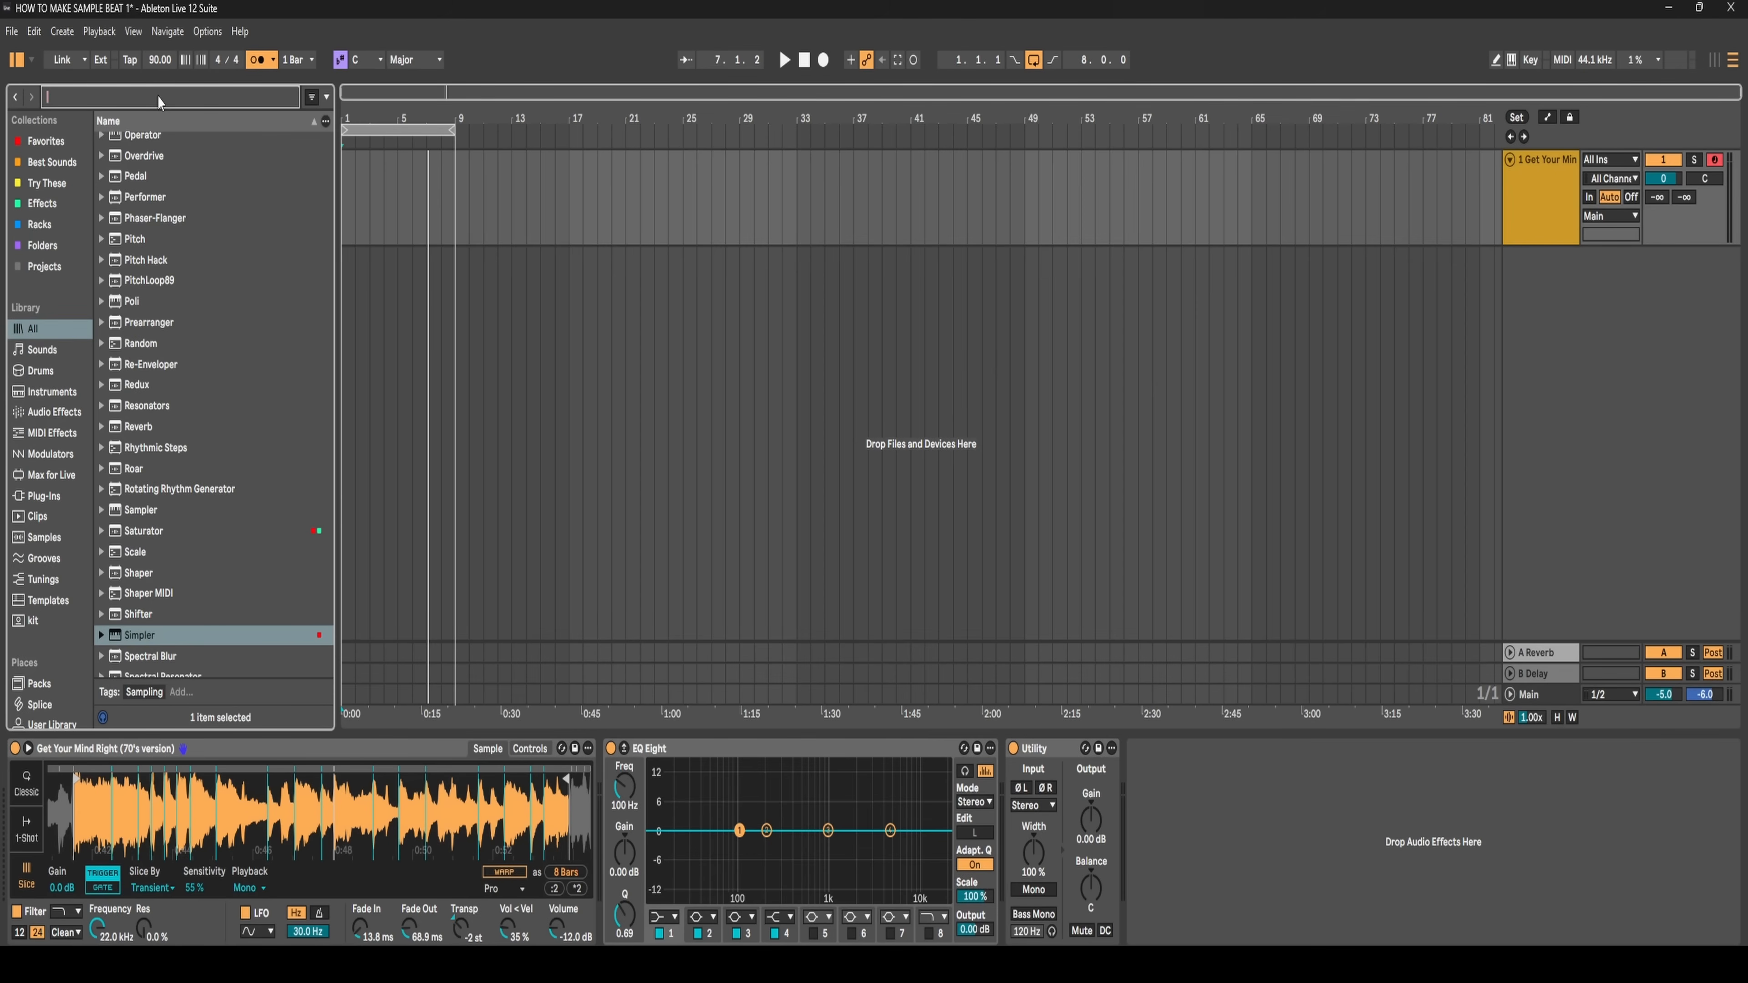
text(DRUM Rack)
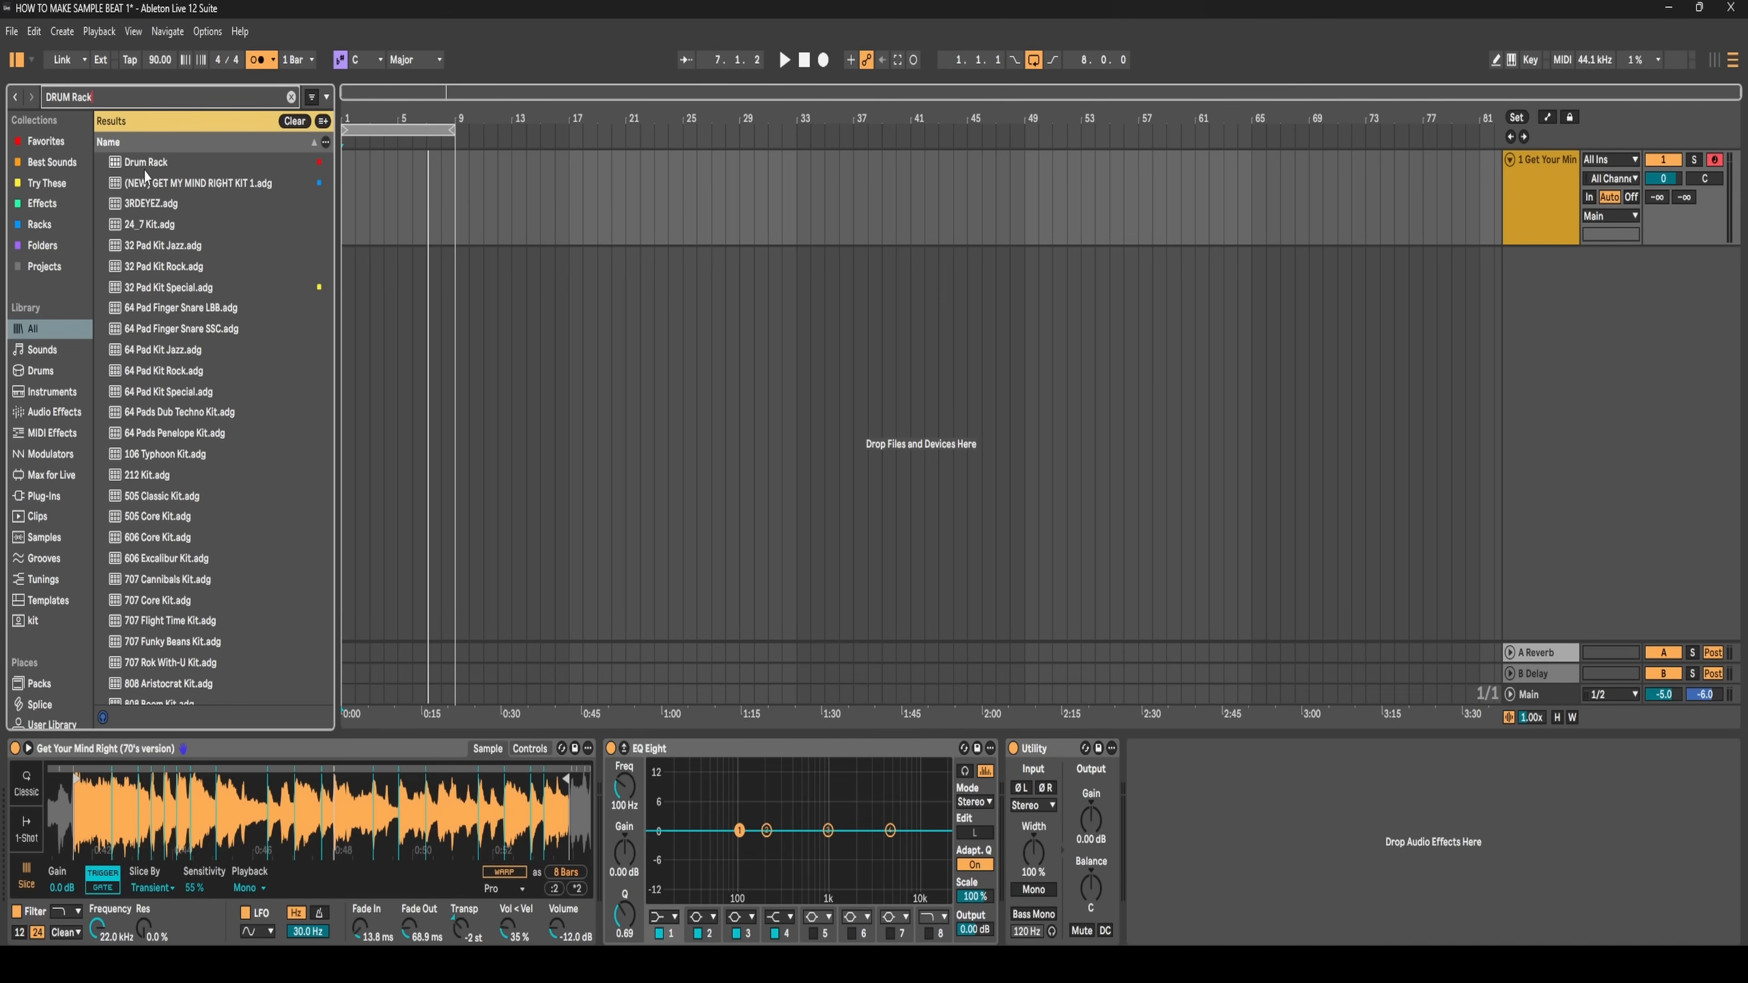
drag(147, 165, 388, 286)
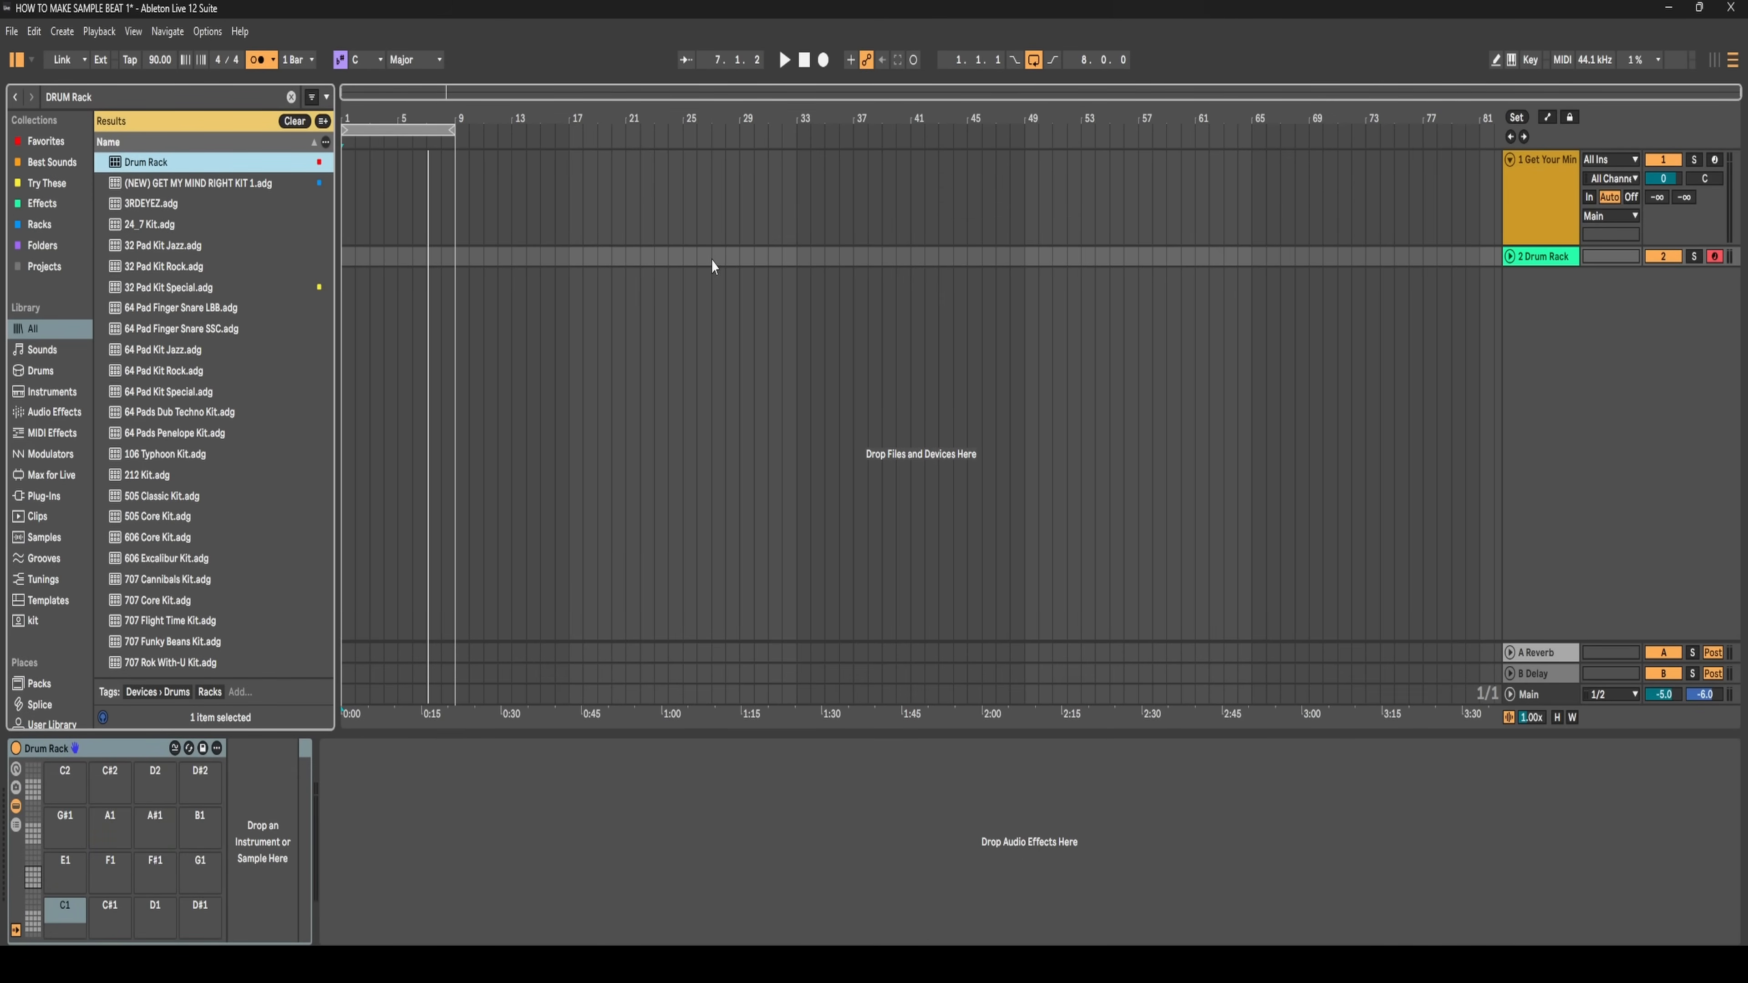
right_click(1558, 431)
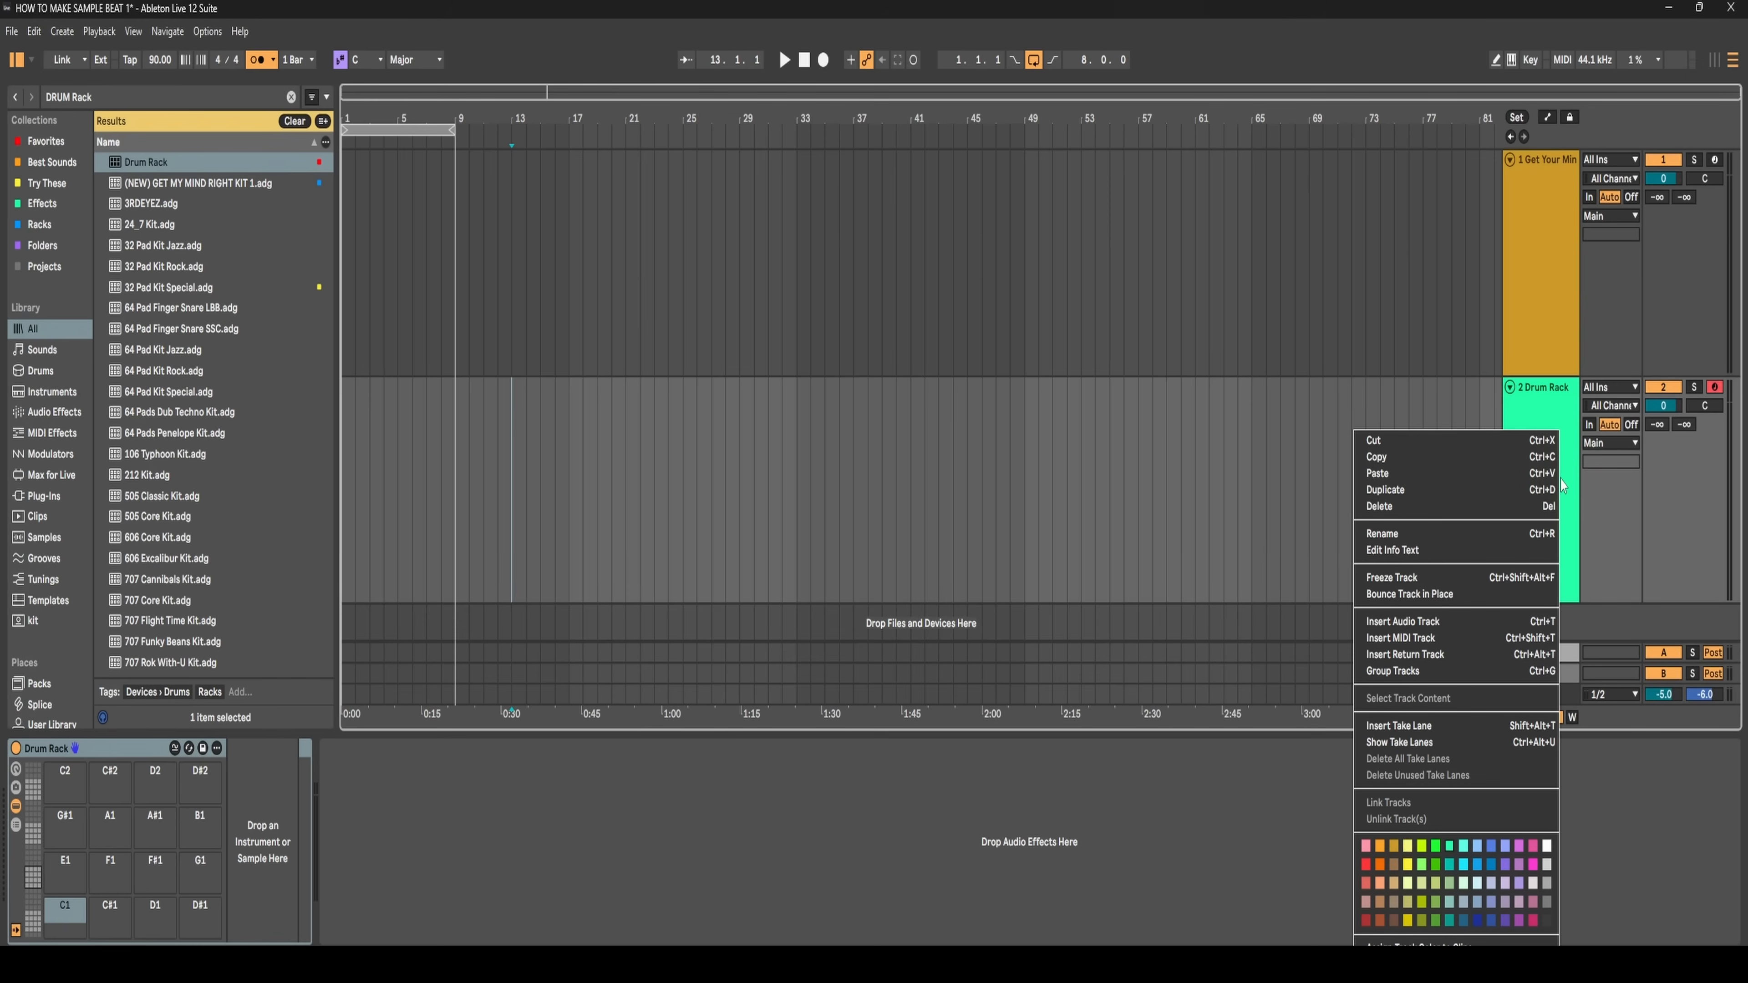
click(1382, 865)
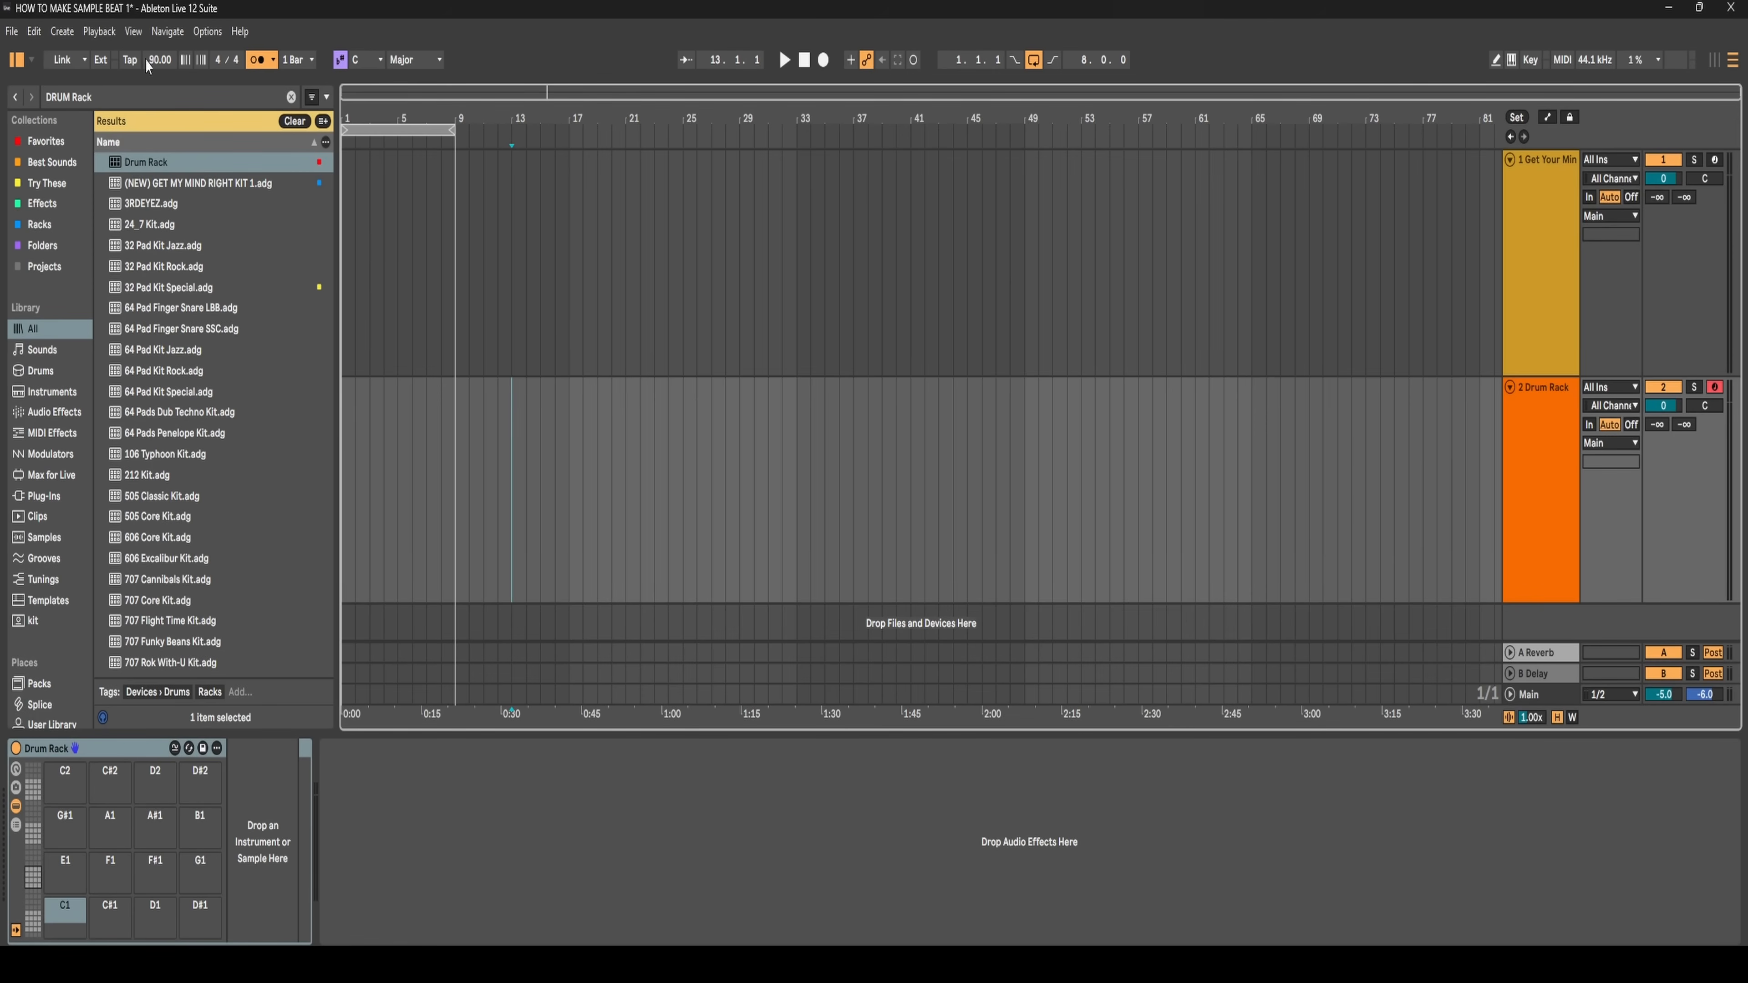
- Find the Kick Thud Trap sample in the Projects collection and load it onto the Drum Rack's C1 pad
click(56, 269)
click(171, 165)
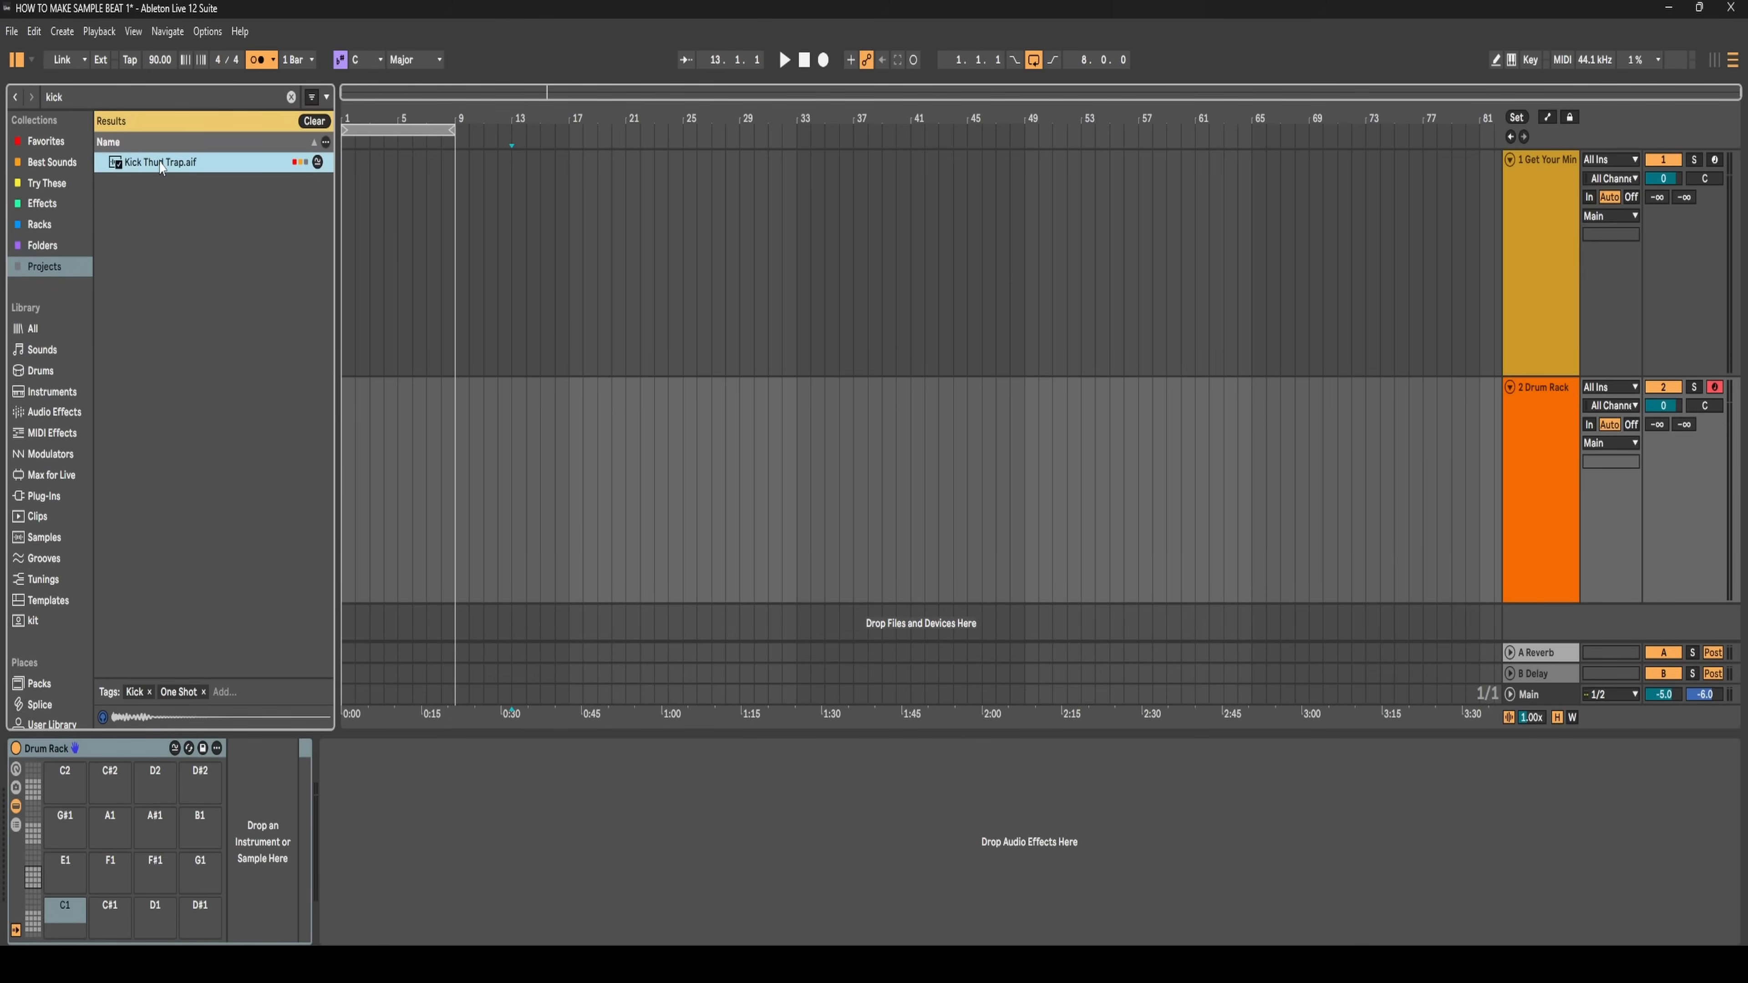
drag(161, 170, 65, 909)
- Load the Perc Snare Flam sample onto the Drum Rack's C#1 pad and audition it
drag(153, 166, 111, 916)
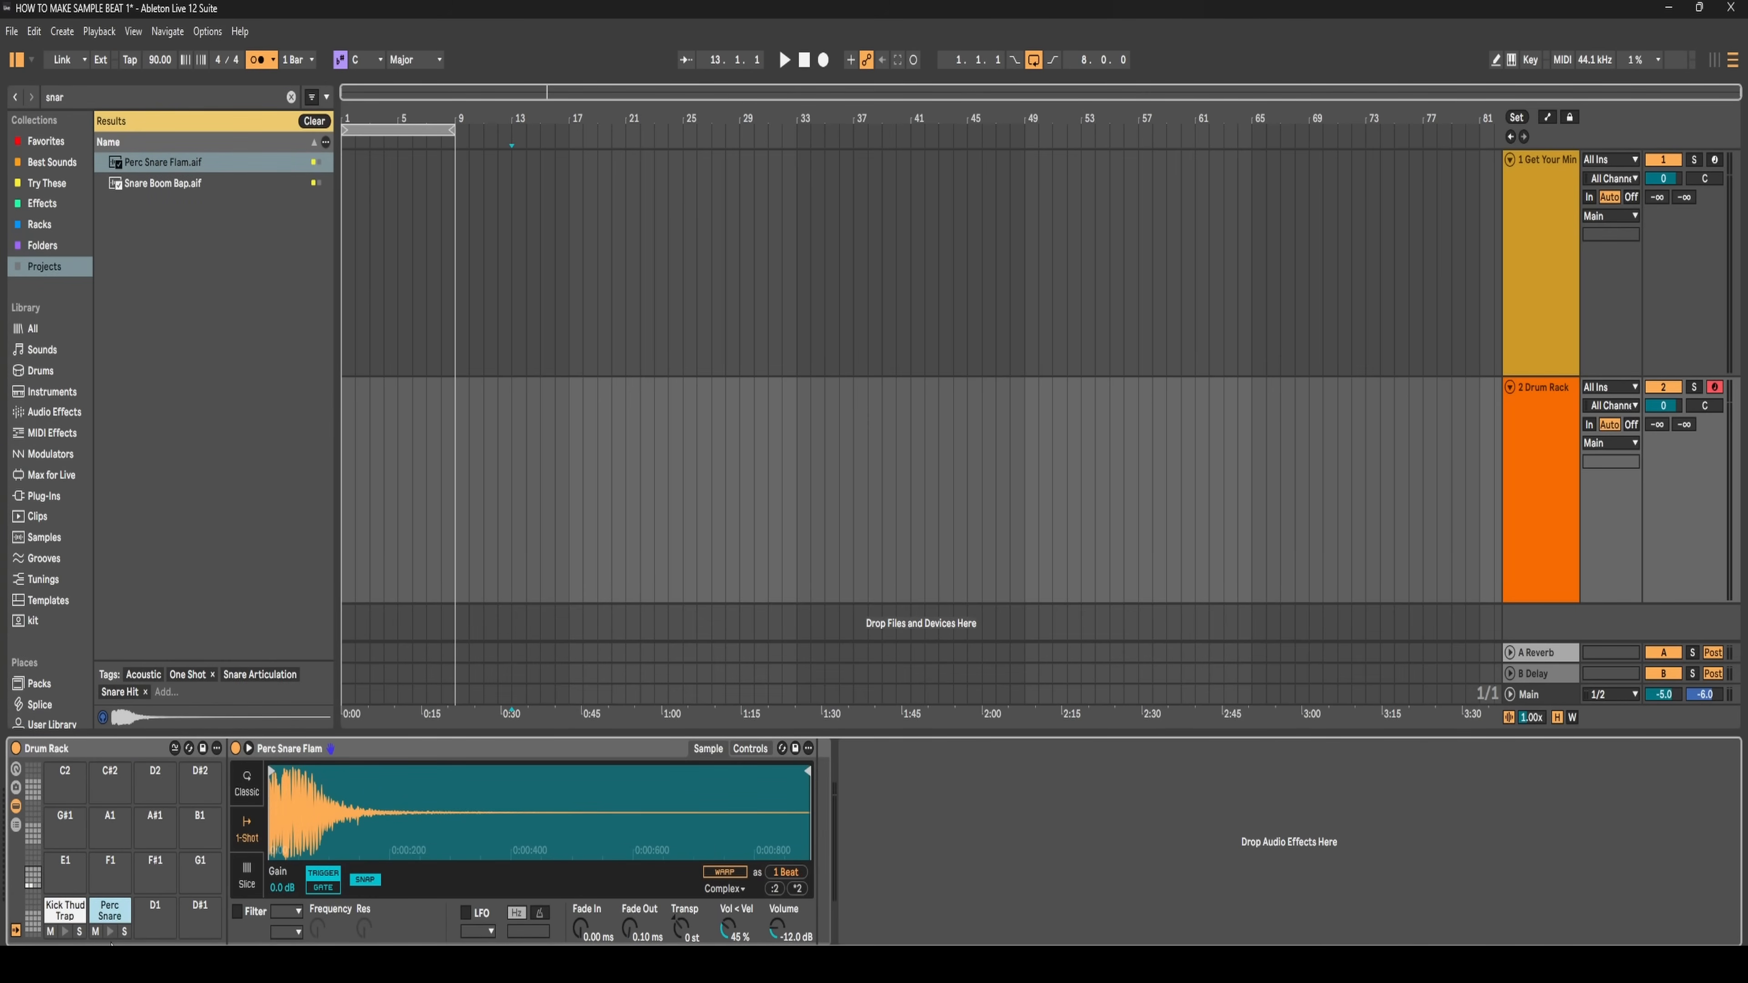
click(110, 932)
click(110, 932)
click(110, 932)
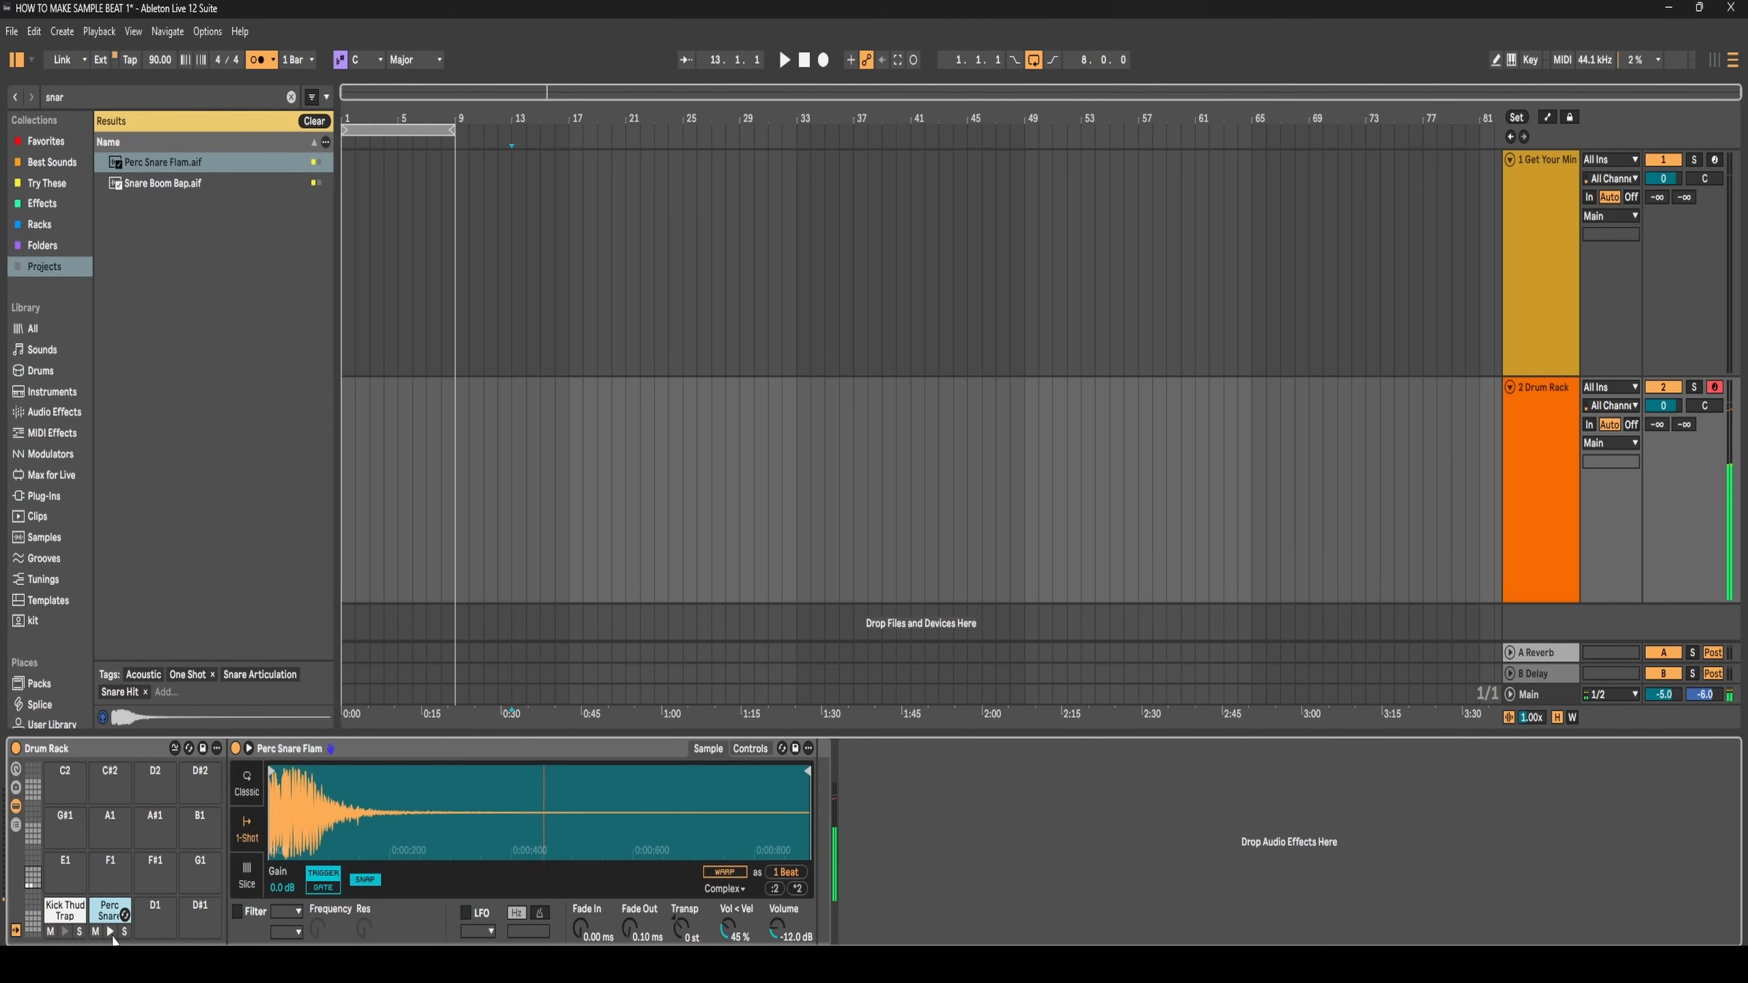
- Search for "hat" and load Vinyl_Hat_01 onto the C#1 pad, with the snare moved to D1
click(89, 99)
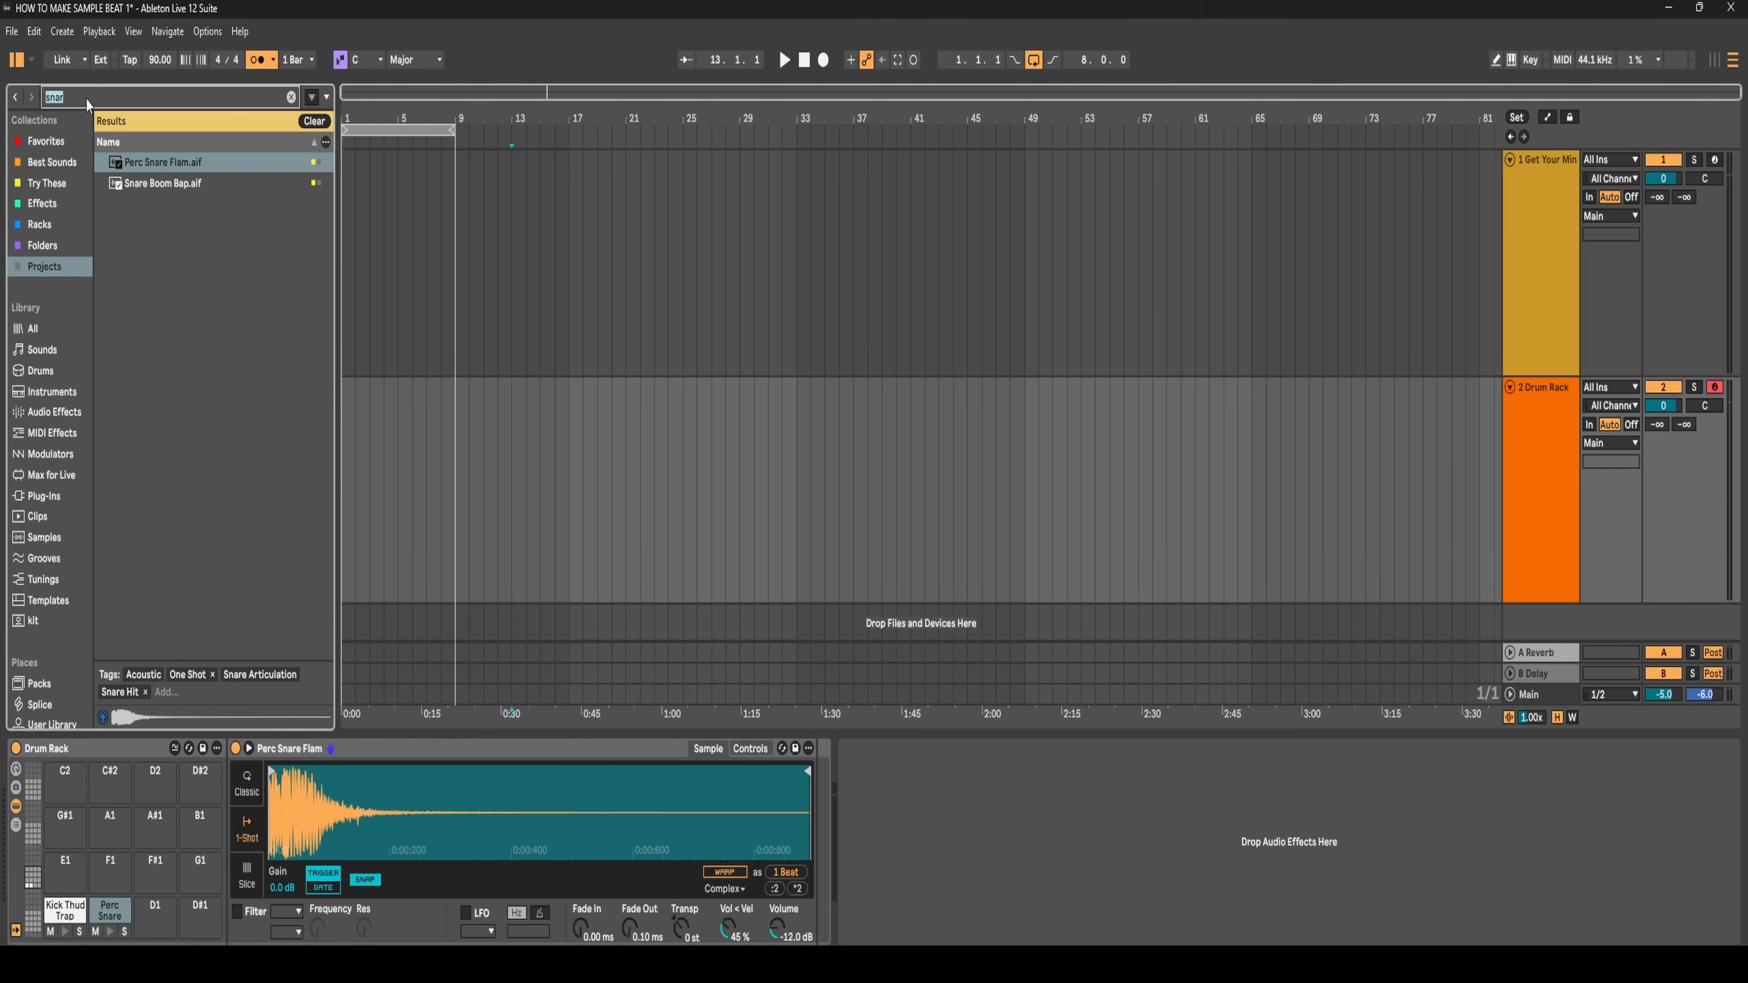
text(hat)
click(144, 230)
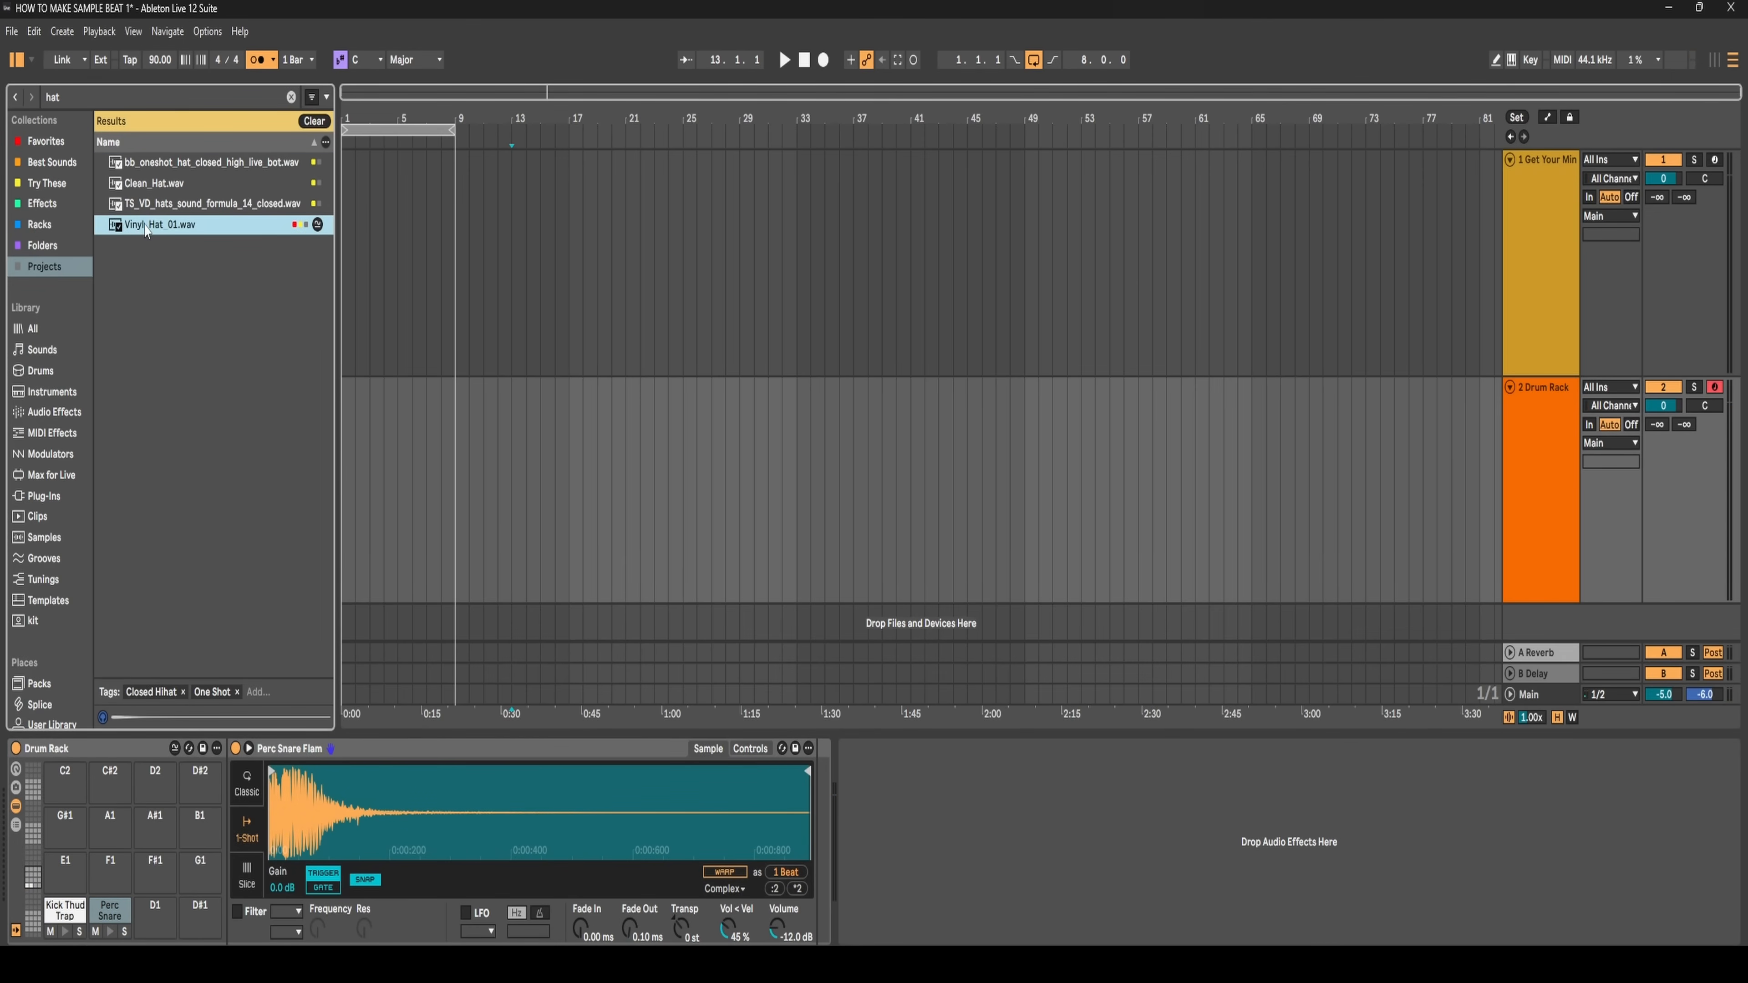
drag(147, 230, 139, 907)
drag(108, 915, 154, 910)
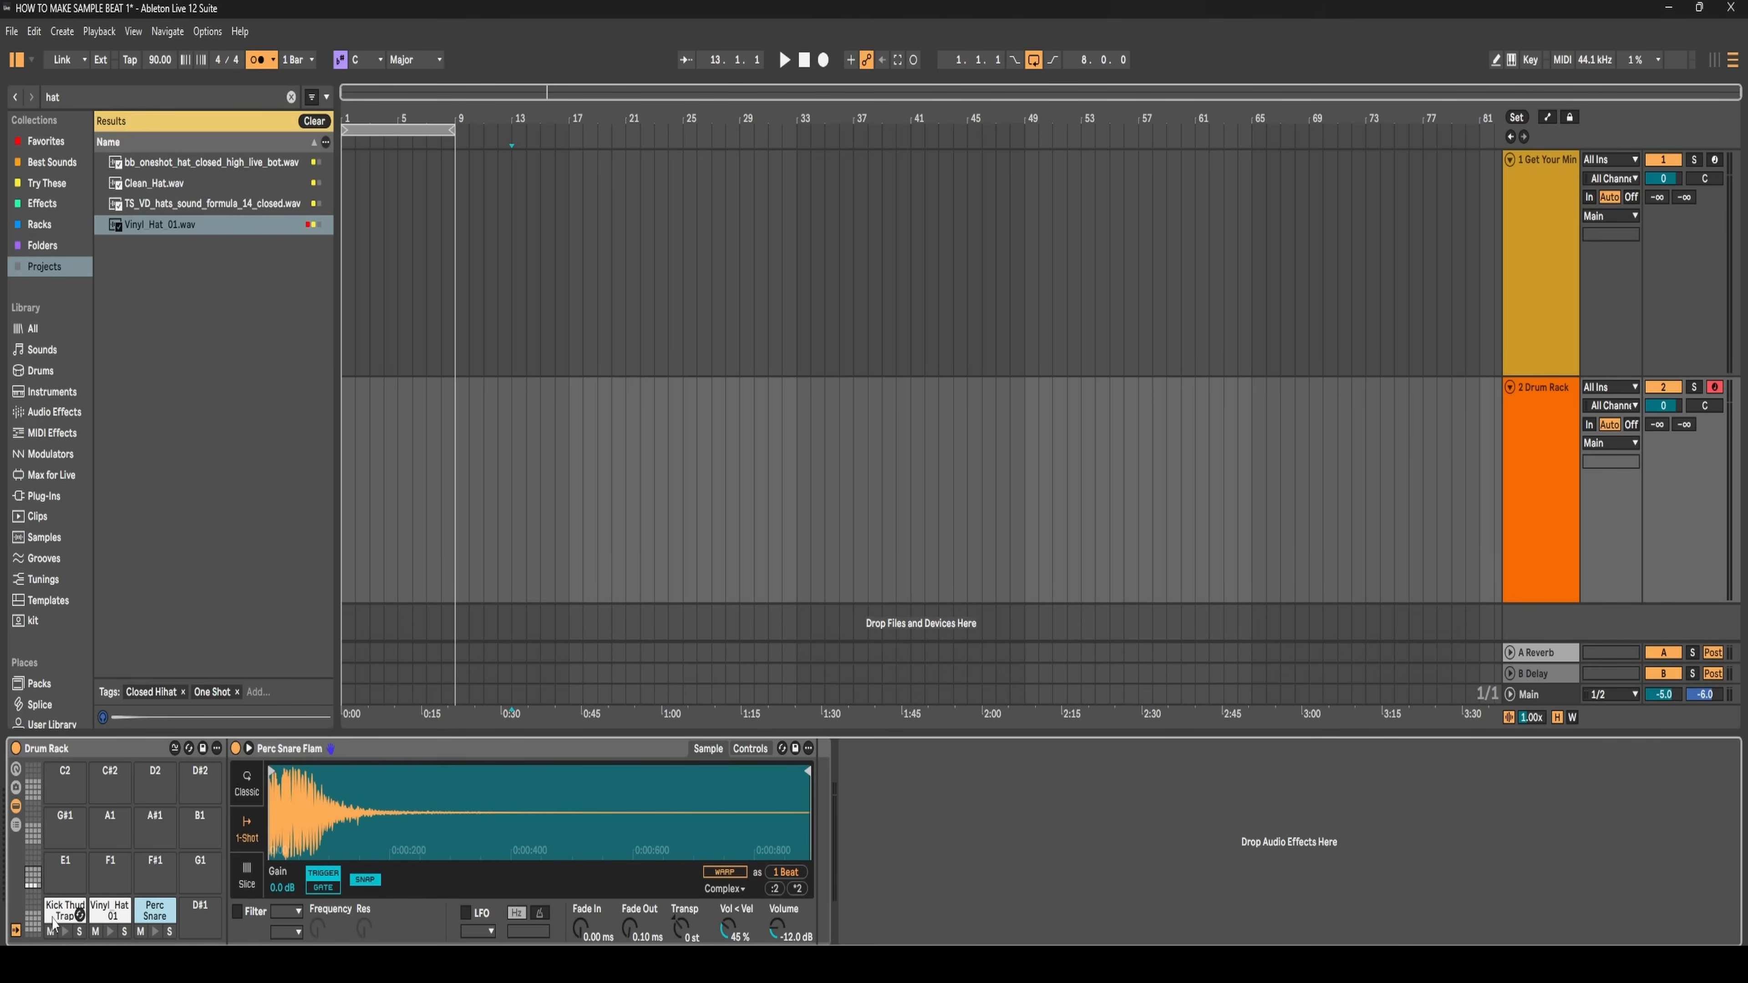
- Inspect the samples loaded on the snare, kick and hat pads
click(157, 921)
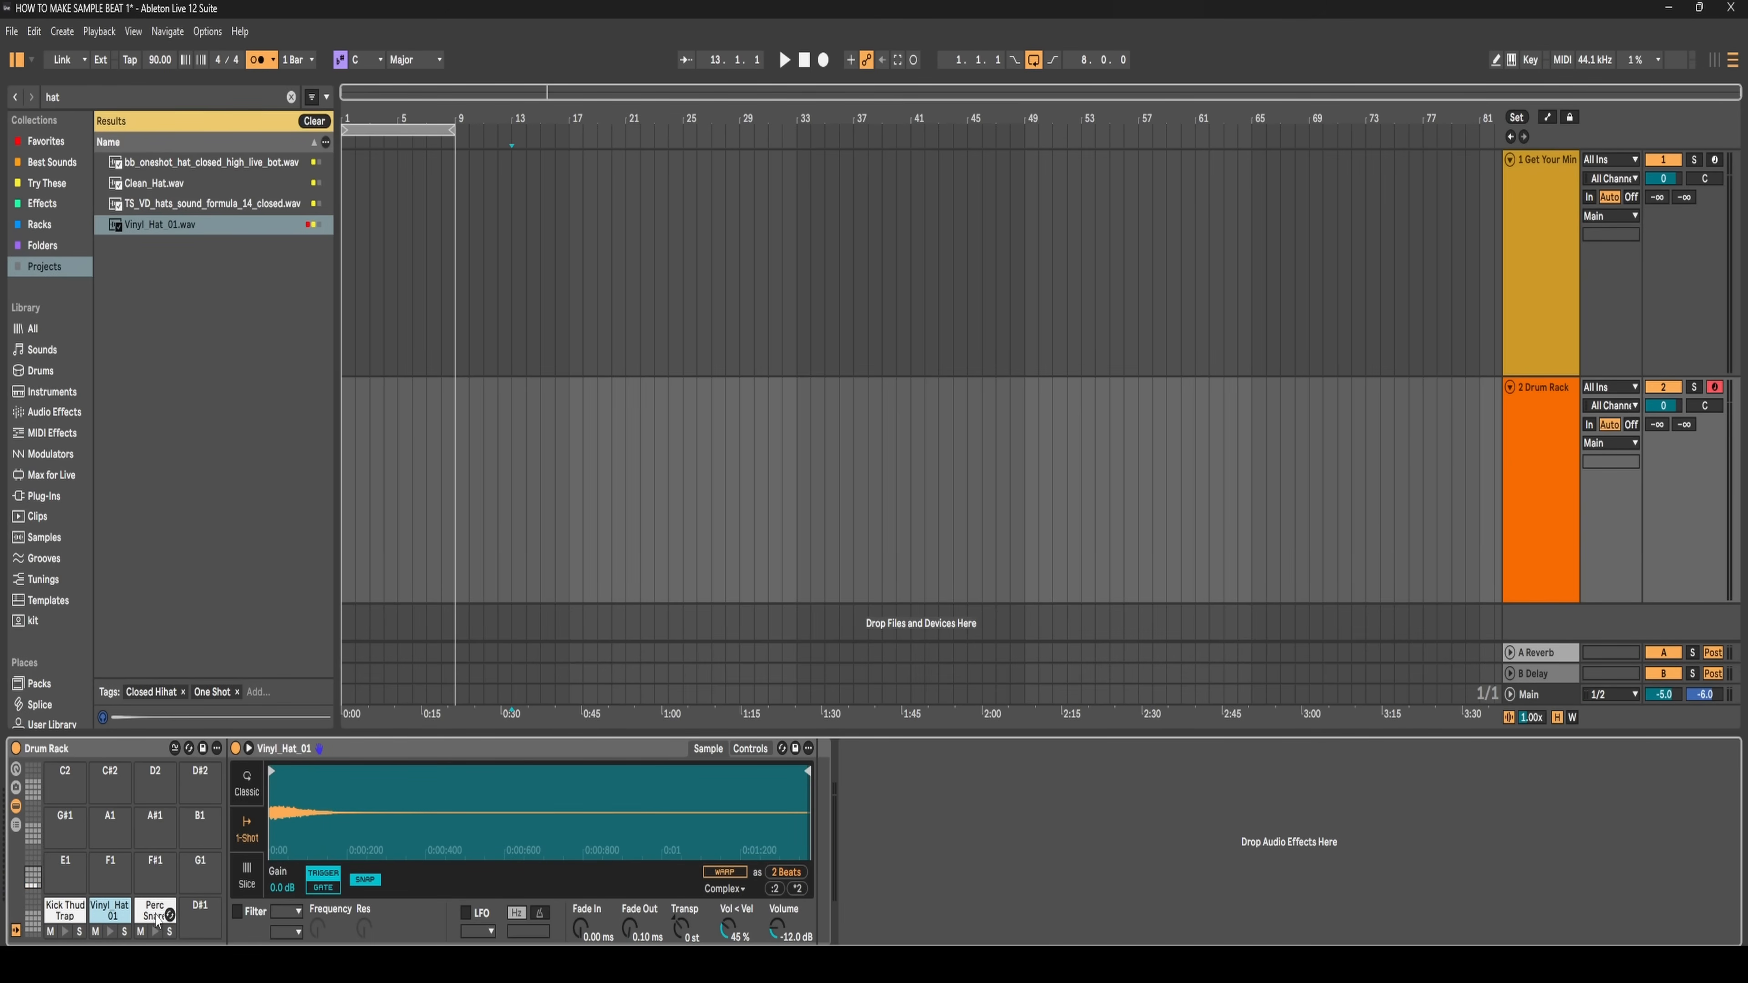
click(72, 913)
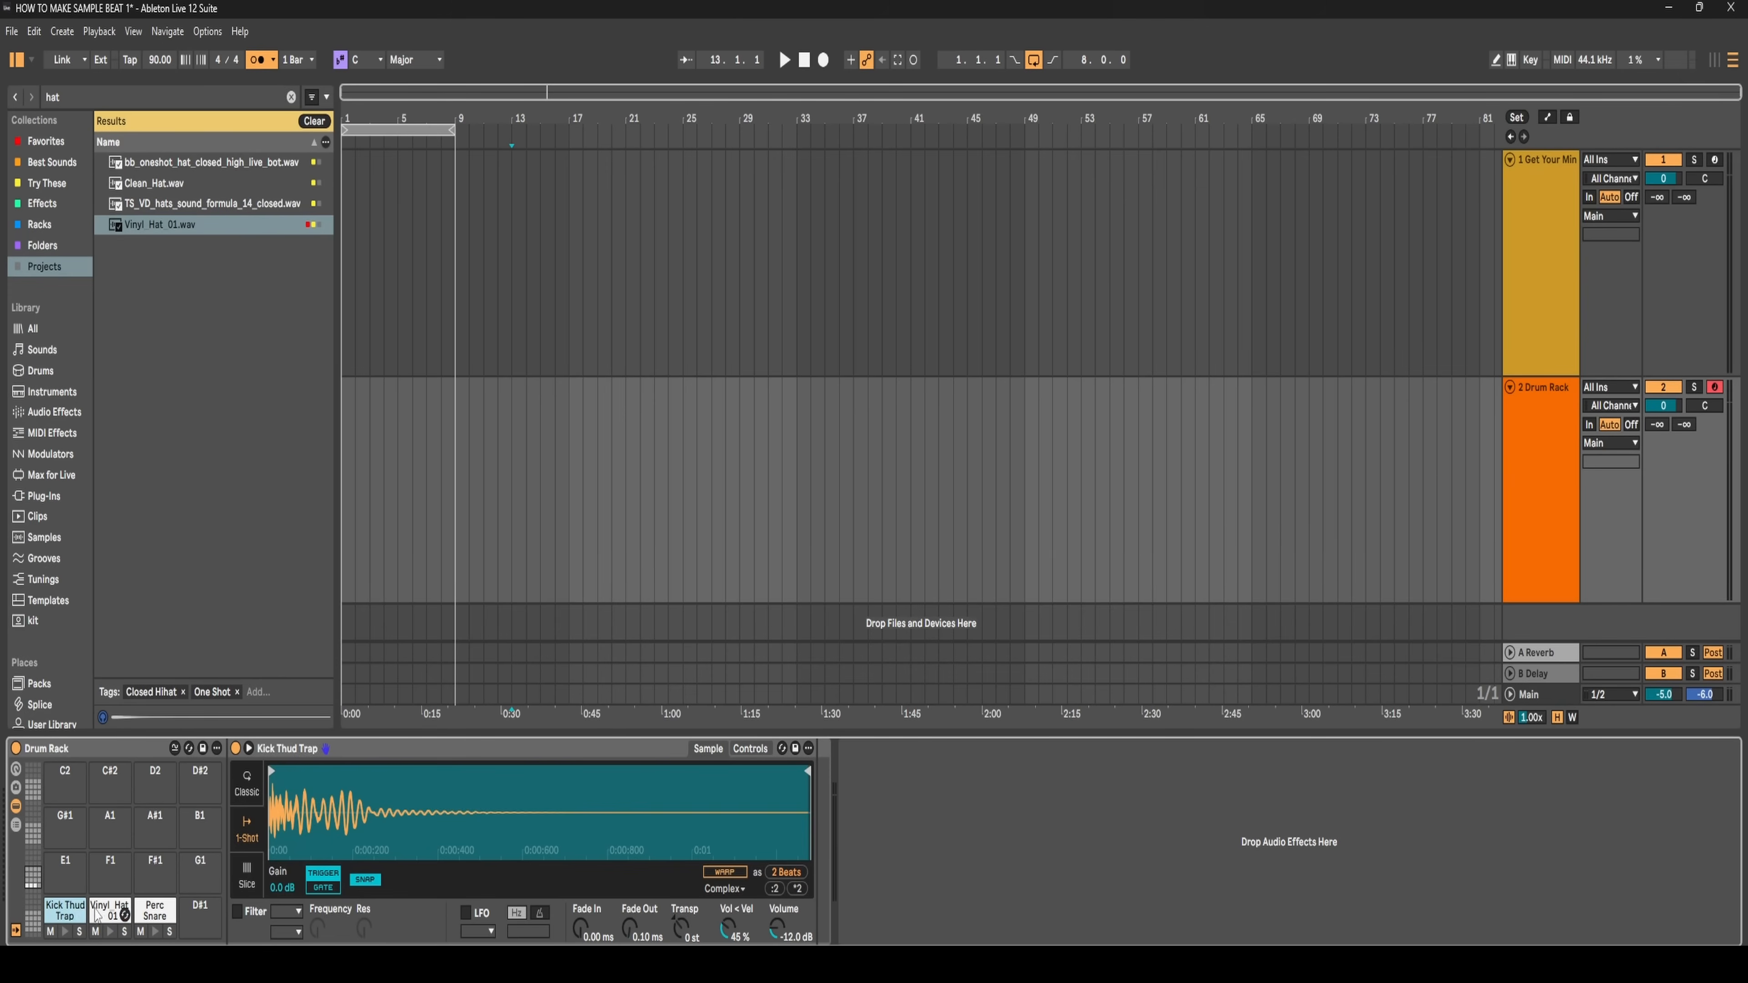
click(118, 913)
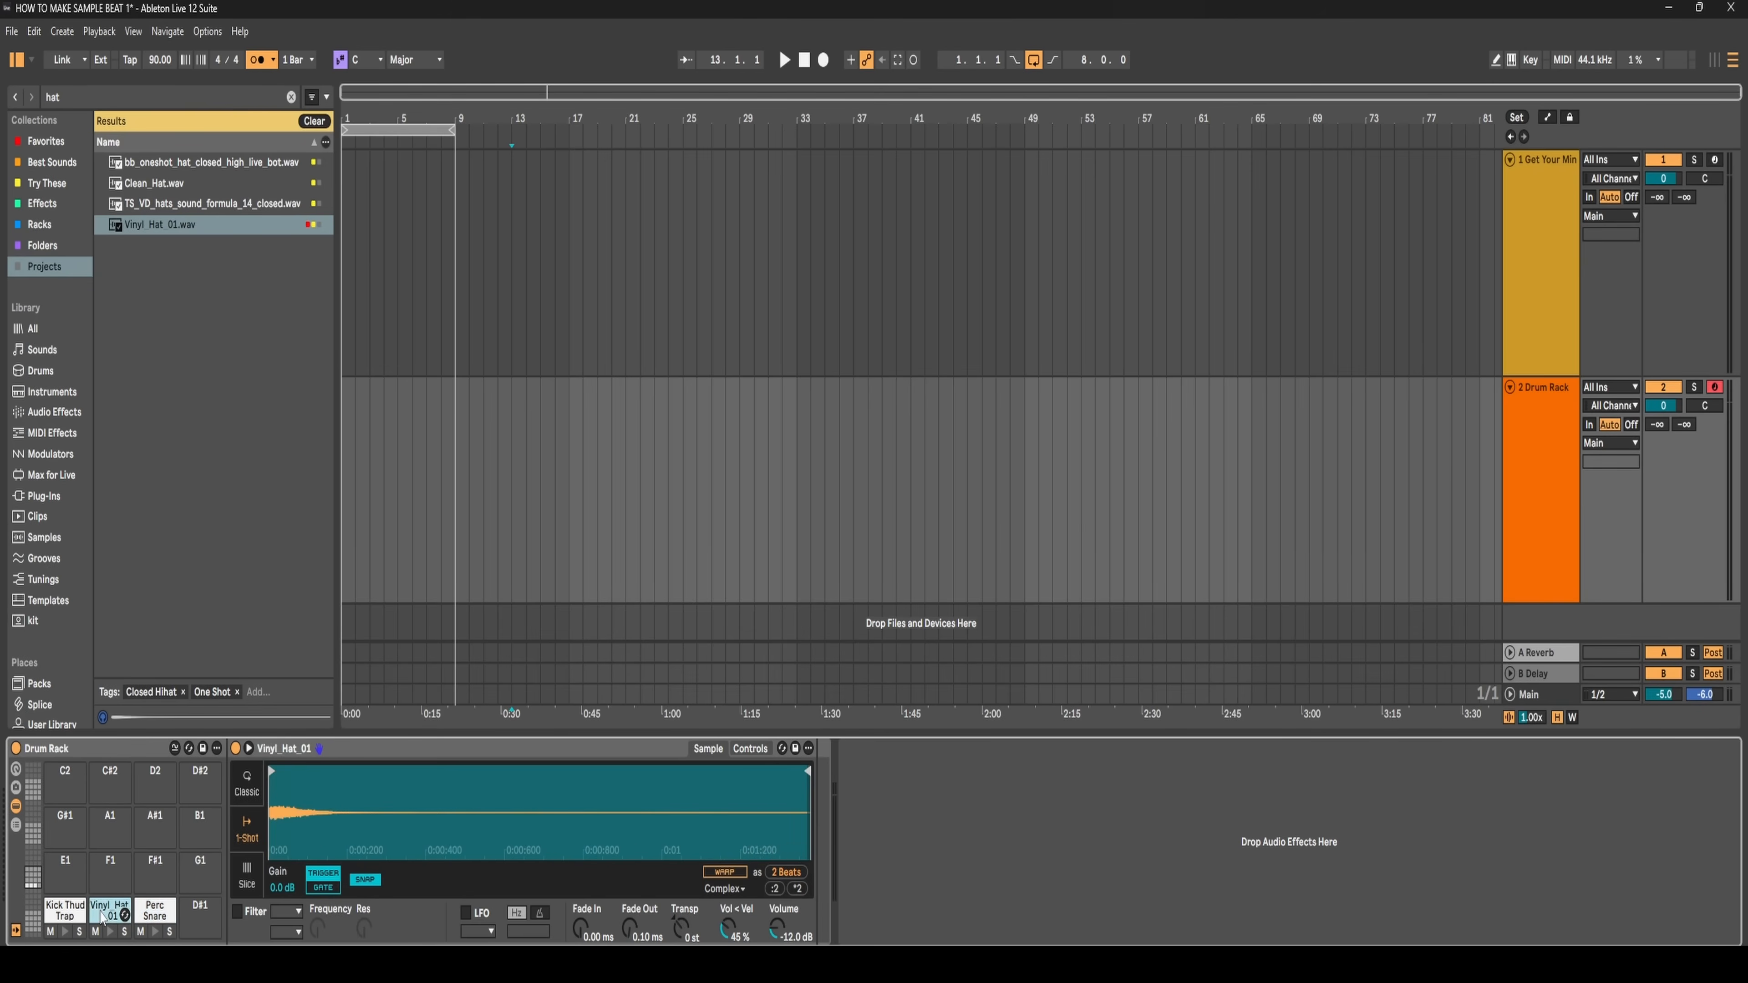
- Compare the sliced sample track's devices with the Drum Rack, and audition the kick, hat and snare pads
click(1557, 254)
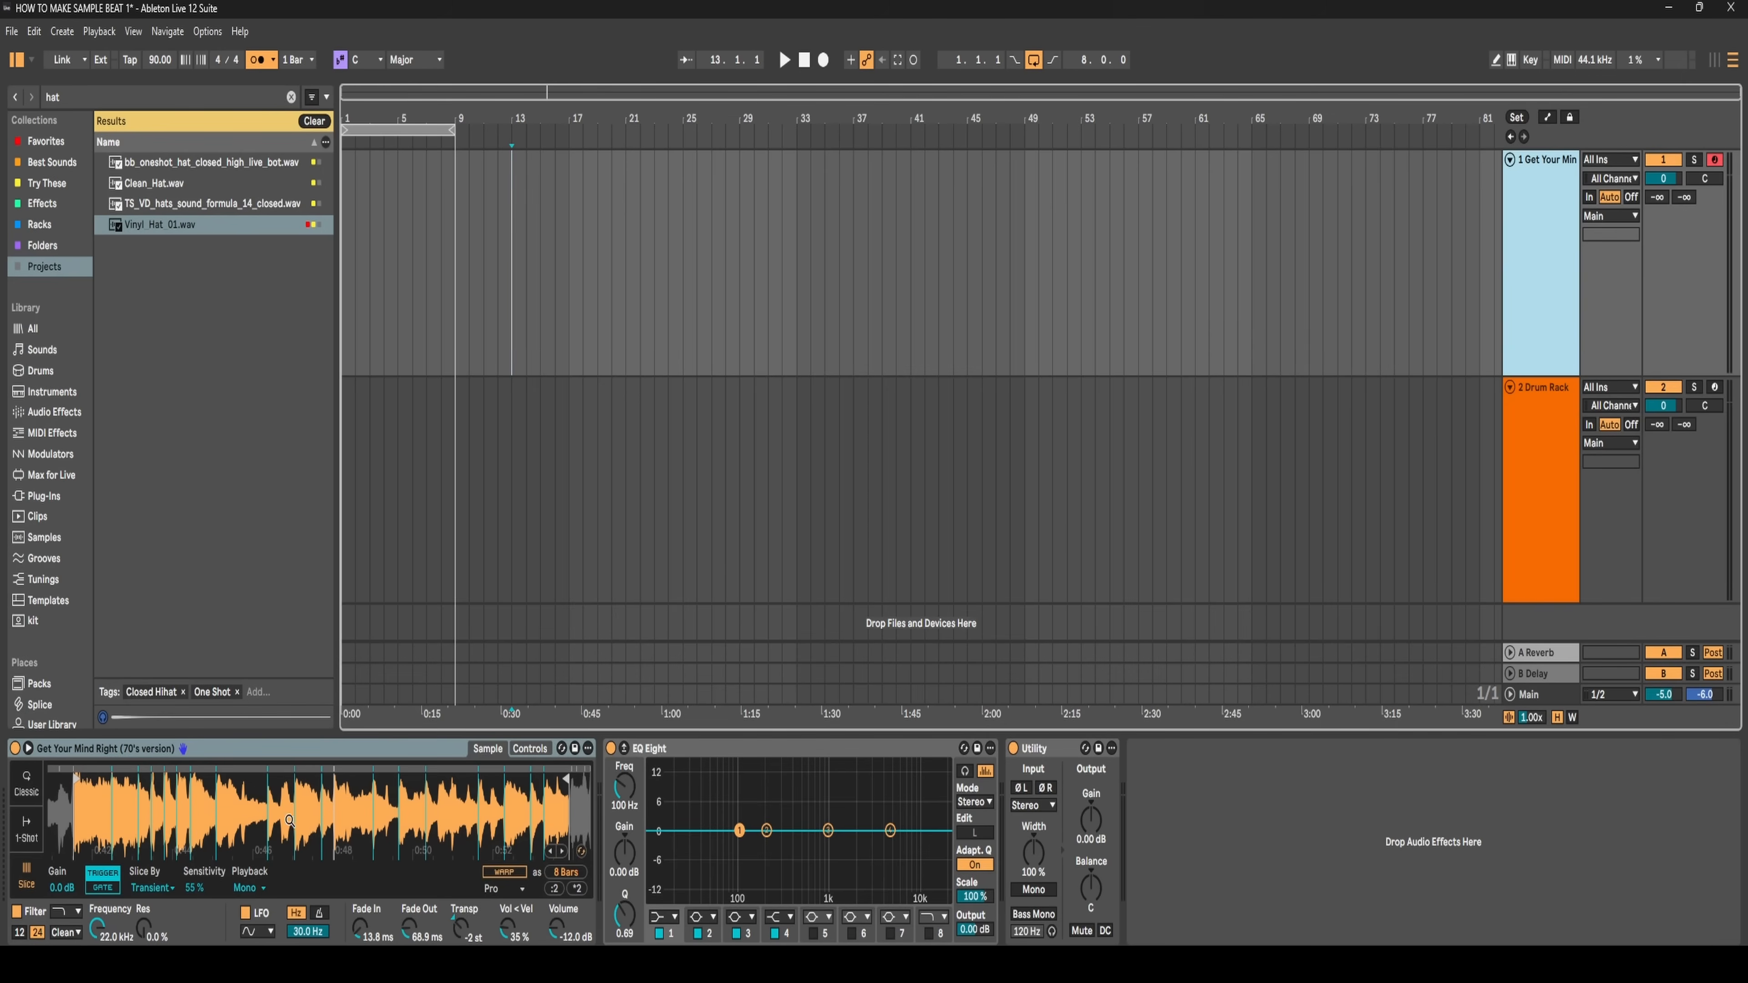
click(1551, 416)
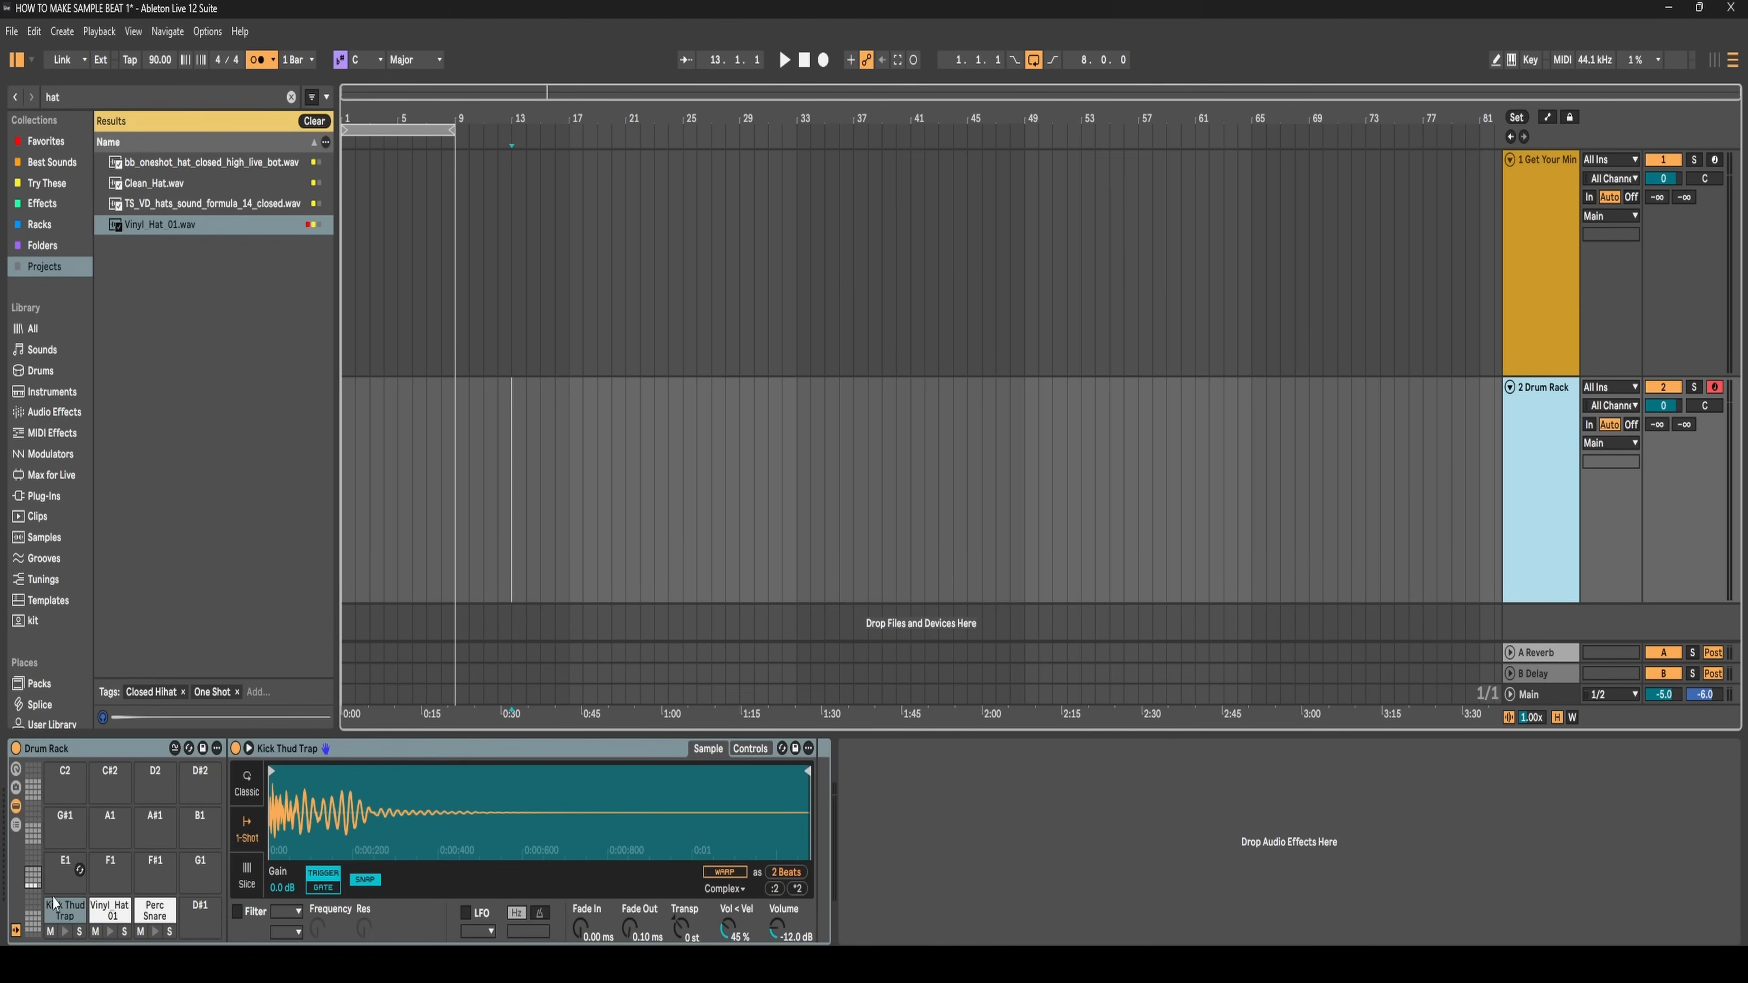
click(77, 912)
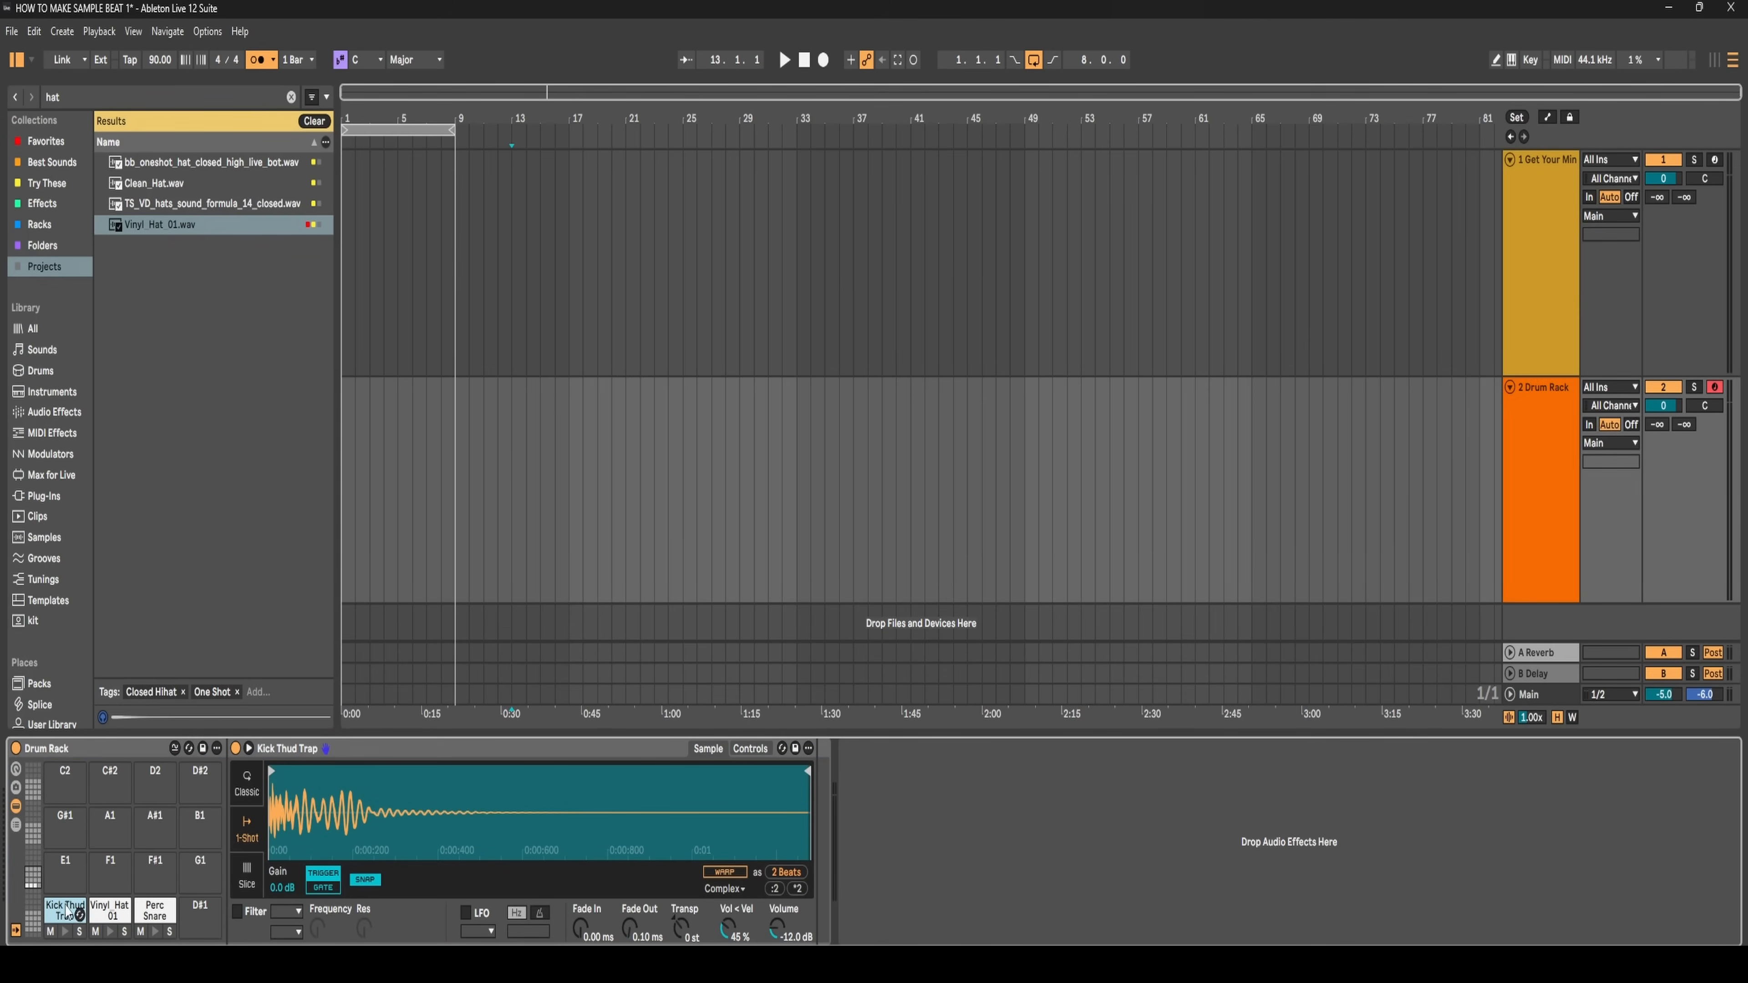
click(111, 915)
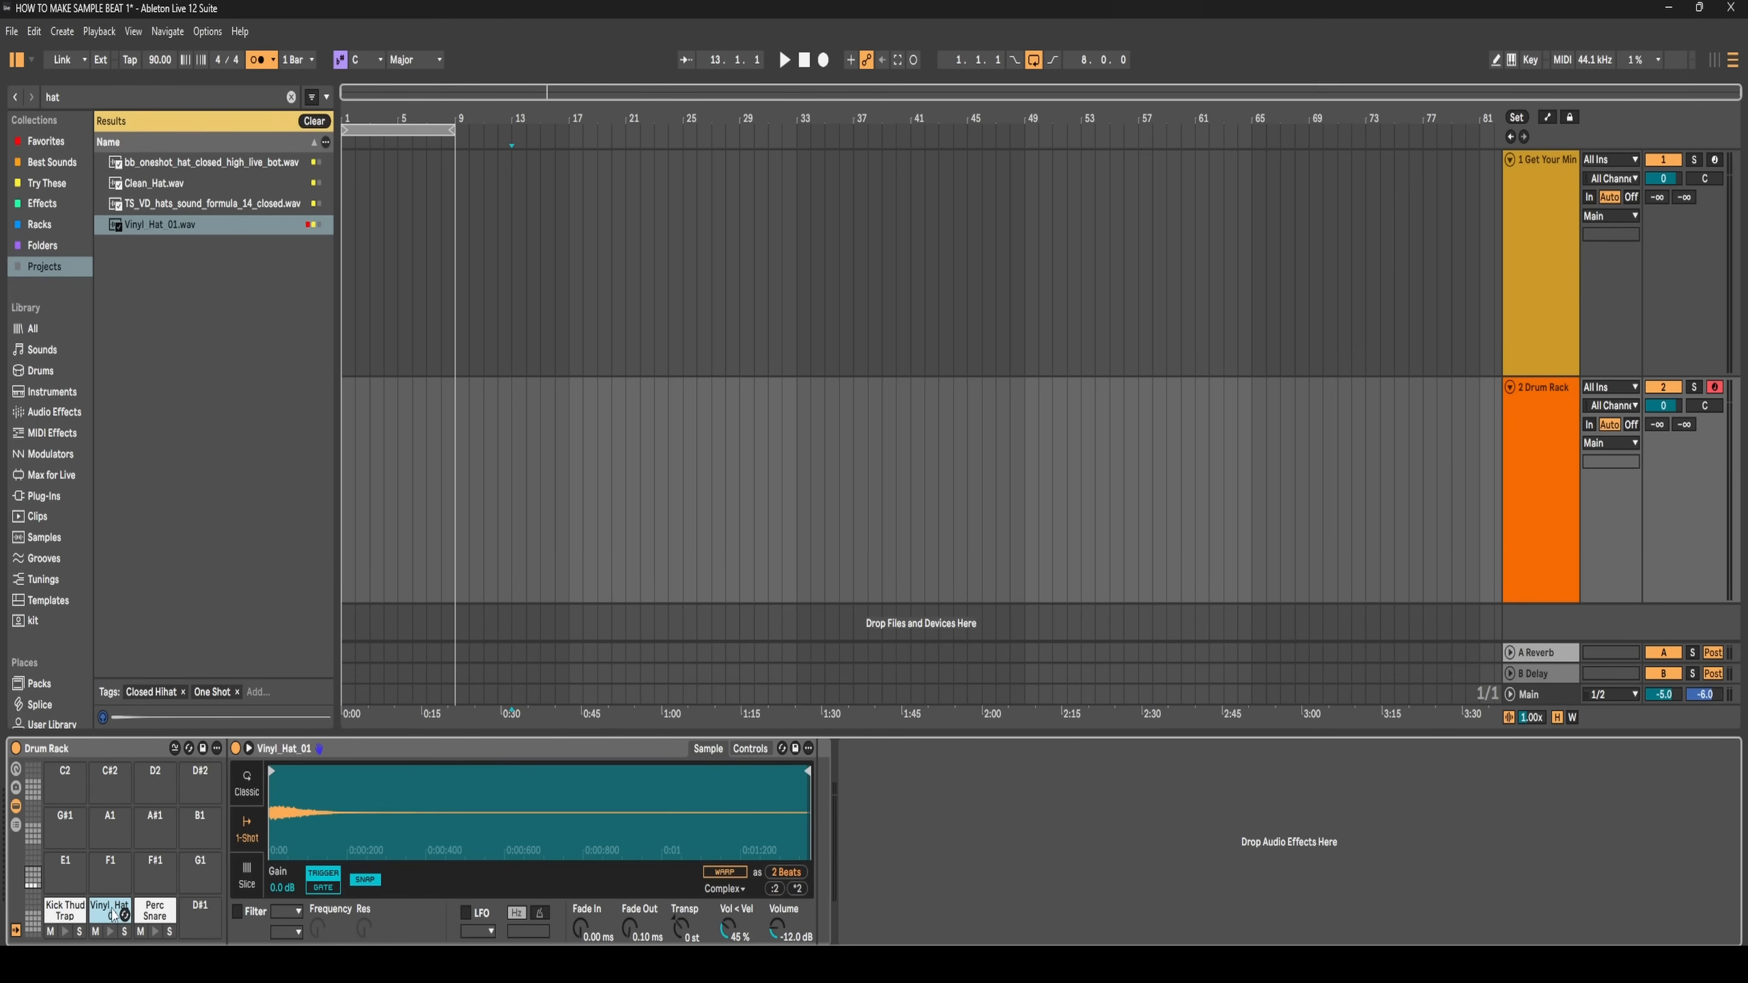
click(156, 912)
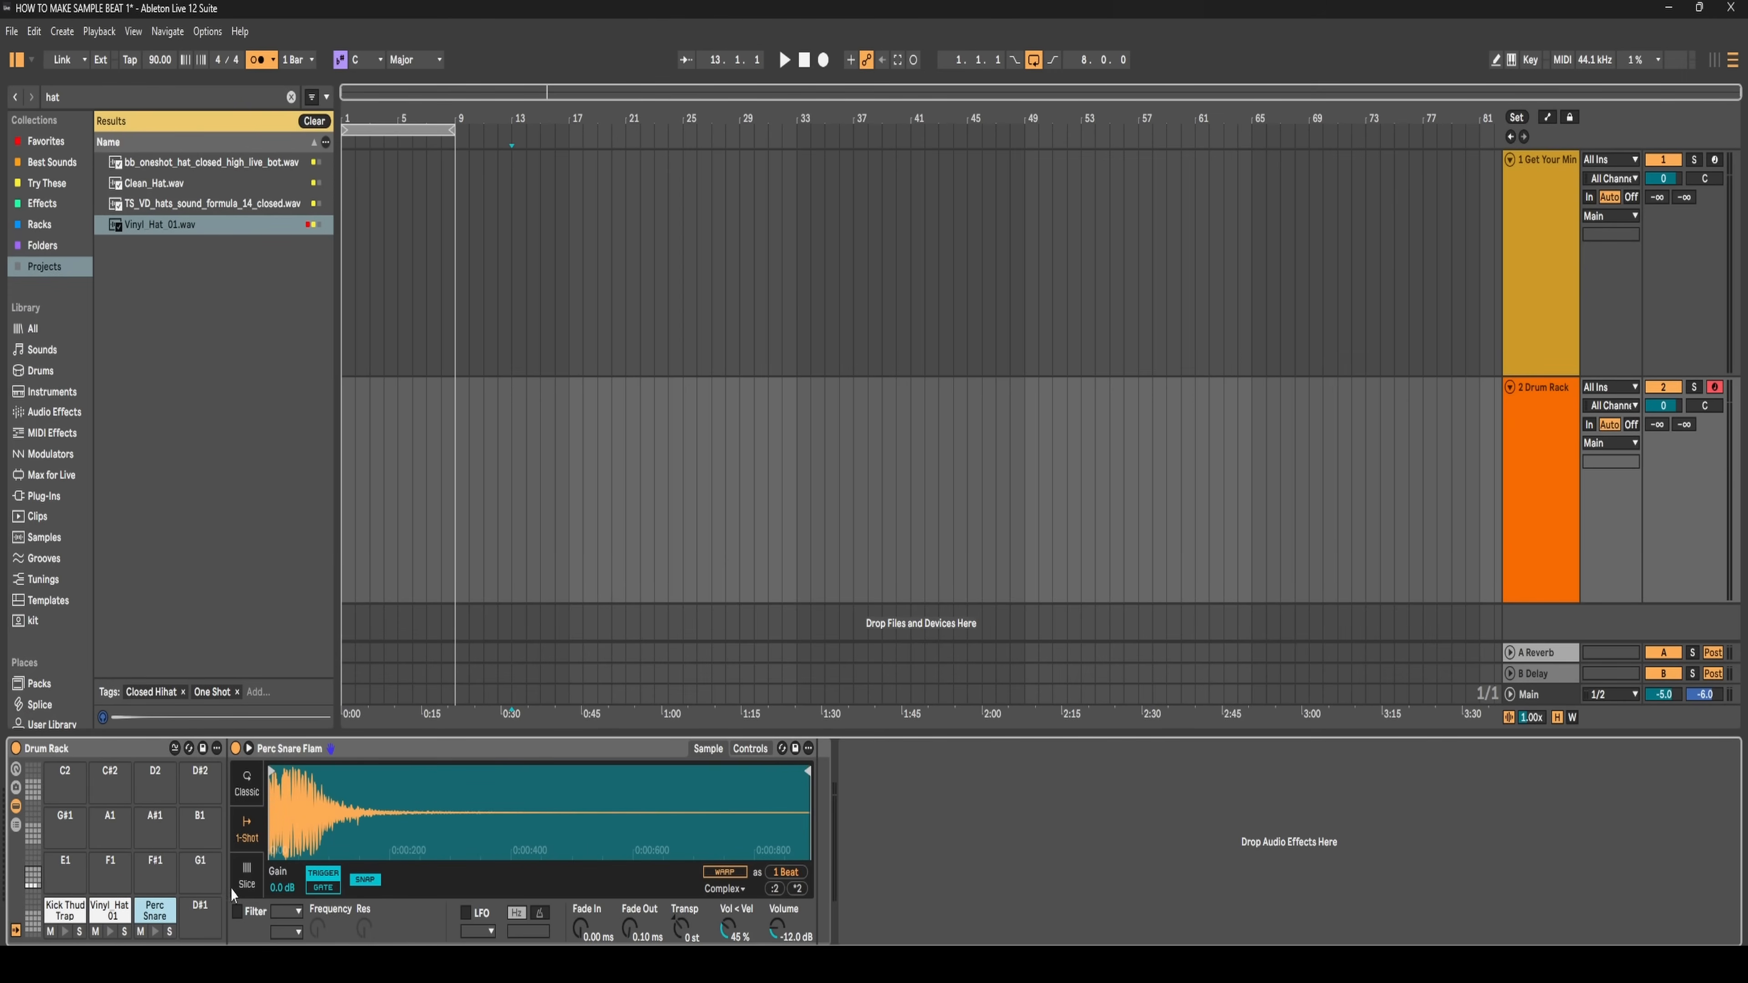
click(65, 911)
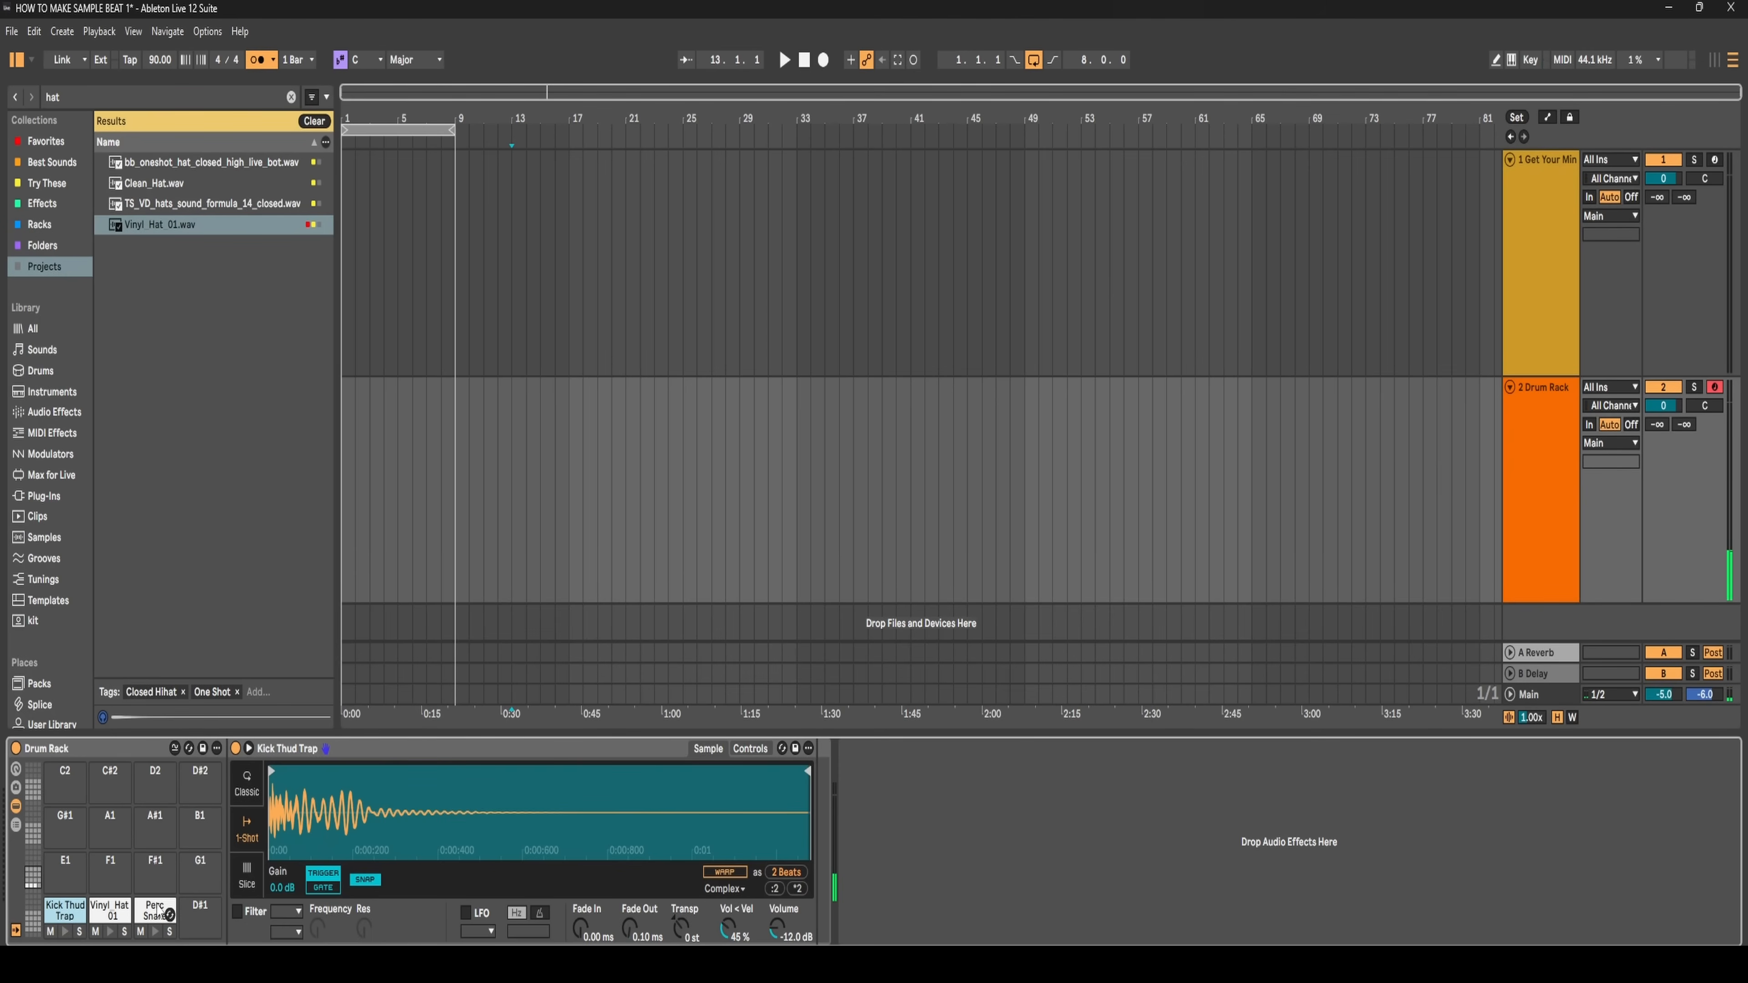
click(155, 910)
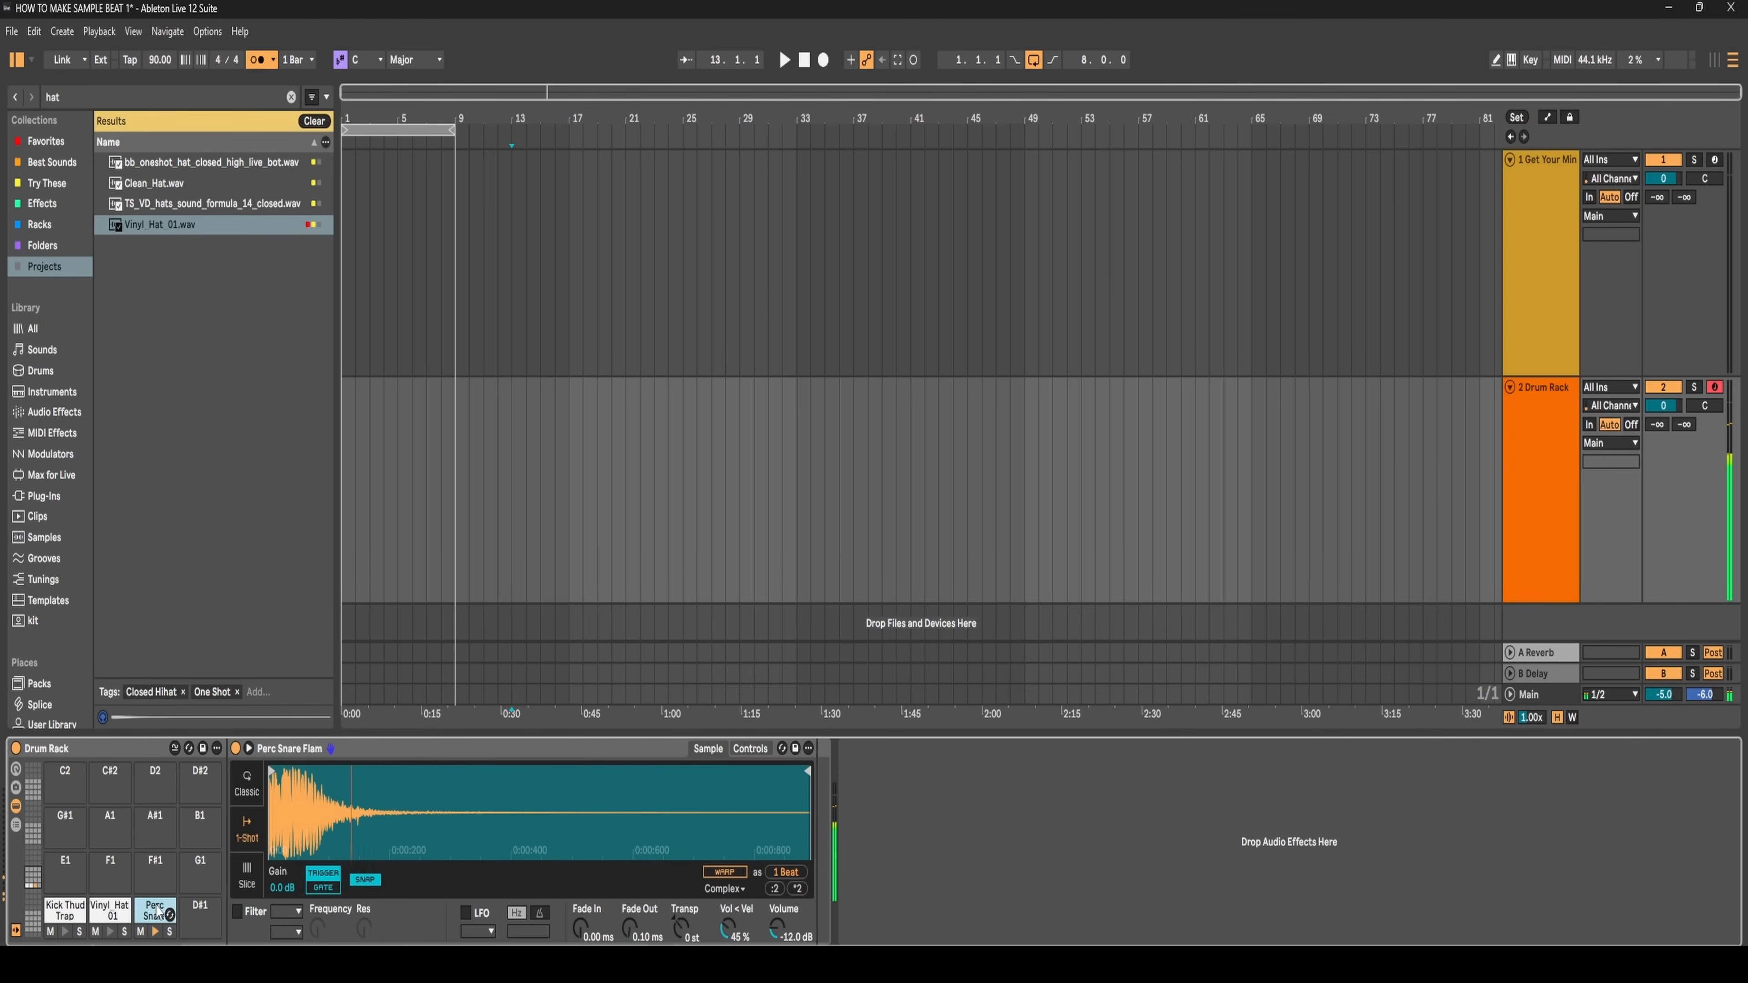
click(65, 910)
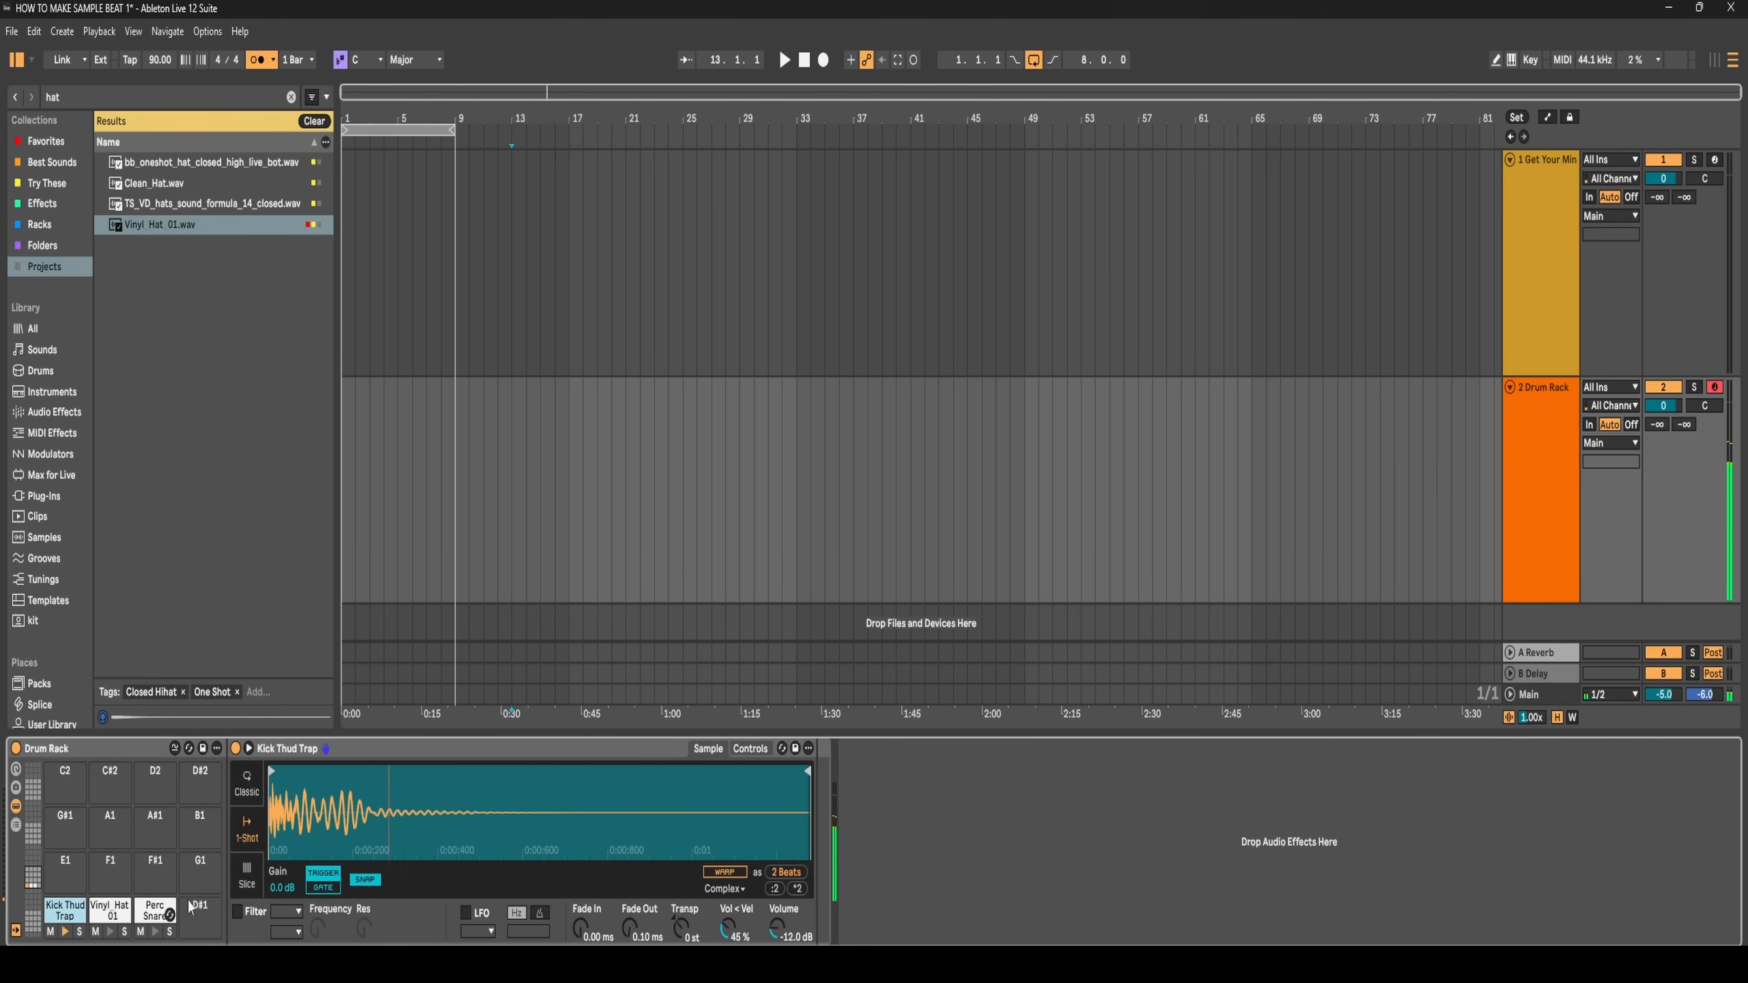
- Try transposing the kick sample up to +16 st, and reset its transposition to the default
click(686, 929)
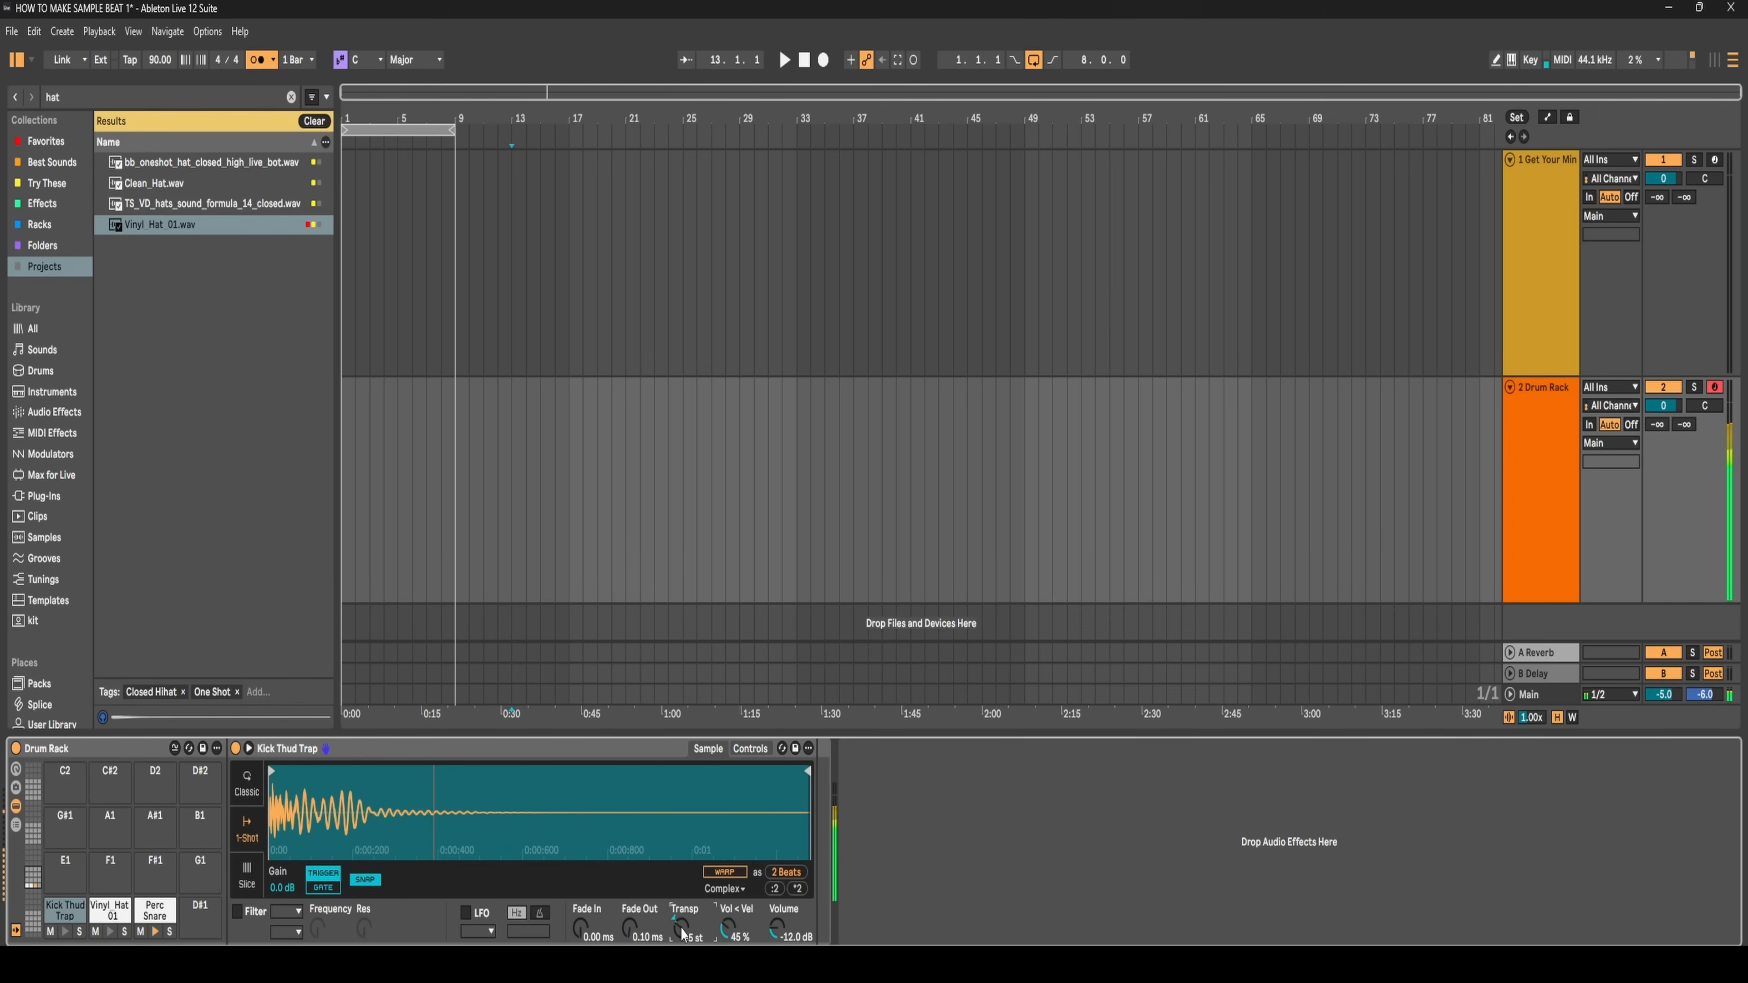
drag(682, 930, 682, 954)
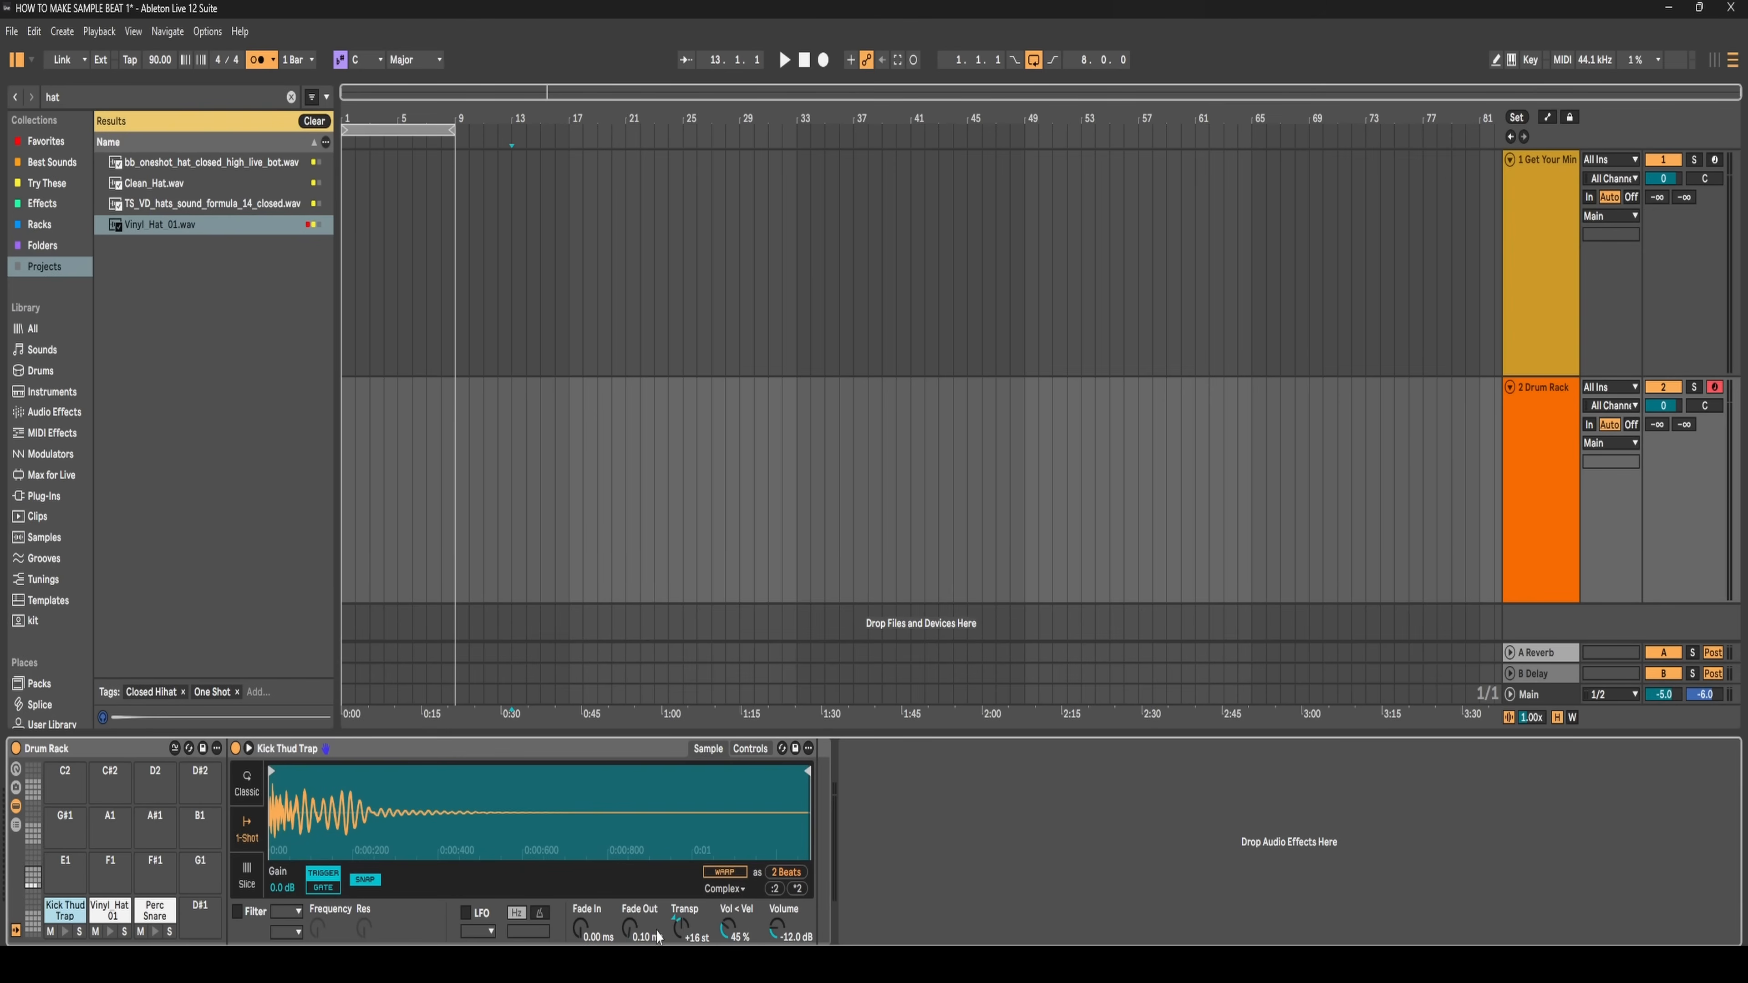
double_click(685, 929)
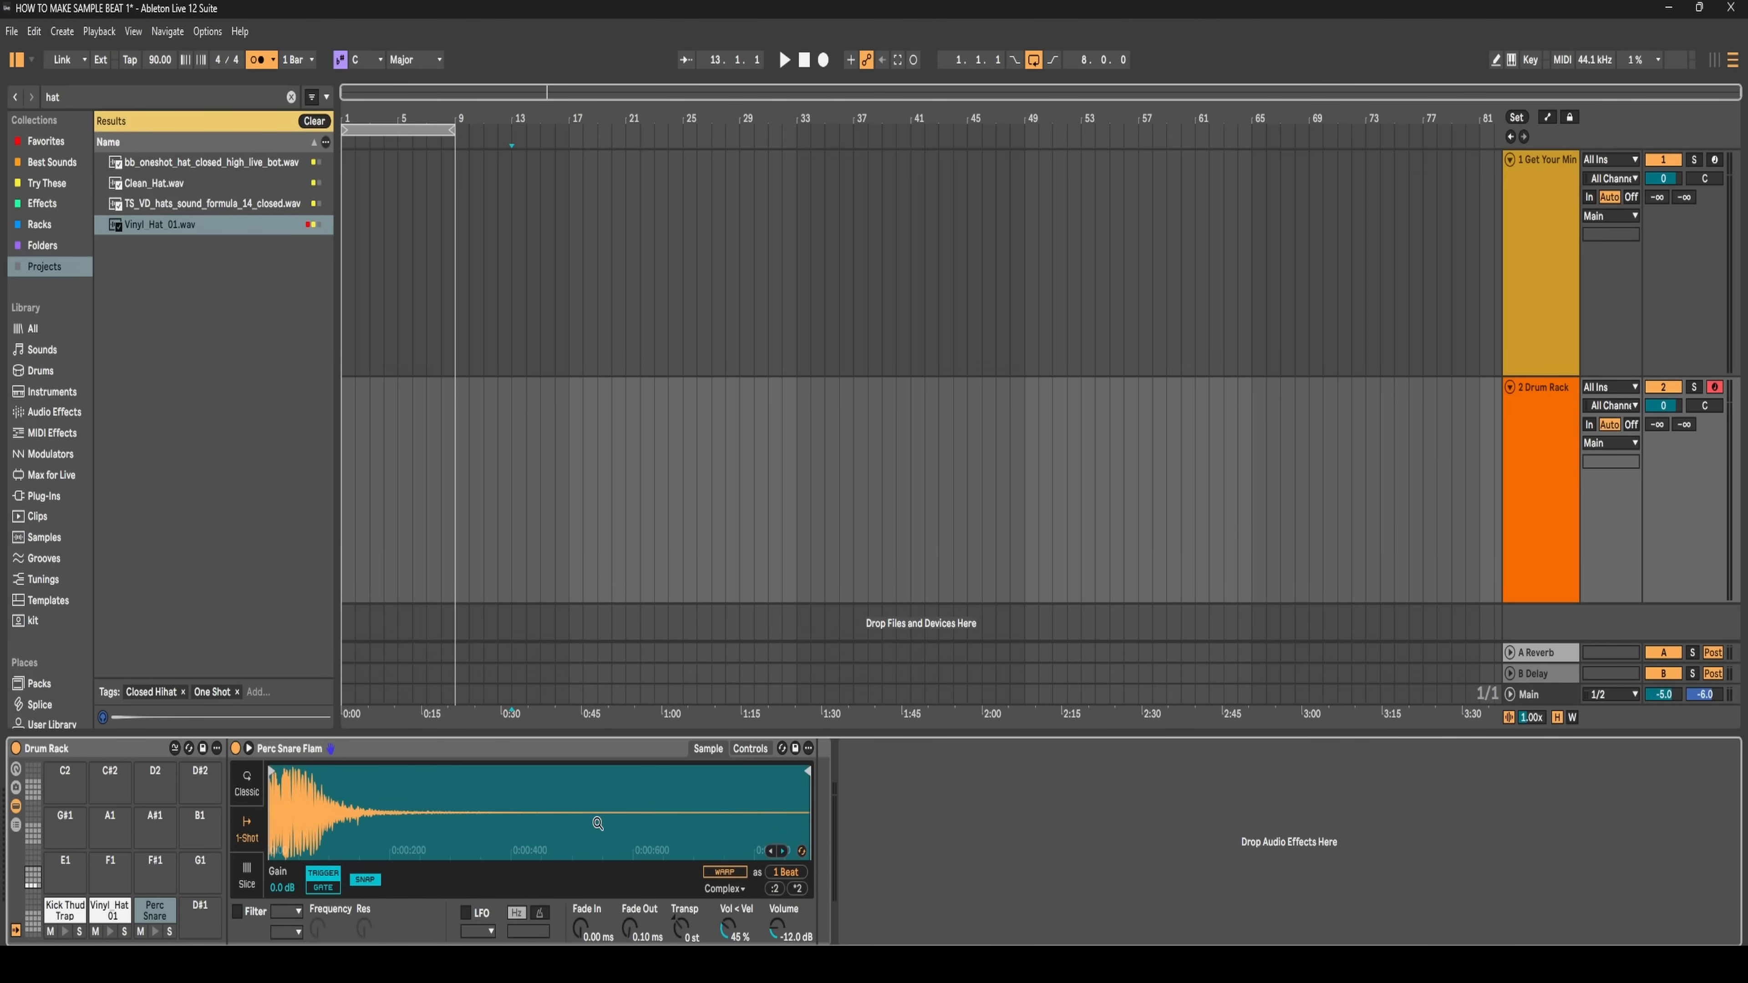
click(62, 918)
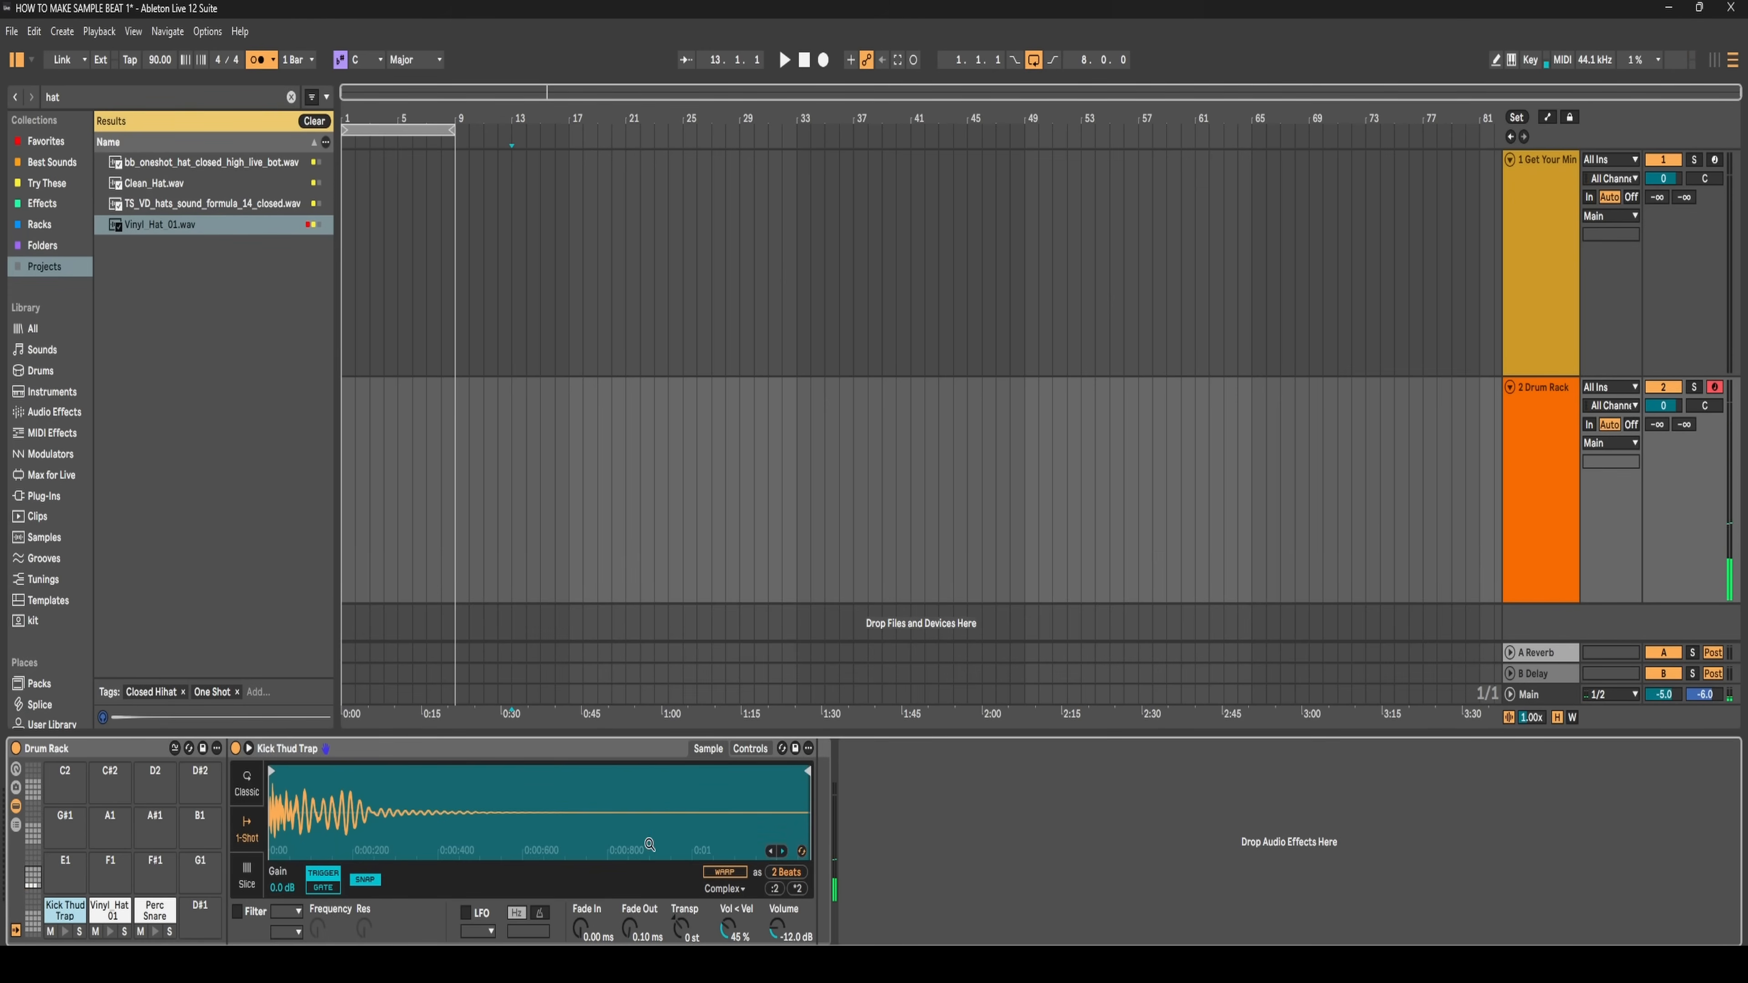
- Search the whole library for "disto" and add the Acid Distortion preset after the Drum Rack
click(32, 329)
click(82, 96)
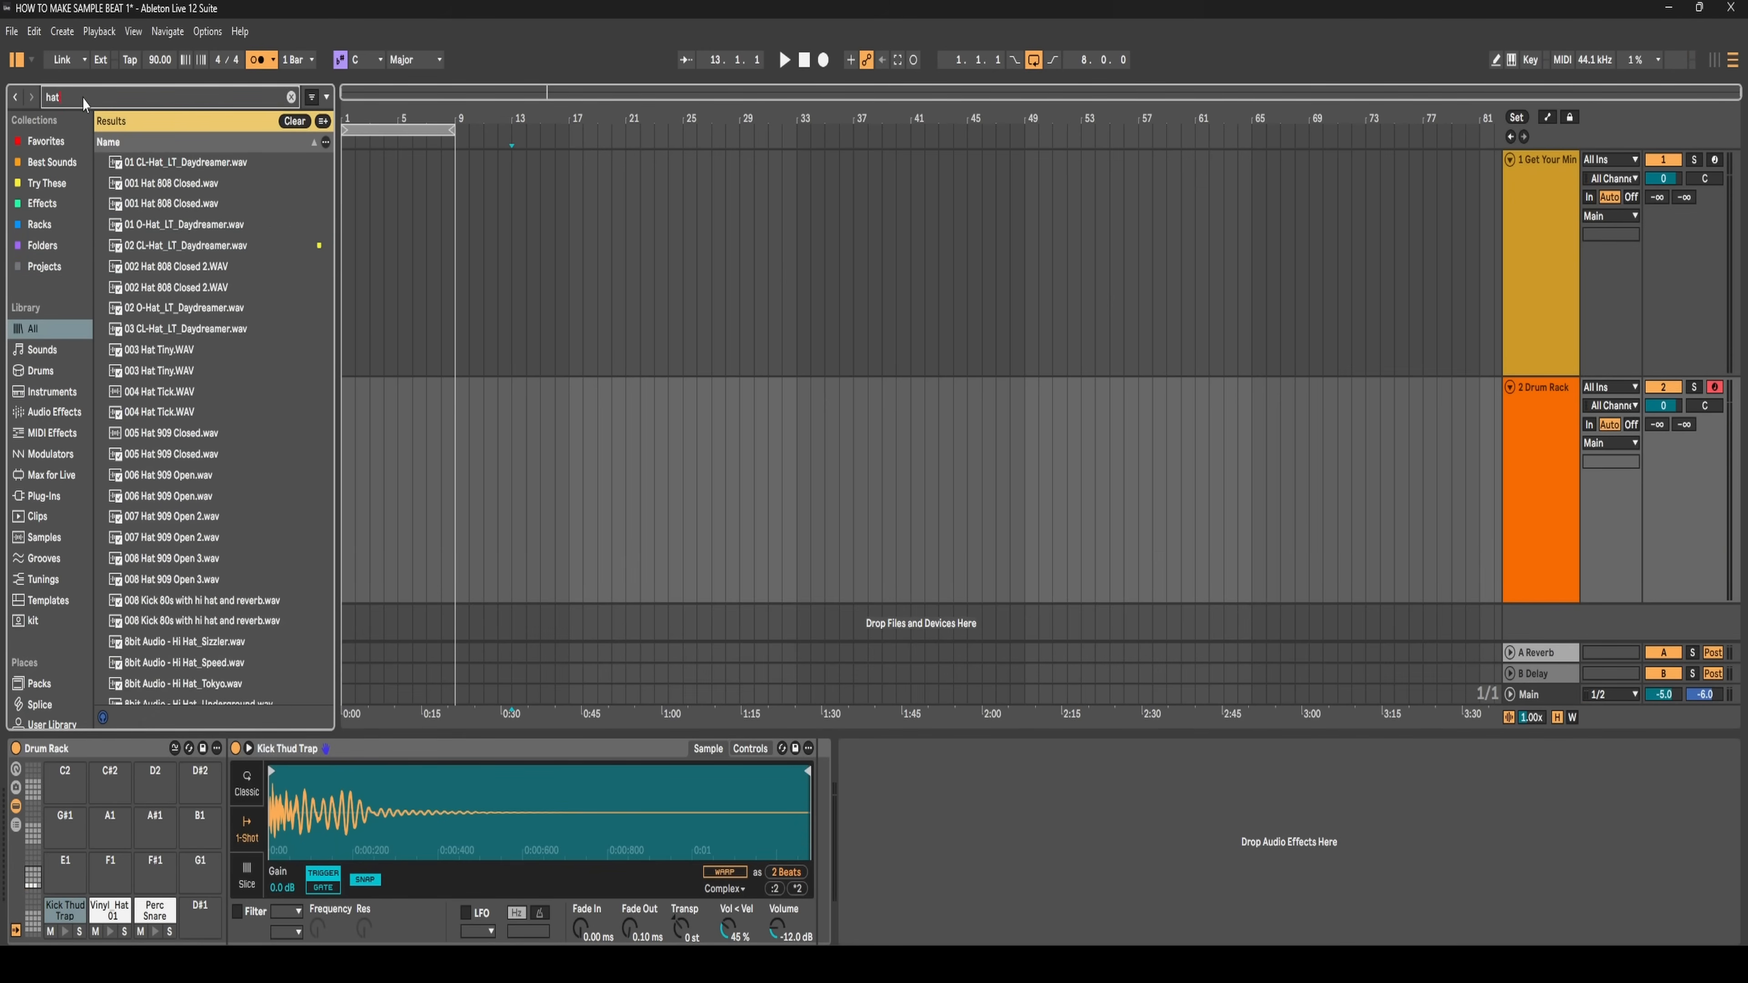
key(BackSpace)
key(BackSpace)
key(BackSpace)
text(disto)
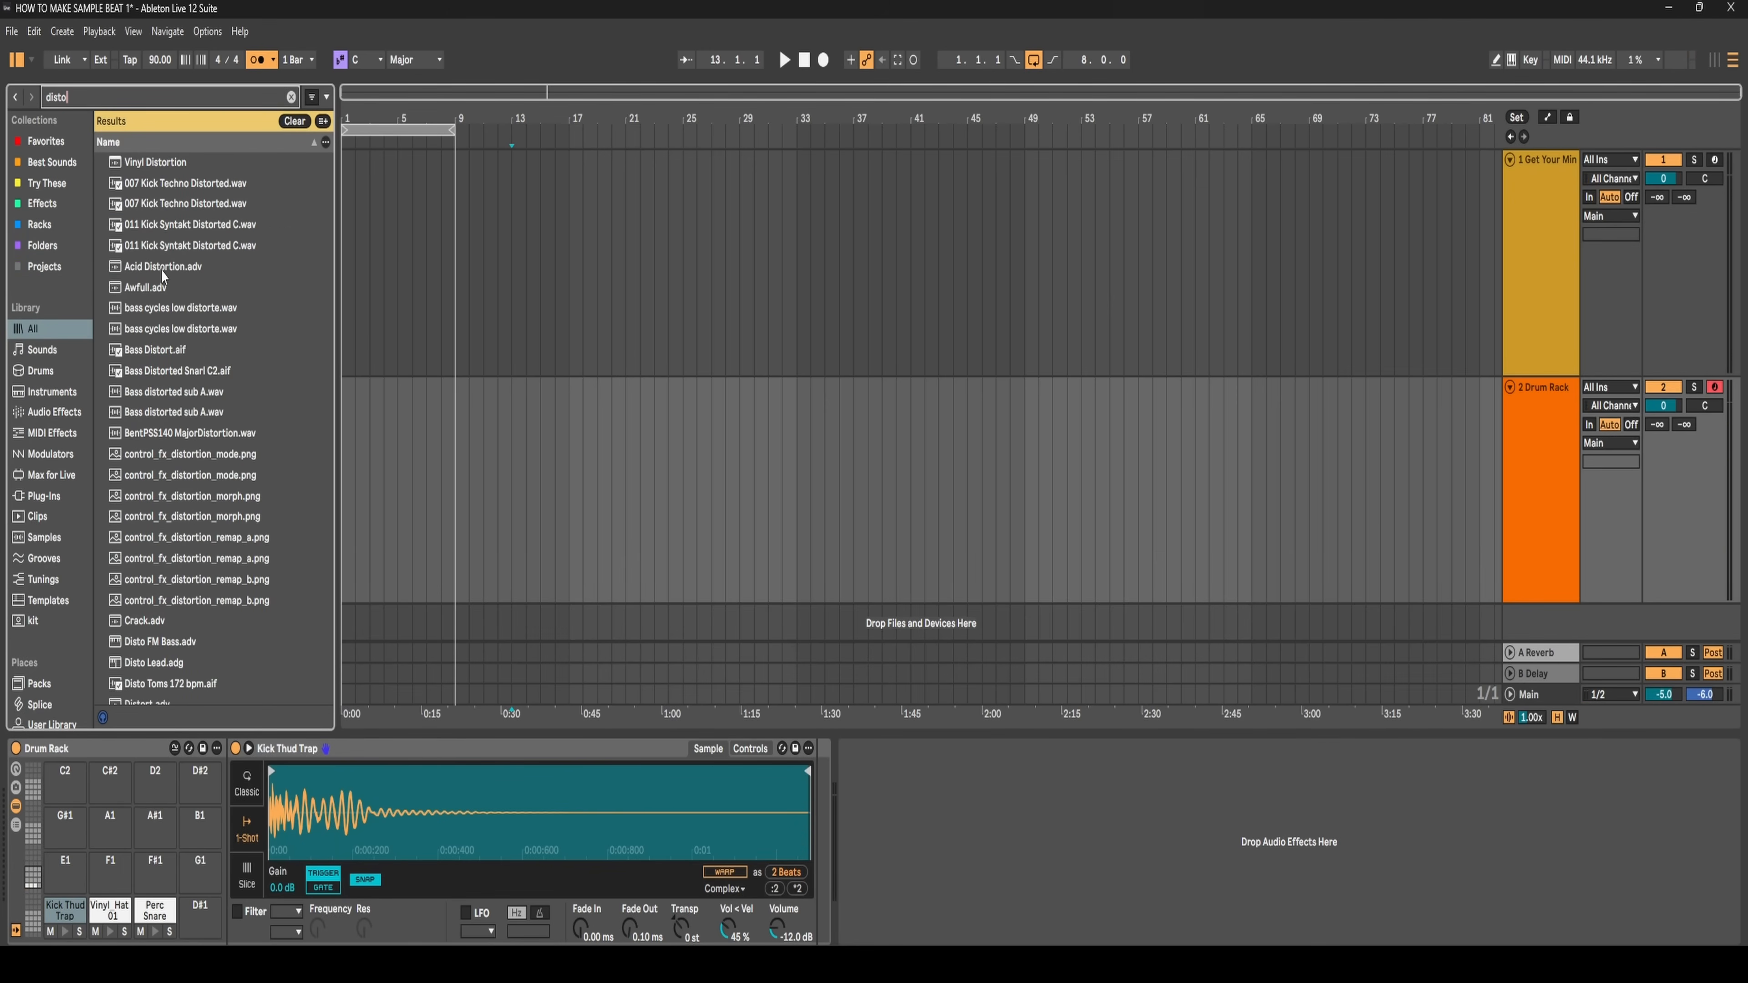
click(163, 267)
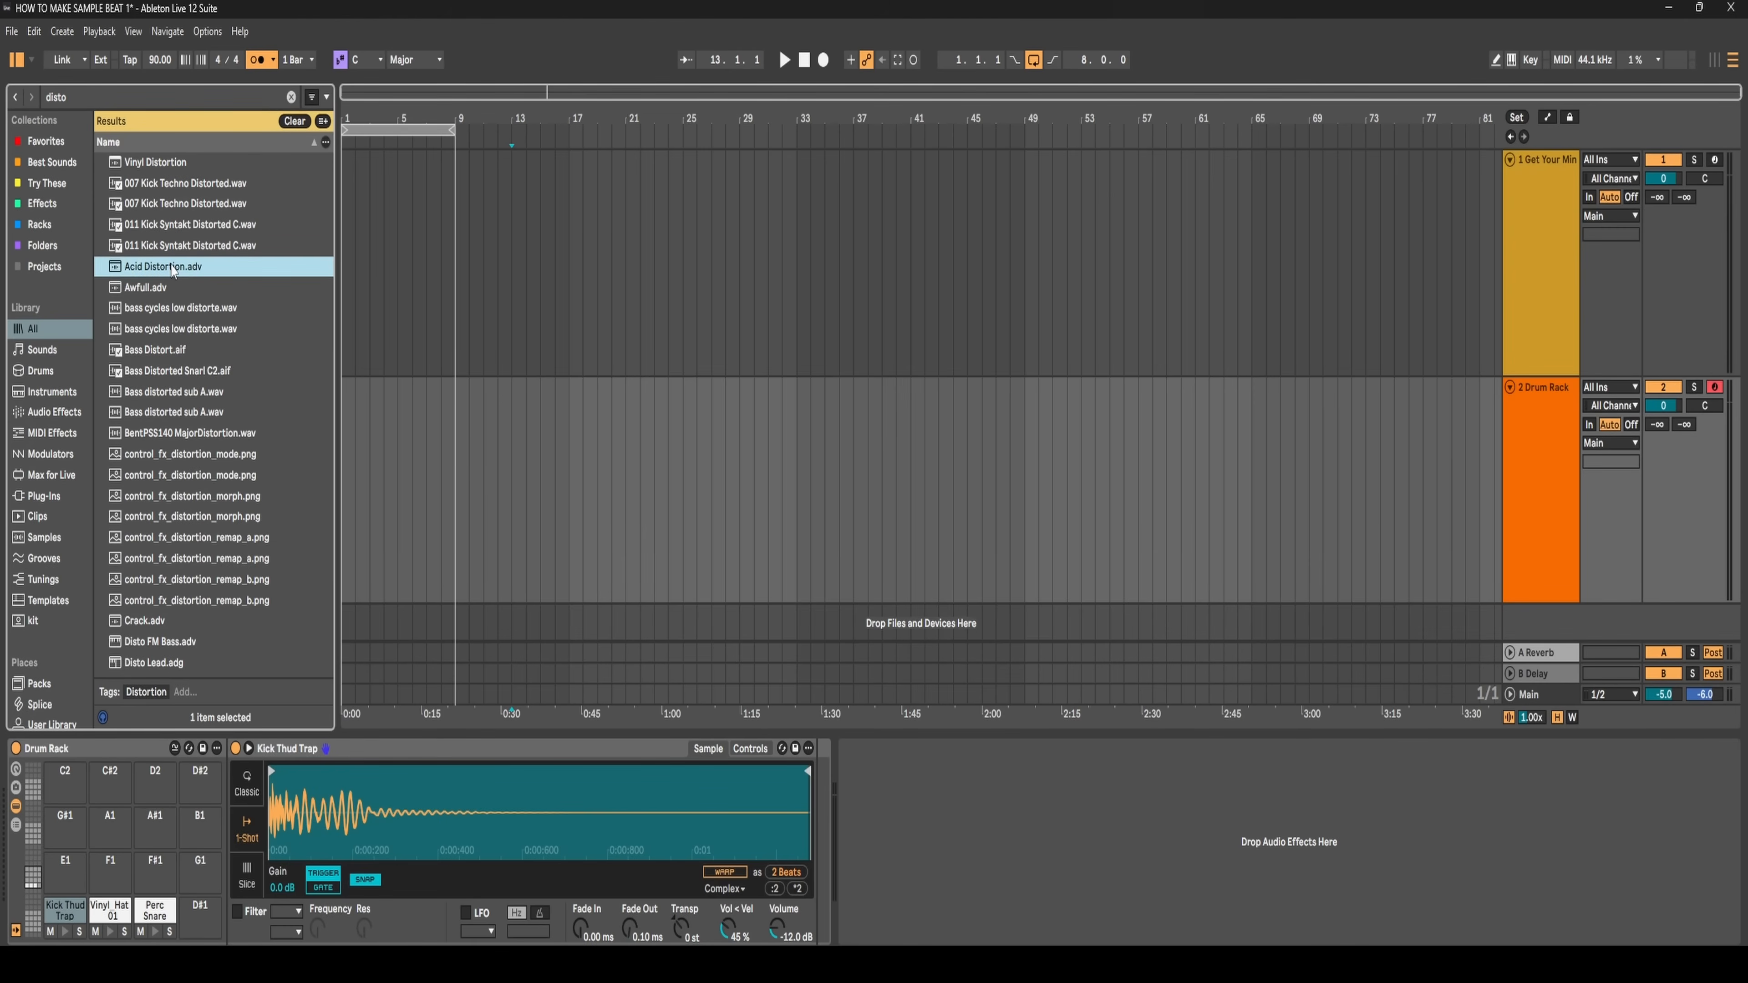
drag(777, 662, 894, 832)
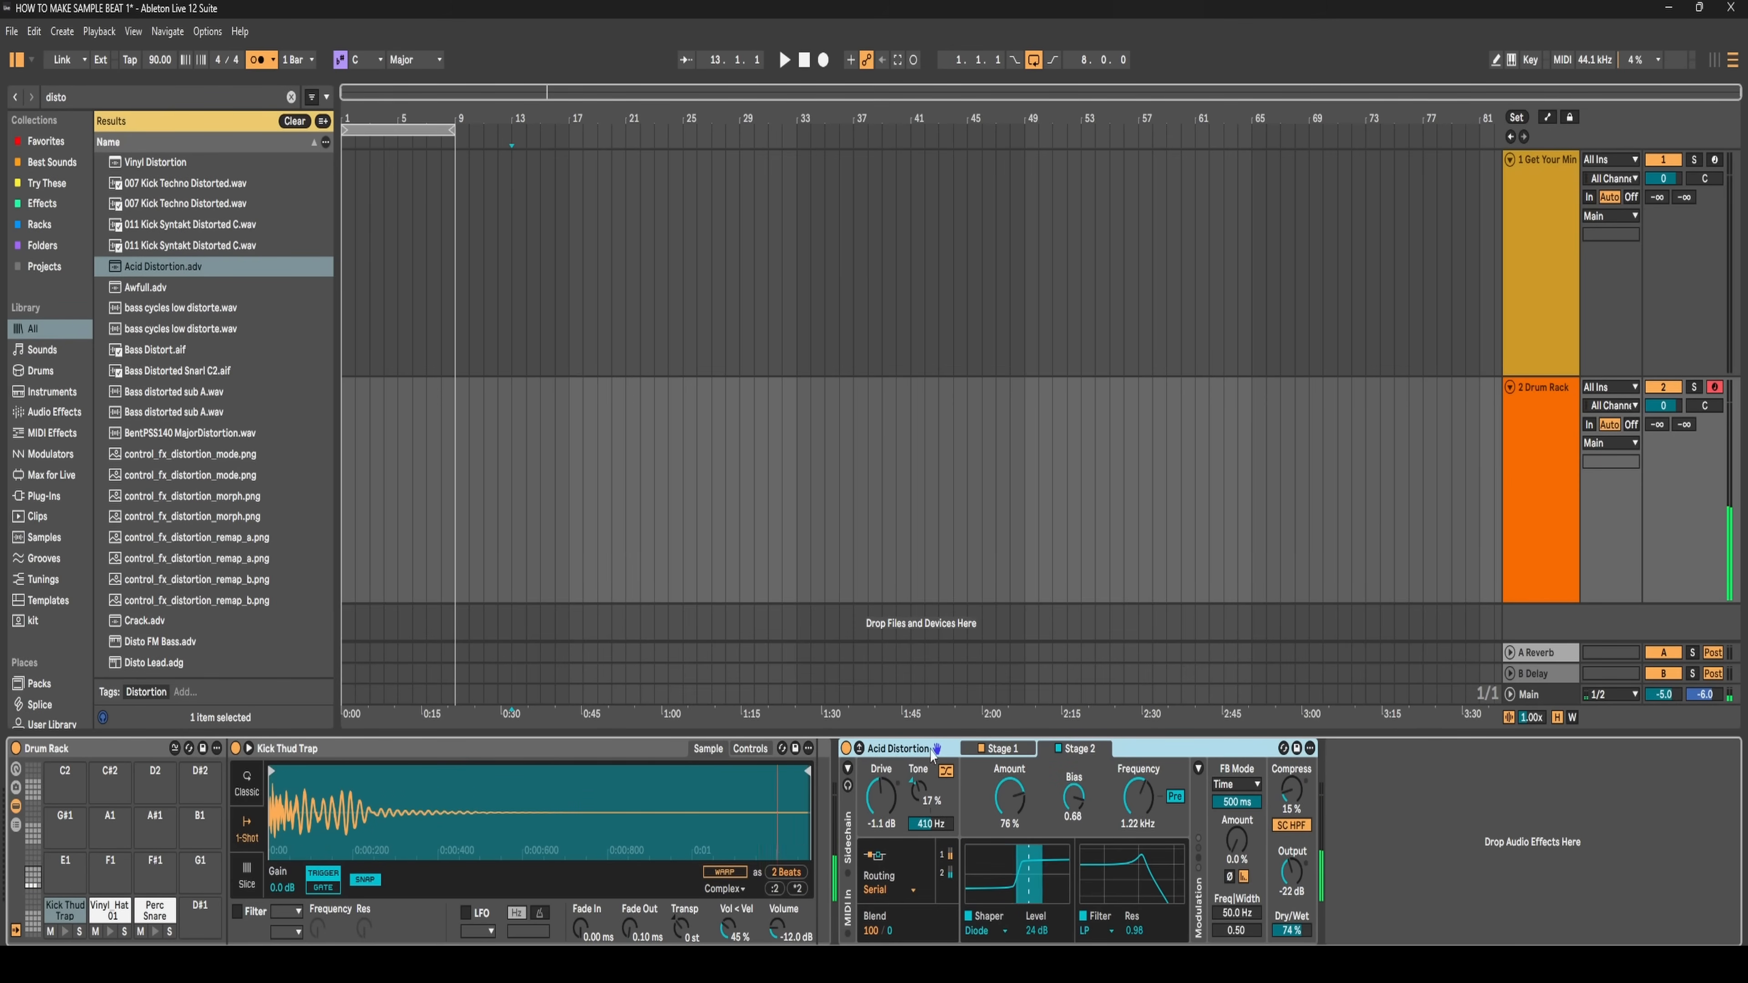
- Audition the kick, move Acid Distortion into the kick pad's chain, and cut the effect
click(57, 908)
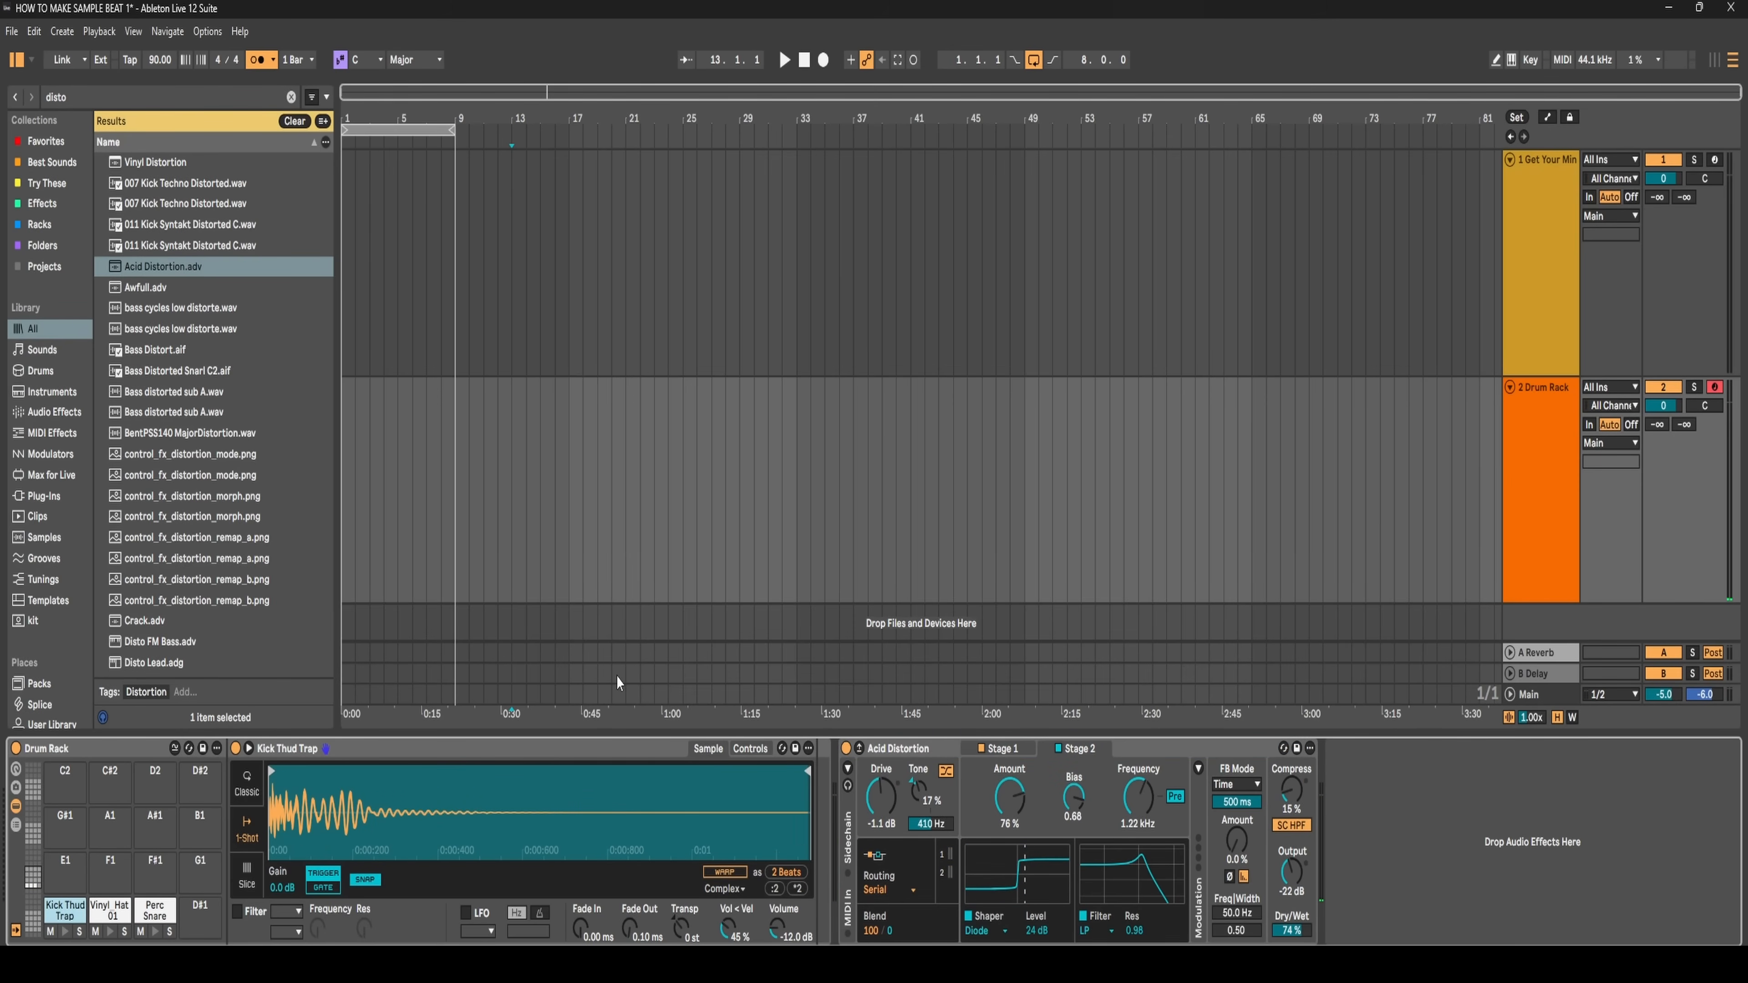
click(926, 752)
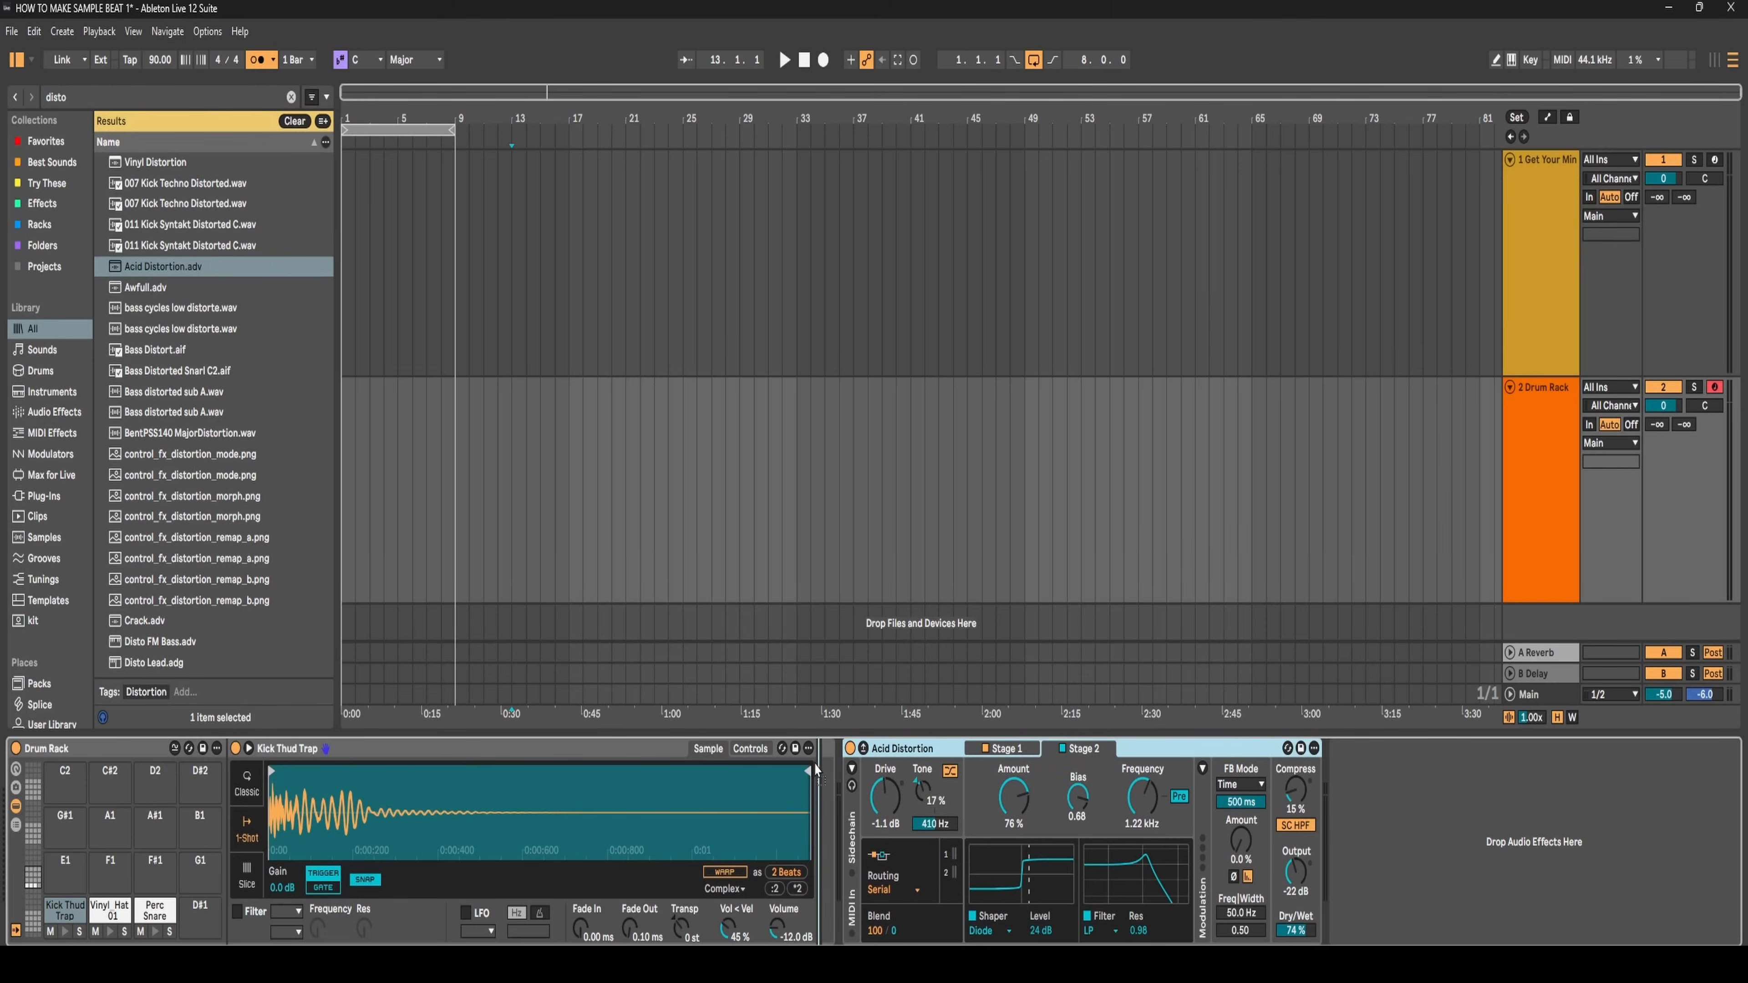
drag(816, 774, 817, 773)
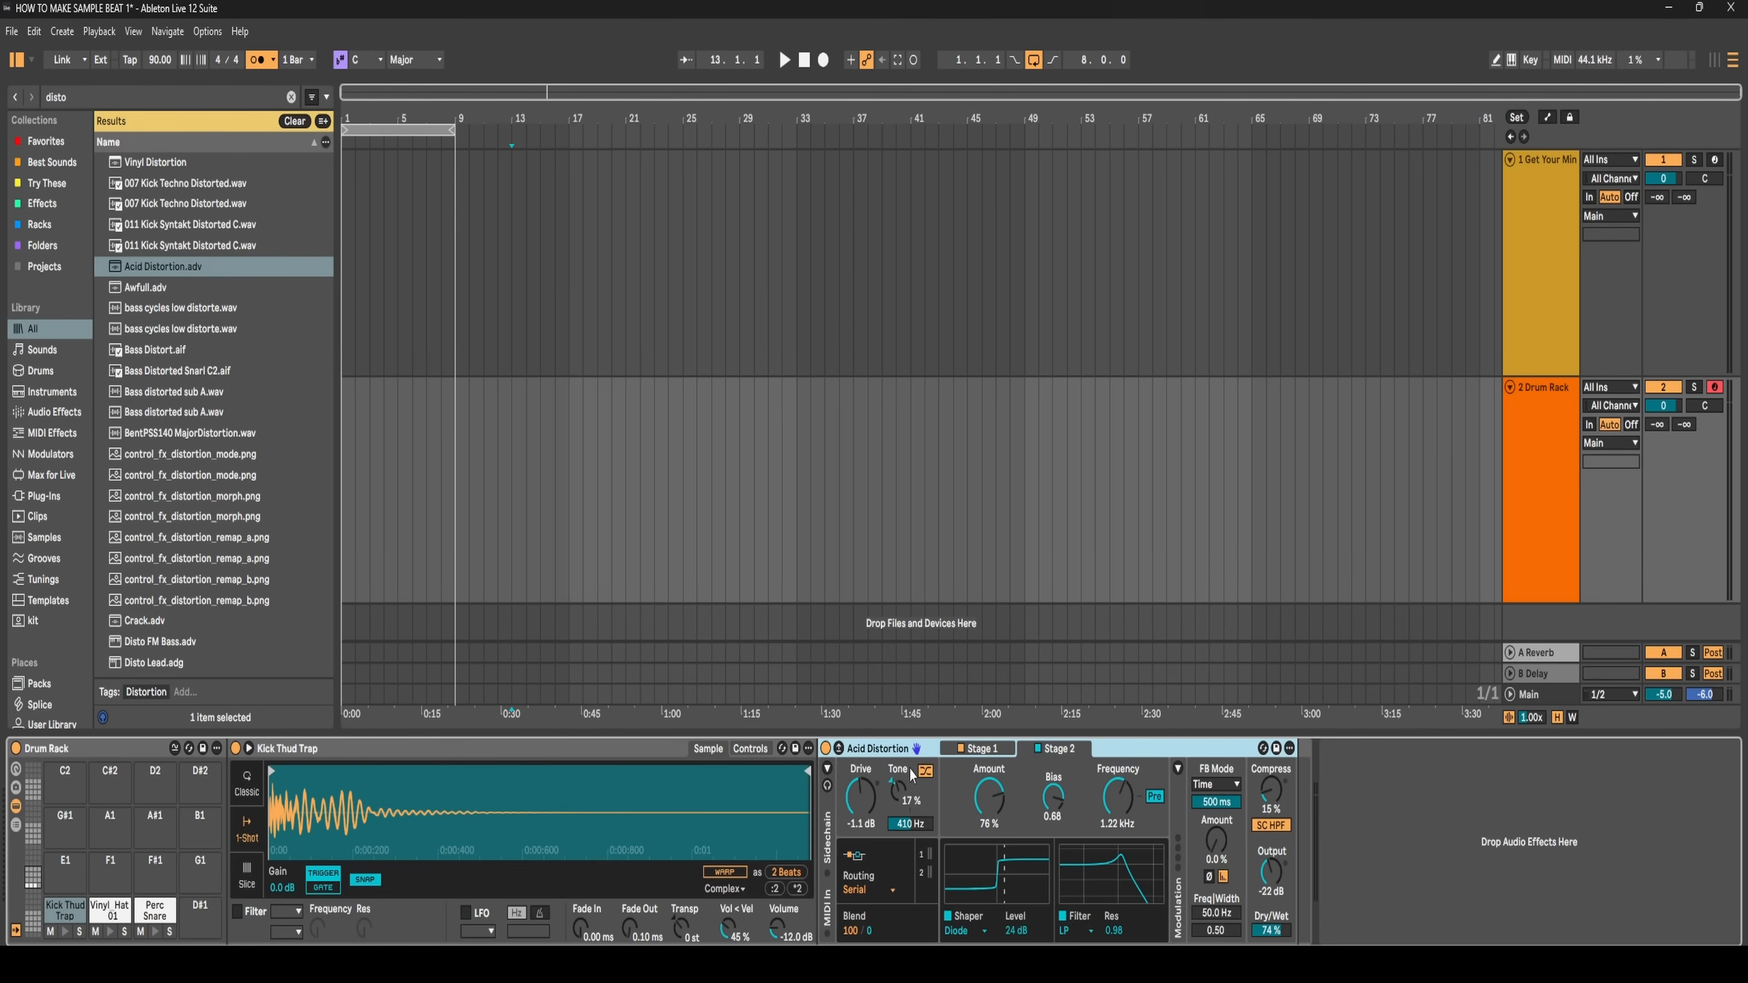
right_click(898, 759)
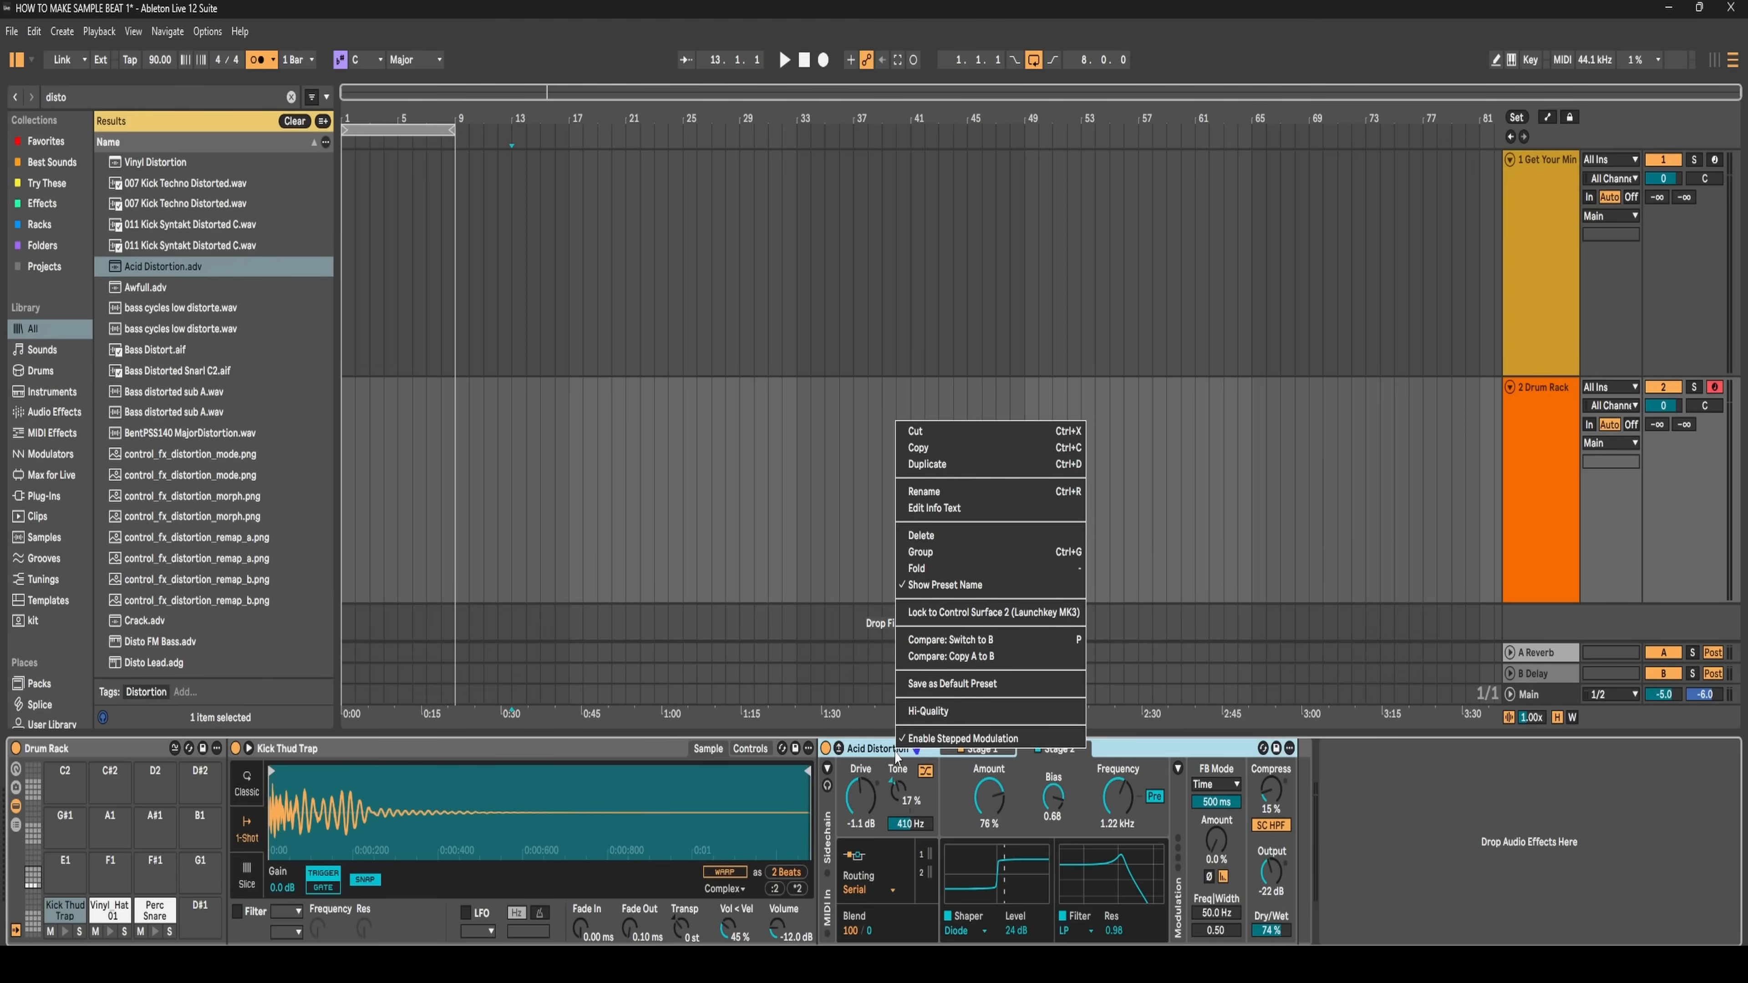
click(915, 428)
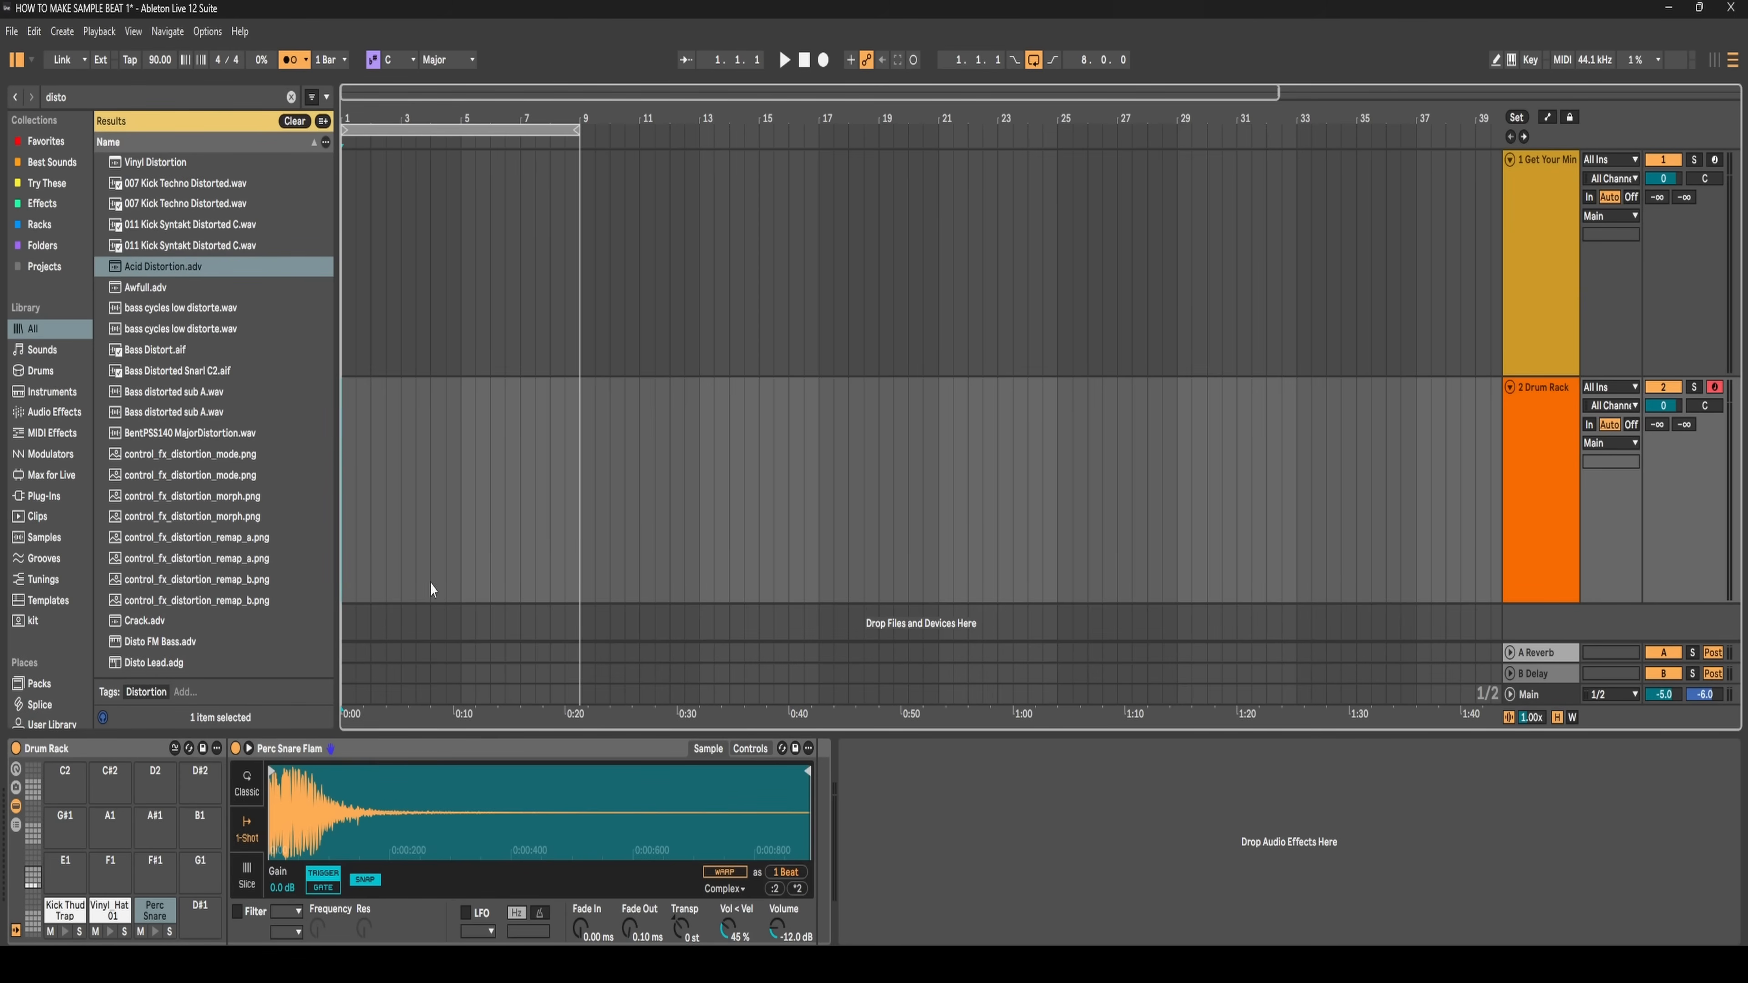
- Record a kick and snare pattern of about four bars on the Drum Rack track in the arrangement
key(Tab)
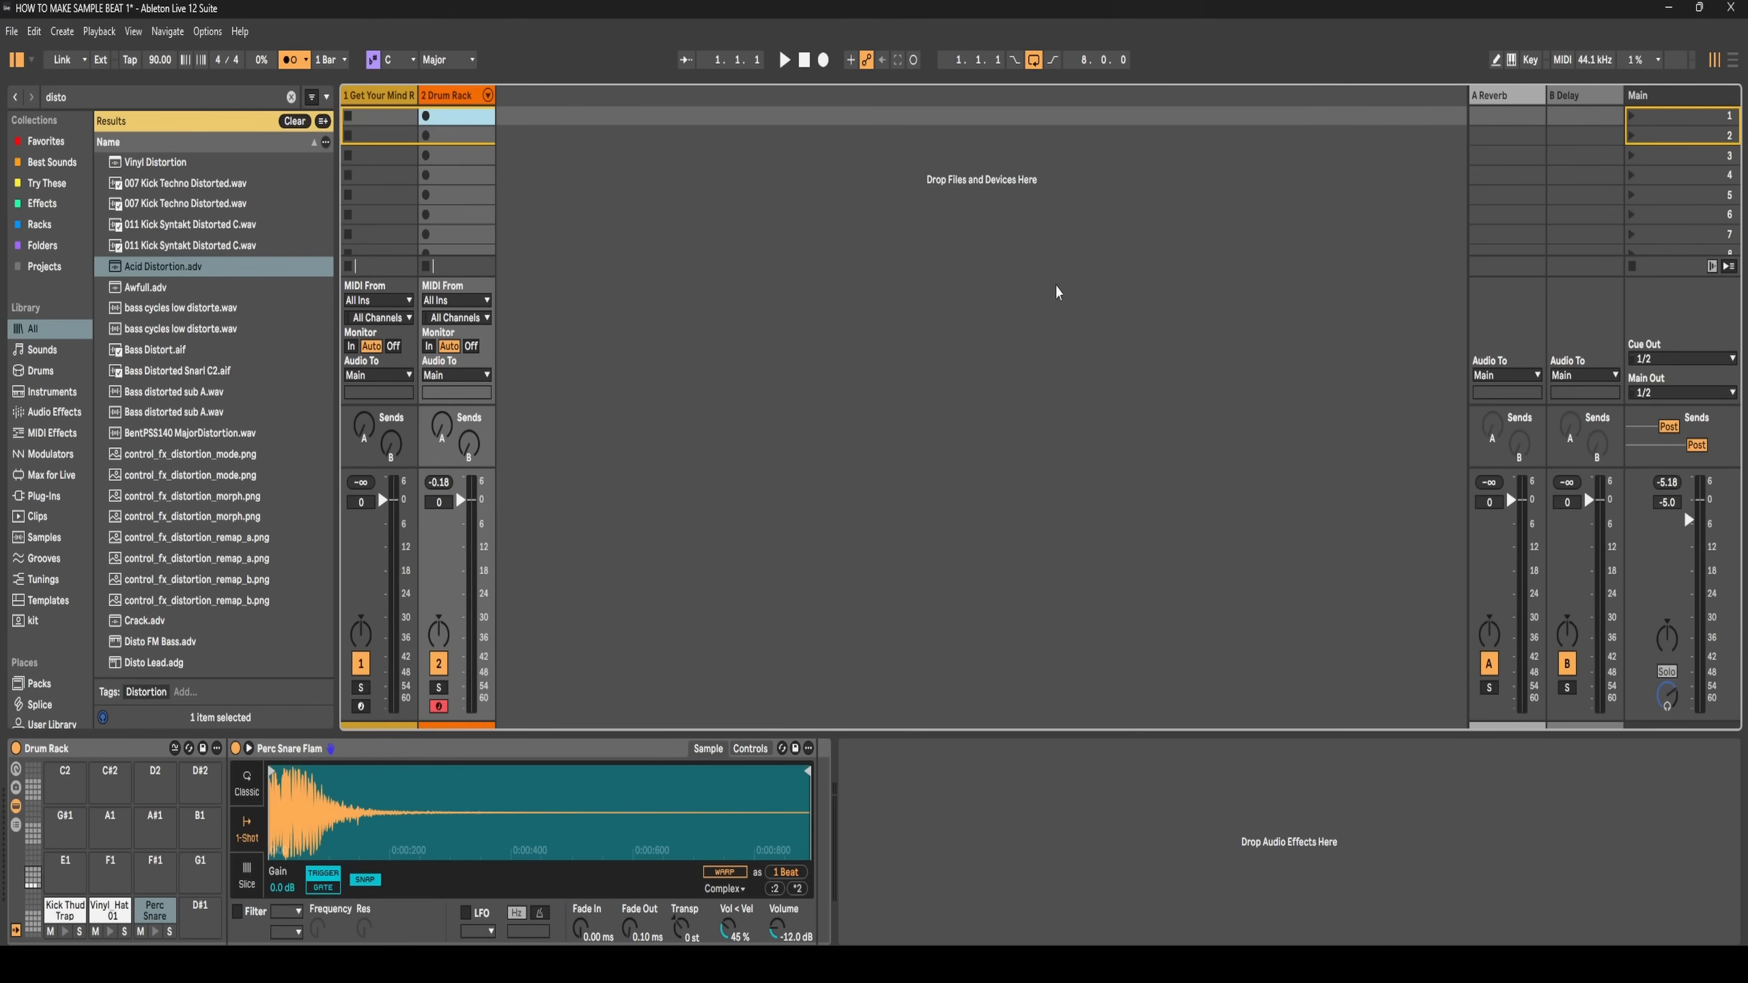
key(Tab)
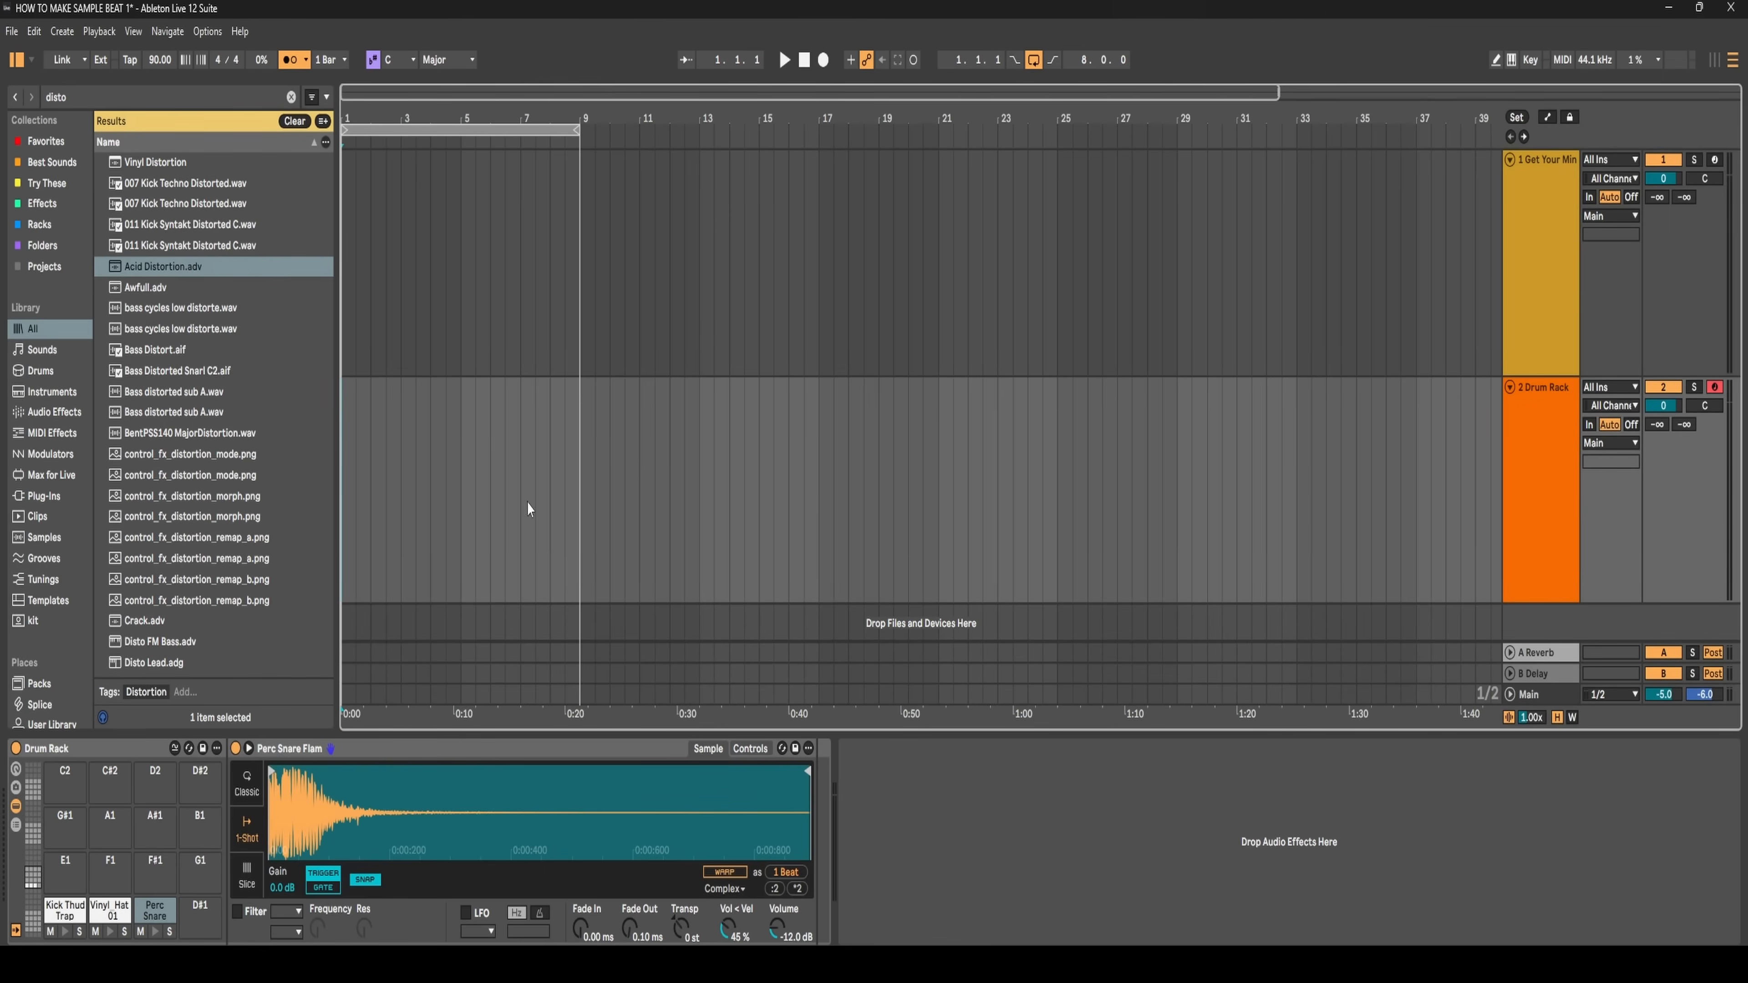
click(824, 63)
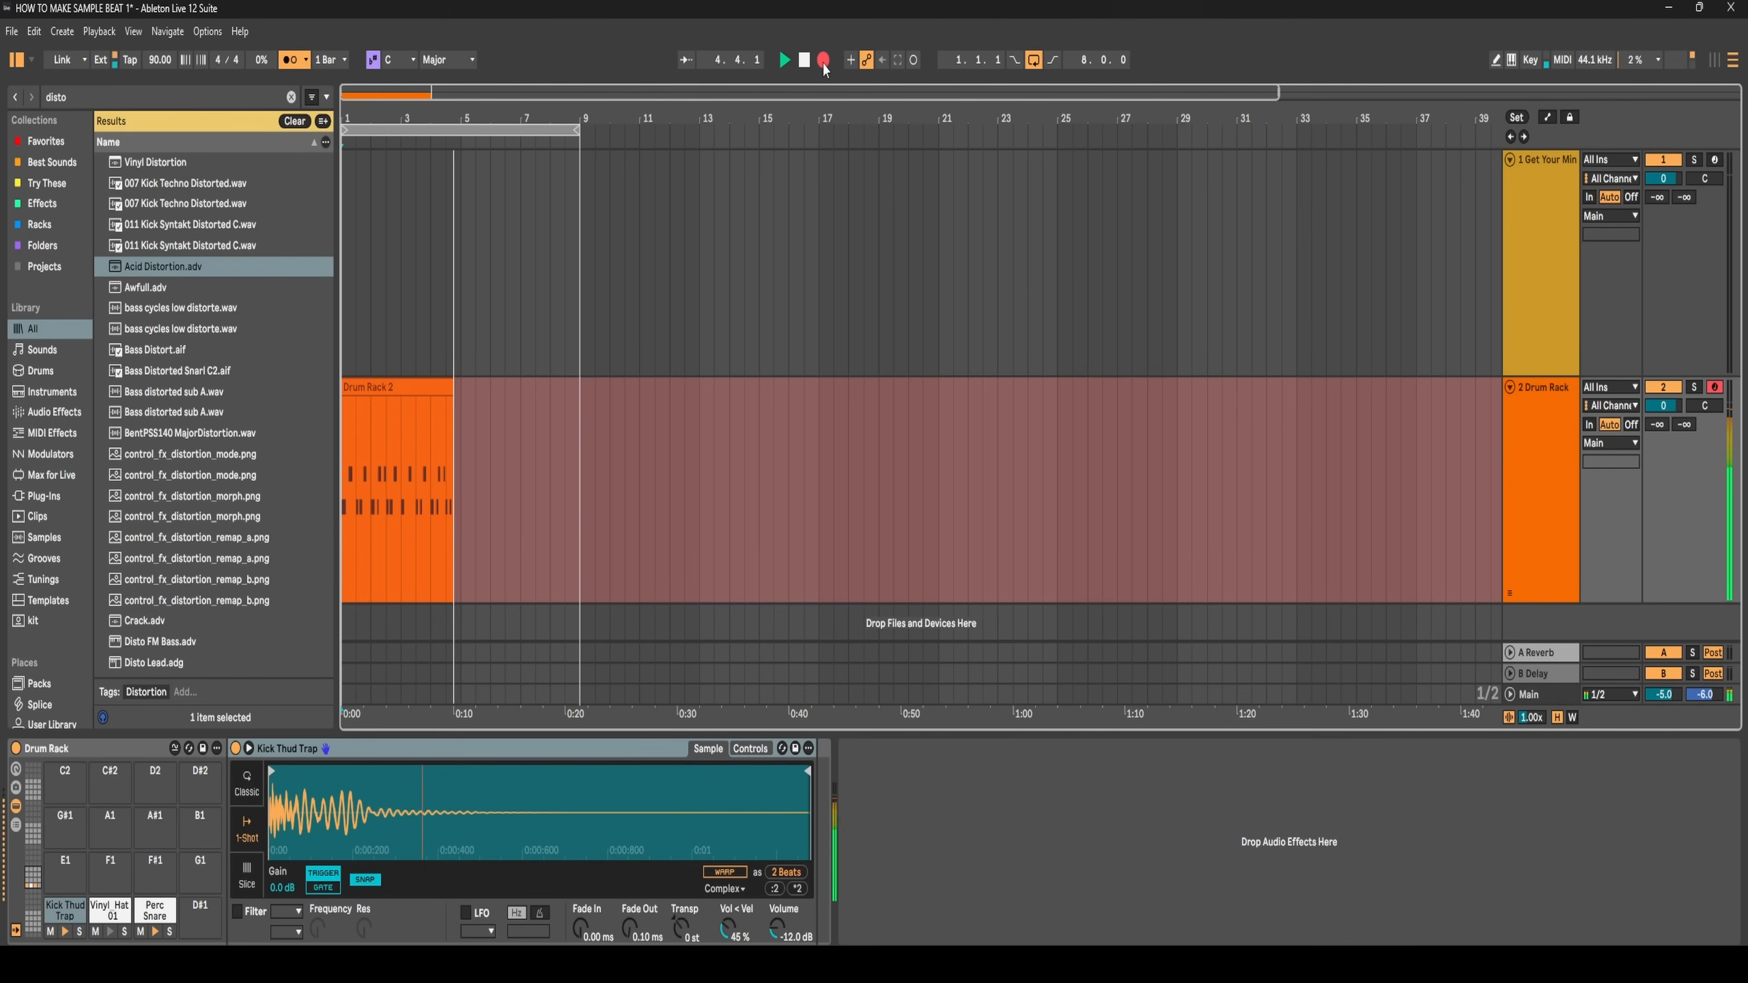
click(823, 61)
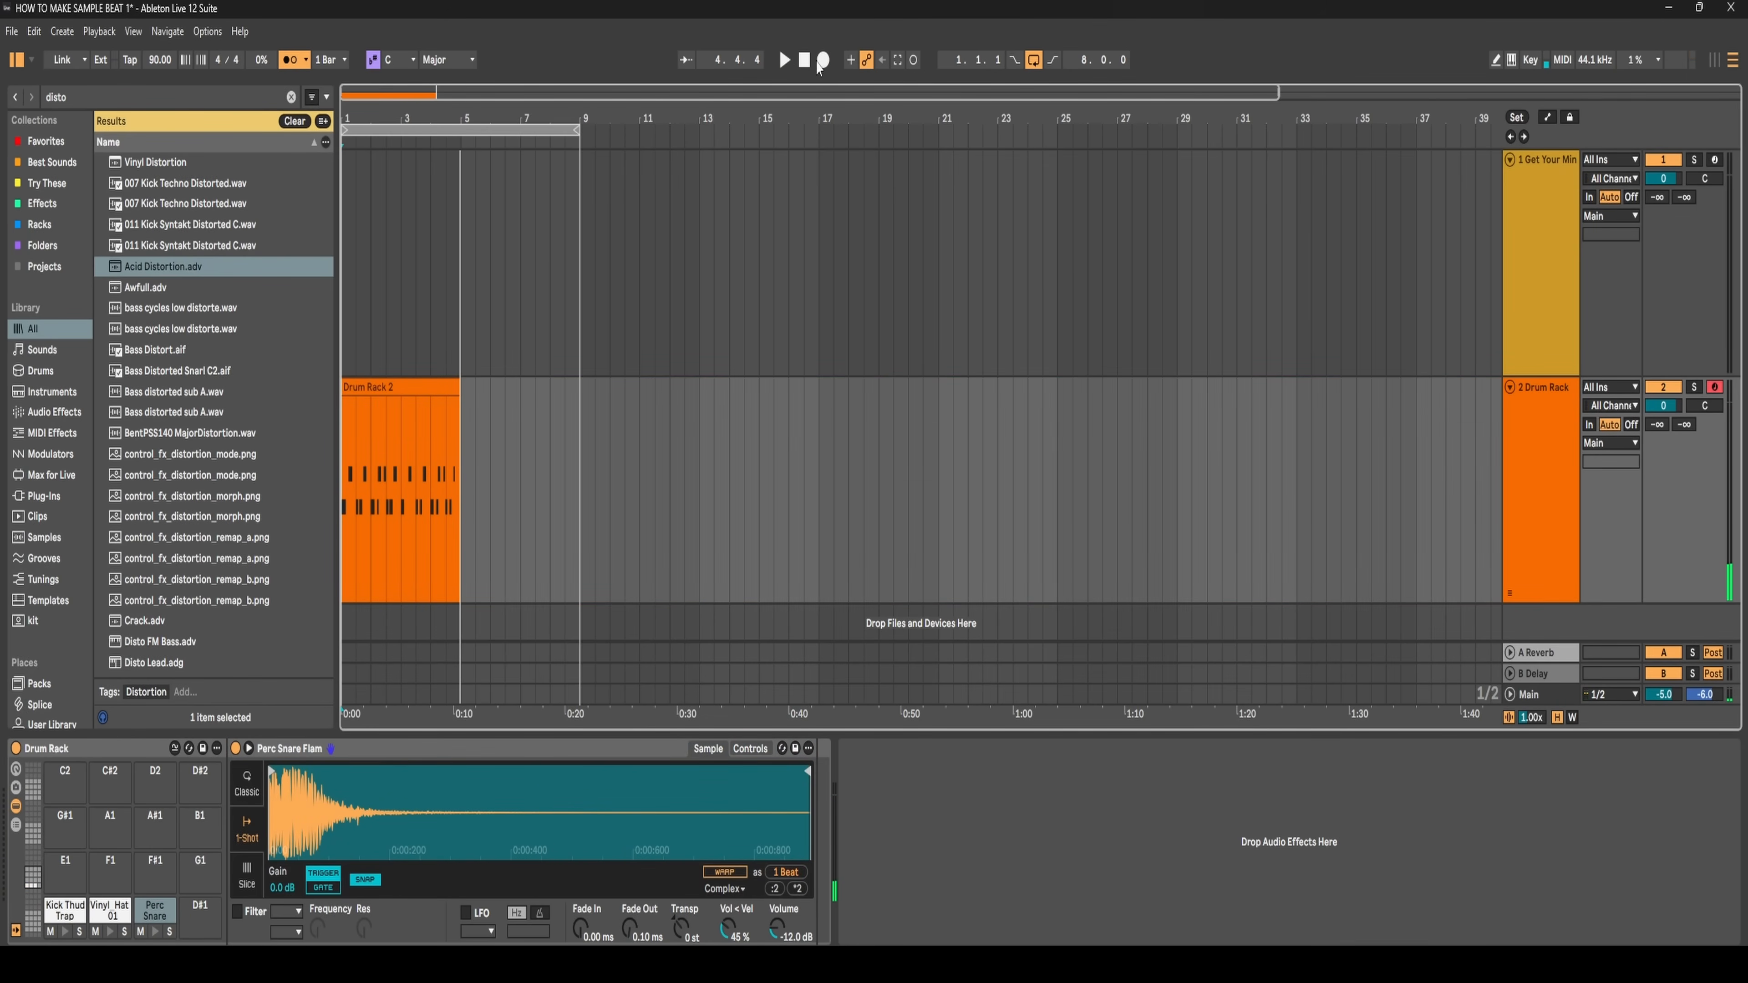
- Set the recorded drum clip's note grid to 1/32 and quantize all its kick and snare notes
double_click(372, 399)
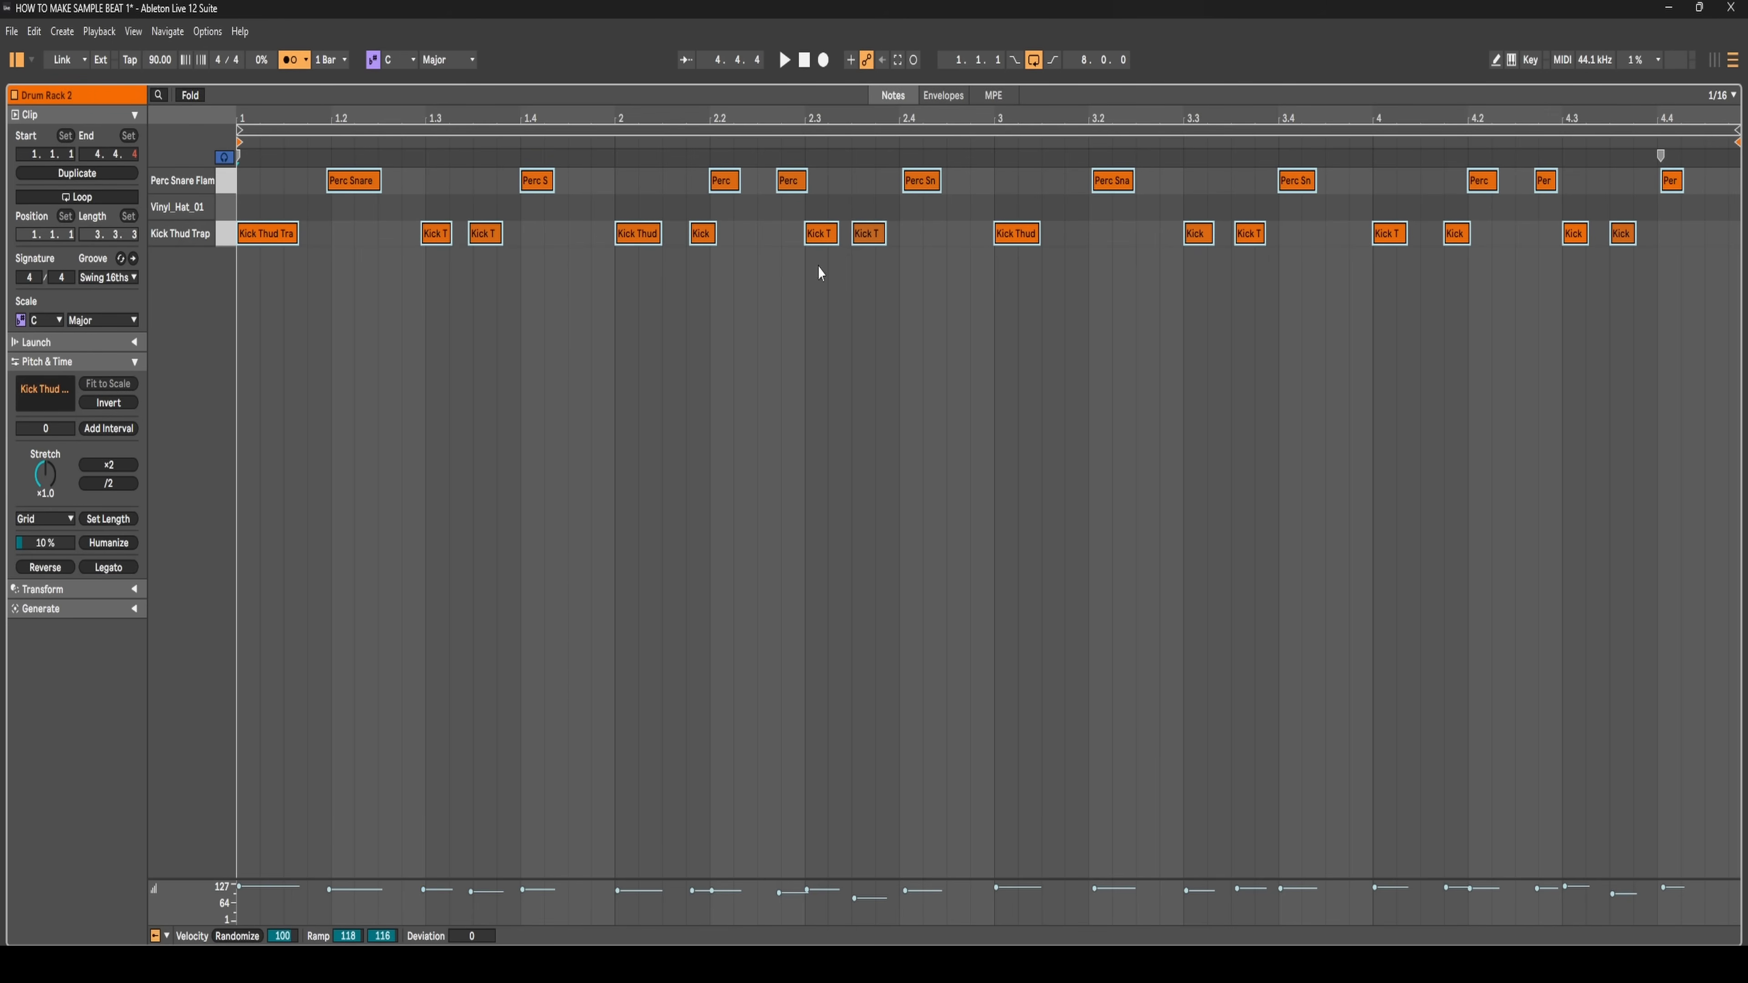
right_click(448, 333)
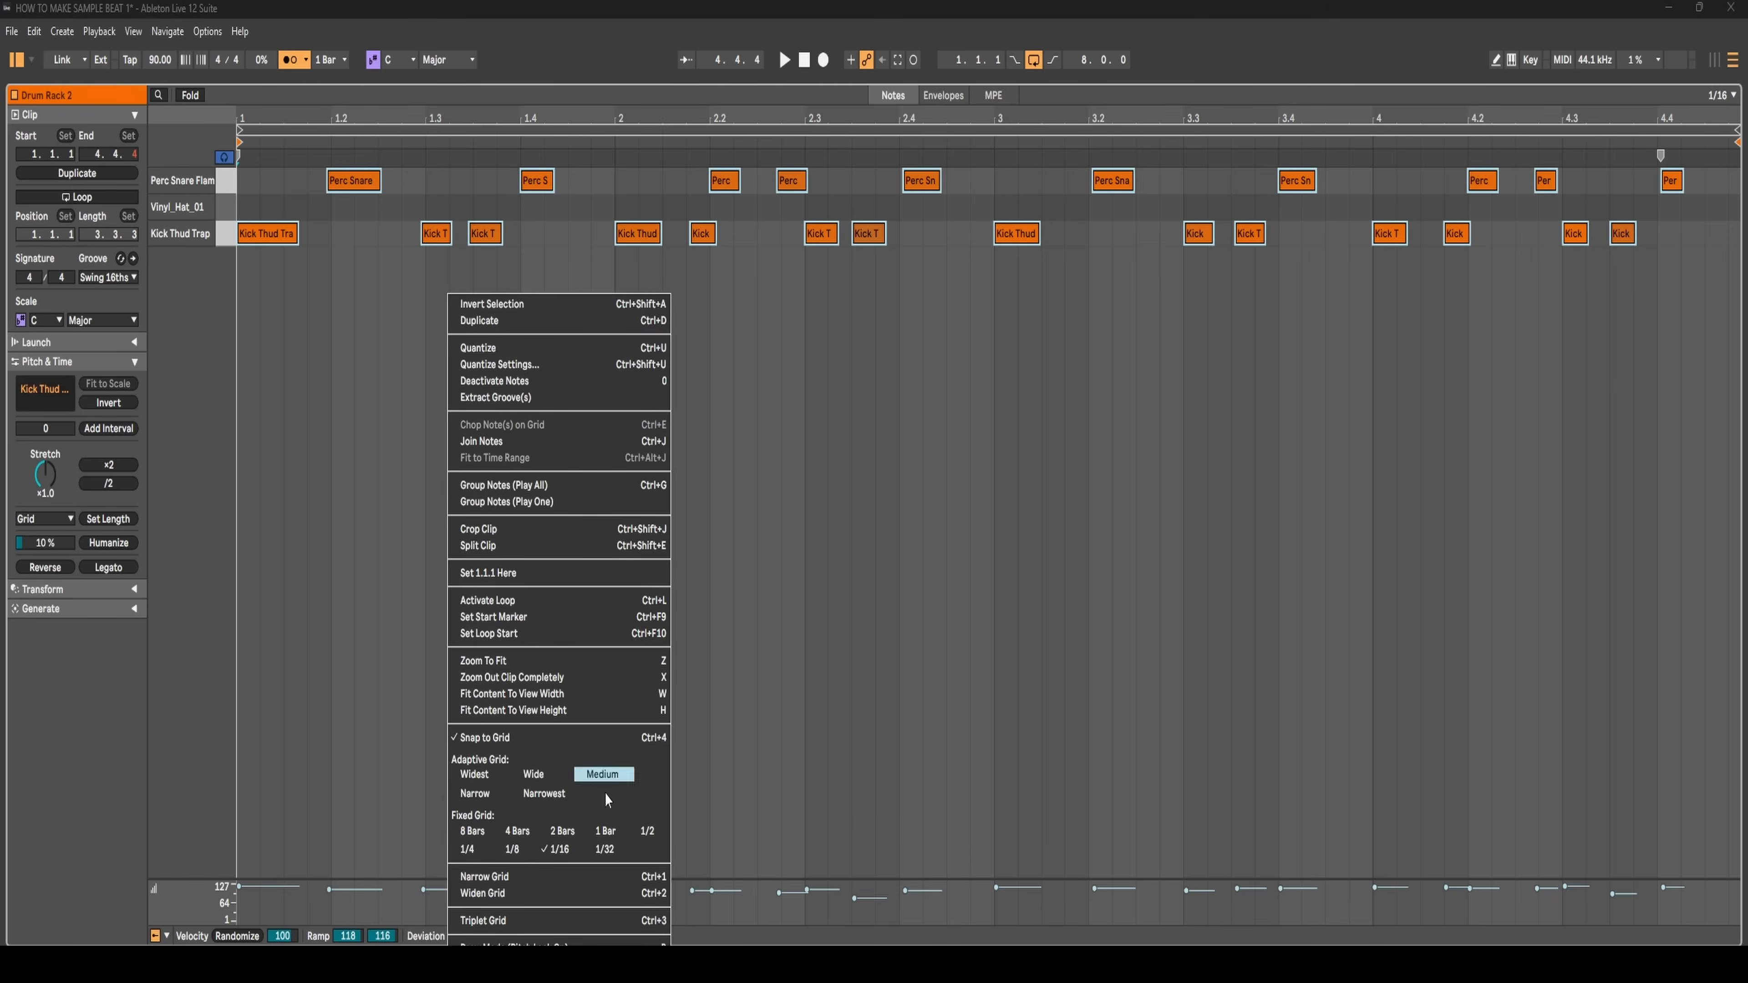
click(604, 852)
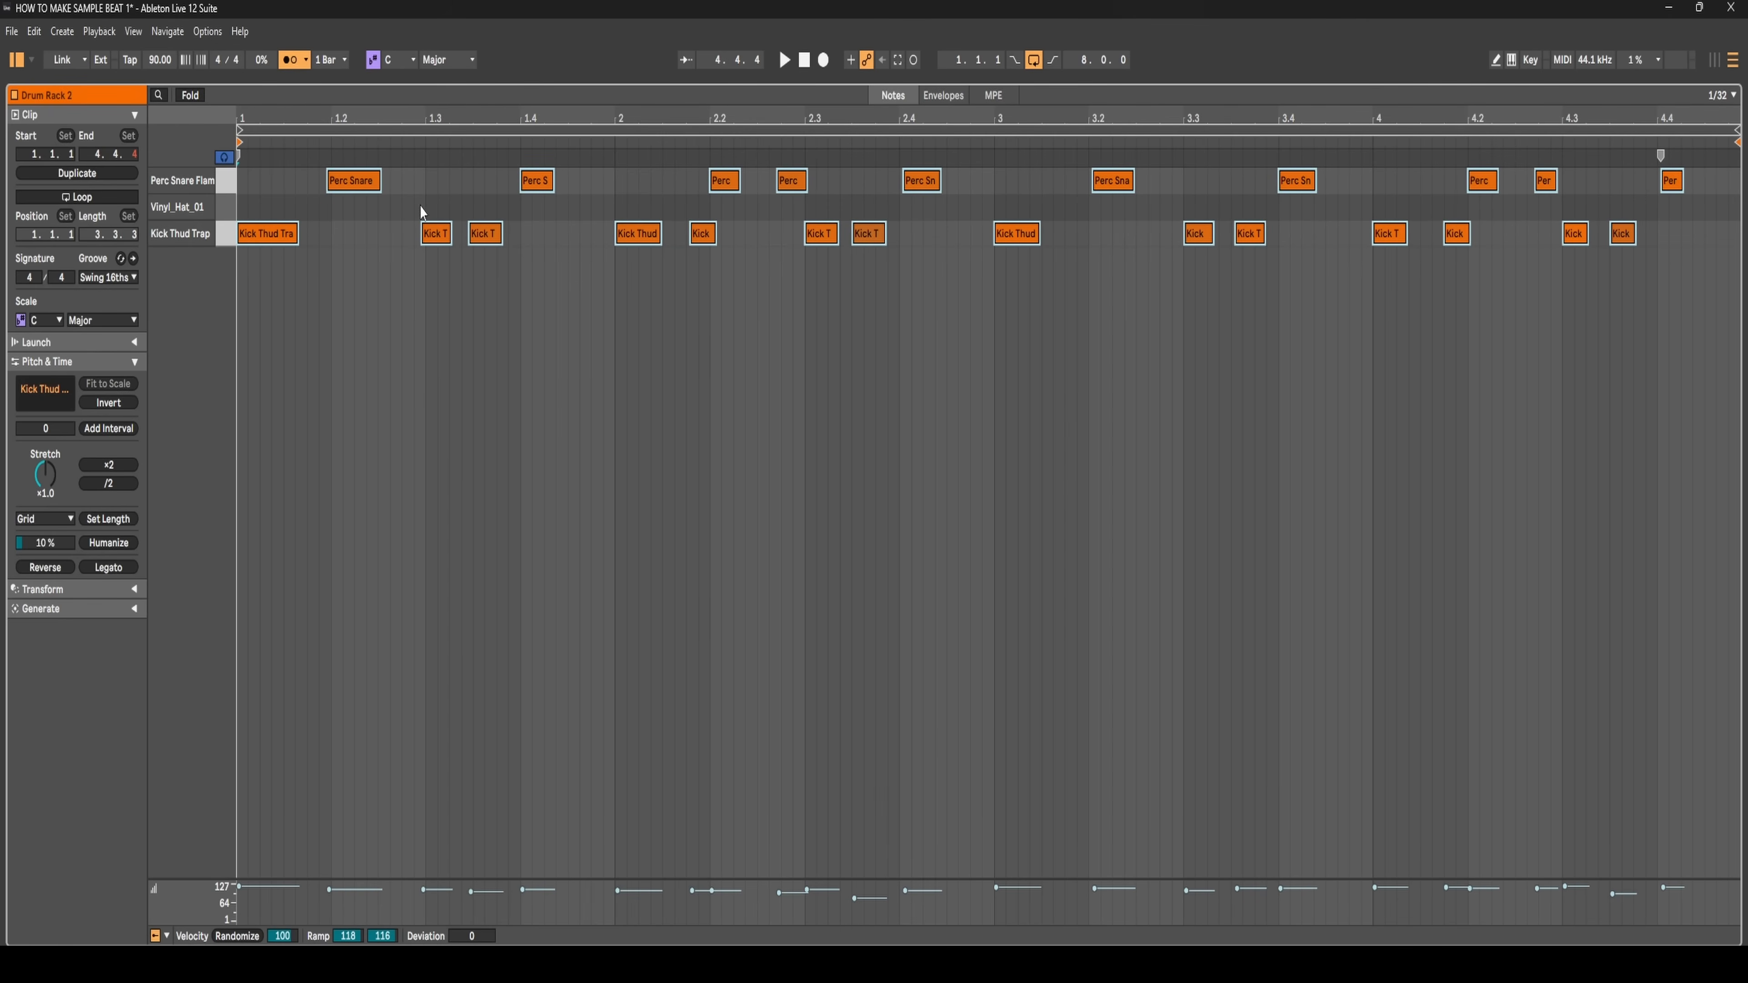
click(435, 237)
click(419, 237)
click(390, 207)
key(ctrl+u)
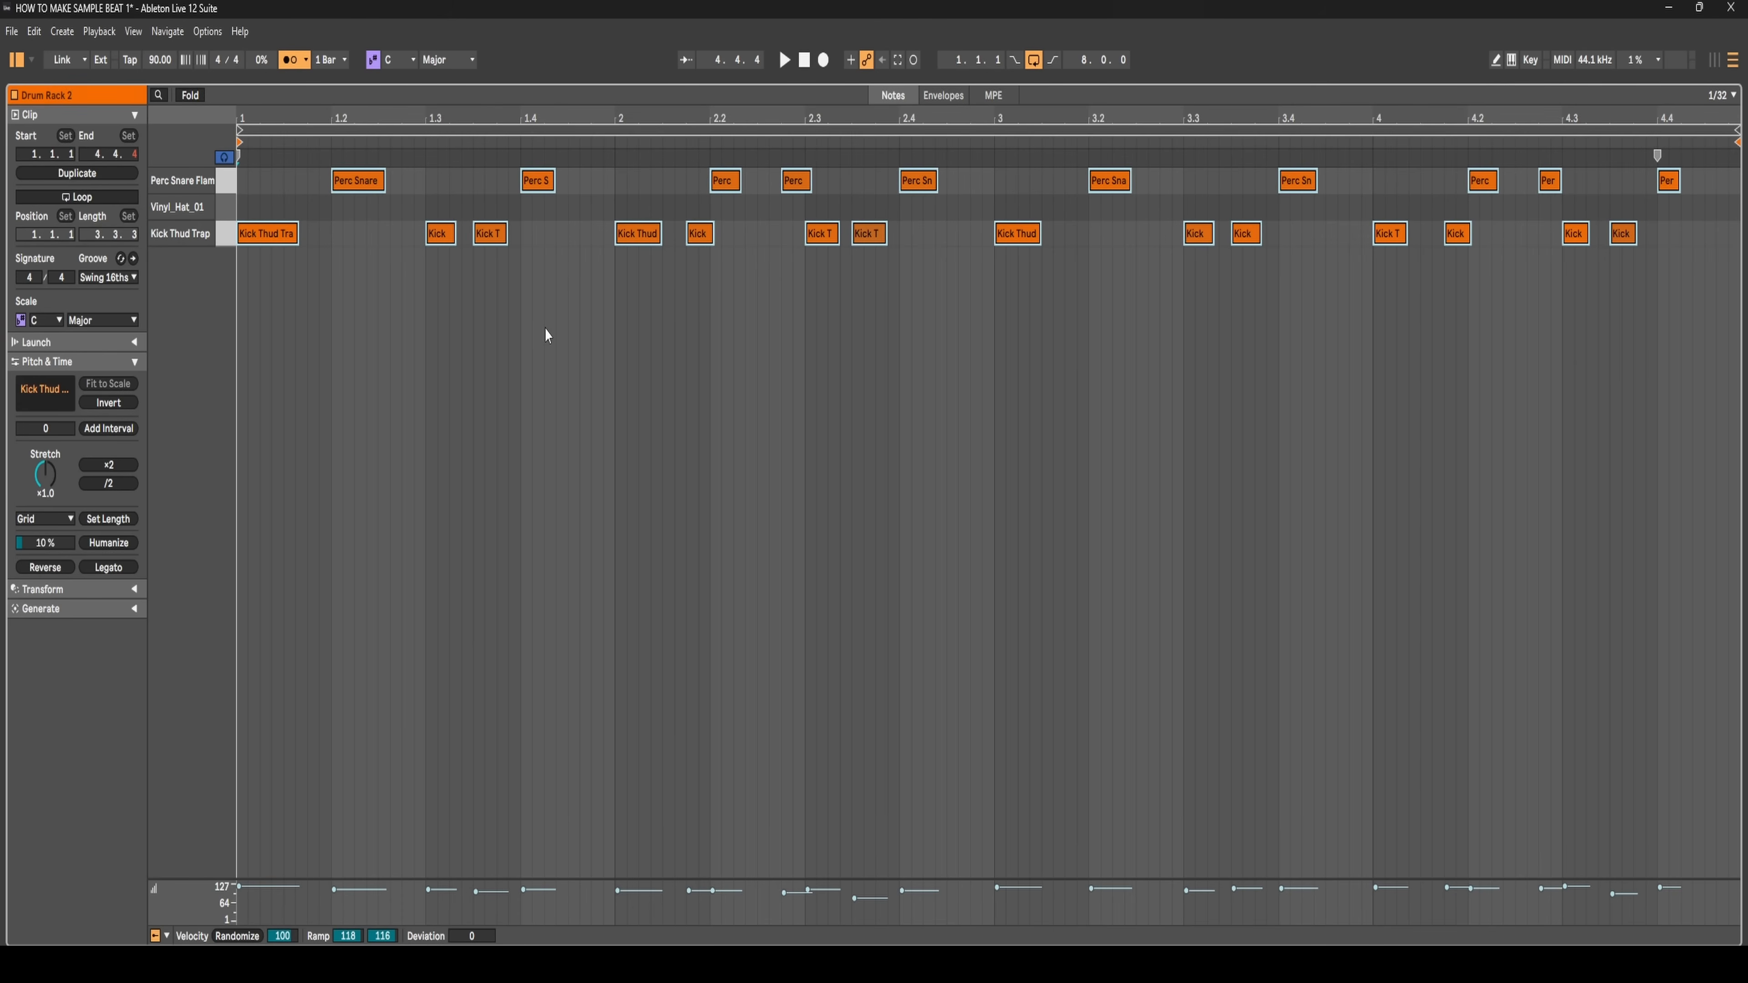
- Turn off the metronome and play back the quantized drum pattern
click(547, 336)
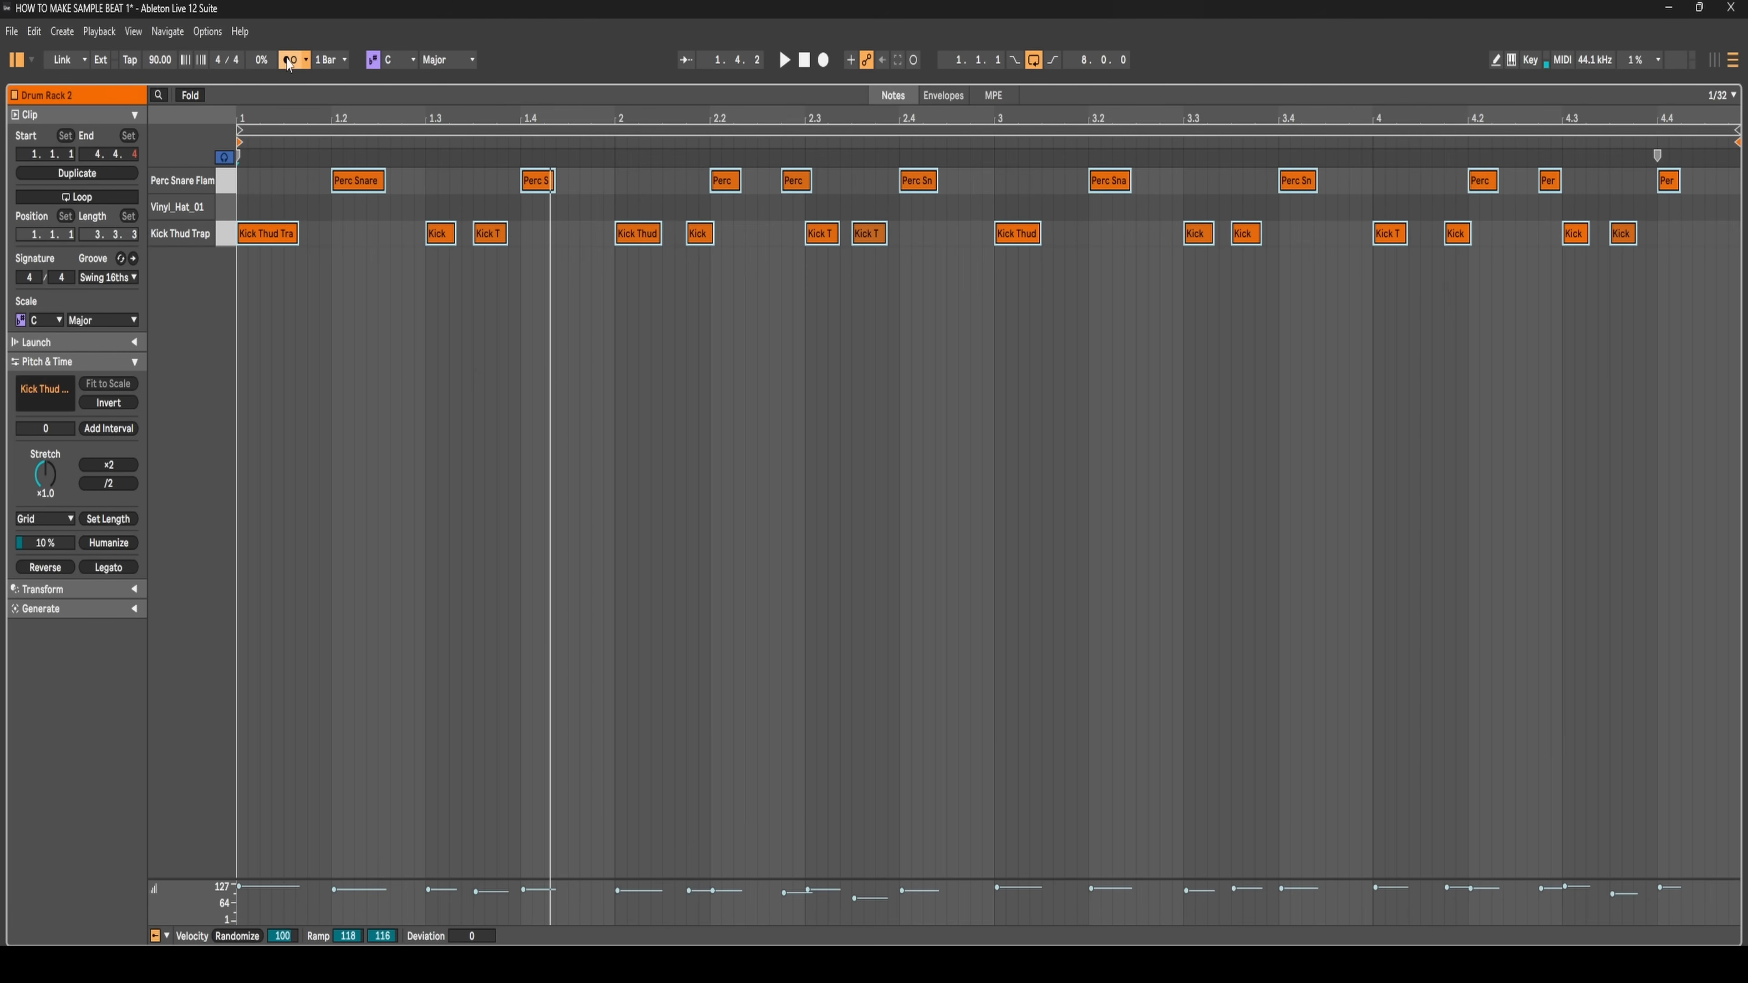
click(289, 62)
key(space)
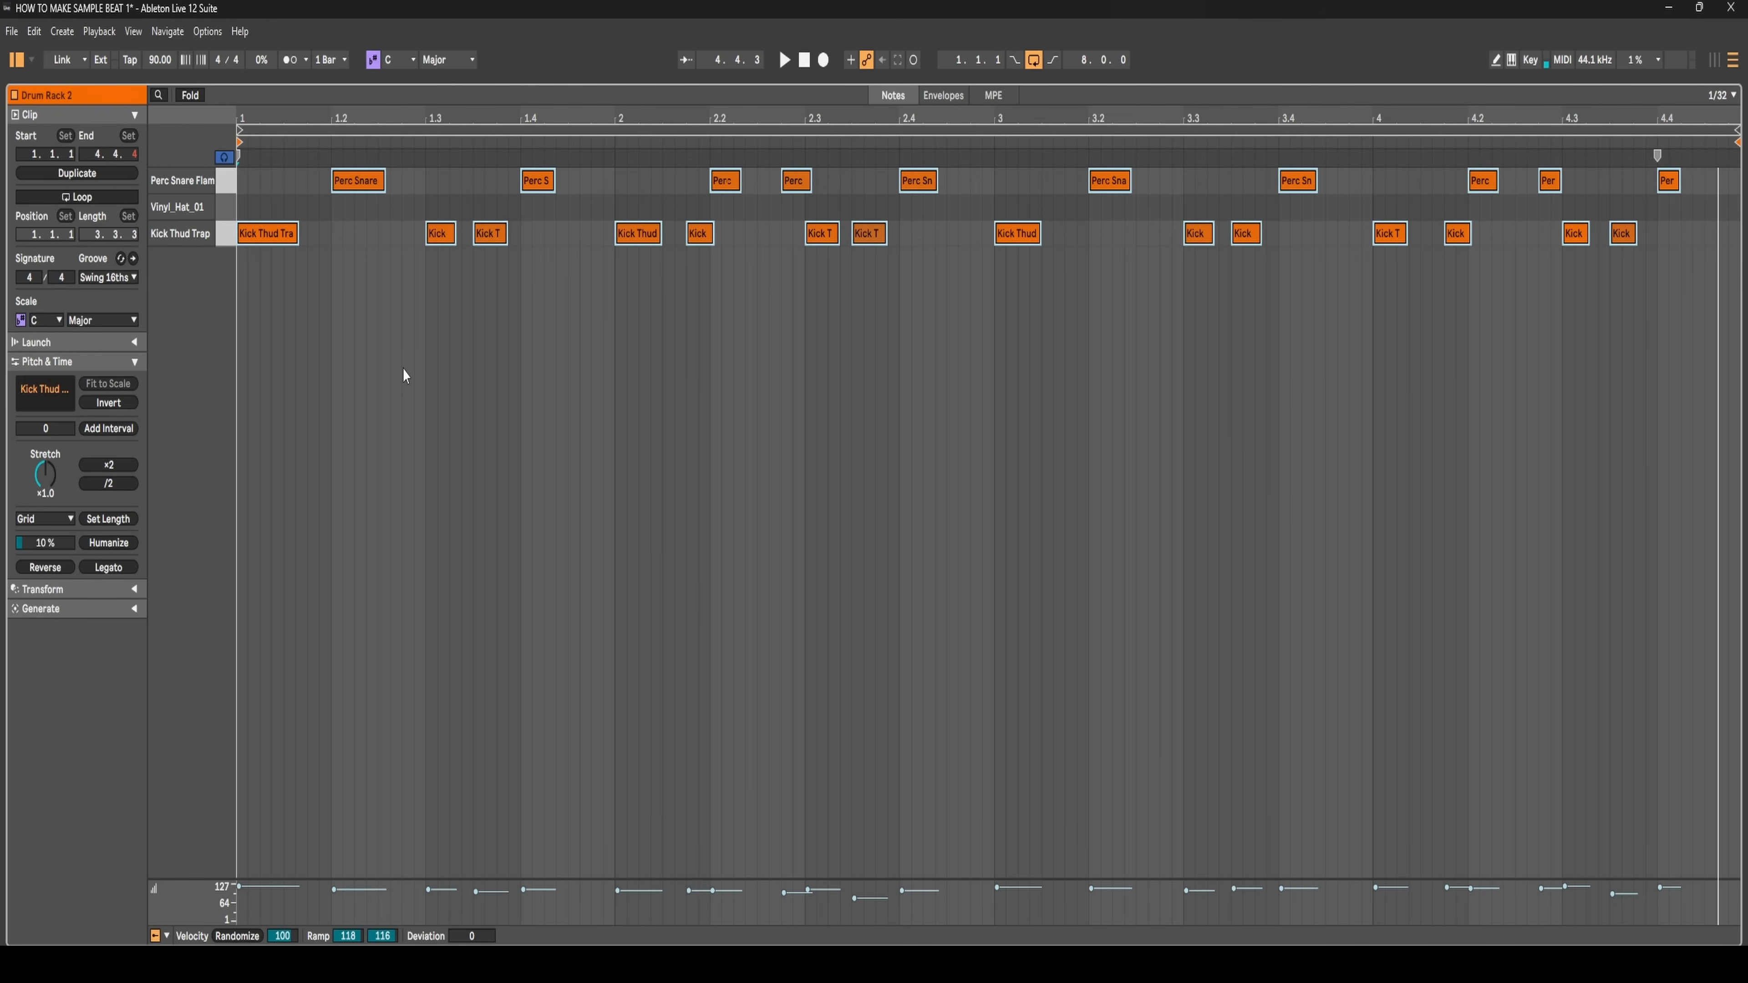
- Leave the drum clip's note editor for the arrangement and return the playback position to bar 1
key(shift+Tab)
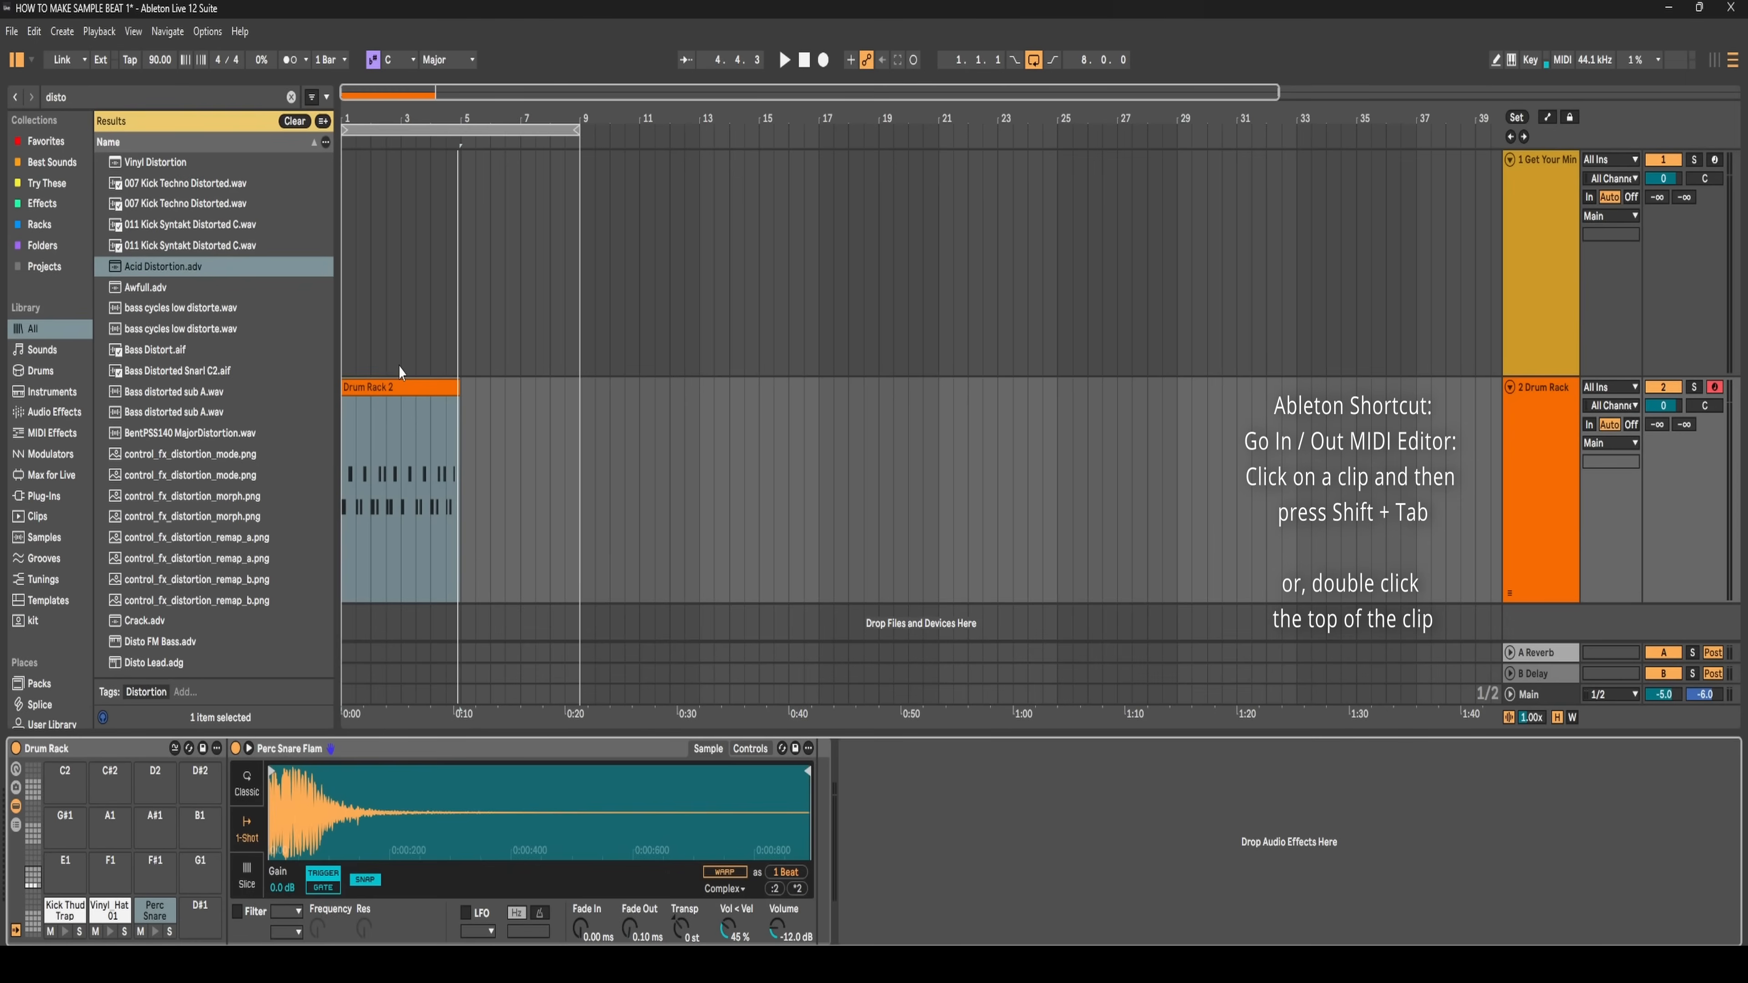
double_click(375, 394)
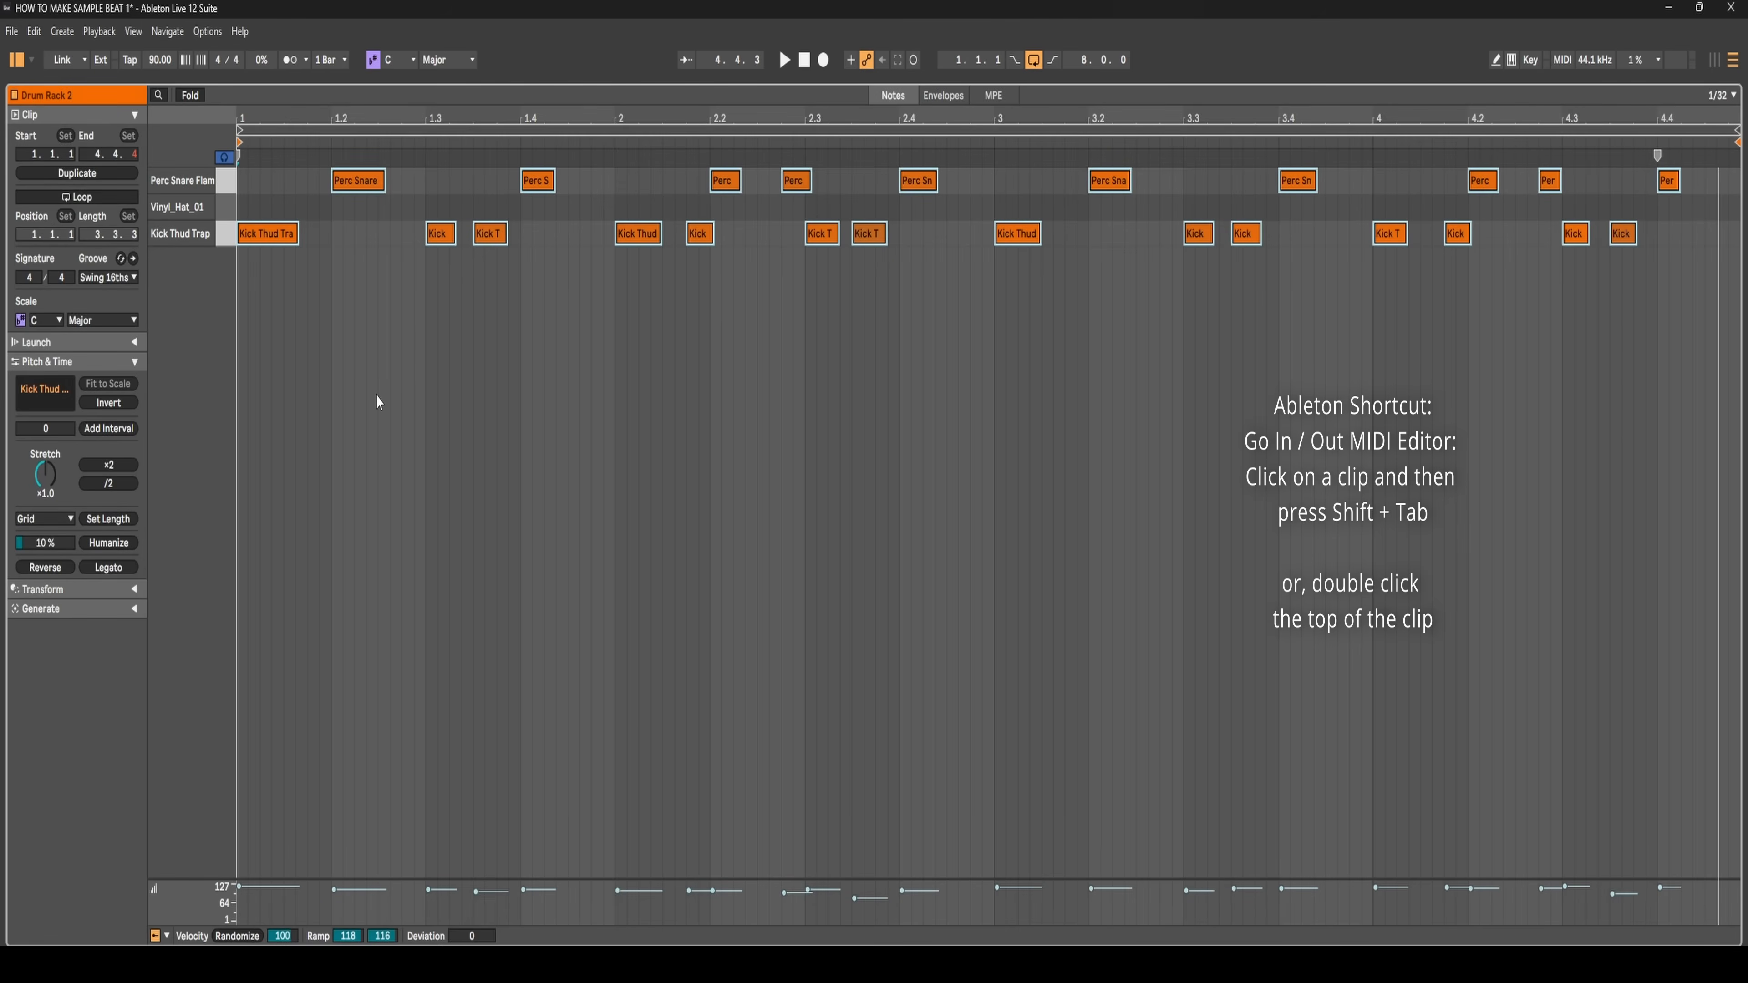
key(shift+Tab)
double_click(375, 394)
key(space)
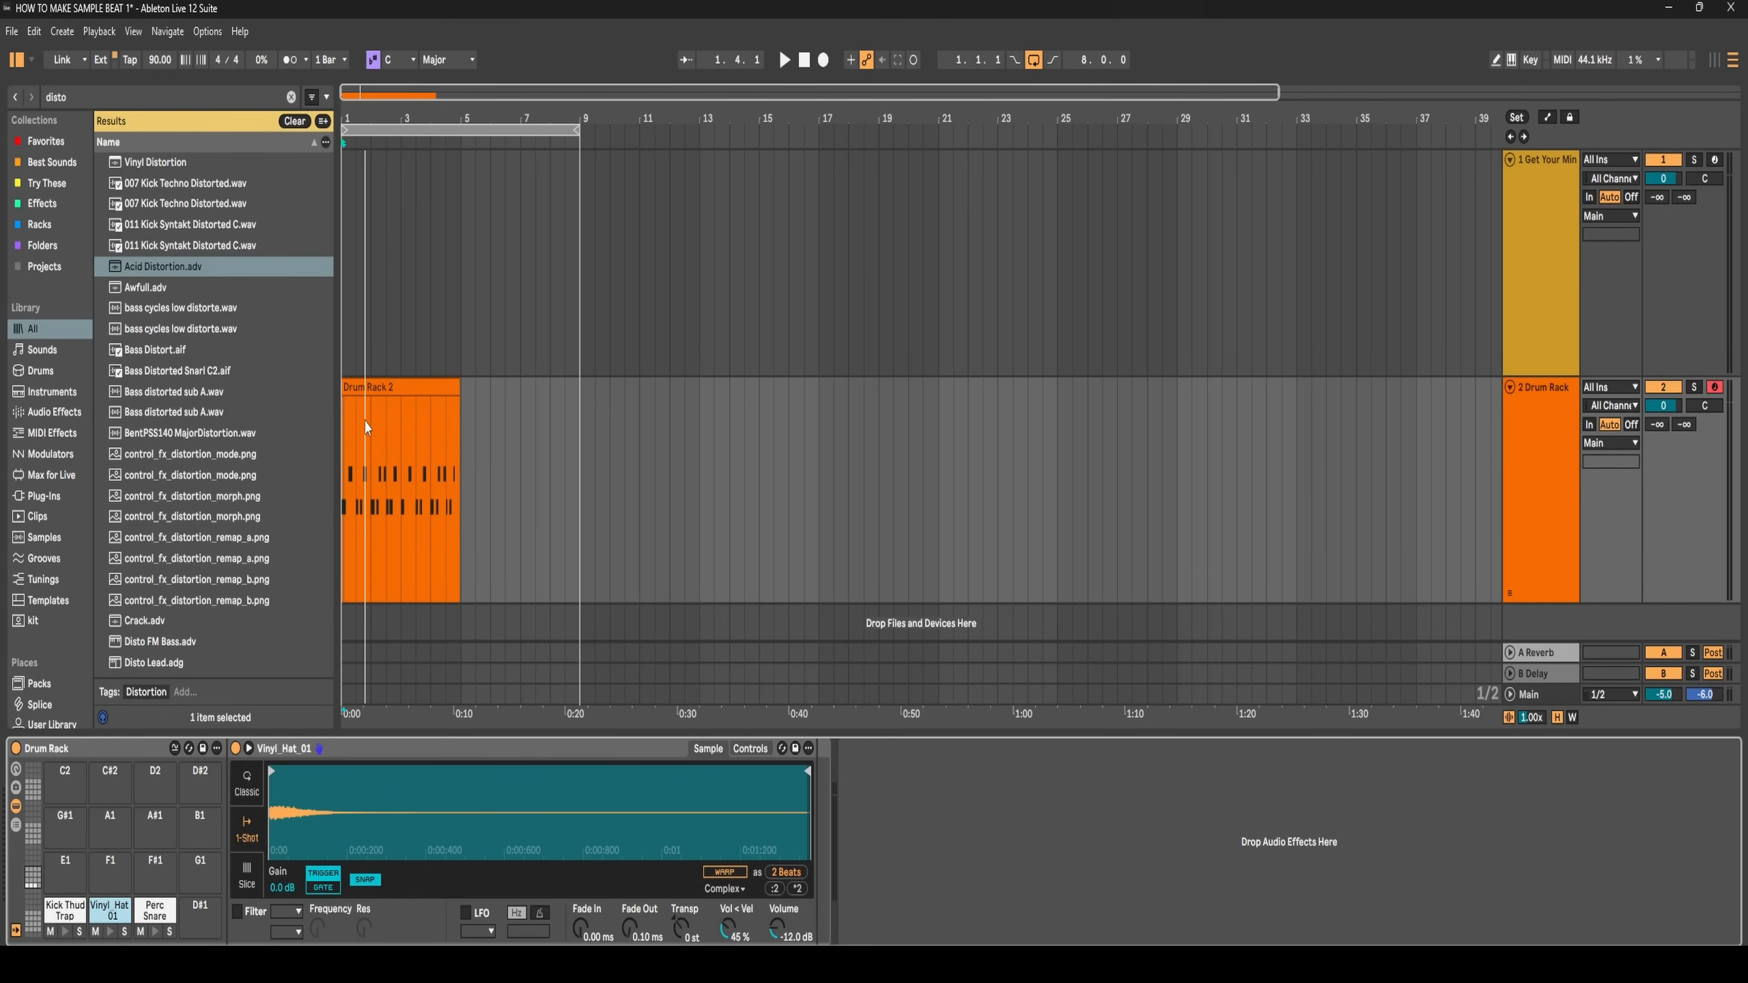
click(343, 483)
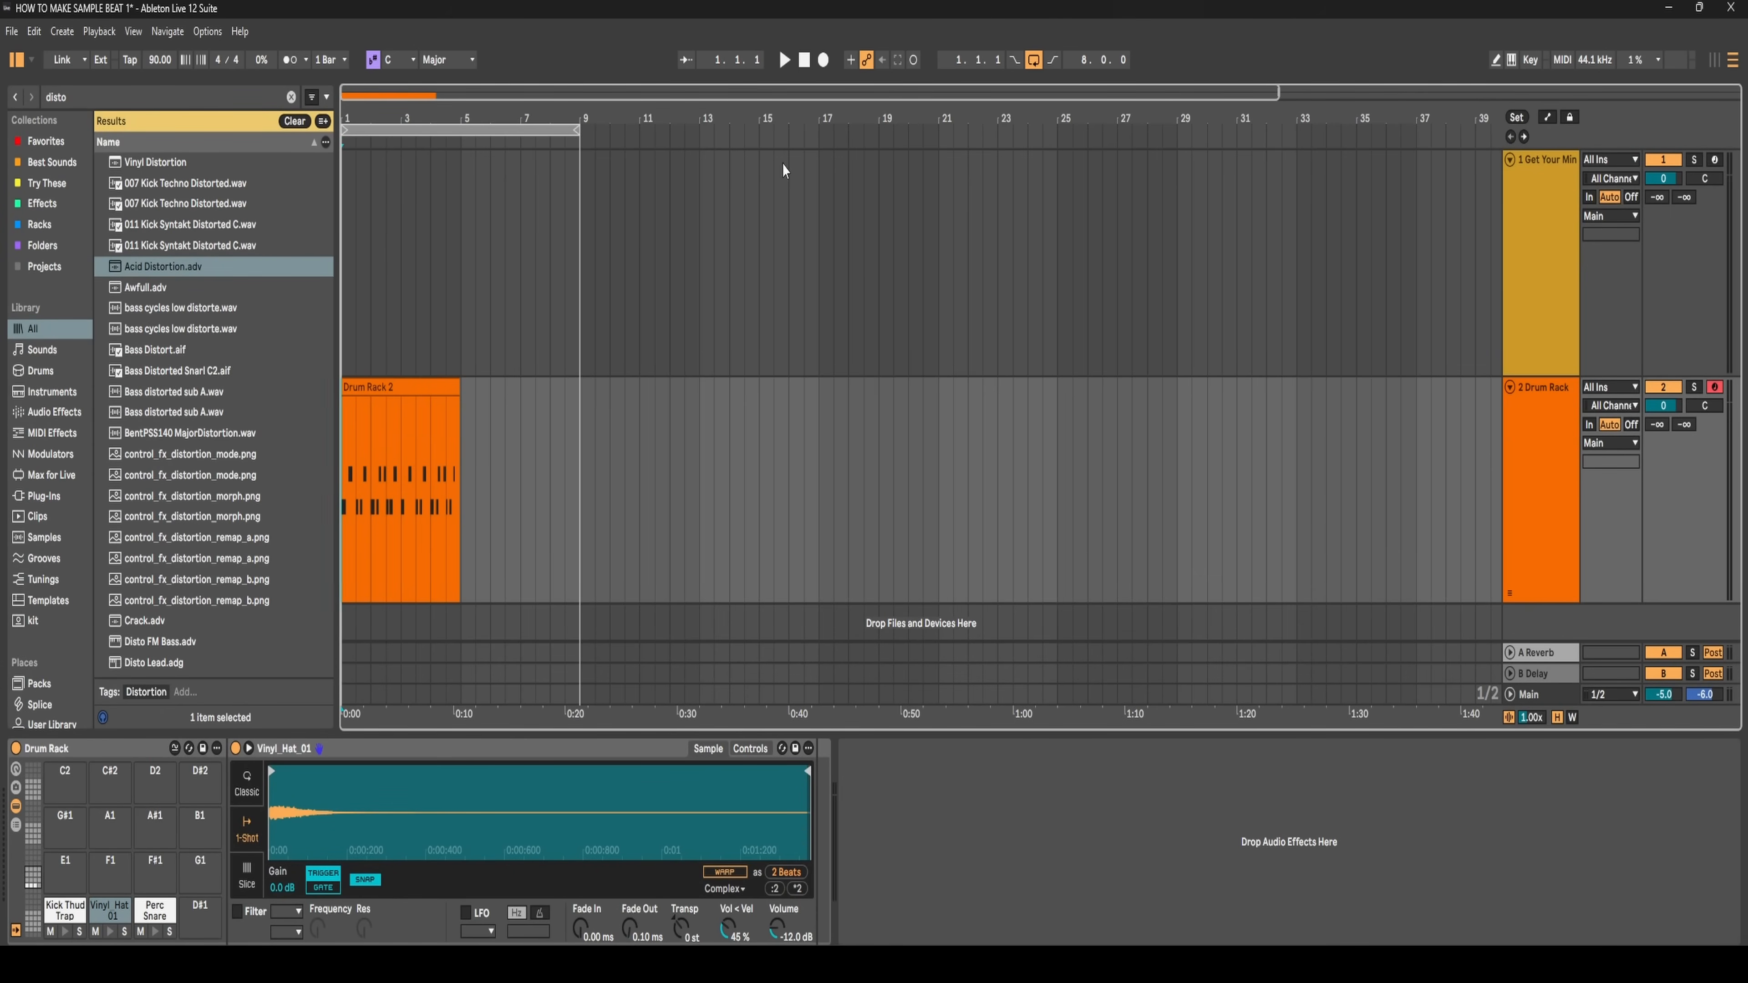
- Enable MIDI arrangement overdub and record a steady vinyl hi-hat pattern over the first two bars of the drum clip
click(852, 62)
key(F9)
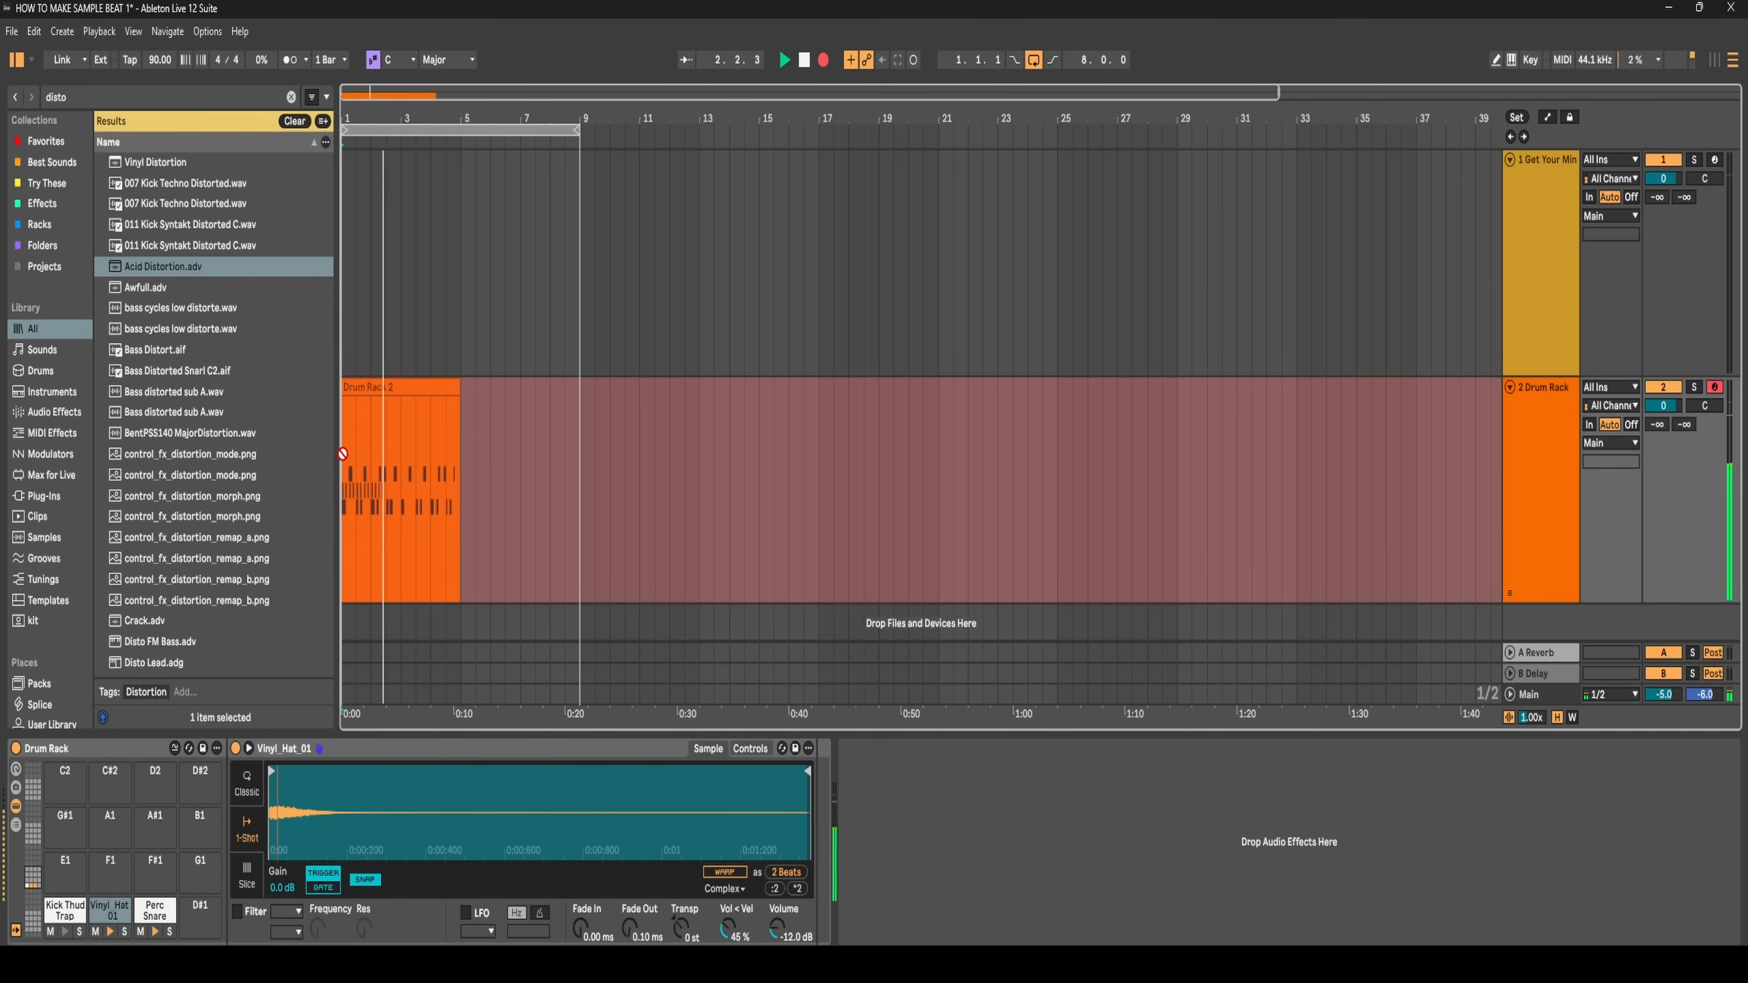
key(space)
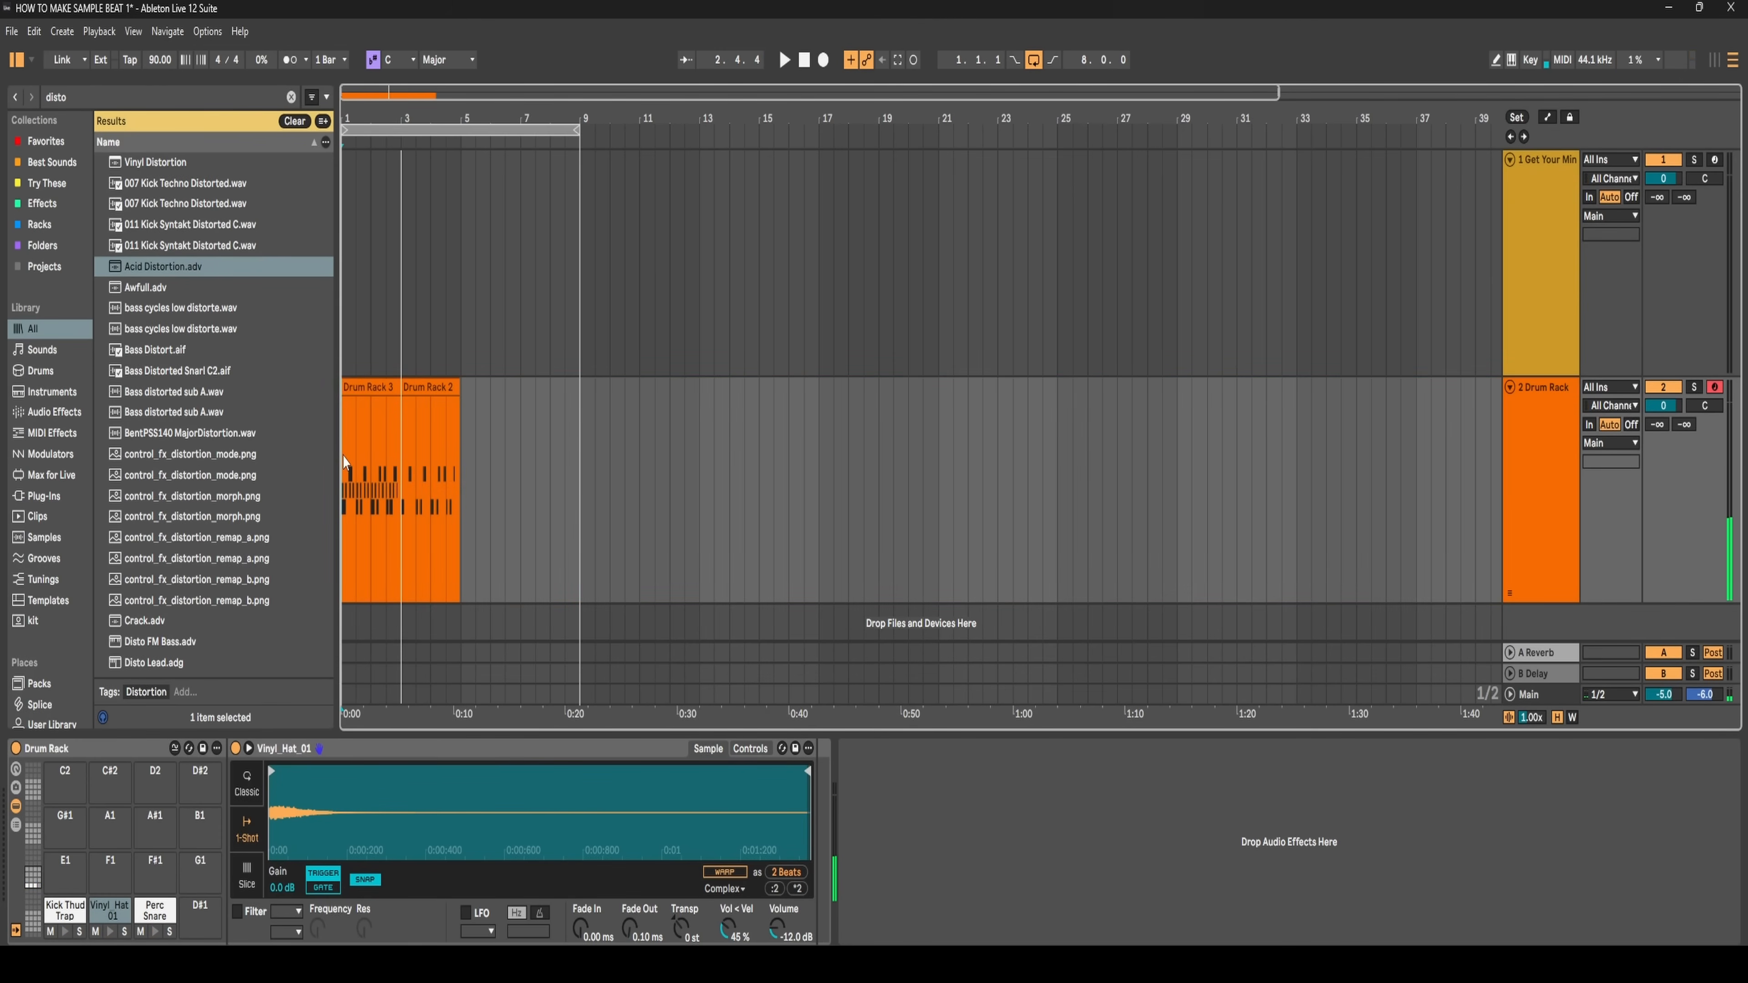
- Set the first drum clip's note grid to 1/32 and quantize its recorded vinyl hi-hat notes
double_click(368, 416)
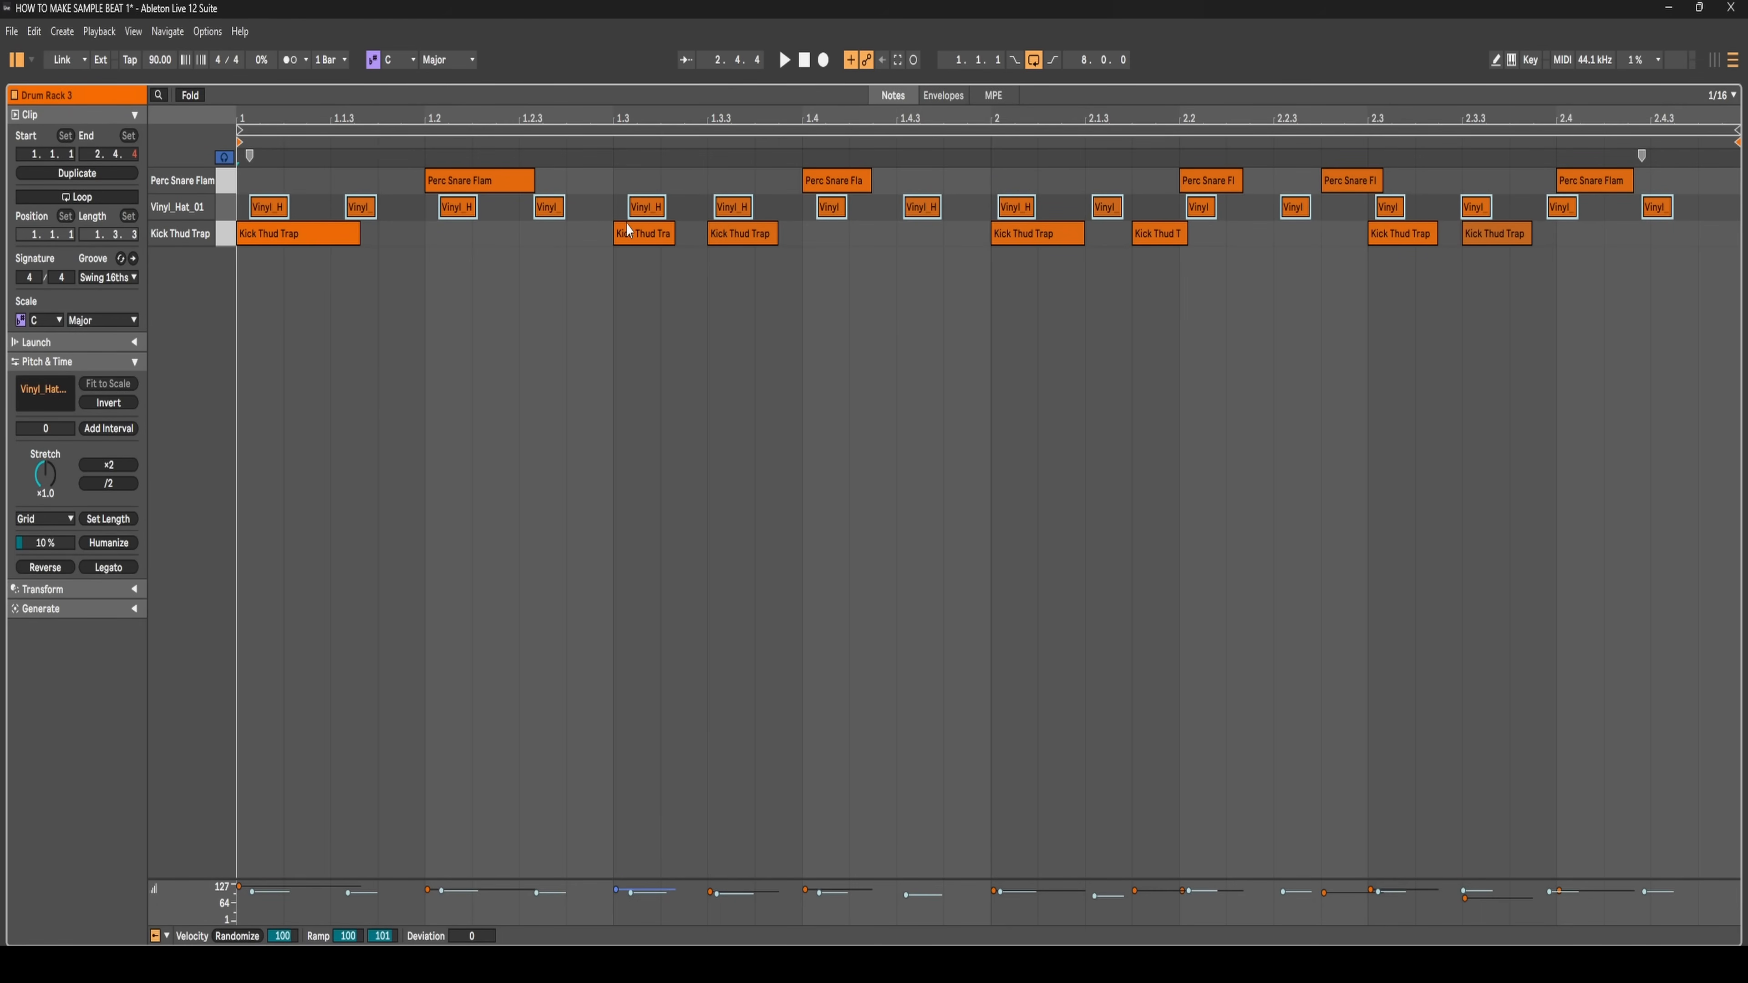
right_click(512, 269)
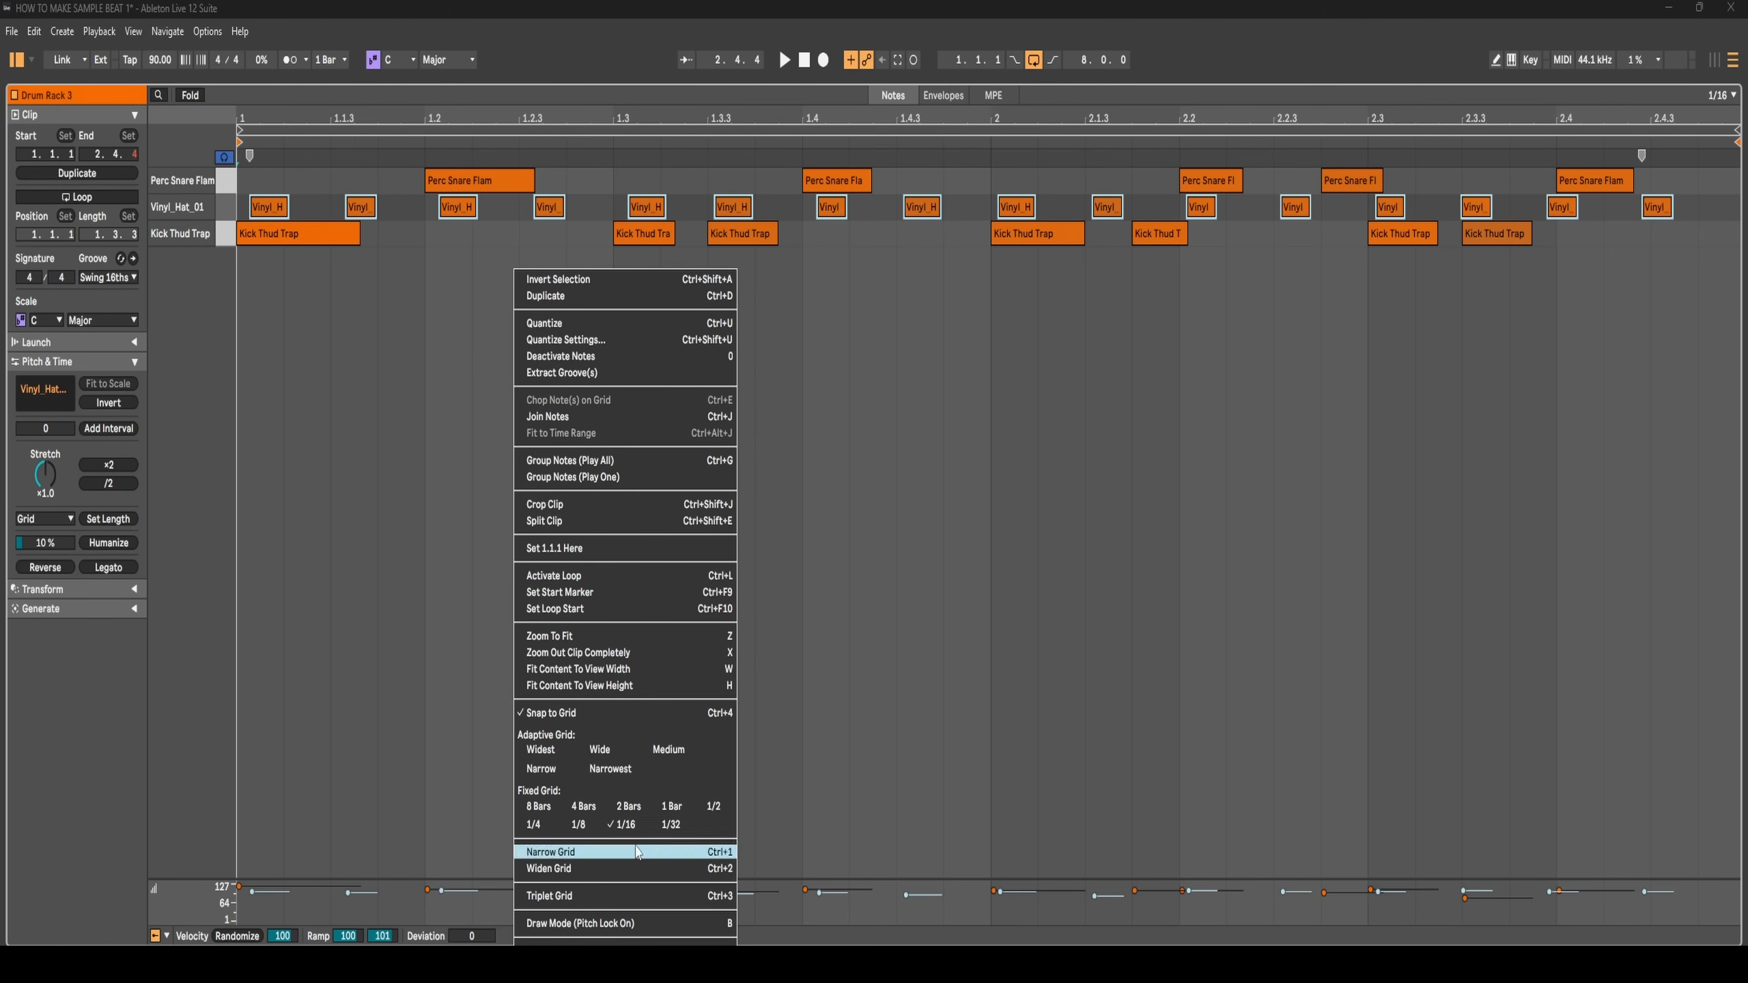
click(668, 824)
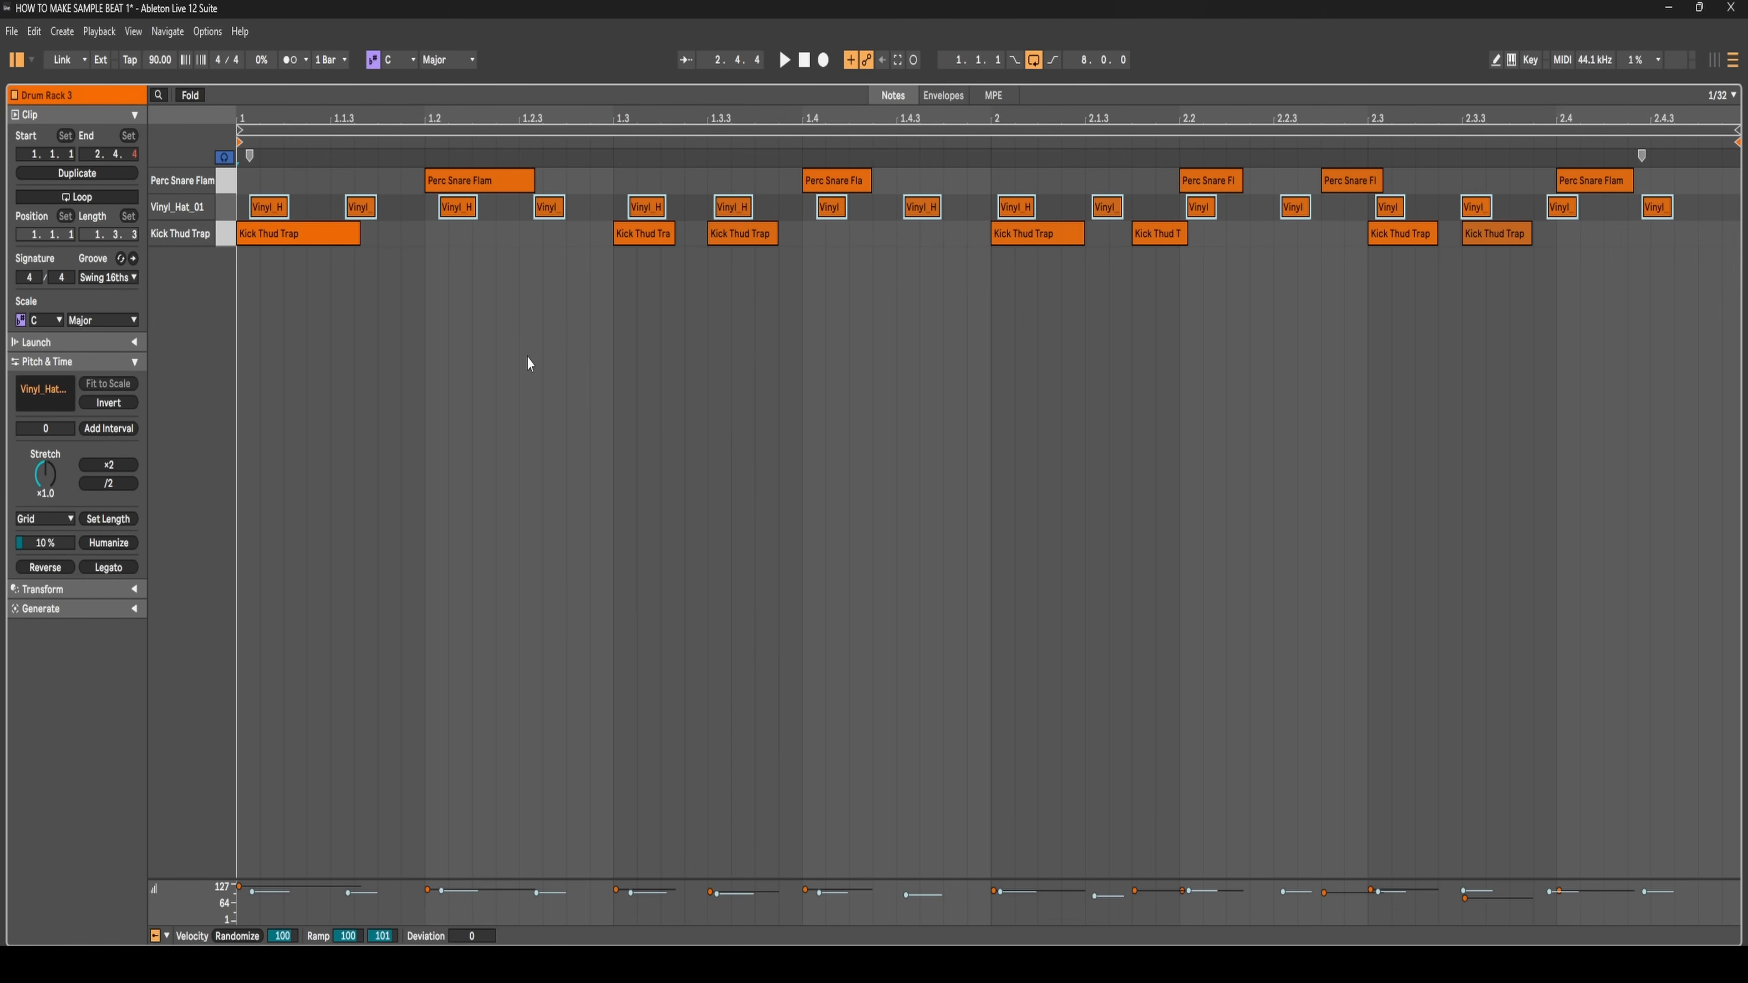
key(ctrl+u)
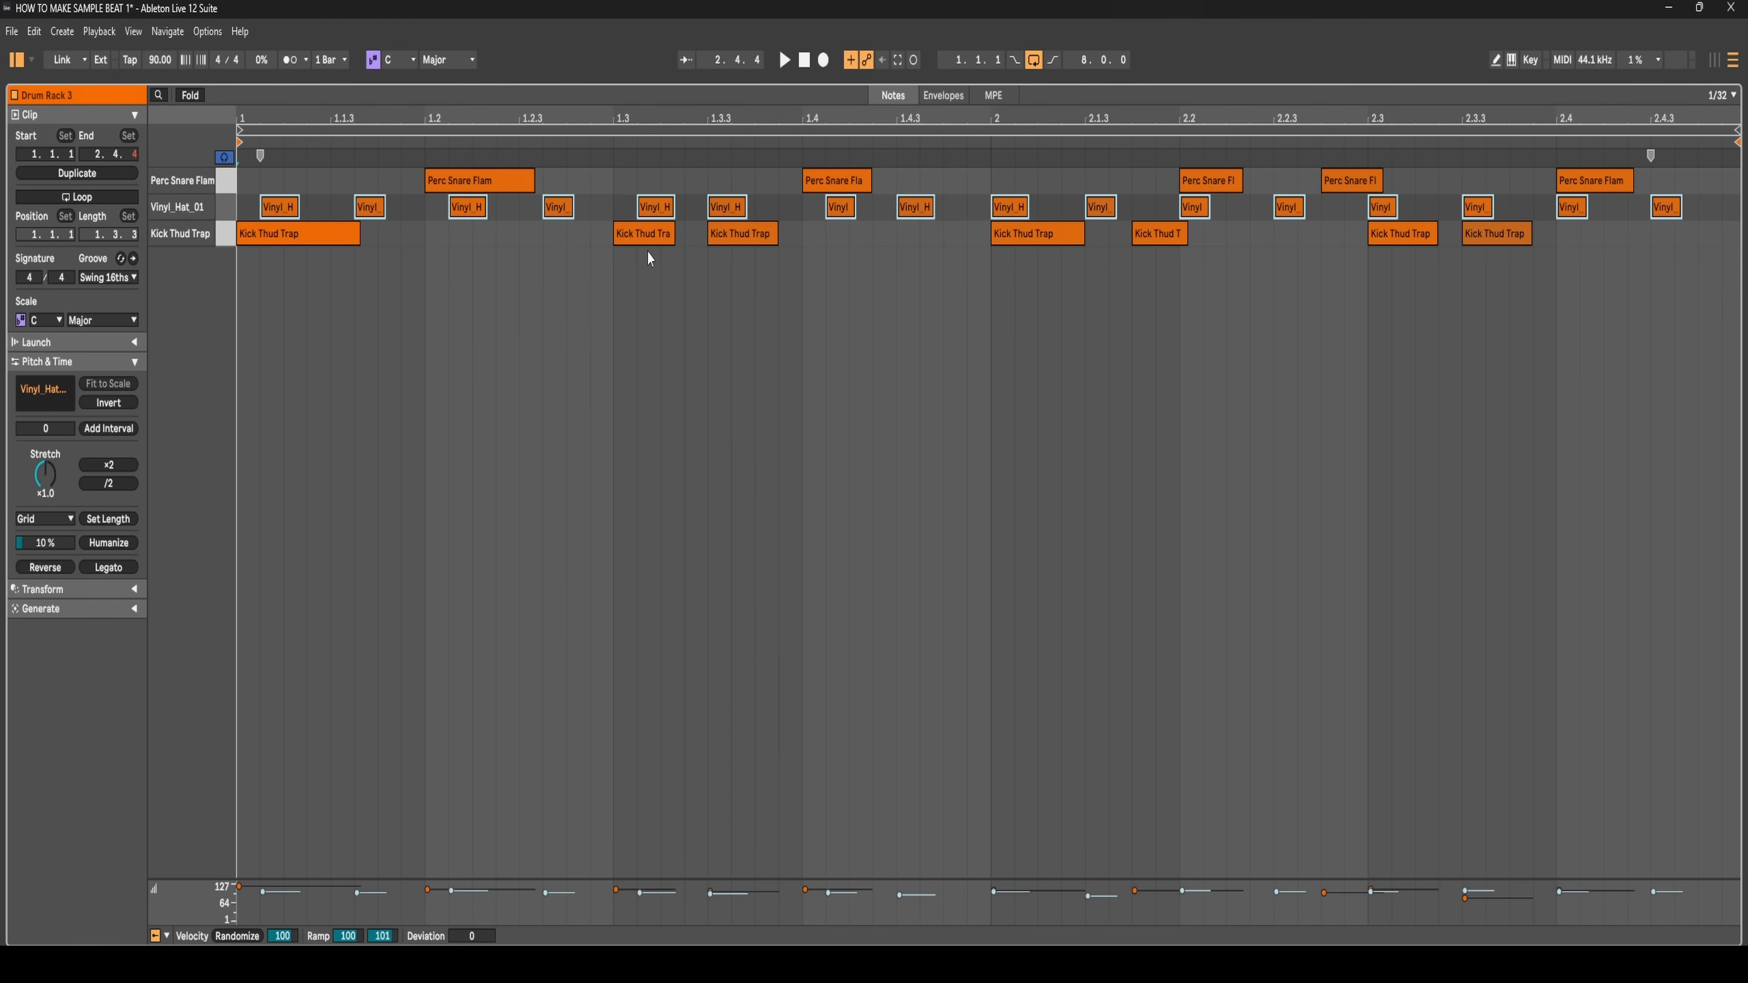
click(612, 294)
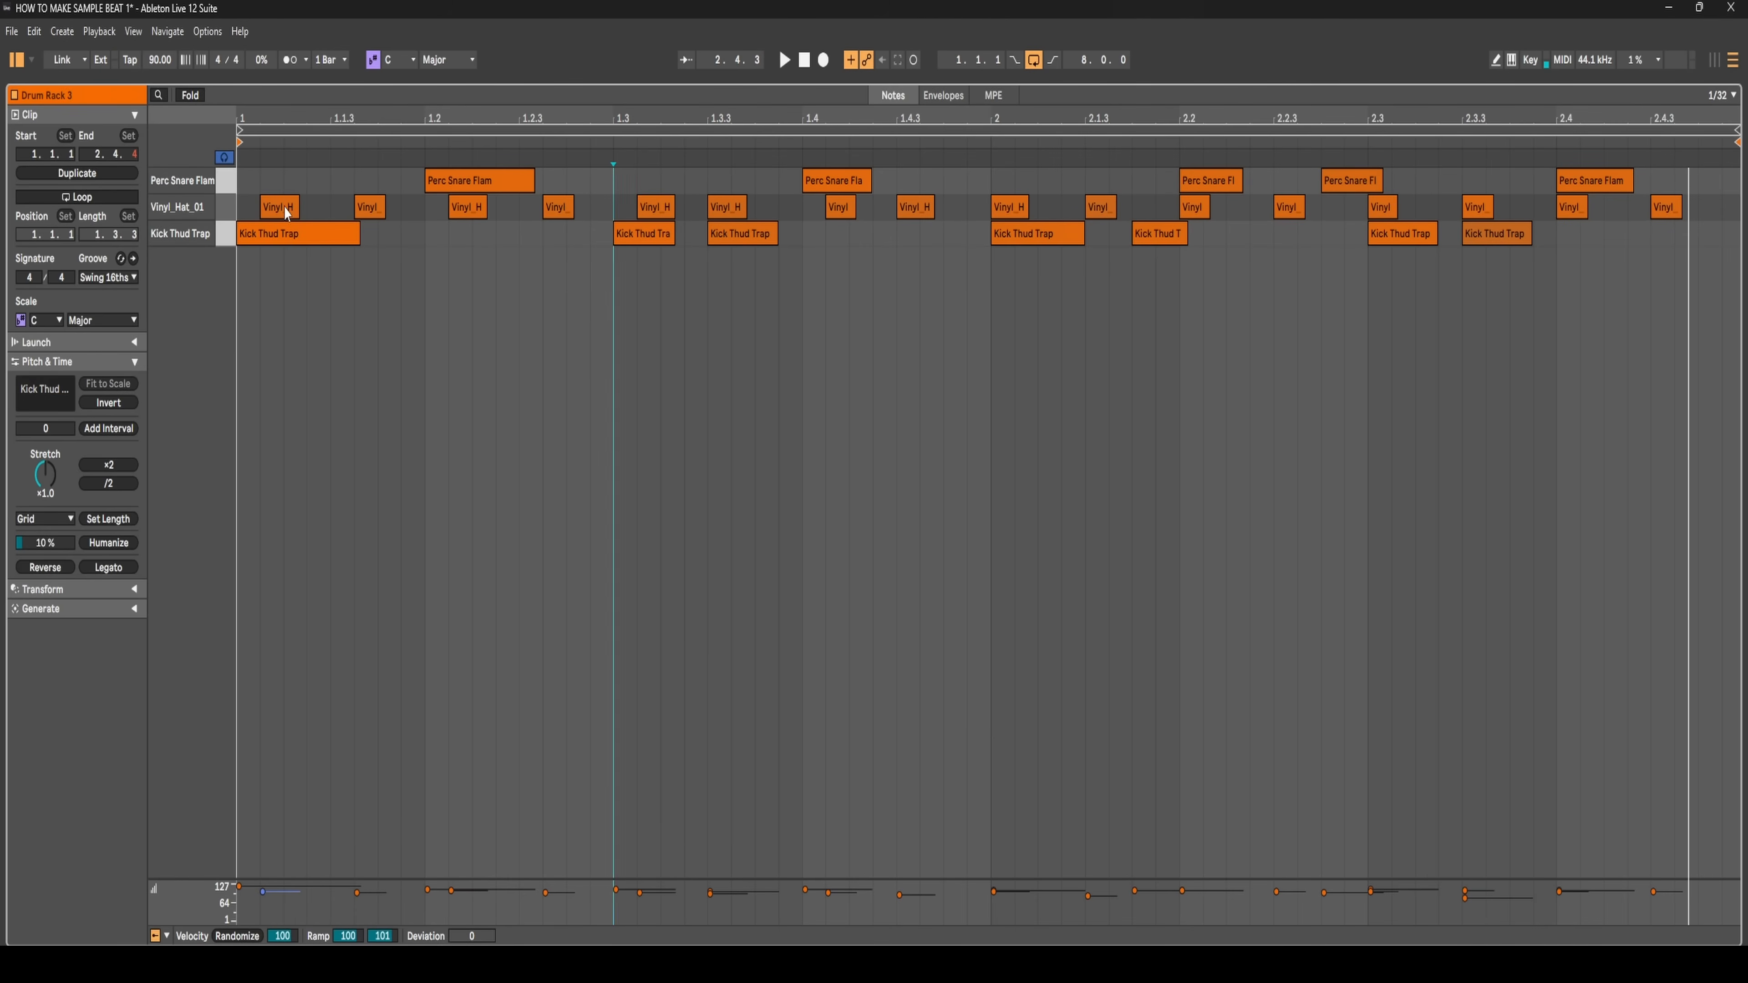
- Move bar 1's late hi-hat notes one 1/32 earlier to align with the beats and half-beats, and play back the result
drag(294, 207, 345, 214)
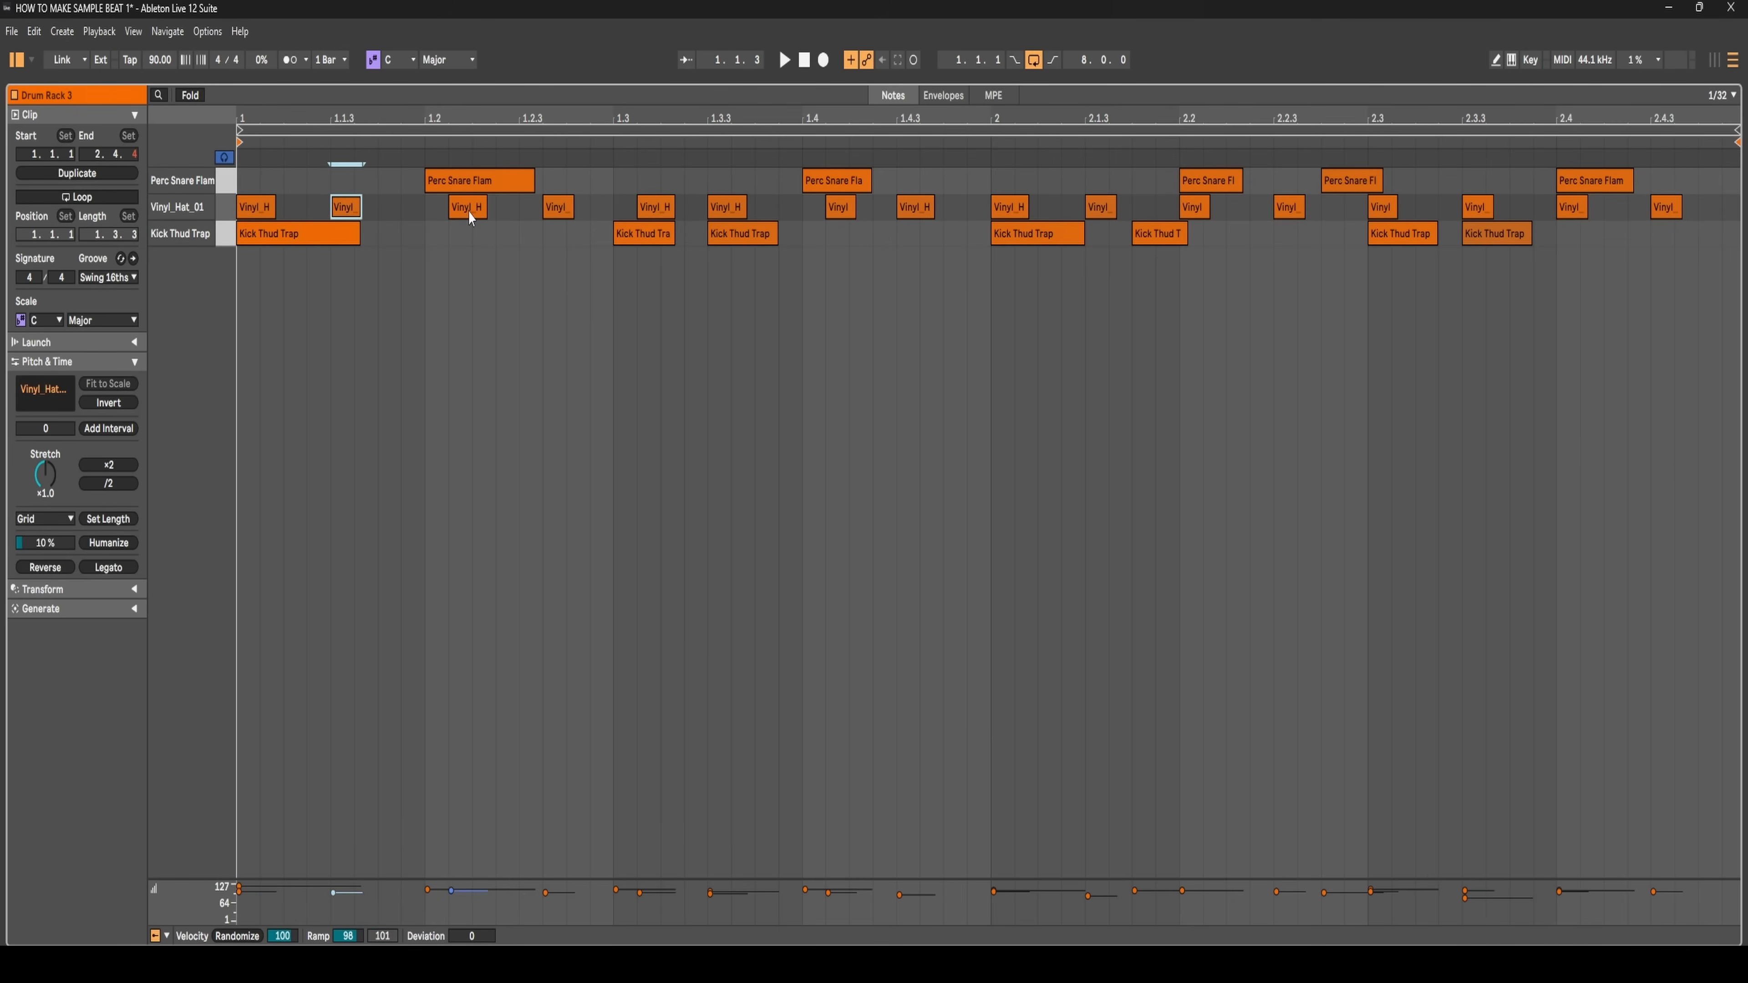
drag(471, 217, 447, 218)
drag(559, 210, 535, 210)
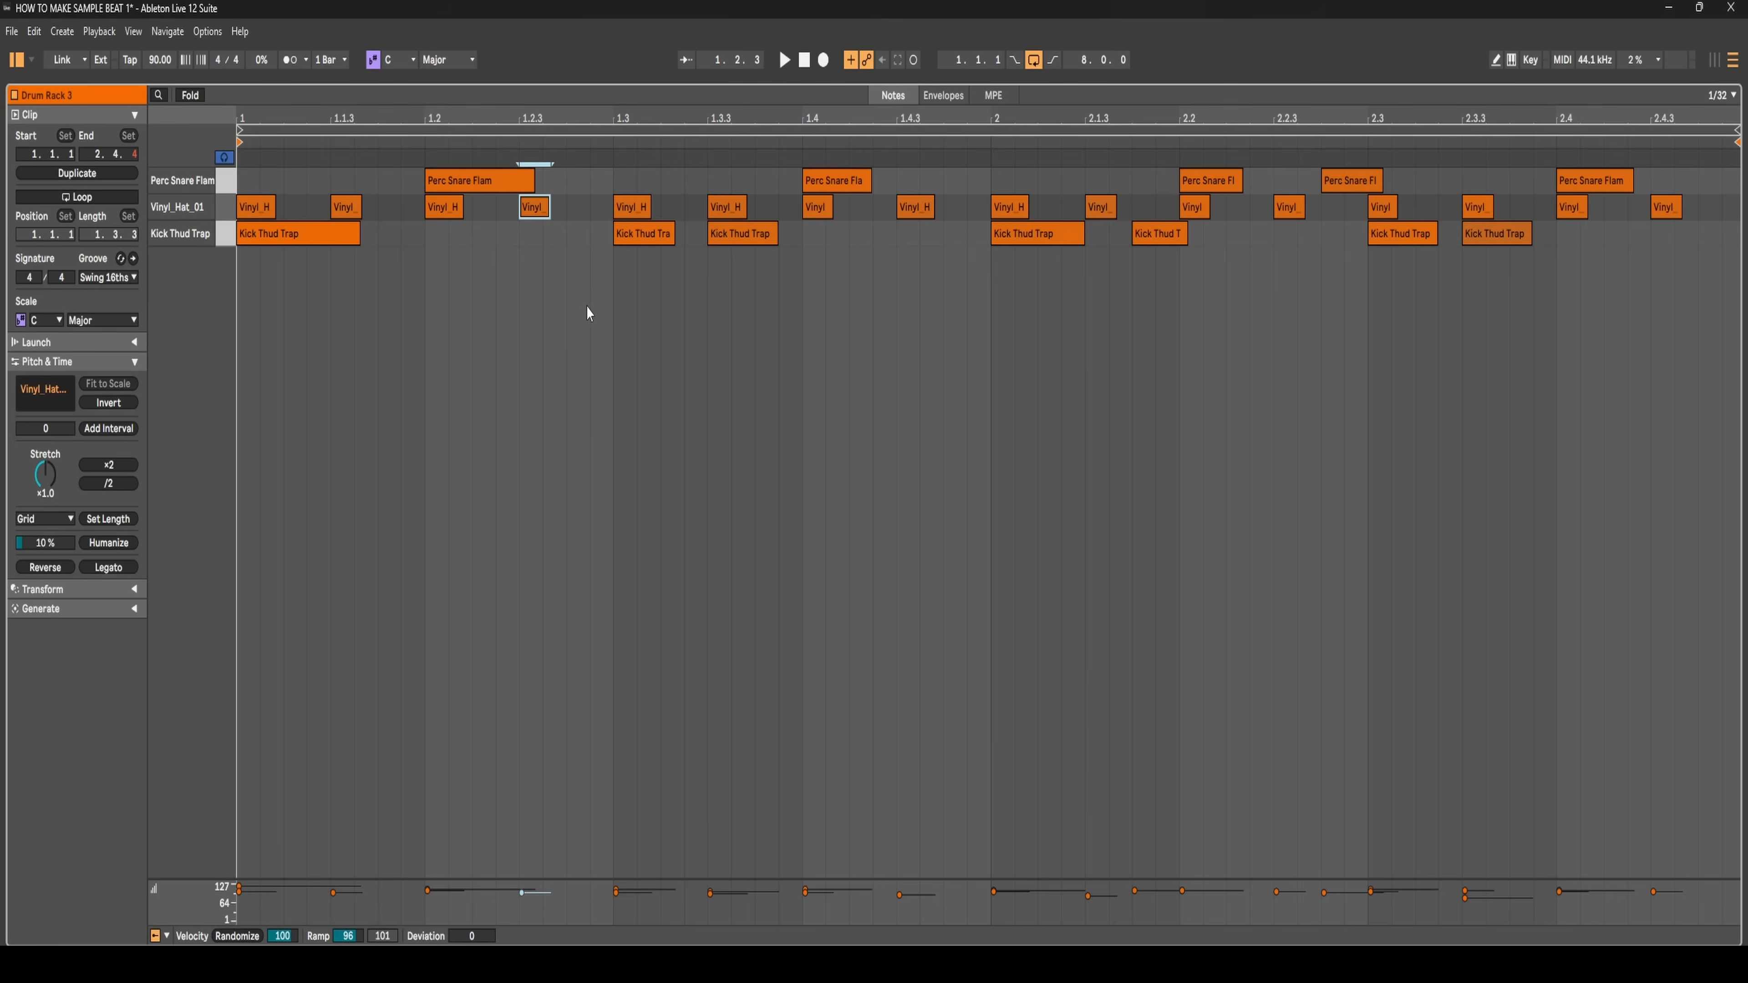
key(space)
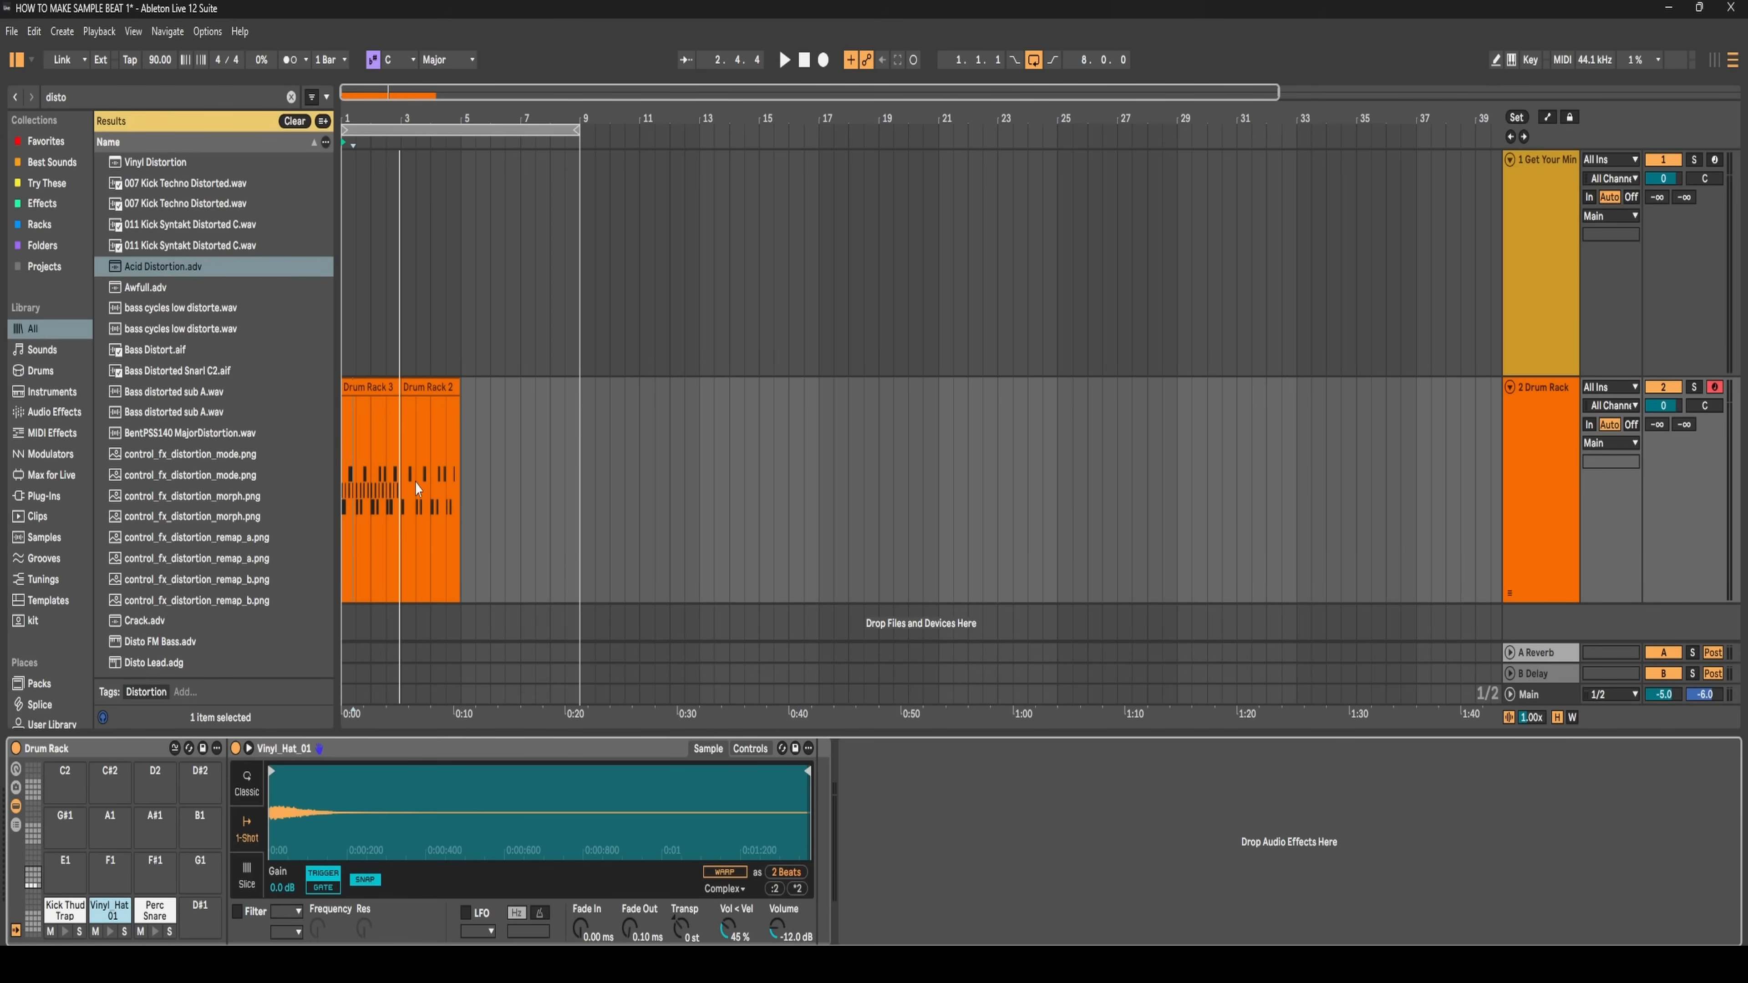
- Open the second drum clip's notes for editing, switching Draw Mode on and back off
double_click(420, 388)
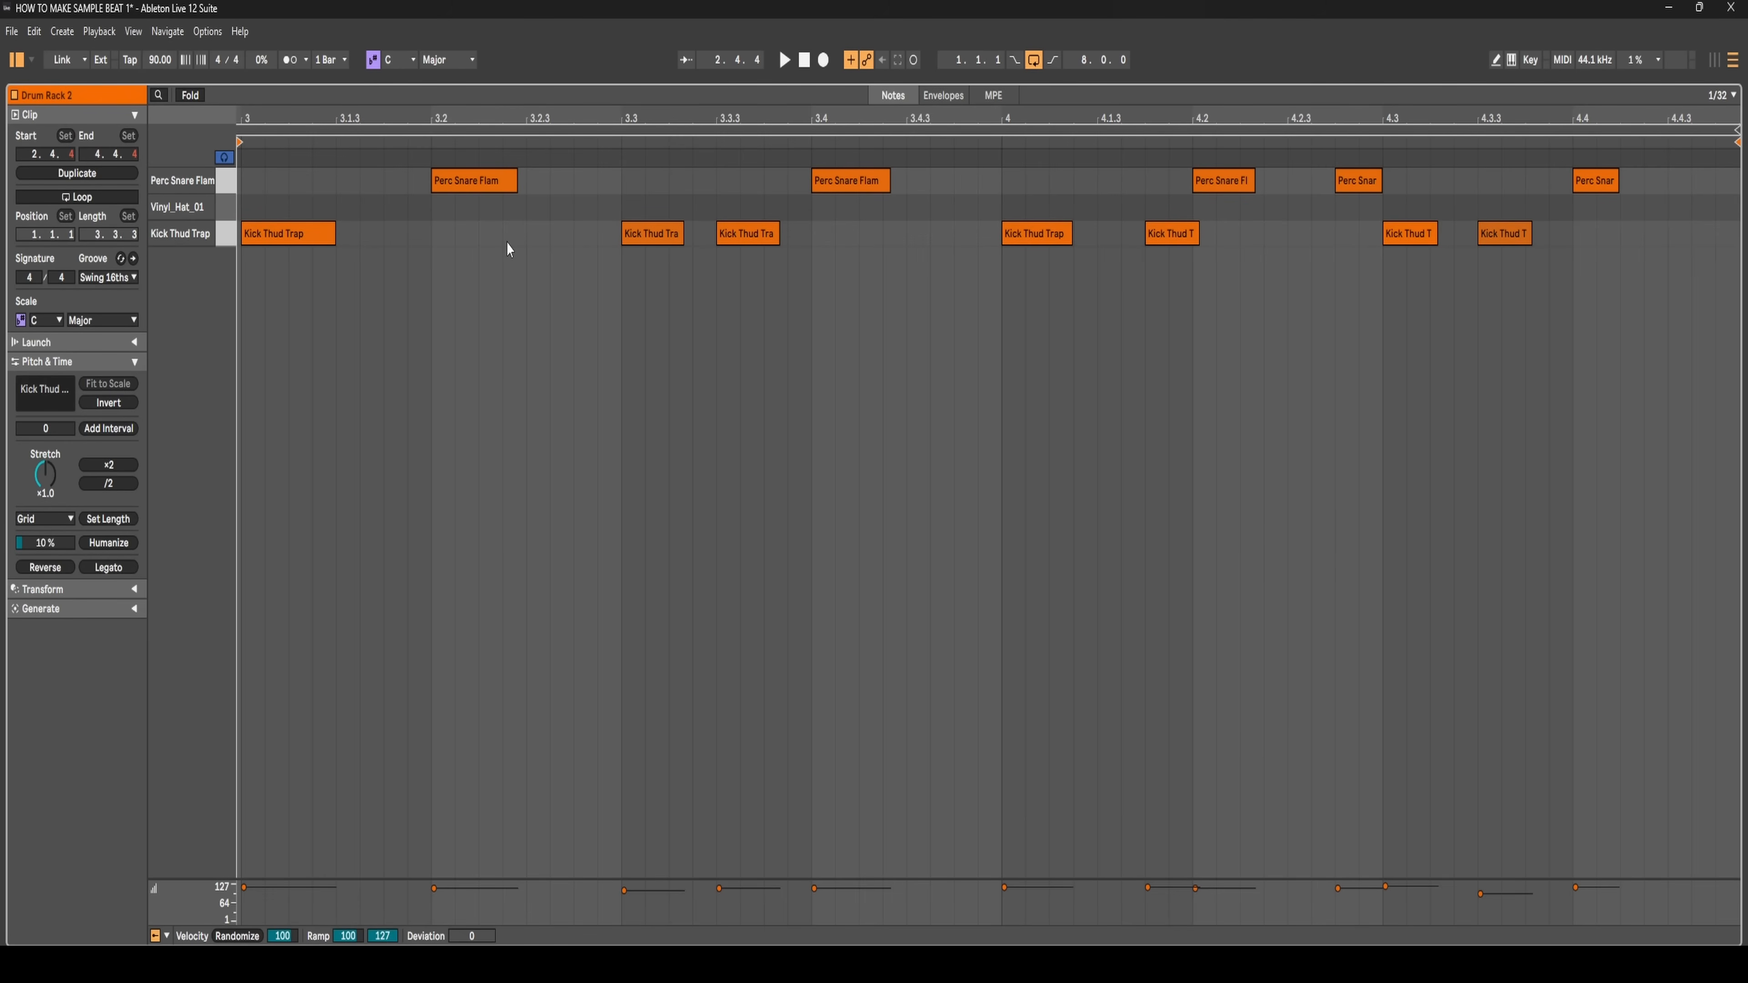
key(b)
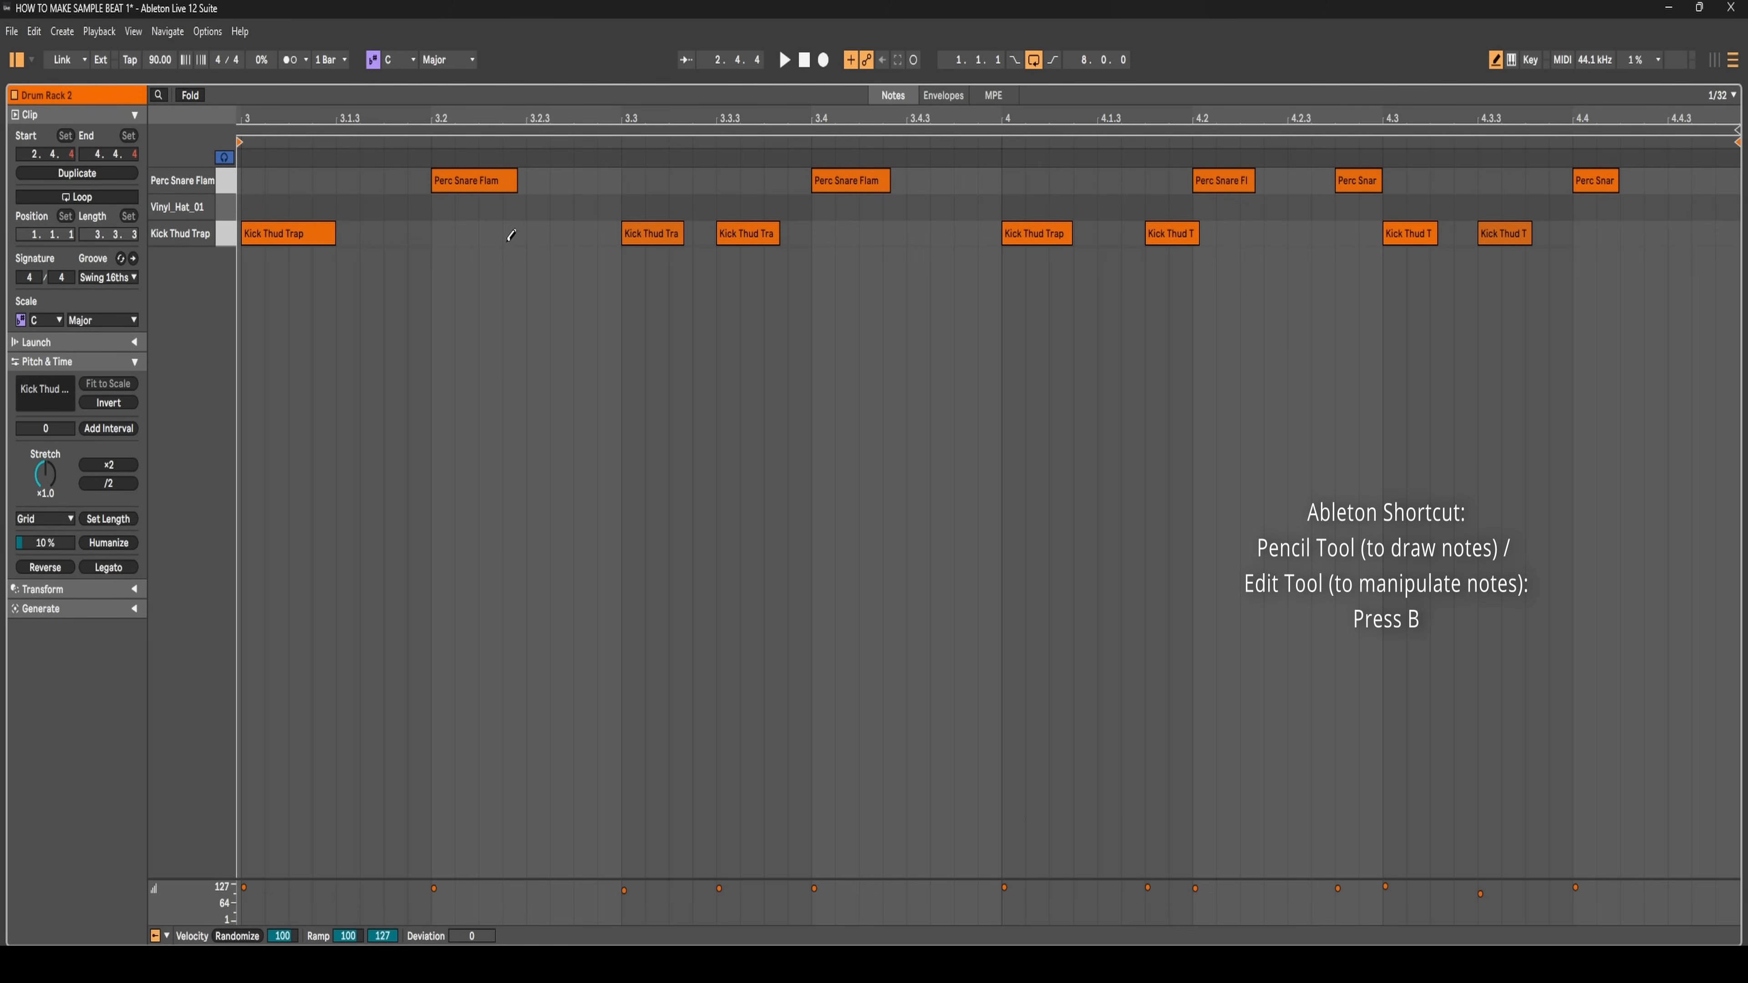
key(b)
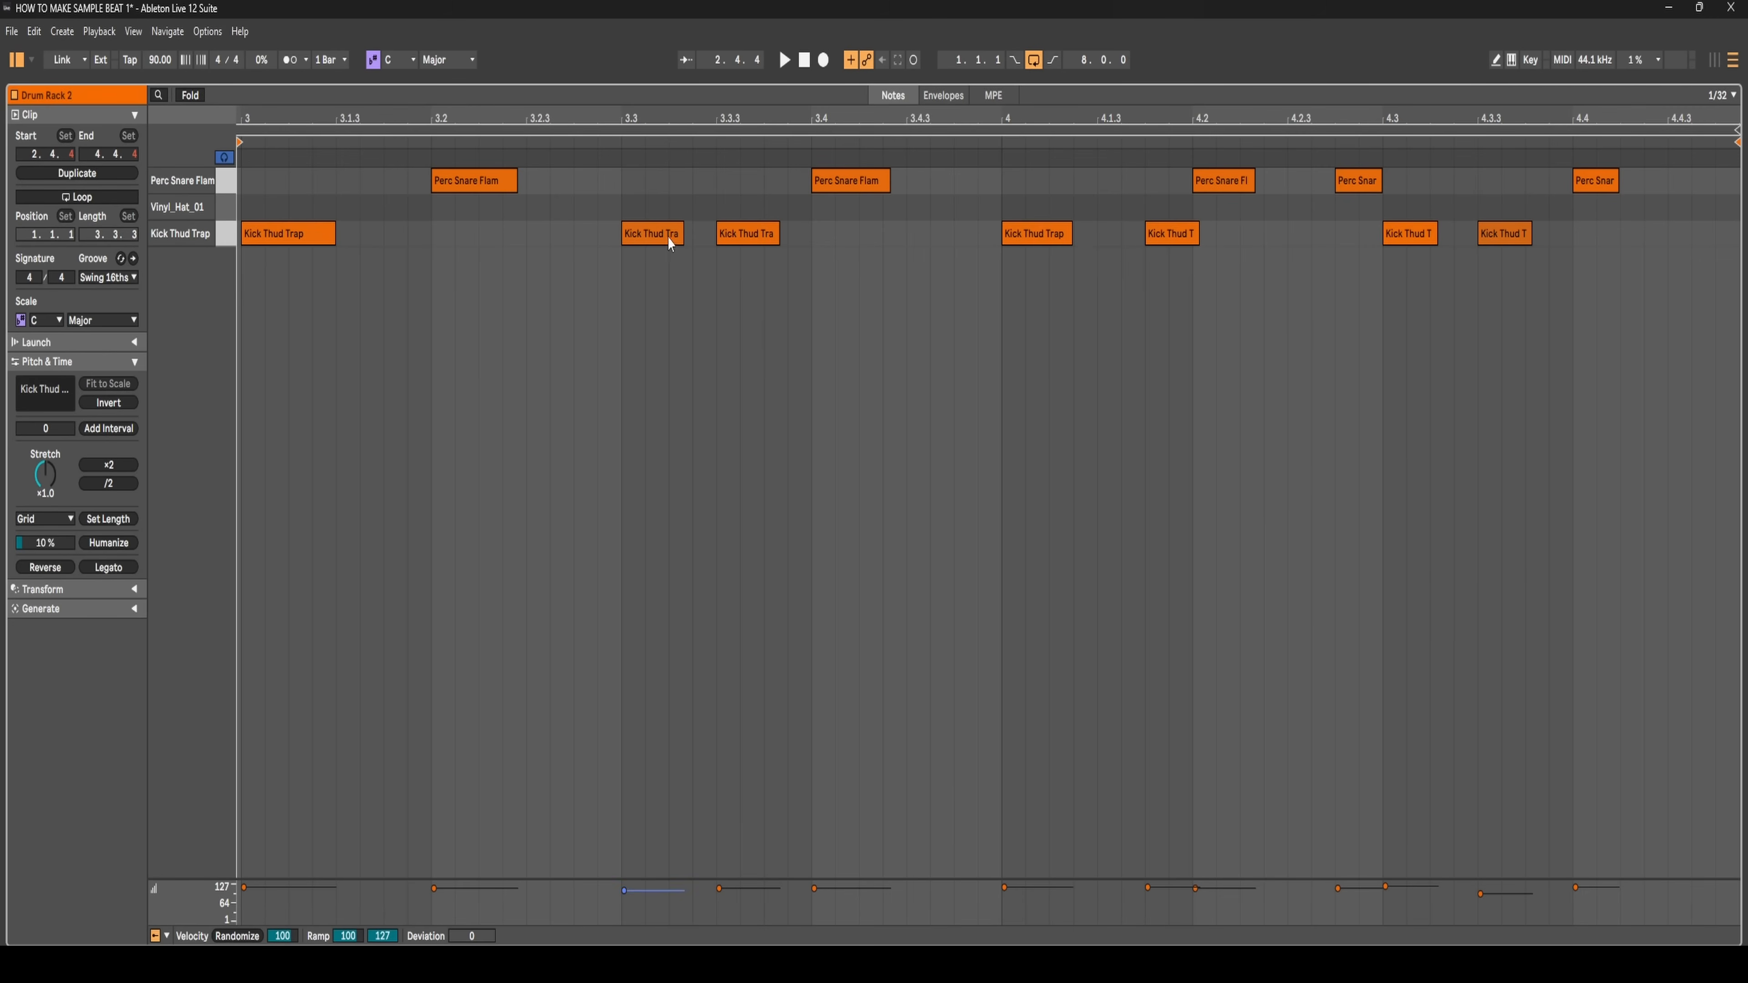
- Try shortening the kick note at 3.3 and adding a short kick note just before 3.2.3
mouse_move(671, 242)
mouse_down()
mouse_move(552, 241)
mouse_move(687, 234)
mouse_move(669, 235)
mouse_up()
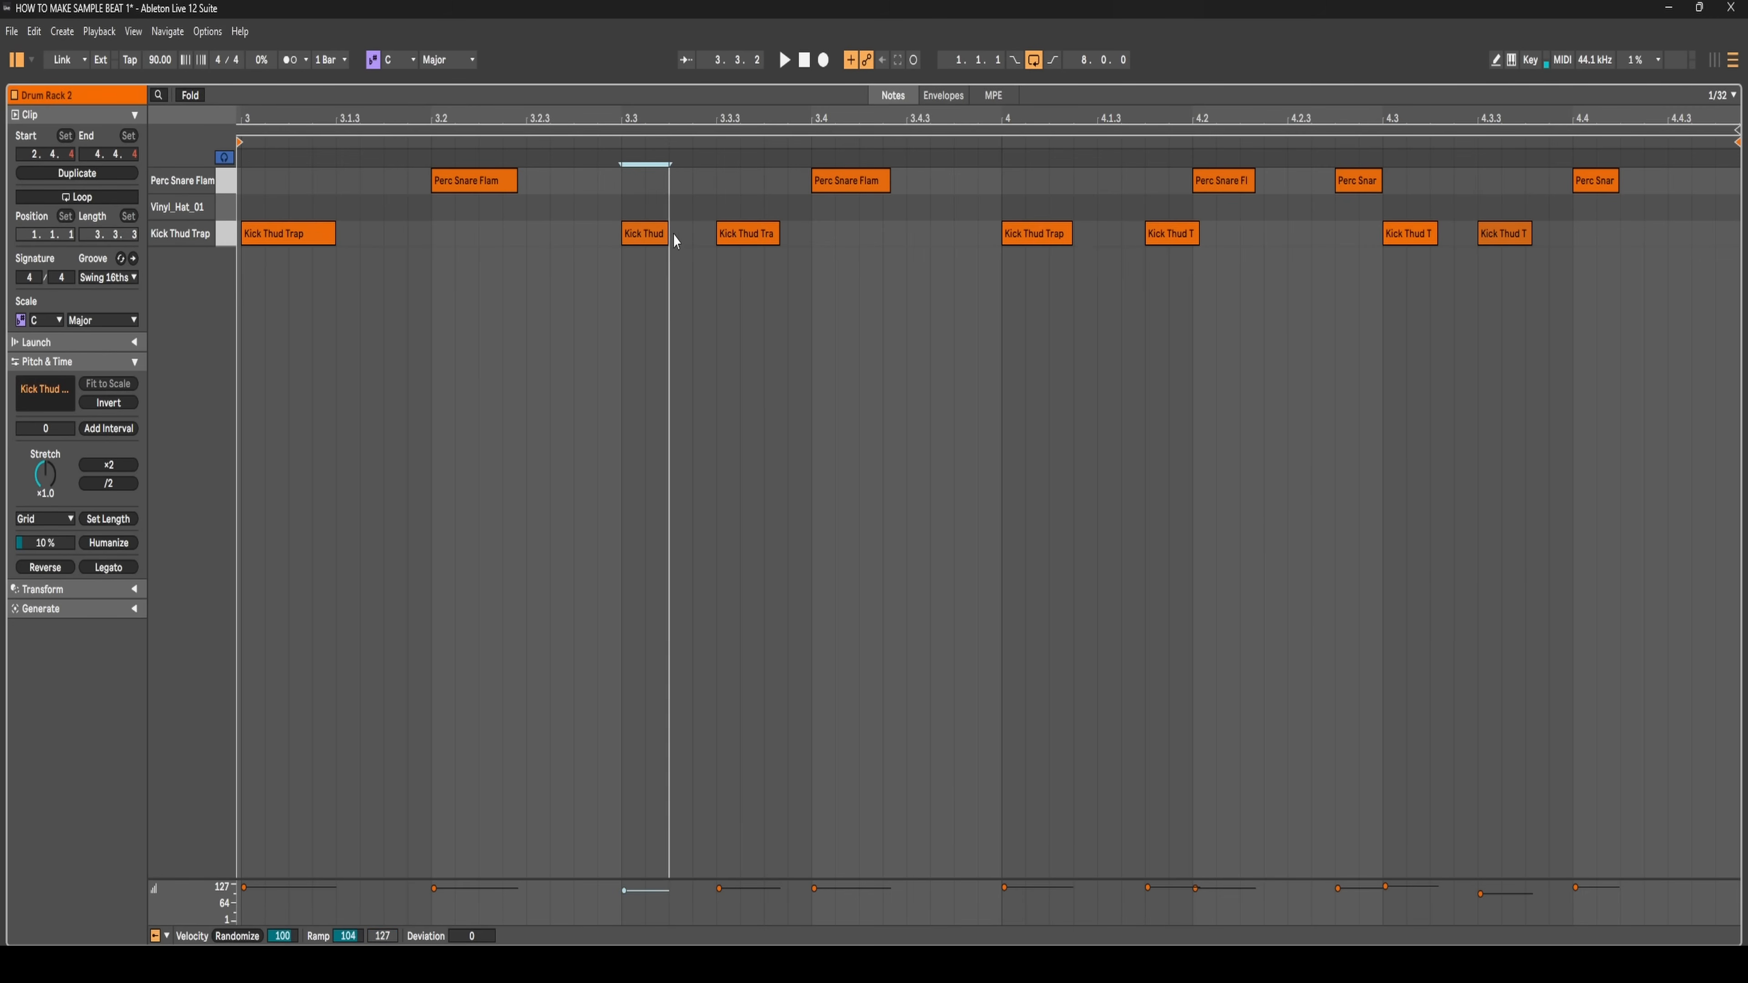
key(ctrl+z)
click(527, 261)
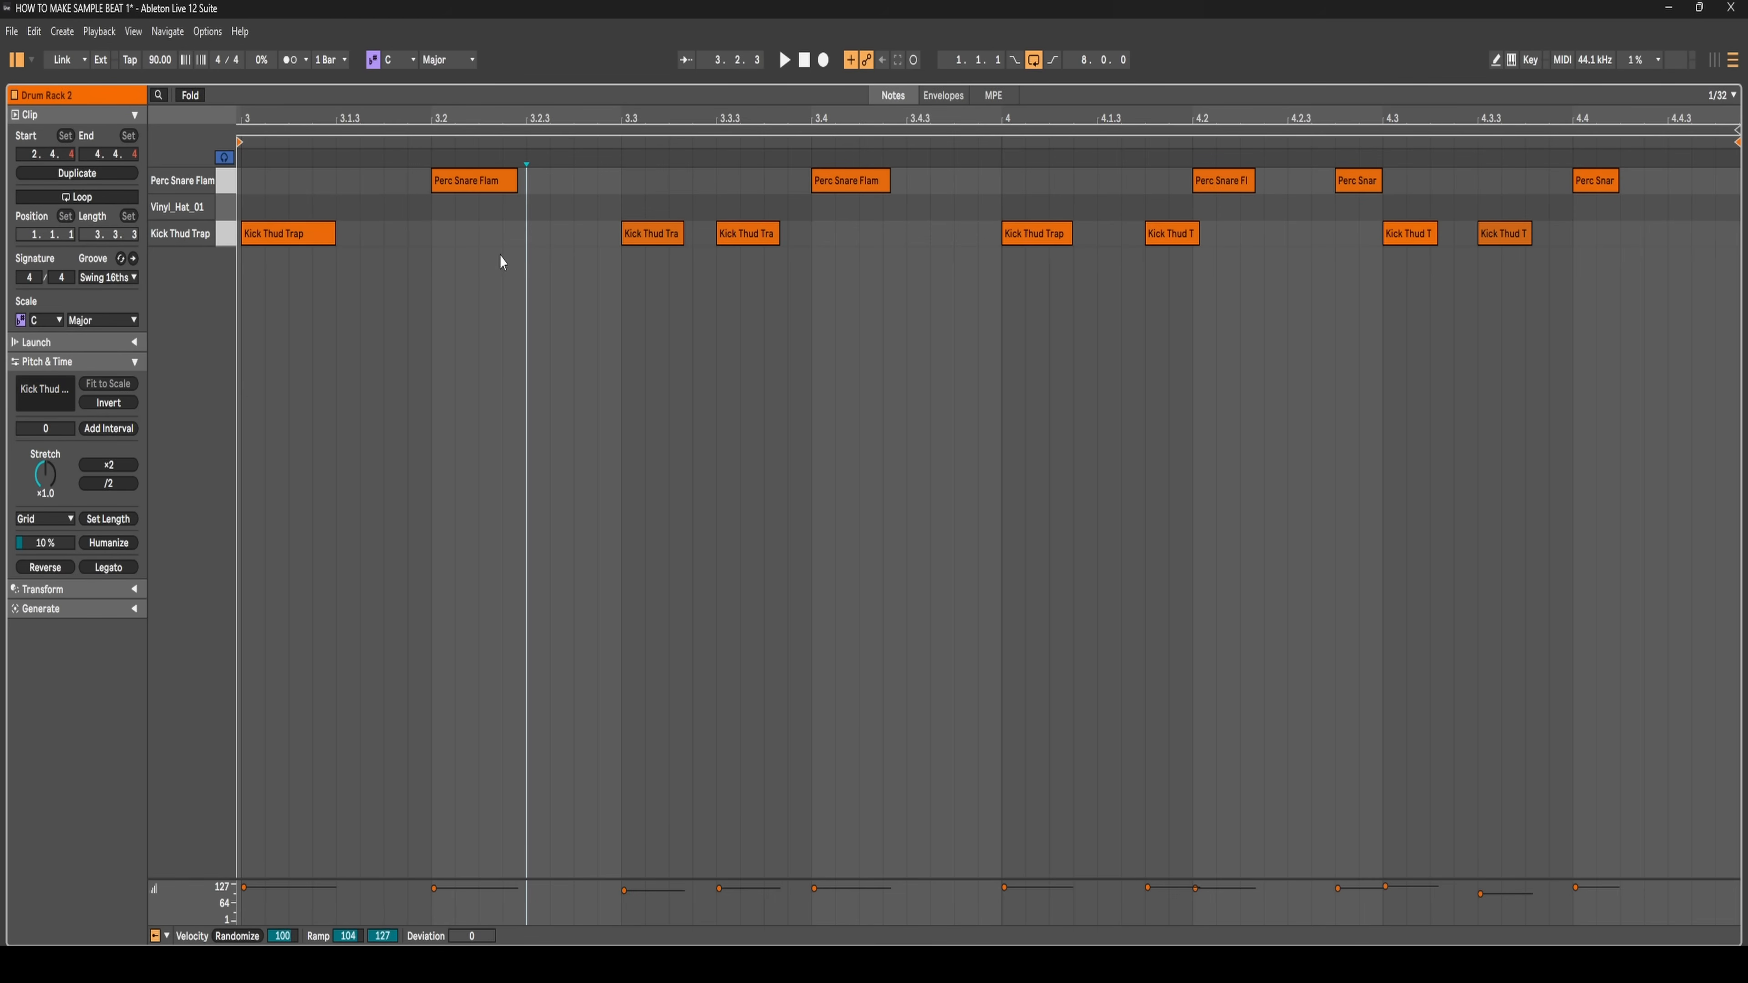
double_click(509, 234)
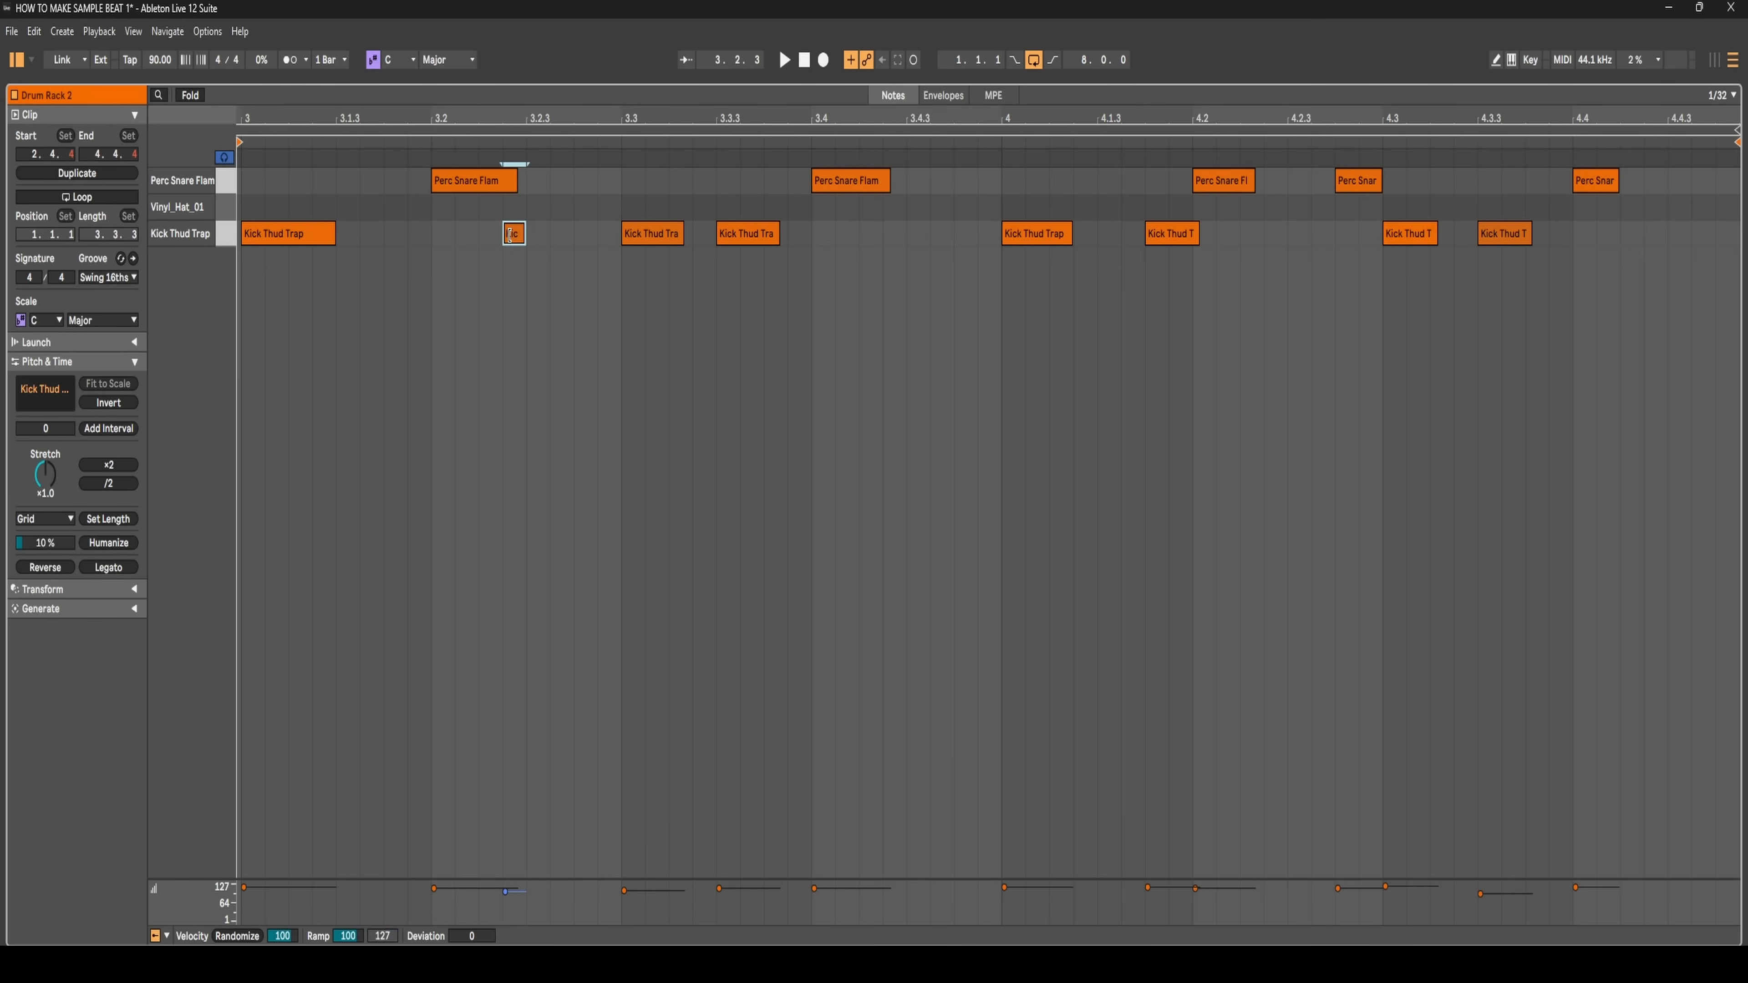
double_click(515, 234)
- Draw four vinyl hi-hat notes in the second drum clip at 3.1, 3.1.3, 3.2 and 3.2.3, using Draw Mode
key(b)
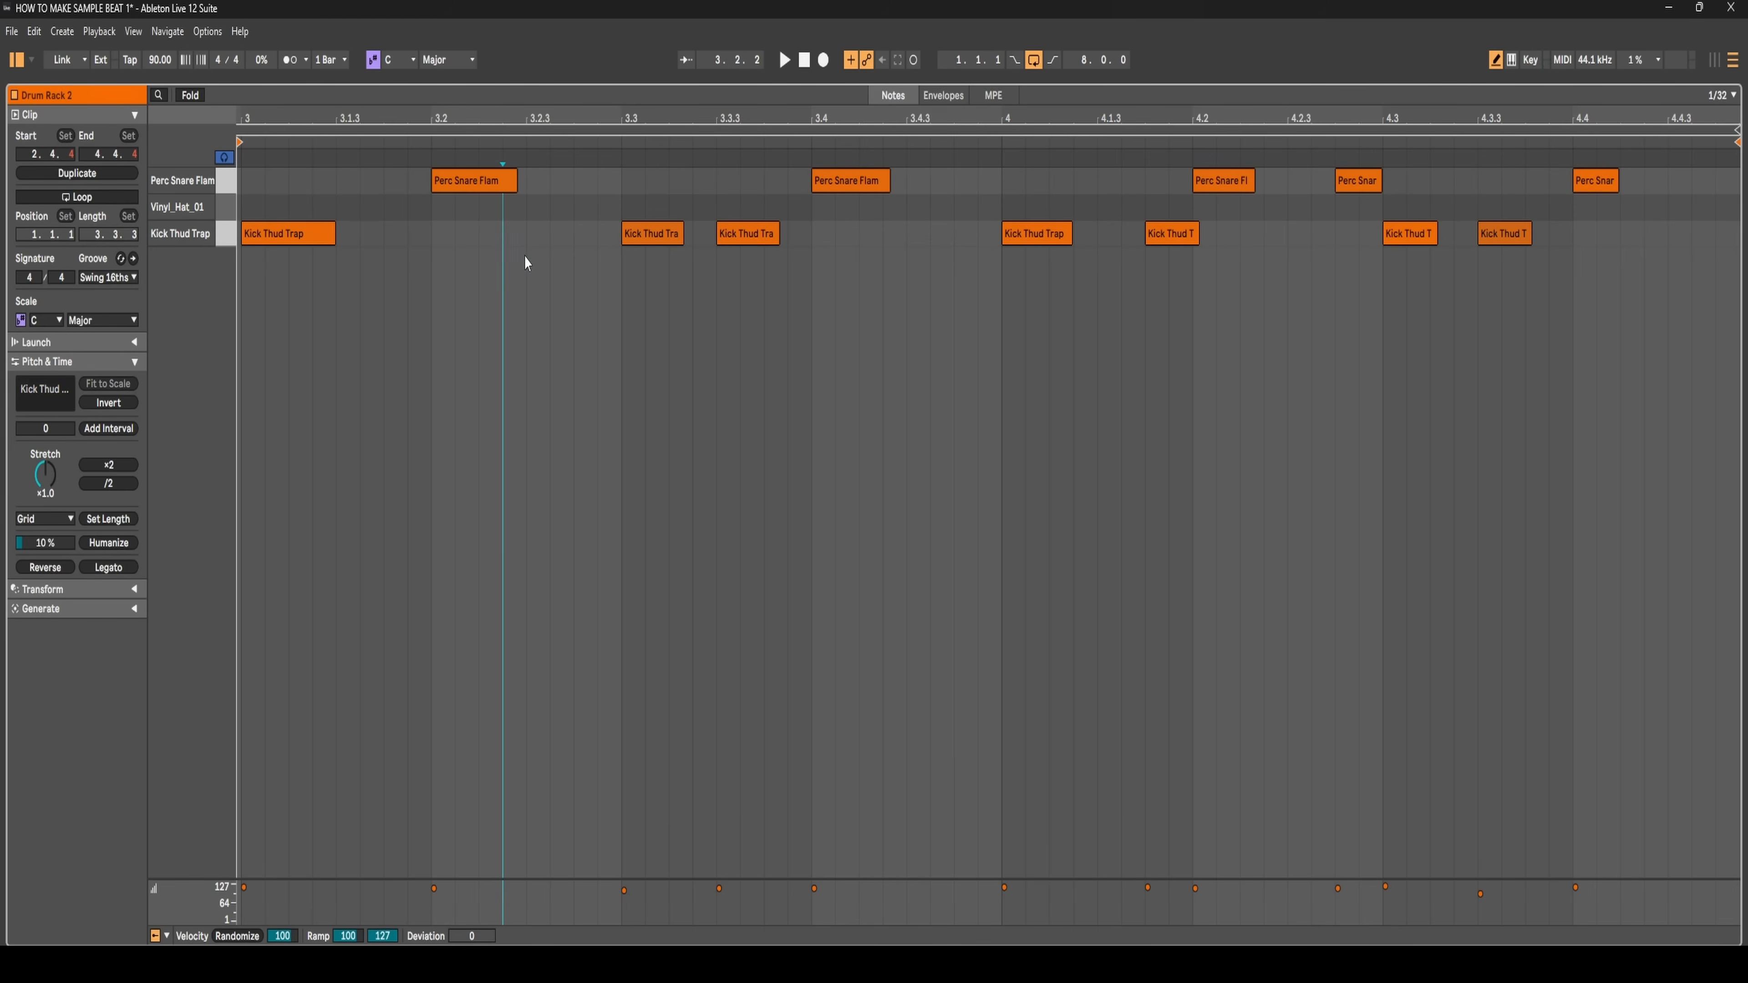
click(543, 272)
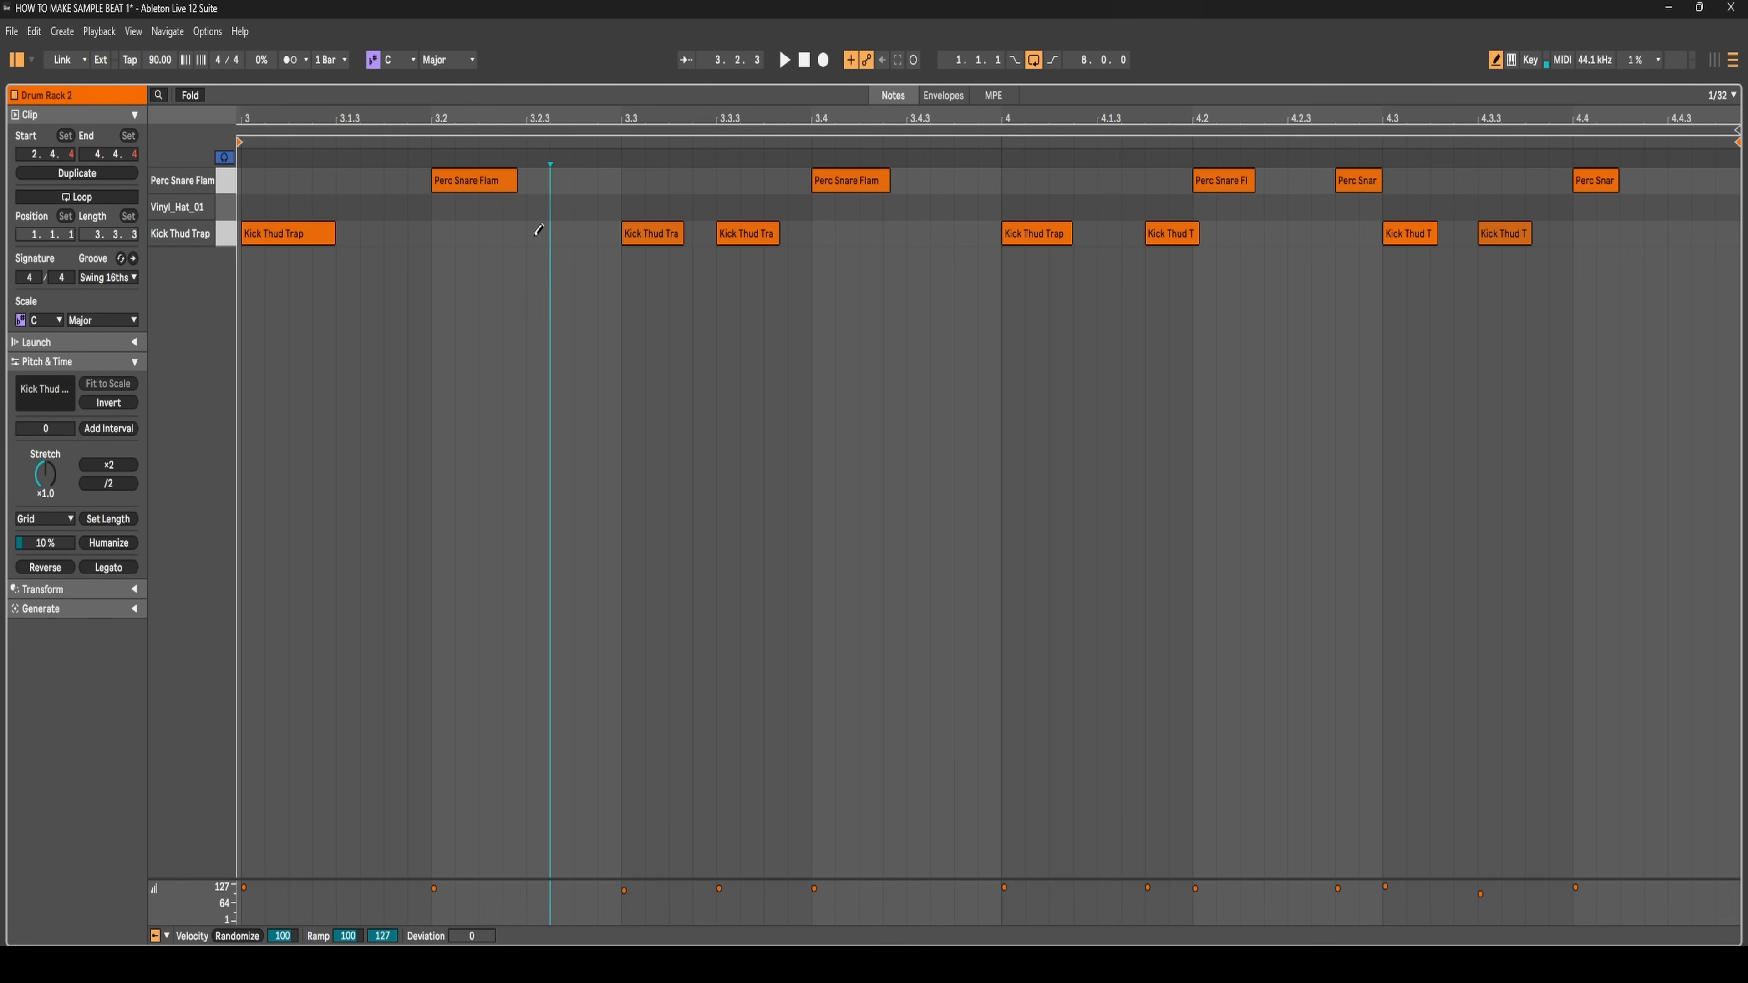
click(251, 206)
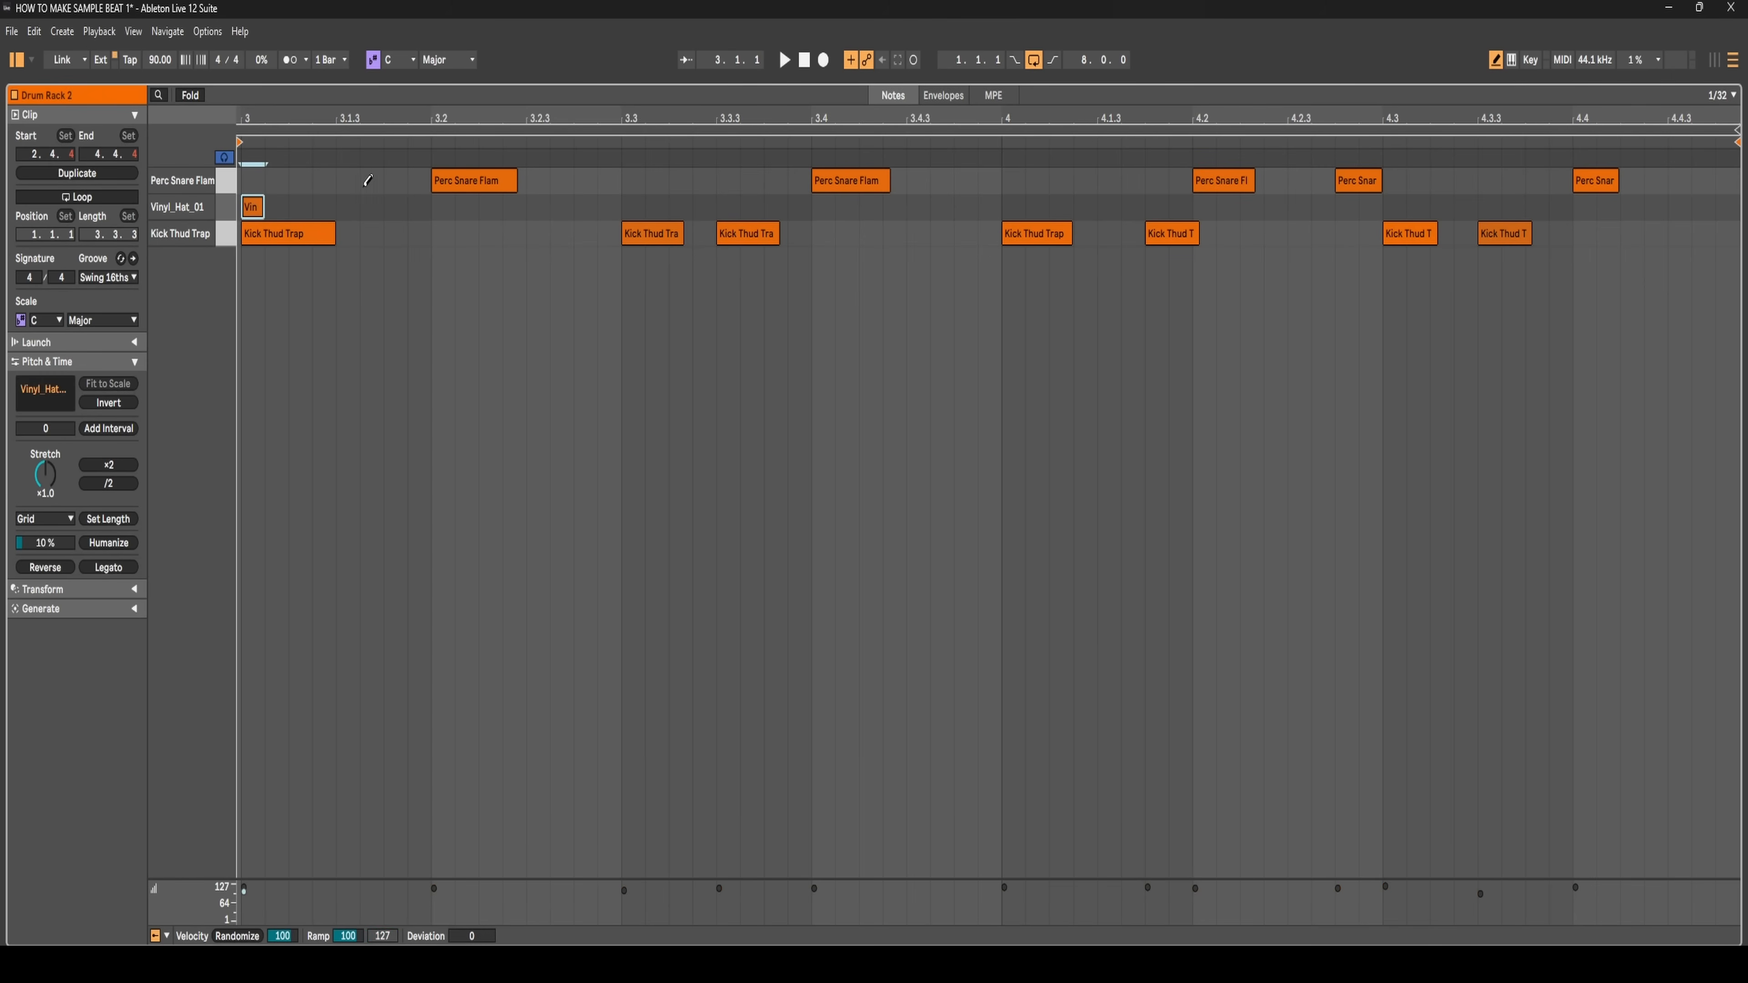
click(347, 206)
click(444, 206)
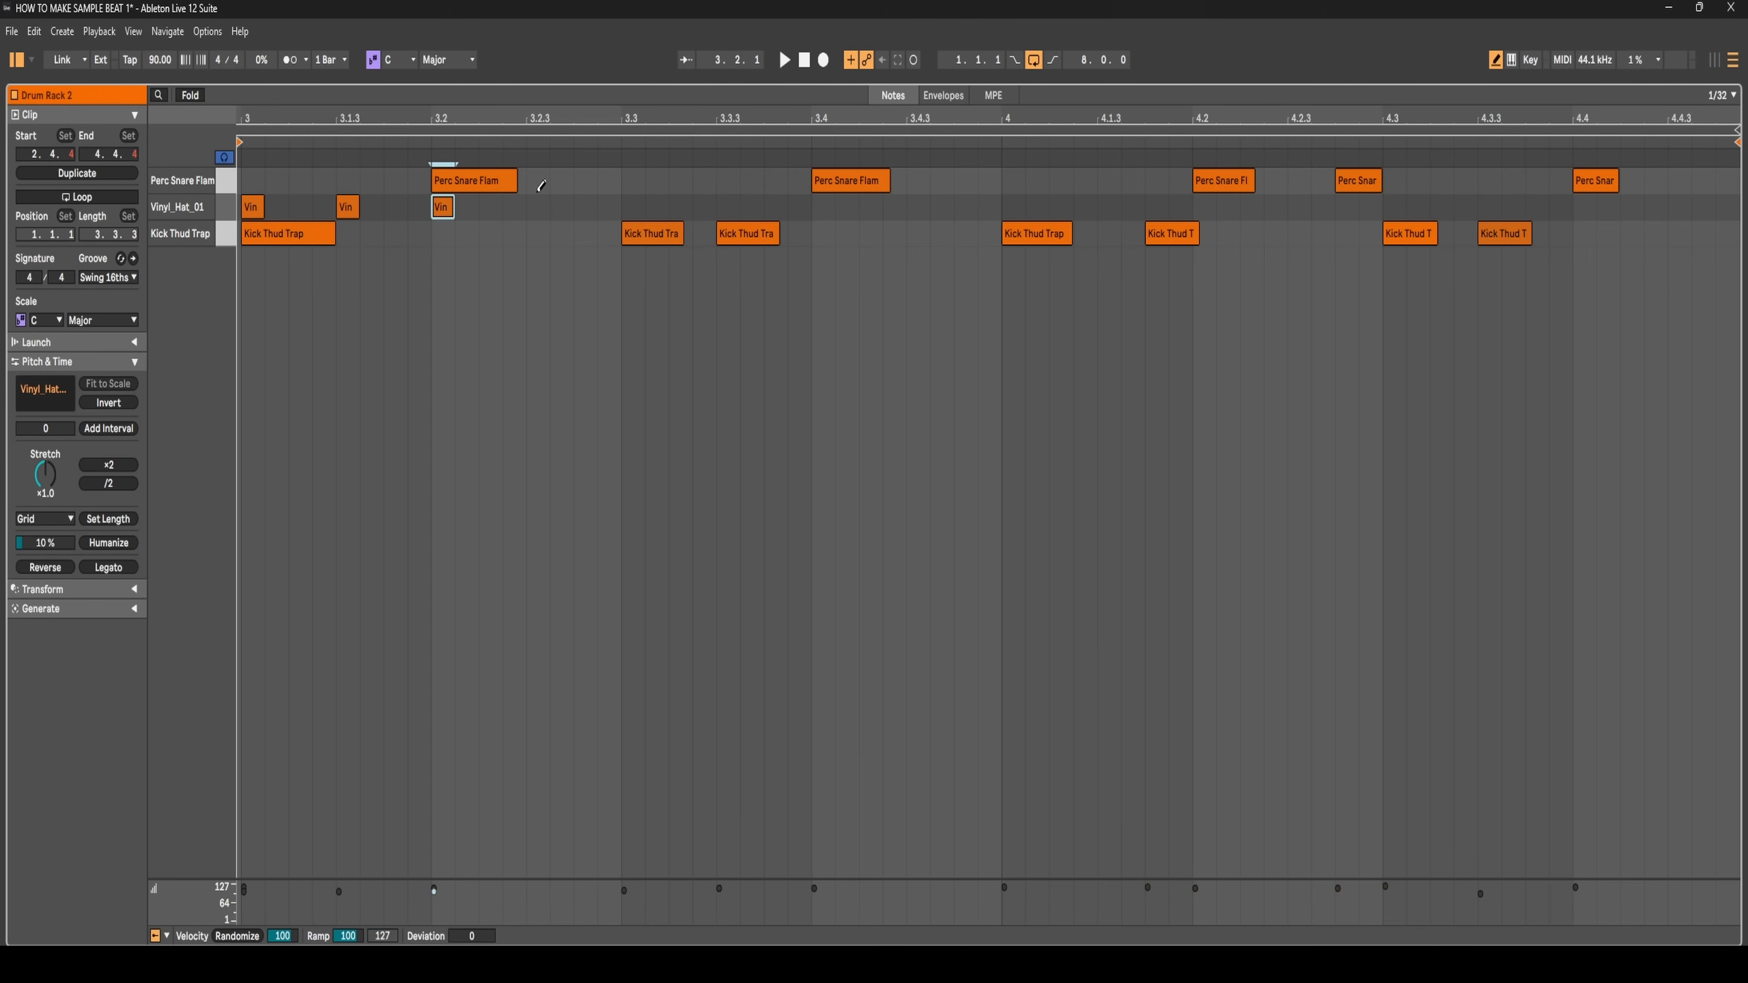
click(537, 206)
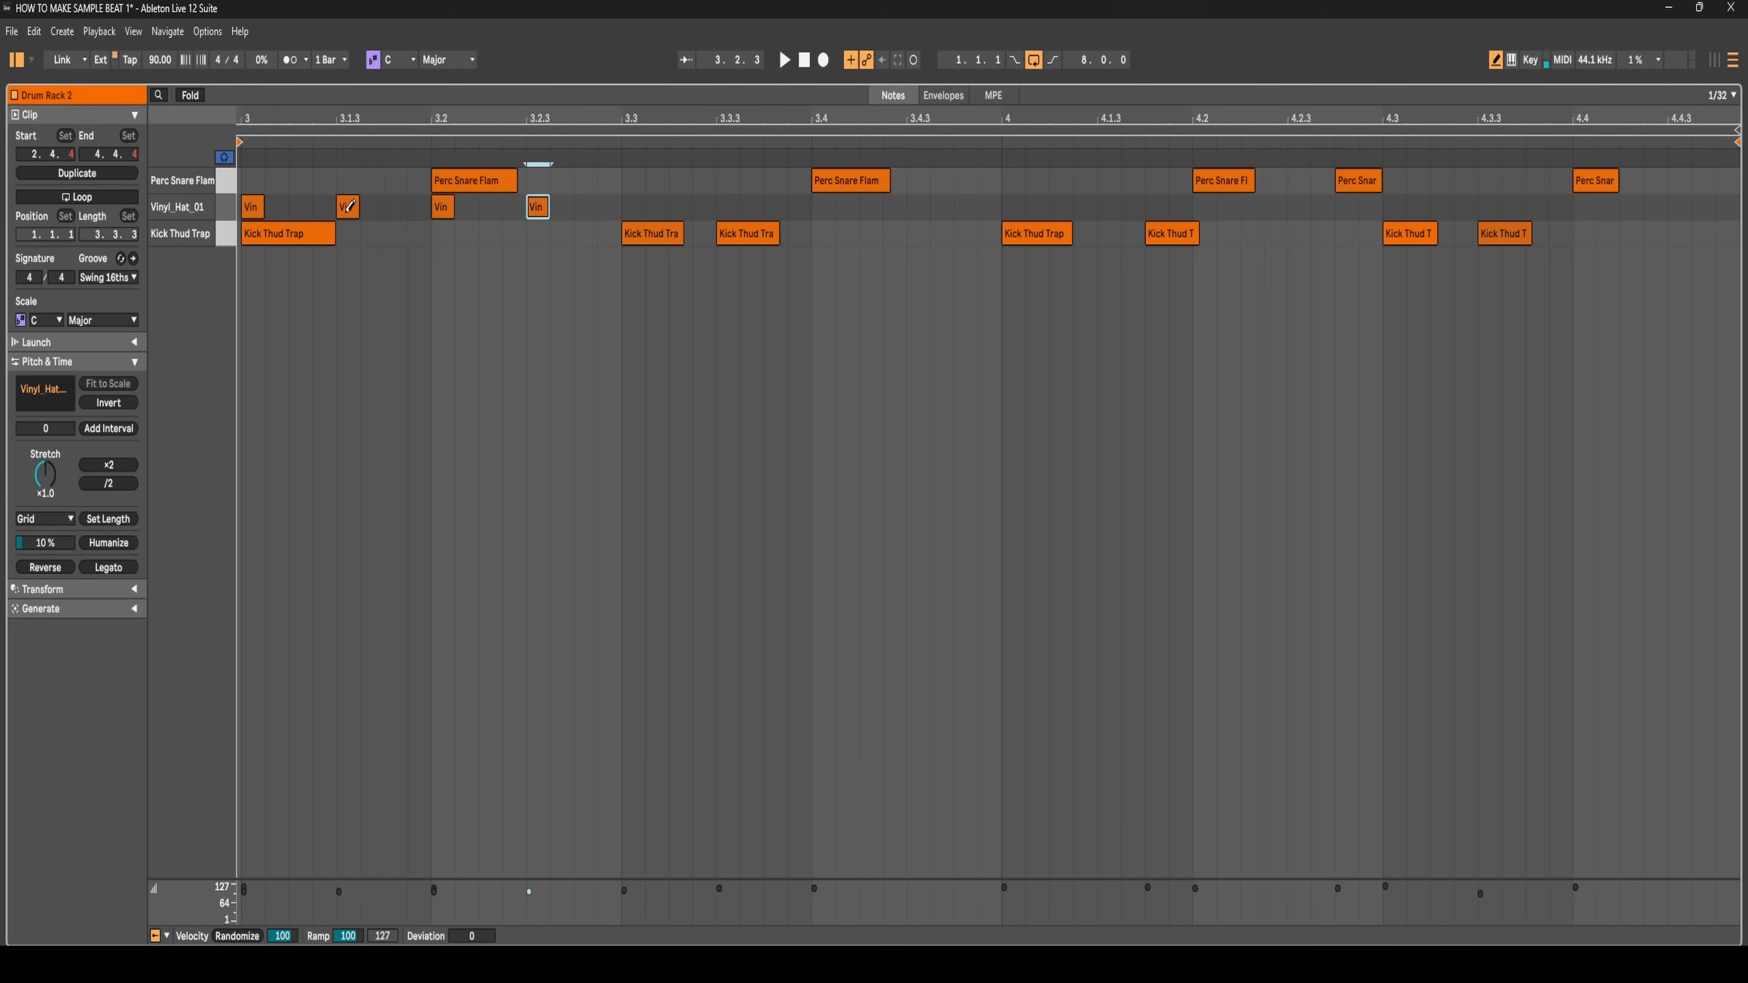
key(b)
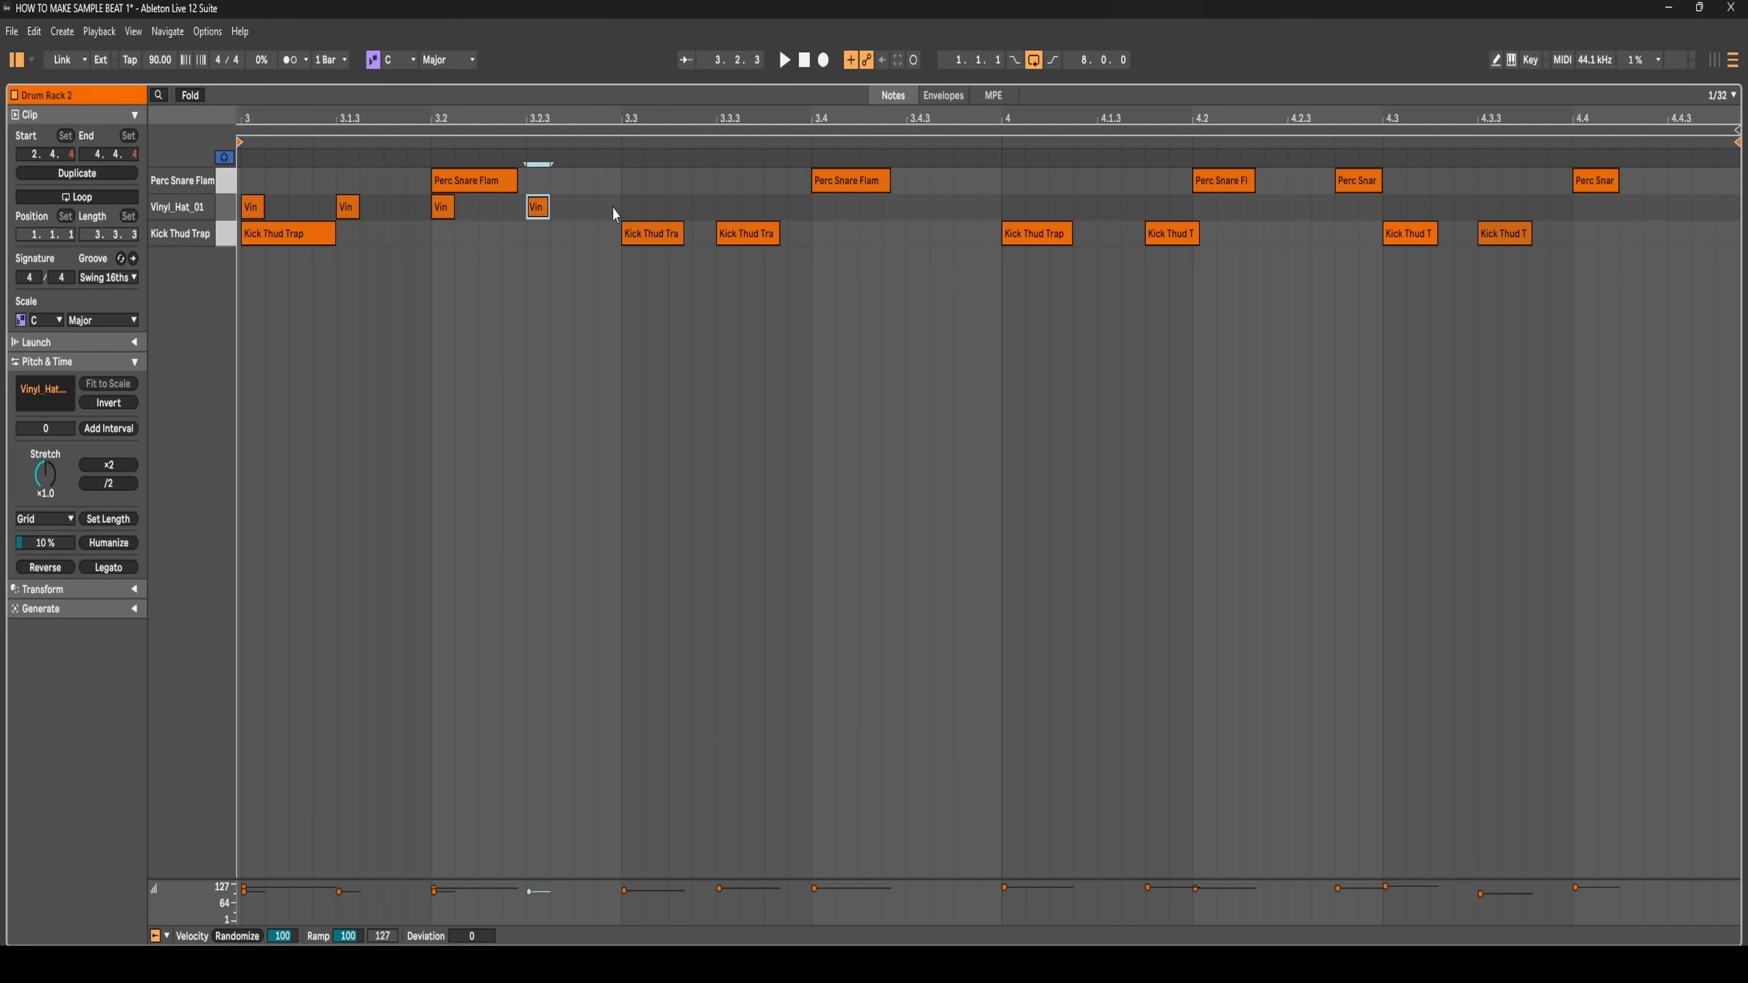
- Copy the four-note hi-hat pattern to 3.3, 4.1 and 4.3 to fill the rest of the second clip
drag(613, 208, 247, 207)
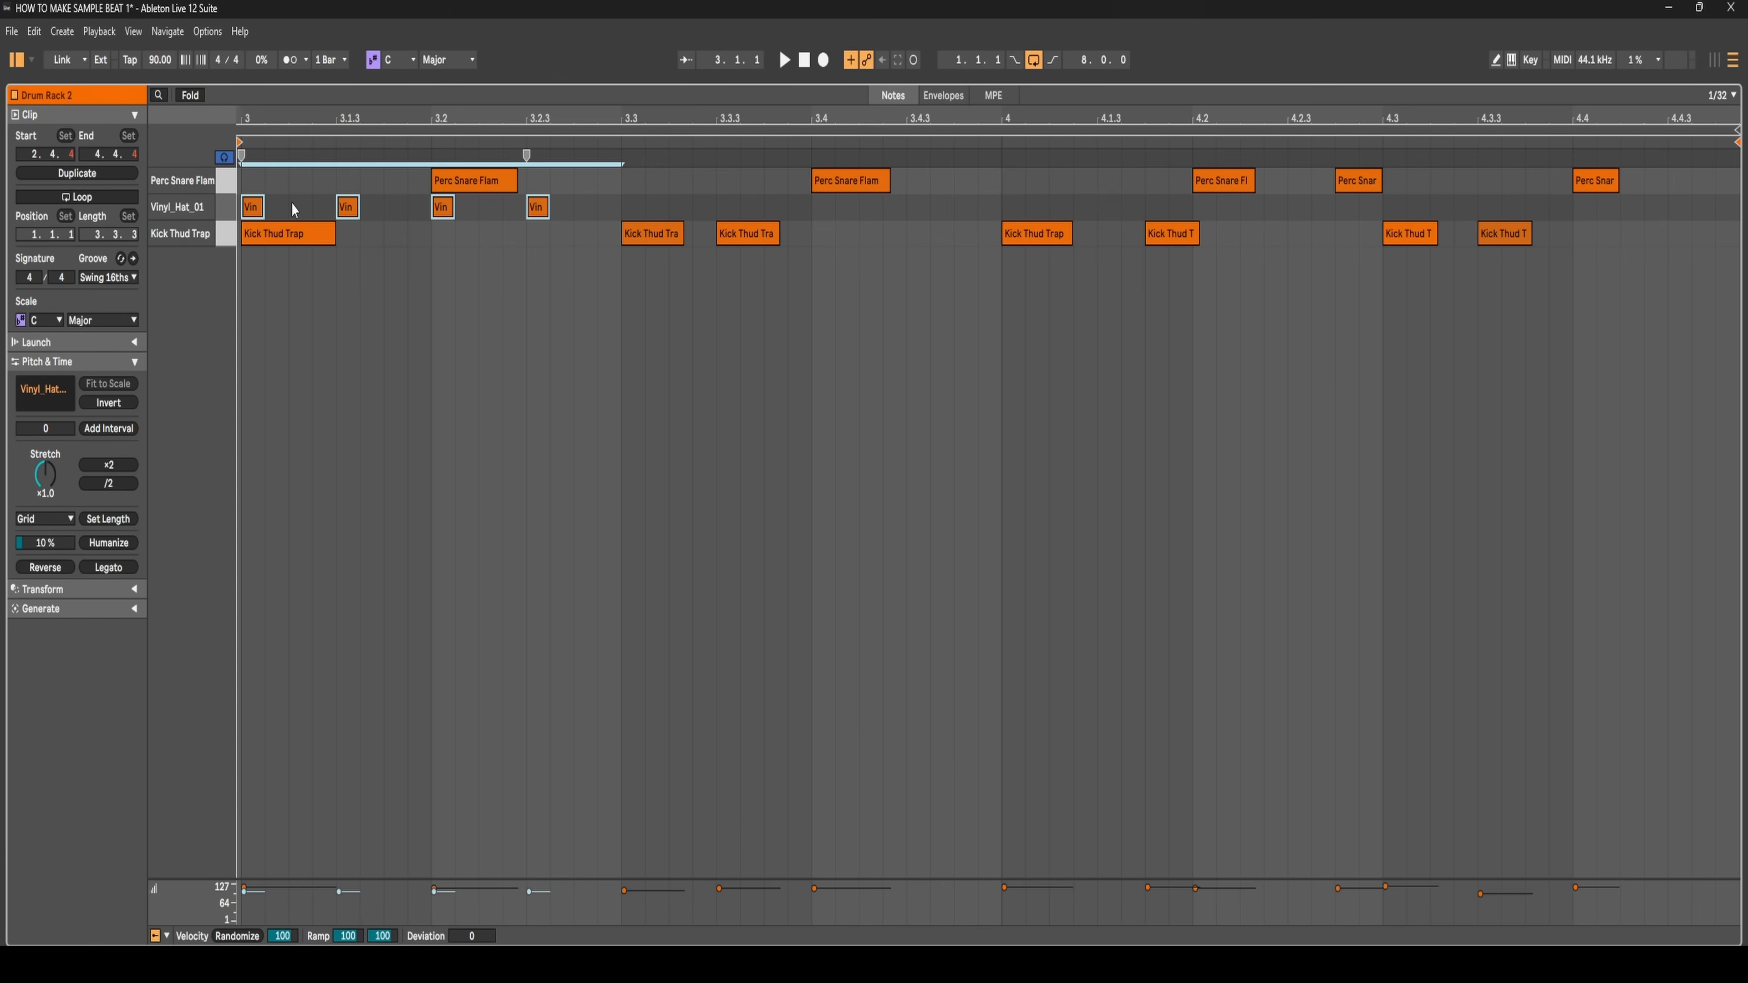
click(628, 208)
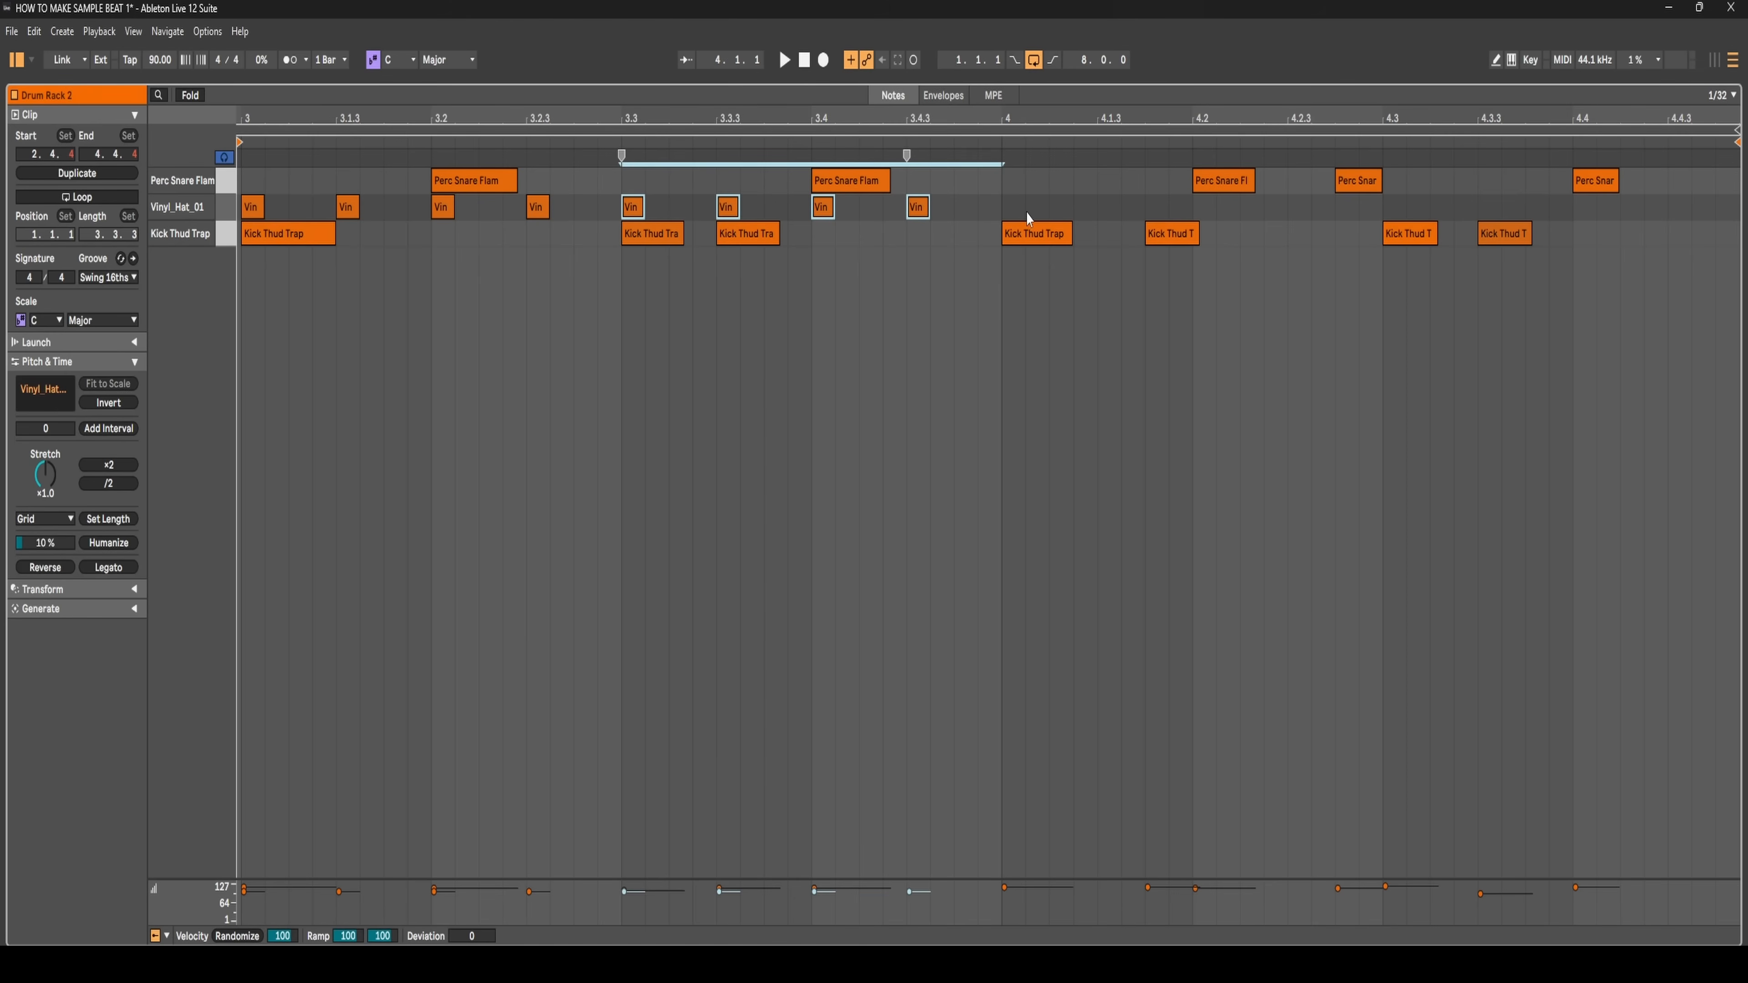
key(ctrl+d)
click(1383, 207)
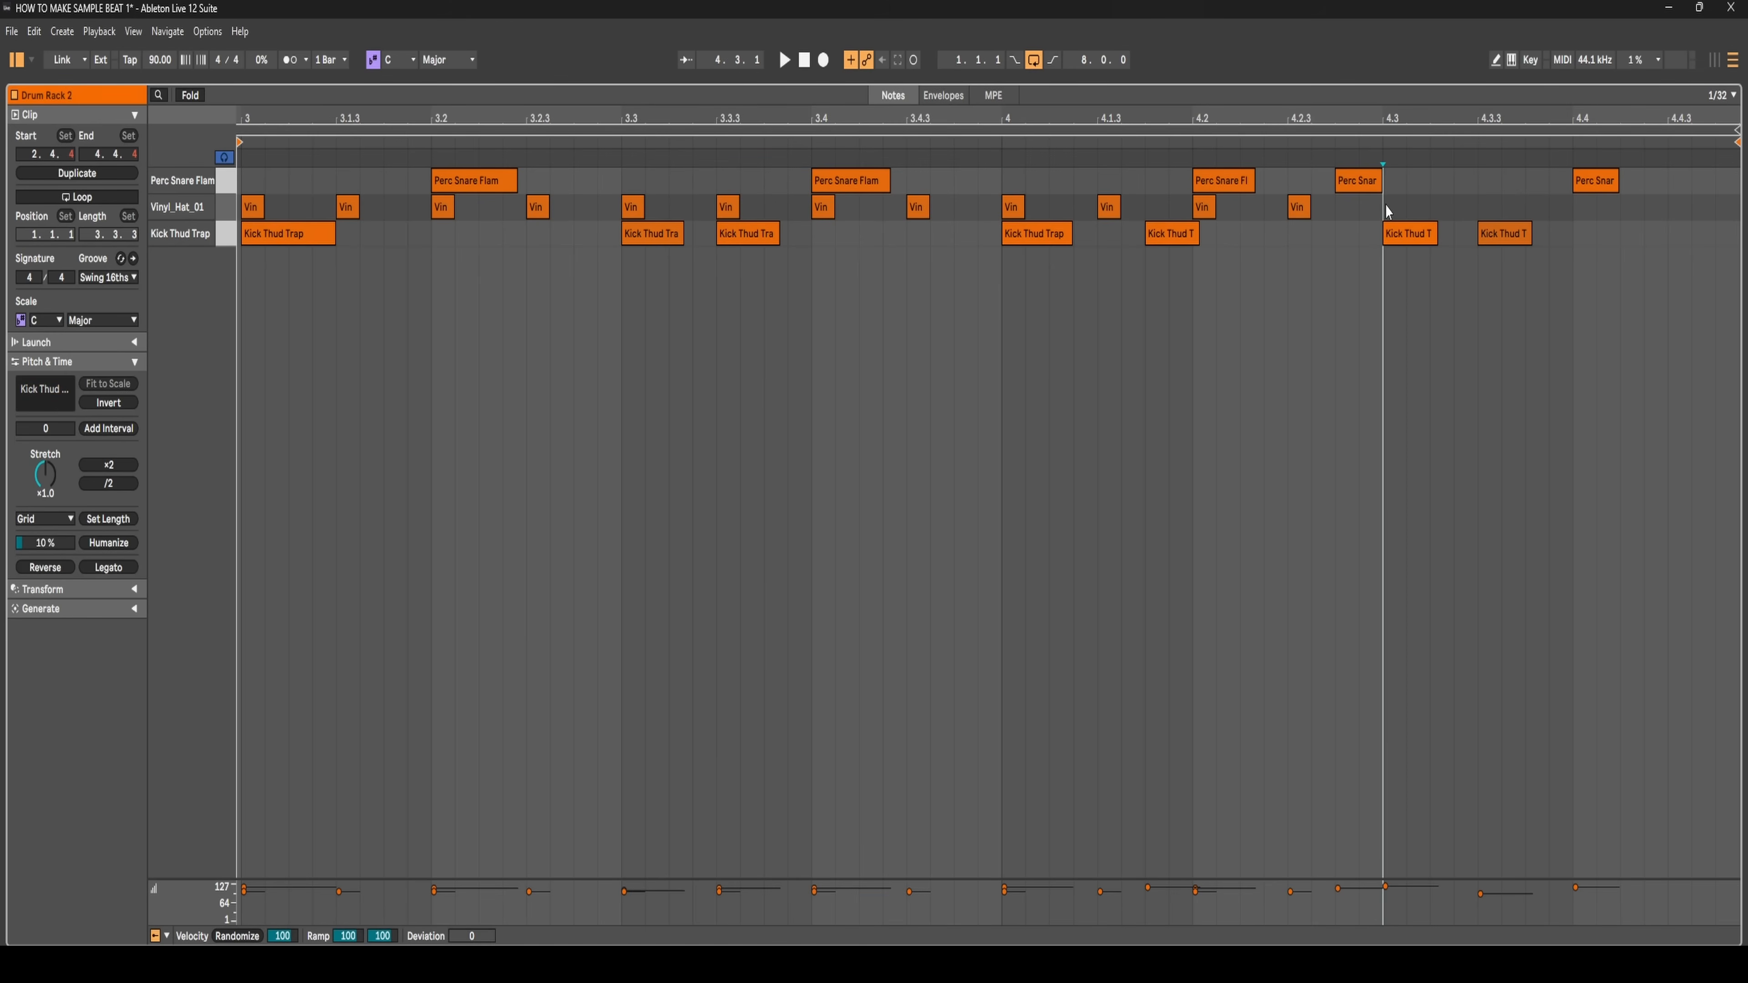
key(ctrl+v)
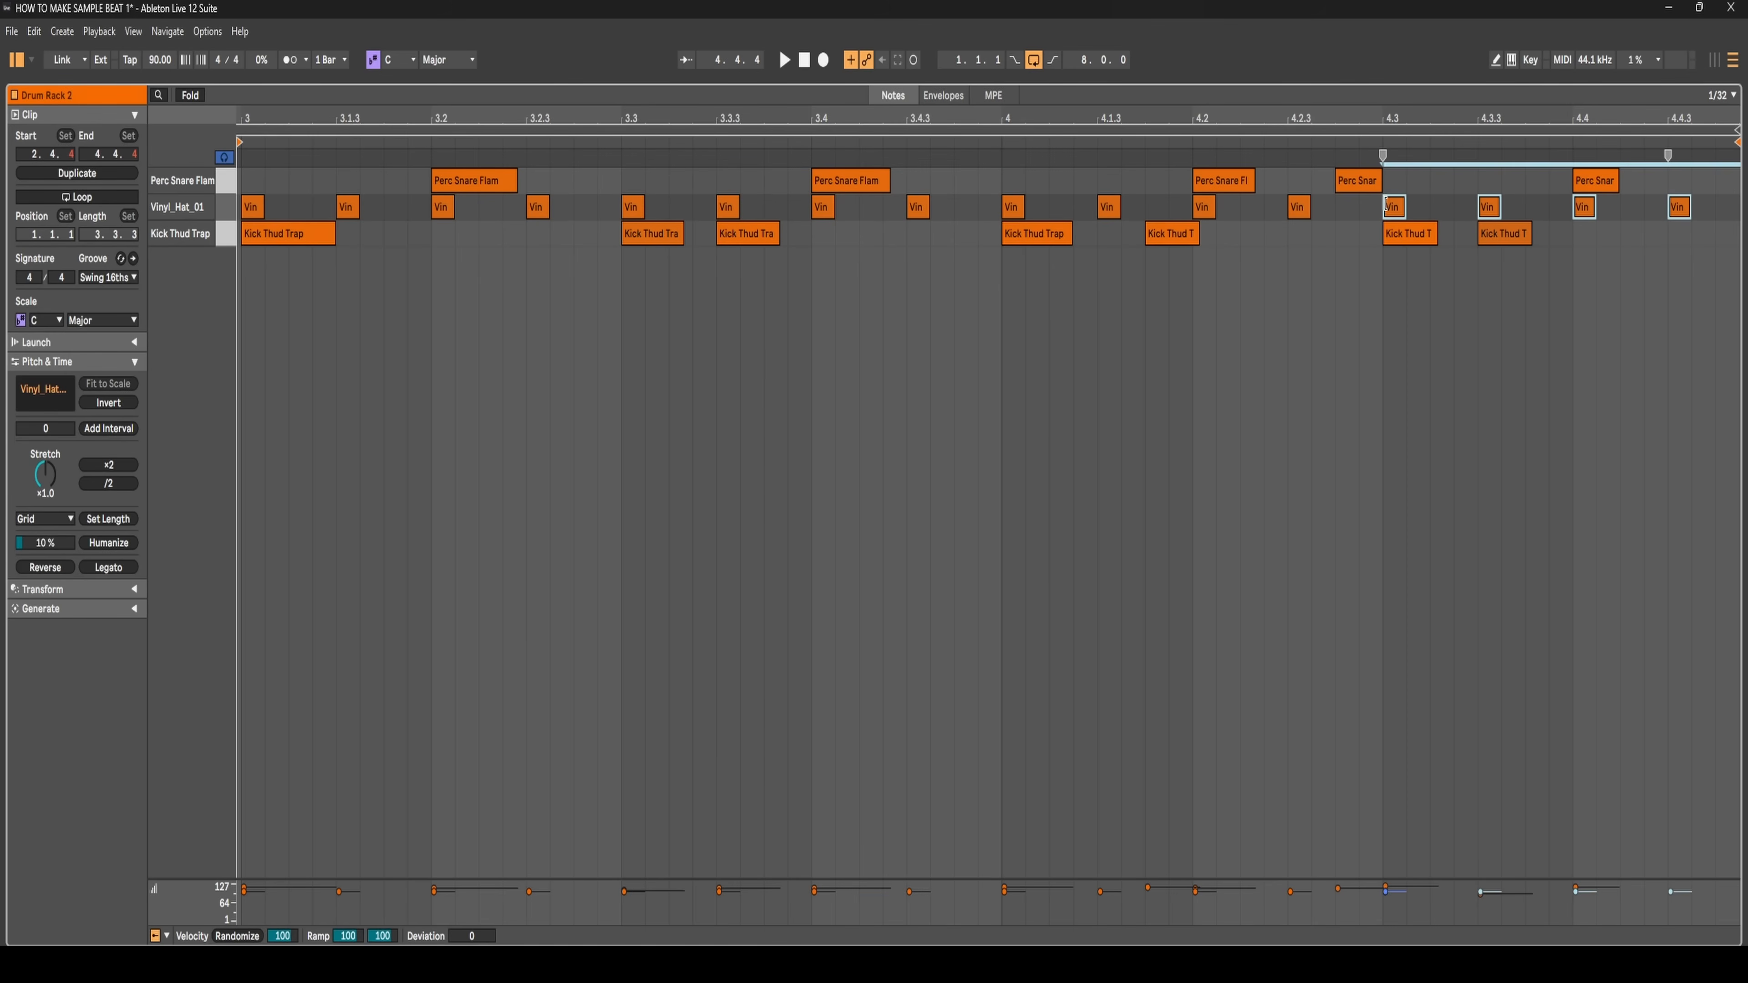
- Play back the second drum clip from bar 3 to check the hi-hat pattern
click(254, 178)
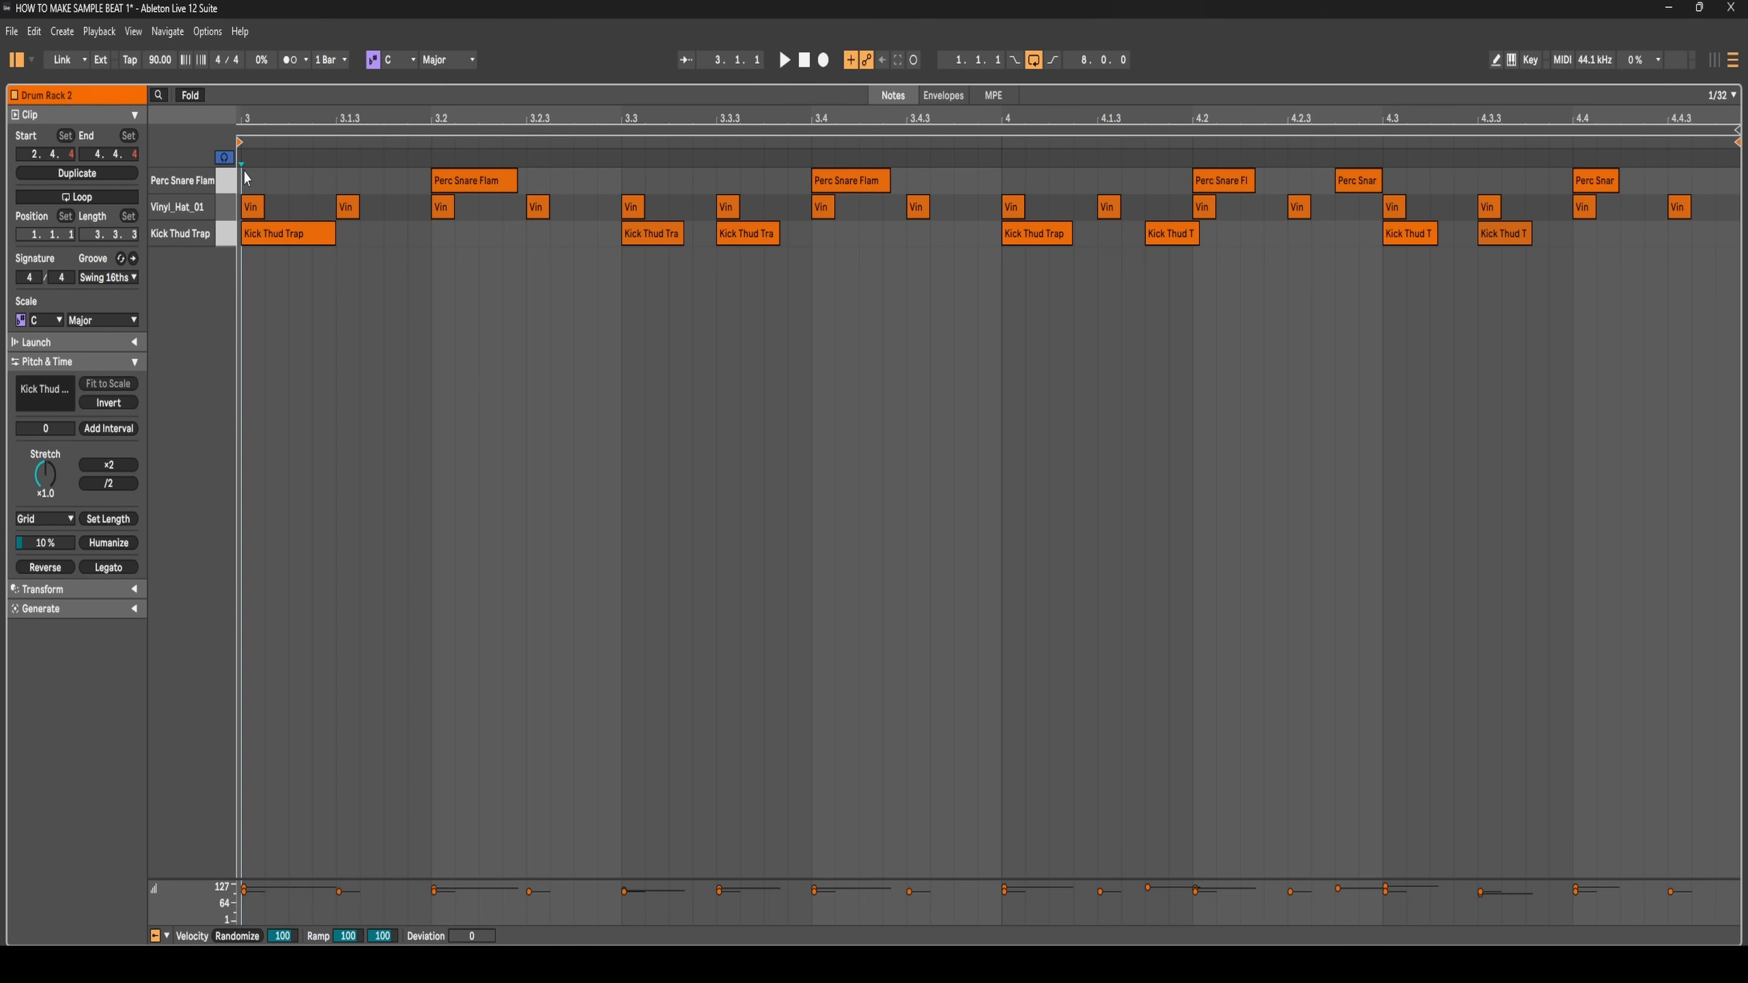
key(space)
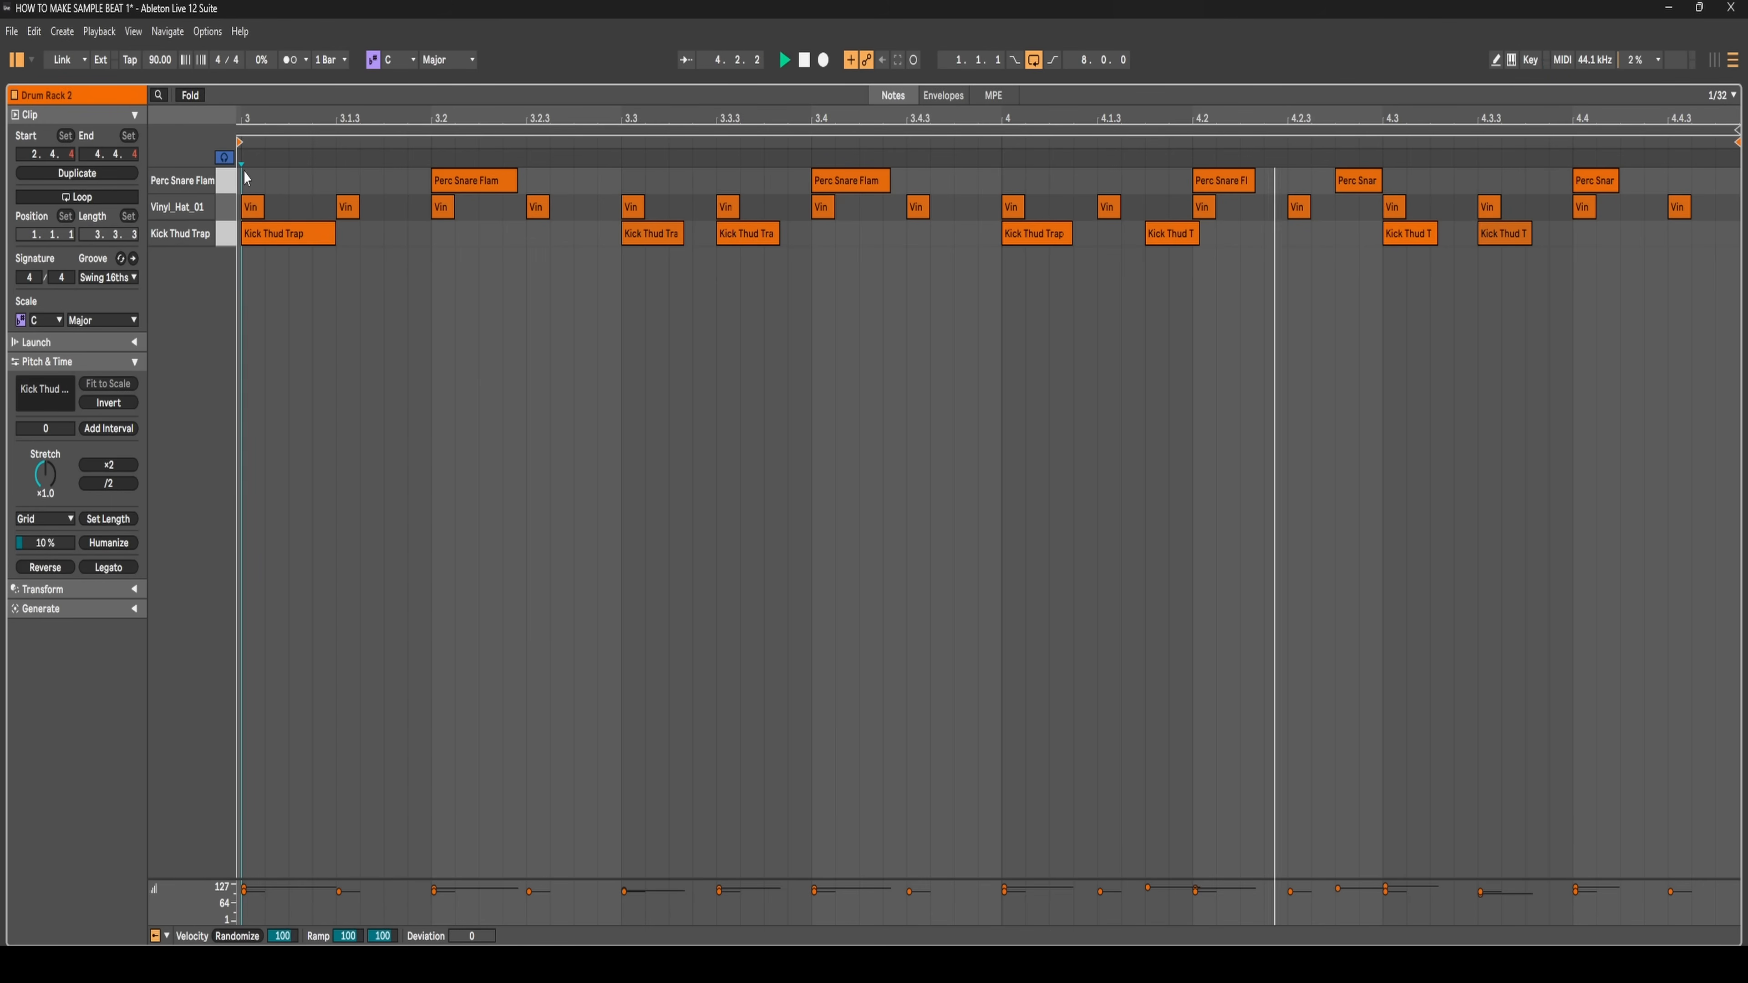
key(space)
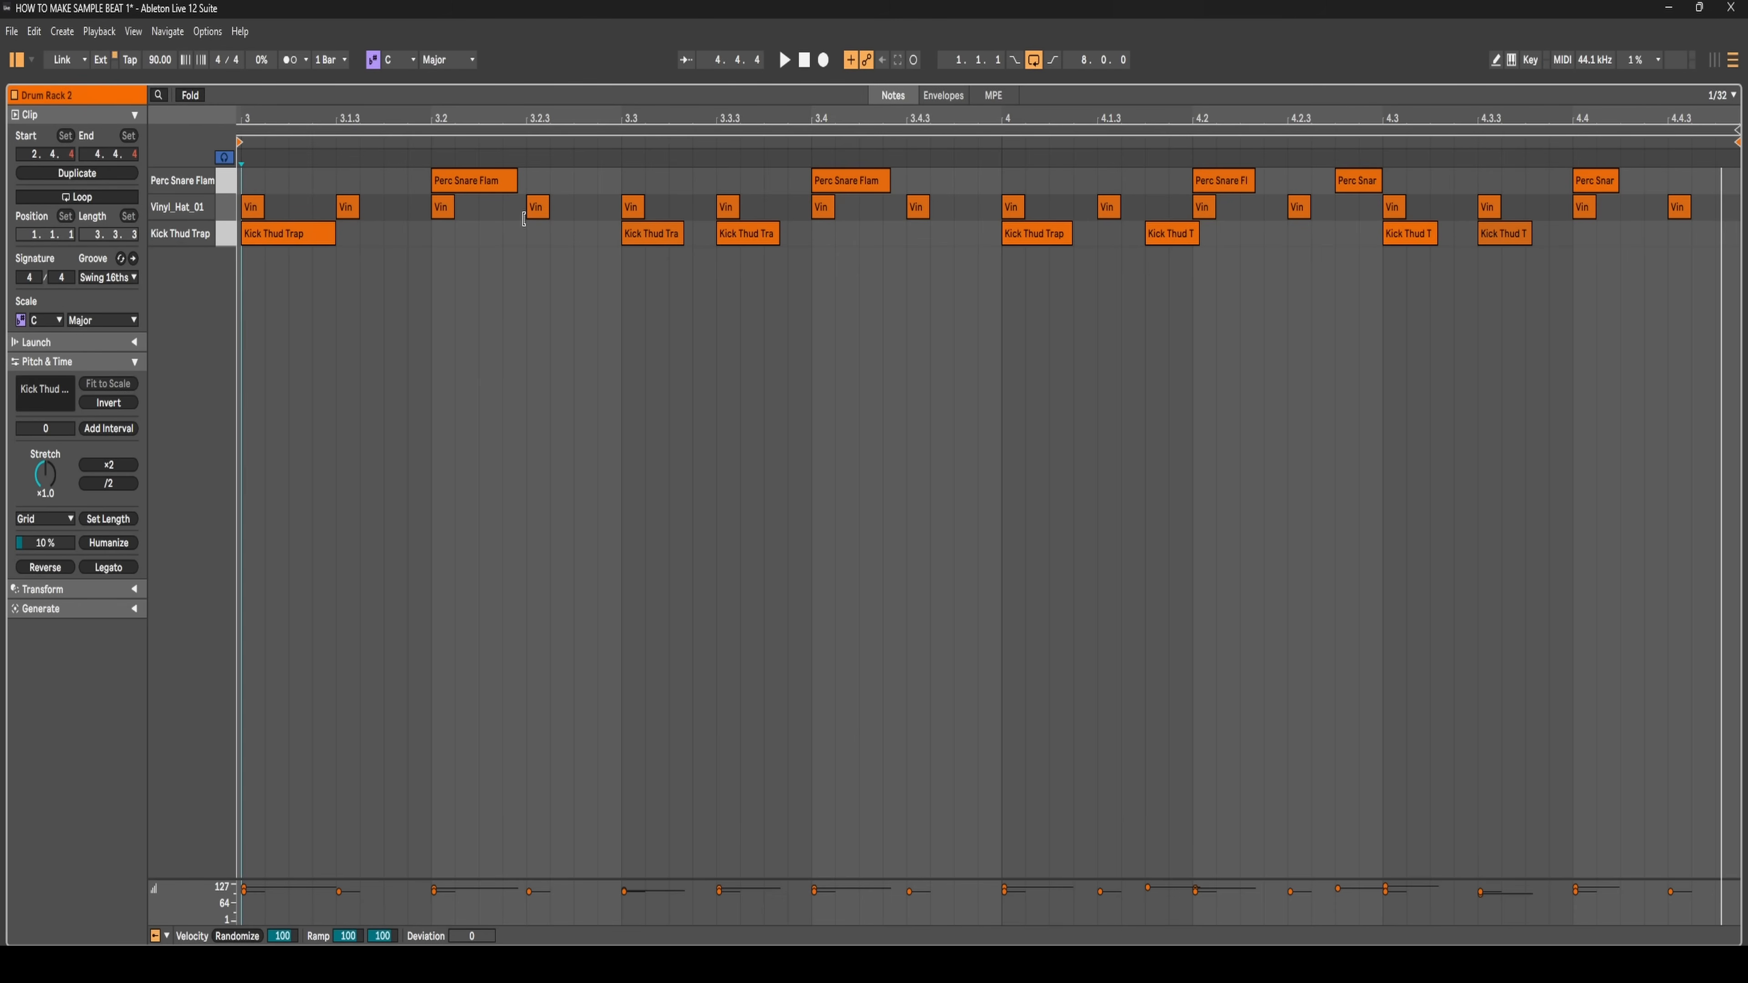
- Draw extra vinyl hi-hat notes at 4.3.2, 4.3.4 and 3.3.2 in the second clip, and play back the pattern
key(b)
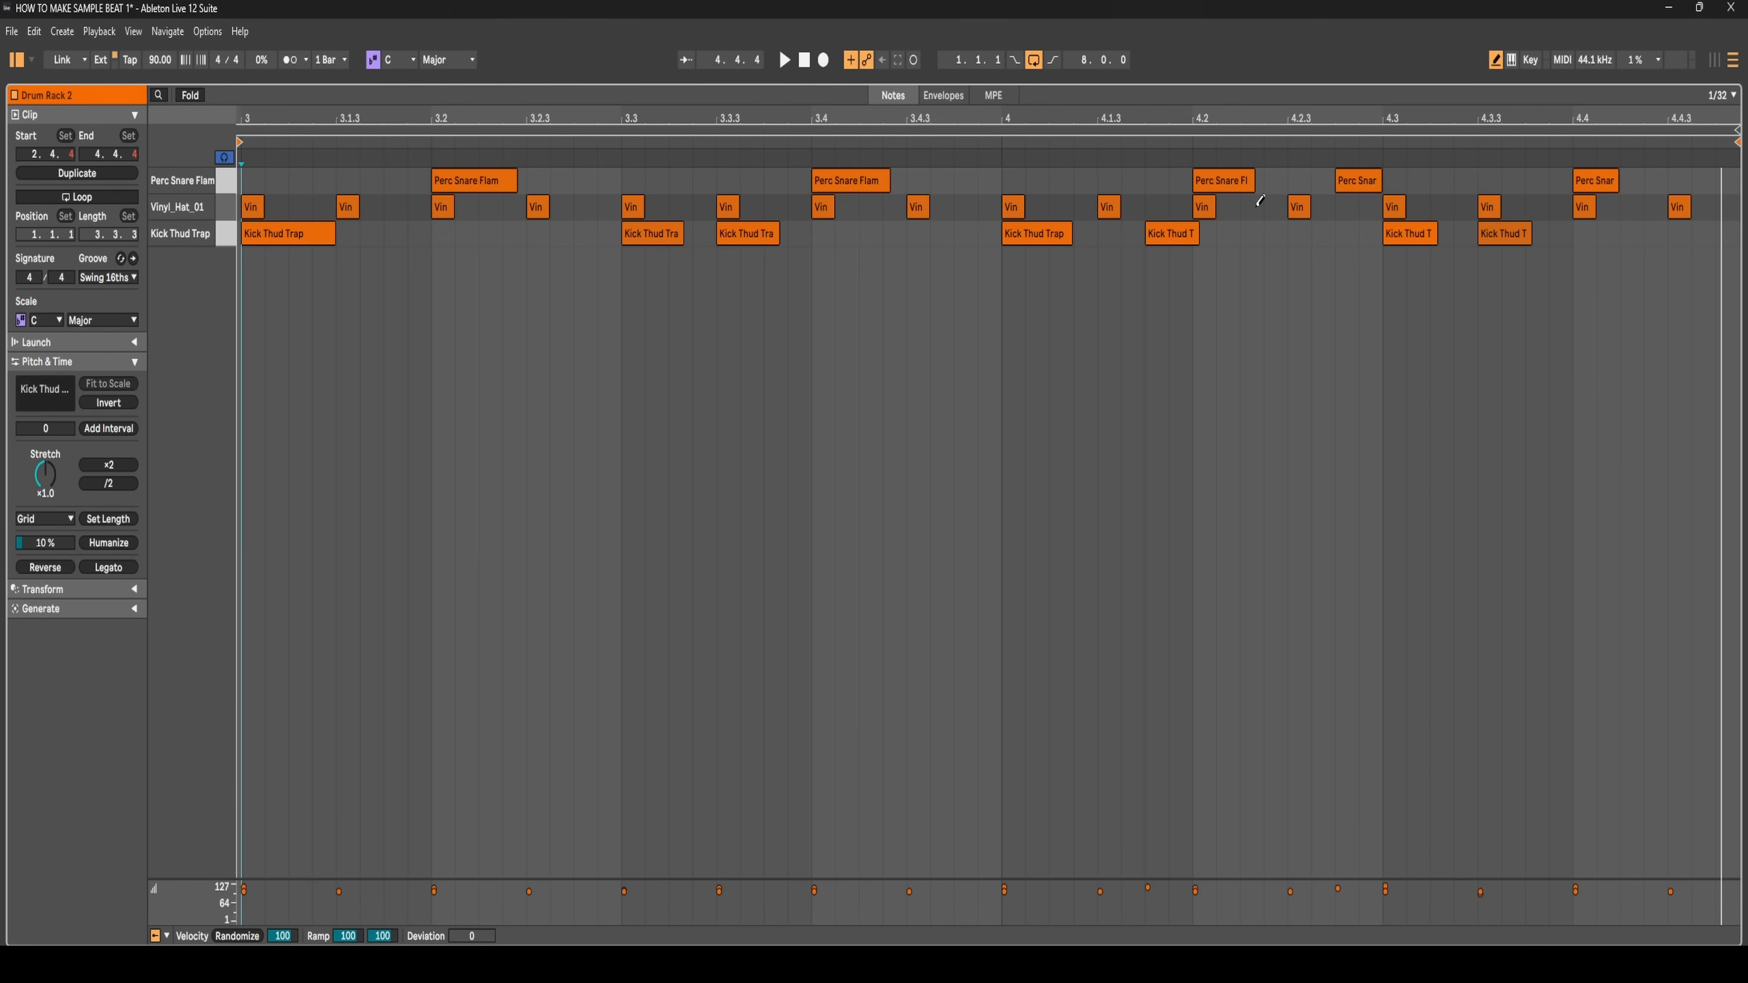
click(1440, 206)
click(1536, 205)
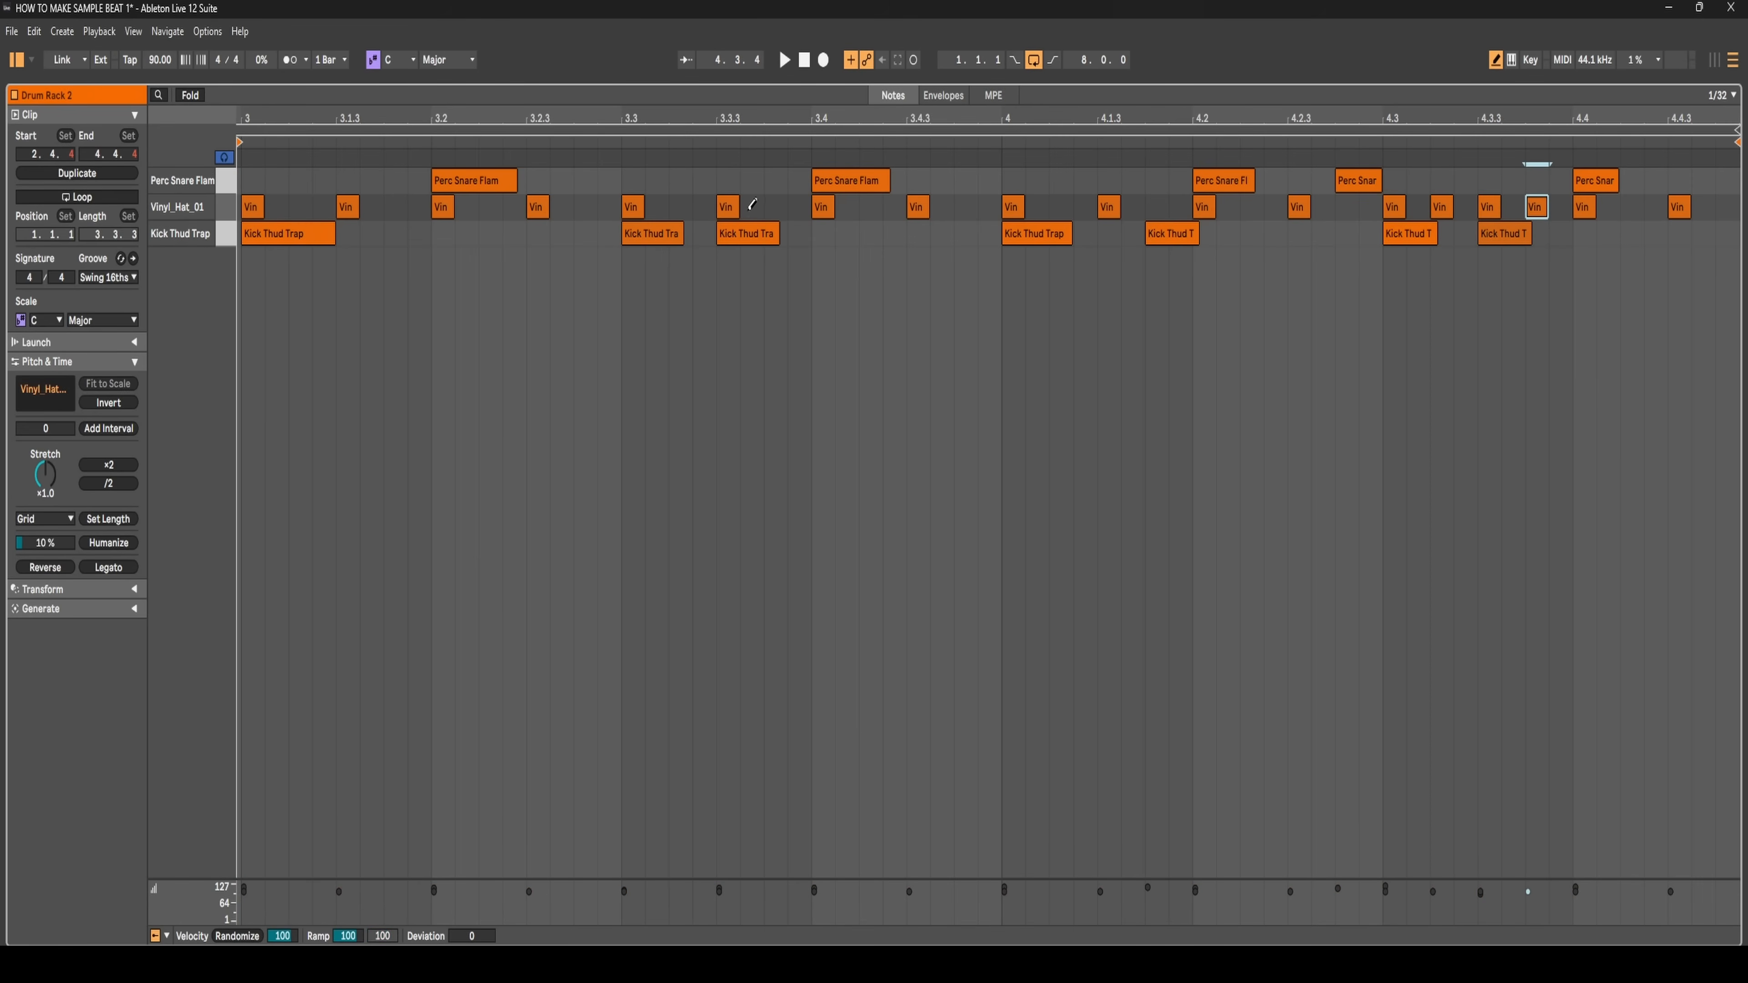
click(682, 205)
key(space)
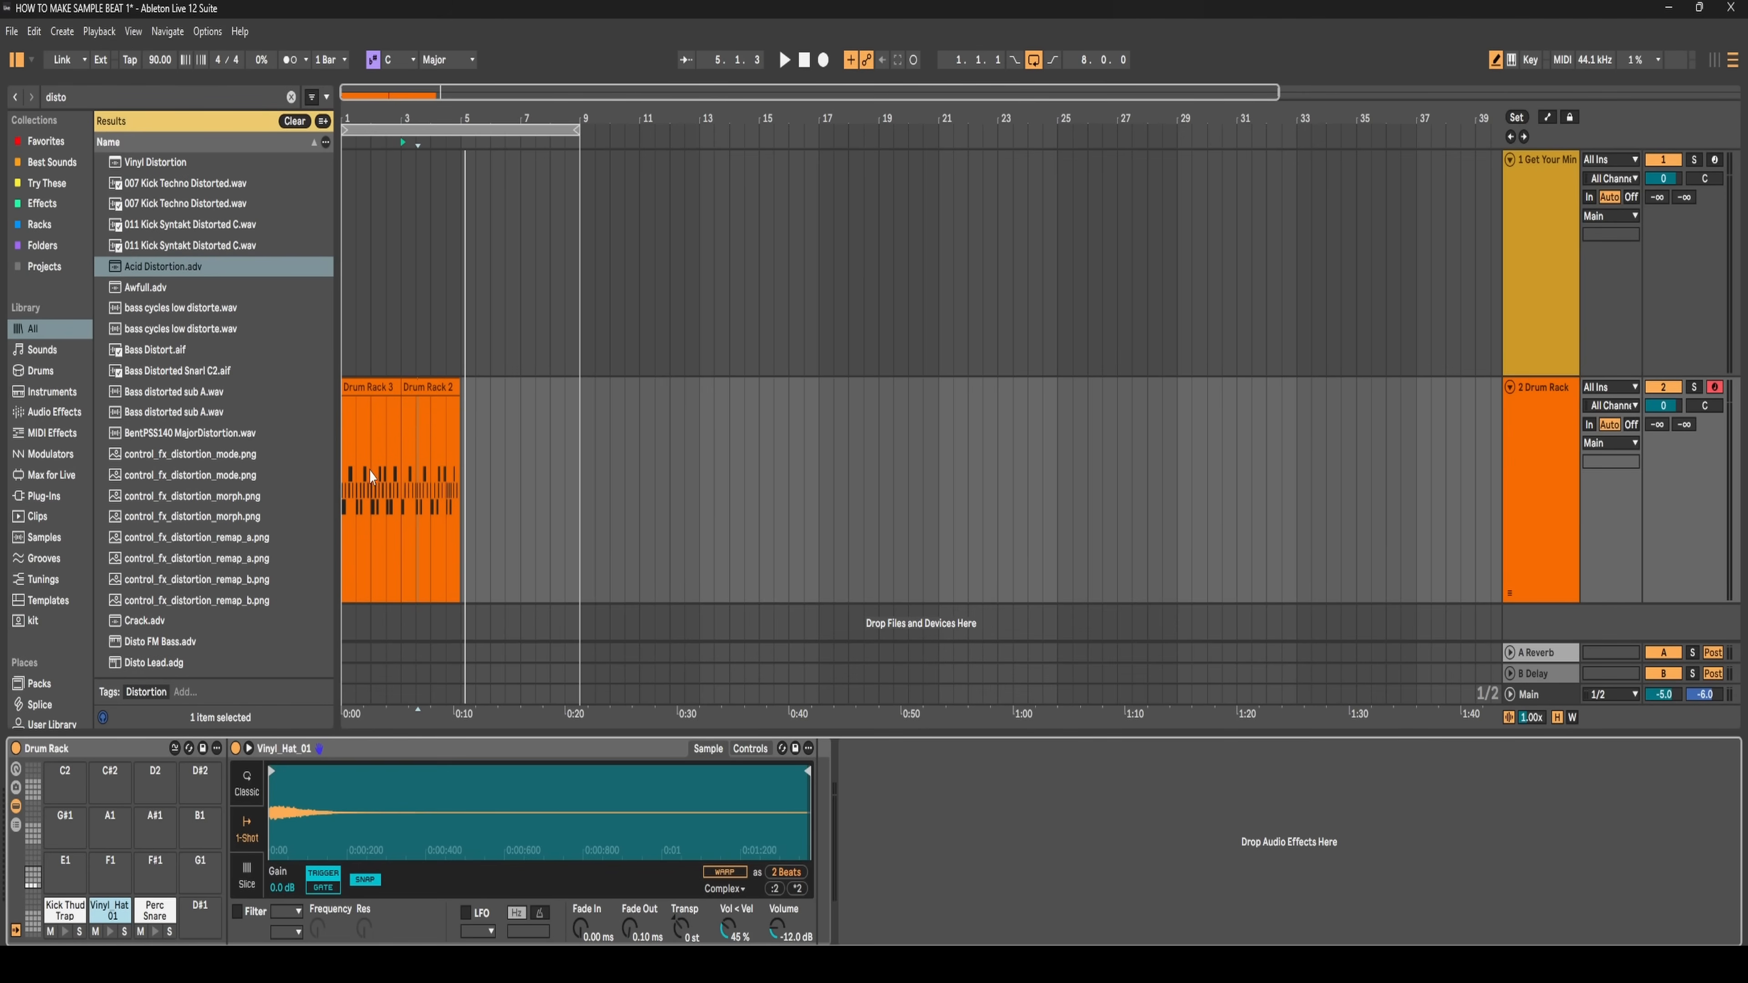
- Join the two neighbouring Drum Rack clips in the arrangement into one four-bar clip
click(375, 389)
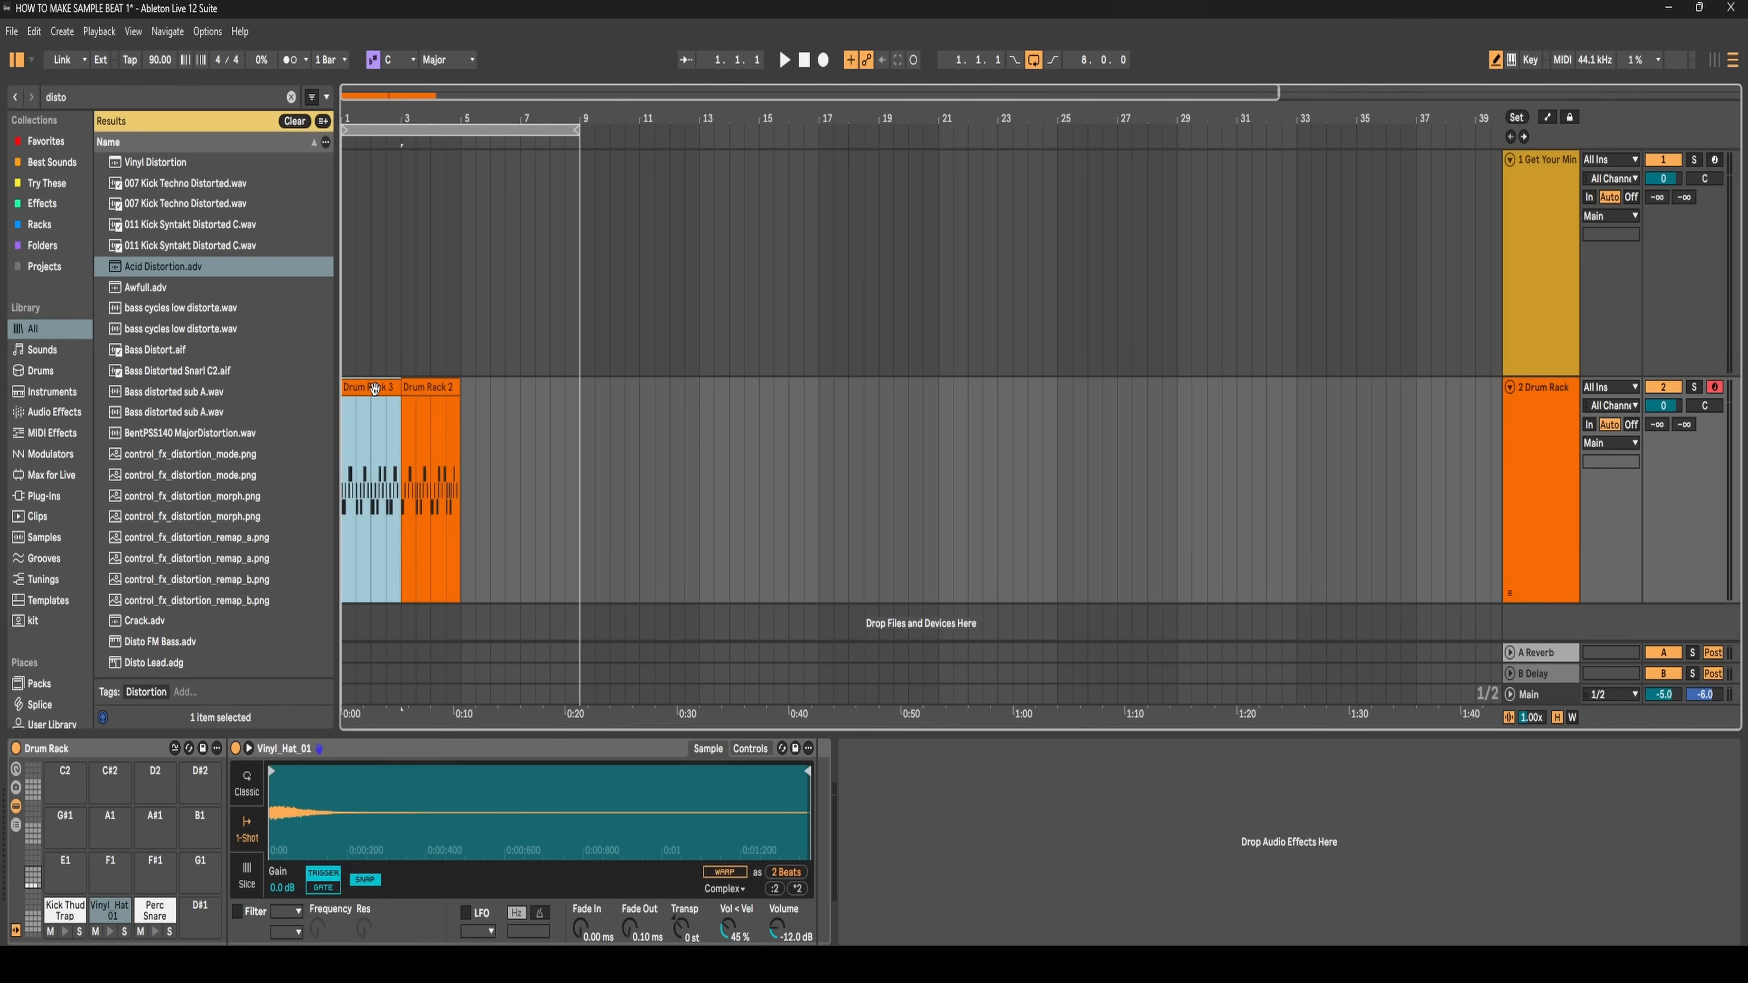
shift+click(435, 391)
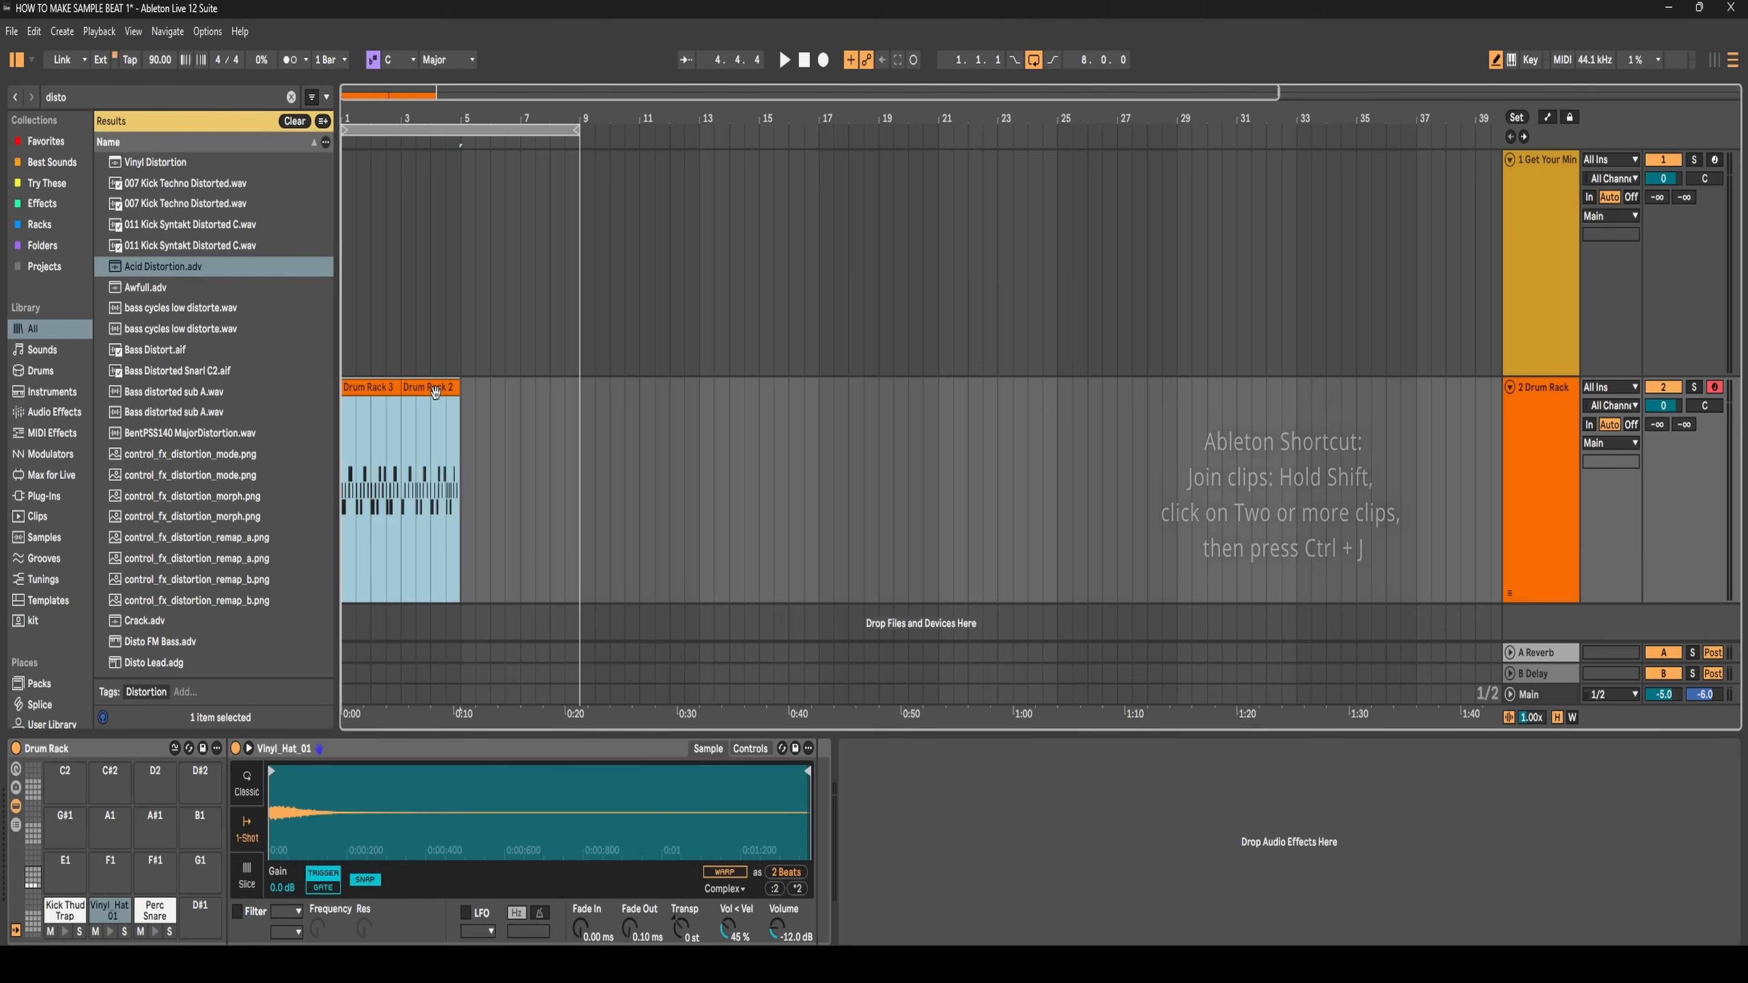
key(ctrl+j)
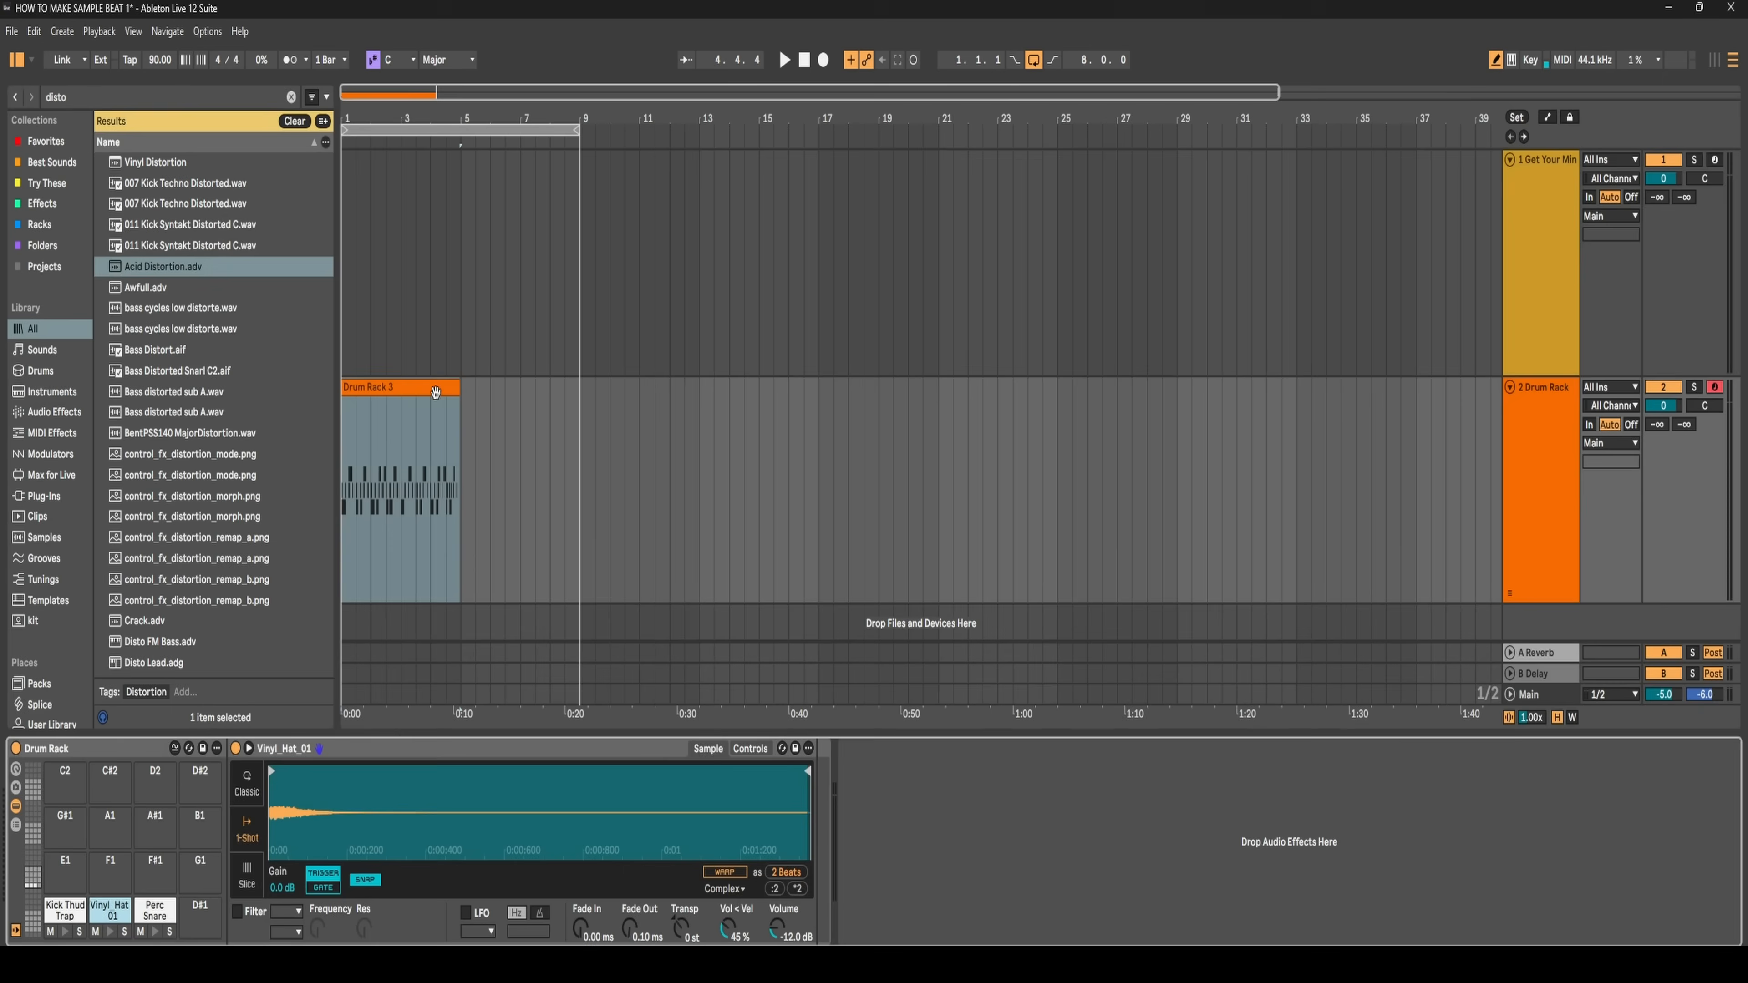
- Fit the arrangement loop to the four-bar Drum Rack clip and play it back
click(426, 388)
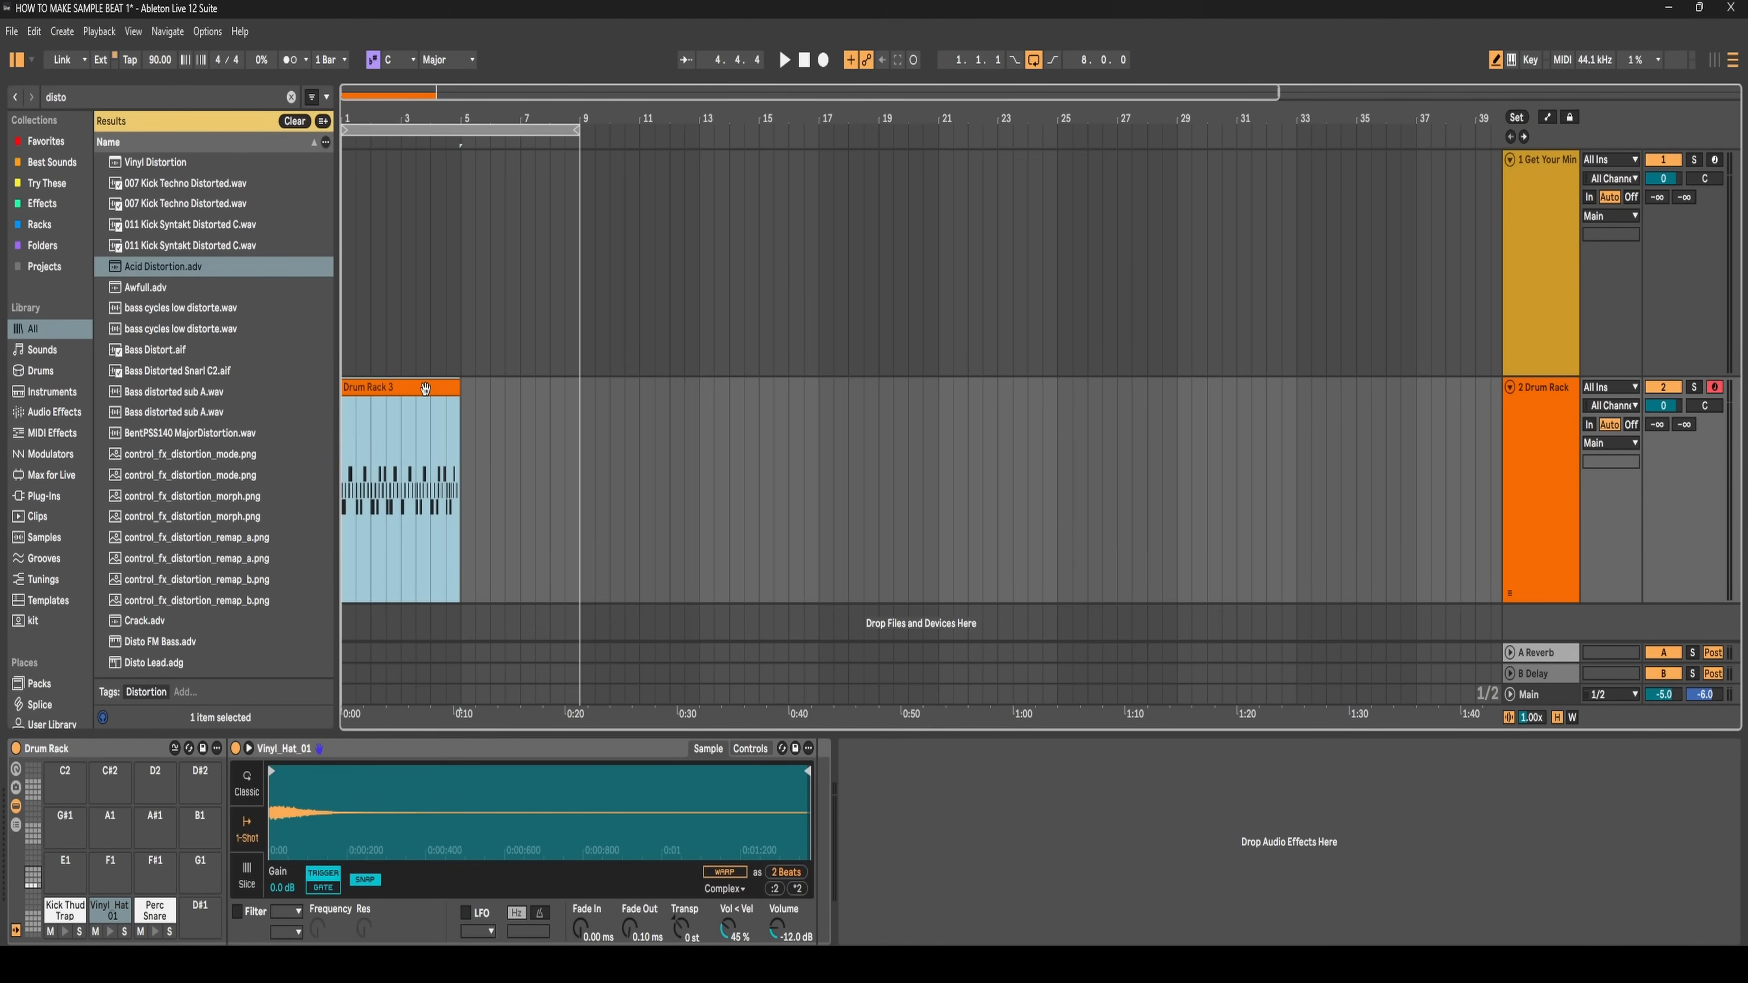
key(ctrl+l)
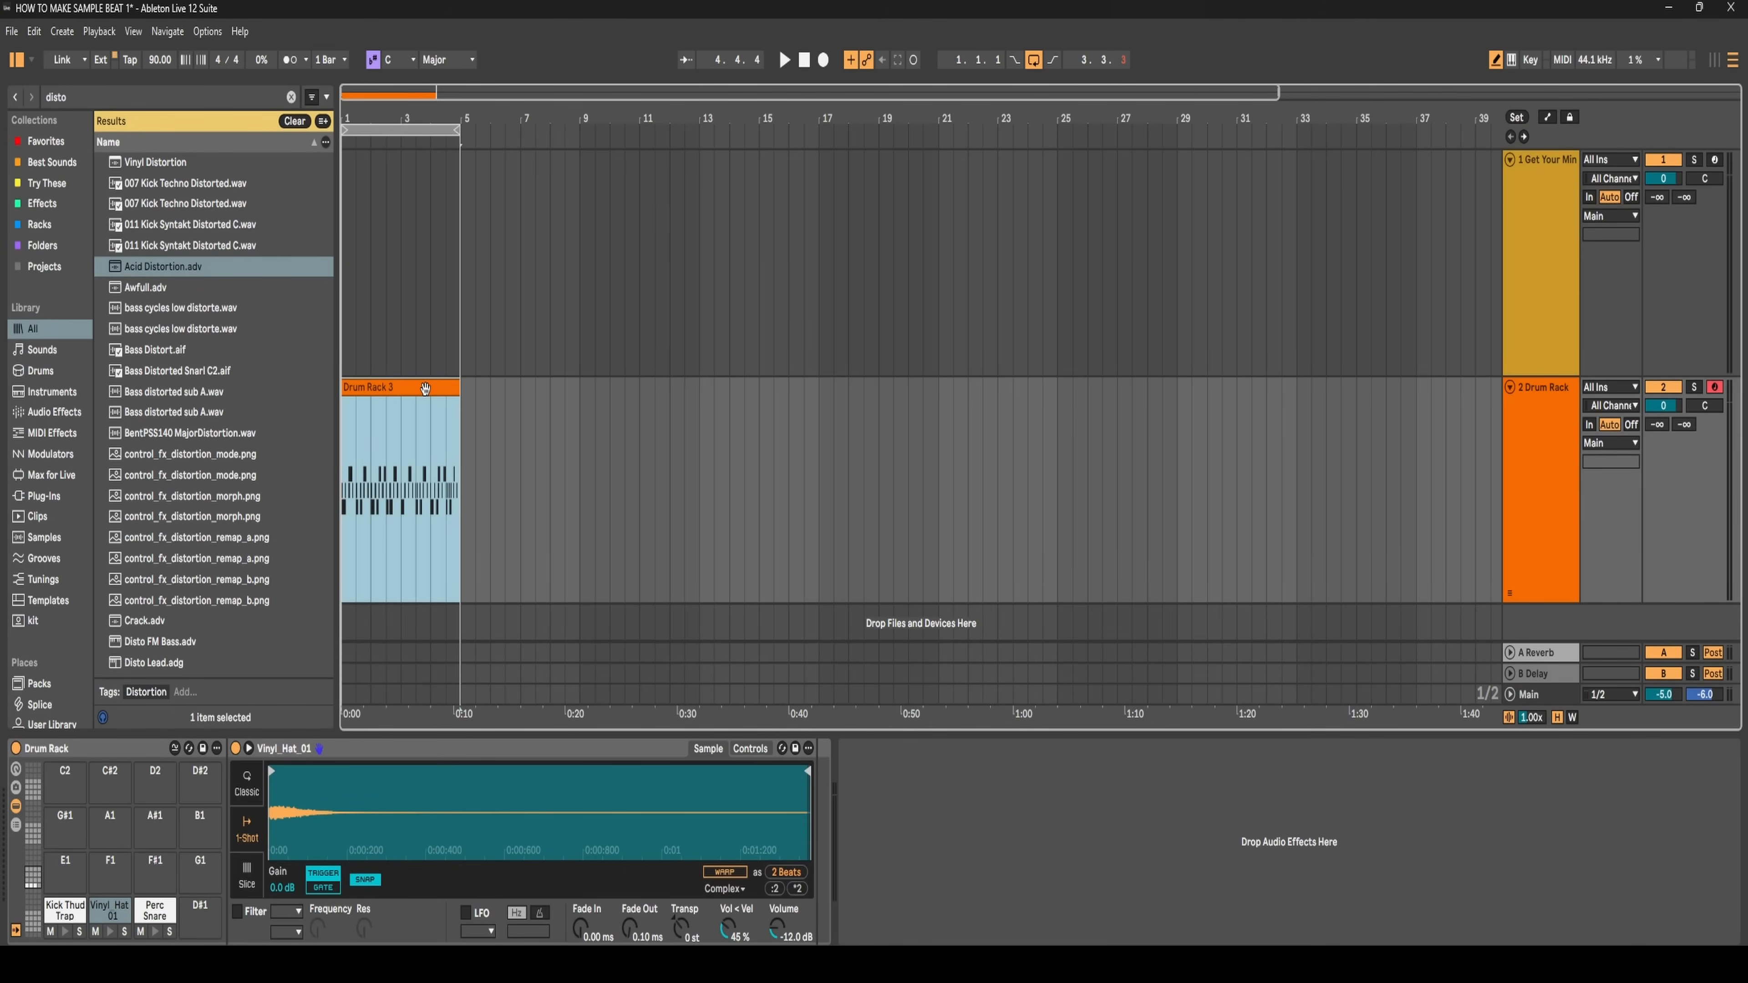
key(space)
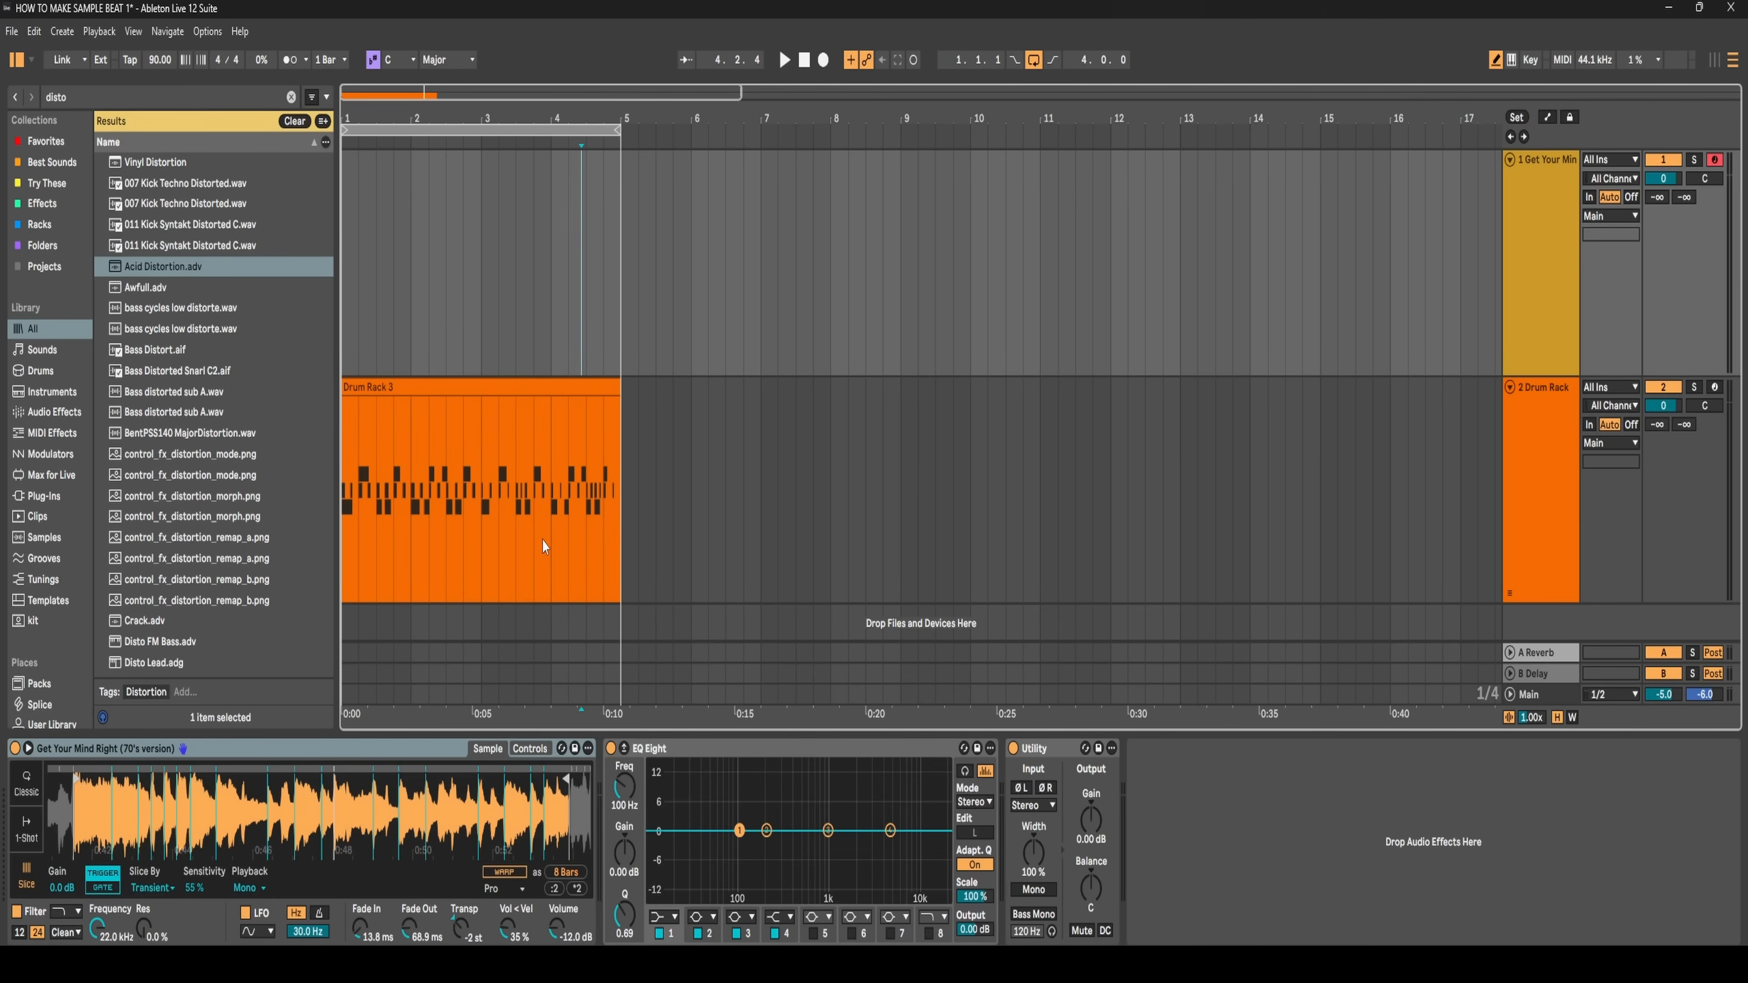
key(space)
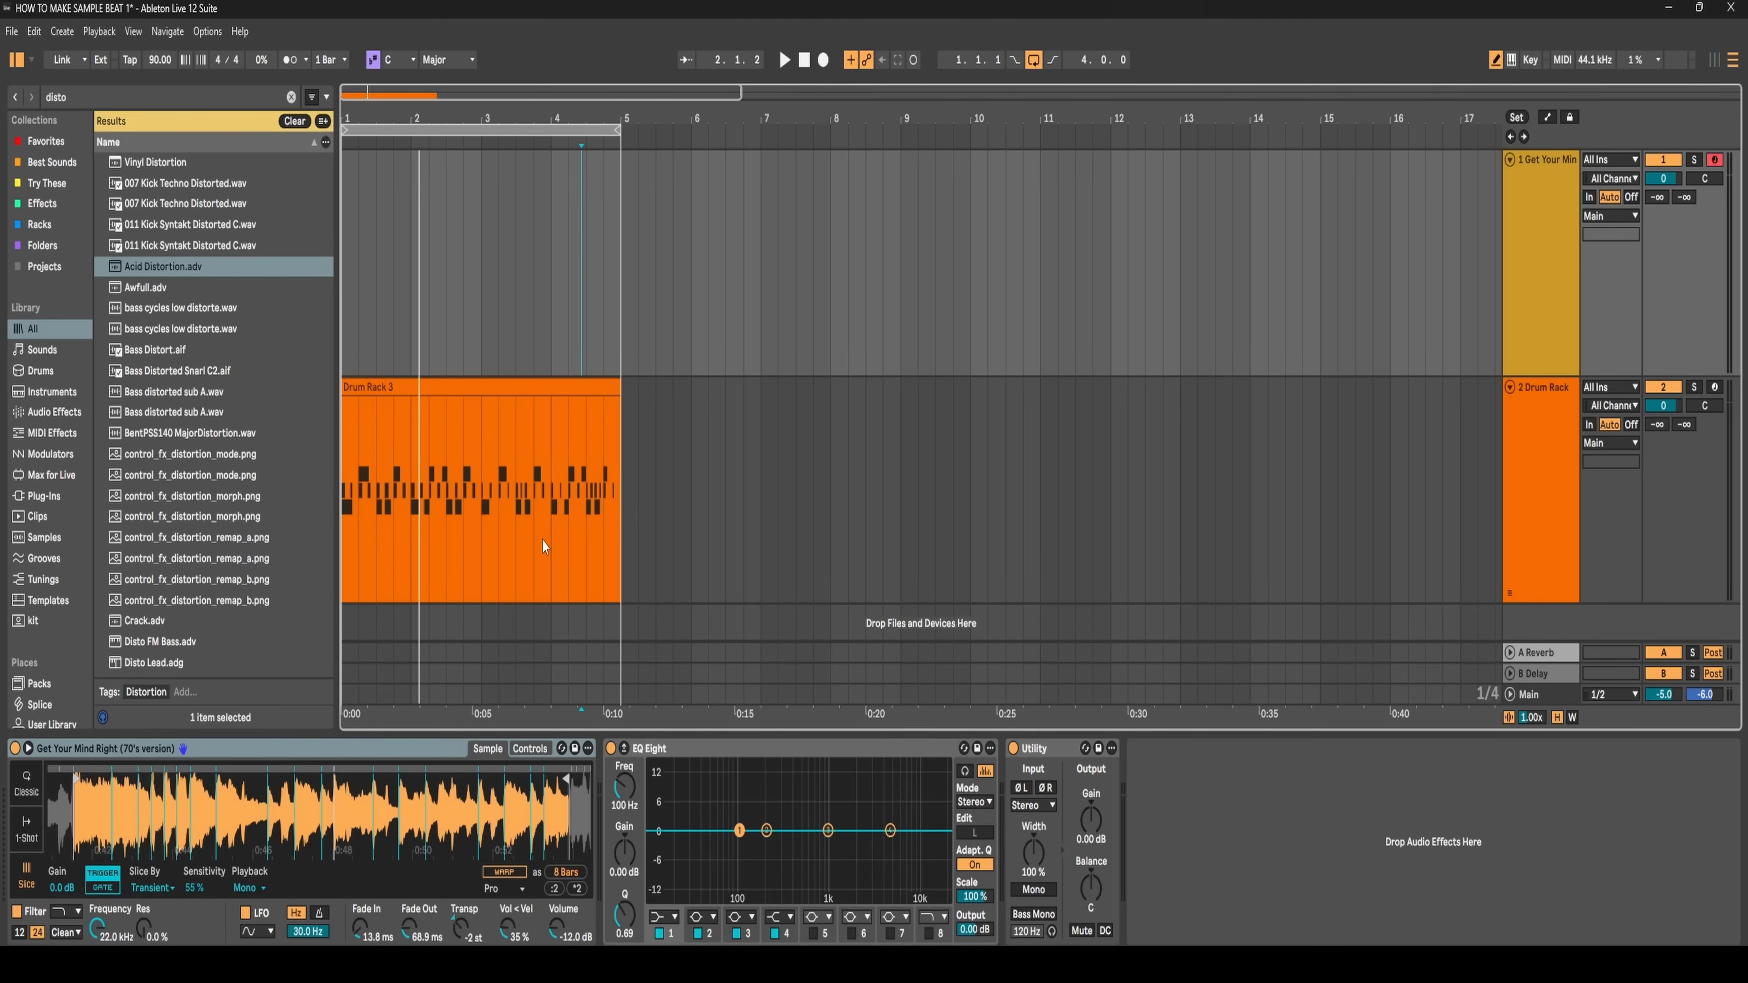
- Find the Reverb effect by searching for "rever" and add it to the Drum Rack track after the rack
click(1545, 474)
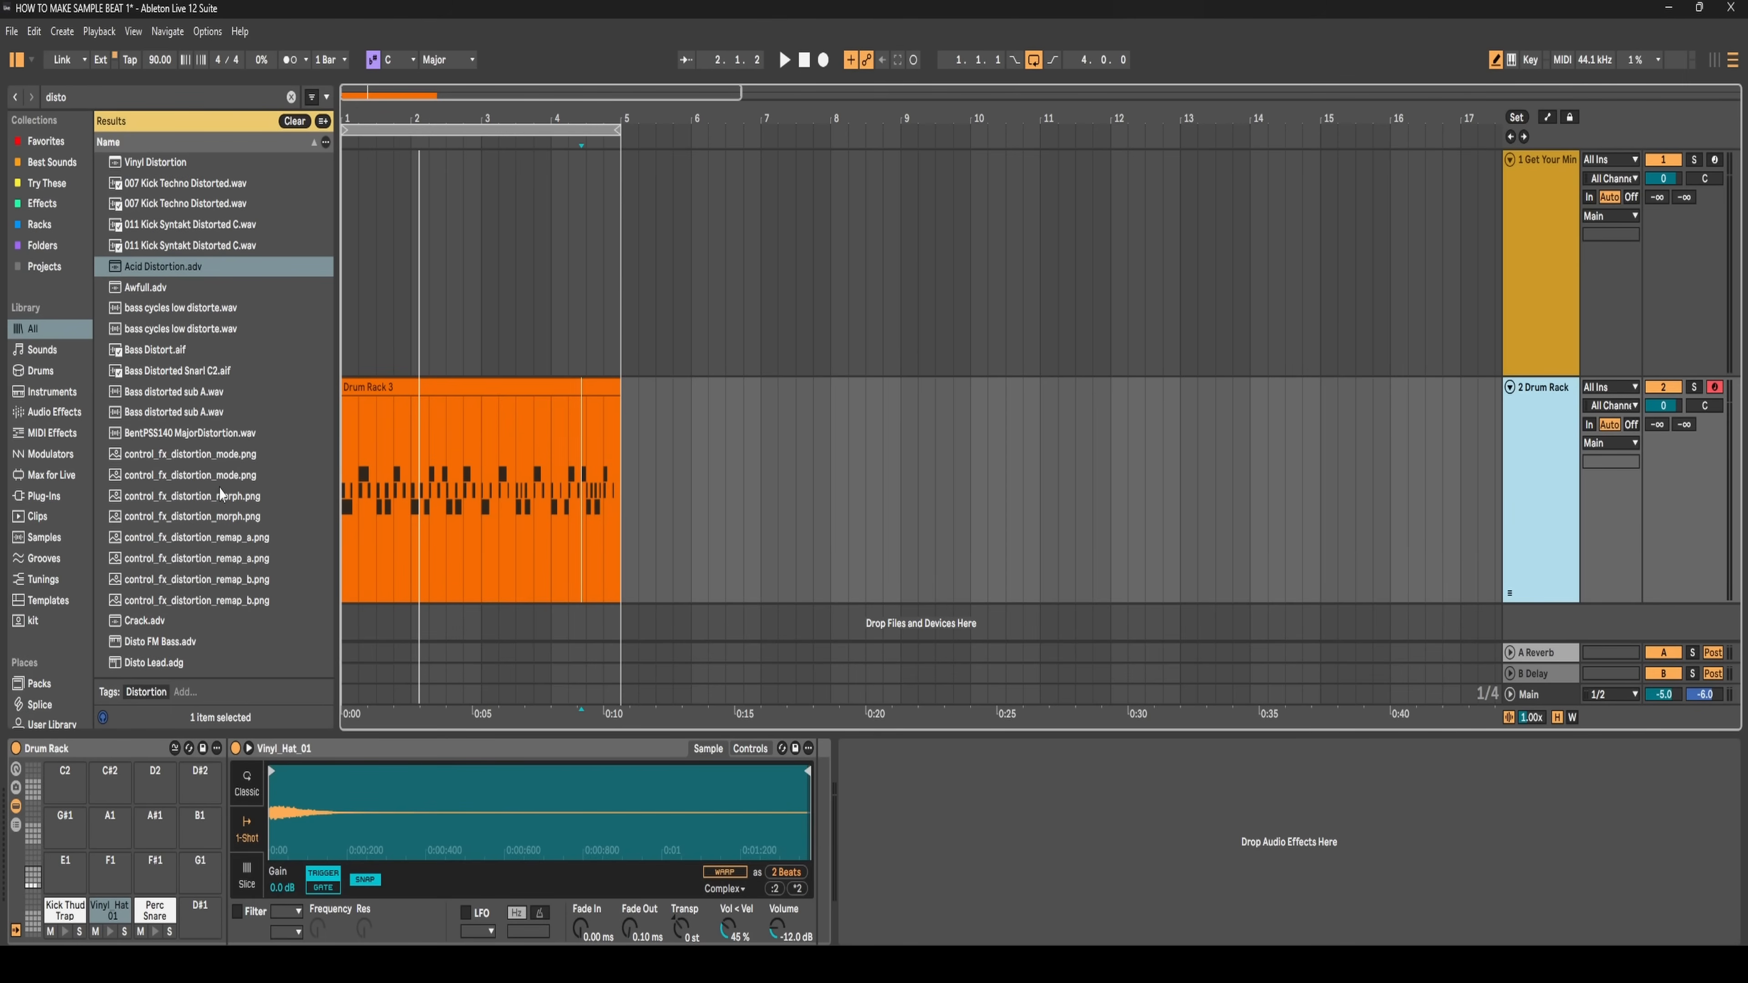
click(85, 101)
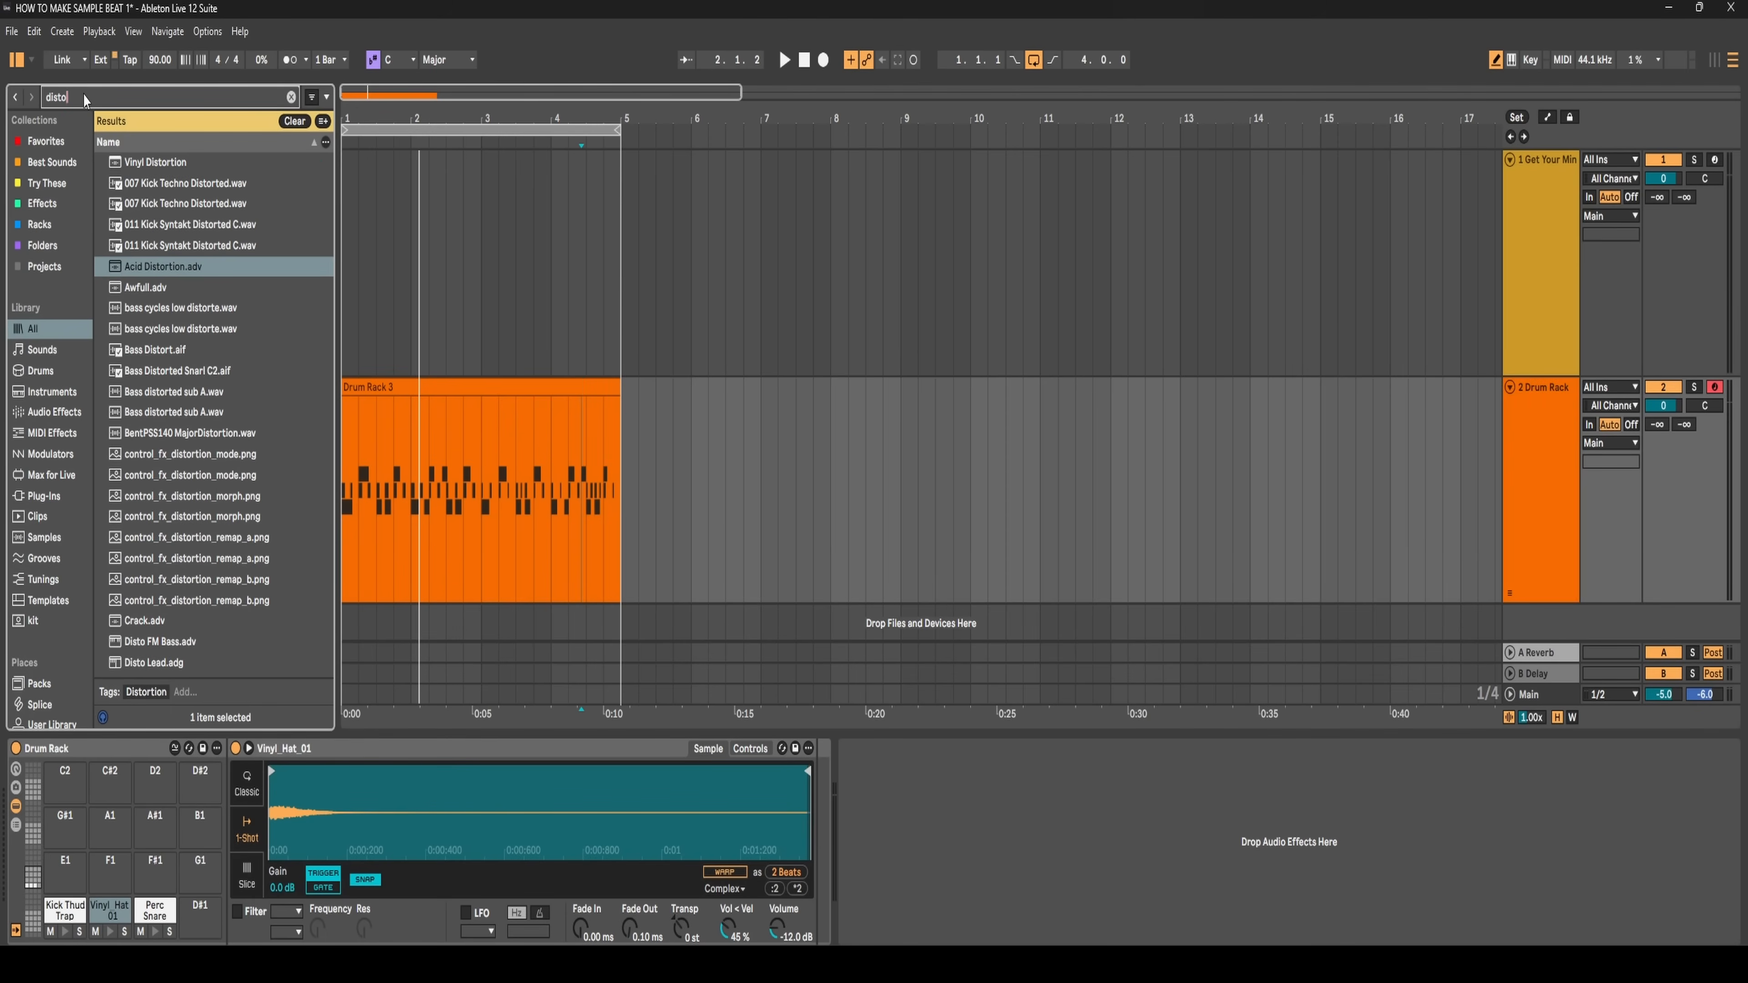
text(rever)
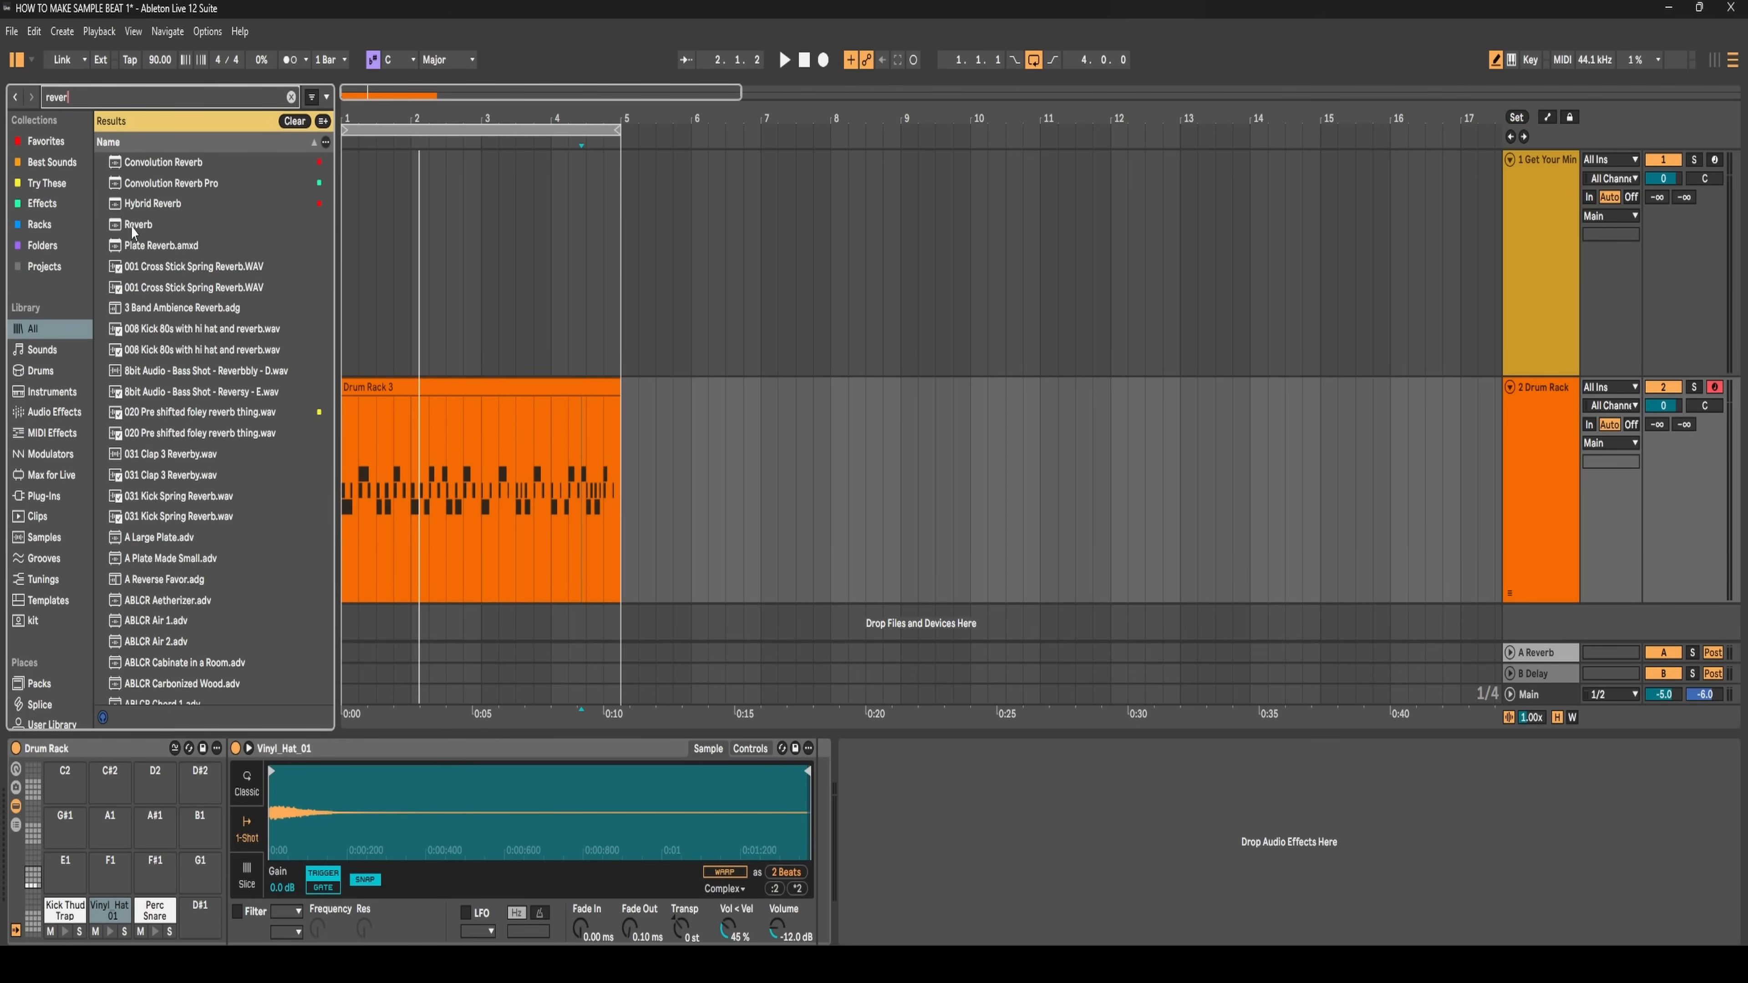
drag(134, 230, 854, 781)
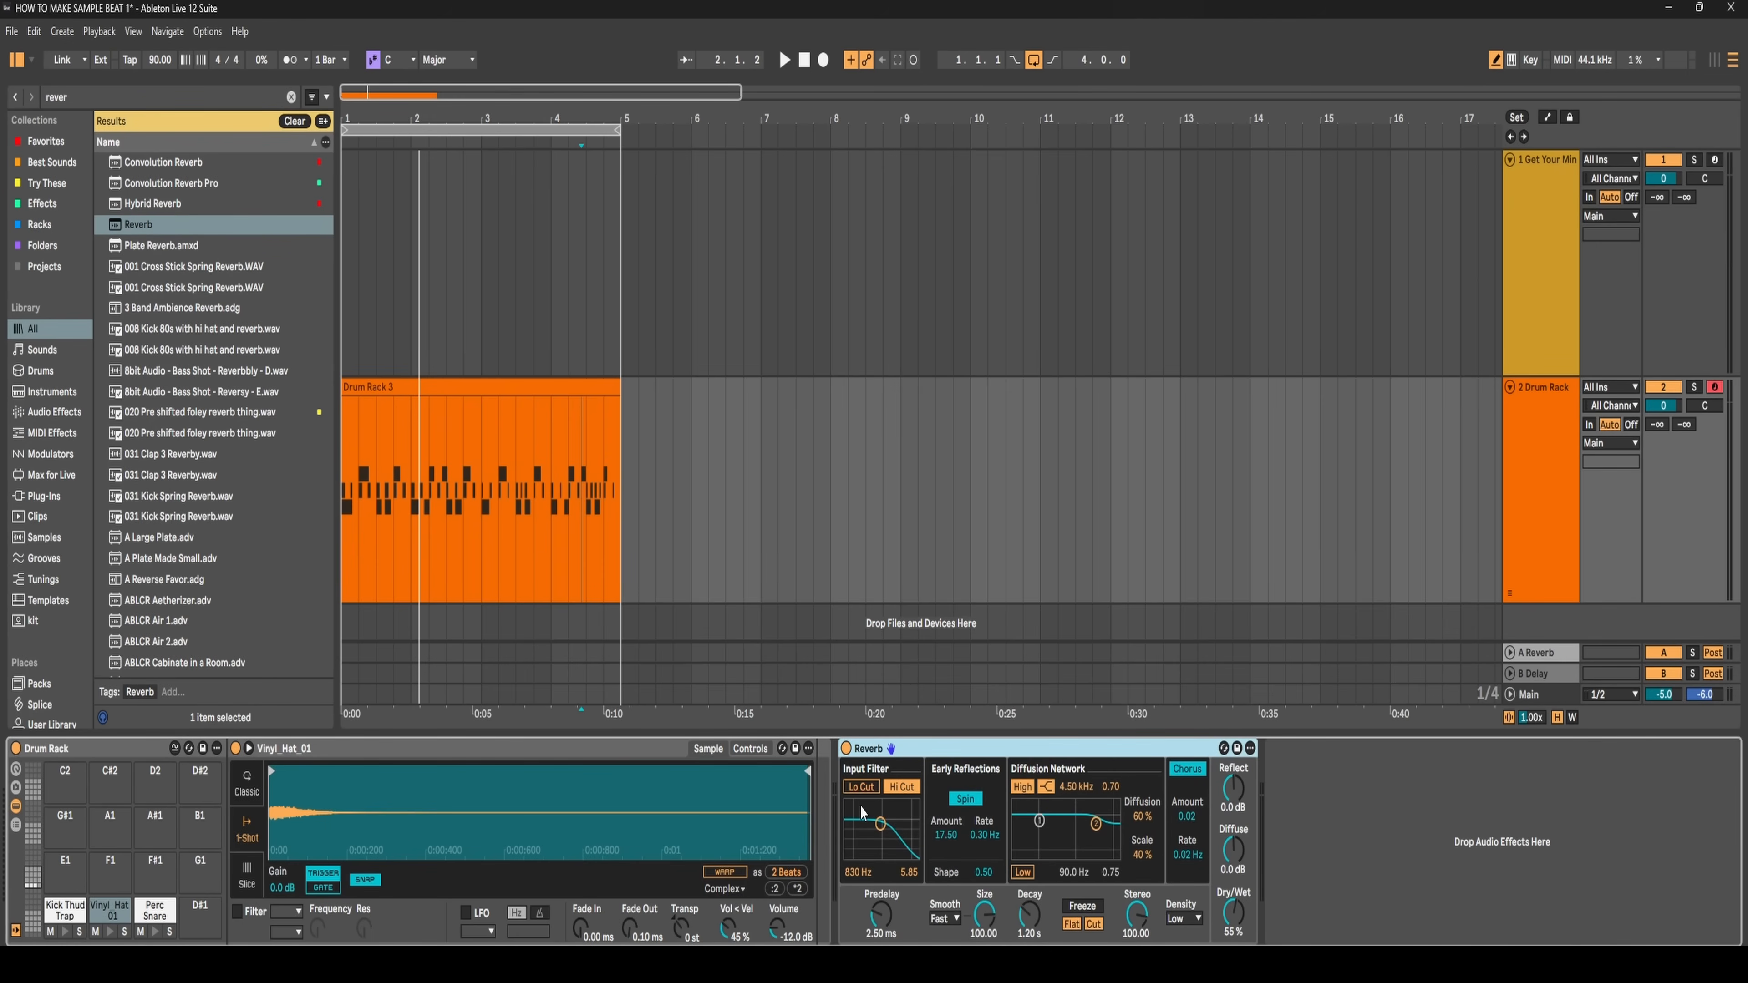
- While the drums play, set the Reverb's Dry/Wet to 22%, Diffuse to -2.9 dB and Reflect to 2.4 dB
key(space)
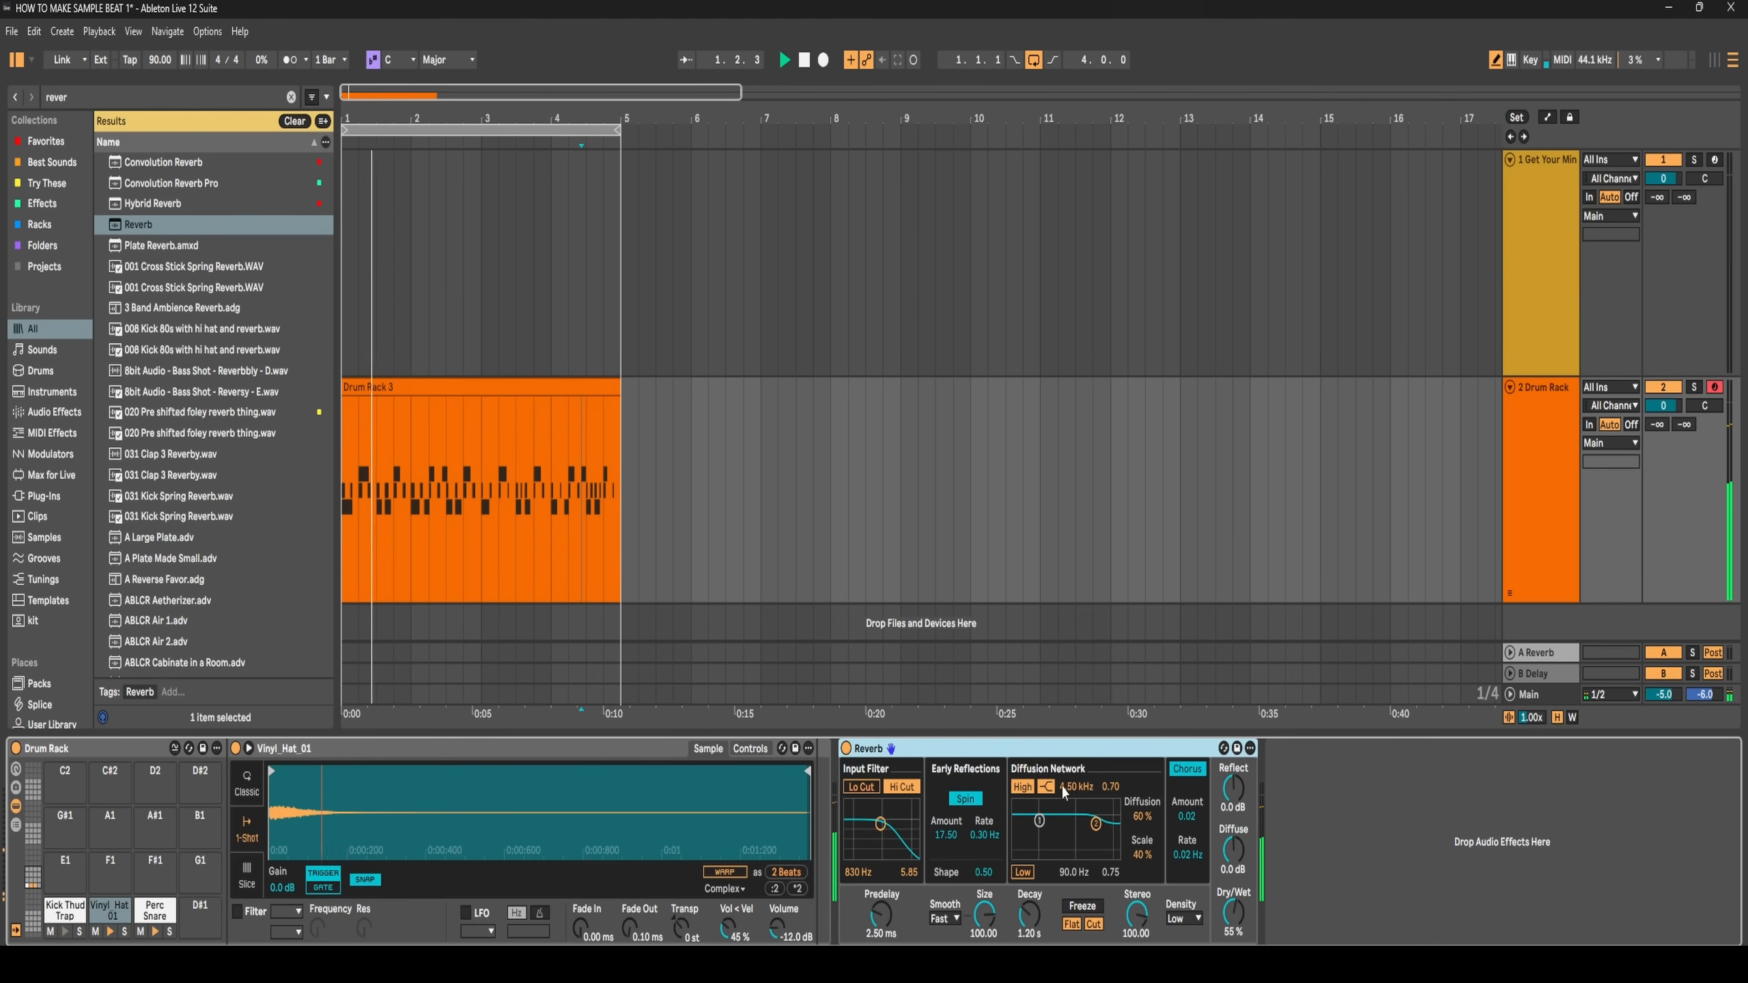
drag(1233, 922, 1233, 969)
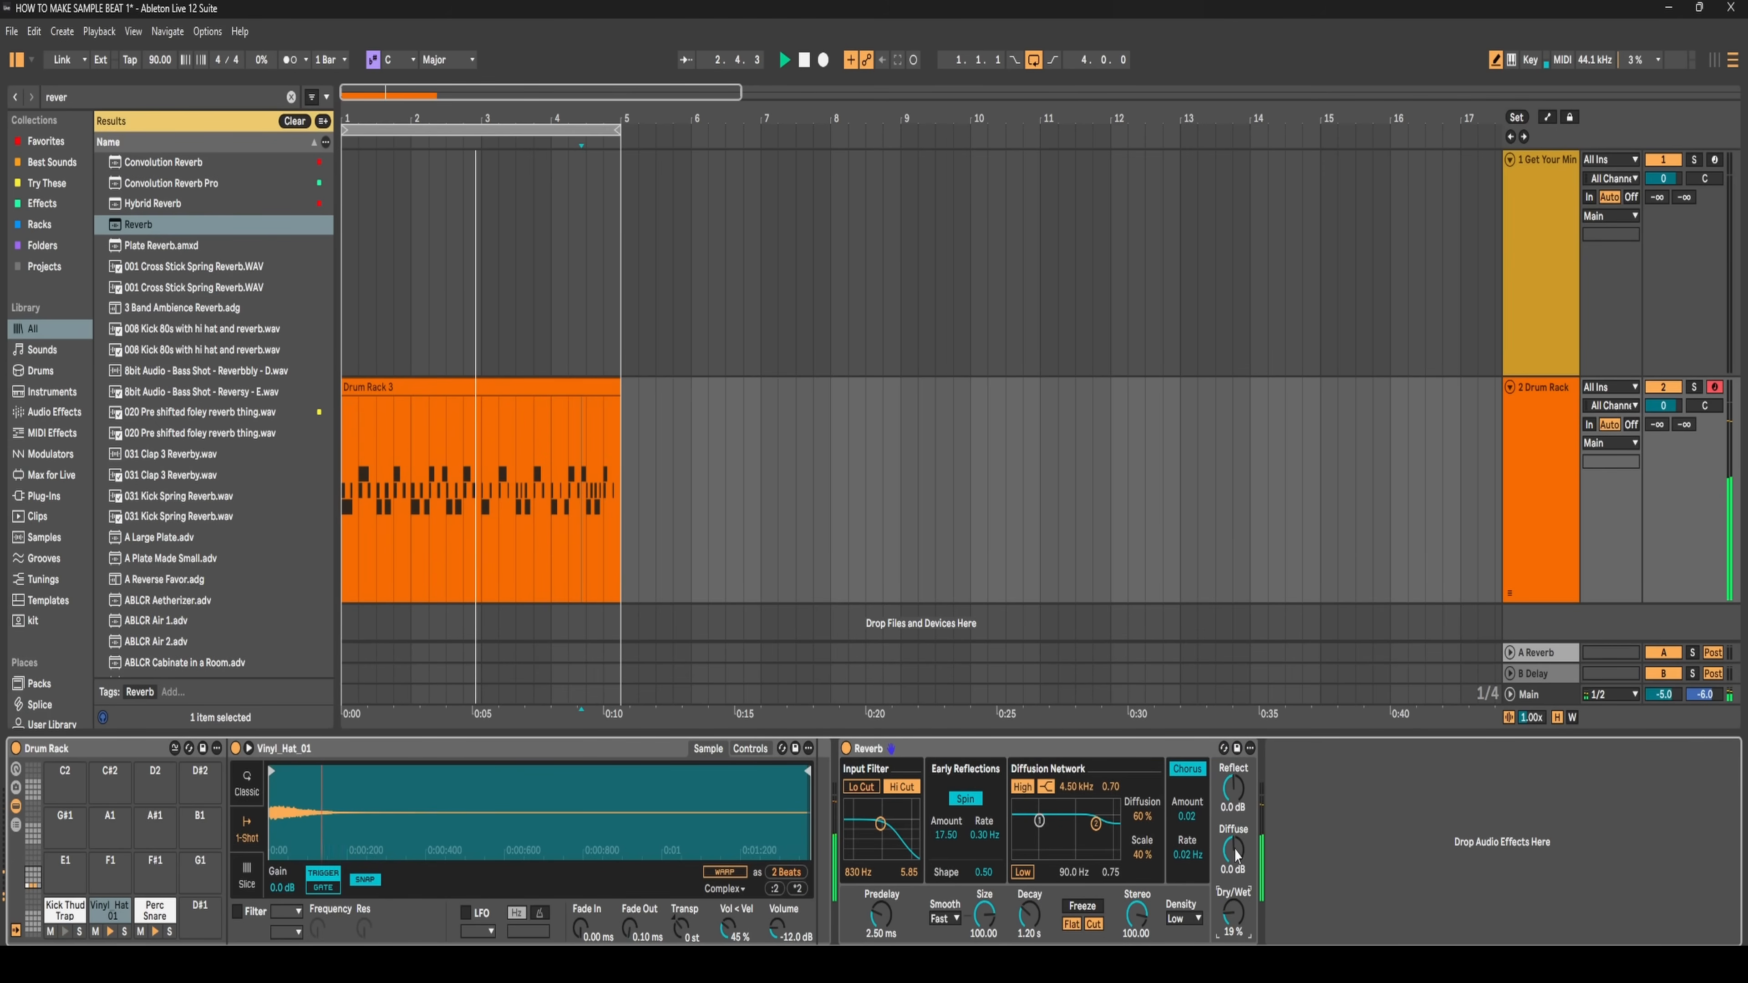
drag(1234, 852, 1235, 863)
drag(1234, 790, 1234, 782)
drag(1226, 923, 1226, 918)
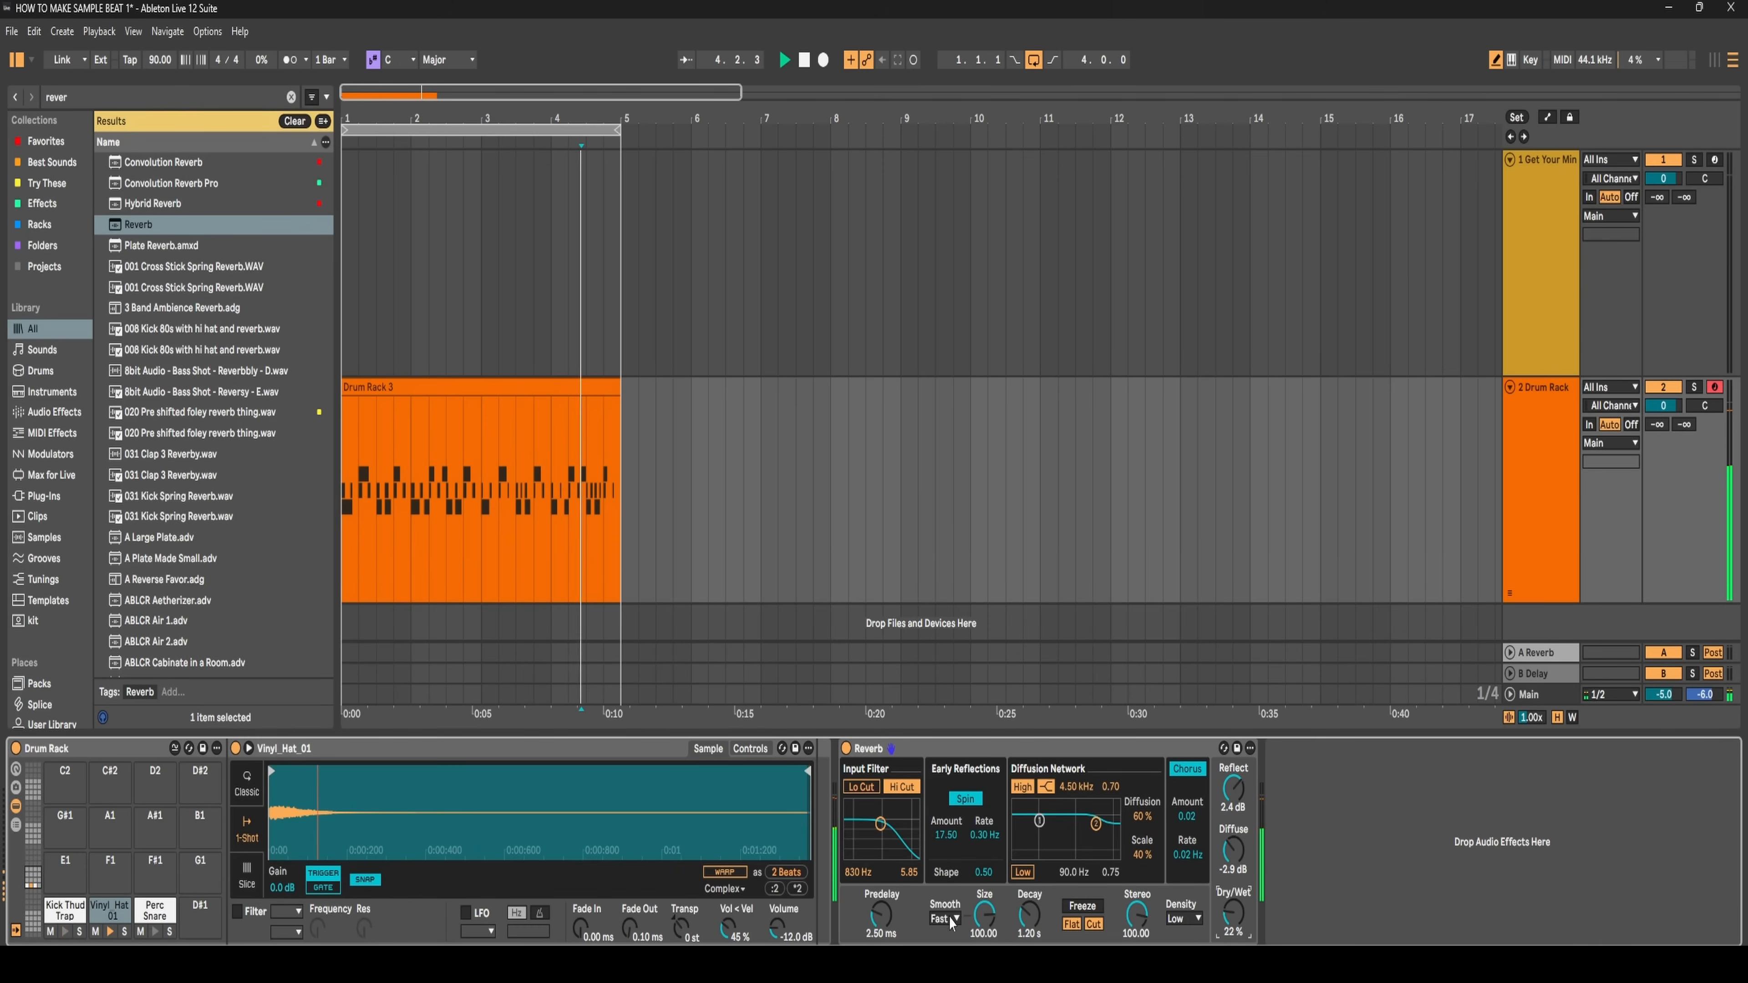
key(space)
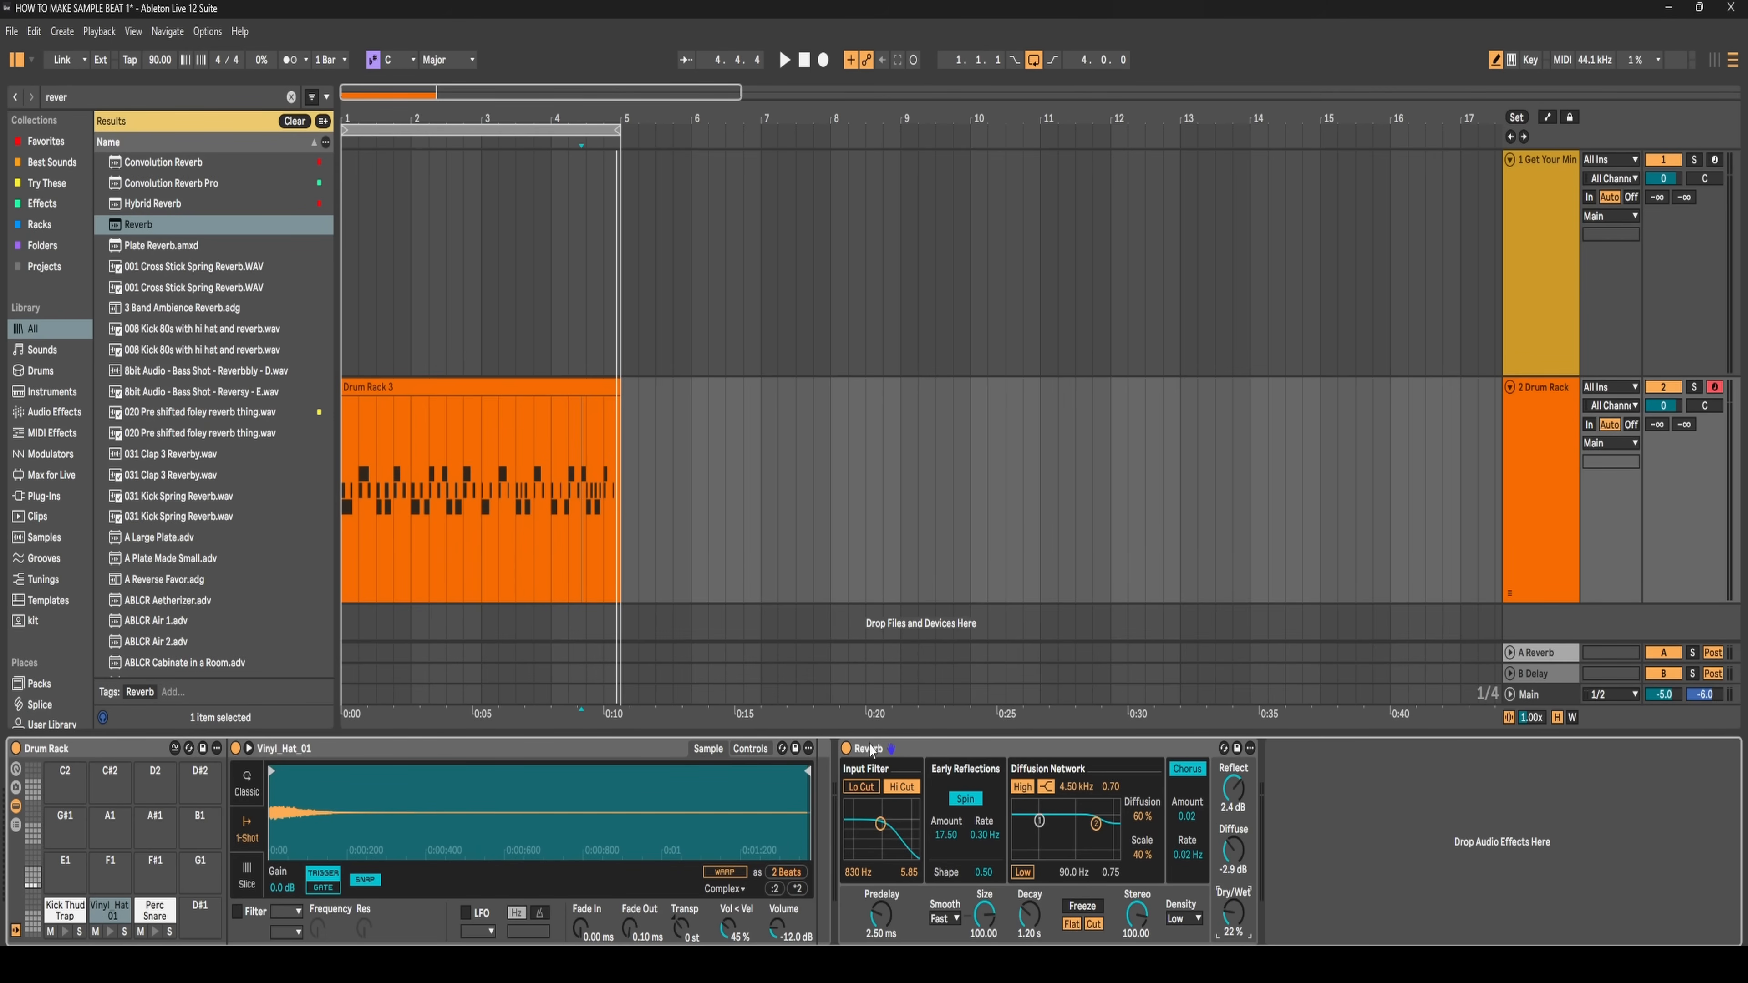
- Compare the drums with the Reverb off and on during playback, raise its Dry/Wet to 62%, and leave it deactivated
click(847, 750)
click(1541, 482)
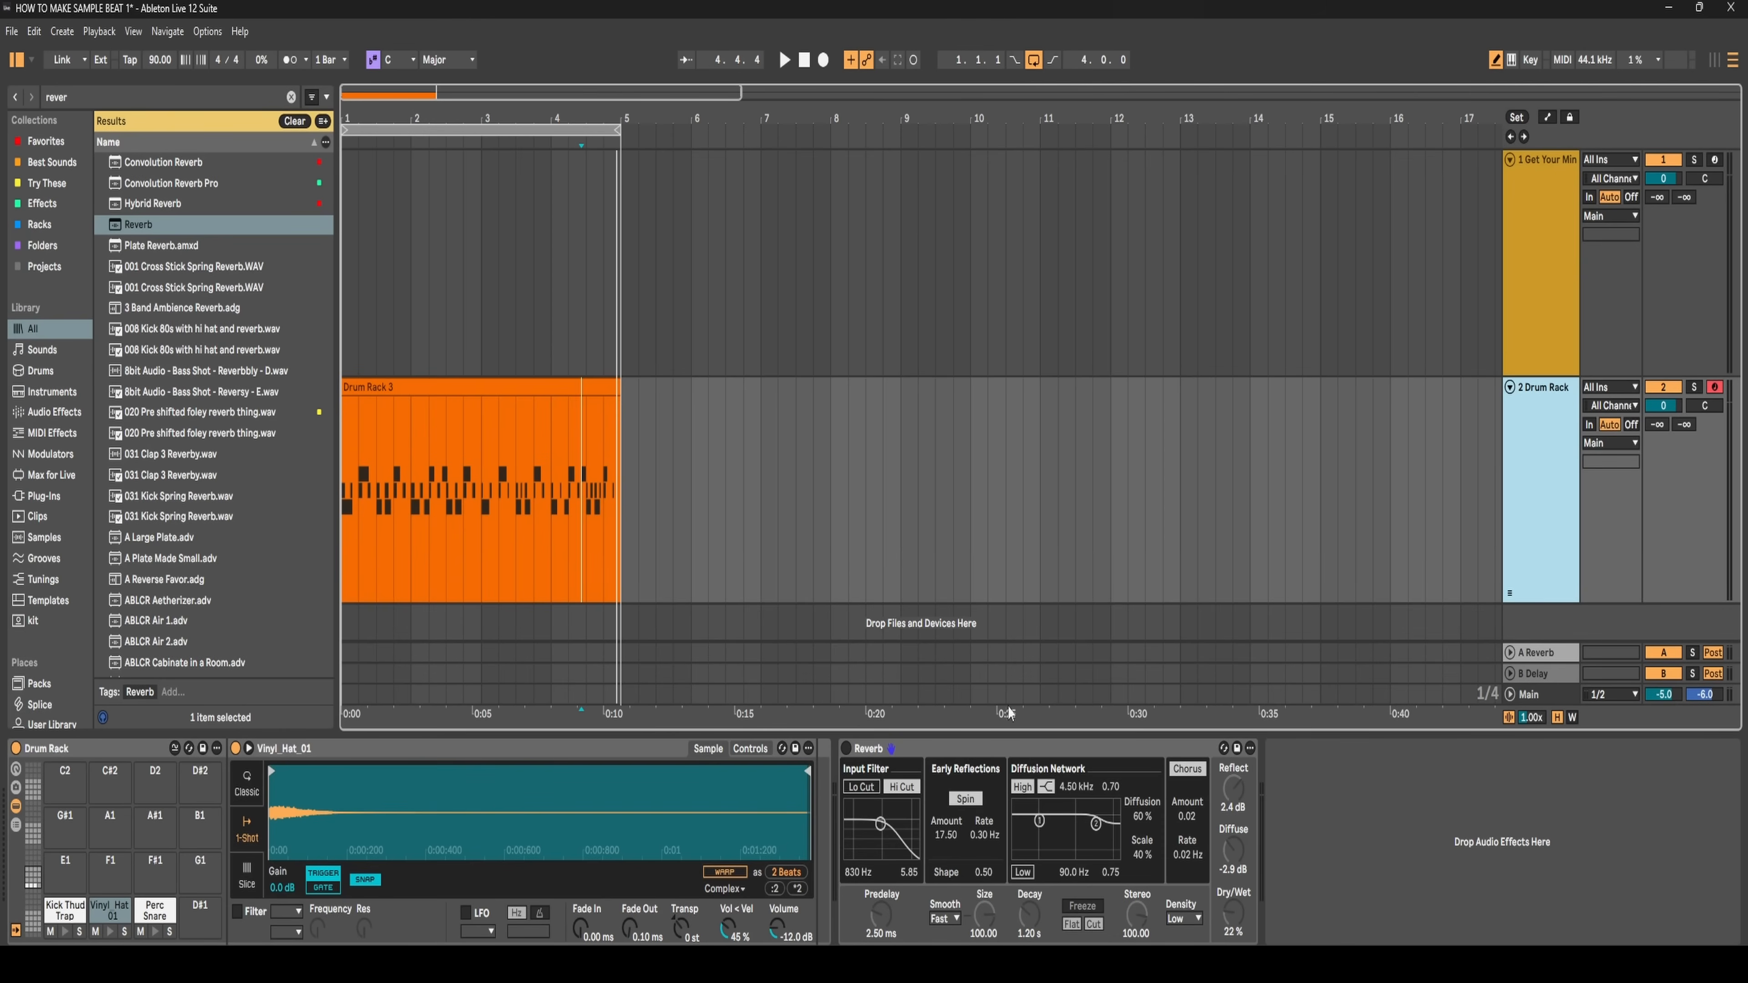
key(space)
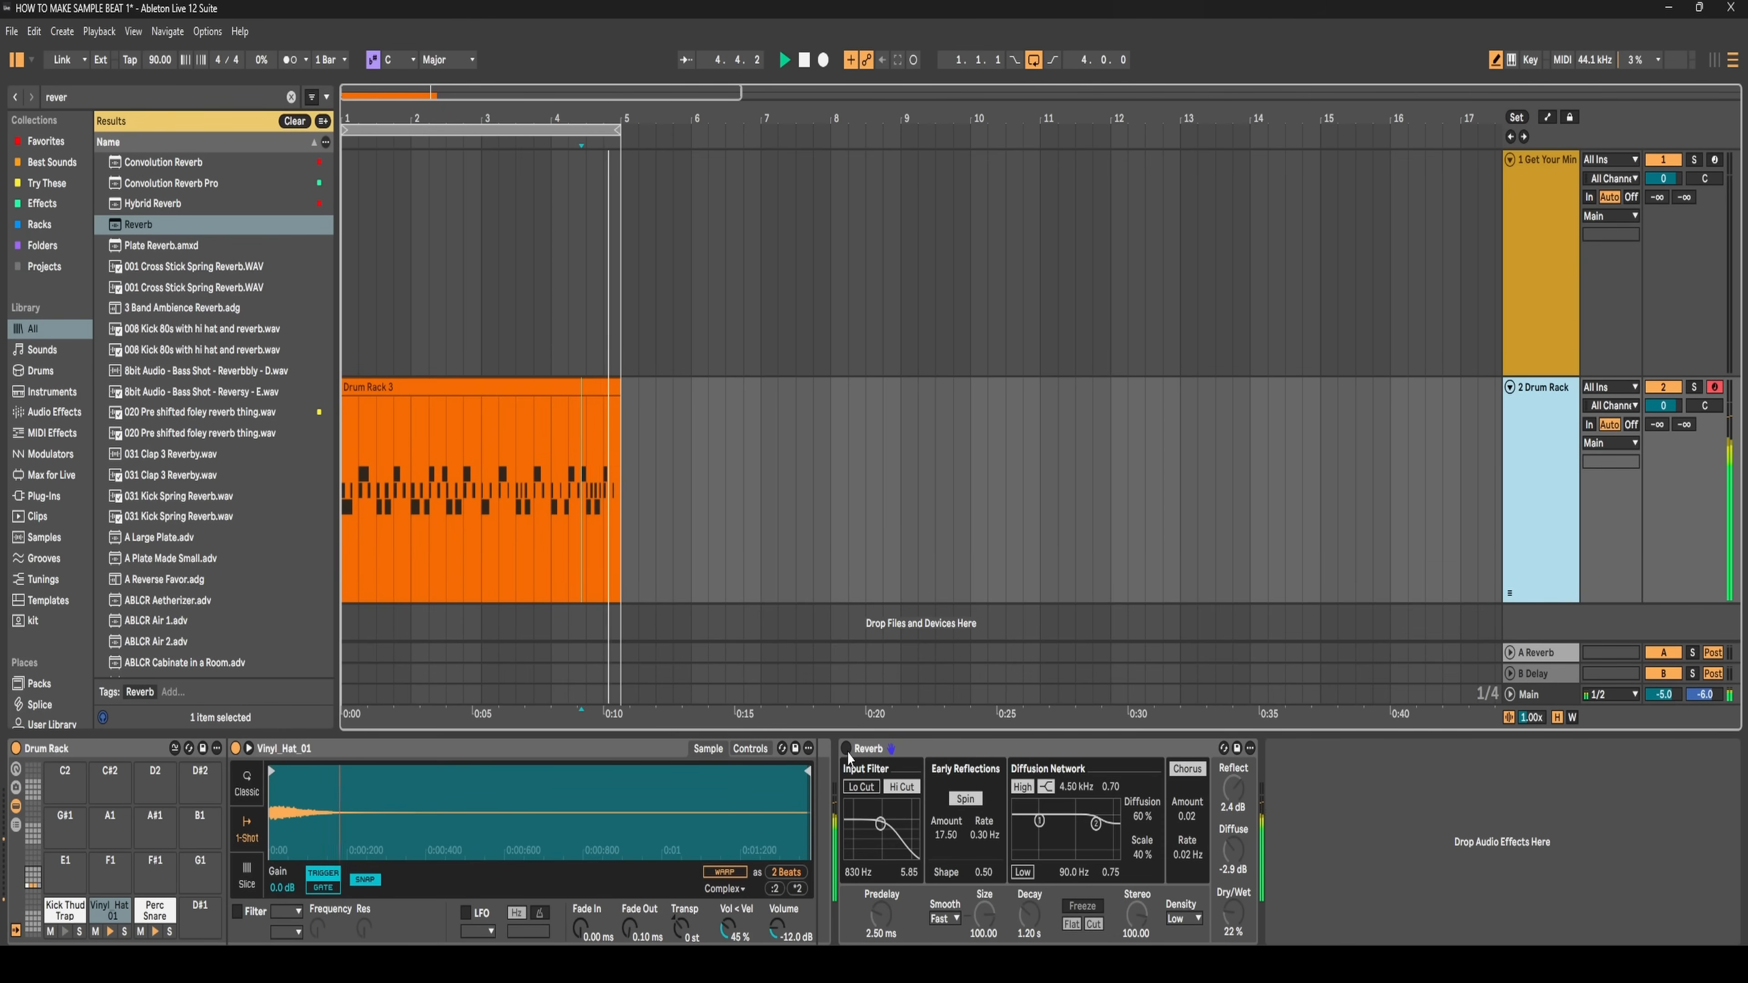
click(847, 752)
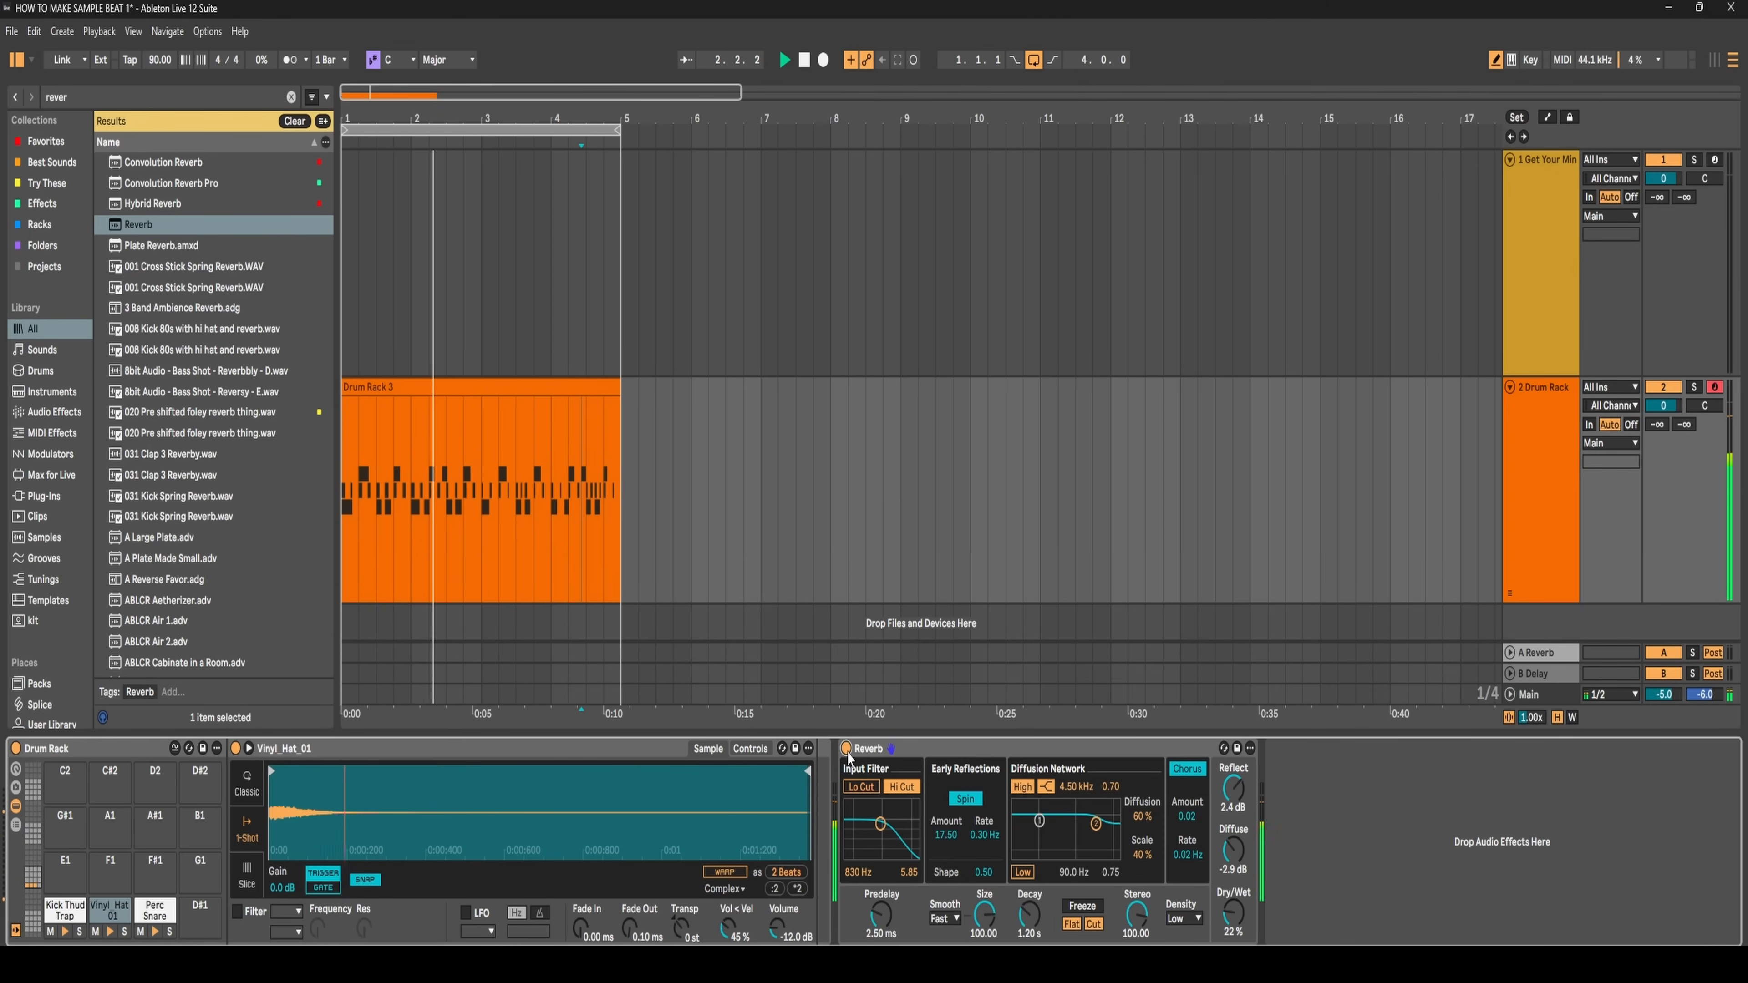
drag(1242, 929, 1243, 888)
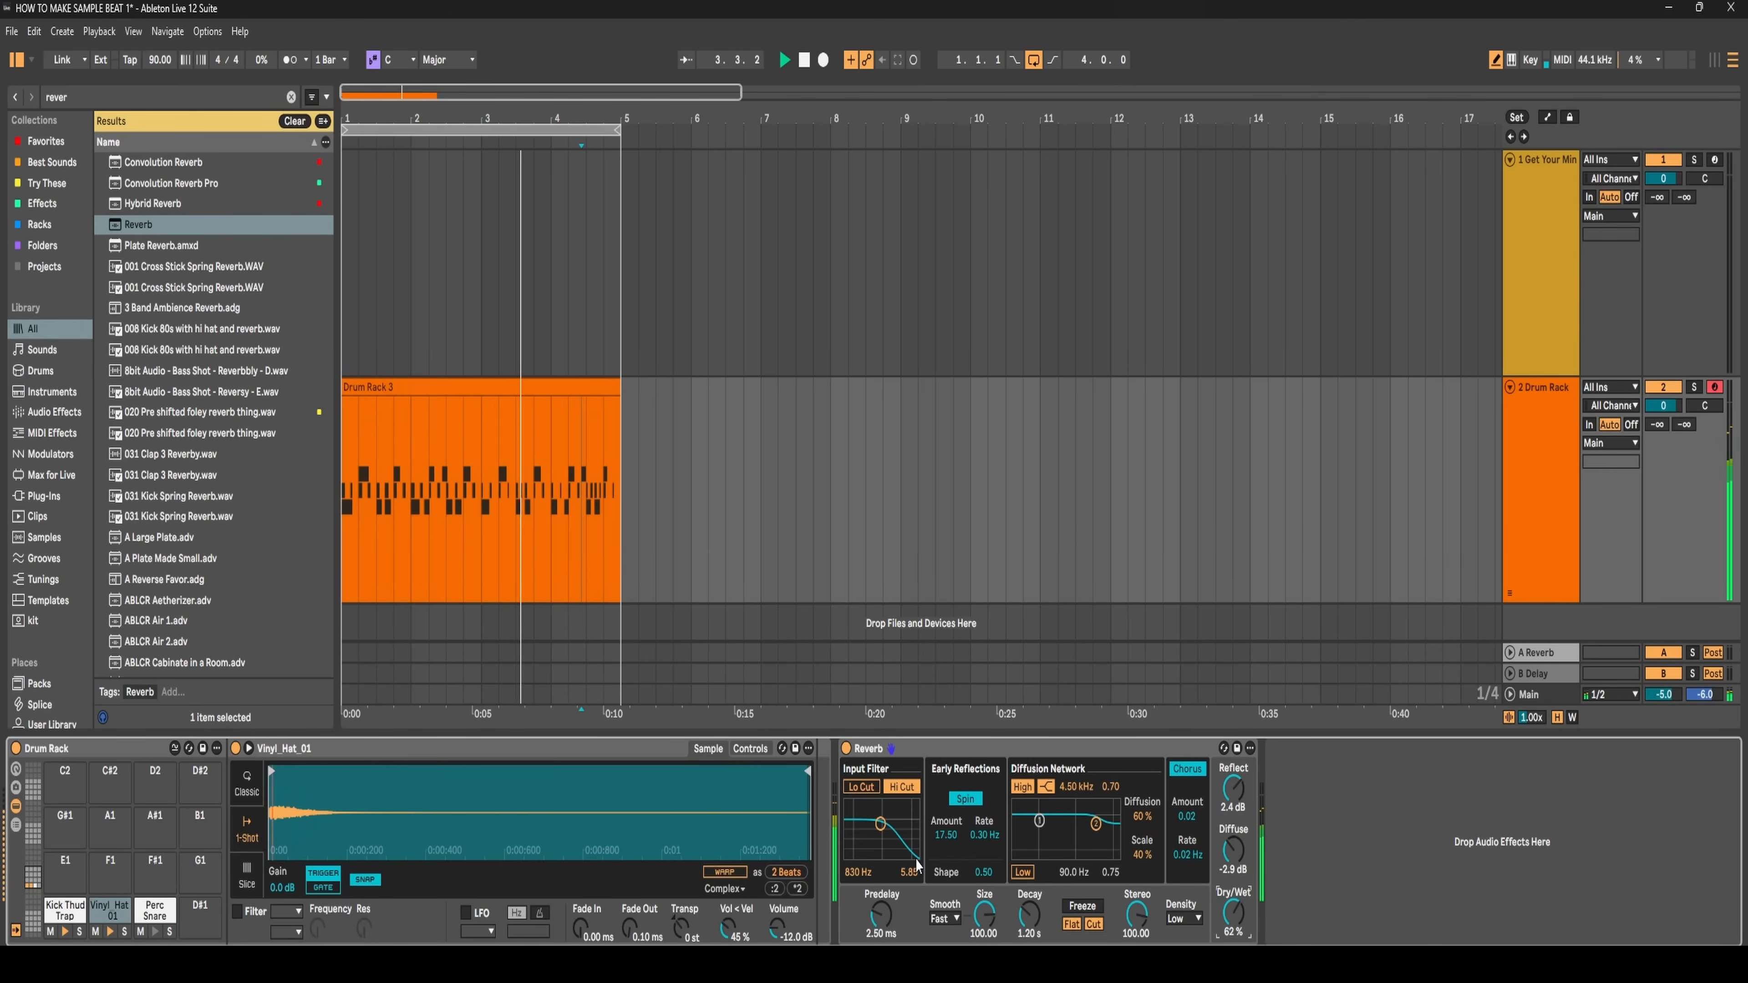
click(847, 749)
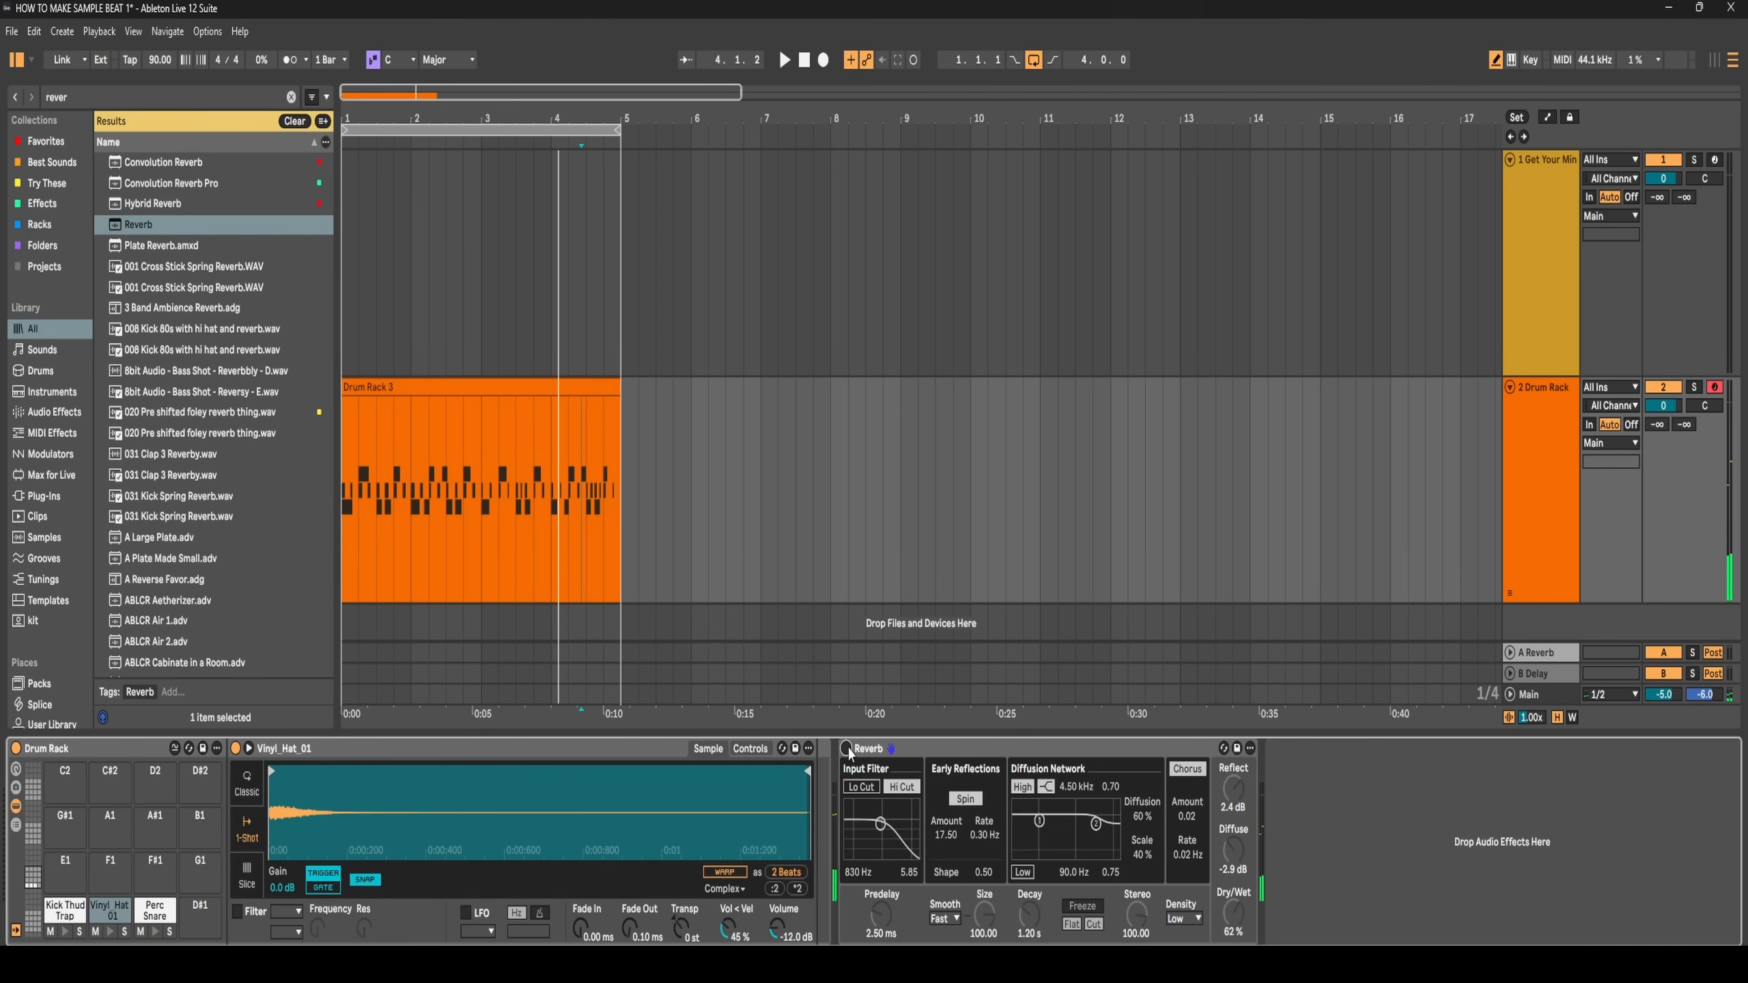
key(space)
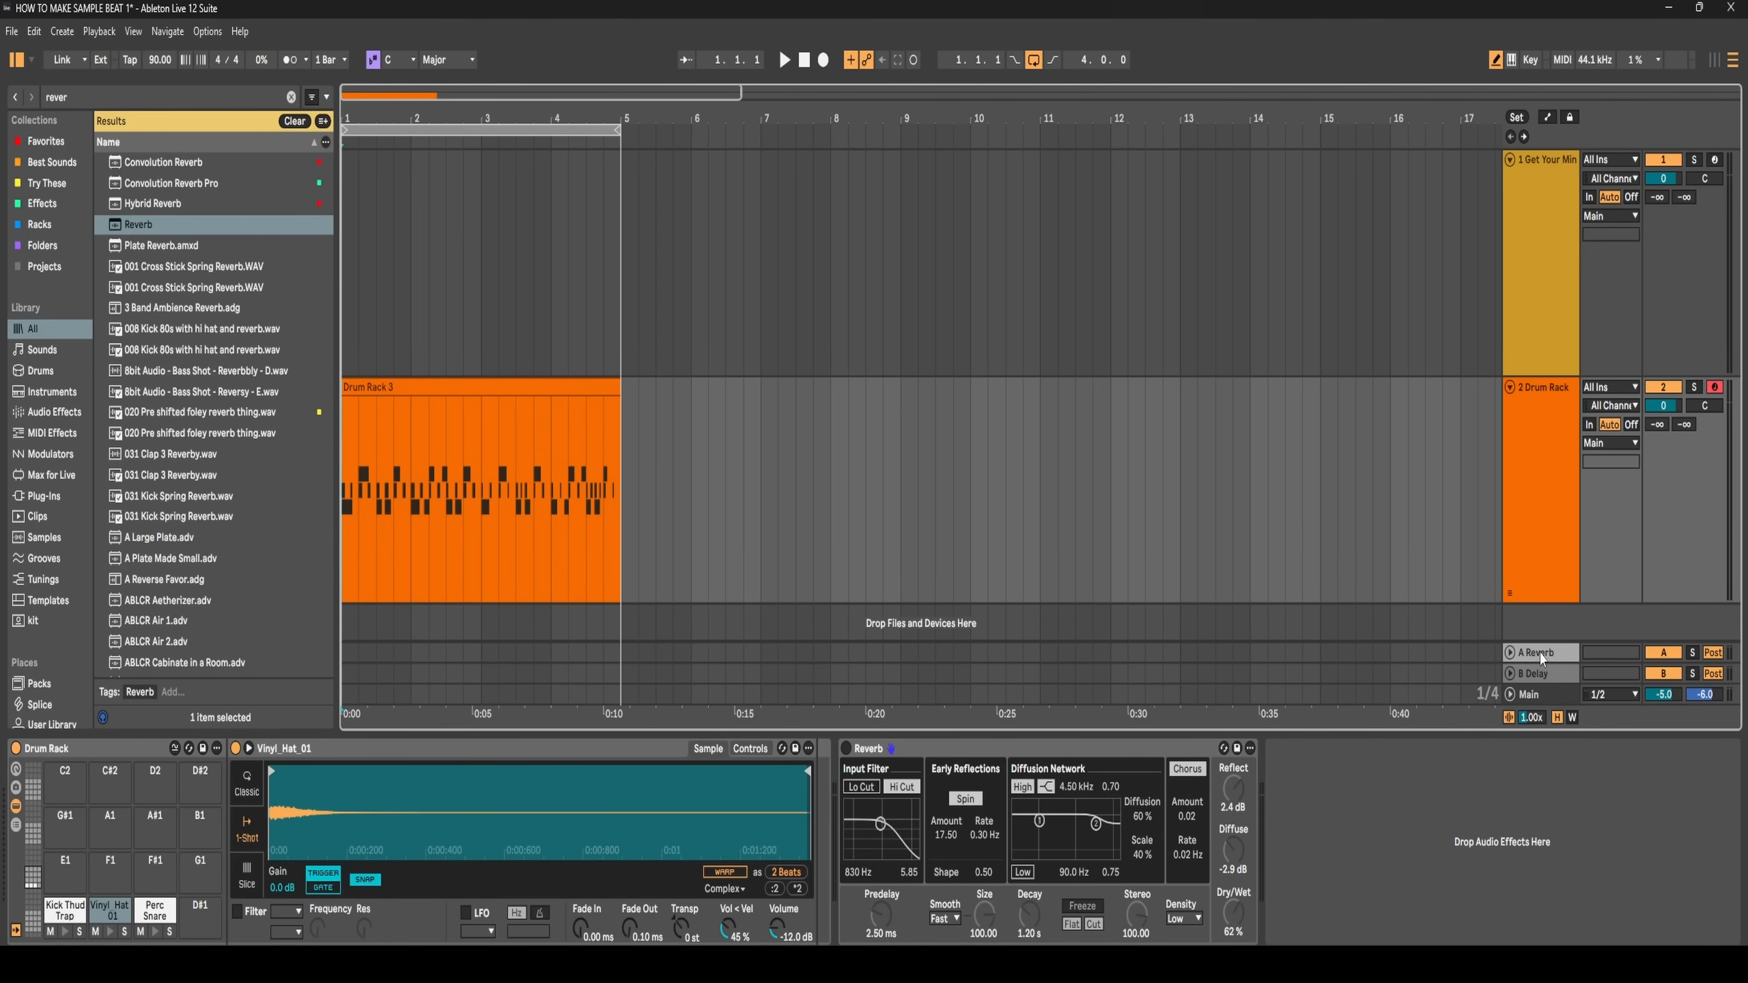
- During playback, set the Drum Rack's send to the A Reverb return to -10.0 dB and the return Reverb's Dry/Wet to 25%
mouse_move(1550, 644)
mouse_down()
mouse_move(1542, 487)
mouse_move(1544, 642)
mouse_up()
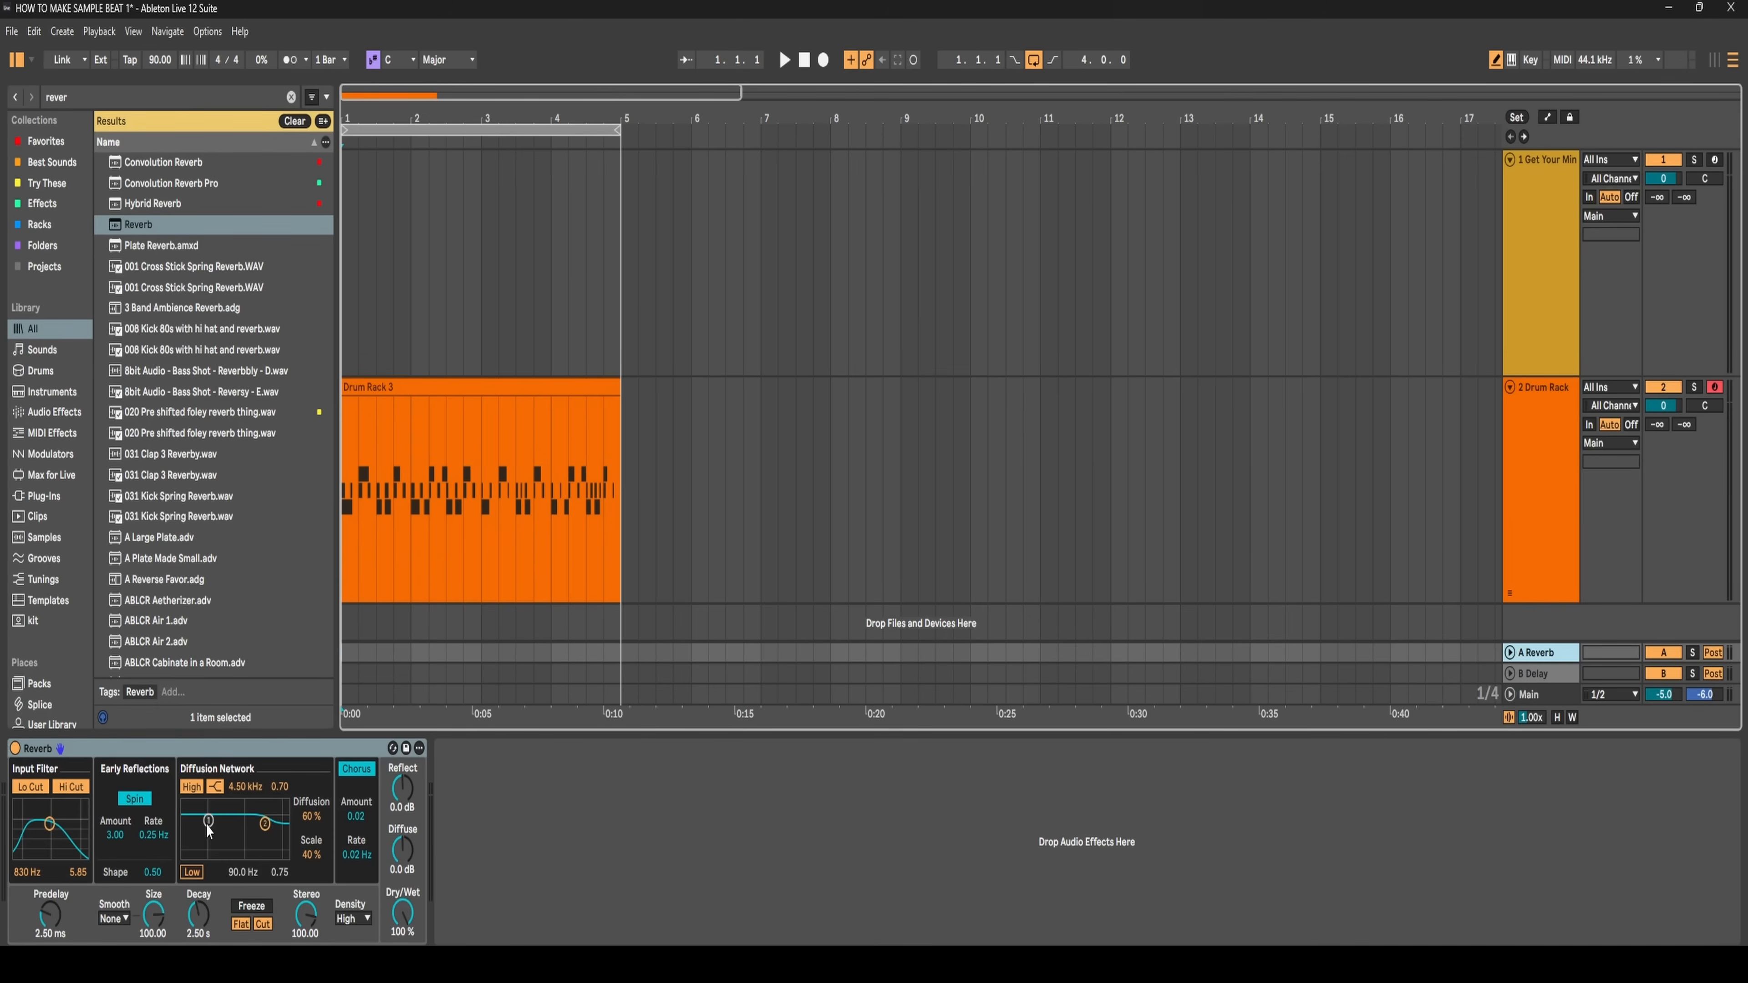
key(space)
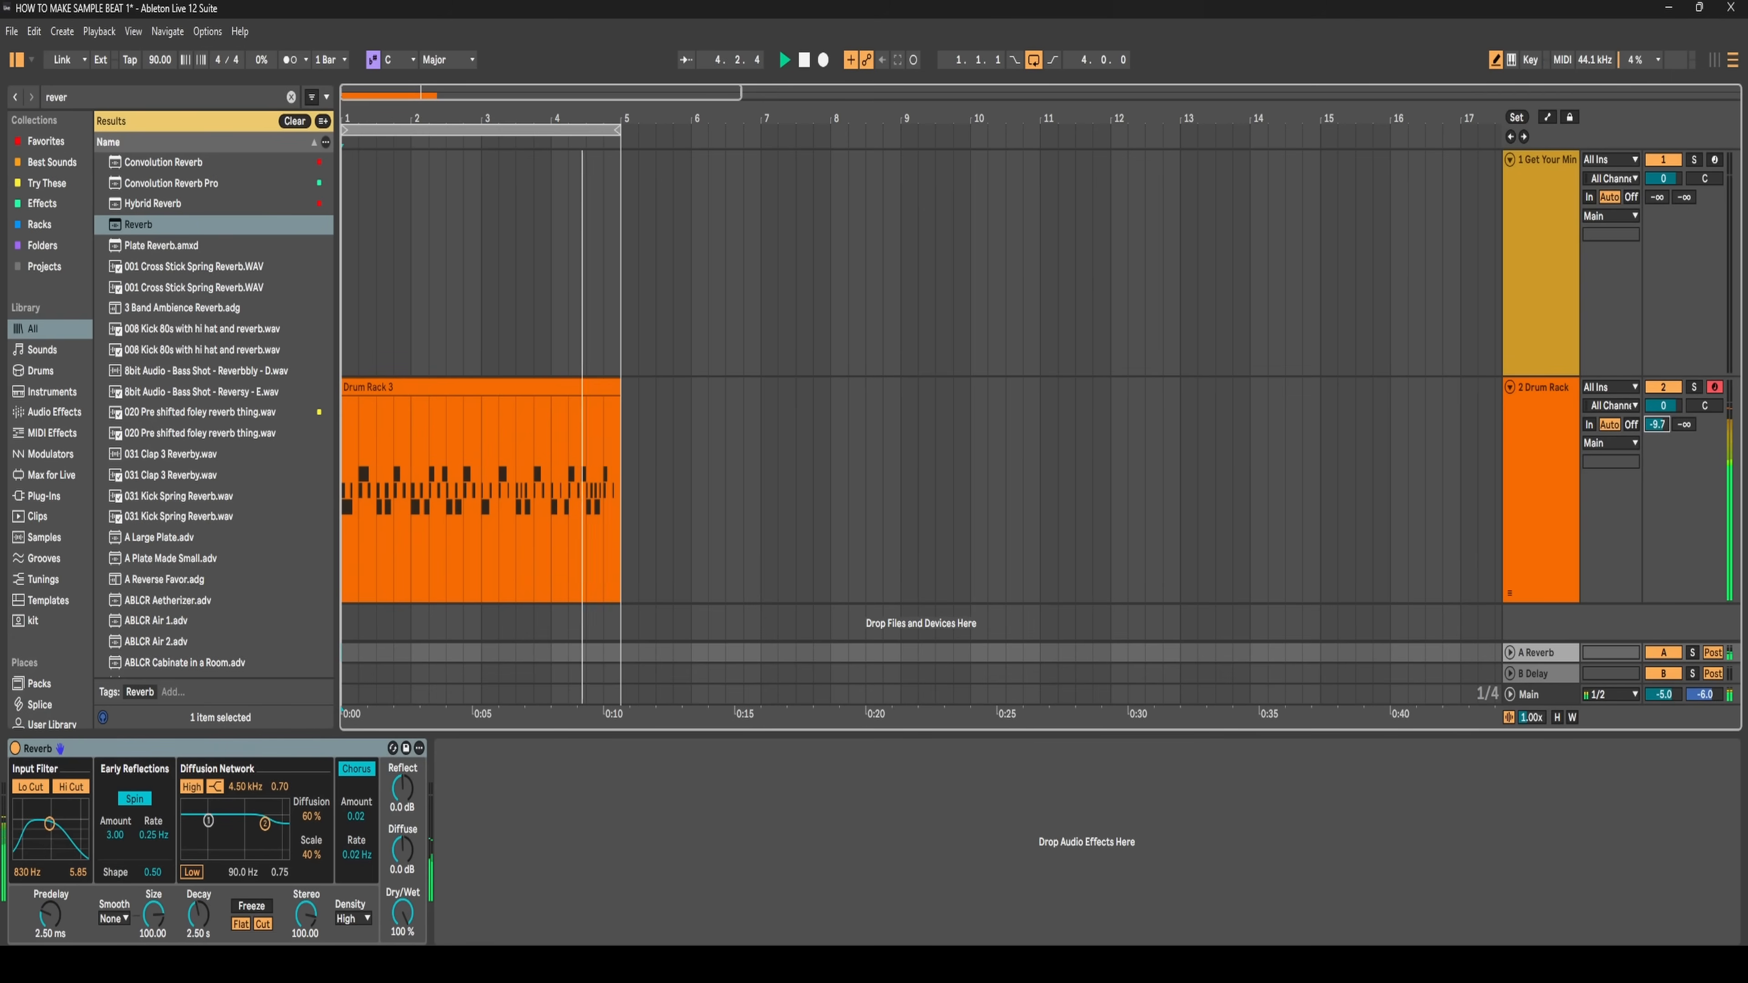
drag(1659, 429, 1659, 431)
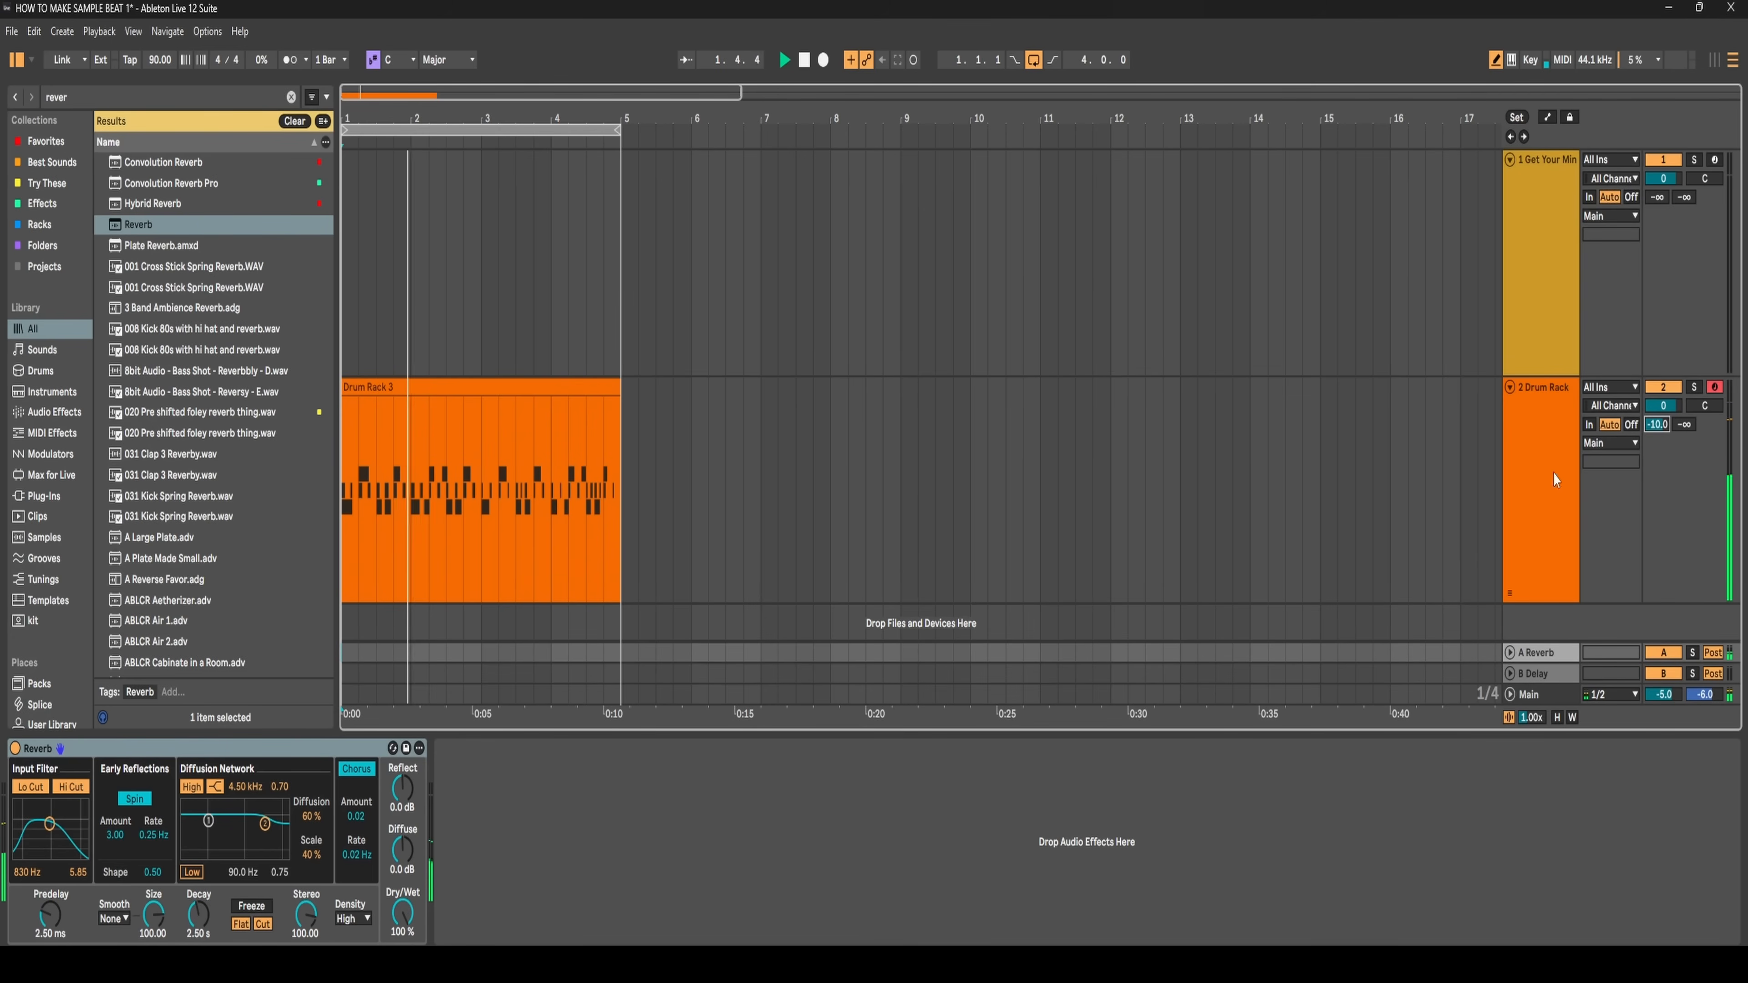
drag(402, 913, 402, 982)
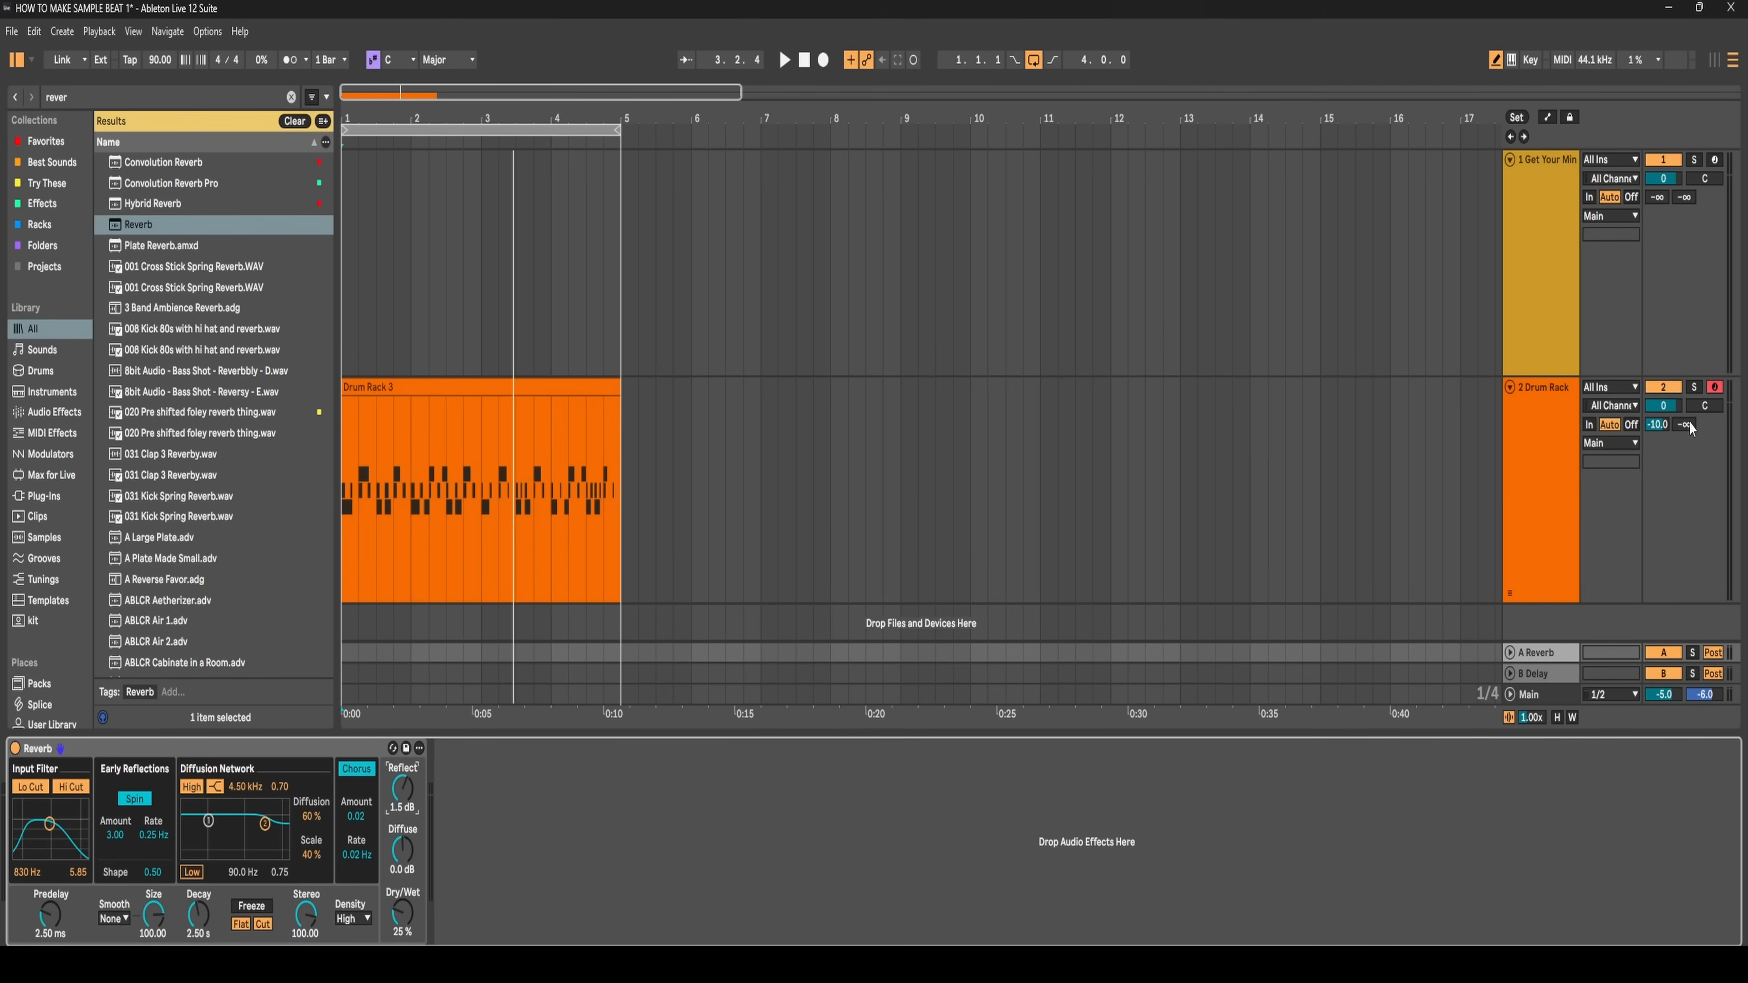
- Cut the deactivated Reverb device from the Drum Rack track
click(1664, 496)
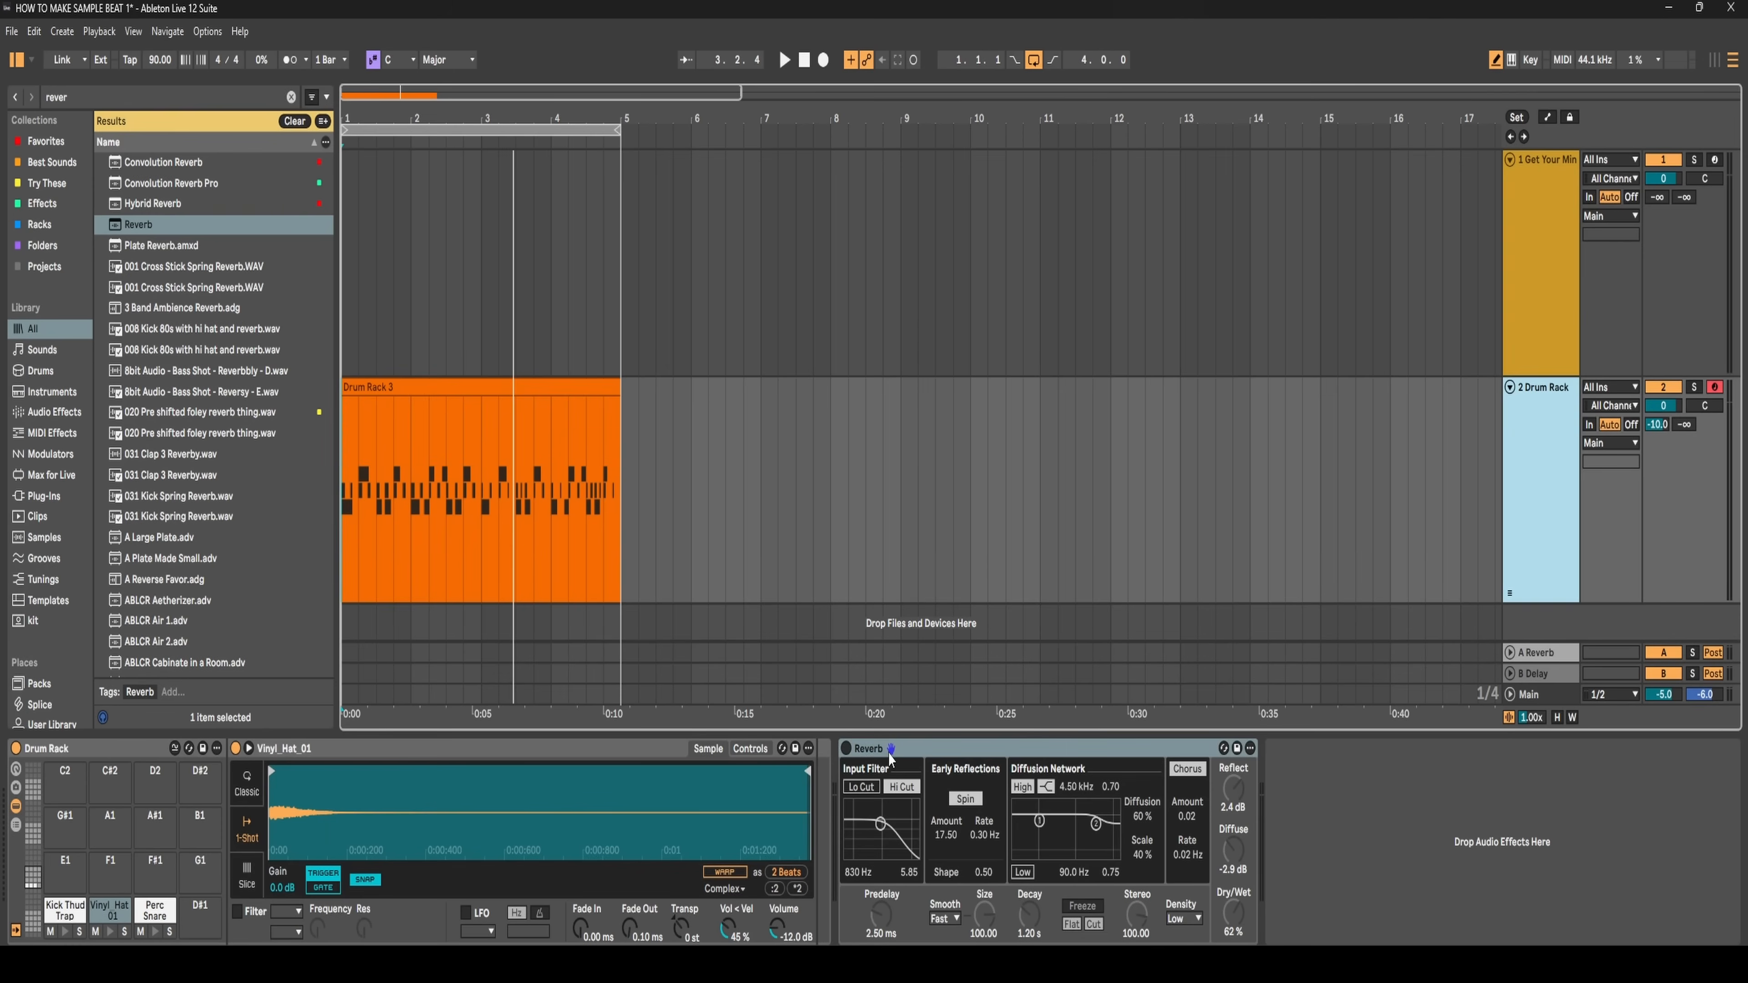
right_click(918, 748)
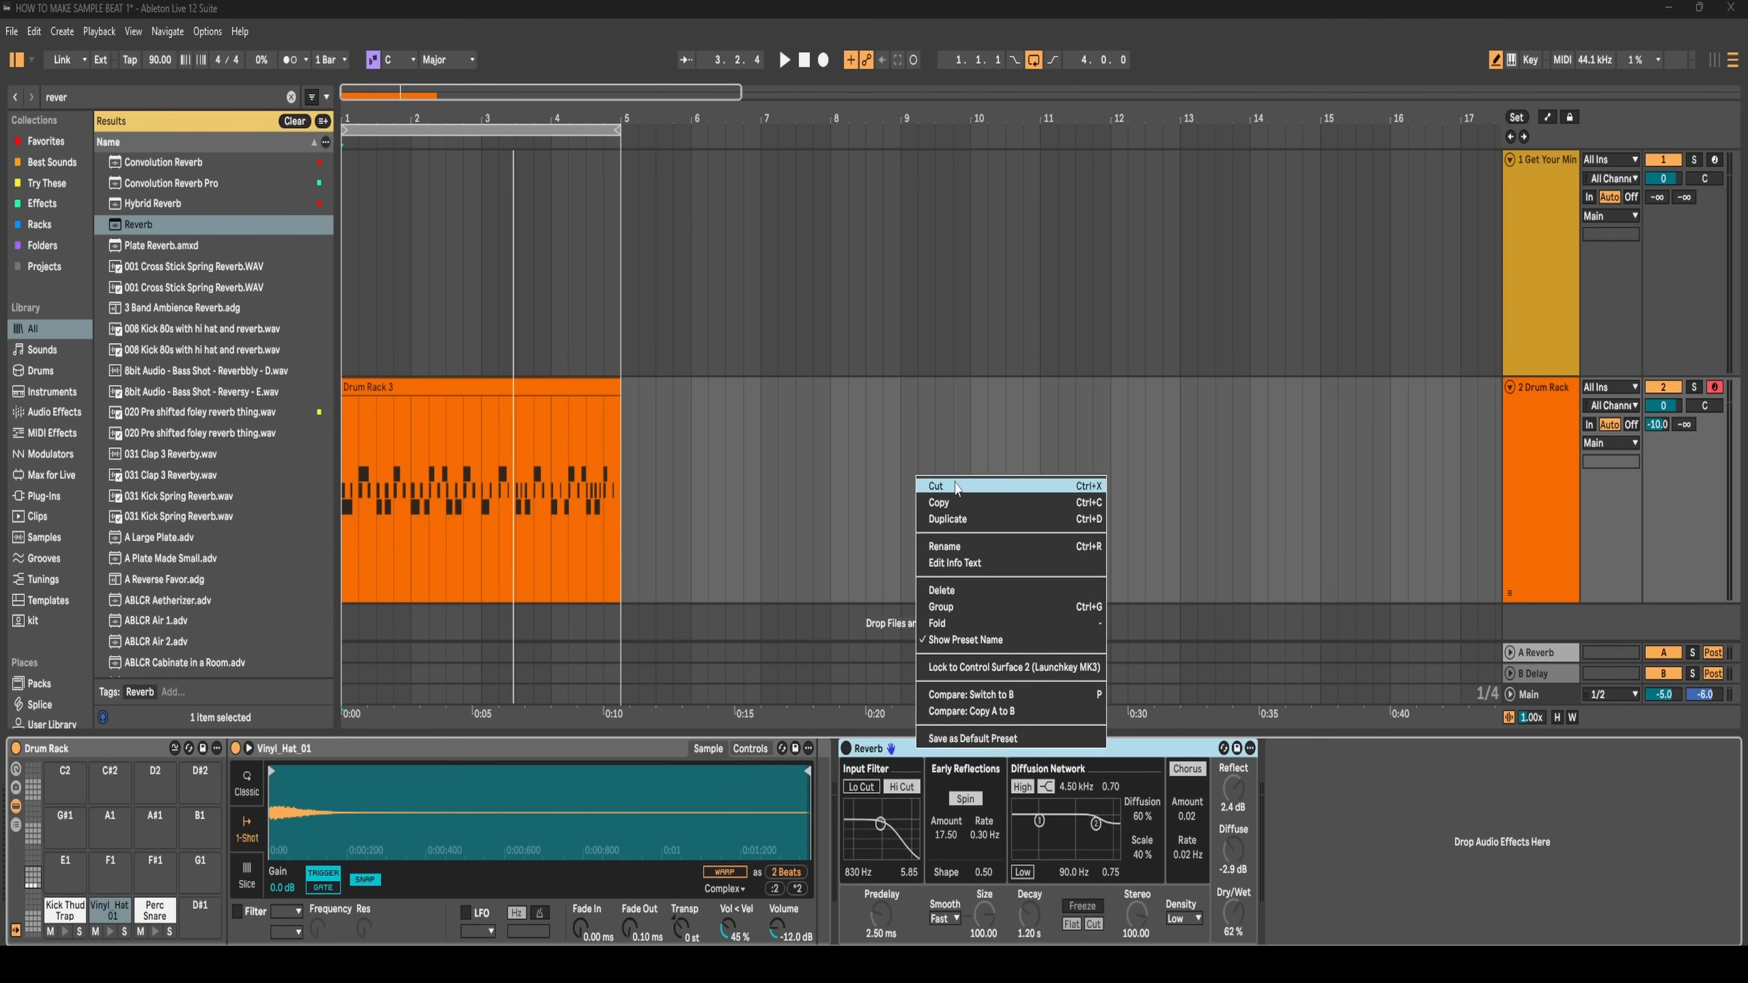
click(935, 485)
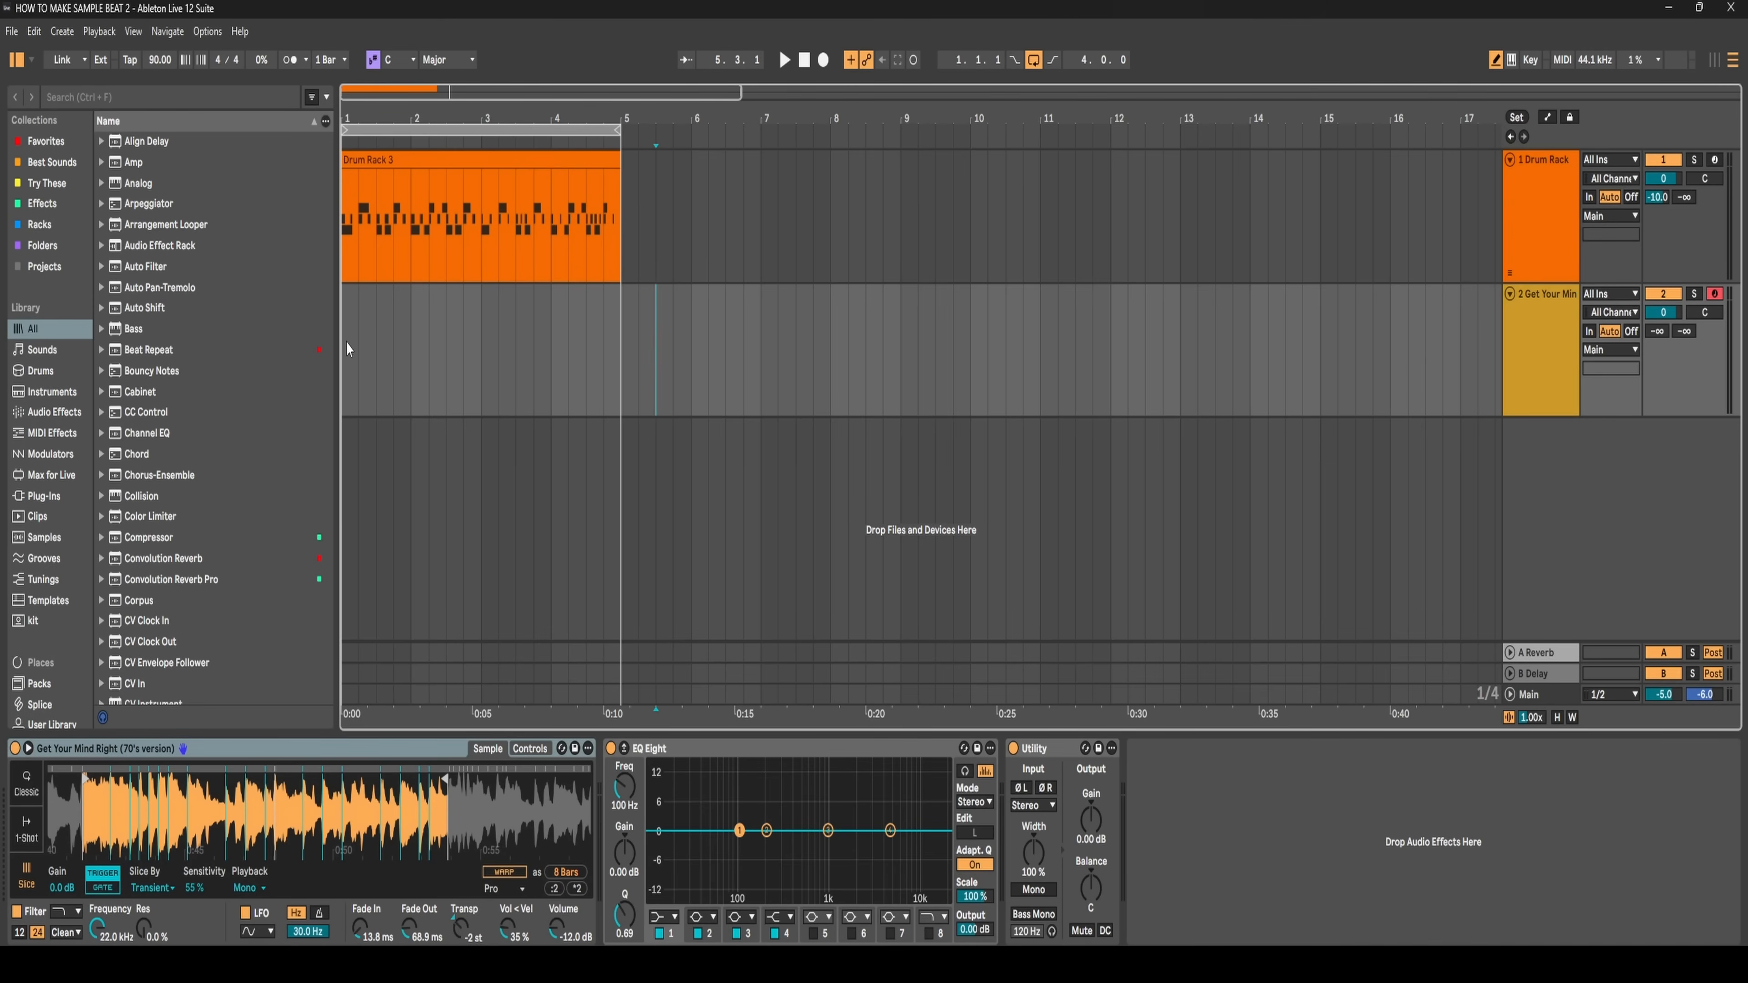
- Insert an empty four-bar MIDI clip from bar 1 to bar 5 on the Get Your Mind Right track
drag(346, 341, 617, 359)
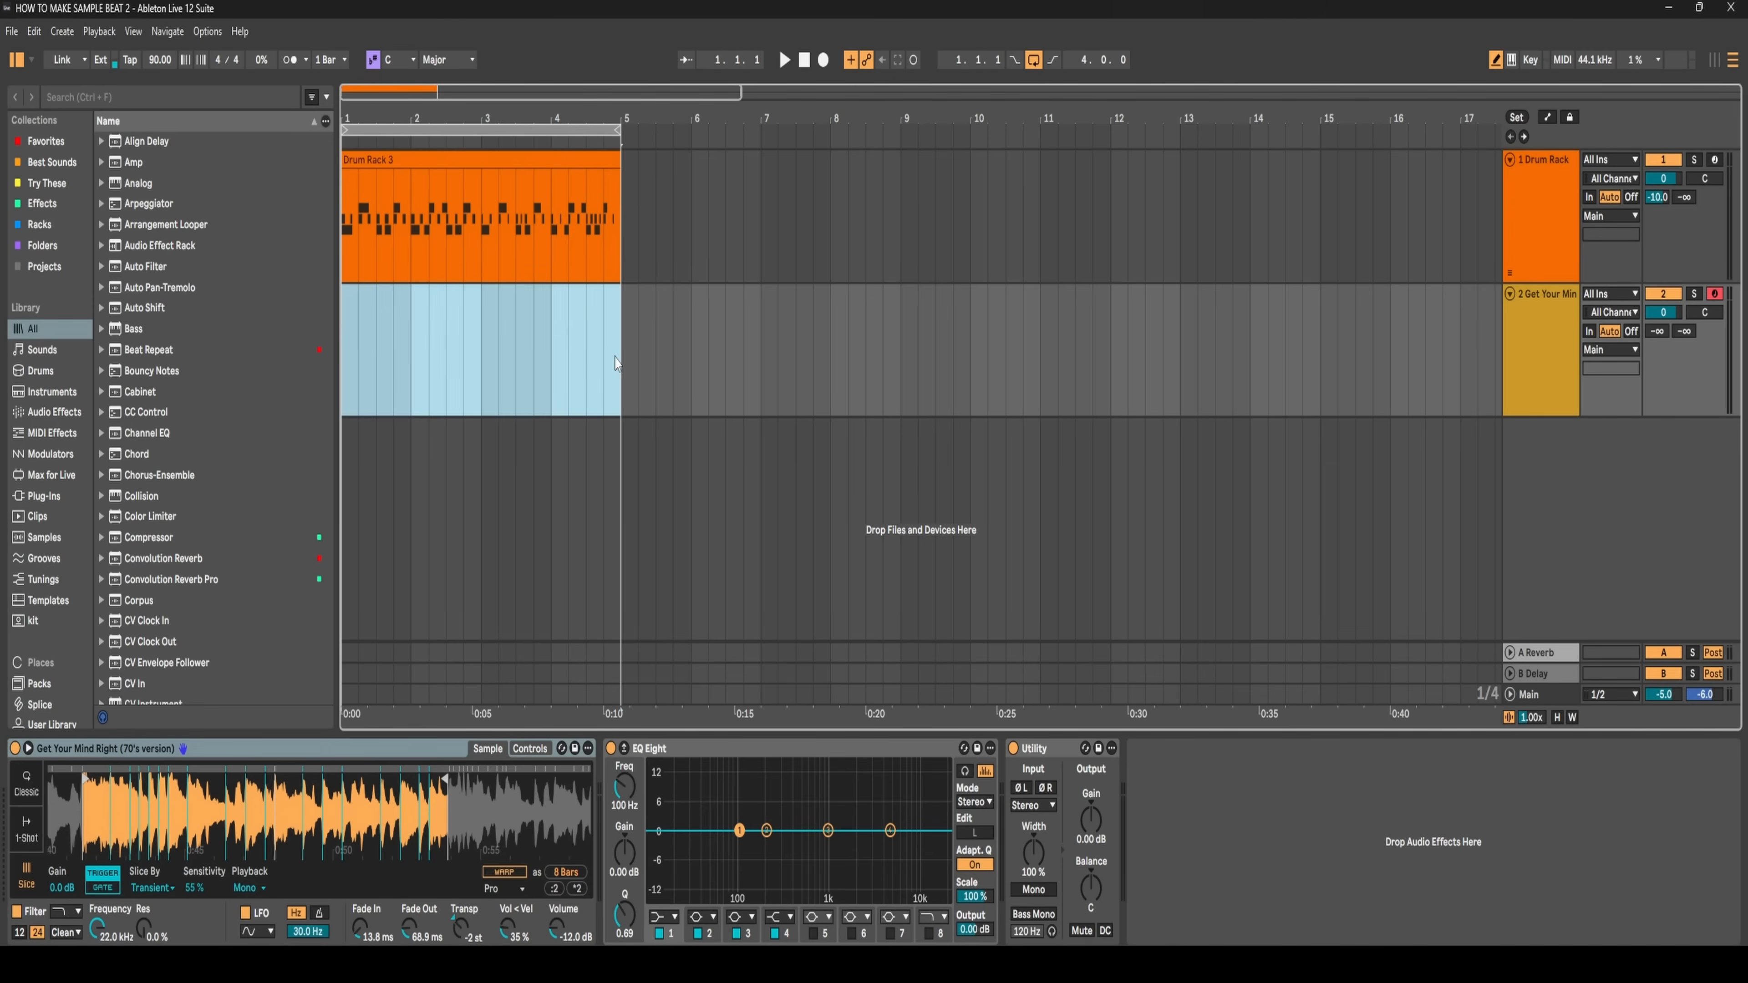
right_click(460, 343)
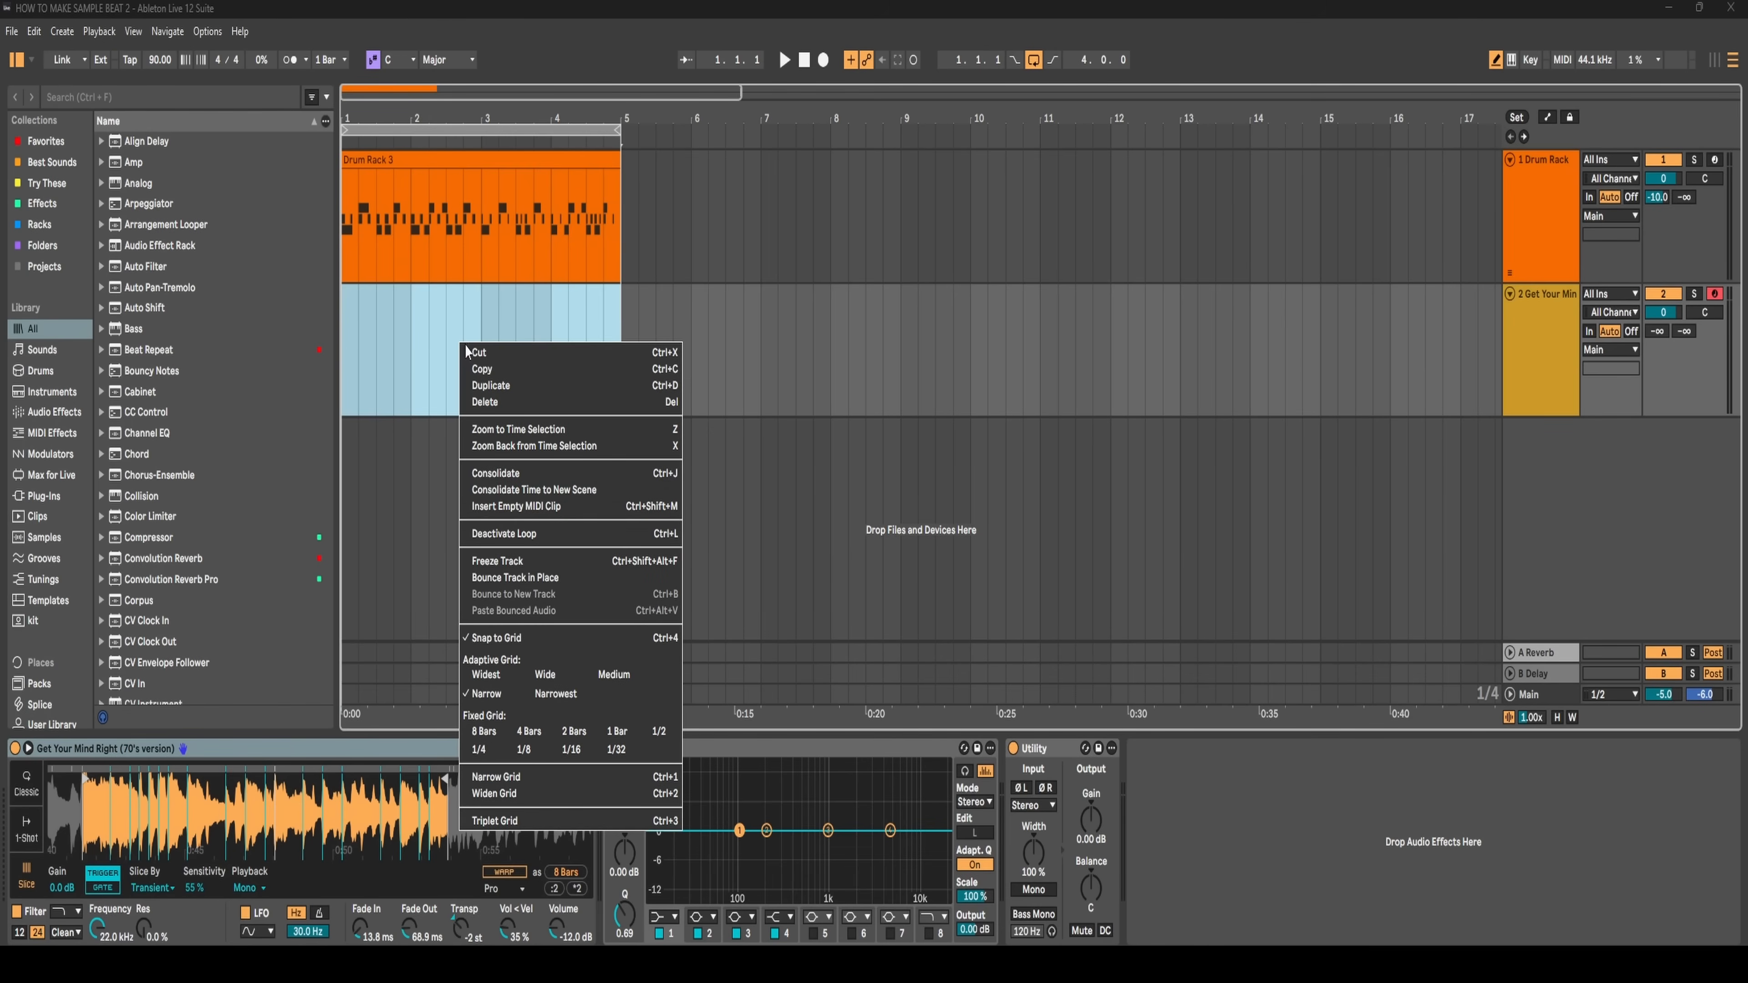
click(499, 508)
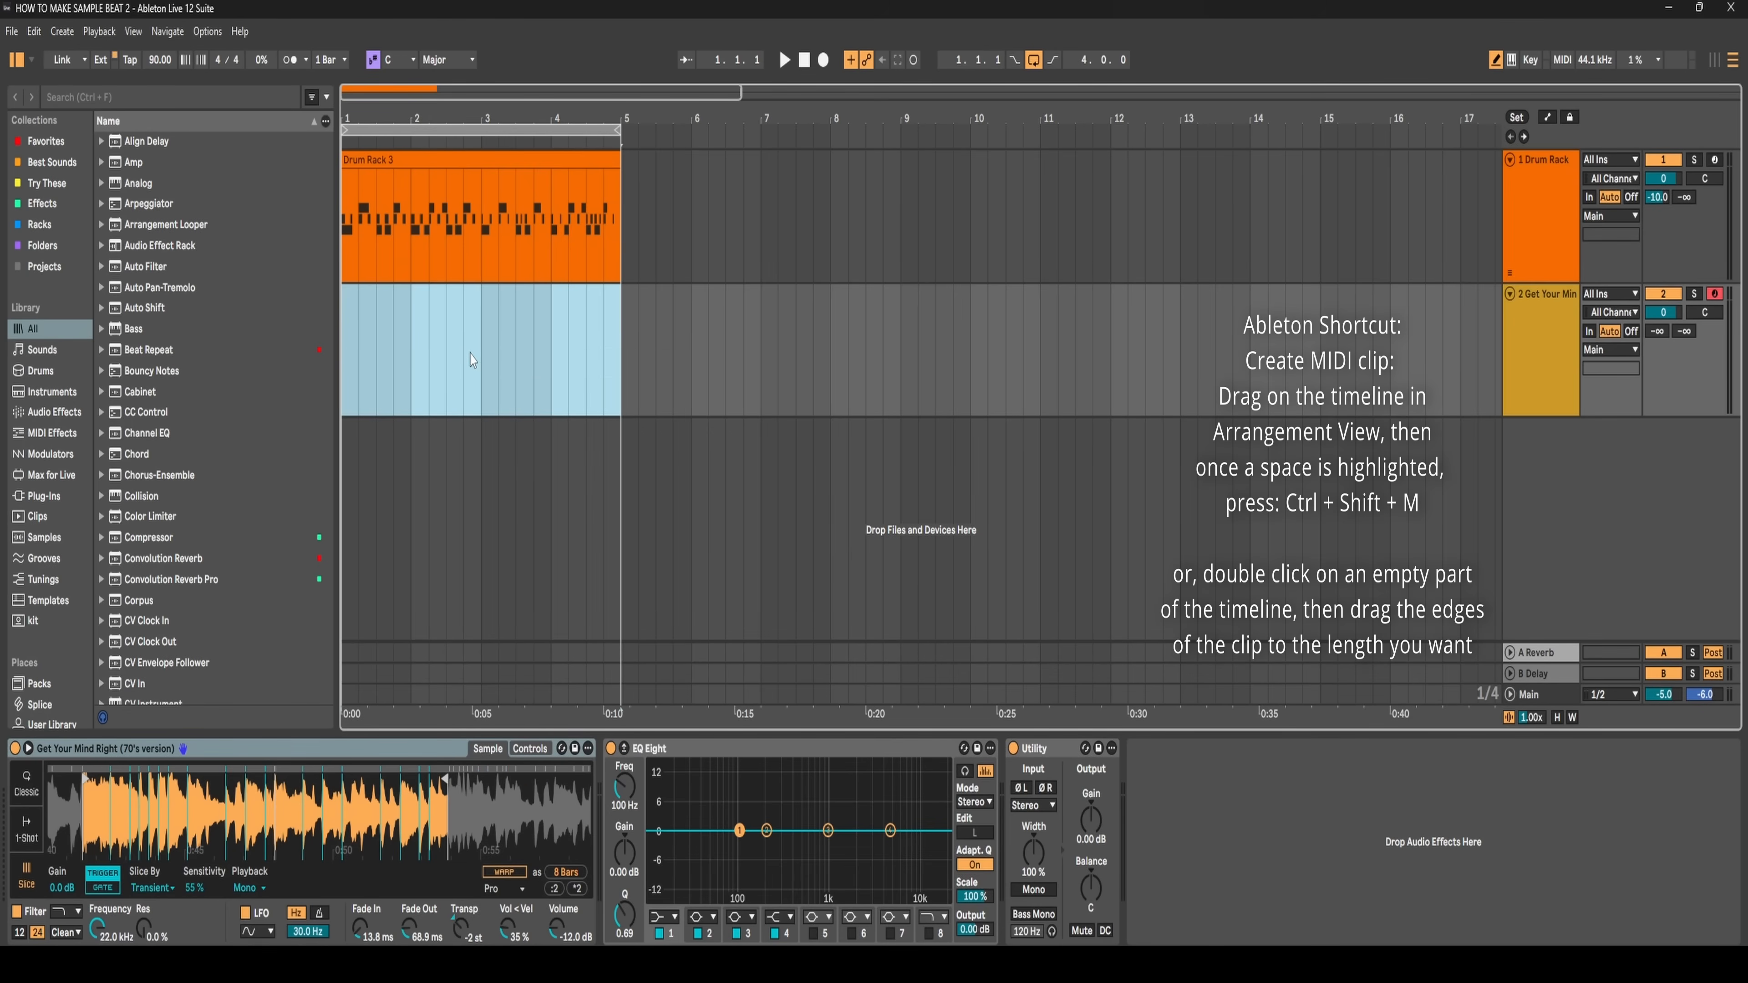
key(ctrl+shift+m)
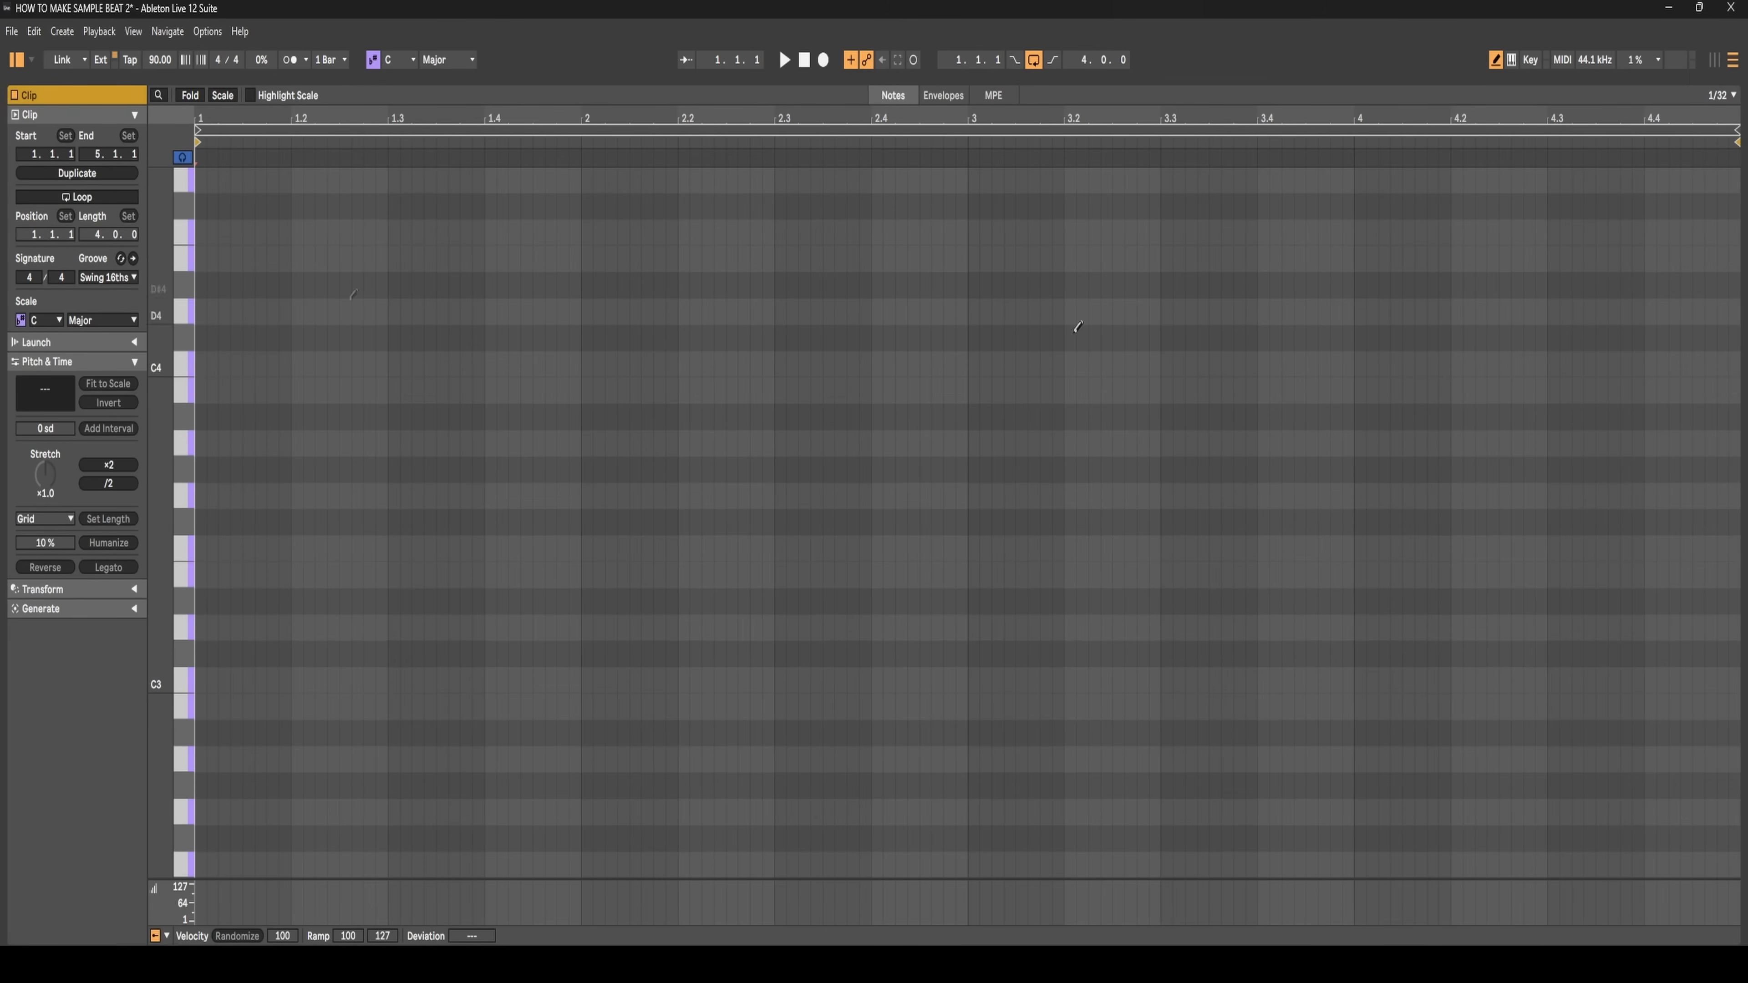
- Audition the sample slices on the piano keys between C1 and C2 in the new clip, and switch note preview off
scroll(182, 186, down, 10)
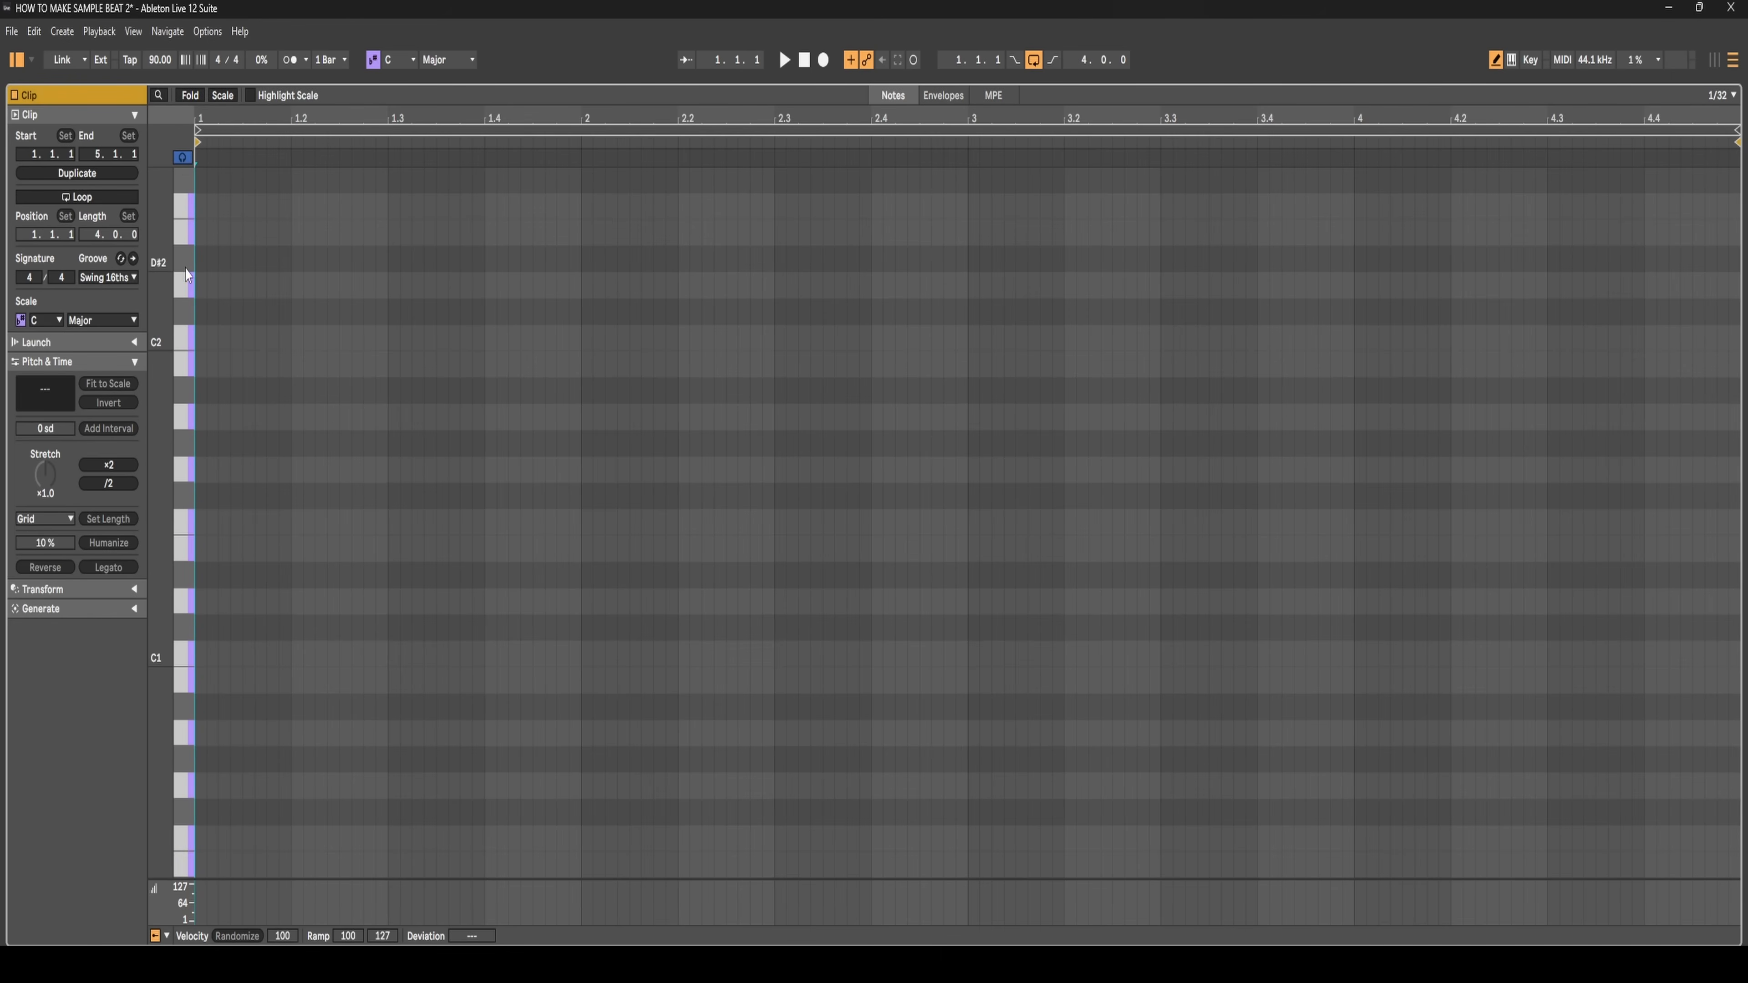
click(183, 489)
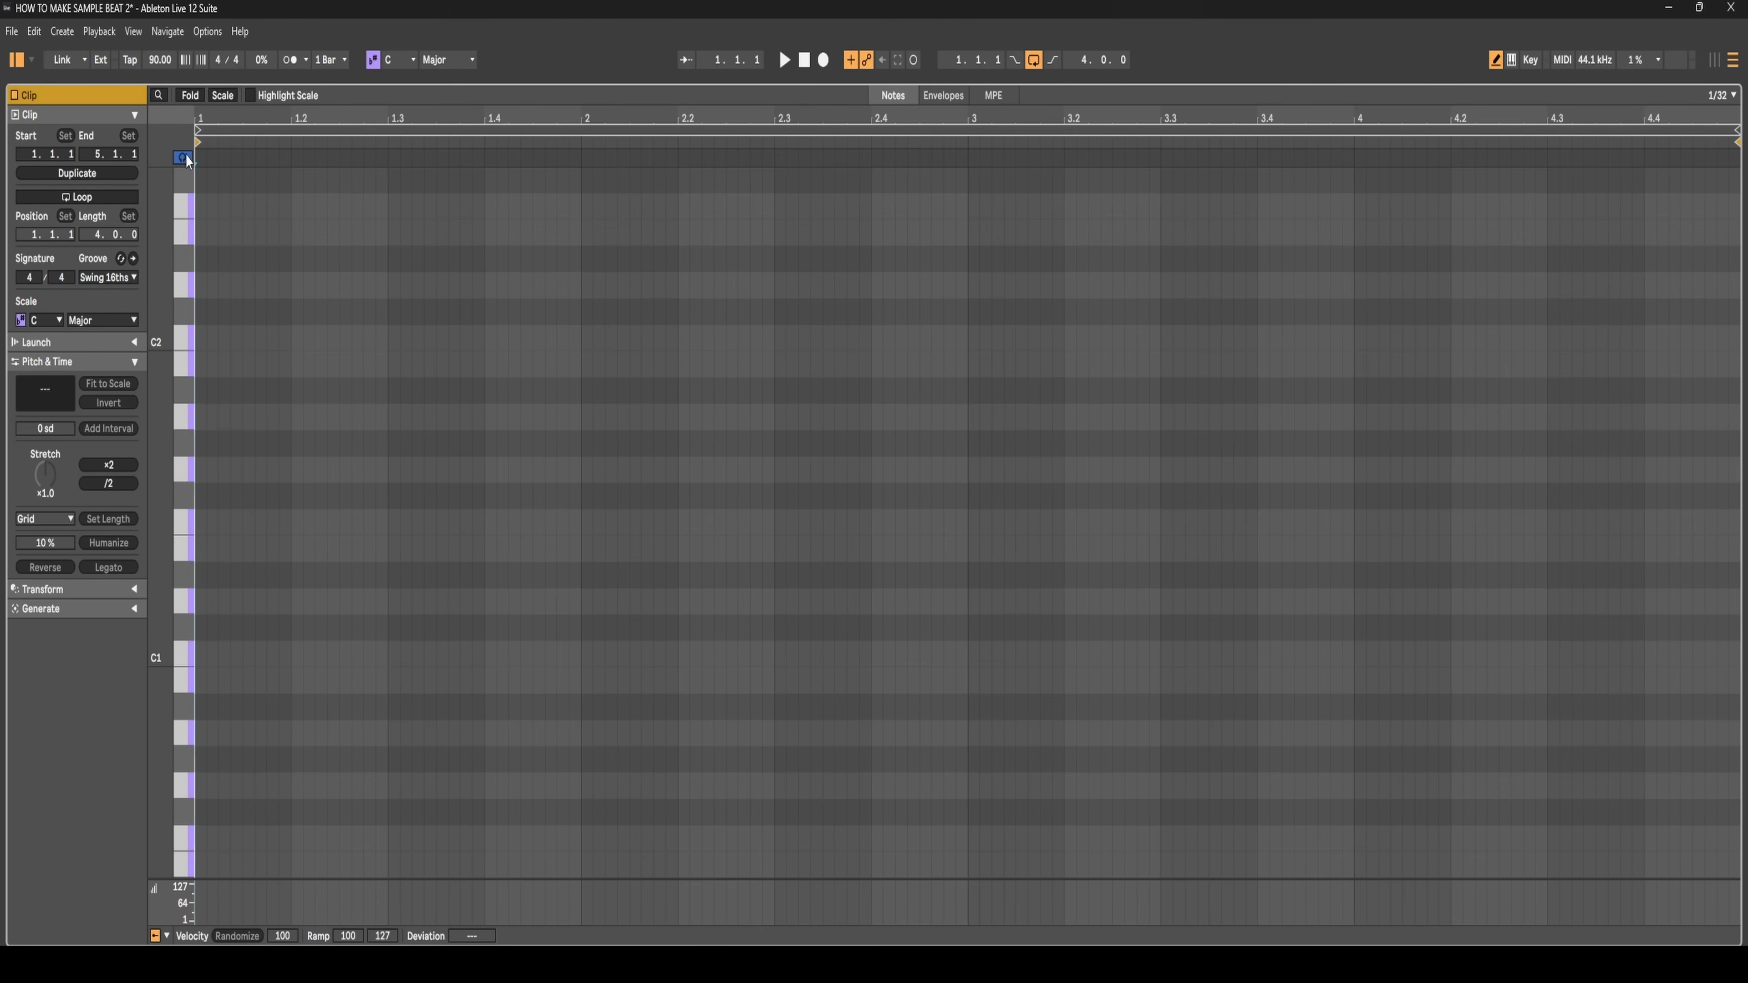
click(184, 365)
click(186, 554)
click(183, 158)
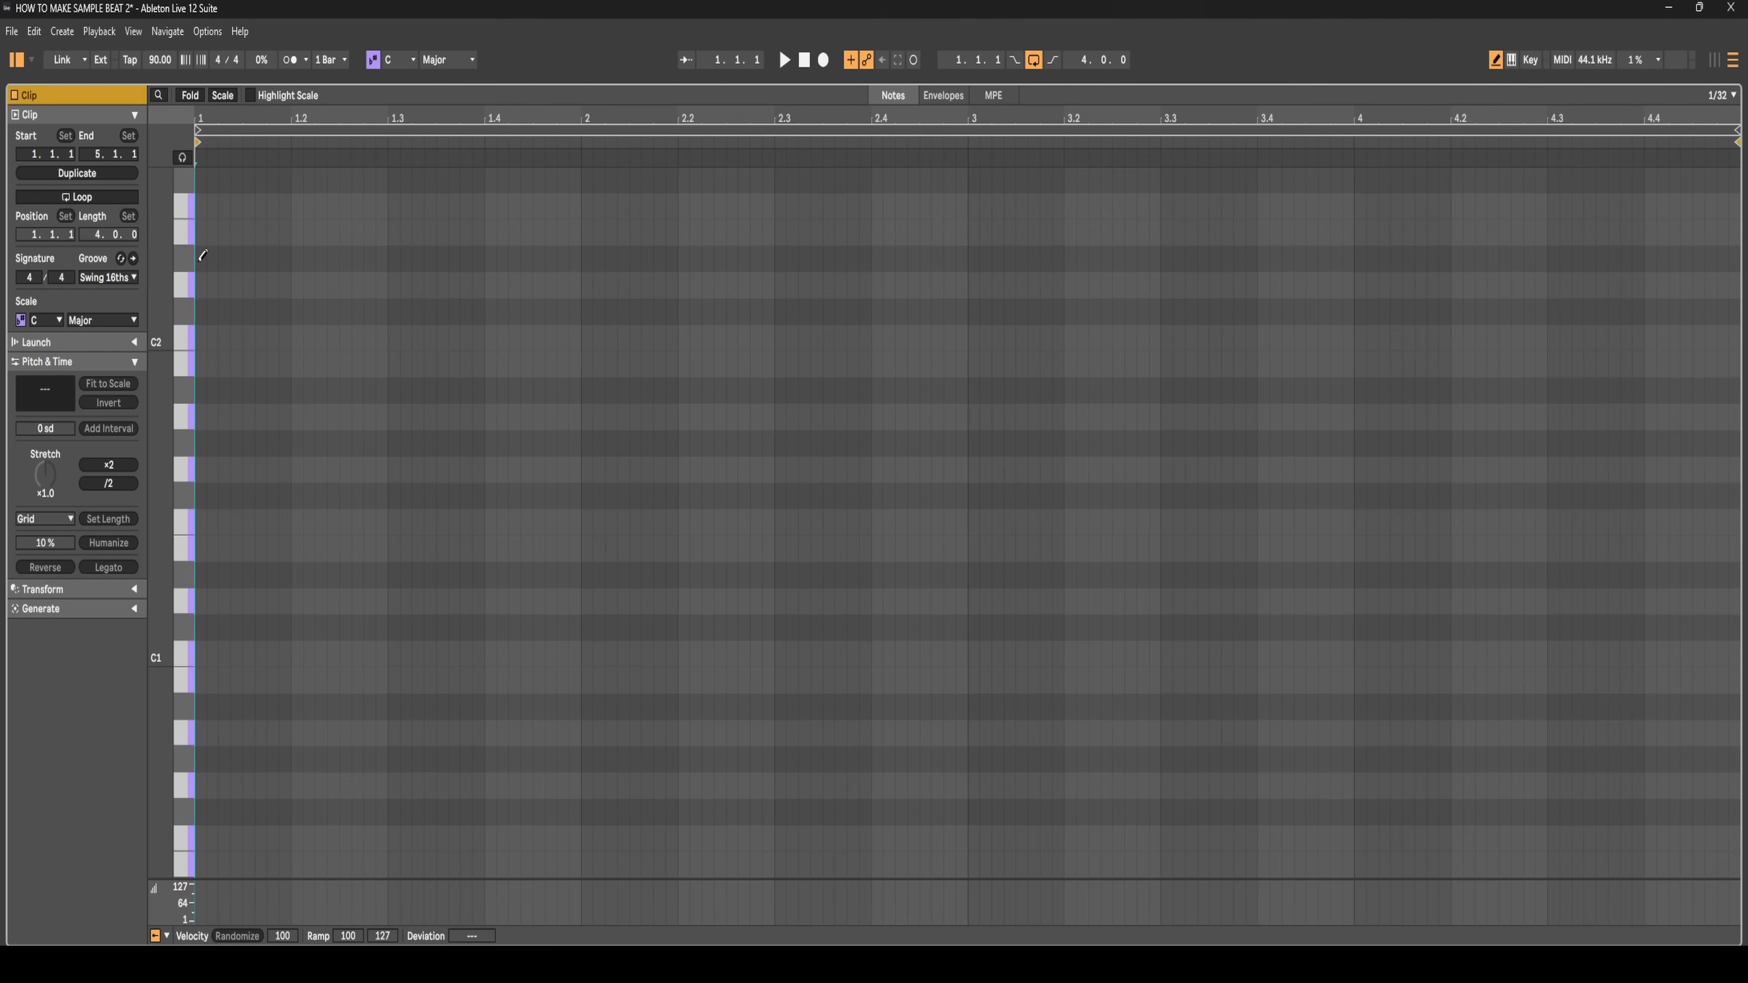
click(183, 554)
click(184, 563)
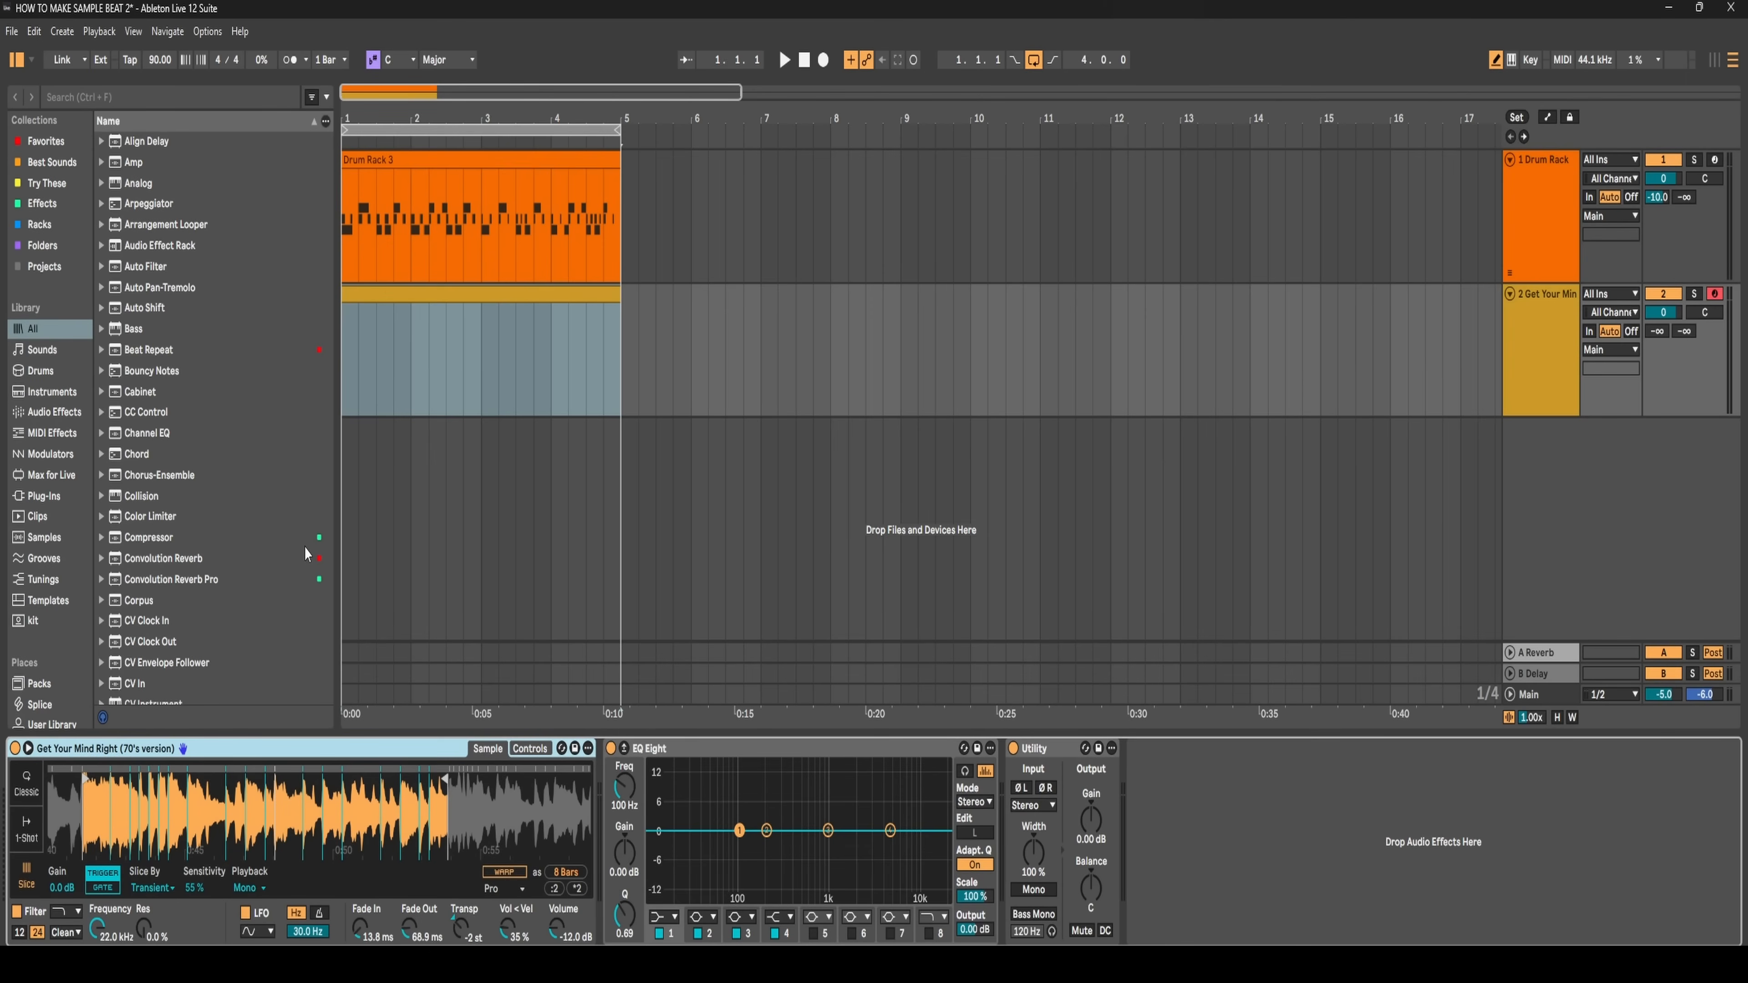
- Play back the drum loop with the sample slices in Simpler's expanded view, and return to the compact view
key(space)
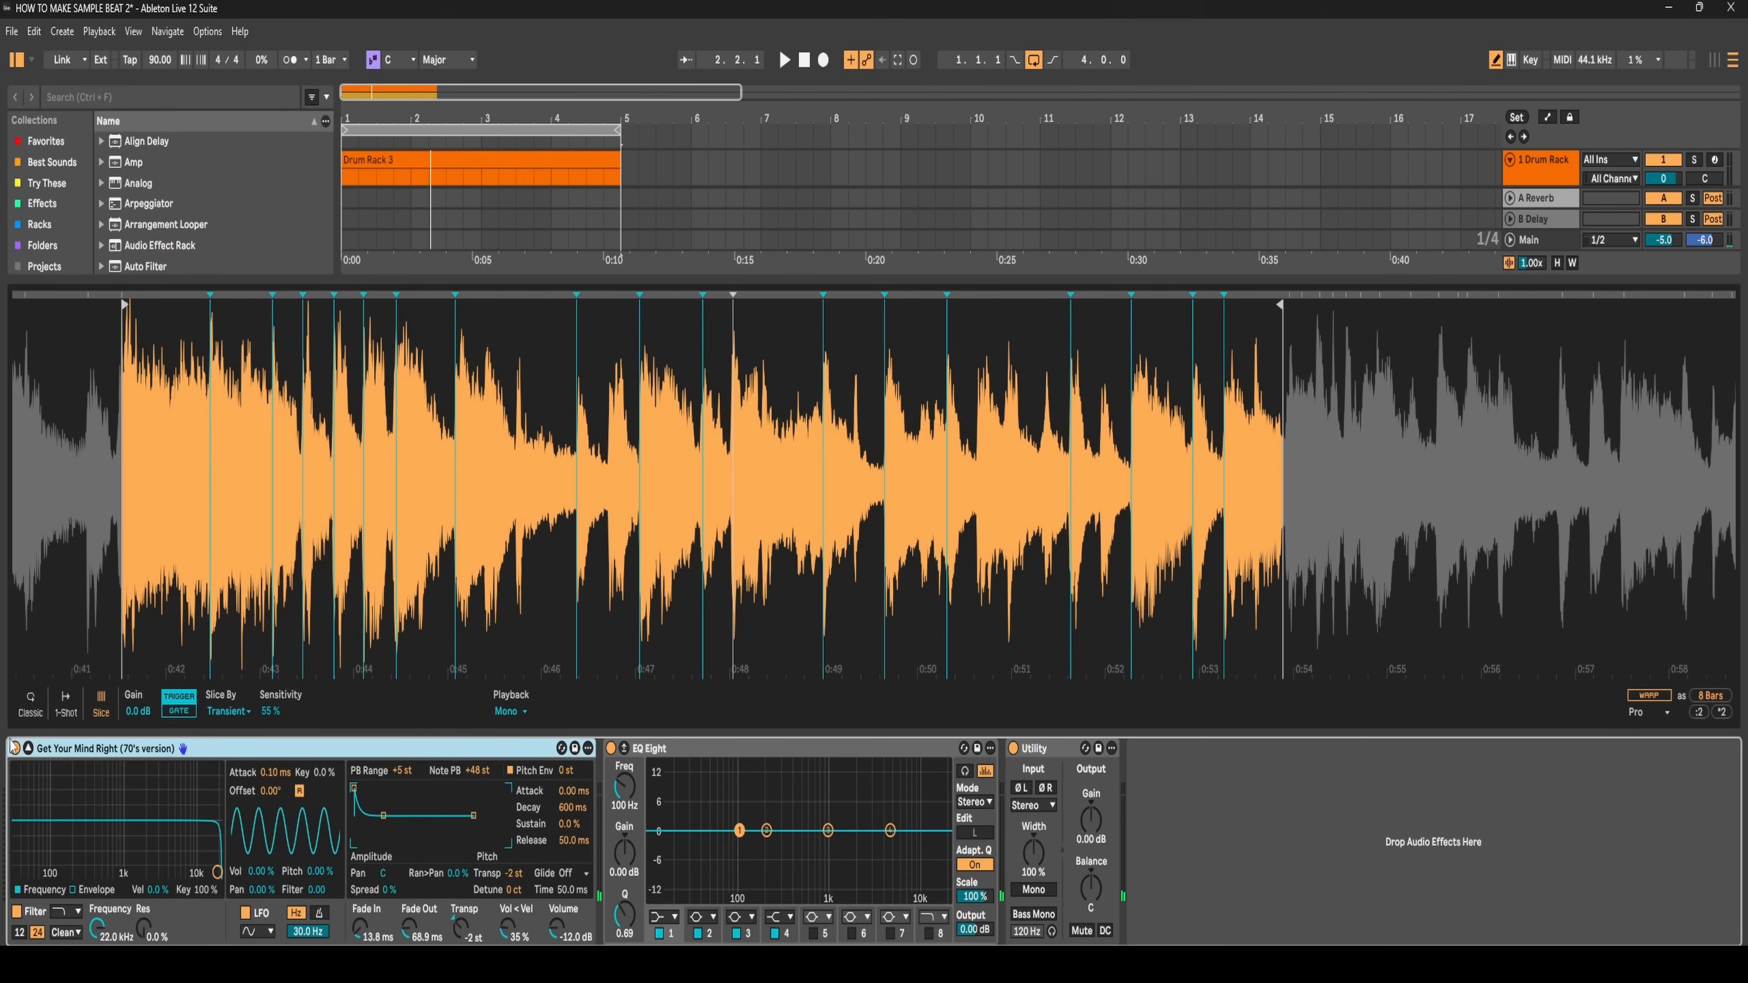
click(28, 749)
key(space)
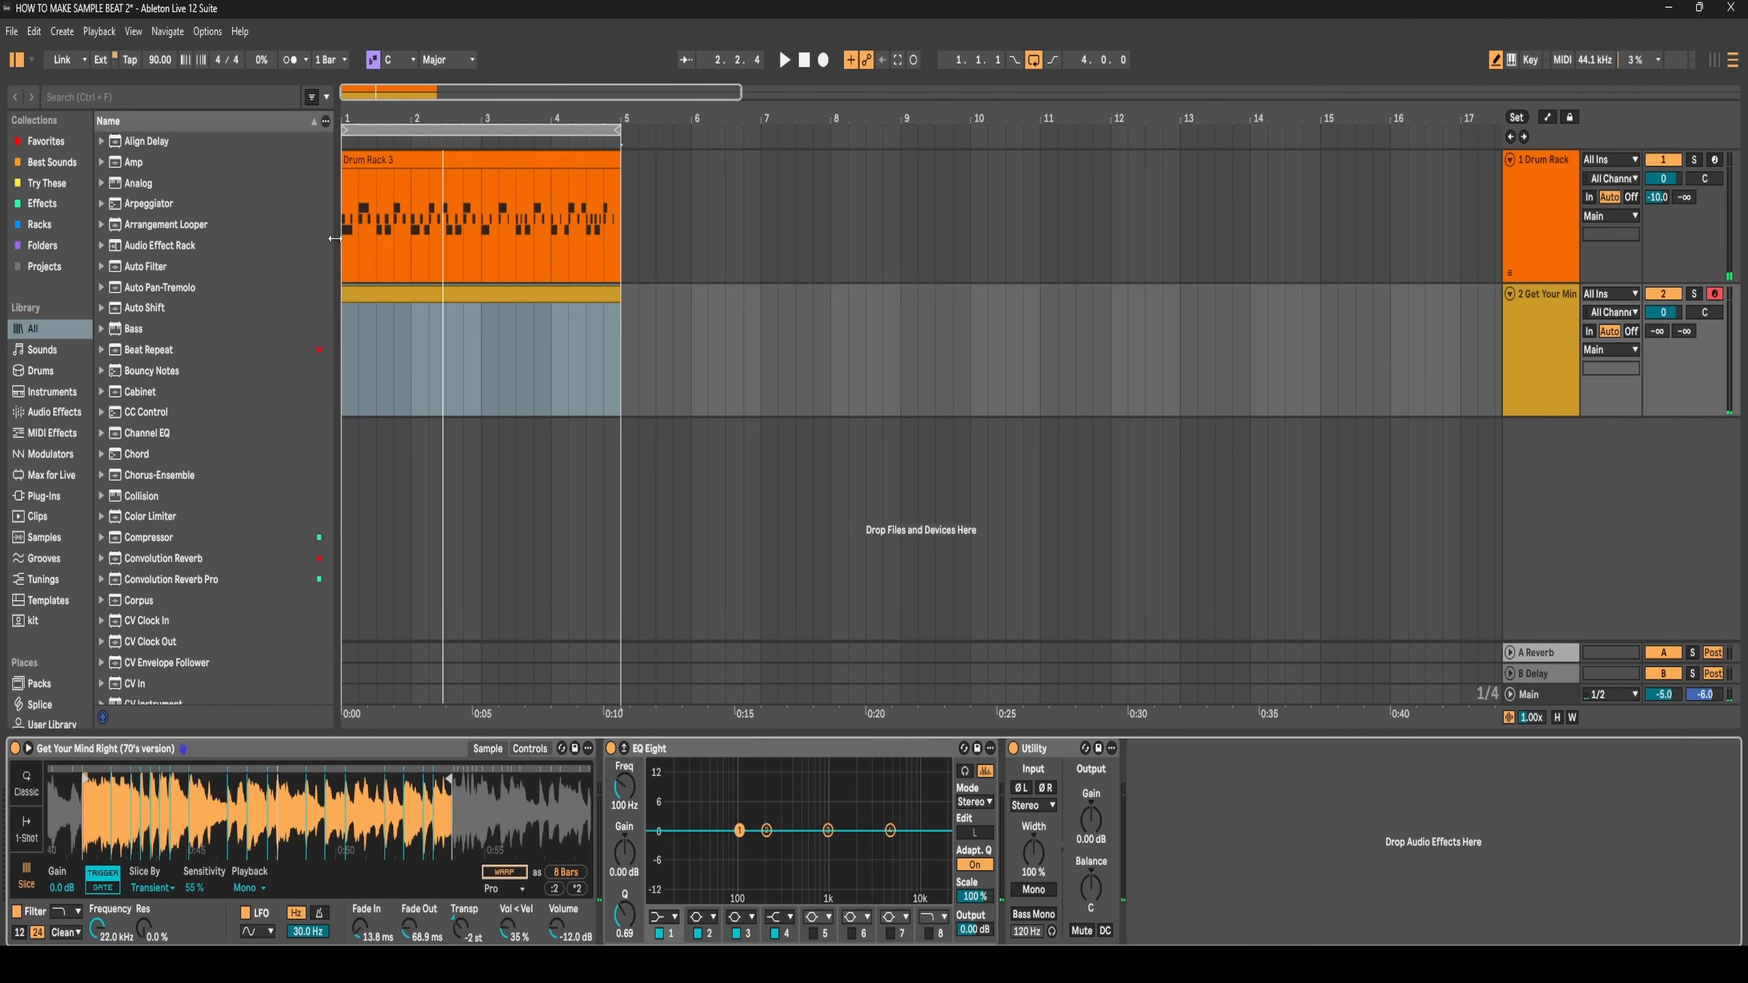
- Record a slice pattern over the drum loop into the four-bar sample clip, starting from bar 1
click(343, 349)
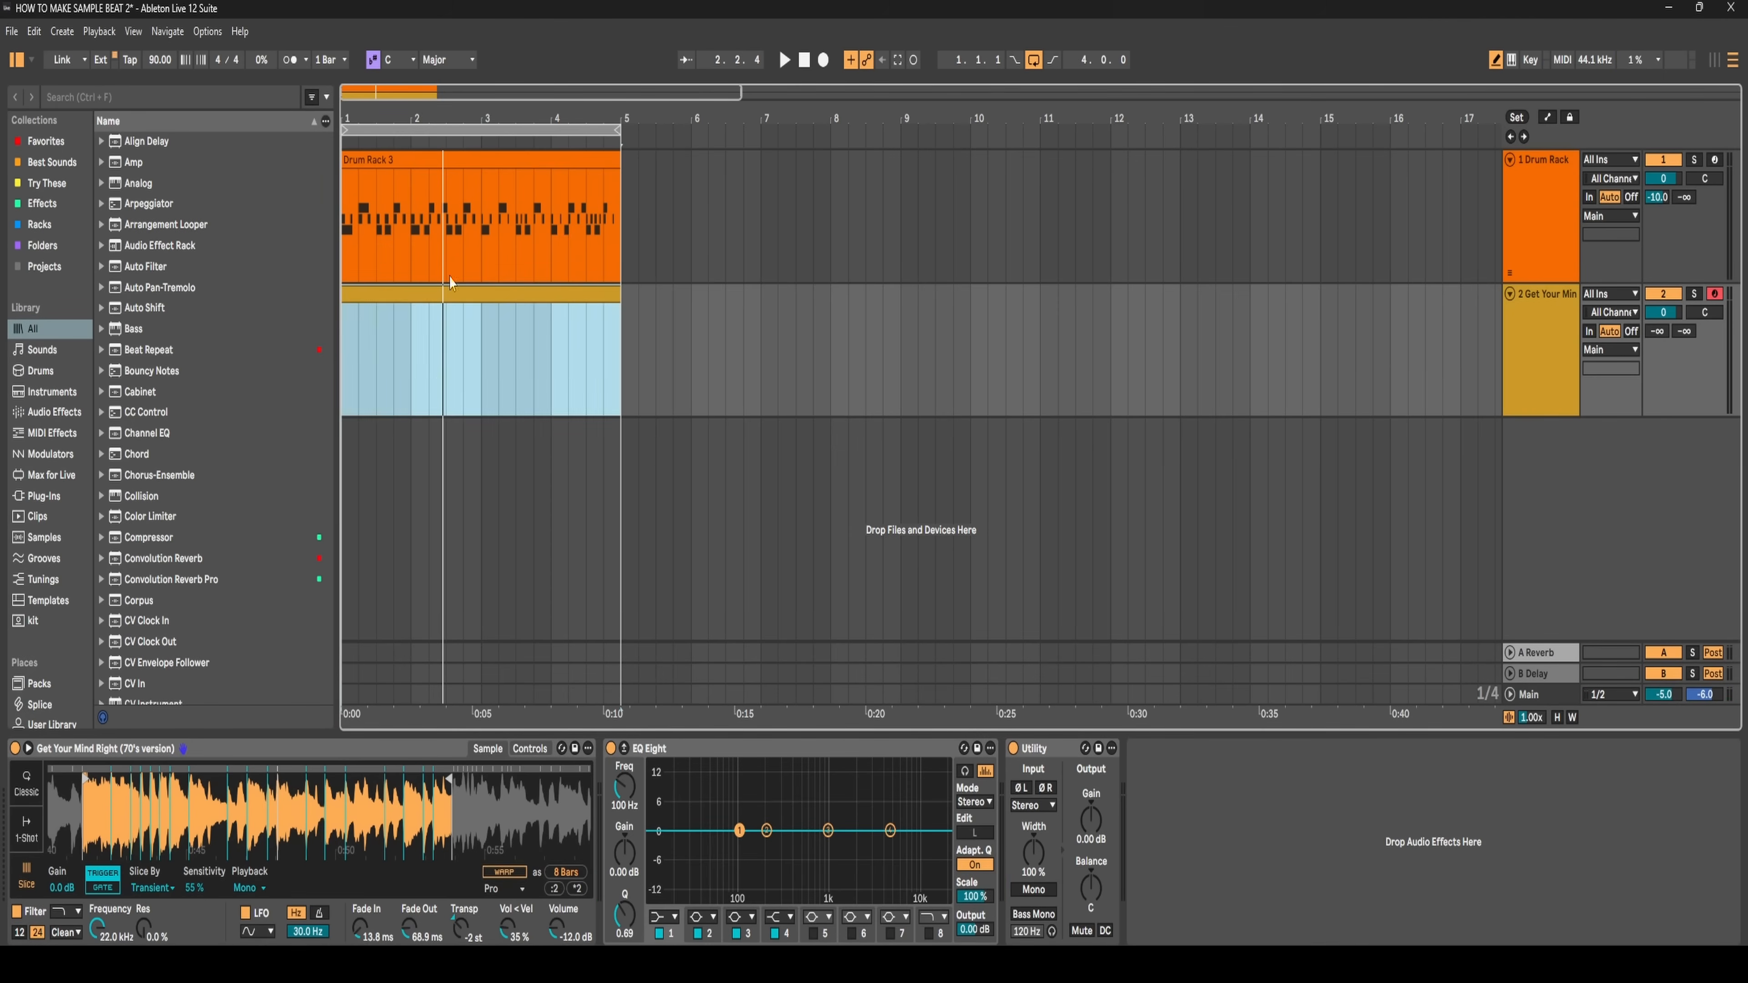
key(Home)
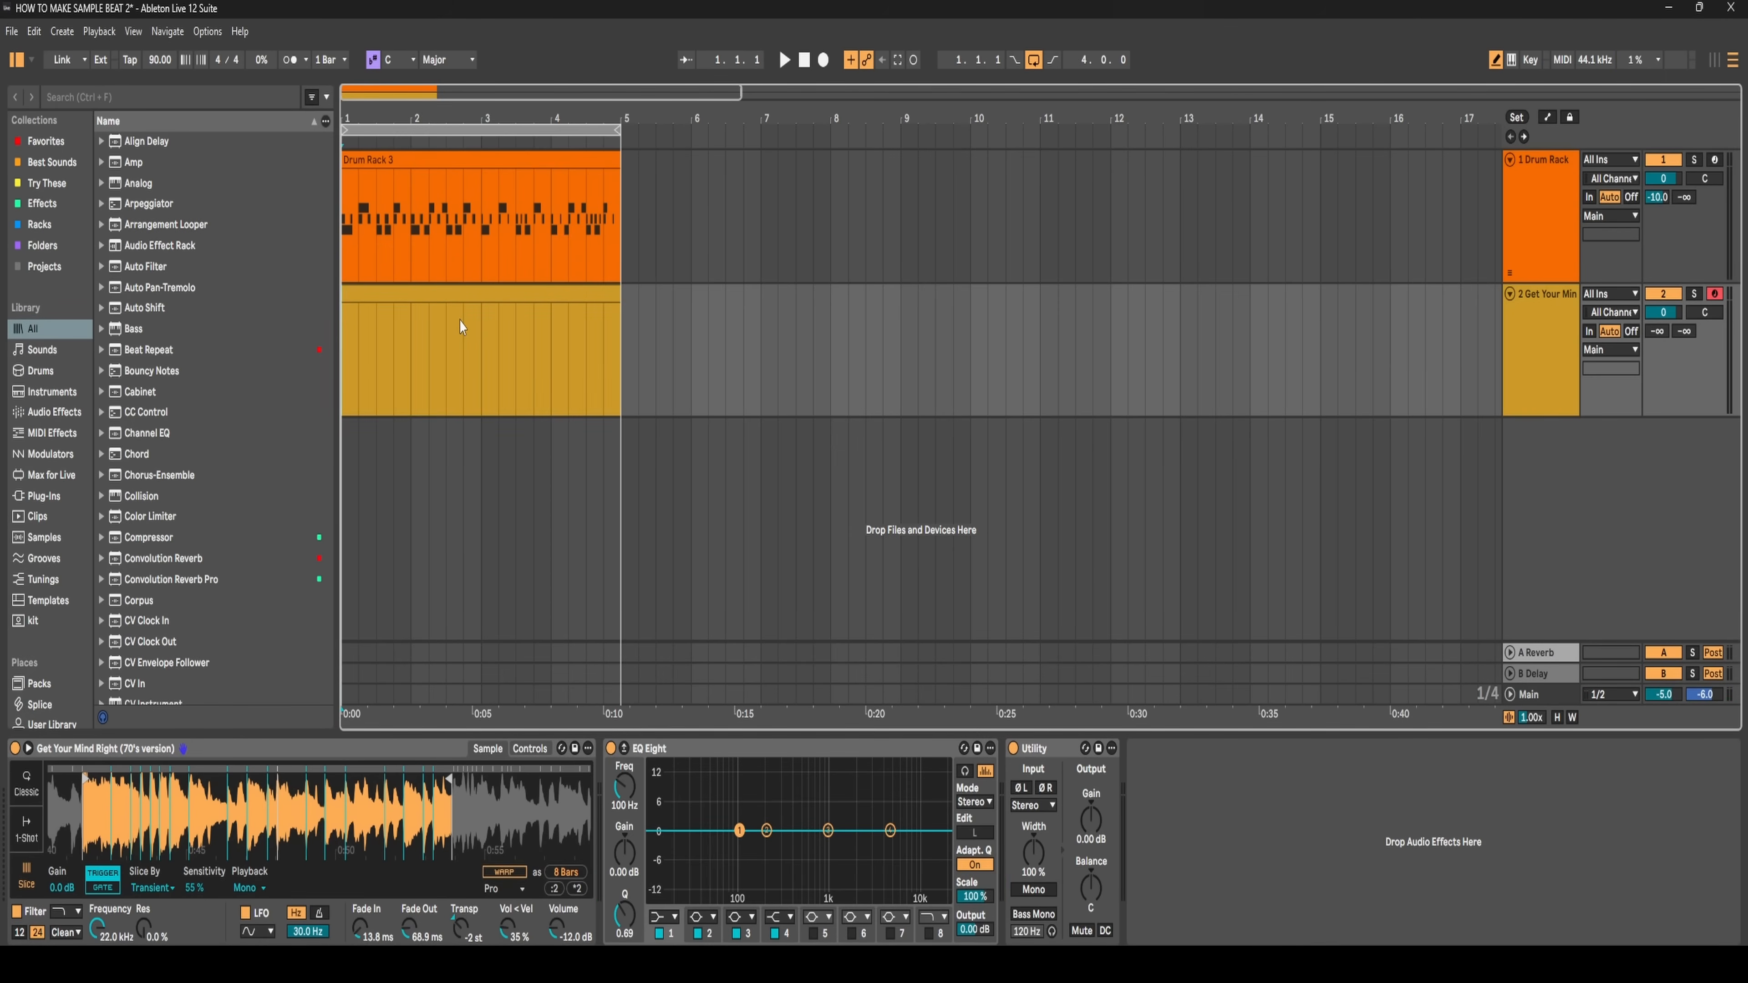
key(F9)
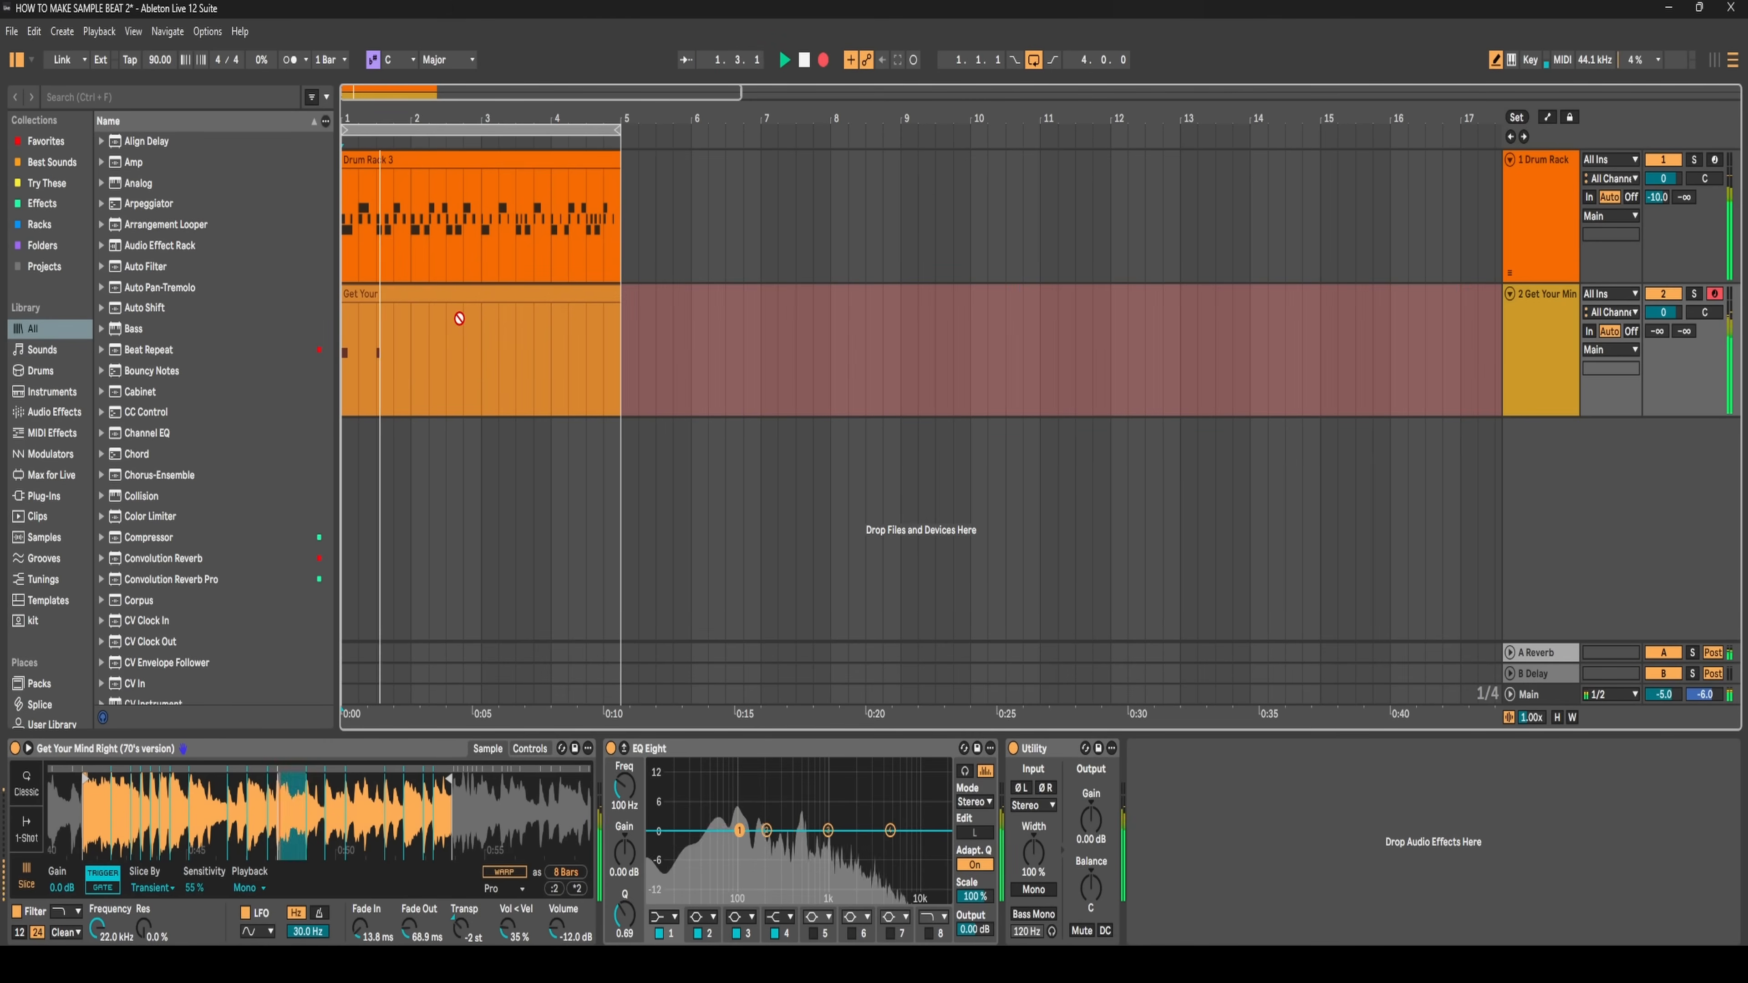
key(space)
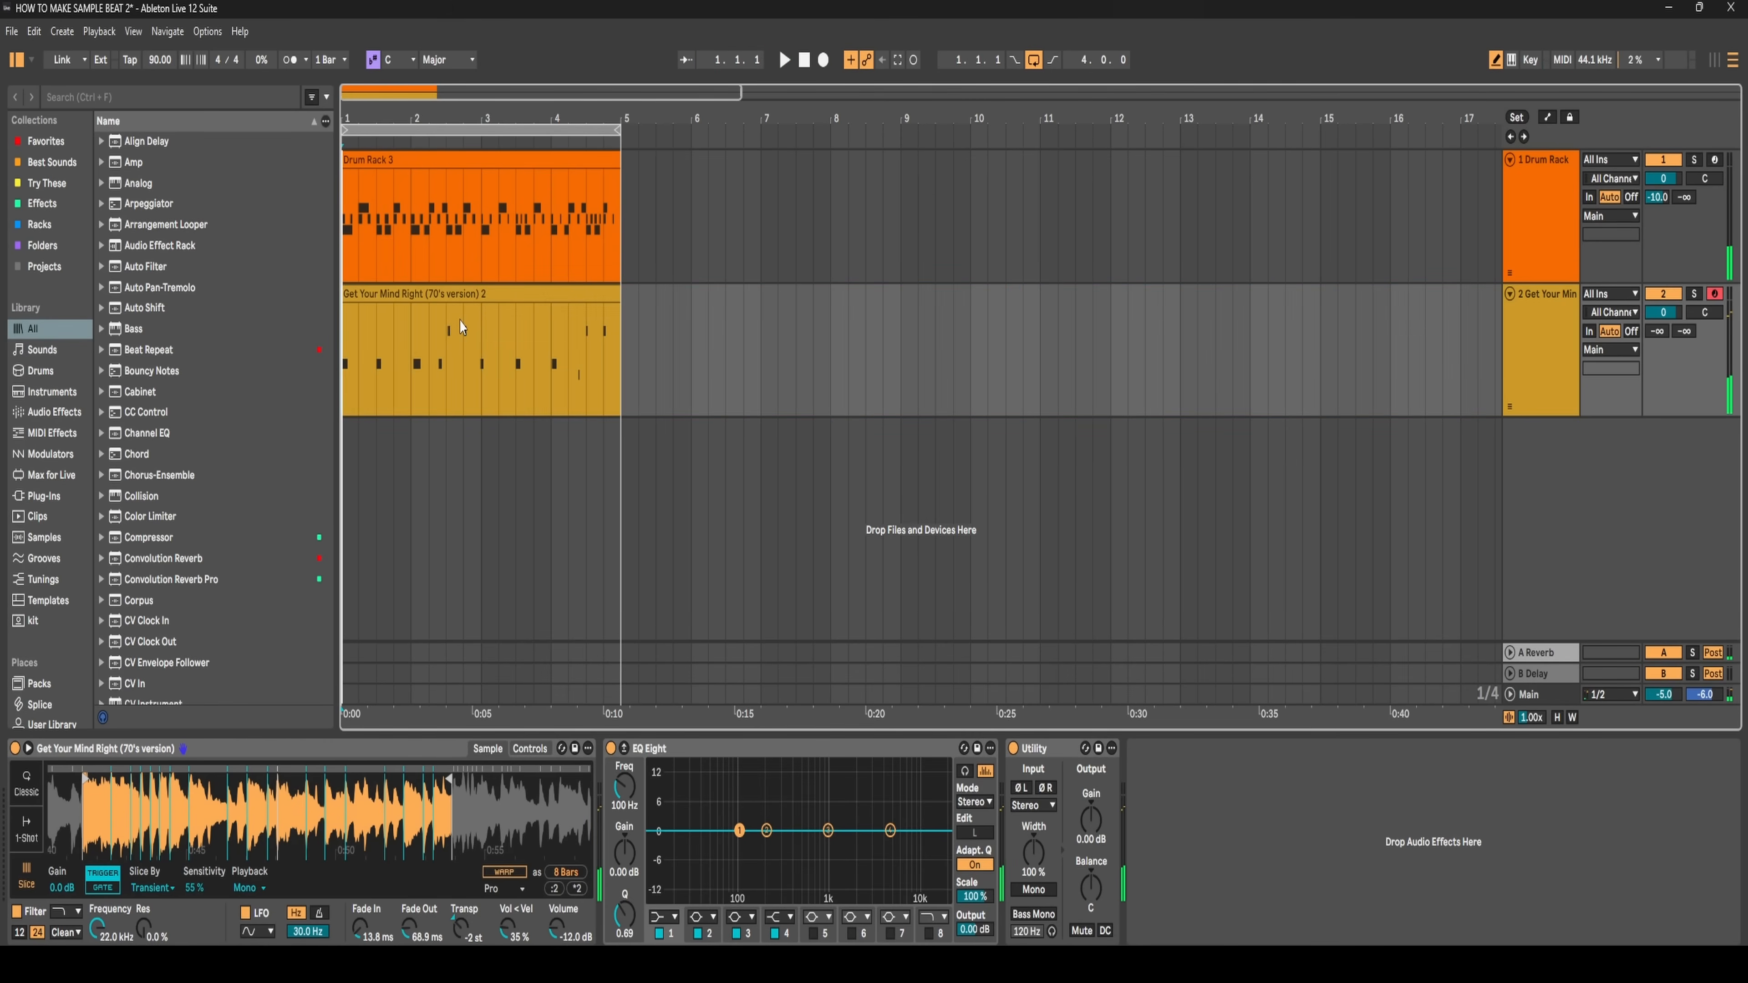
- Quantize the recorded slice notes and add two A#1 notes, one late in the first bar and one in the third bar
double_click(462, 298)
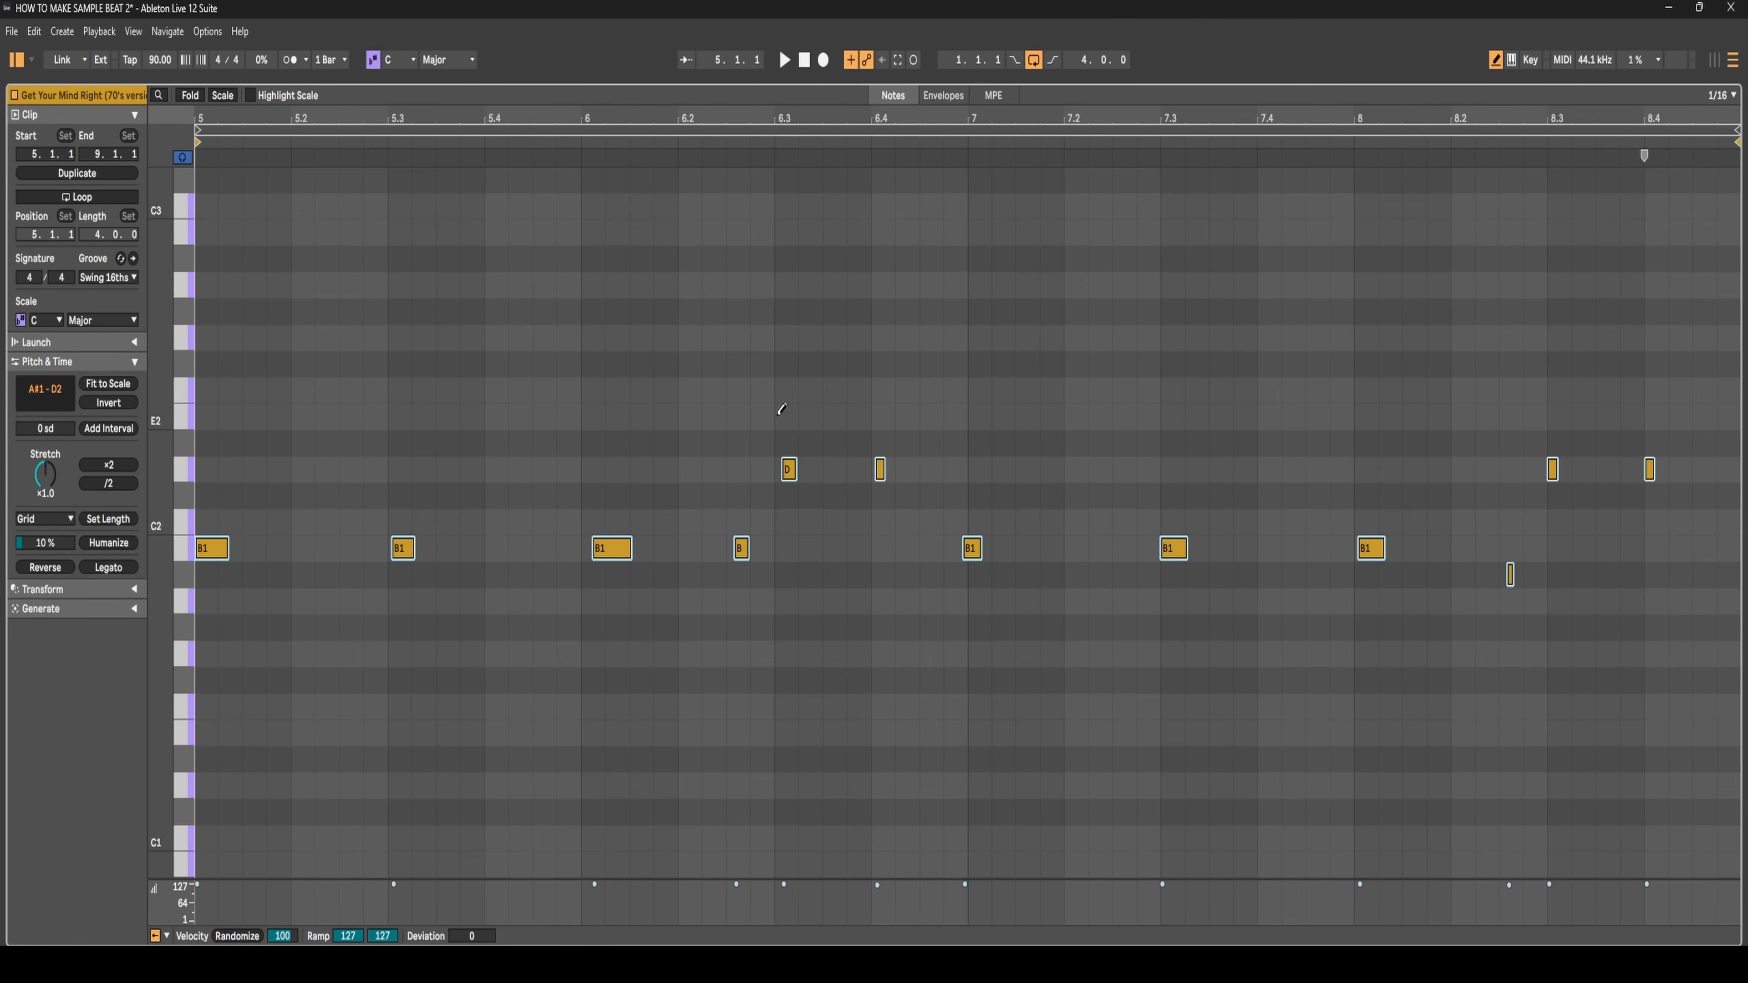
key(ctrl+u)
key(space)
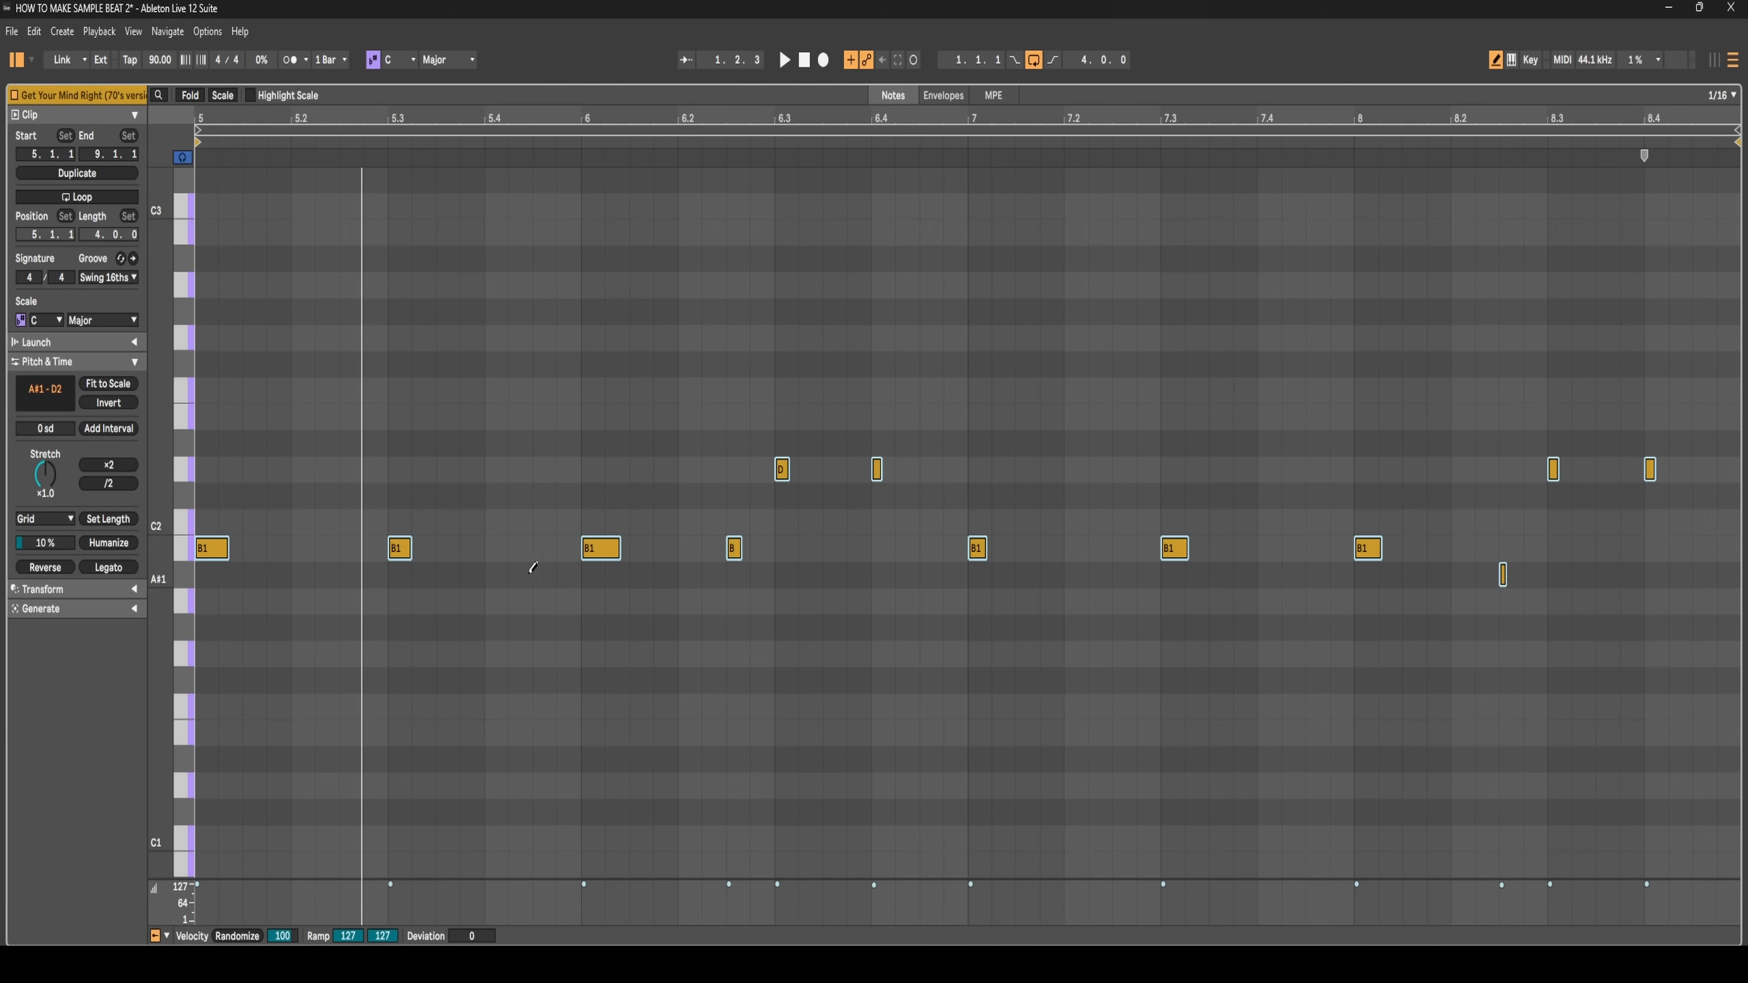
click(544, 574)
click(1124, 575)
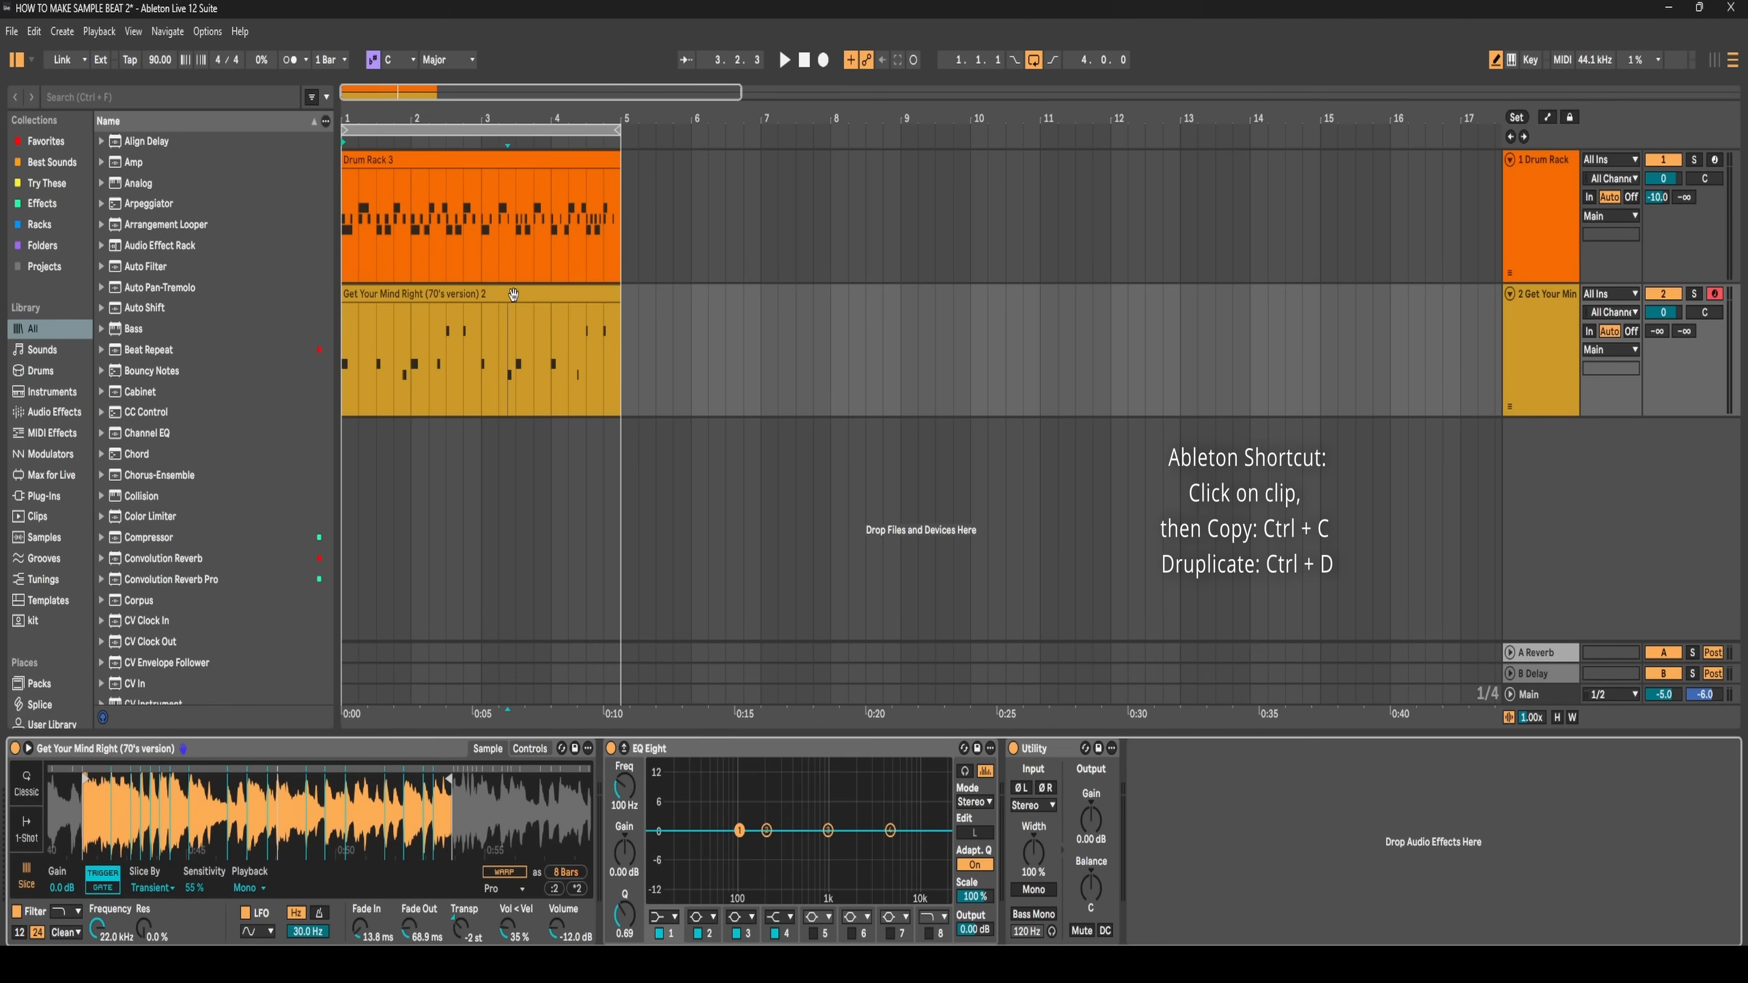
- Duplicate the sample clip to bar 5, clear the notes of the clip at bar 1 and record a new slice pattern into it
click(513, 295)
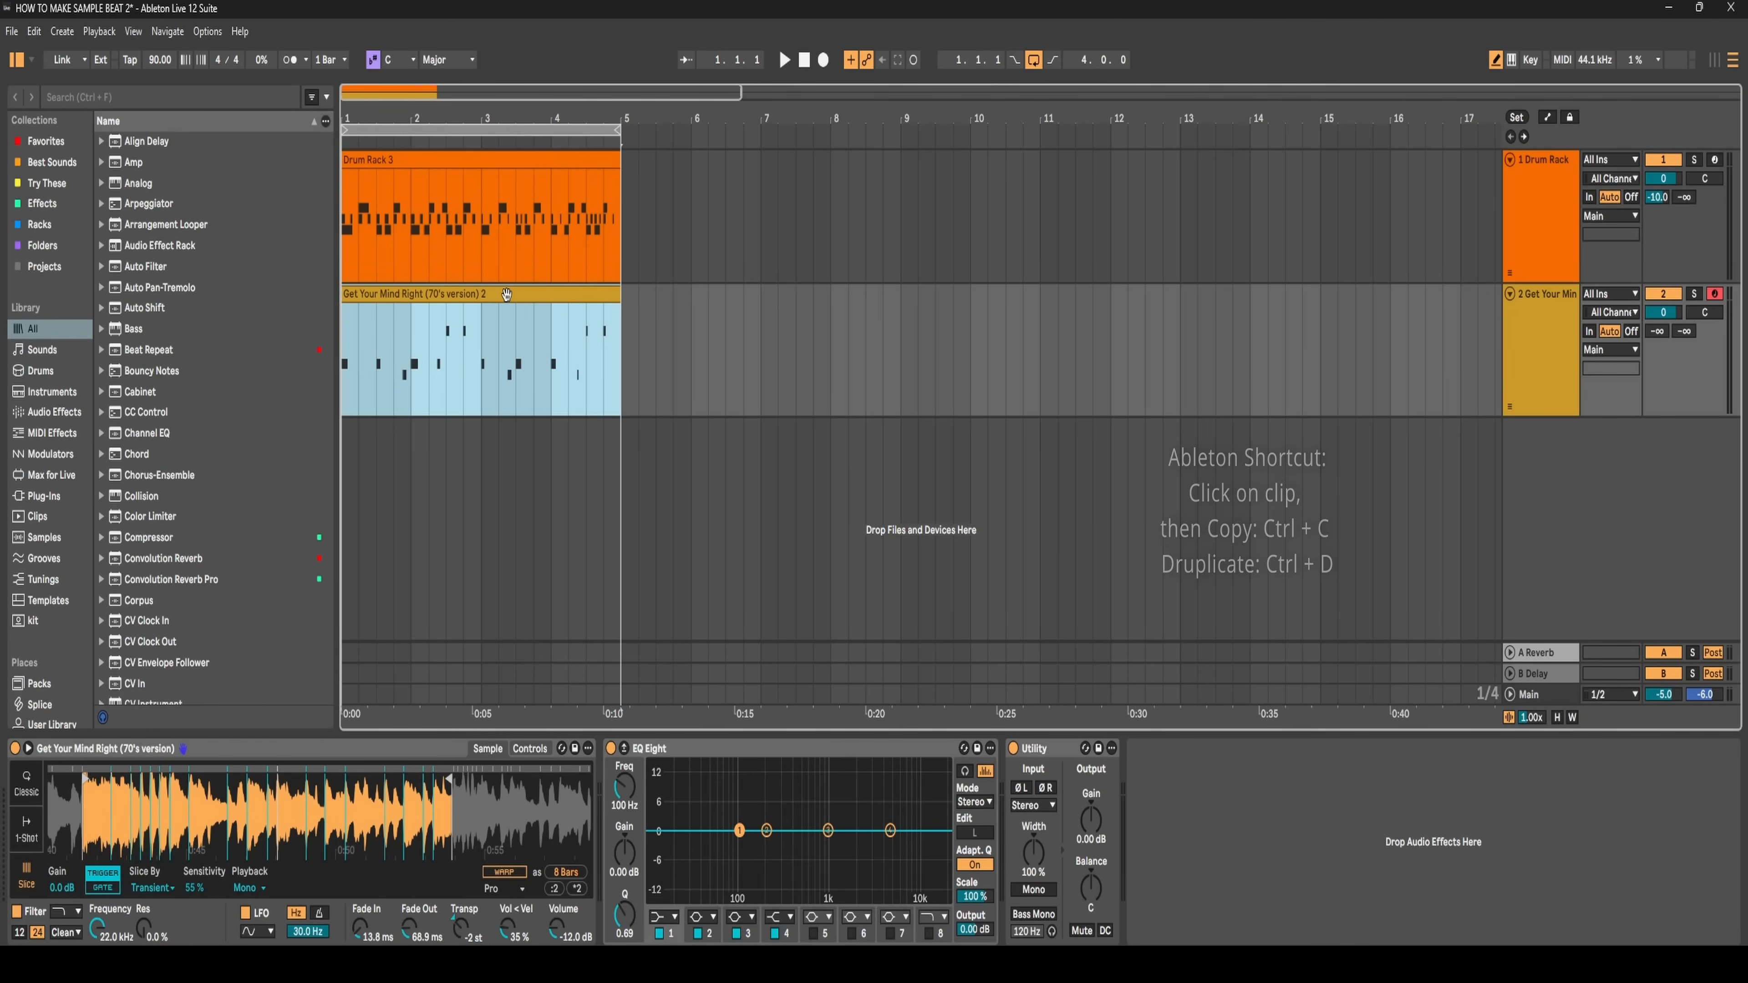
key(ctrl+d)
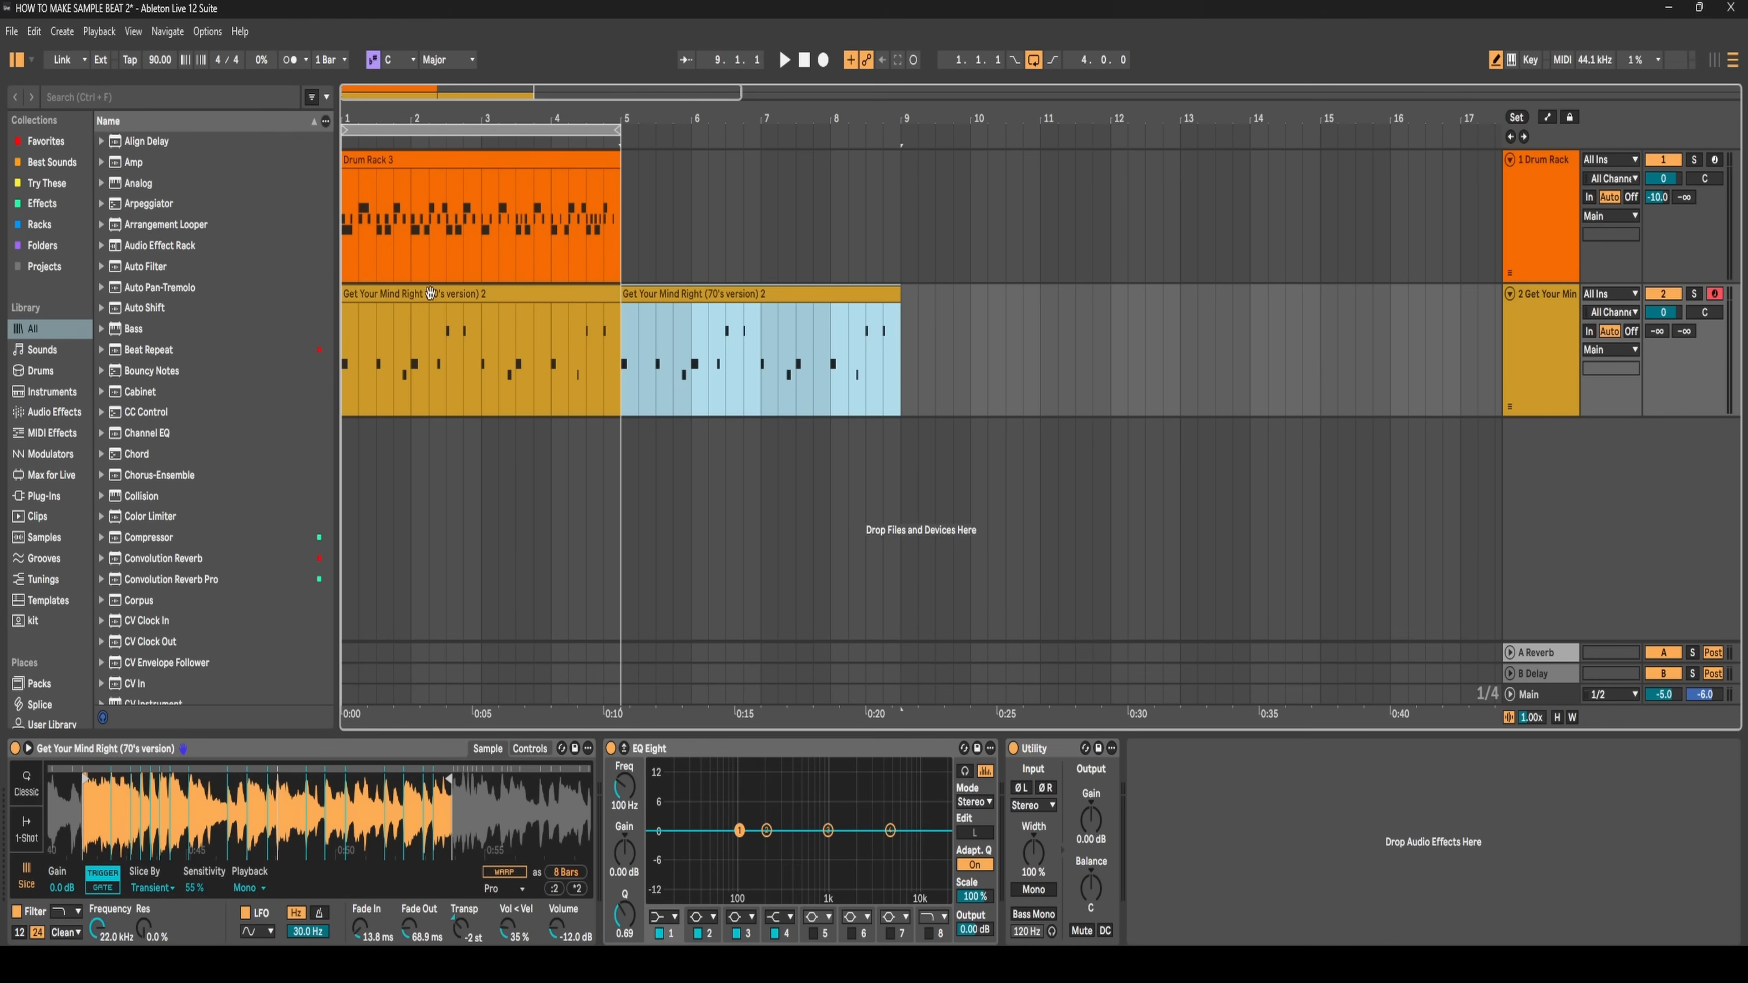
click(458, 297)
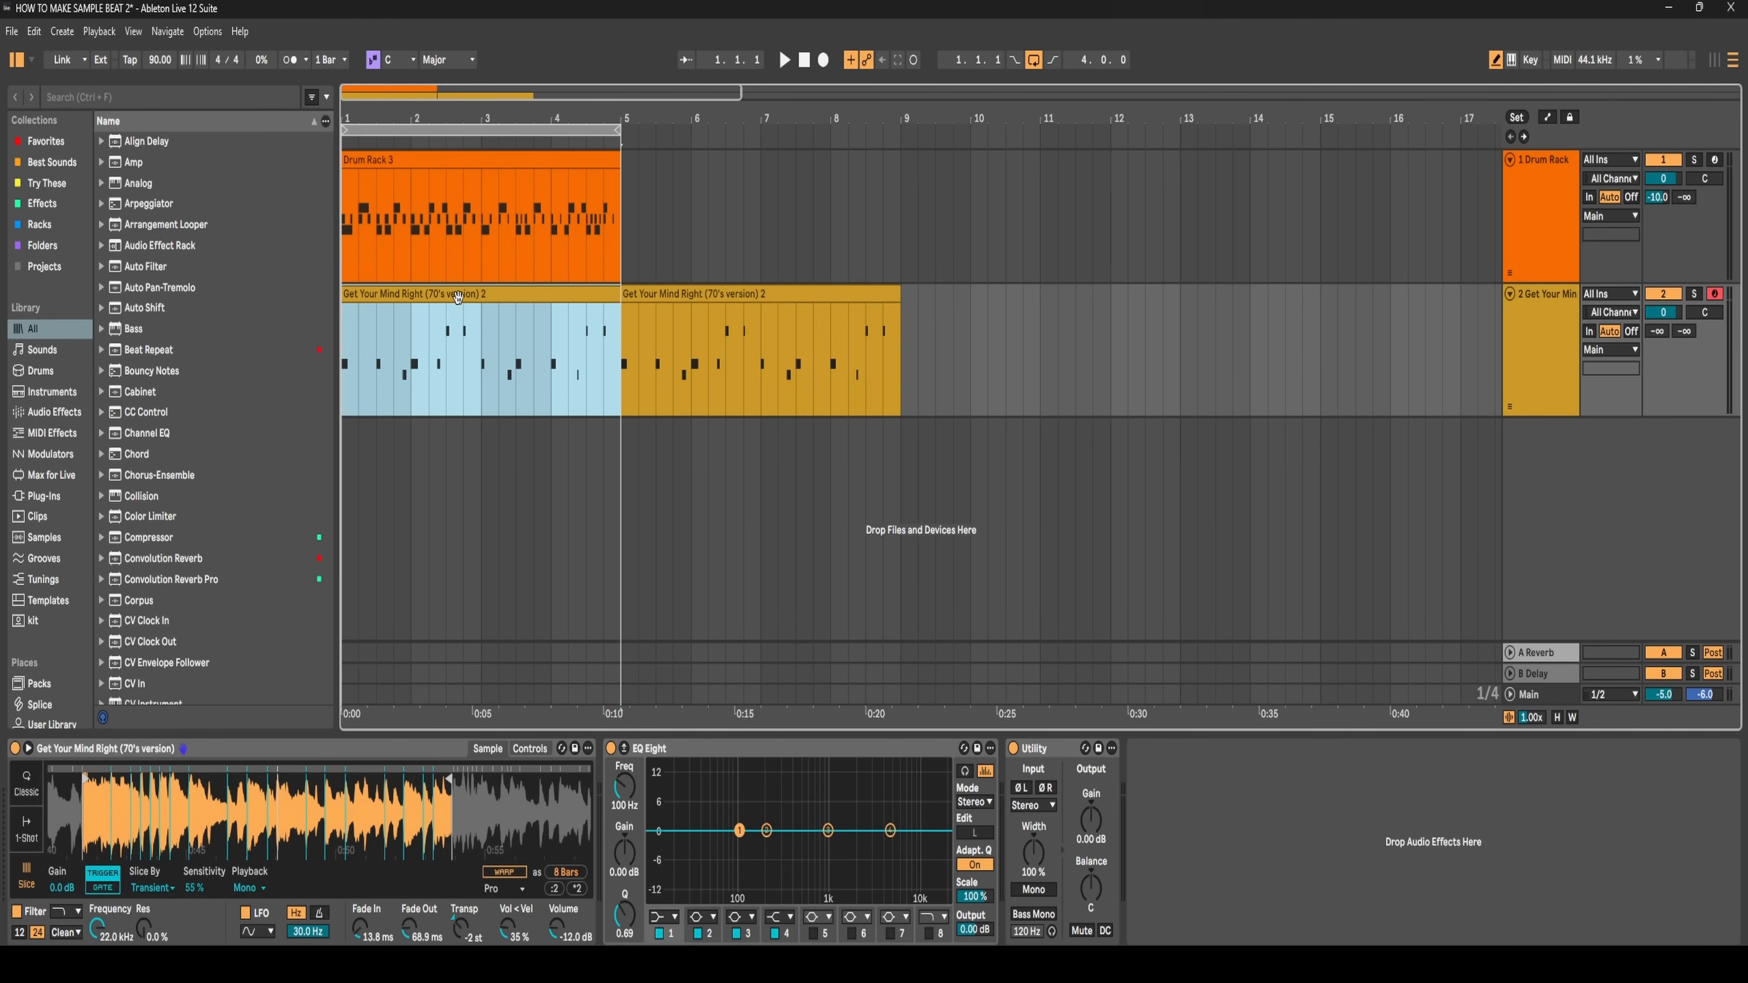
click(348, 502)
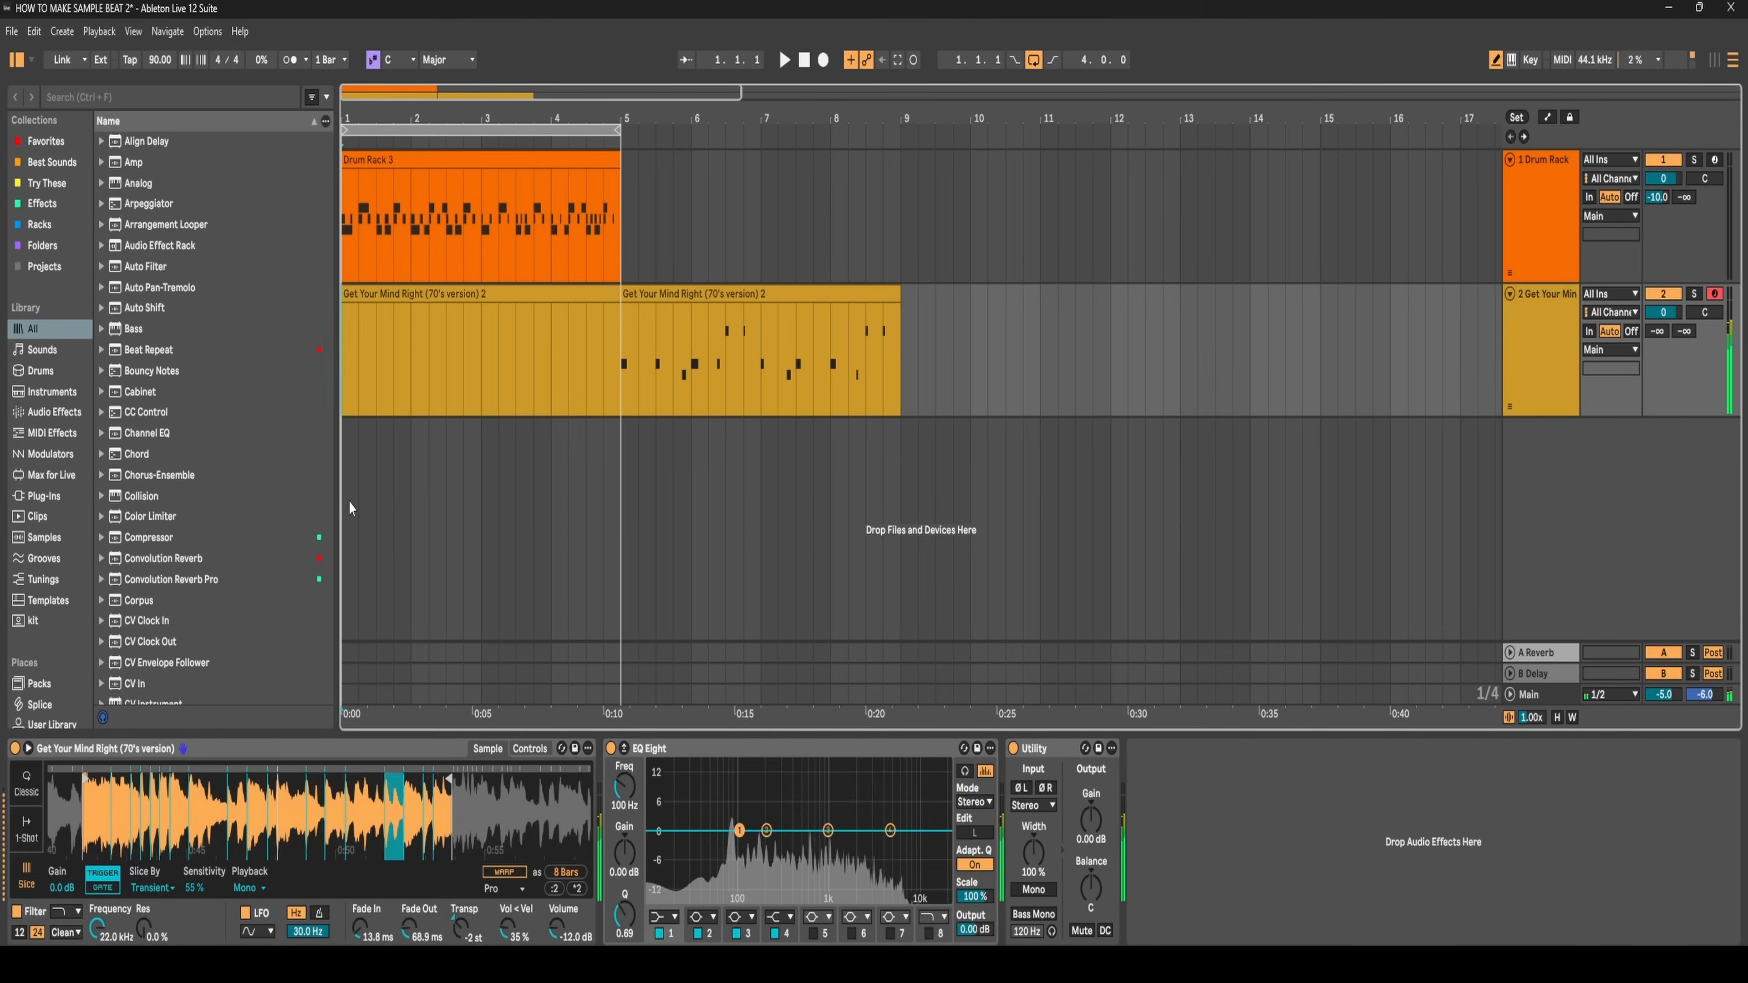
key(space)
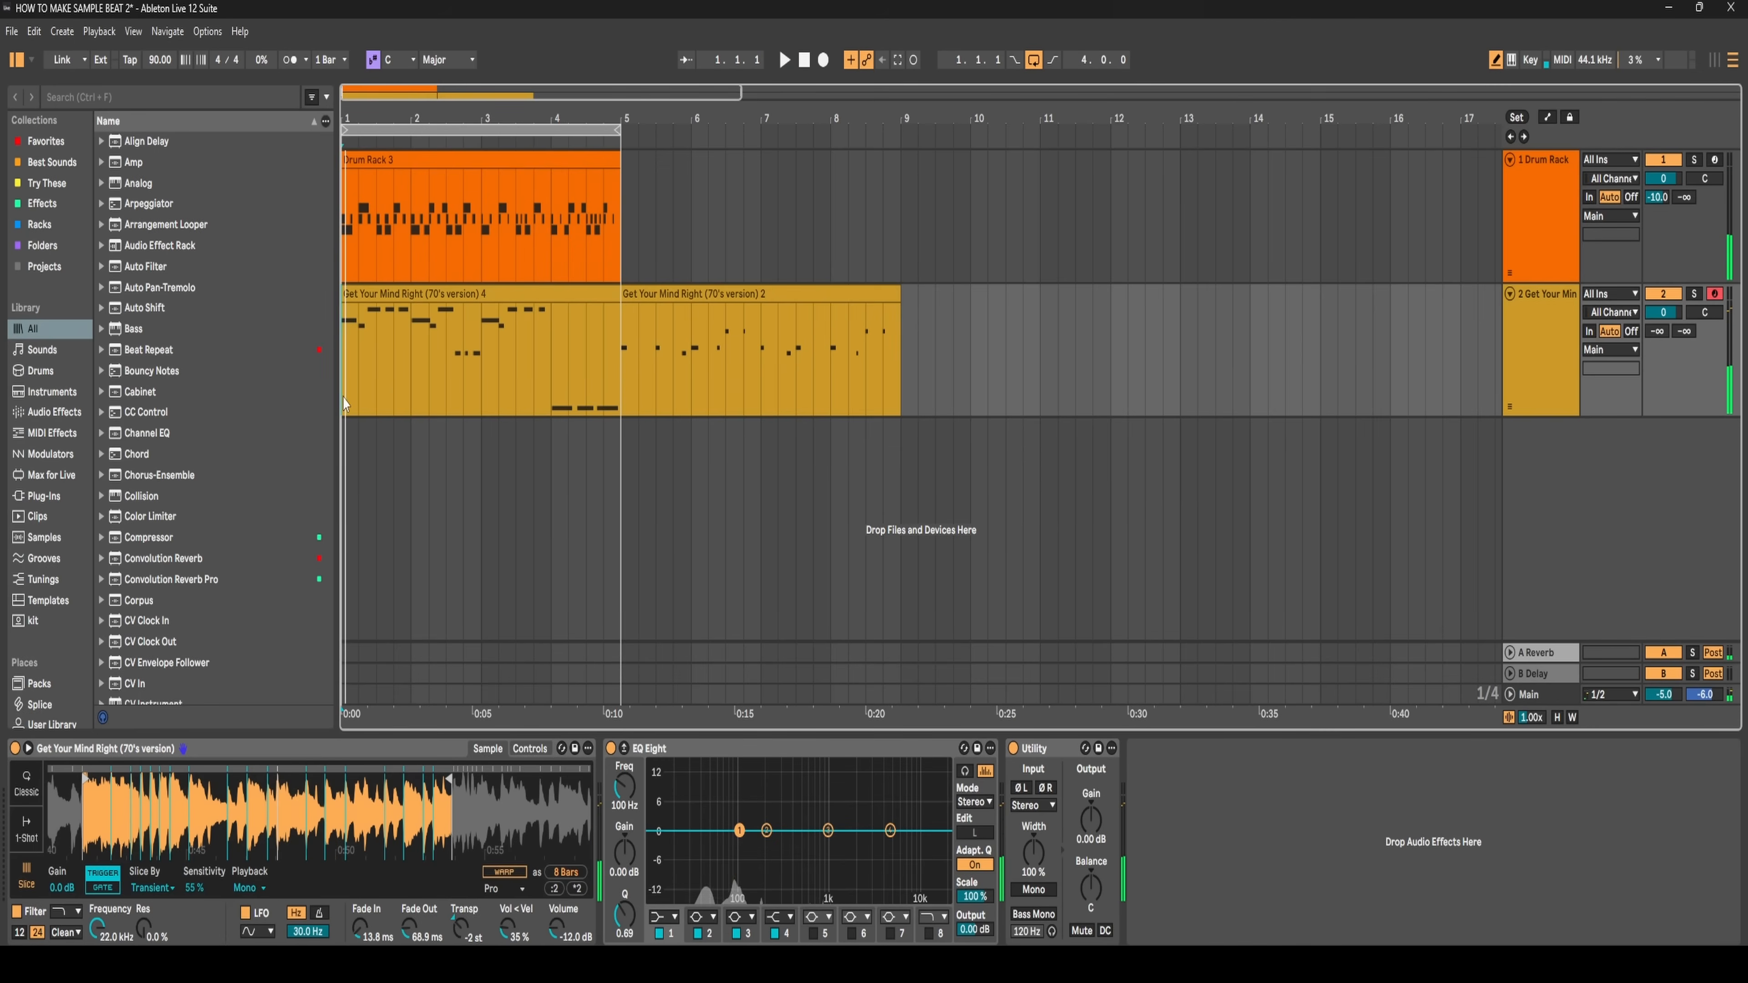
- Quantize the new pattern's notes in the bar 1 clip, switch off draw mode and play the pattern back
click(465, 291)
double_click(464, 292)
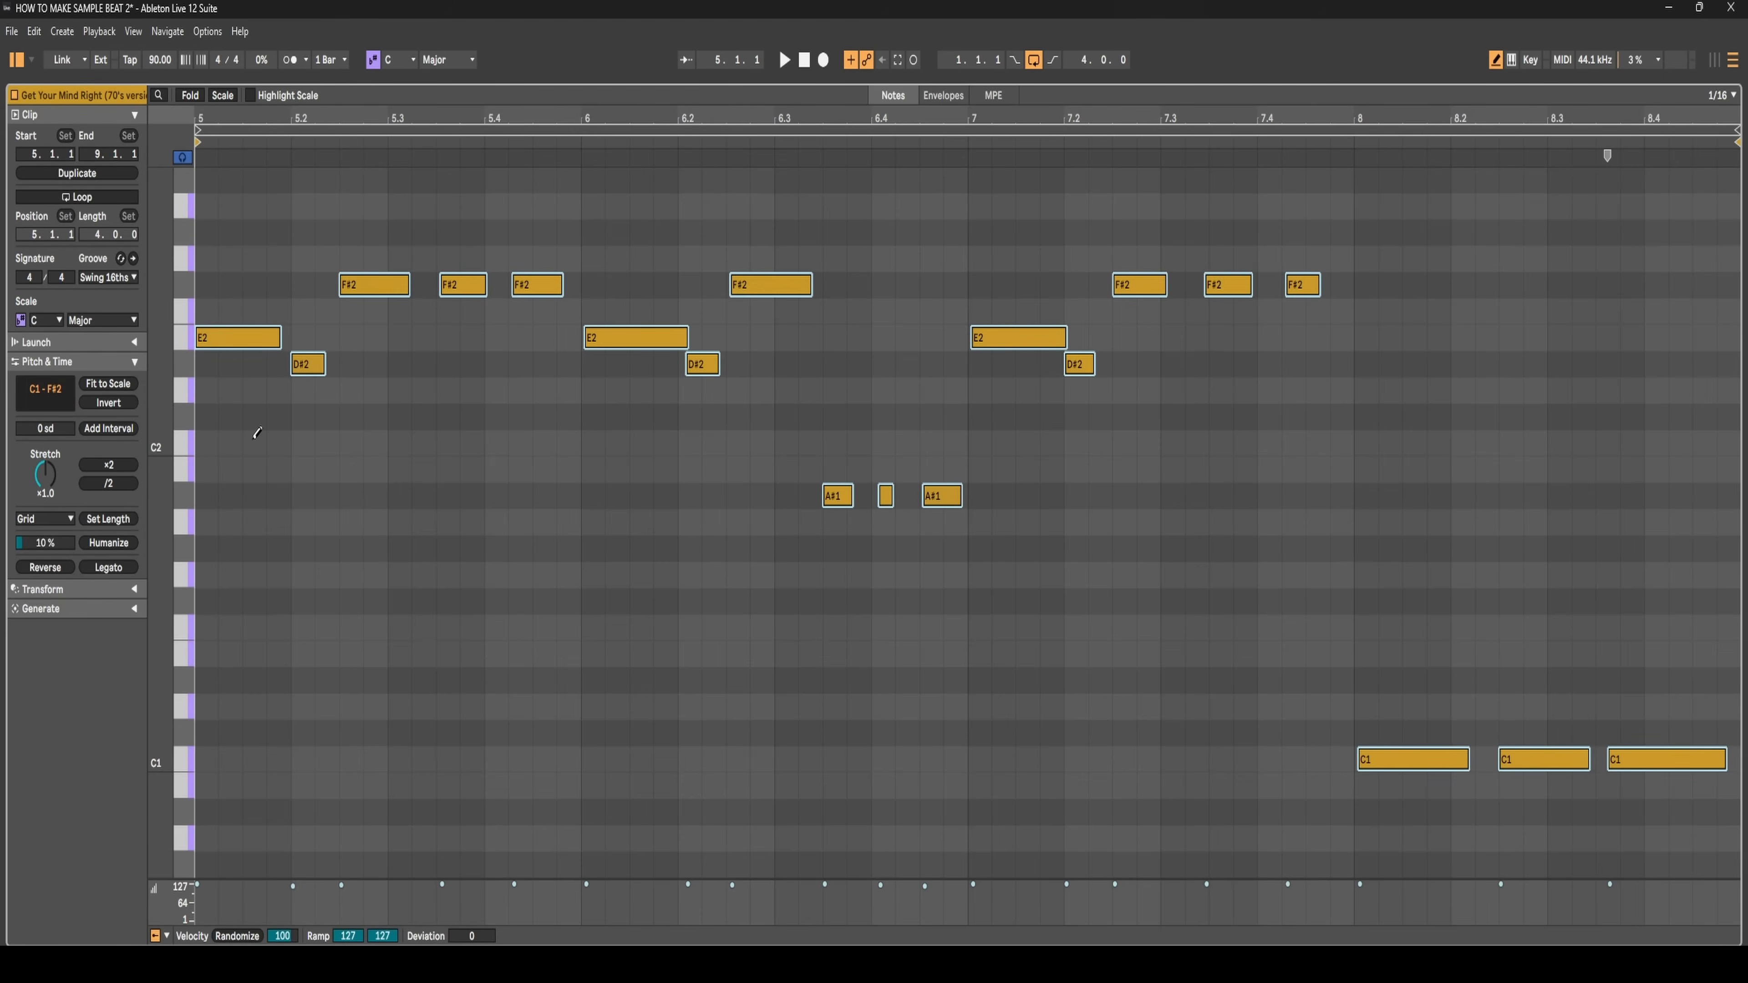
key(ctrl+u)
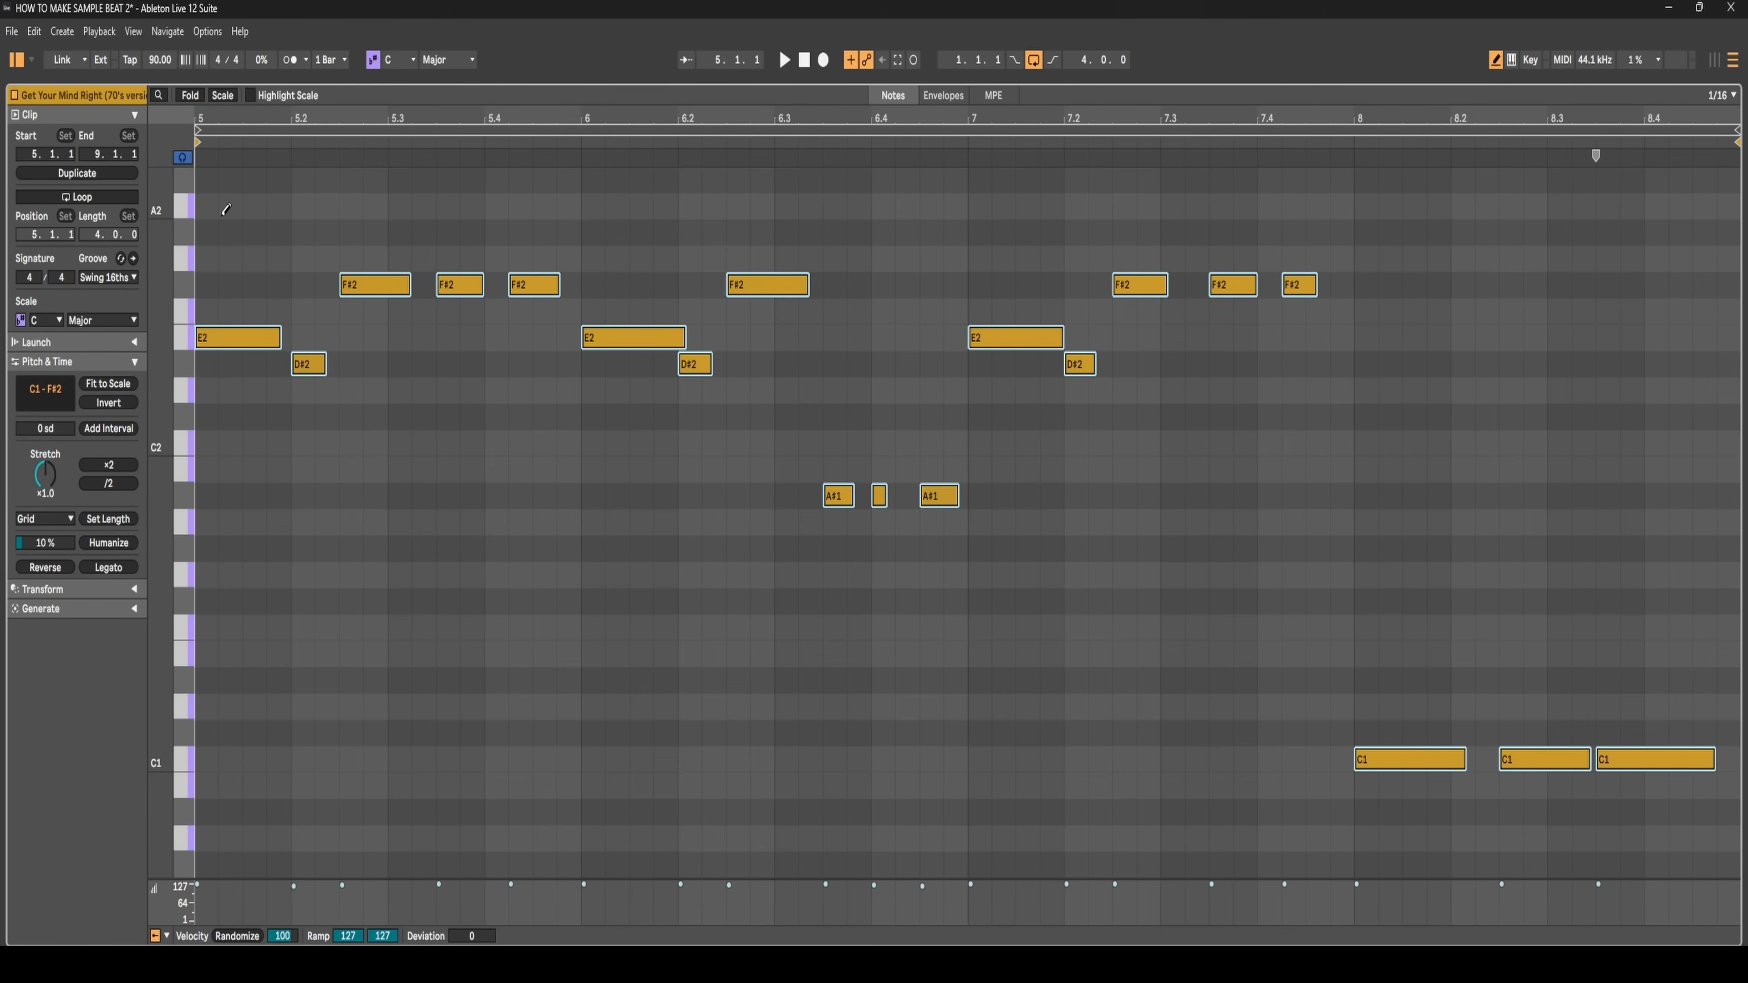
key(b)
key(space)
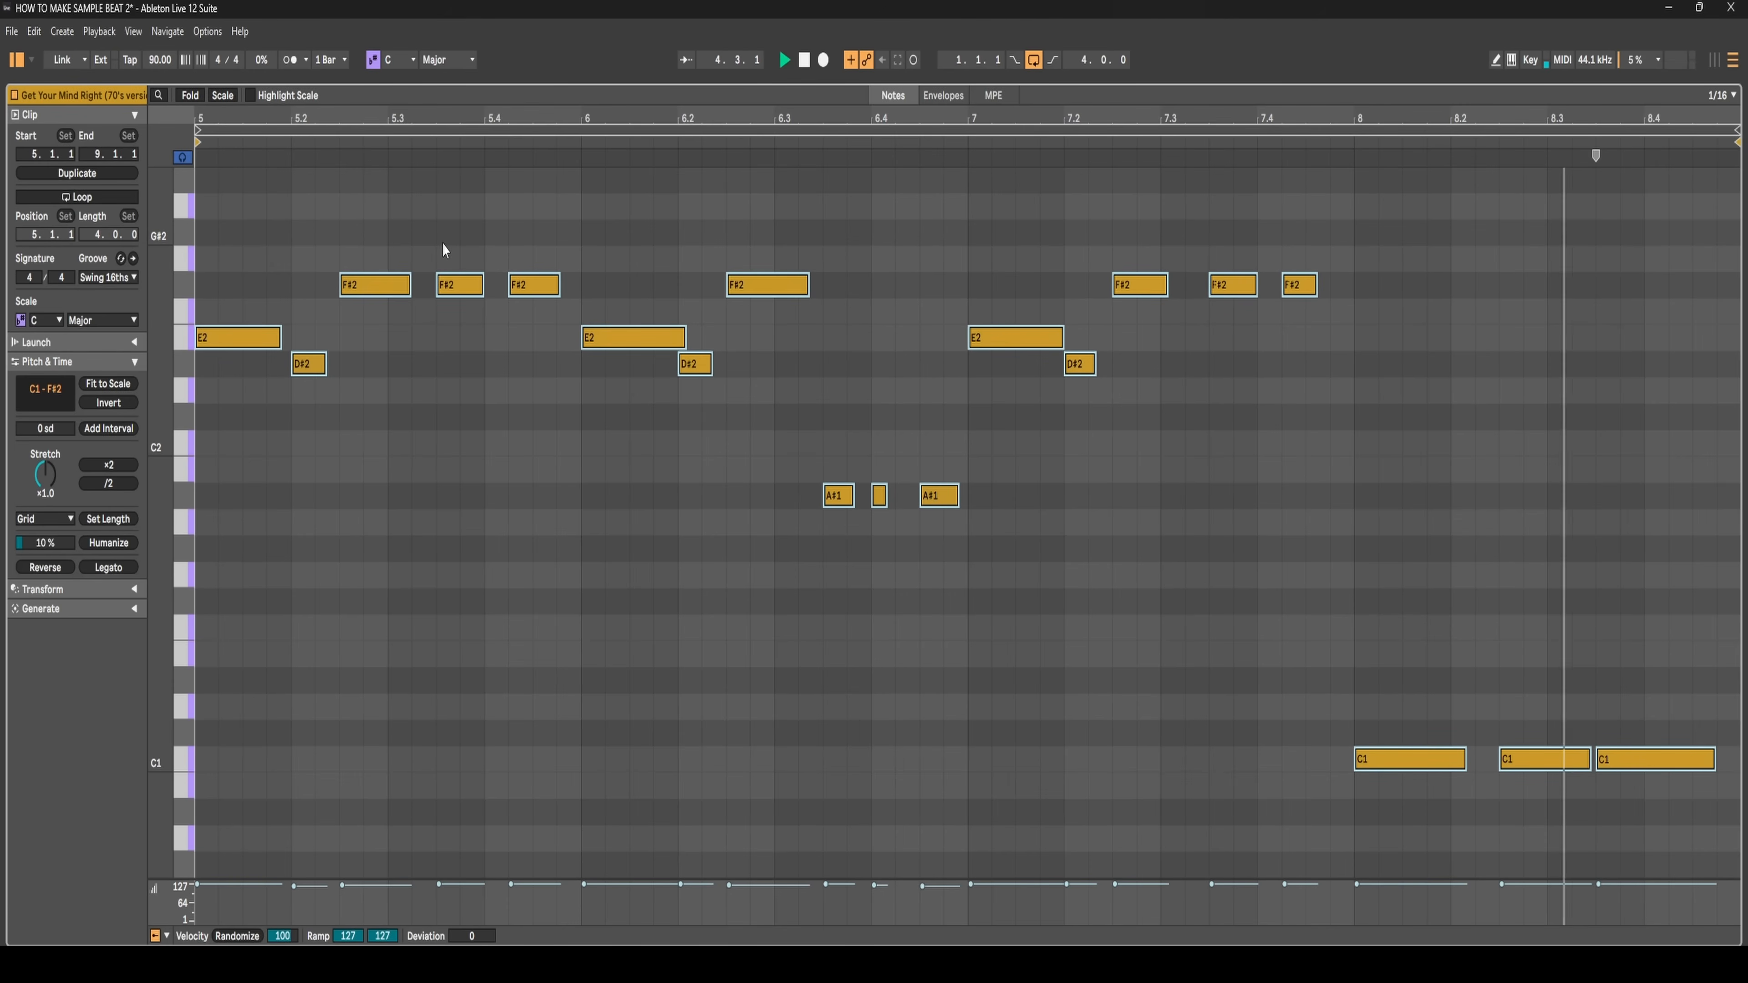
key(space)
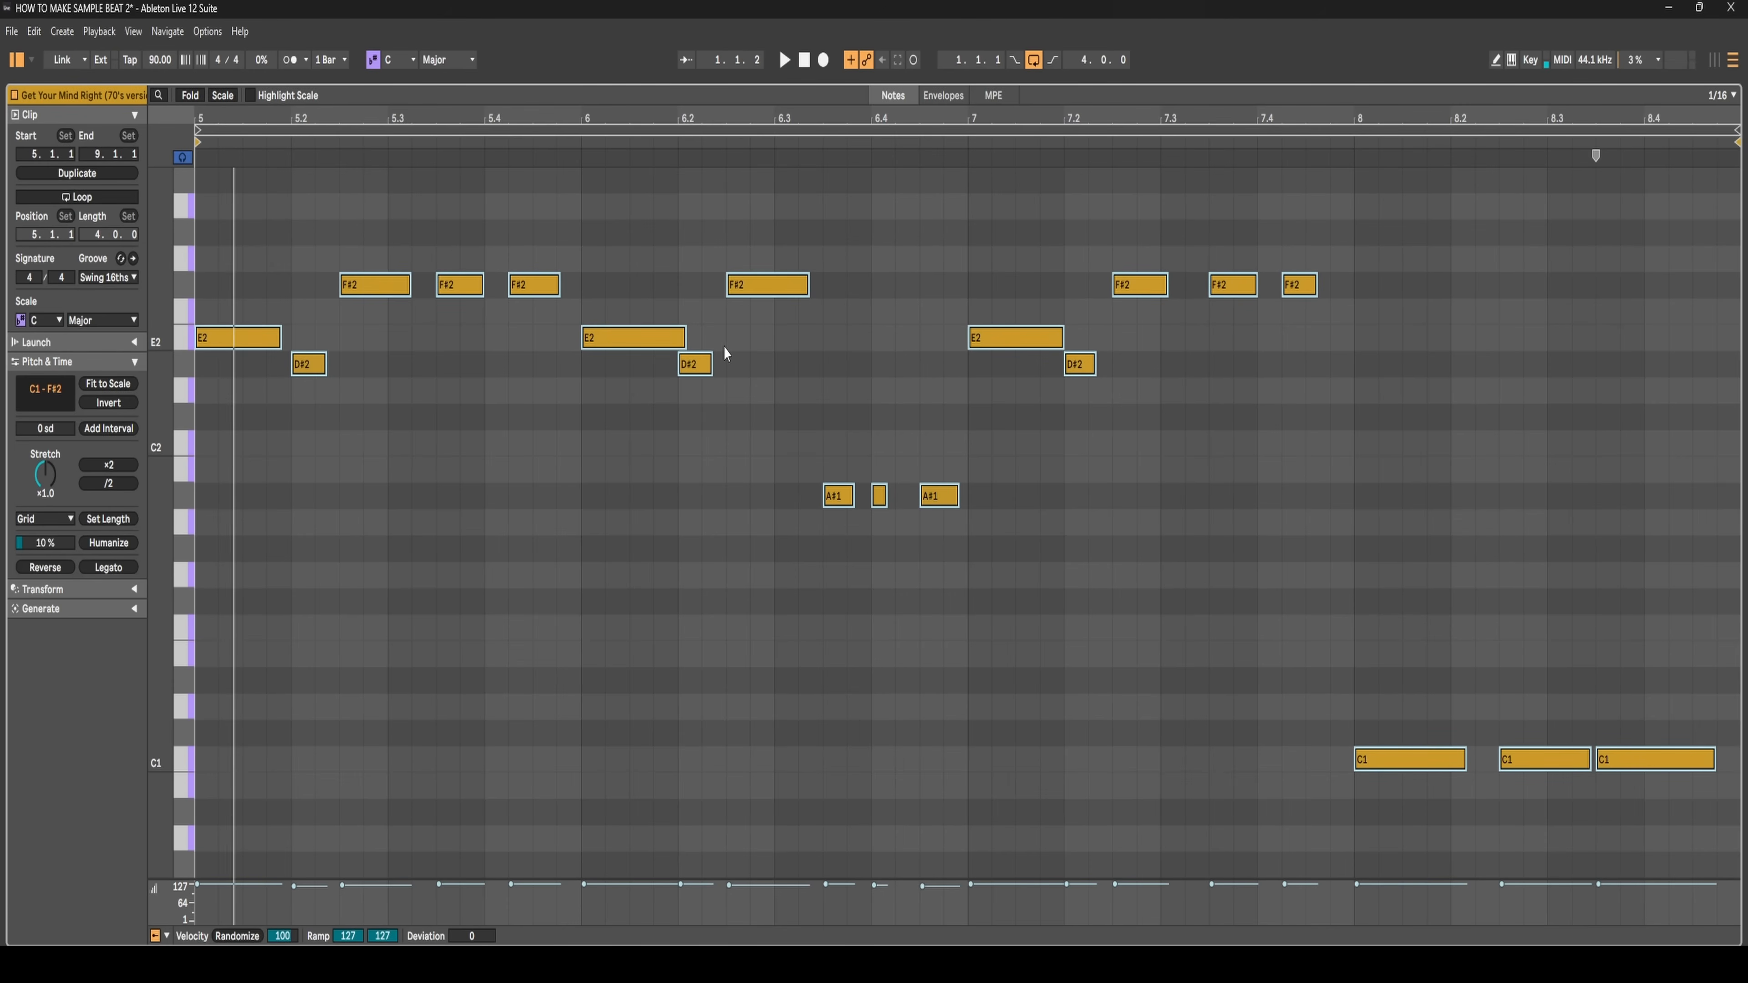
- Move the sample clip at bar 5 to bar 9 and duplicate the bar 1 clip into the freed bars
key(shift+Tab)
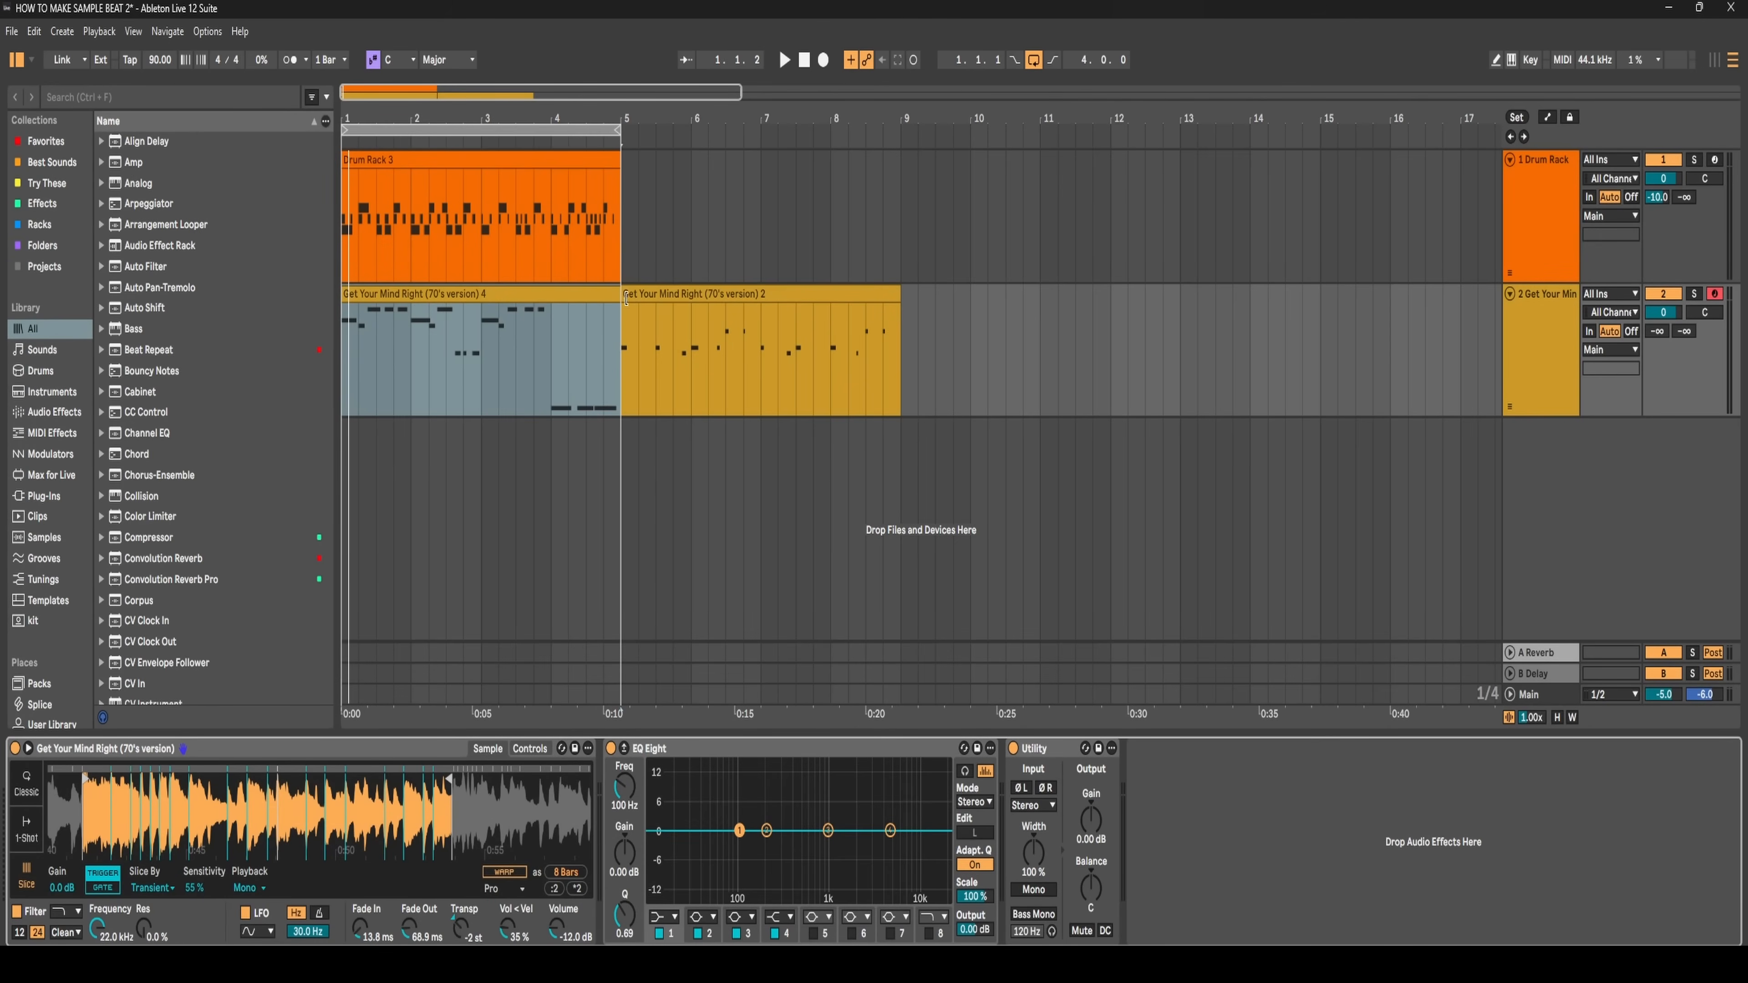
key(ctrl+d)
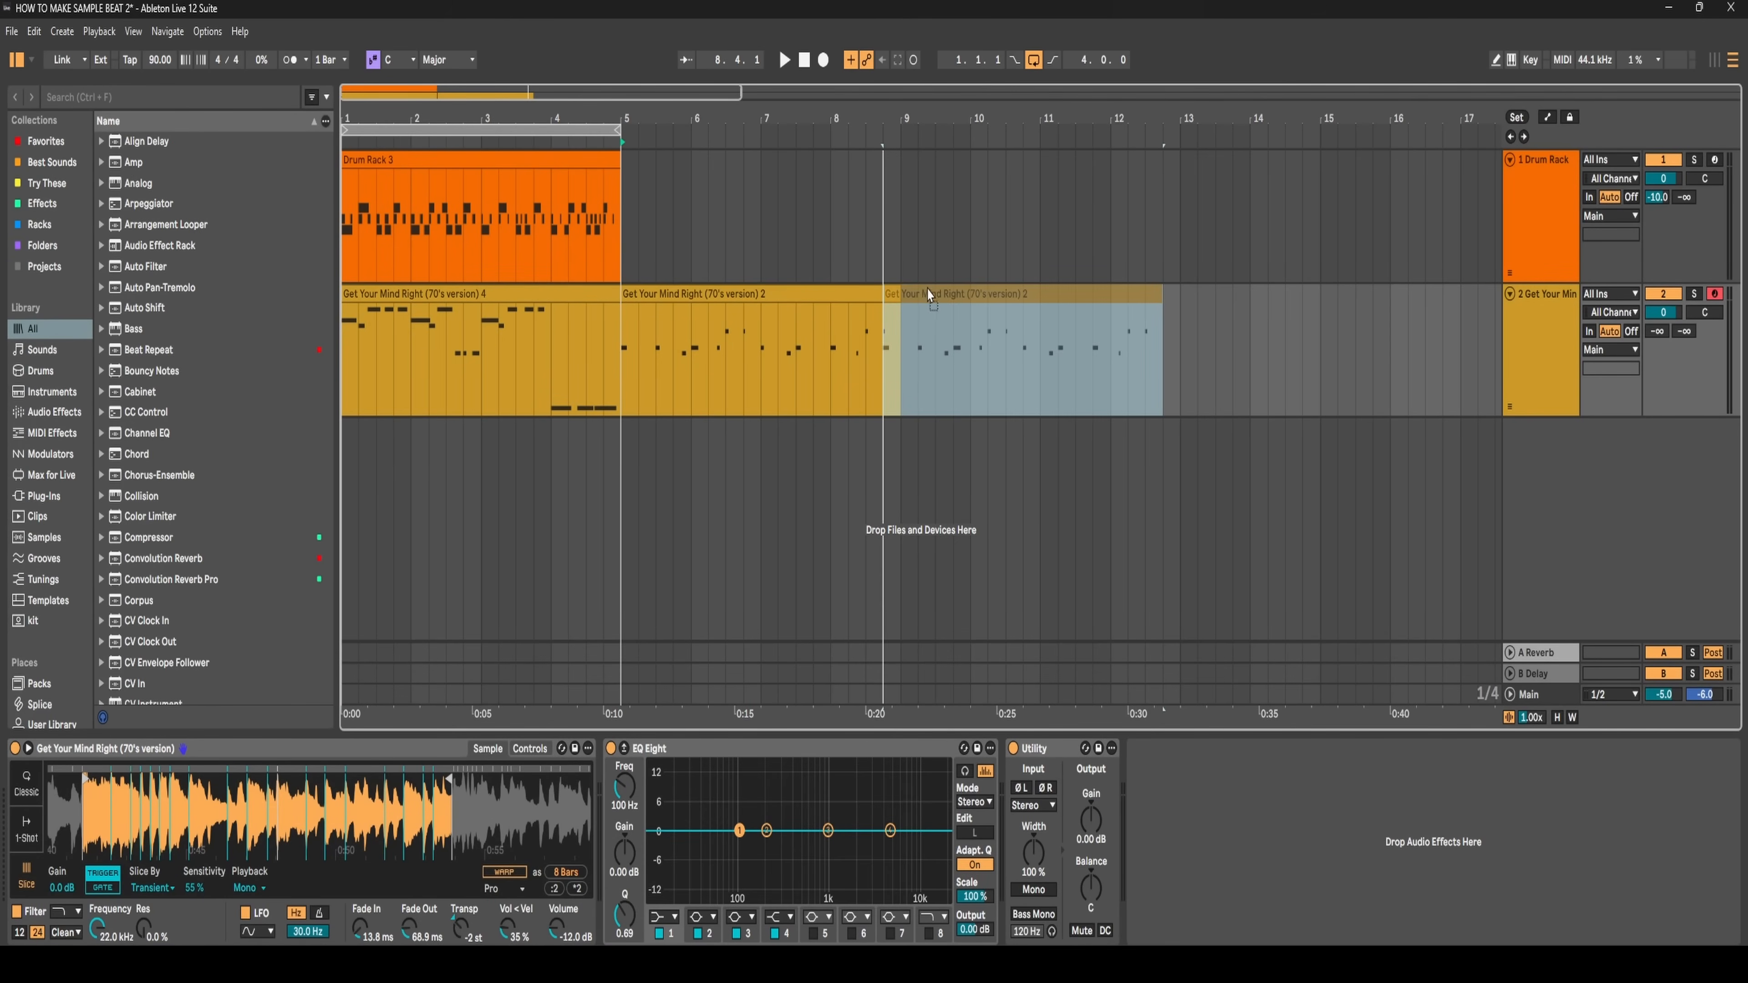
- Clear the notes of the sample clip at bar 1 and record a third slice pattern into it
click(455, 308)
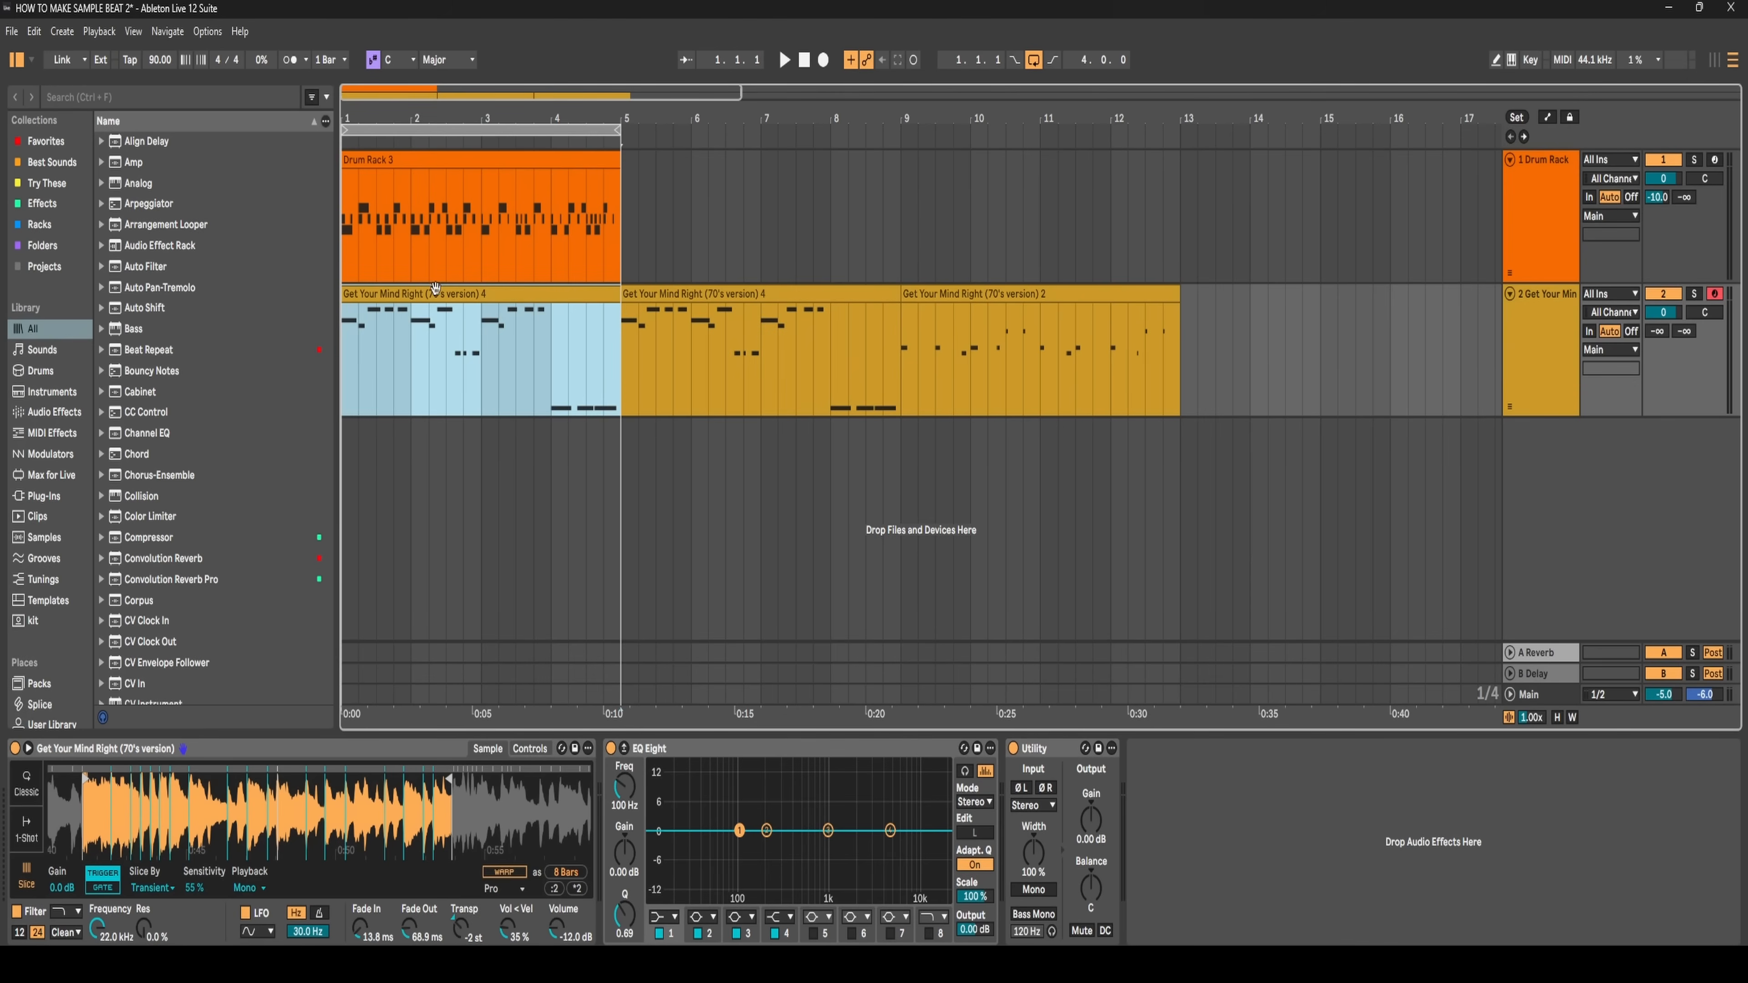
click(342, 361)
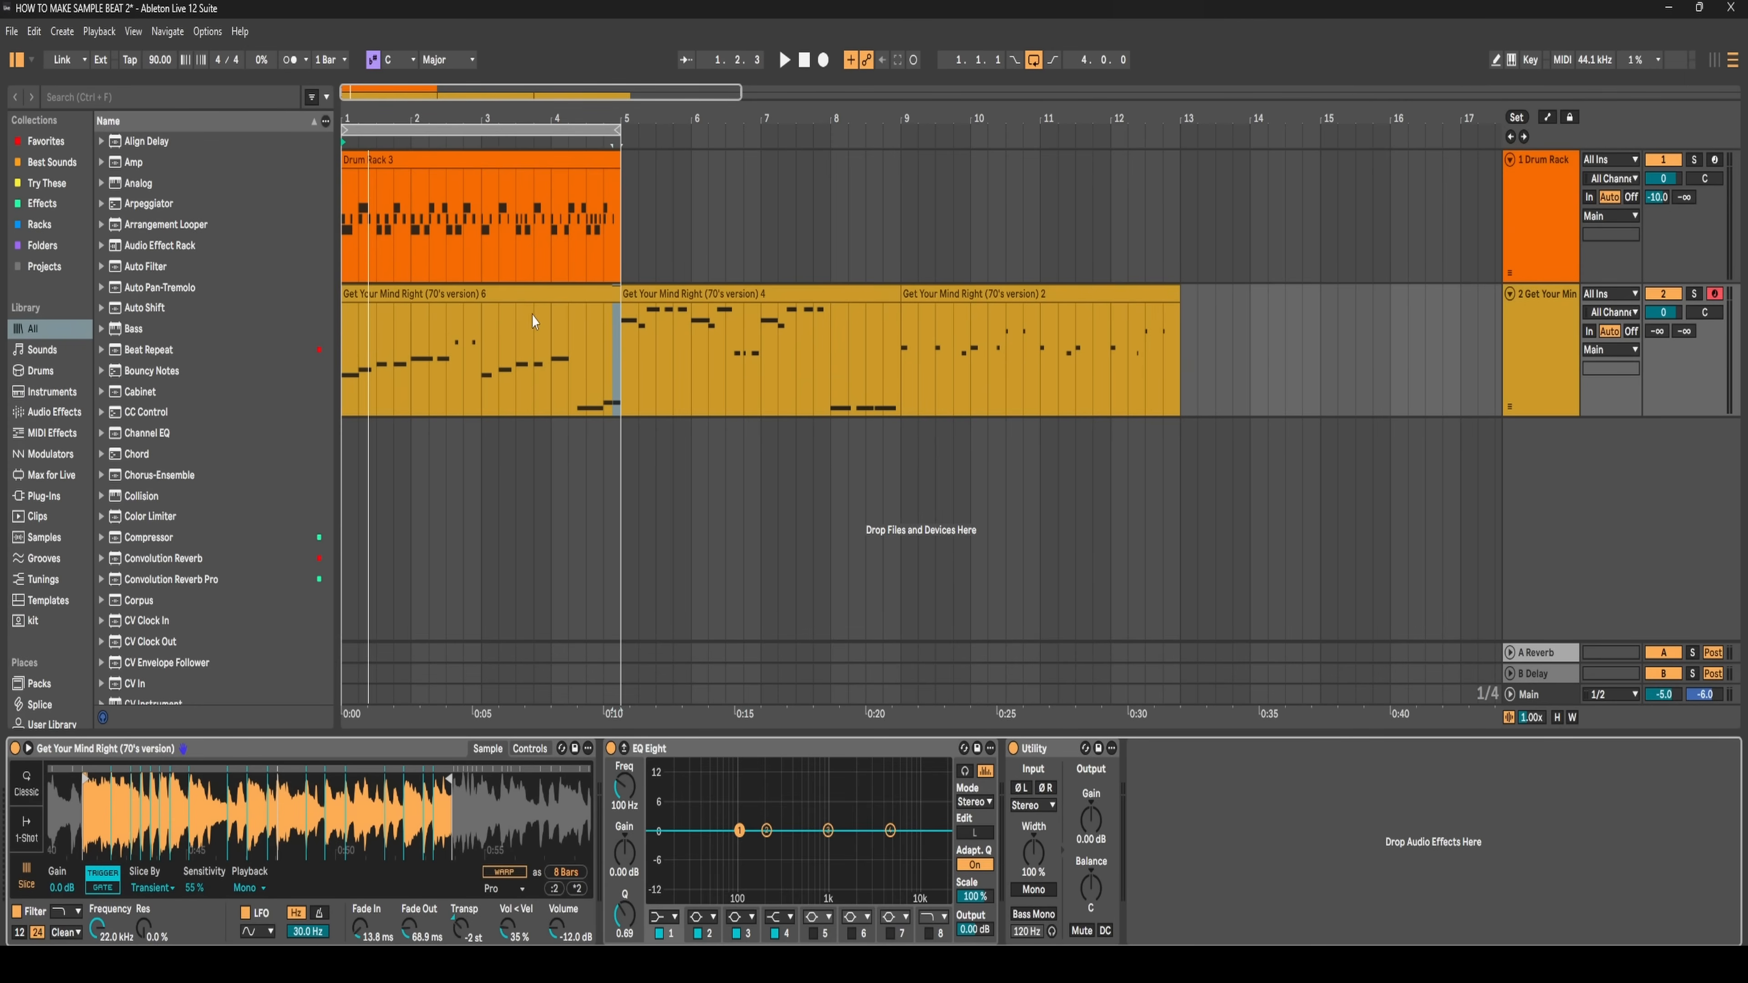
- Rename the three sample clips in order as chorus / hook, build (pre-chorus) and verse
click(527, 296)
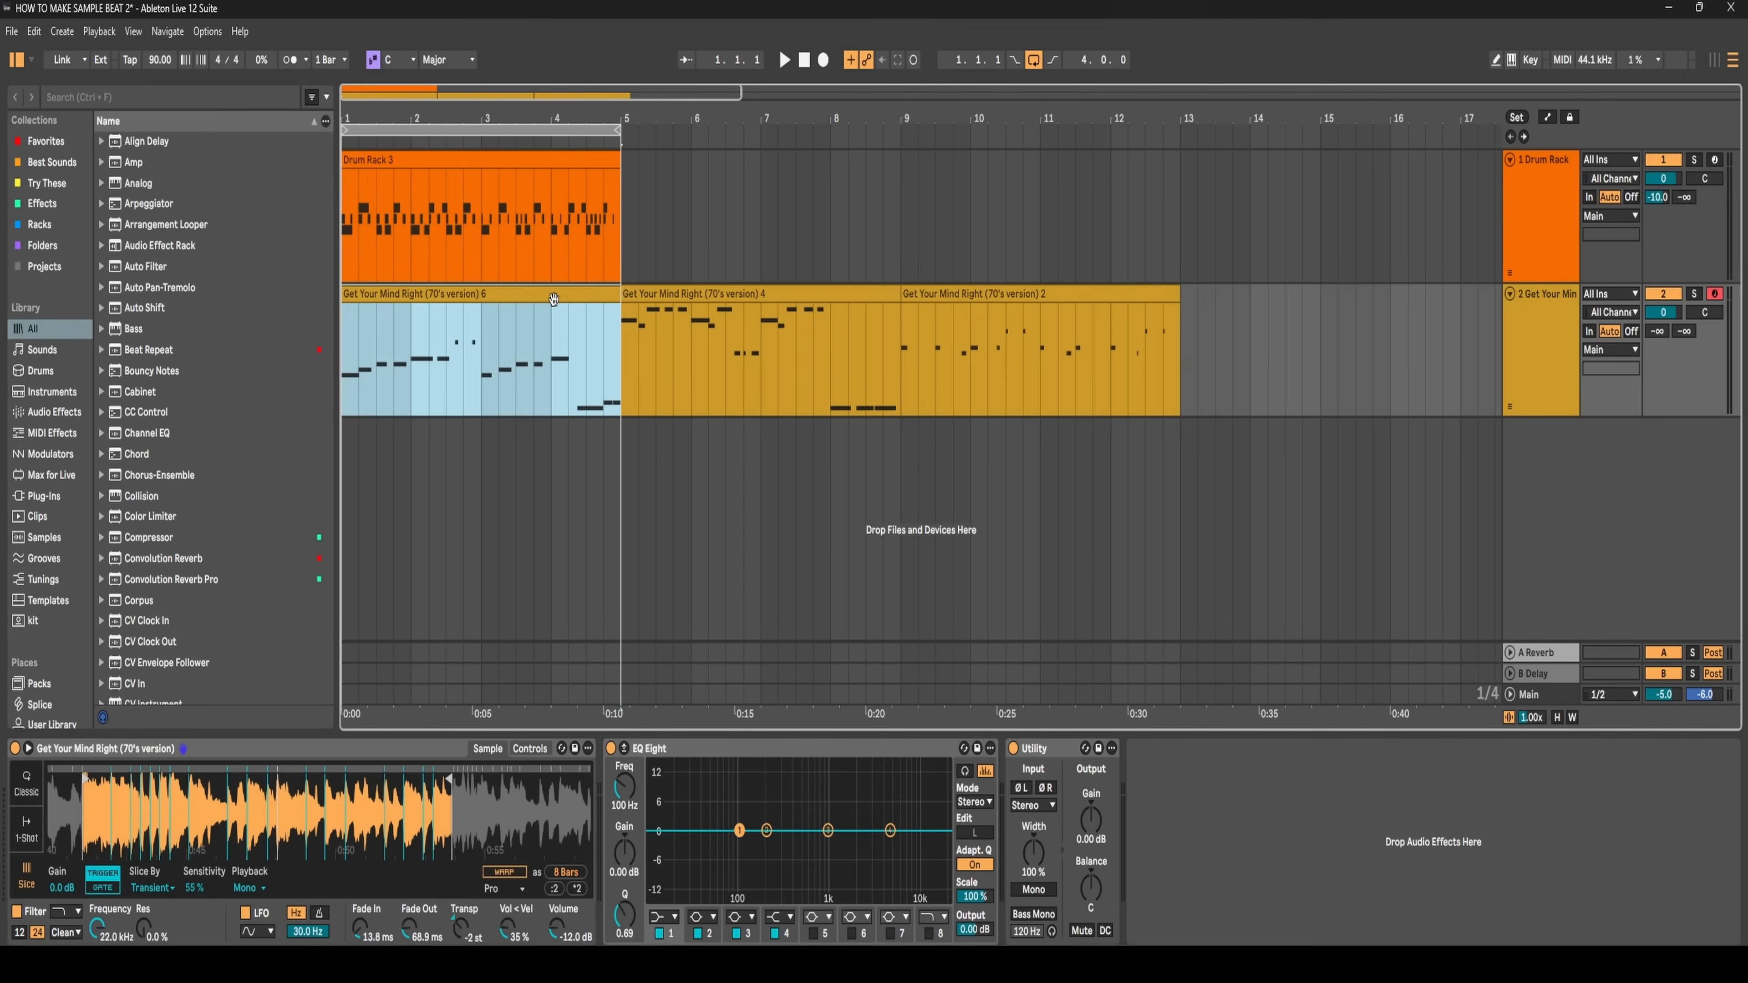
right_click(528, 296)
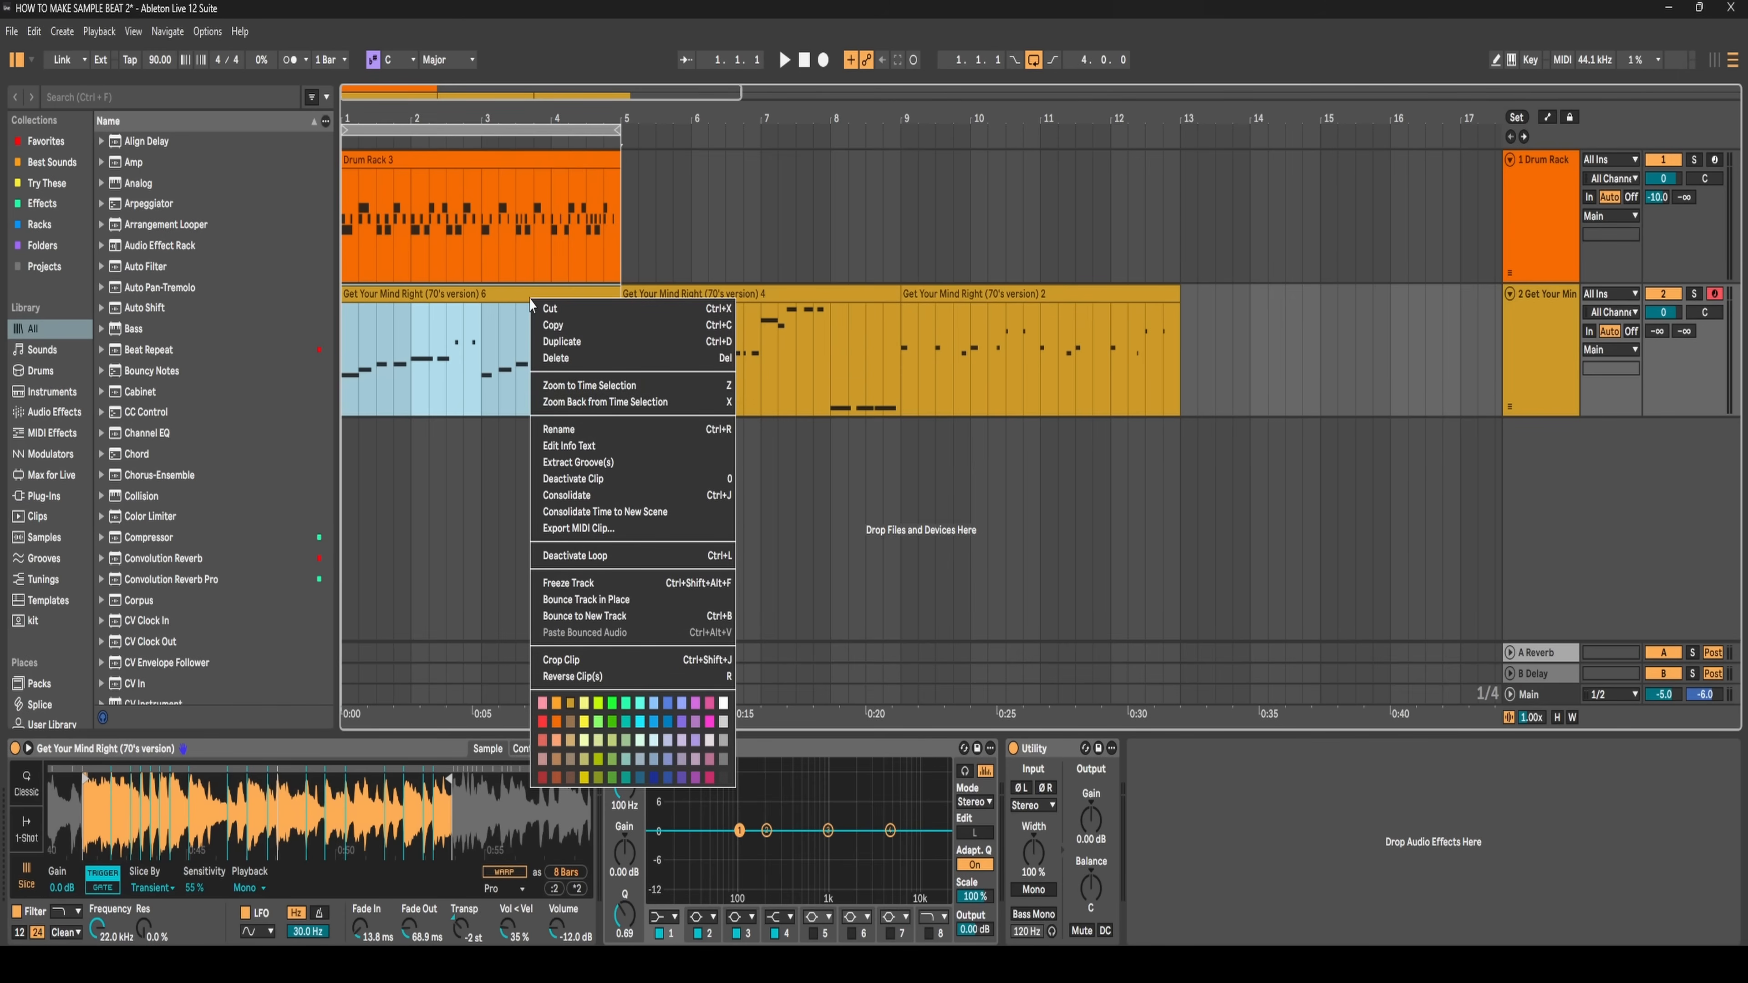
click(476, 294)
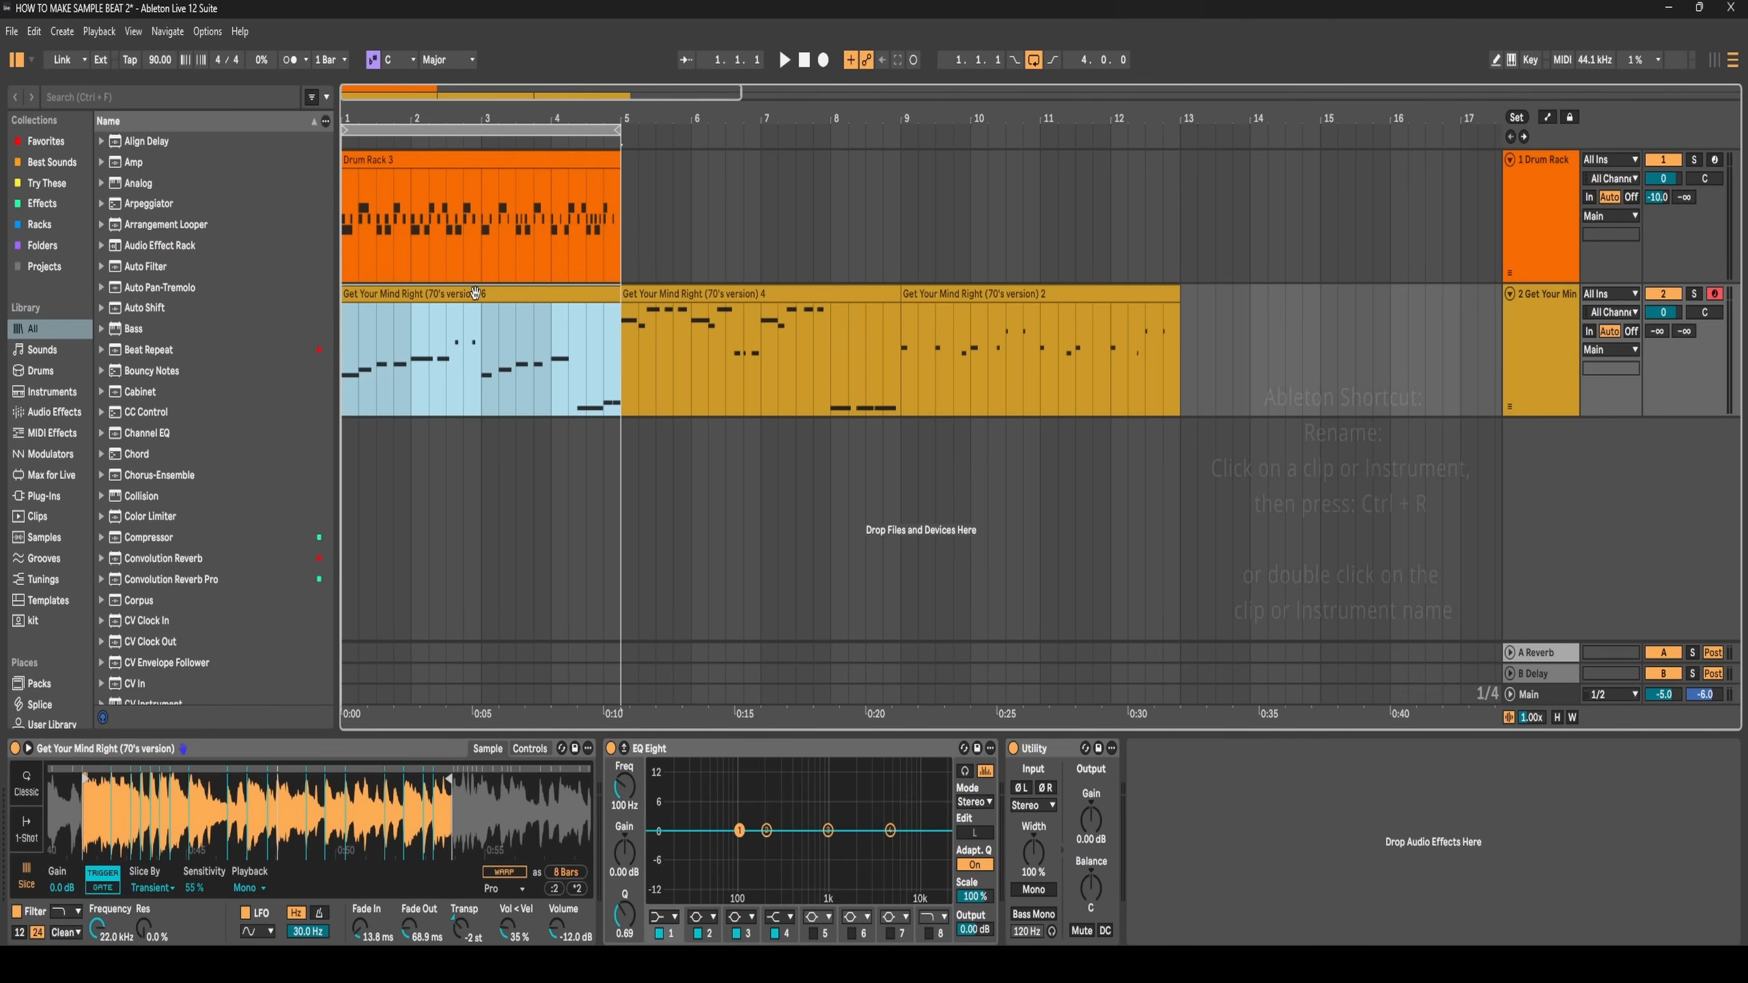
key(Tab)
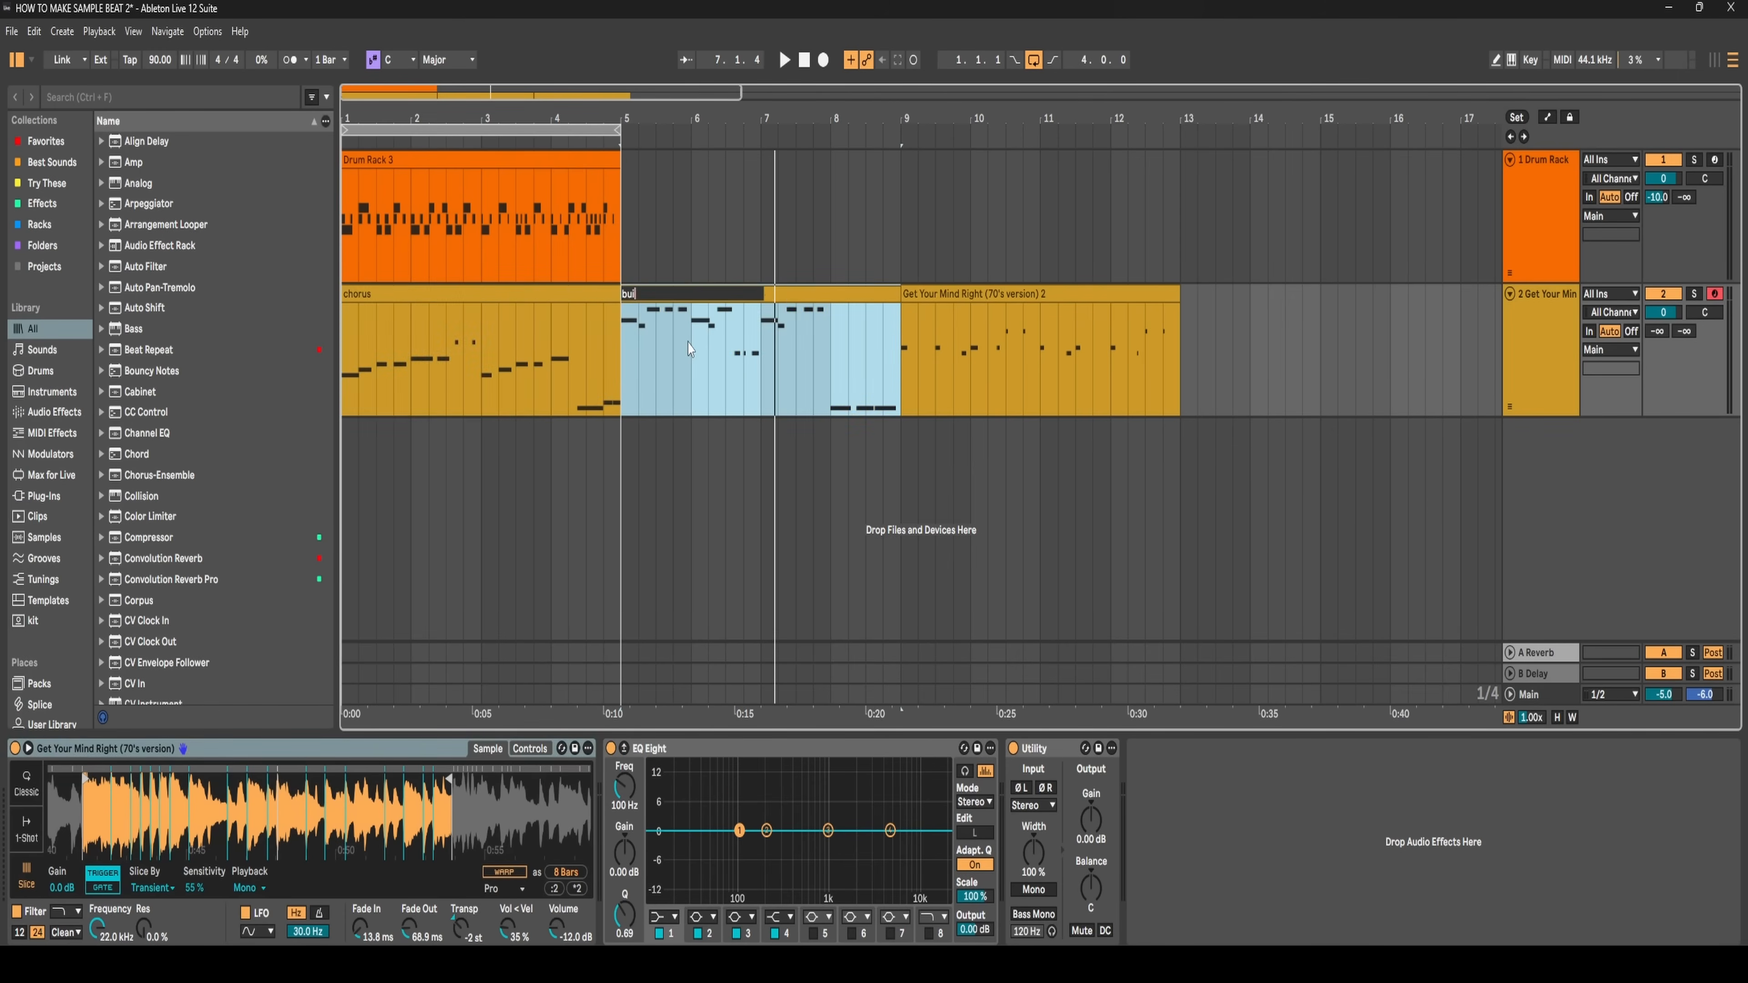
text(build (pre-chorus))
key(Tab)
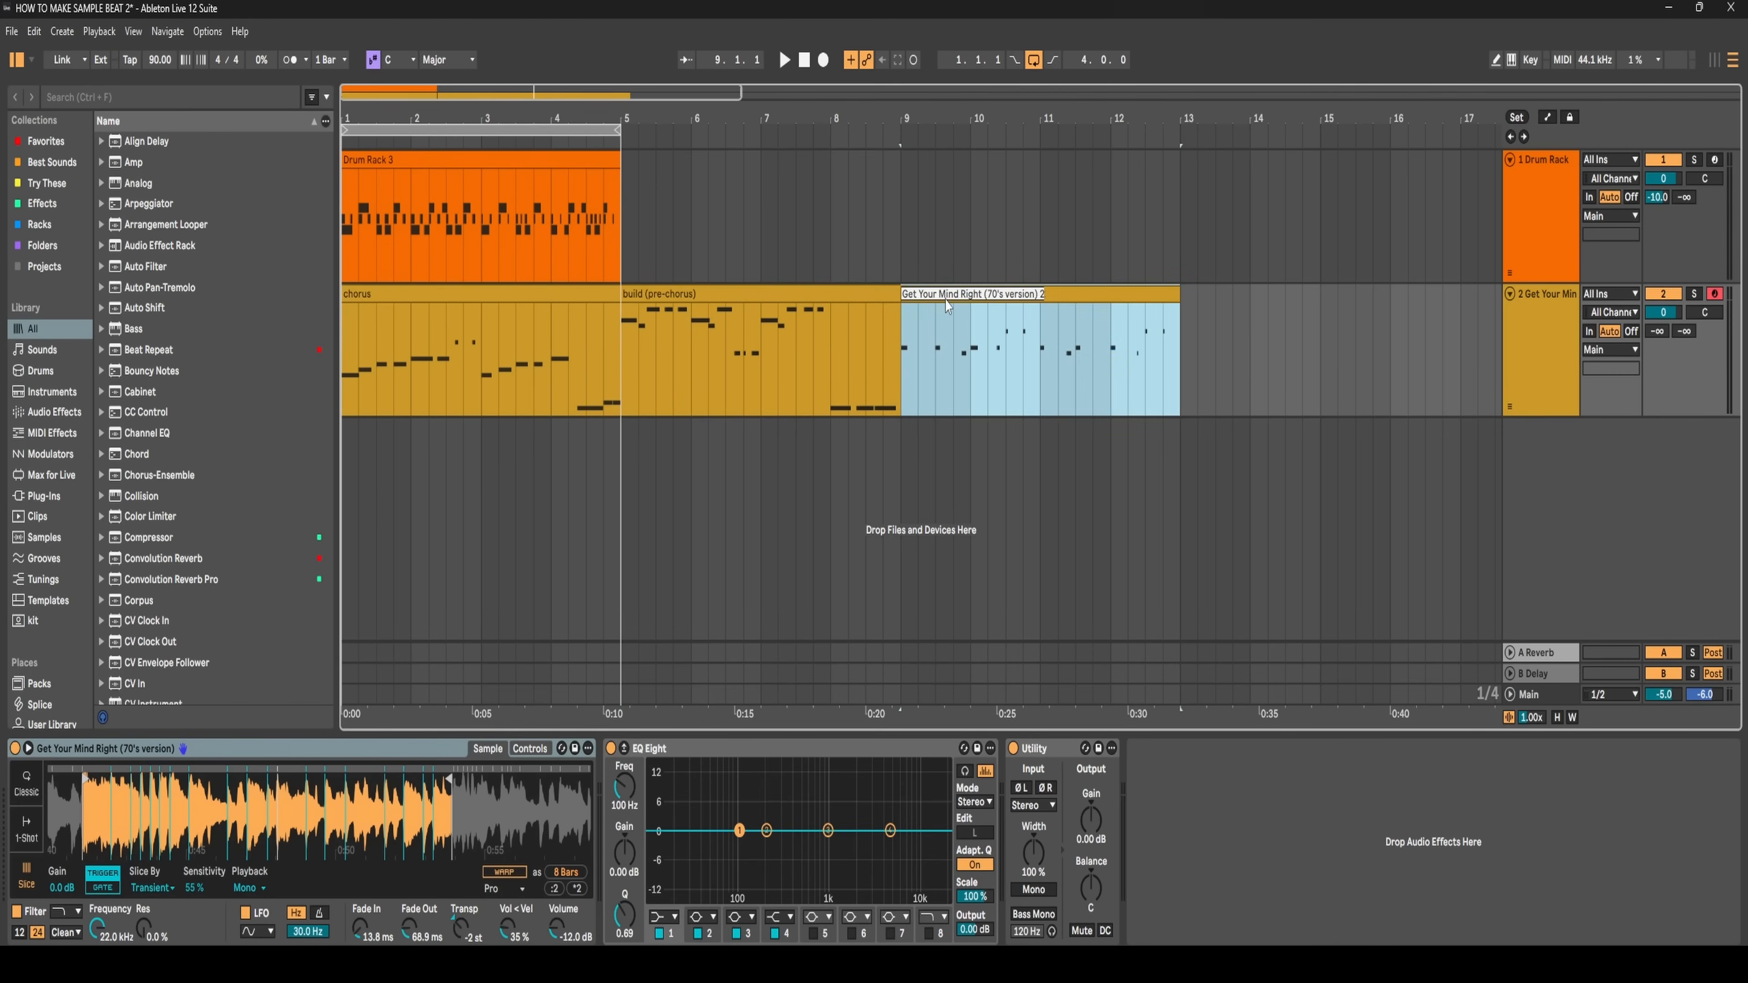
text(ver)
text(se)
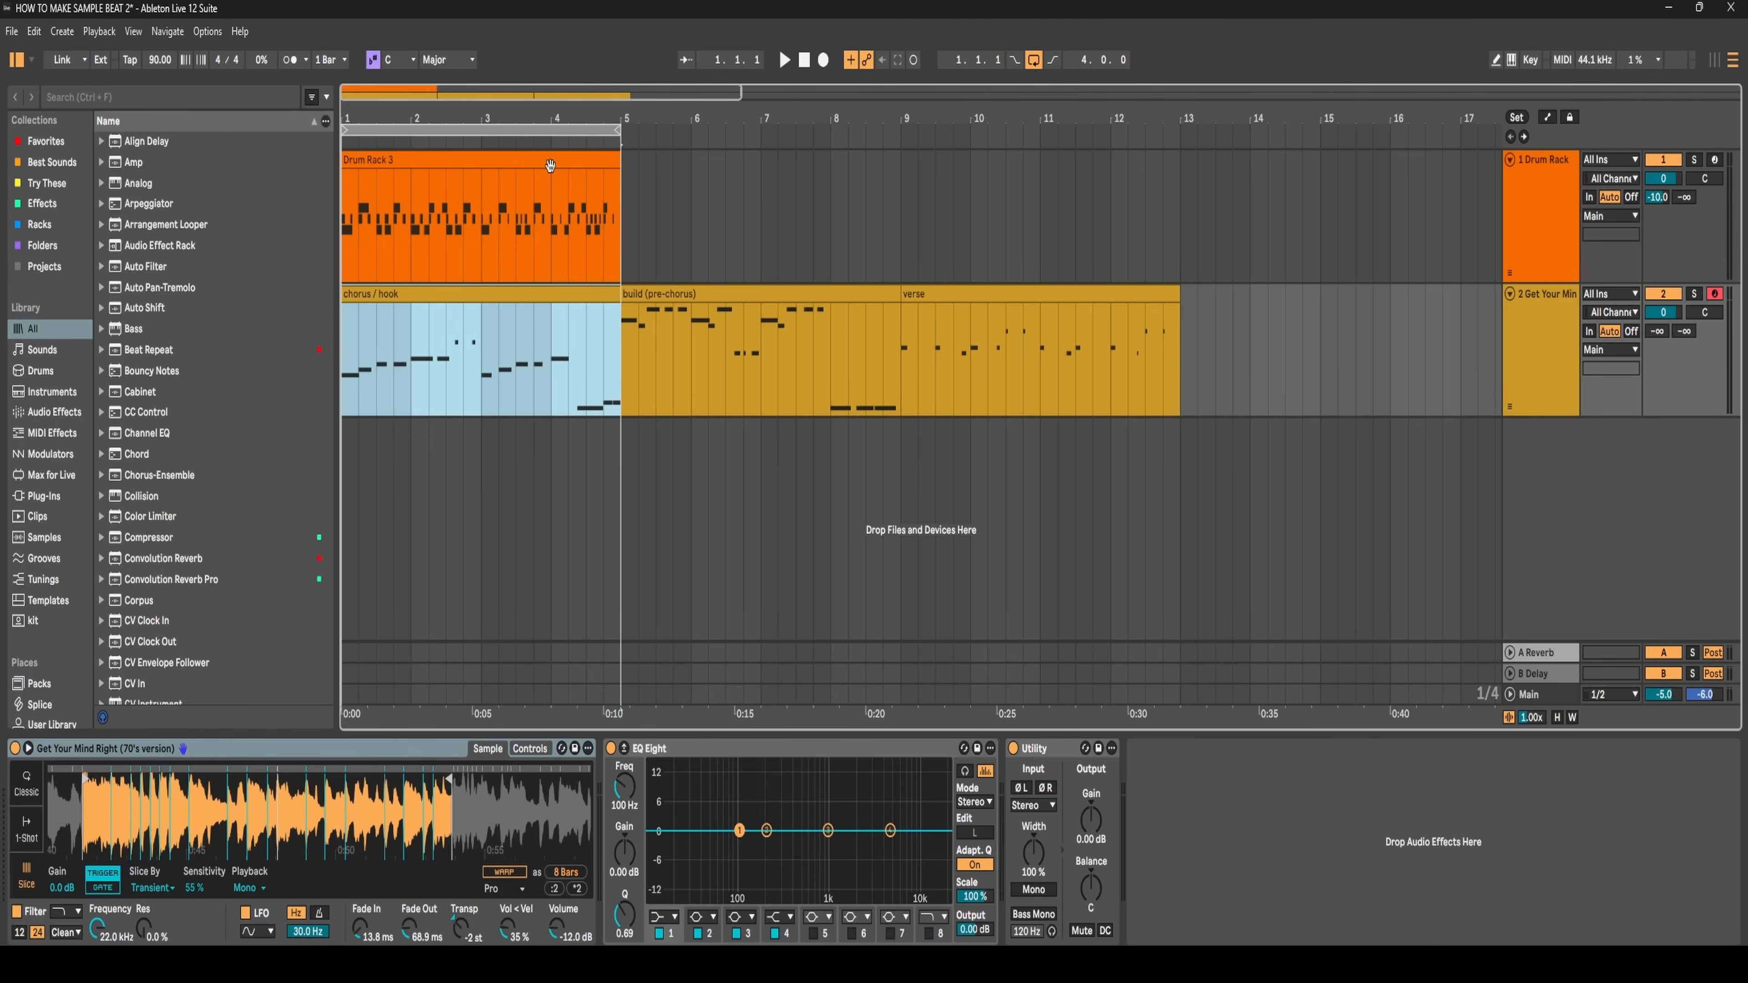
- Duplicate the drum clip twice to fill up to bar 13, and swap the verse and build (pre-chorus) clips
click(553, 181)
key(ctrl+d)
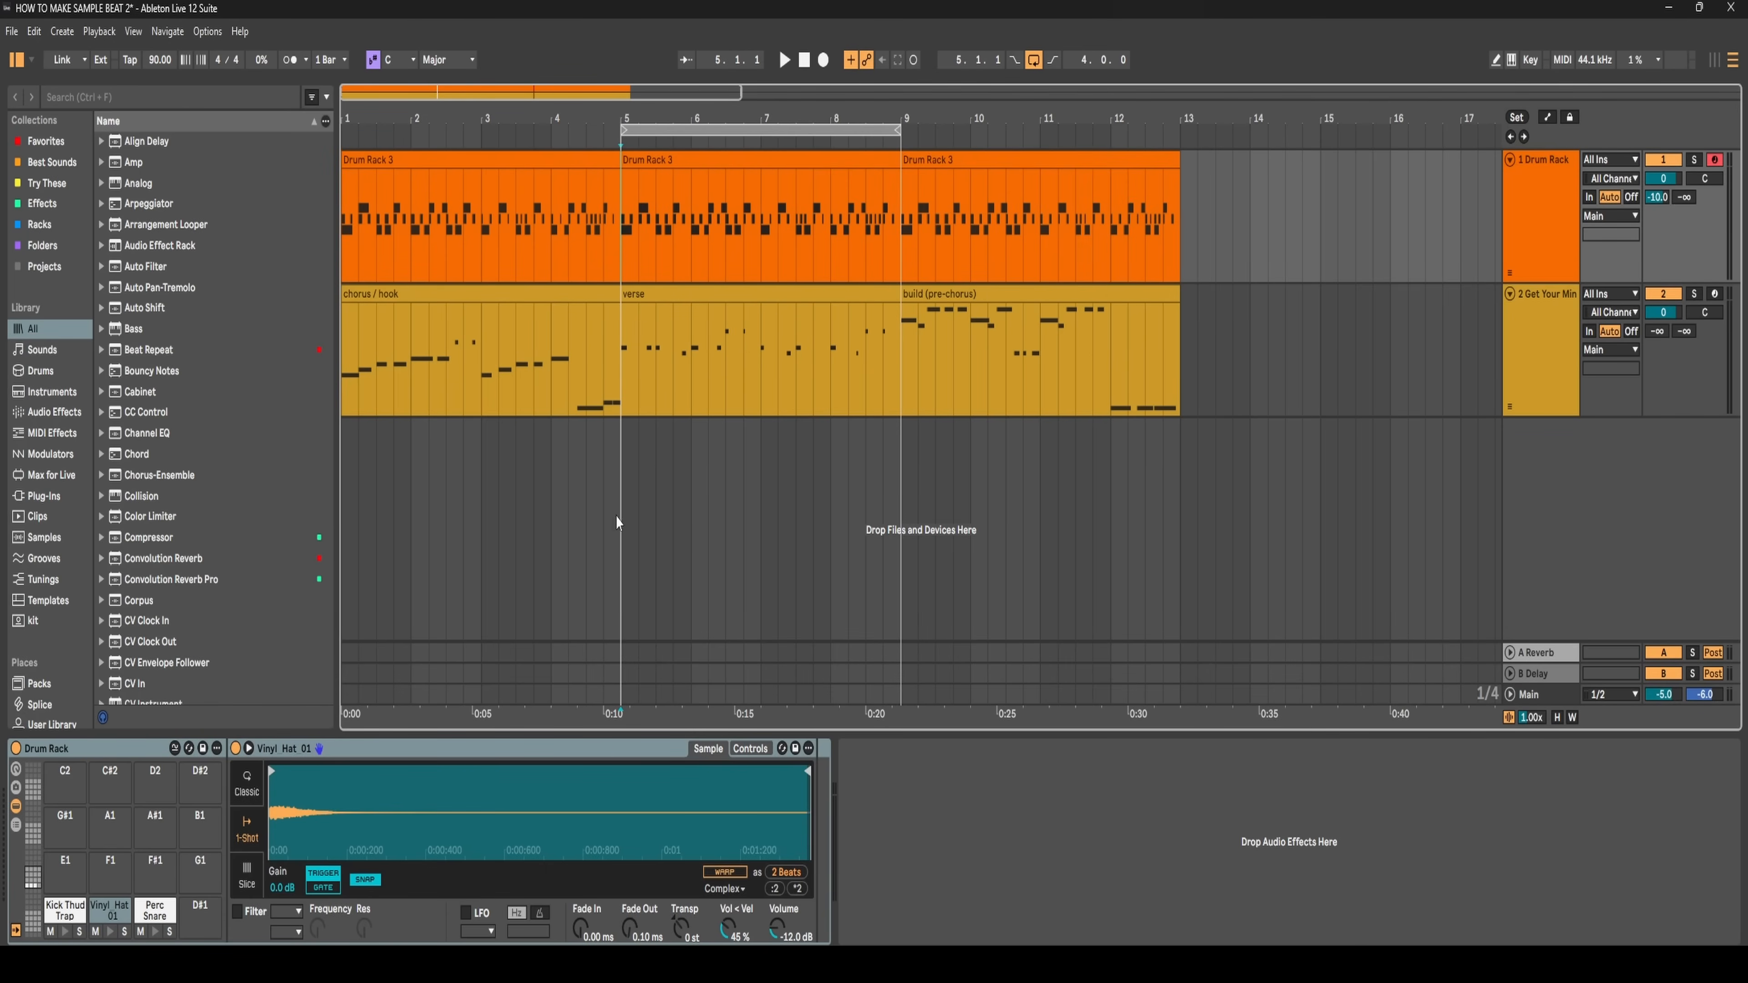
- Solo the Get Your Mind Right track and play the verse loop from bar 5
click(1535, 327)
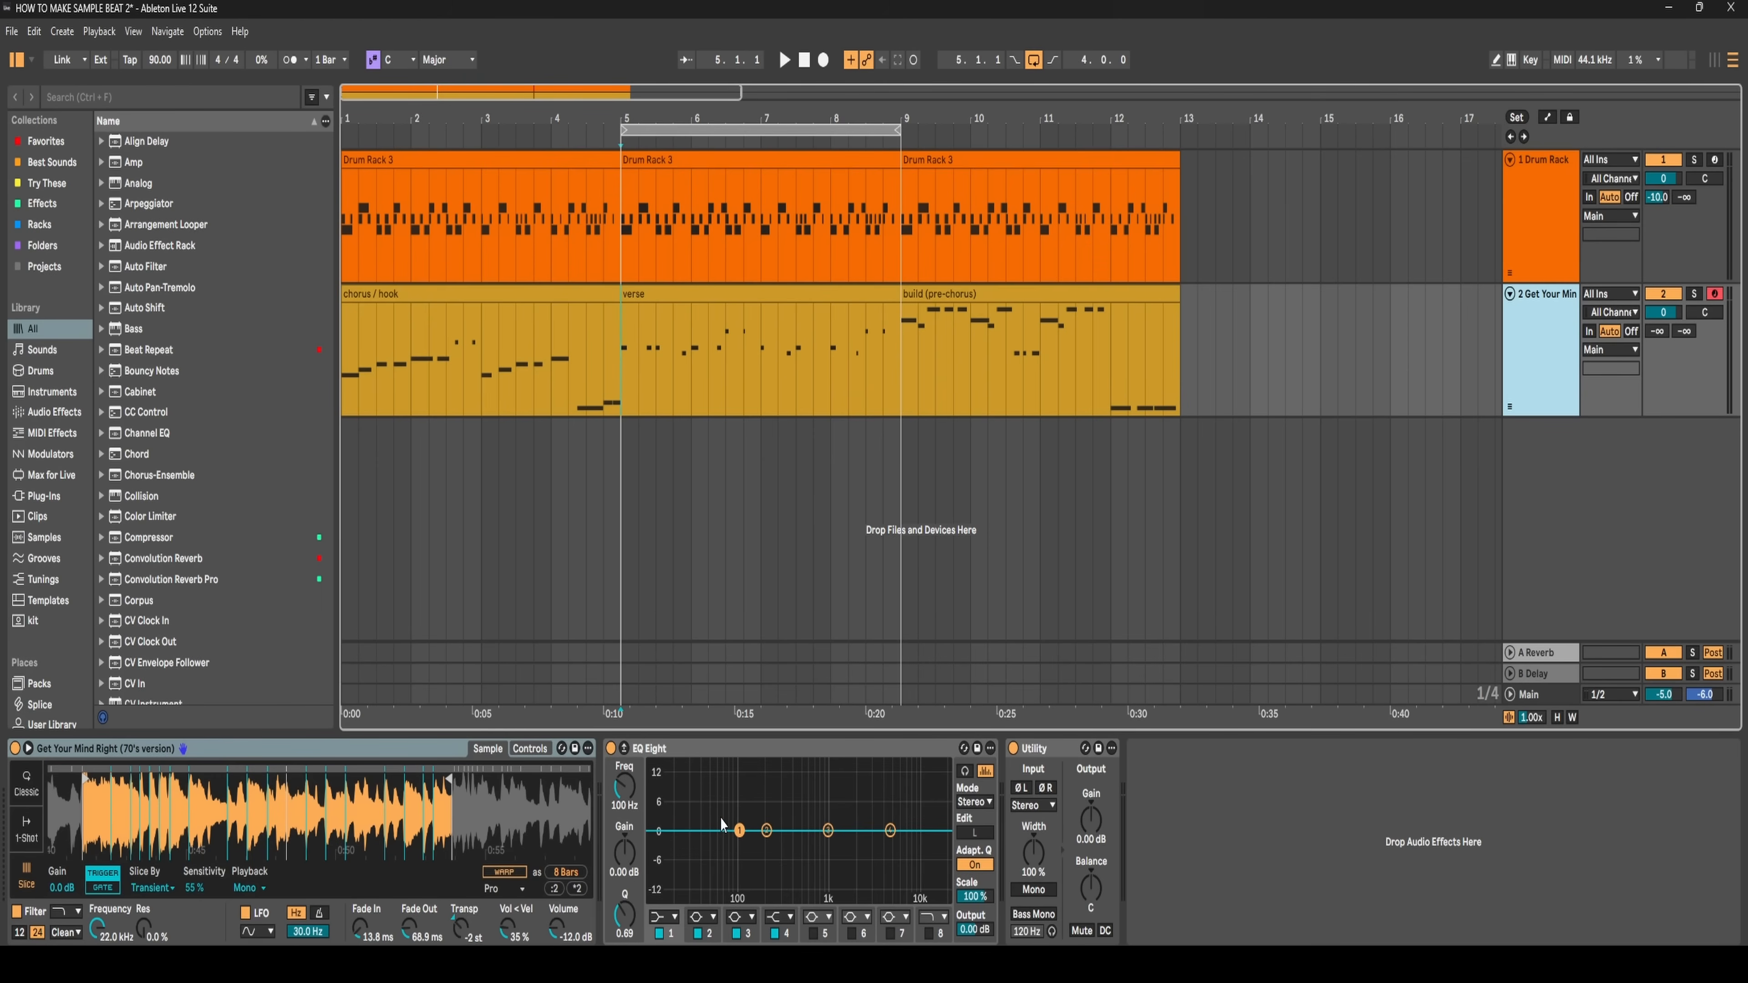
key(space)
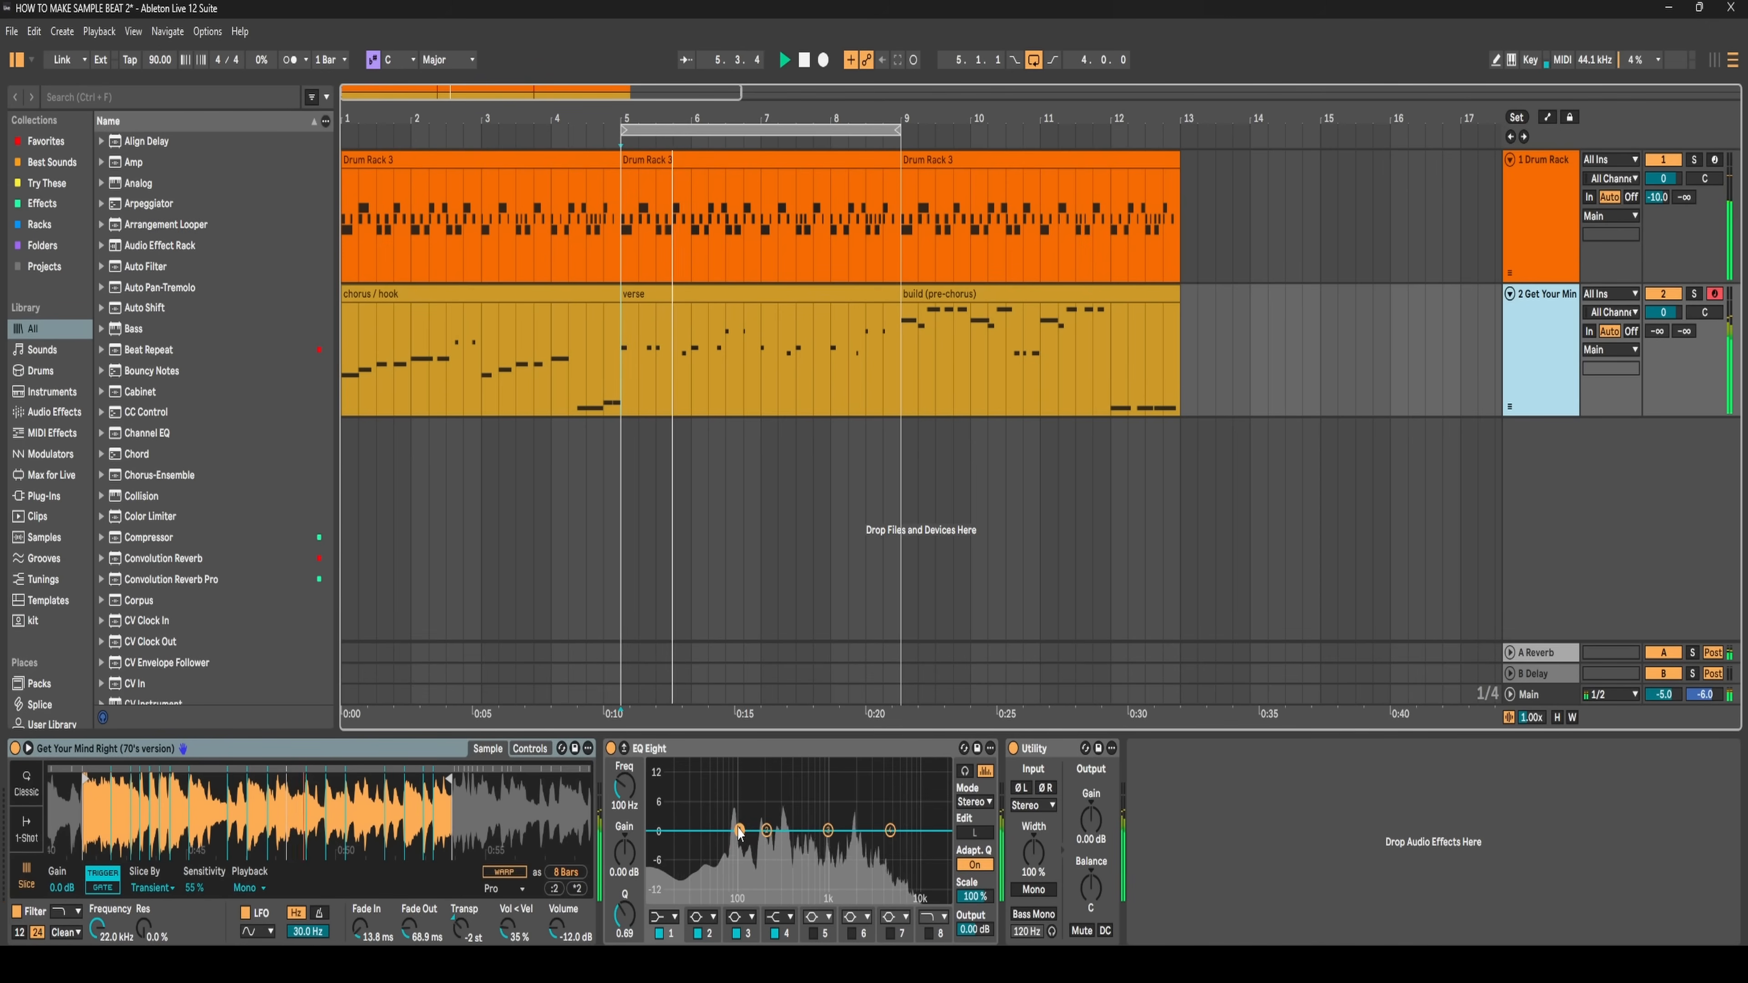
key(s)
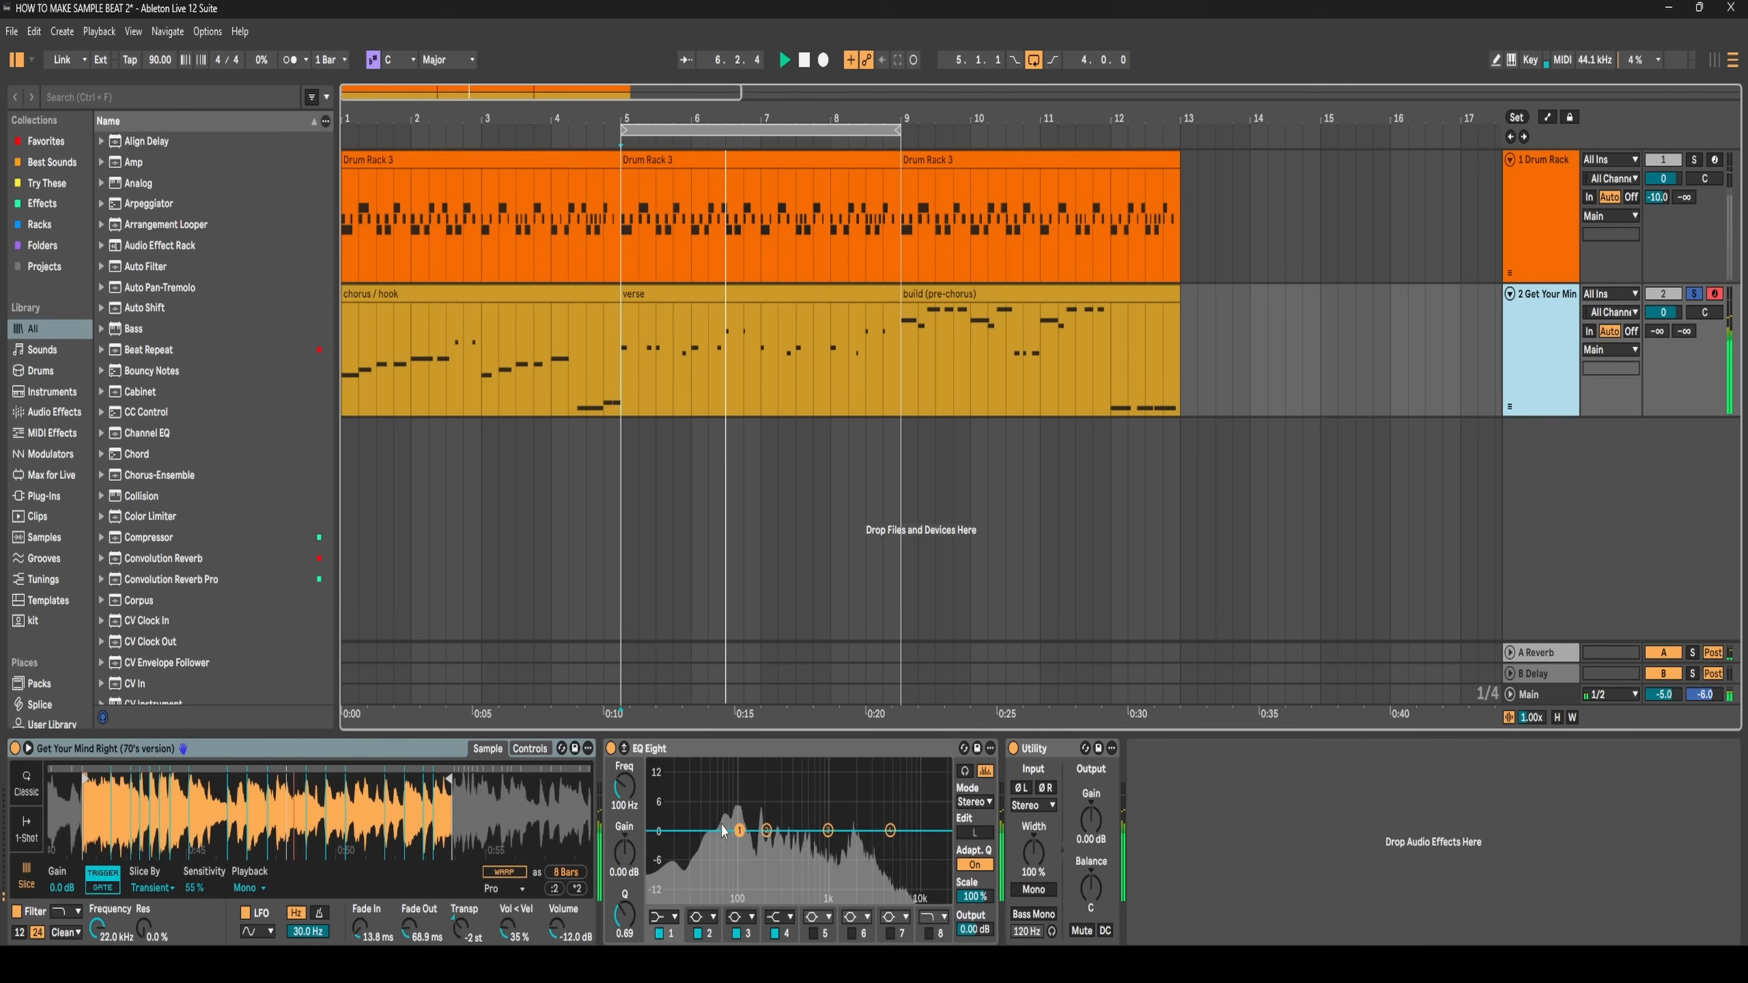
key(space)
key(space)
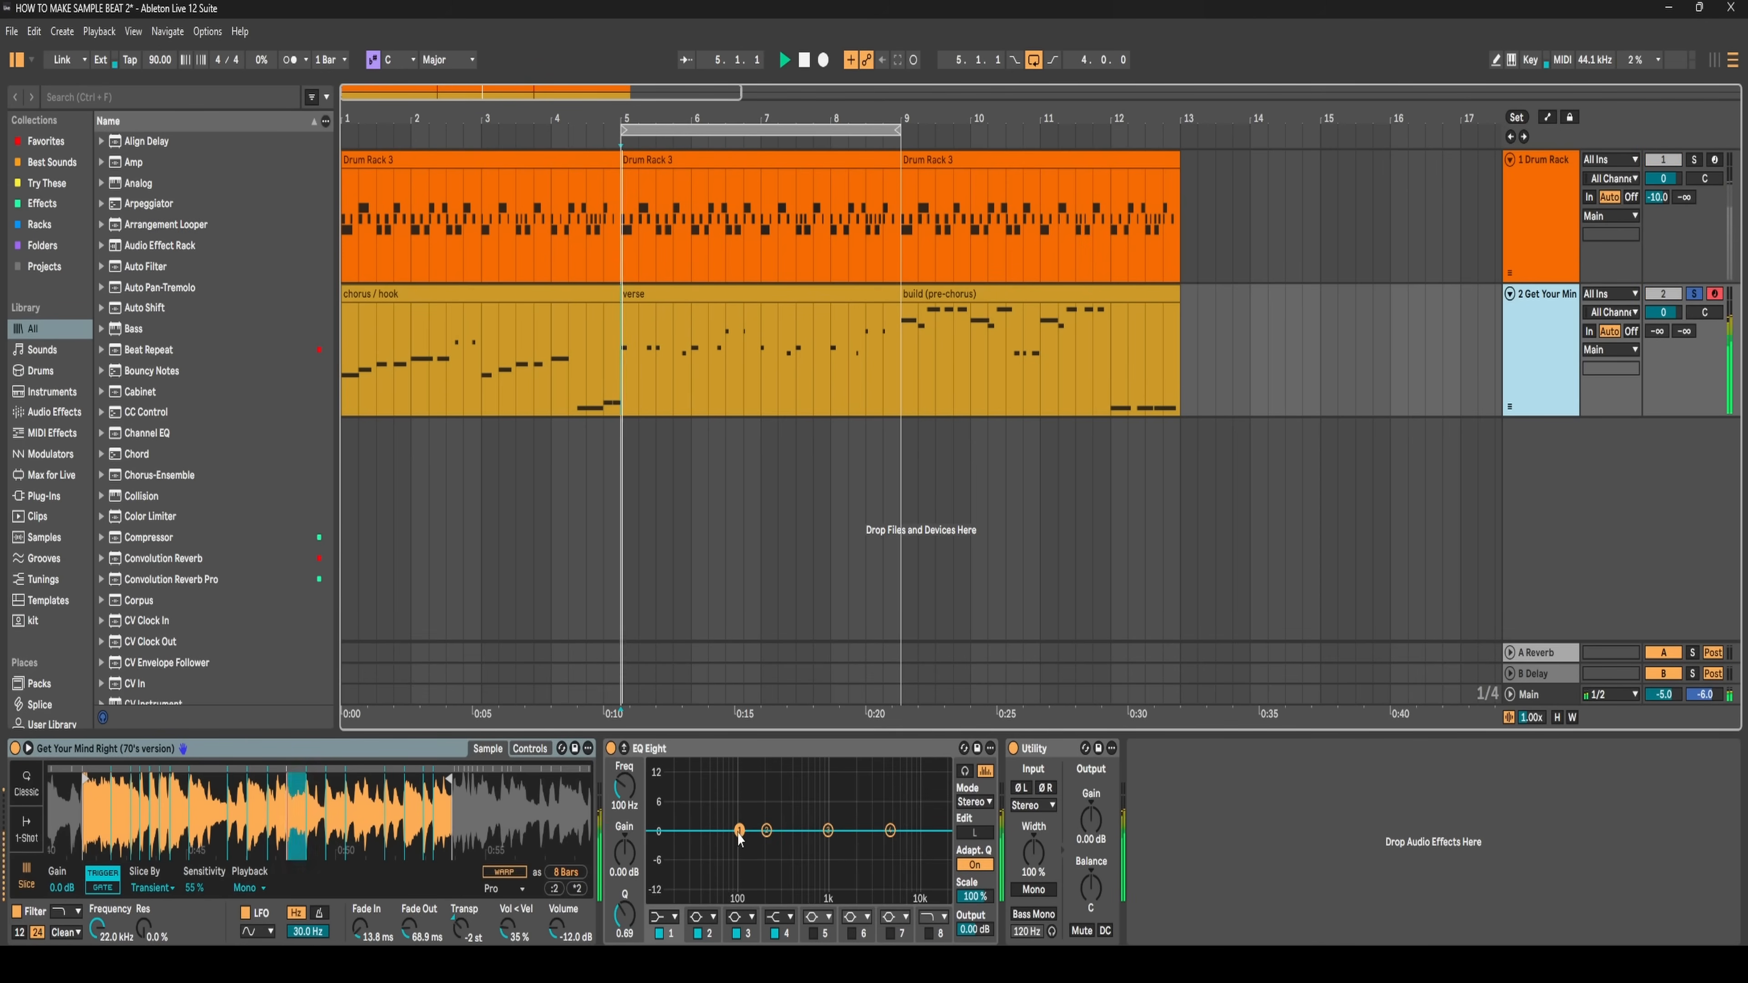
- In EQ Eight, move band 1 to 66.7 Hz and raise high-shelf band 4 by 3.84 dB at 4.08 kHz
mouse_move(739, 831)
mouse_down()
mouse_move(730, 791)
mouse_move(750, 779)
mouse_move(757, 819)
mouse_move(717, 873)
mouse_move(738, 897)
mouse_move(724, 831)
mouse_up()
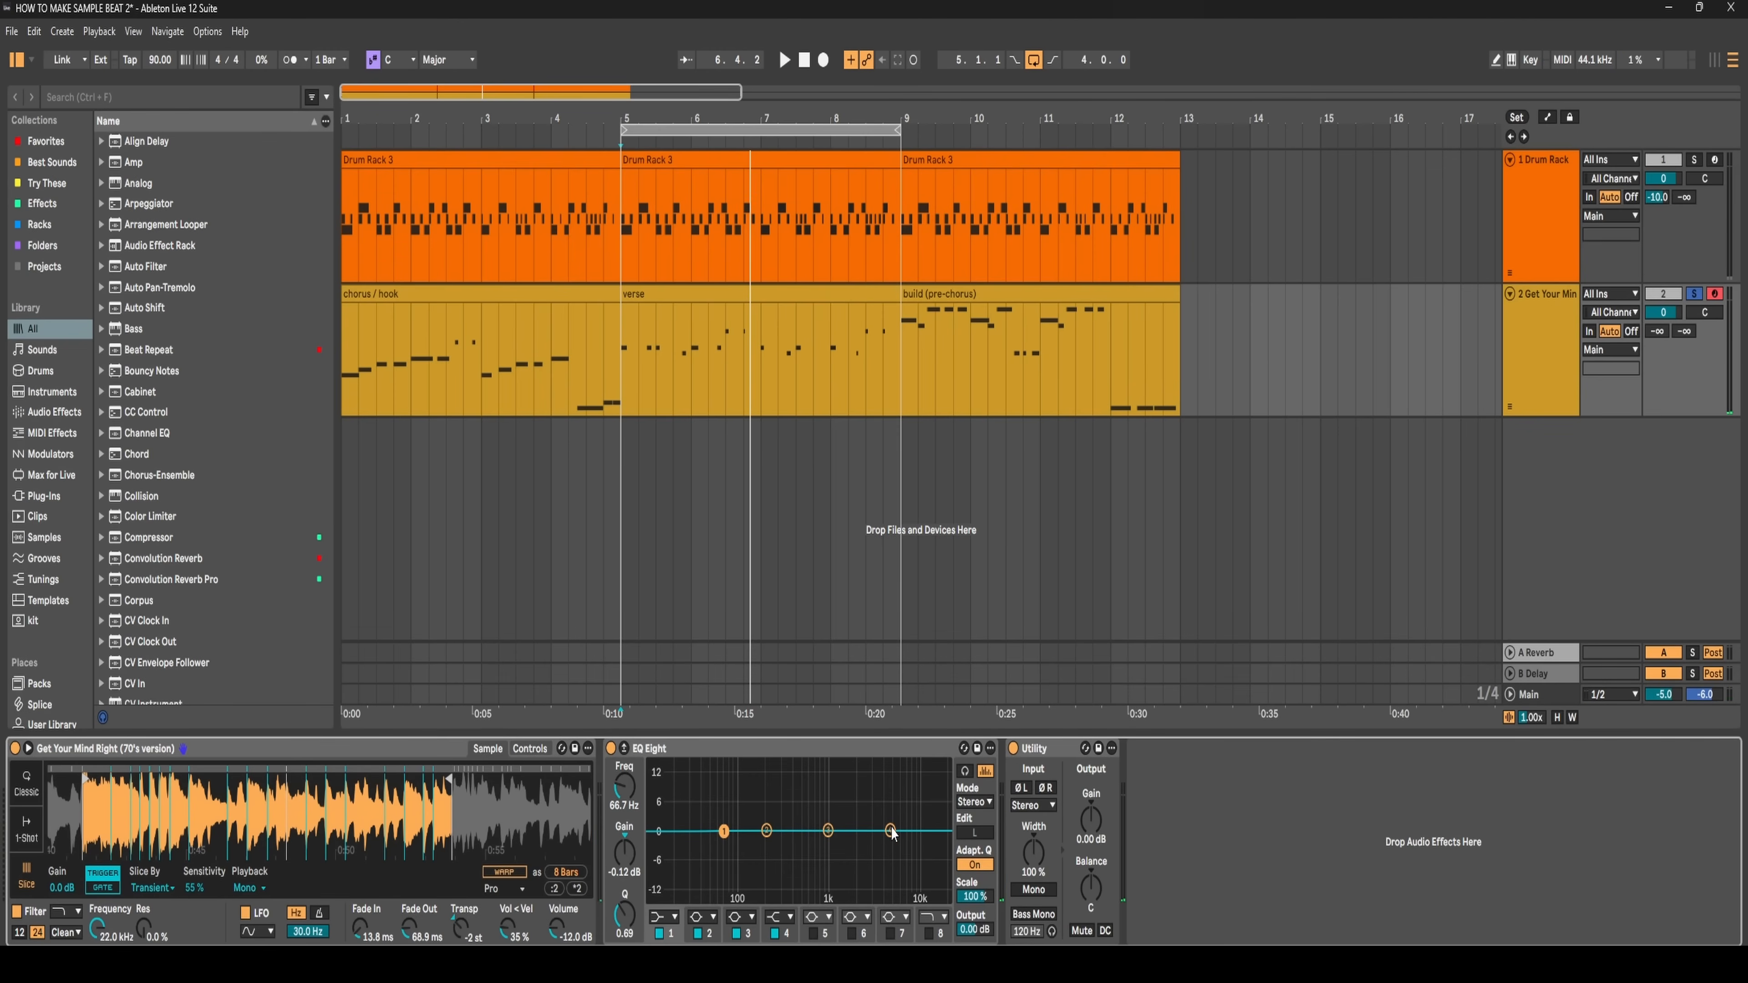
mouse_move(892, 833)
mouse_down()
mouse_move(877, 781)
mouse_move(800, 783)
mouse_move(852, 898)
mouse_move(848, 833)
mouse_move(867, 818)
mouse_up()
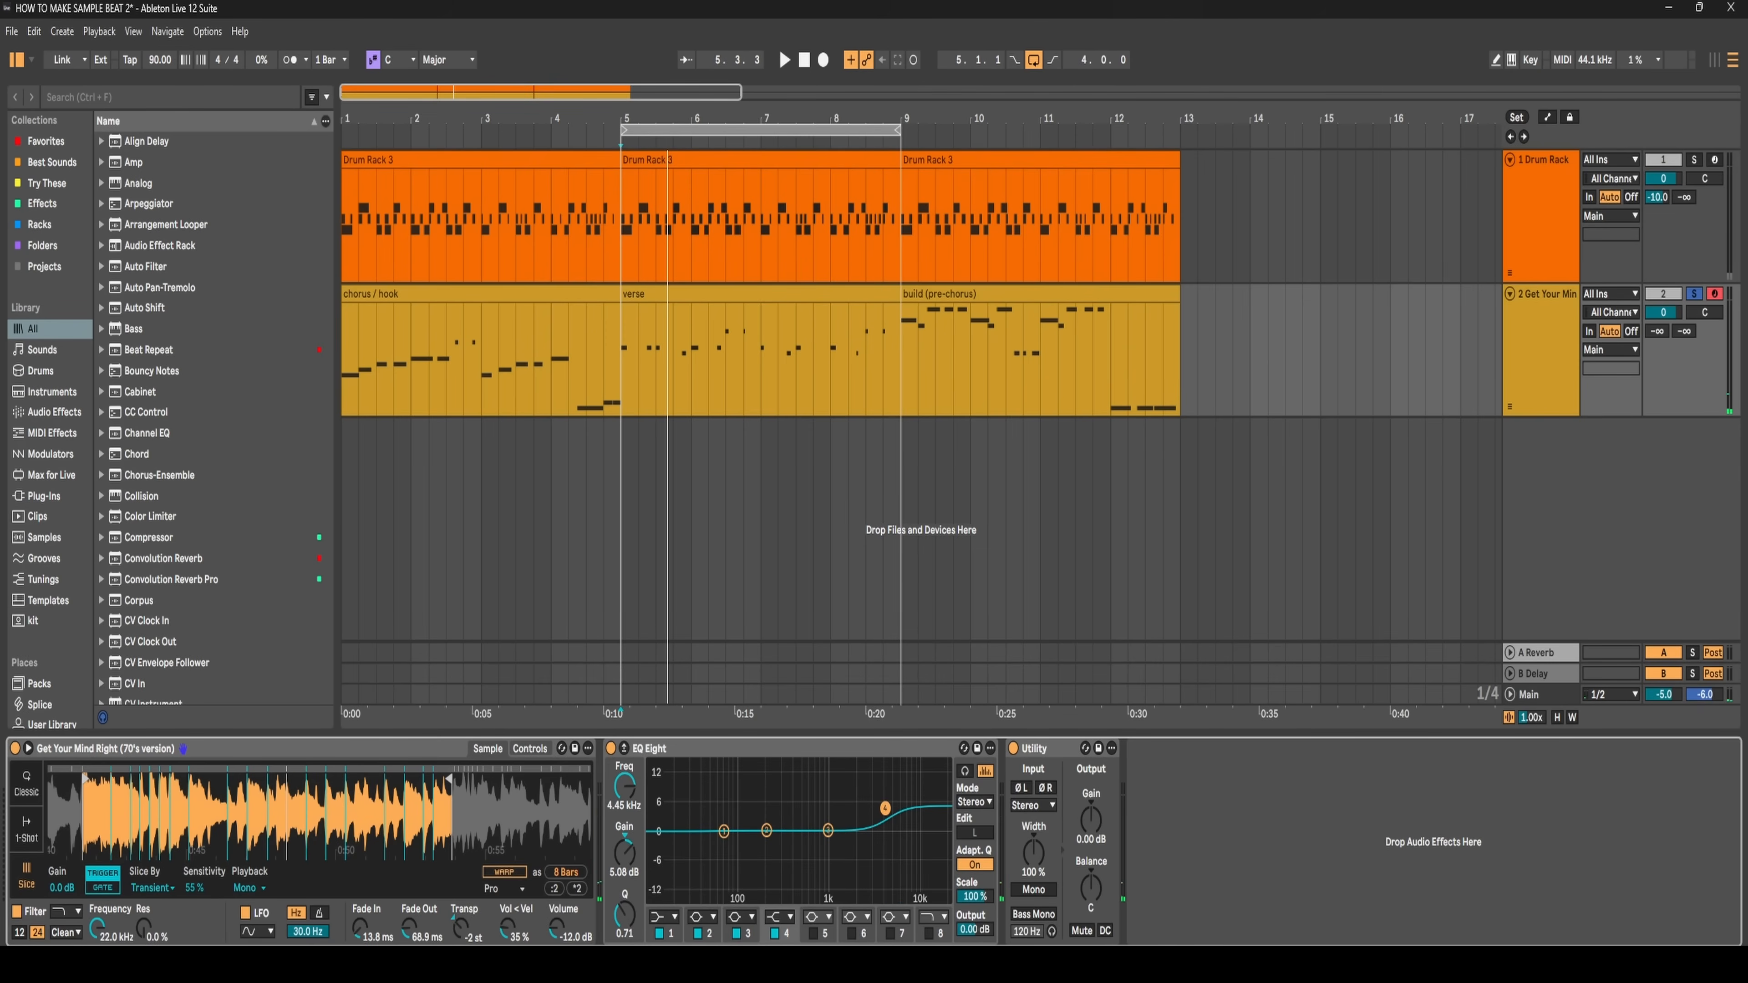
- Play the soloed verse loop and bypass EQ Eight, re-enabling it after comparing the sample with and without the EQ
key(space)
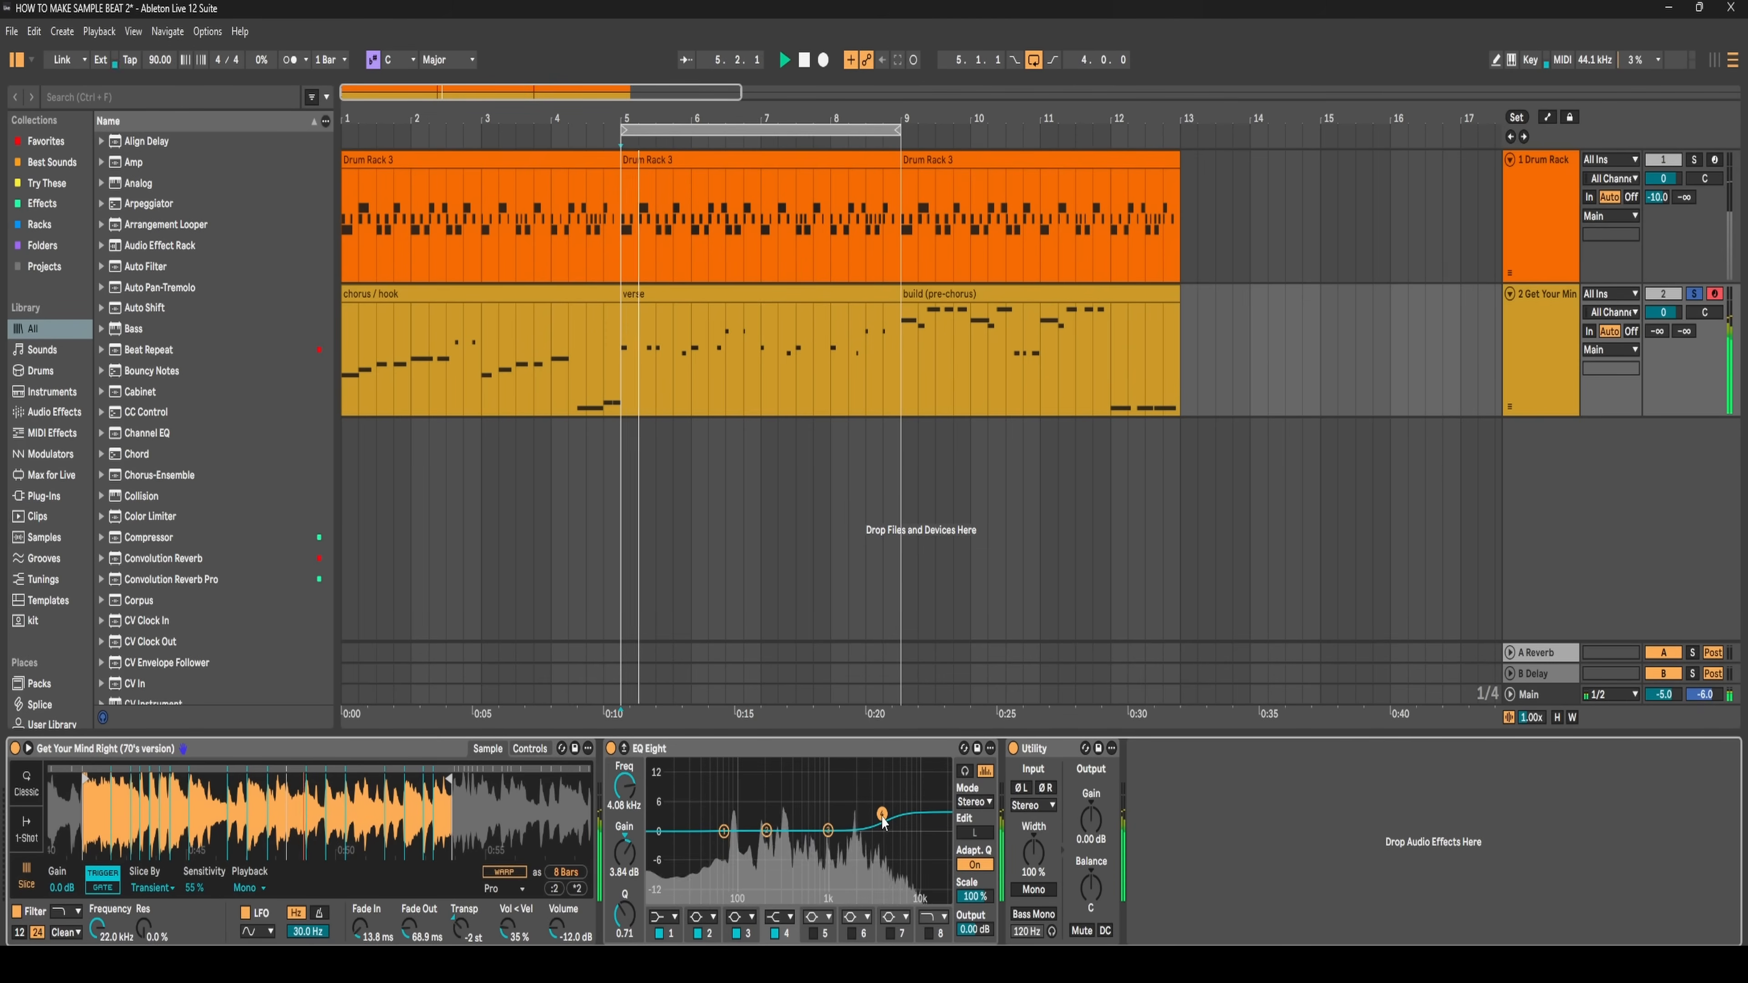
click(610, 749)
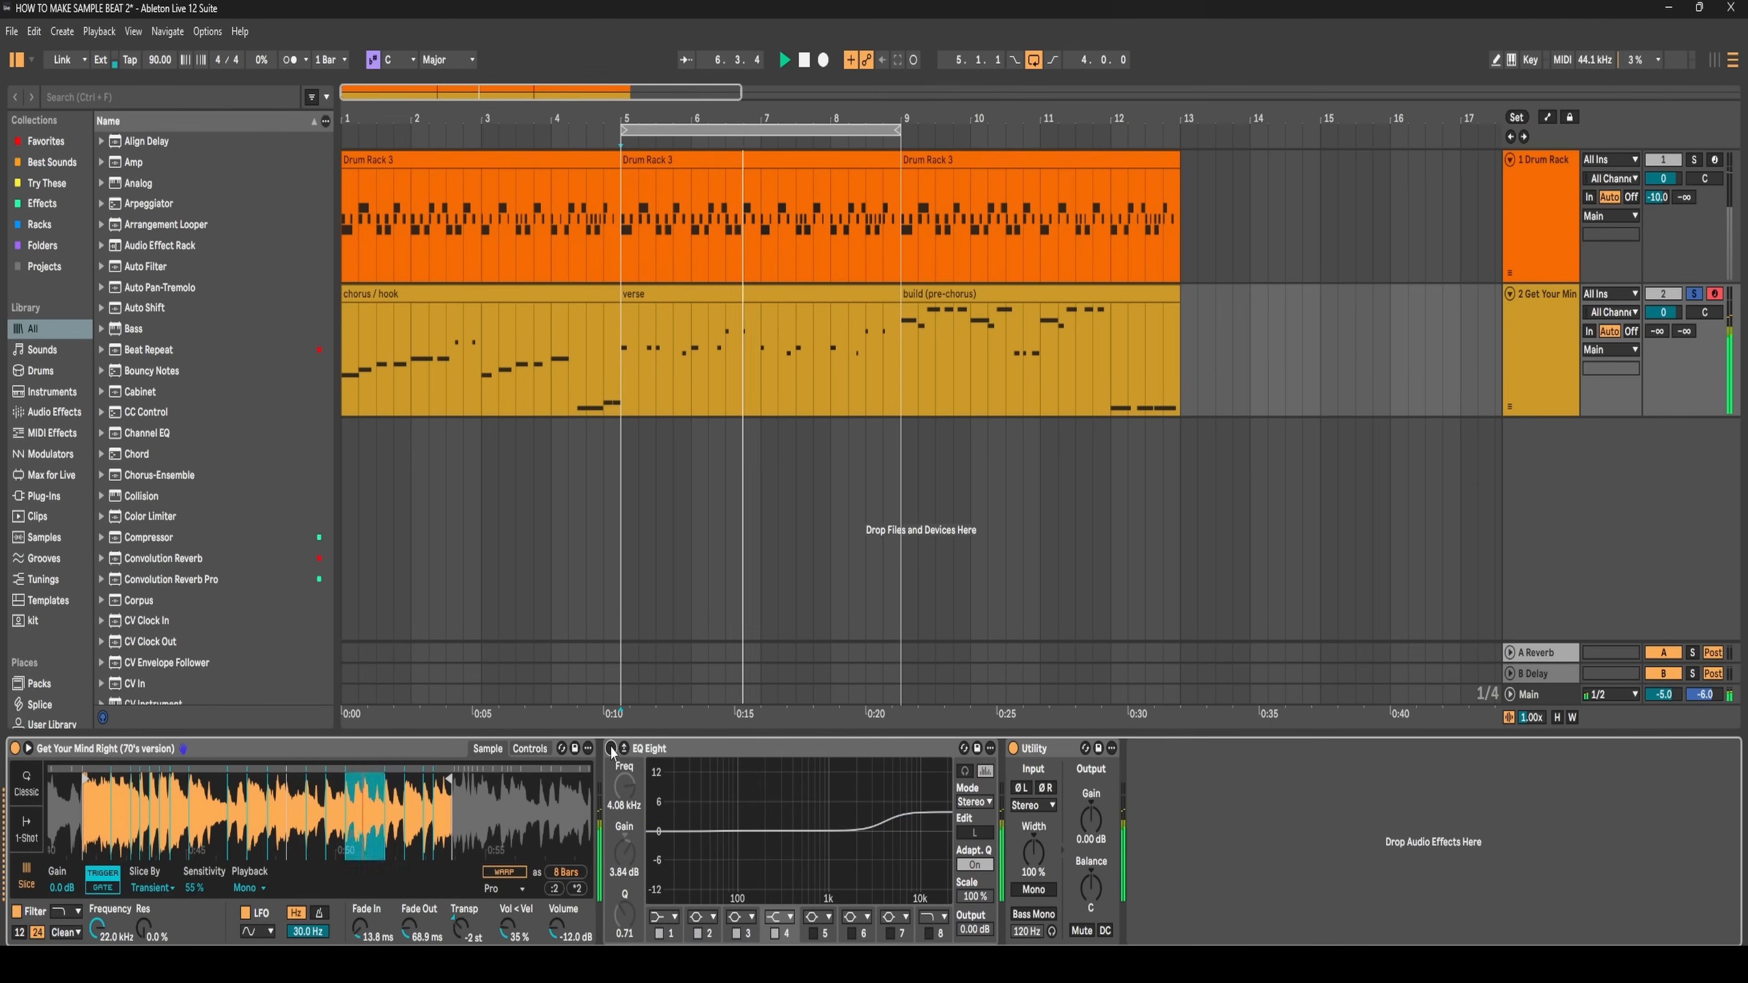
key(space)
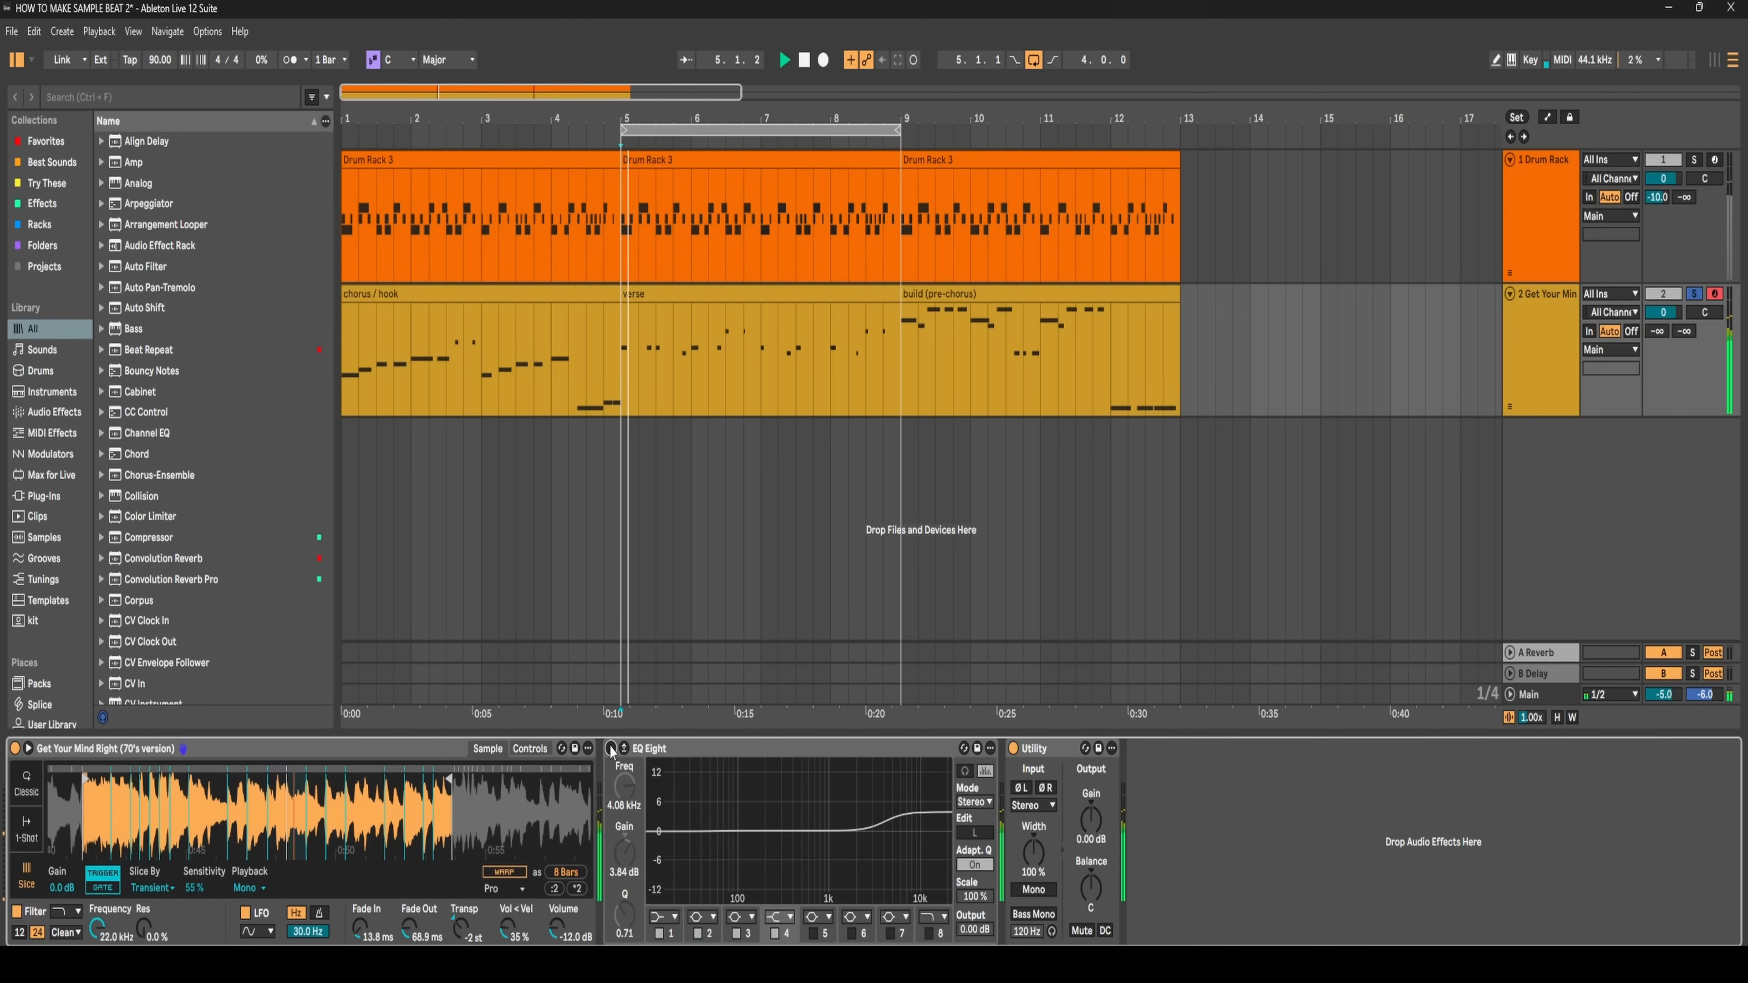
click(610, 748)
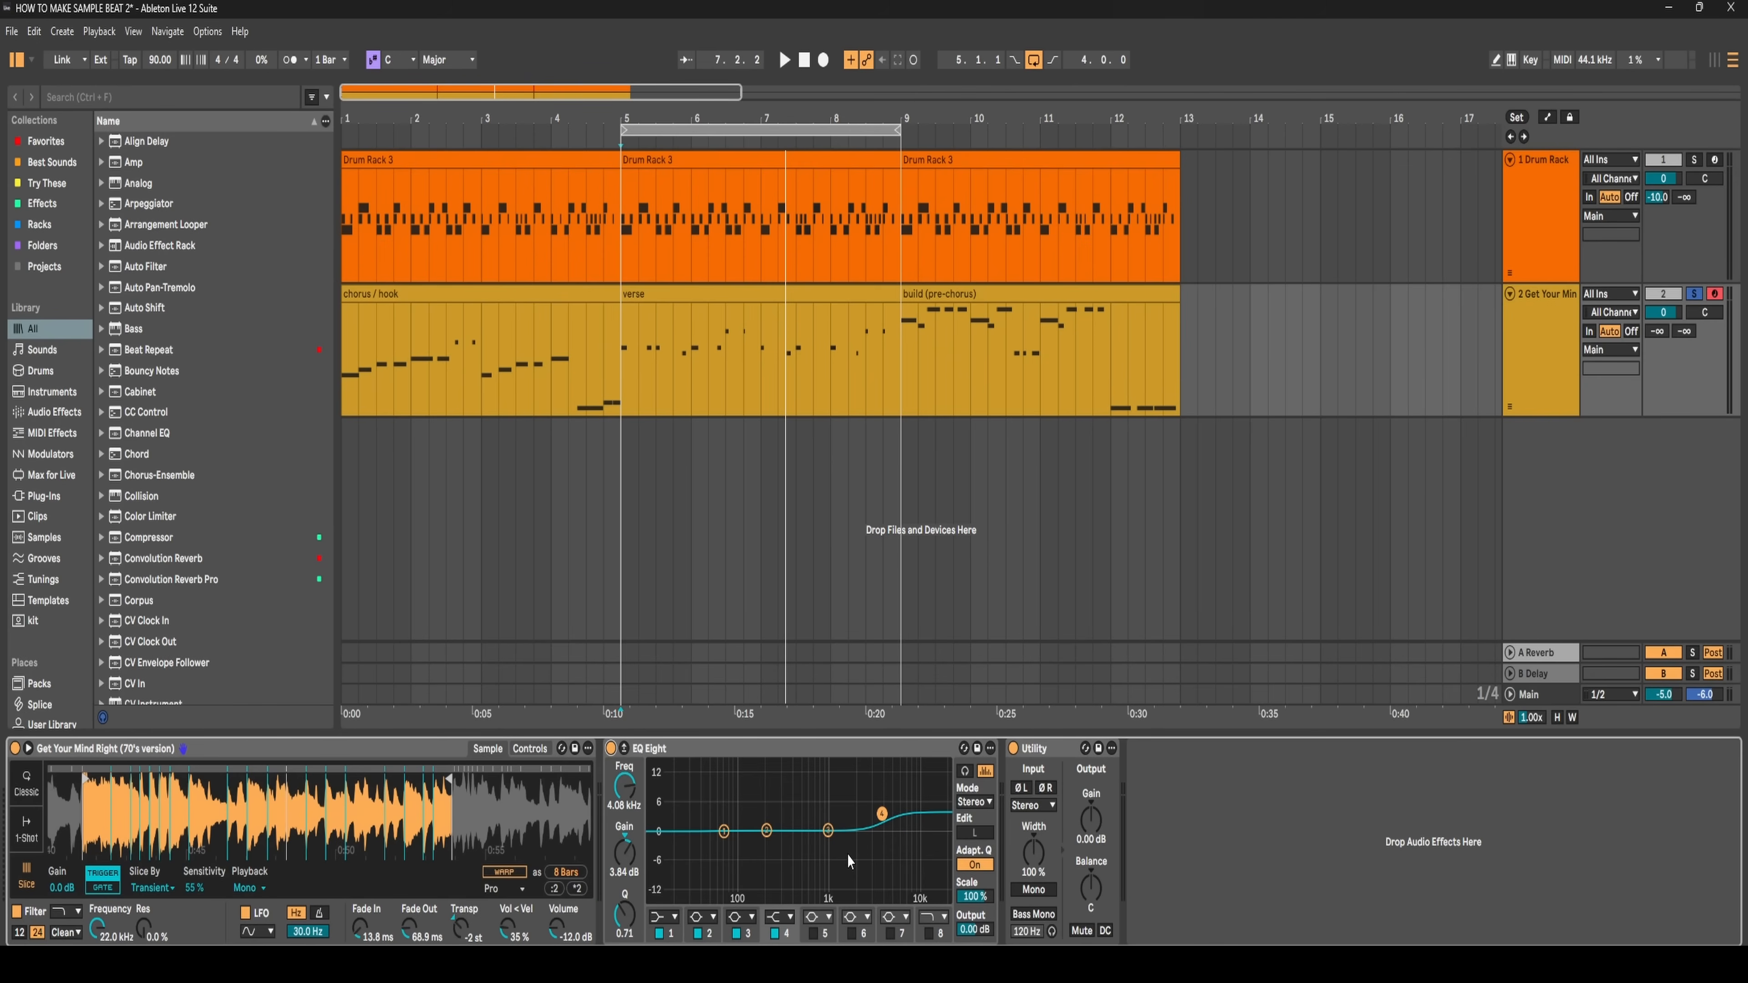
- Search the browser for "drum" and add Drum Buss after Utility on the Get Your Mind Right track
click(99, 101)
text(drum)
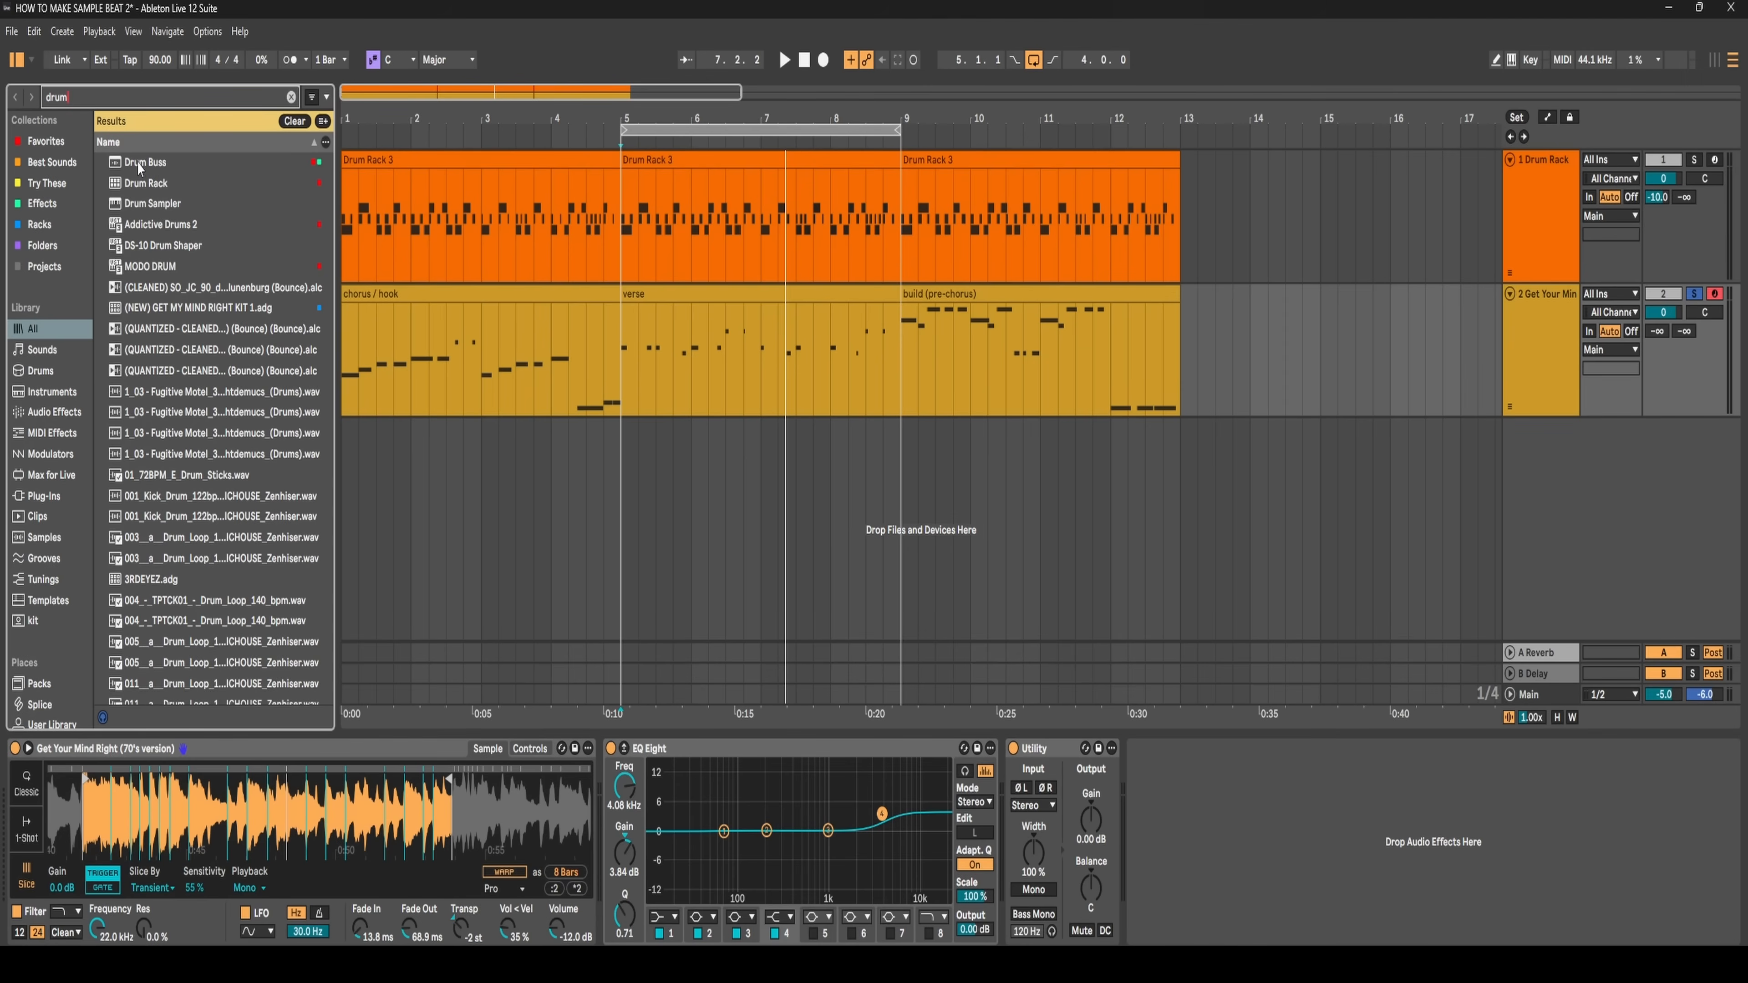
drag(136, 161, 1181, 817)
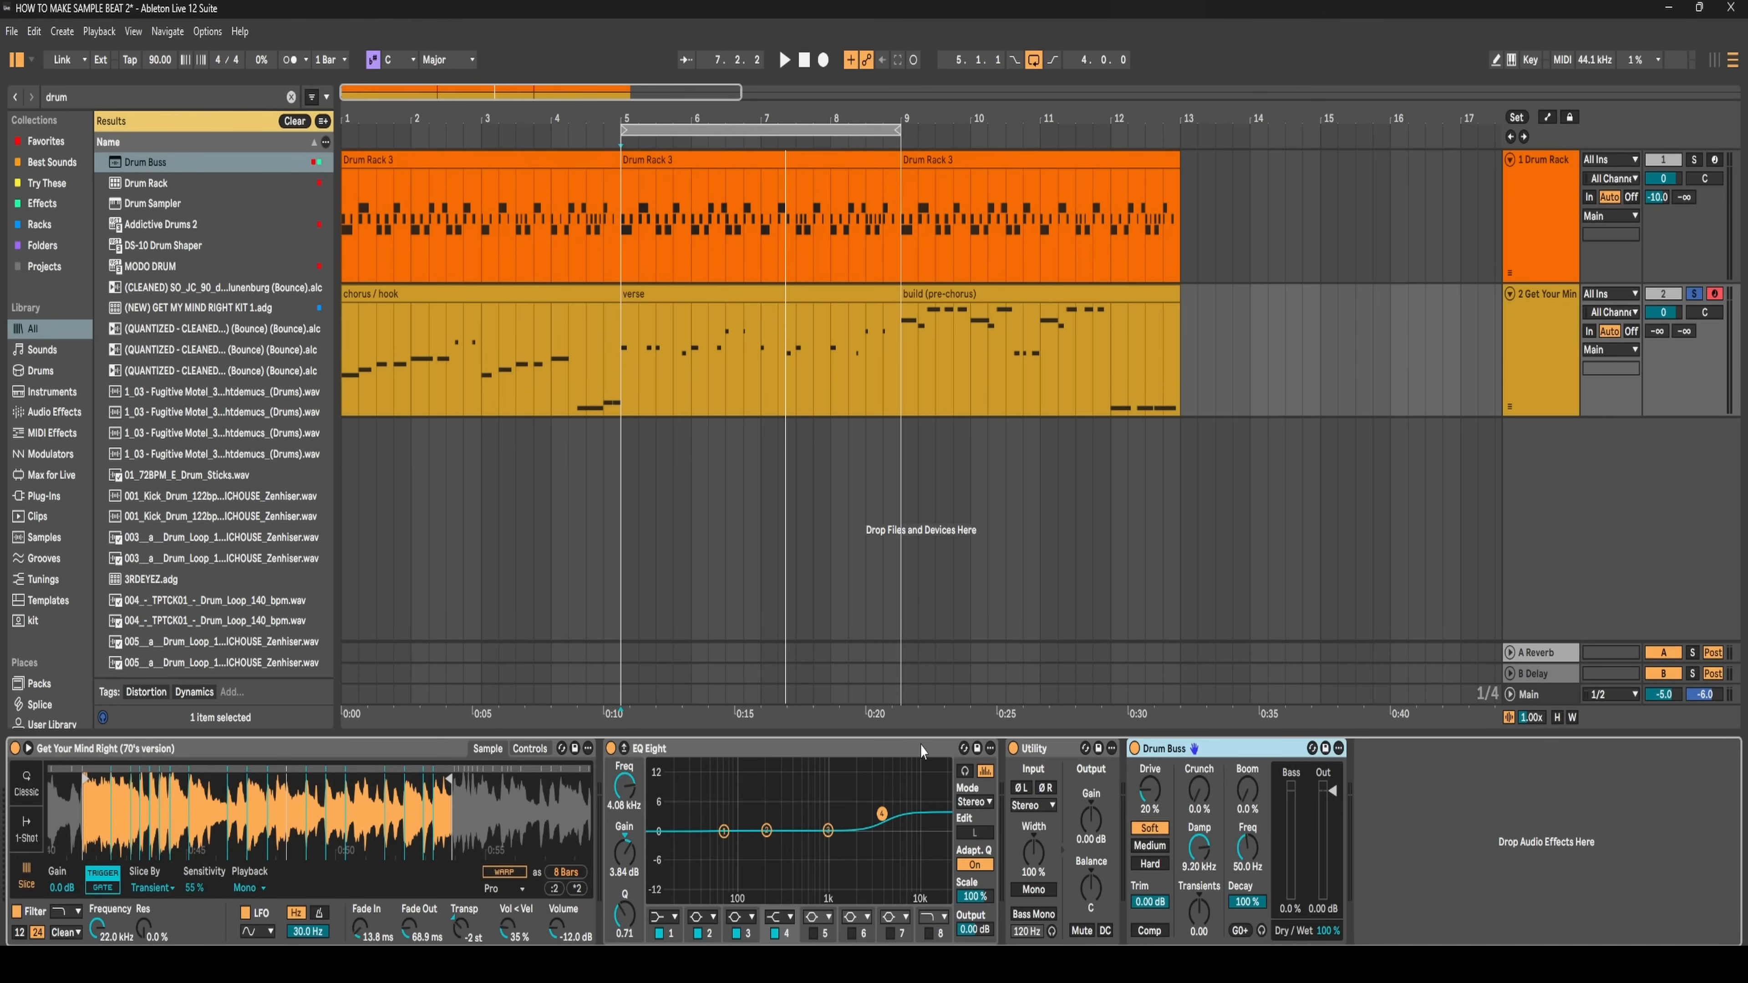
- Play the verse loop and toggle Drum Buss off and on to compare the sample with and without it
click(1132, 749)
key(space)
click(1134, 750)
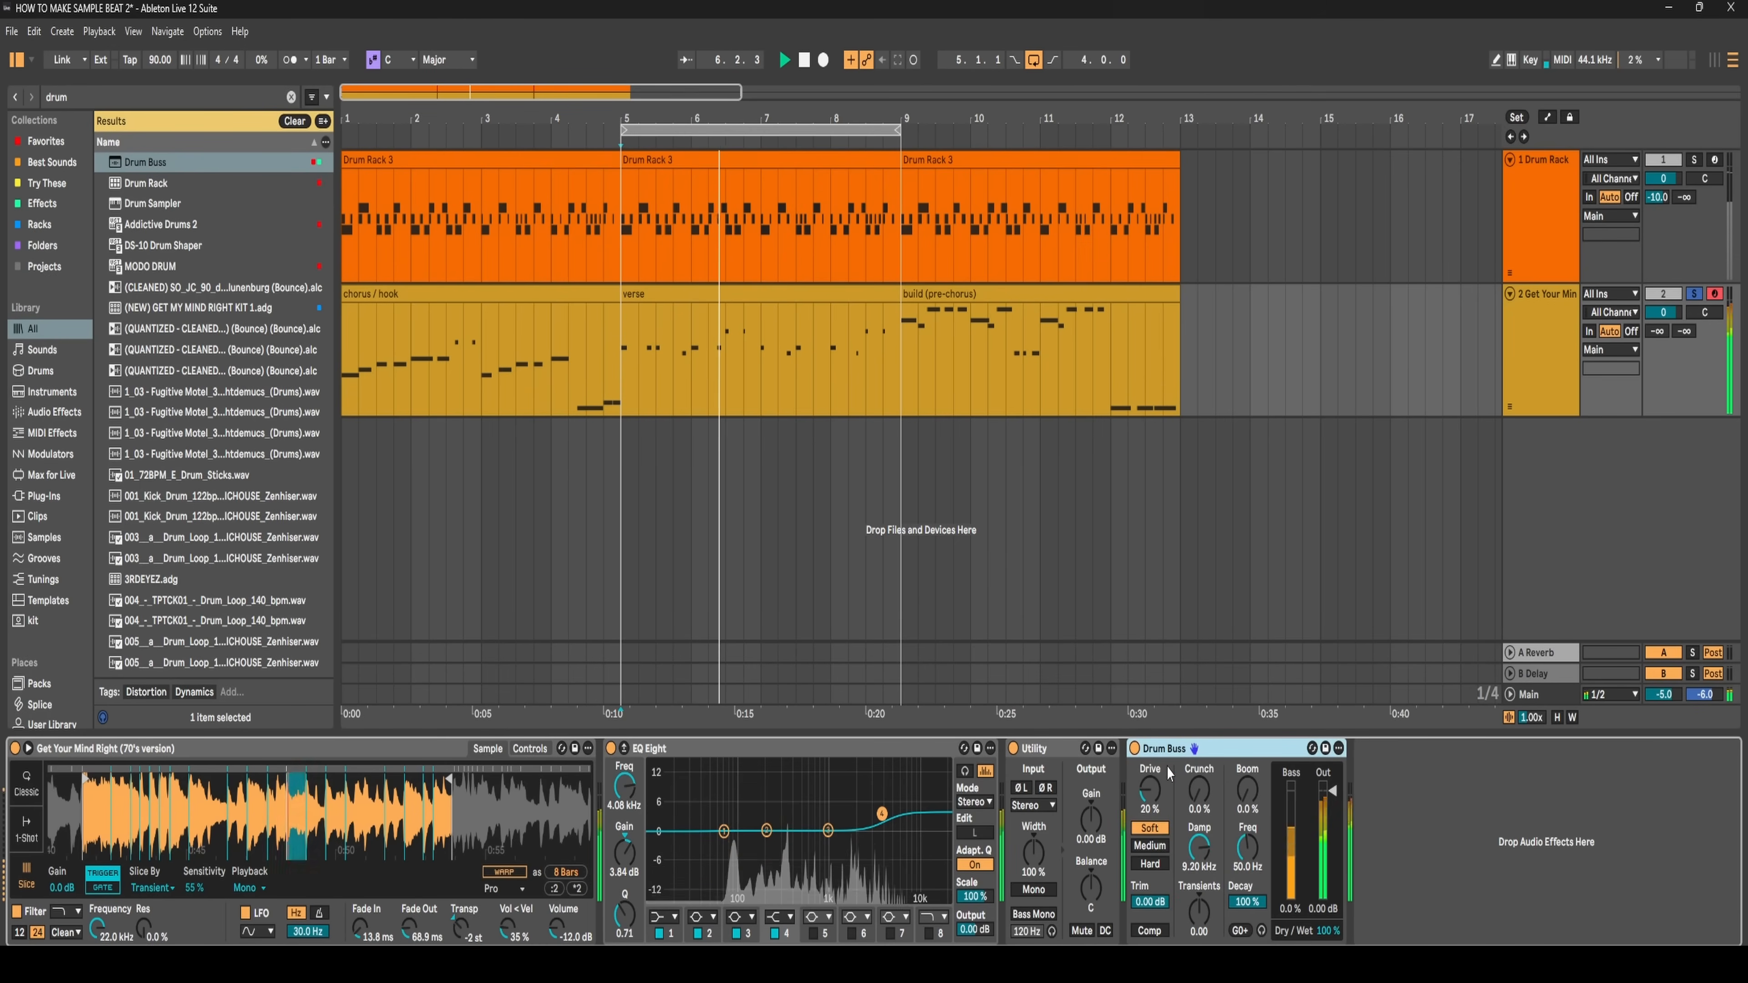
click(1134, 749)
click(1135, 749)
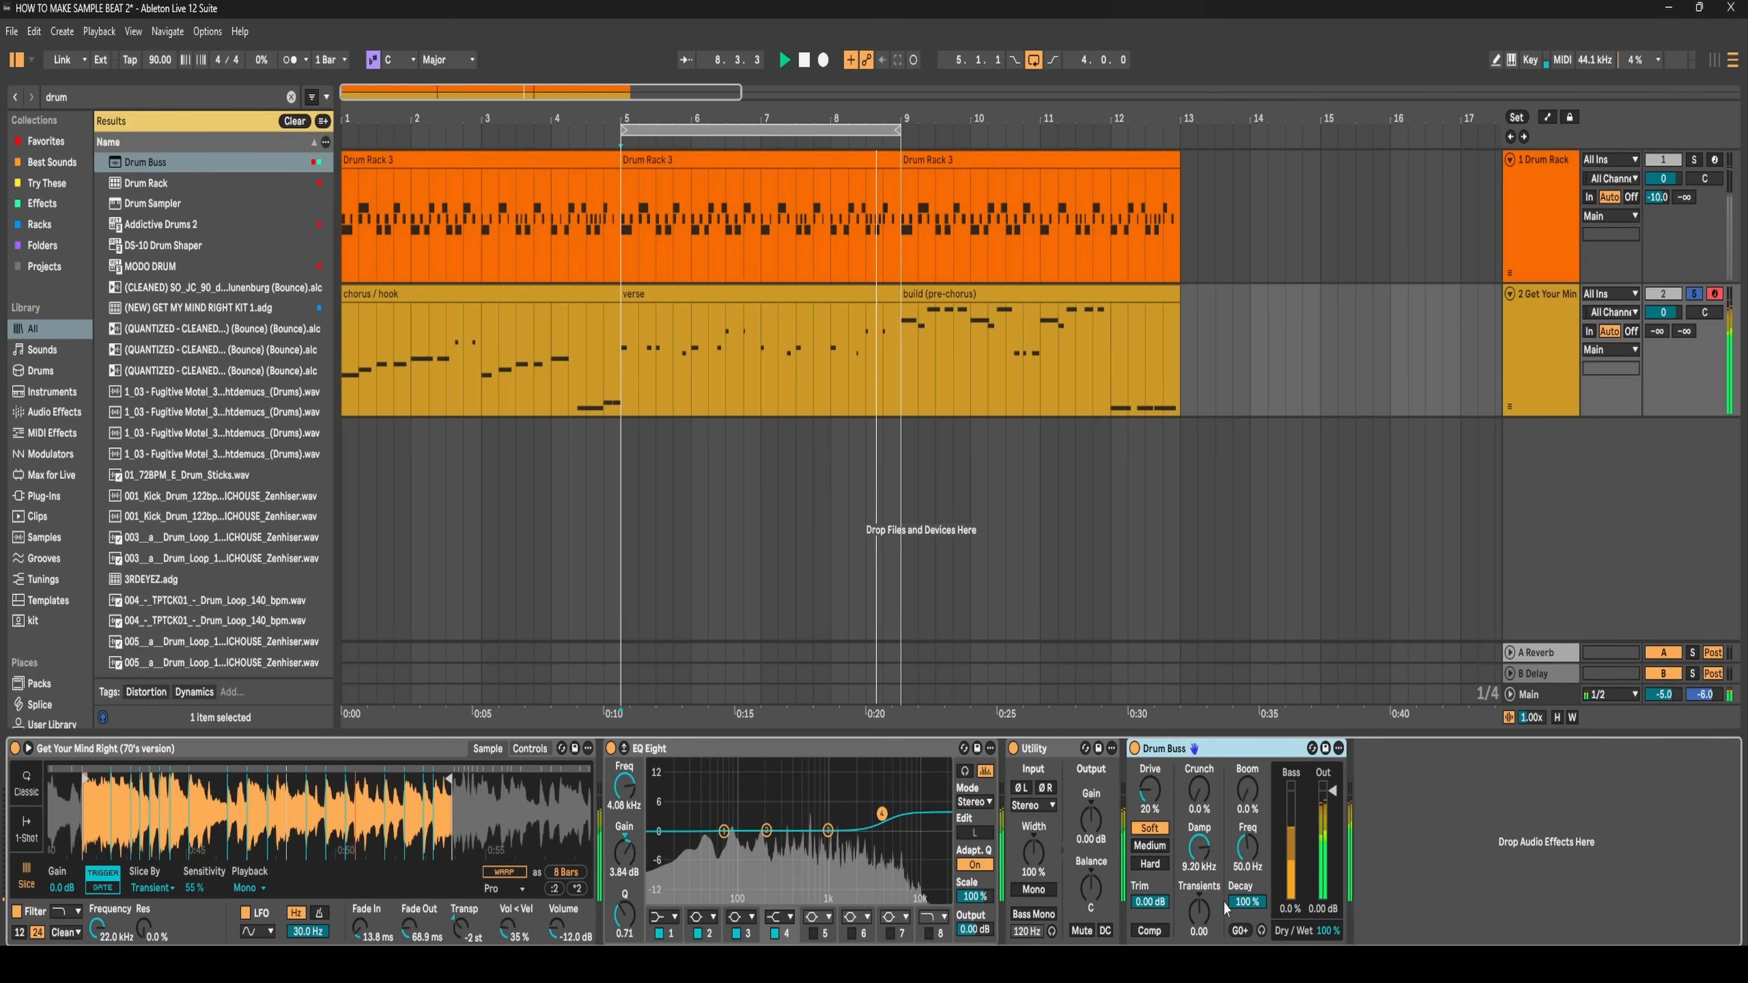
key(space)
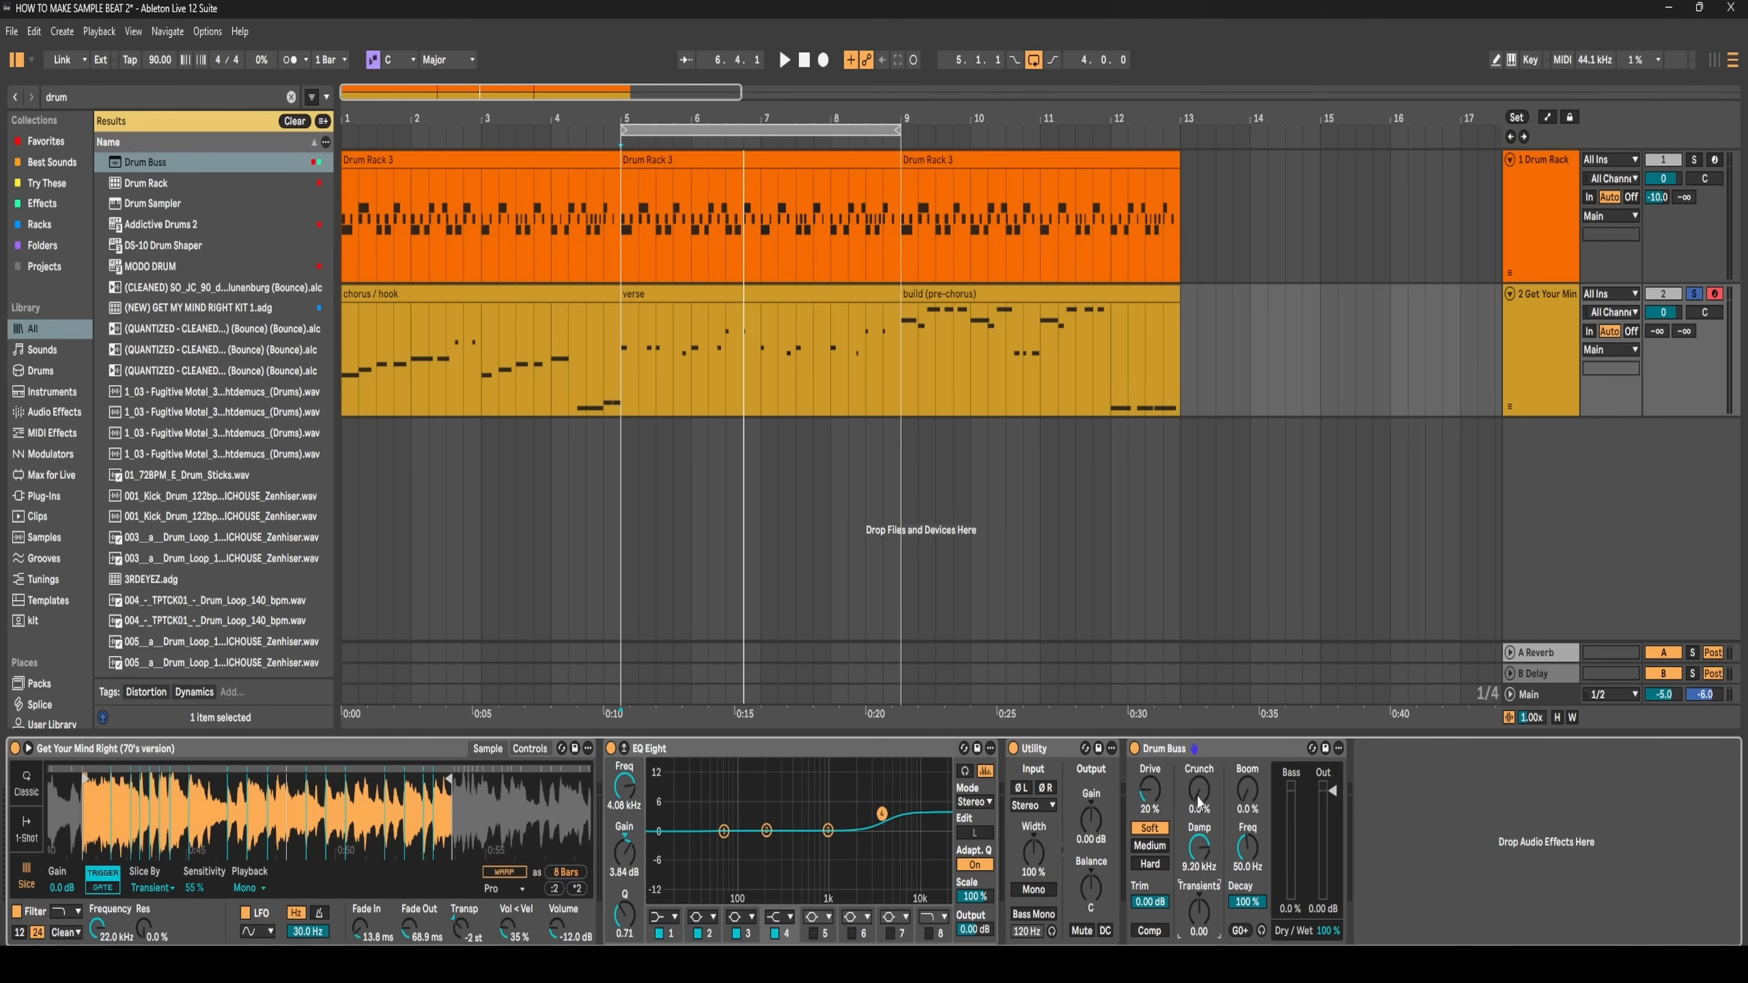
- Set Drum Buss's Boom to 12% while auditioning the verse loop, and unsolo the Get Your Mind Right track
key(space)
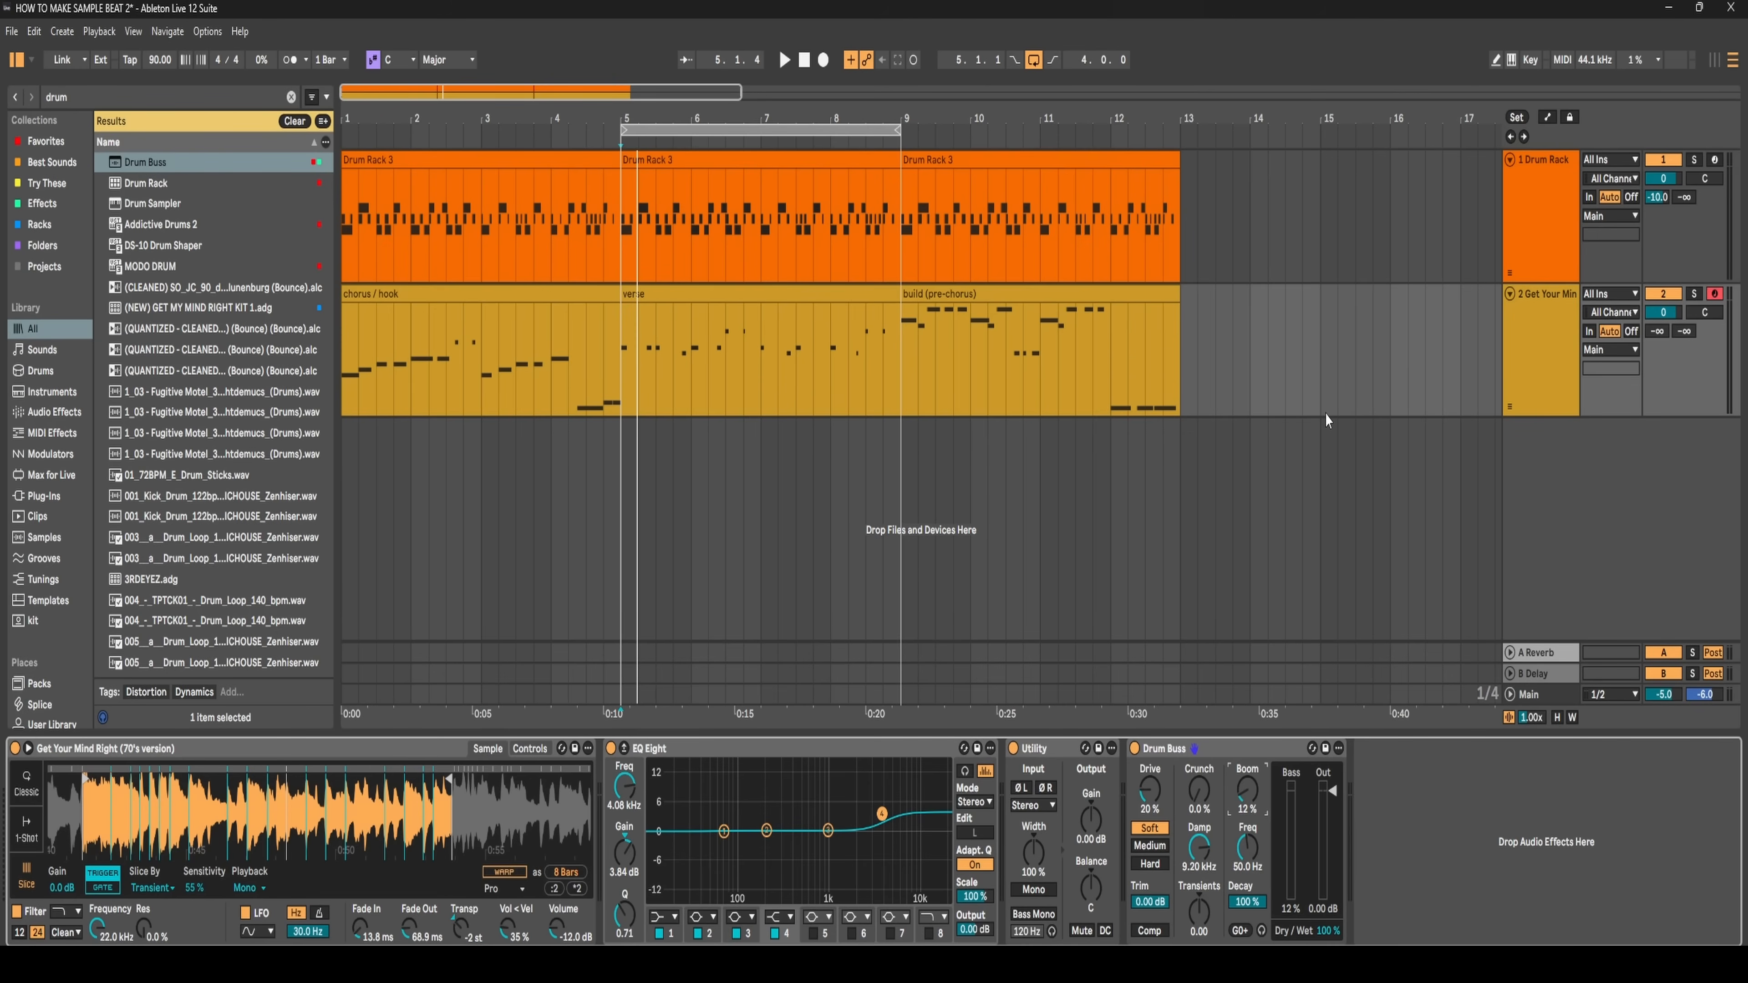
- Switch to Session View and play the drums and sample together to check their mixer levels
key(Tab)
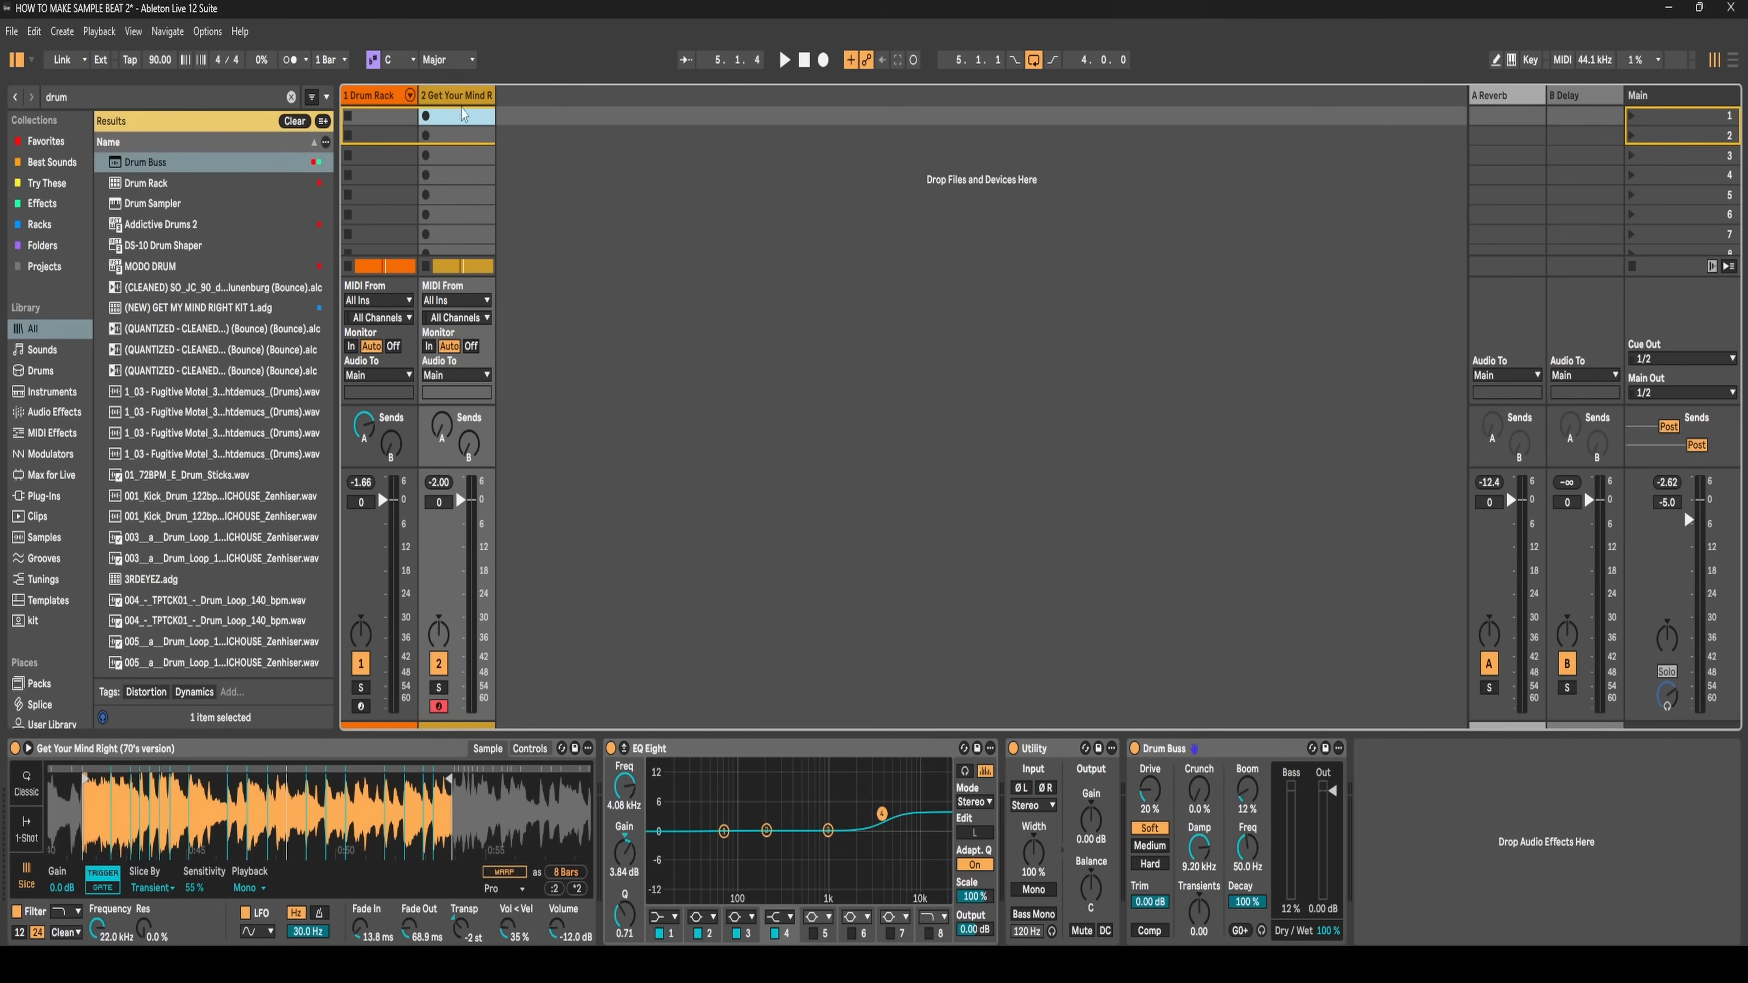
key(space)
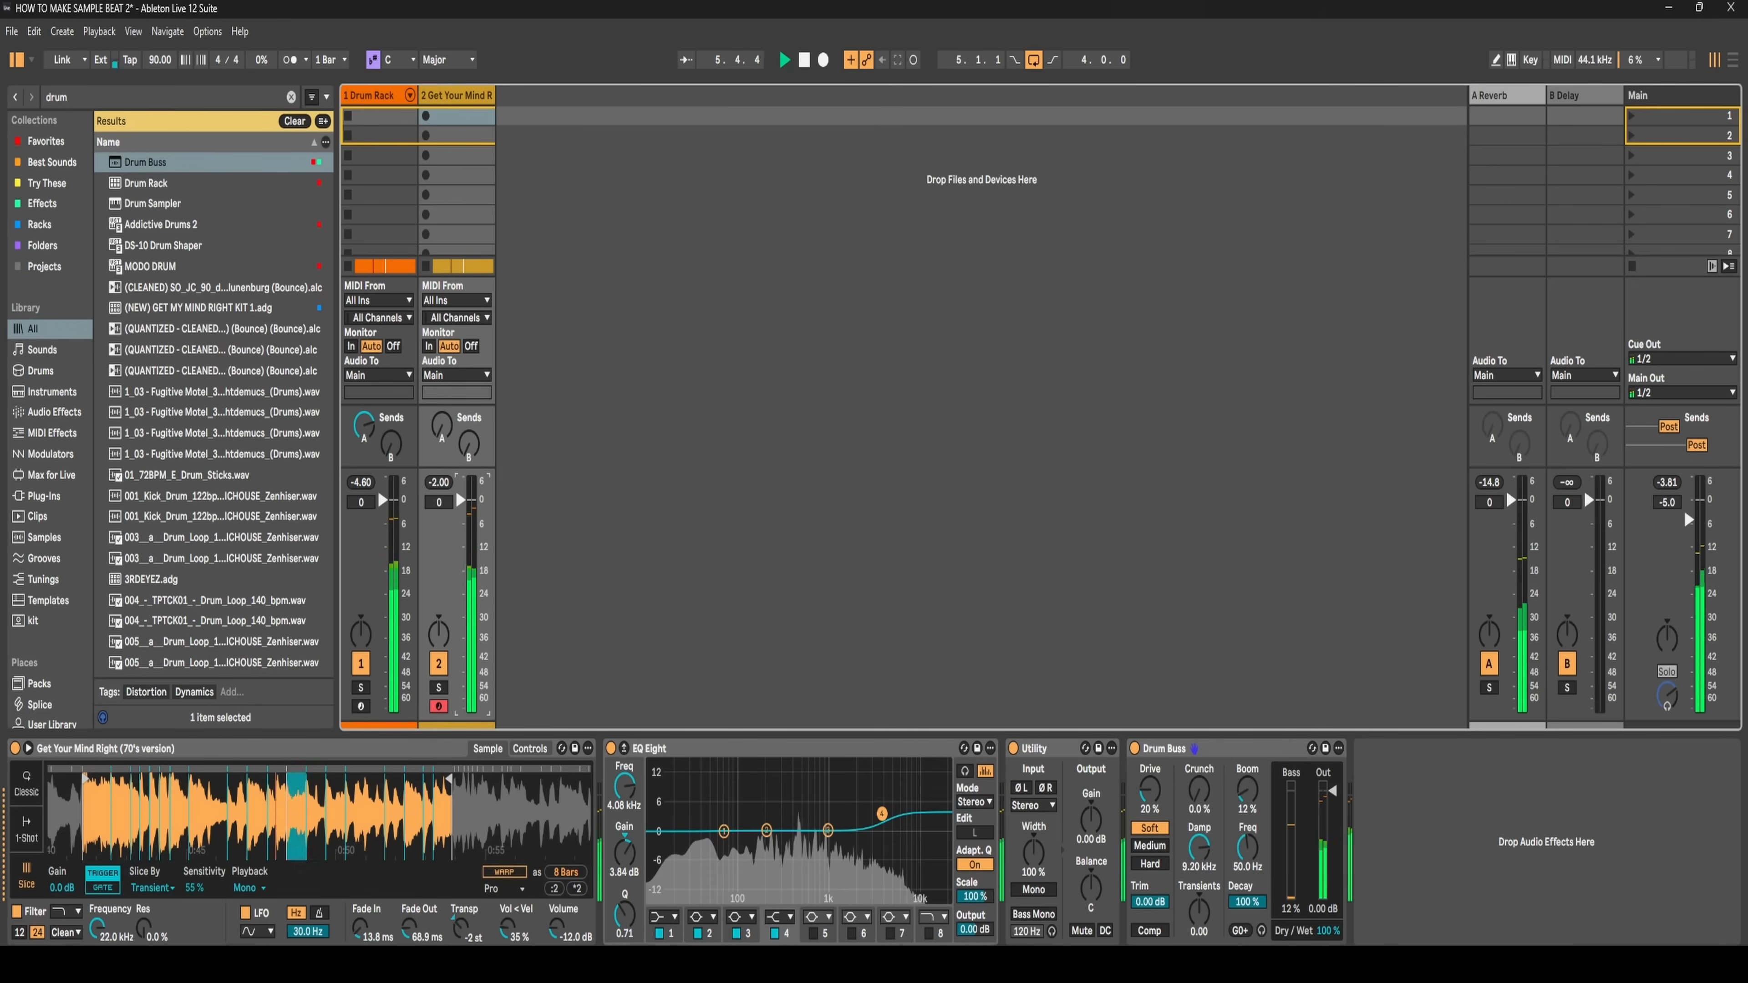
- Lower the Get Your Mind Right track's volume to -3.0 dB while auditioning it against the drums
drag(460, 501, 460, 533)
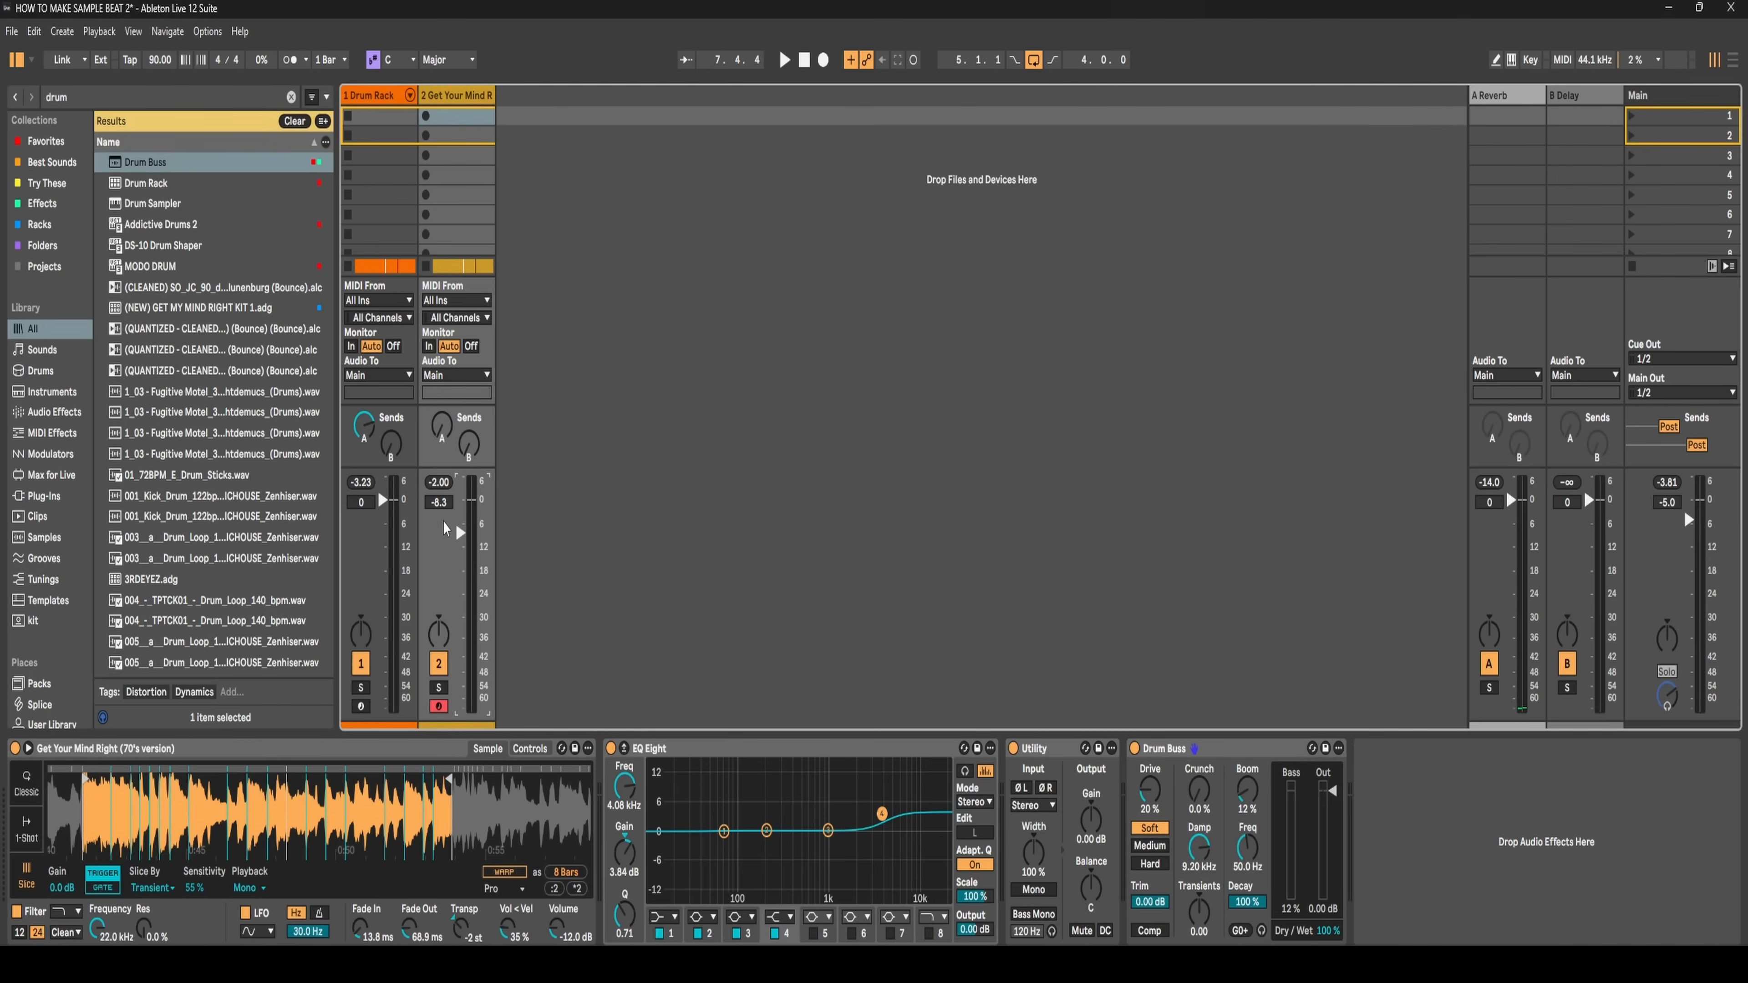
key(space)
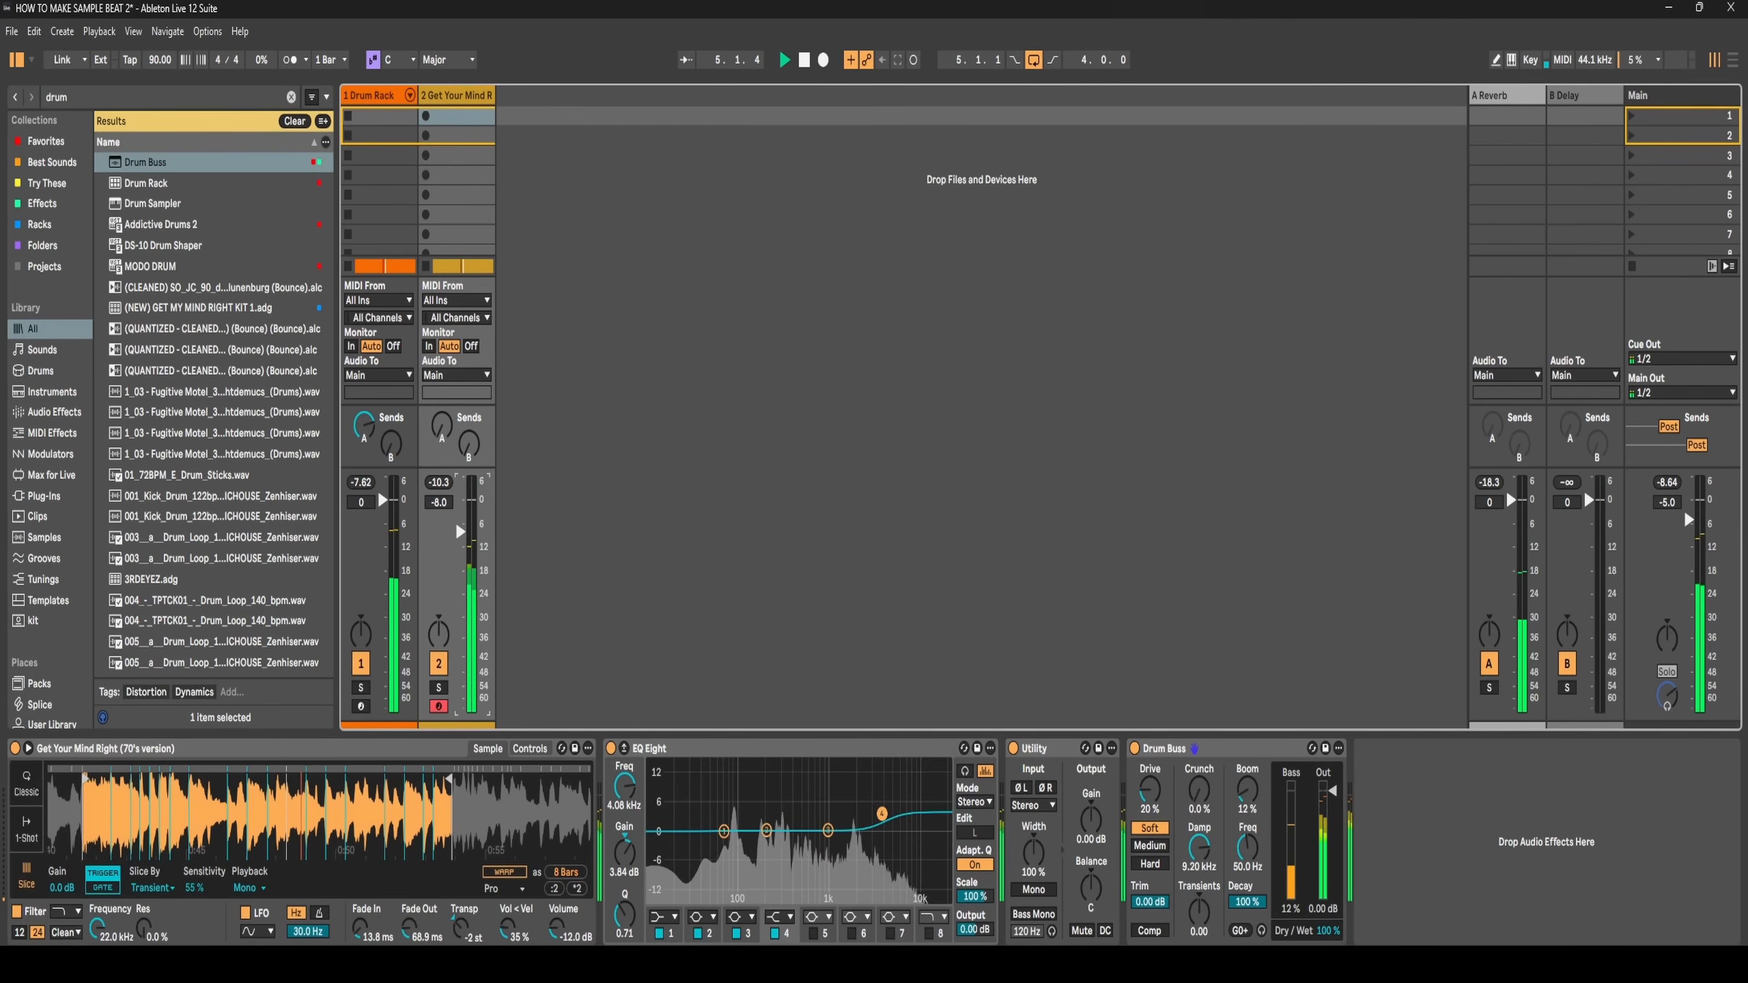
drag(461, 534, 460, 511)
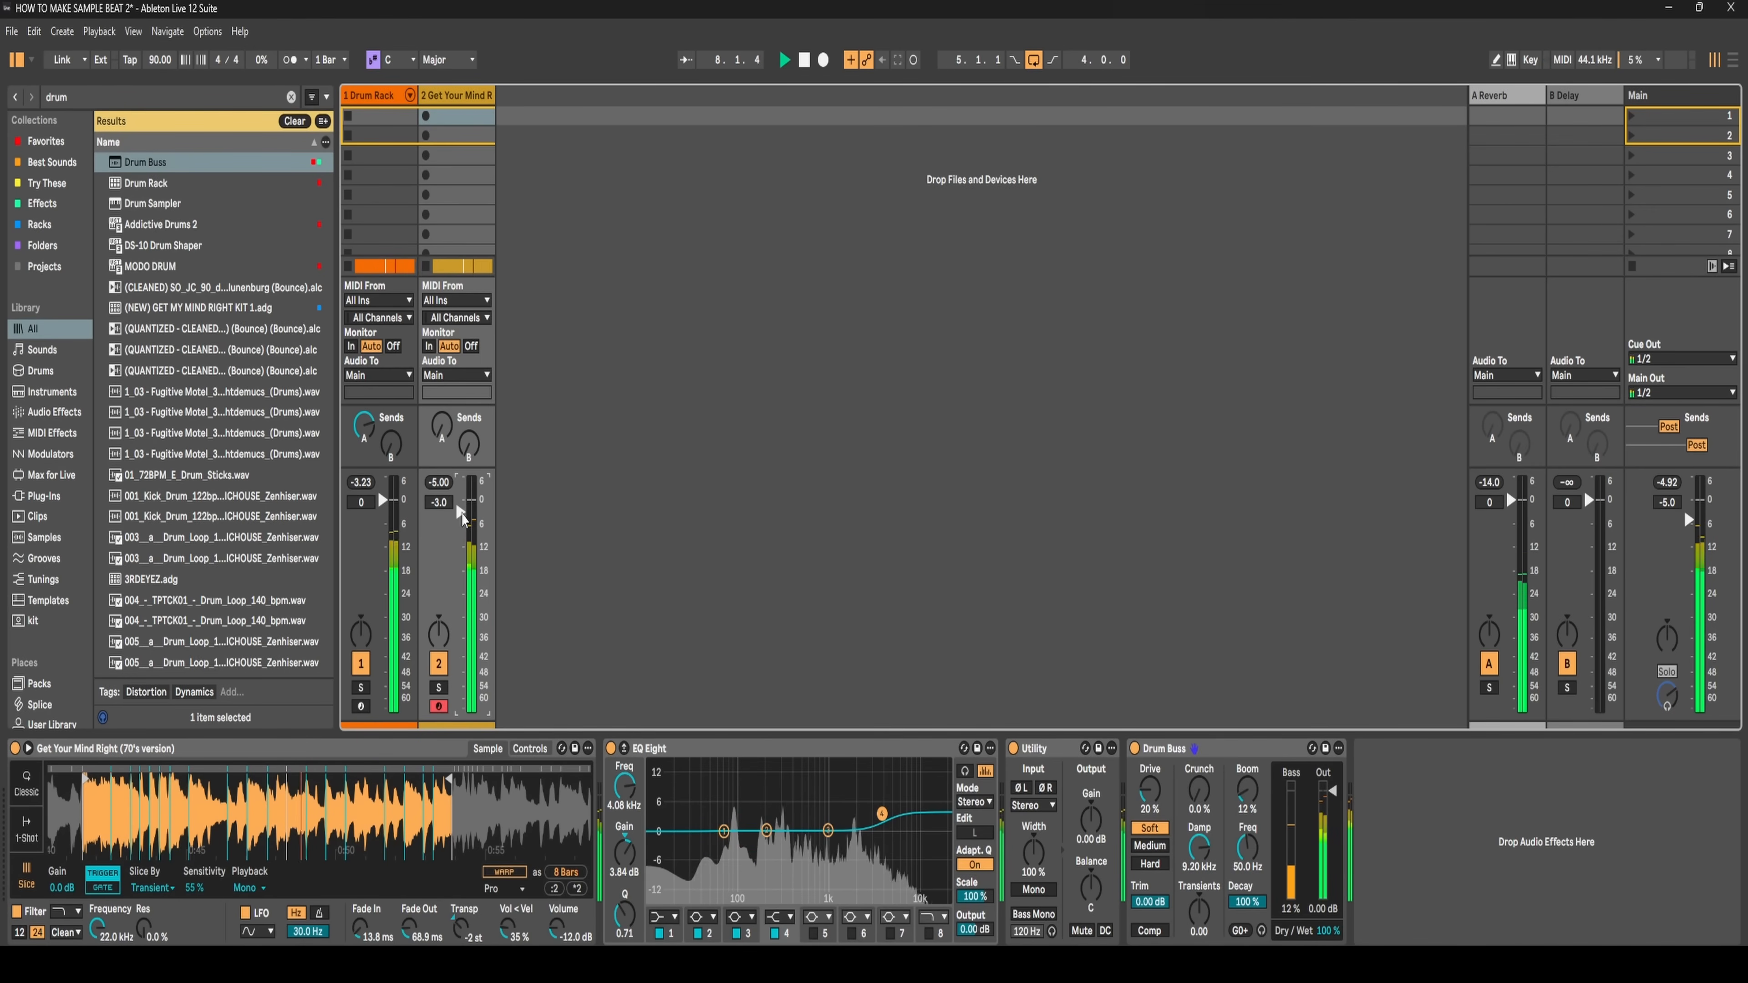
key(space)
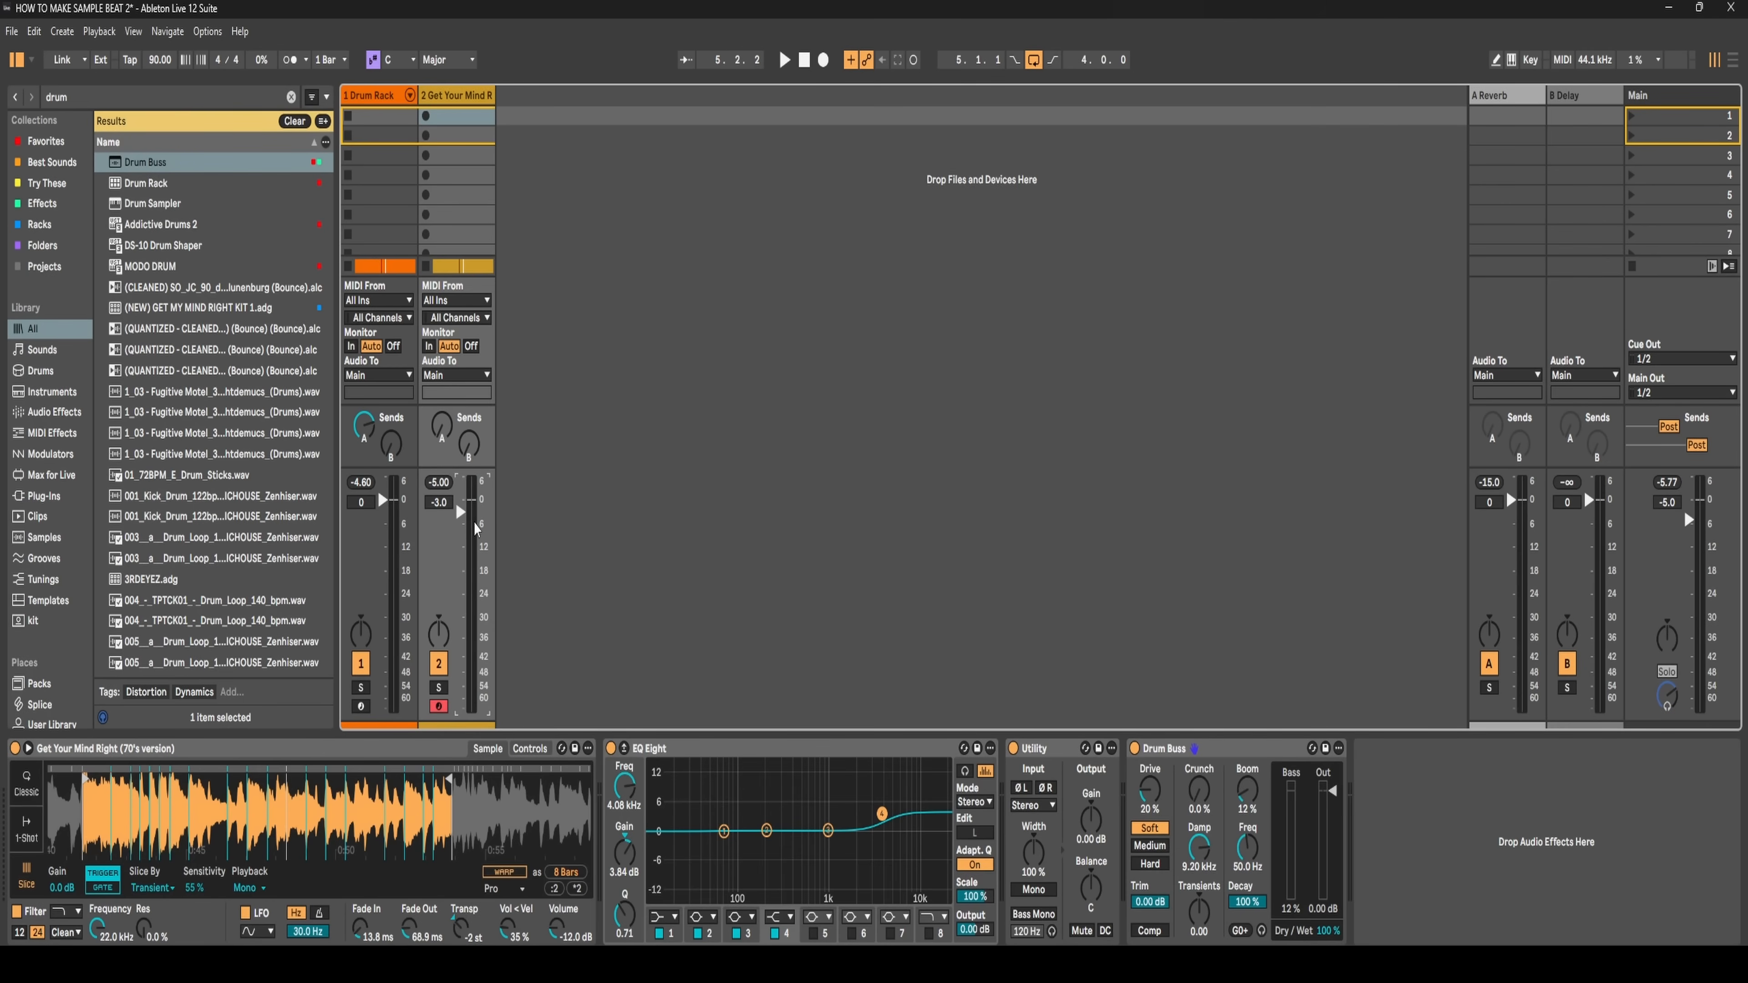
- Switch to the arrangement and insert a new MIDI track below the Get Your Mind Right track
key(Tab)
key(ctrl+f)
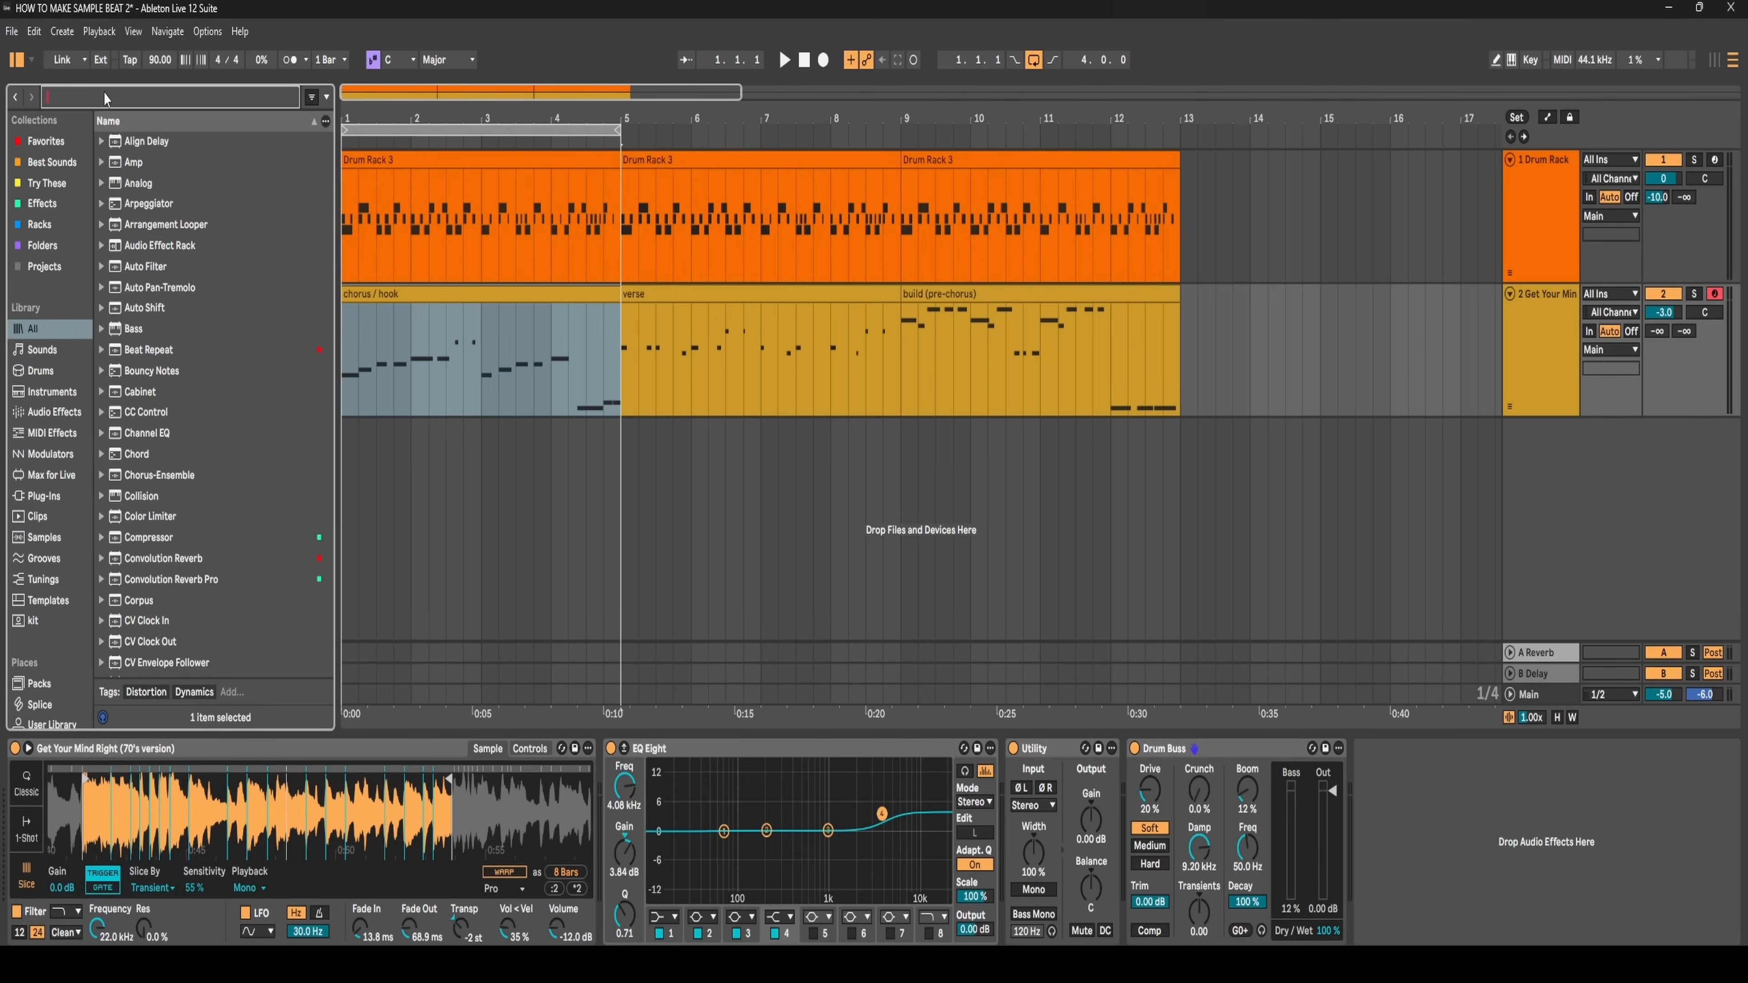
click(1521, 442)
right_click(1521, 442)
click(1551, 462)
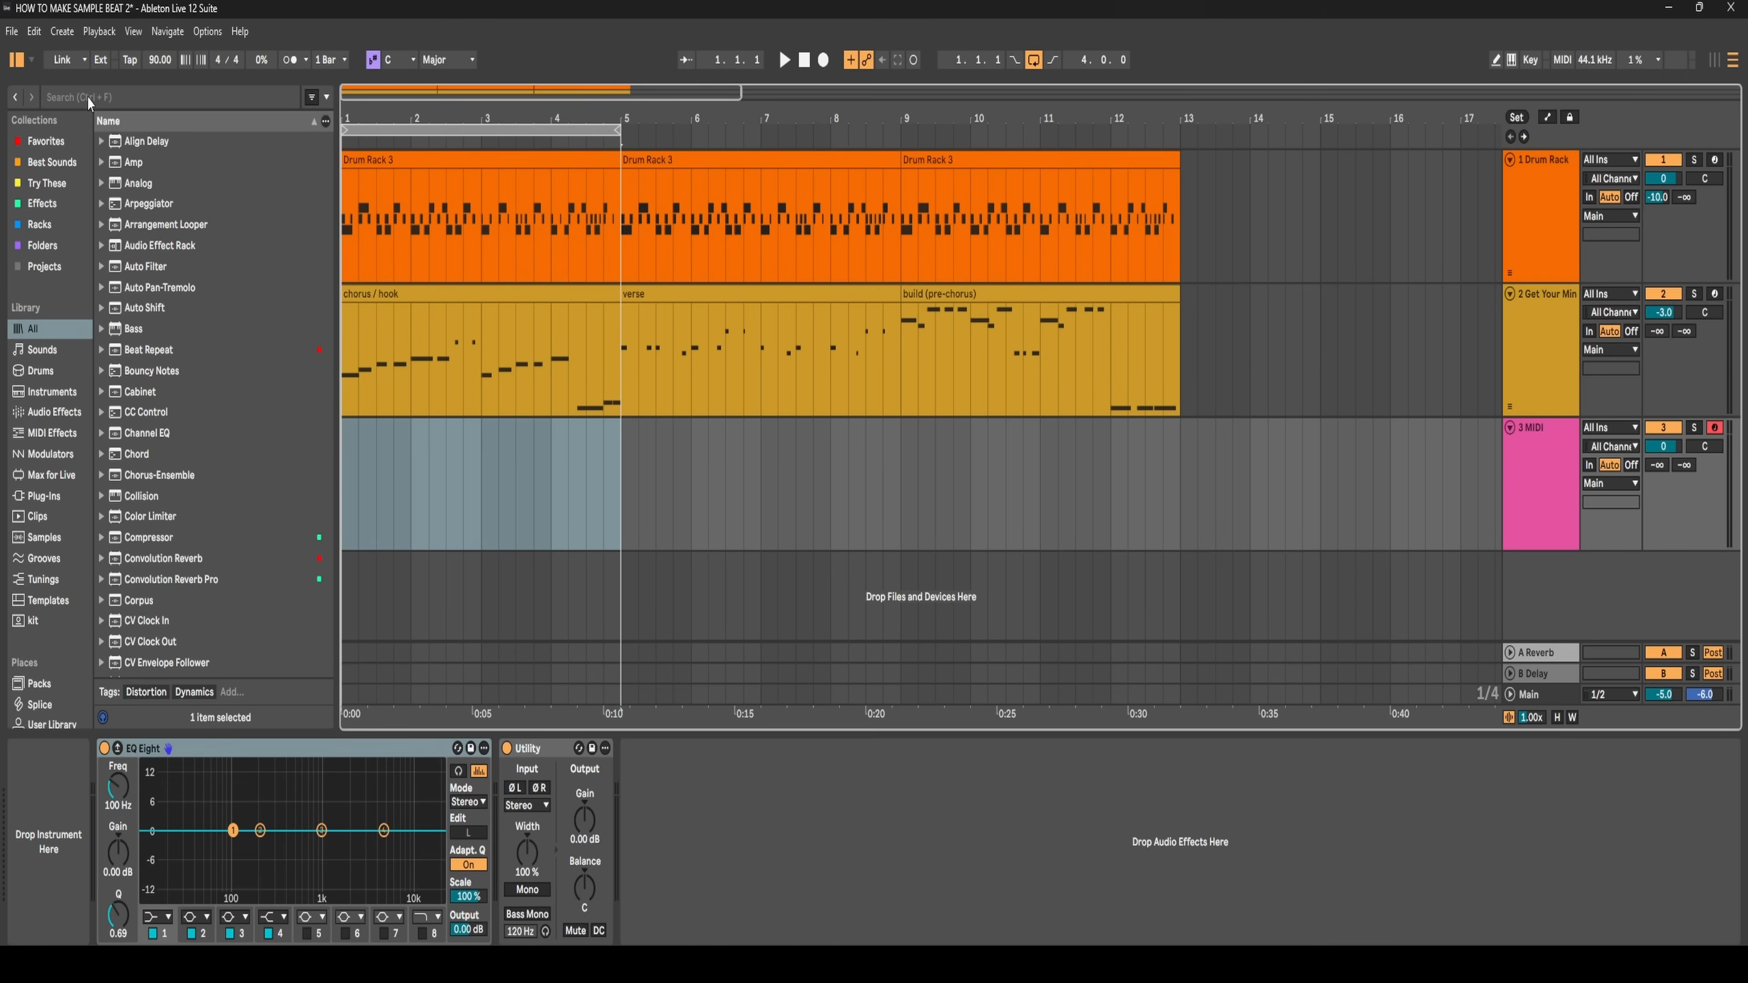
- Search the browser for "simpl" and load Simpler onto the new MIDI track
click(87, 97)
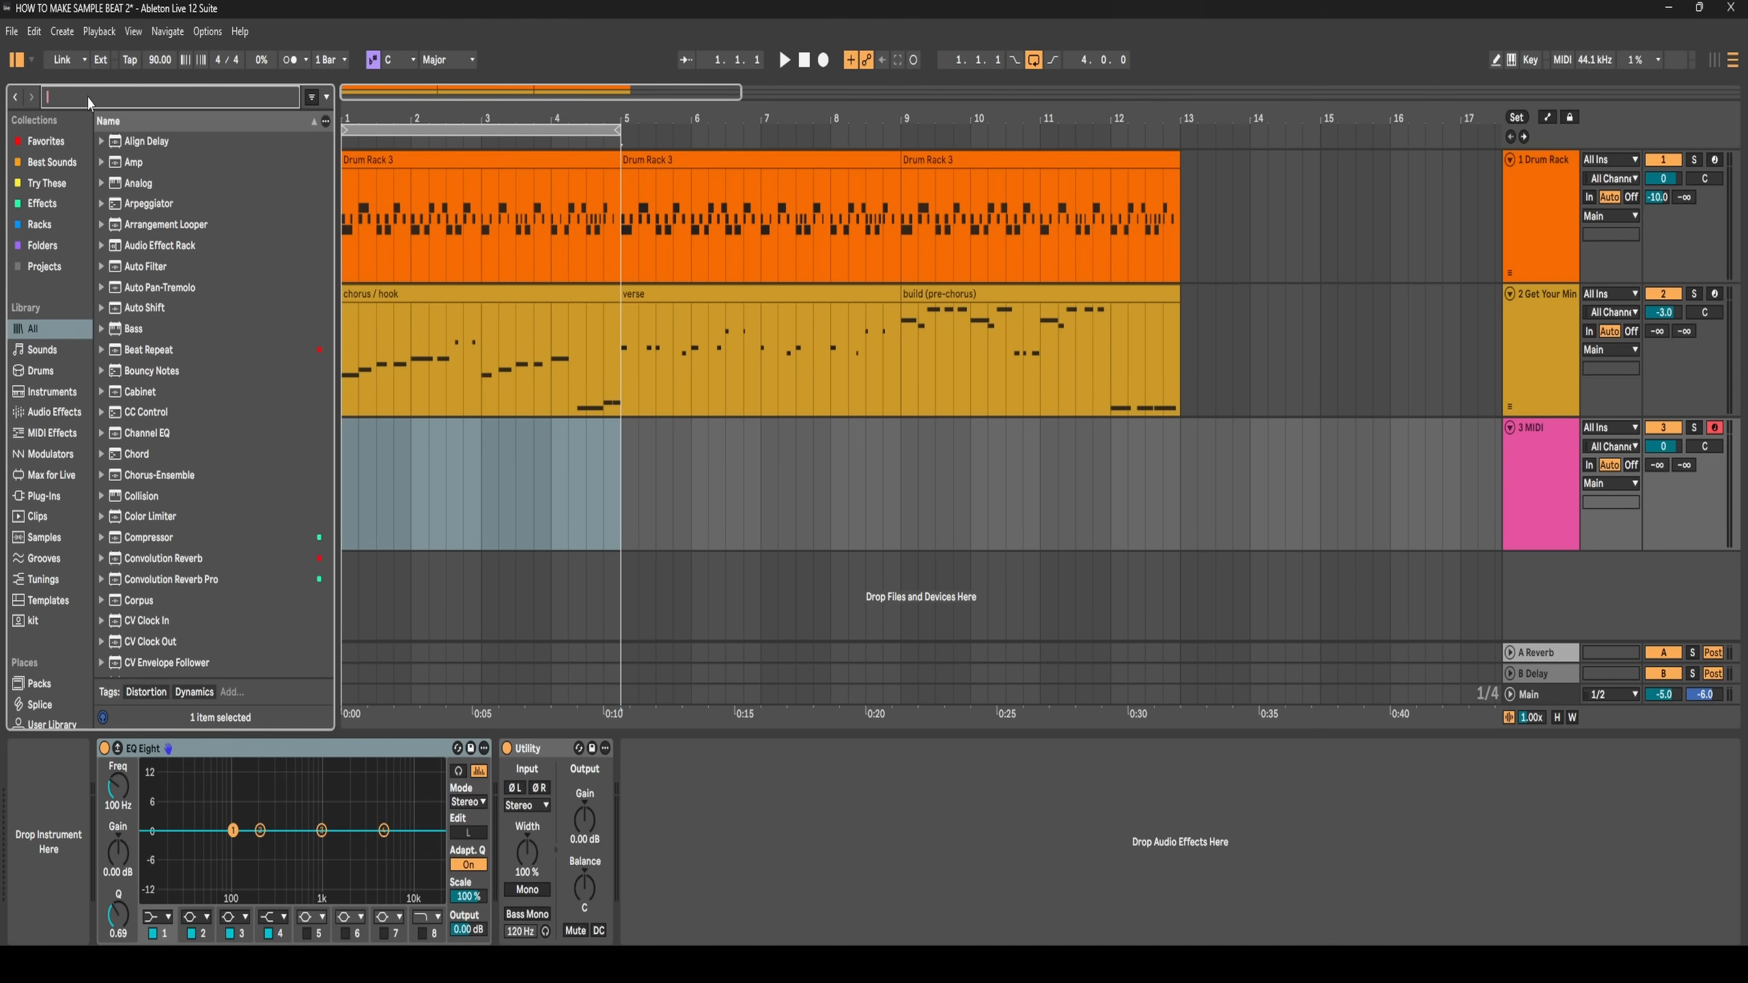
text(simpl)
drag(140, 161, 415, 469)
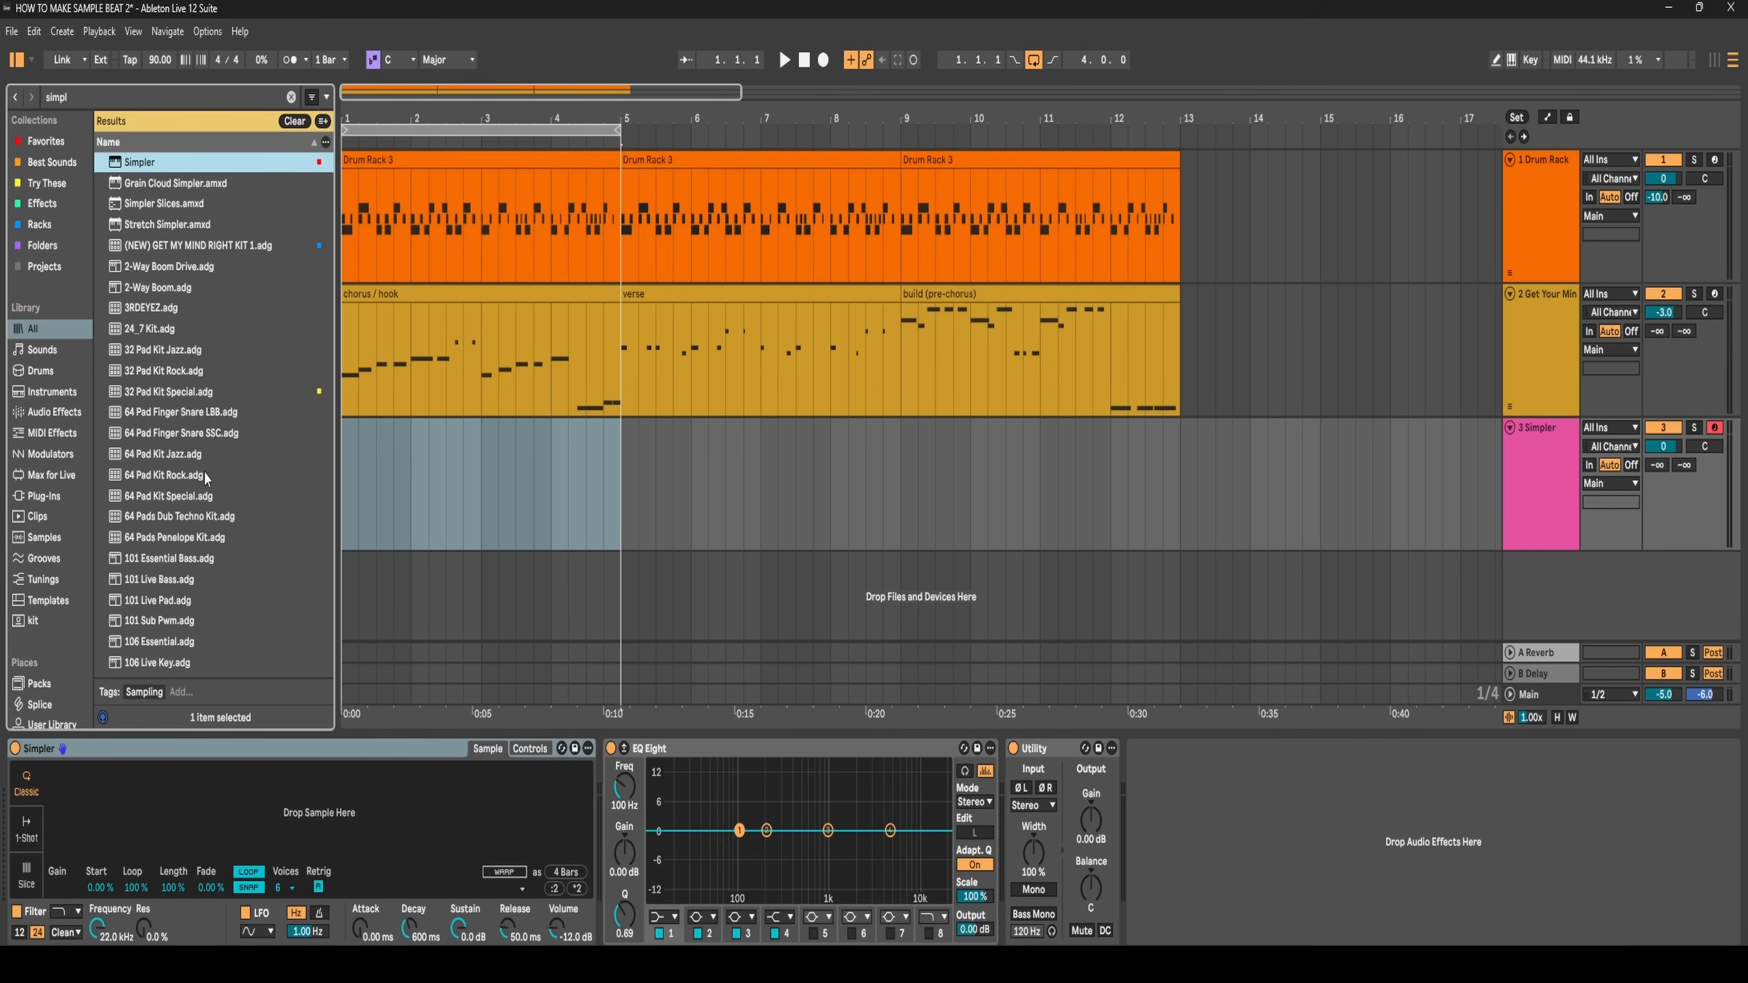
- Search the browser for "note", save the search to the library list, and filter its contents to samples only
double_click(76, 94)
text(note)
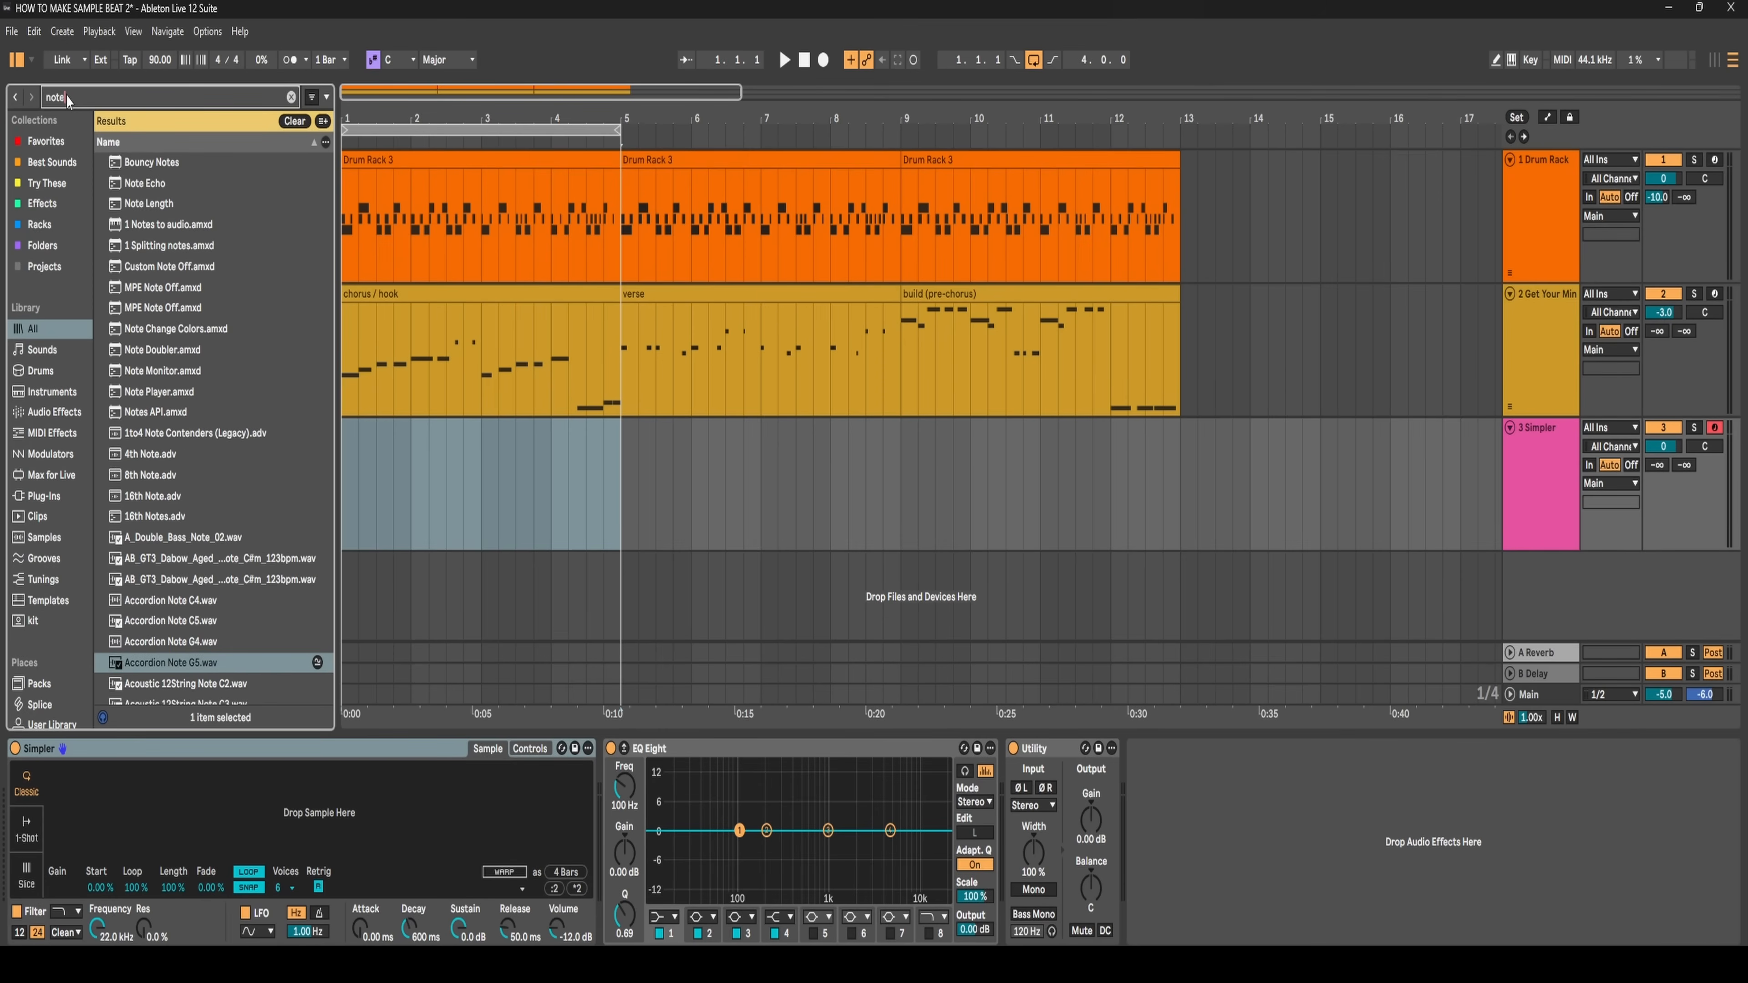
click(322, 121)
click(311, 97)
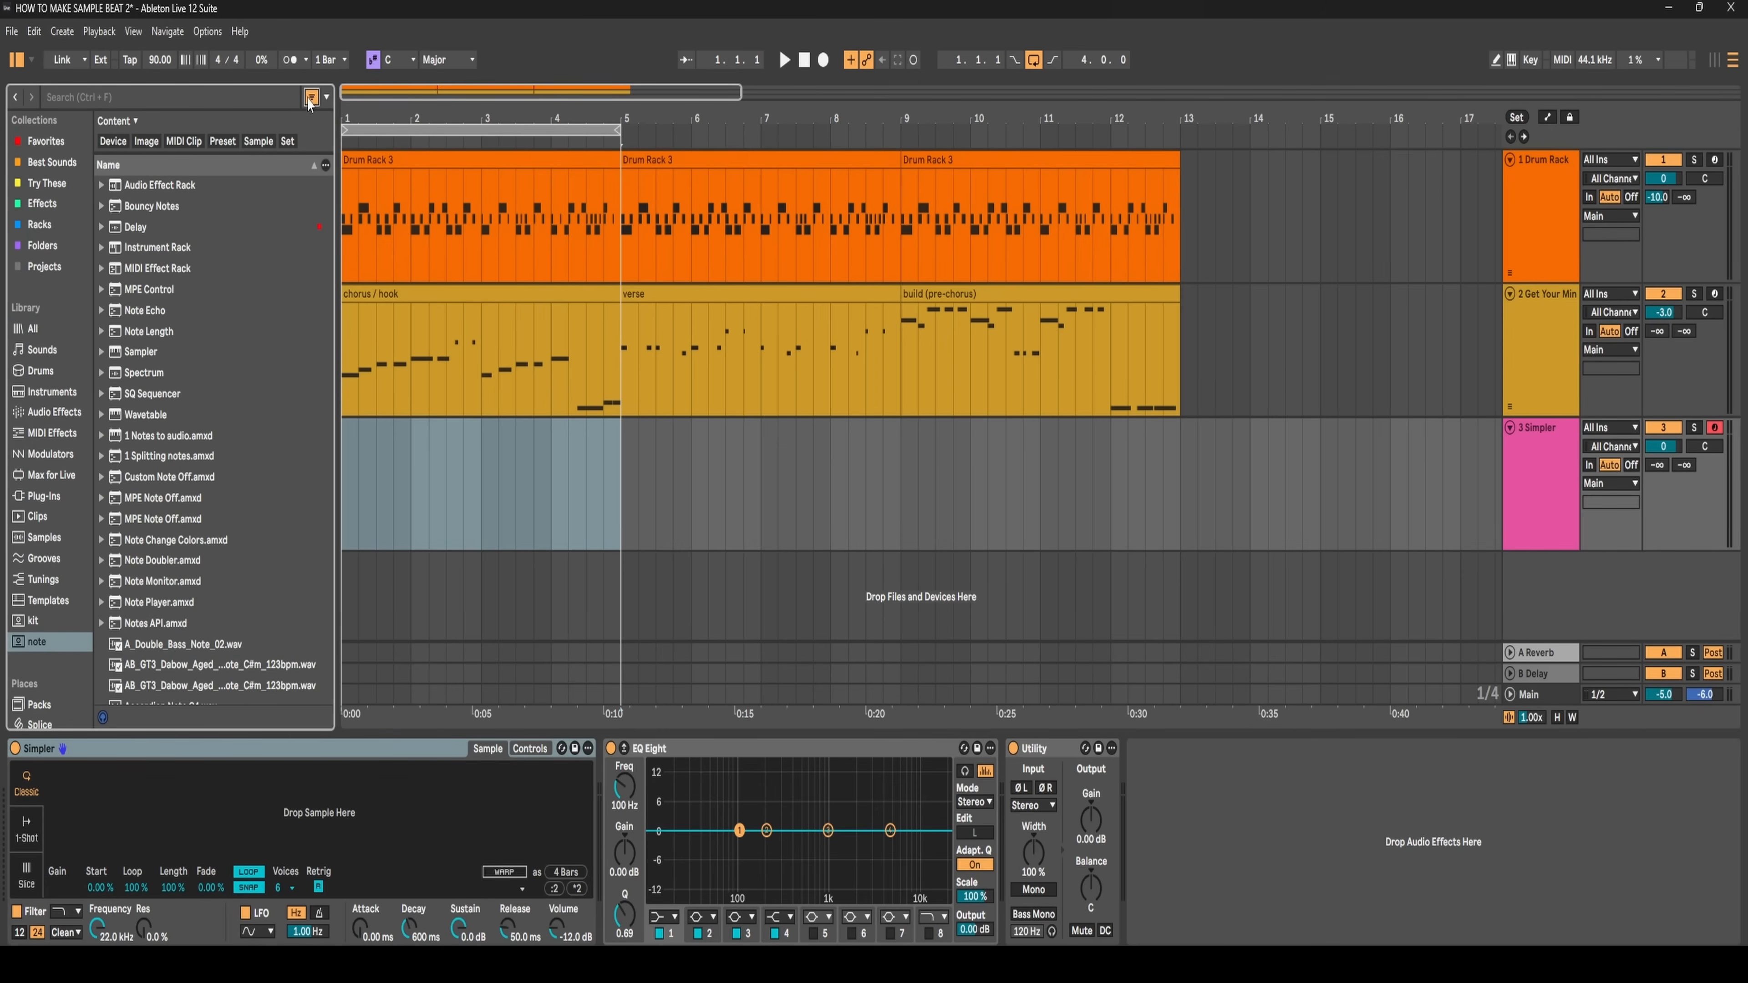
click(112, 94)
text(note)
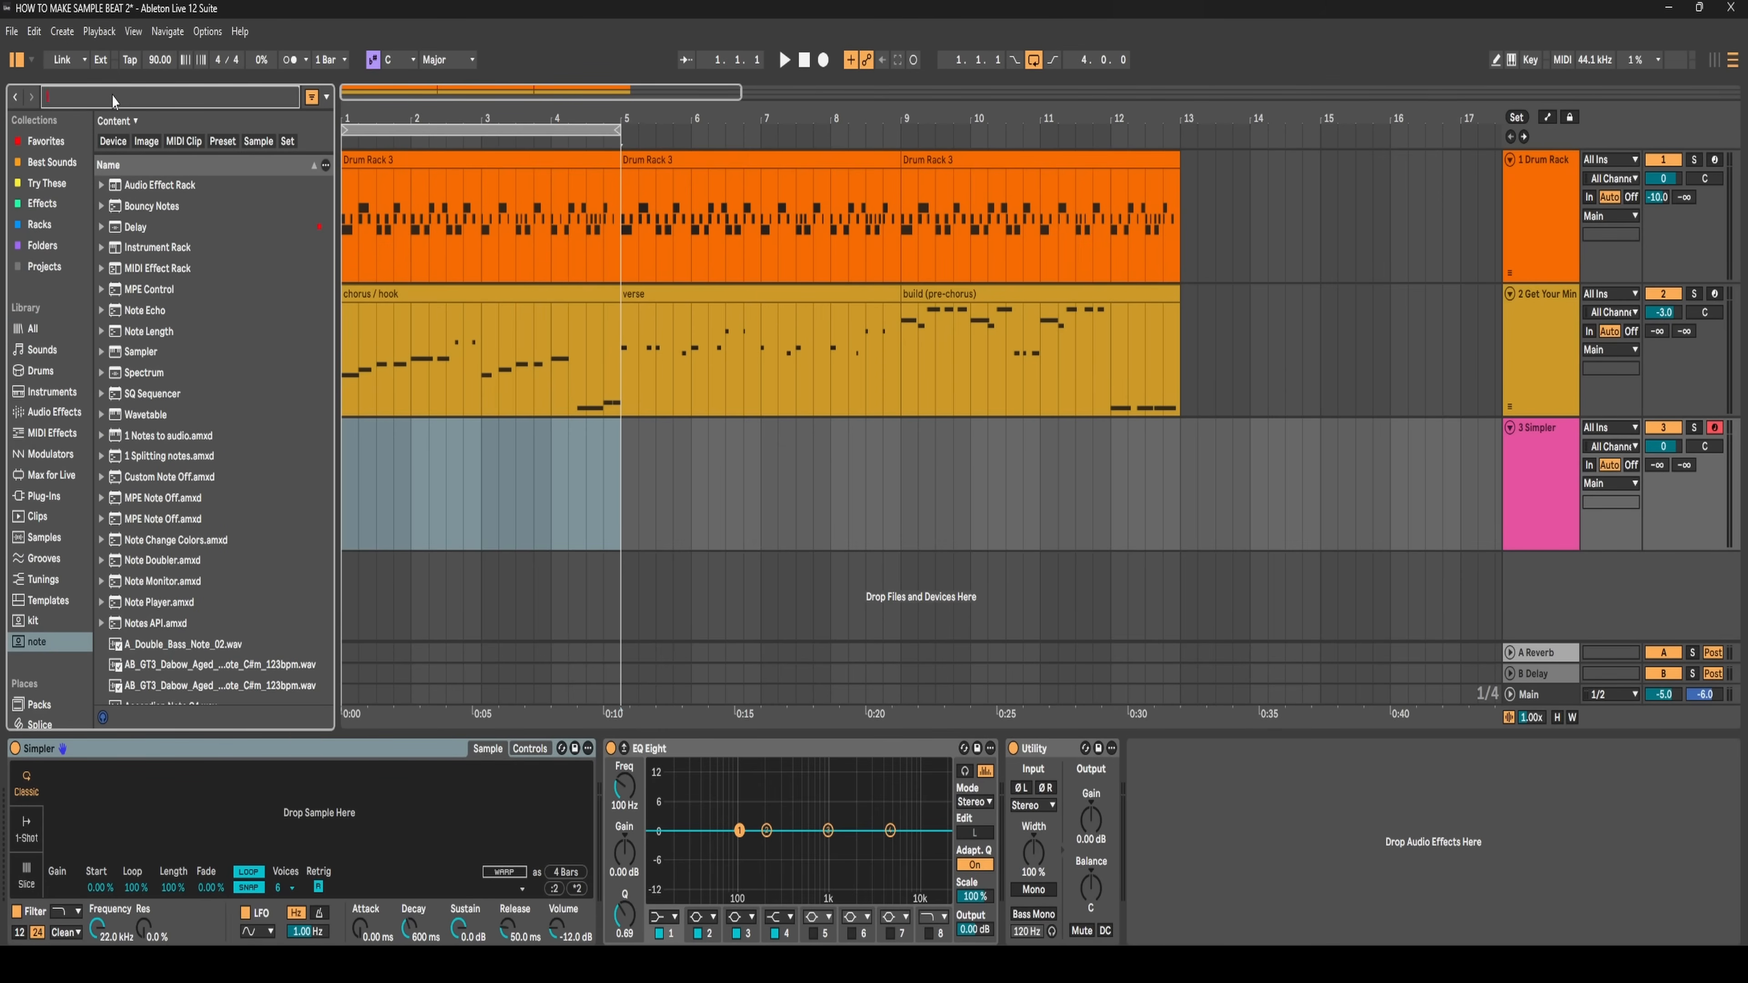
click(264, 141)
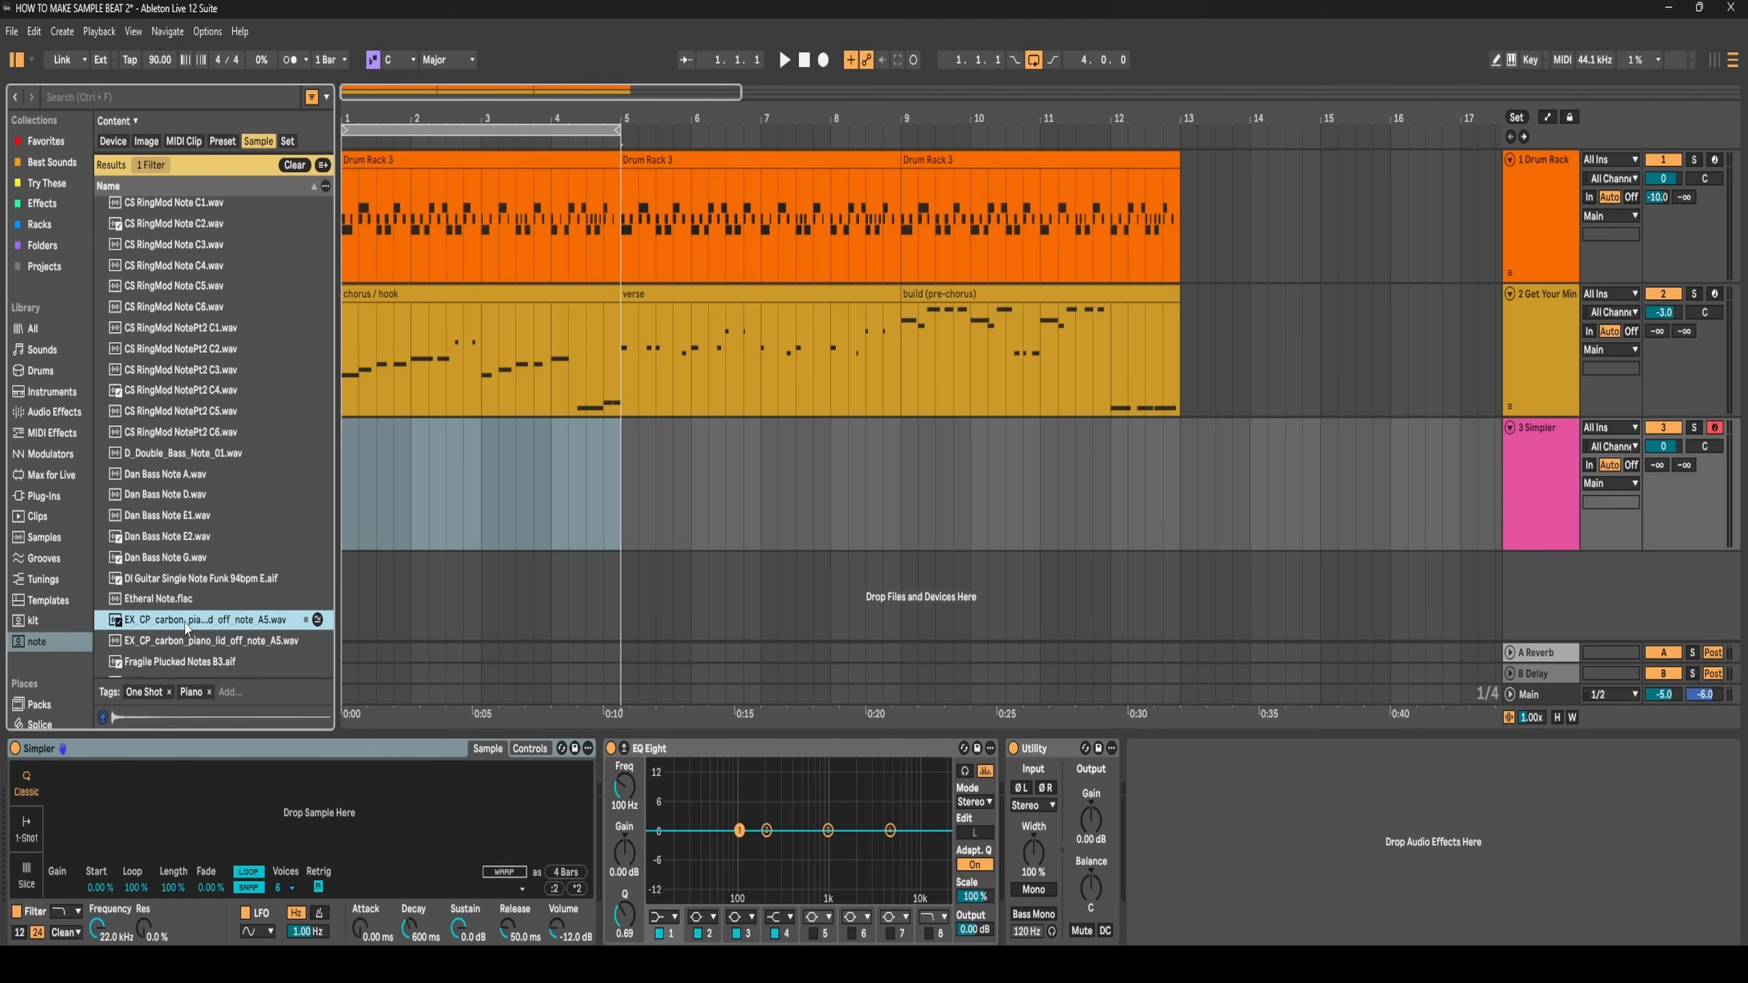
- Load the sample EX_CP_carbon_piano_lid_off_note_A5.wav into Simpler and set it to 1-Shot mode
drag(186, 627, 181, 798)
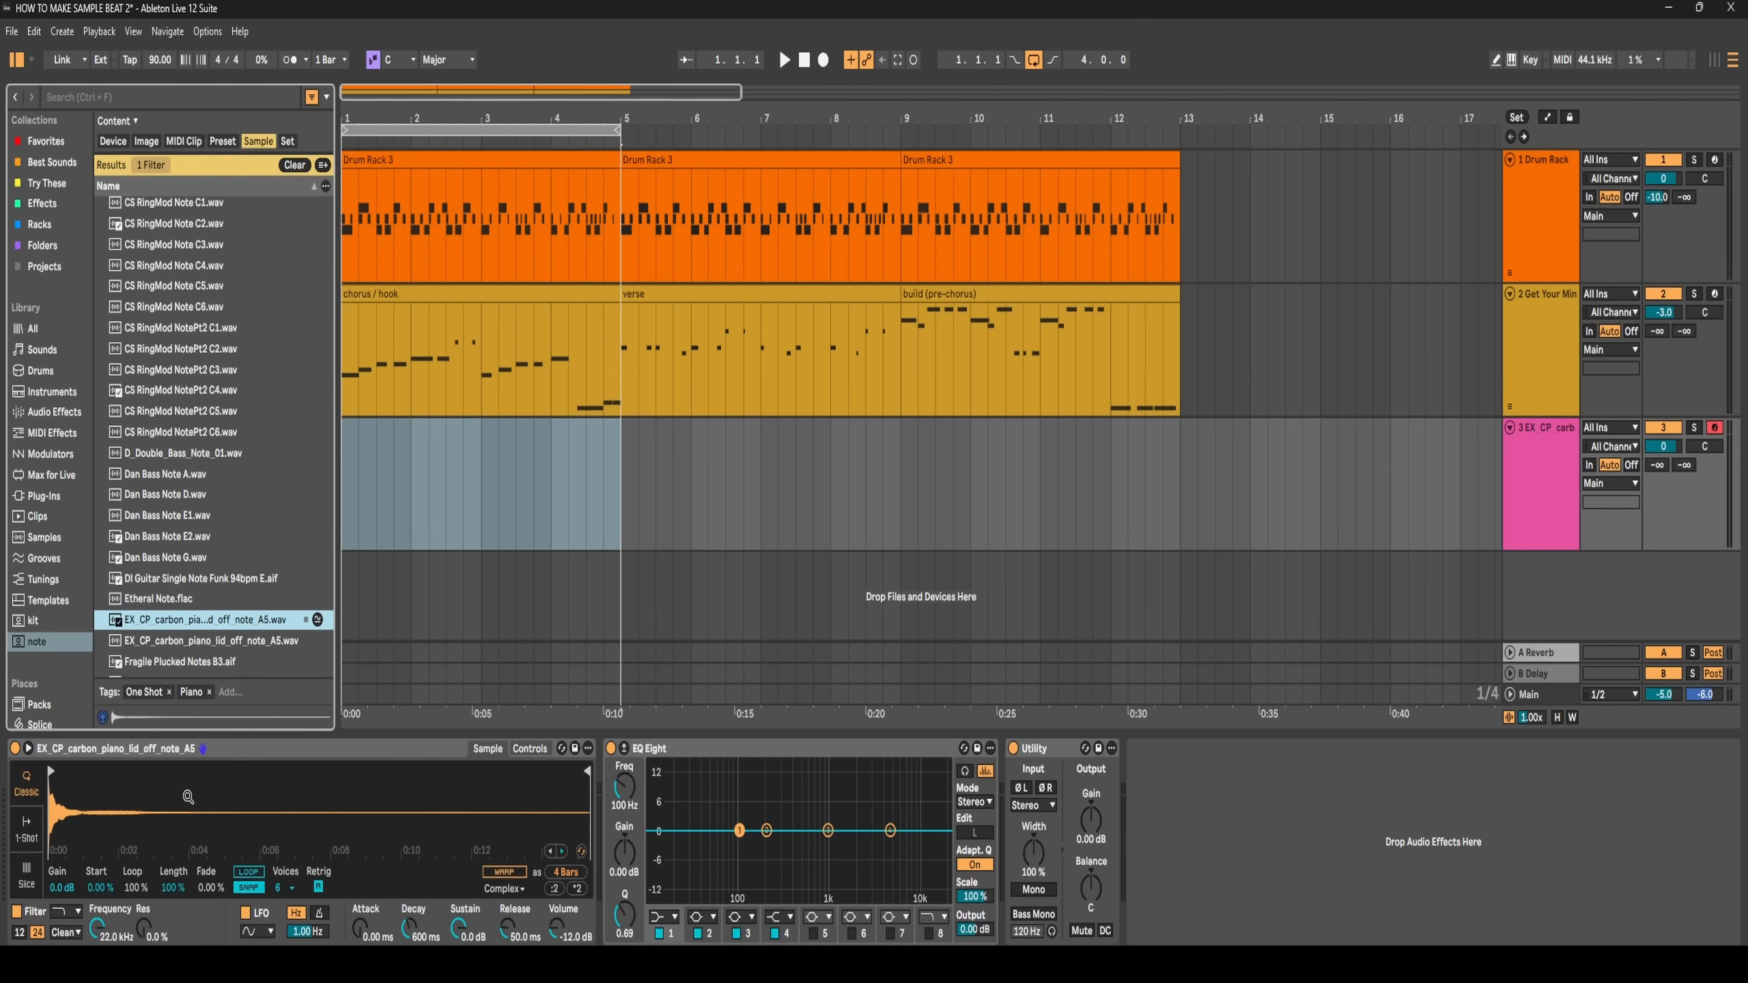
click(22, 830)
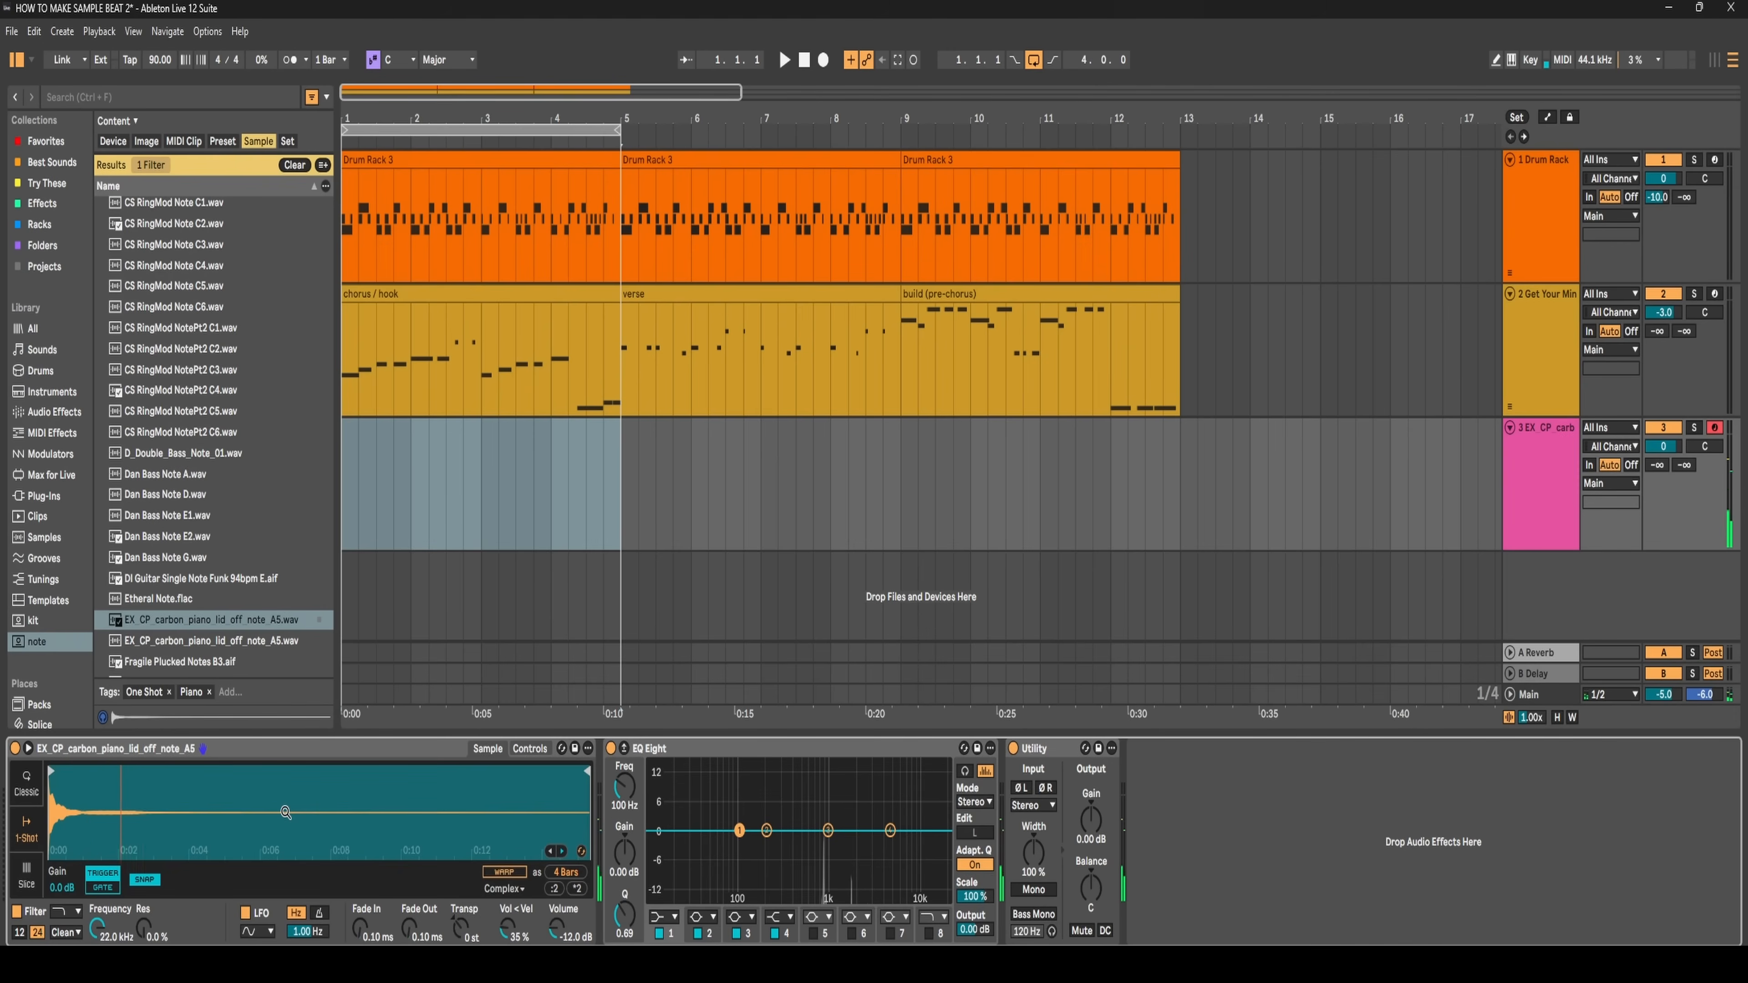
- Create an empty four-bar MIDI clip starting at bar 1 on the piano sample track
key(space)
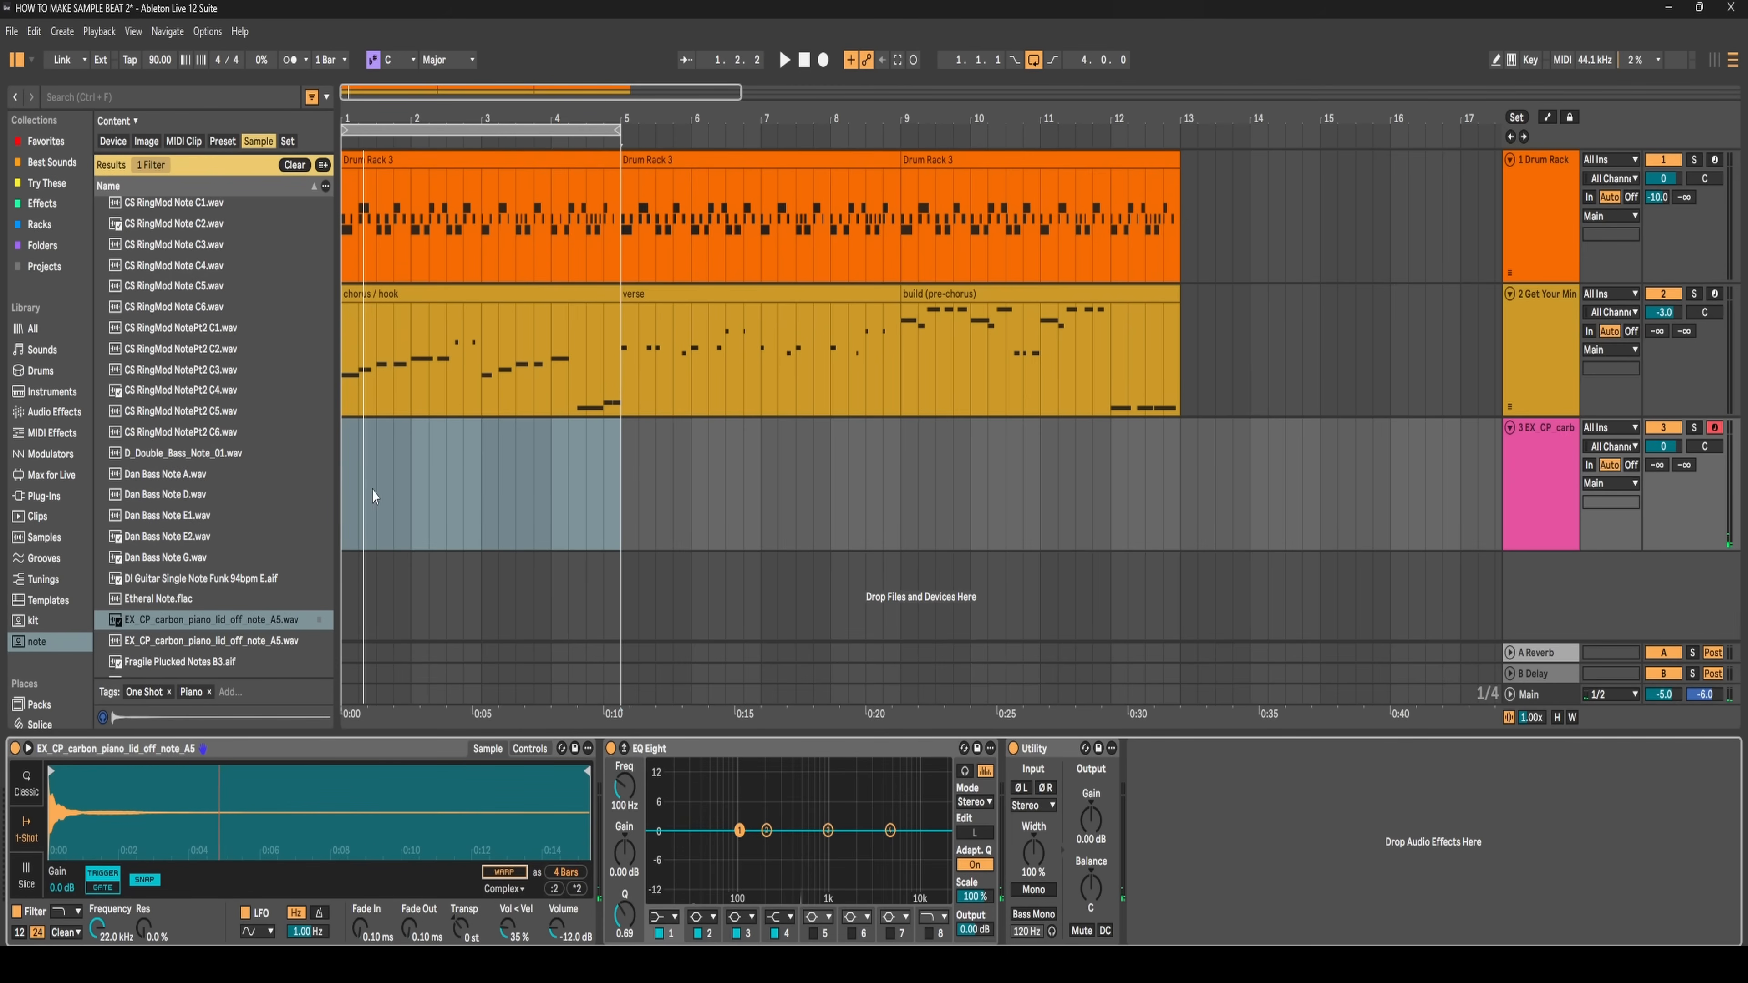
click(349, 490)
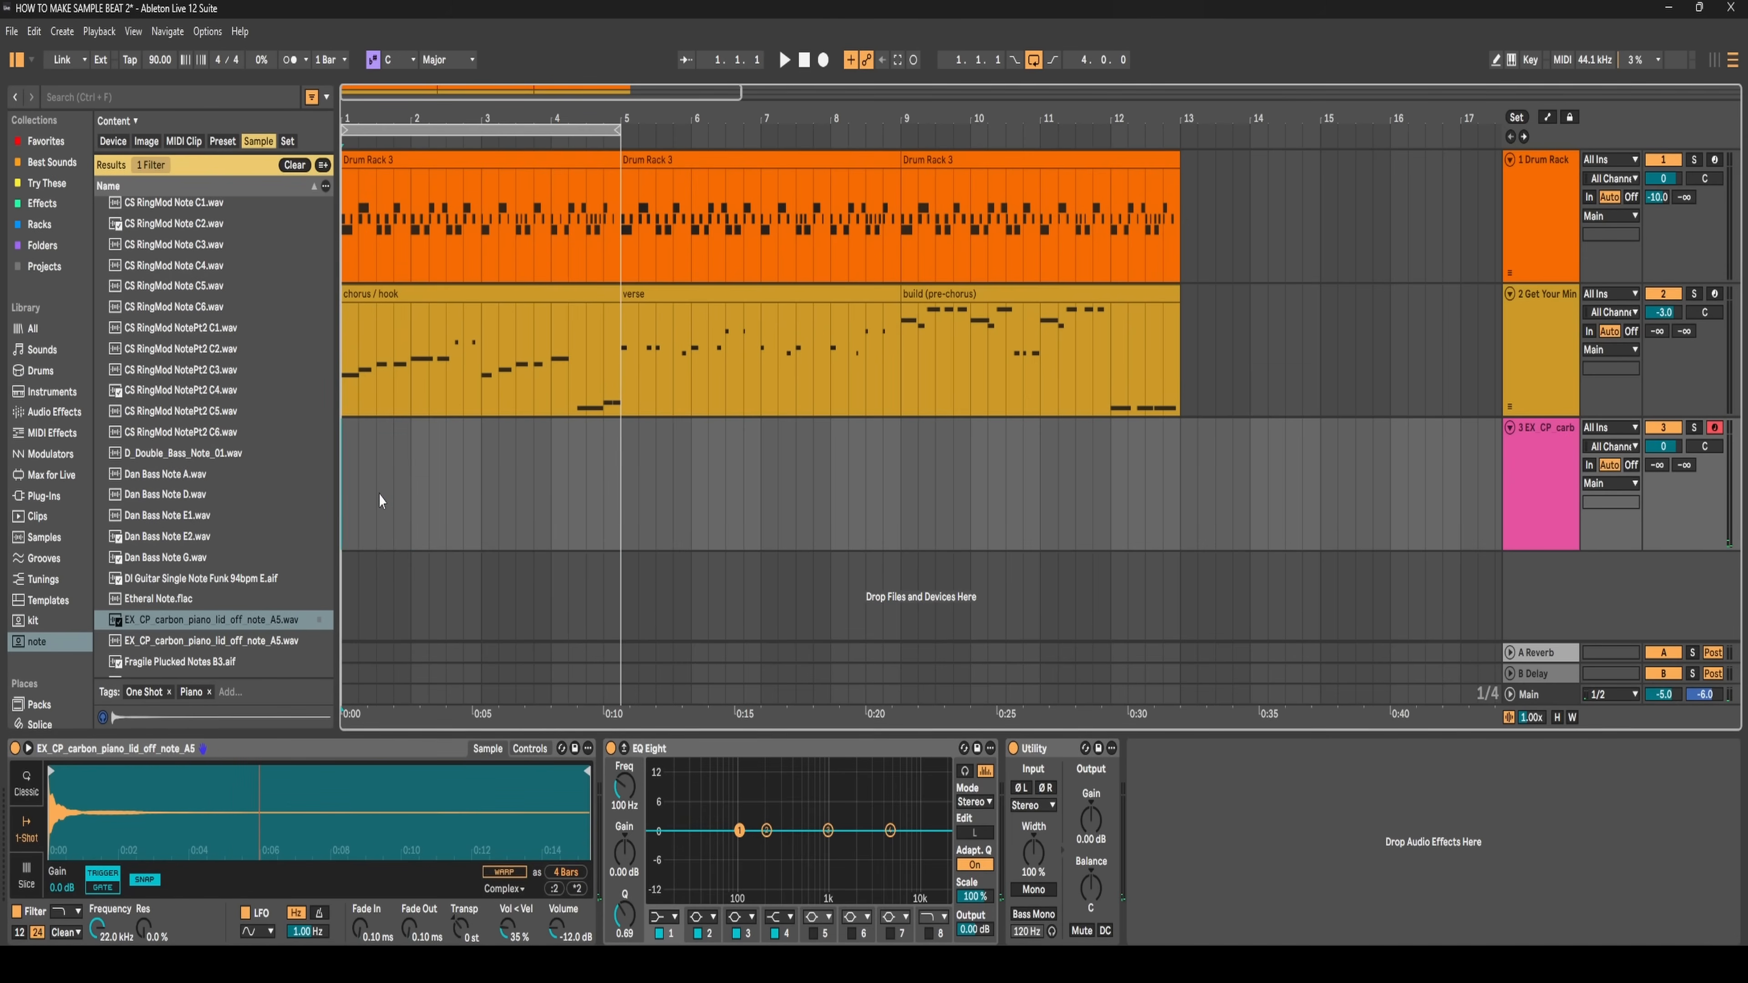
key(ctrl+shift+m)
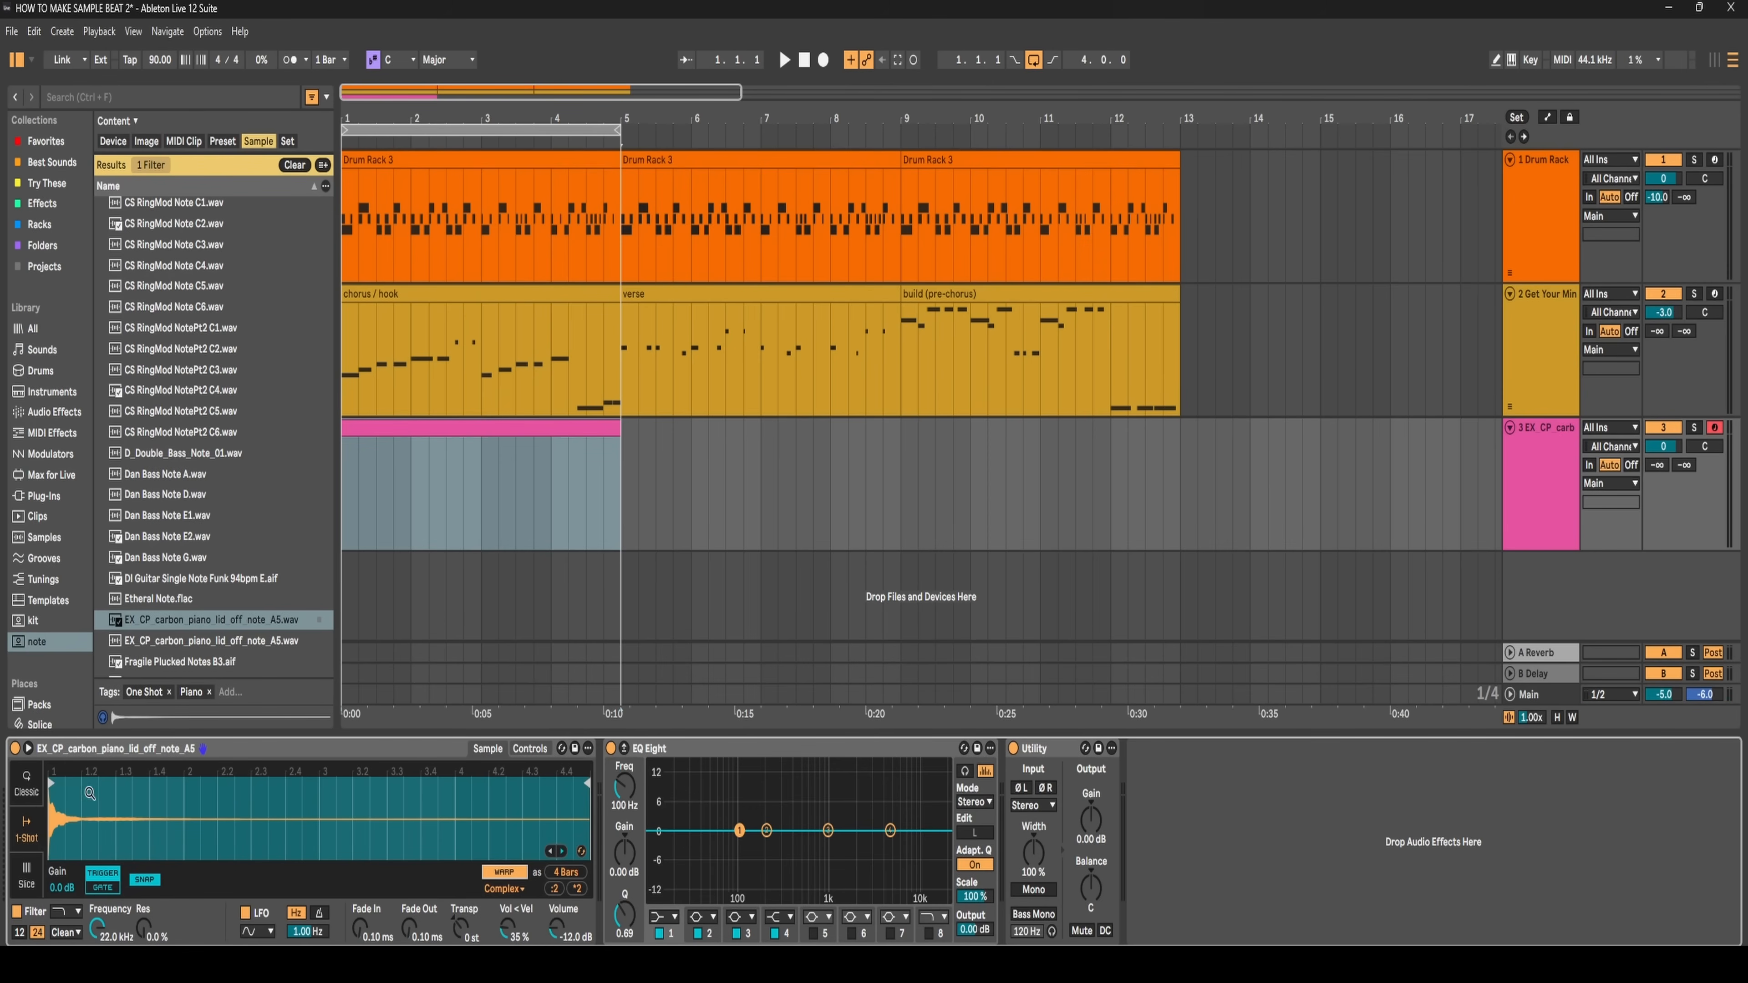
- Find AIR Flavor Pro with the search "flavor pro", add it after Utility on the piano track, and compare the sound with it bypassed and enabled
key(ctrl+f)
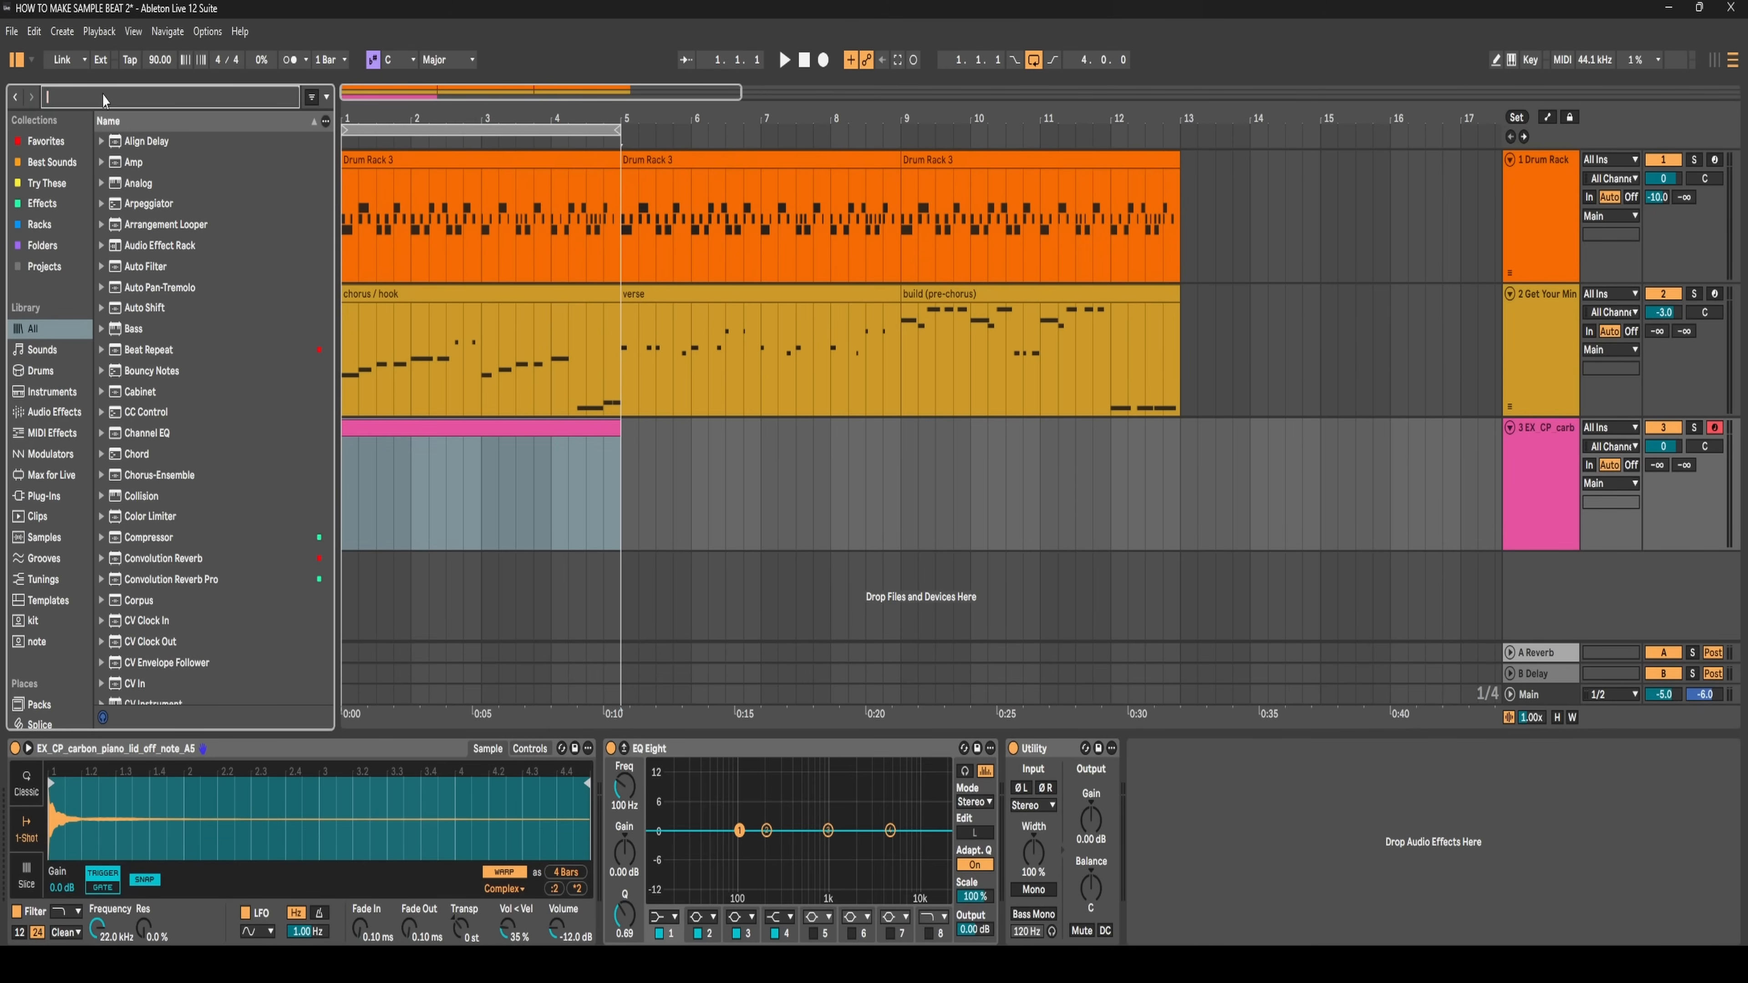
text(flavor pro)
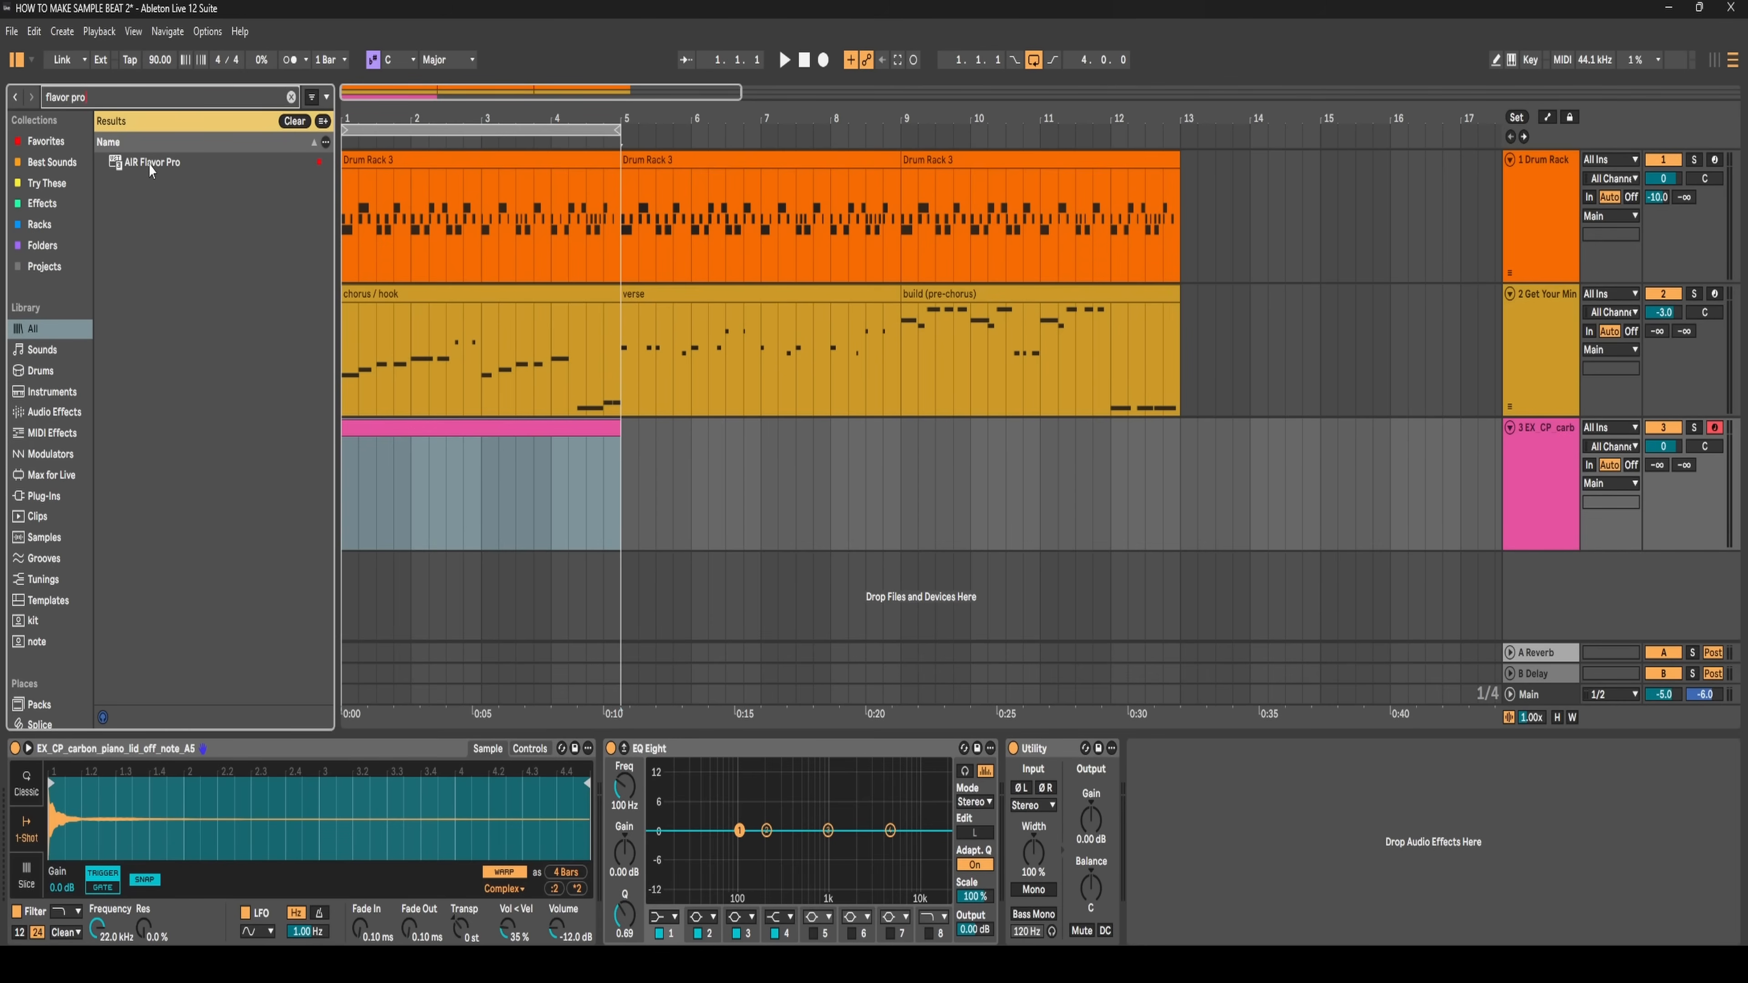
drag(149, 163, 1144, 799)
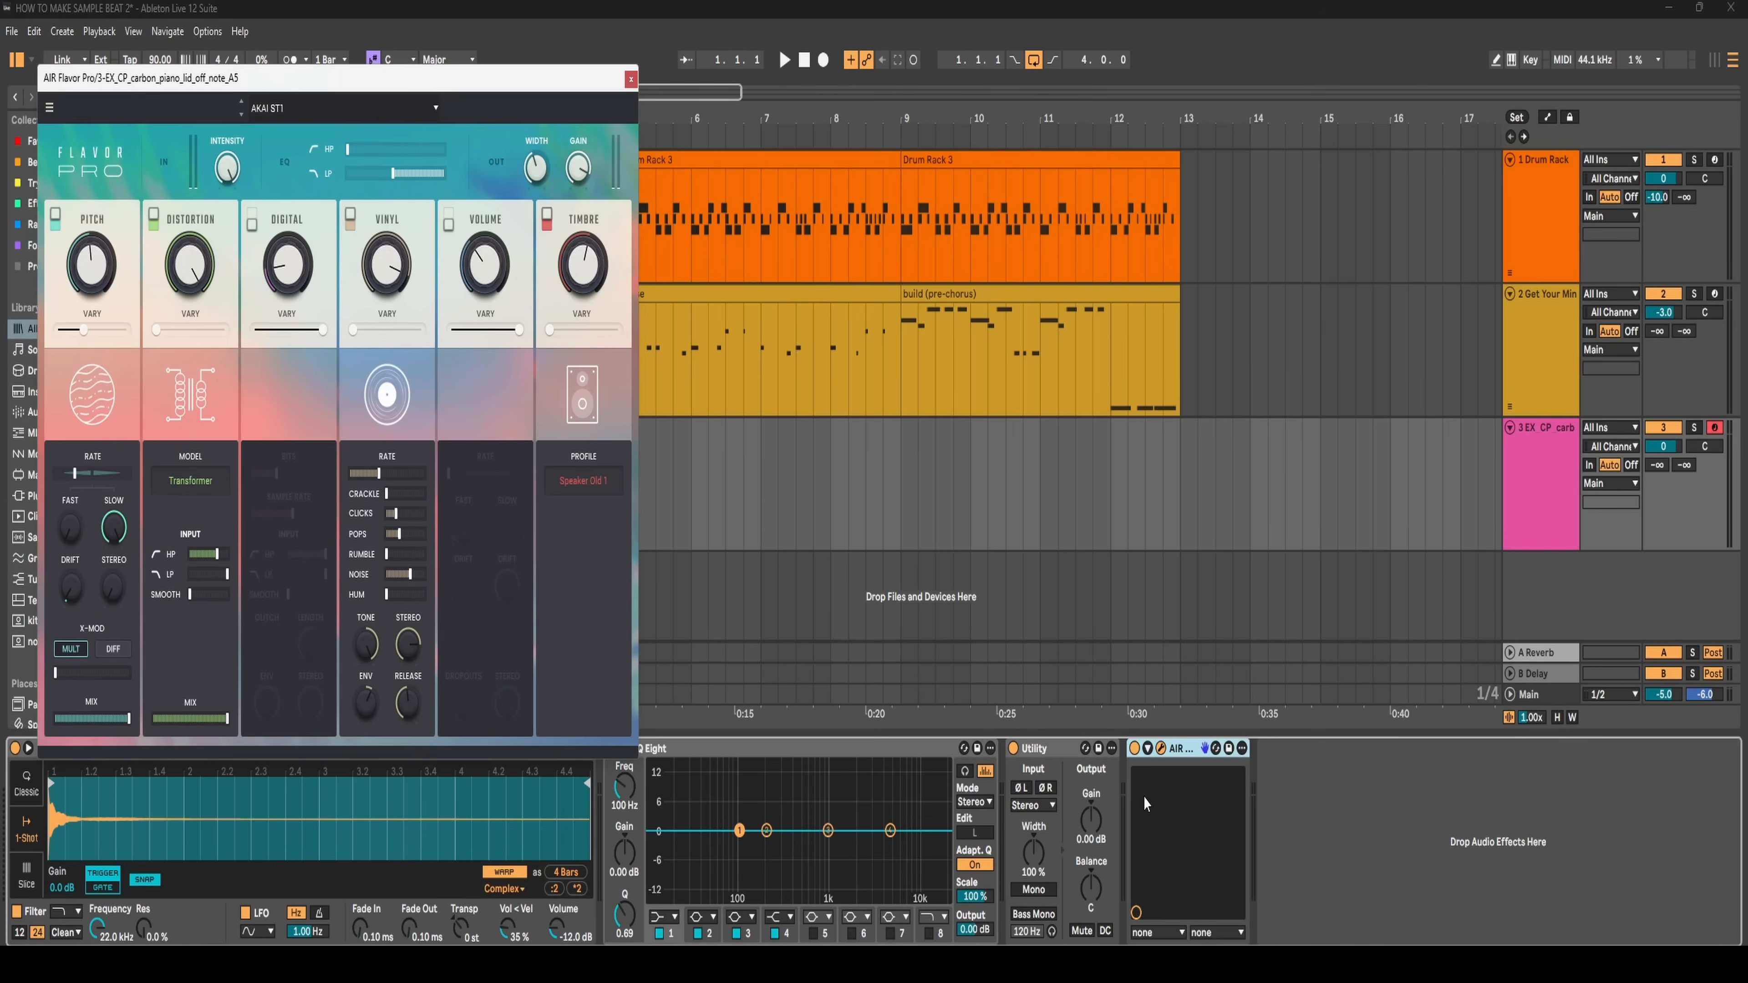
click(1135, 751)
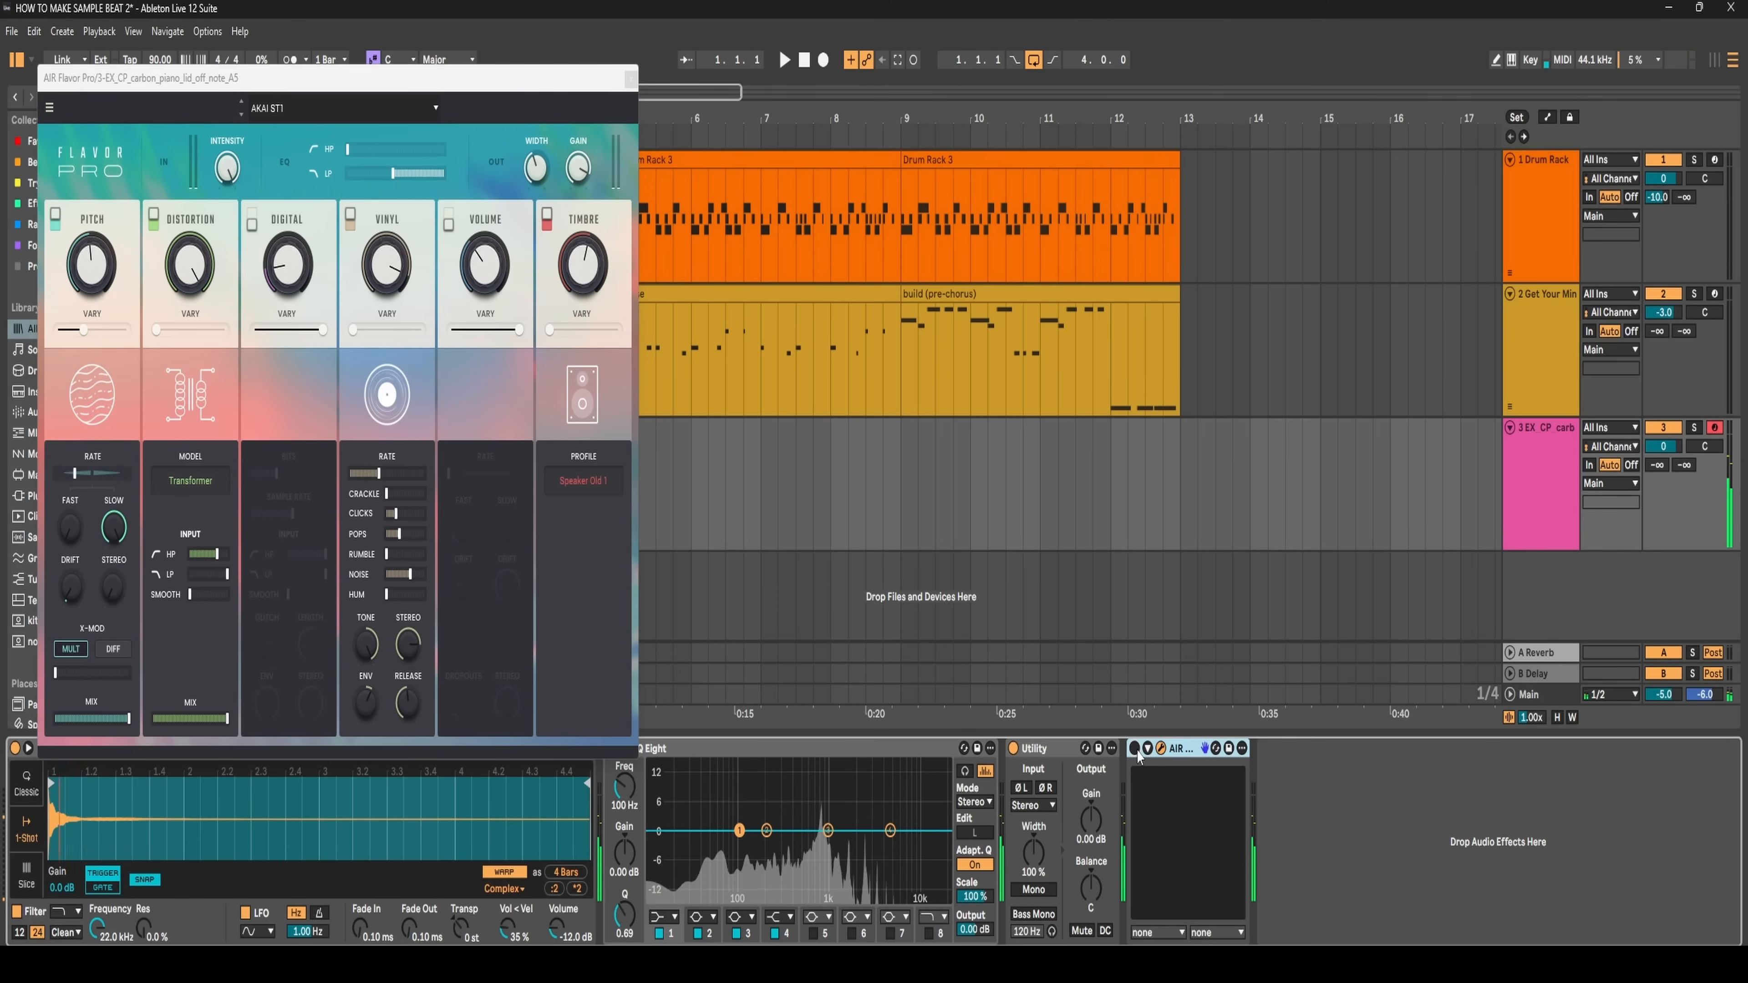
click(1135, 751)
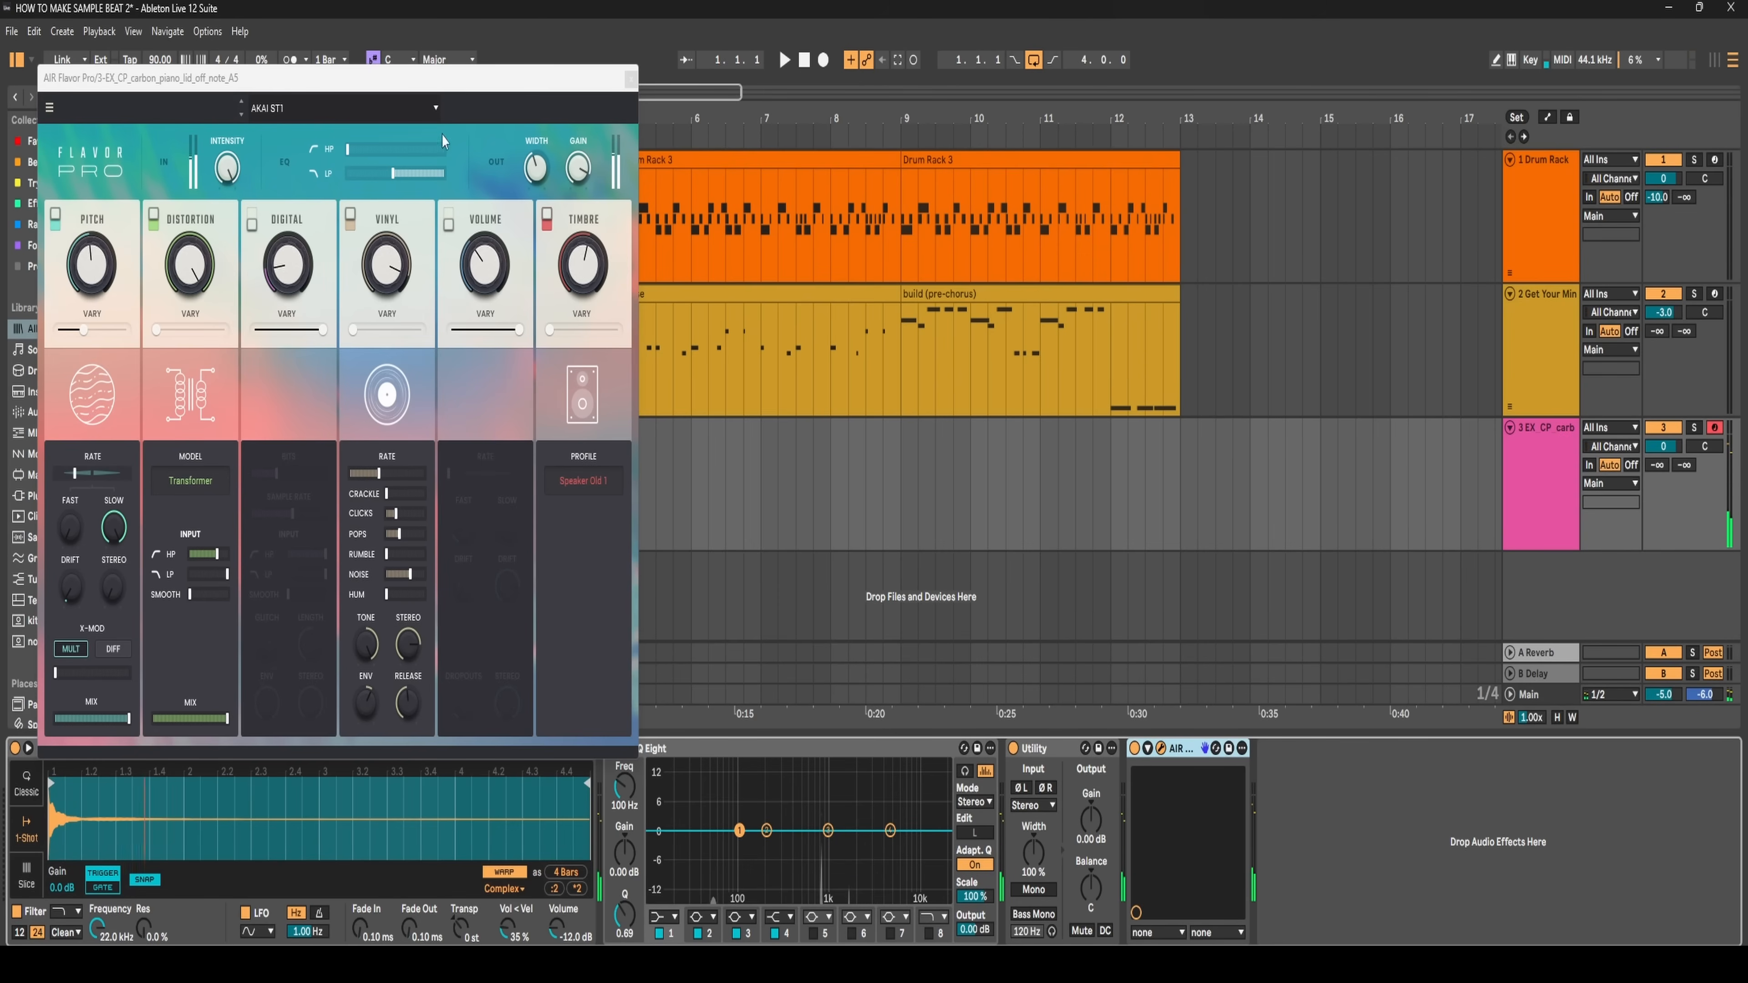
click(423, 110)
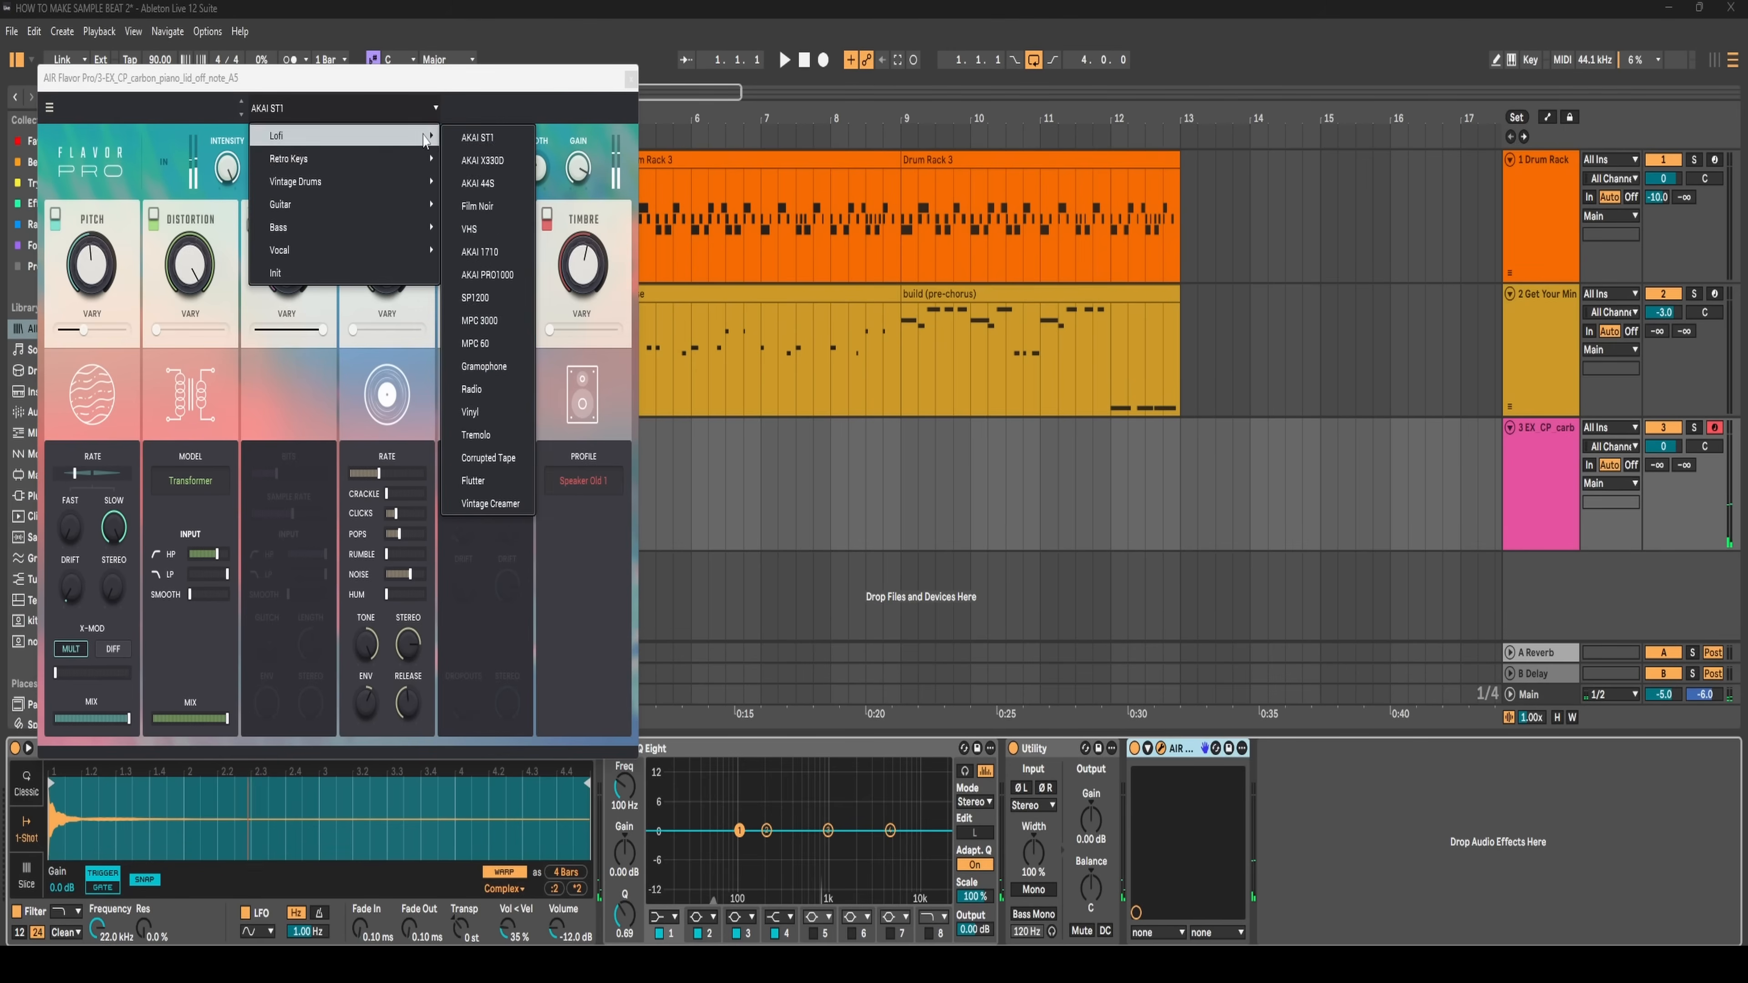
mouse_move(422, 160)
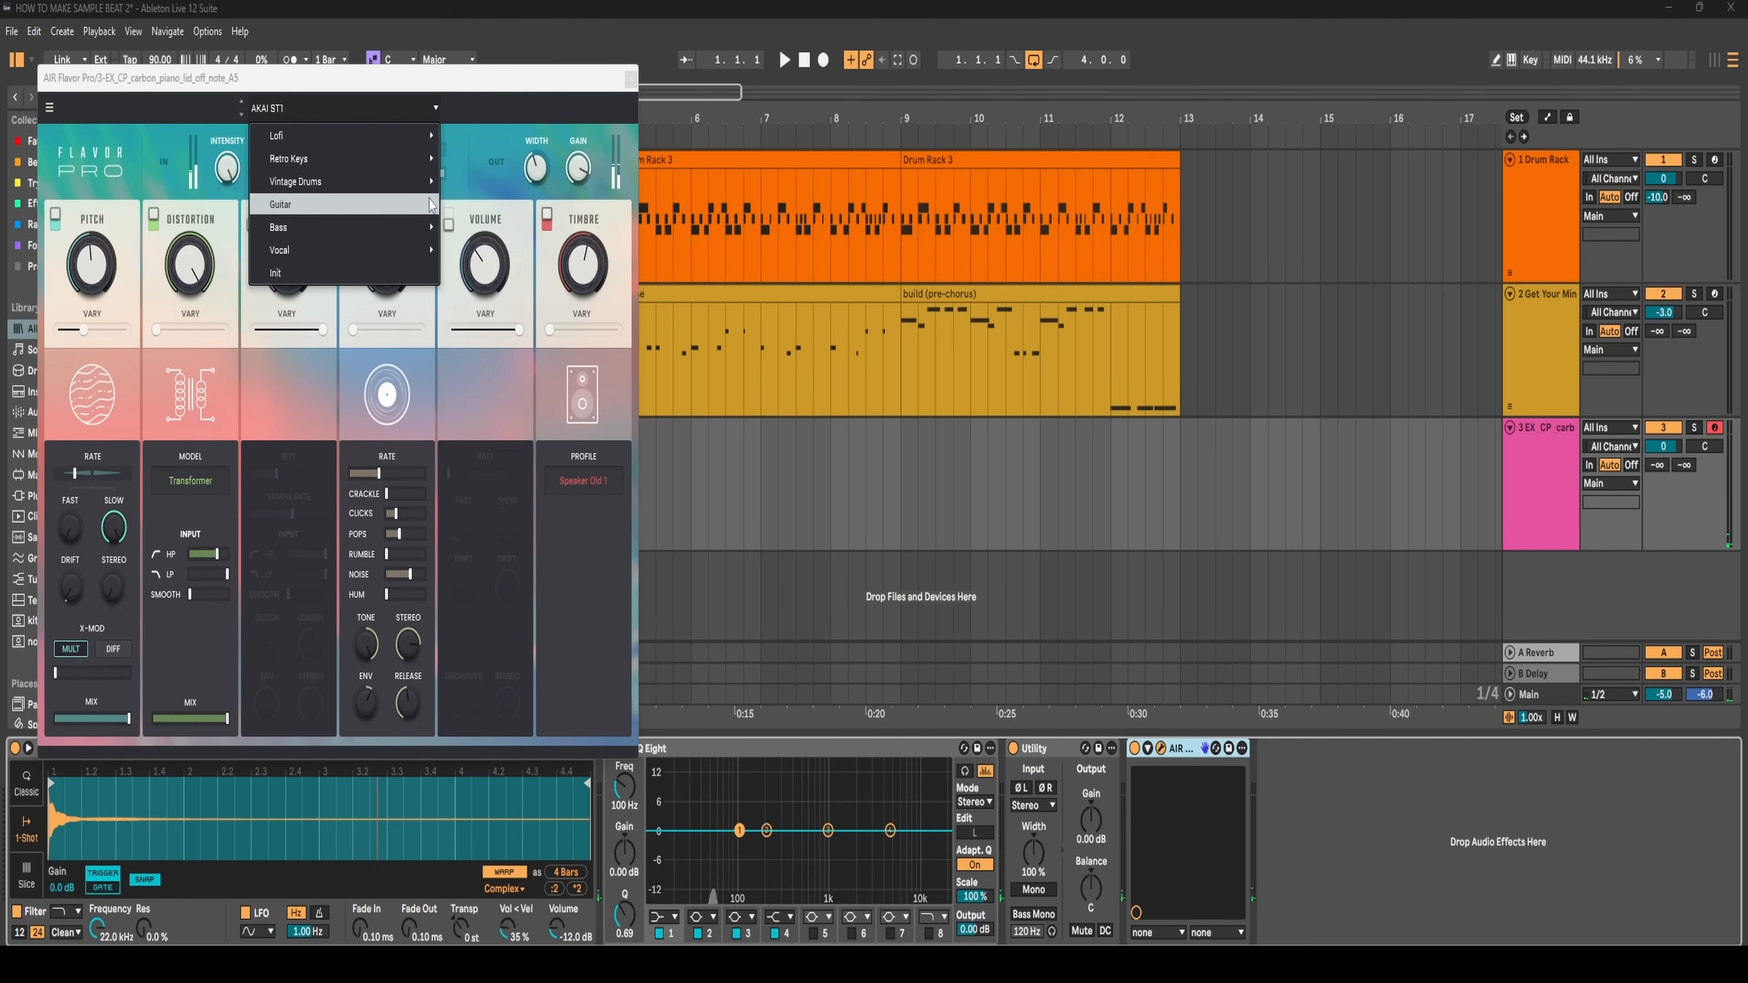
mouse_move(429, 217)
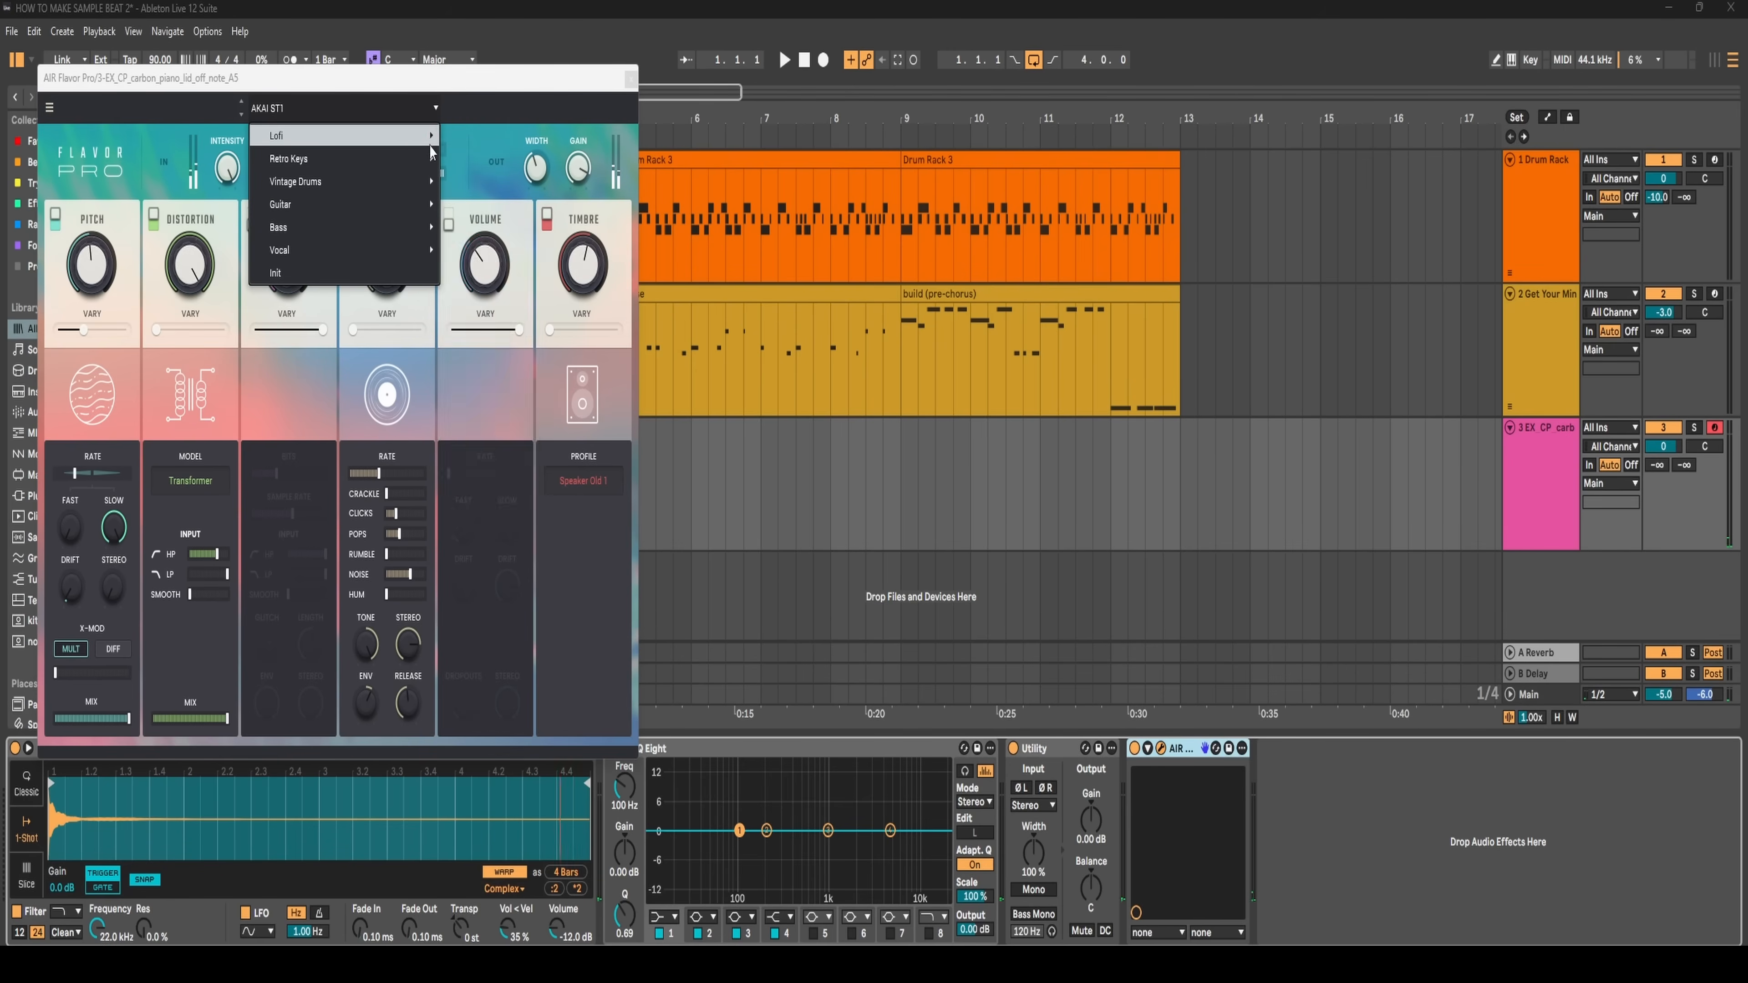
click(328, 117)
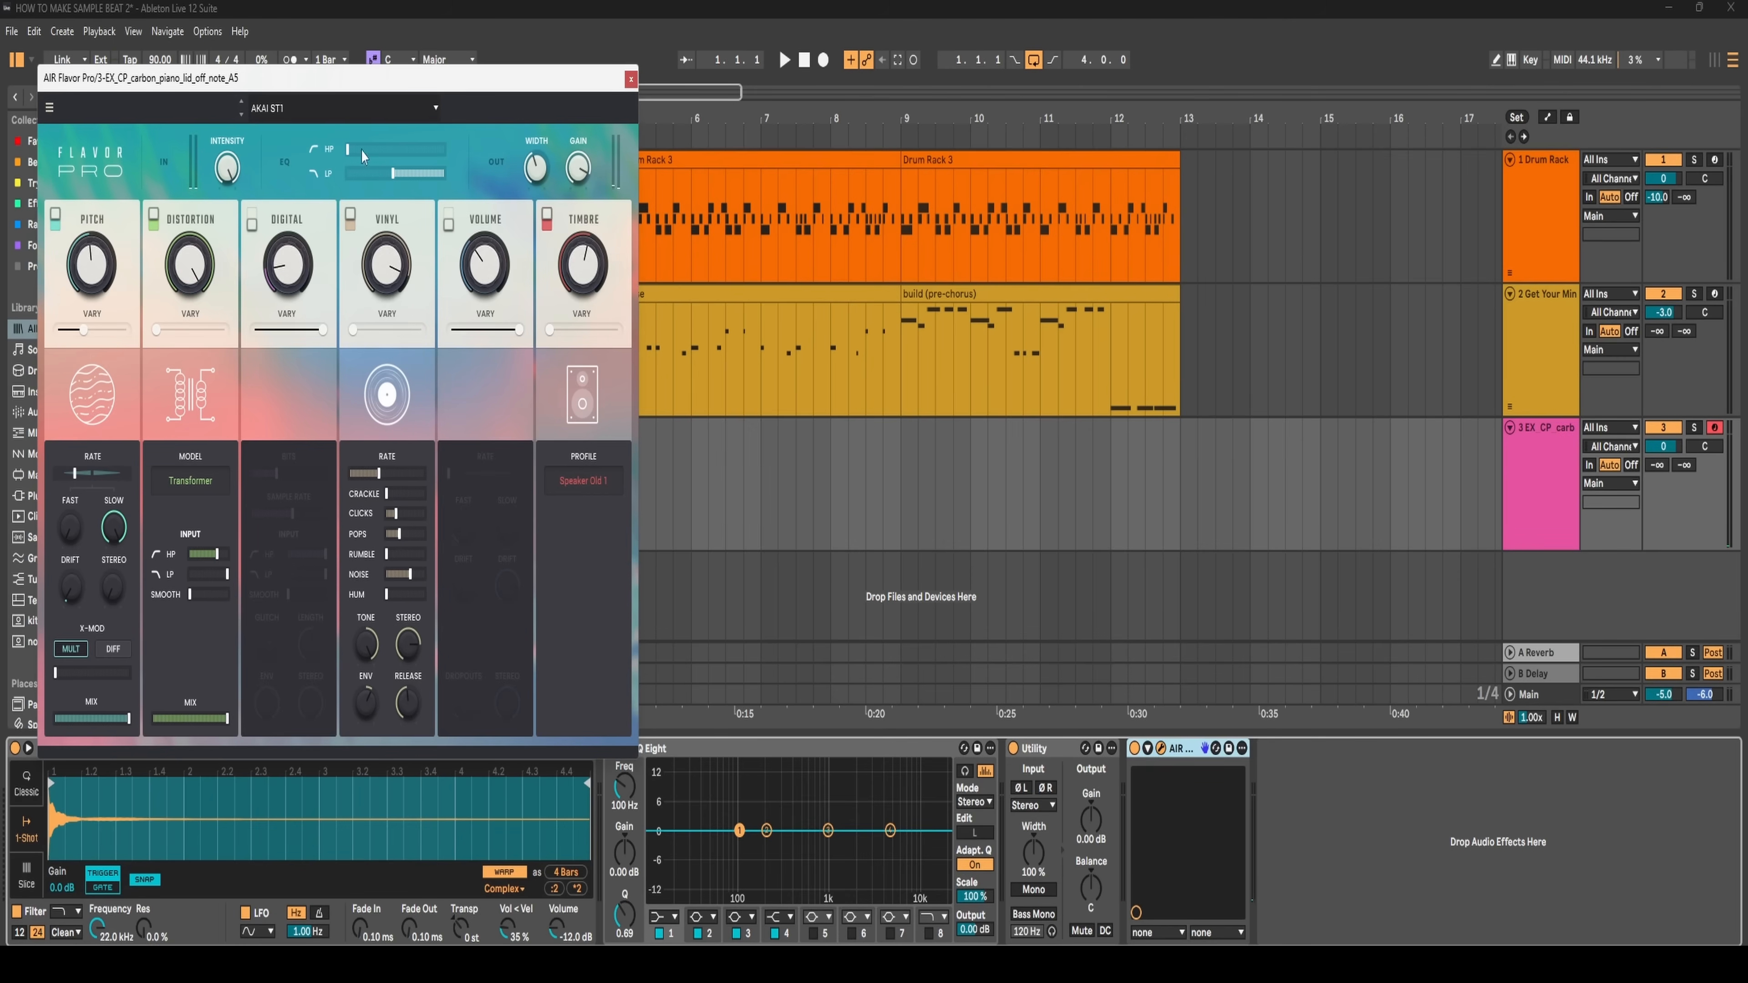
- Move the Flavor Pro window toward the middle of the arrangement and lower its Vinyl amount to 31 %
drag(454, 89, 940, 207)
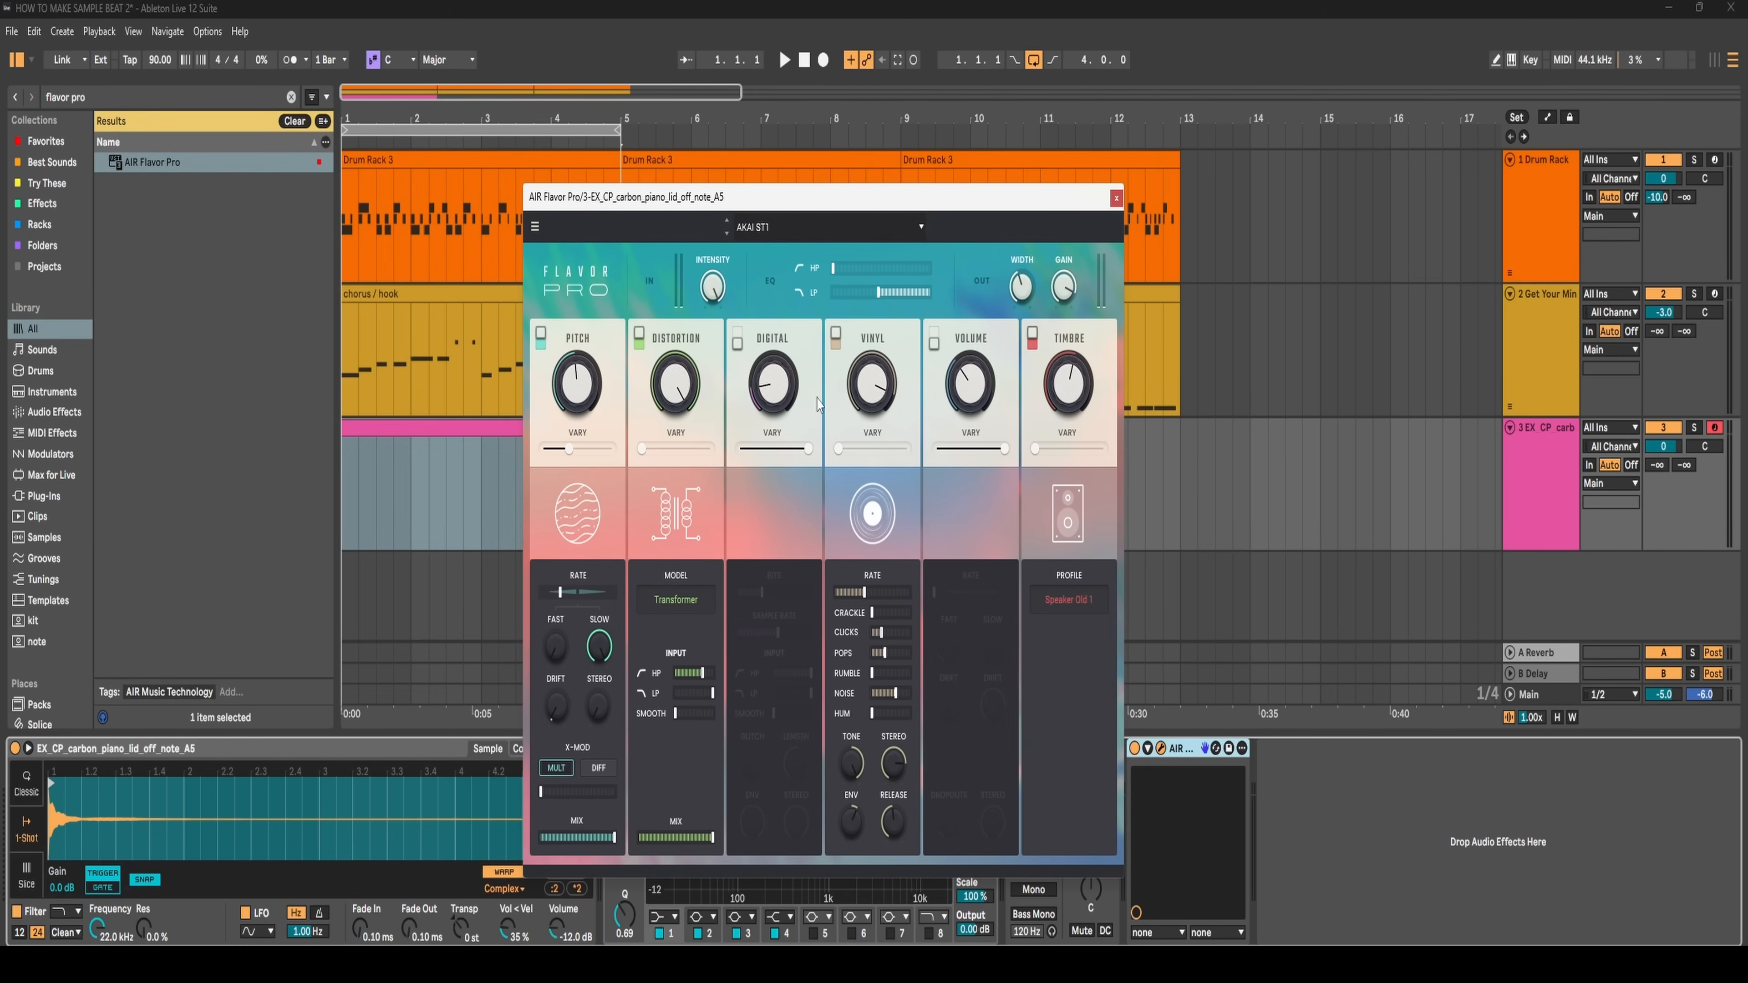
key(space)
mouse_move(871, 391)
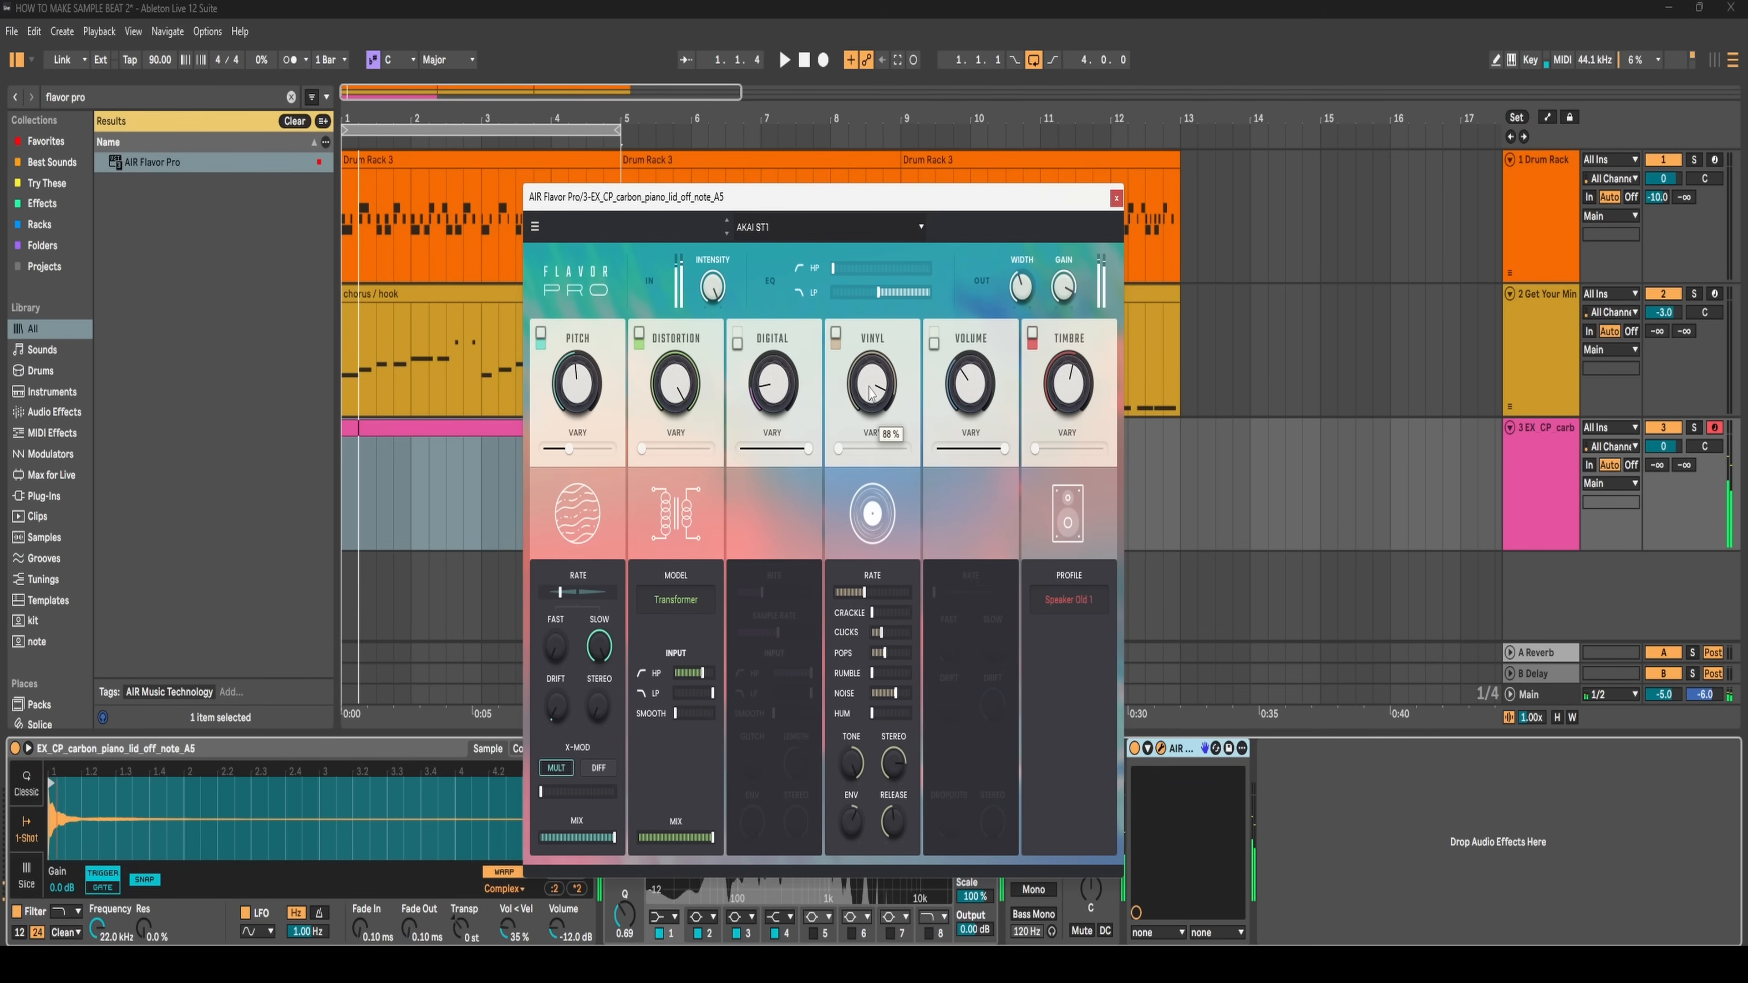
drag(871, 393, 872, 440)
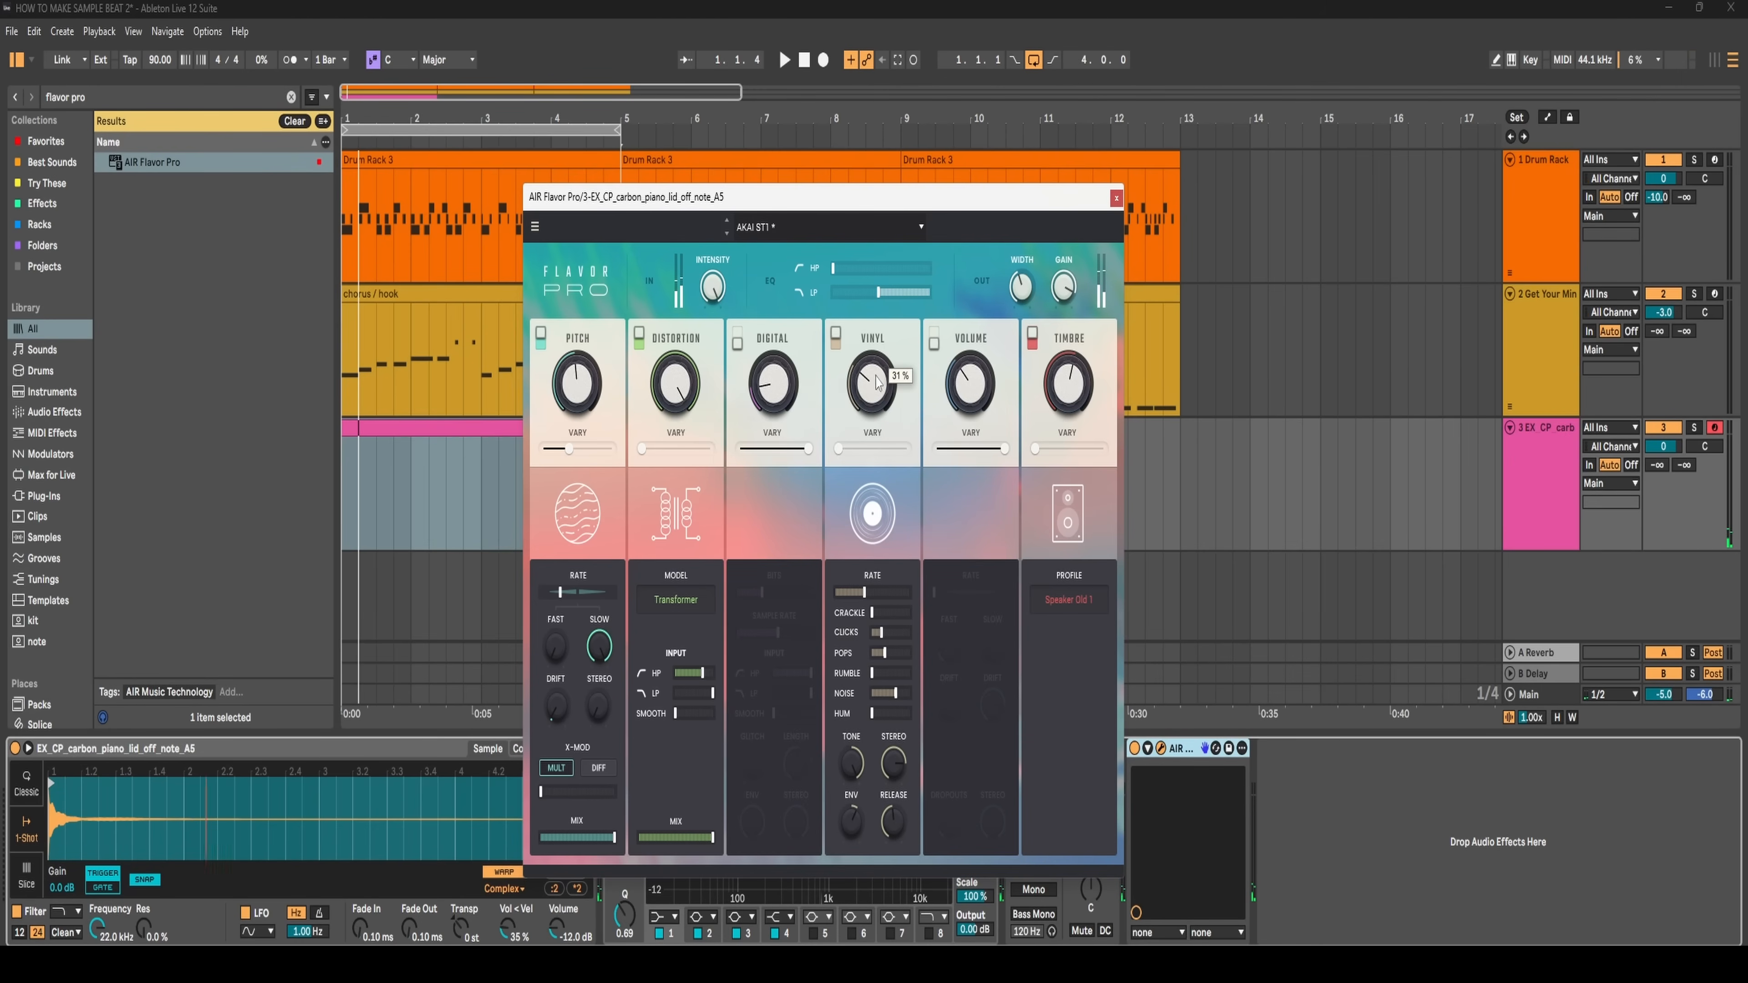
- Raise Flavor Pro's output Width to about 146 % and close the plugin window
mouse_move(1026, 296)
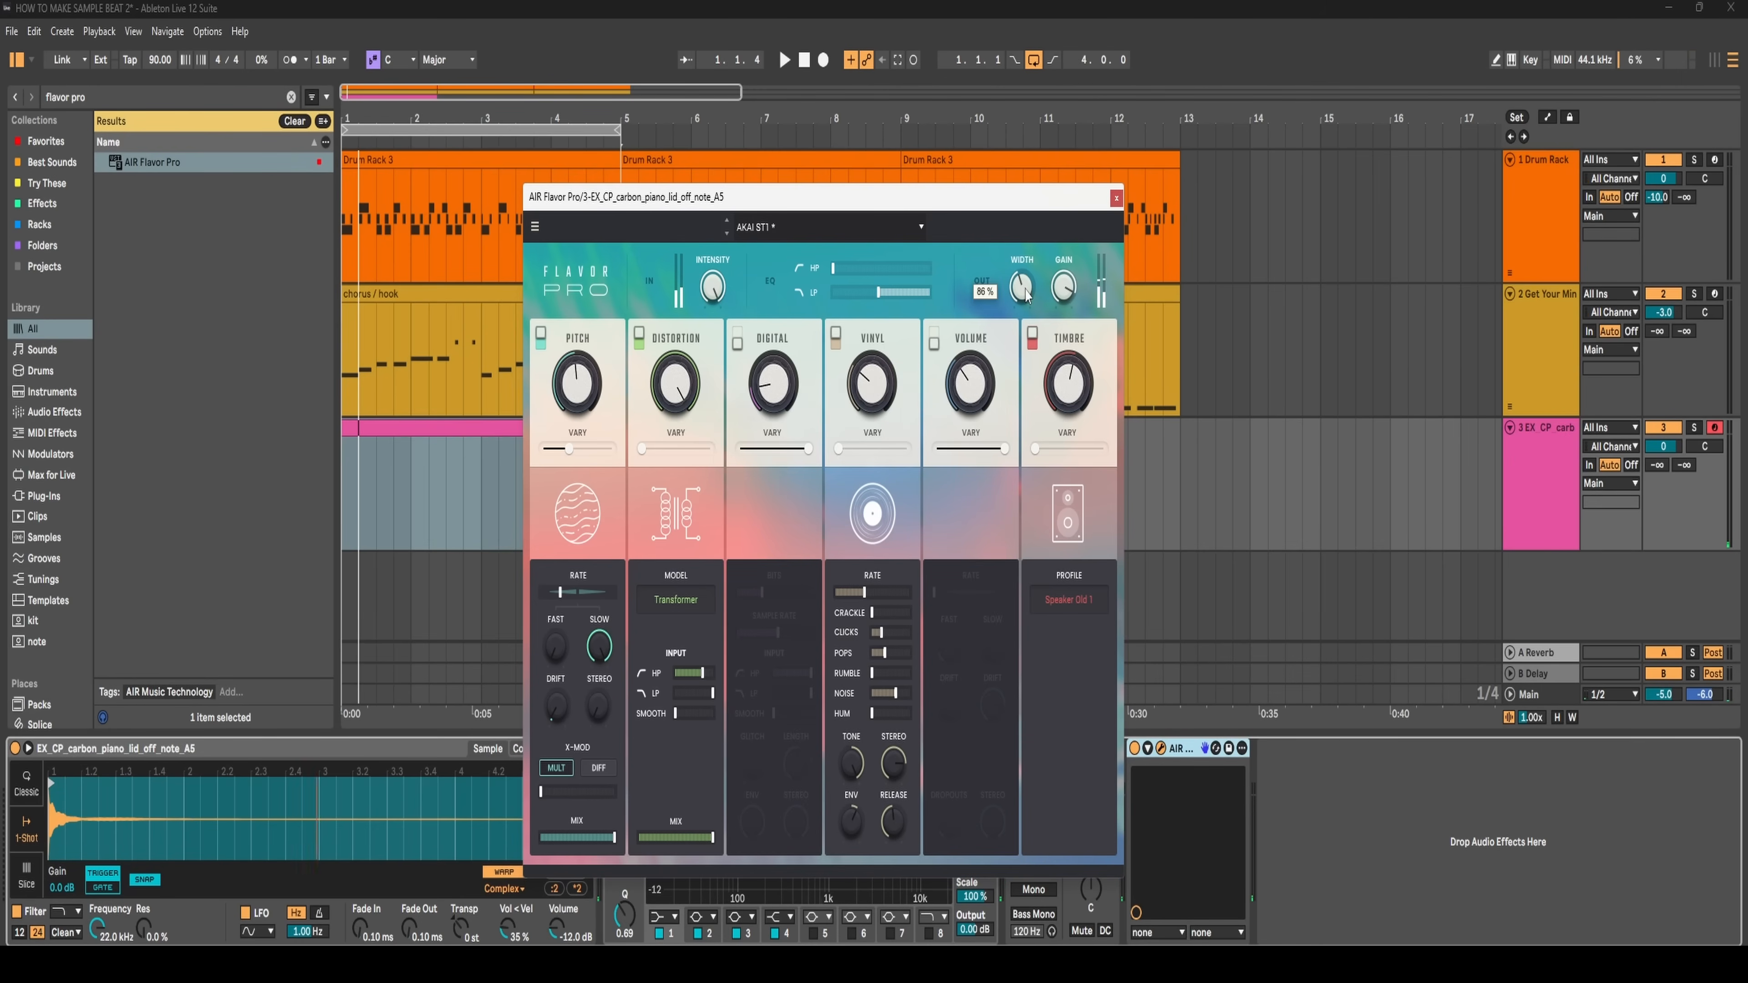
scroll(1027, 296, up, 6)
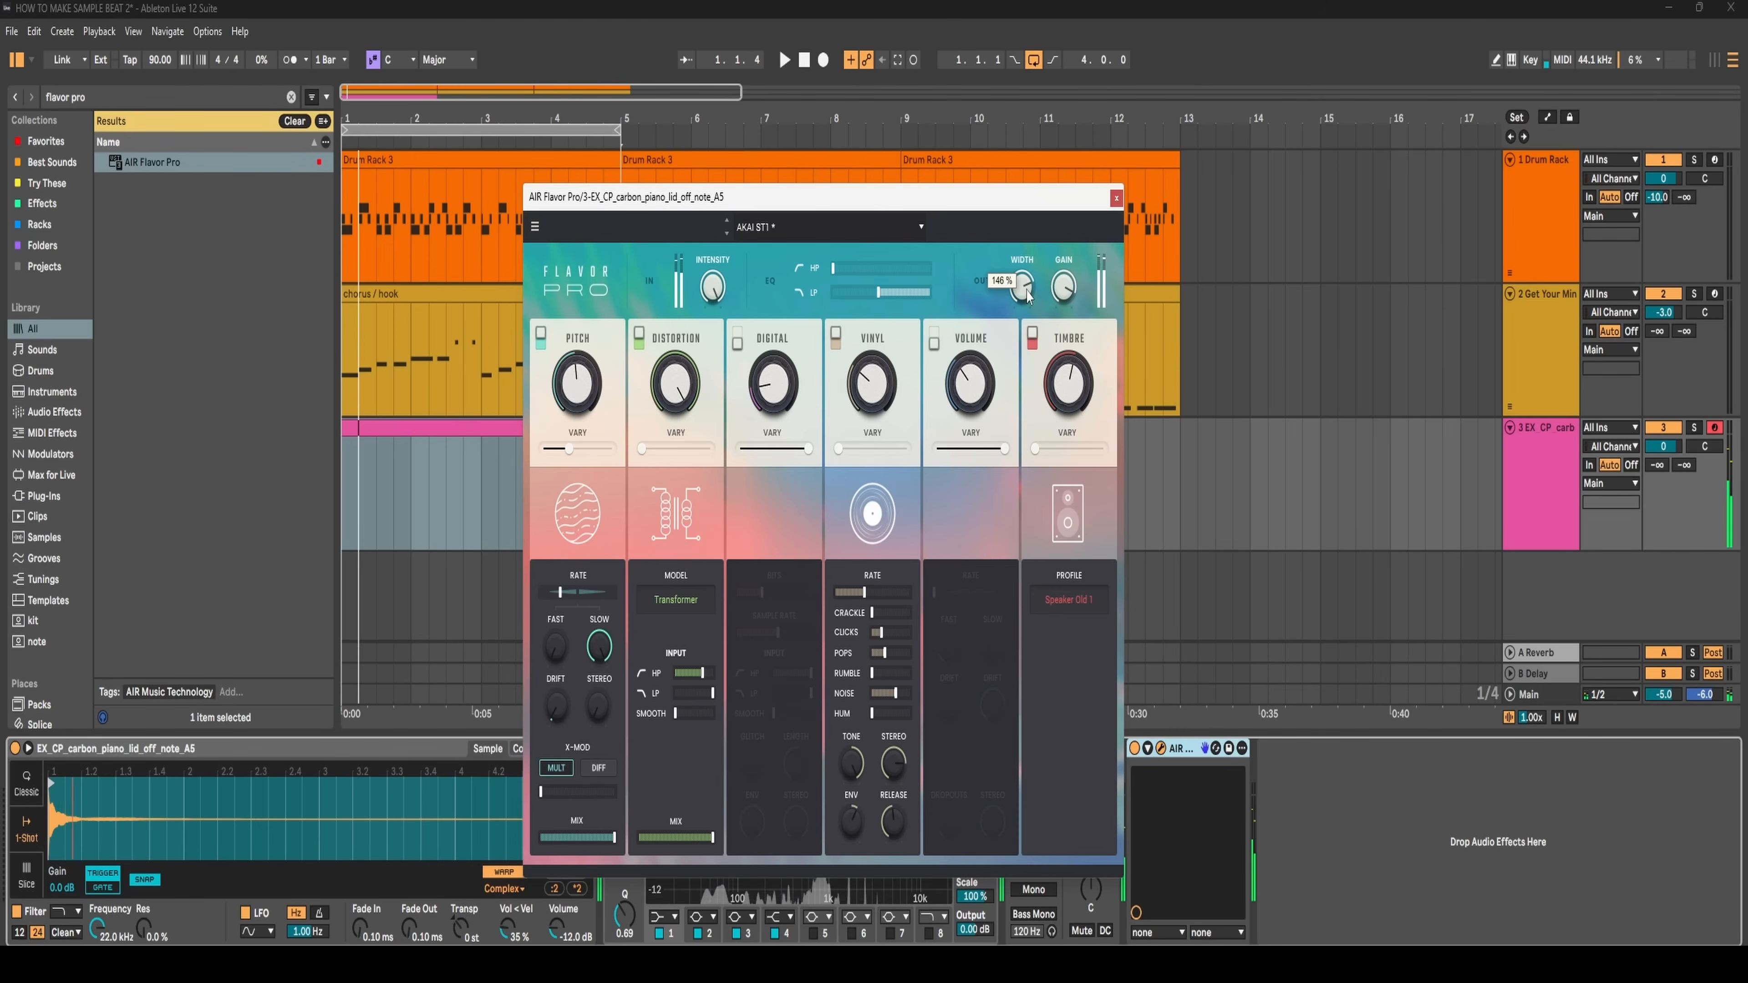
mouse_move(1027, 296)
mouse_down()
mouse_move(1028, 313)
mouse_move(1026, 270)
mouse_up()
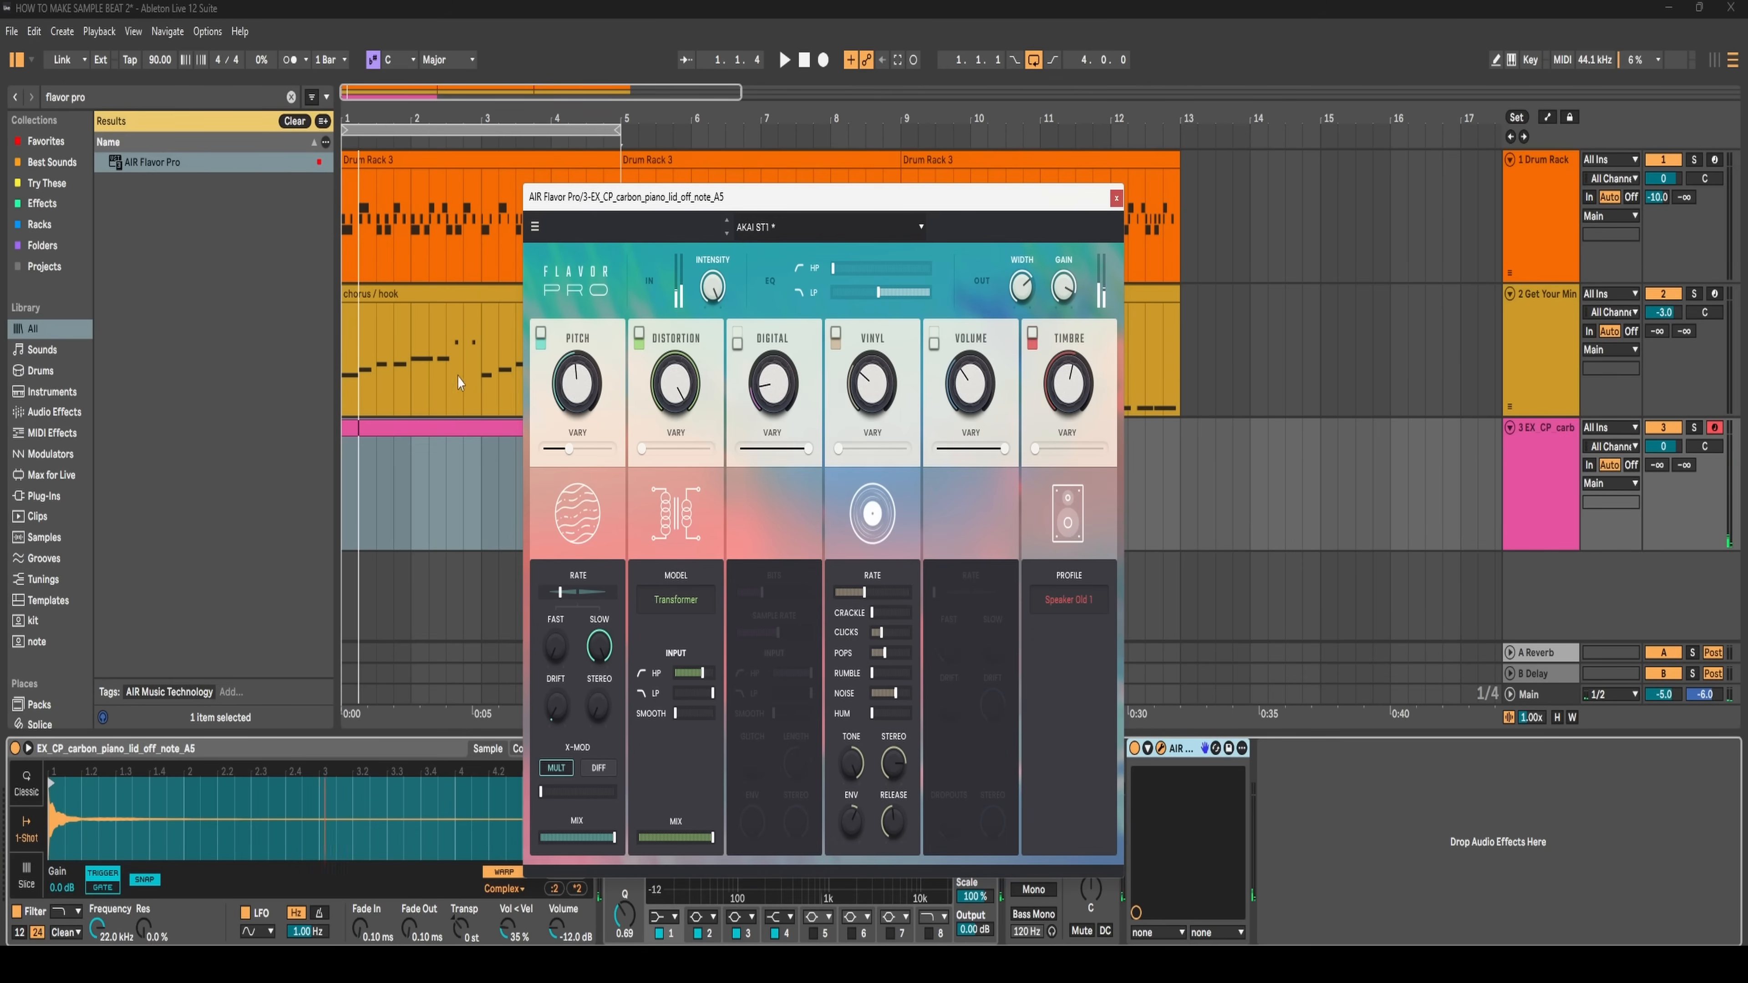
click(1116, 200)
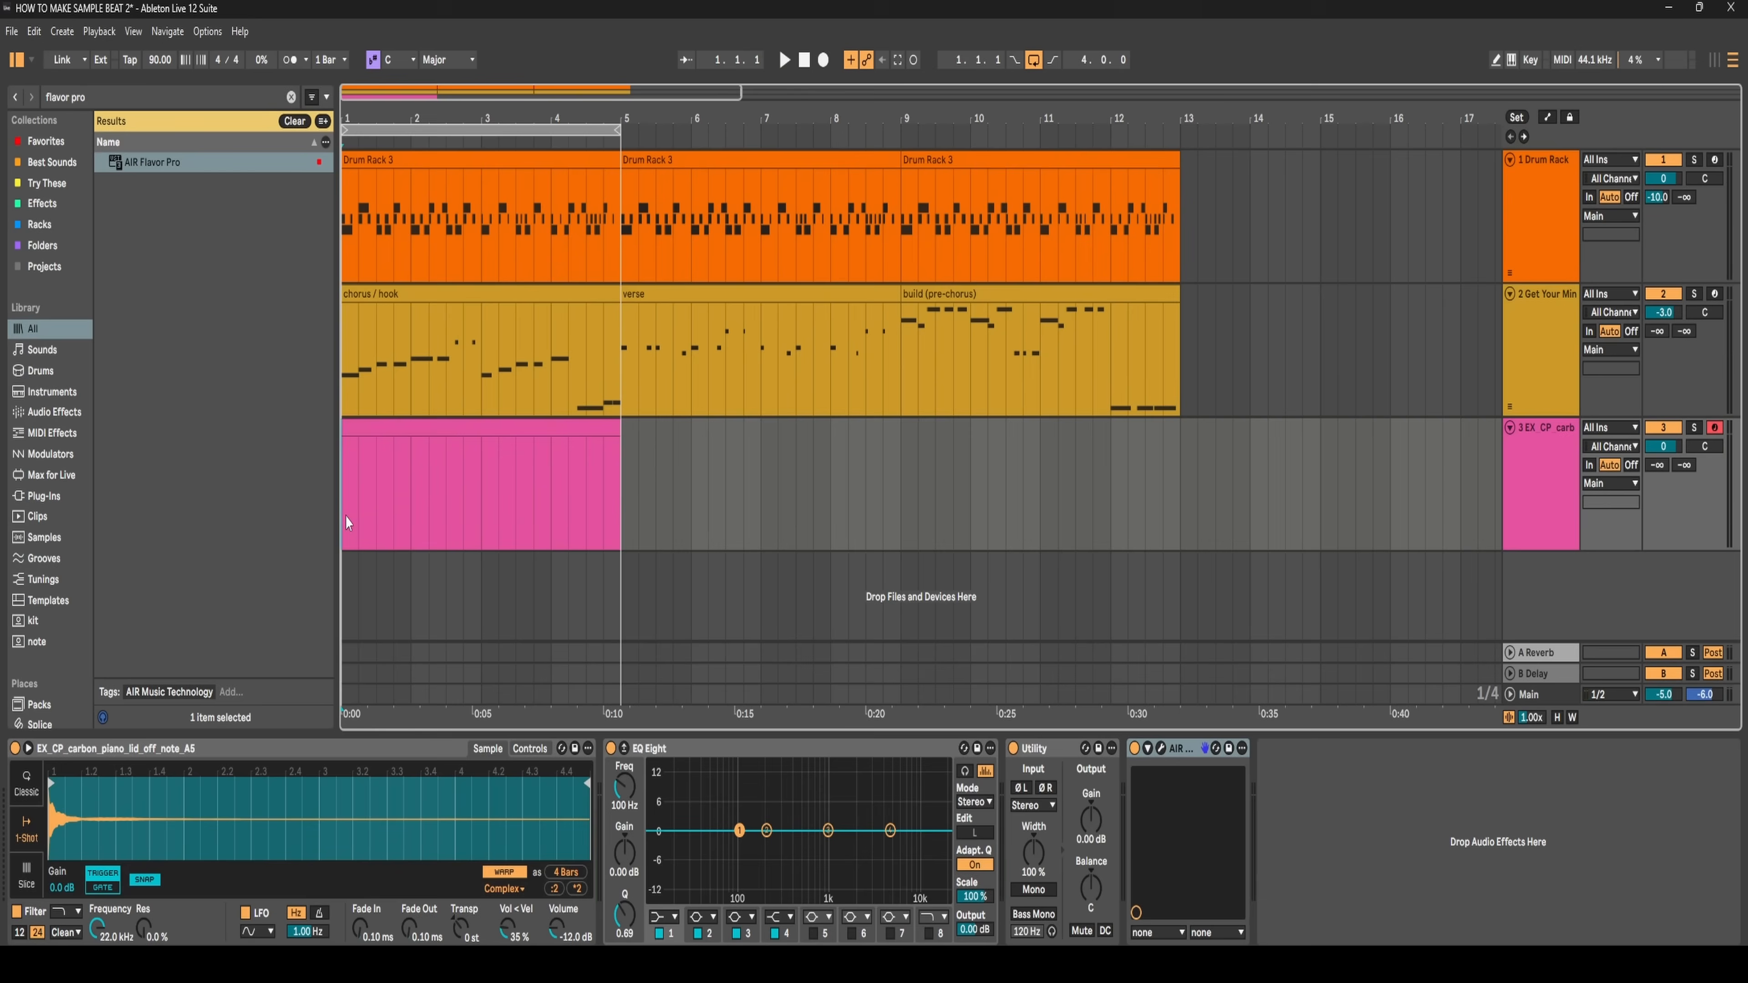
- Play back the piano pattern and open its MIDI clip in the note editor
key(space)
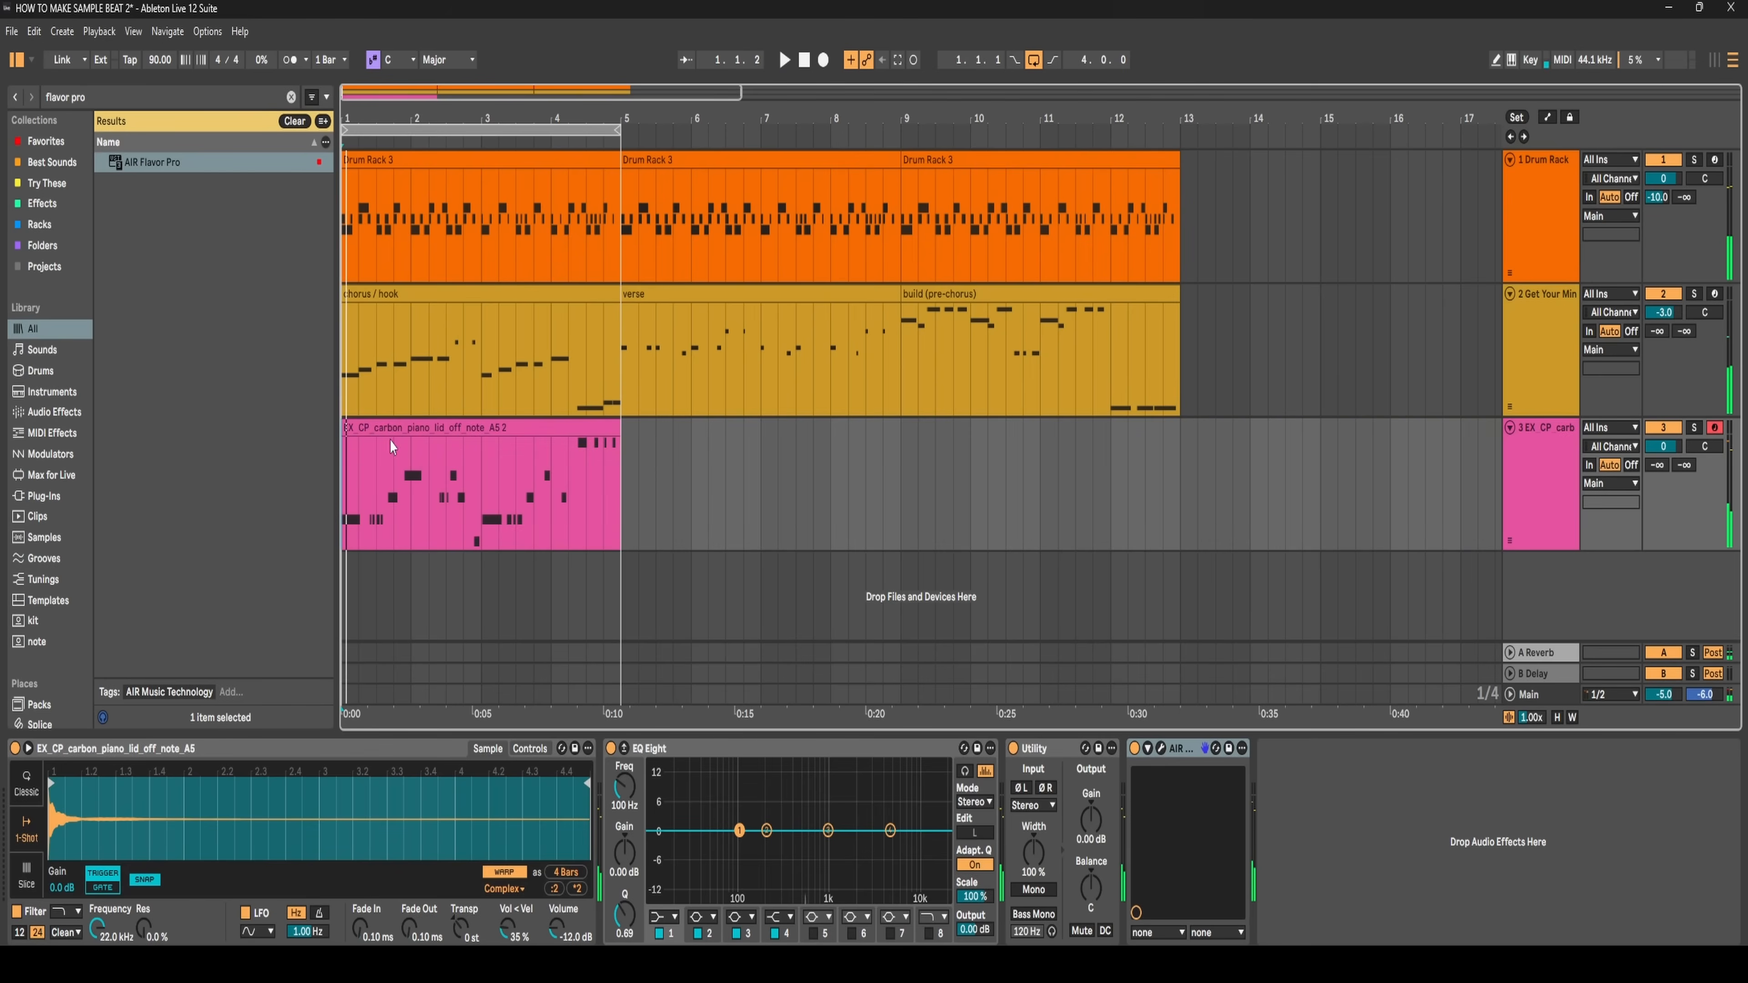
double_click(406, 431)
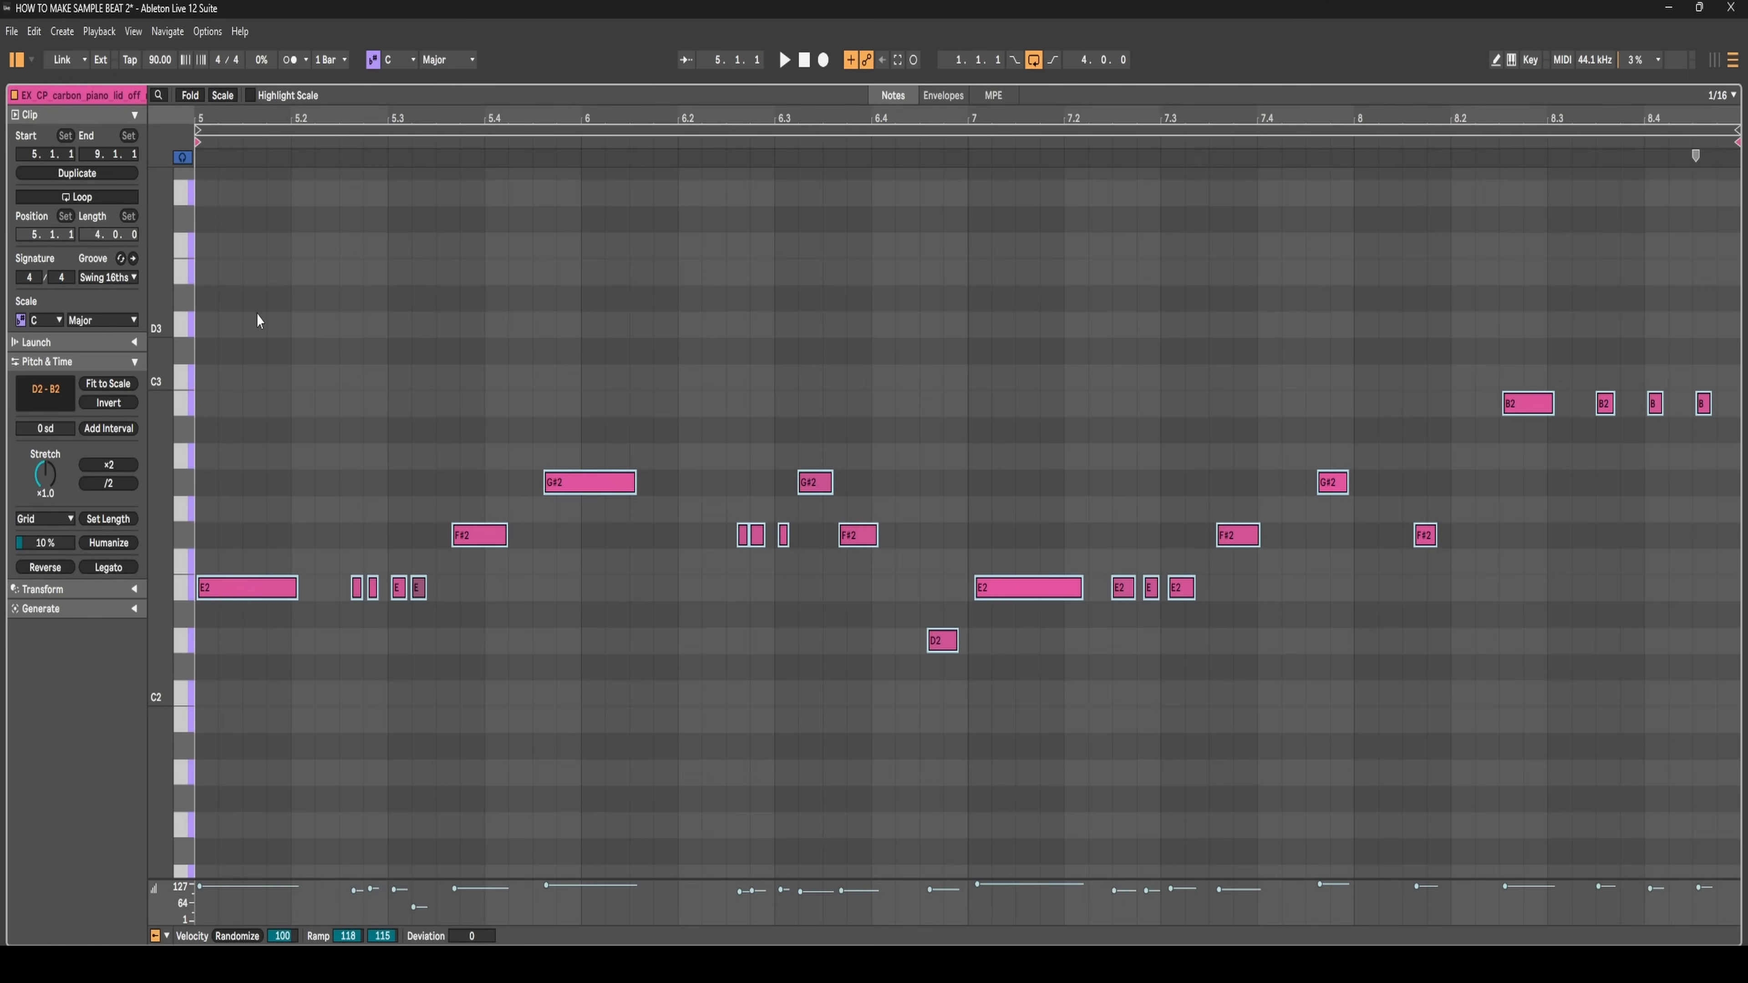
- Quantize all notes in the piano MIDI clip and solo the piano track
key(ctrl+u)
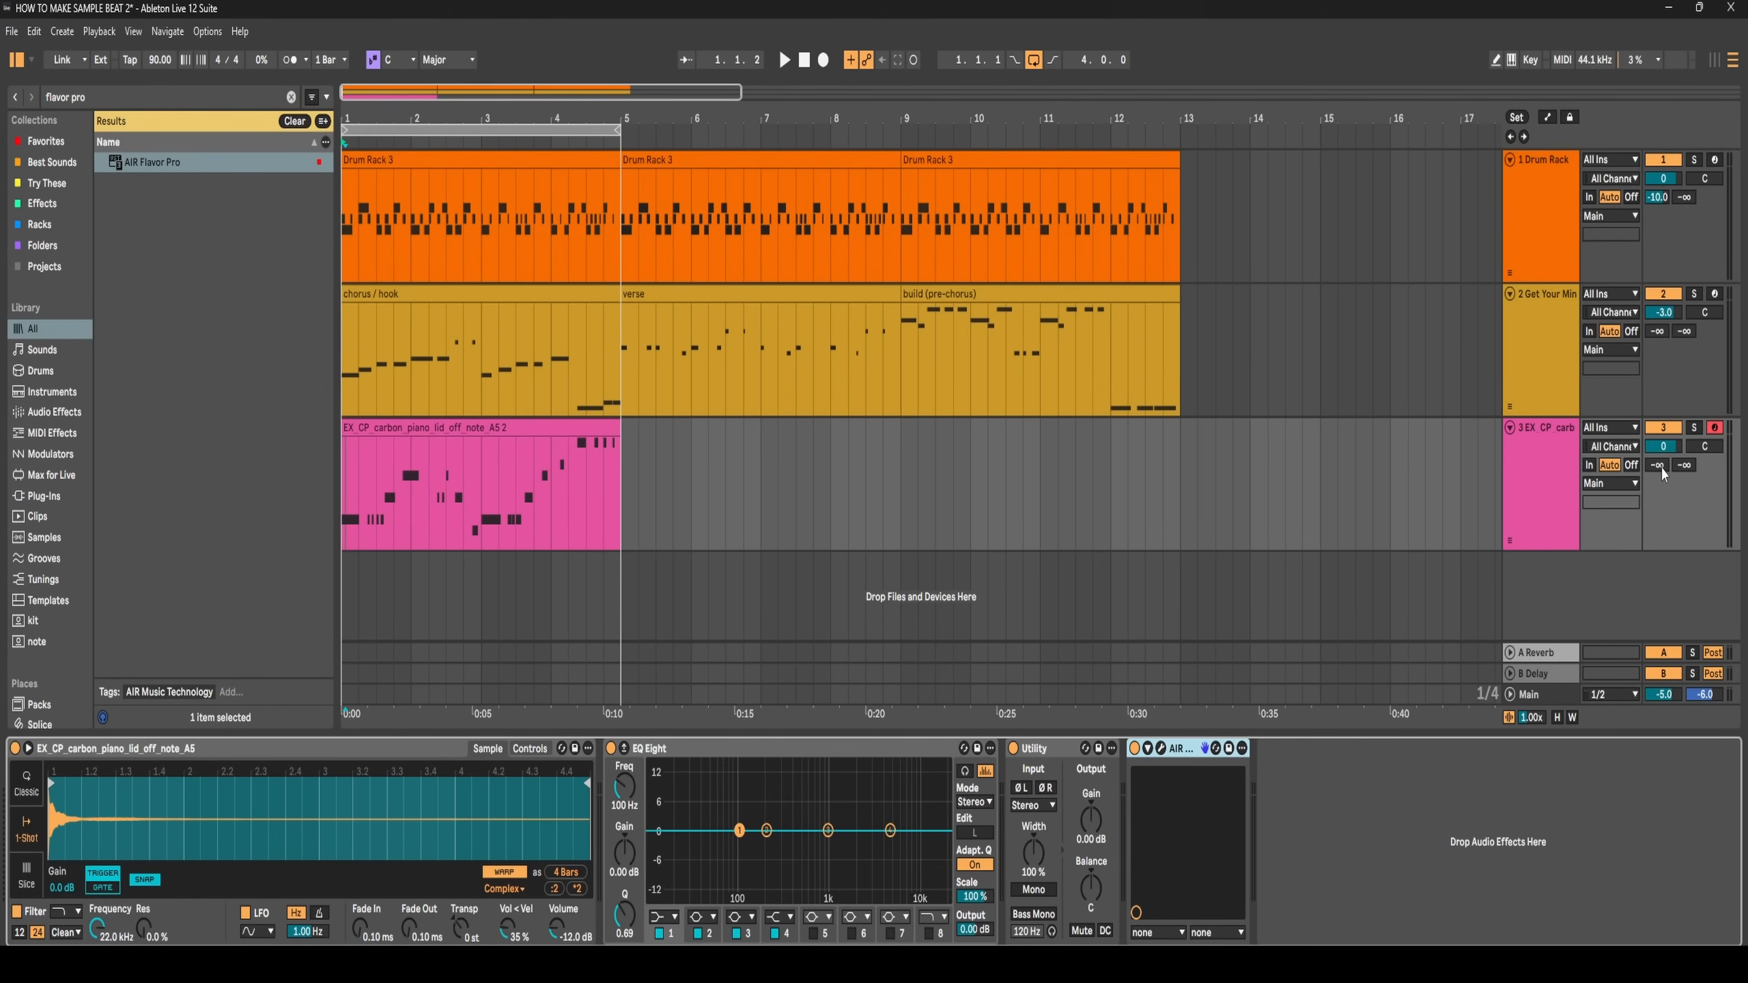
click(1530, 491)
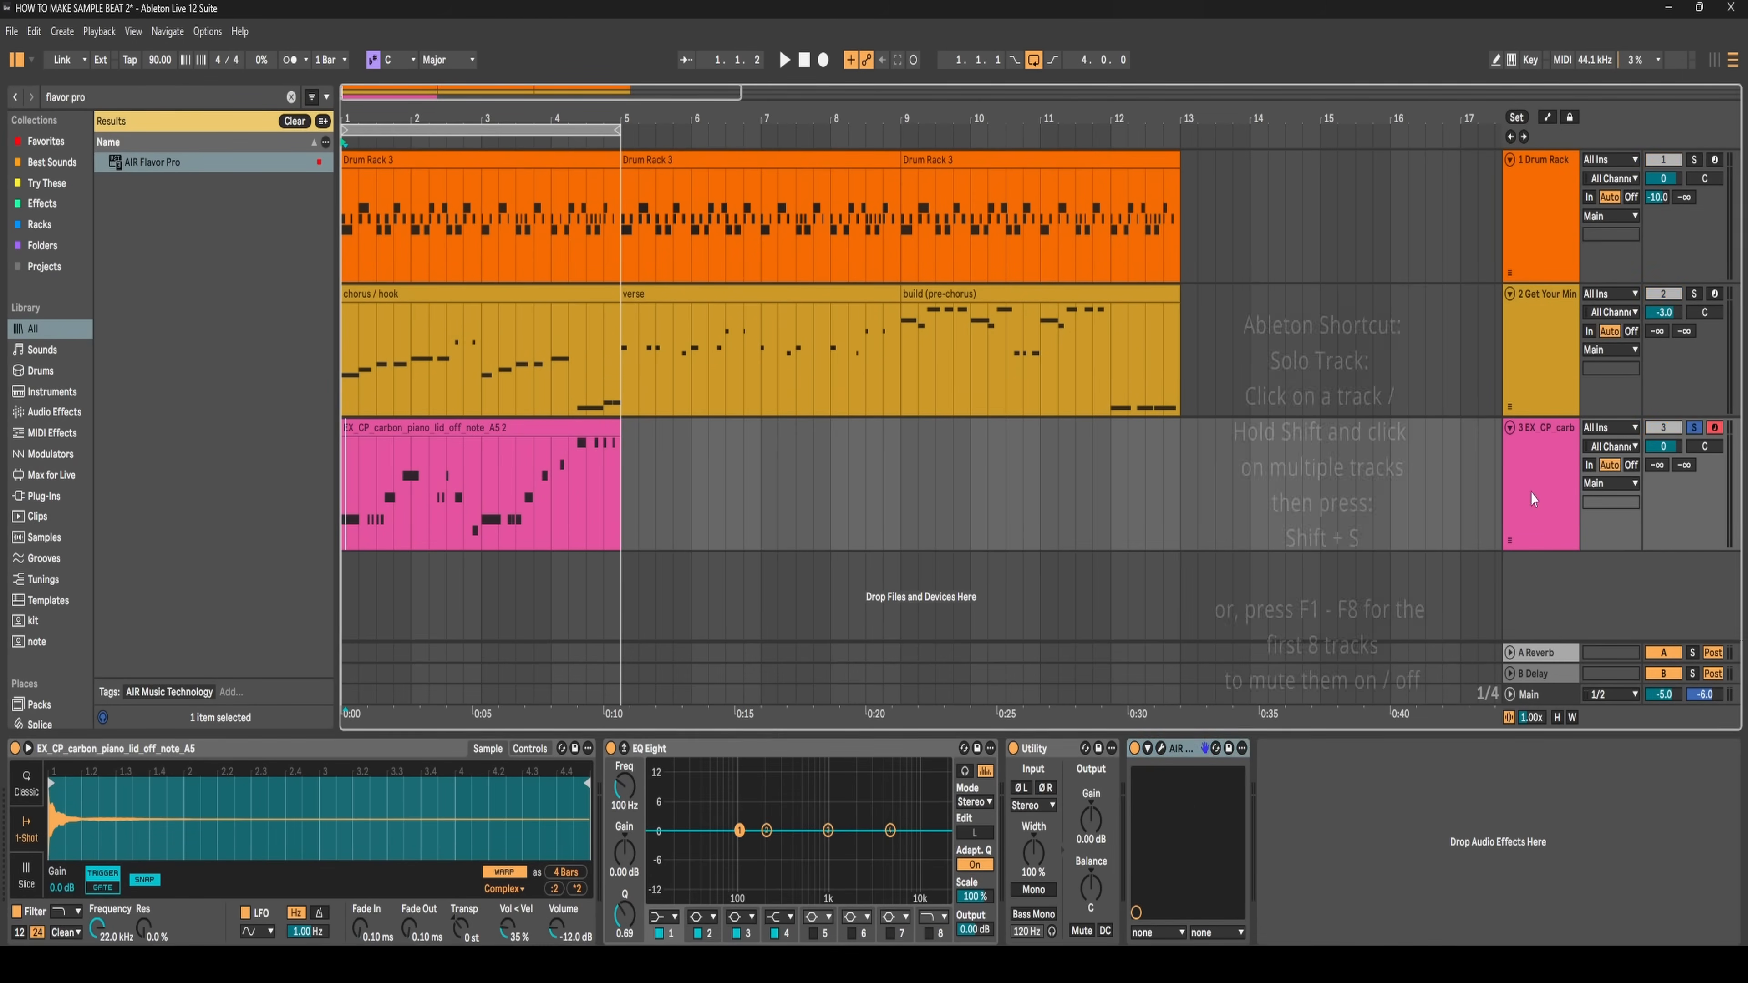
key(shift+s)
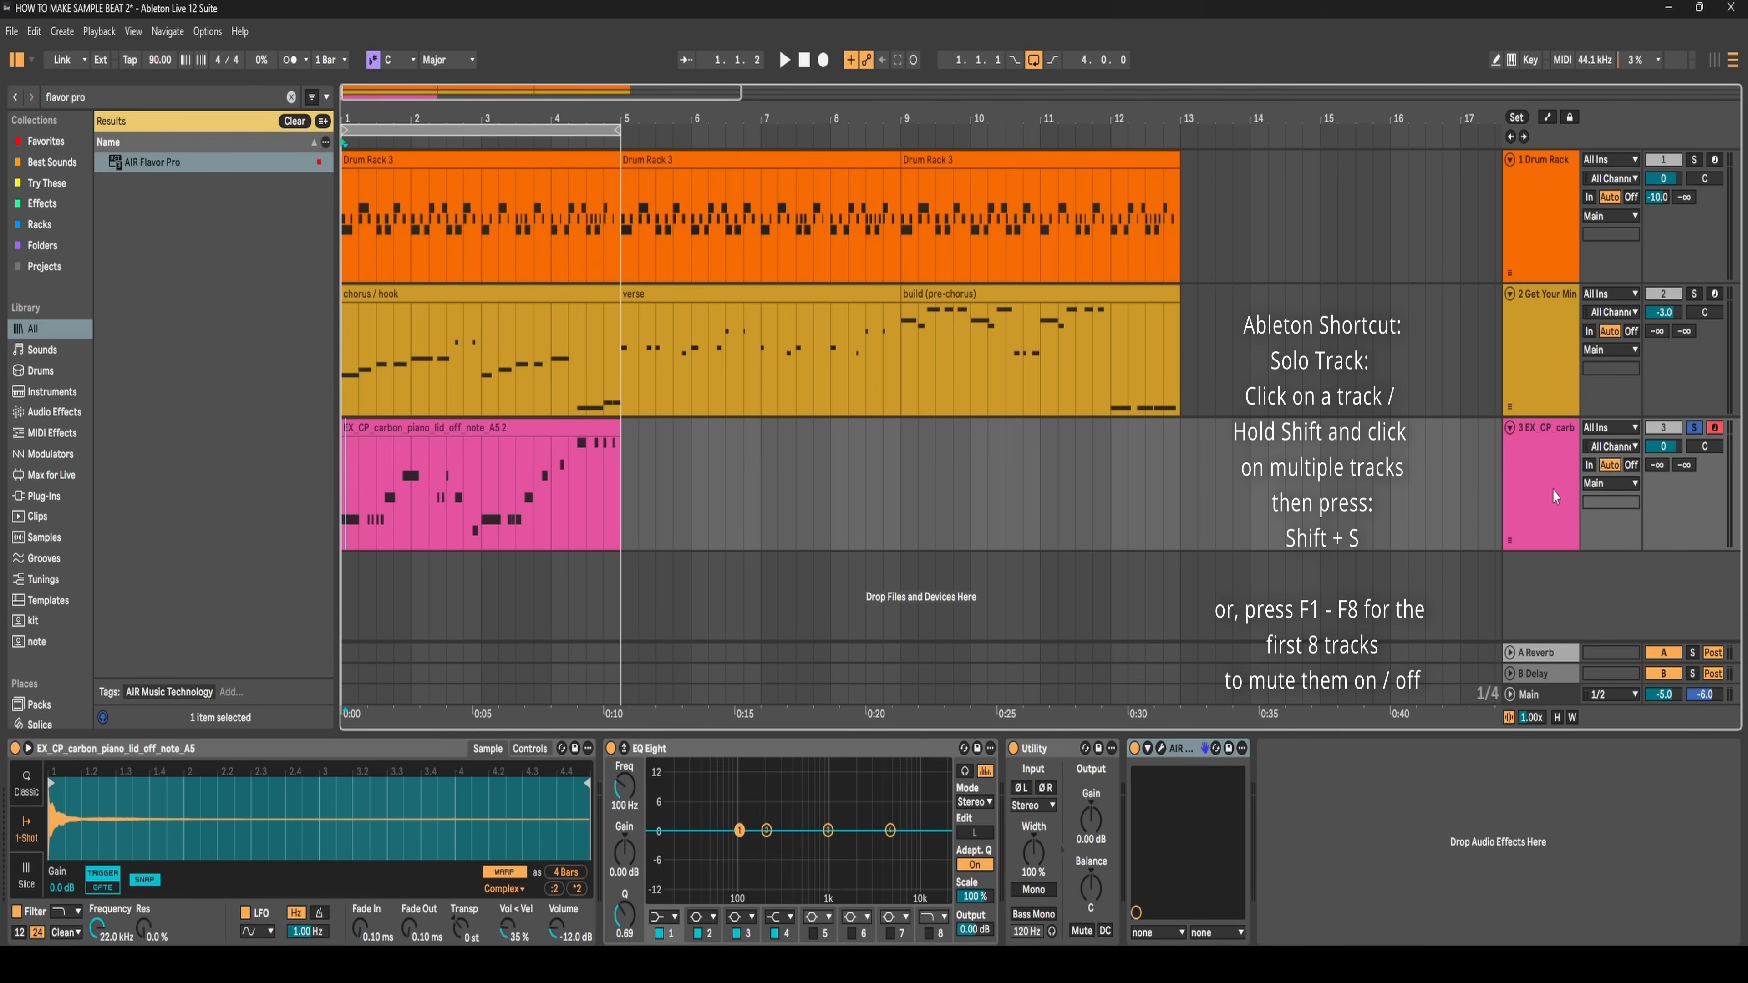
key(shift+s)
key(shift+s)
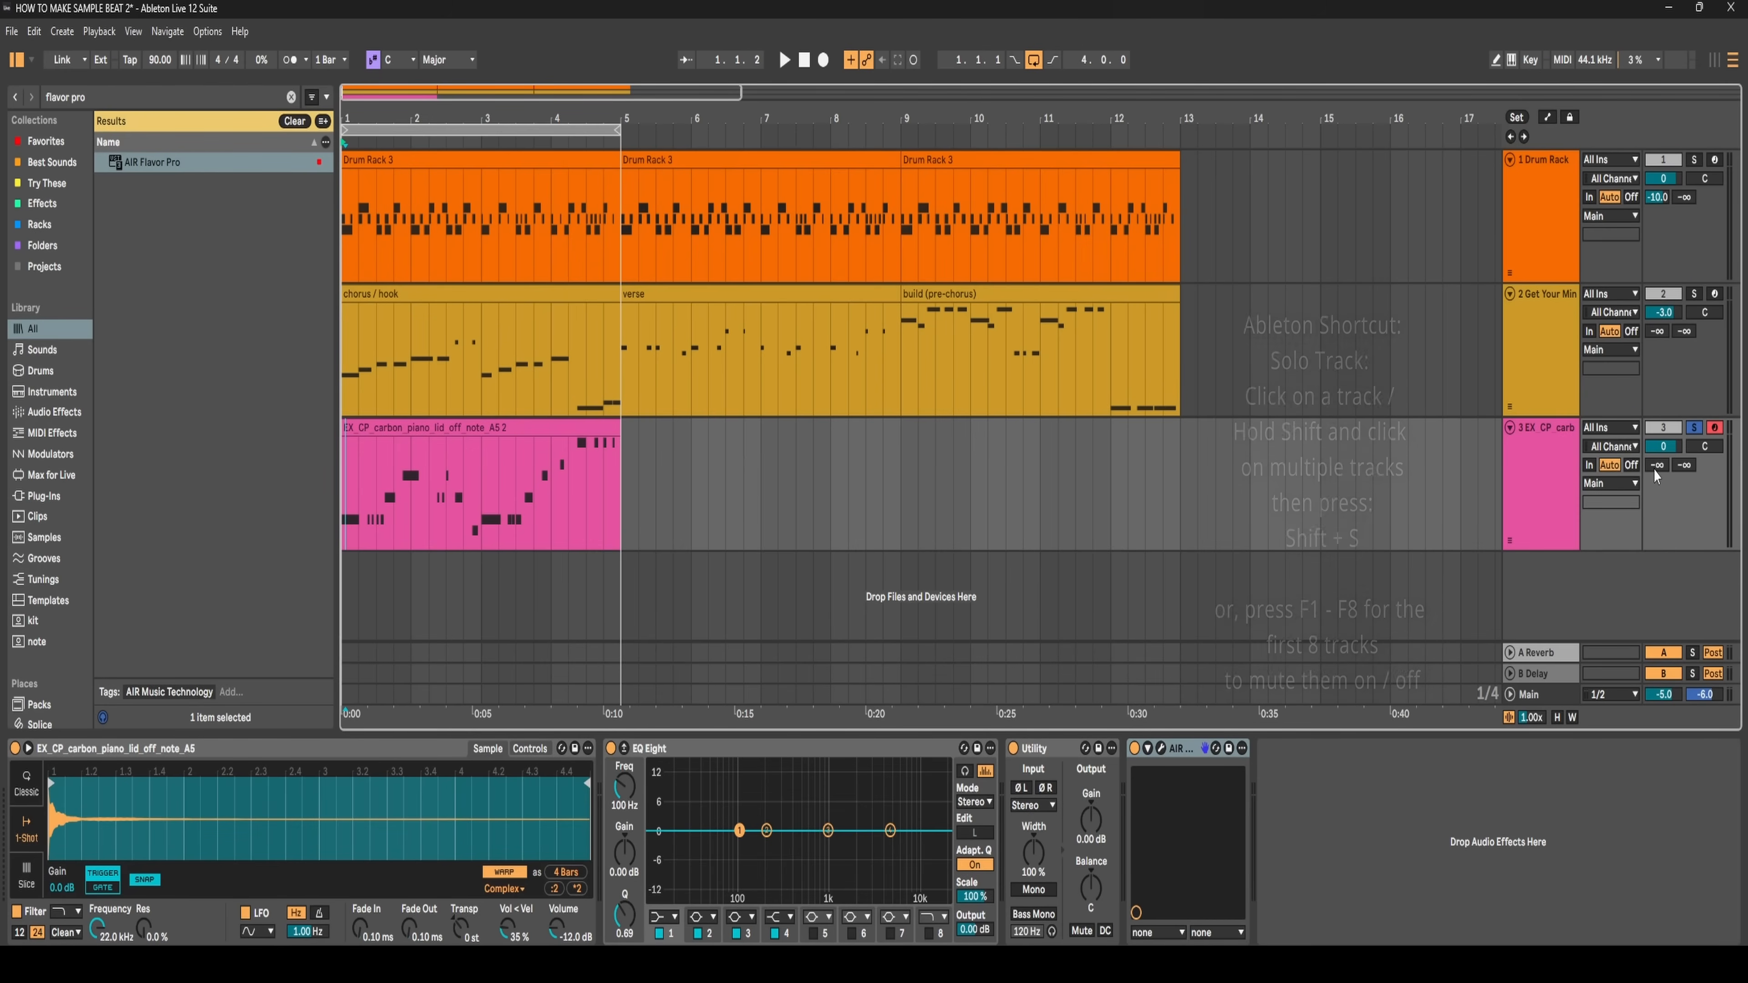
- Play the soloed piano and set its Reverb send to -20.3 dB
key(space)
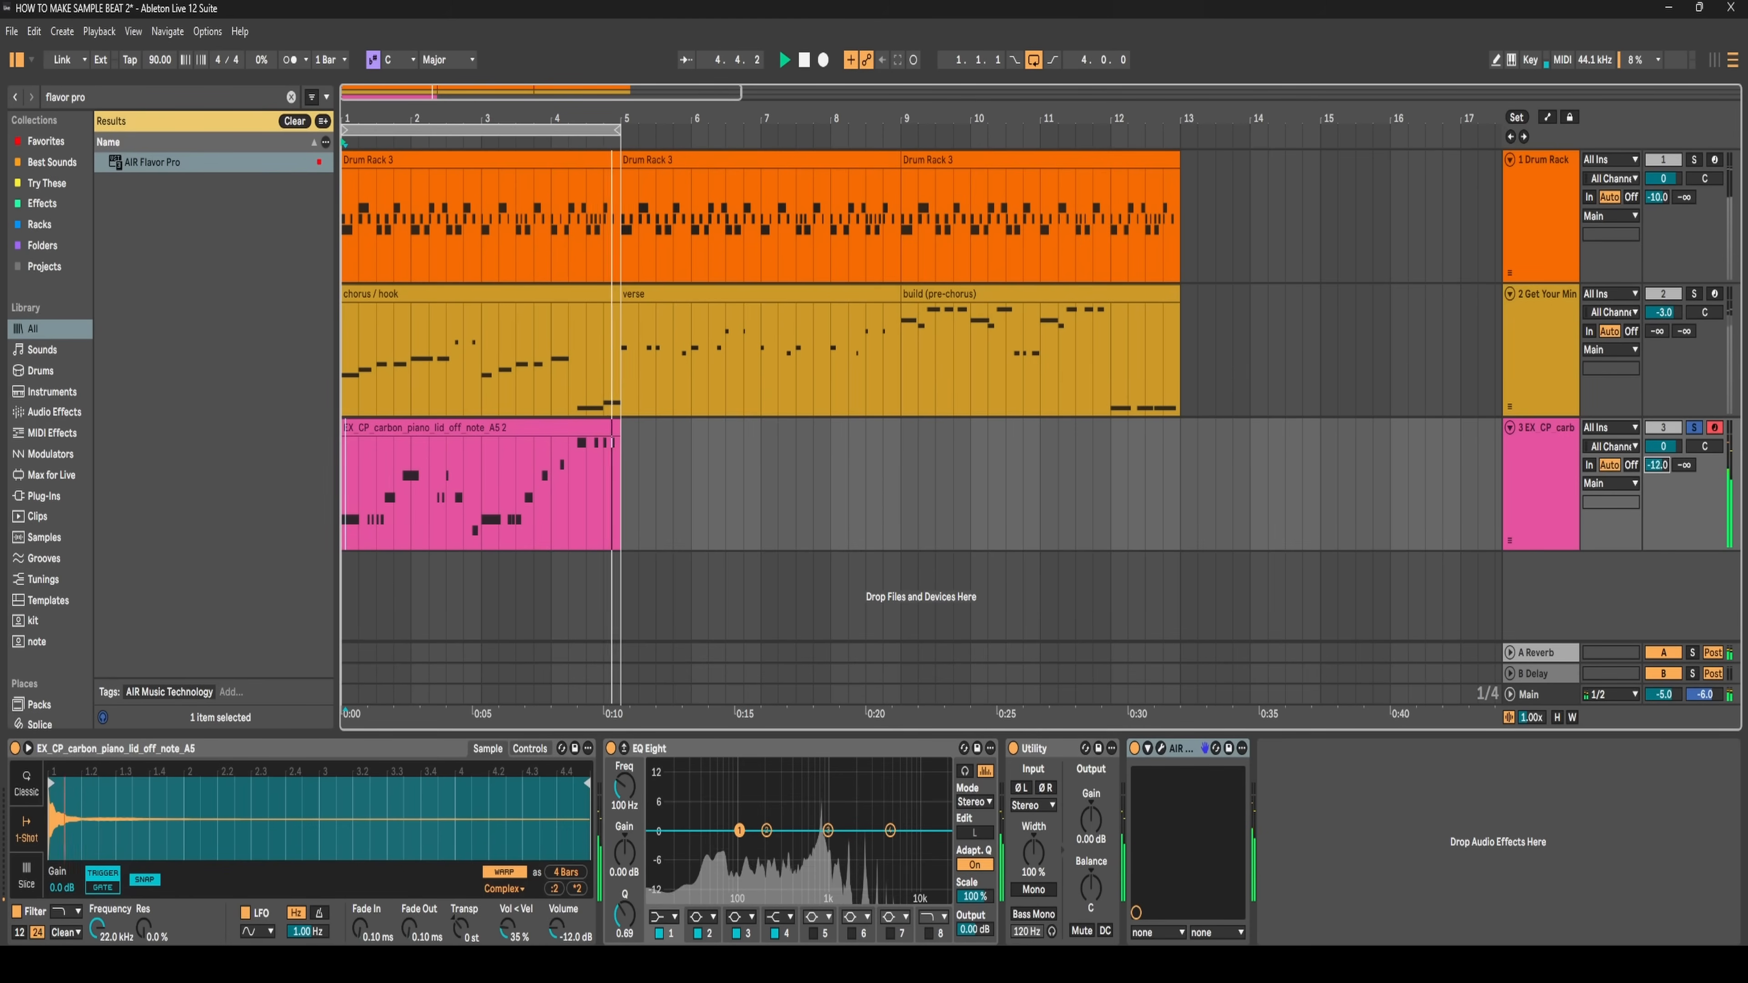
drag(1657, 467, 1658, 473)
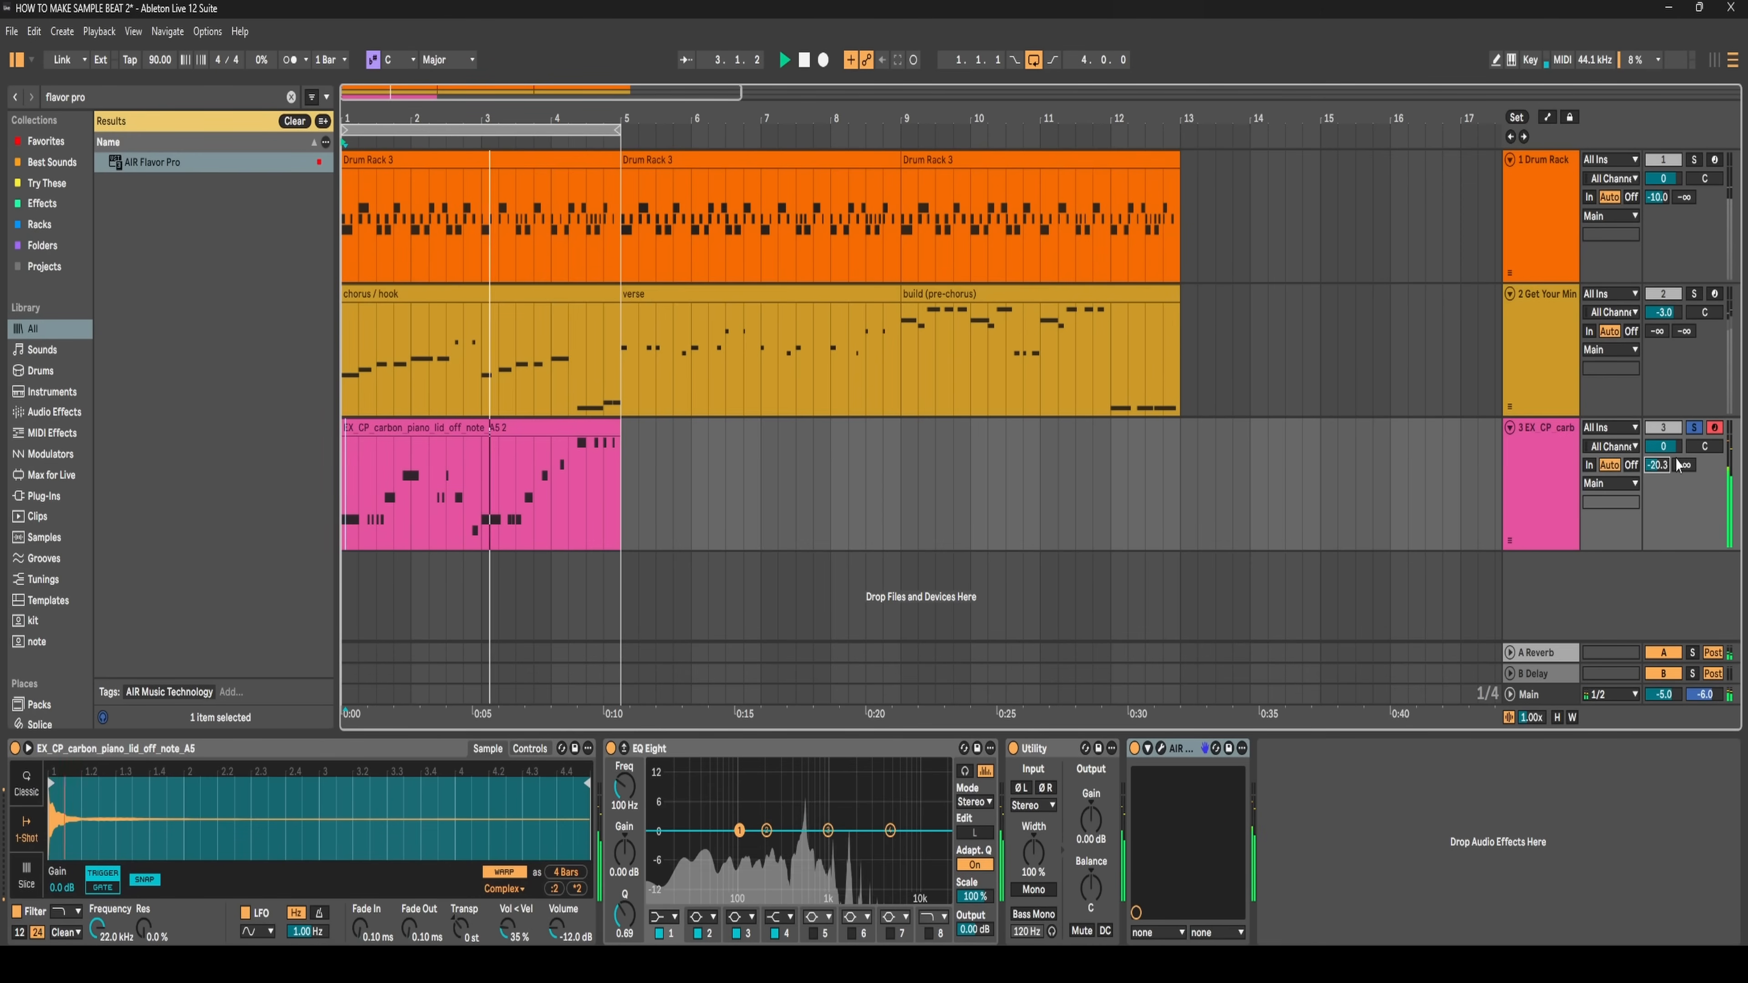
- Switch to the session mixer, play the piano, and set its track volume to -1.0 dB
key(Tab)
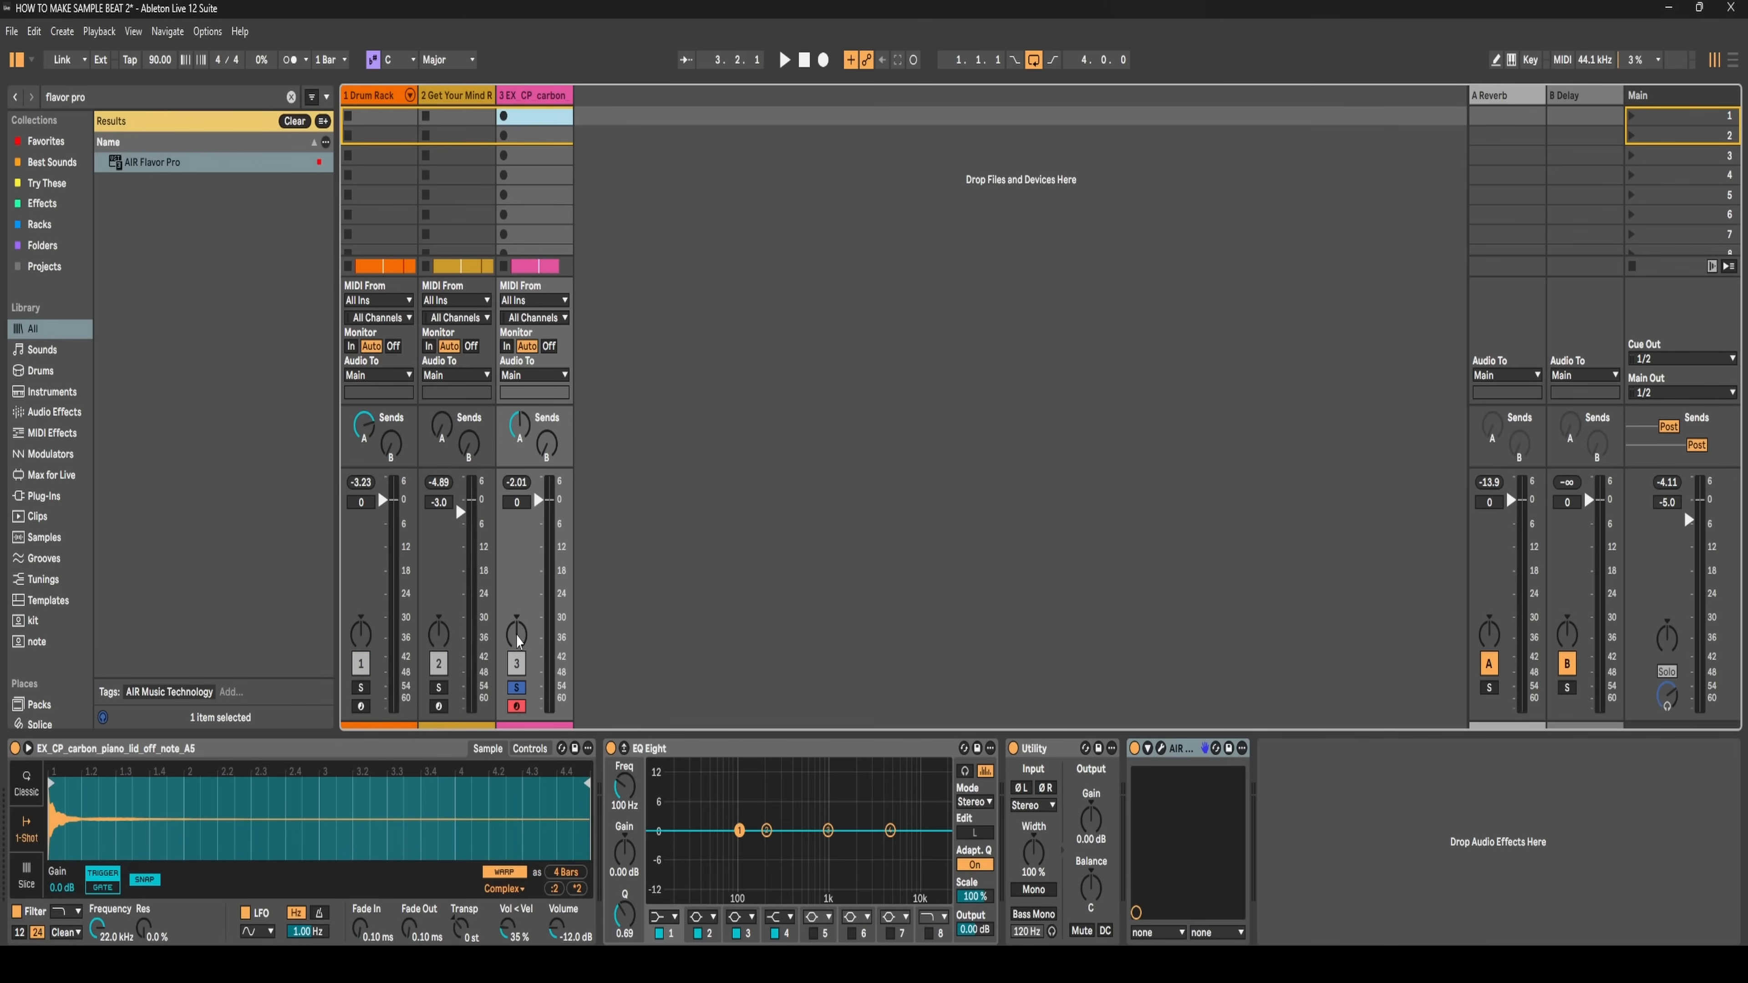
key(space)
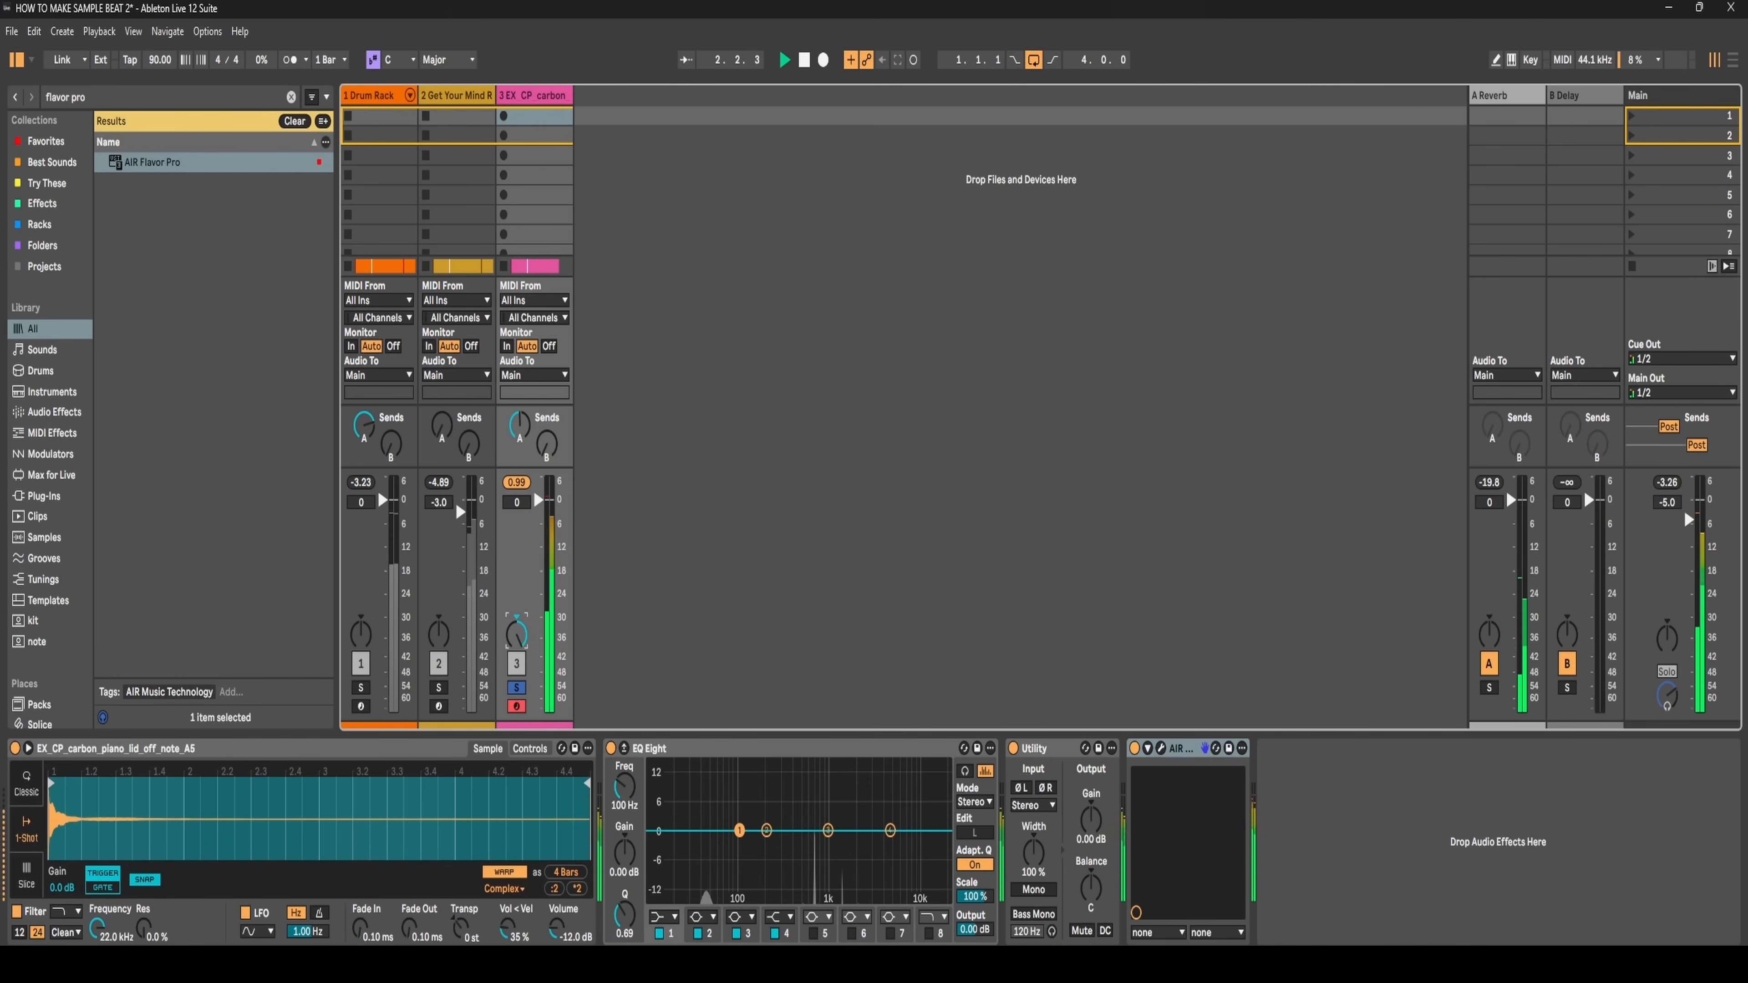
key(space)
drag(538, 500, 540, 508)
double_click(514, 502)
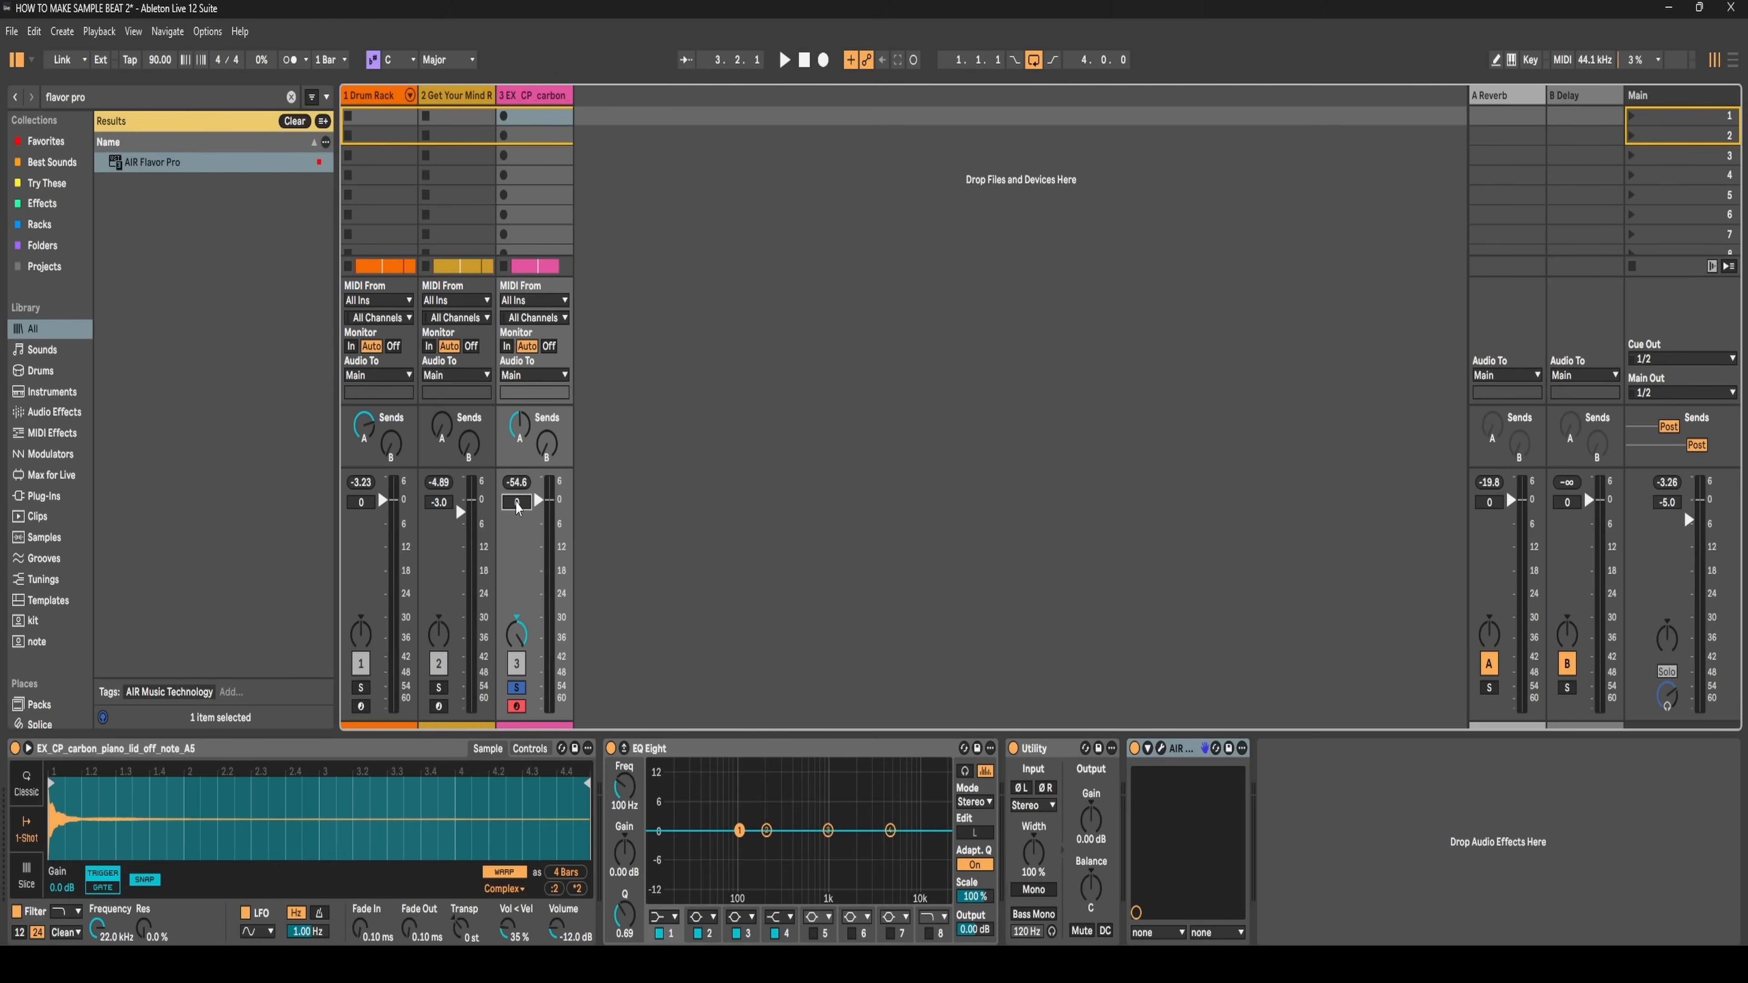
text(-1.)
- Play the piano again and pan its track slightly to 4R
key(space)
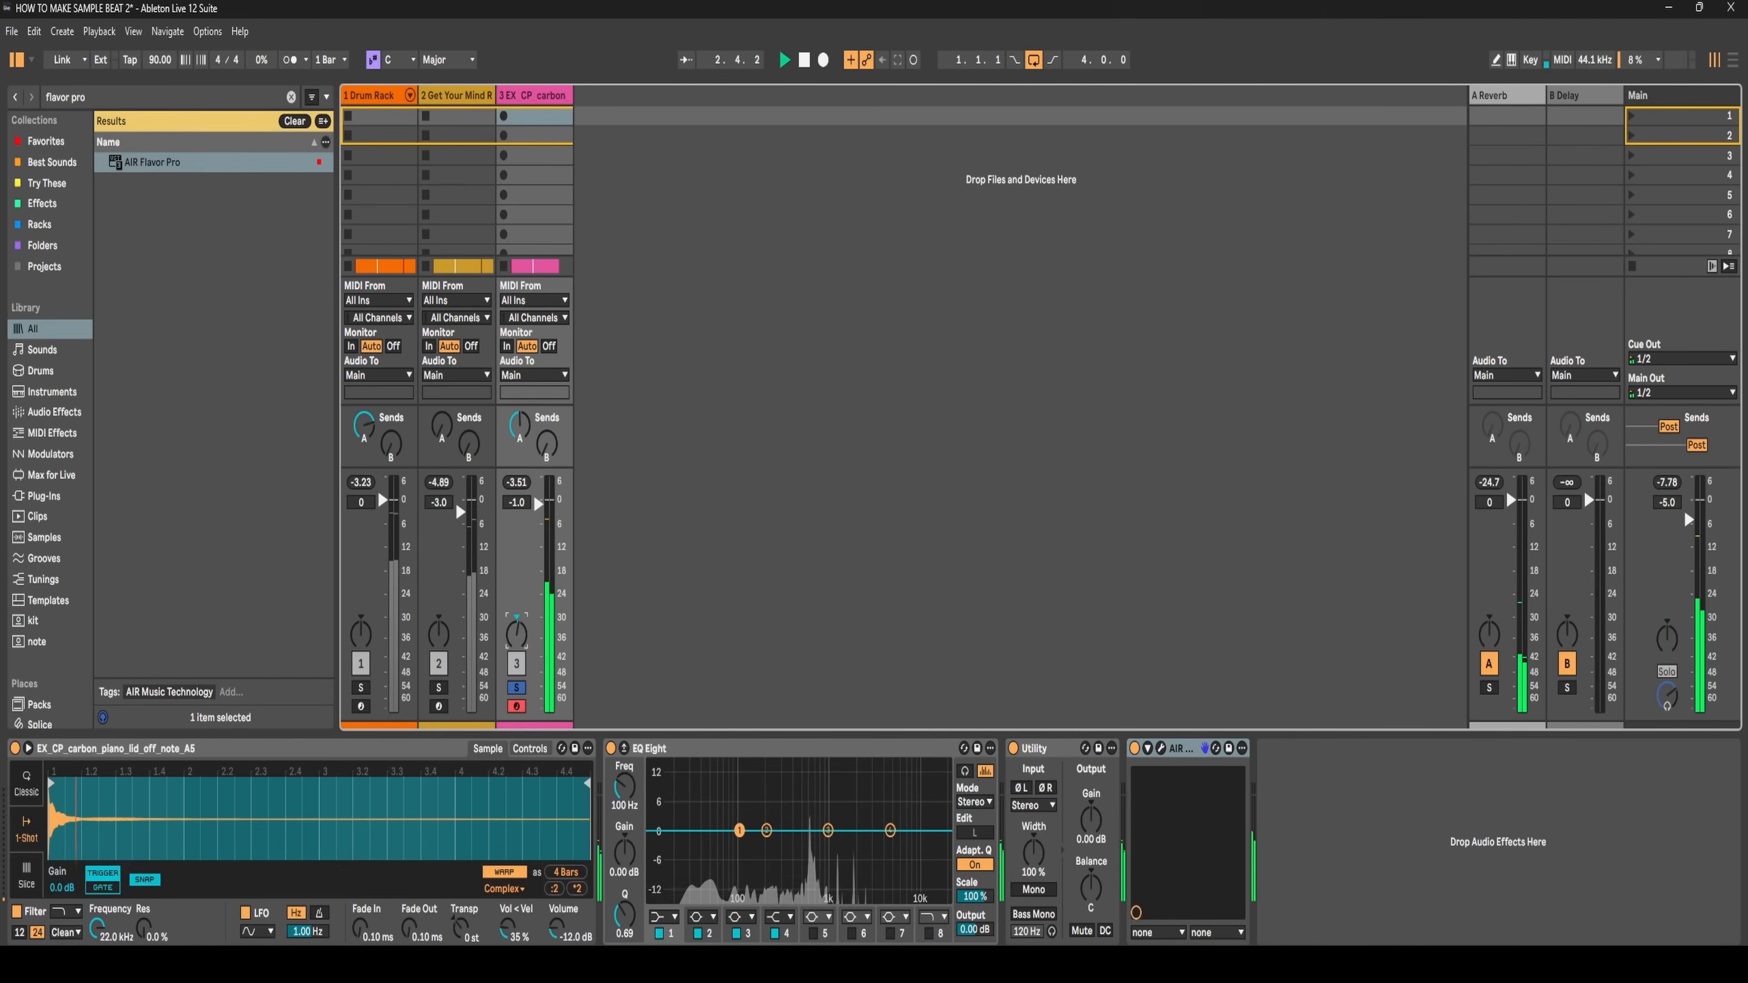
key(space)
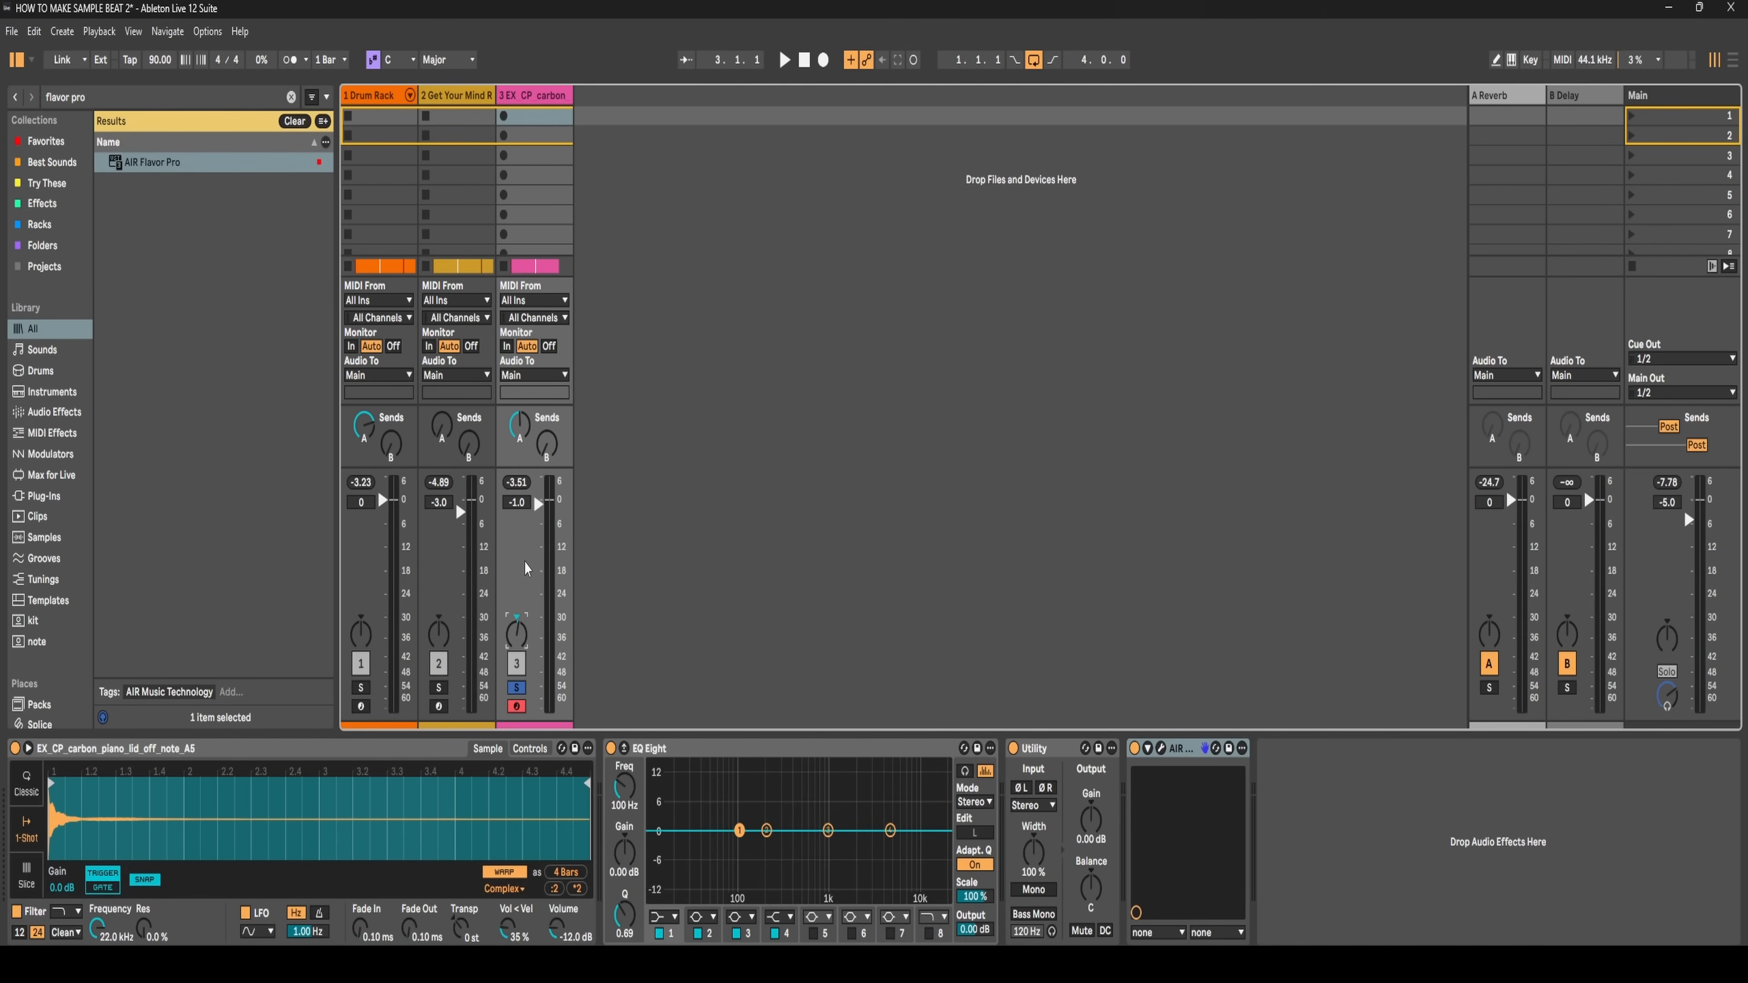
key(space)
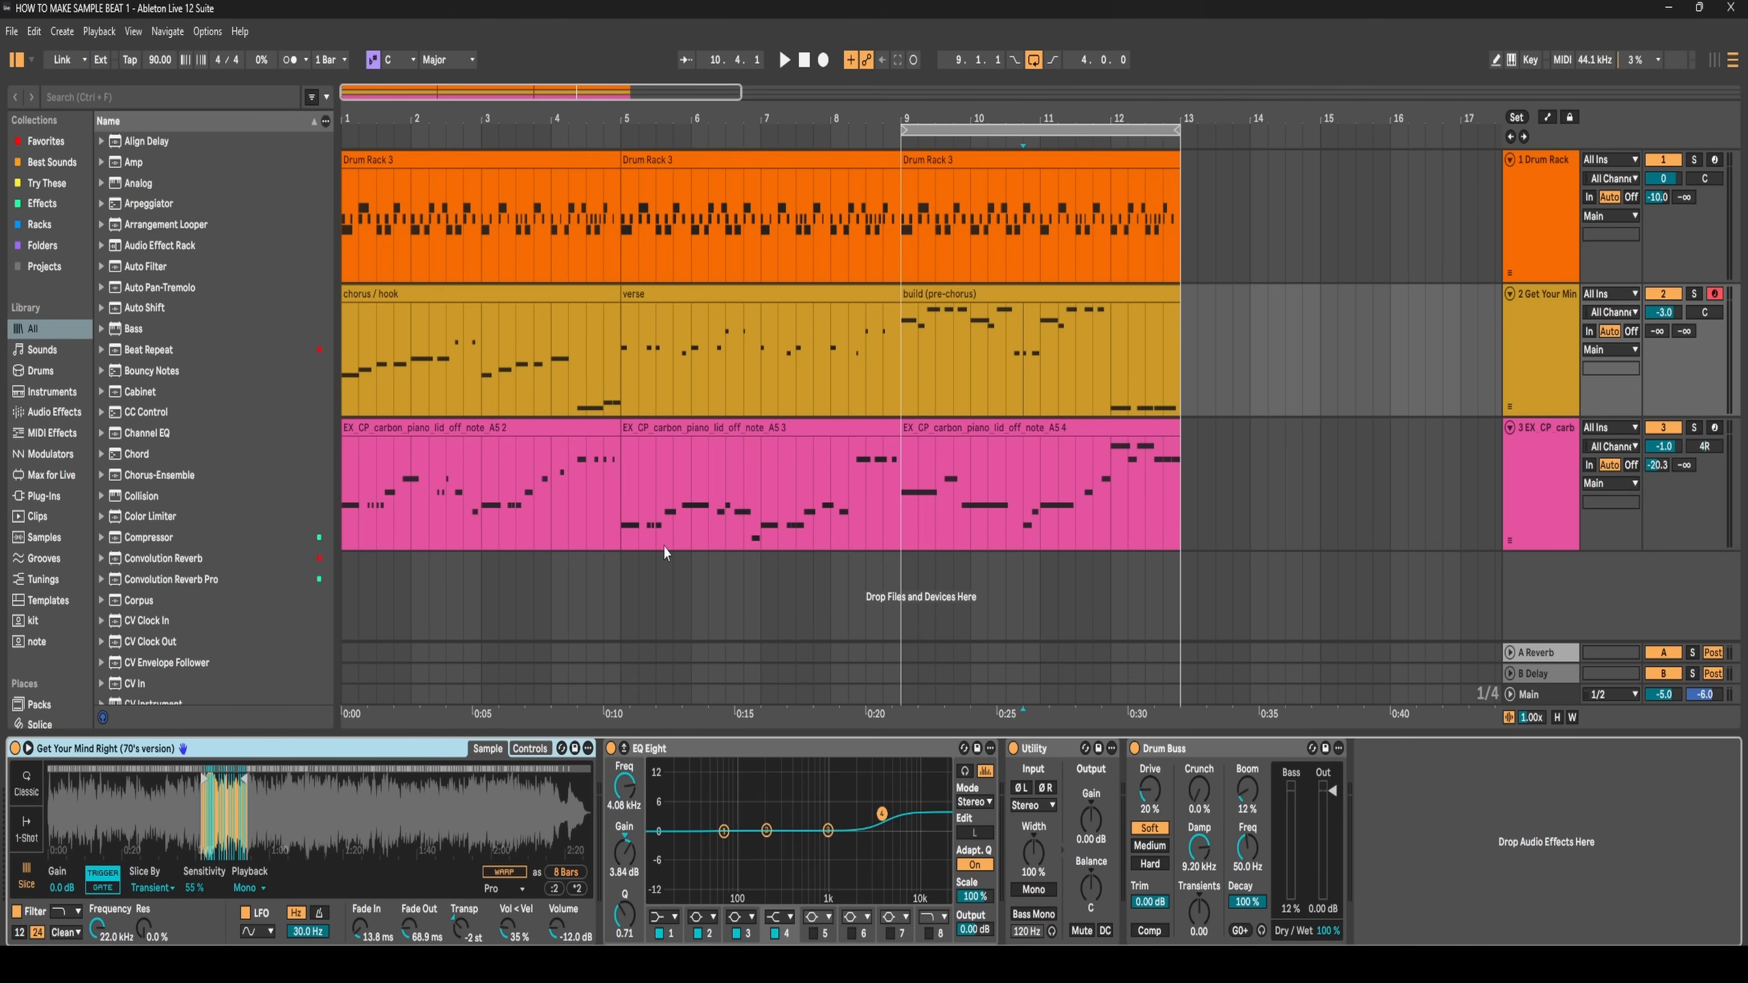
- Move the loop to the first four bars and add a MIDI track with Simpler below the piano track
drag(955, 129, 406, 125)
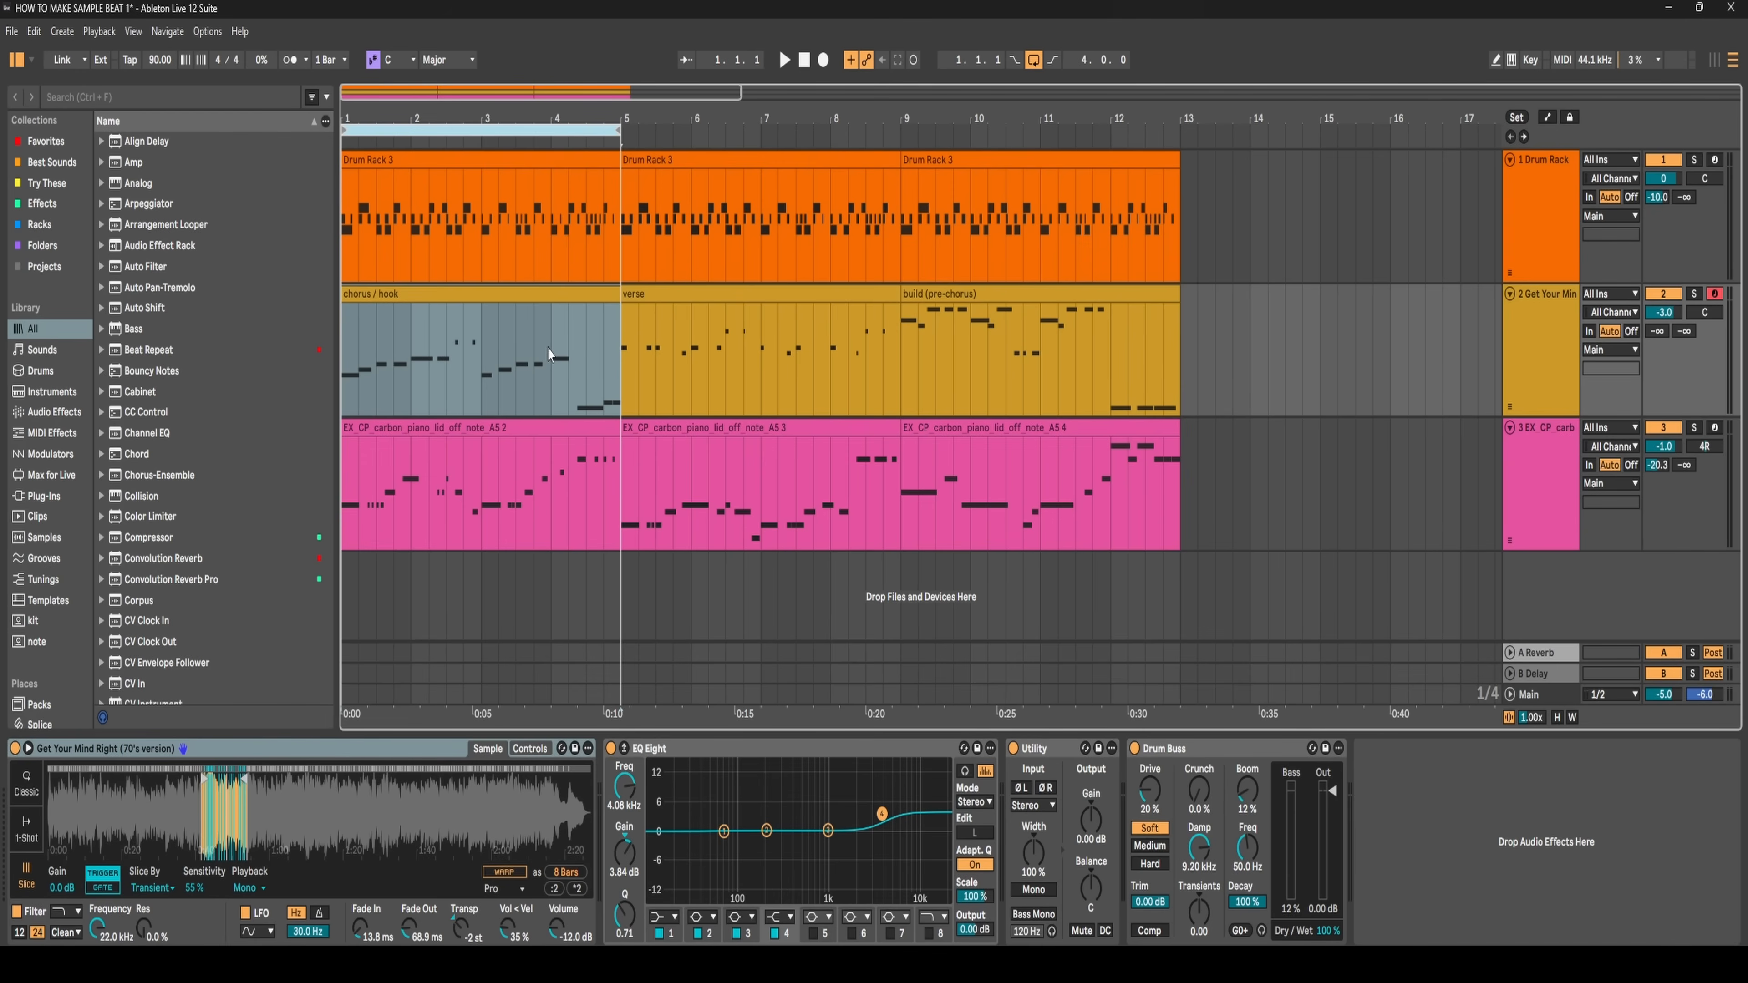
right_click(1526, 593)
click(1549, 615)
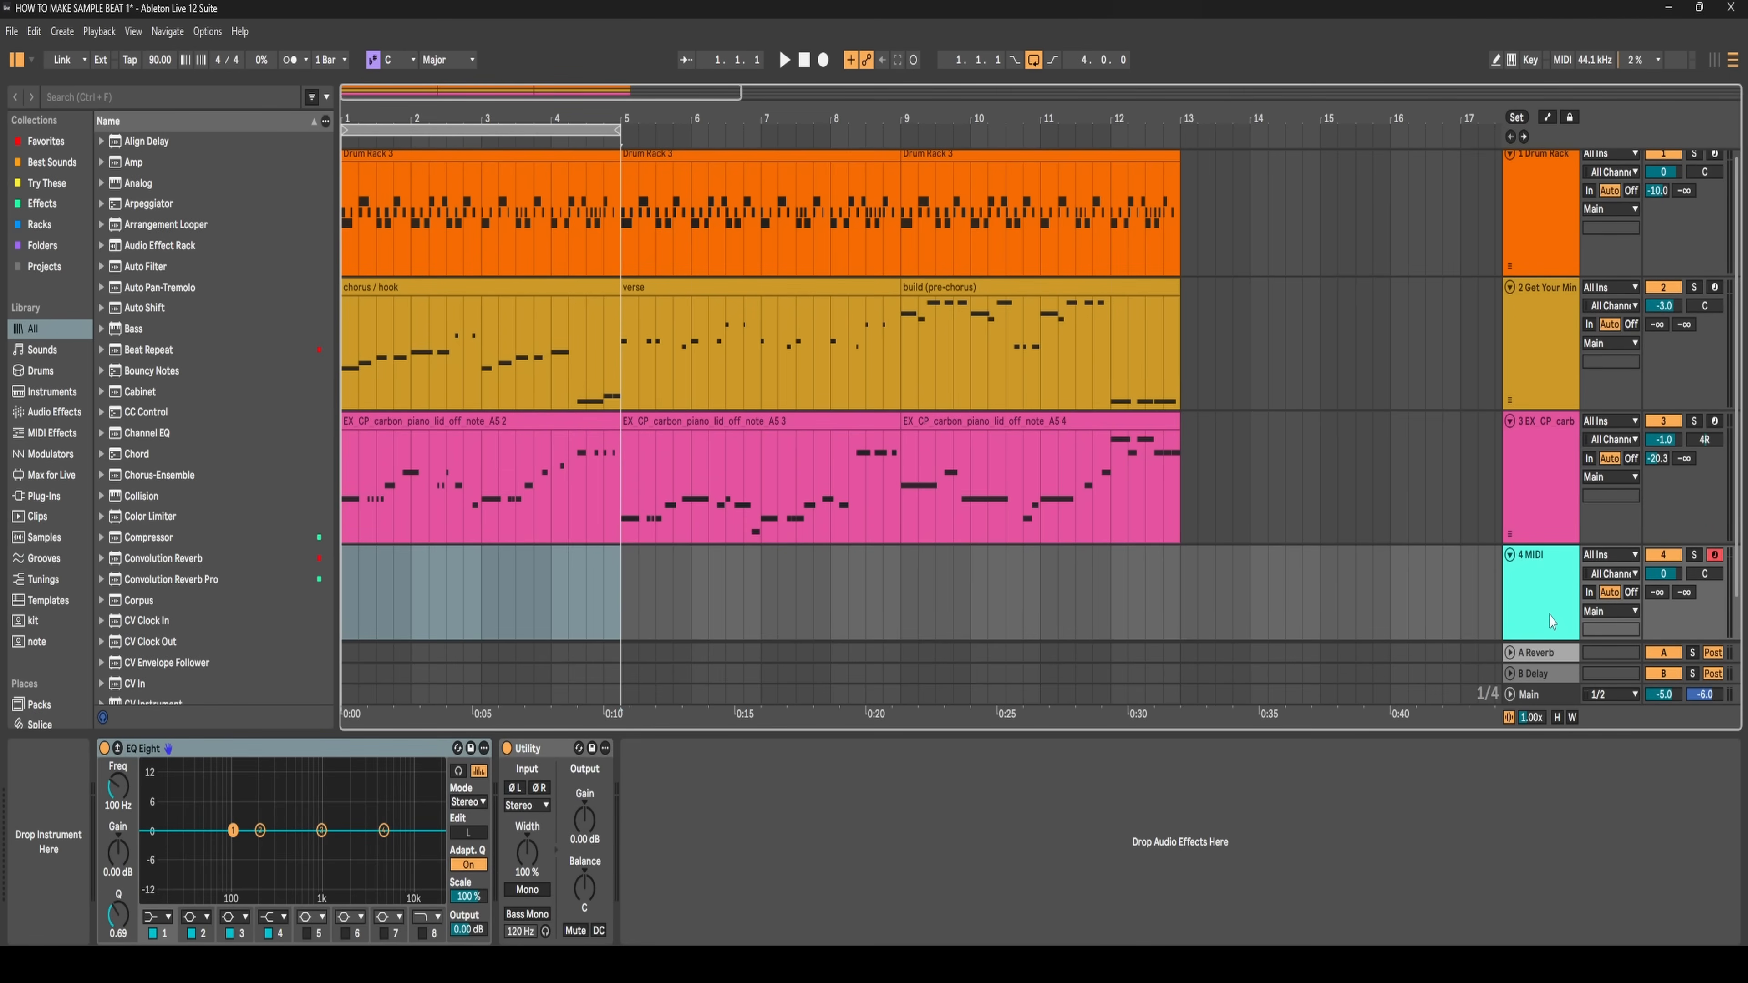
drag(140, 162, 416, 577)
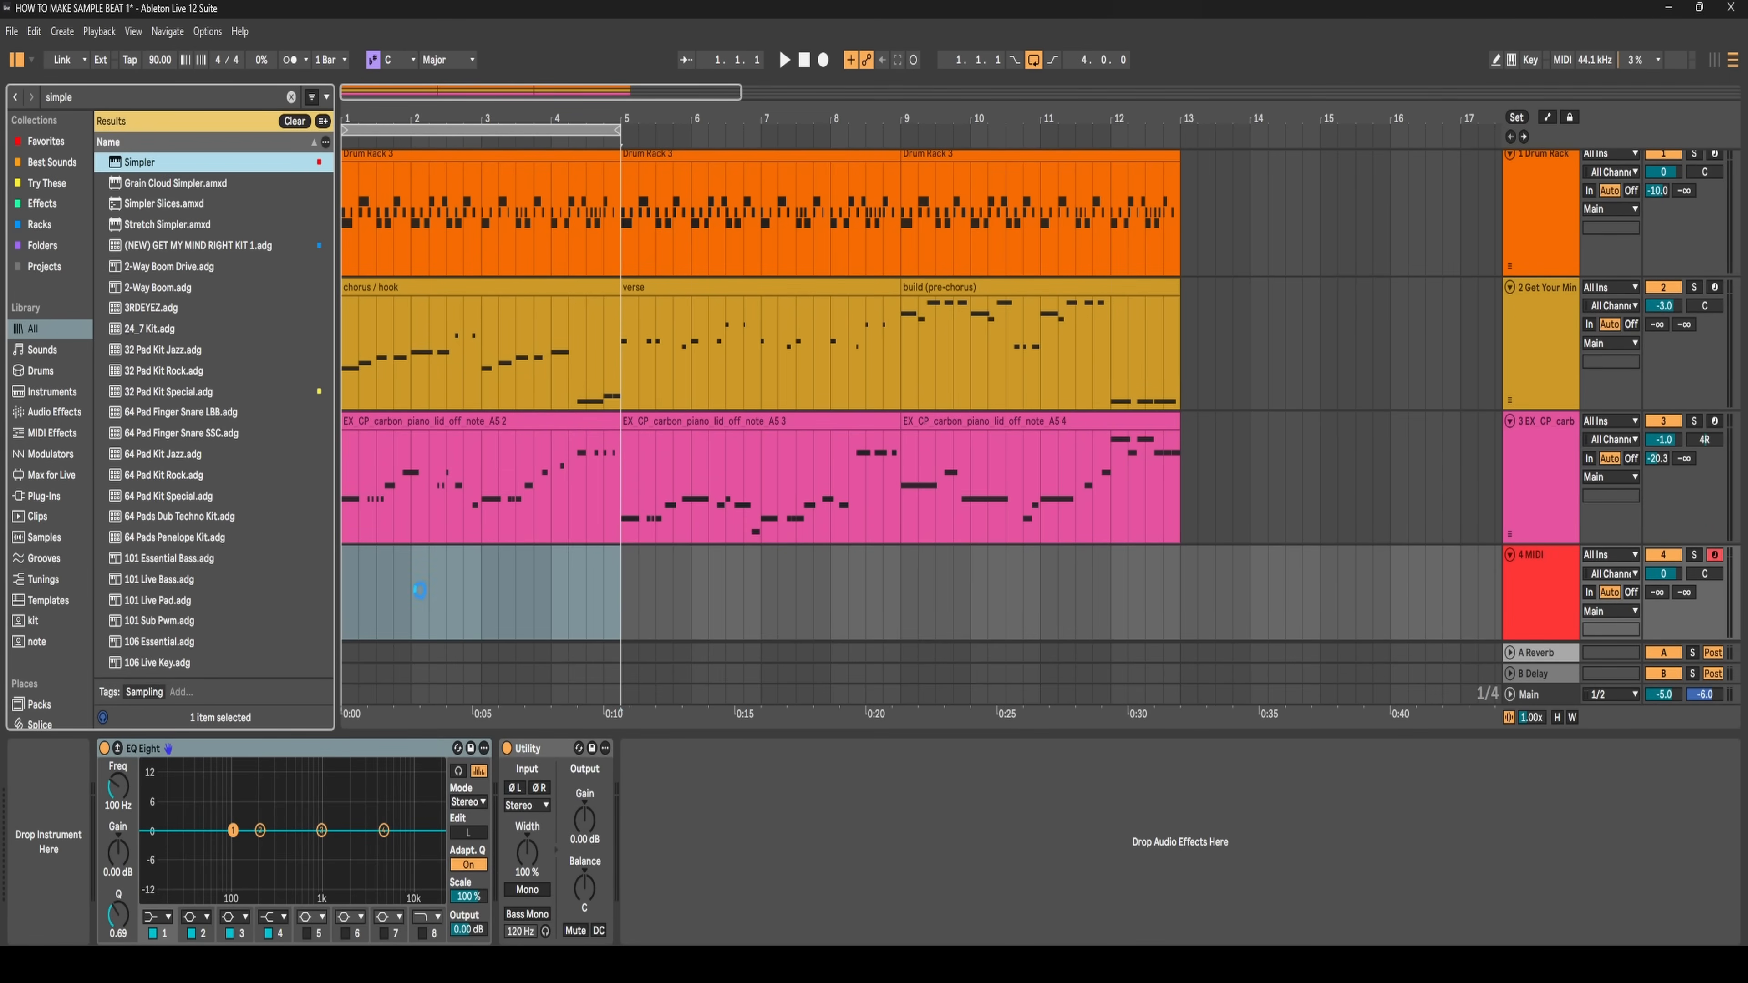
drag(419, 590, 421, 592)
- Search the Projects collection for "bass" and load Wk Bass 043 G1 rr1.wav into Simpler
click(45, 269)
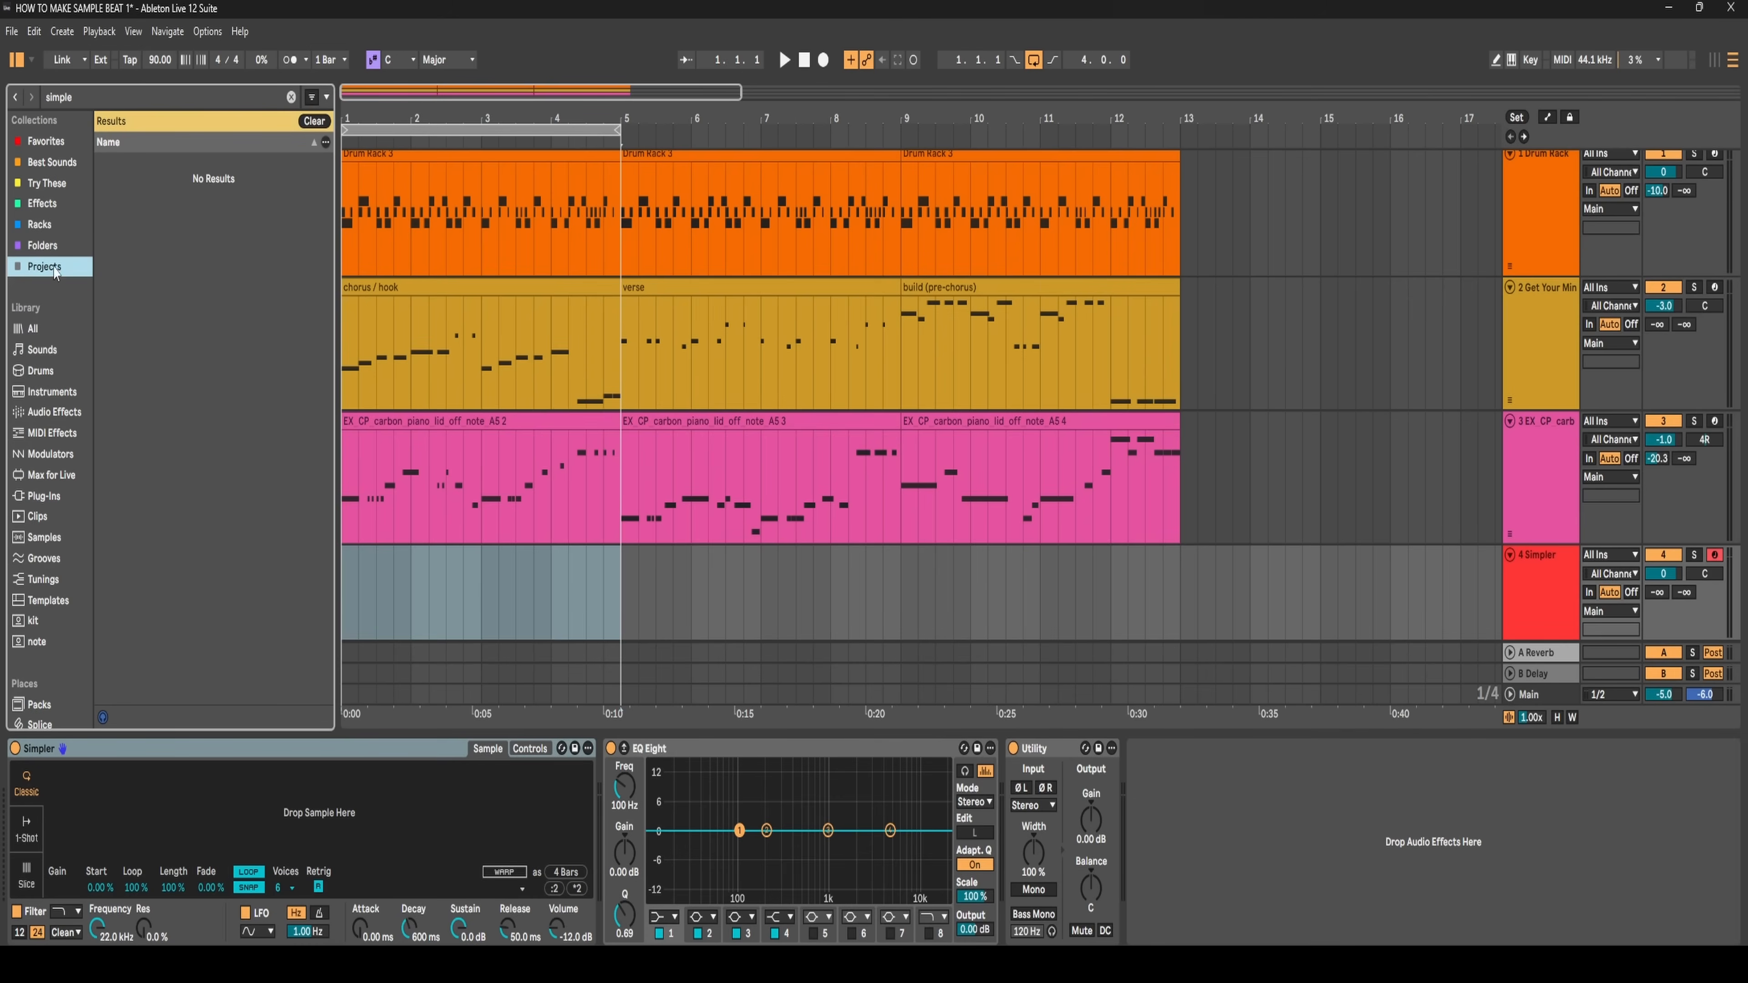
click(290, 98)
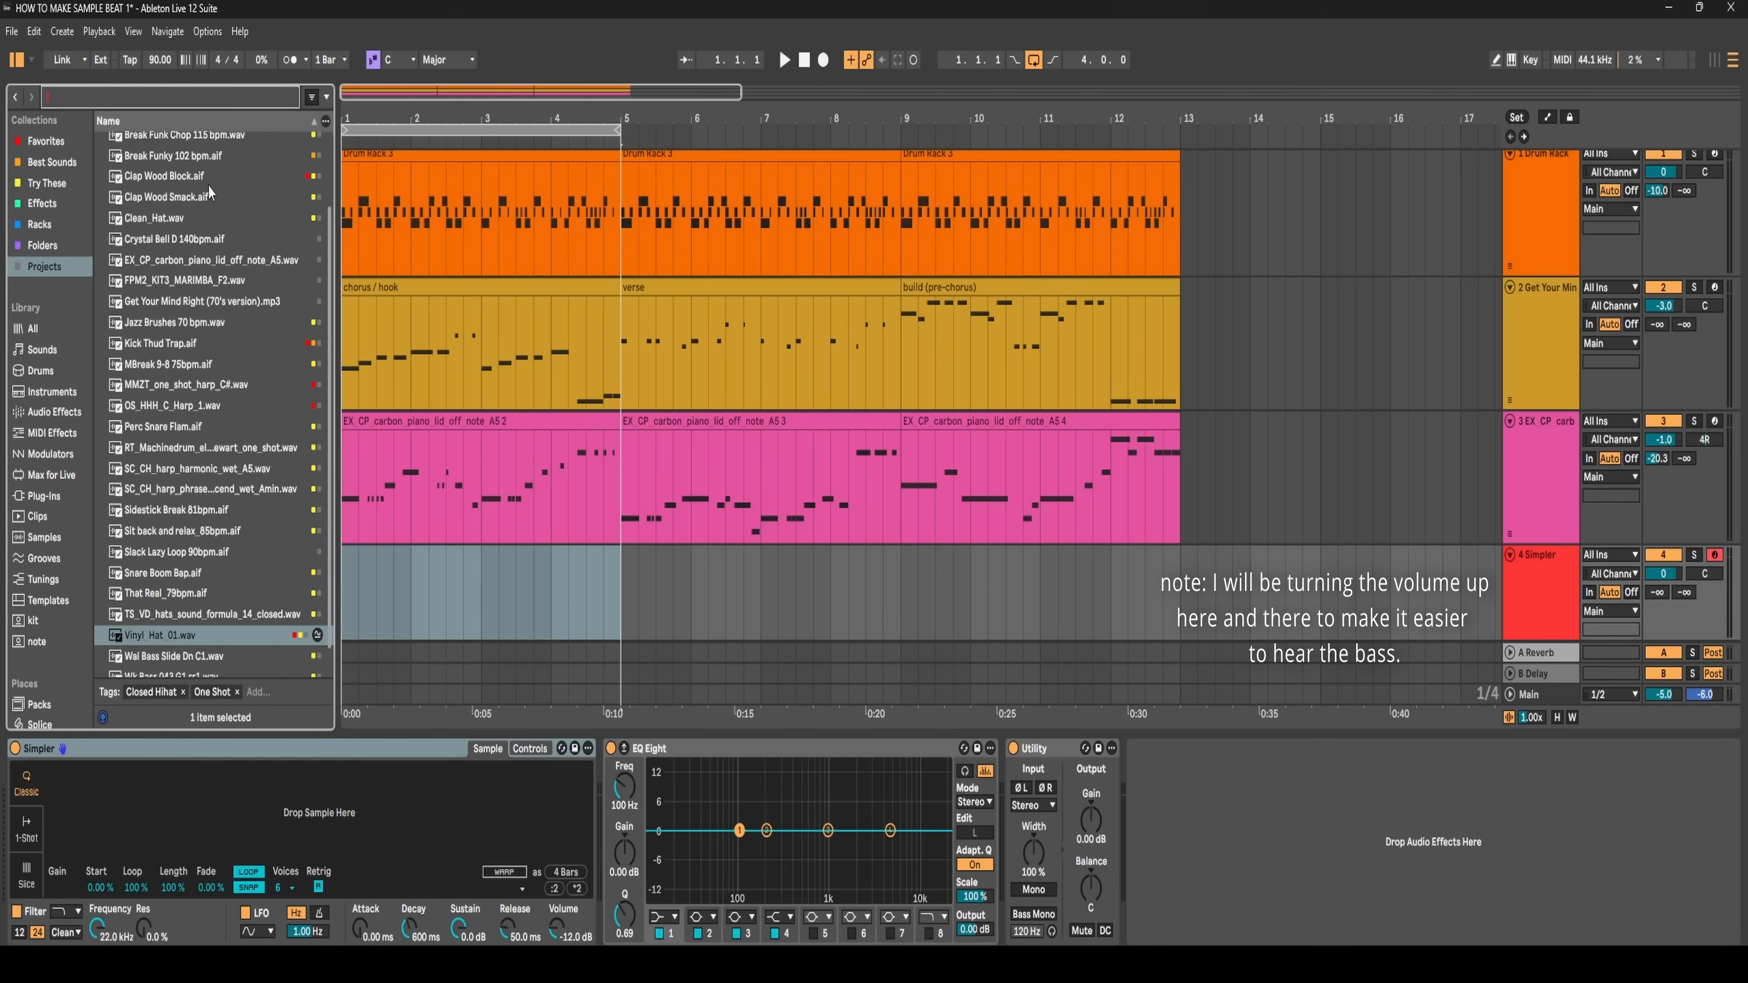
text(bass)
click(165, 184)
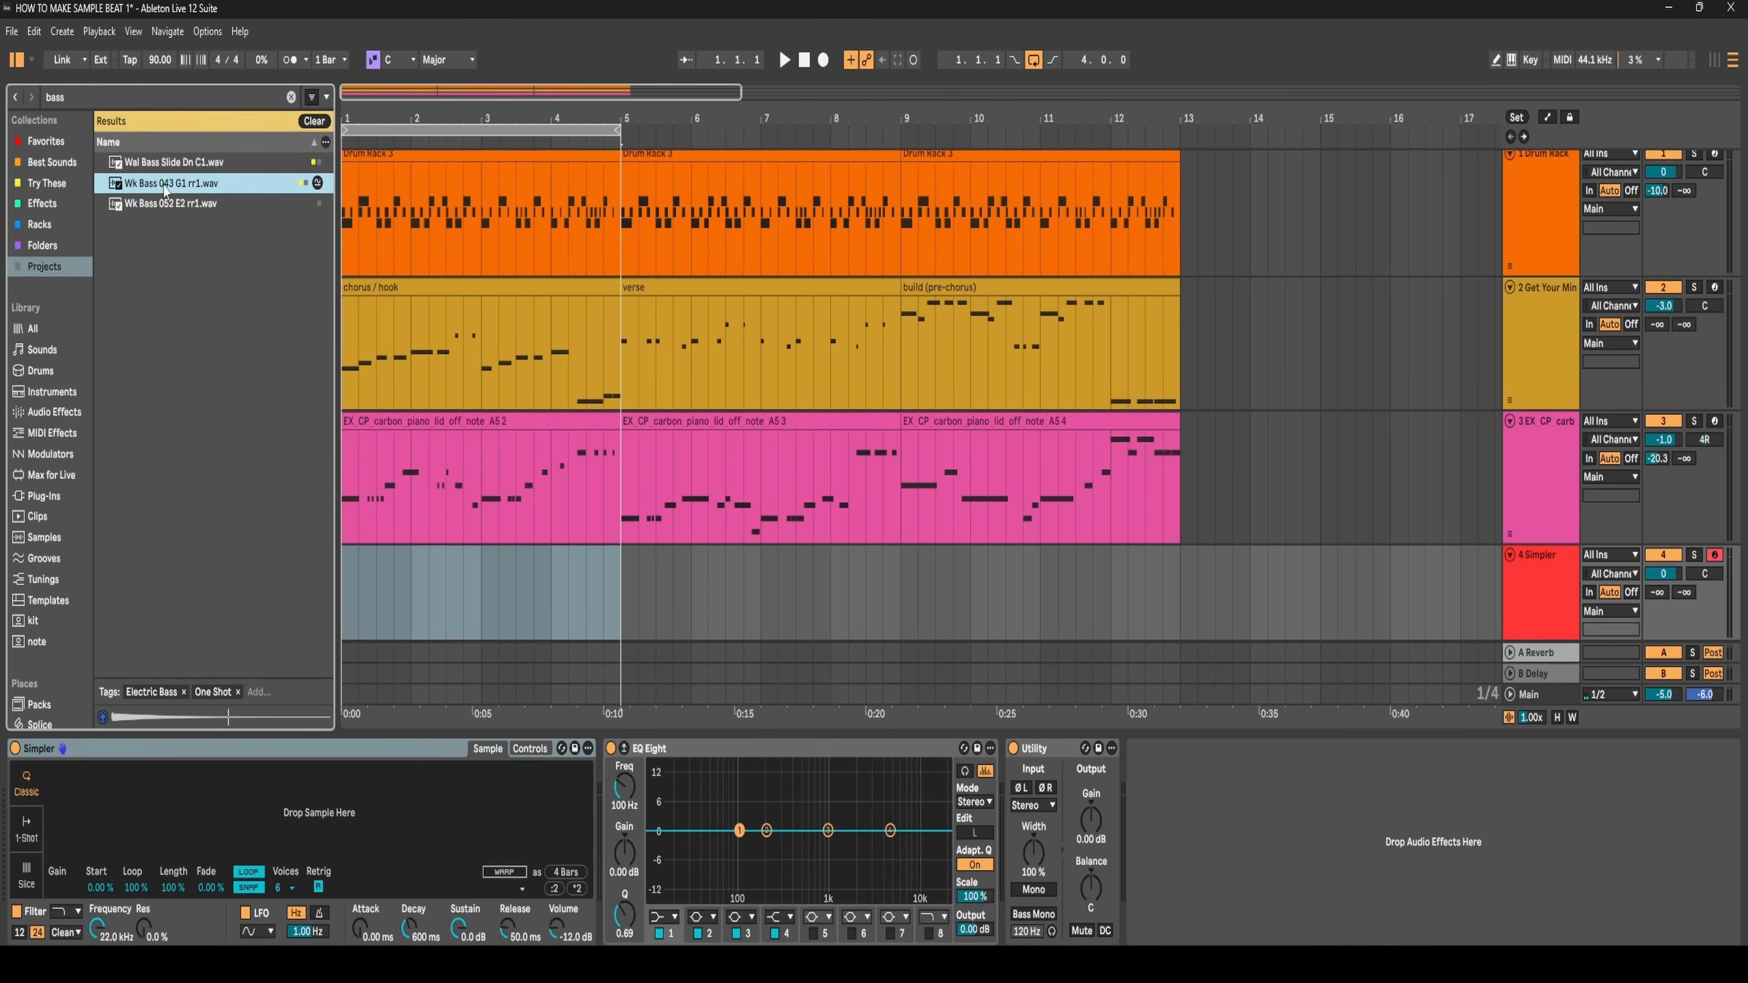
drag(159, 568, 158, 808)
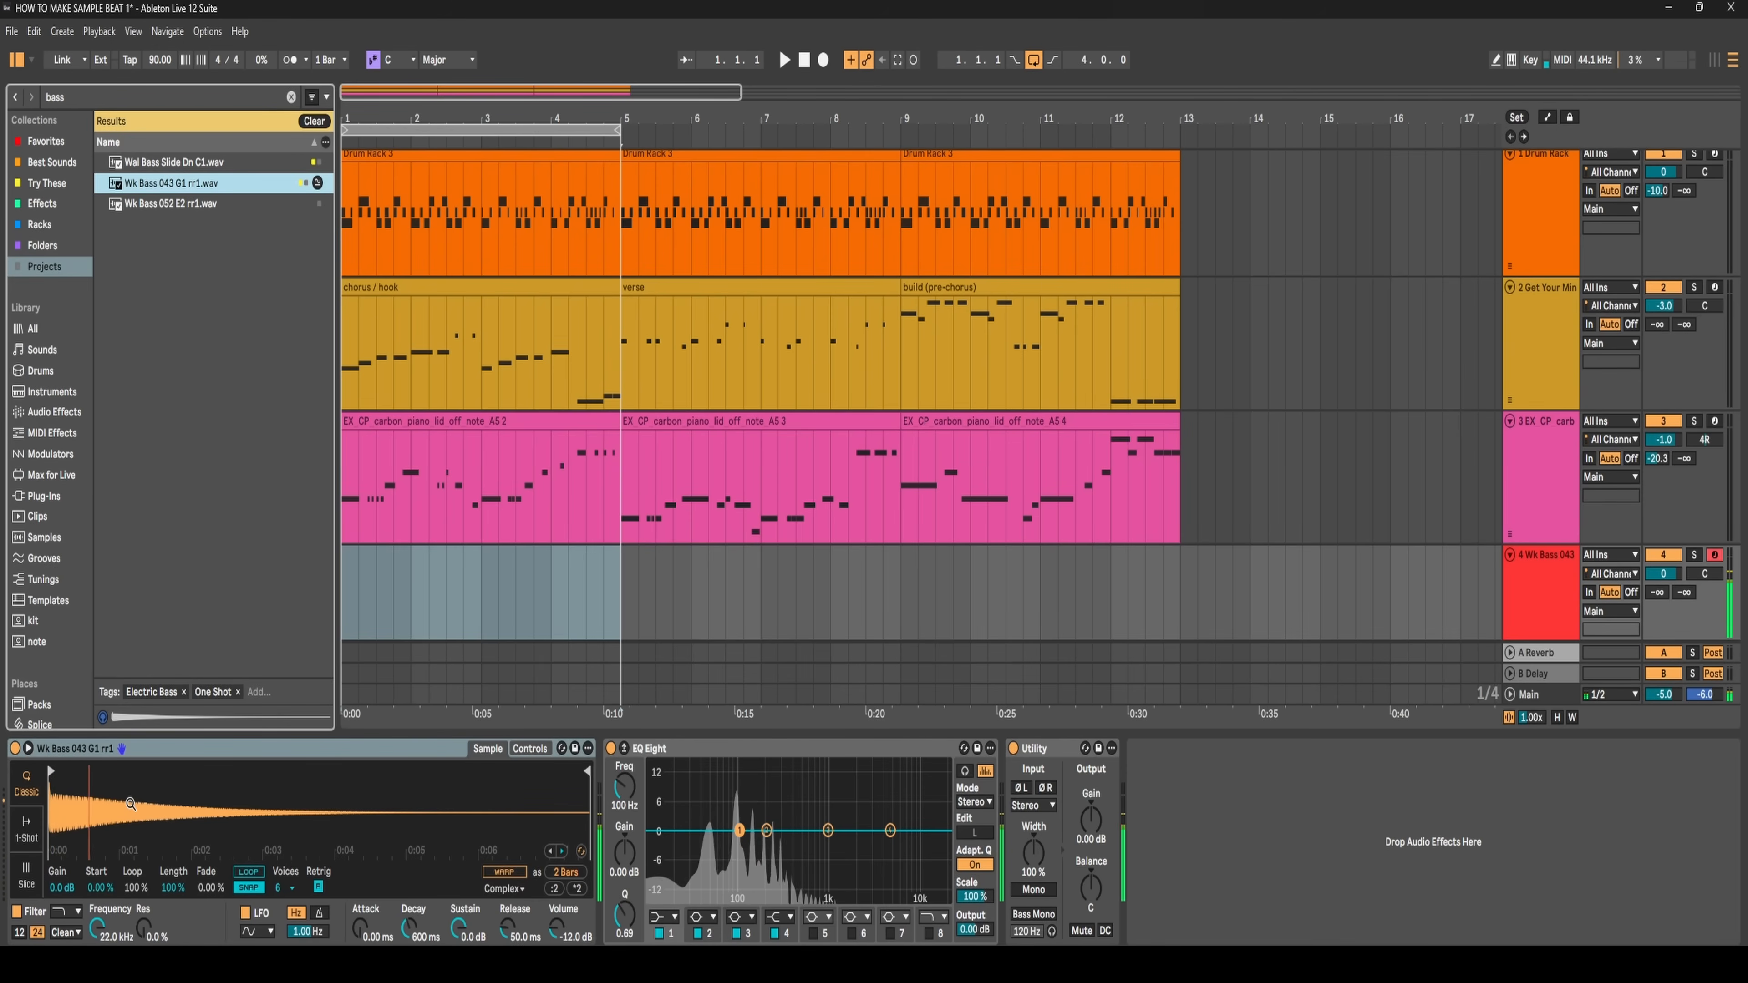
- Compare Simpler's 1-Shot mode with Classic, keep Classic, and insert an empty four-bar MIDI clip at bar 1 on the bass track
click(43, 835)
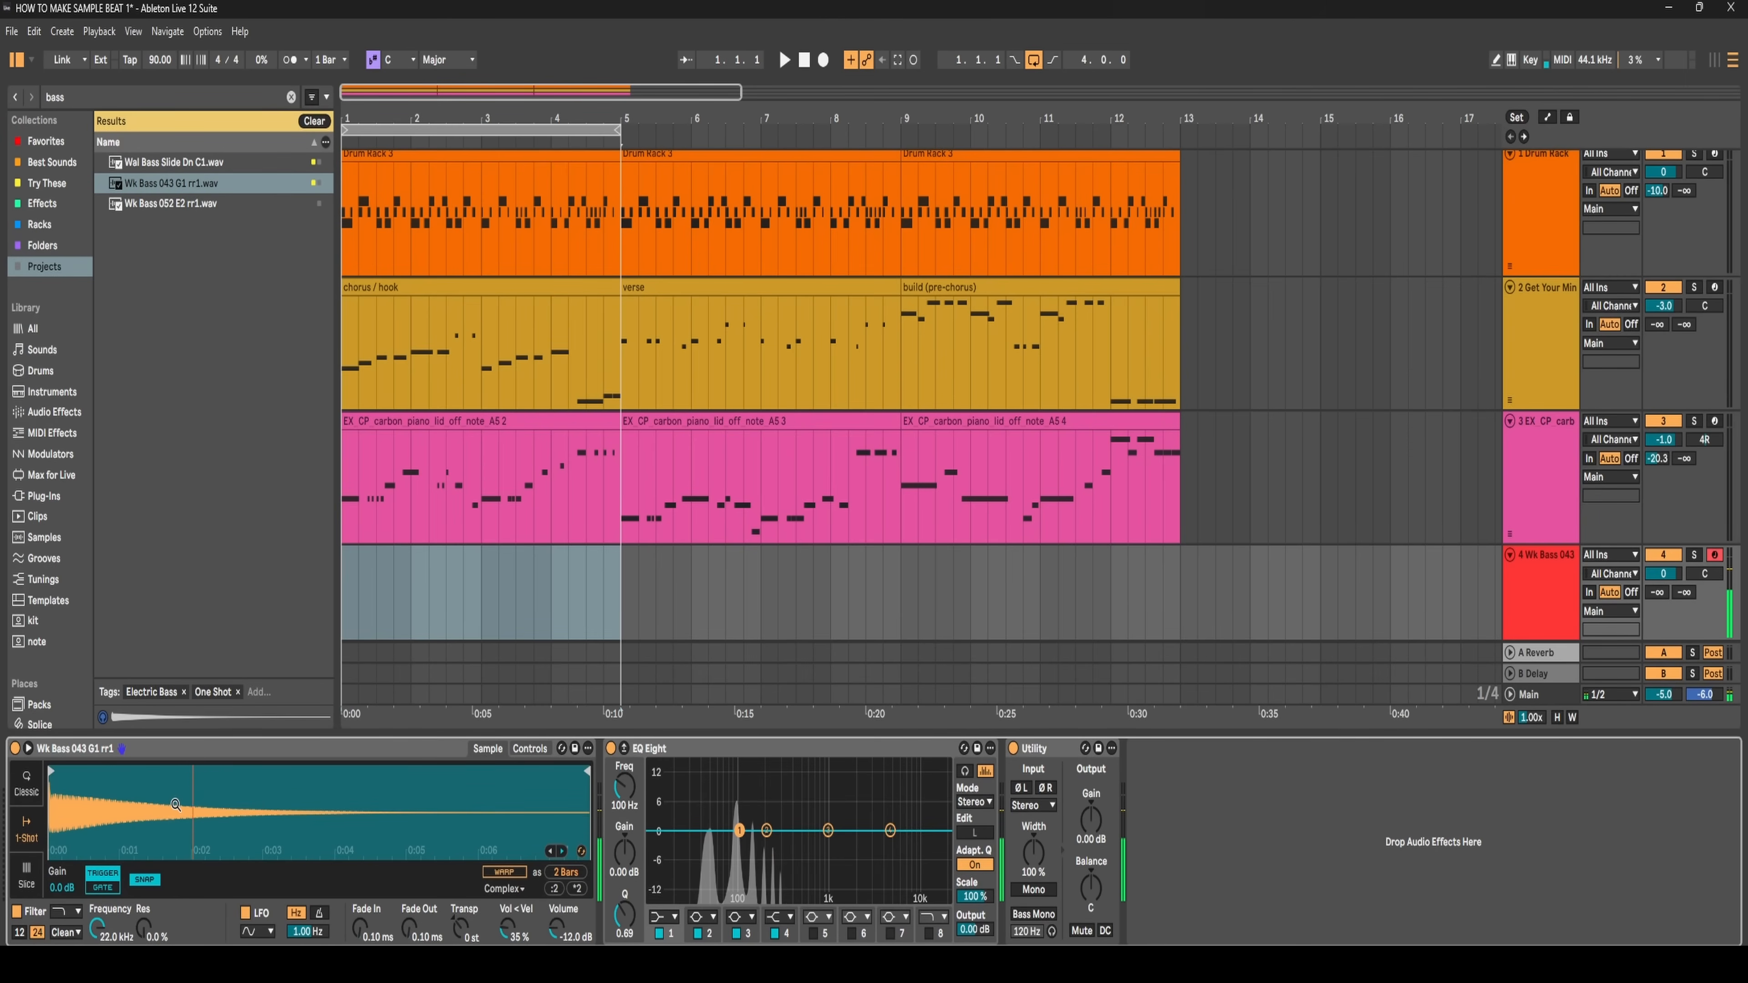
click(26, 784)
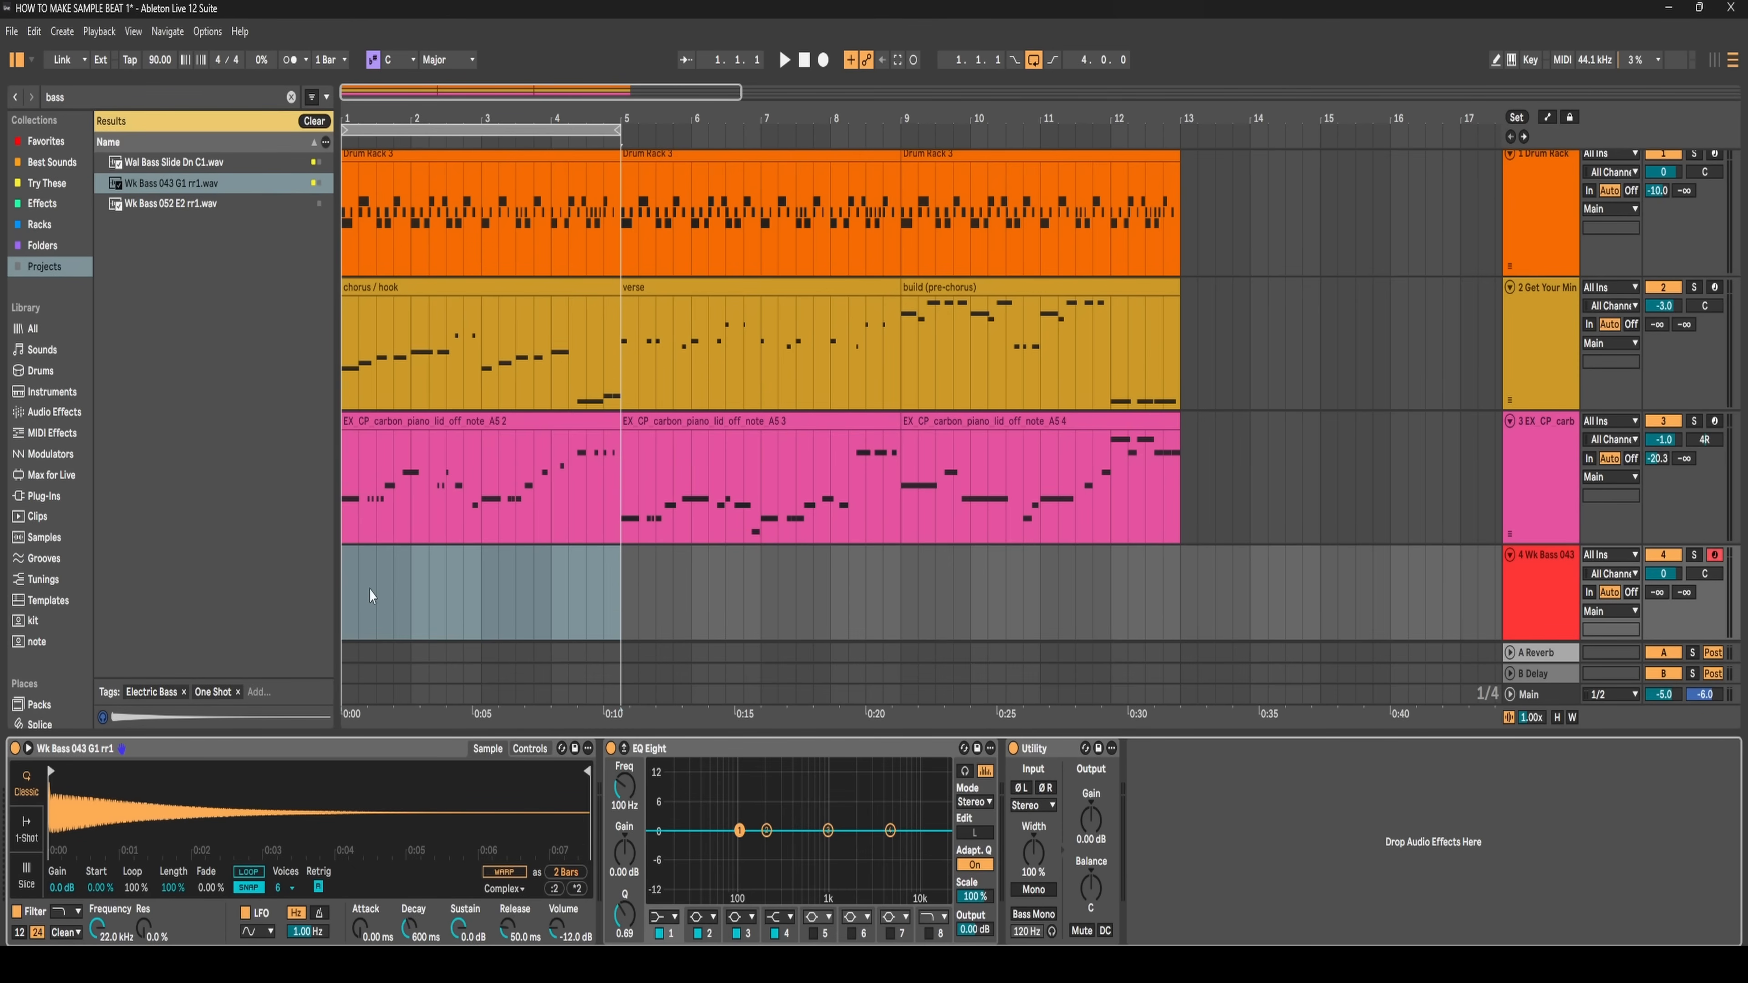
key(ctrl+shift+m)
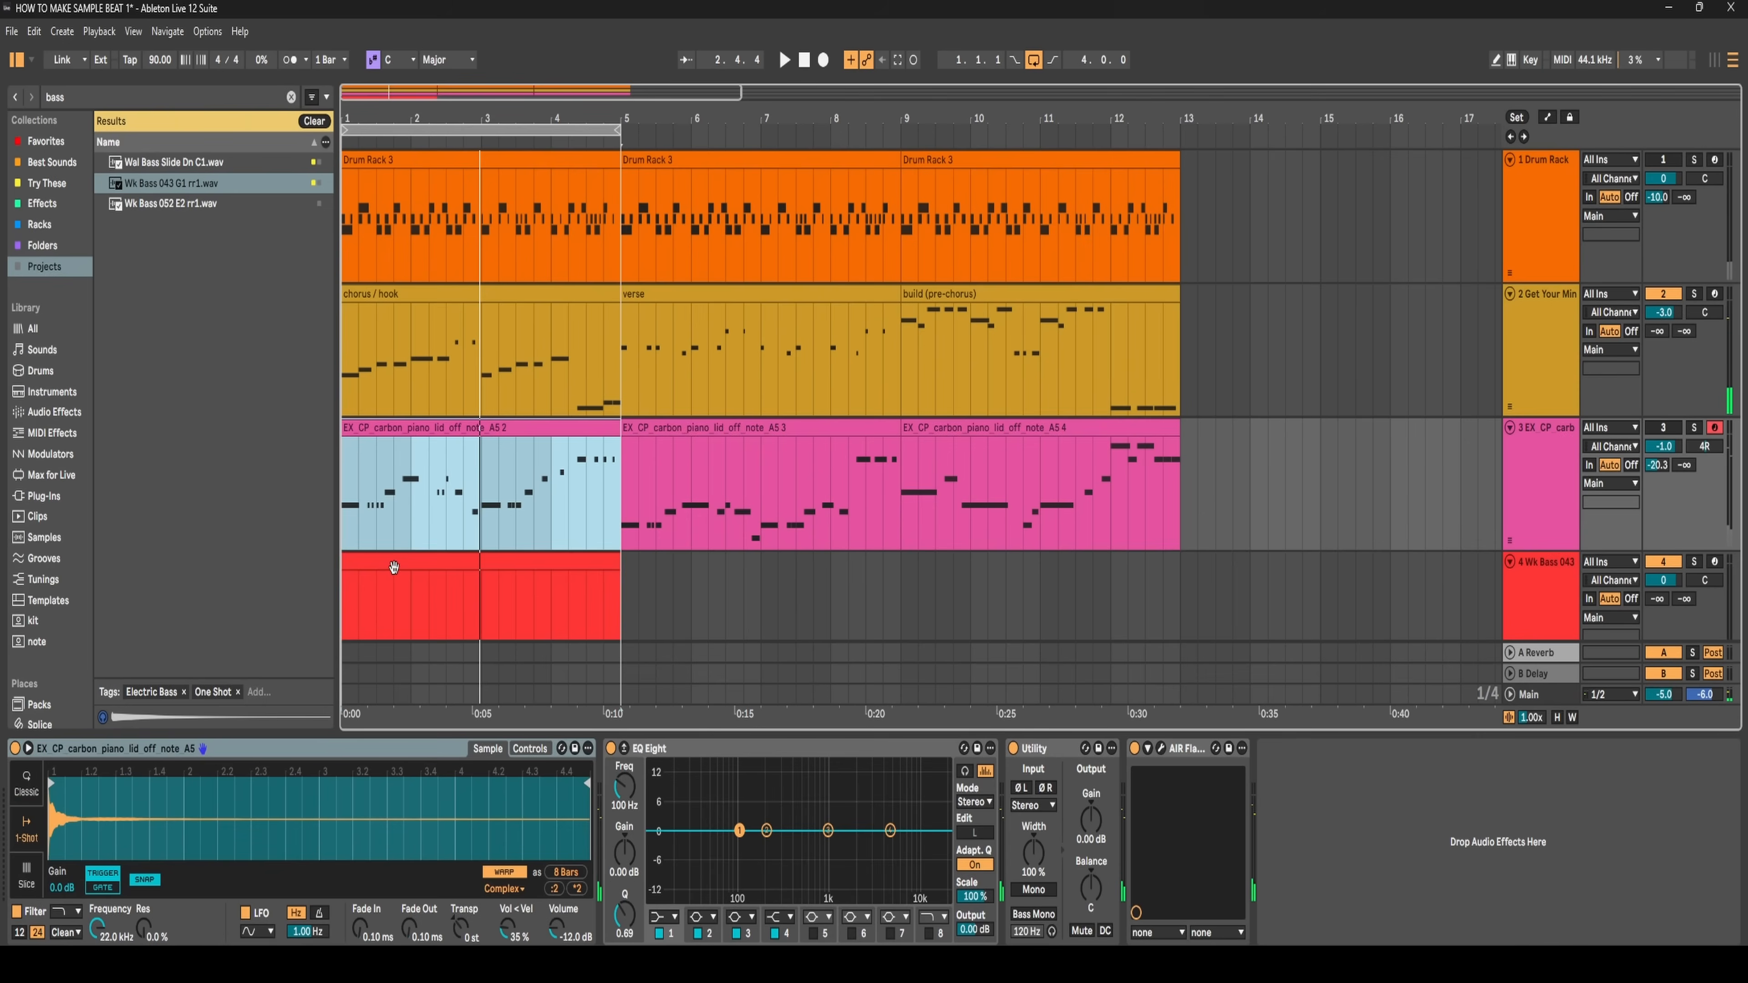
- Shape the bass in EQ Eight with a 3.35 dB low boost at 89.9 Hz and a -14.5 dB high cut at 3.91 kHz
click(393, 566)
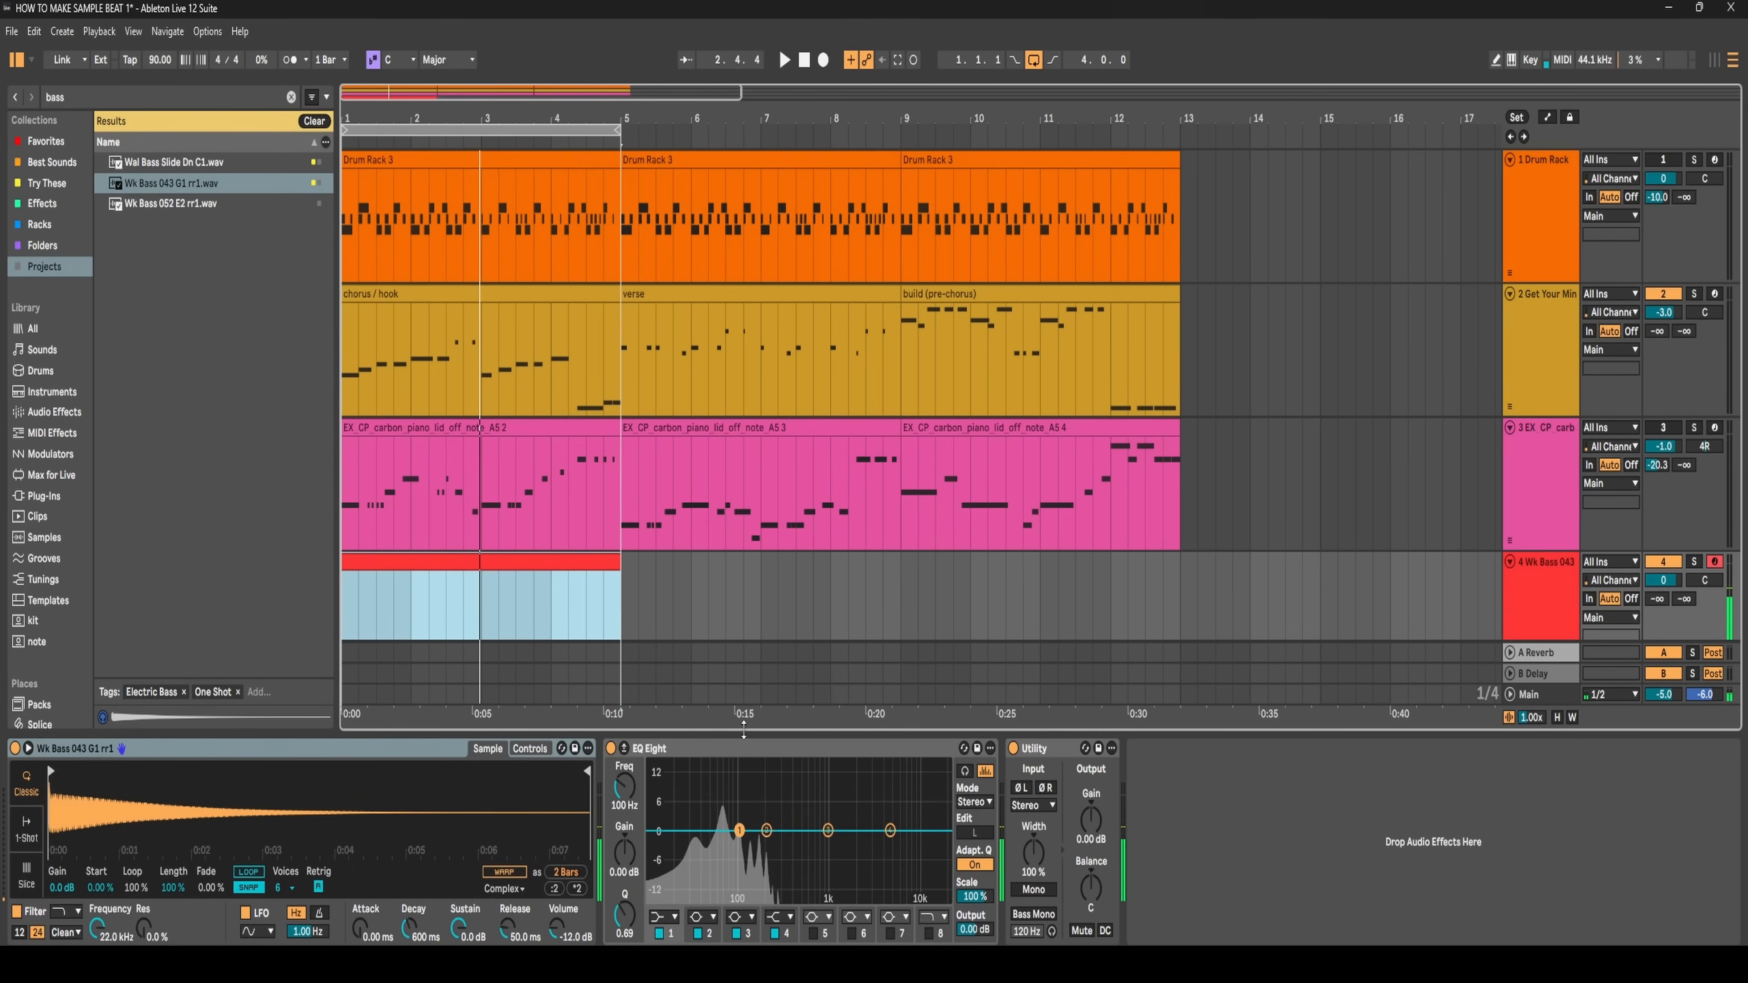
drag(741, 835, 736, 820)
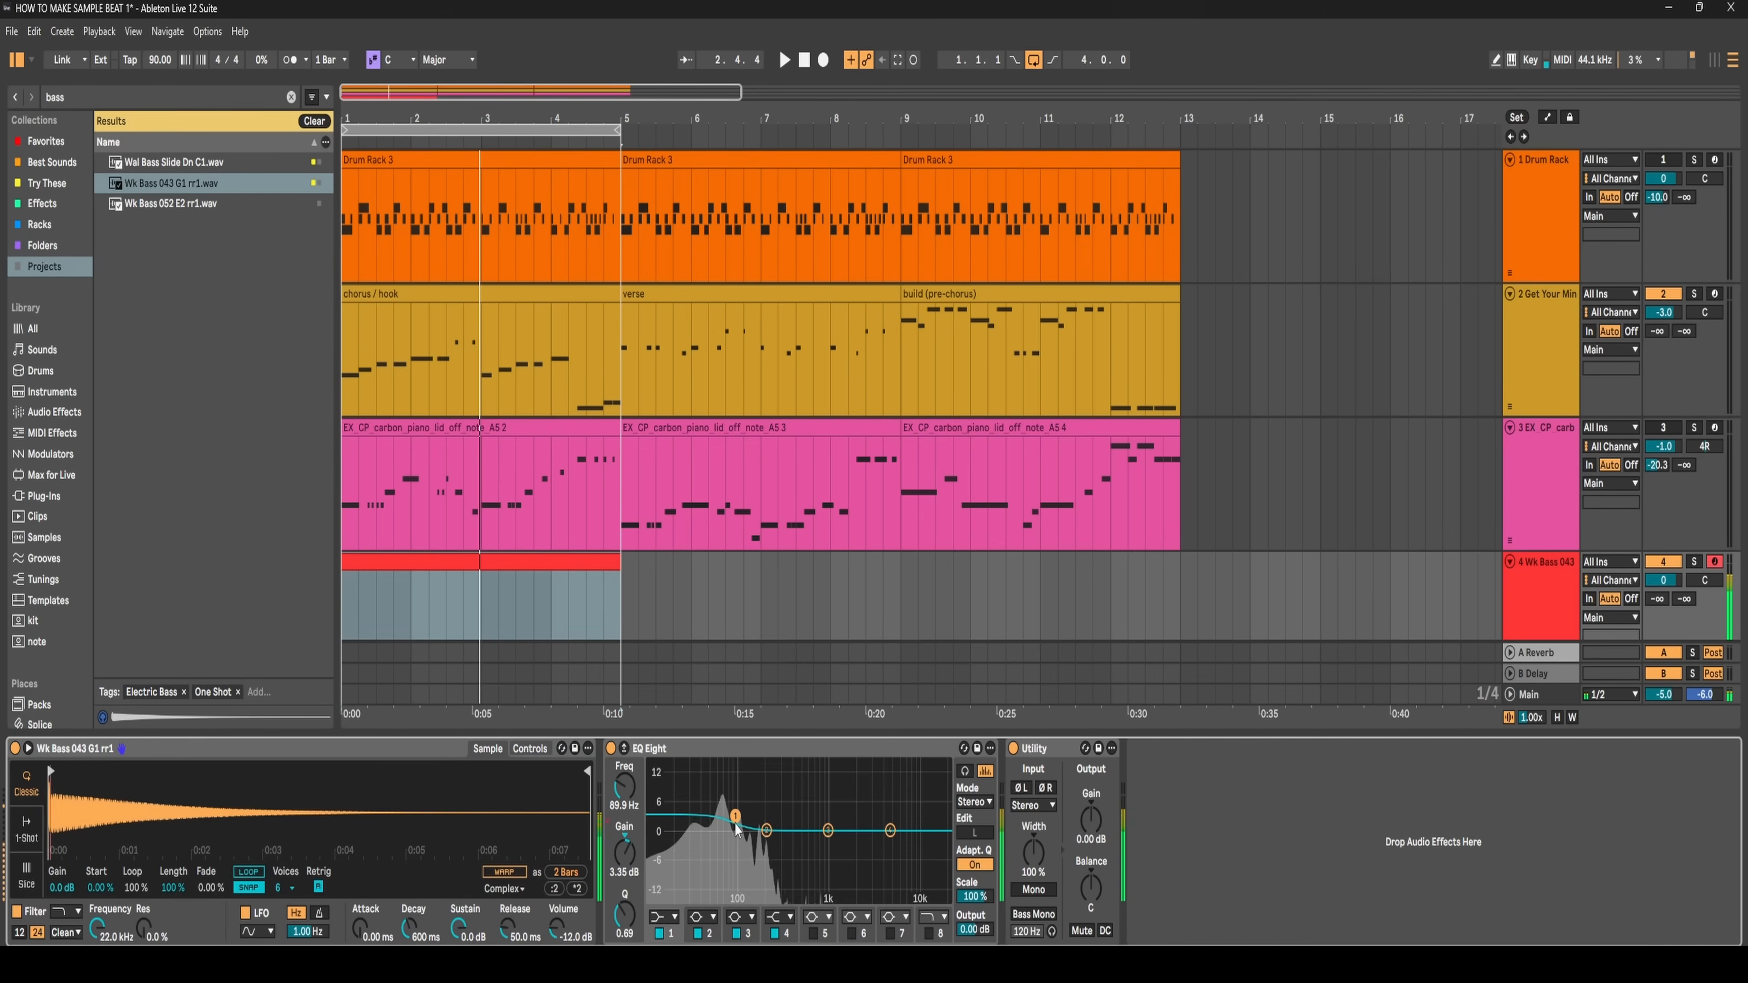
drag(892, 835, 882, 903)
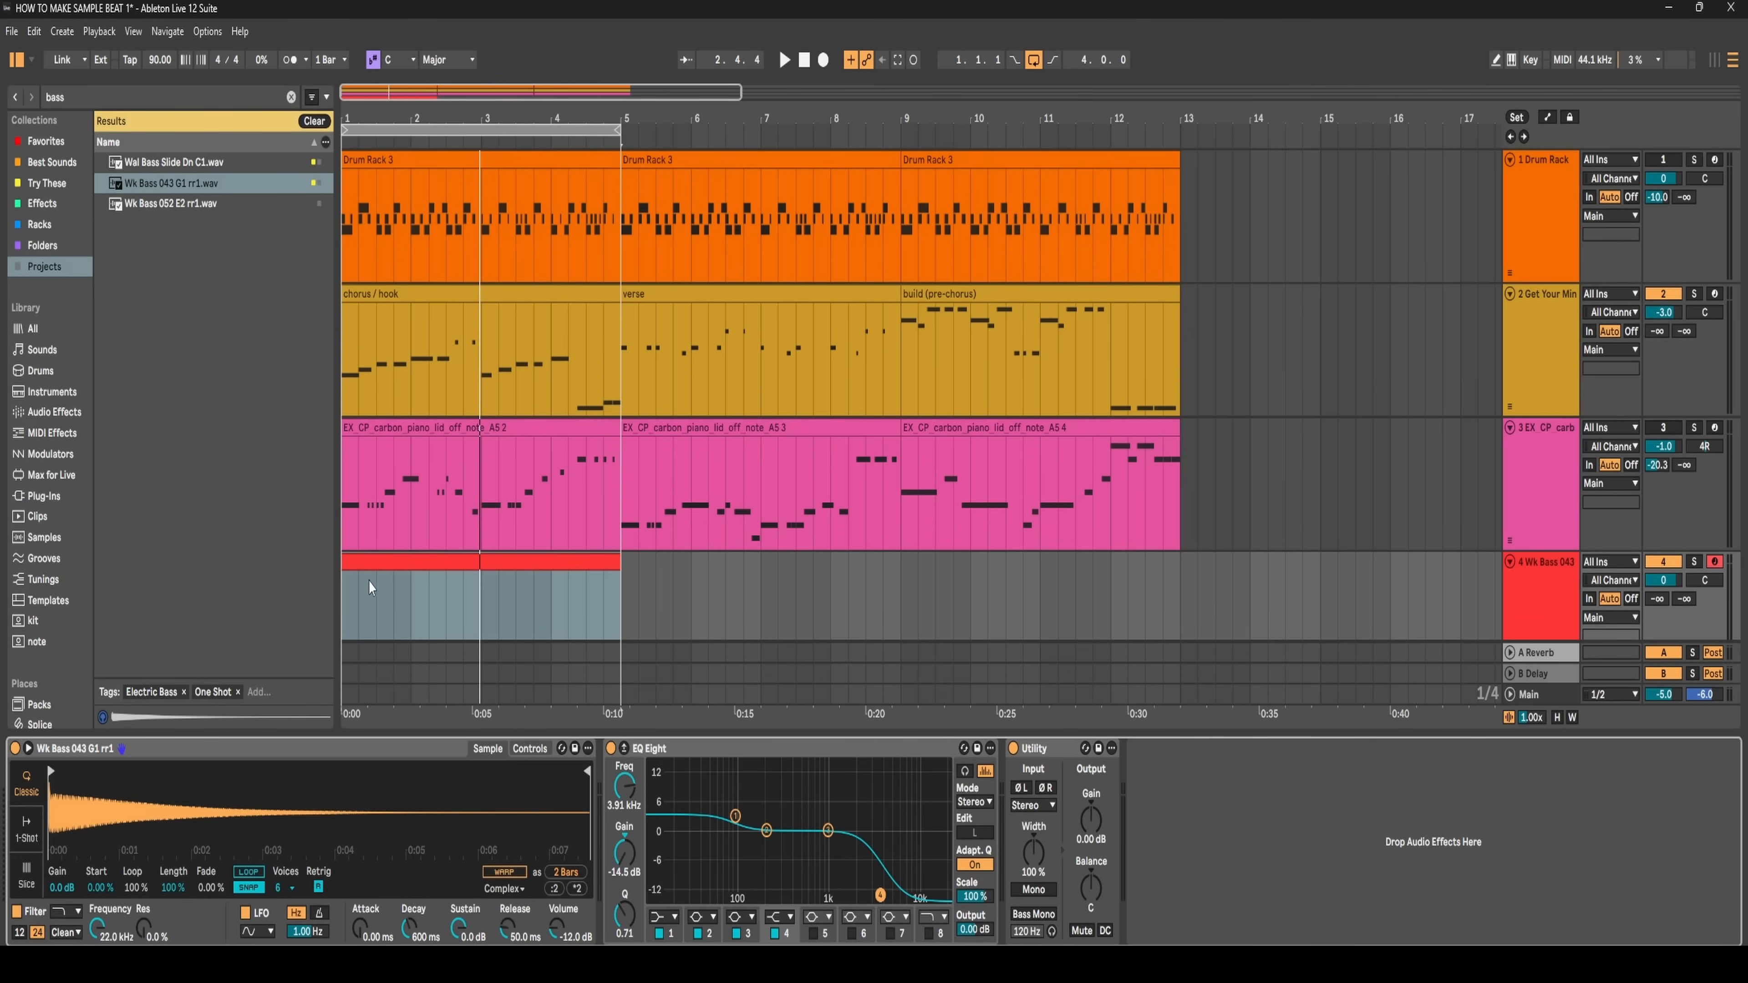
- Quantize the recorded bass notes and move the late B2 note to the start of bar 8
key(space)
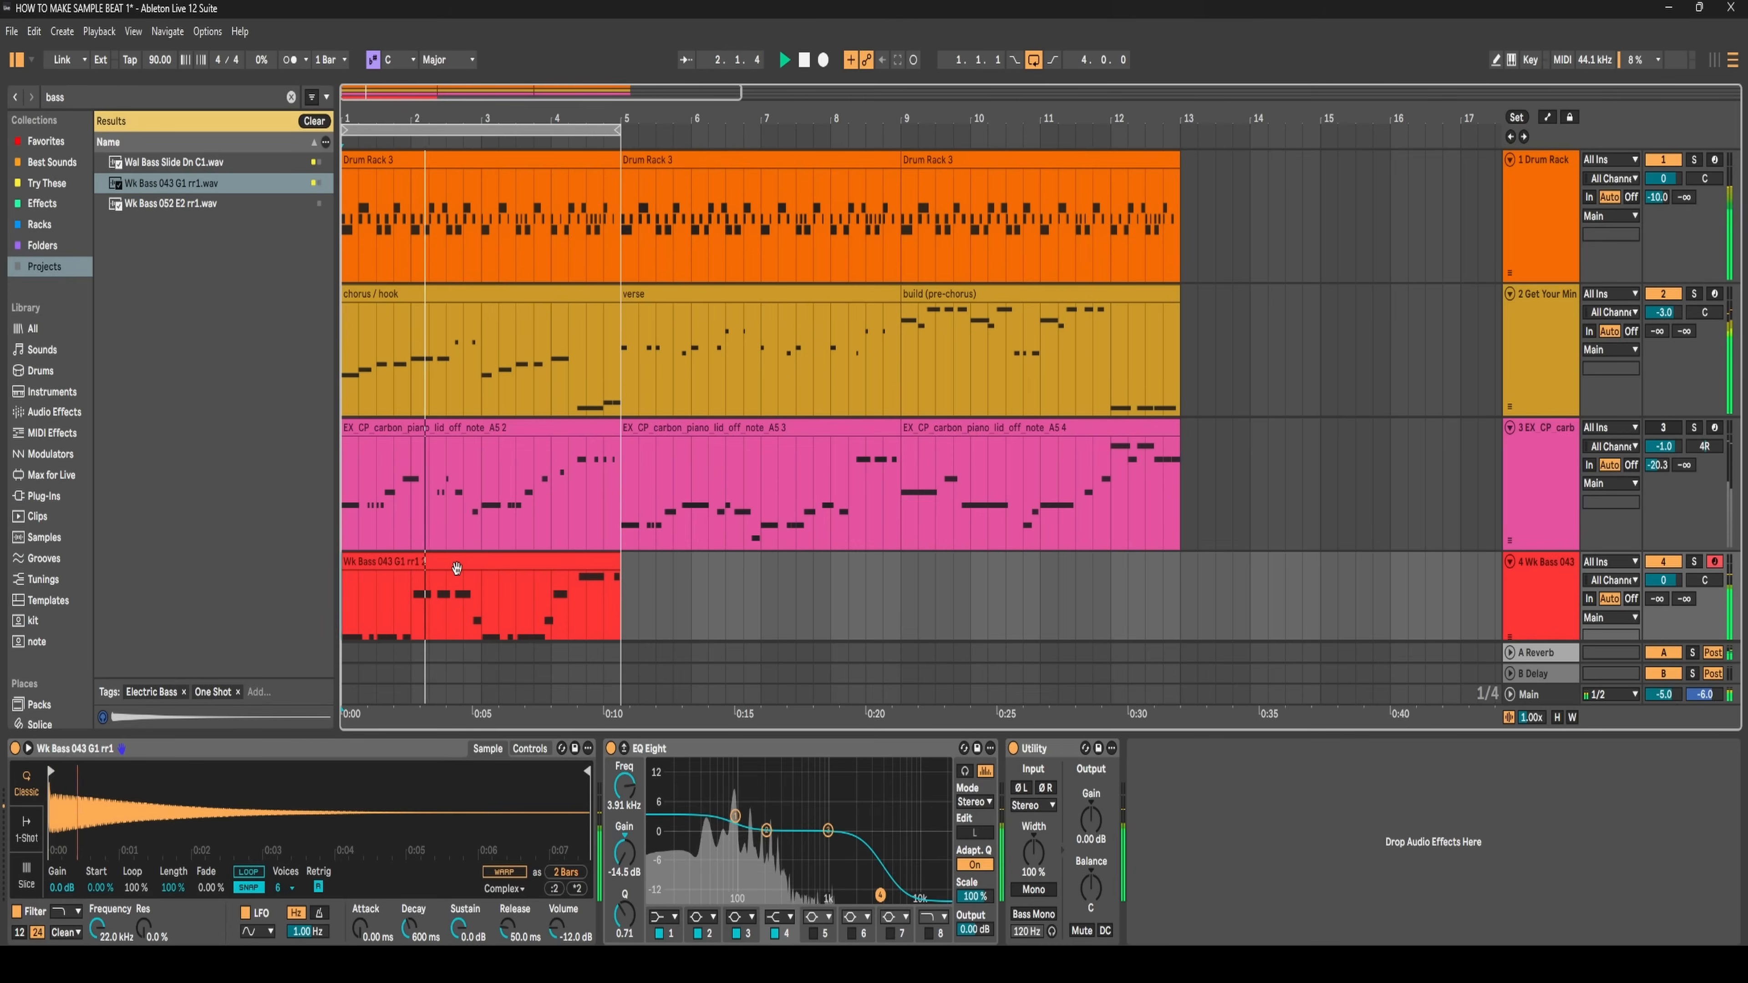
double_click(456, 568)
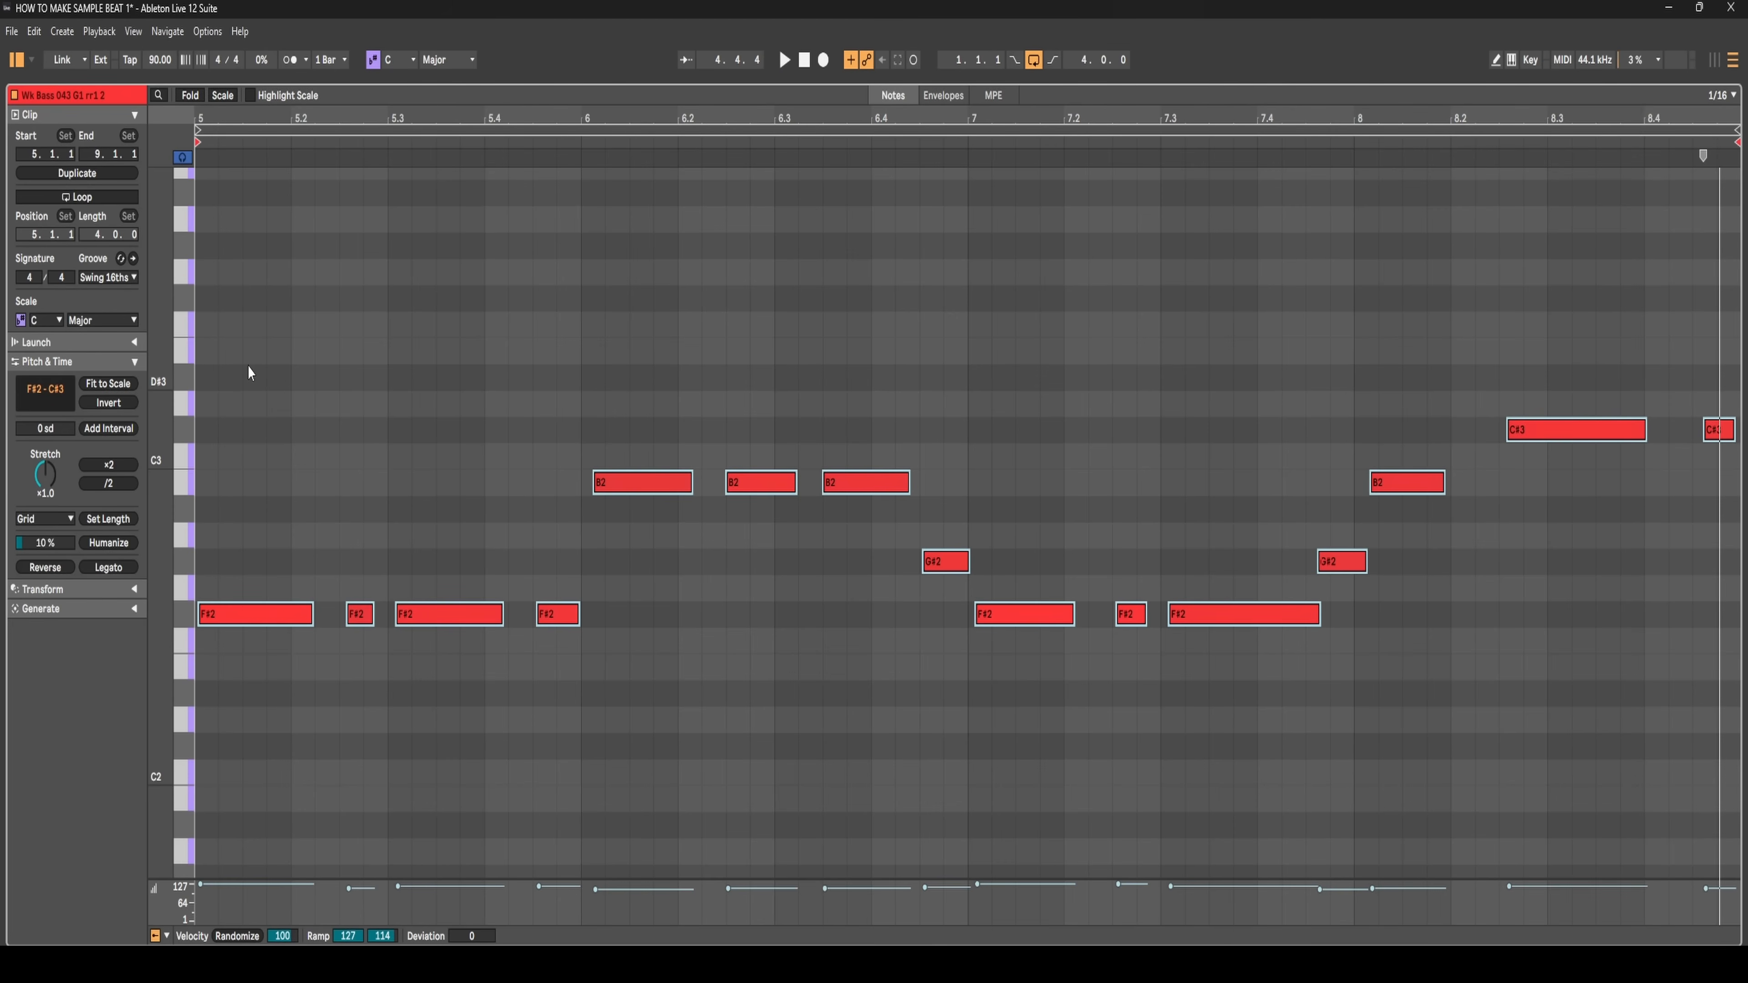
key(ctrl+u)
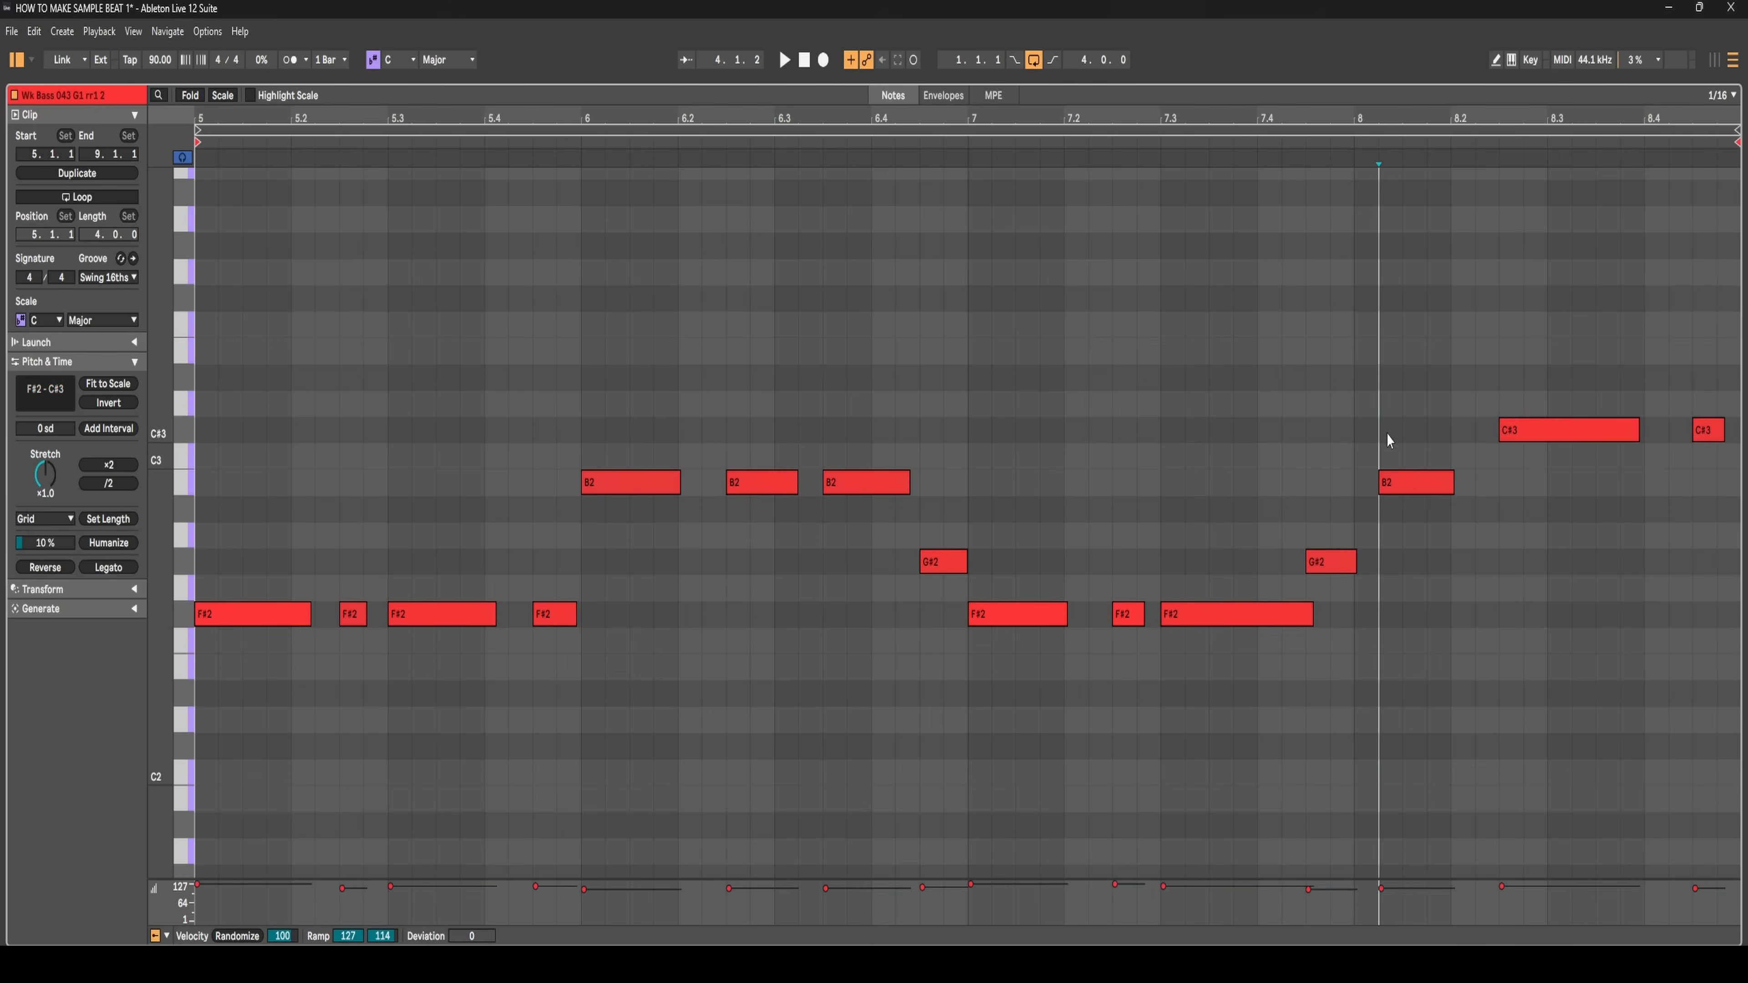
drag(1395, 482, 1379, 484)
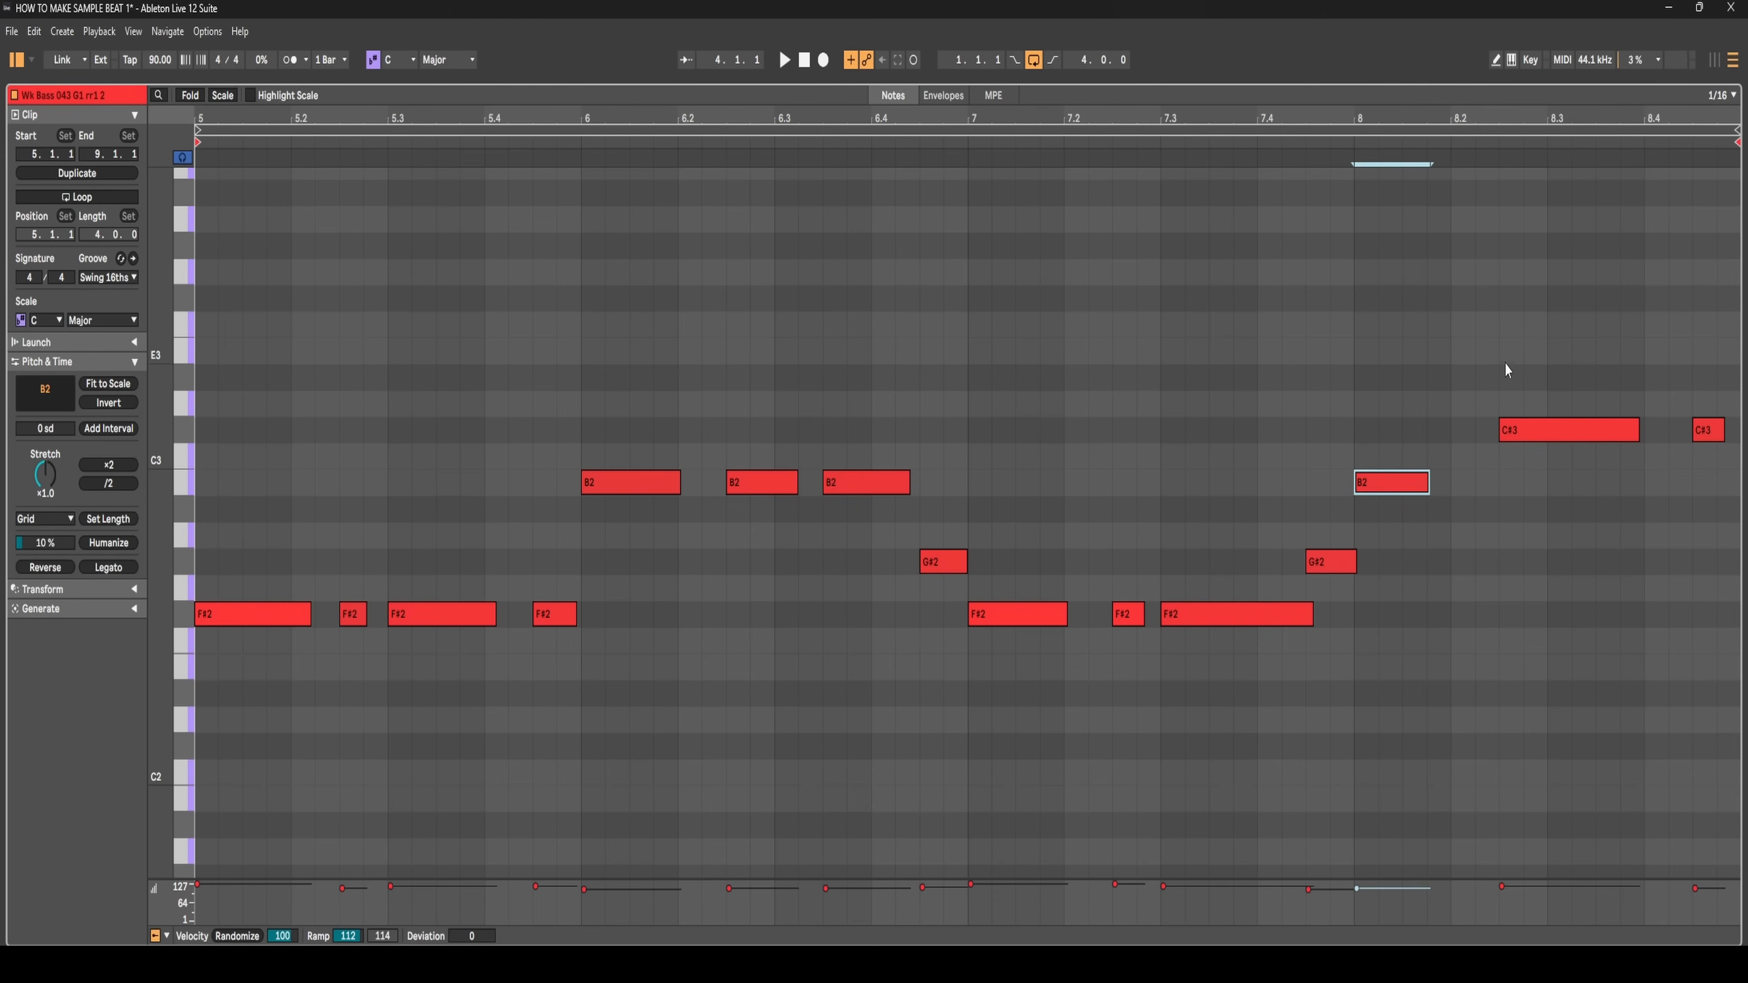
key(space)
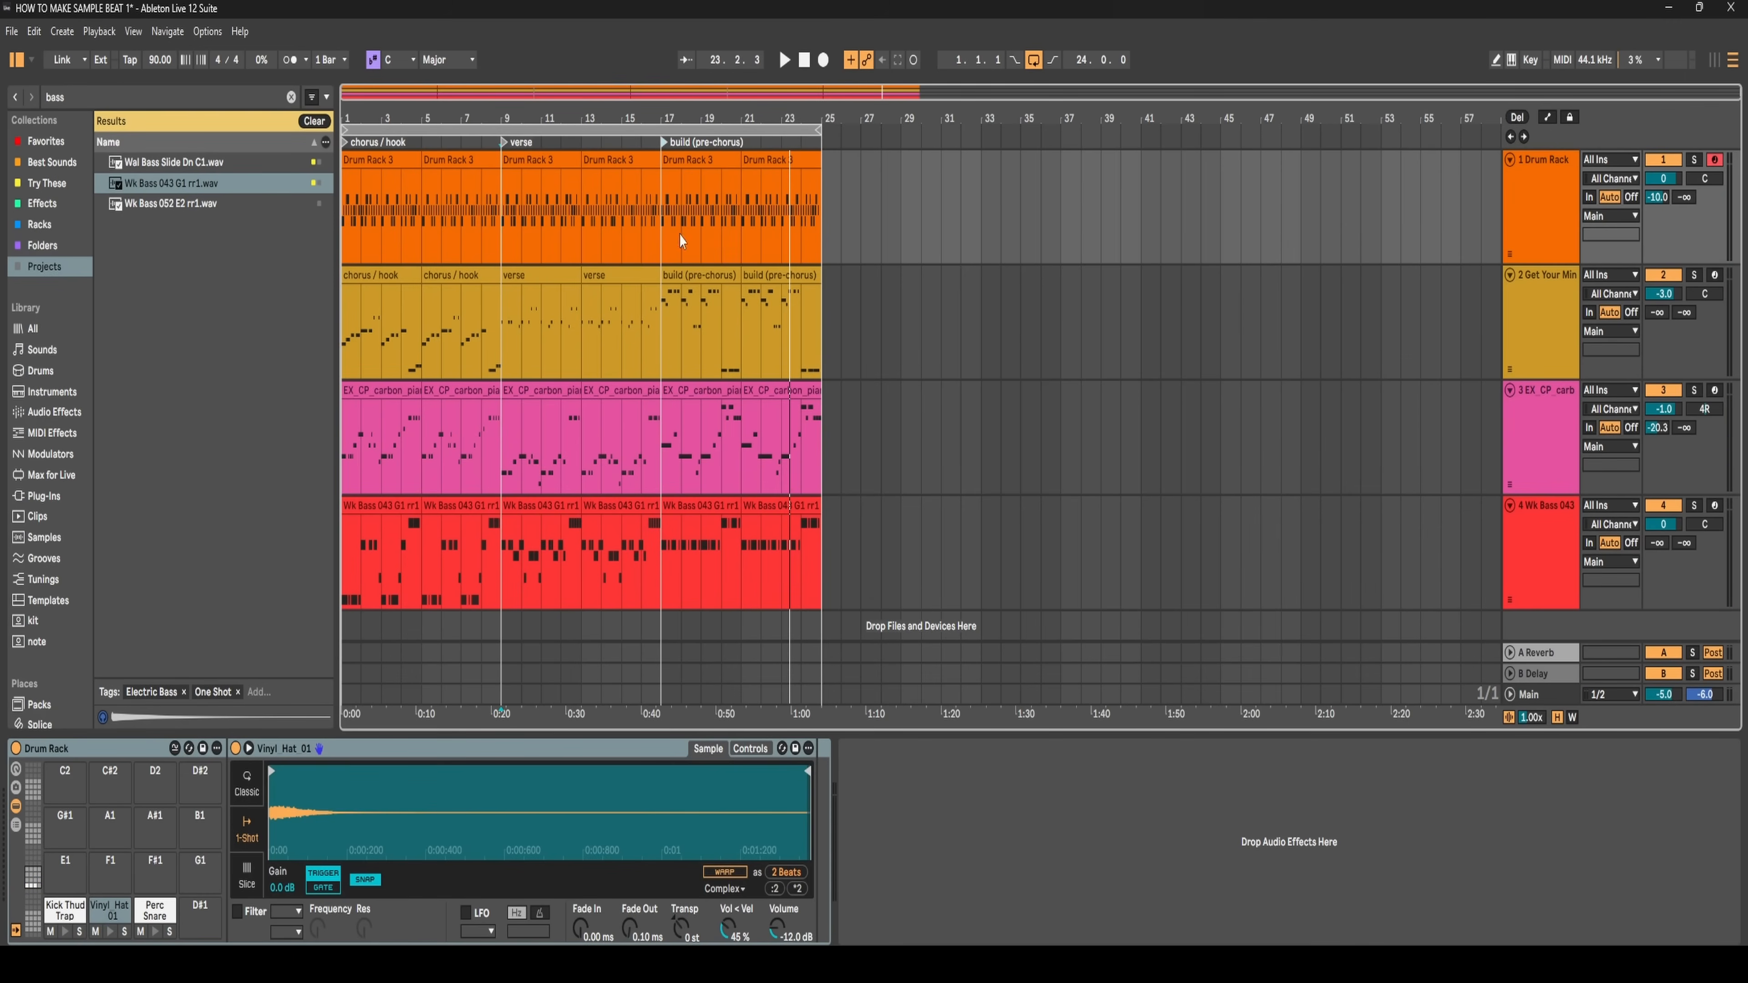
- Deactivate the two piano clips in the chorus / hook section and play the arrangement from the start
click(348, 240)
click(375, 390)
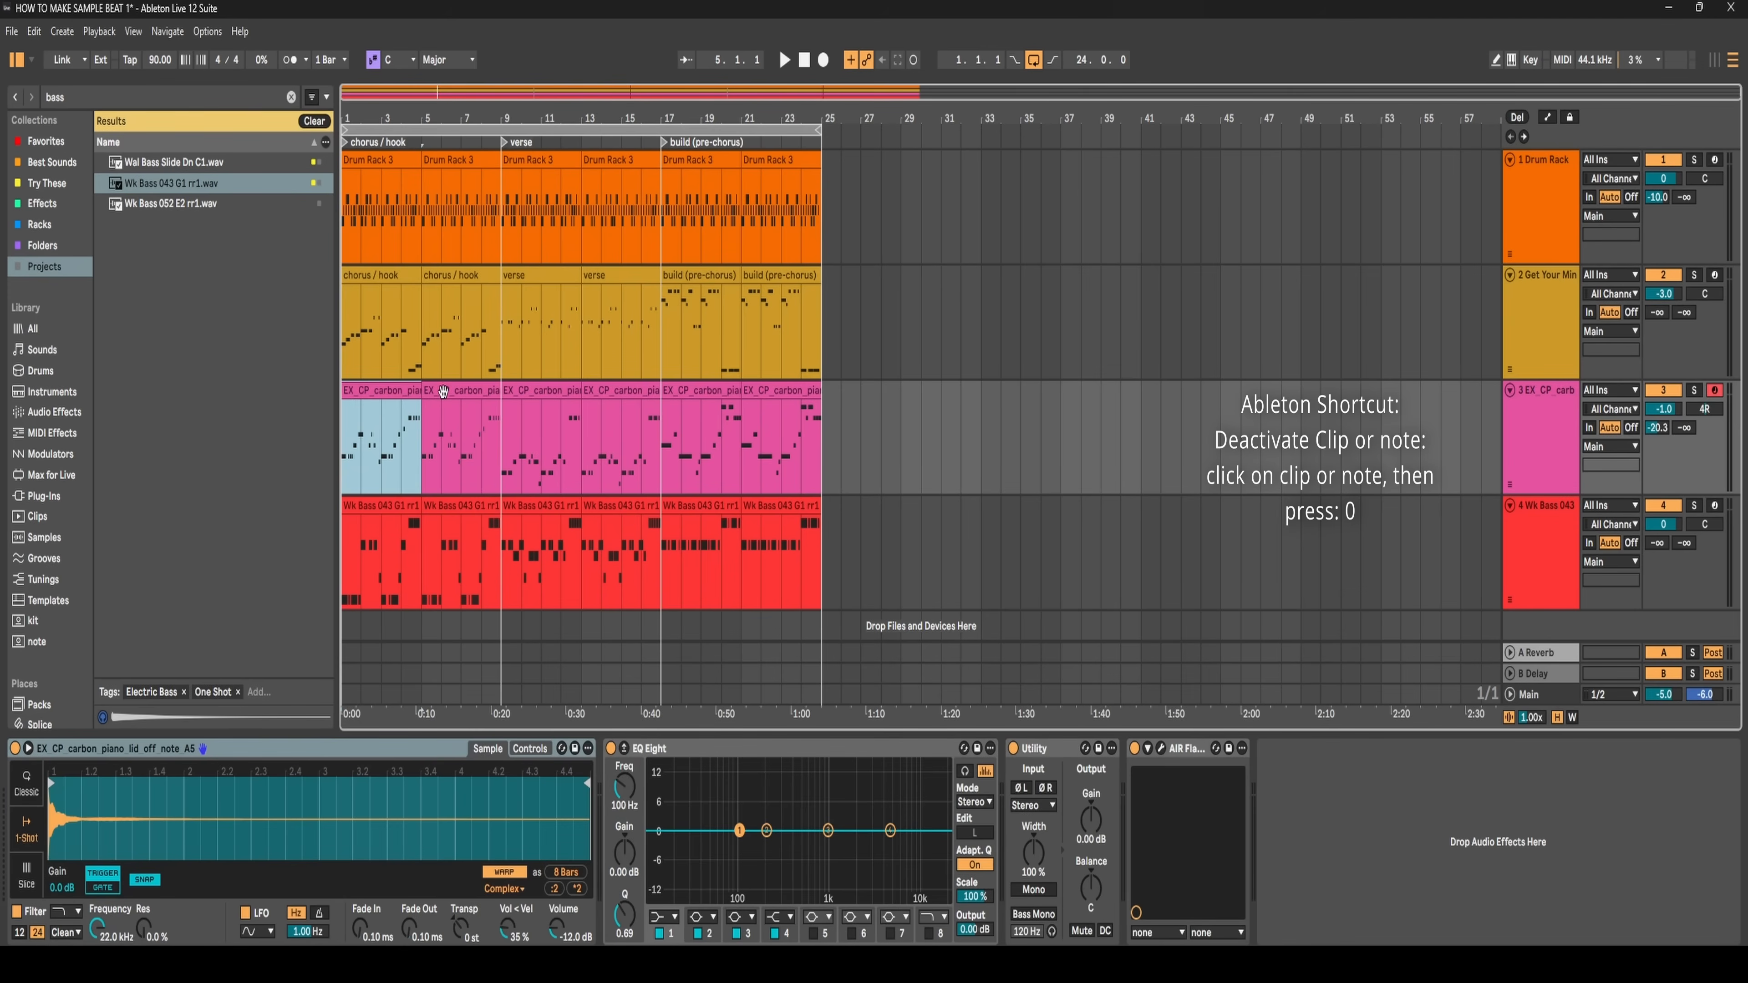
shift+click(443, 392)
key(0)
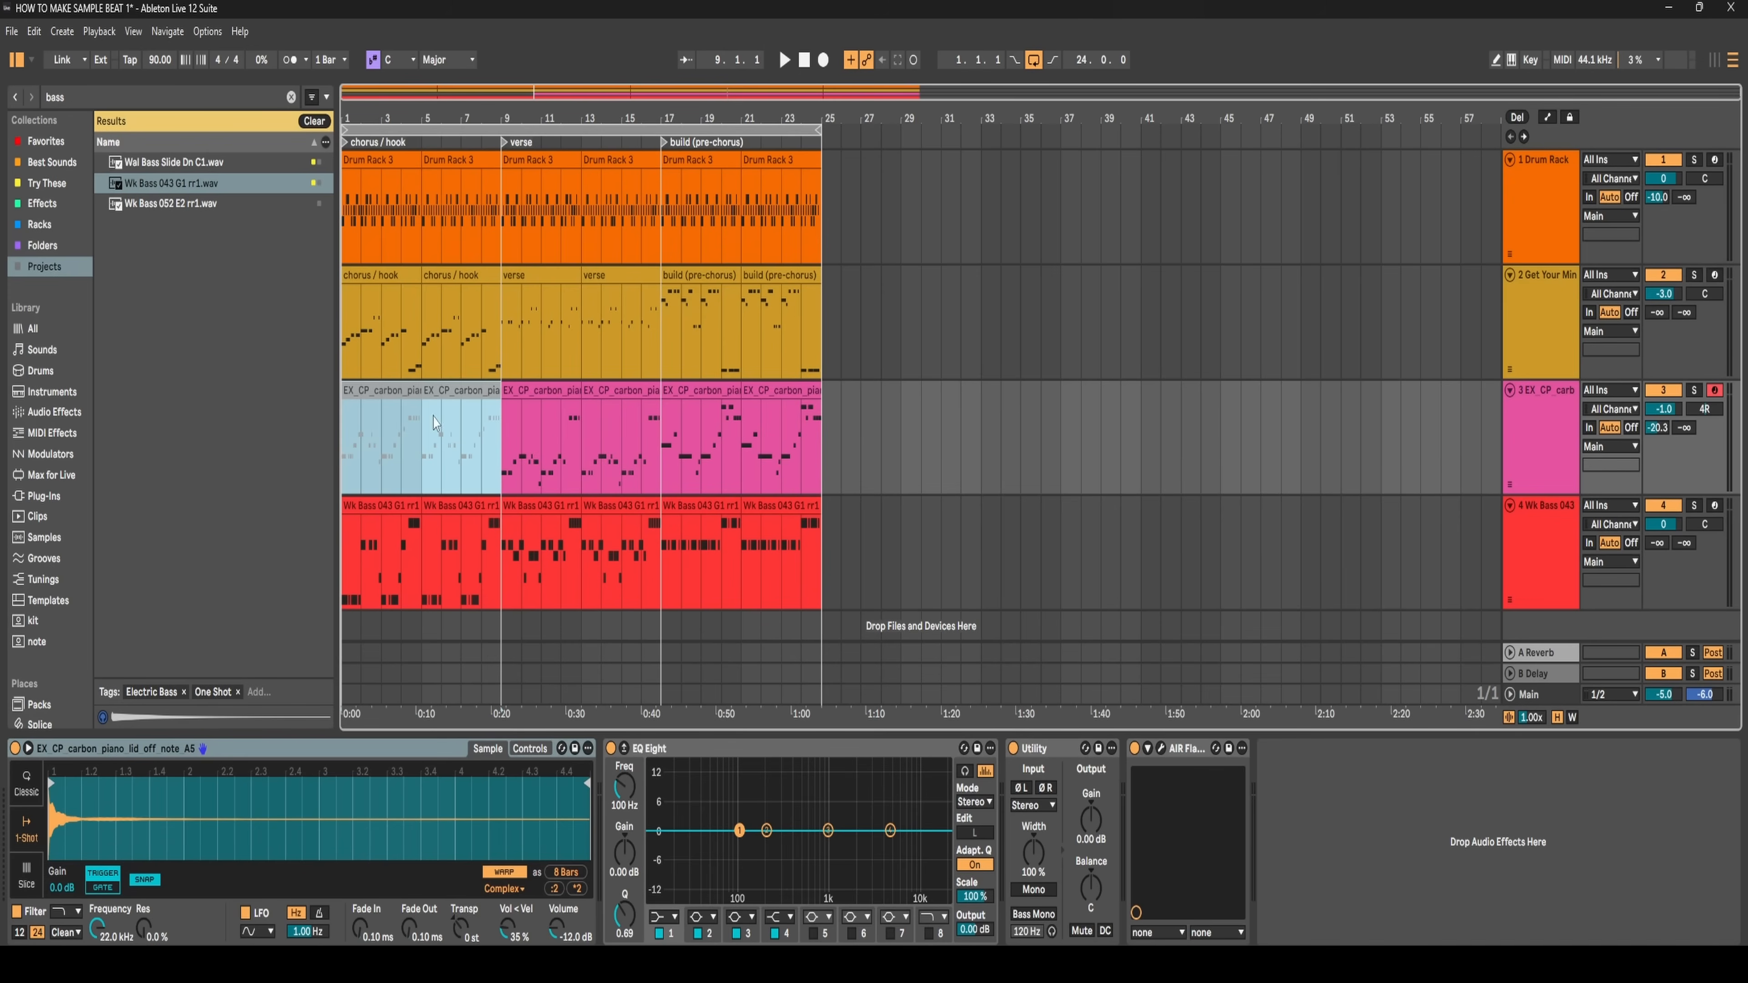
click(344, 431)
key(space)
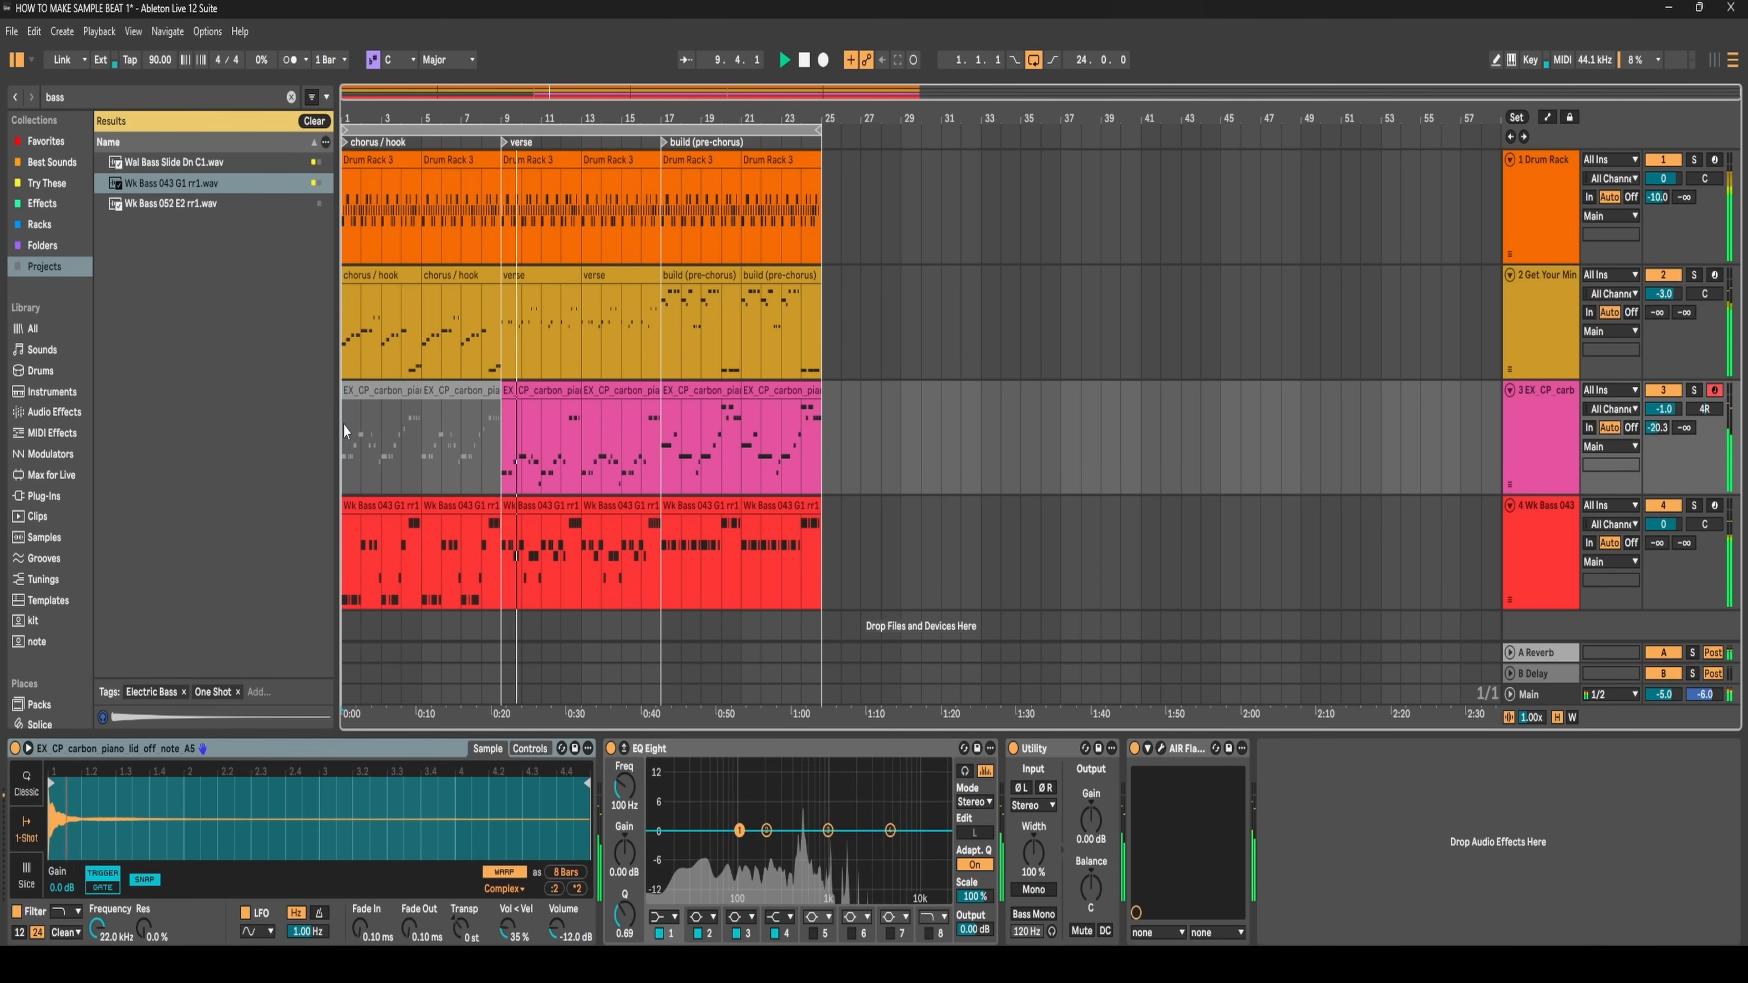
- Reactivate the two piano clips in the chorus / hook section
click(372, 396)
shift+click(450, 396)
key(0)
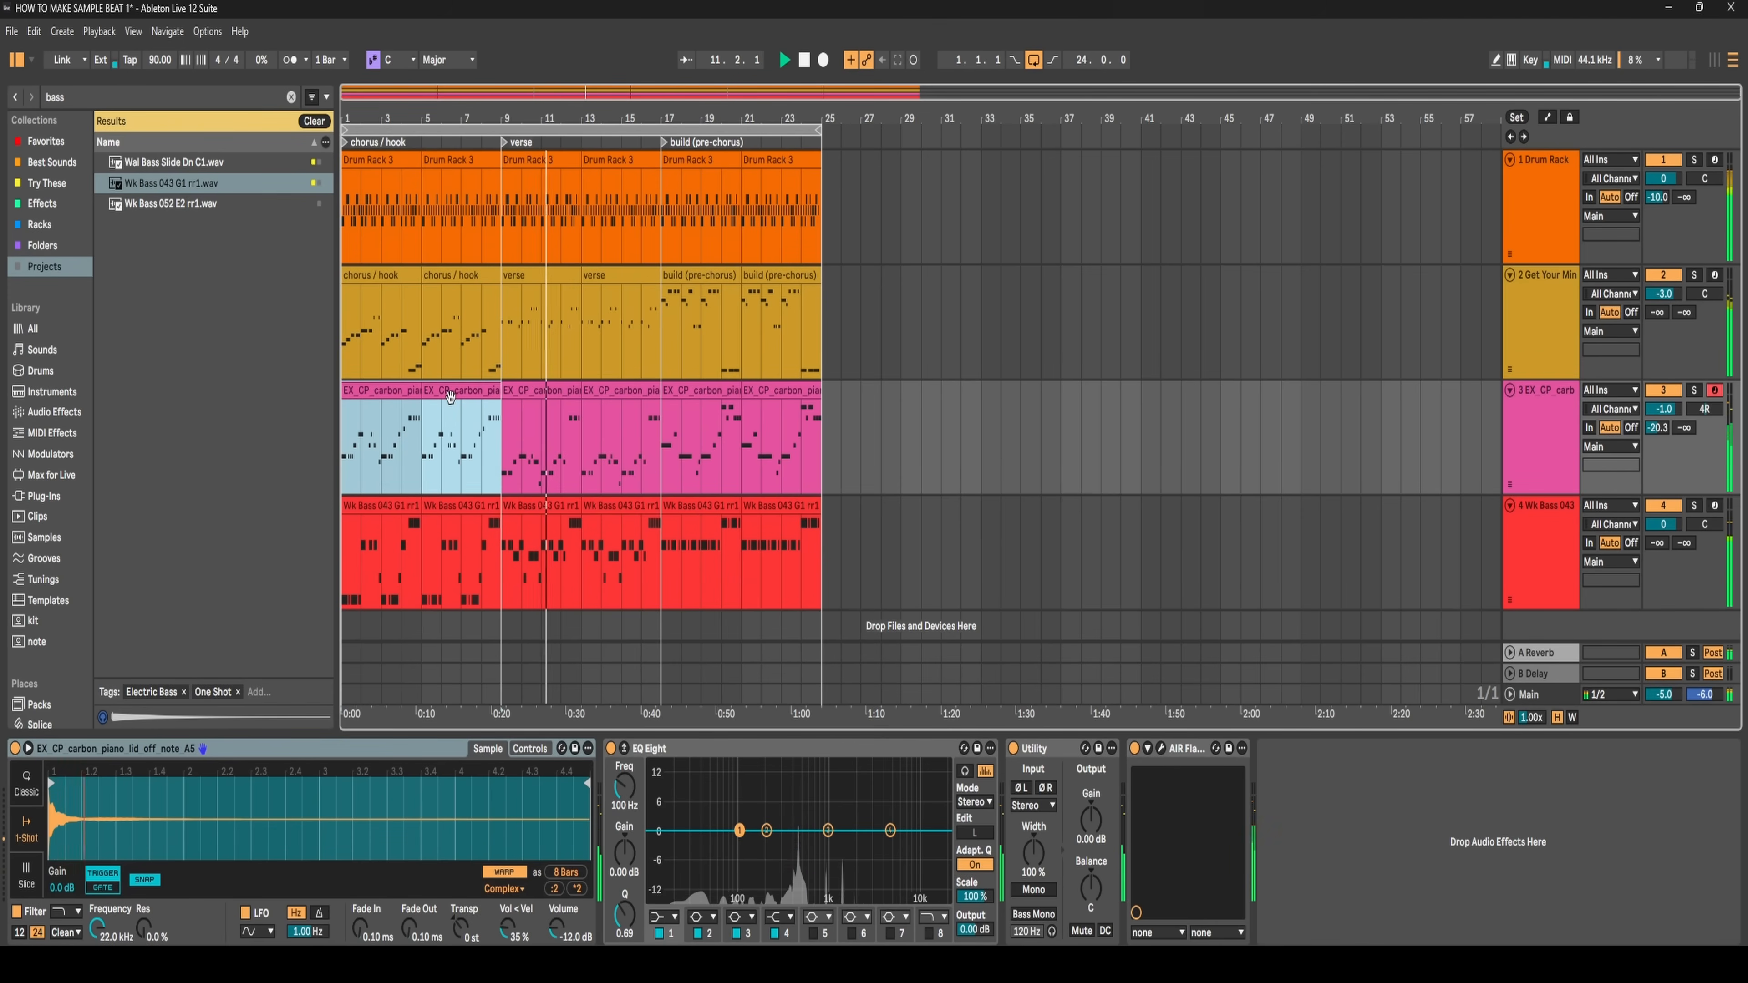
click(416, 438)
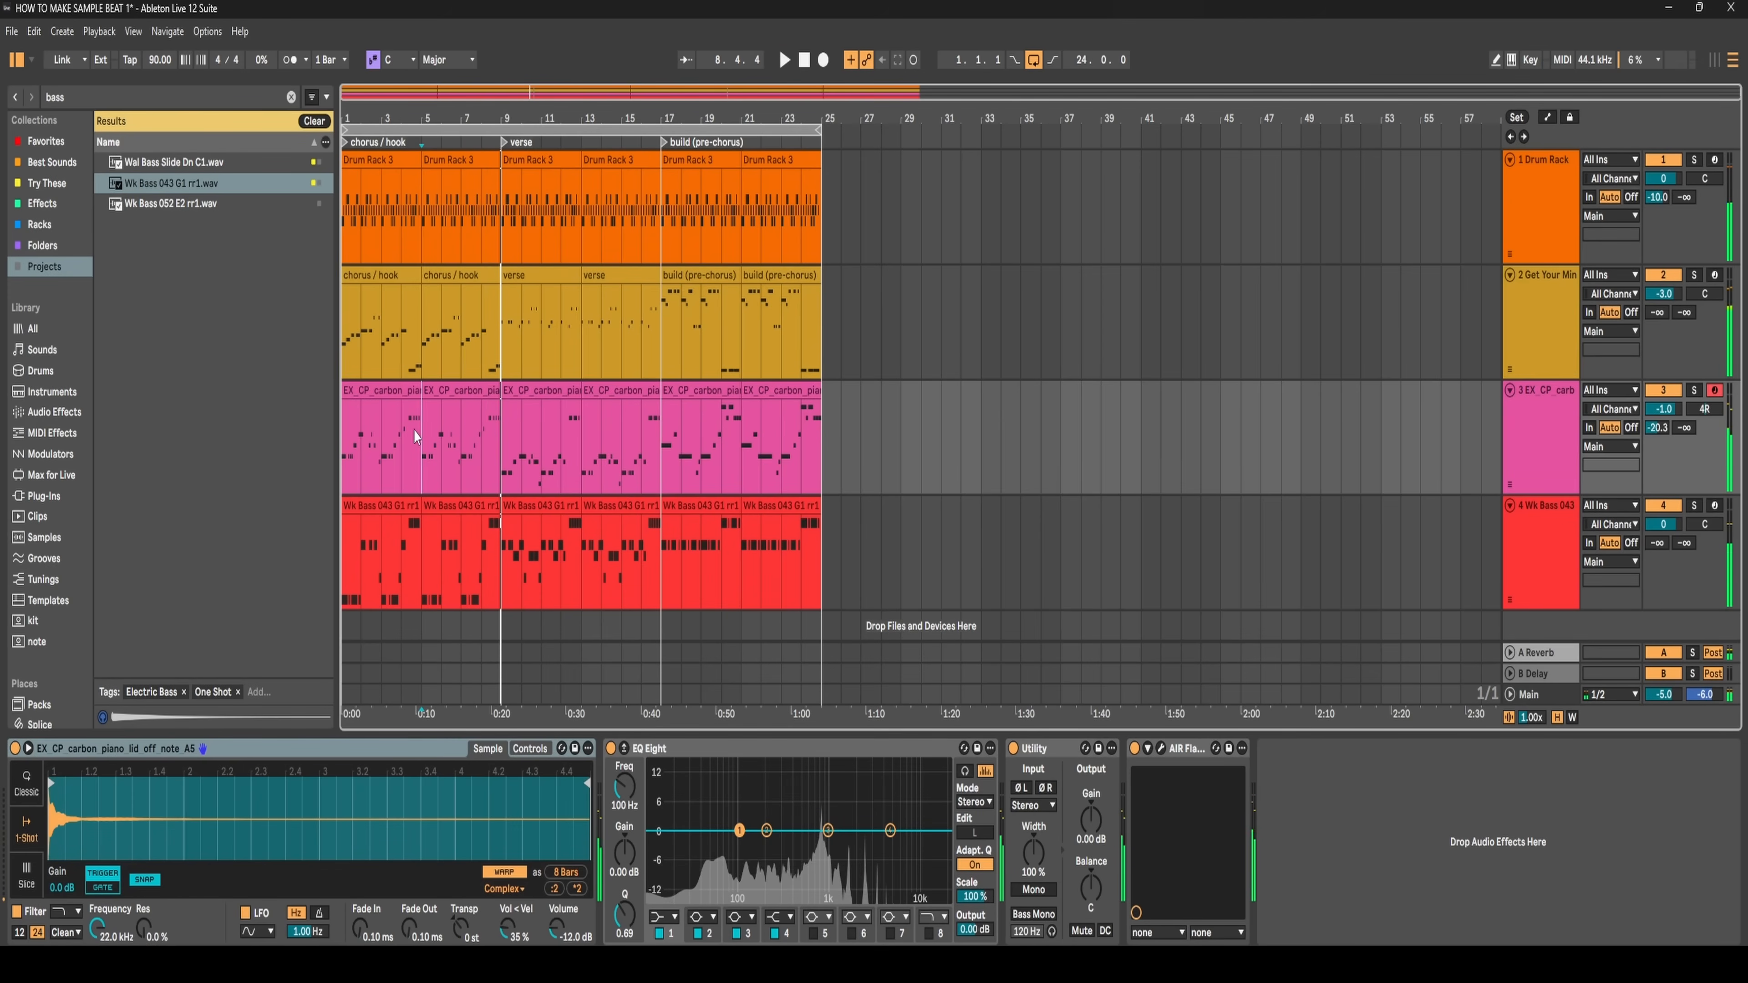
- Stop the arrangement playback
key(space)
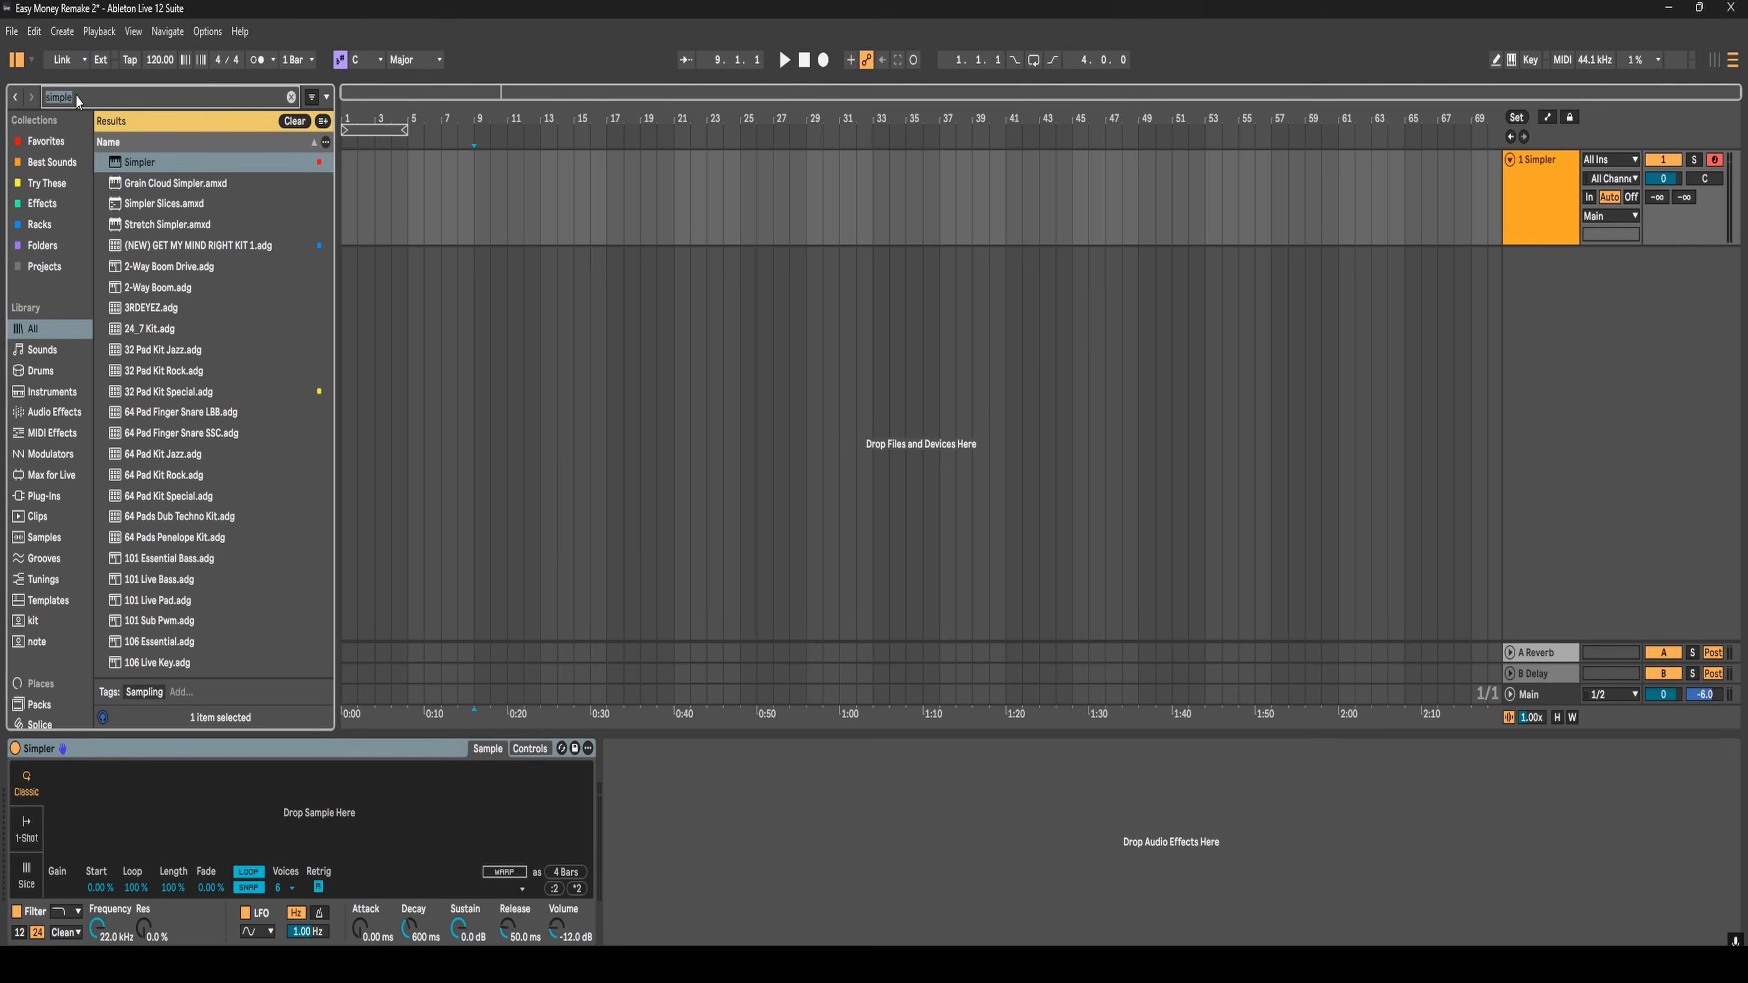
- Search the whole library for 808 and audition several 808 bass samples
text(808)
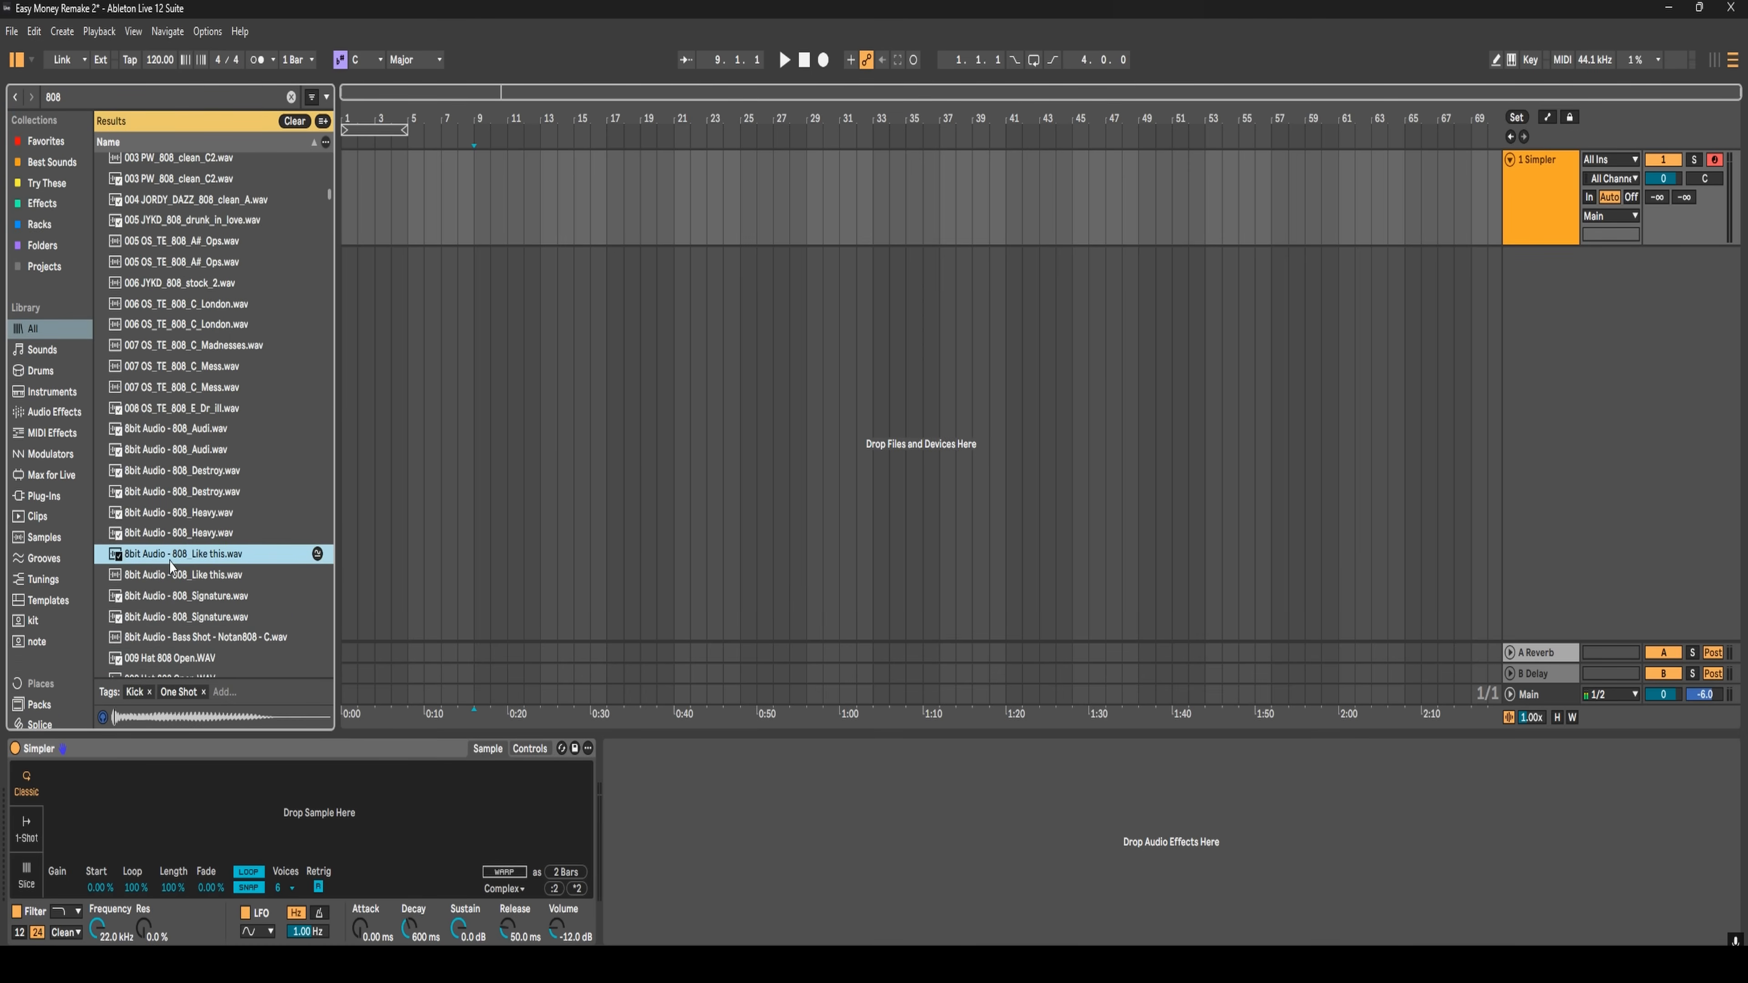
scroll(173, 578, down, 5)
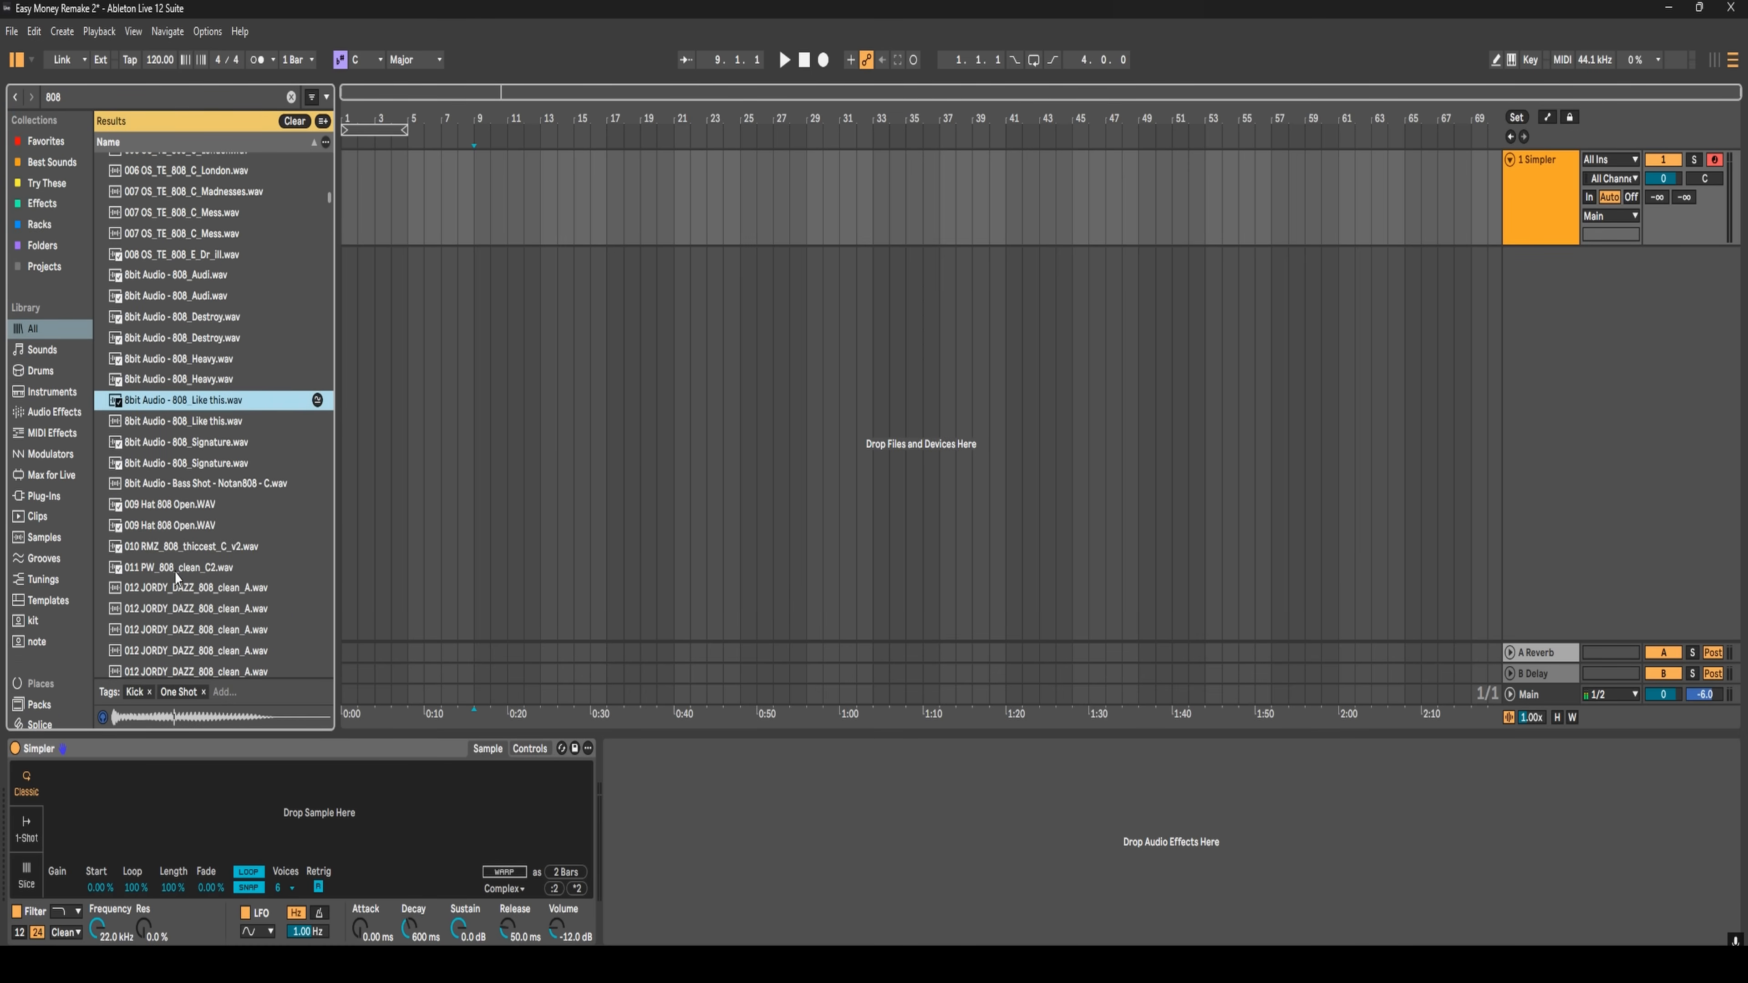
click(174, 571)
scroll(172, 586, down, 8)
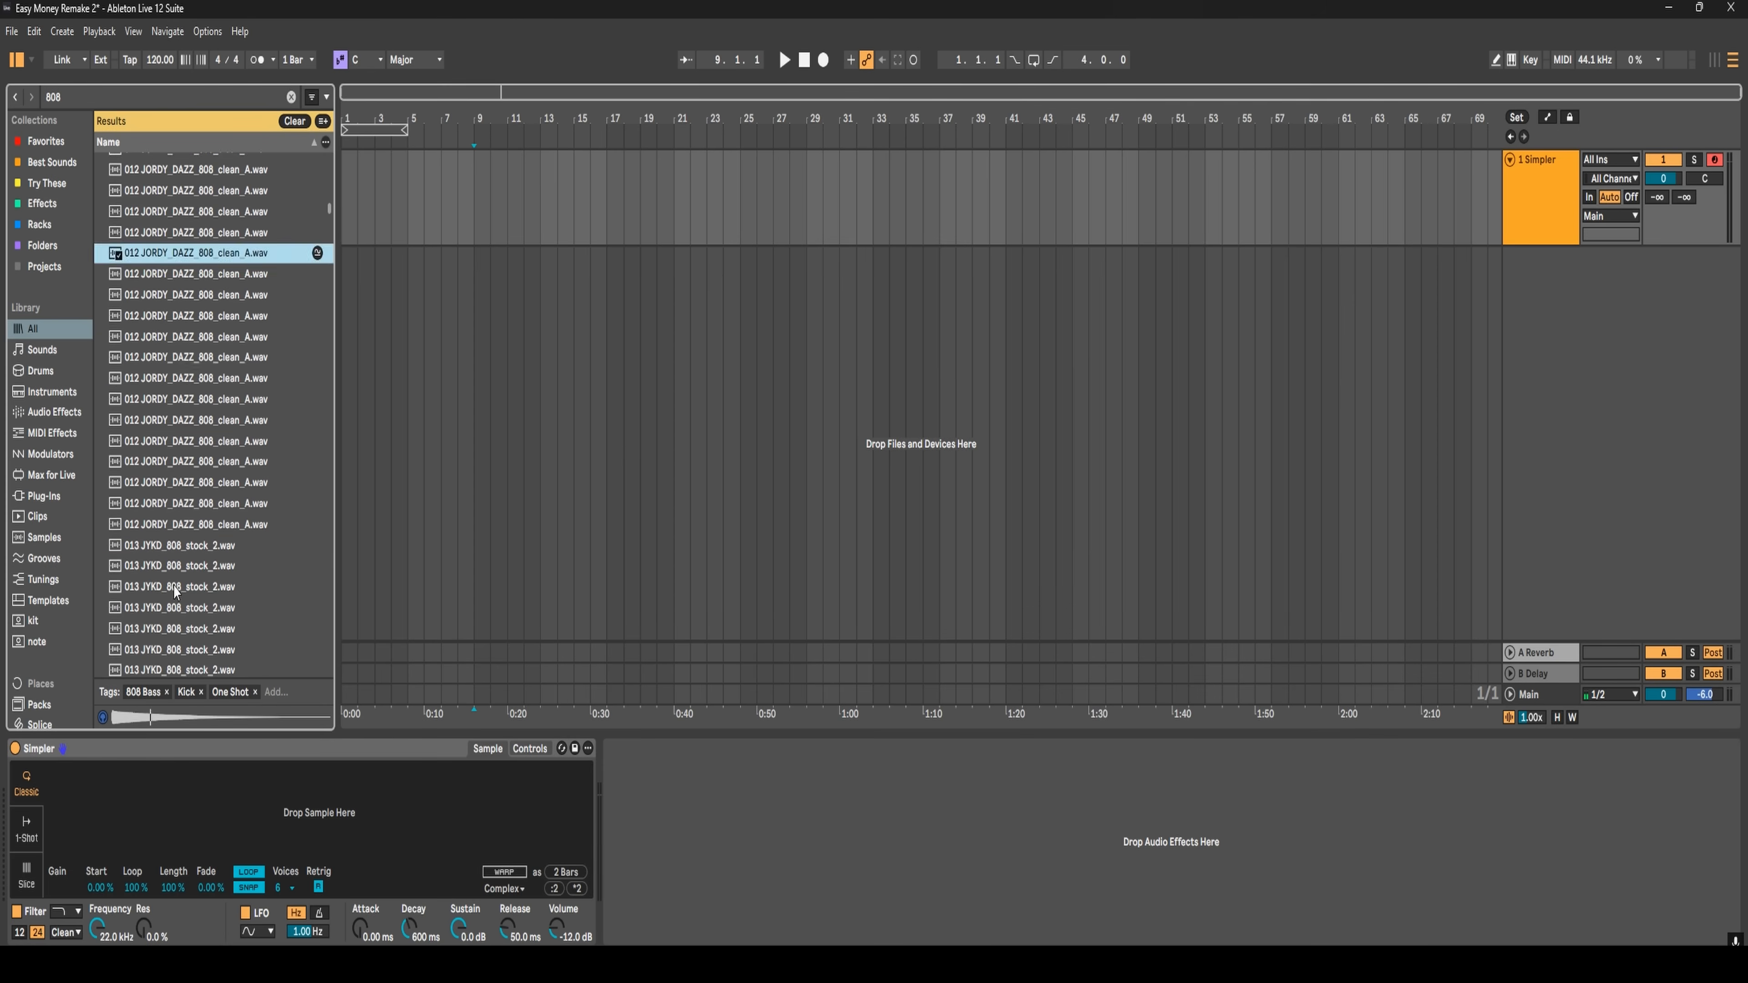
click(168, 575)
scroll(170, 570, down, 10)
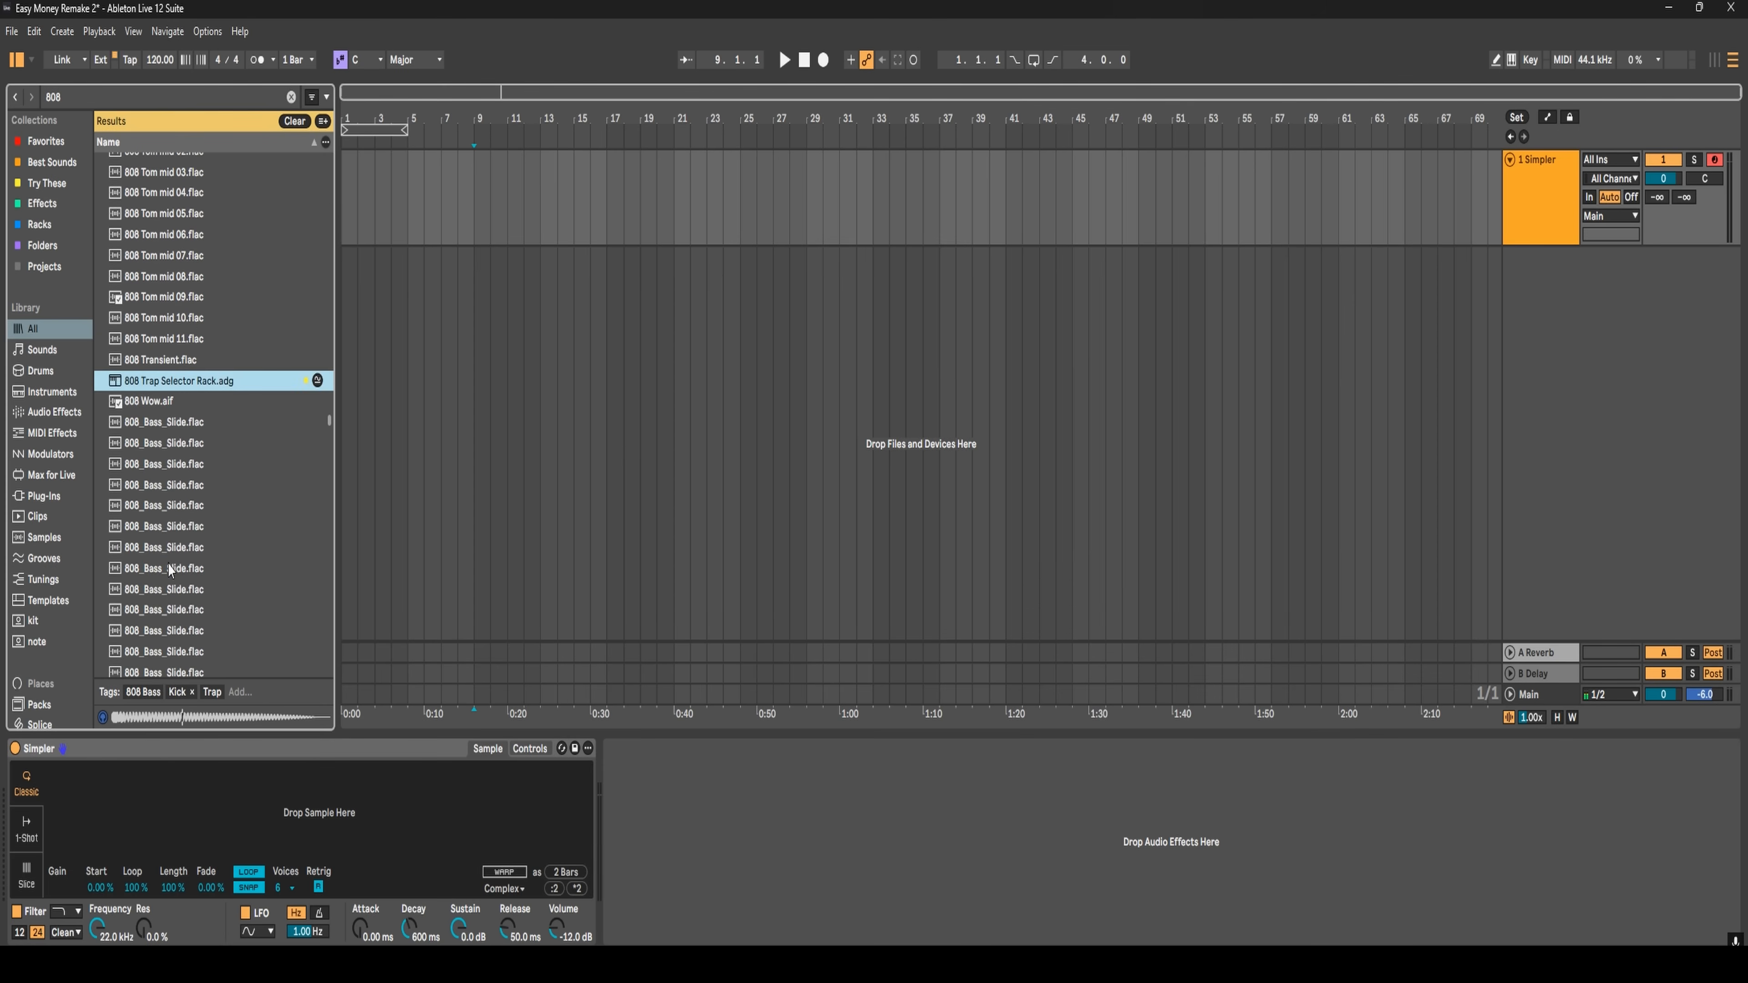
click(165, 535)
scroll(207, 454, up, 15)
click(174, 406)
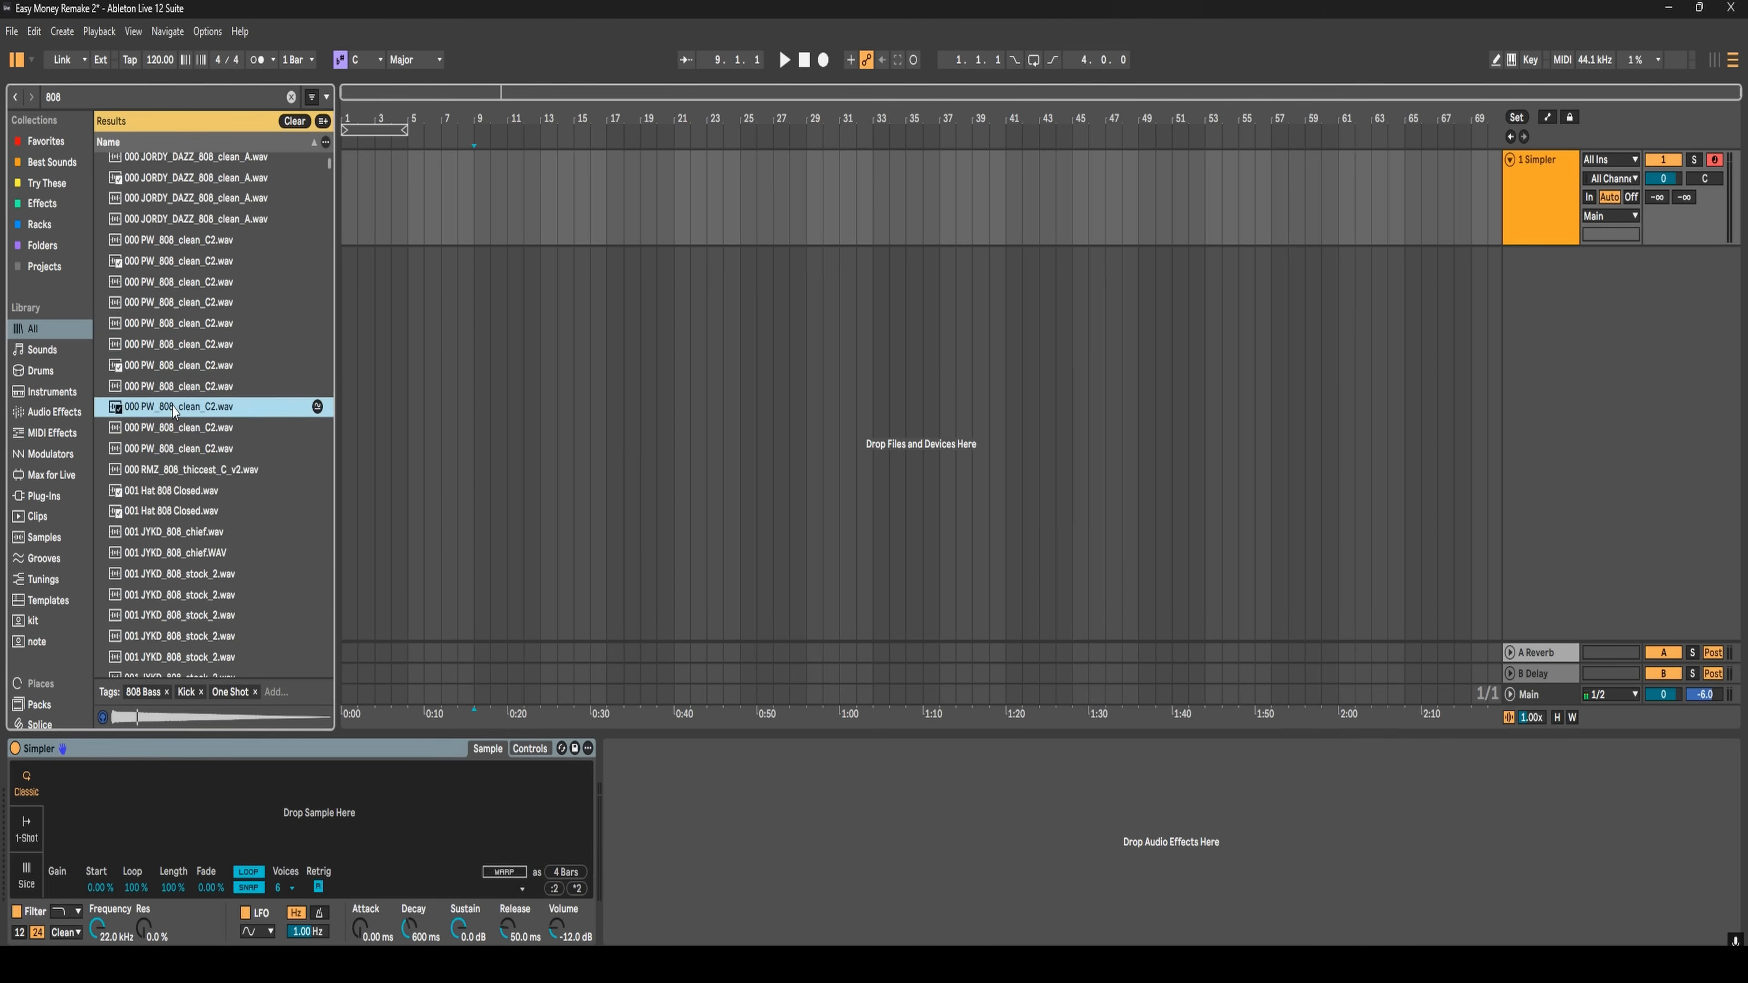
scroll(198, 501, down, 5)
click(162, 358)
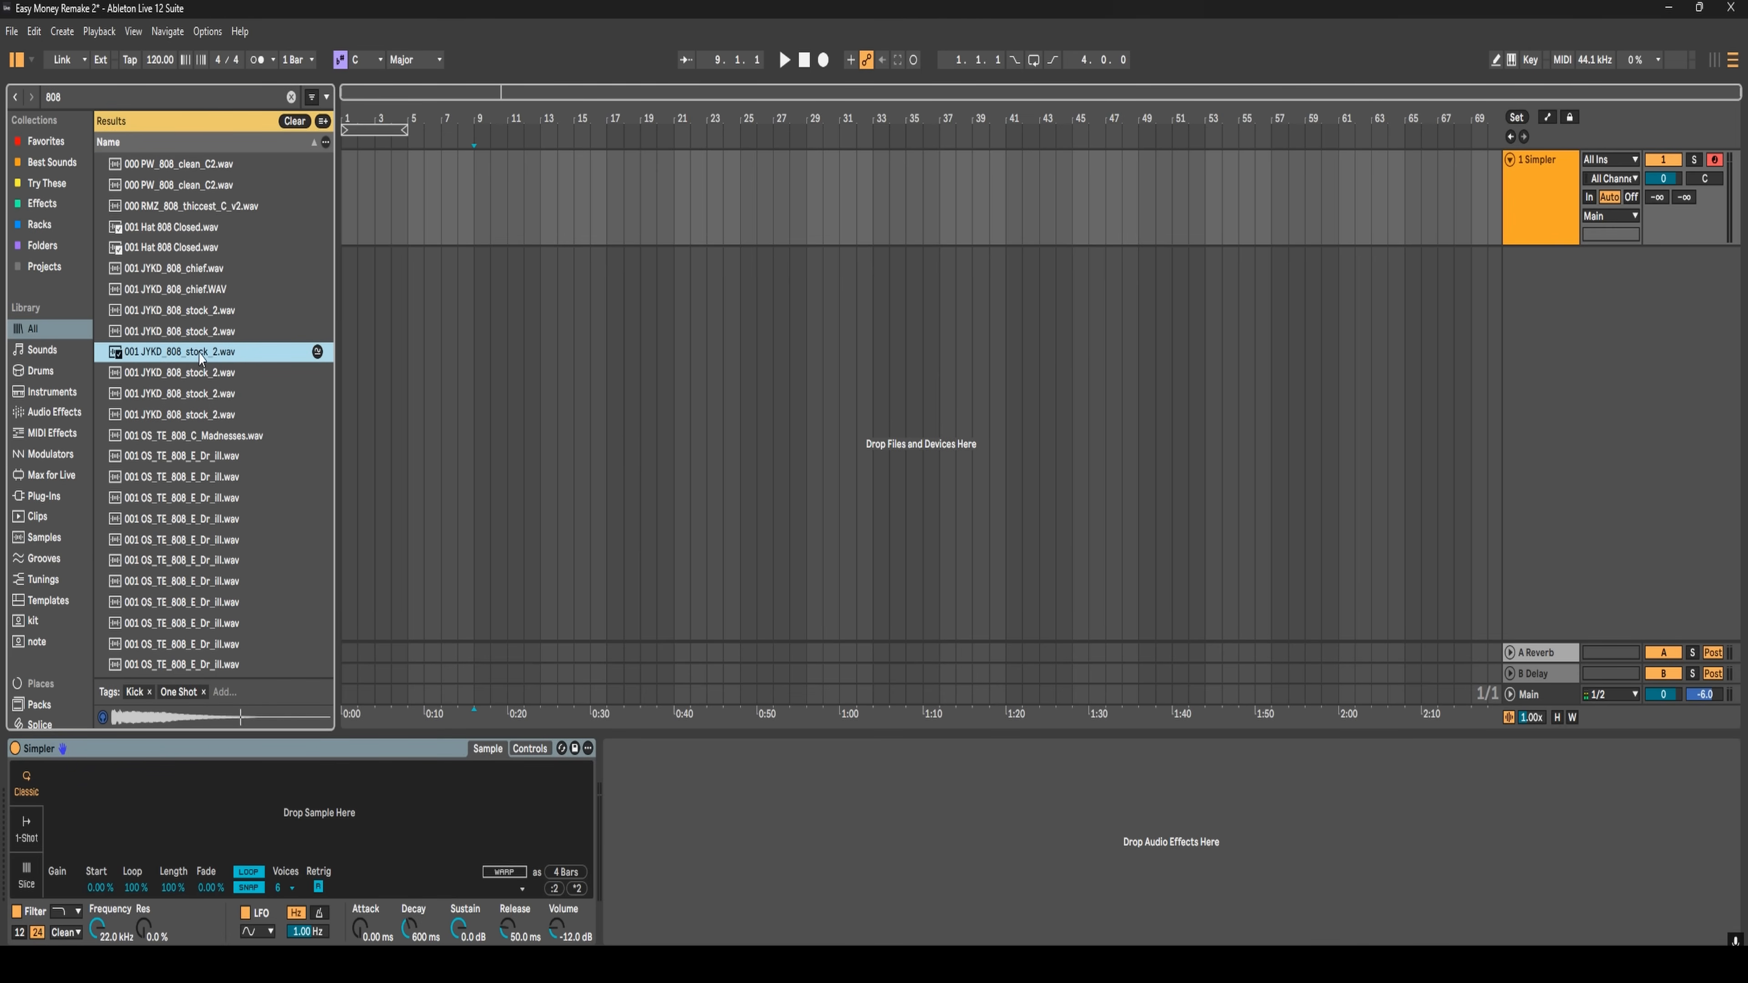
- Load 002 JYKD_808_stock_2.wav from the Projects collection into Simpler and switch it to 1-Shot mode
right_click(194, 362)
click(227, 613)
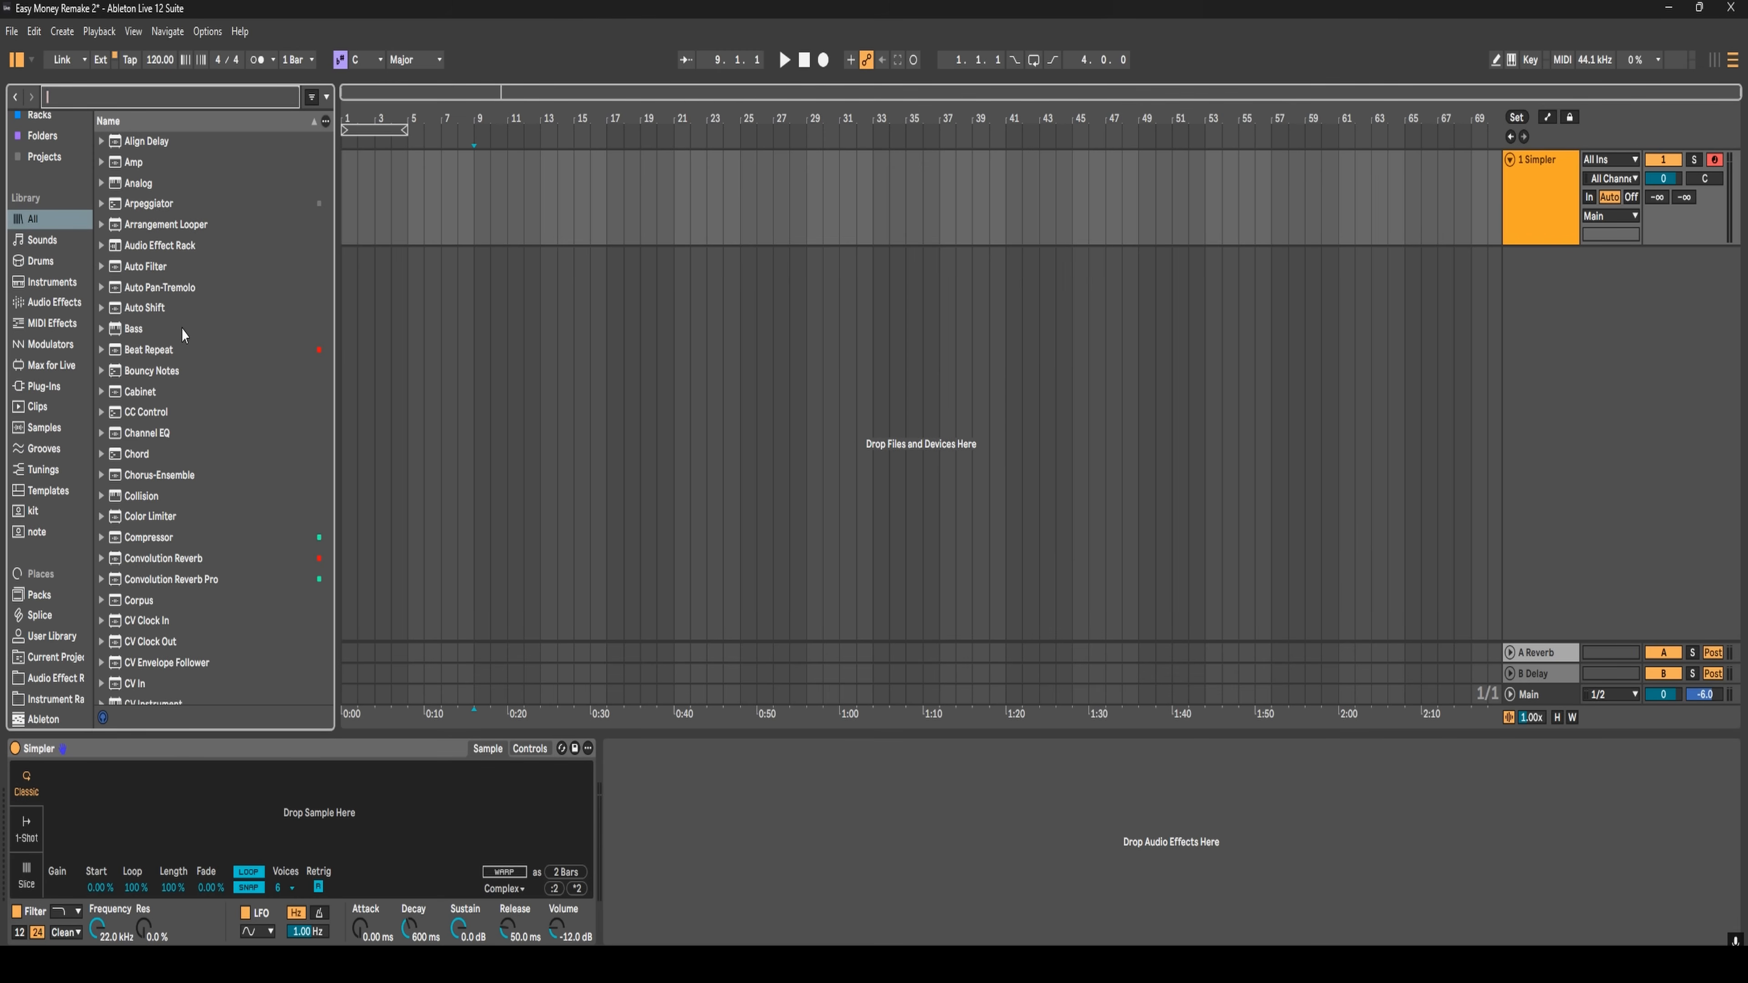
scroll(12, 444, up, 3)
click(45, 266)
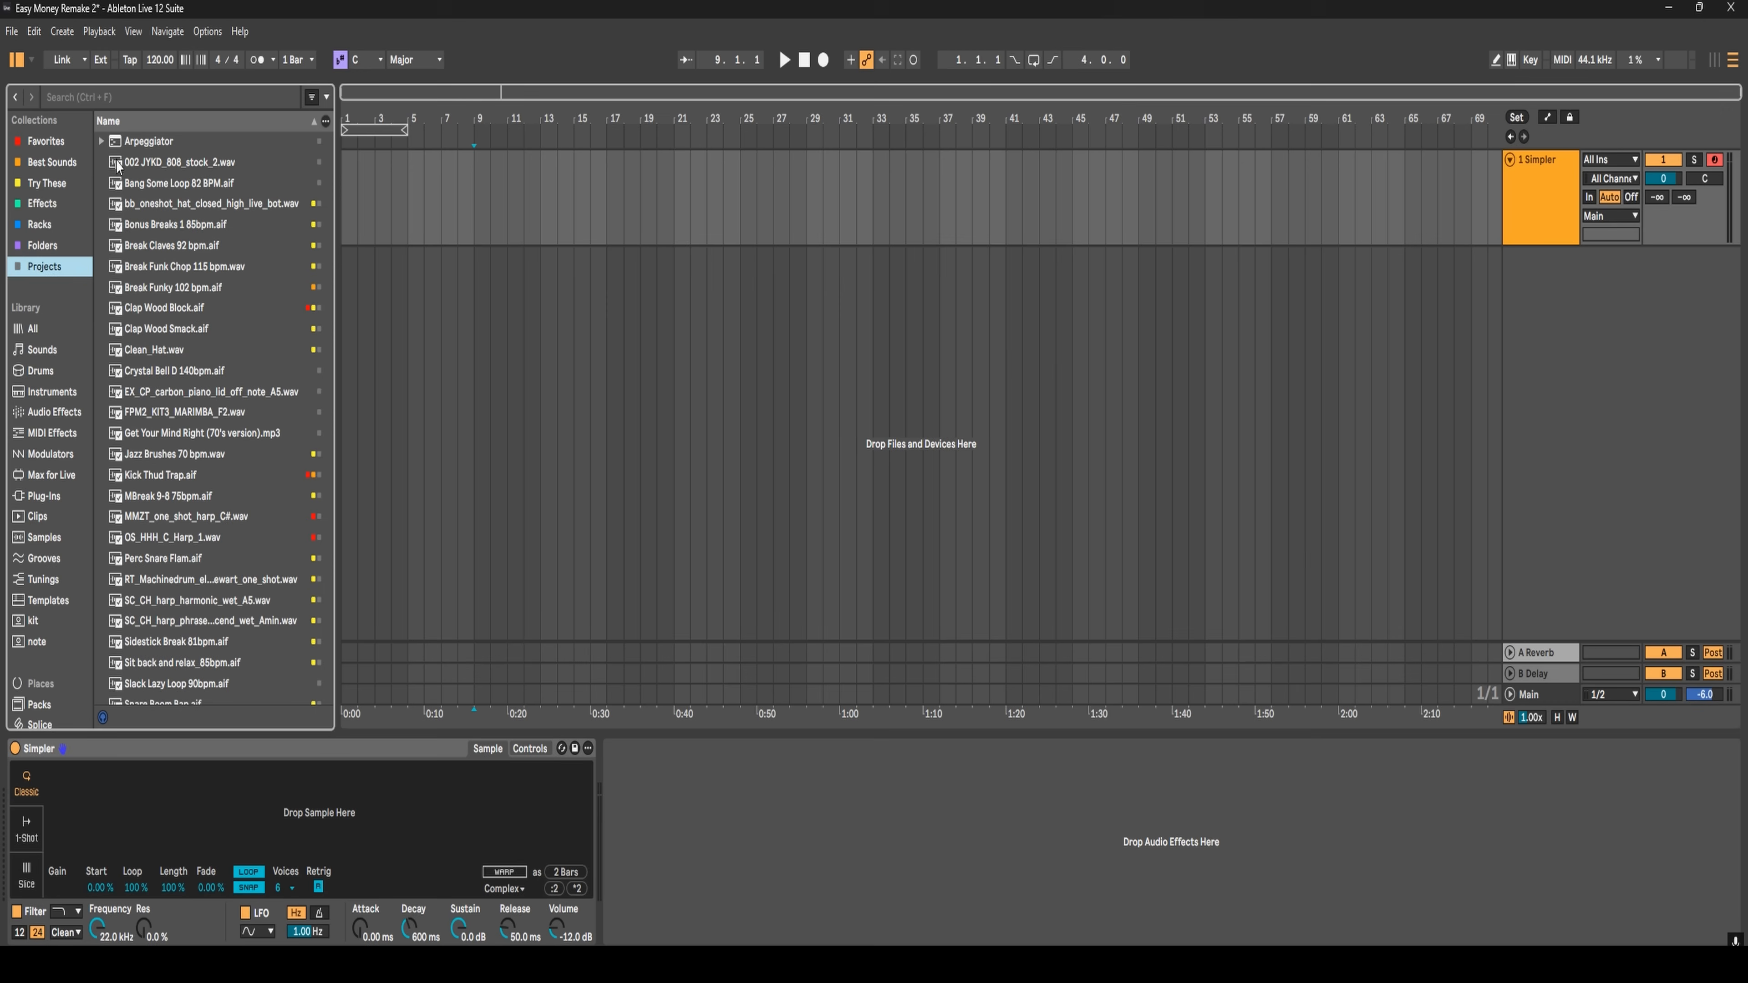
click(126, 98)
text(80)
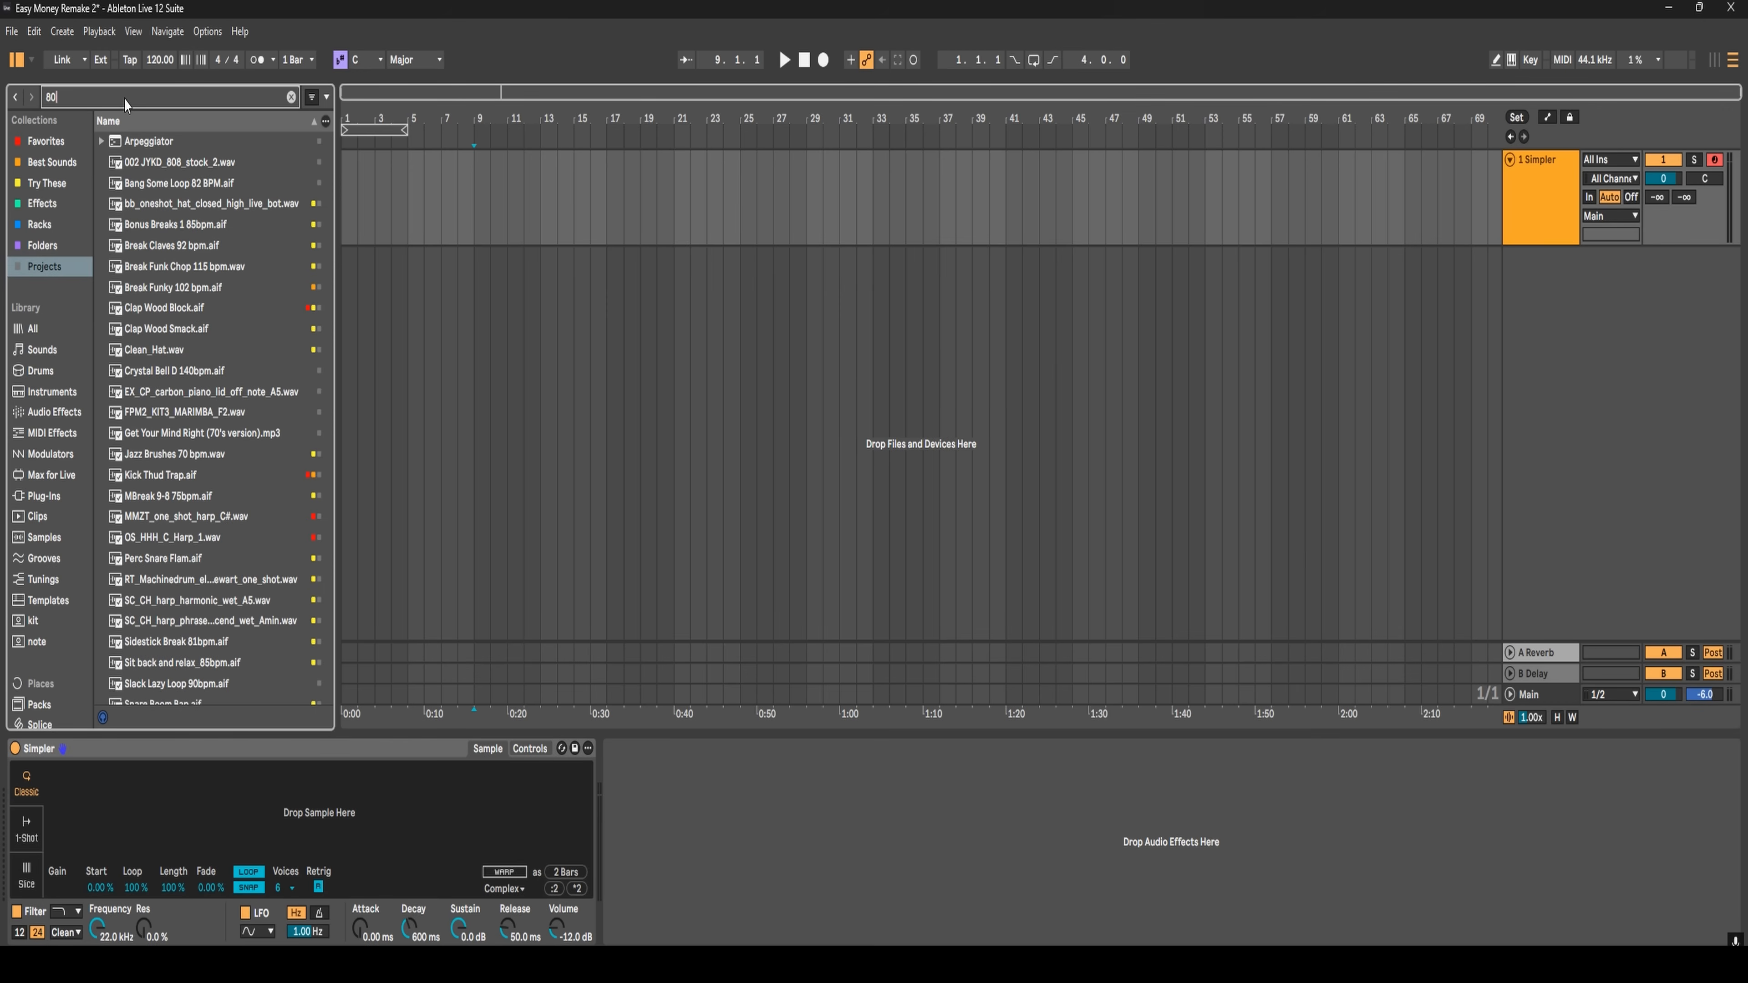
text(8)
drag(157, 174, 215, 783)
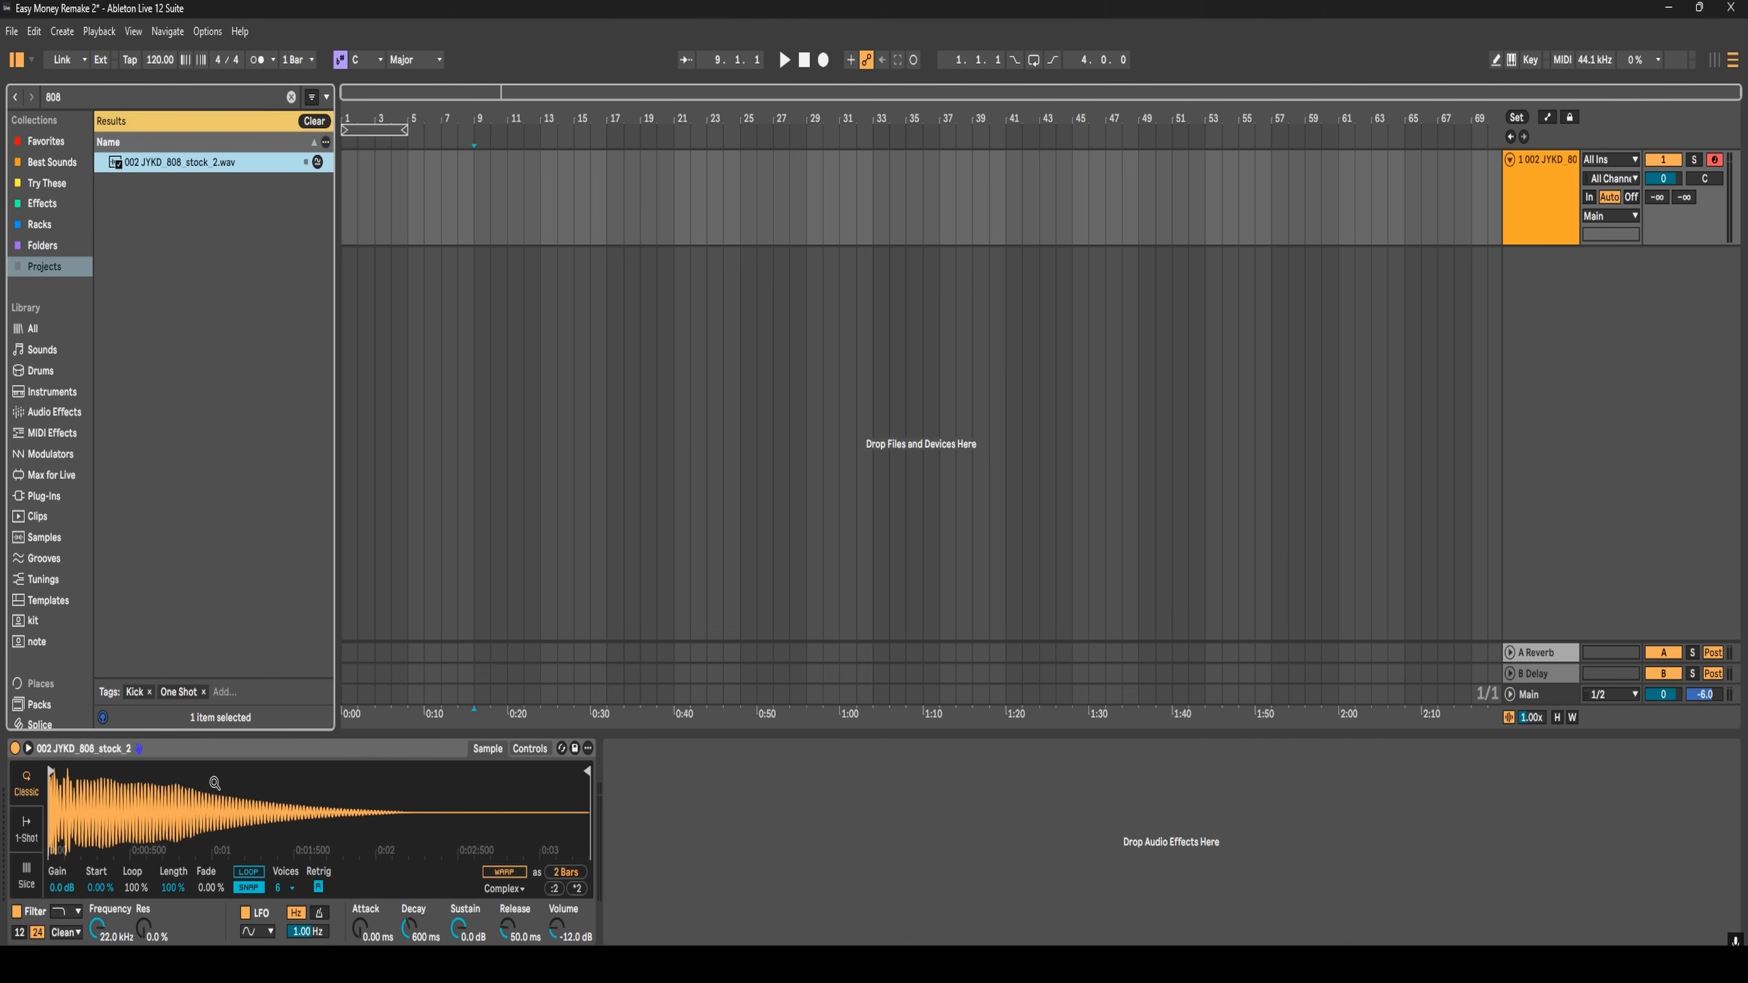
click(26, 839)
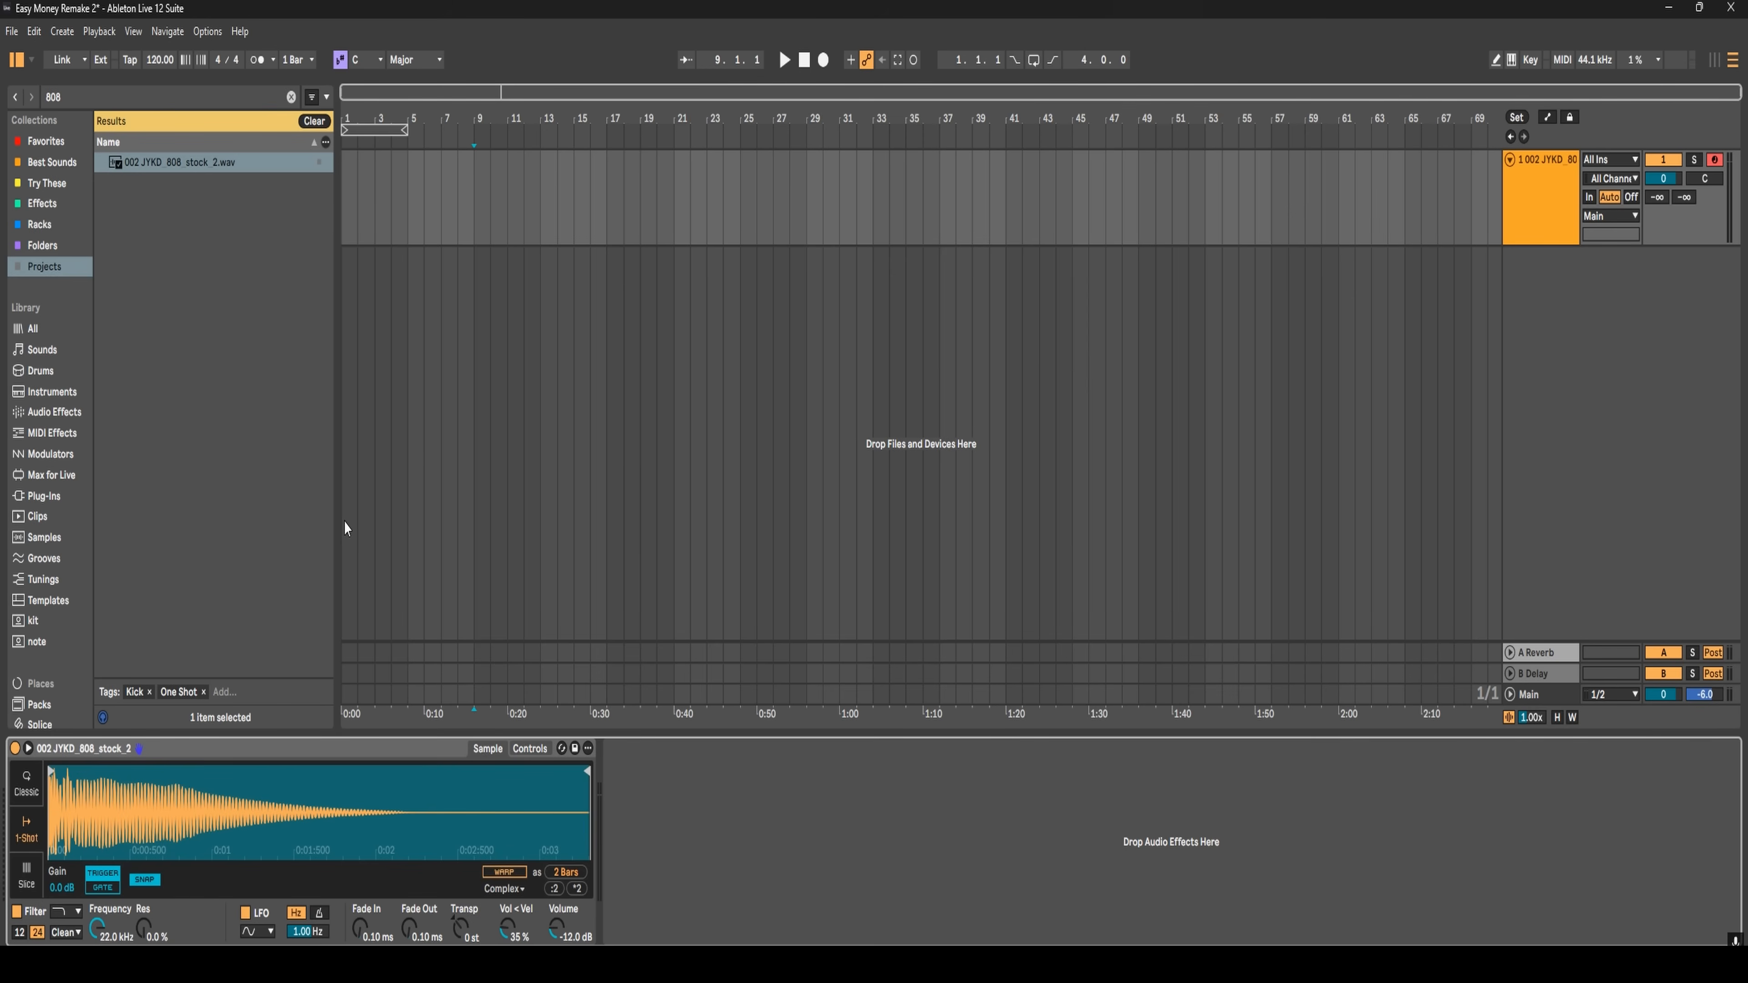
- Set the tempo to 163 BPM and record a two-bar, five-note 808 rhythm on E3 from bar 1
click(345, 210)
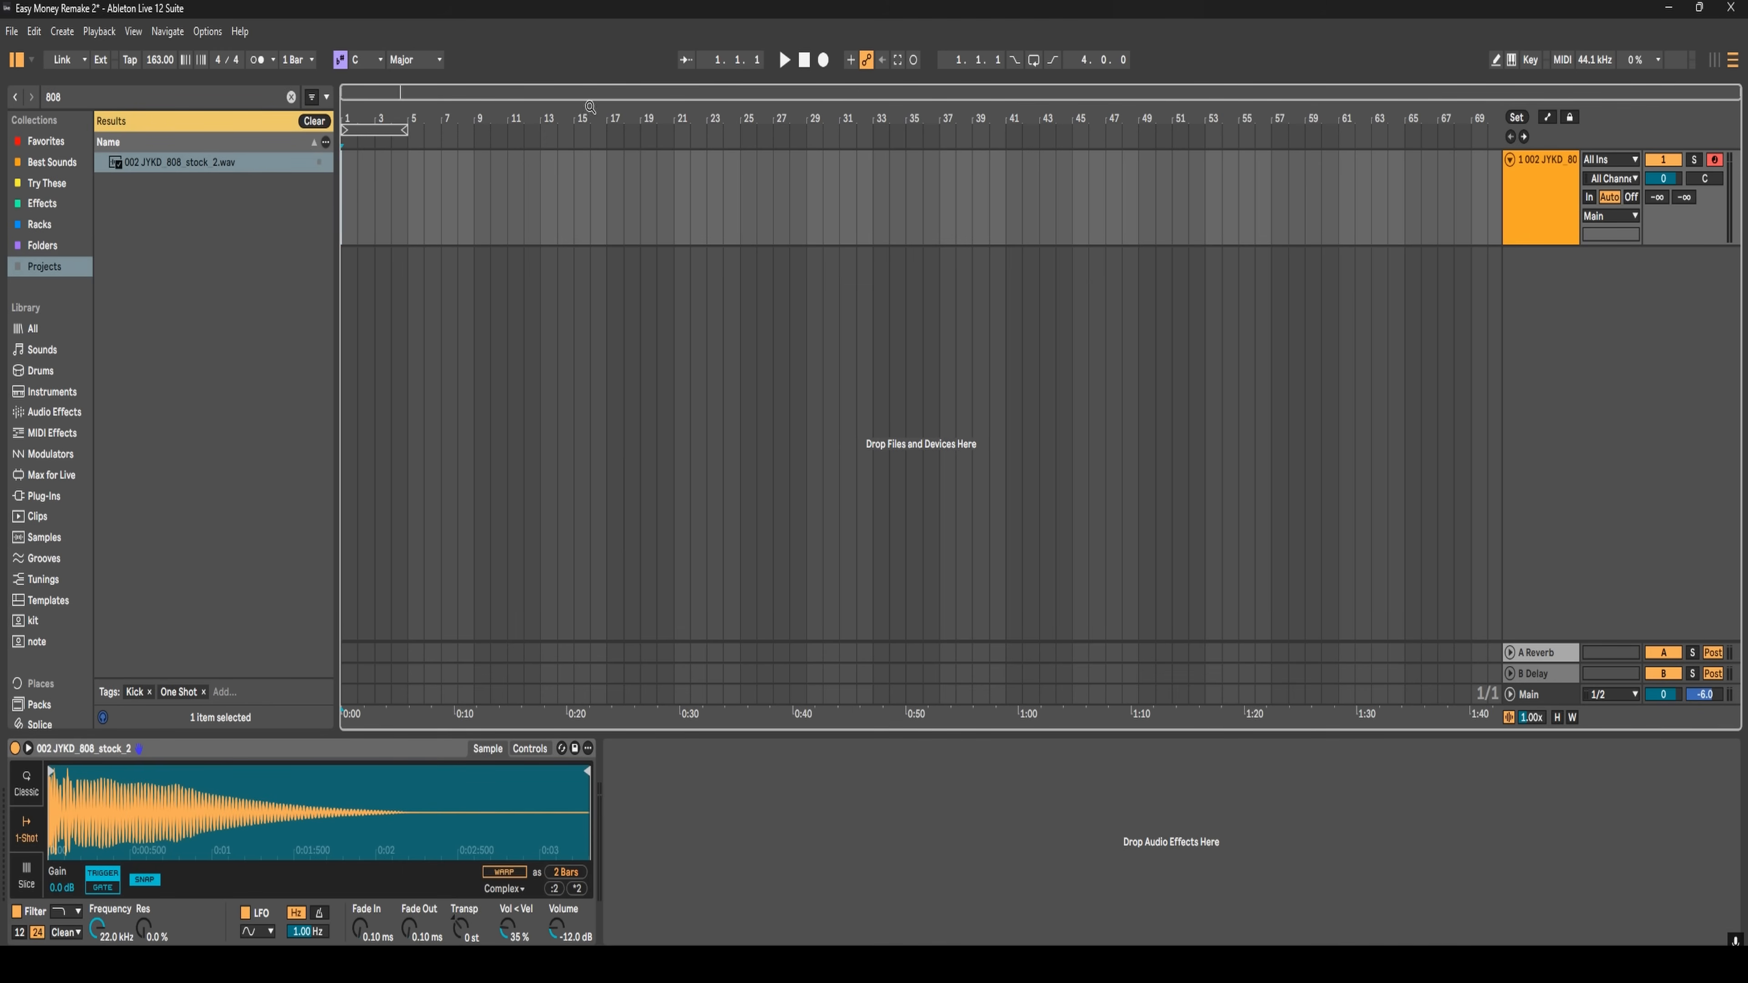
click(825, 61)
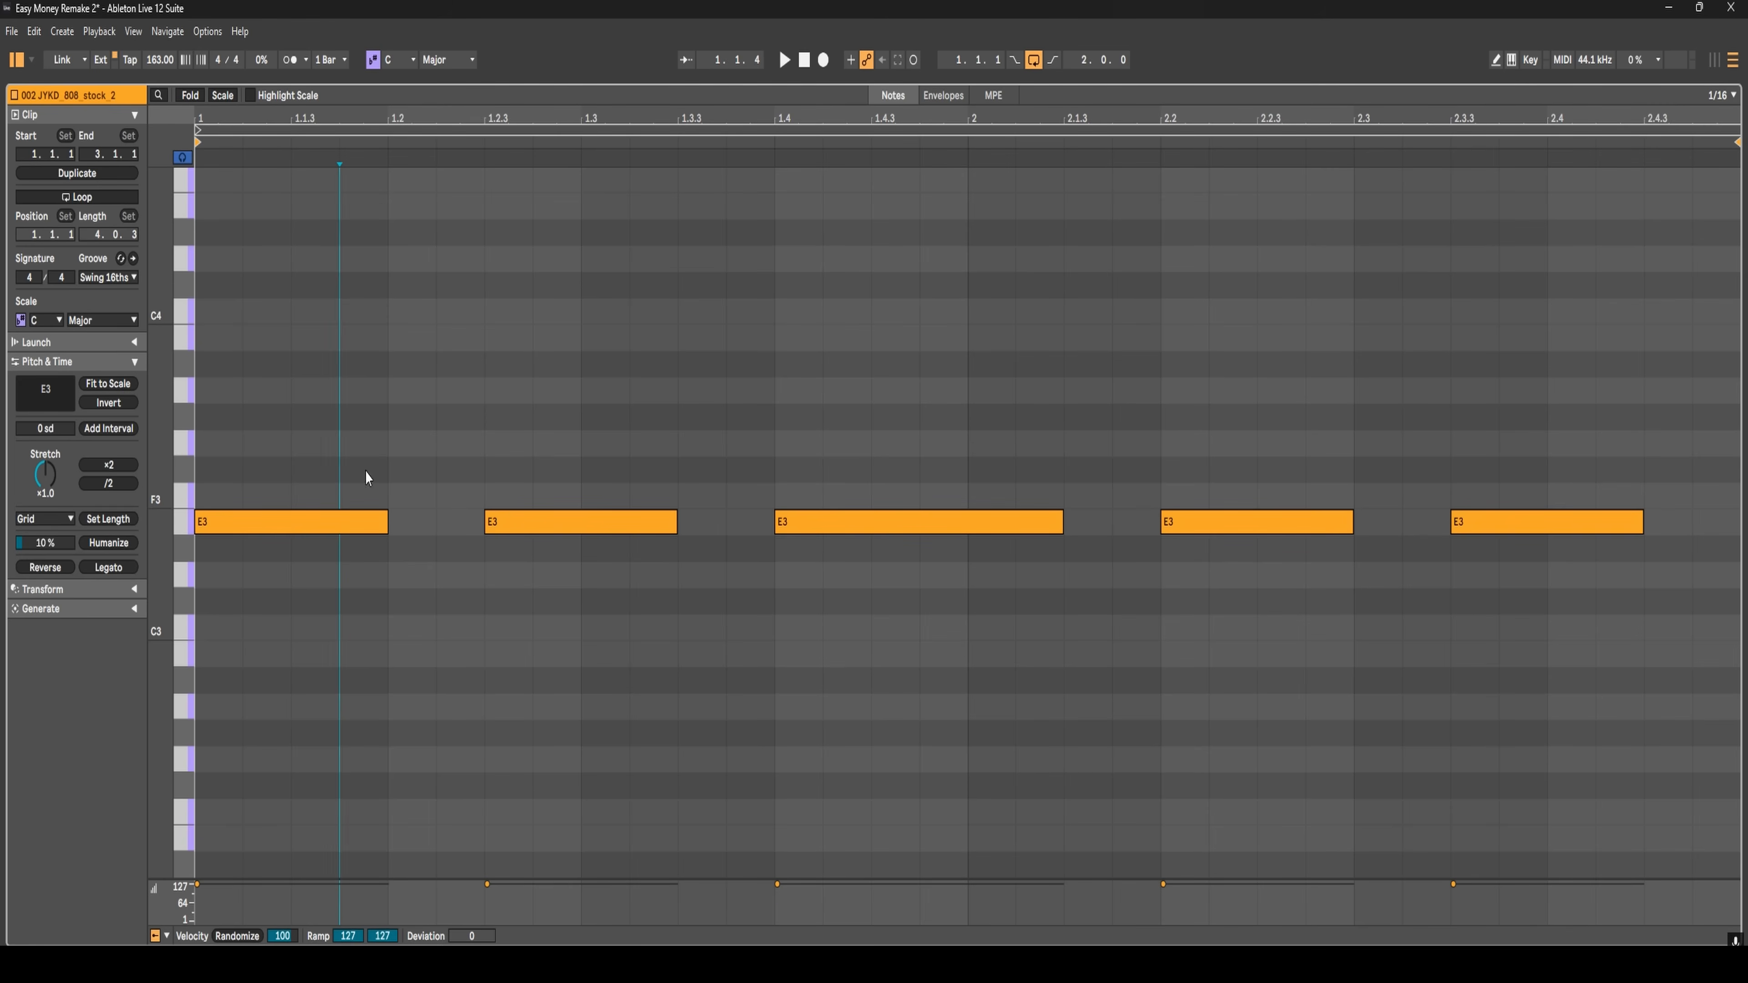
key(space)
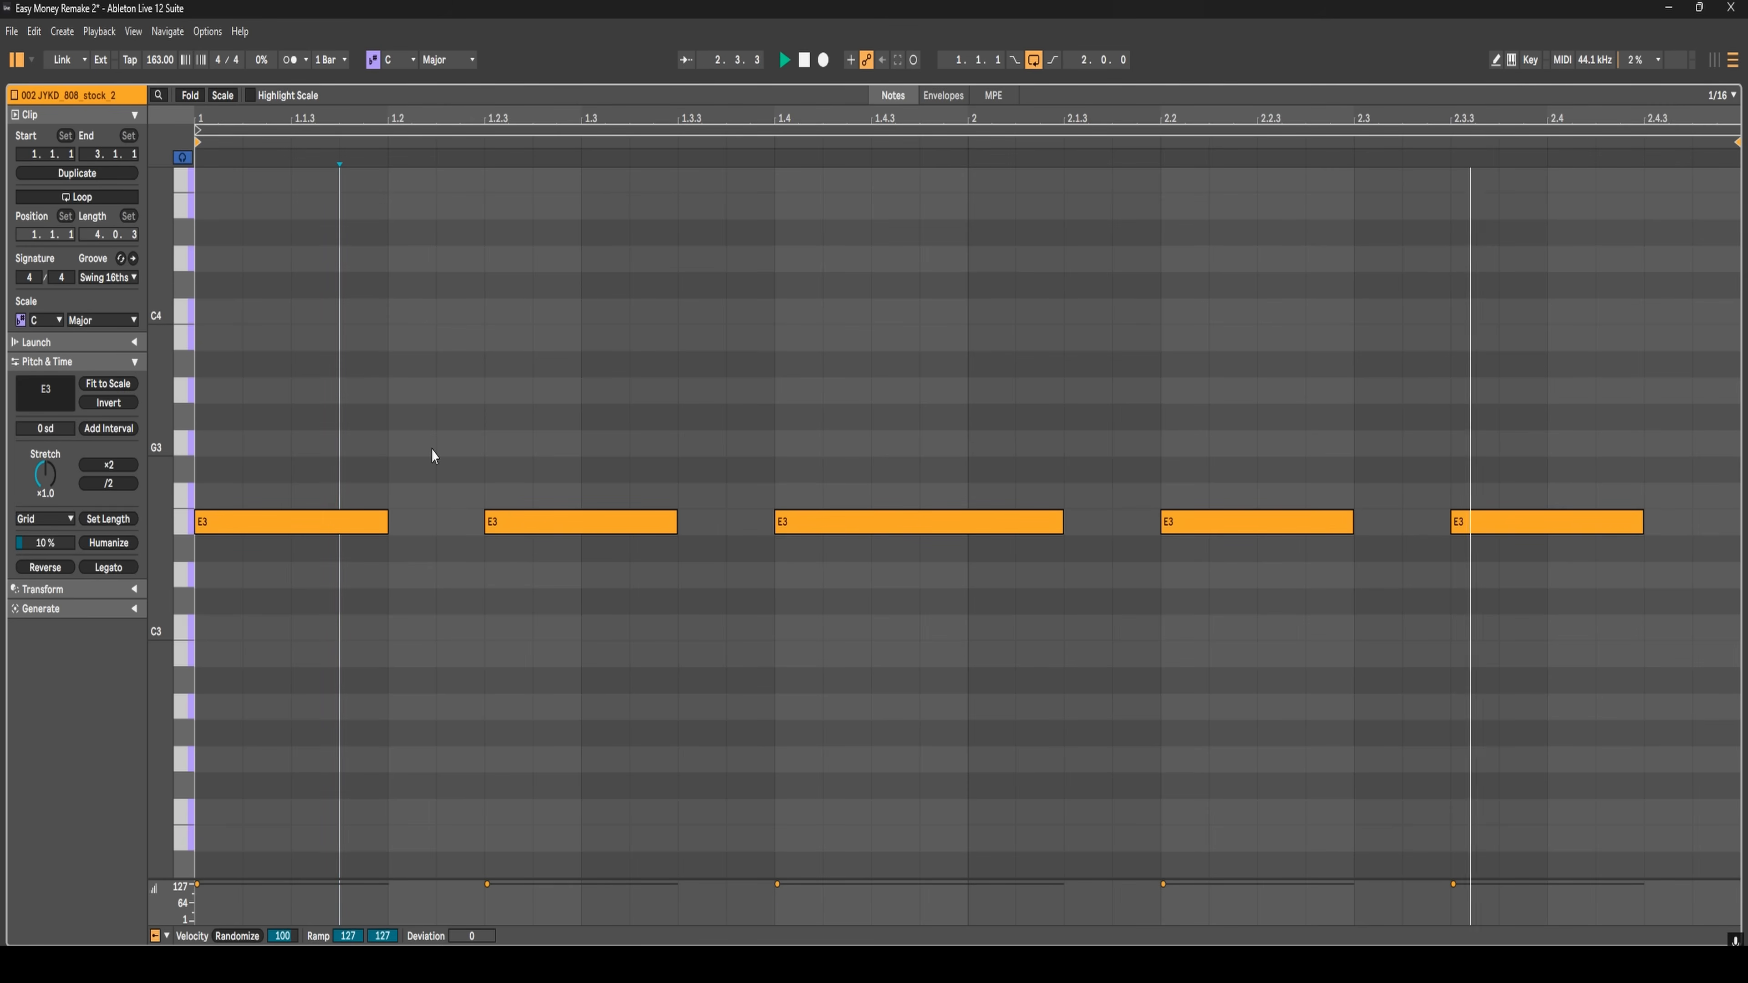
key(space)
- Transpose all the 808 notes down to B2 and play the clip
key(ctrl+a)
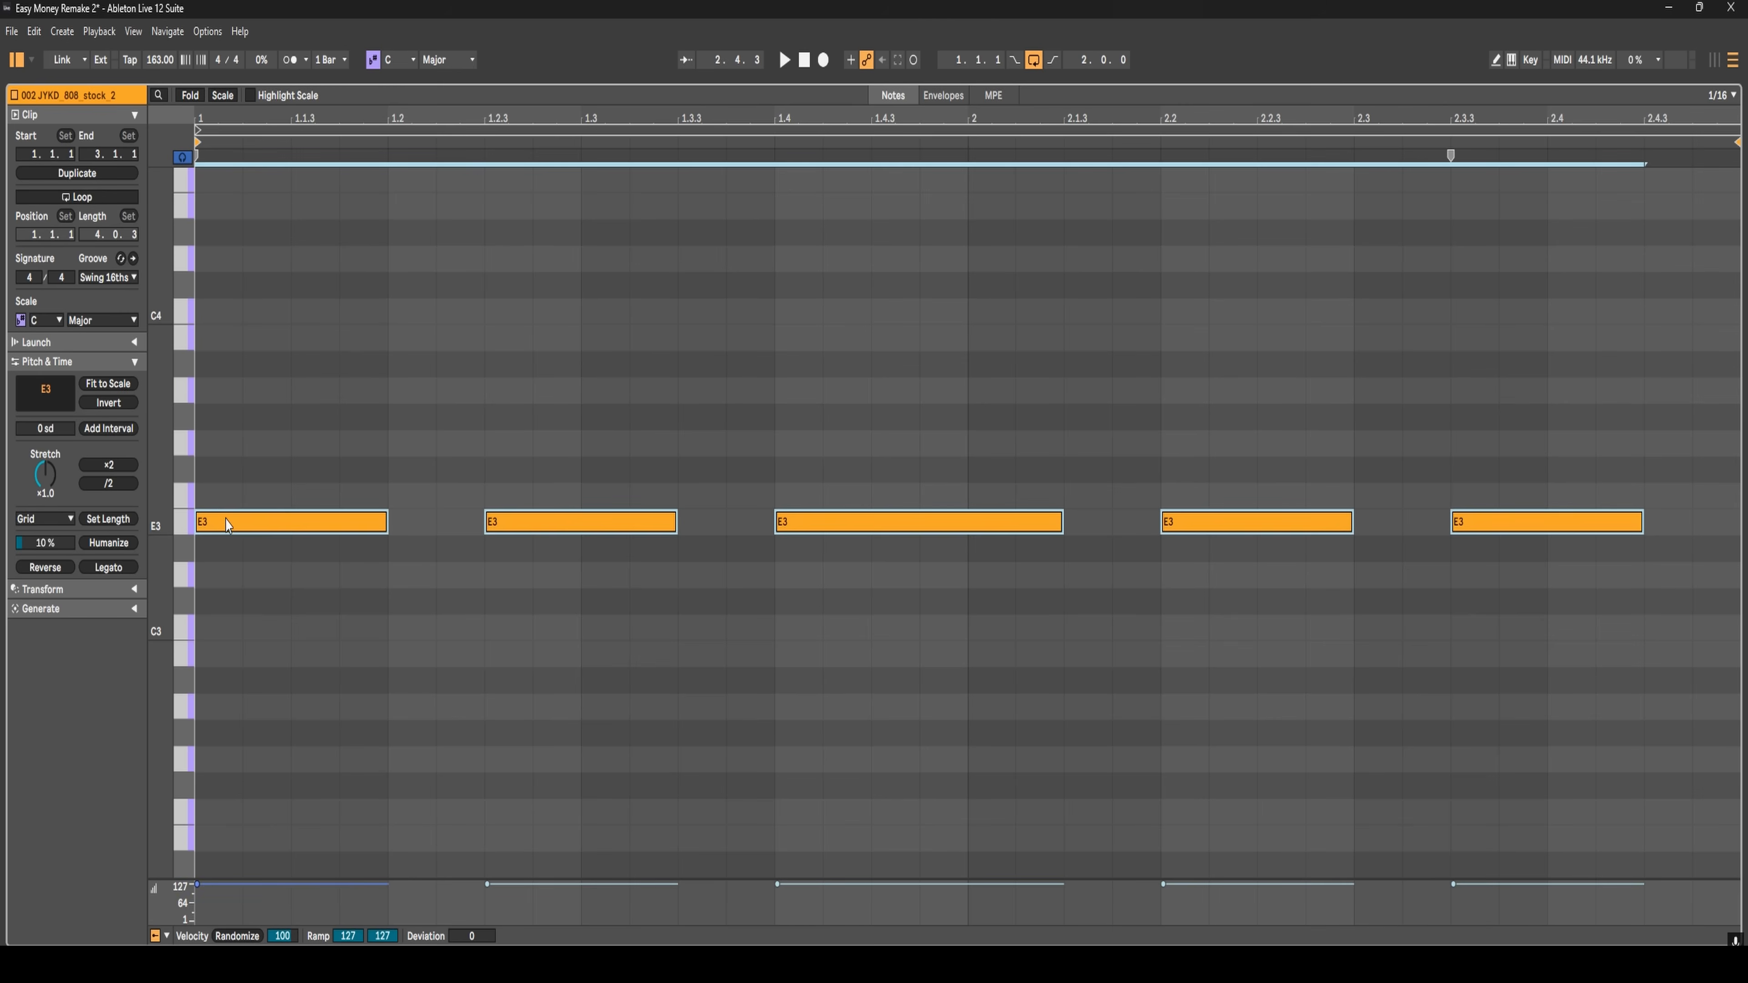
drag(222, 521, 222, 653)
key(space)
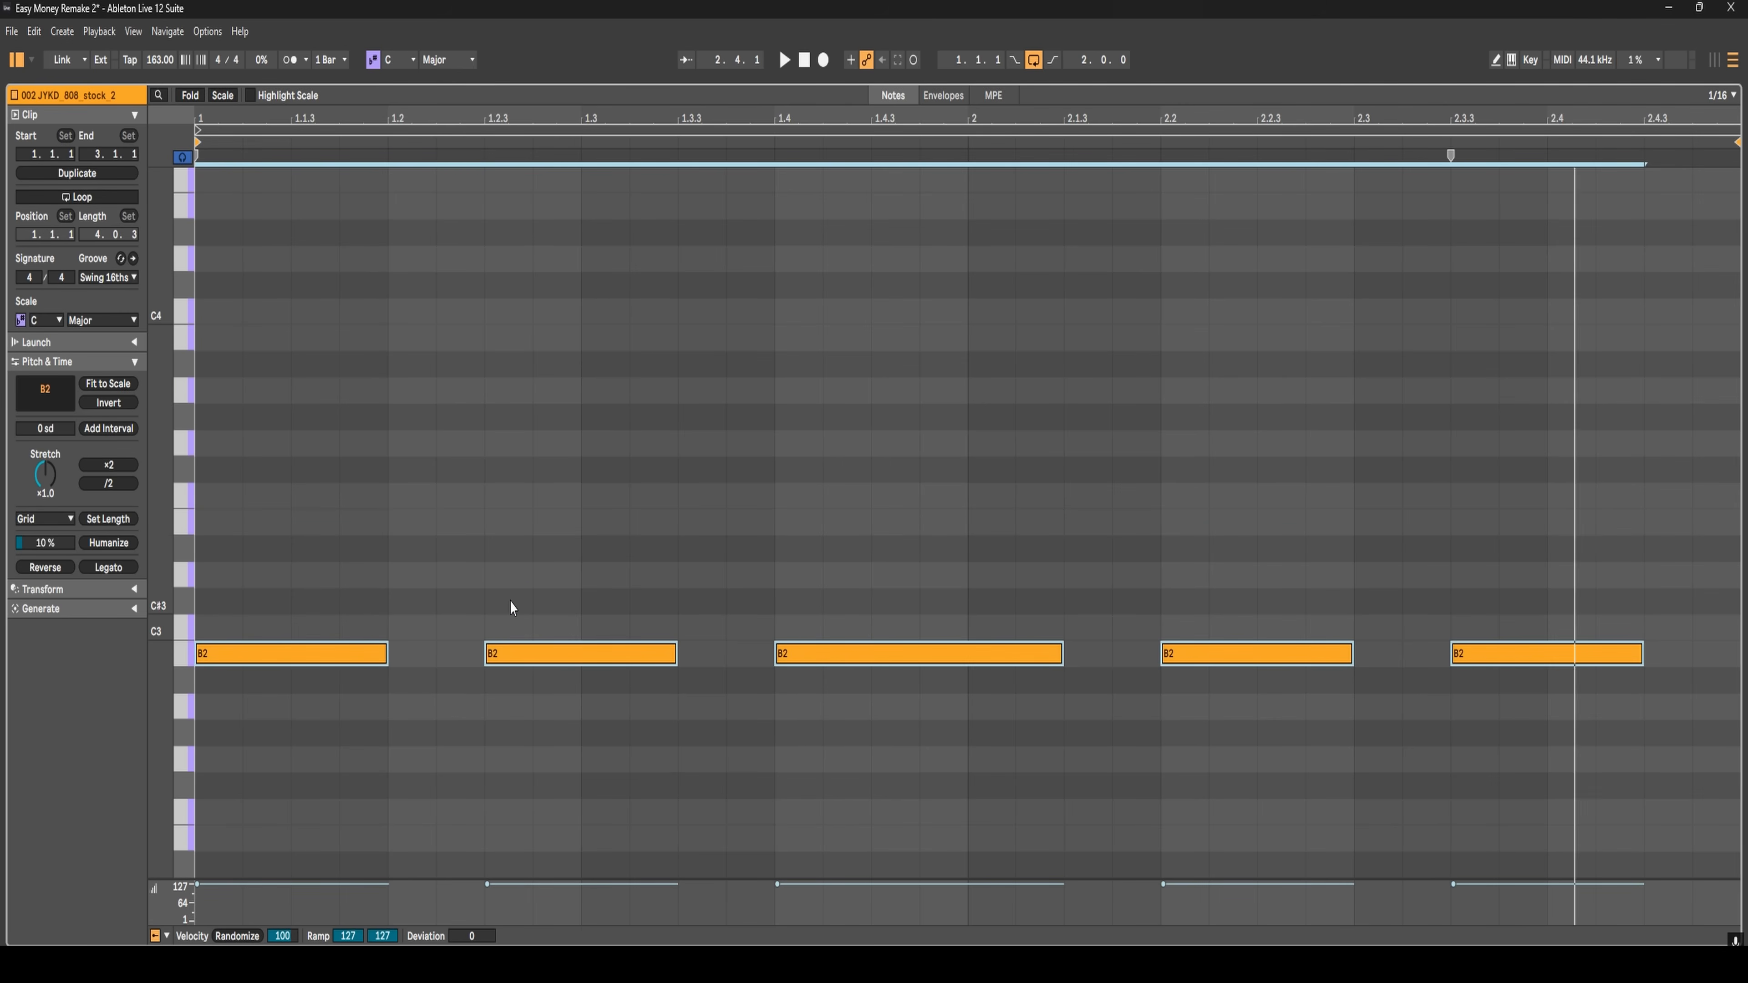
key(space)
click(533, 609)
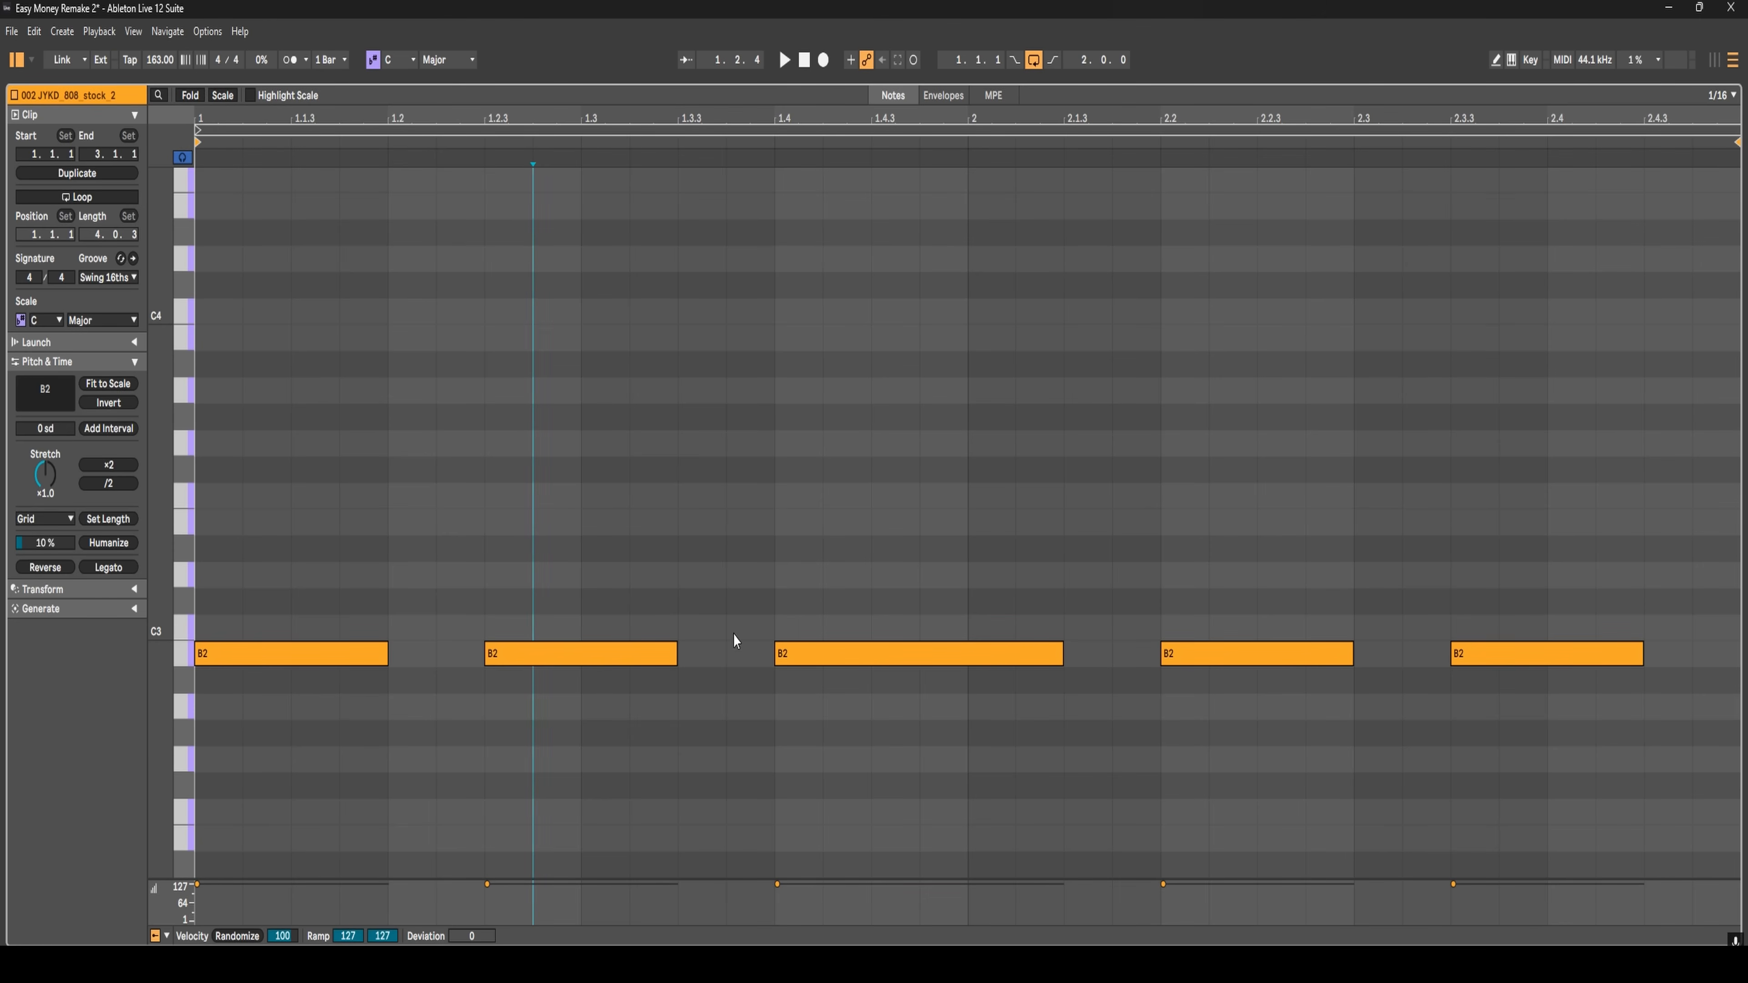
key(ctrl+e)
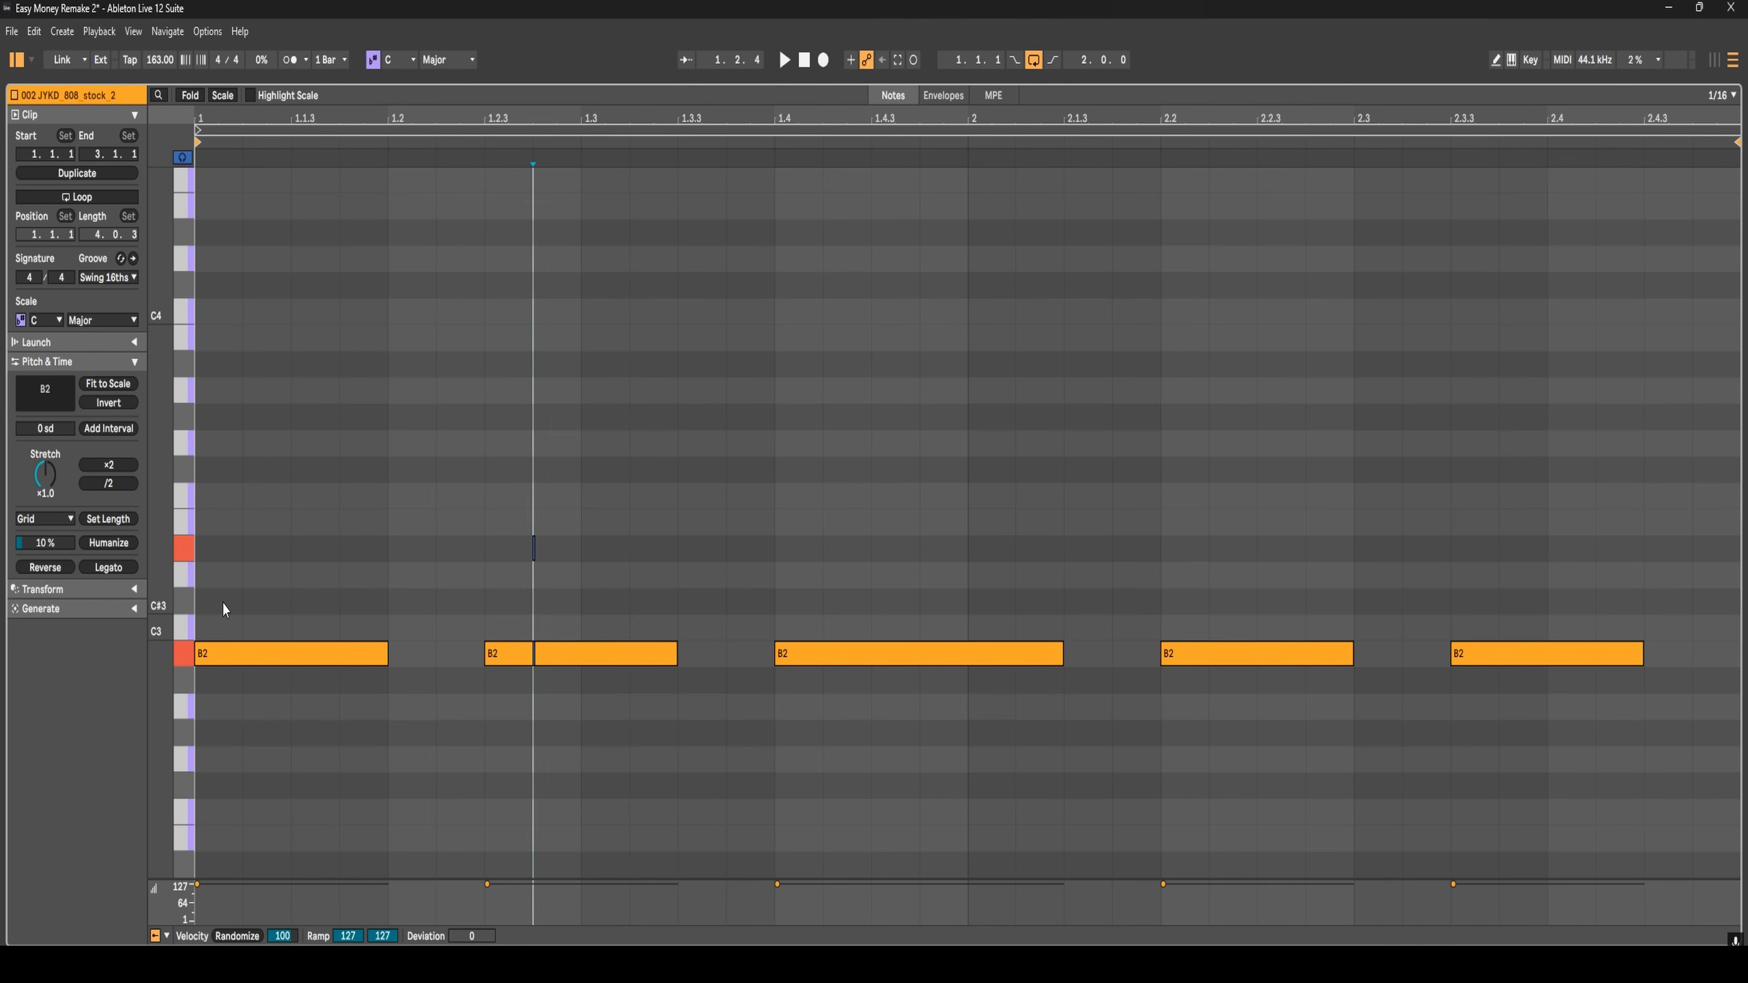
key(ctrl+z)
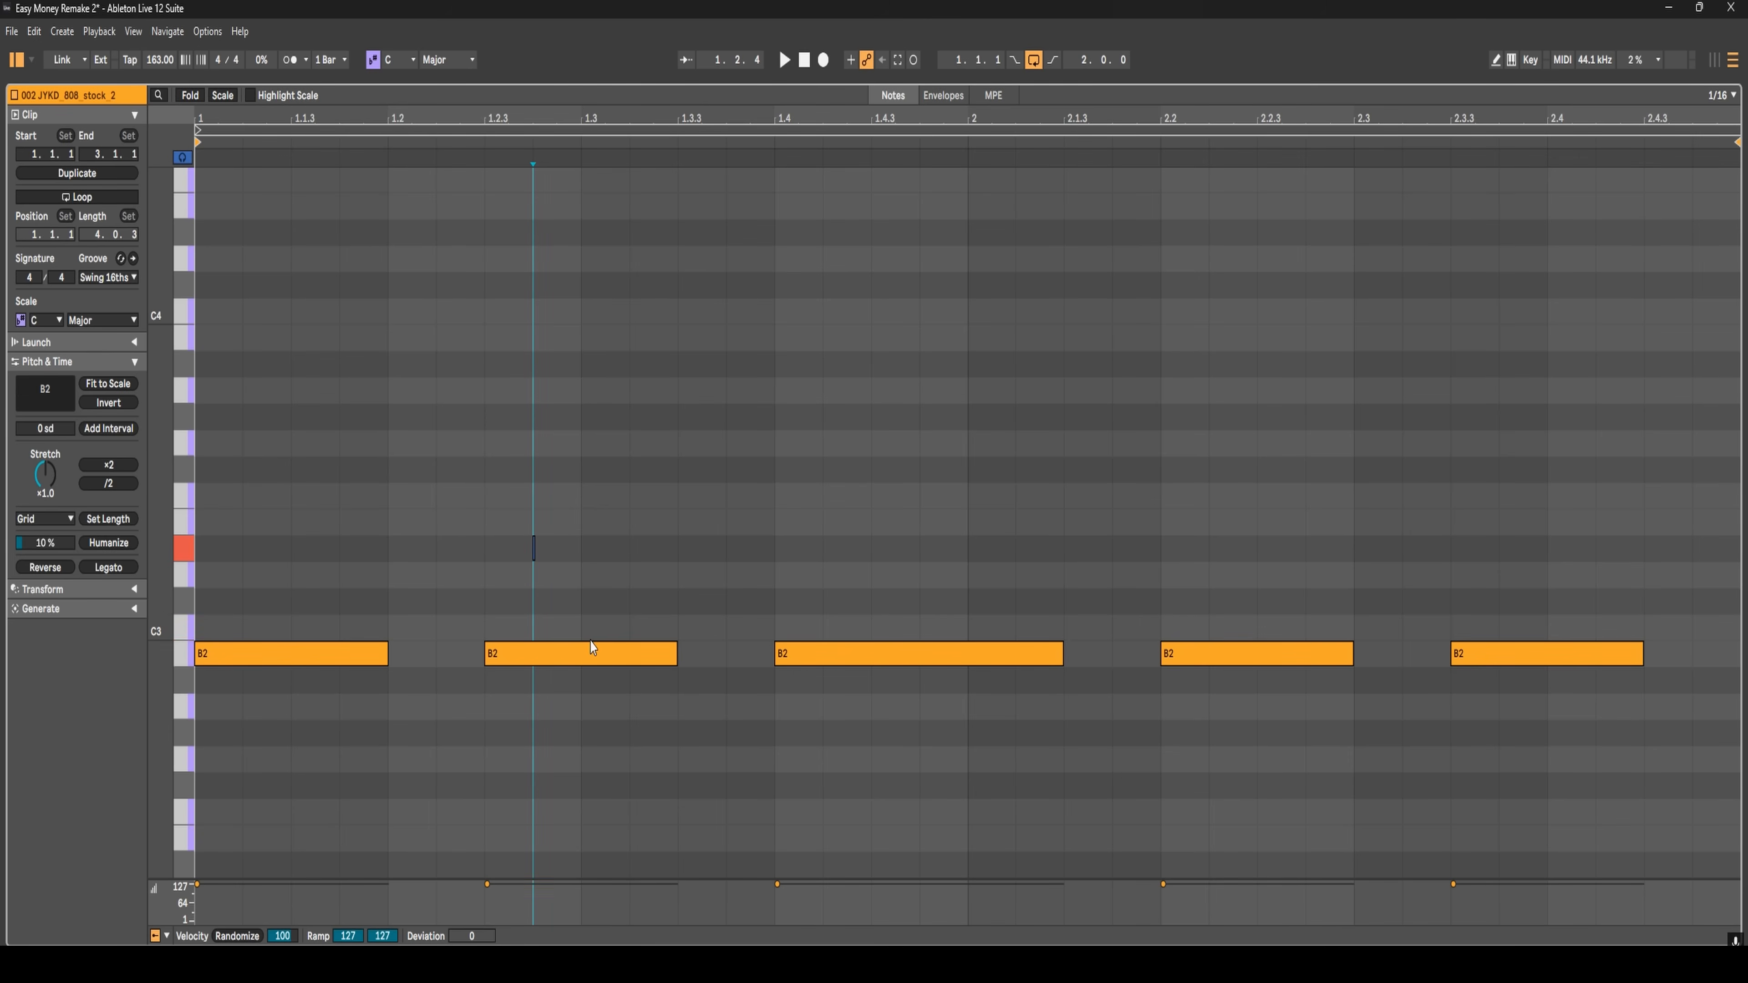
- Raise the second and fifth 808 notes to D#3 and the third to F#3
drag(590, 653, 595, 557)
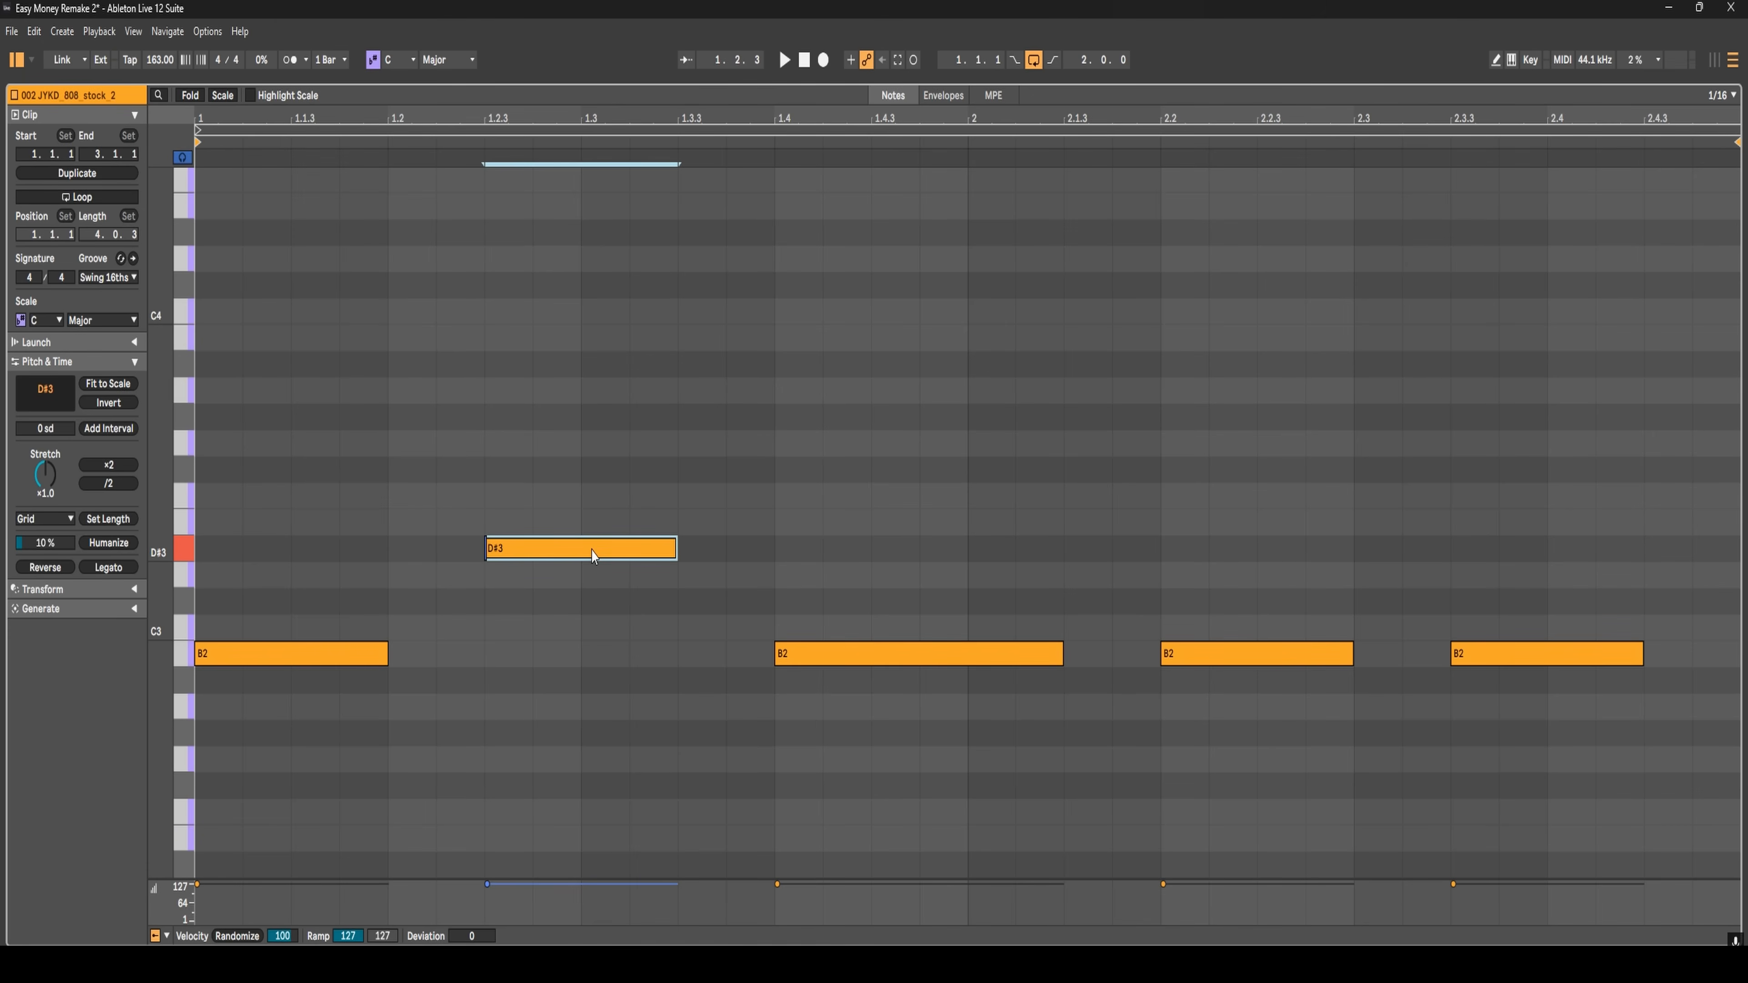
drag(836, 646, 836, 461)
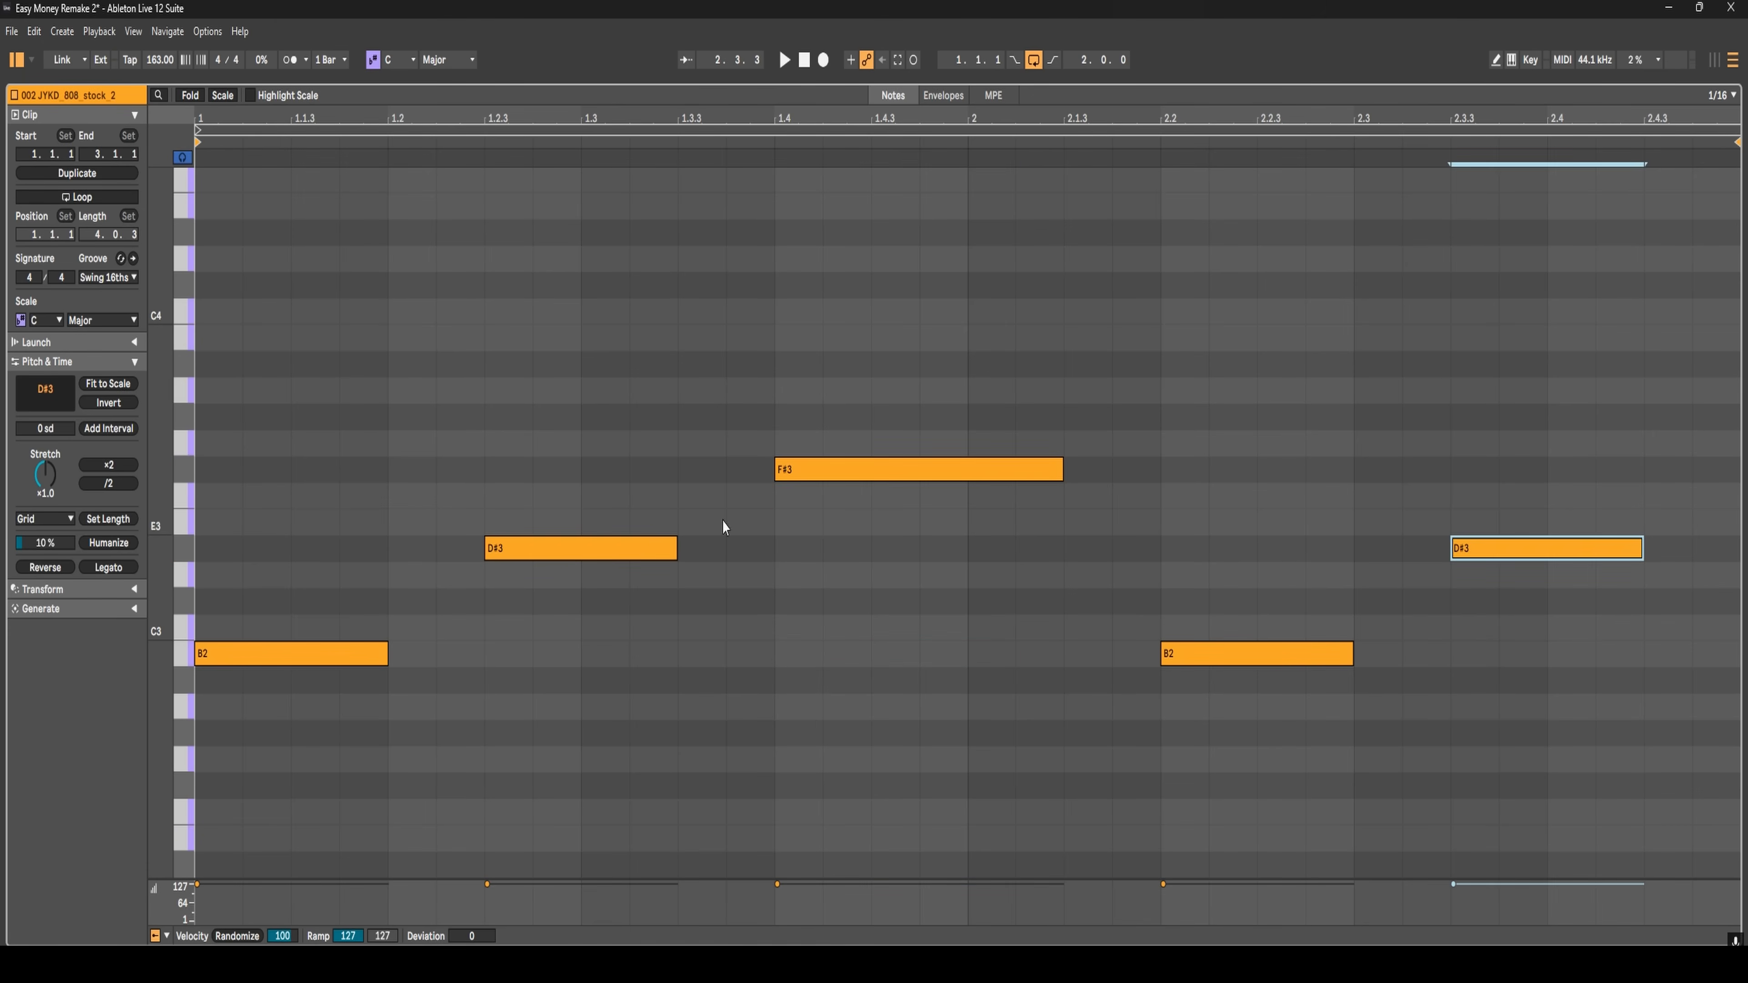
key(space)
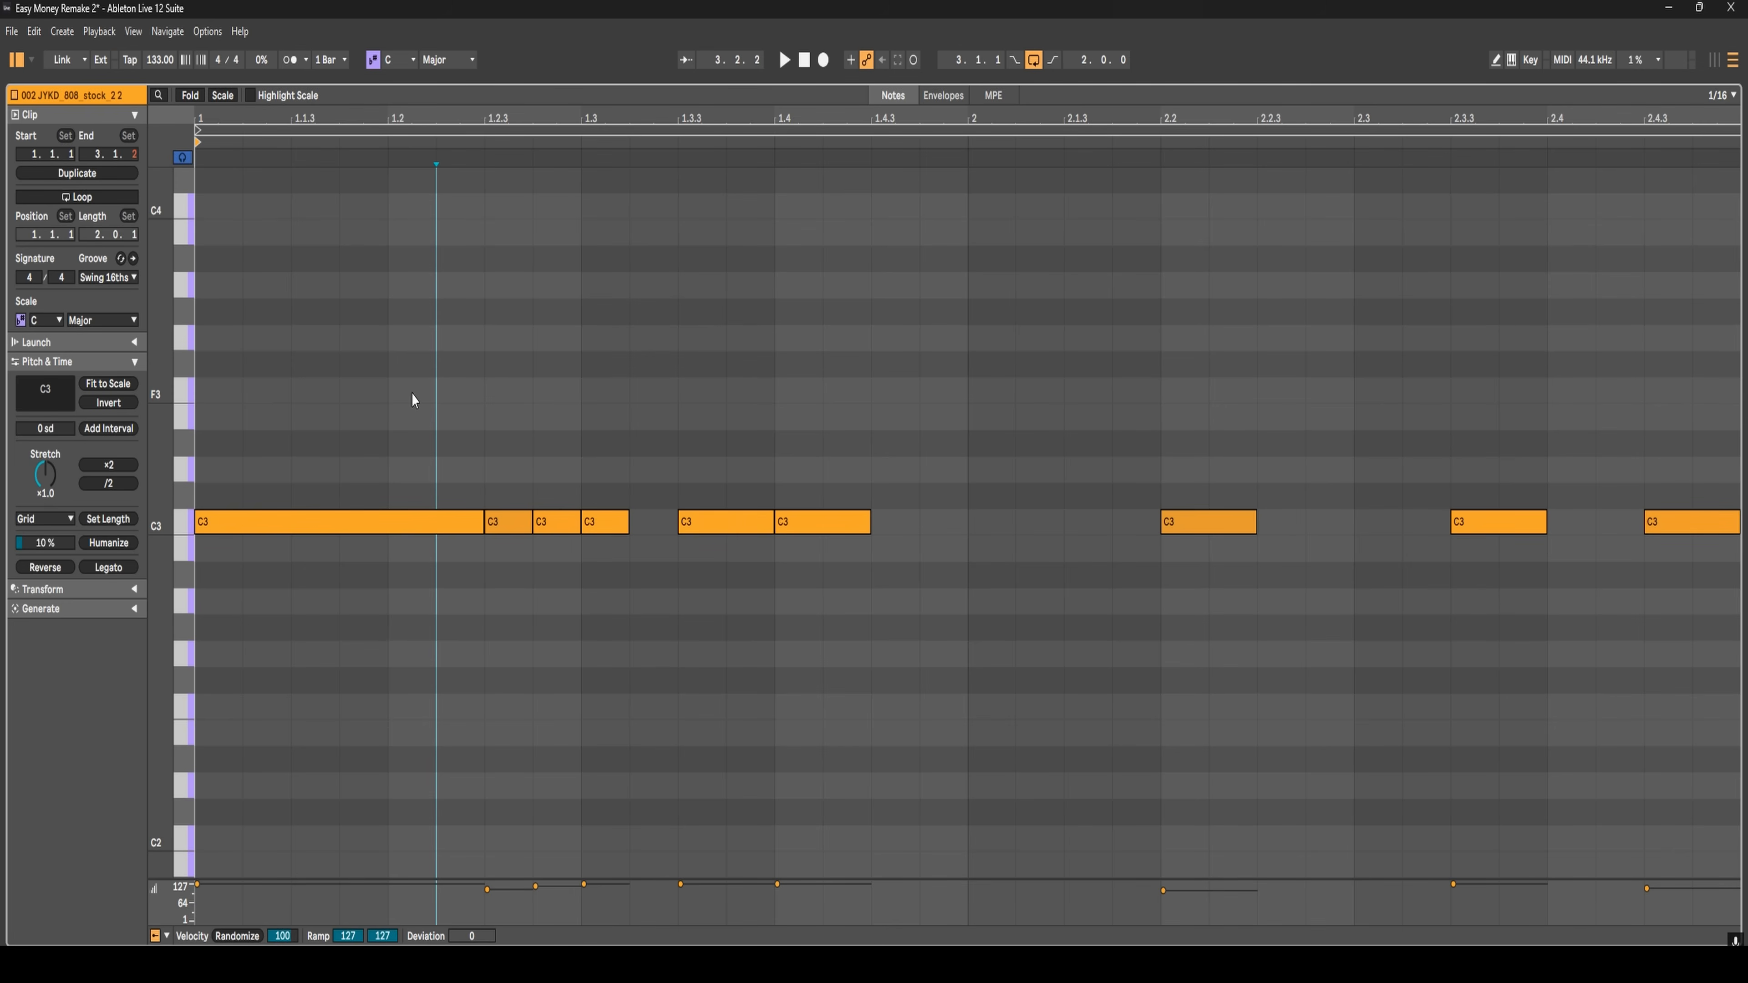
- Play the second 808 clip with its C3 notes and turn on scale highlighting in the note editor
key(space)
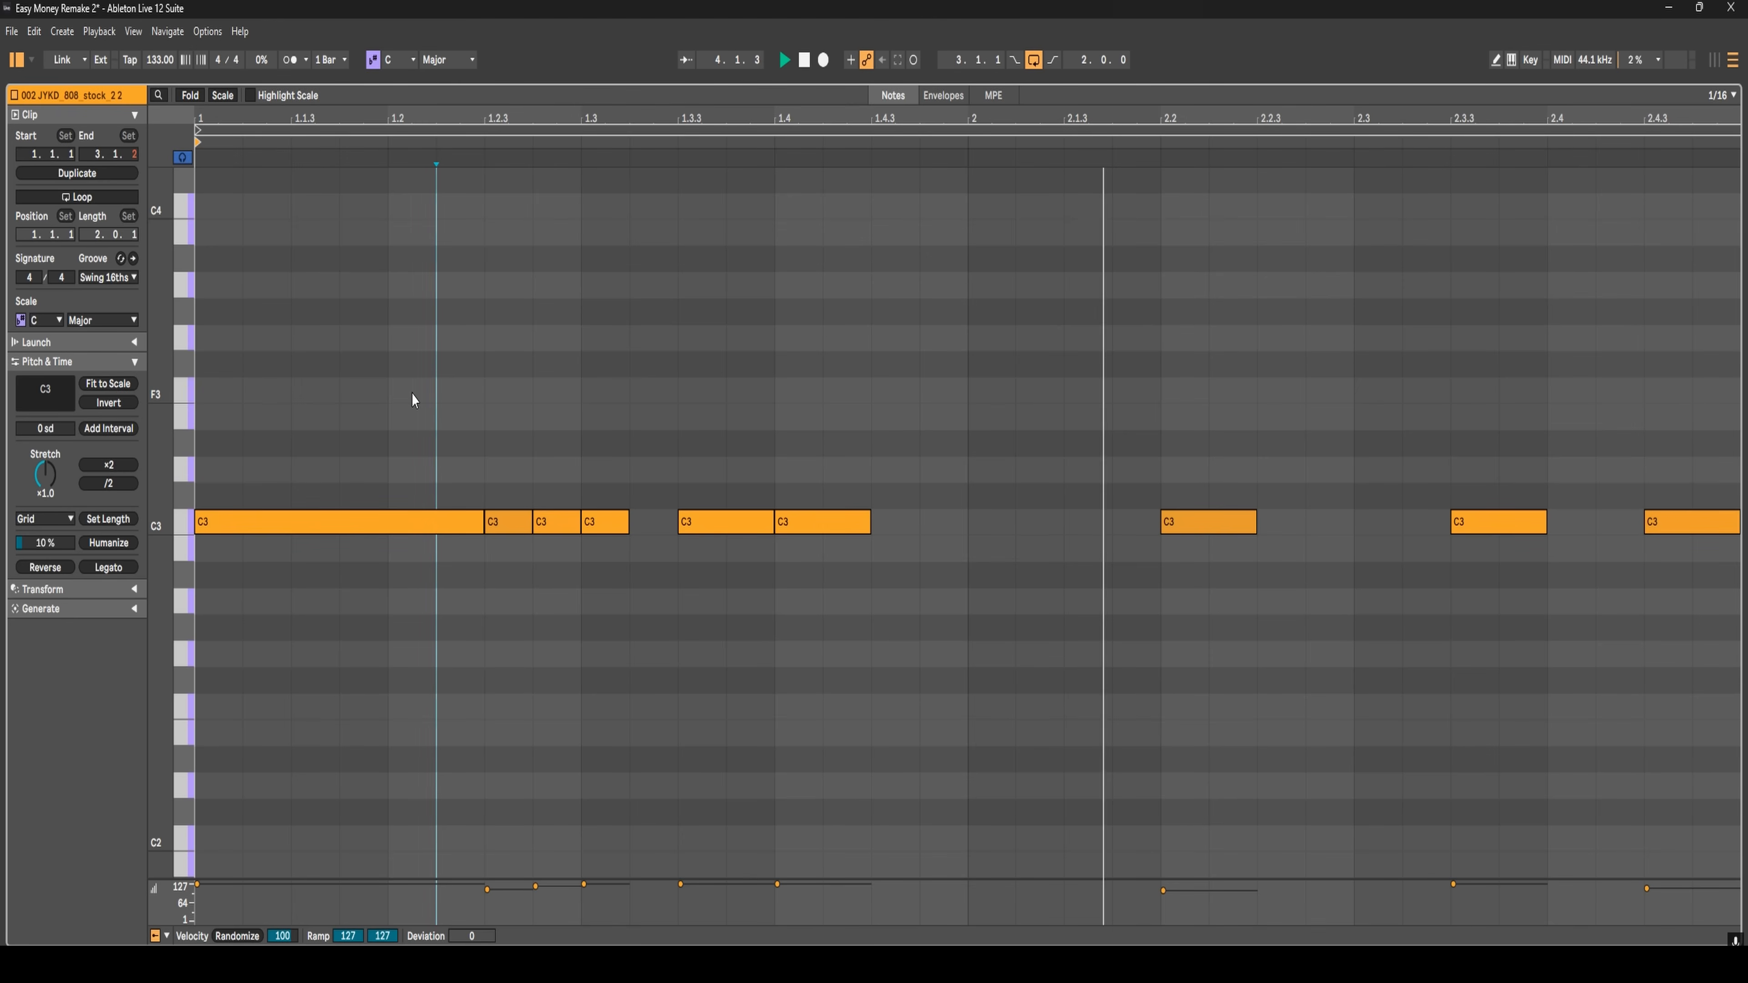
key(space)
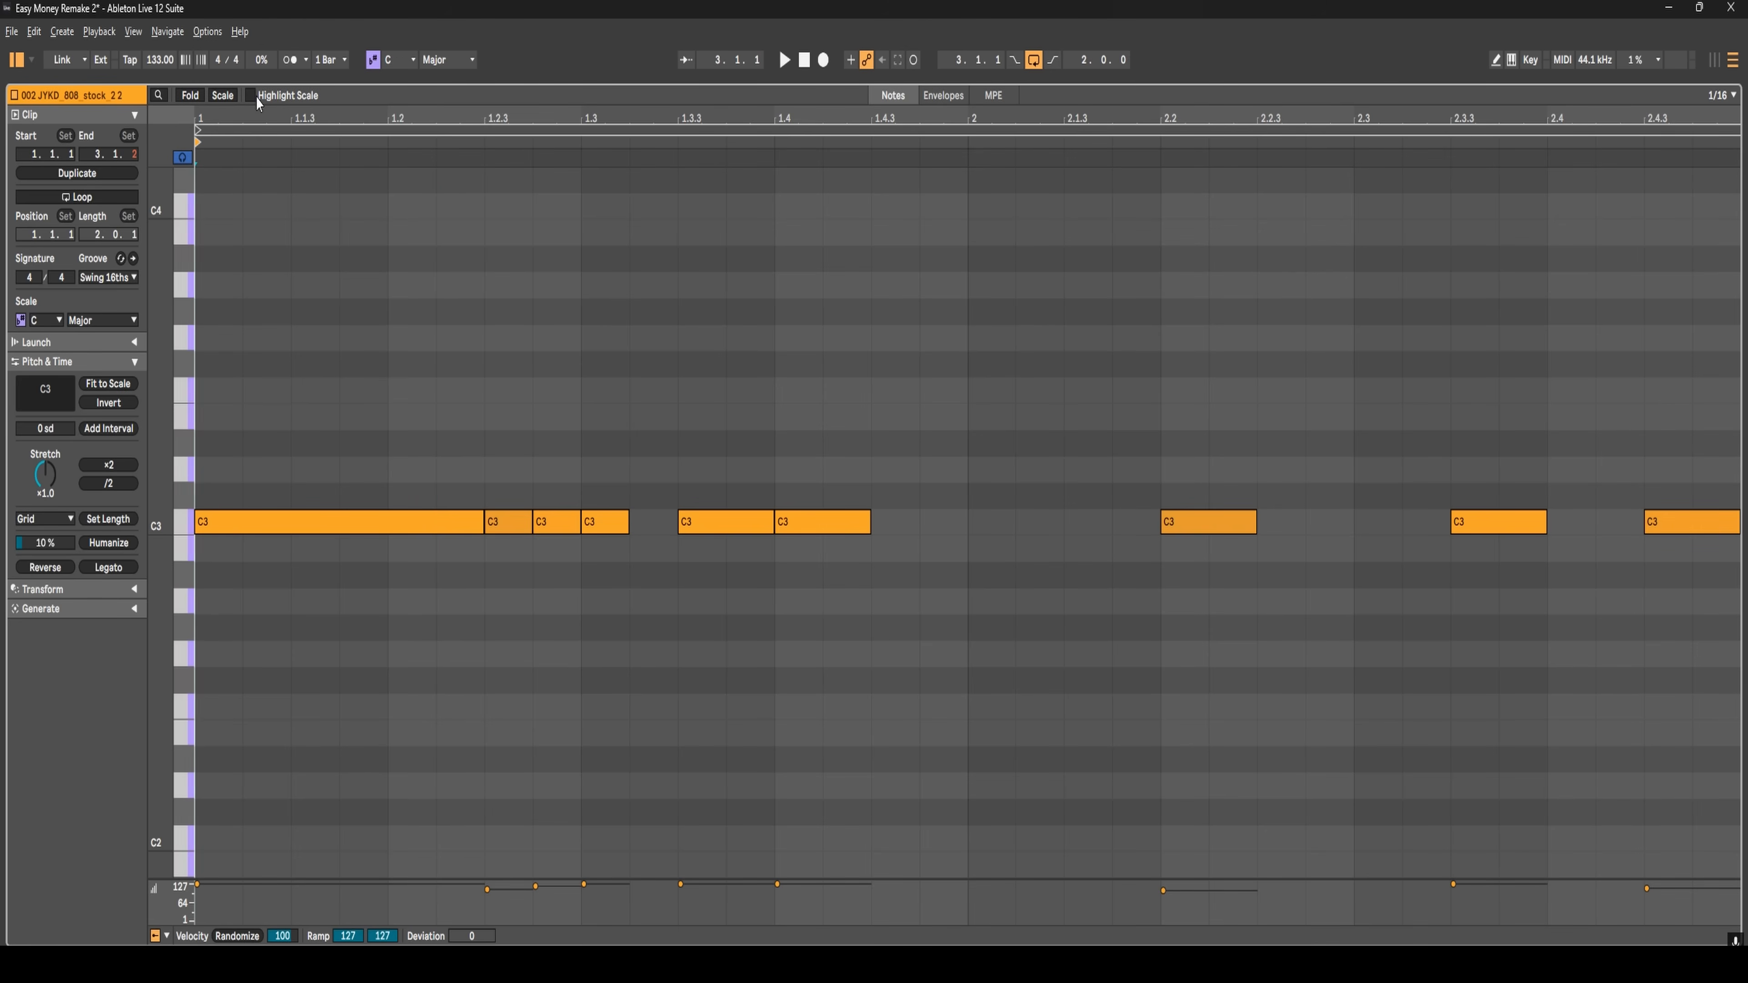
click(250, 95)
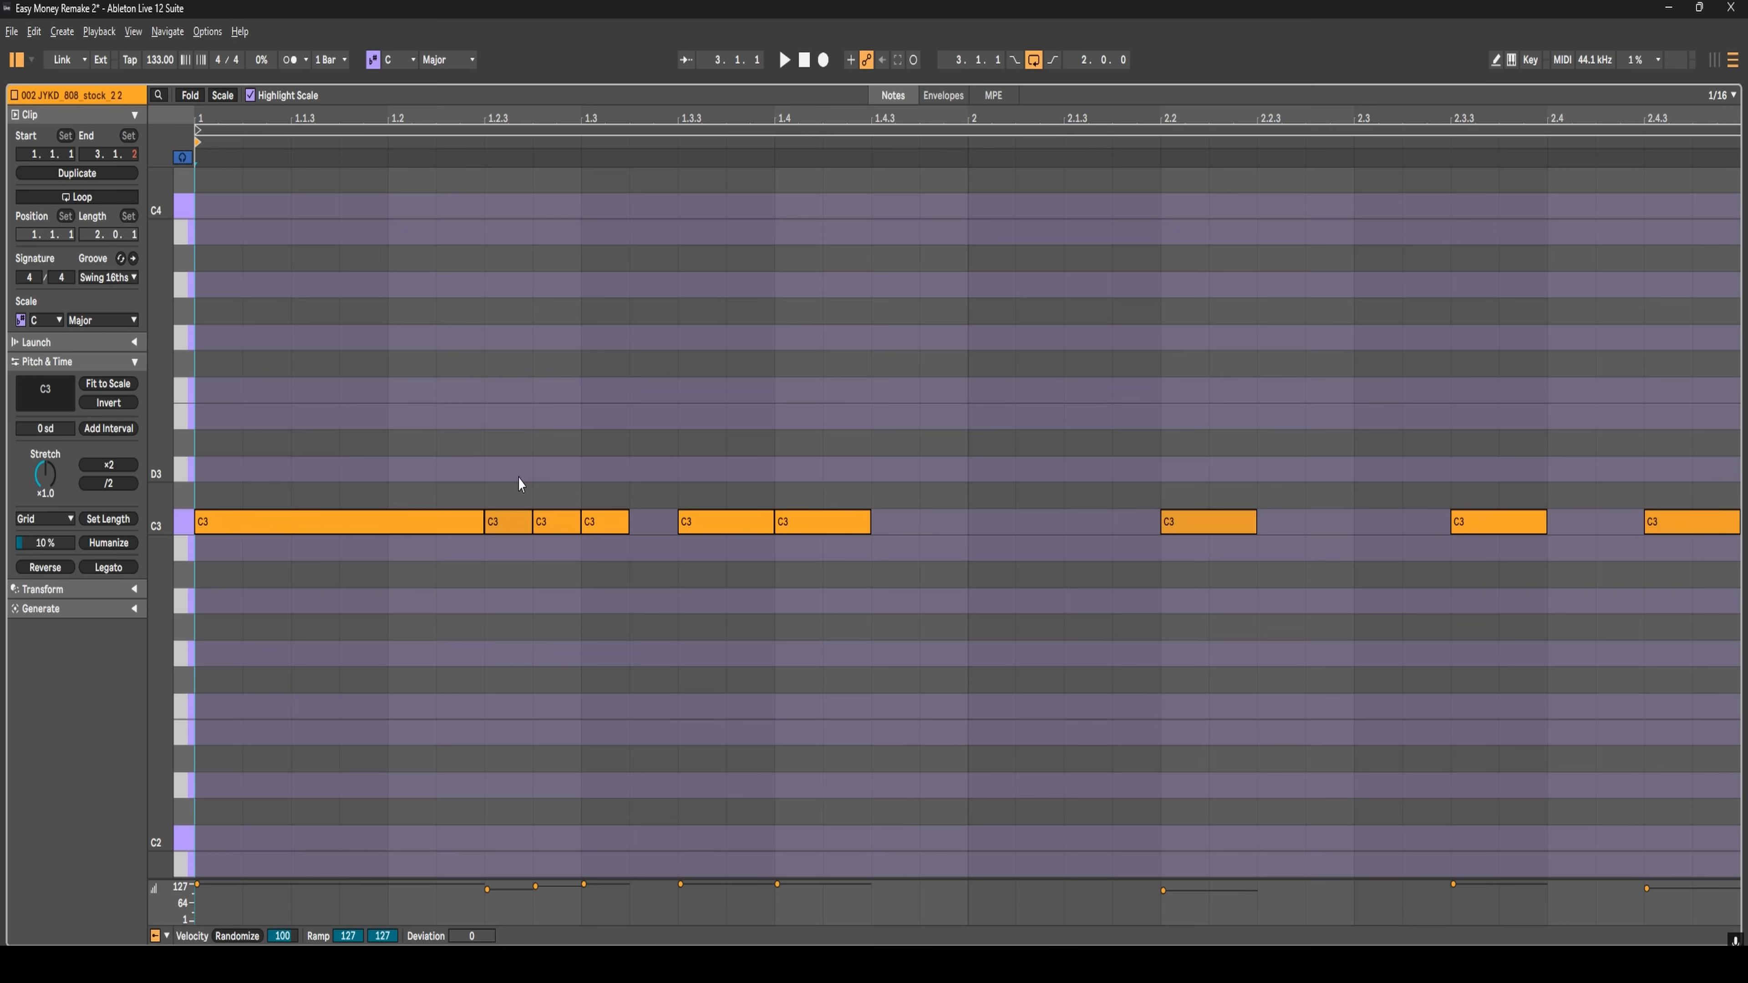
- Lower the notes at 1.2.3 and 1.3 to B2, raise the 2.3.3 note to E3, and return the 1.3.3 note to C3
click(517, 525)
drag(514, 512, 621, 432)
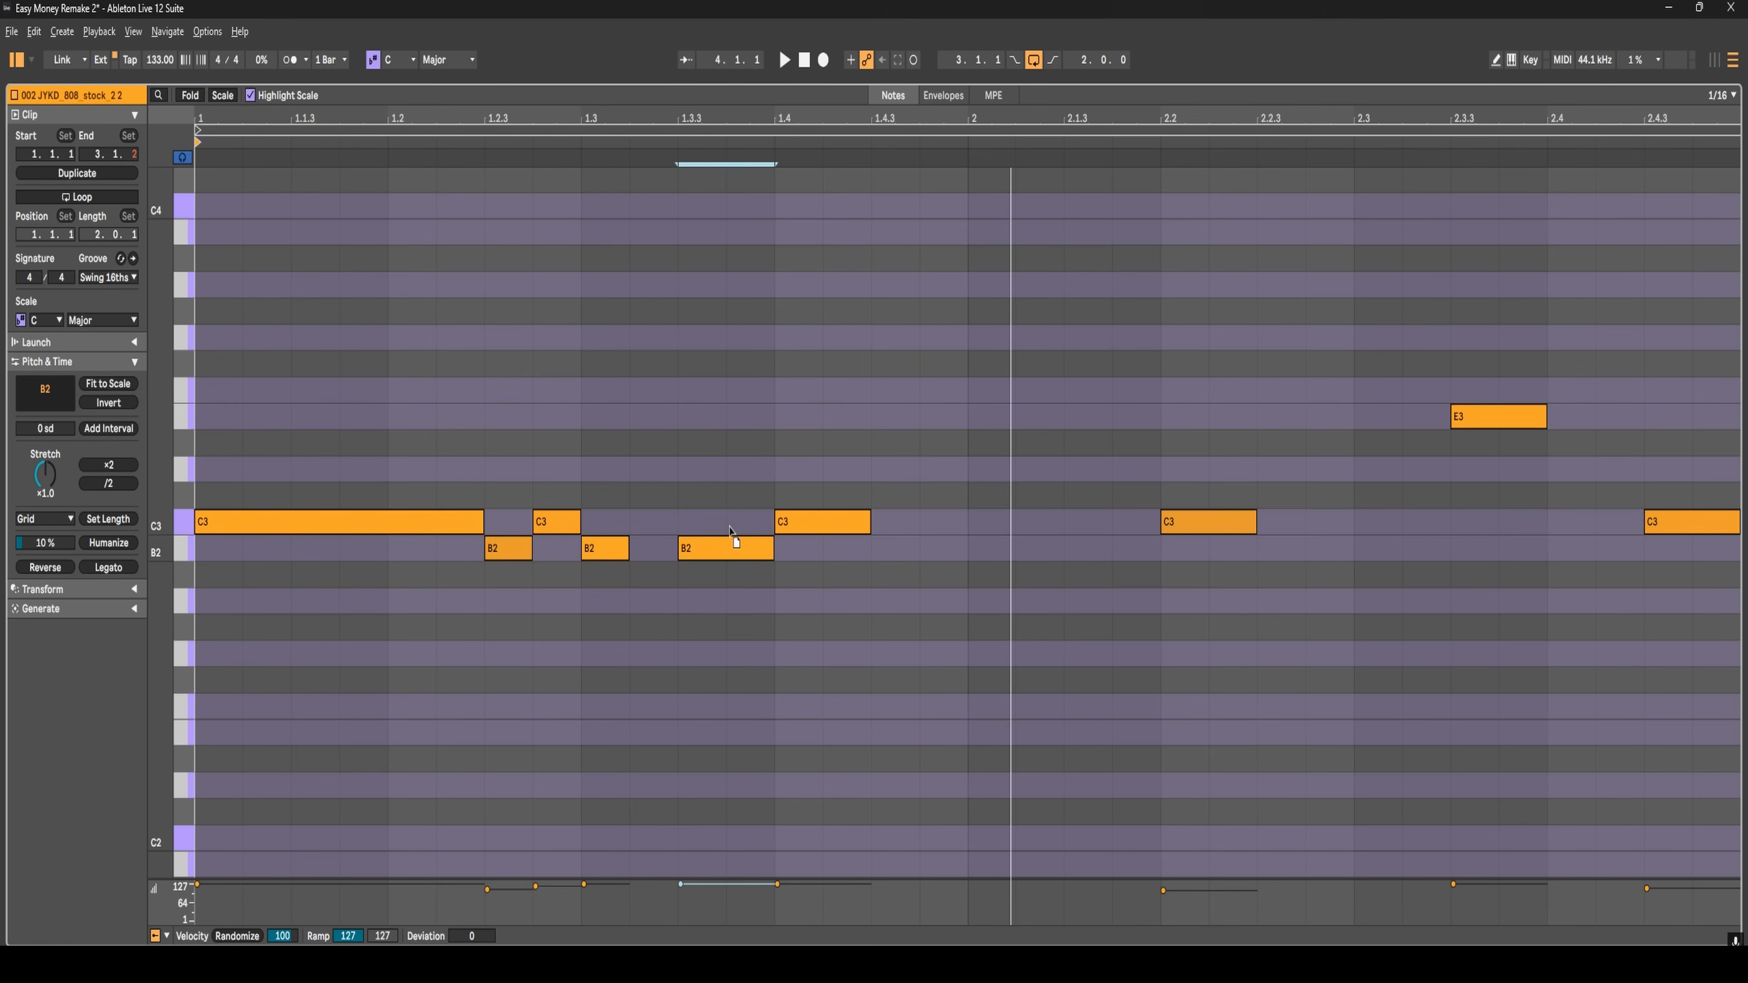
drag(730, 544, 730, 523)
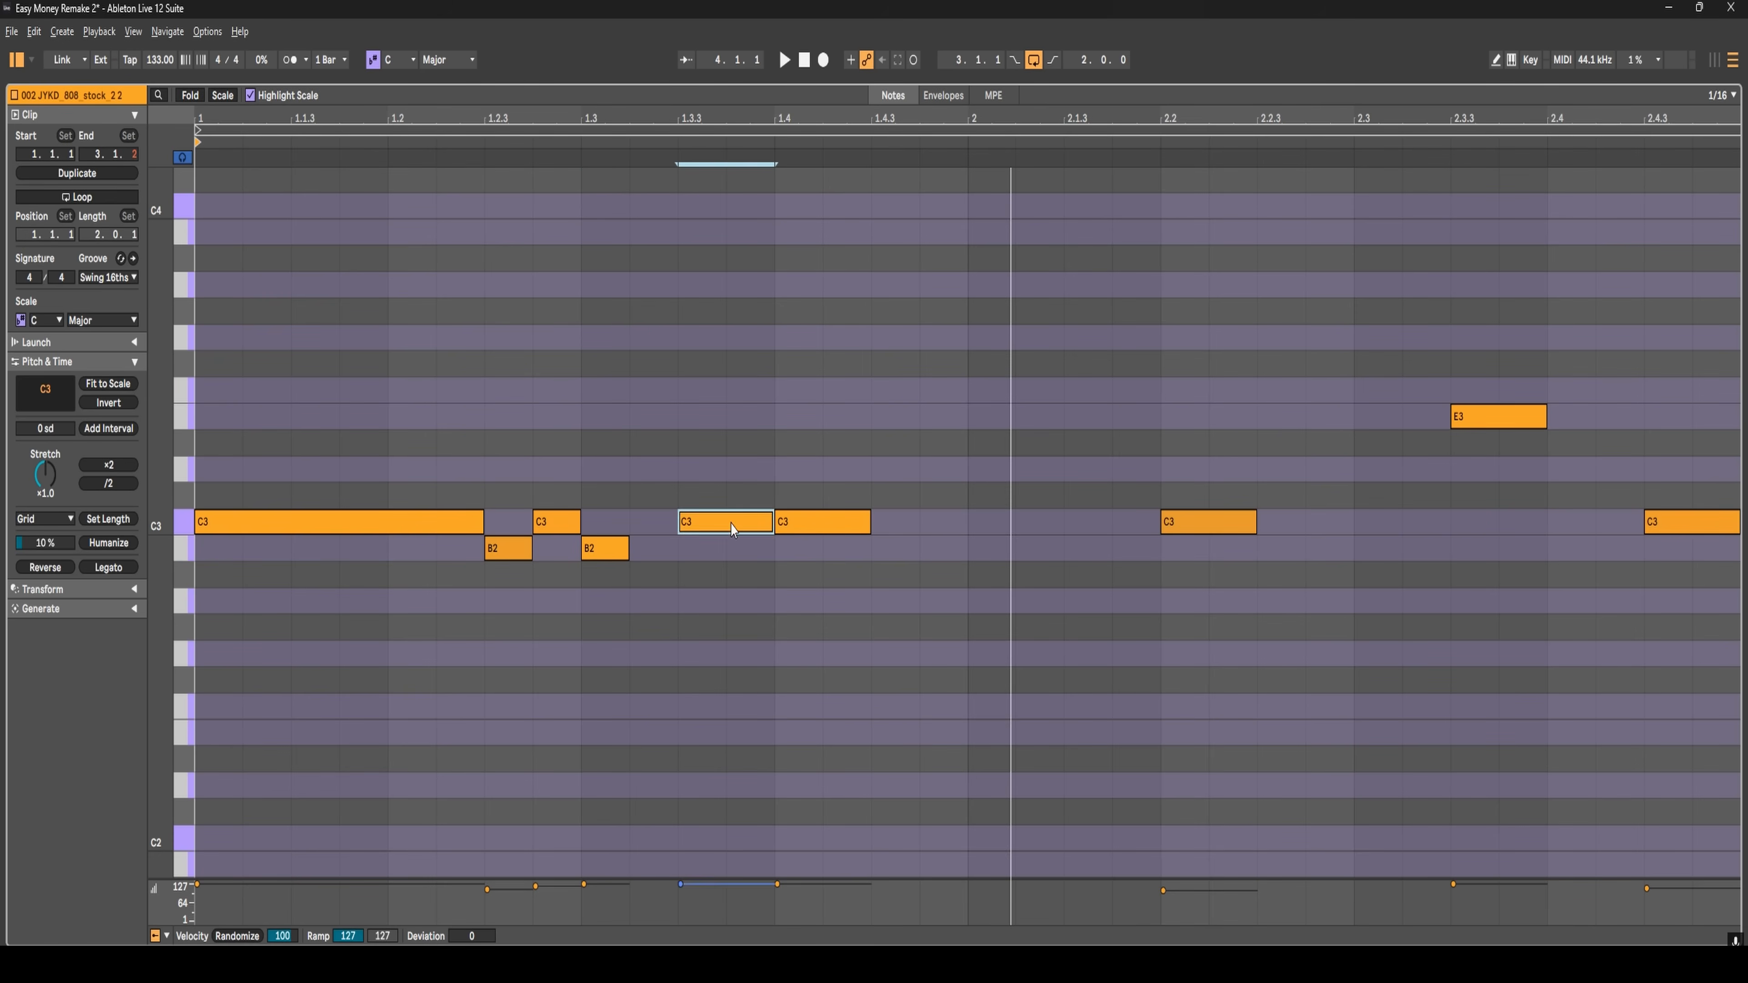
- Lower the two B2 notes to A2, play the pattern, and turn off scale highlighting
click(744, 454)
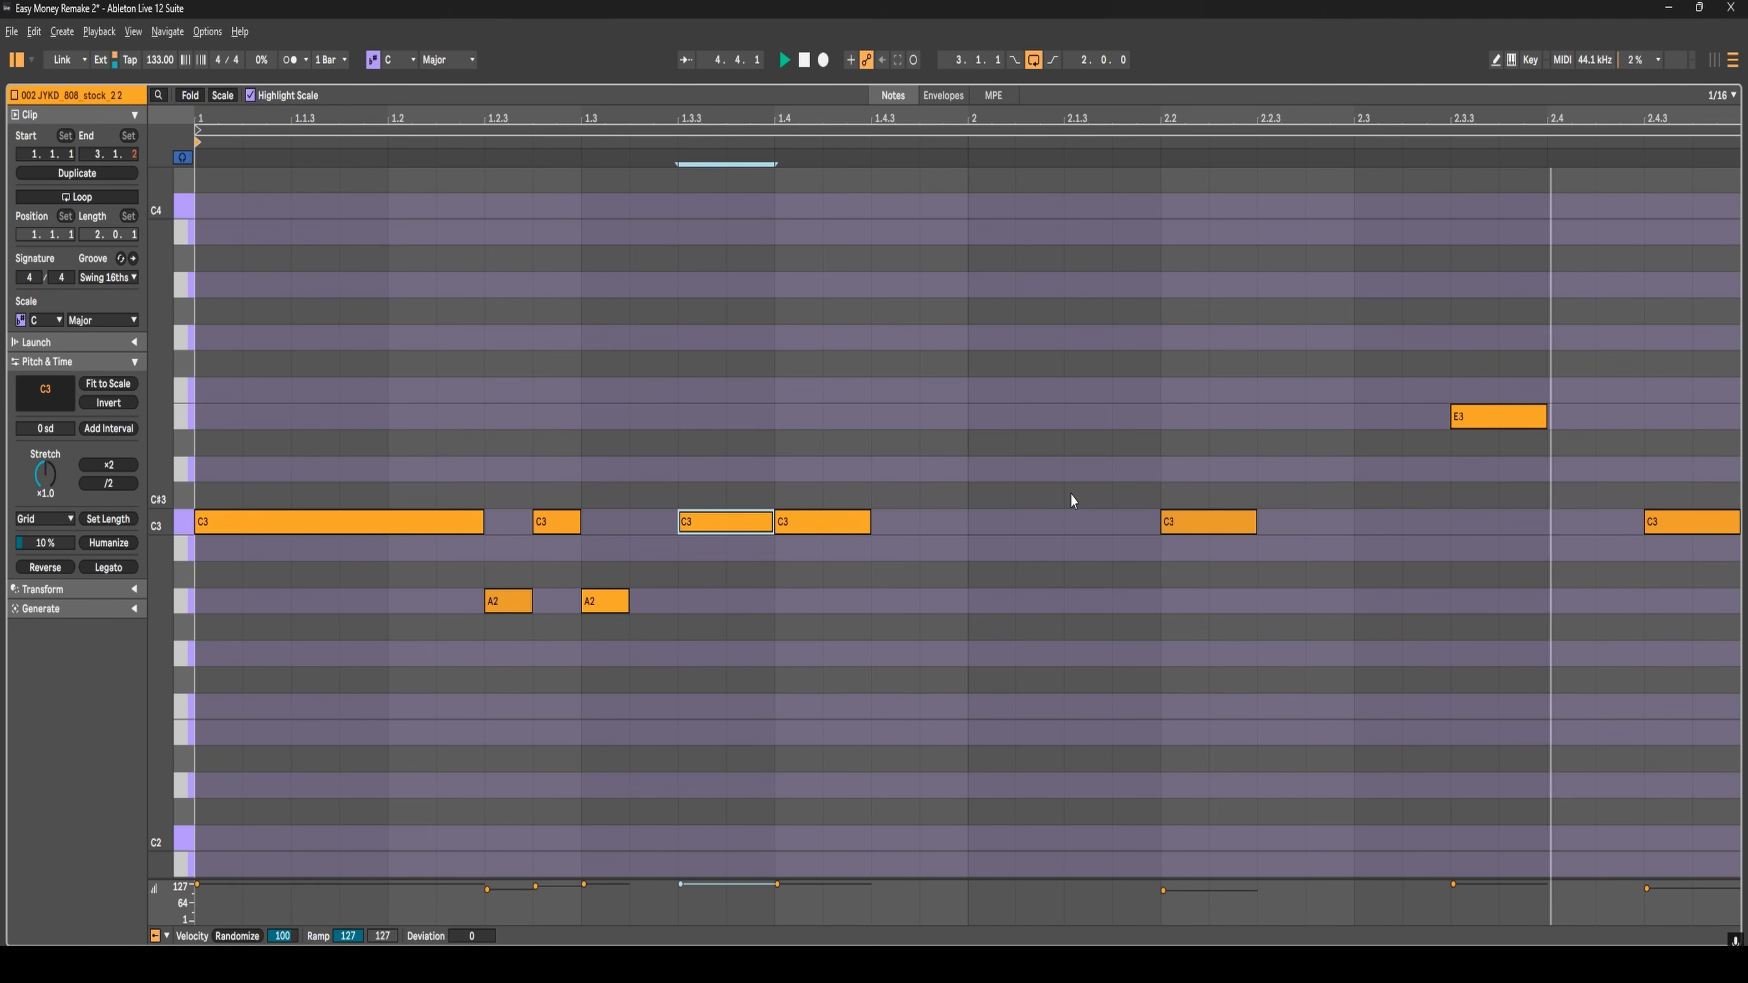
key(space)
click(252, 97)
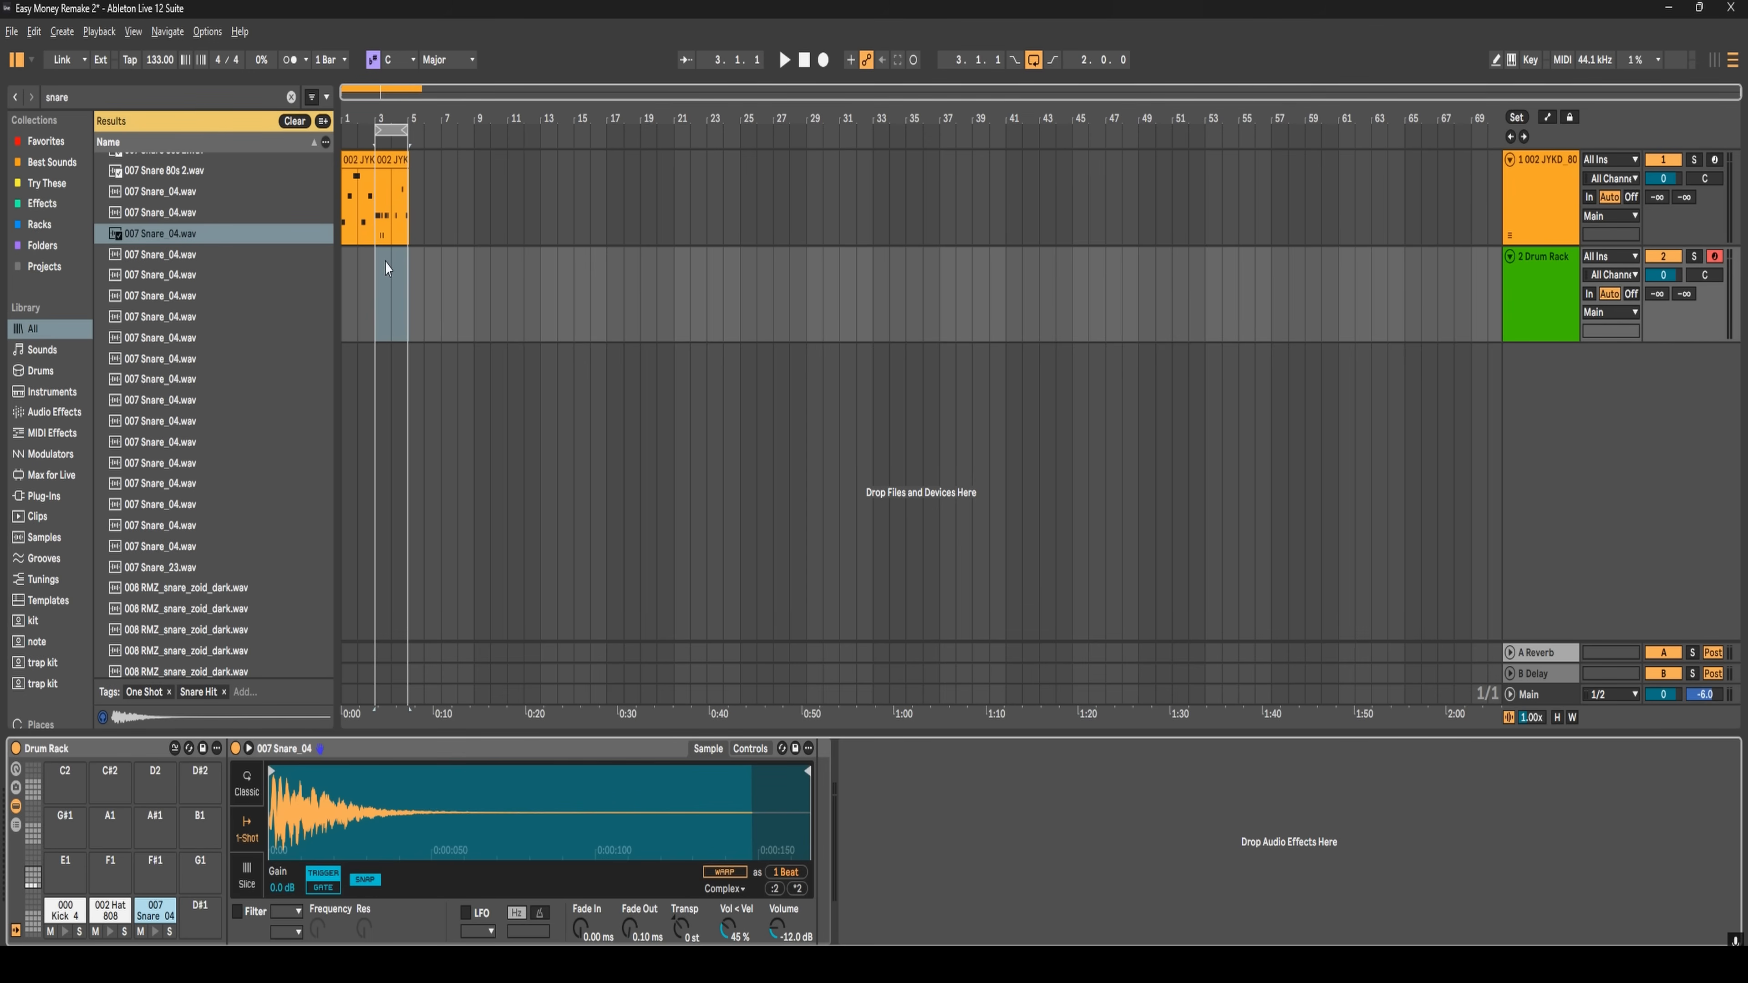
- Move the loop to bars 1 and 2 and set the tempo to 163 BPM
drag(385, 130, 349, 130)
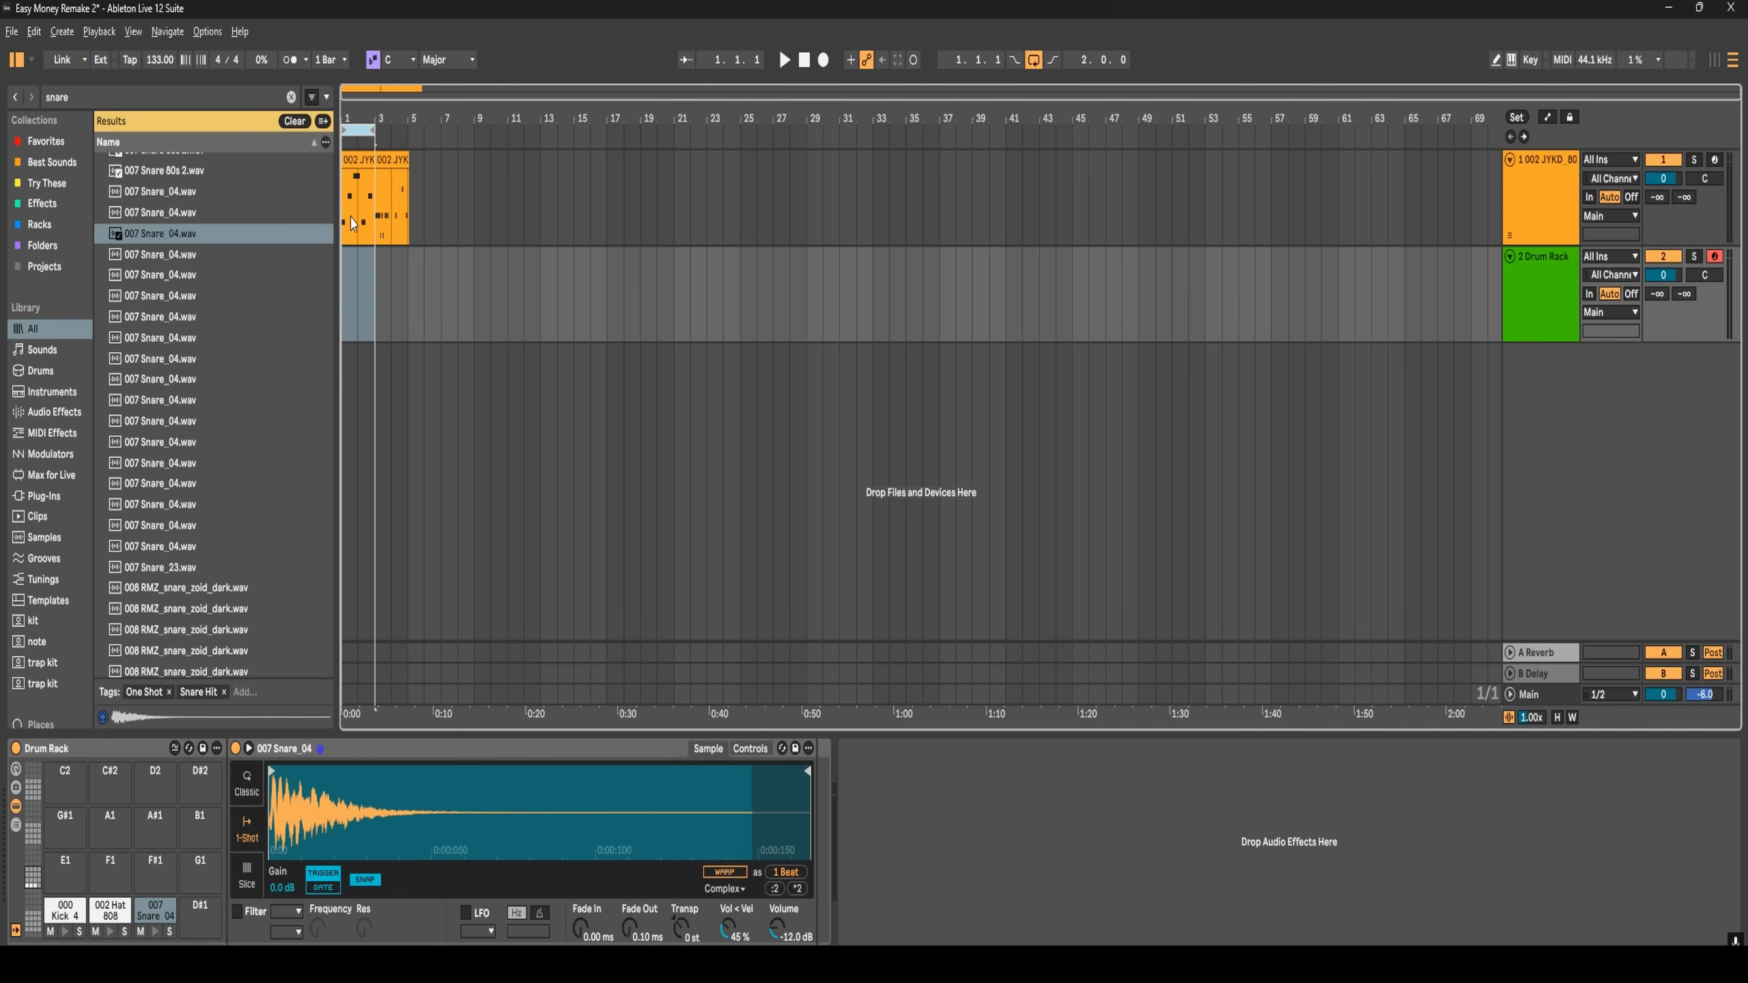
drag(157, 60, 157, 68)
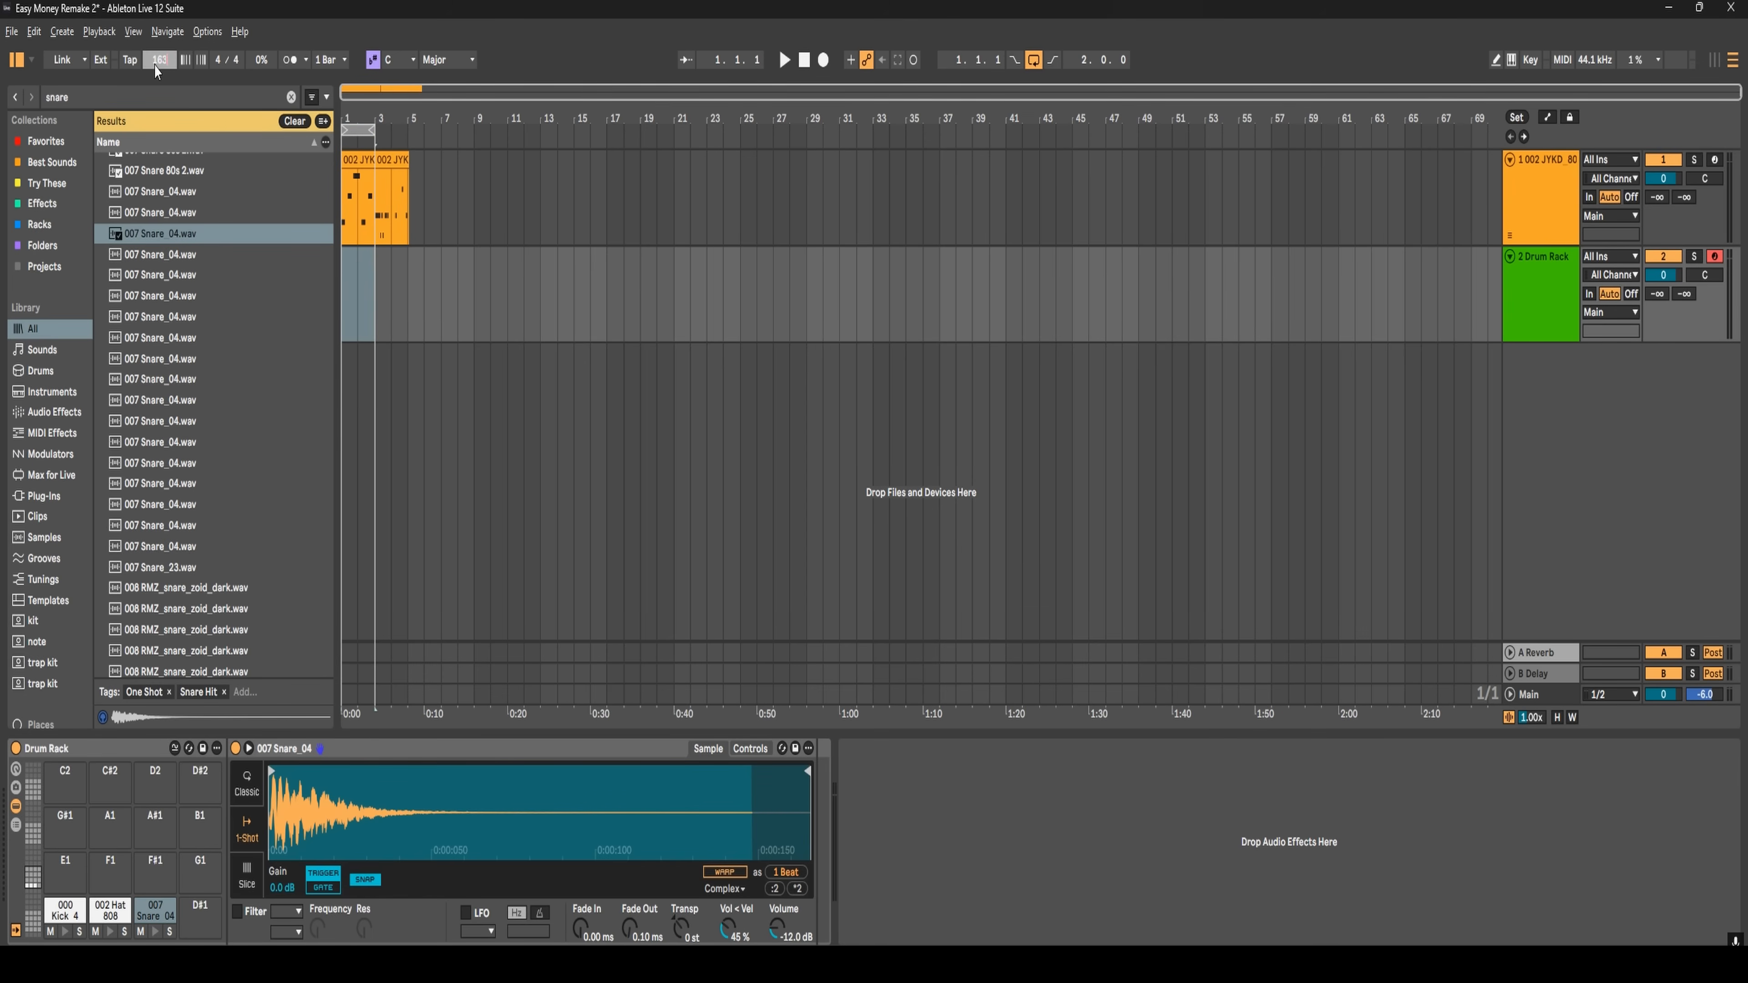
text(163)
key(Return)
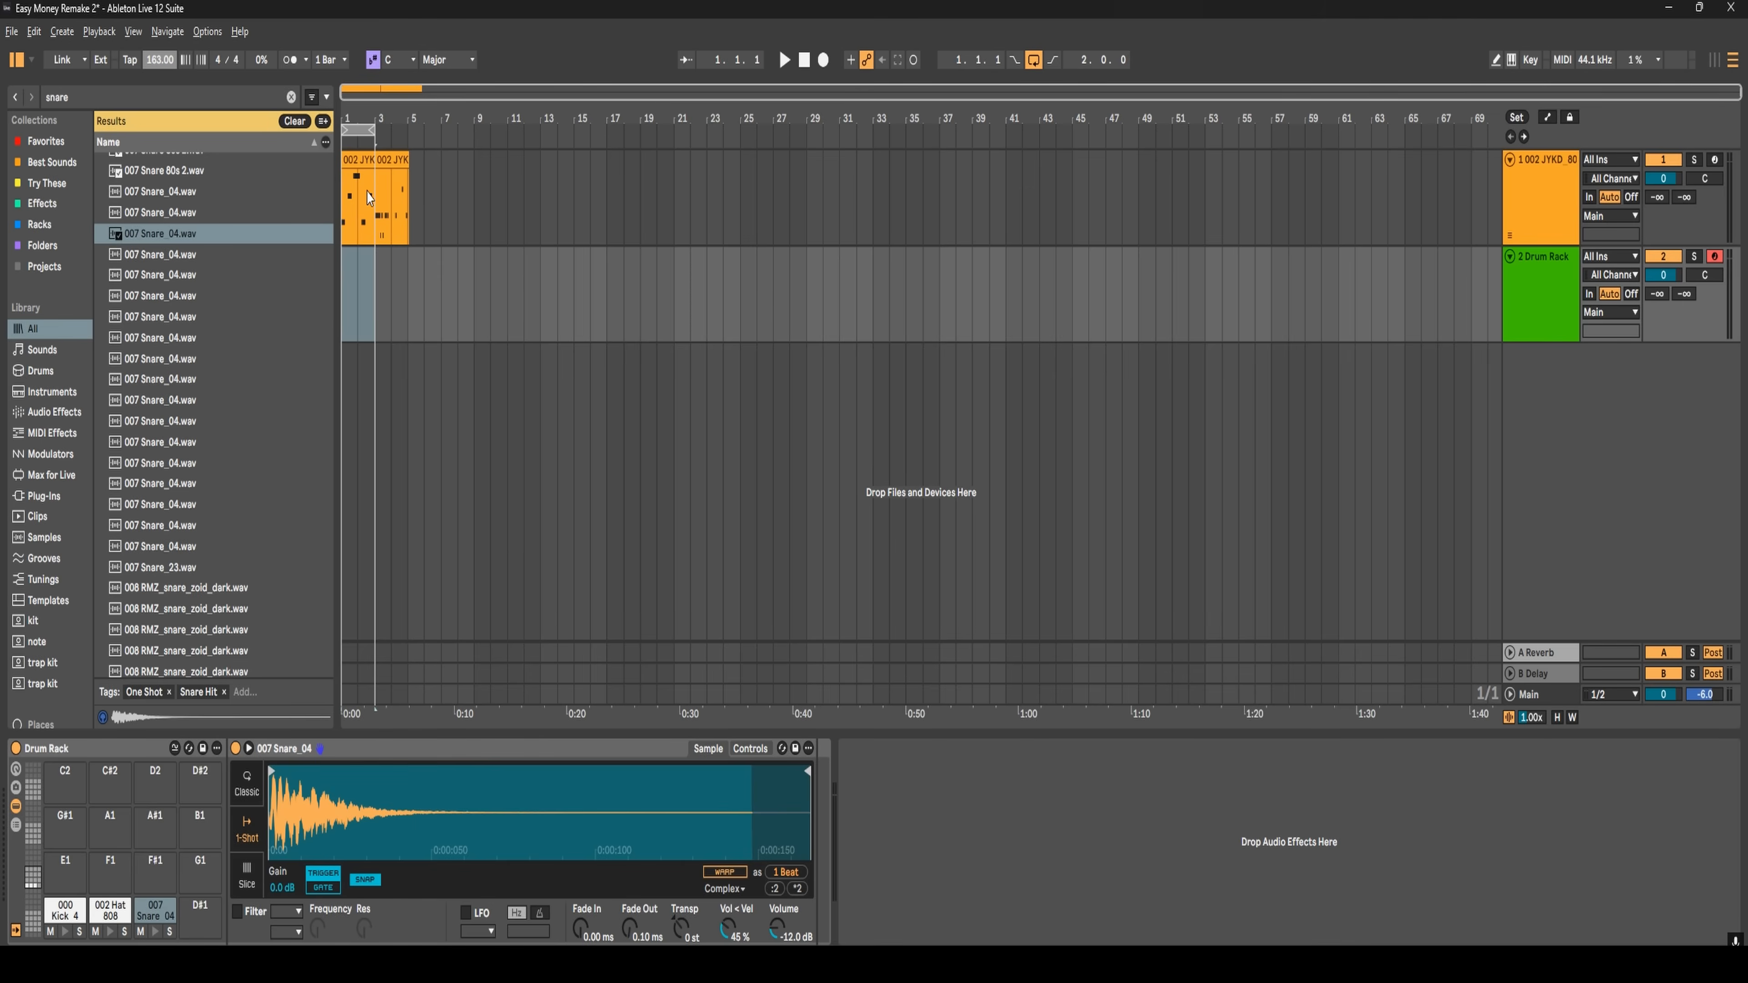
- Create a two-bar Drum Rack clip with kicks on 1 and 2 and snares on 1.3 and 2.3
key(ctrl+shift+m)
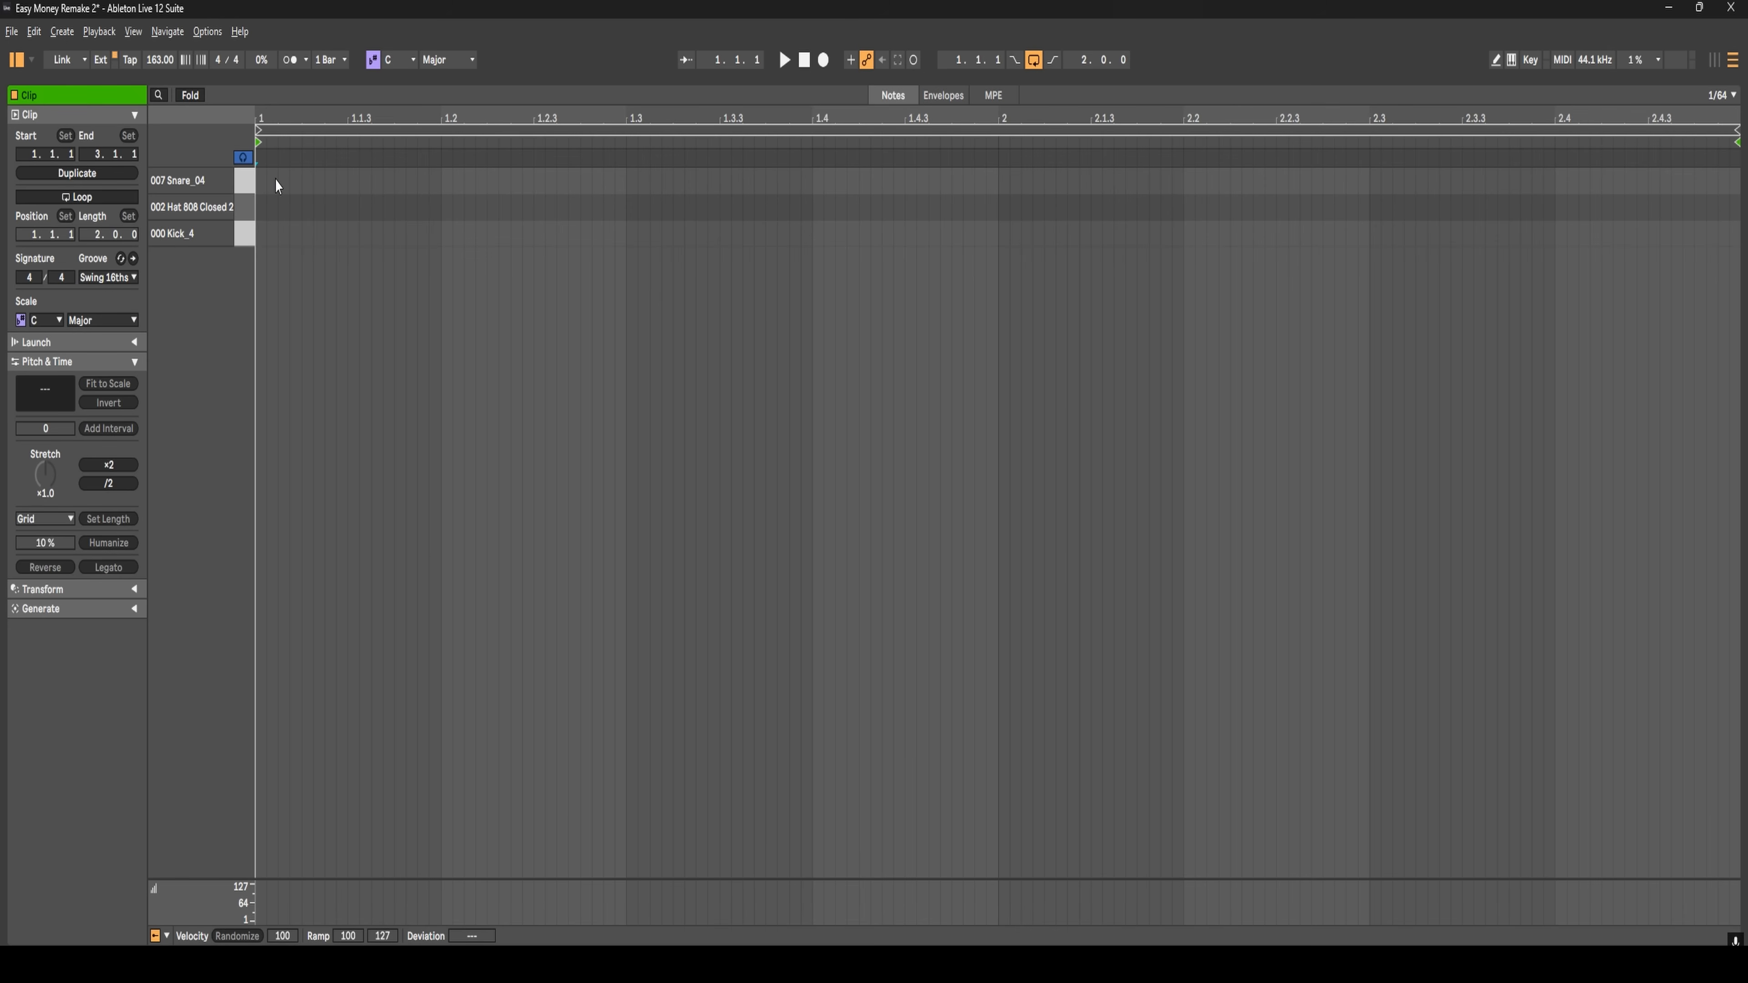
key(b)
click(260, 234)
click(631, 207)
click(1003, 233)
click(1375, 207)
- Draw closed hats on every eighth note across both bars of the drum clip and play the loop
click(260, 181)
drag(353, 181, 1395, 176)
click(1376, 180)
click(1468, 180)
click(1561, 180)
click(1654, 181)
key(space)
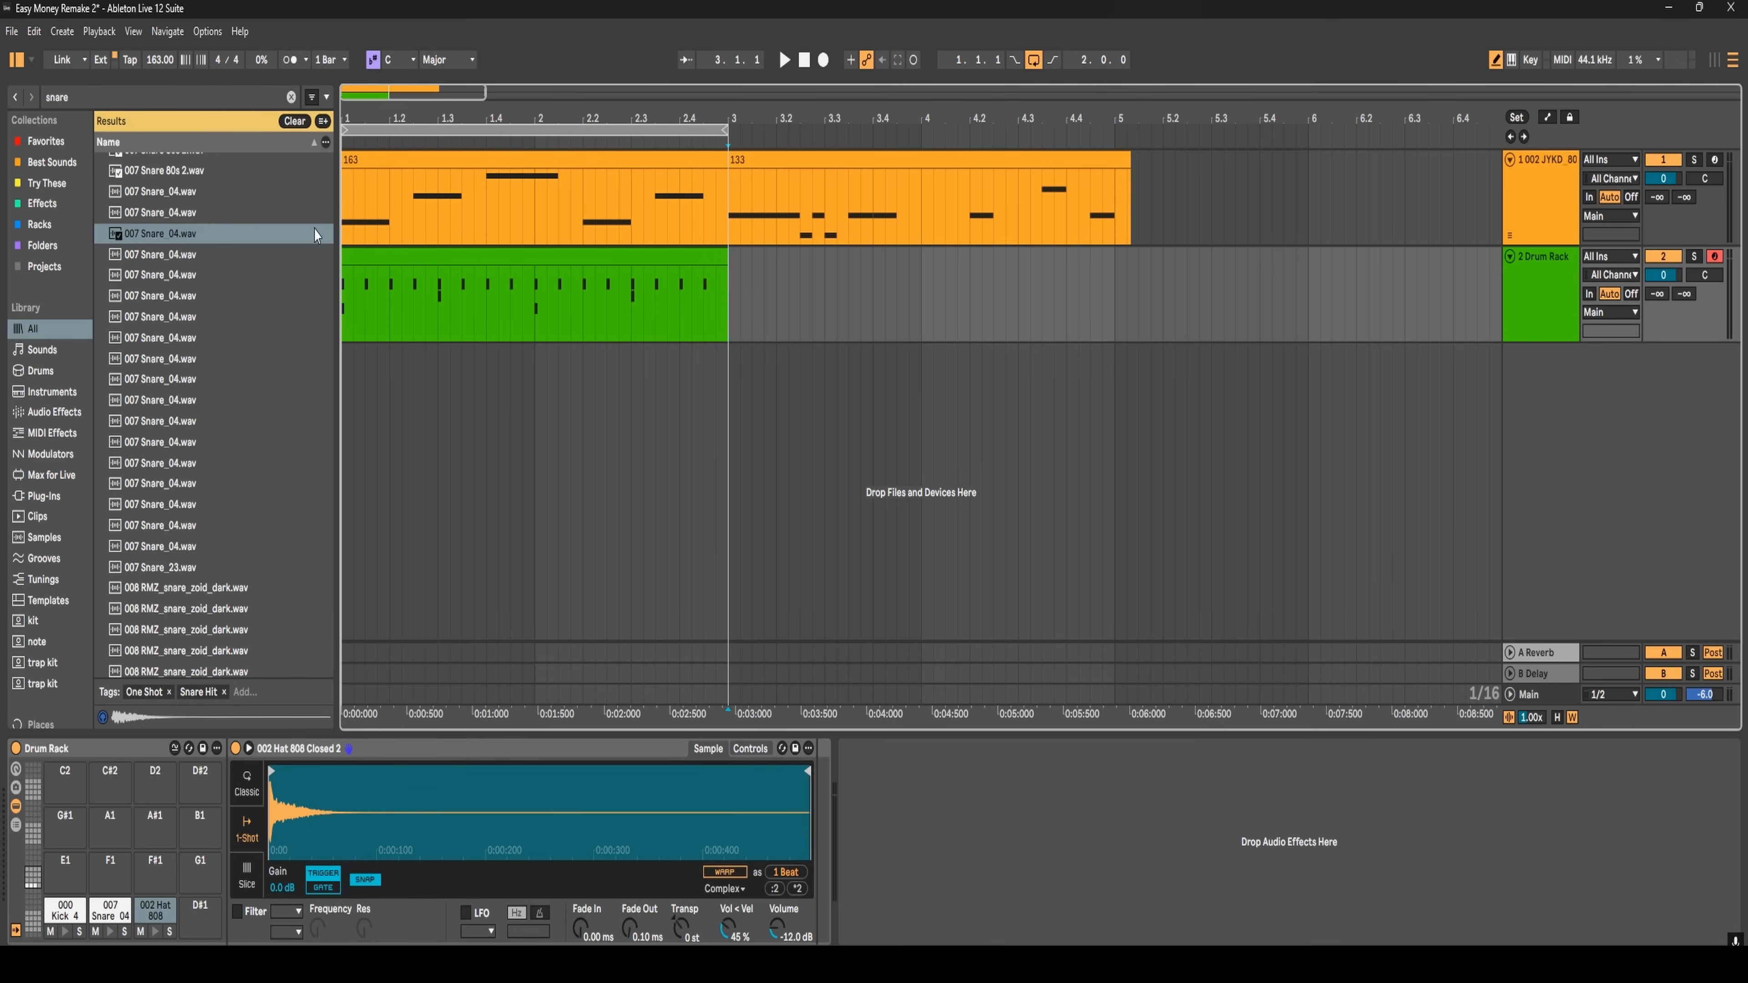
- Play the 808 and drum clips together over the two-bar loop at 163 BPM
click(343, 198)
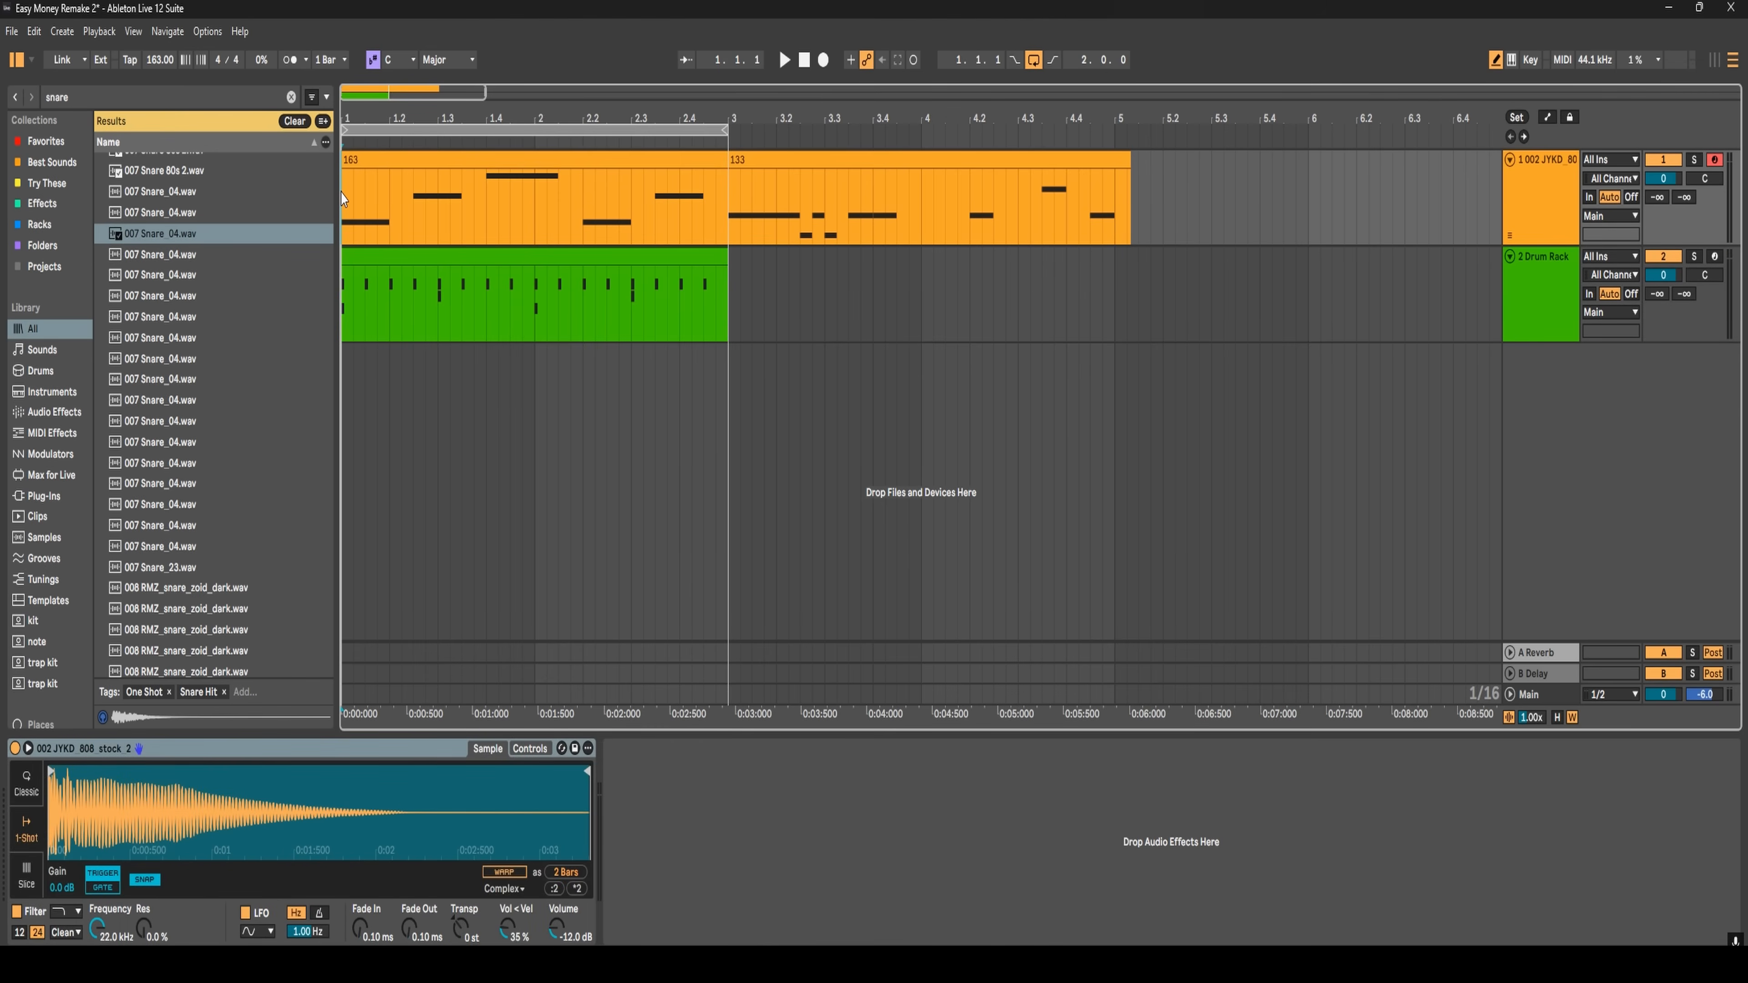
click(346, 286)
key(space)
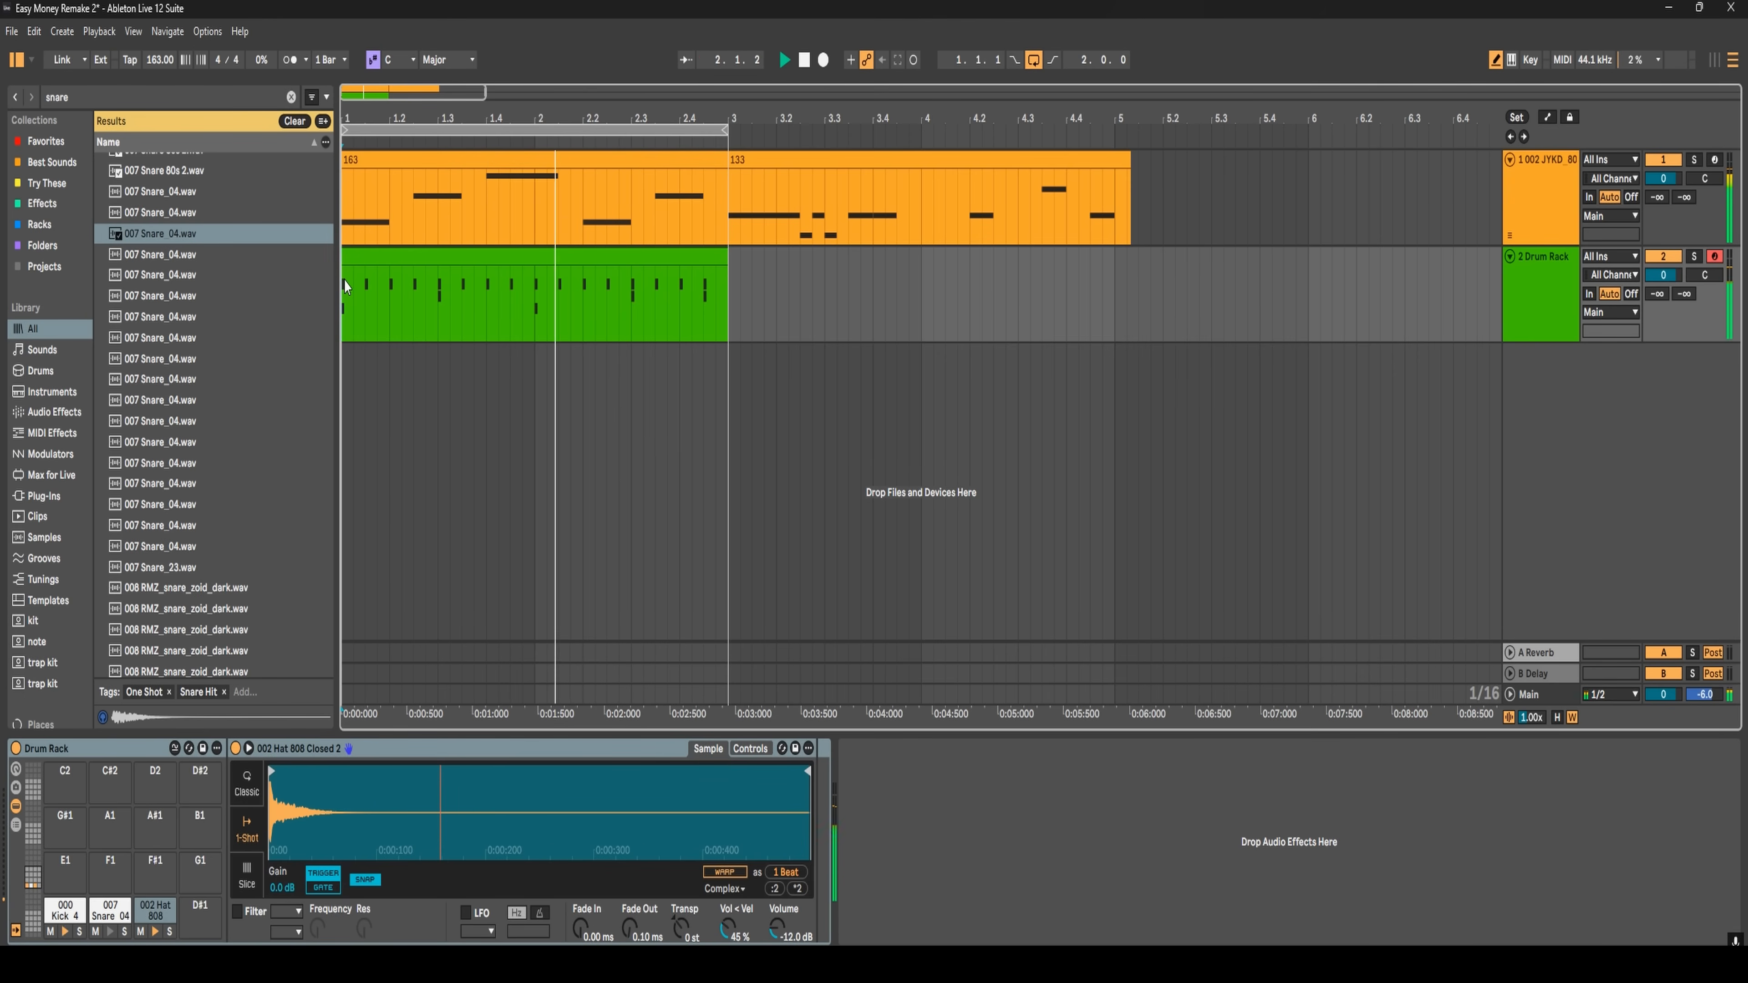
key(space)
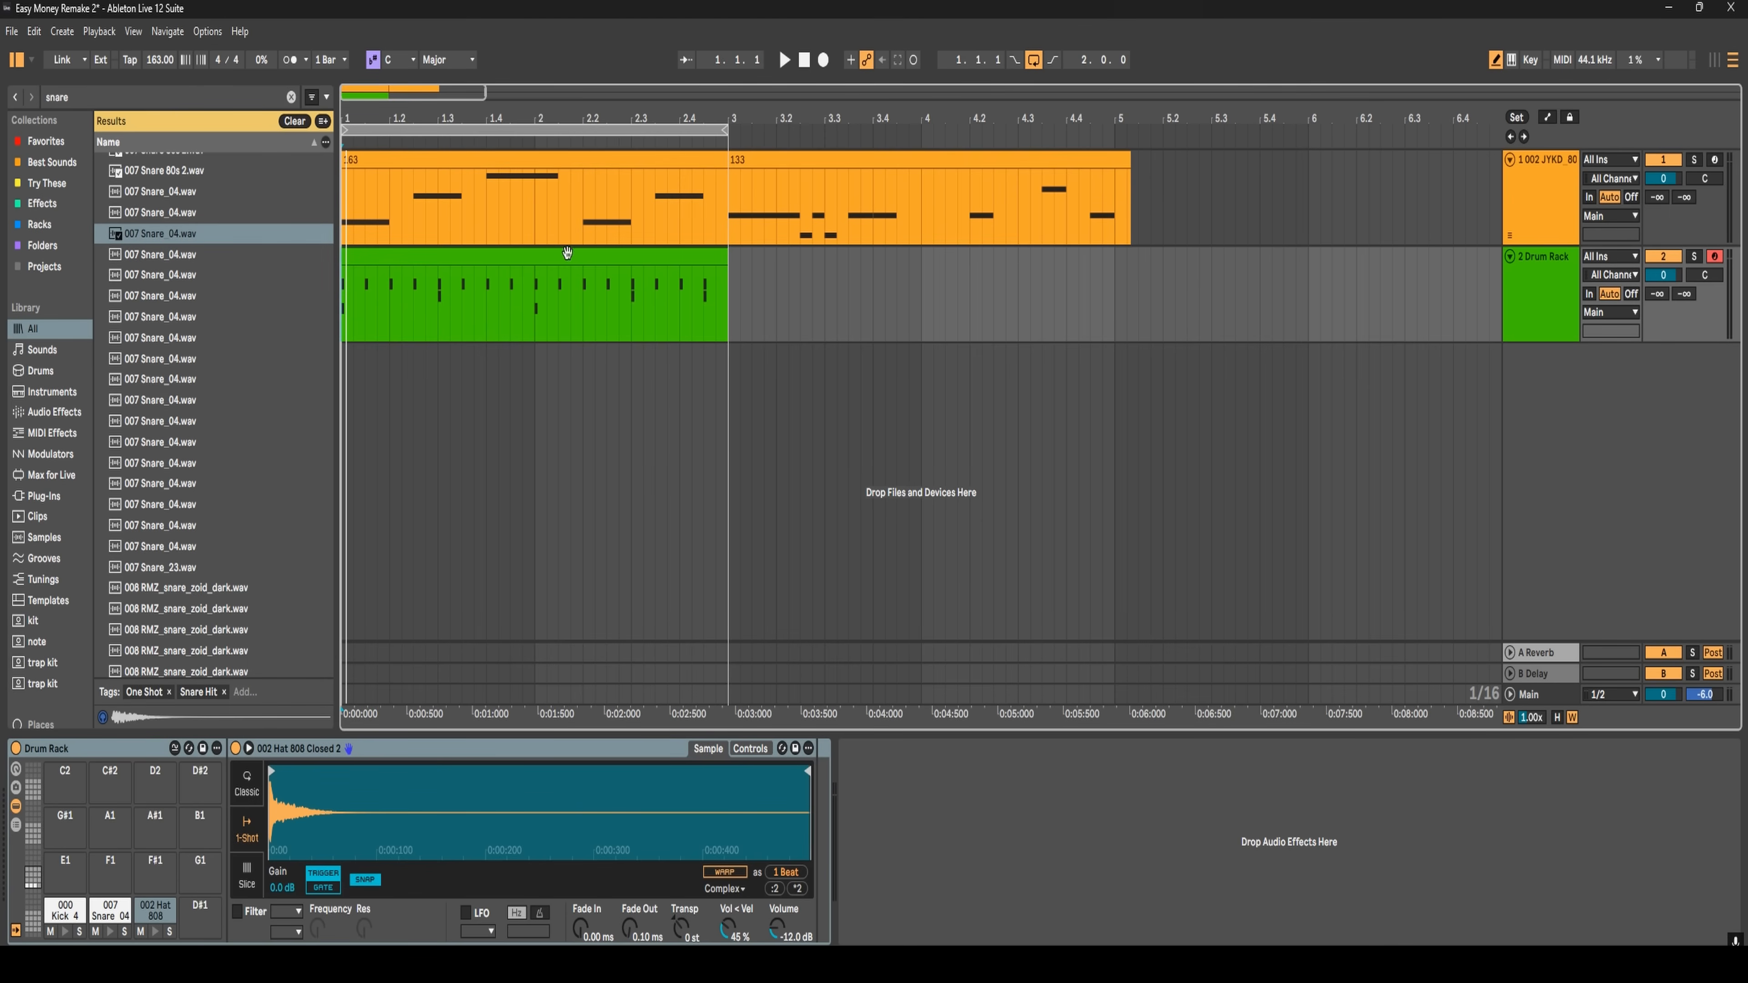
- Move the loop to bars 7 and 8 and set the tempo to 133 BPM
click(621, 130)
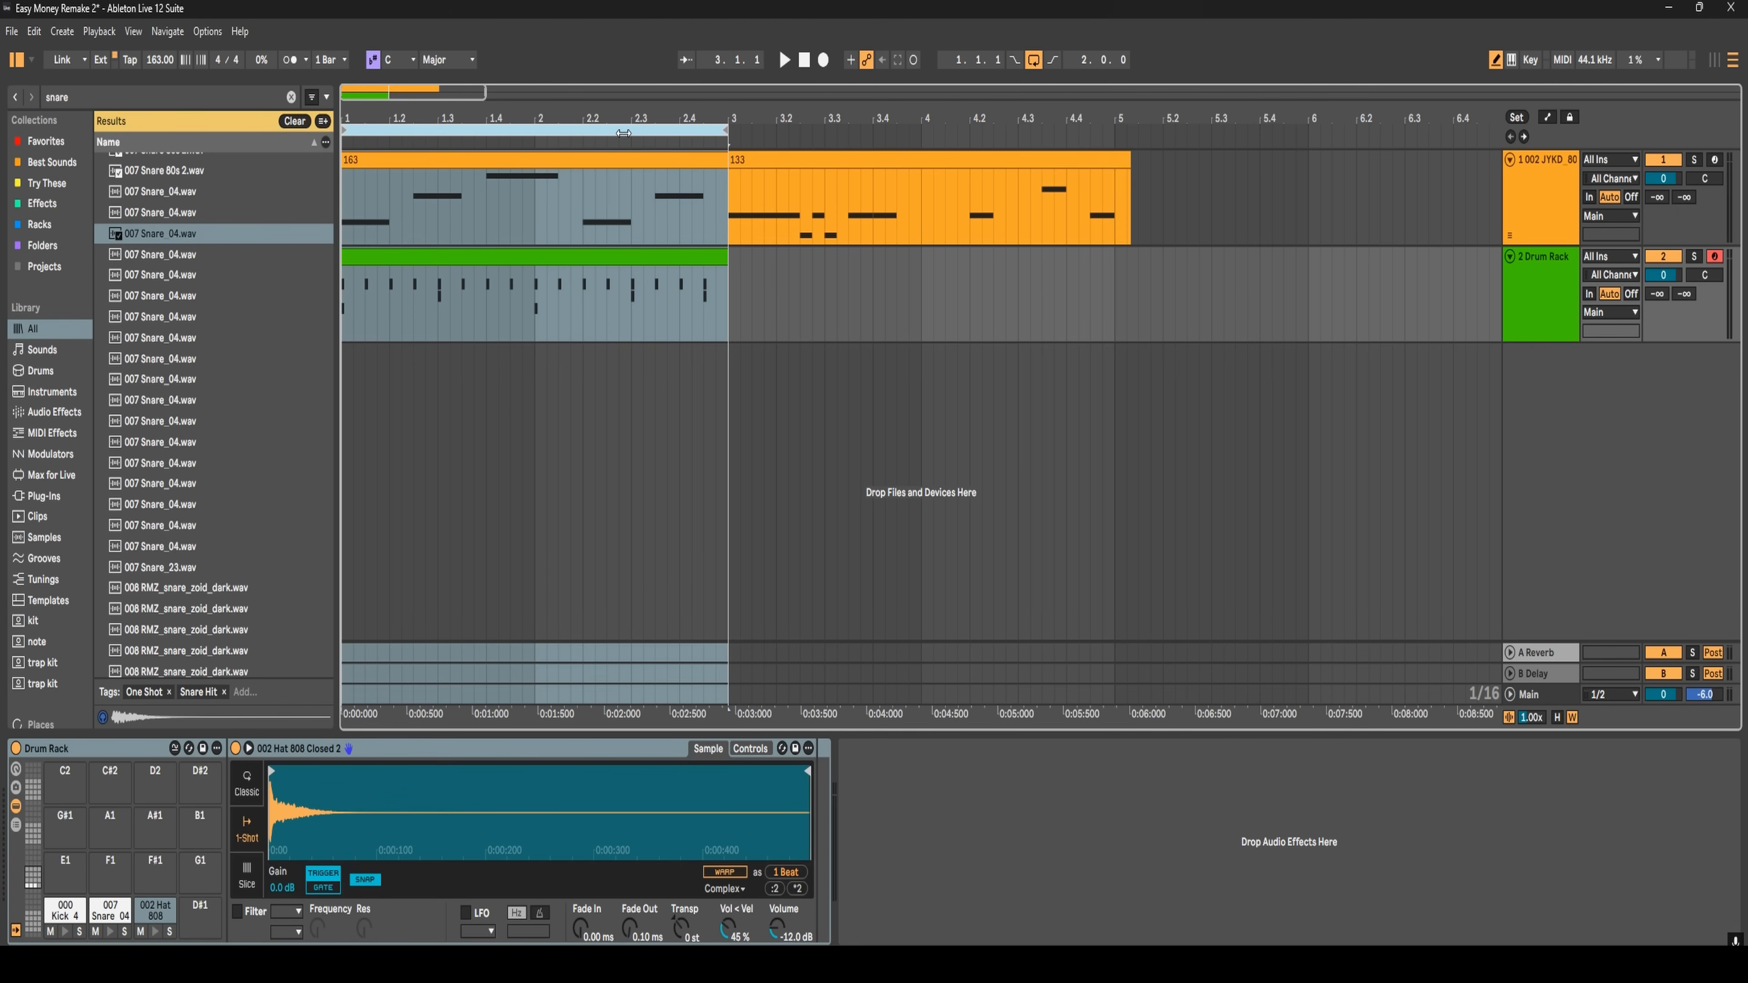
drag(624, 132, 1018, 131)
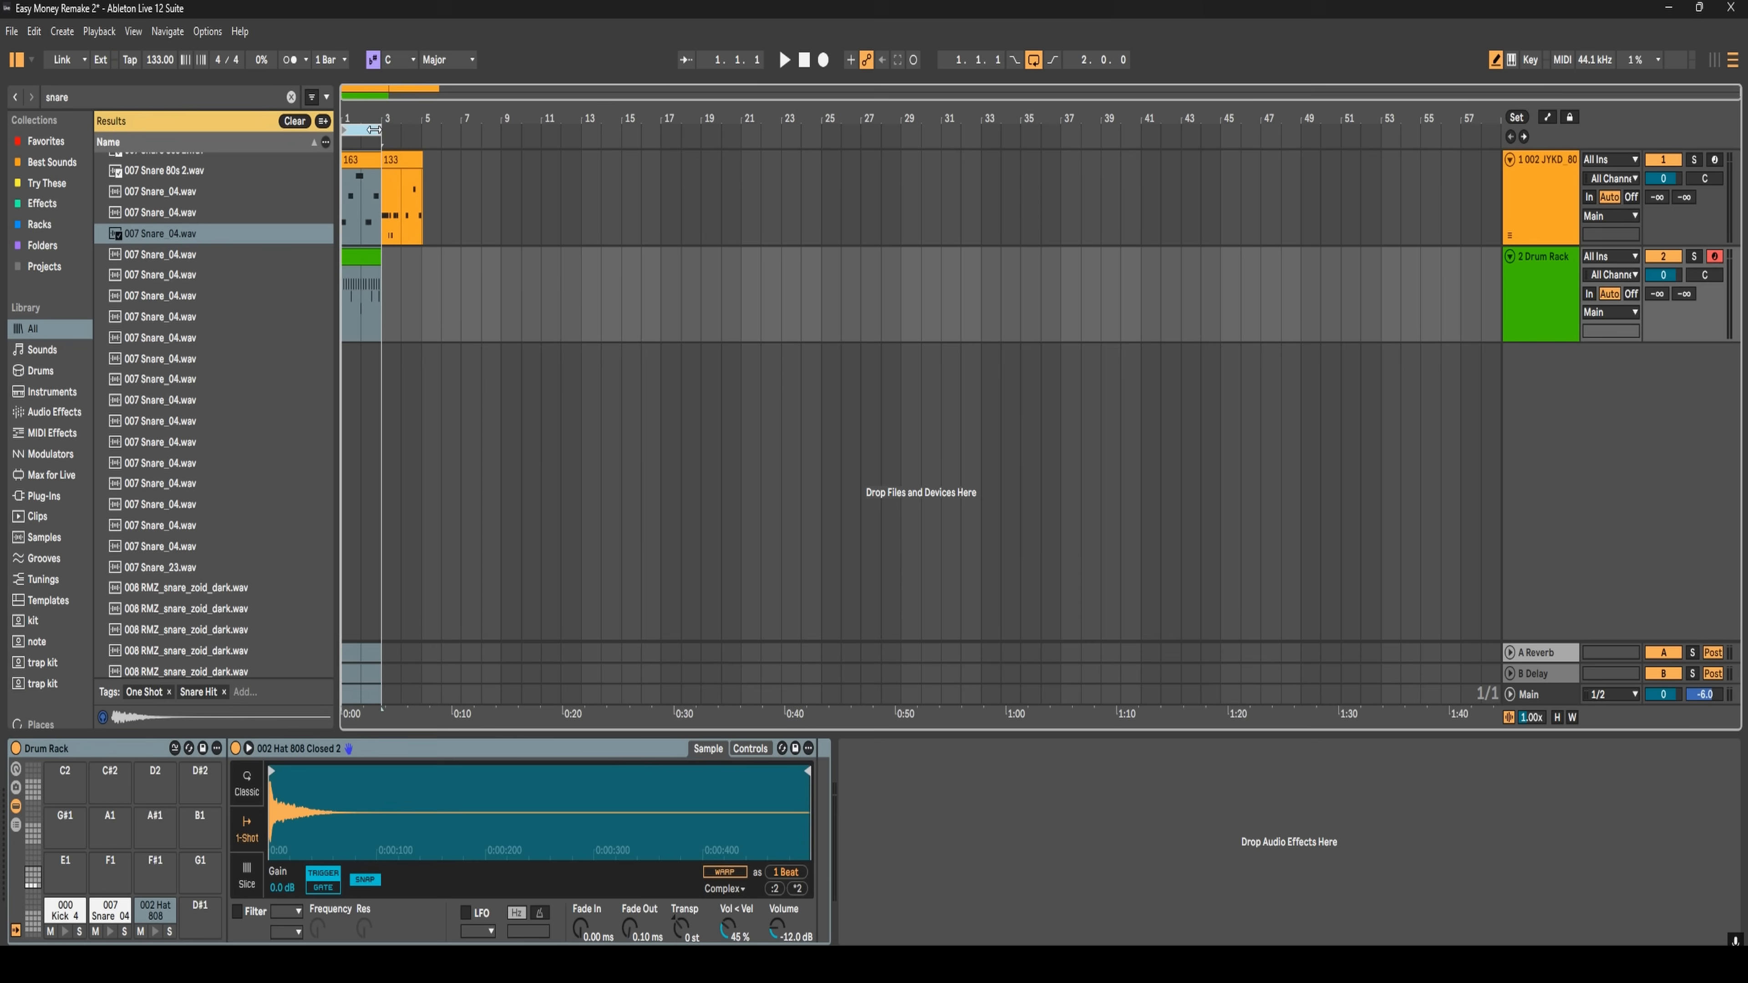
drag(371, 132, 494, 135)
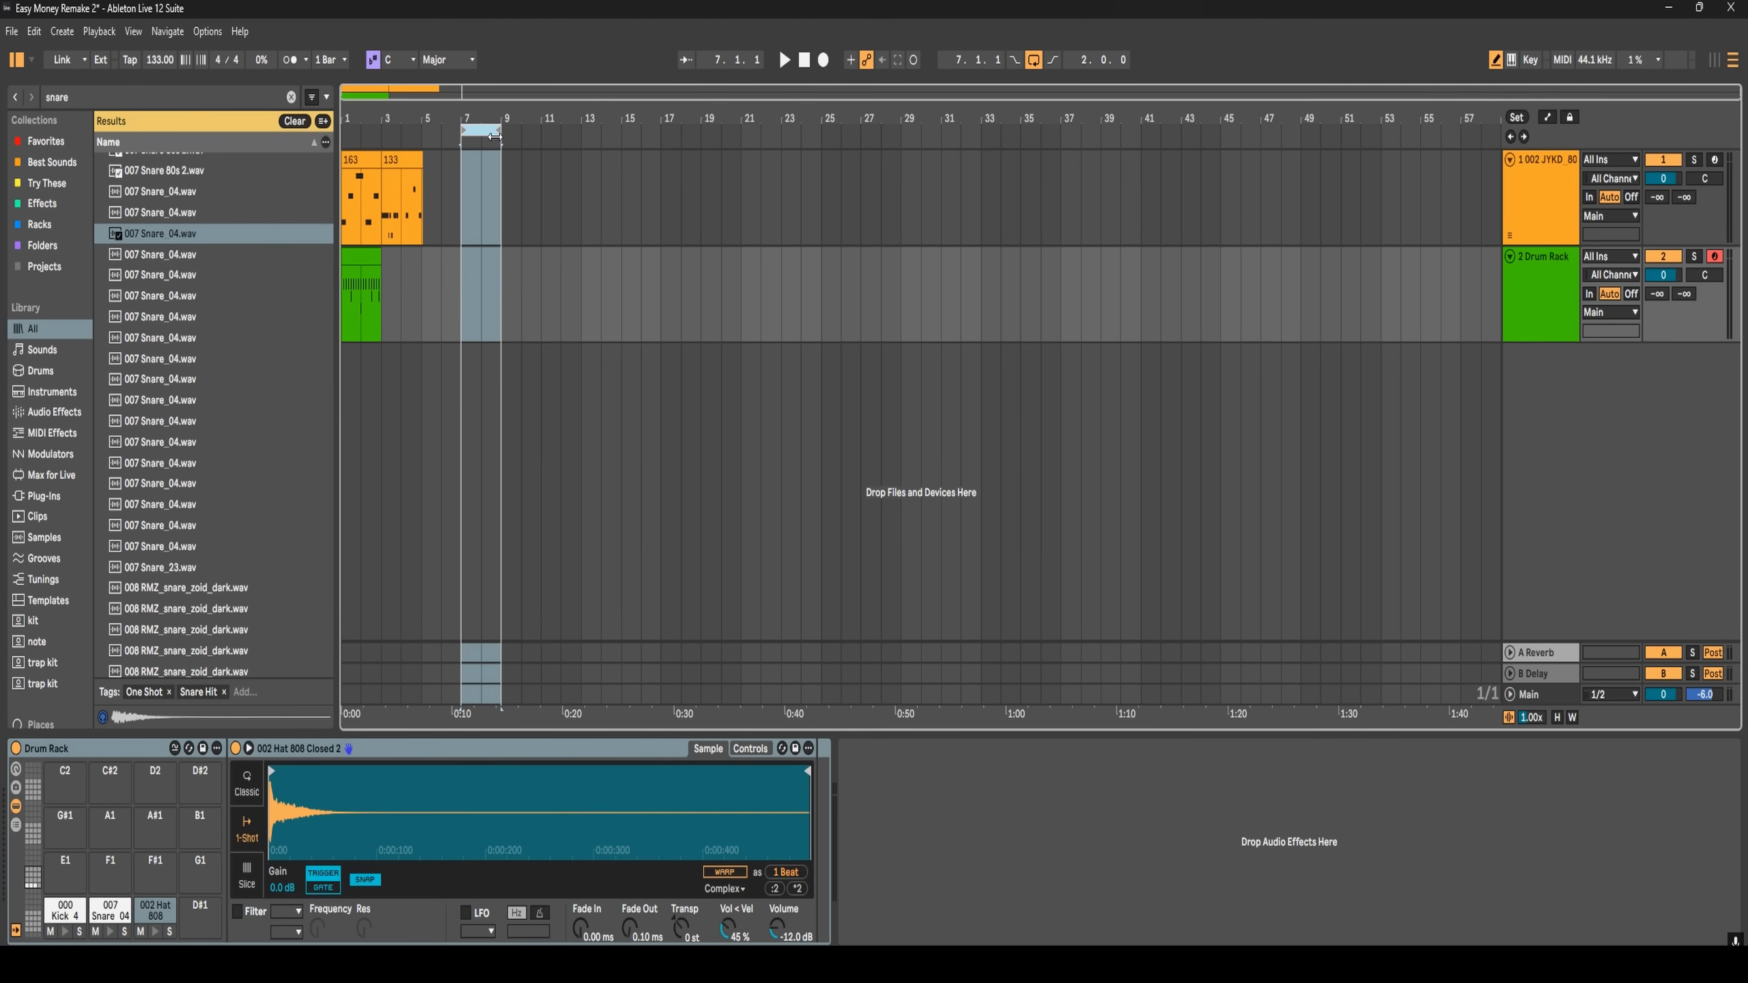
- Create an empty two-bar MIDI clip on the Drum Rack track at bars 7 and 8
click(473, 289)
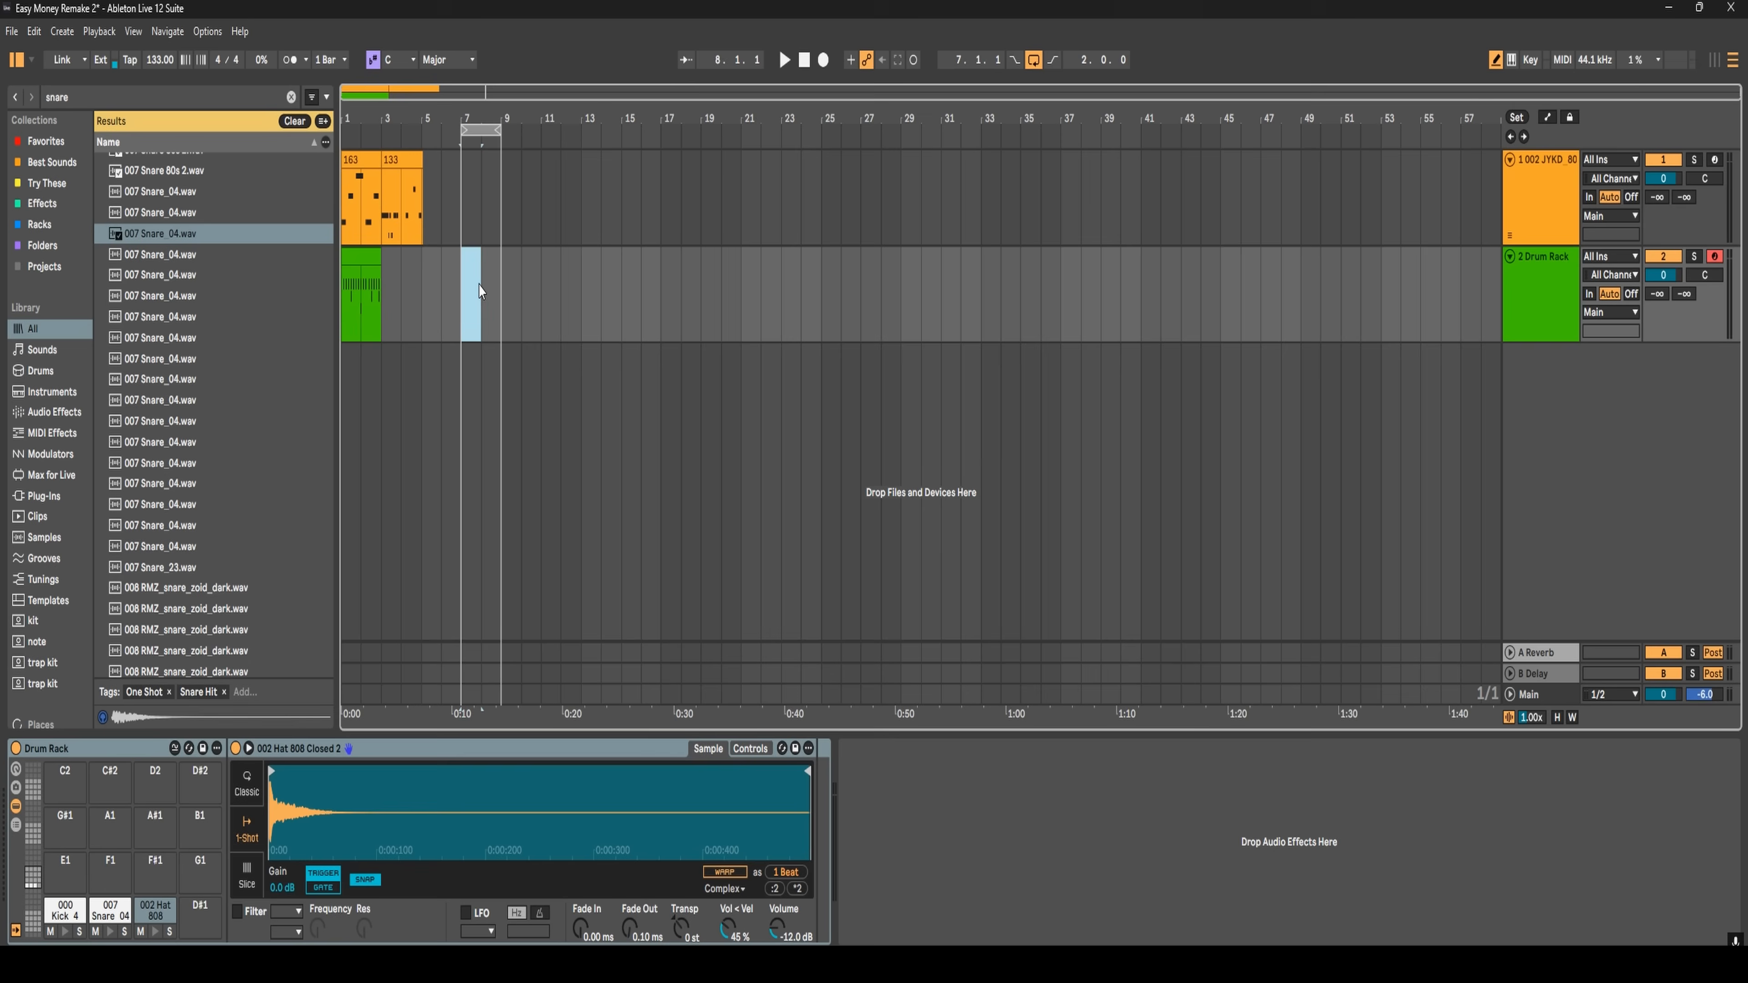
drag(497, 297, 486, 277)
key(ctrl+shift+m)
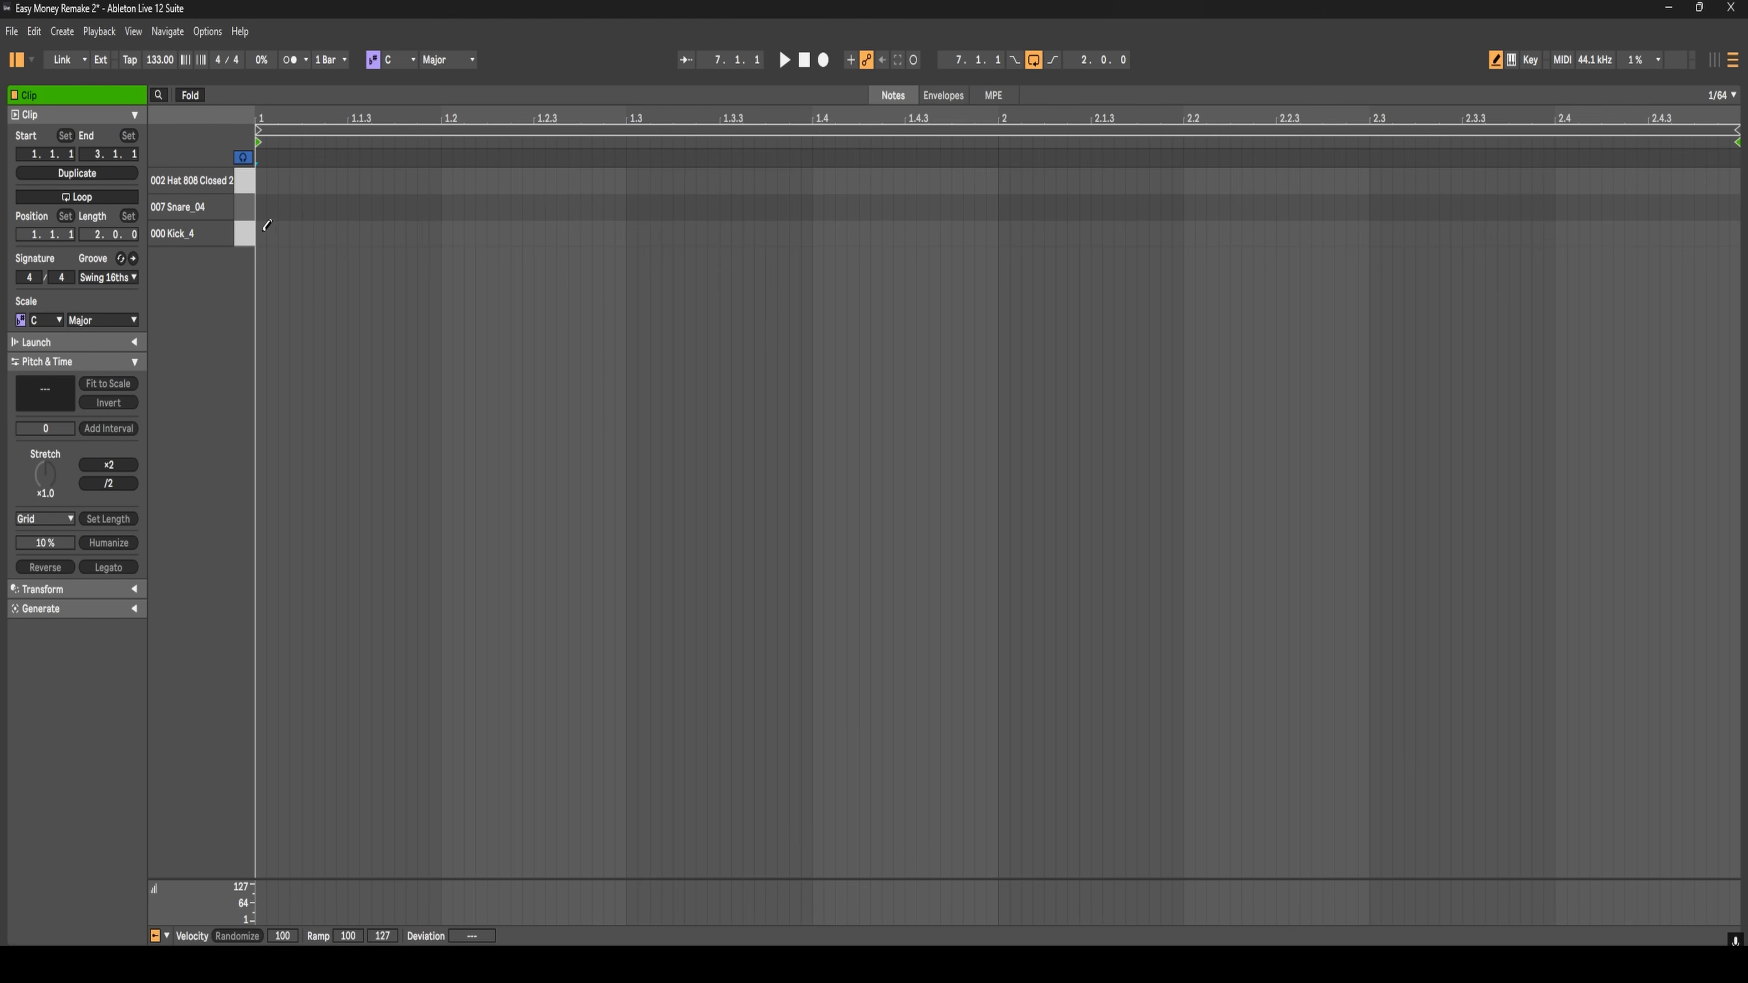
- Draw kicks on 1, 1.2, 1.4.3, 2.1.3, 2.2.3 and 2.4, snares on 1.3, 2.3 and 2.4.3, plus eighth-note closed hats, and play the loop
click(261, 232)
key(ctrl+d)
key(ctrl+d)
key(ctrl+d)
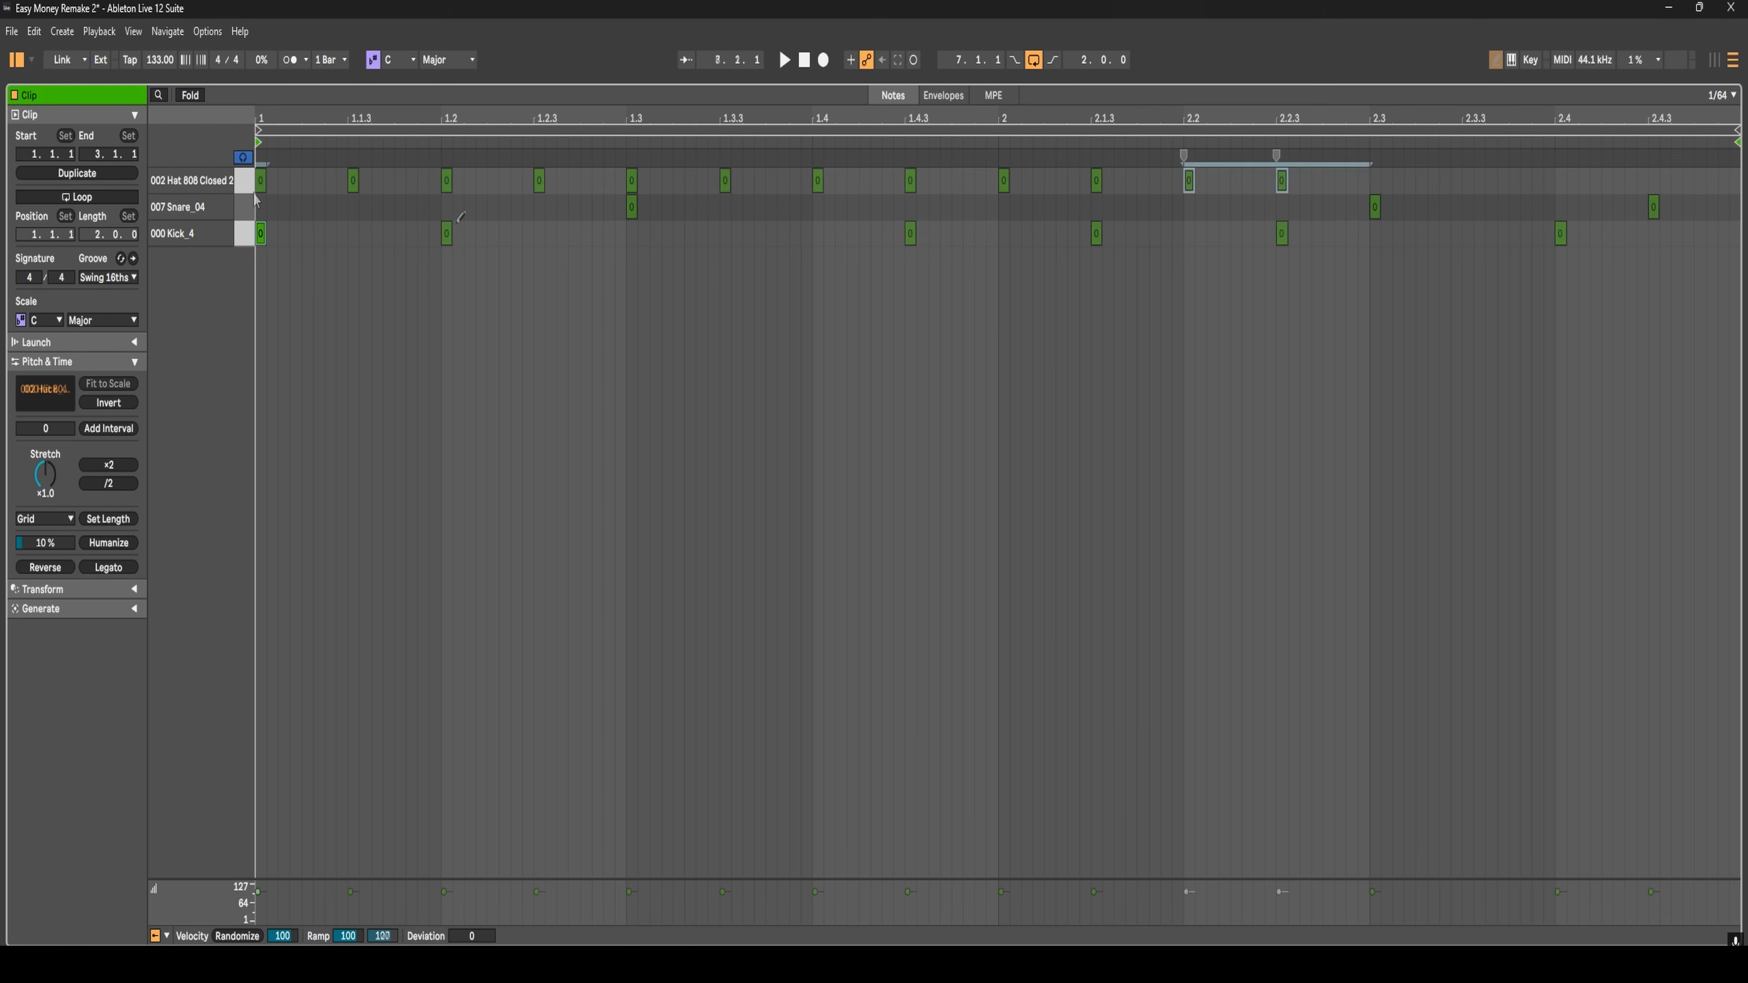
key(b)
key(space)
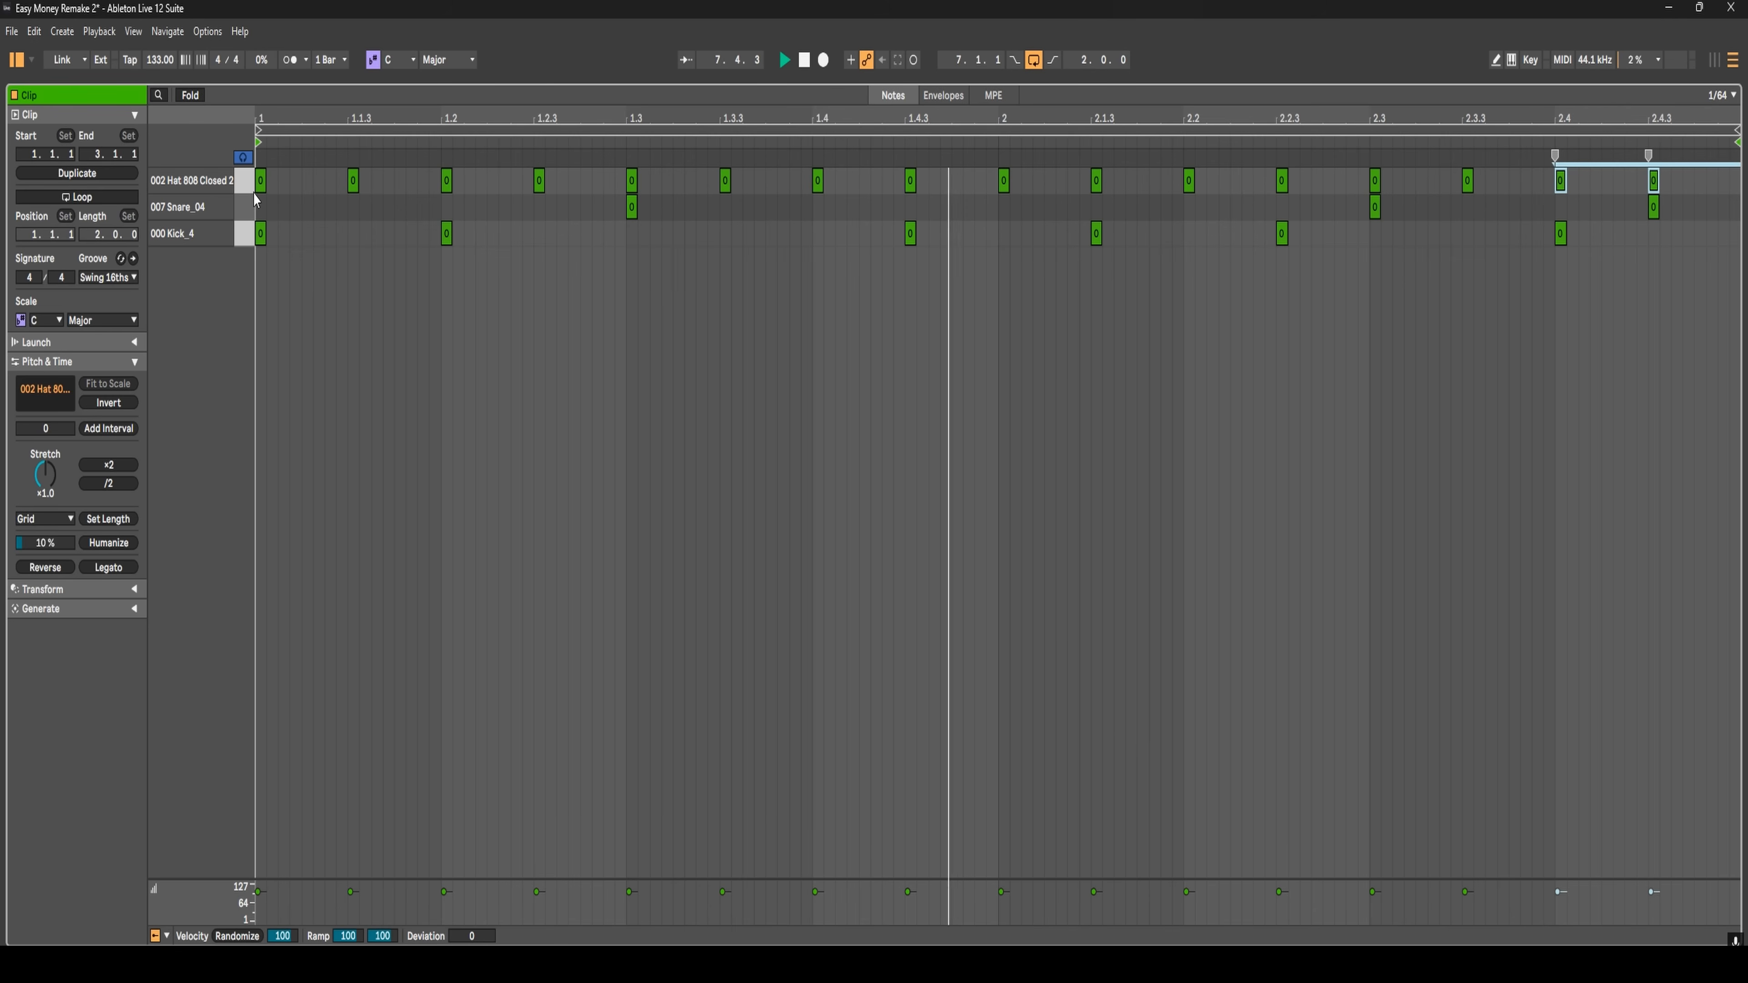
key(space)
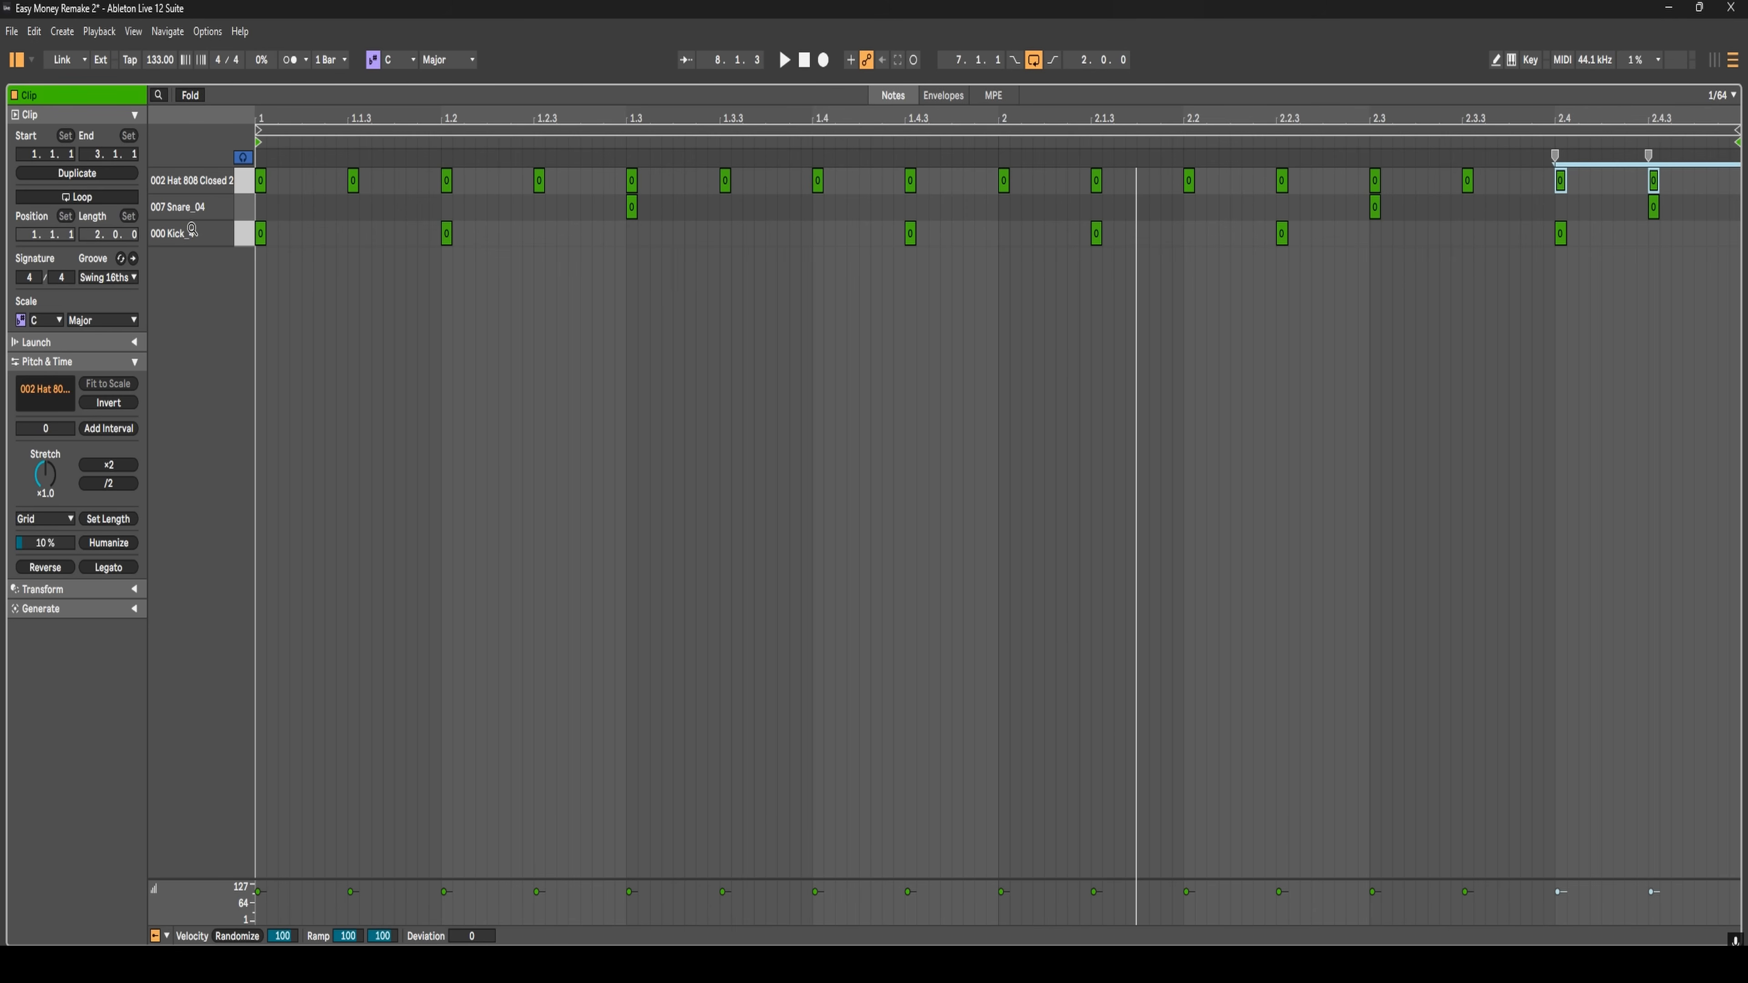
- Copy the kick notes into a new two-bar clip on the 808 track at bars 7 and 8
click(245, 234)
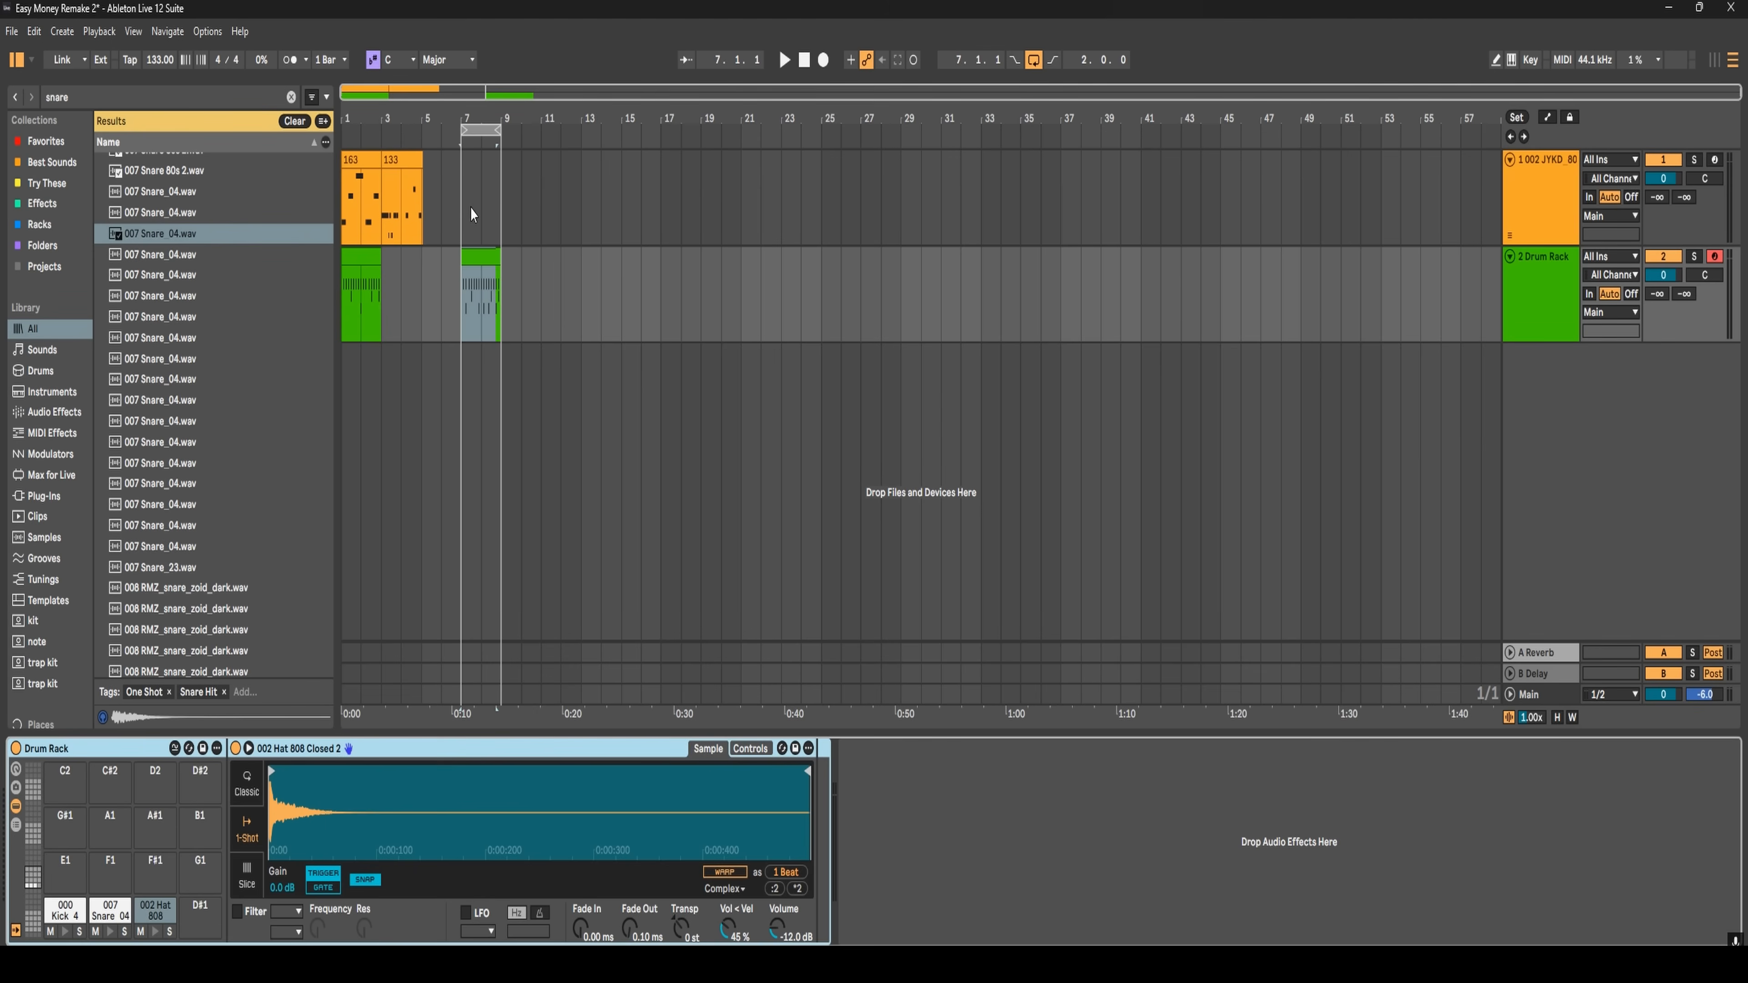
drag(463, 208, 499, 219)
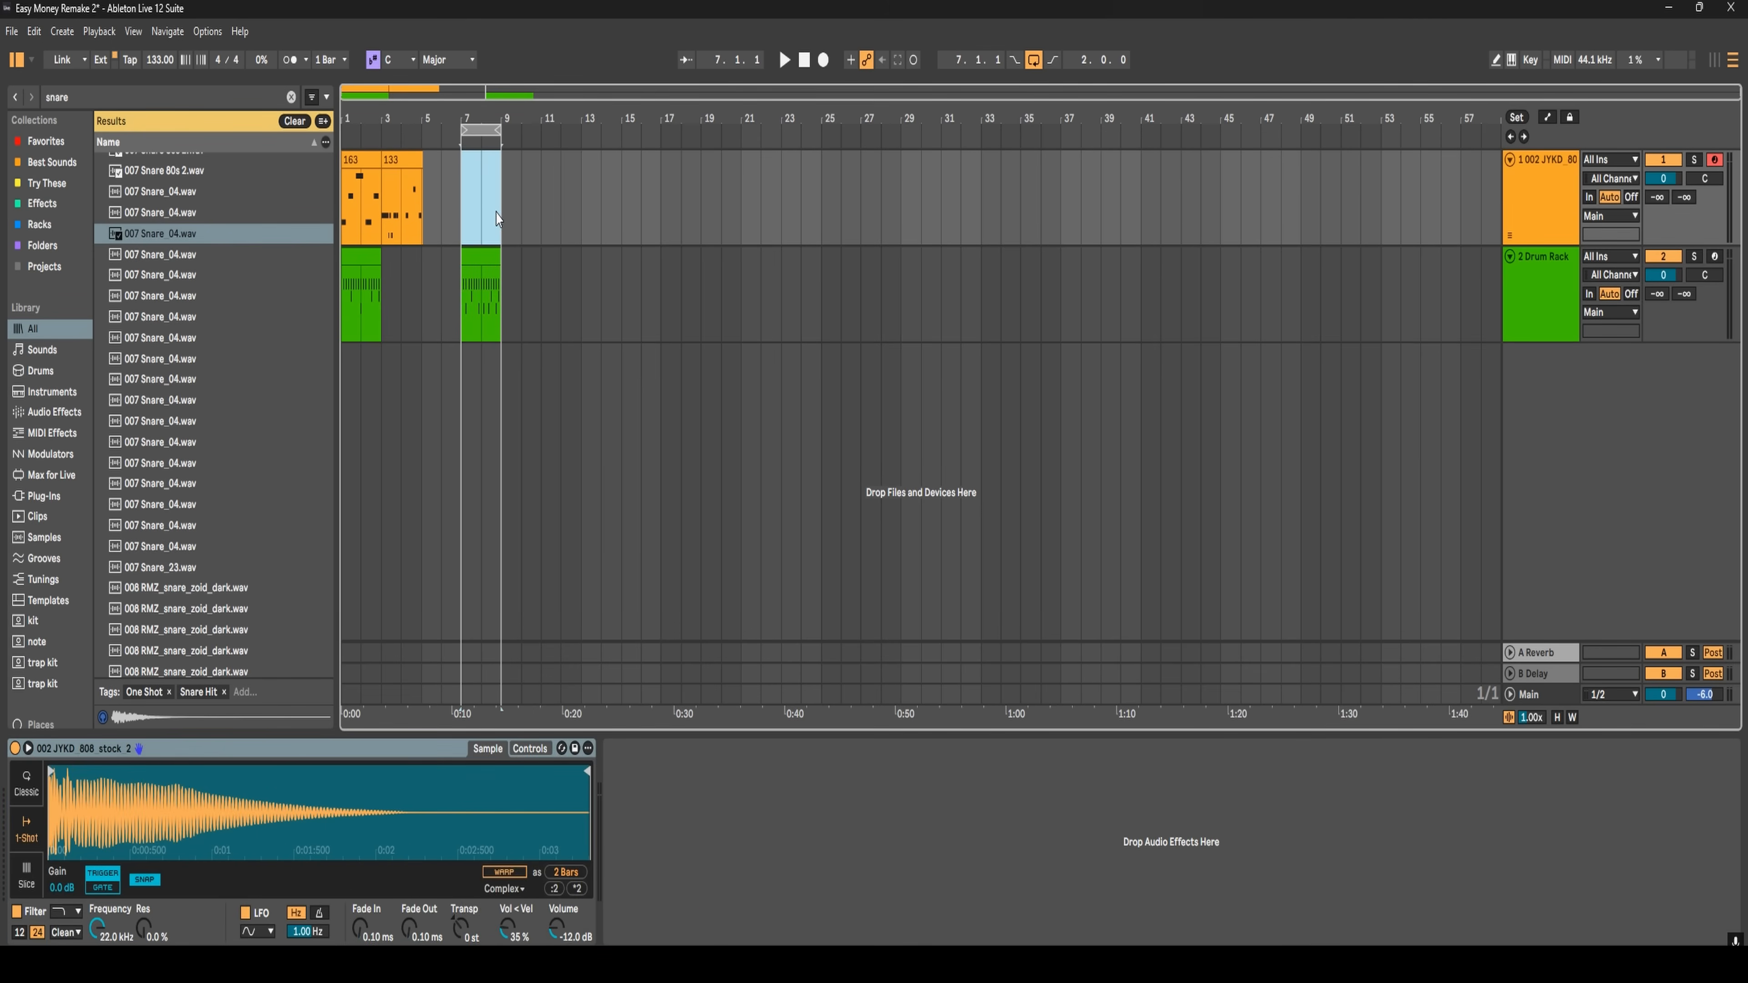
double_click(497, 216)
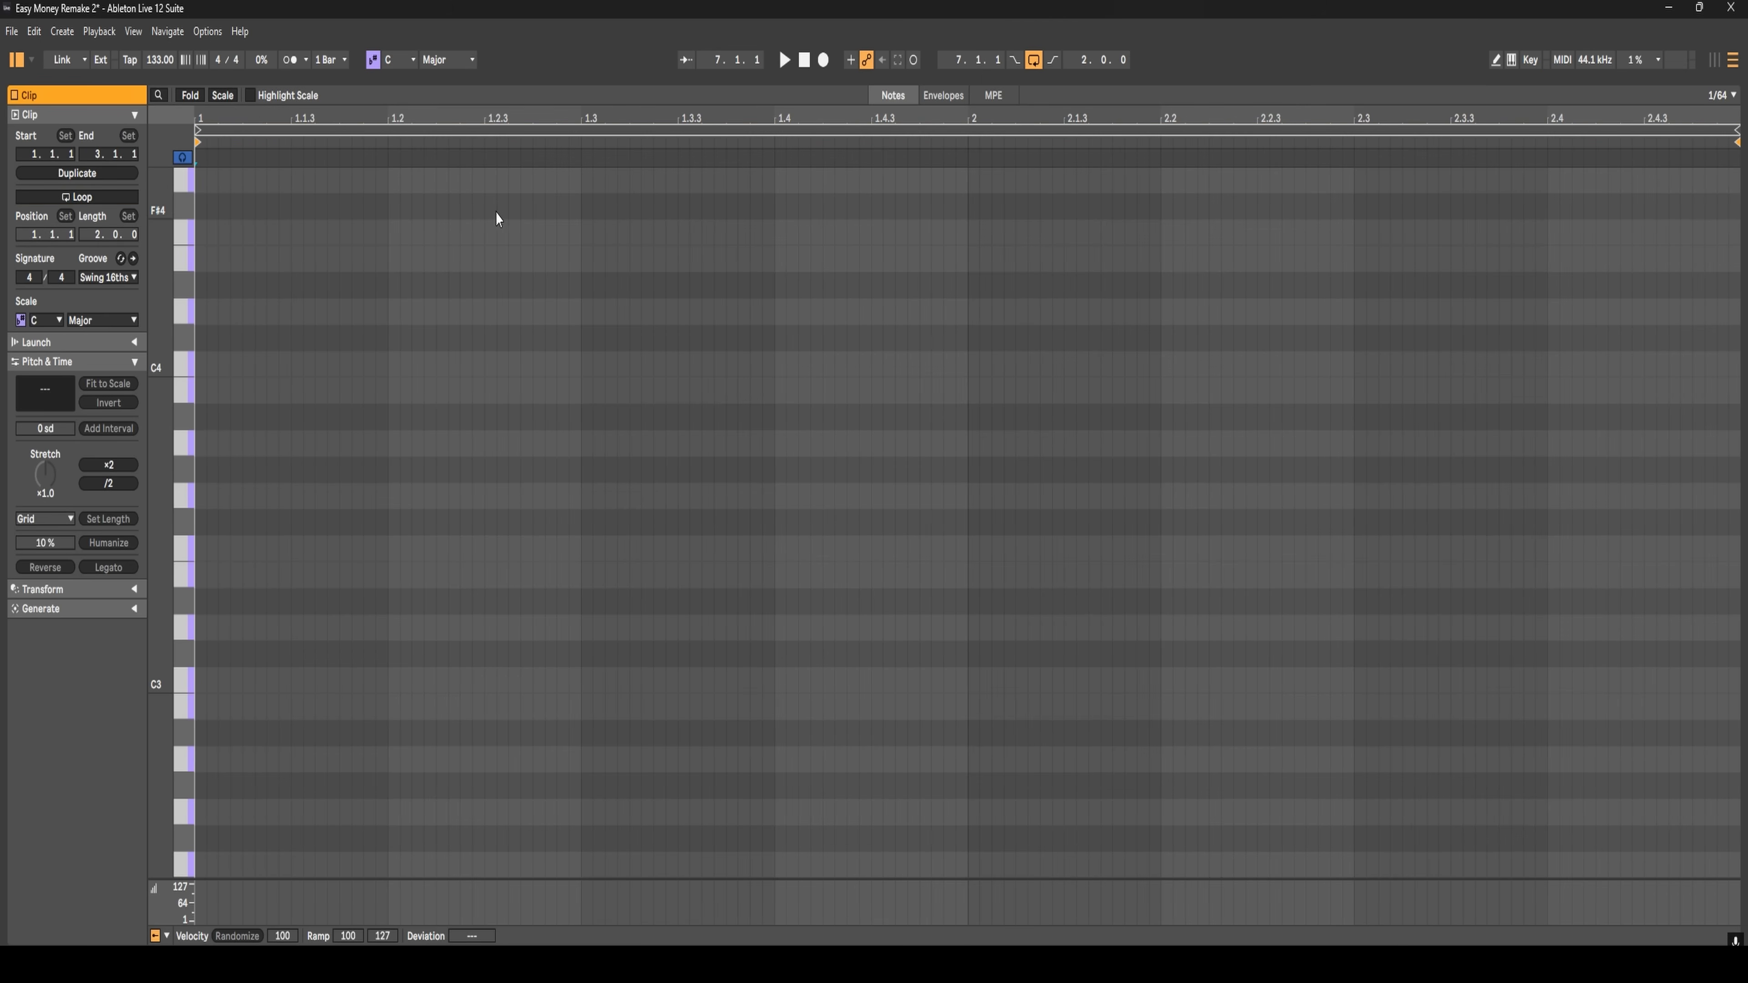
click(199, 420)
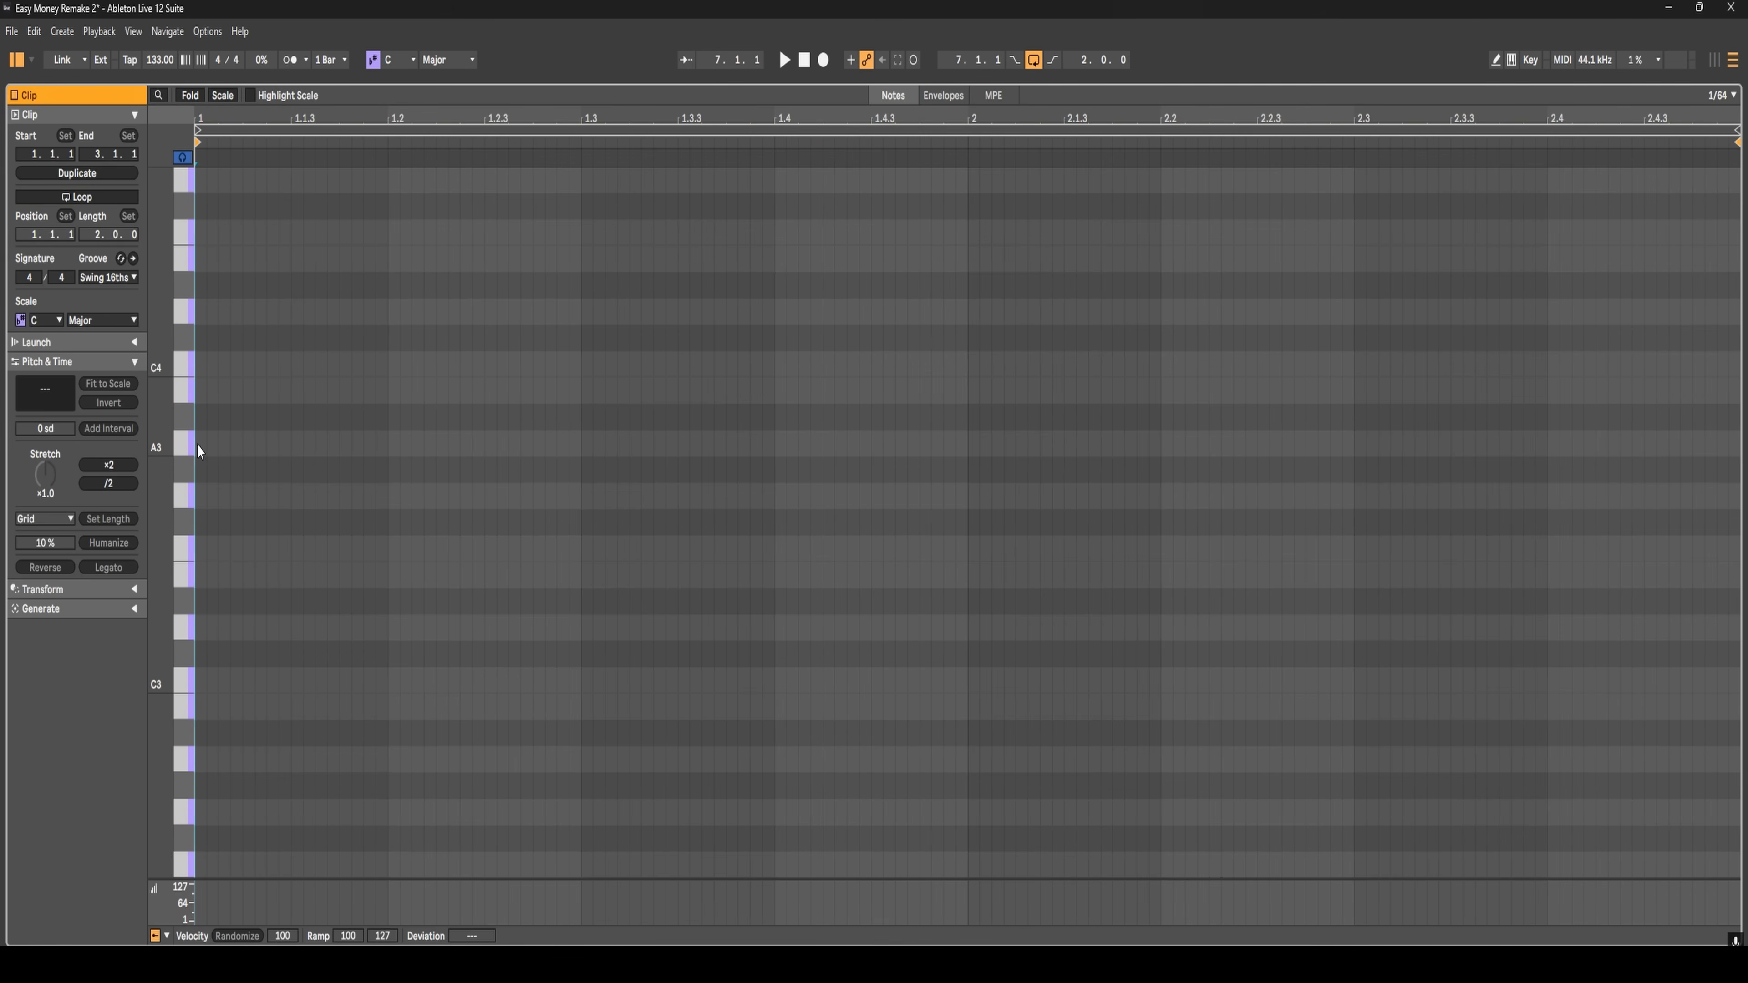
key(ctrl+v)
scroll(316, 556, down, 5)
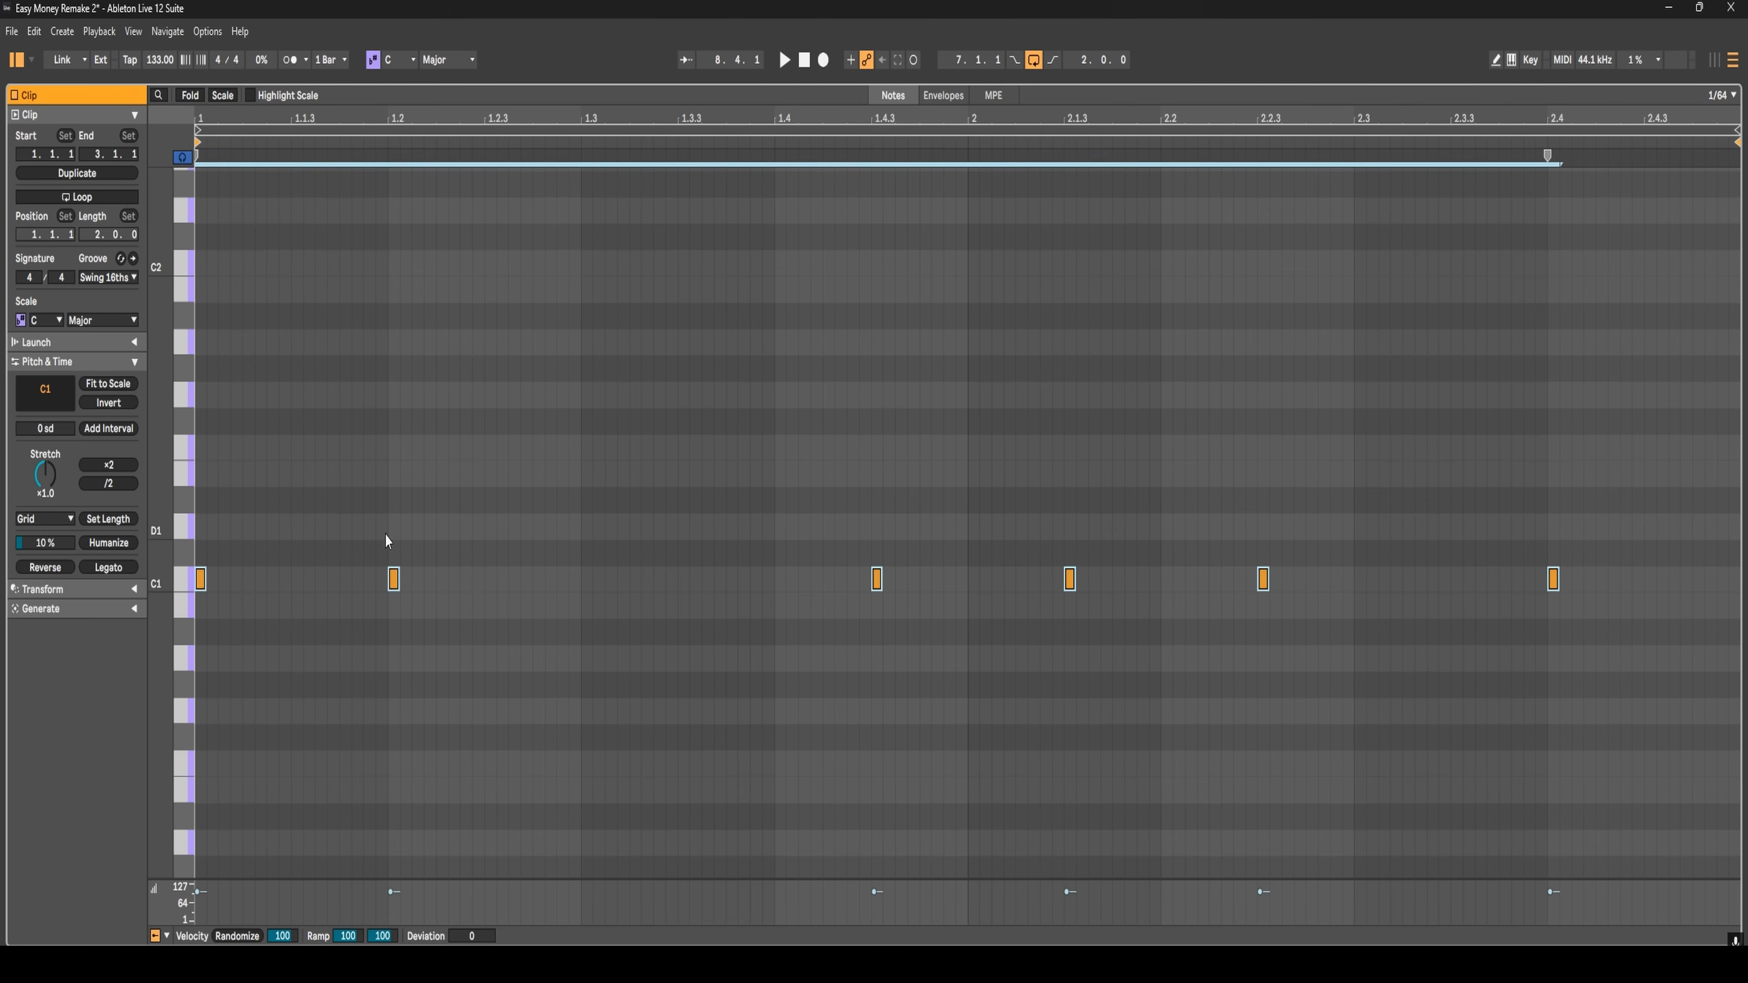
- Lengthen the pasted 808 notes to one beat each and transpose them up two octaves to C3
drag(205, 579, 328, 577)
drag(327, 577, 364, 577)
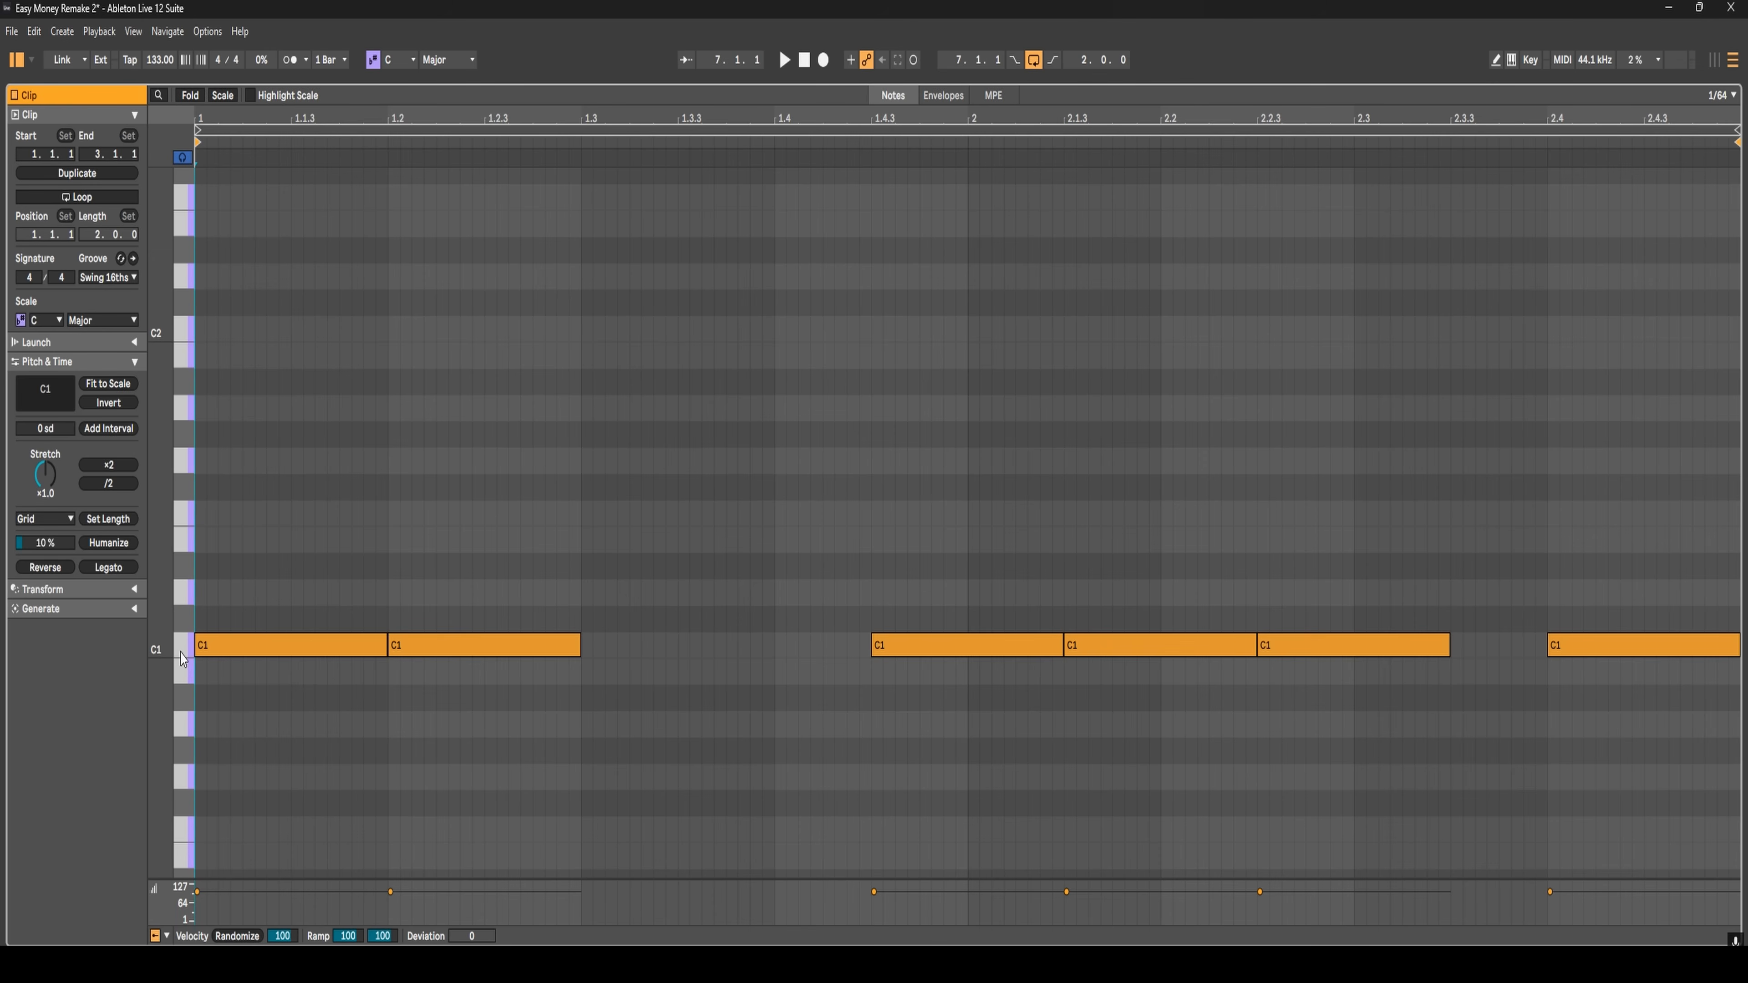
key(ctrl+a)
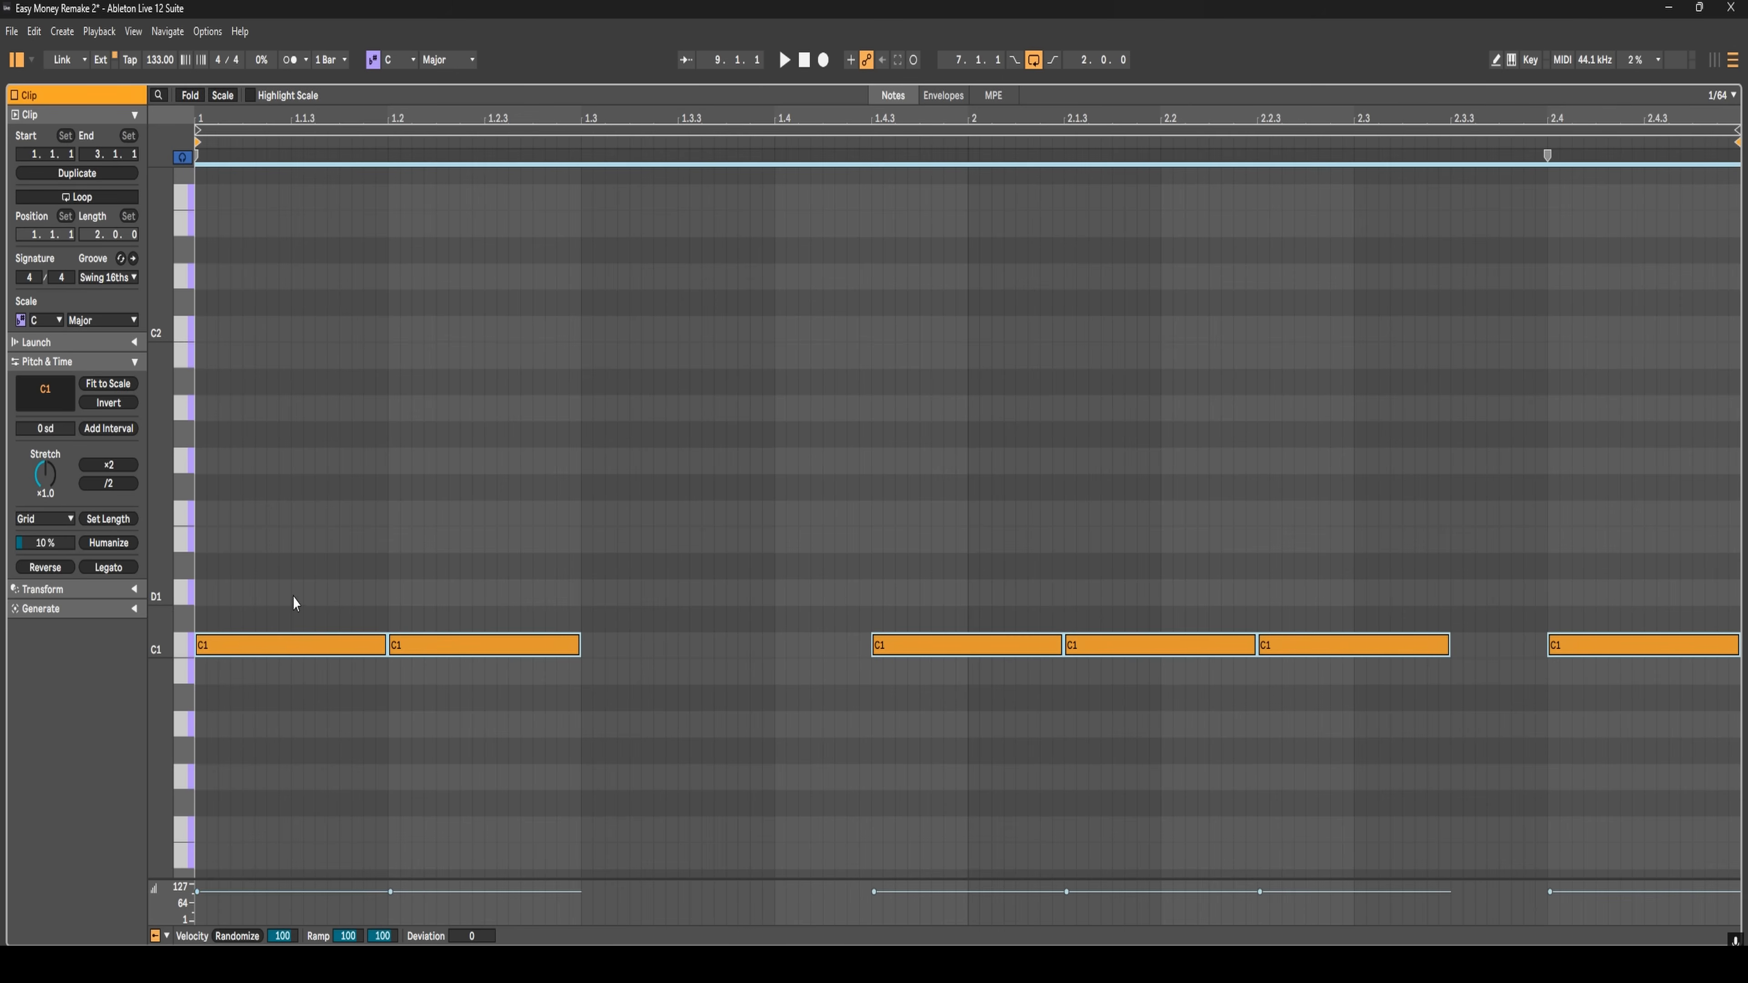
key(shift+Up)
key(shift+Up)
scroll(290, 593, up, 5)
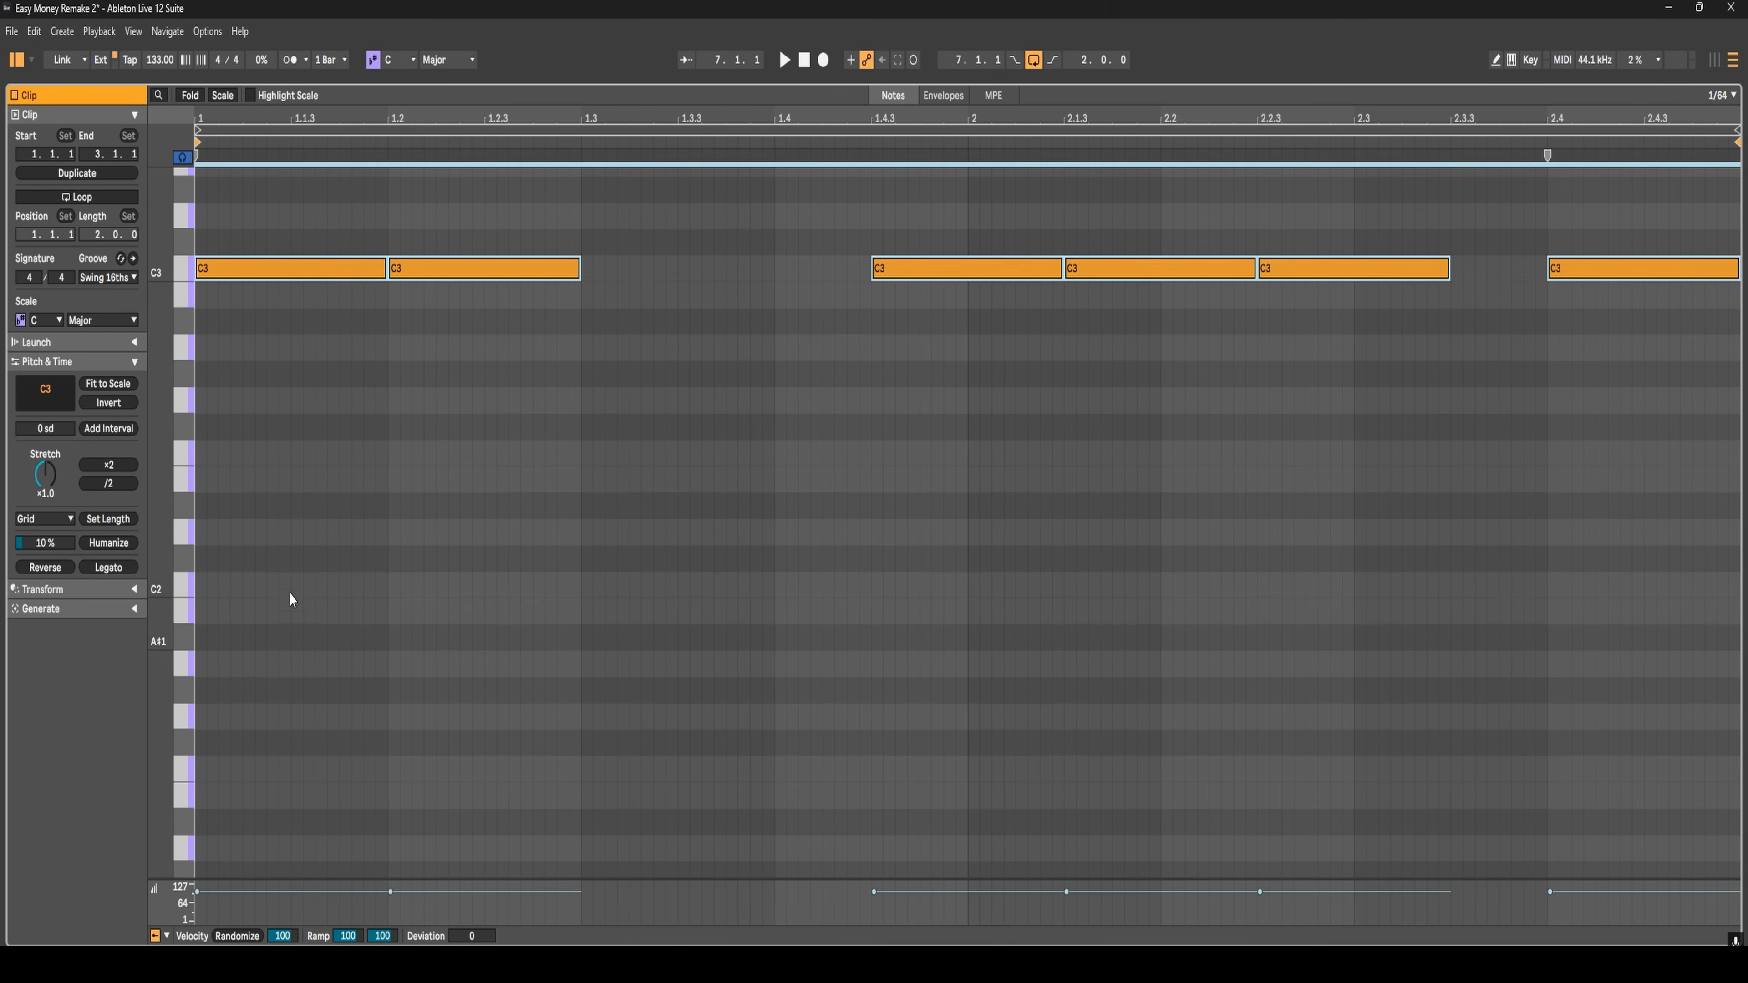
- Play the new bass pattern from the start of its clip together with the drums
click(198, 553)
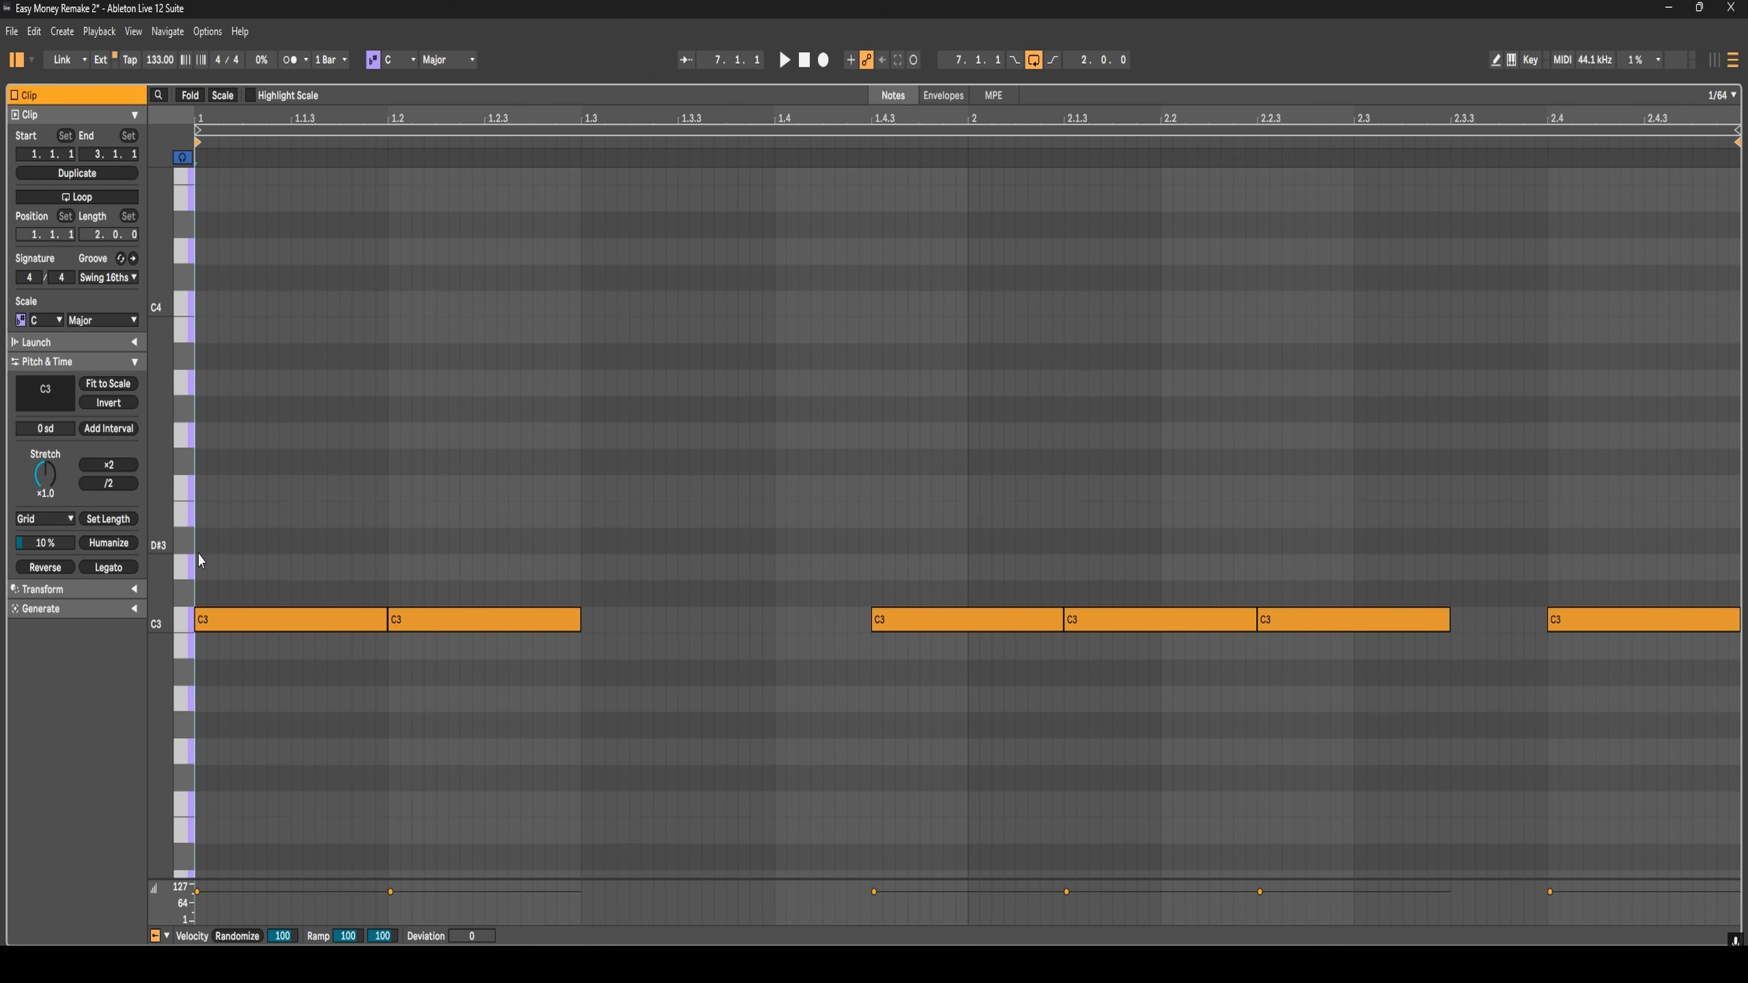
key(space)
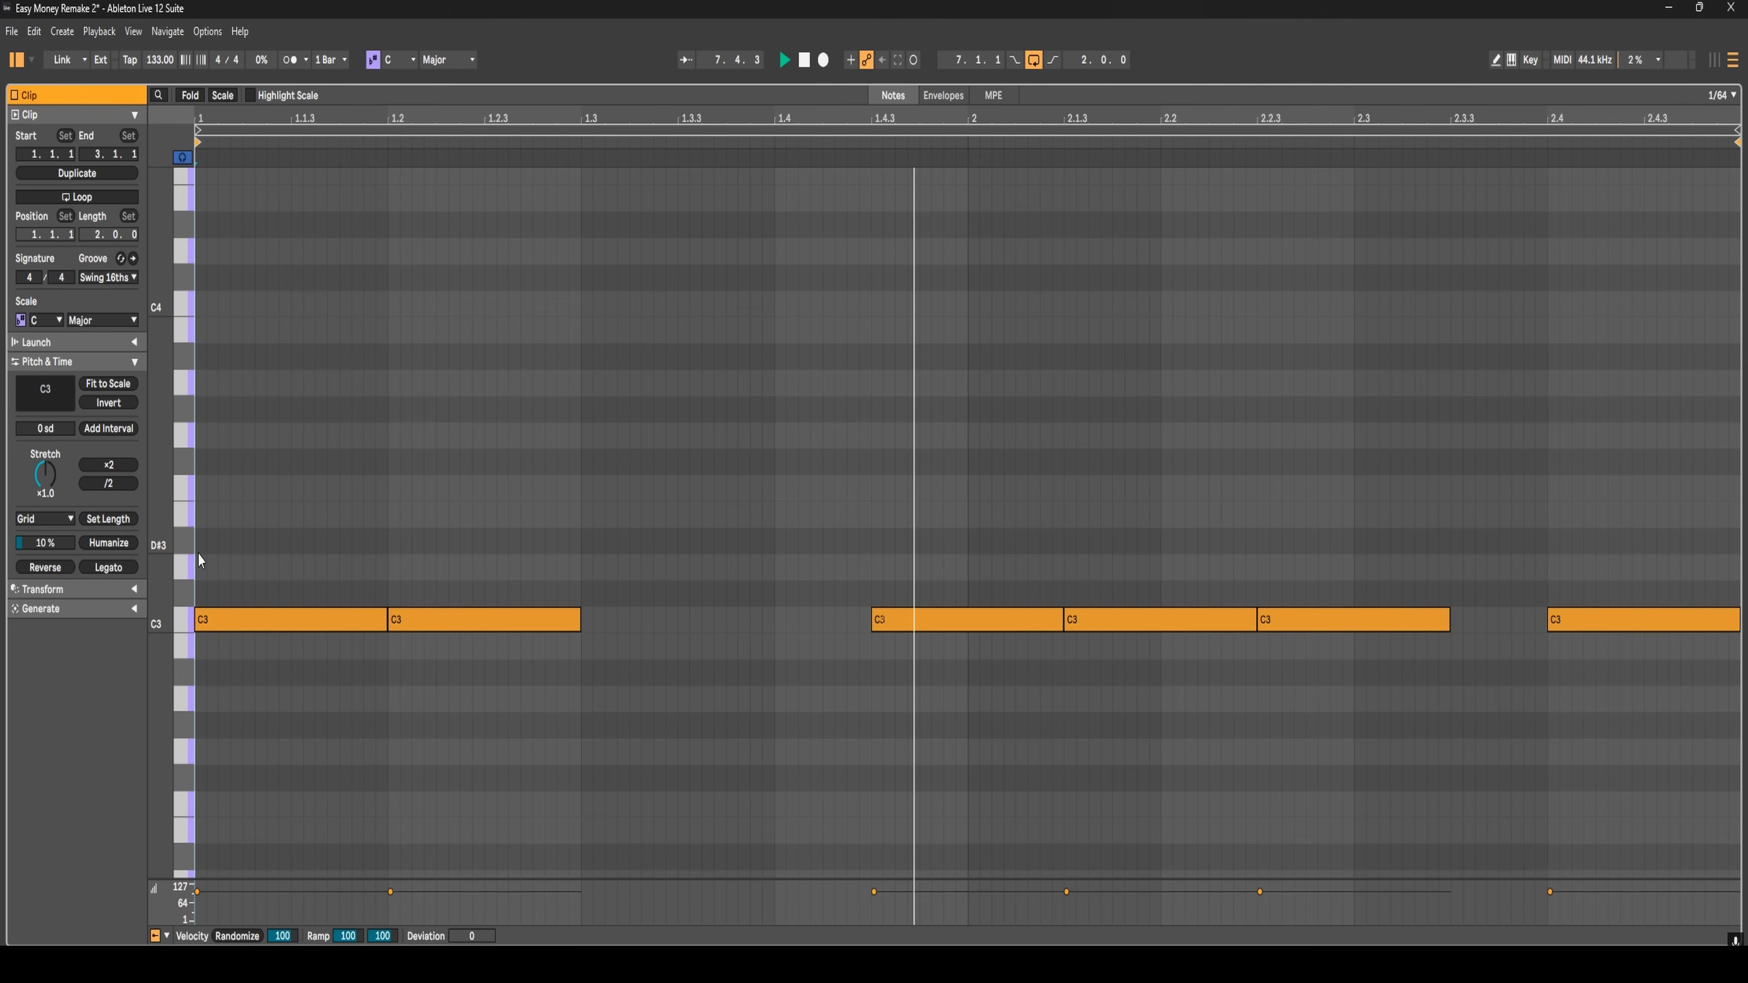
key(space)
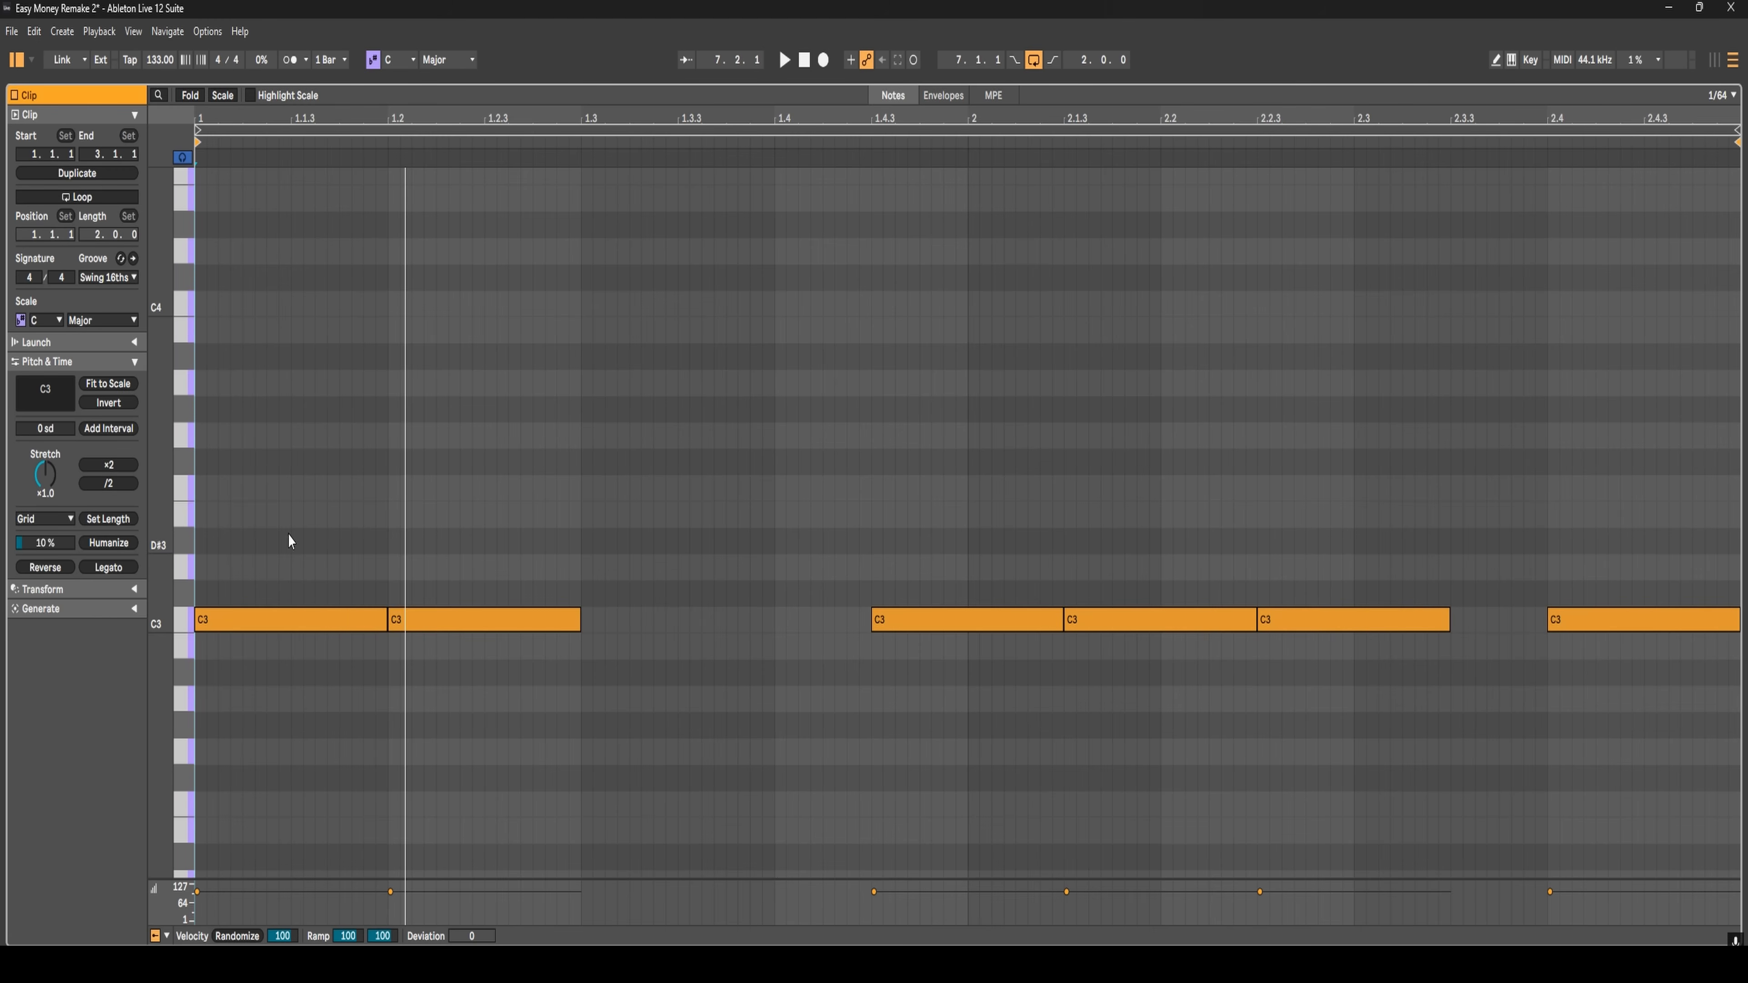
- Highlight the scale, move the second and third bass notes to A2, the fourth to B2 and the fifth to D3, and play the pattern
click(250, 95)
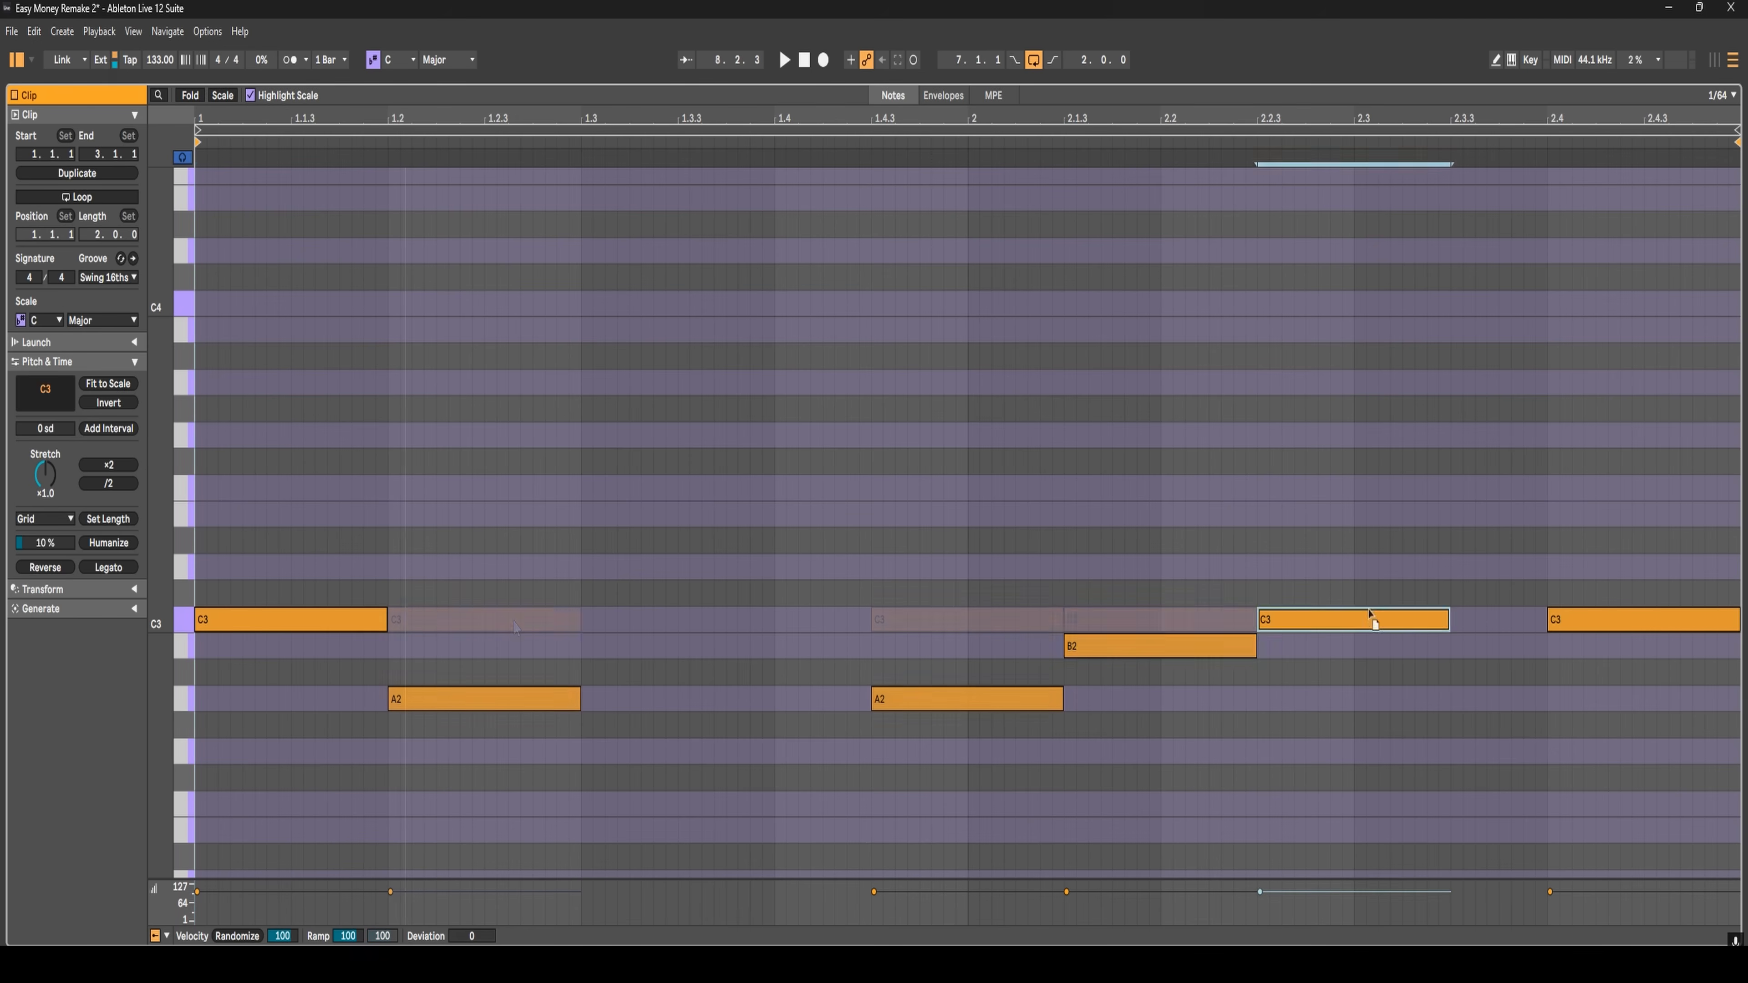
drag(1369, 616, 1367, 570)
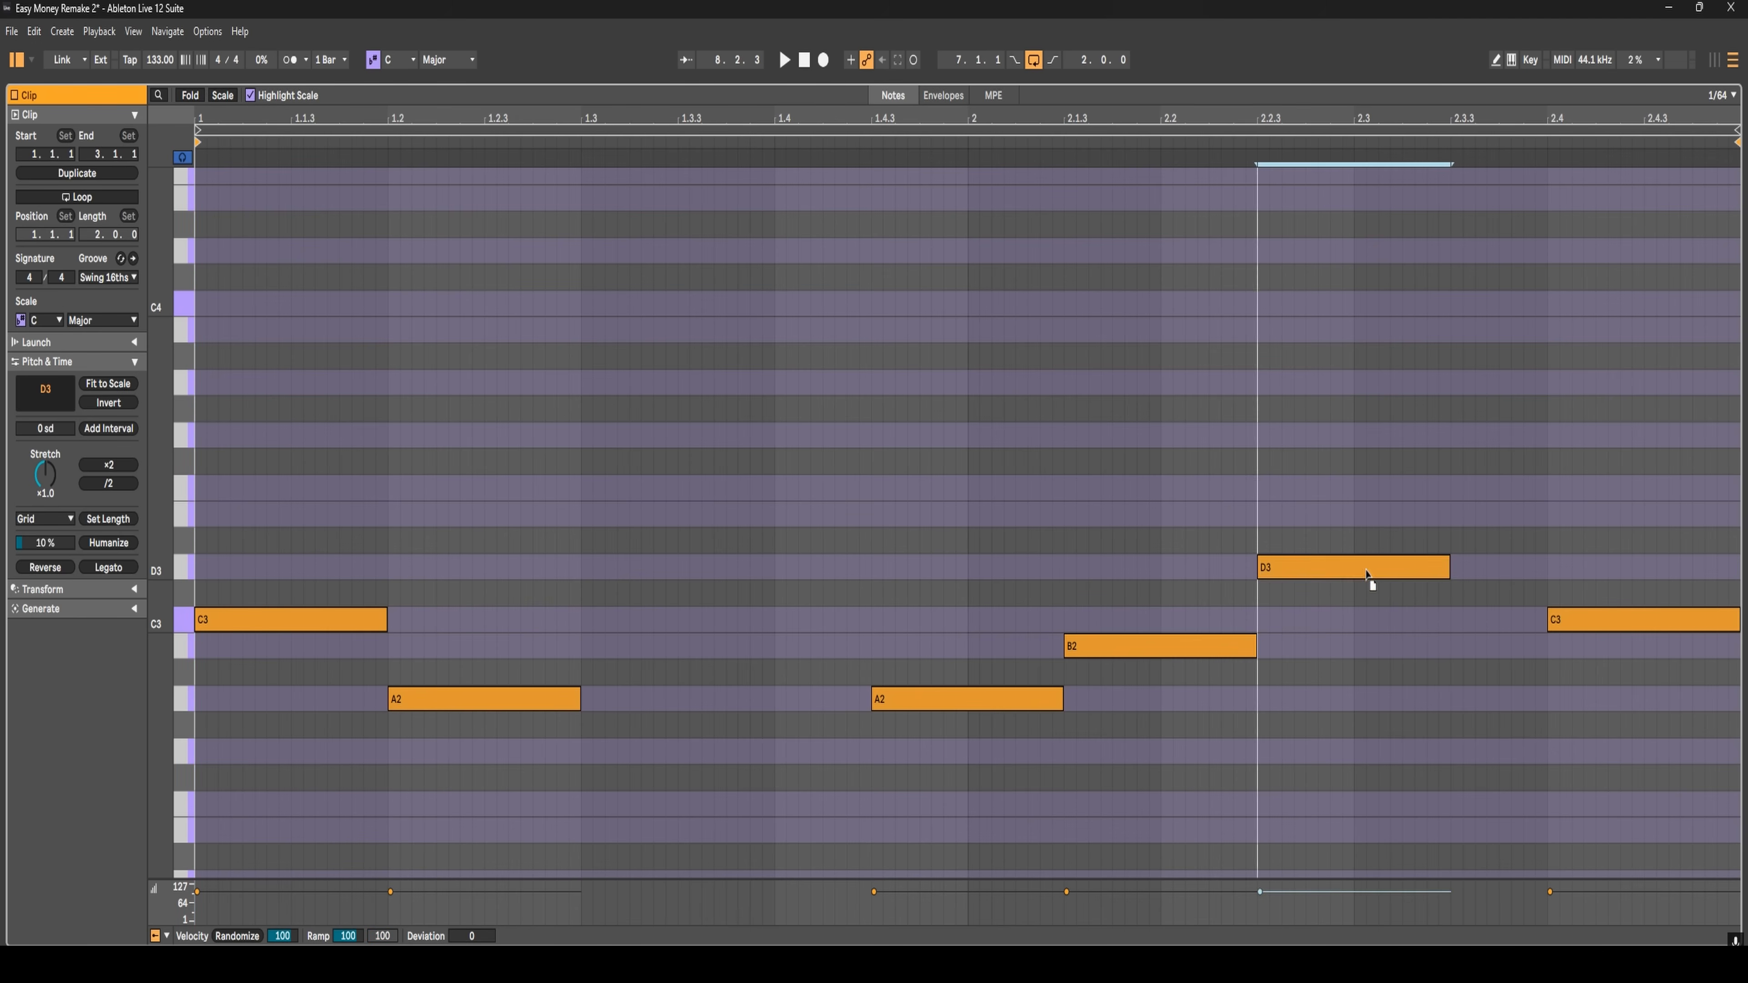
key(space)
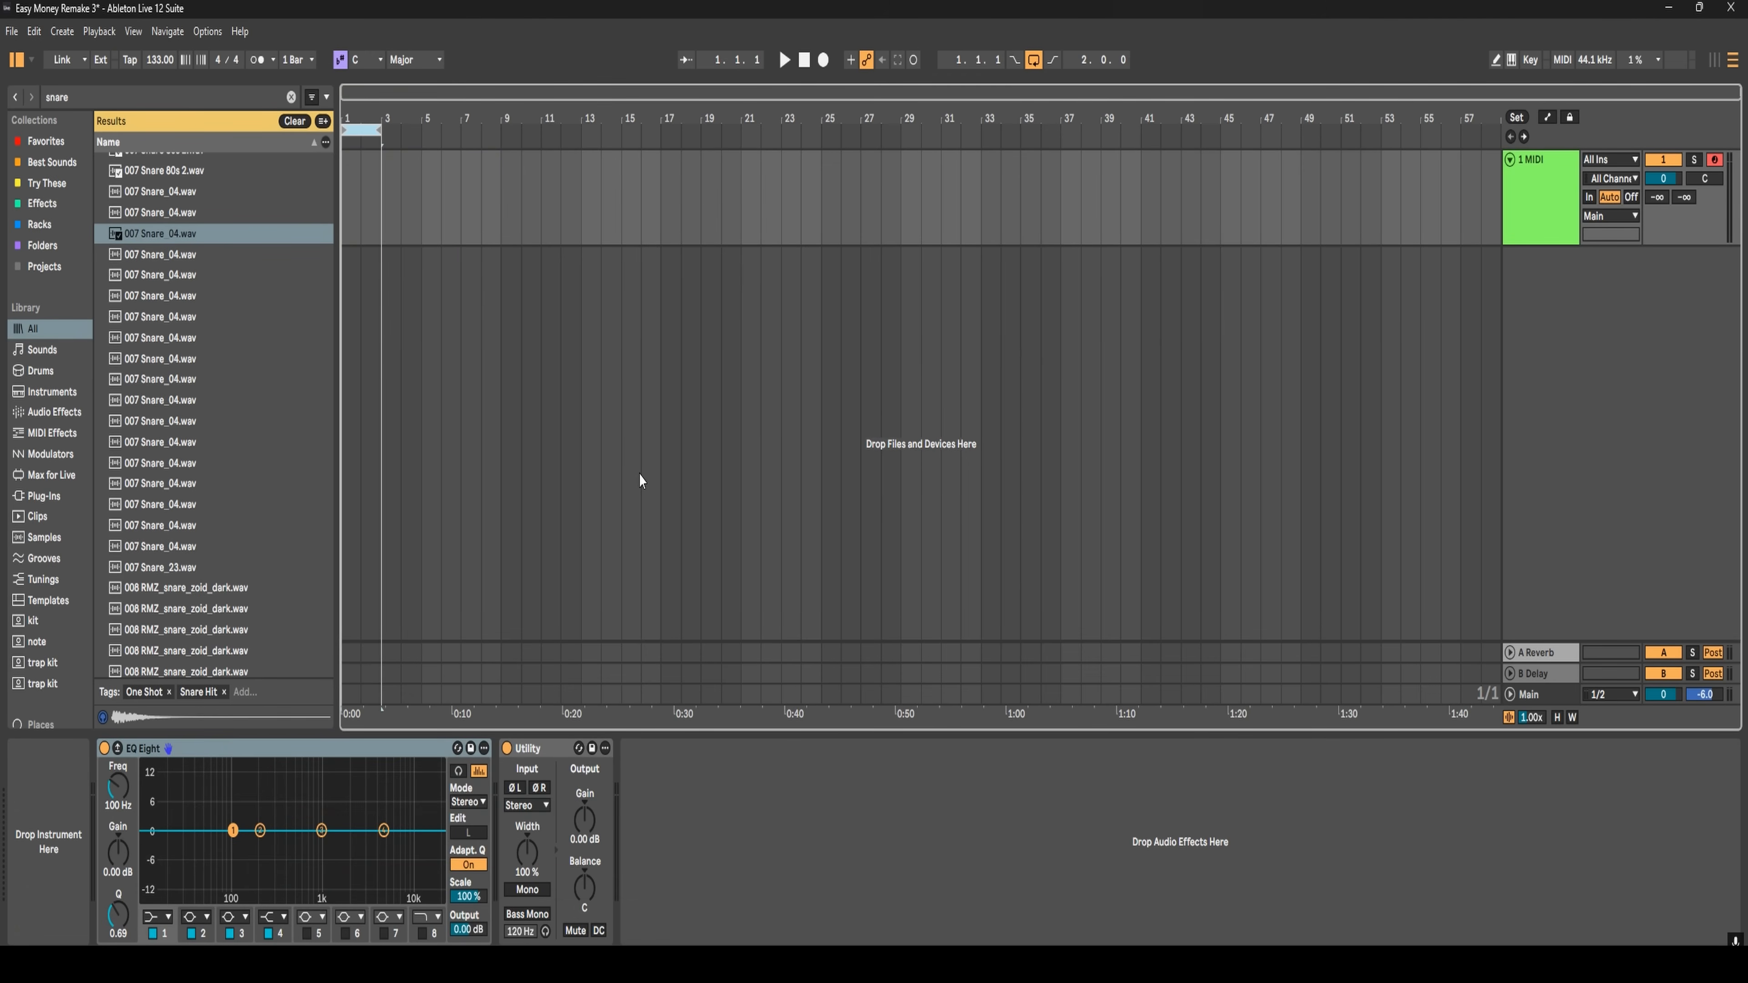
- Add Simpler to the MIDI track of the new set and load the sample 000 PW_808_clean_C2.wav into it
click(140, 99)
text(simple)
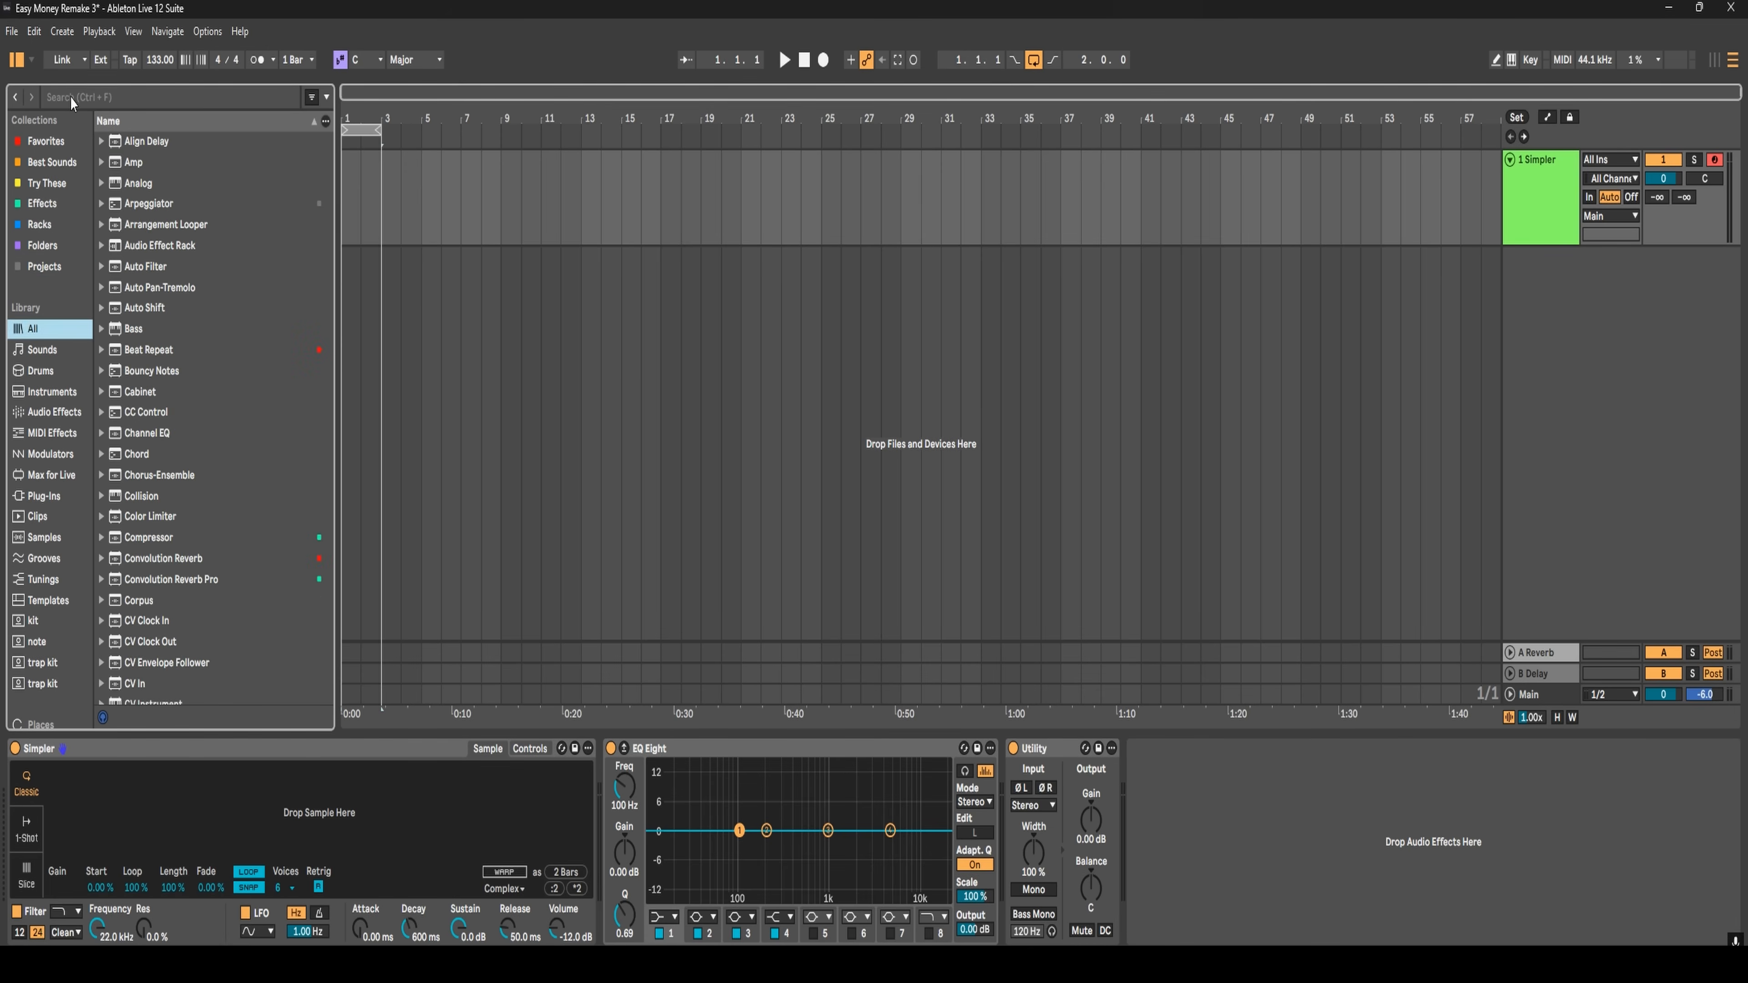
click(70, 97)
text(808)
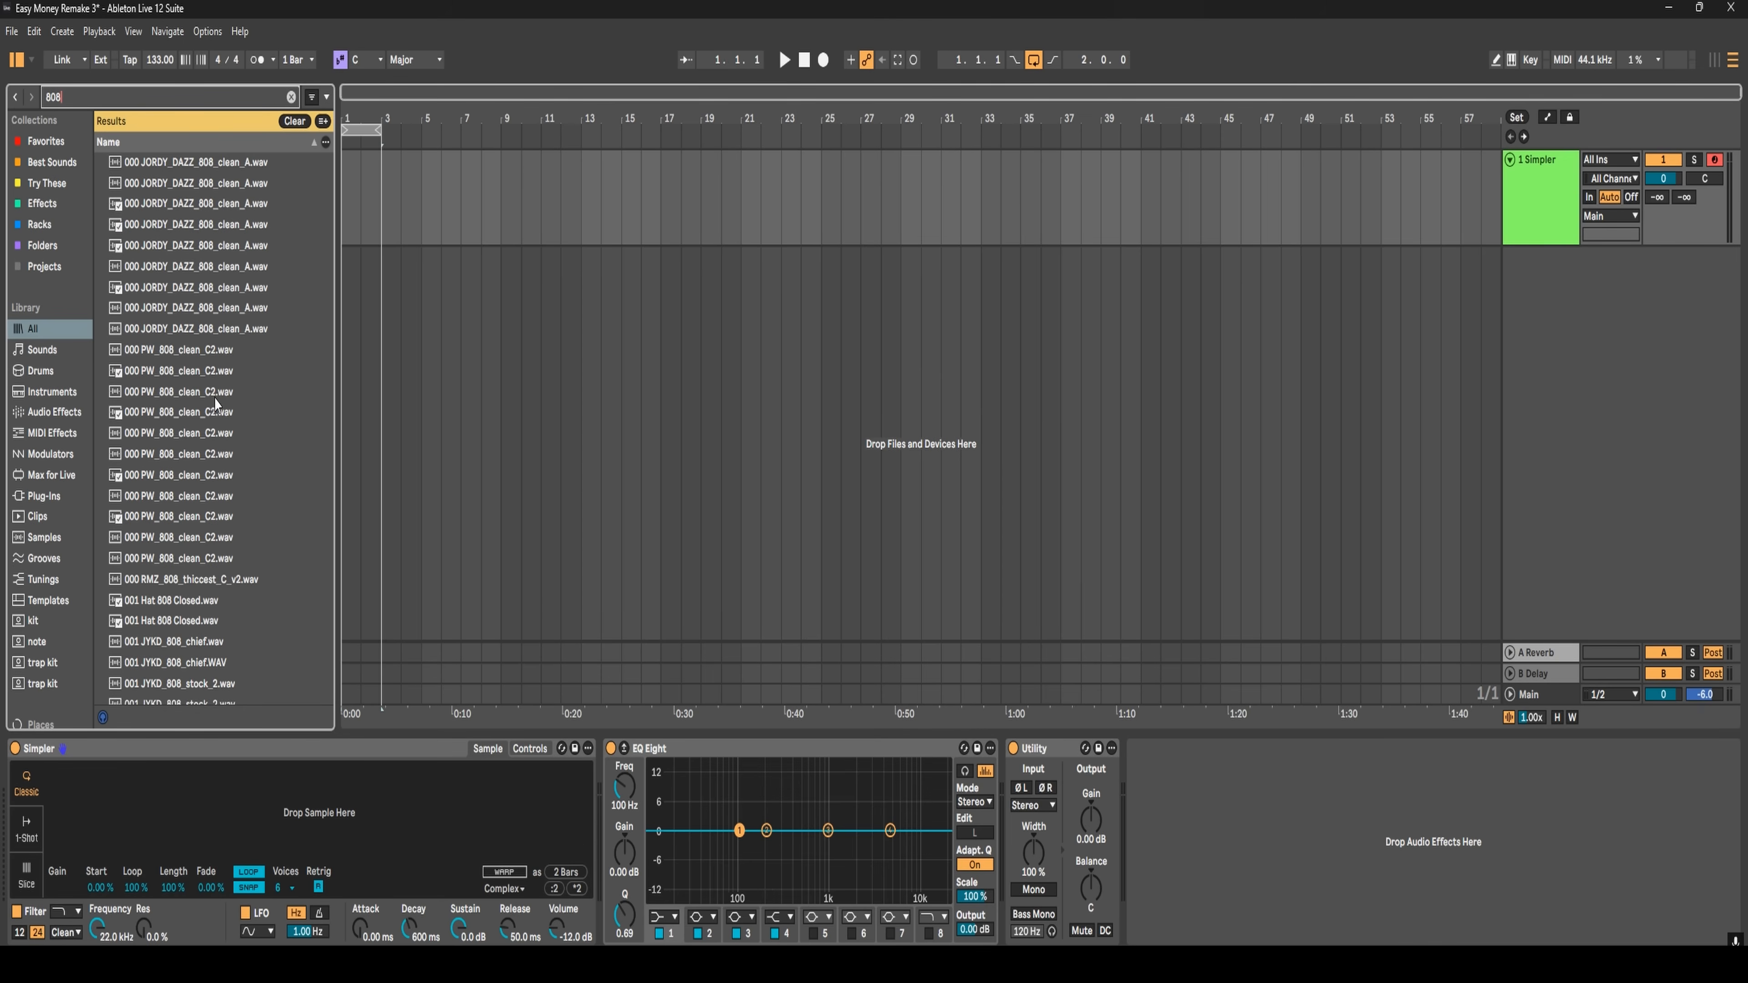
click(180, 434)
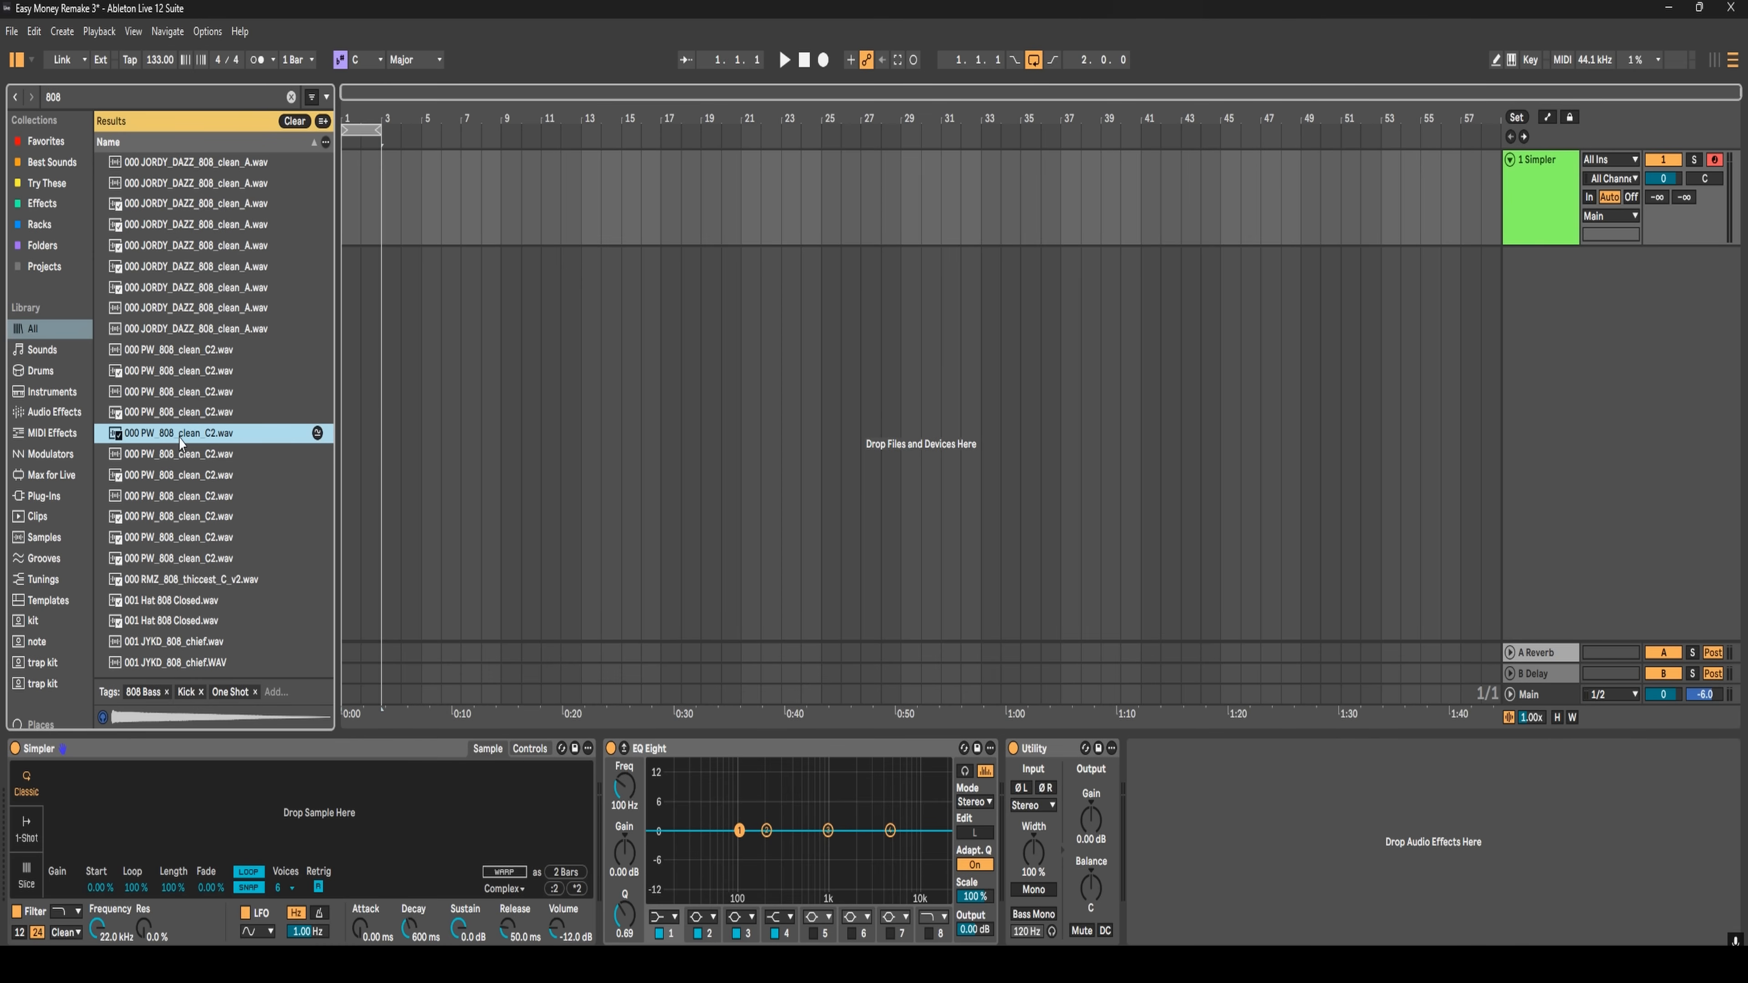
drag(190, 435, 180, 792)
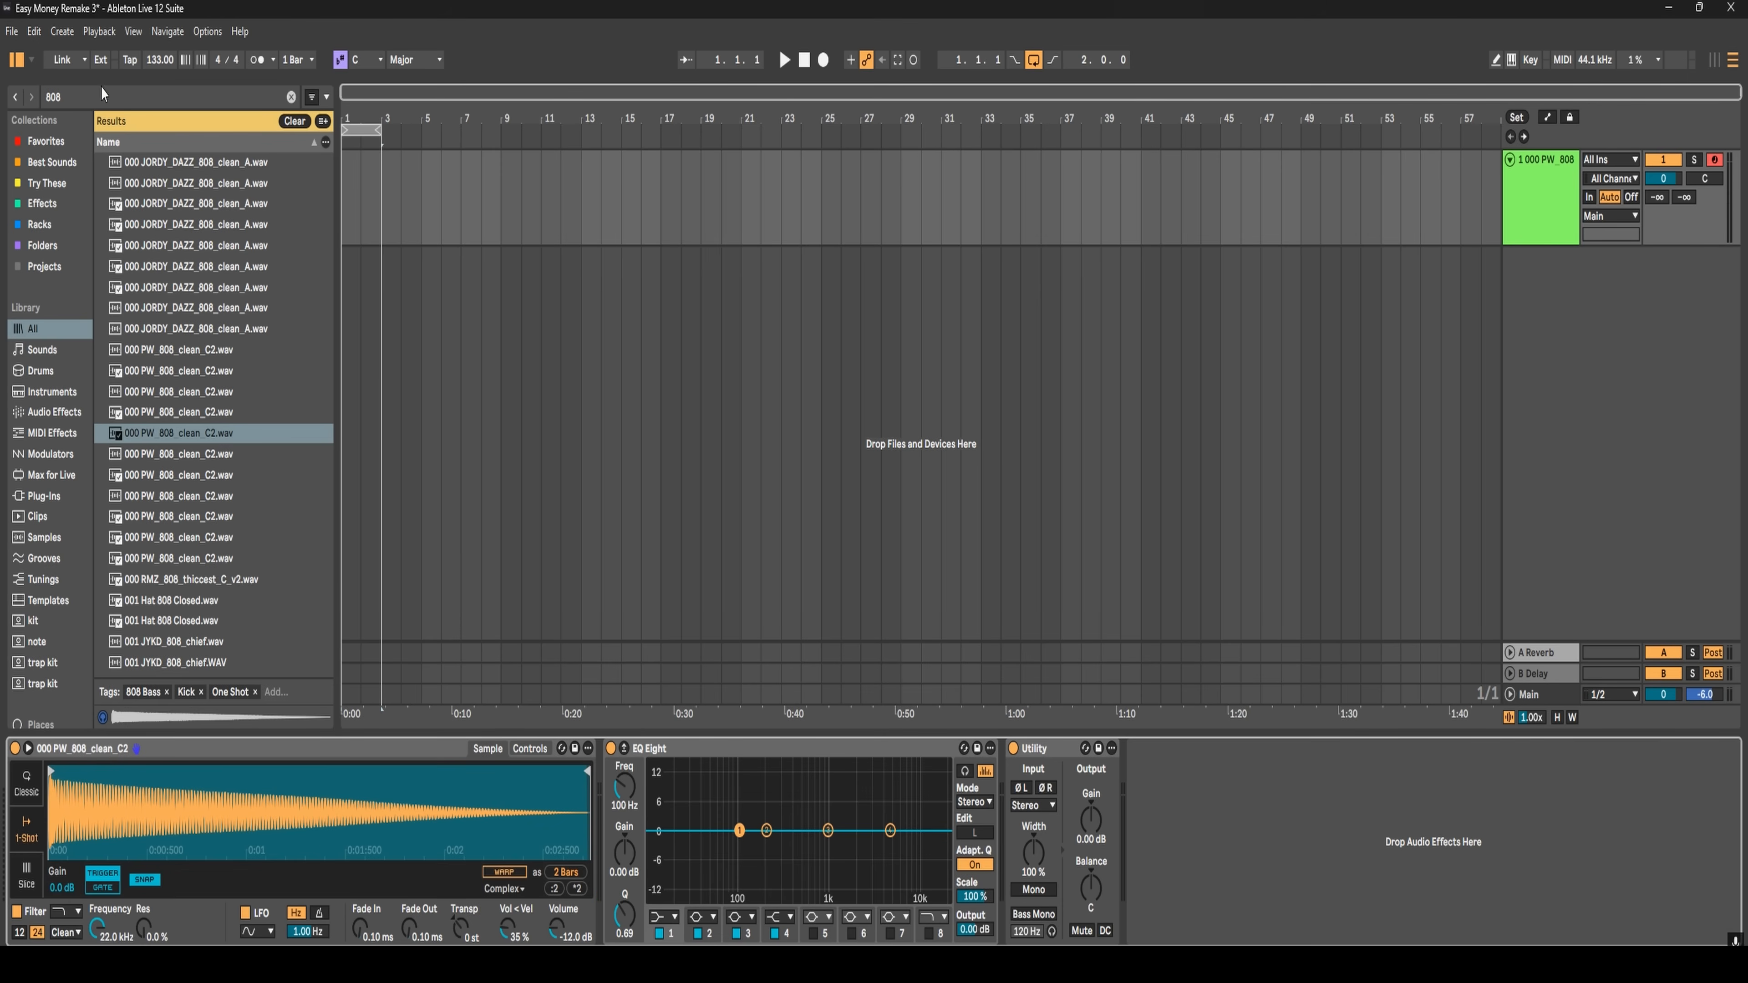
- Find the Tuner device and add it after Utility on the 808 track
click(101, 99)
text(tuner)
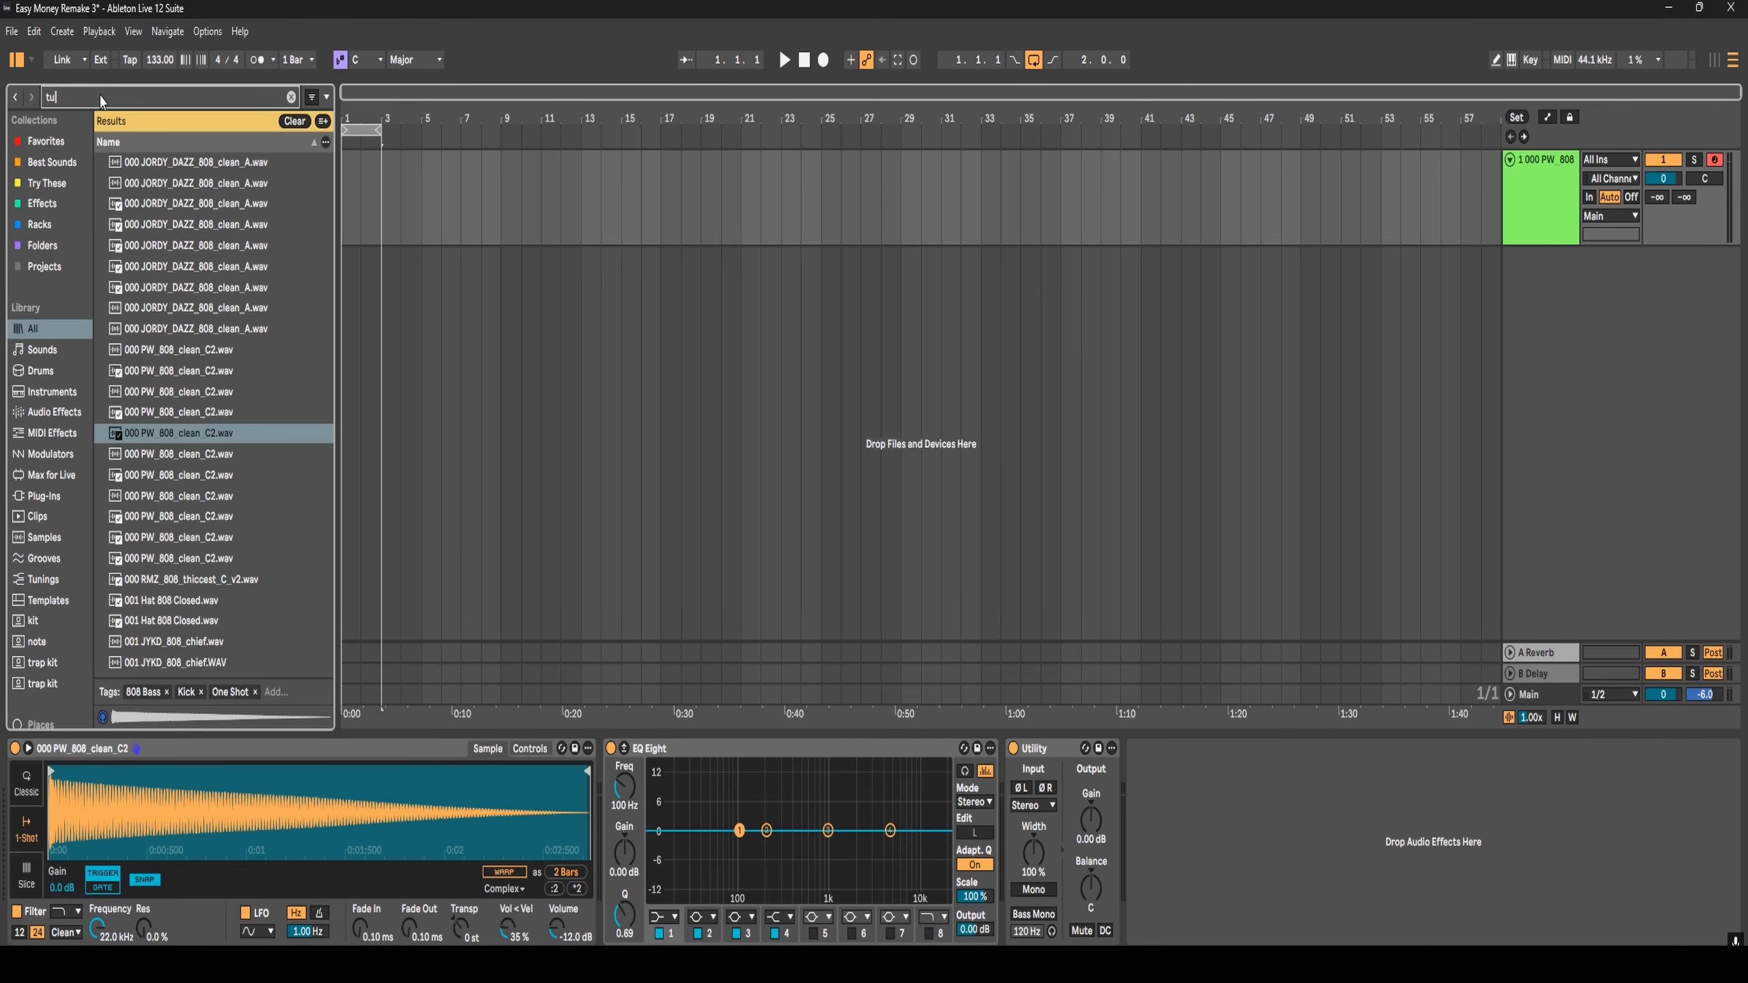
key(Down)
key(Return)
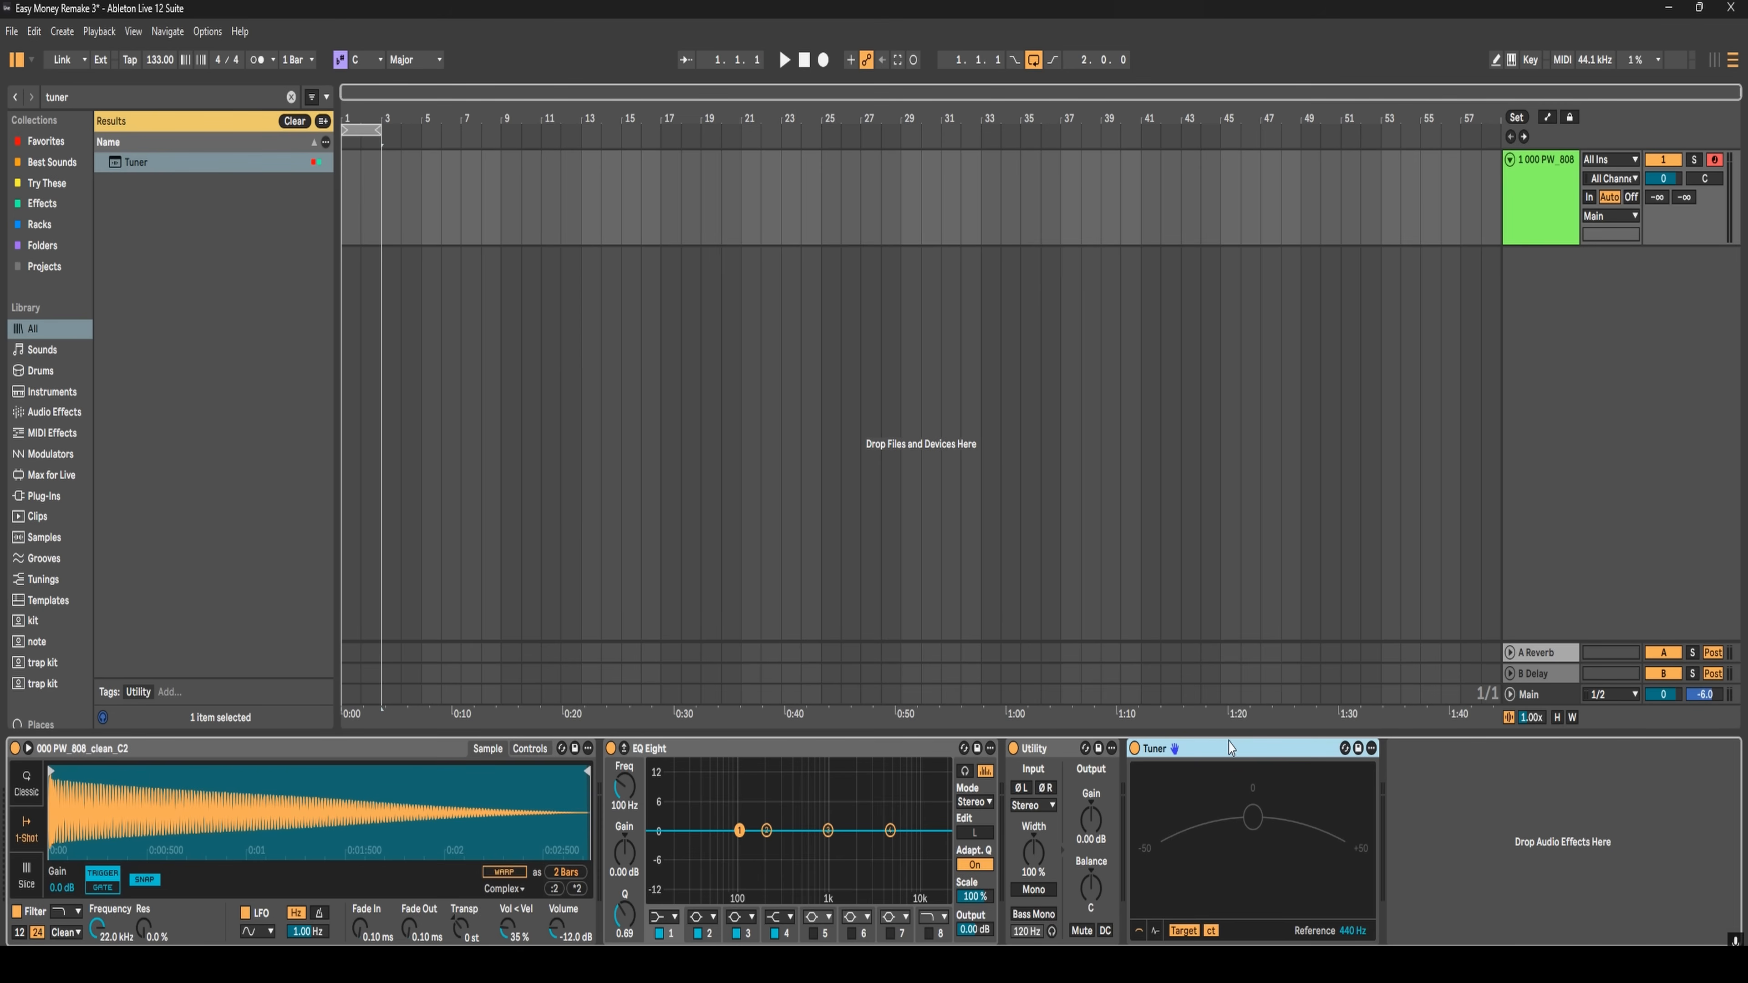
- Find 002 JYKD_808_stock_2.wav in the Projects collection and load it into Simpler in place of the current sample
click(87, 92)
text(808)
click(44, 265)
click(184, 165)
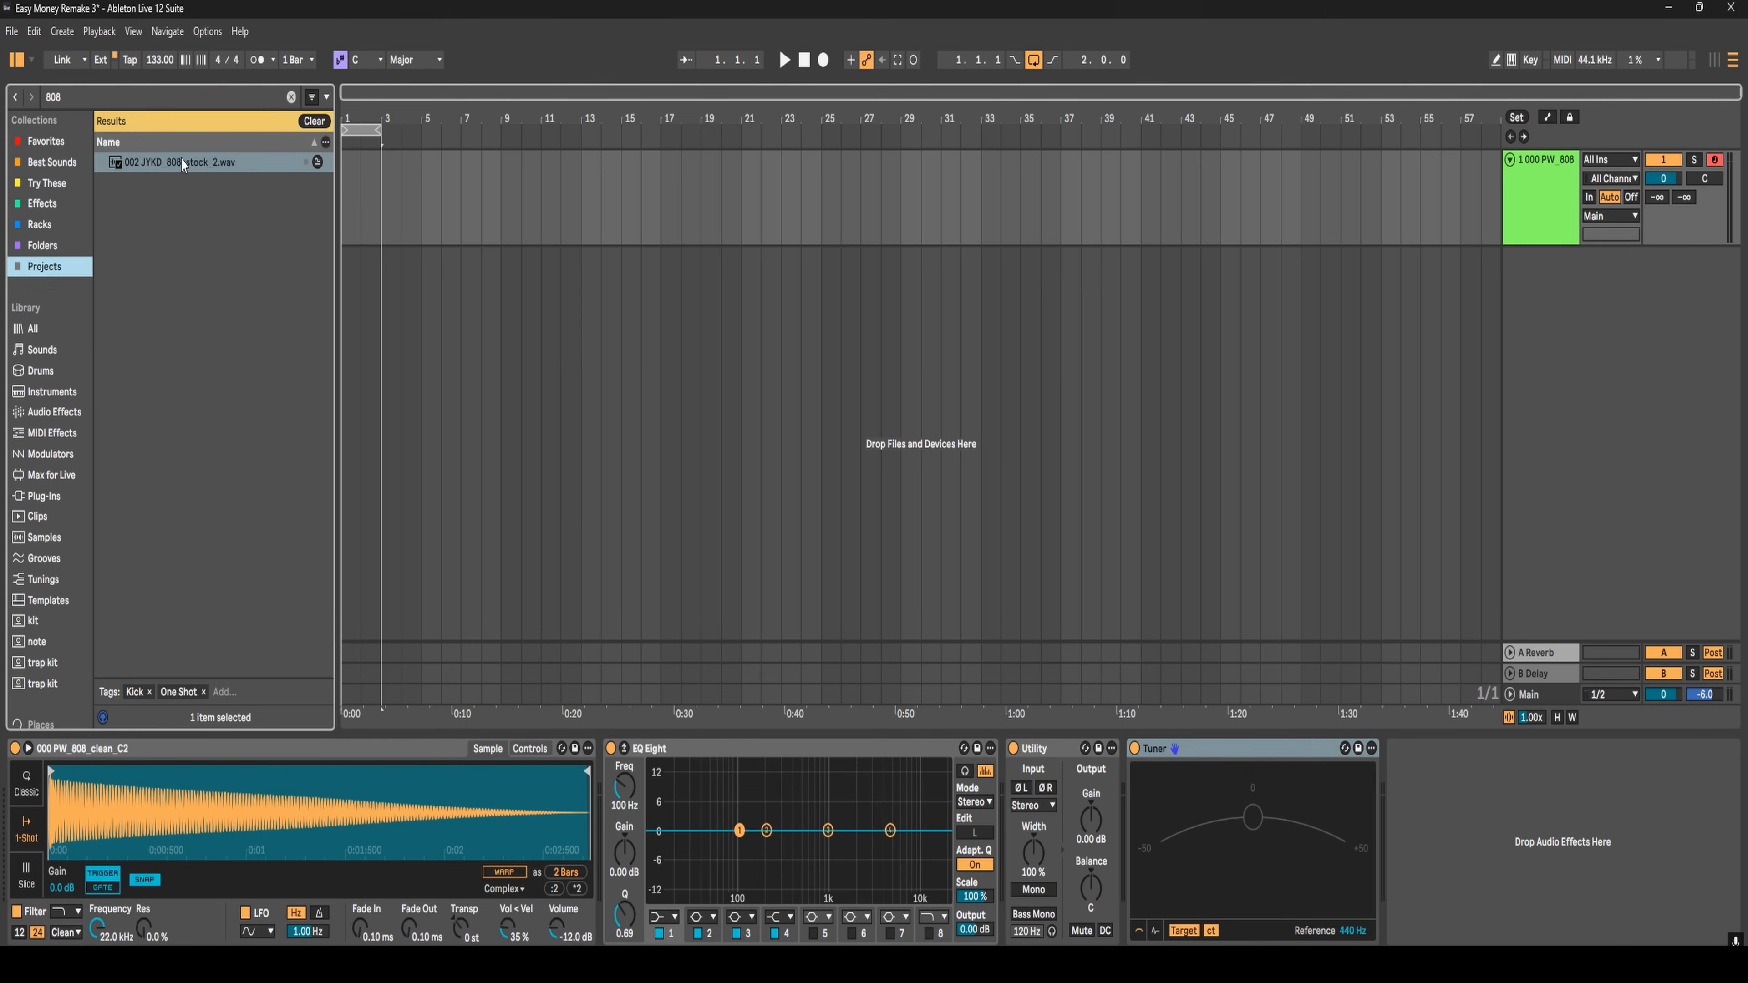
drag(175, 164, 173, 785)
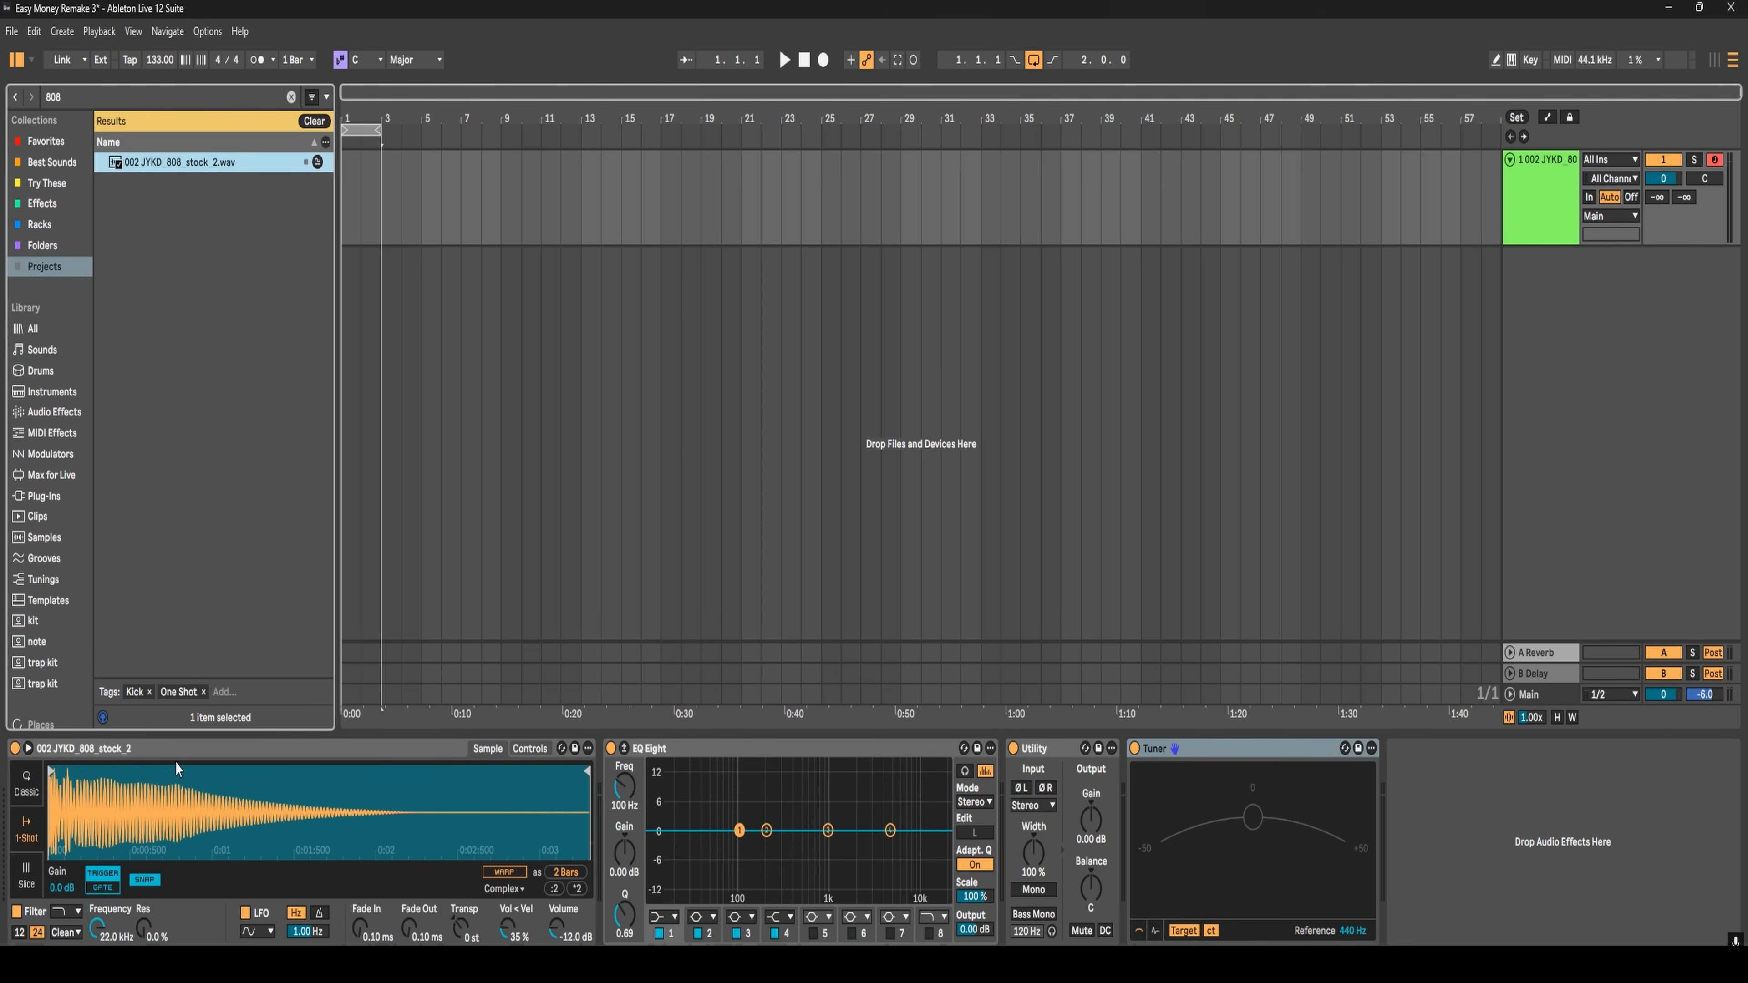
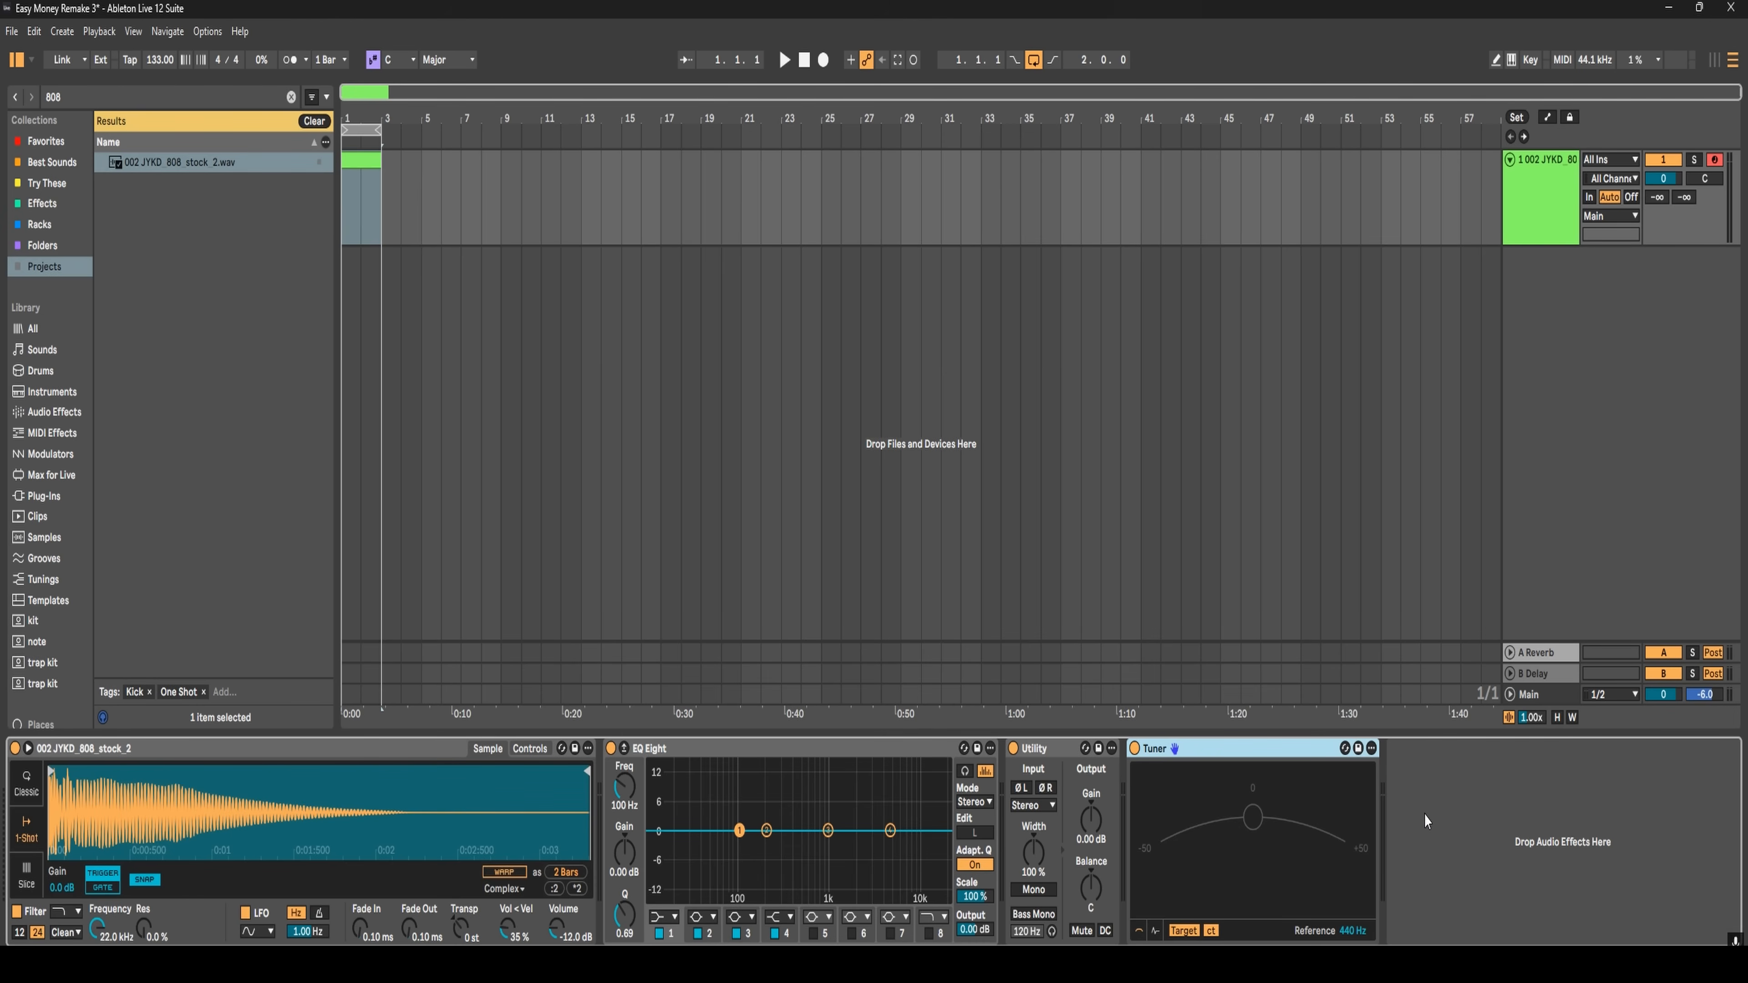
click(463, 931)
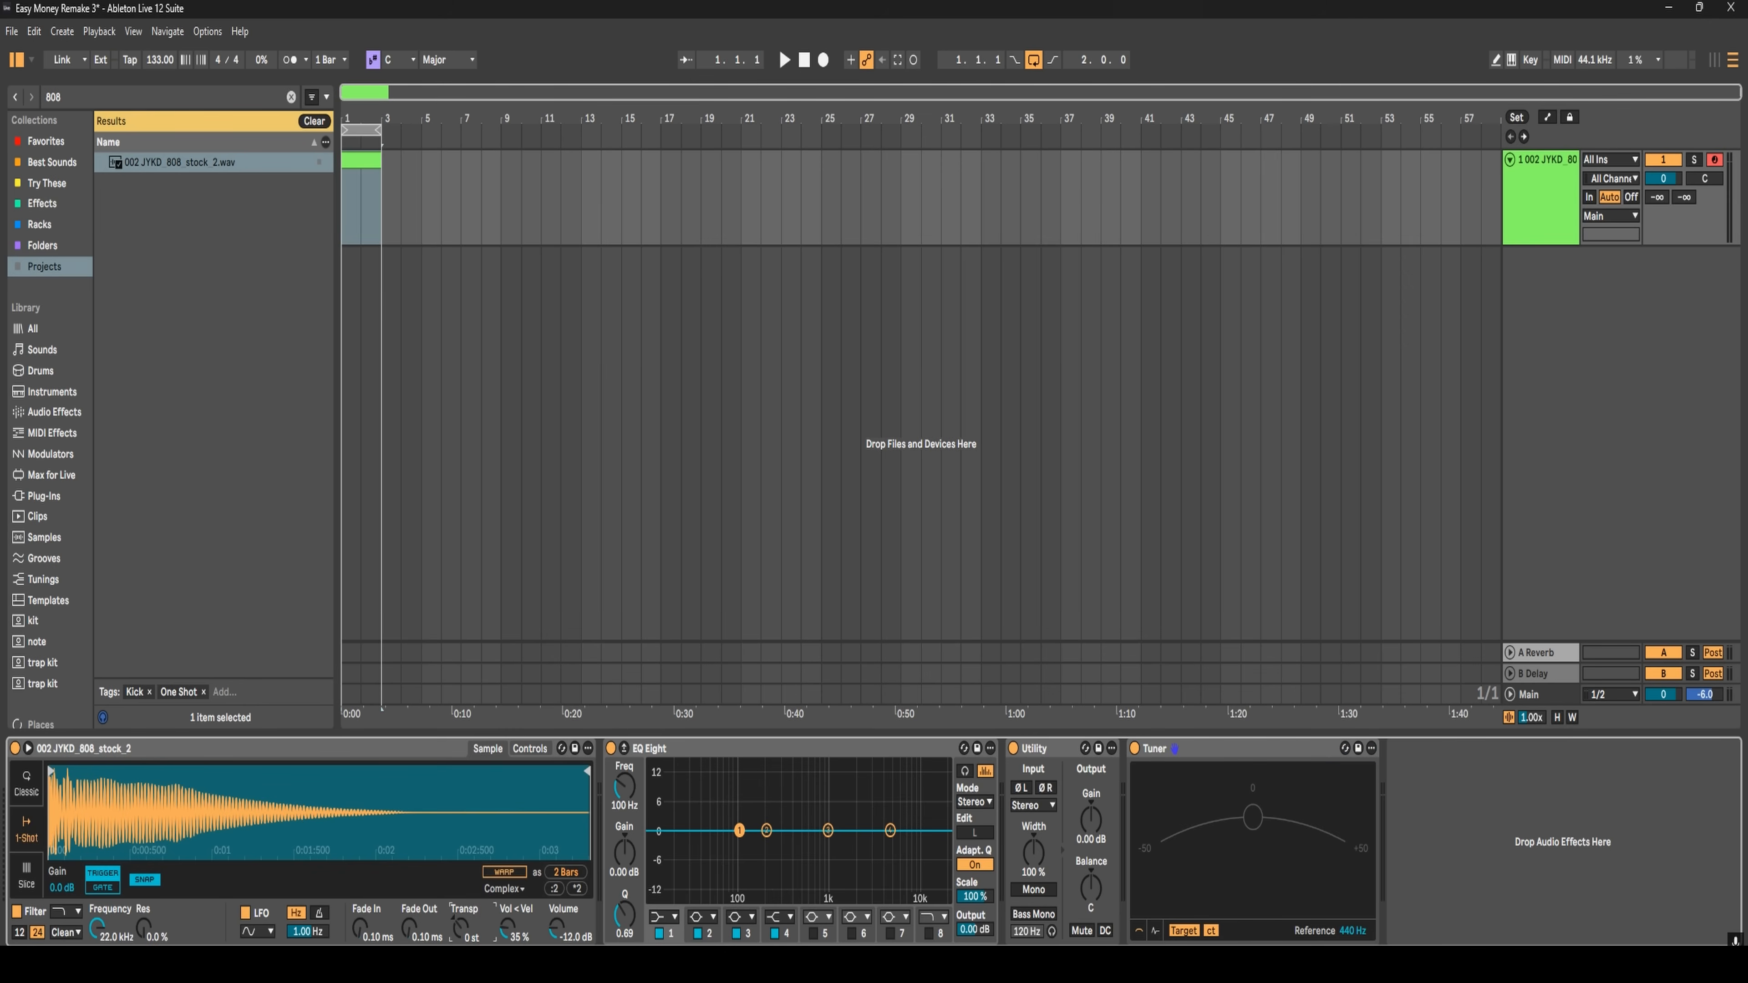
- Transpose the 808 sample up to +5 st in Simpler and adjust its detune in the pitch controls
key(Up)
click(538, 748)
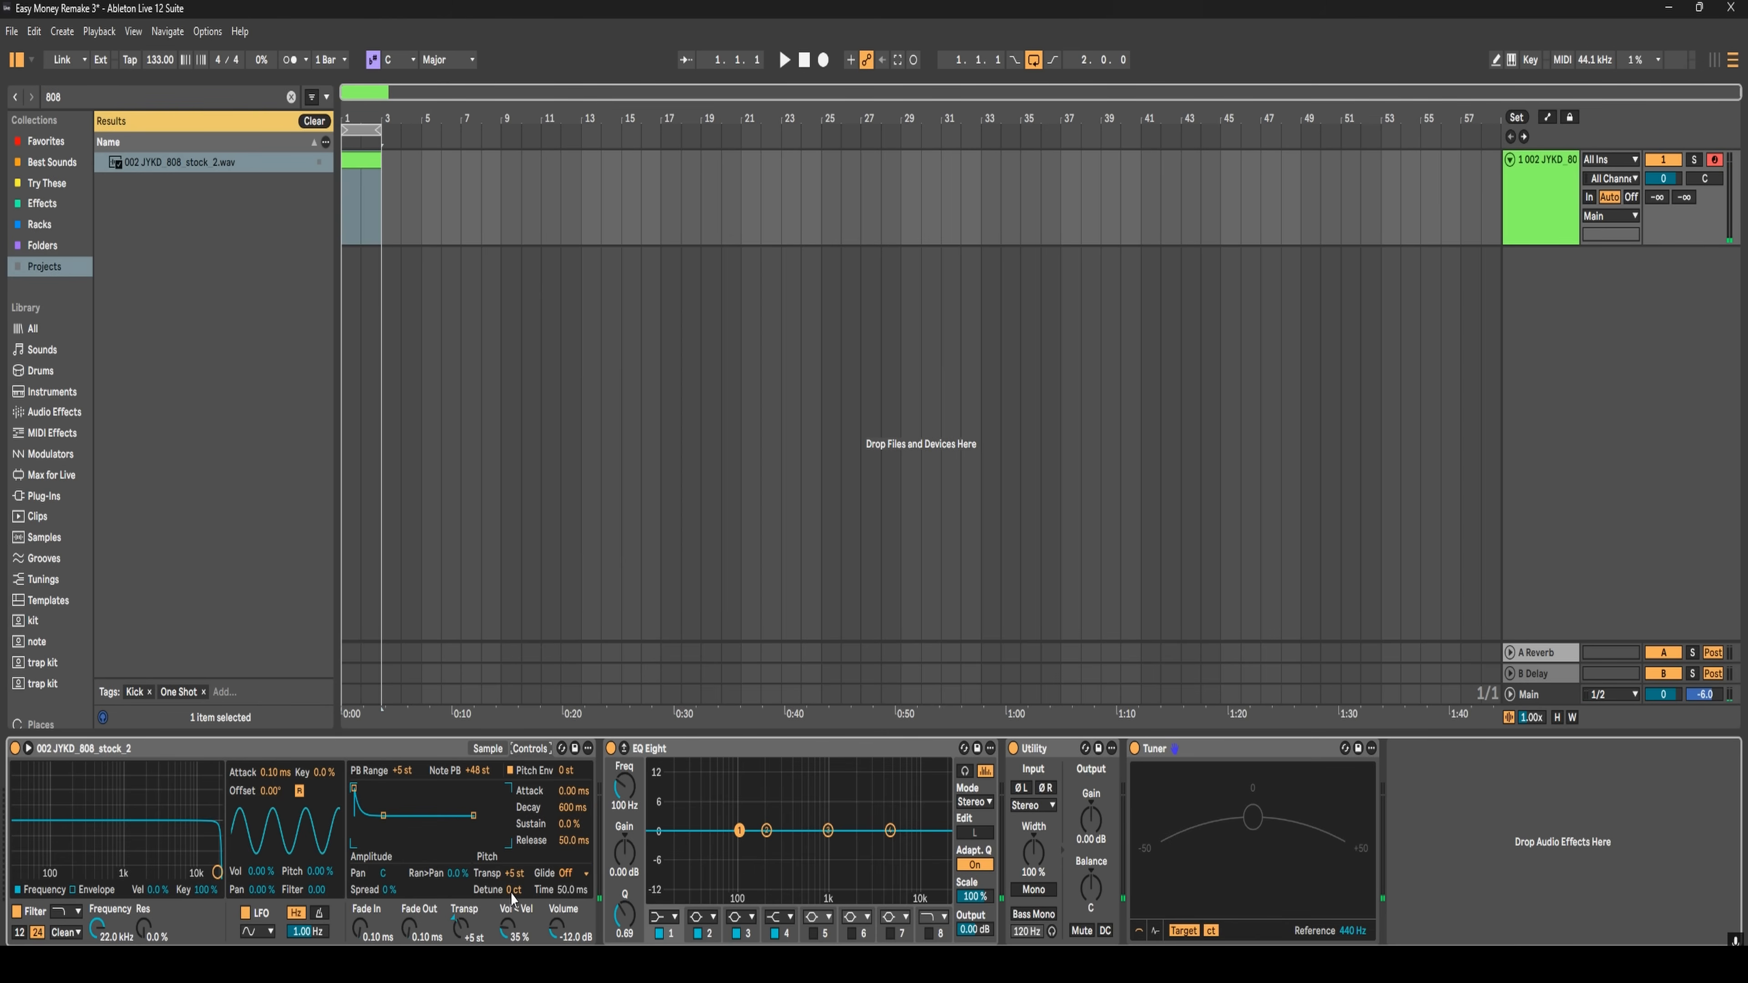
drag(512, 897, 517, 887)
key(ctrl+f)
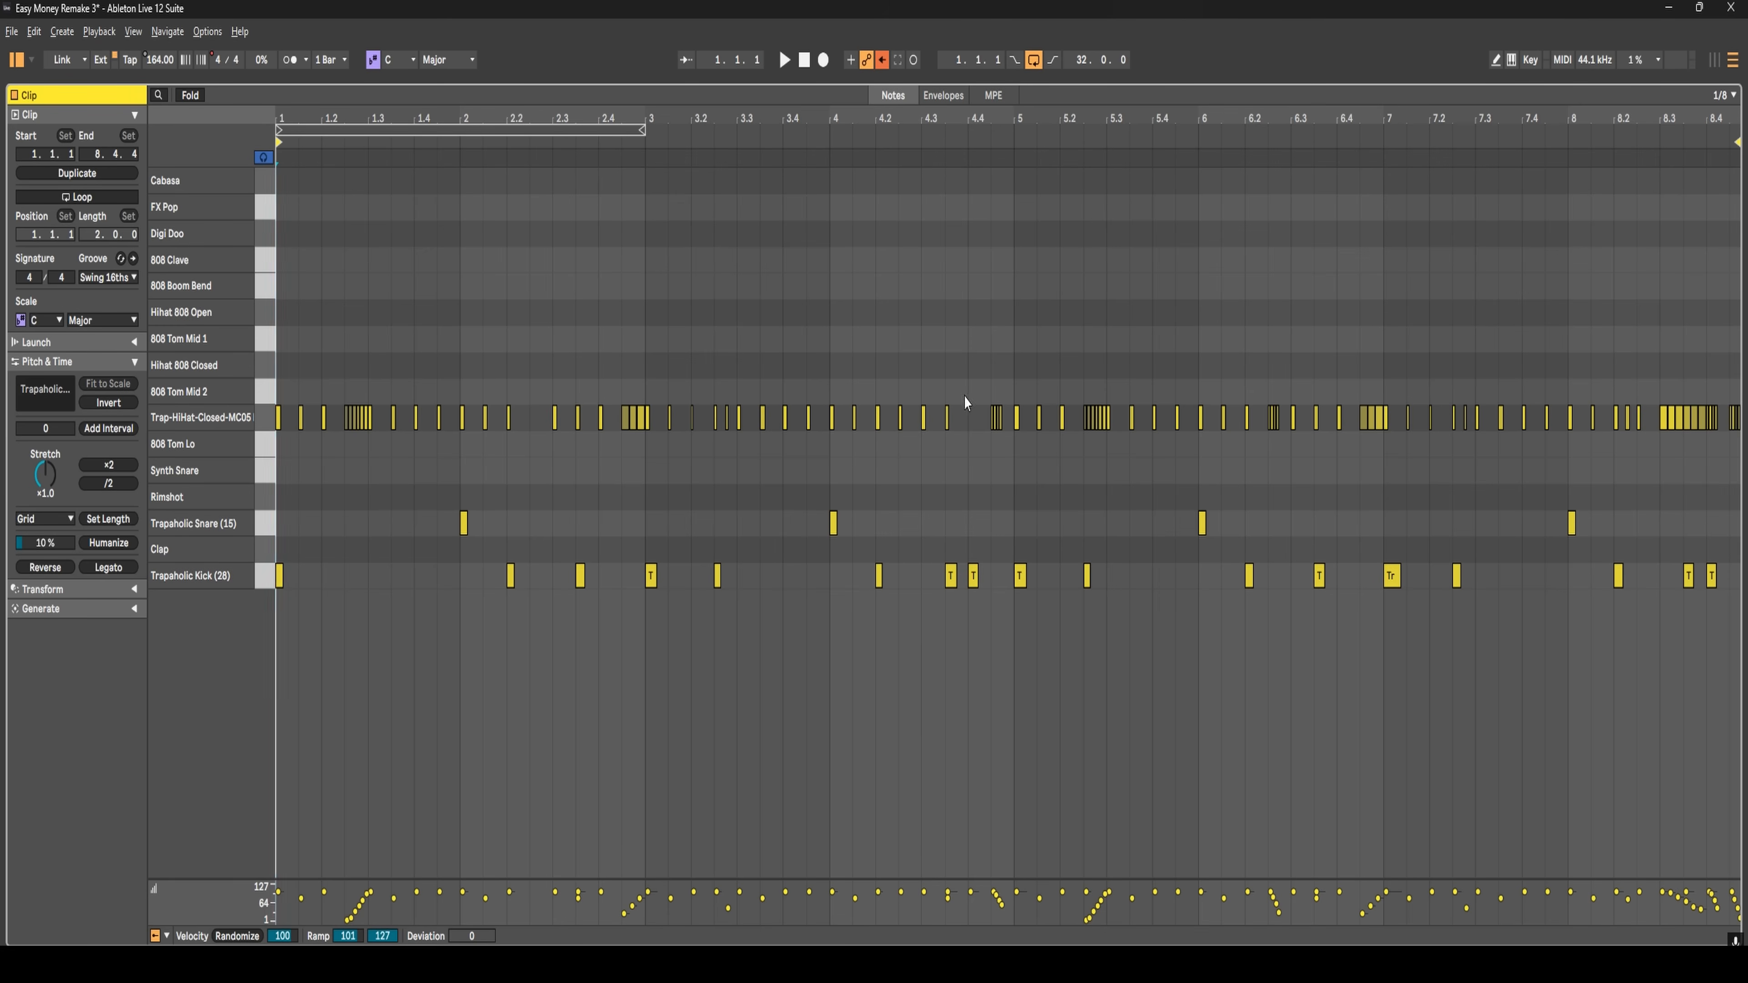
- Play back the finished drum clips, changing the tempo to 144 BPM between playbacks
key(space)
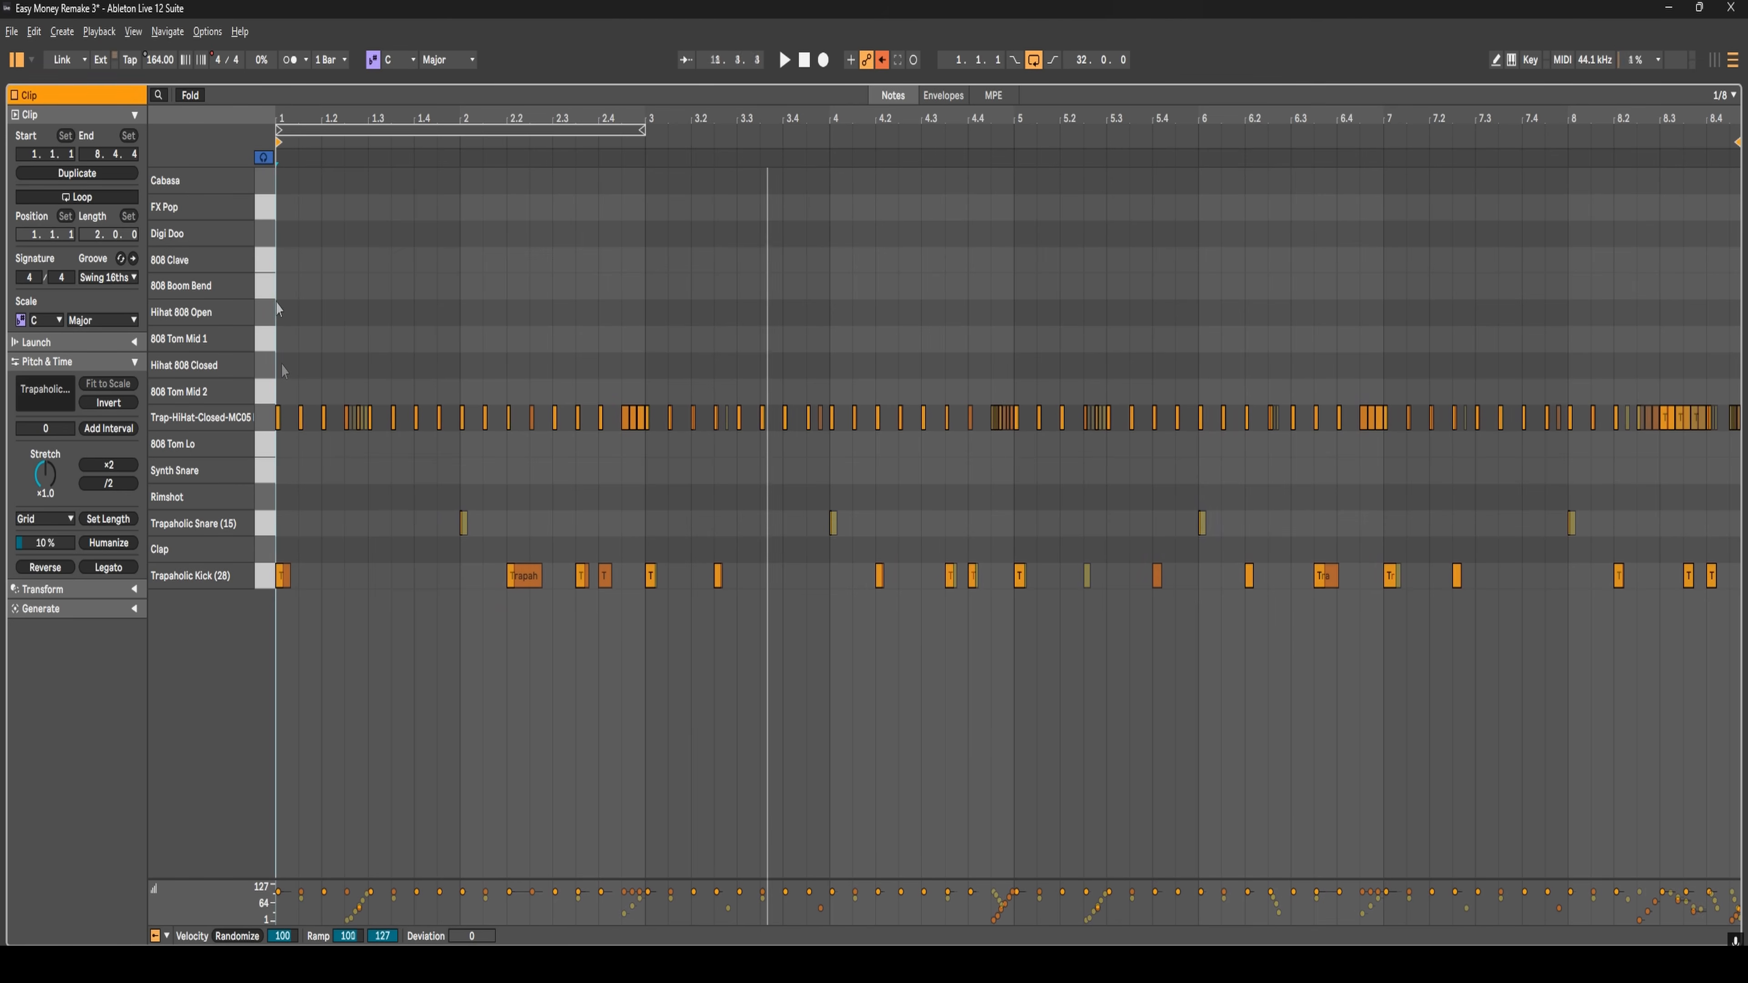
key(space)
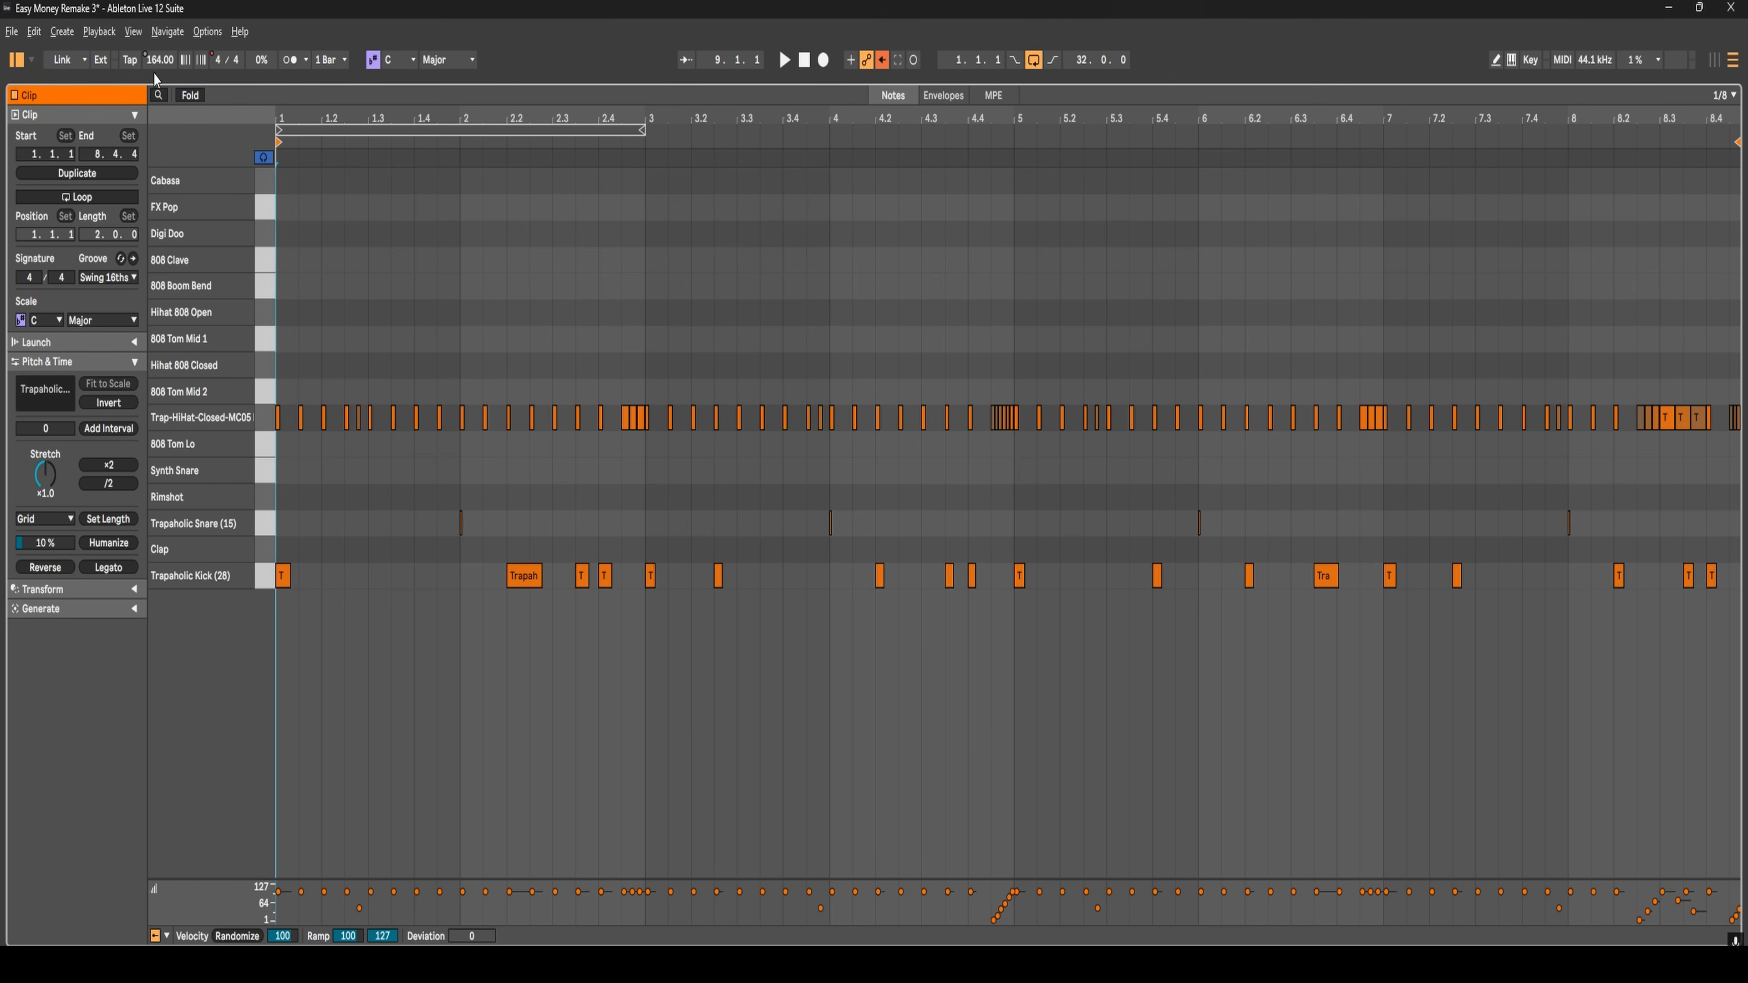
drag(159, 60, 159, 67)
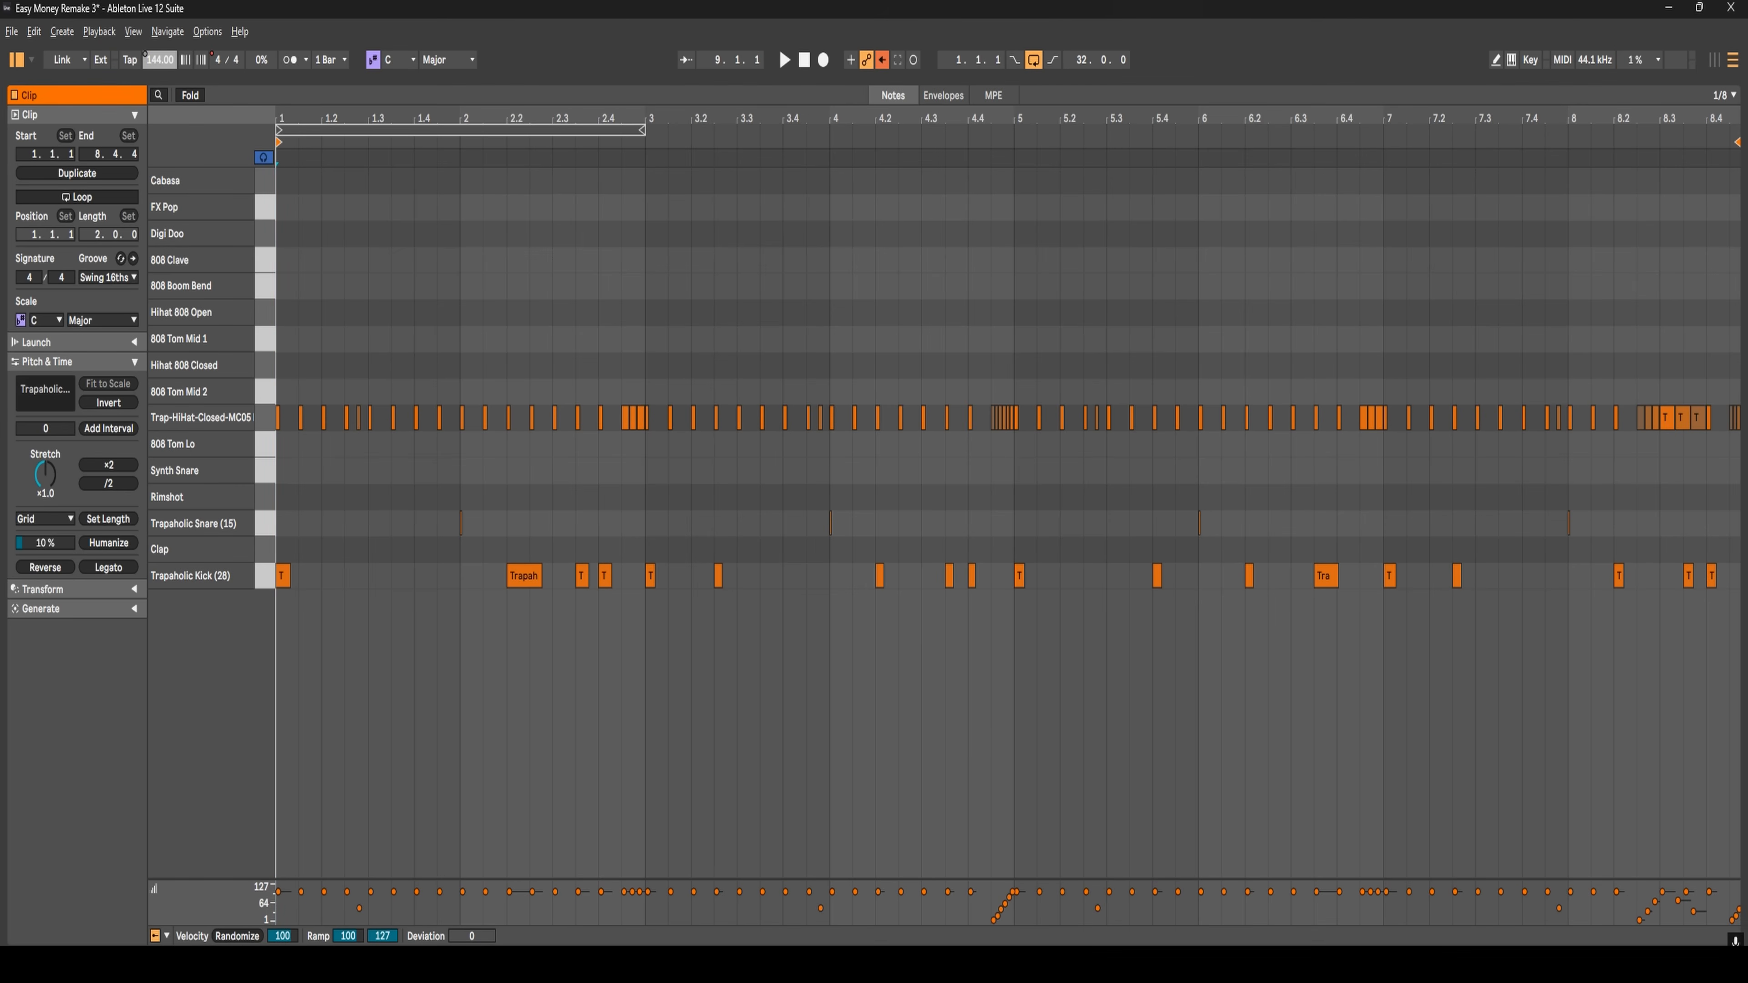
key(space)
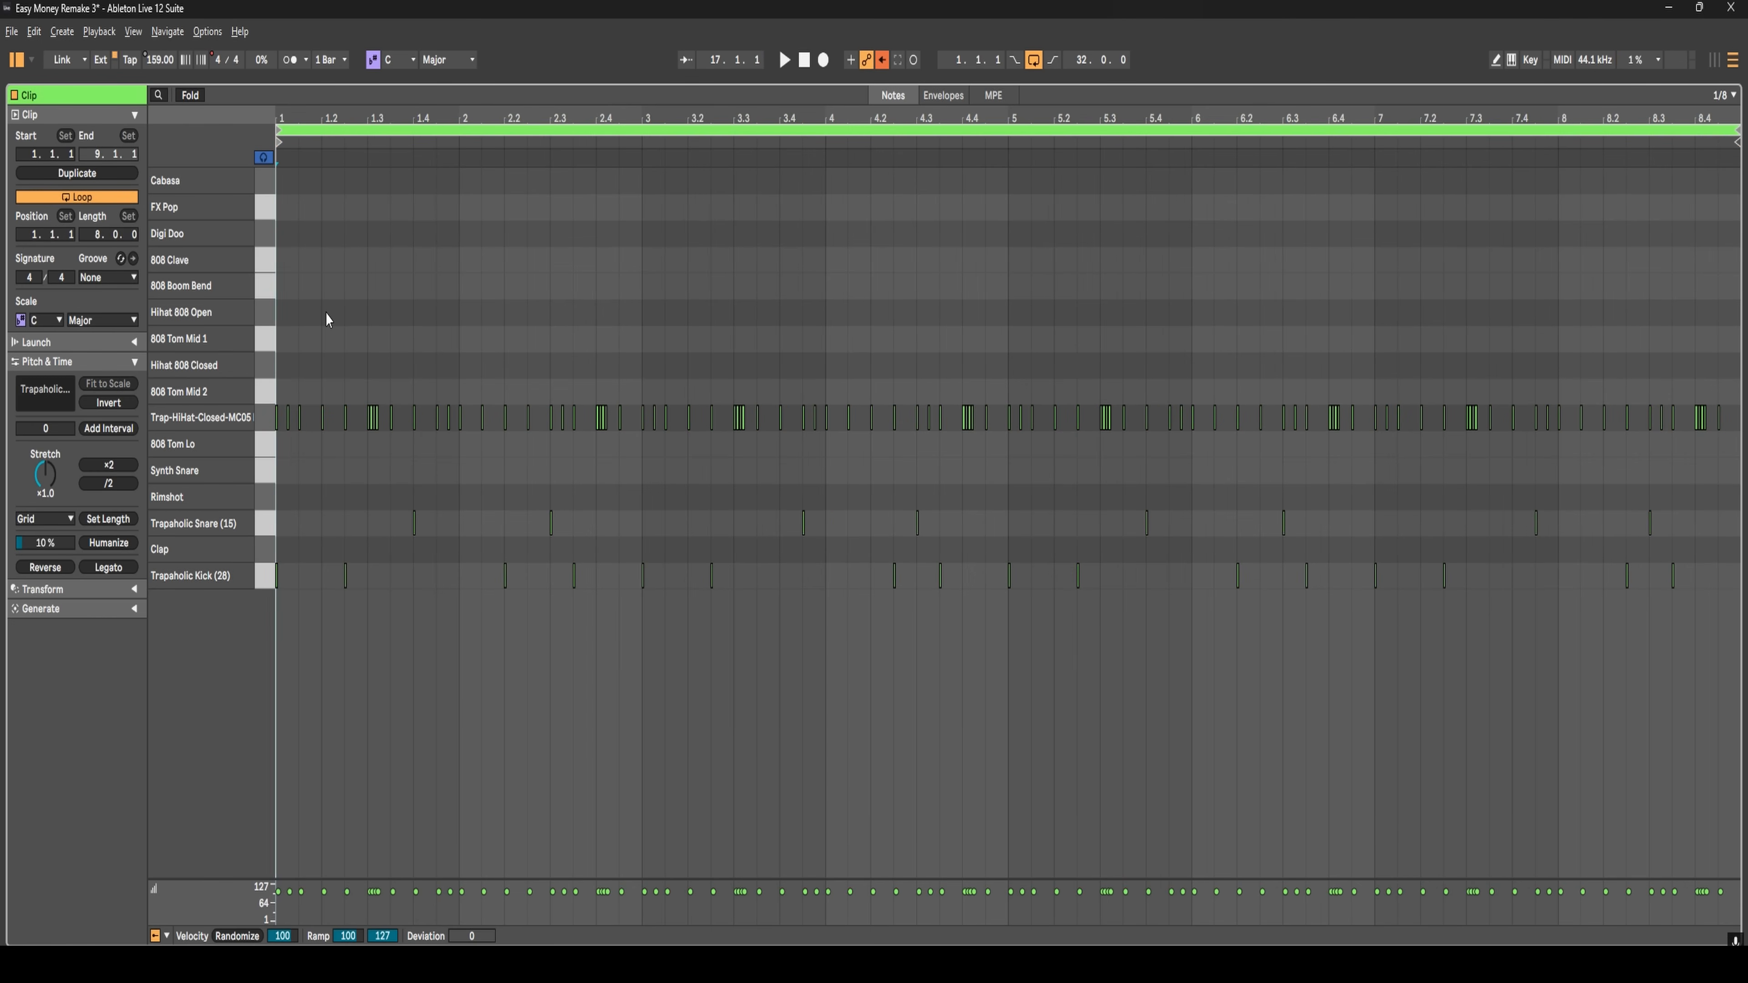
key(space)
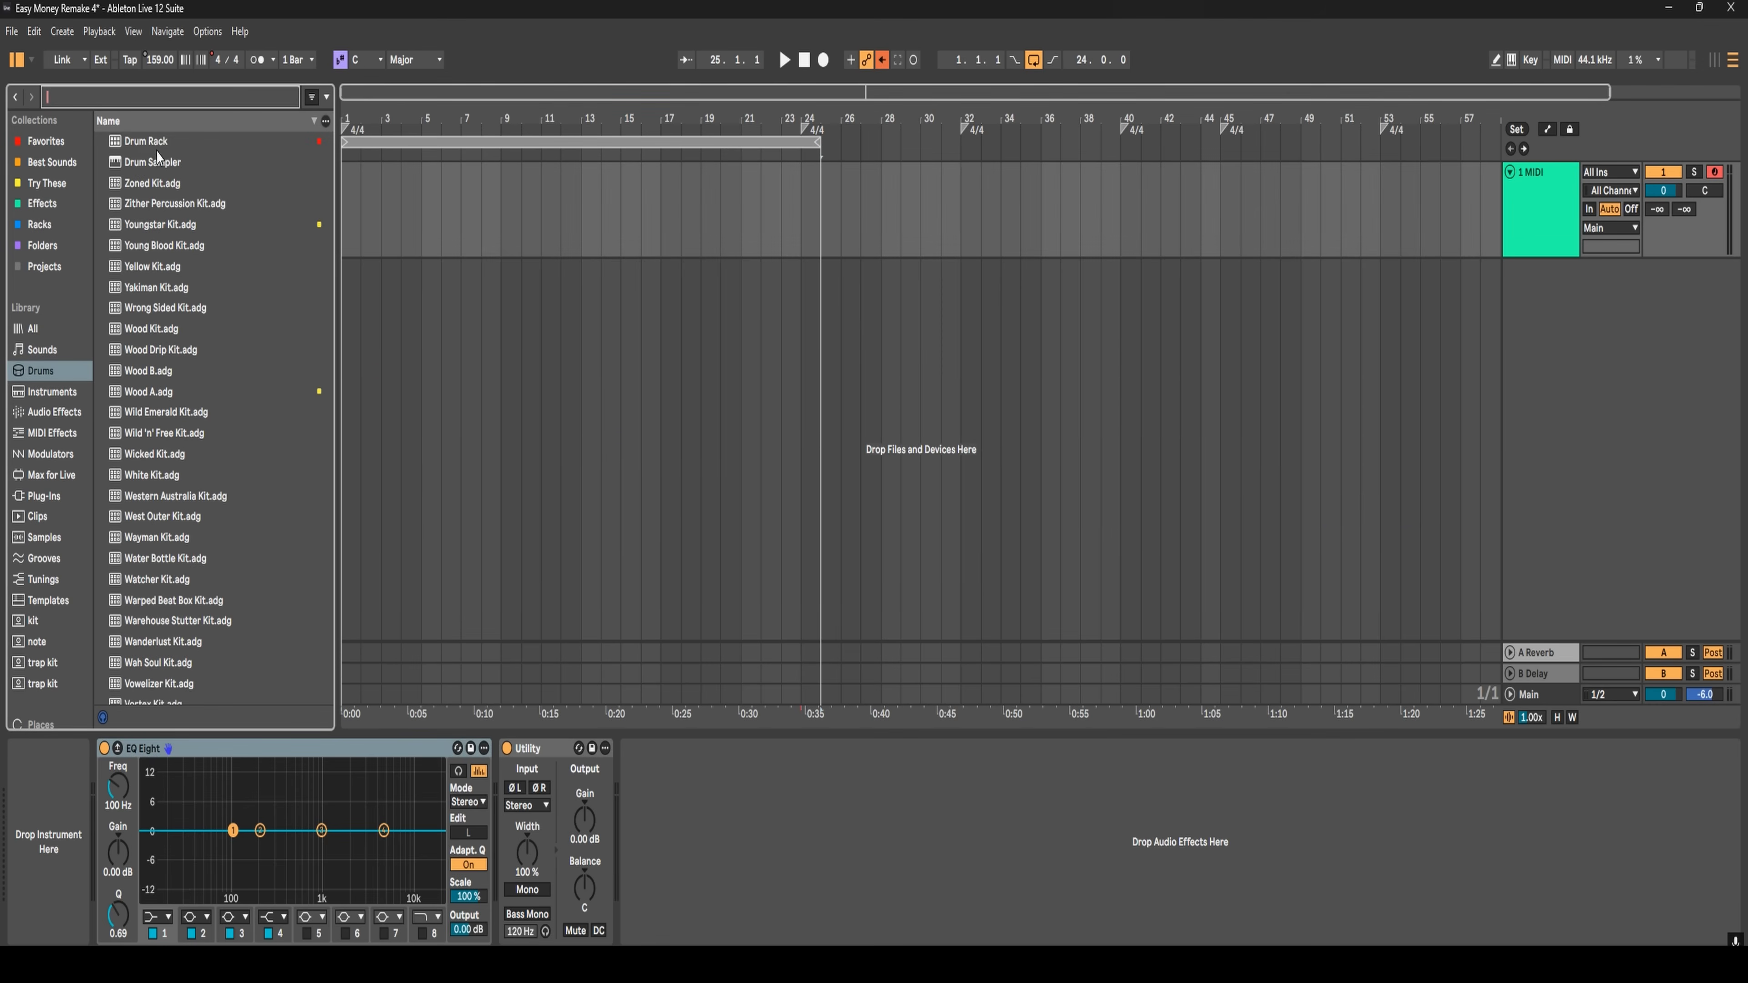
- Load an empty Drum Rack onto the MIDI track and create a four-bar clip from bar 1 to bar 5
click(141, 141)
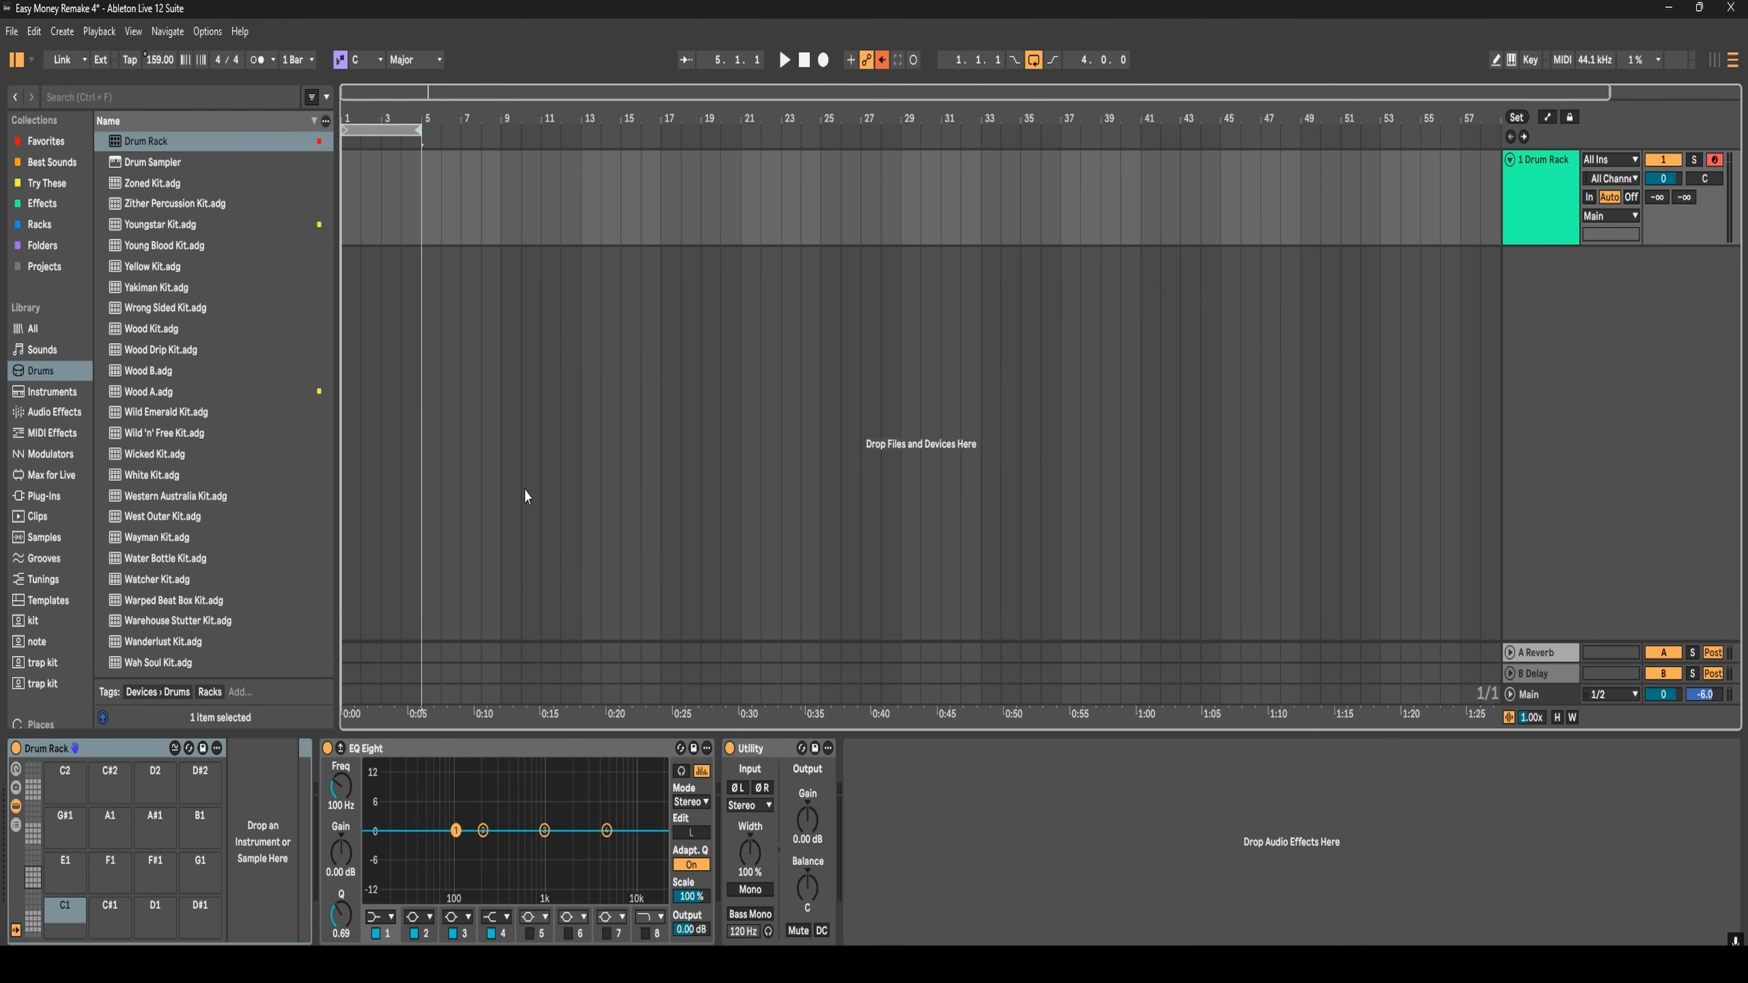
drag(347, 215, 421, 216)
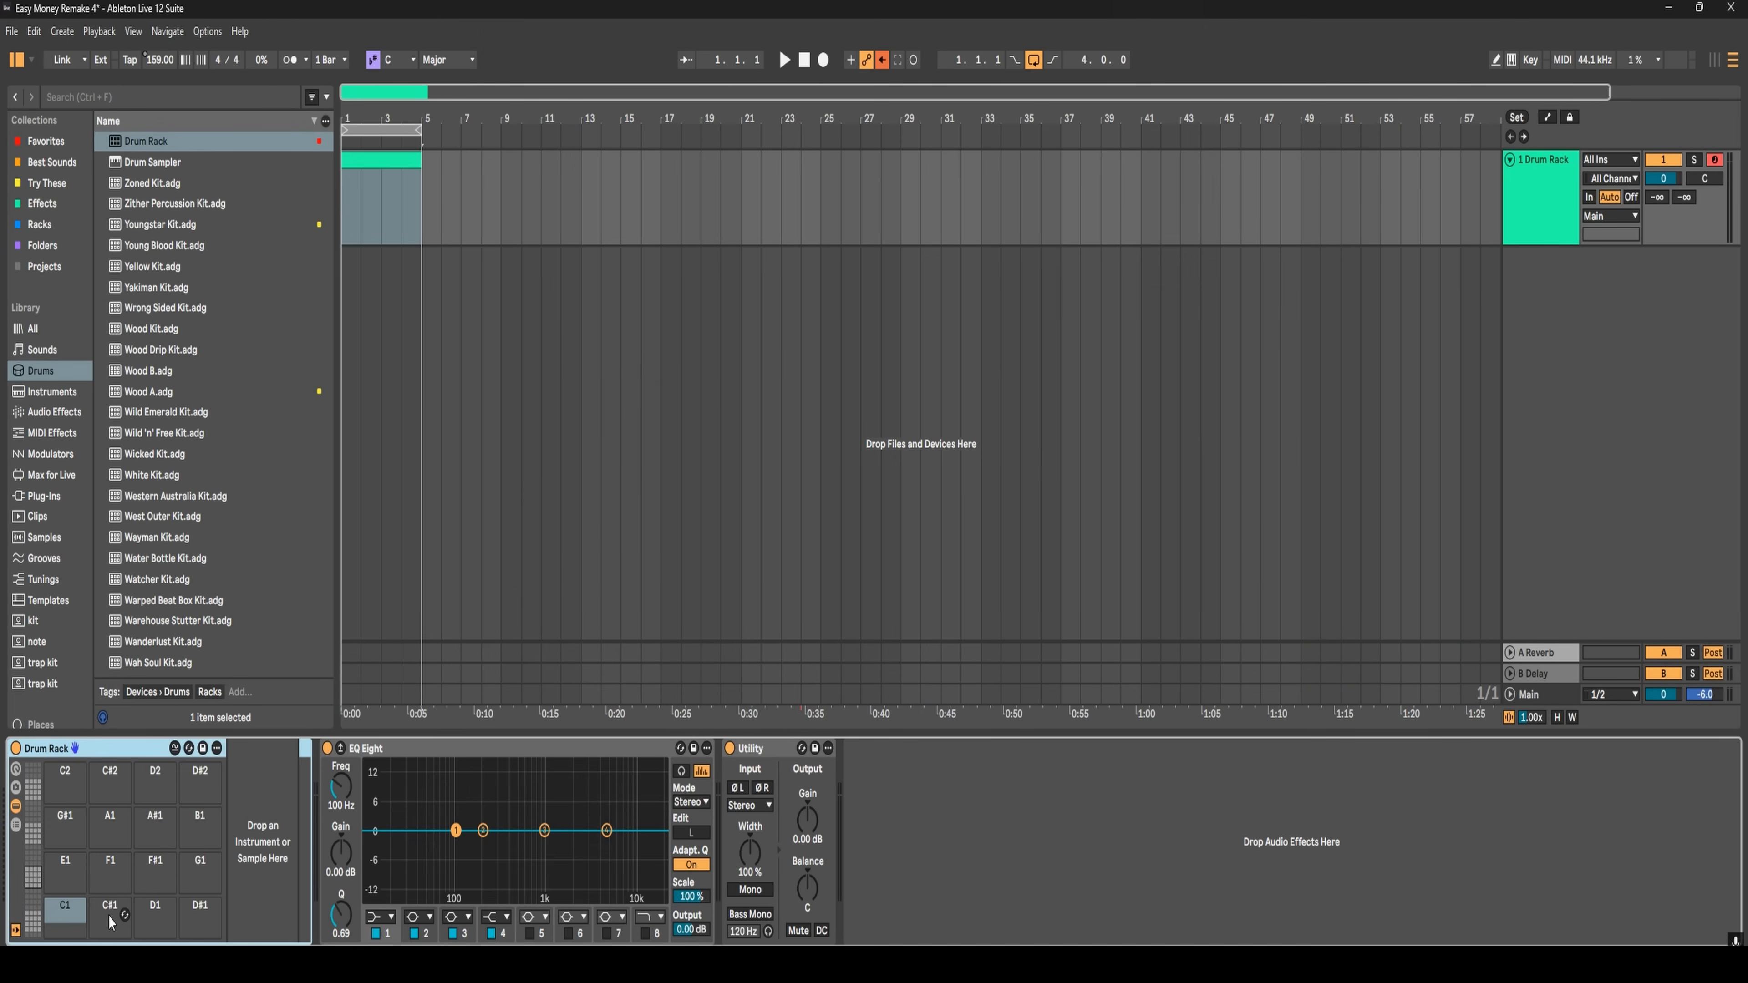
- Search the drum library for "trap" and audition several Trapaholic kick samples
click(118, 102)
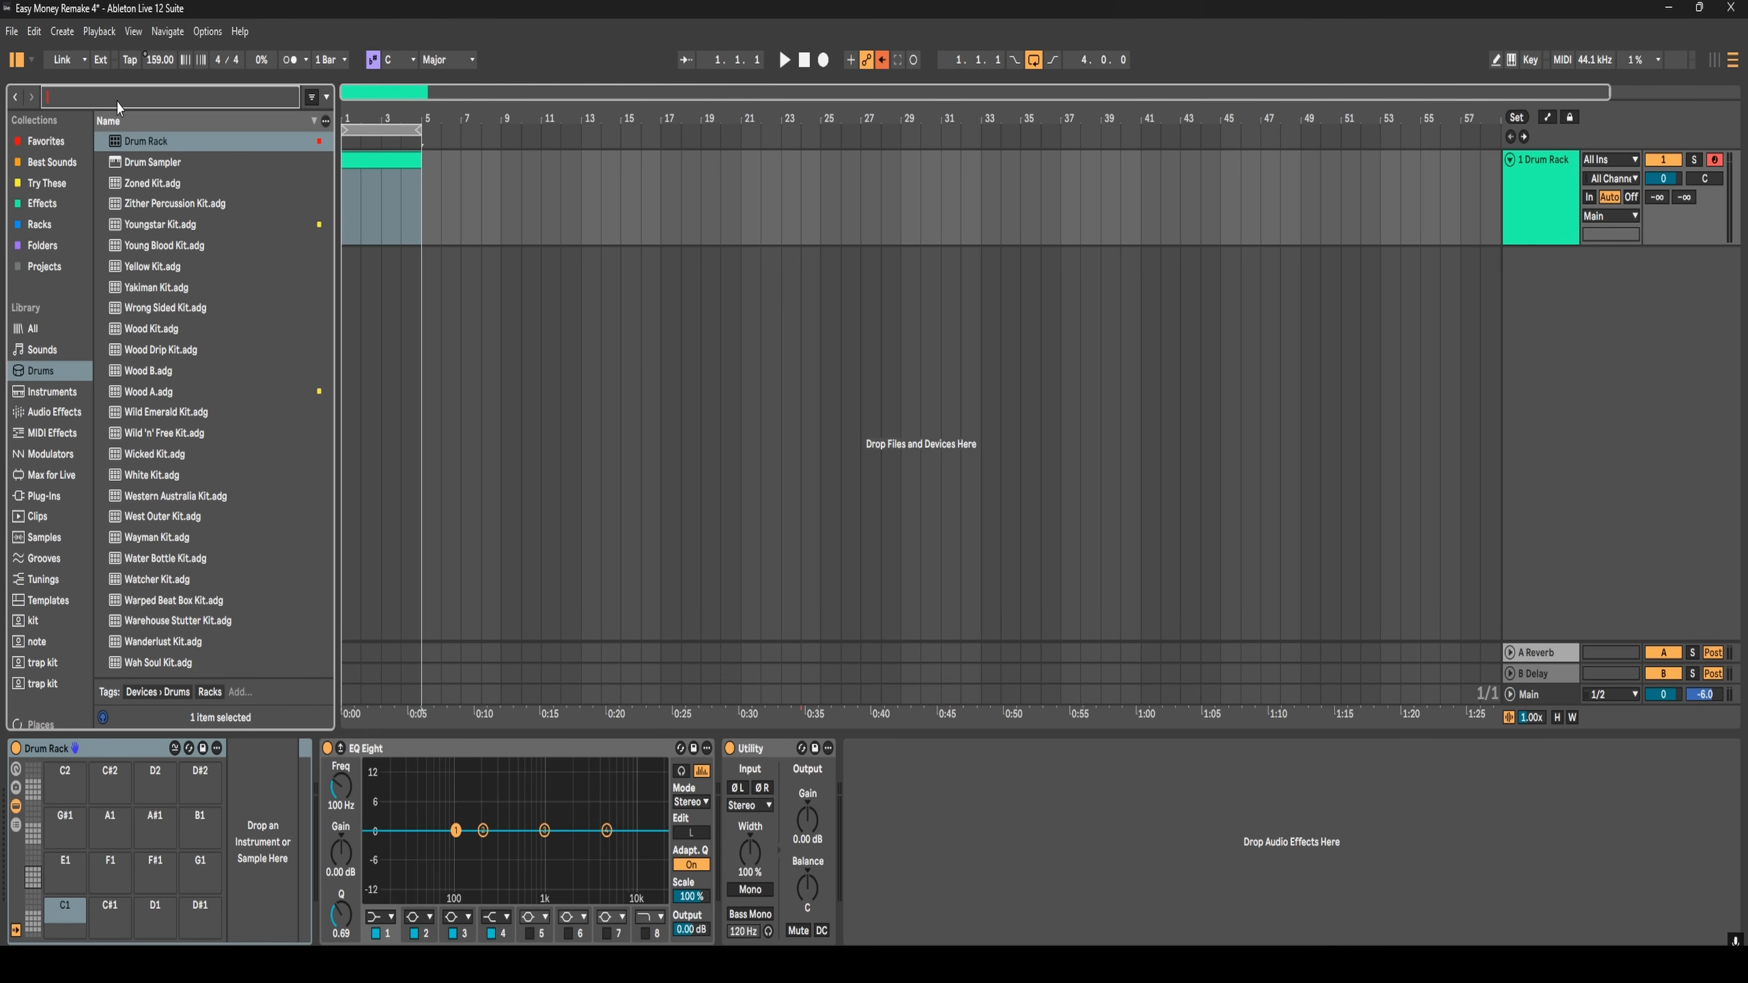
text(trap)
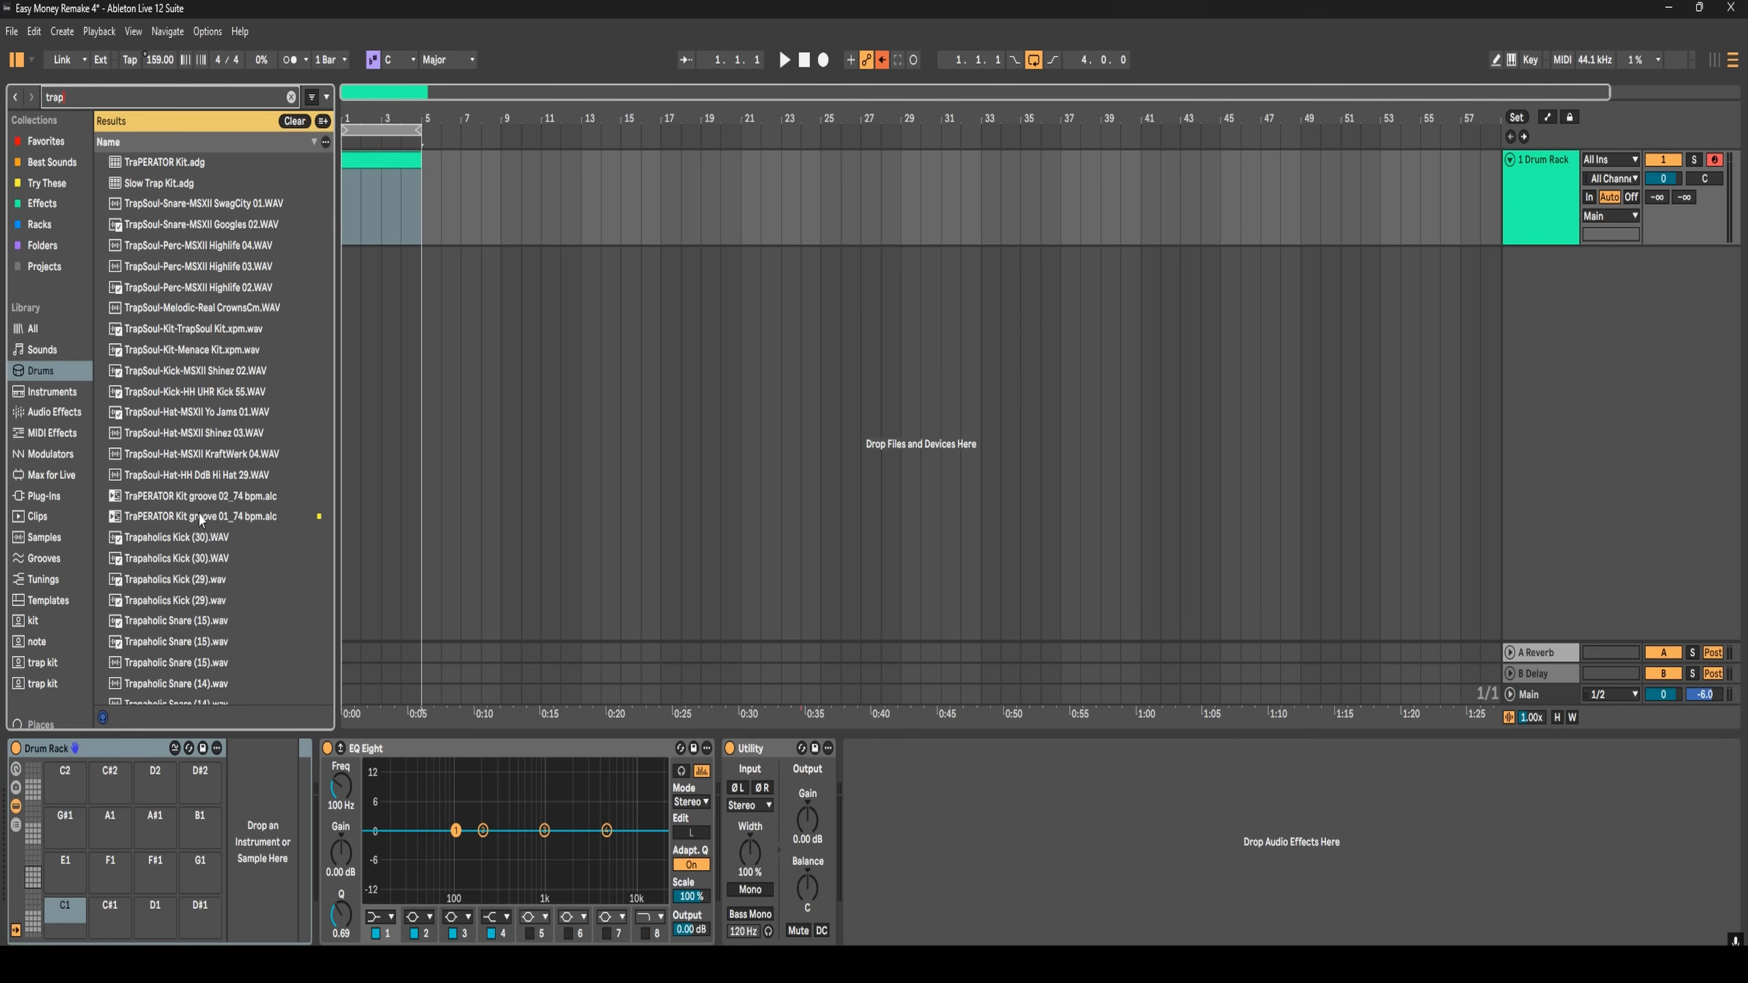
click(199, 540)
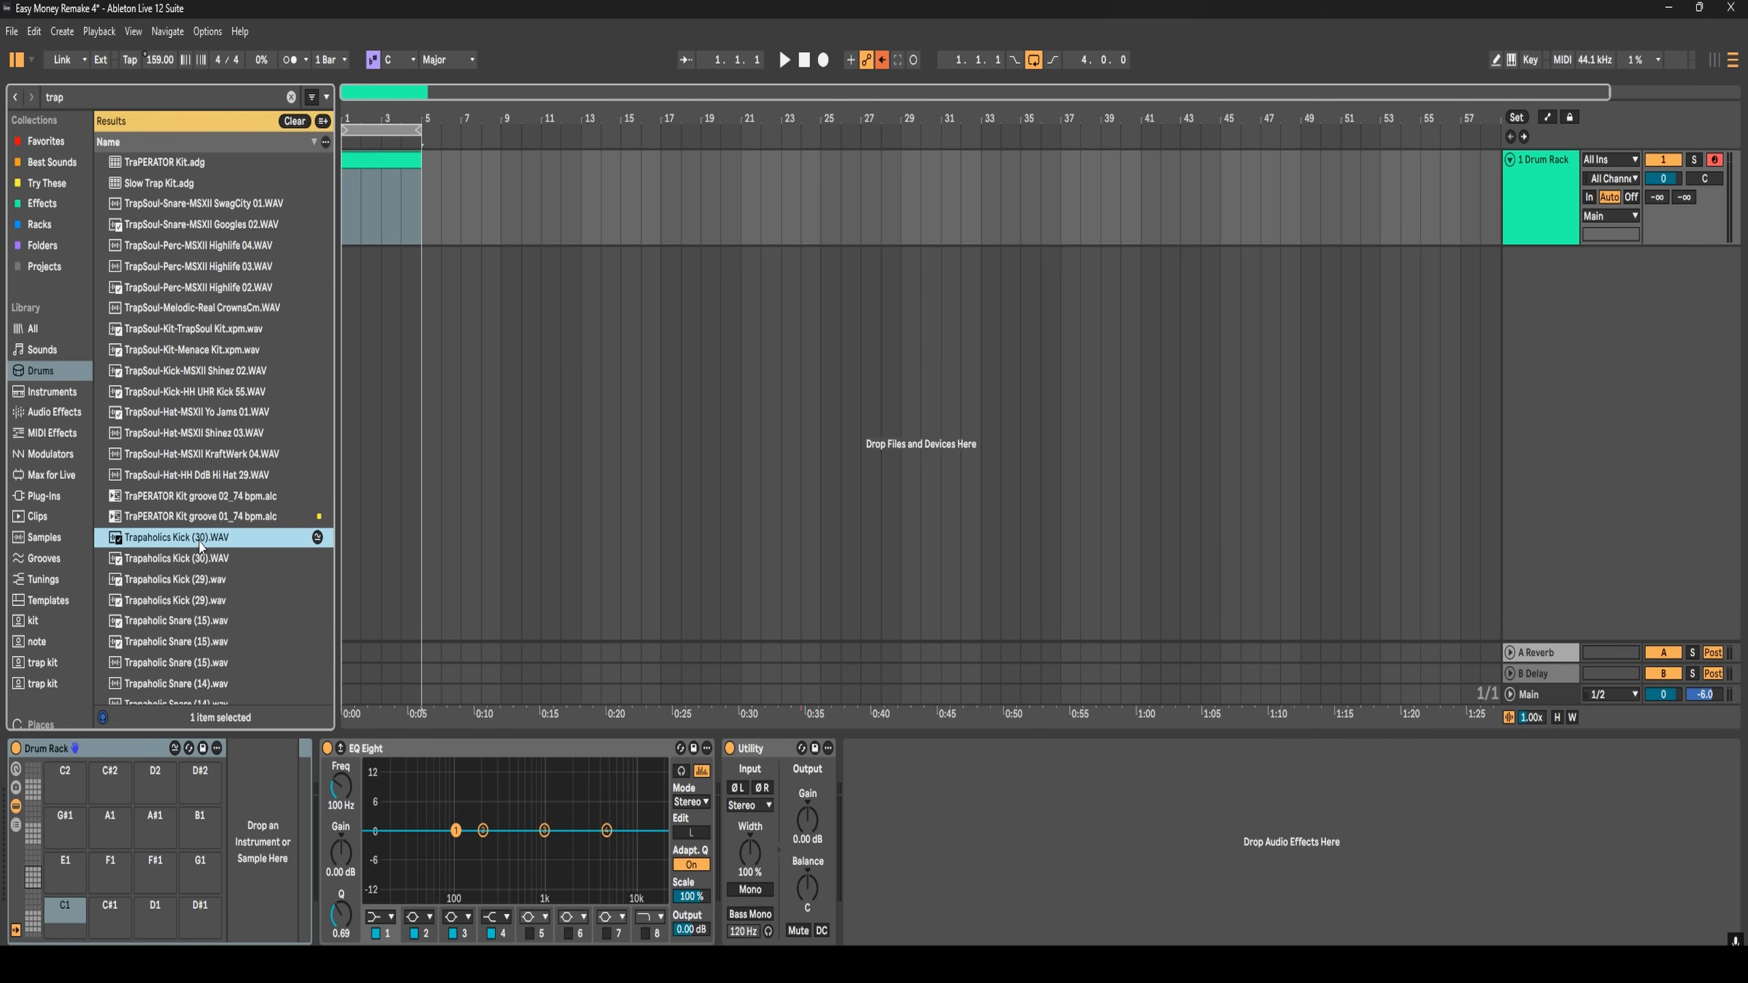
click(190, 561)
click(189, 603)
click(176, 472)
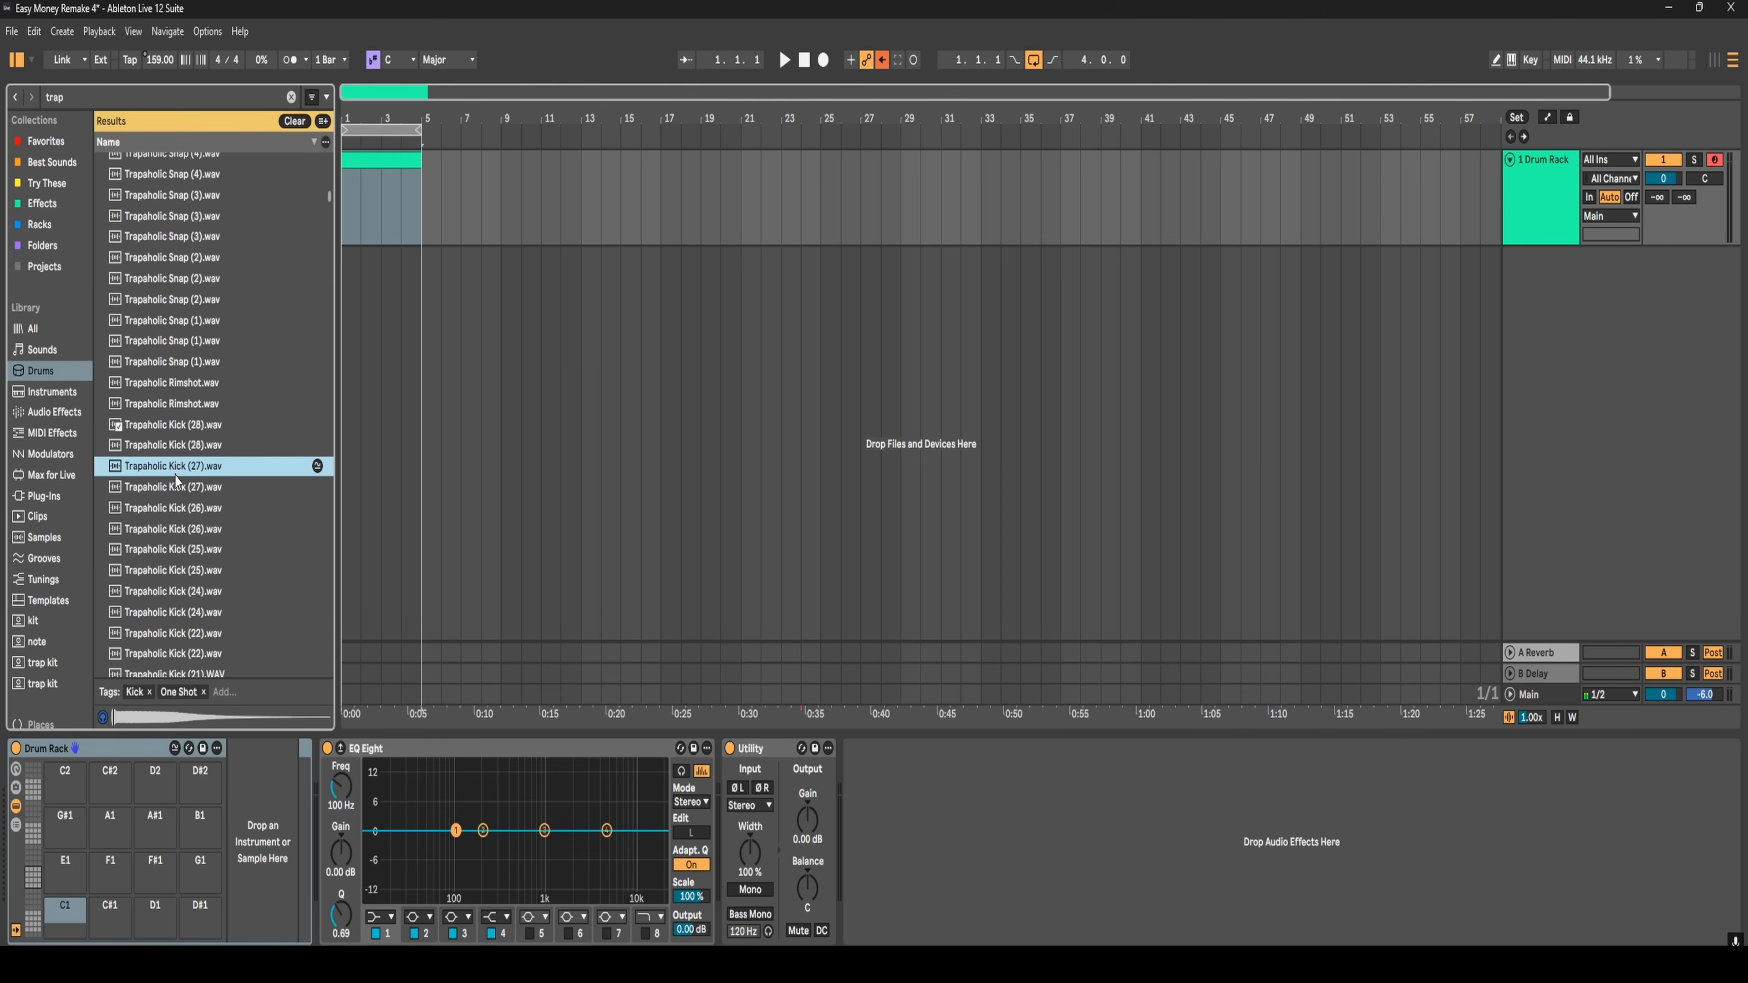
click(177, 529)
click(170, 614)
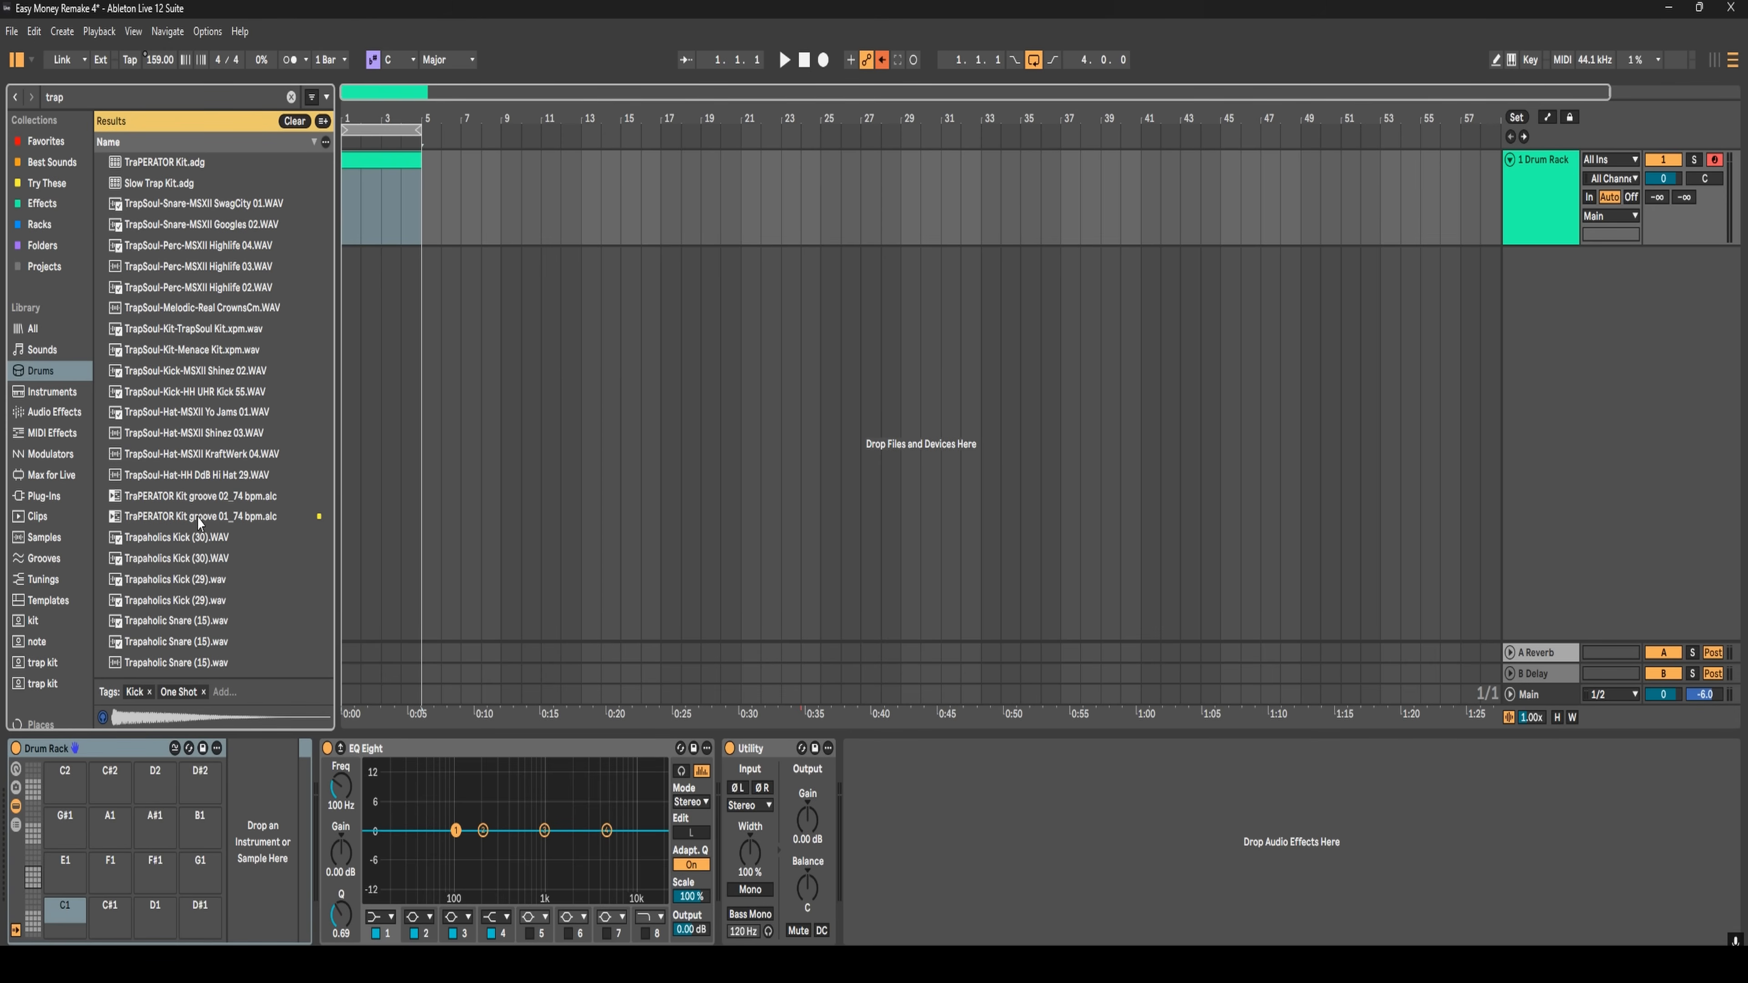
- Search for "trap kick", audition the kicks and load Trap-Kick-CP PresKik2.WAV onto the Drum Rack's C1 pad
click(191, 392)
scroll(168, 566, down, 2)
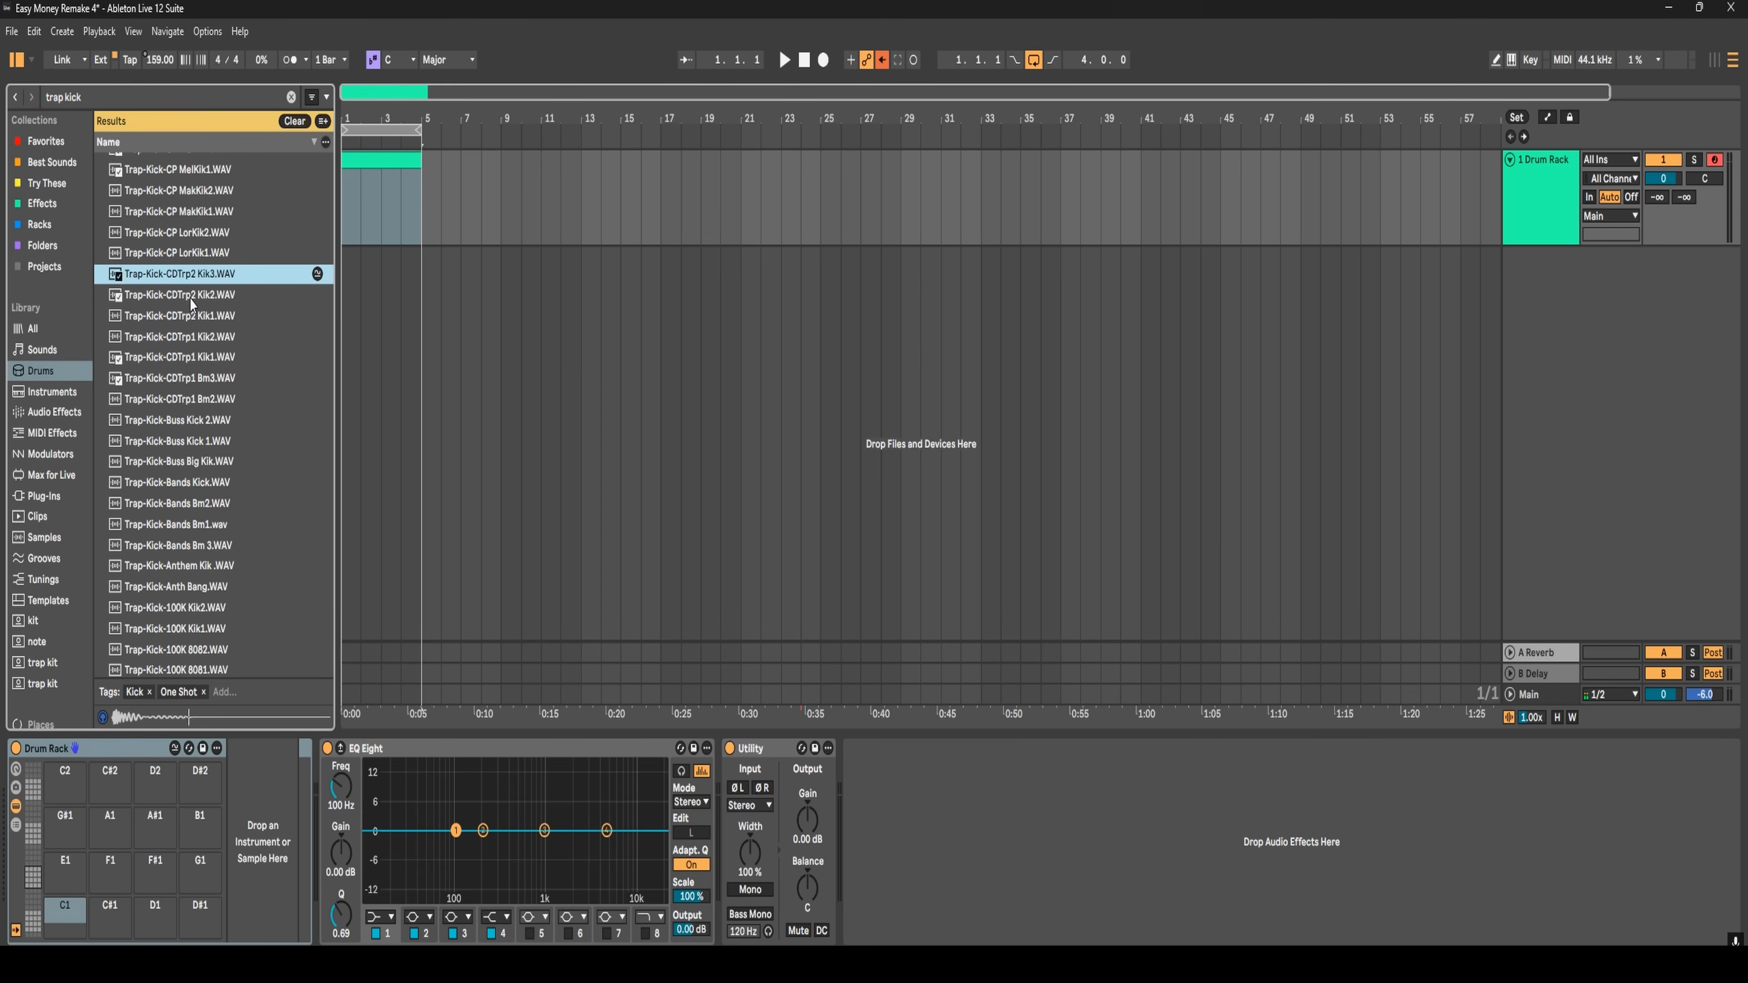
click(190, 298)
click(190, 317)
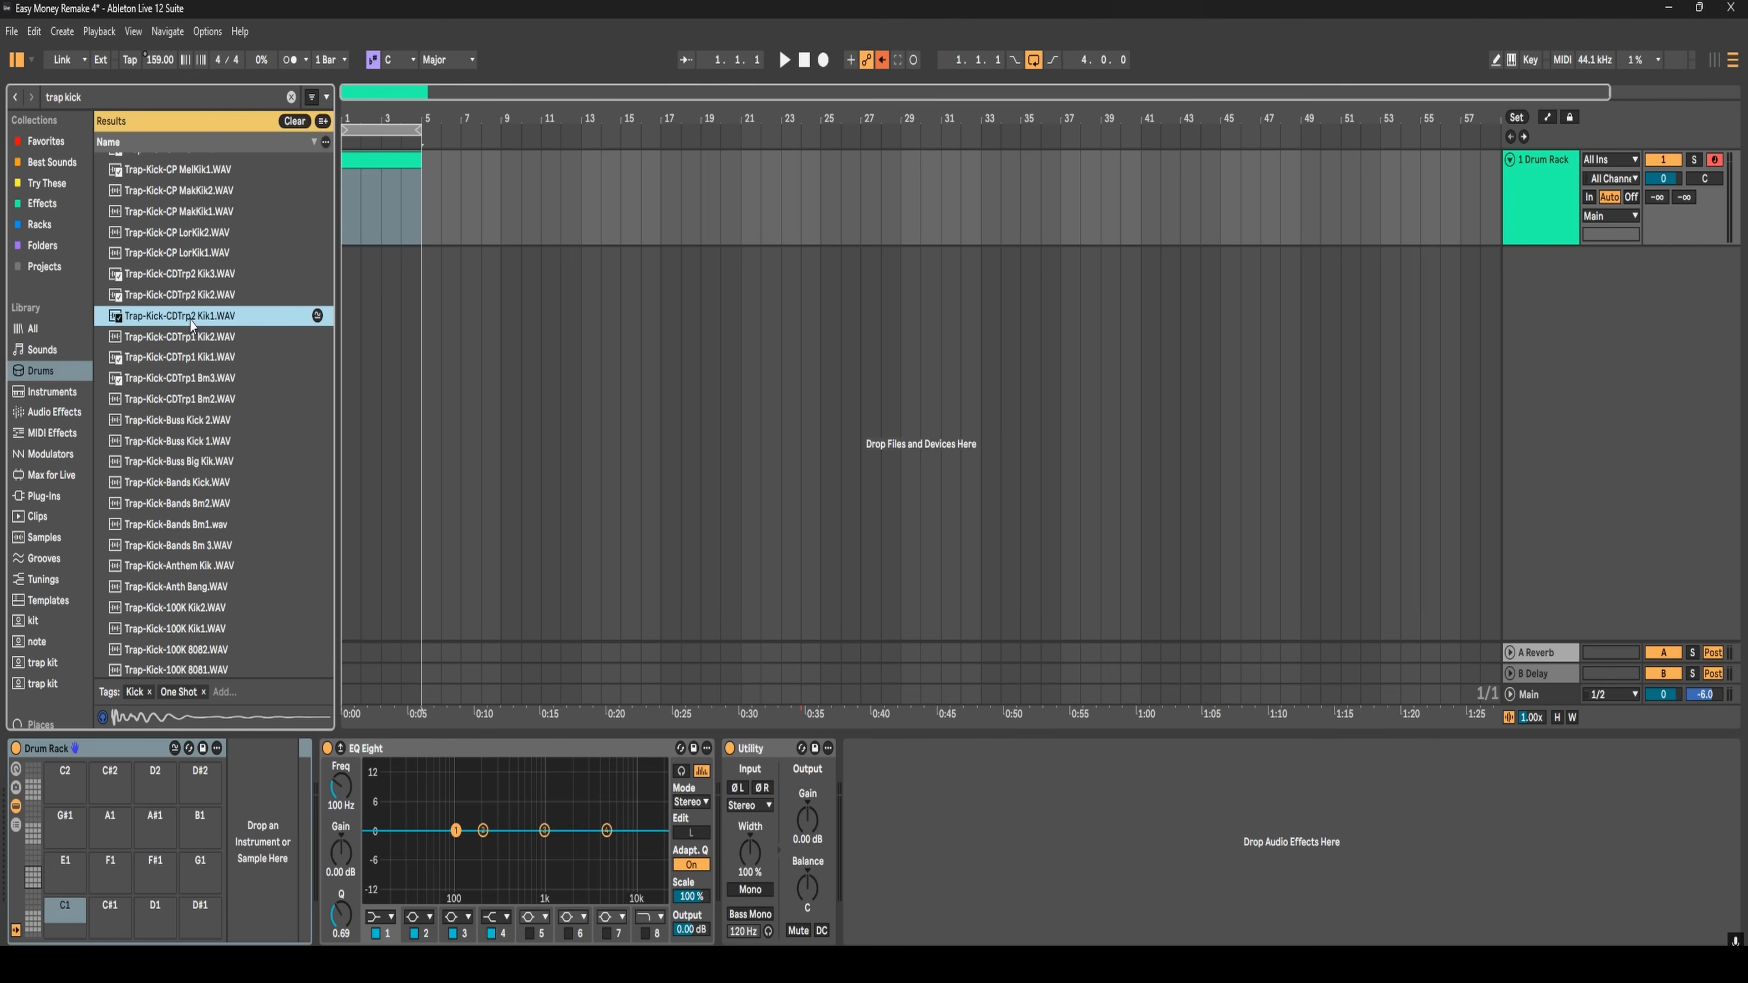
drag(192, 325, 65, 919)
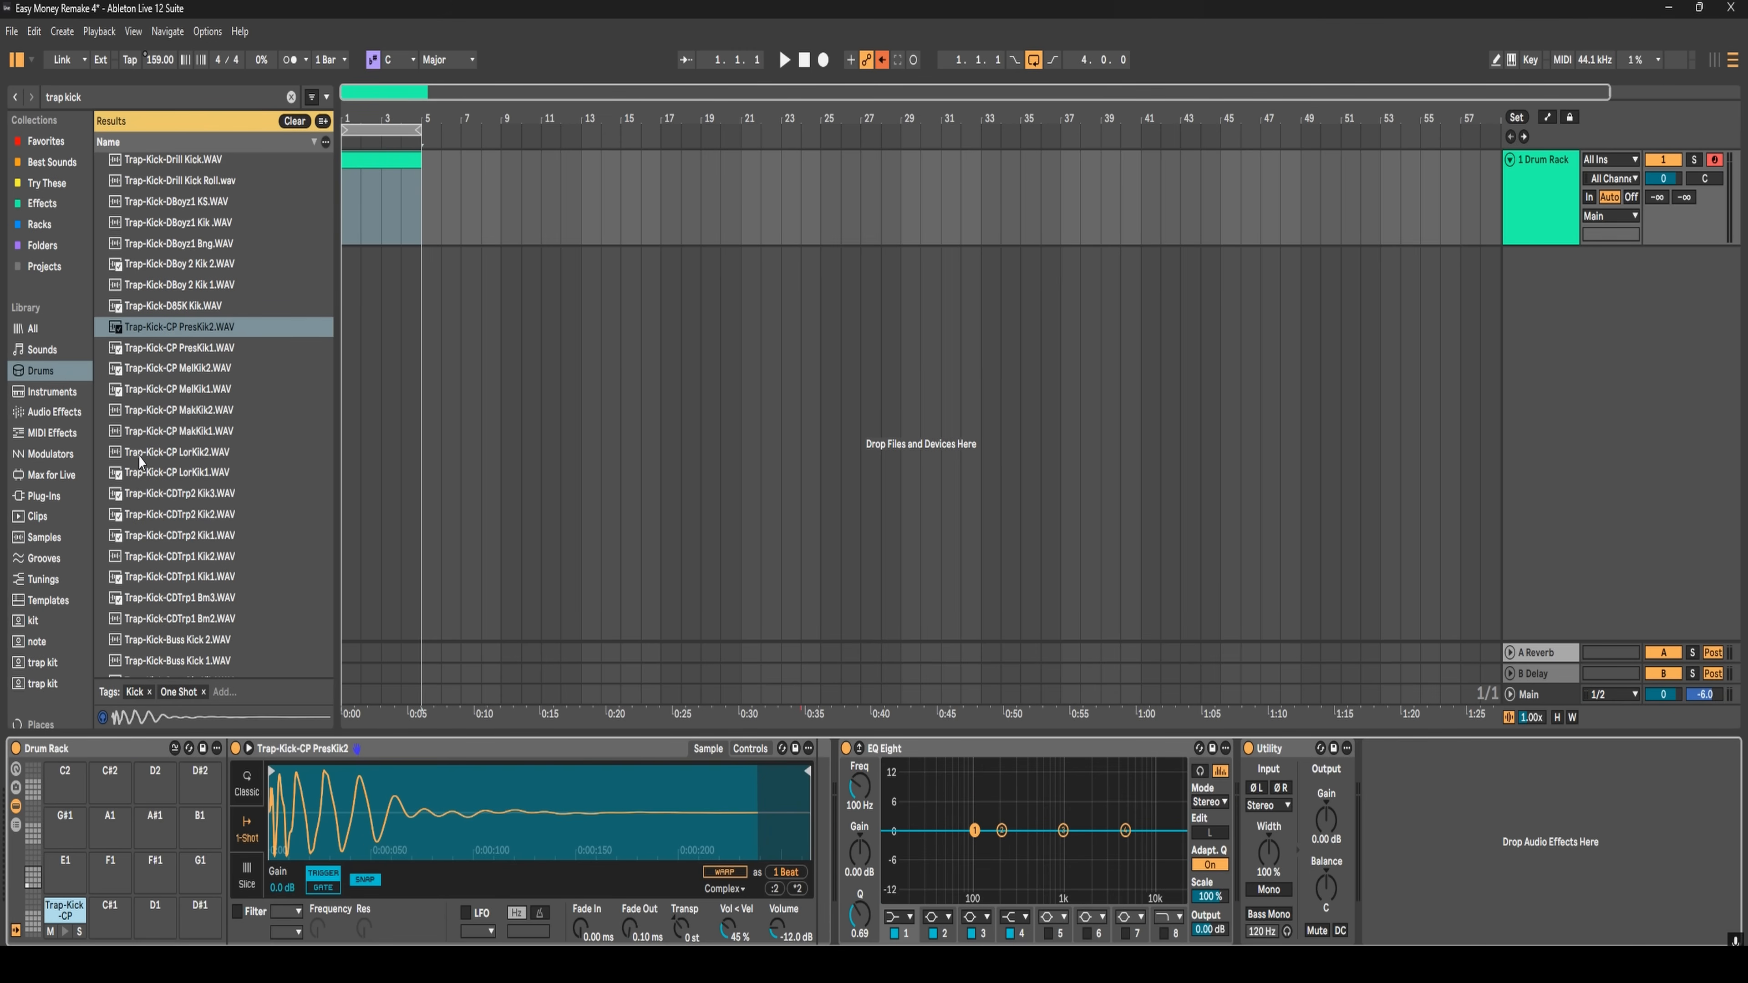
- Search the drum library for "trap snare" and audition several Snare Trap samples and Snare Short Trap.aif
double_click(84, 99)
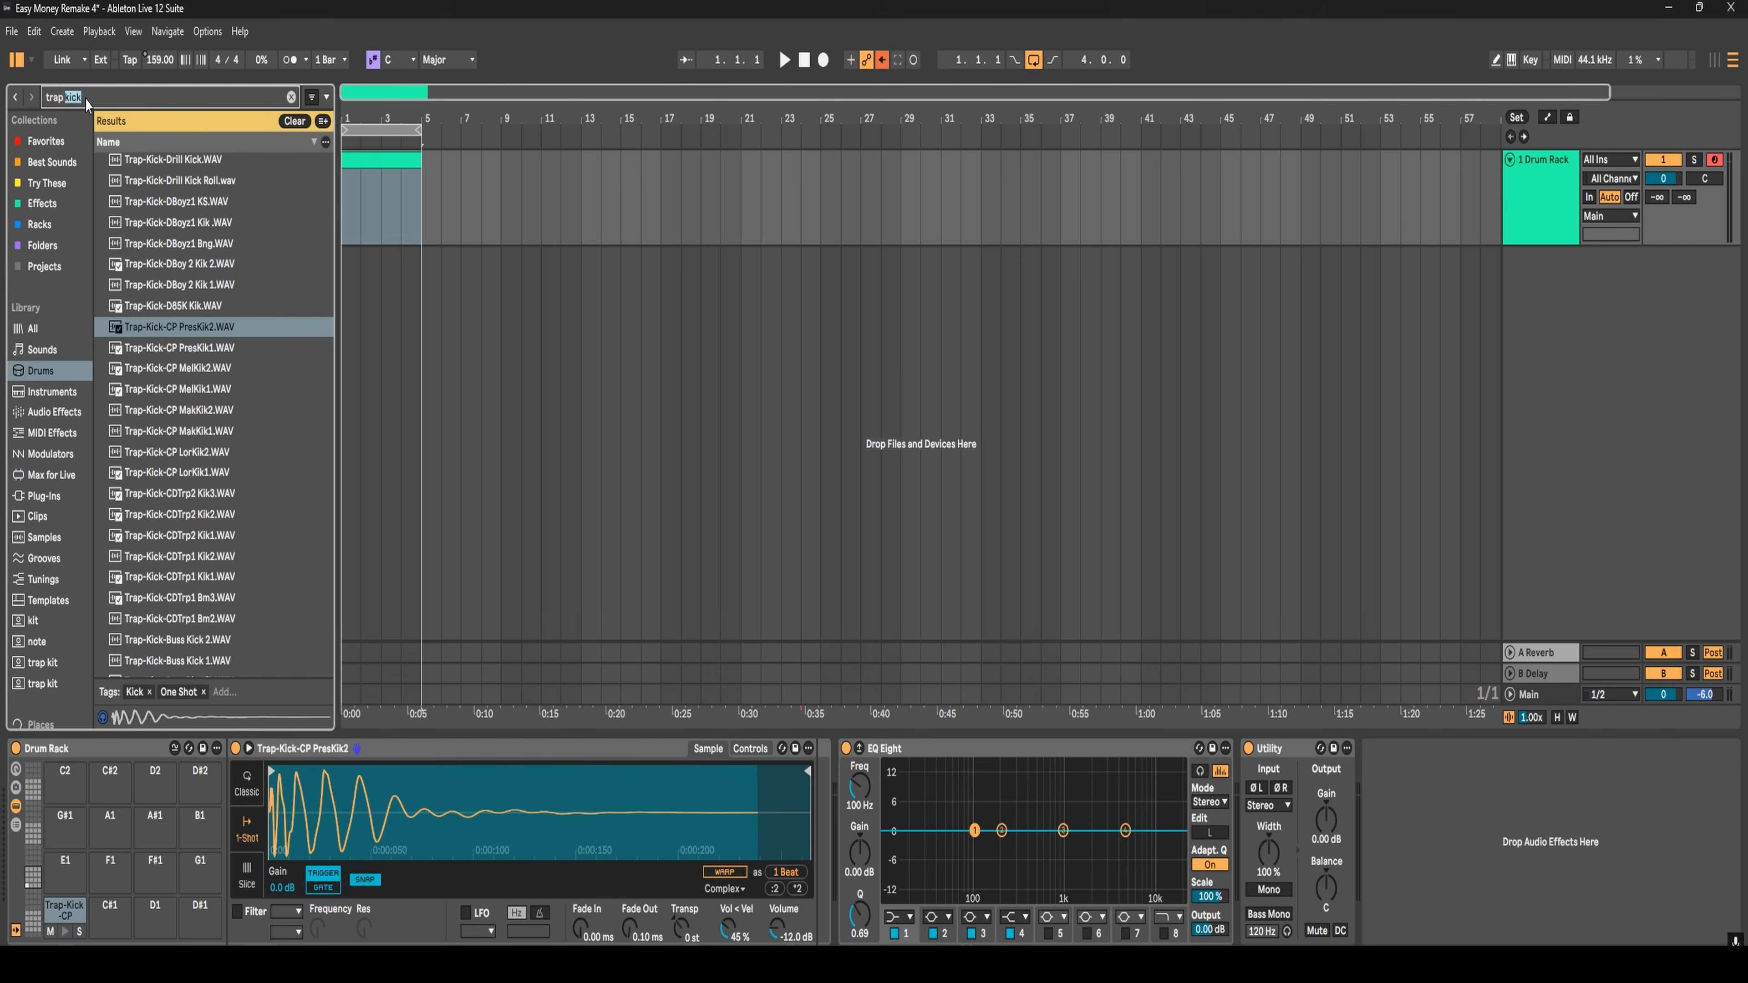
text(snare)
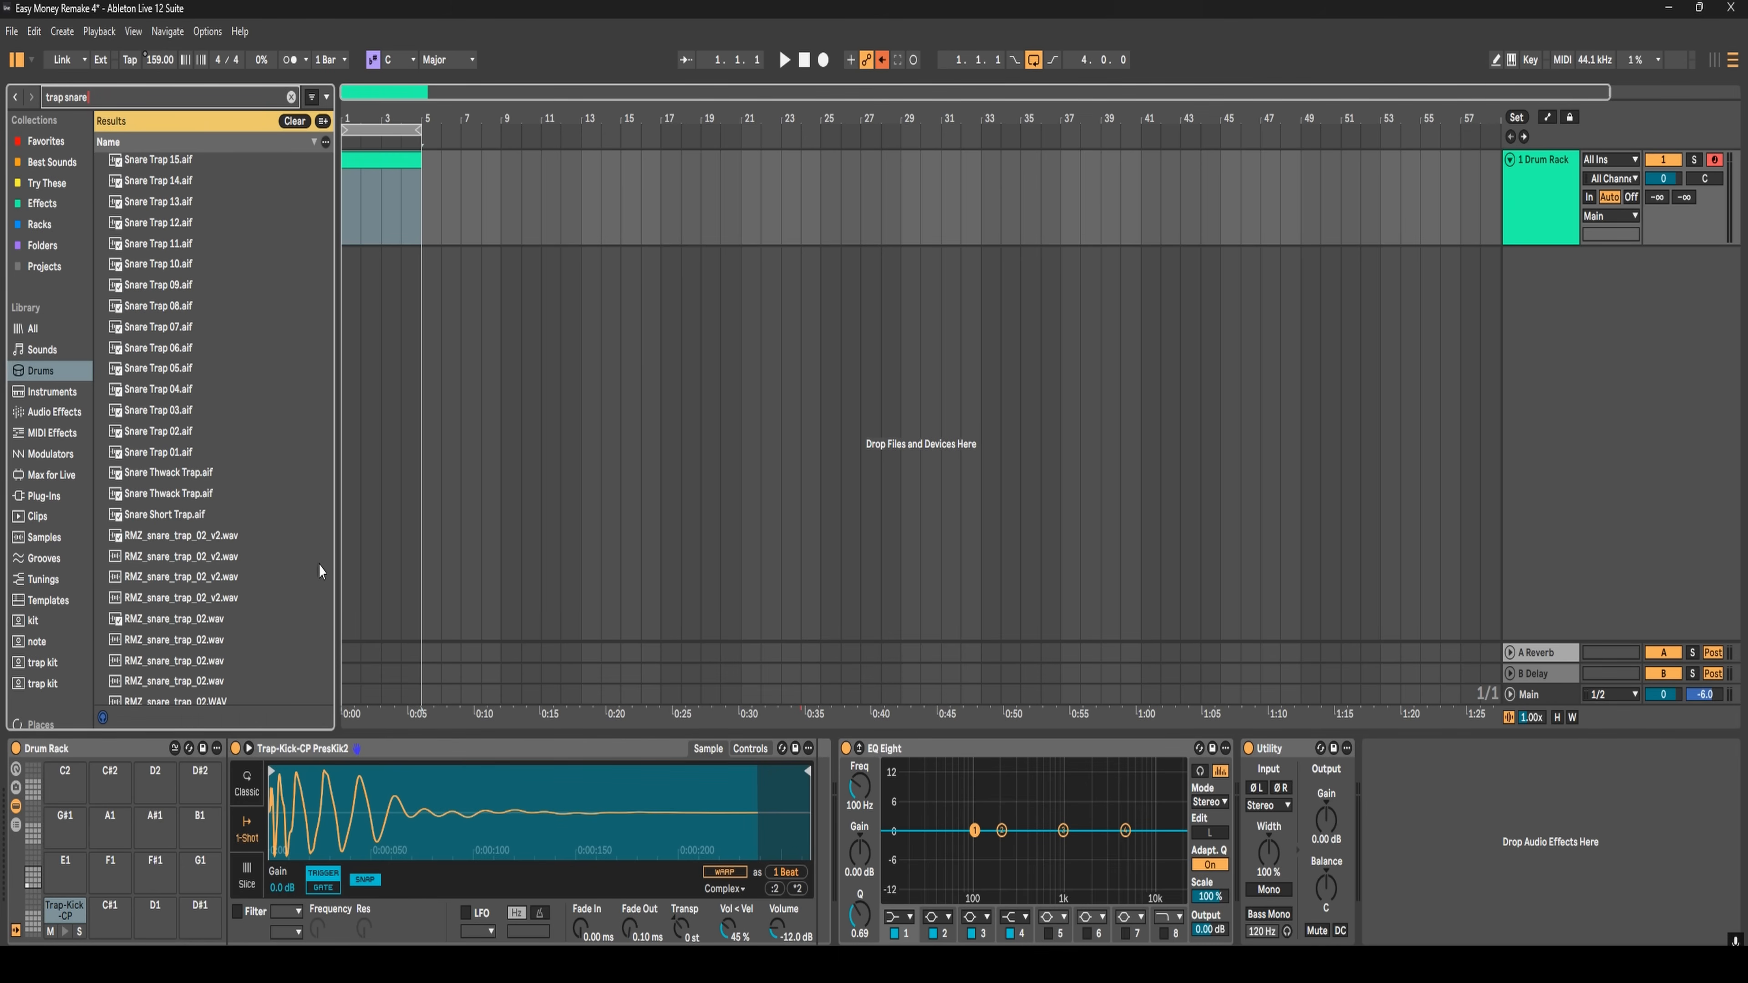
scroll(328, 603, up, 1)
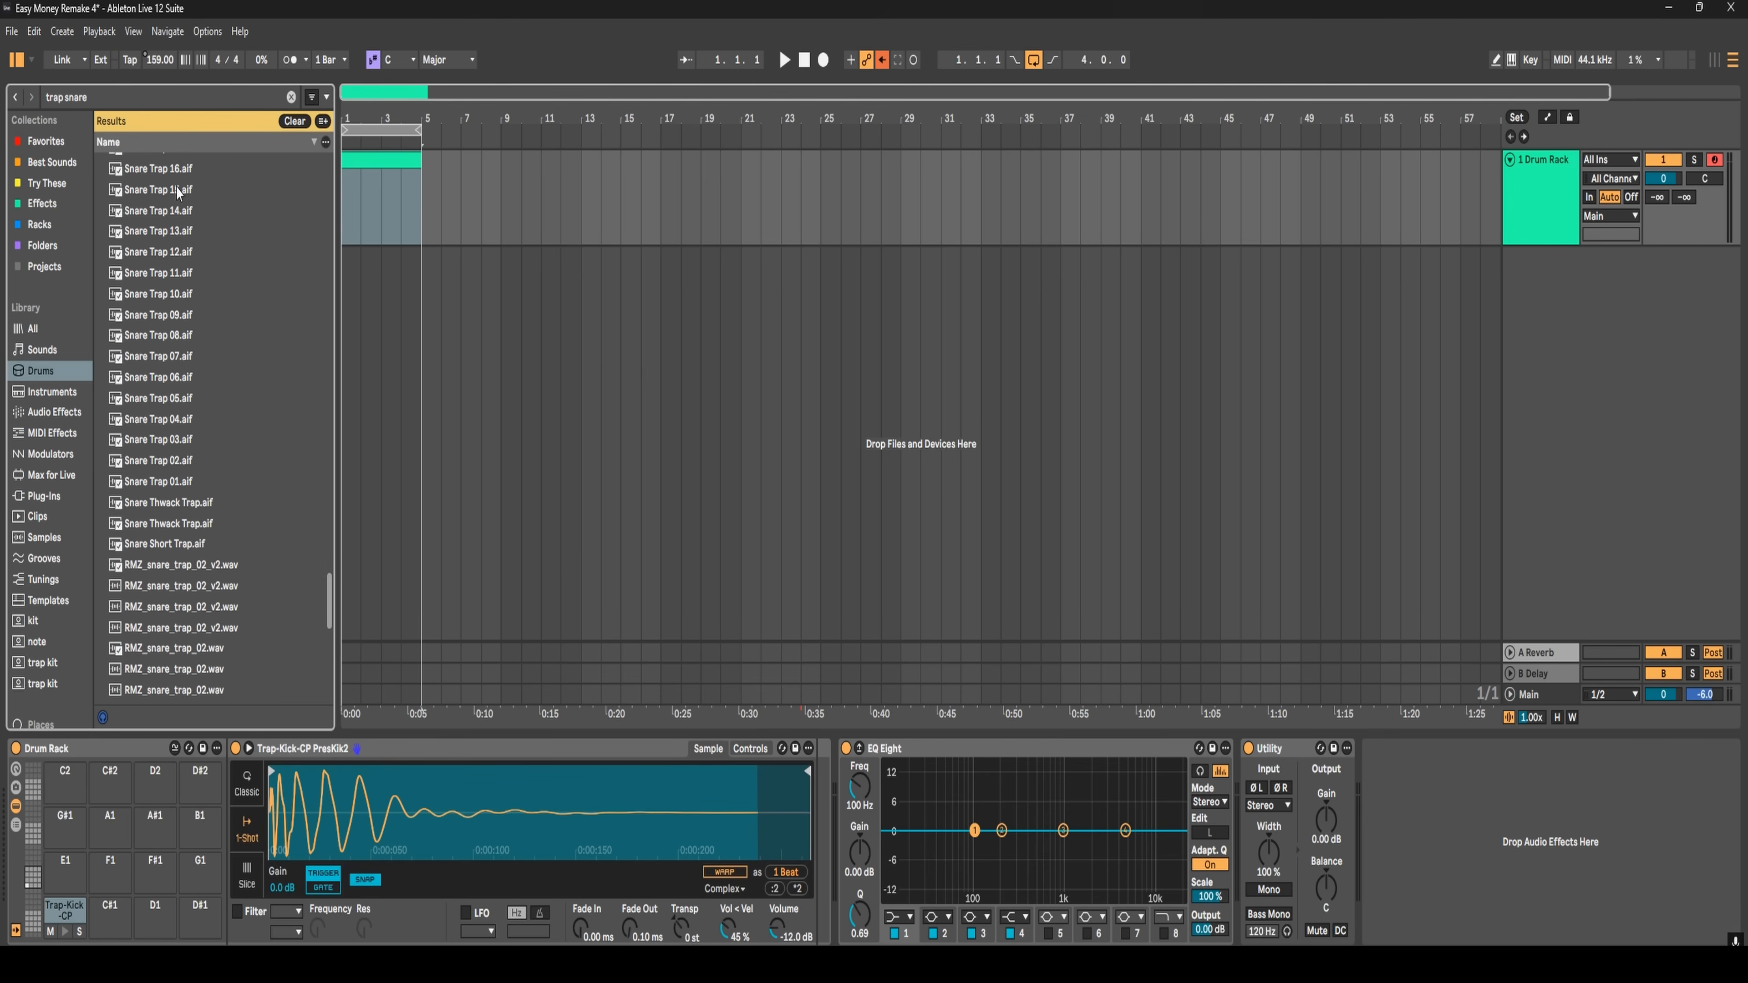
click(159, 190)
click(159, 318)
click(164, 403)
click(168, 463)
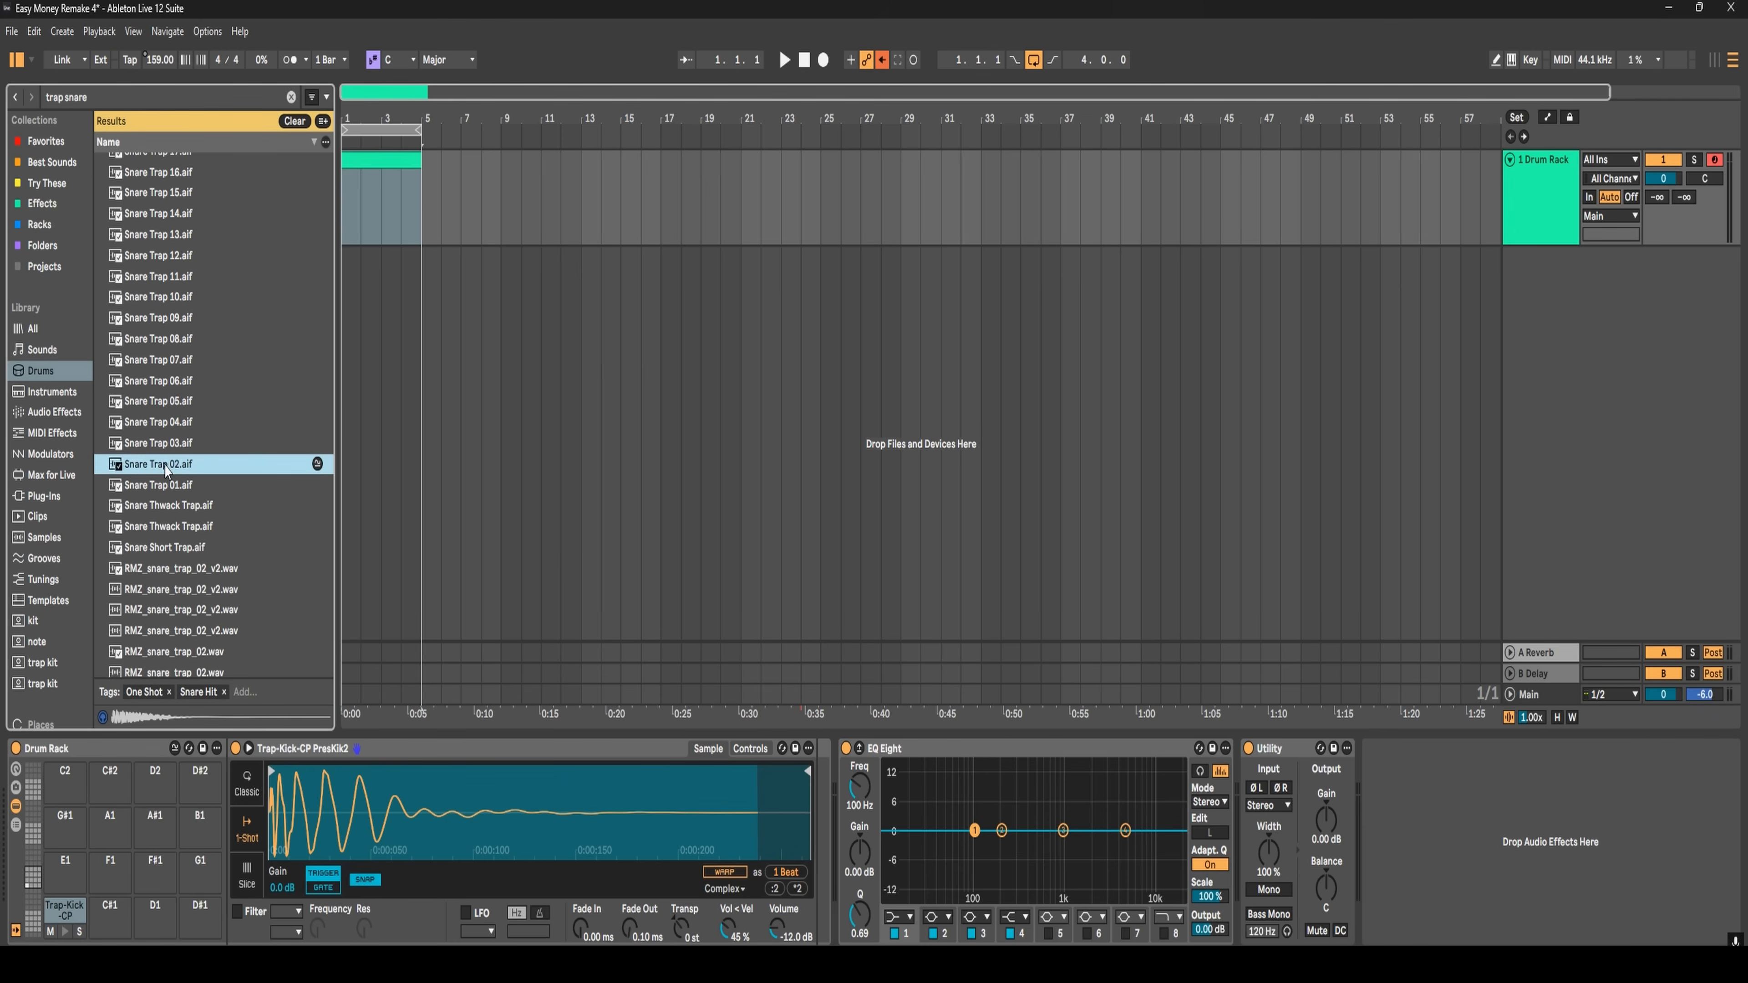
click(171, 485)
click(174, 548)
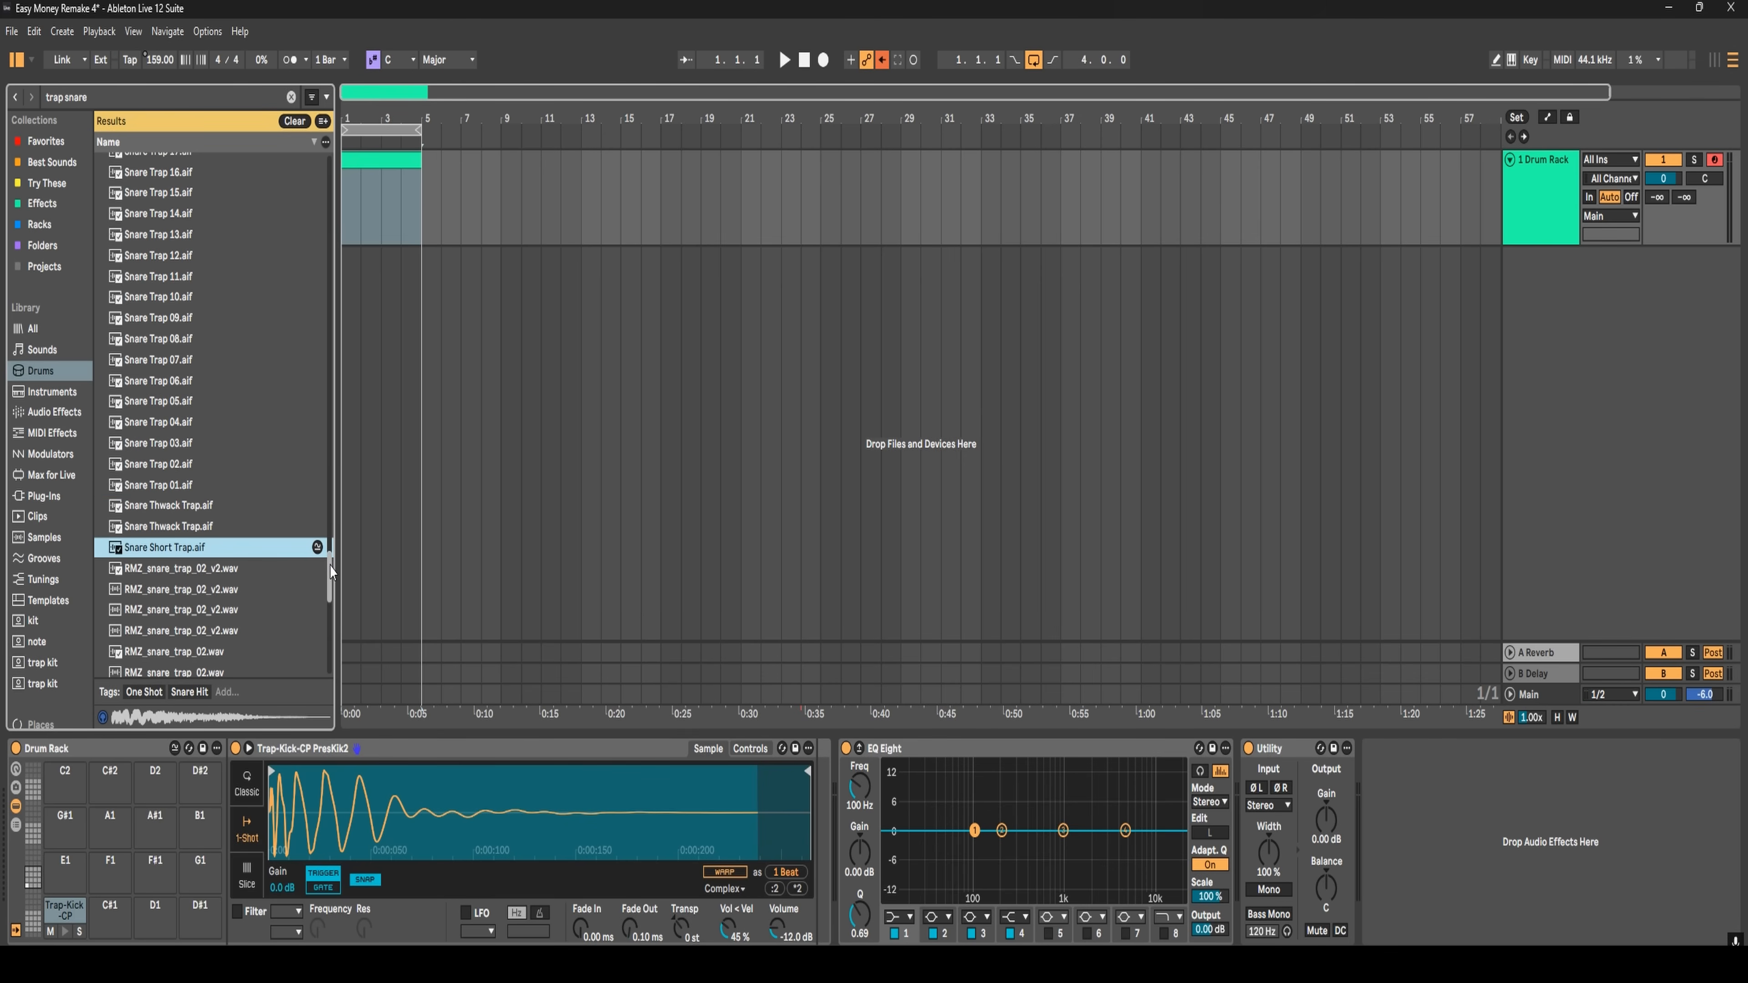
drag(331, 565, 329, 495)
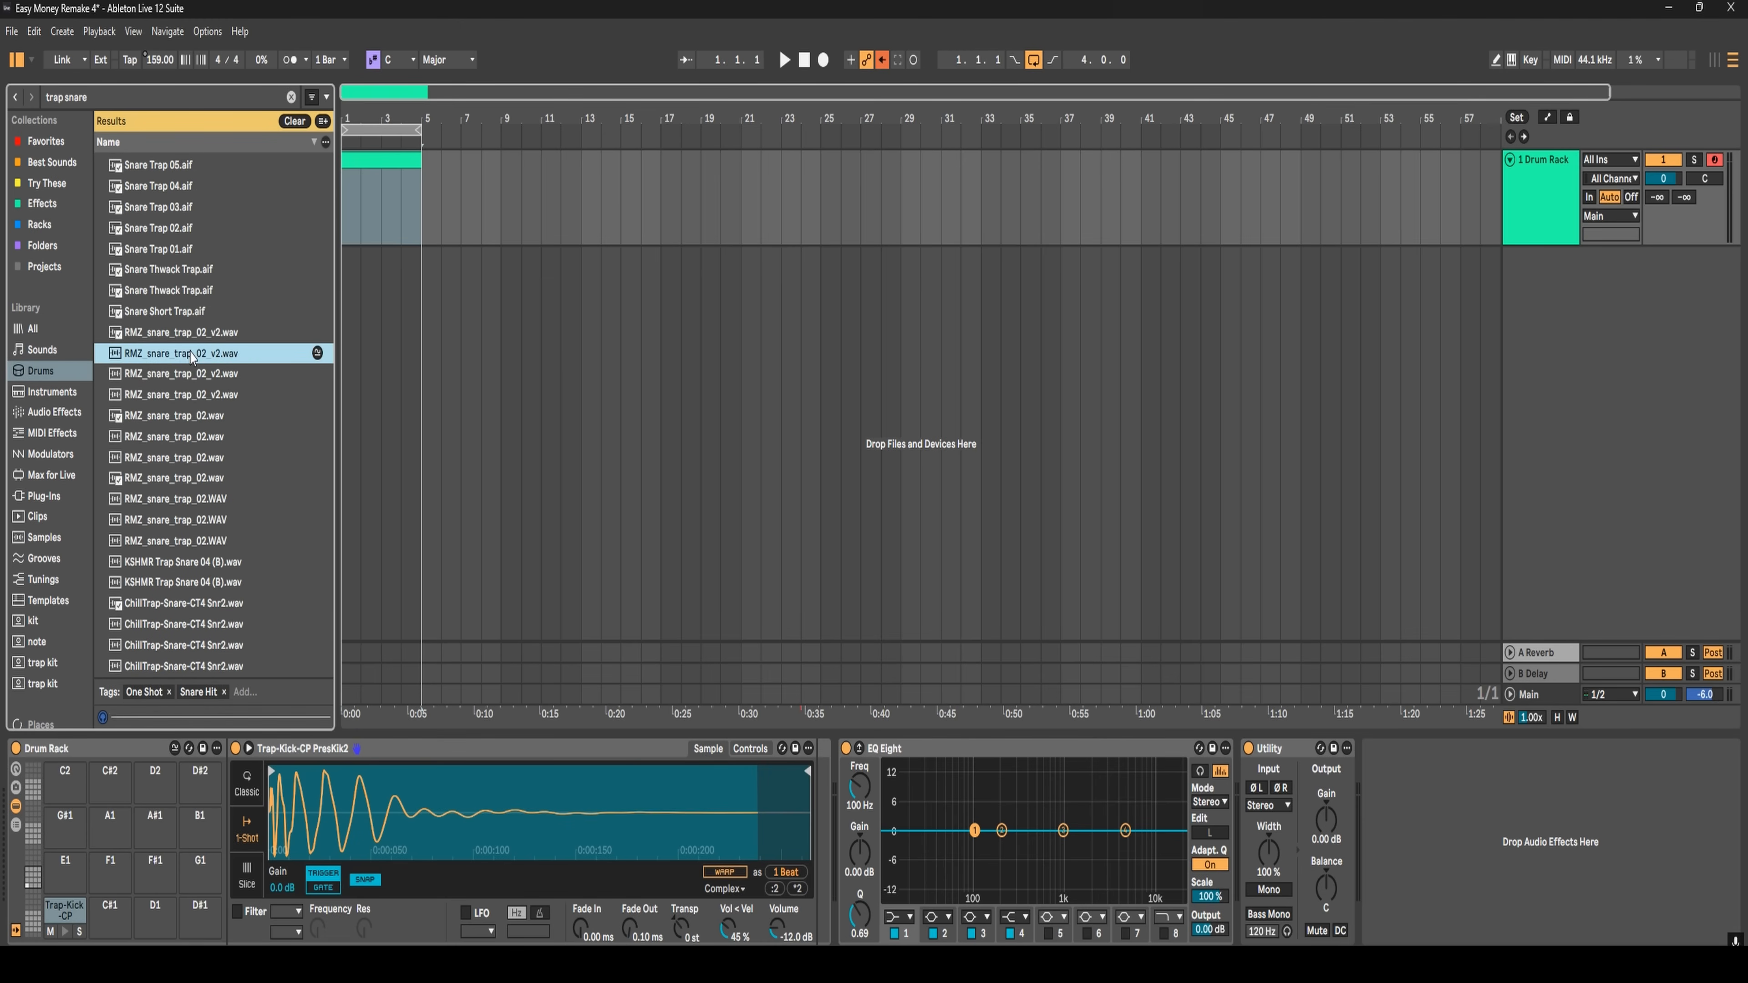
- Load the TS_HANGAR big_1_wood rim-click snare from the Splice Snares folder onto the C#1 pad and audition it
scroll(210, 508, down, 1)
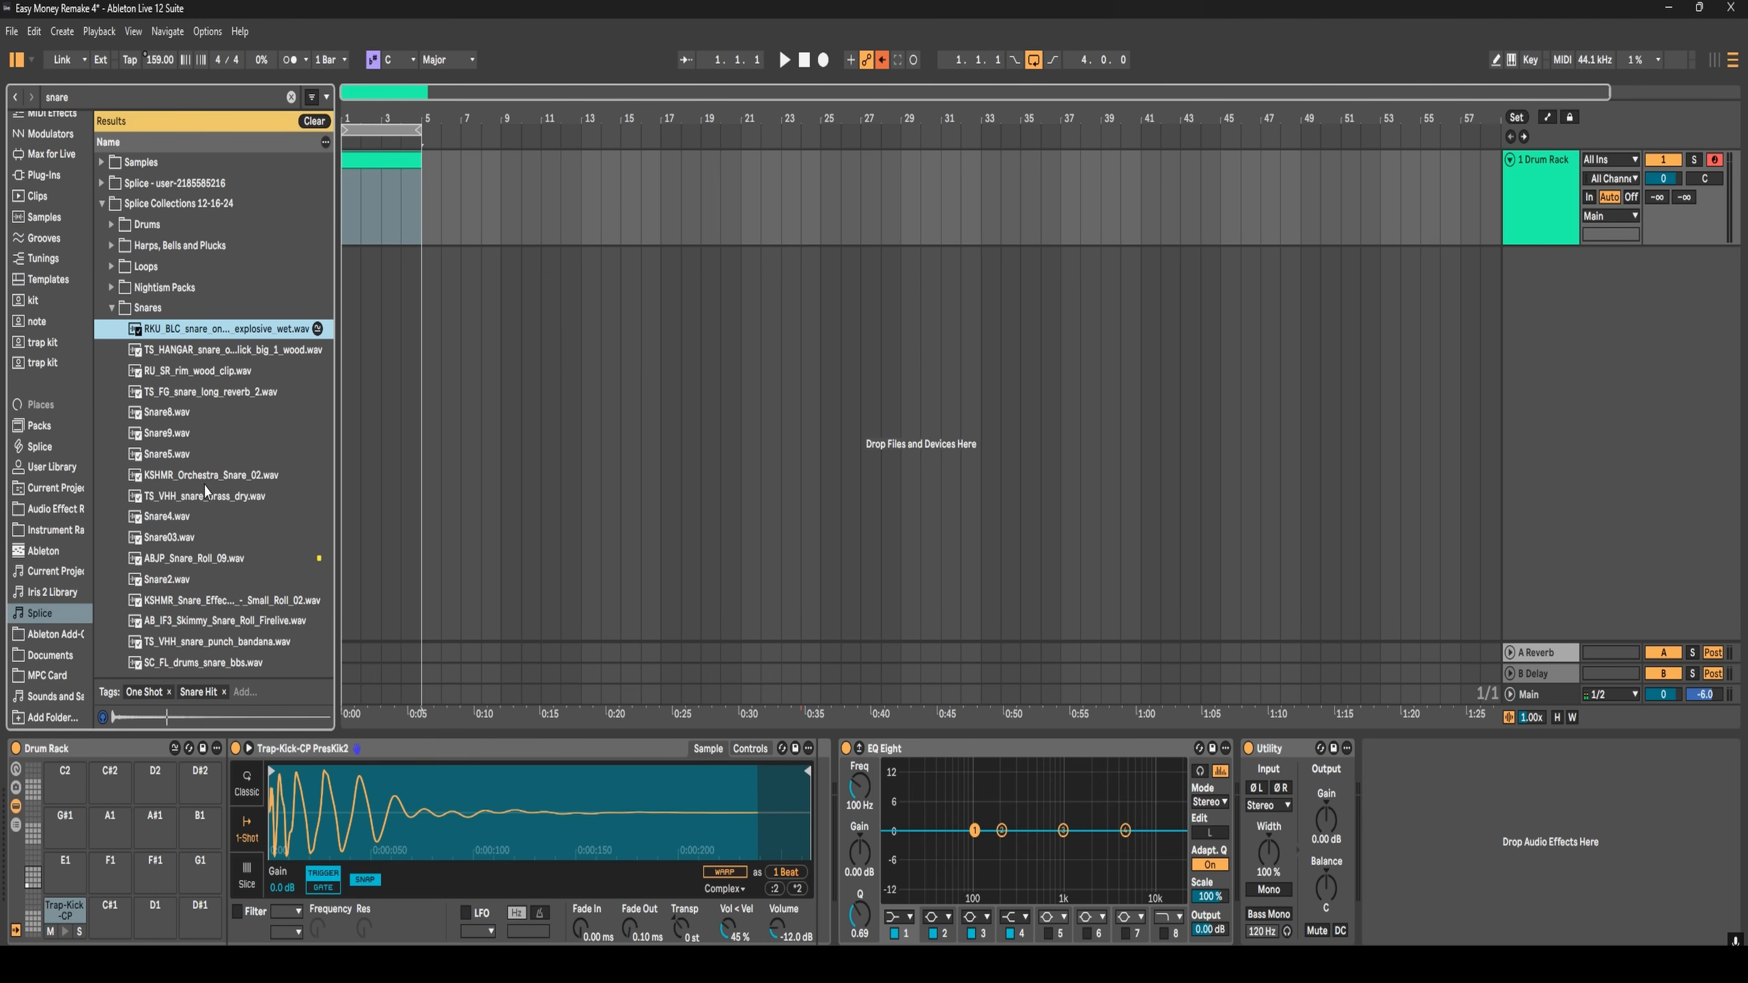
click(218, 354)
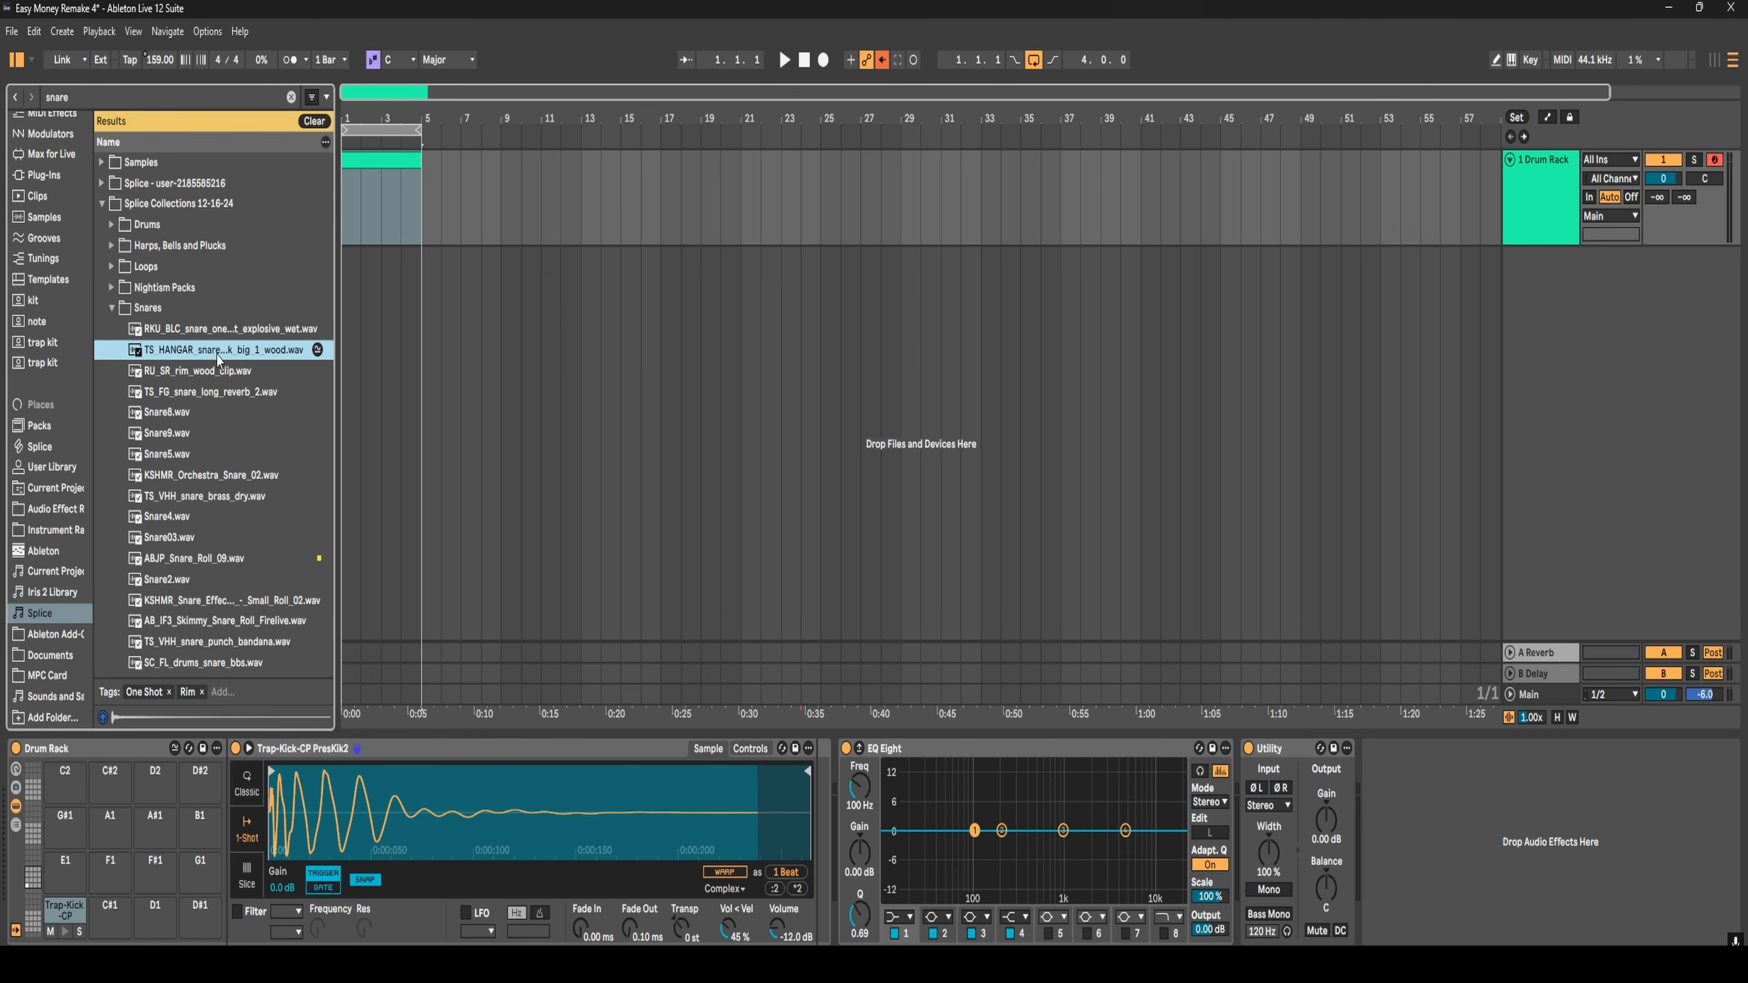
drag(218, 358, 111, 919)
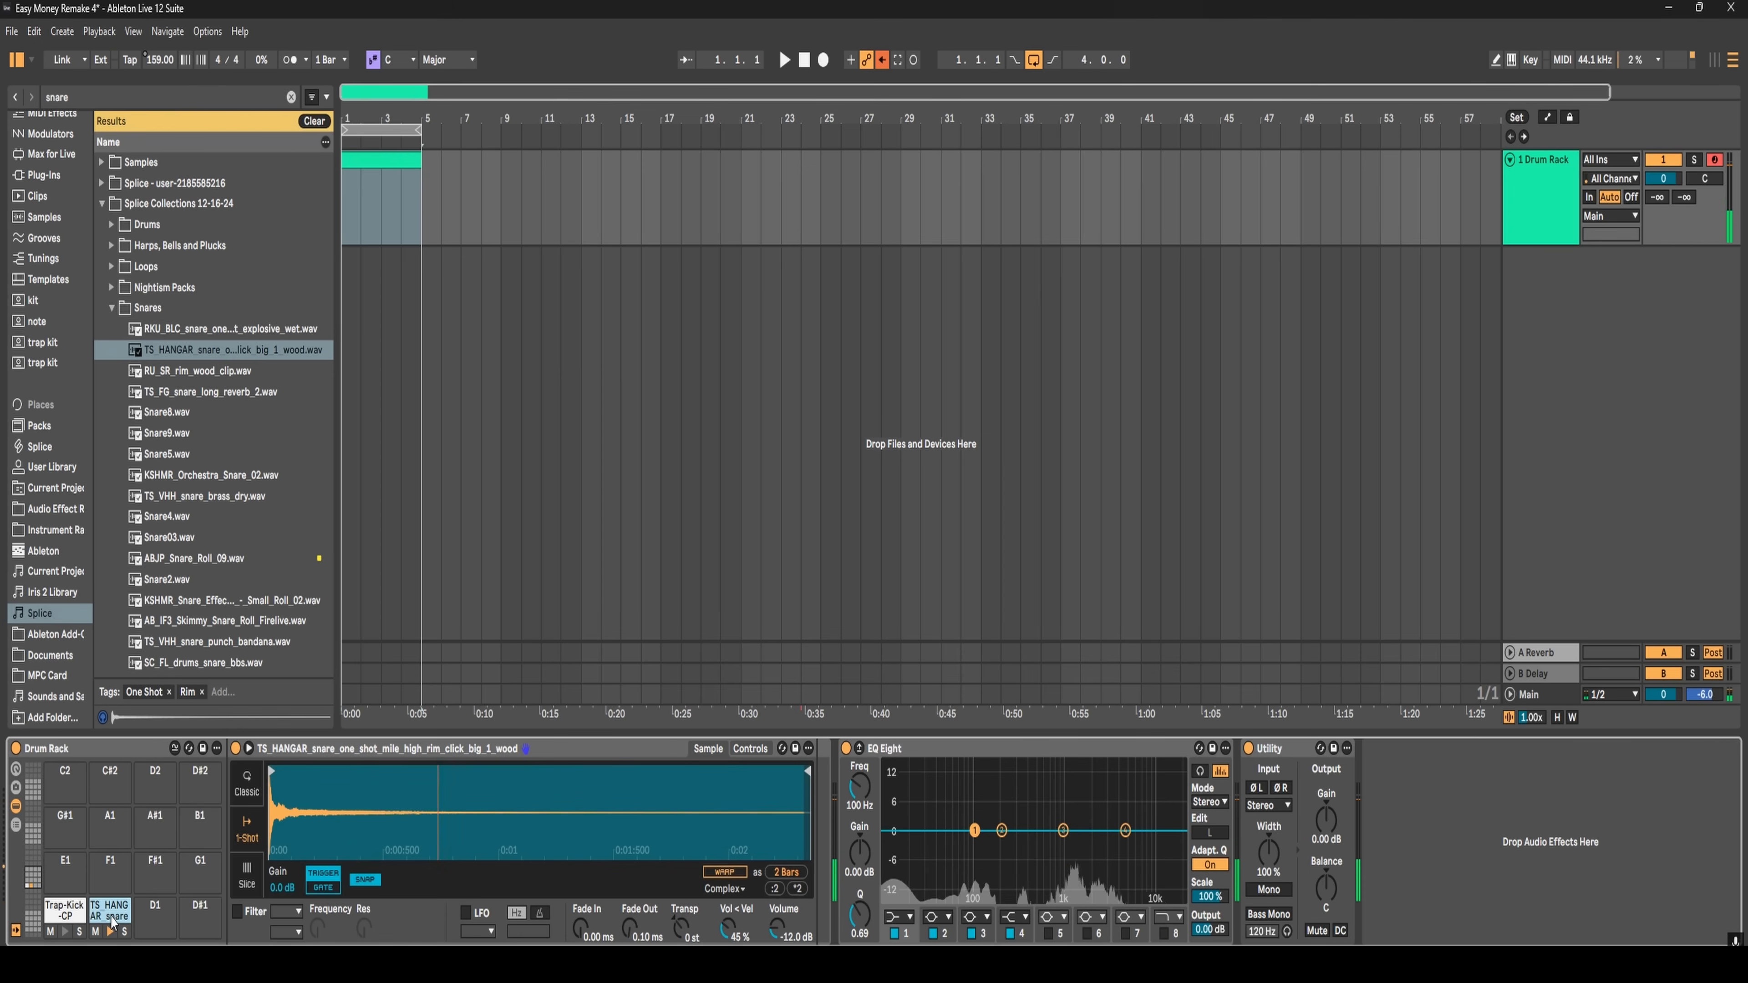
click(111, 919)
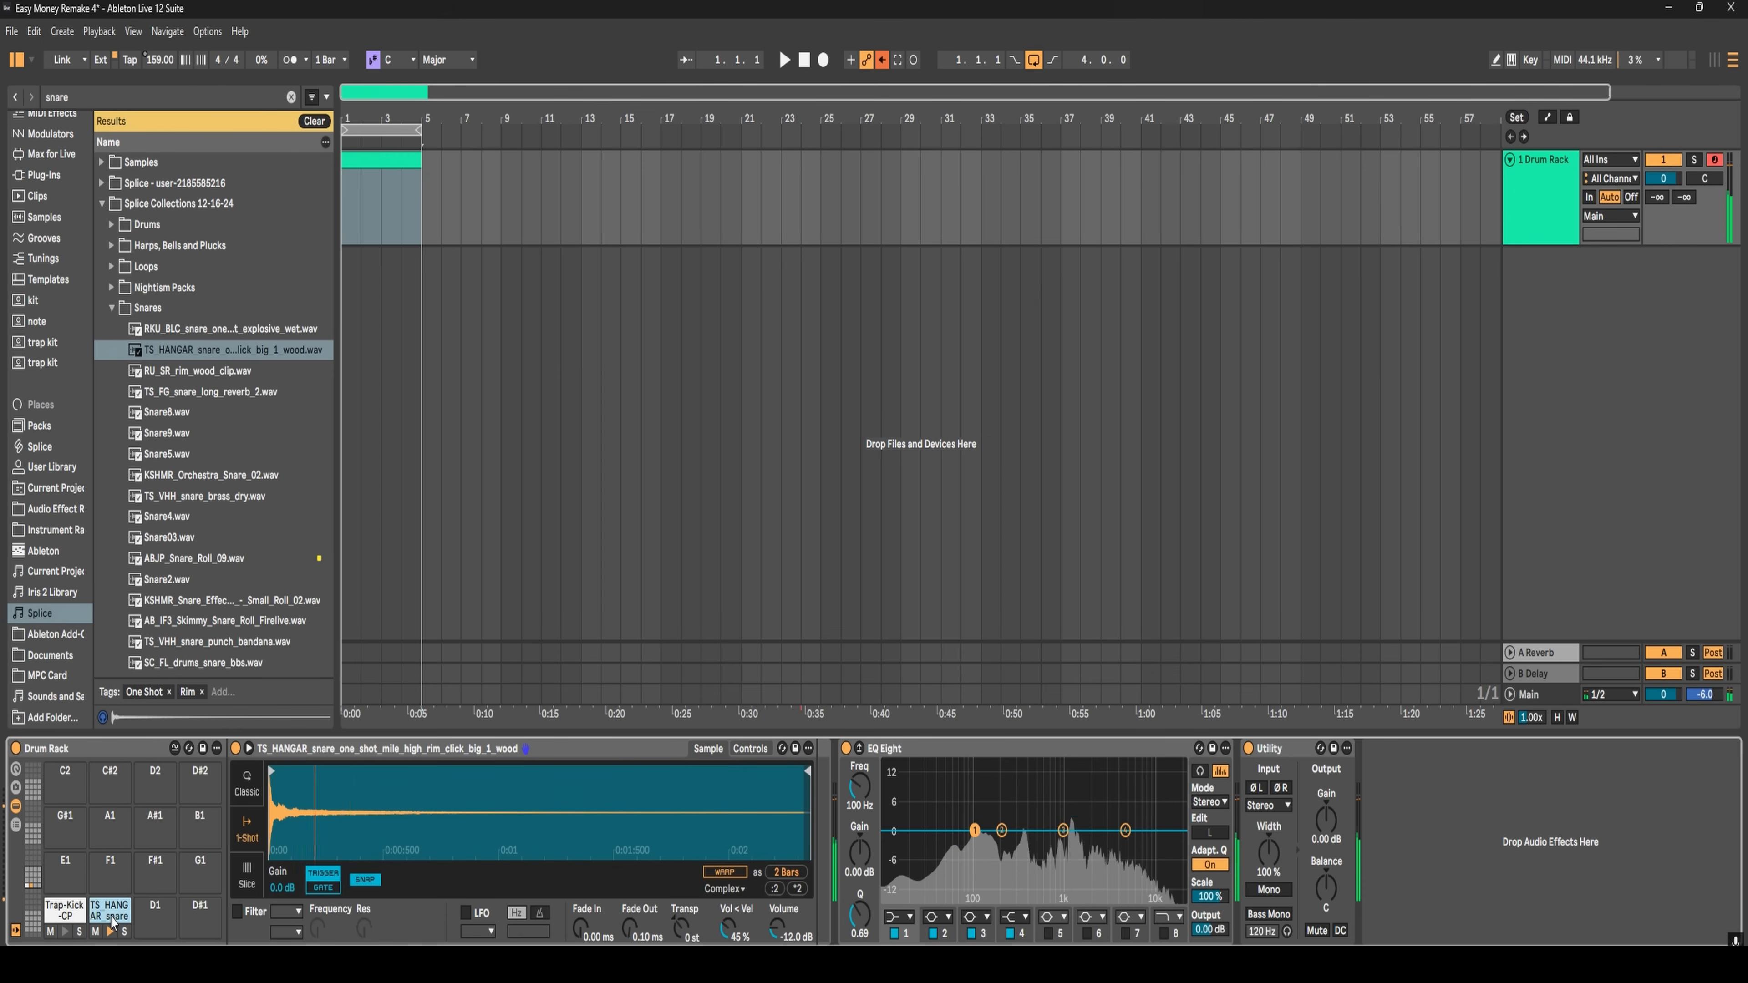
- Search the Splice folder for hi-hats, audition samples and load OS_SCS_Hi_Hat_Single_Hit_115.wav onto the D1 pad
click(114, 94)
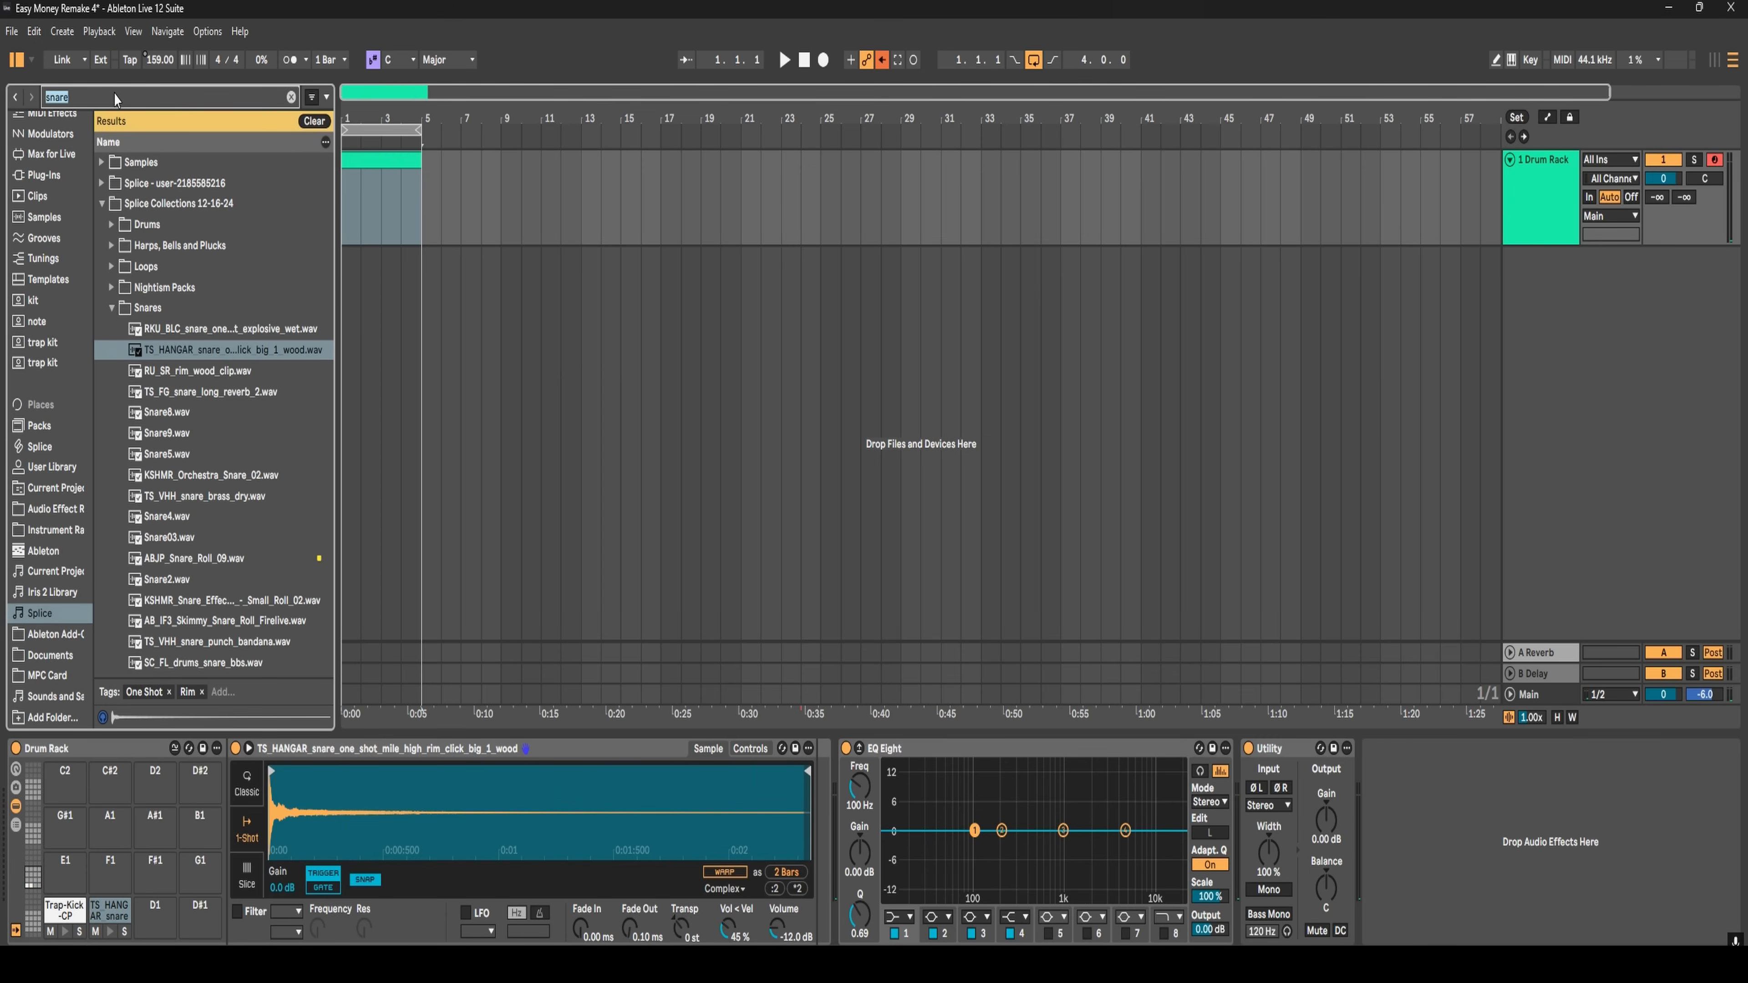
text(hi hat)
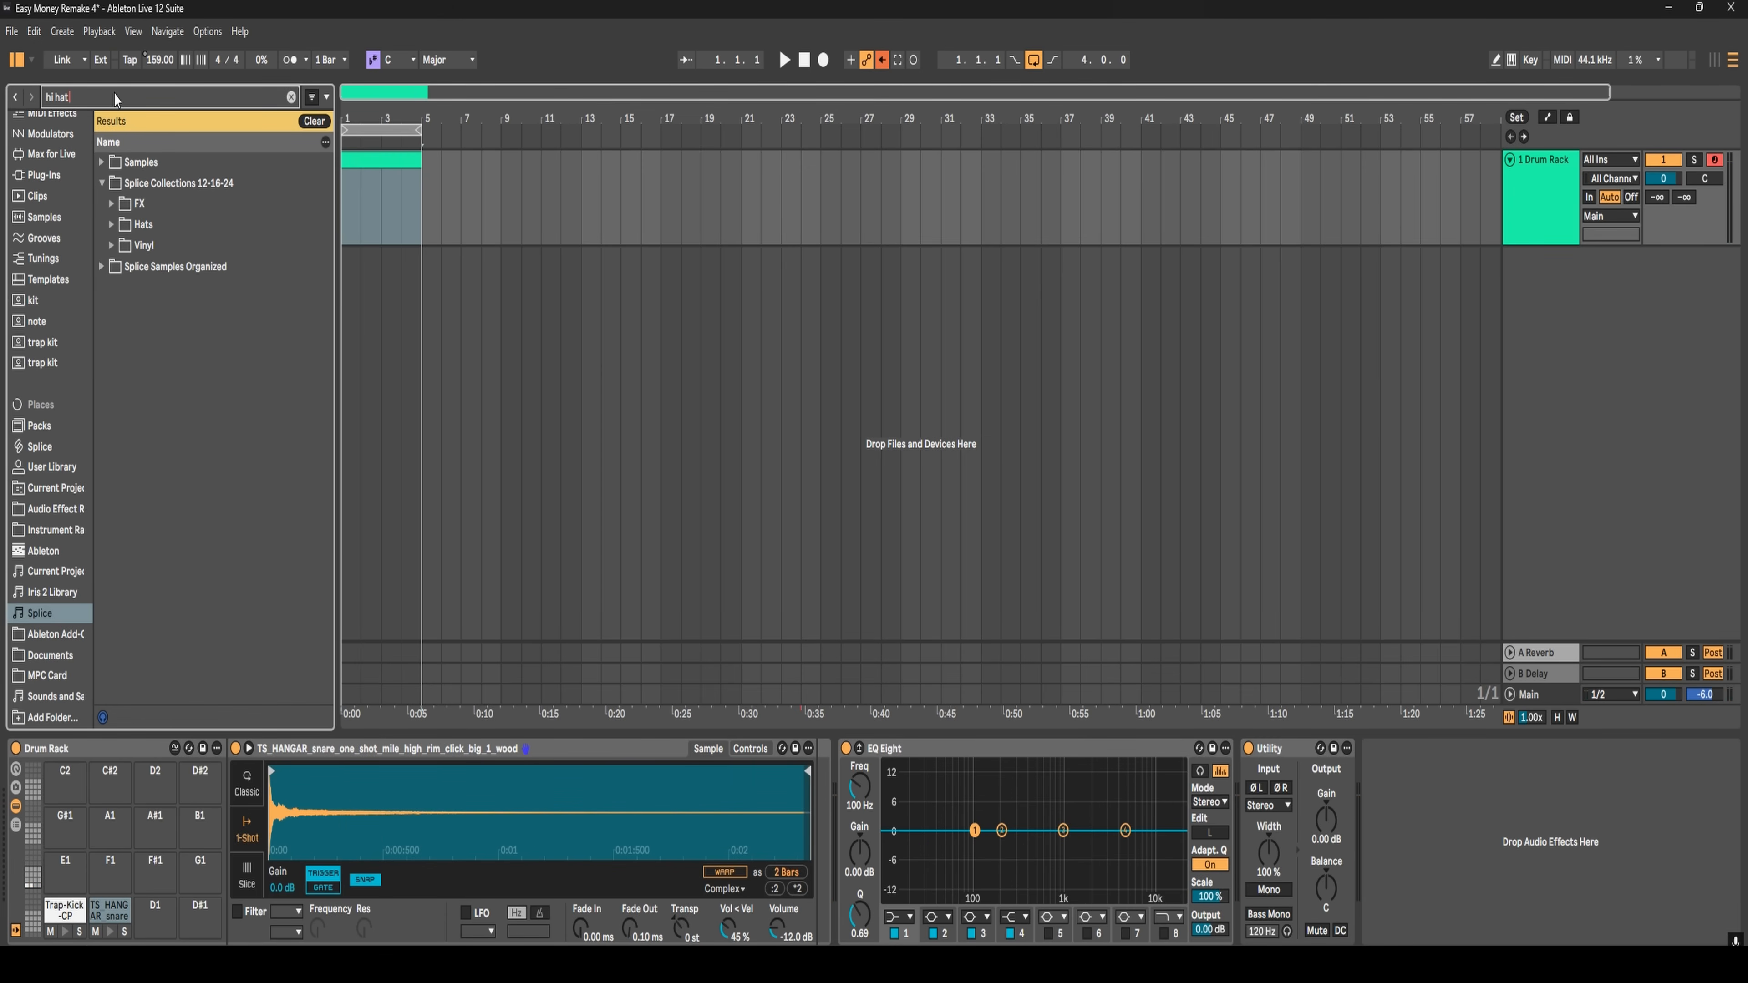
click(167, 227)
scroll(207, 551, down, 3)
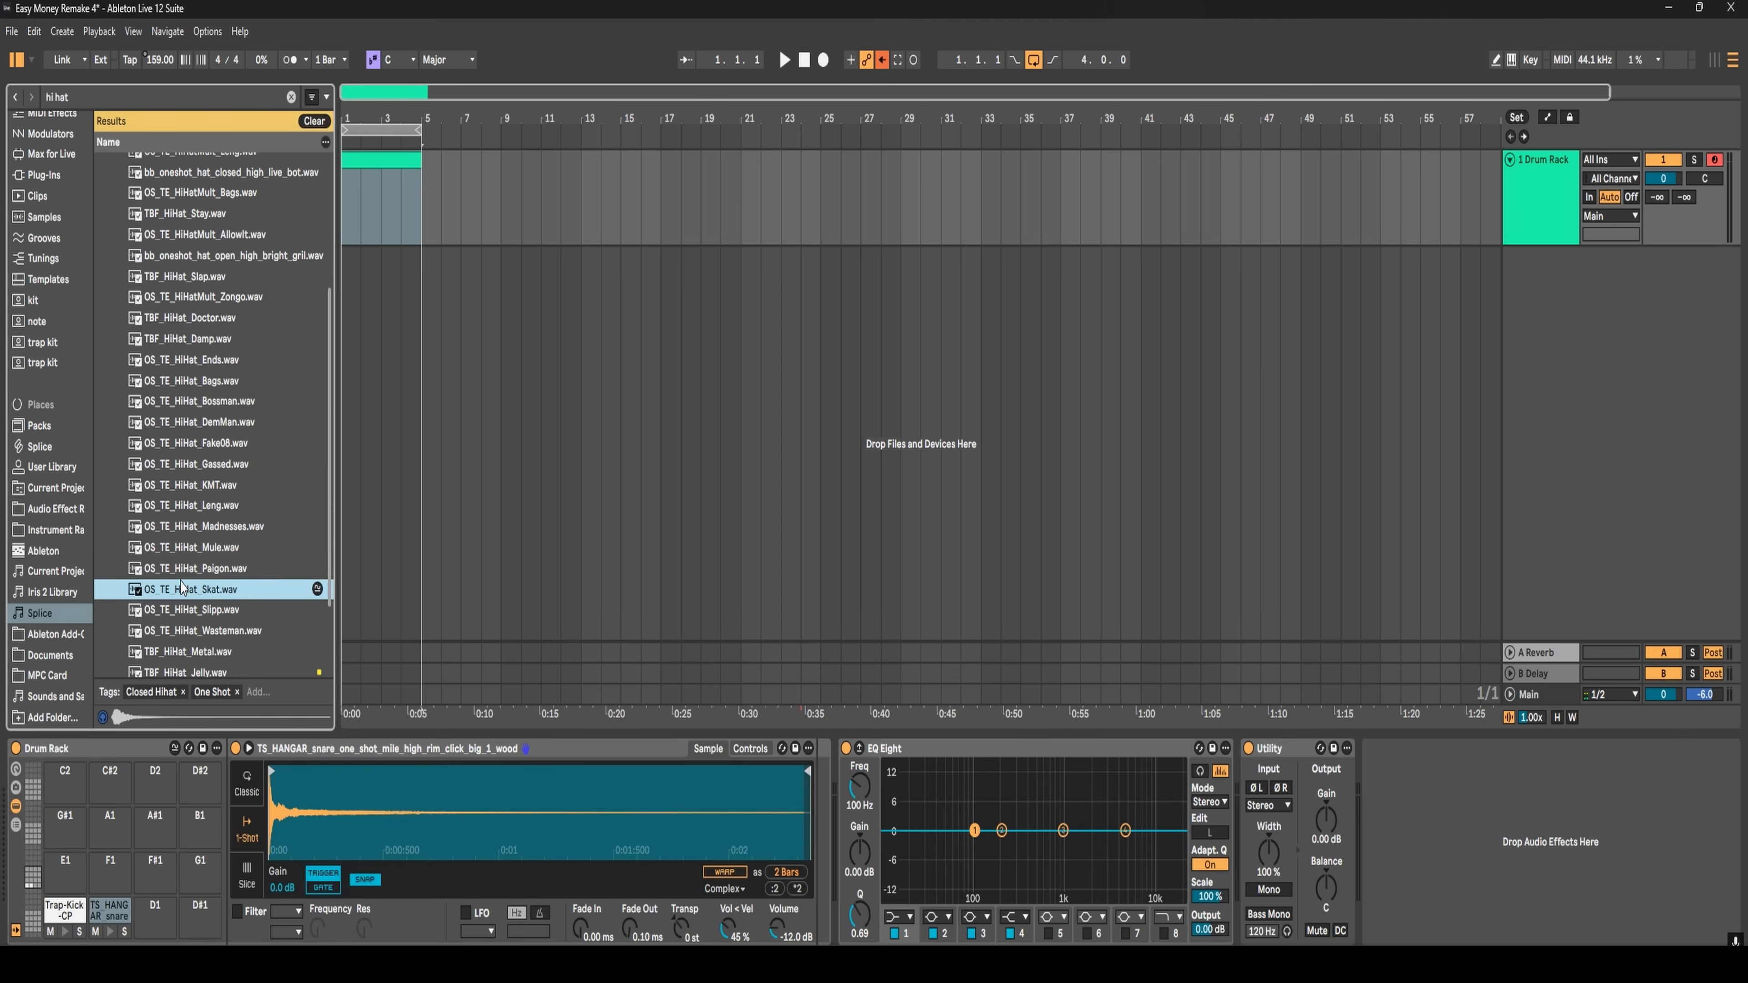
click(181, 631)
scroll(115, 230, up, 4)
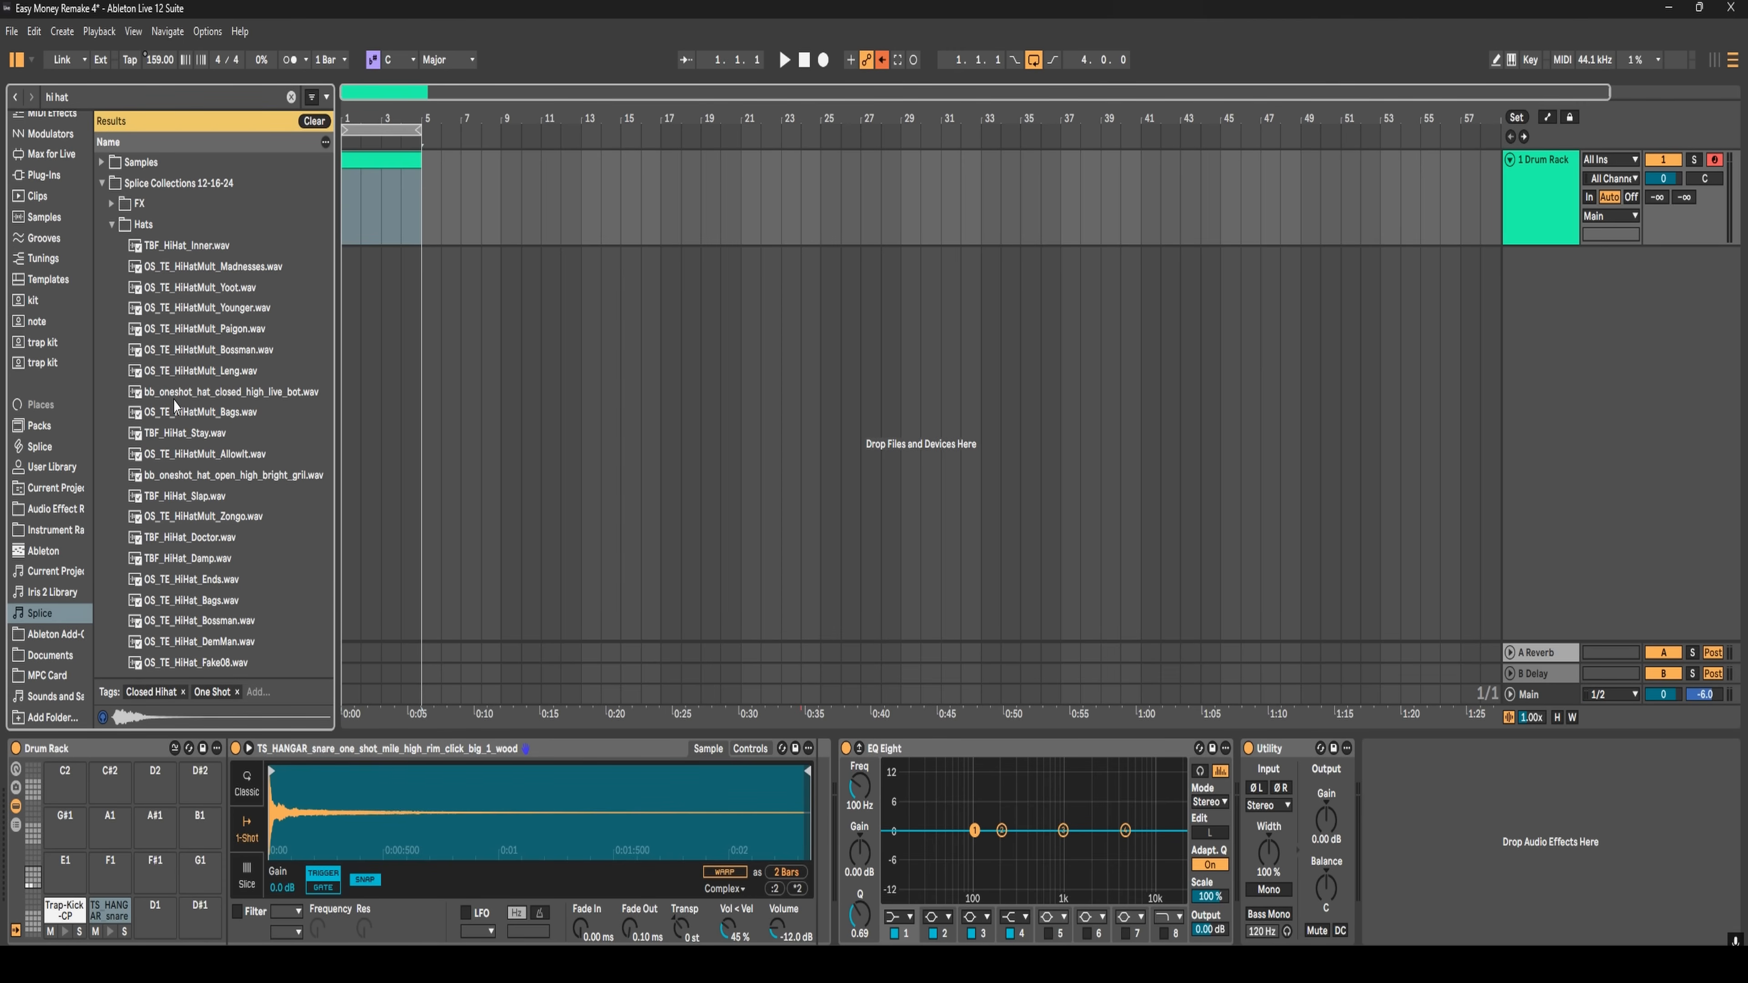
click(178, 357)
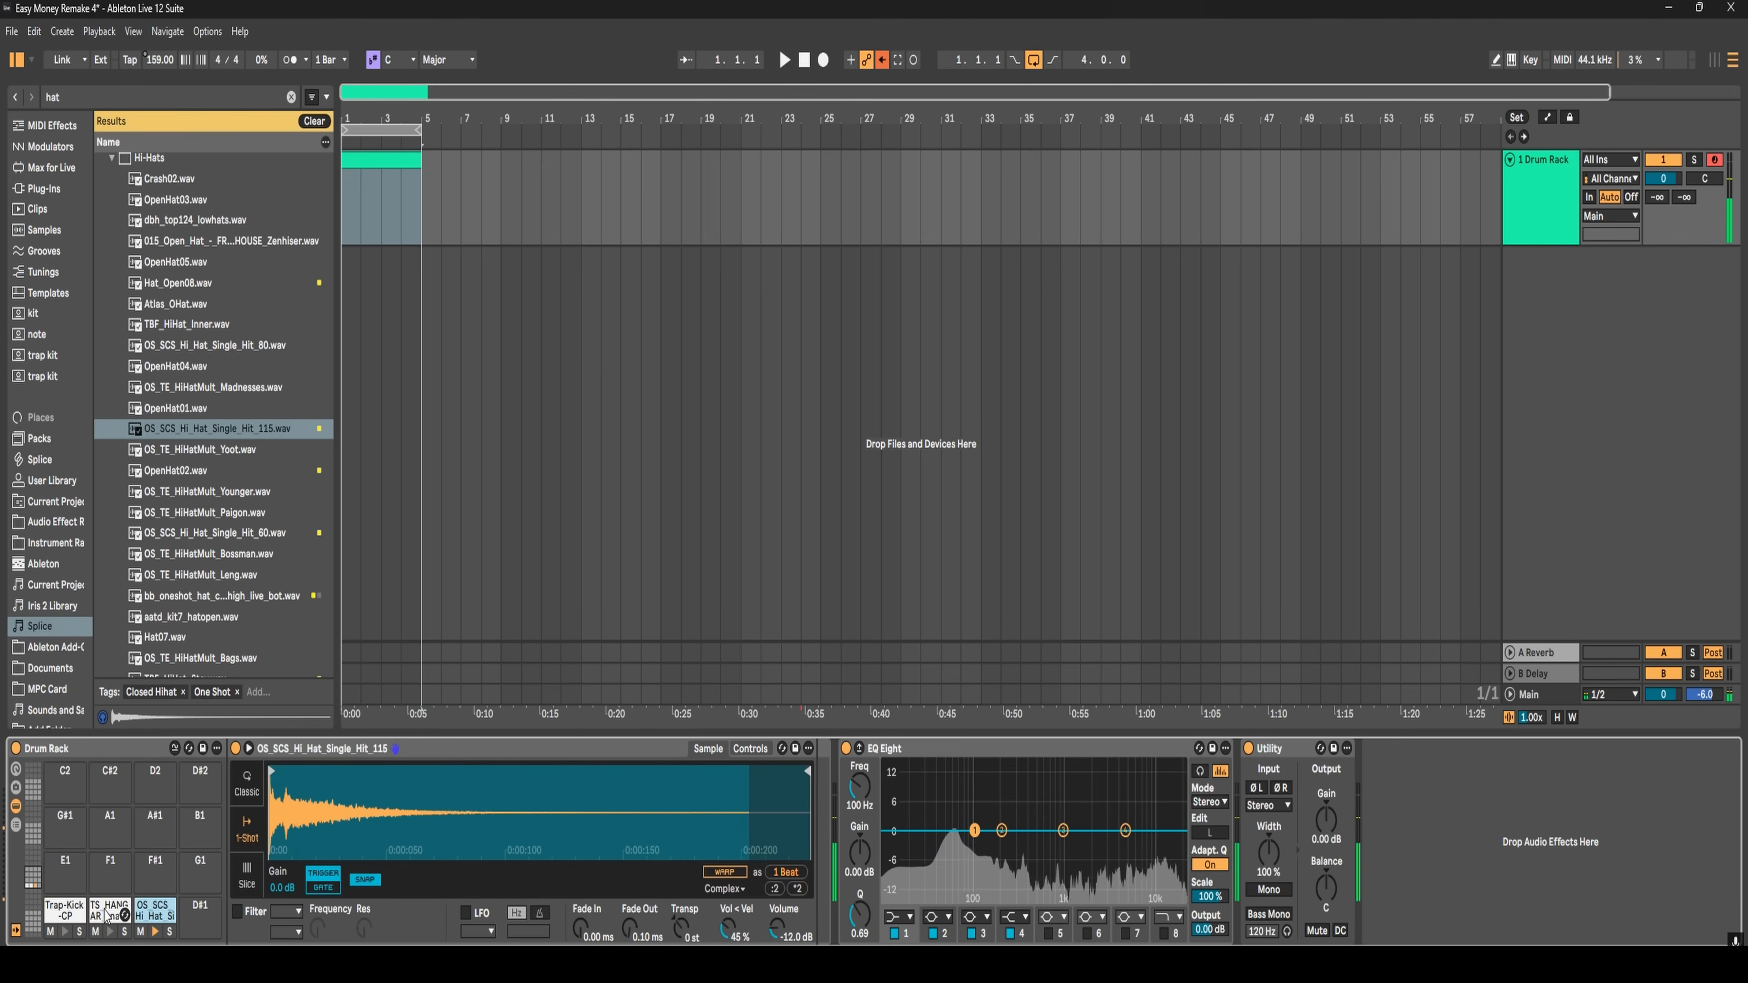
- Open the Drum Rack clip for note editing and set the project tempo to 164 BPM
double_click(365, 165)
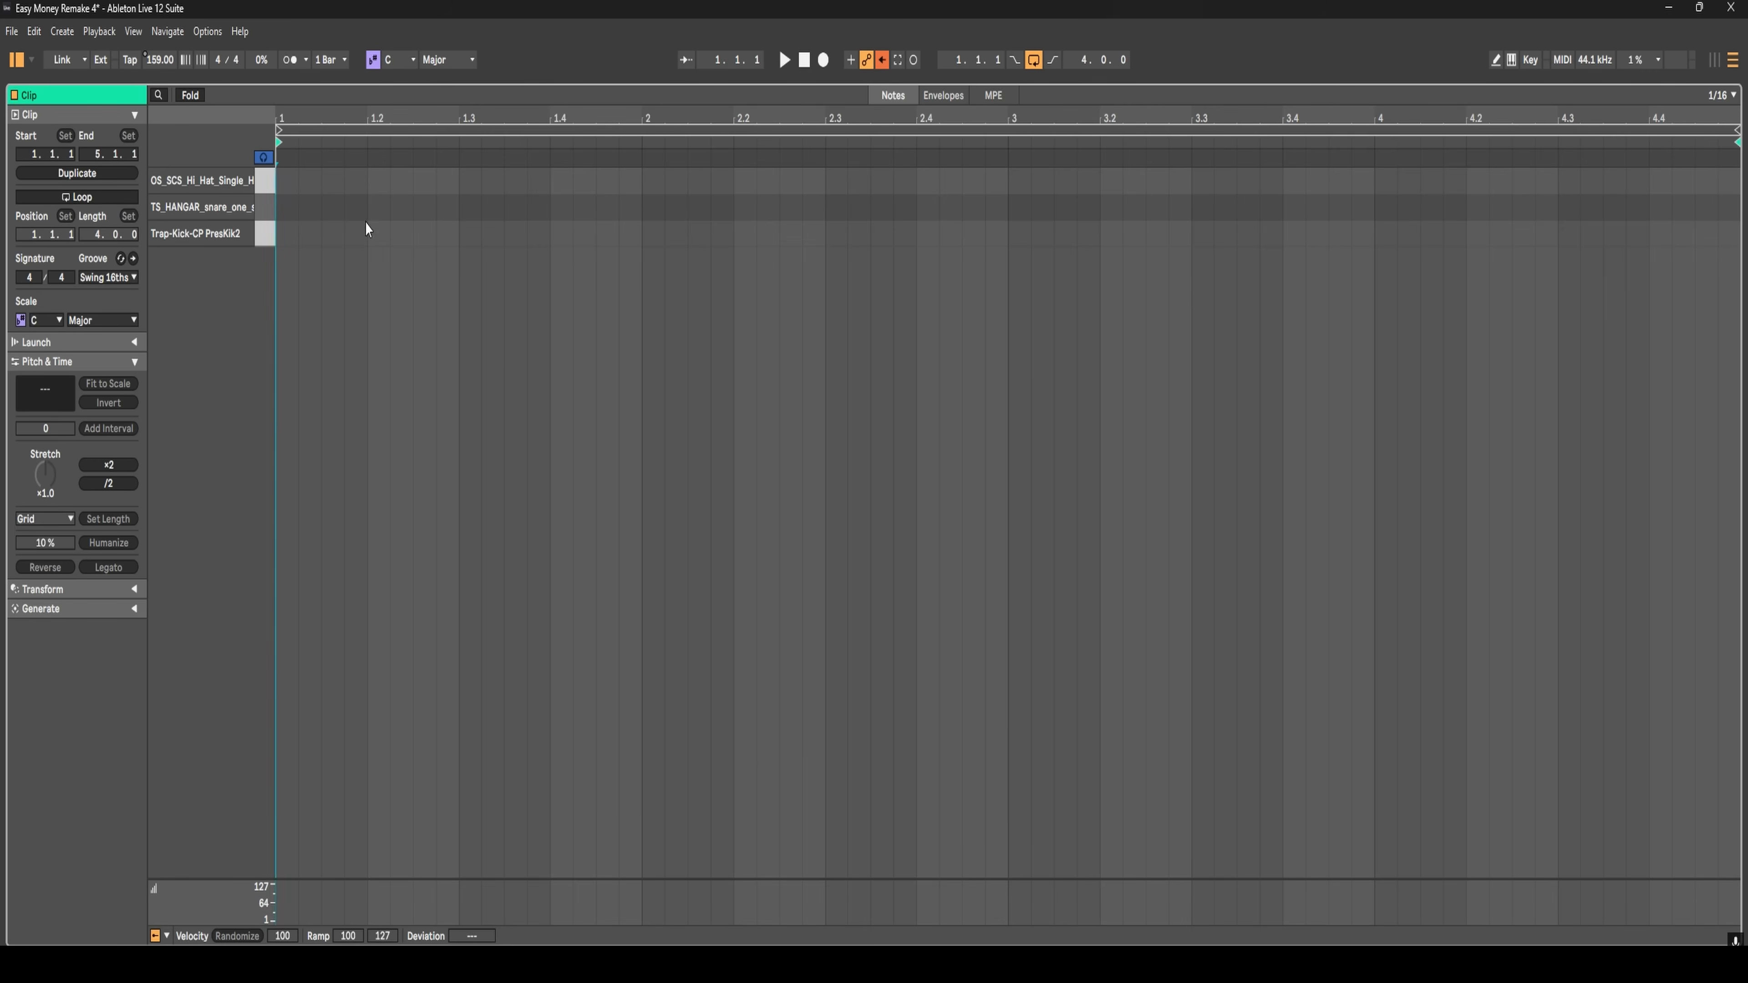
click(160, 62)
text(120)
key(Return)
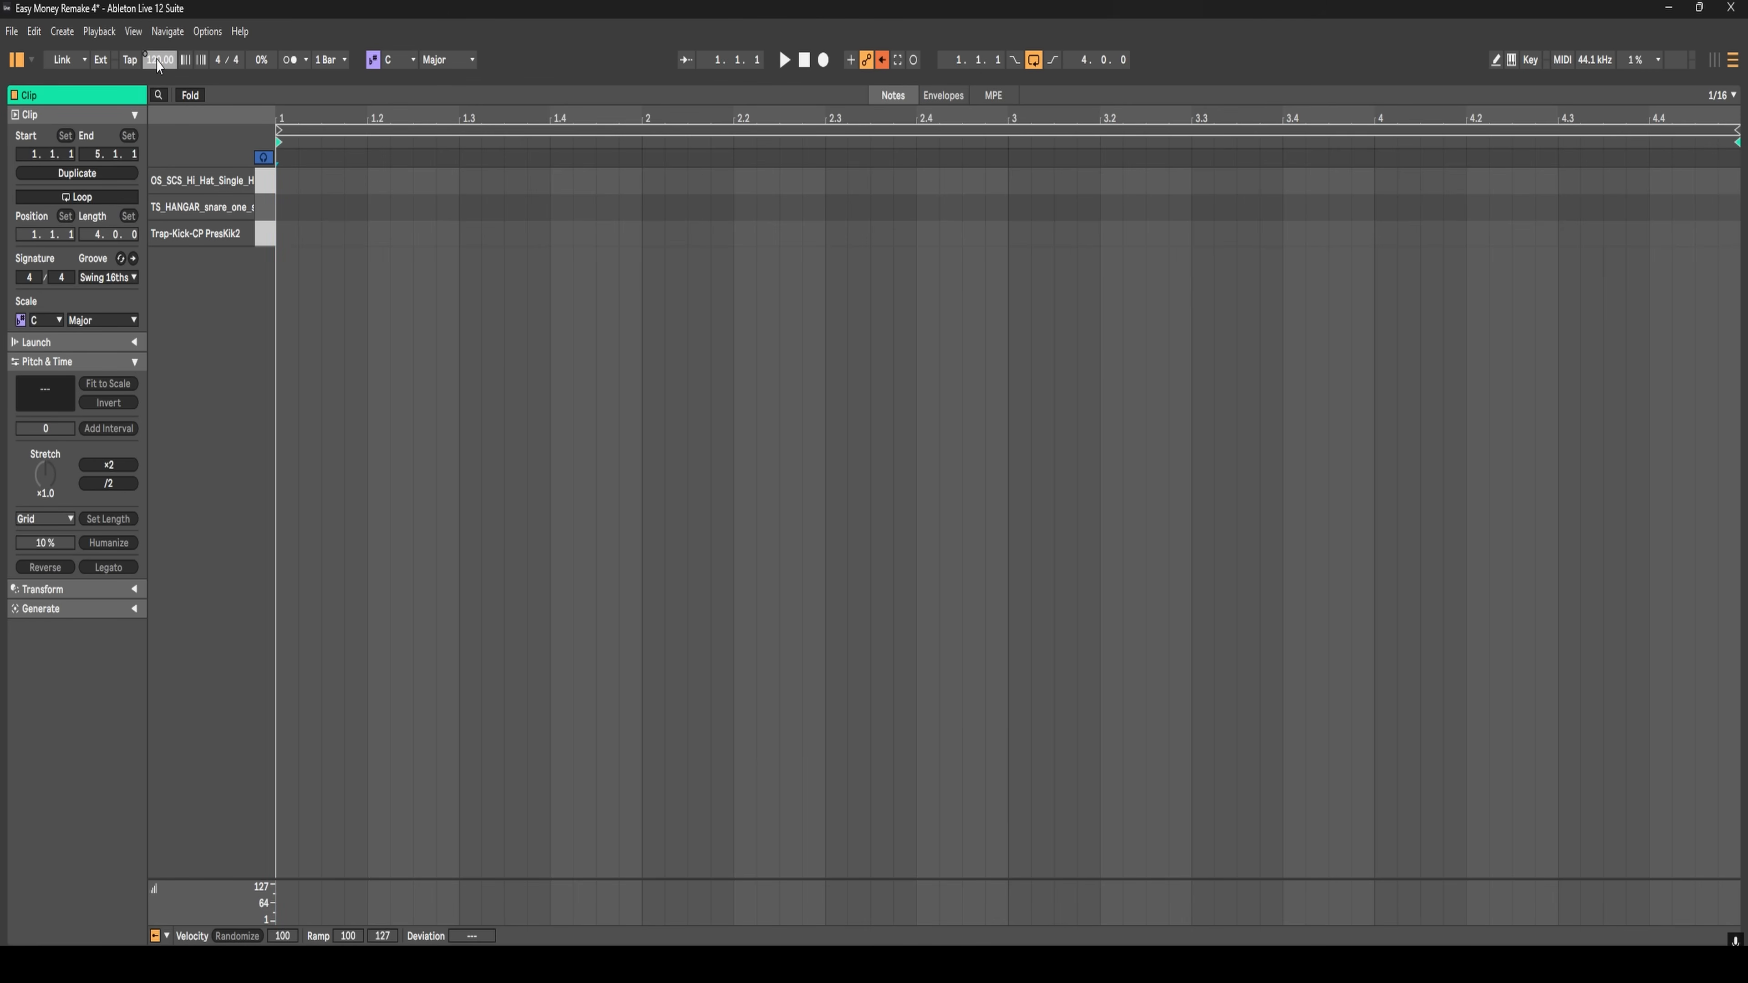
text(16)
key(Return)
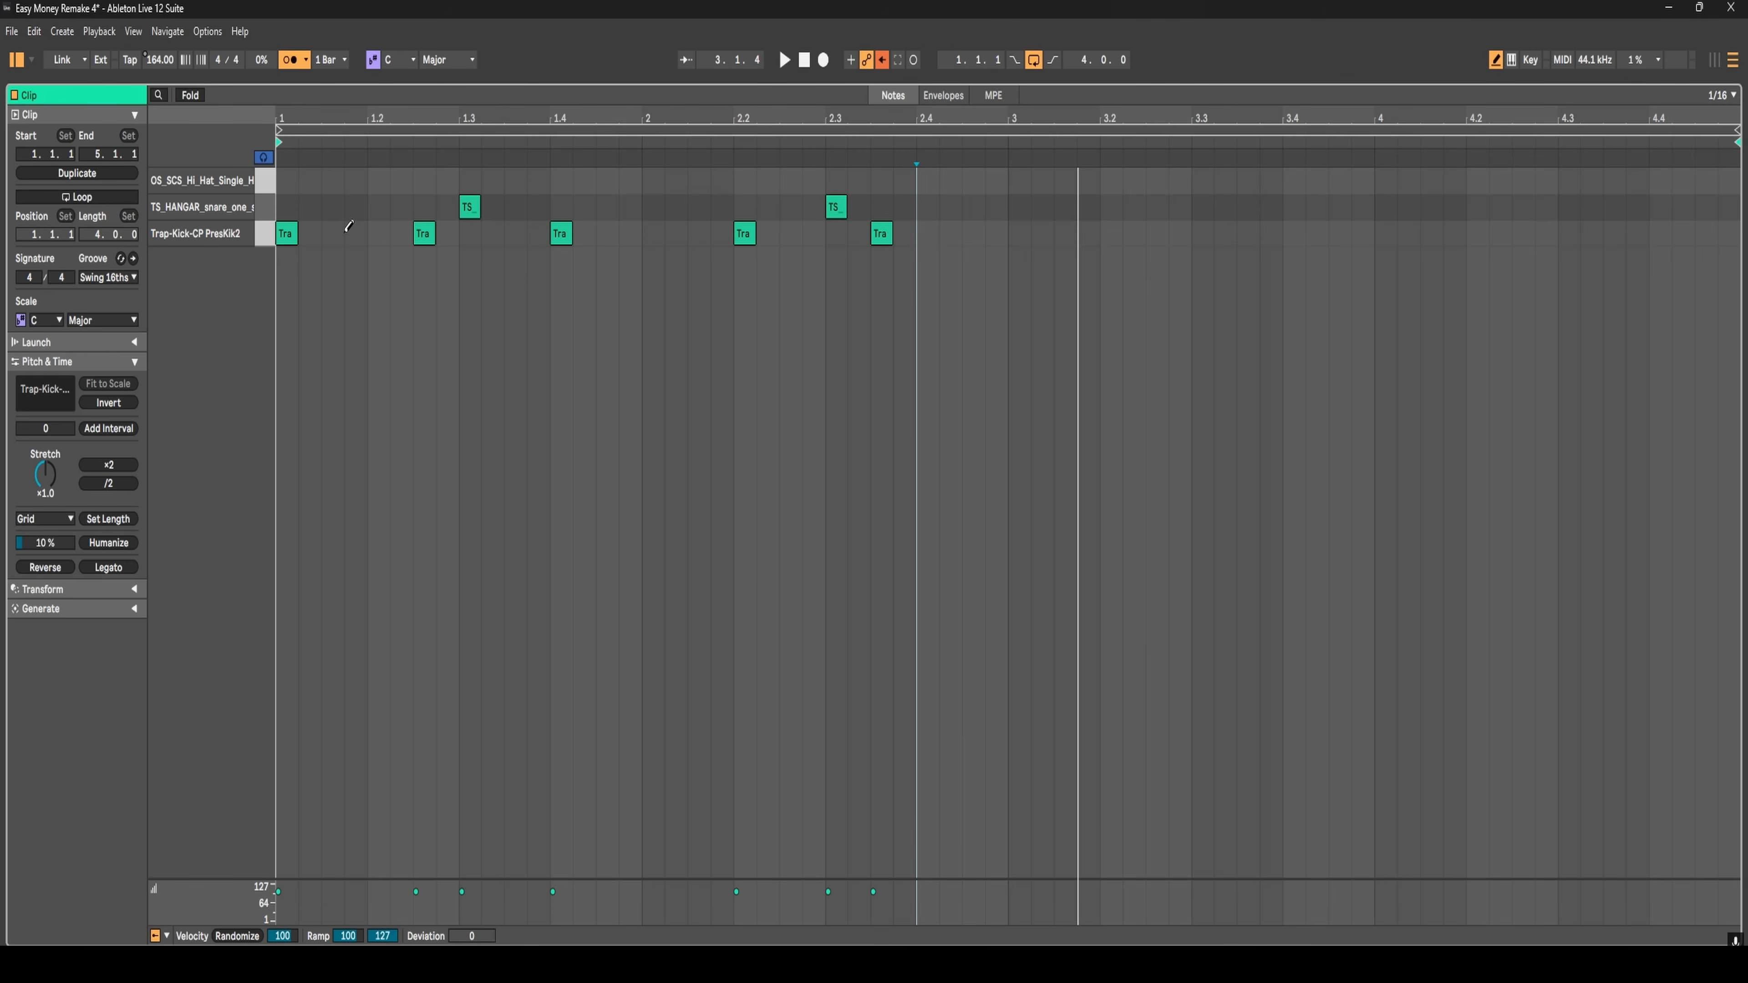
- Exit draw mode and play back the kick and snare pattern from the start of the clip
key(b)
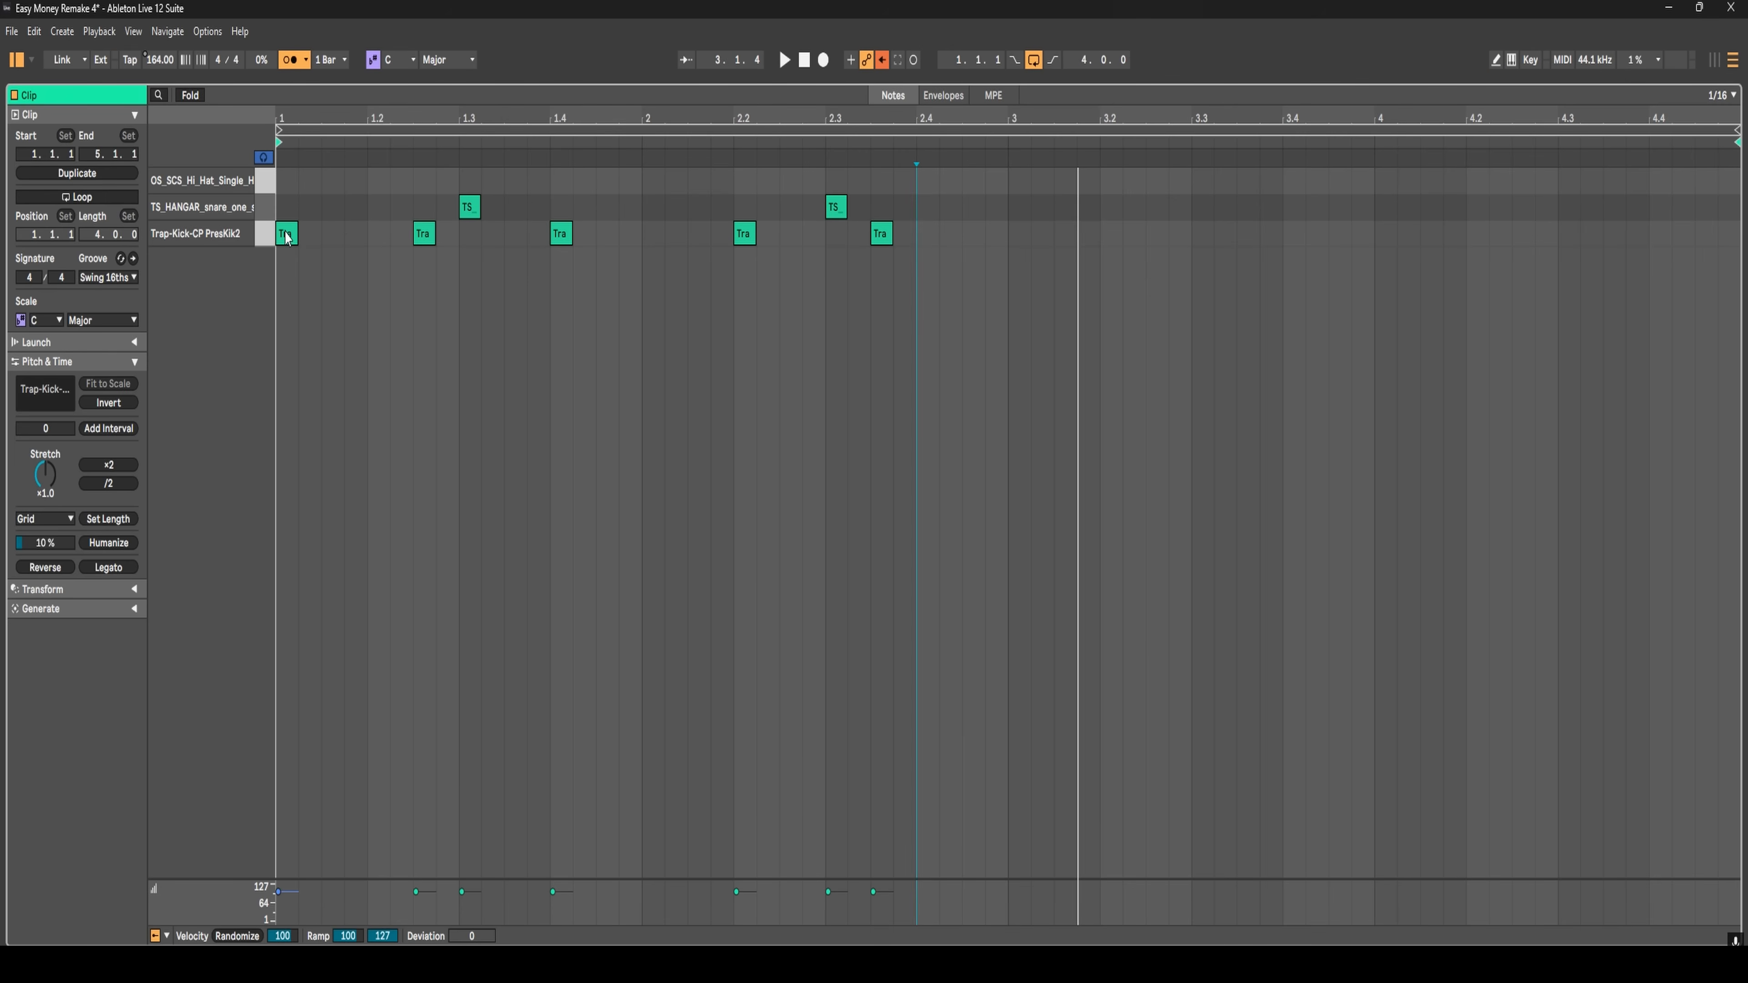
click(556, 237)
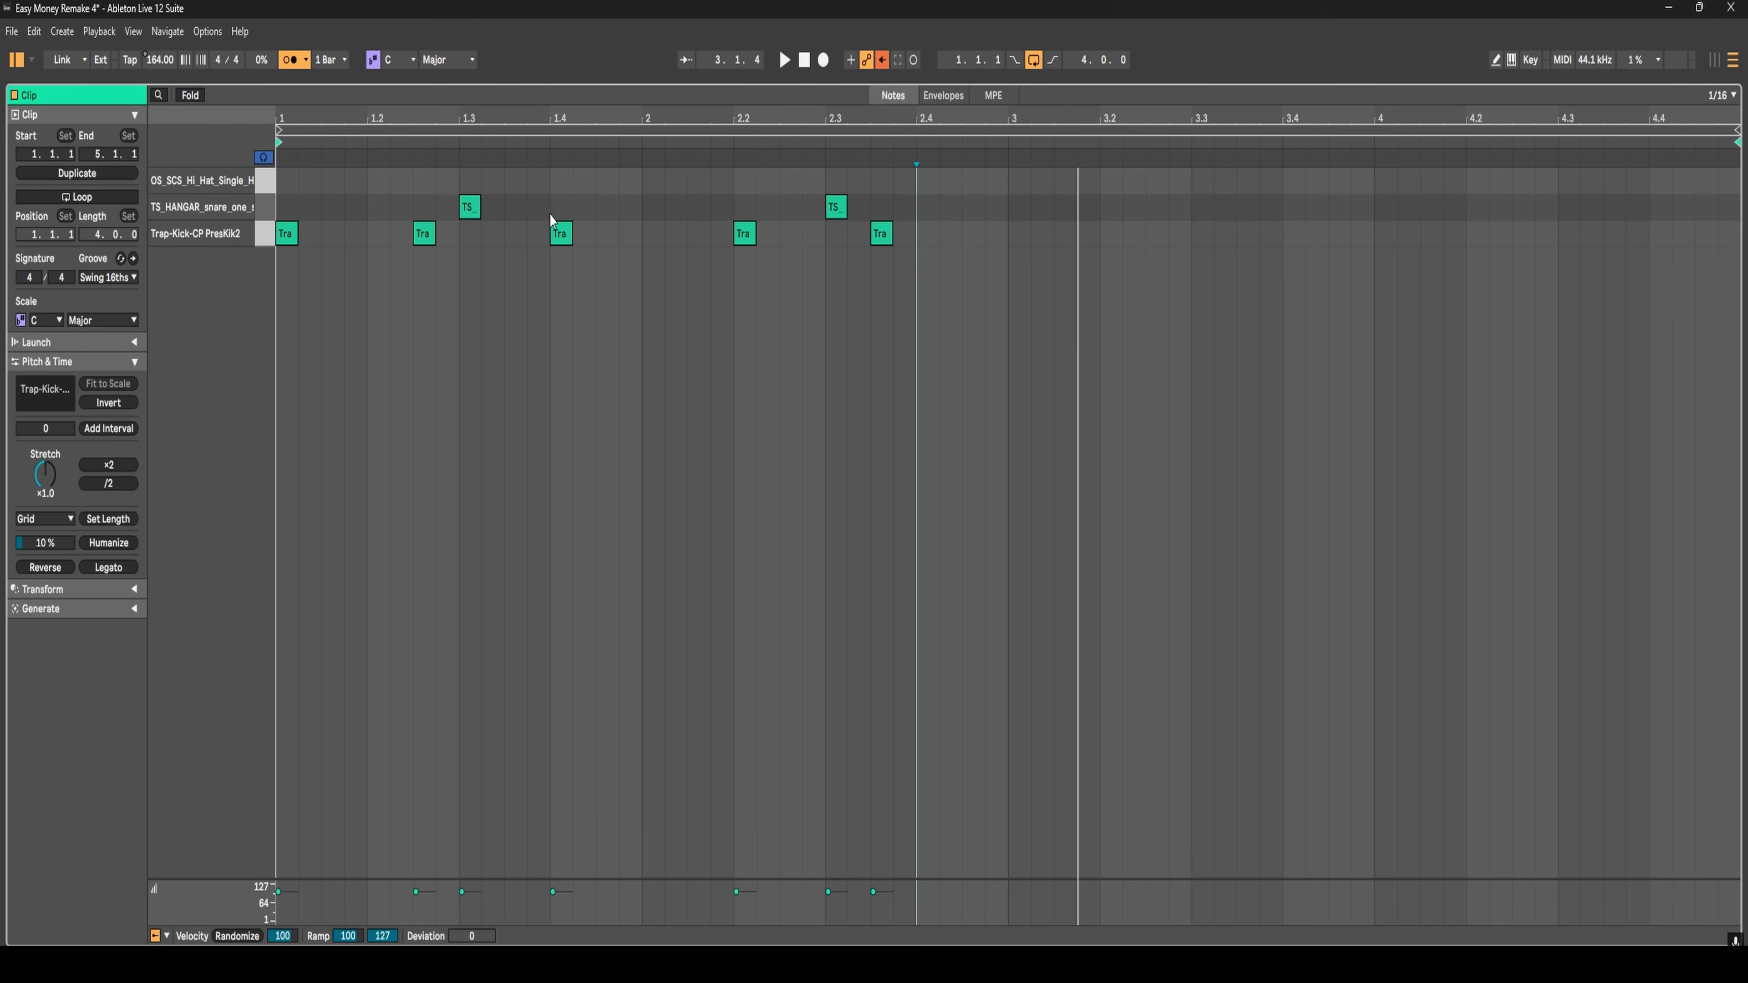
click(281, 197)
key(space)
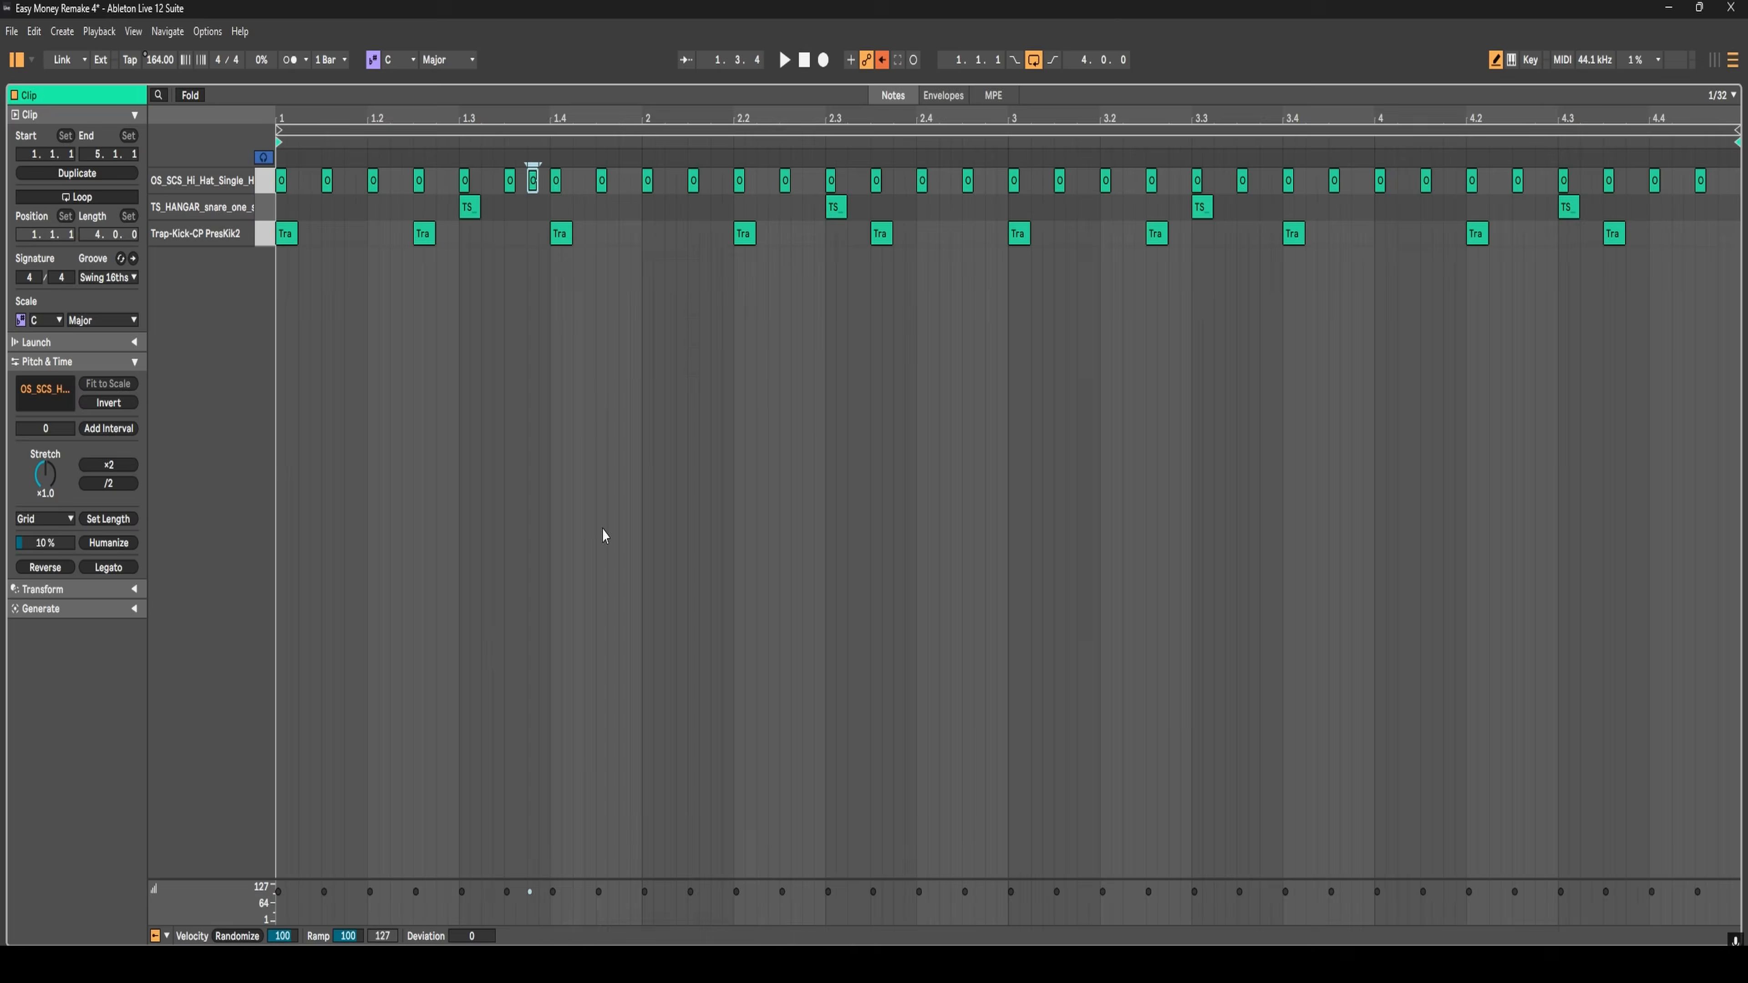
- Add pairs of 1/32 hi-hat notes after beats 1.4 and 2.4 to form rolls, and play back the pattern
click(566, 180)
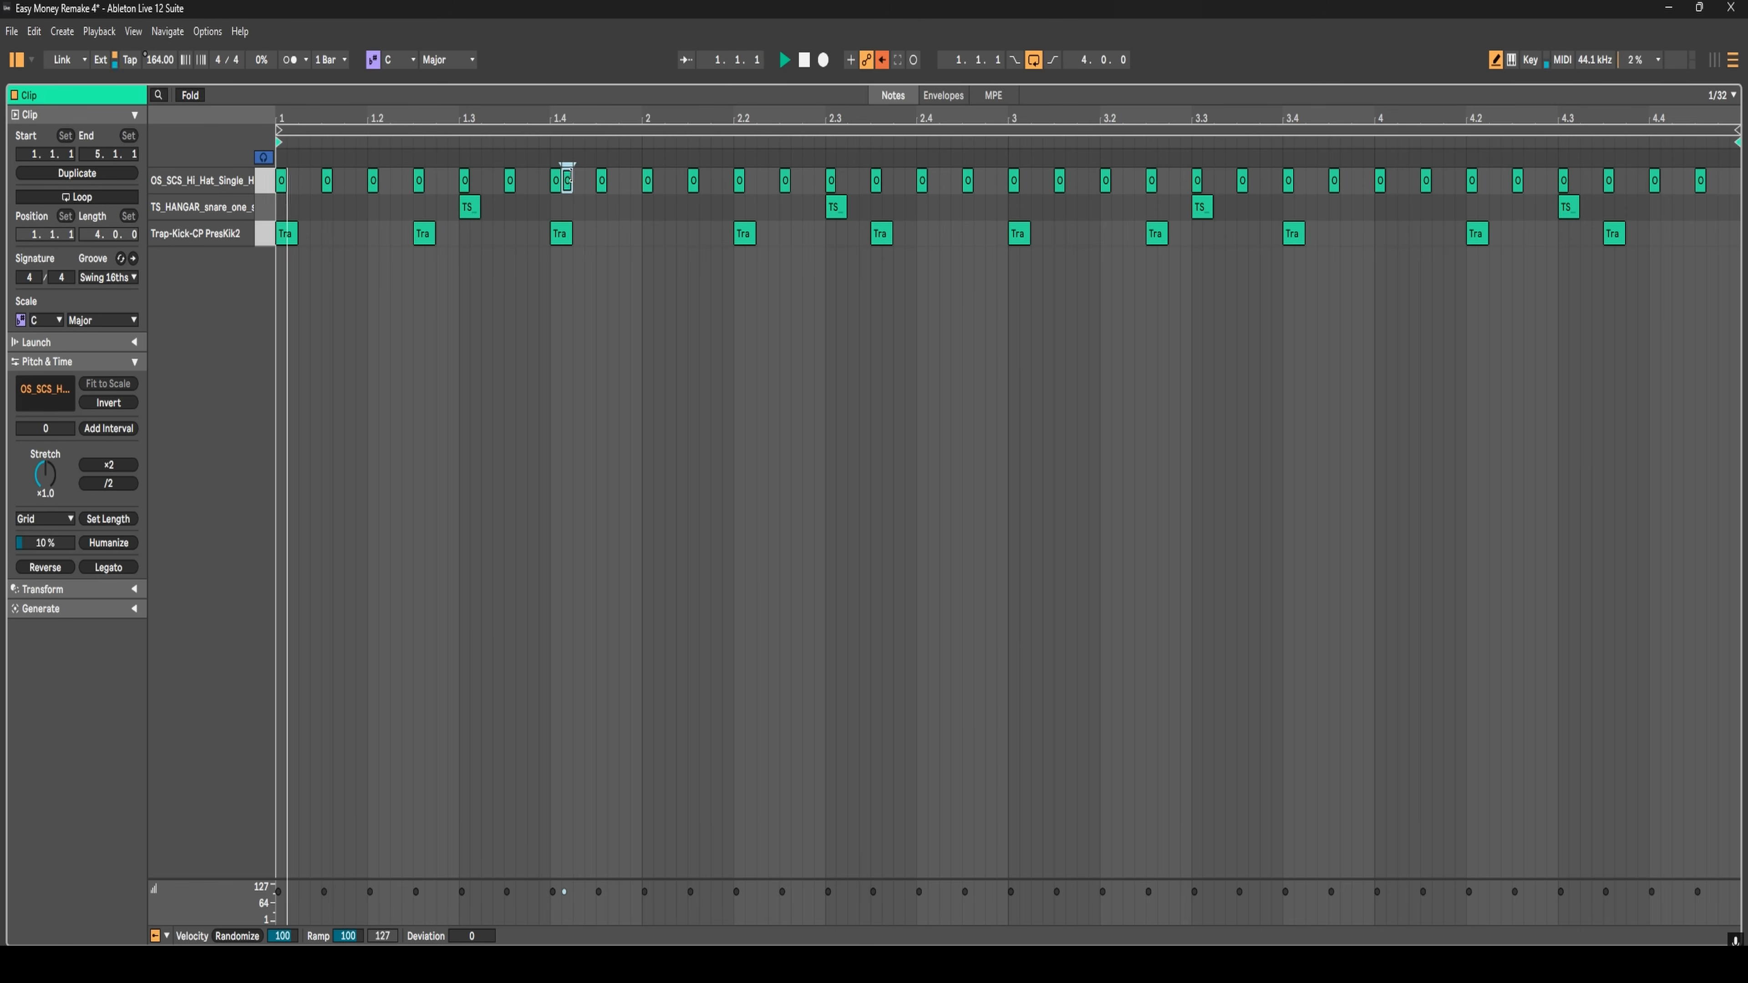
click(578, 180)
click(934, 180)
click(945, 180)
key(space)
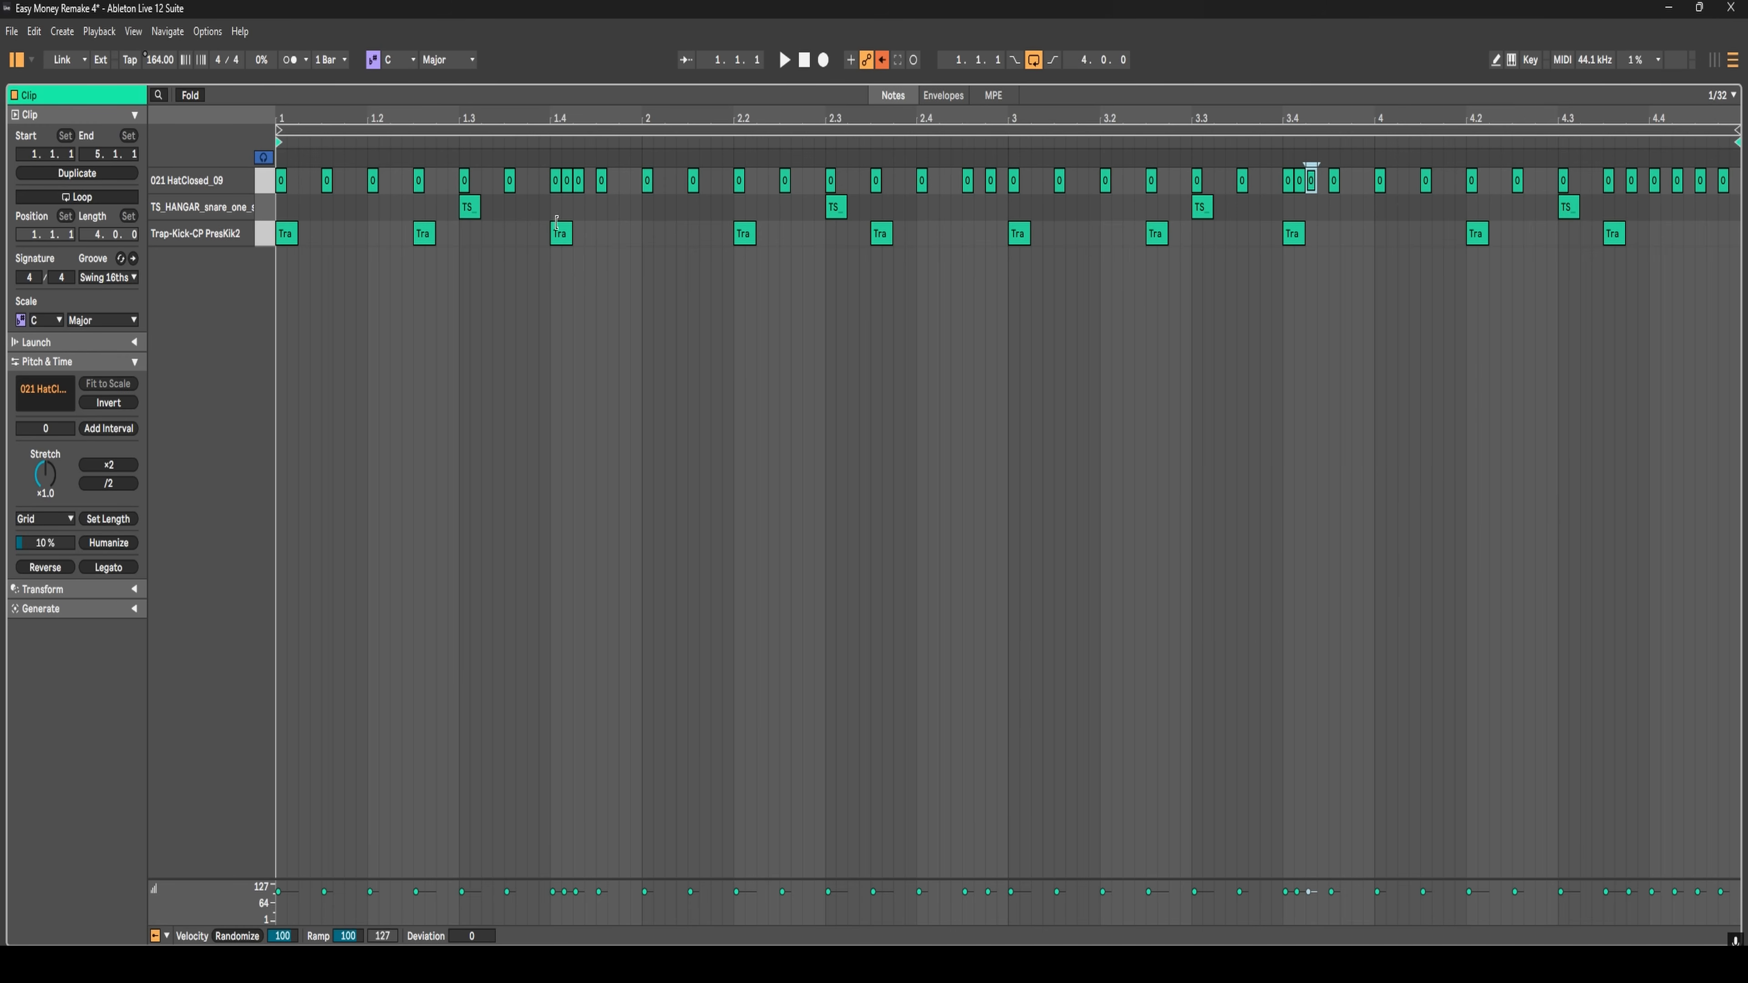
key(space)
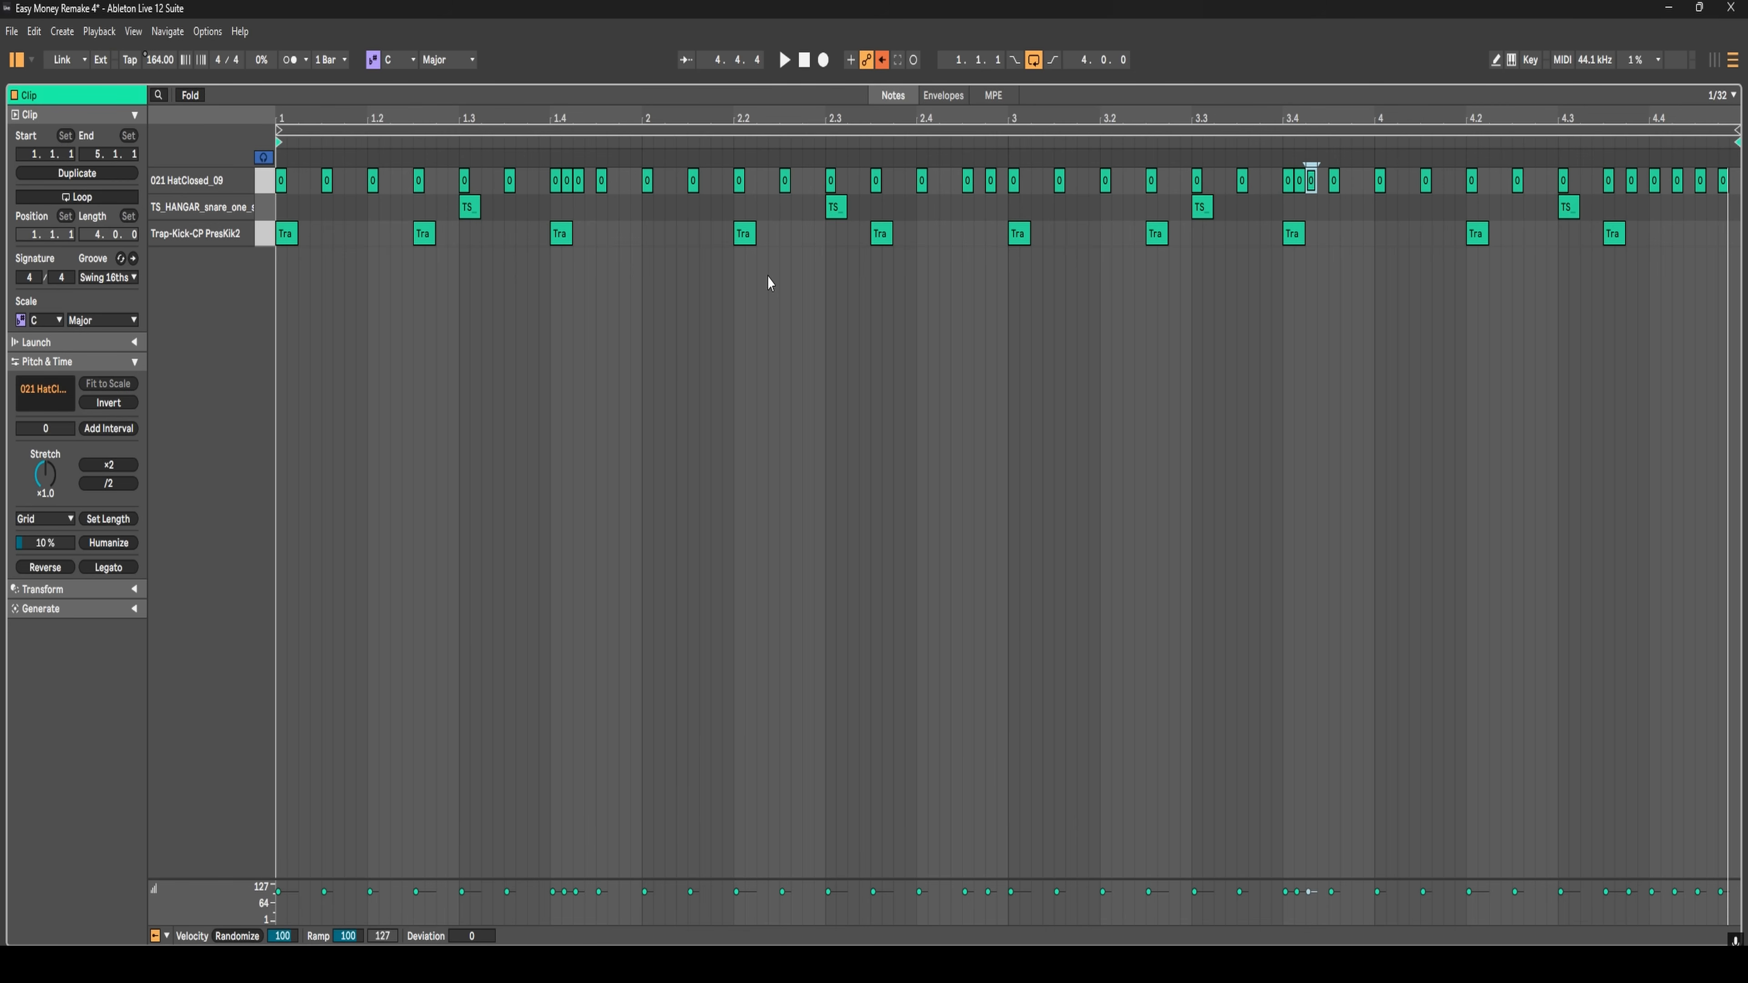
- Clear all notes from the clip and draw one 021 HatClosed_09 note spanning bars 1 and 2
key(ctrl+a)
key(Delete)
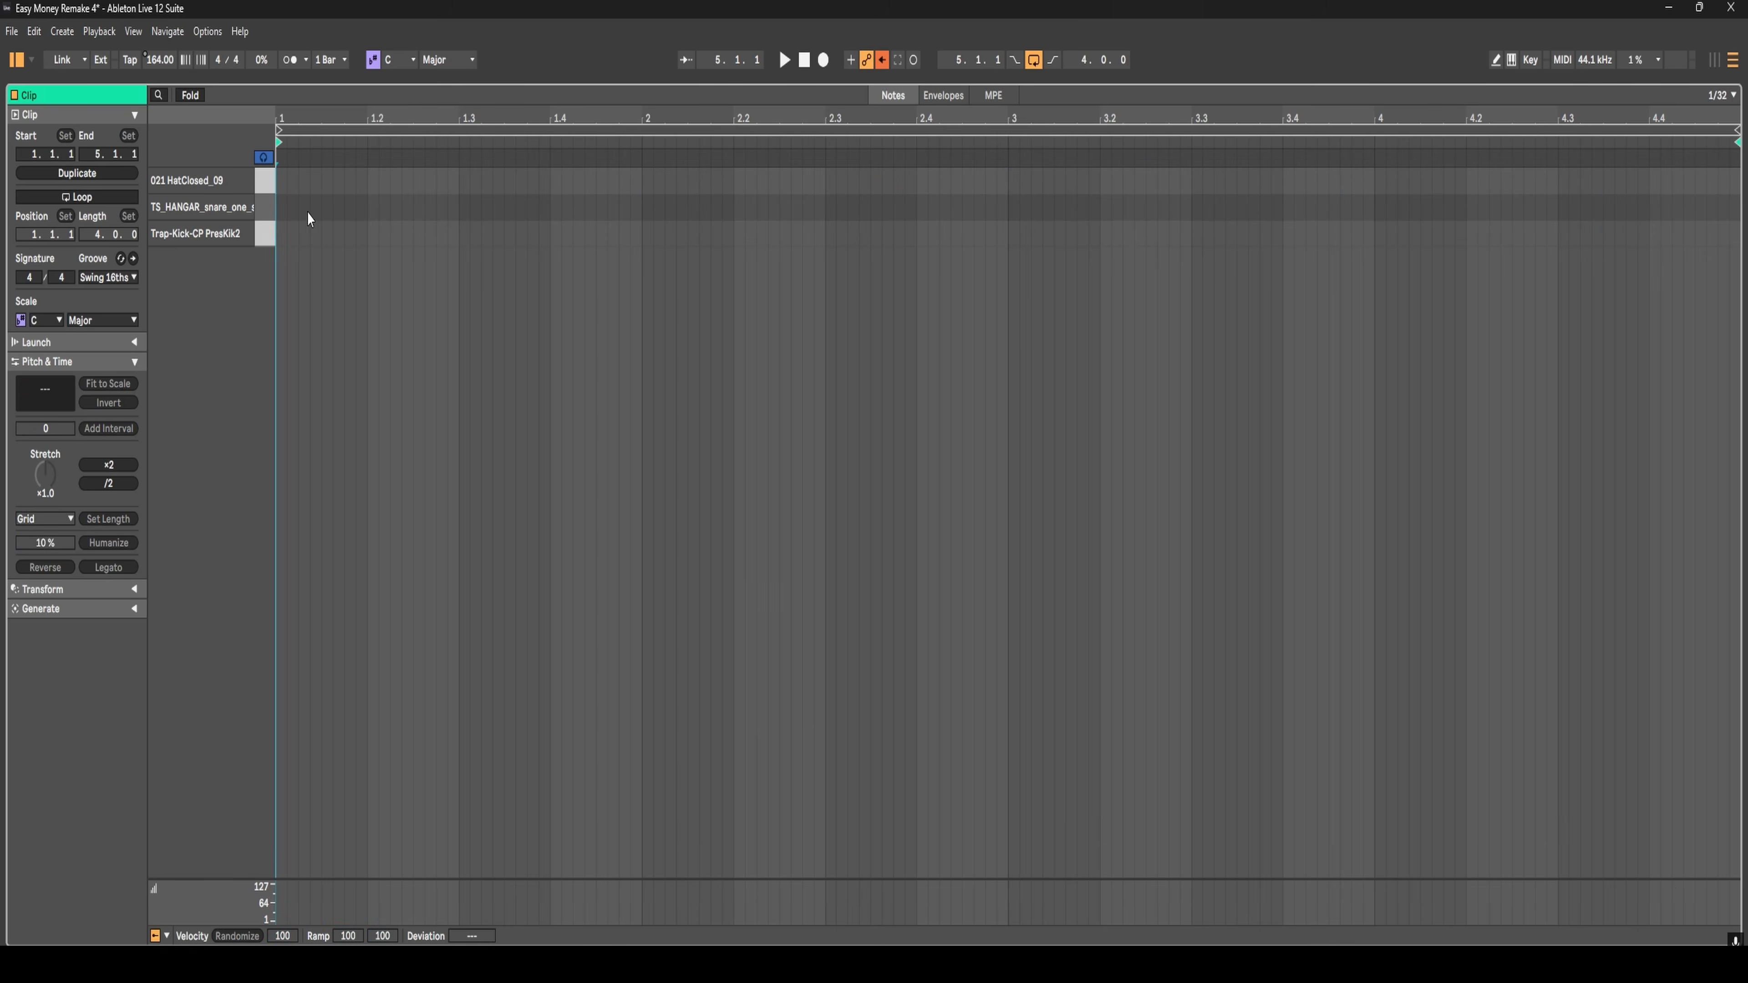
key(b)
click(291, 181)
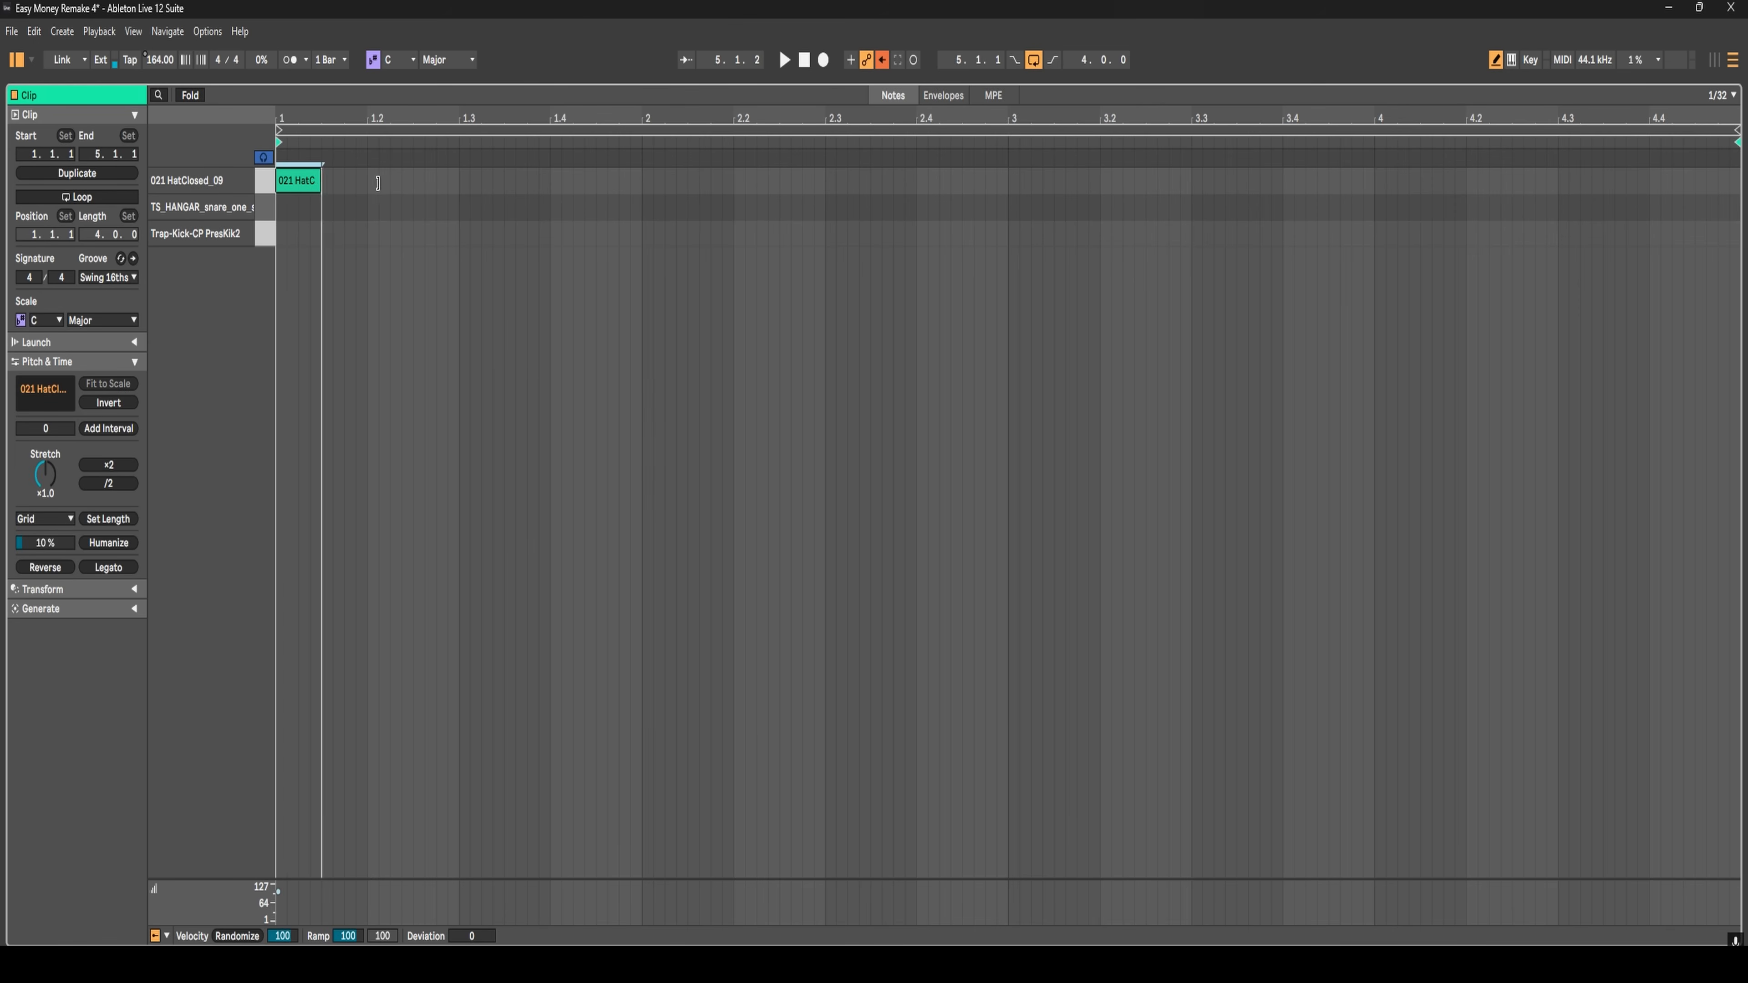
drag(378, 183, 1004, 183)
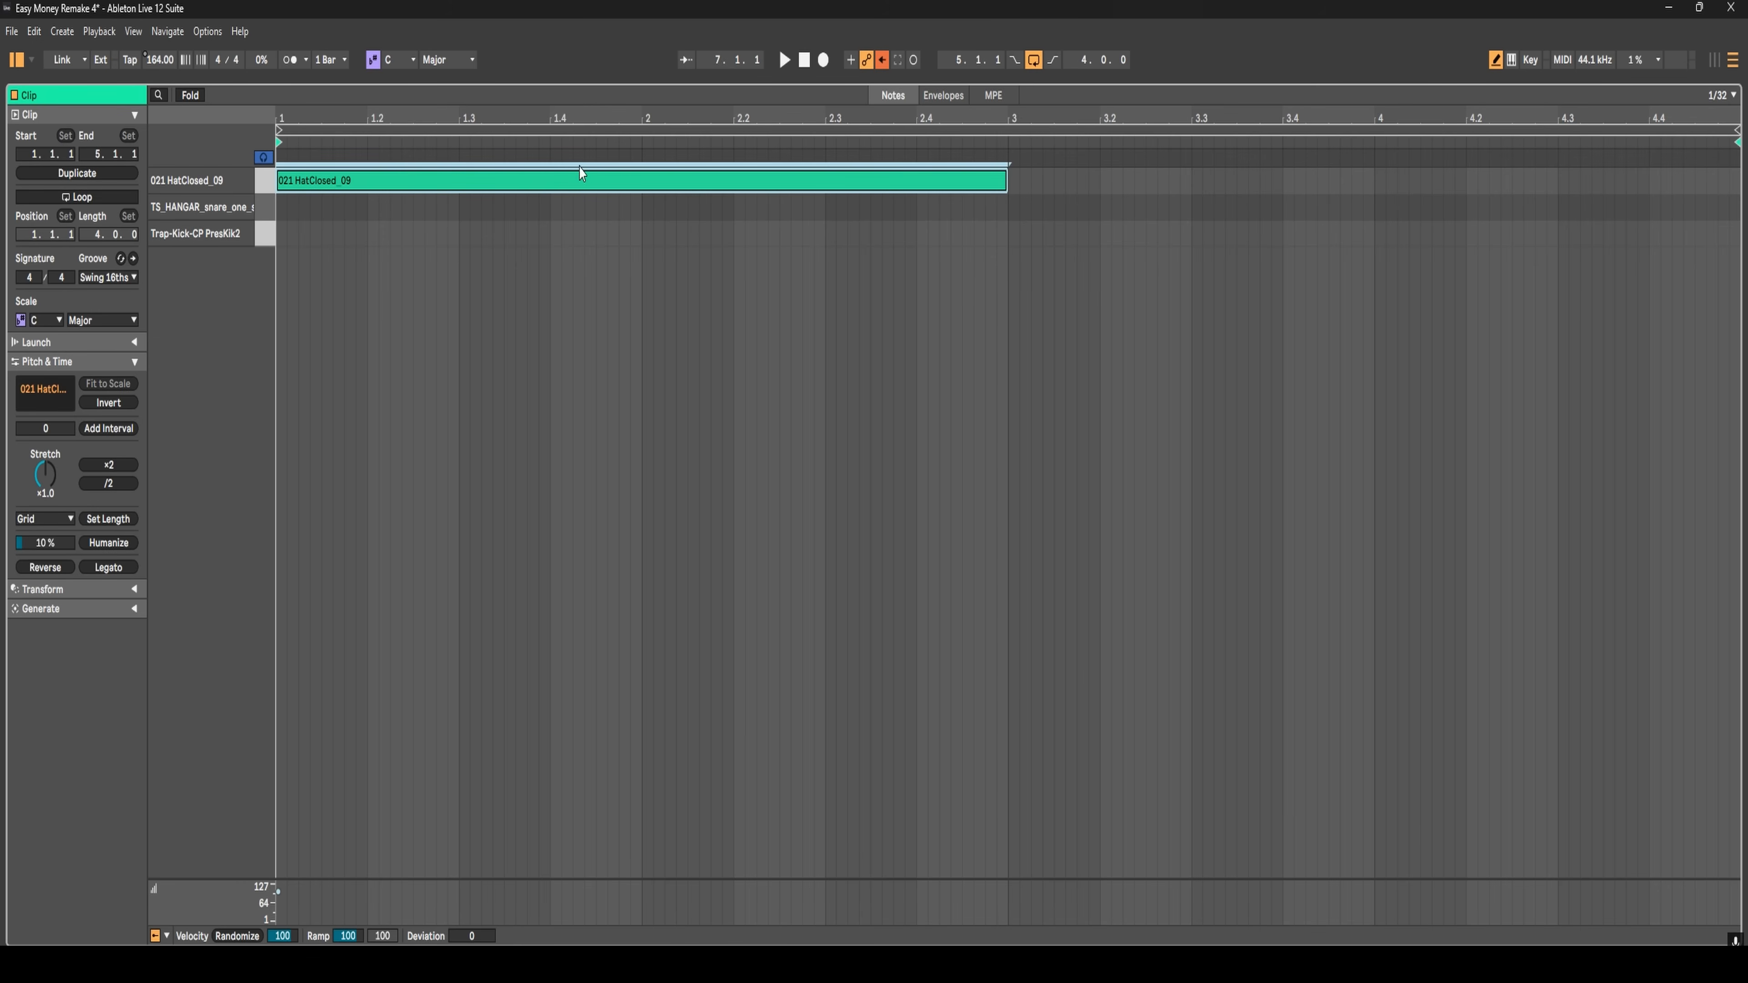
- Split the two-bar hi-hat note into consecutive 1/32 notes and play them back
key(b)
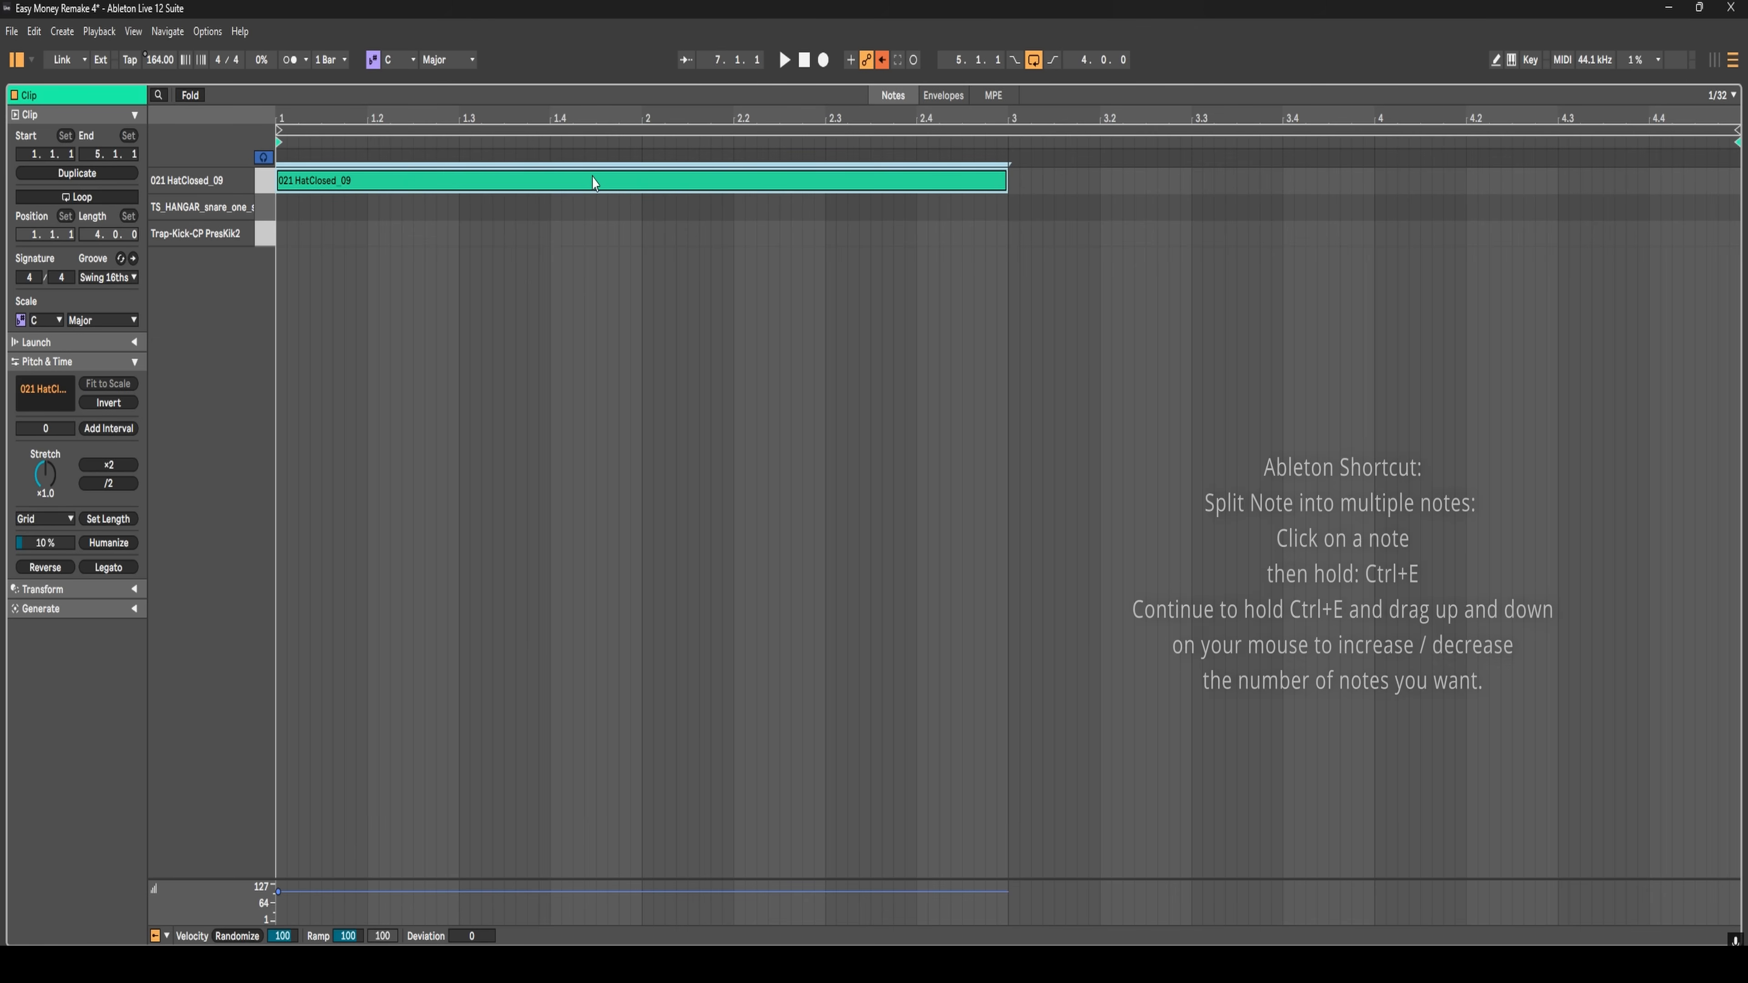
key(ctrl+e)
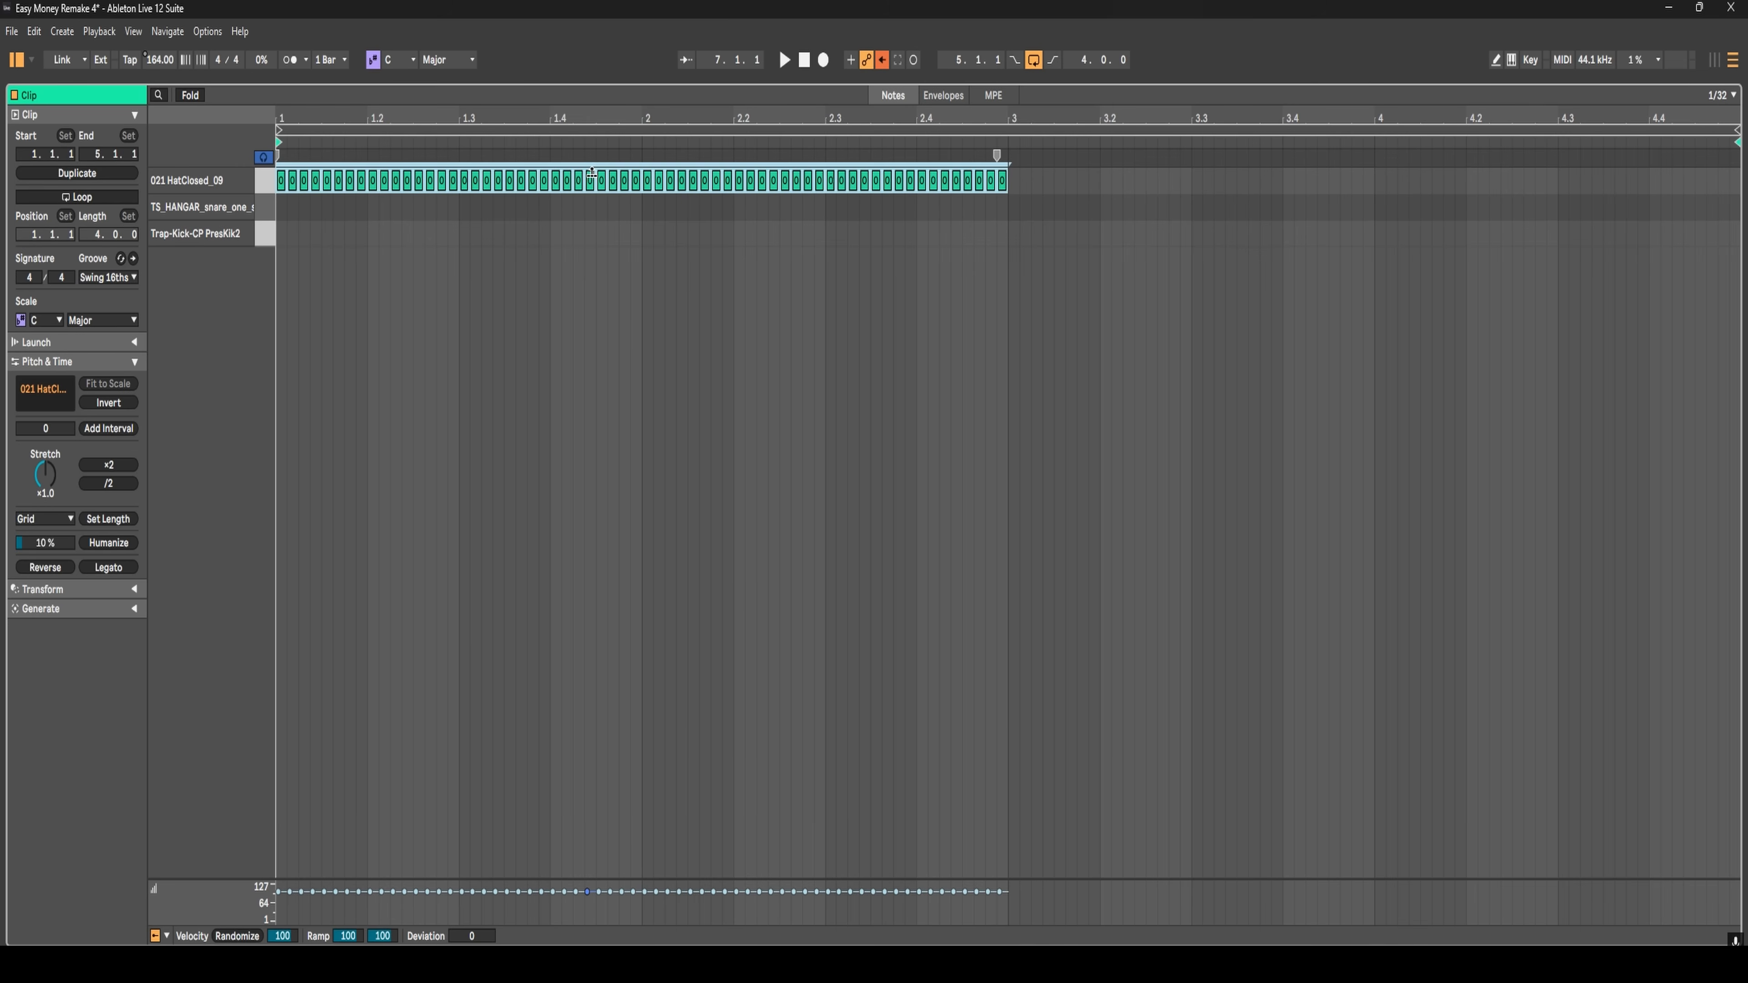
key(space)
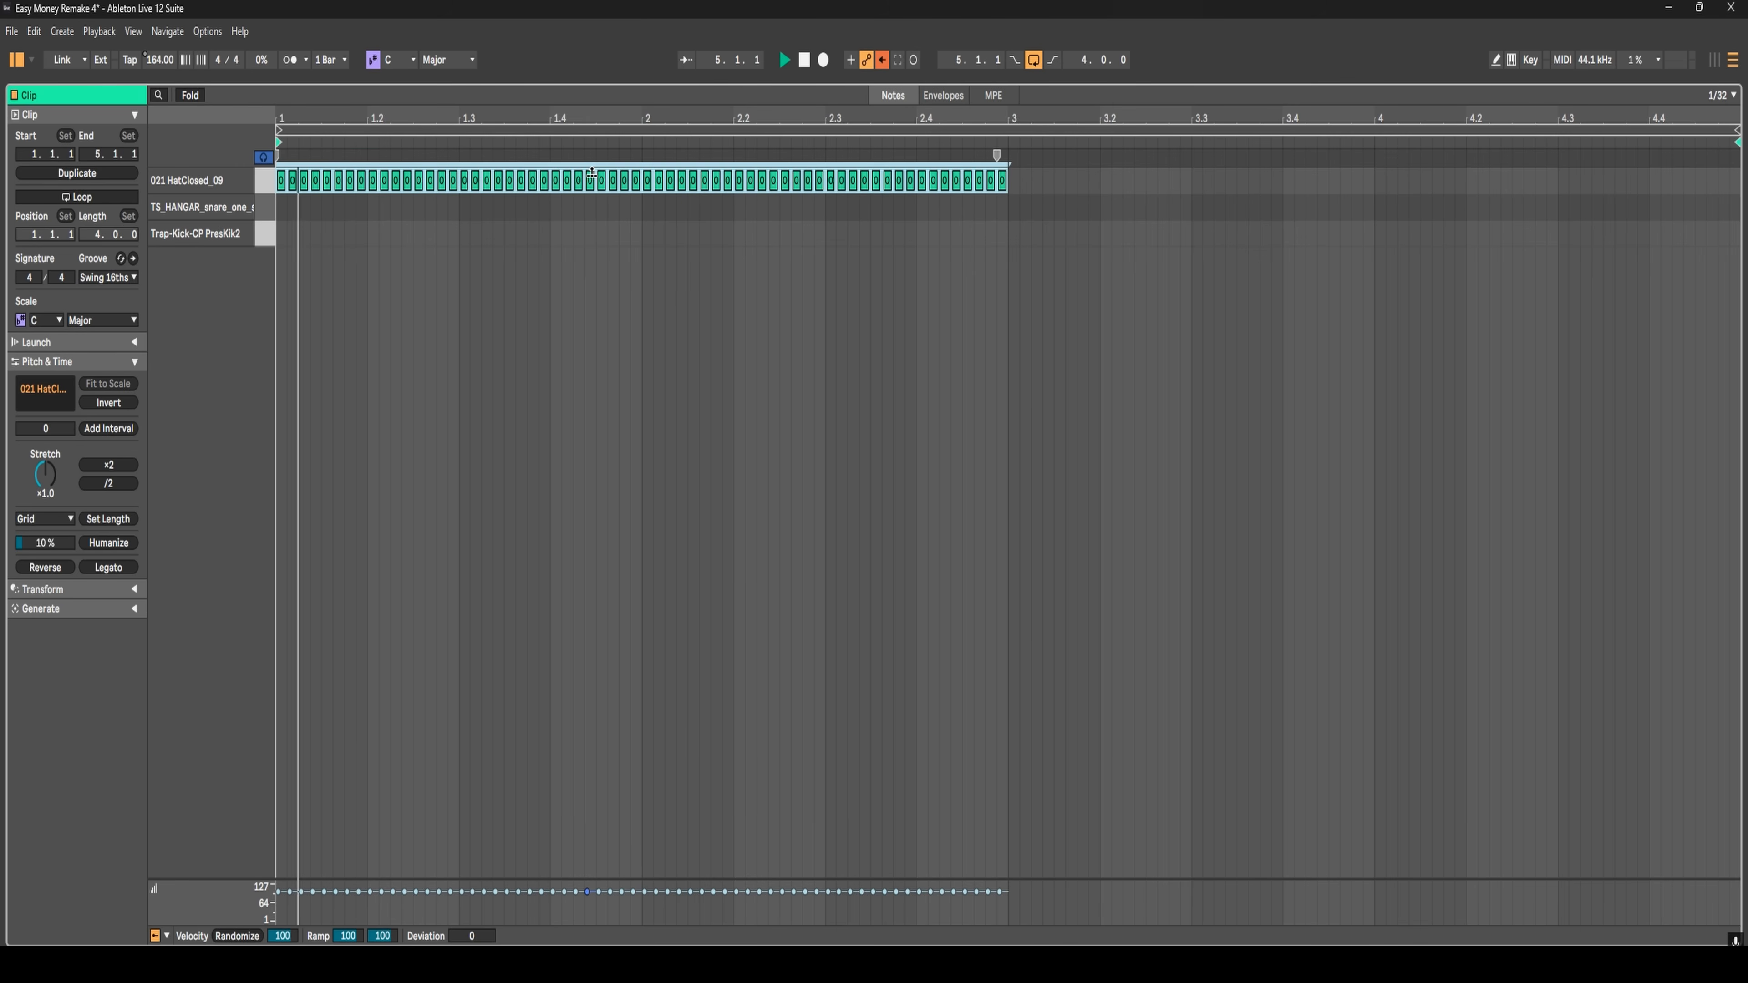
key(space)
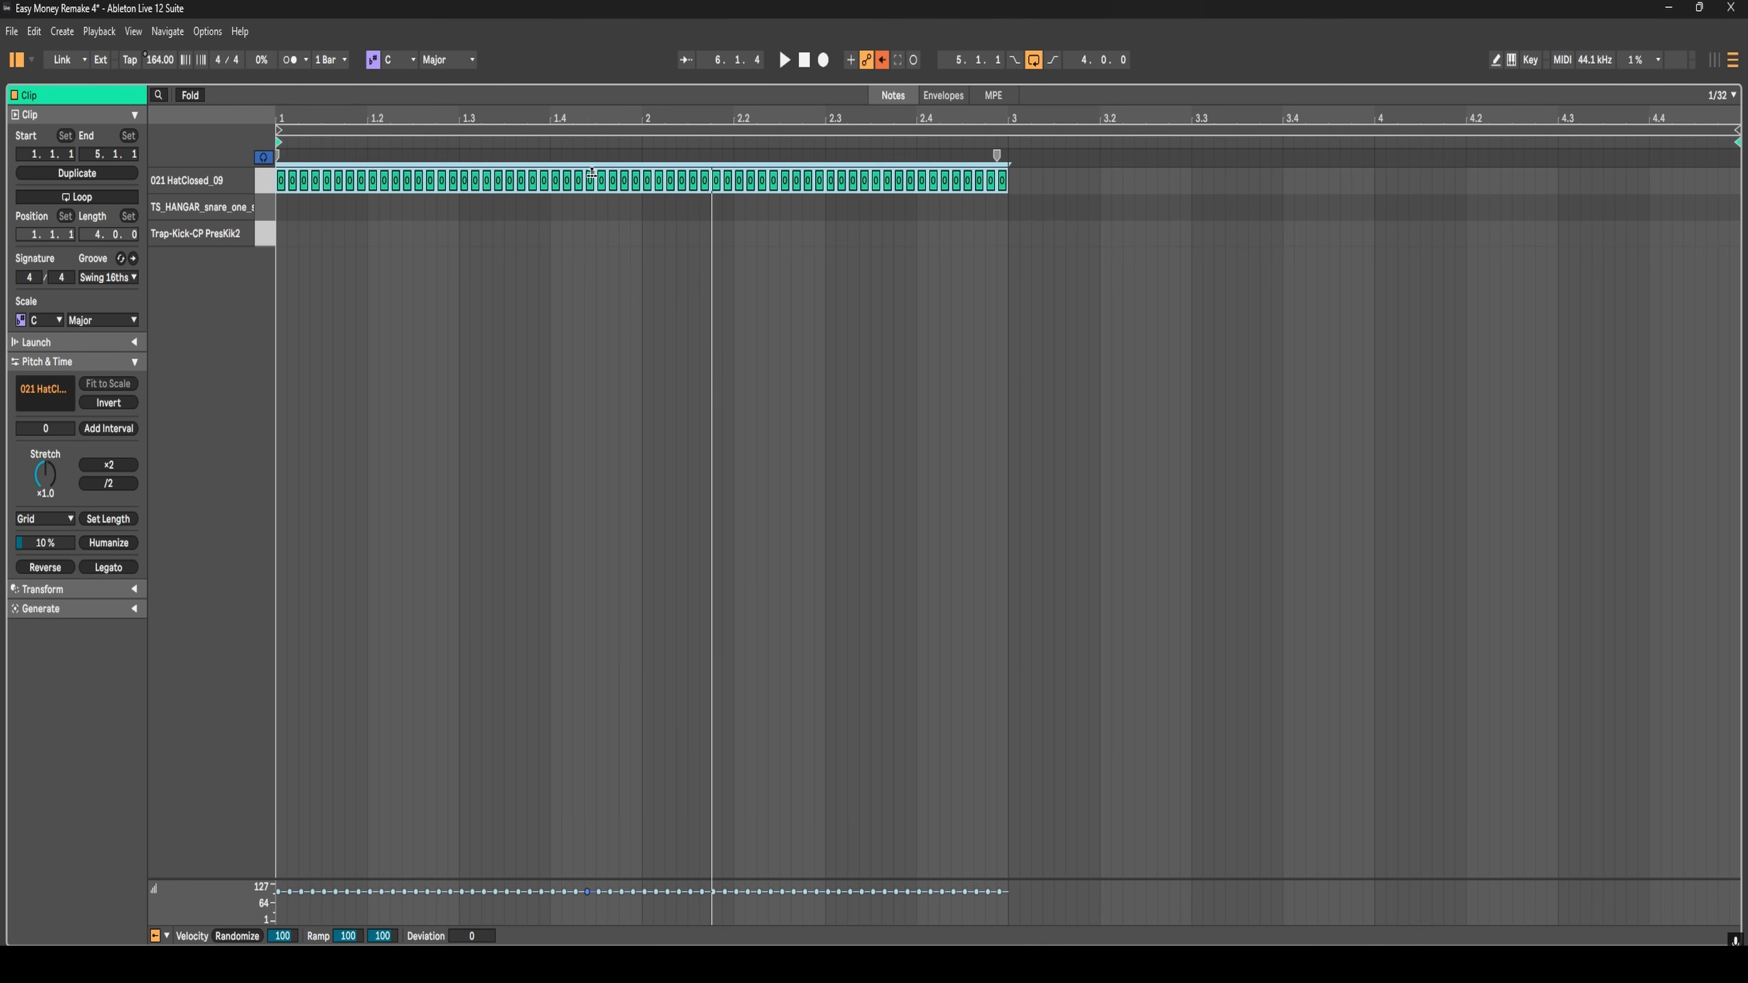
- Reduce the hi-hat split to two one-bar notes and play them back
mouse_move(579, 184)
mouse_down()
mouse_move(578, 133)
mouse_move(579, 173)
mouse_up()
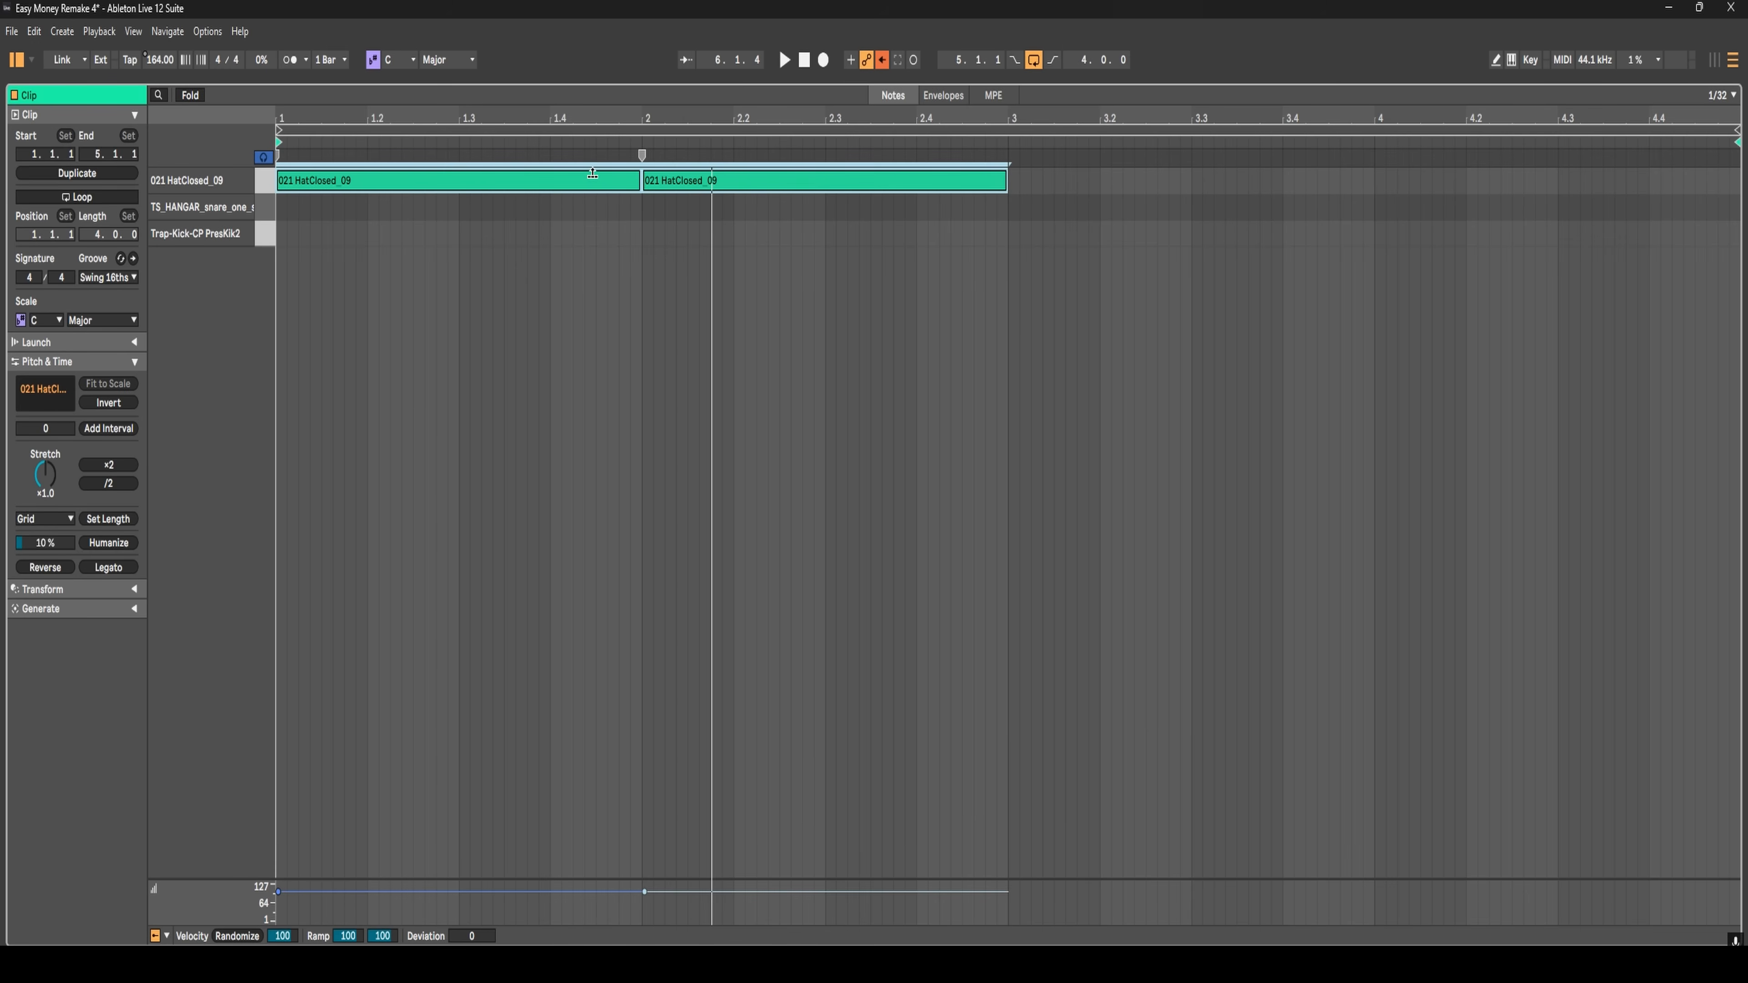
key(space)
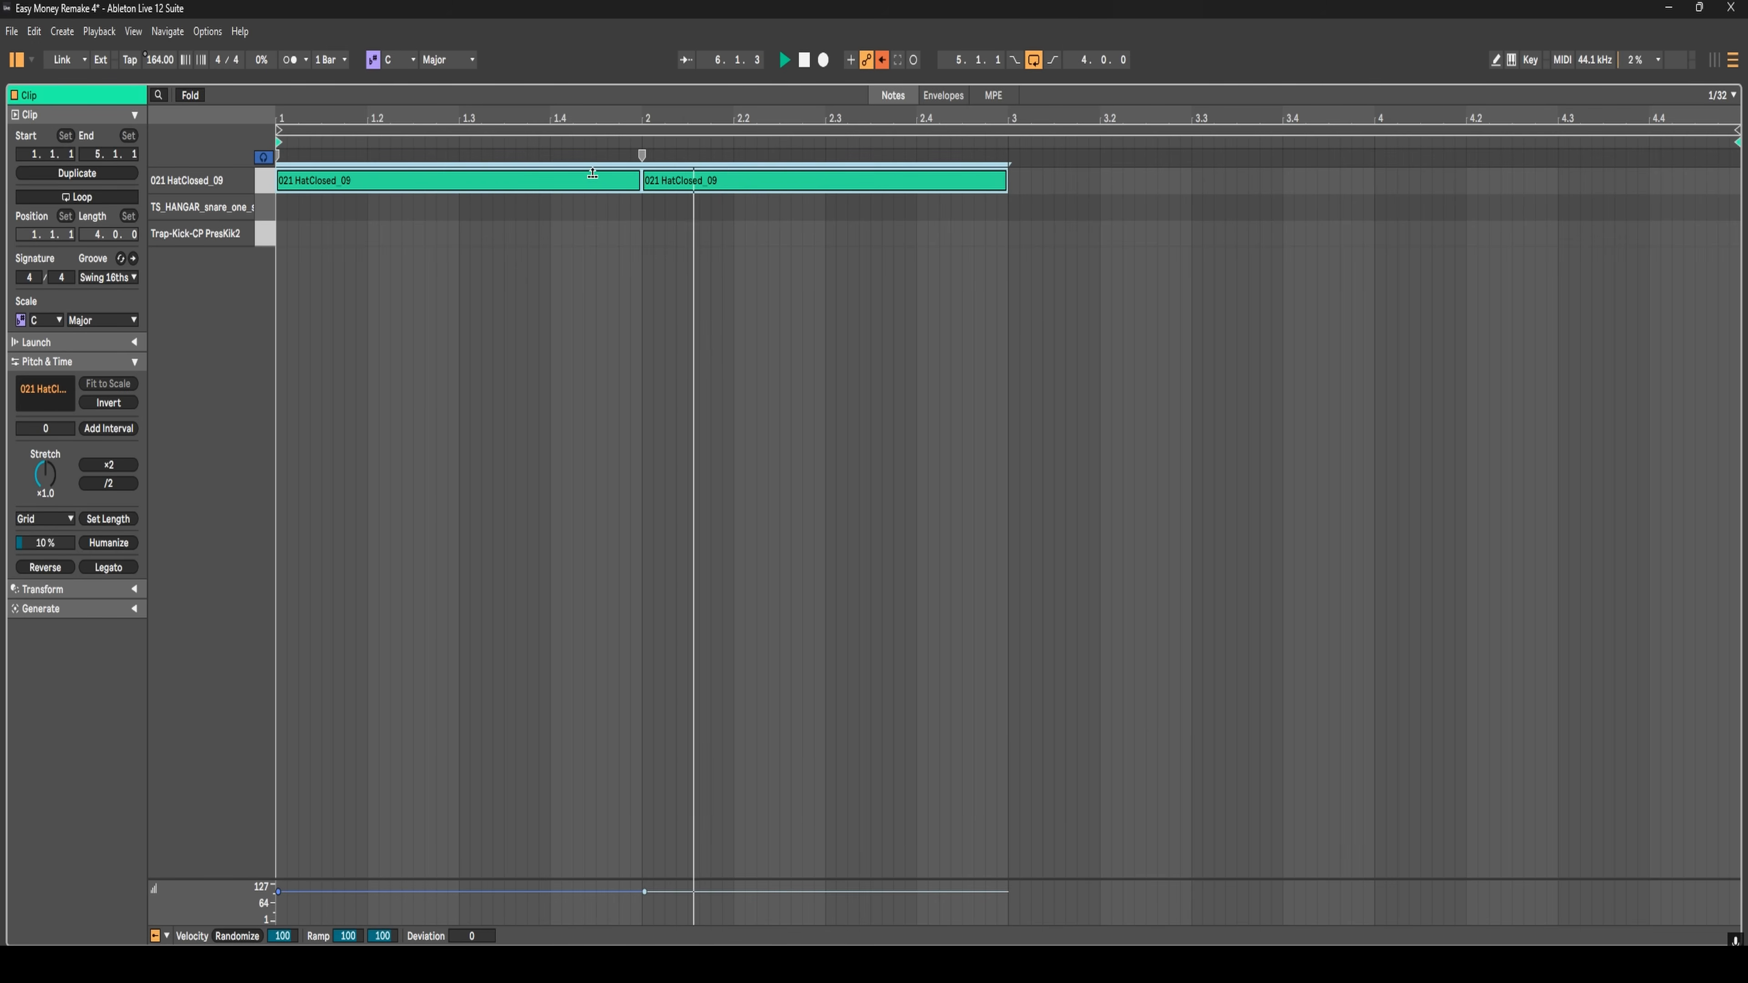
key(space)
click(751, 213)
- Split the bar 2 hi-hat note into eight equal notes and the bar 1 note into four, and play the result
click(763, 188)
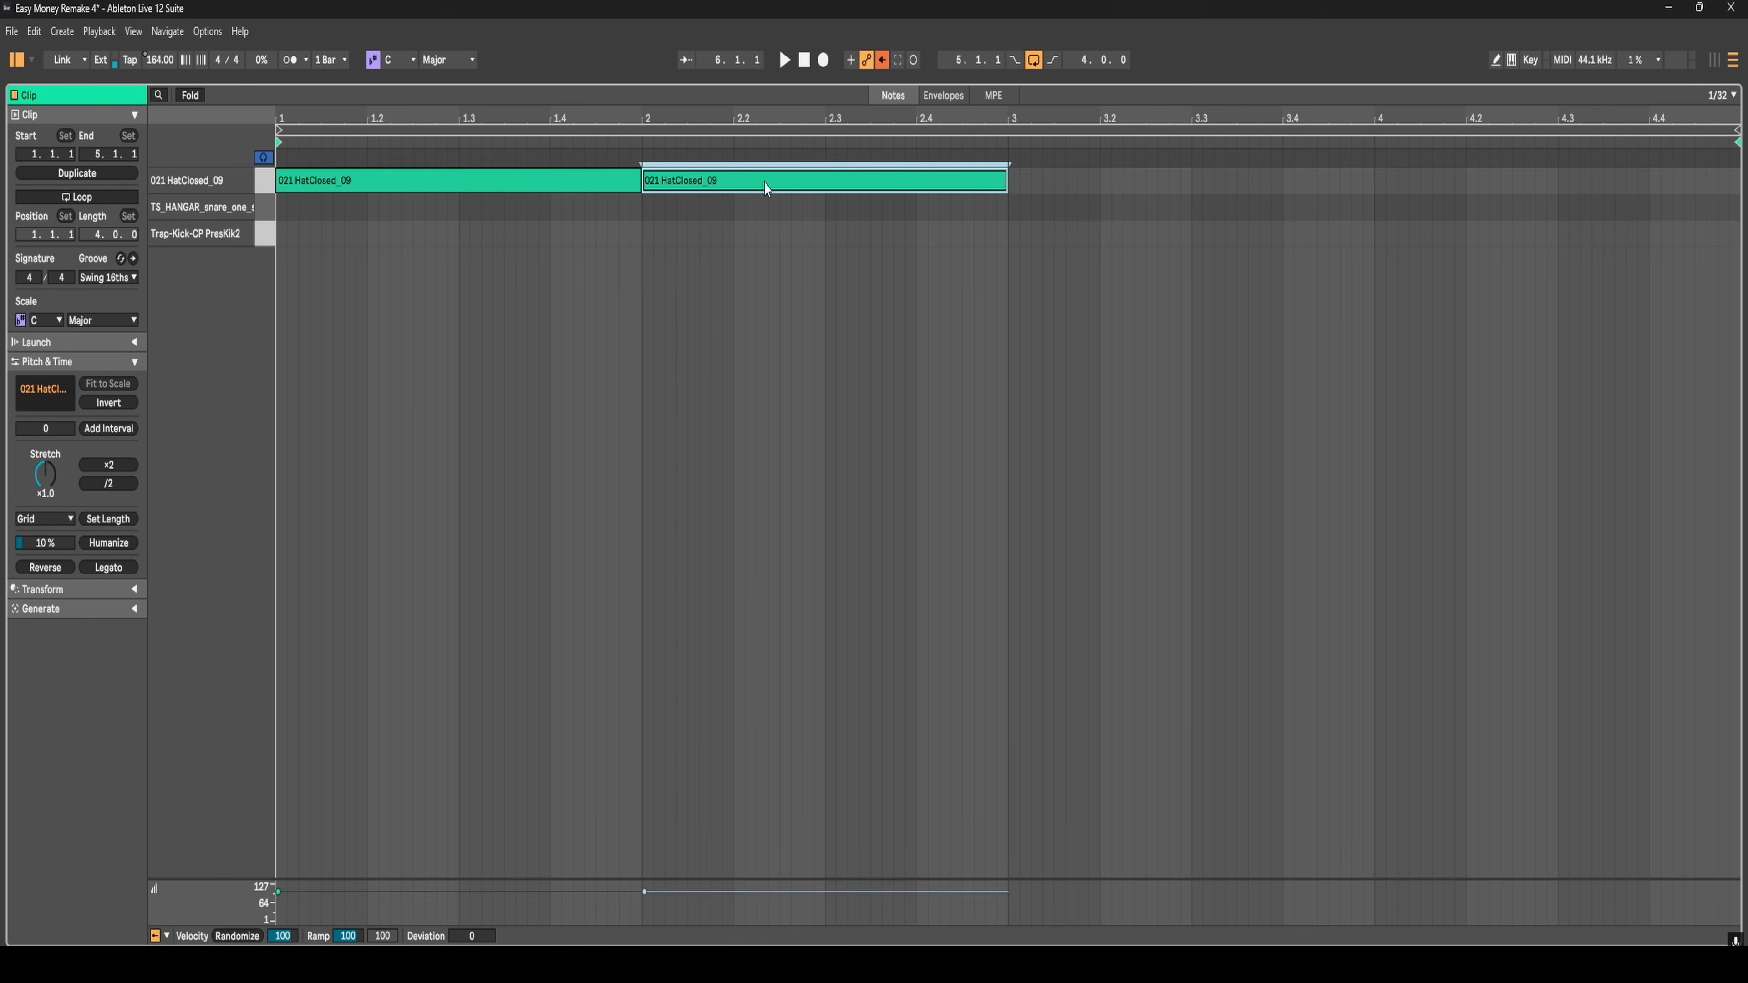
key(ctrl+e)
drag(767, 189, 753, 208)
click(484, 191)
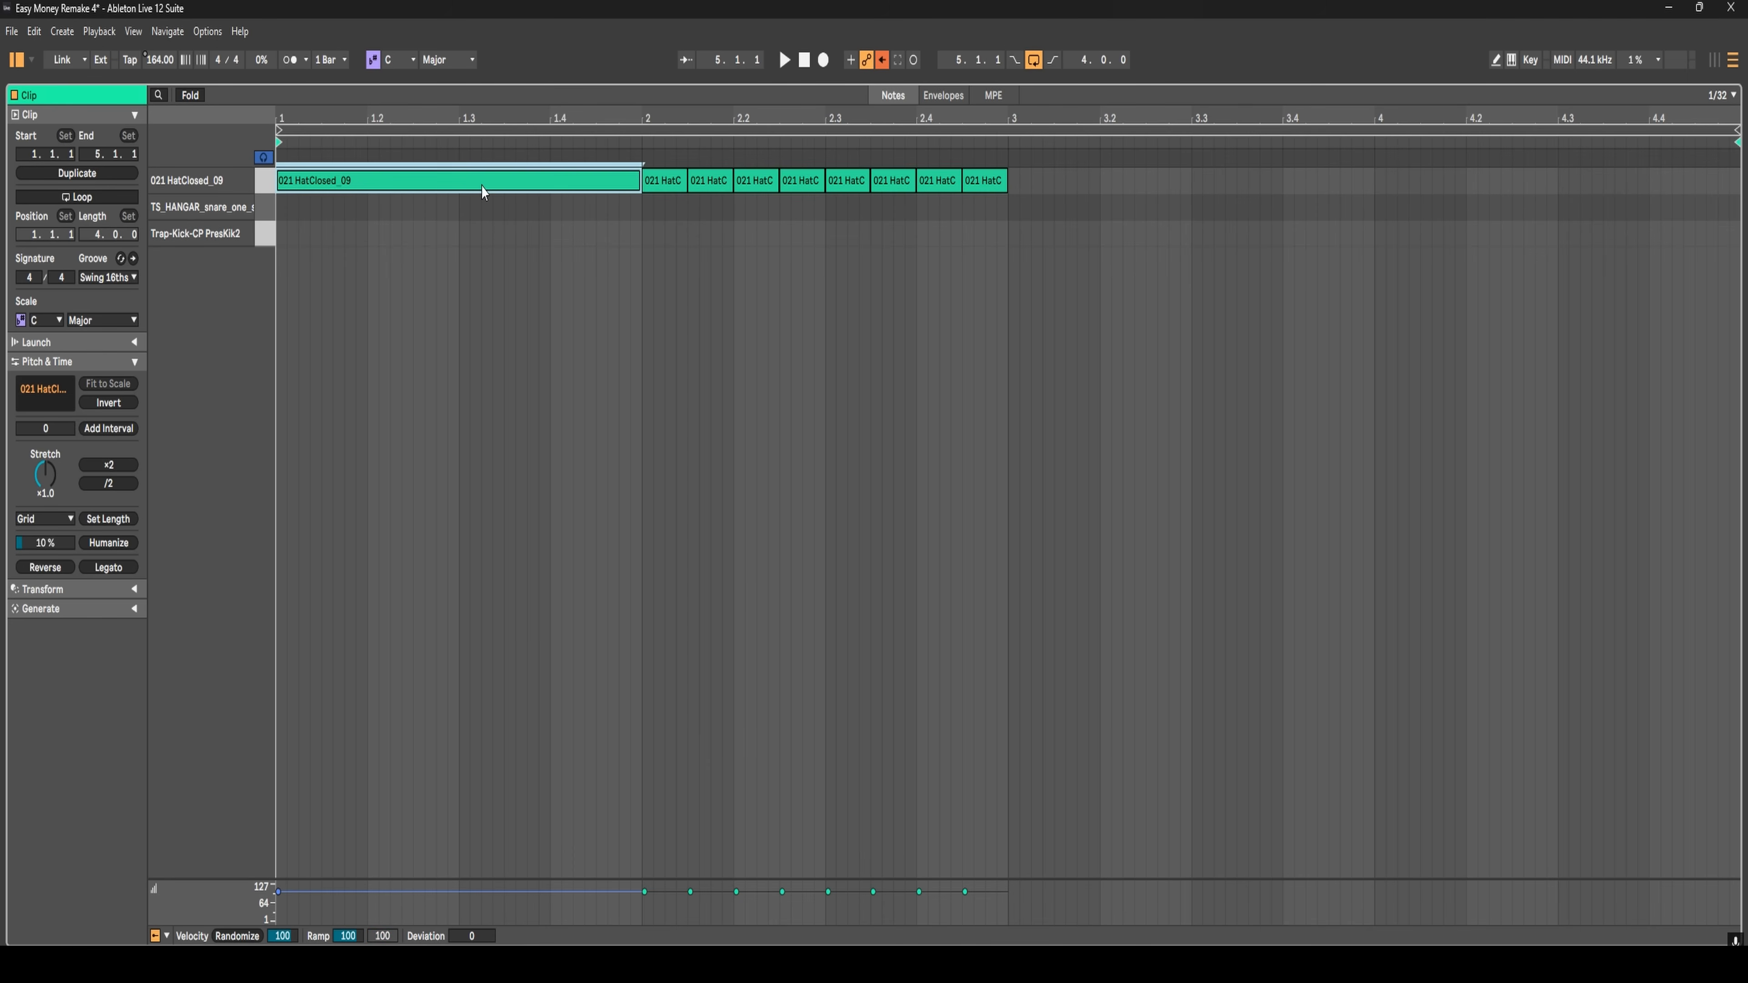
key(ctrl+e)
drag(471, 193, 471, 212)
key(space)
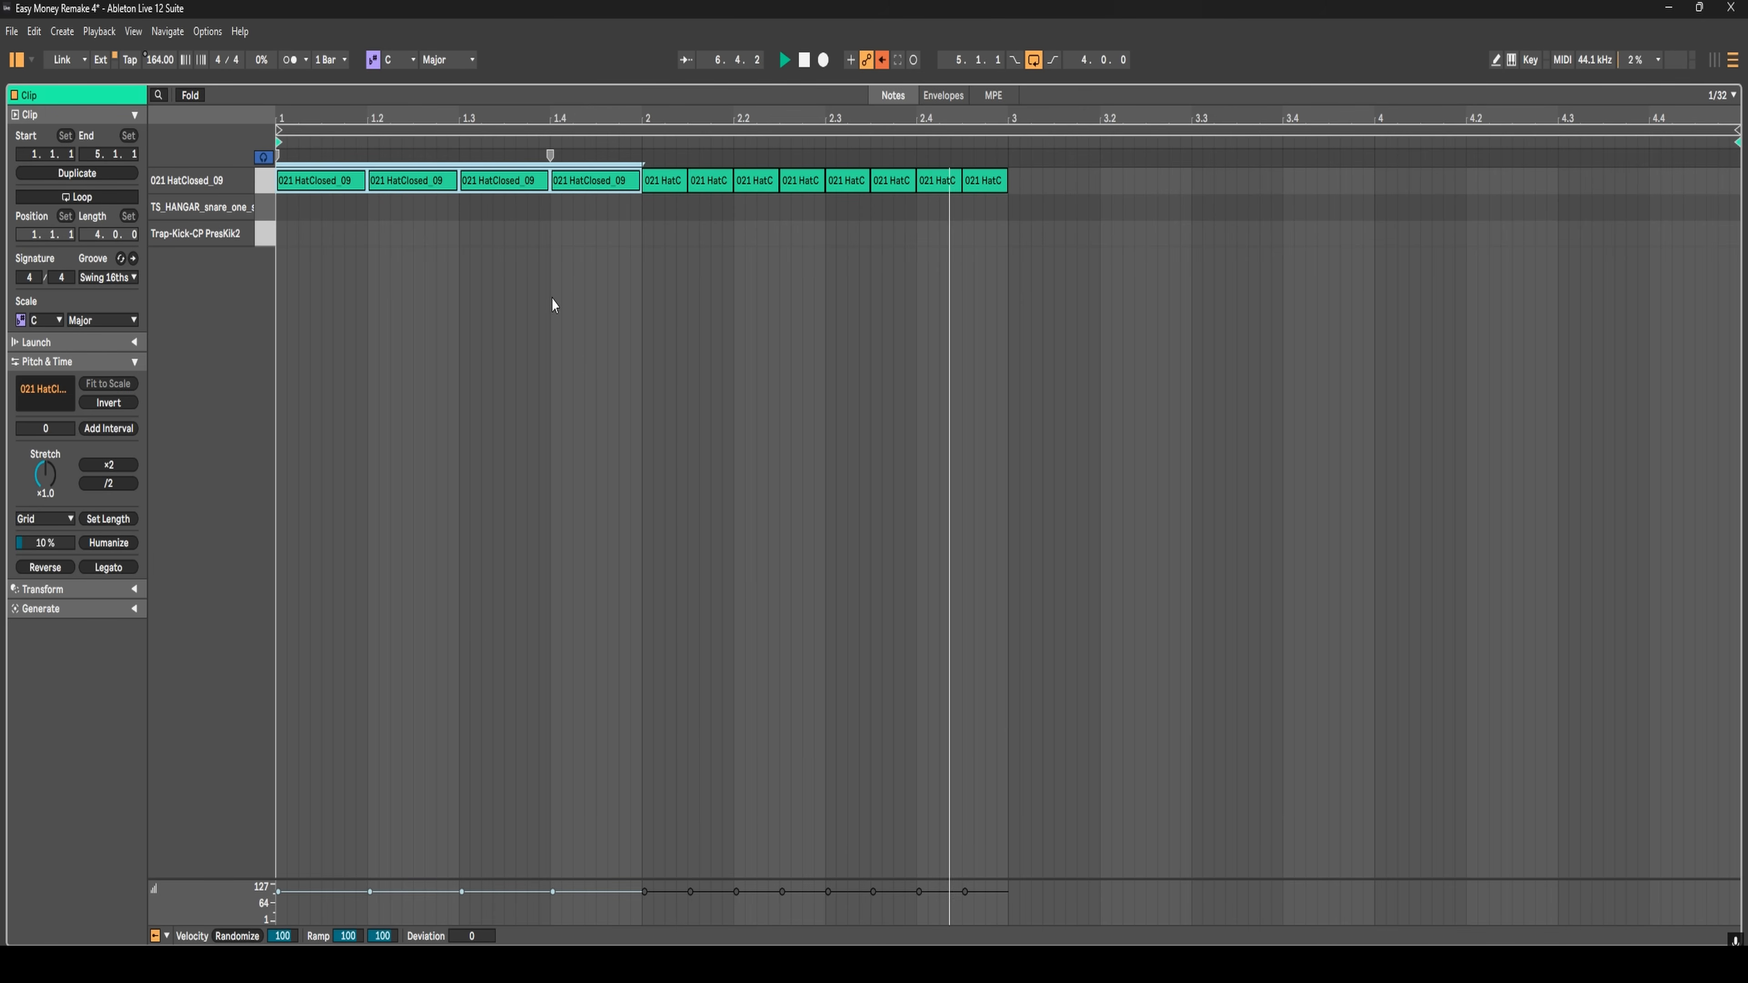
key(space)
- Split the hi-hat note on beat 1.4 and the one halfway through beat 2.3 into four notes each, and play the clip
click(595, 188)
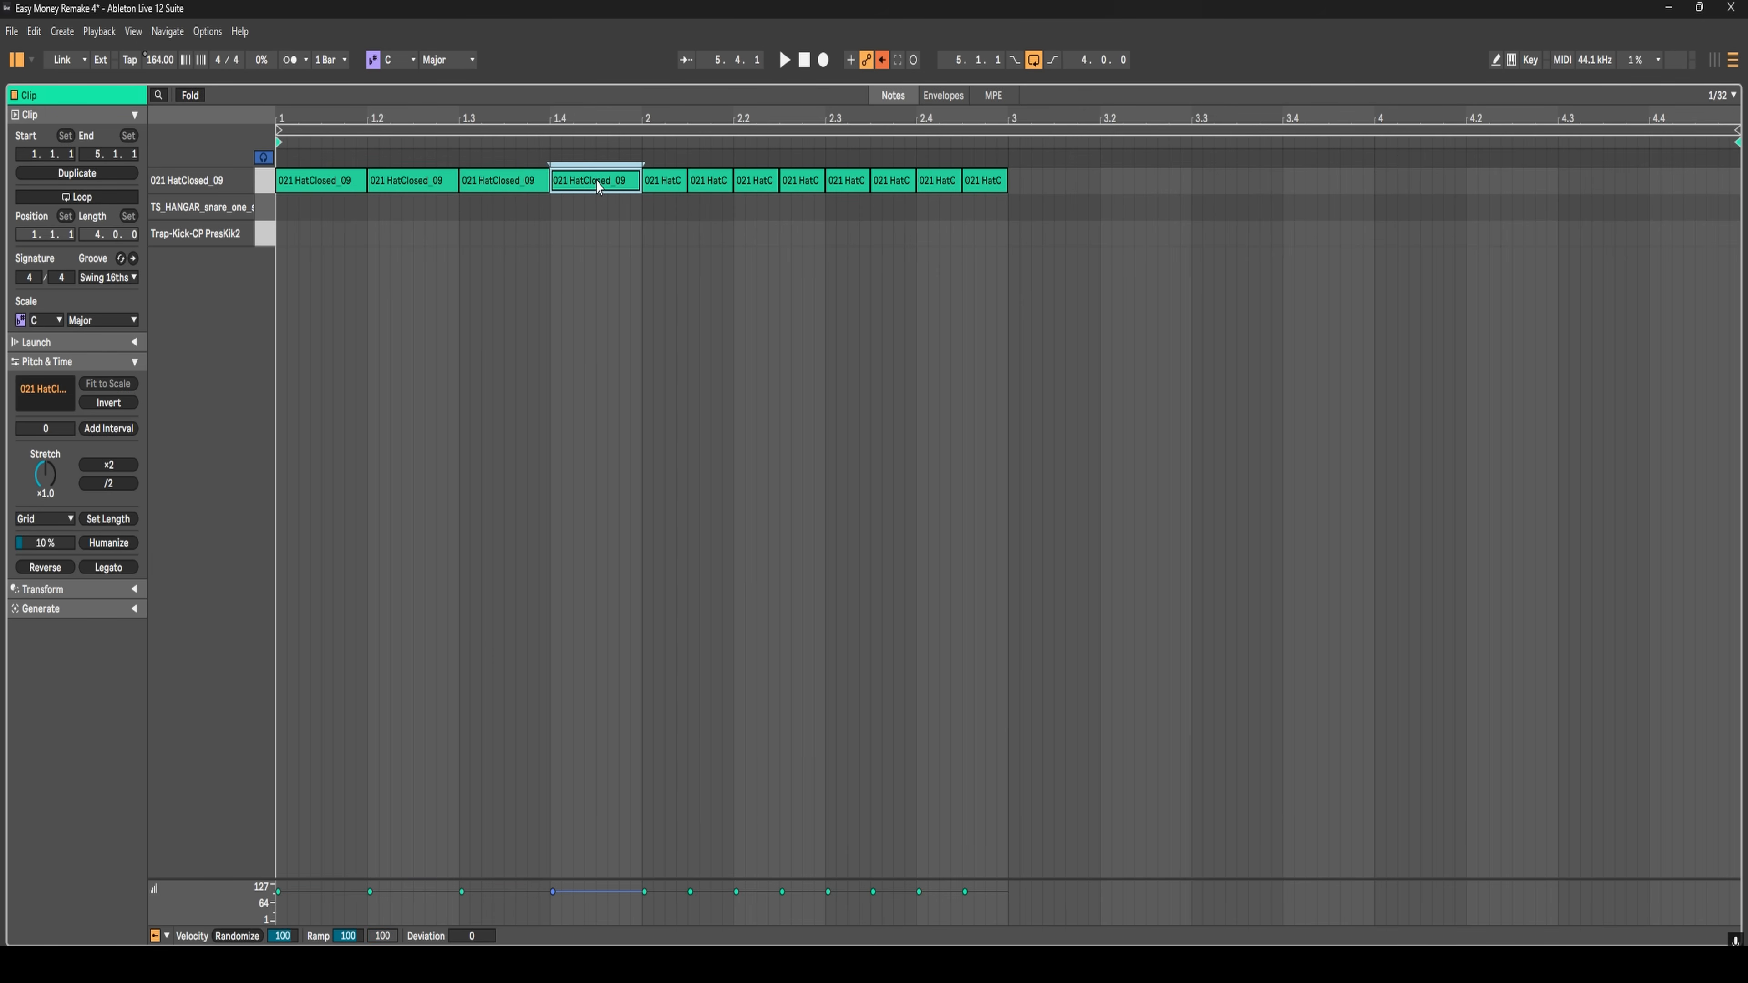
key(ctrl+e)
drag(596, 182, 596, 193)
click(886, 180)
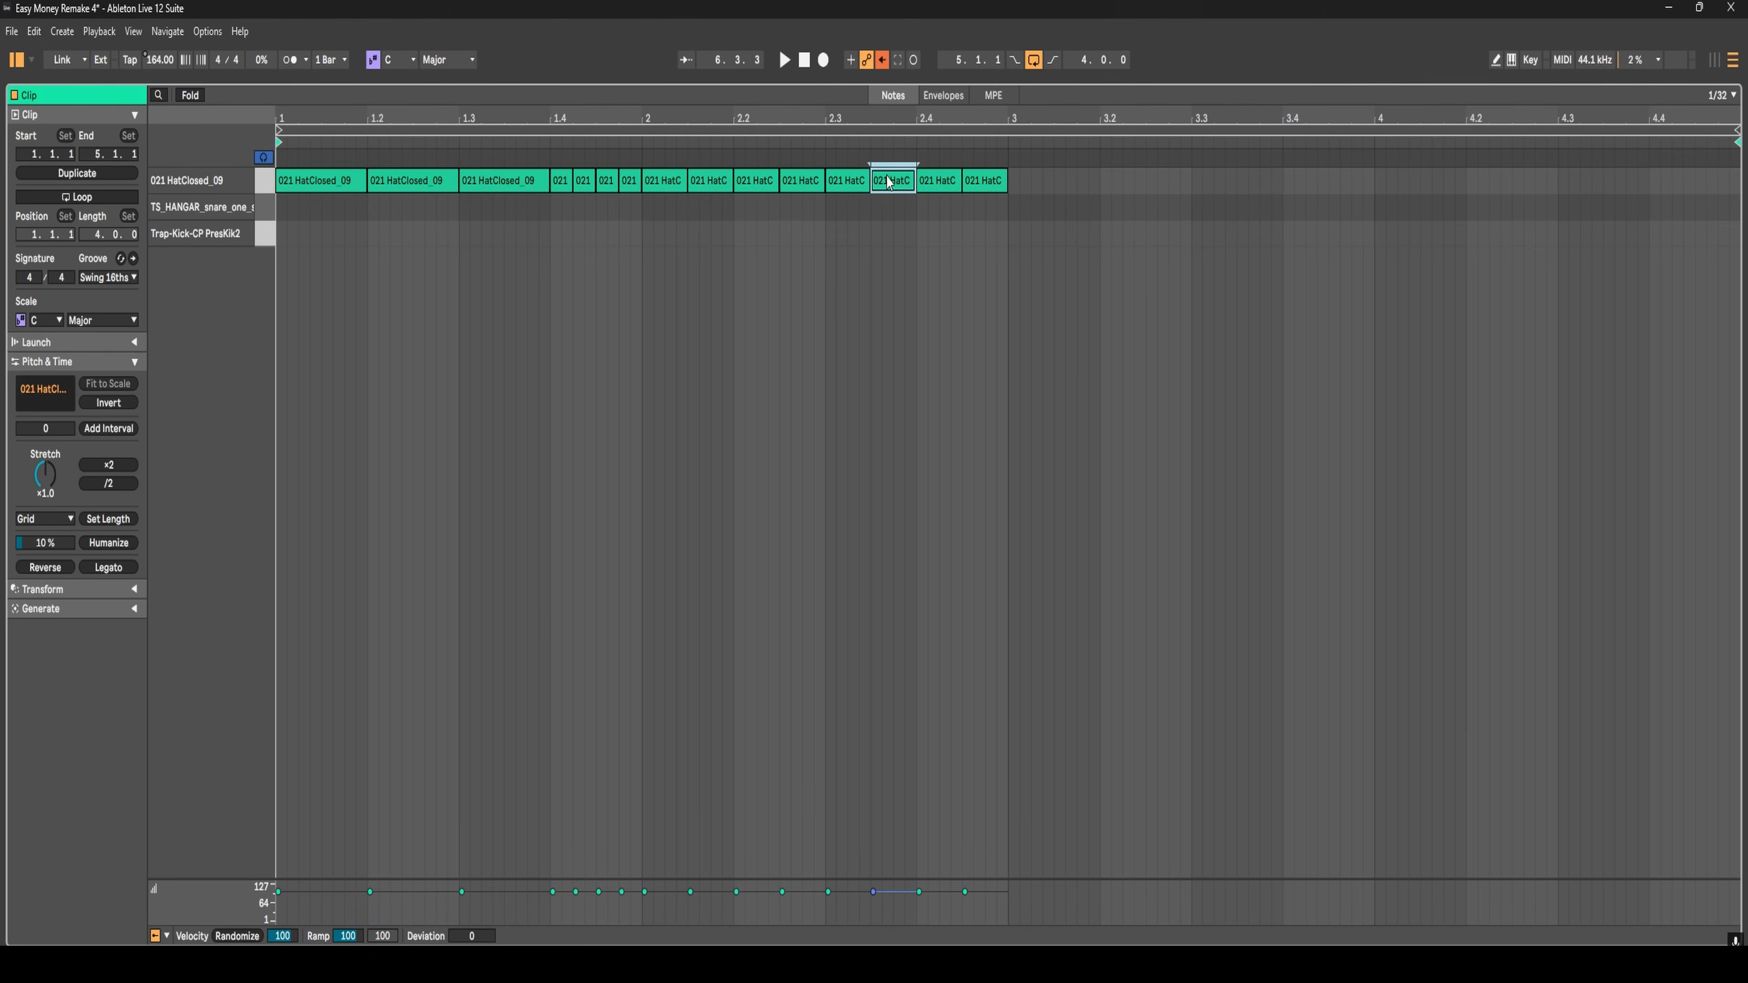
key(ctrl+e)
click(284, 208)
key(space)
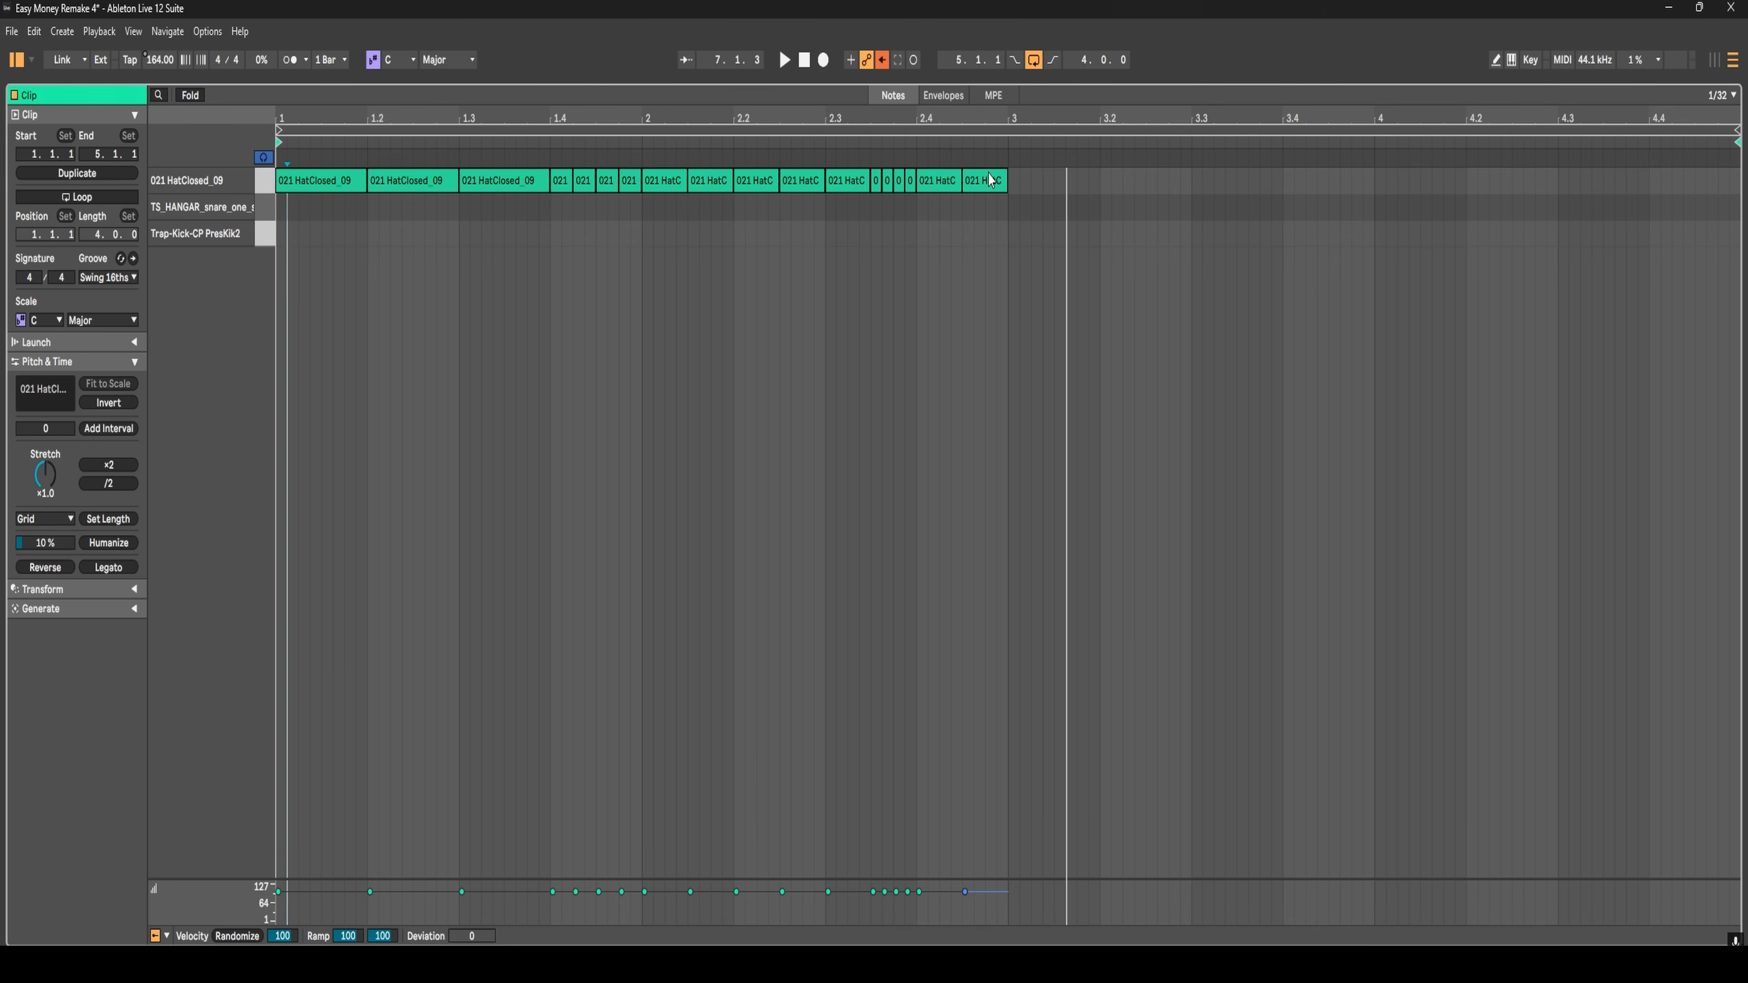
- Duplicate the two-bar hi-hat pattern into bars 3 and 4, paste the kick and snare notes from bar 1, and play the clip
key(ctrl+a)
key(ctrl+d)
click(279, 236)
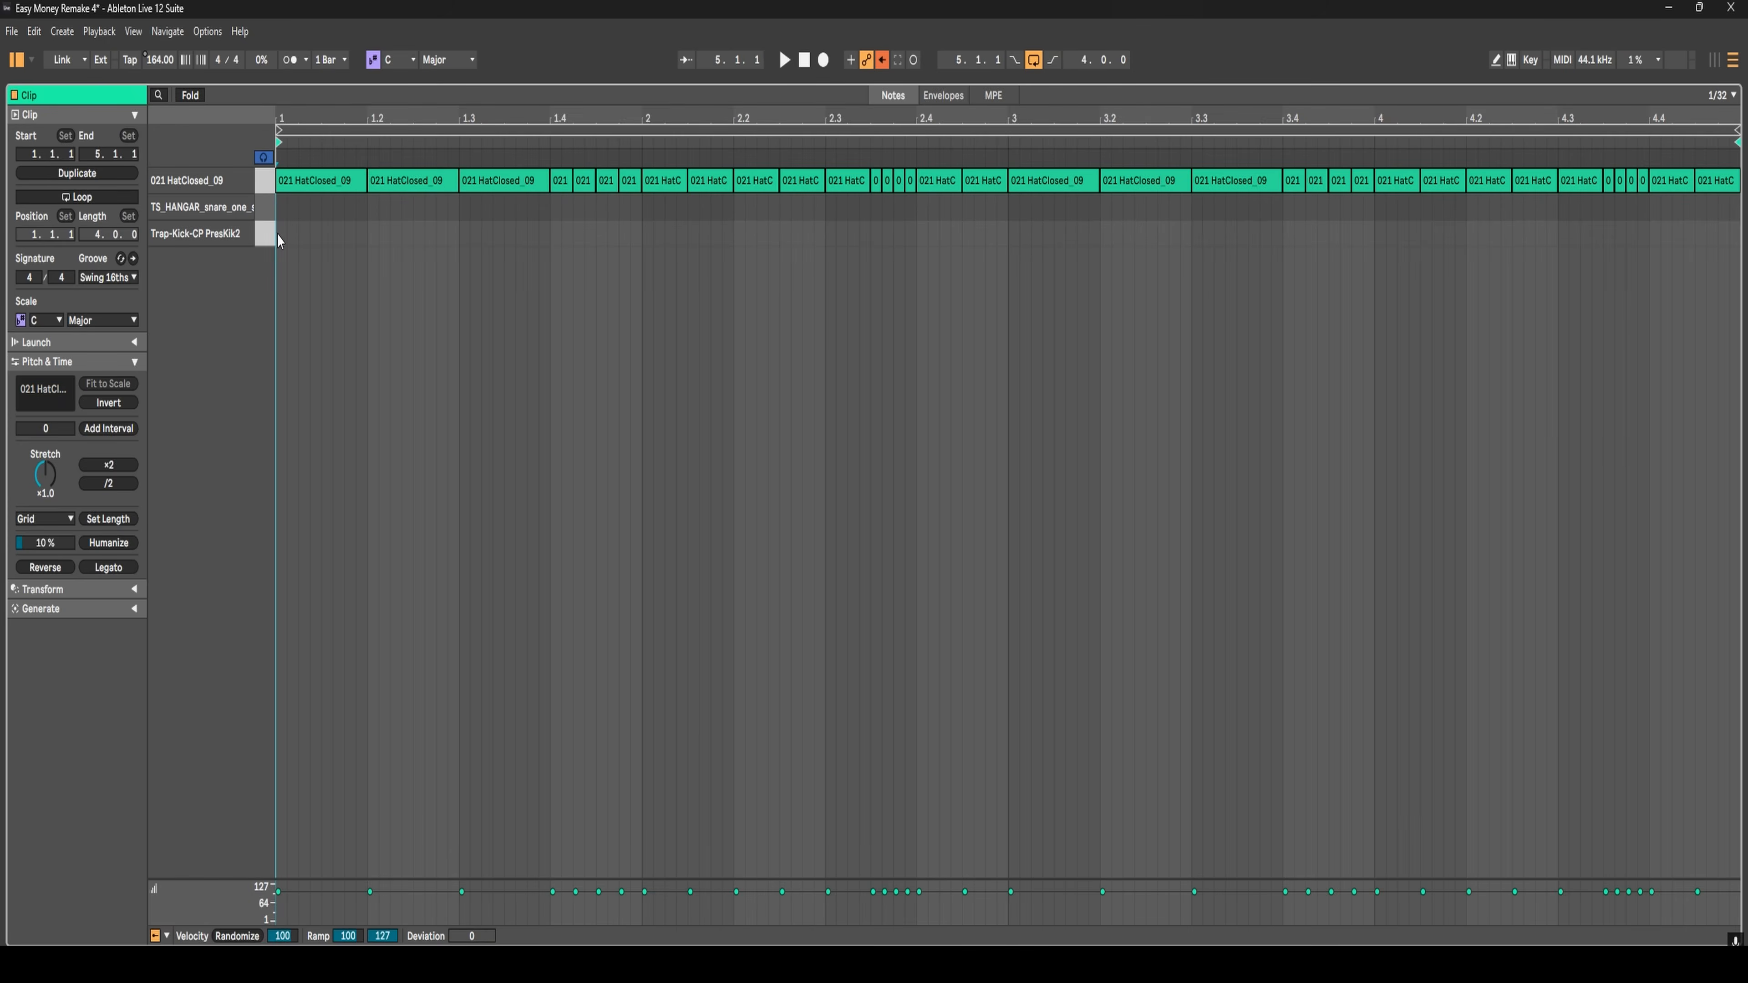
key(ctrl+v)
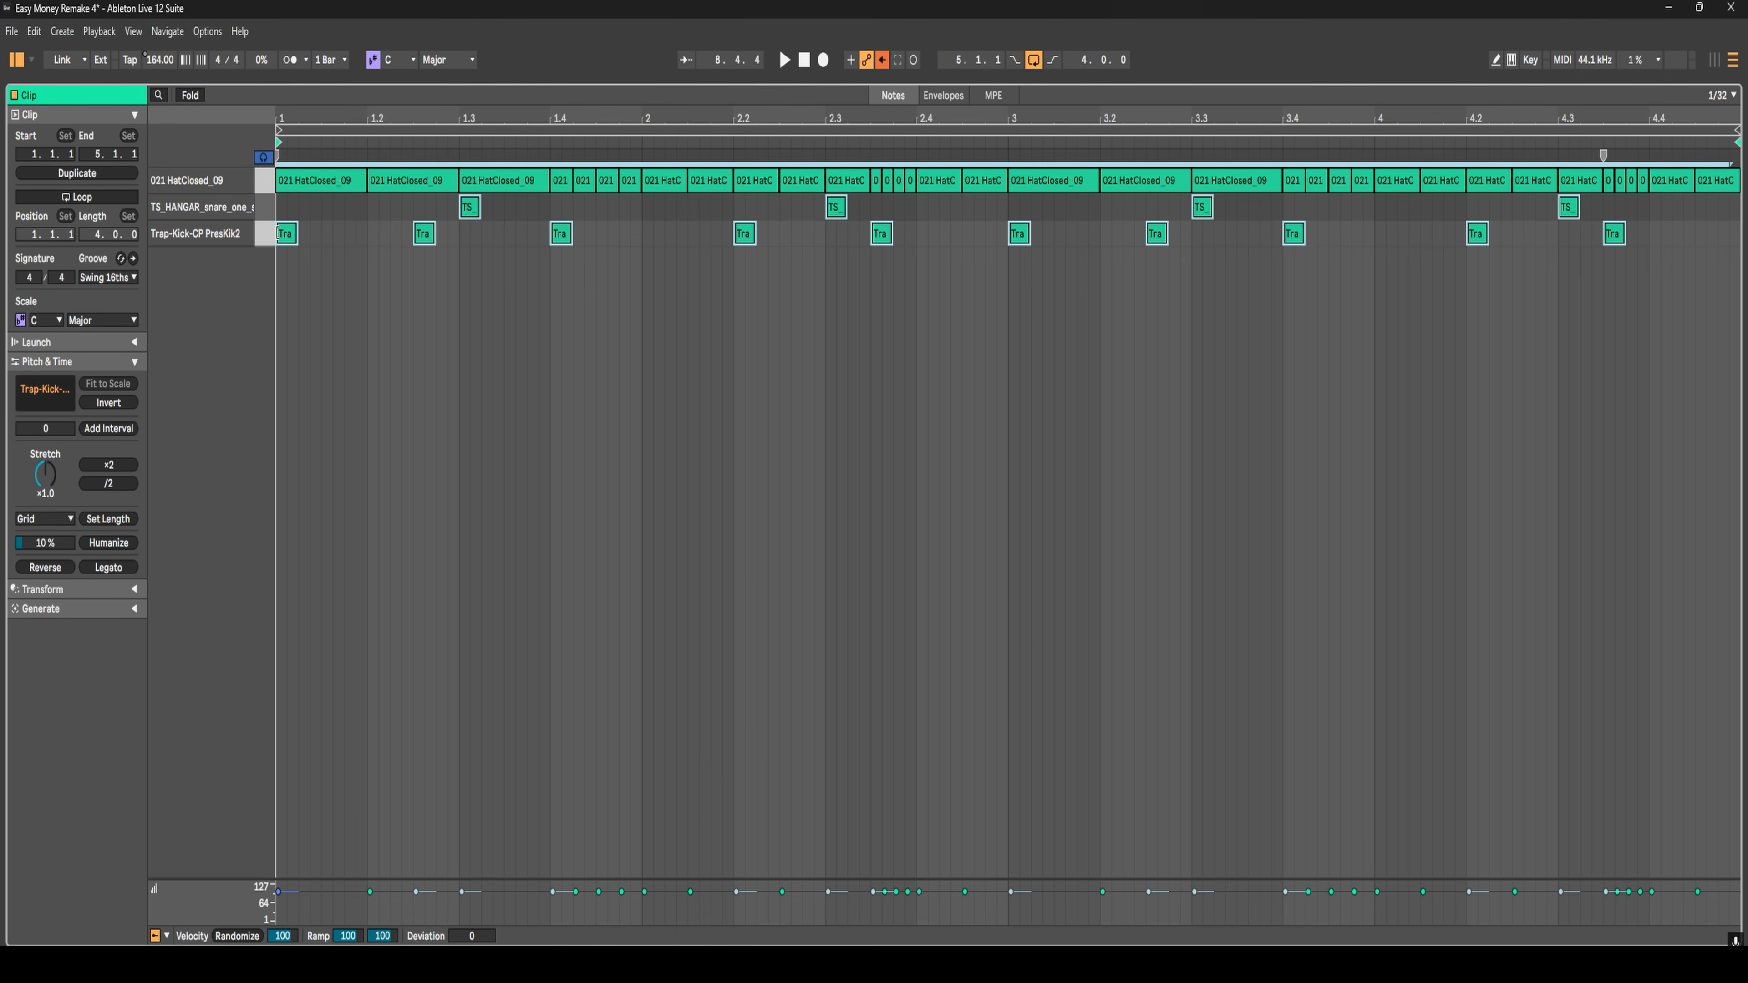
key(space)
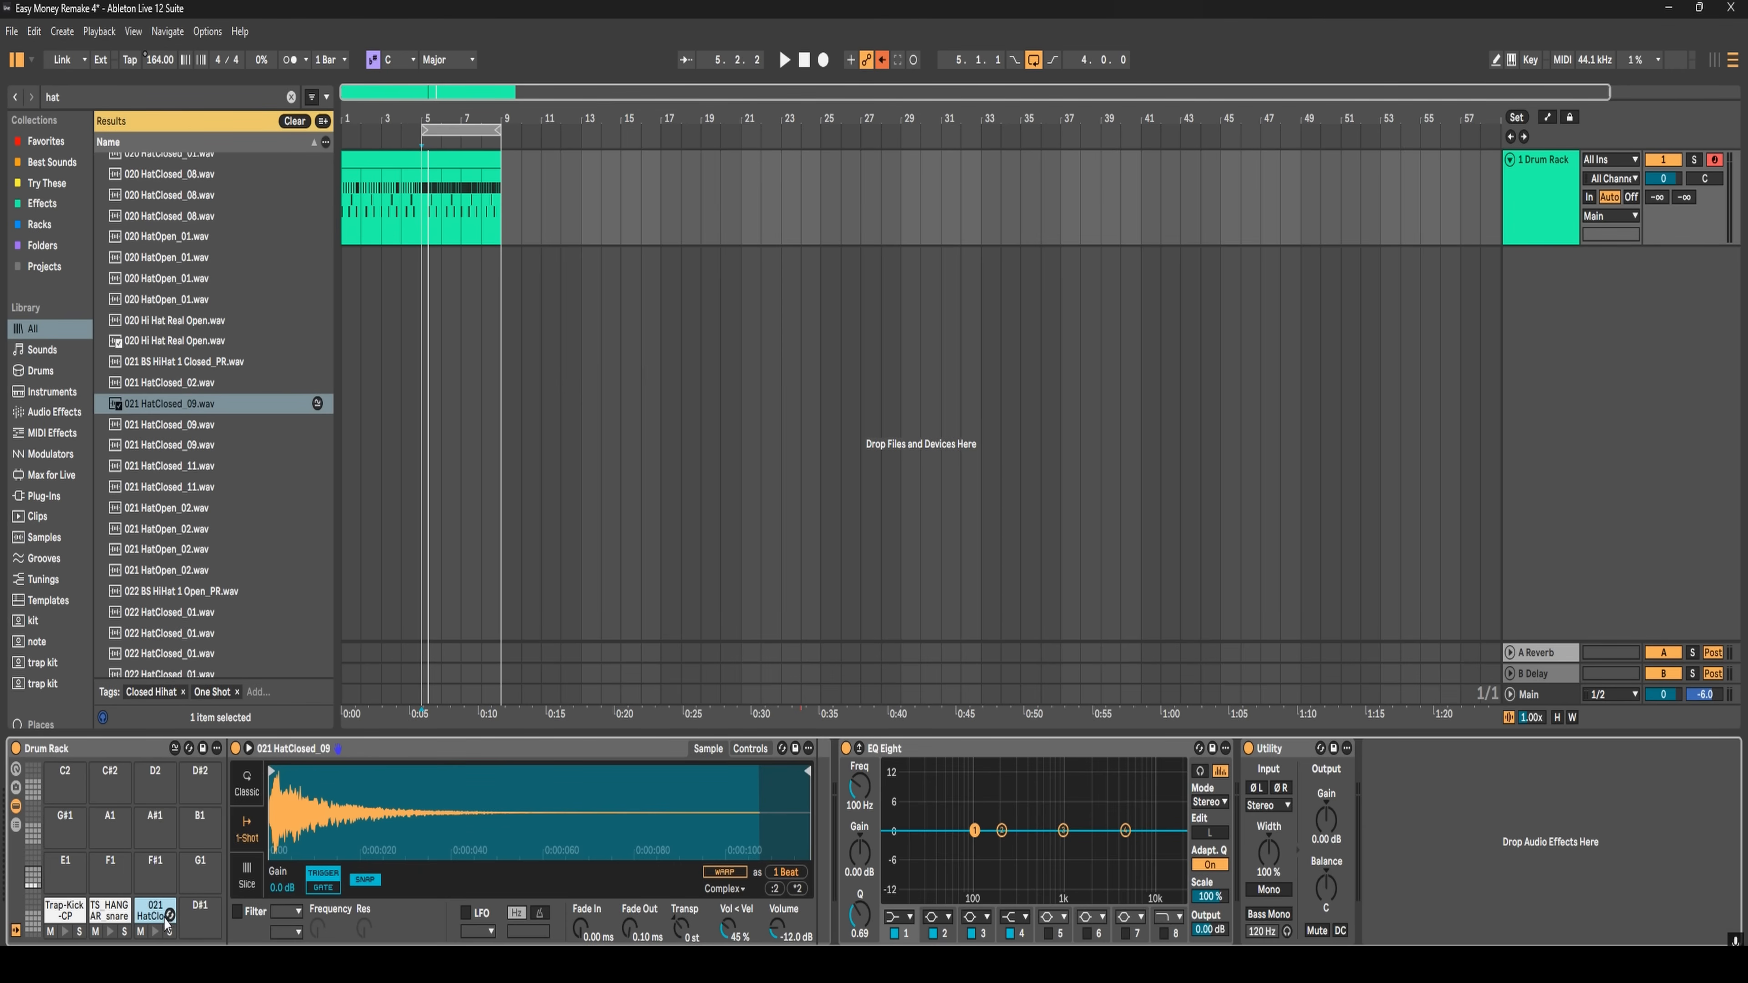
- Copy the 021 HatClosed_09 pad from D1 onto the empty D#1 and E1 pads
click(192, 920)
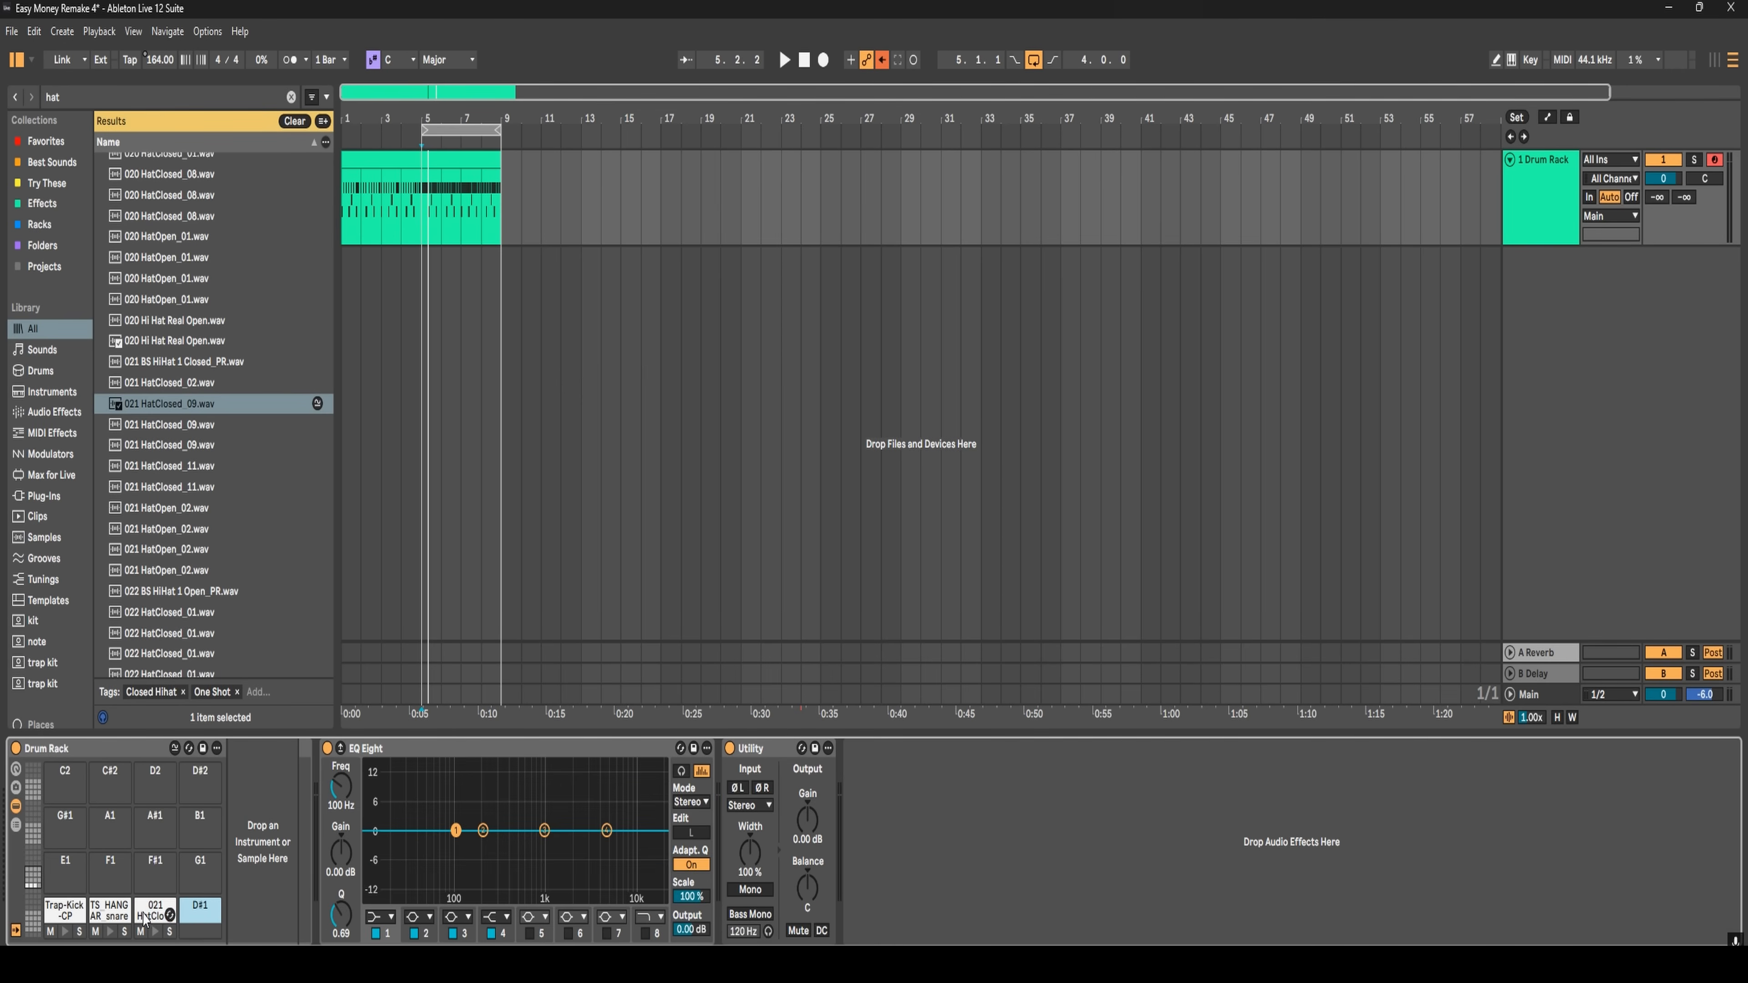
click(148, 917)
drag(148, 918, 79, 875)
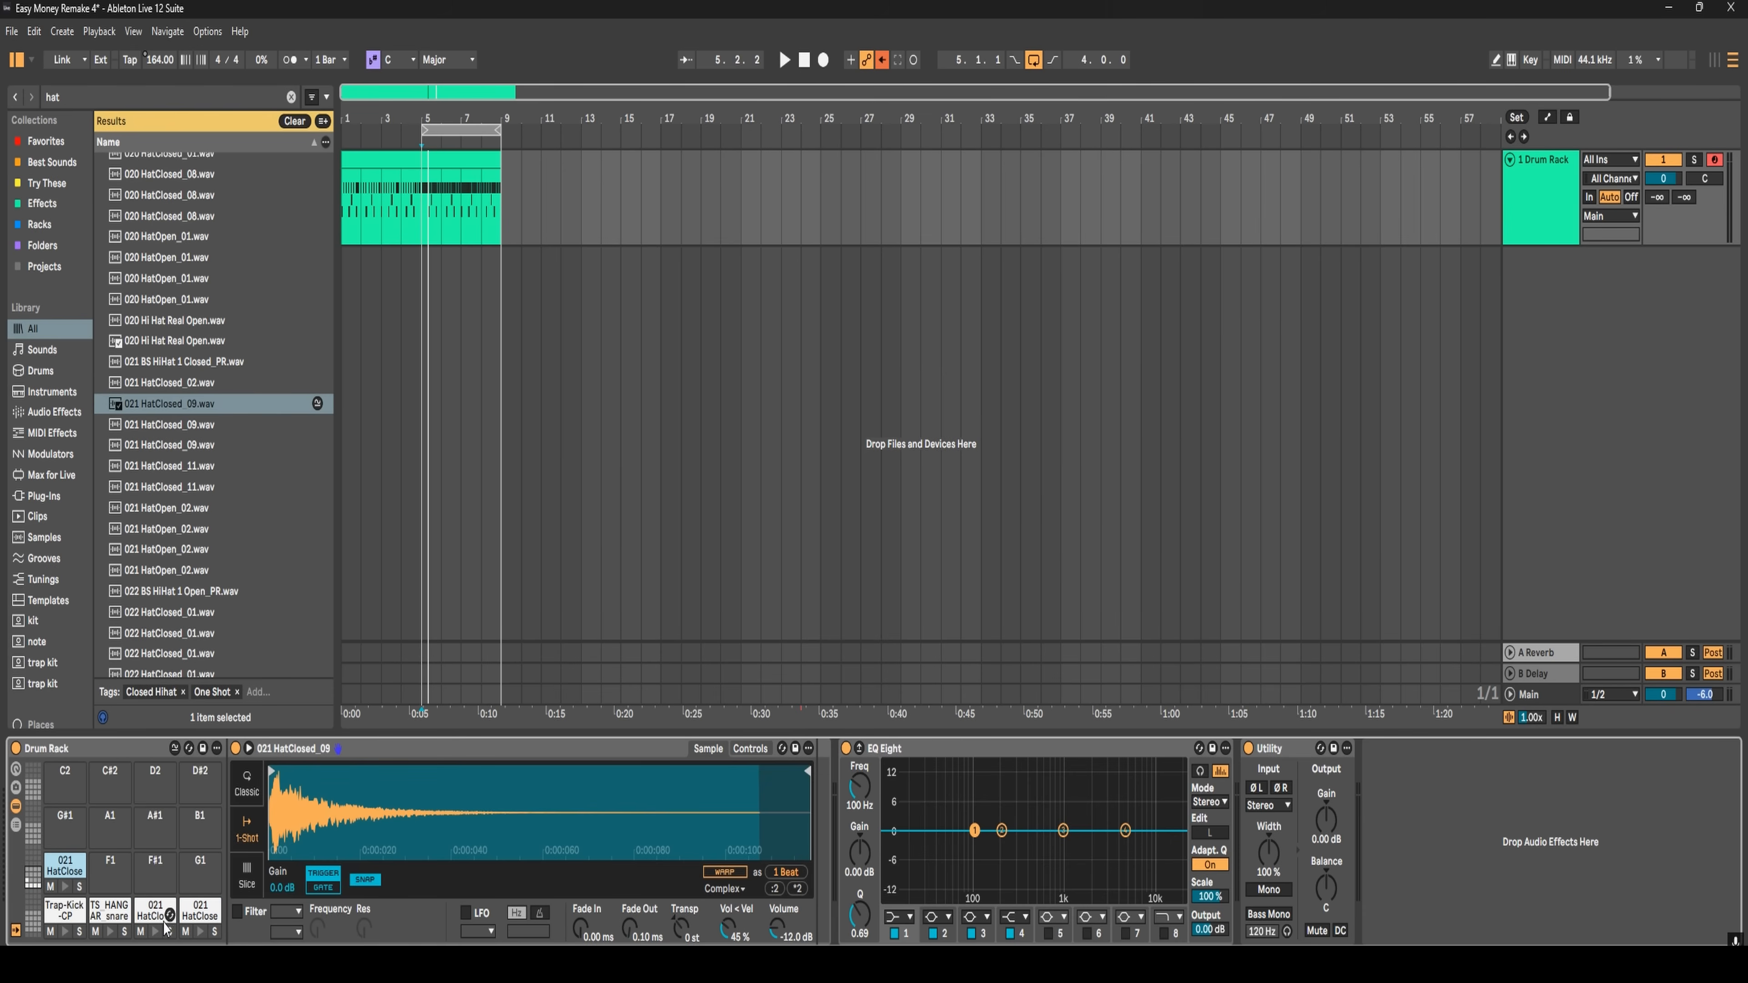
- Open the clip's notes, audition the three 021 HatClosed_09 lanes and select all notes in the original hi-hat lane
key(shift+Tab)
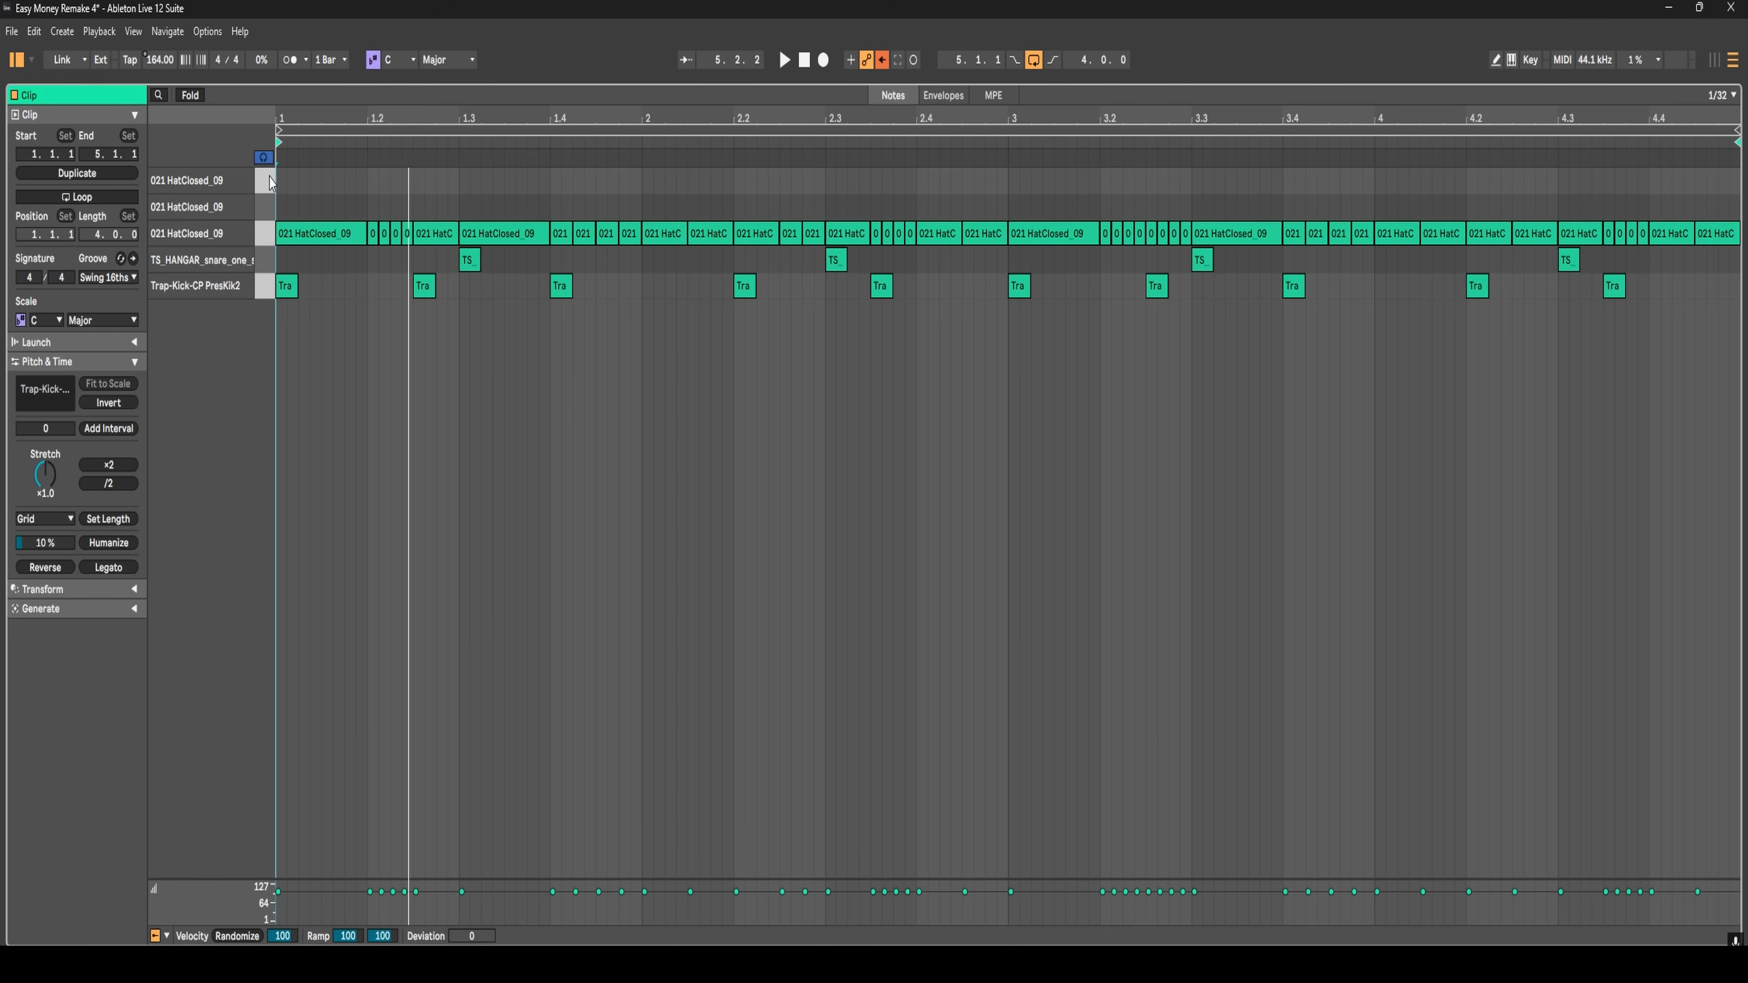
click(265, 226)
click(268, 208)
click(268, 180)
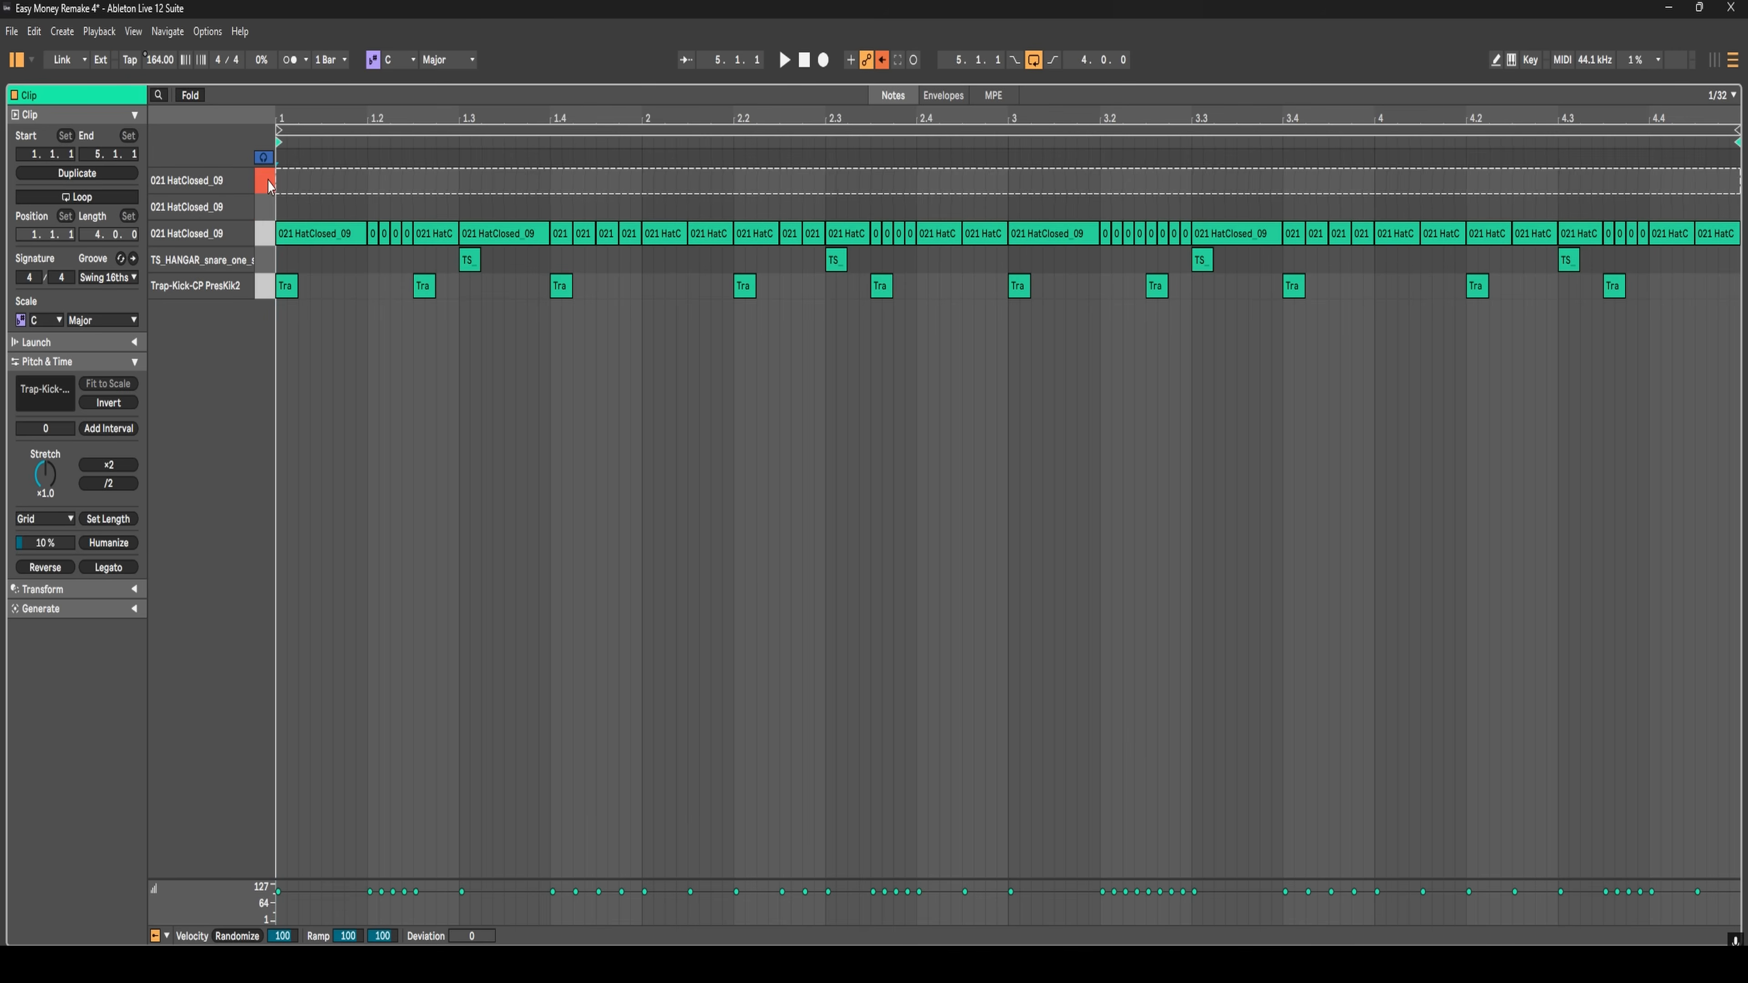
click(267, 230)
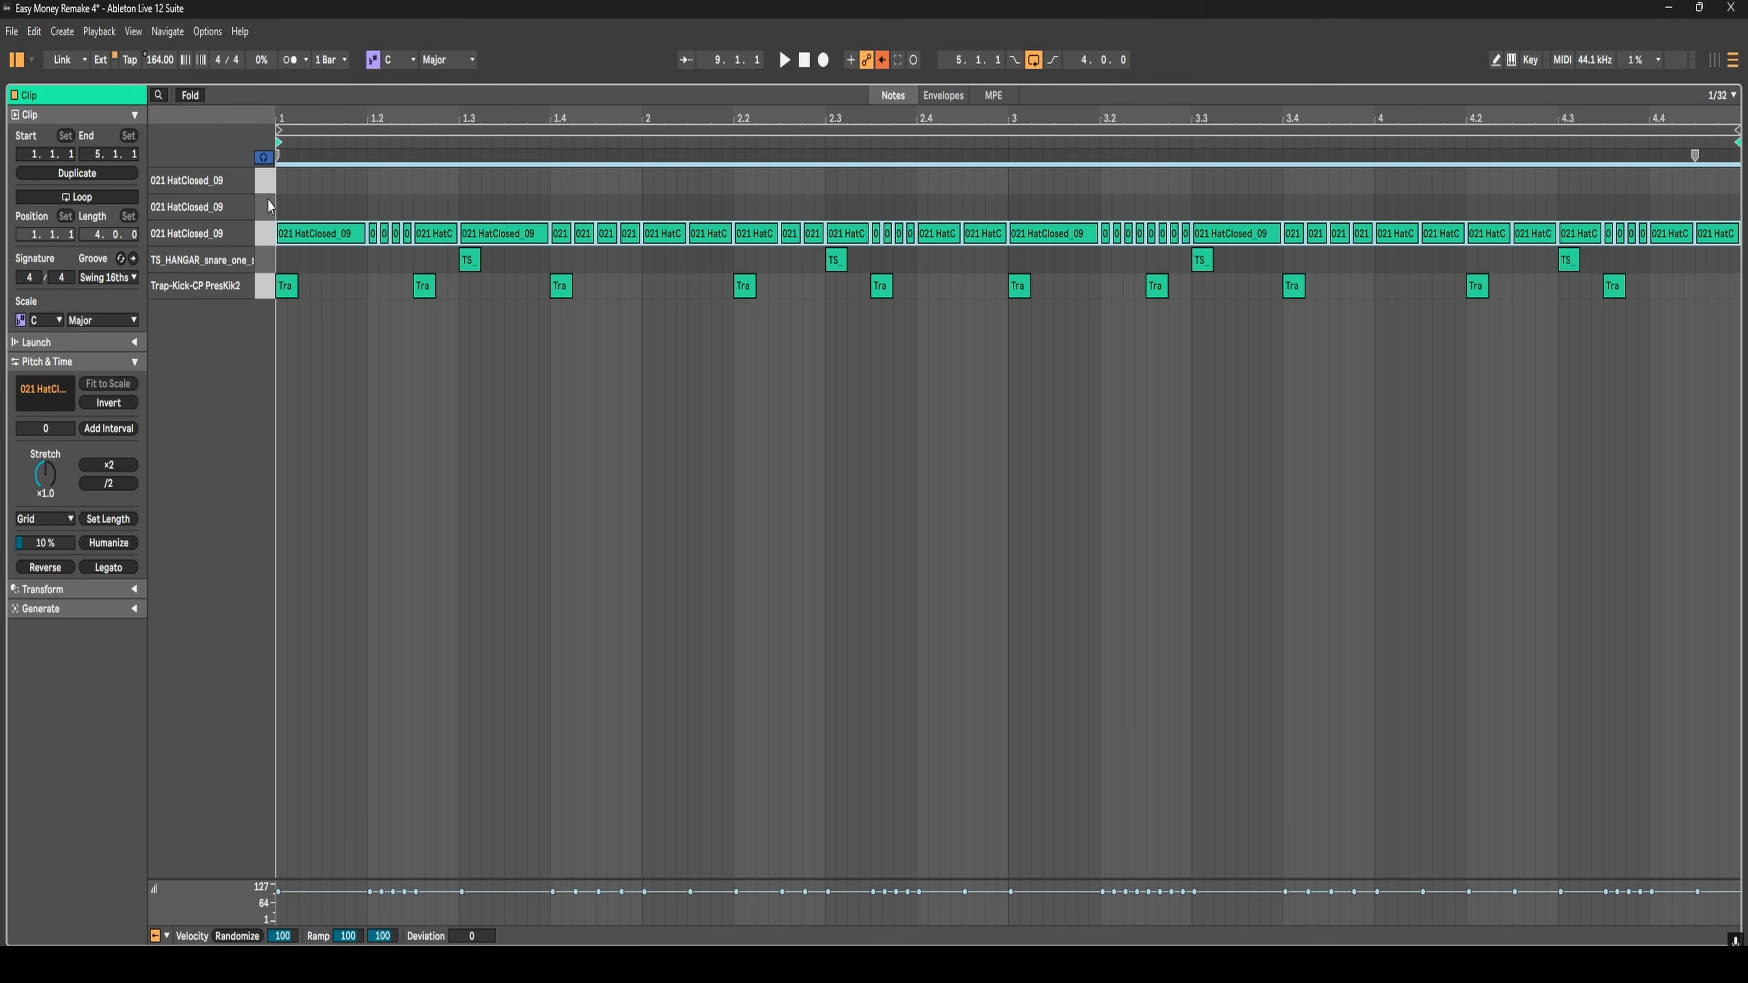
- Transpose the D#1 hi-hat copy, set the E1 copy's transposition to -2 st, and check their lanes in the clip
key(shift+Tab)
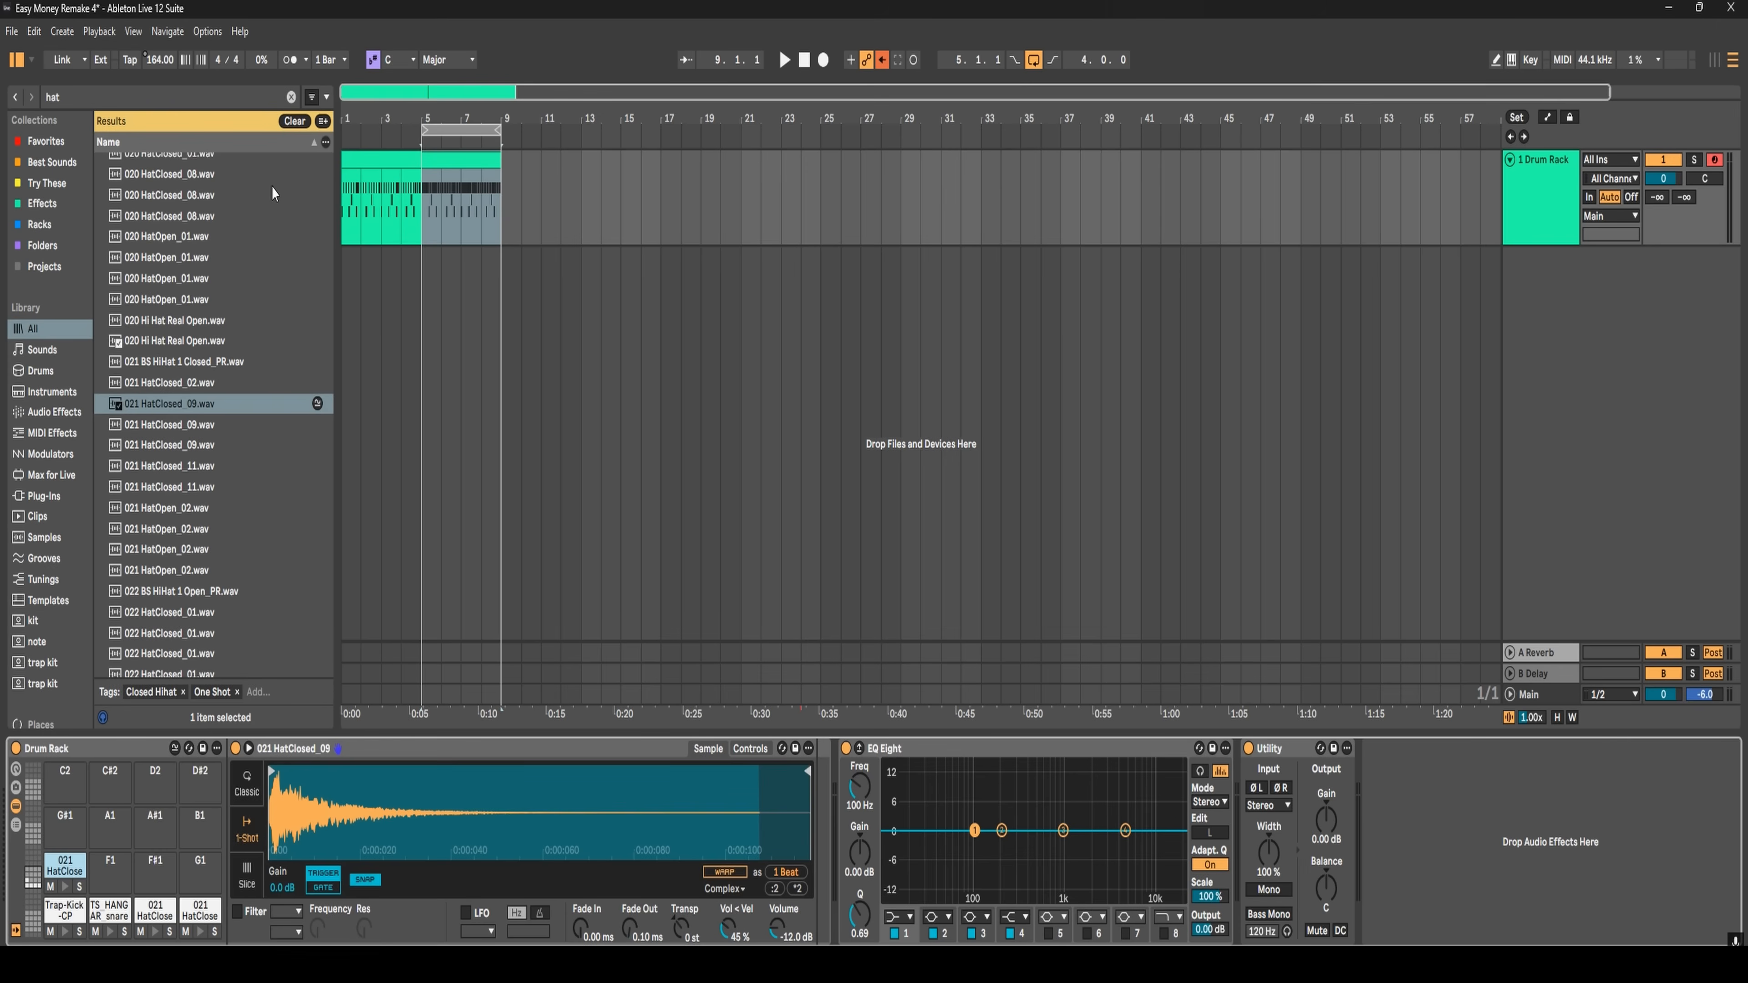
click(155, 928)
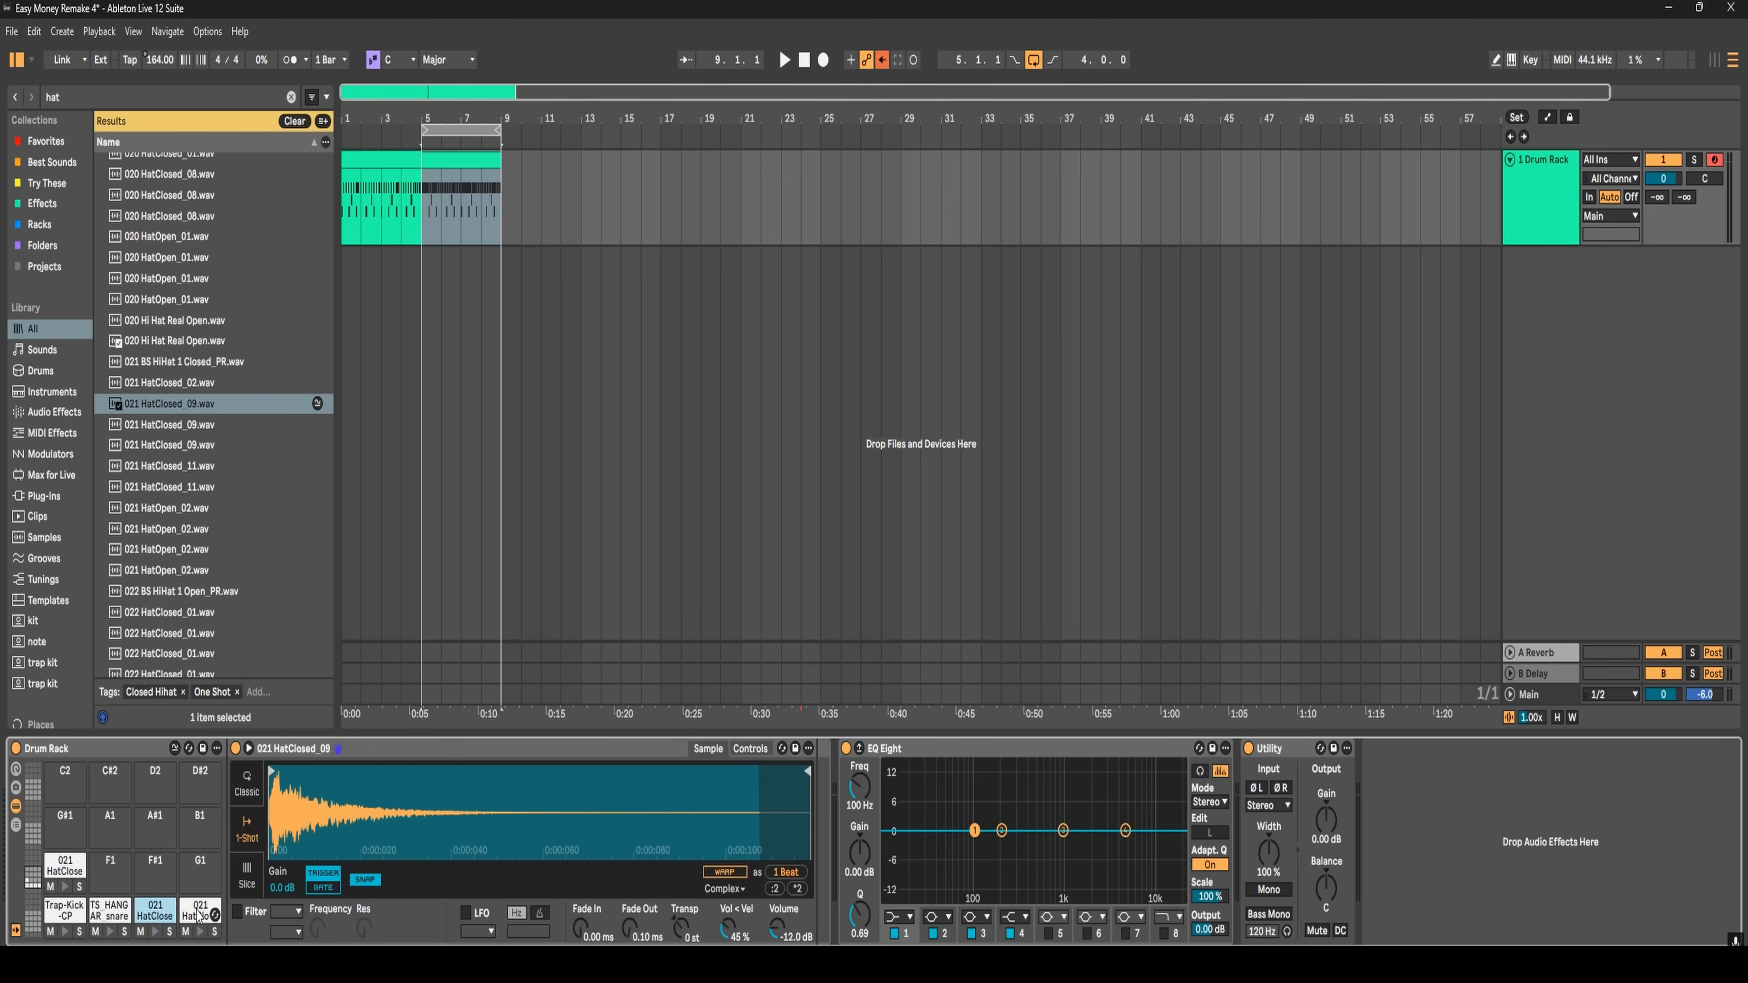
click(199, 916)
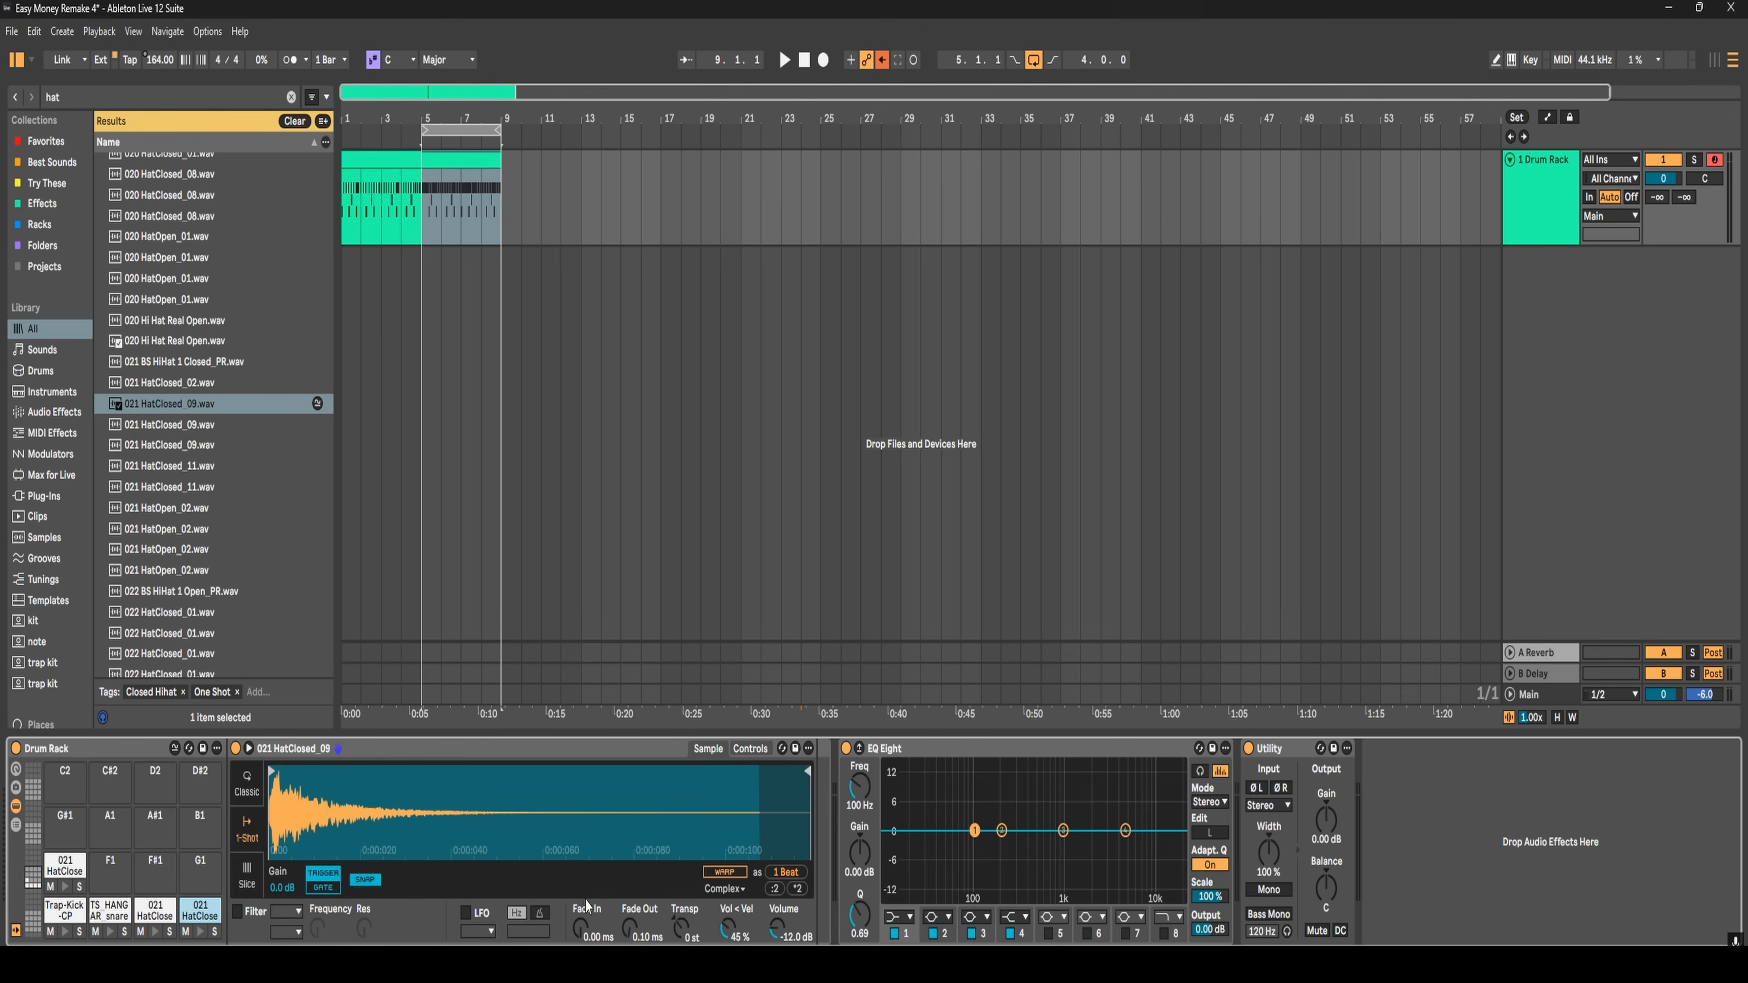
click(679, 926)
click(60, 868)
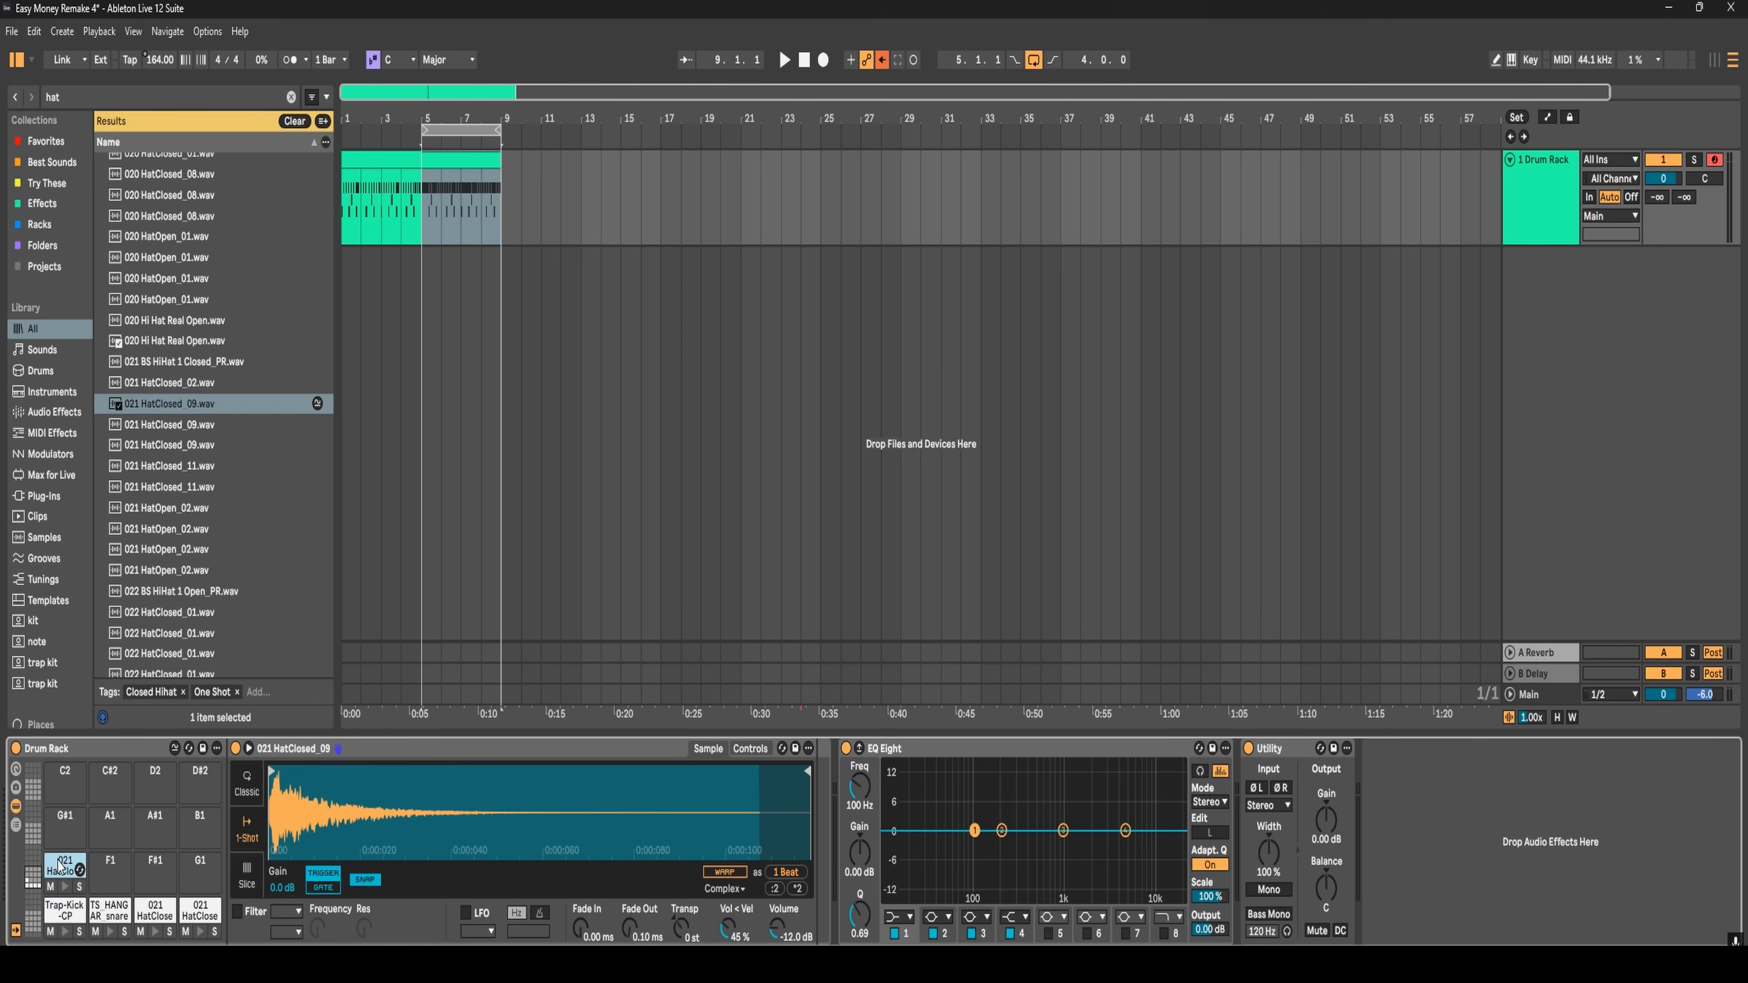
drag(679, 931, 679, 937)
key(shift+Tab)
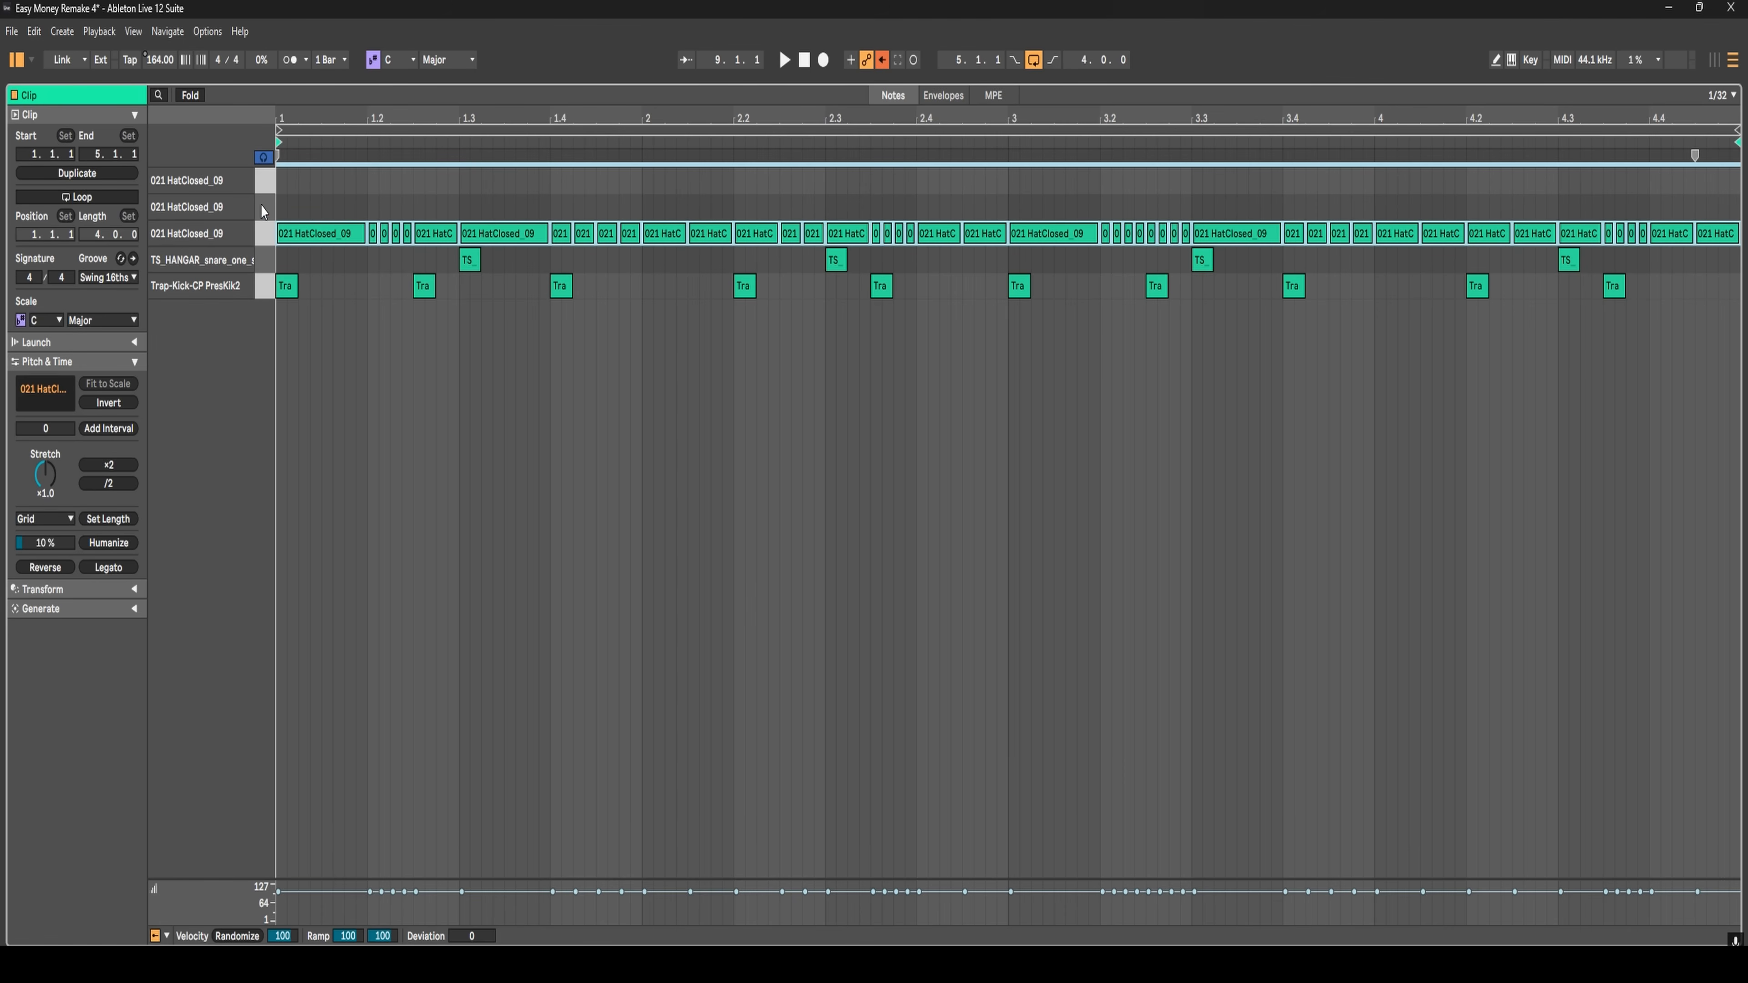
key(shift+Tab)
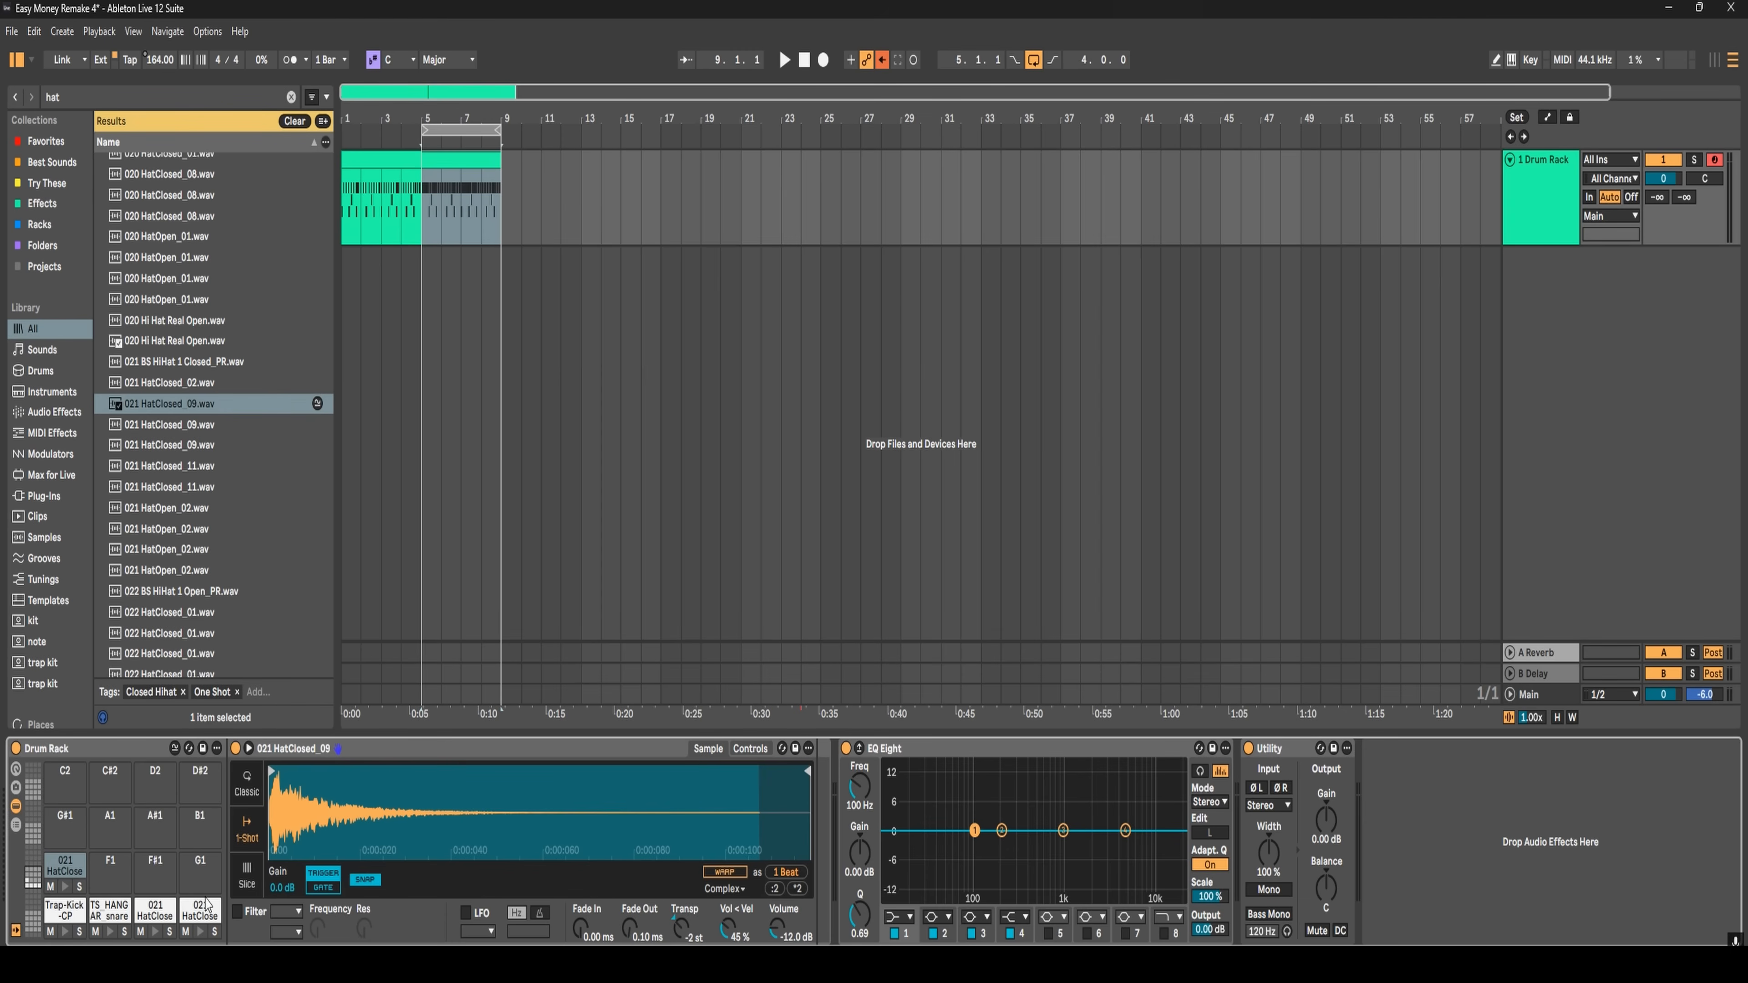
- Rename the three 021 HatClosed_09 pads as hat-0 on D1, hat+3 on D#1 and hat-2 on E1
right_click(153, 922)
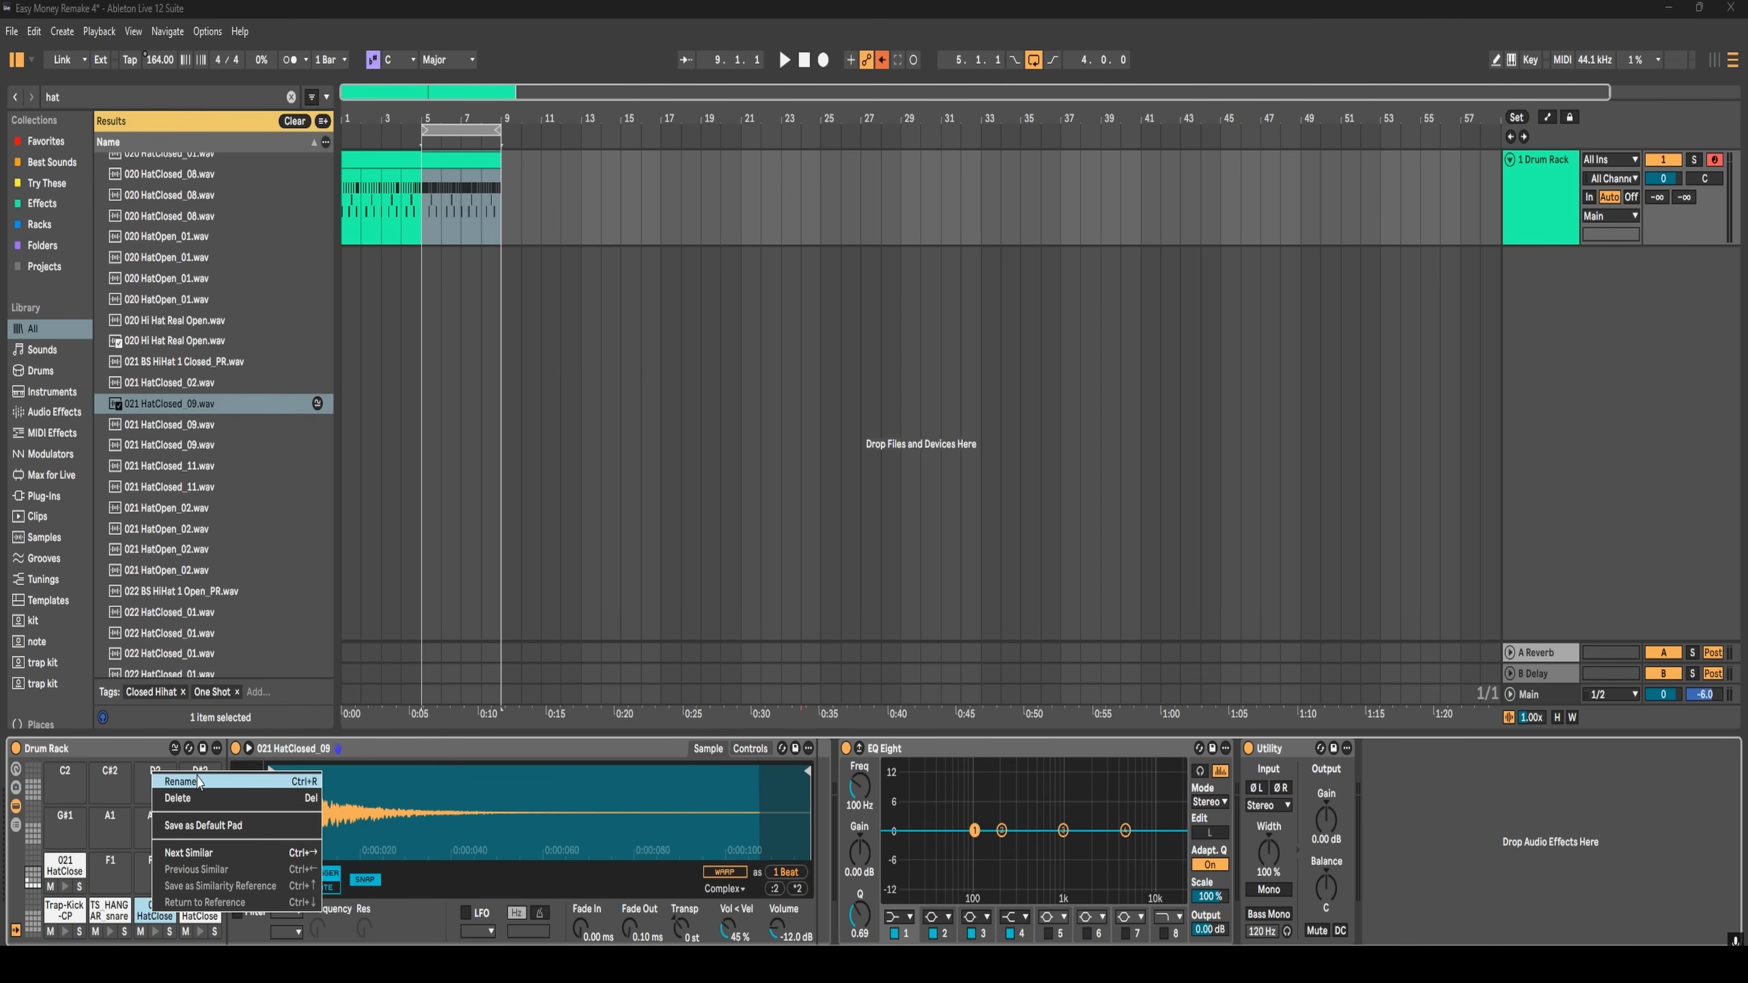
click(184, 783)
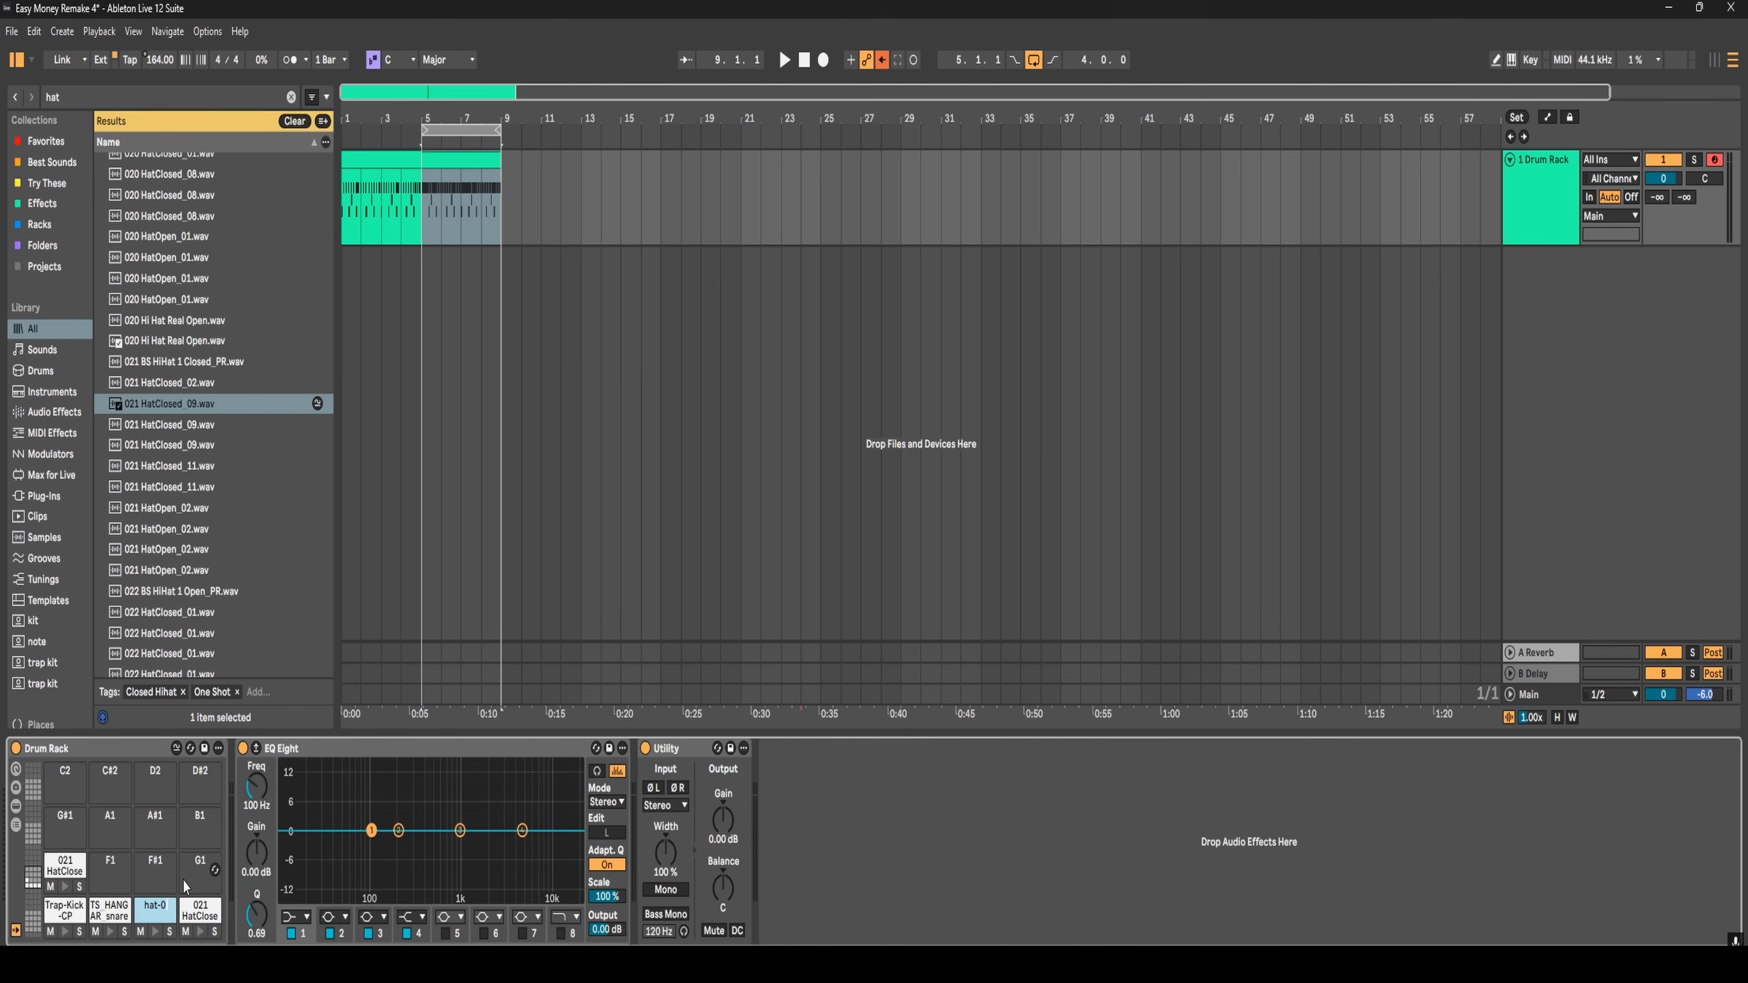
right_click(200, 904)
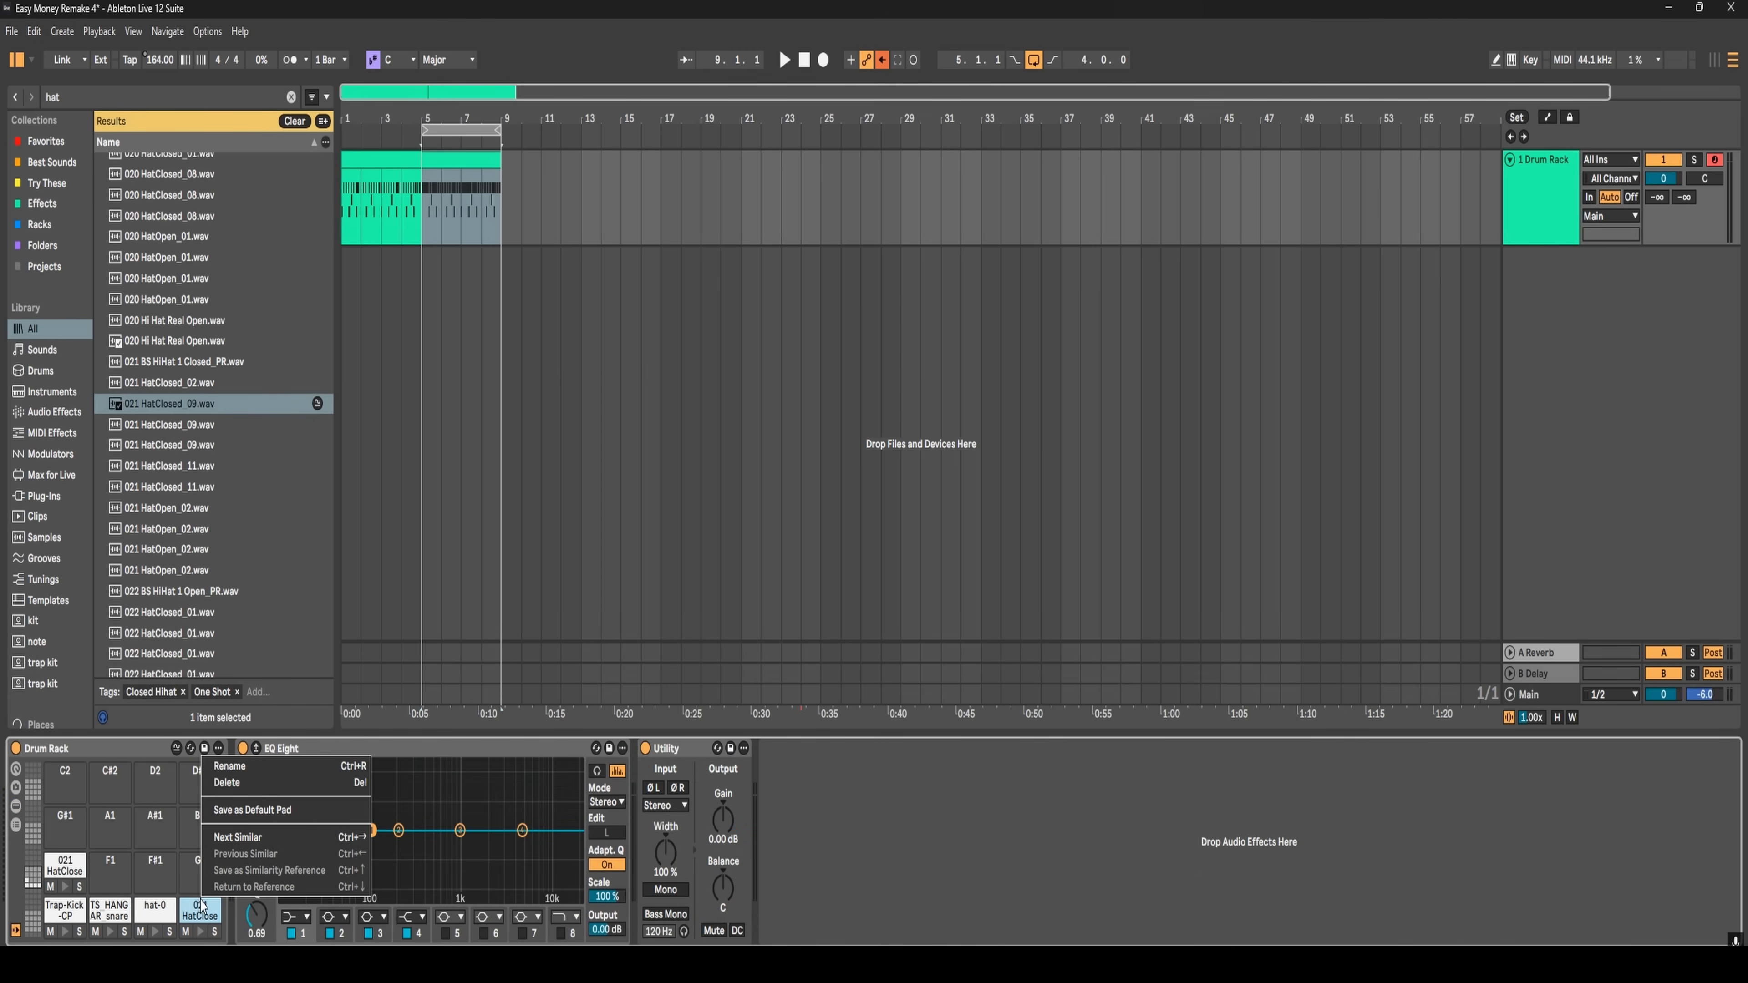
click(239, 768)
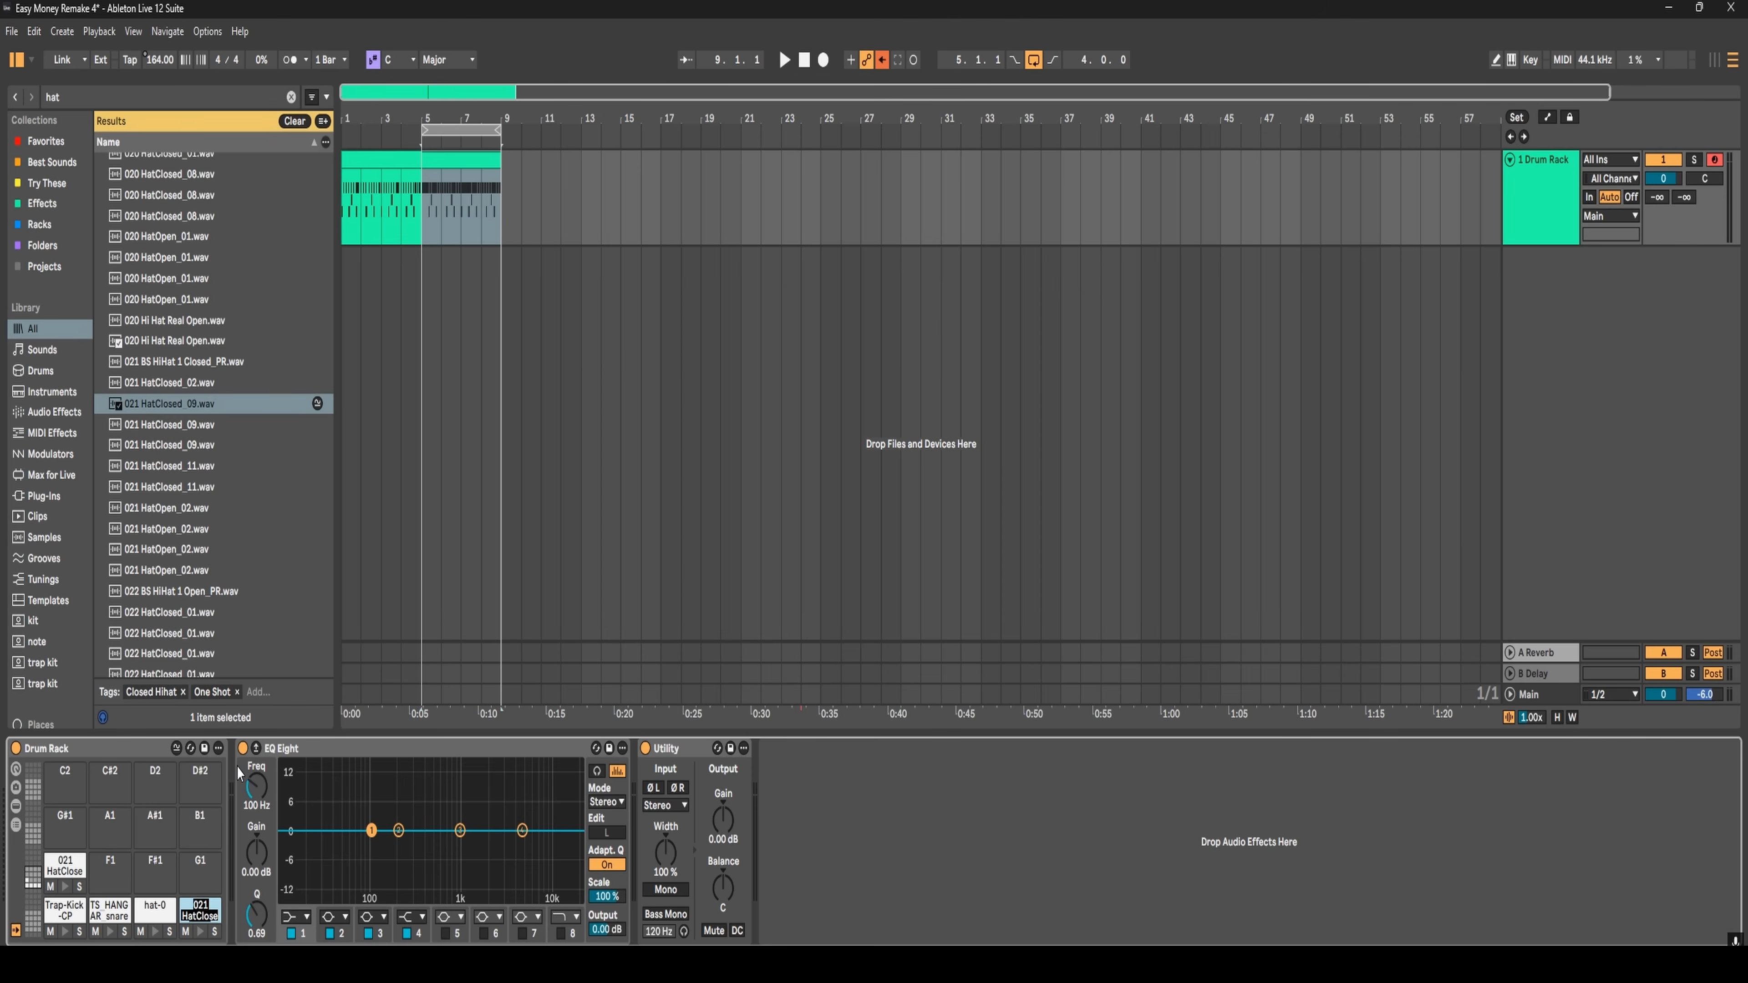
text(hat+3)
right_click(69, 862)
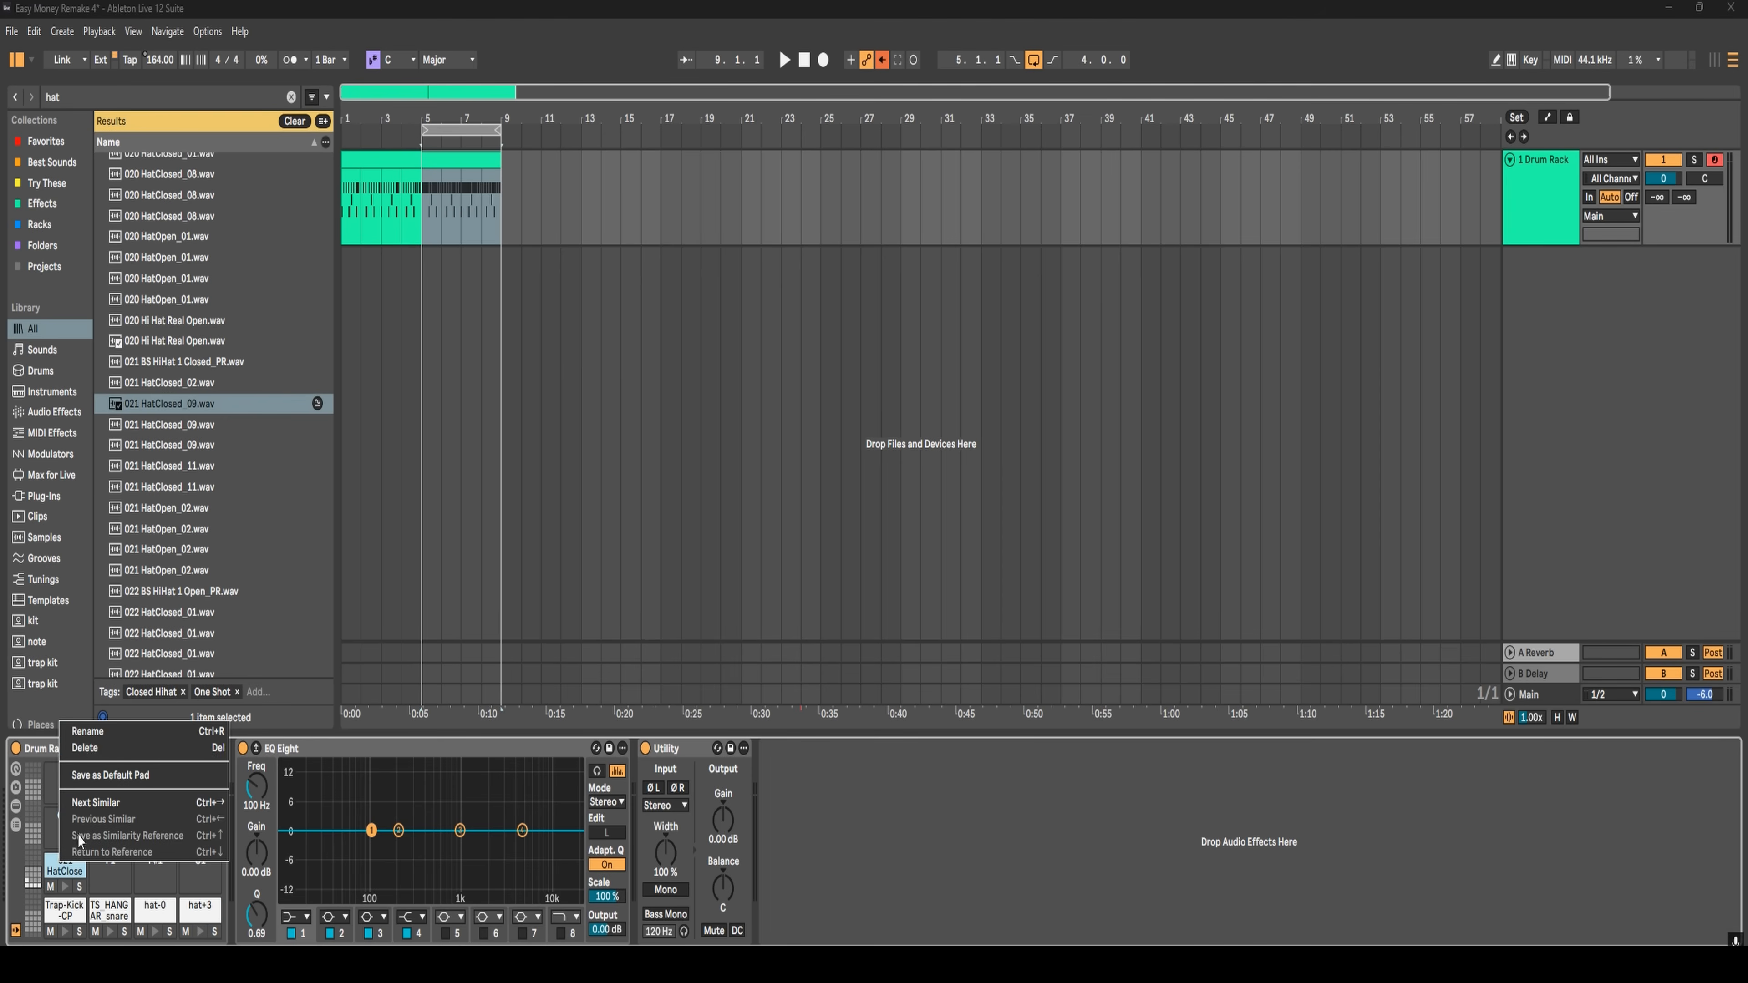
click(103, 729)
text(hat-)
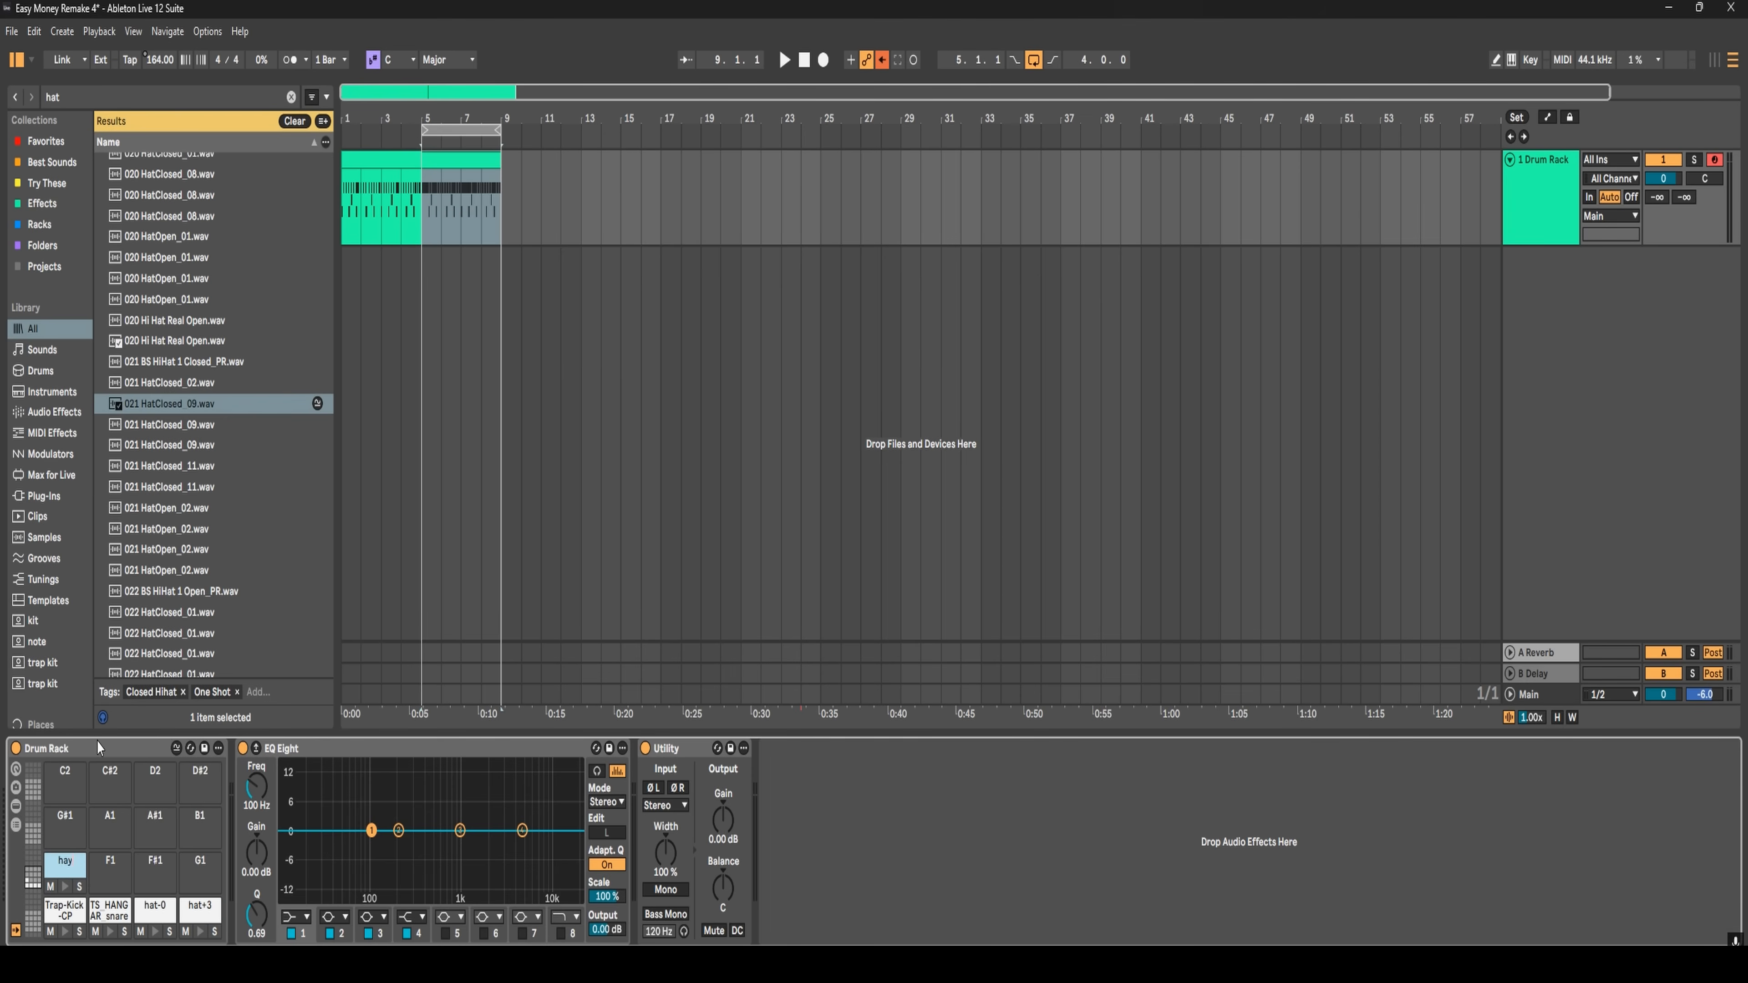
text(2)
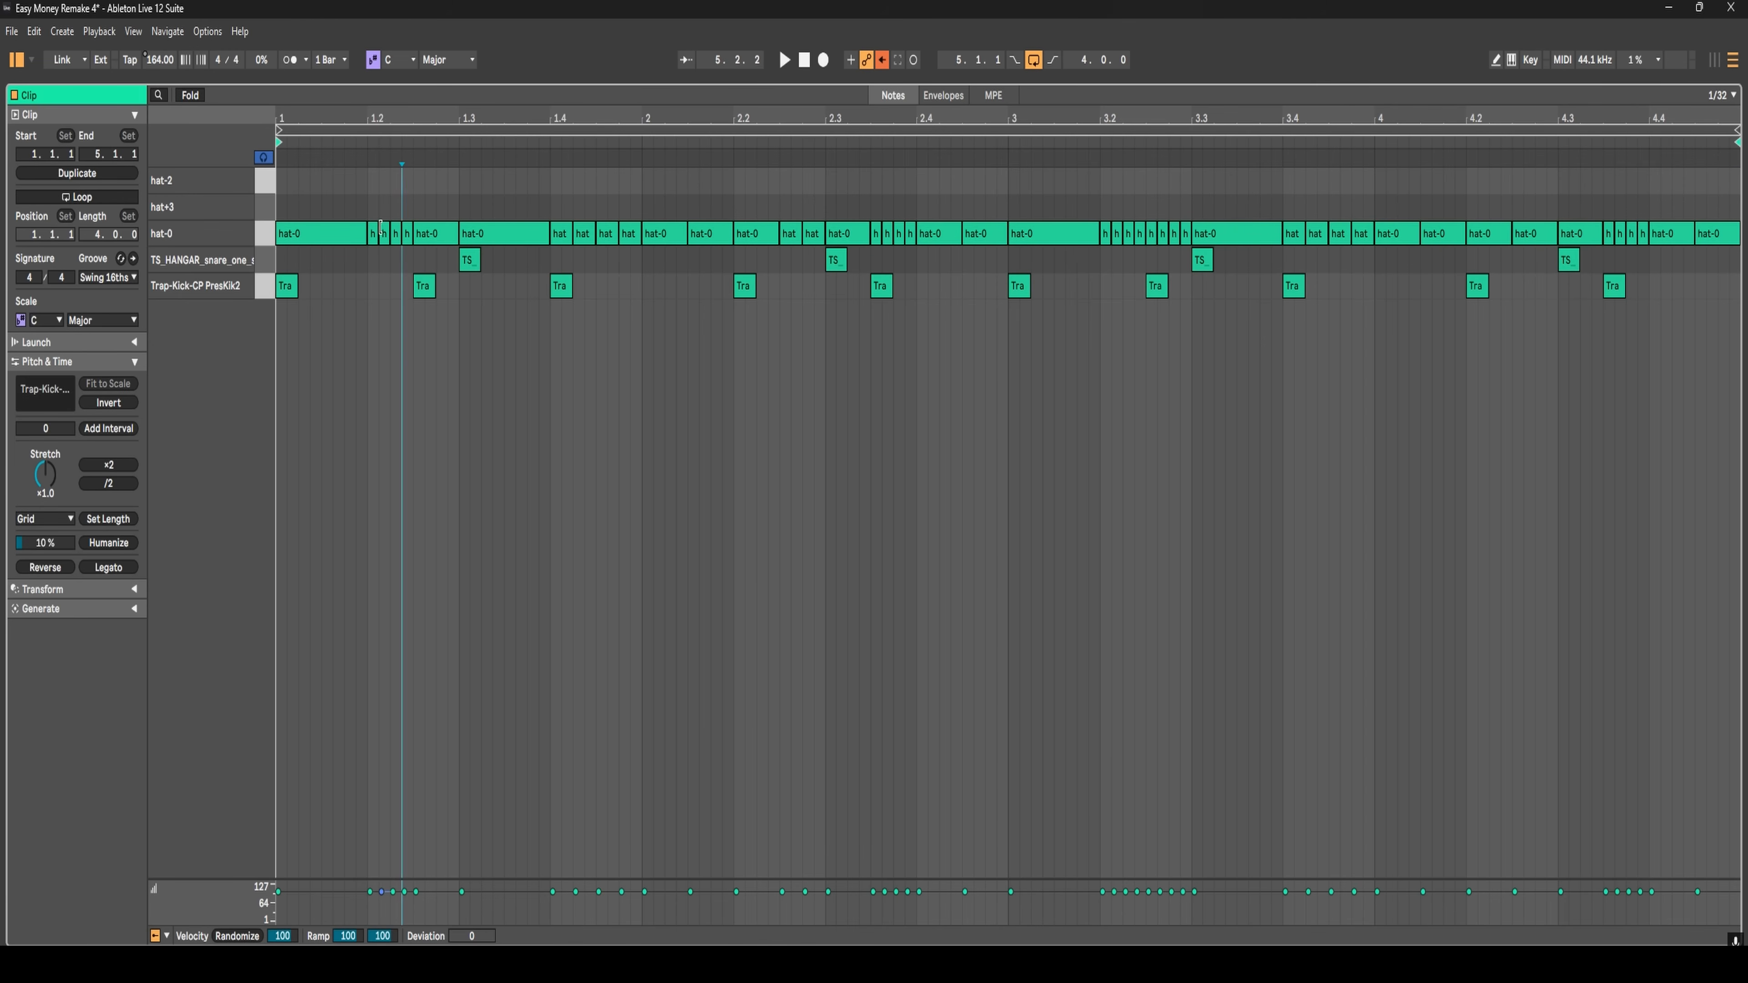
- Move selected hi-hat notes in bars 1 and 2, including parts of the rolls, into the hat+3 and hat-2 lanes
mouse_move(384, 232)
mouse_down()
mouse_move(397, 187)
mouse_move(407, 209)
mouse_up()
drag(607, 232, 607, 208)
drag(813, 235, 813, 182)
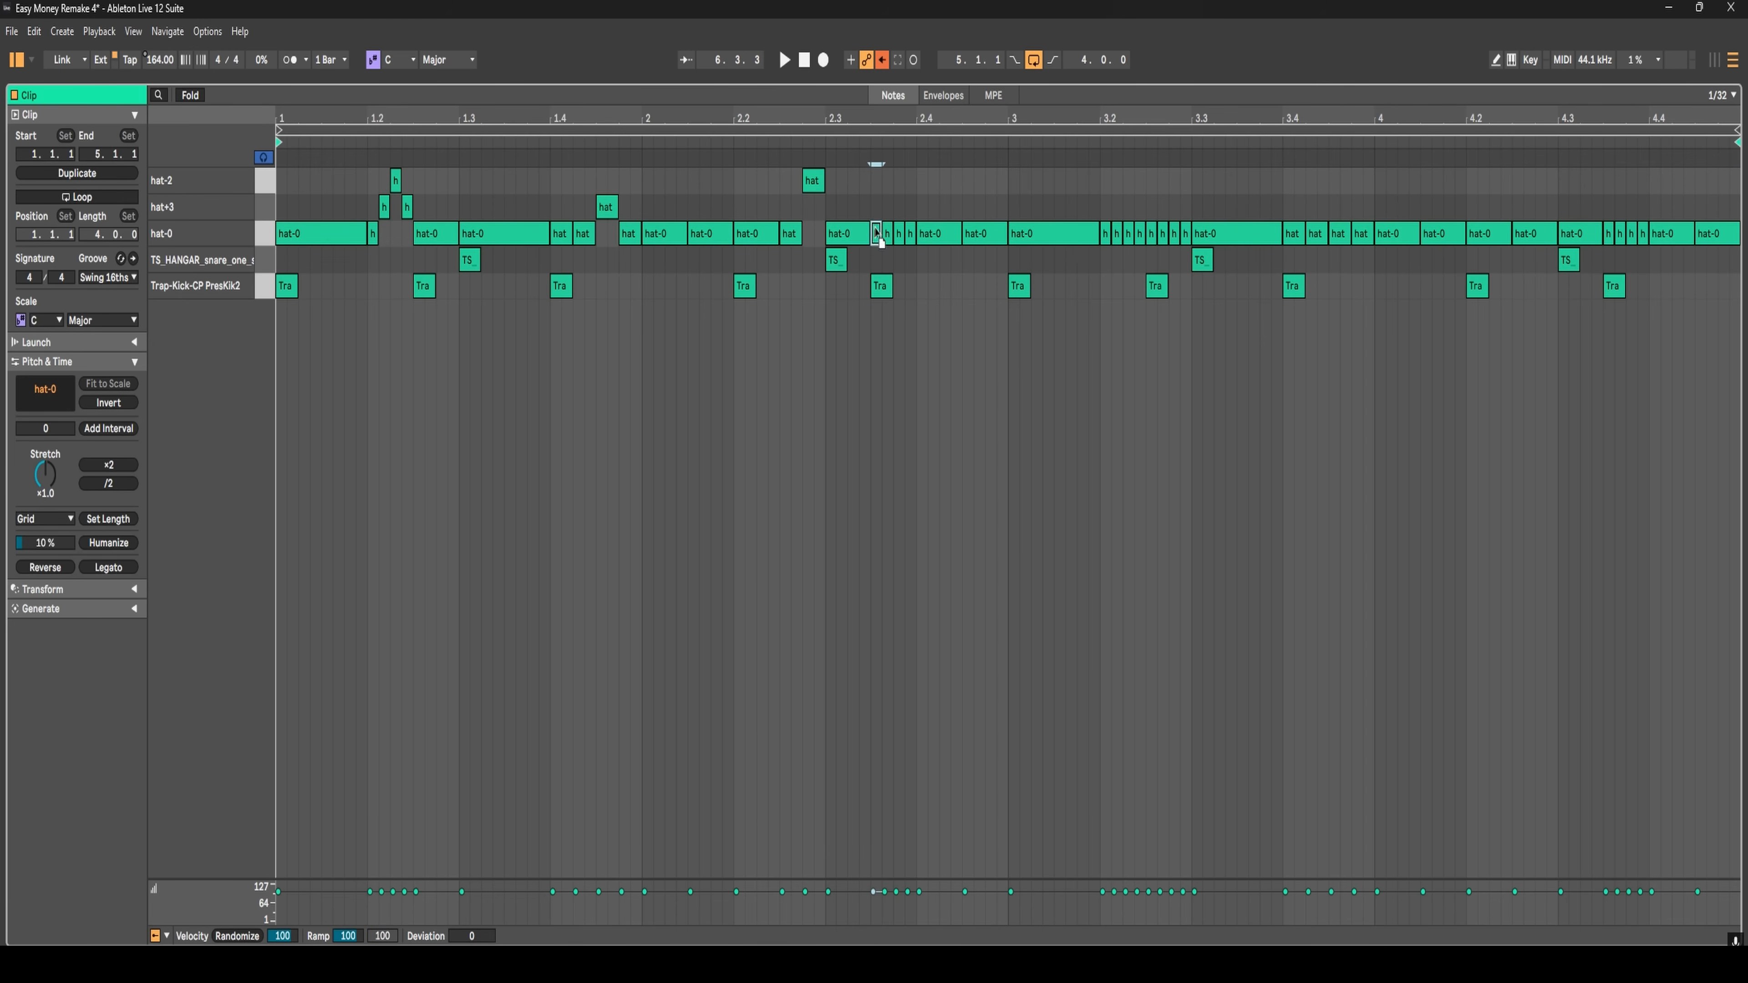
mouse_move(877, 233)
mouse_down()
mouse_move(876, 181)
mouse_move(887, 207)
mouse_up()
- Move selected hi-hat roll notes in bars 3 and 4 into the hat-2 and hat+3 lanes, and play the clip from the start
mouse_move(1105, 233)
mouse_down()
mouse_move(1105, 180)
mouse_move(1128, 207)
mouse_move(1151, 180)
mouse_up()
drag(1173, 233, 1175, 213)
drag(1338, 233, 1339, 180)
drag(1608, 233, 1608, 180)
drag(1642, 230, 1643, 208)
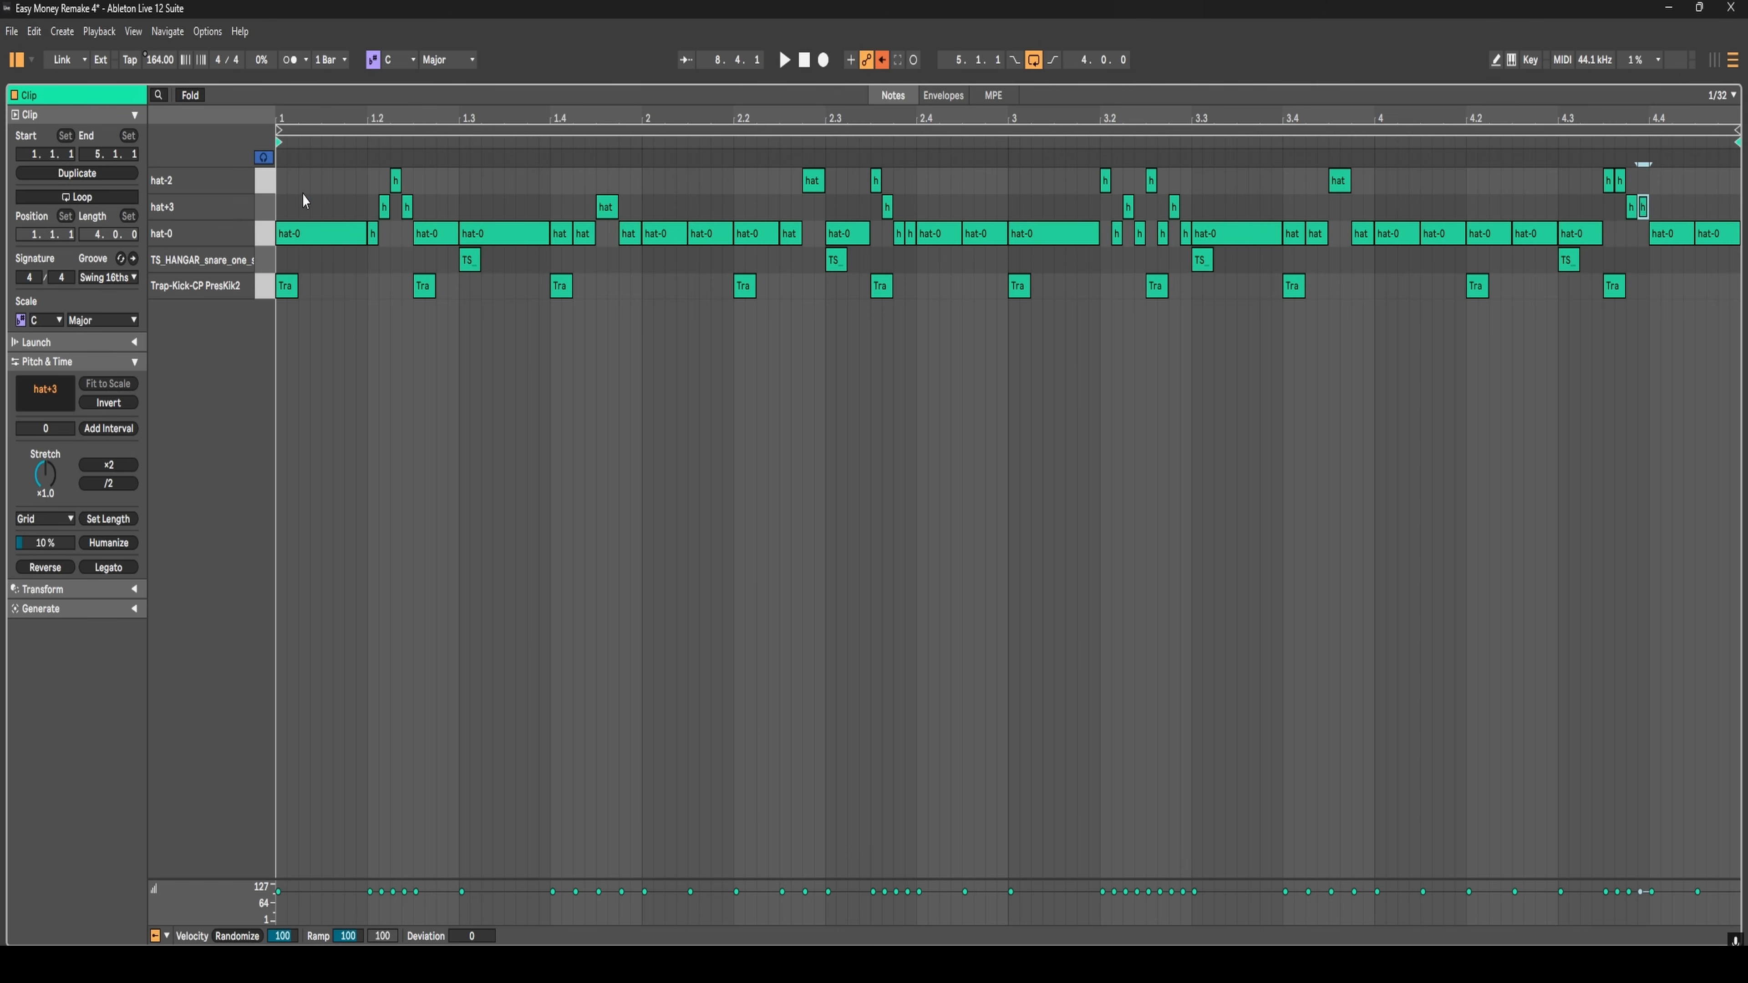
click(296, 195)
click(280, 202)
key(space)
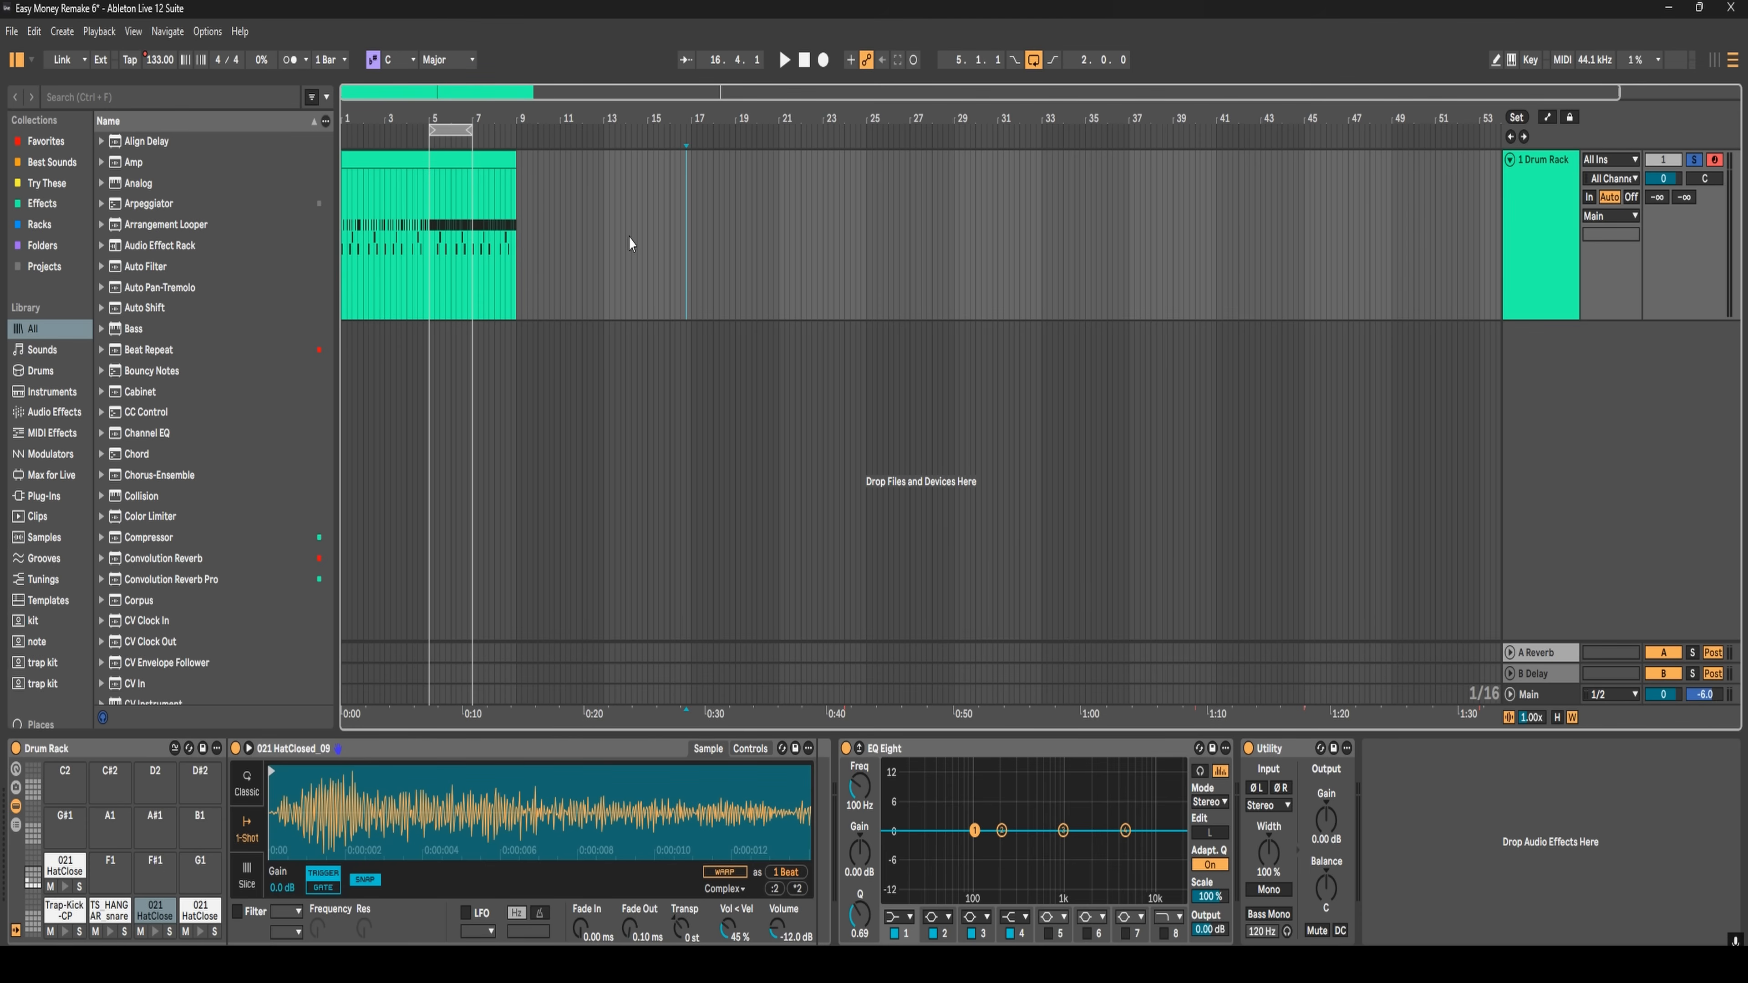
- Show the drum track's automation for the Trap-Kick-CP PresKik2 device and look through its automatable parameters
key(a)
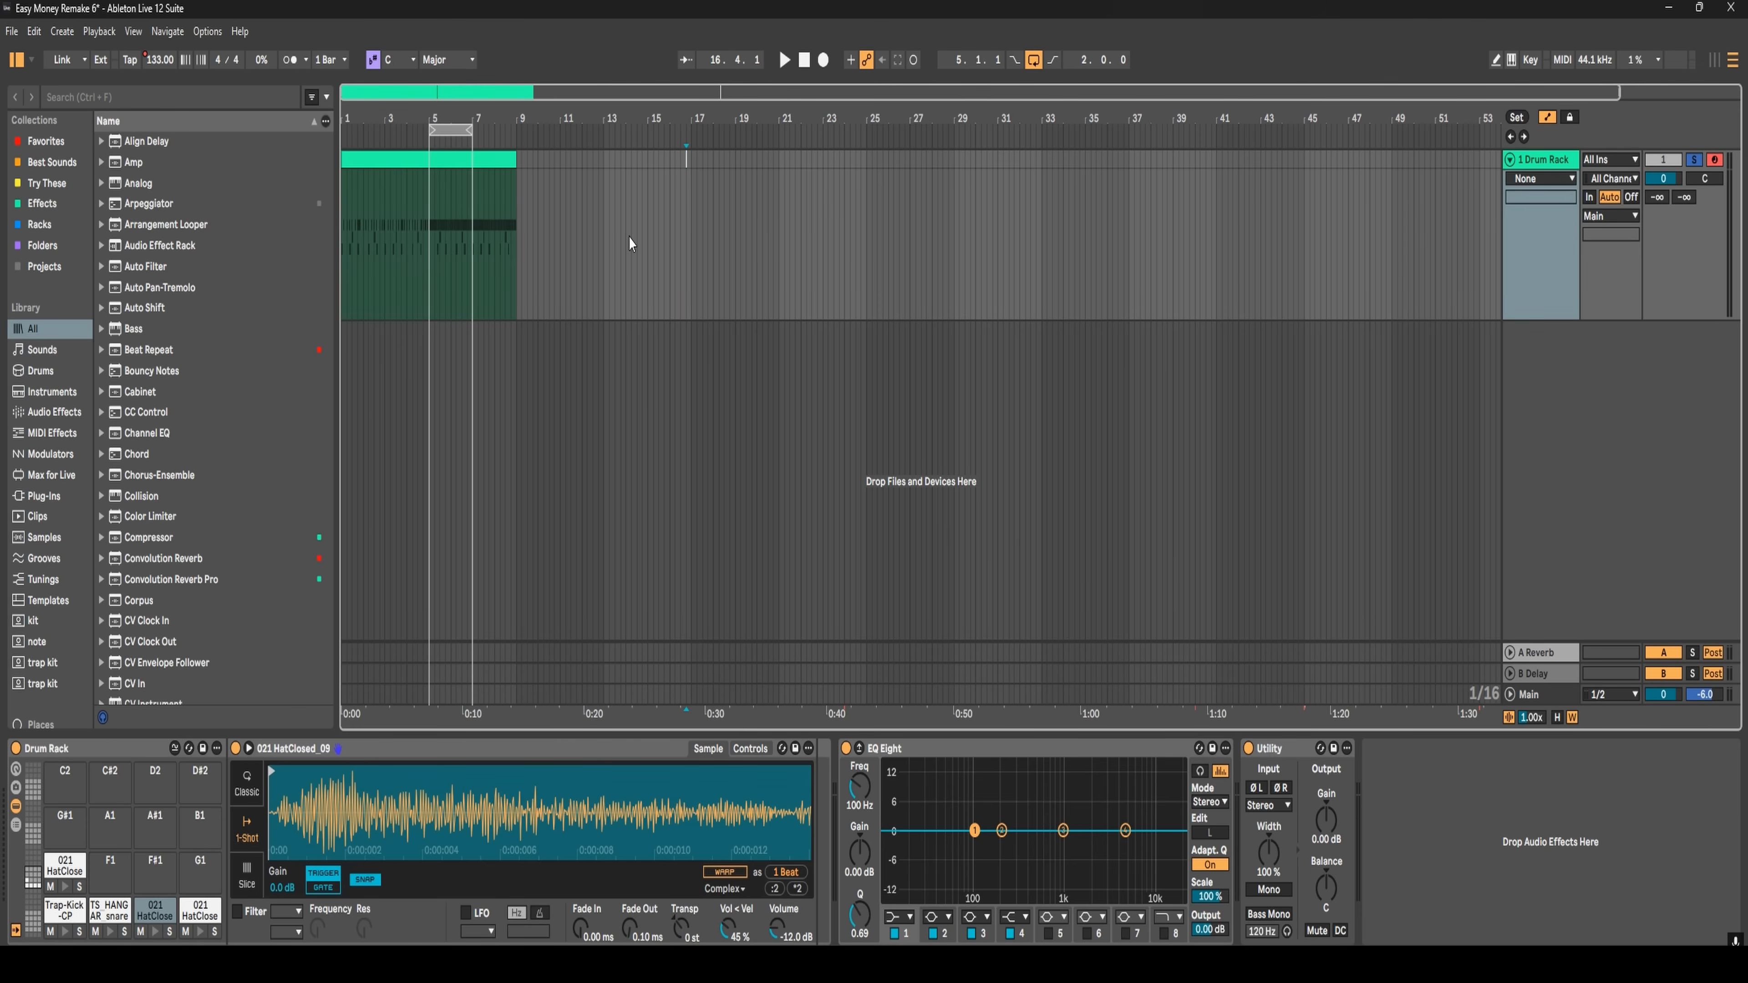
key(a)
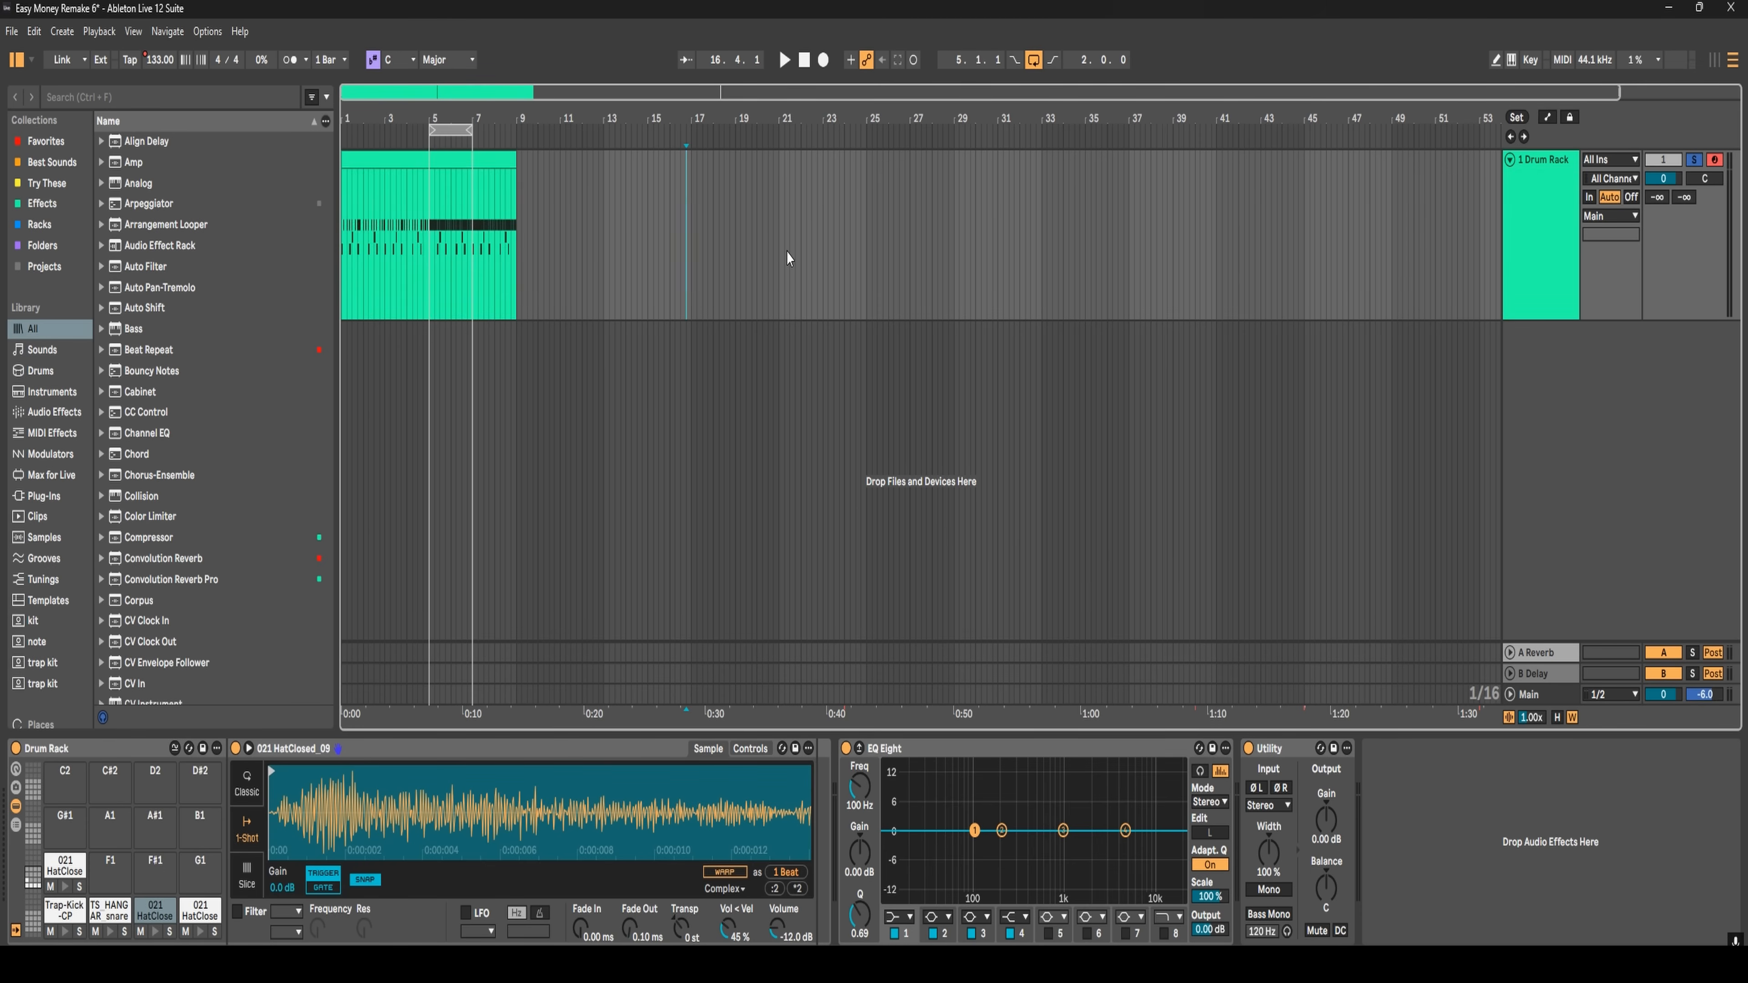
key(a)
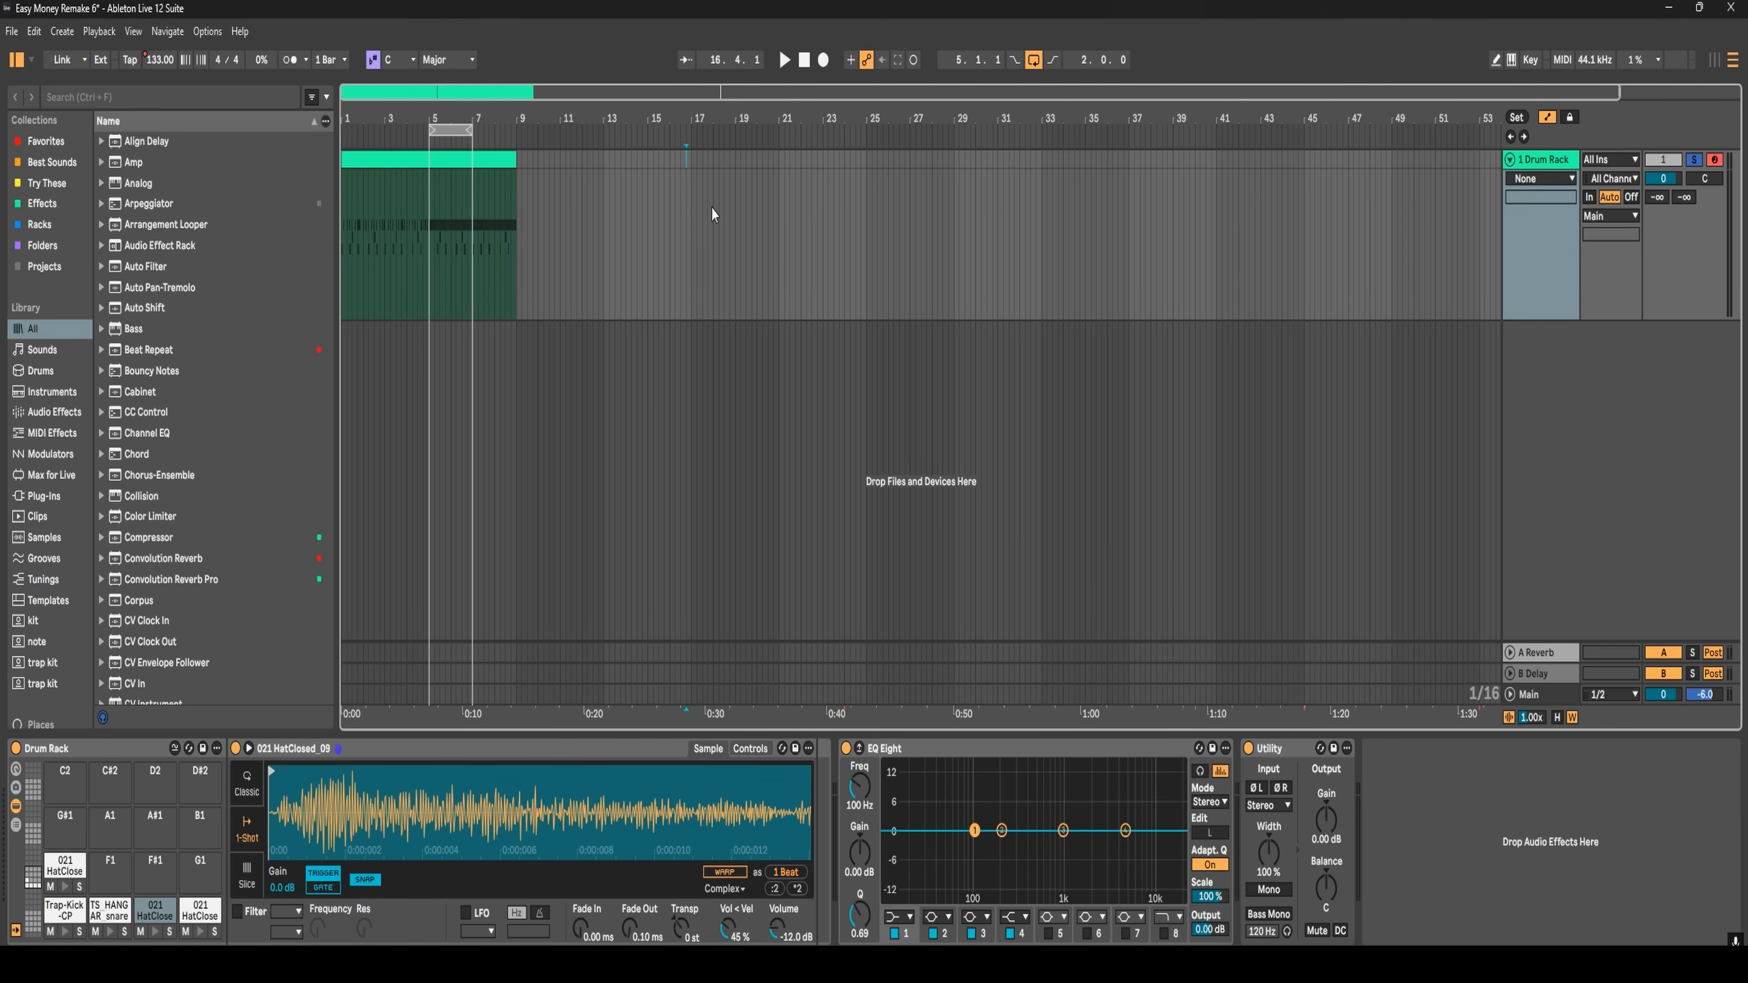
click(1551, 180)
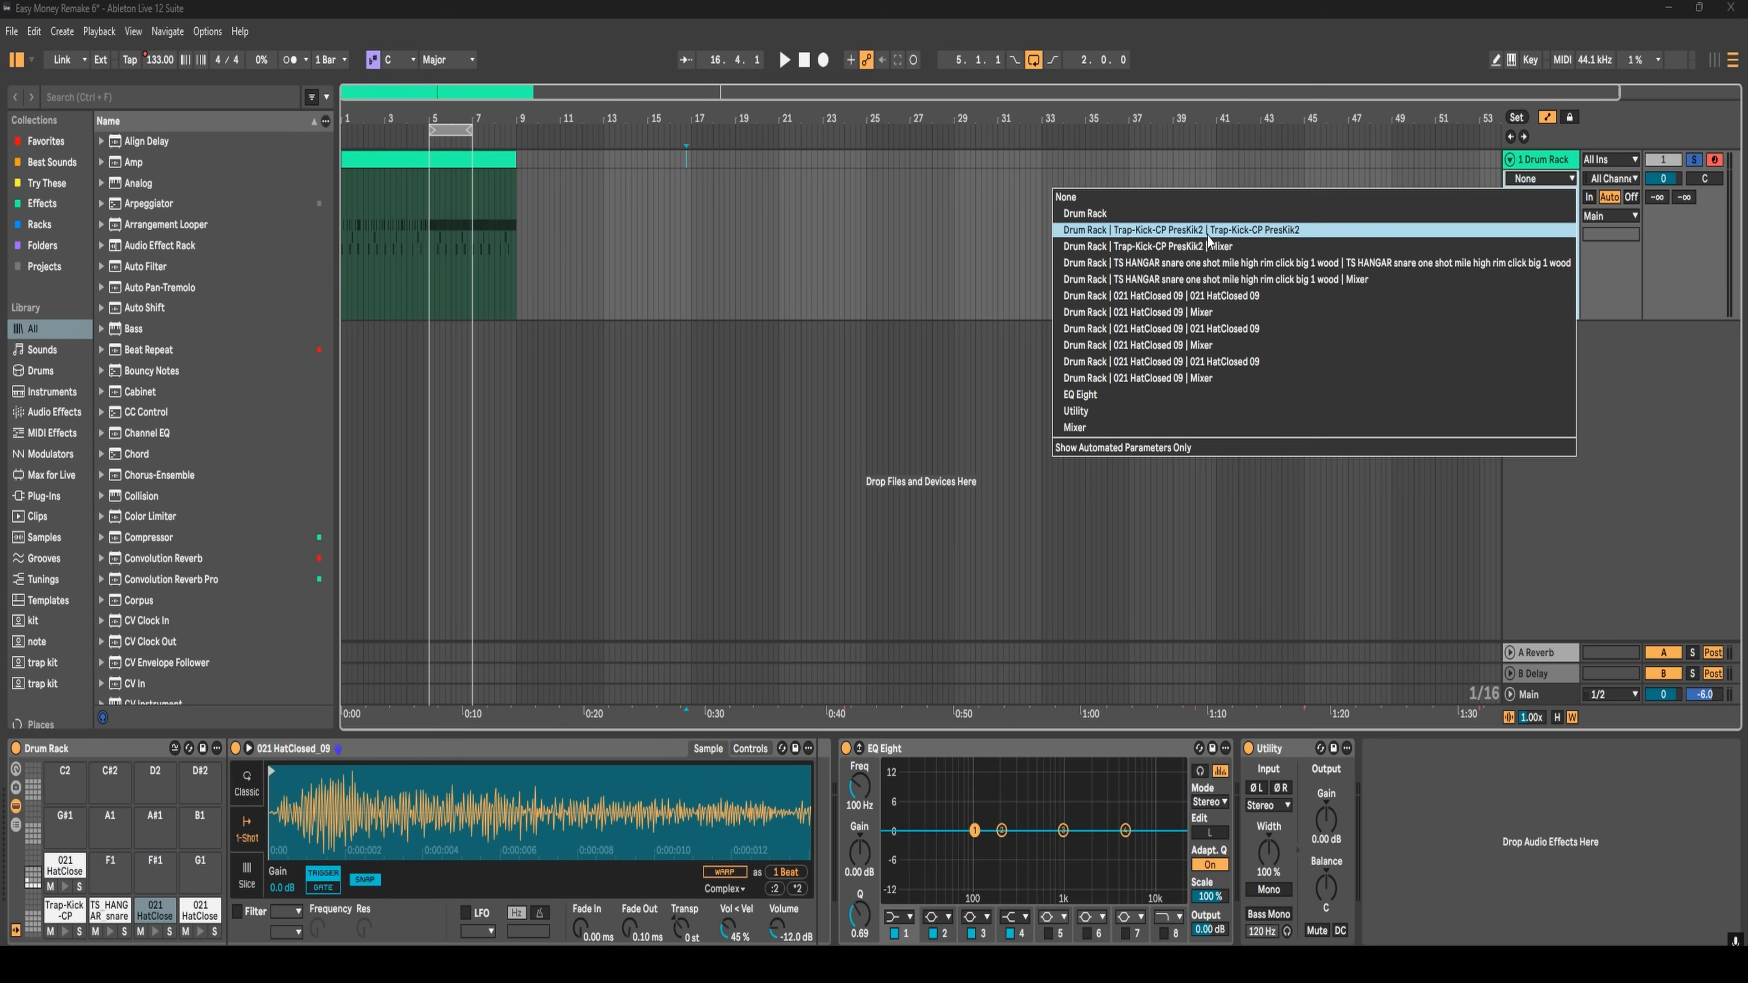
click(1209, 236)
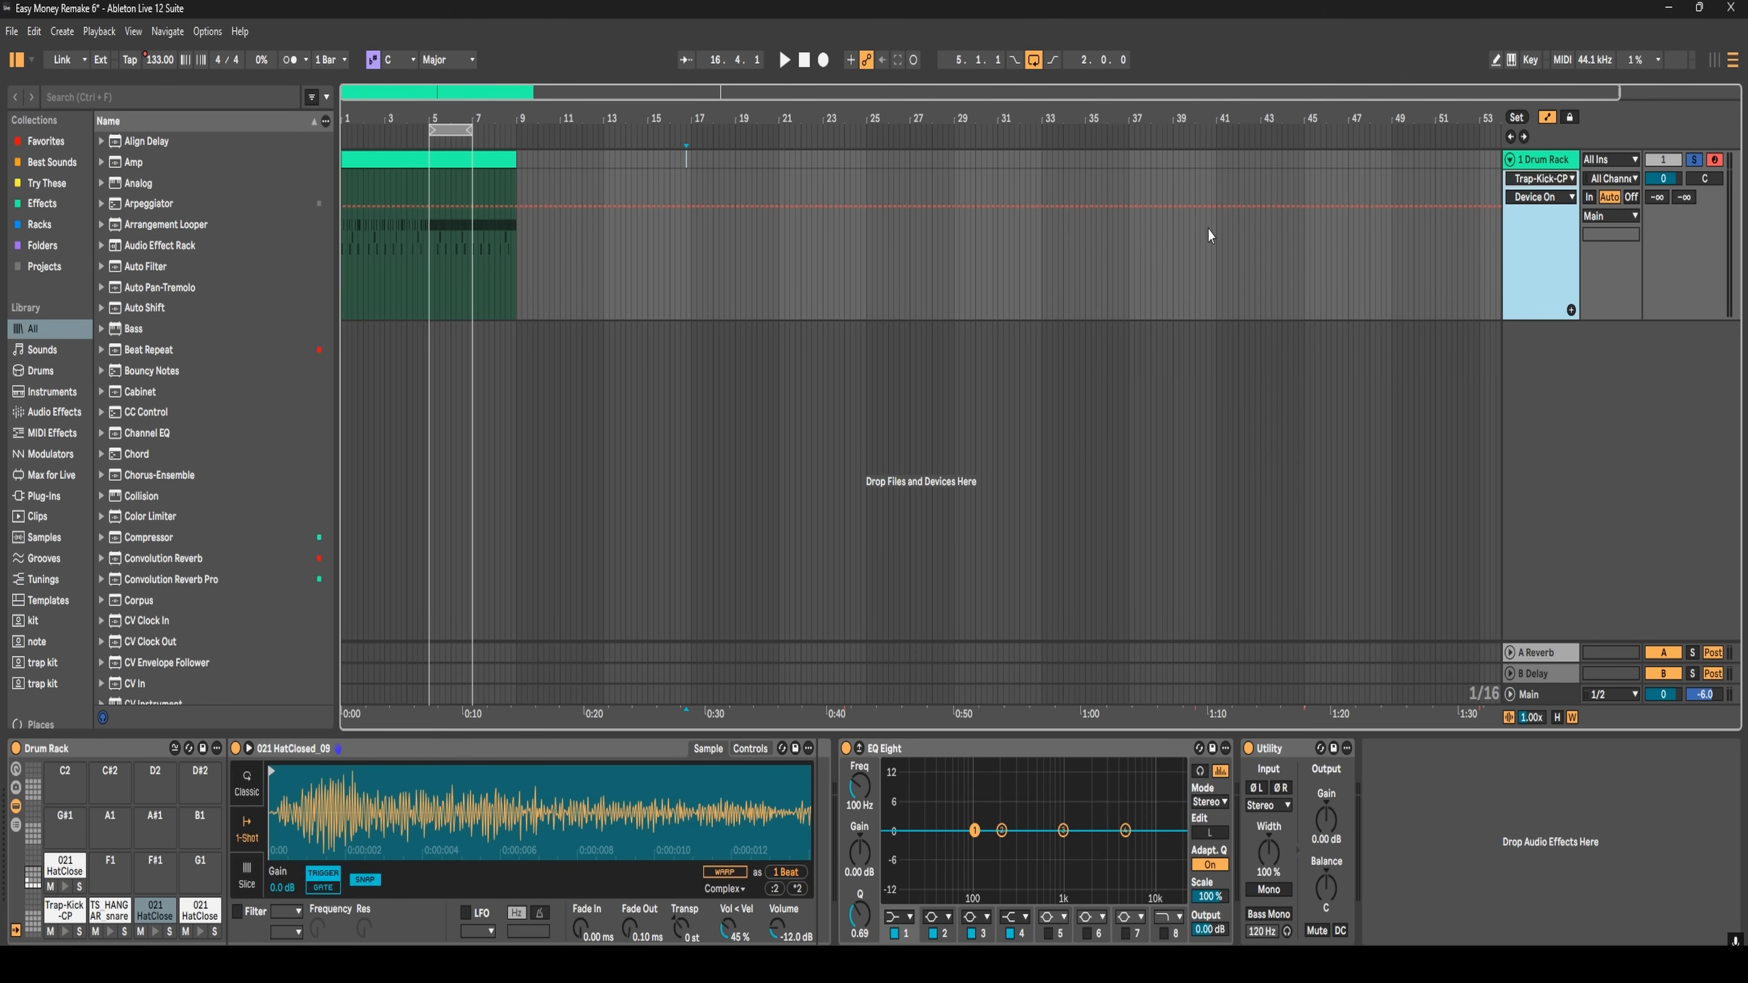
click(1553, 200)
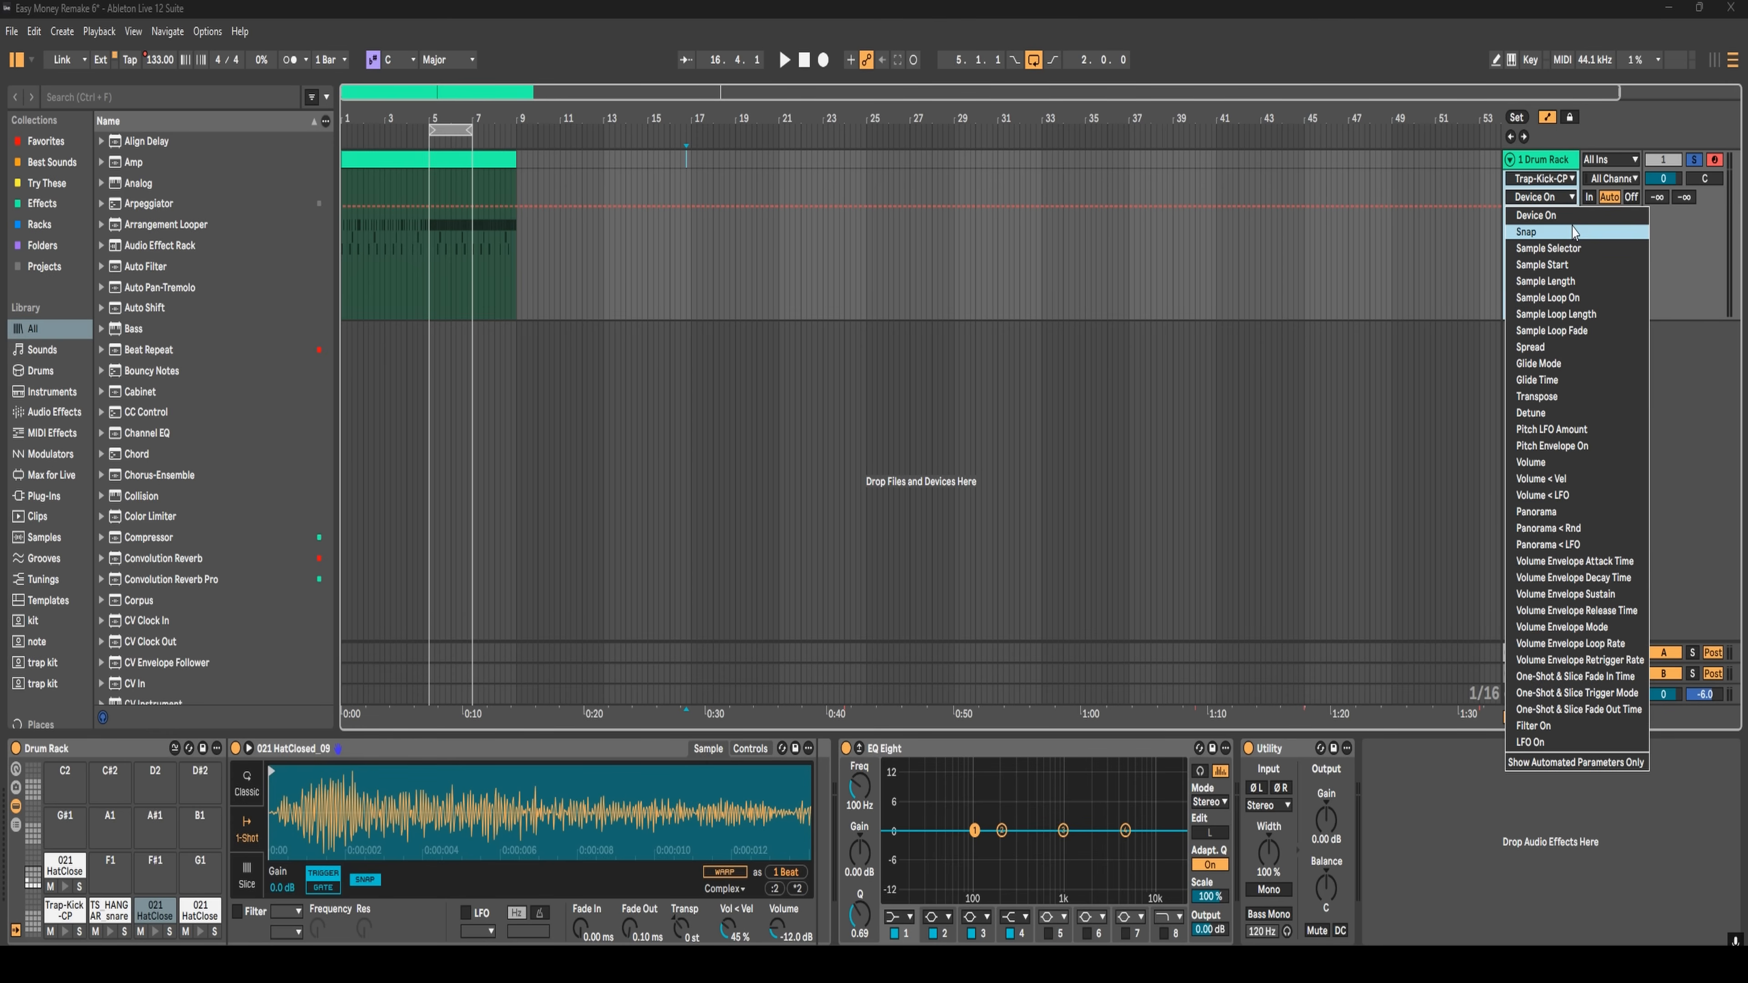
click(1541, 201)
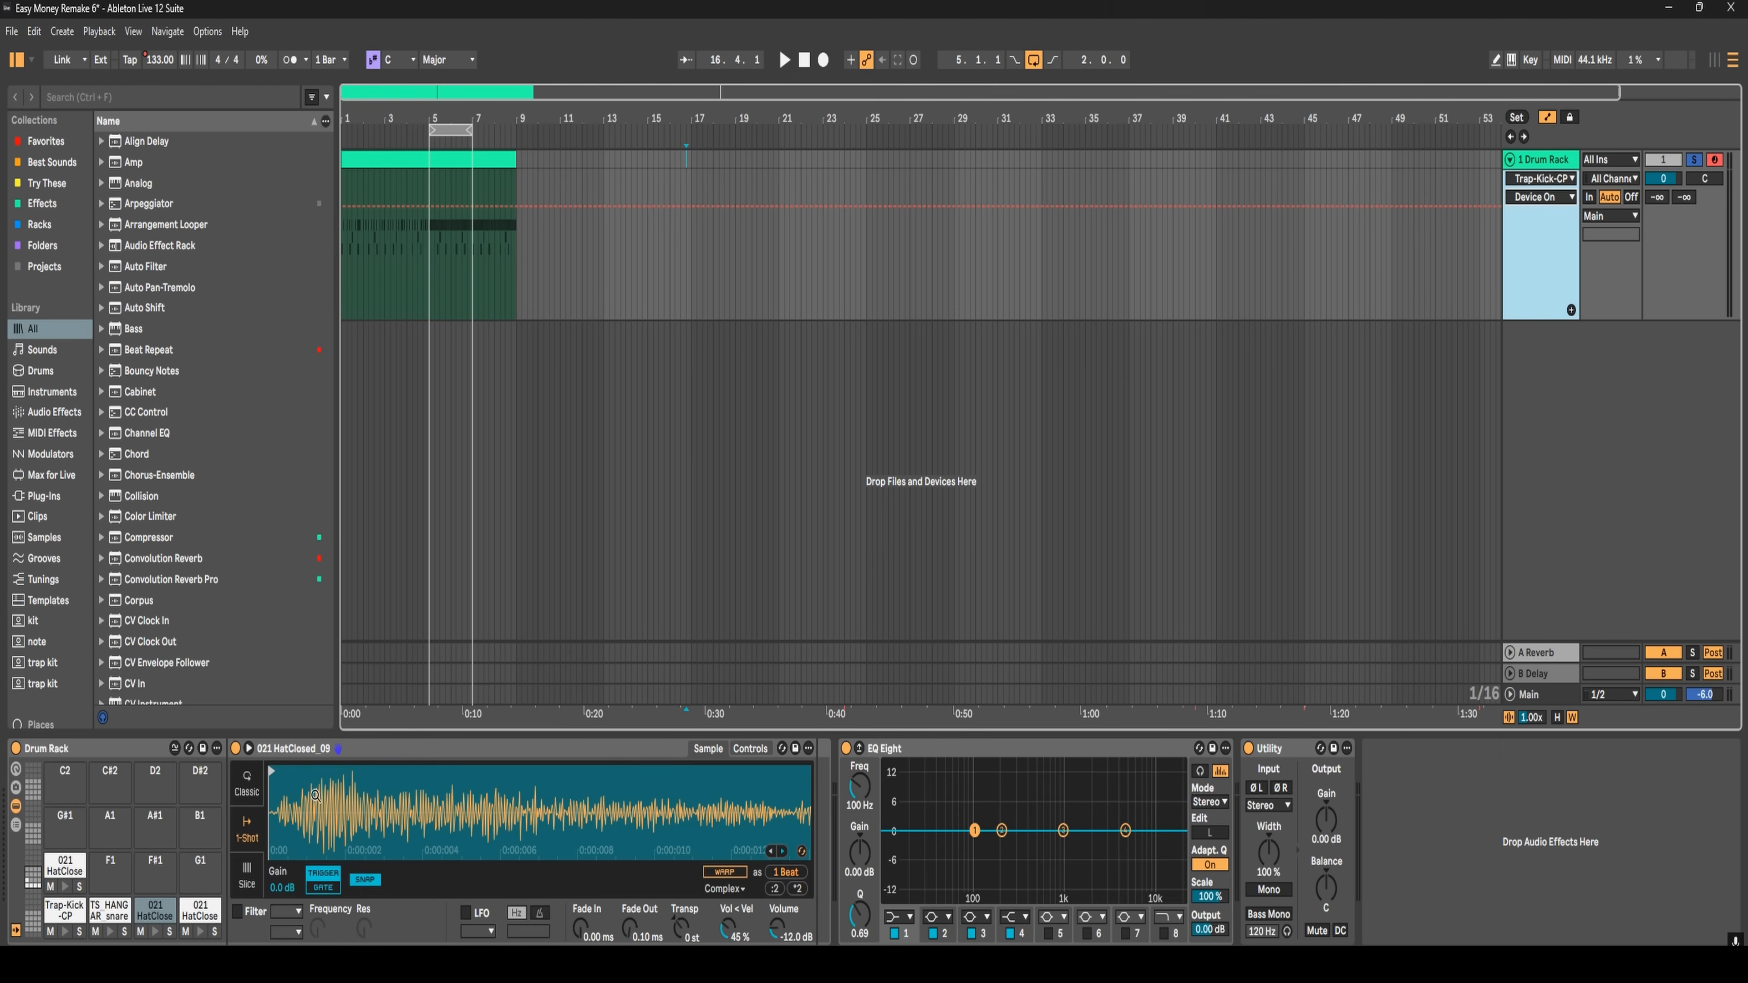
- Select the kick pad and the D1 hi-hat pad in turn, and show the hi-hat's Transpose automation in a new lane
click(64, 912)
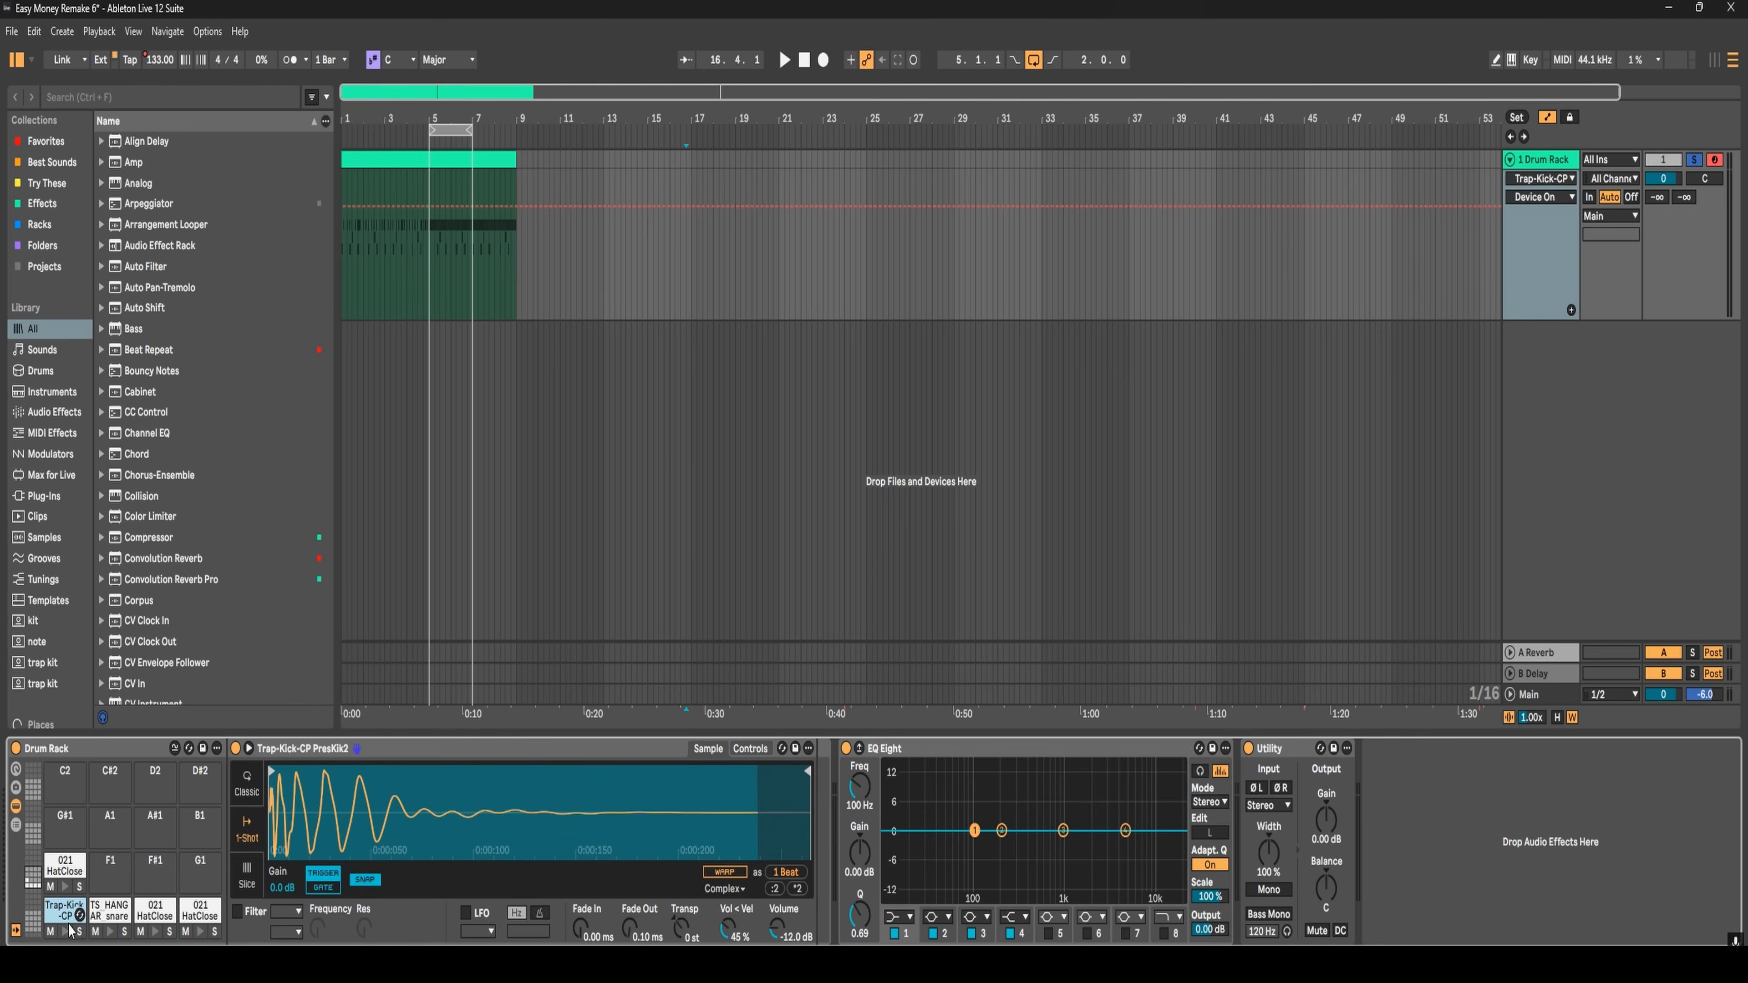
click(62, 912)
click(157, 935)
click(158, 915)
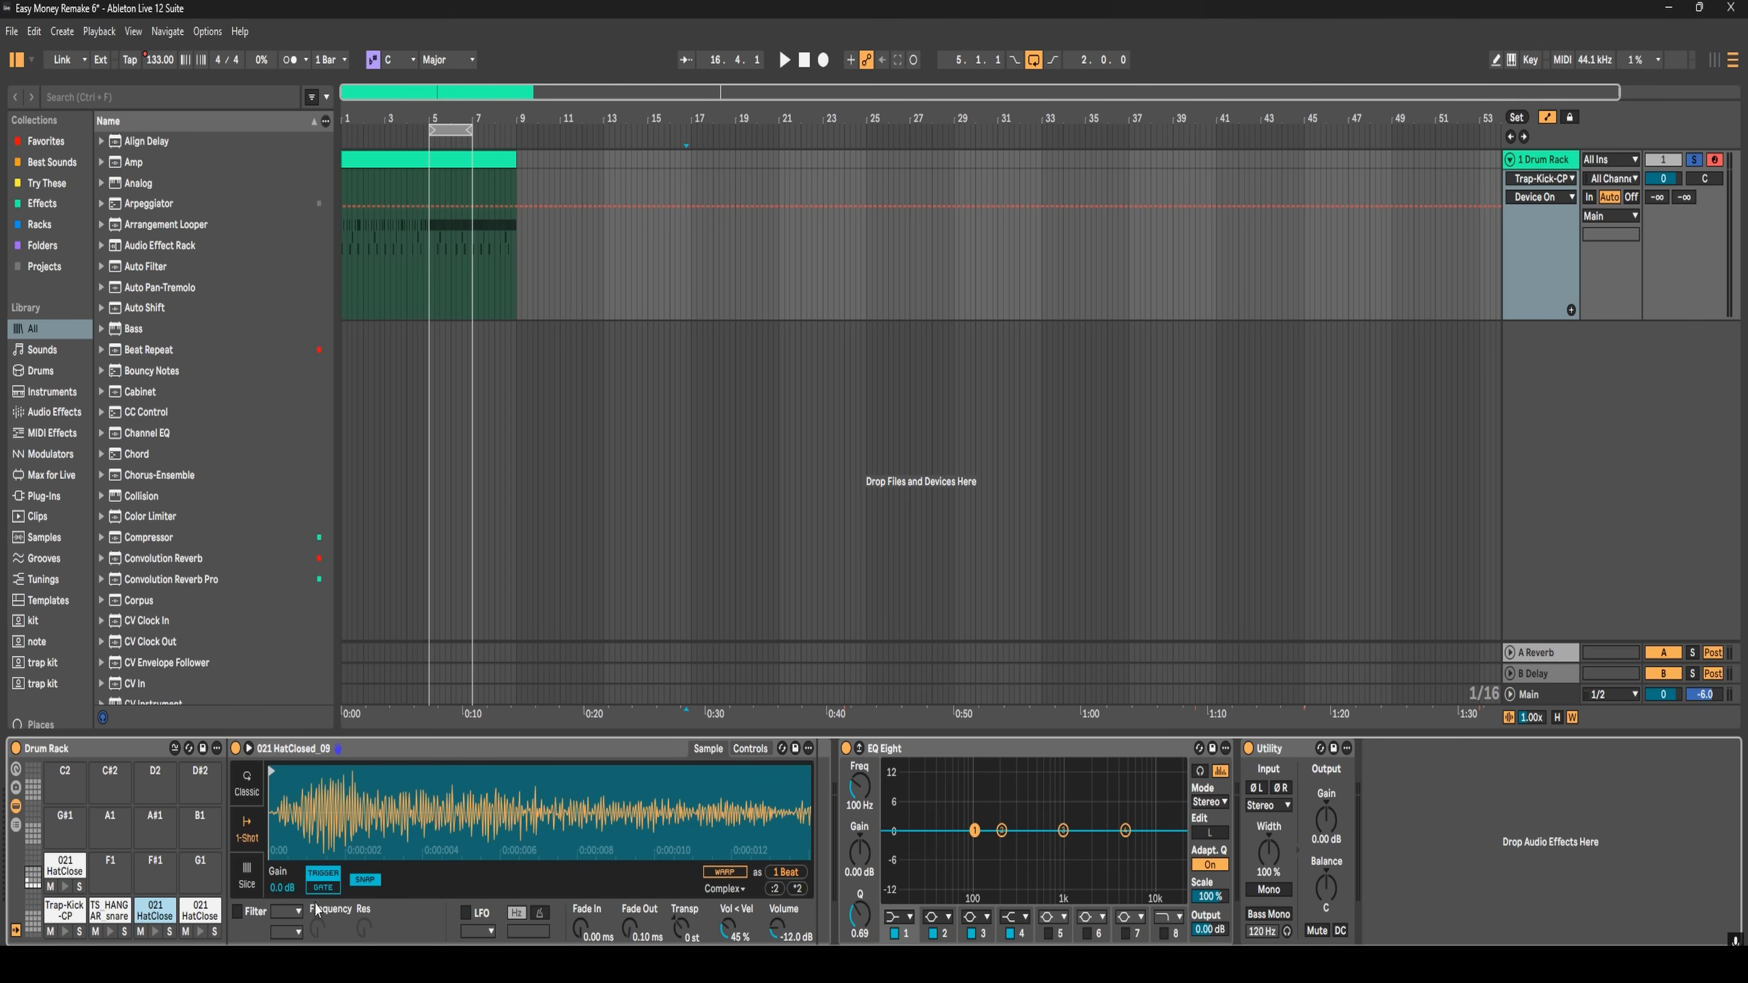
click(681, 927)
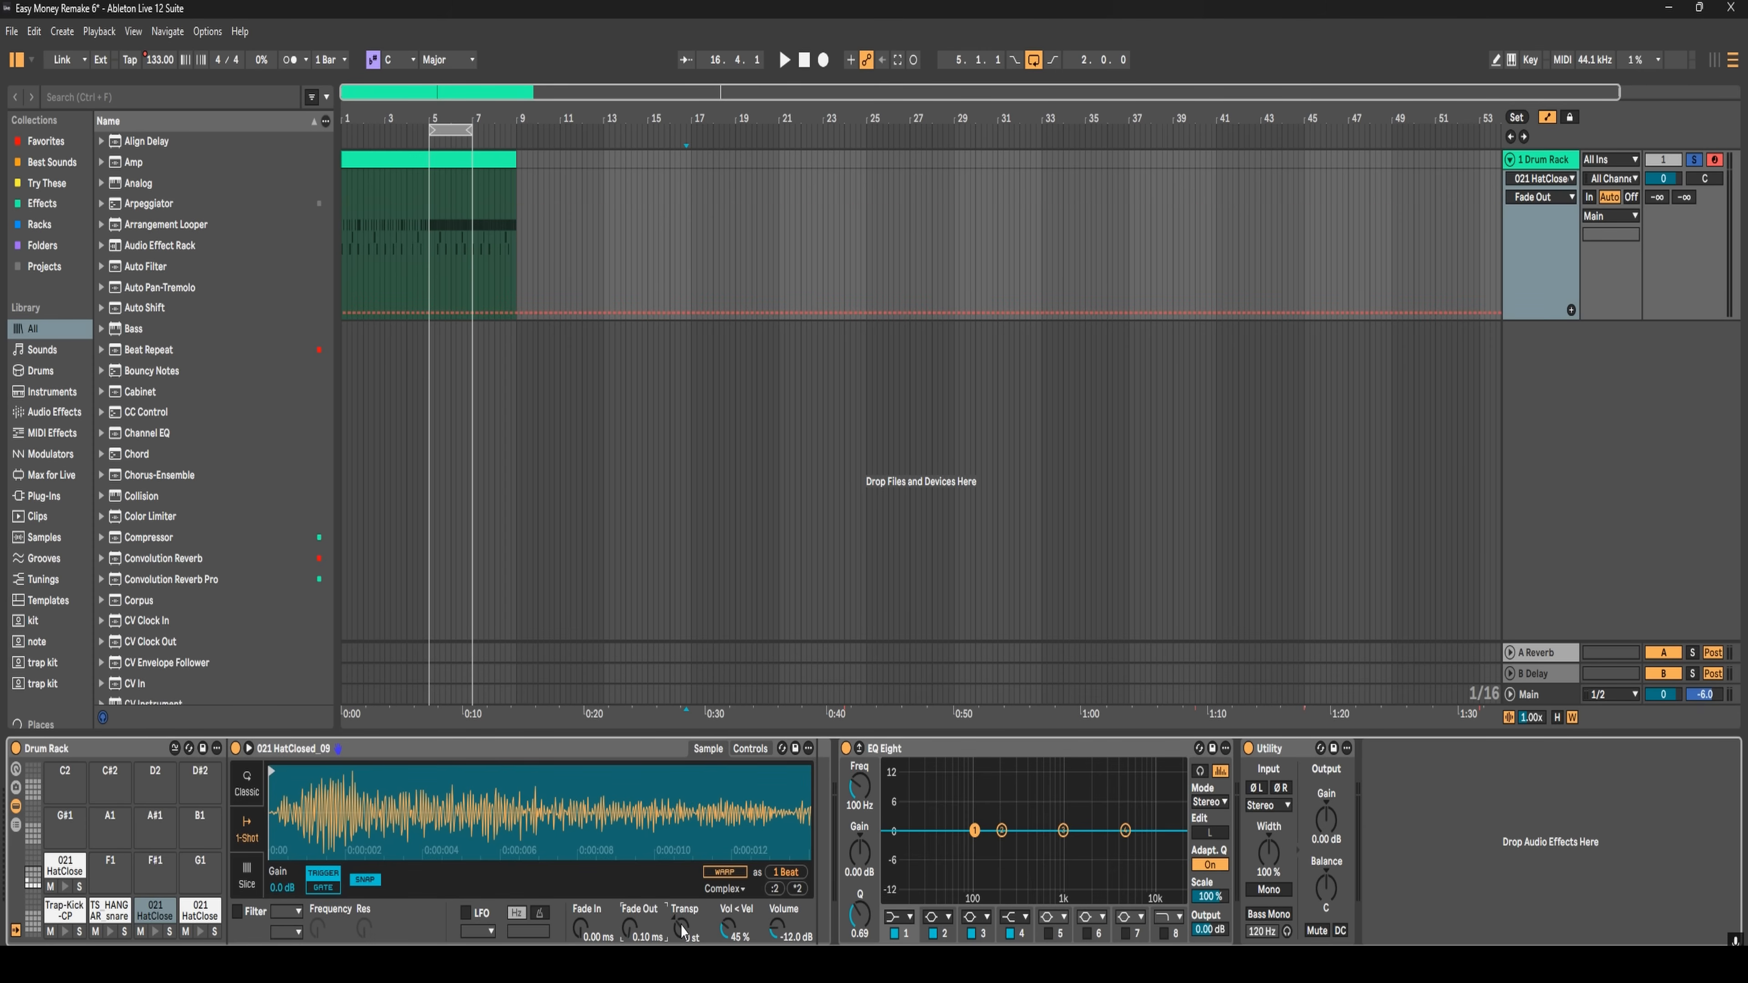
right_click(682, 931)
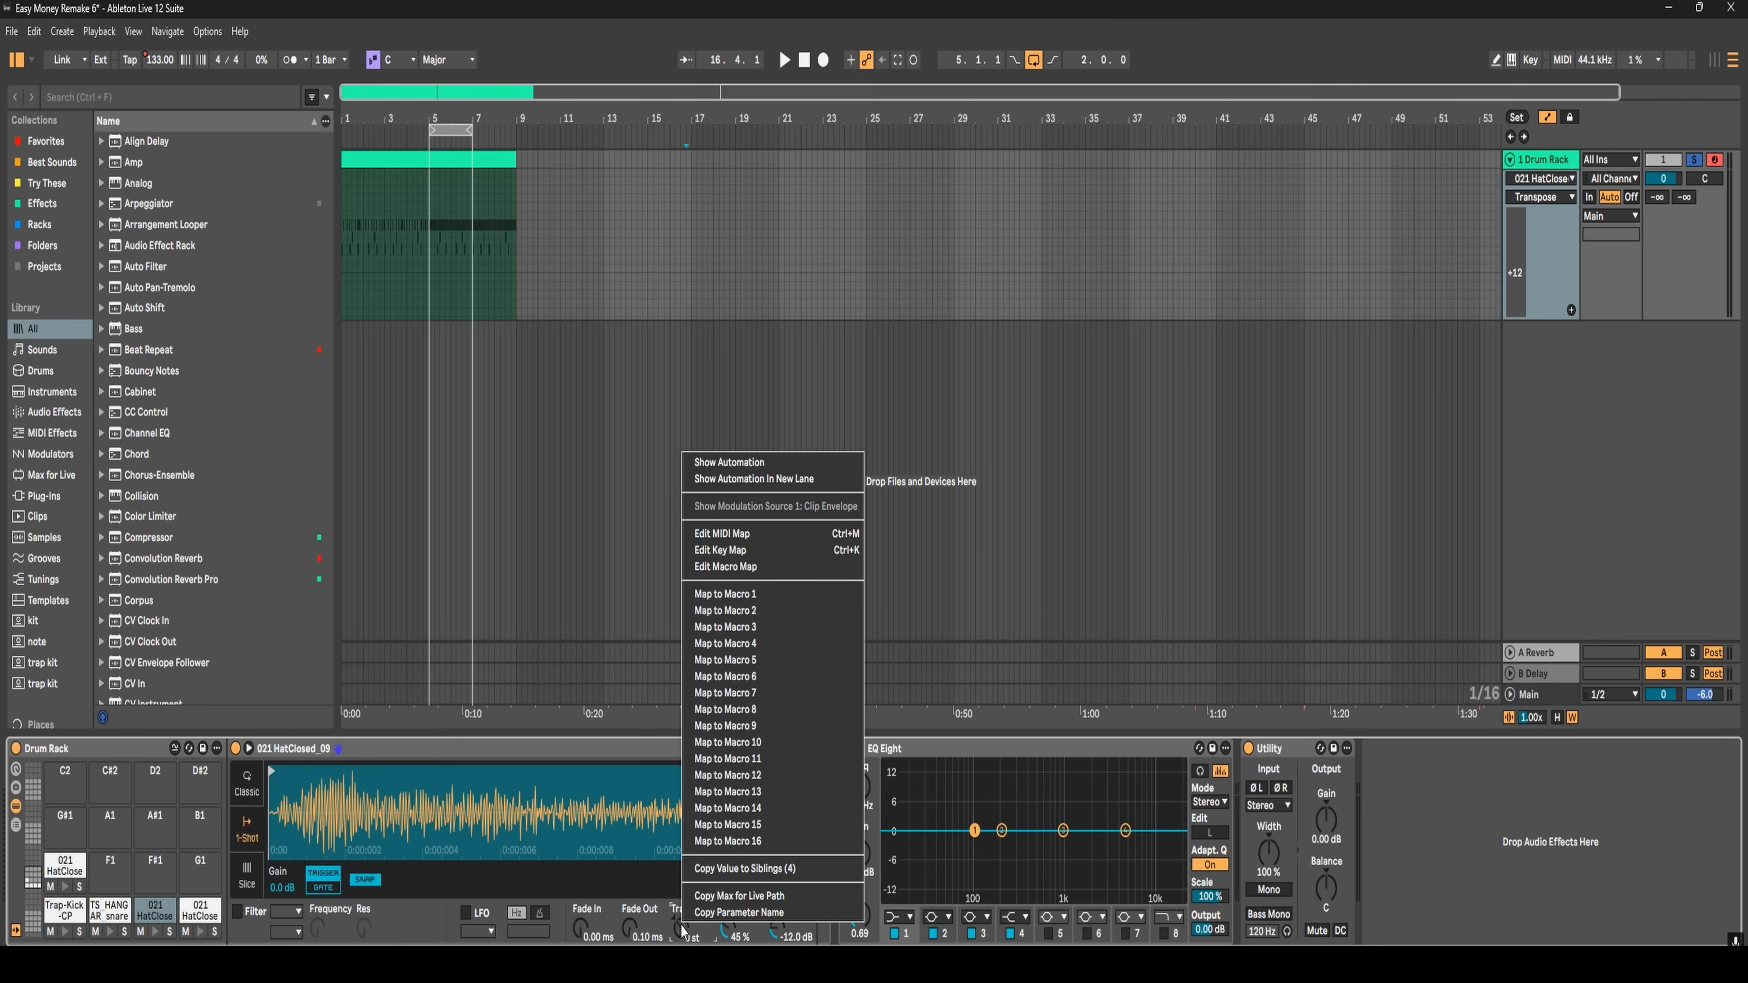
click(754, 479)
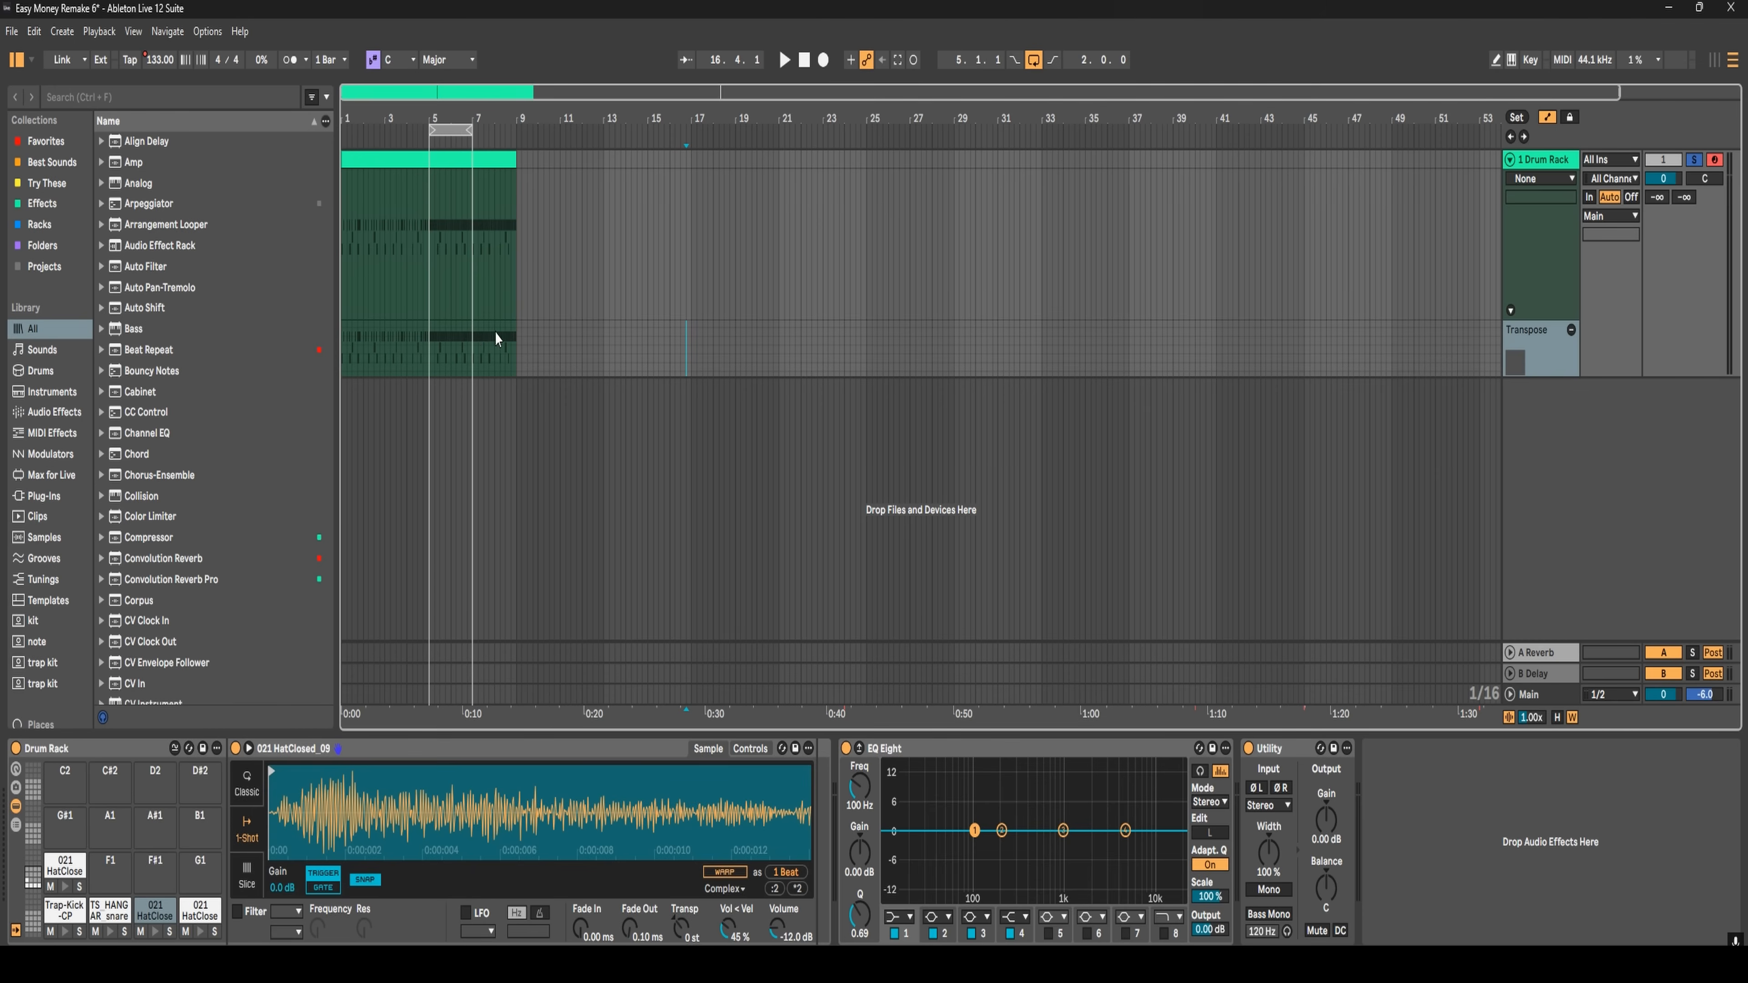
- Show the D1 hi-hat's Transpose automation on the drum track itself and enlarge the track's height
click(681, 928)
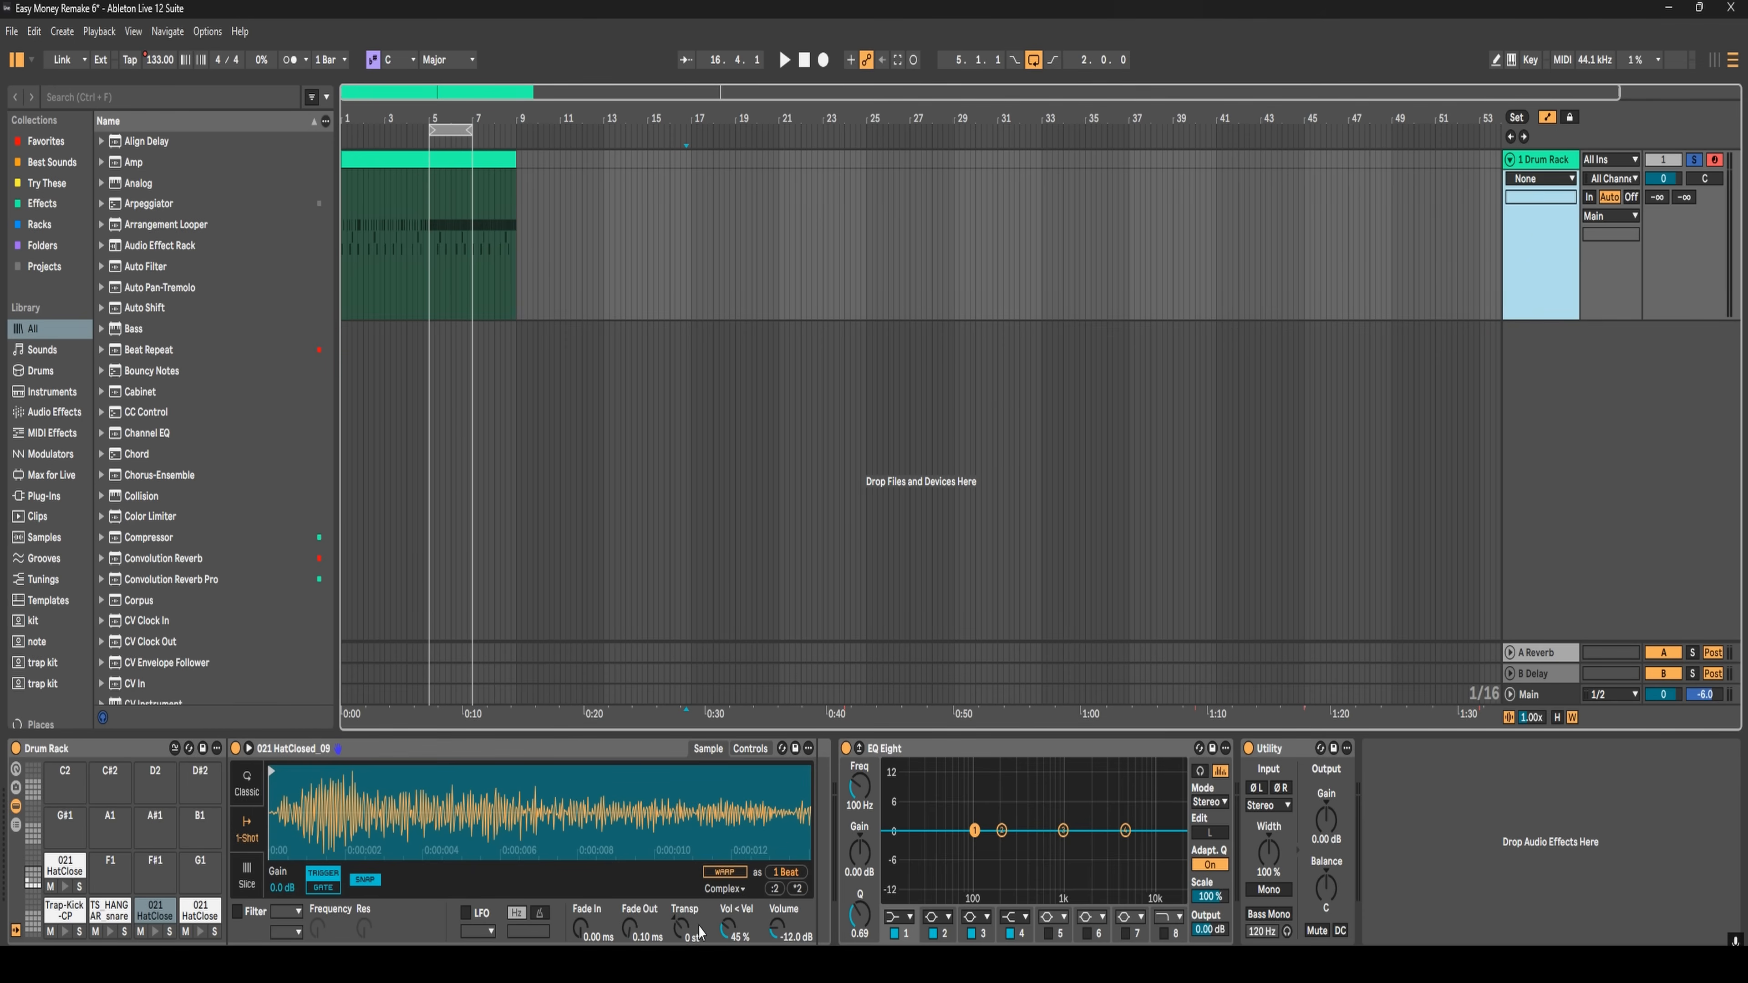
right_click(680, 930)
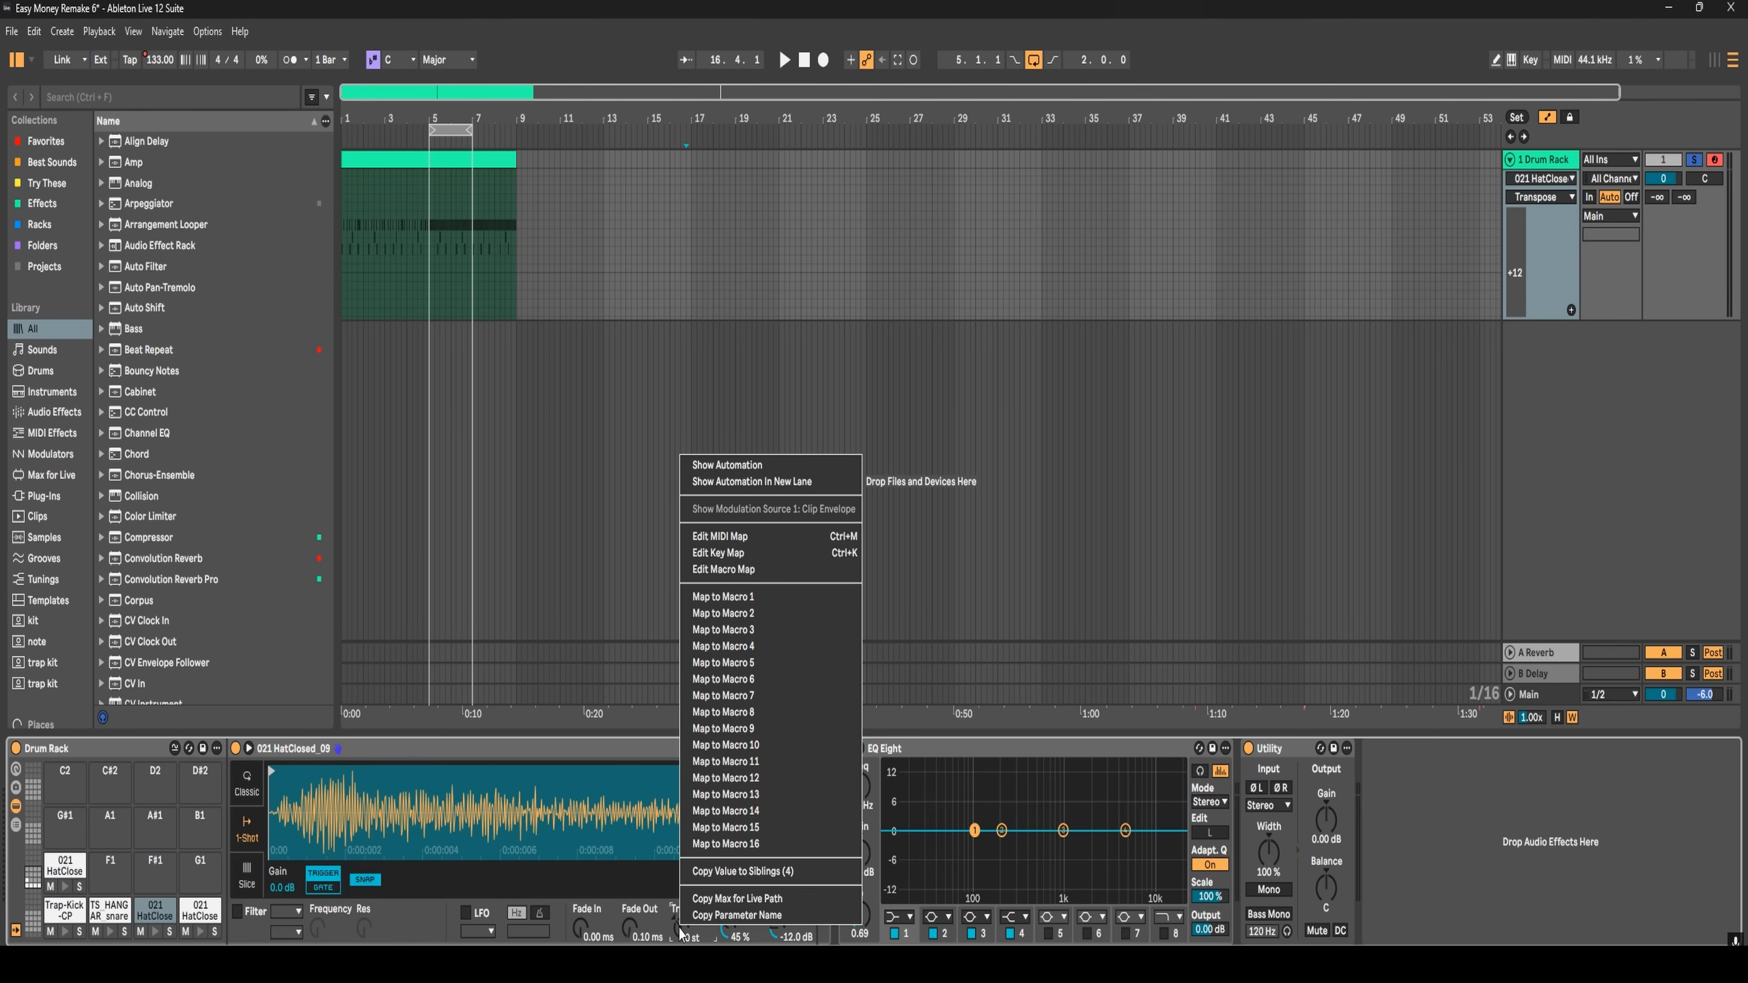
click(714, 468)
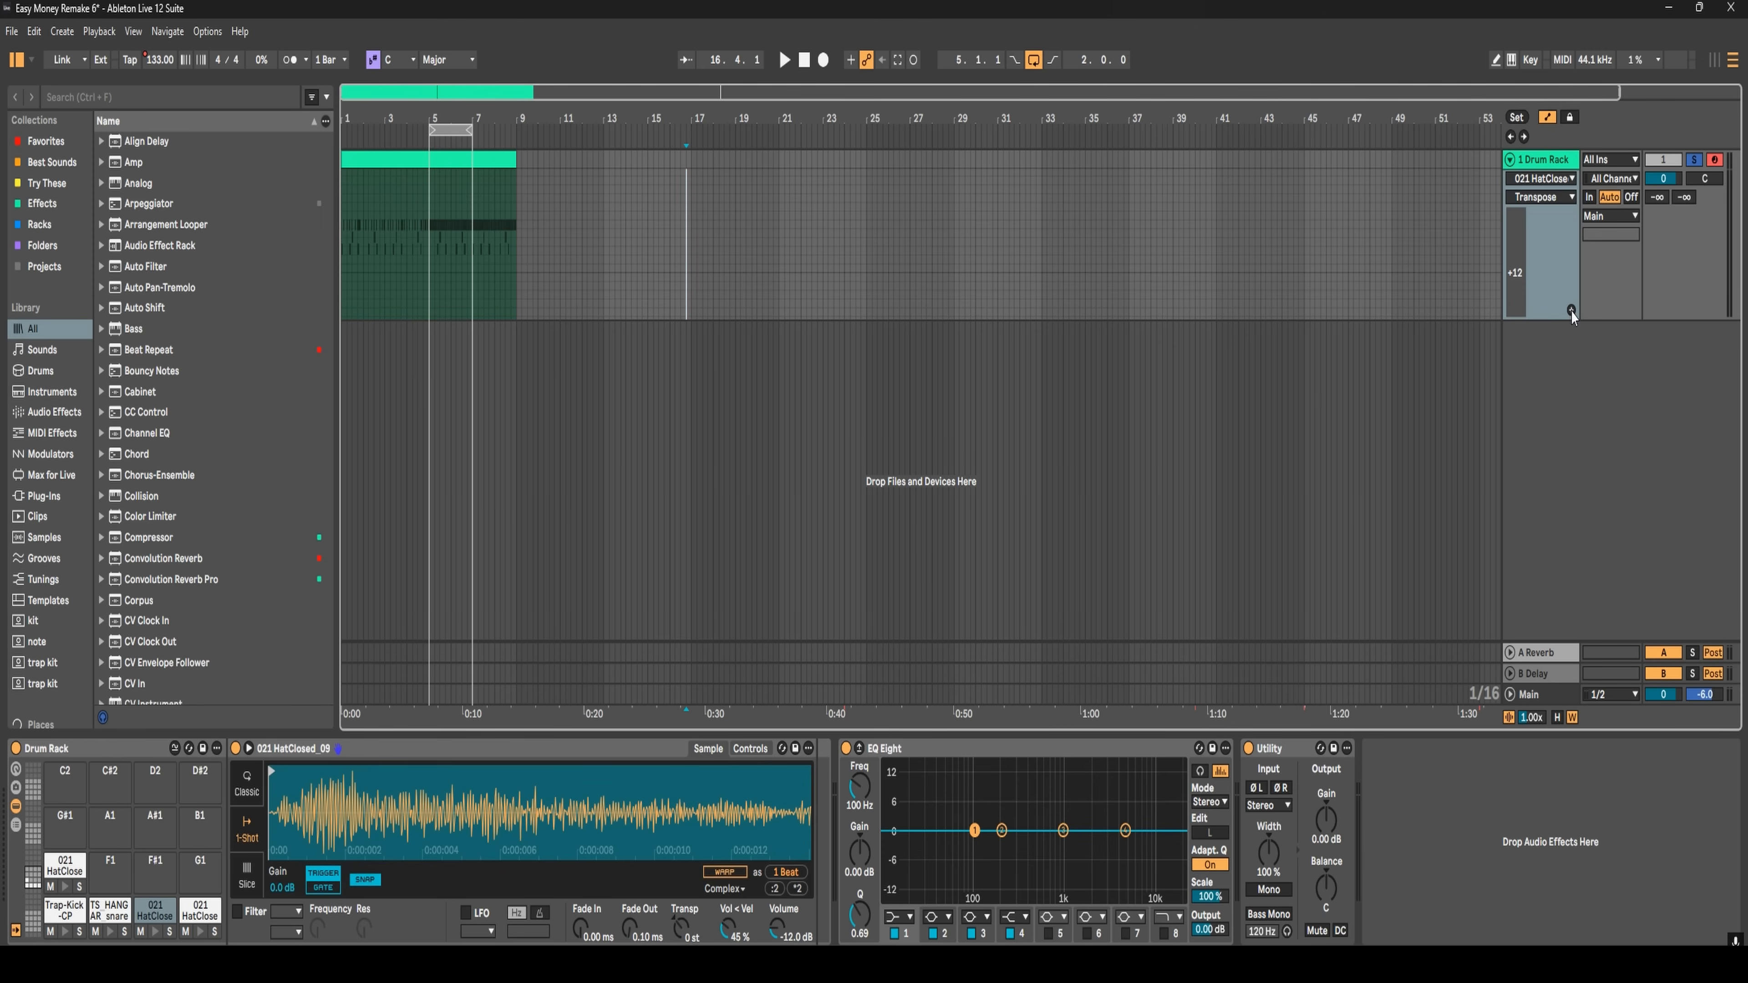
drag(1559, 321, 1553, 551)
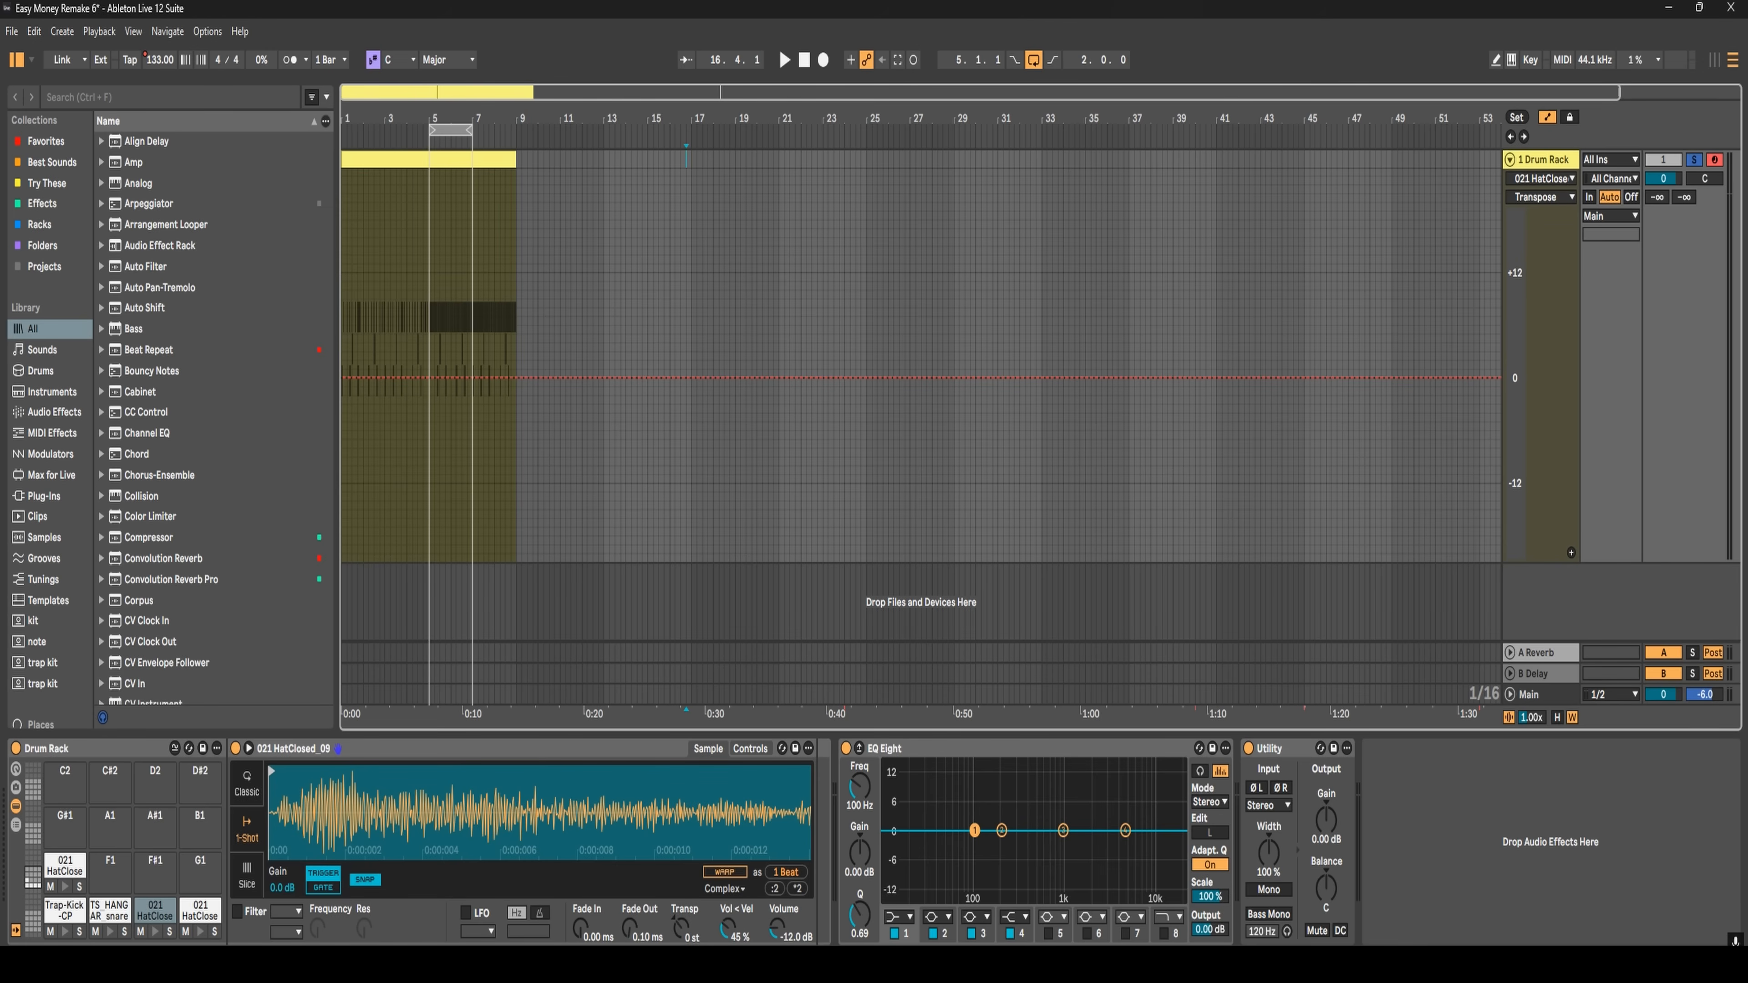
mouse_move(677, 934)
mouse_down()
mouse_move(677, 888)
mouse_move(678, 937)
mouse_up()
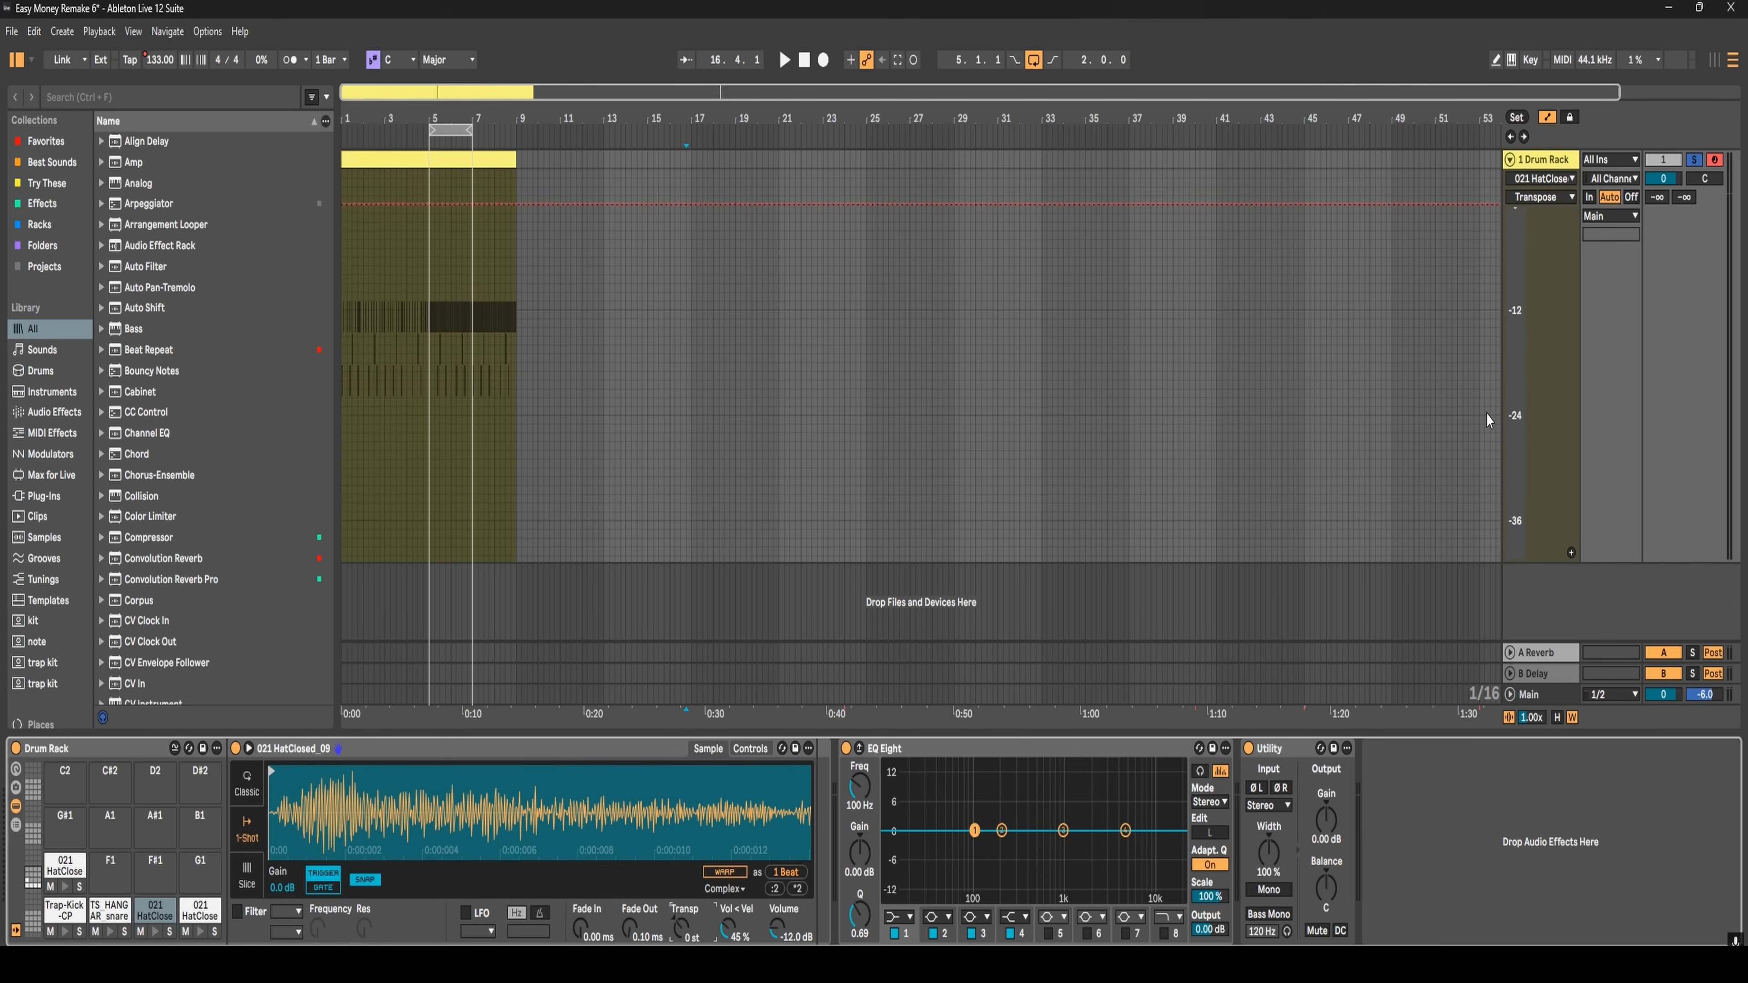
scroll(1487, 414, down, 2)
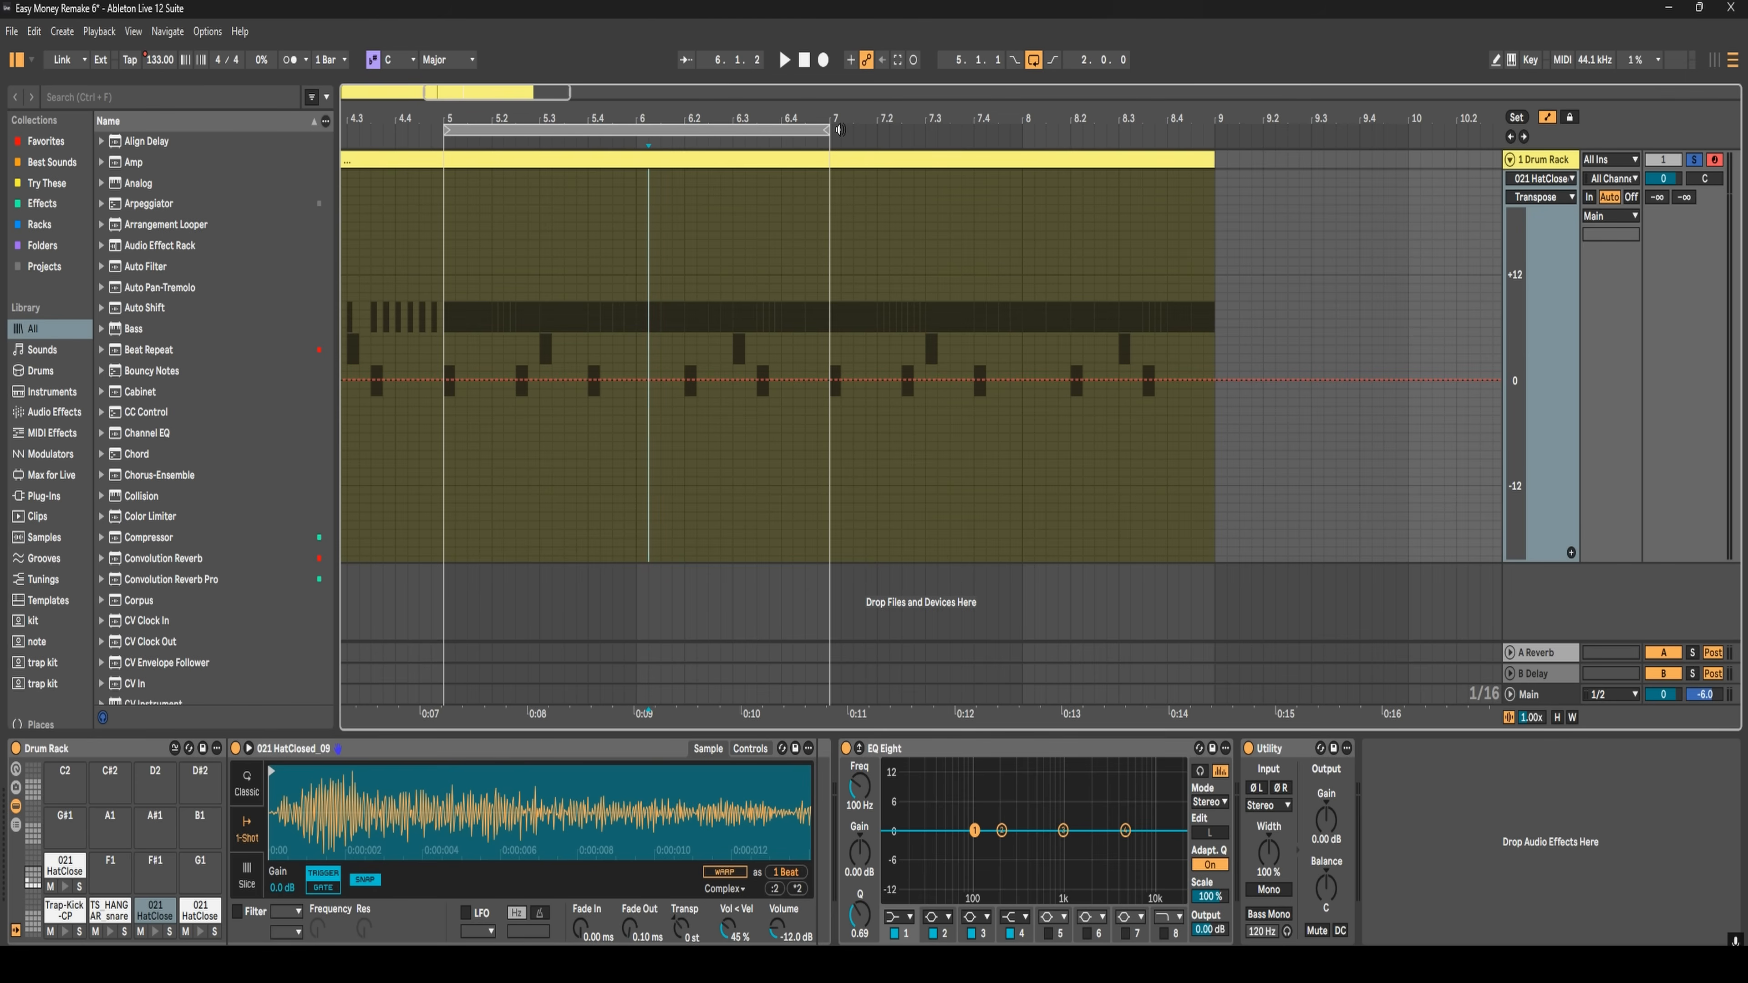
- Extend the loop to bar 9 and raise the hi-hat's Transpose automation to +4 st from bar 5 to 5.2
drag(828, 126, 1214, 128)
key(z)
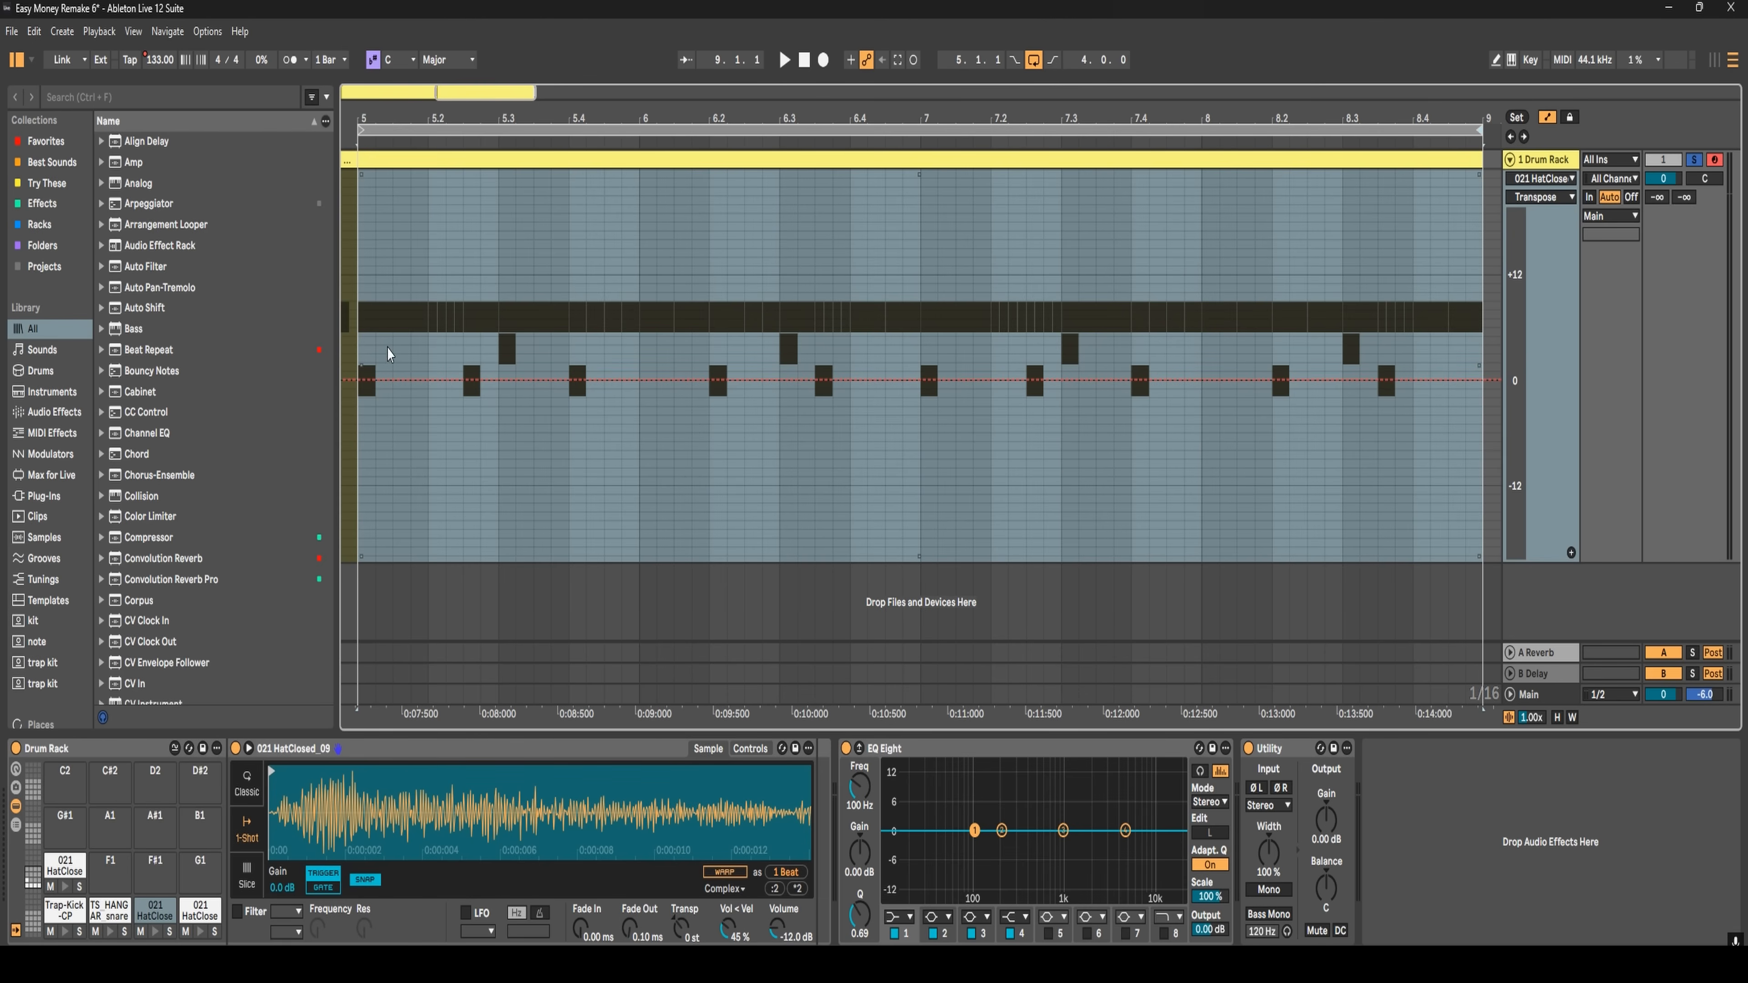
click(356, 382)
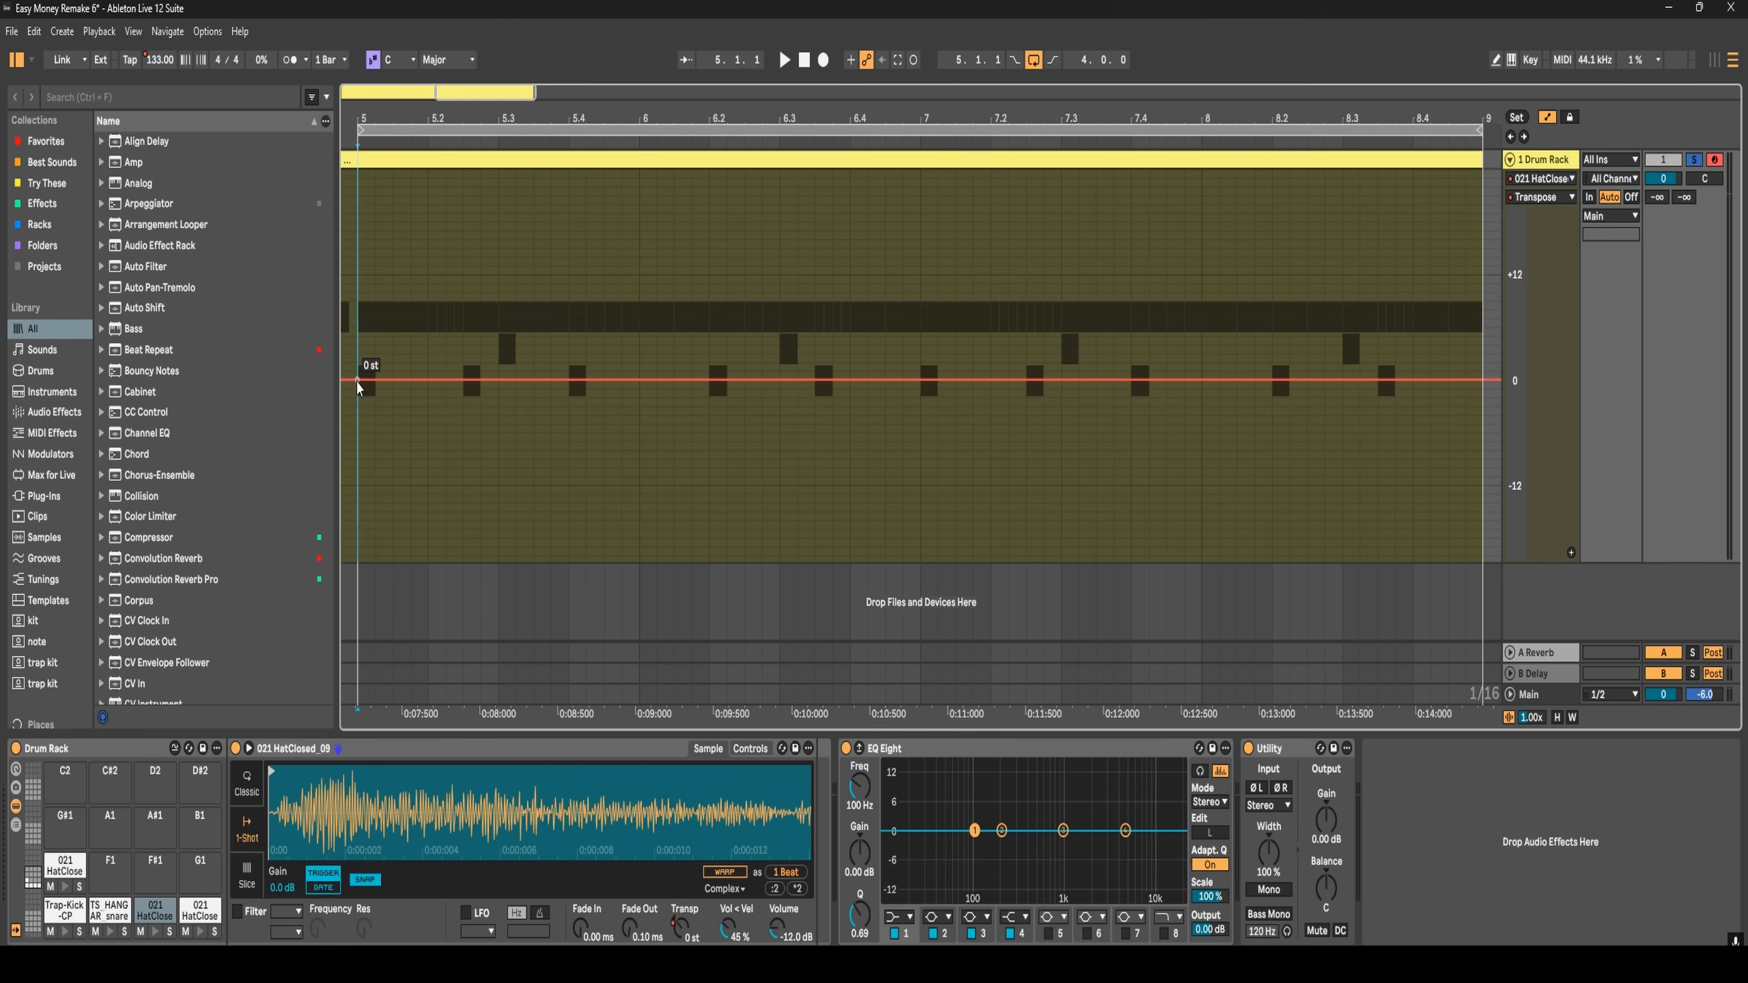
click(428, 379)
click(375, 379)
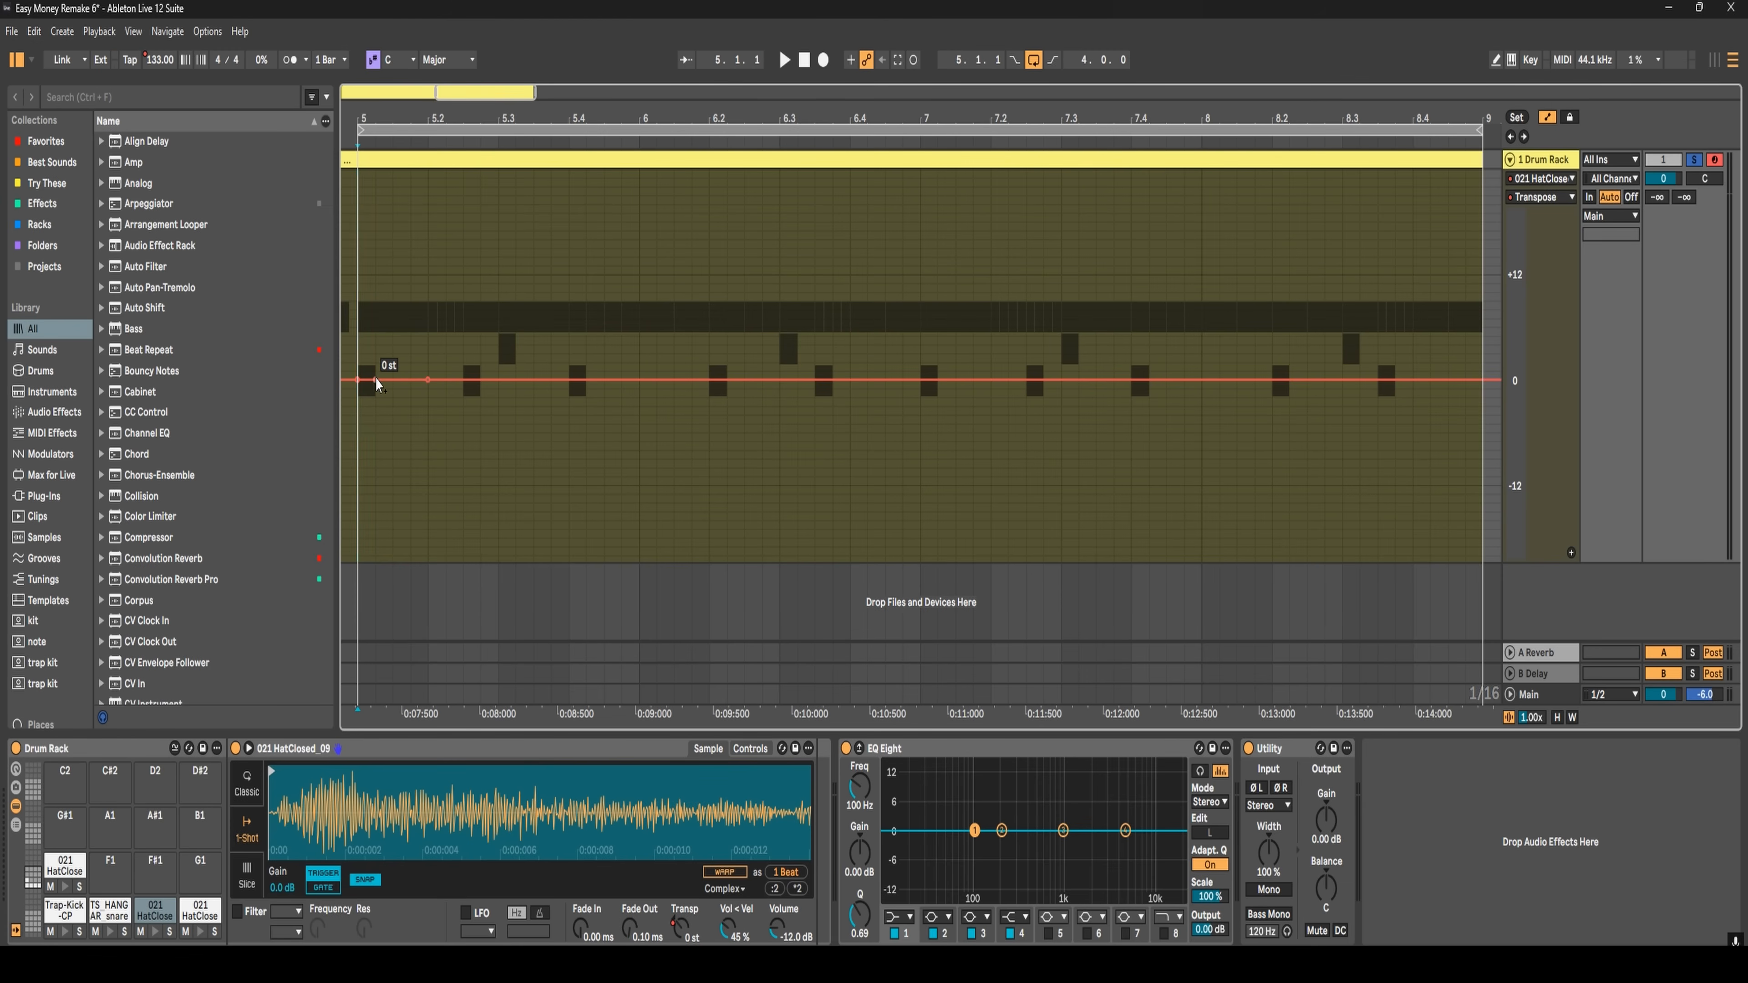
click(410, 379)
drag(374, 380, 427, 344)
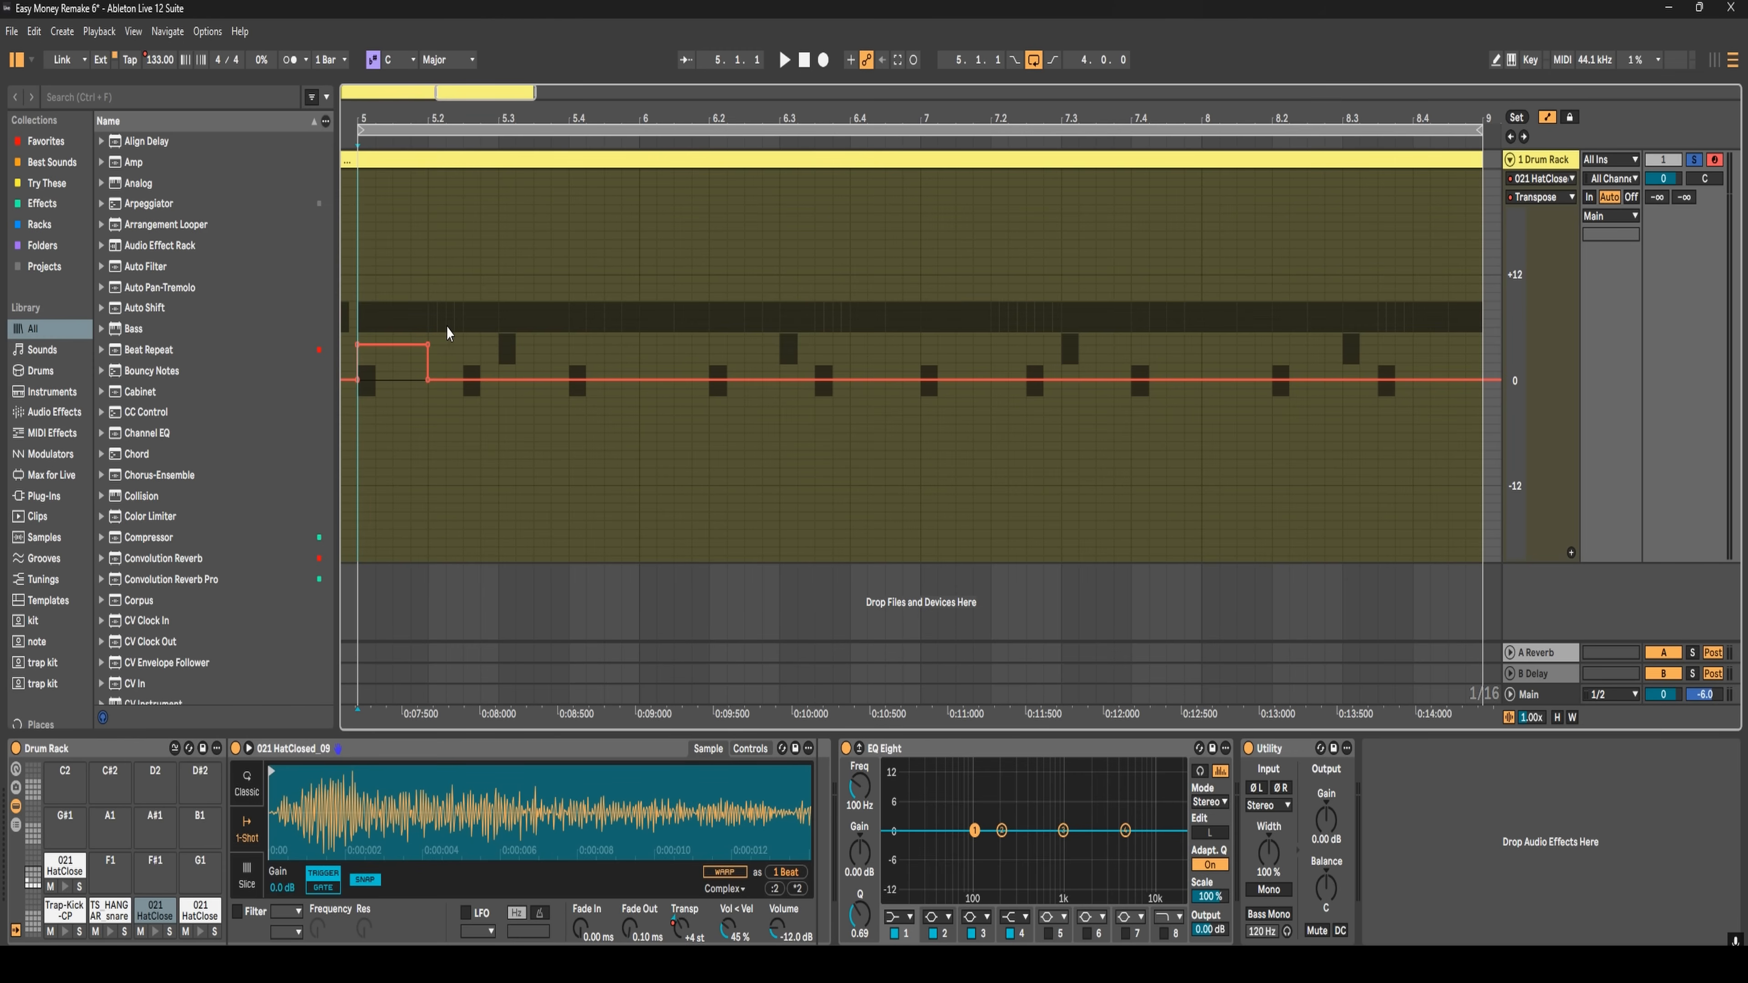
- Lower the hi-hat's Transpose automation to about -7 st between 5.2.3 and 5.3
click(462, 379)
click(499, 379)
drag(464, 380, 463, 458)
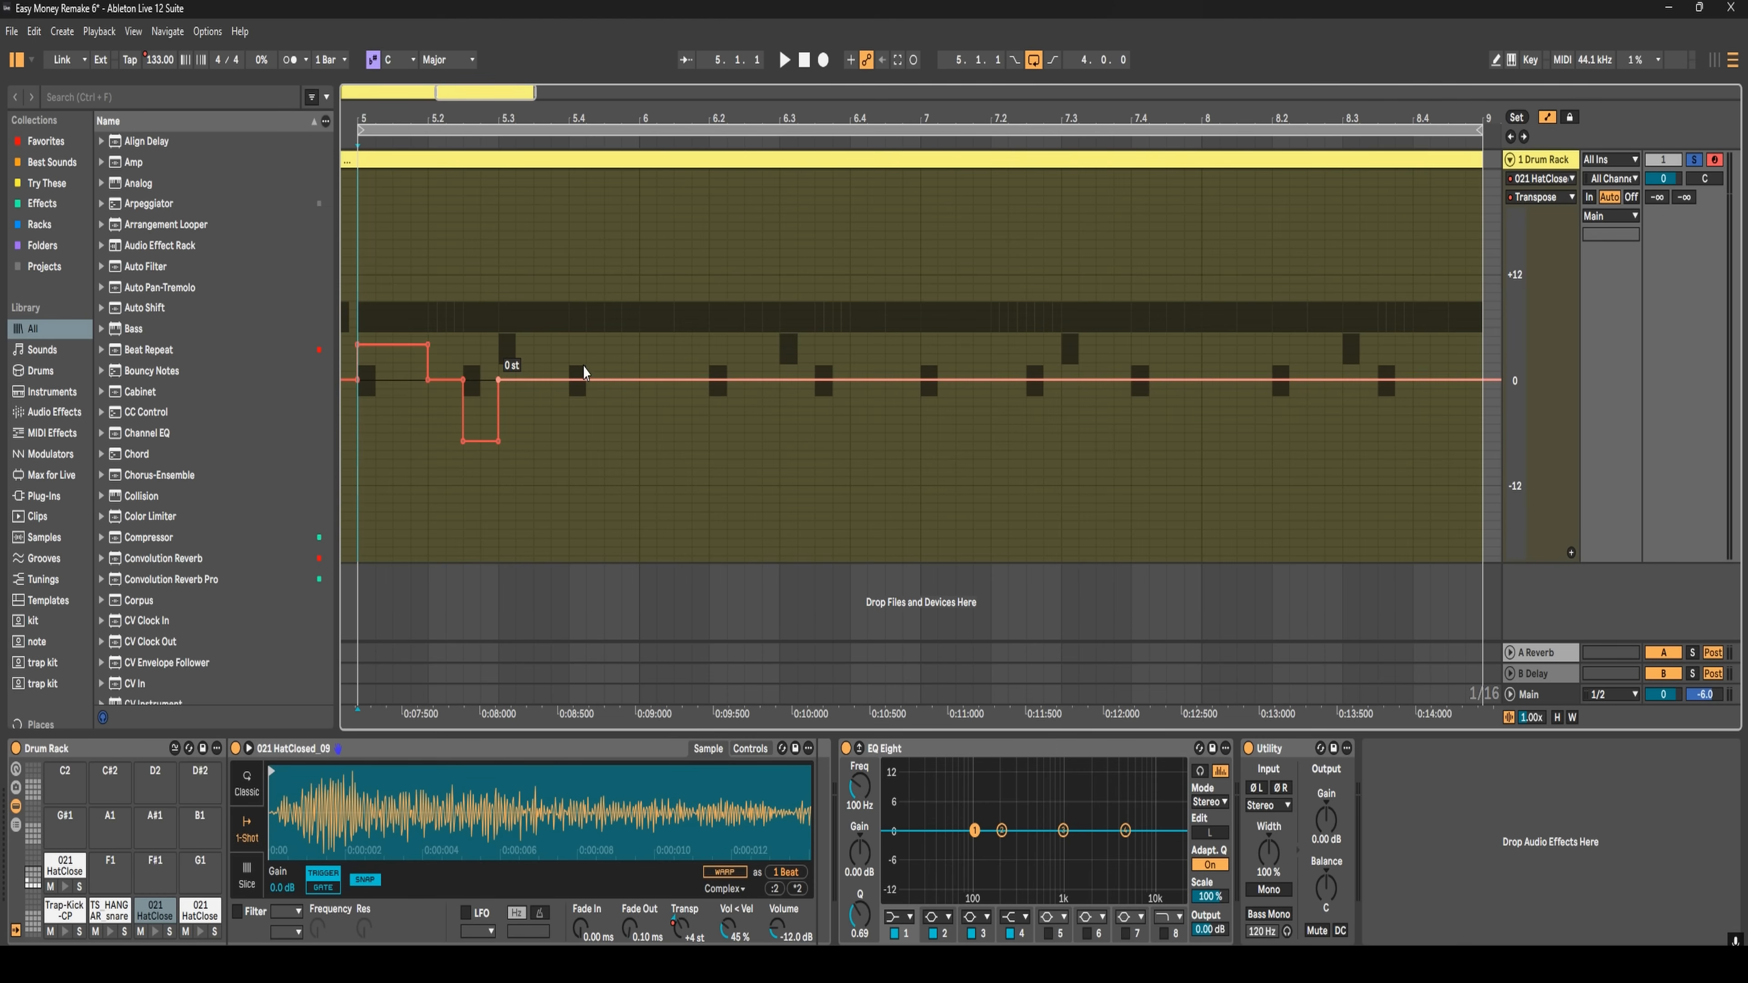
- Shape the hi-hat's Transpose automation from 5.4 to bar 6 into steps of about -3, -5, -3 and +4 st
click(568, 380)
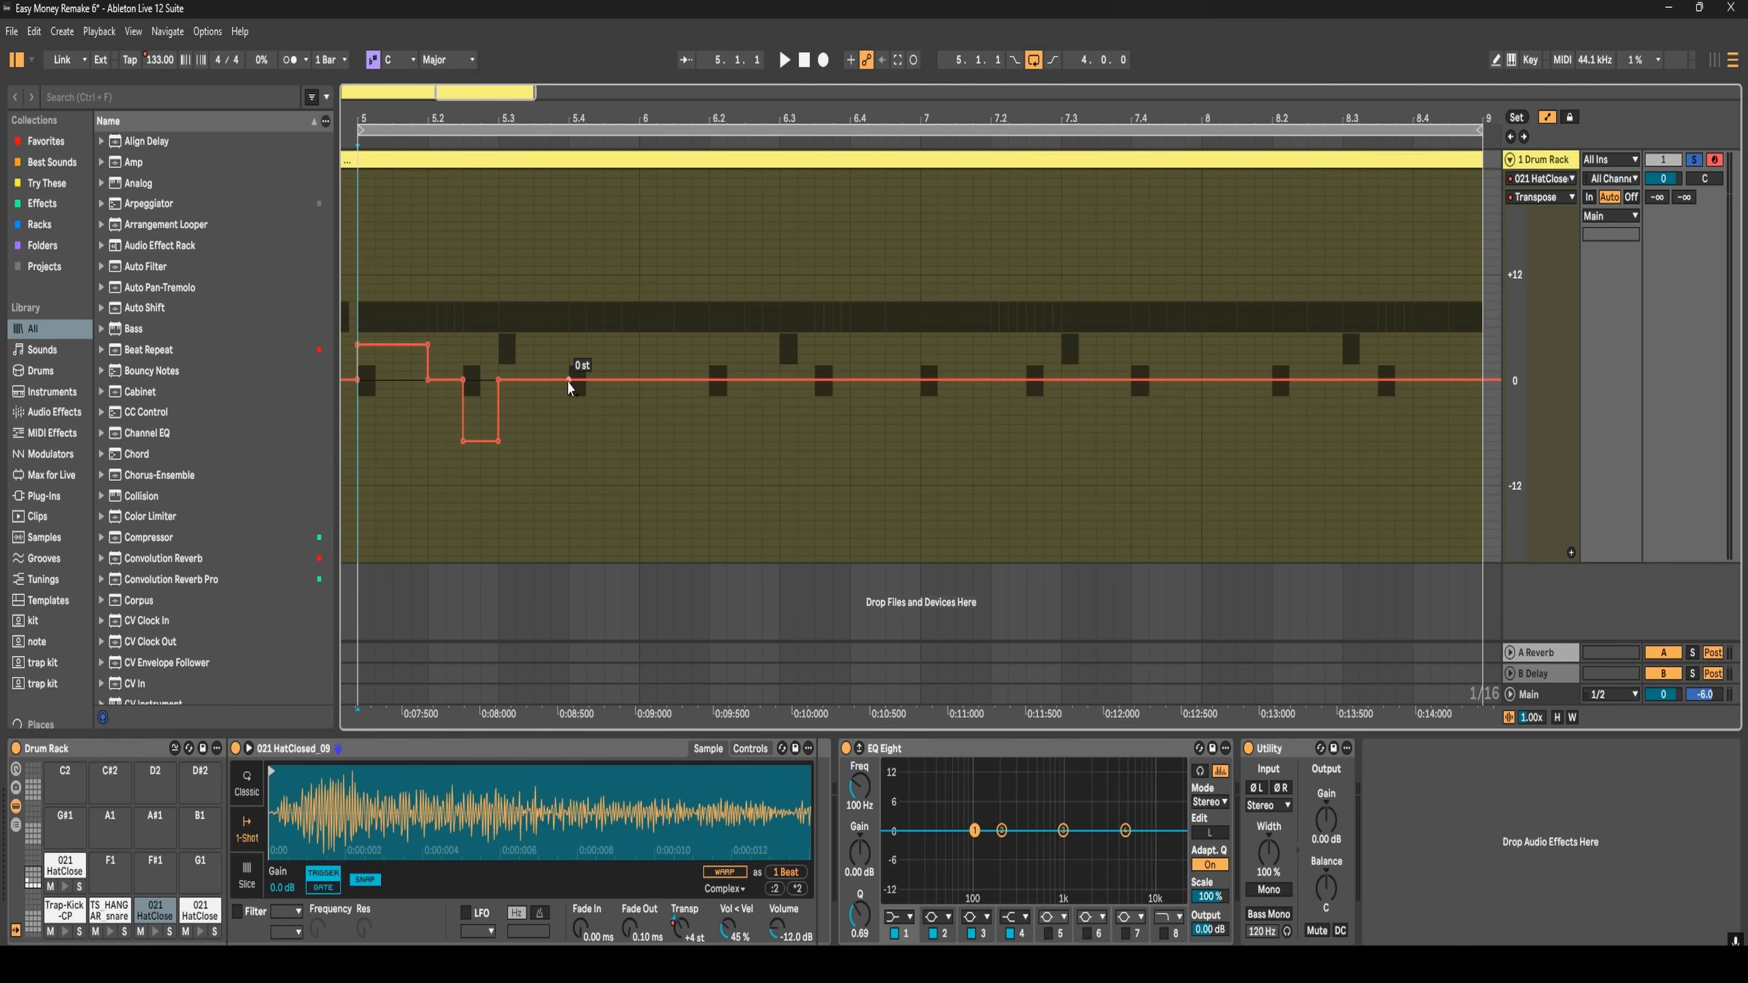
click(593, 380)
click(586, 381)
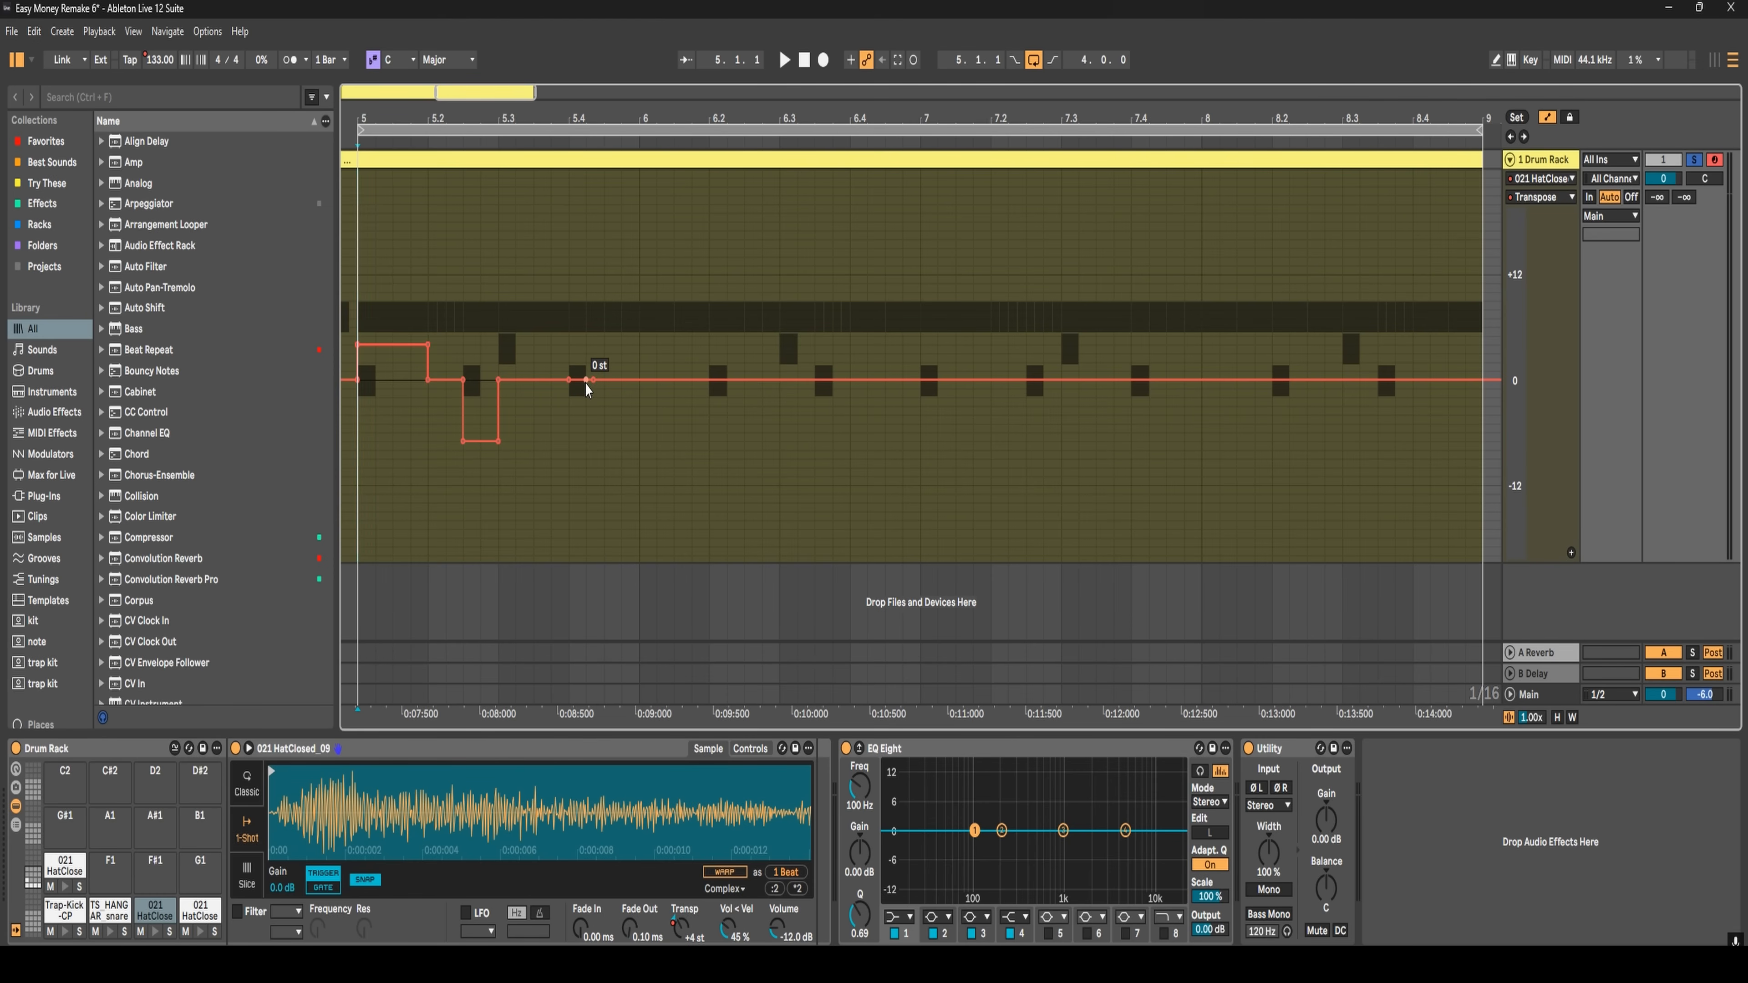
mouse_move(585, 383)
mouse_down()
mouse_move(586, 431)
mouse_move(604, 388)
mouse_up()
drag(604, 432, 604, 423)
drag(620, 384, 621, 431)
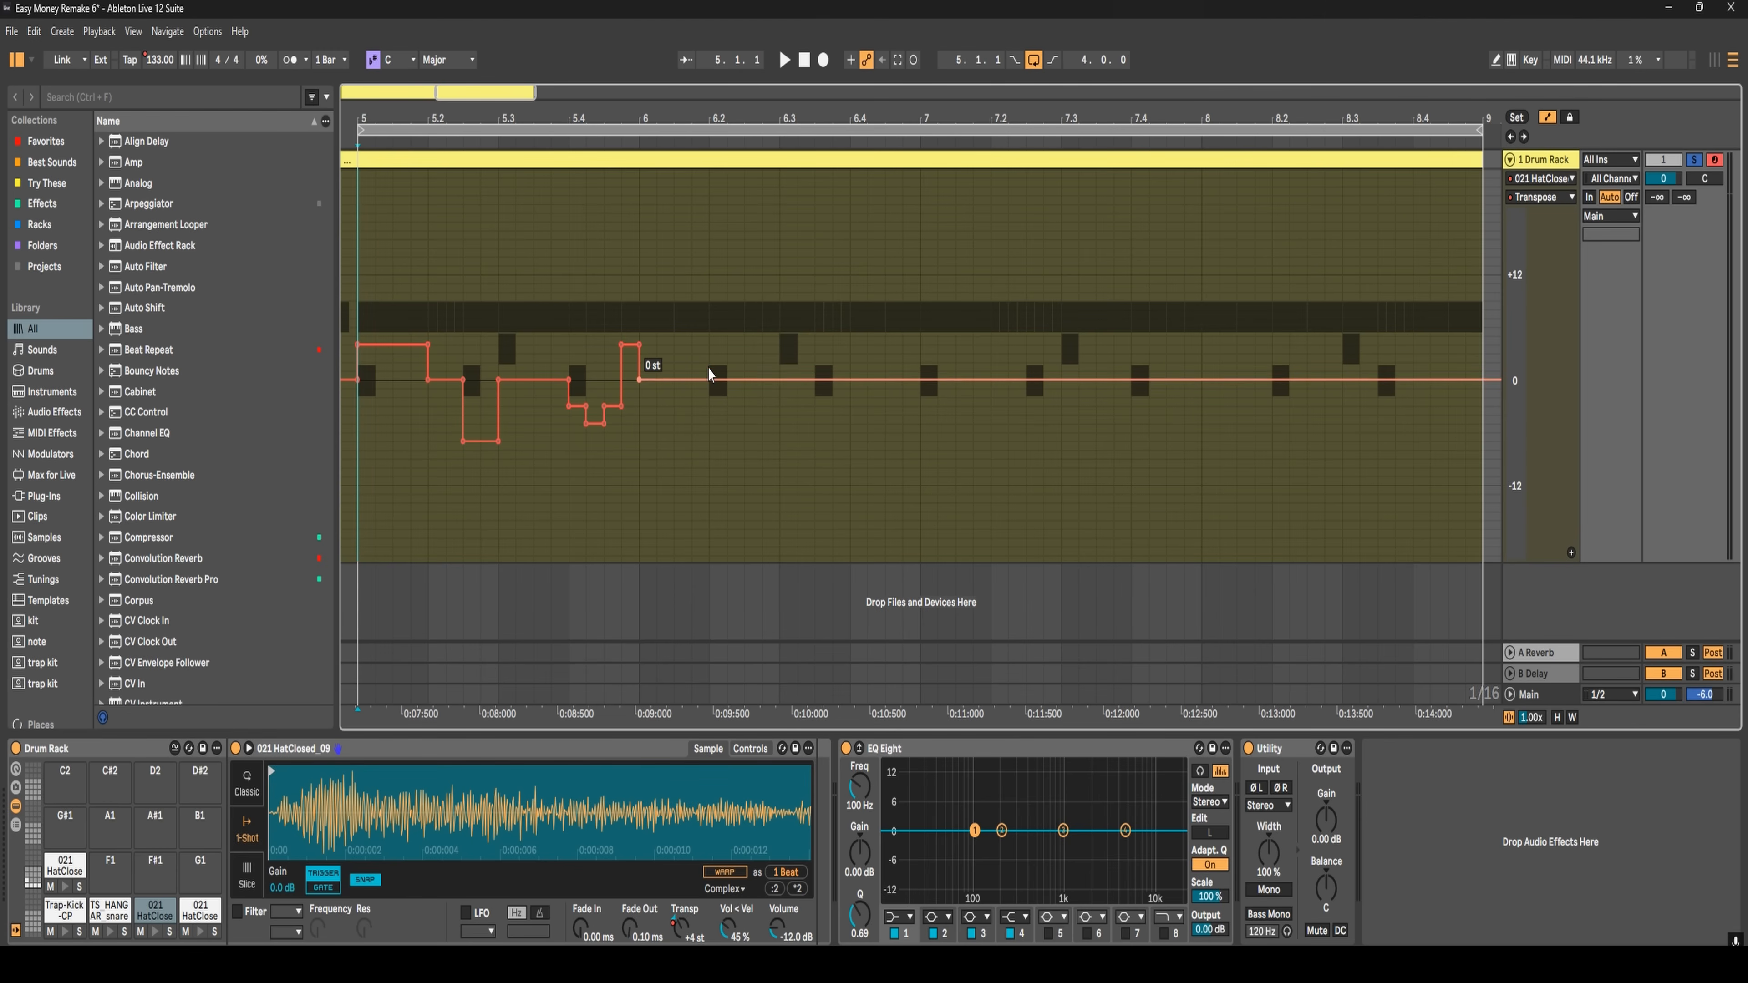
- In Draw Mode, add 1/16 Transpose steps between bars 6 and 6.3 at about +4, -5, +12 and -12 st
key(b)
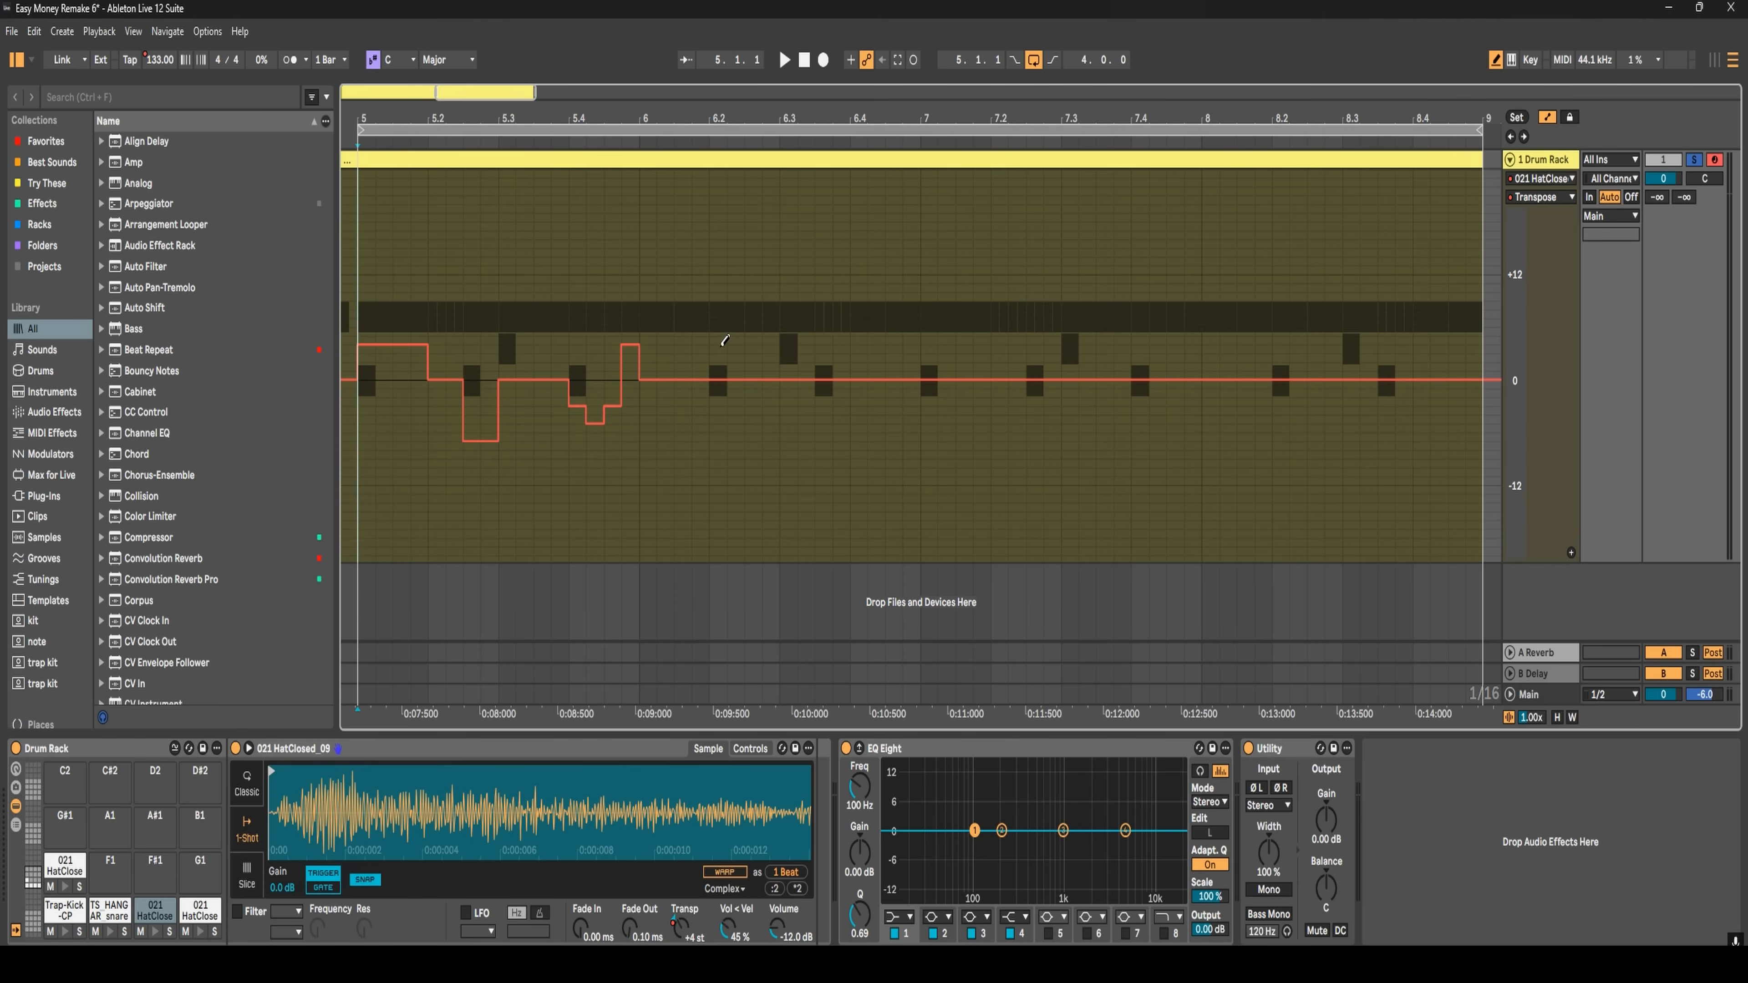
mouse_move(652, 379)
mouse_down()
mouse_move(674, 343)
mouse_move(700, 418)
mouse_up()
drag(756, 372, 759, 266)
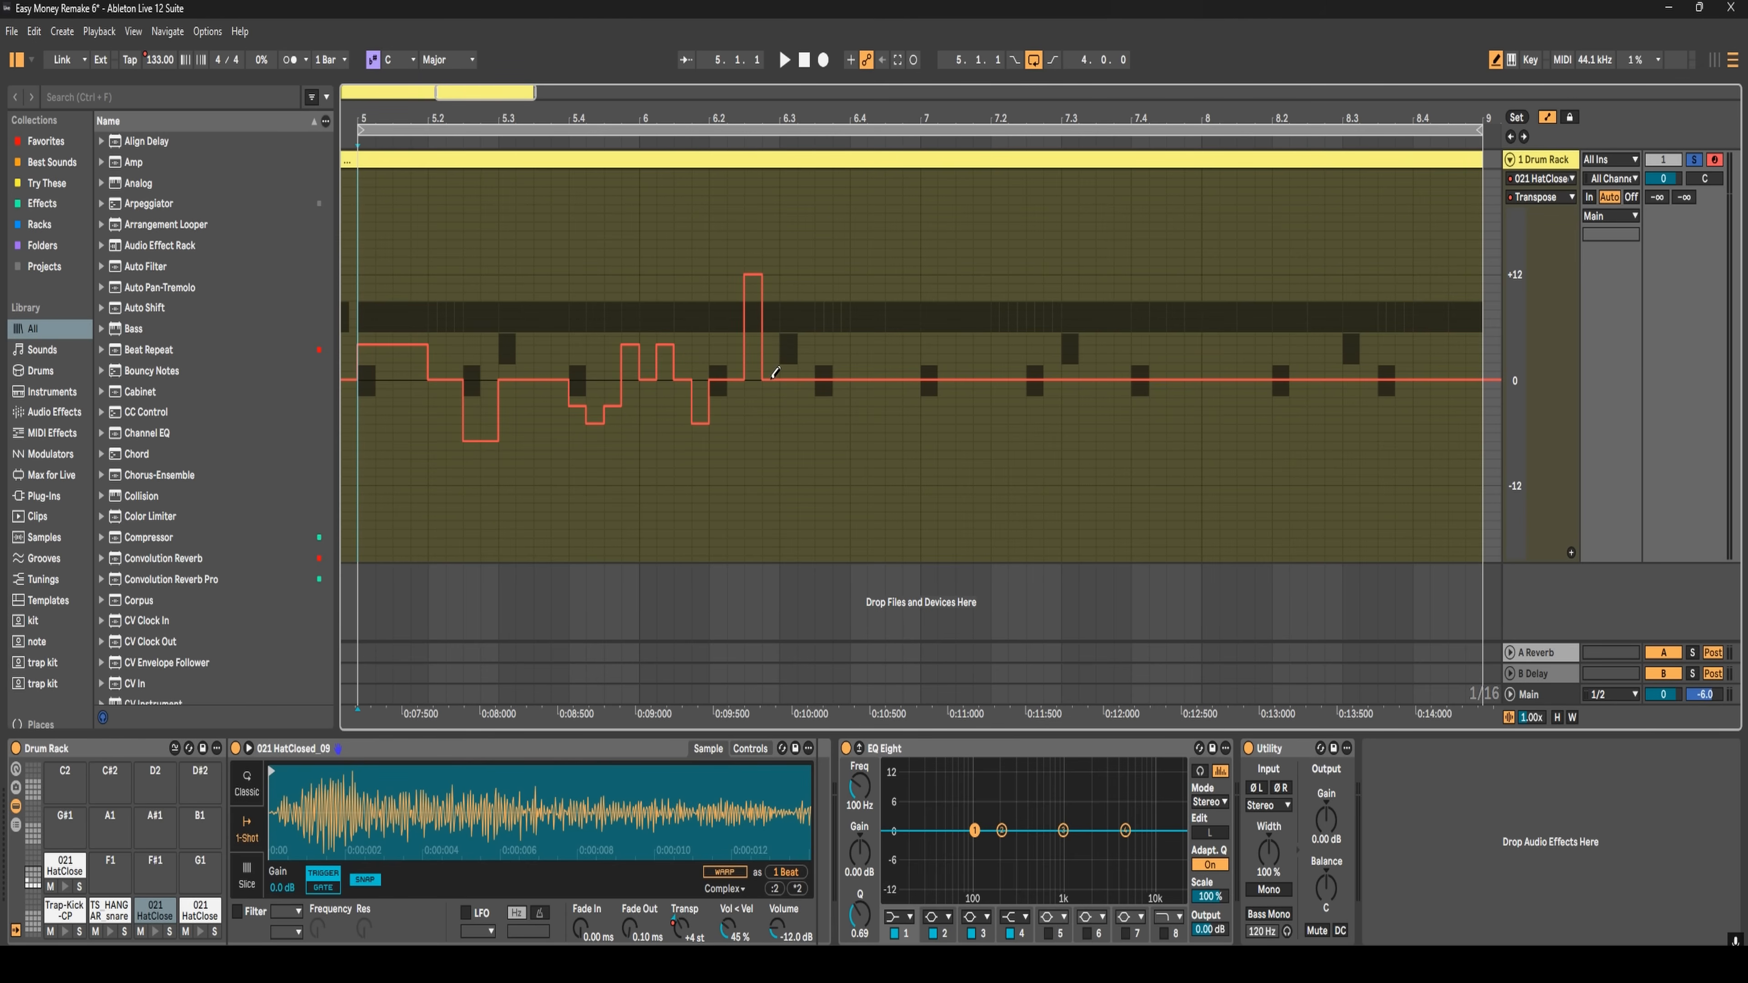
drag(772, 377, 771, 484)
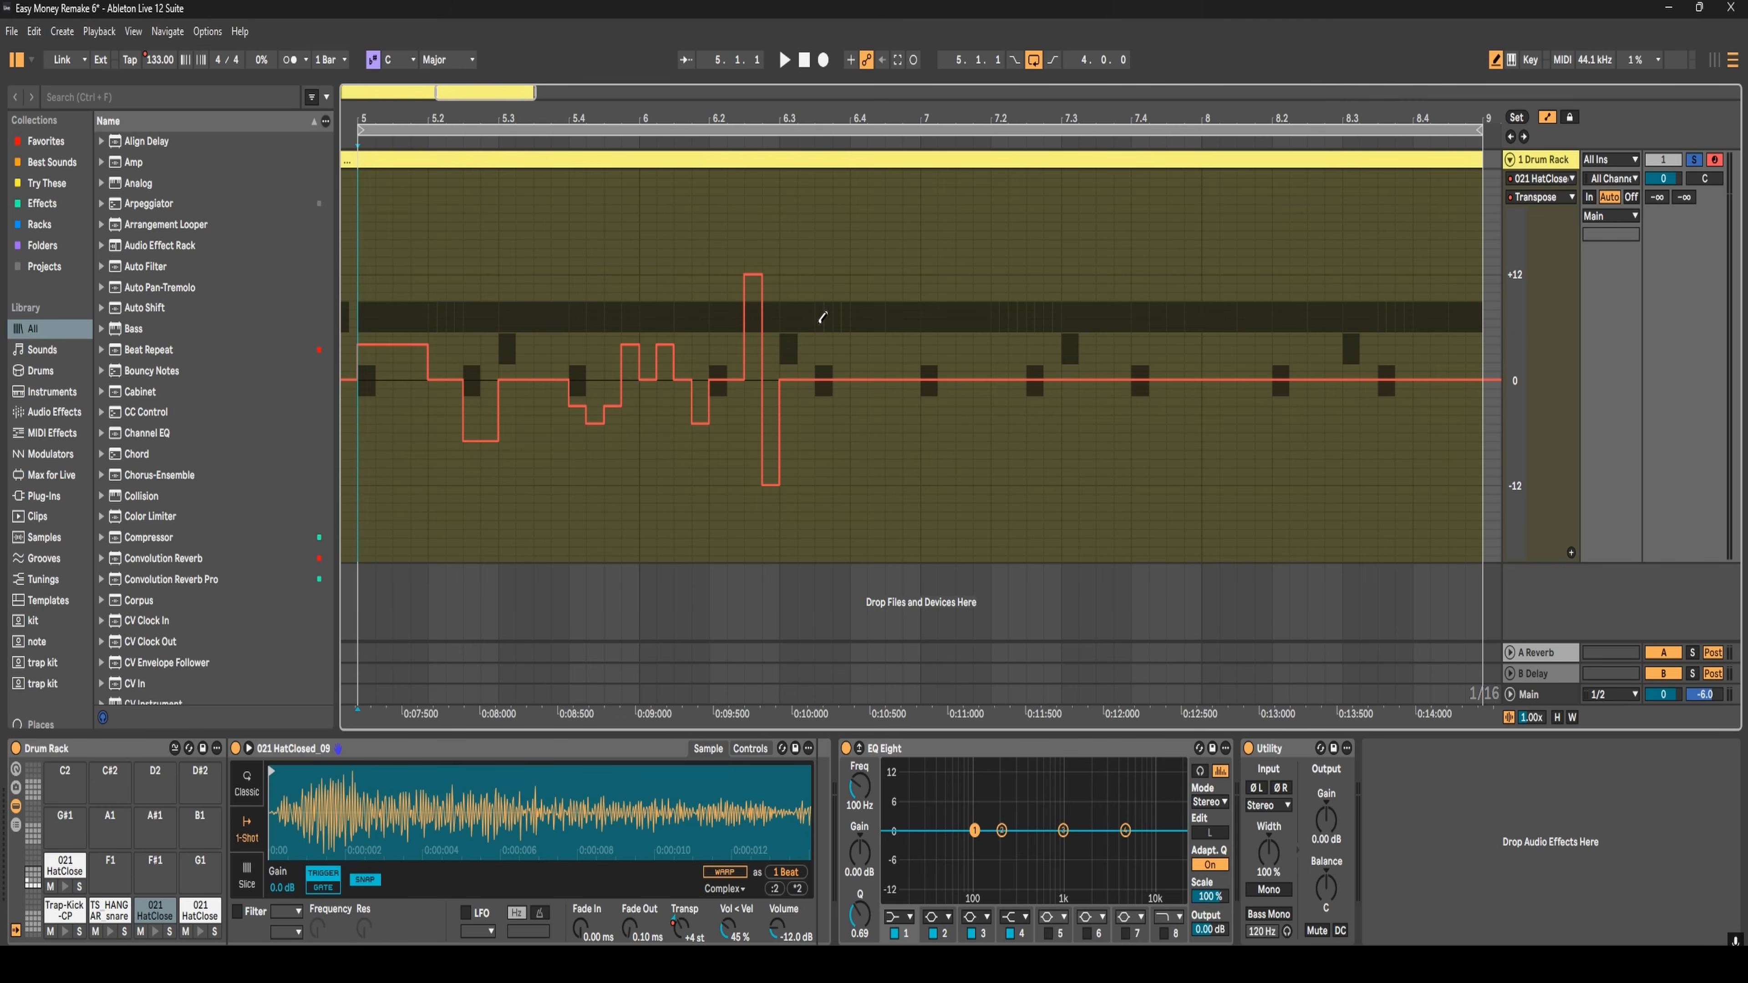
- Set the fixed grid to 1/32 and try drawing finer stepped Transpose automation from 6.3 to bar 7
mouse_move(799, 311)
mouse_down()
mouse_move(837, 344)
mouse_move(886, 305)
mouse_move(960, 339)
mouse_up()
key(ctrl+z)
right_click(819, 350)
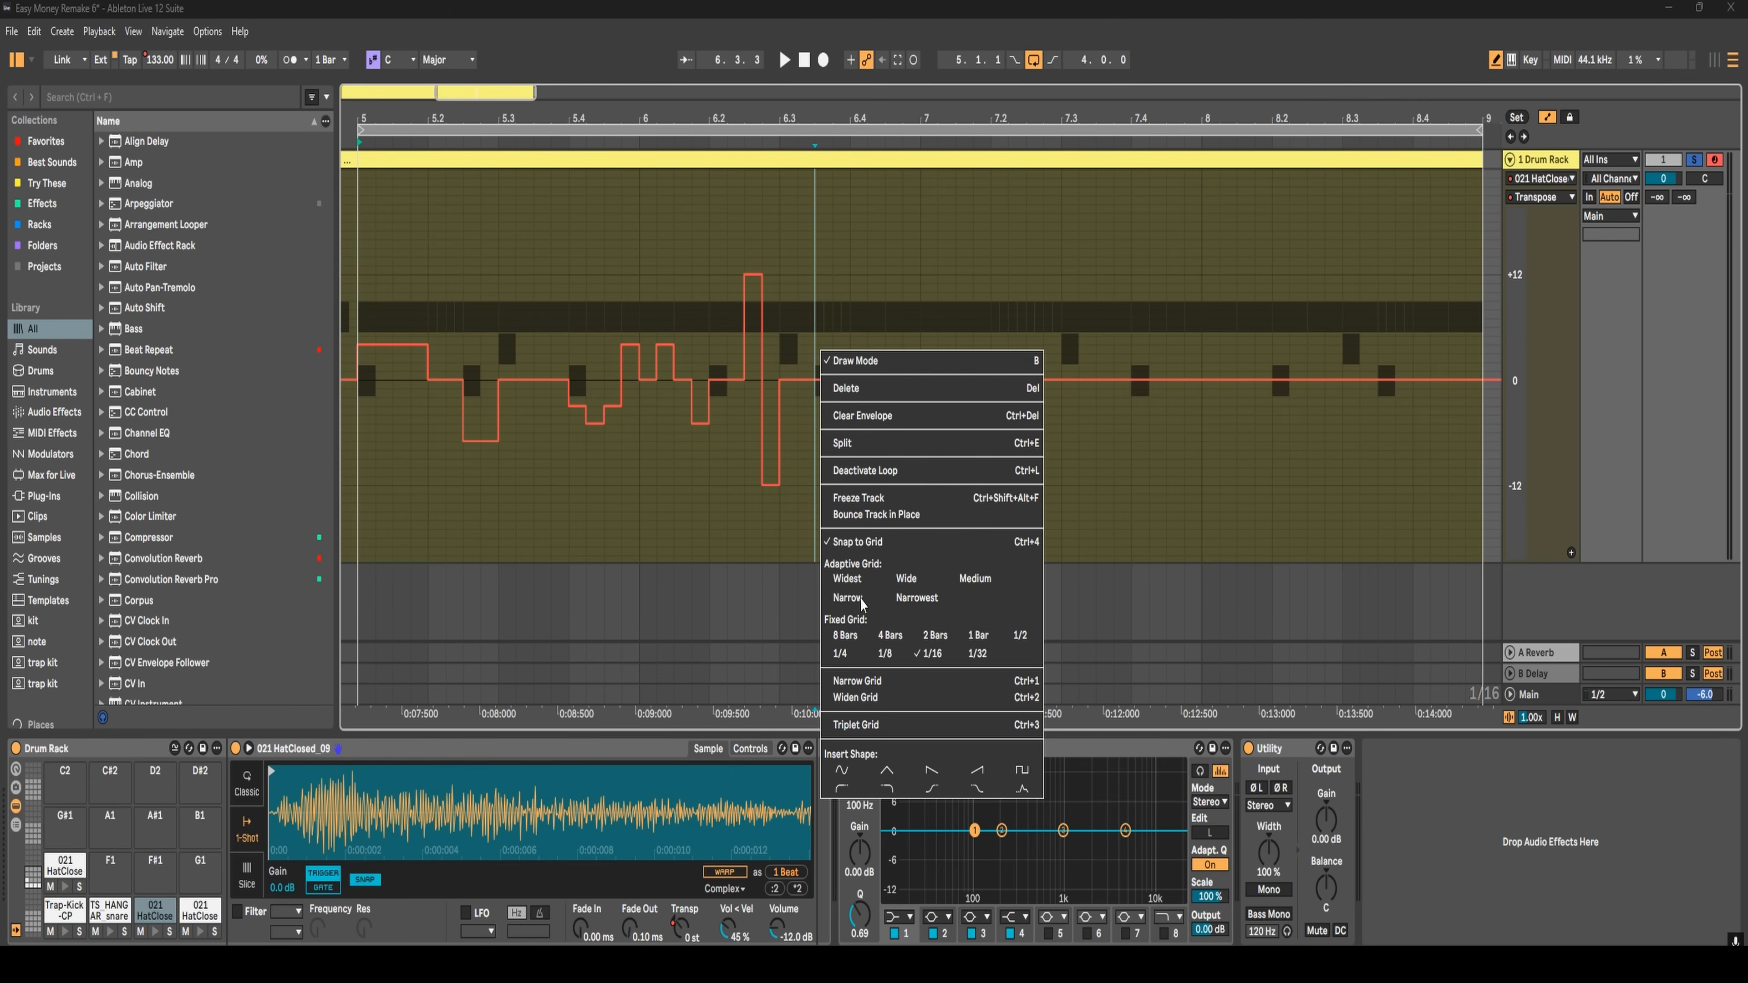
click(977, 653)
click(789, 361)
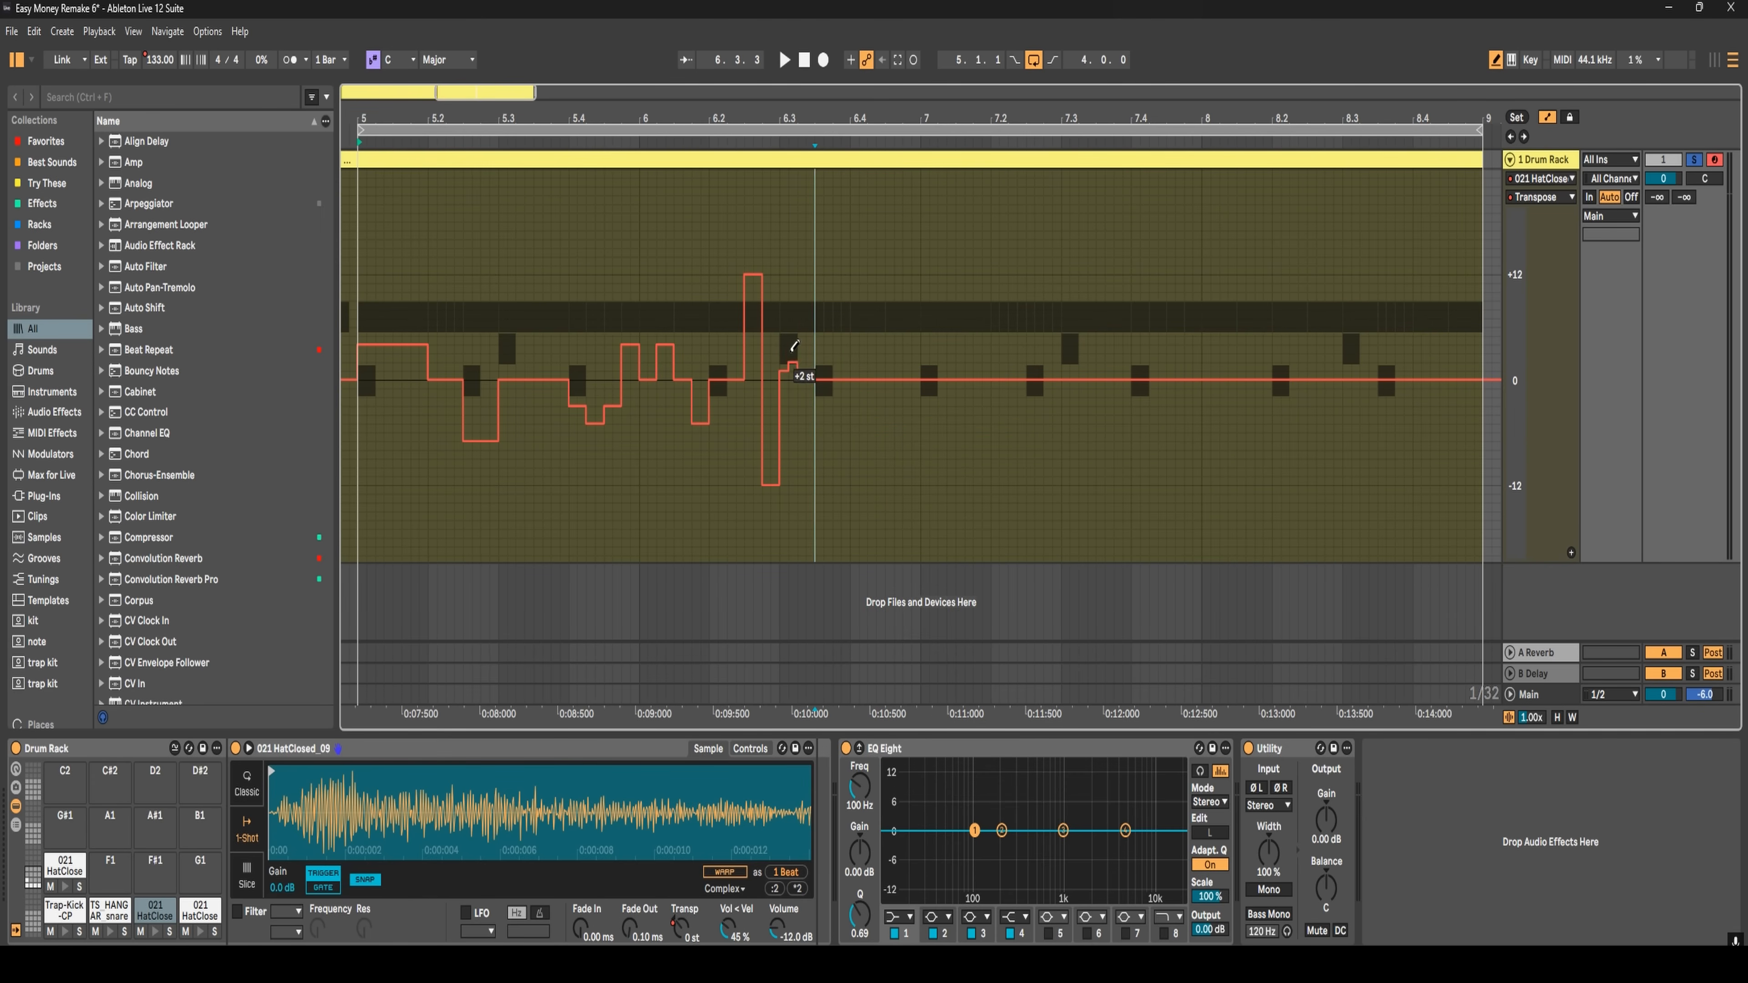
mouse_move(793, 346)
mouse_down()
mouse_move(824, 360)
mouse_move(862, 342)
mouse_move(908, 283)
mouse_up()
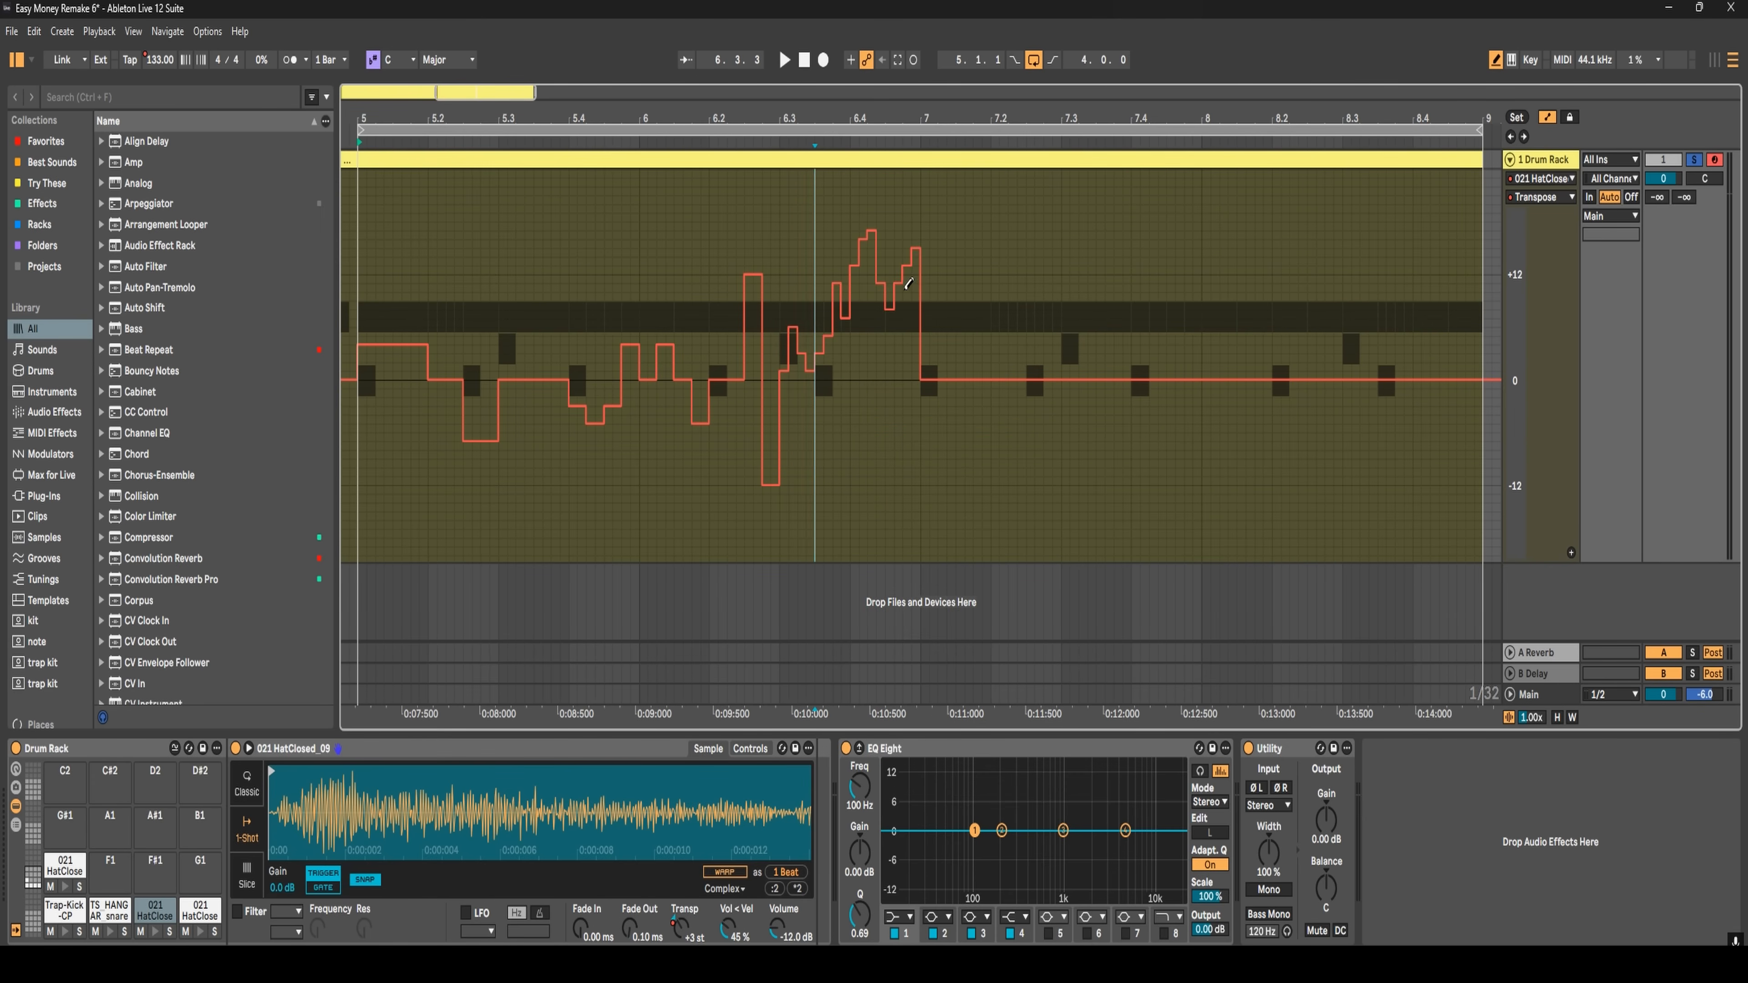
- Try drawing free, unsnapped Transpose automation after 6.3 with Snap to Grid off, and undo the drawing
right_click(839, 353)
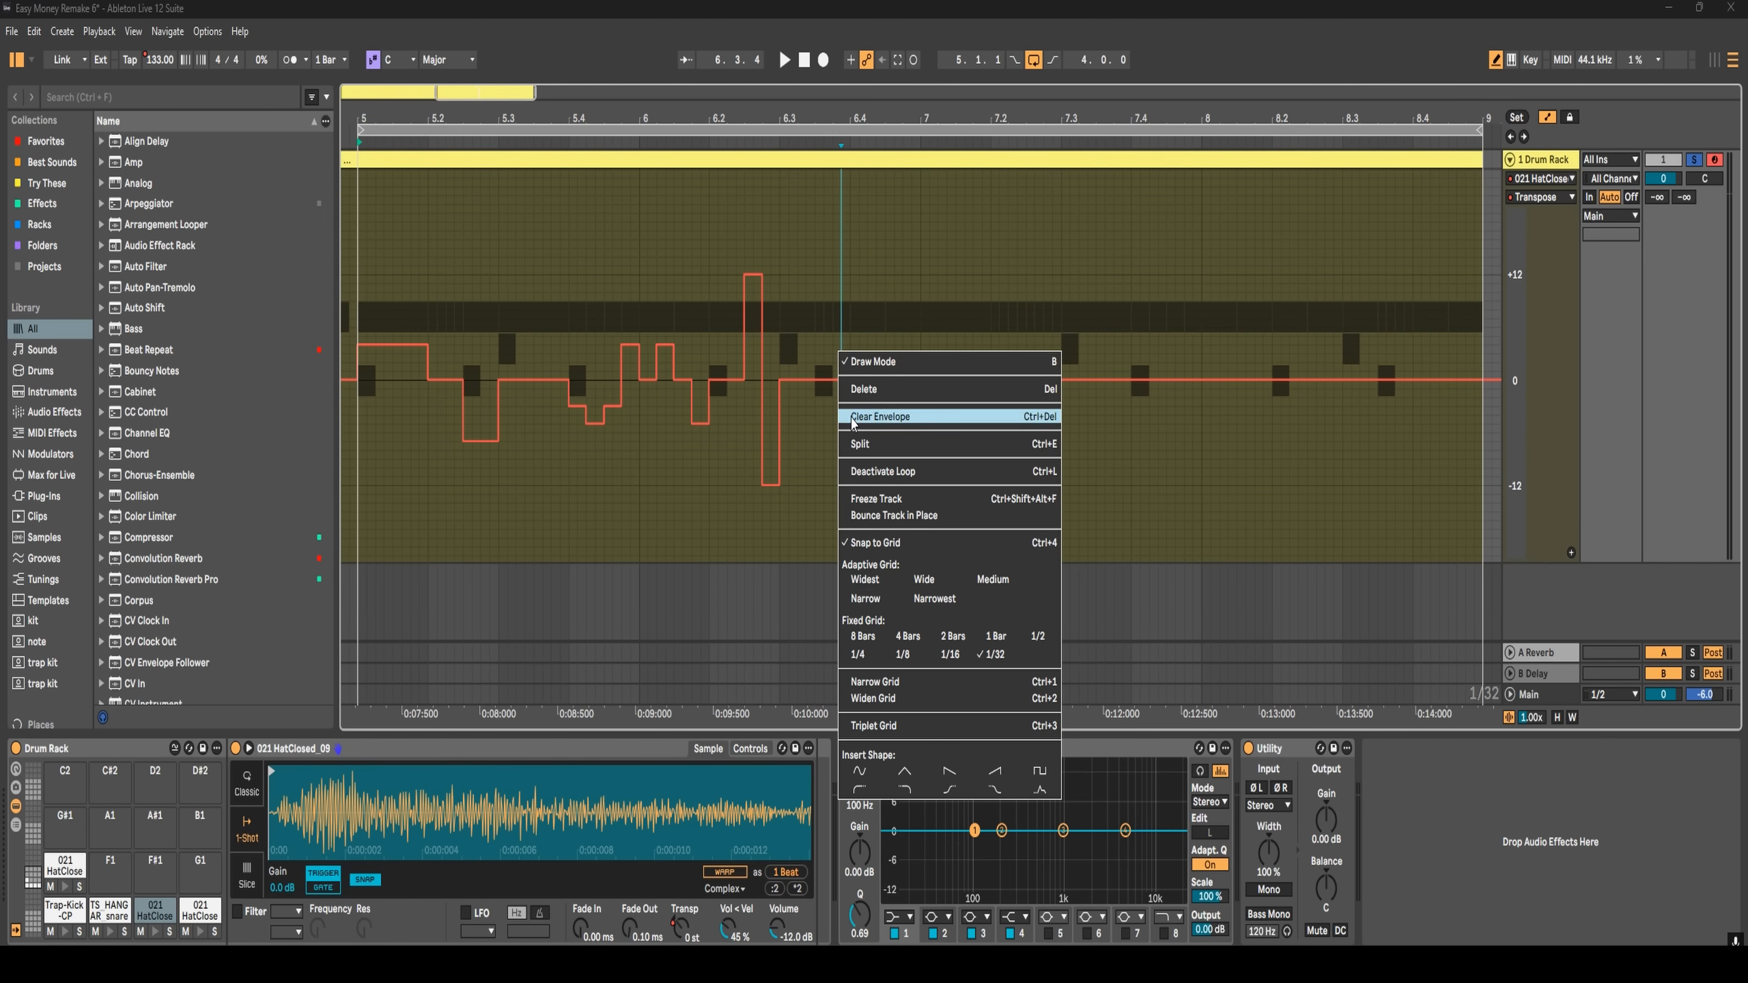
click(865, 544)
mouse_move(798, 365)
mouse_down()
mouse_move(916, 306)
mouse_move(1053, 365)
mouse_move(1136, 307)
mouse_move(1184, 386)
mouse_move(1245, 320)
mouse_move(1300, 405)
mouse_move(1364, 307)
mouse_move(1376, 399)
mouse_up()
key(ctrl+z)
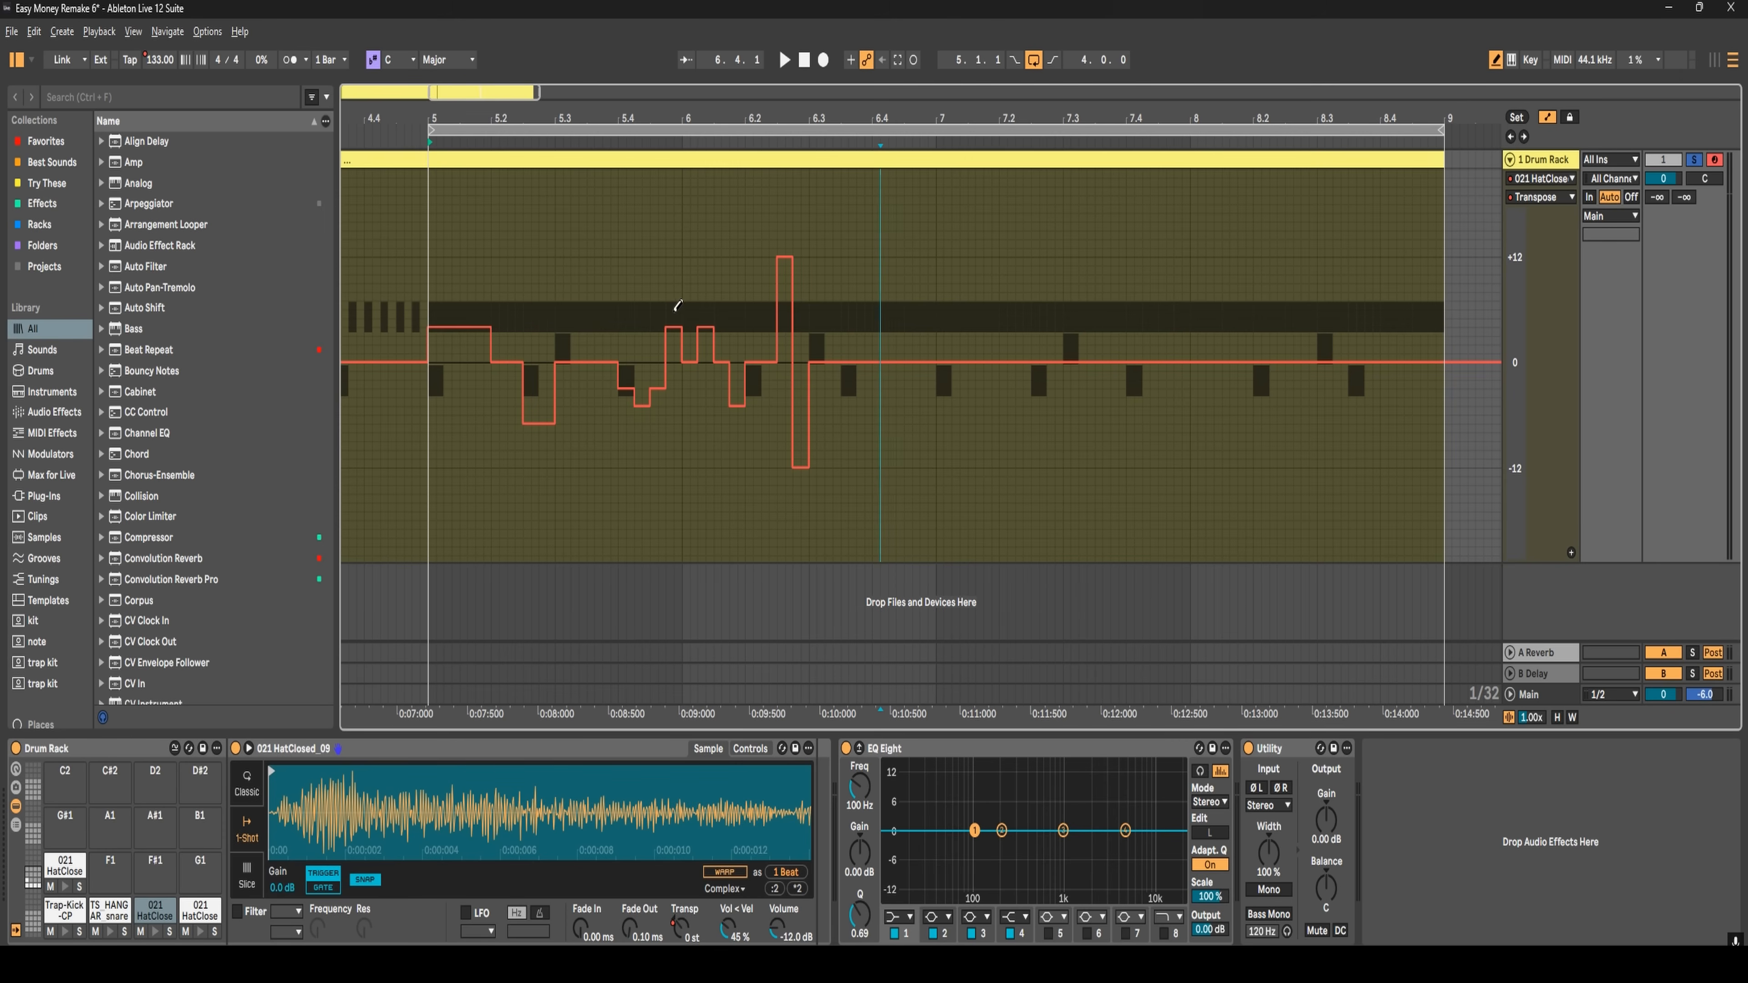
- Leave Draw Mode and duplicate the Transpose automation from bars 5 to 7 into bars 7 to 9
key(b)
click(434, 234)
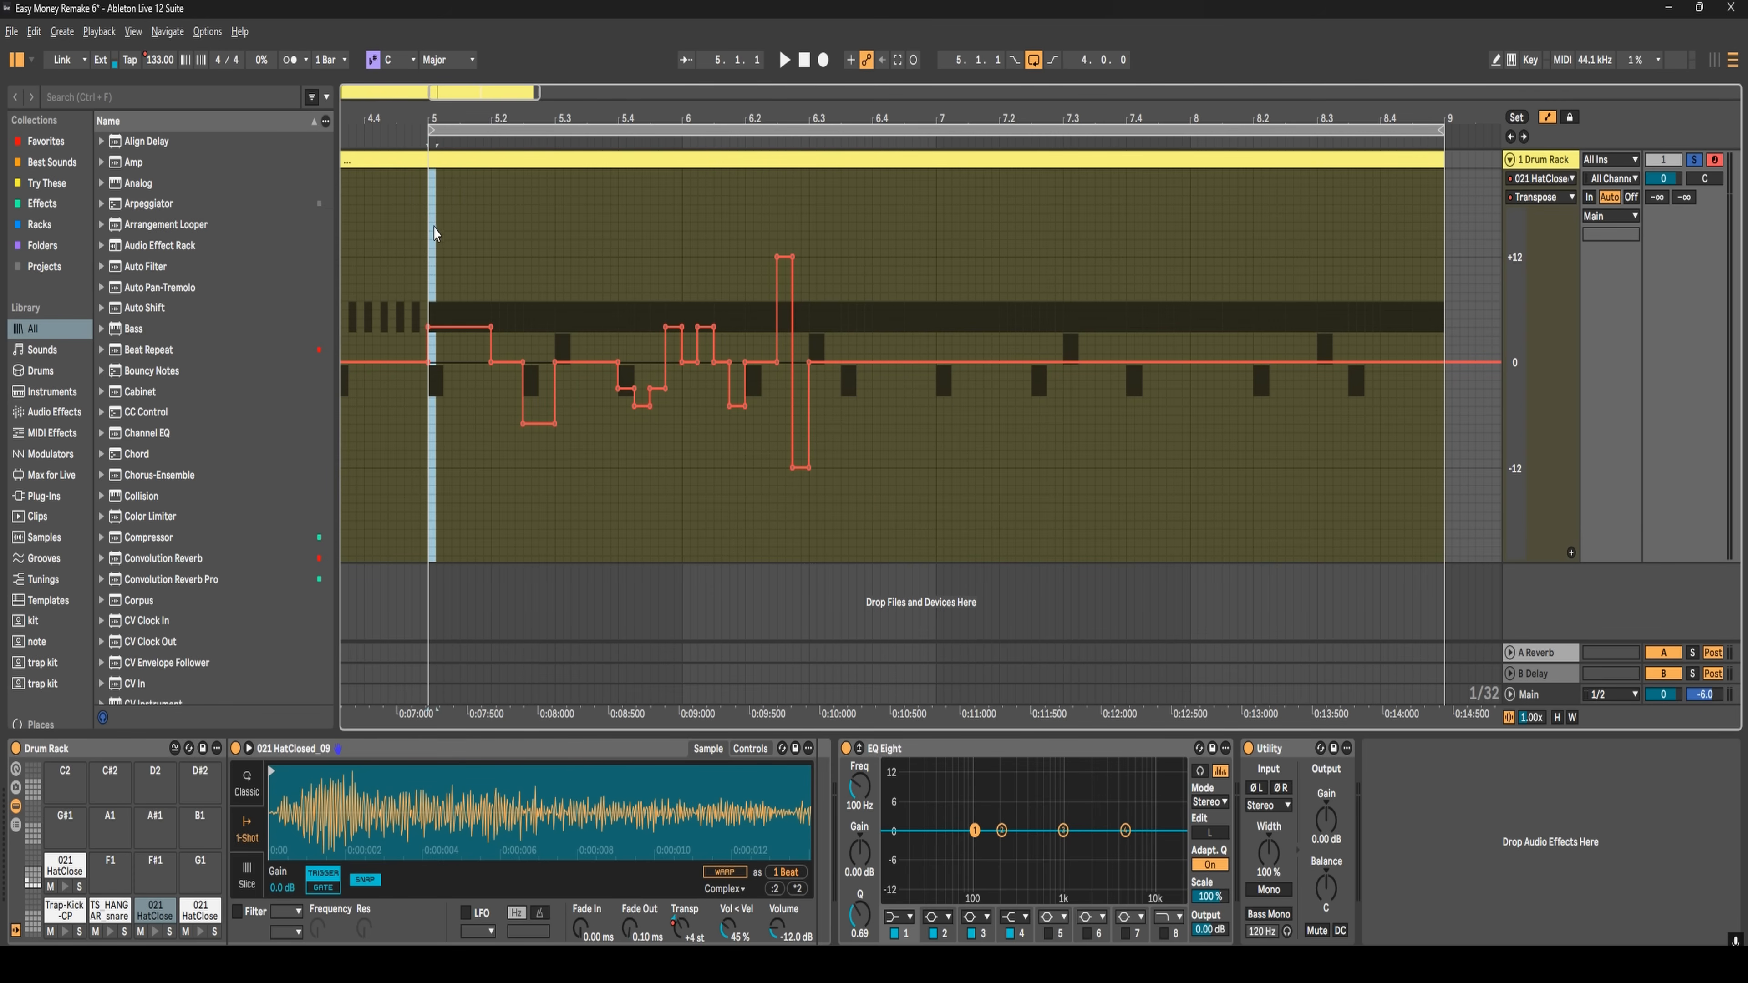
drag(435, 234, 929, 426)
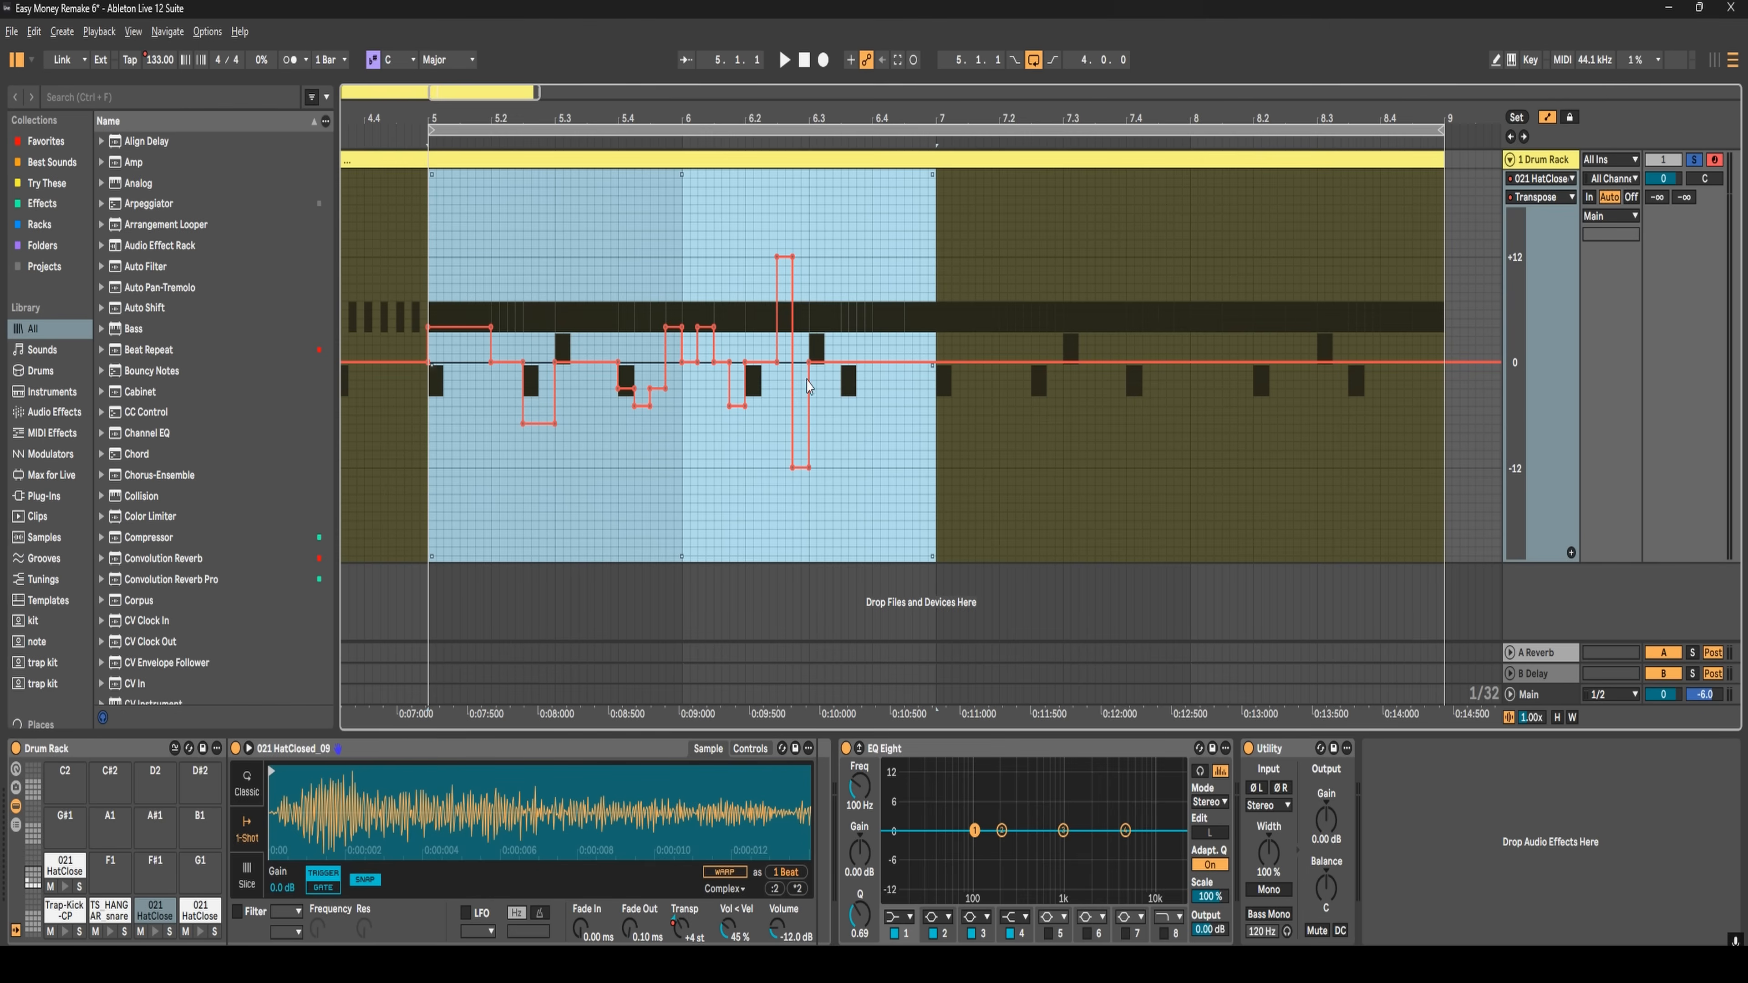
key(ctrl+d)
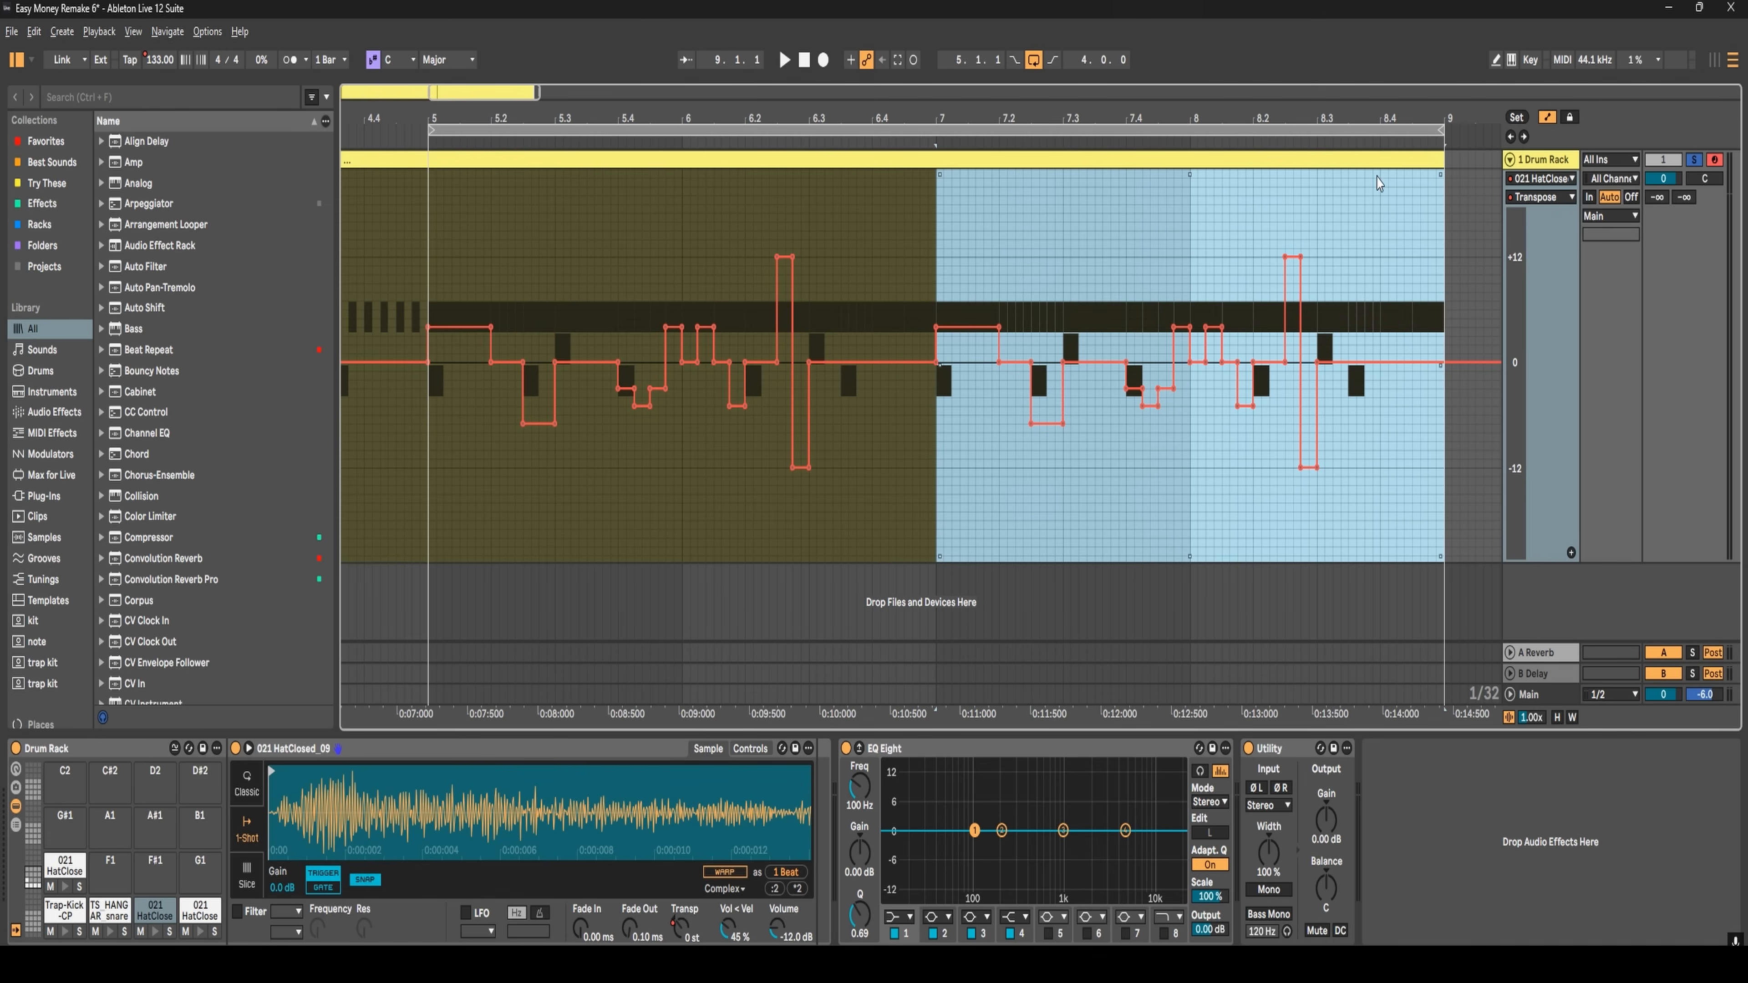
- Try compressing the copied automation in bars 7 to 9 vertically from its upper and lower edges
drag(1195, 187, 1195, 275)
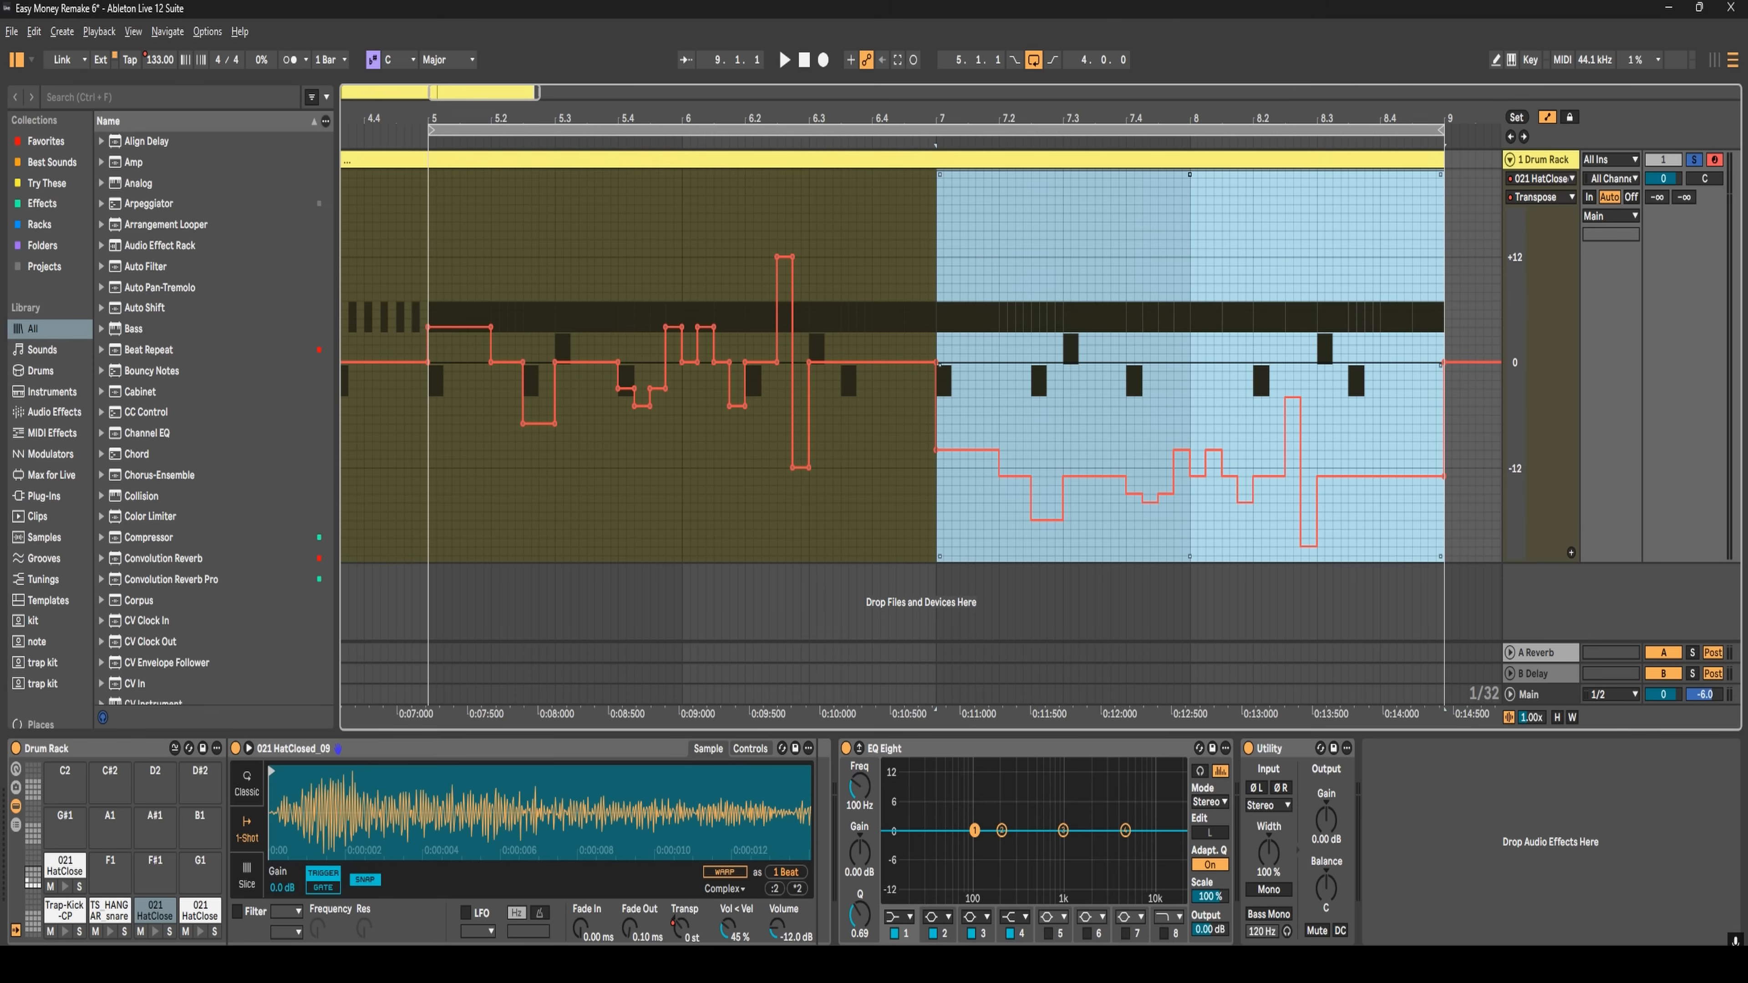
key(ctrl+z)
drag(1191, 556, 1192, 482)
key(ctrl+z)
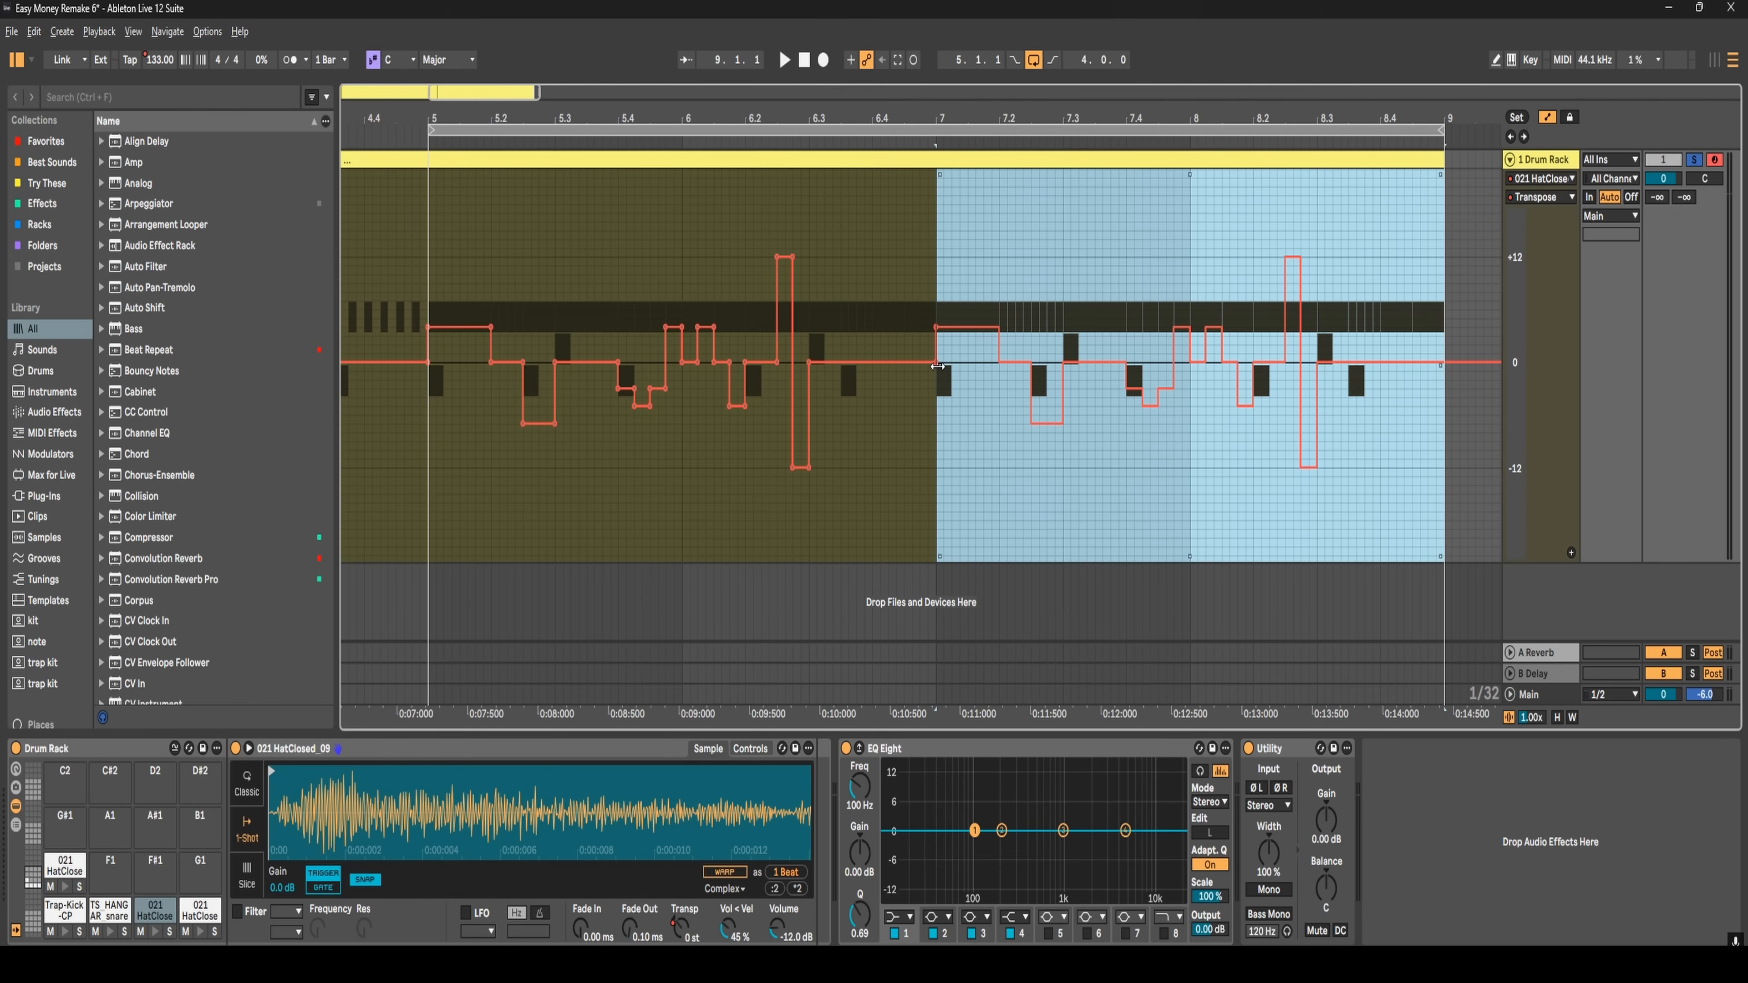
- Try squeezing the copied automation in time, first moving its start to bar 8, and separately pulling its end earlier
drag(939, 365, 1192, 365)
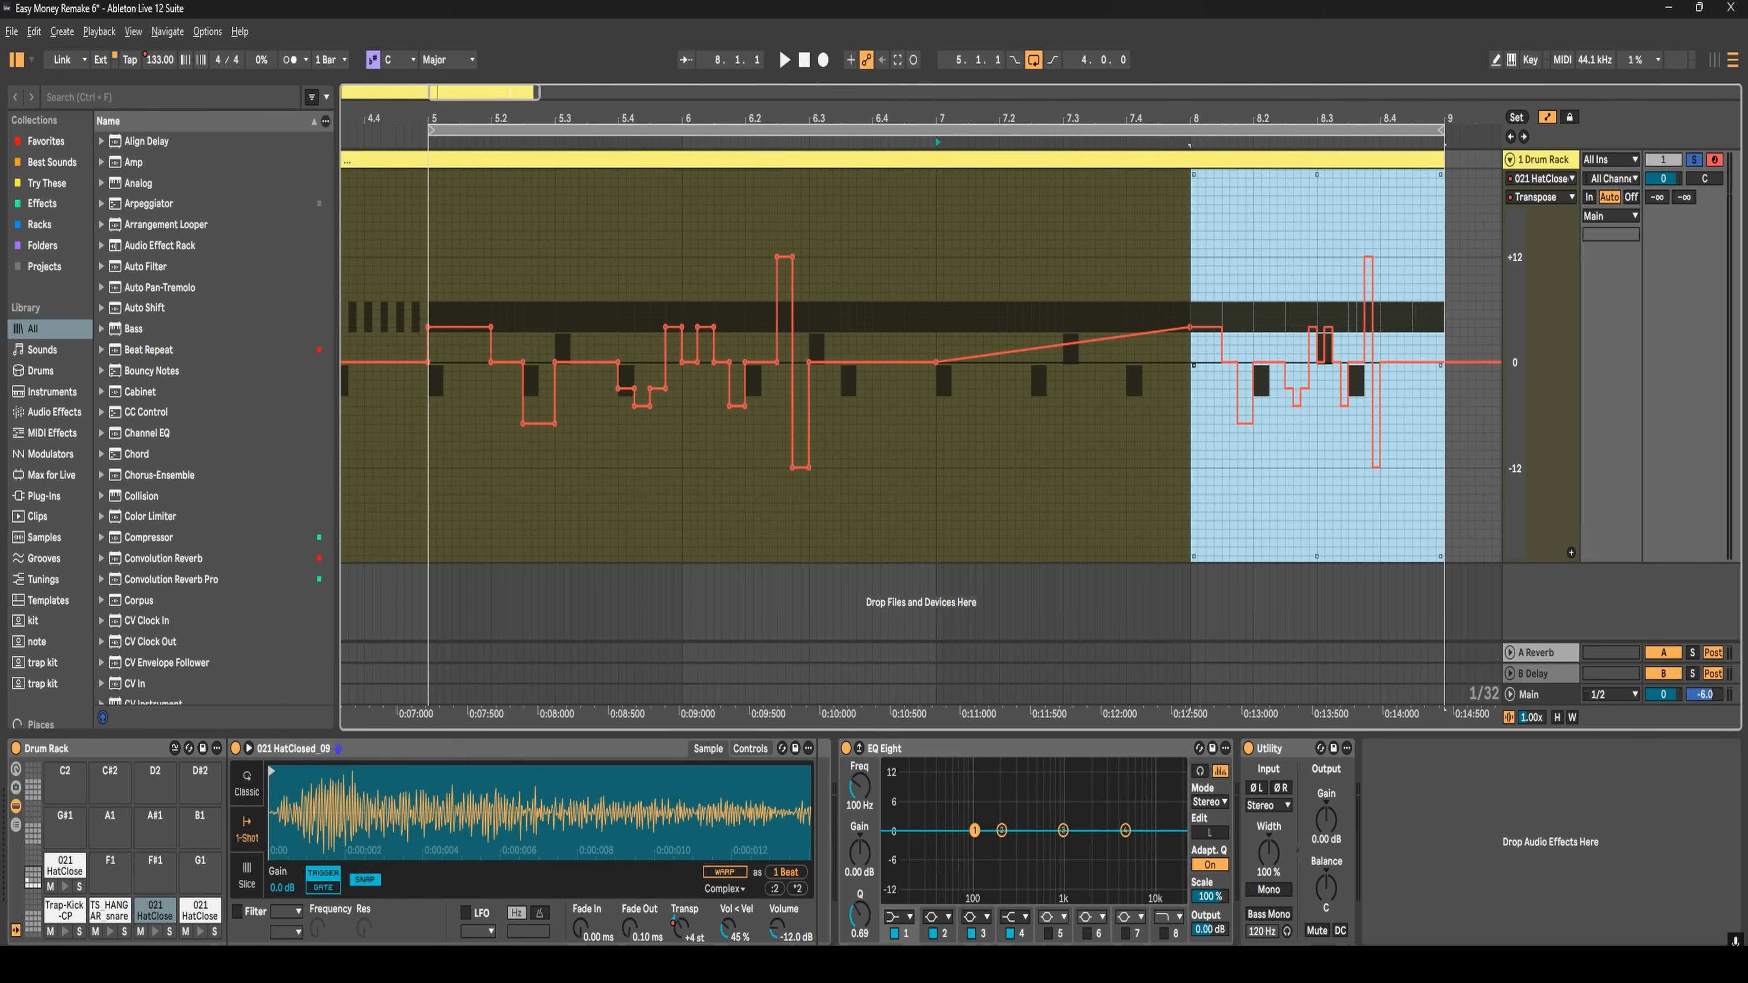
click(1193, 365)
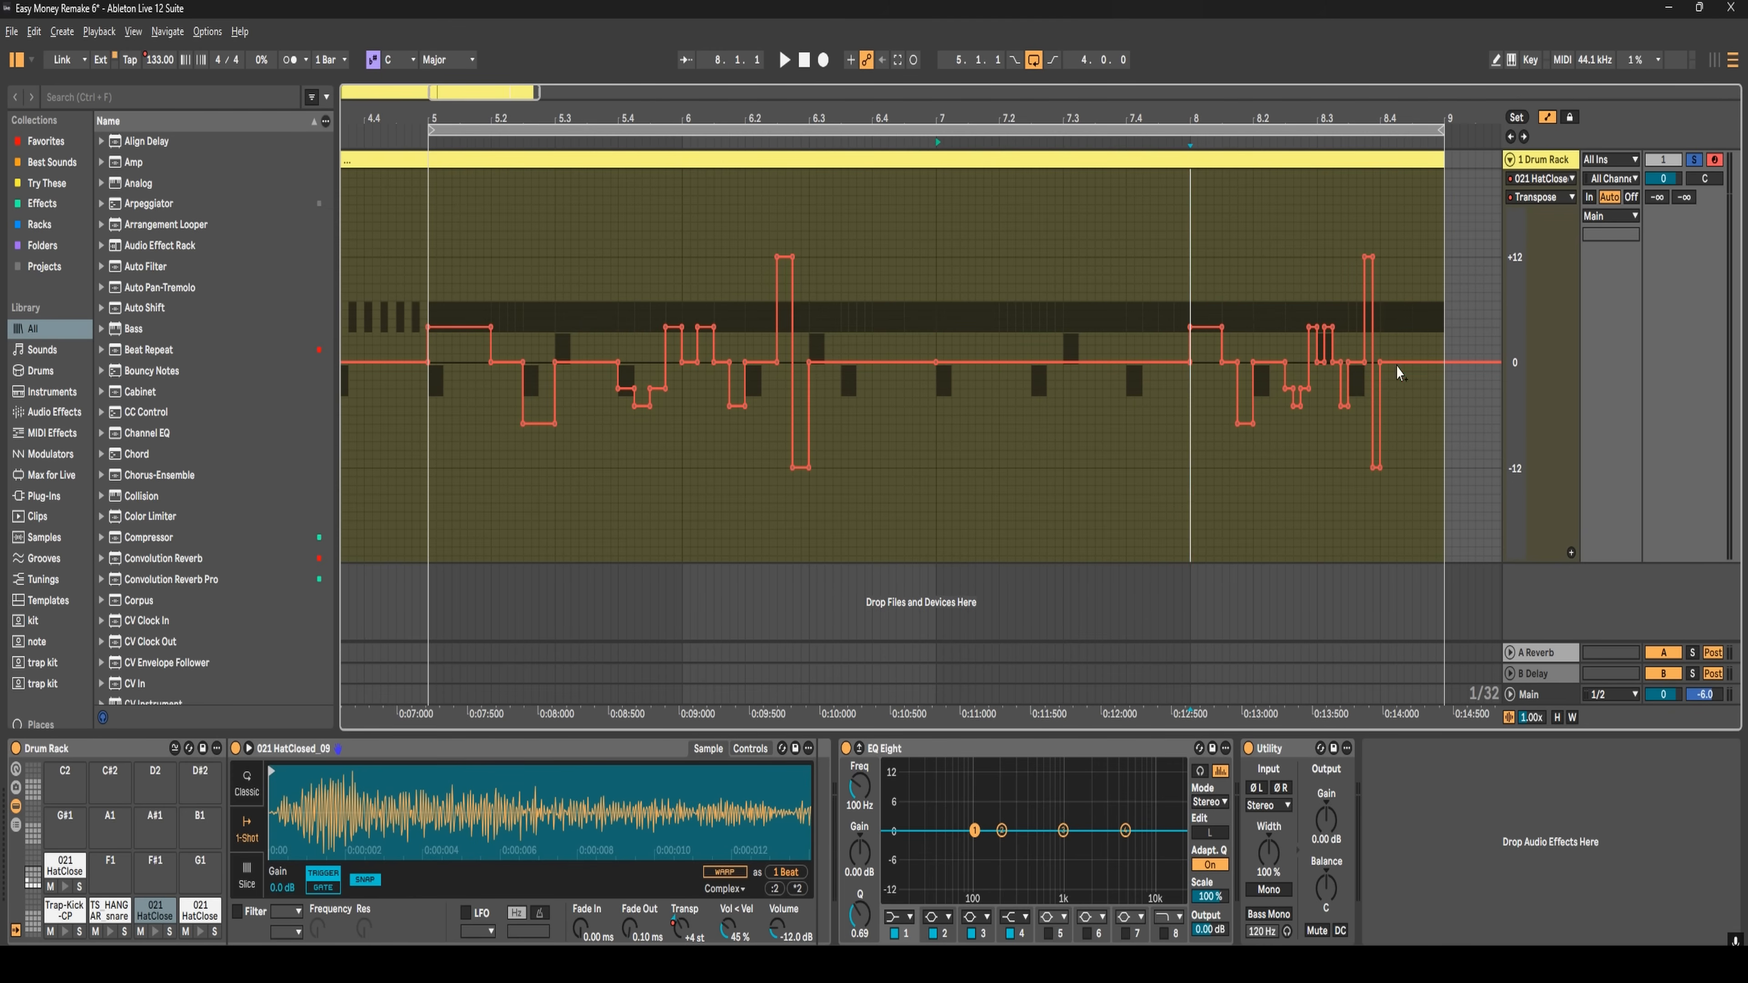
key(ctrl+z)
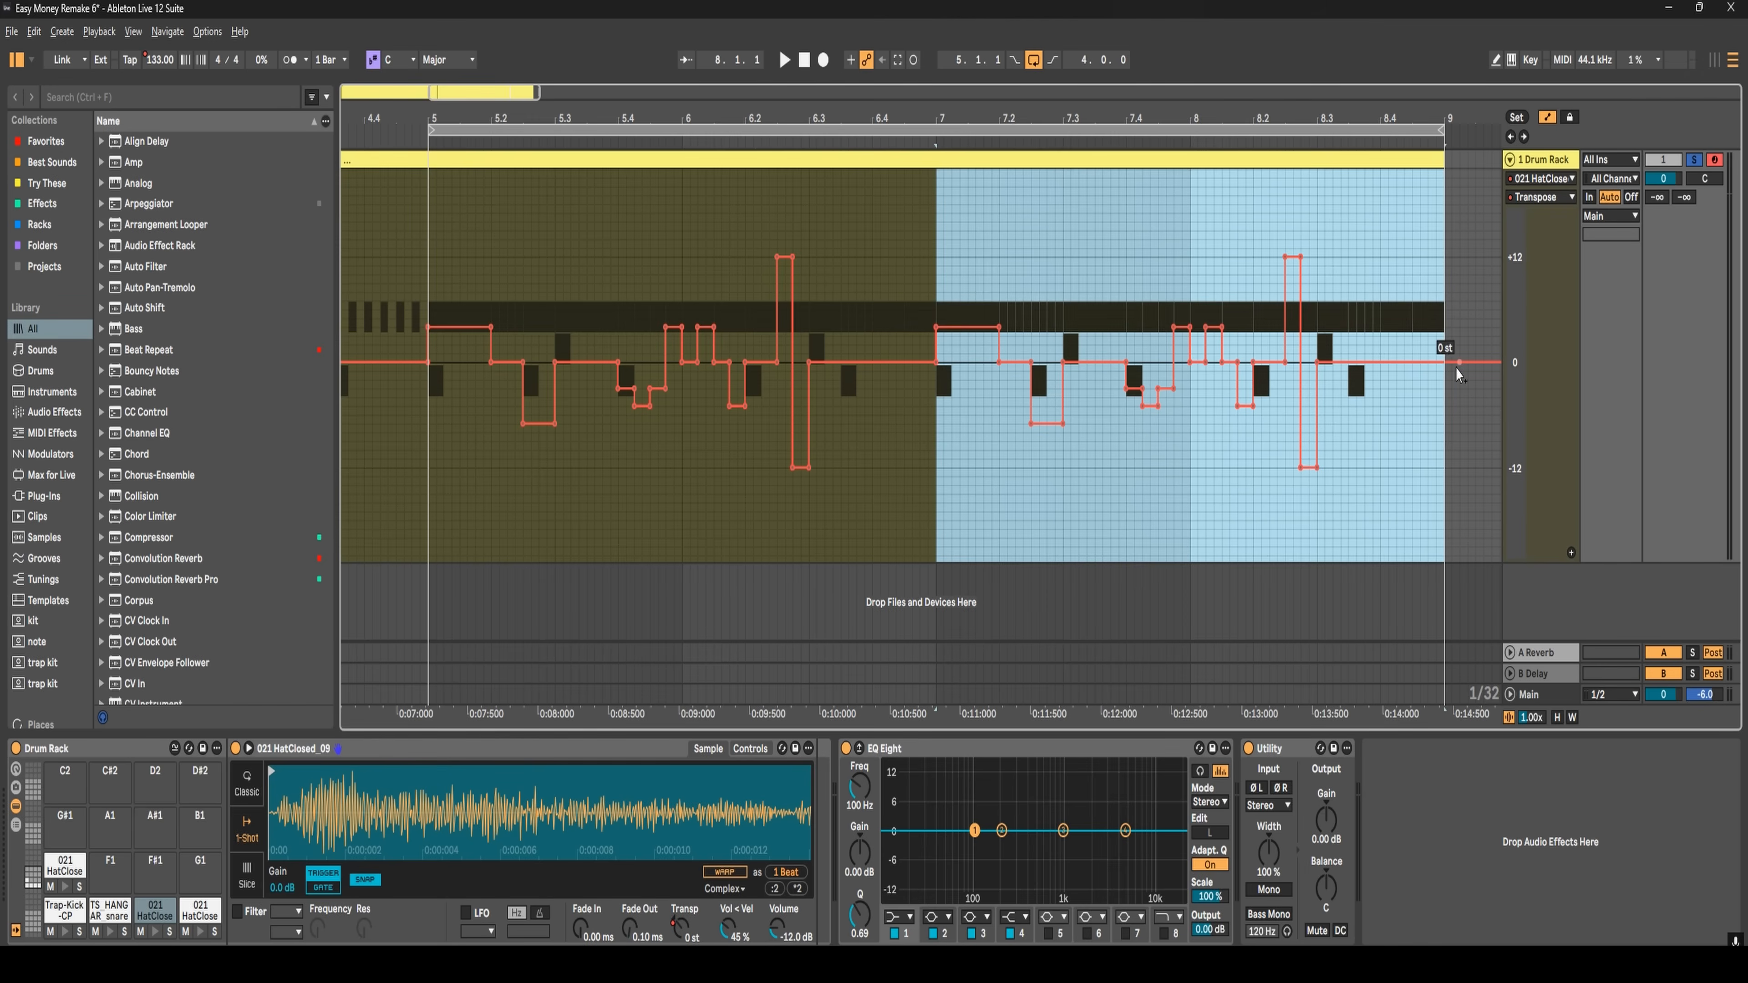
drag(1441, 365, 1281, 365)
key(ctrl+z)
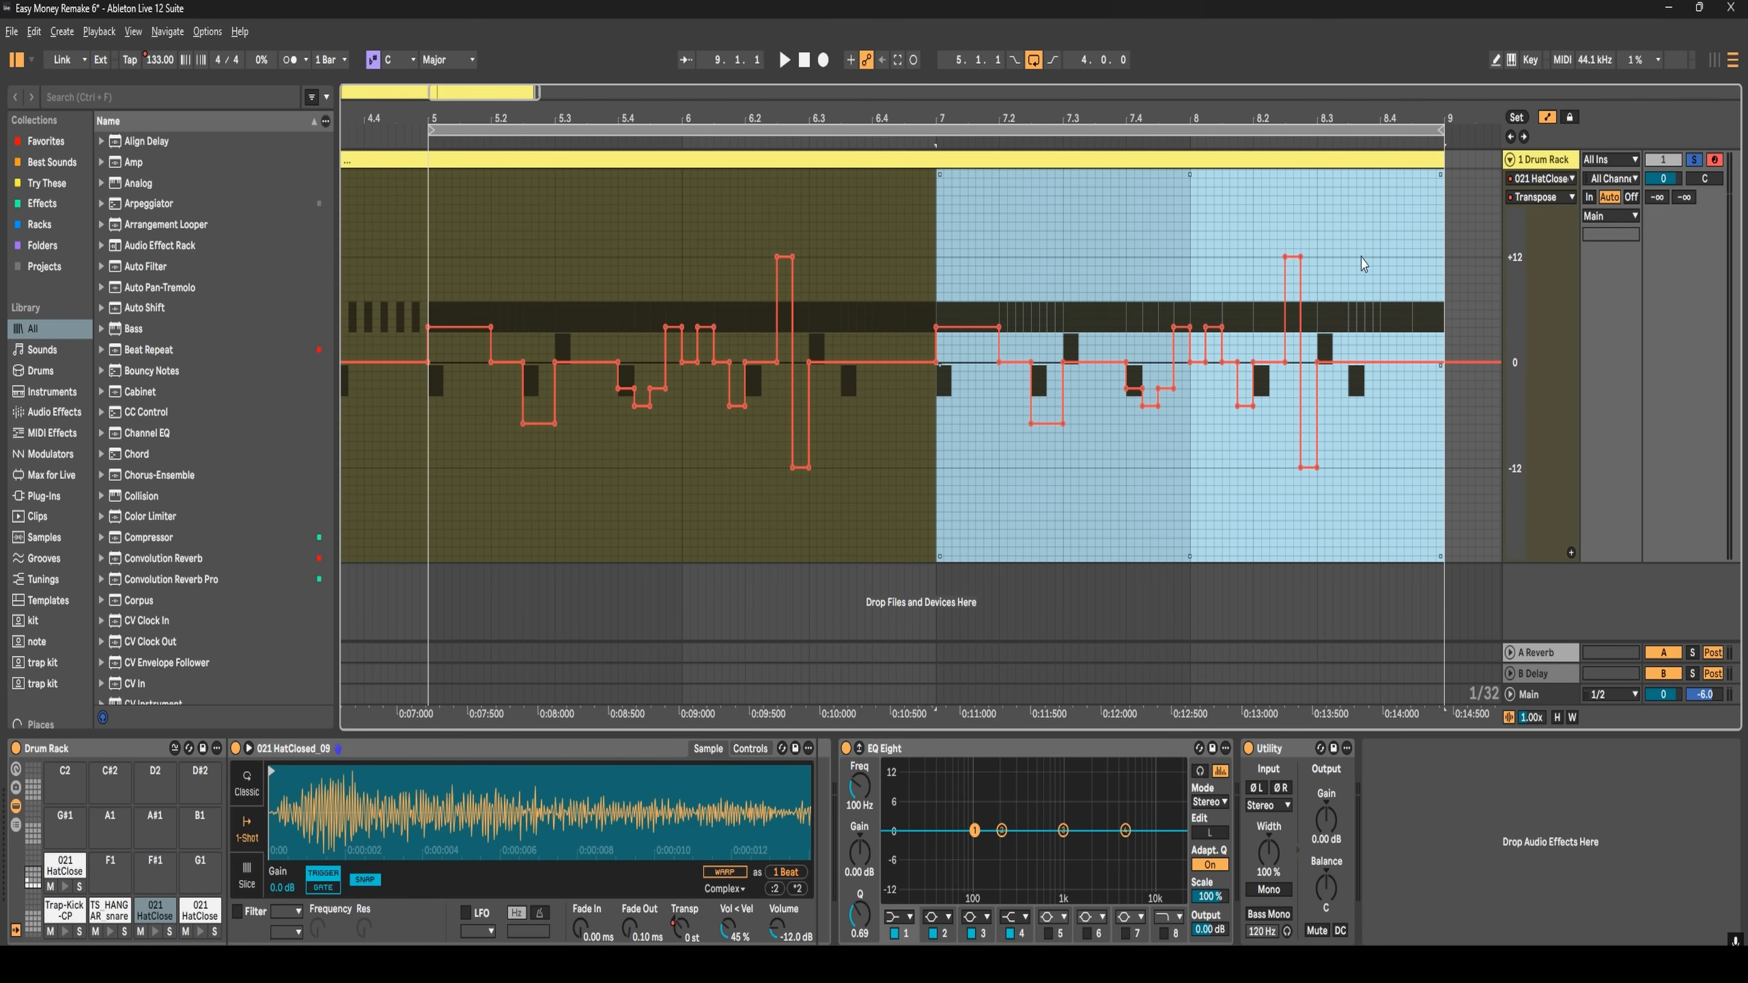
- Try skewing the copied automation by lowering its end and start corners in turn, and undo the changes
drag(1442, 177, 1441, 248)
drag(940, 175, 940, 261)
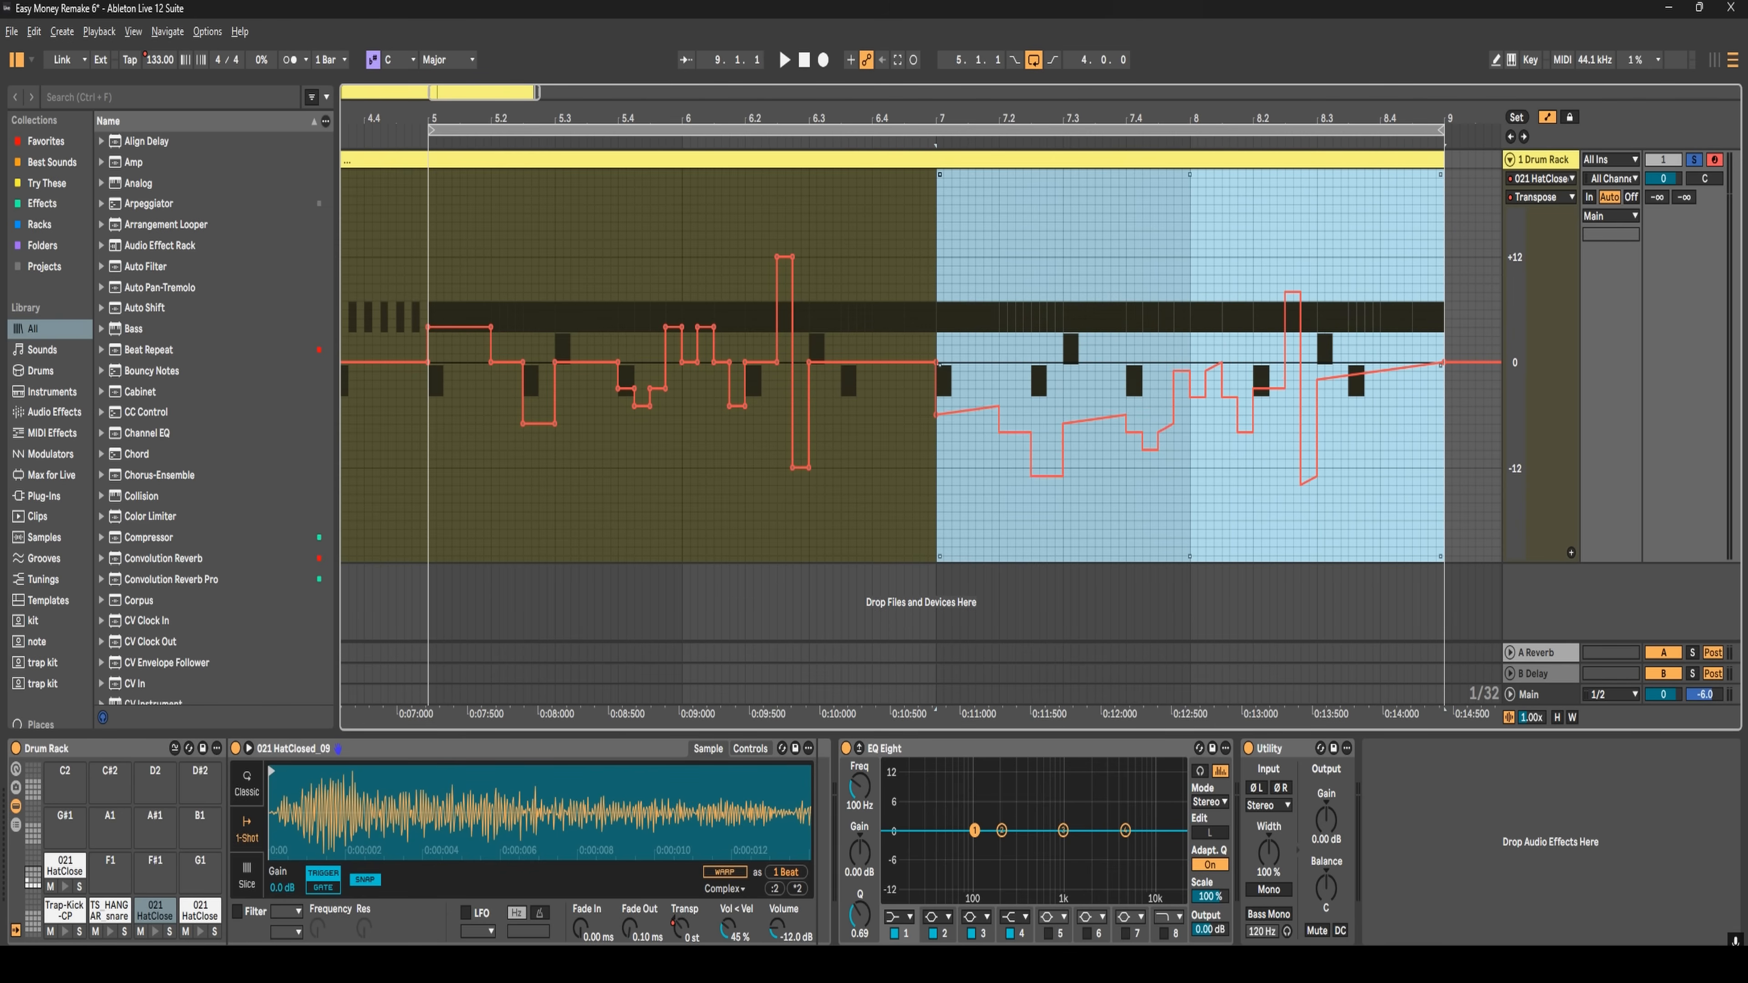
key(ctrl+z)
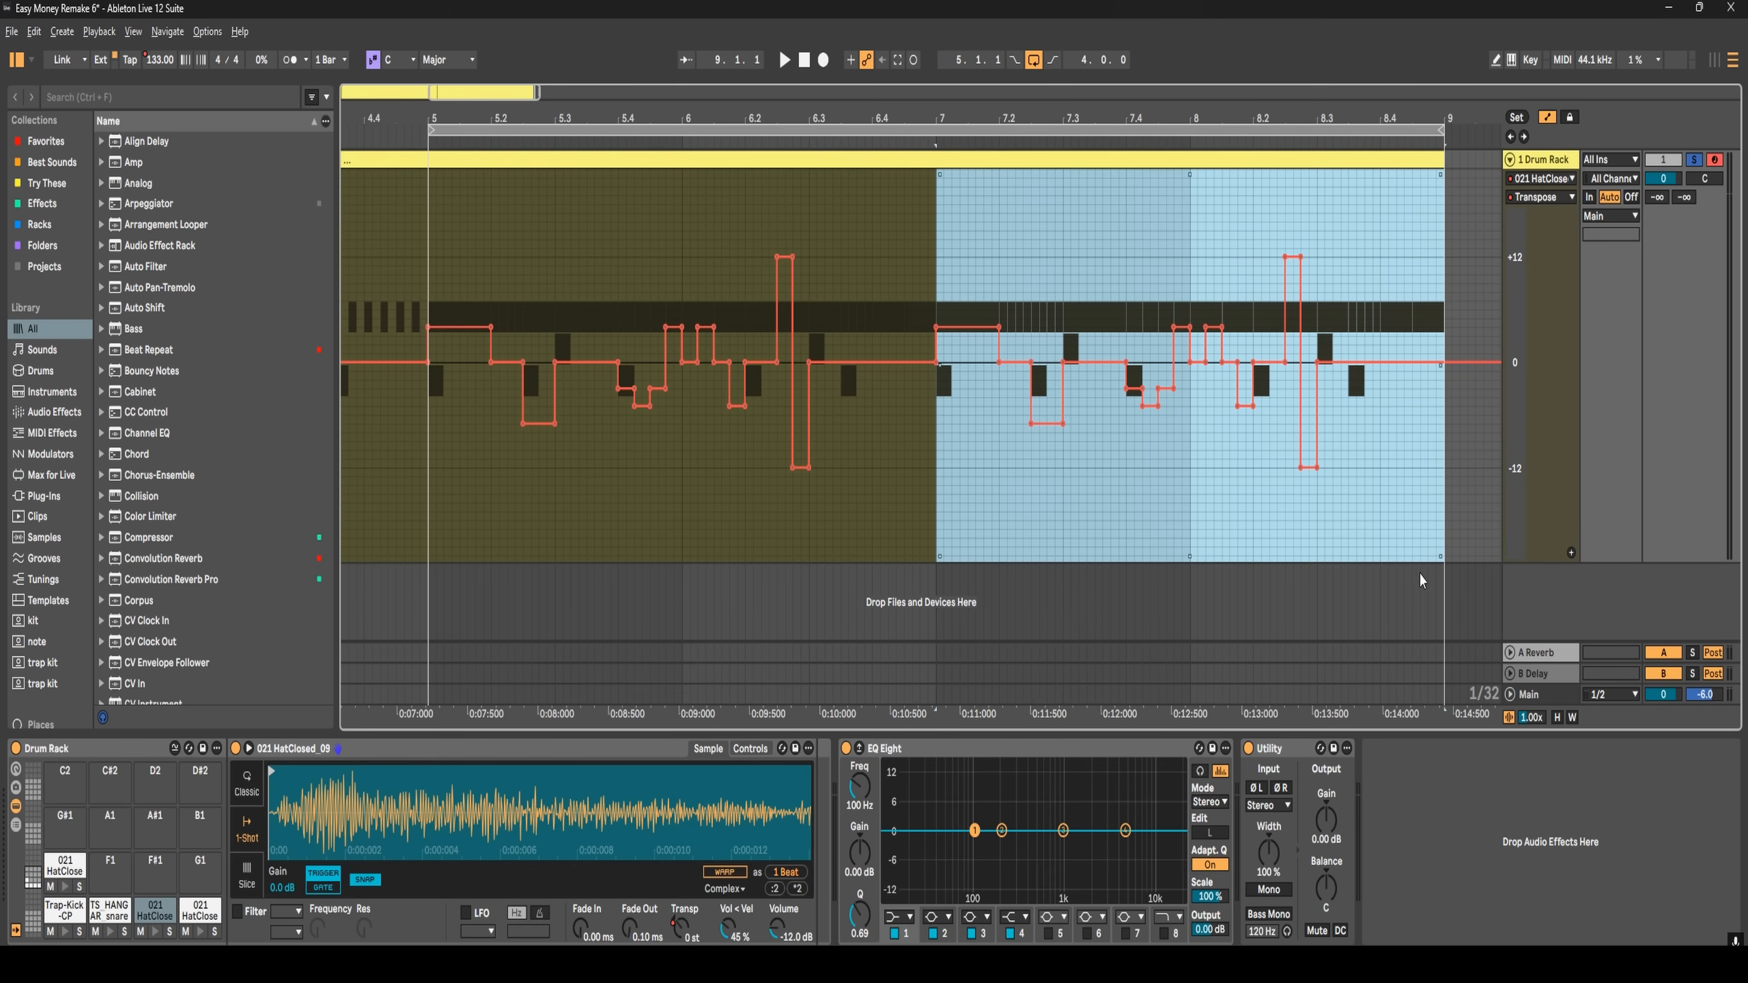
key(ctrl+z)
key(b)
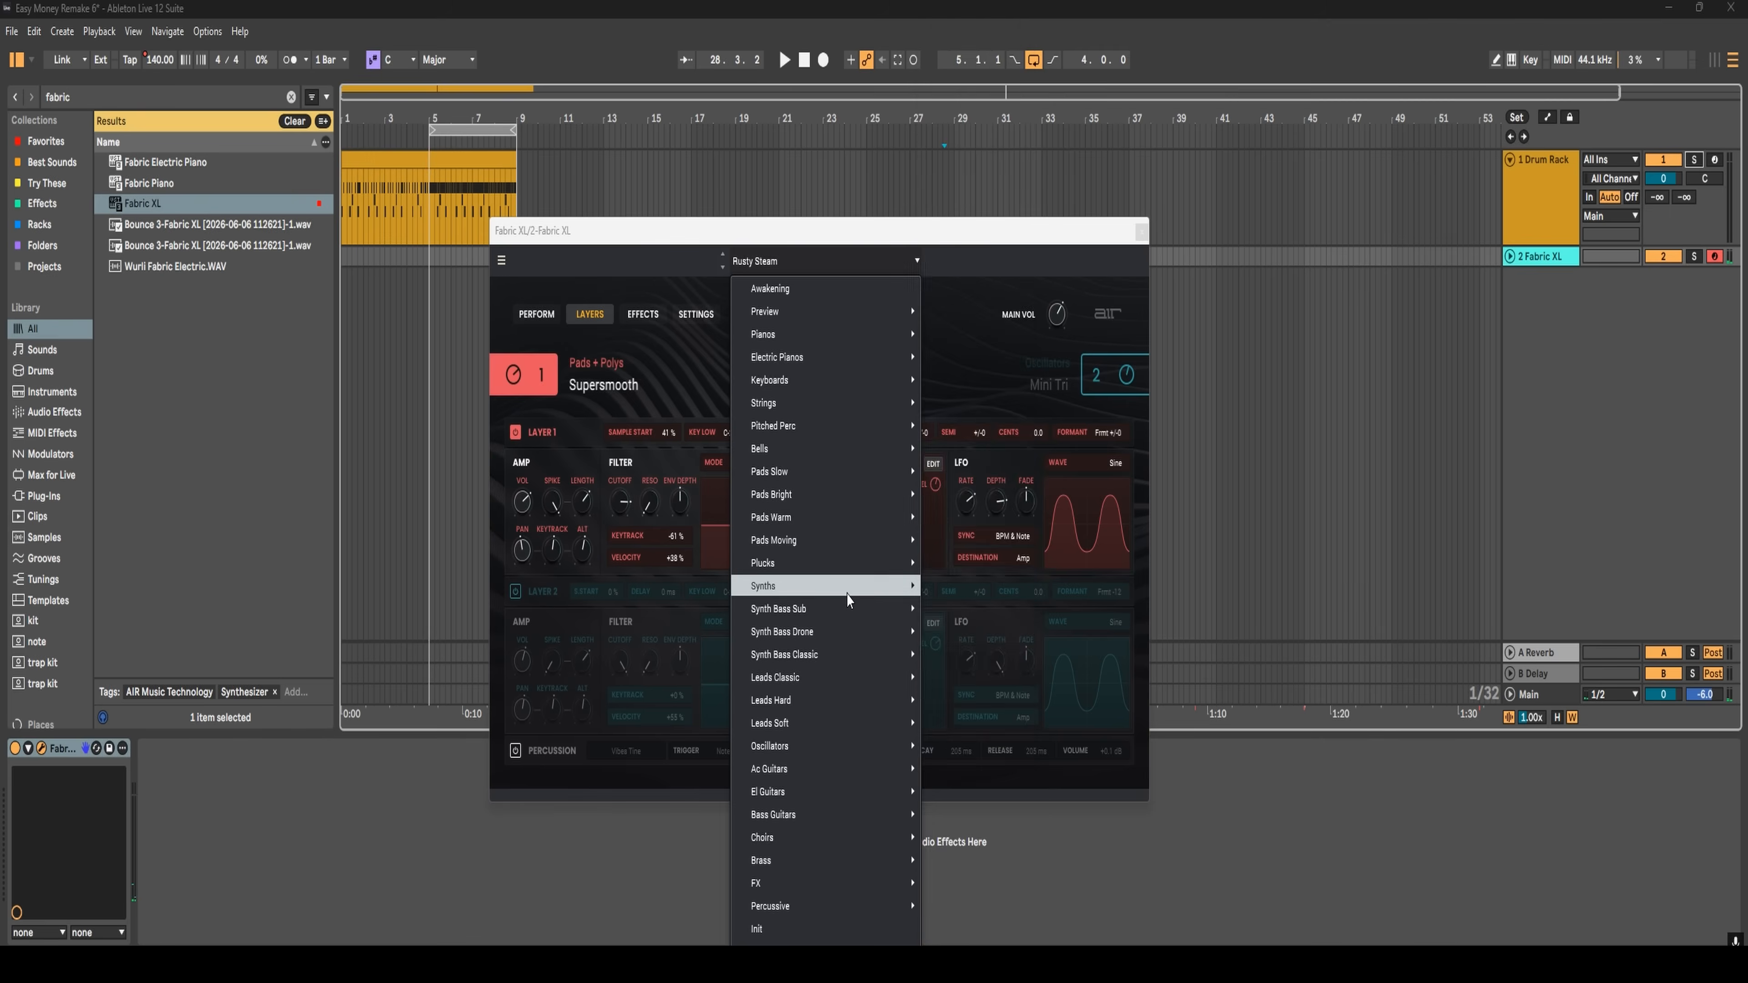
- Audition the Crushed Pluck and FM Perc presets in Fabric XL and reopen the preset list
mouse_move(848, 585)
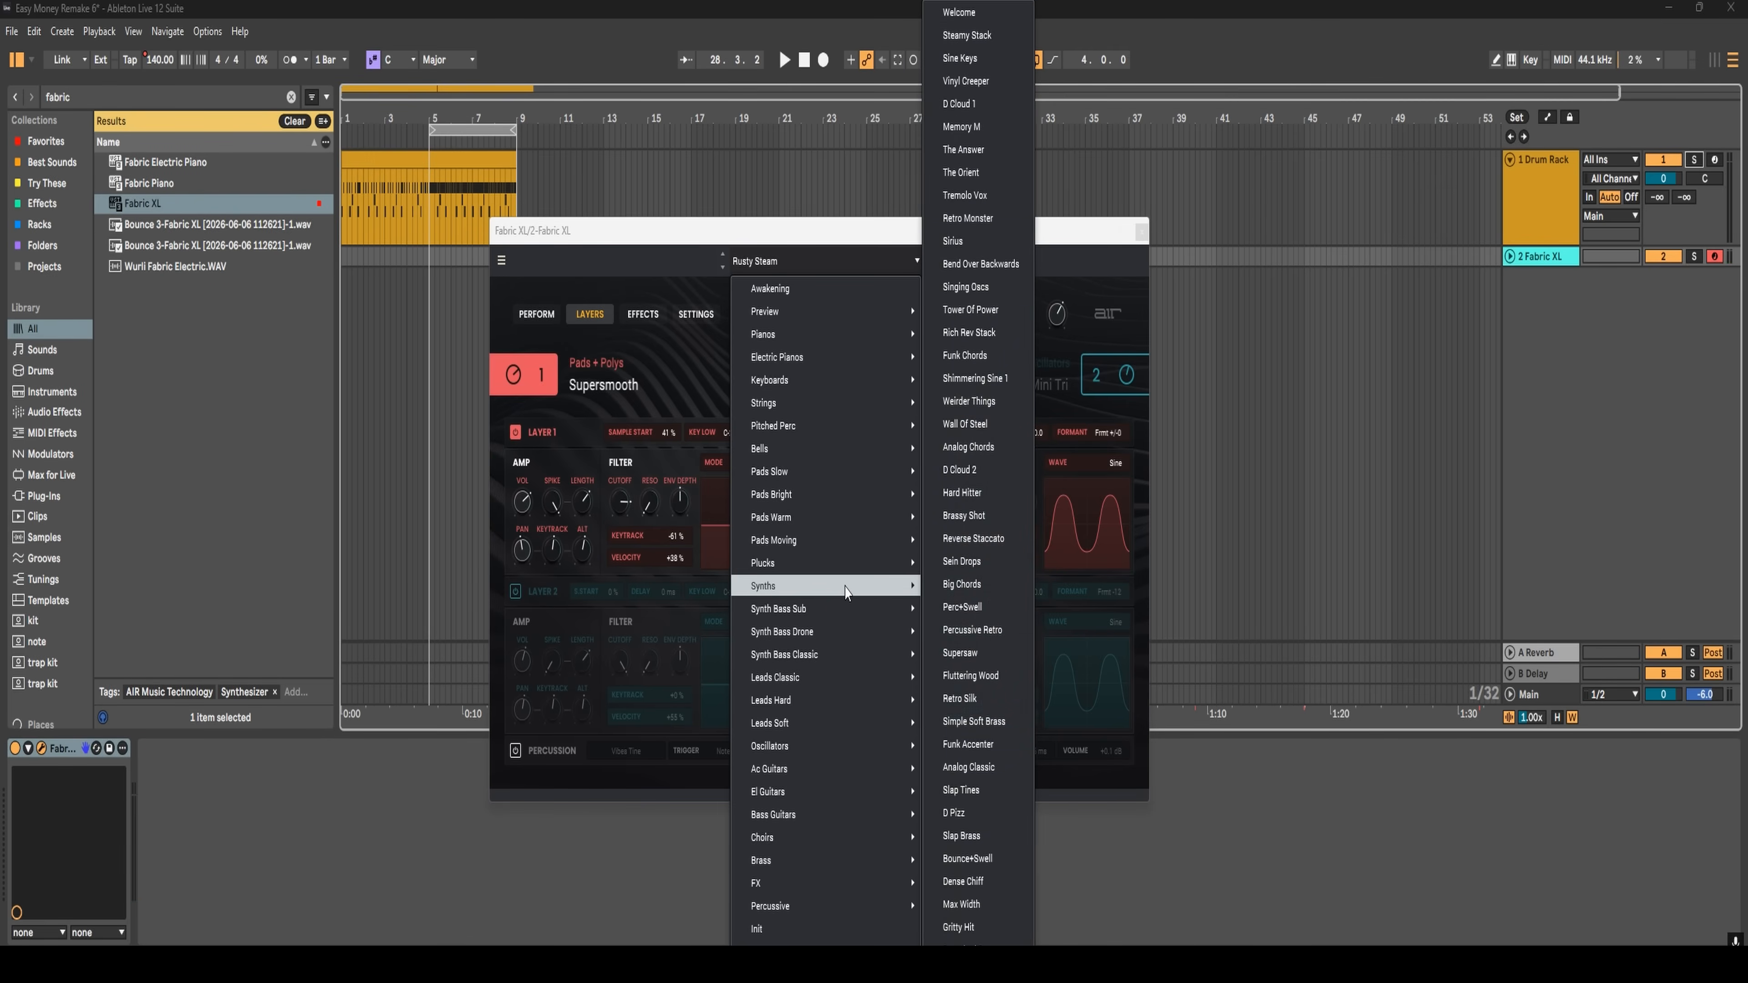
click(977, 643)
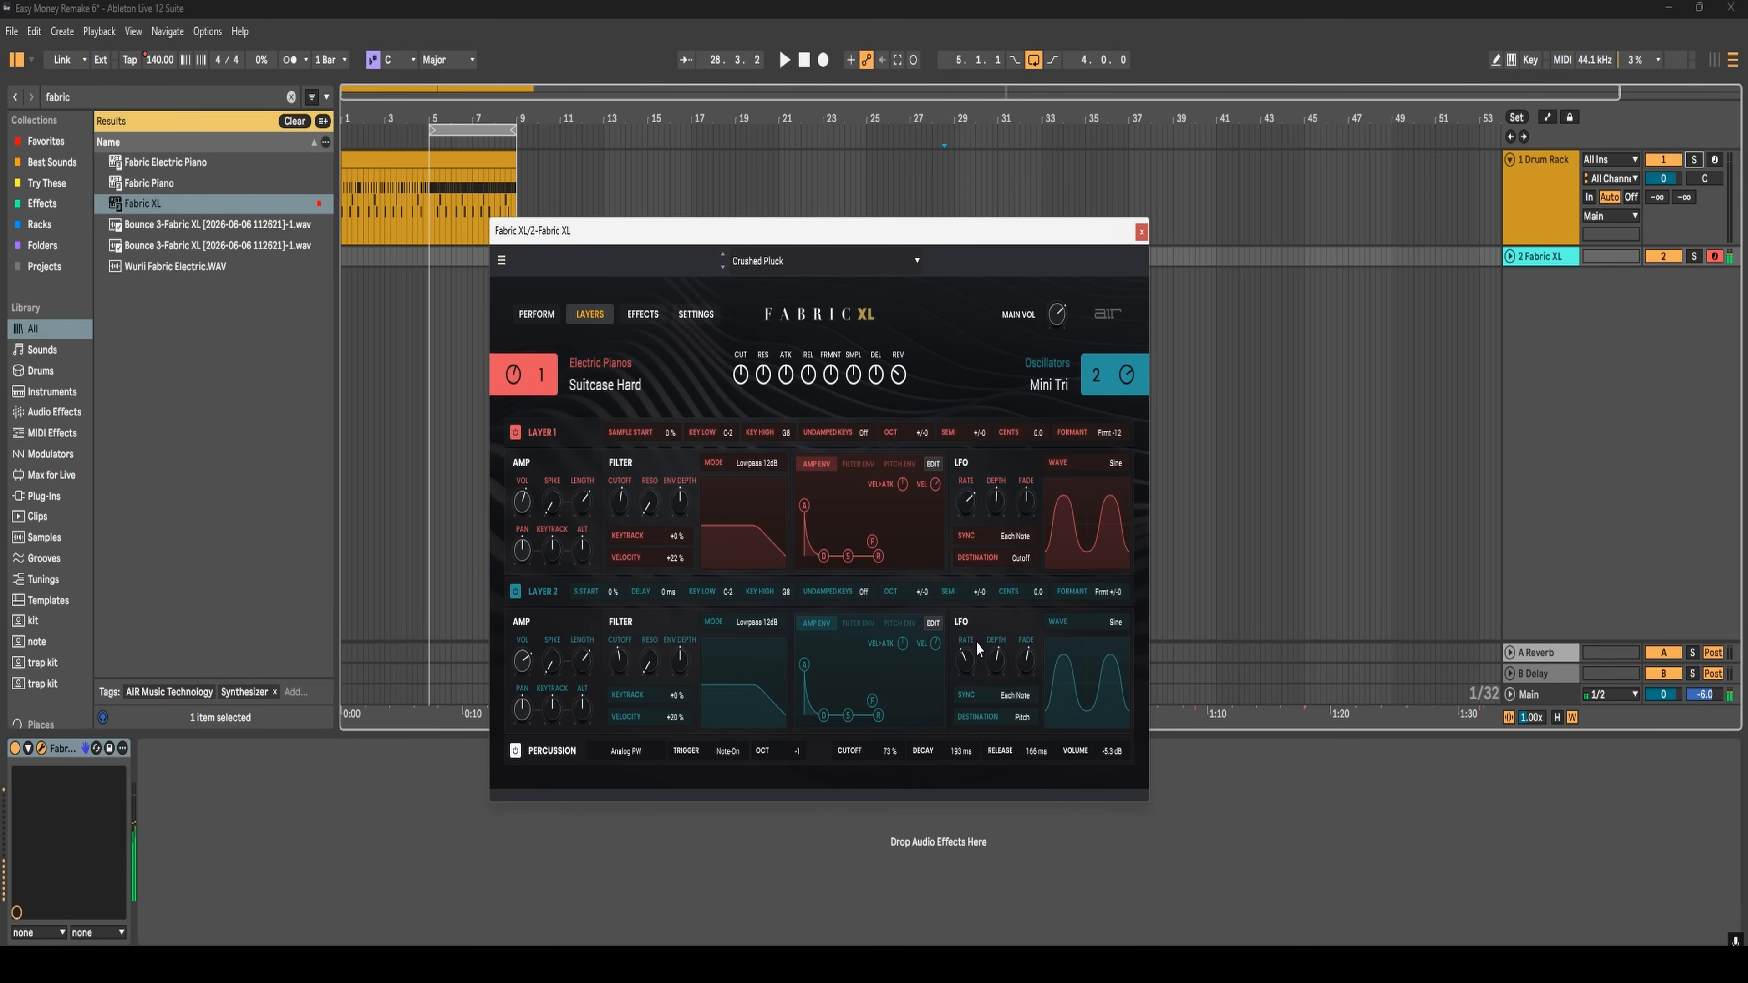
click(800, 256)
click(968, 701)
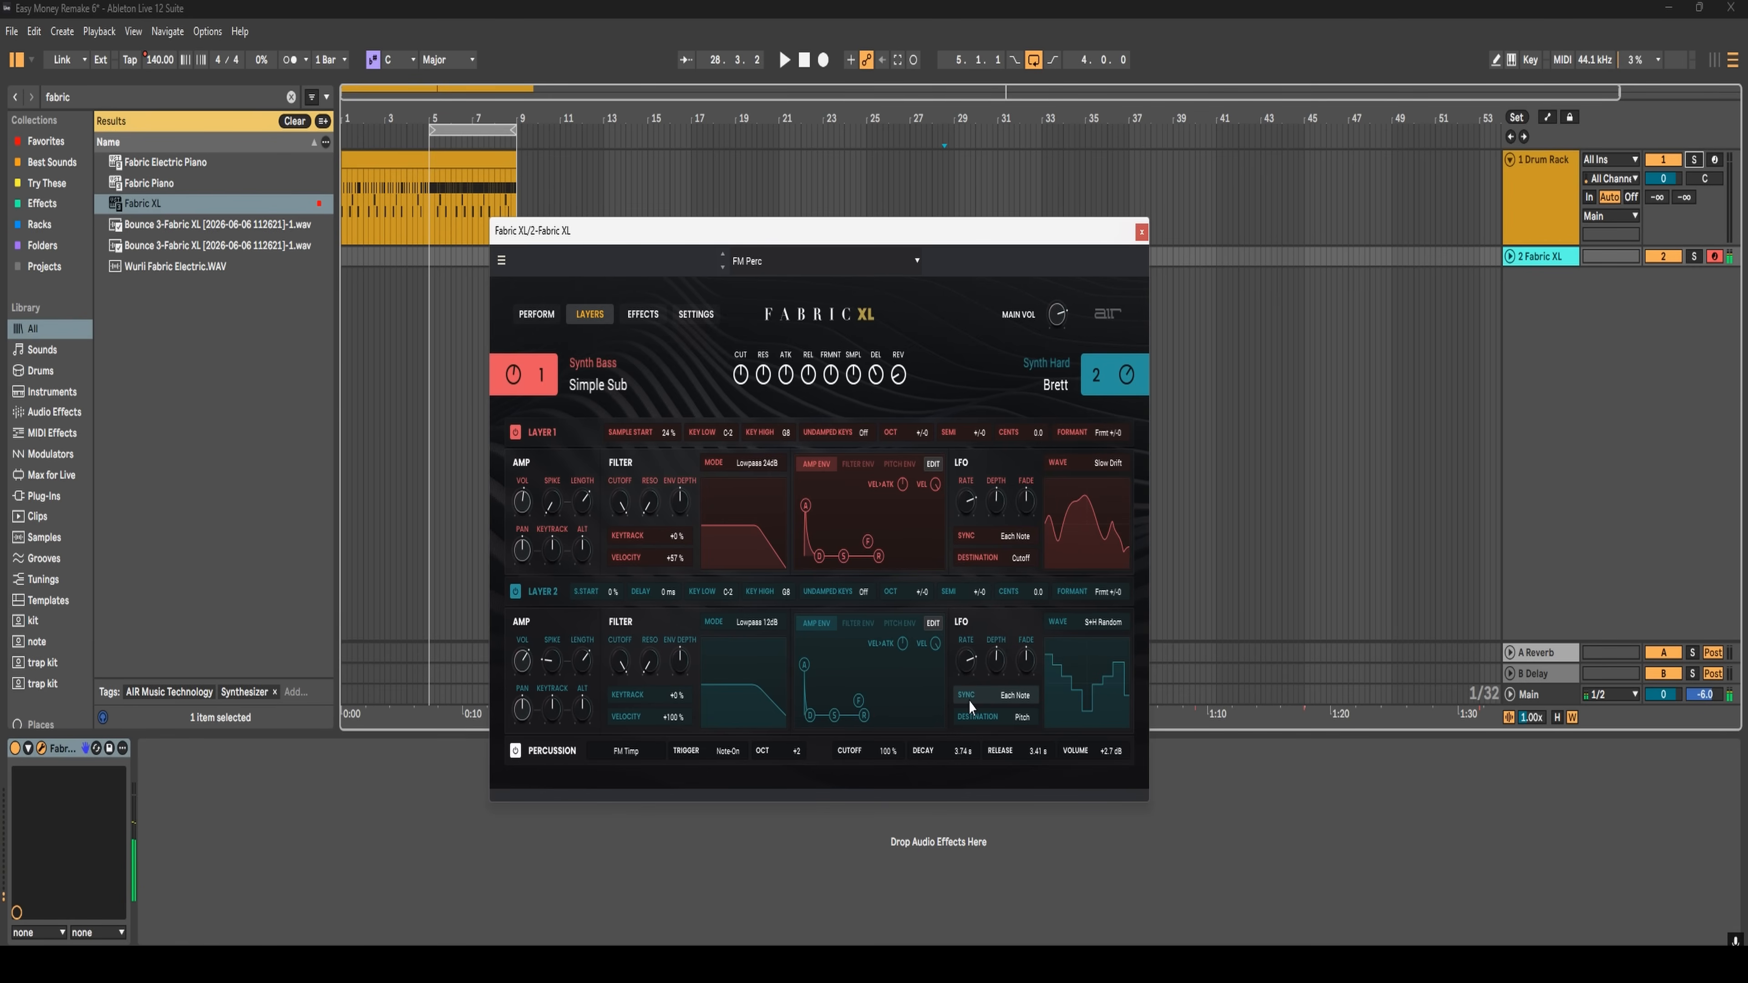
click(806, 261)
mouse_move(846, 587)
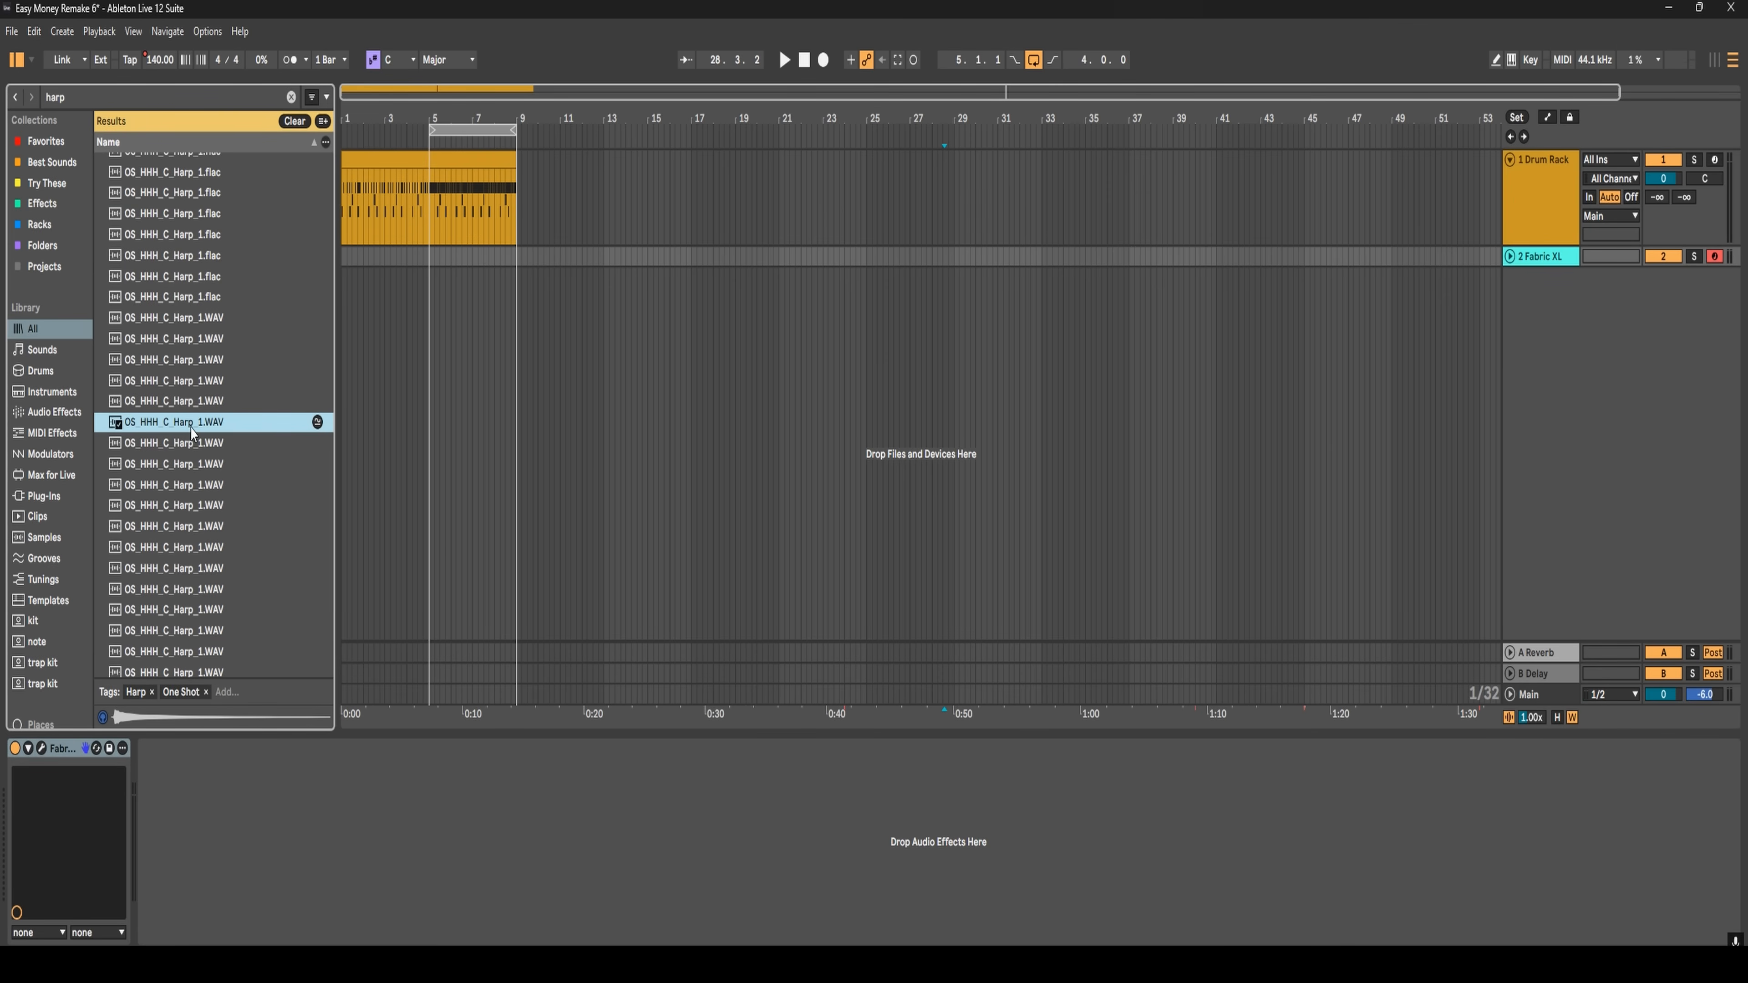
- Load the OS_HHH_C_Harp_1.WAV sample on a new track in 1-Shot mode with a slightly later start, and add a device after Utility
drag(193, 434, 243, 813)
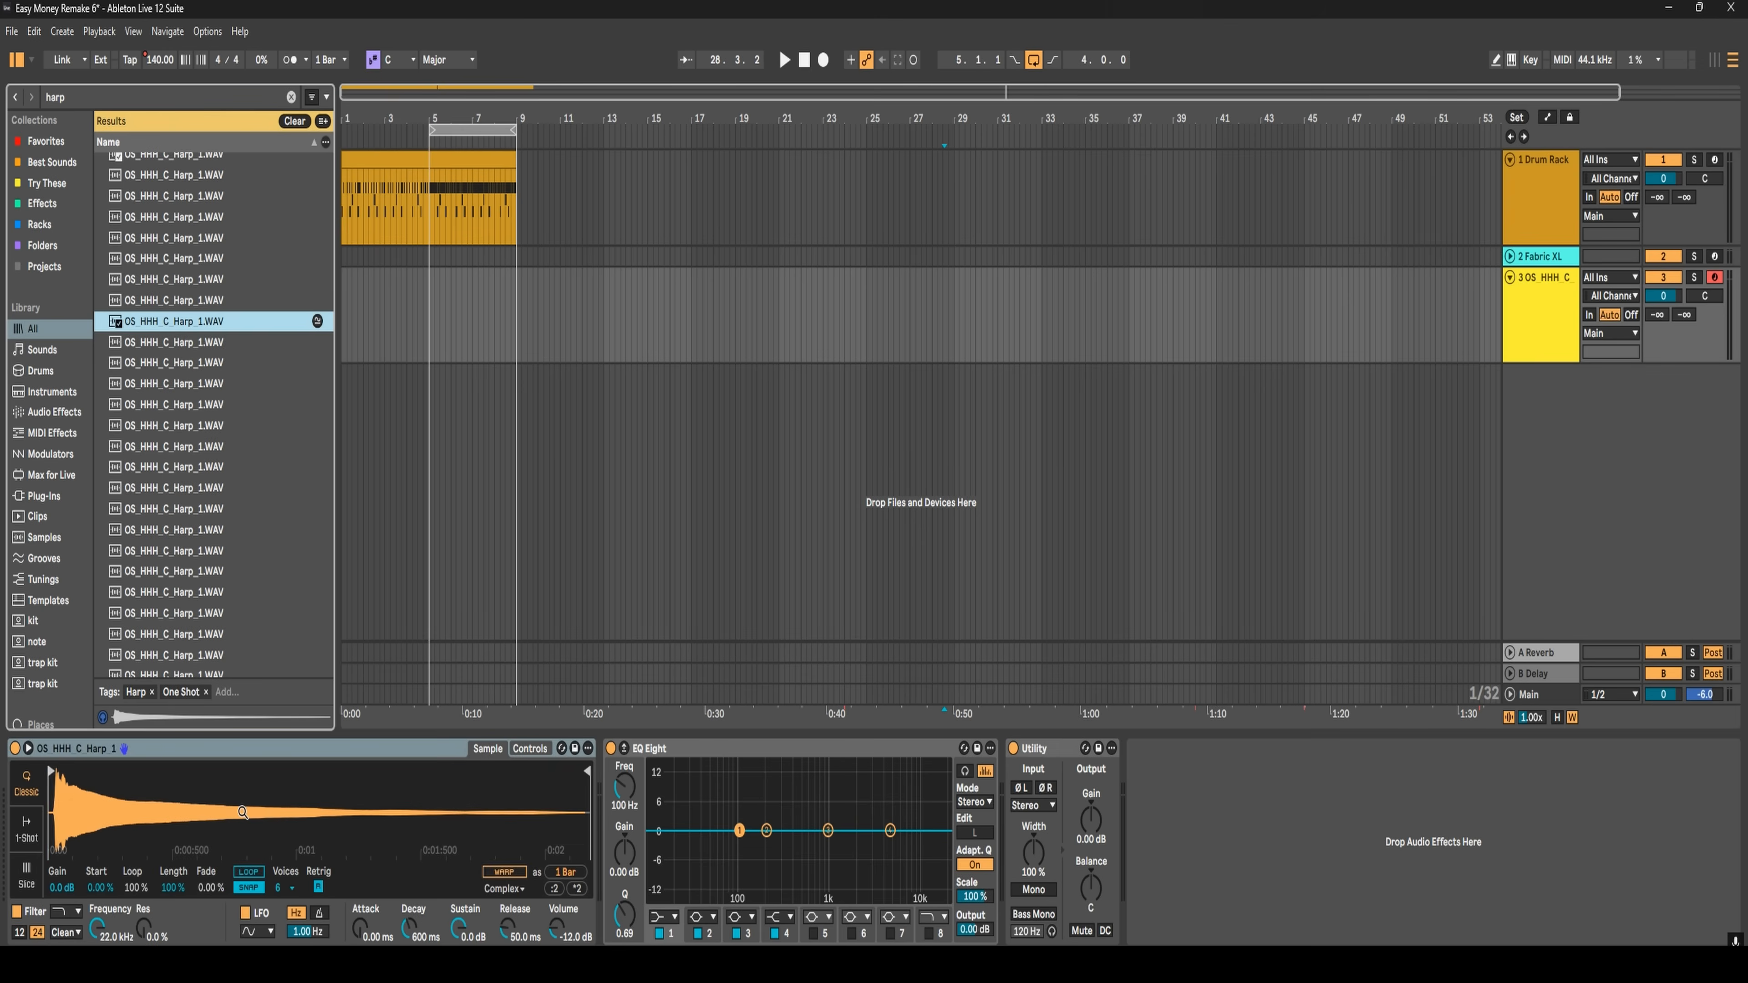
drag(51, 771, 58, 778)
click(26, 838)
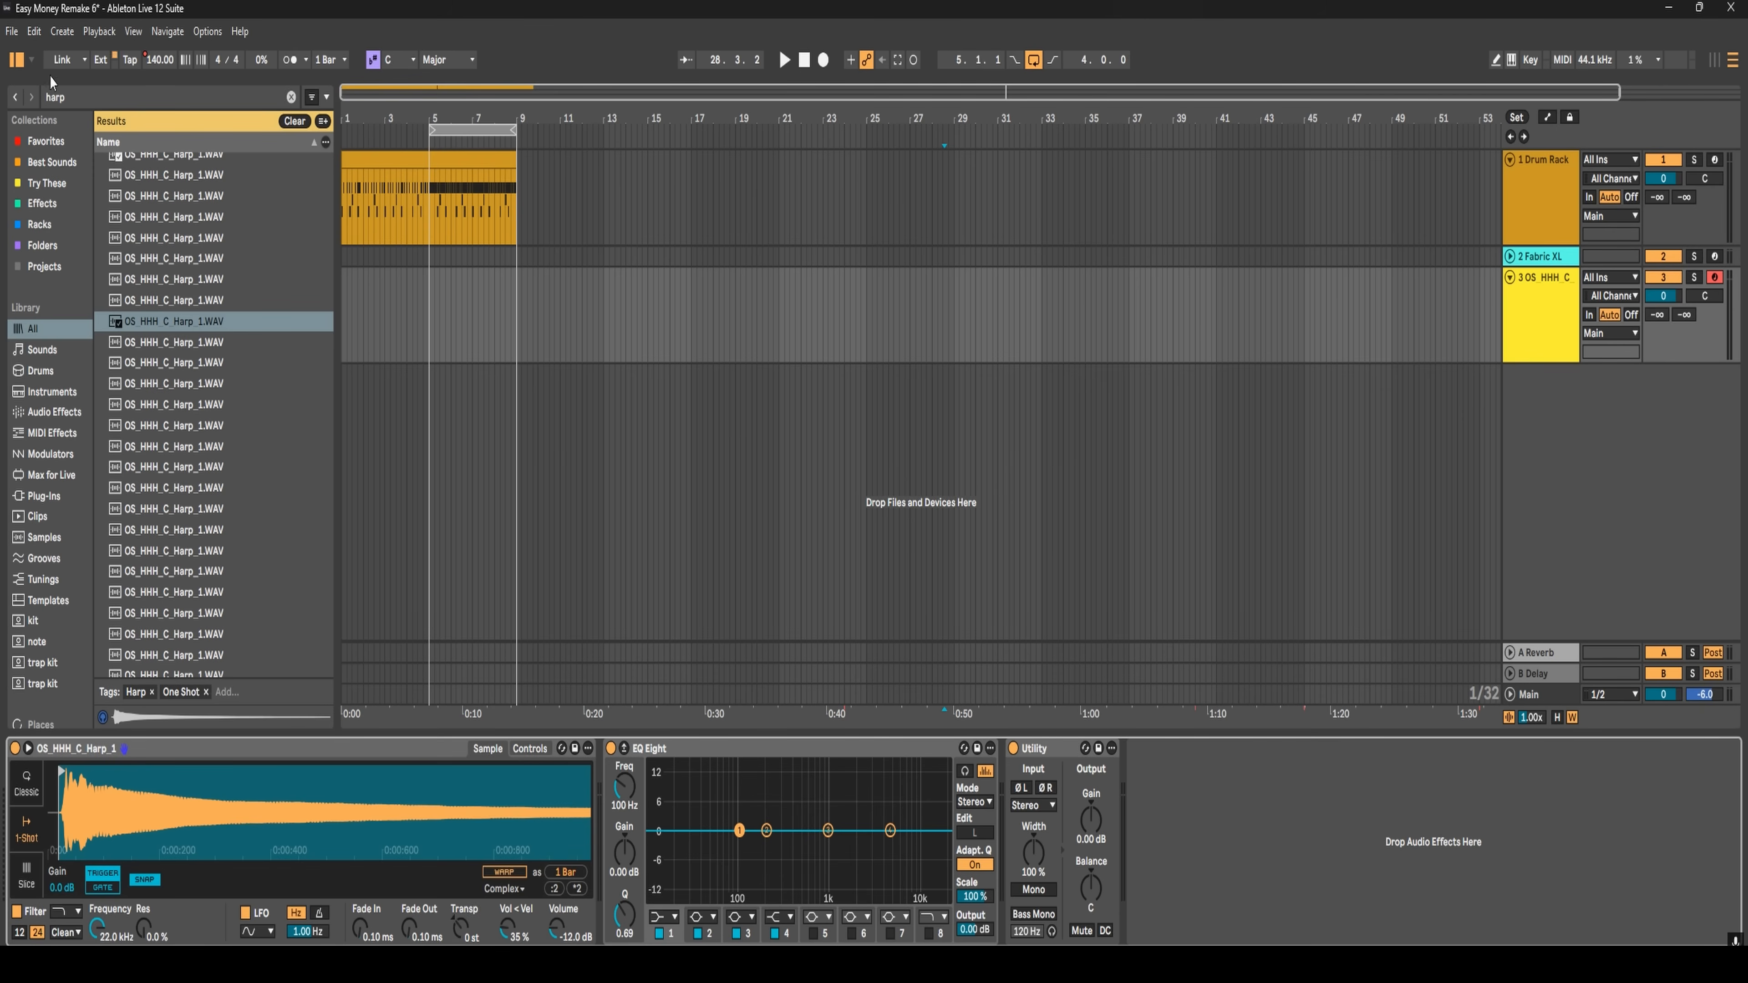
drag(152, 162, 1139, 805)
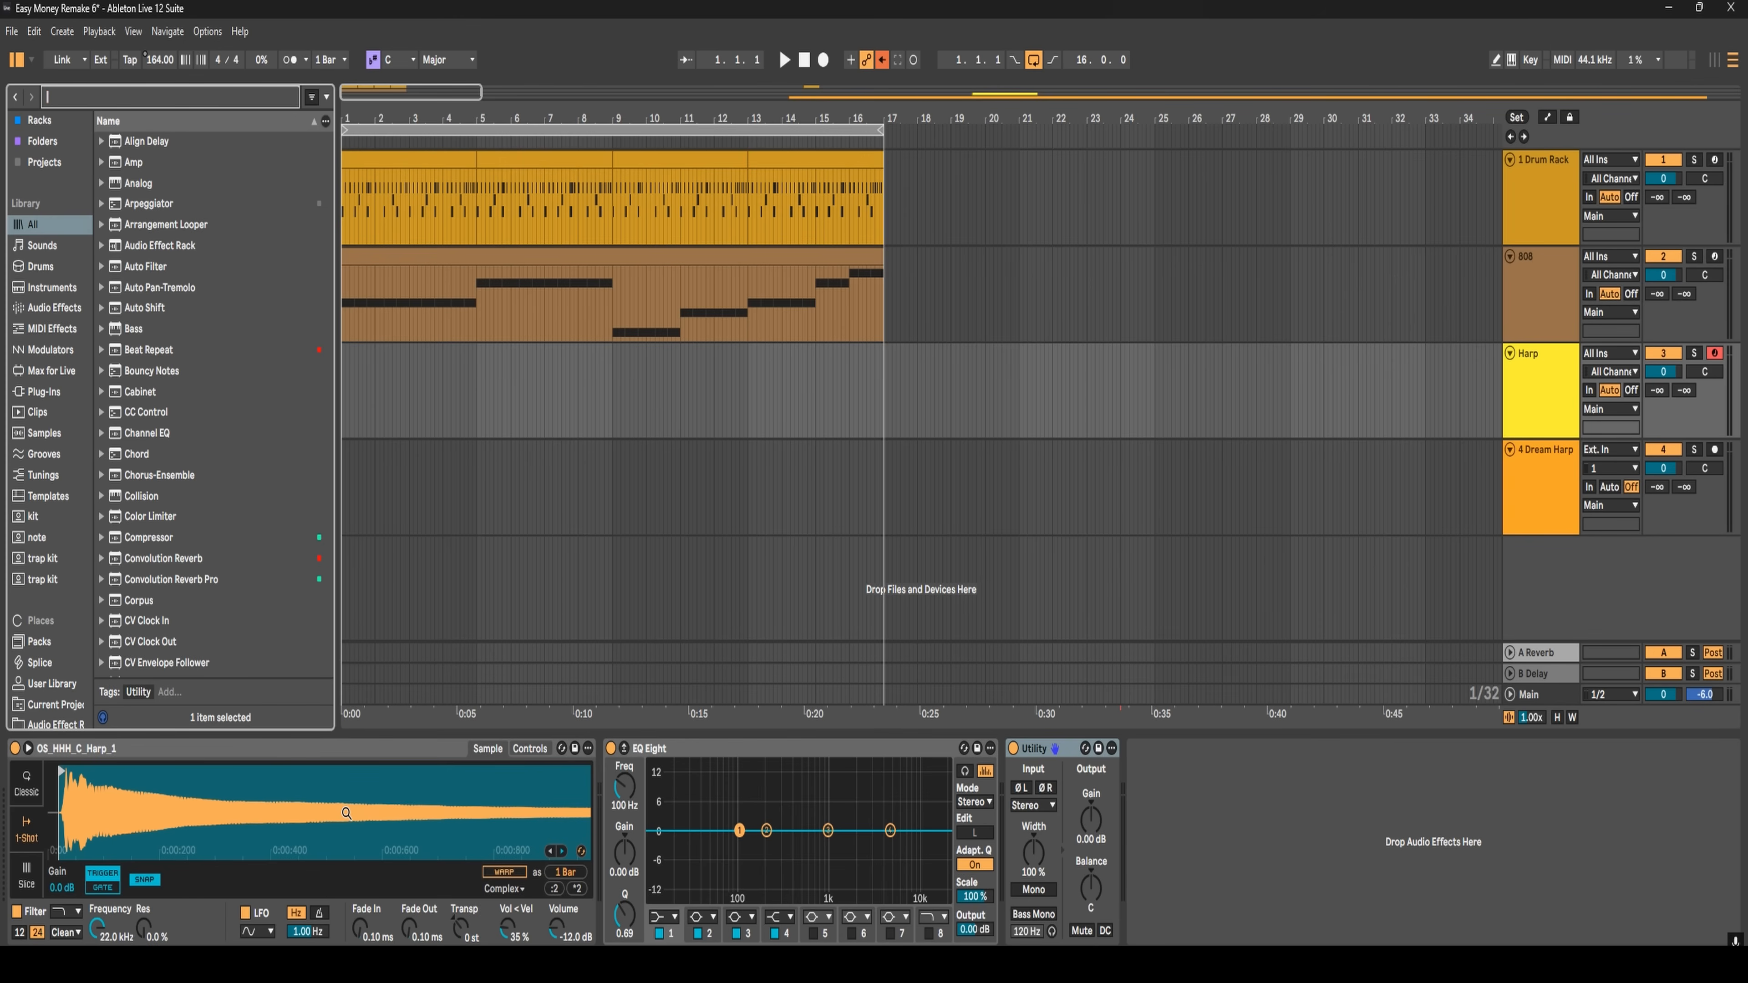
- Open the Dream Harp track's name for editing
right_click(1532, 450)
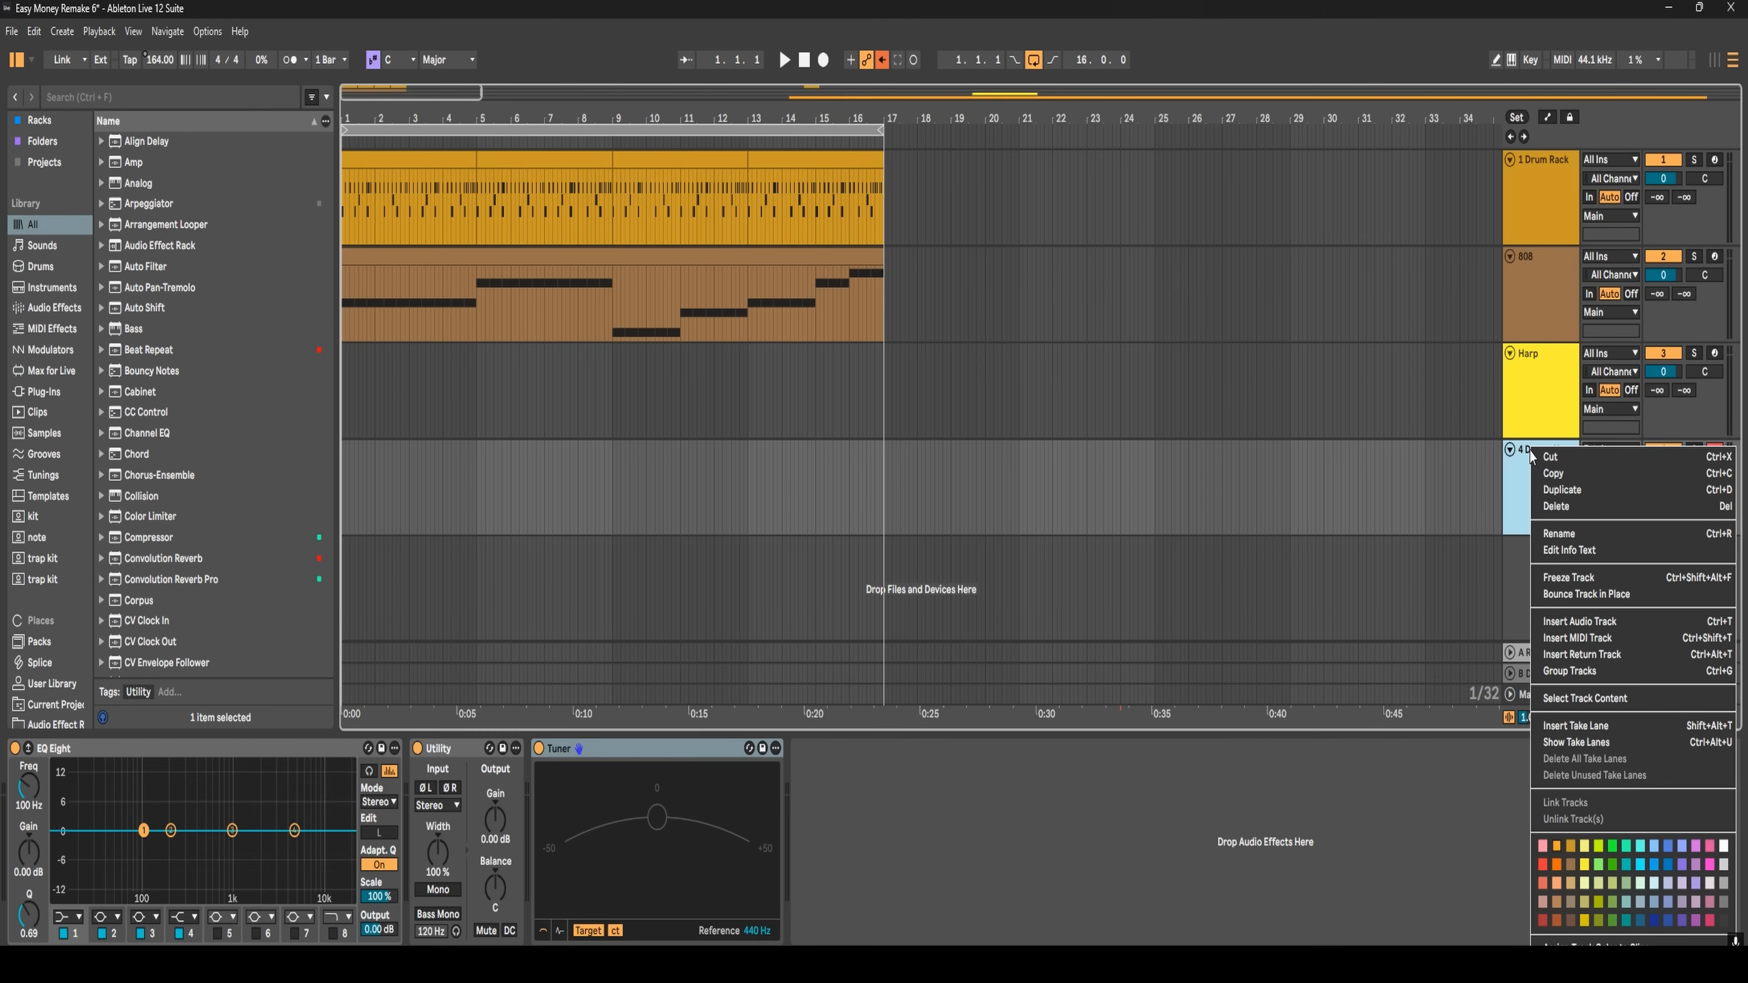
click(1537, 531)
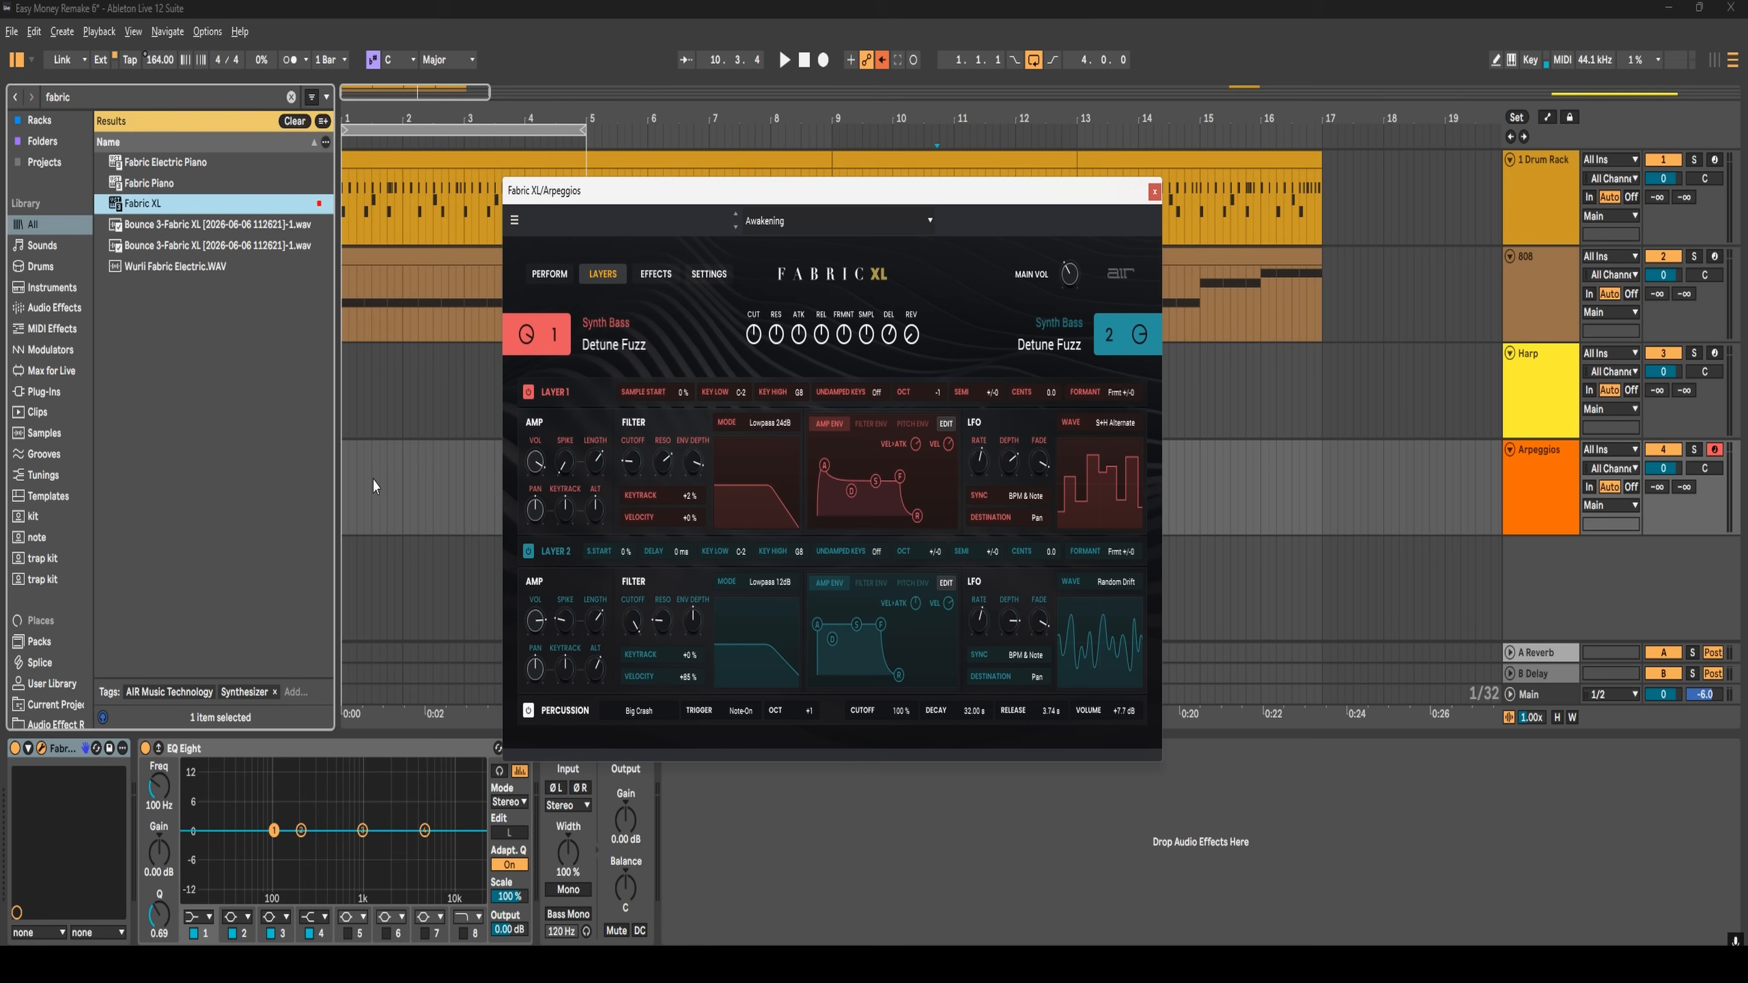
- Close the Fabric XL window and insert an empty MIDI clip on the Arpeggios track from bar 1 to bar 5
click(871, 224)
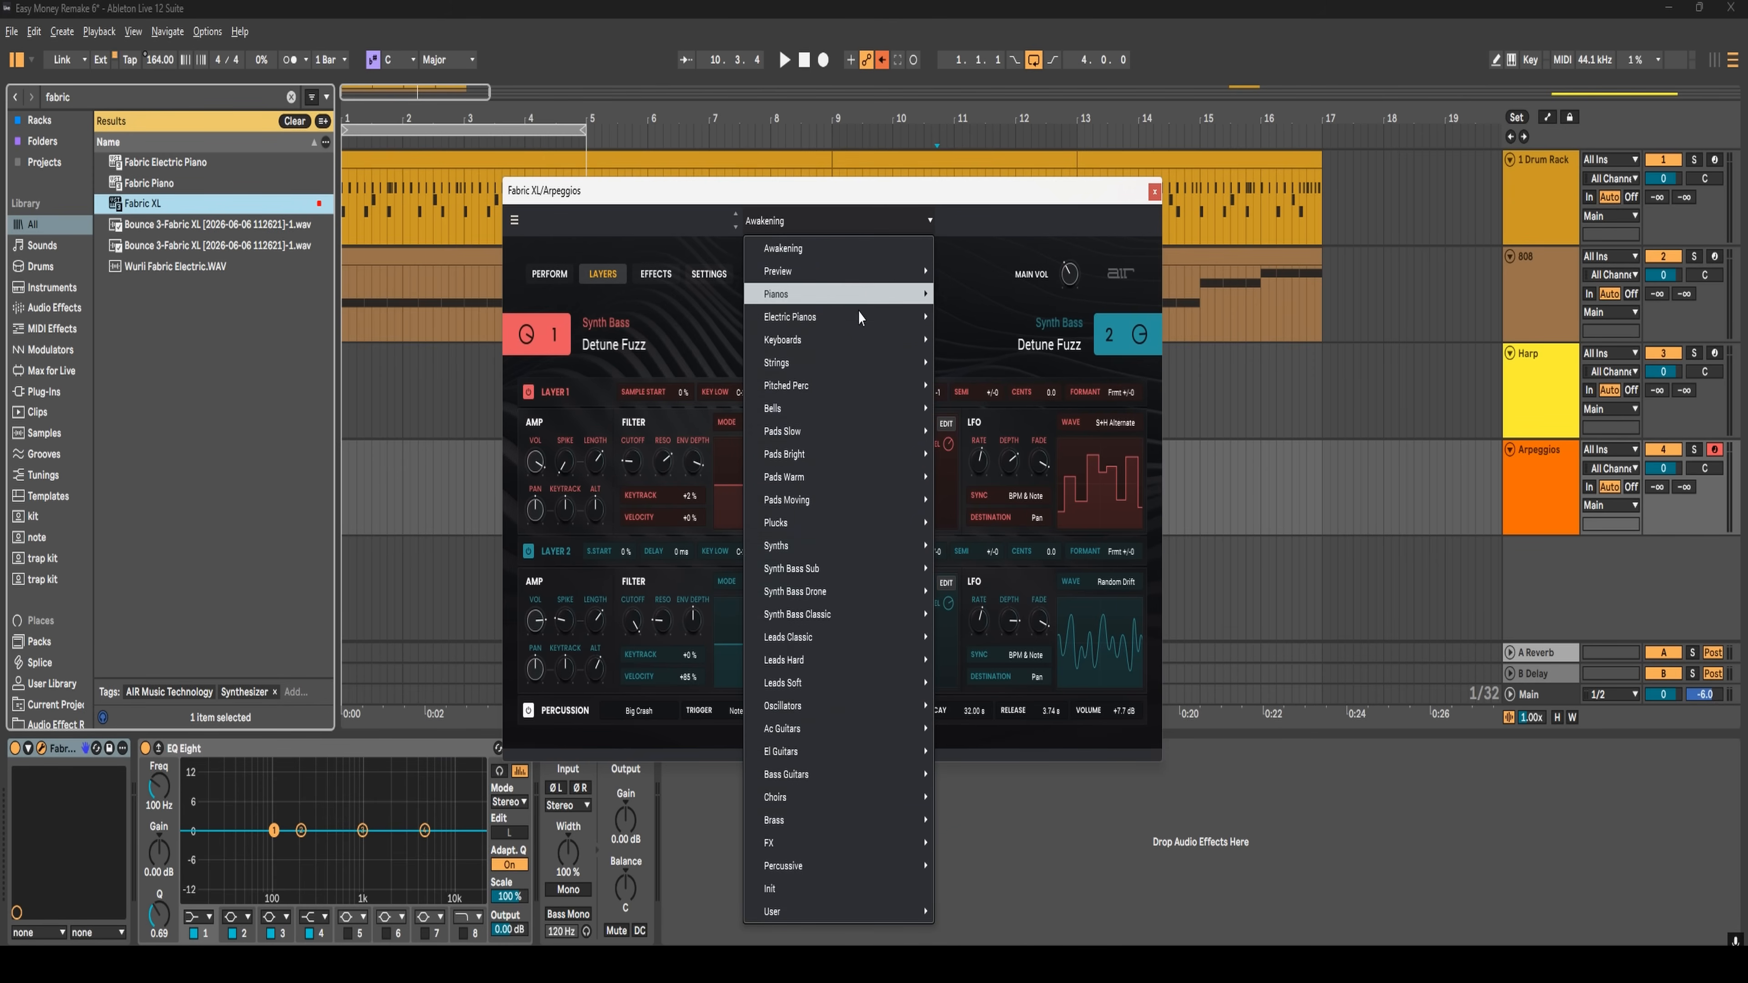
click(937, 246)
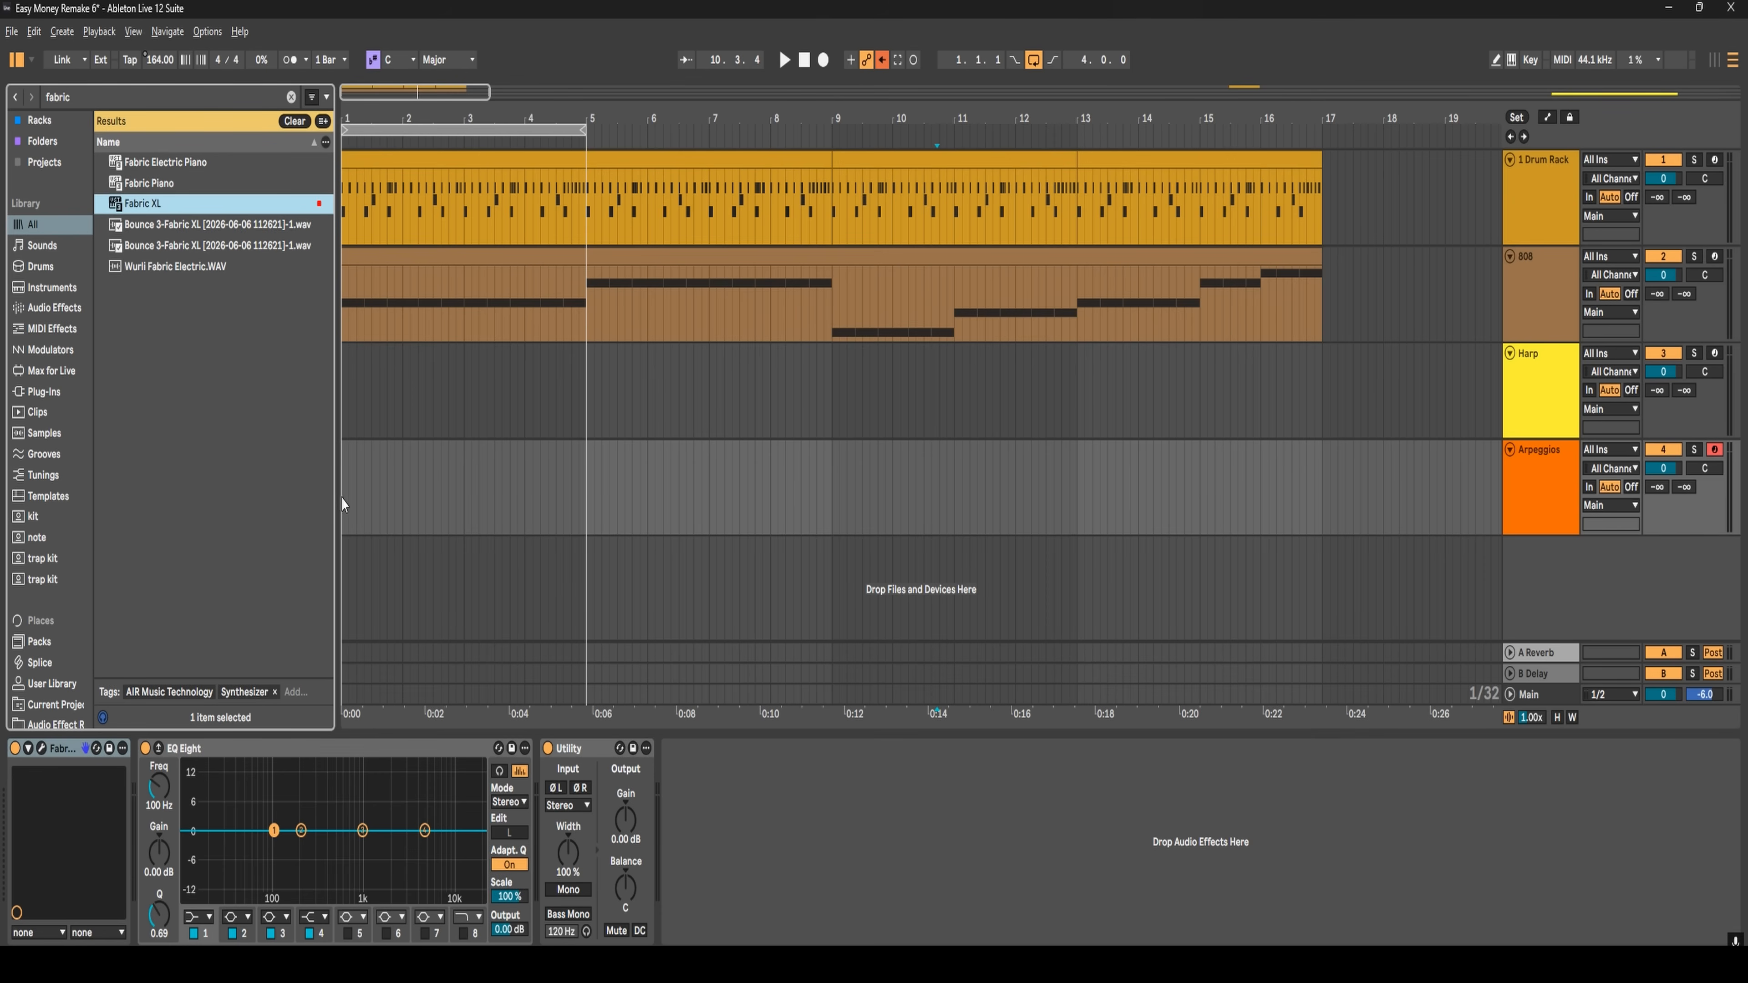
drag(343, 500, 436, 500)
drag(571, 490, 583, 488)
key(ctrl+shift+m)
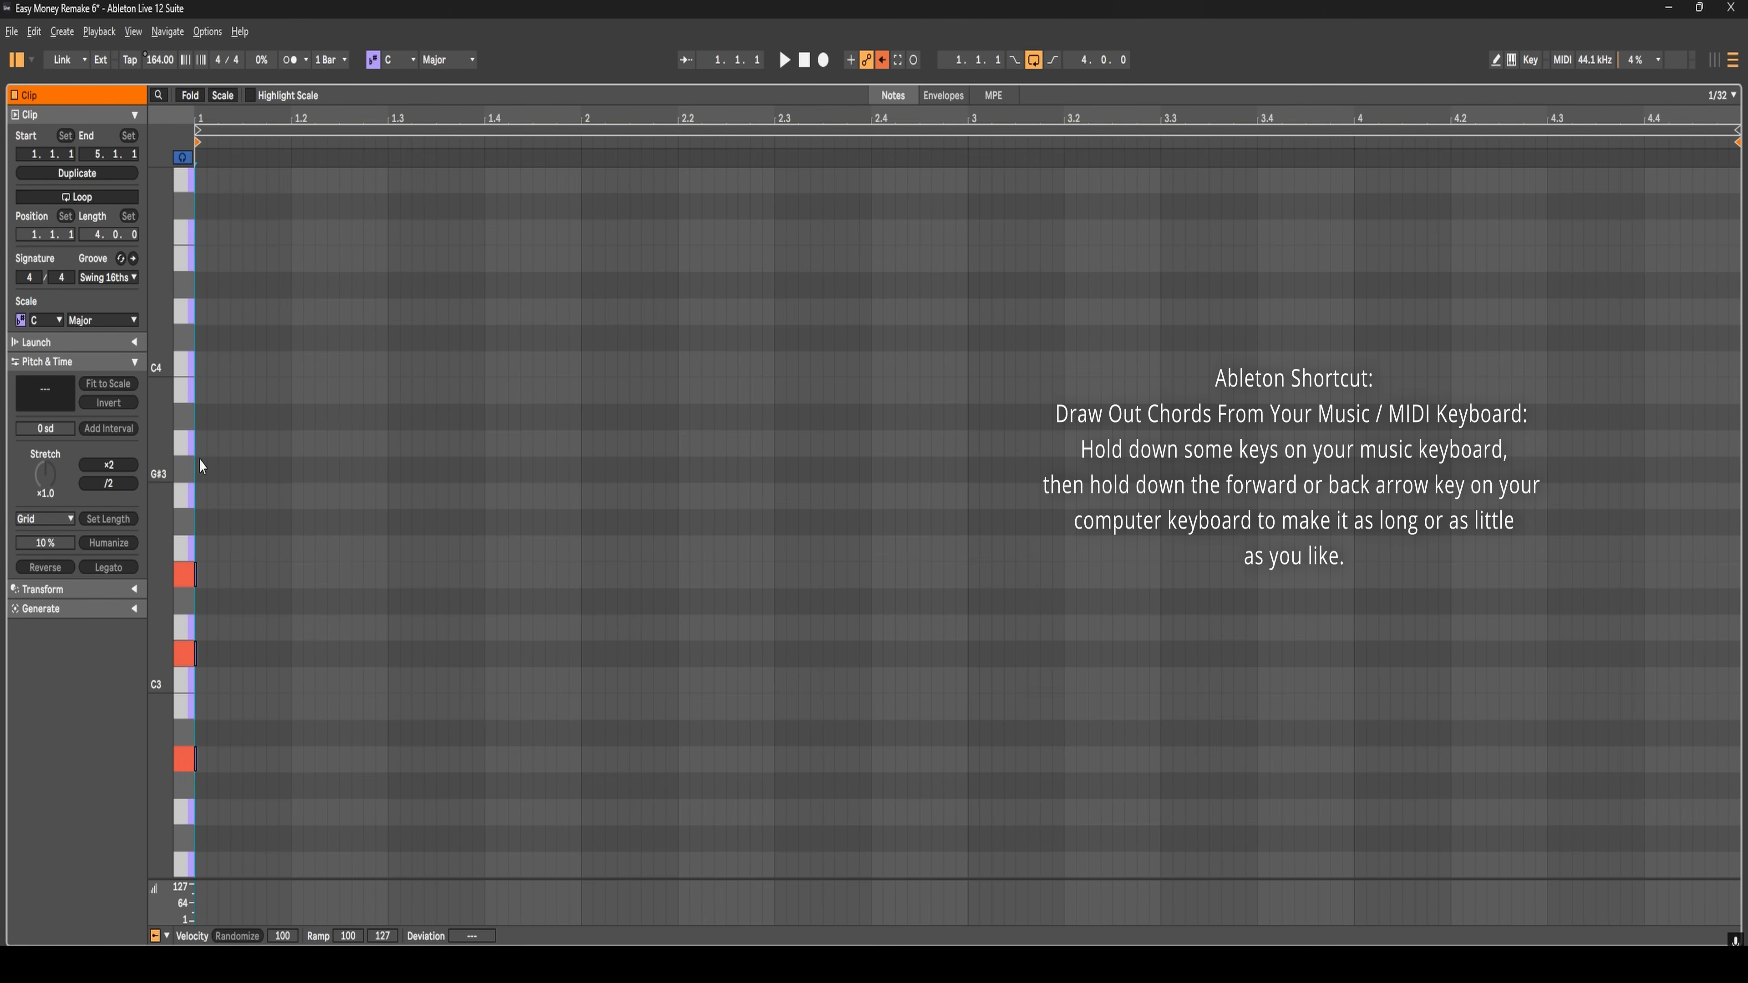
- Step-enter an A2, C#3 and E3 chord held for four bars, add an A1 bass note of the same length, and audition it
key(Right)
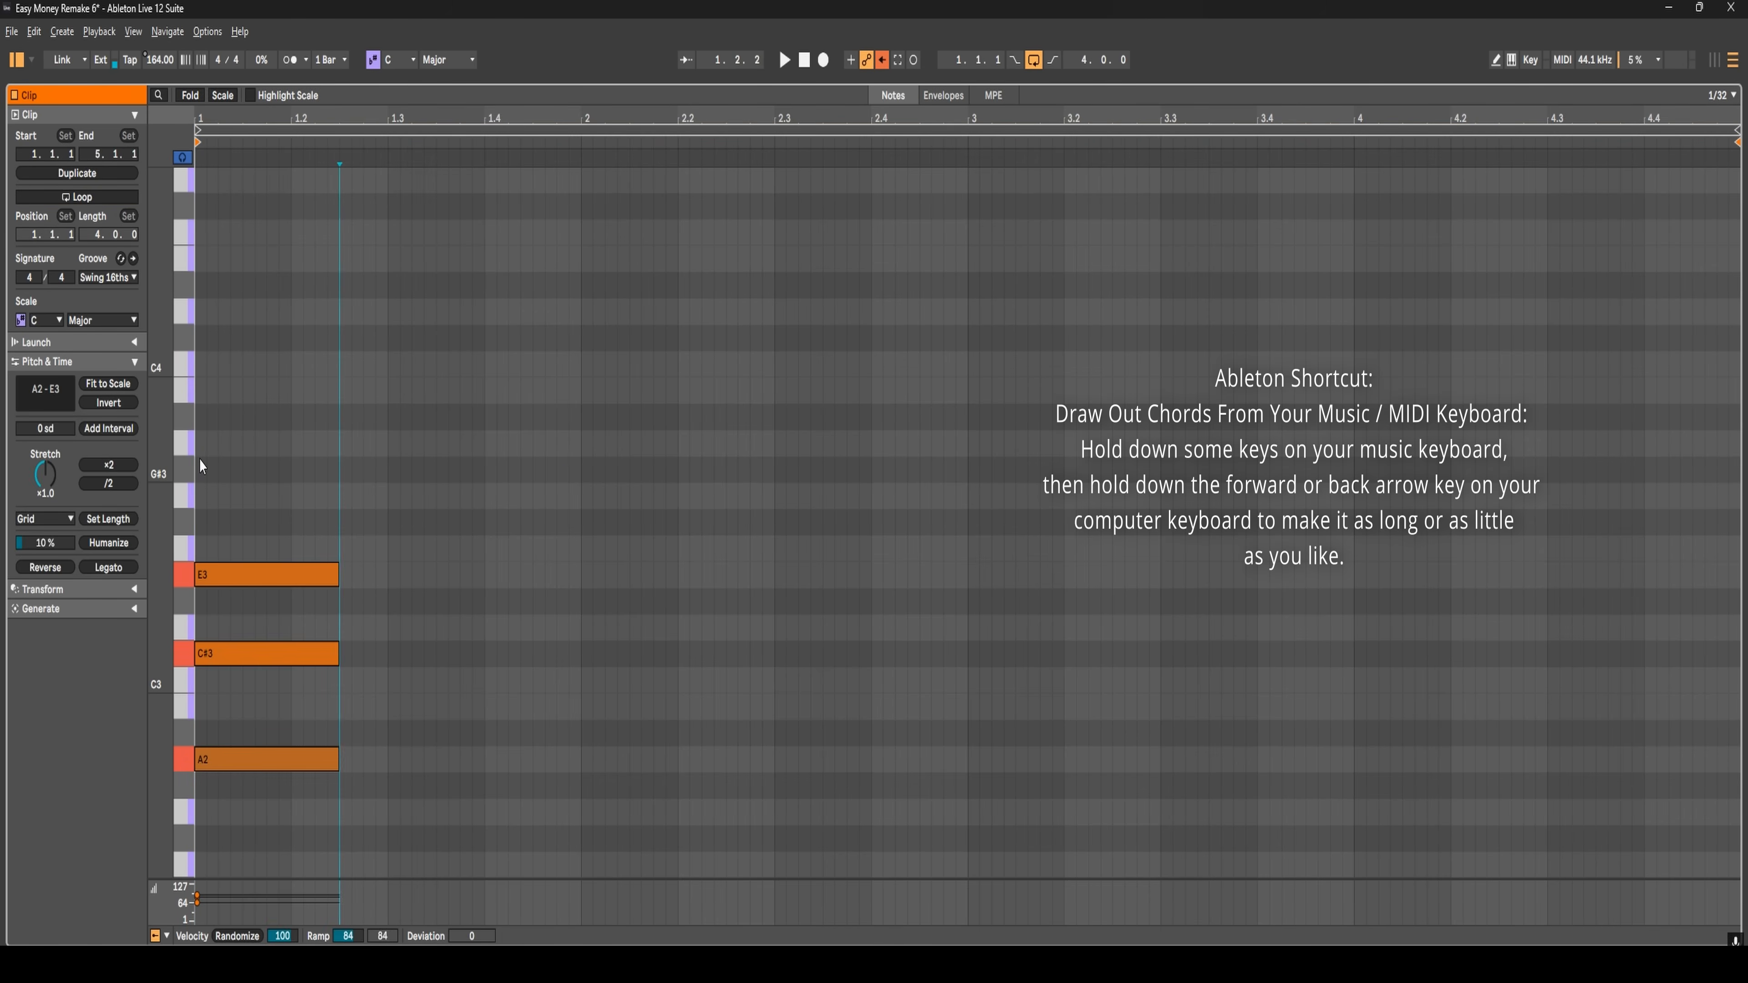
key(Left)
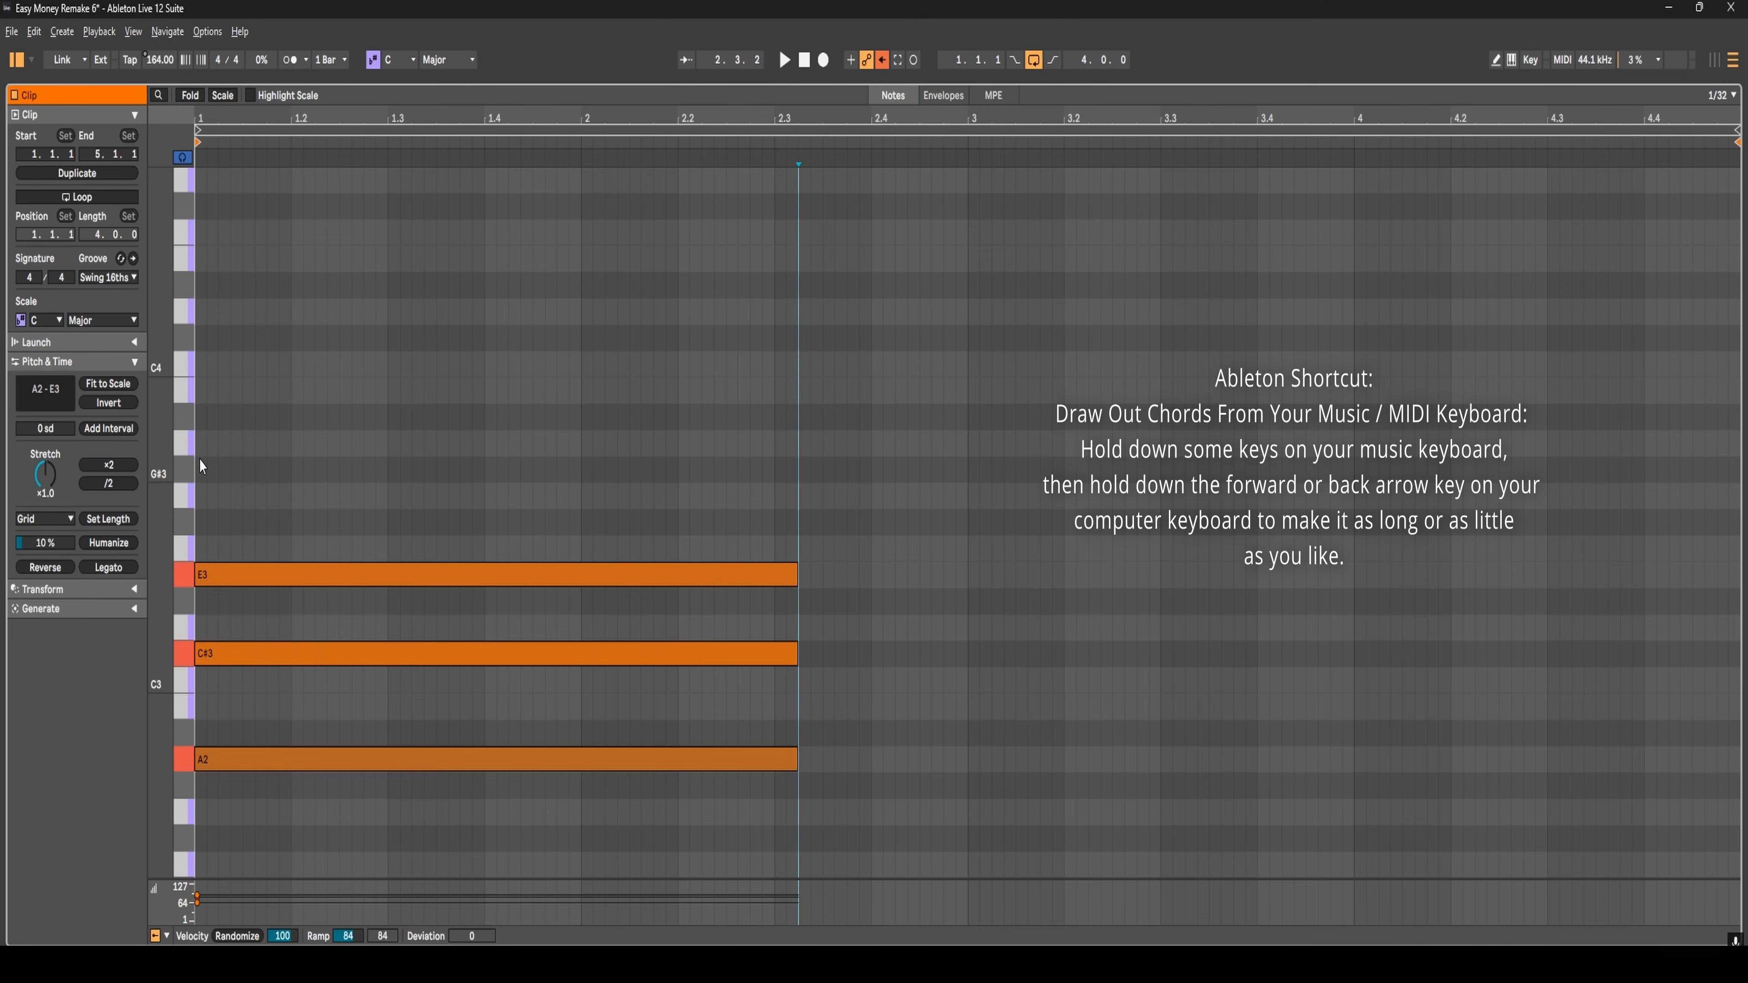
key(Right)
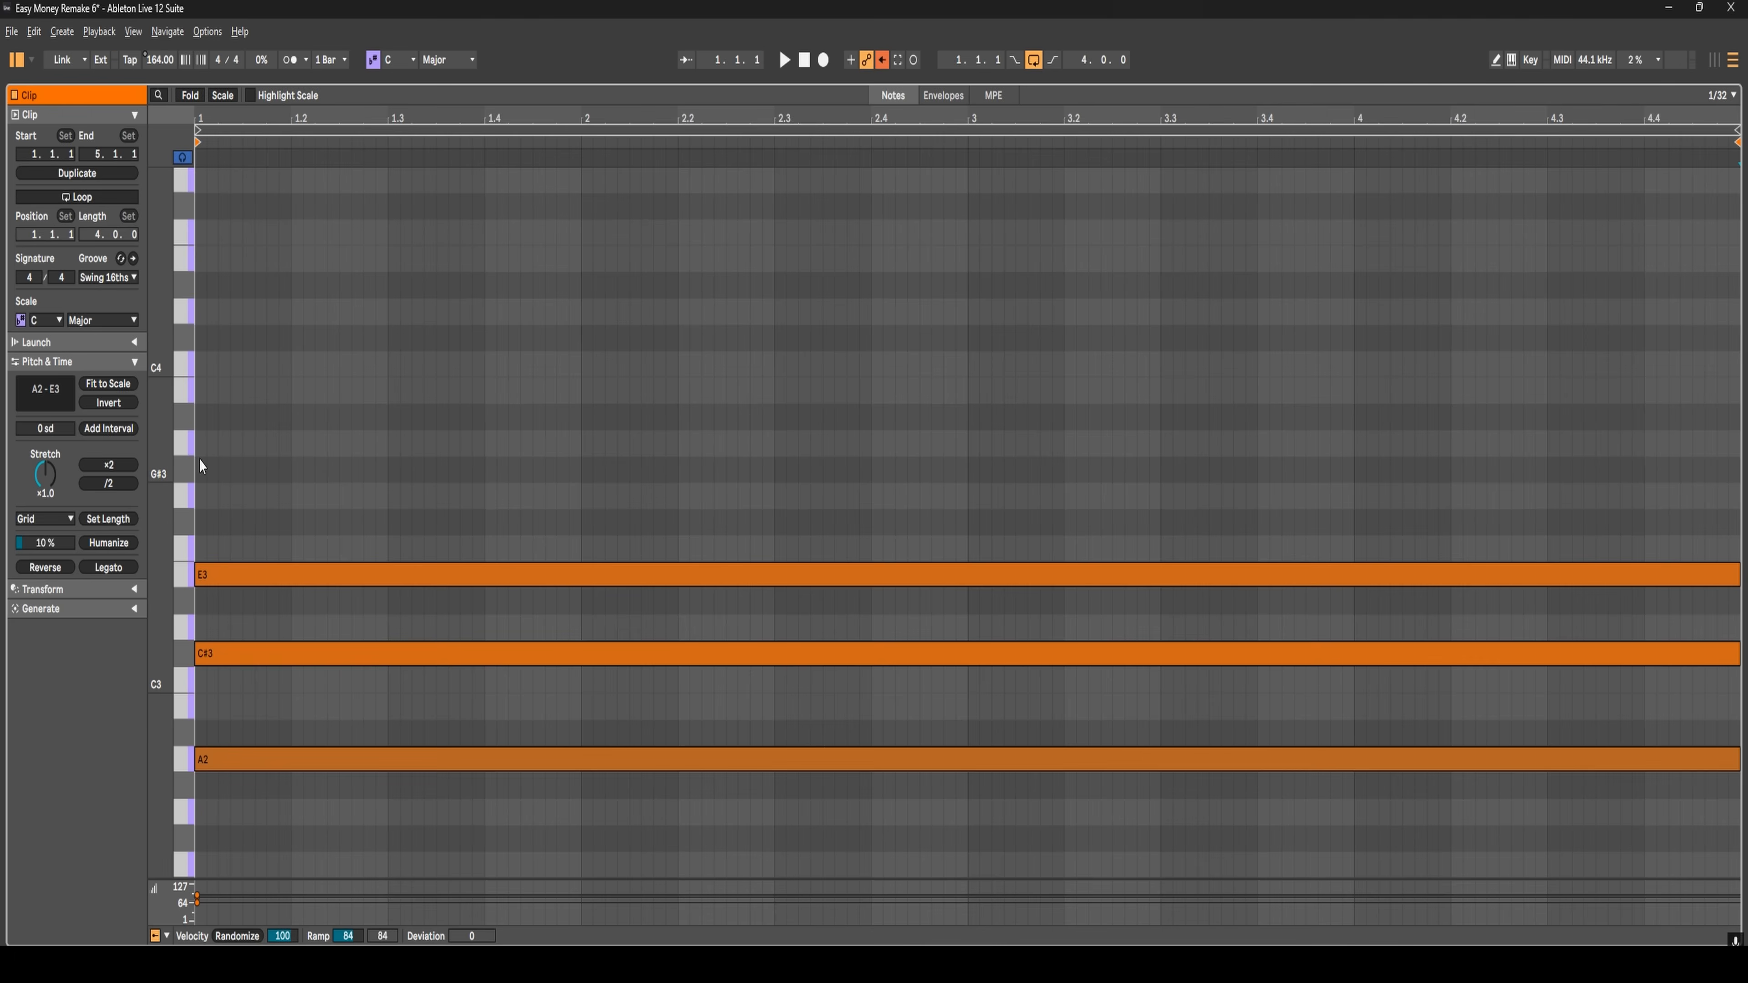
scroll(422, 480, down, 3)
scroll(424, 488, down, 1)
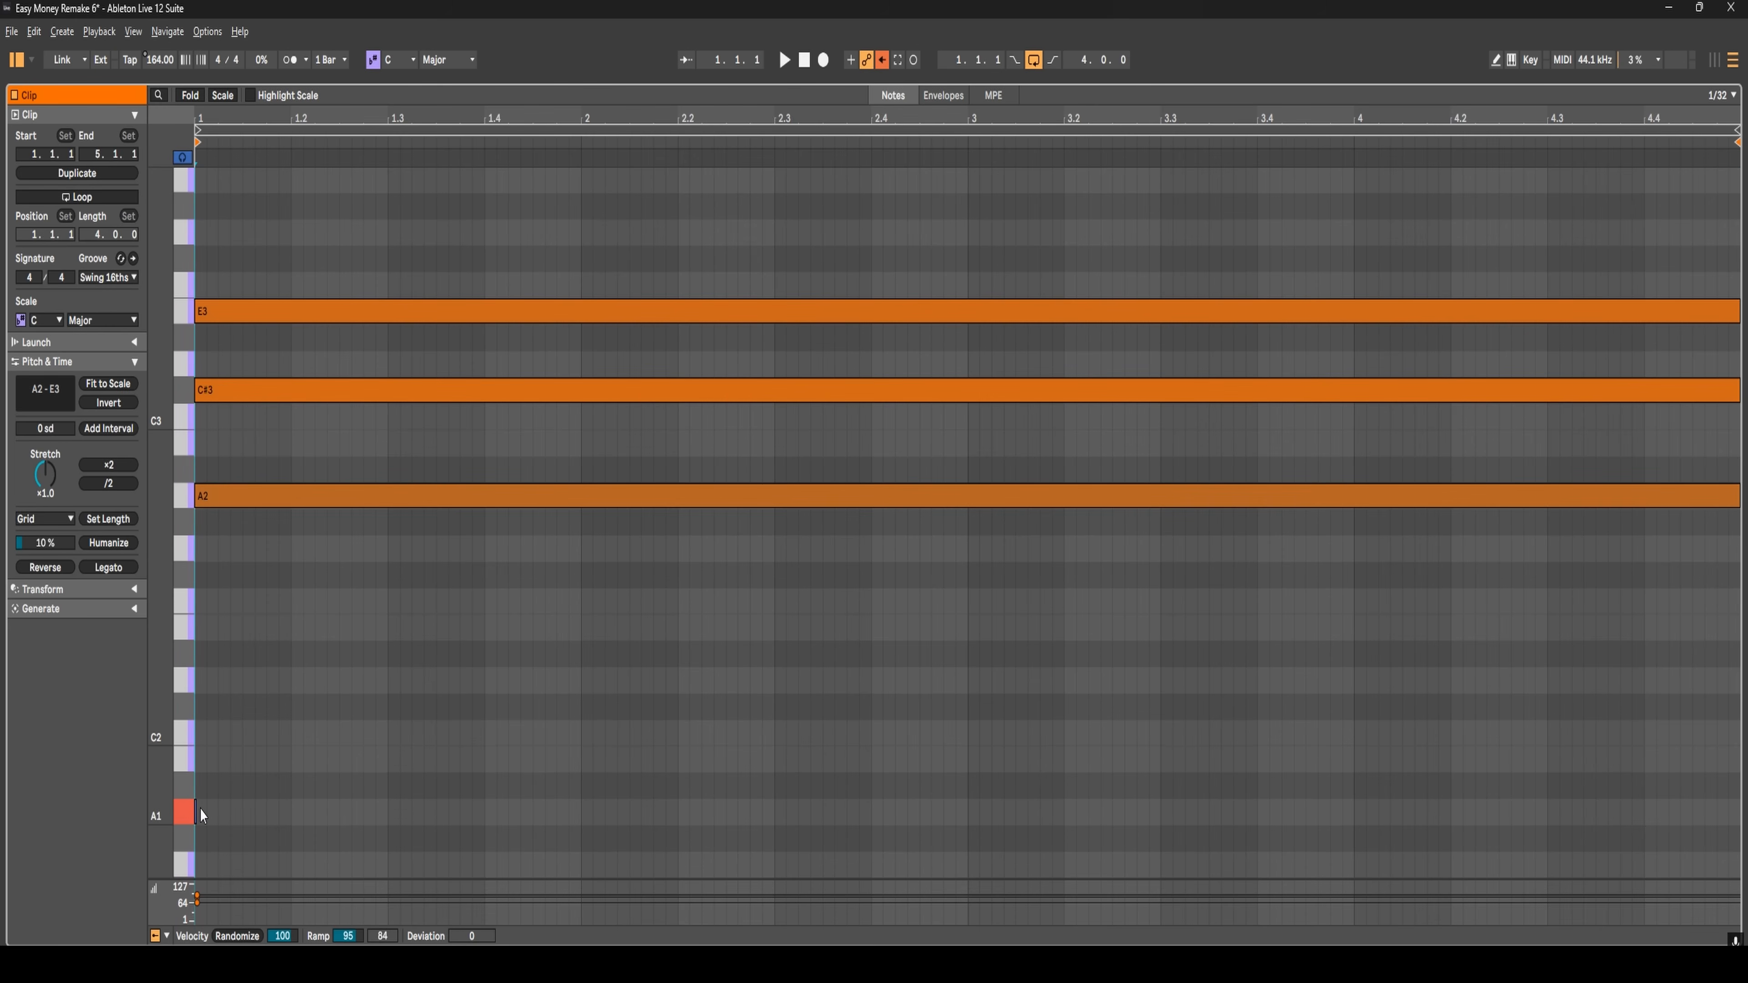
key(Right)
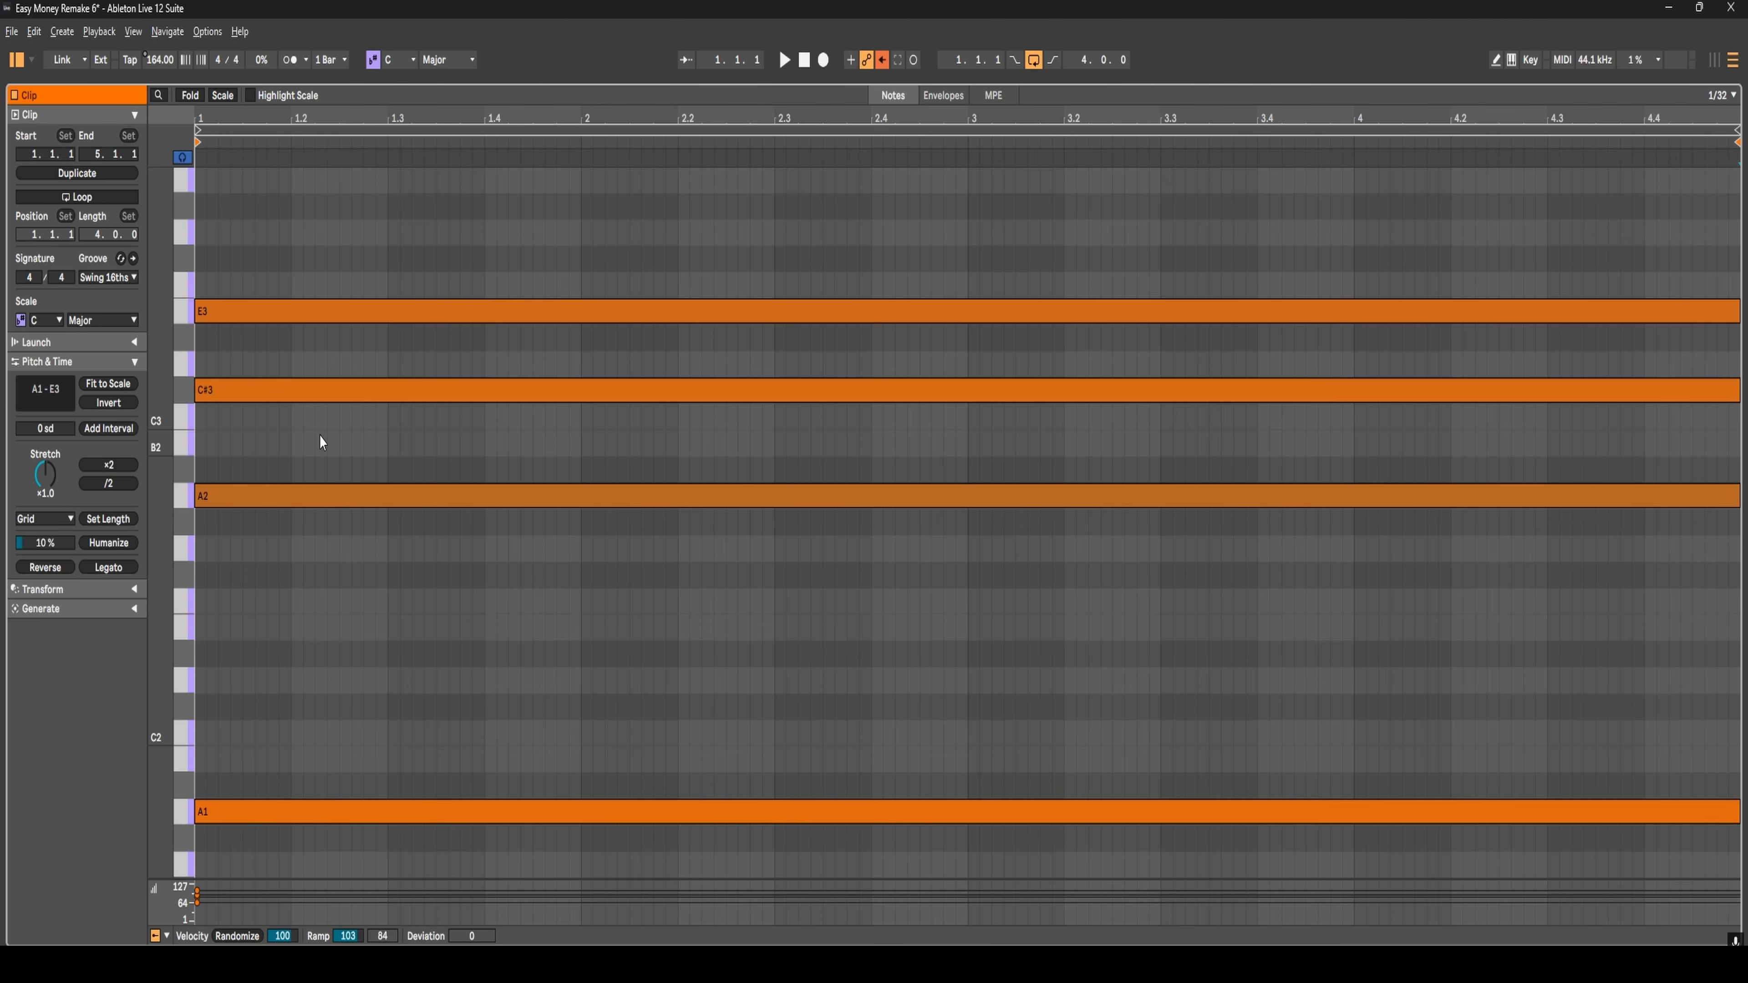
key(space)
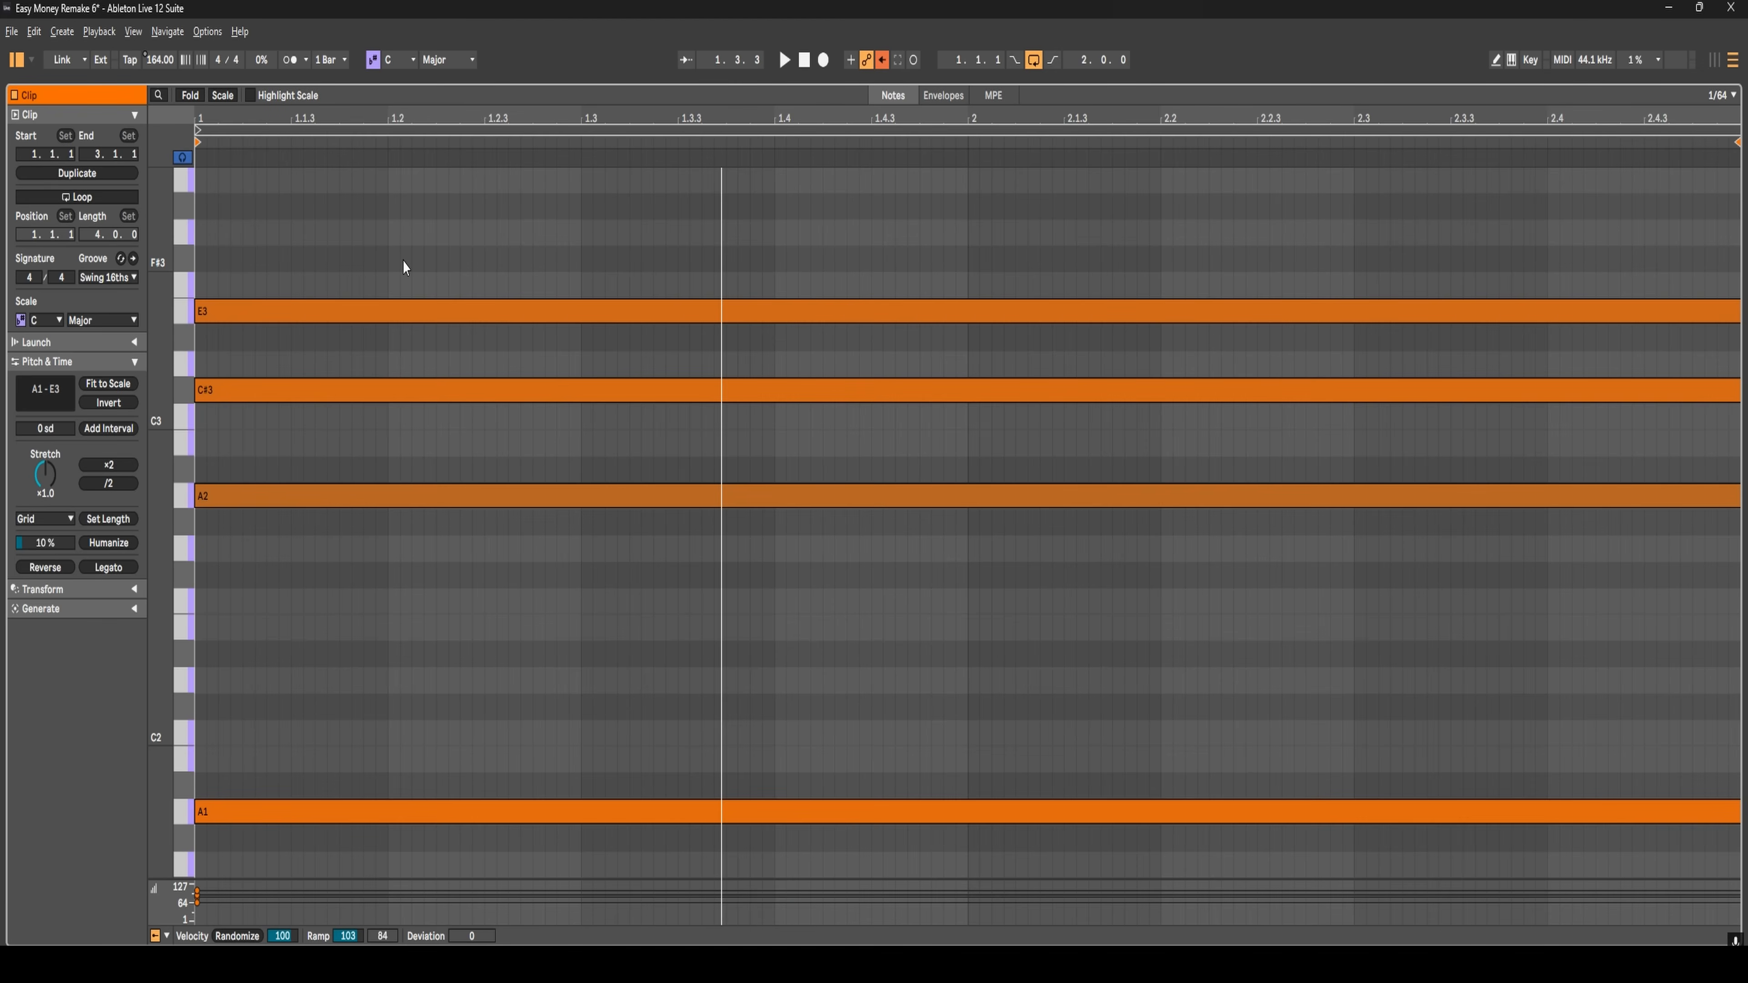
- Set the fixed grid to 1/4 and split the chord's notes at every quarter-note beat across the two bars
right_click(403, 261)
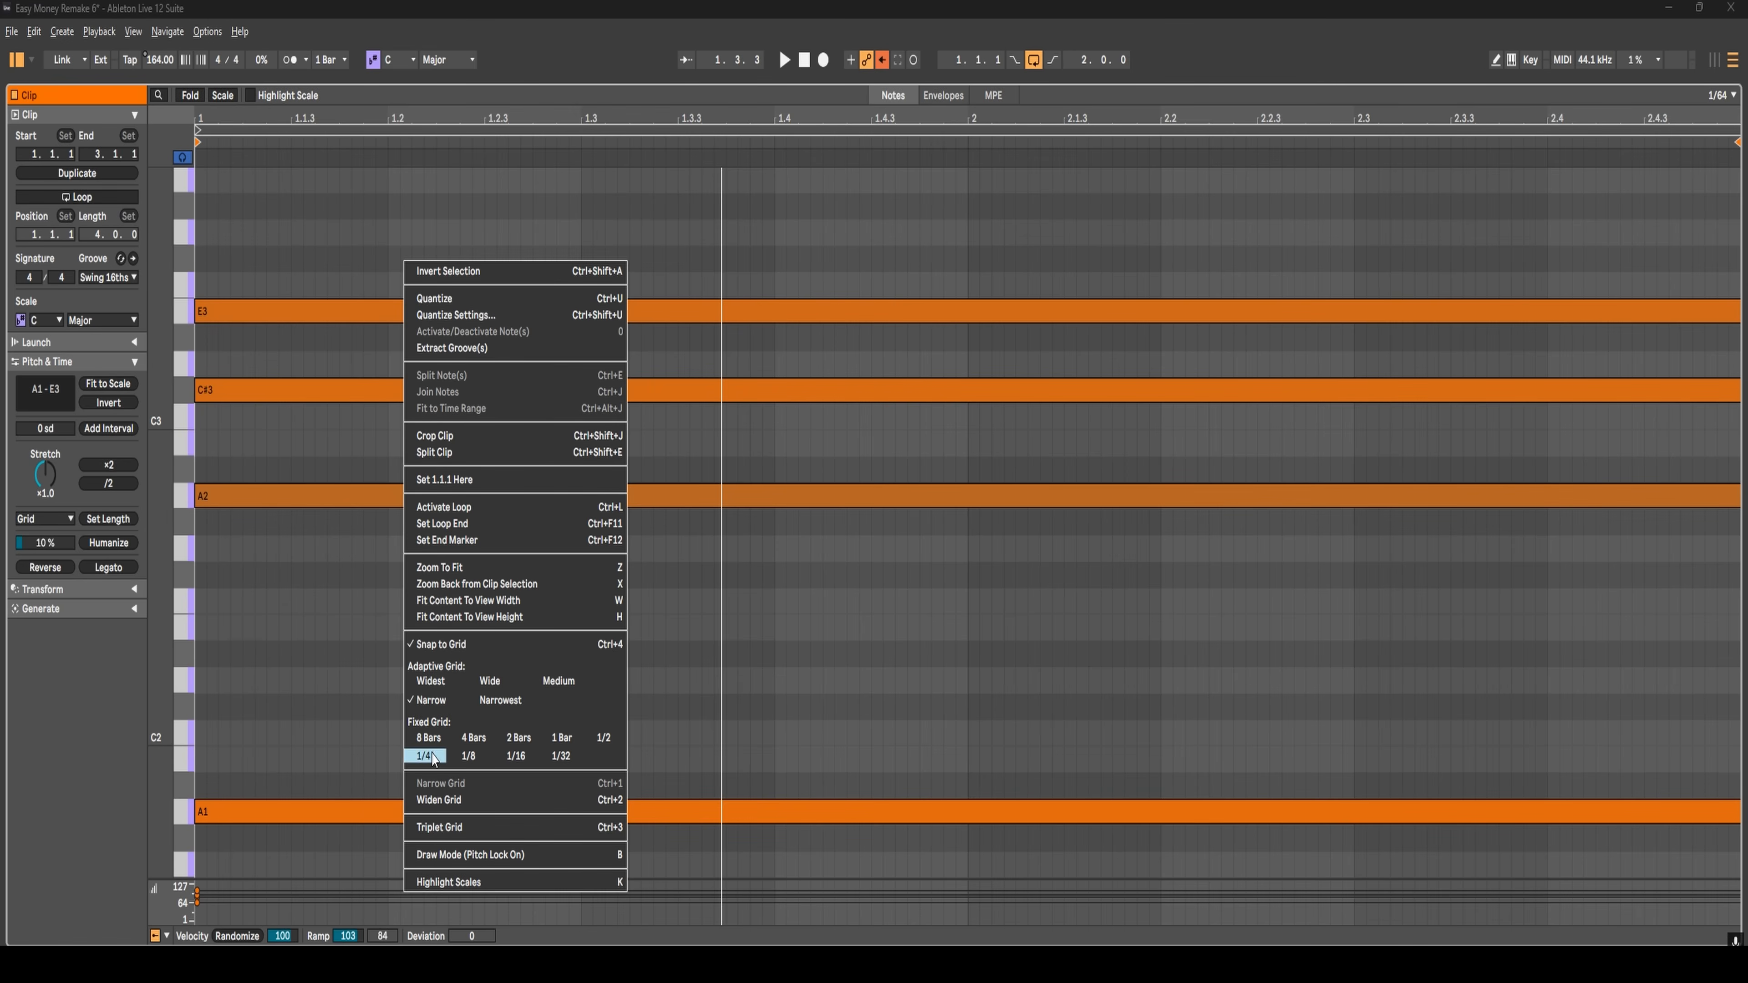
click(427, 755)
click(386, 246)
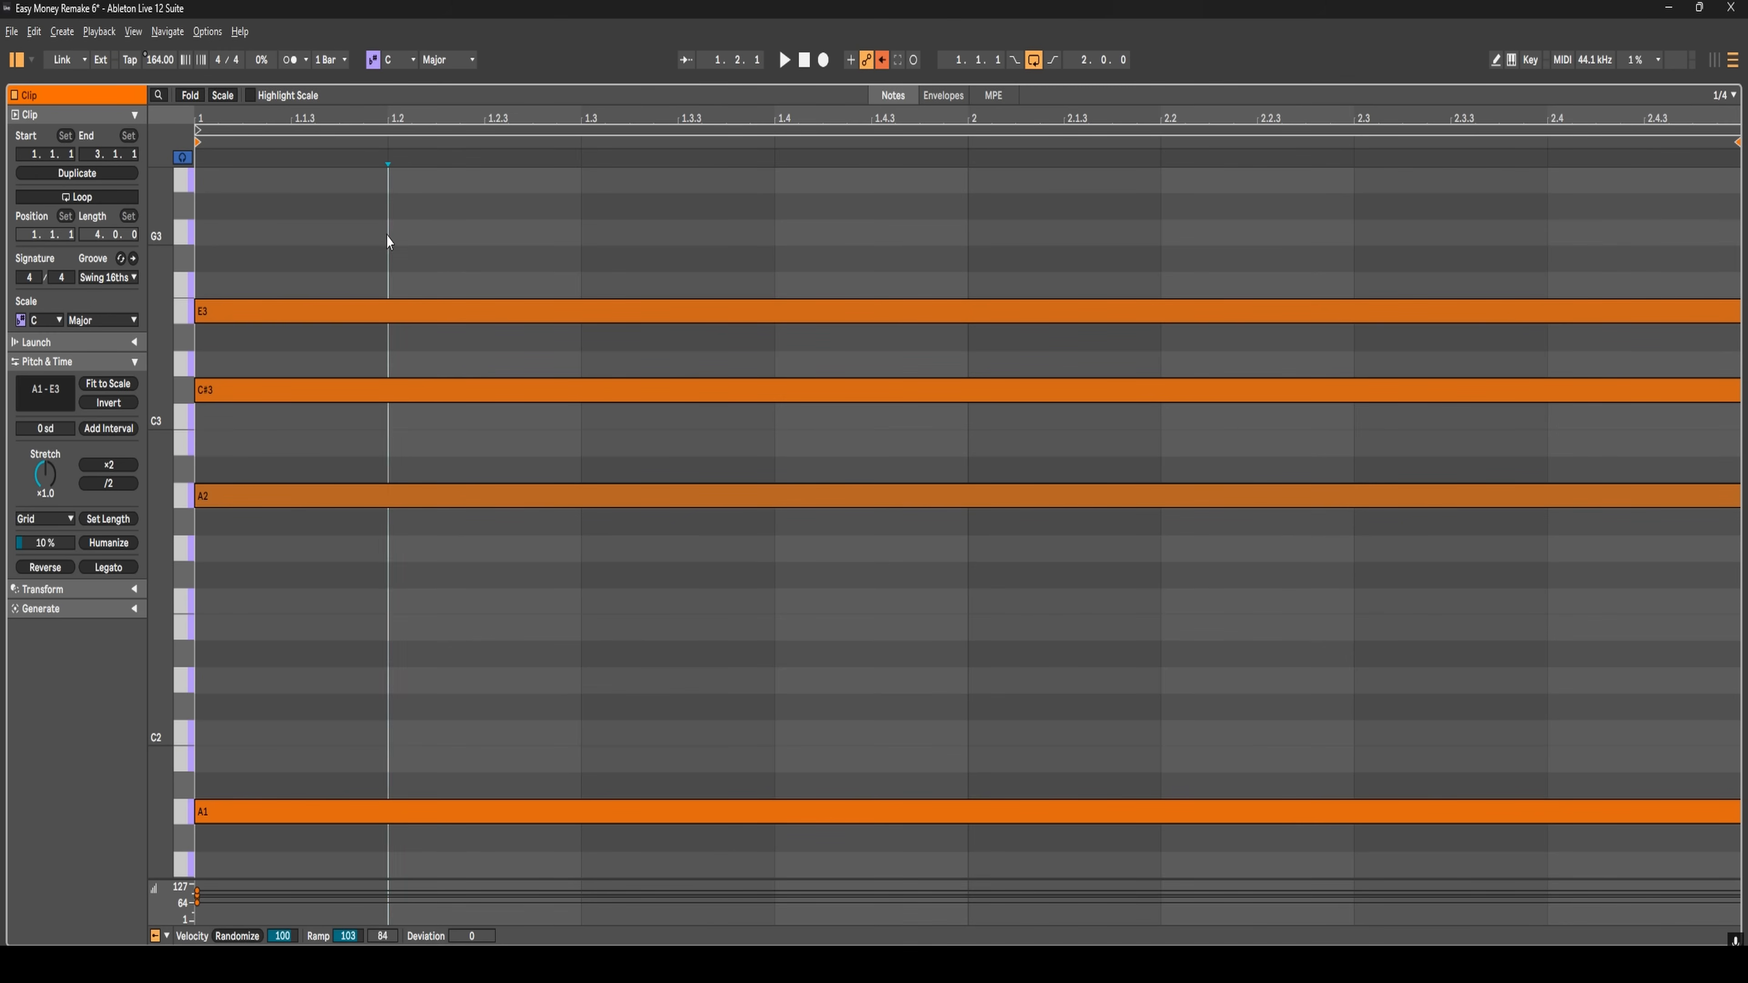
key(ctrl+e)
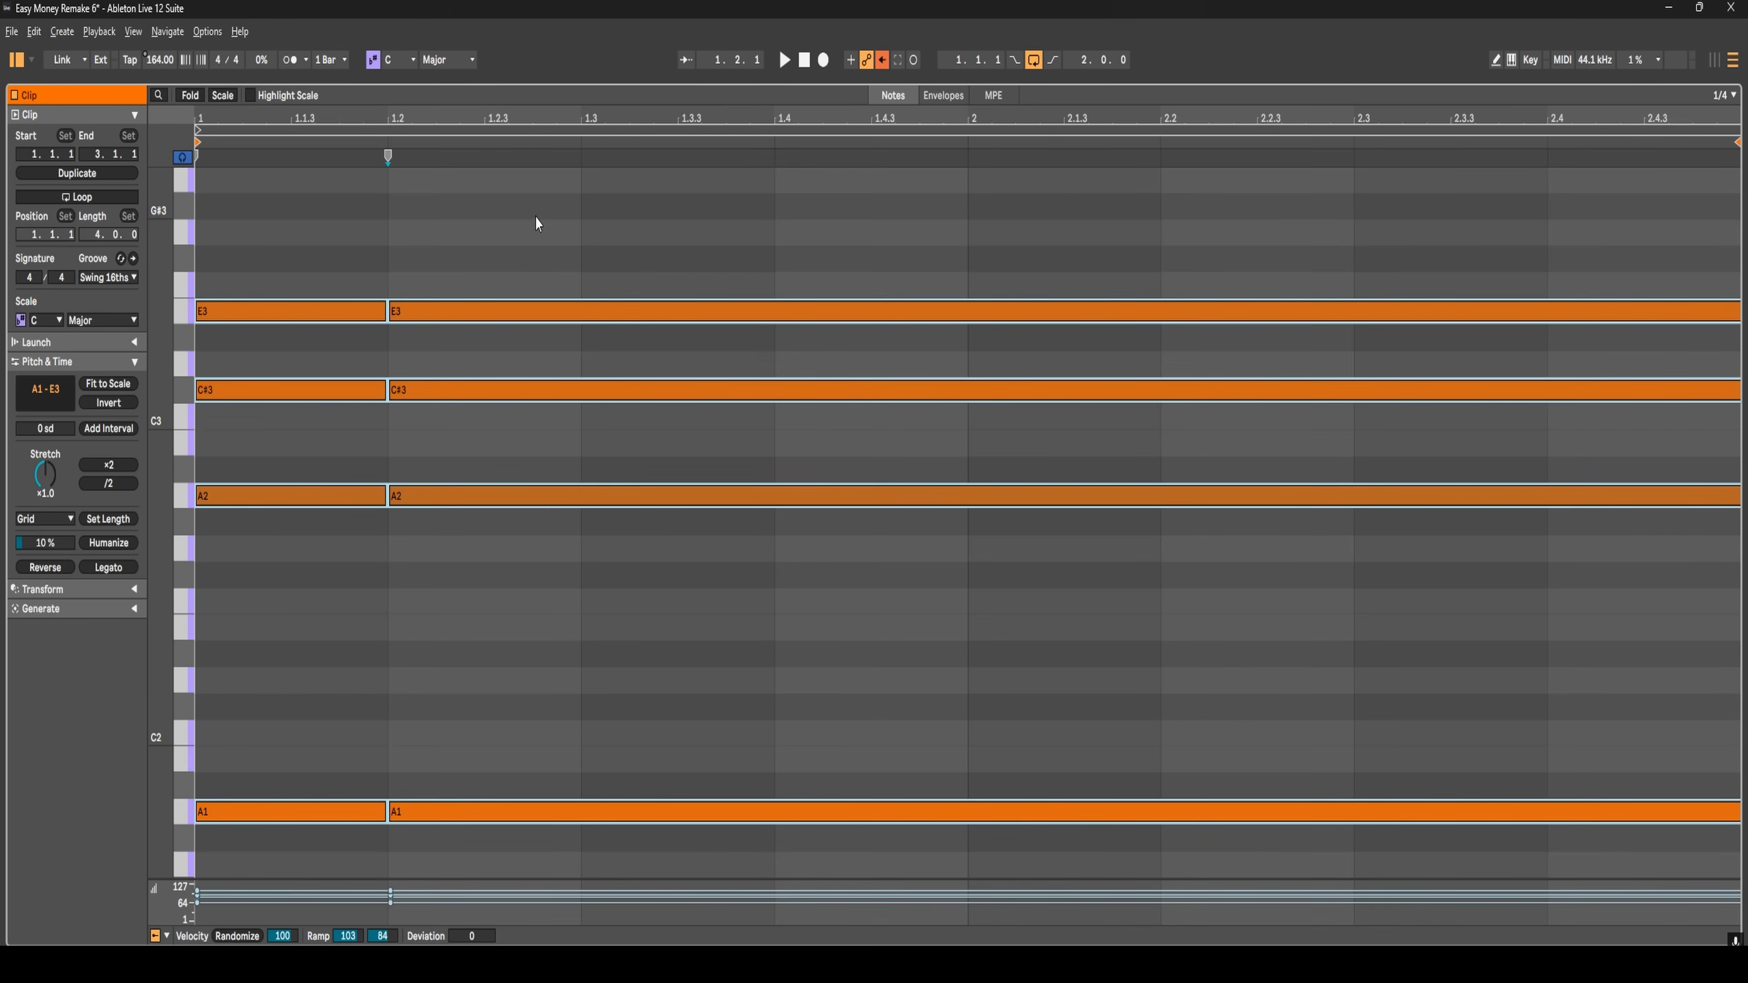
click(584, 227)
key(ctrl+e)
click(775, 225)
key(ctrl+e)
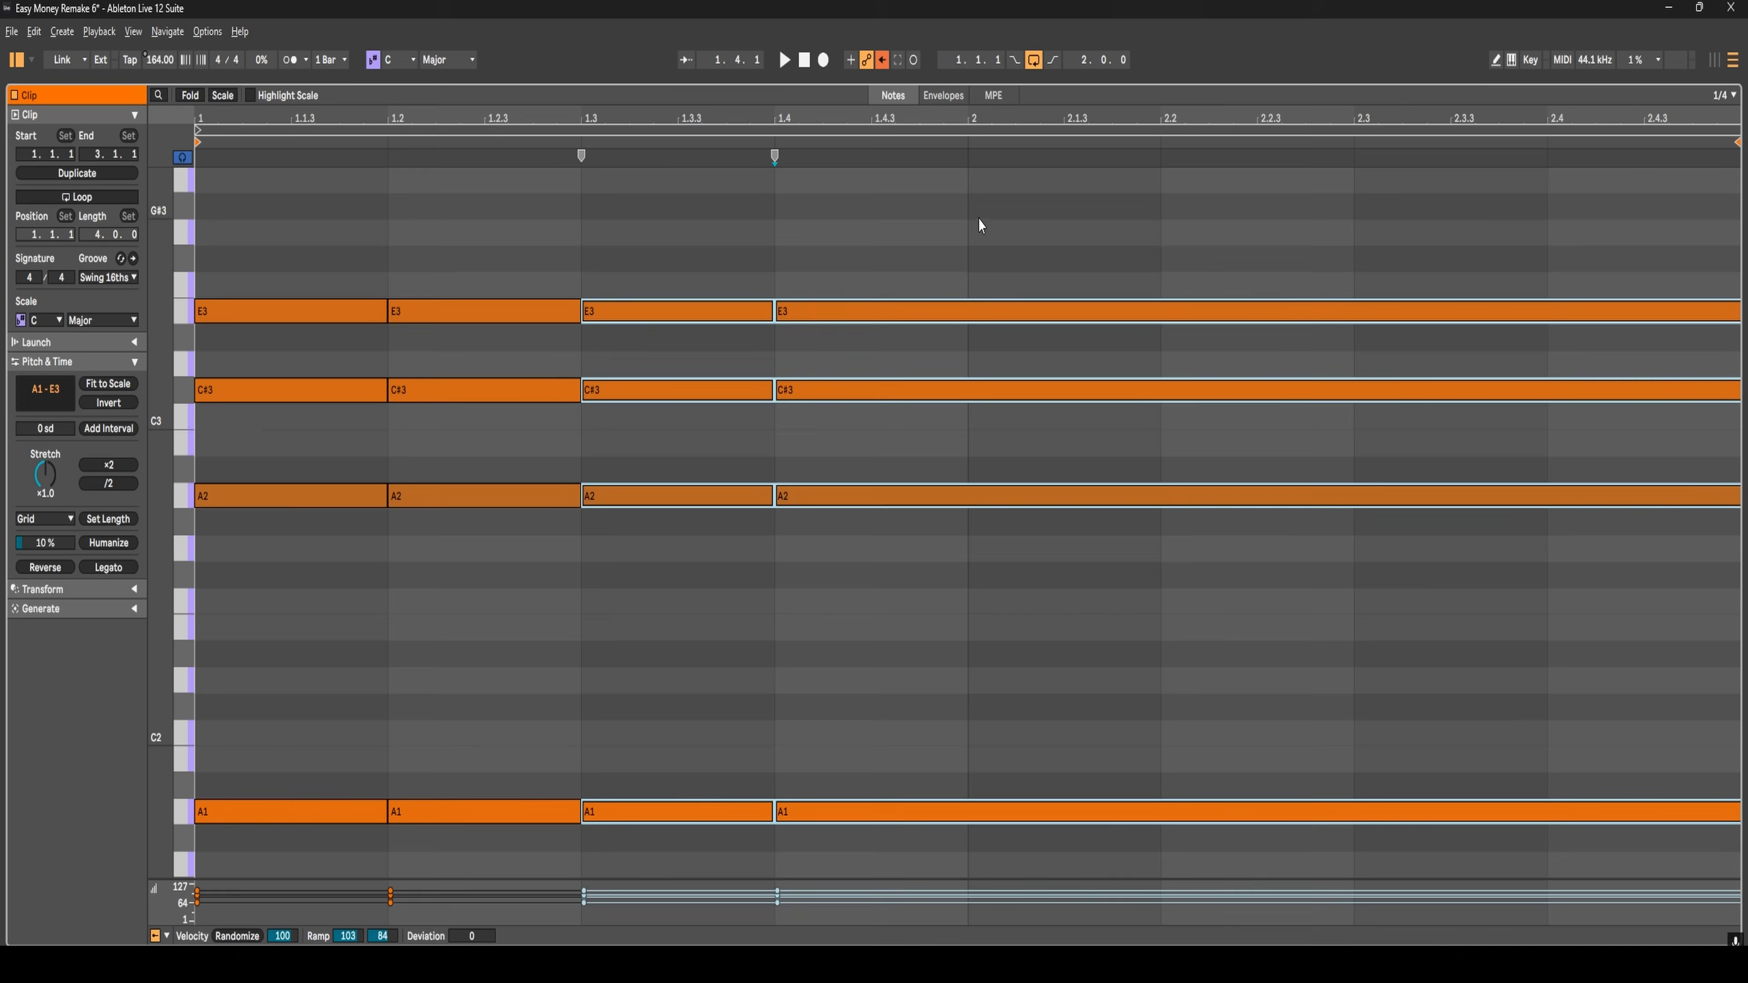
click(969, 226)
key(ctrl+e)
click(1163, 246)
key(ctrl+e)
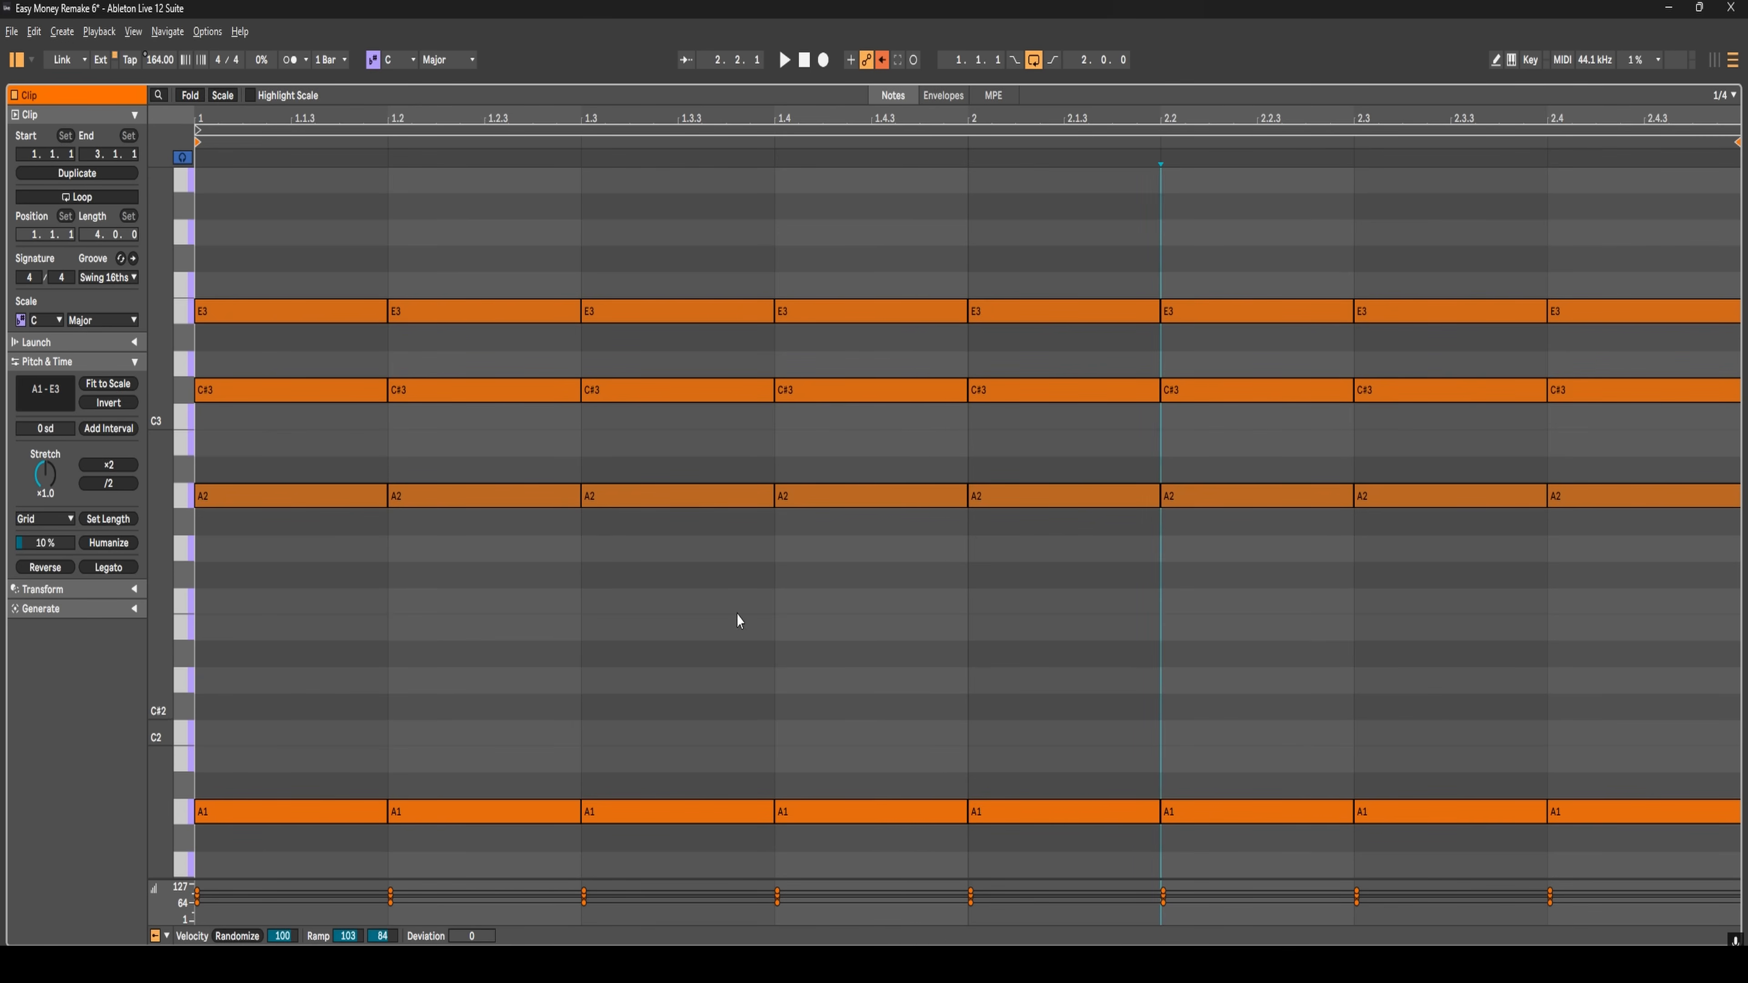
- Delete the surplus chord notes on the first two beats, keeping only A1 at beat 1 and A2 at 1.2
click(273, 496)
key(Delete)
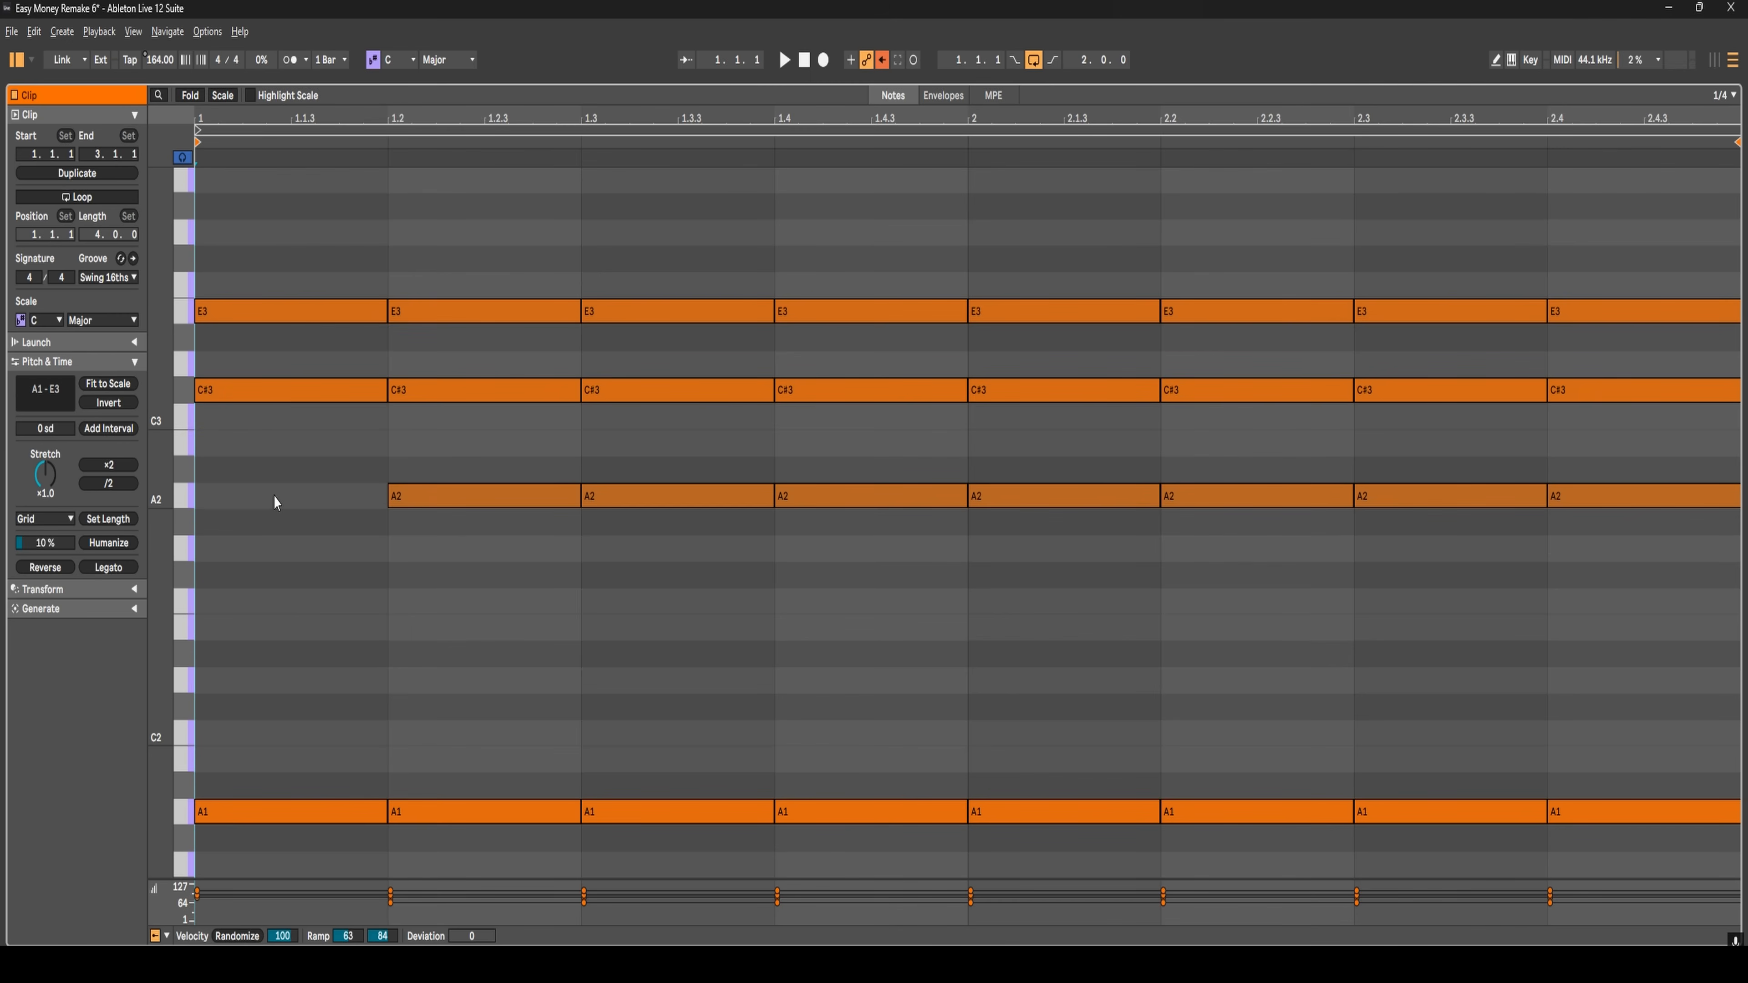
click(292, 391)
key(Delete)
click(298, 312)
key(Delete)
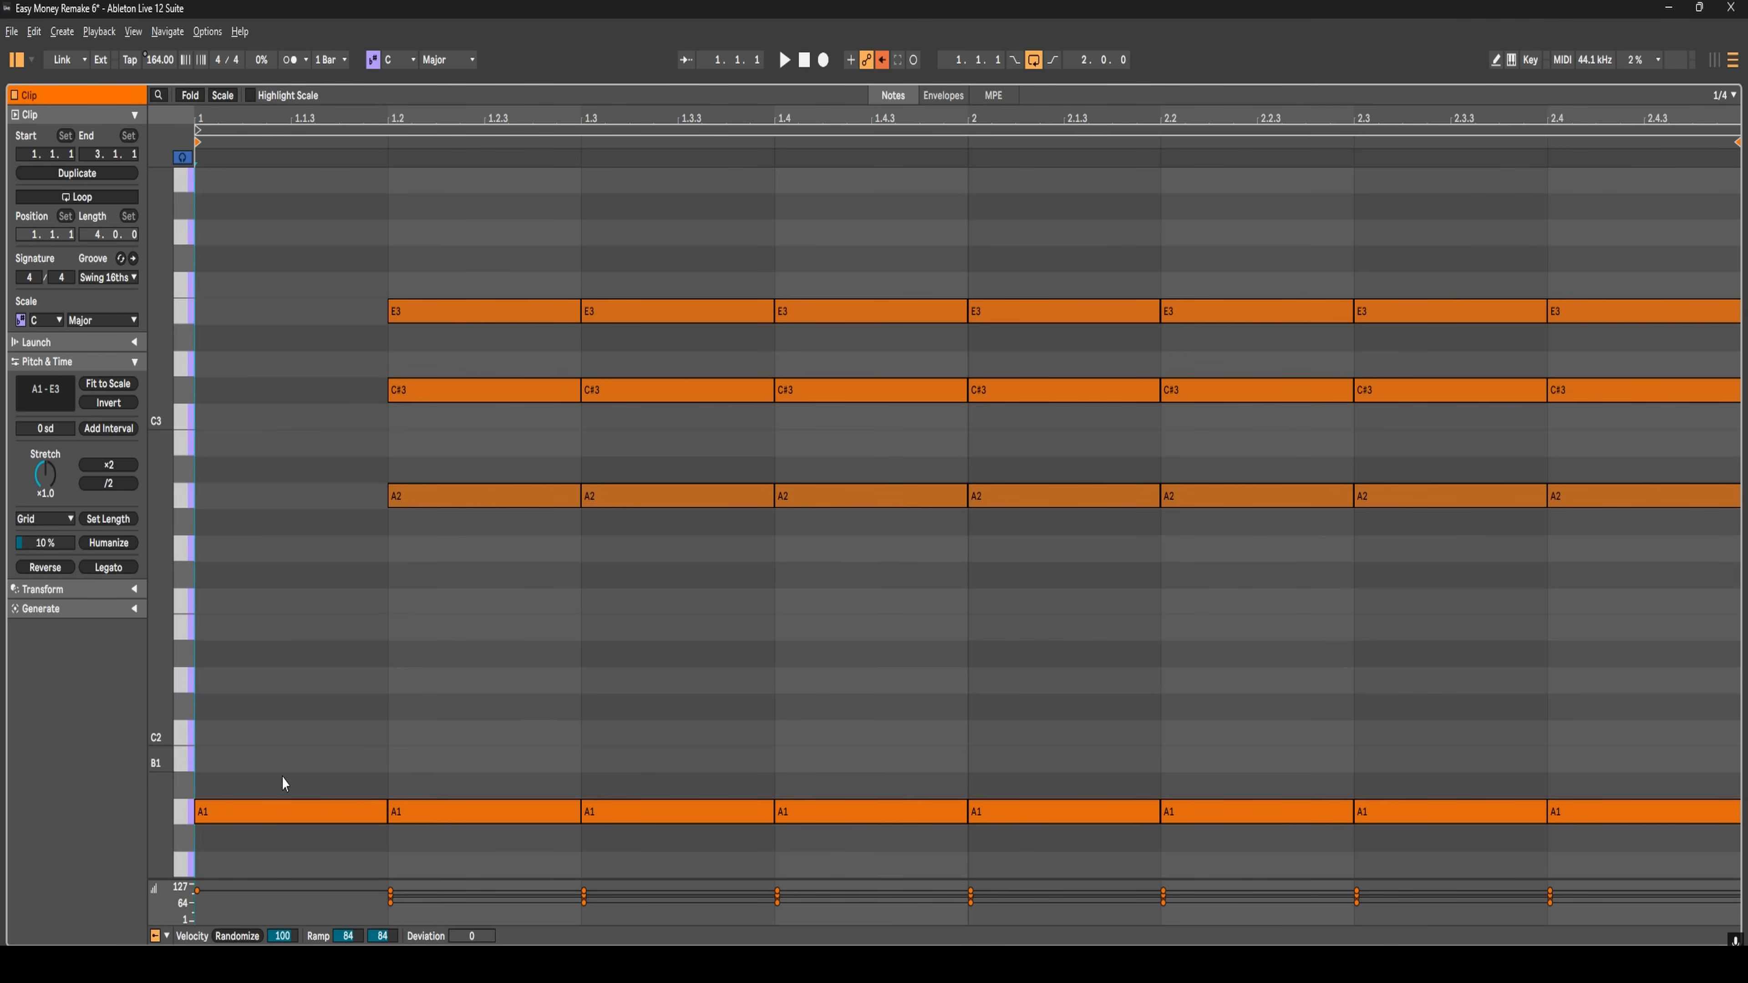
click(504, 400)
key(Delete)
click(500, 313)
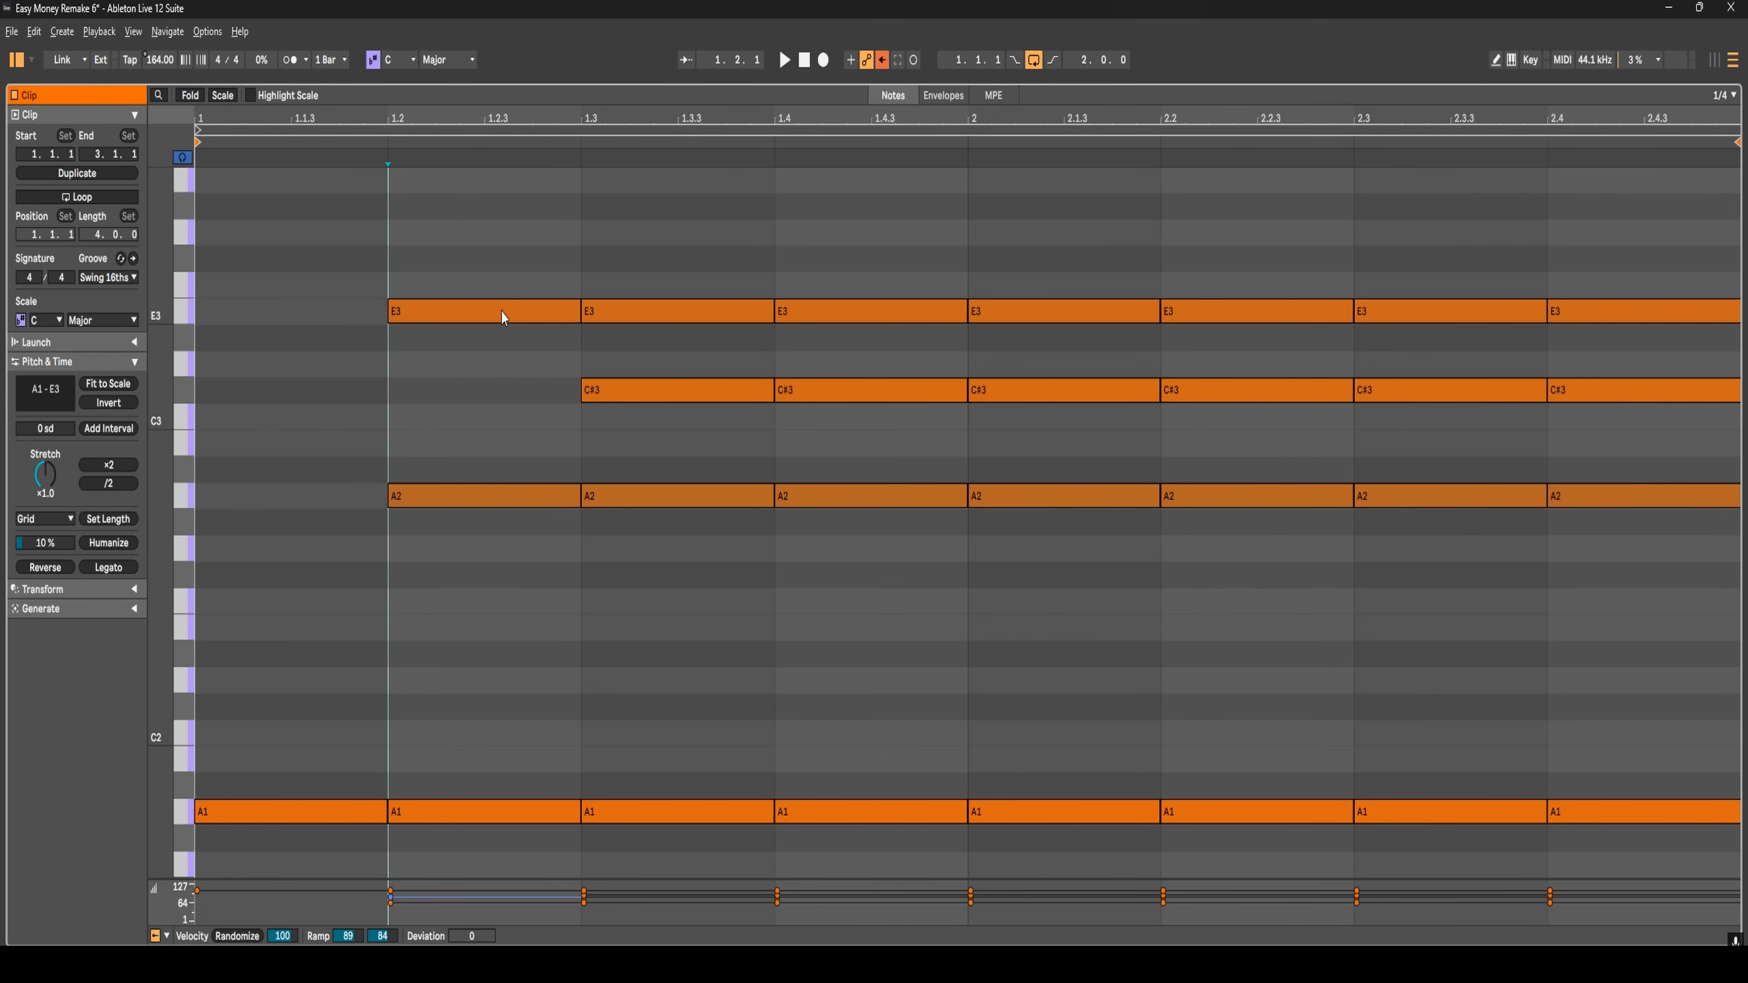
key(Delete)
click(479, 811)
key(Delete)
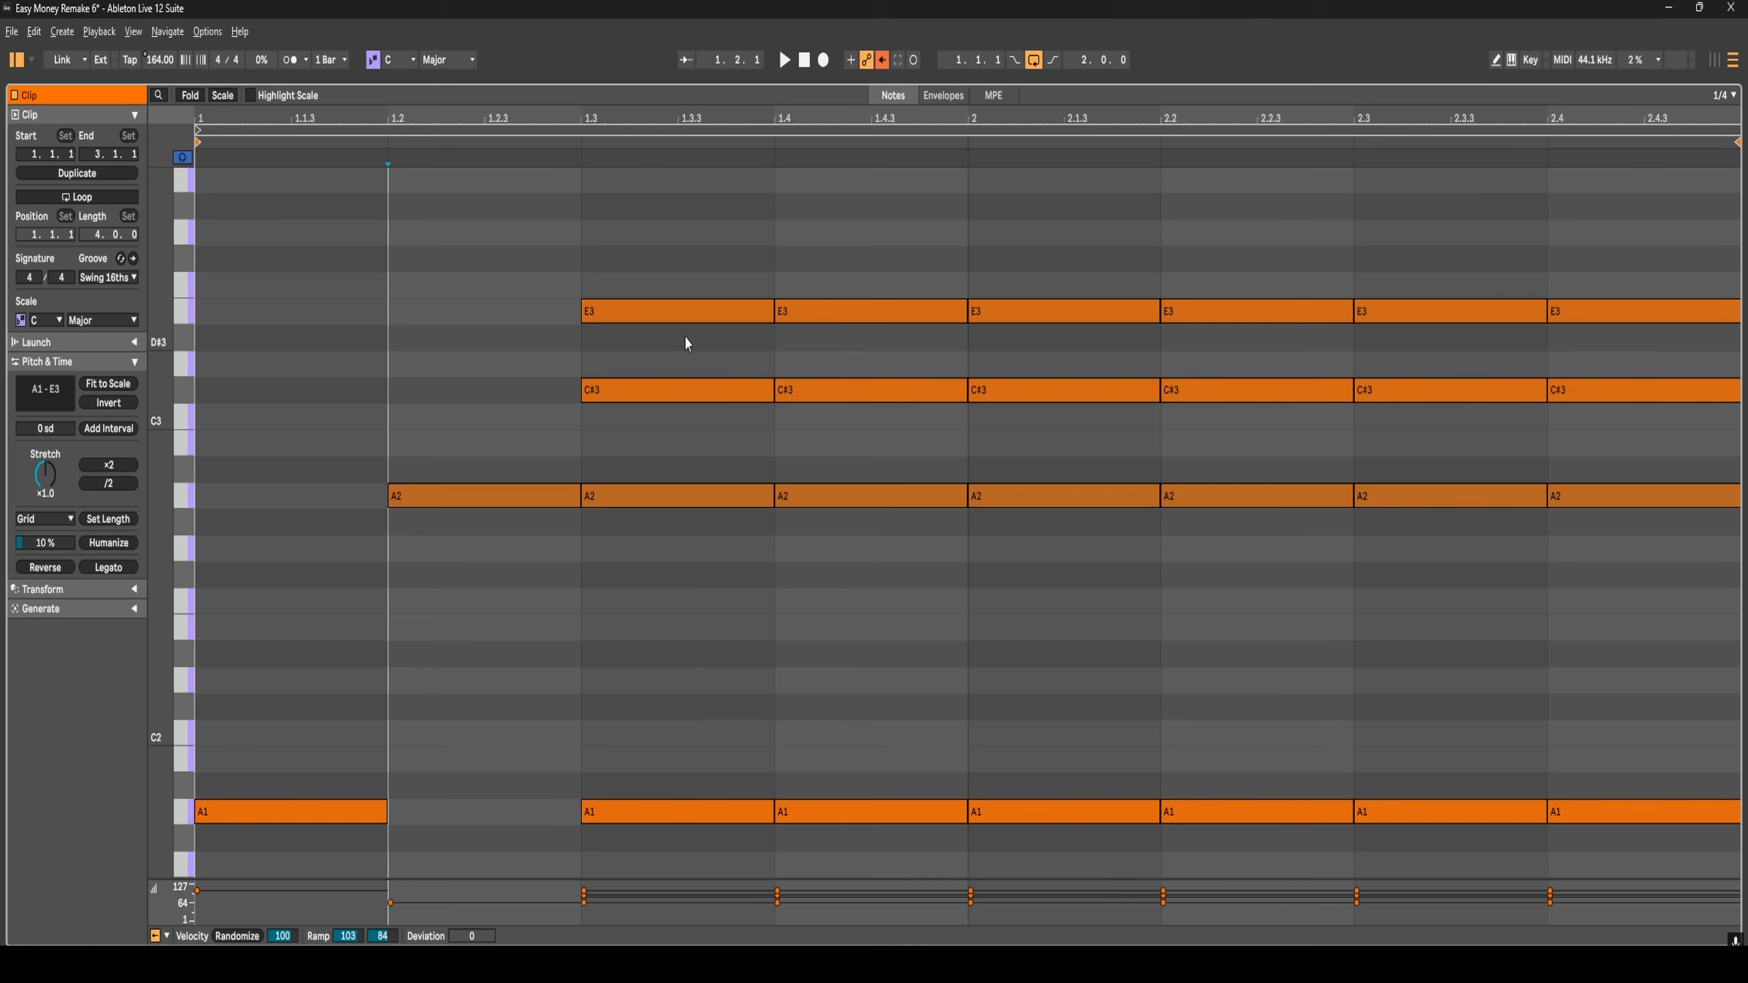
- Thin out the third and fourth beats of bar 1, keeping only C#3 at 1.3 and E3 at 1.4
click(685, 313)
key(Delete)
click(671, 496)
key(Delete)
click(693, 817)
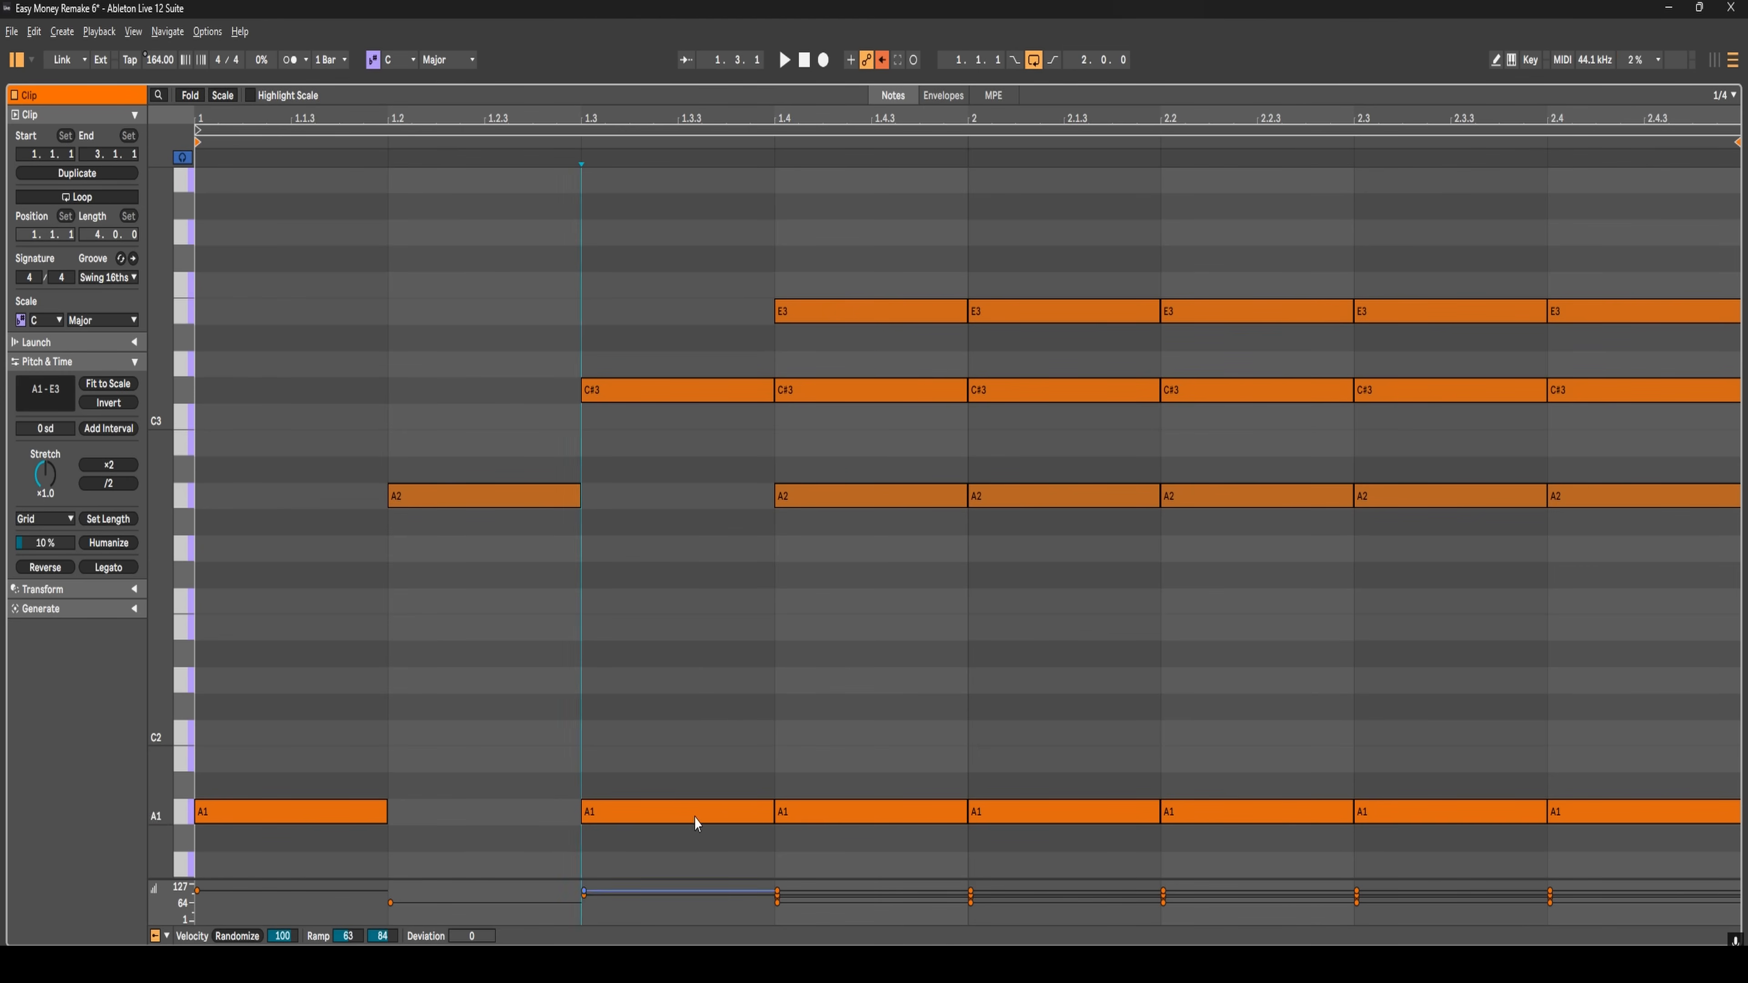
key(Delete)
click(863, 390)
key(Delete)
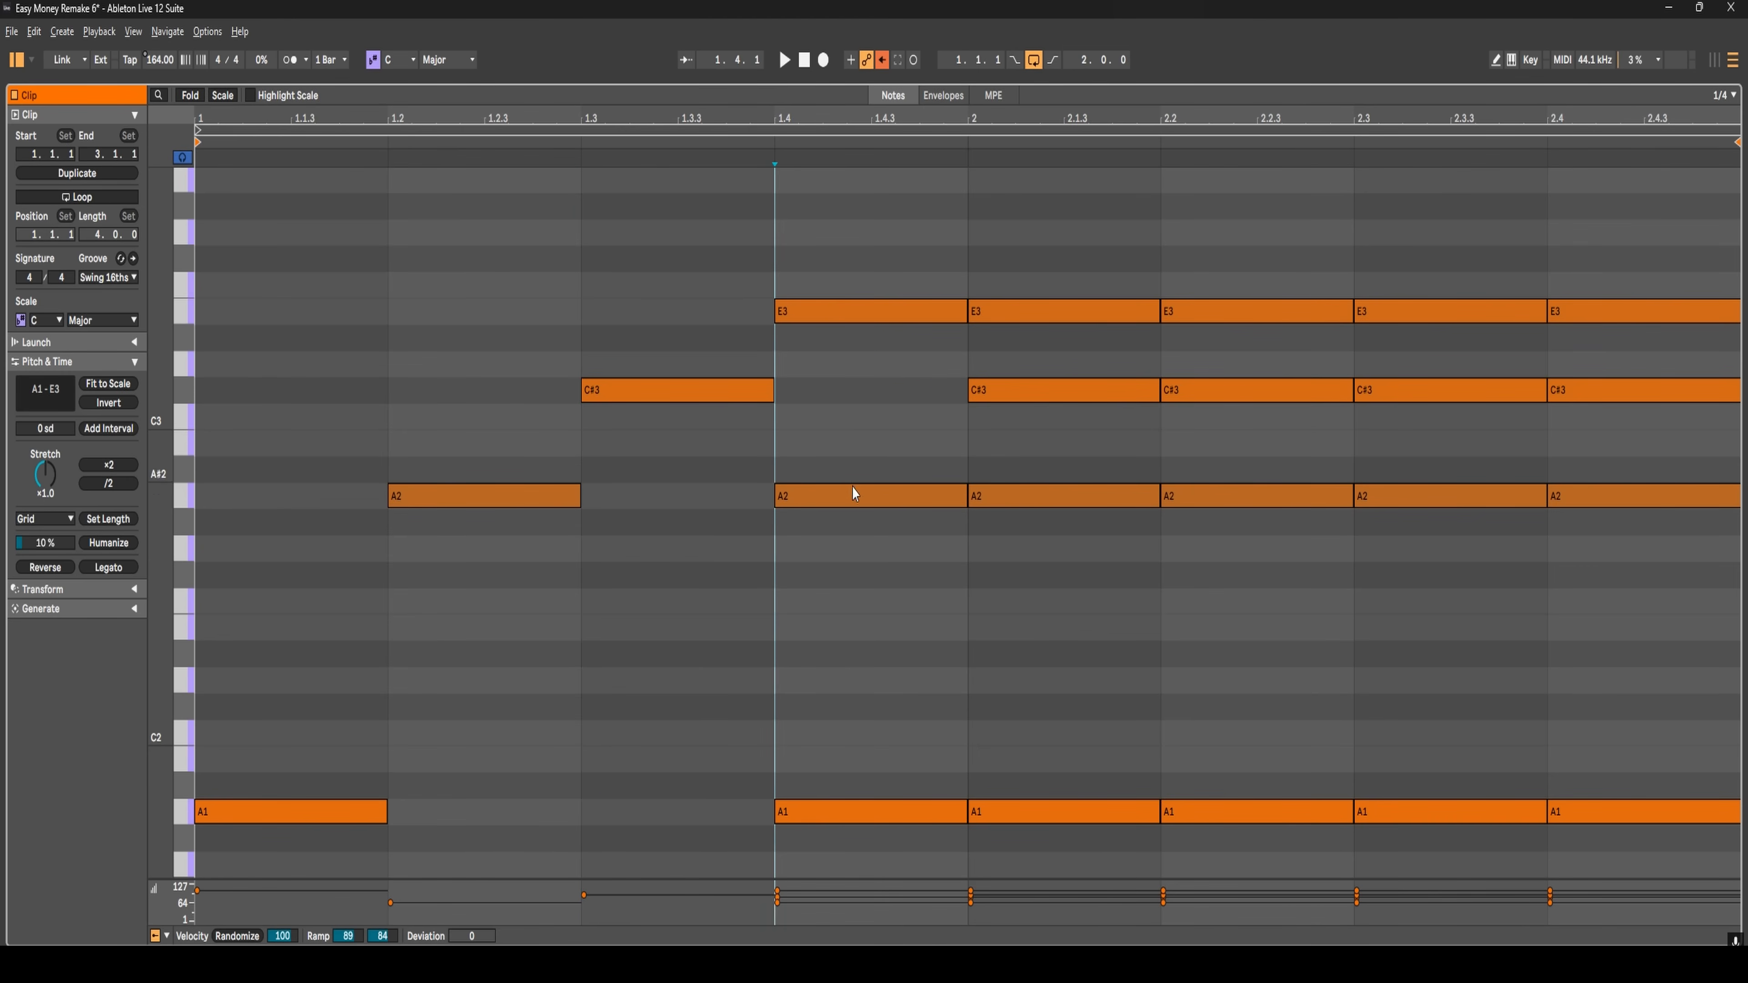
click(852, 494)
key(Delete)
click(905, 812)
key(Delete)
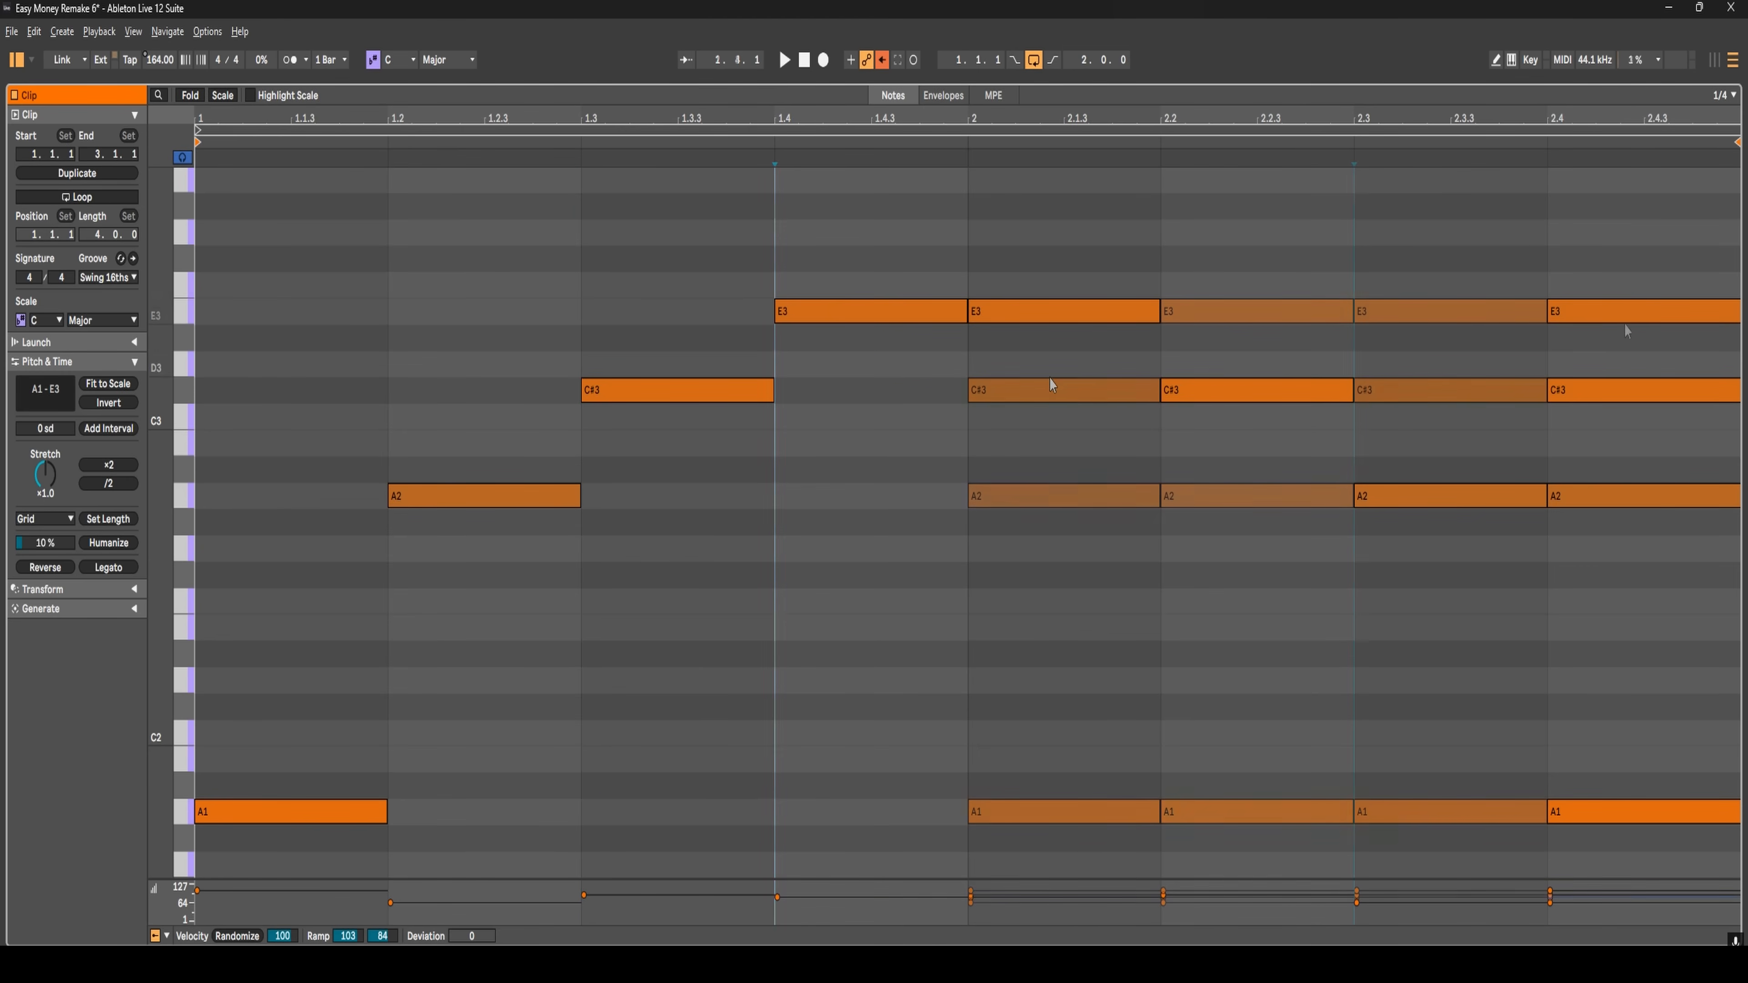
- Remove the E3, C#3 and A2 notes from beat 2.4, keeping only A1
click(1627, 318)
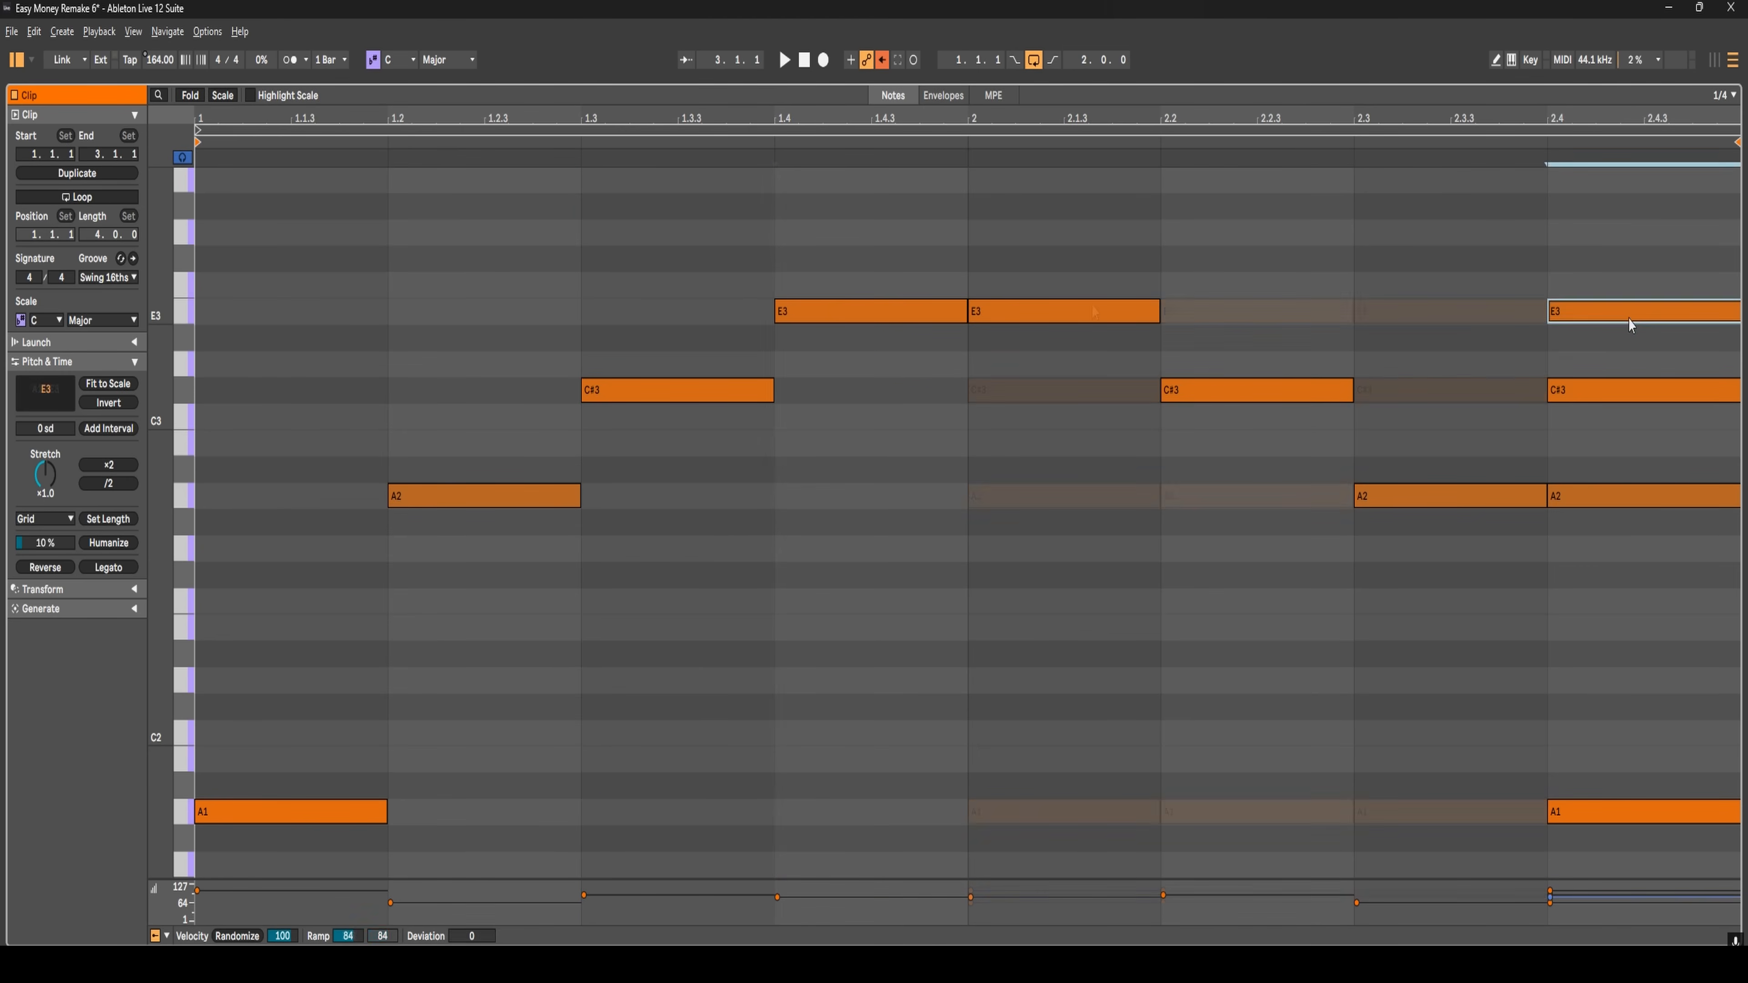
key(Delete)
click(1623, 393)
key(Delete)
click(1620, 508)
key(Delete)
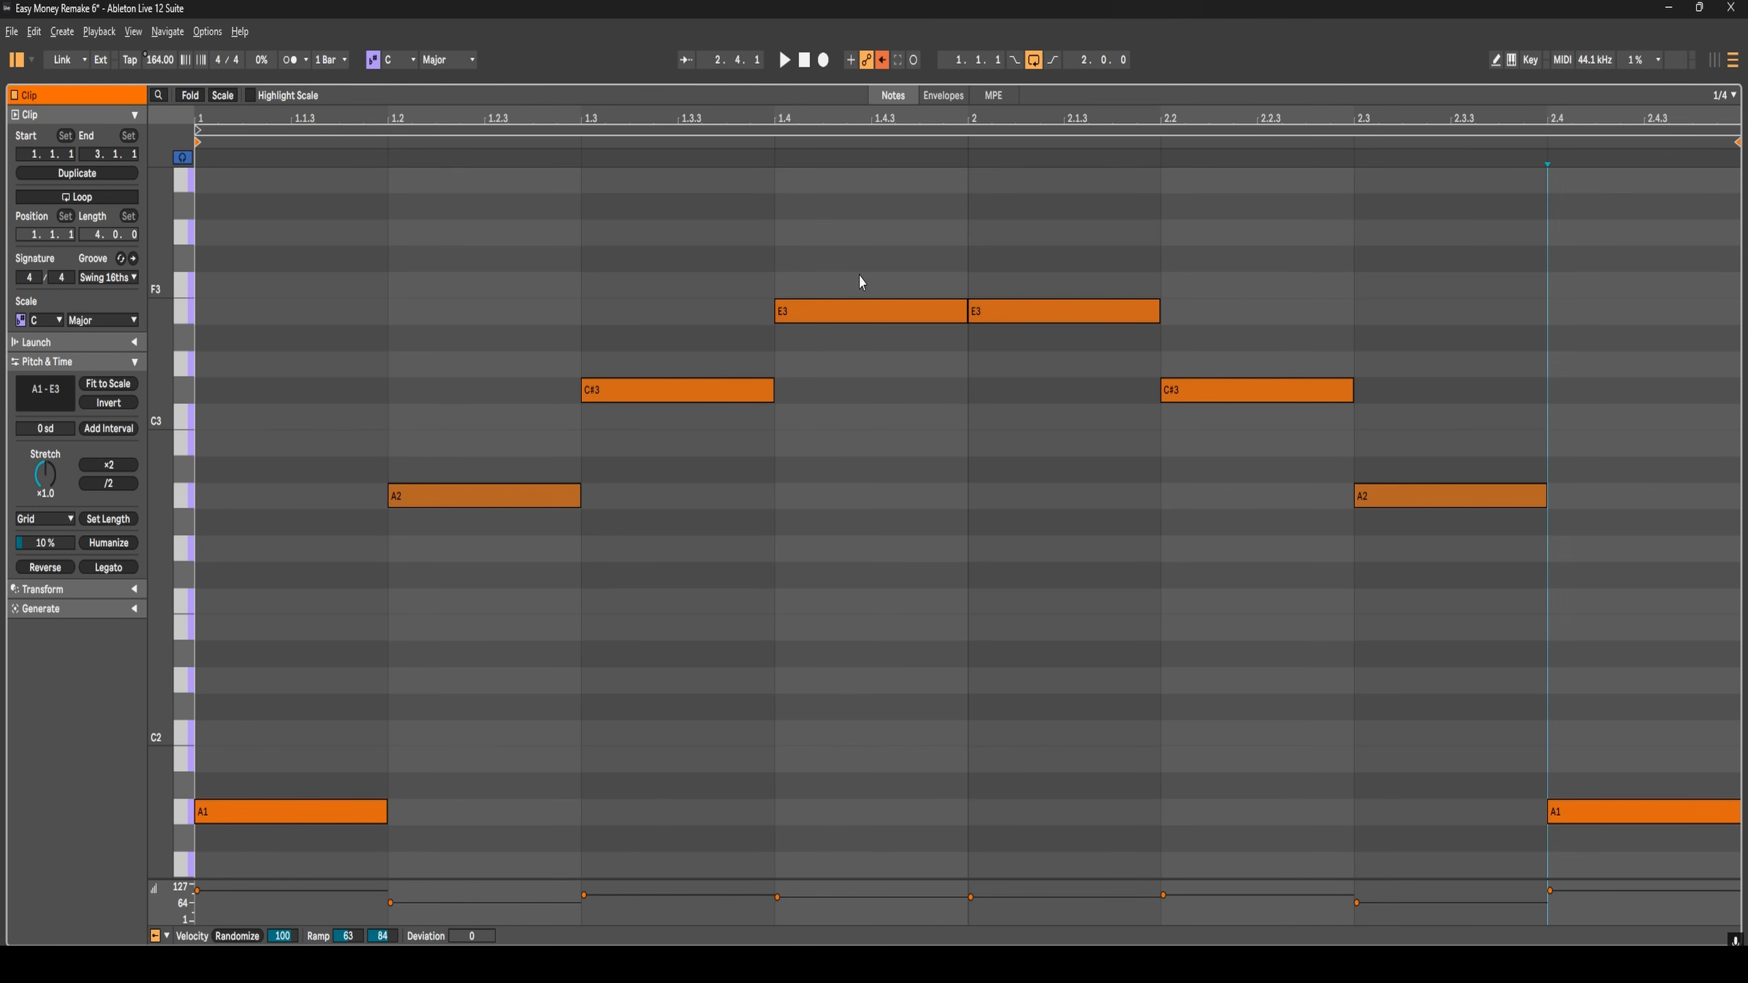
- Play the rising and falling quarter-note arpeggio from the start of the clip
click(203, 332)
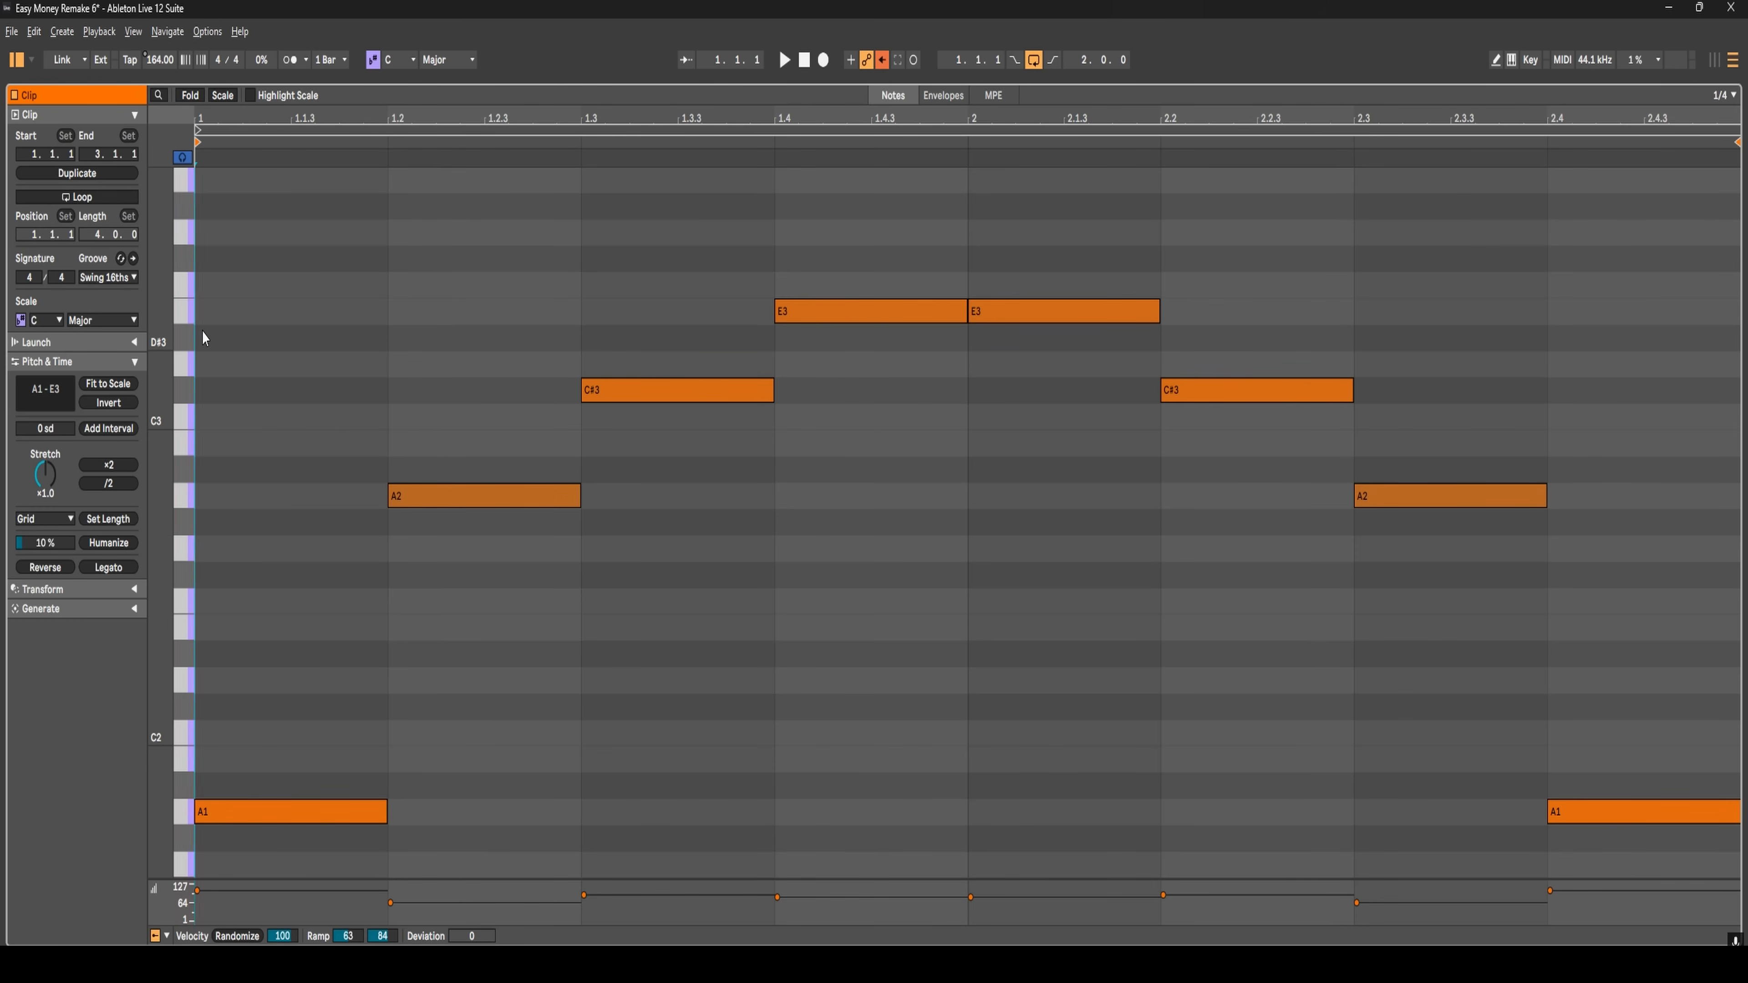
key(space)
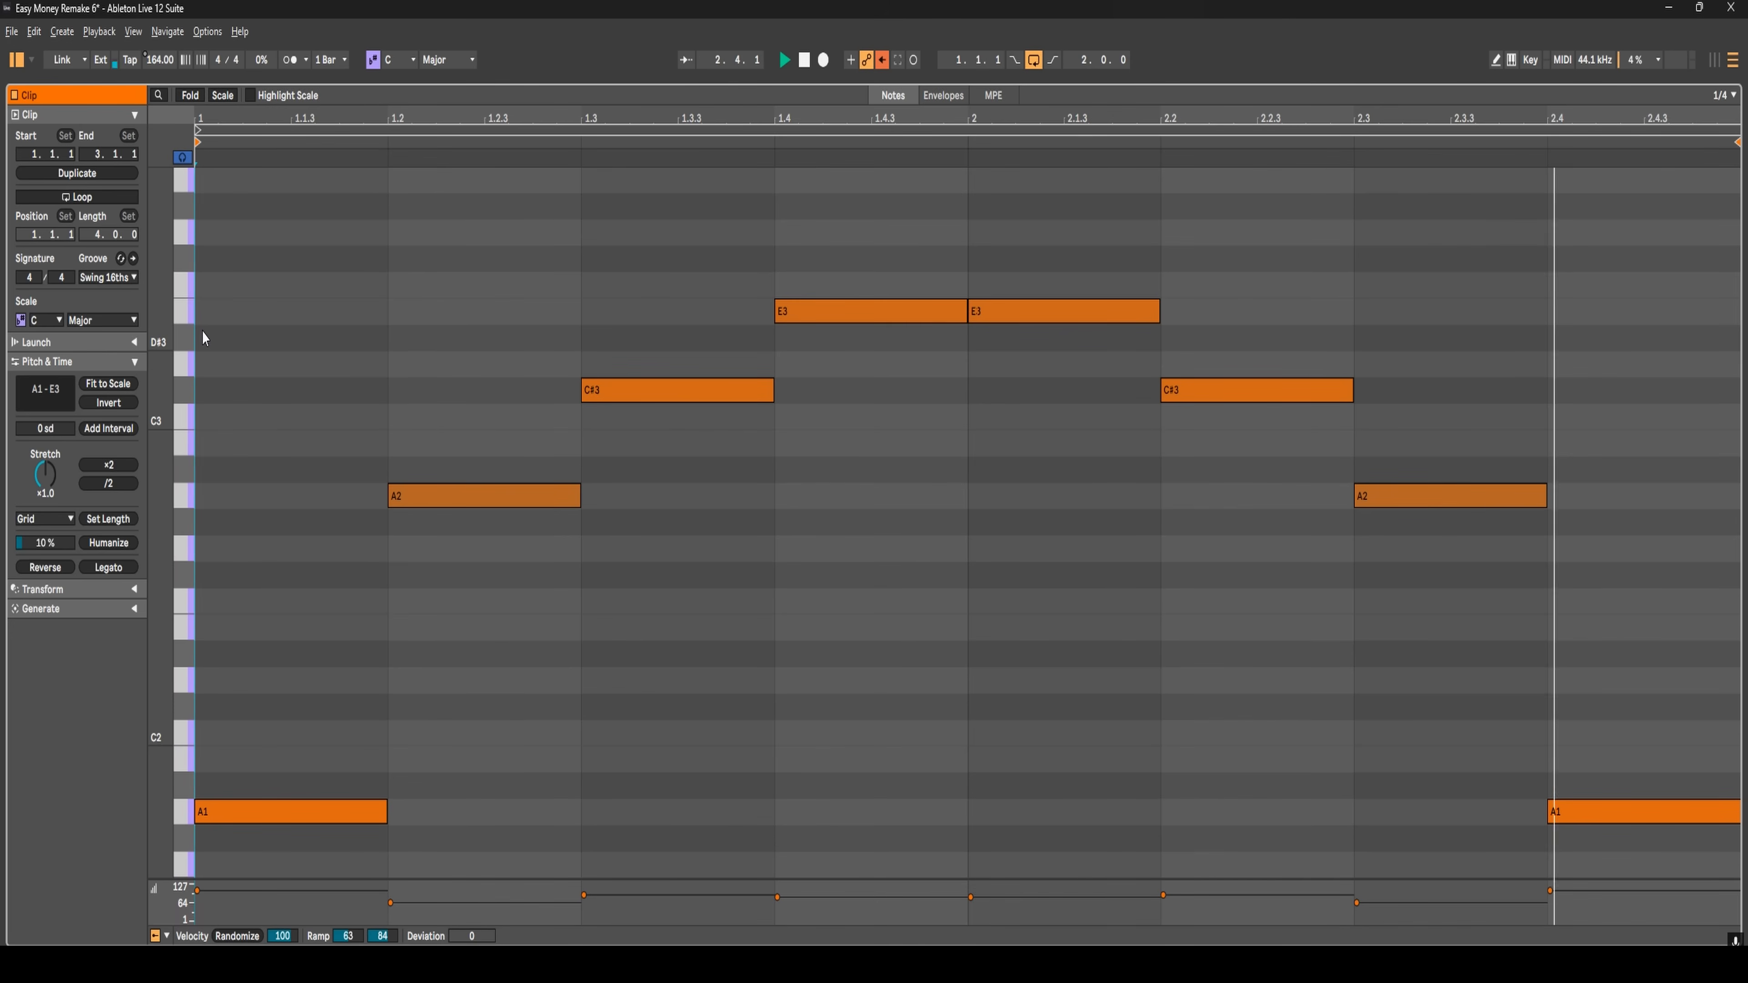
key(space)
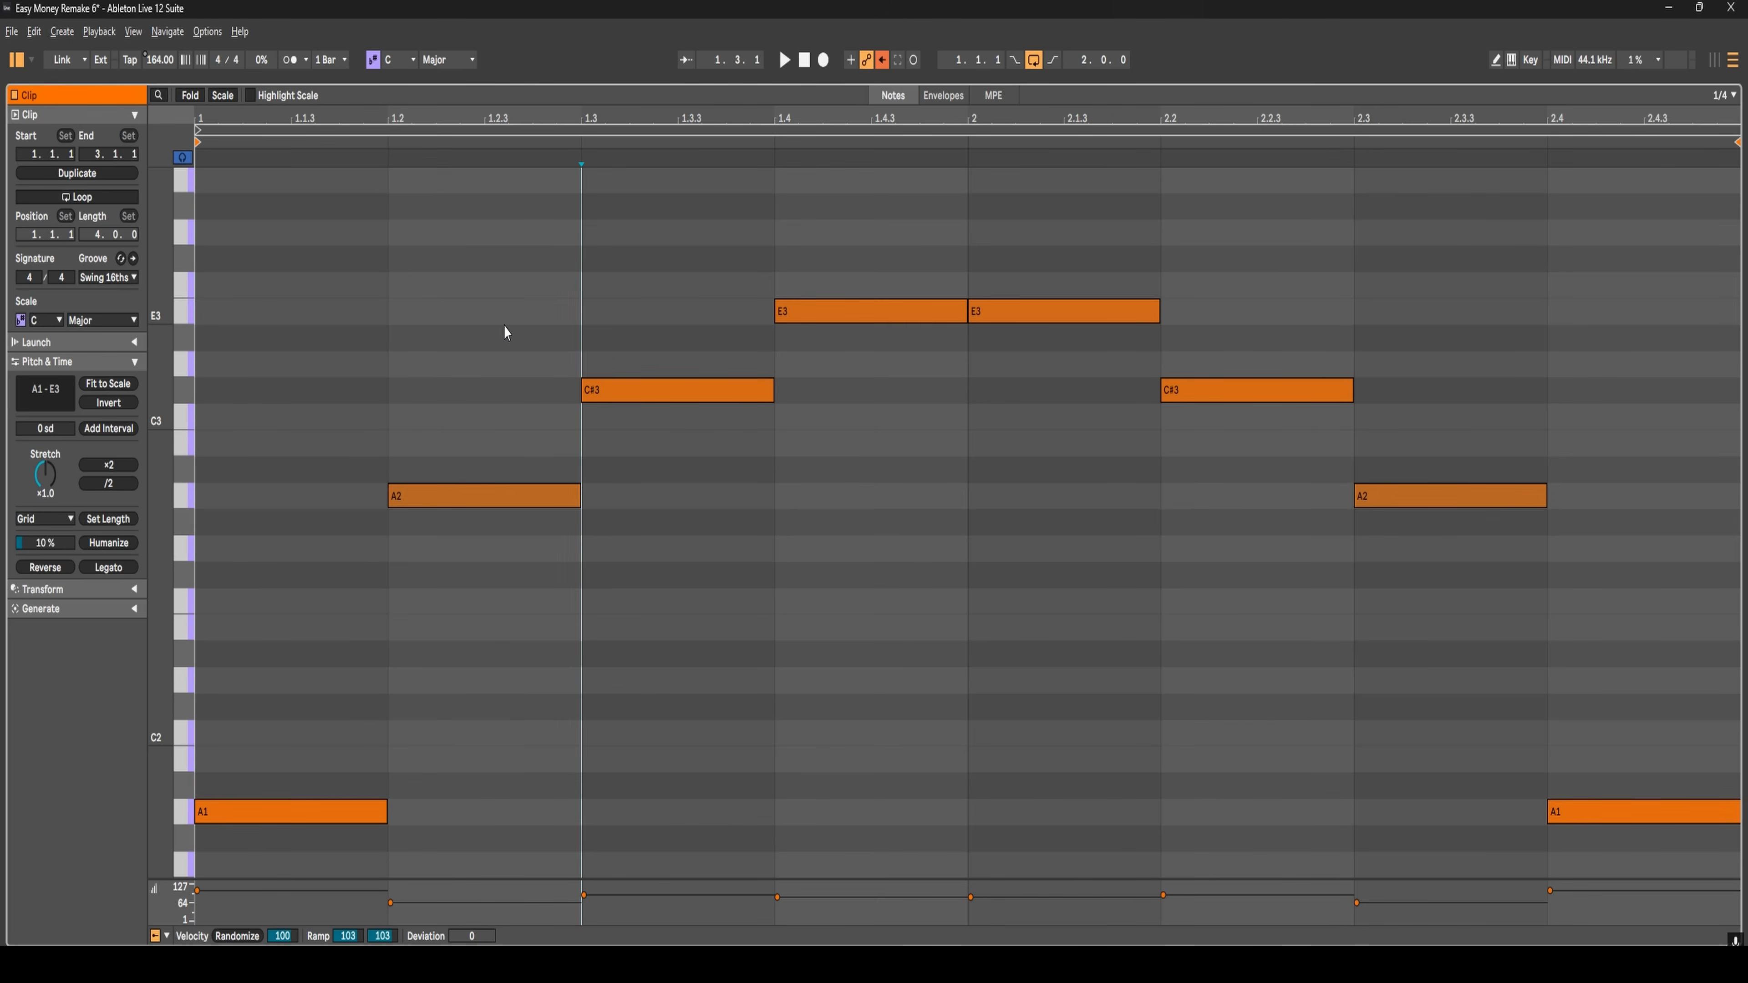
- Set the fixed grid to 1/8, shorten the four ascending notes to eighths and place them back to back from the clip start
right_click(504, 325)
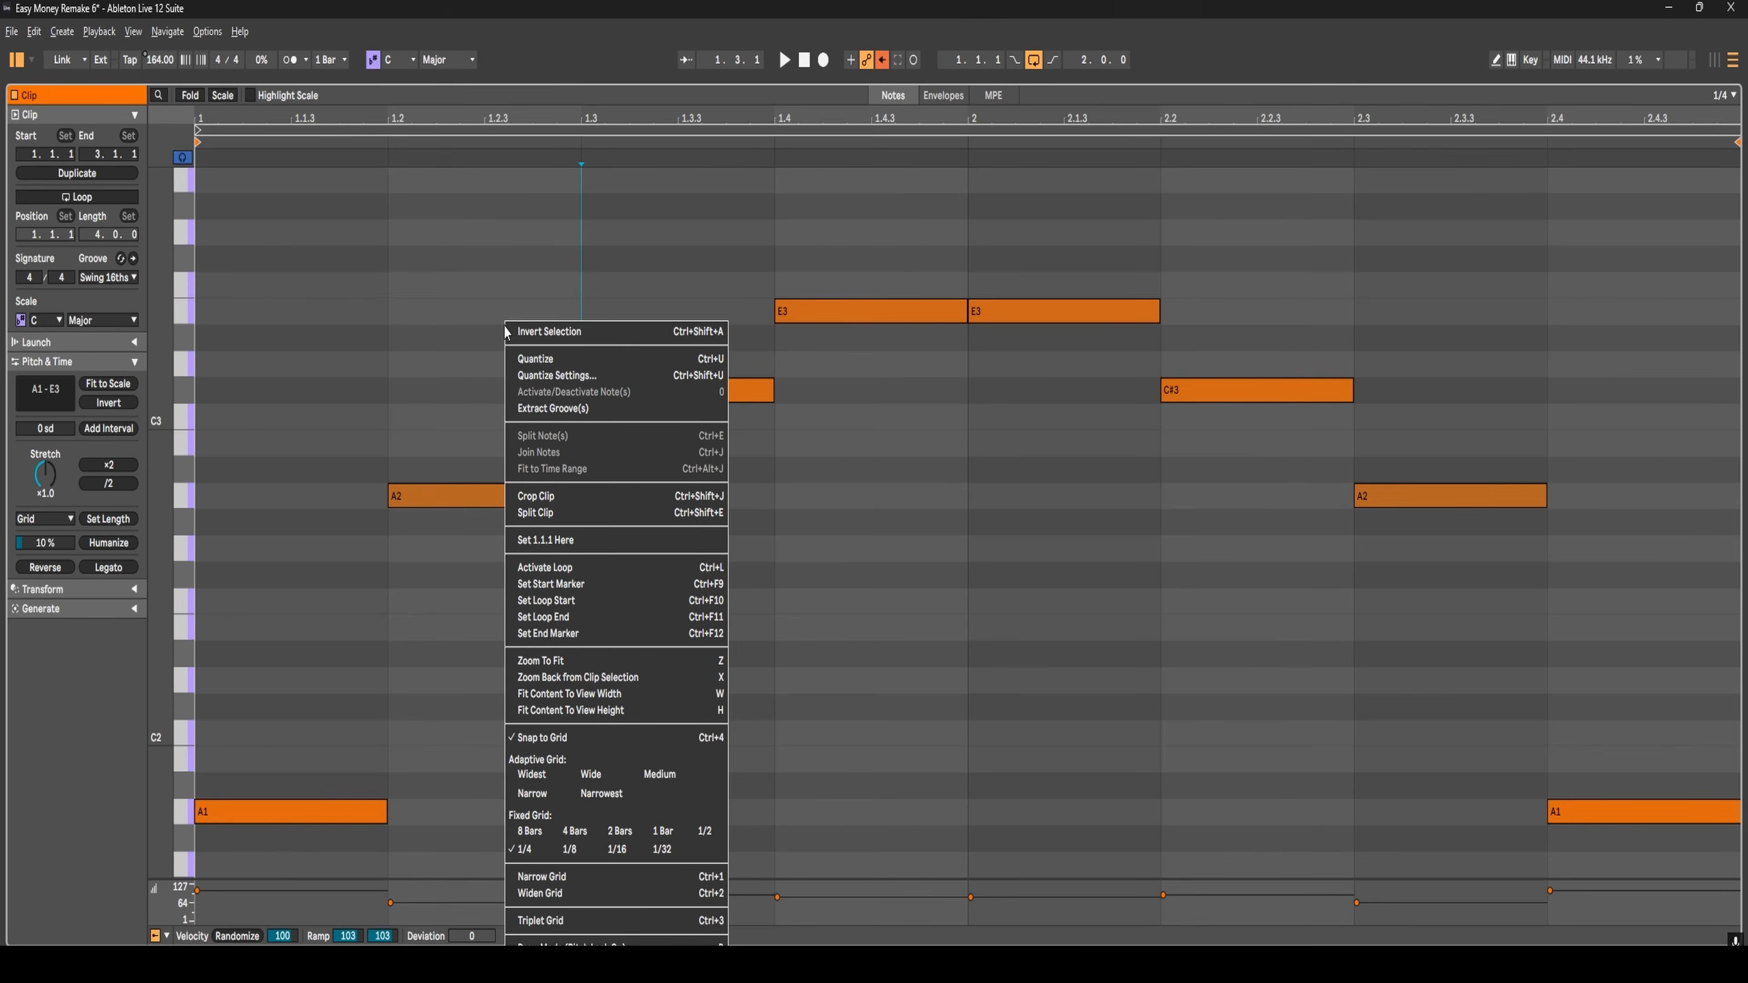
click(570, 849)
drag(276, 237, 876, 841)
drag(384, 815, 291, 815)
drag(425, 495, 363, 491)
drag(623, 392, 444, 397)
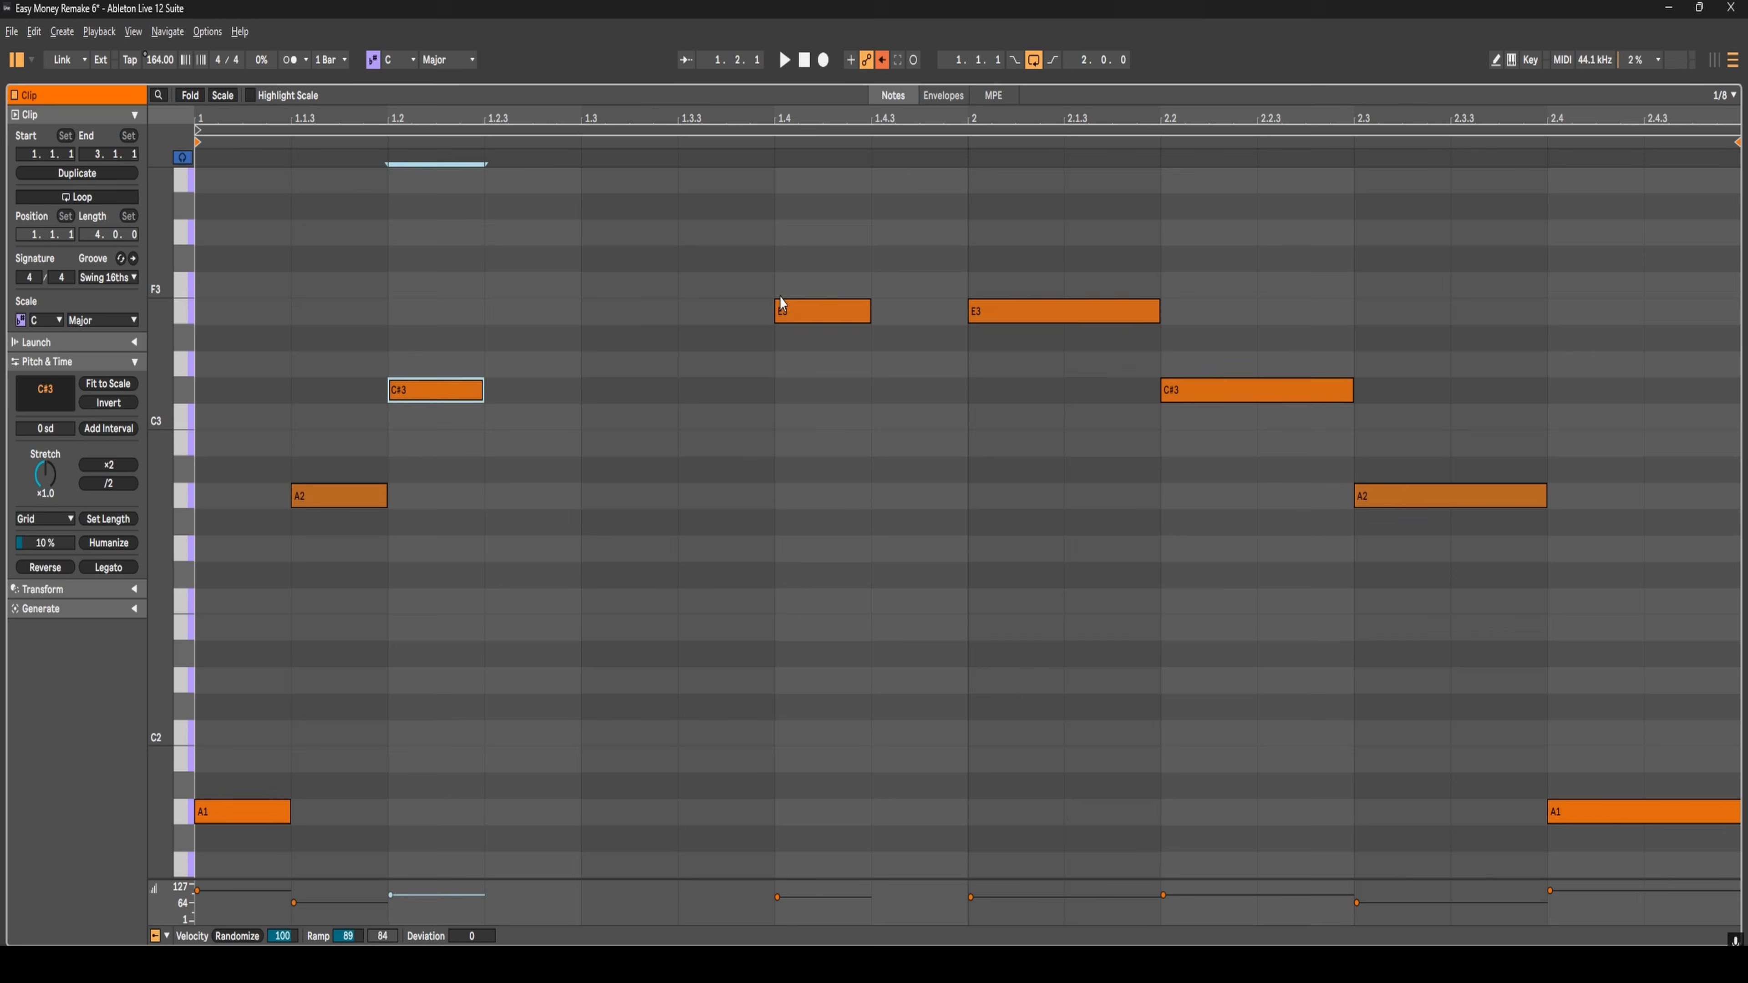
drag(781, 312, 550, 328)
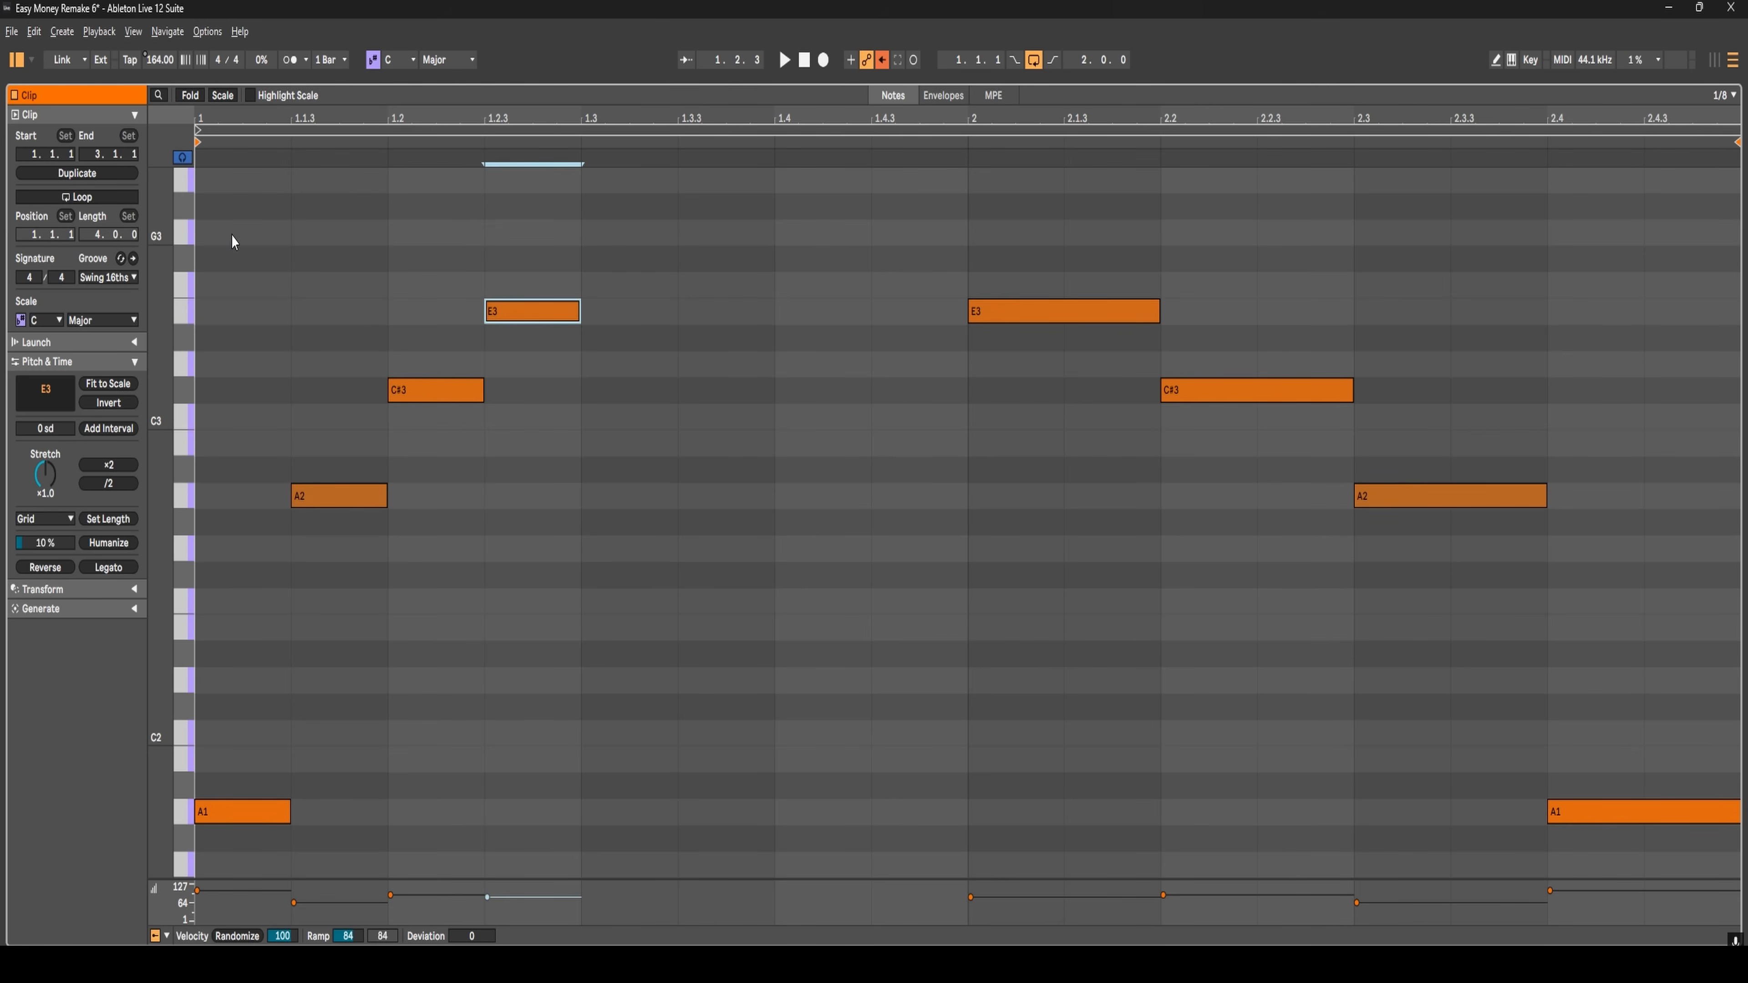
- Duplicate the ascending eighth-note run to 1.3, and turn bar 2's descending notes into an eighth-note run repeated at 2.3
drag(200, 172, 547, 869)
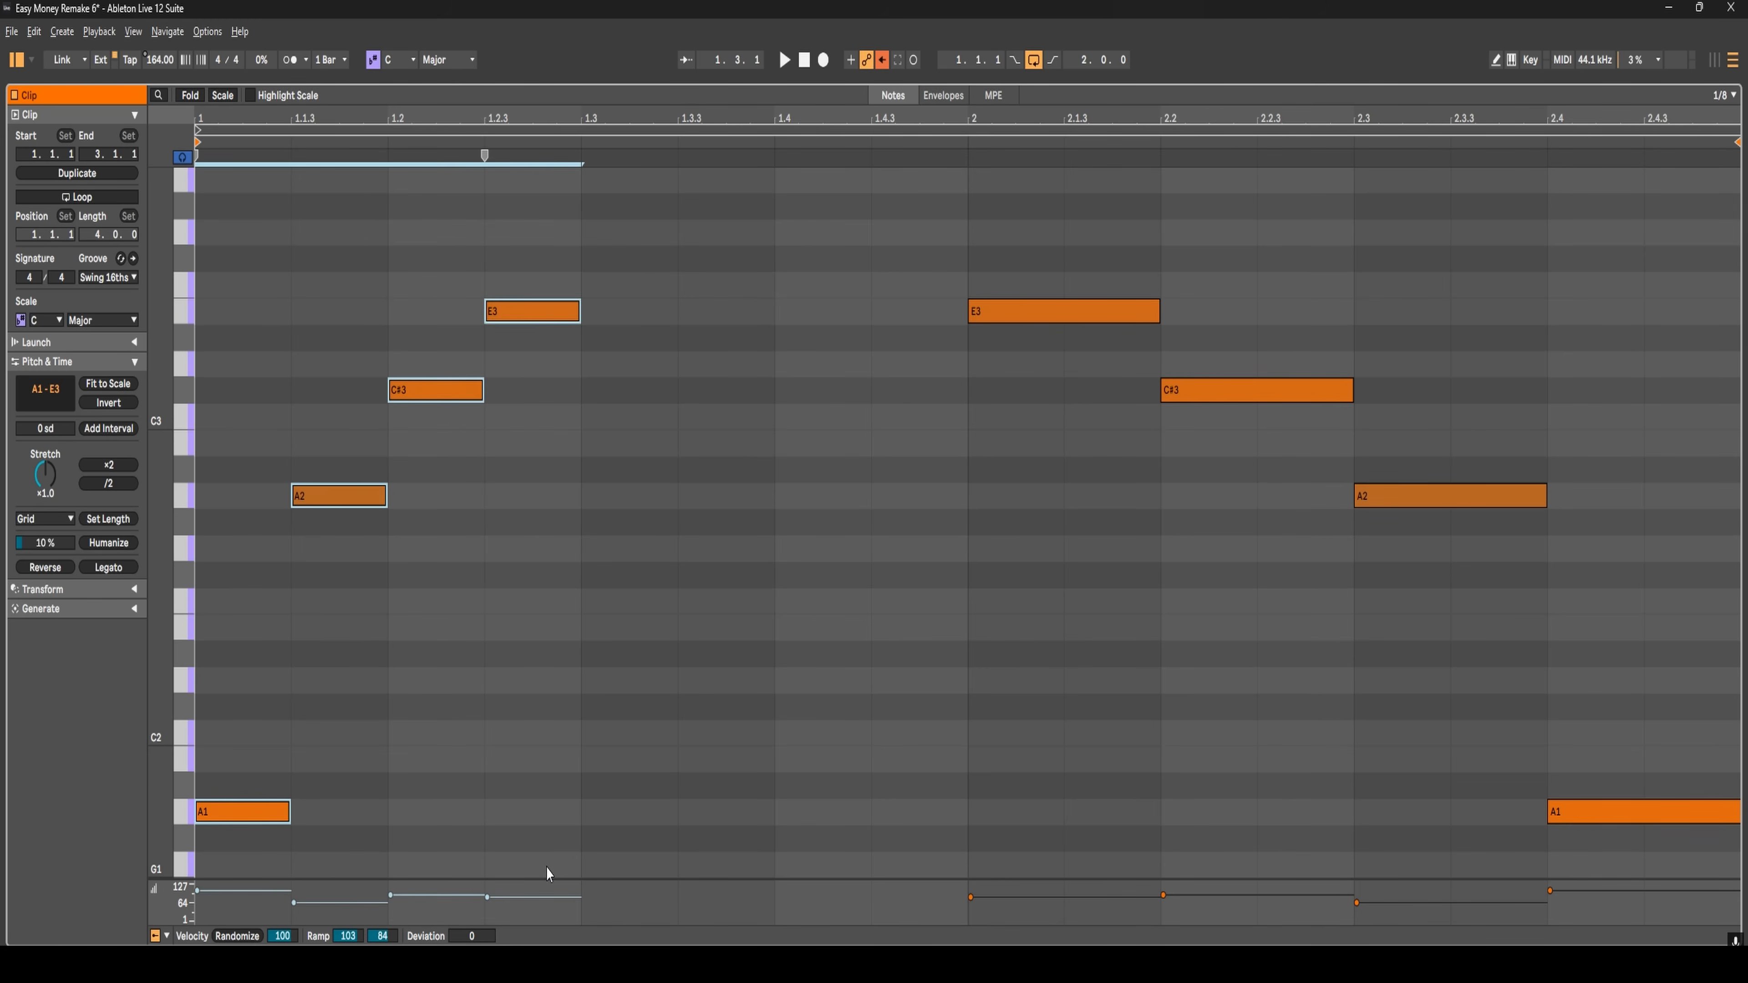
key(ctrl+d)
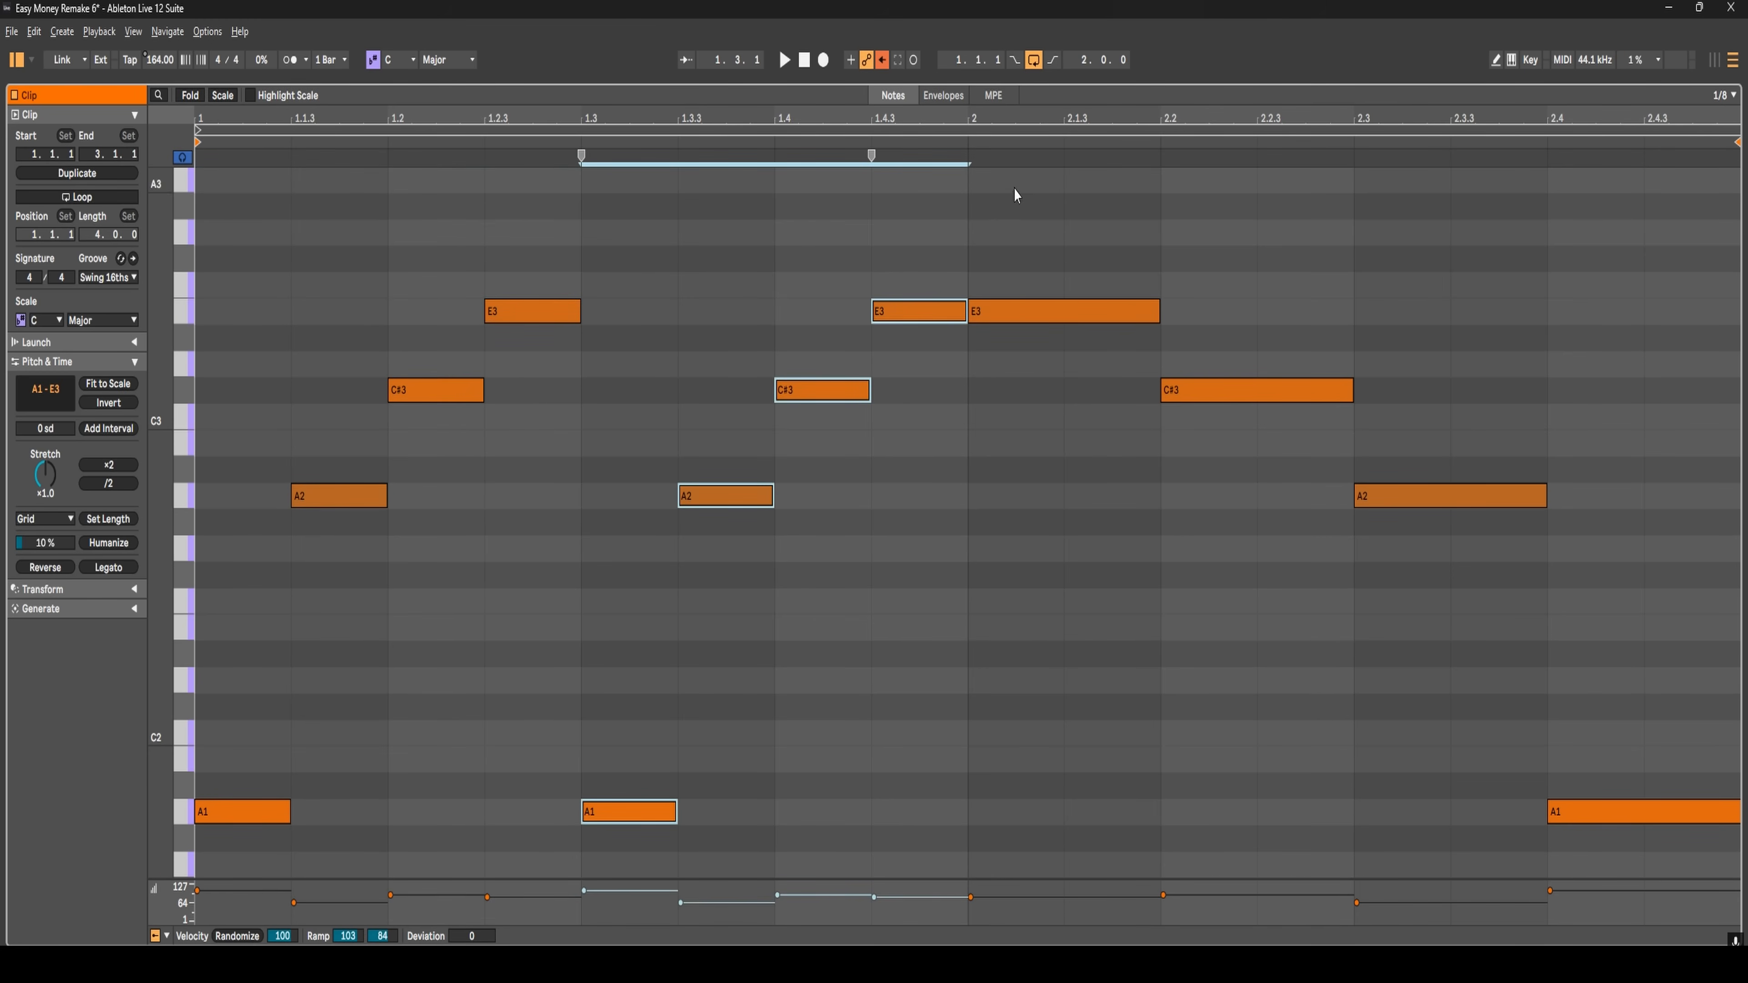
drag(1014, 188, 1738, 871)
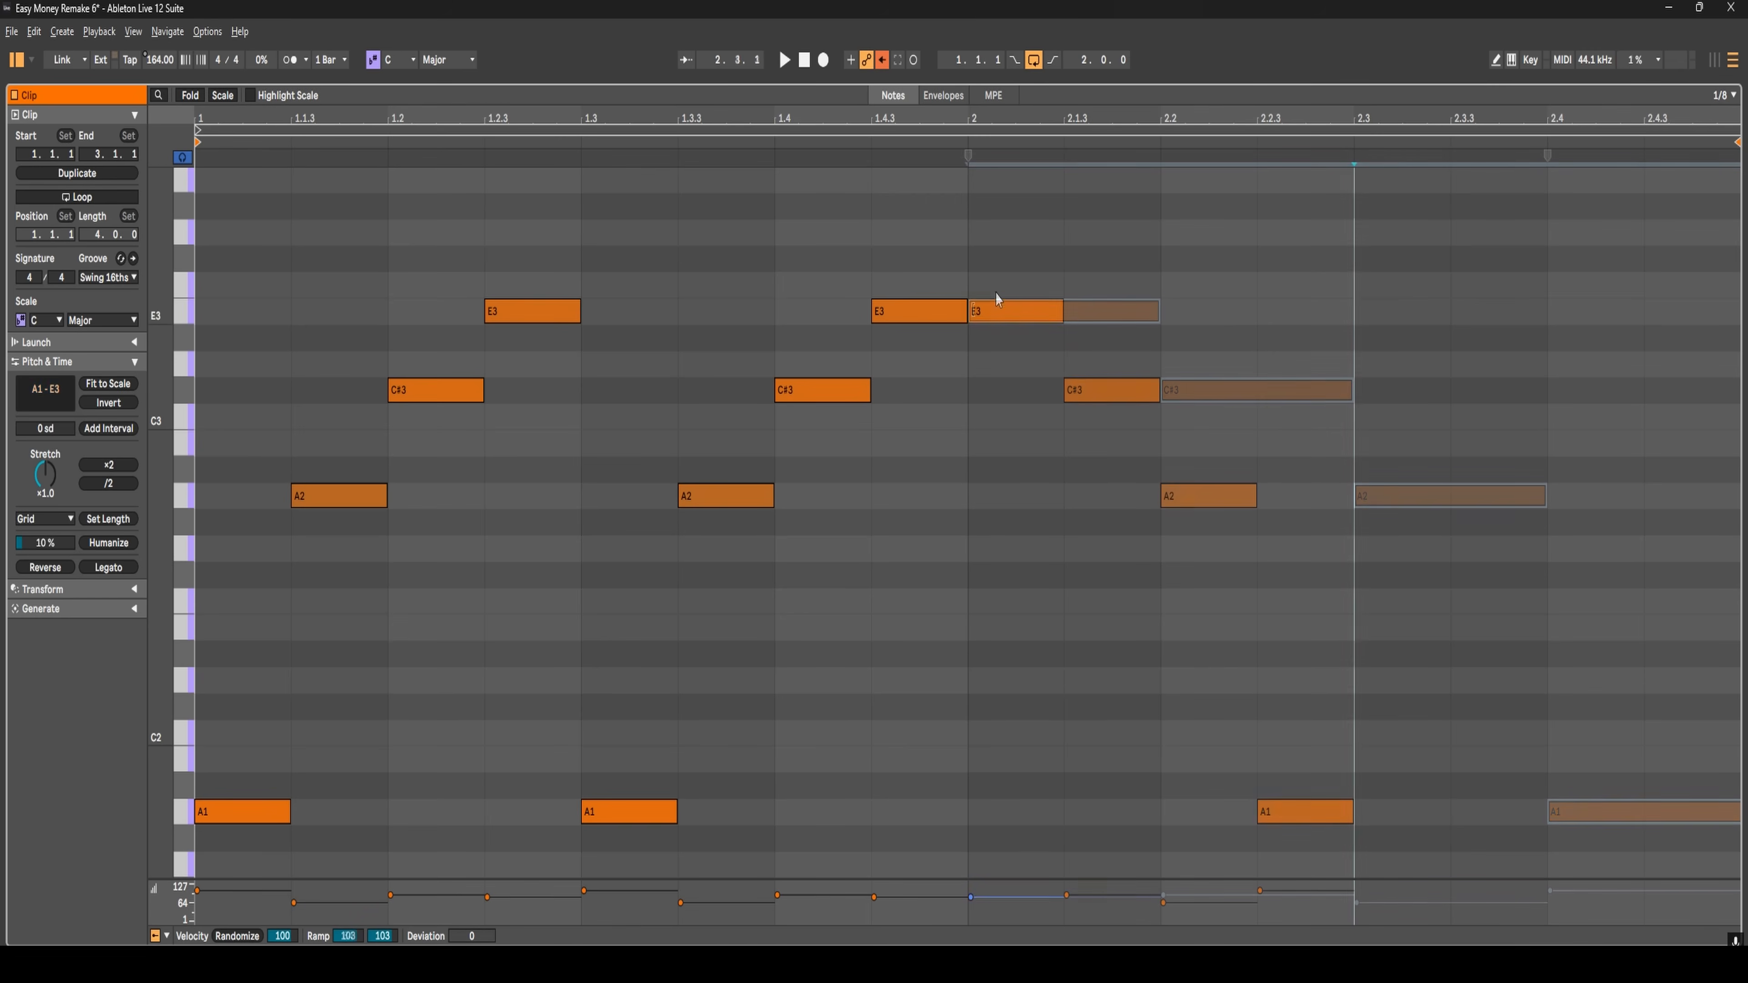
drag(974, 265, 1355, 876)
key(ctrl+d)
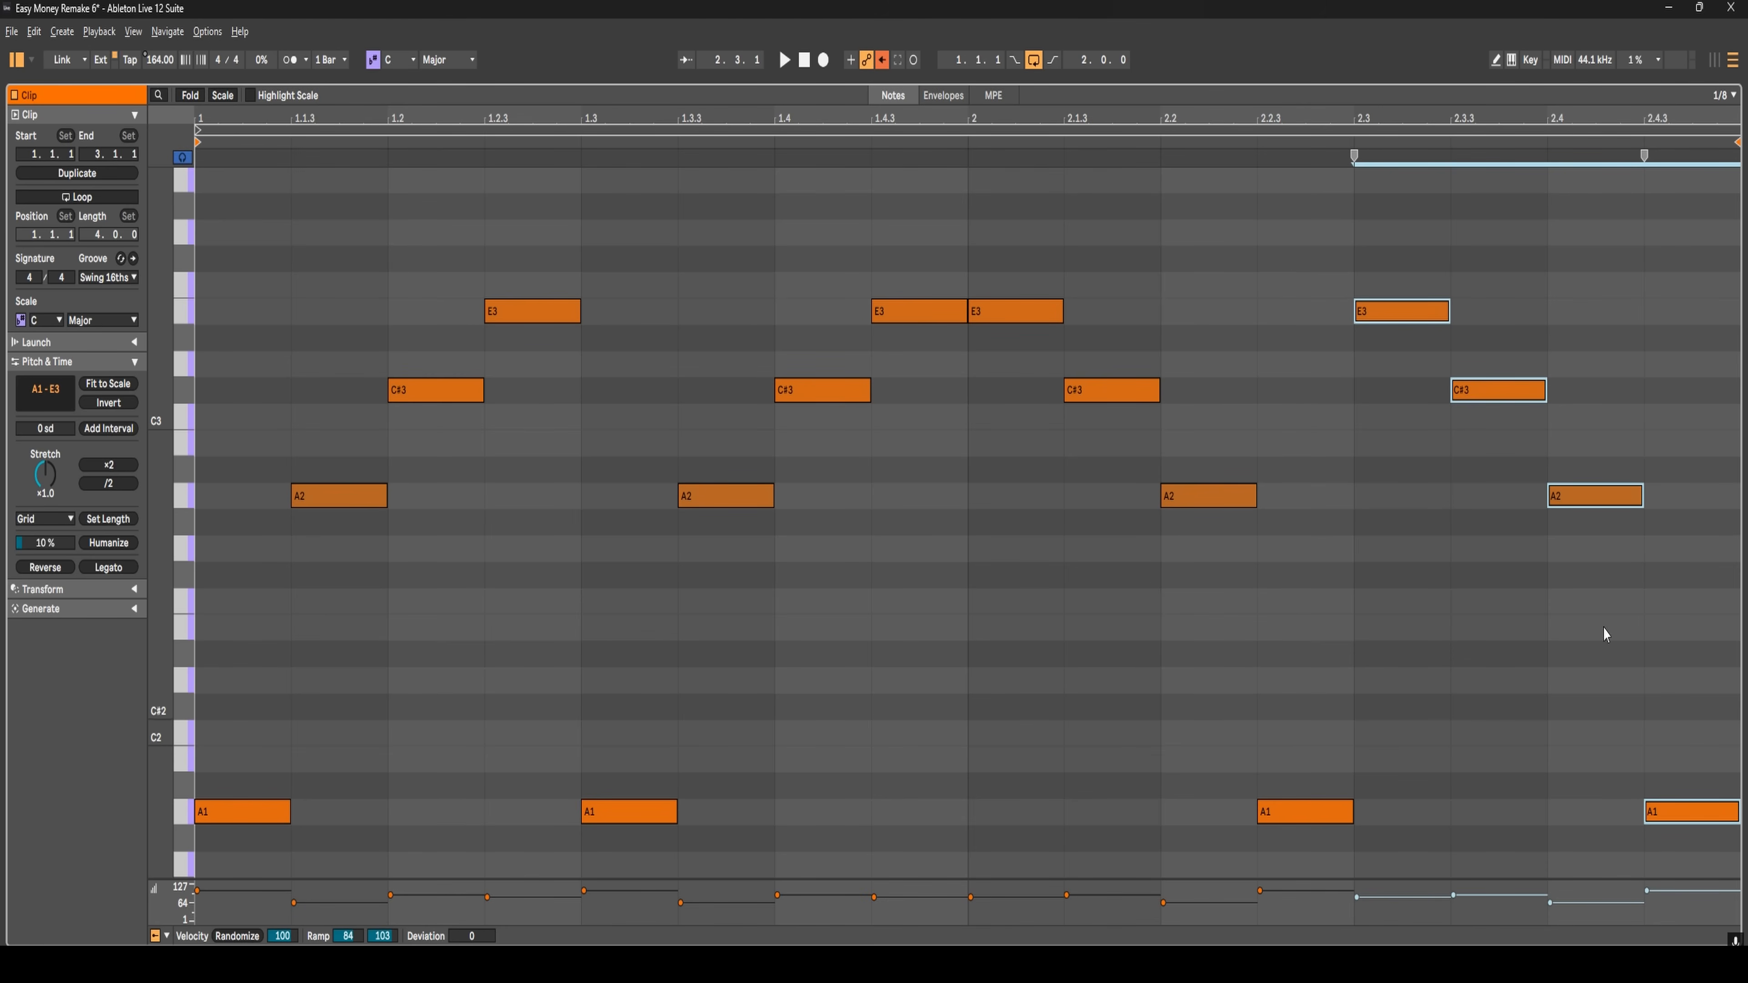
- Play the two-bar eighth-note arpeggio from the beginning
click(200, 261)
key(space)
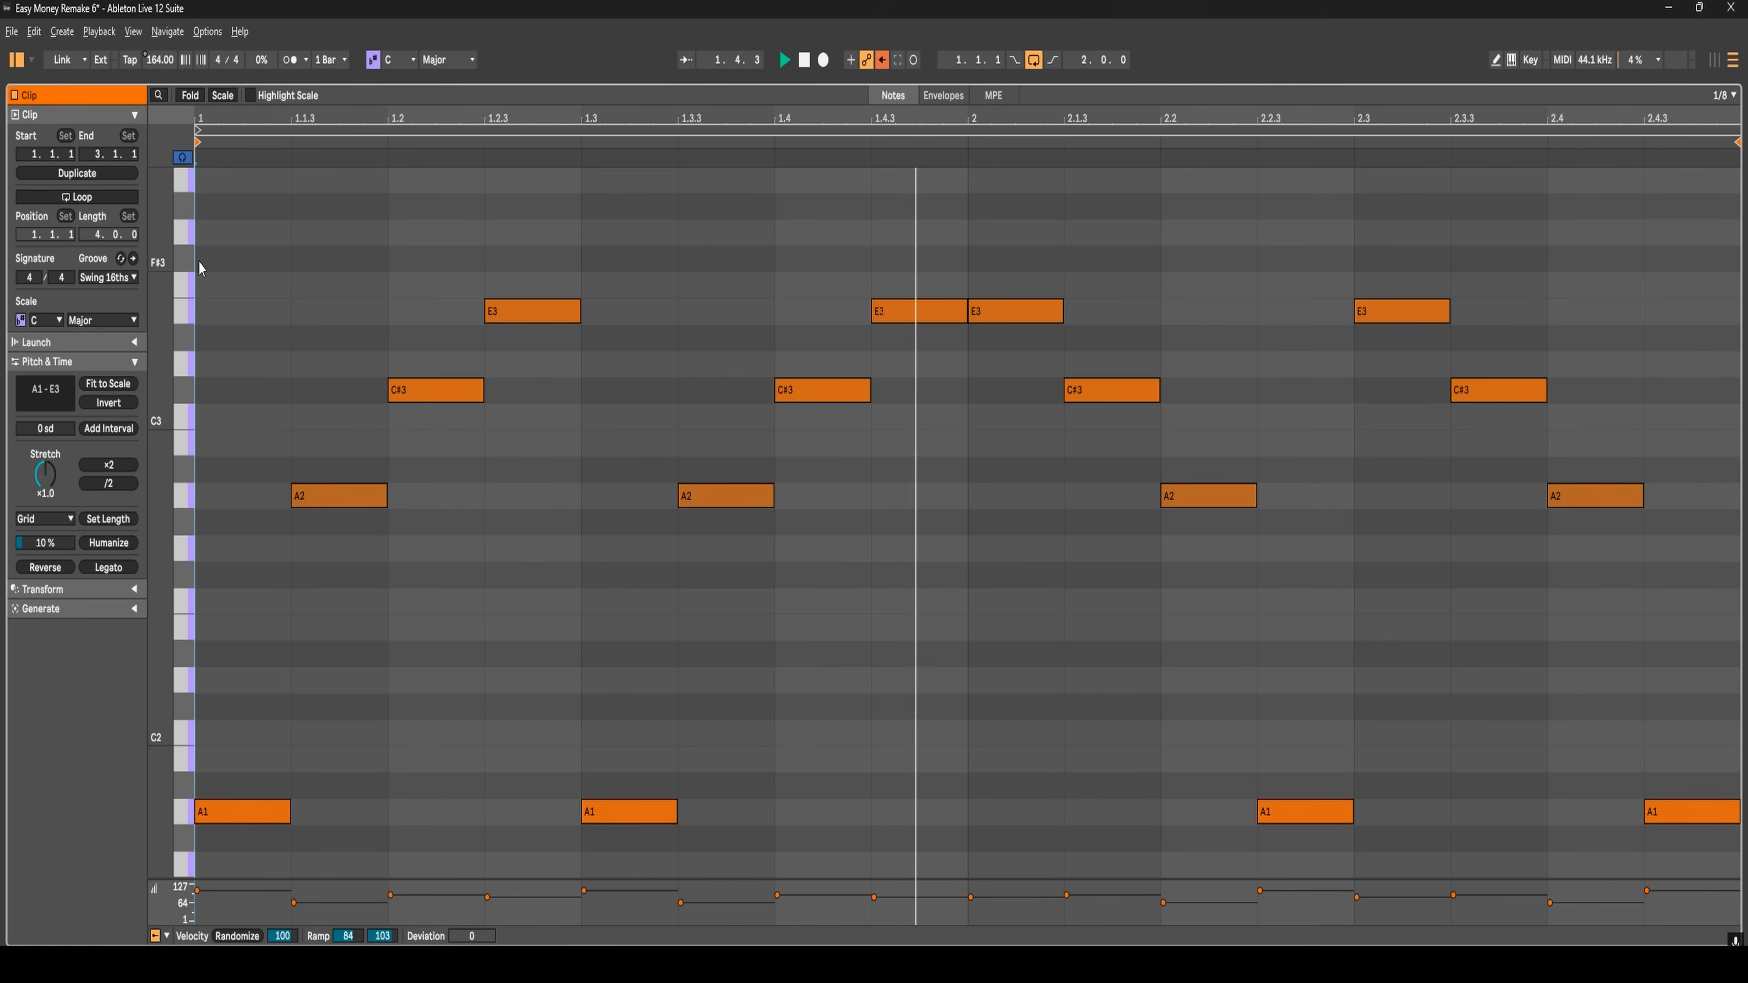
key(space)
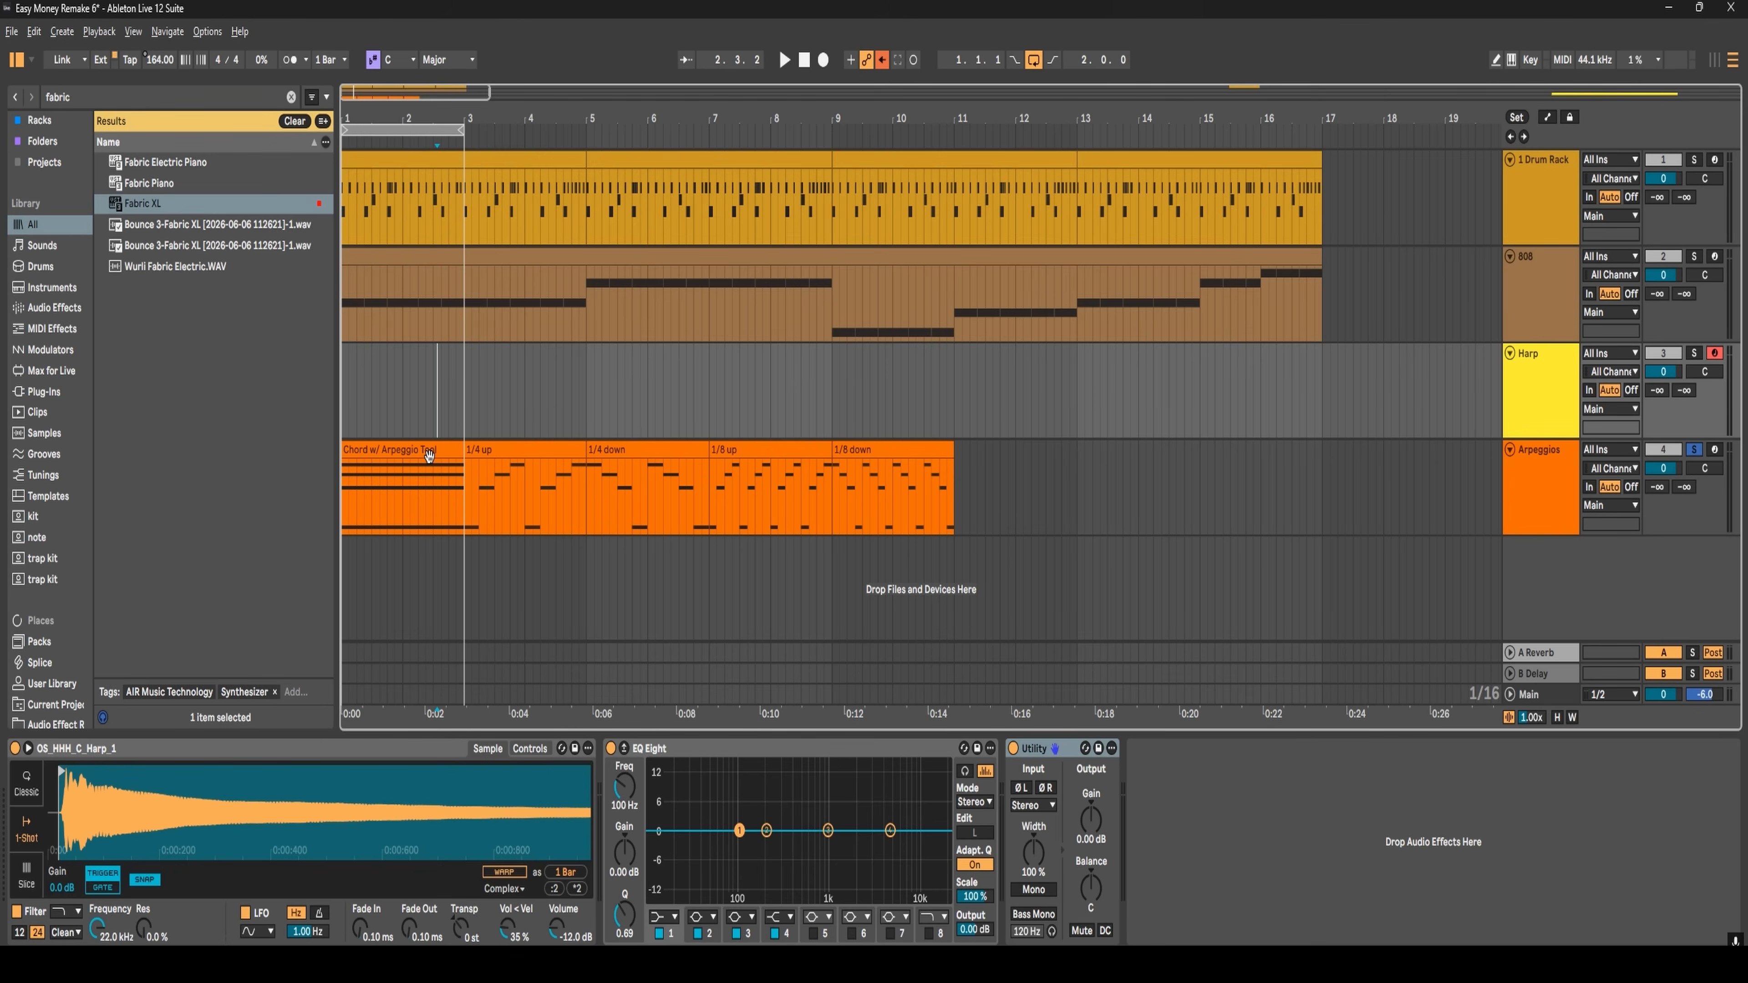
- Select the Arpeggios track, search the browser for "arpe", and add the Arpeggiator MIDI effect before Fabric XL
key(Down)
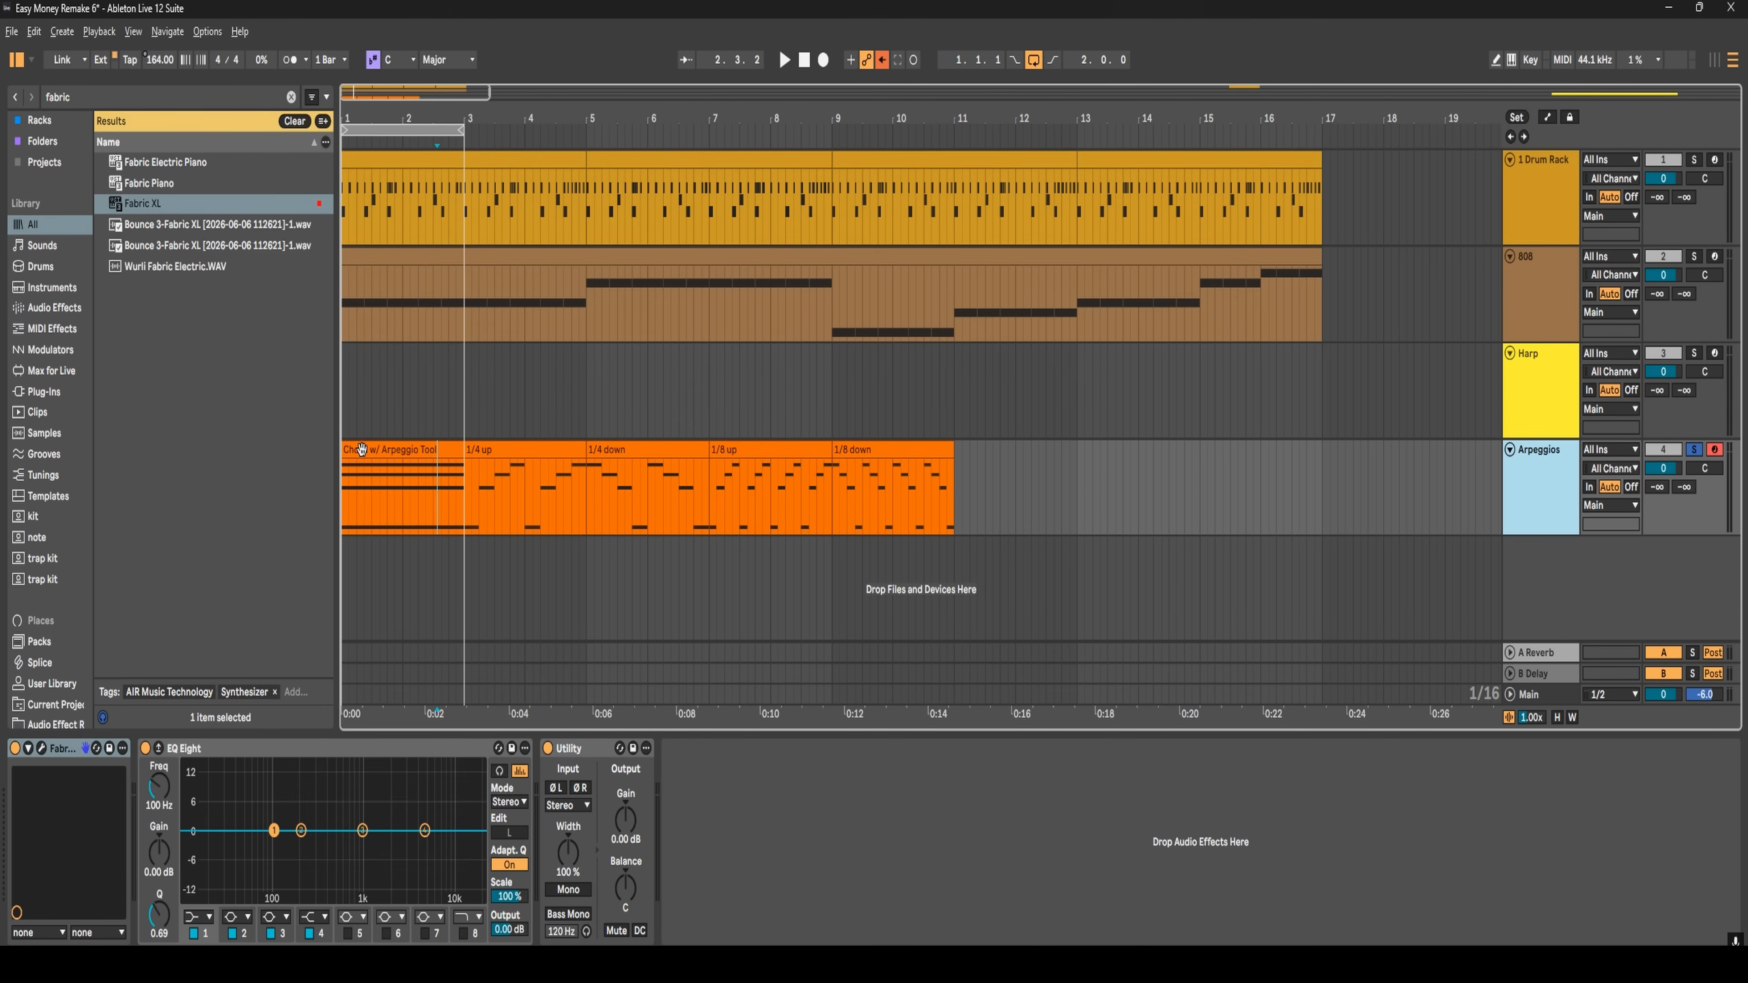
click(86, 95)
text(arpe)
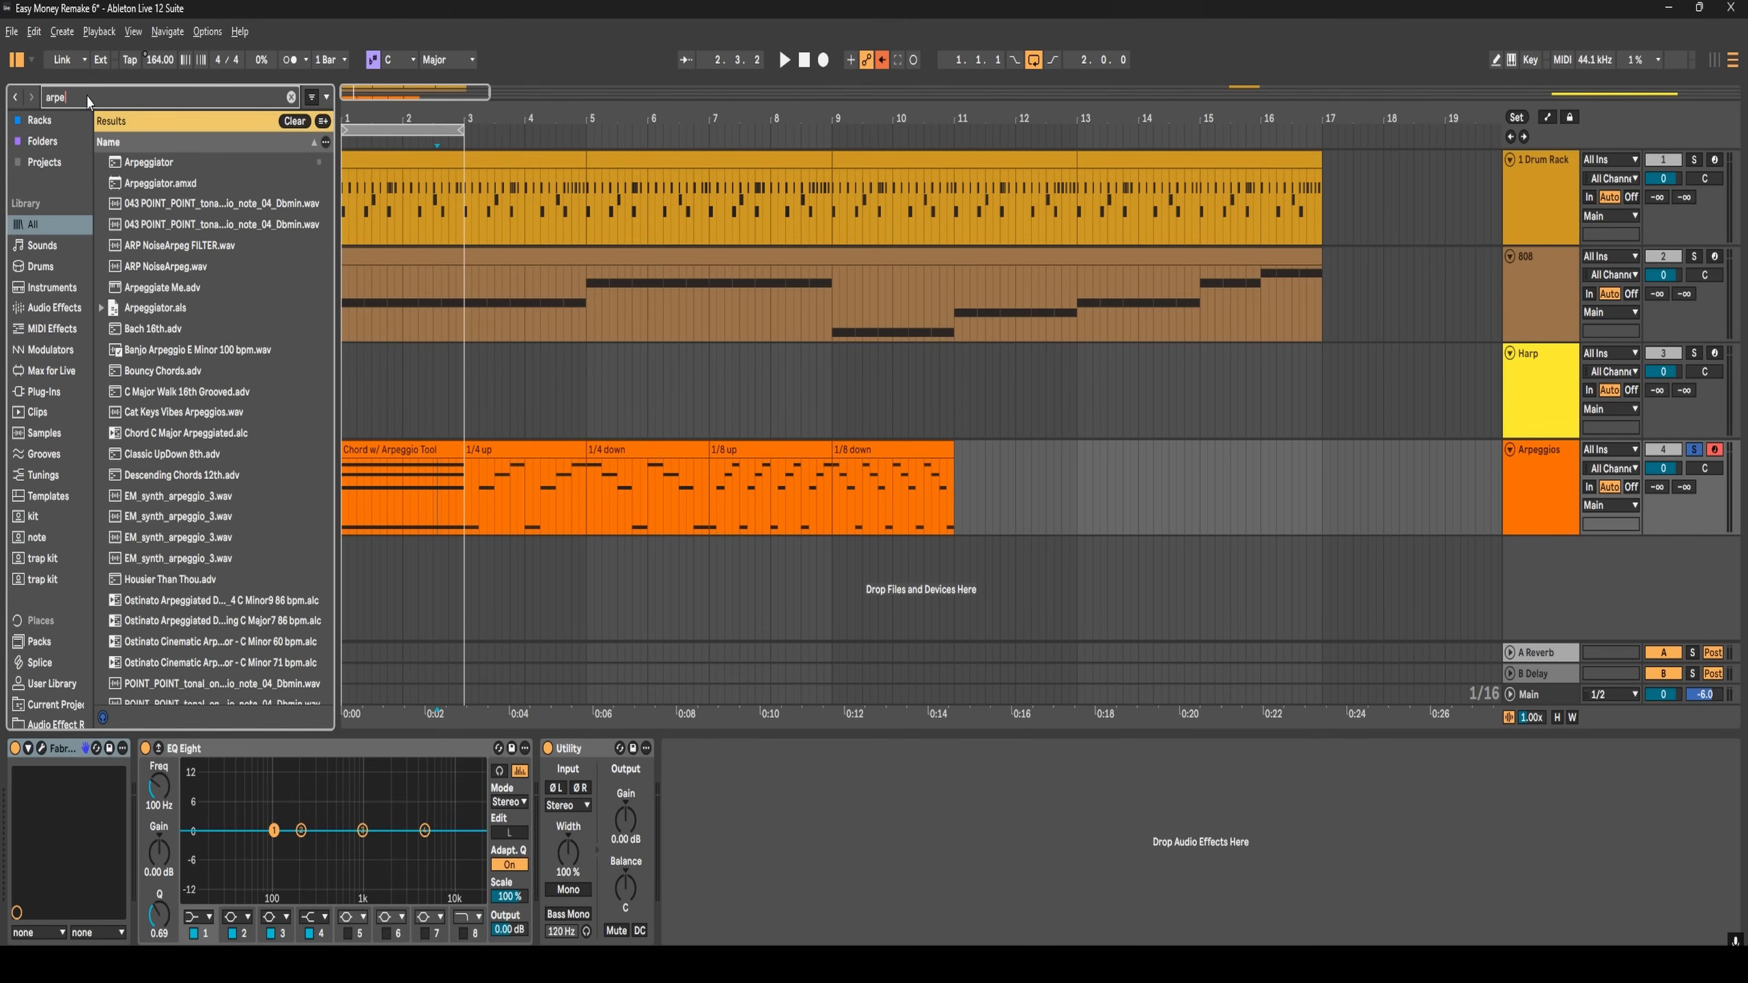
key(Down)
key(Return)
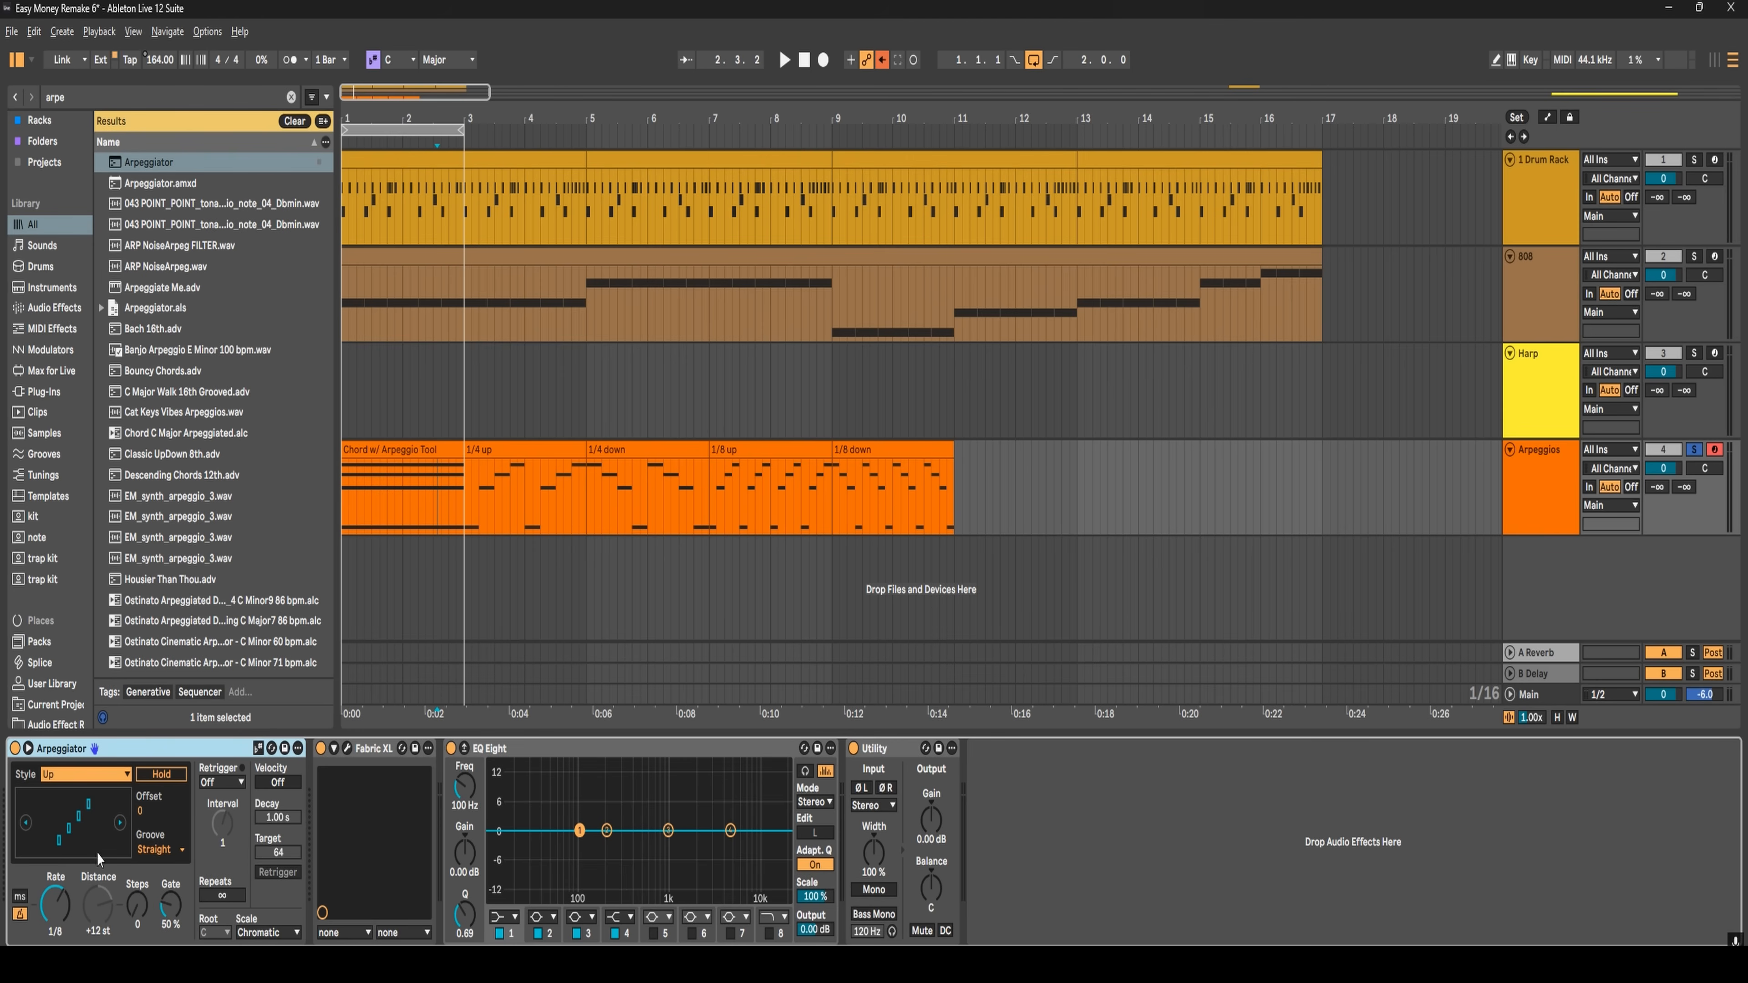
- Set the Arpeggiator's rate to 1/4, play the chord clip from the start, and view its held notes
click(65, 910)
drag(65, 911, 65, 903)
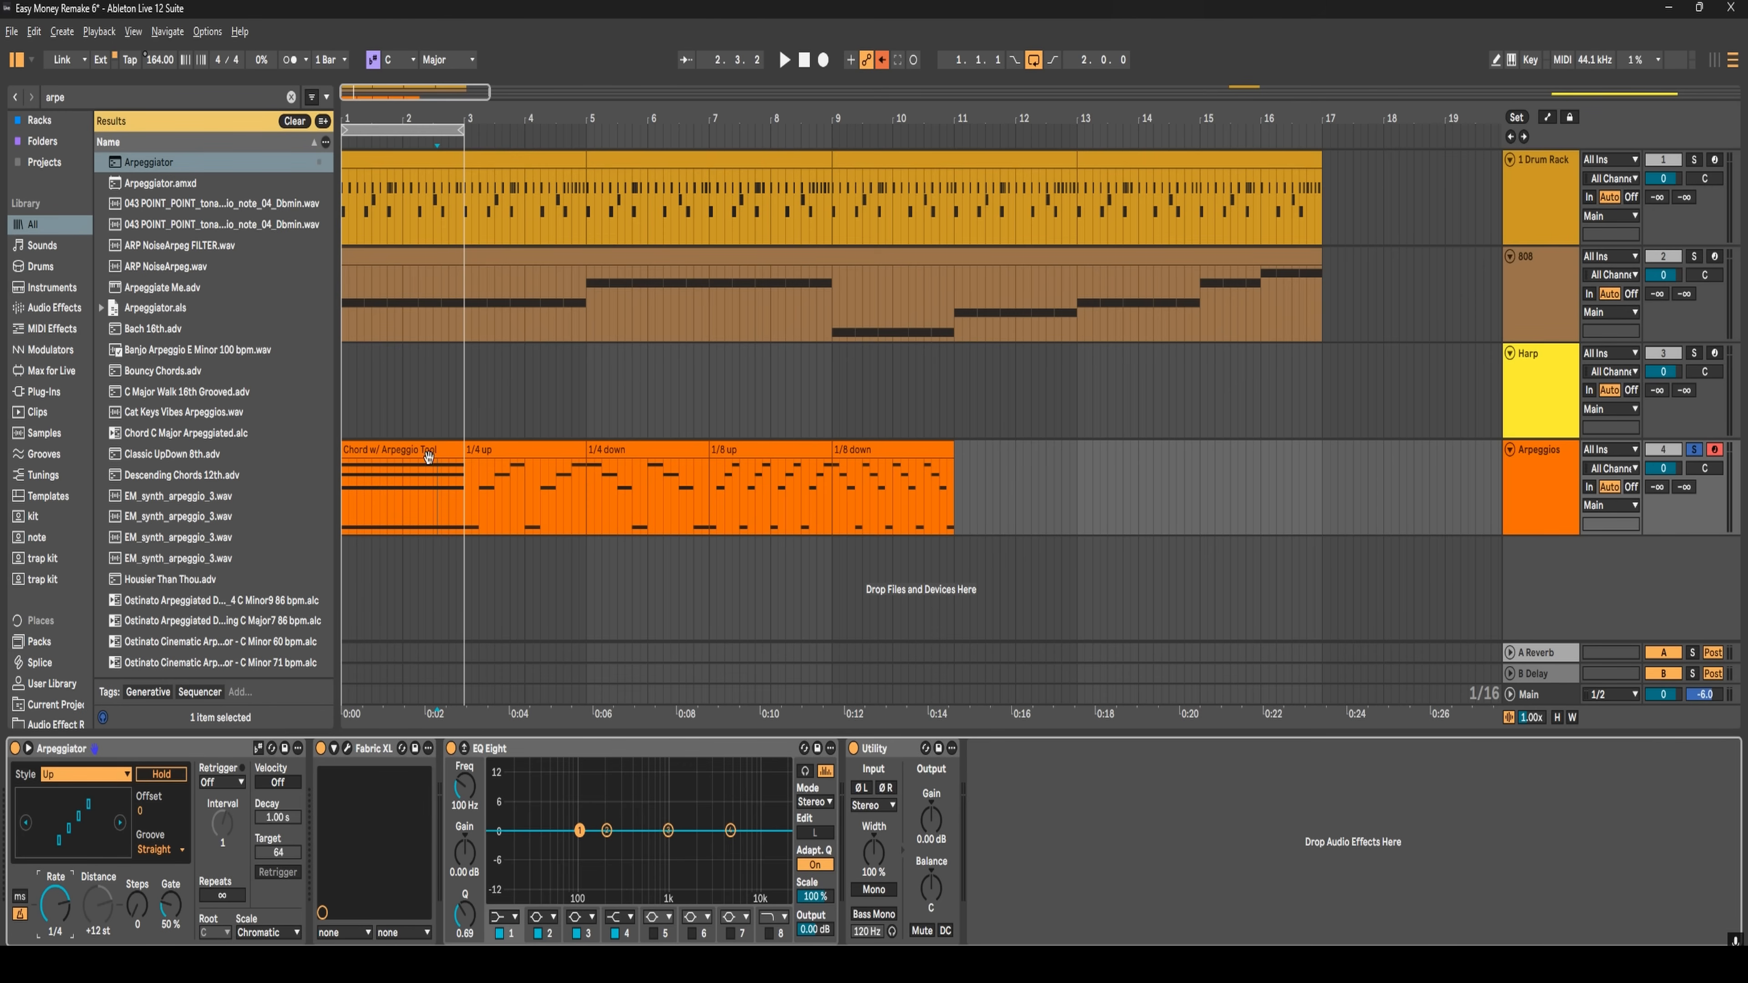
click(344, 507)
key(space)
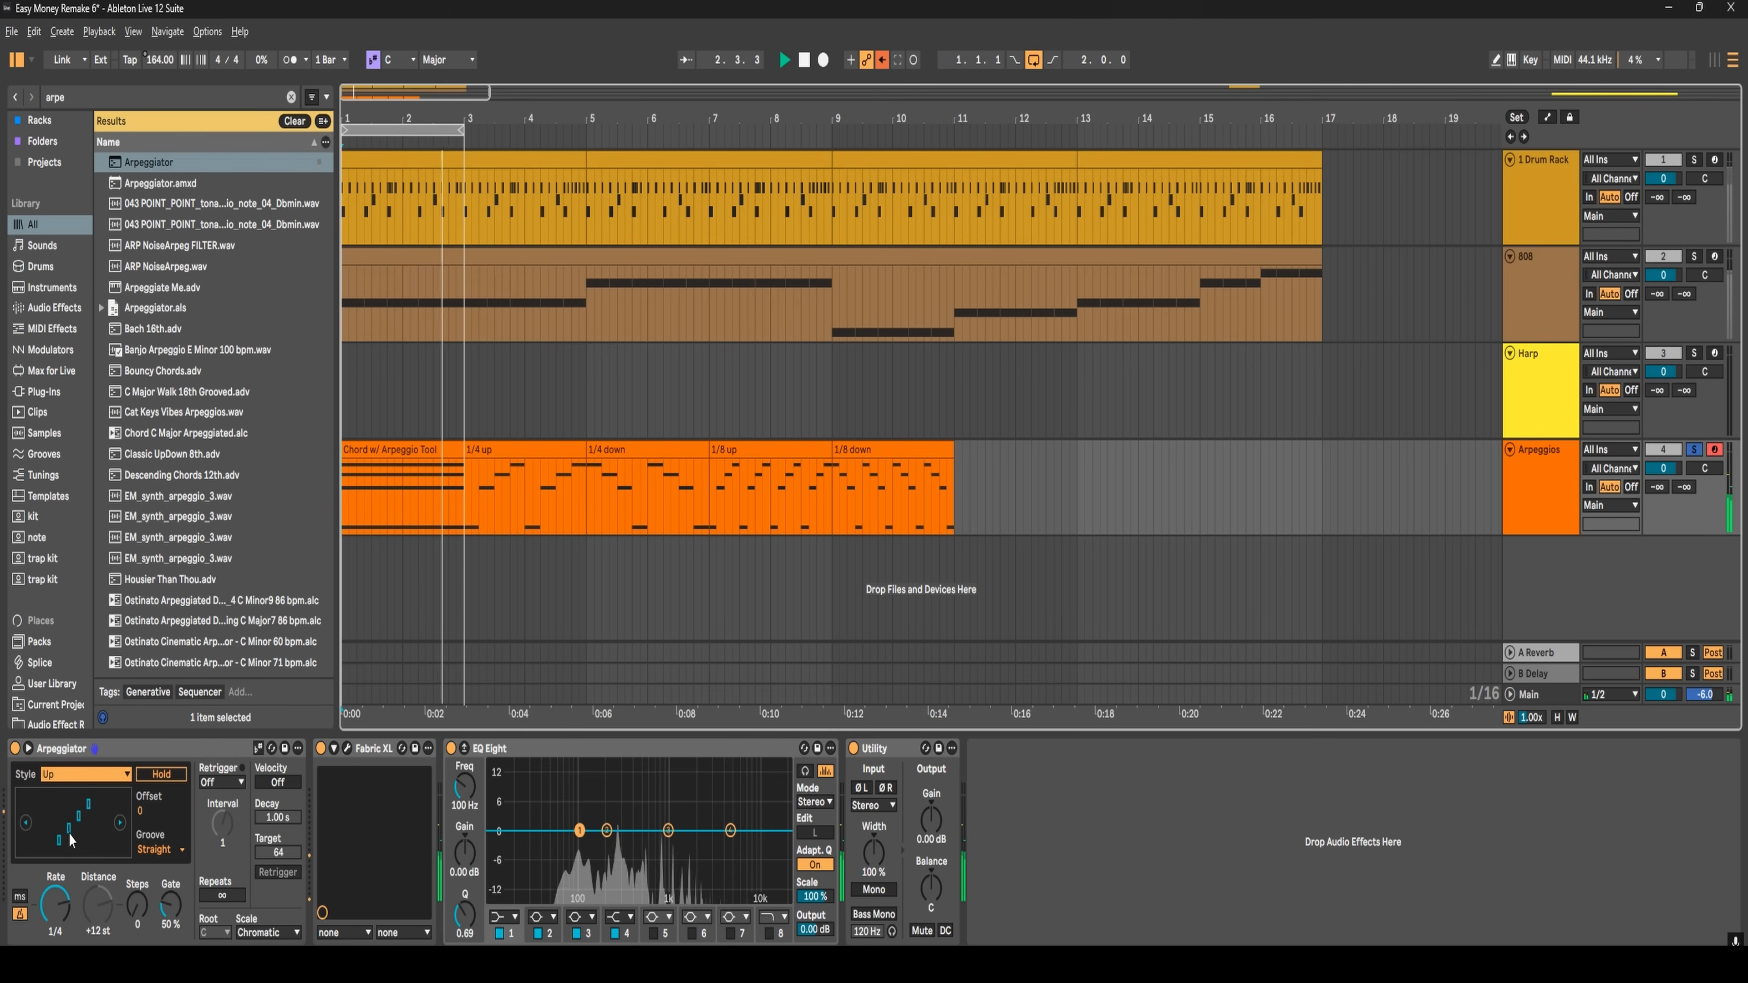
click(497, 448)
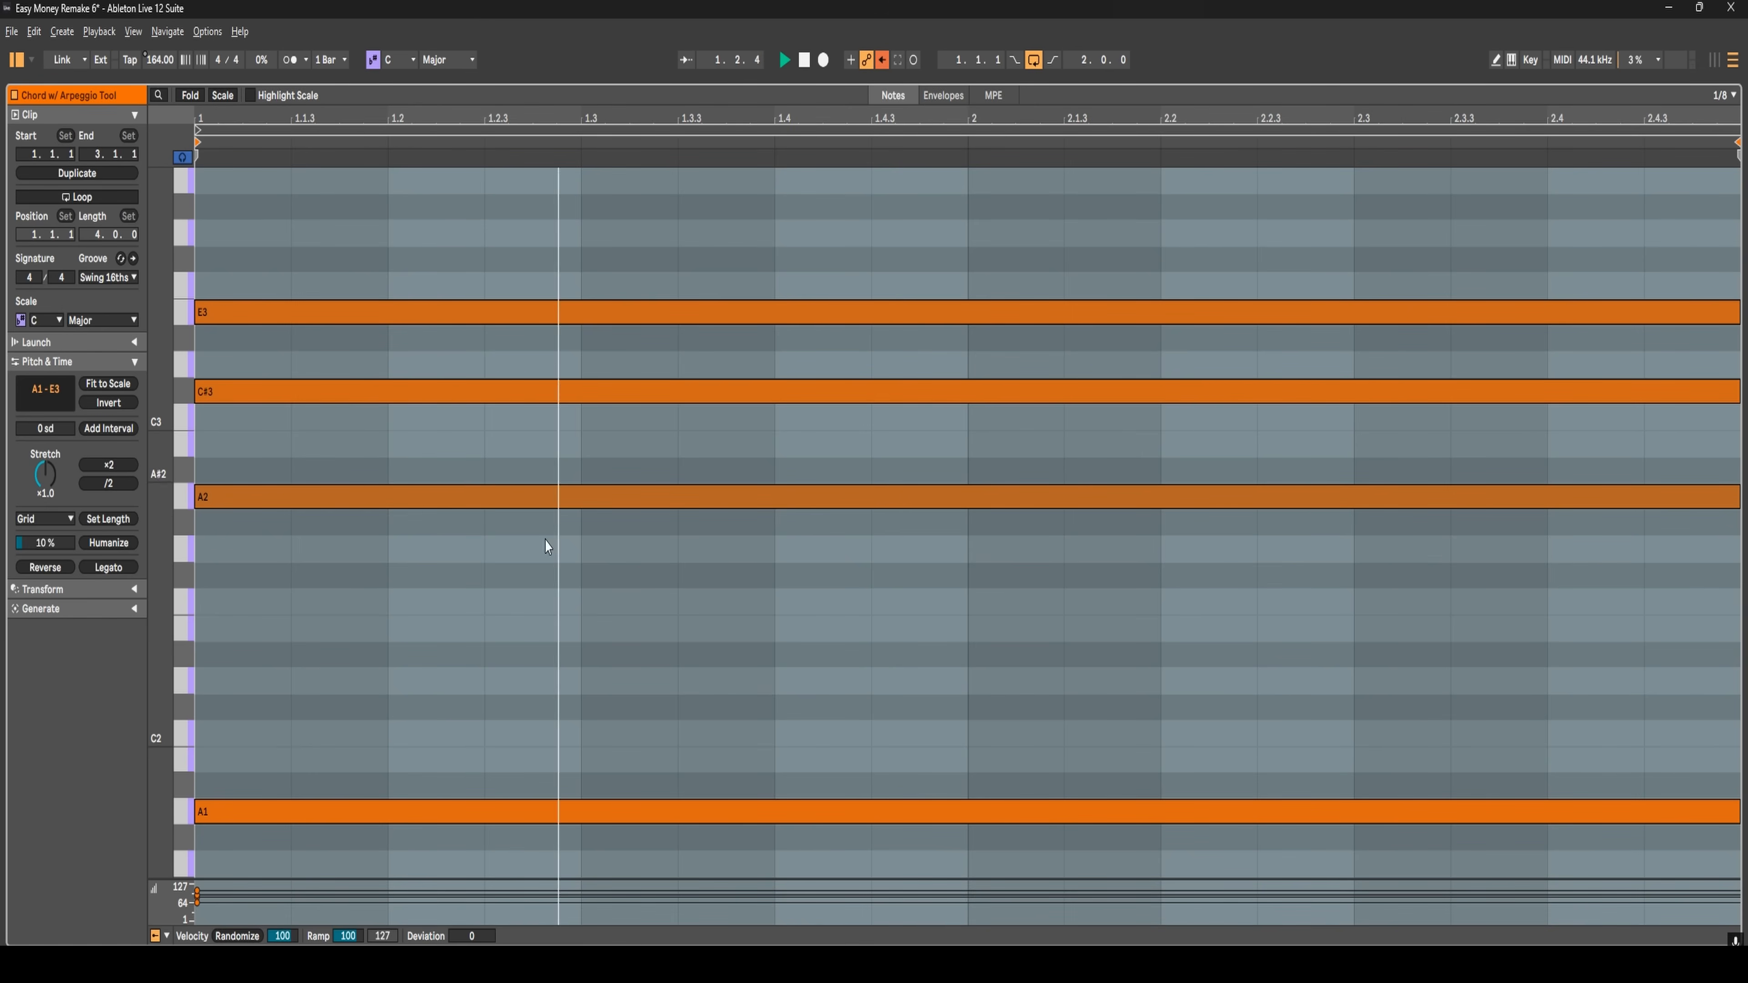
key(shift+Tab)
key(space)
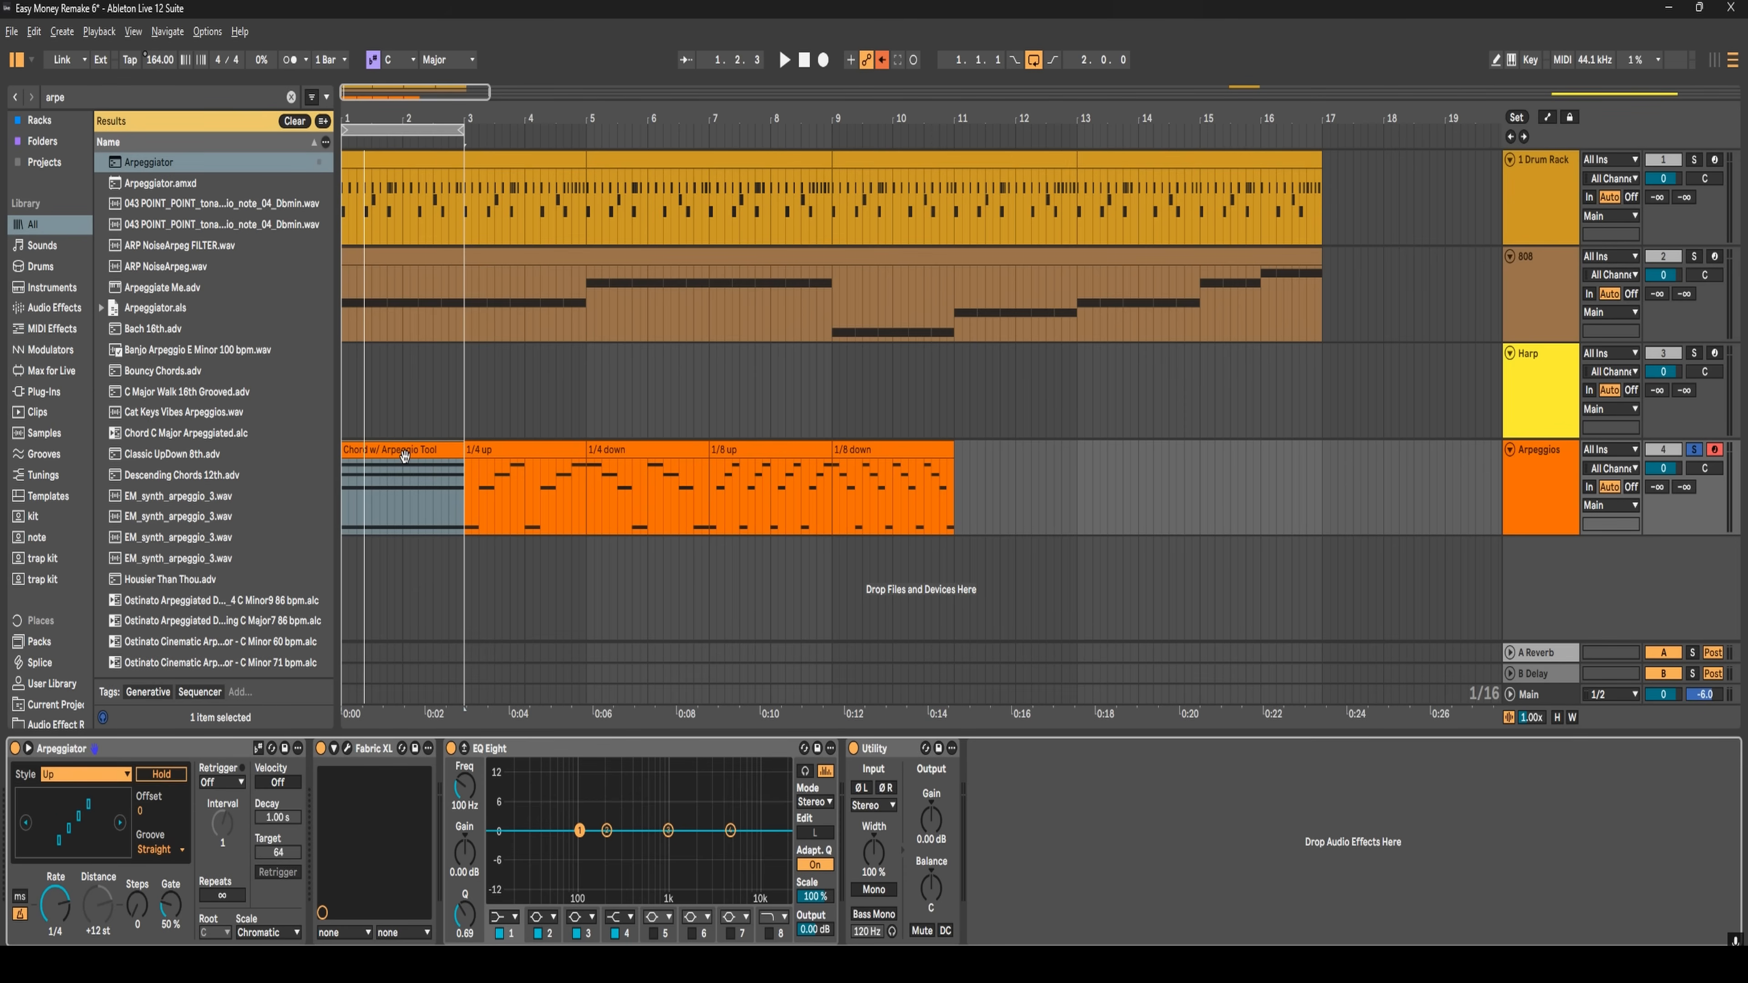
- Set the Arpeggiator's style to Down, play the chord clip, and compare it with the hand-drawn 1/4 down clip
click(103, 775)
click(57, 492)
key(space)
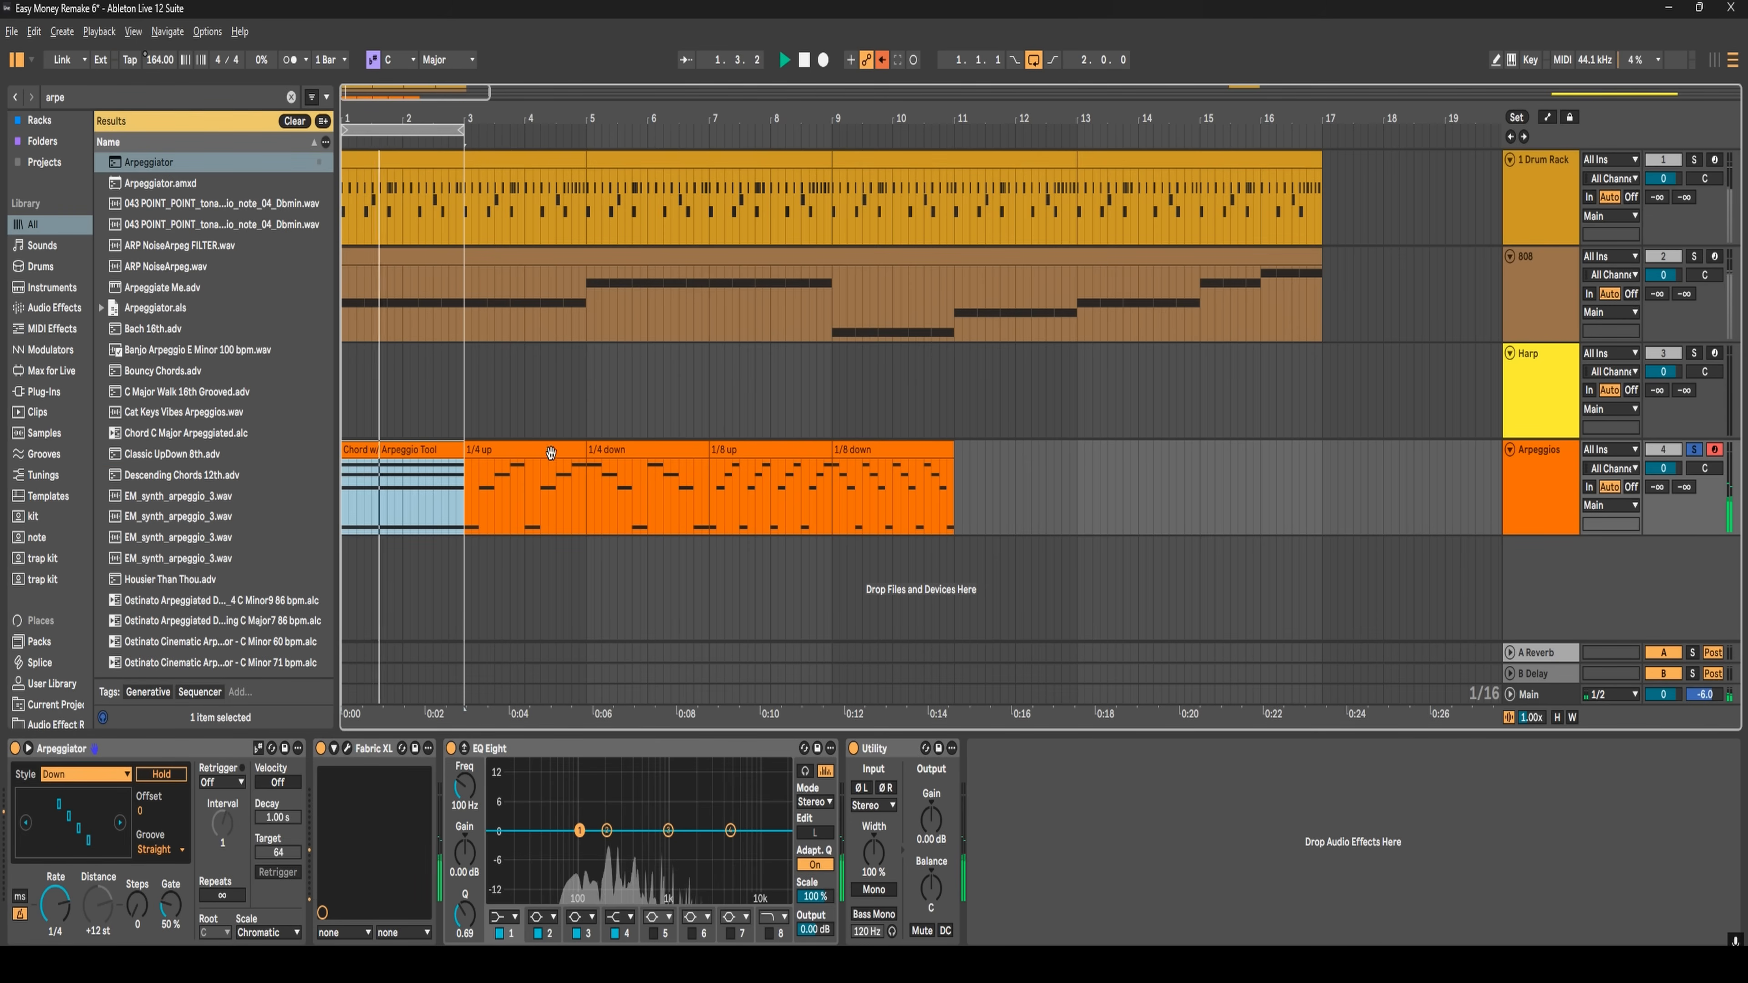
double_click(640, 456)
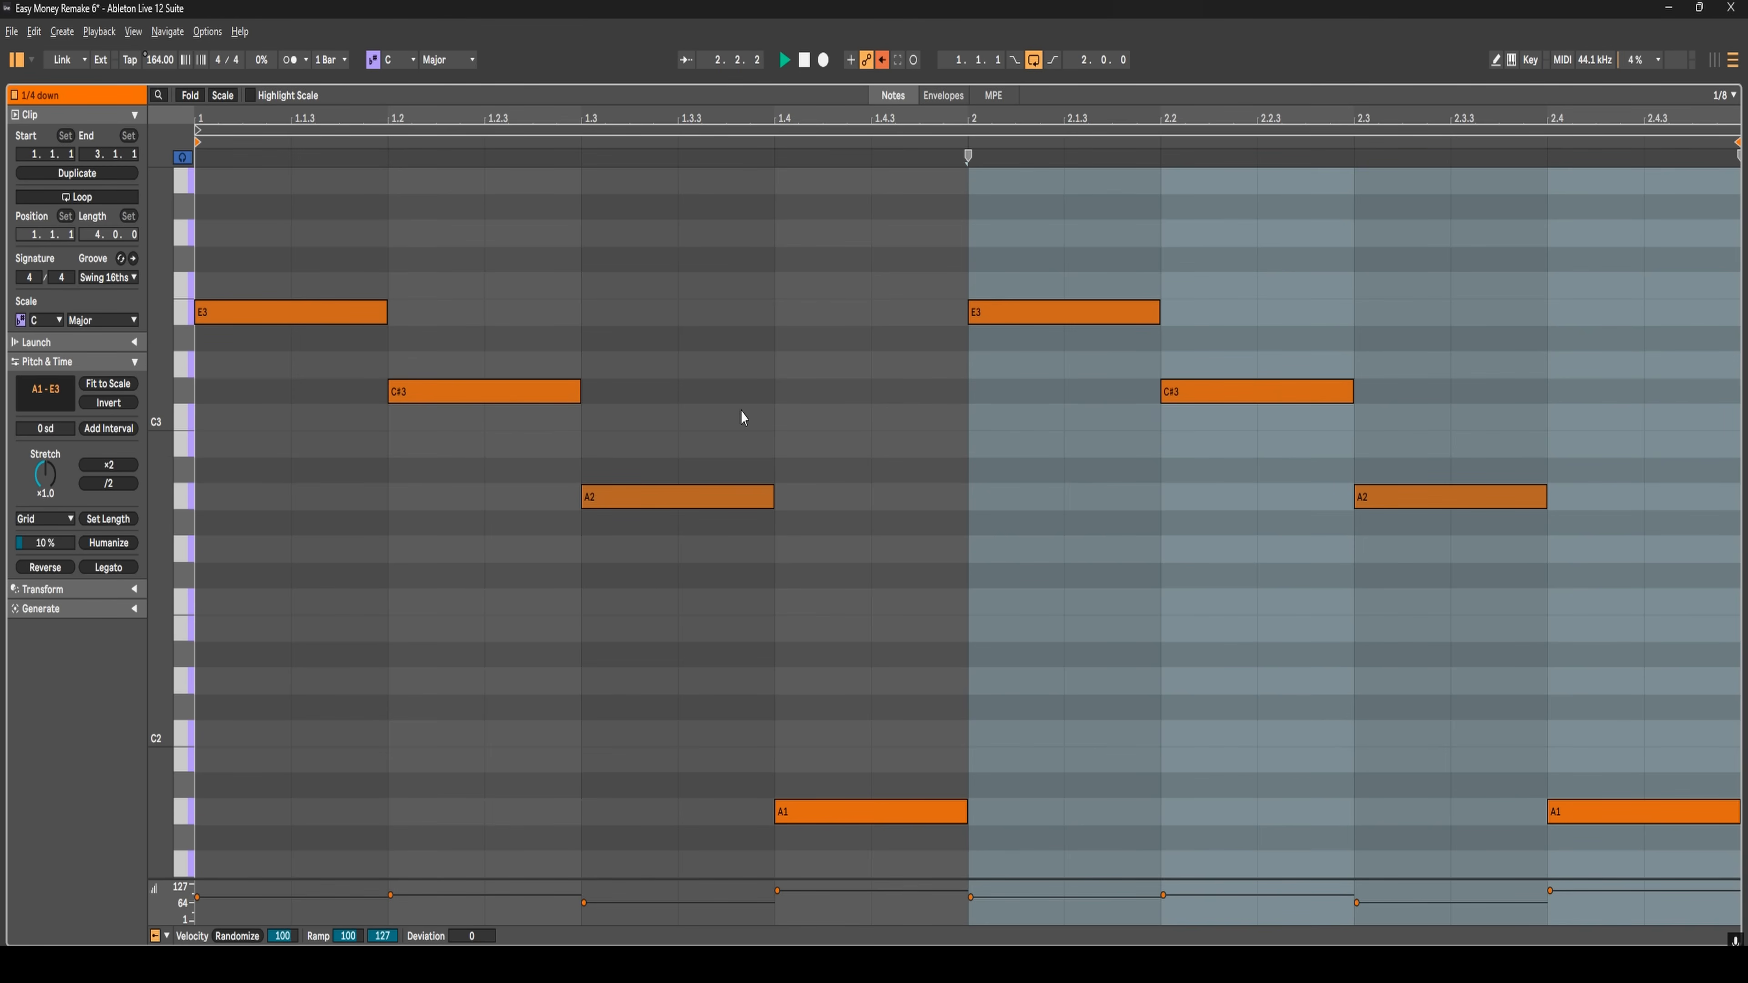
key(space)
click(196, 211)
key(space)
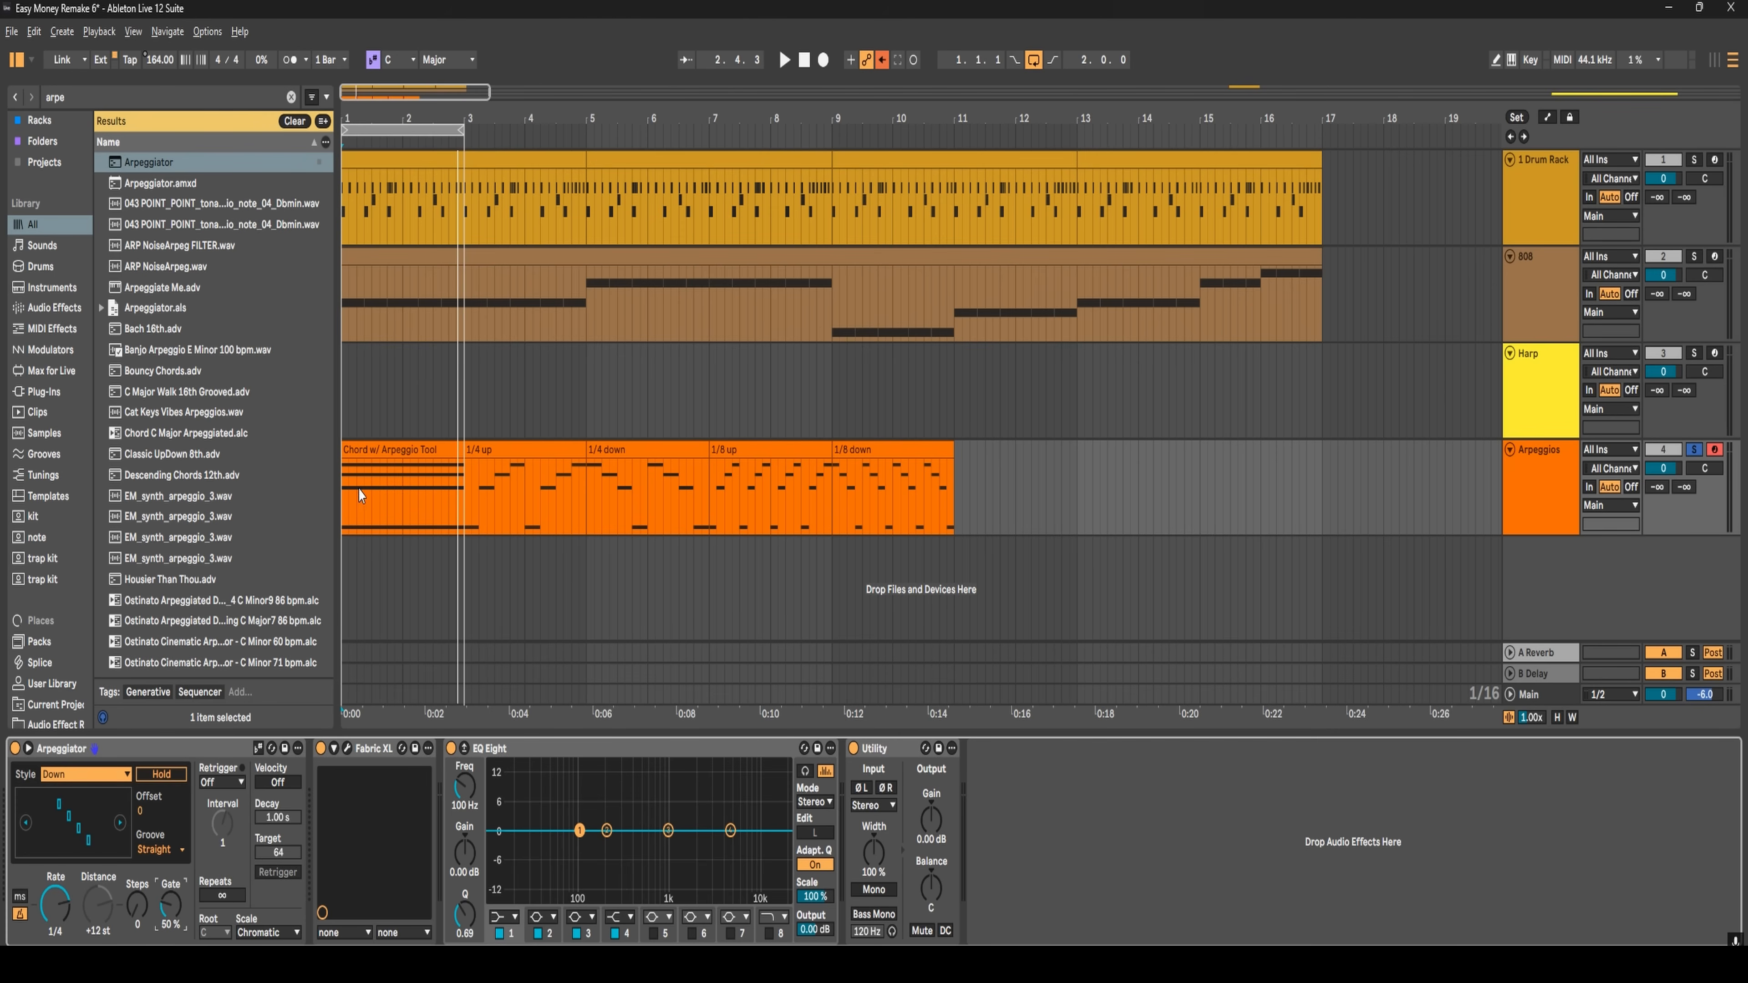
- Set the Arpeggiator to style Up at rate 1/8, play the chord clip, and compare it with the 1/8 up clip
click(83, 774)
click(50, 475)
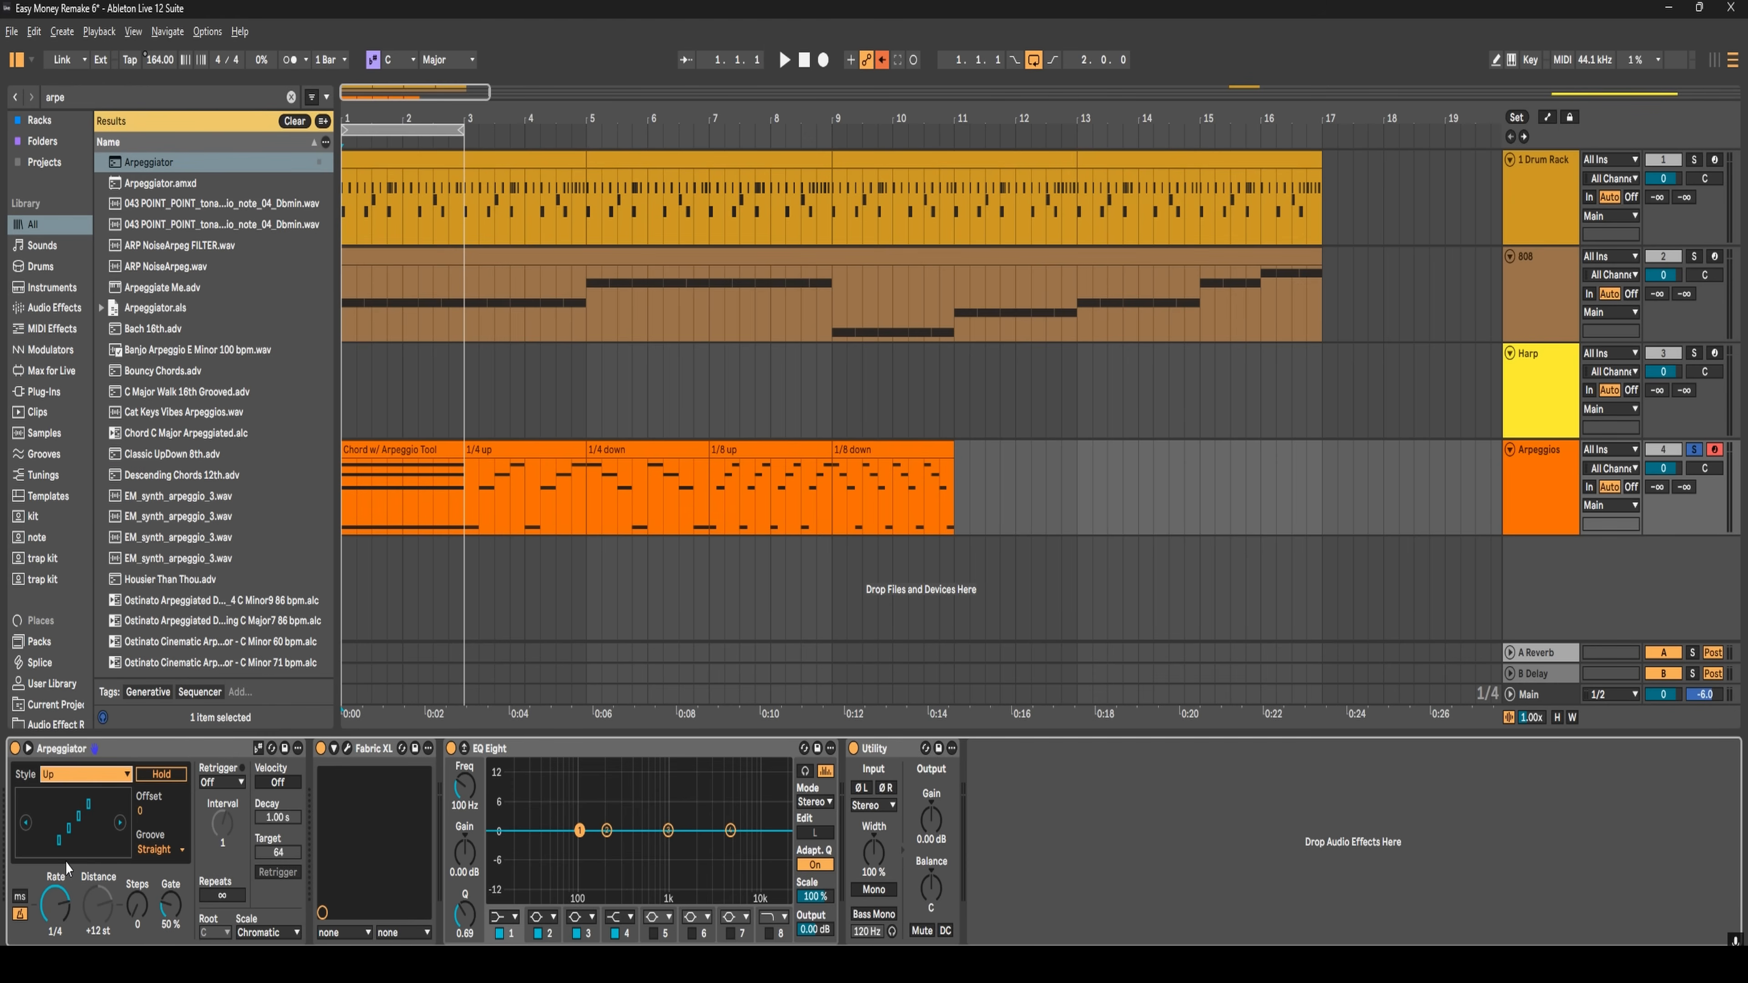
drag(55, 905, 55, 920)
key(space)
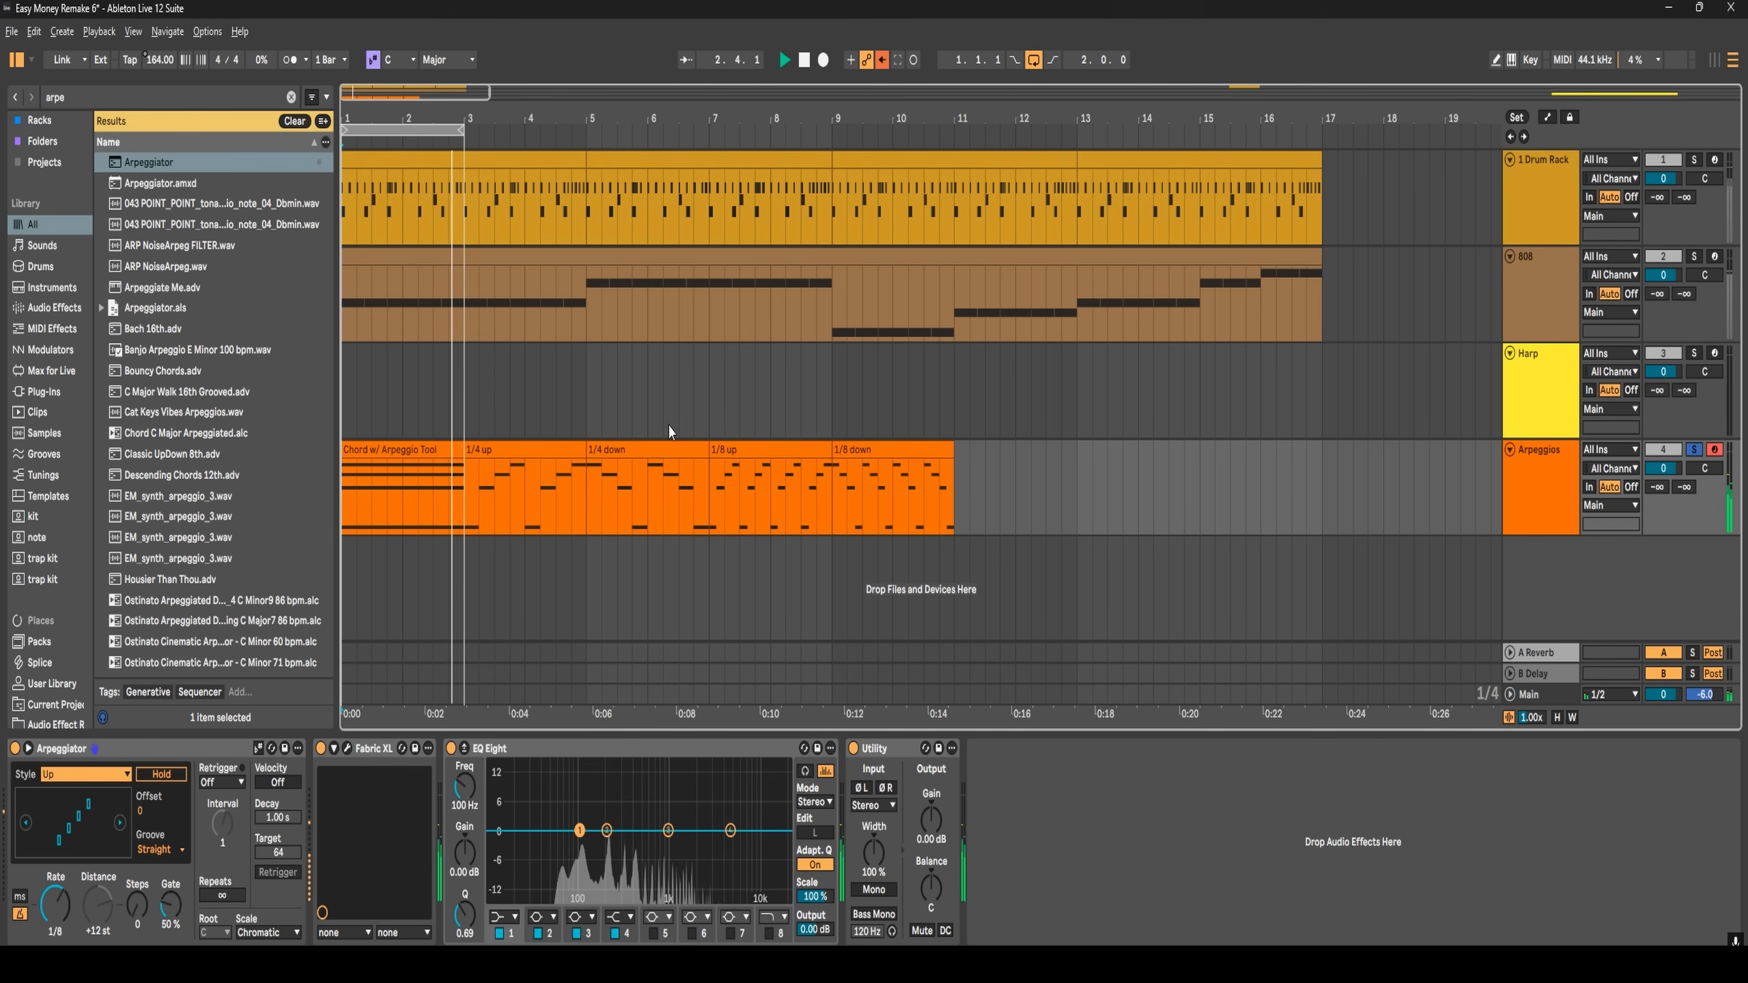
key(space)
double_click(730, 459)
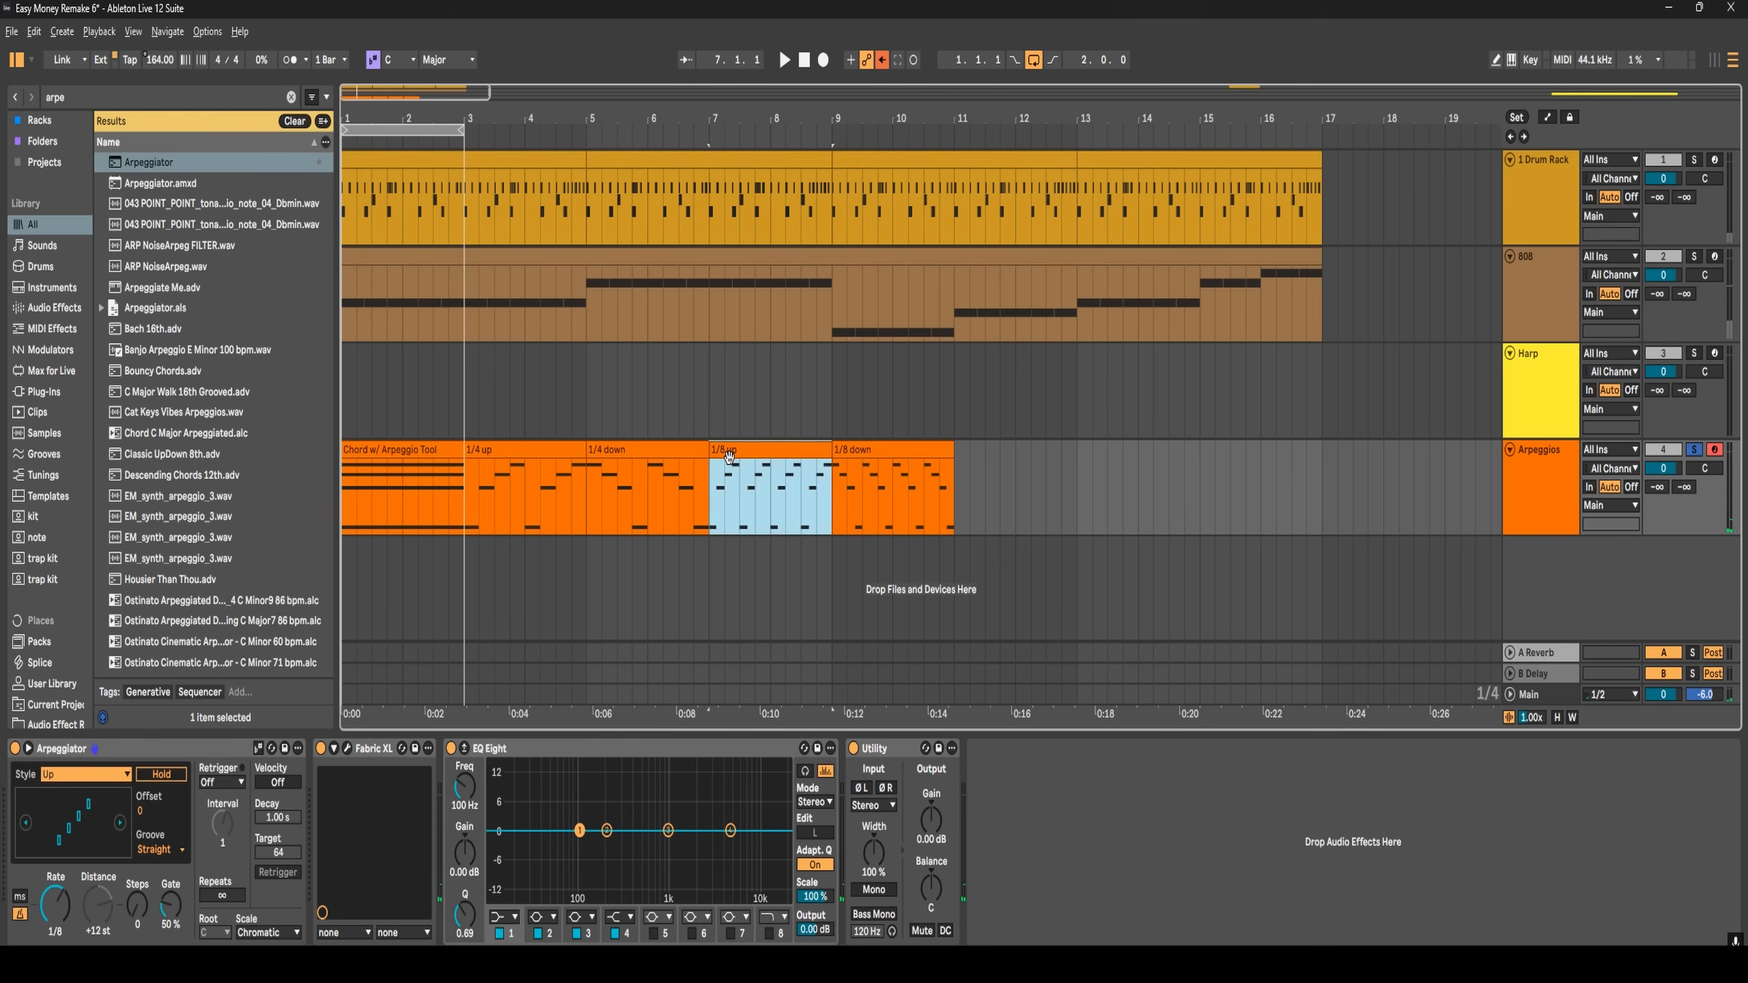
key(space)
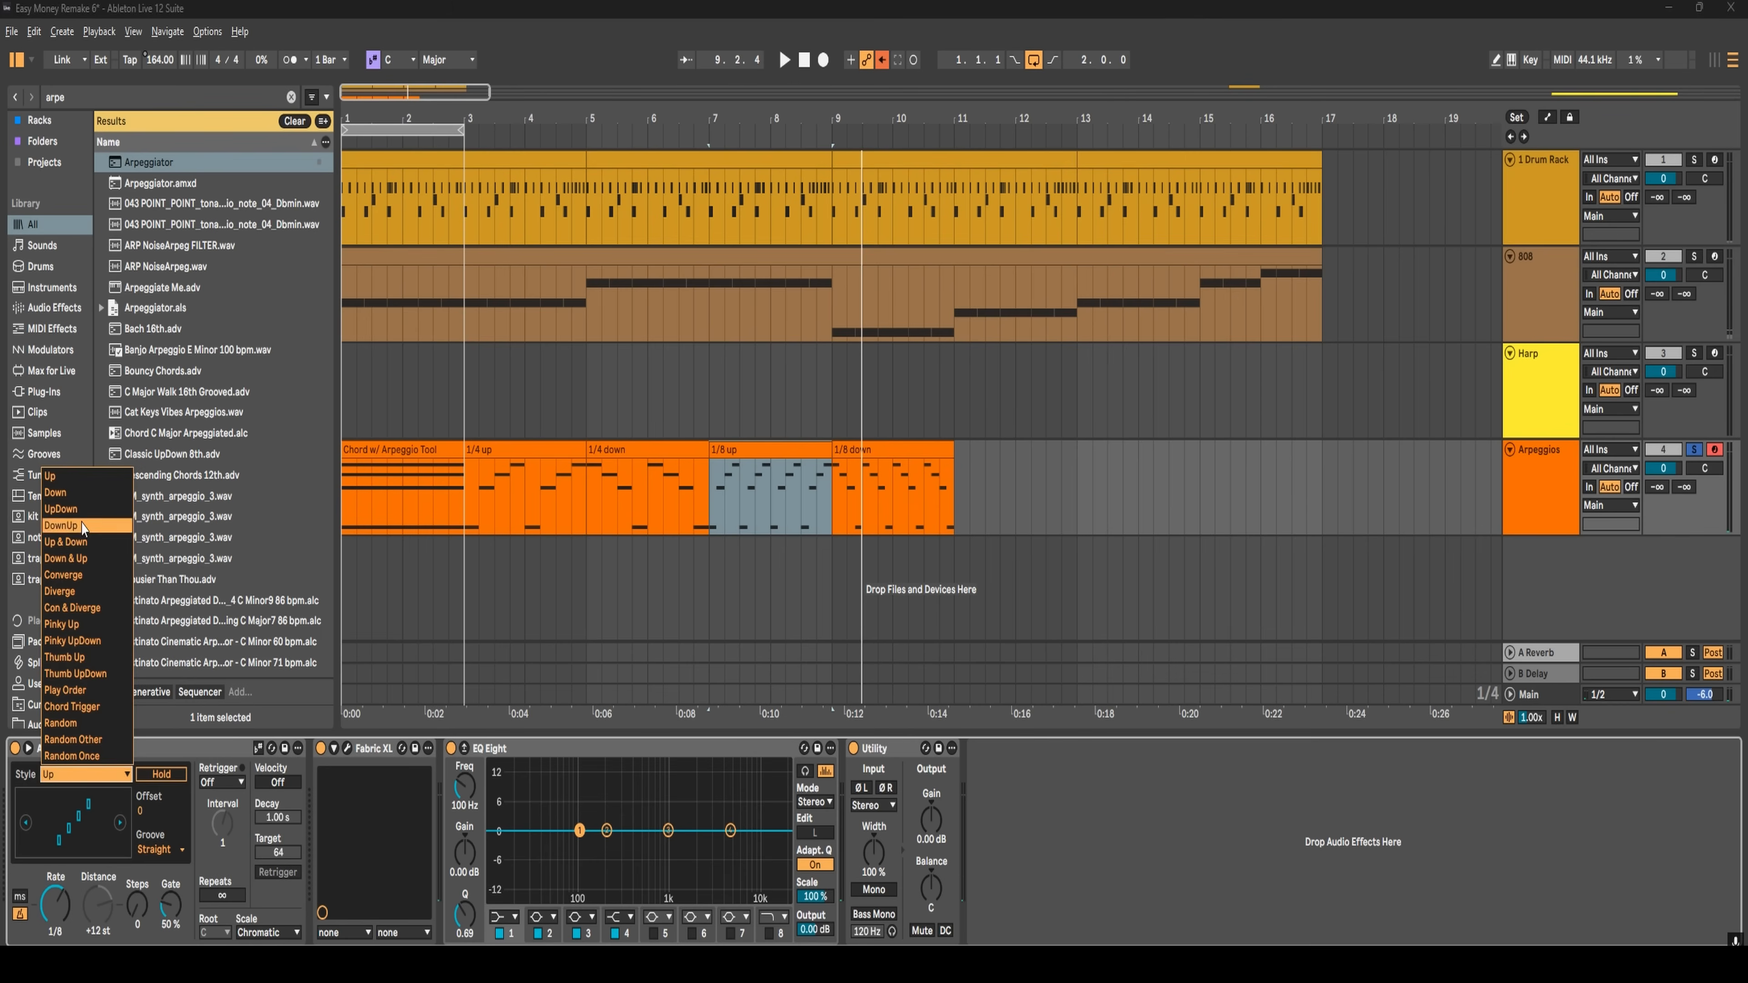
- Change the Arpeggiator's style to Down at the 1/8 rate and compare the chord clip with the 1/8 down clip
click(83, 493)
key(space)
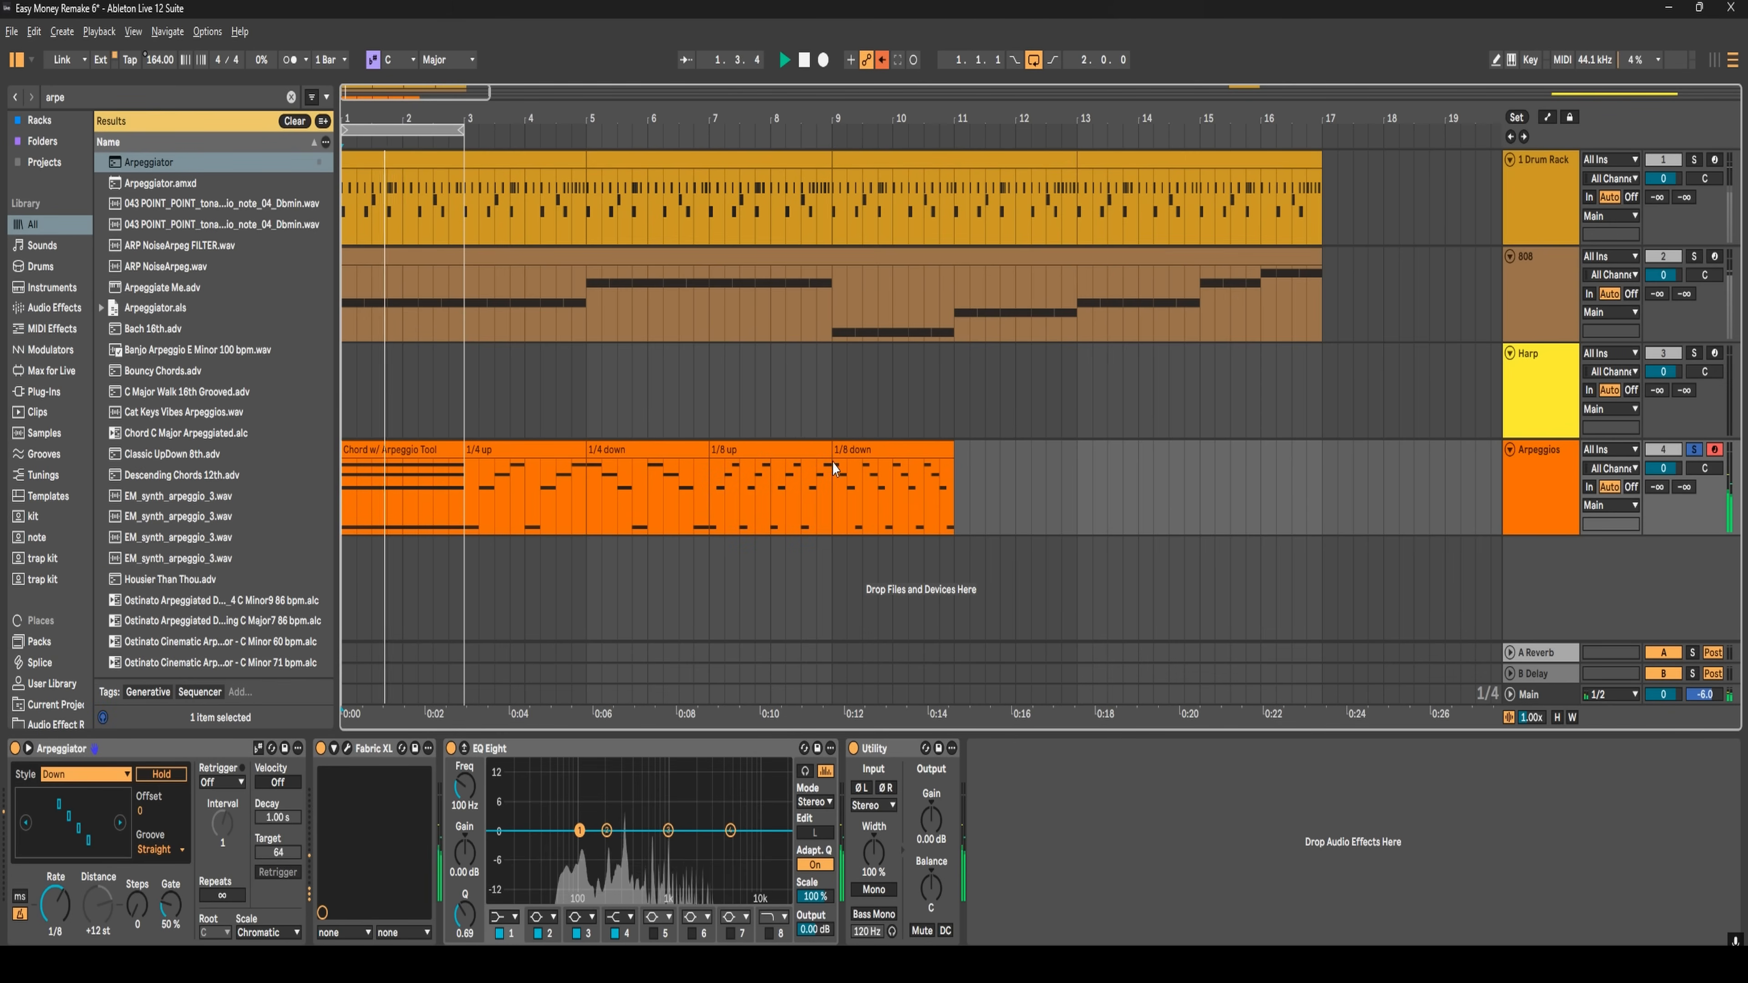
double_click(880, 453)
click(207, 234)
key(space)
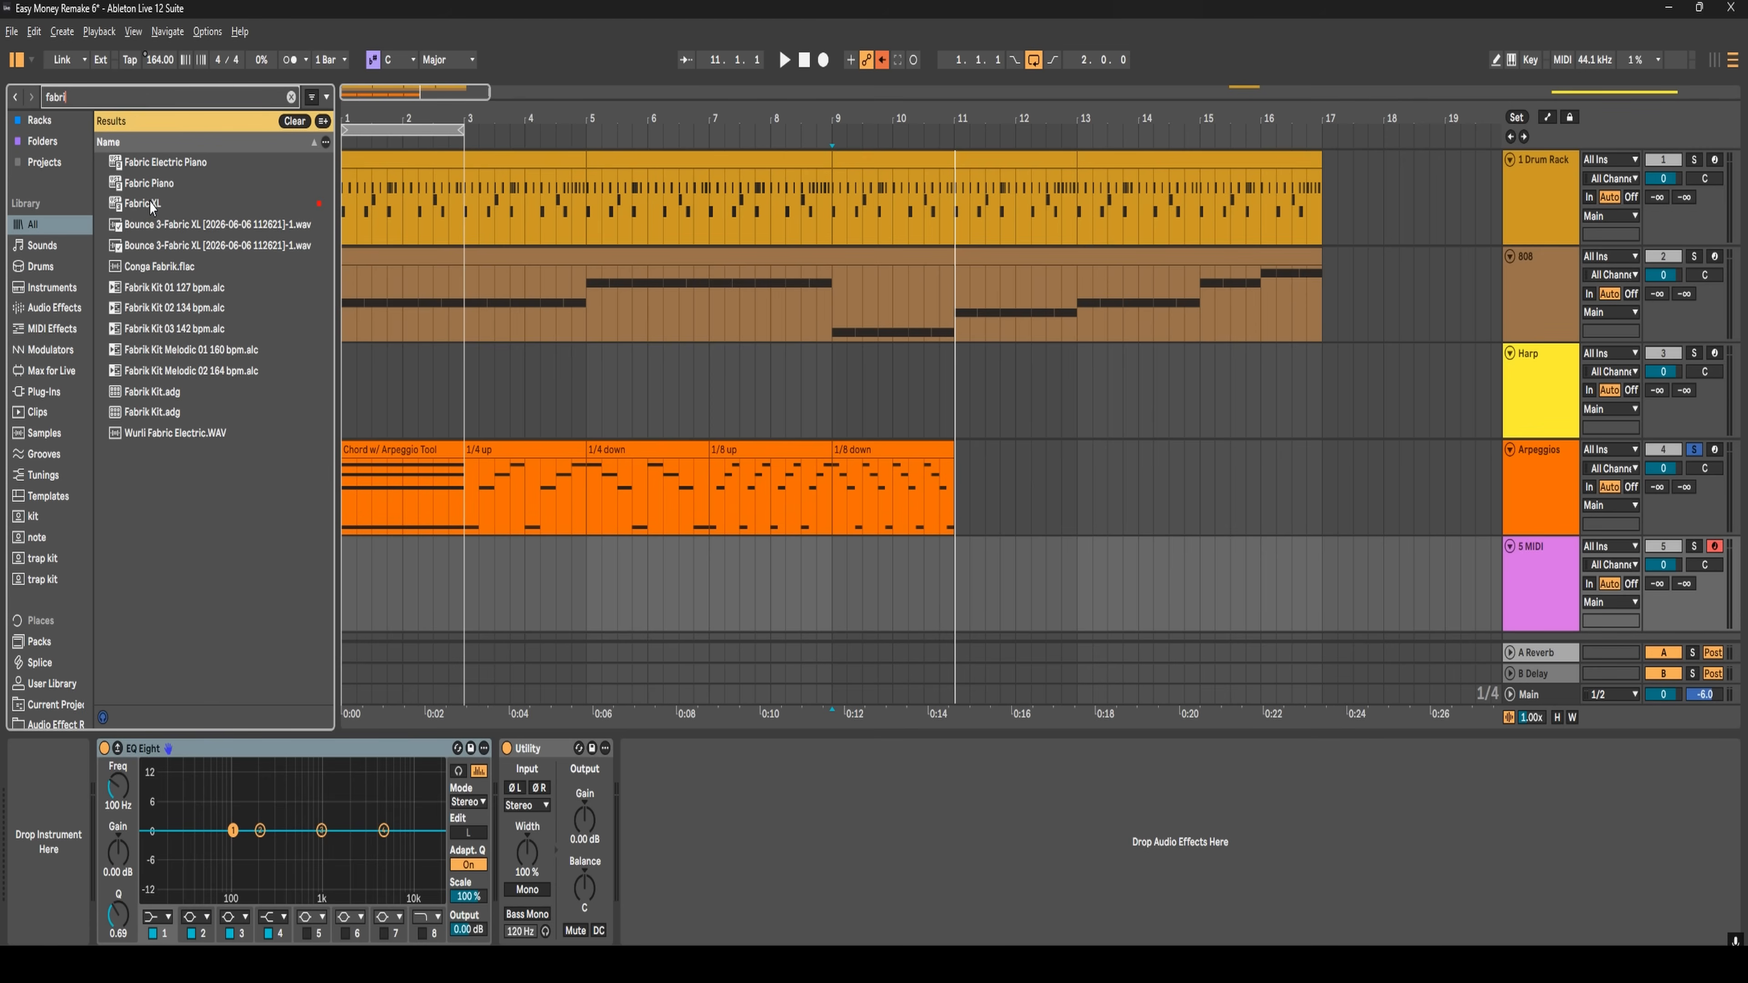
- Load Fabric XL onto the new MIDI track below Arpeggios
click(144, 205)
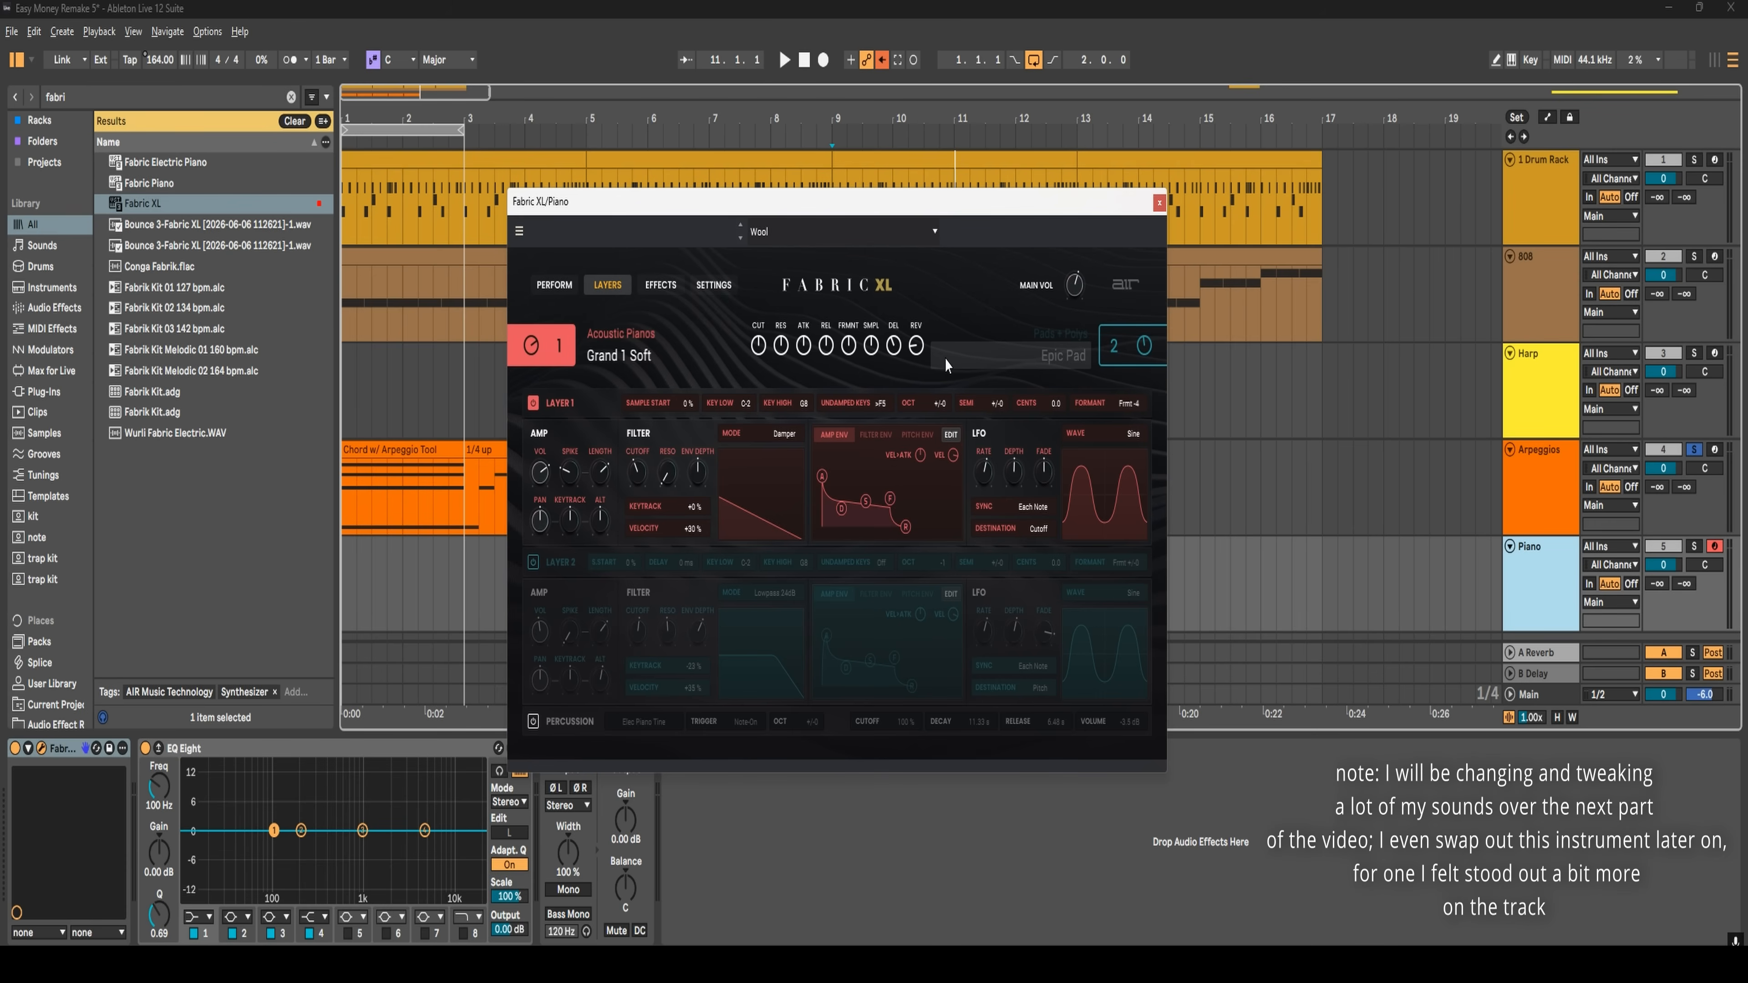
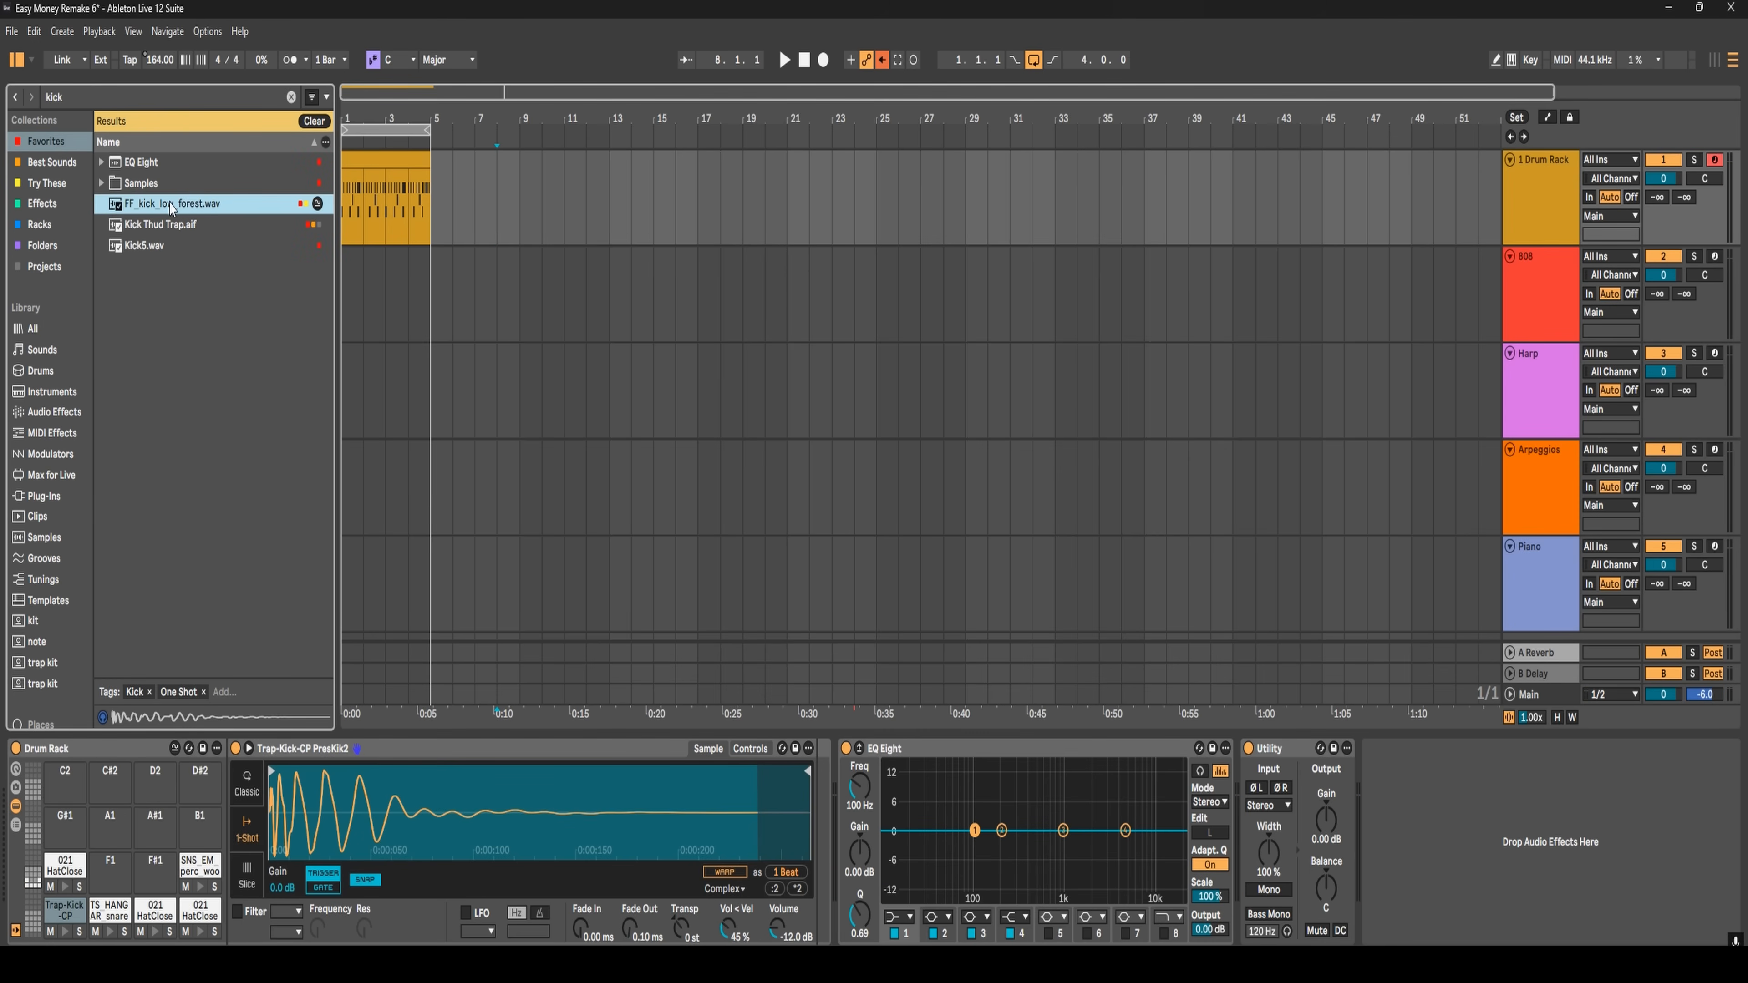
- Replace the kick pad's sample with FF_kick_low_forest.wav and play the drum loop from the beginning
drag(168, 377, 65, 910)
click(343, 231)
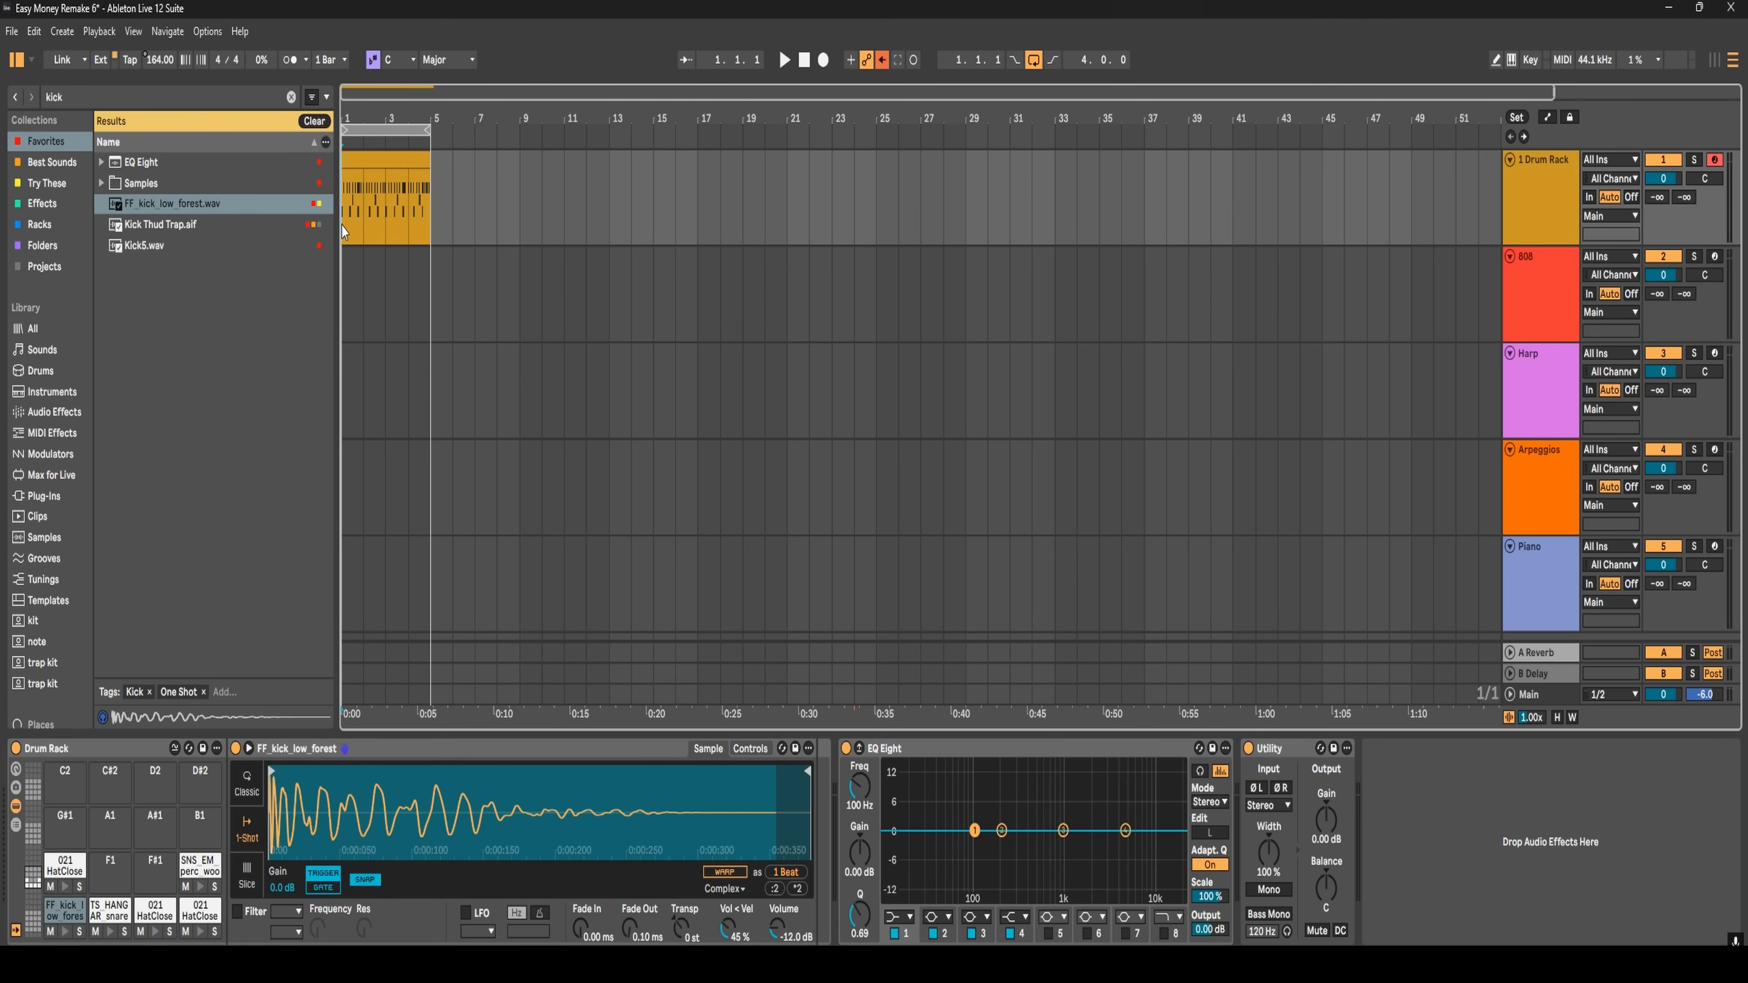
key(space)
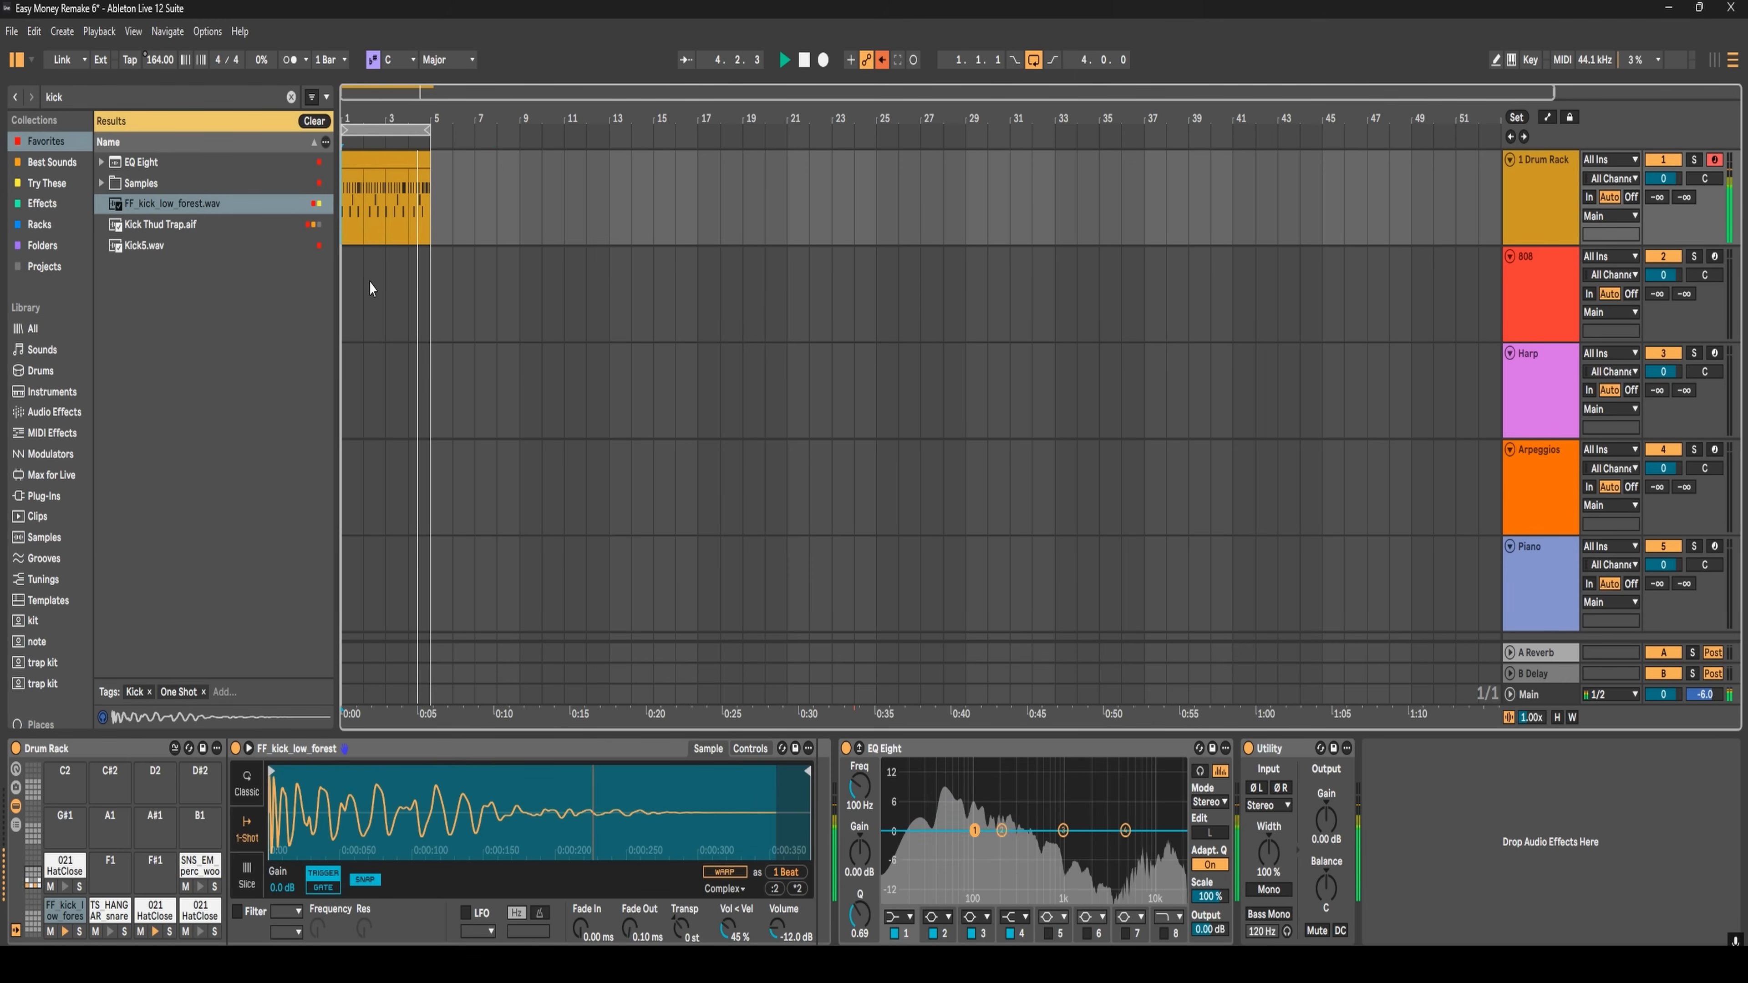
key(space)
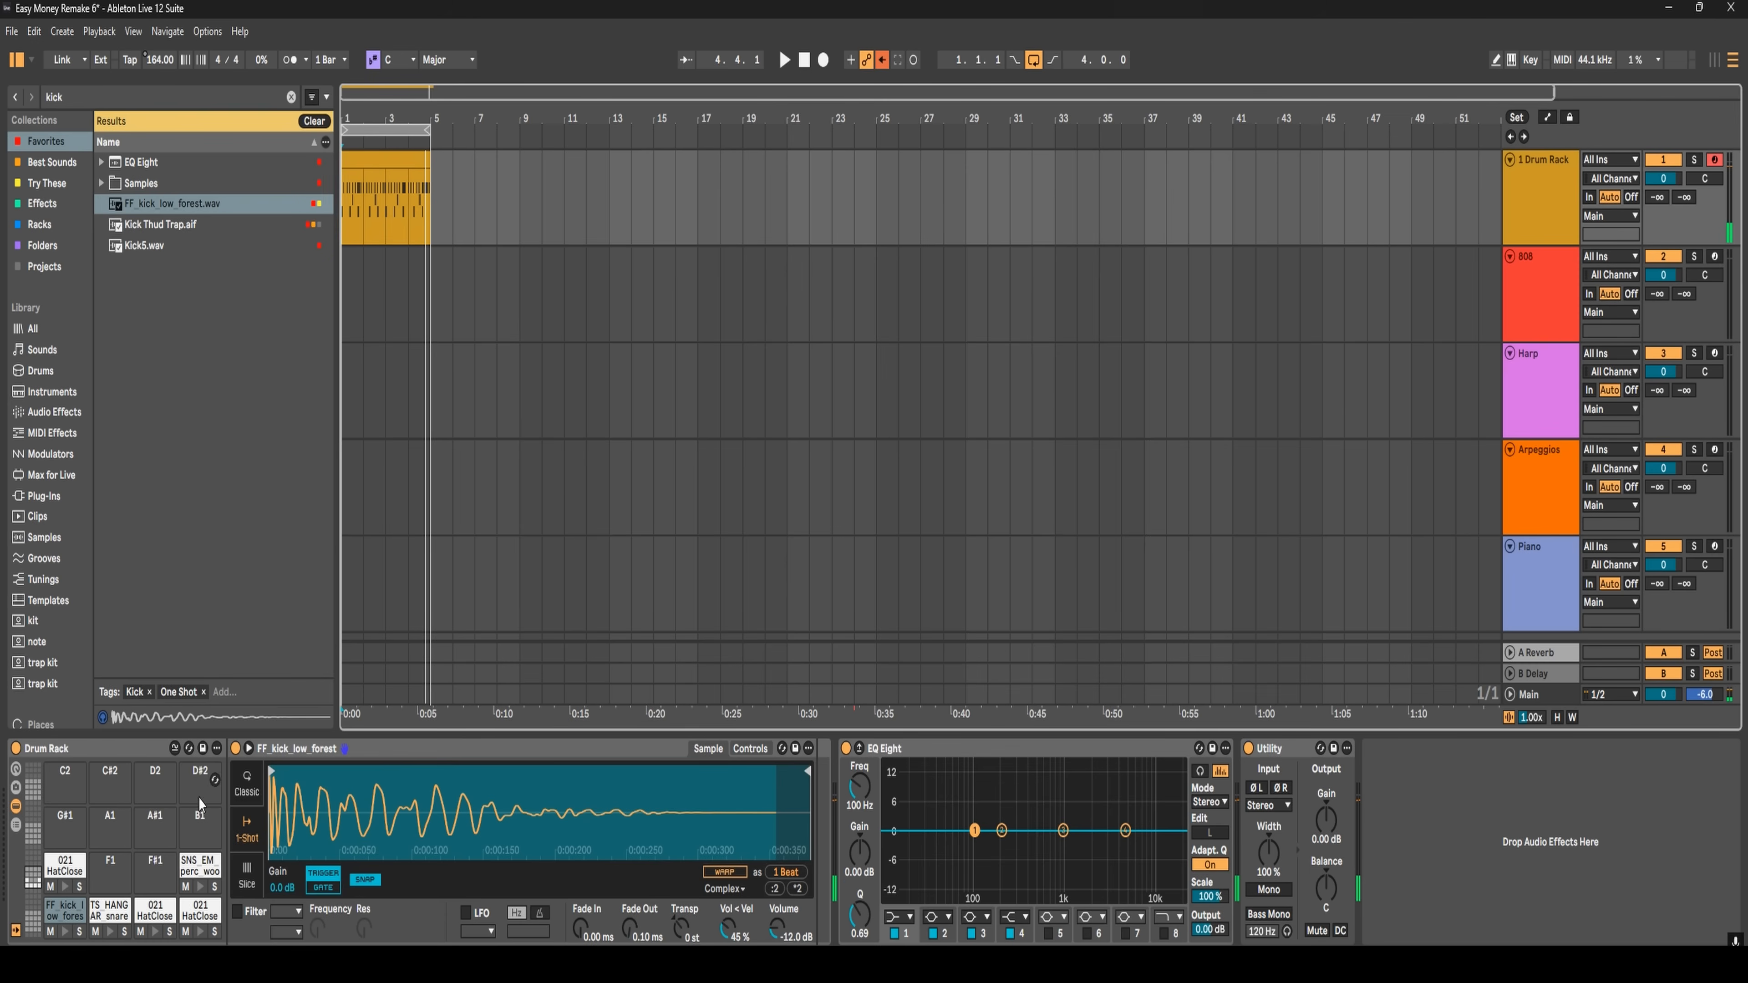
- Try trimming the kick sample to its first transient, audition the pad, and restore the sample's full length
click(65, 931)
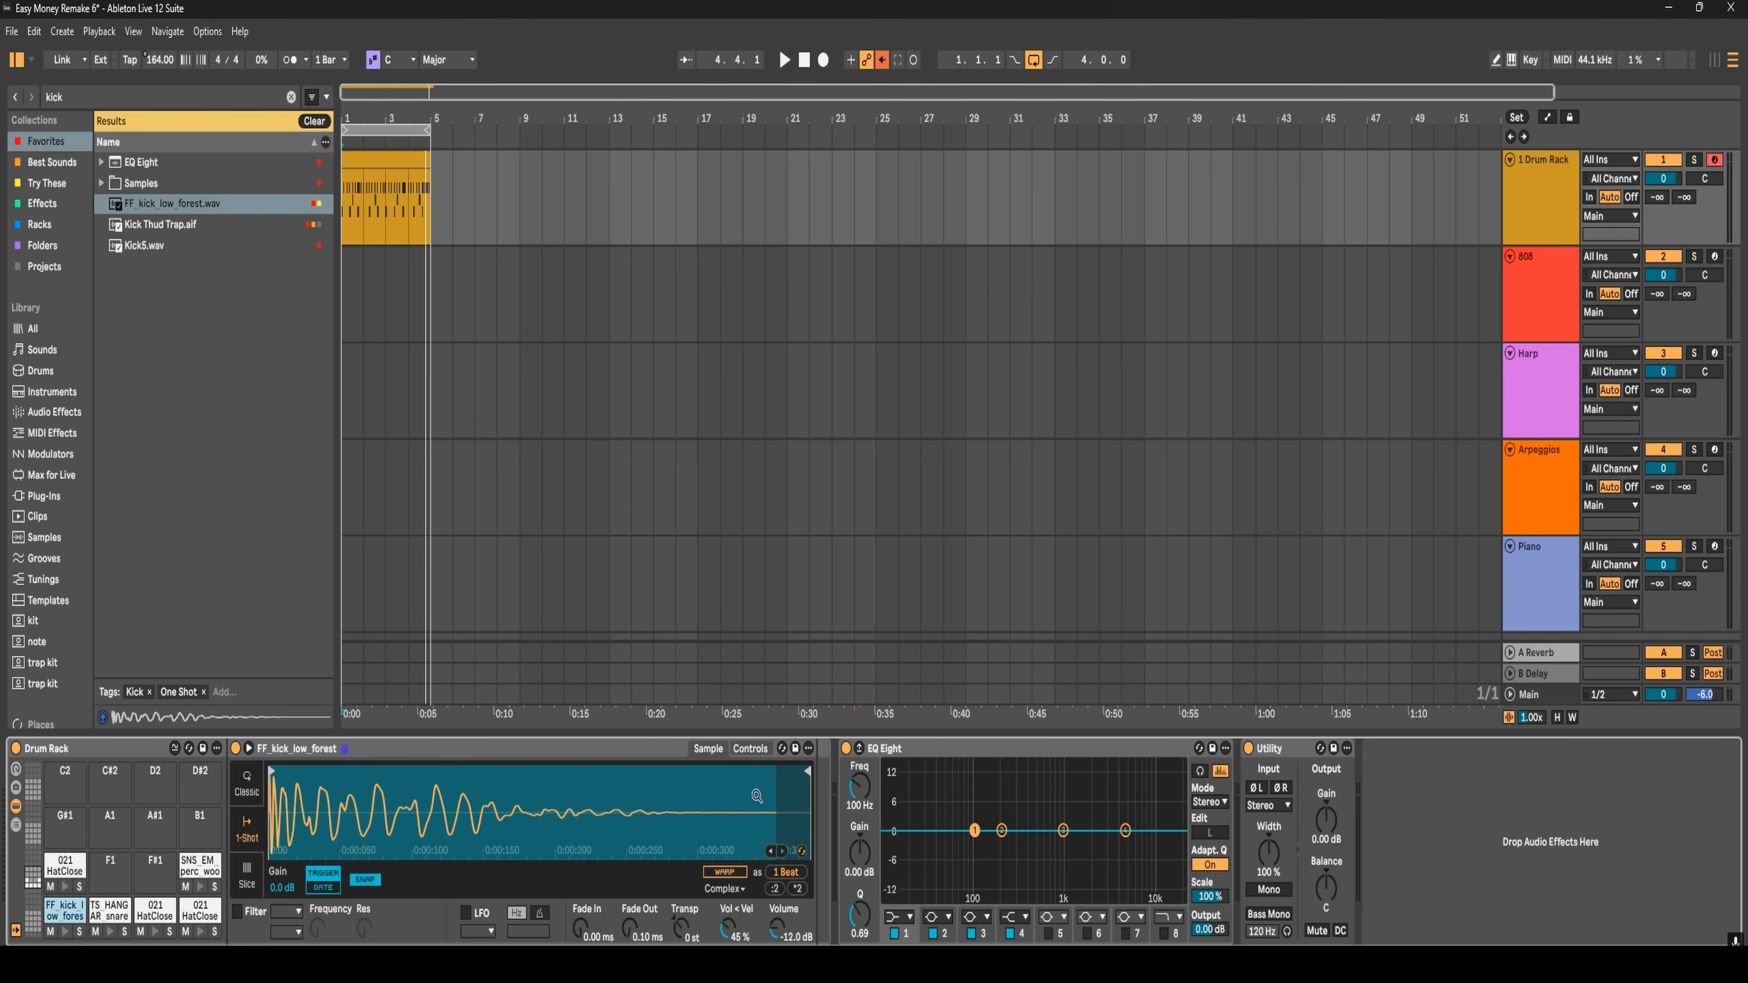
drag(807, 791, 289, 790)
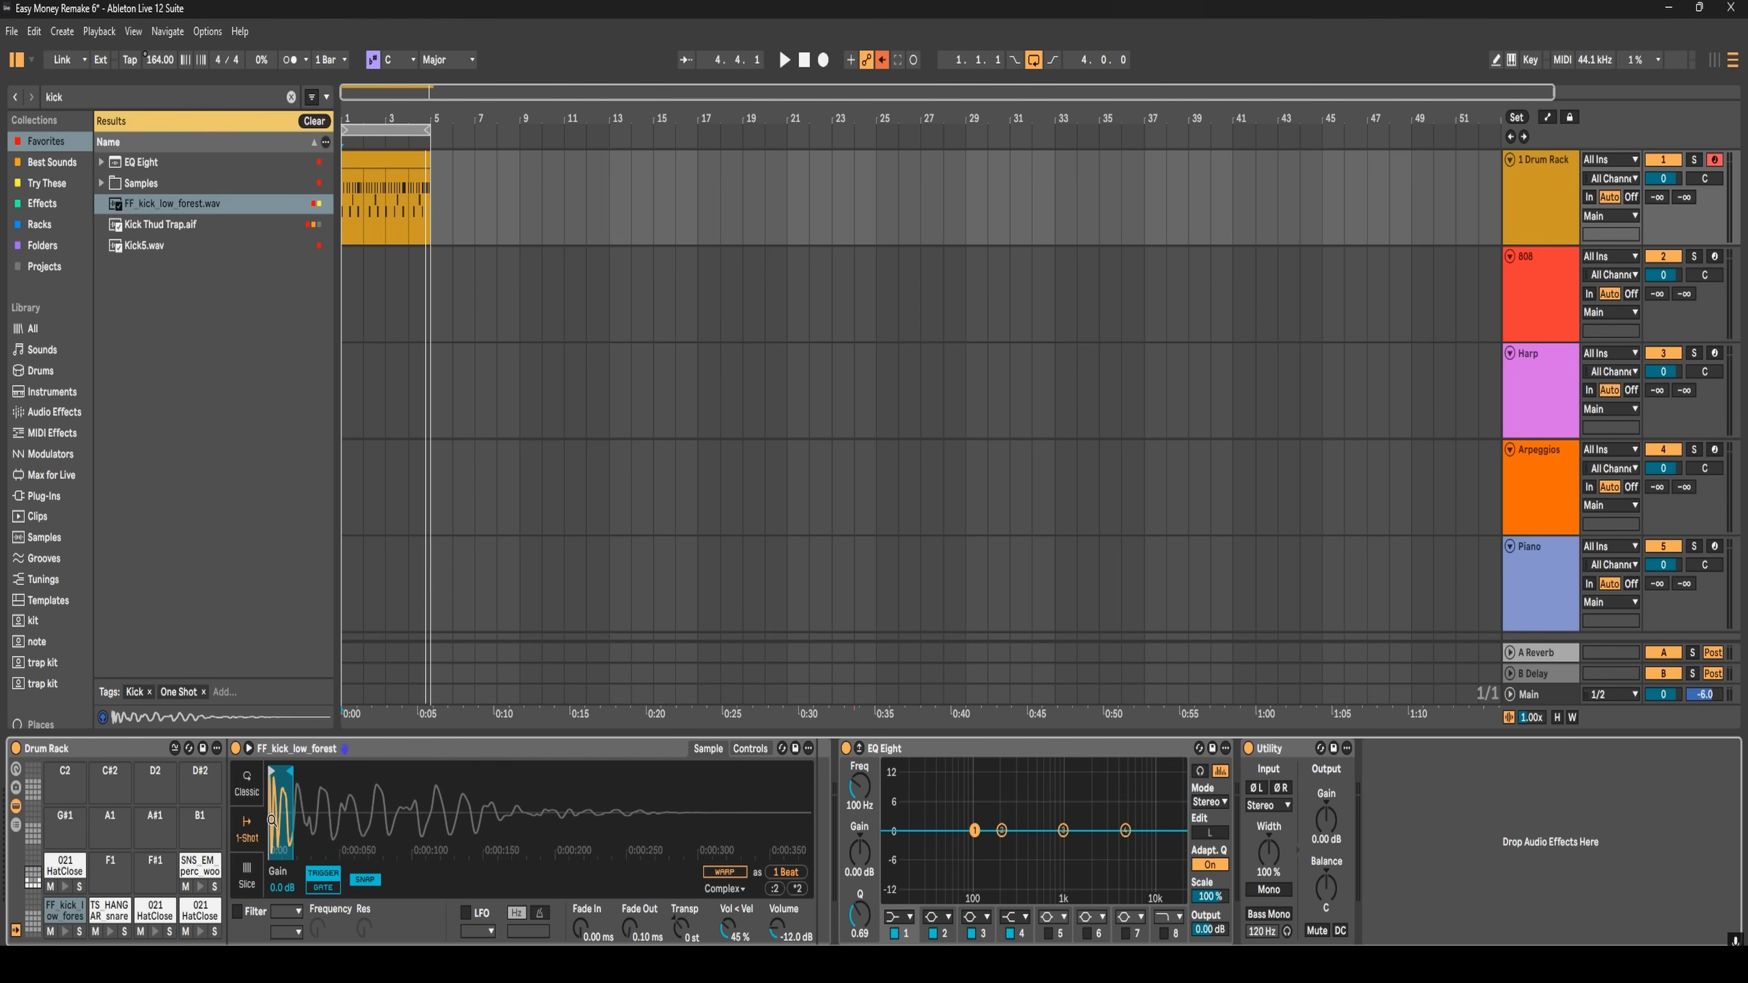
click(64, 933)
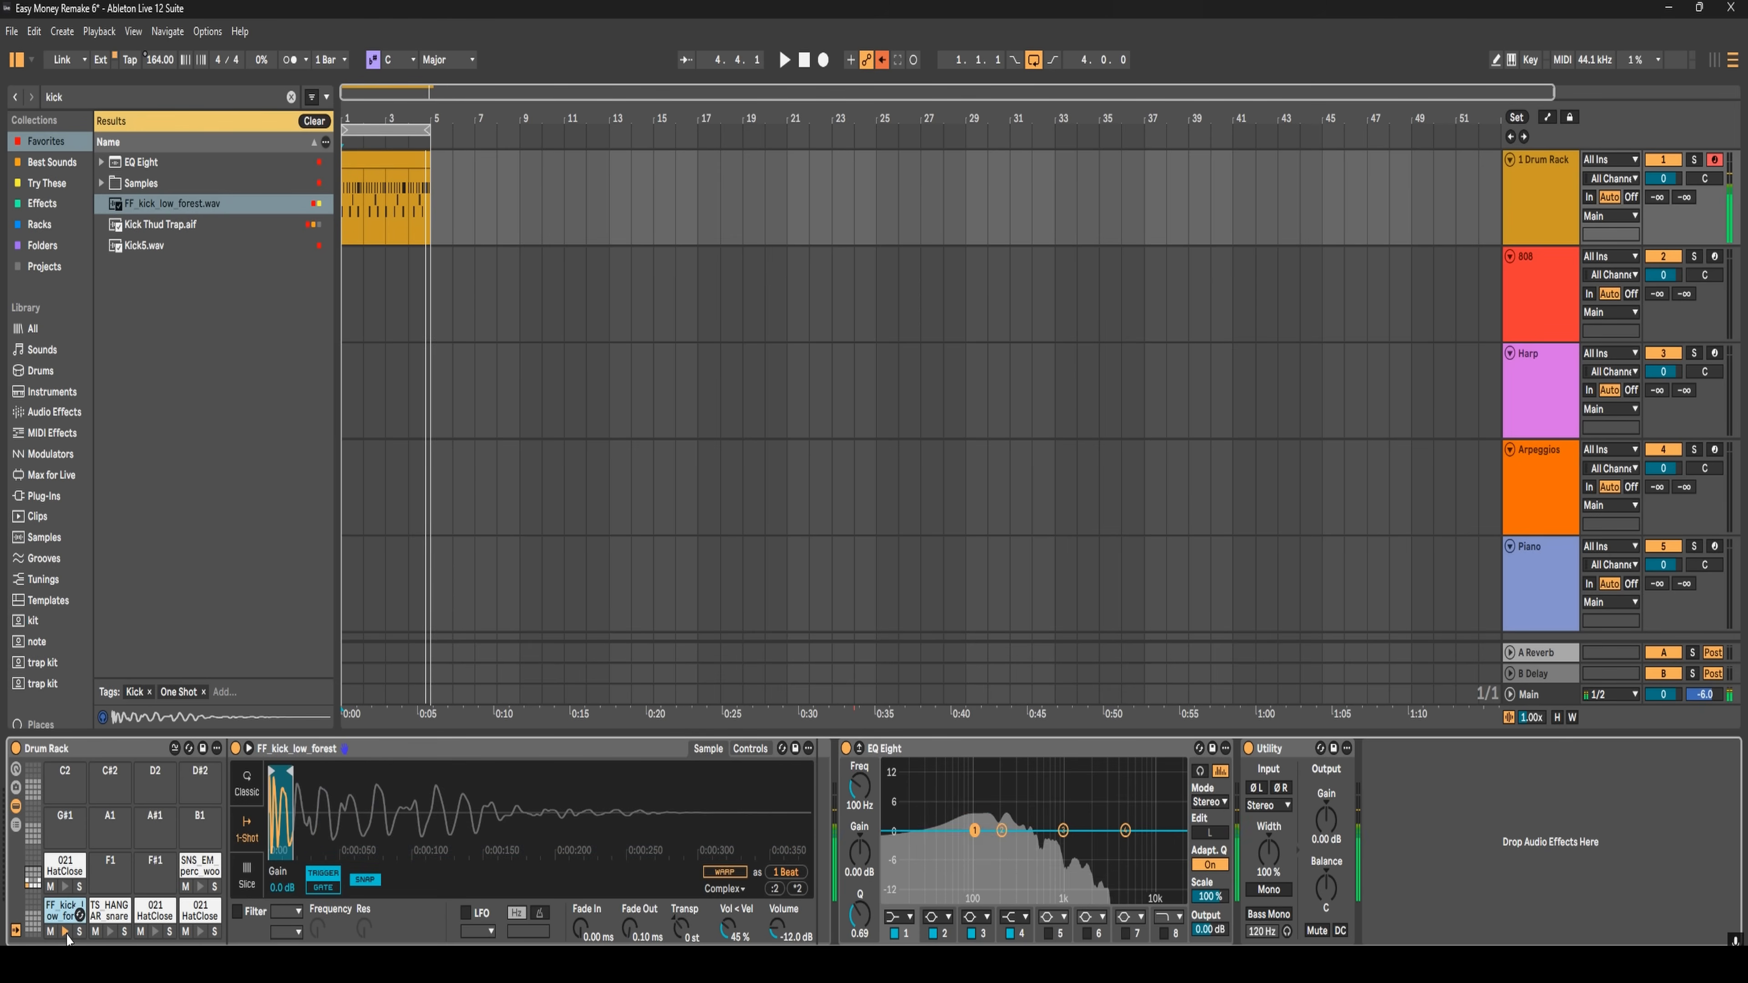
drag(289, 772, 812, 775)
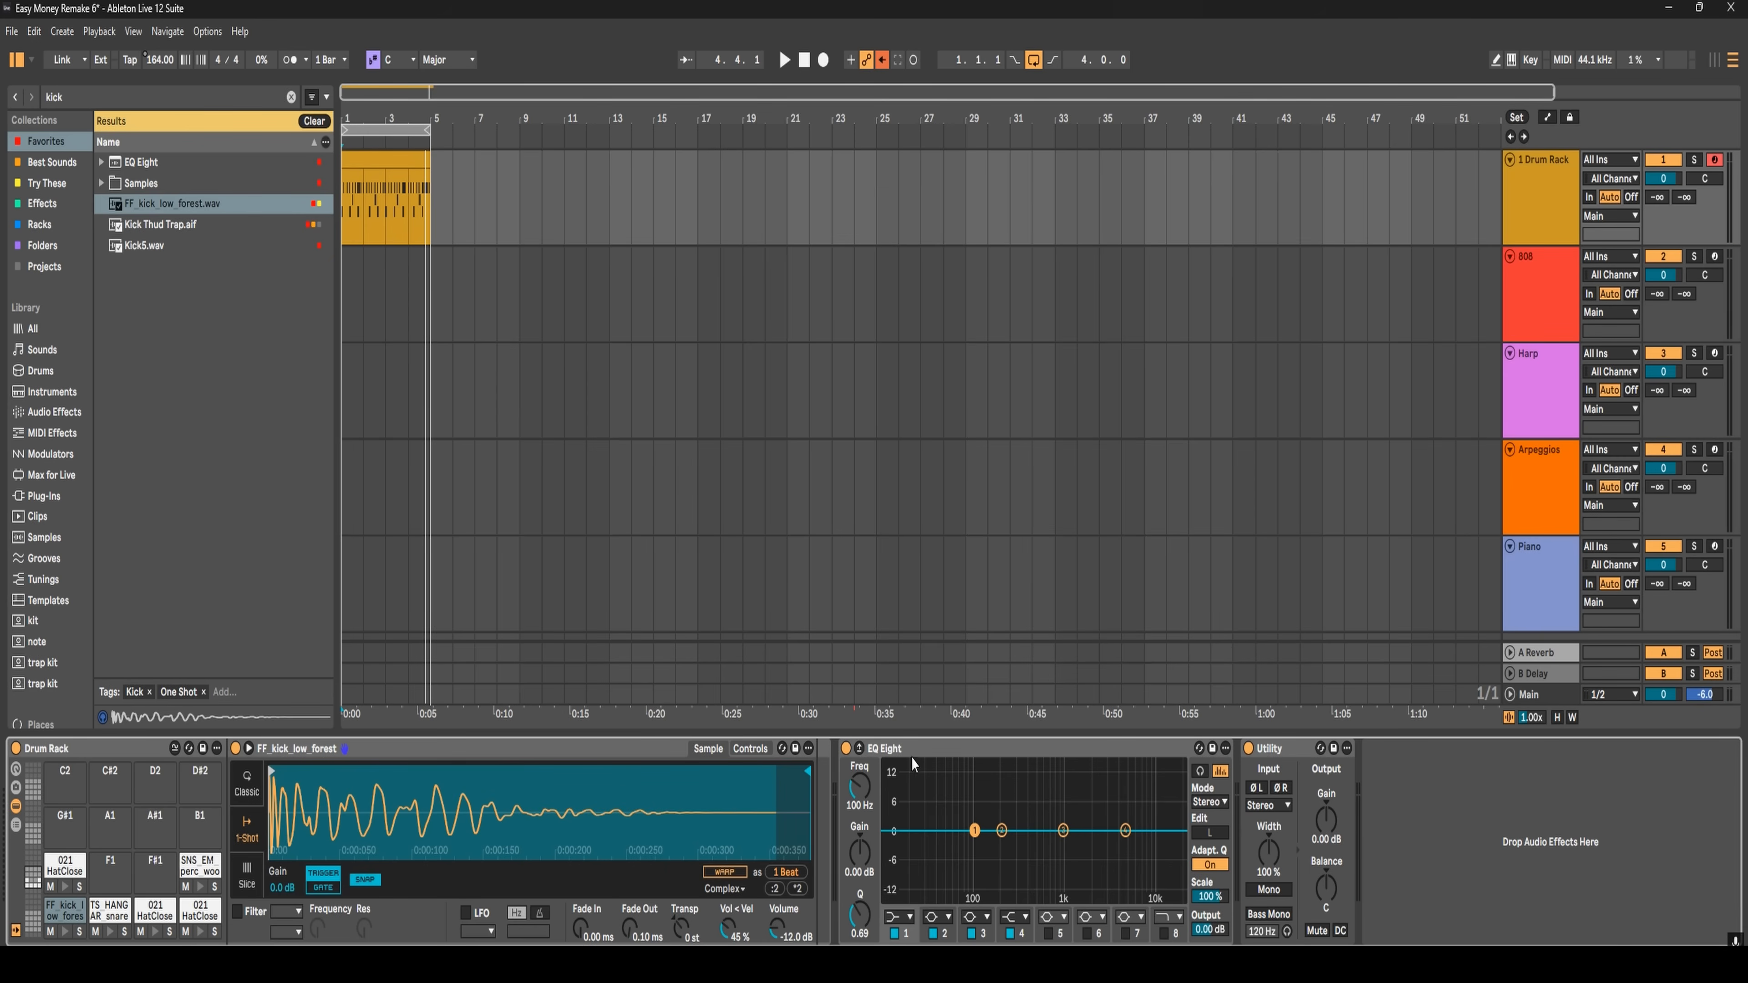
- Move EQ Eight into the kick pad's own chain, audition the kick, and check the snare pad's chain for comparison
click(925, 749)
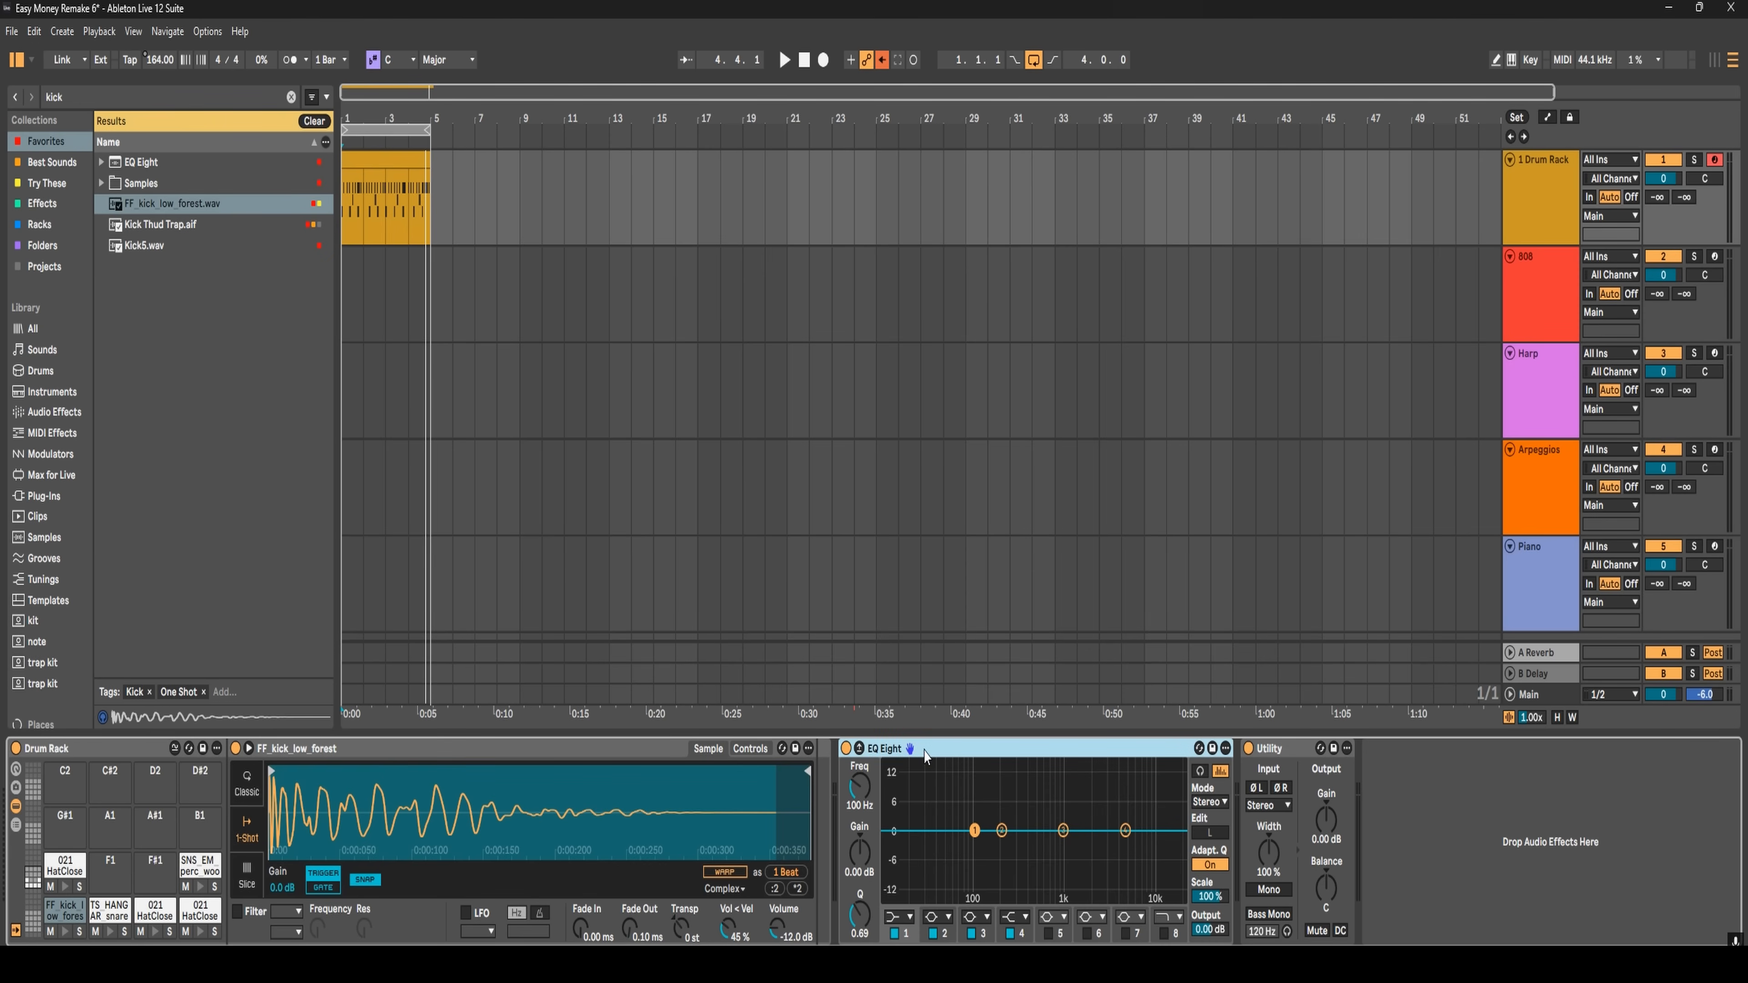
drag(924, 752, 813, 784)
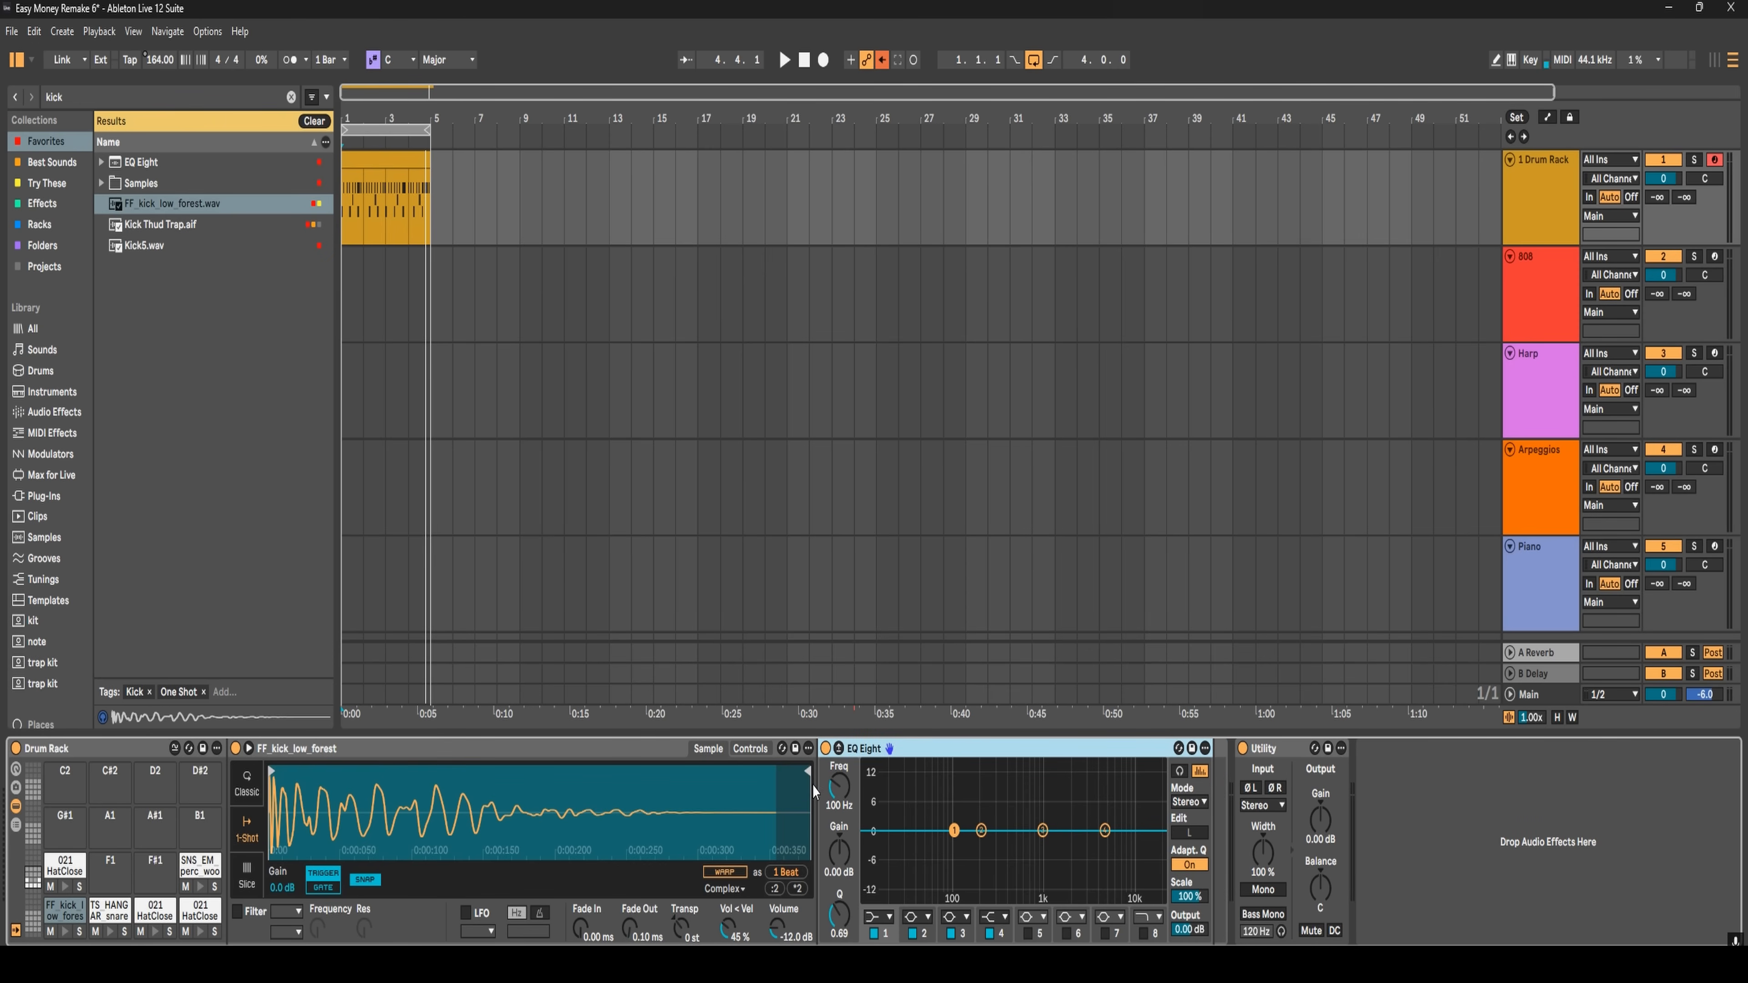
click(65, 932)
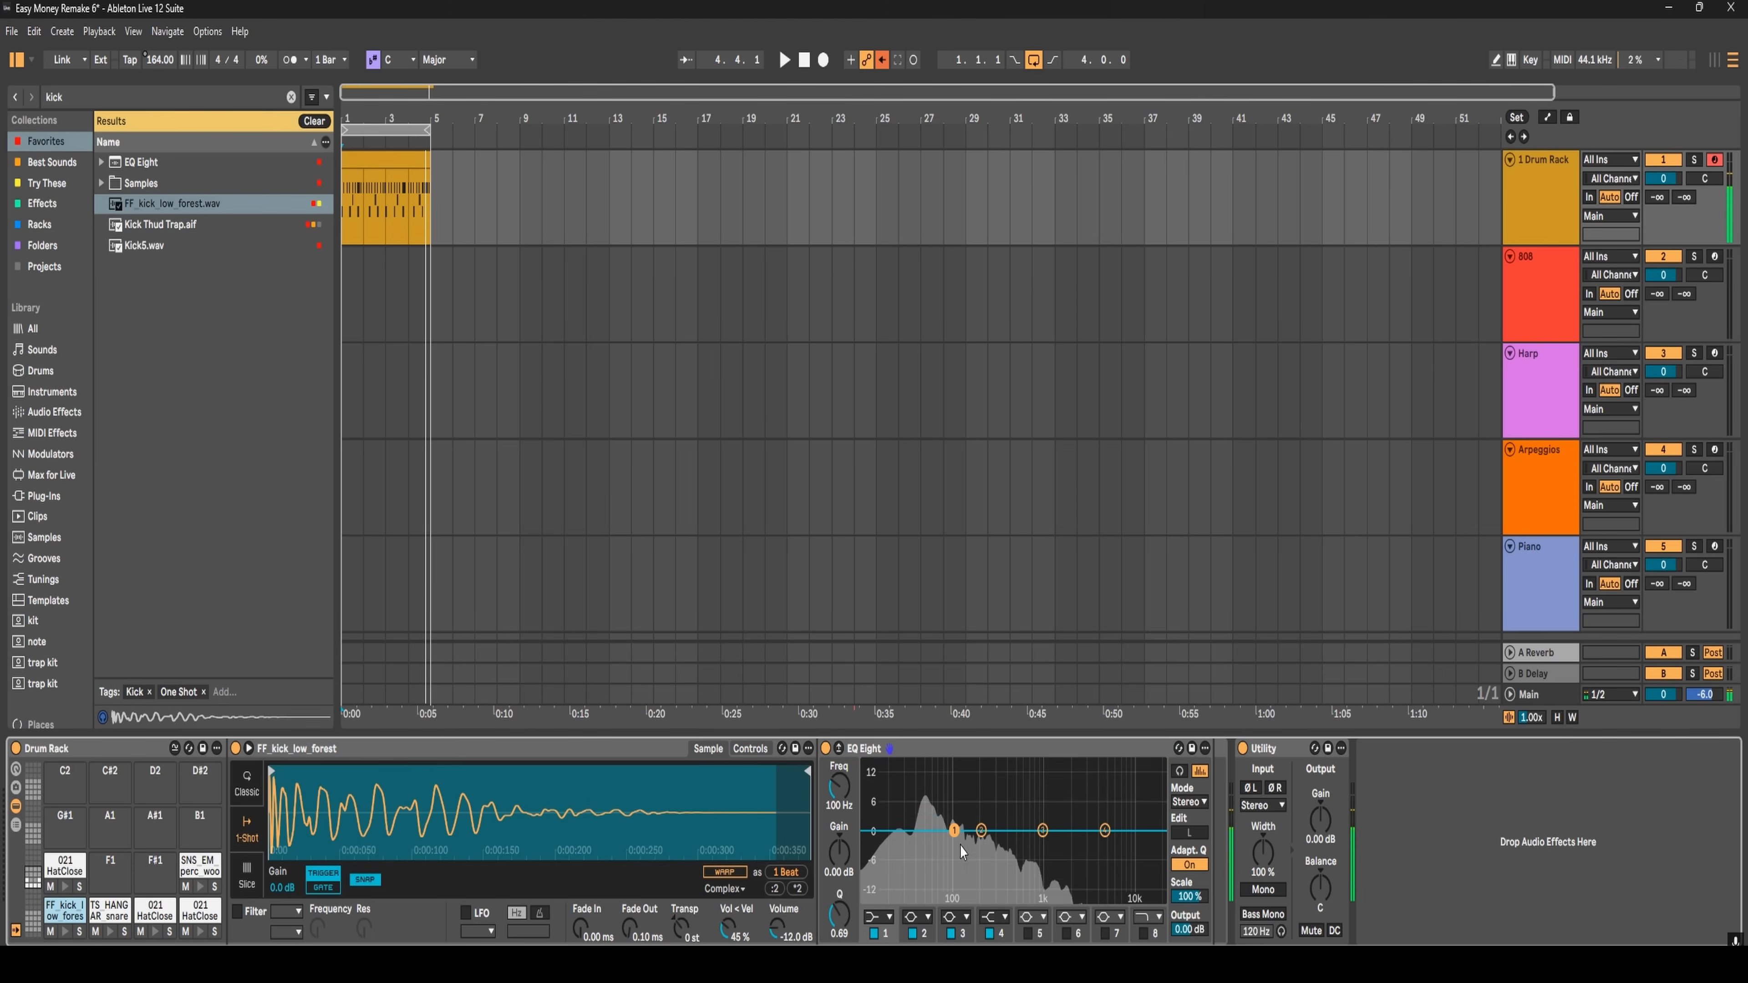
click(108, 911)
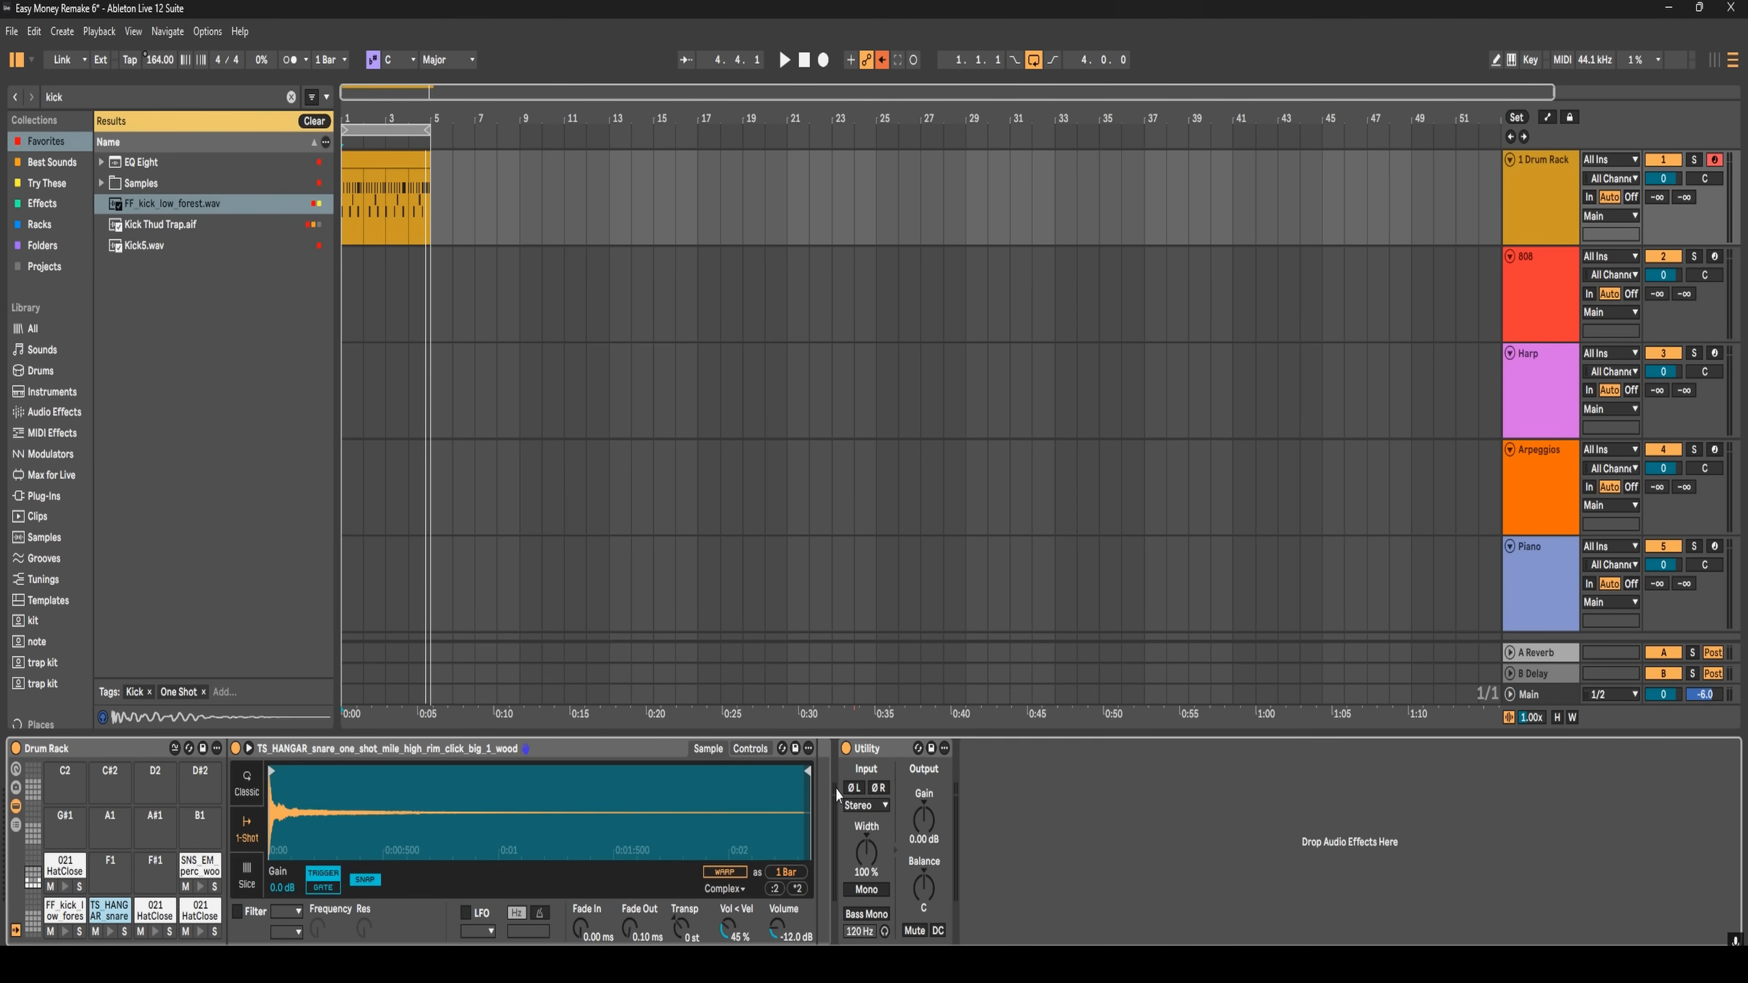
click(77, 913)
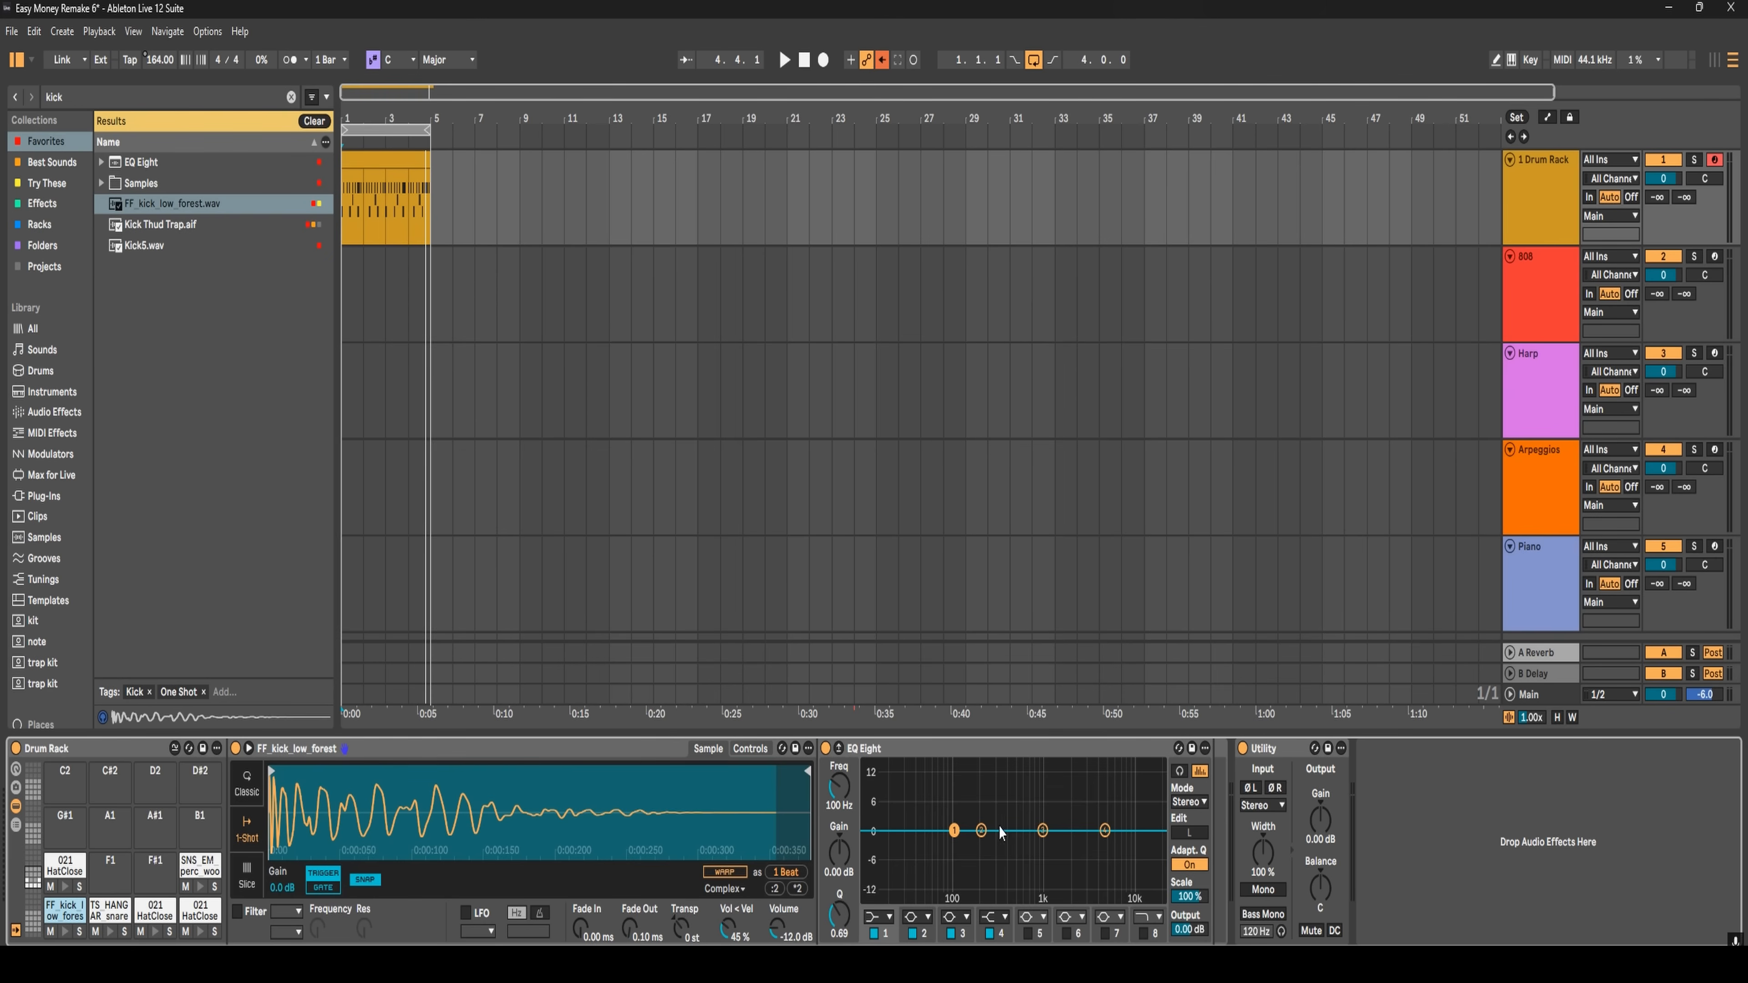
- Switch the kick EQ Eight's bands 5 to 8 on and back off
click(1028, 934)
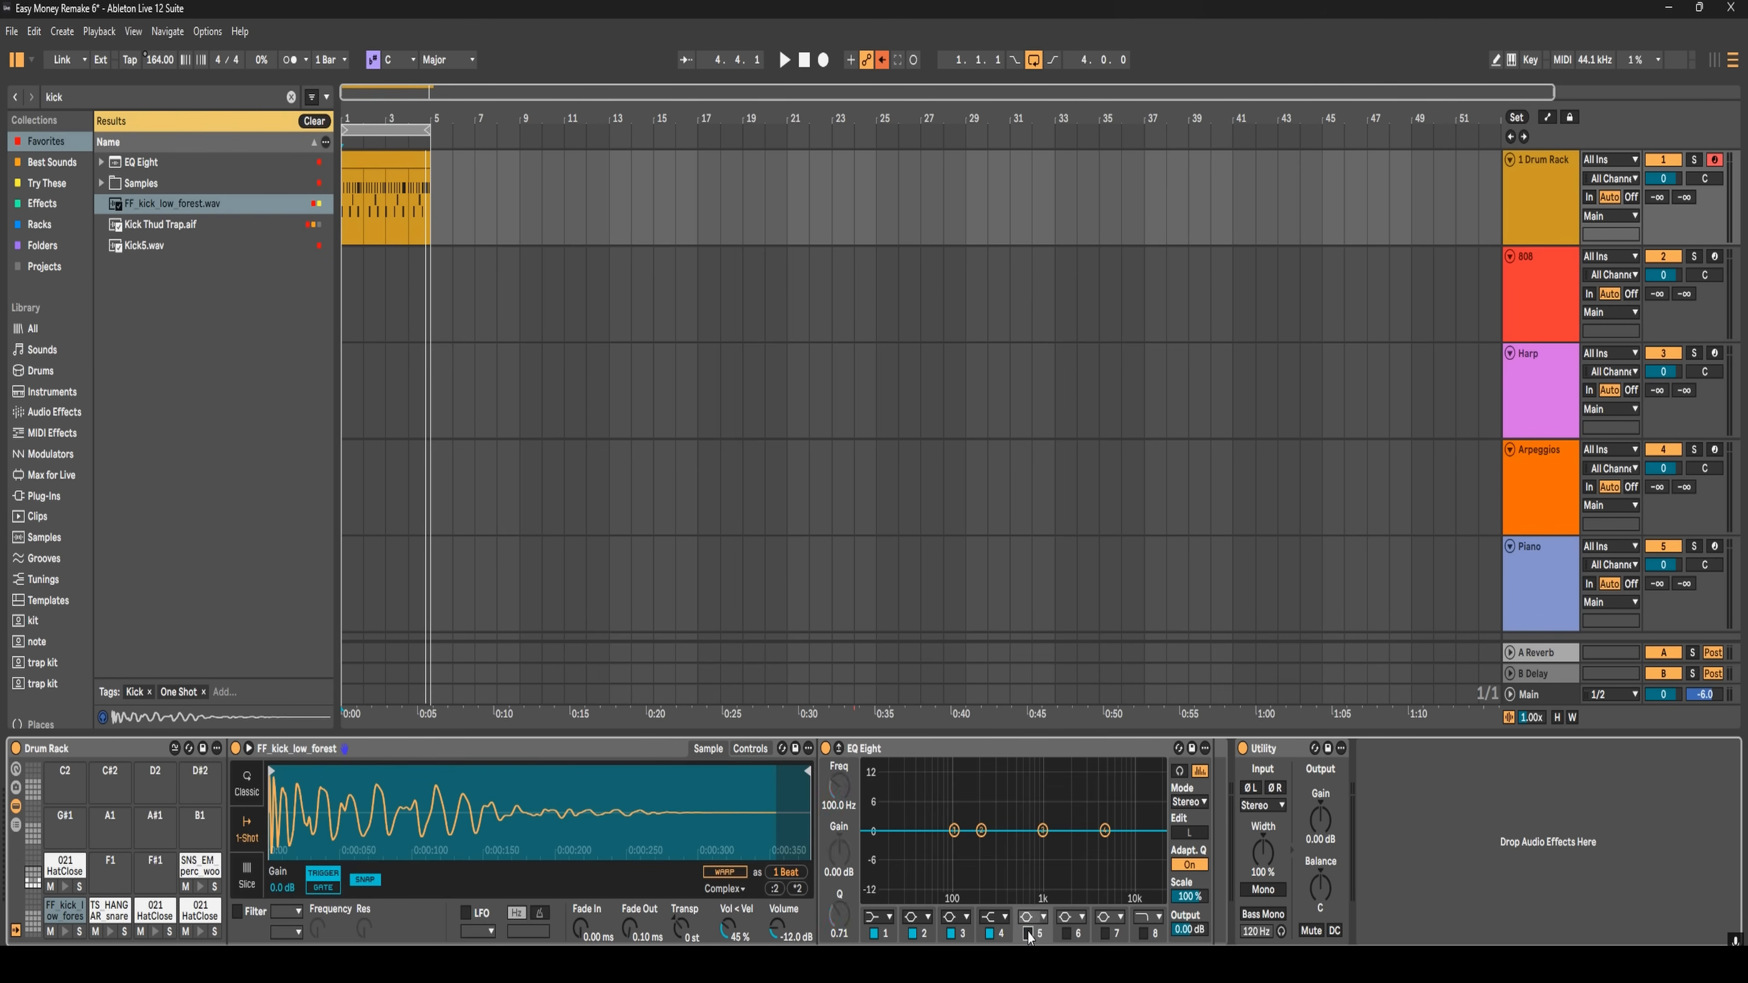
click(1066, 933)
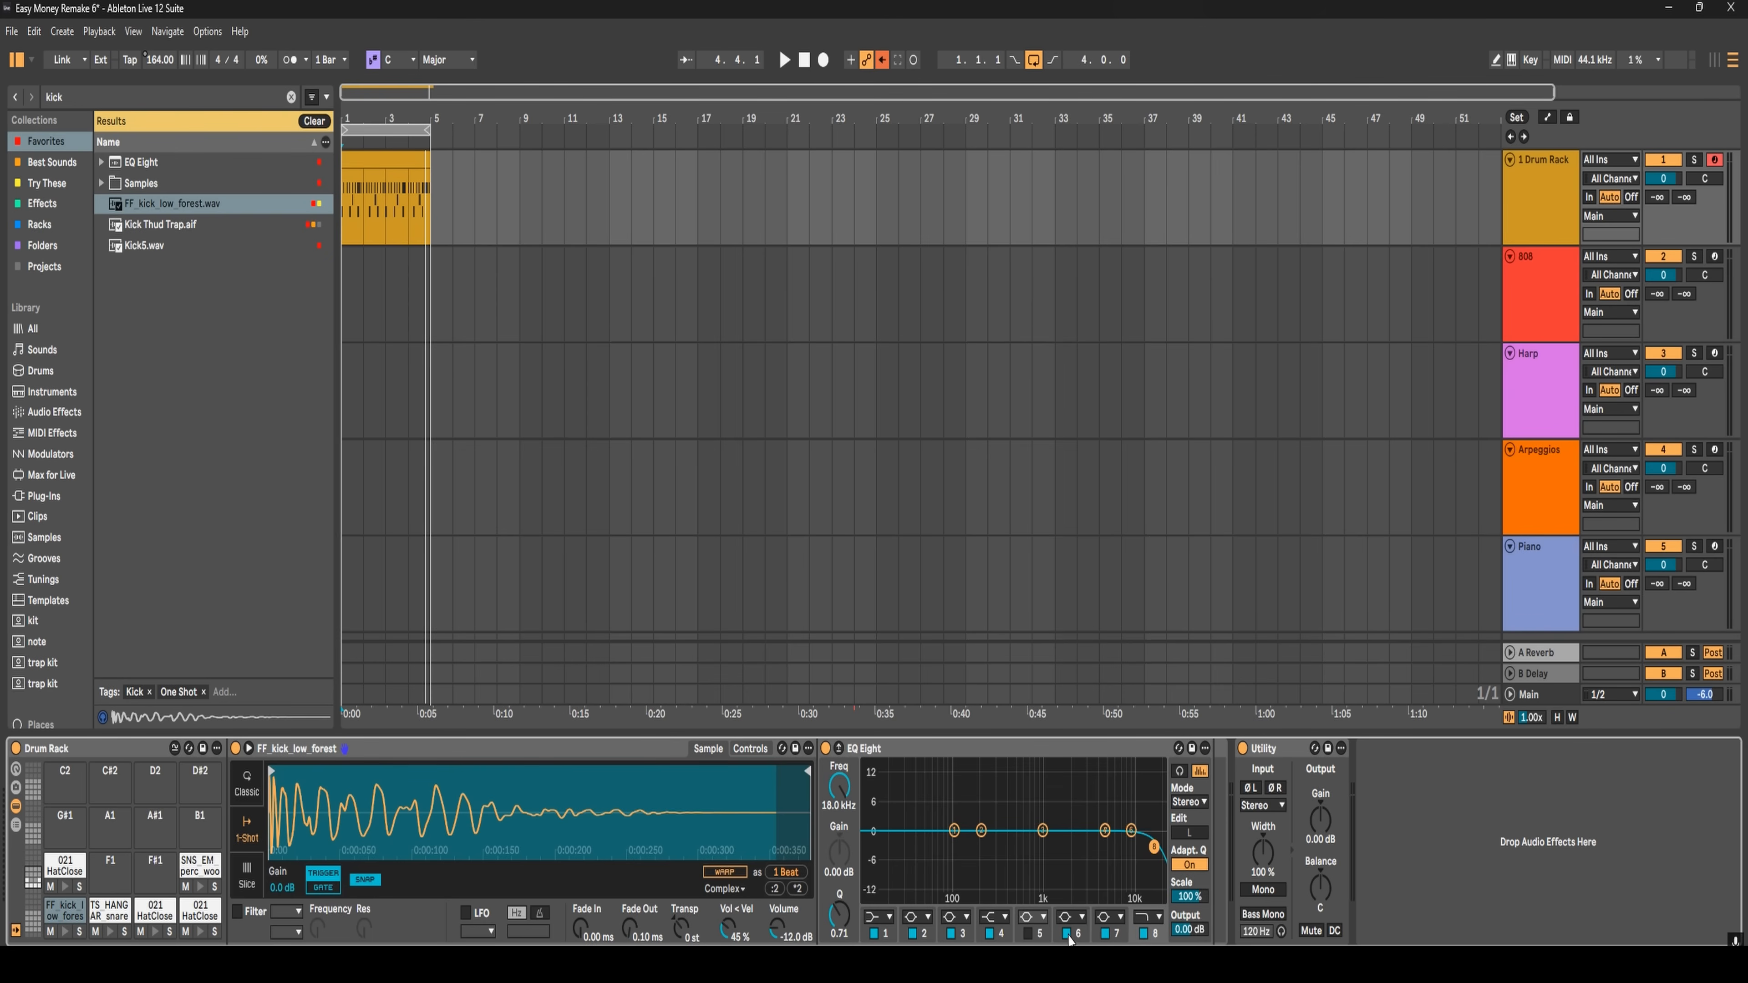
click(1068, 935)
click(1107, 933)
click(1145, 935)
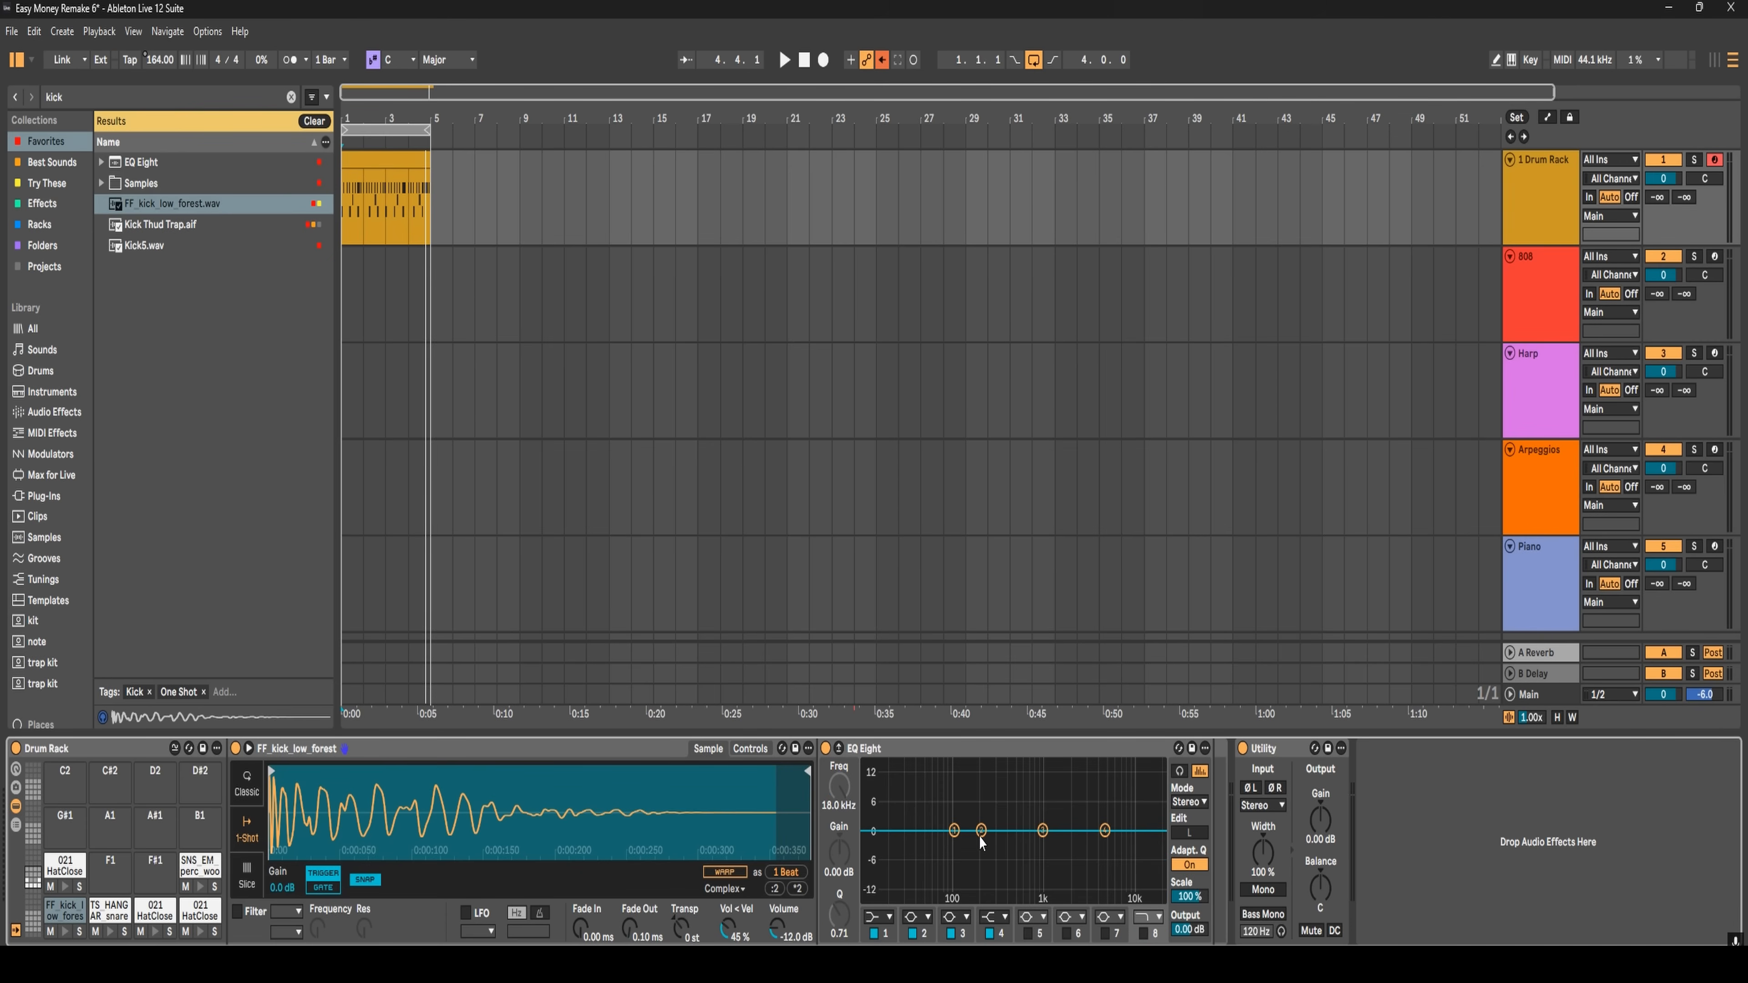
- Examine the filter types available for band 1 and the kick EQ Eight's expanded display
click(883, 919)
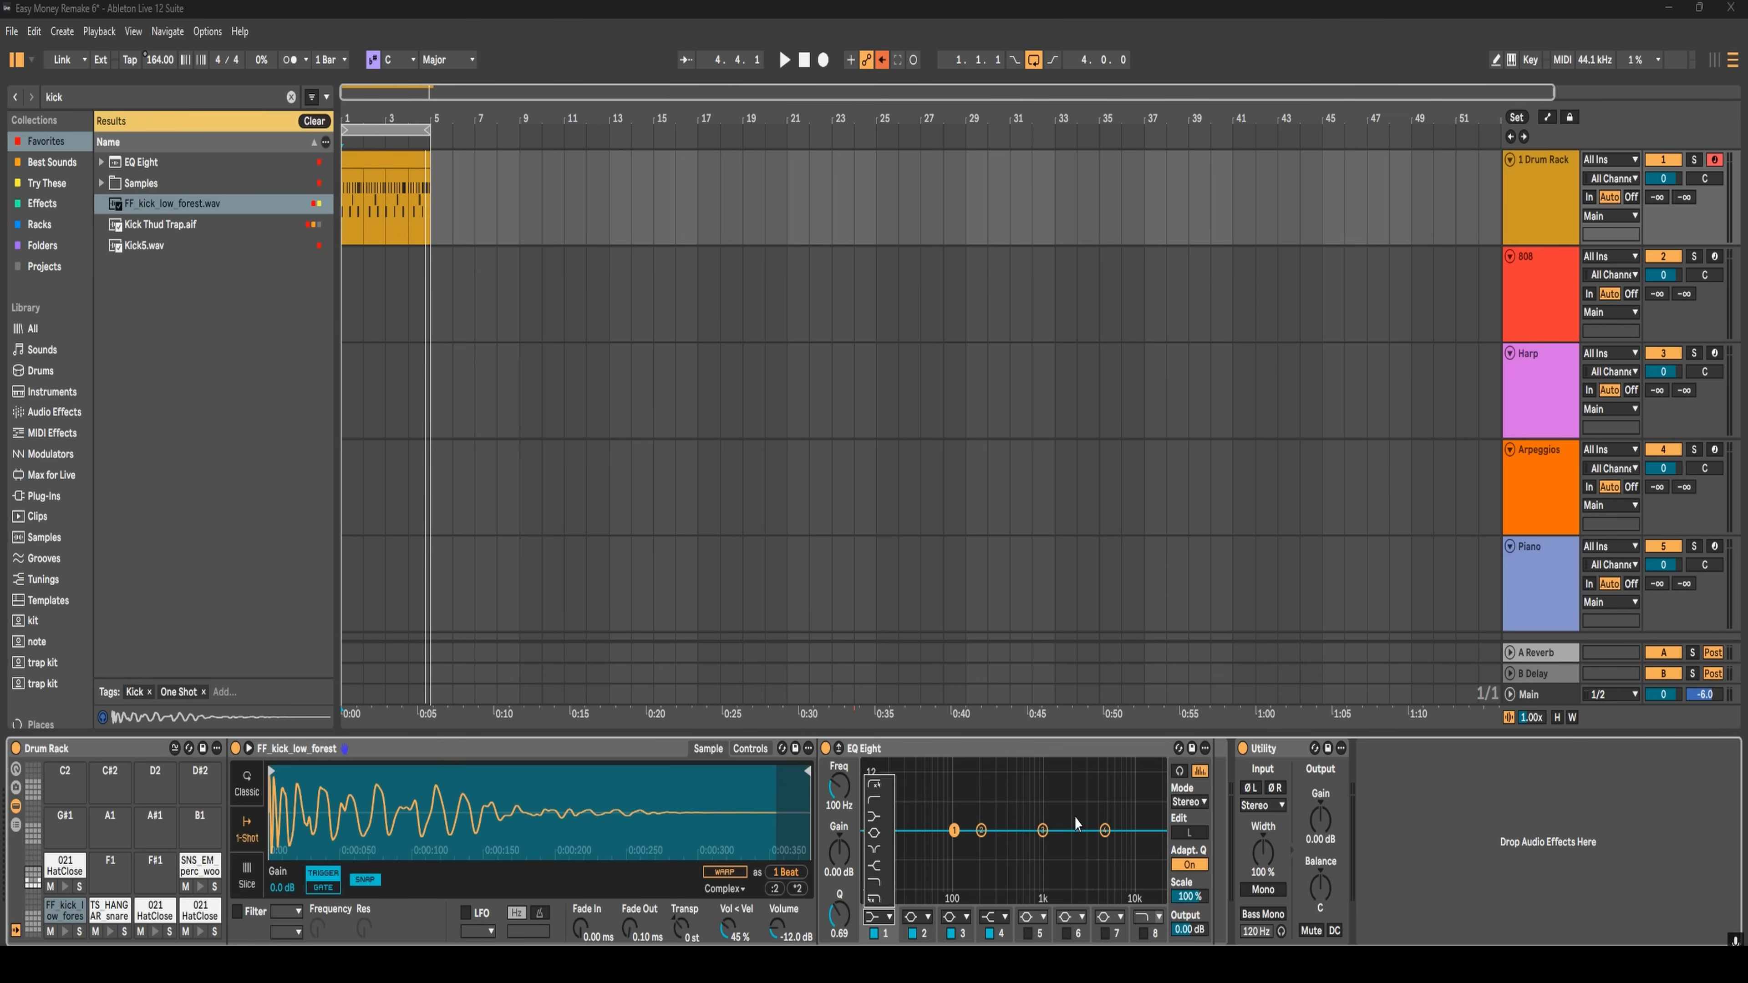
click(964, 856)
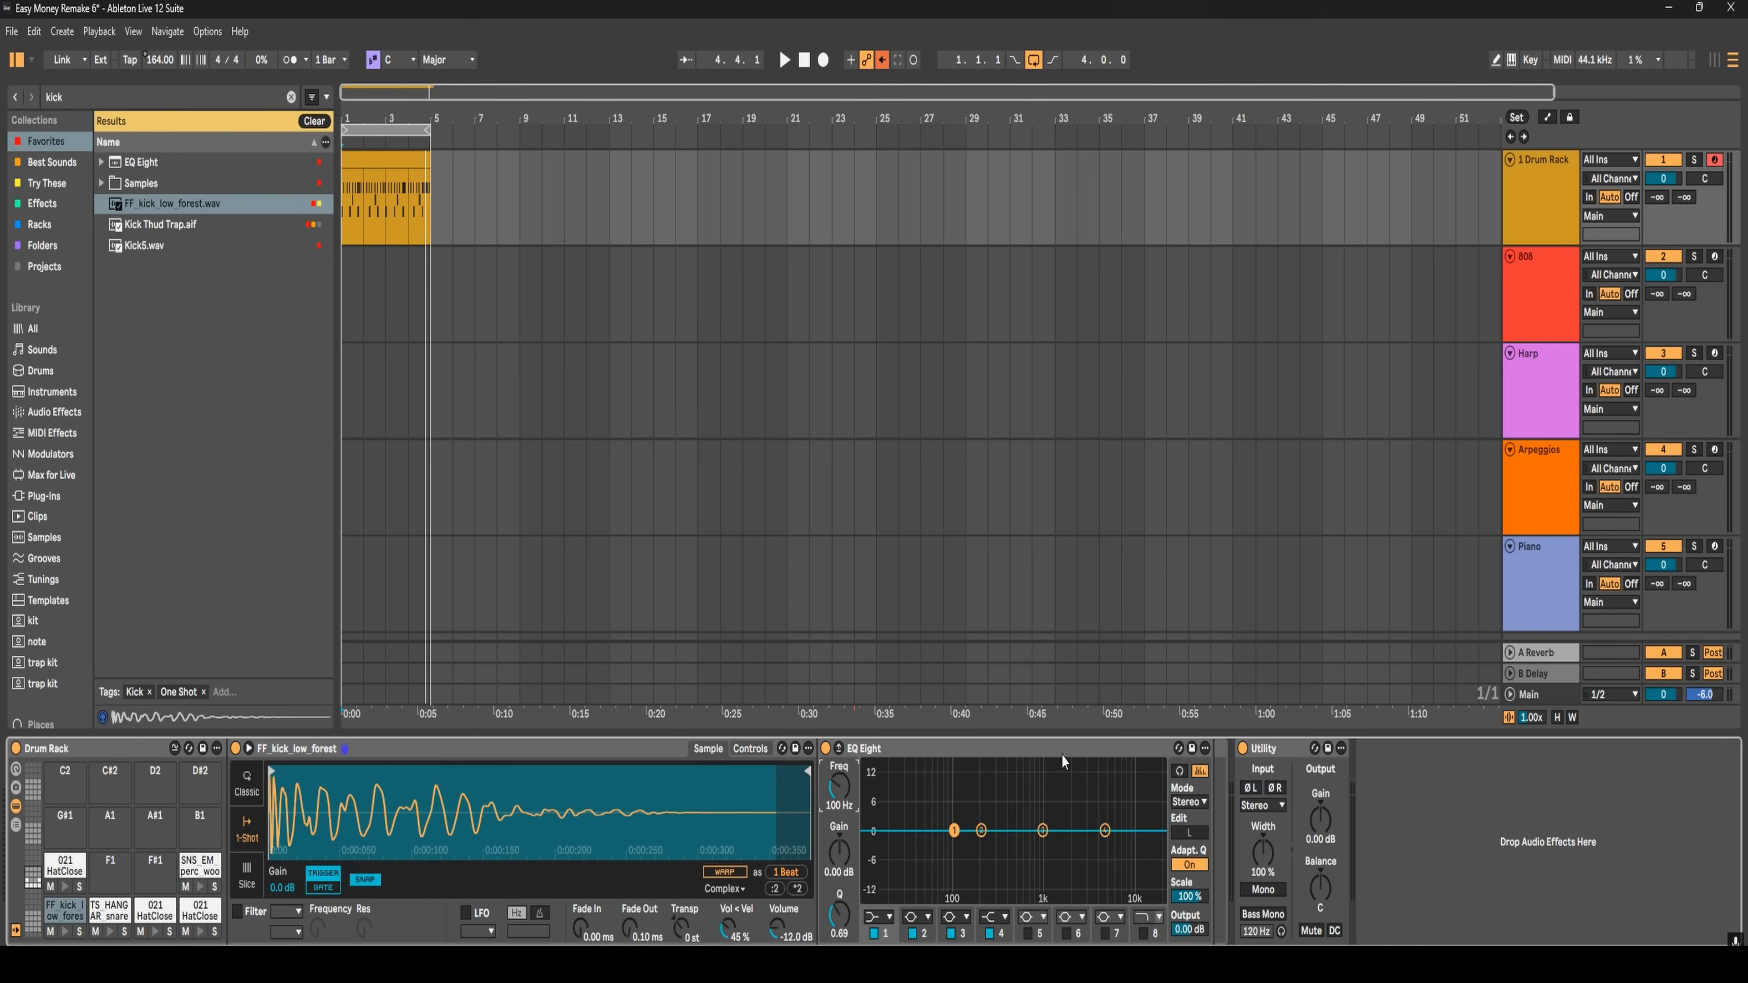
click(836, 751)
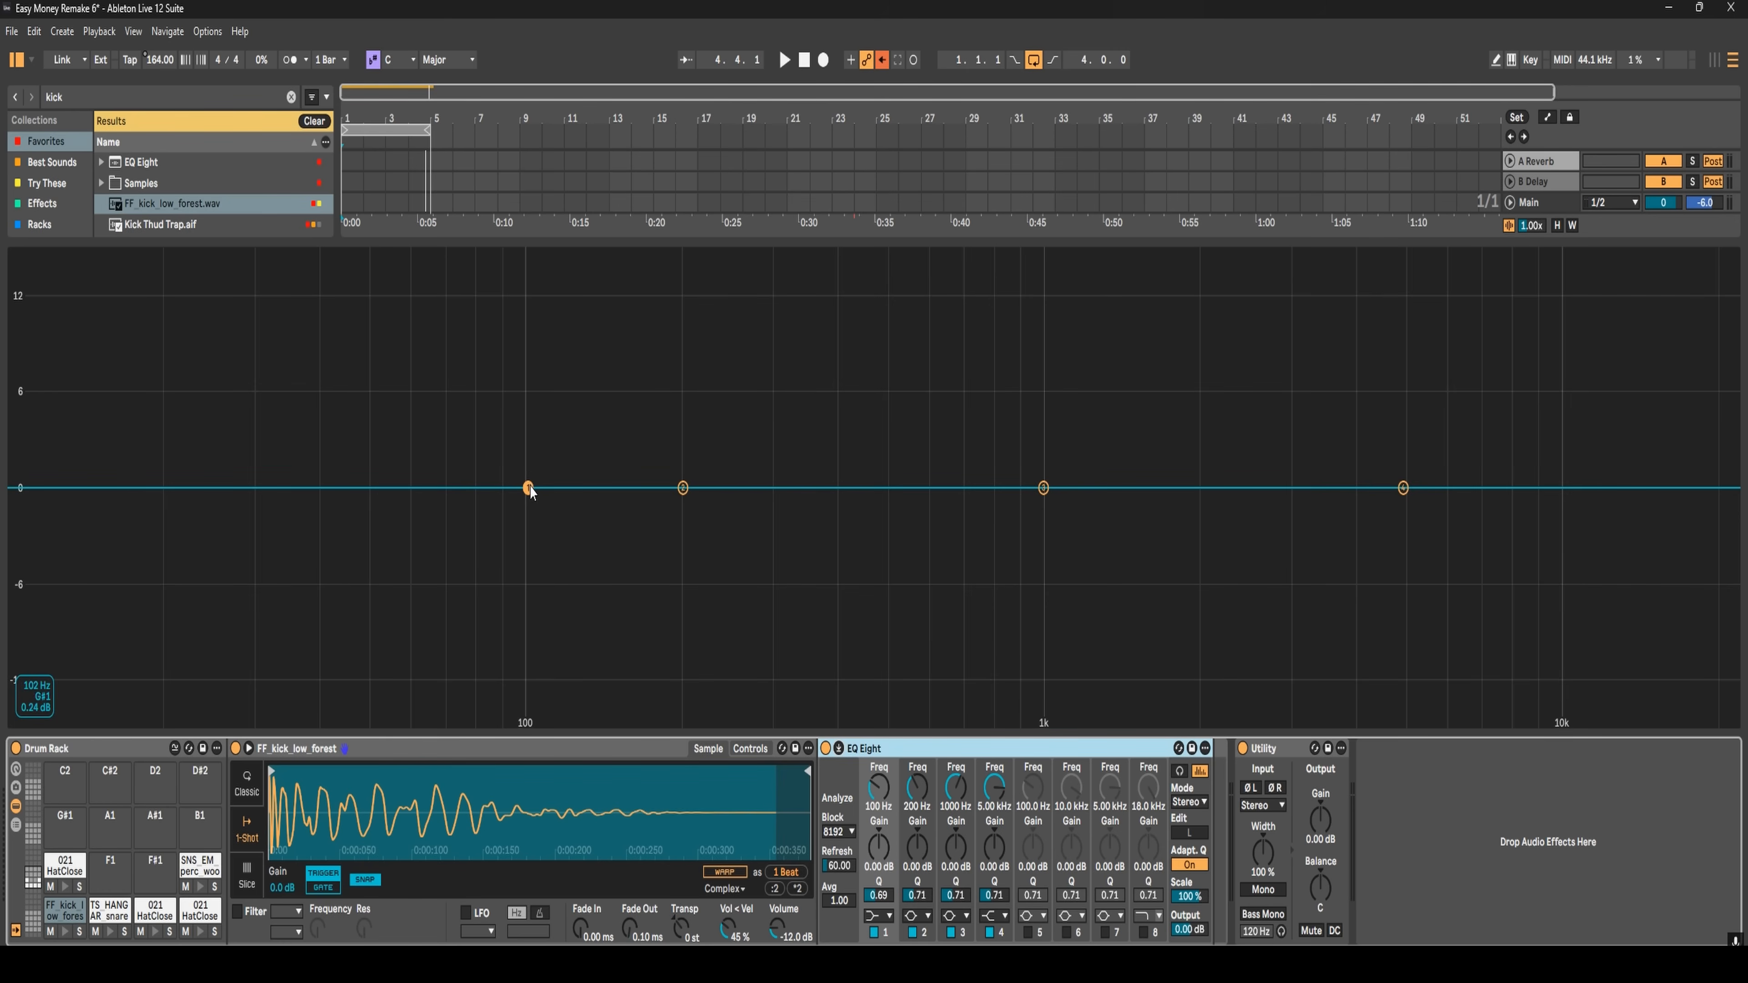
click(839, 749)
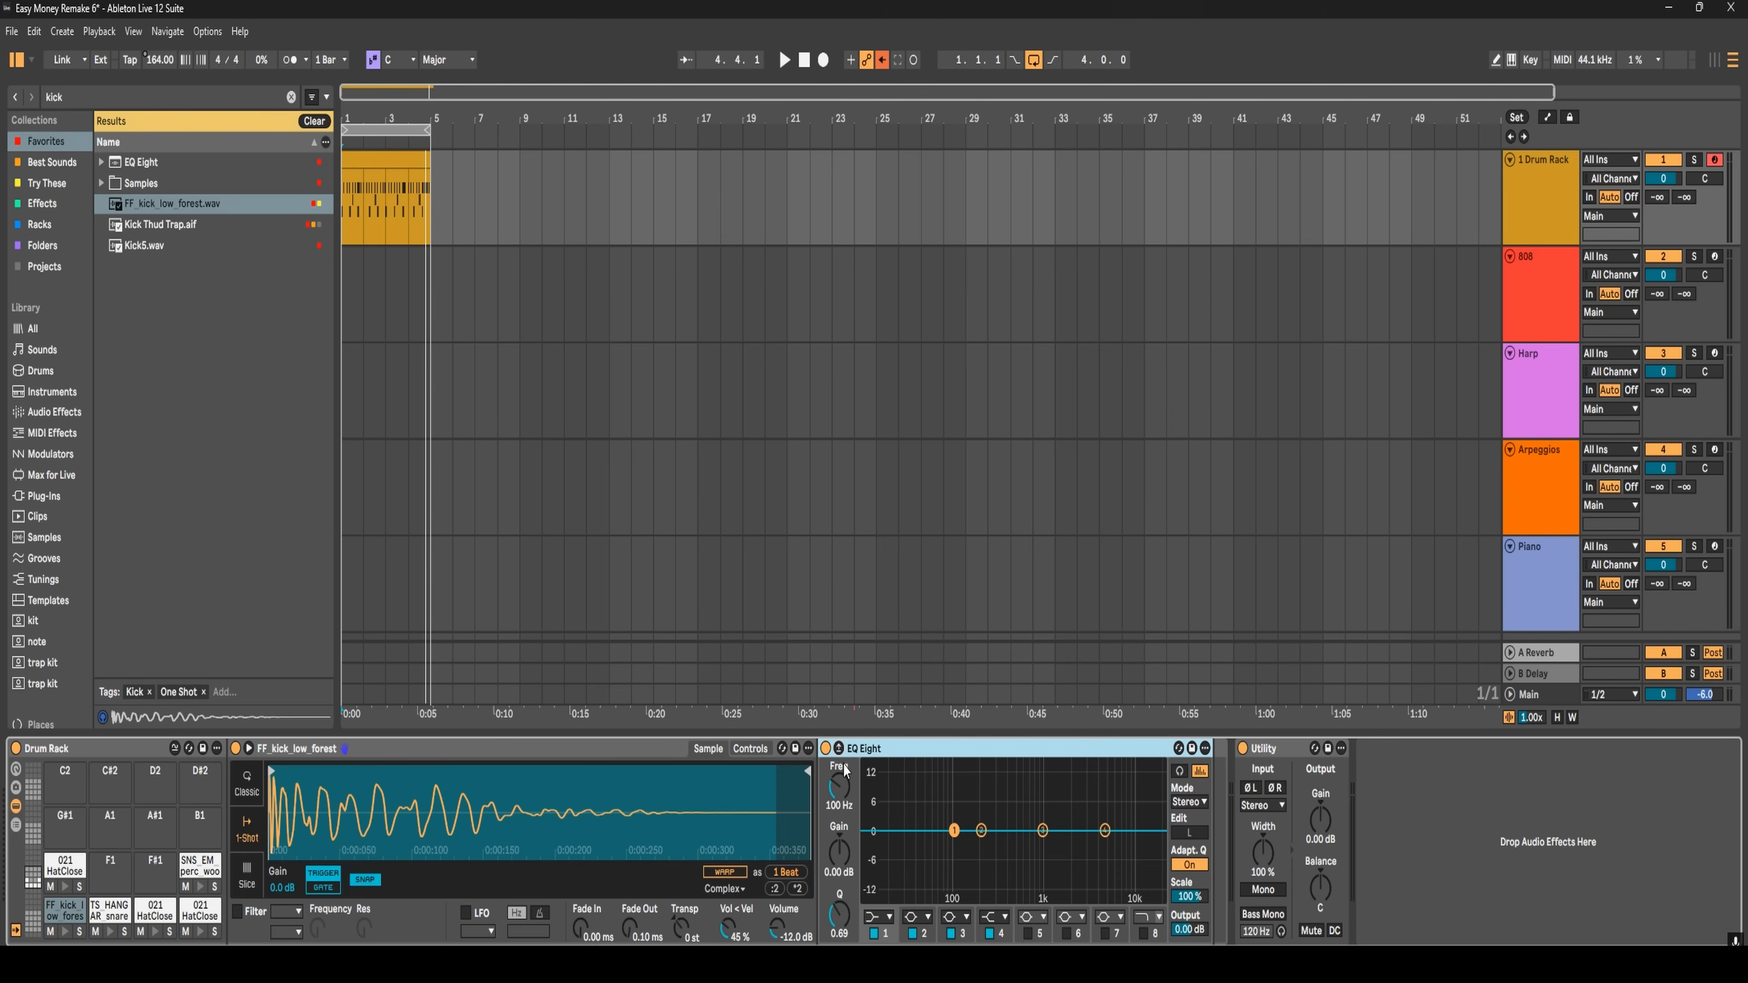
- Lower the frequency of band 1 in the kick's EQ Eight to 12.0 Hz
drag(841, 787, 841, 830)
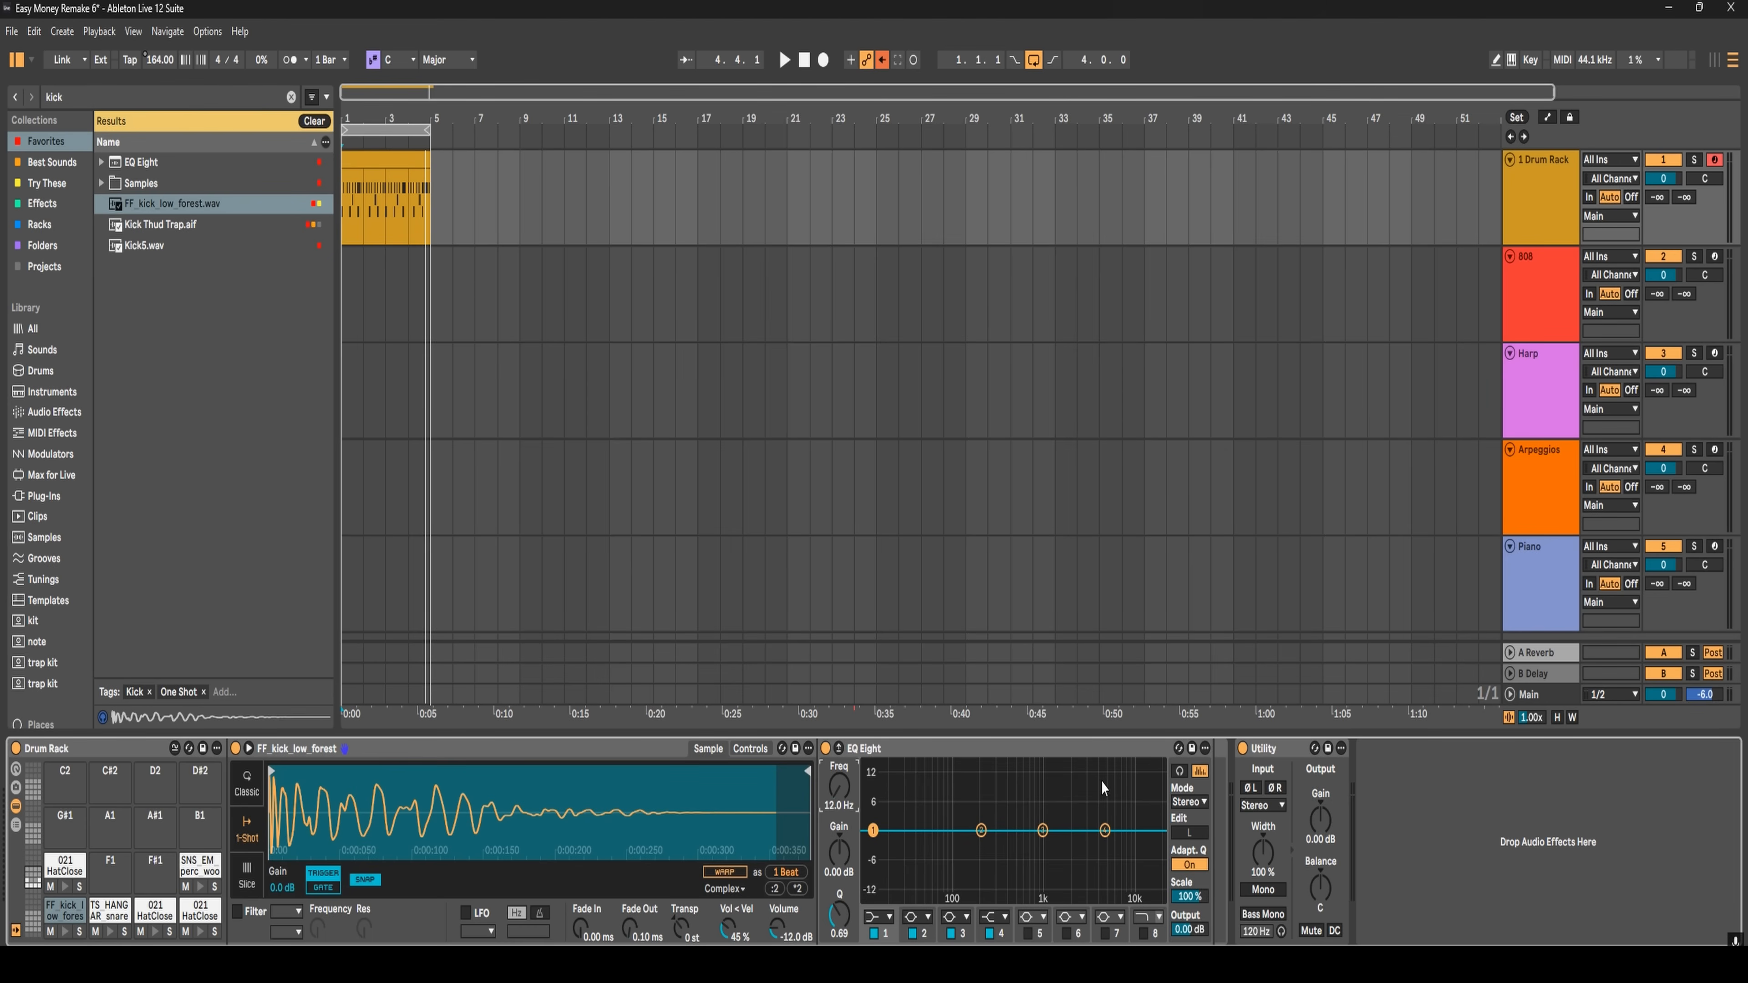
- Set band 1 of the kick's EQ Eight to 40.0 Hz and change its filter type to the steepest low cut
drag(839, 787, 839, 718)
drag(1174, 857, 845, 794)
click(885, 920)
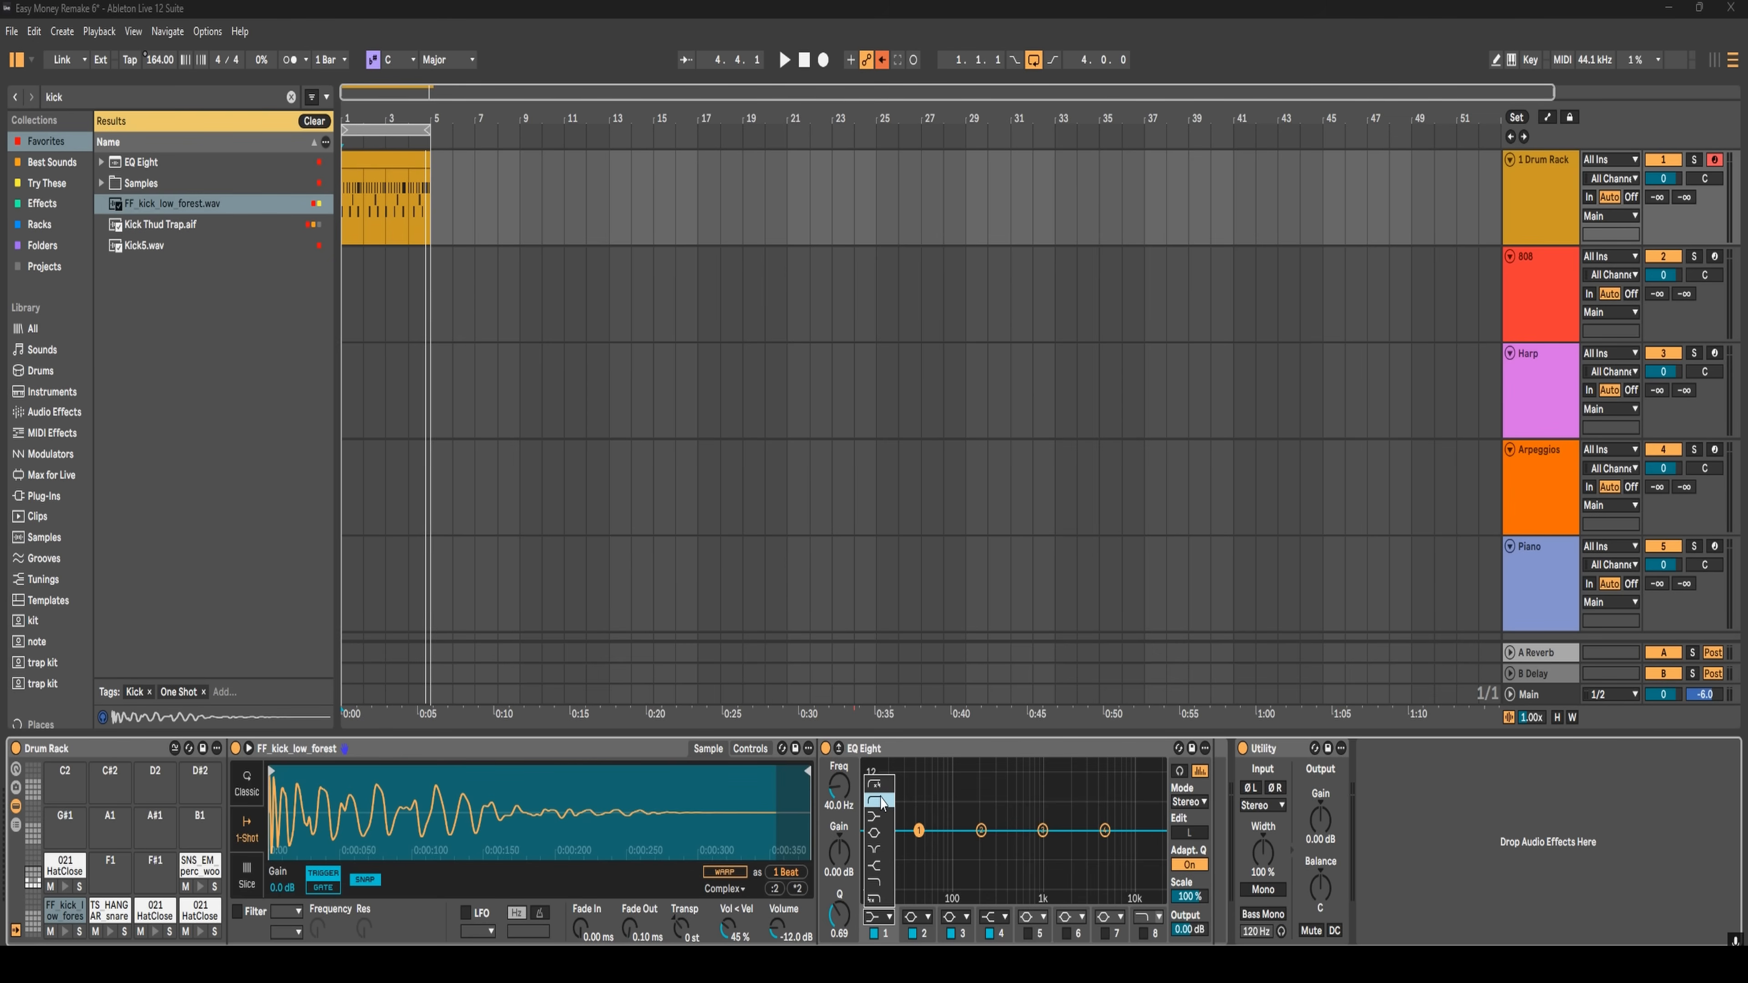
click(879, 784)
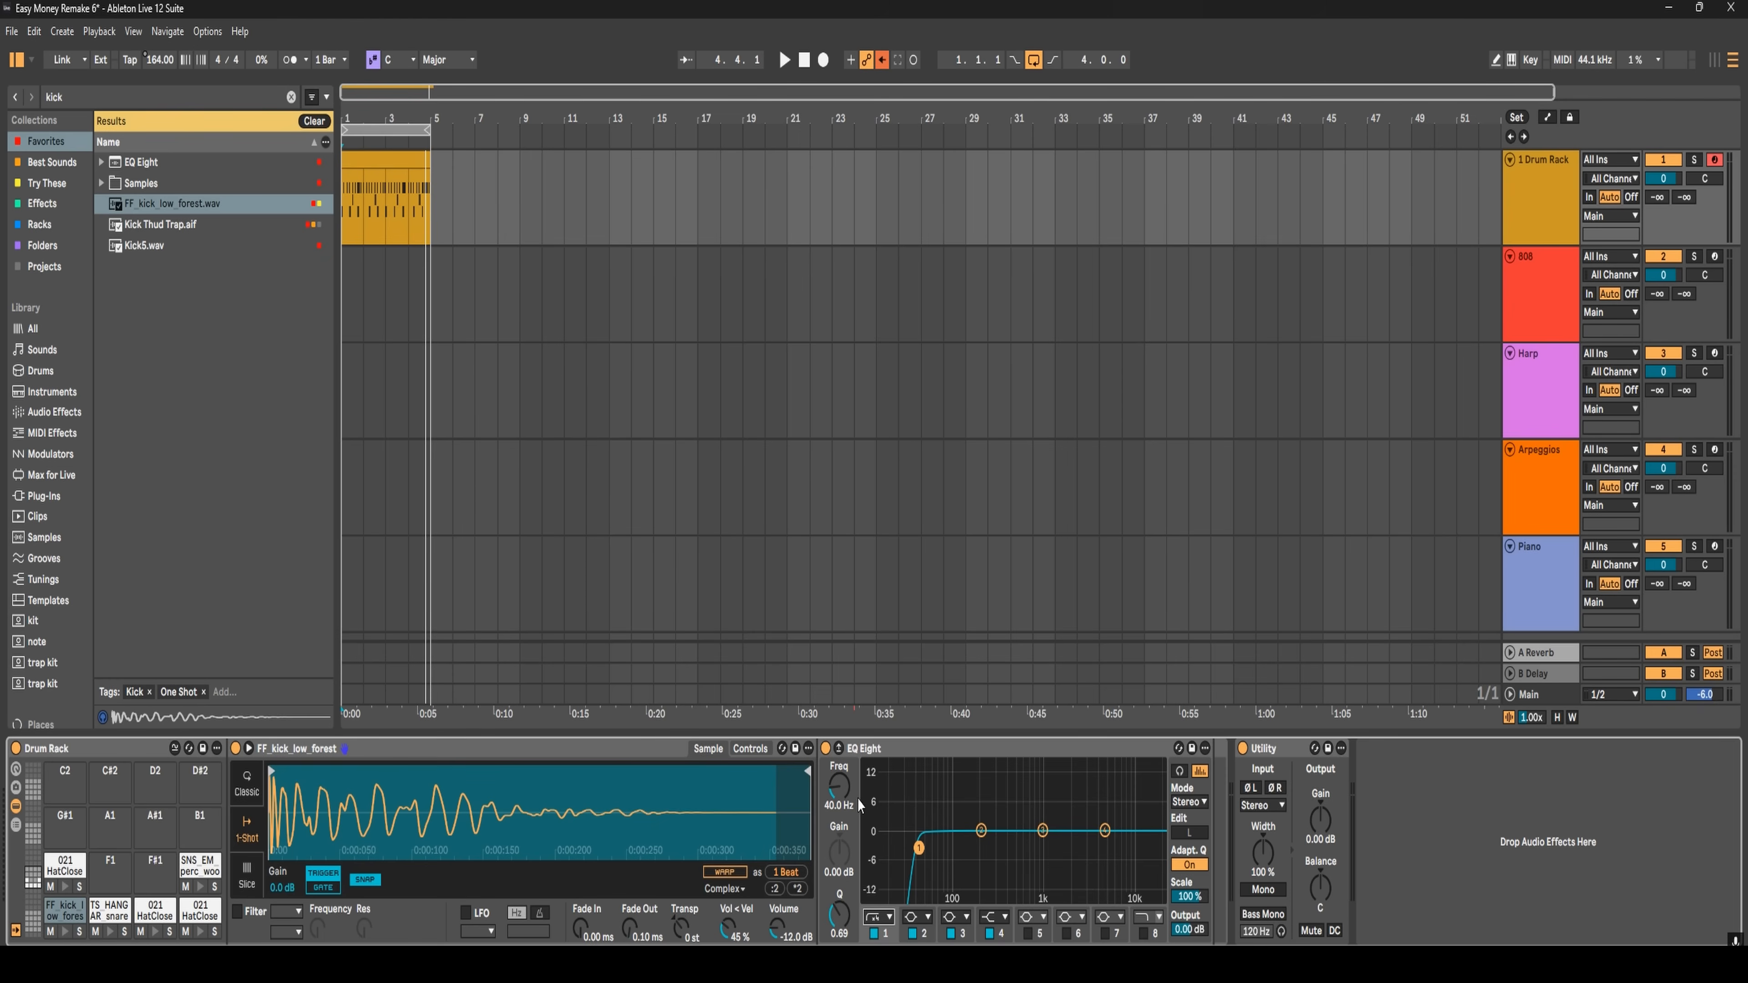
- Play the drum loop with the kick's EQ Eight bypassed and re-enabled, and examine the low cut in its expanded display
click(826, 747)
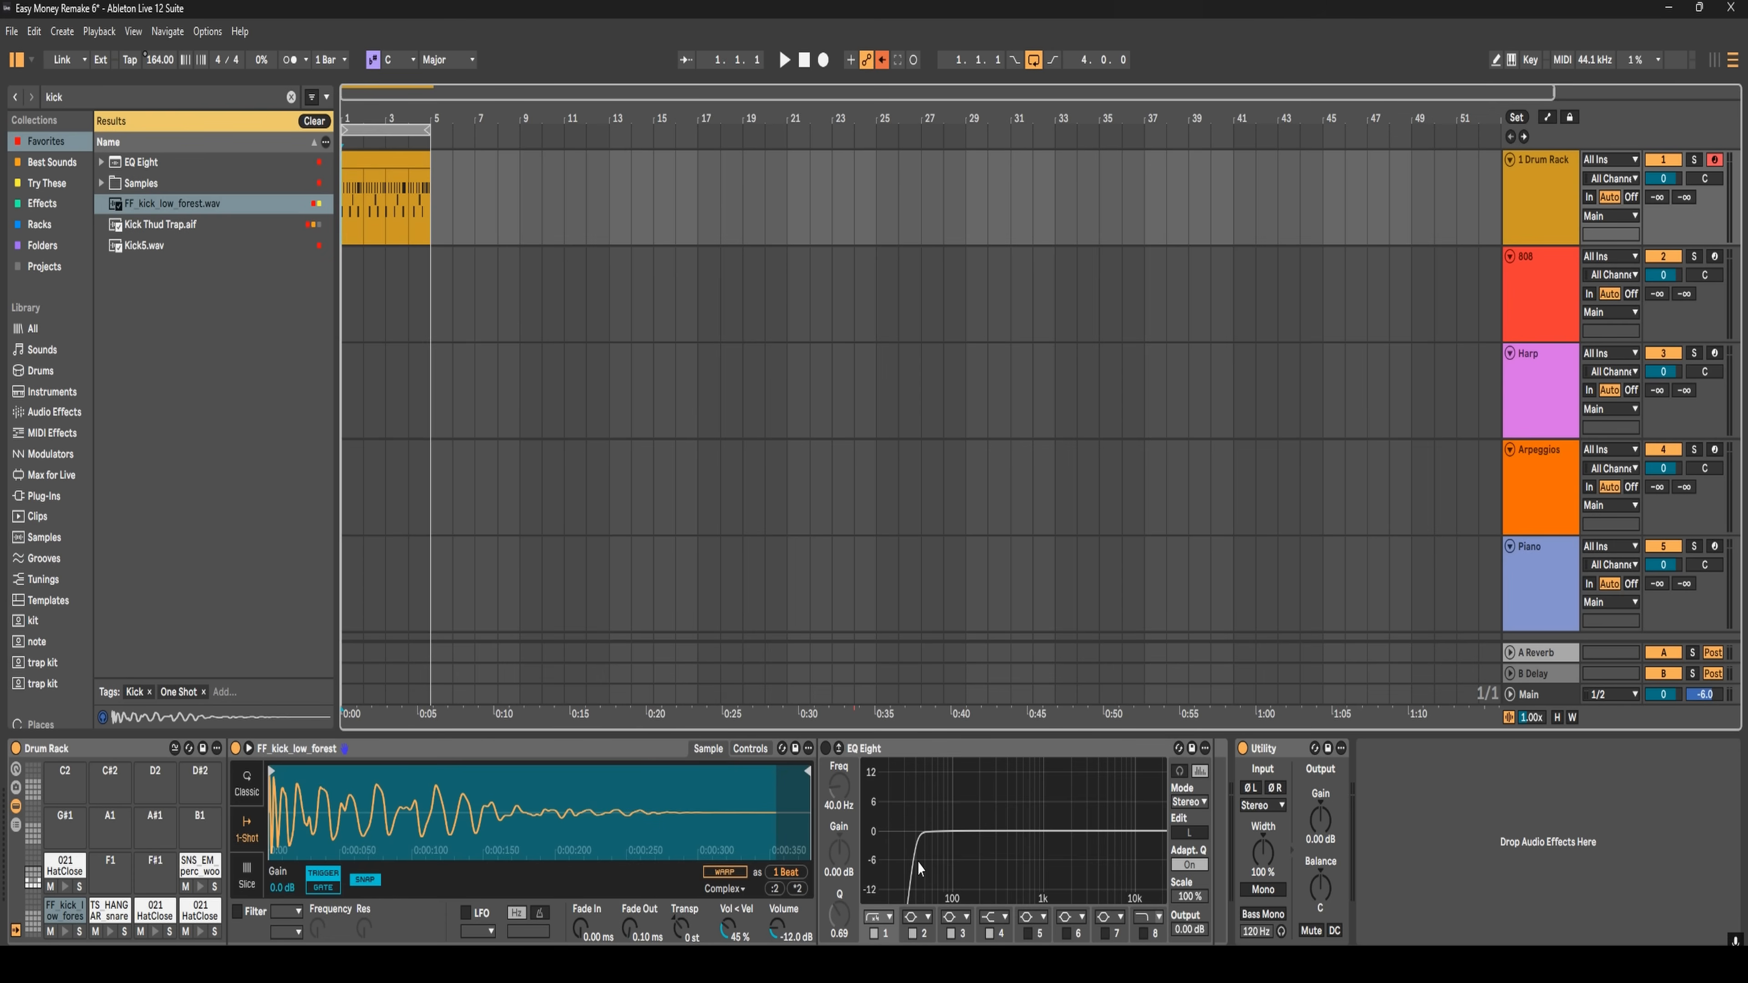
key(space)
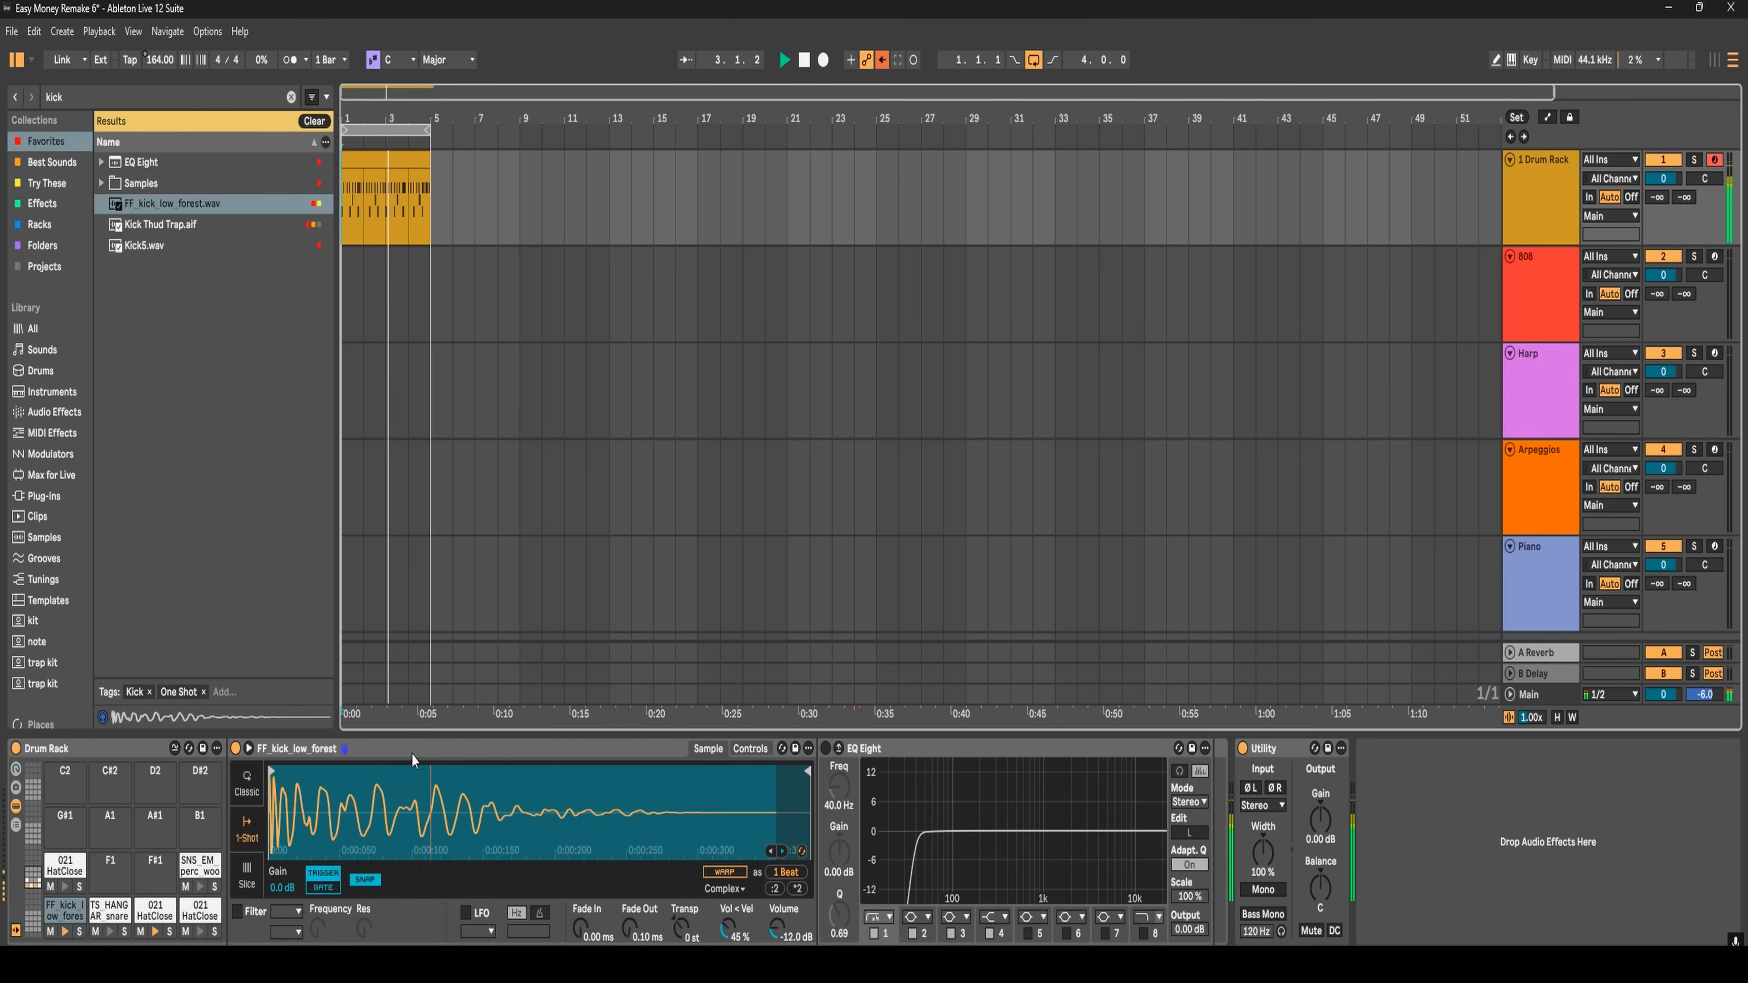
click(826, 748)
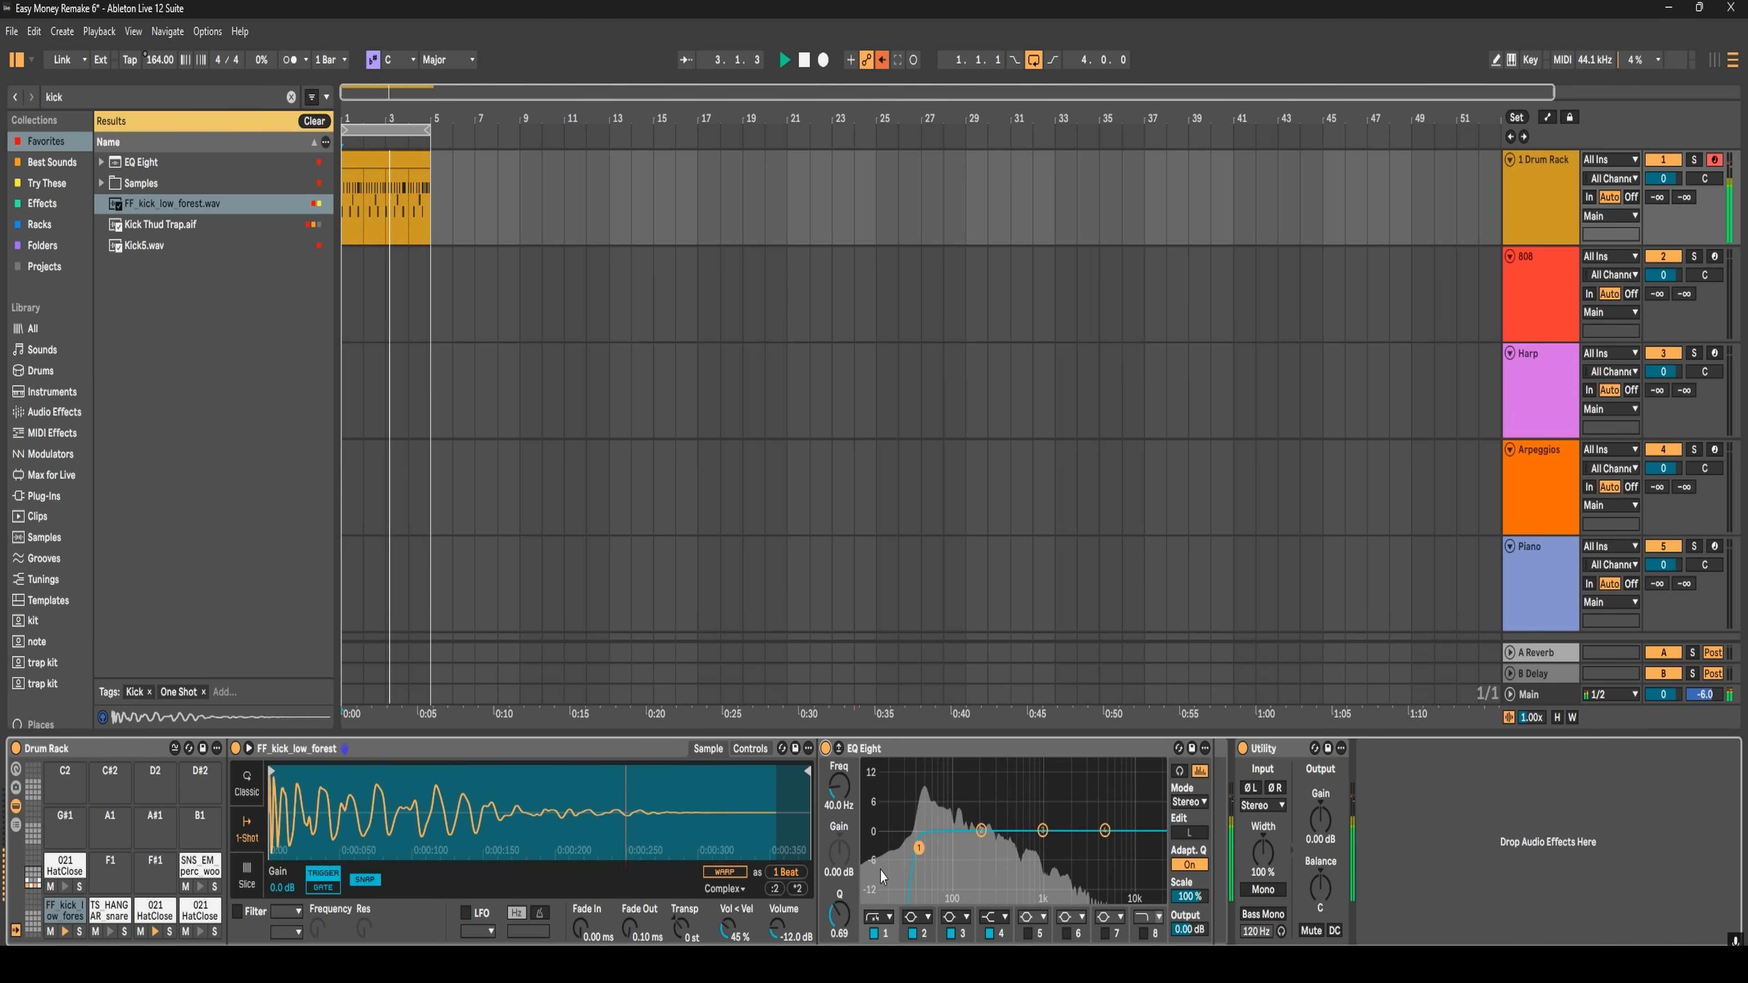
click(838, 748)
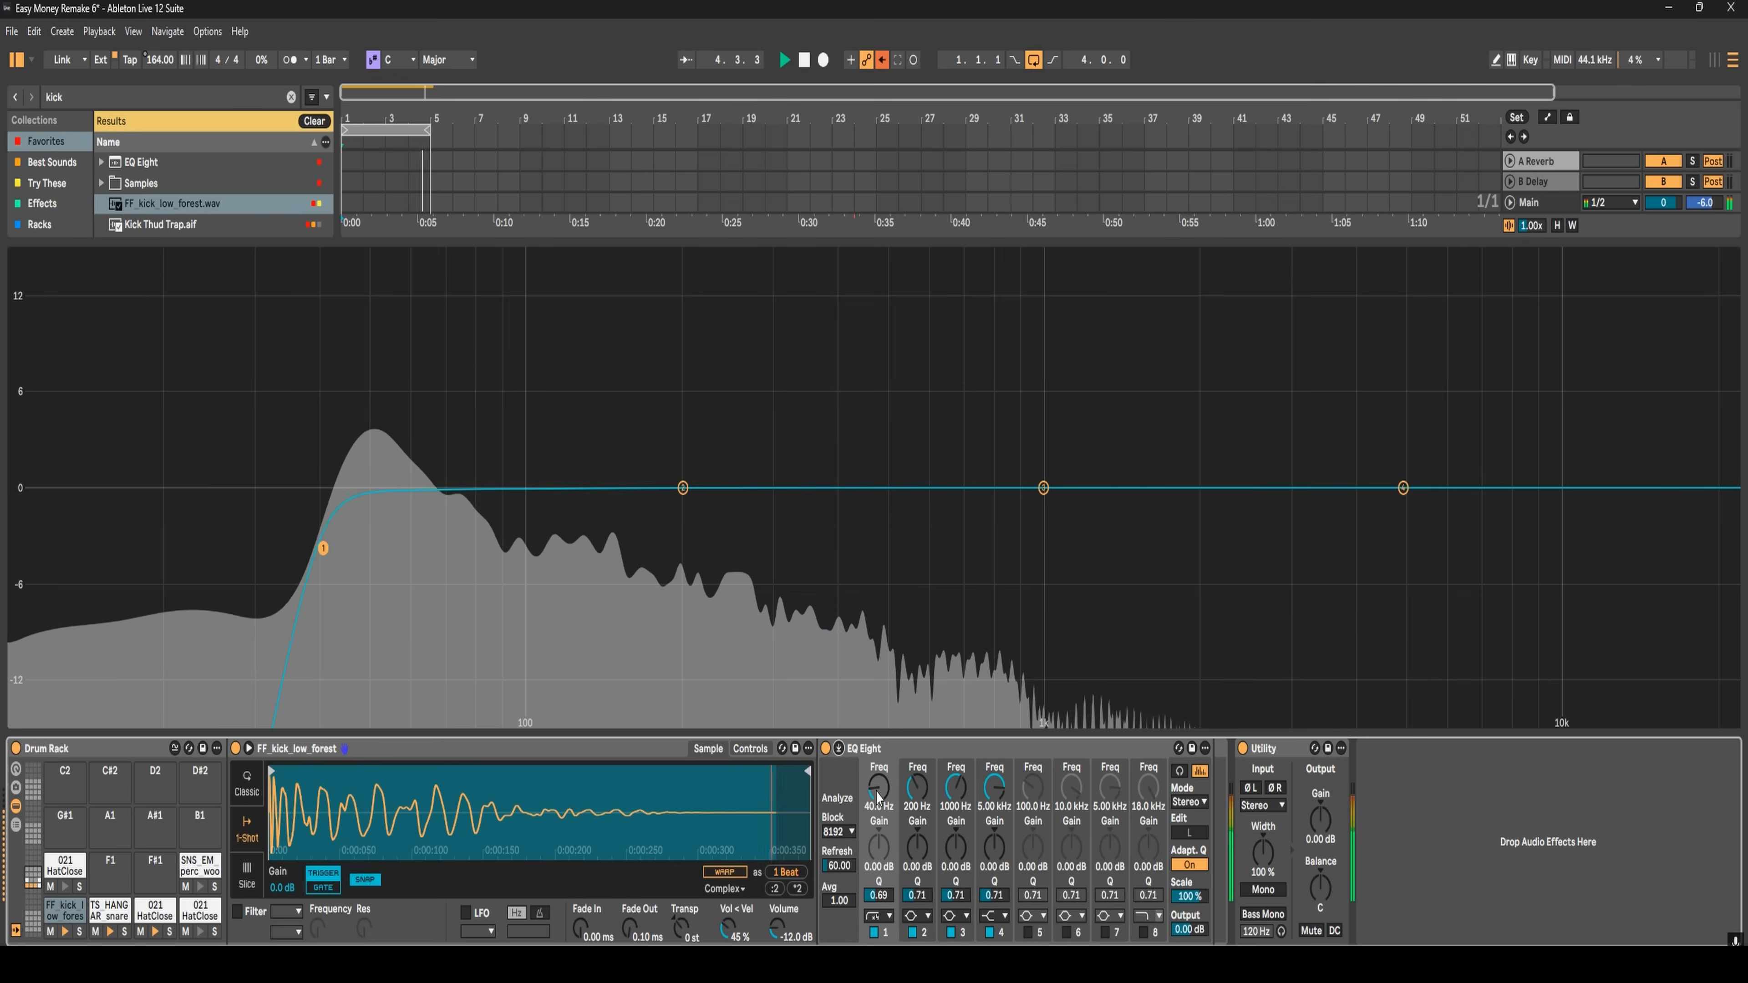
click(839, 749)
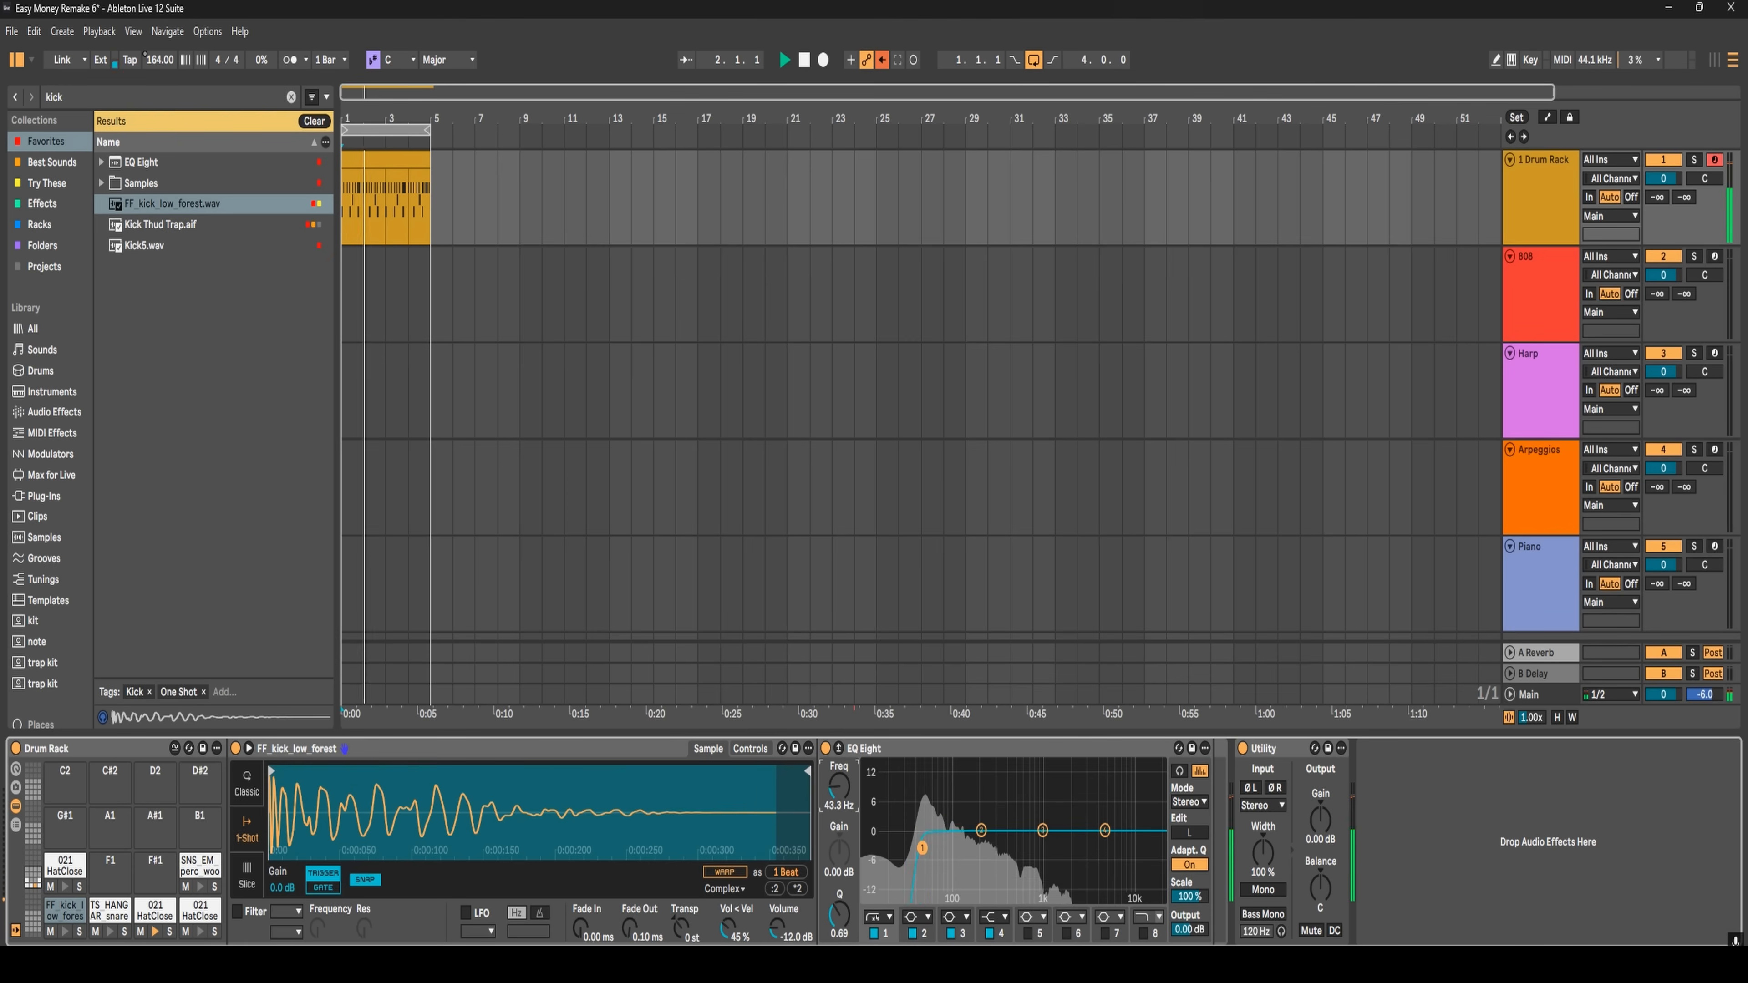
- Sweep band 1's frequency up to 156 Hz and down to 10.0 Hz during playback, reset it to 40.0 Hz, and stop playback
drag(938, 847, 970, 848)
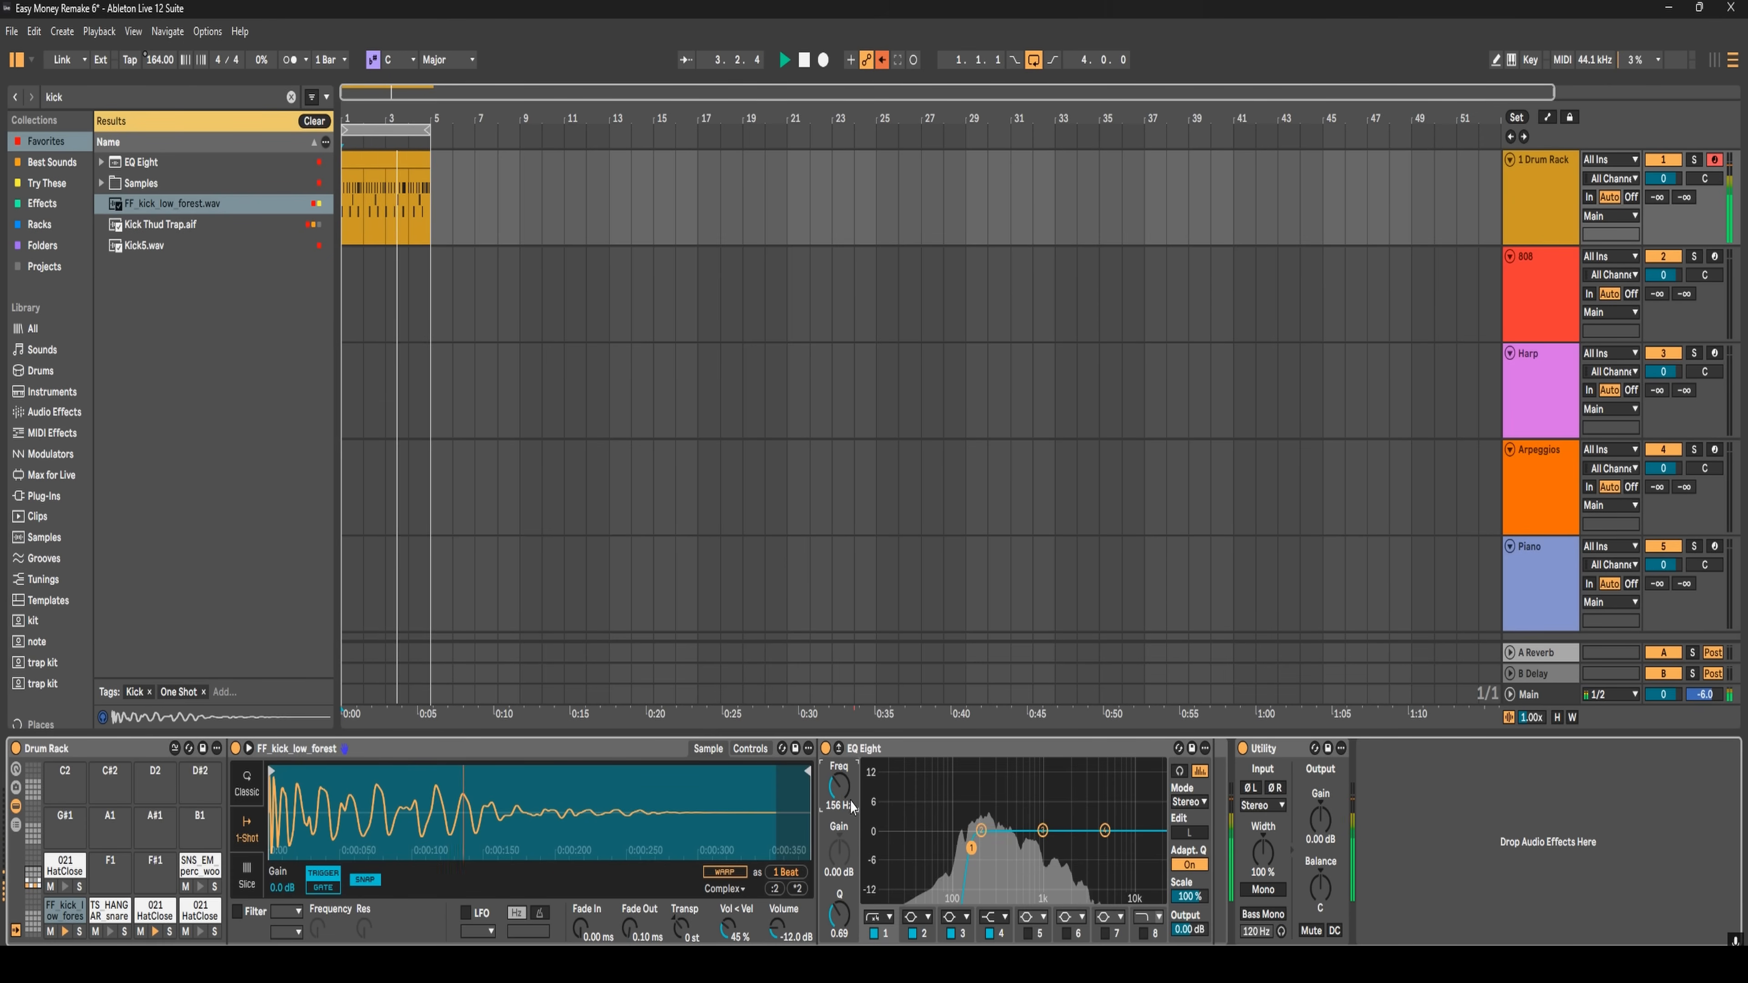
drag(963, 847, 939, 847)
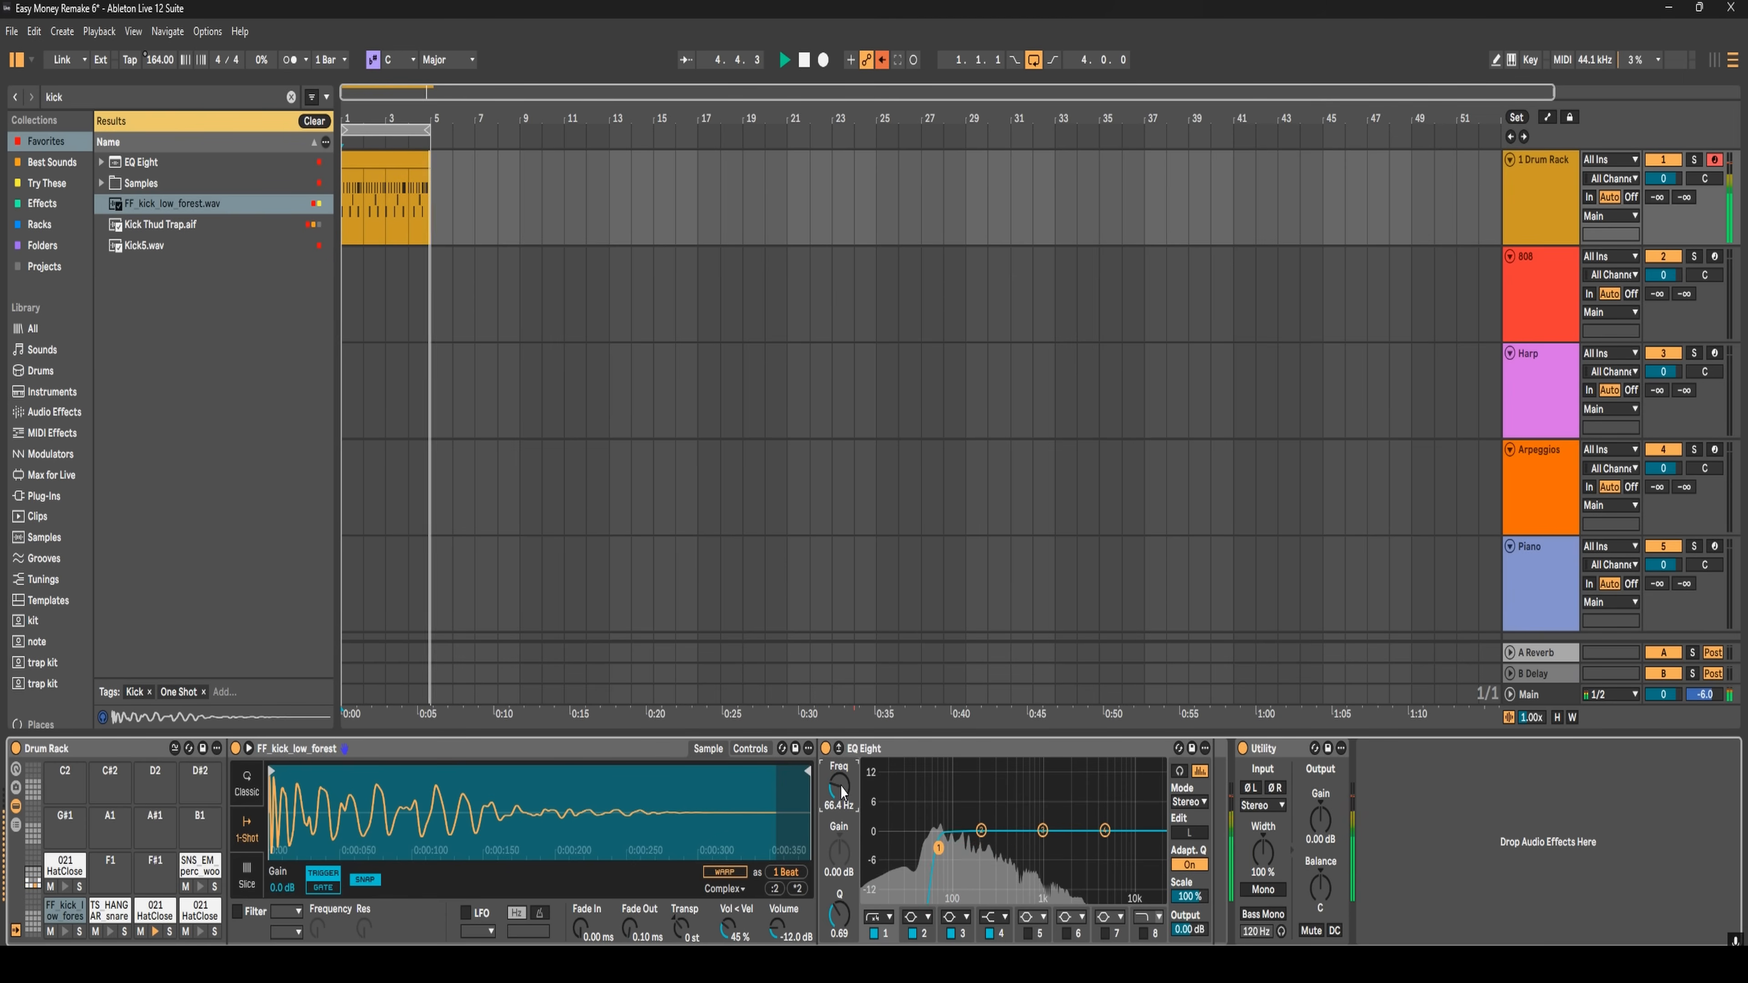
drag(839, 785, 839, 833)
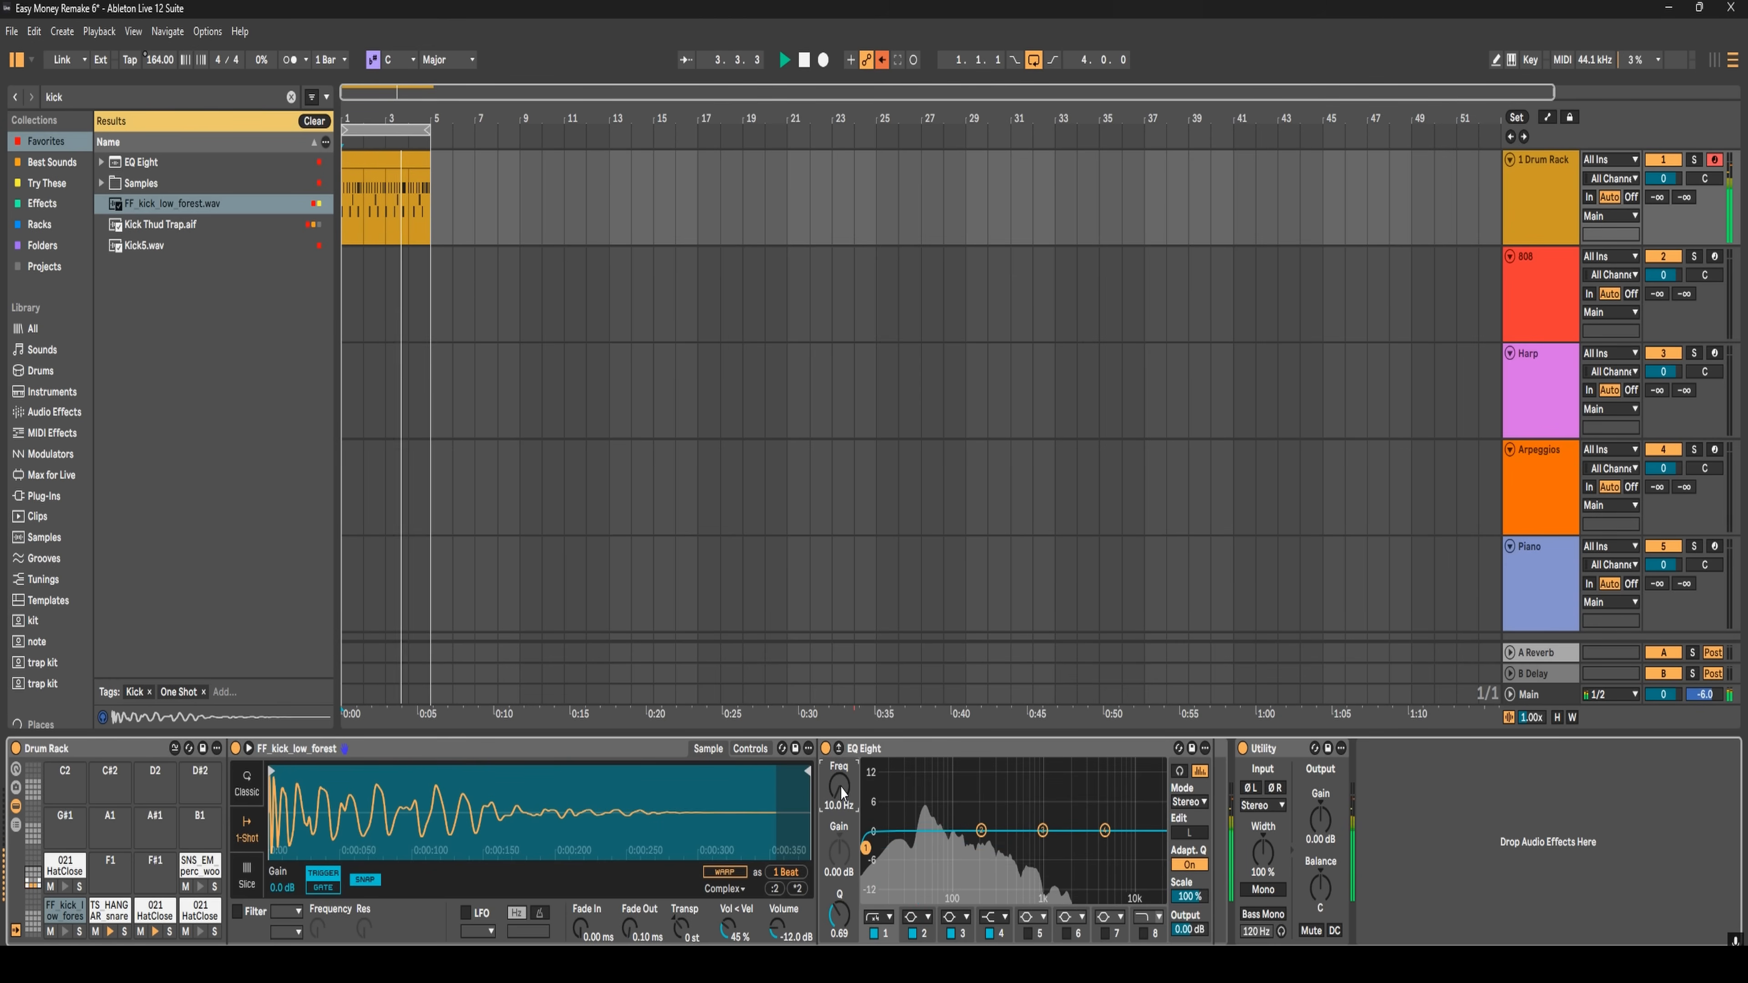
double_click(841, 788)
key(space)
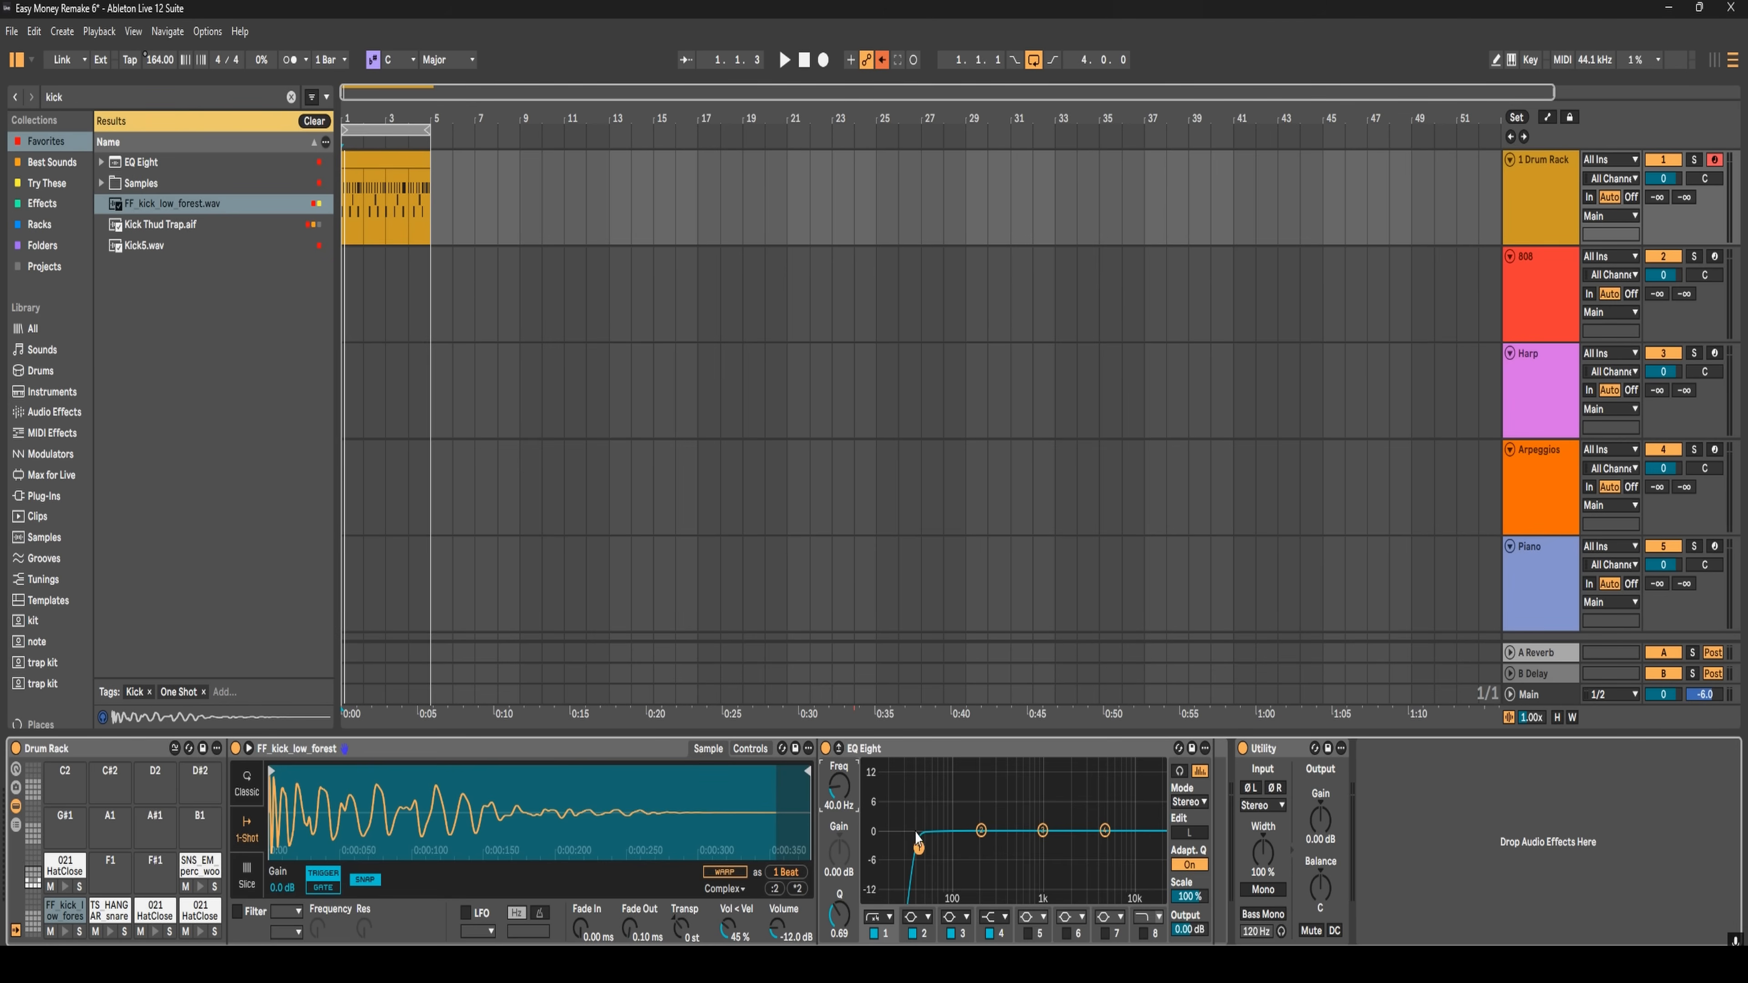
- Set the Q of the kick EQ's low-cut band to 0.71 while auditioning the drum loop
key(space)
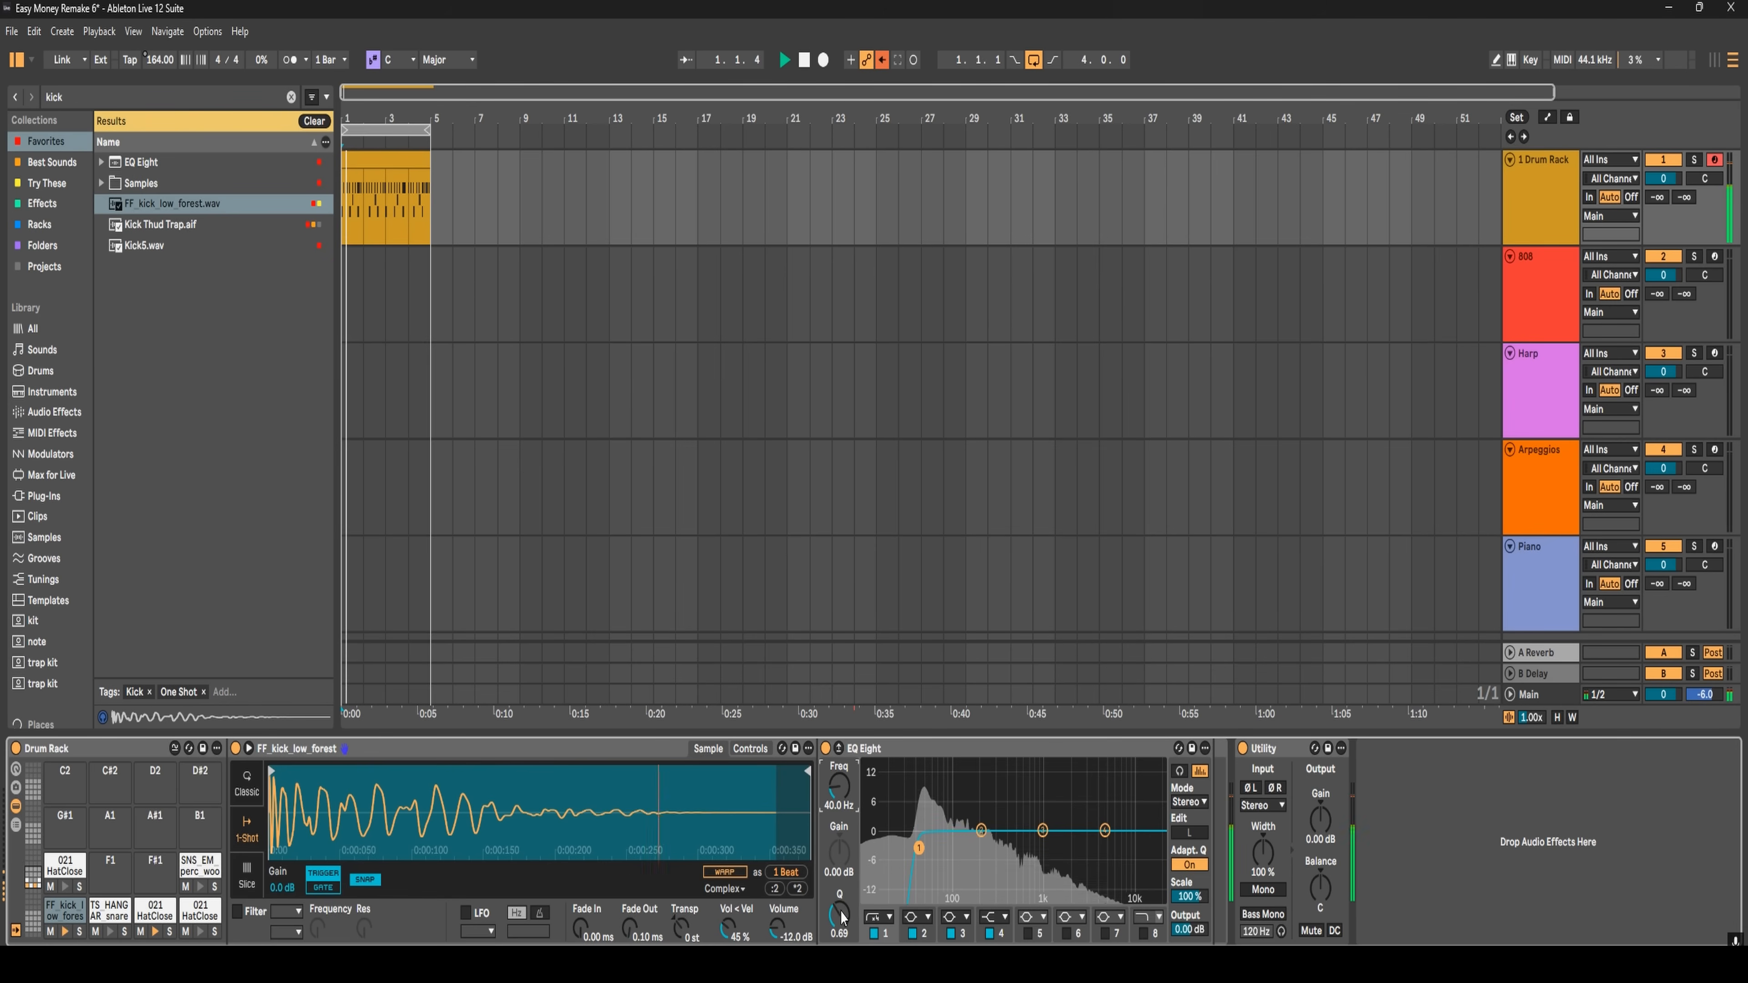
mouse_move(839, 917)
mouse_down()
mouse_move(840, 841)
mouse_move(843, 916)
mouse_up()
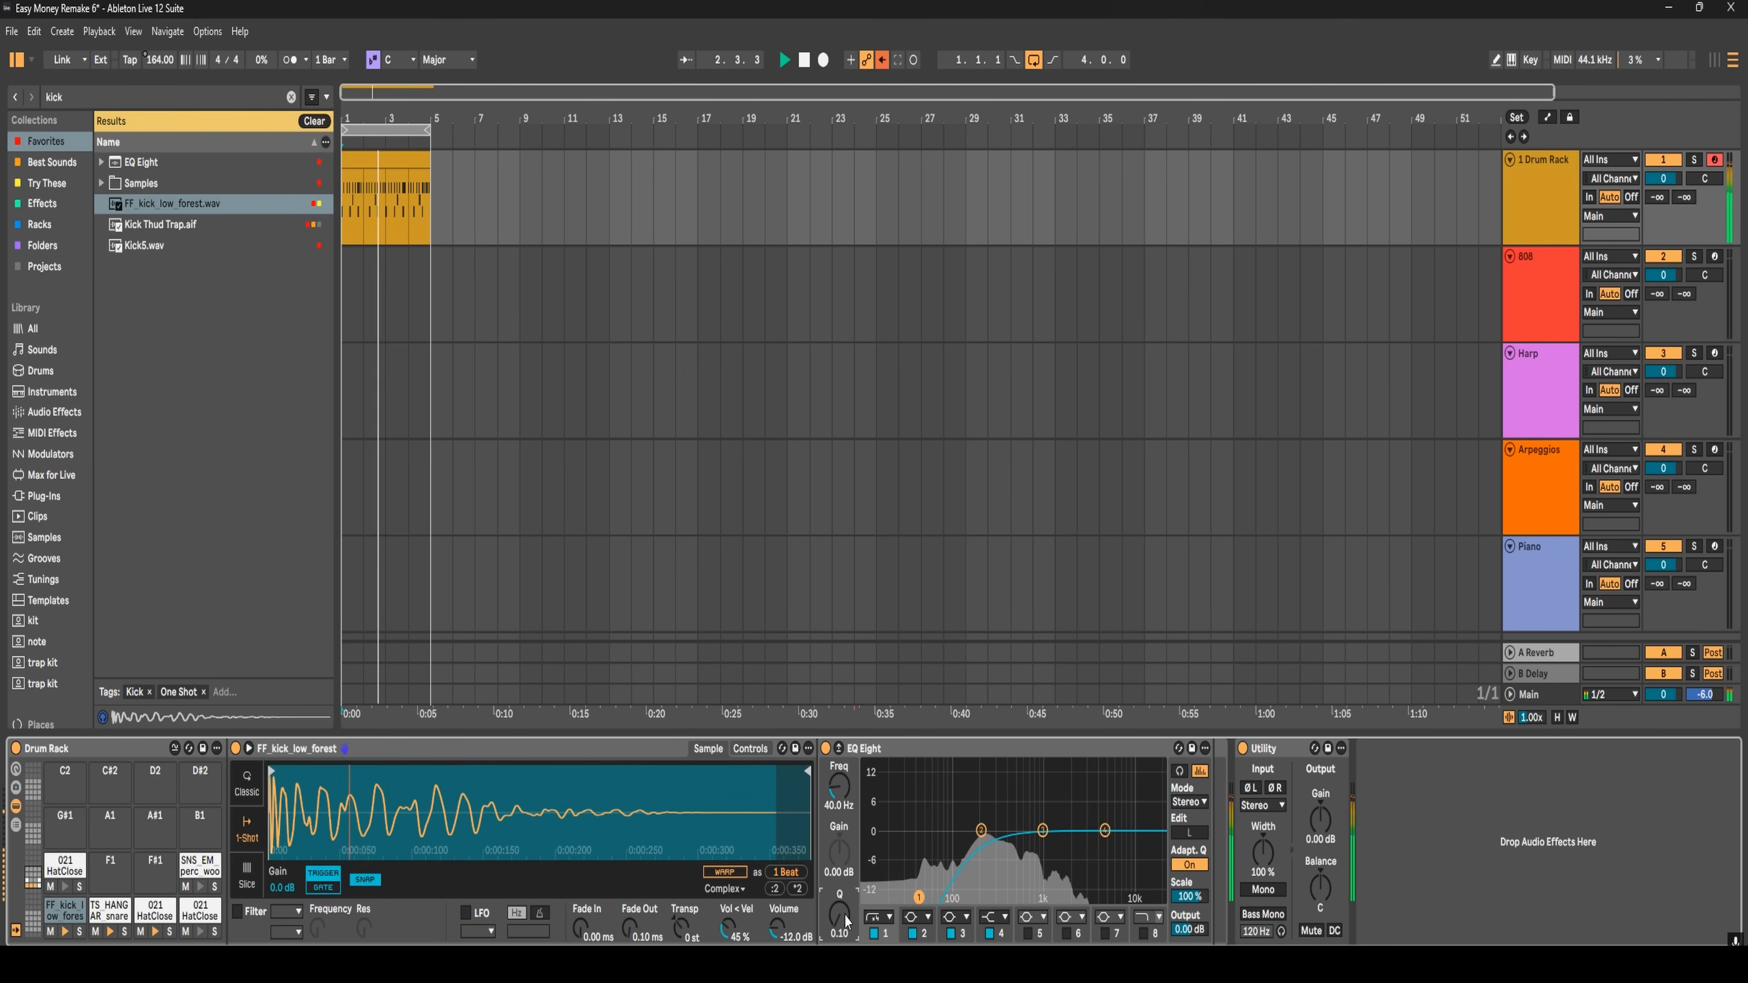
double_click(845, 914)
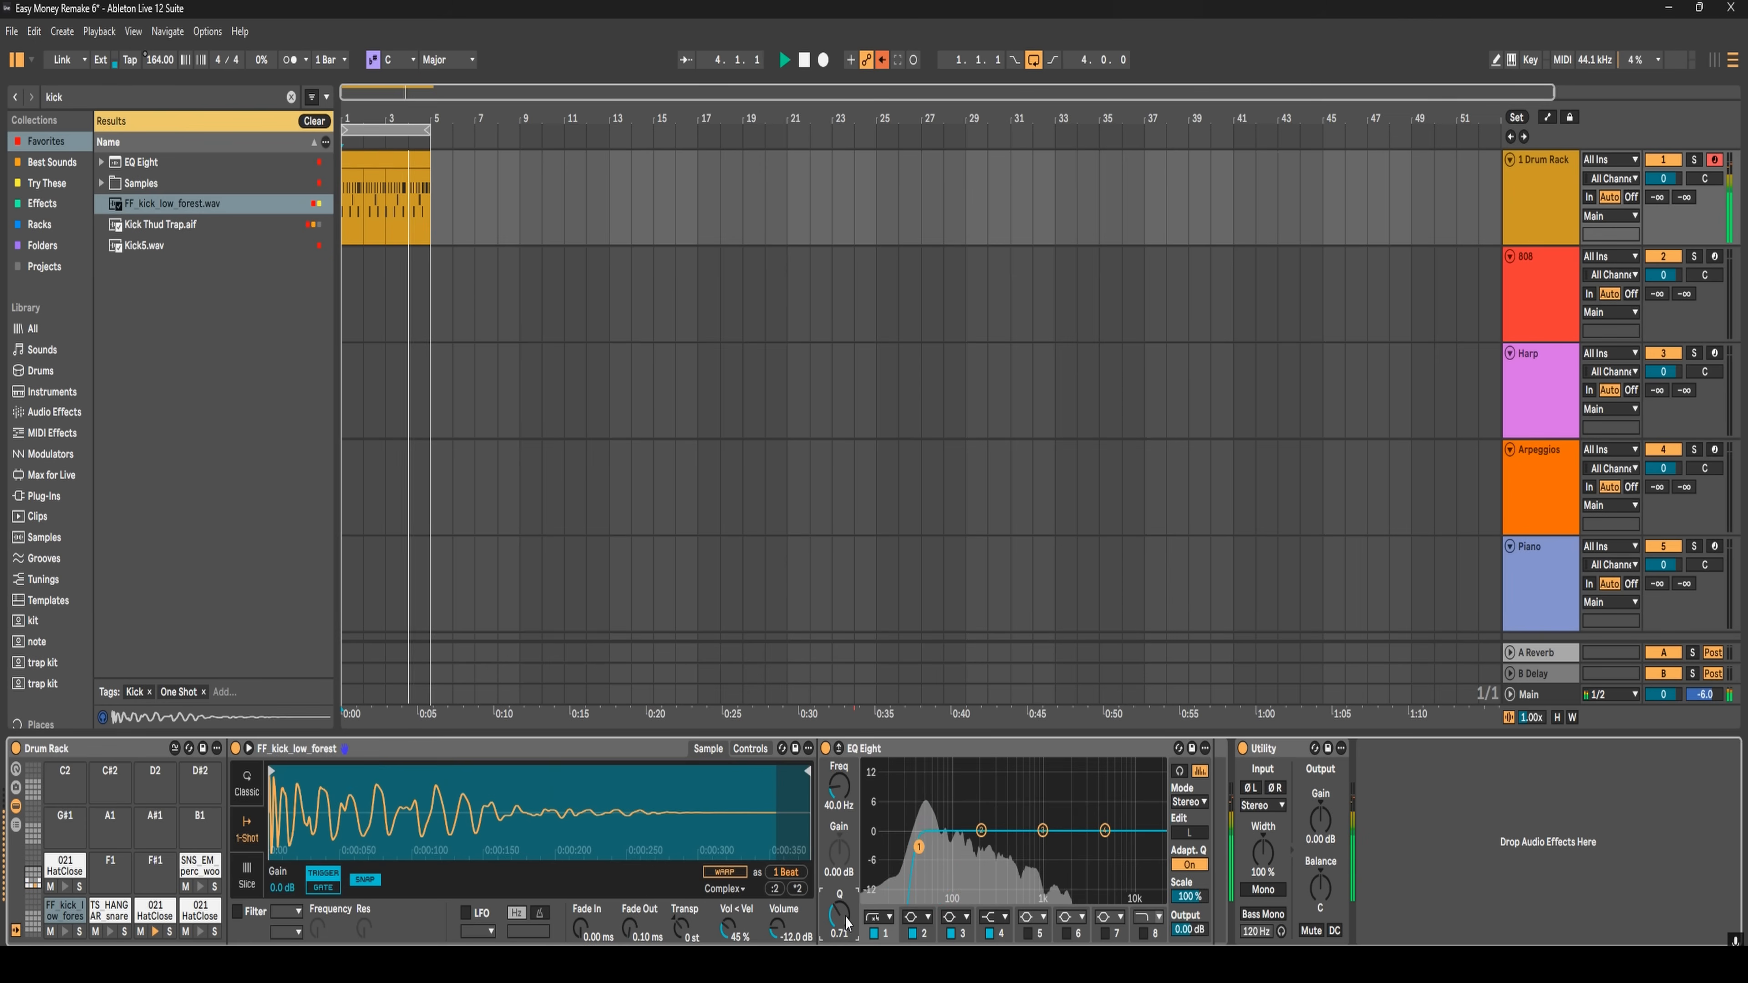
key(space)
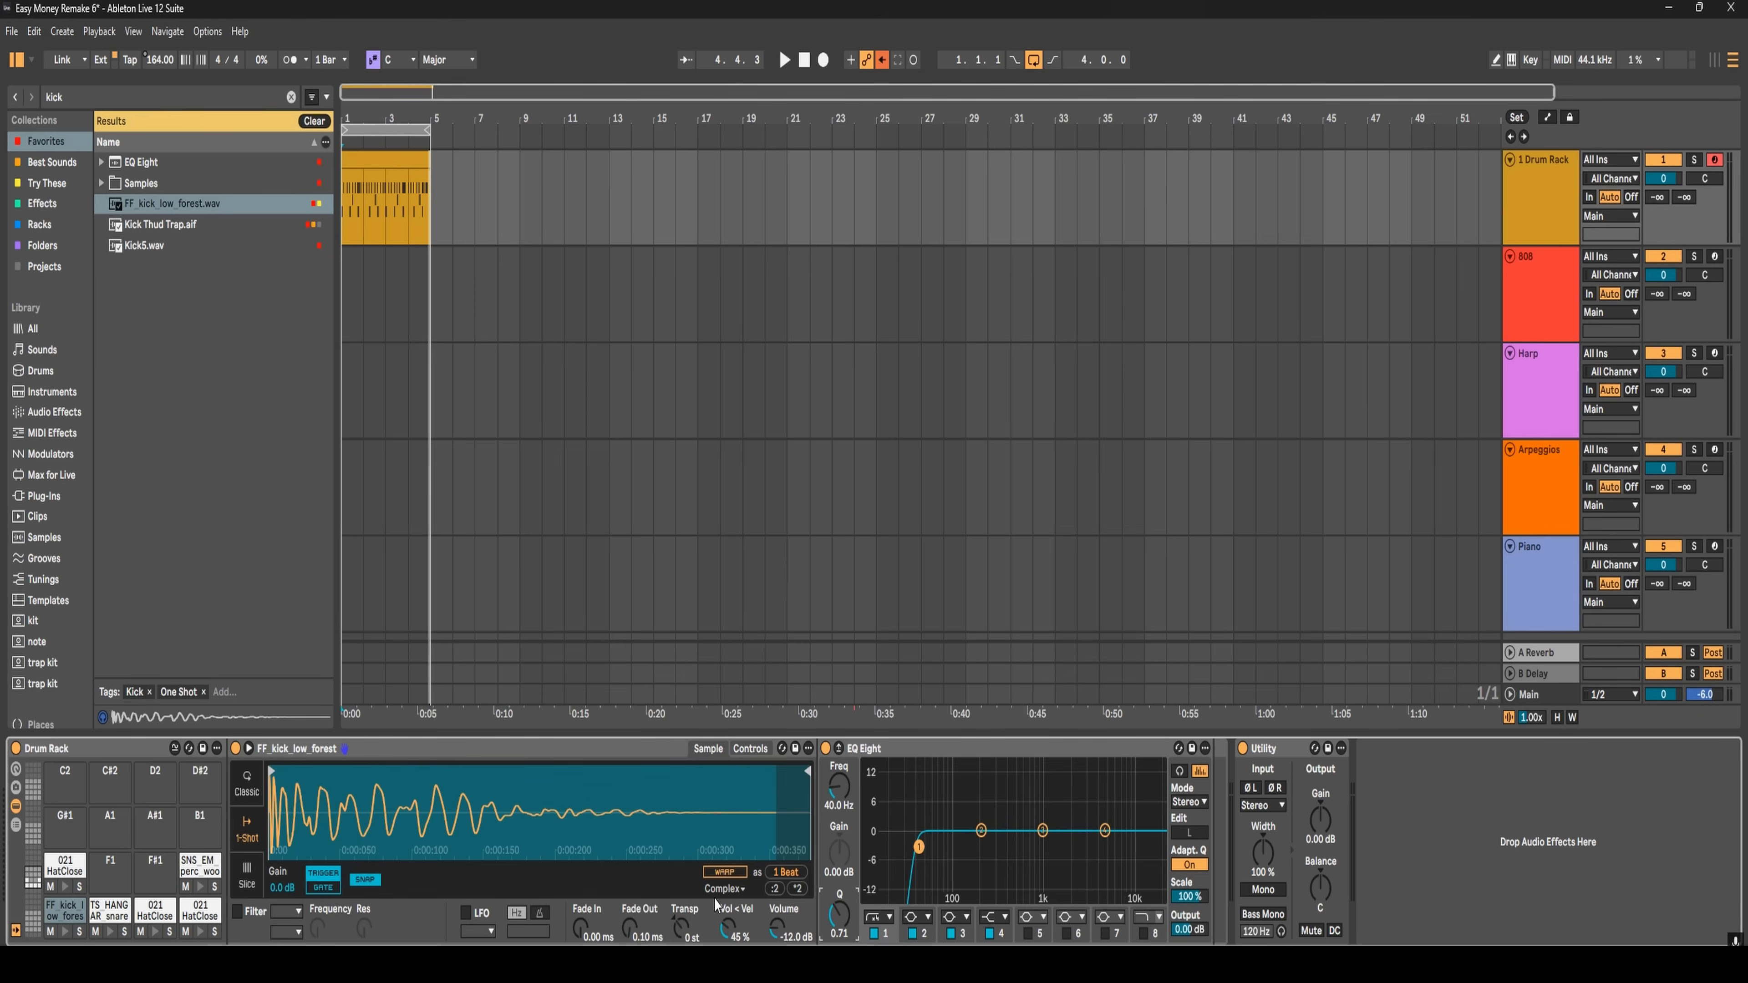
- Set the kick sample's fade-out to 753 ms, and test a shorter sample end during playback before restoring the full length
drag(628, 928, 628, 861)
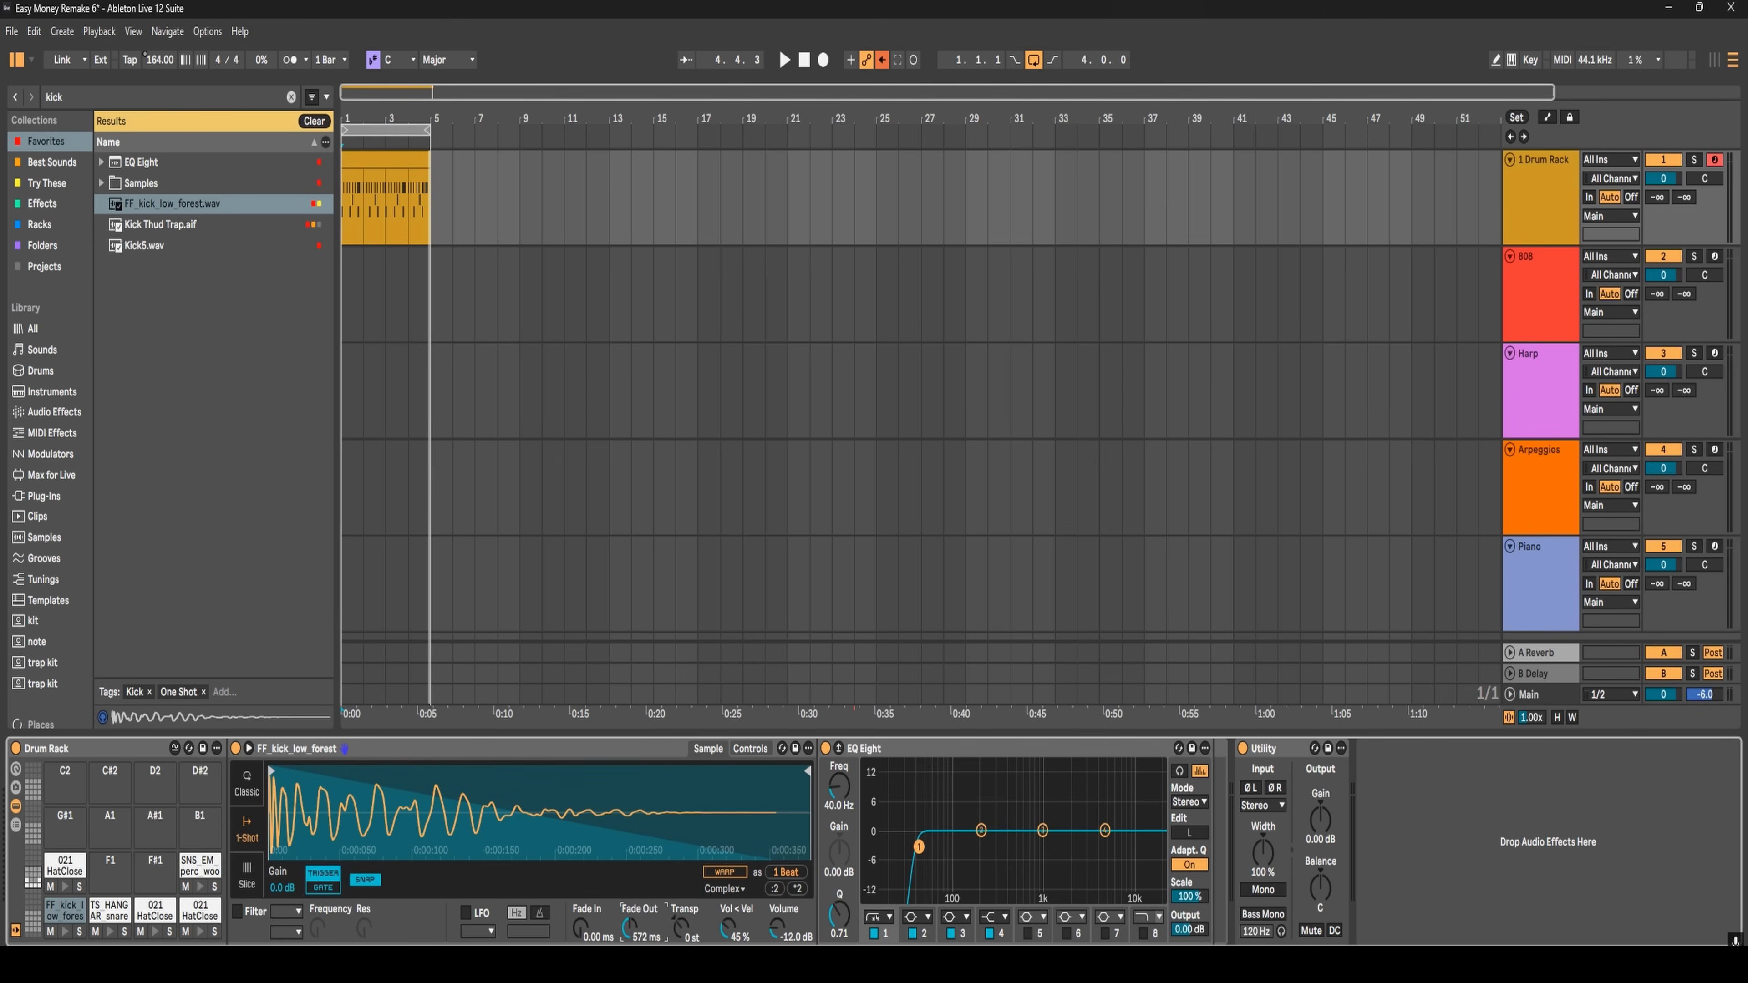
drag(805, 772, 562, 820)
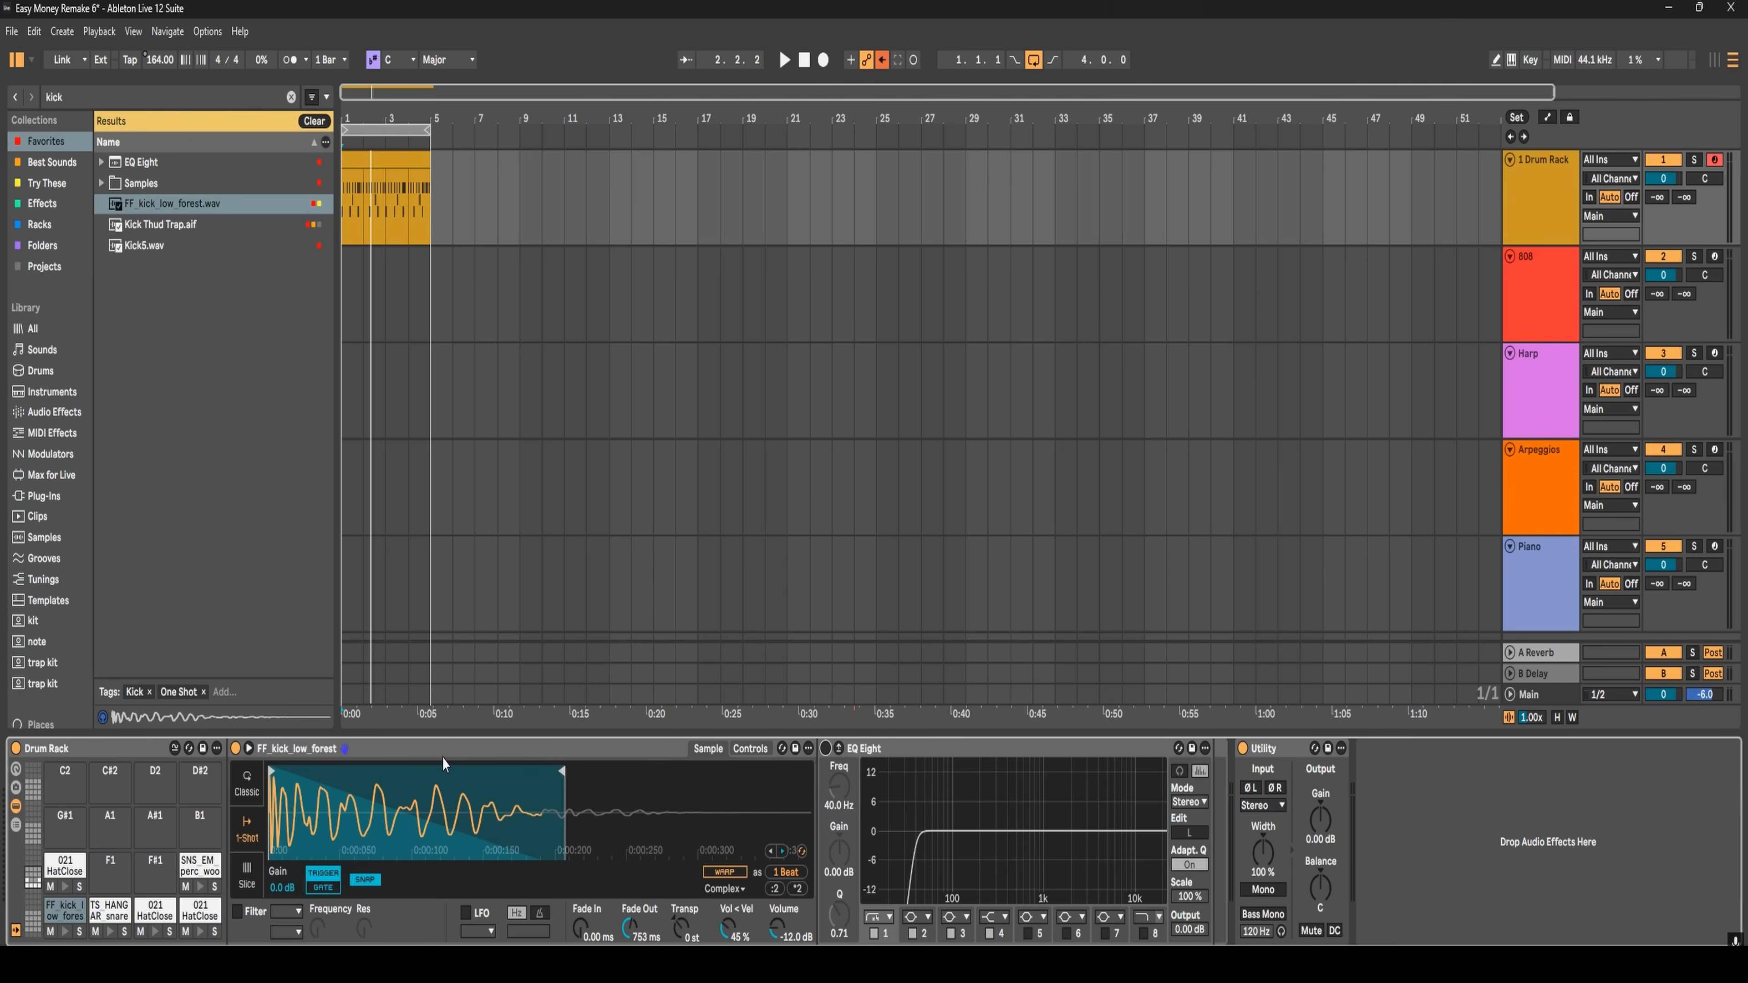
key(space)
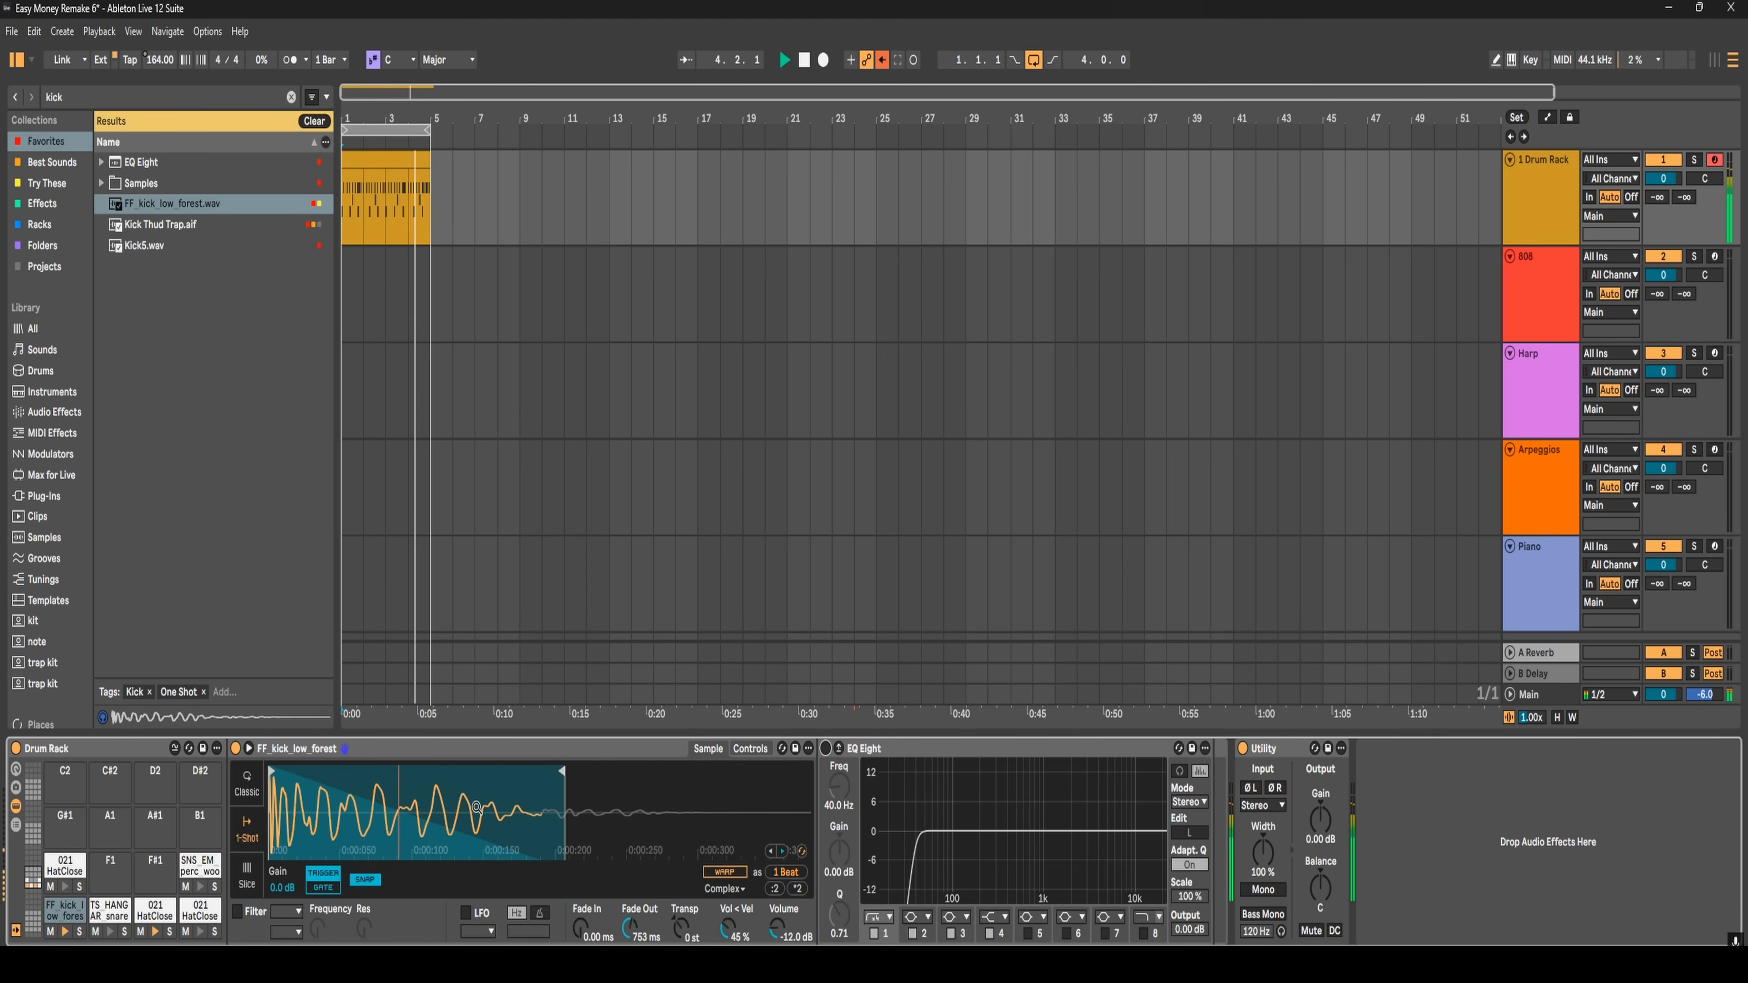
key(space)
drag(569, 777, 808, 775)
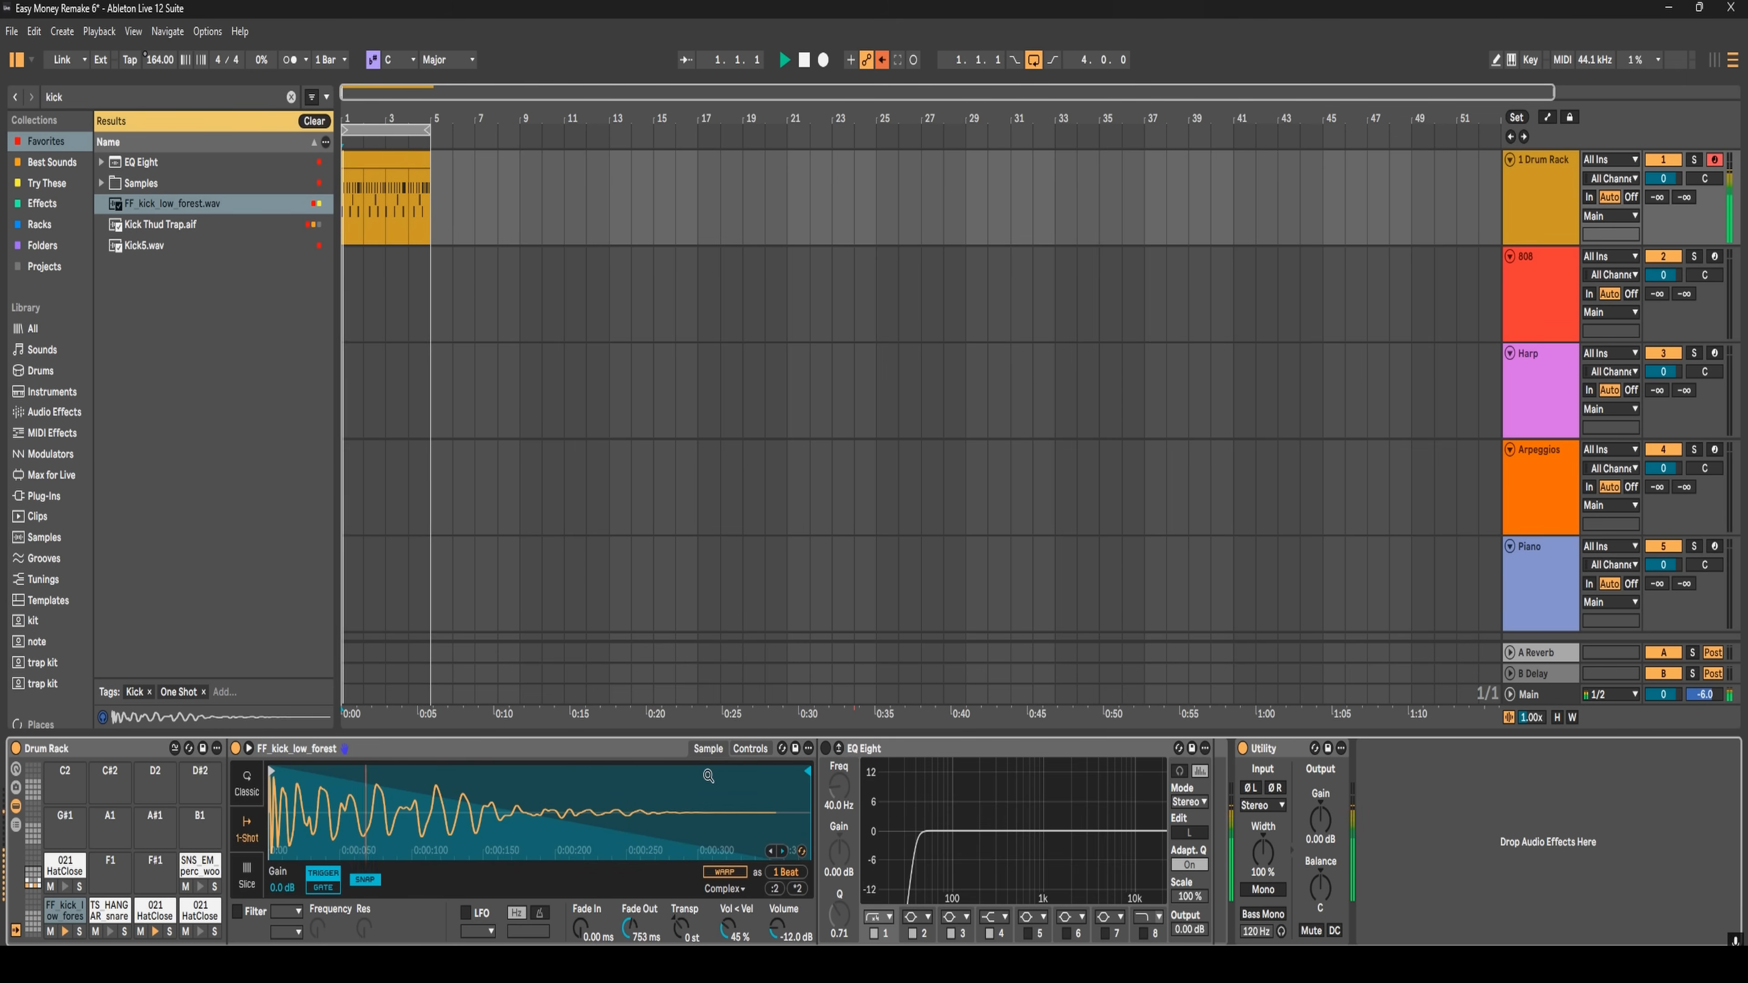
key(space)
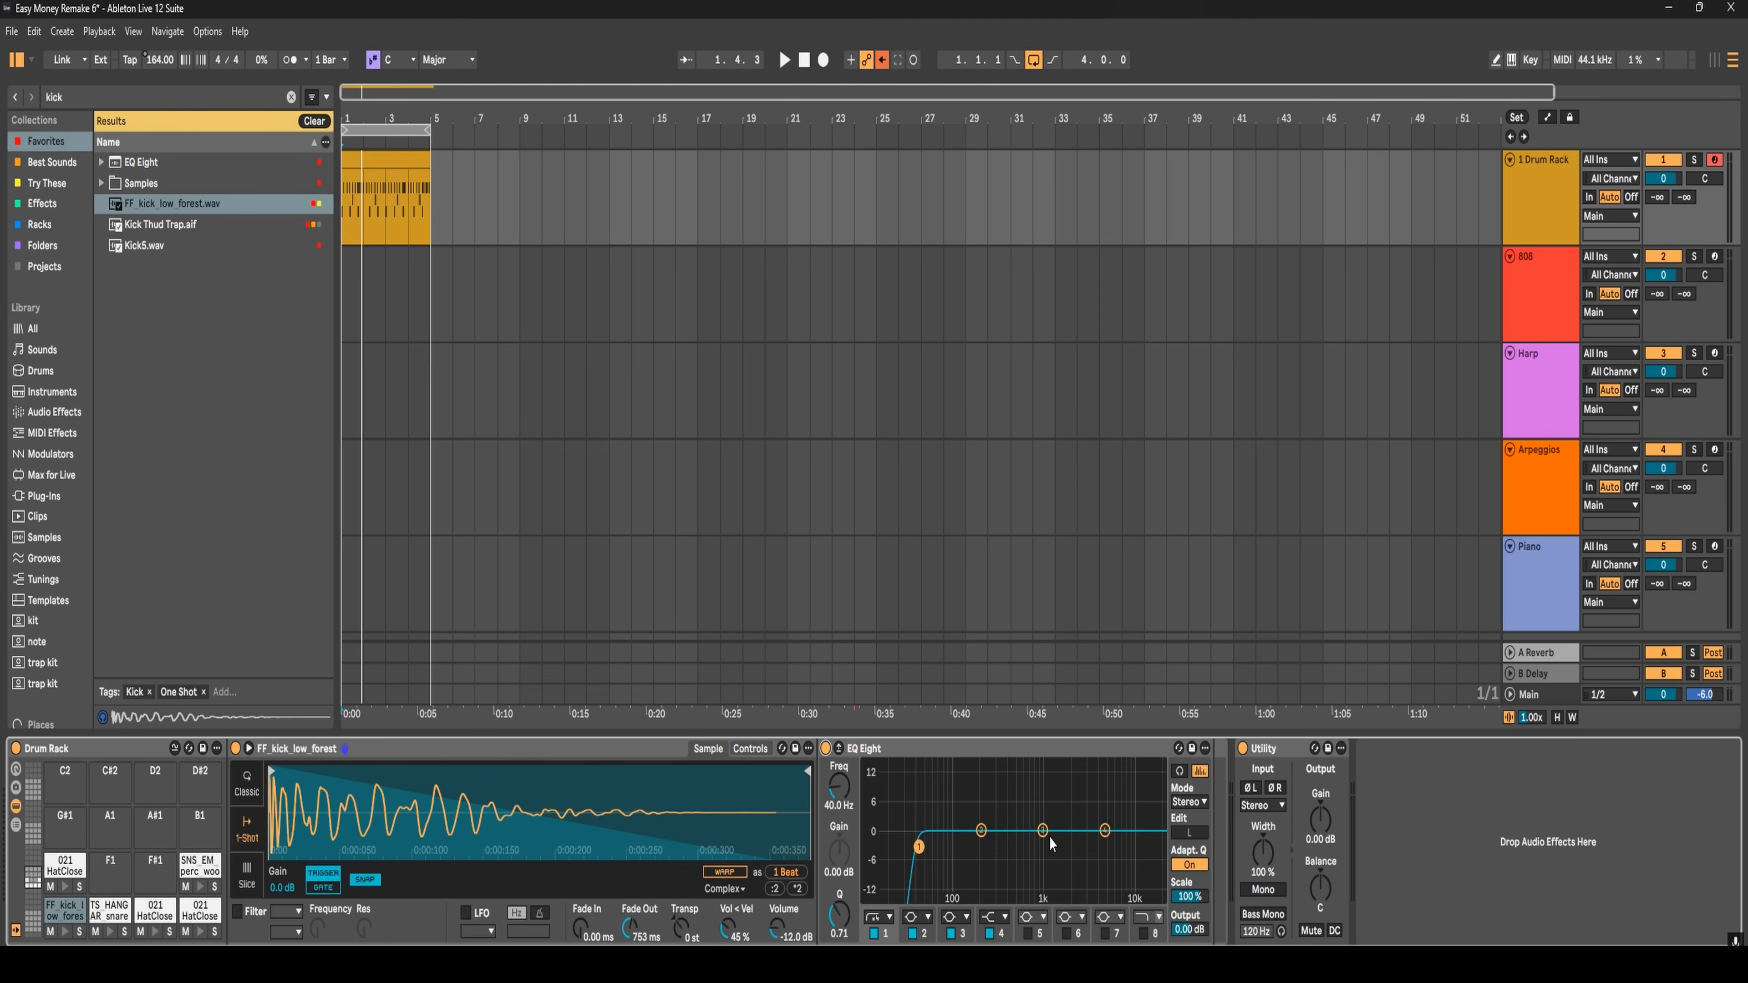
- Boost band 3 of the kick's EQ by 6.90 dB at 1.41 kHz, and unsolo the kick to hear it in the loop
key(space)
drag(1044, 833, 980, 811)
drag(1105, 832, 1063, 771)
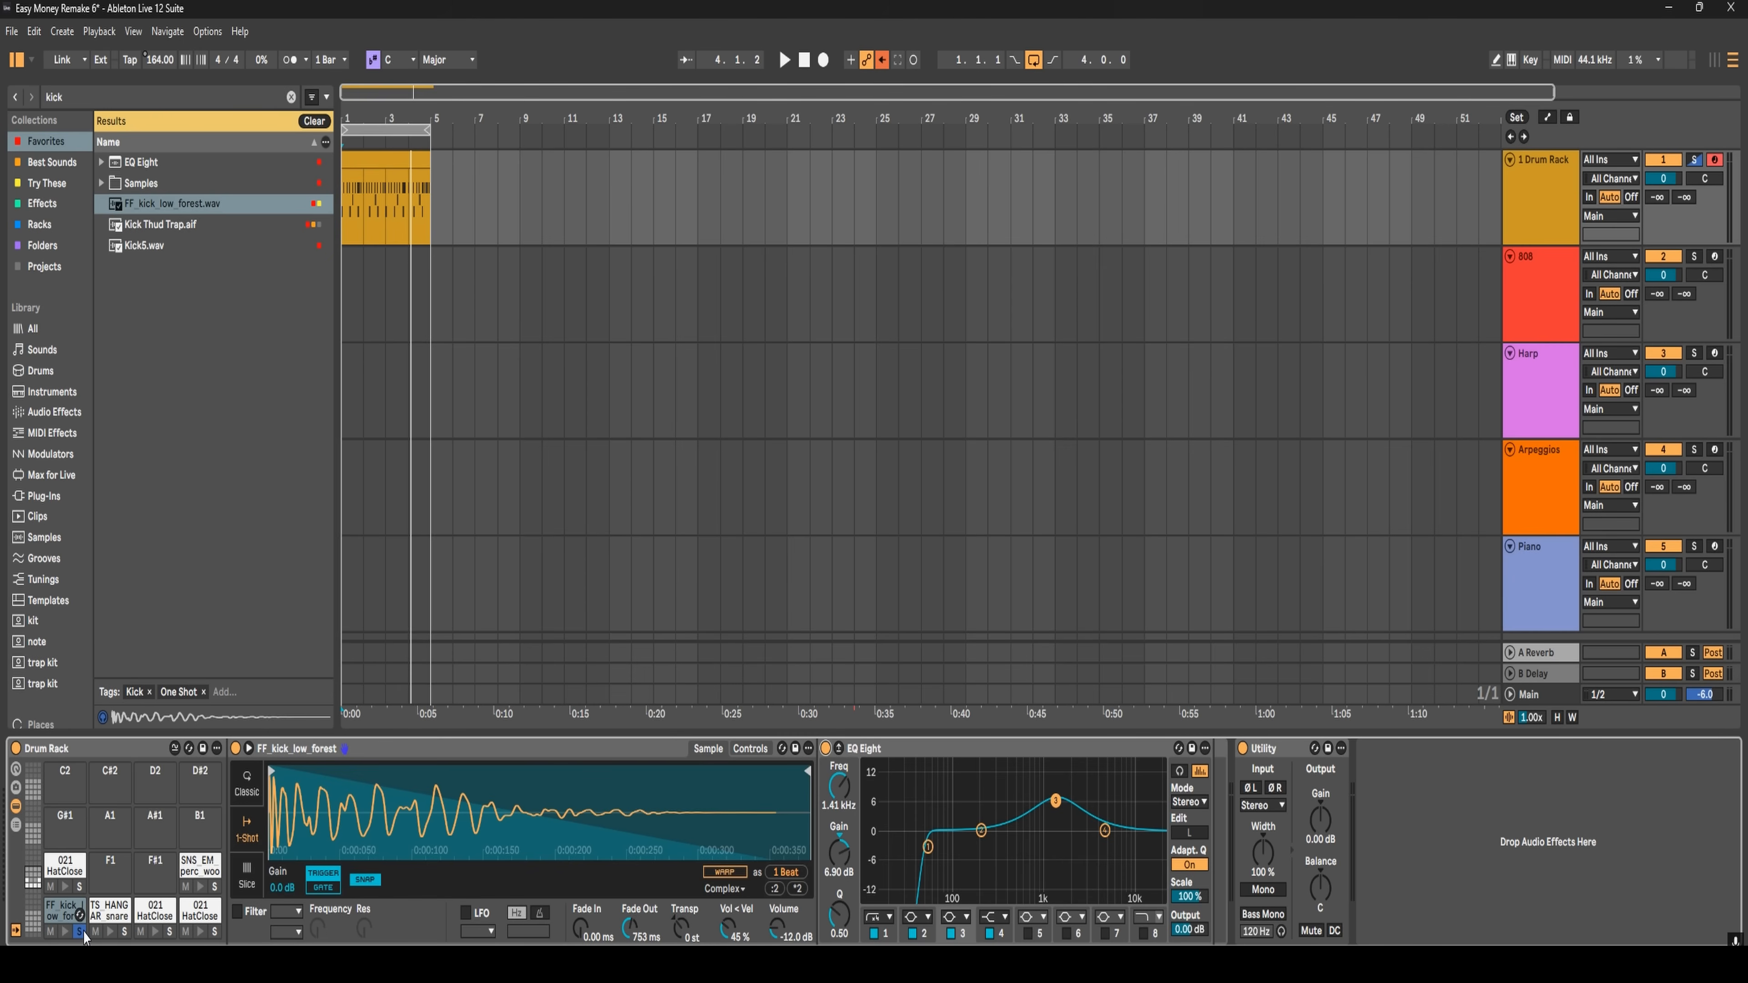
click(79, 932)
key(space)
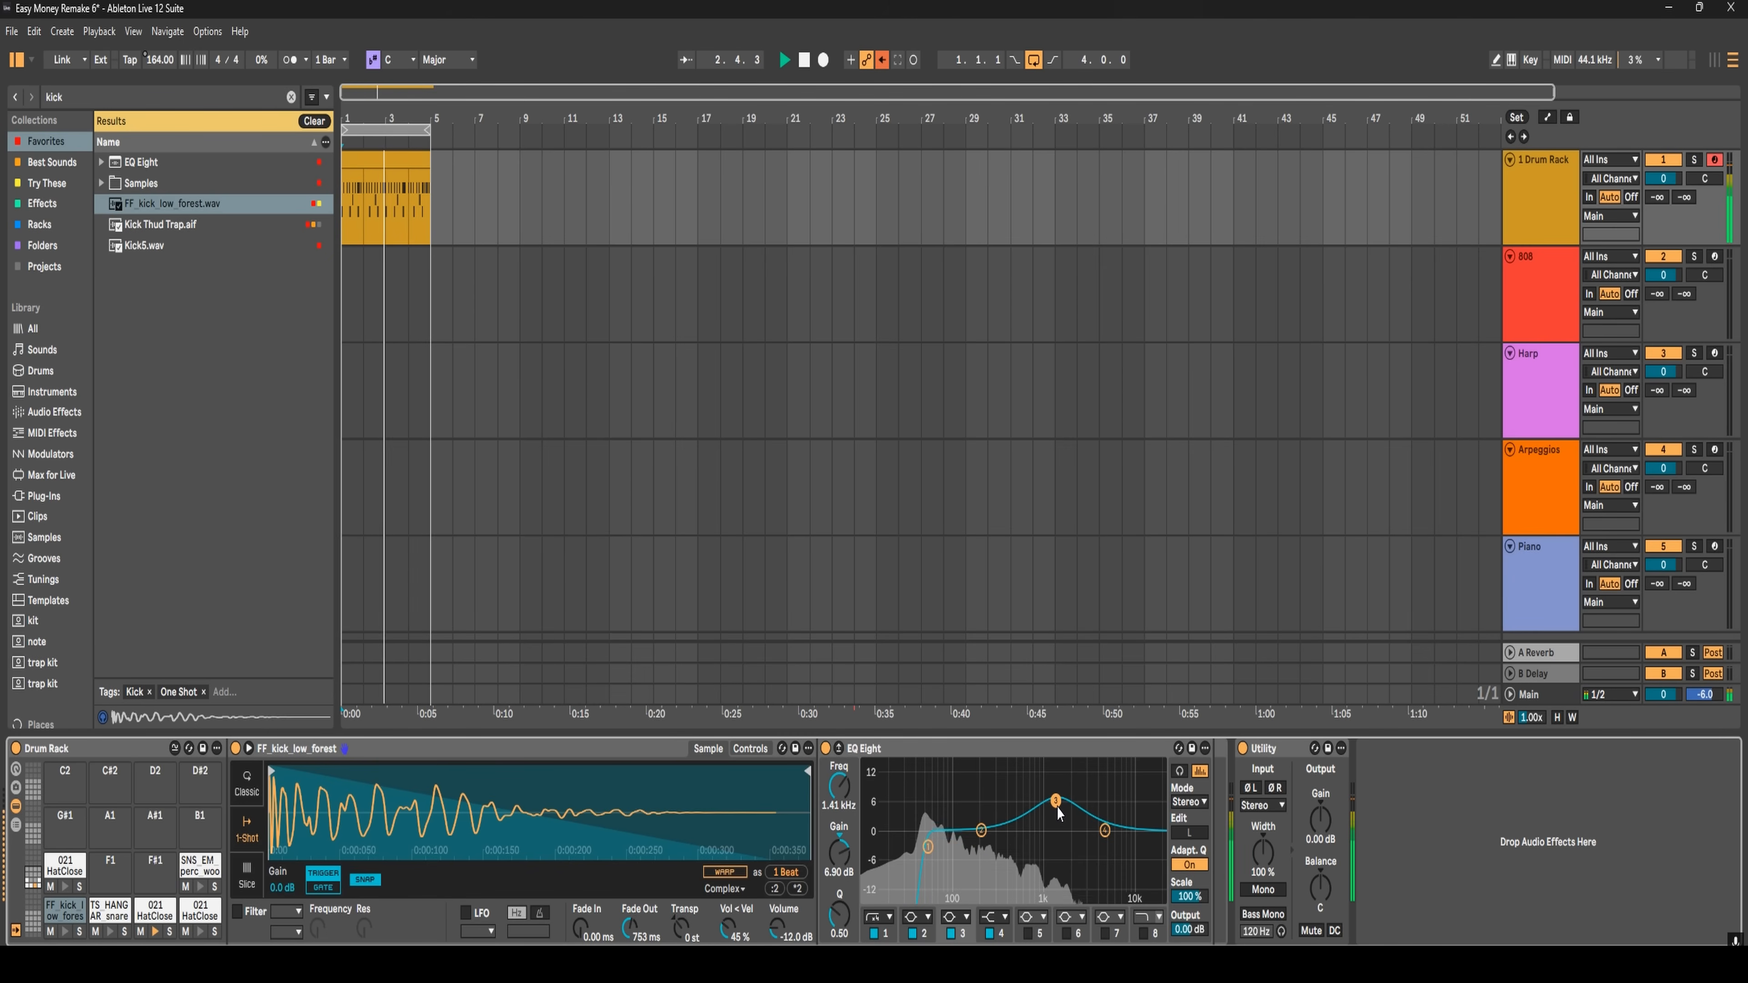
- Show the snare pad's sample and audition it within the drum loop
click(109, 914)
key(space)
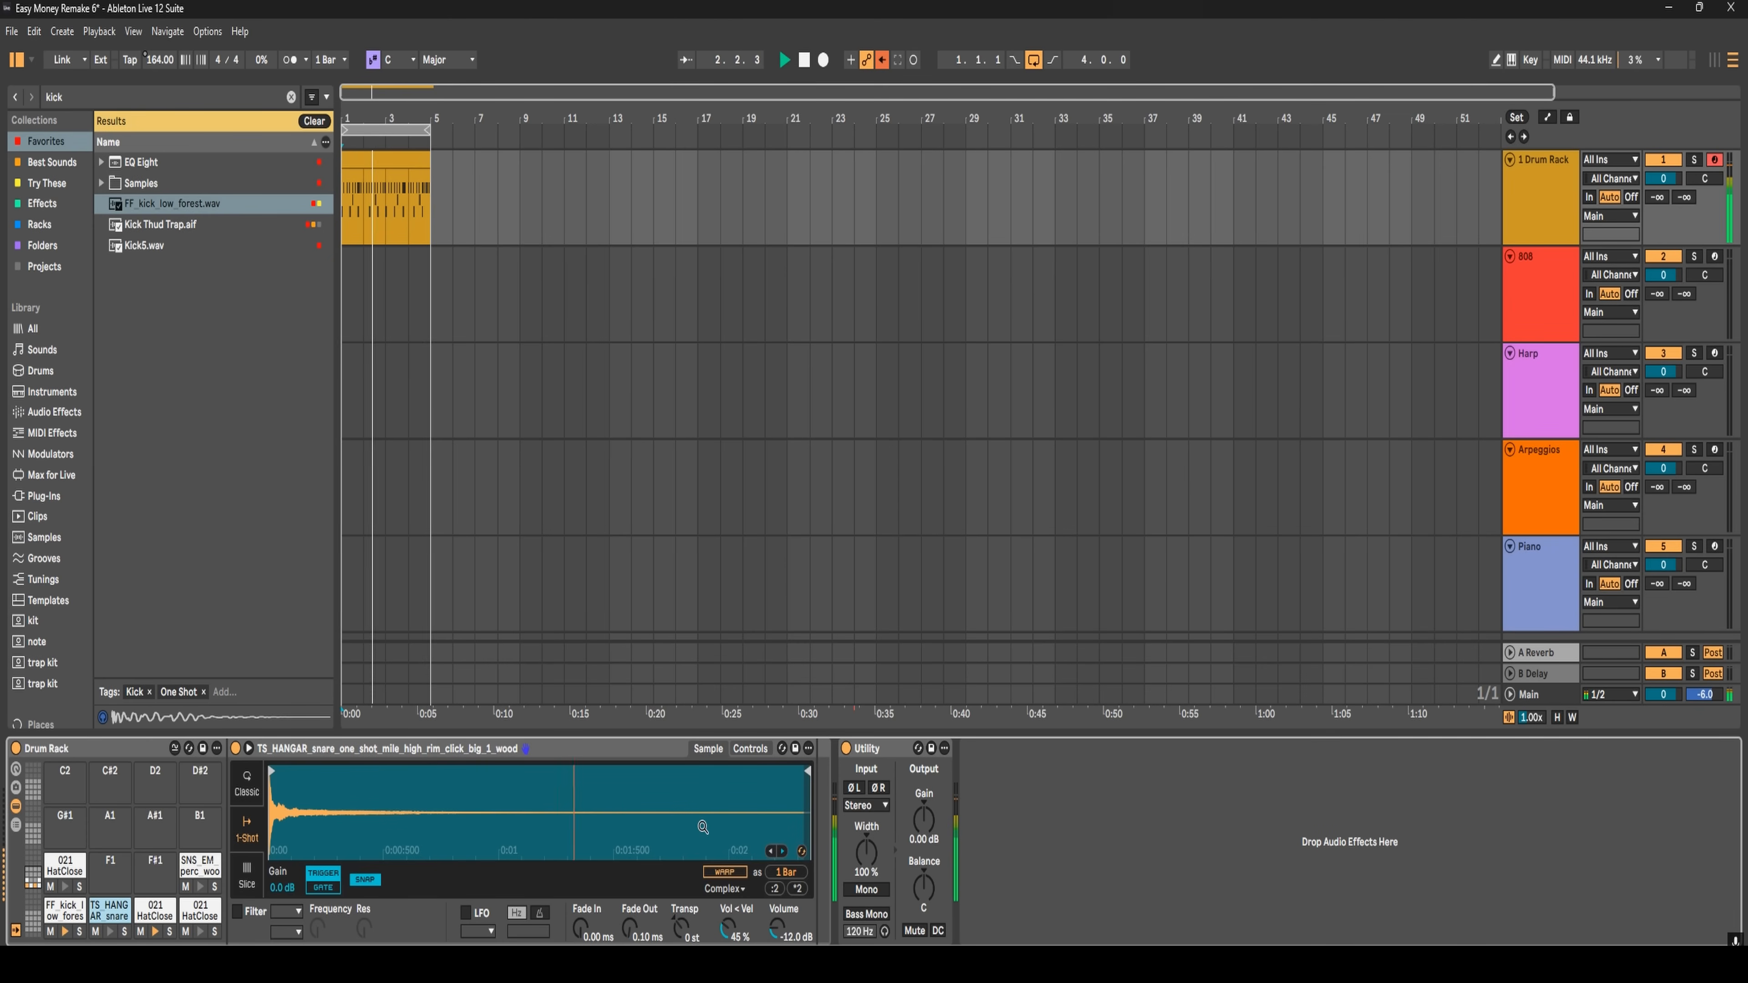
key(space)
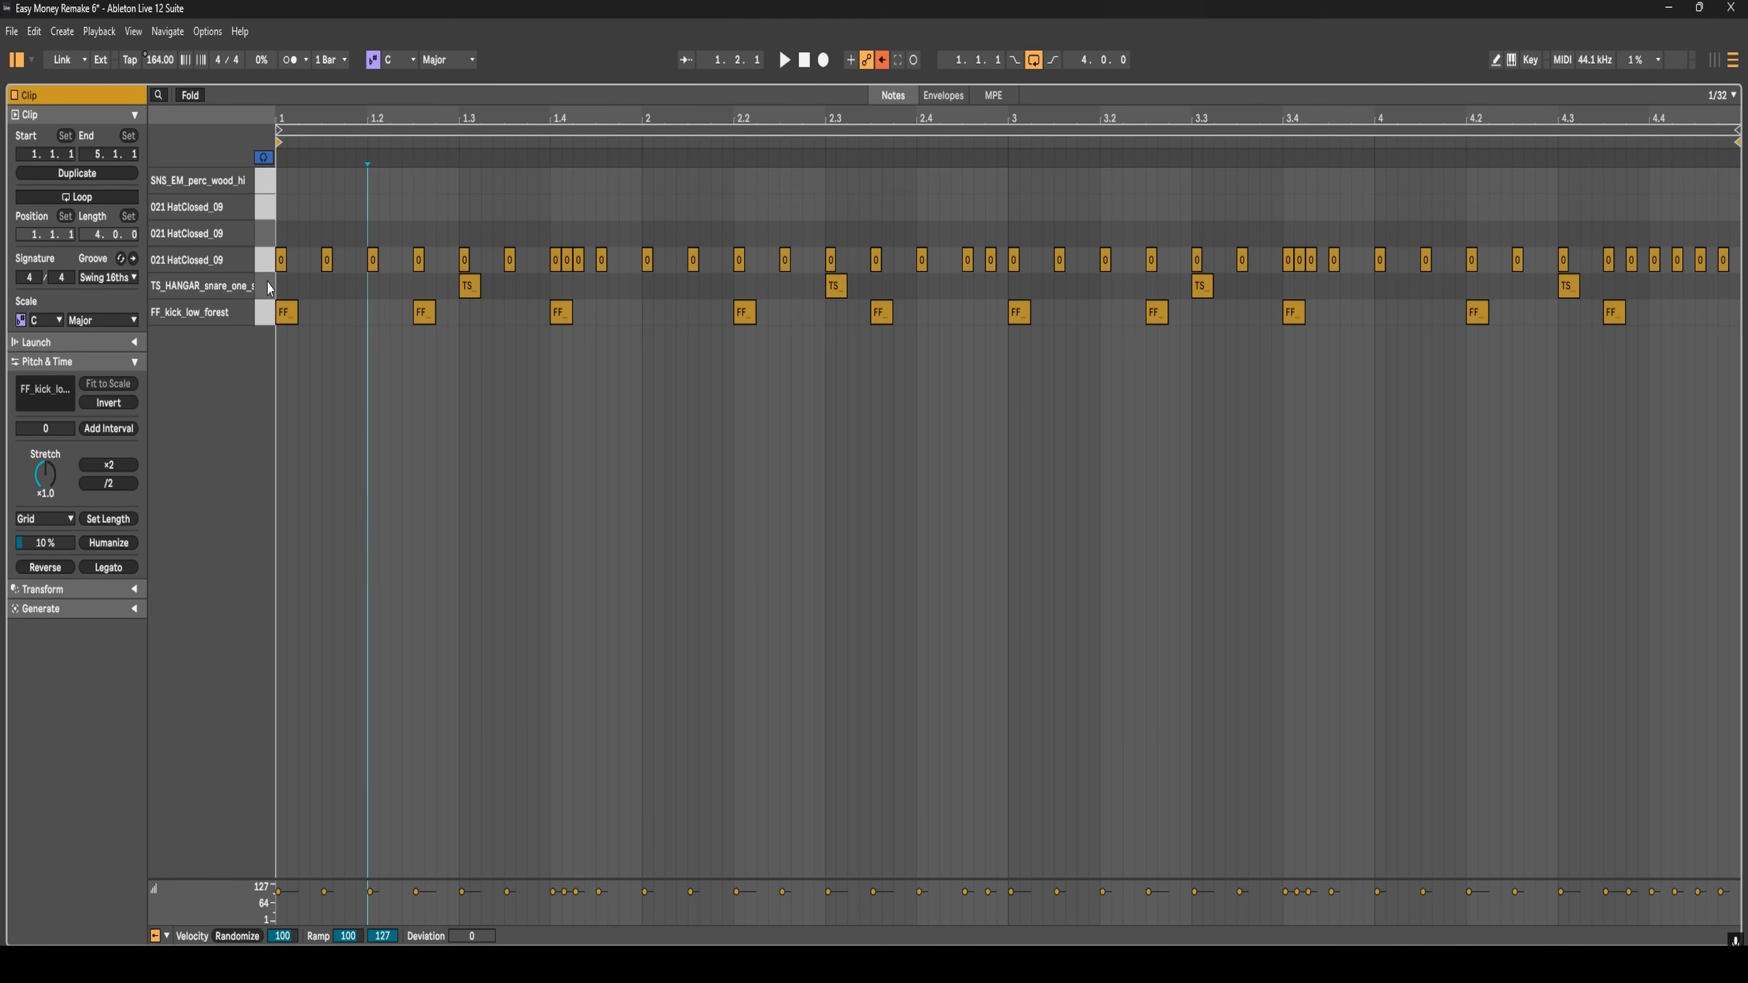
key(space)
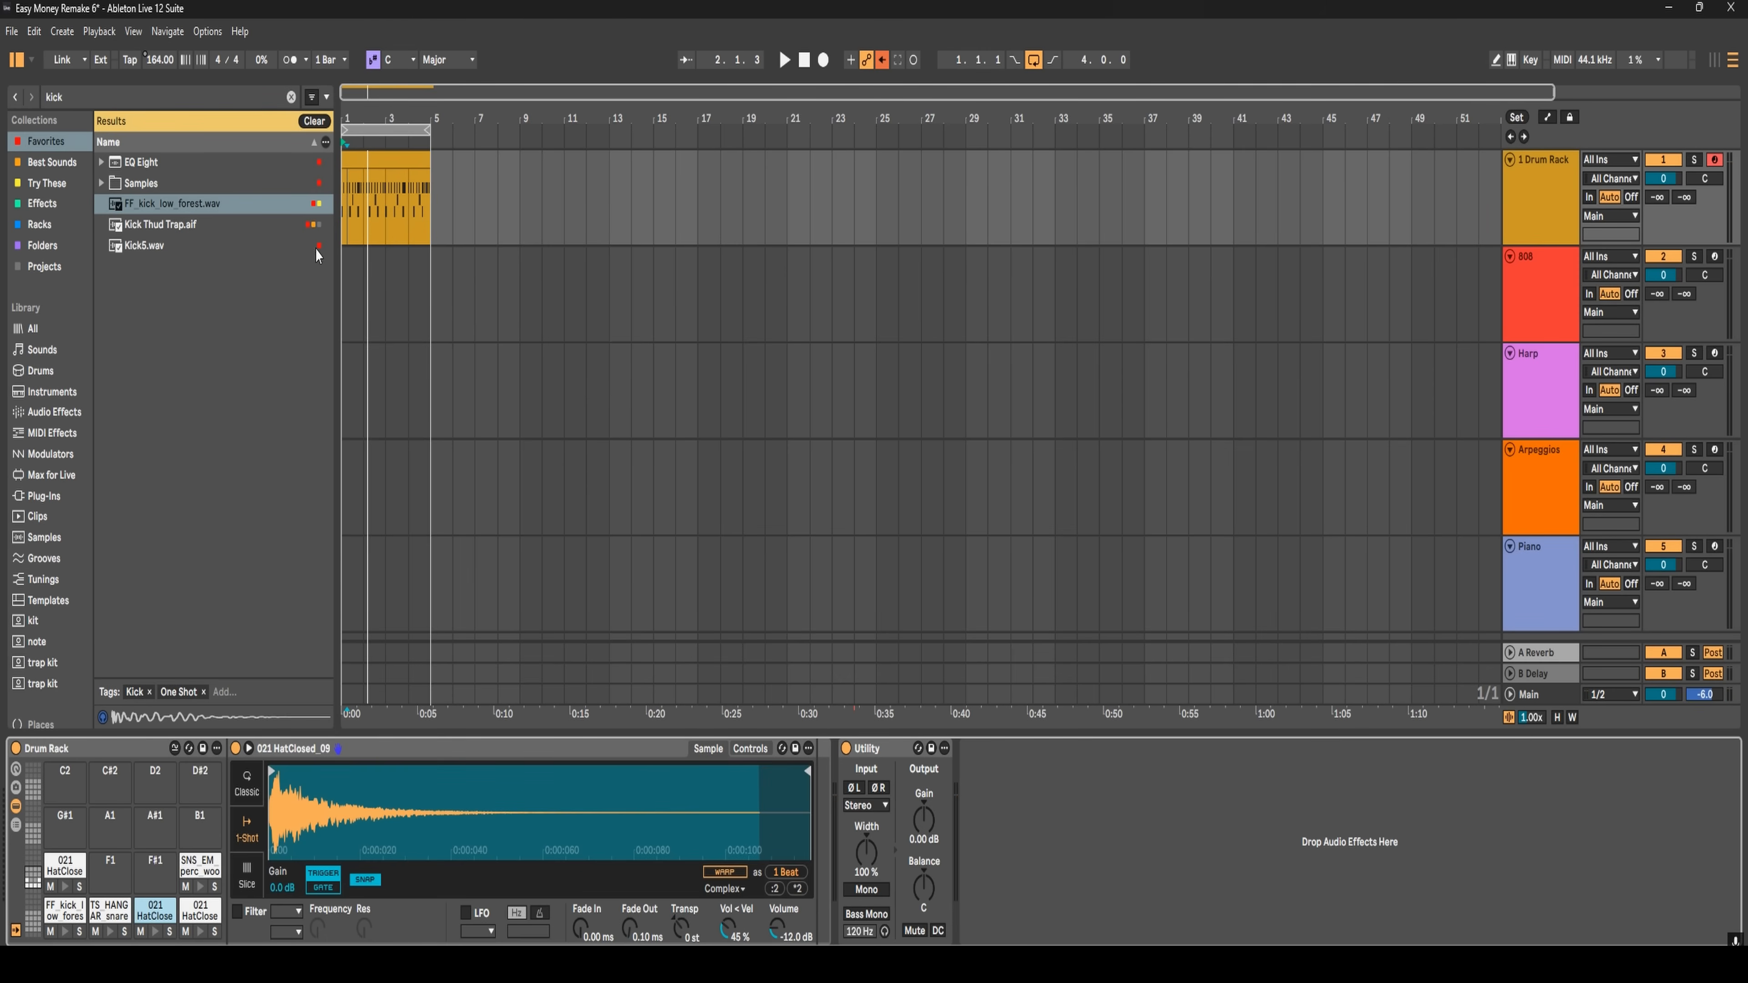
- Show the Drum Rack's chain list, and pan the snare chain to 3R after previewing the kick and snare
click(60, 920)
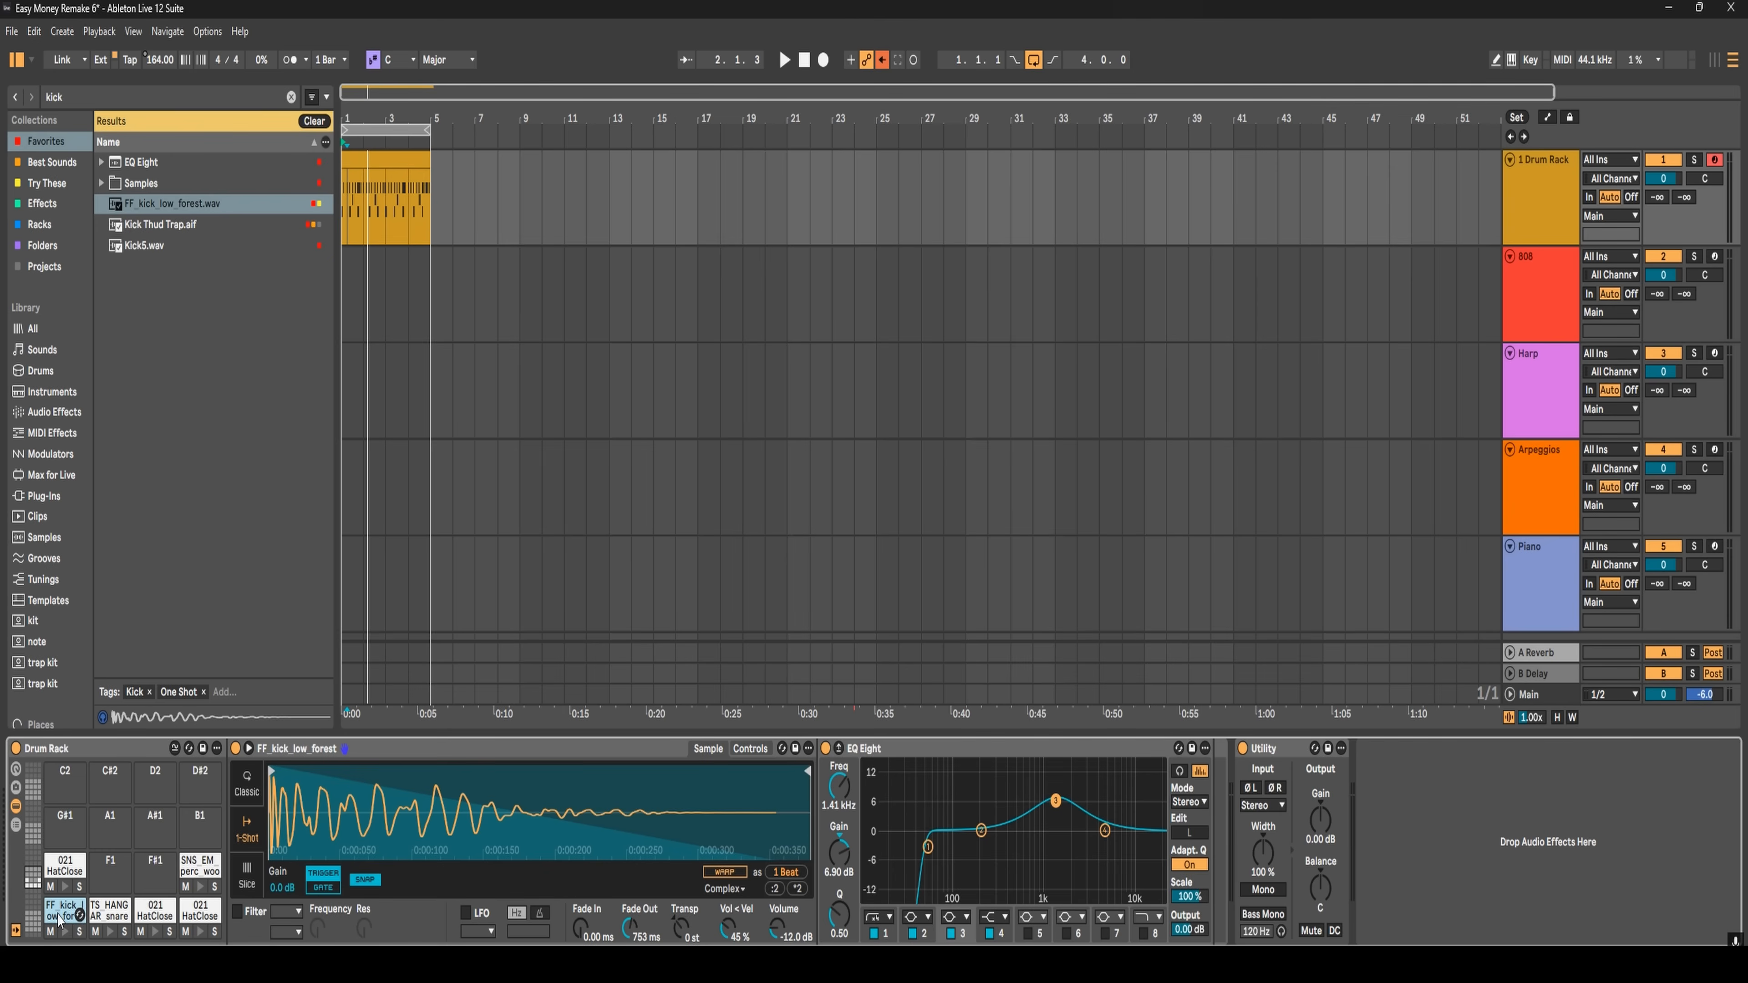
click(16, 825)
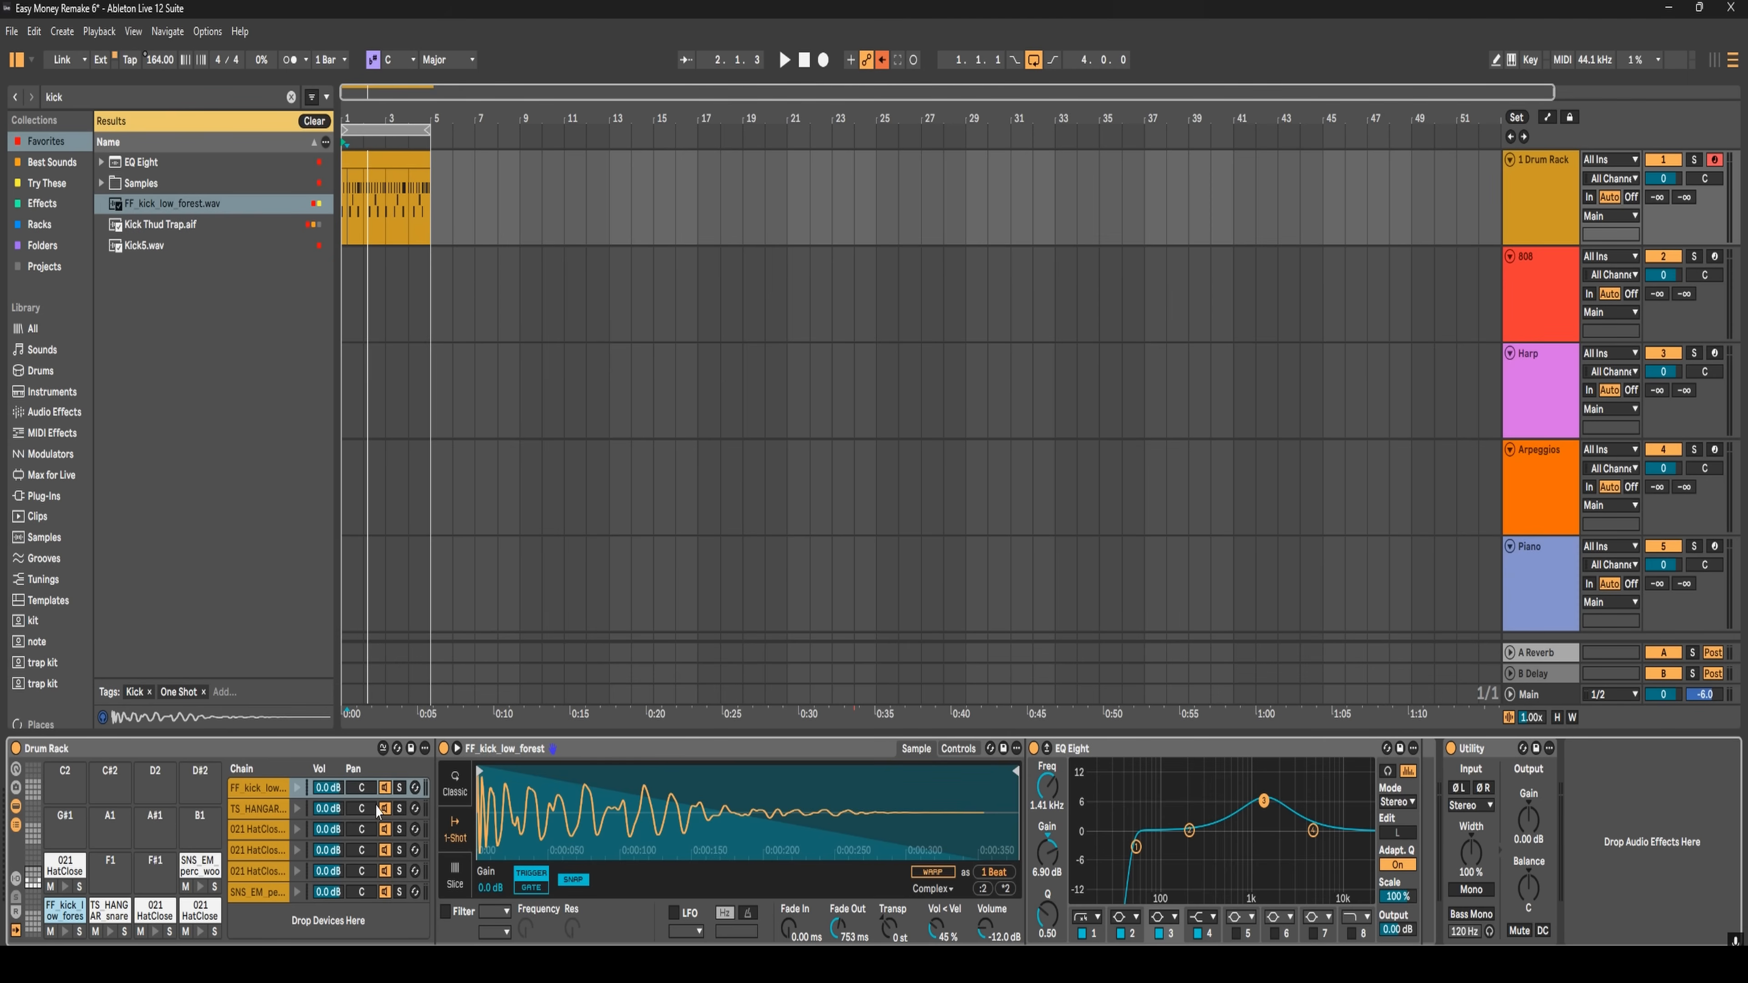
click(259, 795)
click(298, 788)
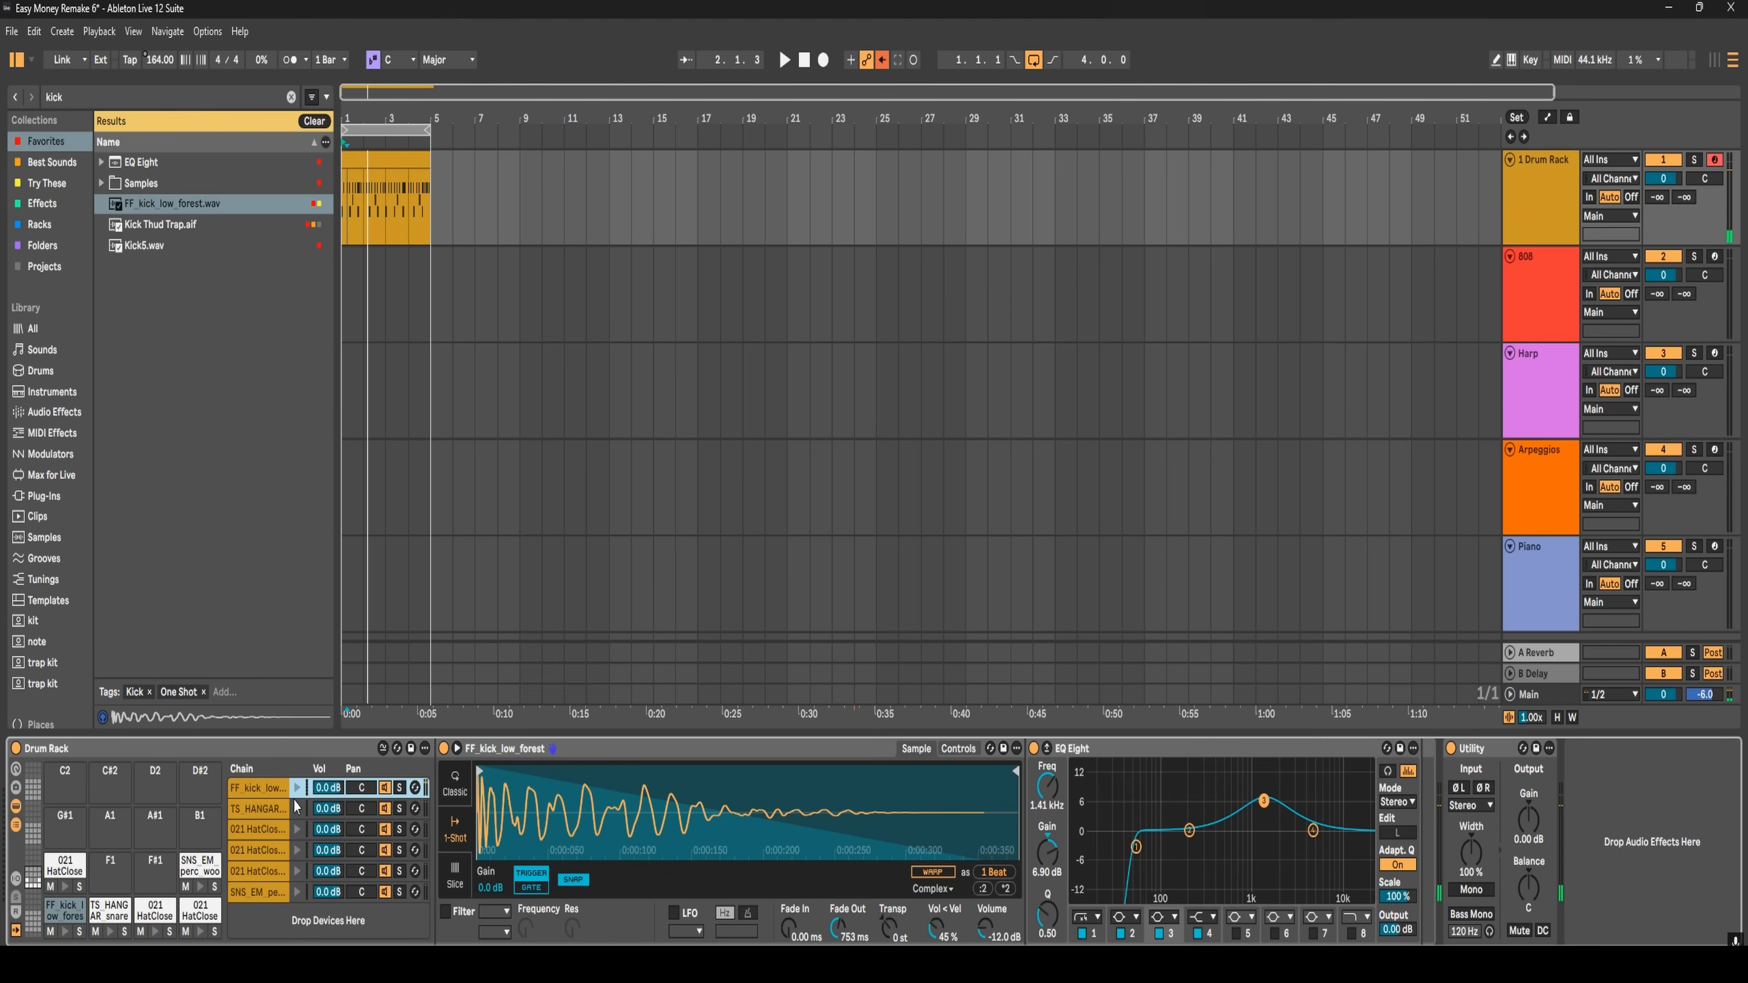
click(296, 807)
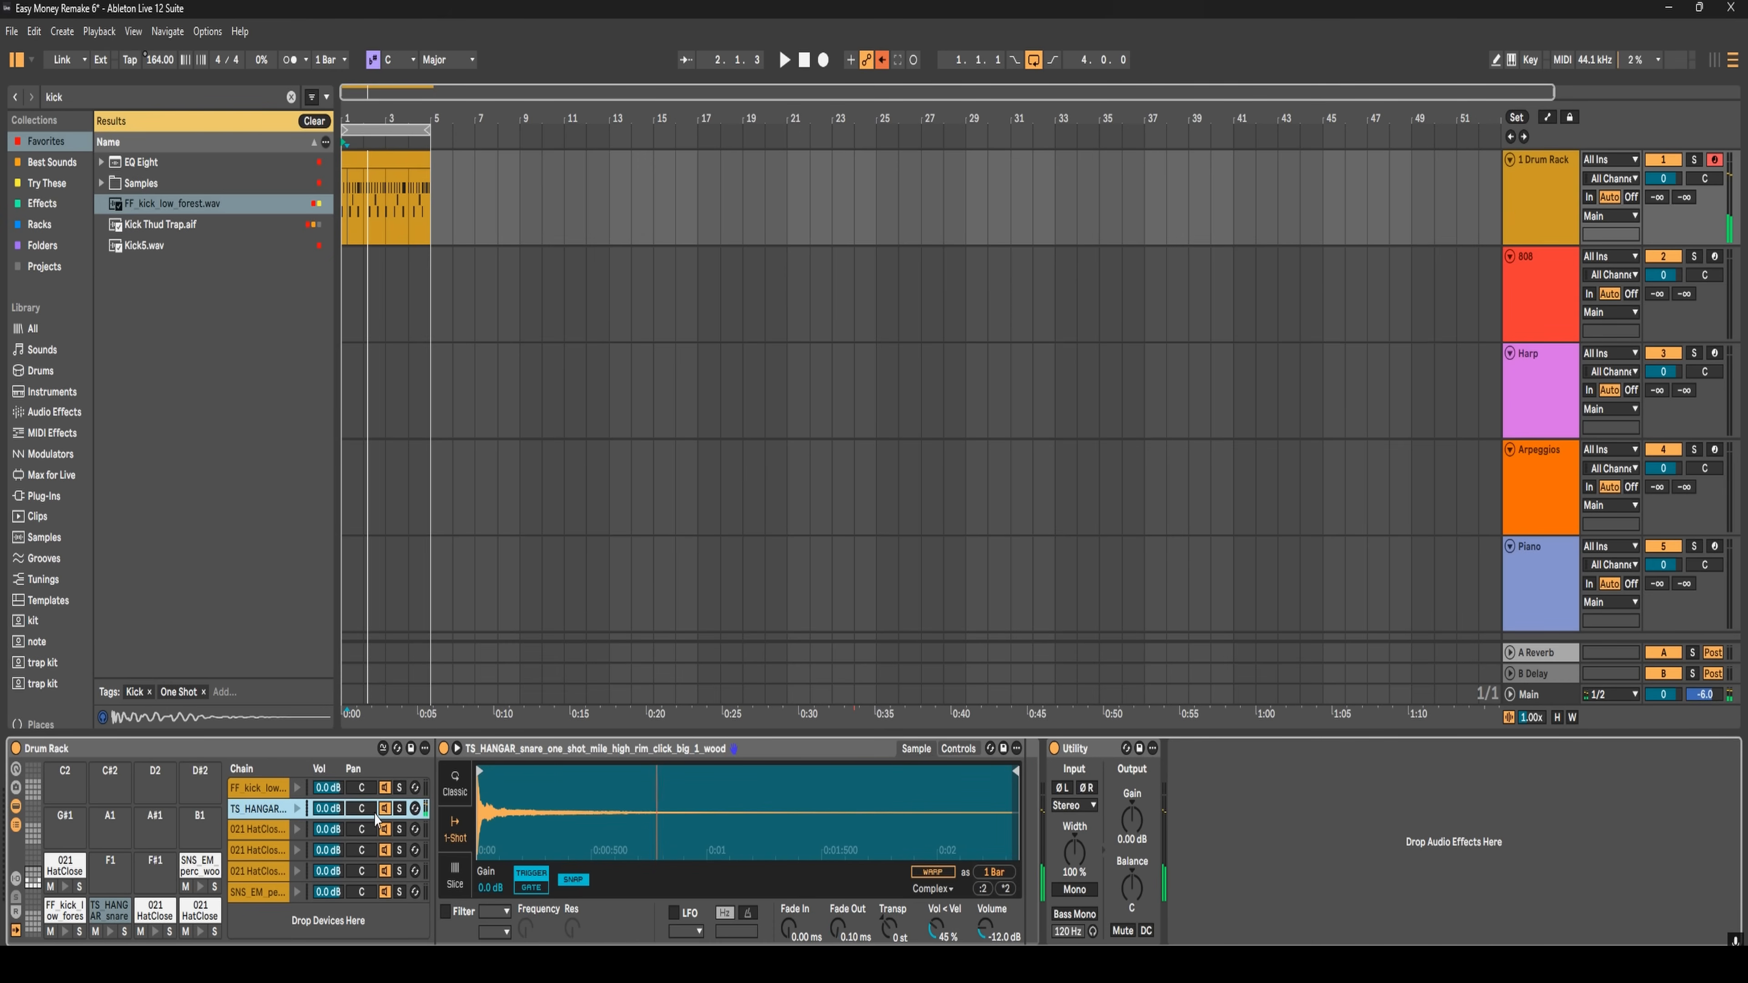
drag(365, 810, 365, 807)
- Pan the first closed hat chain to 3L and play the loop
click(278, 830)
click(298, 830)
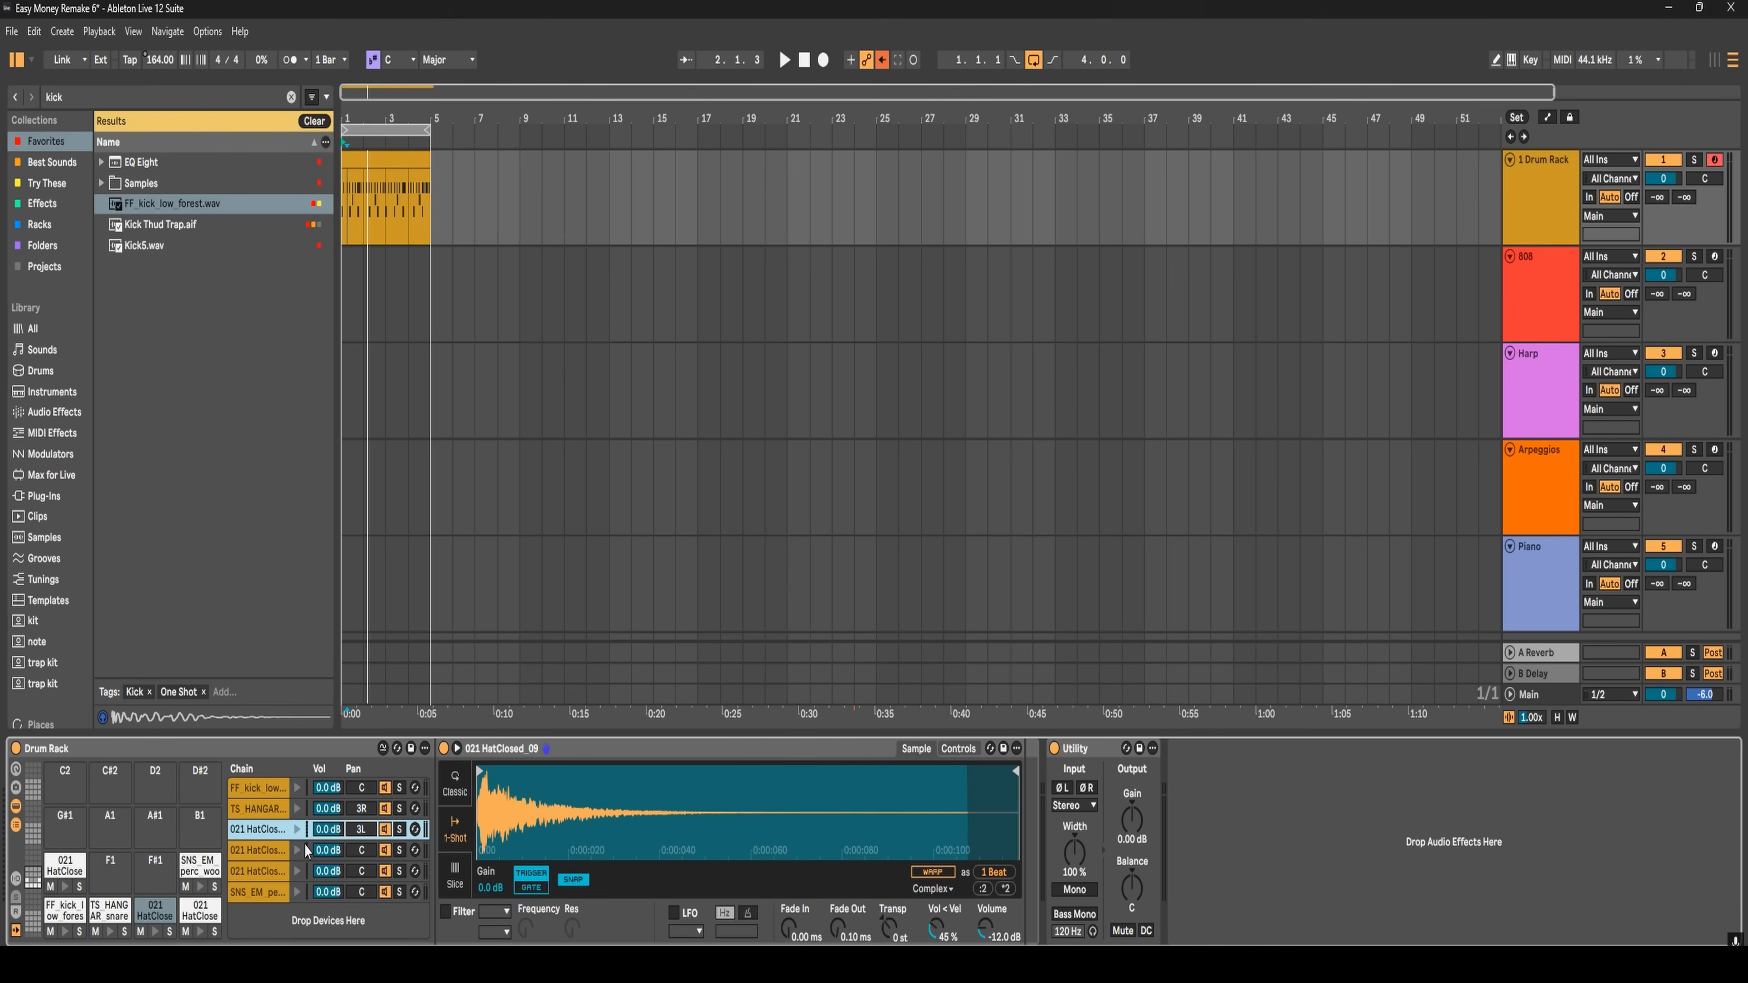
key(space)
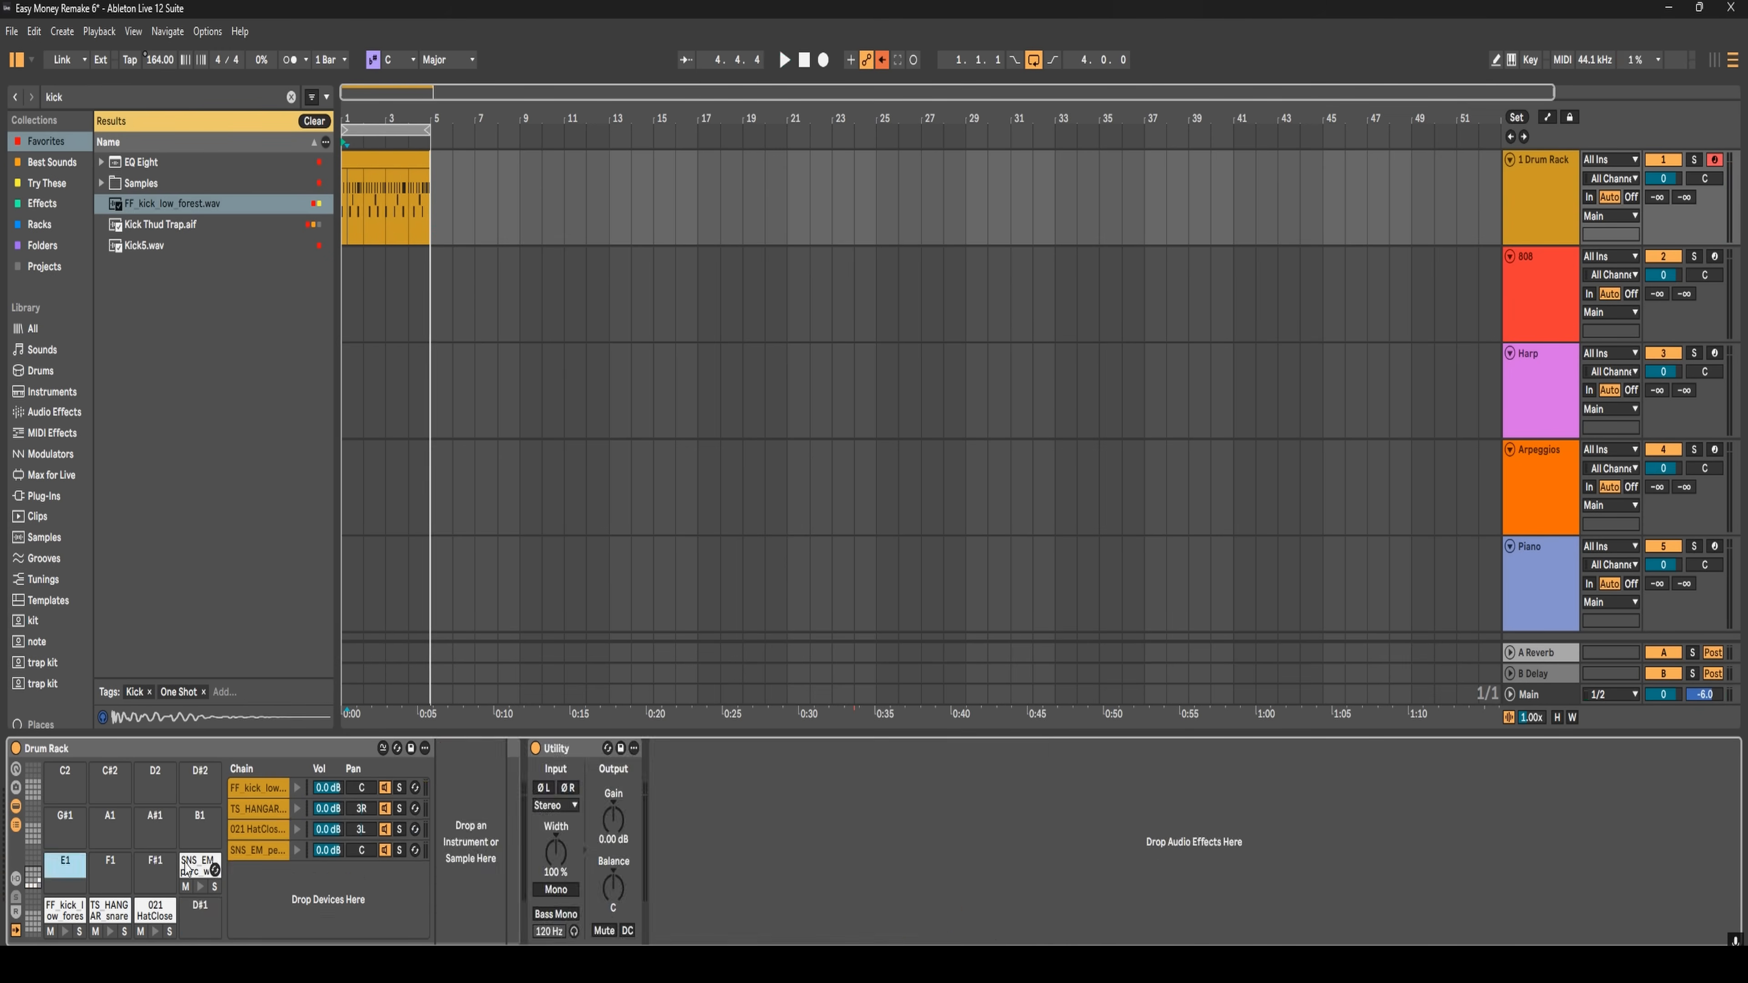
- Move the wood percussion sample from pad G1 to D#1 and pan its chain to about 26R
click(200, 888)
drag(205, 872, 200, 913)
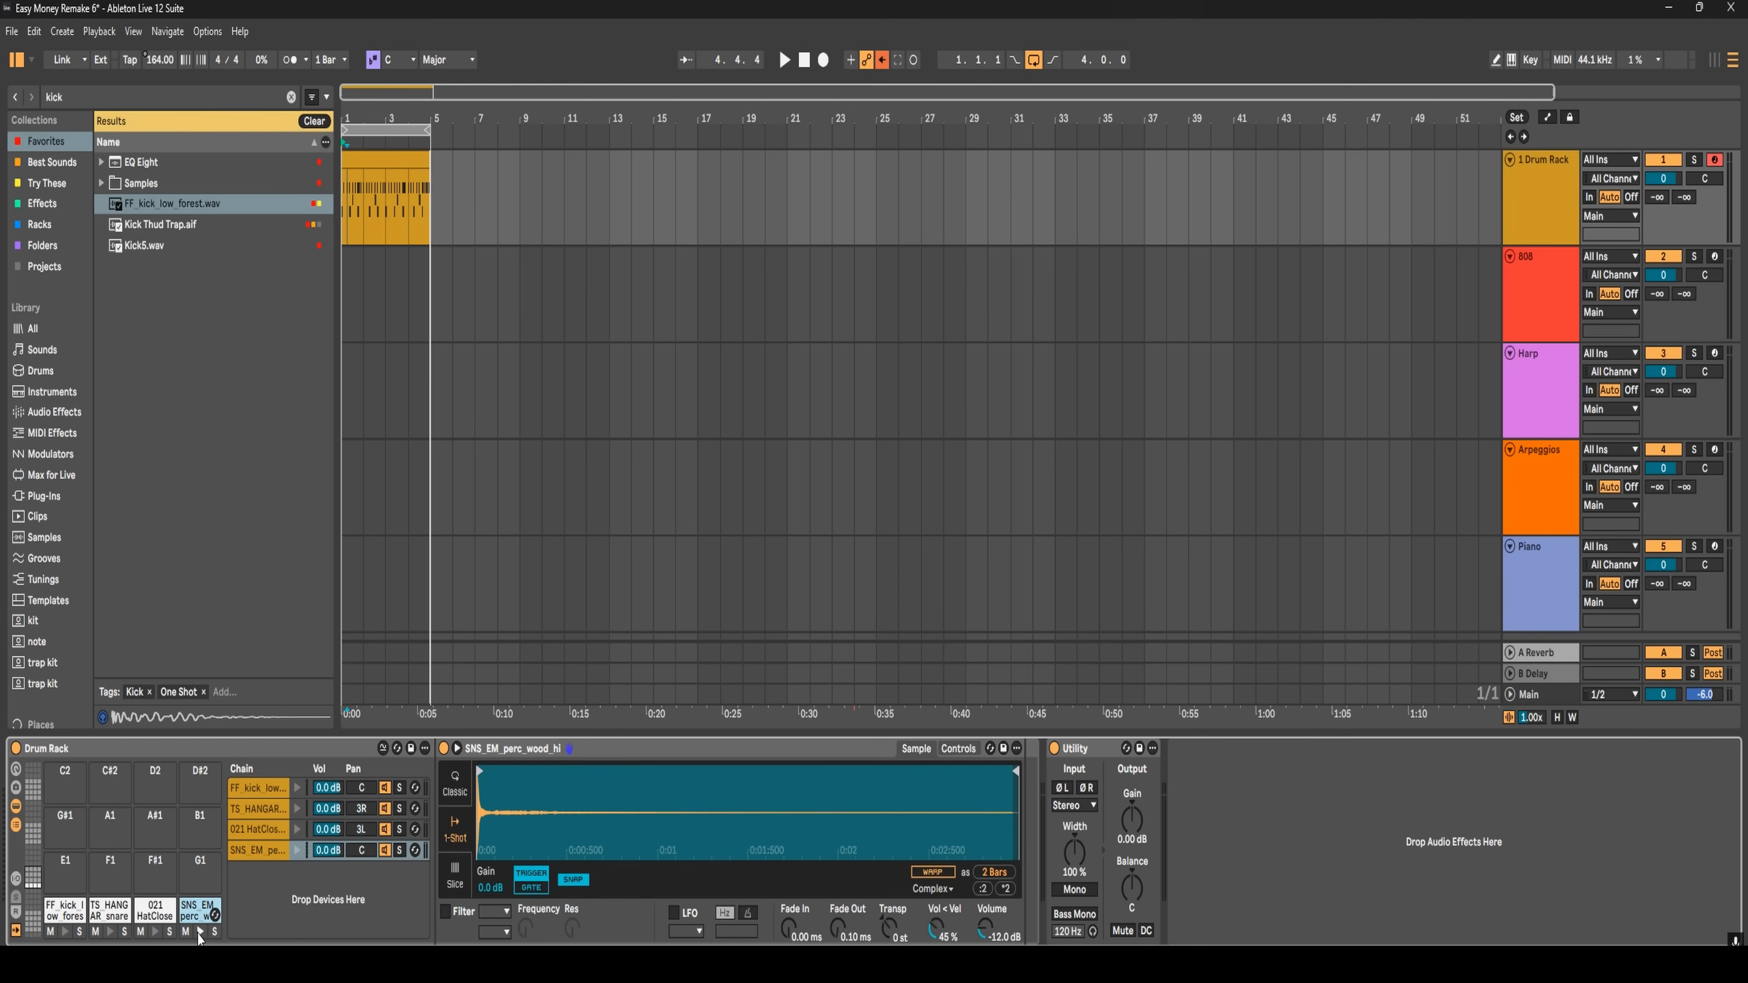
drag(362, 850, 361, 825)
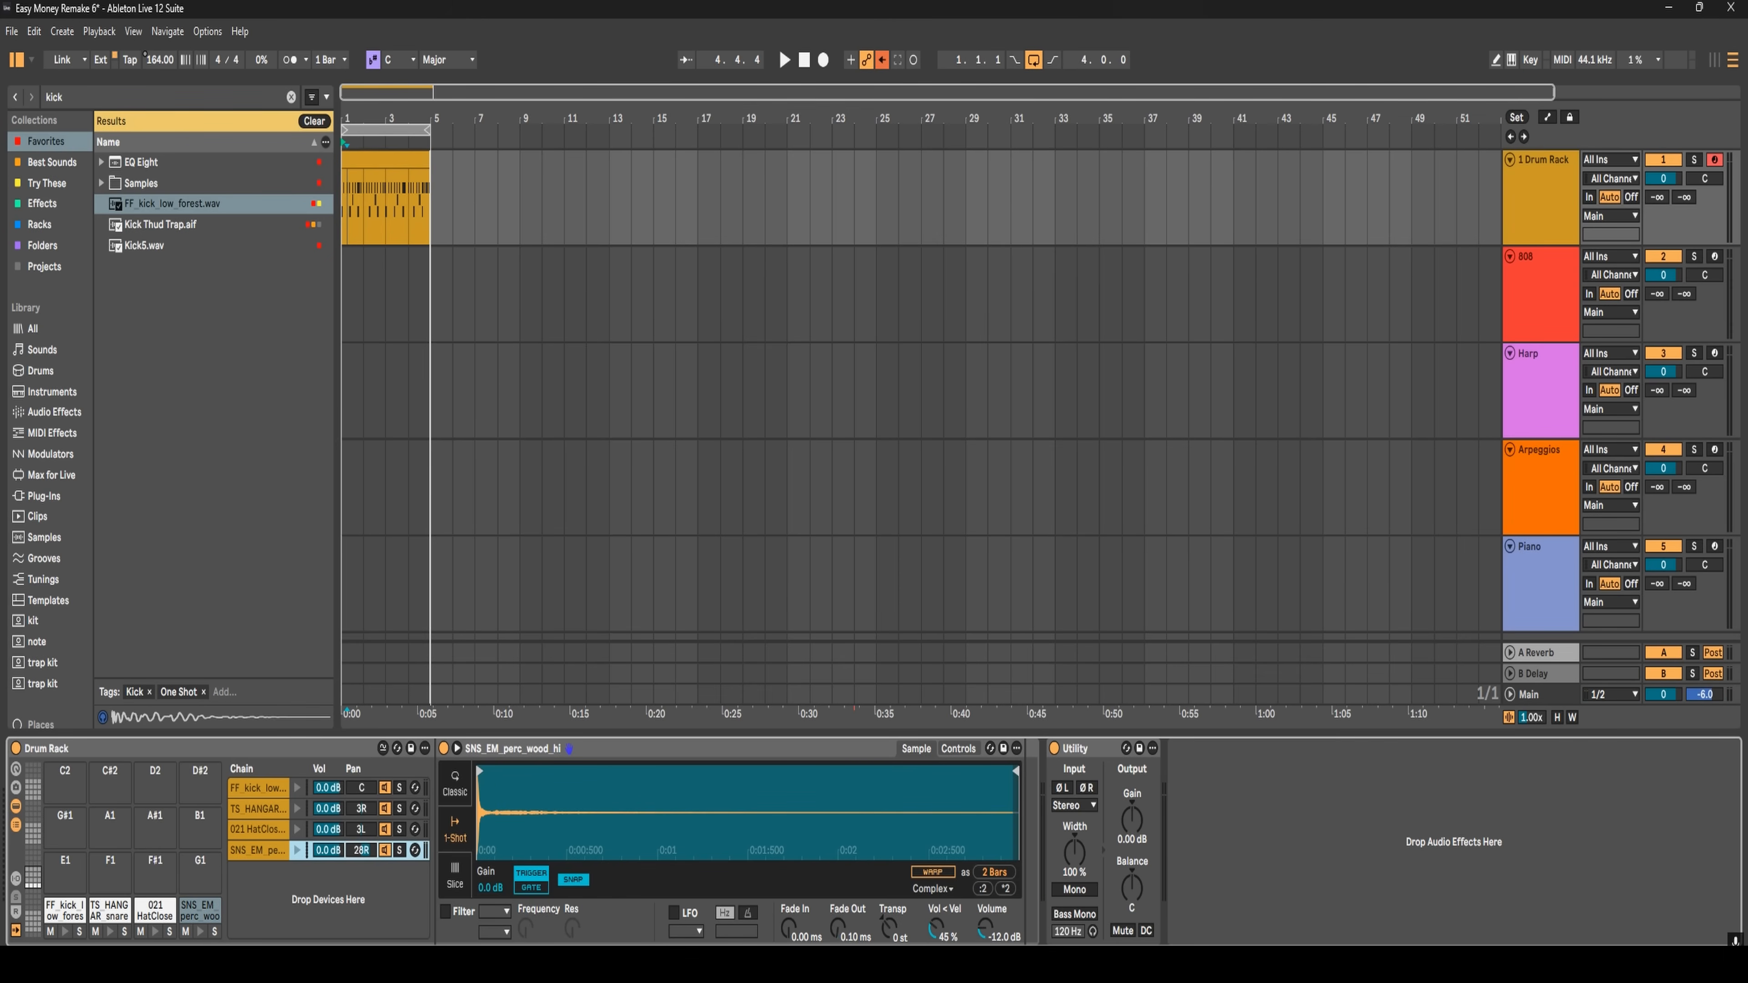
click(200, 933)
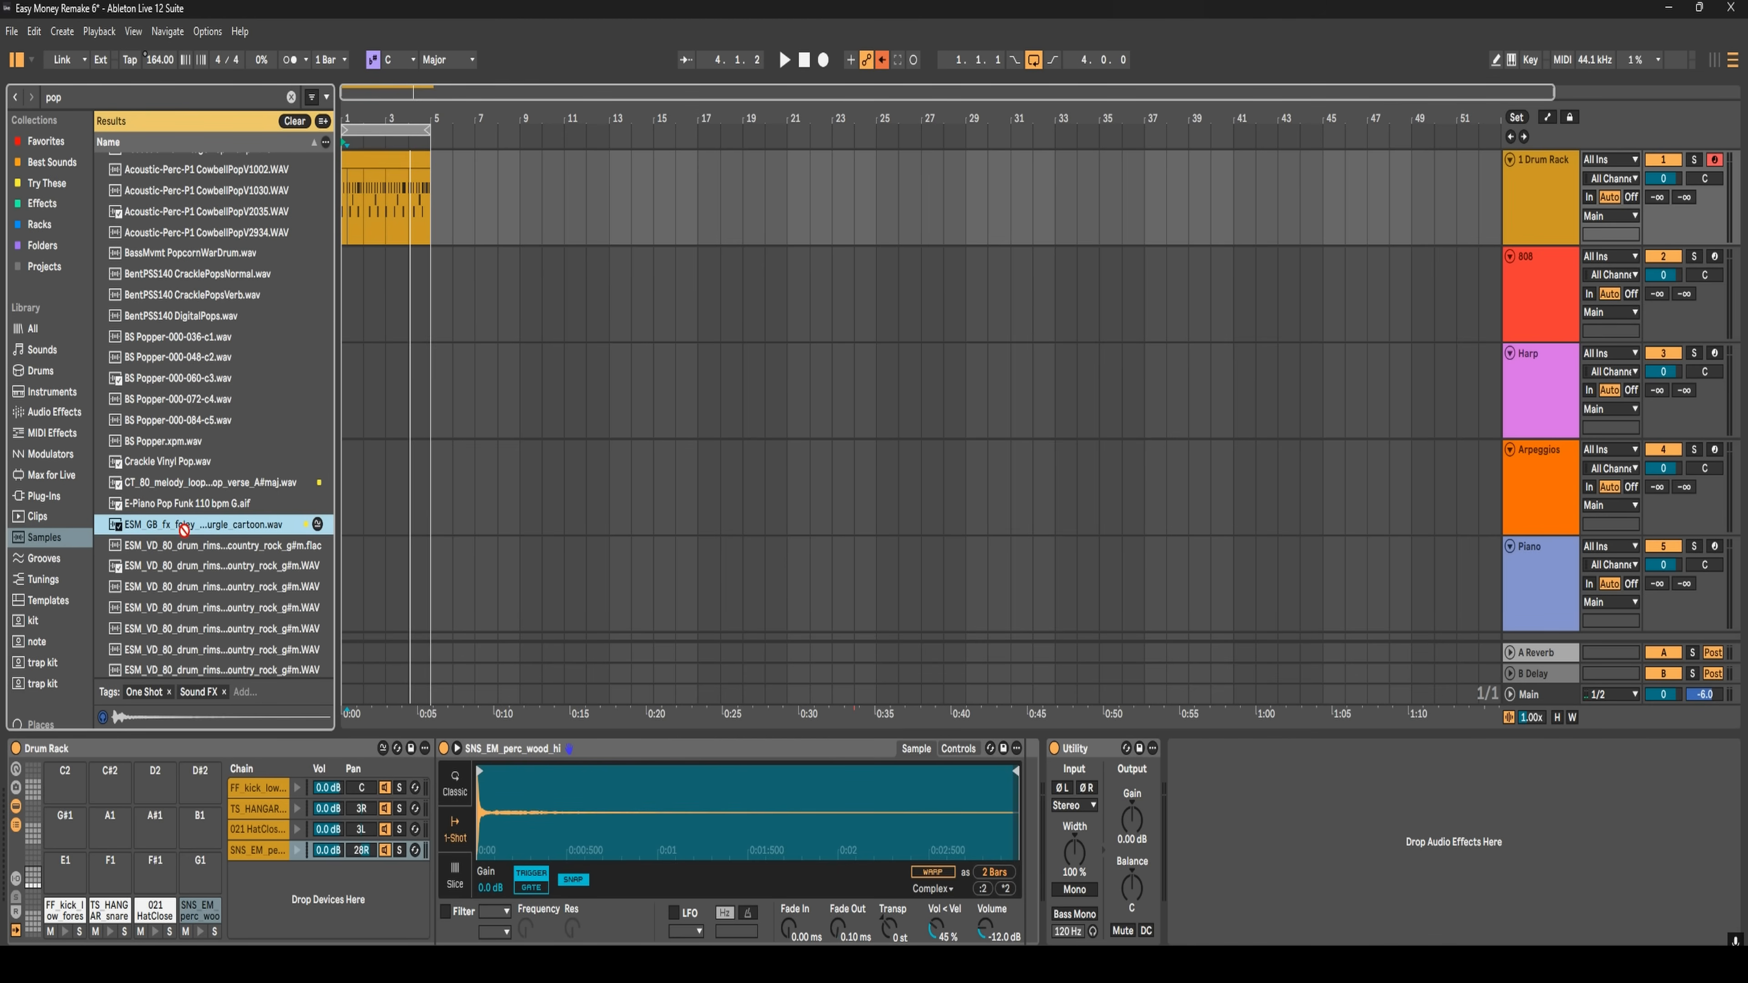
- Load the ESM_GB toonpop bubbles sample onto pad E1 and set its chain volume to -8.0 dB
drag(185, 529, 66, 868)
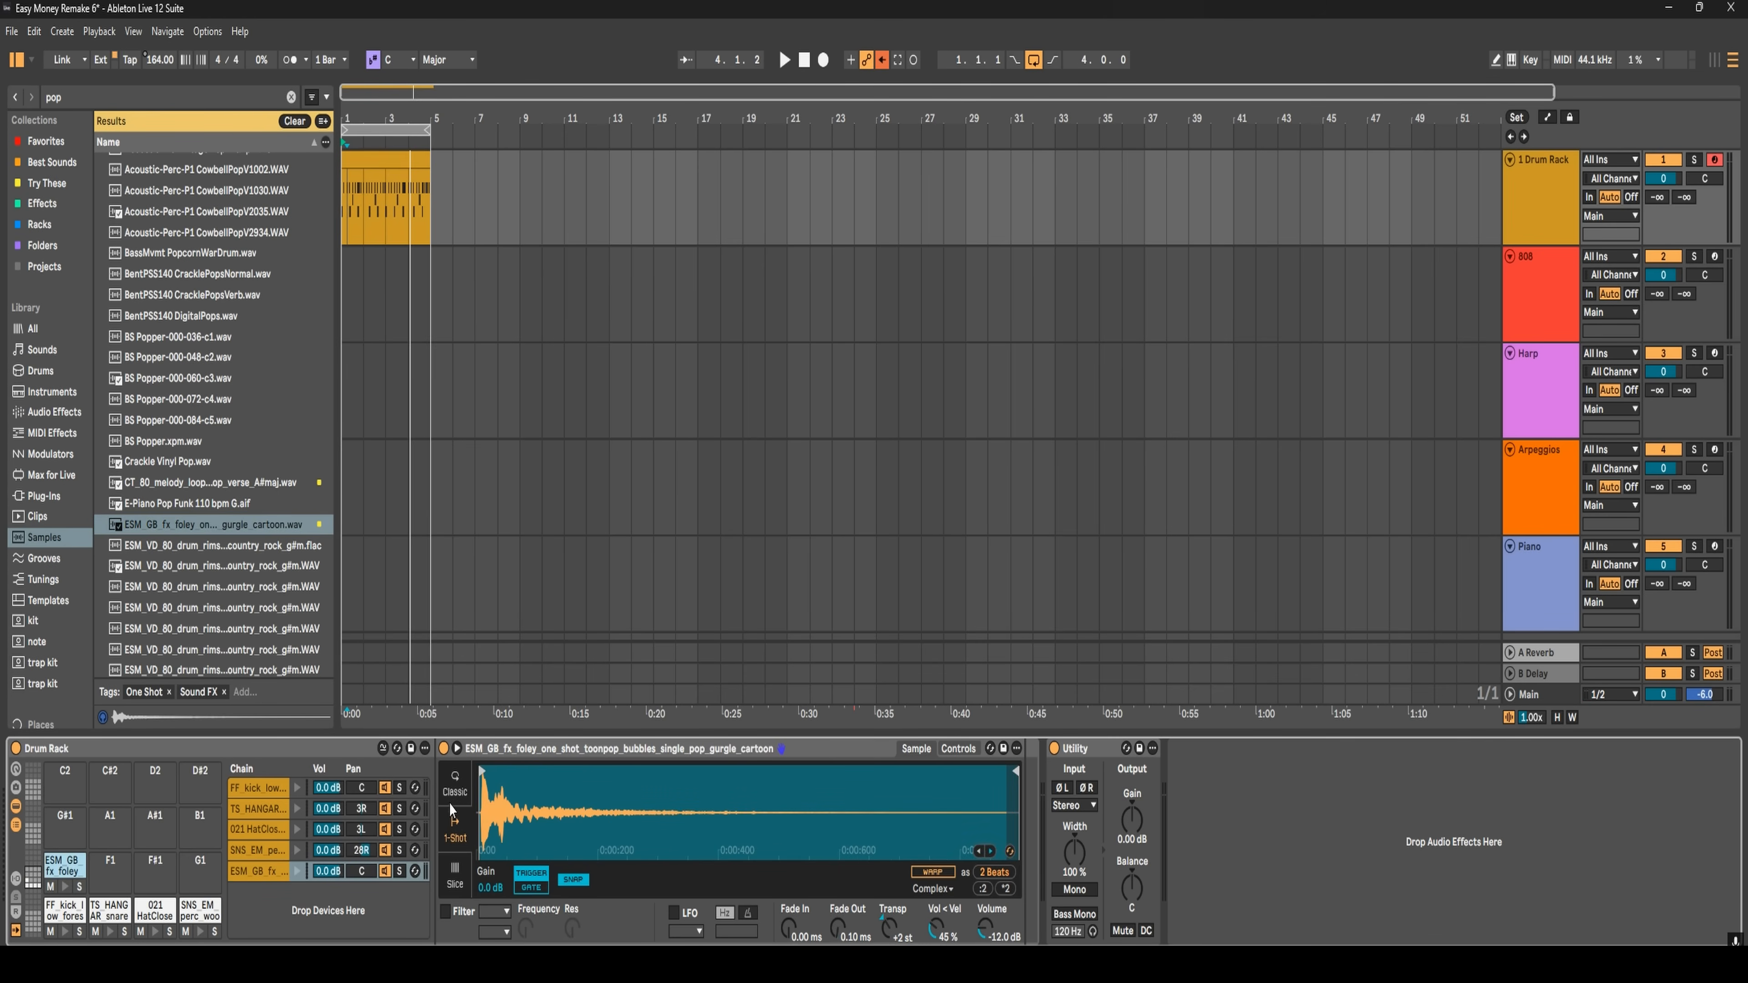
drag(328, 871, 328, 888)
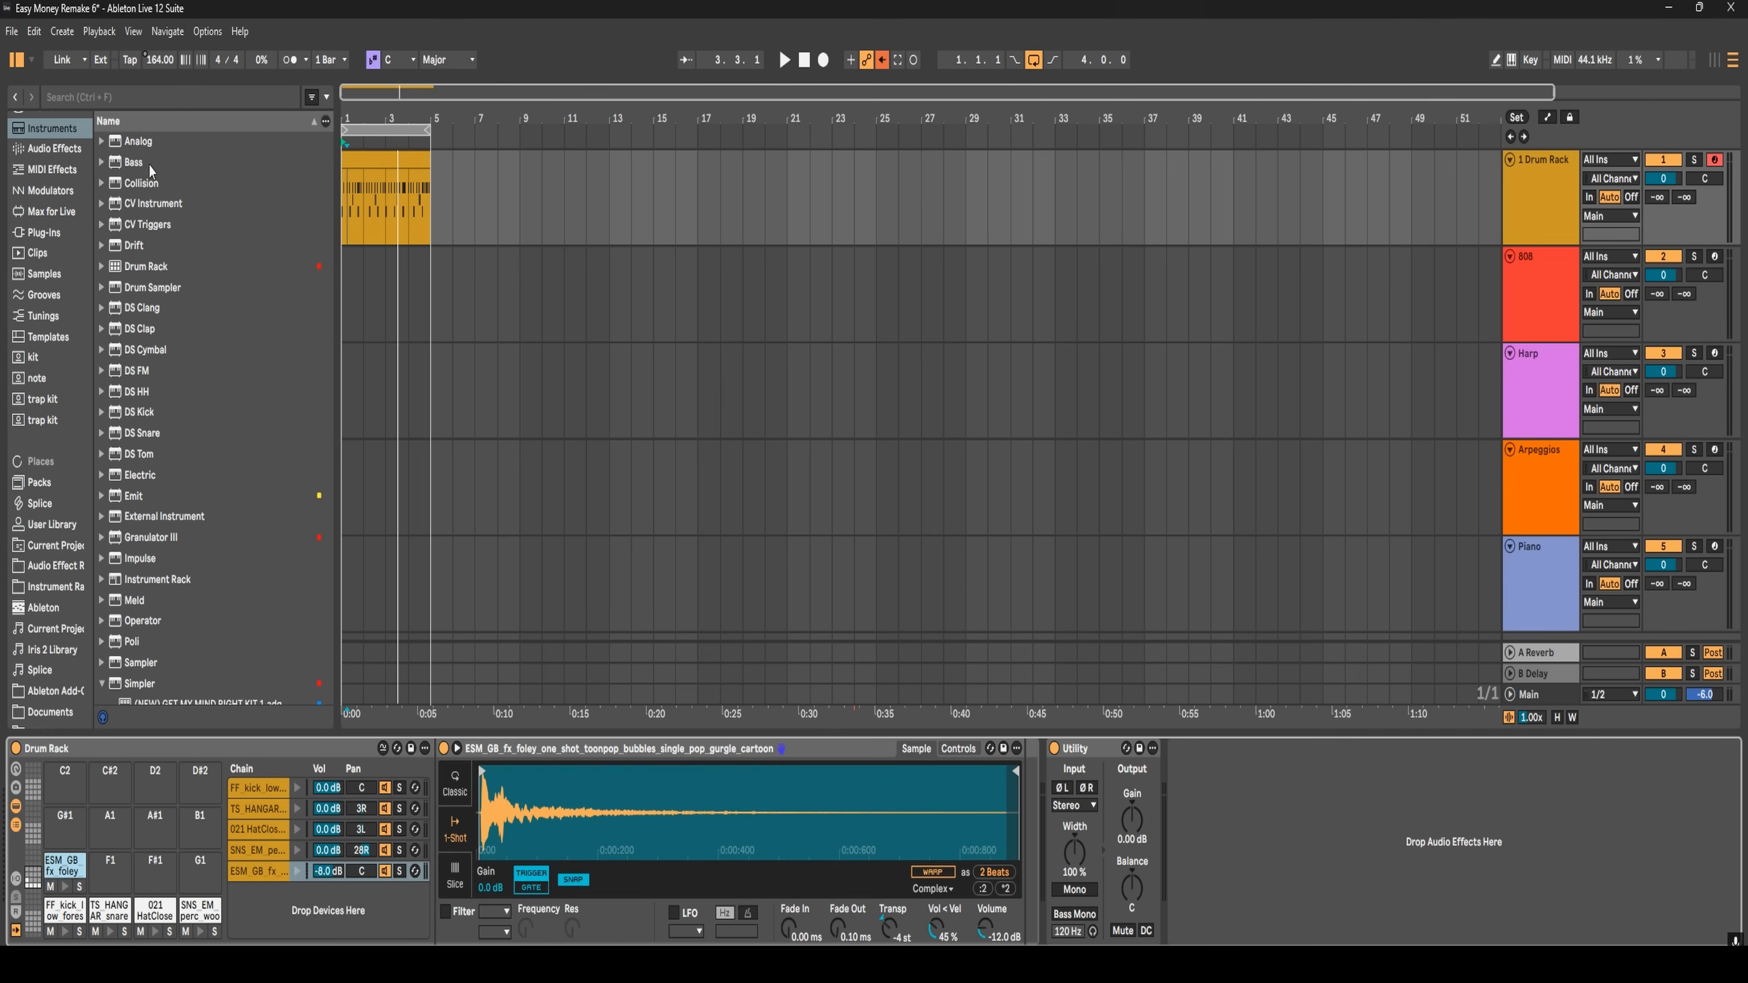
- Find Reverb in the browser, add it after the bubble pop sample with Dry/Wet at 66%, and audition the pad
key(ctrl+f)
text(reverb)
drag(1000, 805, 1024, 847)
click(65, 886)
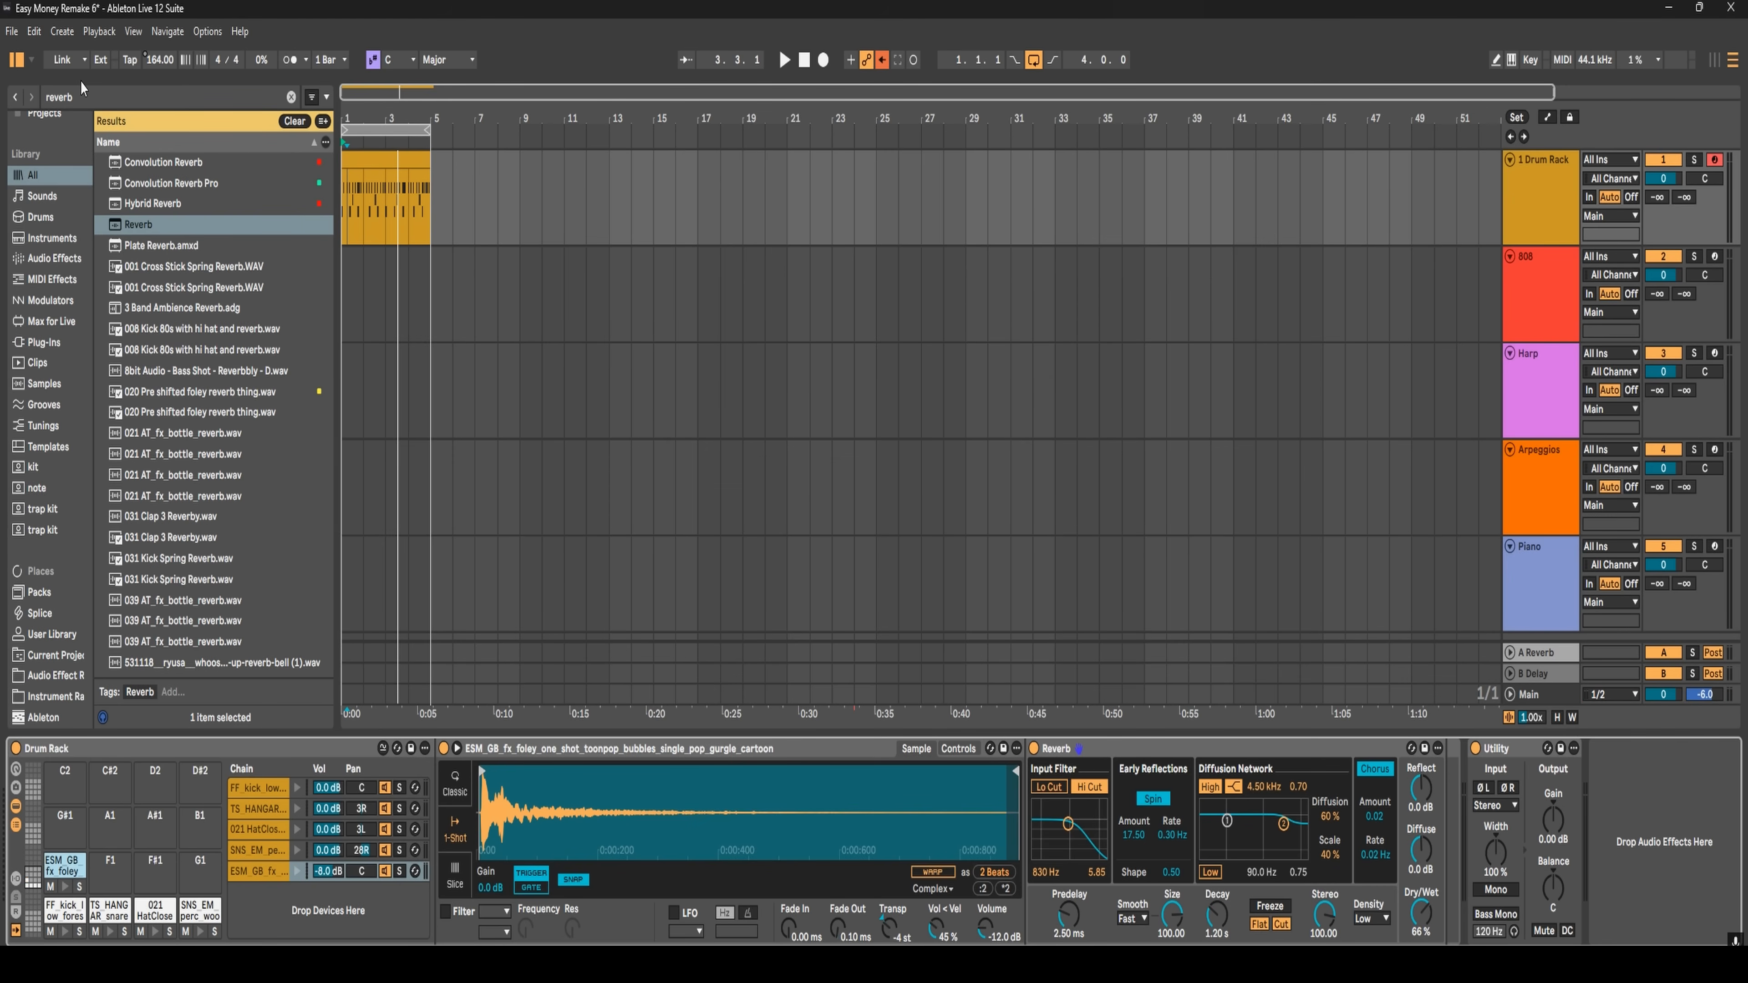
- Find the Cymbal 808 Soft sample, load it onto pad F1 and audition it
click(81, 97)
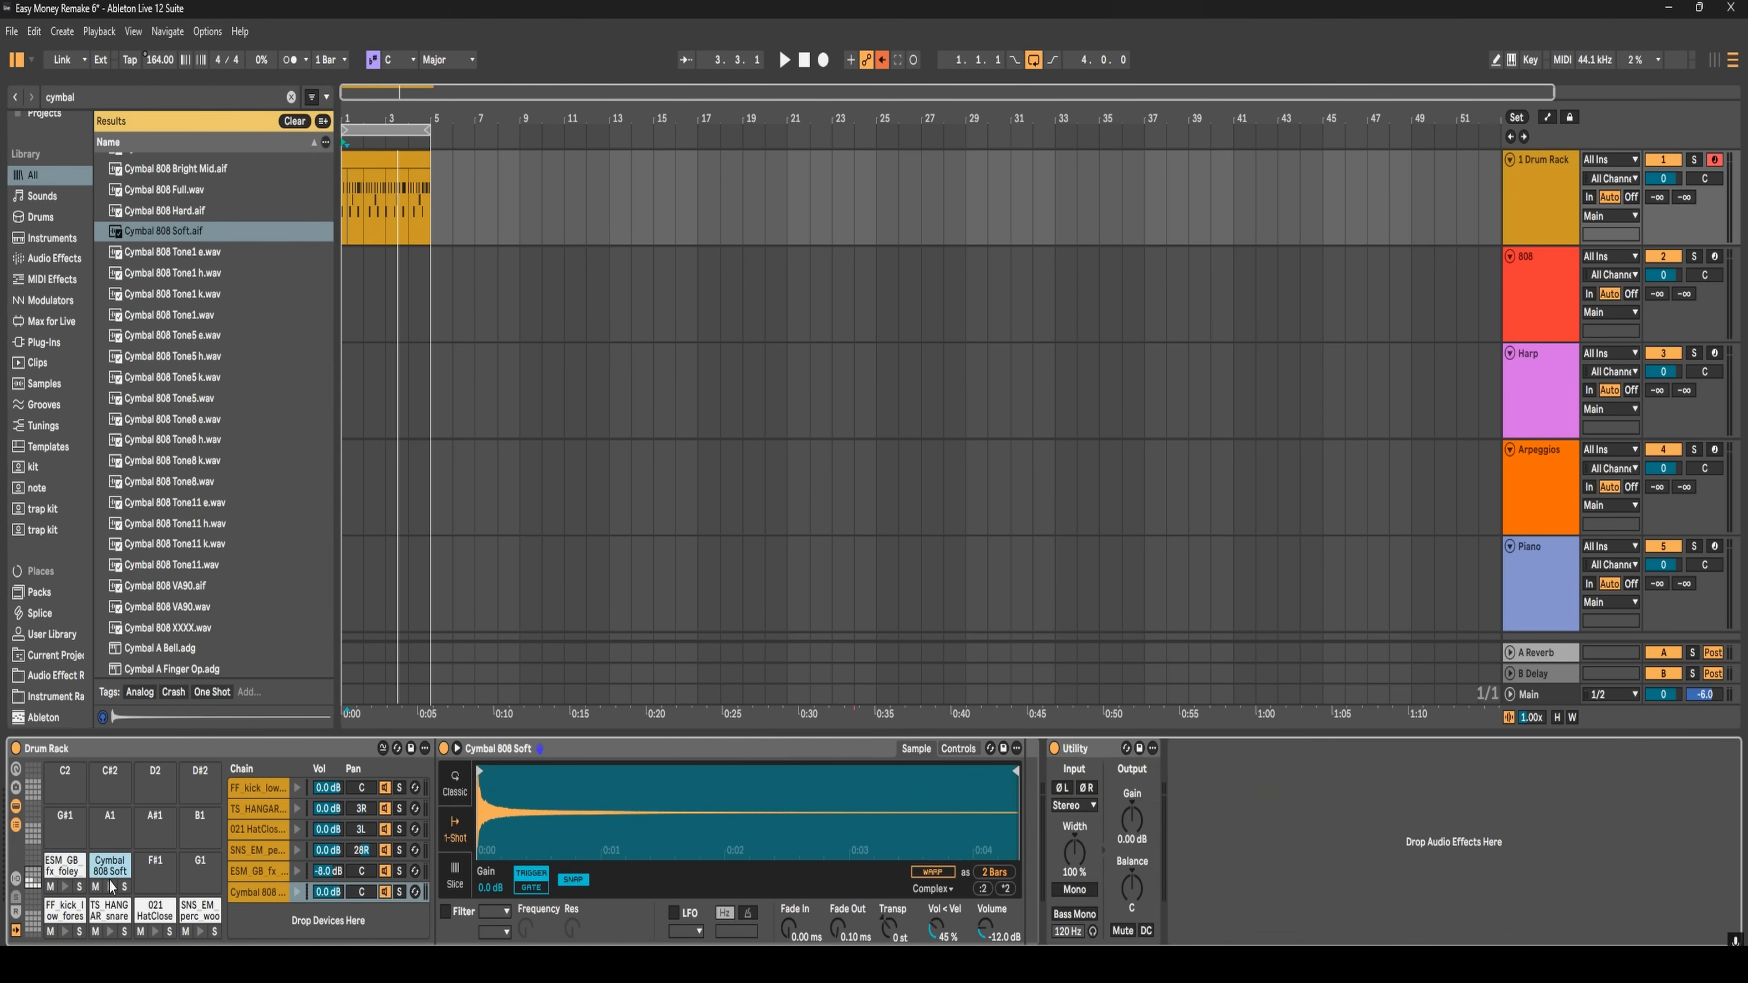
click(109, 886)
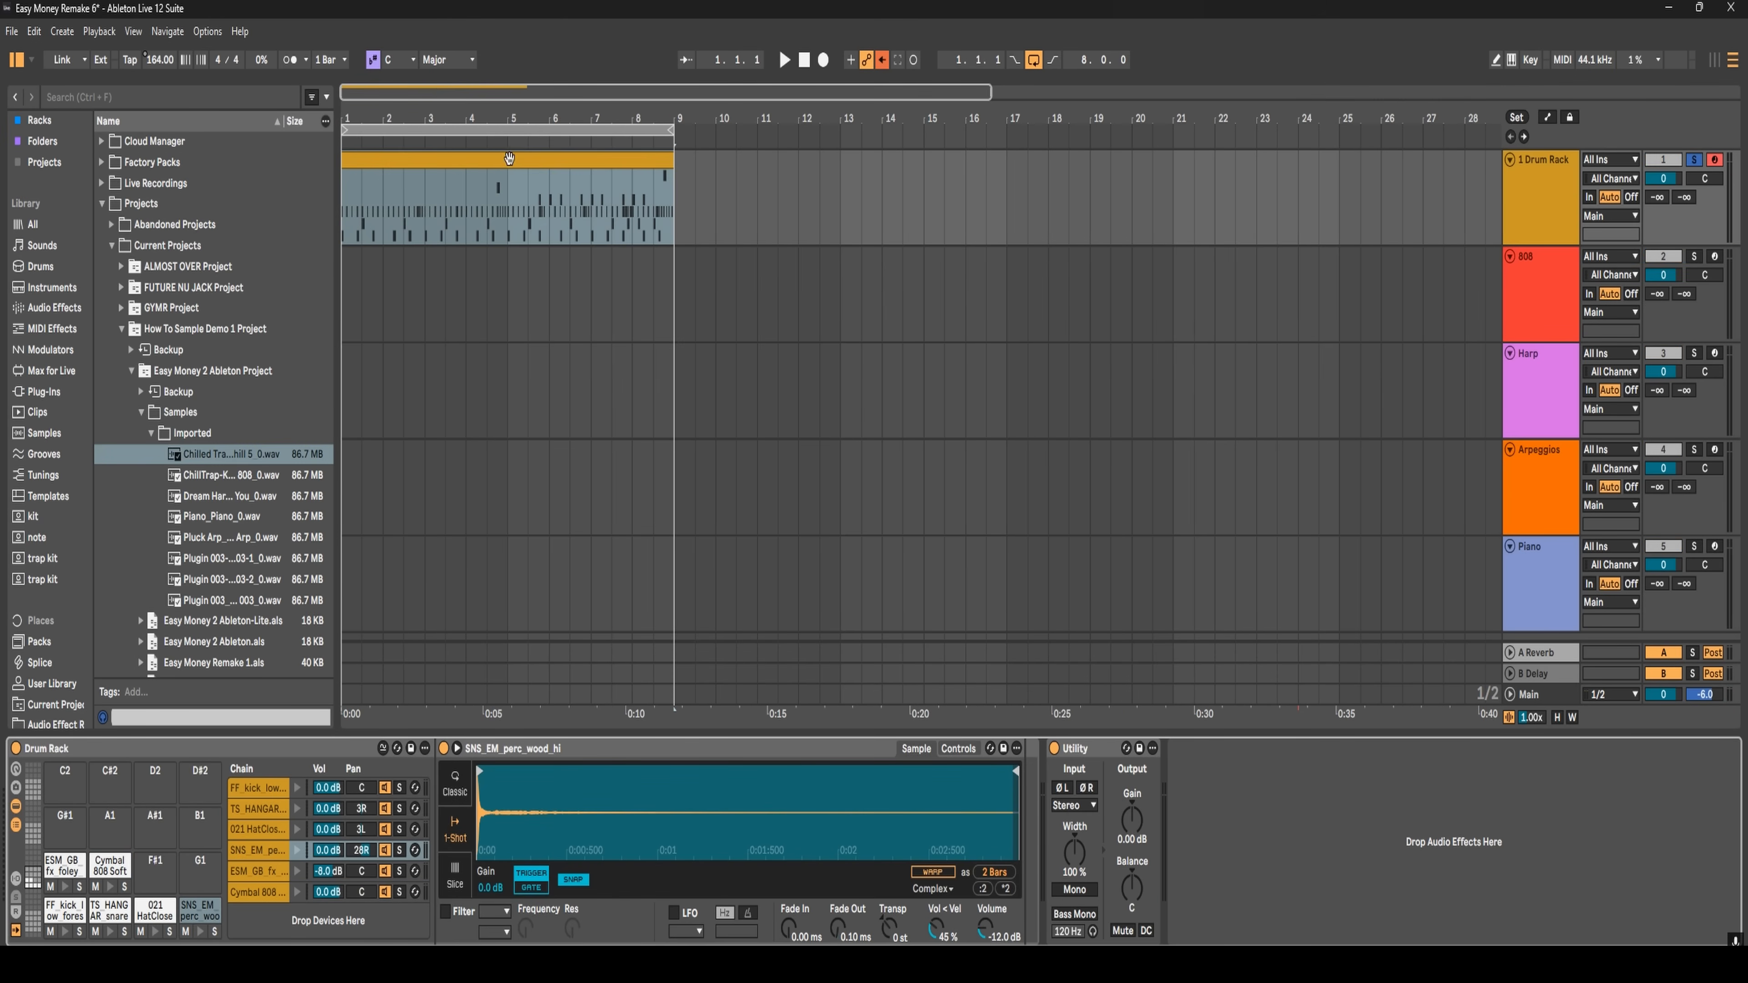
- Review the notes of the eight-bar drum clip and play the full drum pattern from the start
double_click(479, 163)
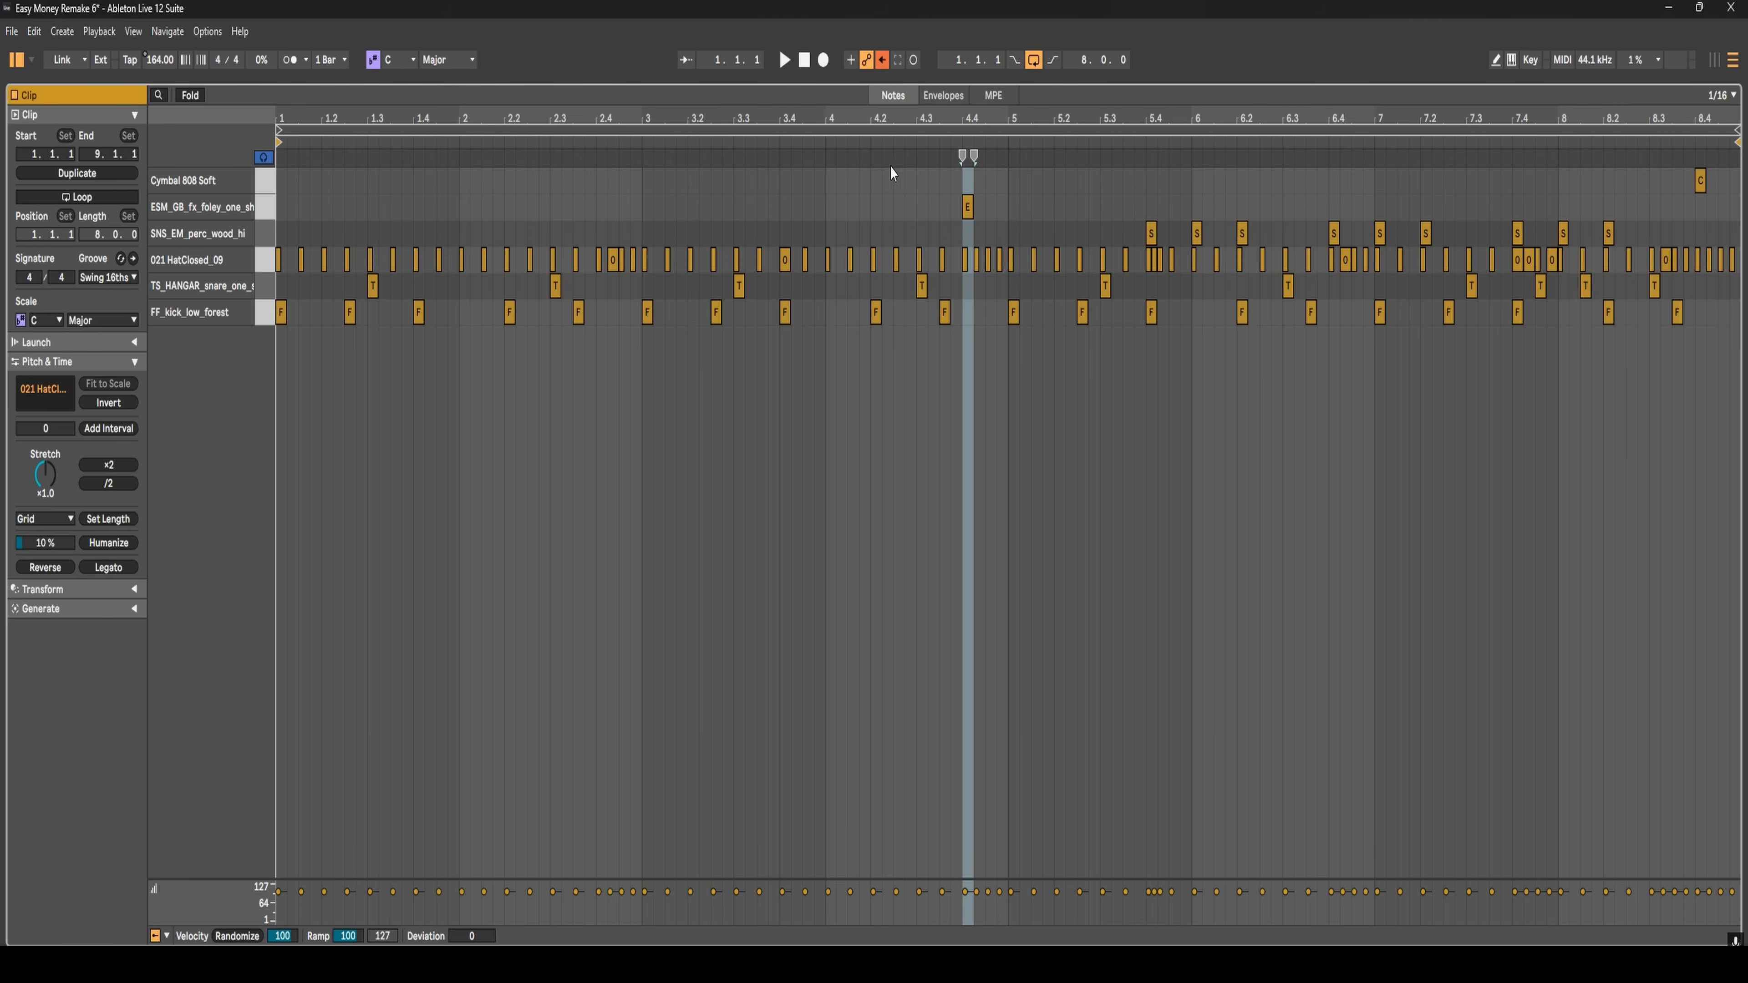
key(shift+Tab)
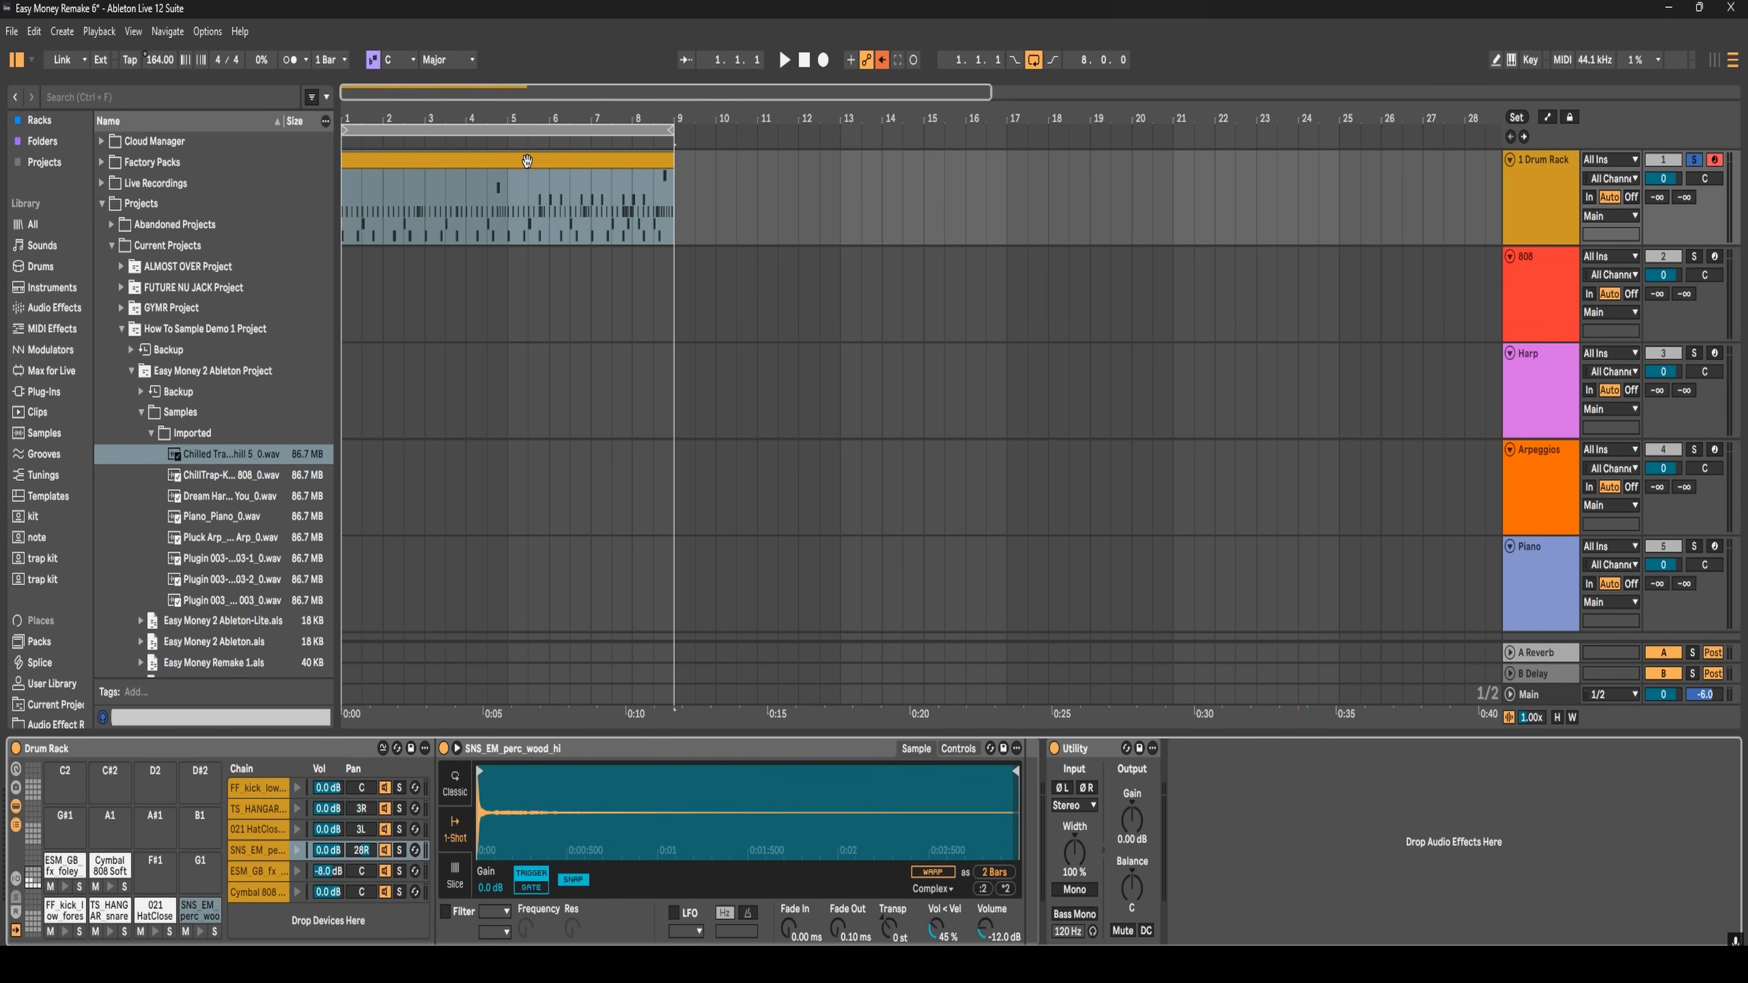
double_click(527, 161)
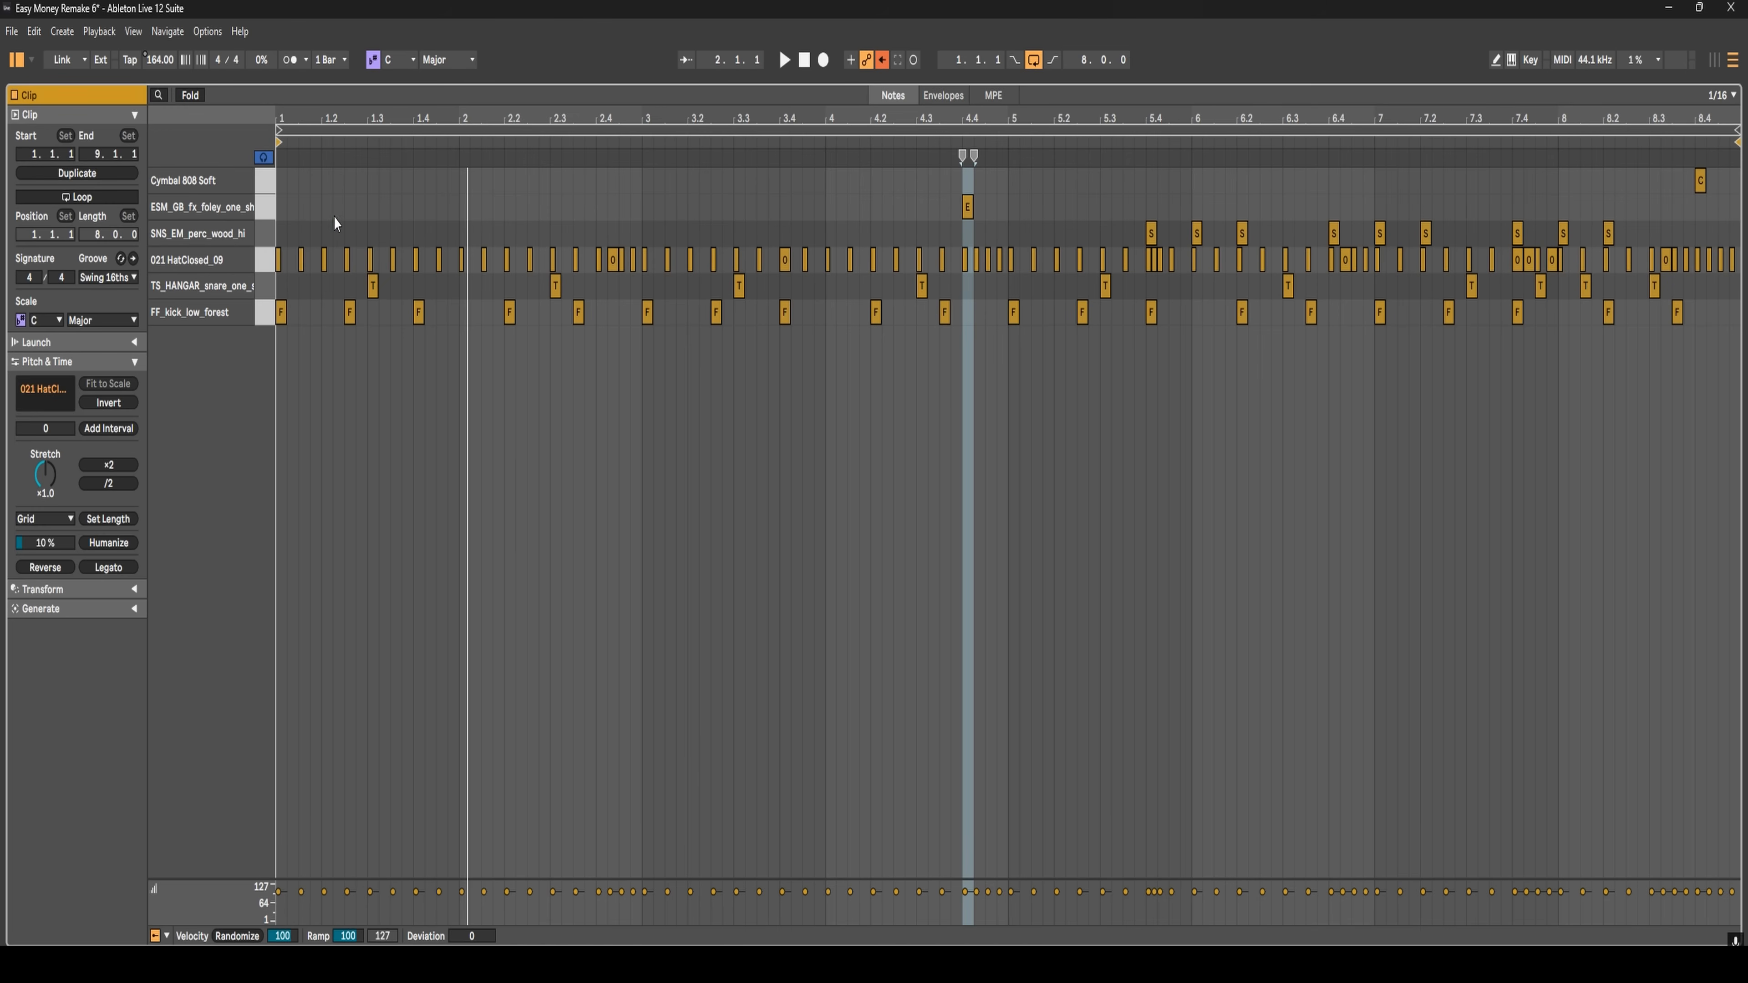
click(279, 197)
key(space)
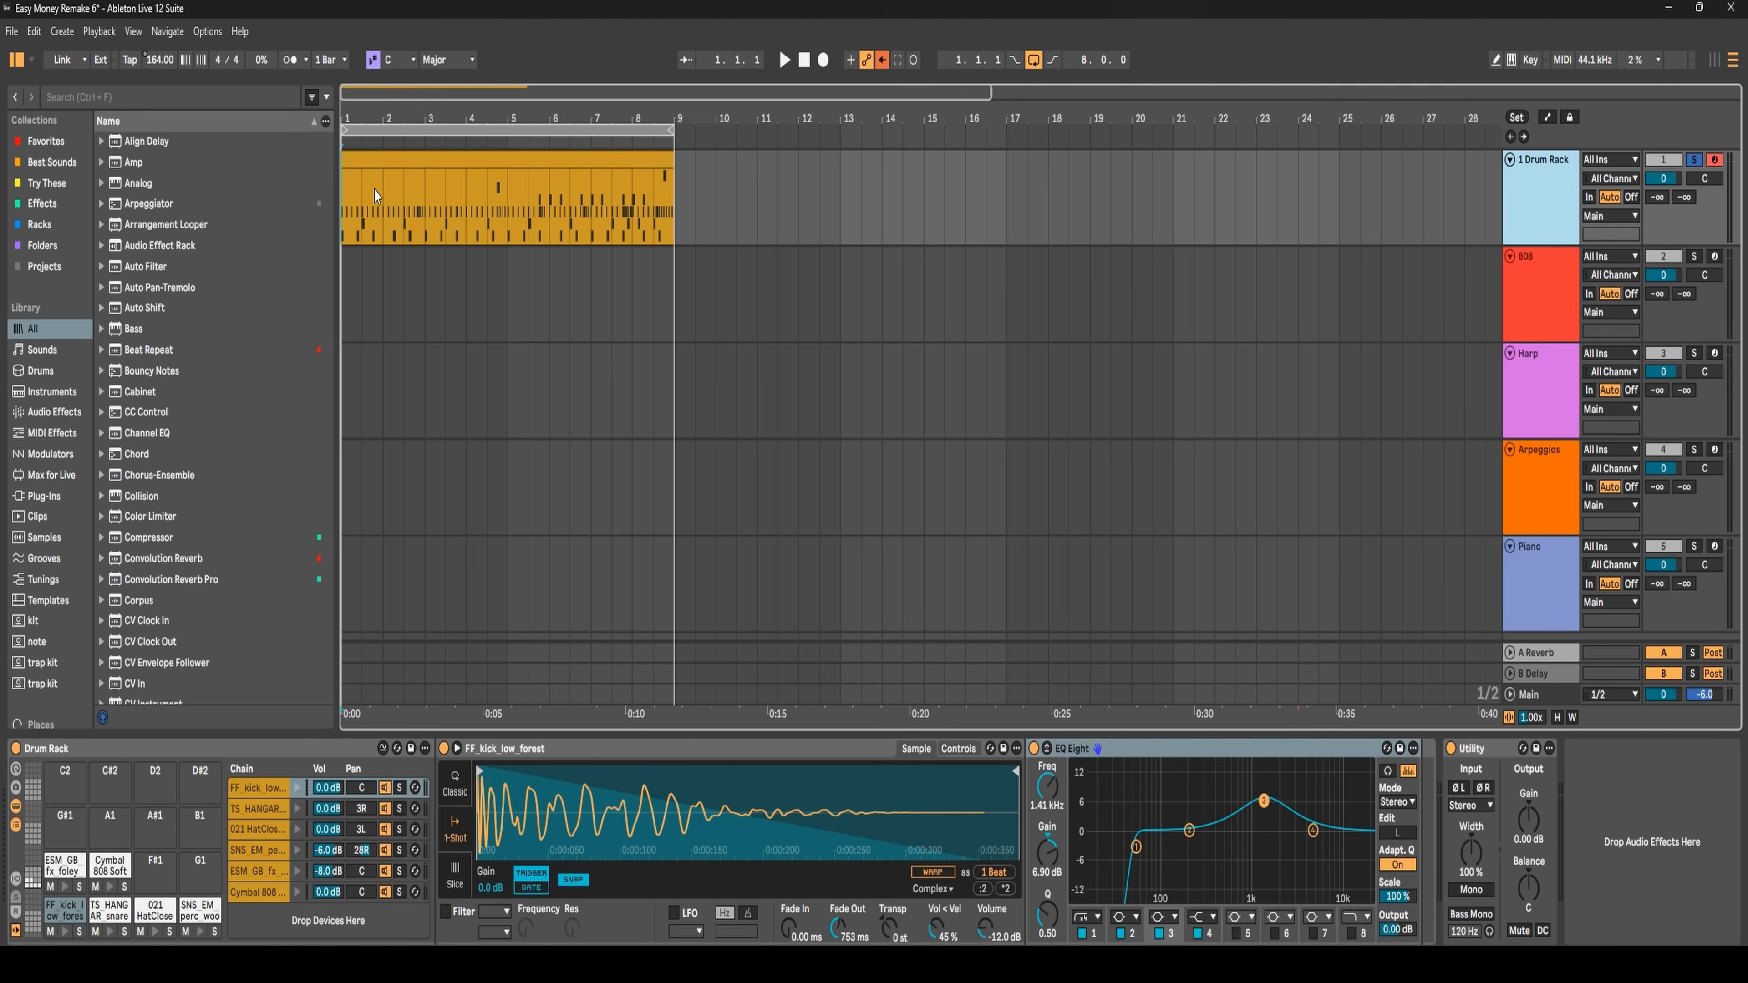
key(space)
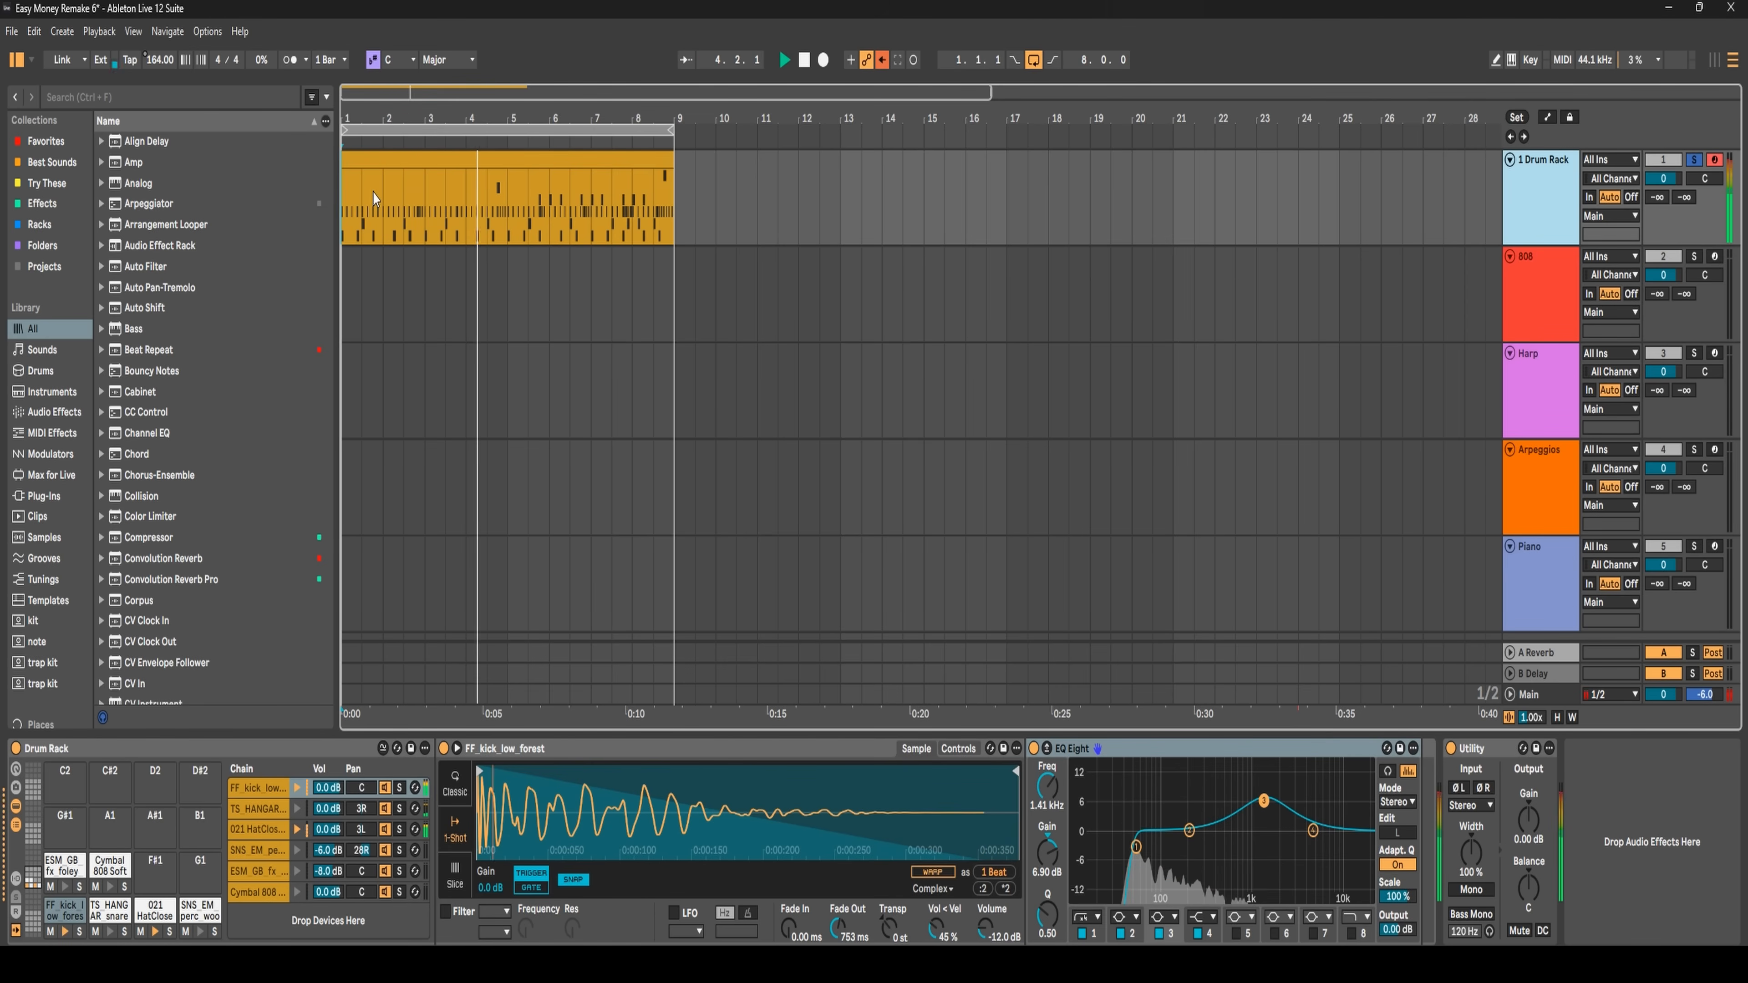
key(space)
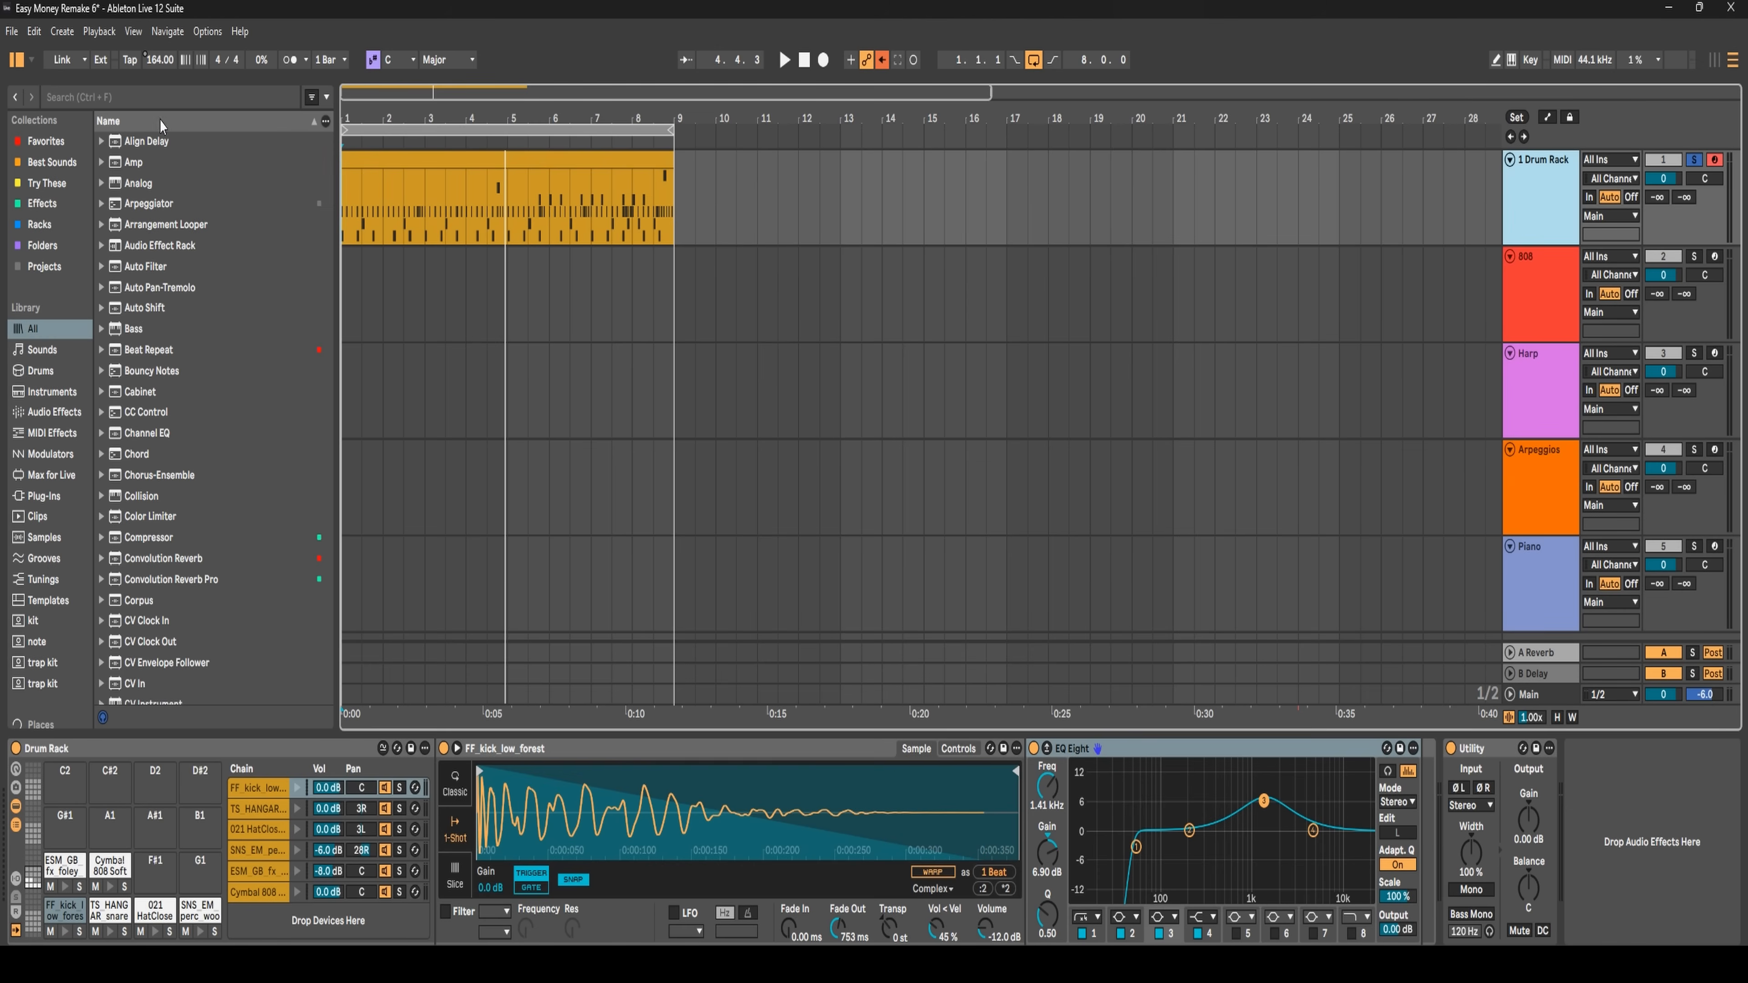
- Find the Wave Observer plug-in in the browser and add it after the Utility on the Drum Rack track
click(135, 102)
text(wave)
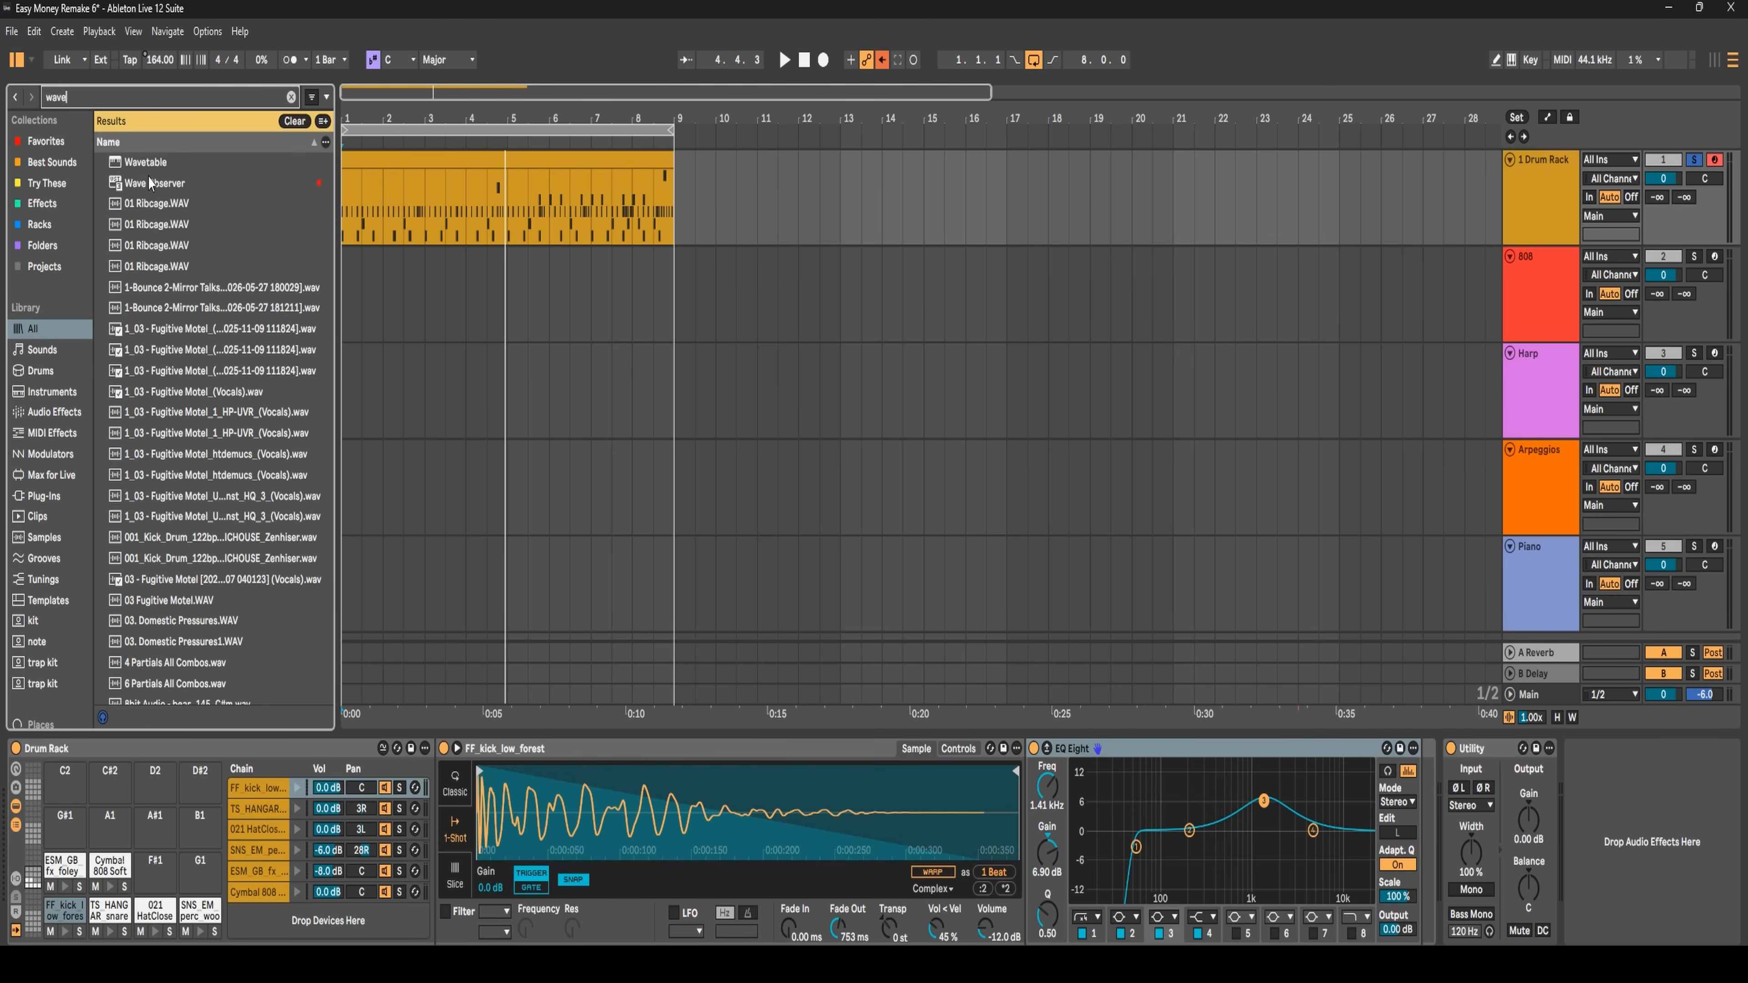
drag(150, 183, 1655, 809)
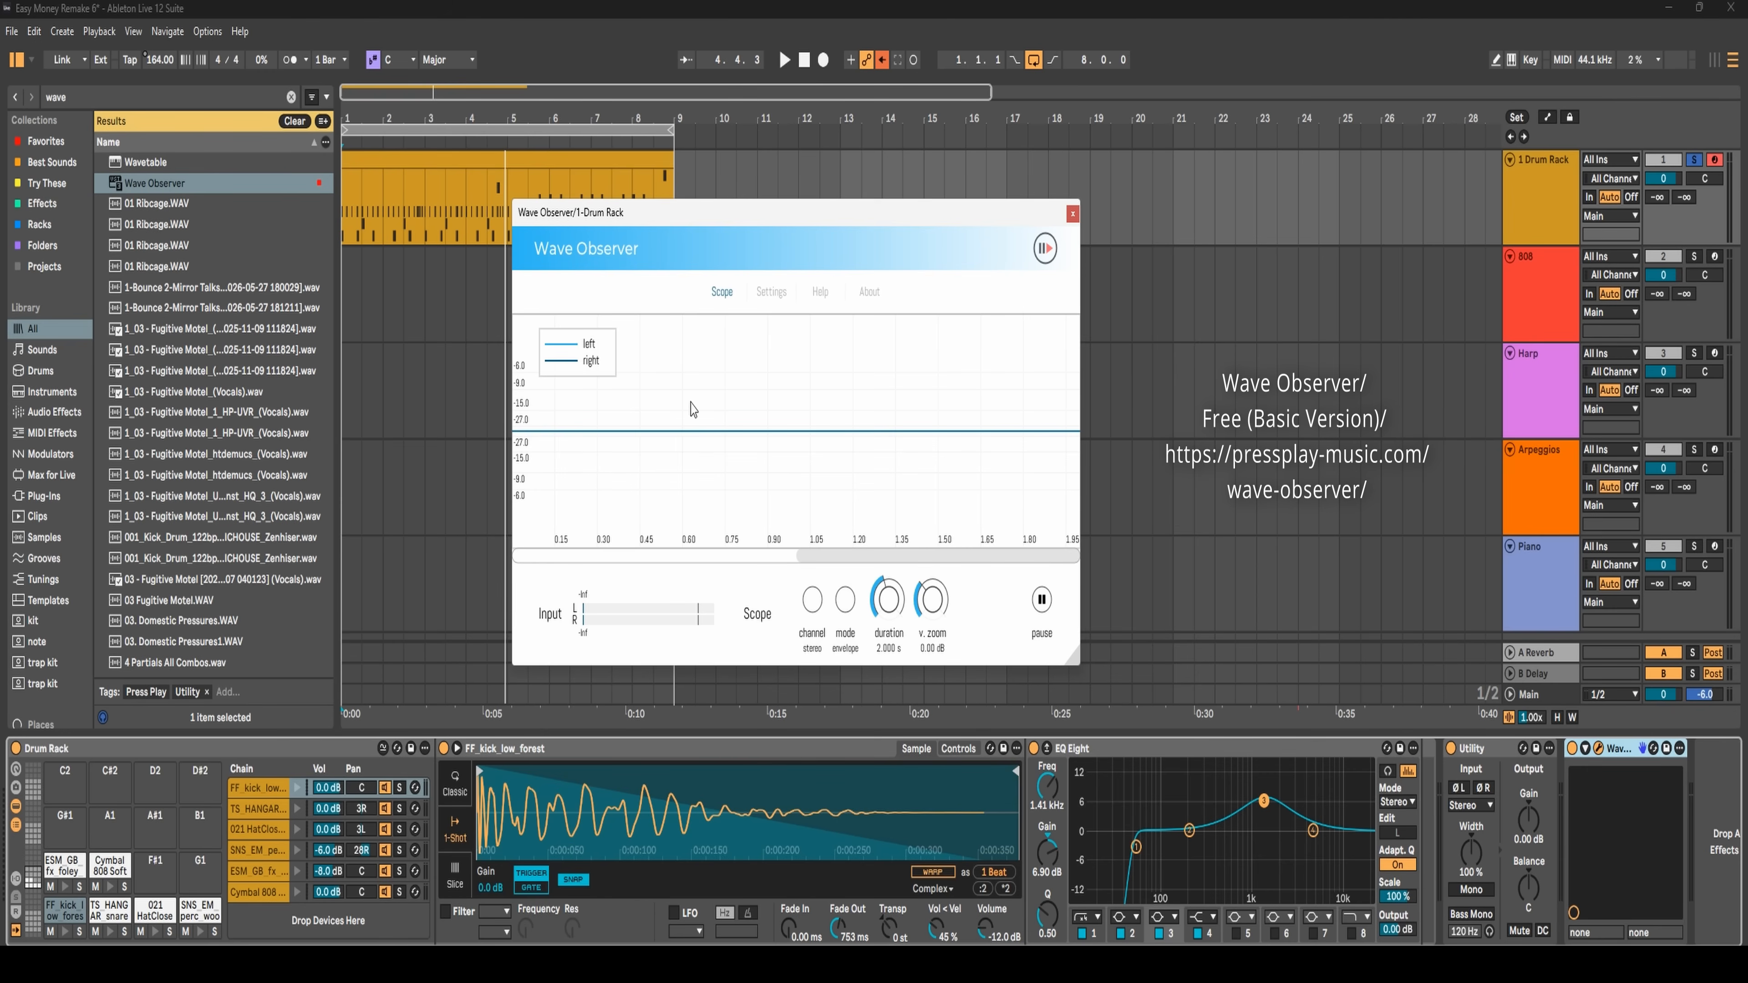
- Play the drum pattern in short passes and examine the kick, hat and snare transients in the Wave Observer scope
key(space)
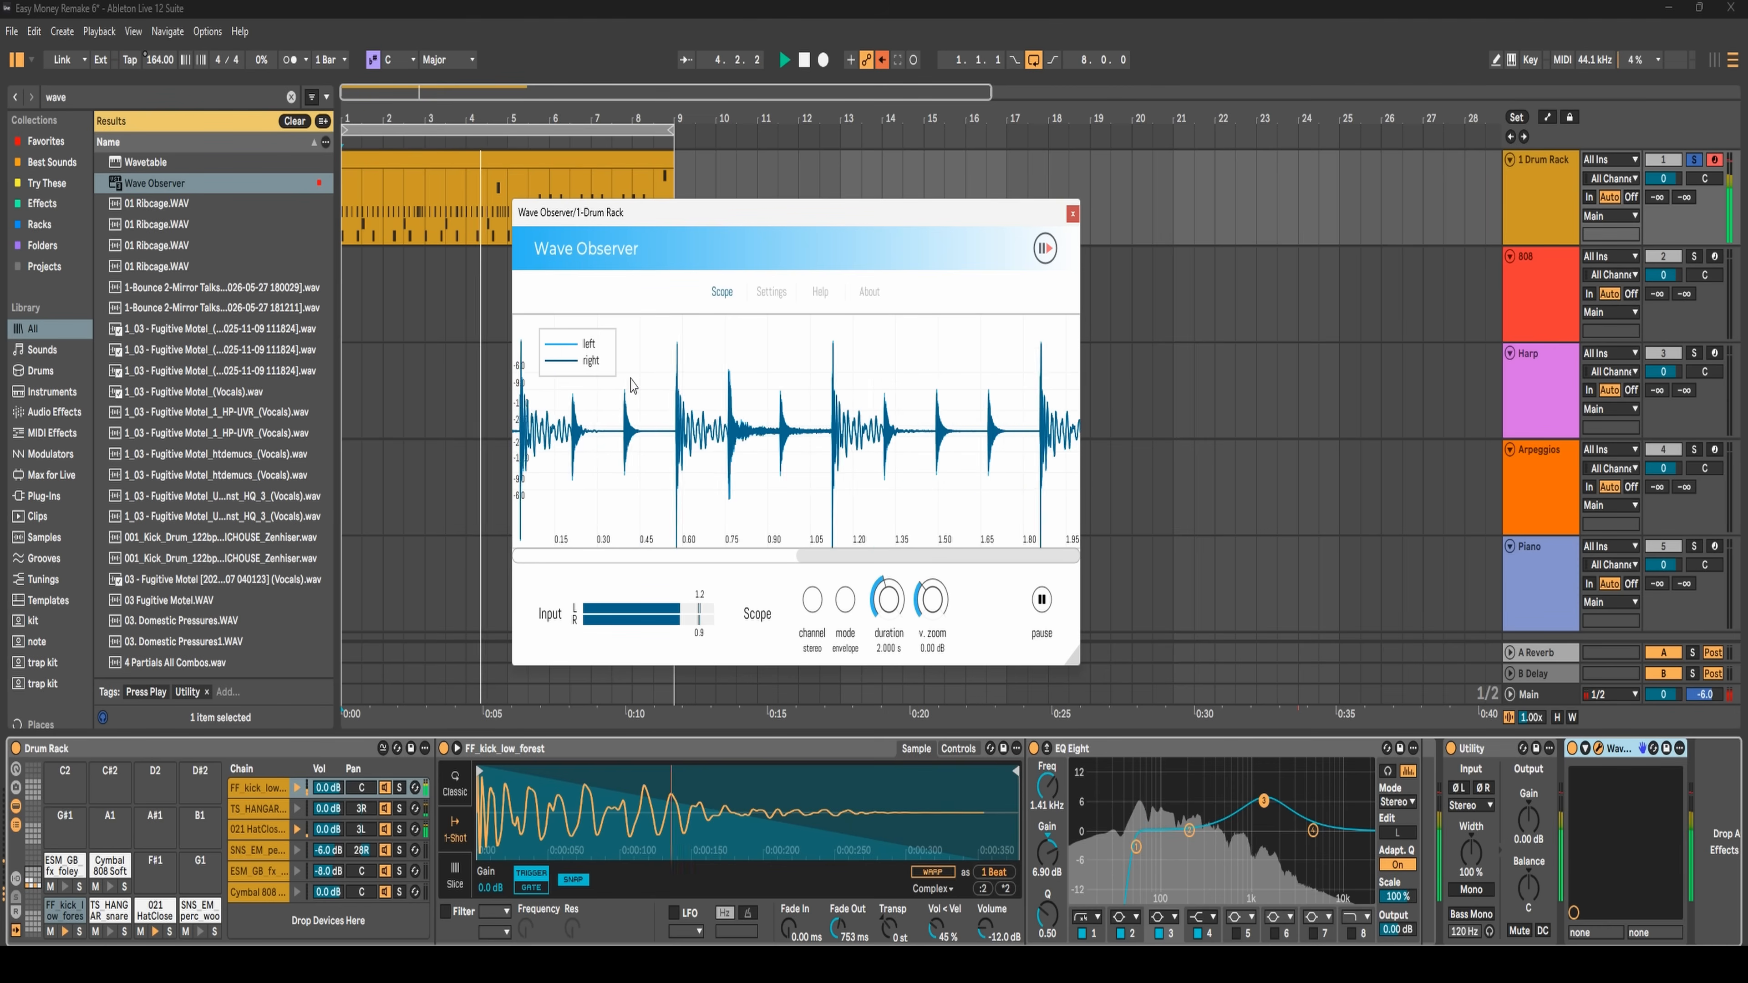
key(space)
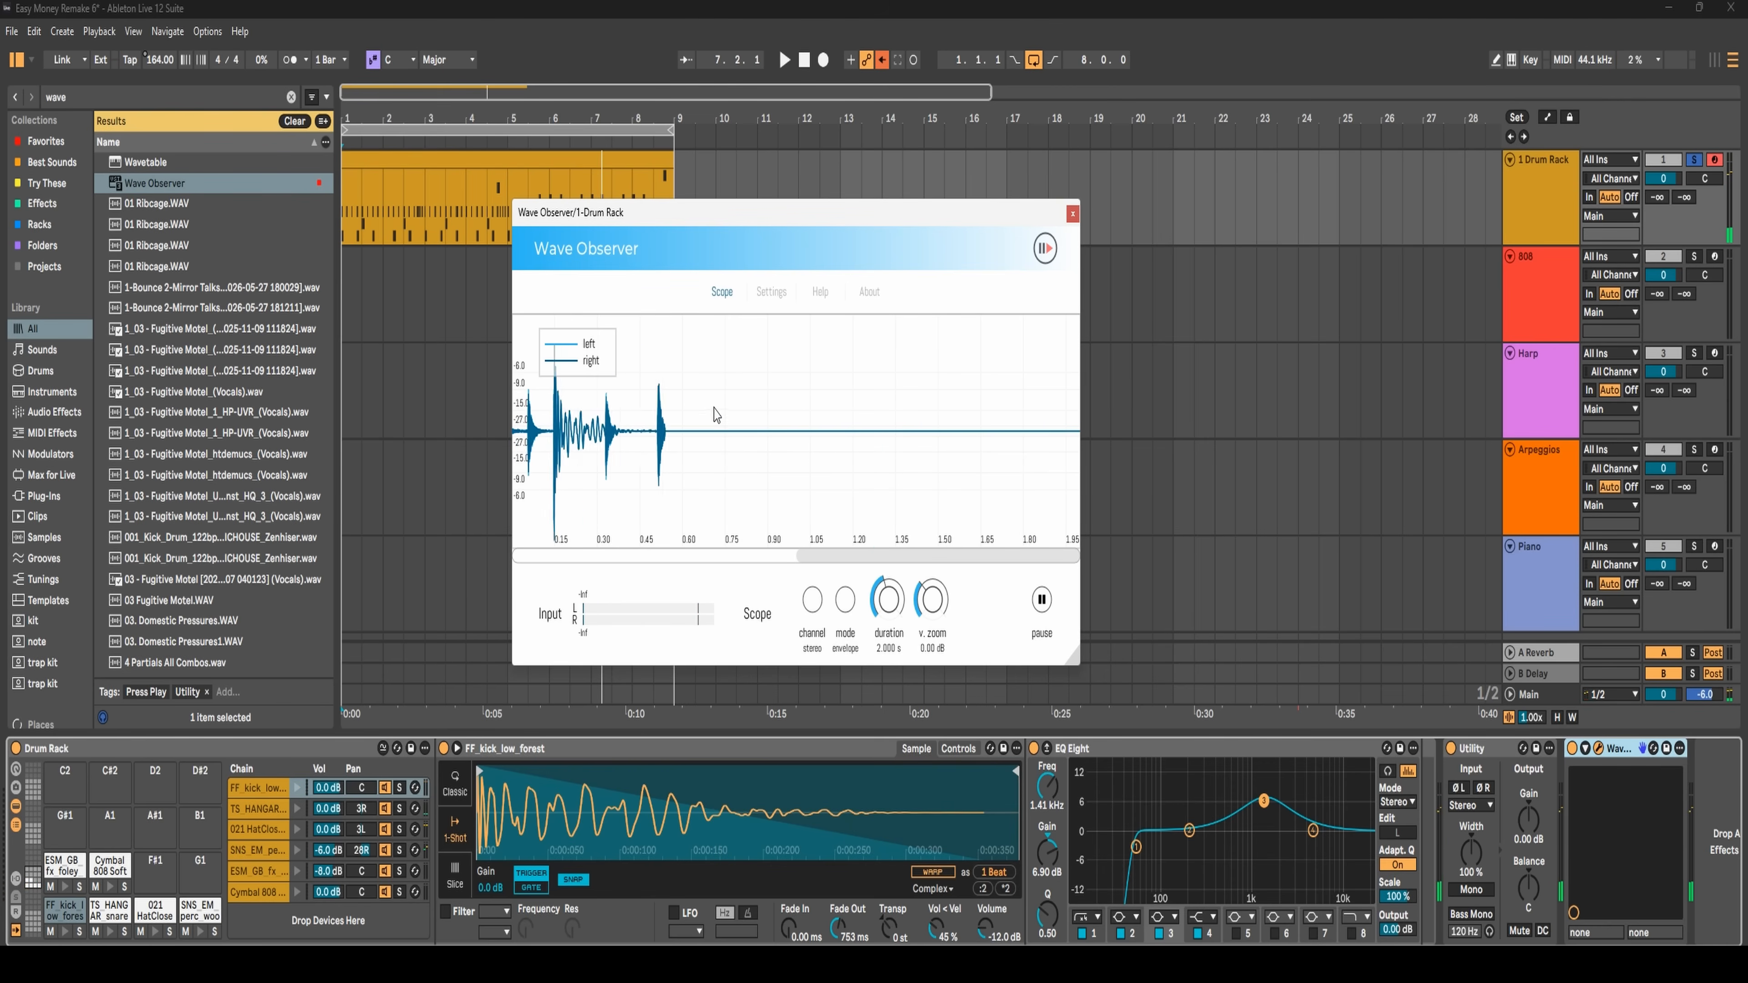
key(space)
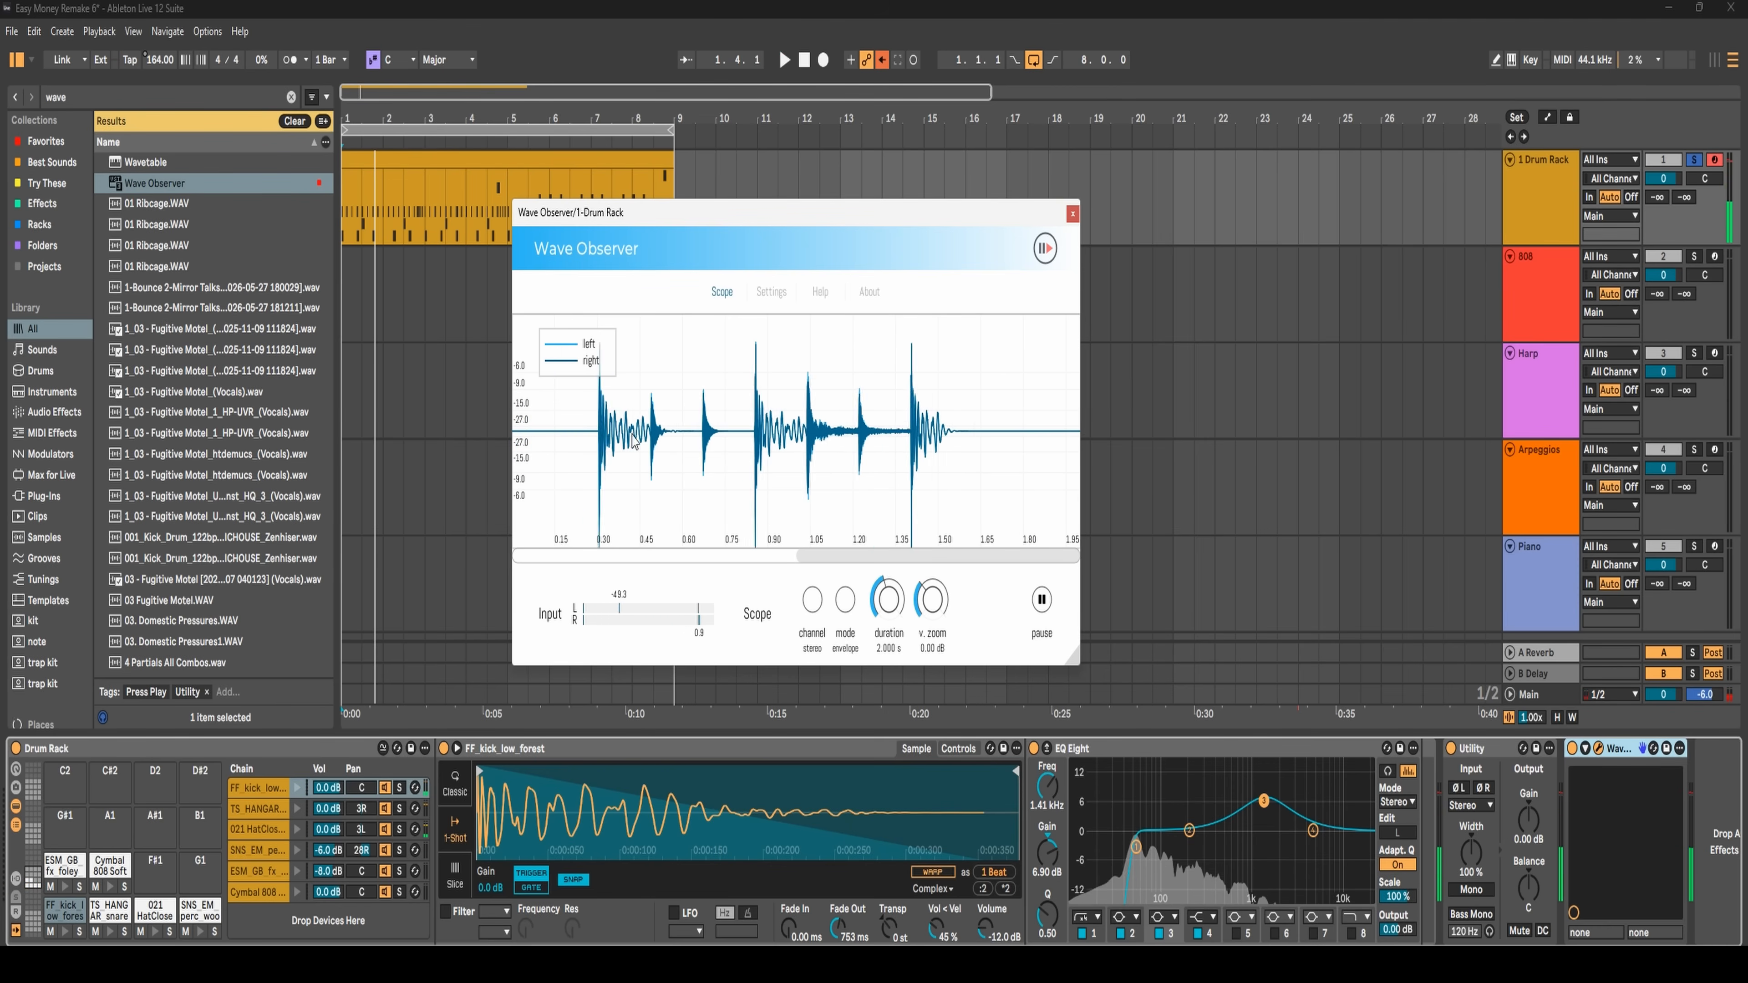
key(space)
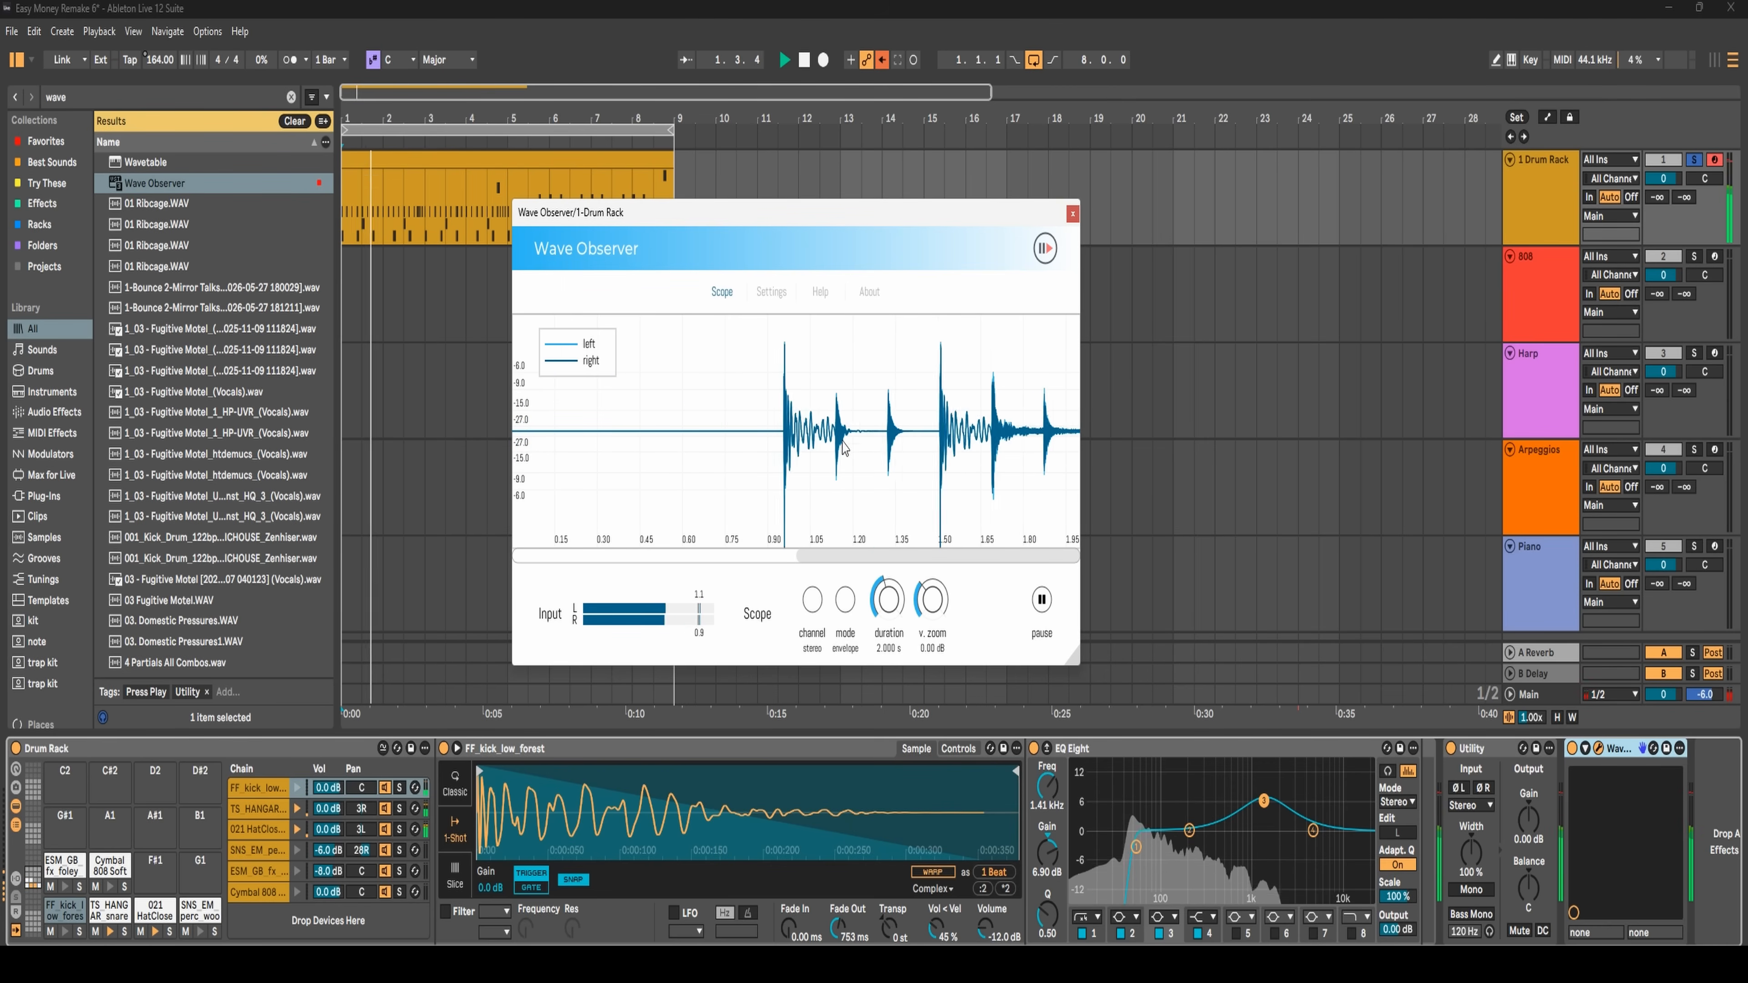
key(space)
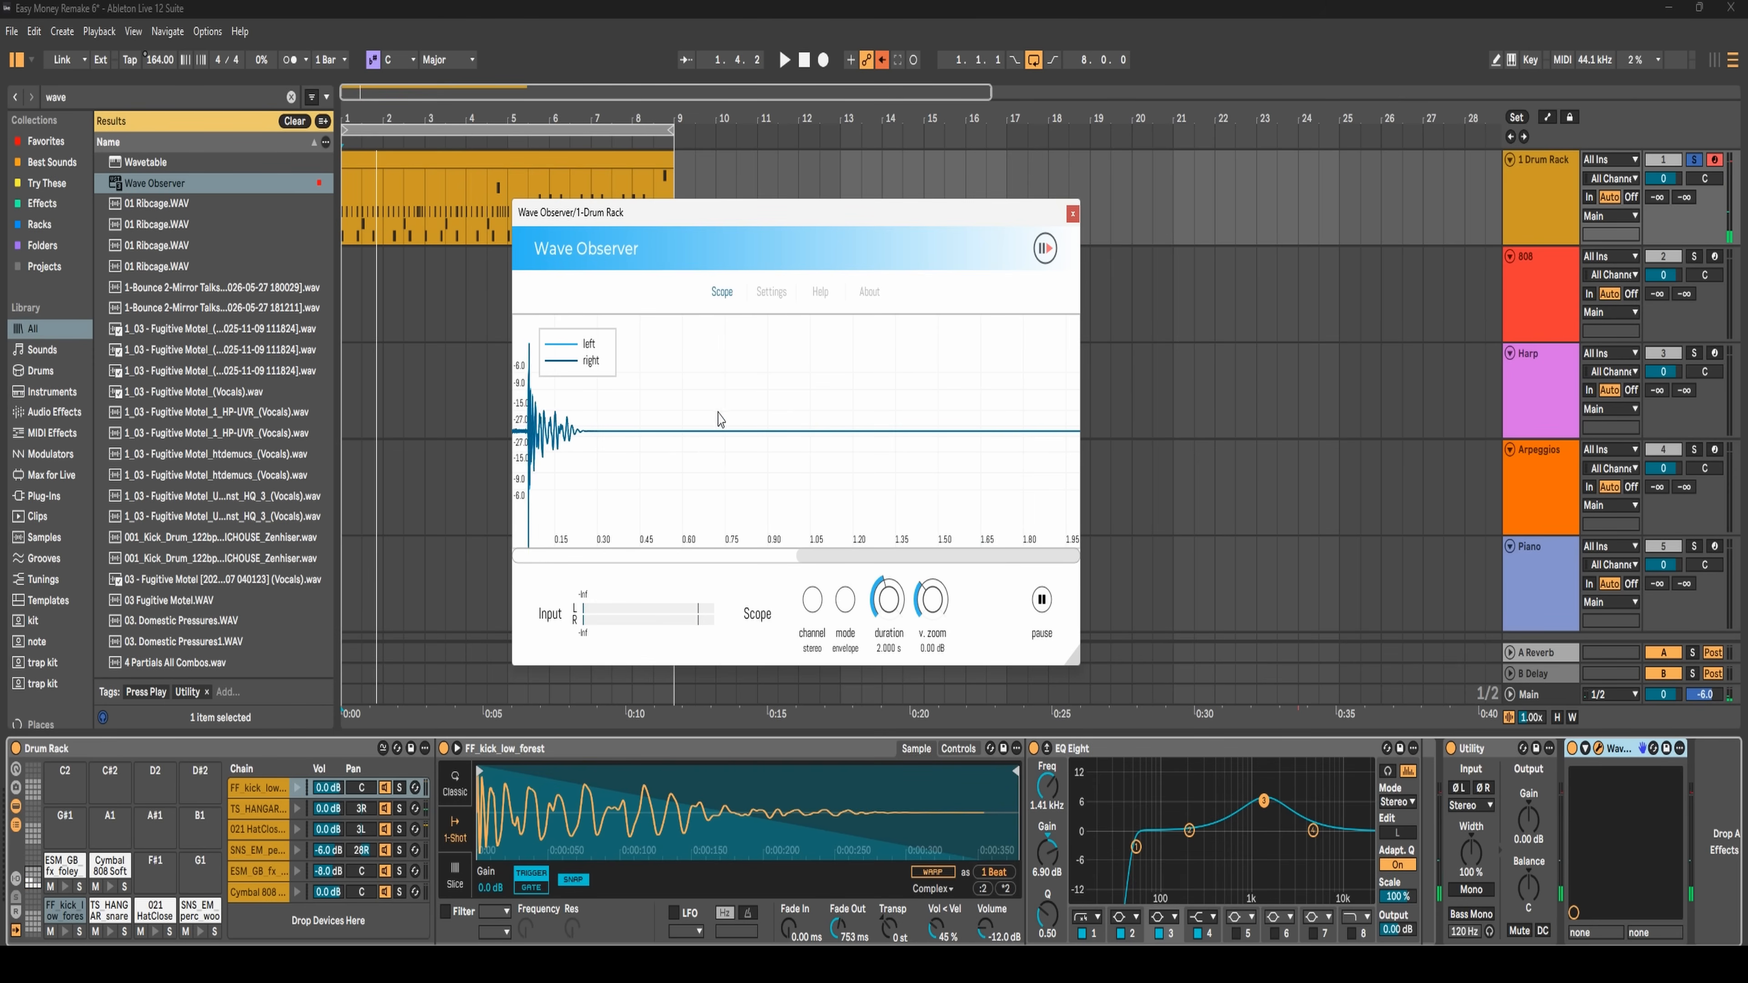
key(space)
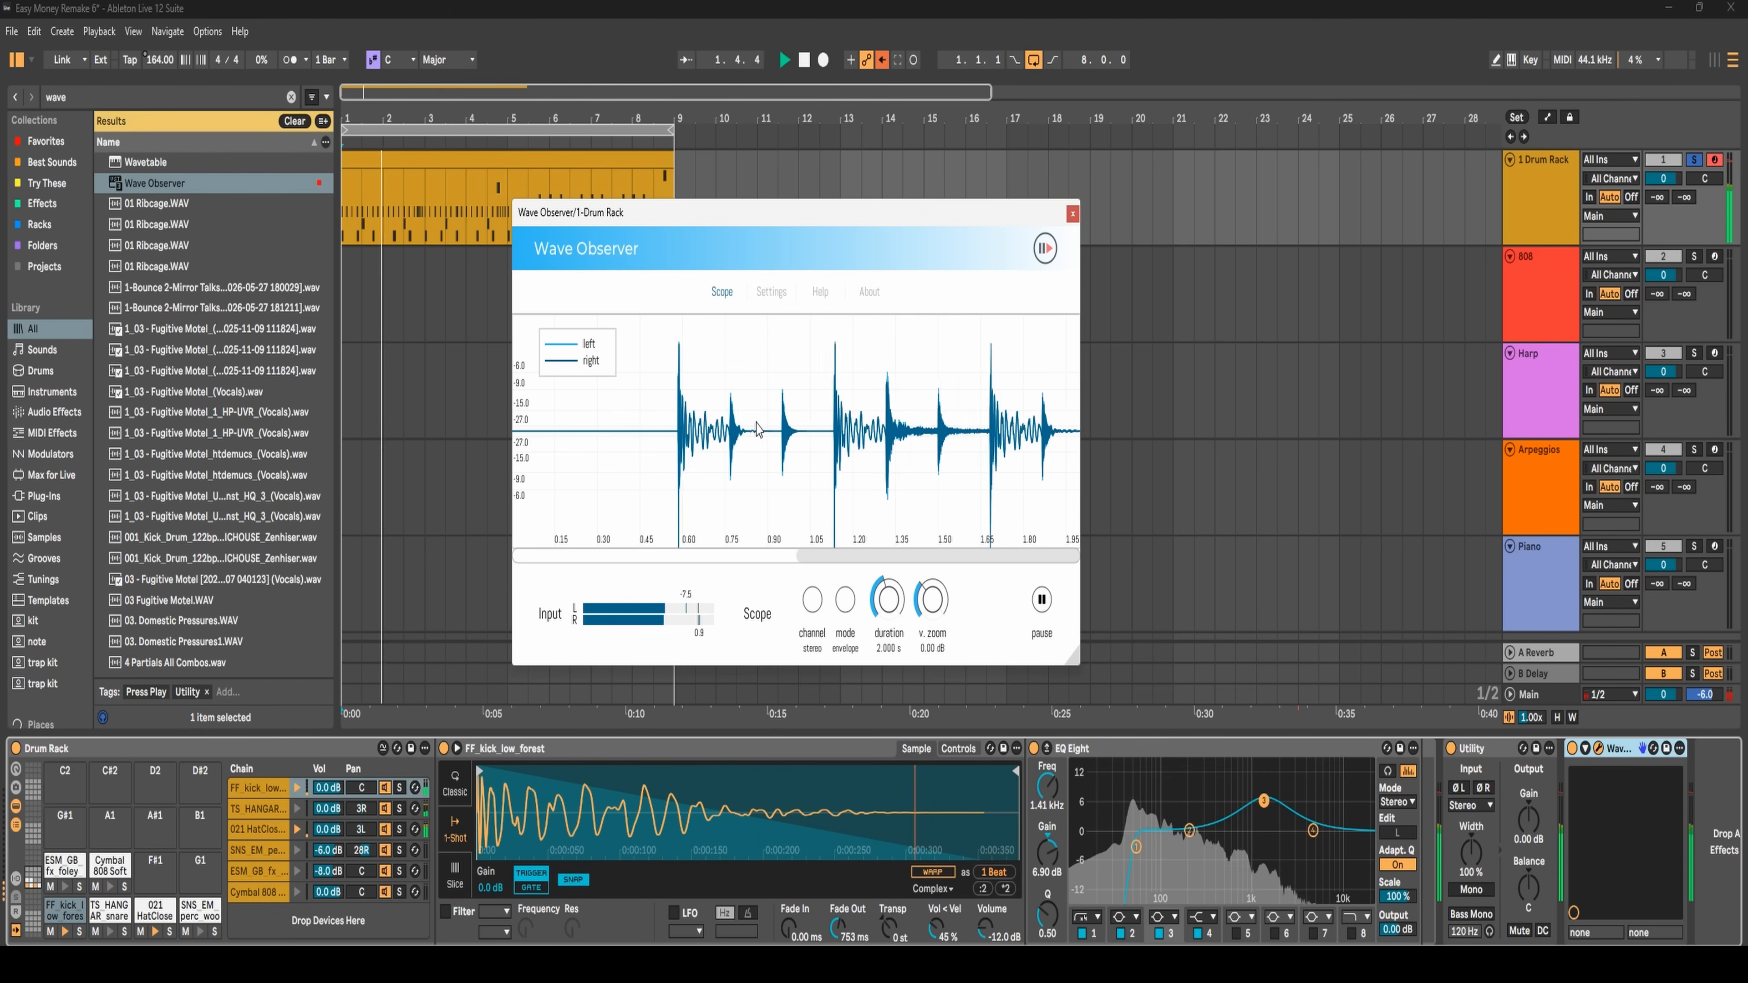
key(space)
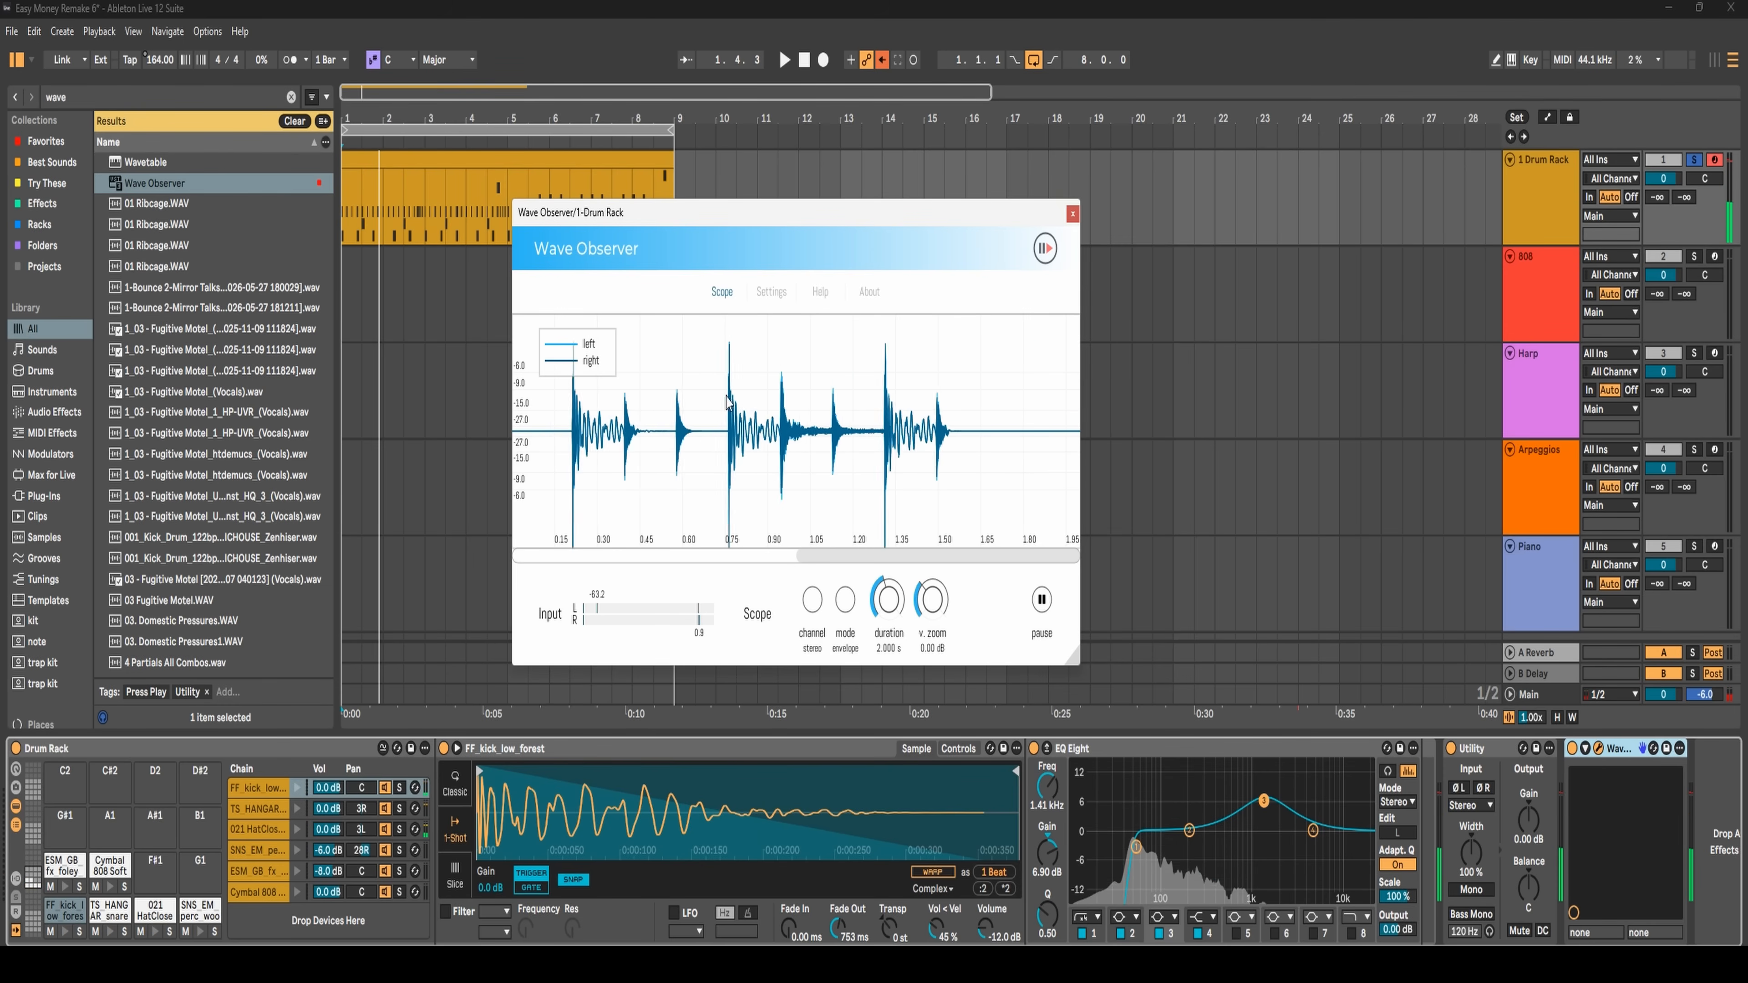
- Replay the drums and examine the right-channel peaks against the dB scale in the enlarged scope, then put the scope away
key(space)
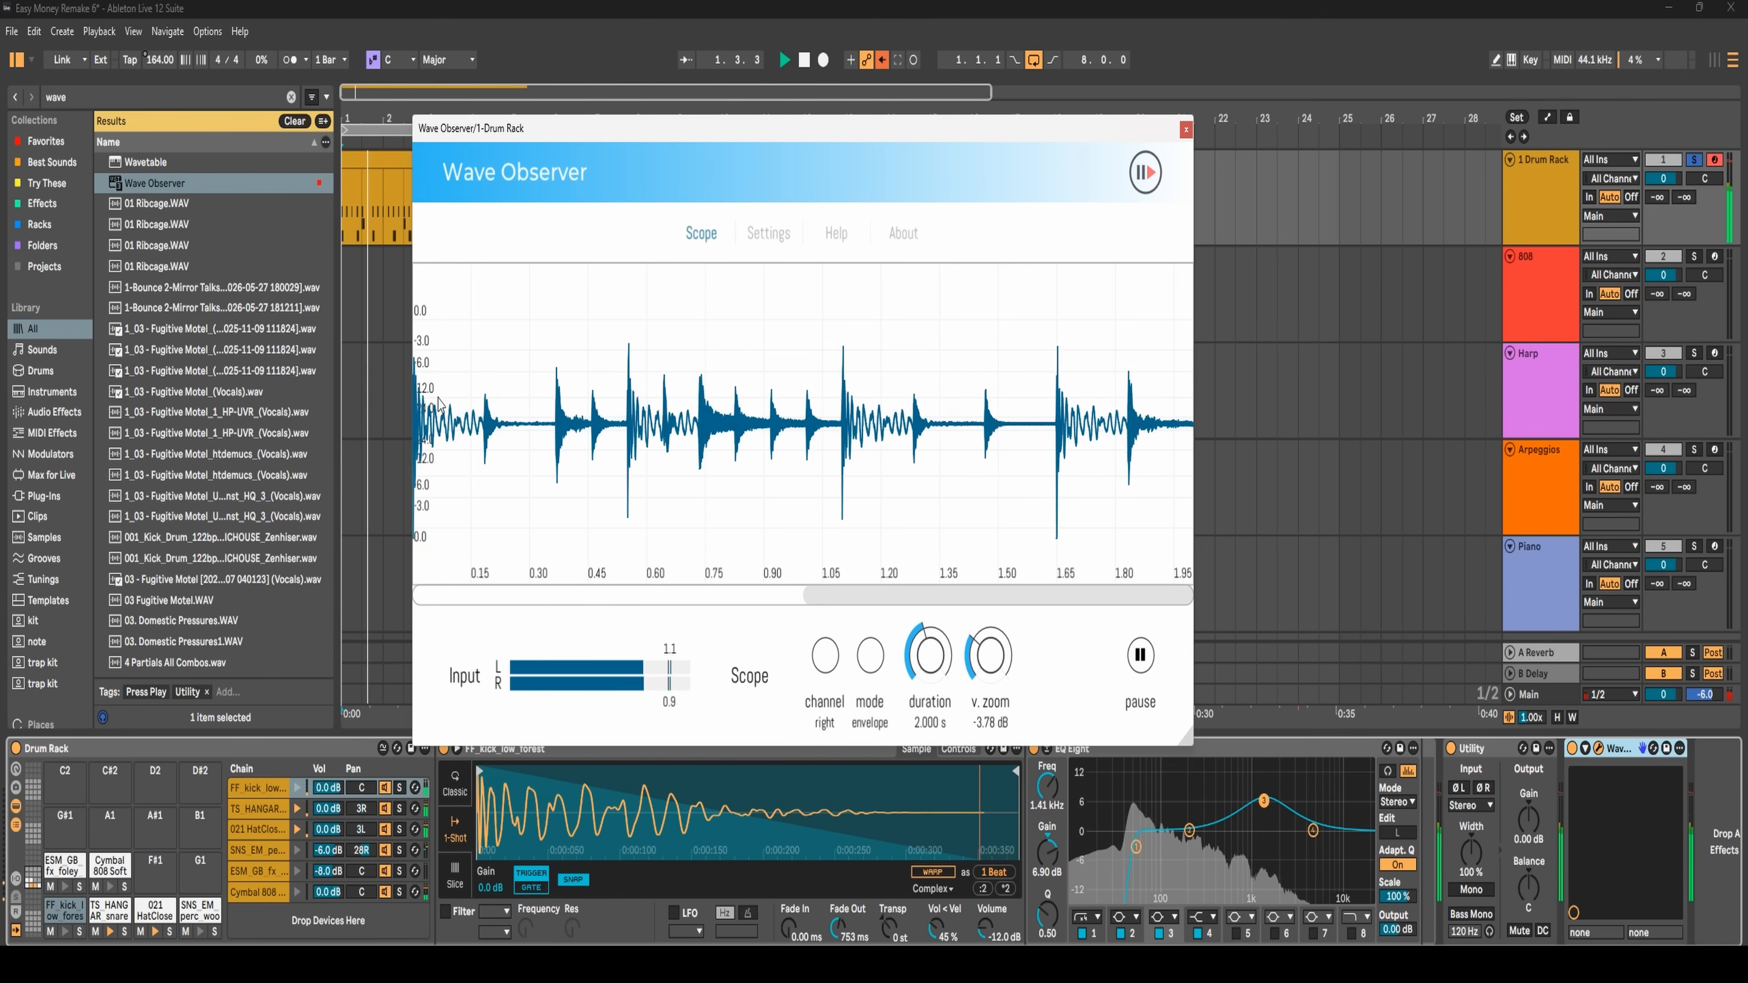
key(space)
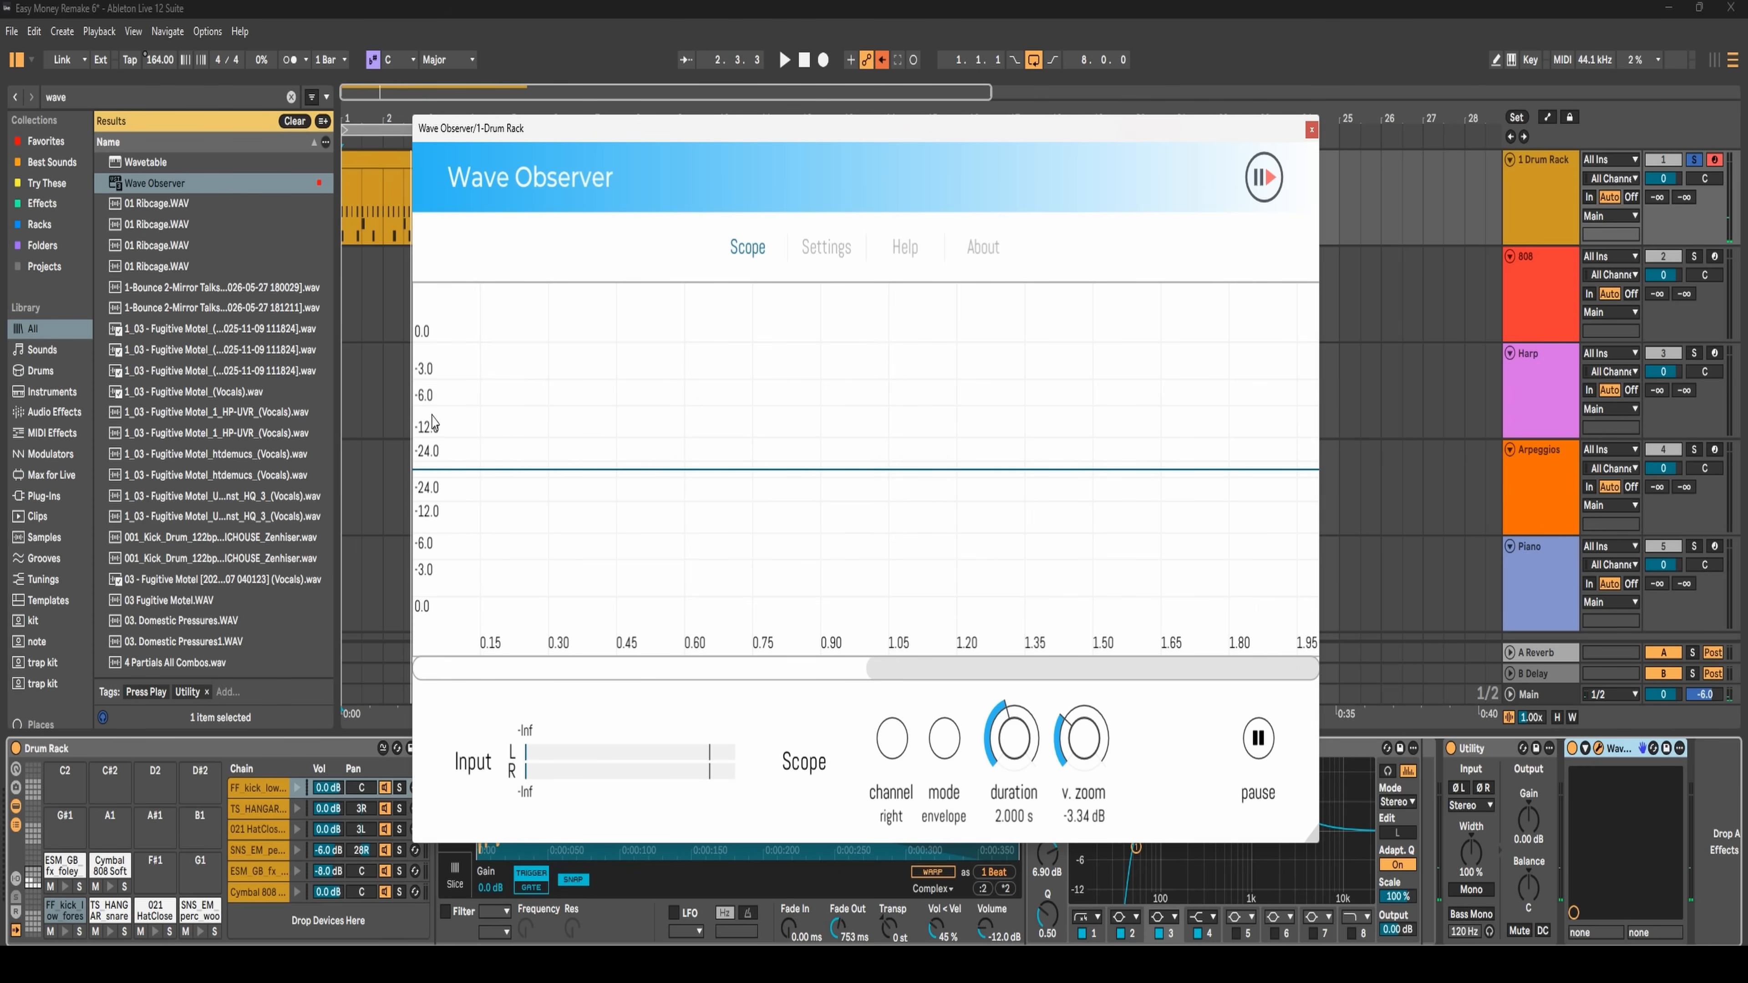
key(space)
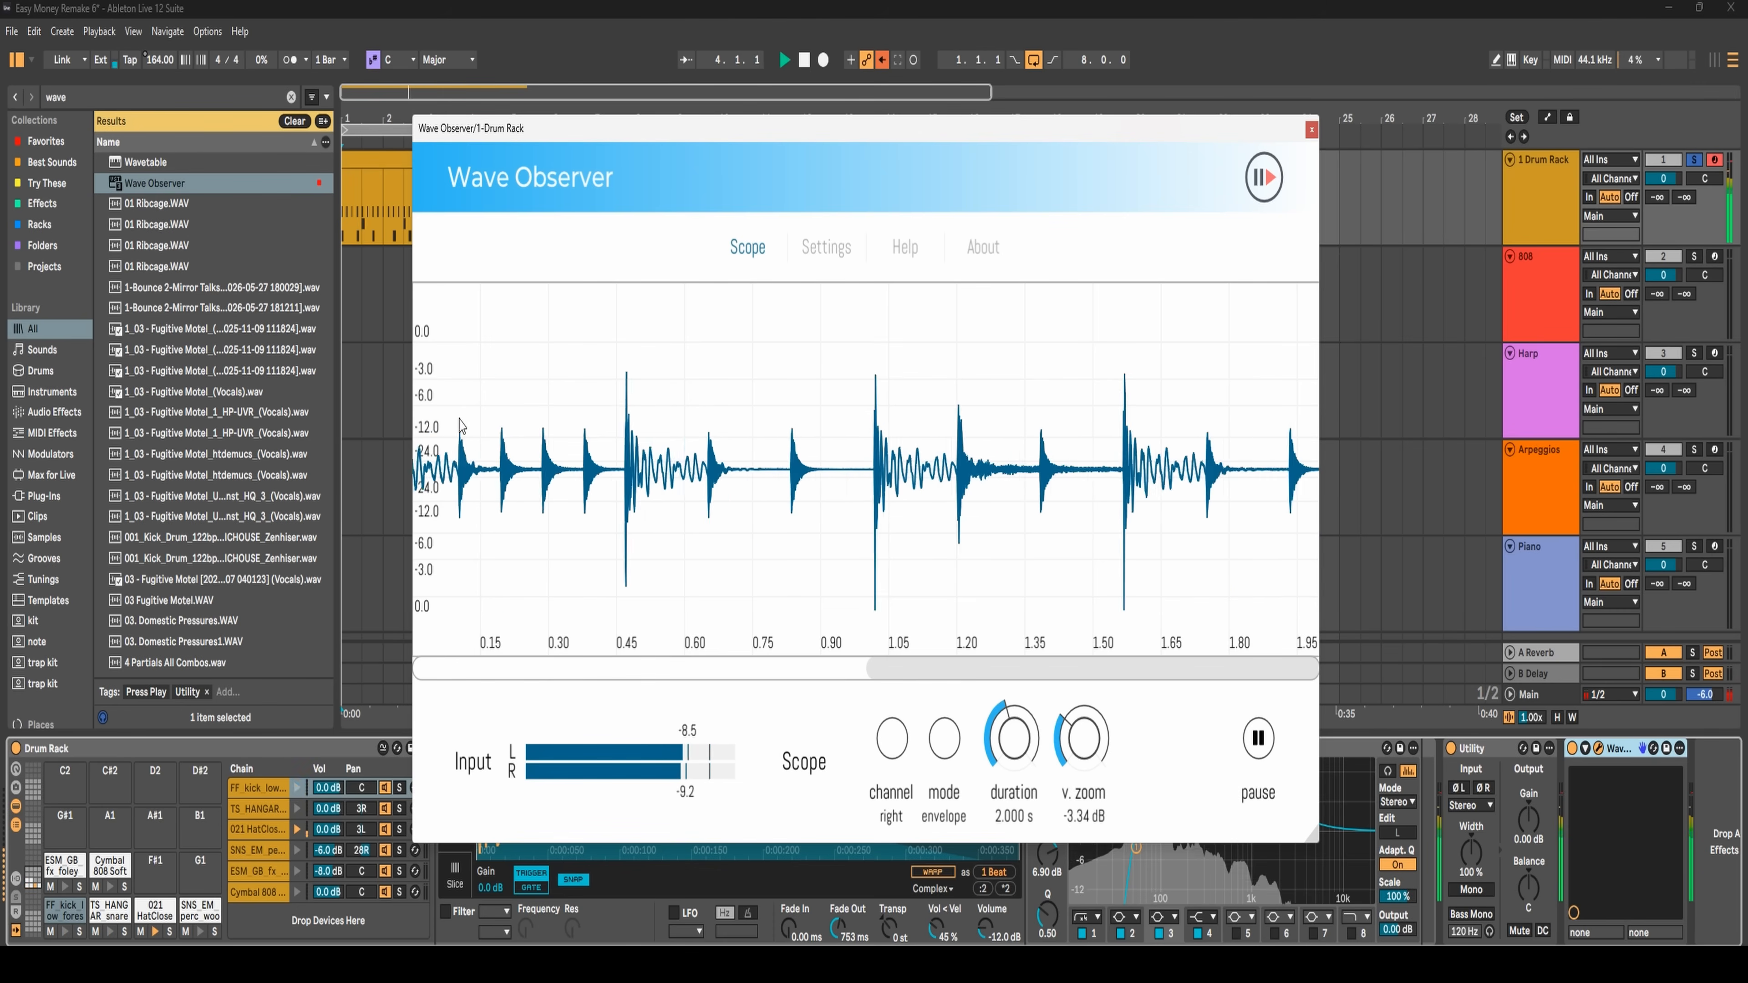
key(space)
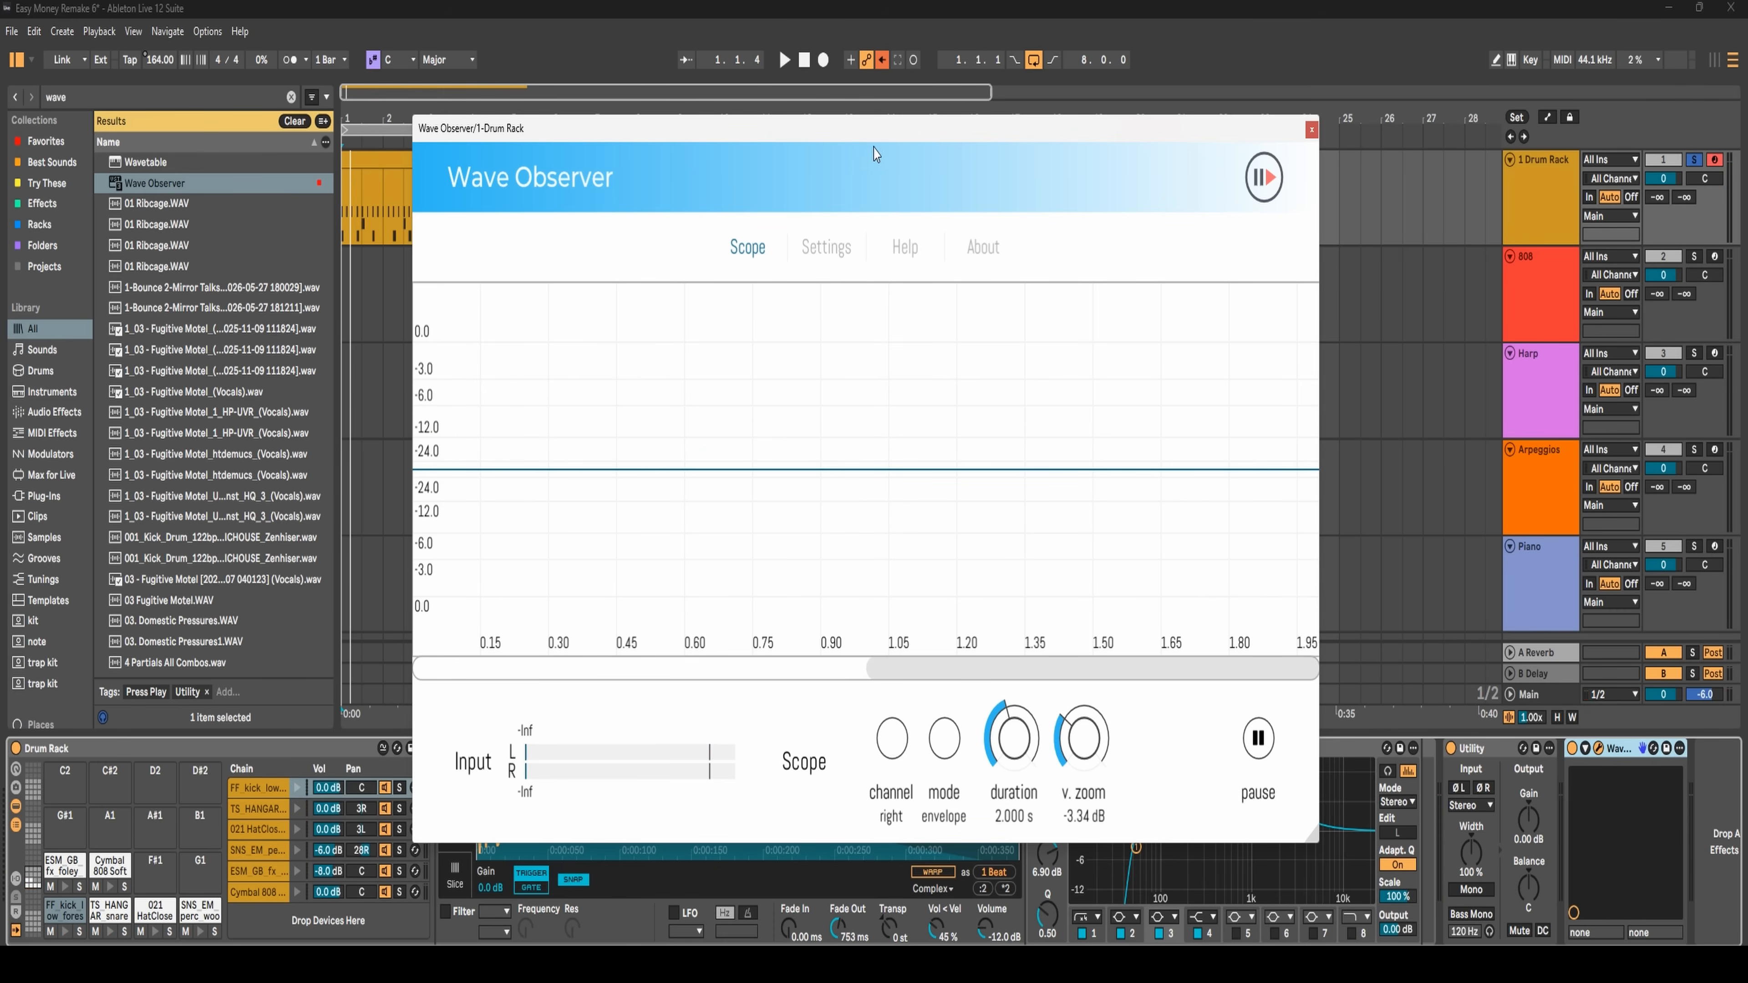
drag(877, 142, 557, 127)
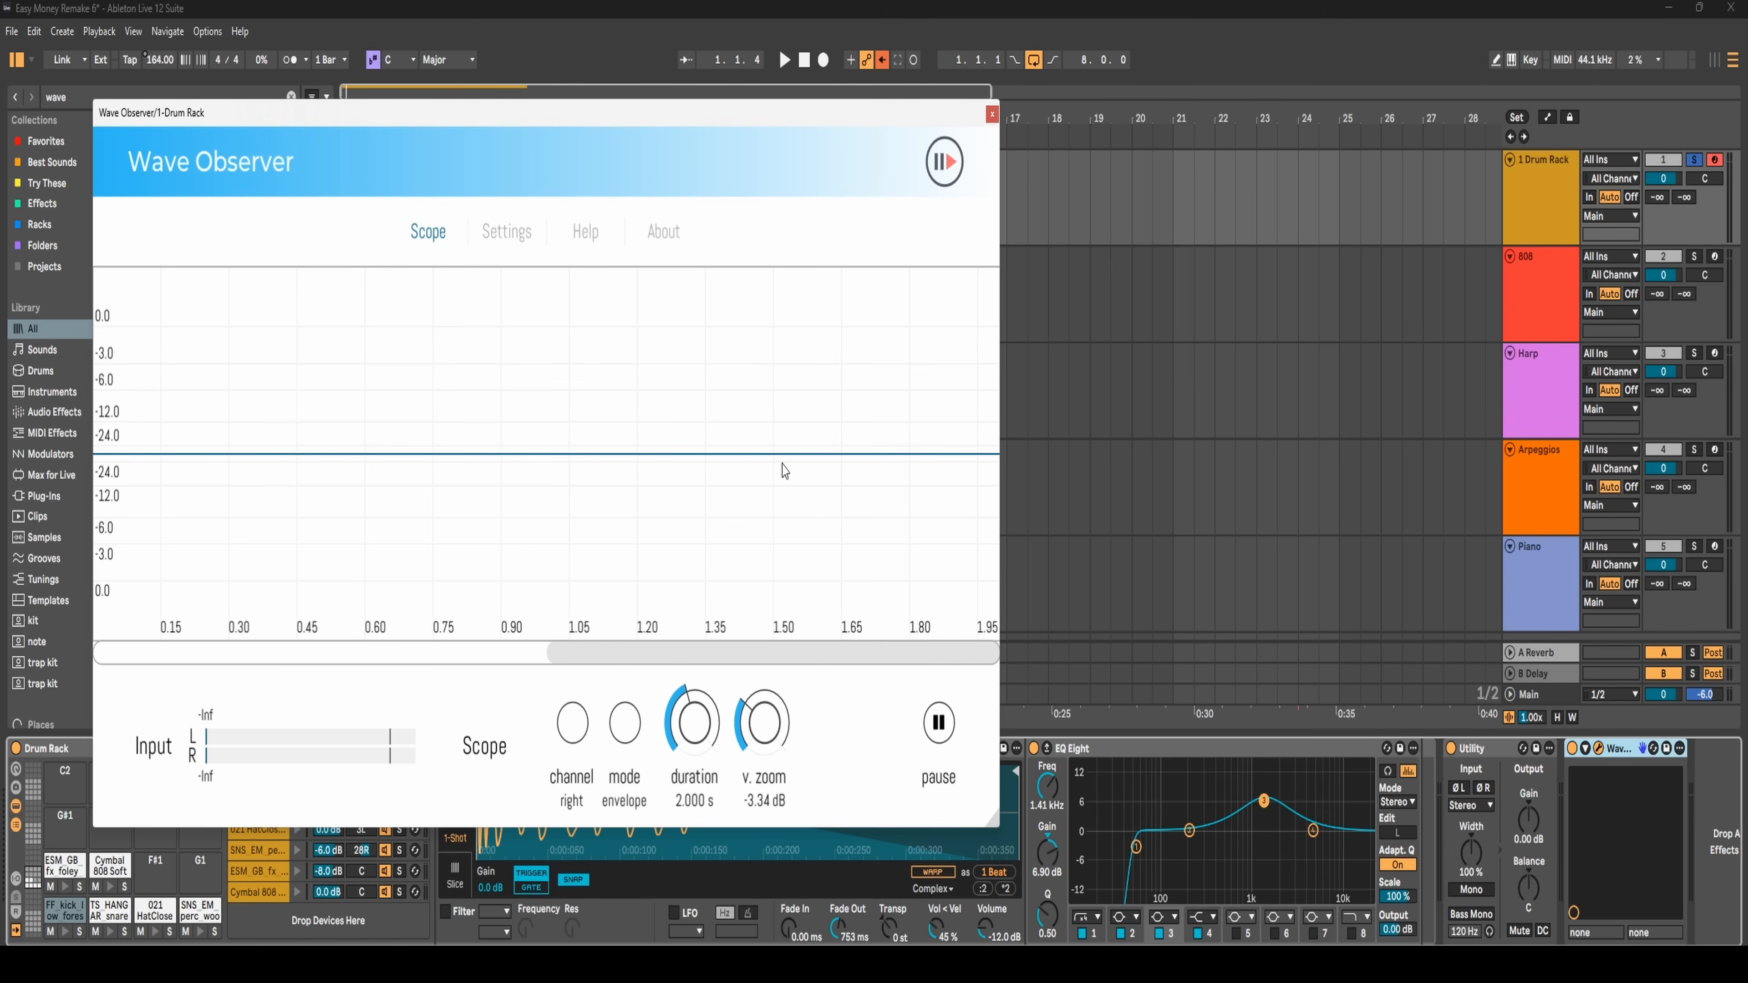
click(1192, 751)
- Find the Compressor in the browser and add it to the Drum Rack track between Utility and Wave Observer
click(137, 99)
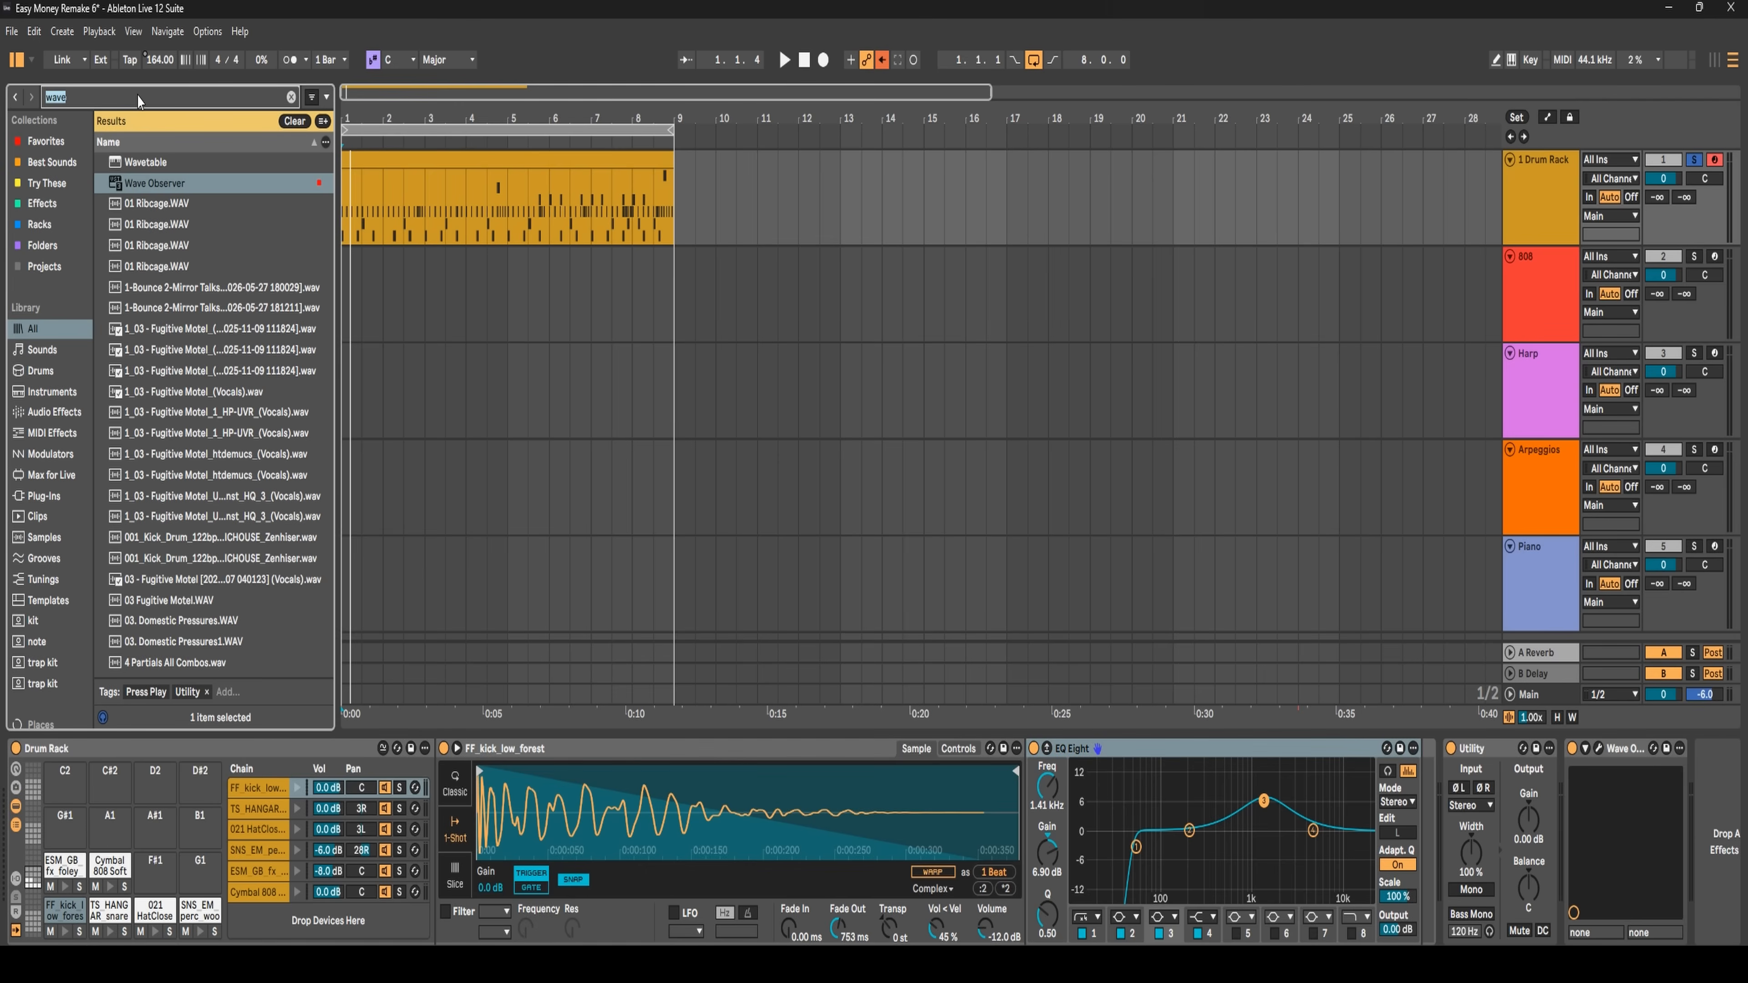
text(compre)
click(132, 164)
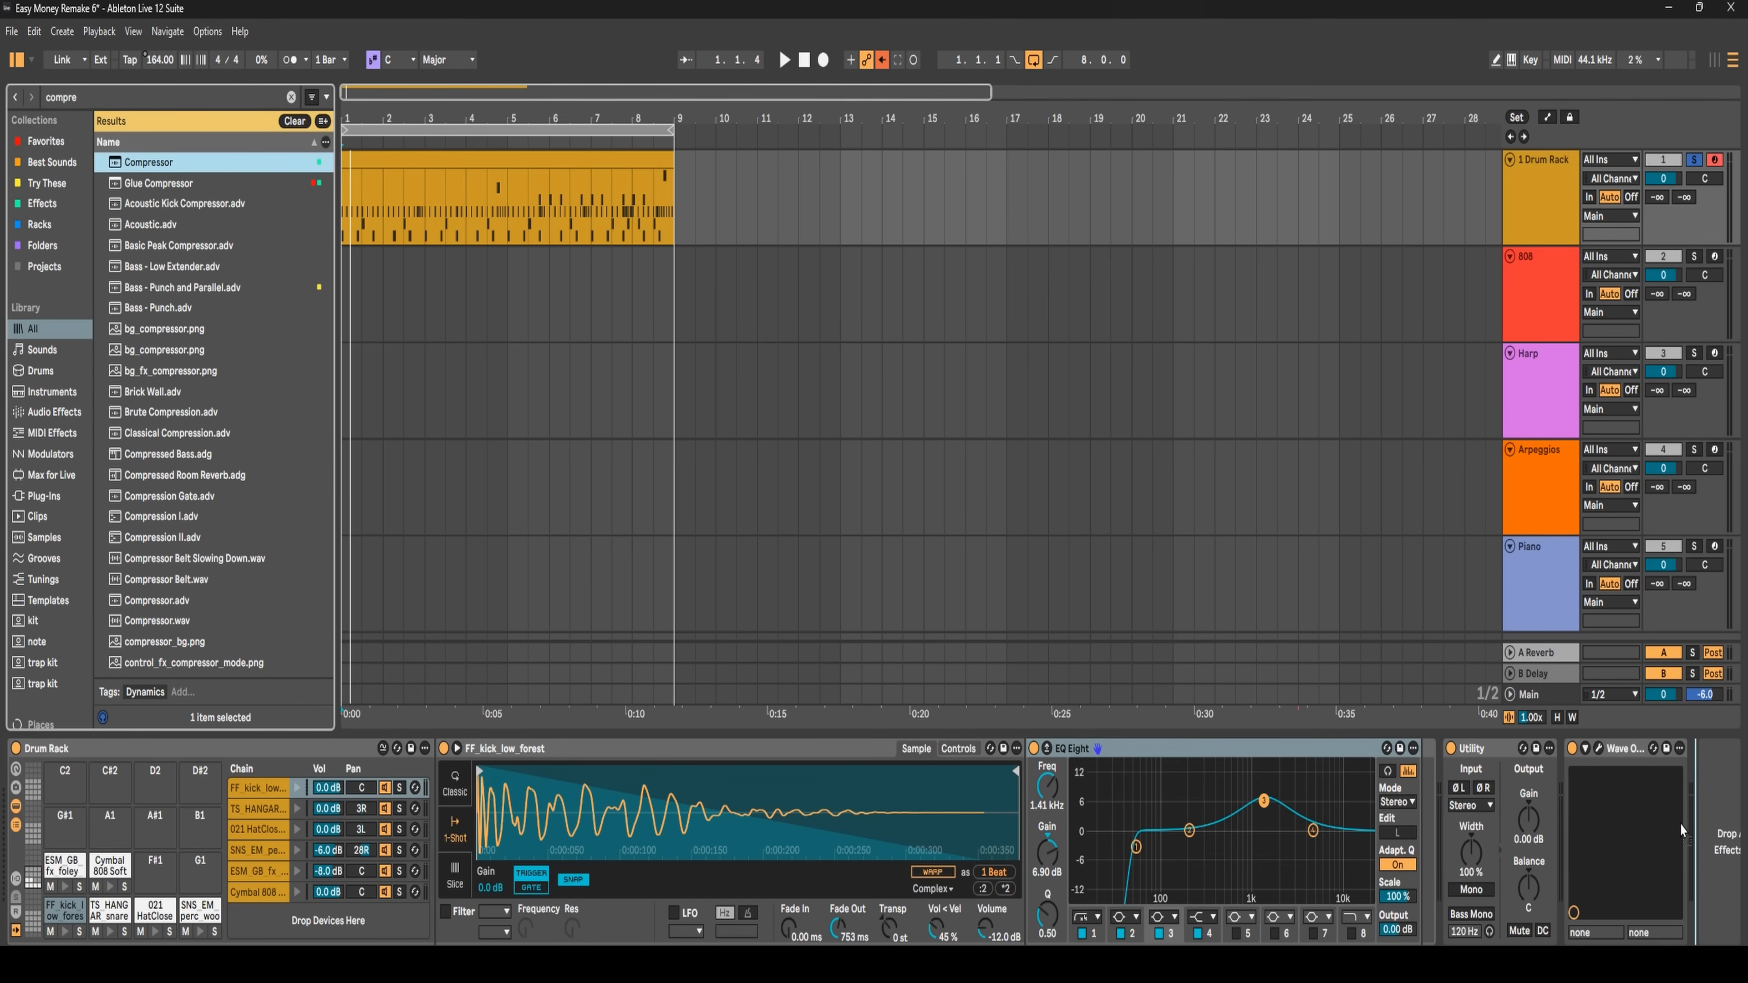
drag(1680, 824, 1680, 827)
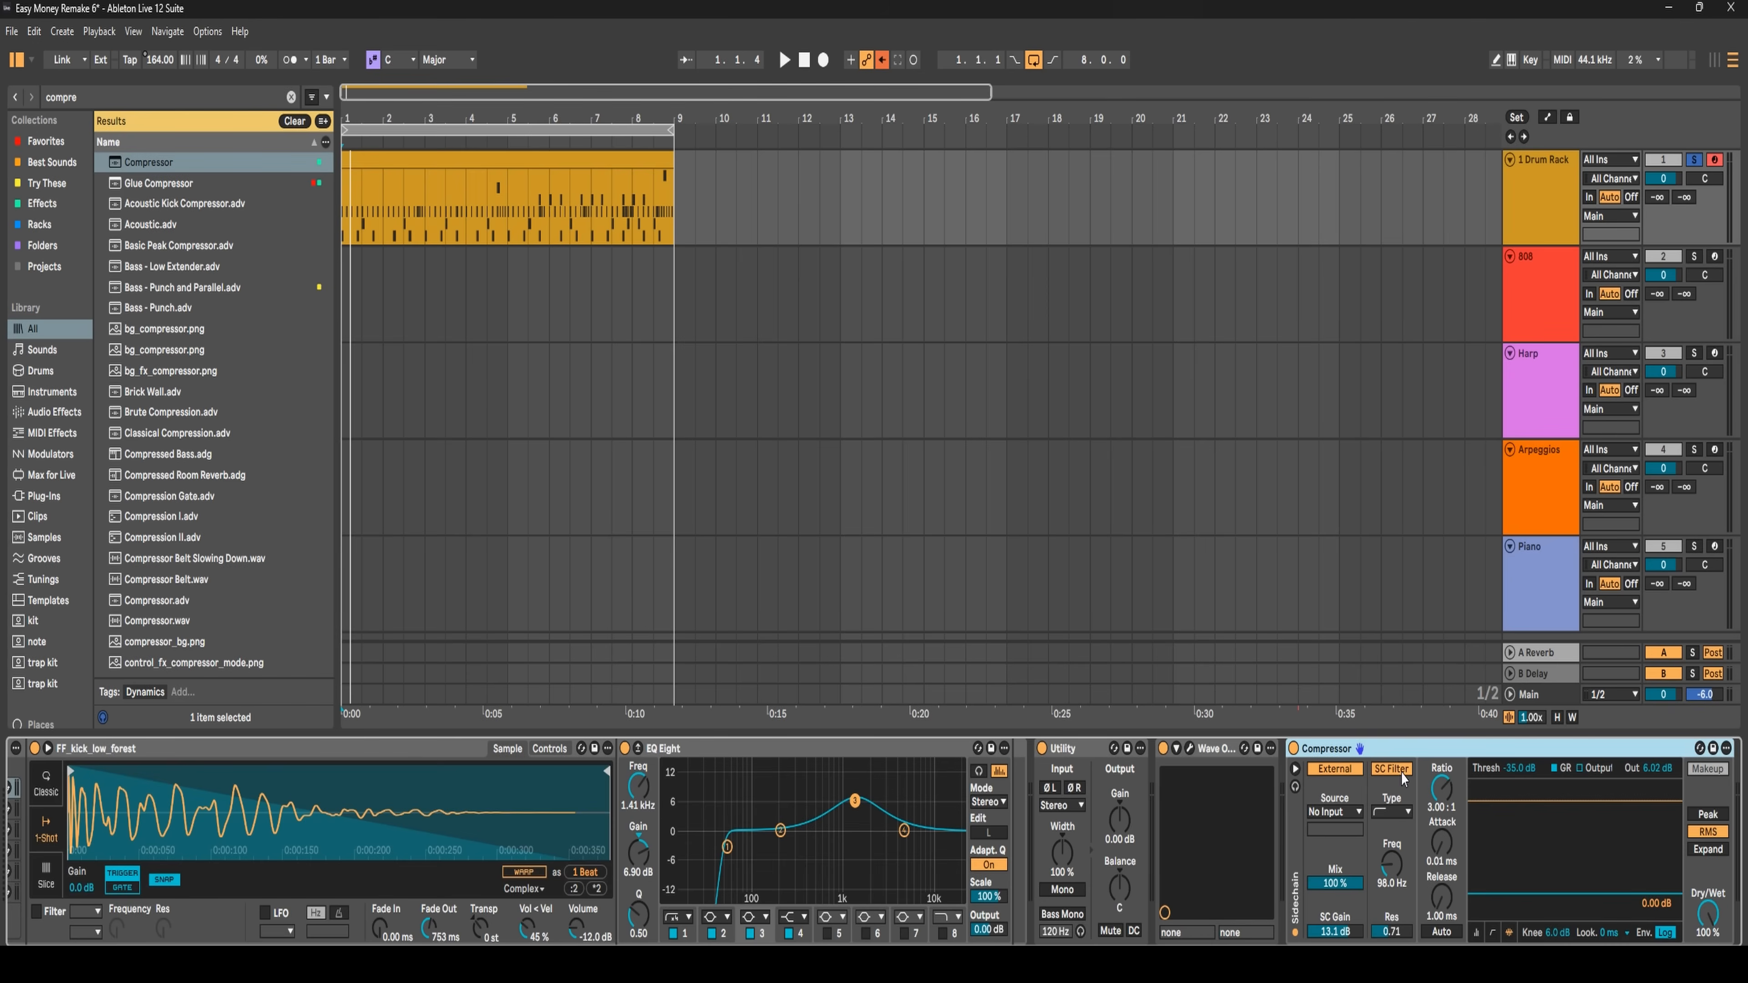
drag(1222, 749, 1668, 778)
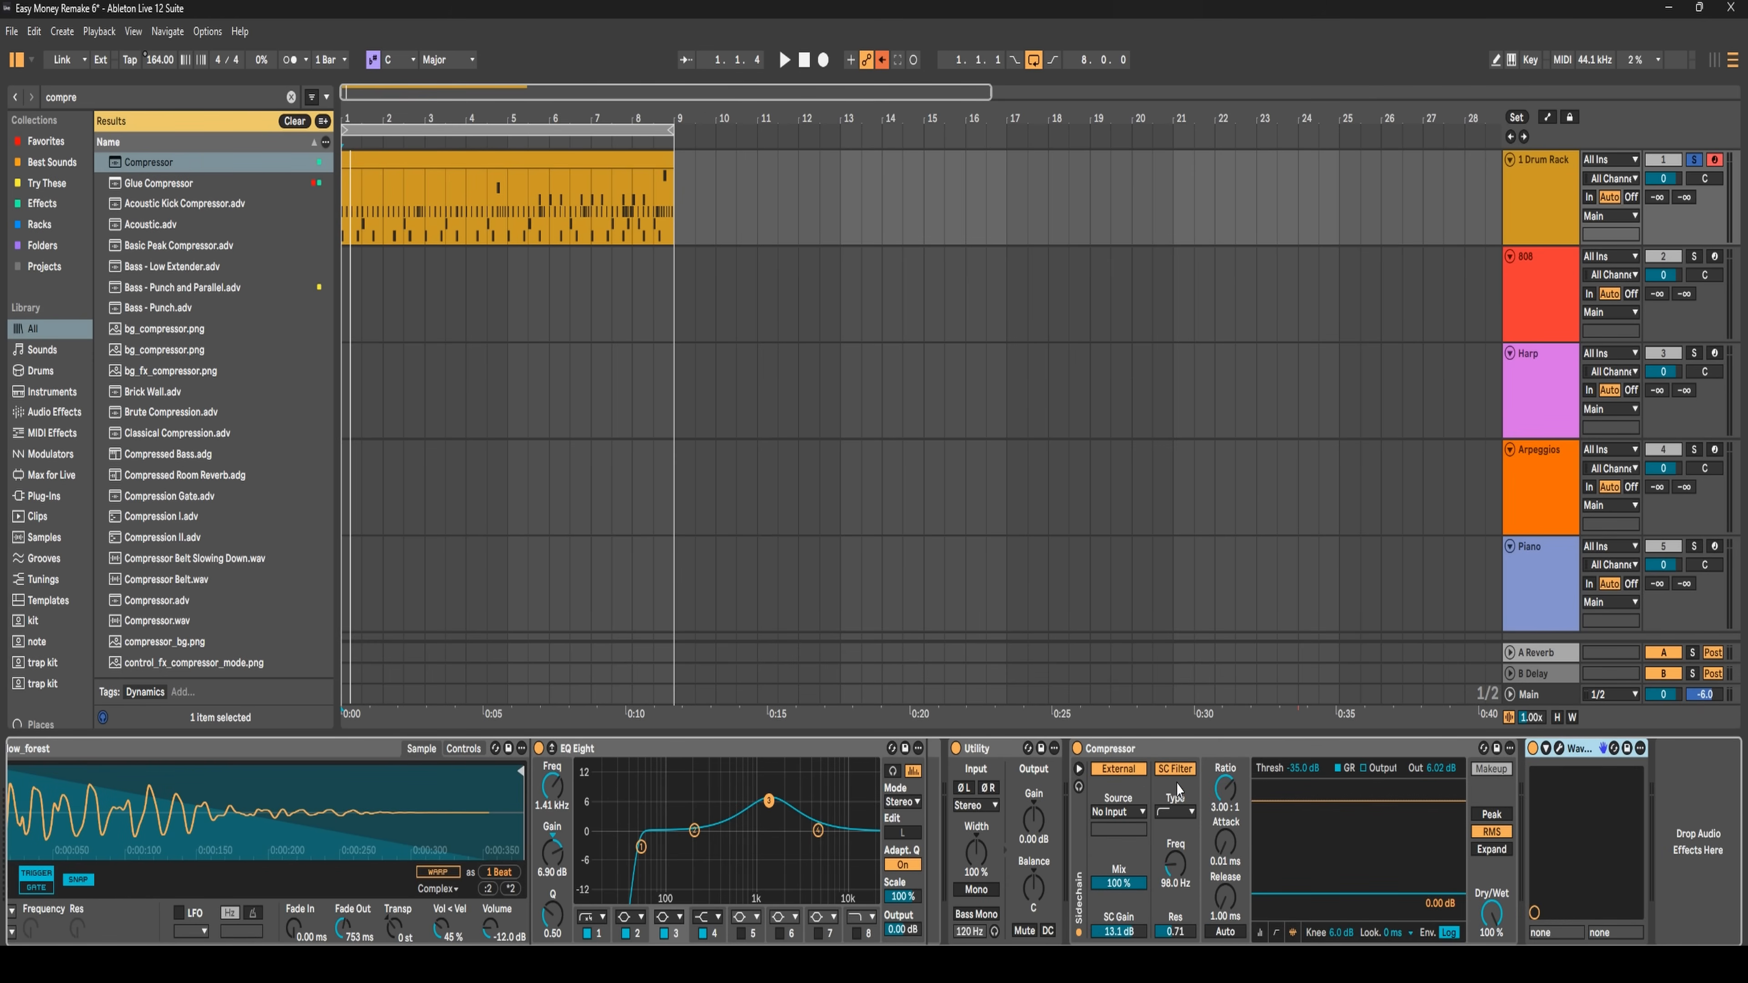
- Set the Compressor's sidechain source to 1-Drum Rack and its detection to Peak, with 1 ms attack and 30 ms release
click(1122, 812)
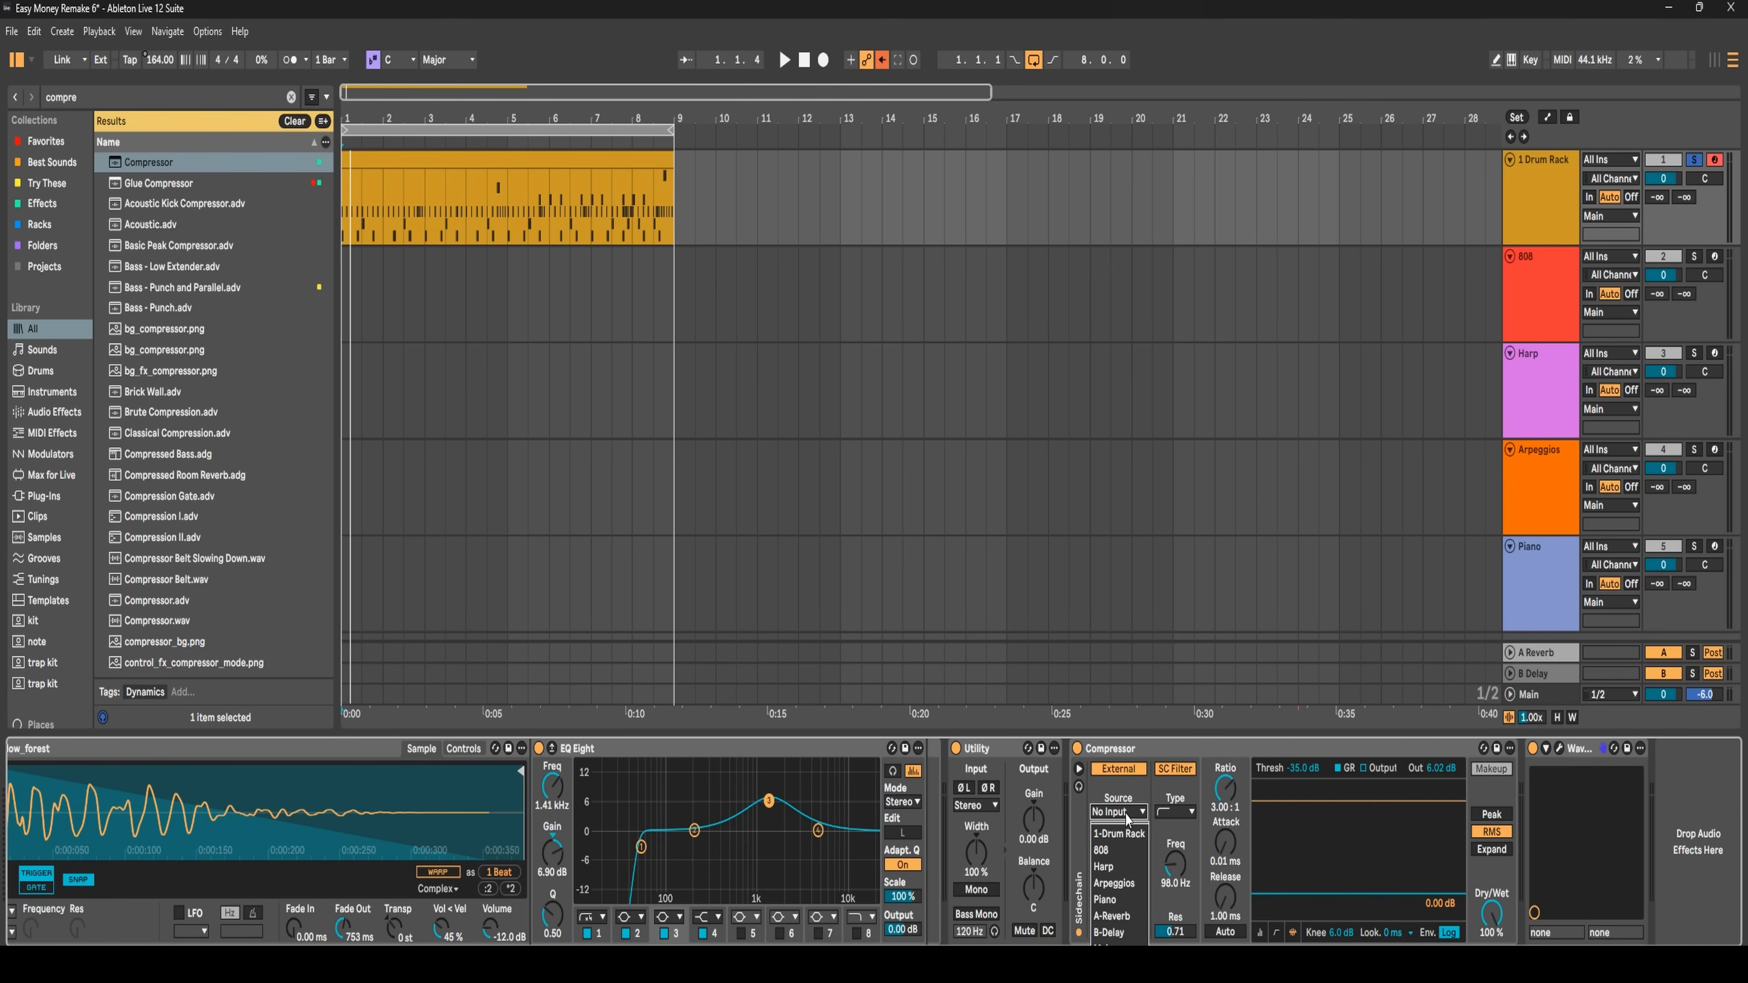
click(1120, 834)
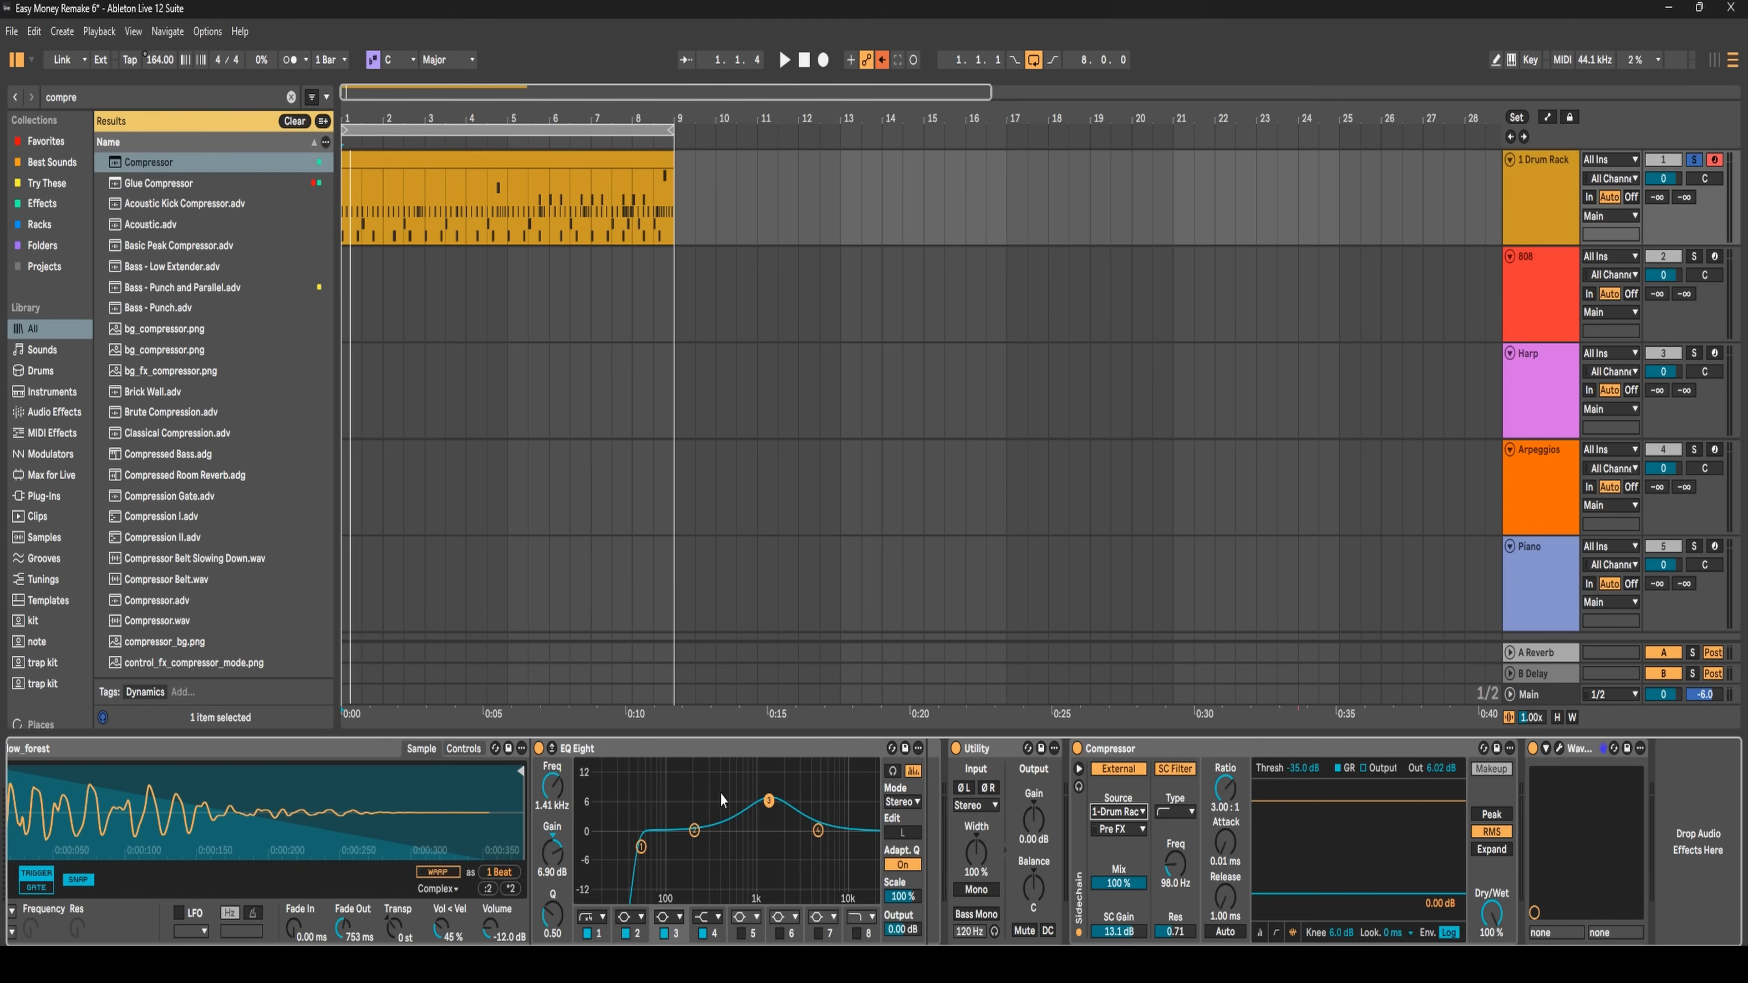
click(1487, 816)
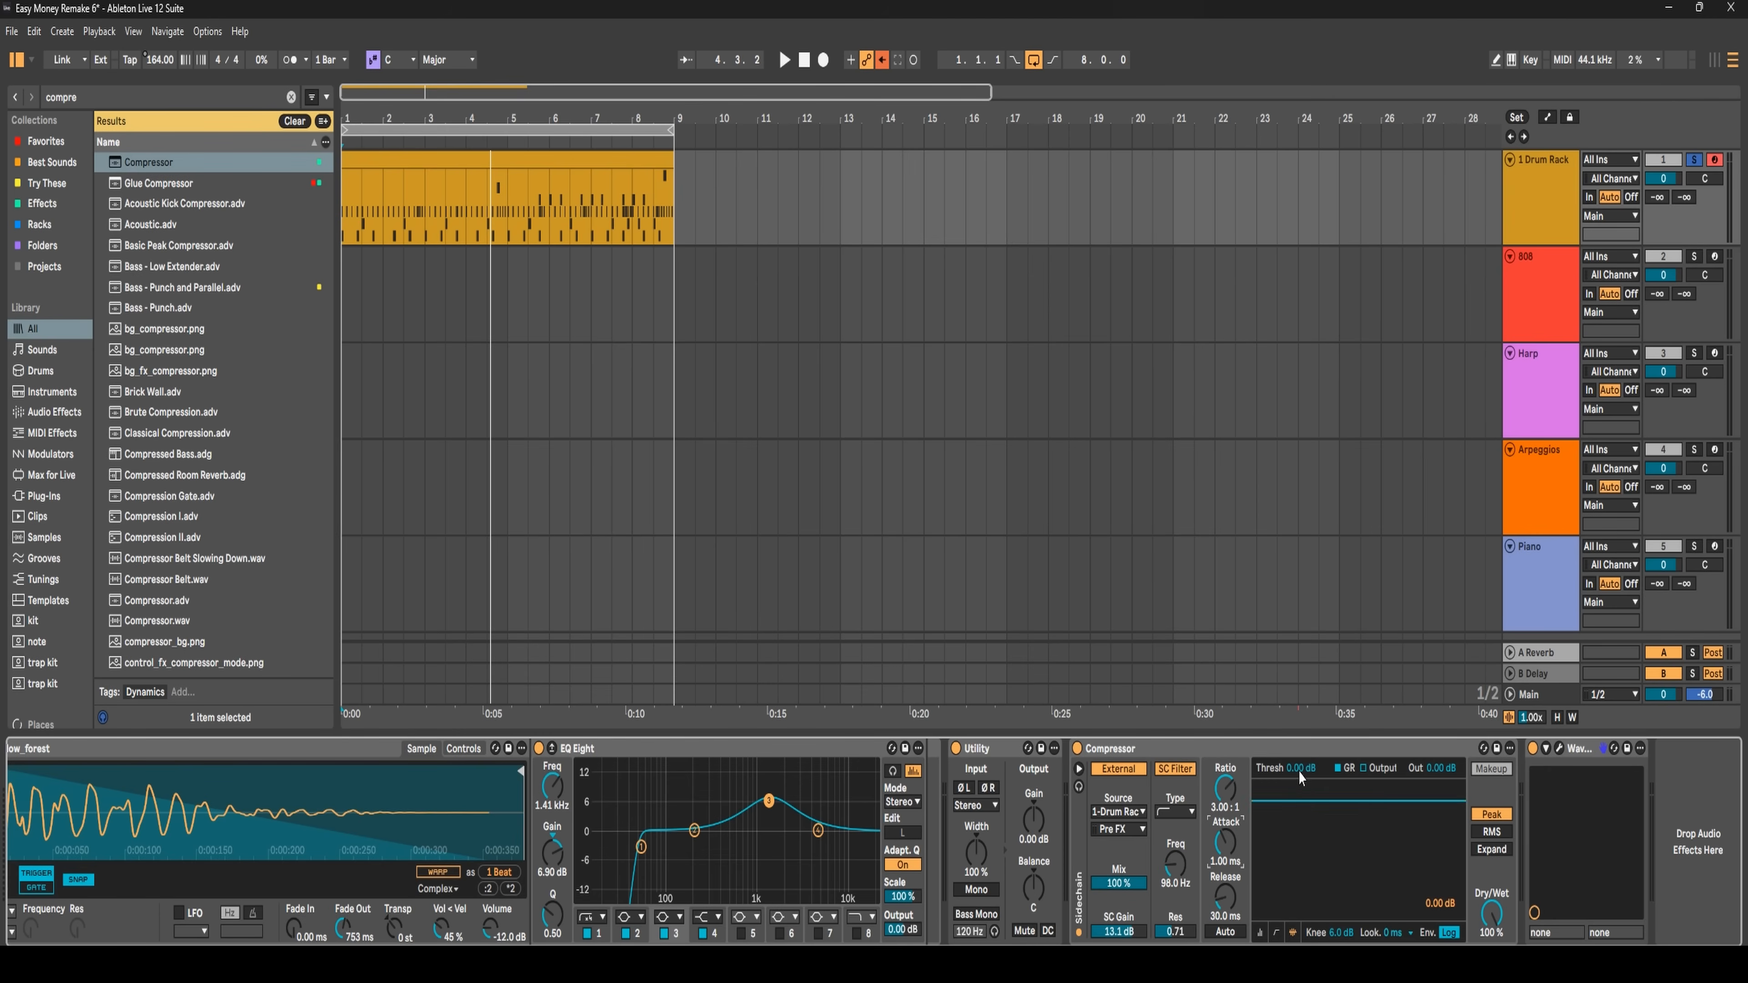
- Raise the Compressor's threshold to 6 dB and play the drum pattern
drag(1305, 802, 1308, 783)
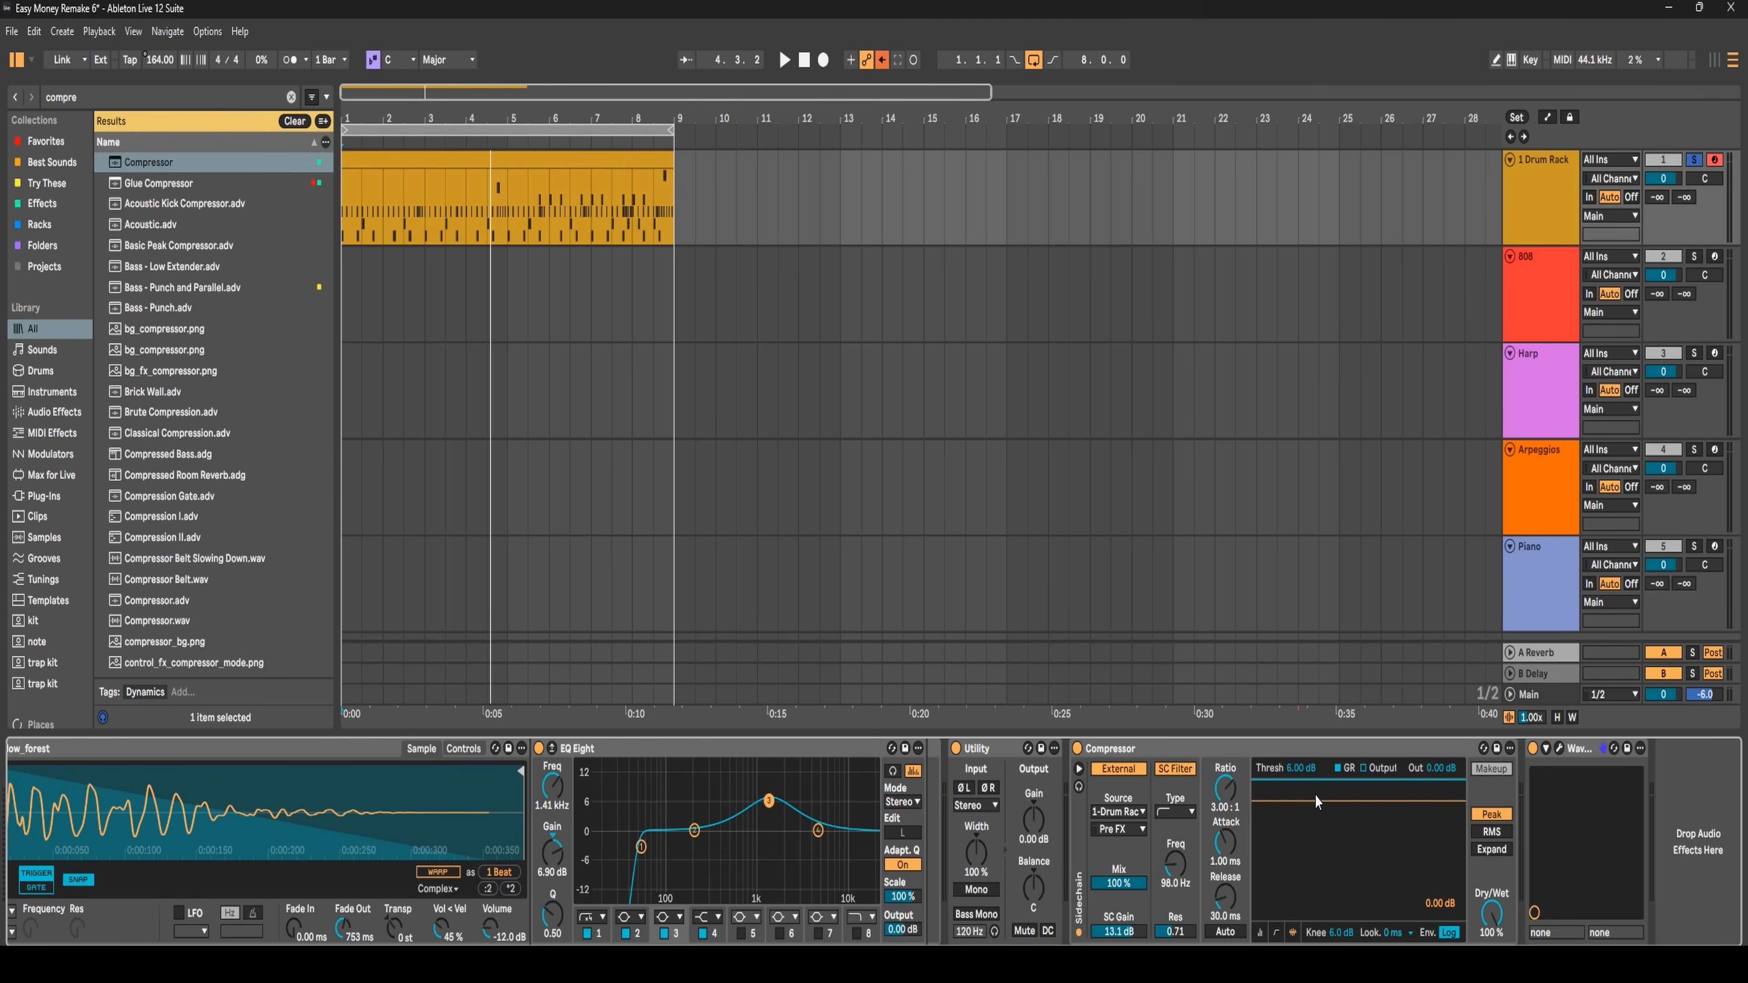
key(space)
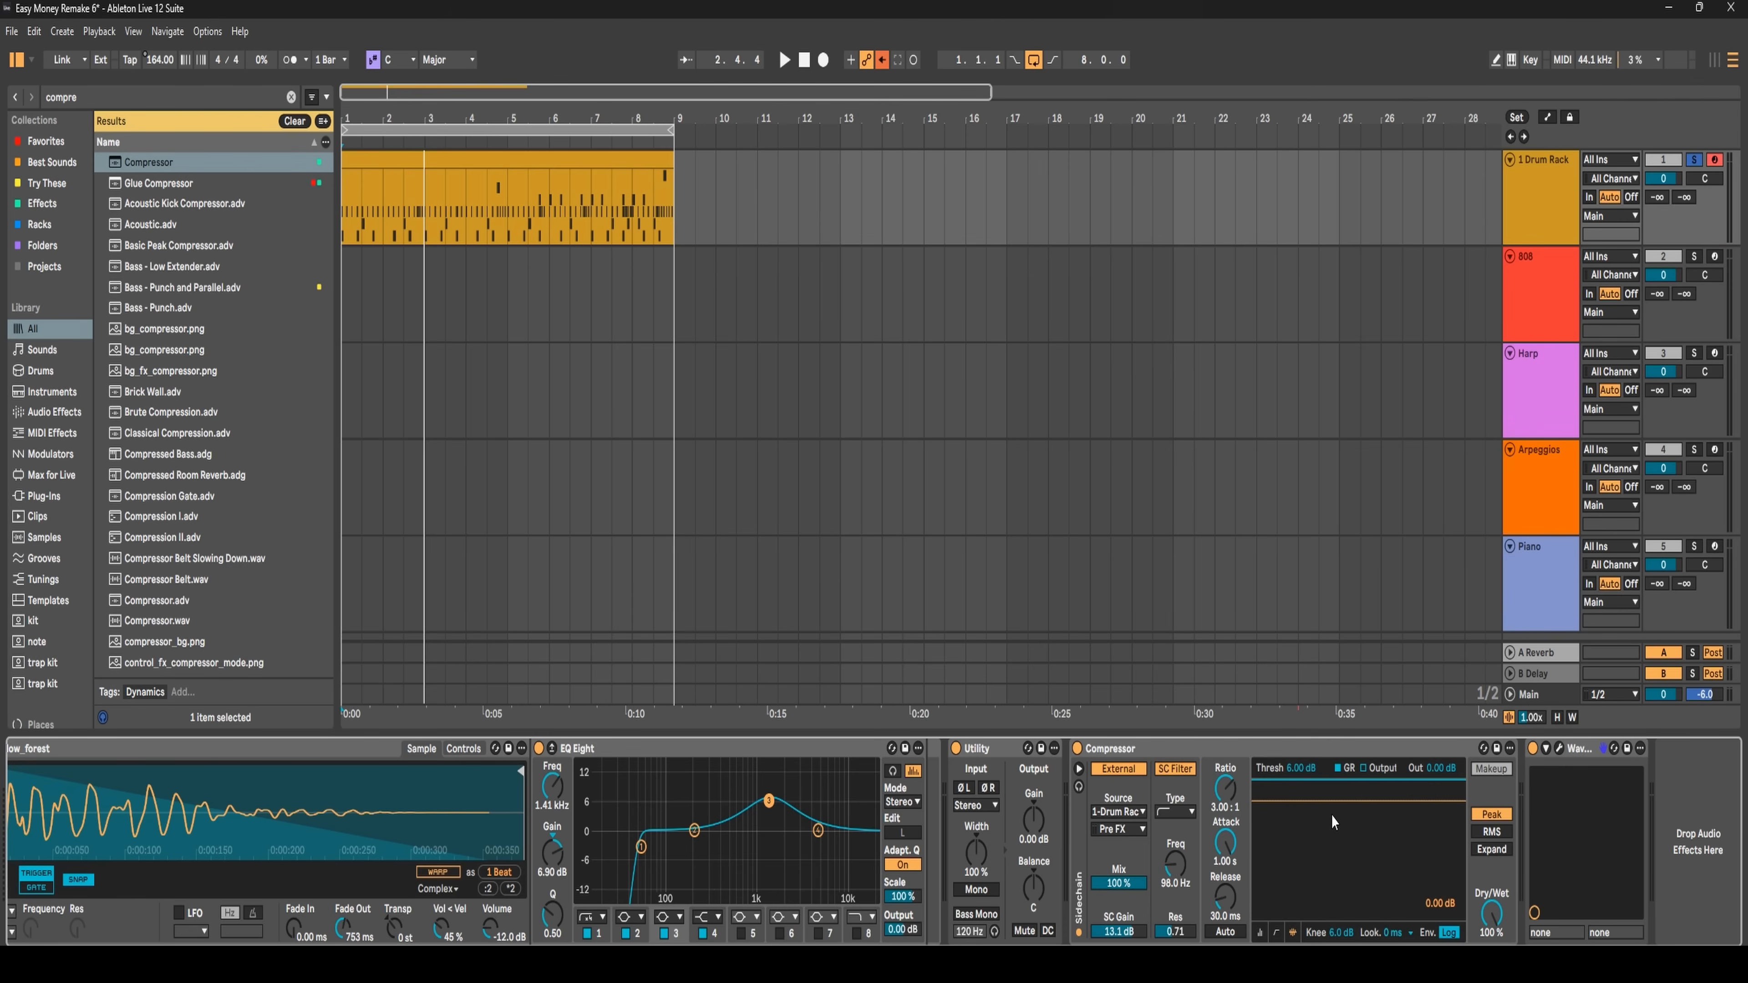
key(space)
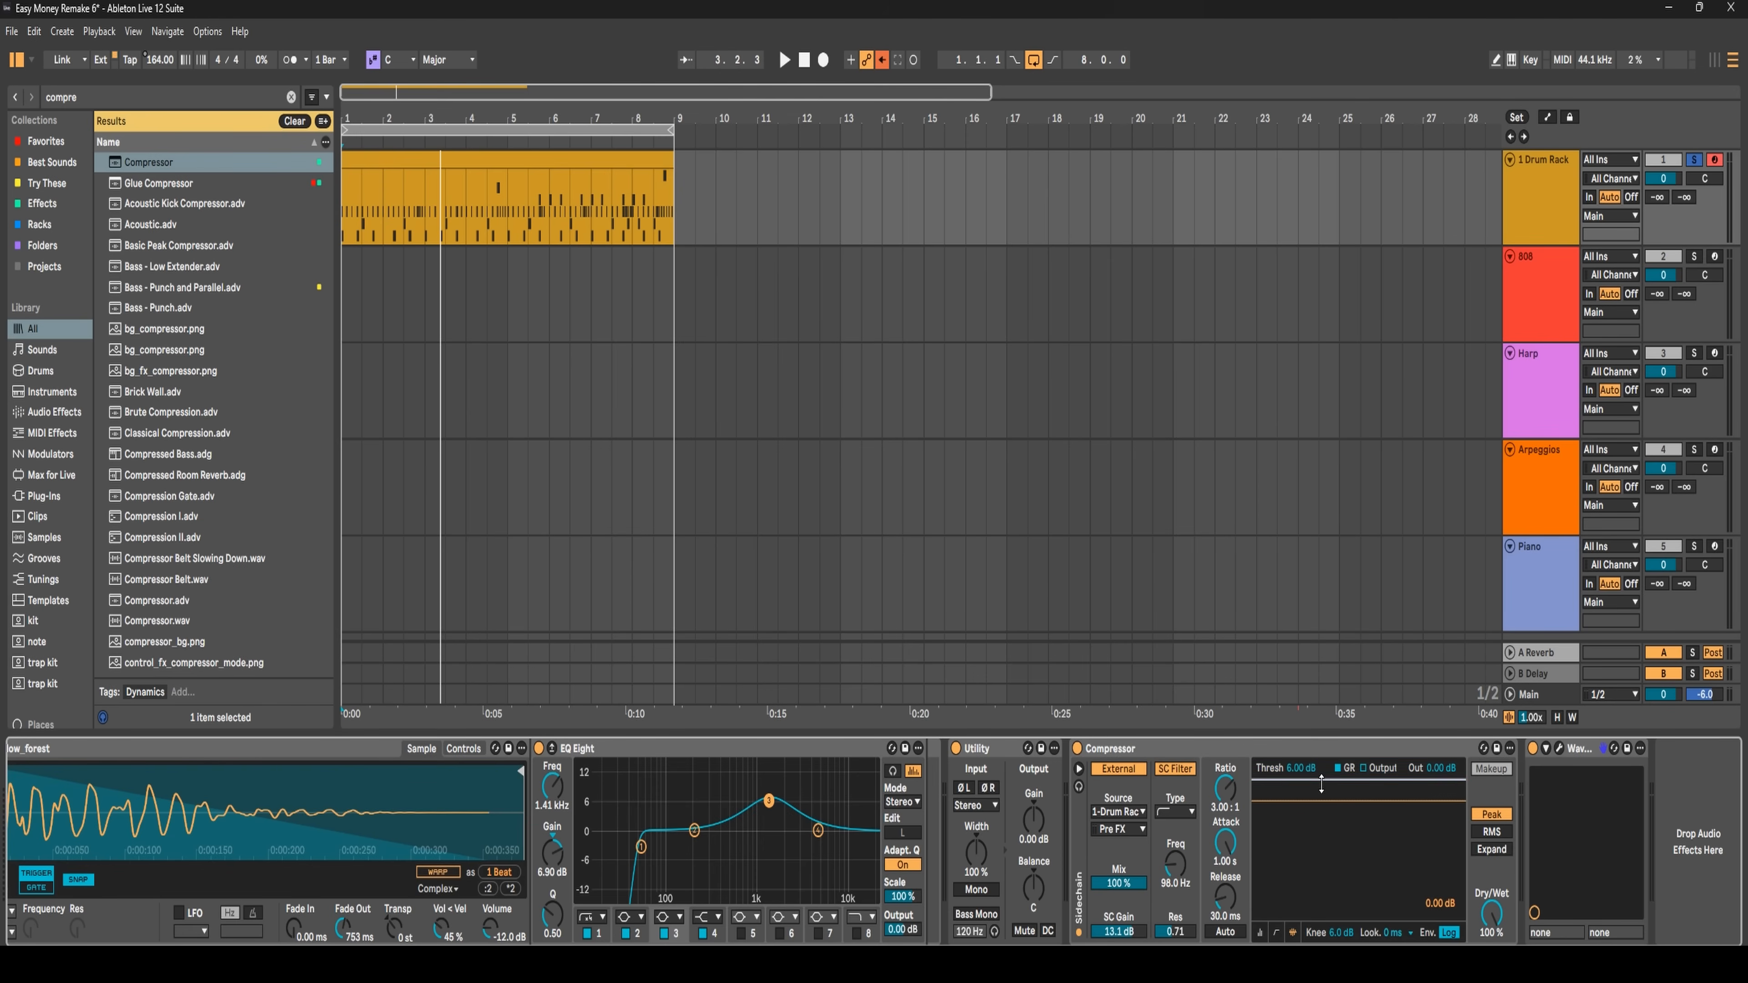
- Set the Compressor's threshold to -3.30 dB, its ratio to 2:1 and its attack to 0.01 ms
drag(1307, 780, 1307, 812)
drag(1217, 771, 1216, 788)
key(ctrl+z)
drag(1225, 842, 1225, 929)
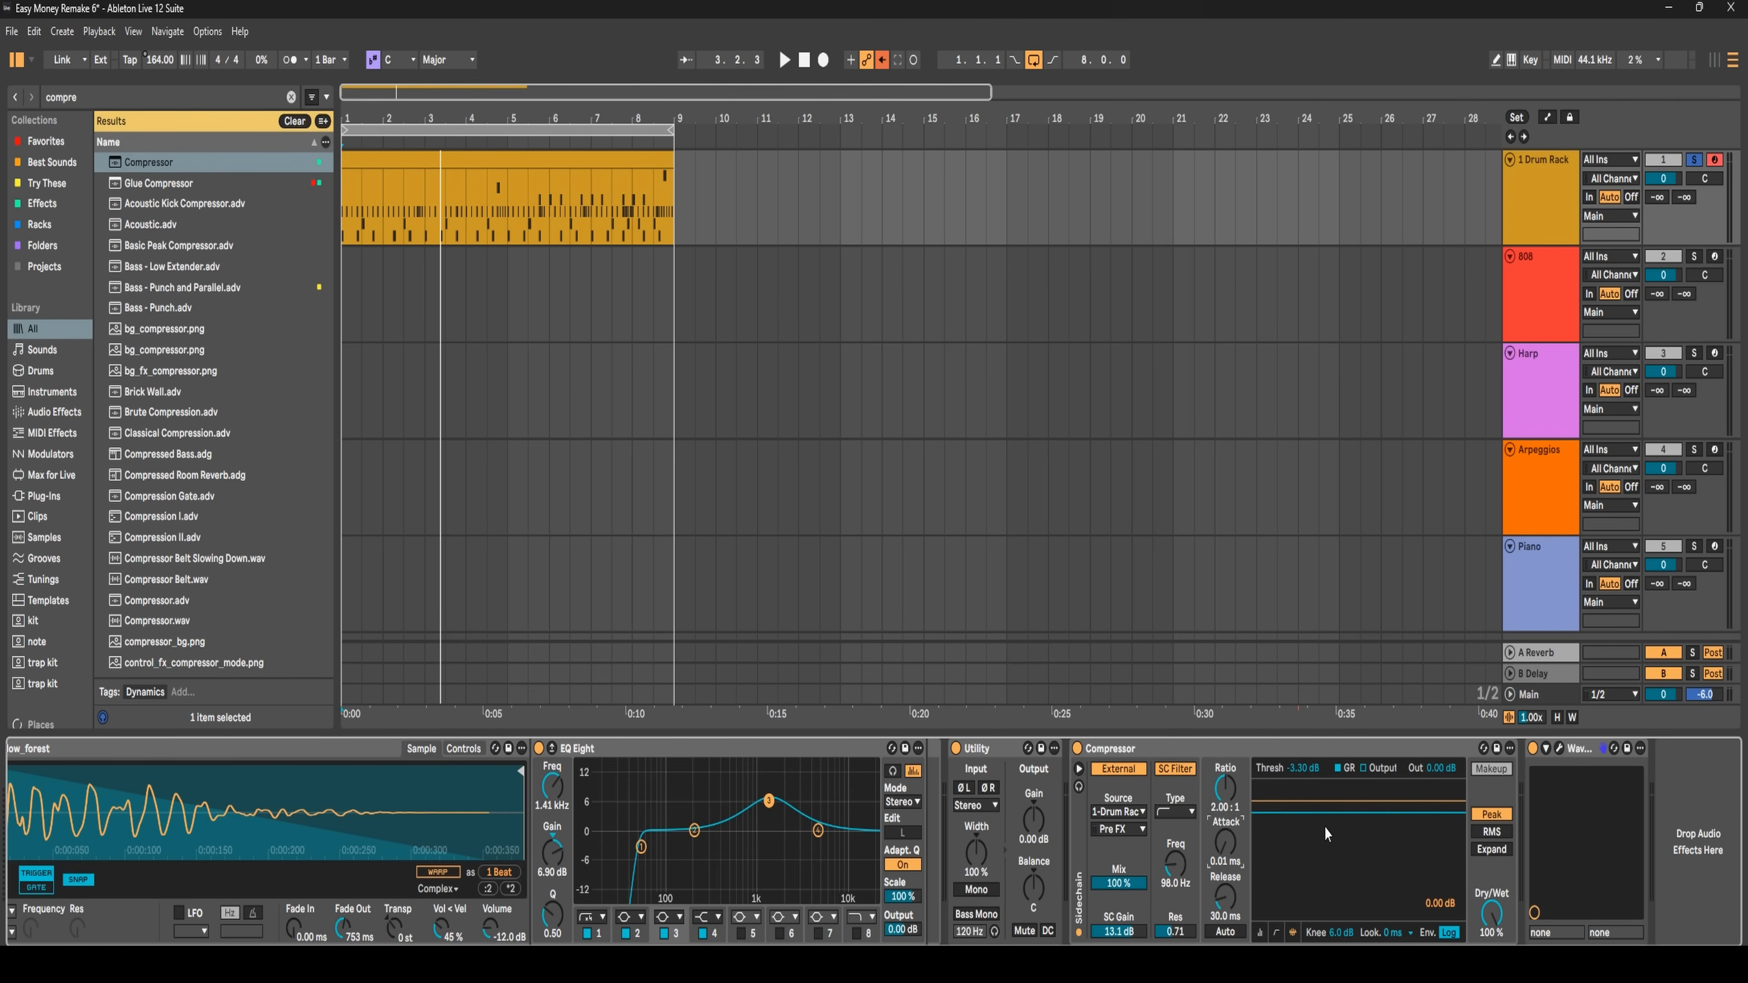
- Compare the drum pattern with the Compressor bypassed and active
click(1078, 748)
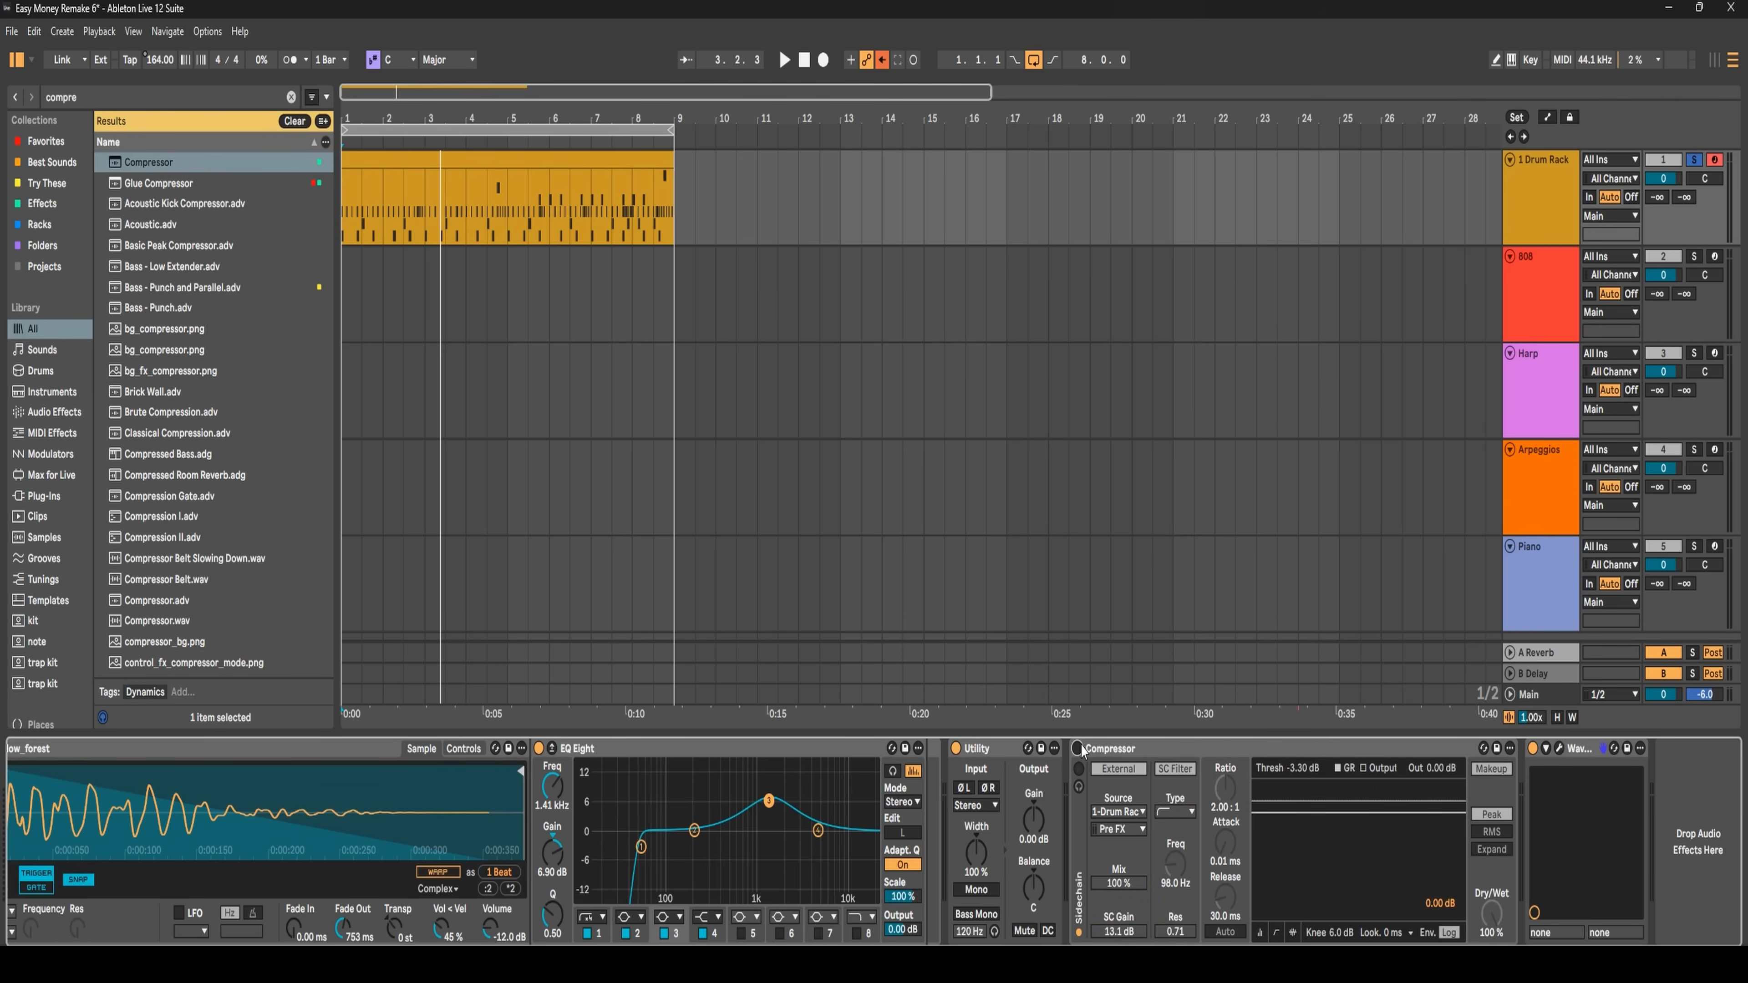
key(space)
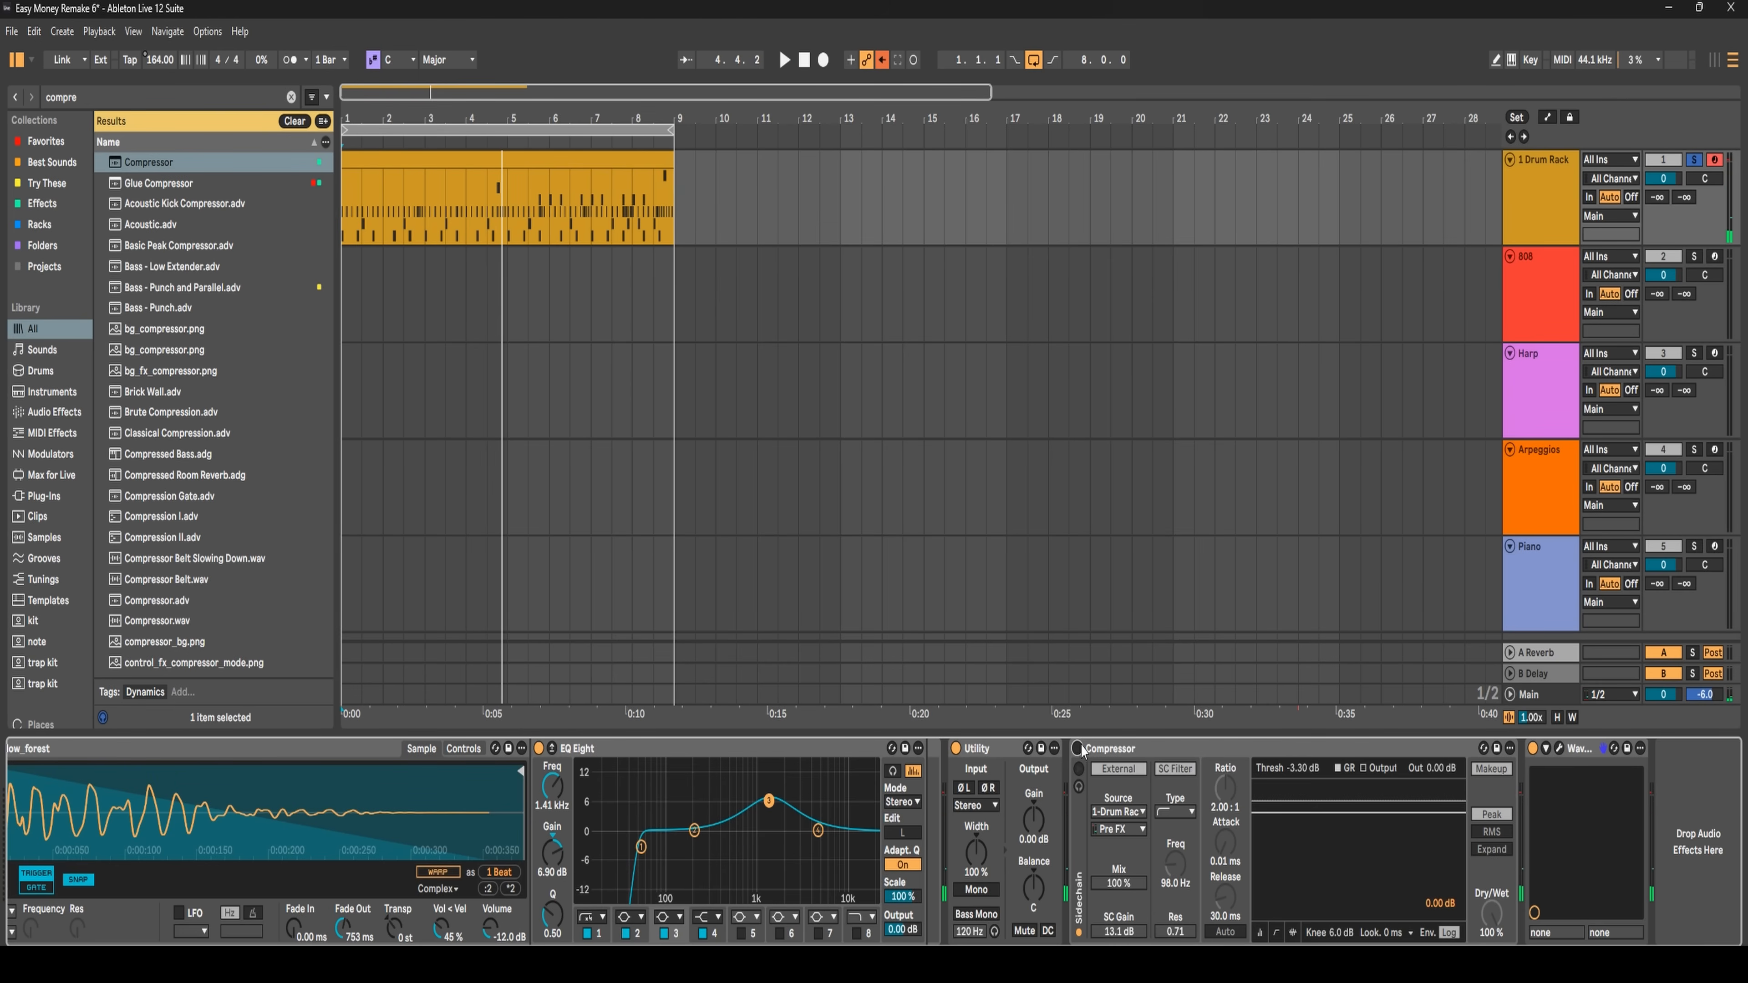
click(1078, 748)
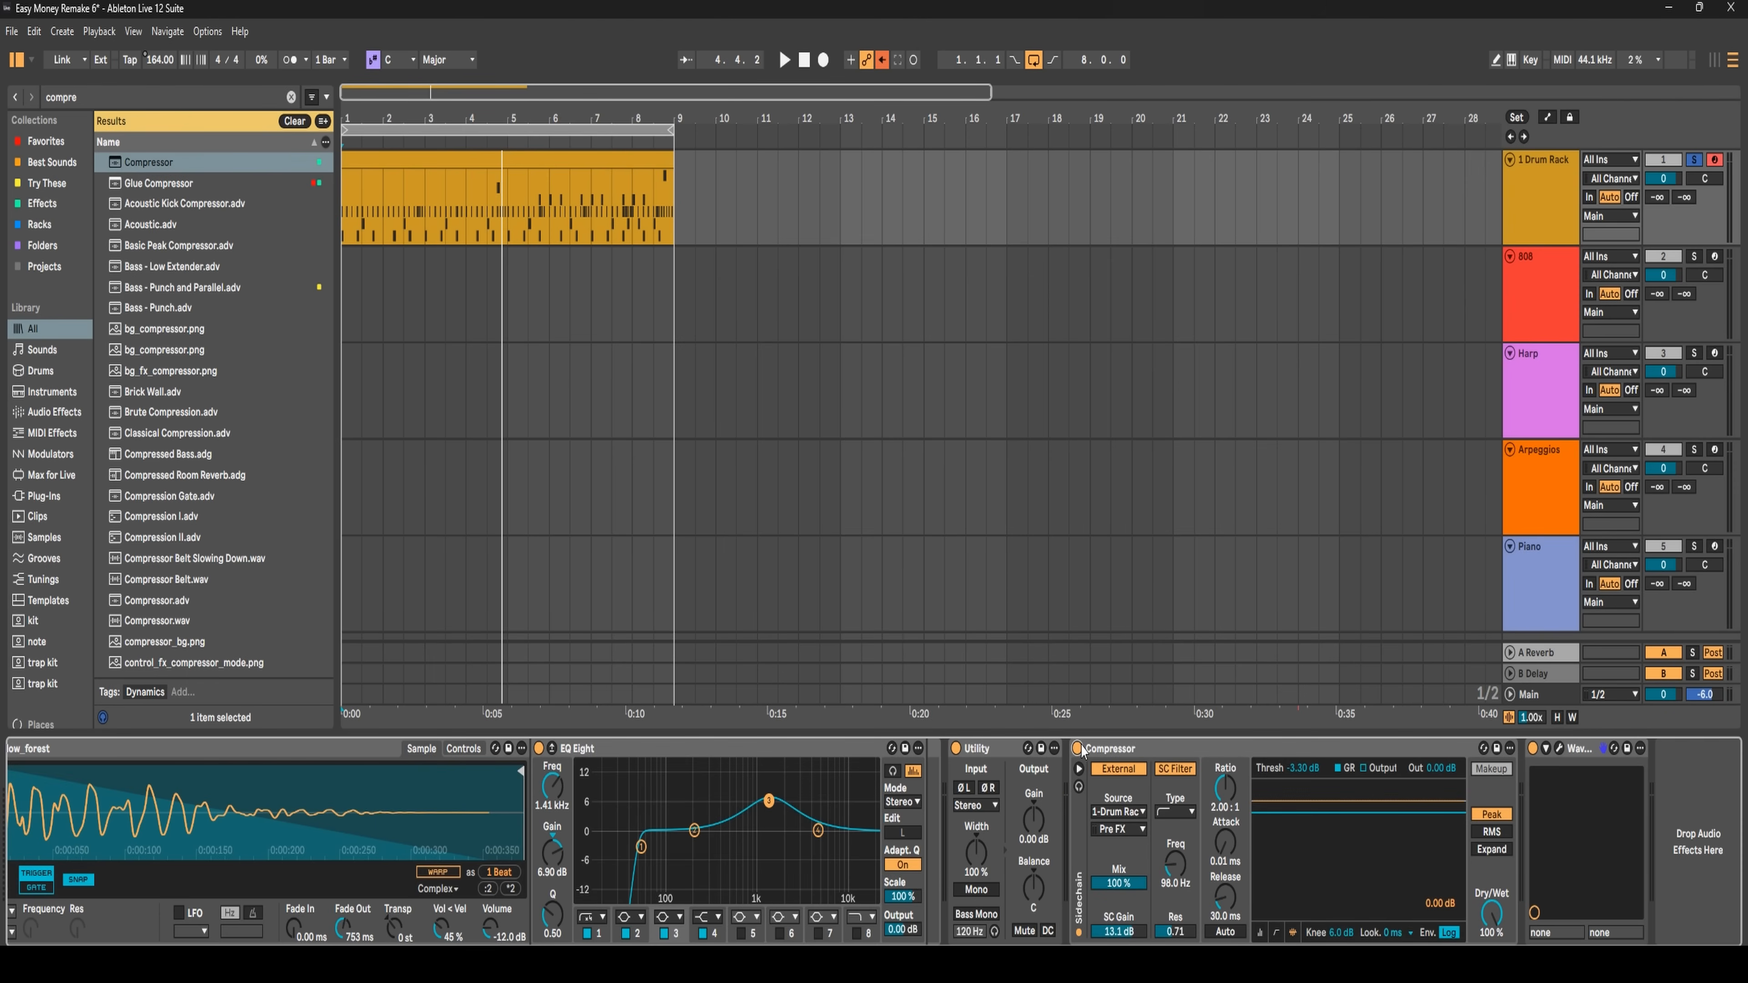
key(space)
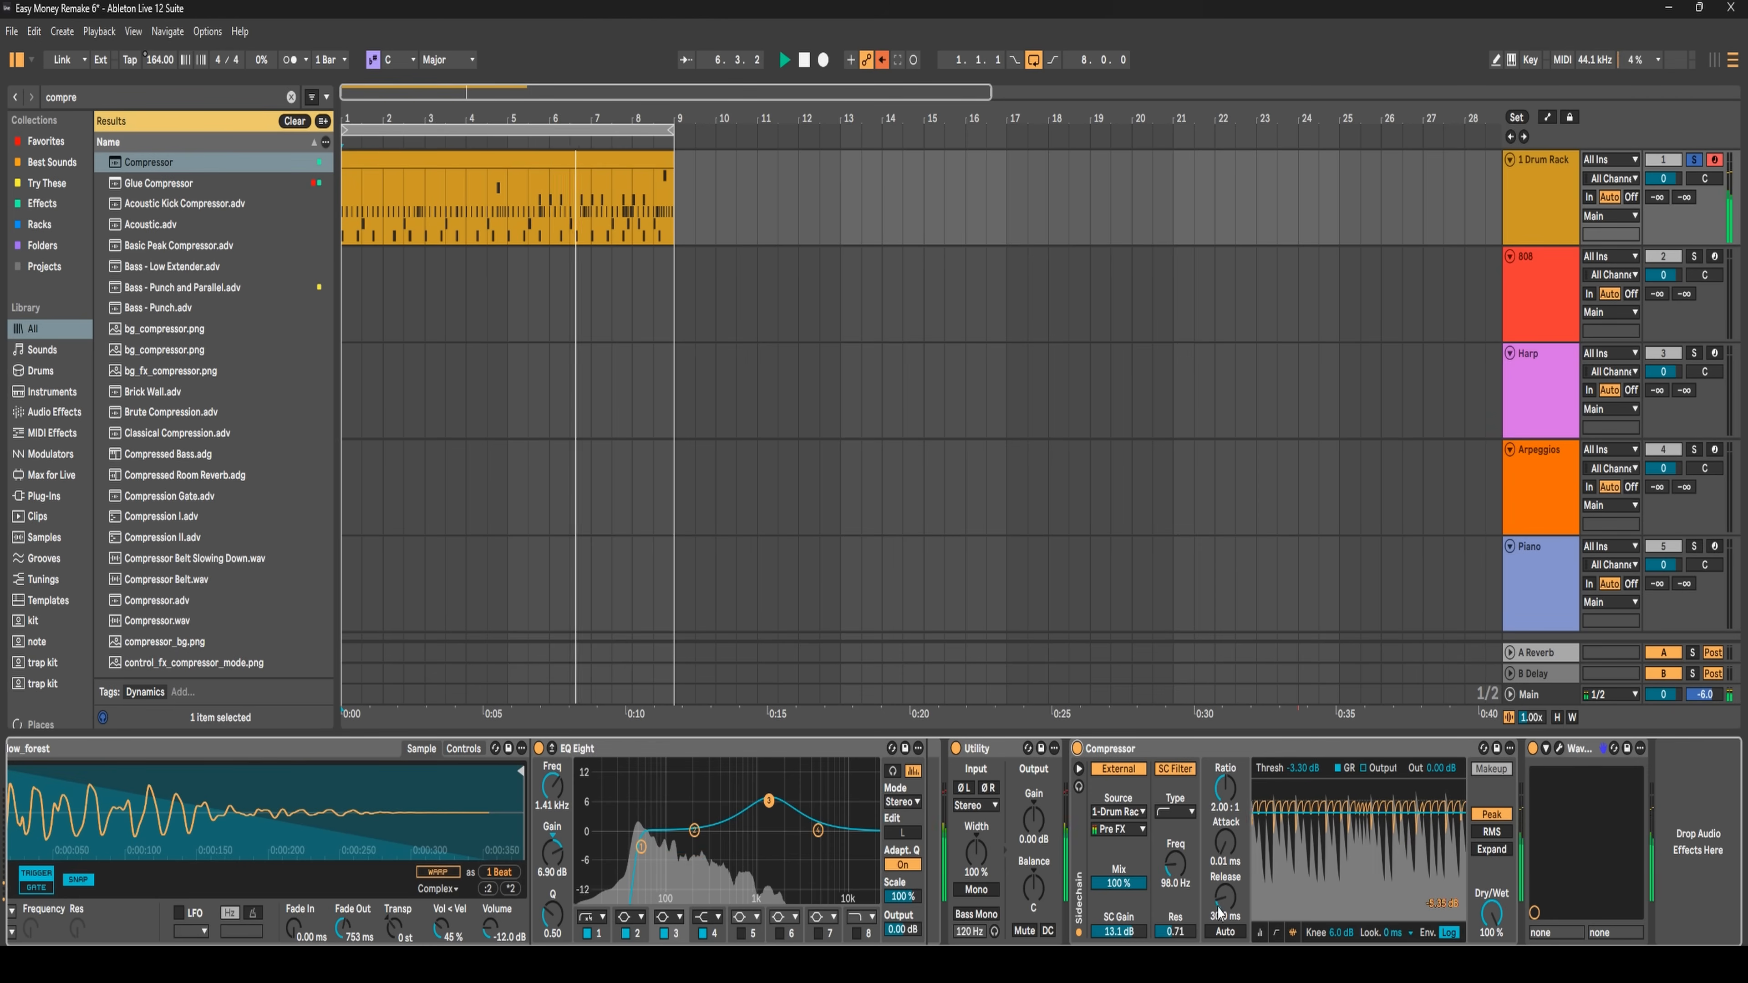
- Set the Compressor's threshold to -0.82 dB, and try a 1 s attack before returning it to 0.01 ms
drag(1309, 813, 1310, 803)
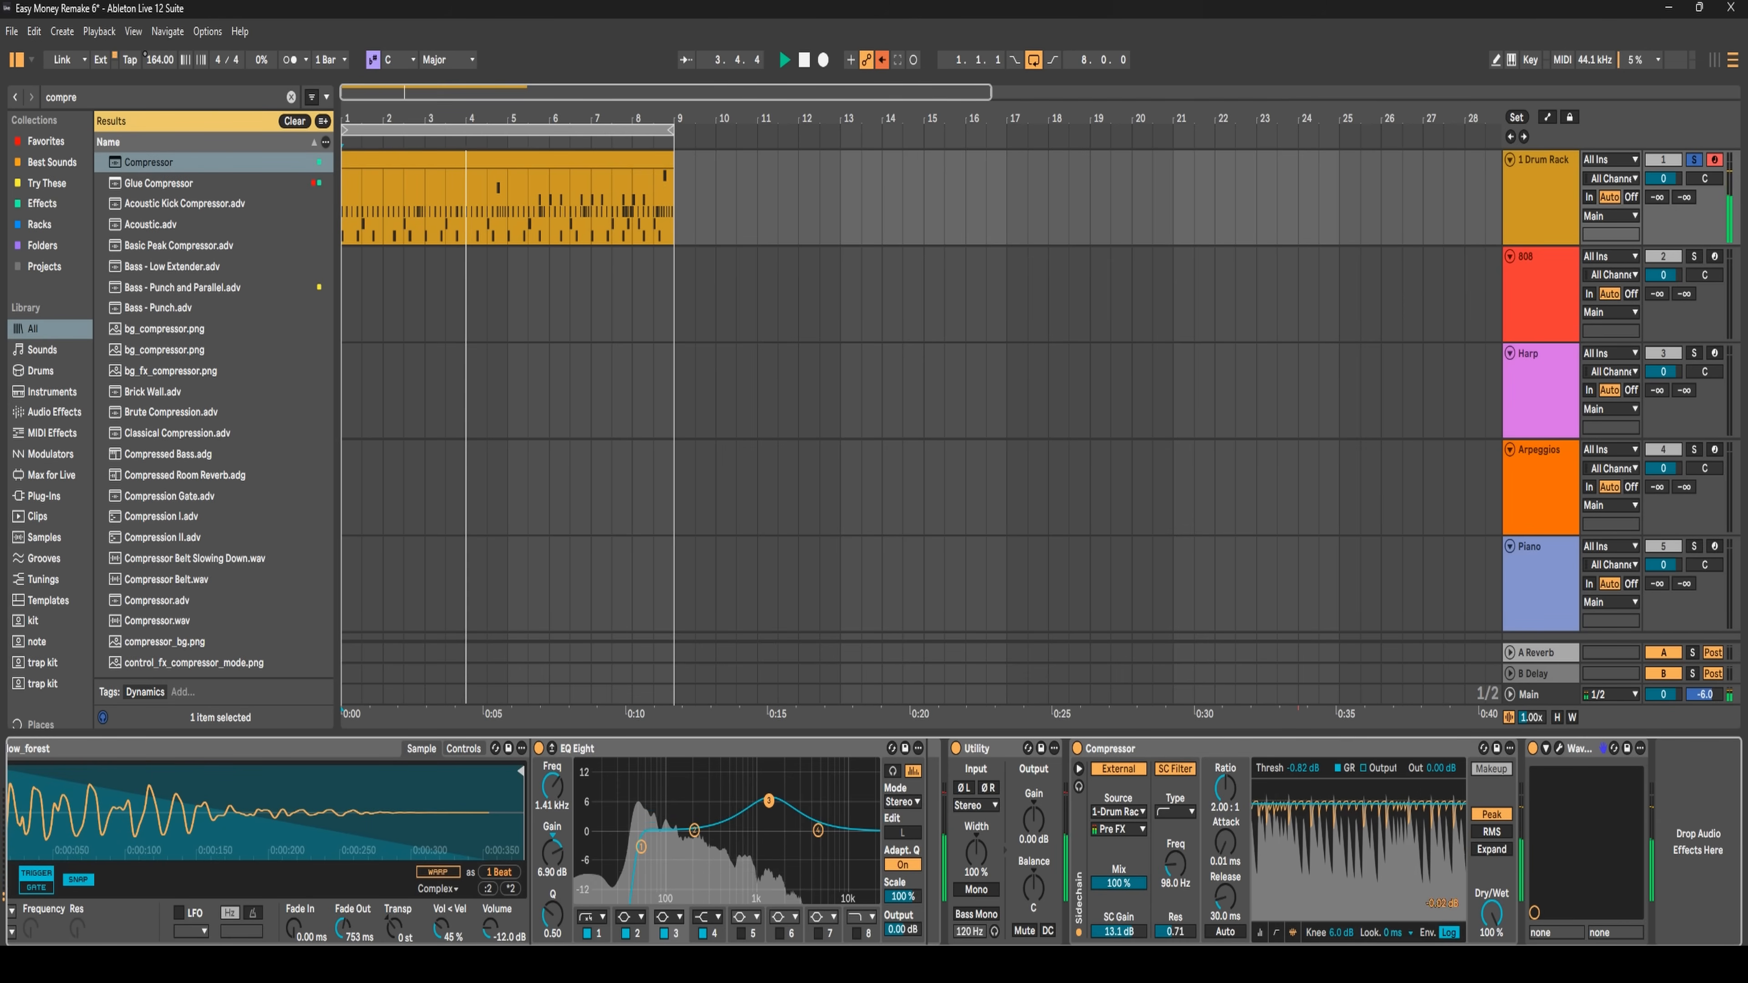
drag(1226, 844, 1226, 722)
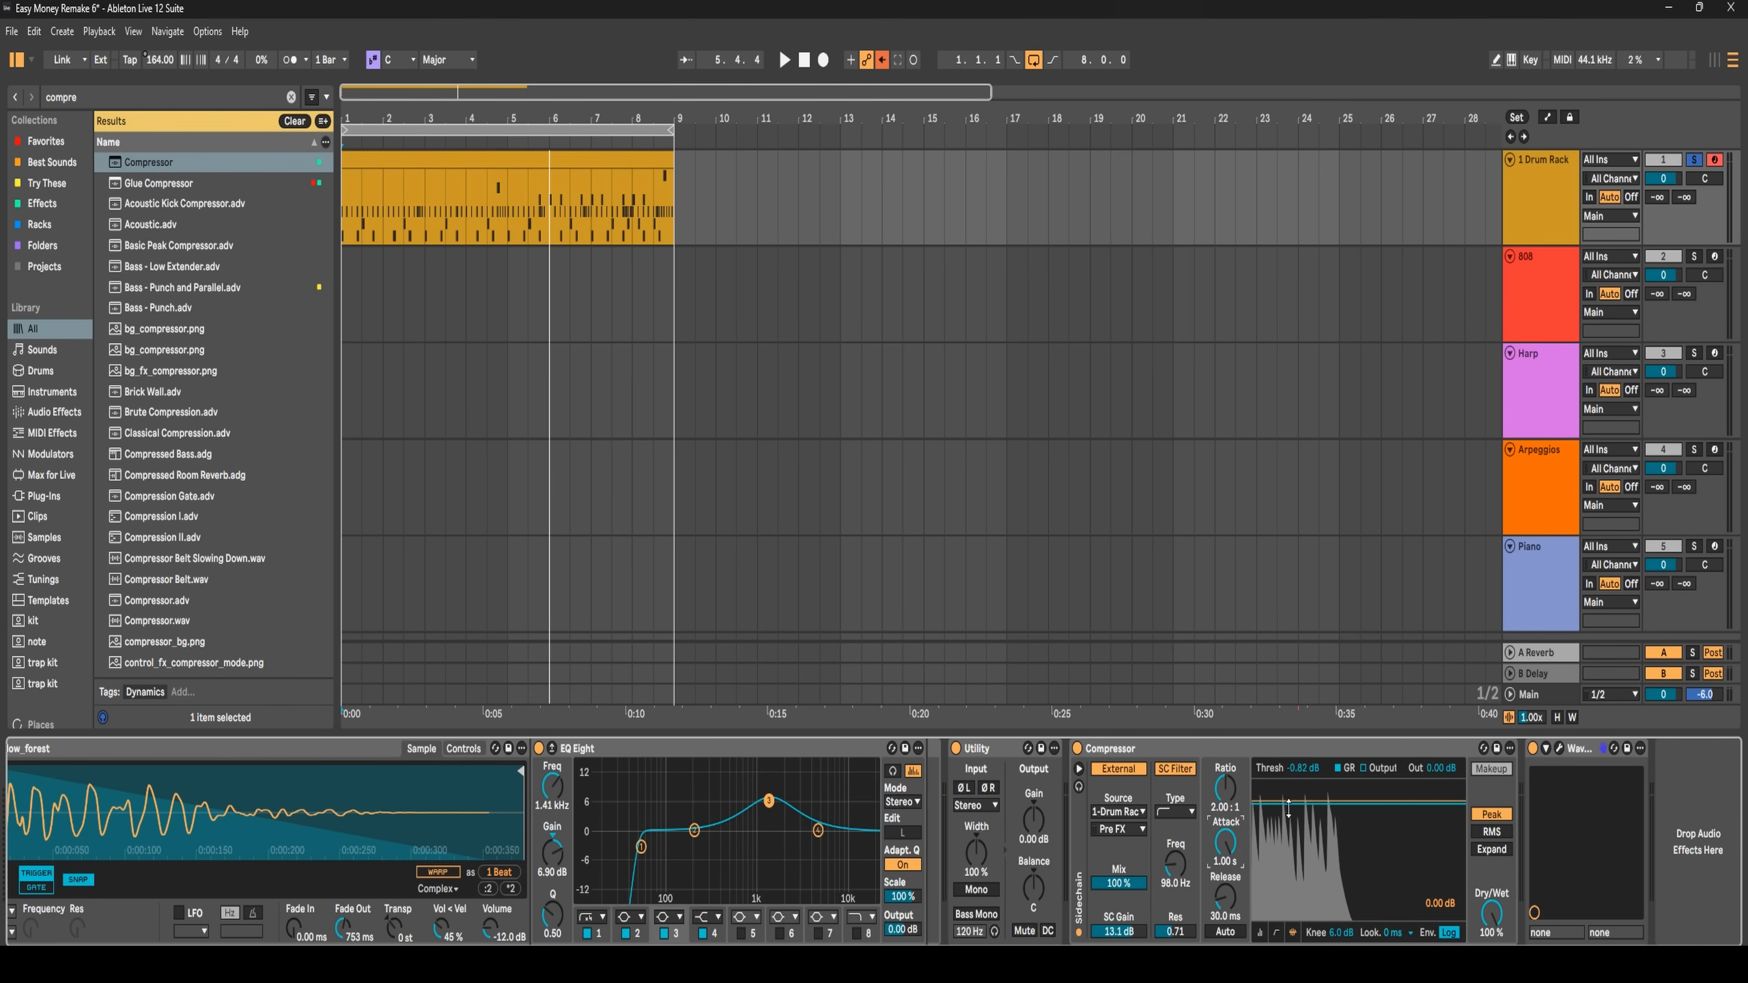
mouse_move(1225, 841)
mouse_down()
mouse_move(1234, 900)
mouse_move(1234, 854)
mouse_up()
- Audition the drums with a 3 s Compressor release, restore it to 30 ms, and reopen the Wave Observer scope
key(space)
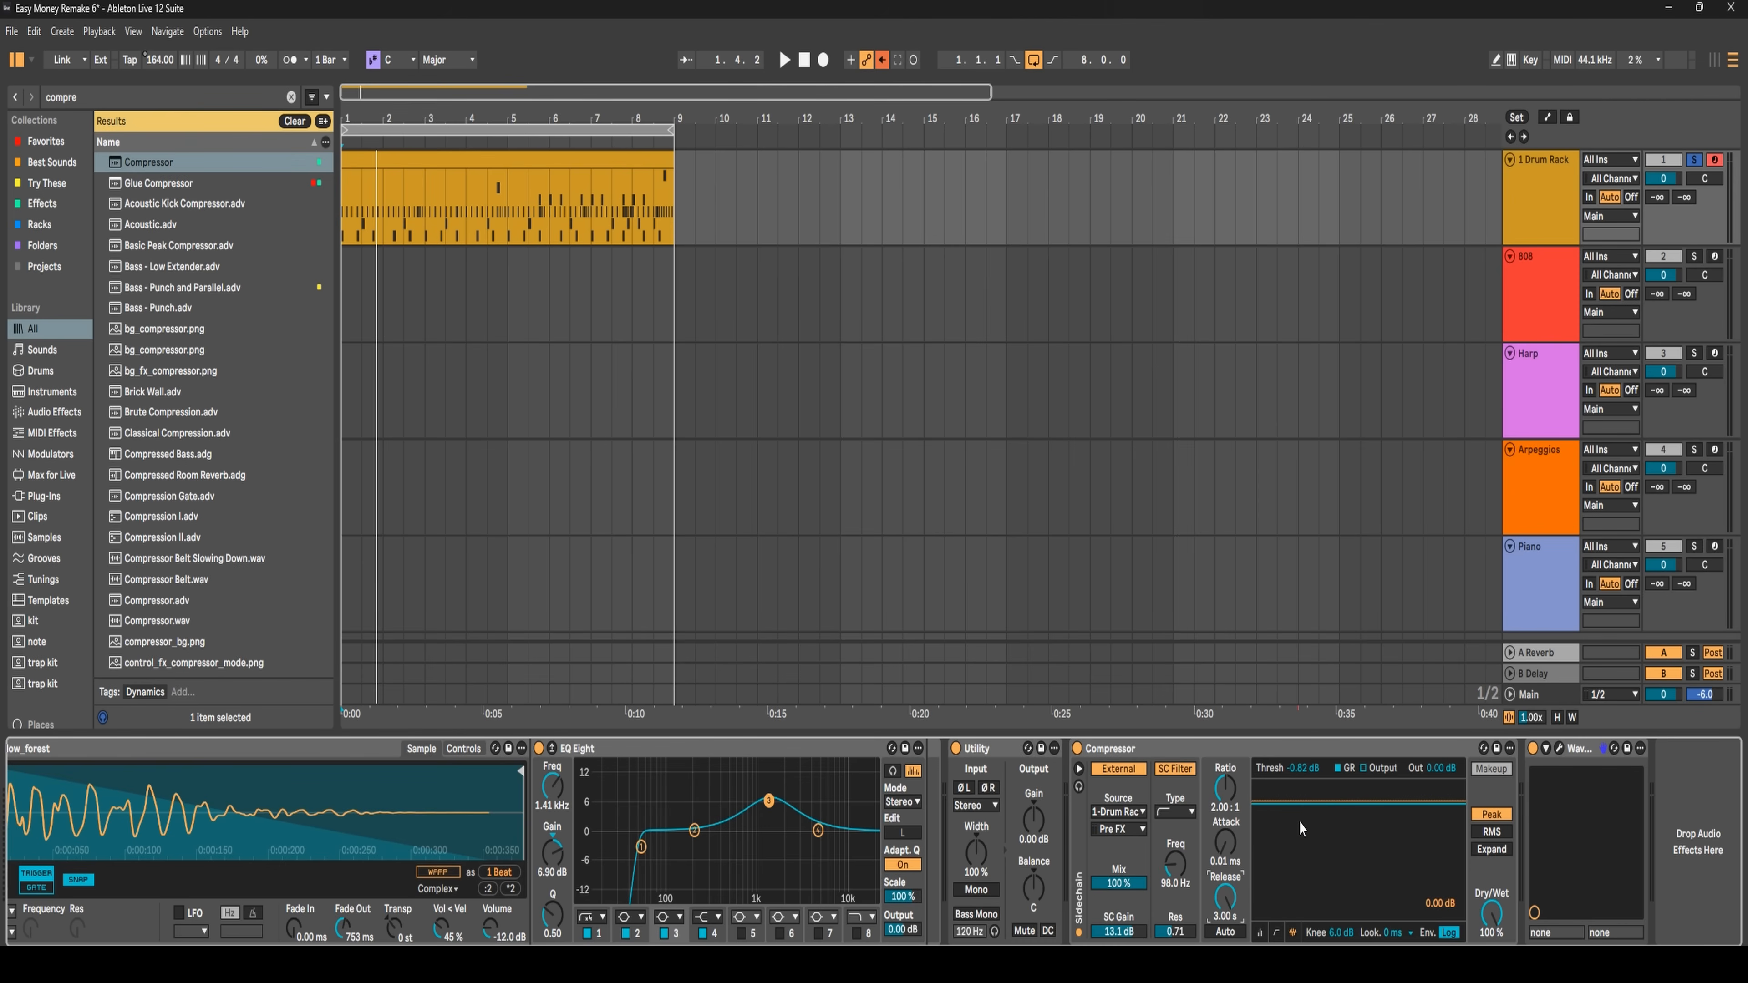
key(space)
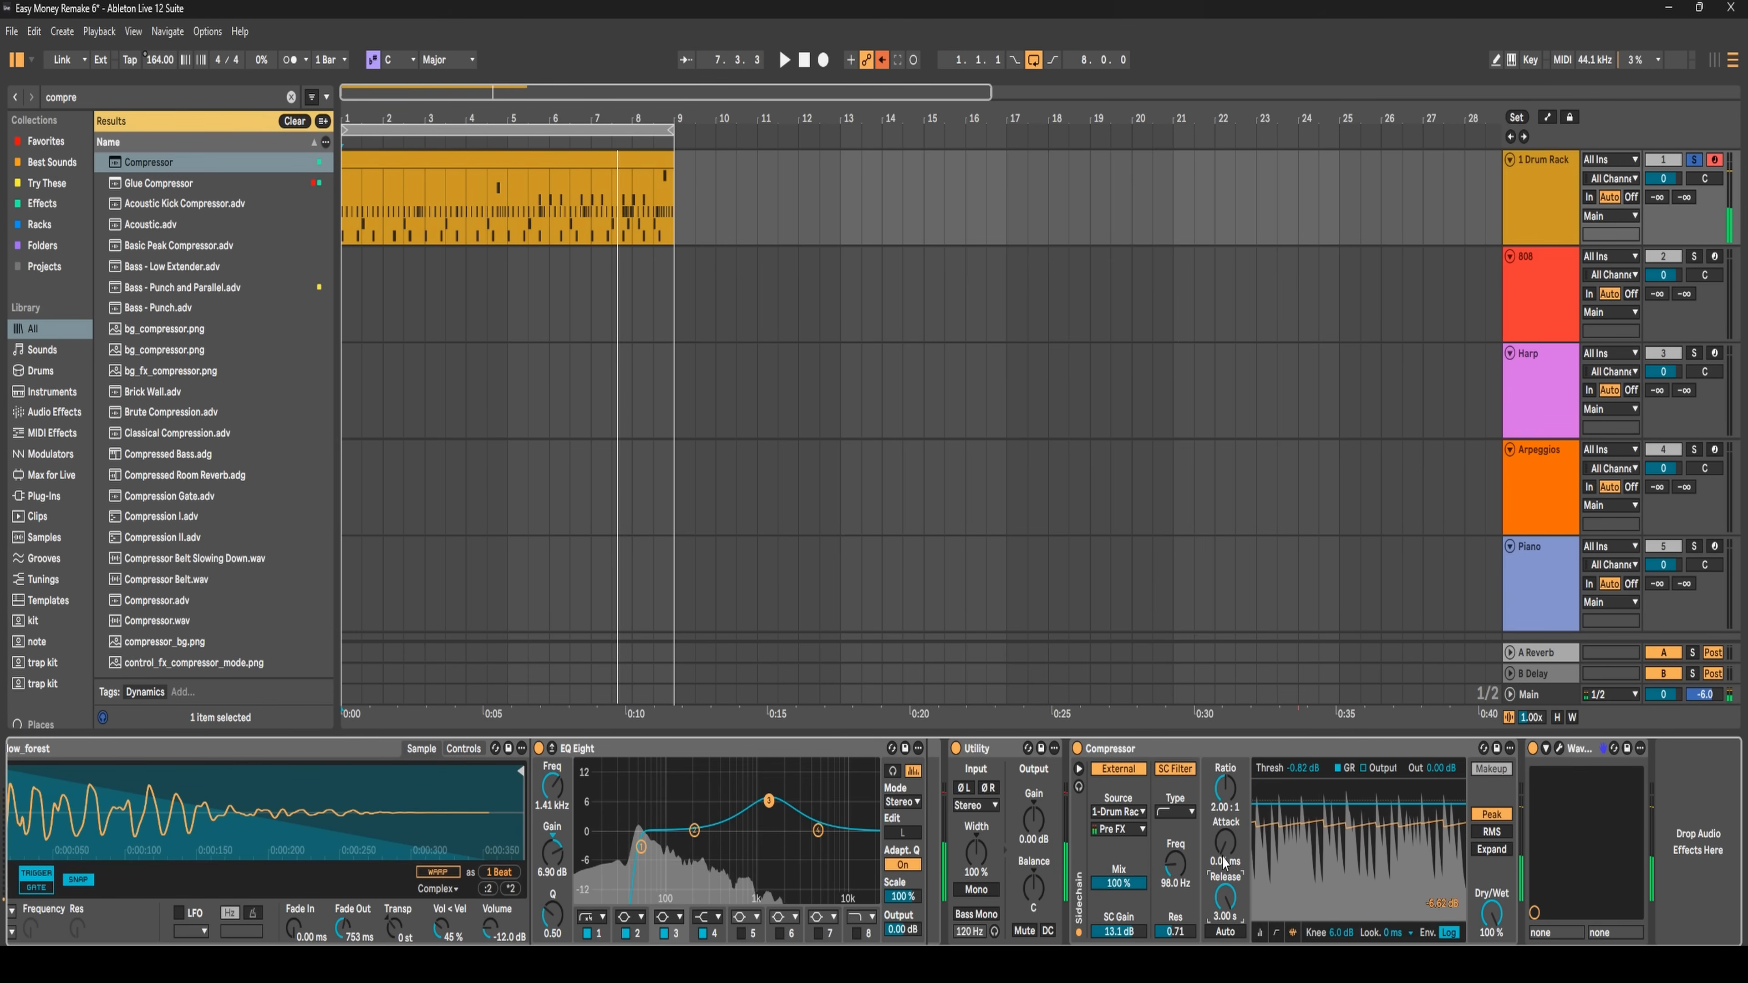
drag(1227, 897, 1227, 957)
key(space)
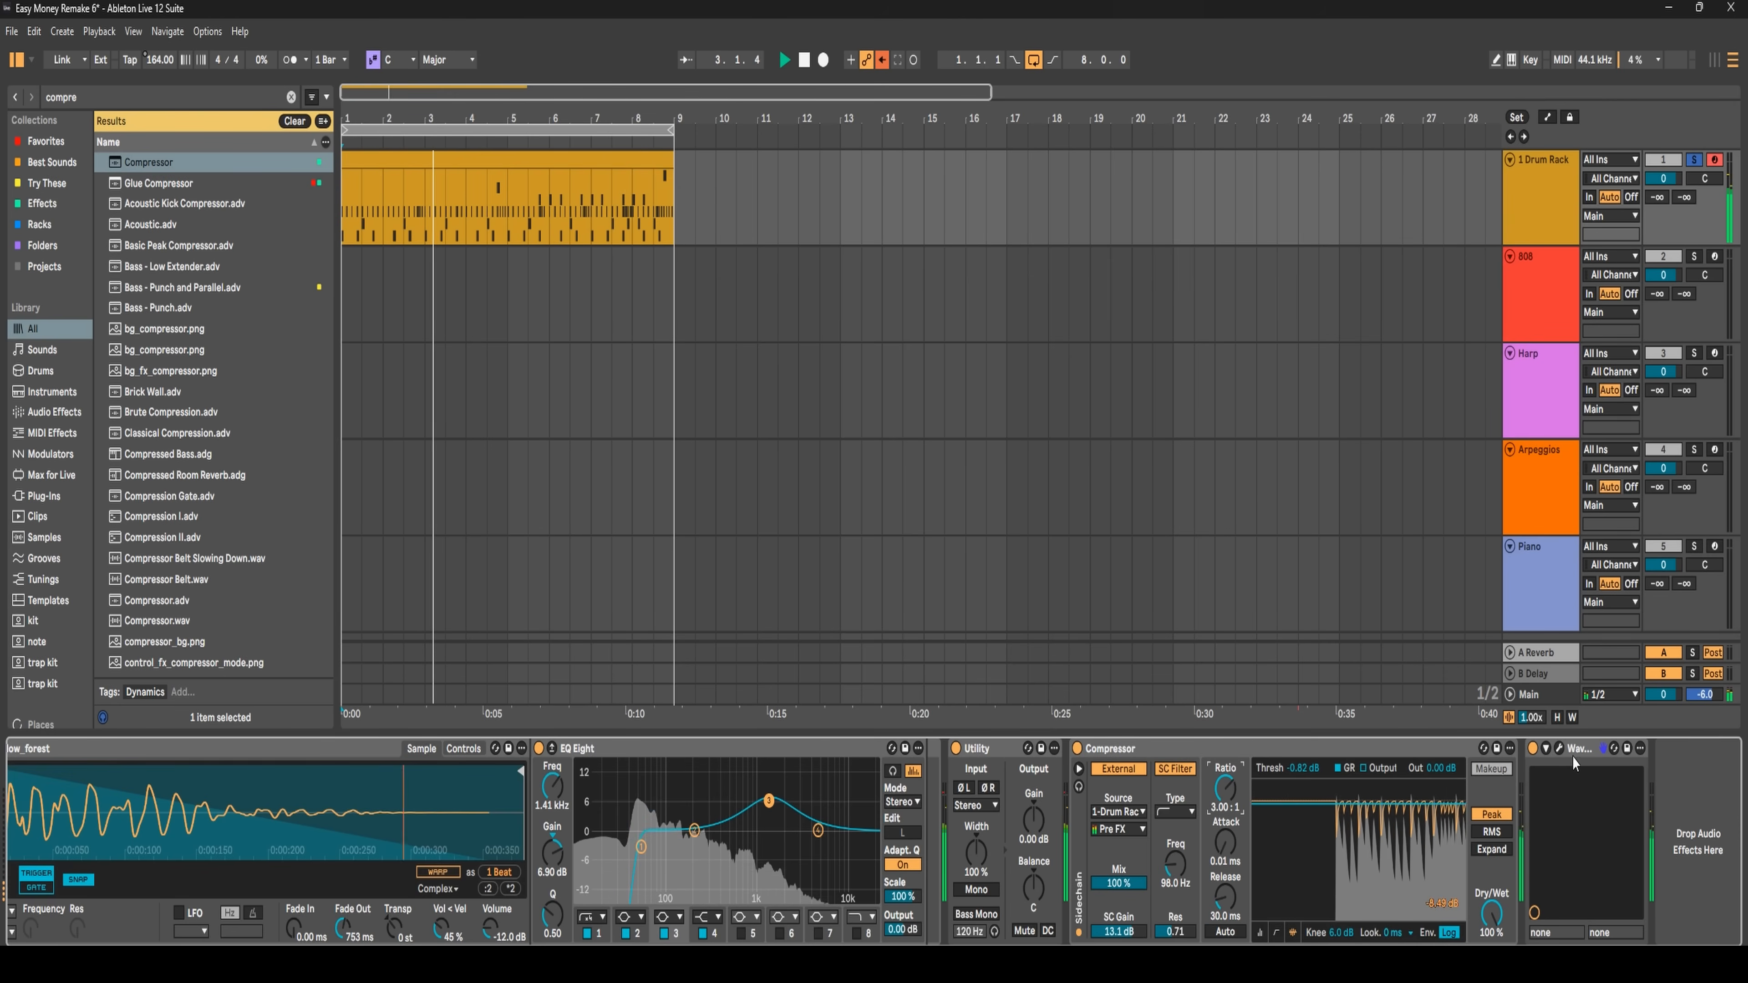
click(1560, 748)
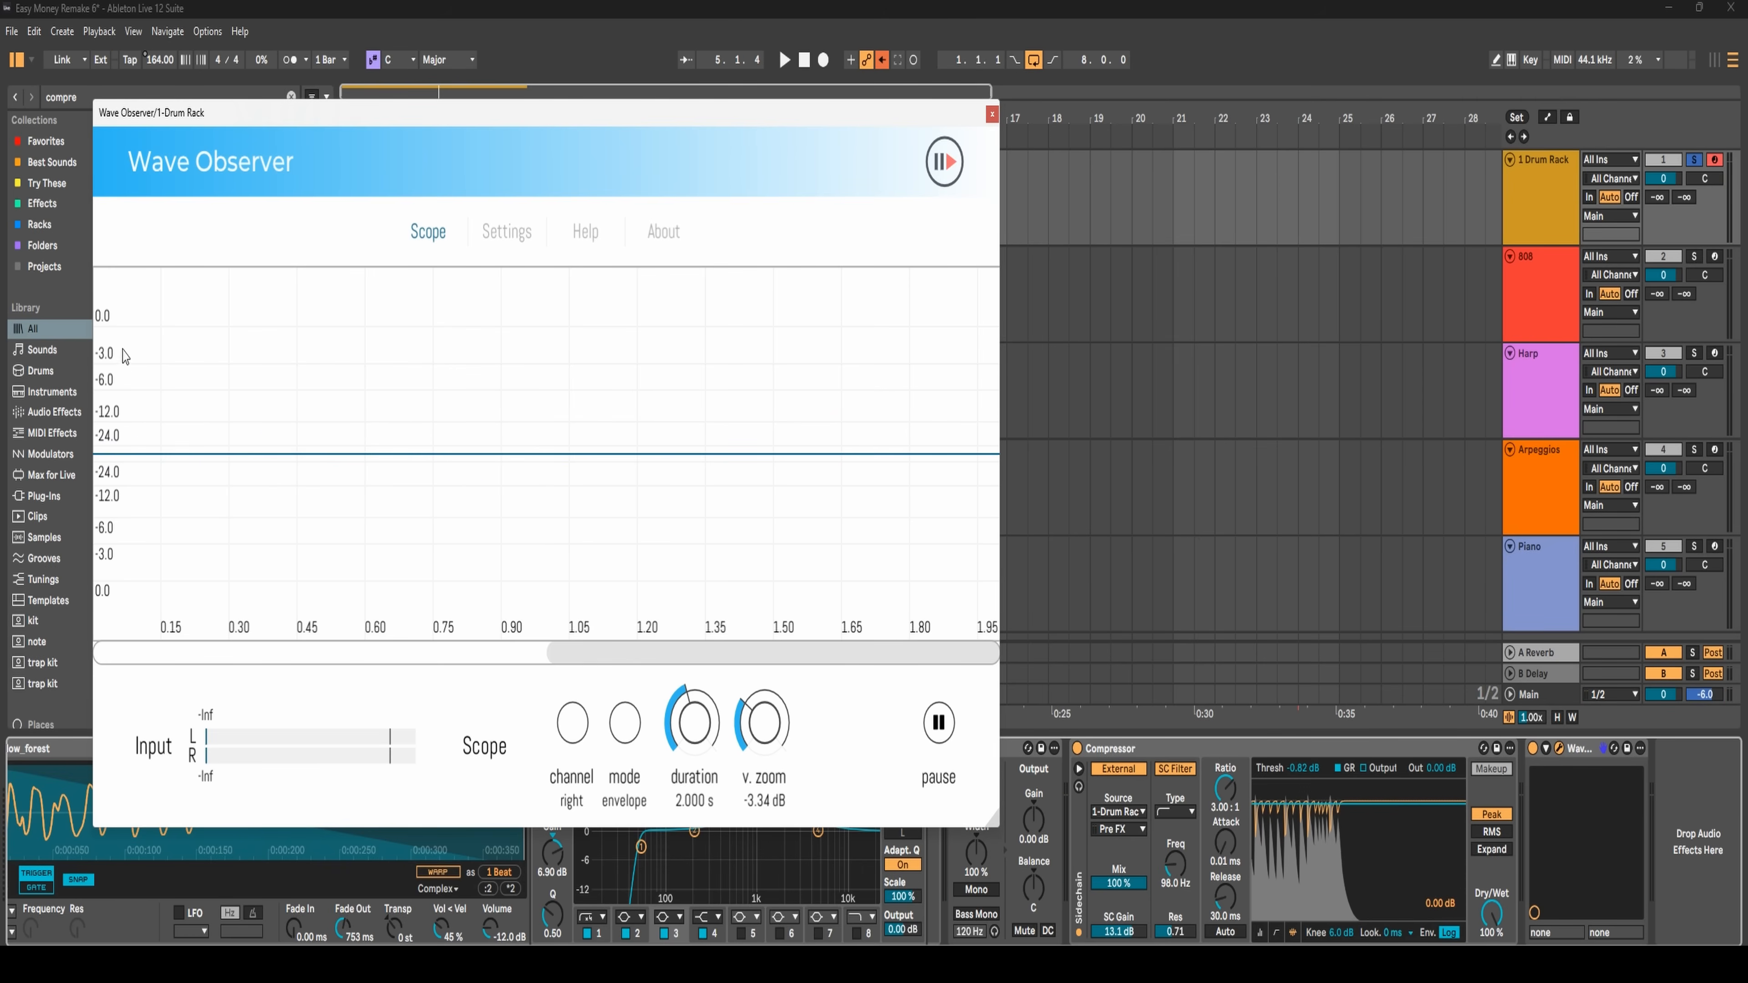
- Raise the Compressor's output gain to 6.19 dB while checking the drum peaks on the Wave Observer scope
key(space)
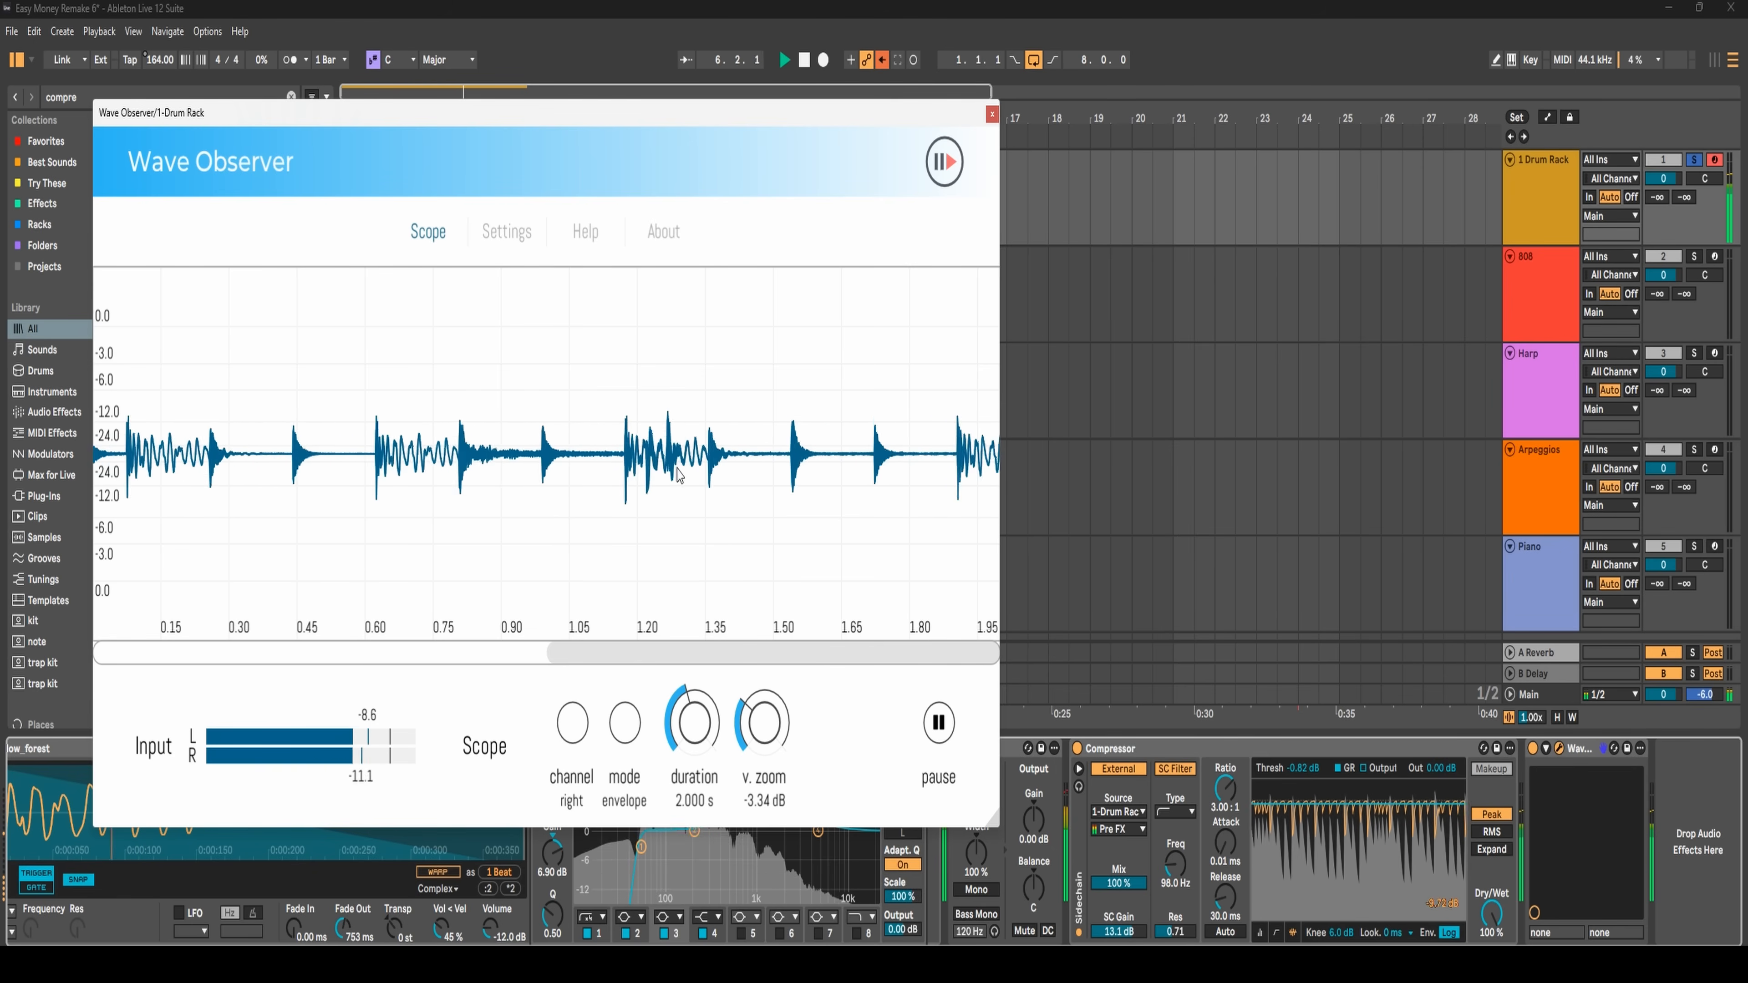
key(space)
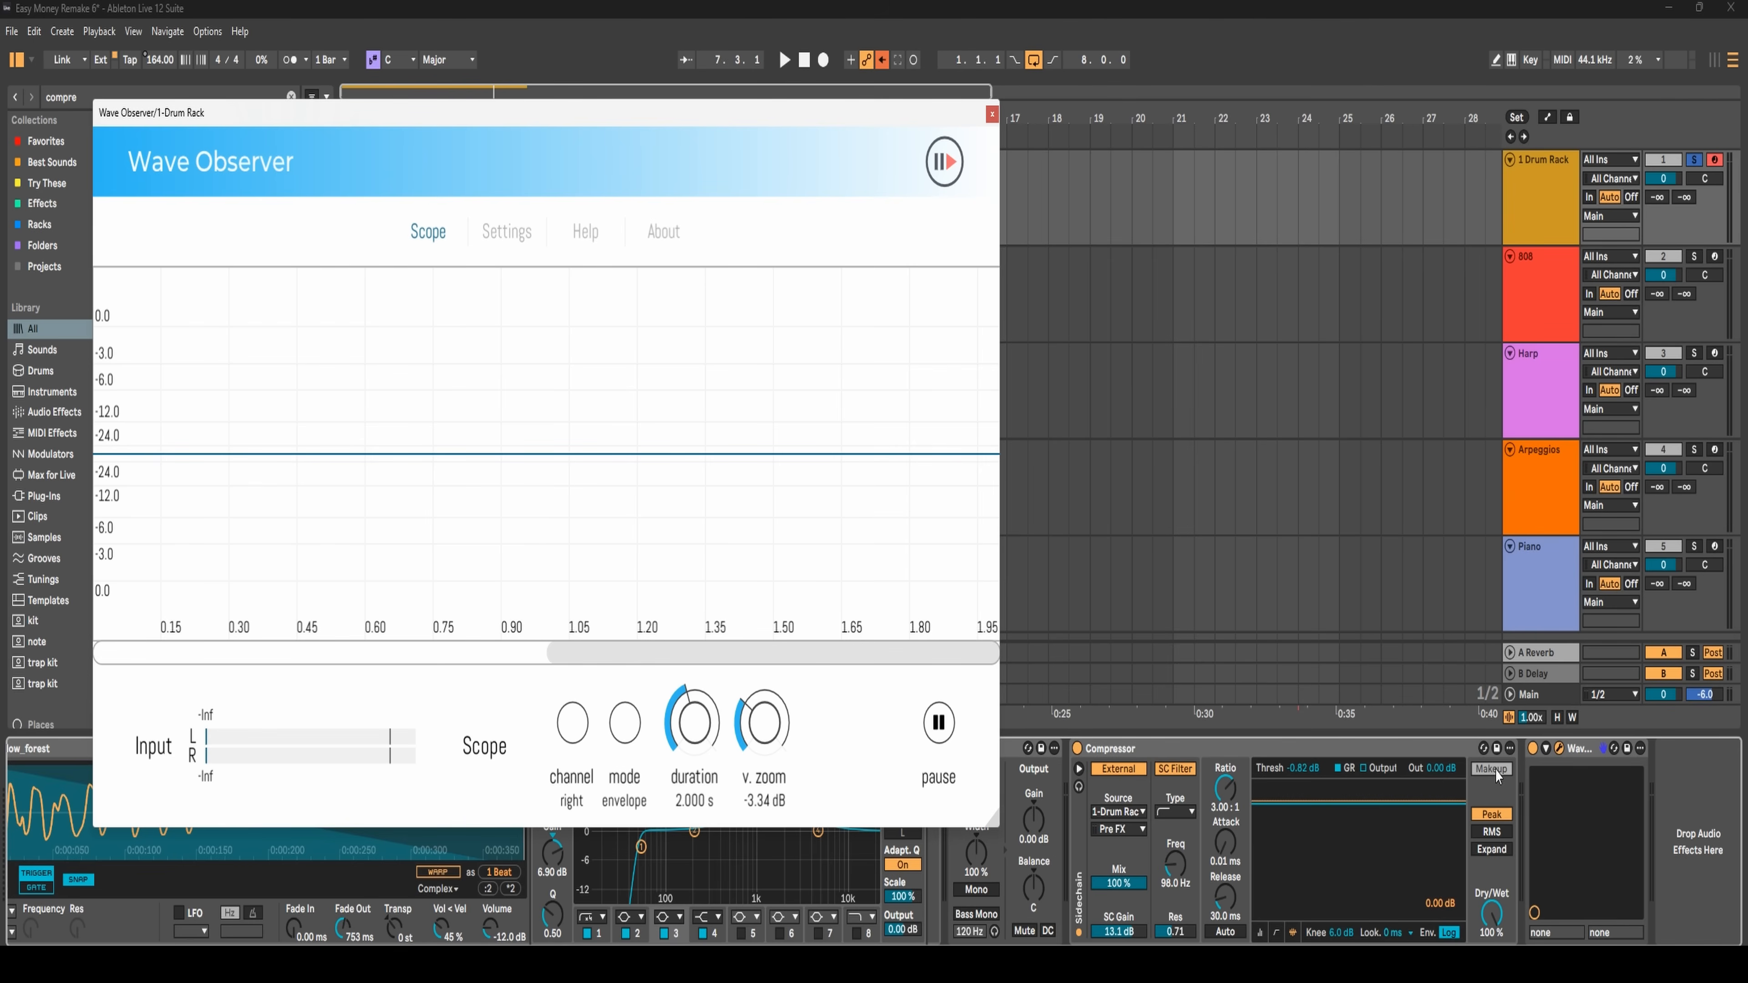
click(1448, 770)
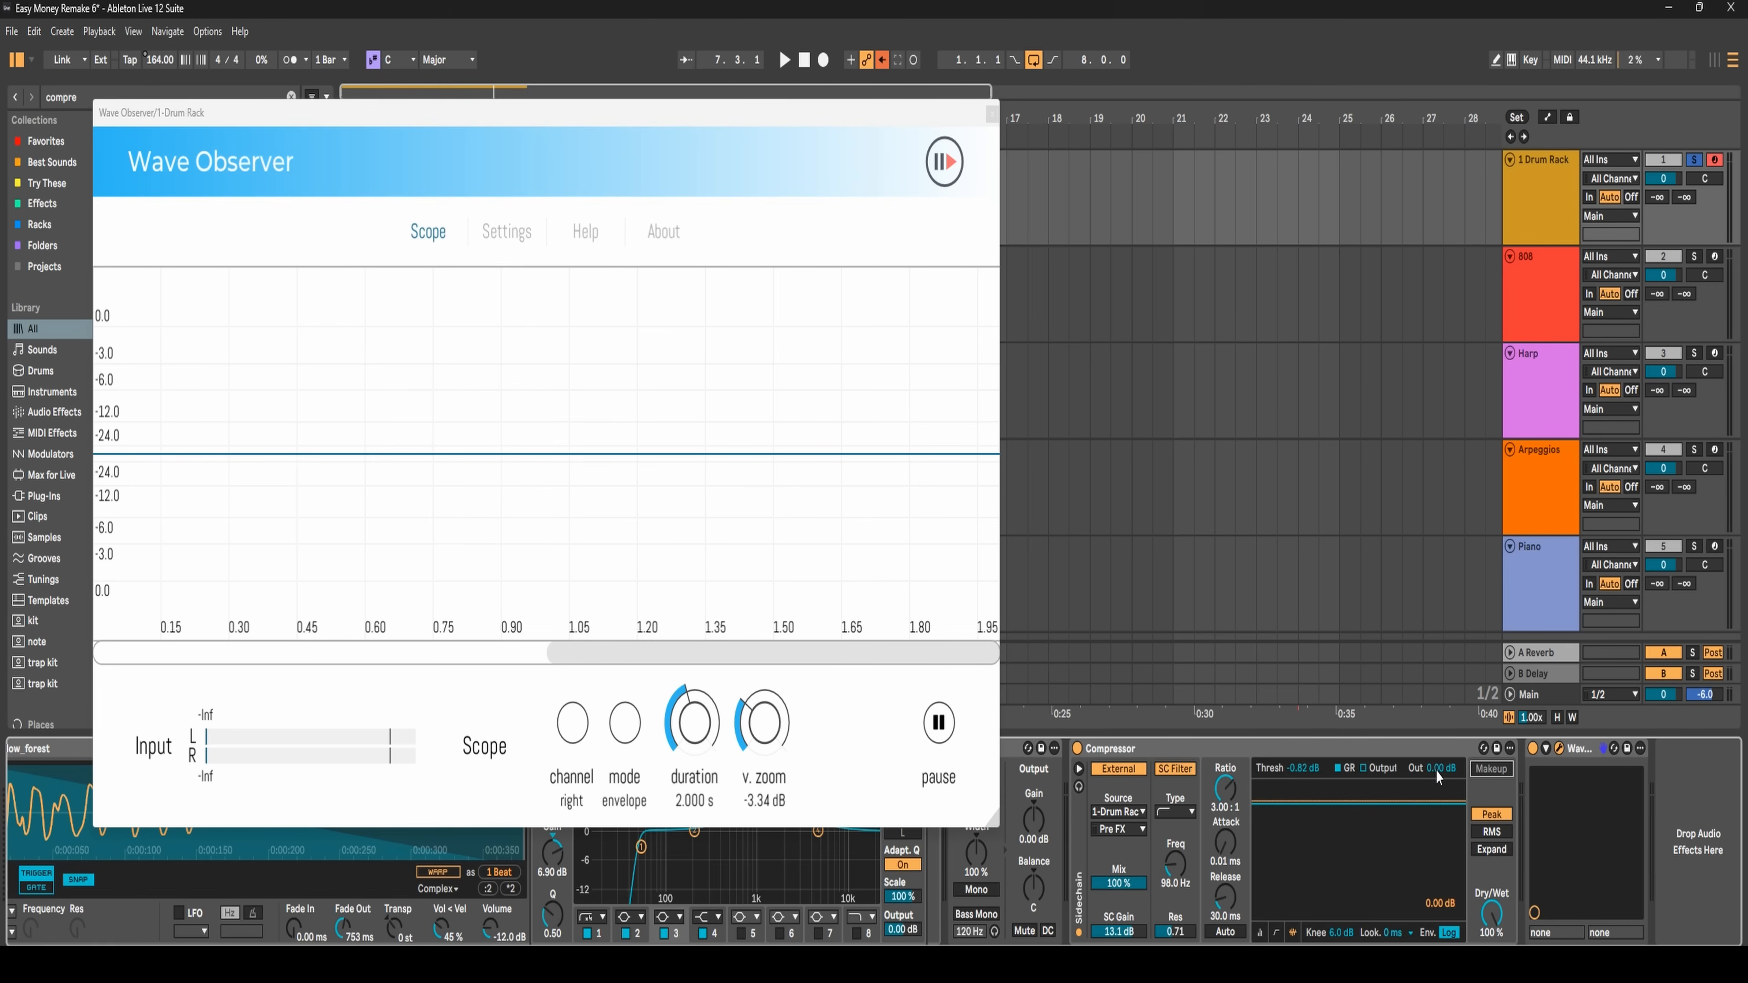
key(space)
mouse_move(1435, 769)
mouse_down()
mouse_move(1436, 734)
mouse_move(1430, 771)
mouse_up()
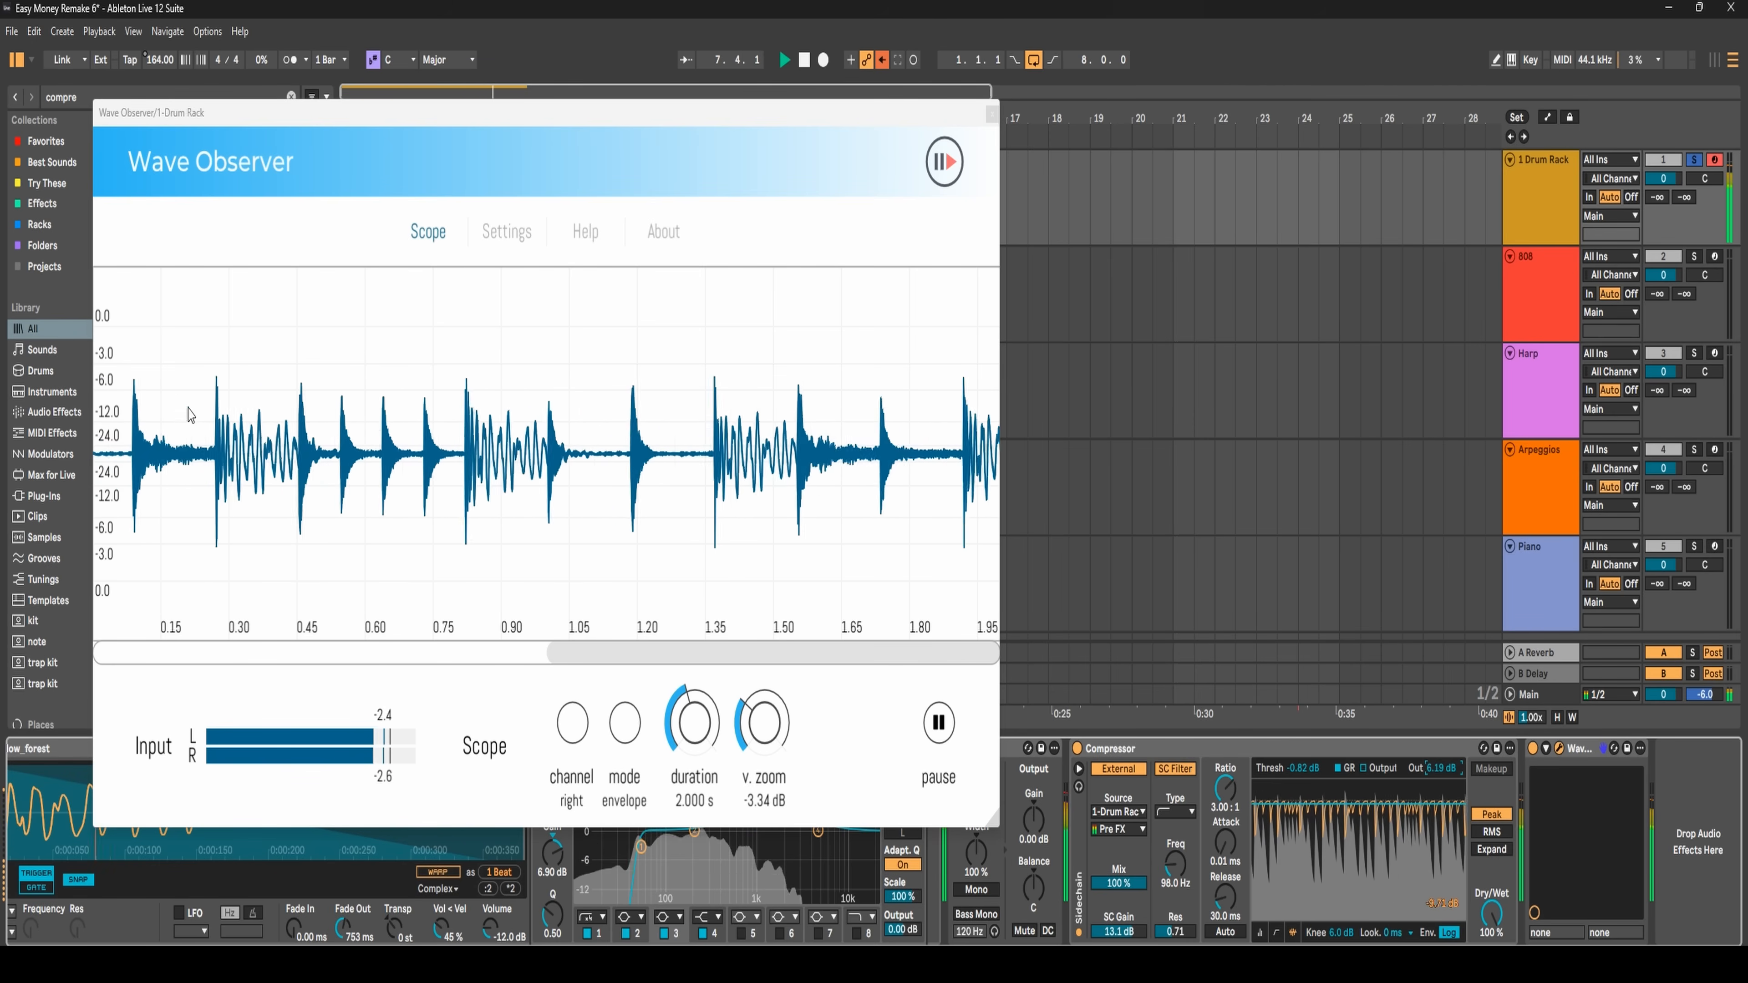
key(space)
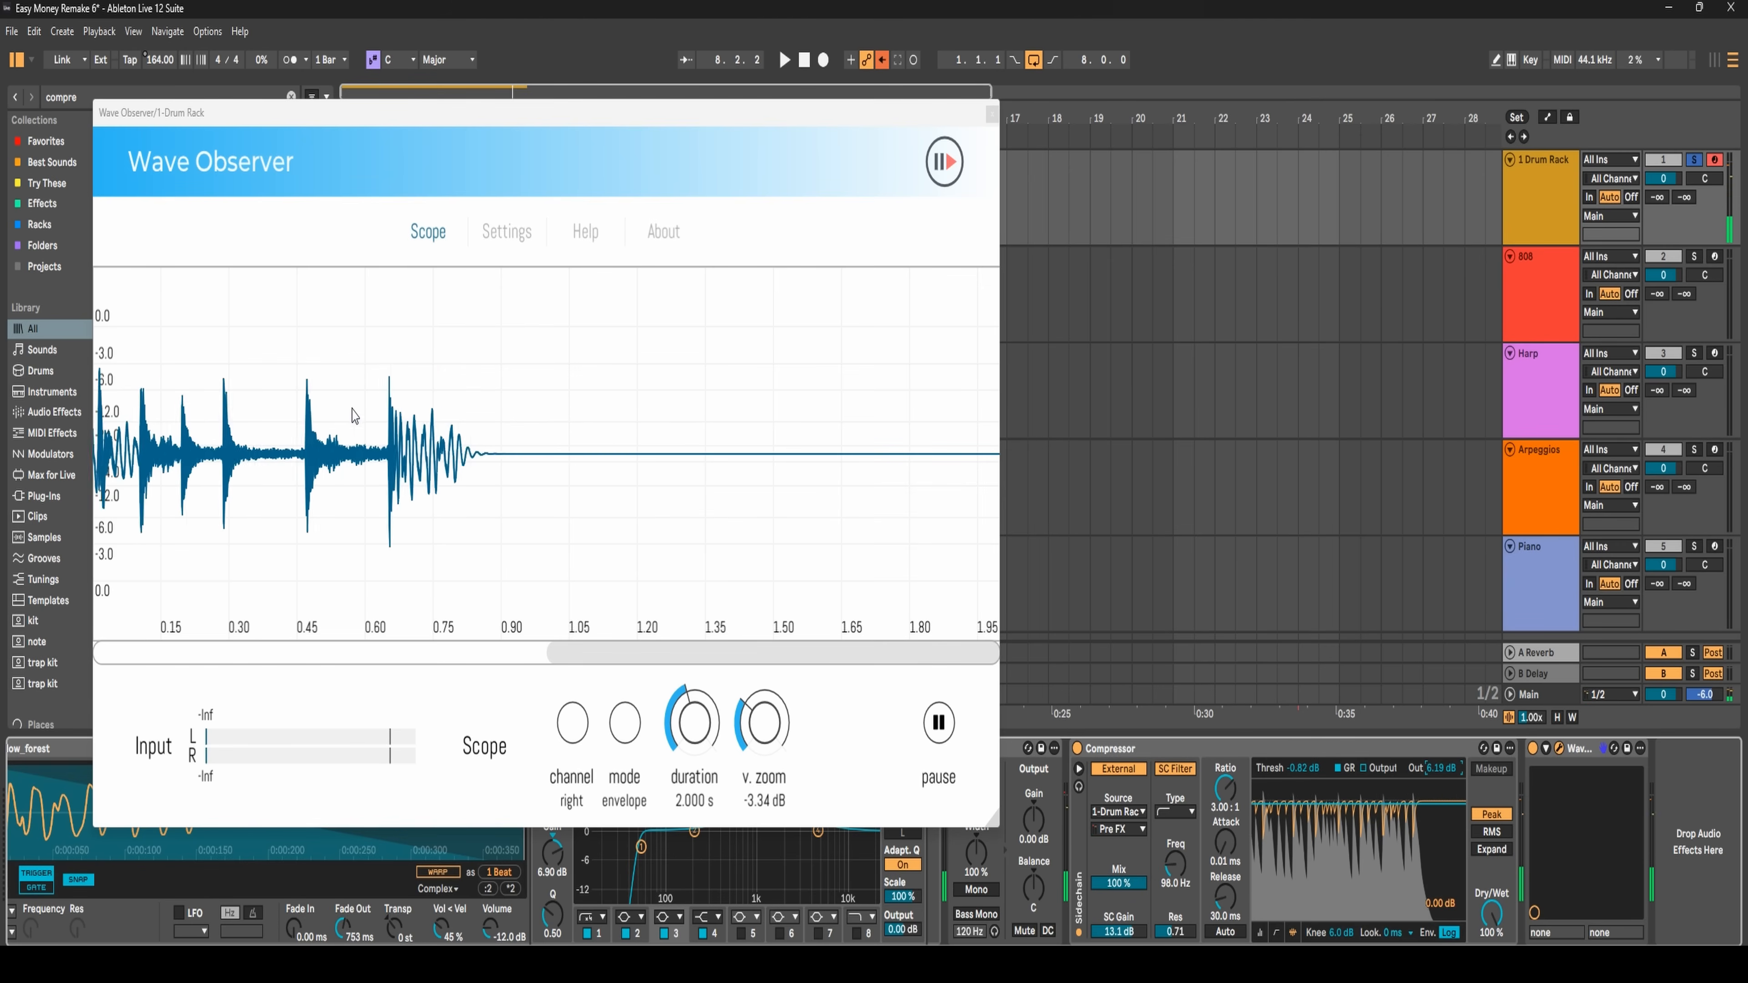
key(space)
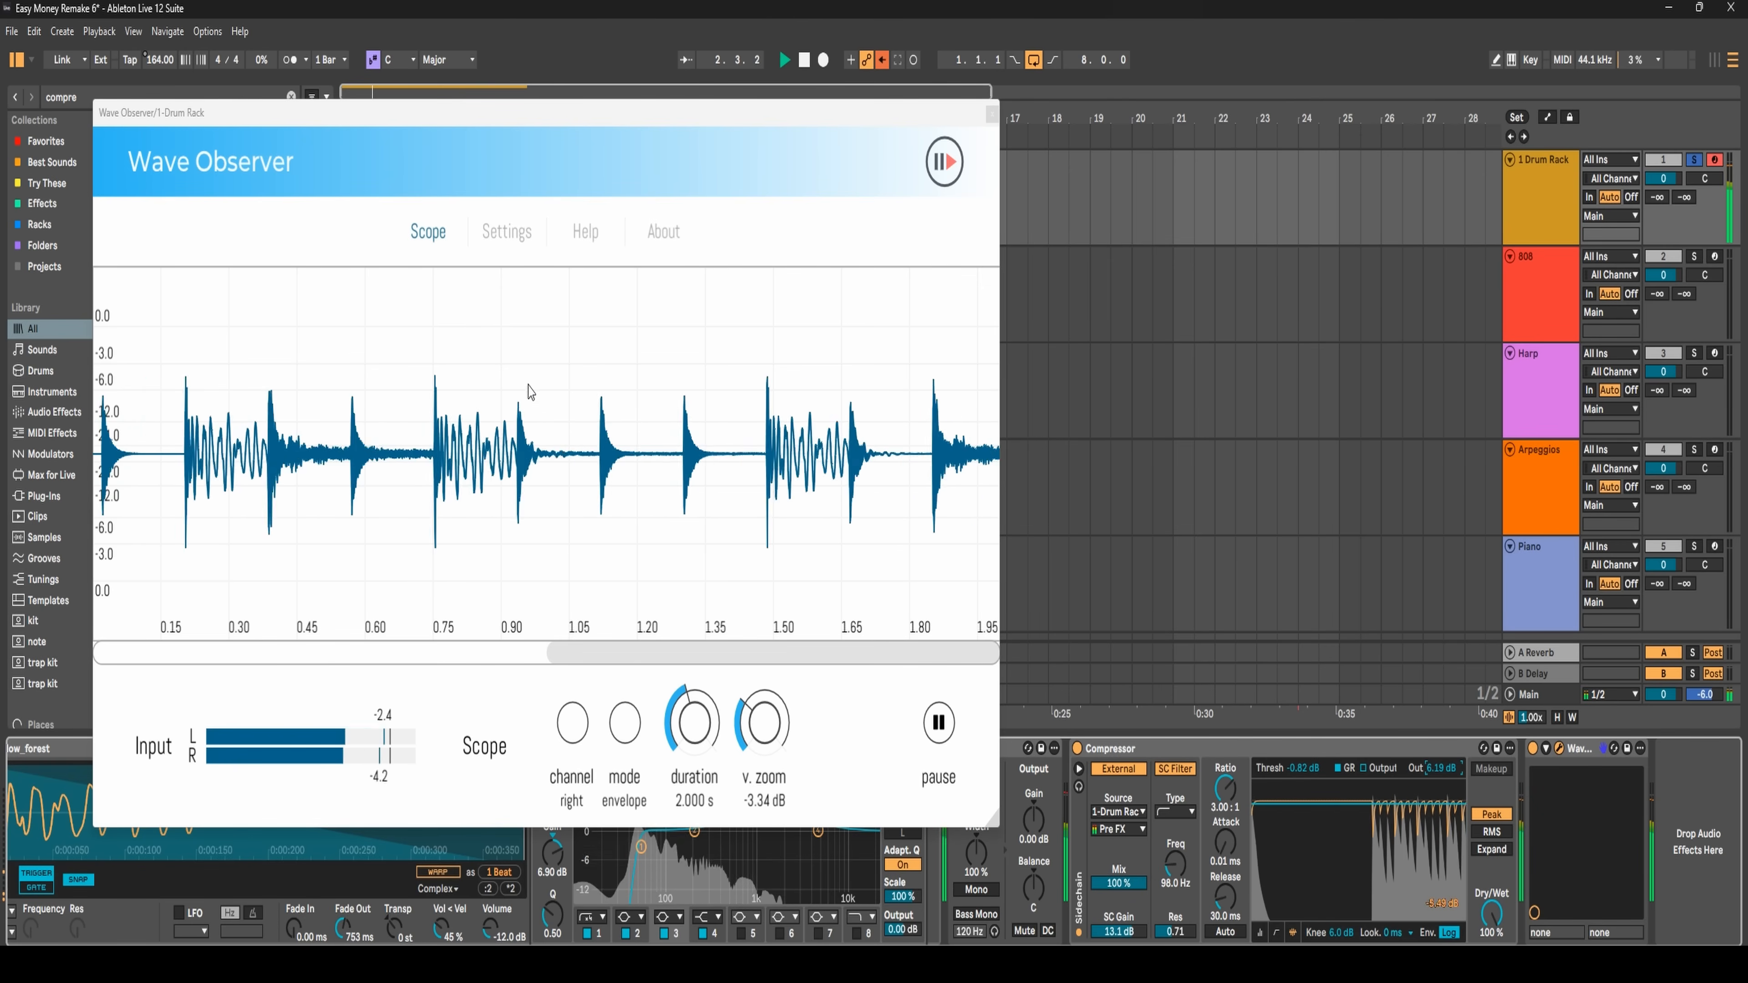
key(space)
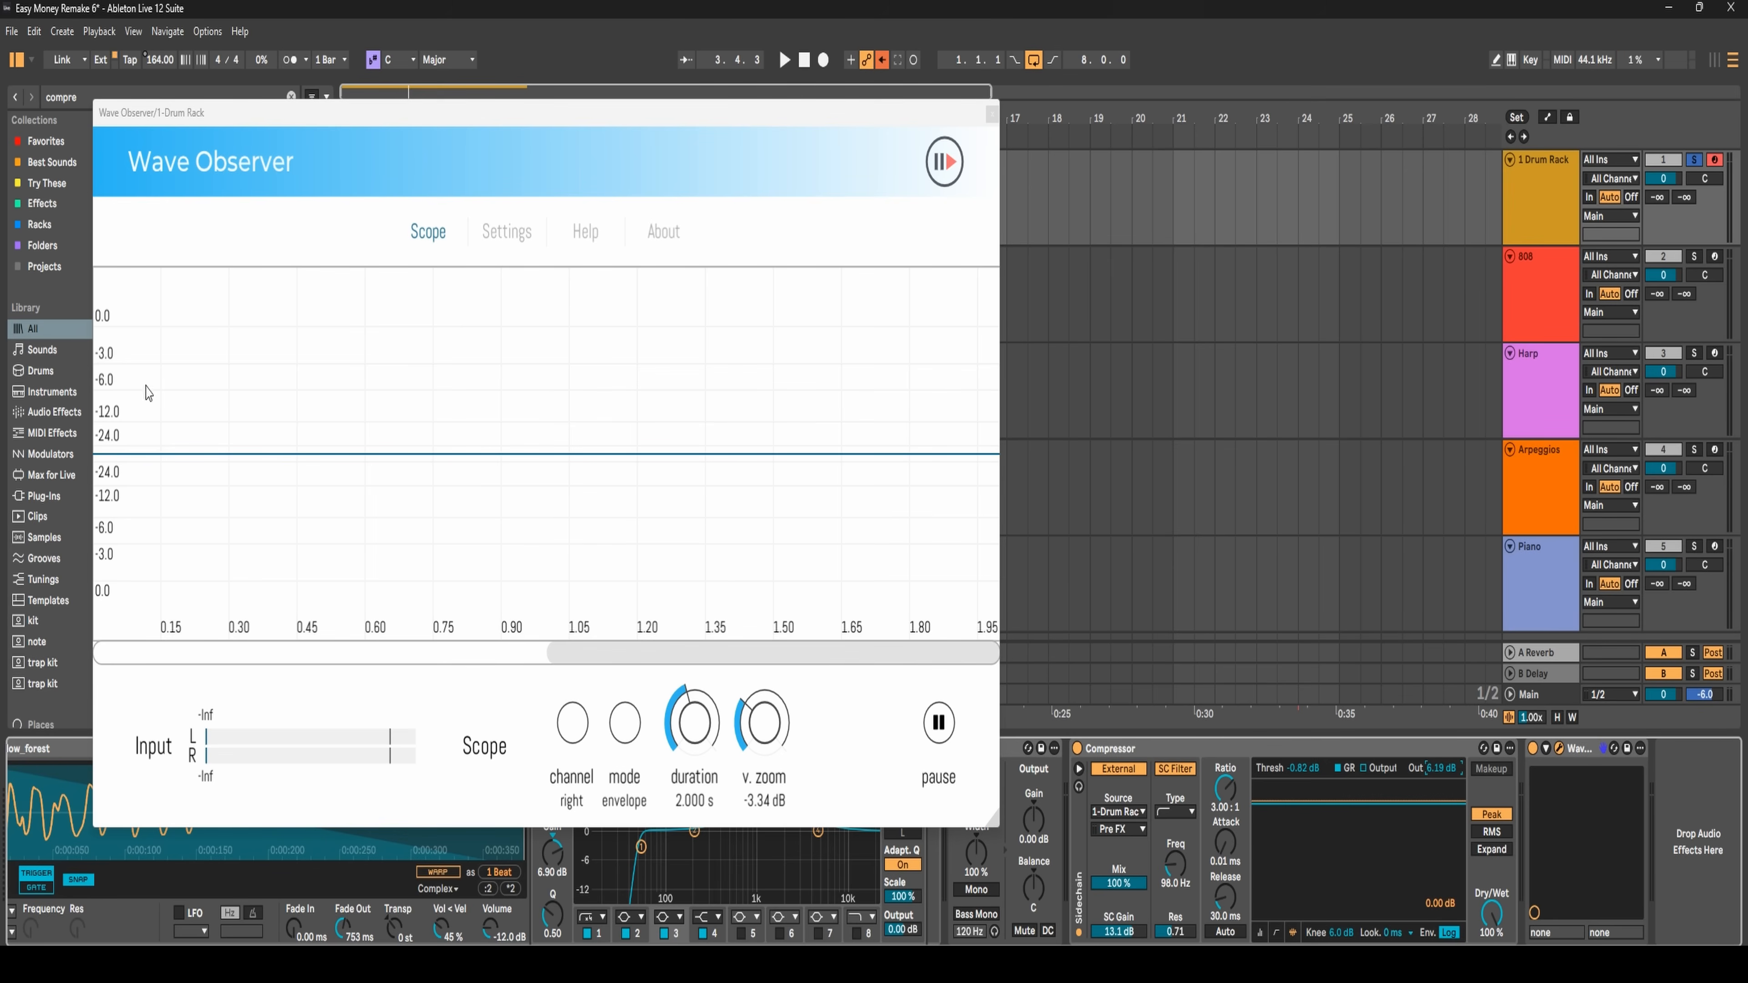
key(space)
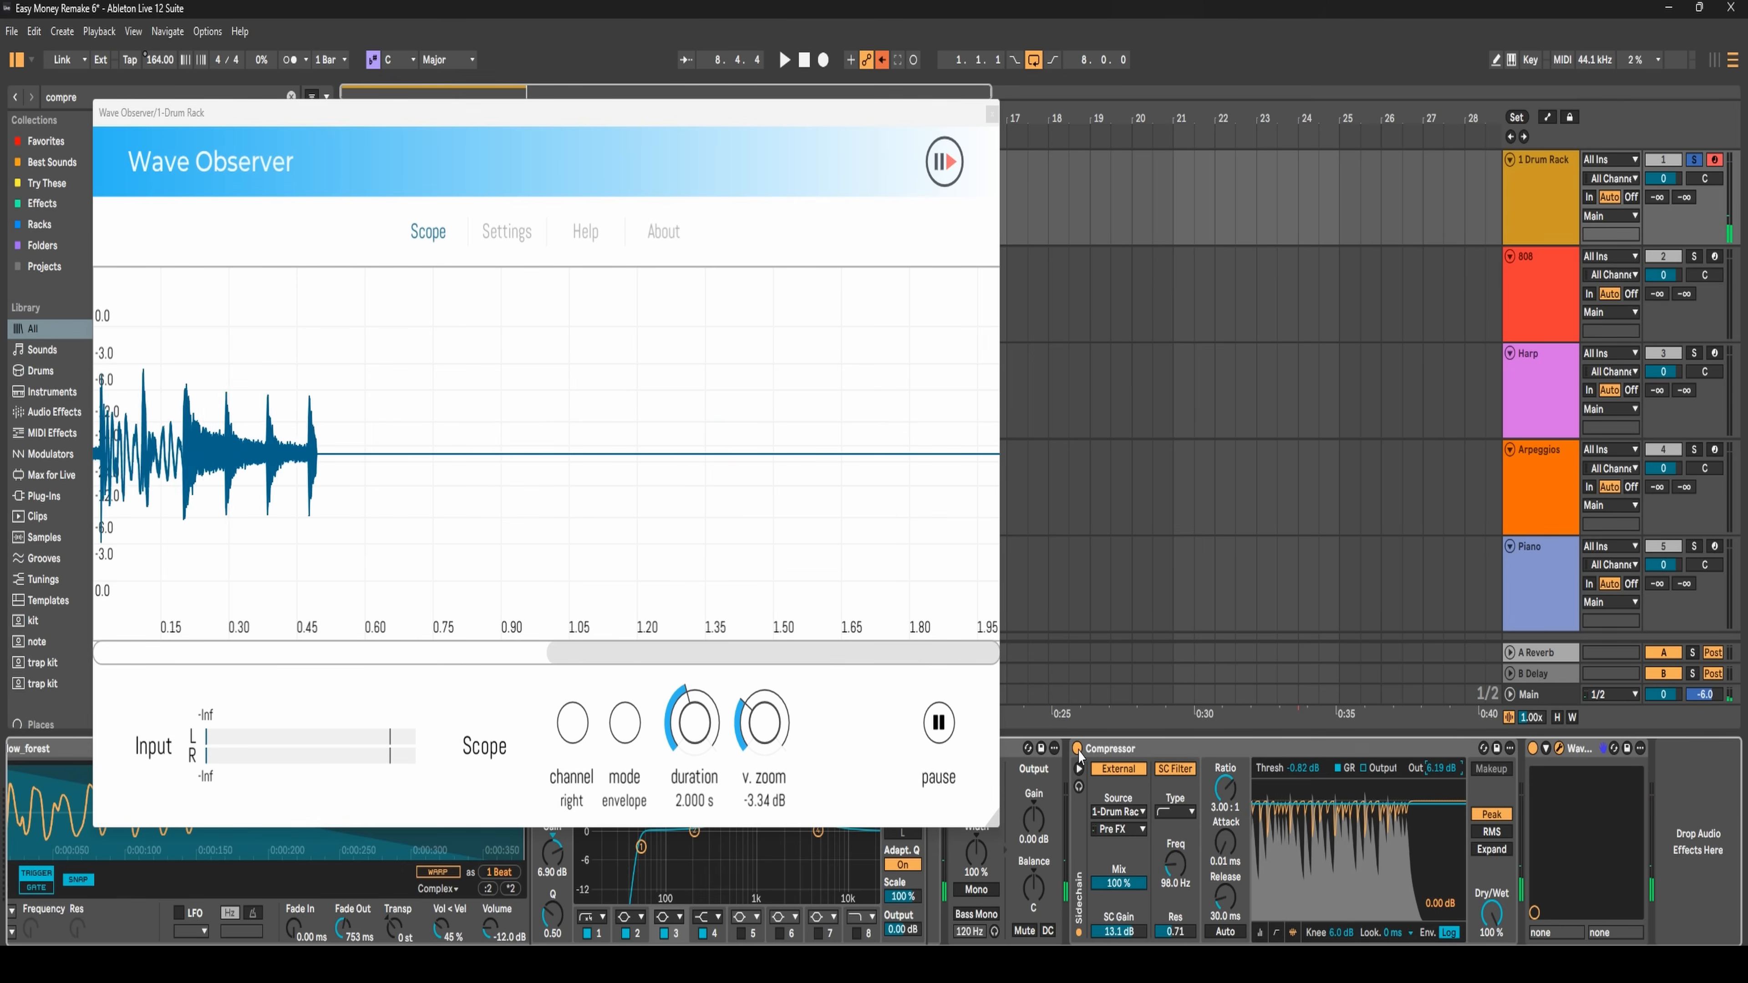
- Compare the drum waveform on the scope with the gain-compensated Compressor bypassed and active
click(1077, 748)
key(space)
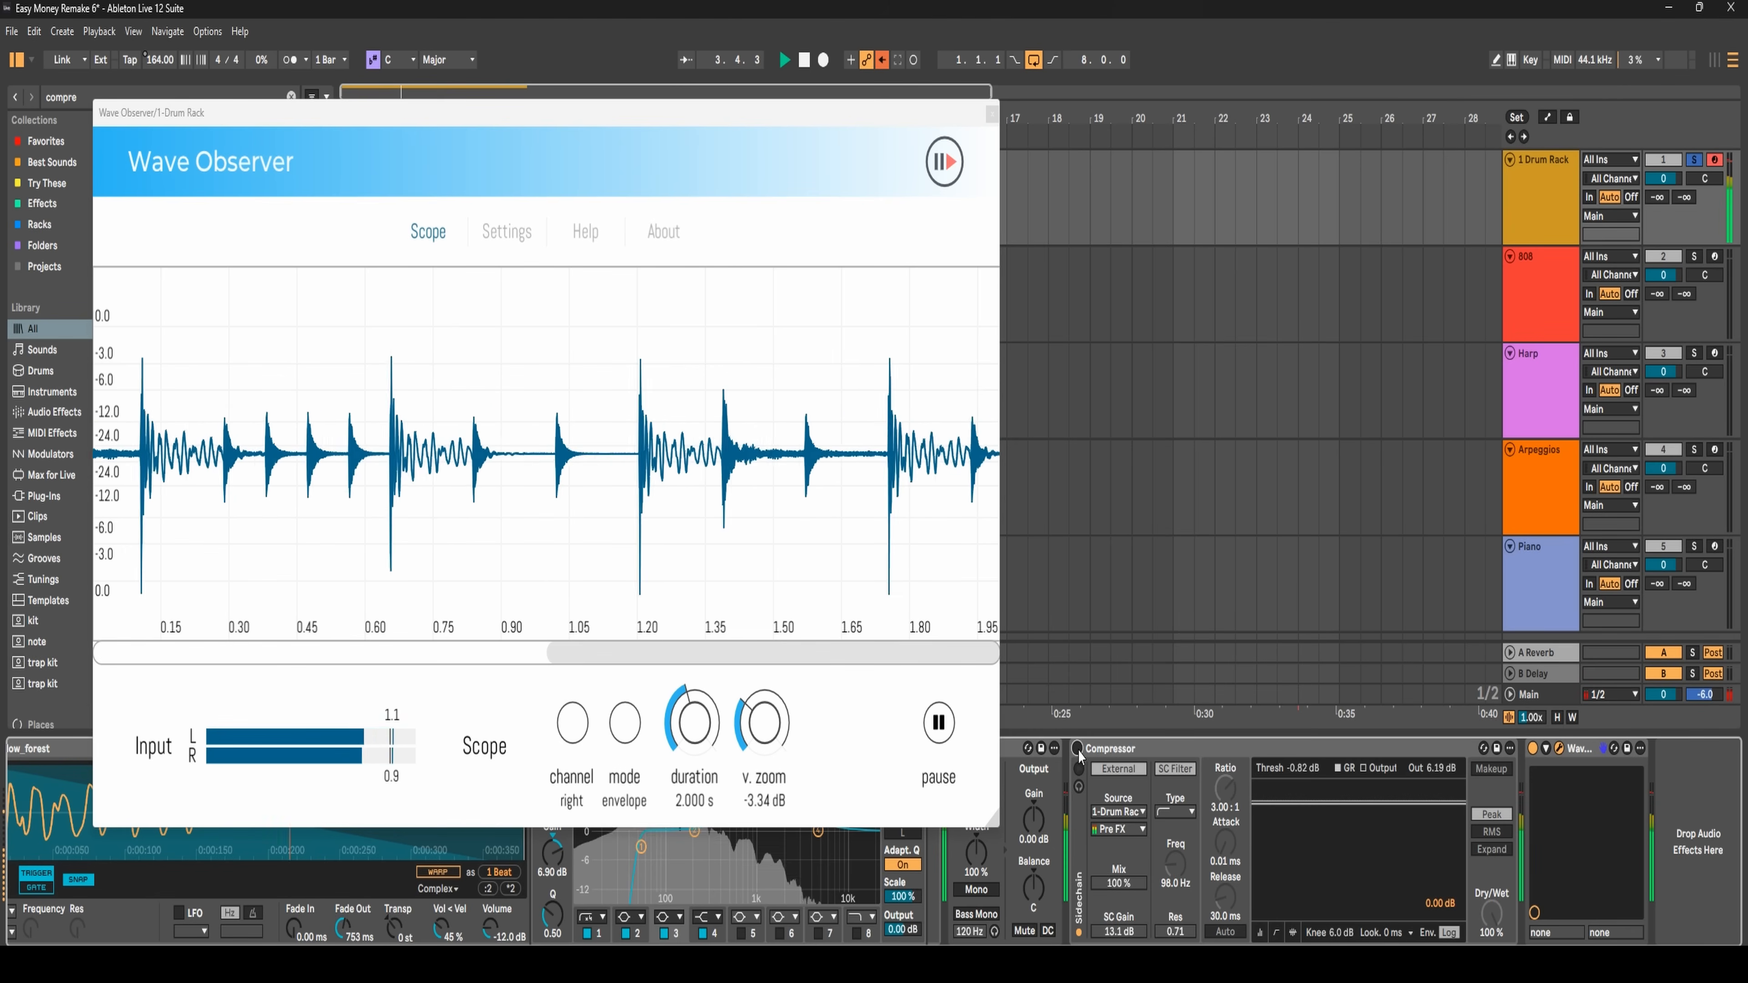
click(1078, 750)
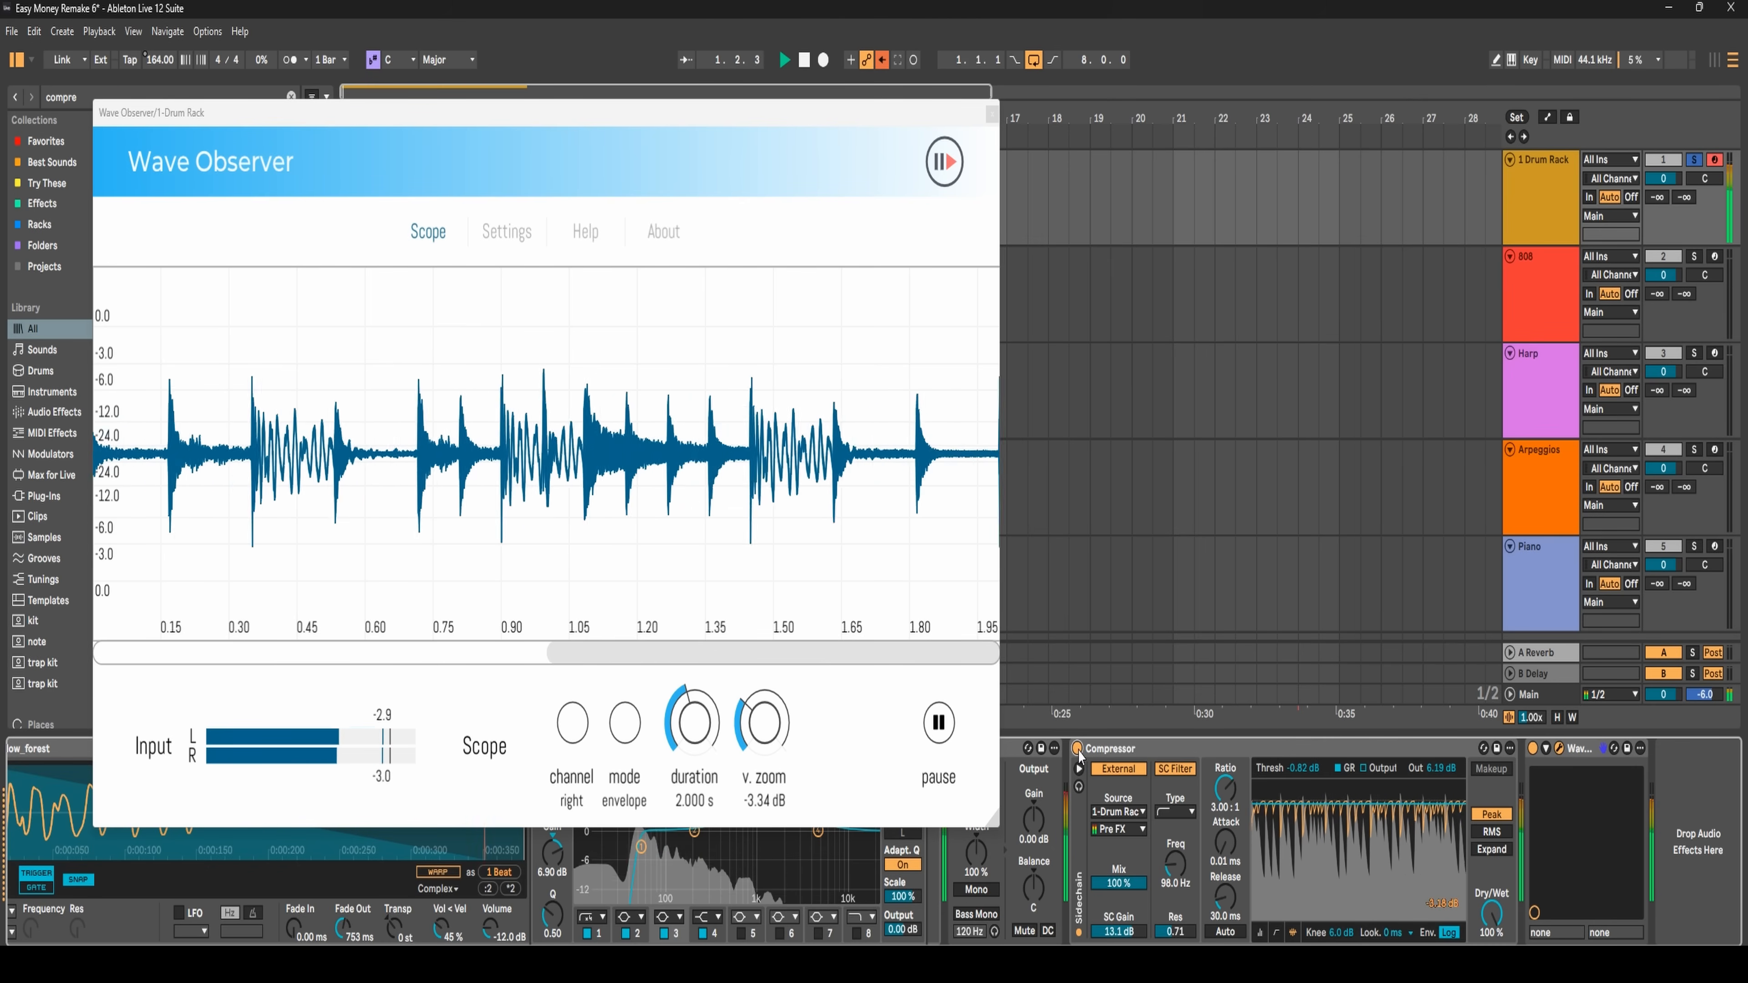
click(1078, 750)
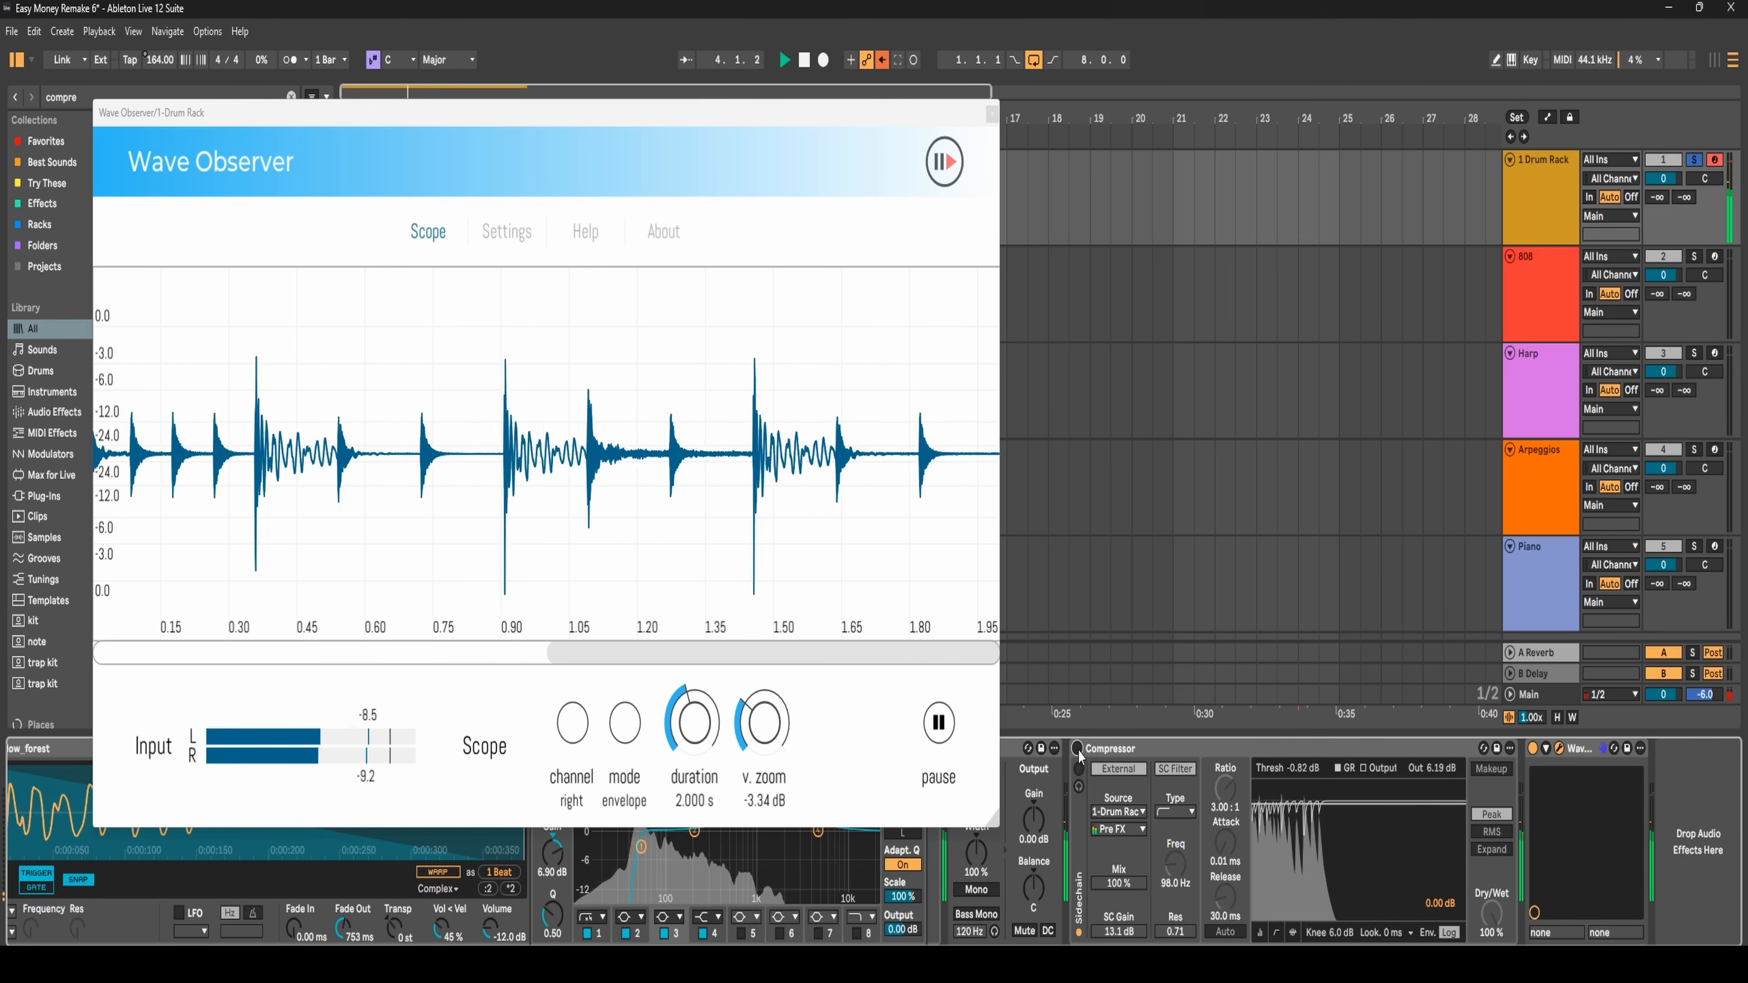
click(1079, 749)
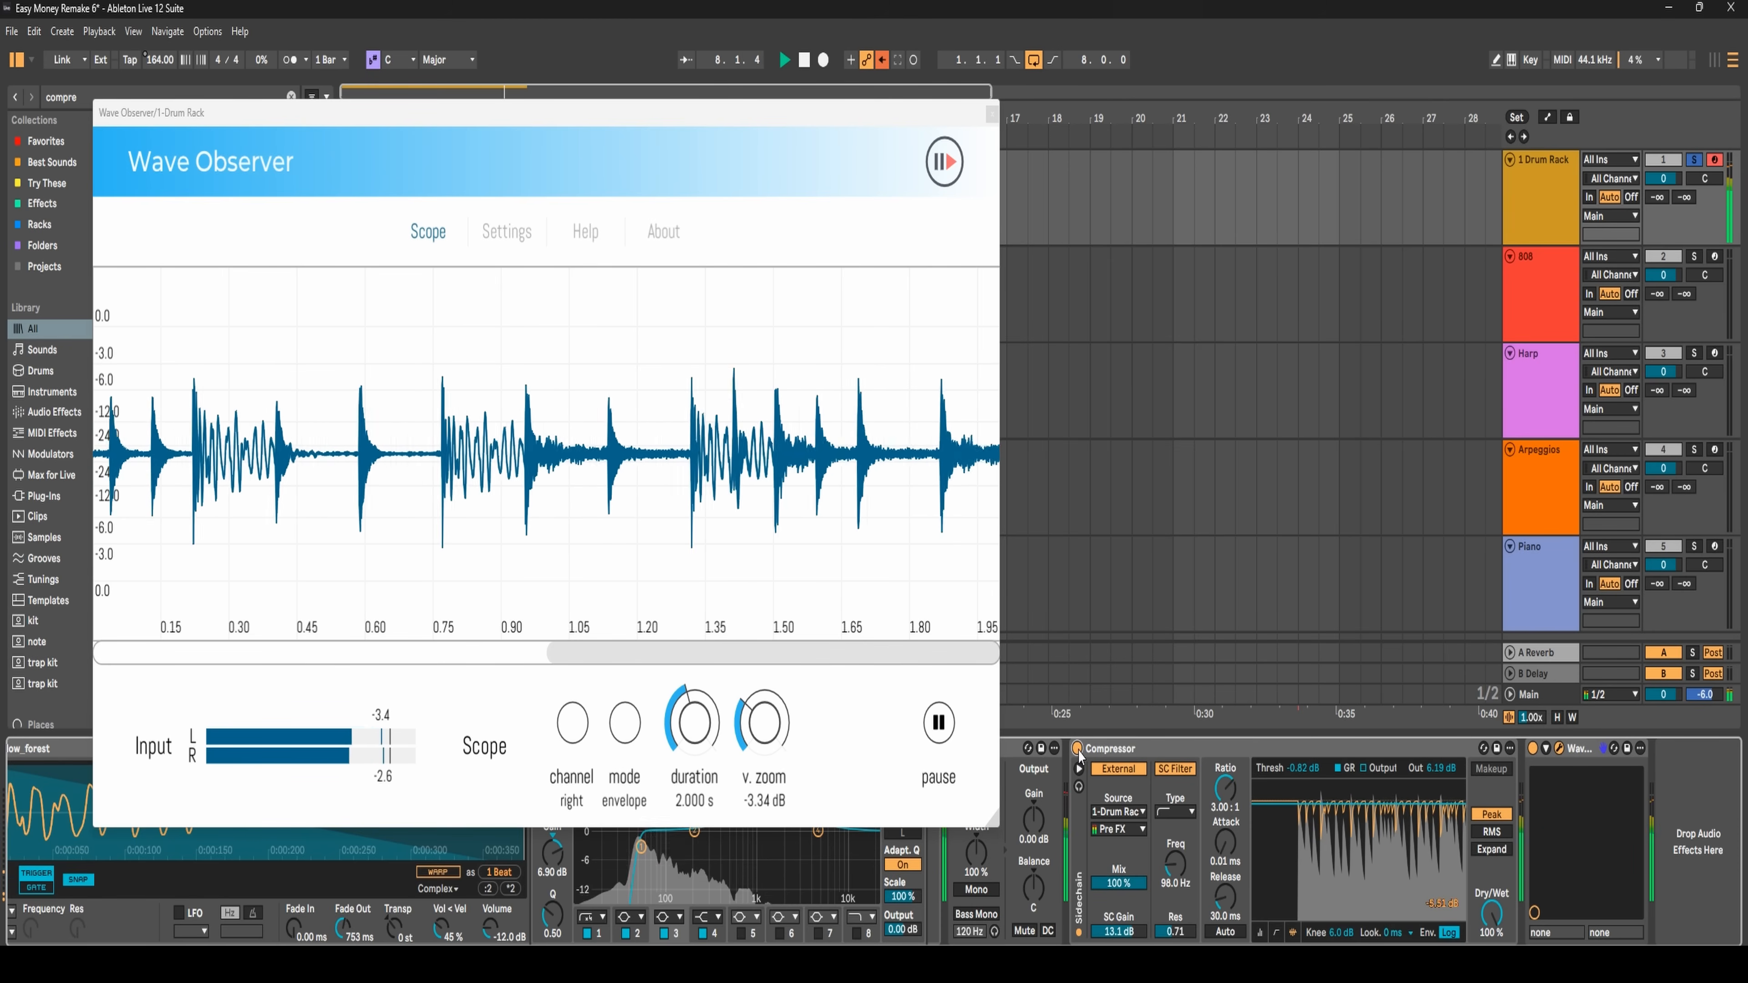
key(space)
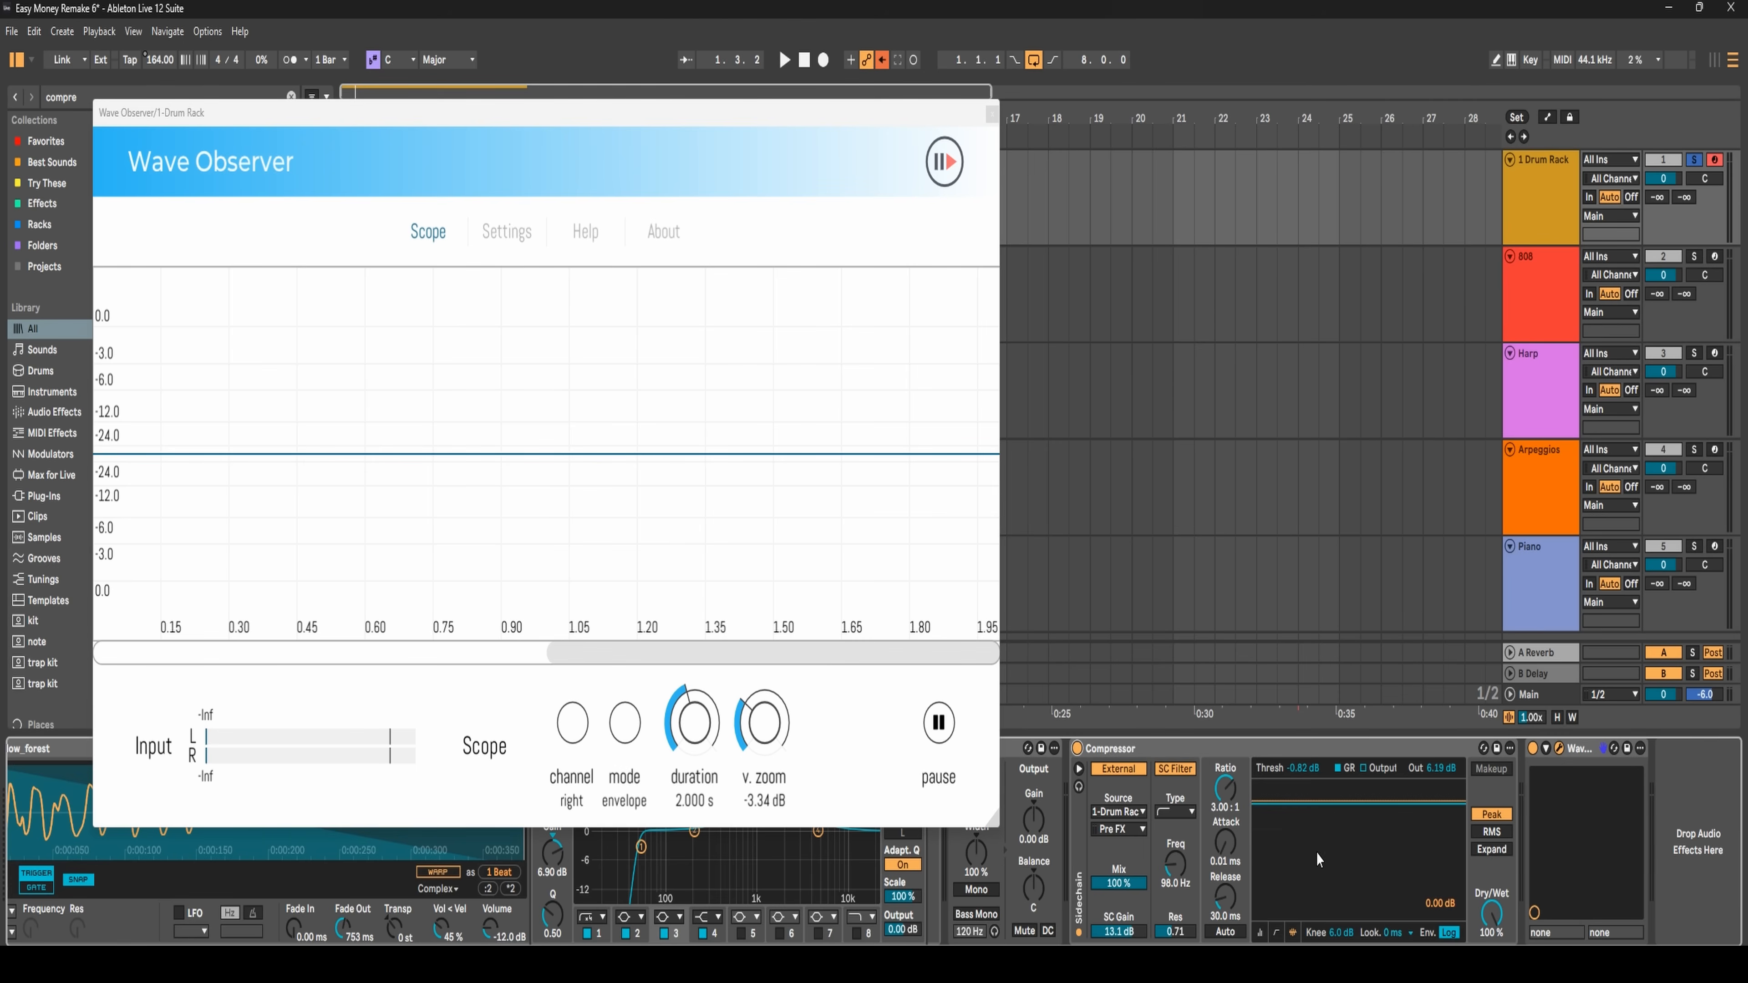
- View the Compressor's transfer curve, and try a 10 ms lookahead before returning it to 0 ms
click(1275, 933)
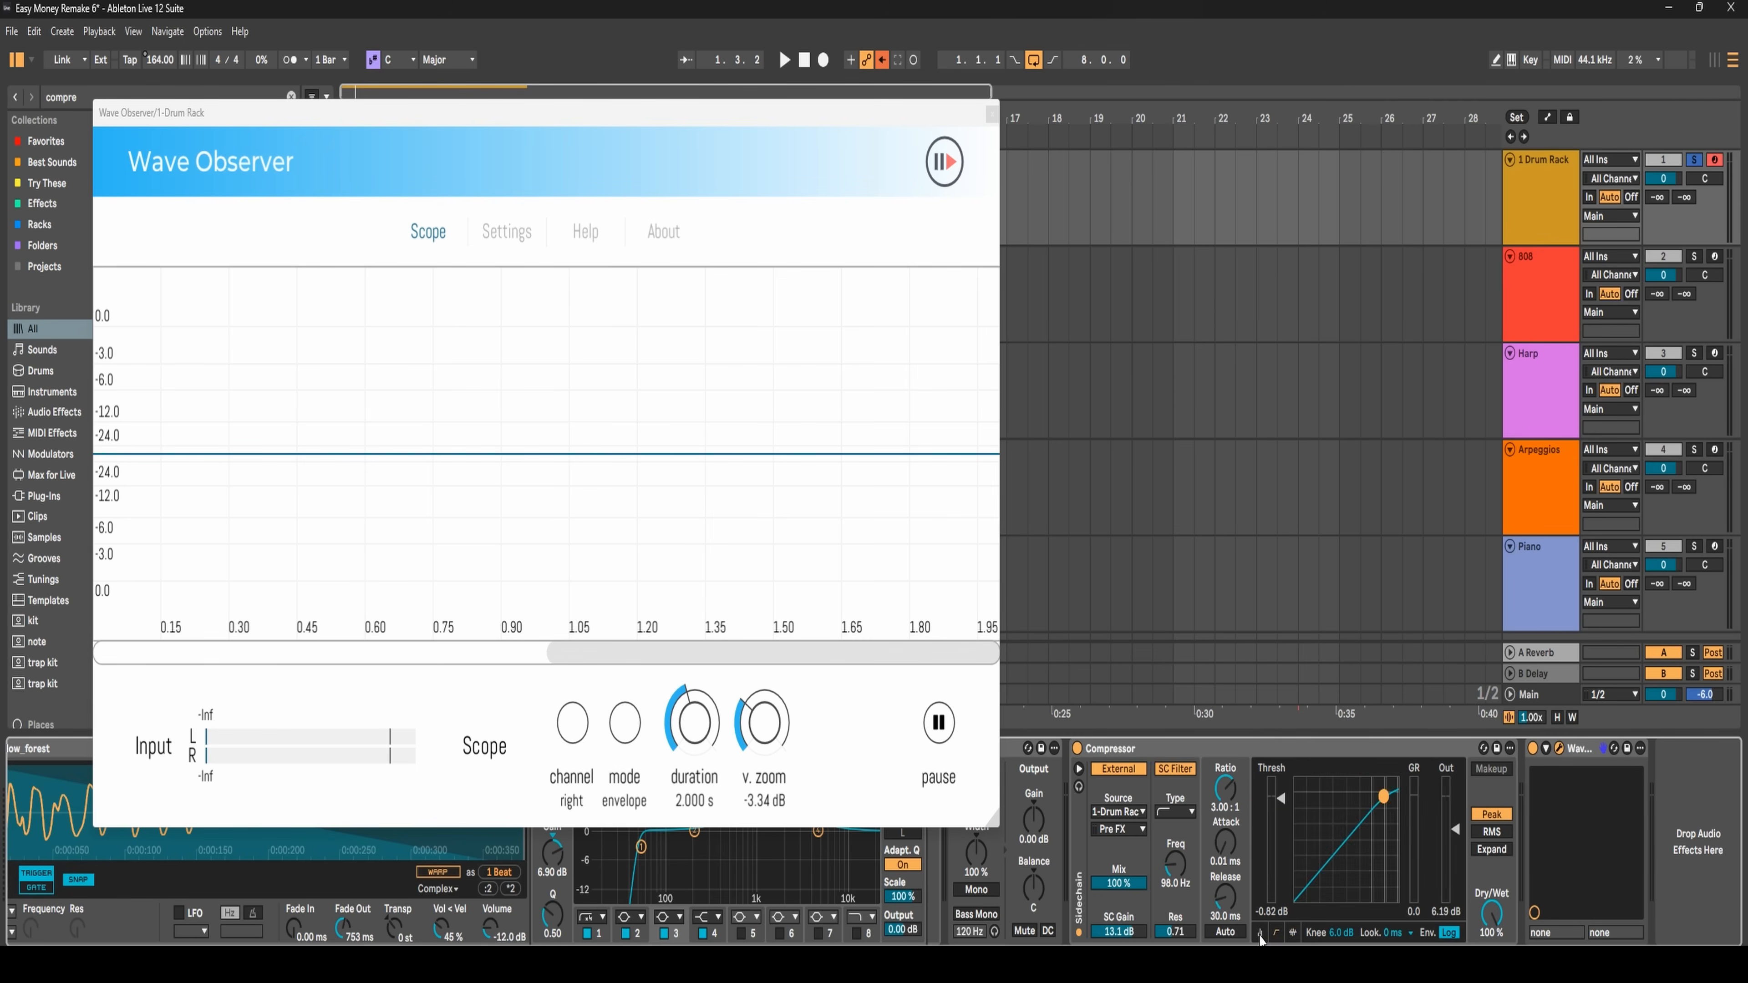
click(1260, 934)
click(1295, 934)
click(1404, 934)
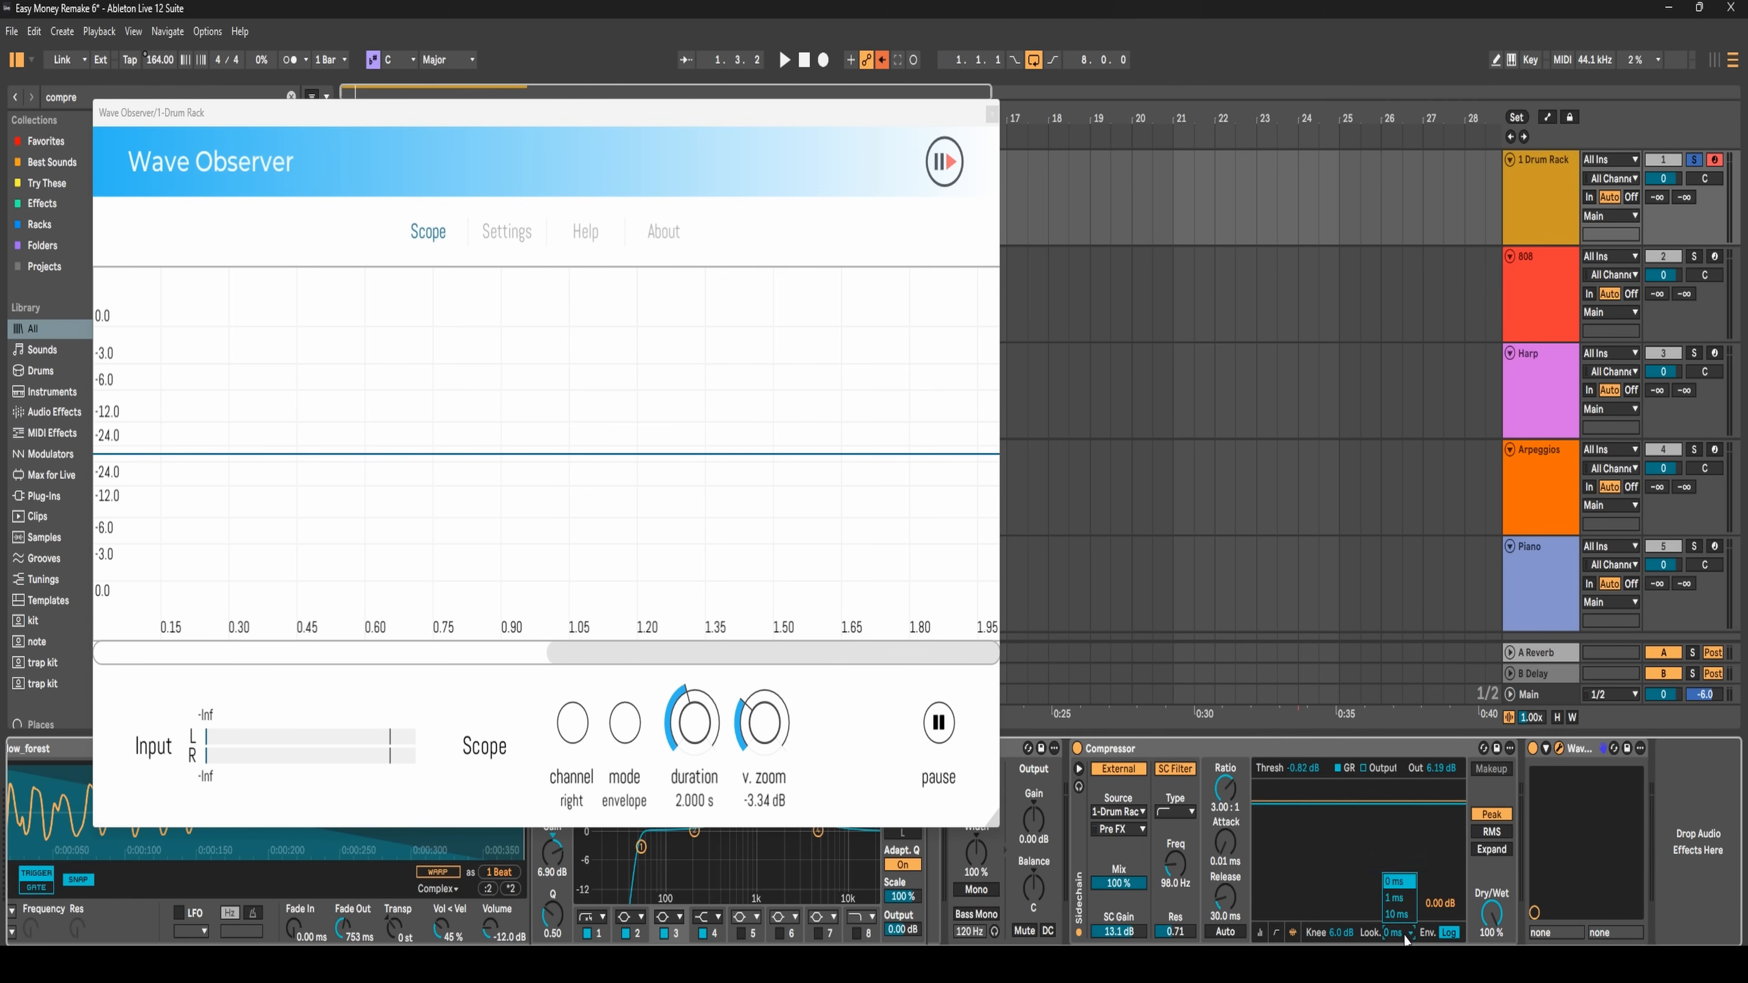
click(1407, 916)
click(1396, 933)
click(1399, 884)
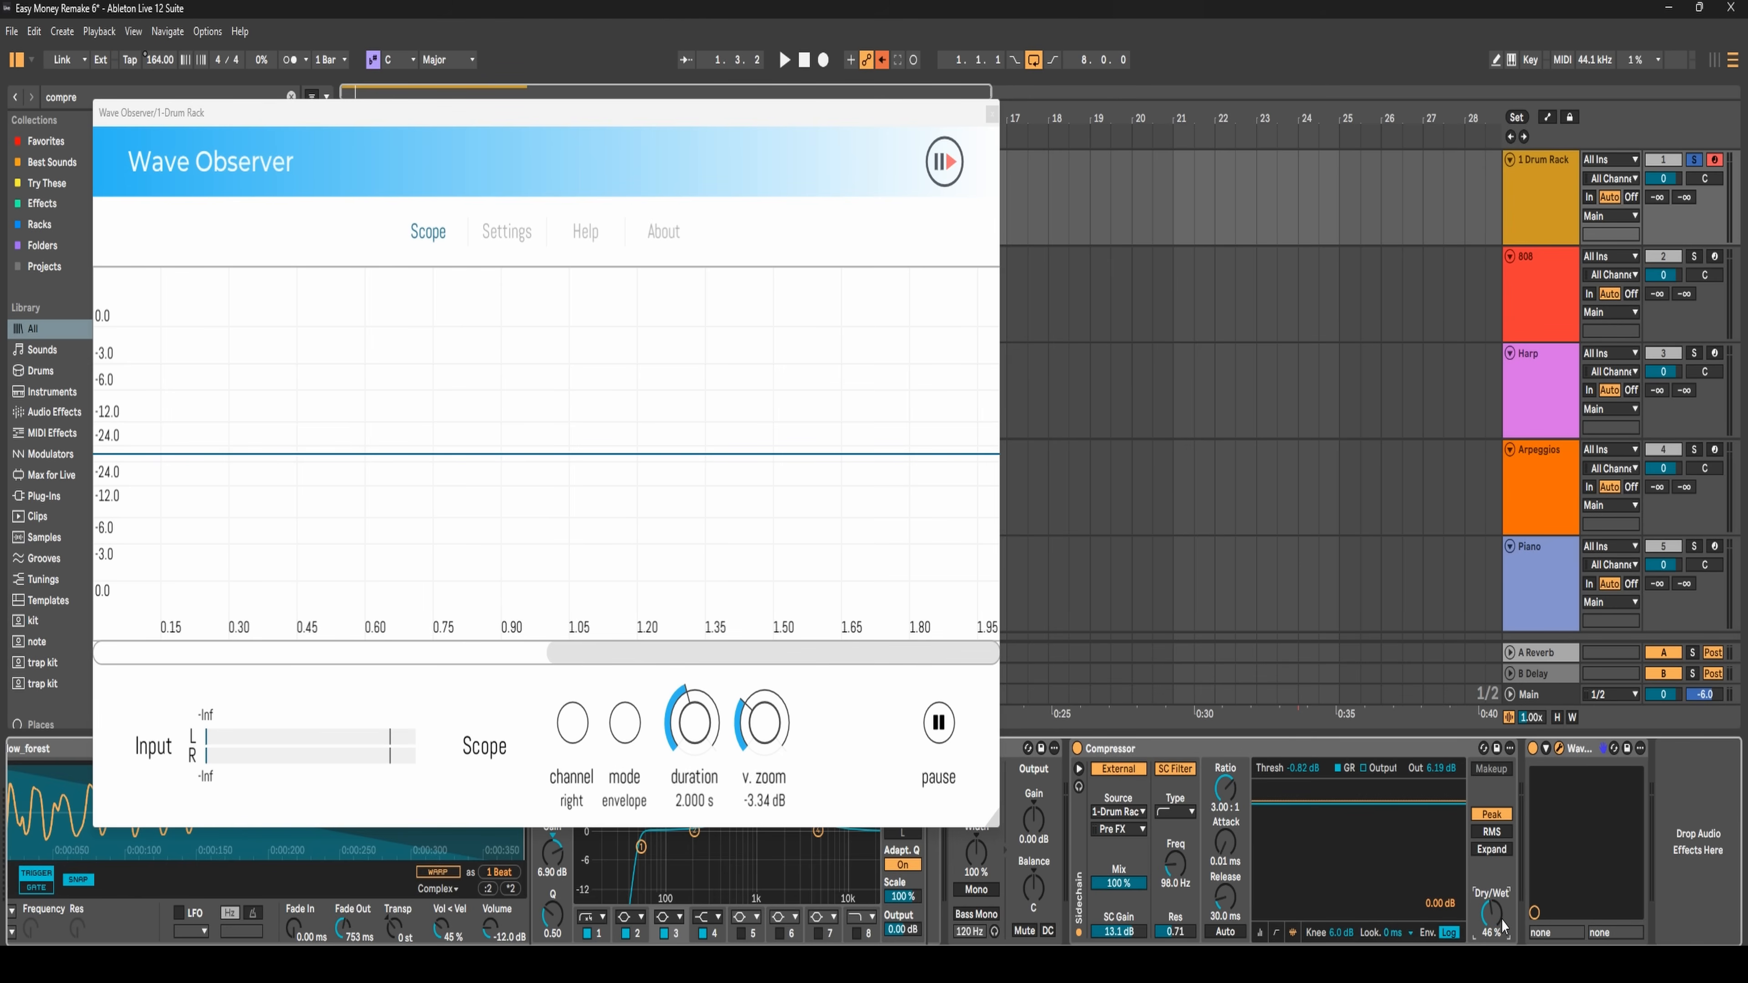
- Audition different Compressor Dry/Wet blends, settling on 70% with the threshold at -6.09 dB
key(space)
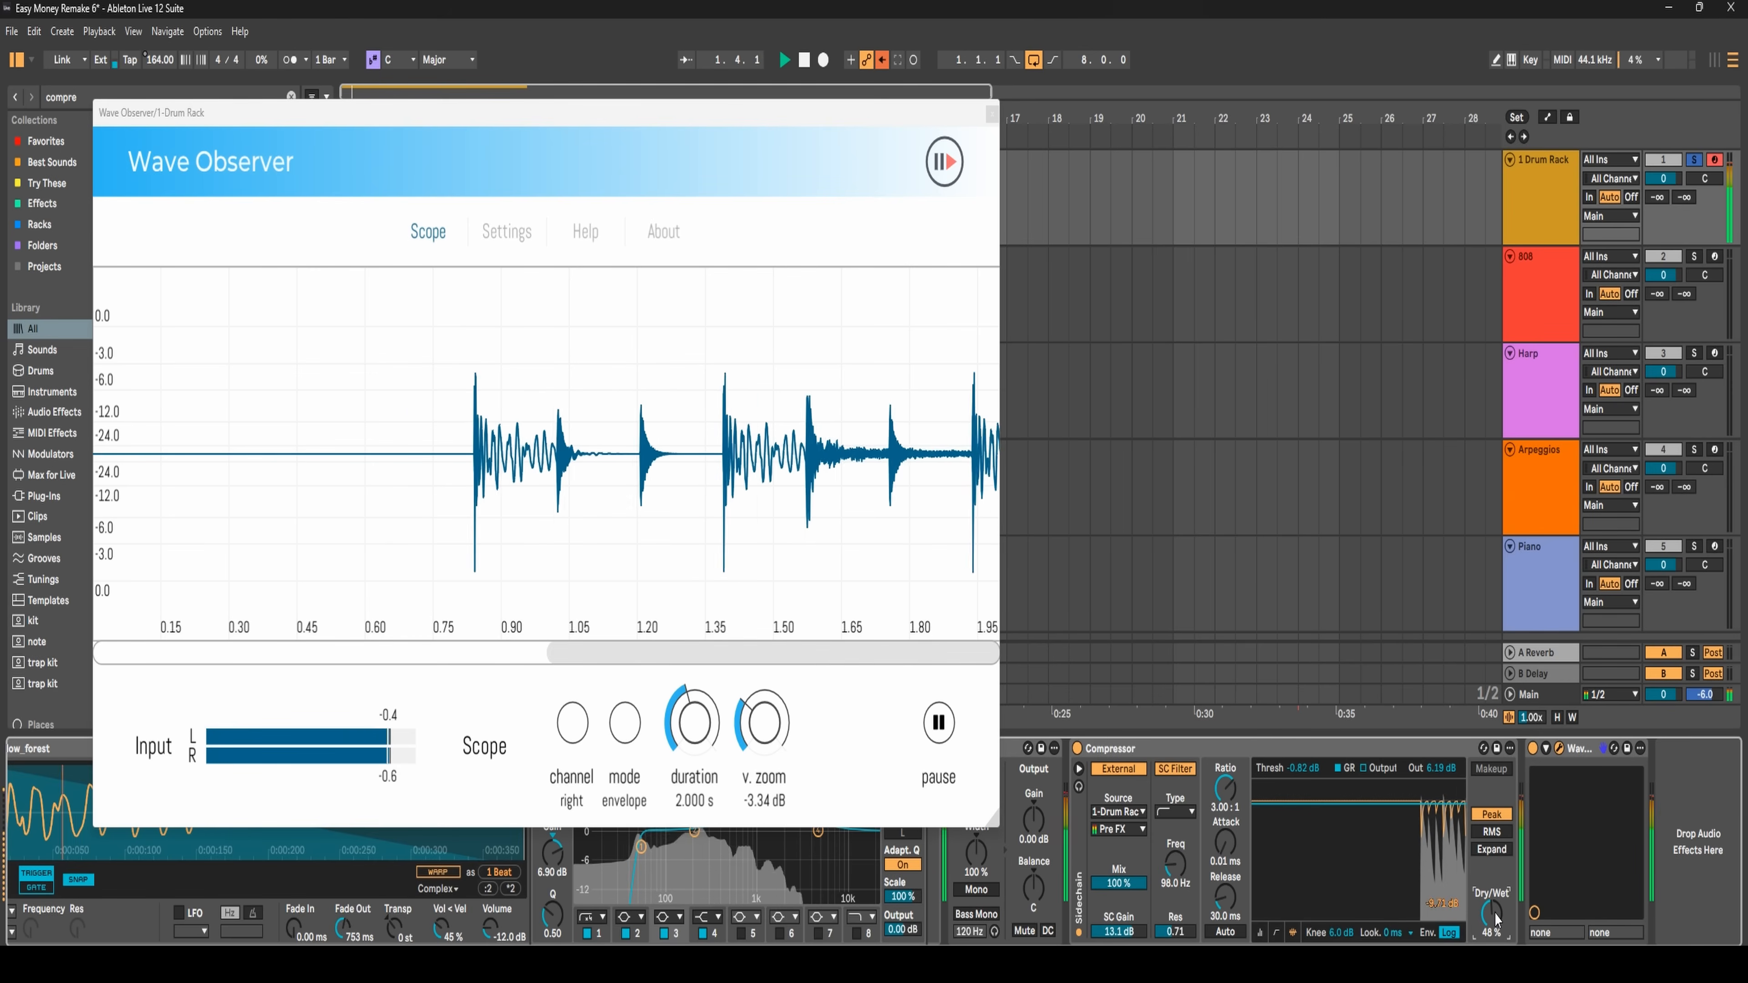
drag(1495, 911, 1495, 978)
drag(1495, 909, 1495, 806)
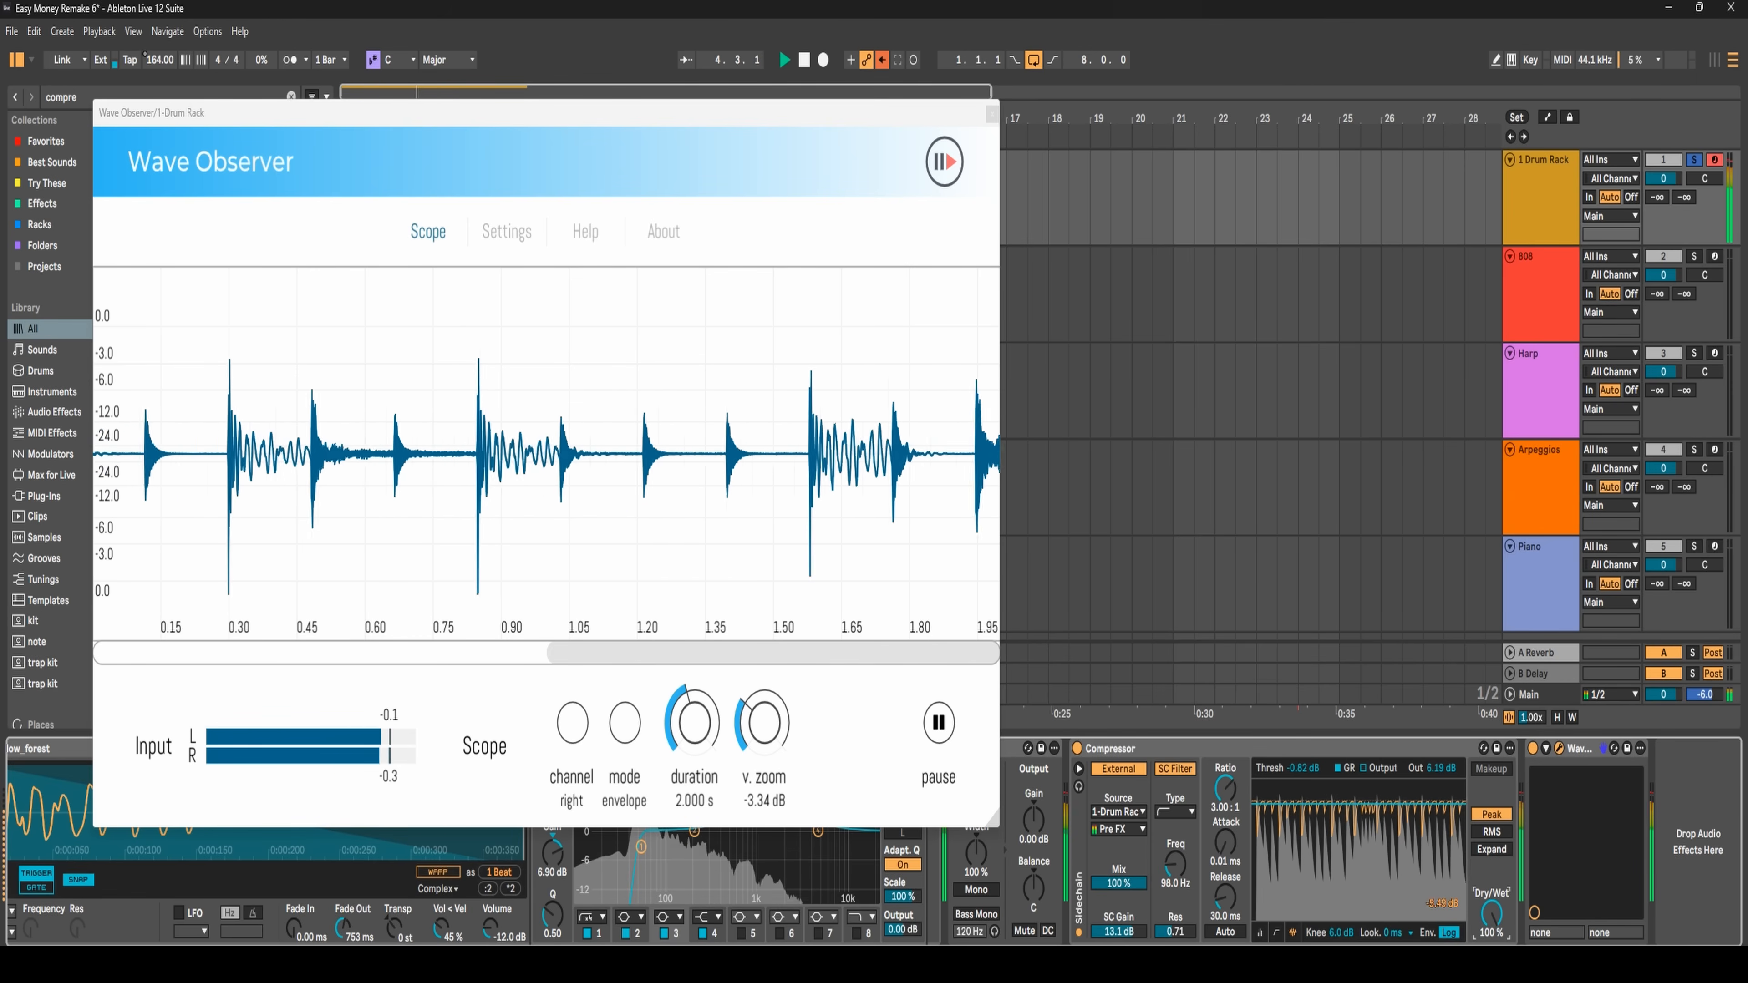
drag(1497, 928, 1498, 979)
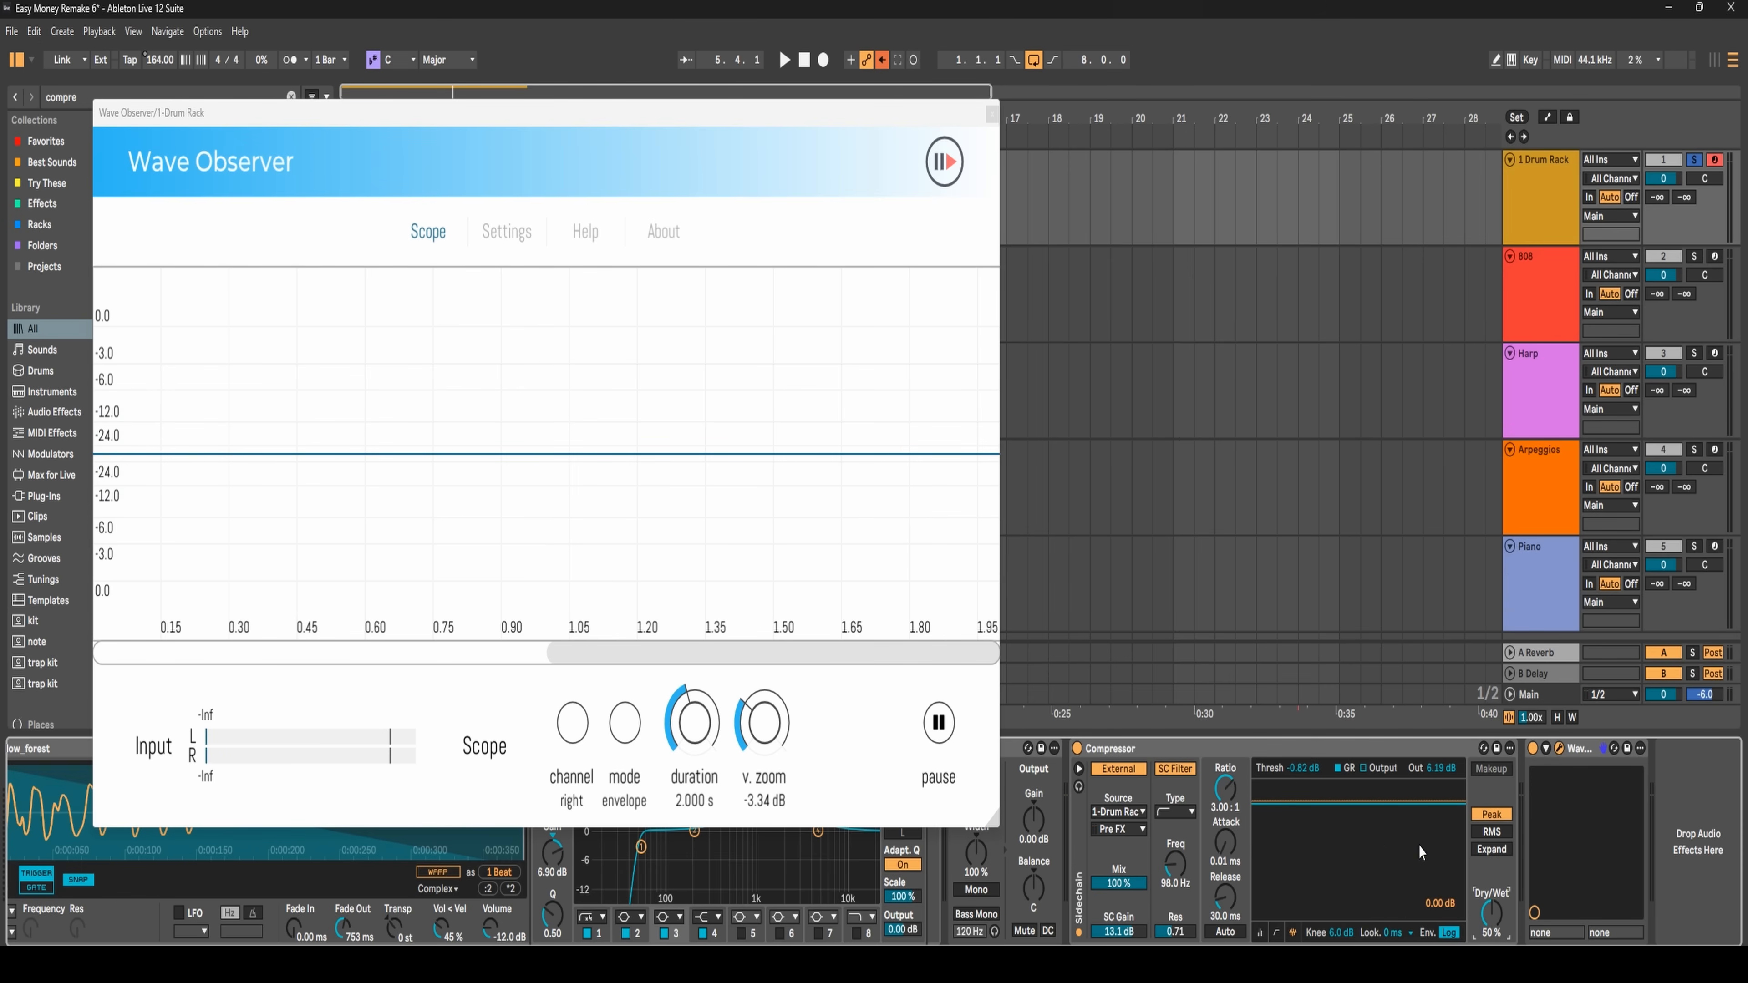
key(space)
key(space)
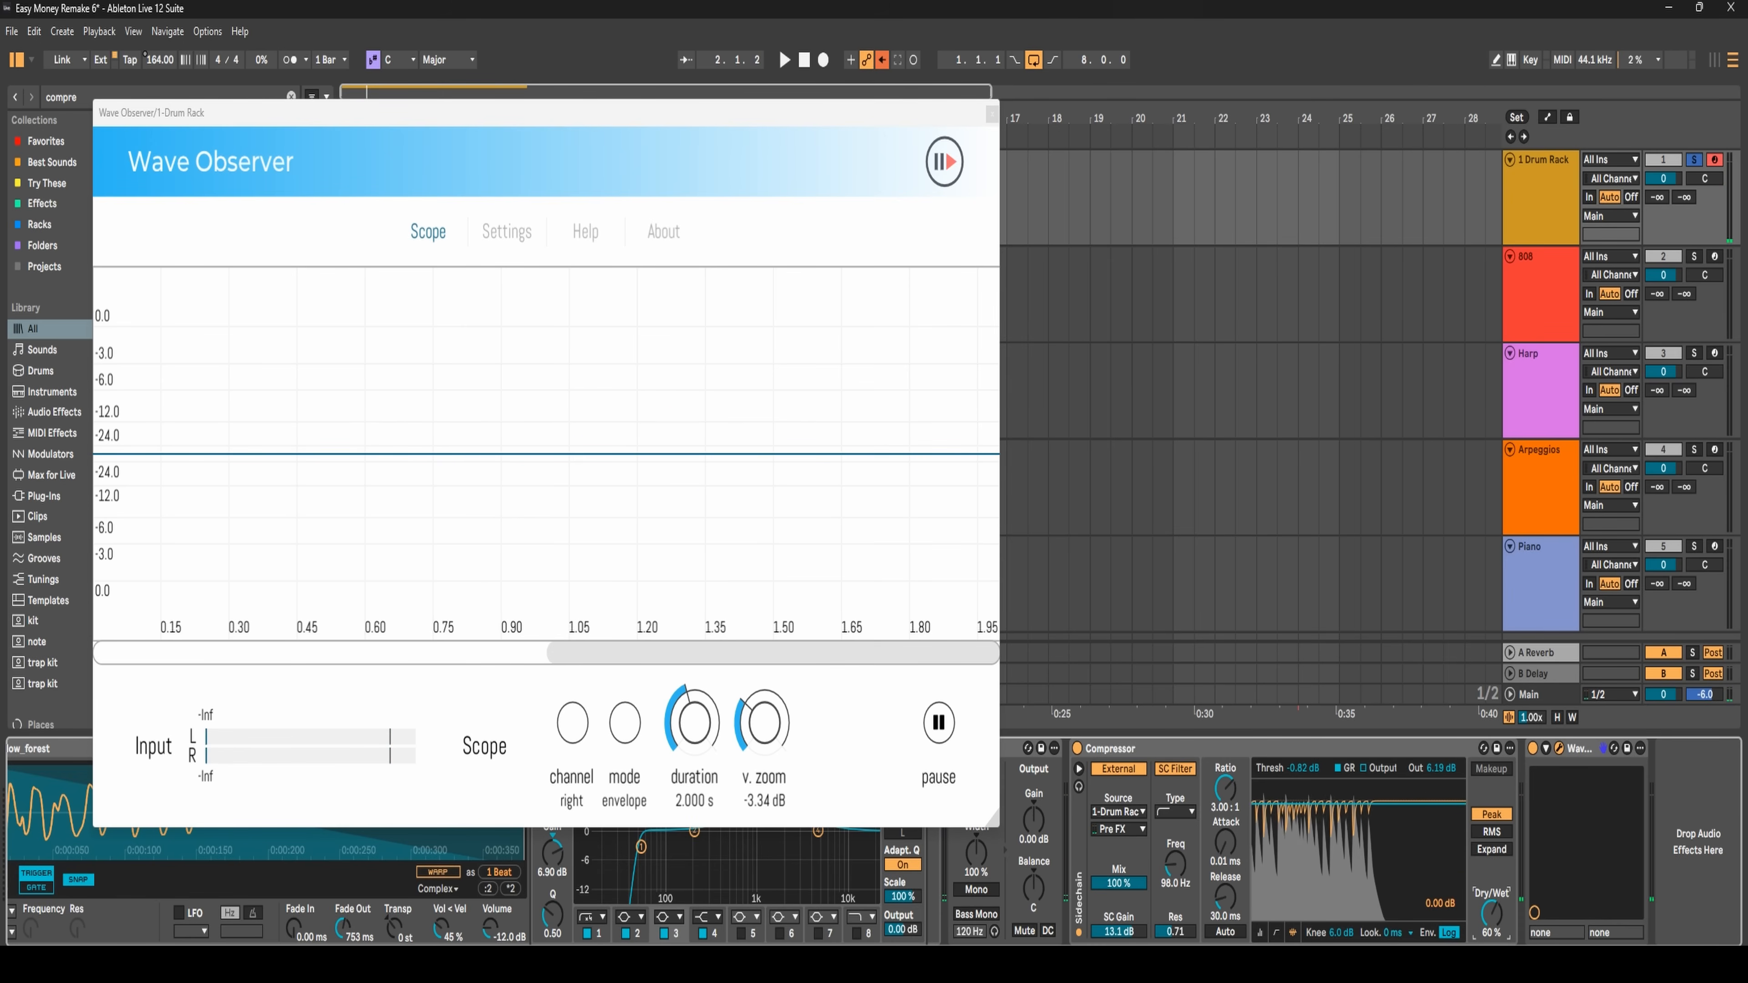
key(space)
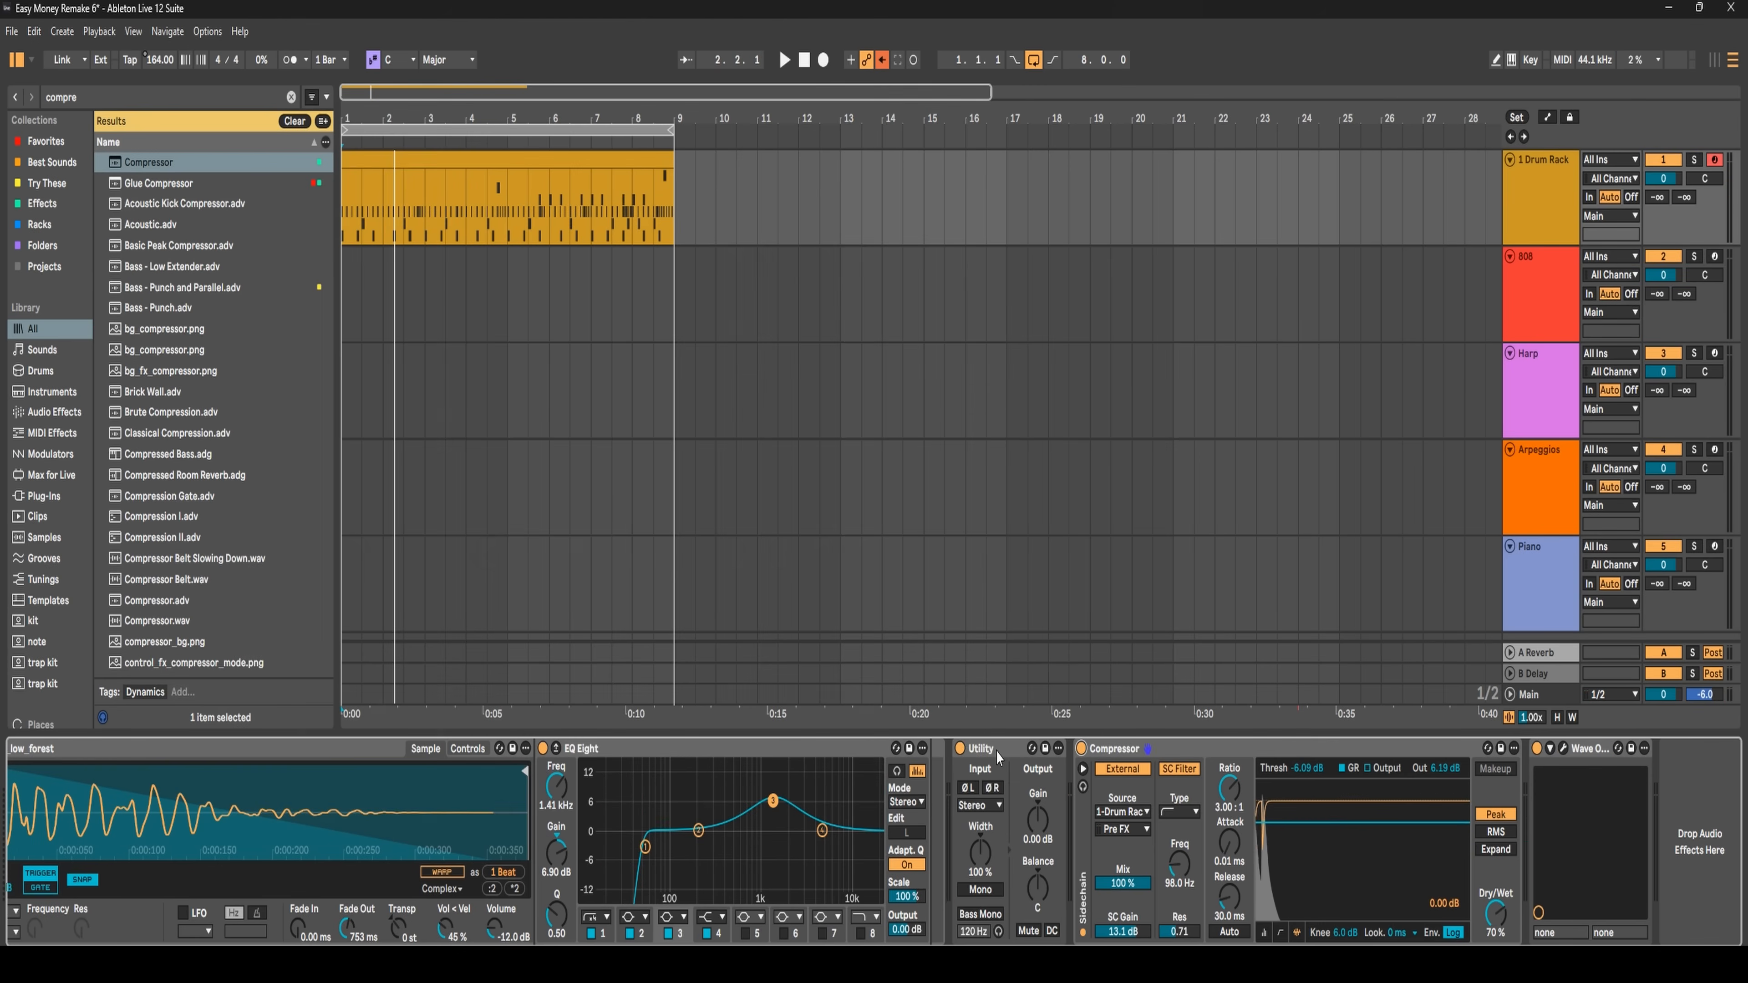
- Move the Utility device between the Compressor and Wave Observer, and raise its stereo width to 204% during playback
click(999, 750)
drag(1178, 770, 1600, 783)
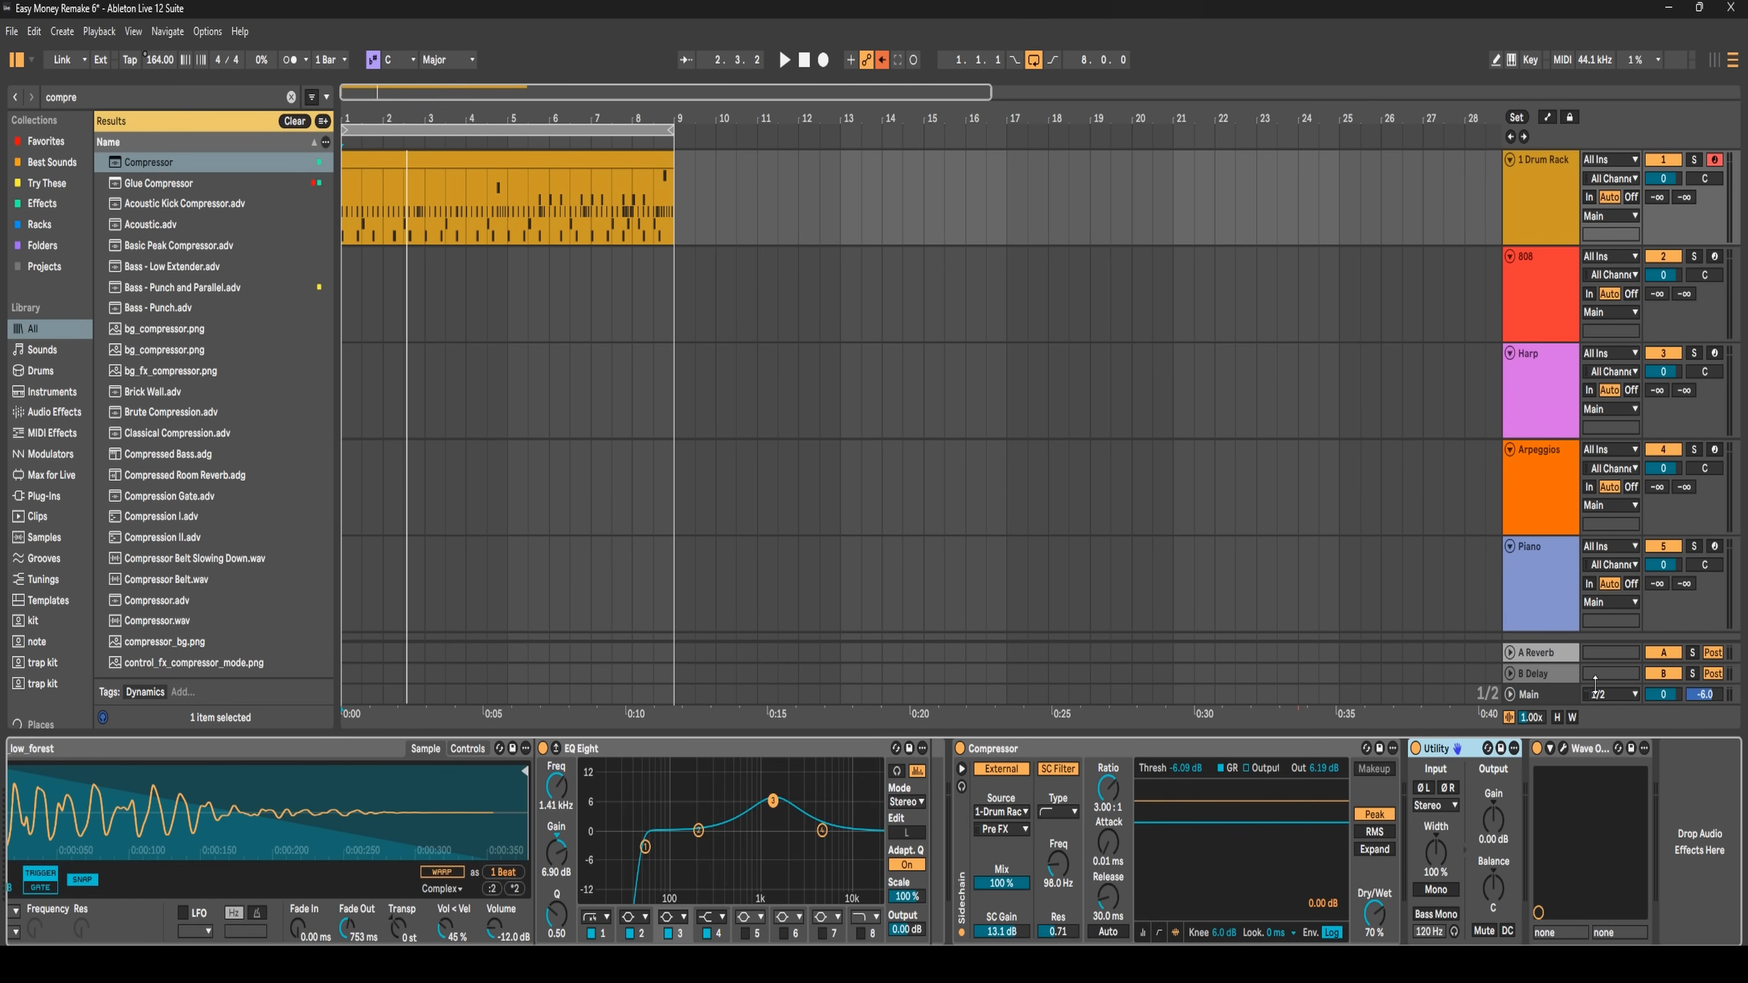
click(1441, 854)
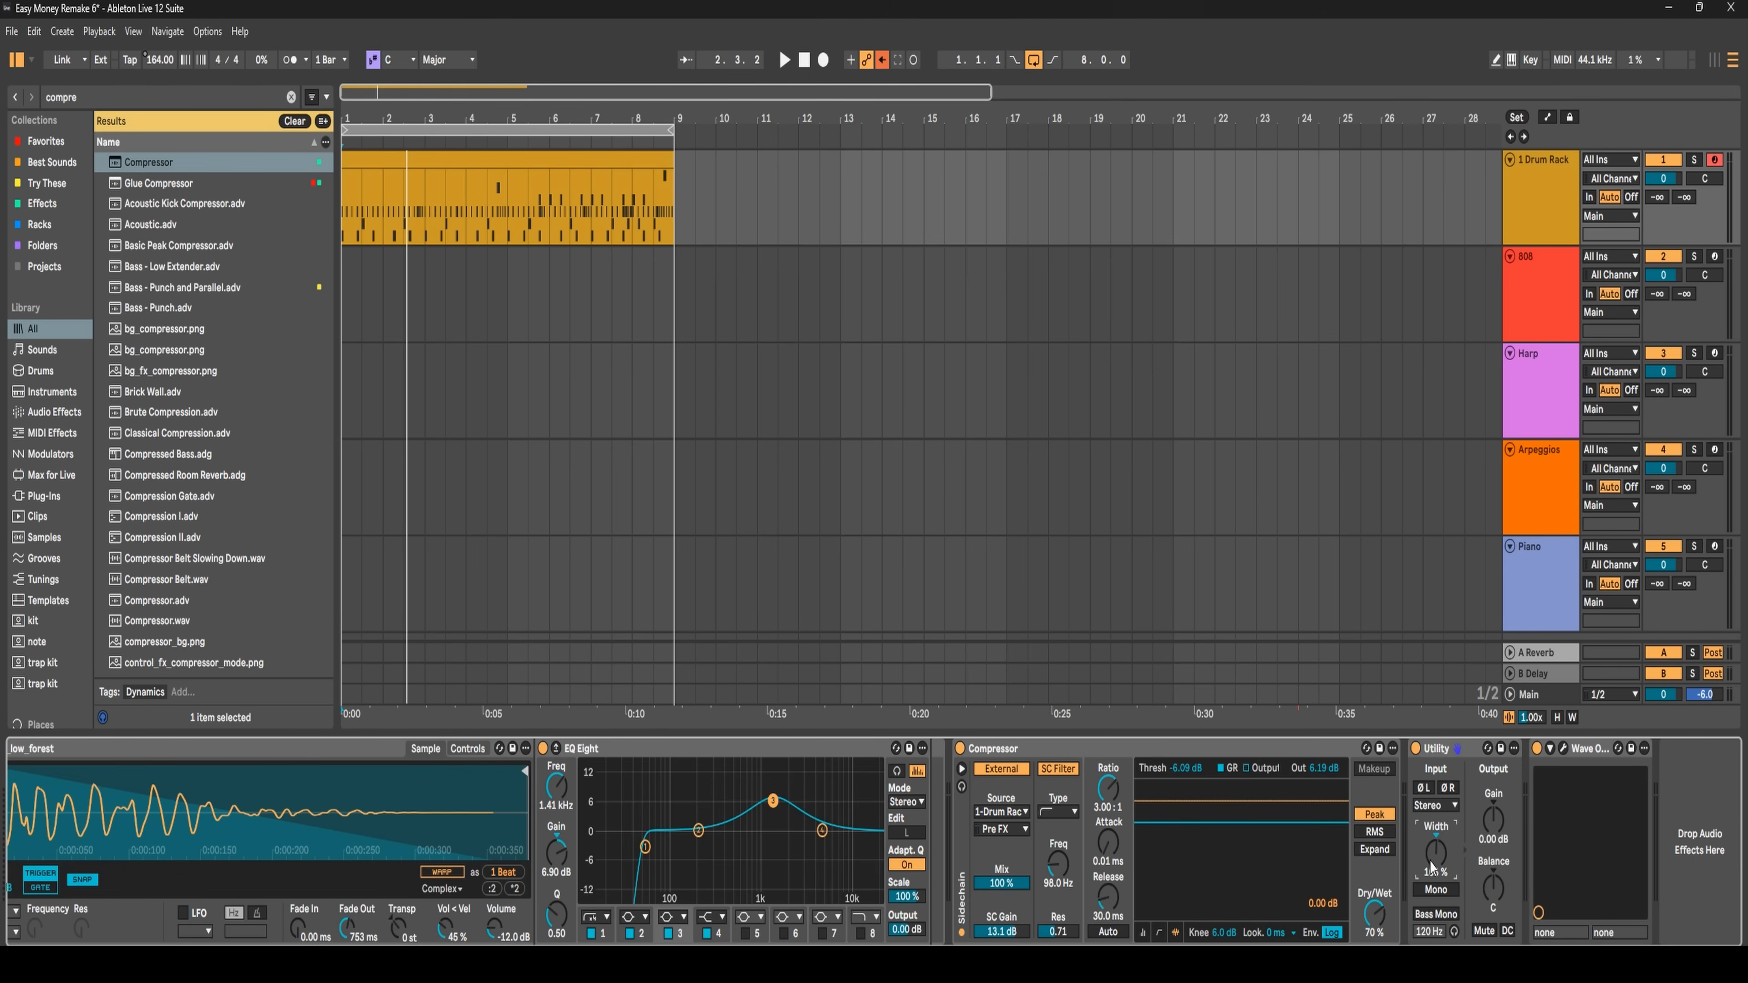
key(space)
drag(1440, 859, 1440, 770)
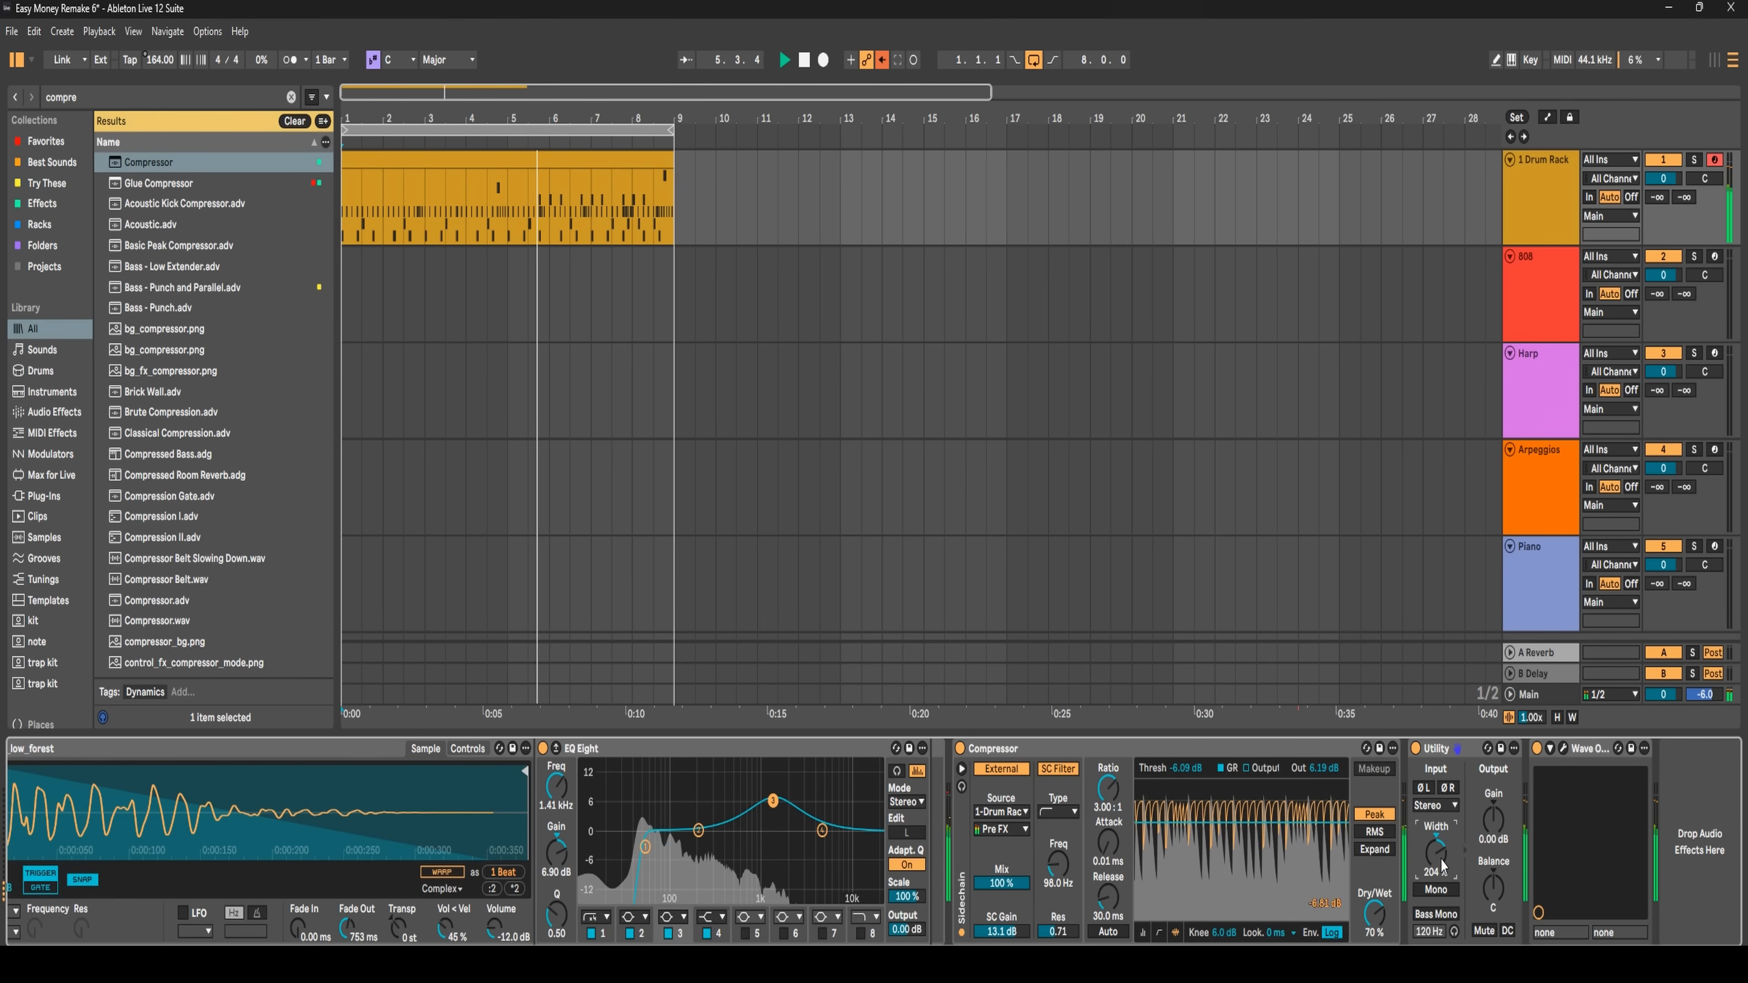
- Compare the drums with the Utility bypassed and active, and set its stereo width to 153%
click(1416, 749)
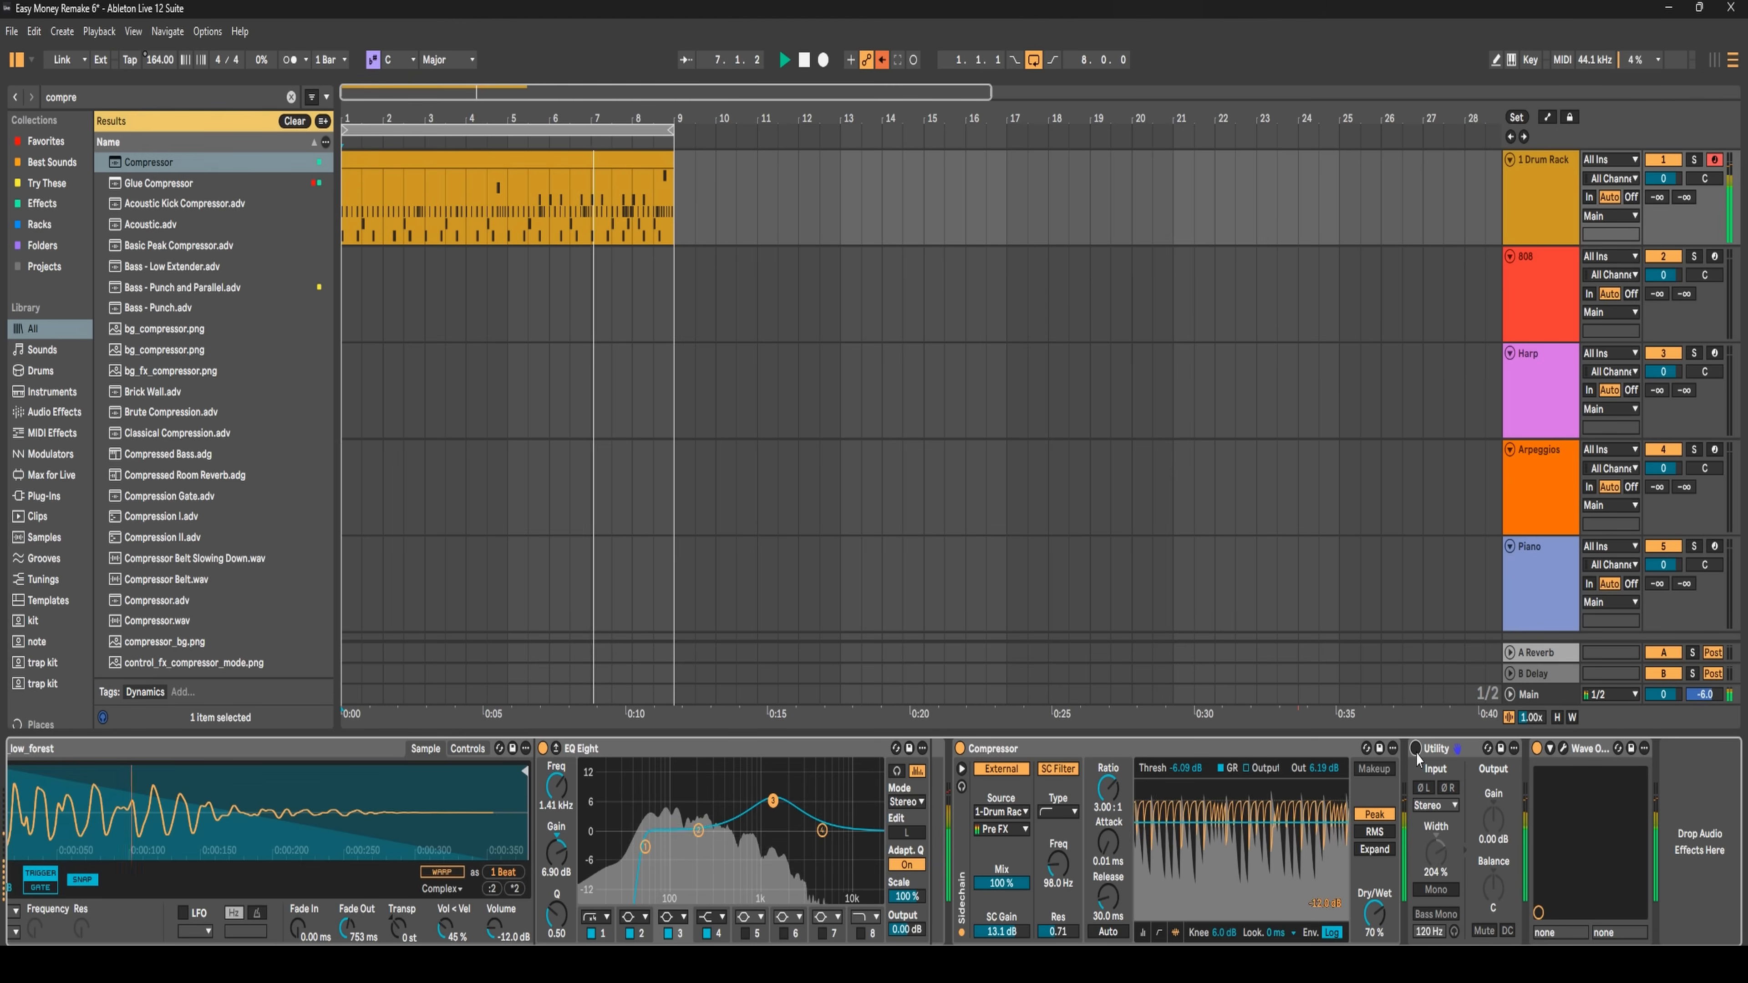
click(1415, 749)
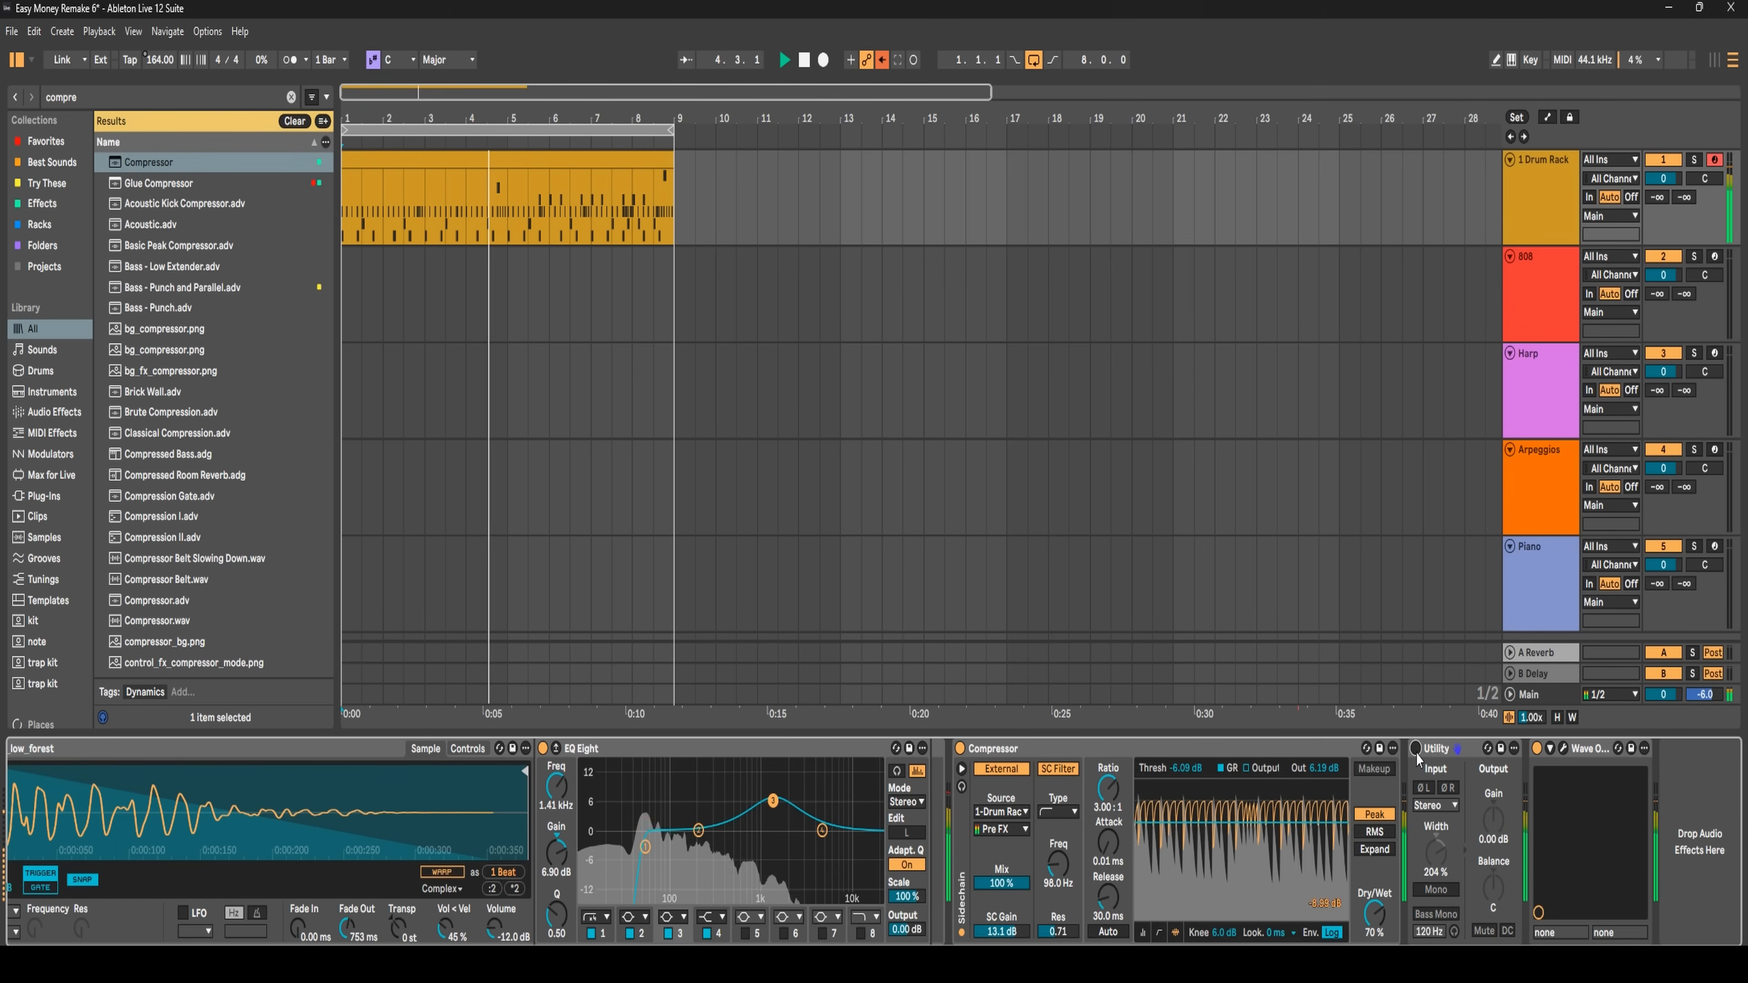
click(1416, 749)
click(1416, 749)
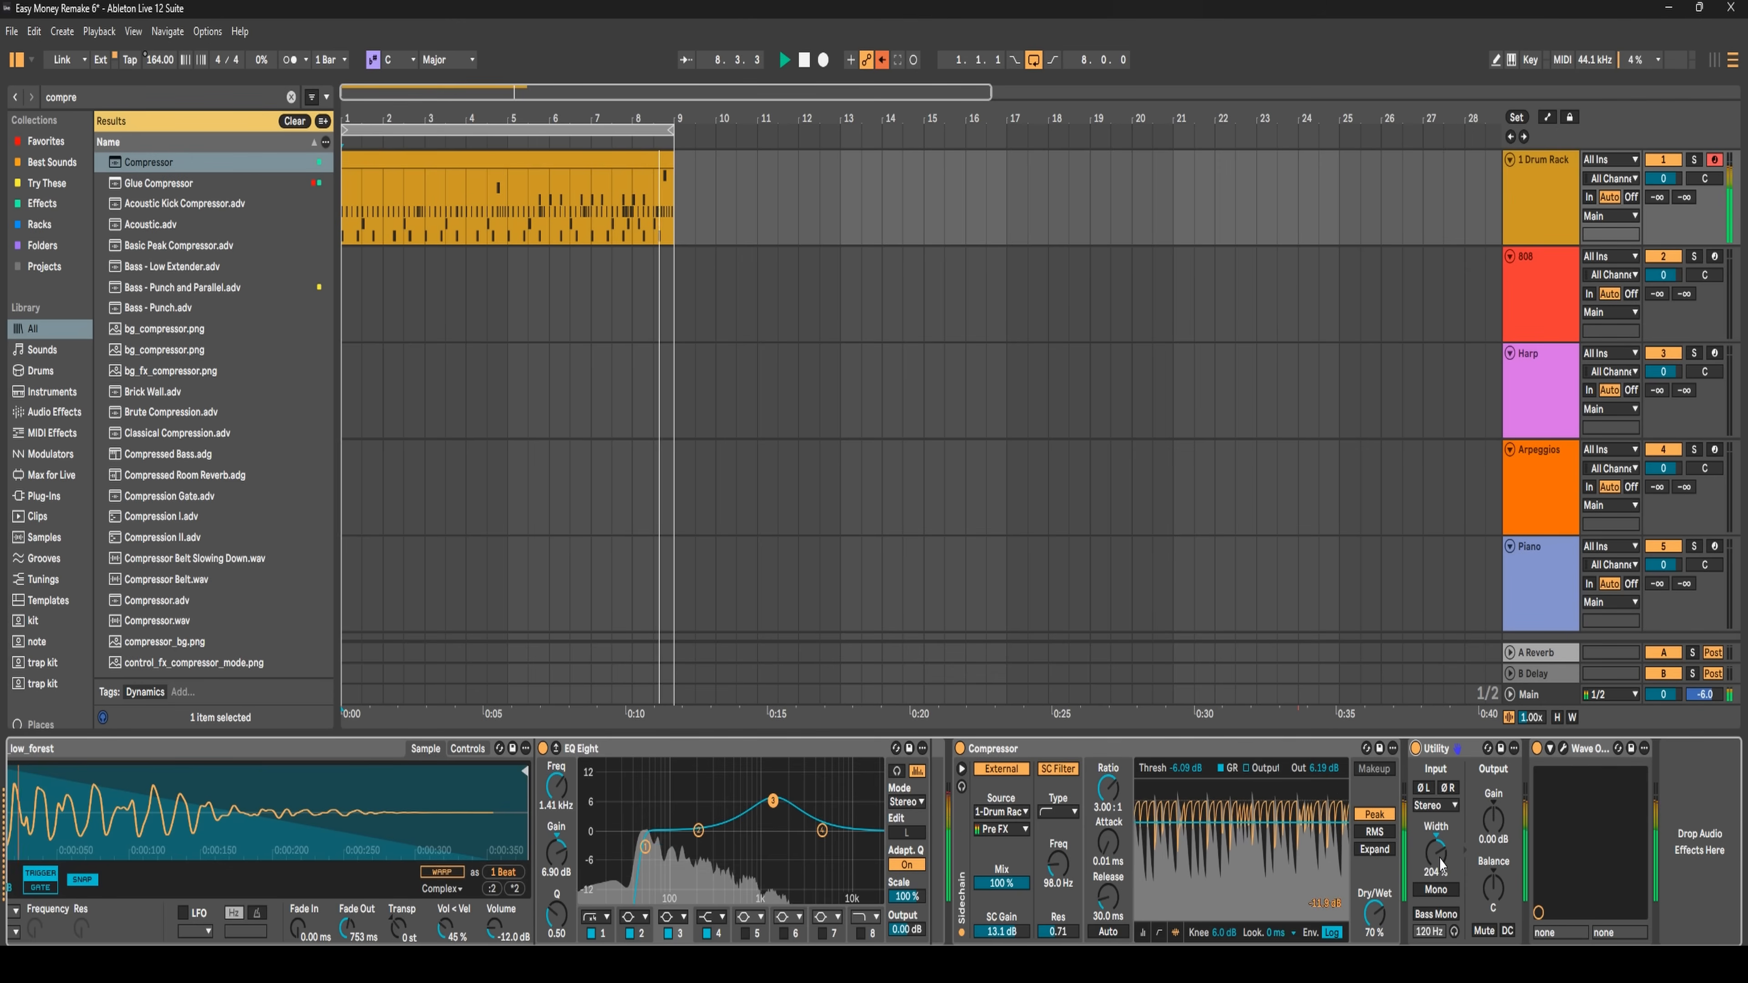
key(space)
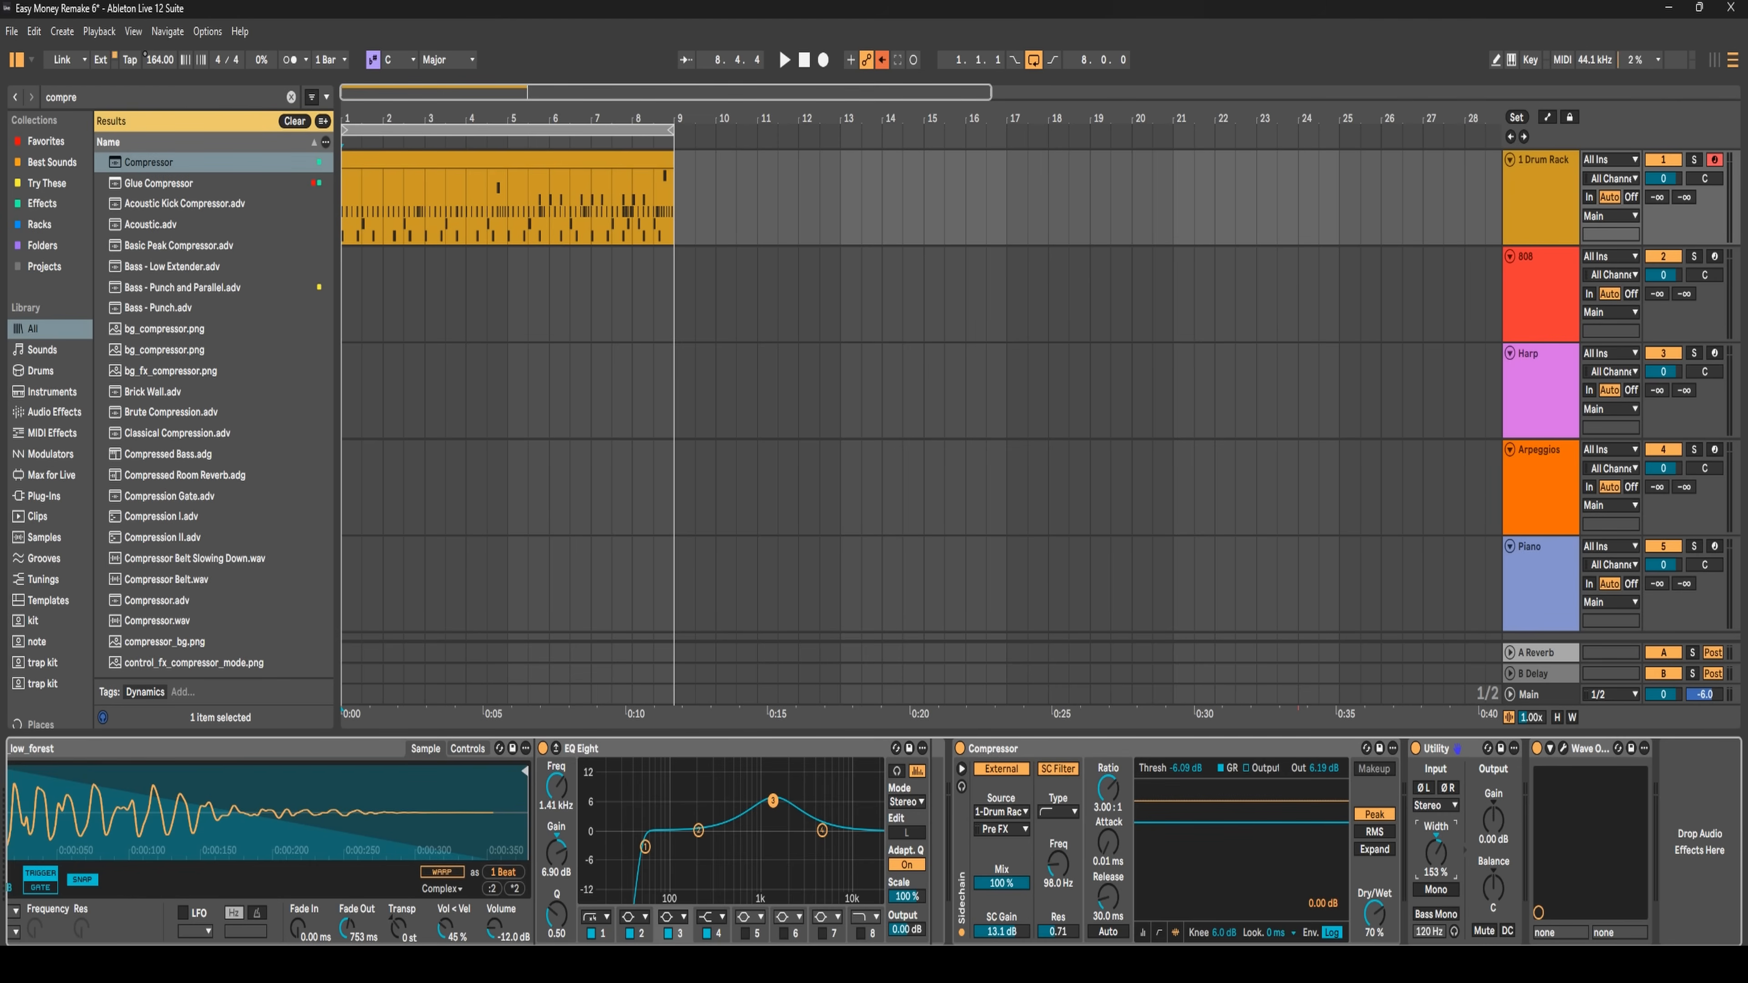
key(space)
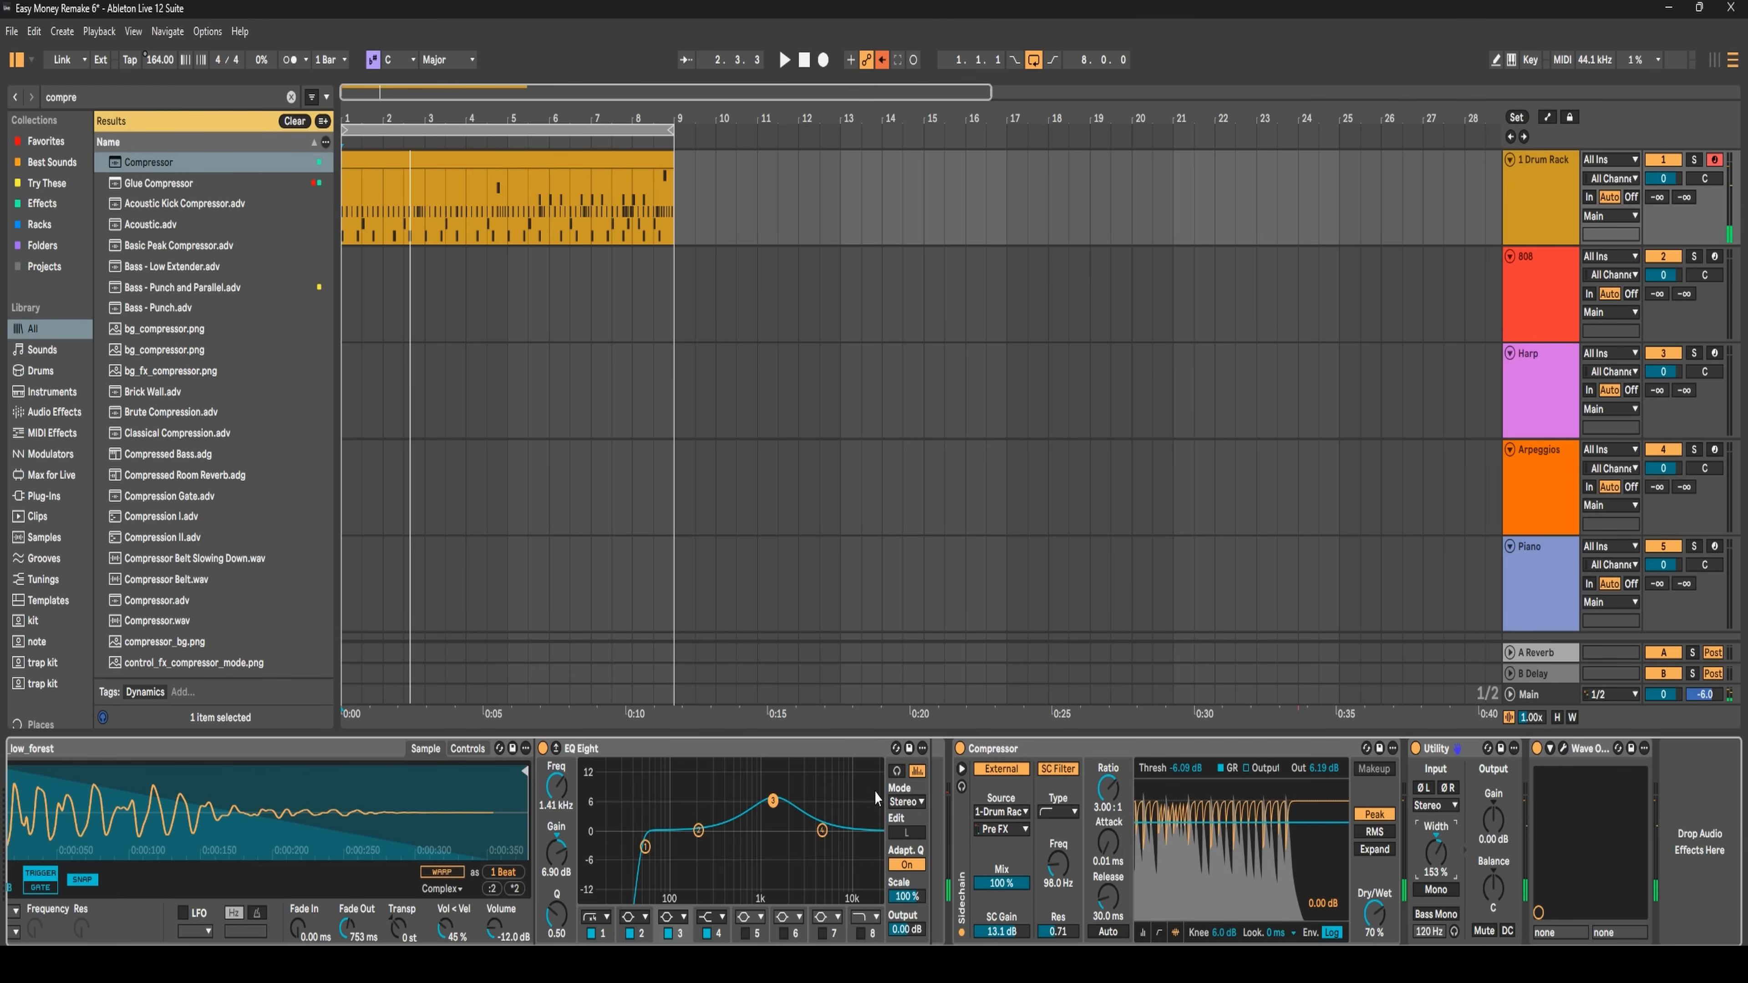
- In the Drum Rack, lower the closed hat chain's volume to -4.0 dB, and pan the Cymbal 808 chain to 7L
scroll(874, 841, left, 10)
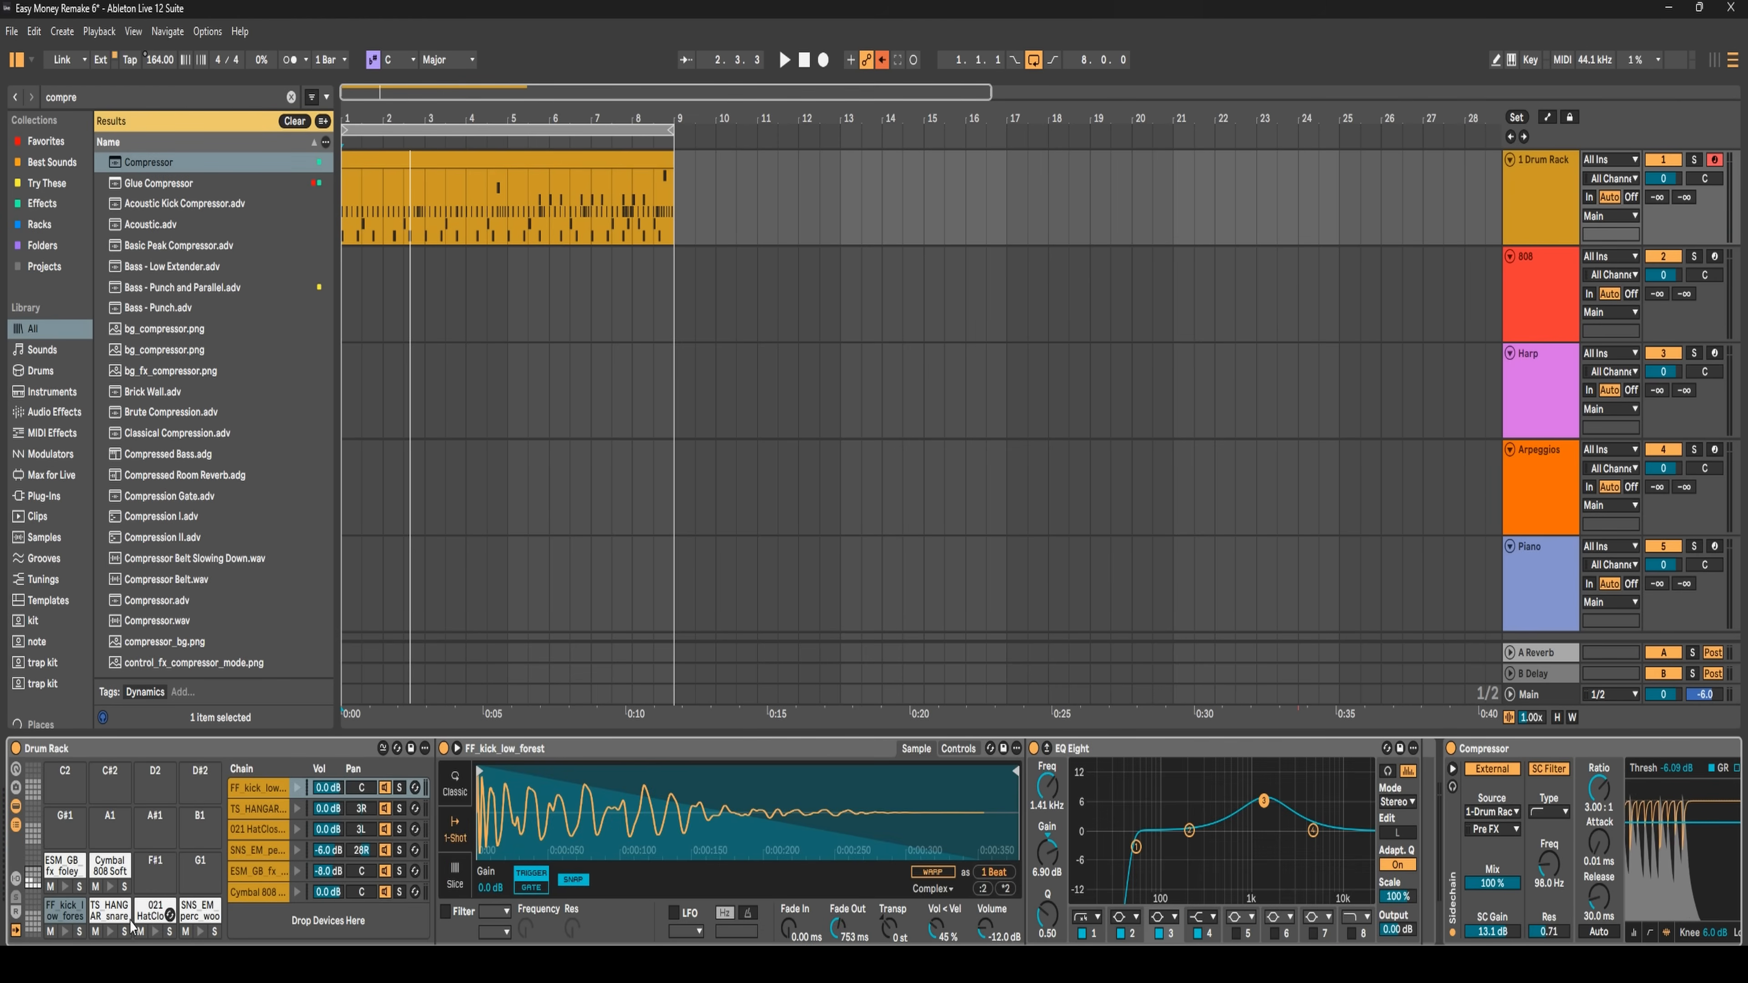
click(154, 911)
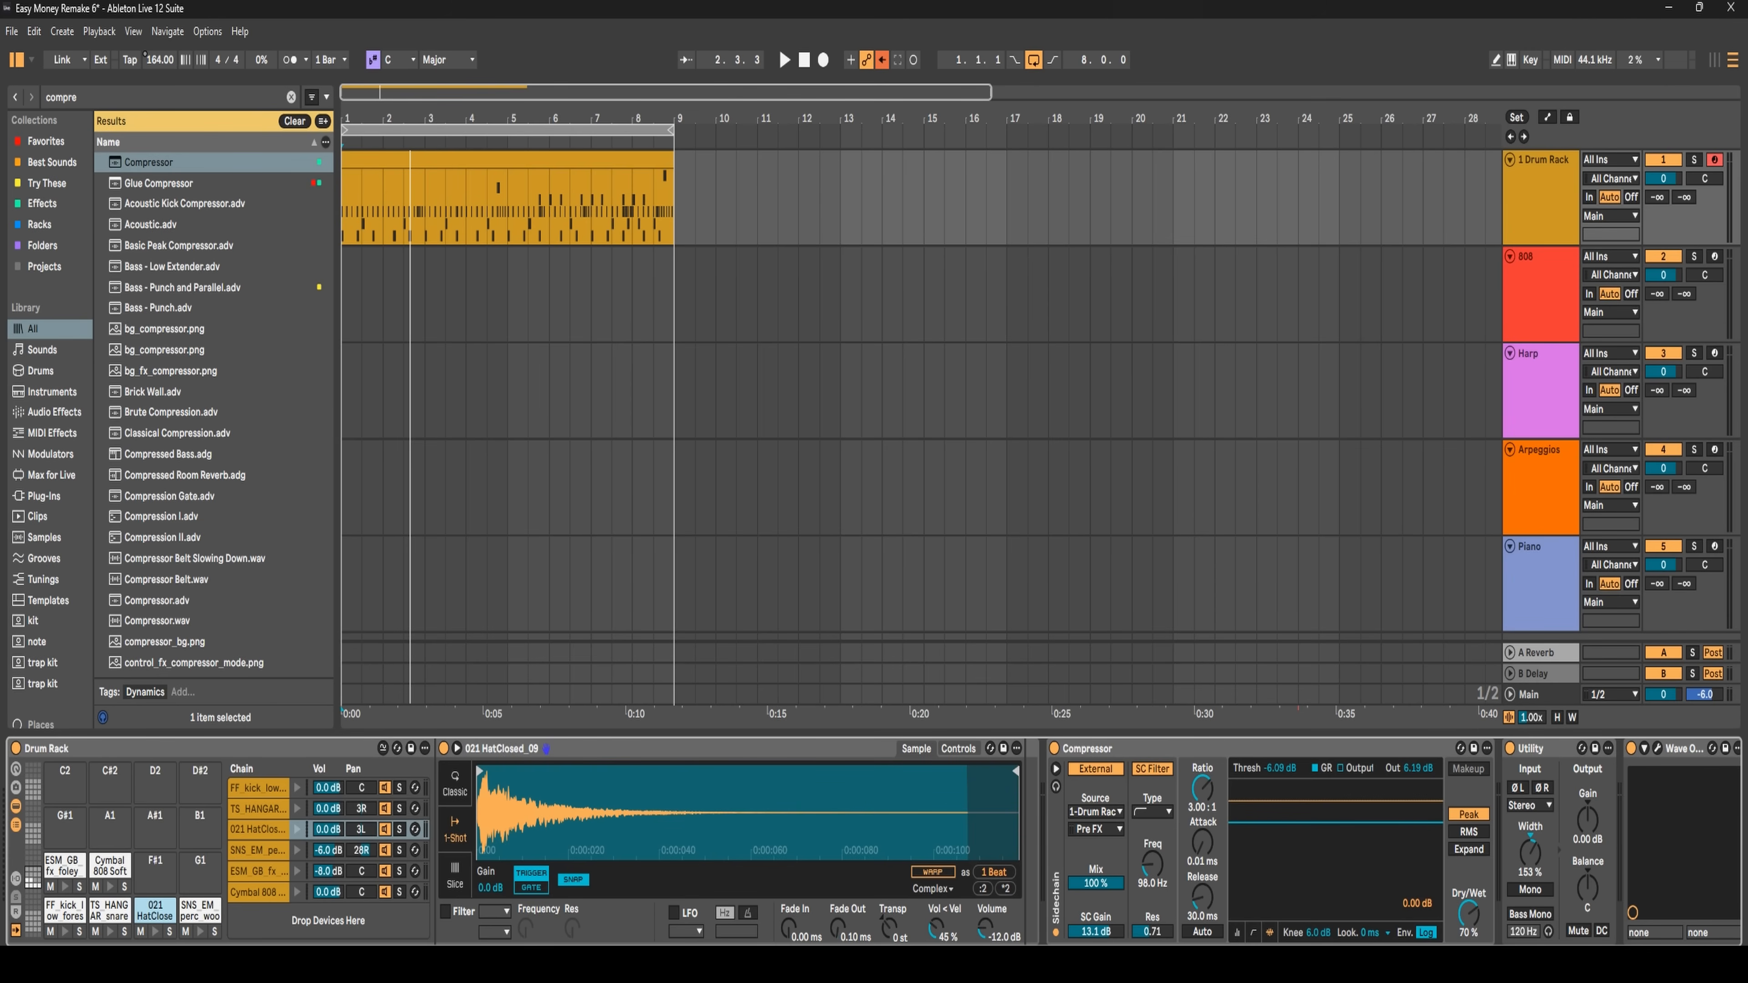
click(360, 830)
drag(329, 829, 331, 833)
key(space)
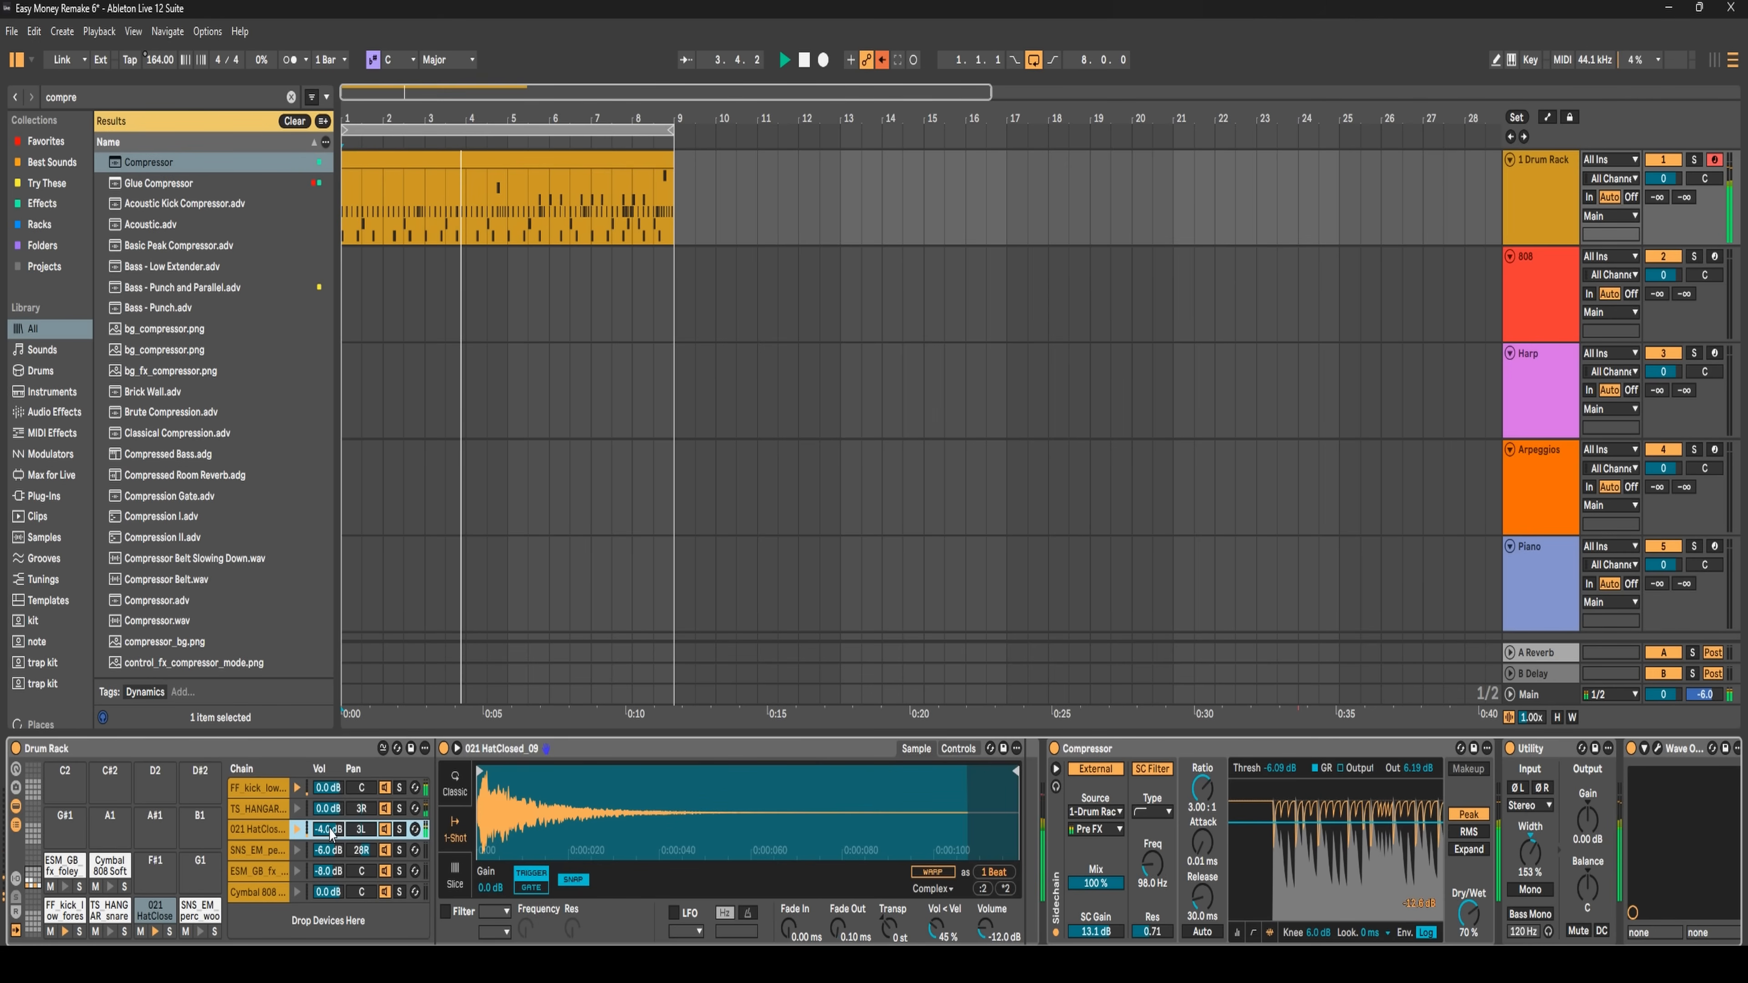
key(space)
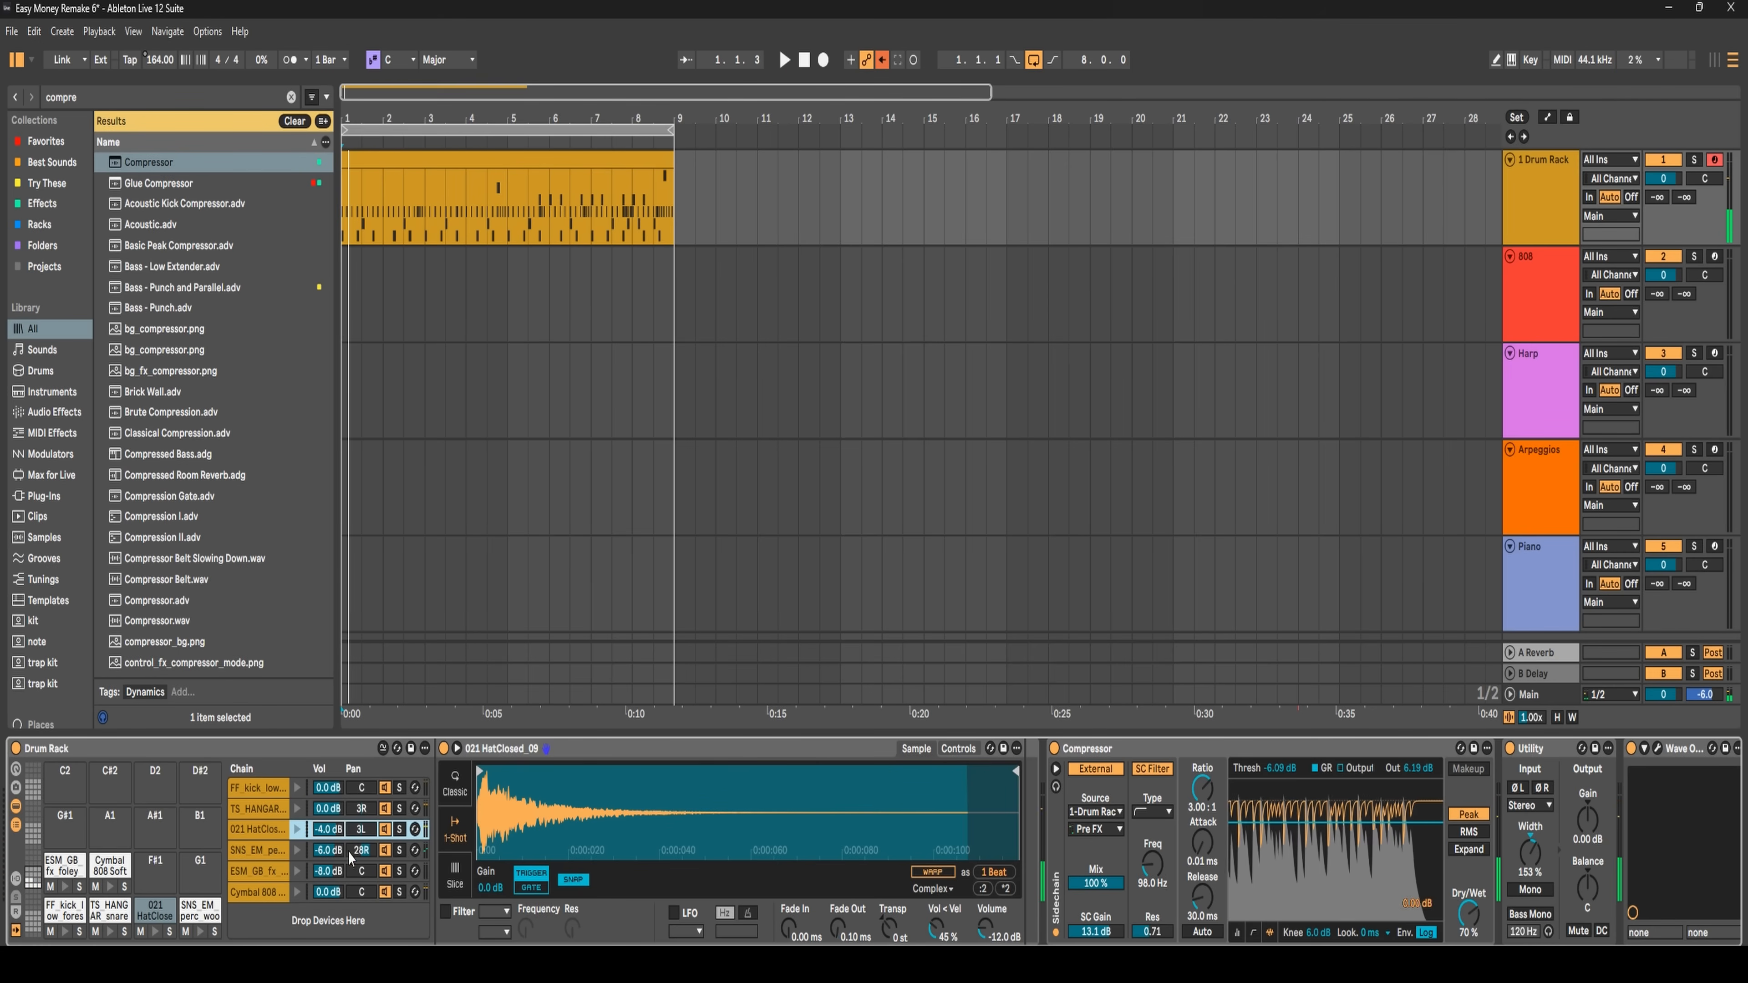
drag(351, 892, 351, 894)
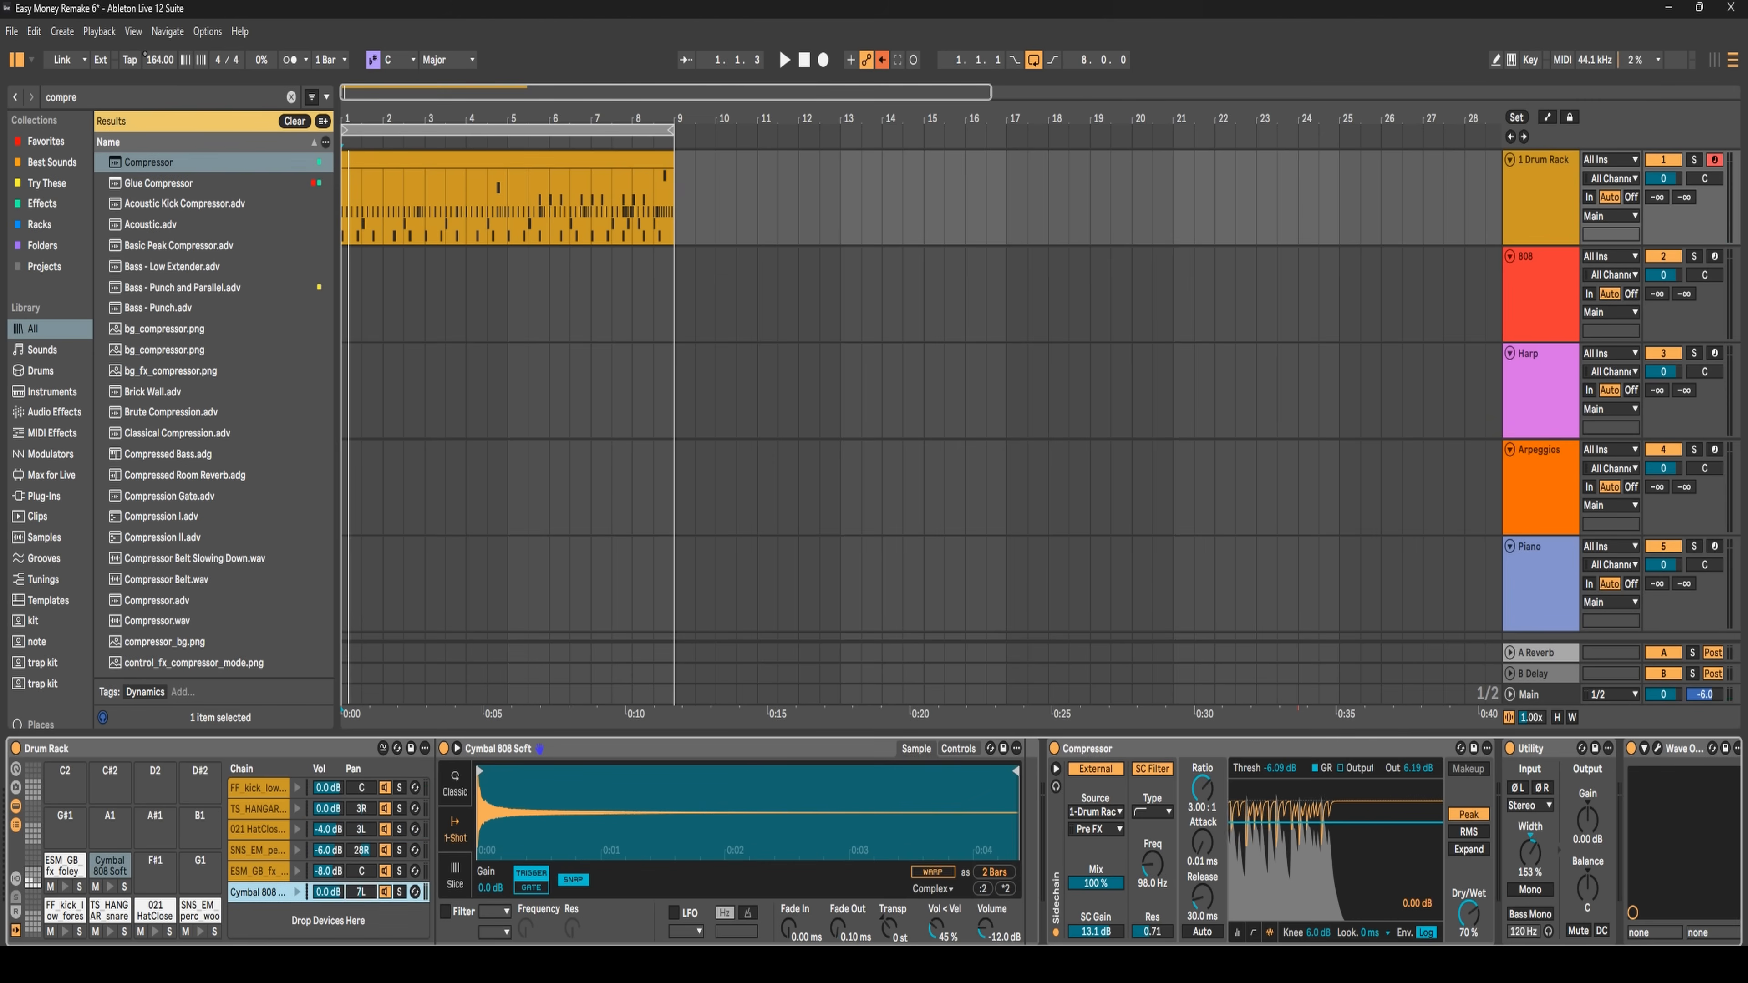
key(space)
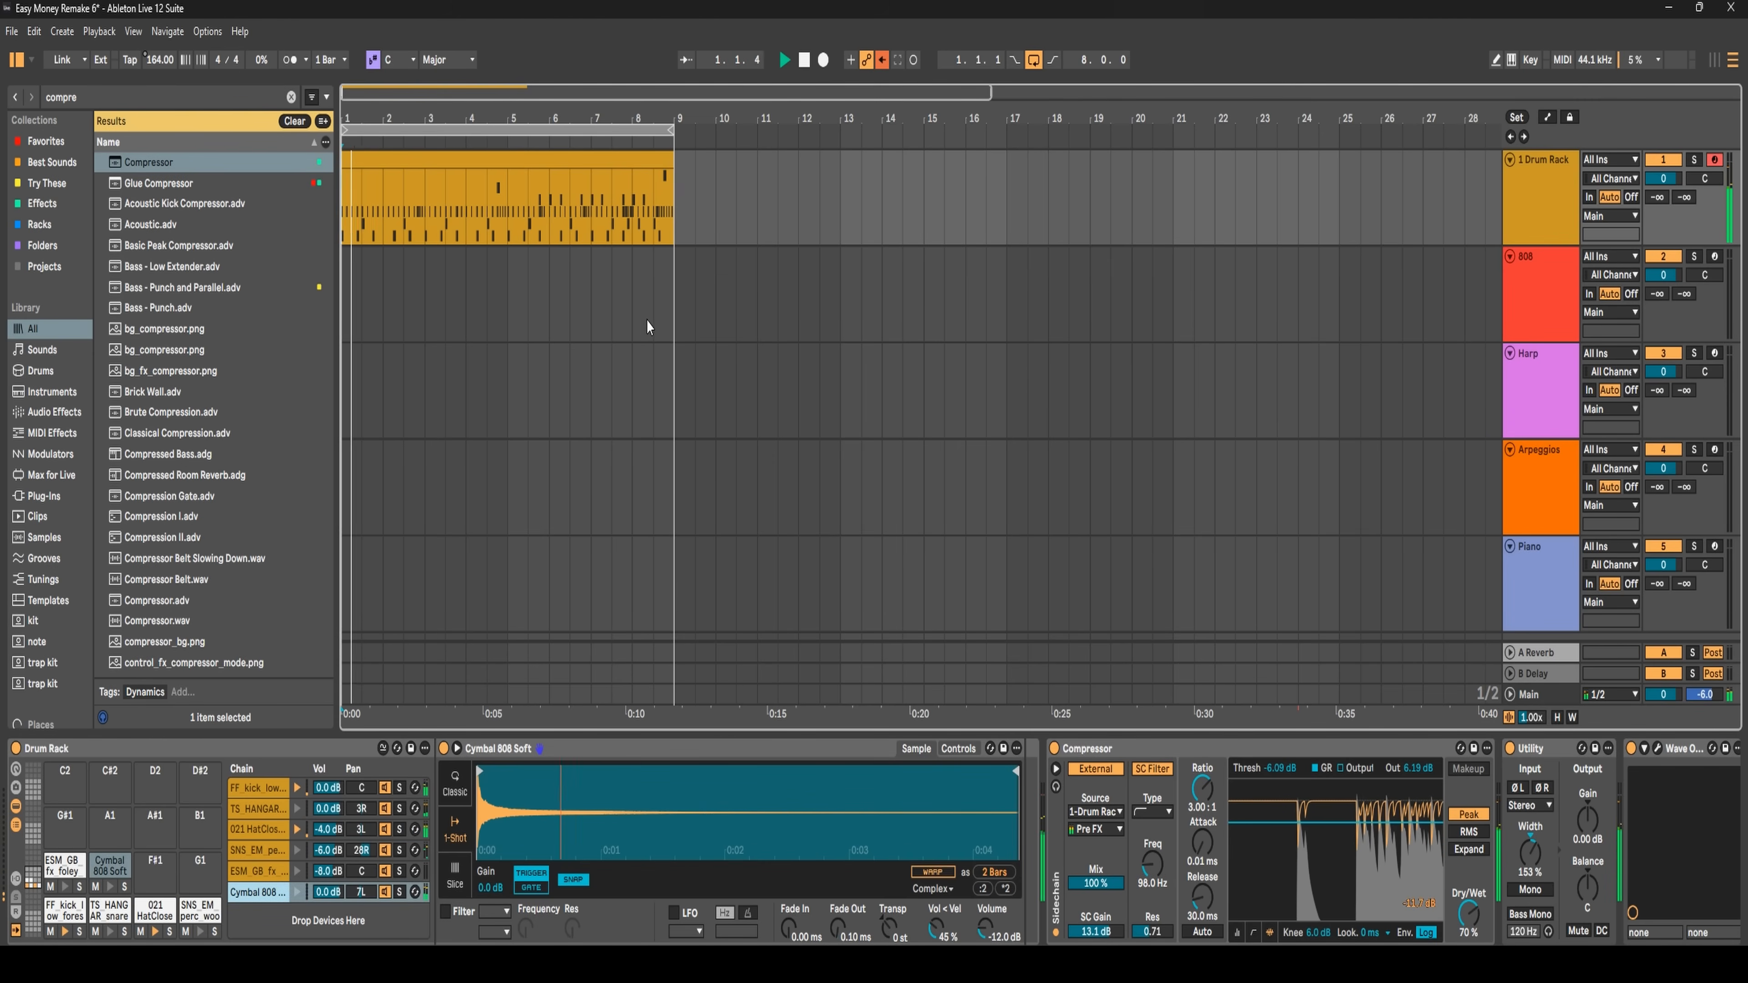
- Lower the Cymbal 808 chain's volume to -3.0 dB, and repeat the eight-bar drum clip out to bar 49
key(space)
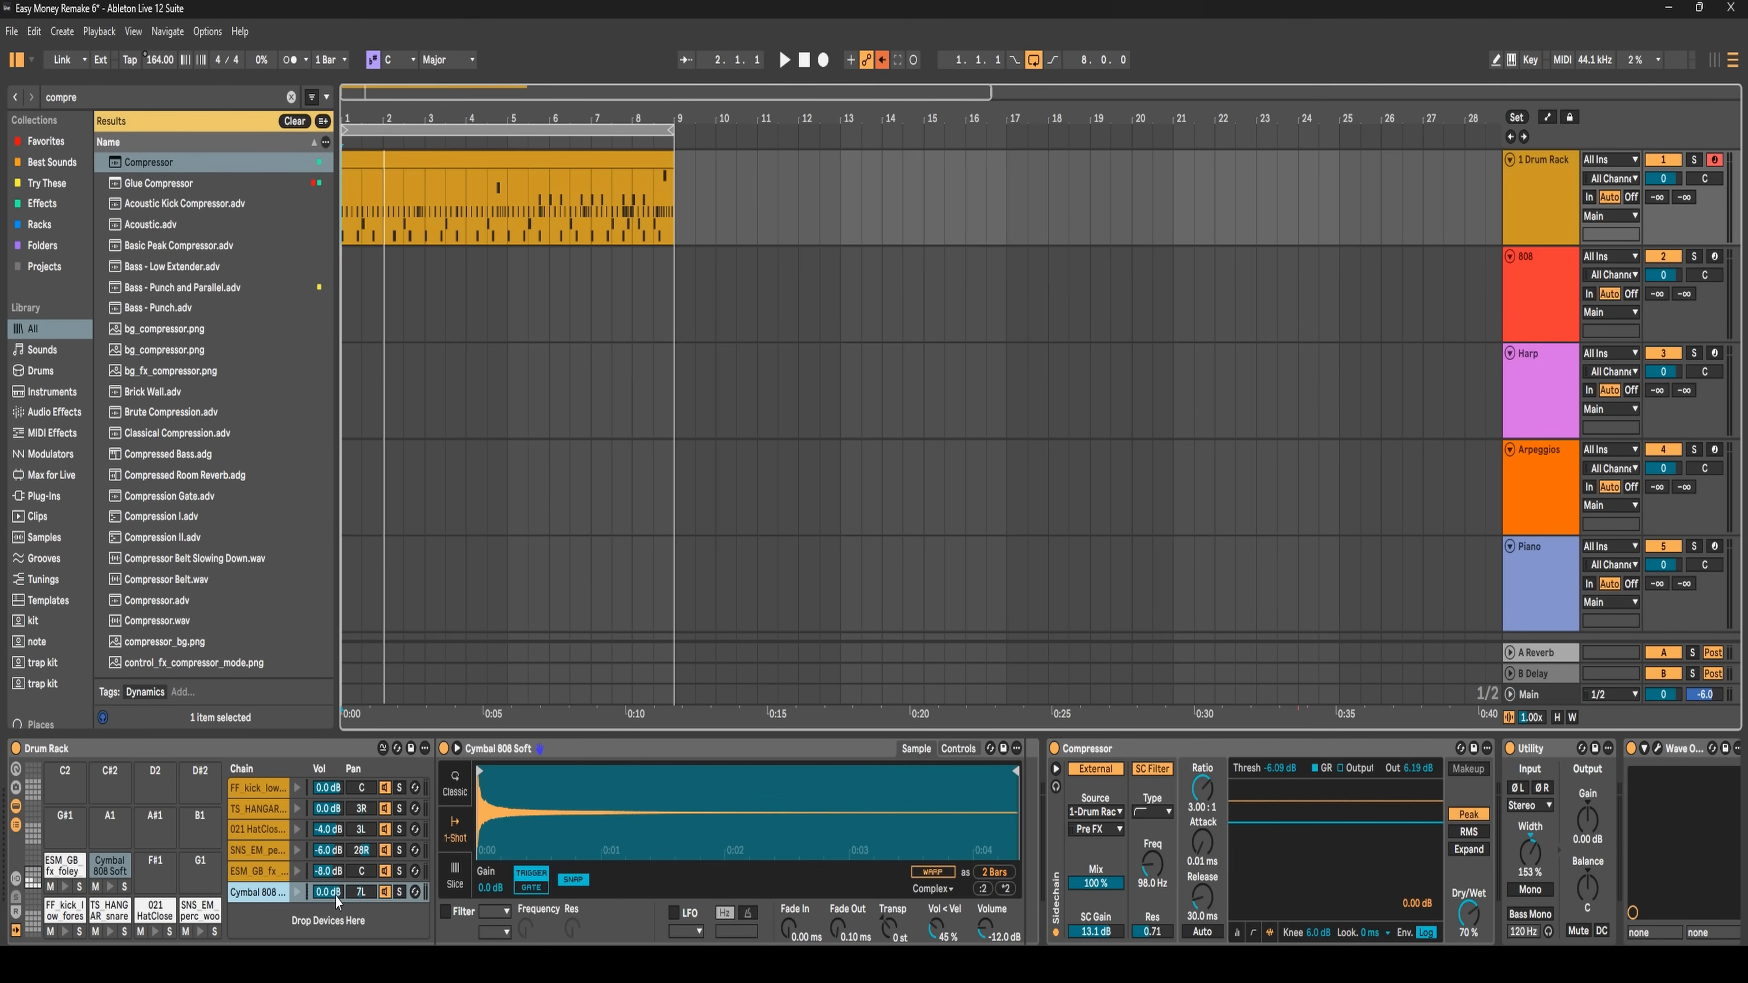
drag(332, 895, 332, 904)
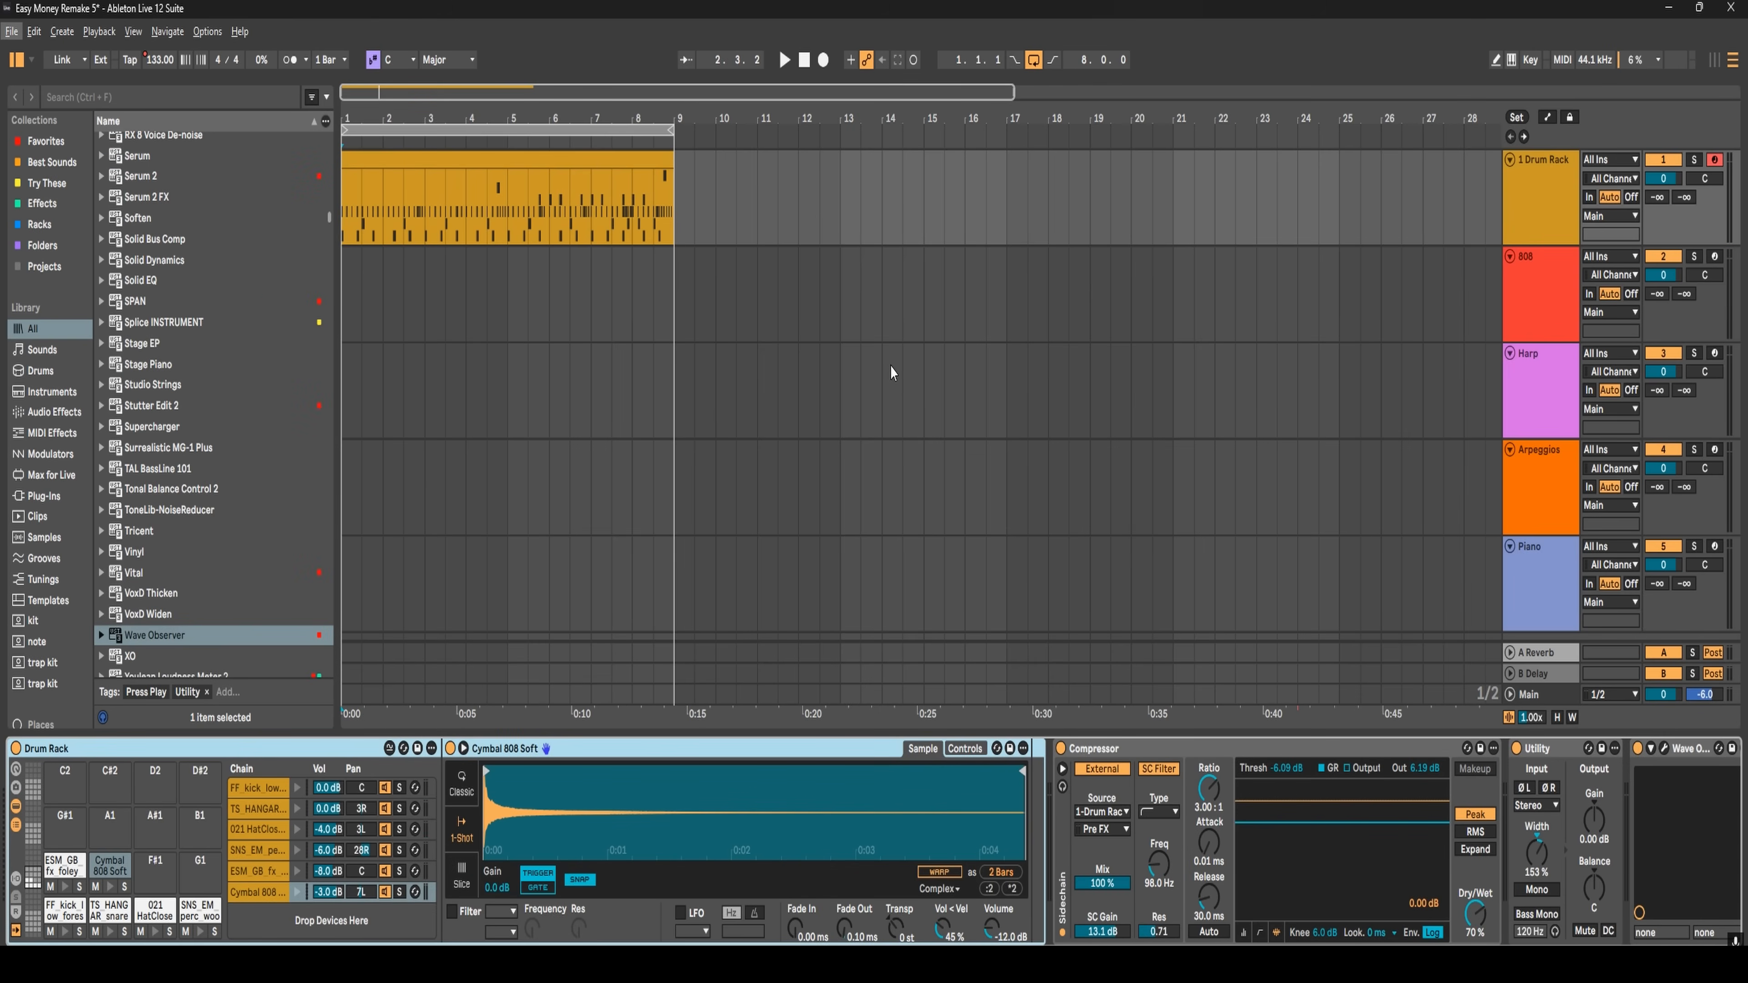
click(542, 161)
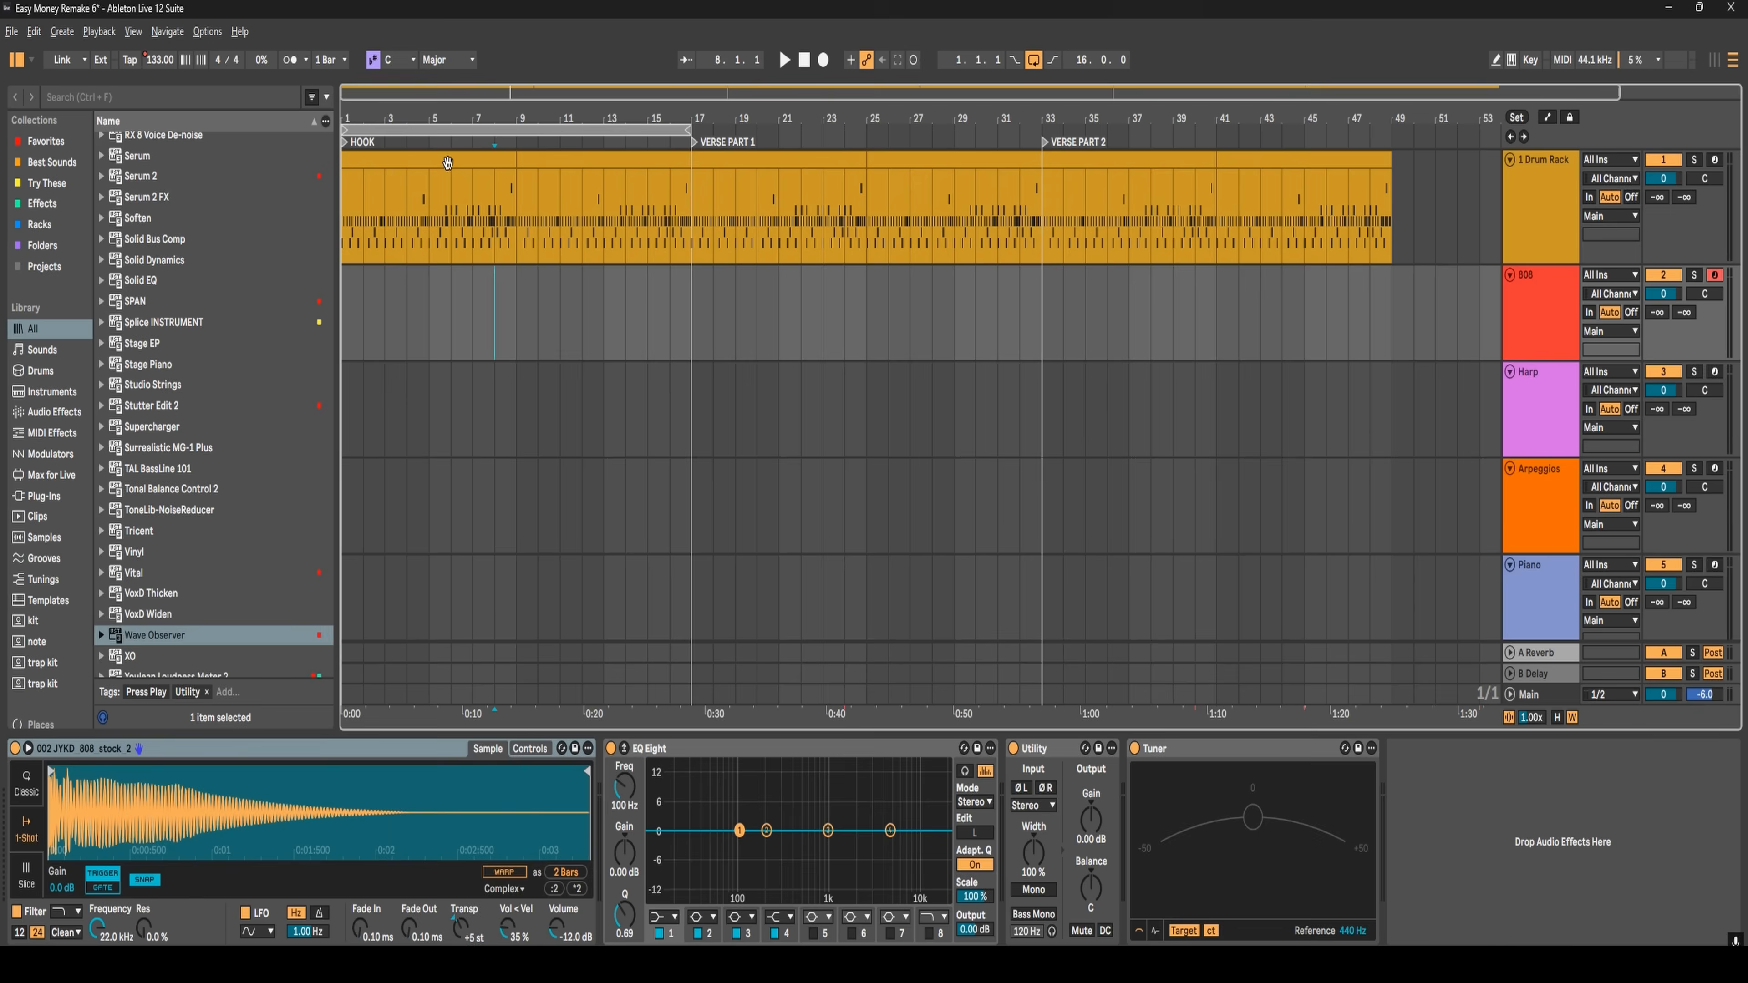
- Copy the hook's two drum clips onto the 808 track, keeping only the kick notes in the first clip, placed on B2
click(448, 163)
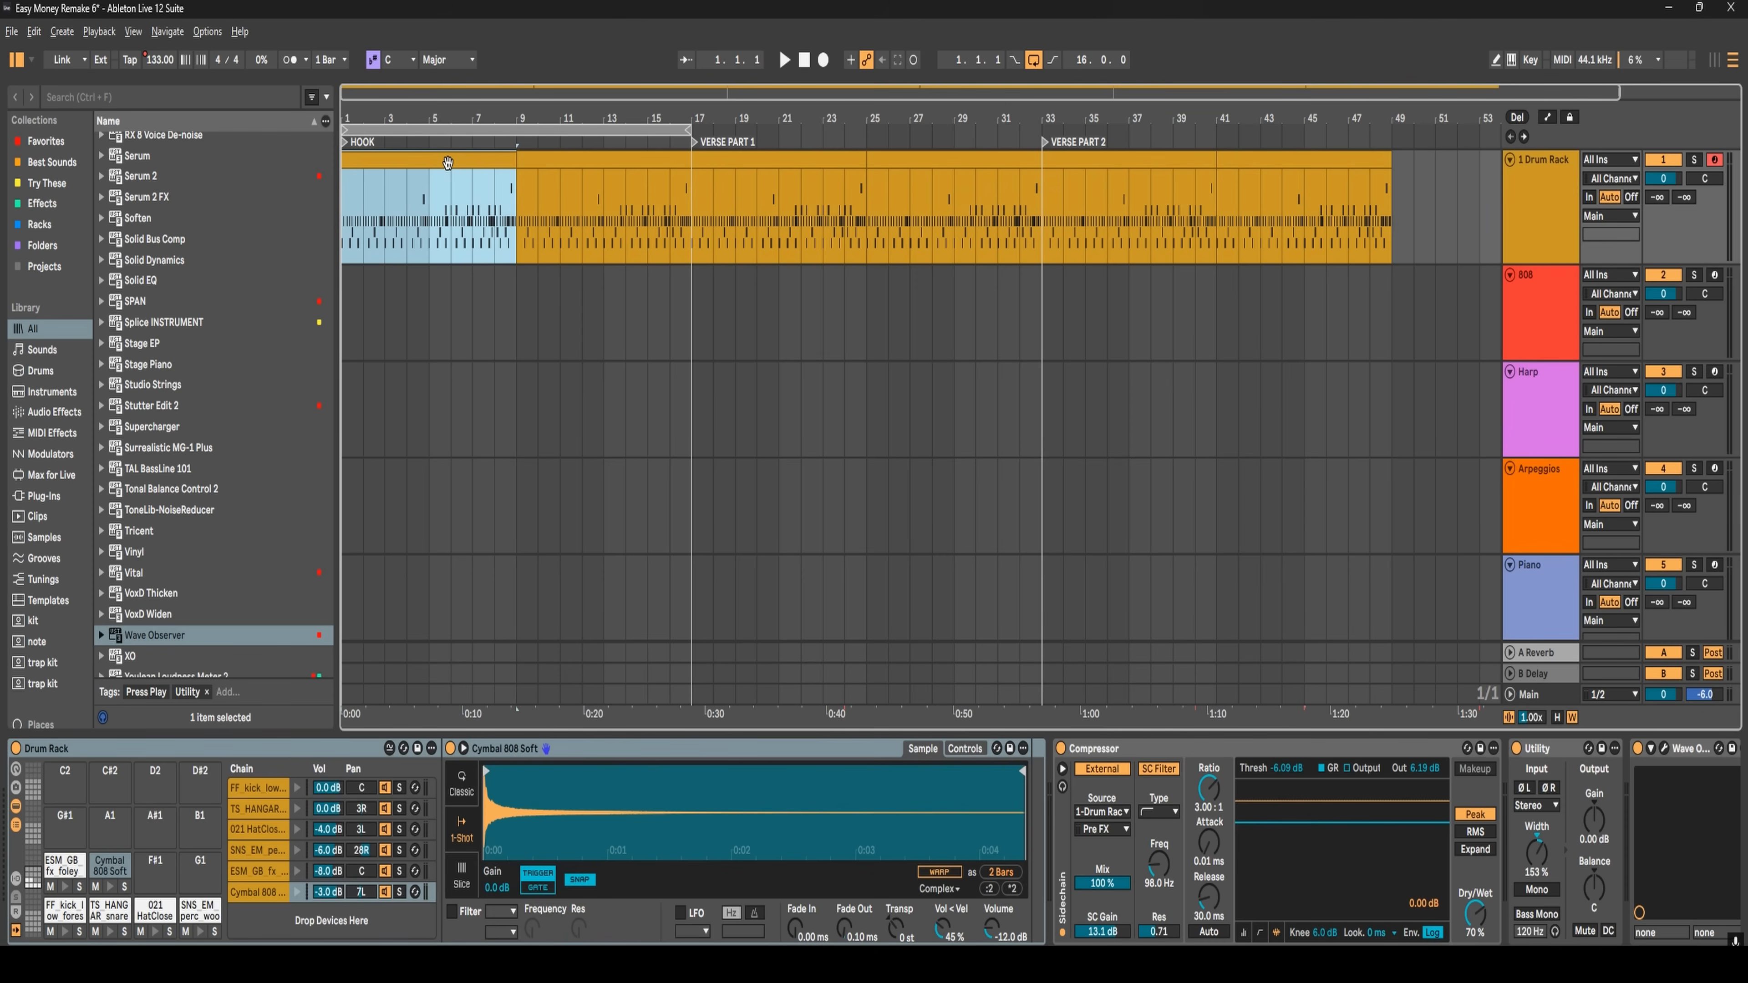
shift+click(565, 158)
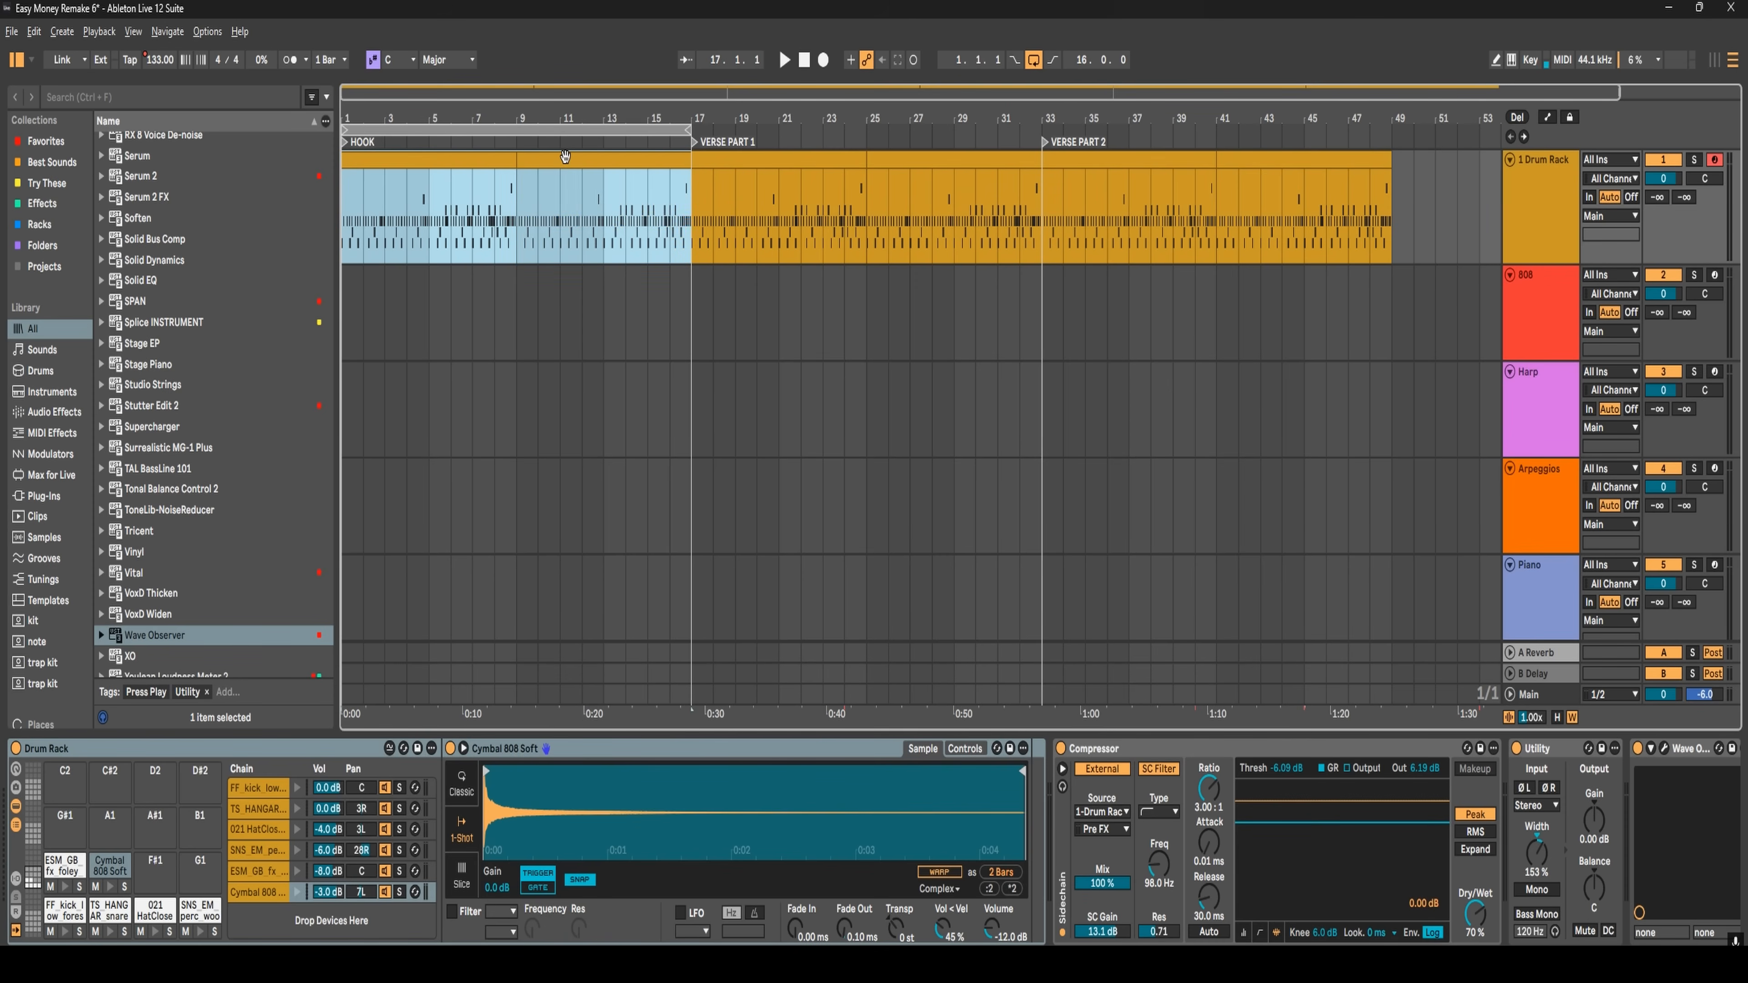
double_click(565, 158)
scroll(217, 567, up, 3)
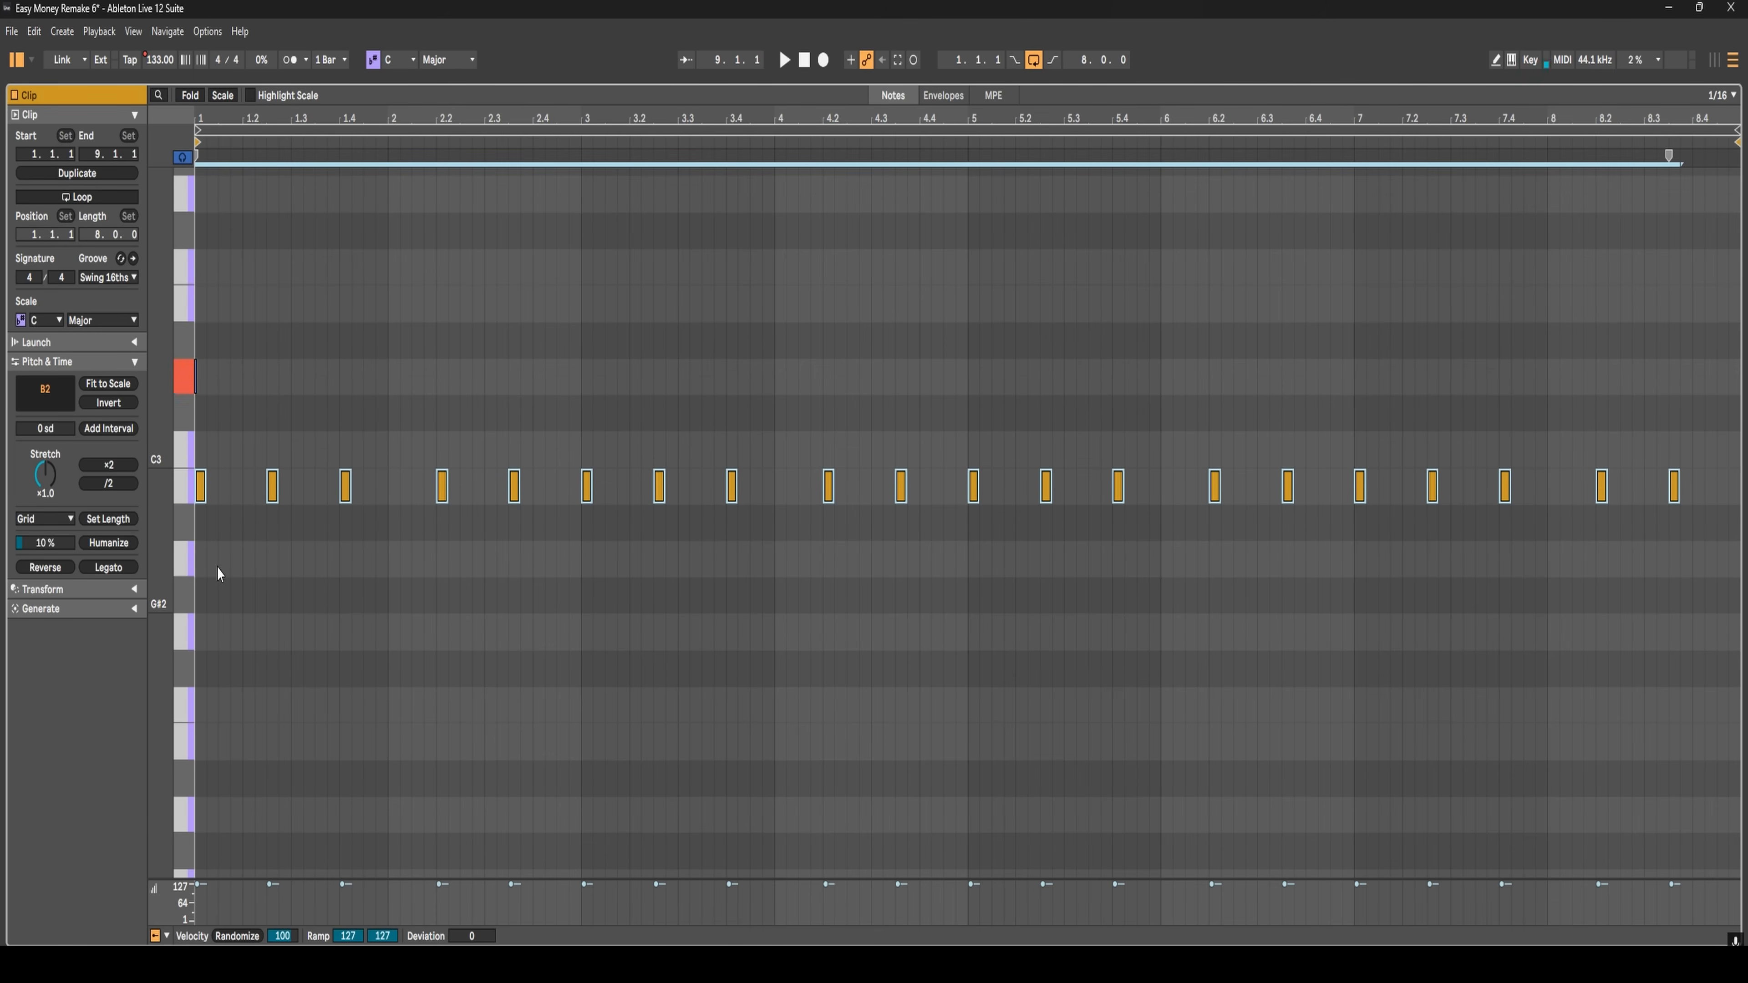
- Repitch the 808 notes in bars 1 and 2 to D3, G2, G2 and F#2, leaving the opening note on B2
click(218, 679)
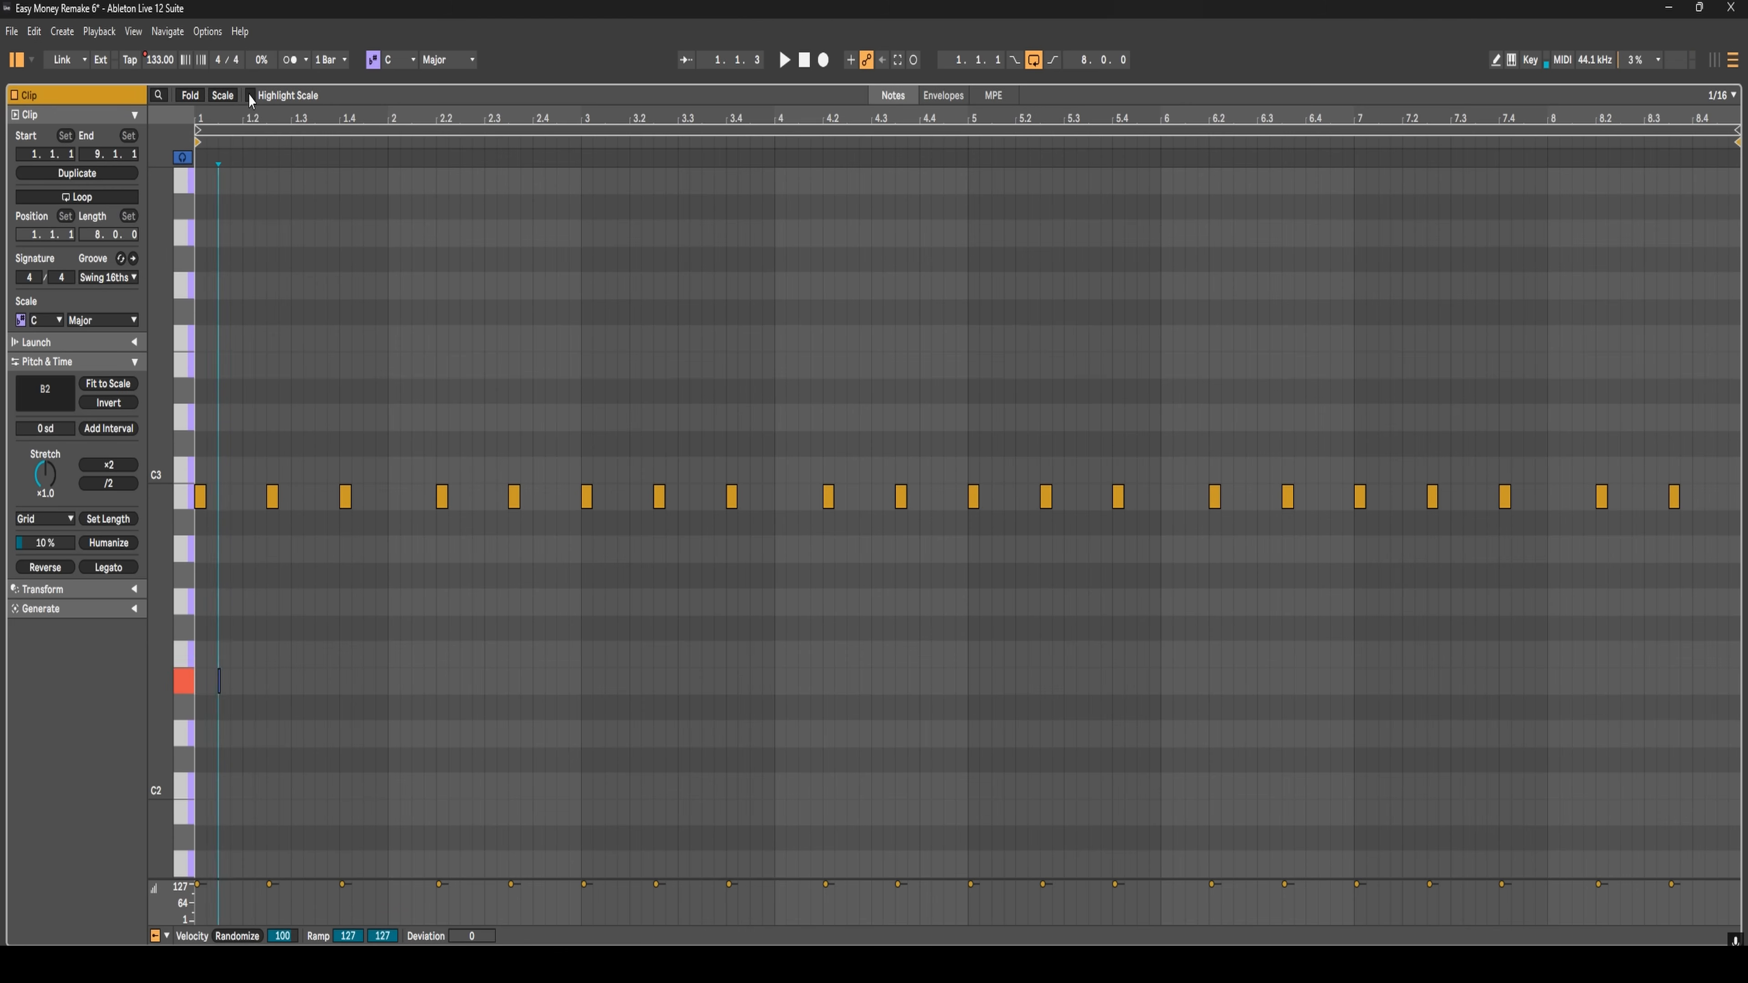
drag(273, 499, 276, 424)
drag(346, 496, 345, 602)
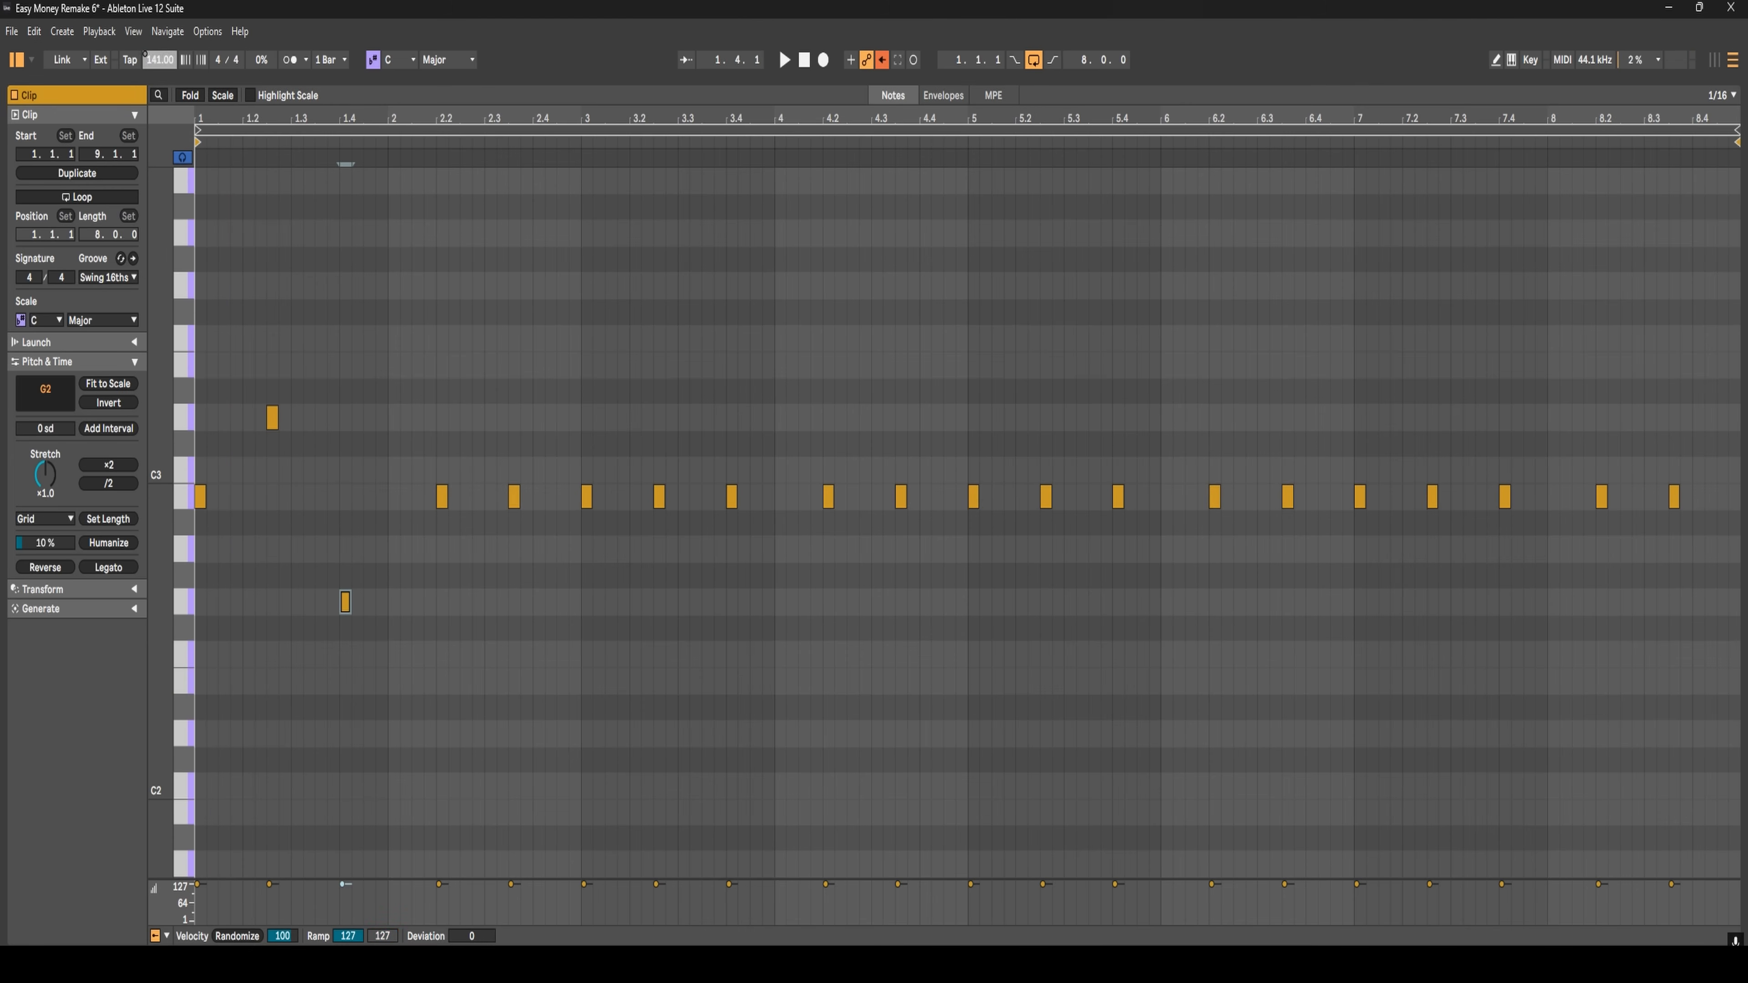
drag(442, 496, 442, 602)
drag(514, 497, 514, 628)
- Repitch the 808 notes after the B2 notes in bars 3 to 5 to D3, G2, G3, F#3 and D3
drag(659, 497, 659, 418)
drag(731, 496, 731, 601)
drag(828, 497, 829, 286)
drag(901, 497, 900, 312)
drag(1046, 497, 1046, 418)
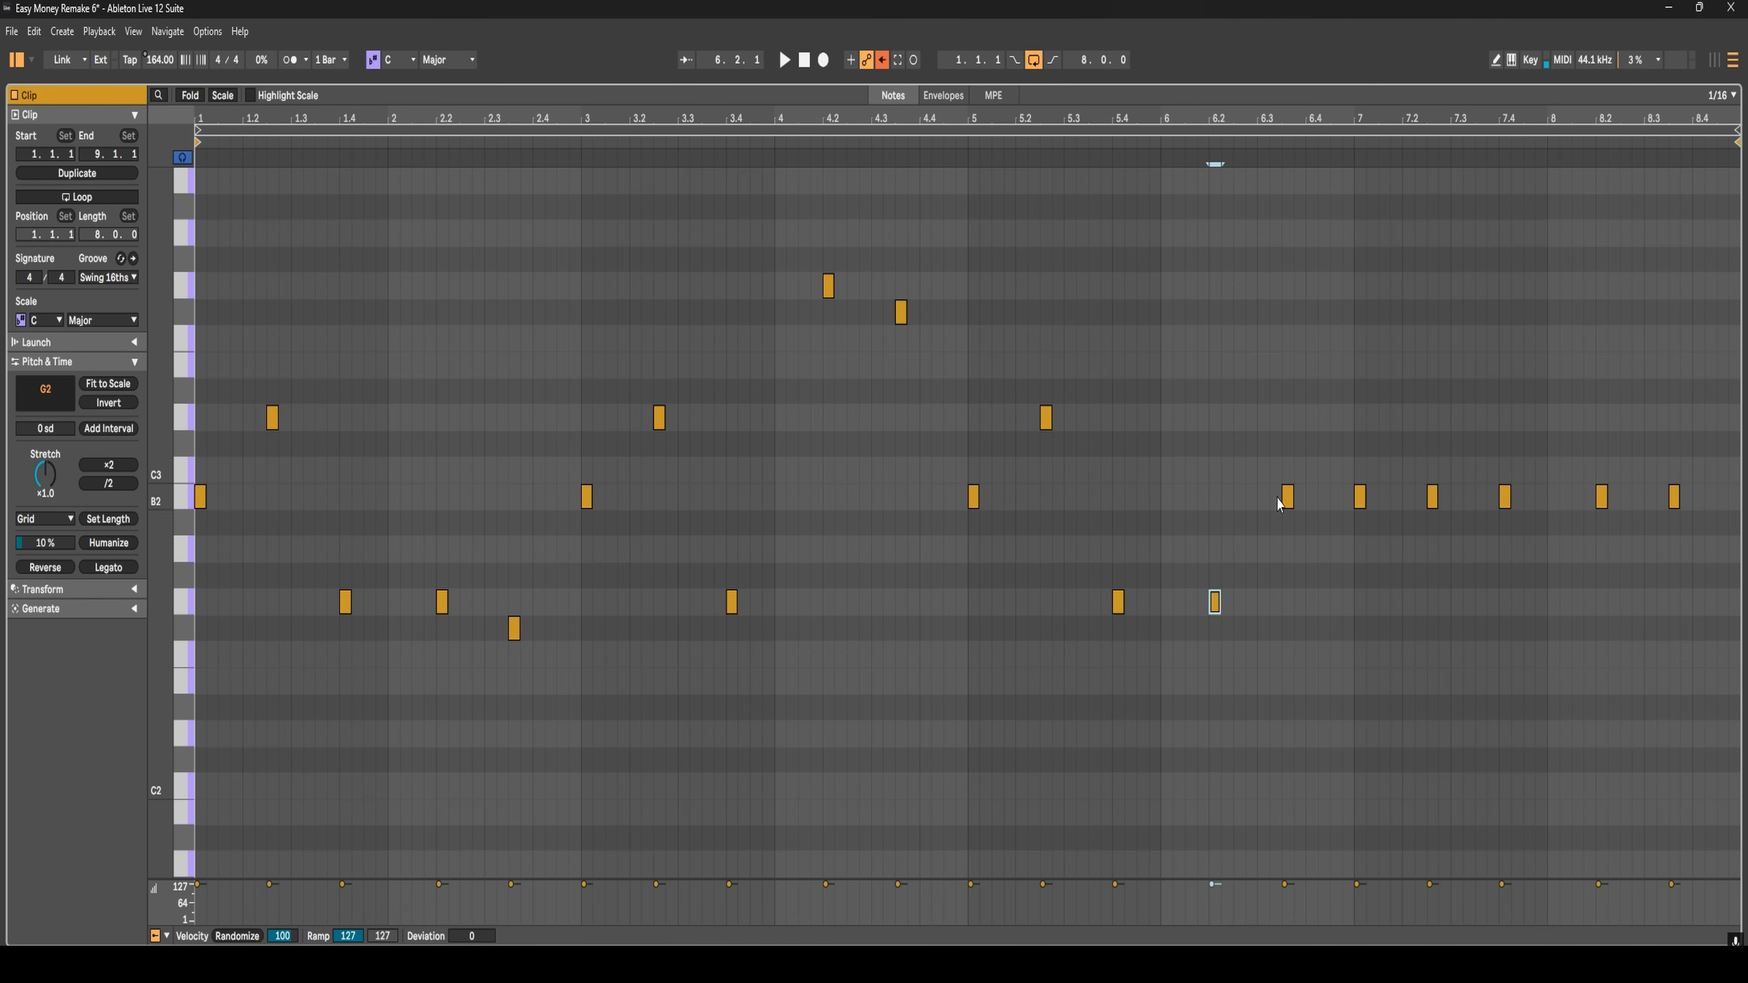
- Repitch the last note of bar 6 to F#2 and the three notes of bar 7 to E2, E2 and F#2
drag(1287, 496, 1288, 628)
drag(1359, 496, 1360, 681)
drag(1432, 497, 1432, 681)
drag(1505, 496, 1504, 627)
key(space)
- Build a run of five short F#2 notes across bar 8 of the 808 clip
drag(1601, 496, 1577, 627)
mouse_move(1674, 497)
mouse_down()
mouse_move(1626, 628)
mouse_move(1601, 627)
mouse_move(1649, 627)
mouse_up()
click(1370, 206)
click(1451, 227)
drag(1649, 628, 1674, 628)
drag(1674, 627, 1722, 628)
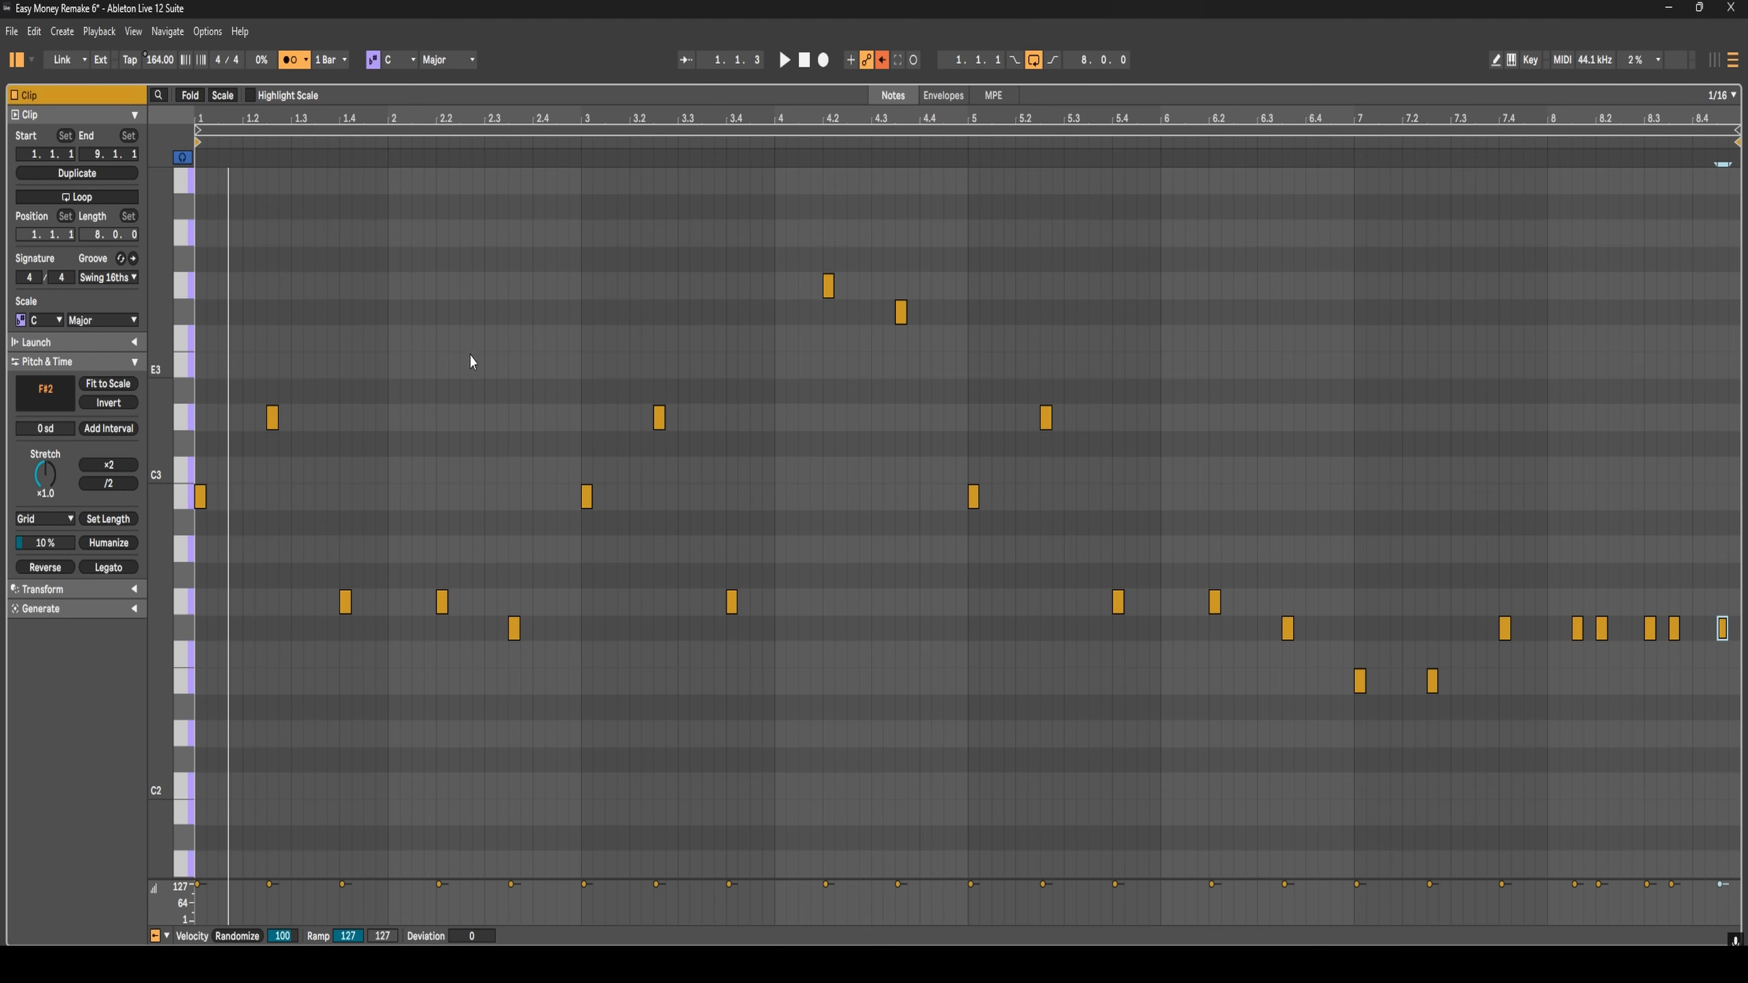
- Turn off the metronome, and play the bassline with the 808 track soloed
click(290, 65)
key(space)
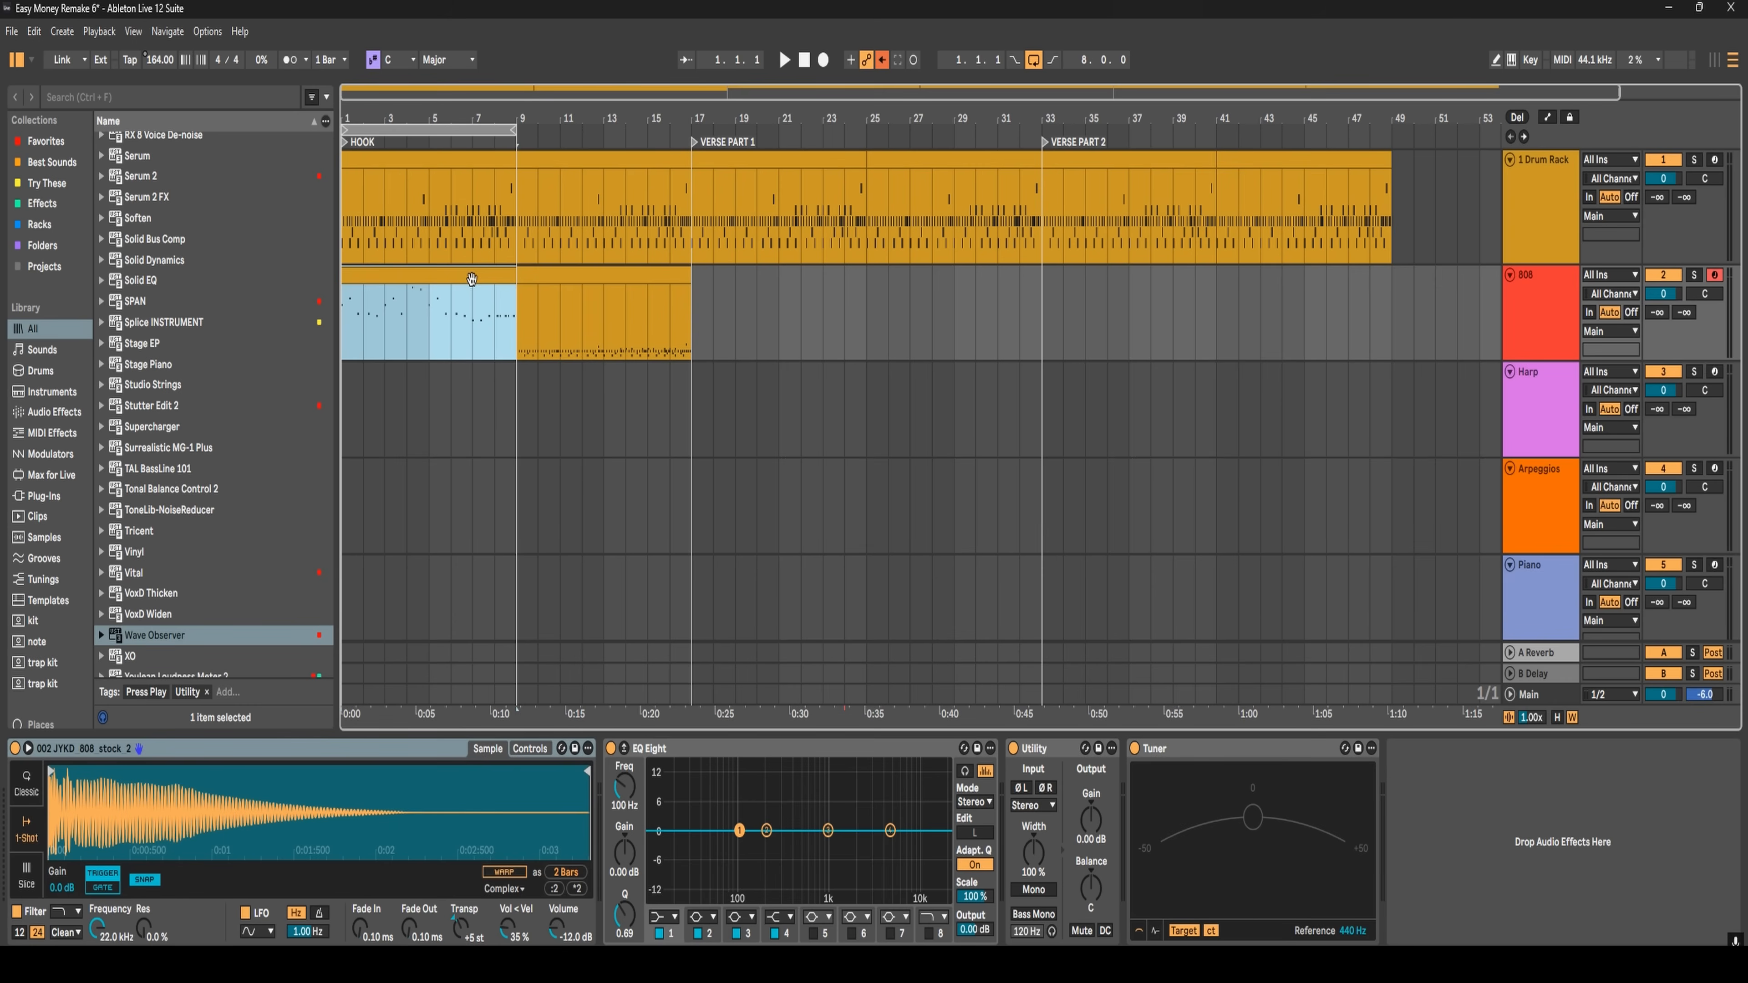
key(s)
key(space)
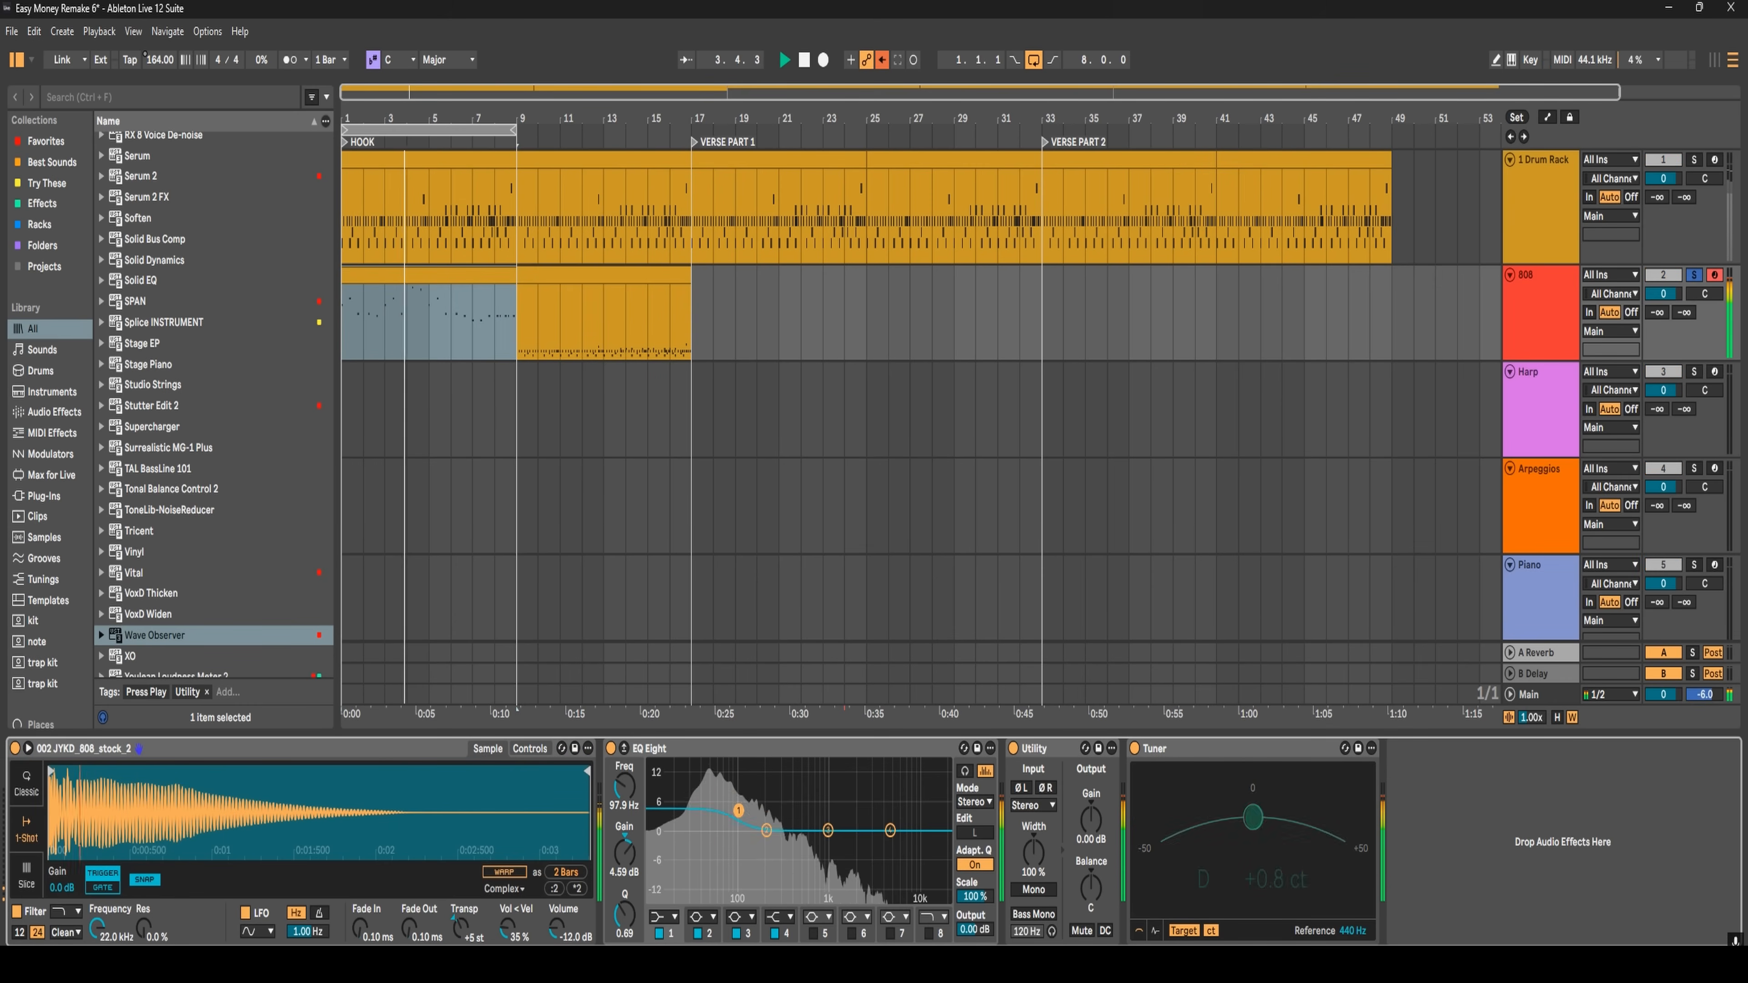
- Extend all notes in the first 808 clip to legato, and set the 808 track's send A to -20.0 dB
key(ctrl+alt+e)
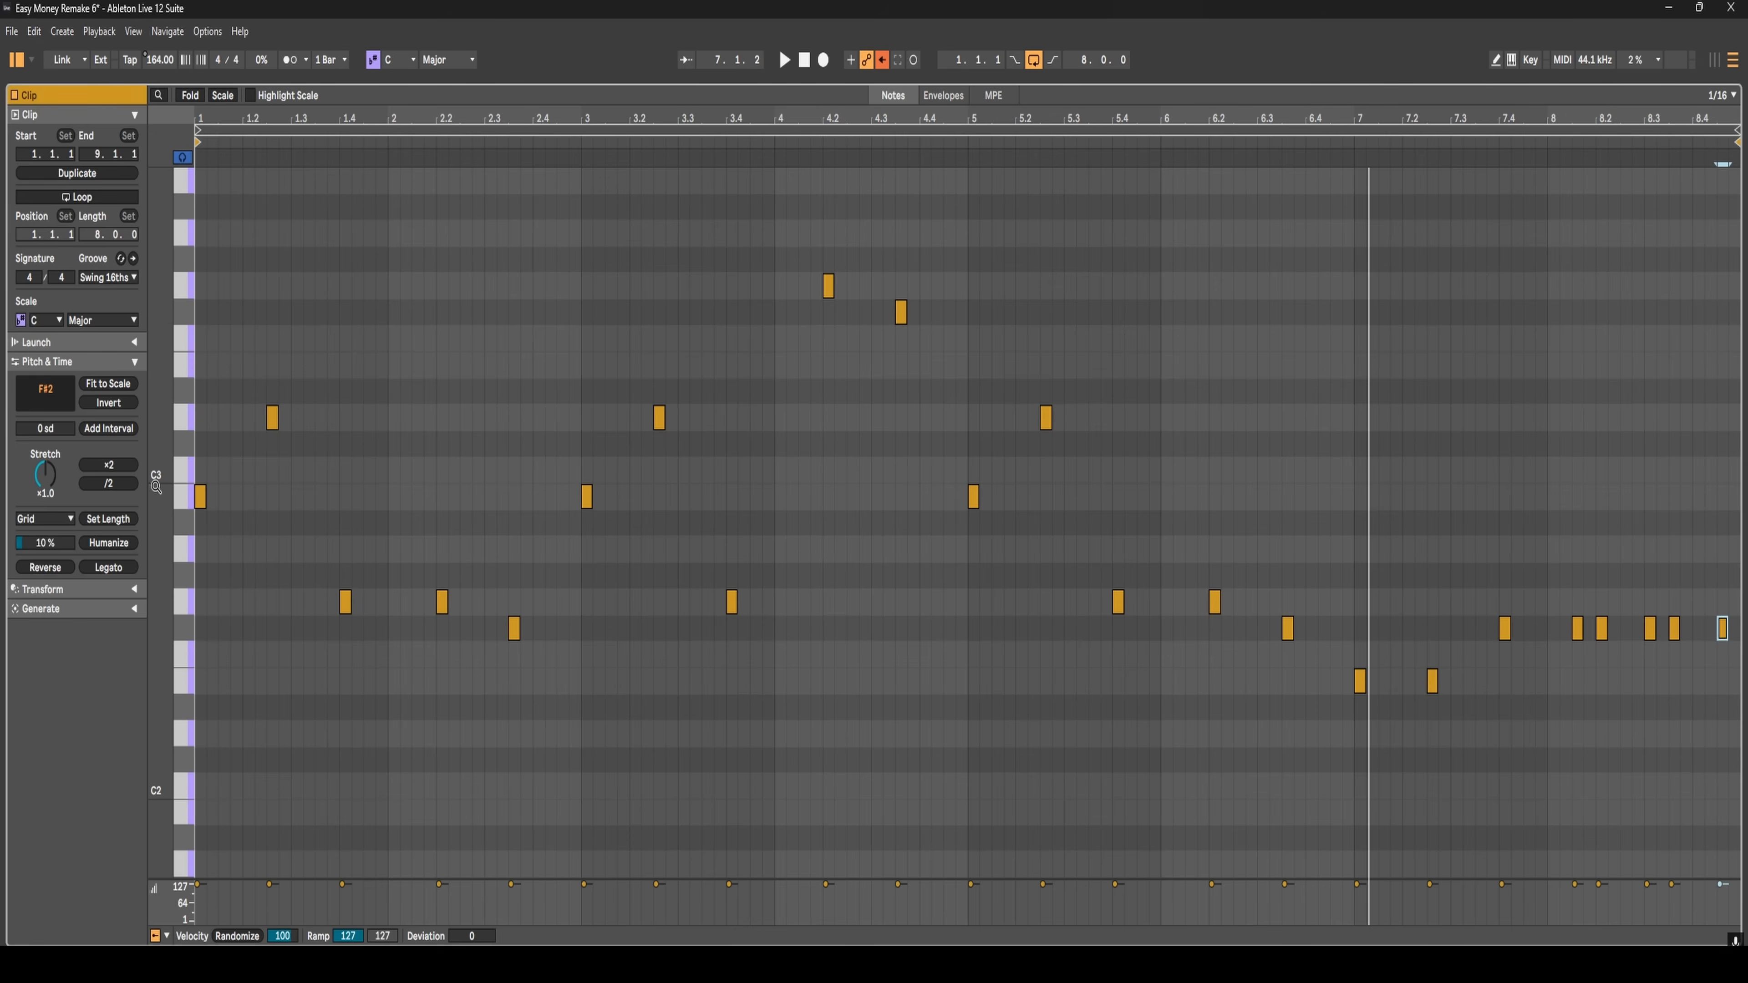
key(ctrl+a)
key(ctrl+l)
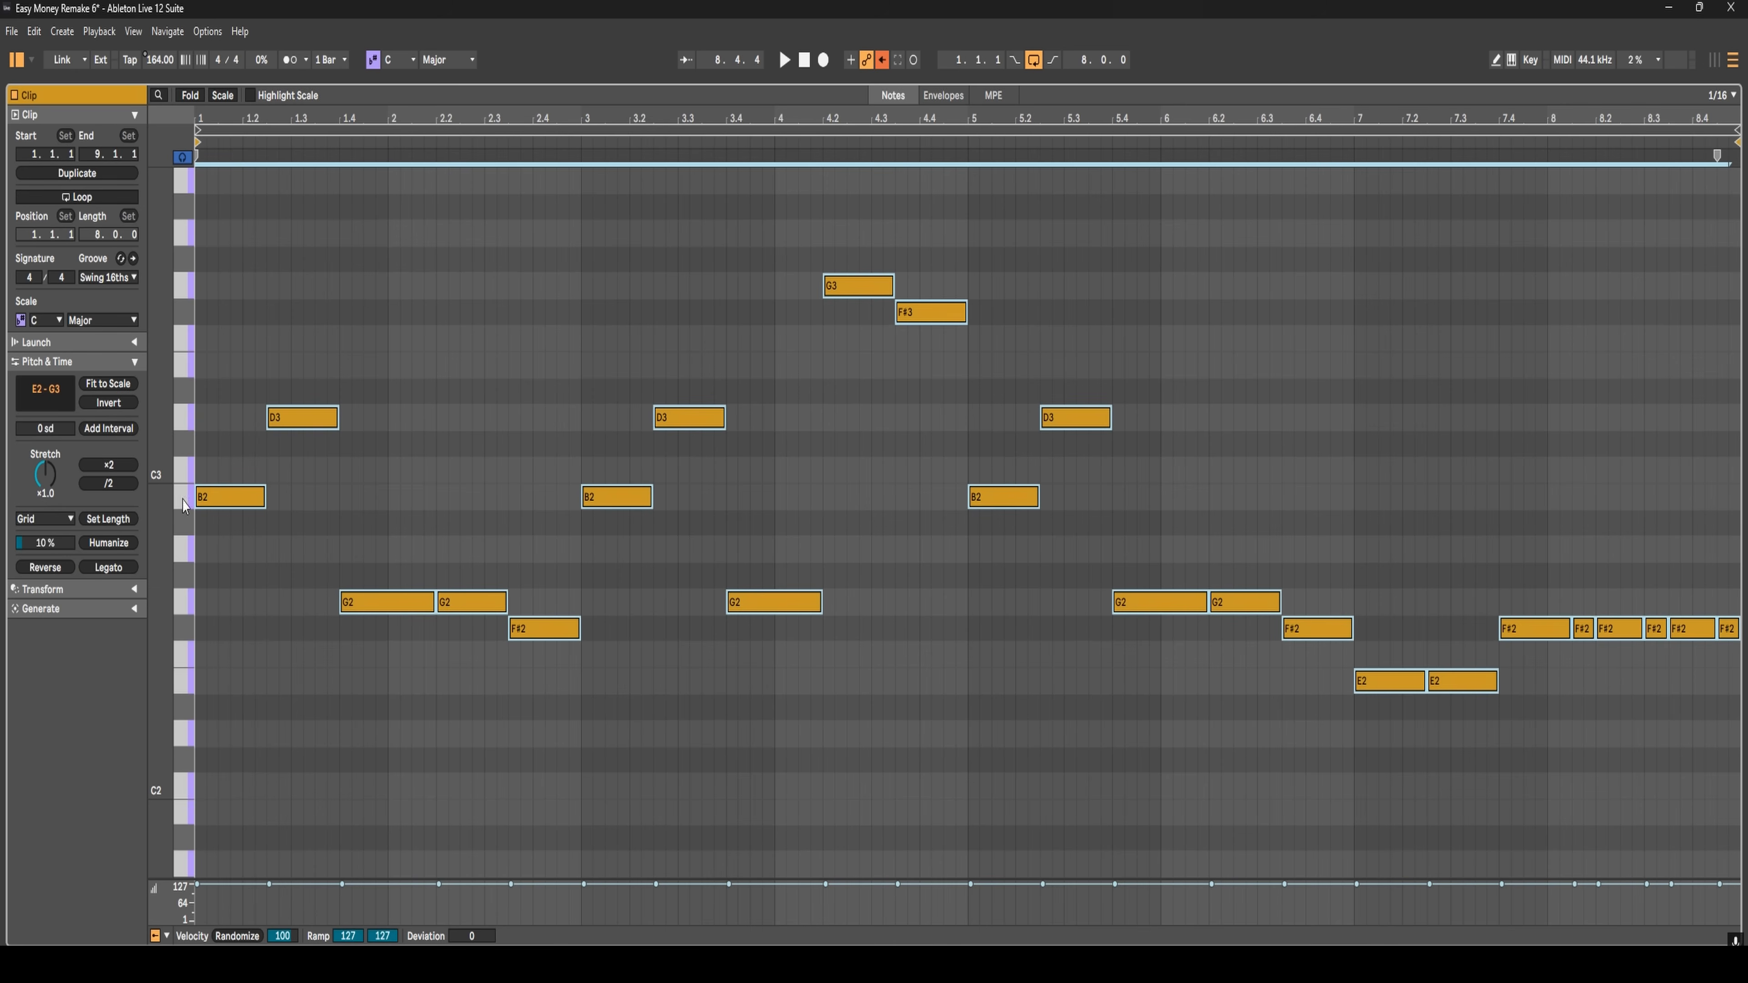
key(space)
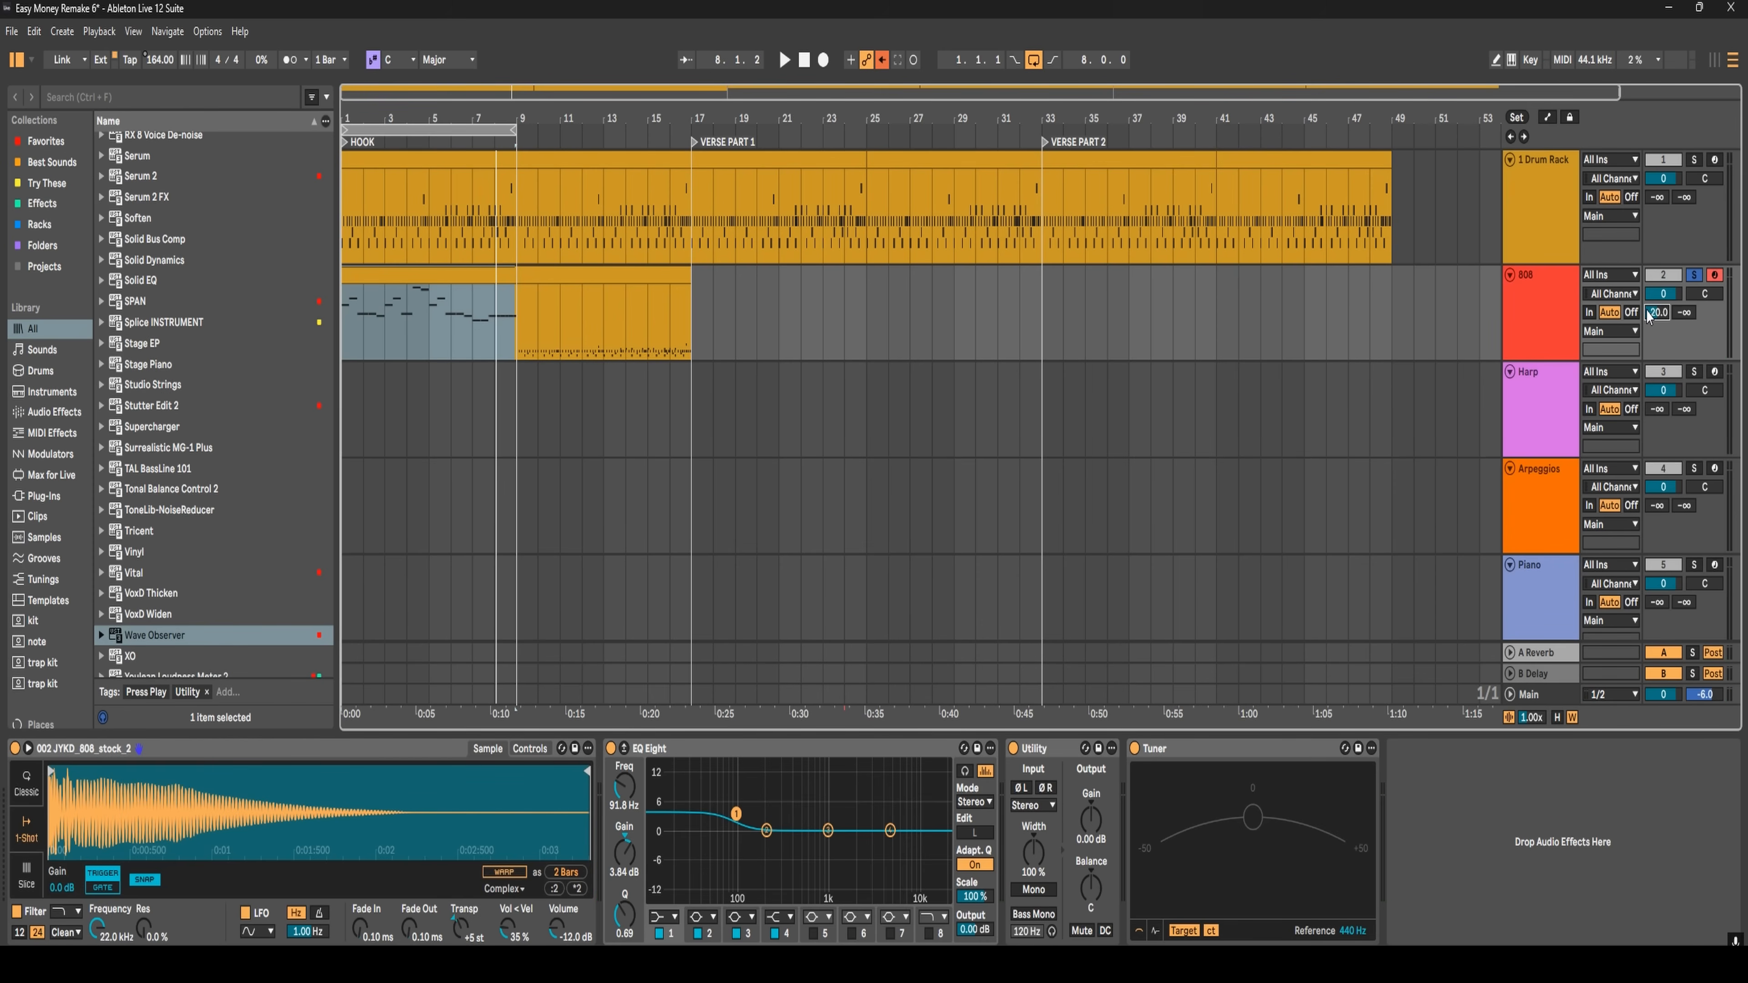
- Replace the Reverb on return track A with a Hybrid Reverb using the Shimmer algorithm
click(1553, 653)
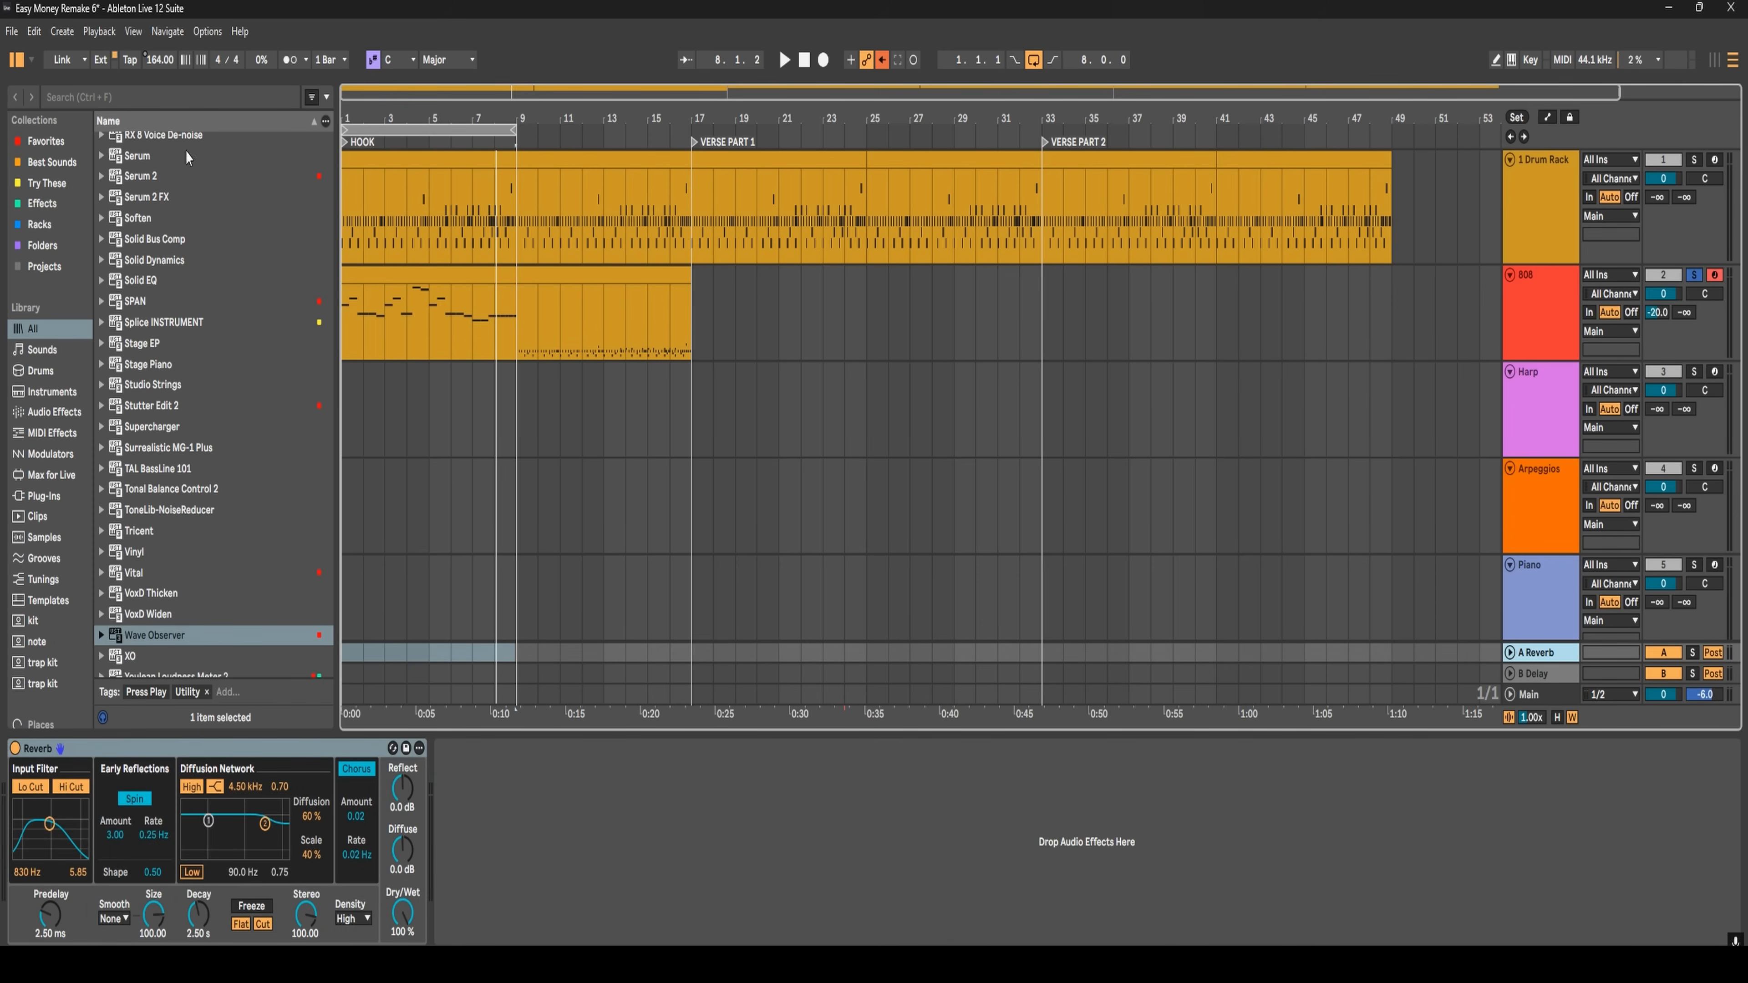
key(ctrl+f)
text(HYBRI)
drag(498, 824, 501, 823)
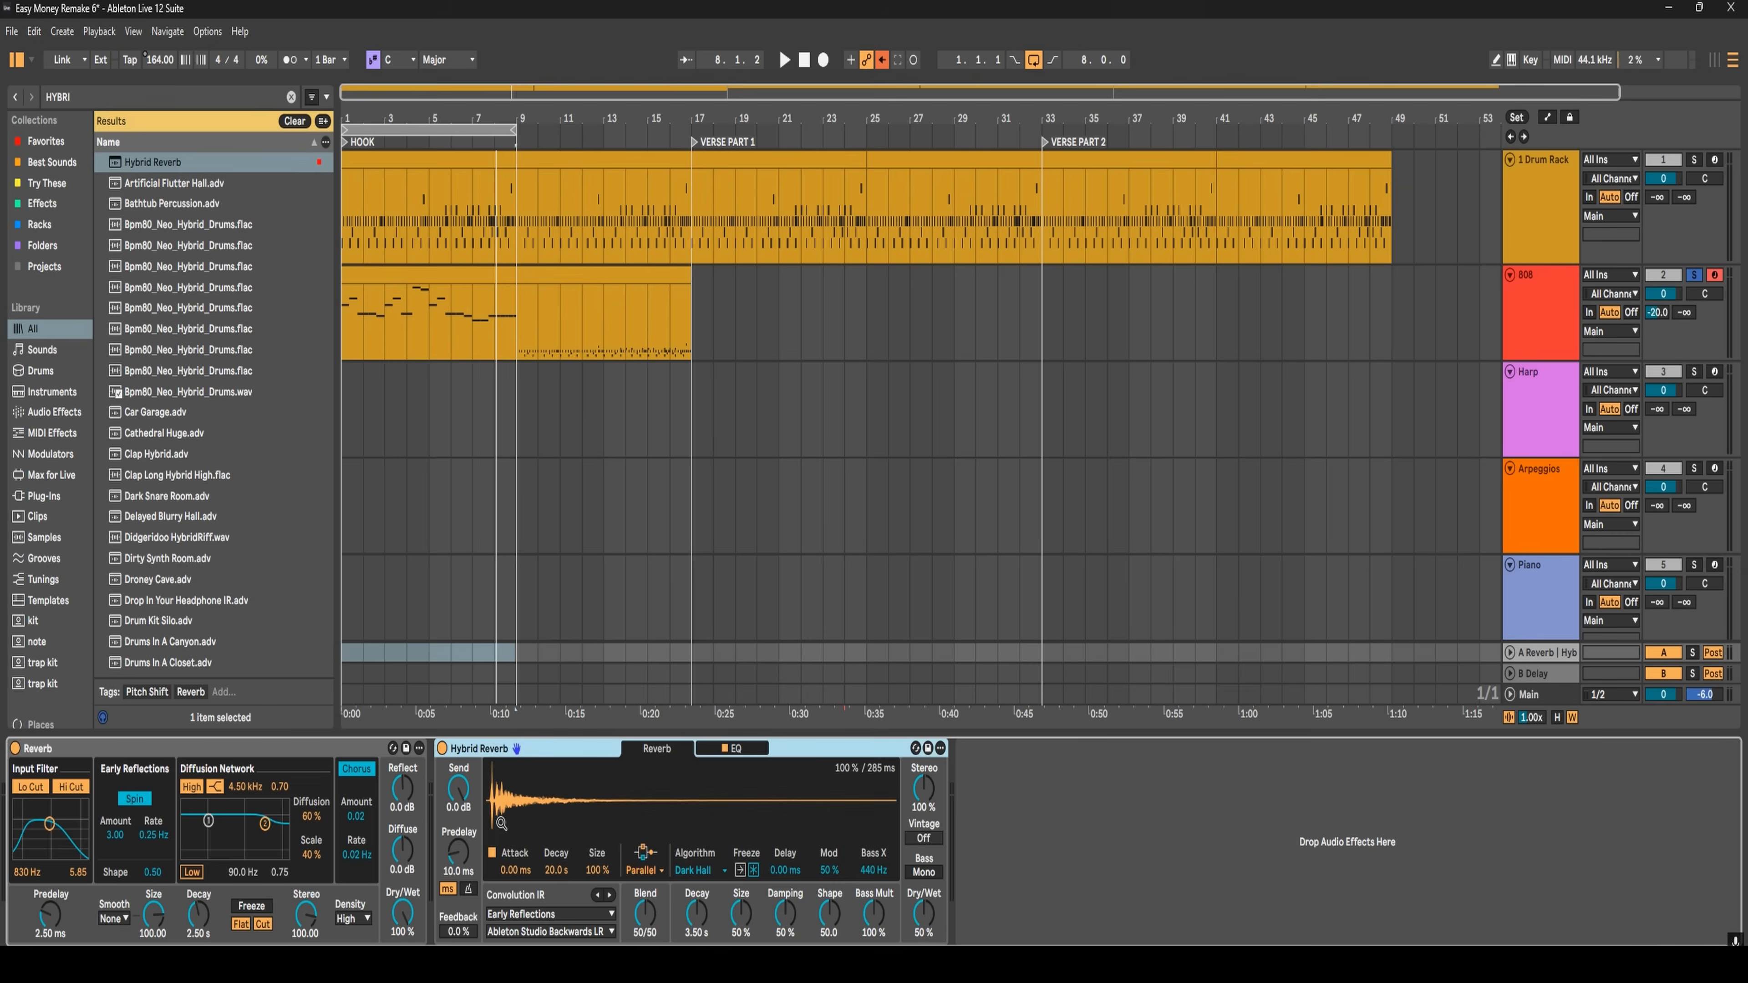
click(298, 755)
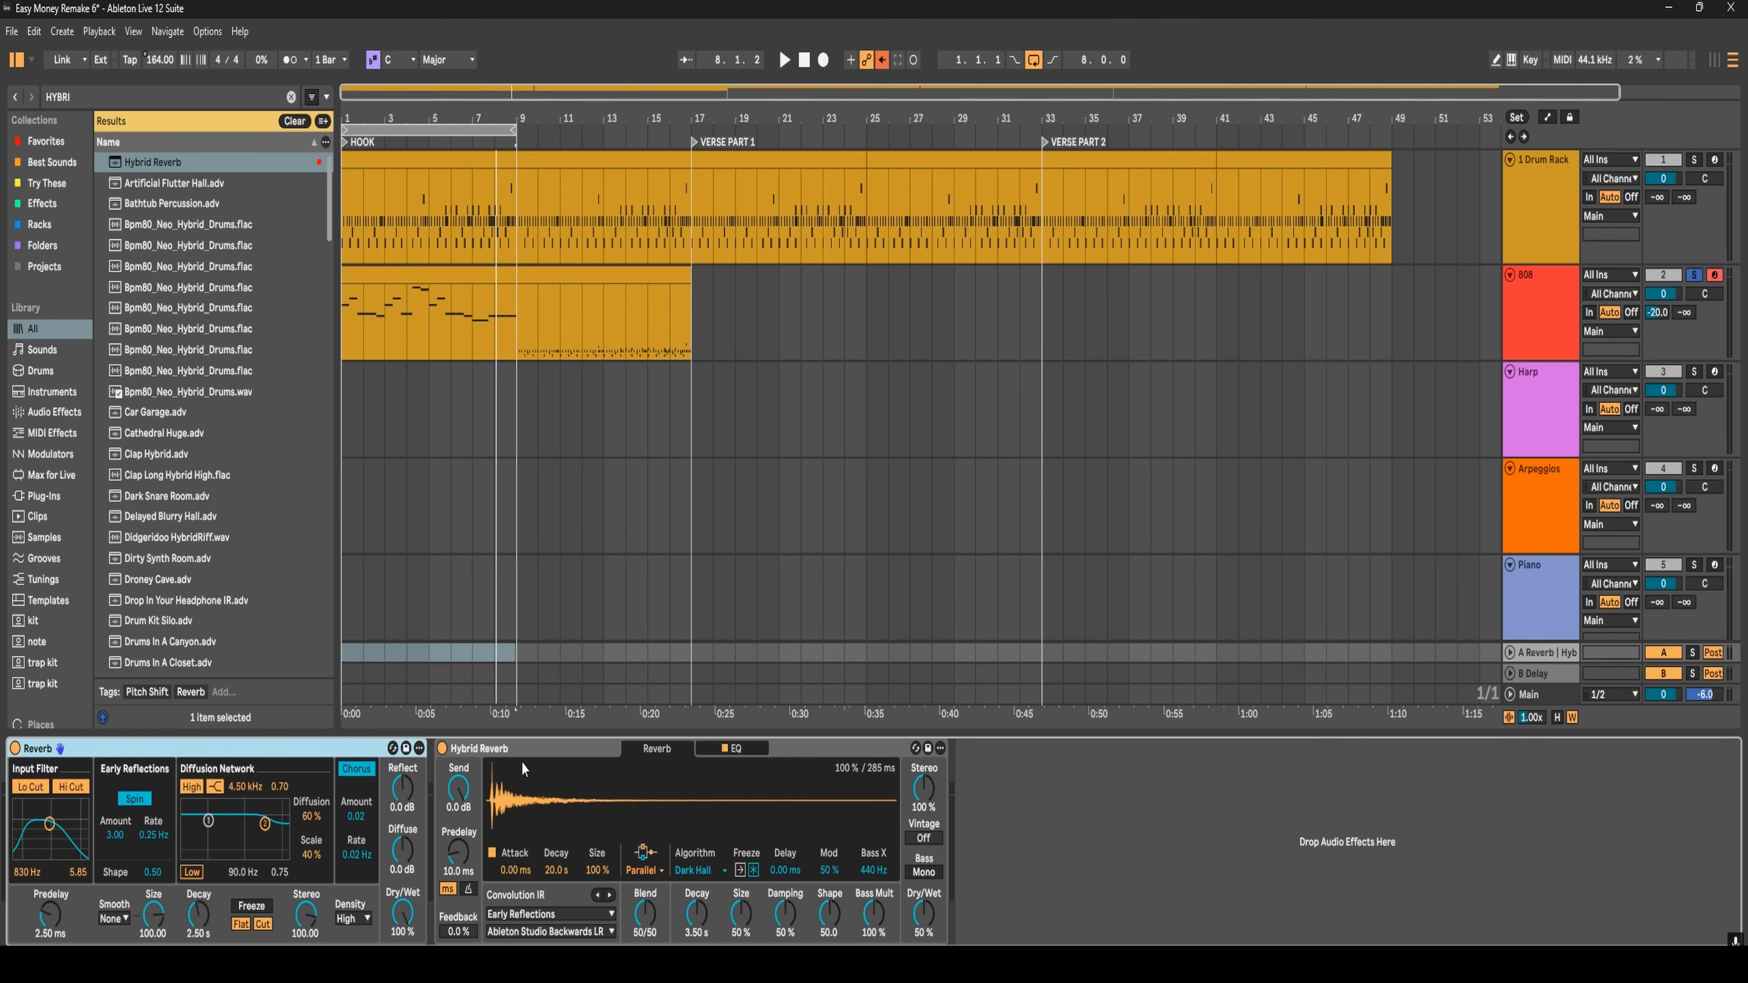
right_click(318, 750)
click(339, 486)
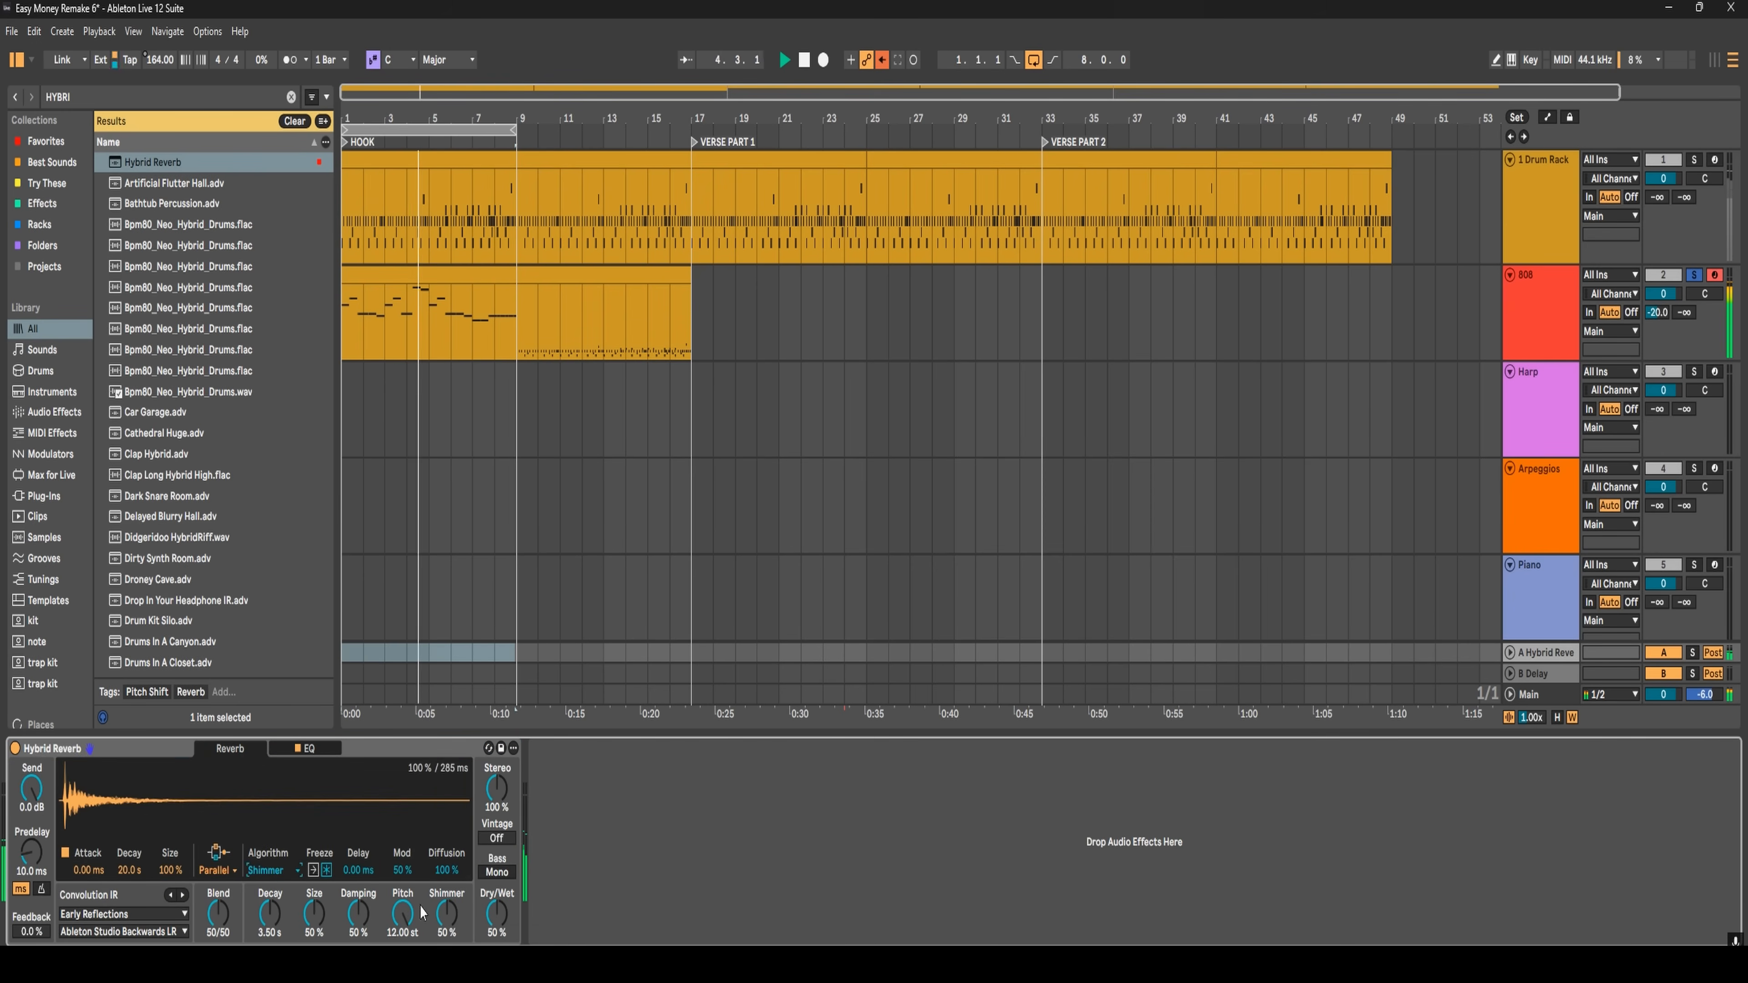
- In the 808 track's EQ Eight, move the high-cut band to 8.99 kHz with a Q of 1.37 during playback
click(426, 324)
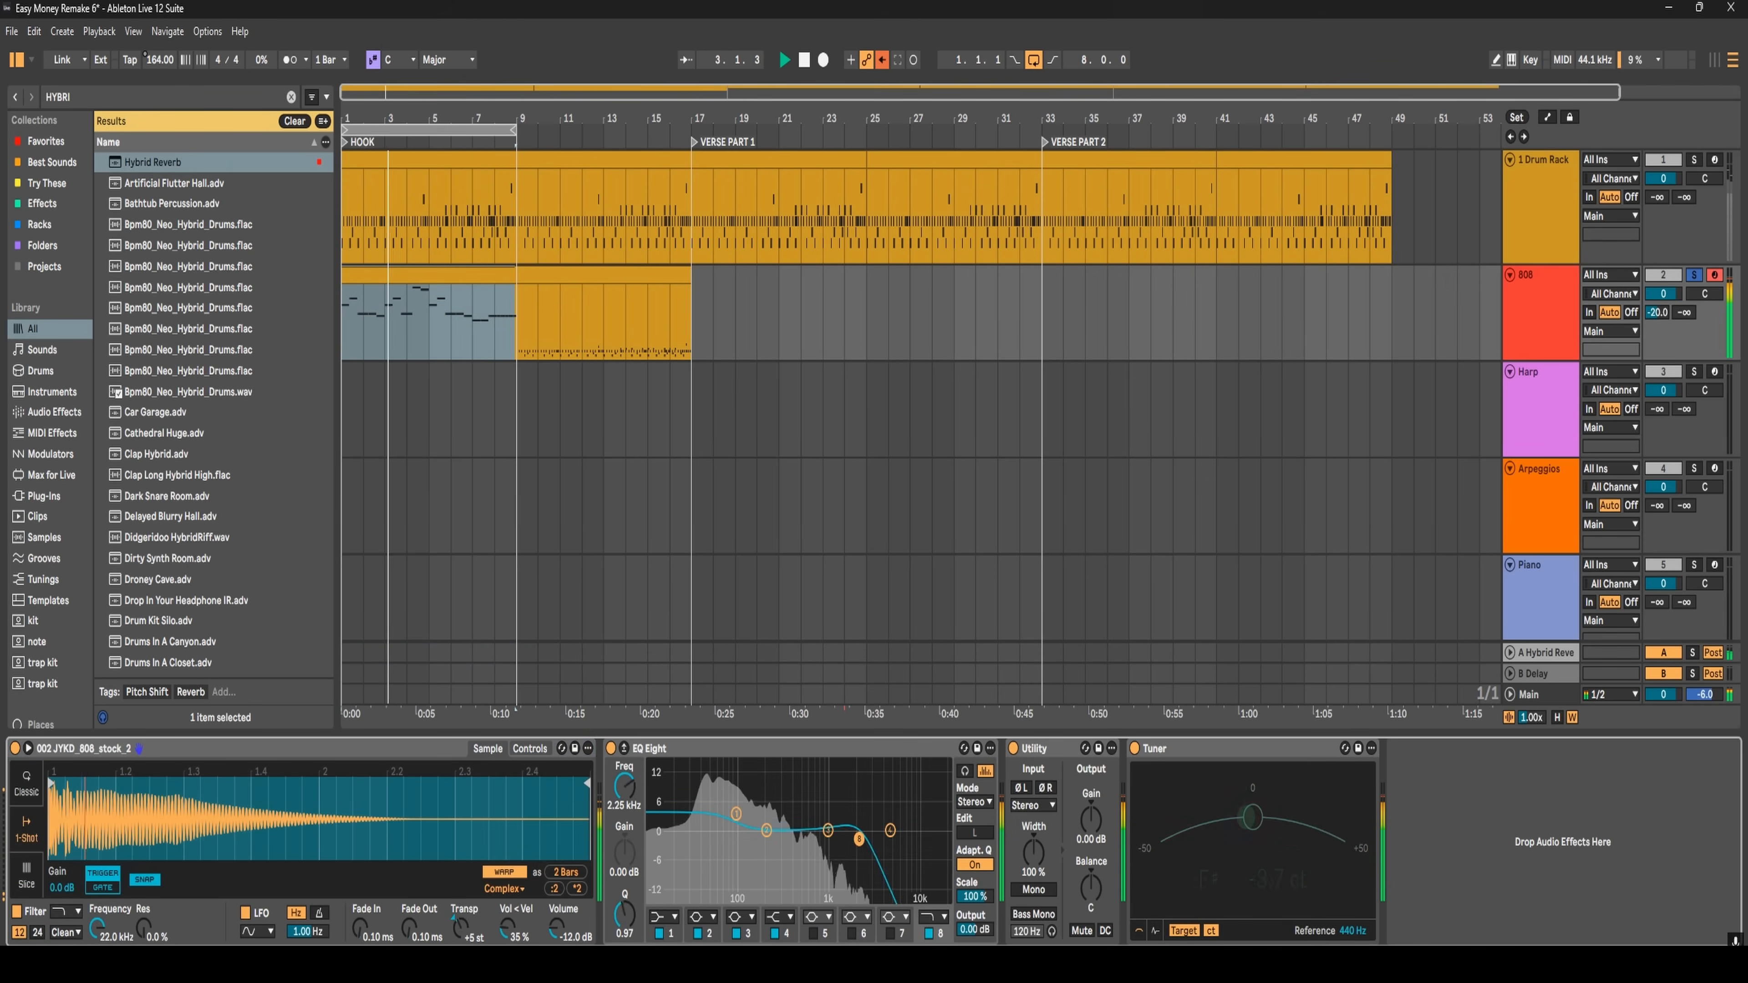
drag(862, 840, 911, 833)
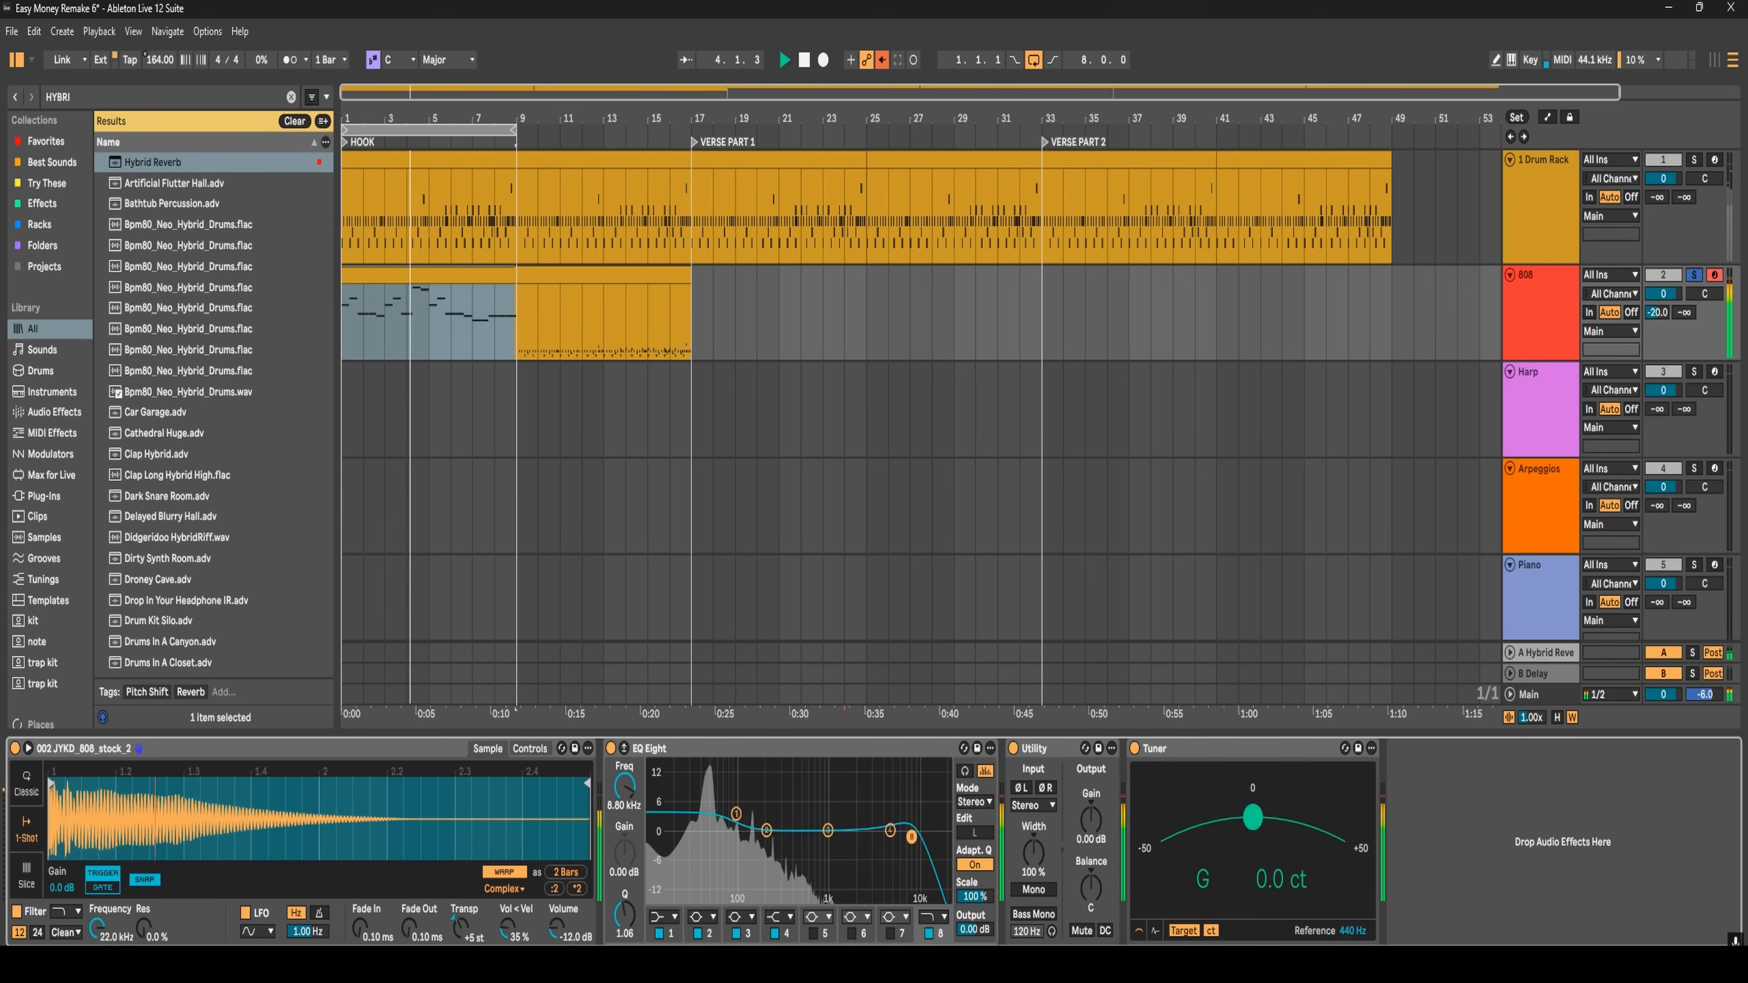
key(space)
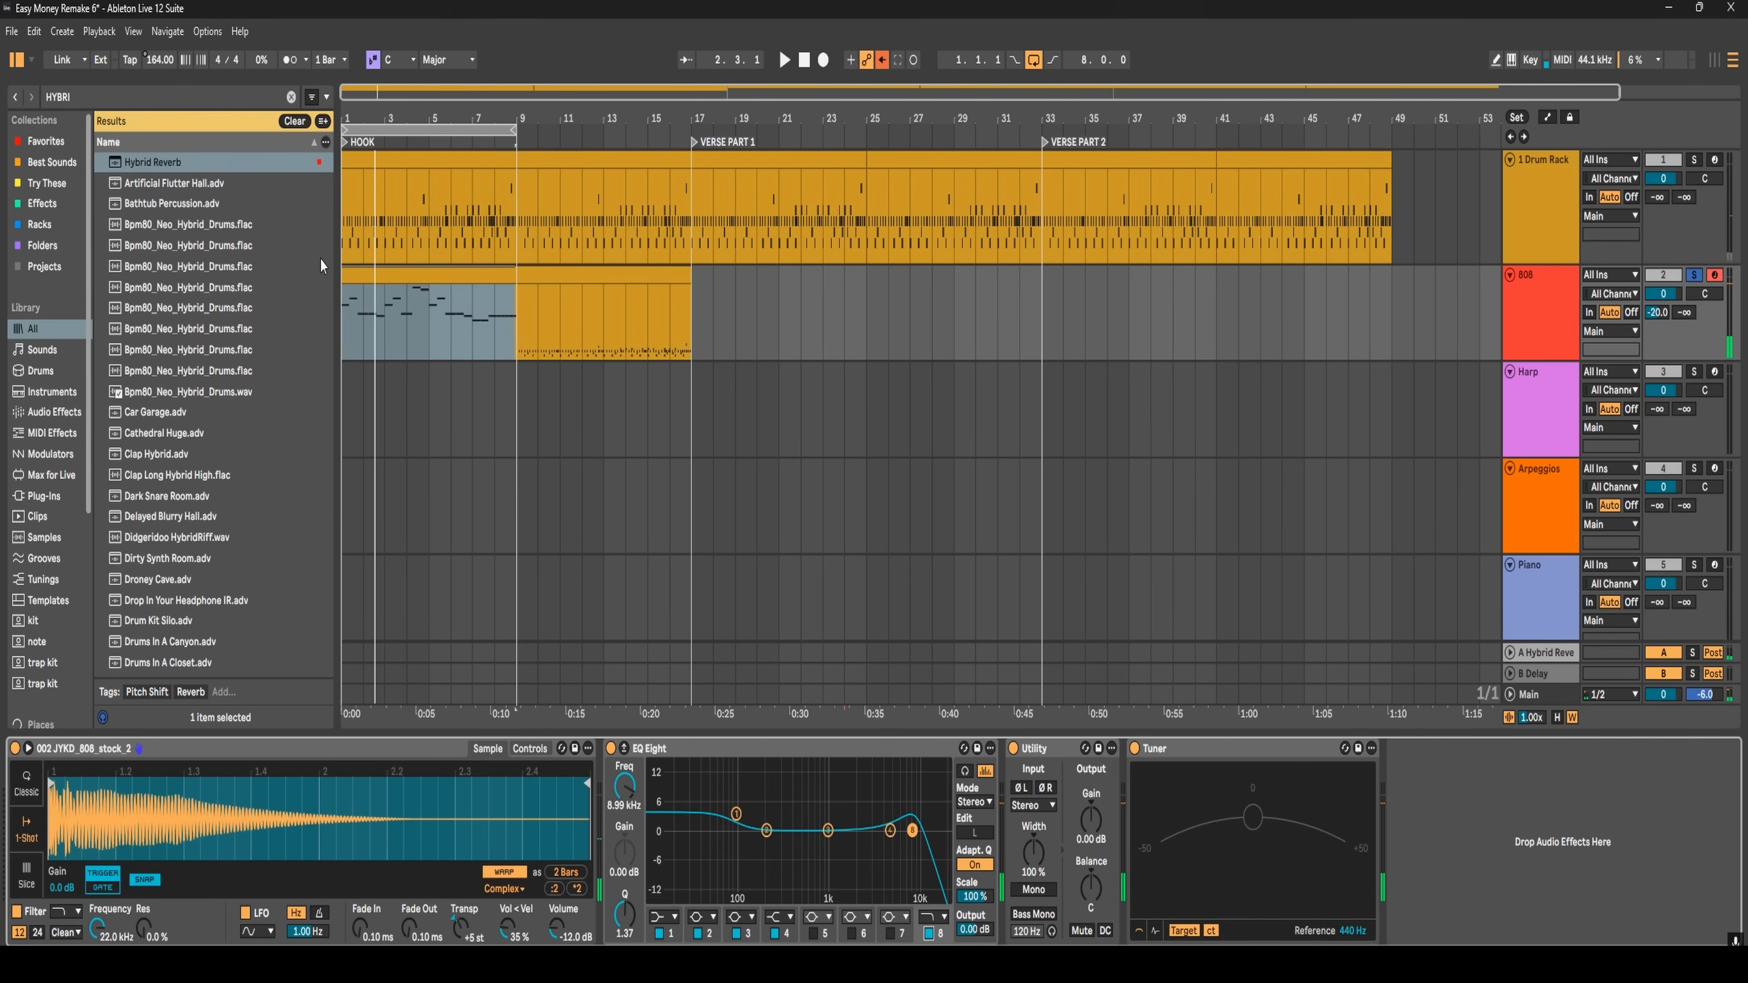
- Search the browser for "DISTO", add the Acid Distortion preset after the 808 track's Tuner, and listen to it
double_click(82, 98)
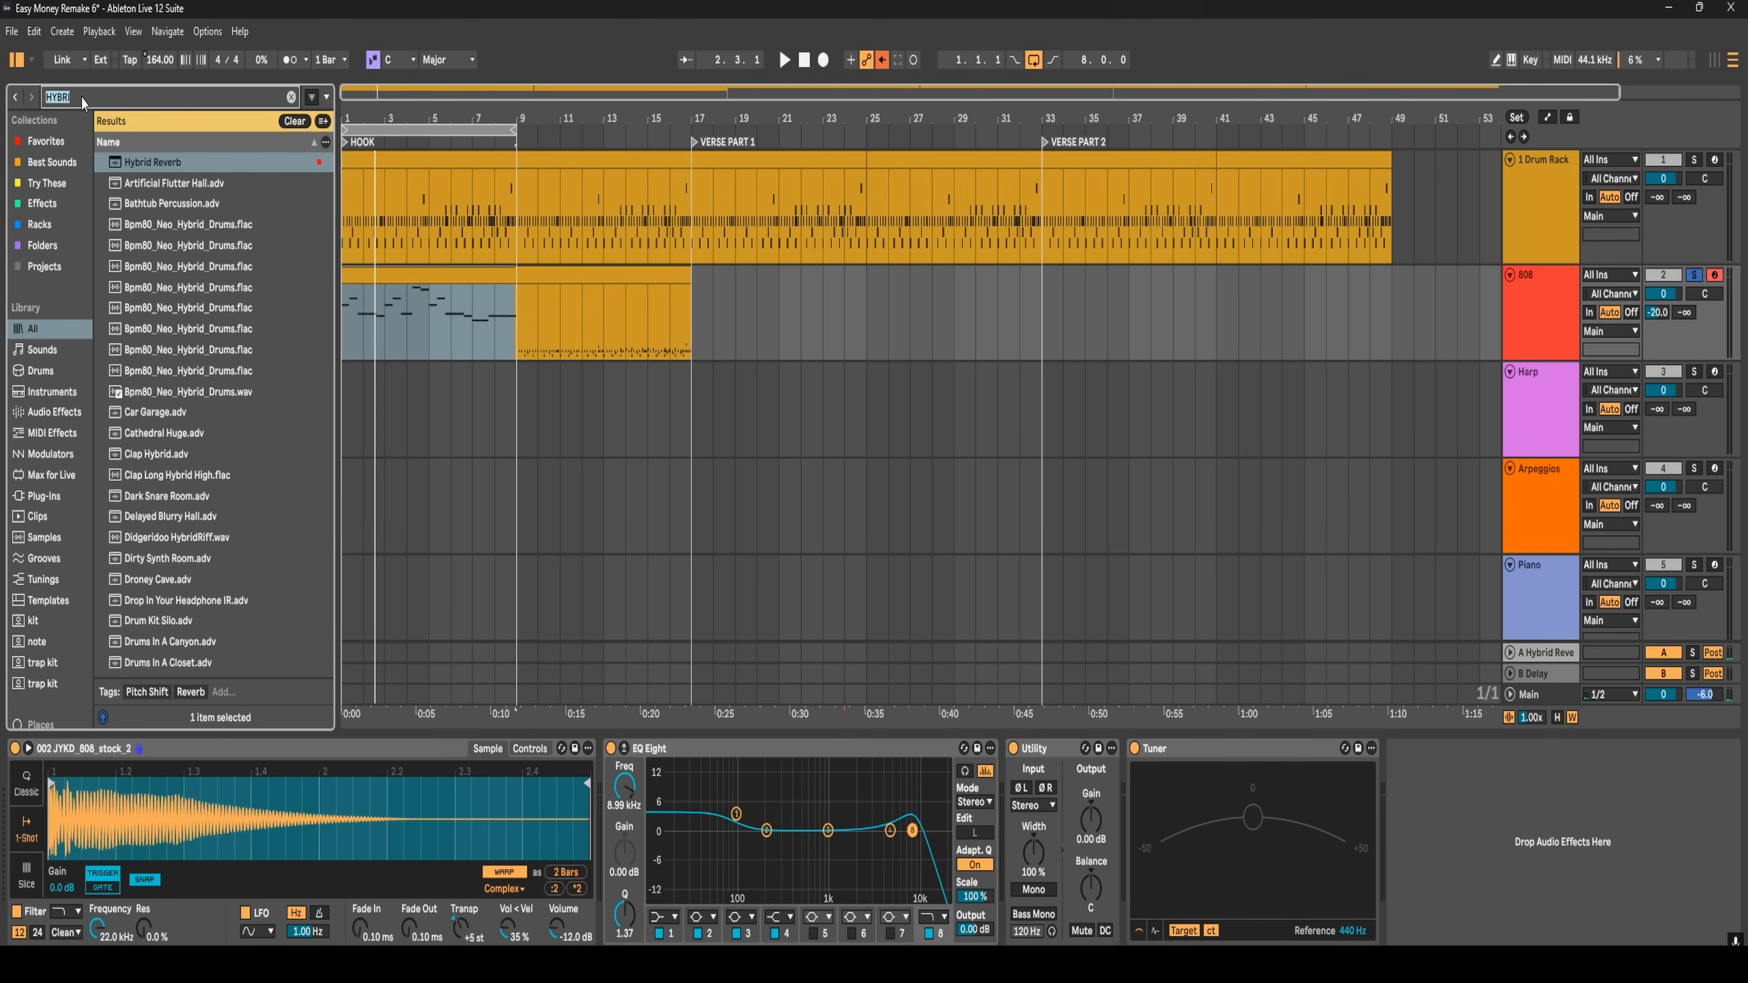
drag(163, 266, 1533, 826)
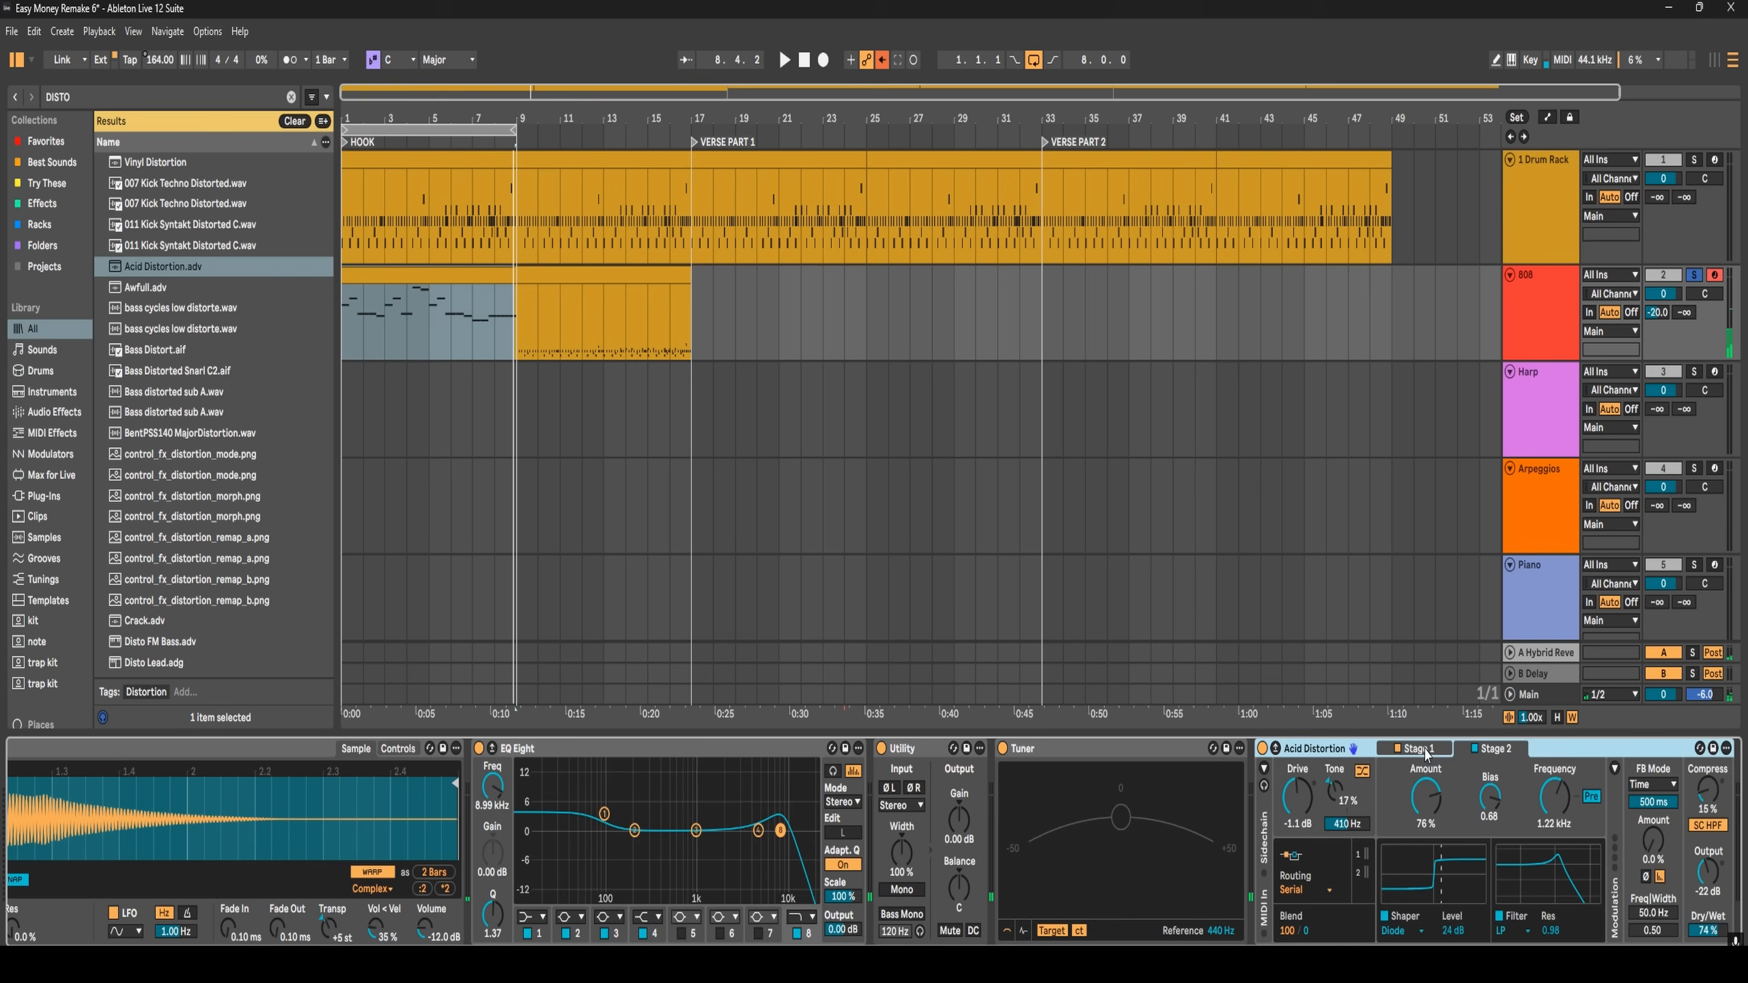
key(space)
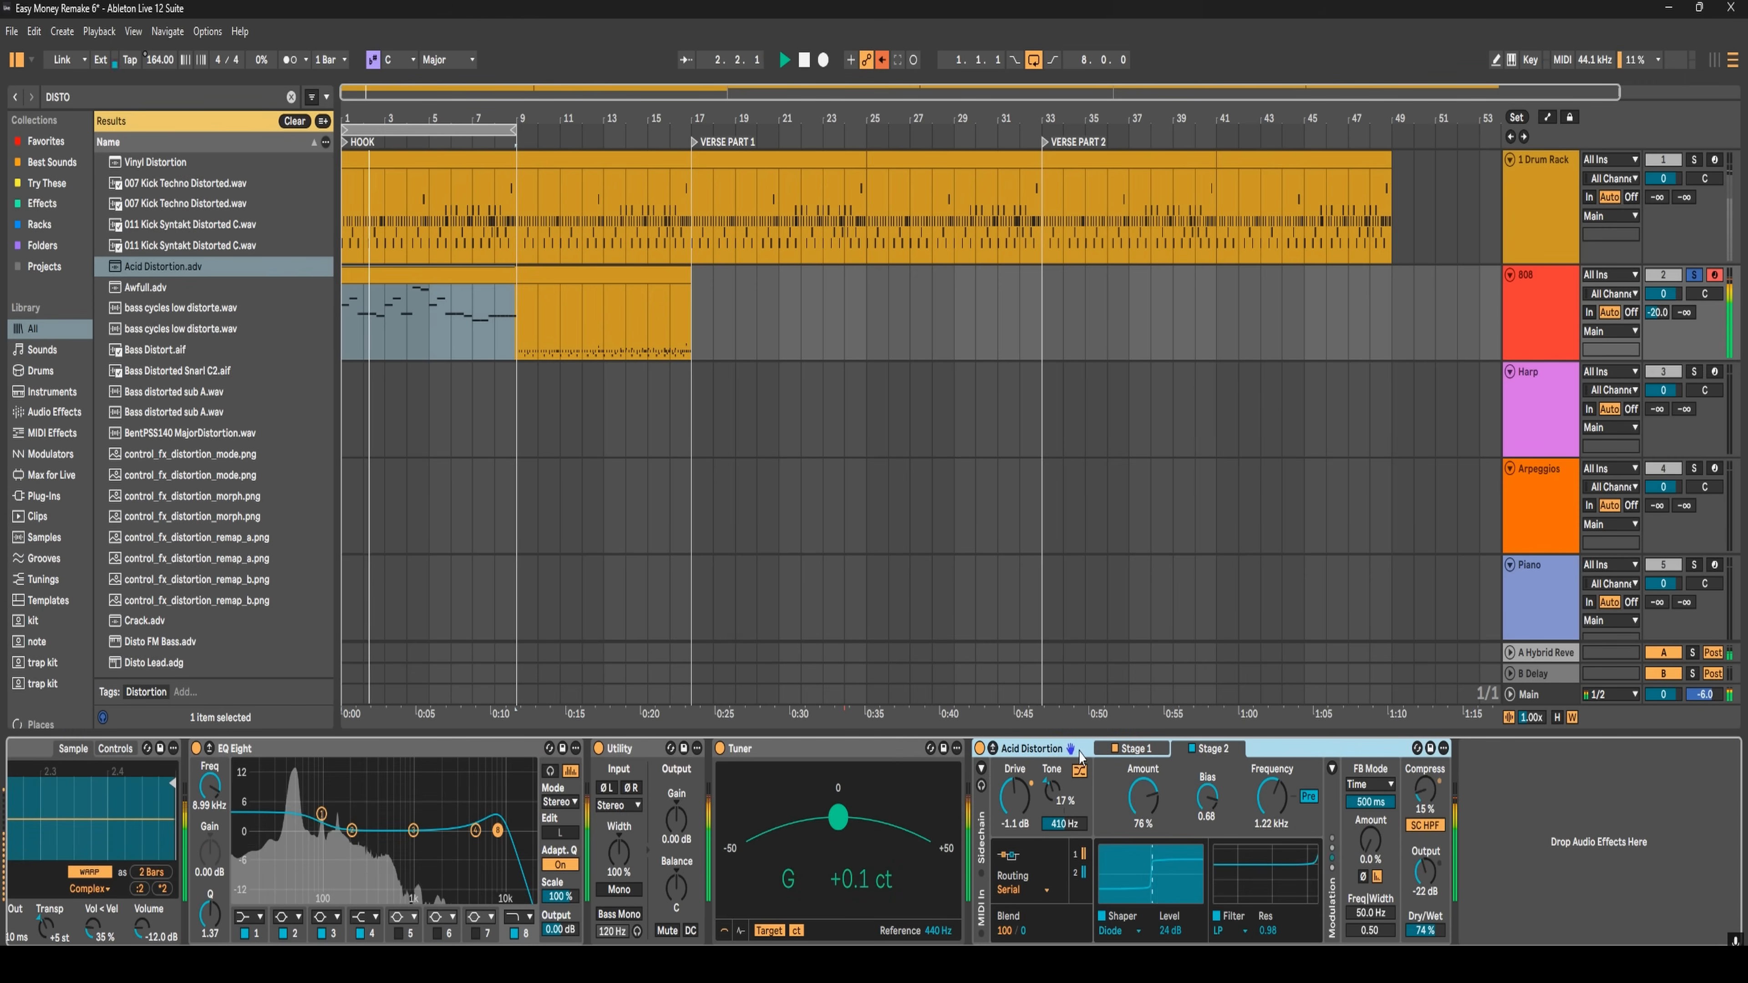
scroll(1086, 764, up, 3)
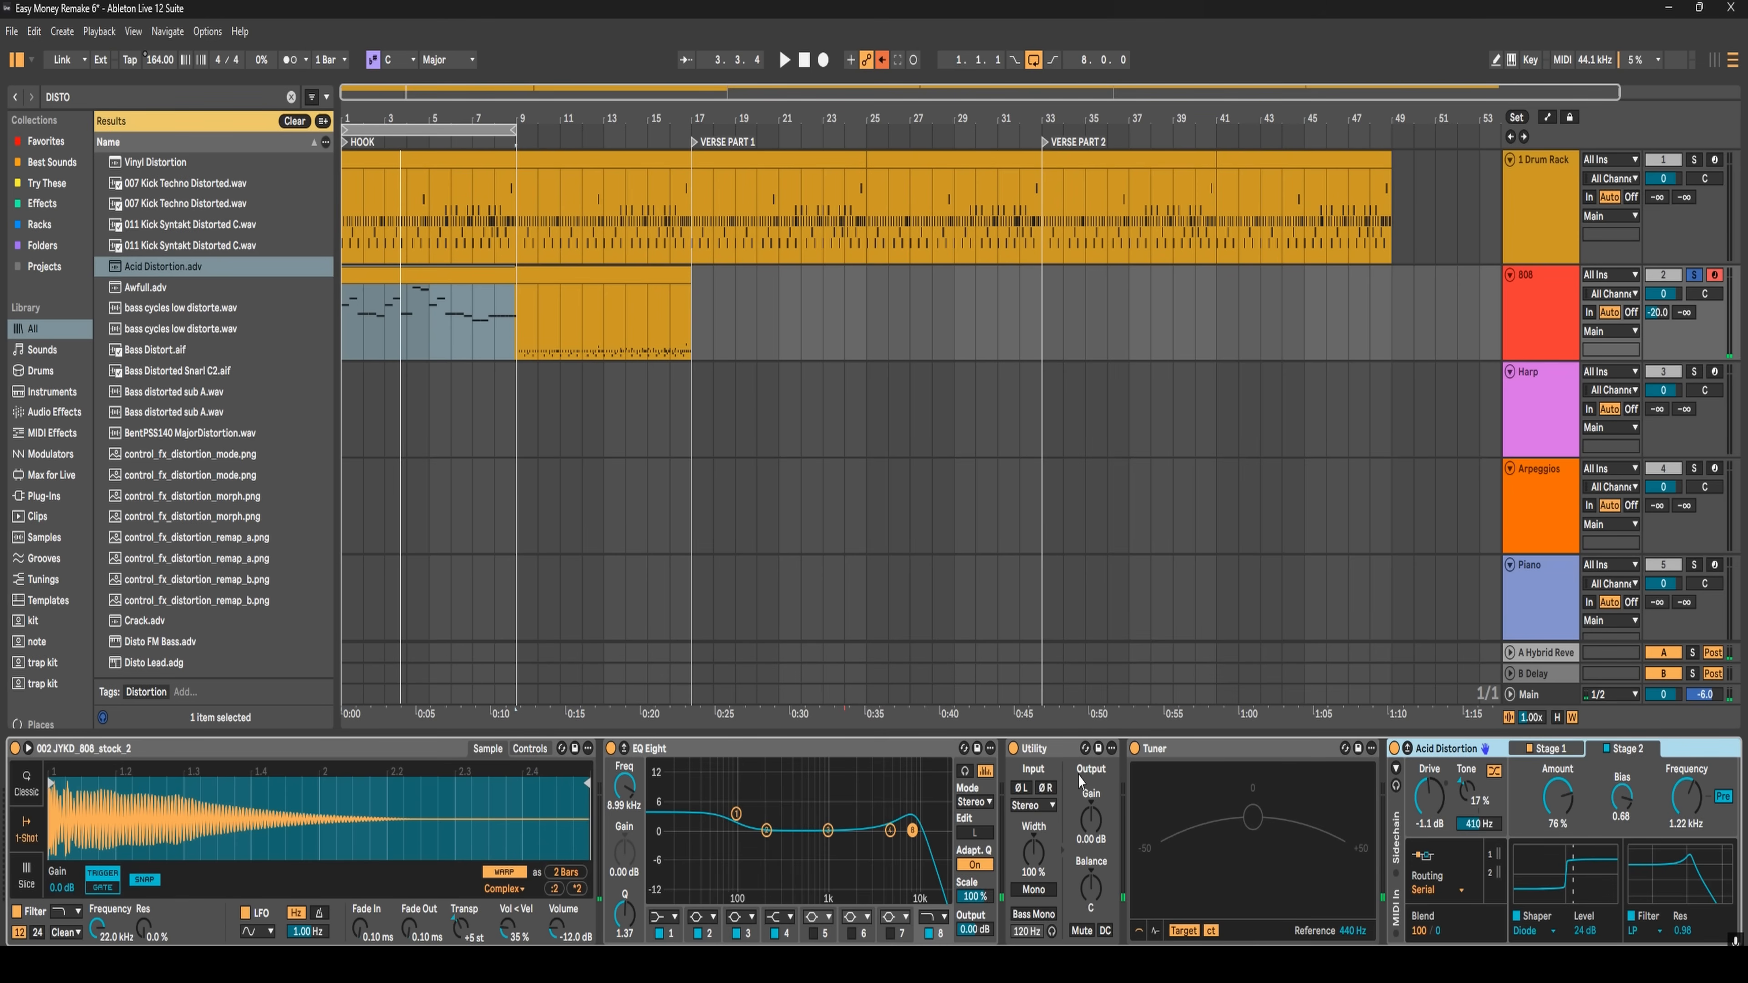
- Set Acid Distortion's drive to -24 dB, output to -0.0 dB and Dry/Wet to 0.8%, comparing the sound with the effect bypassed
scroll(1485, 749, down, 3)
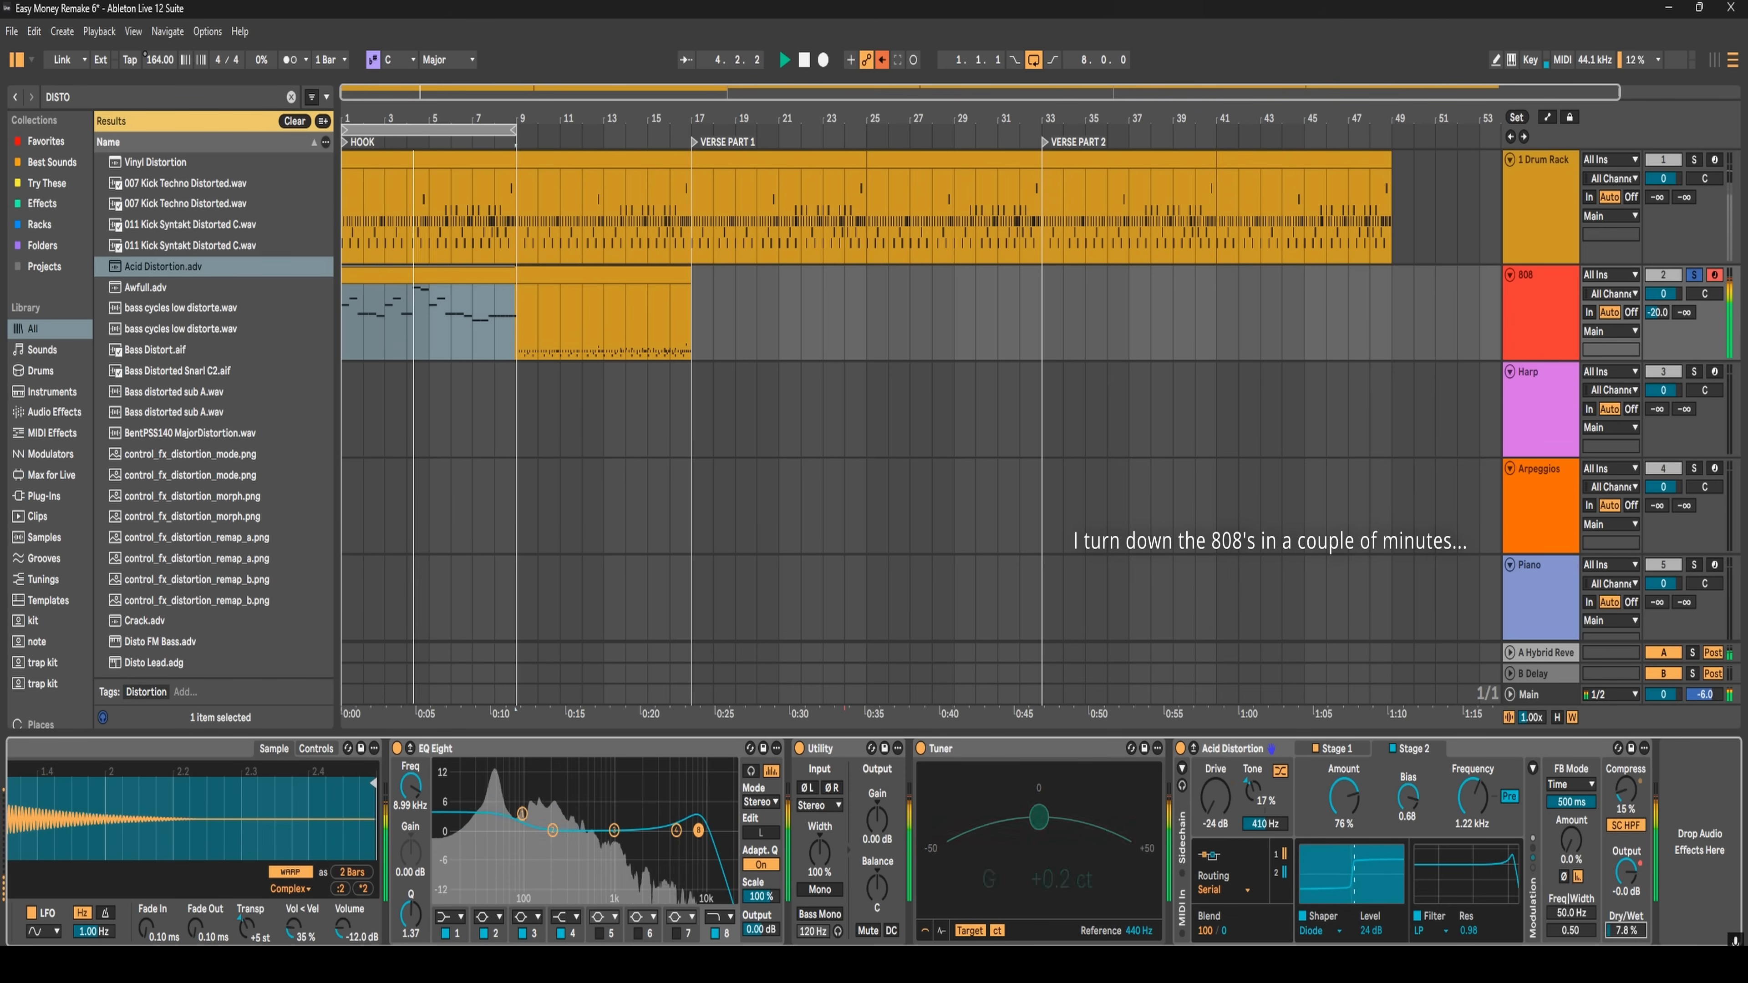
drag(1620, 935, 1620, 933)
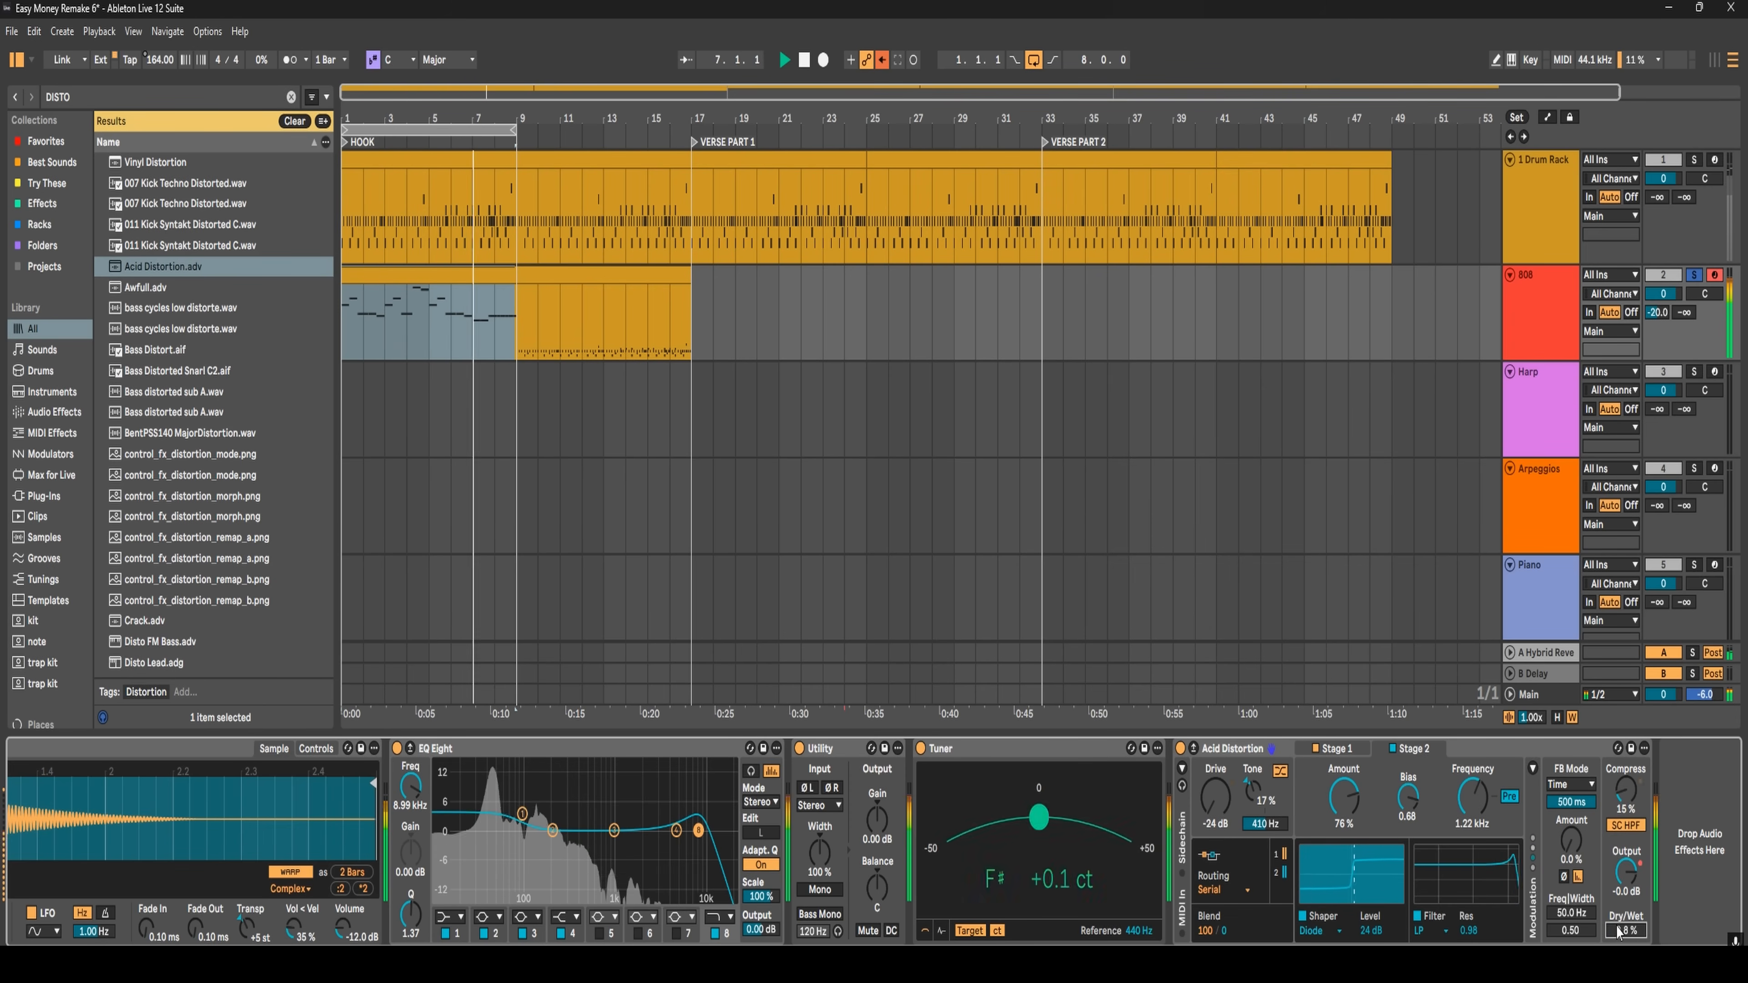
click(1180, 749)
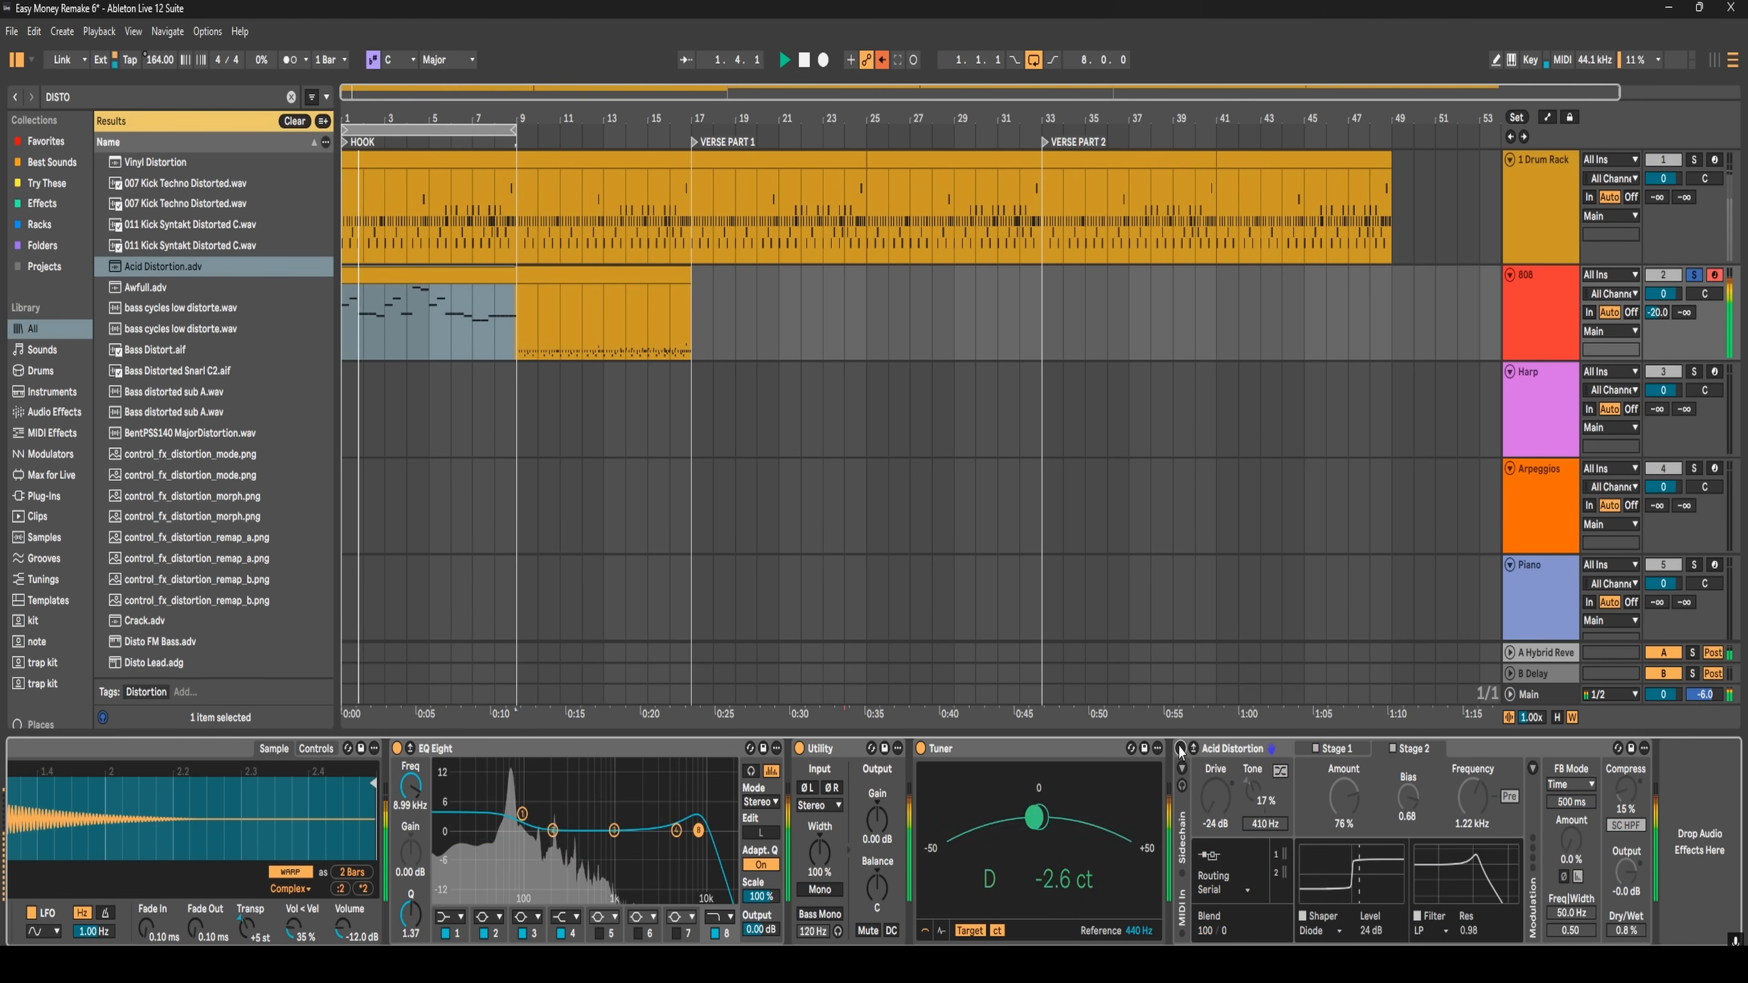
click(1181, 749)
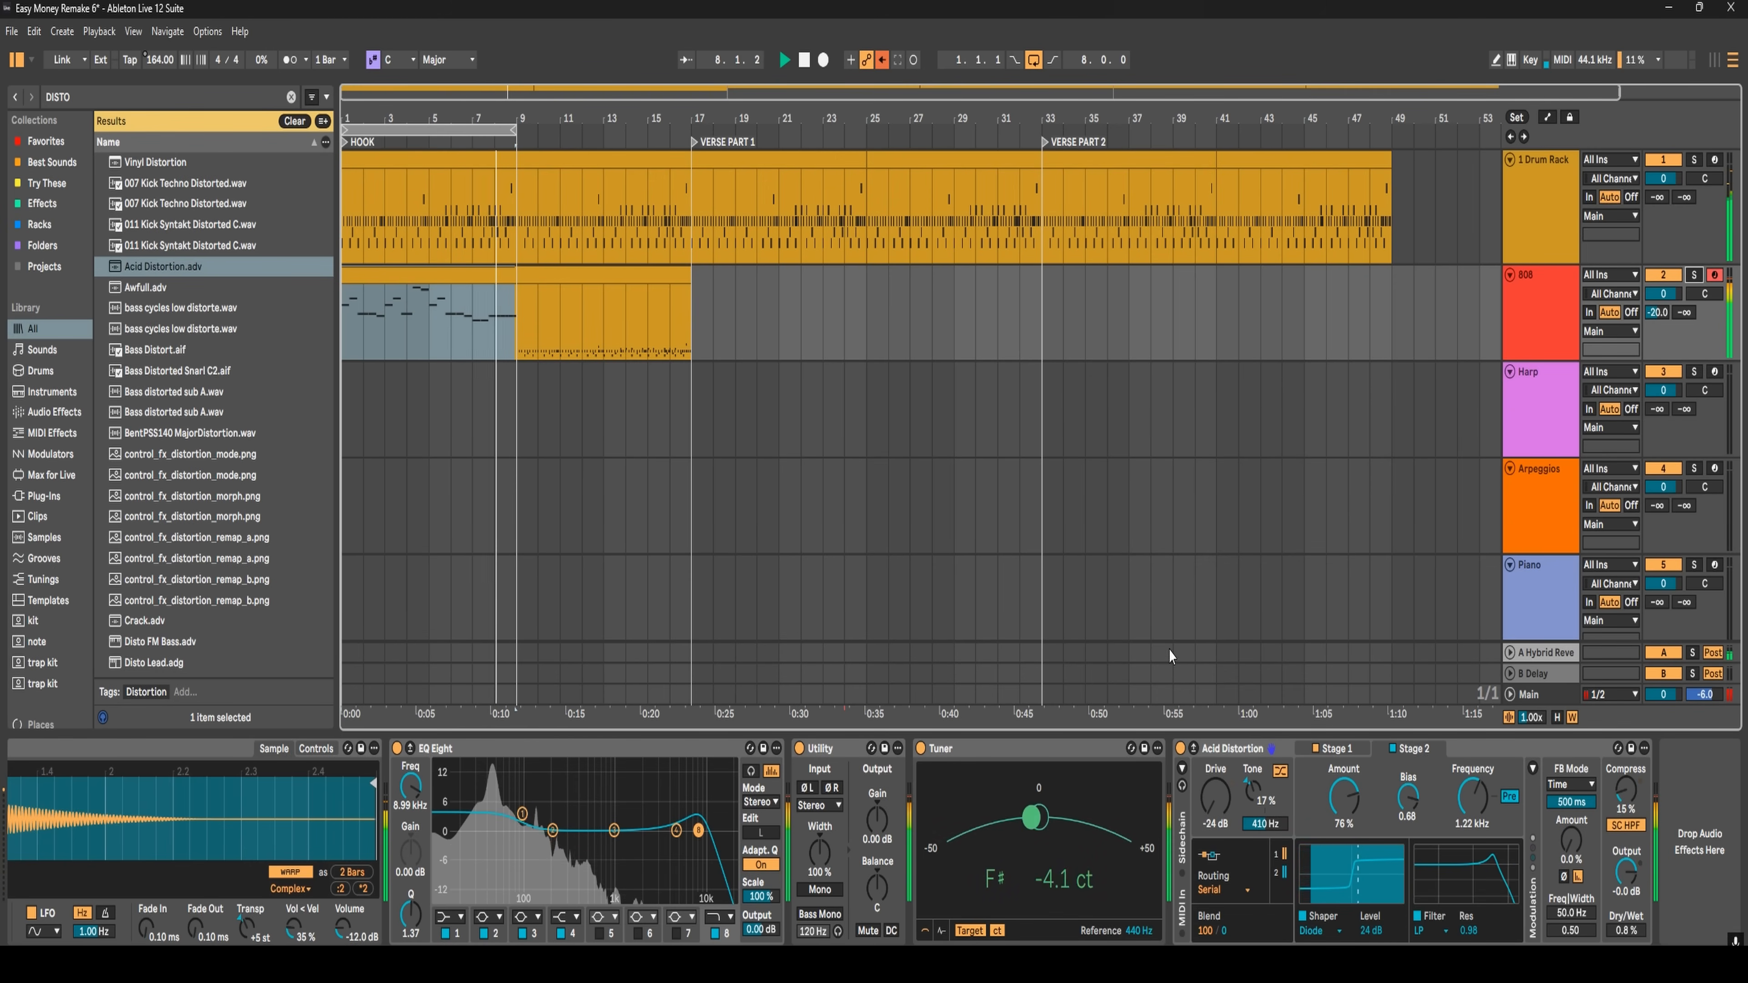
- Compare the start of the FF_kick_low_forest waveform in the Drum Rack with the start of the 808 sample's waveform
click(1541, 195)
click(67, 911)
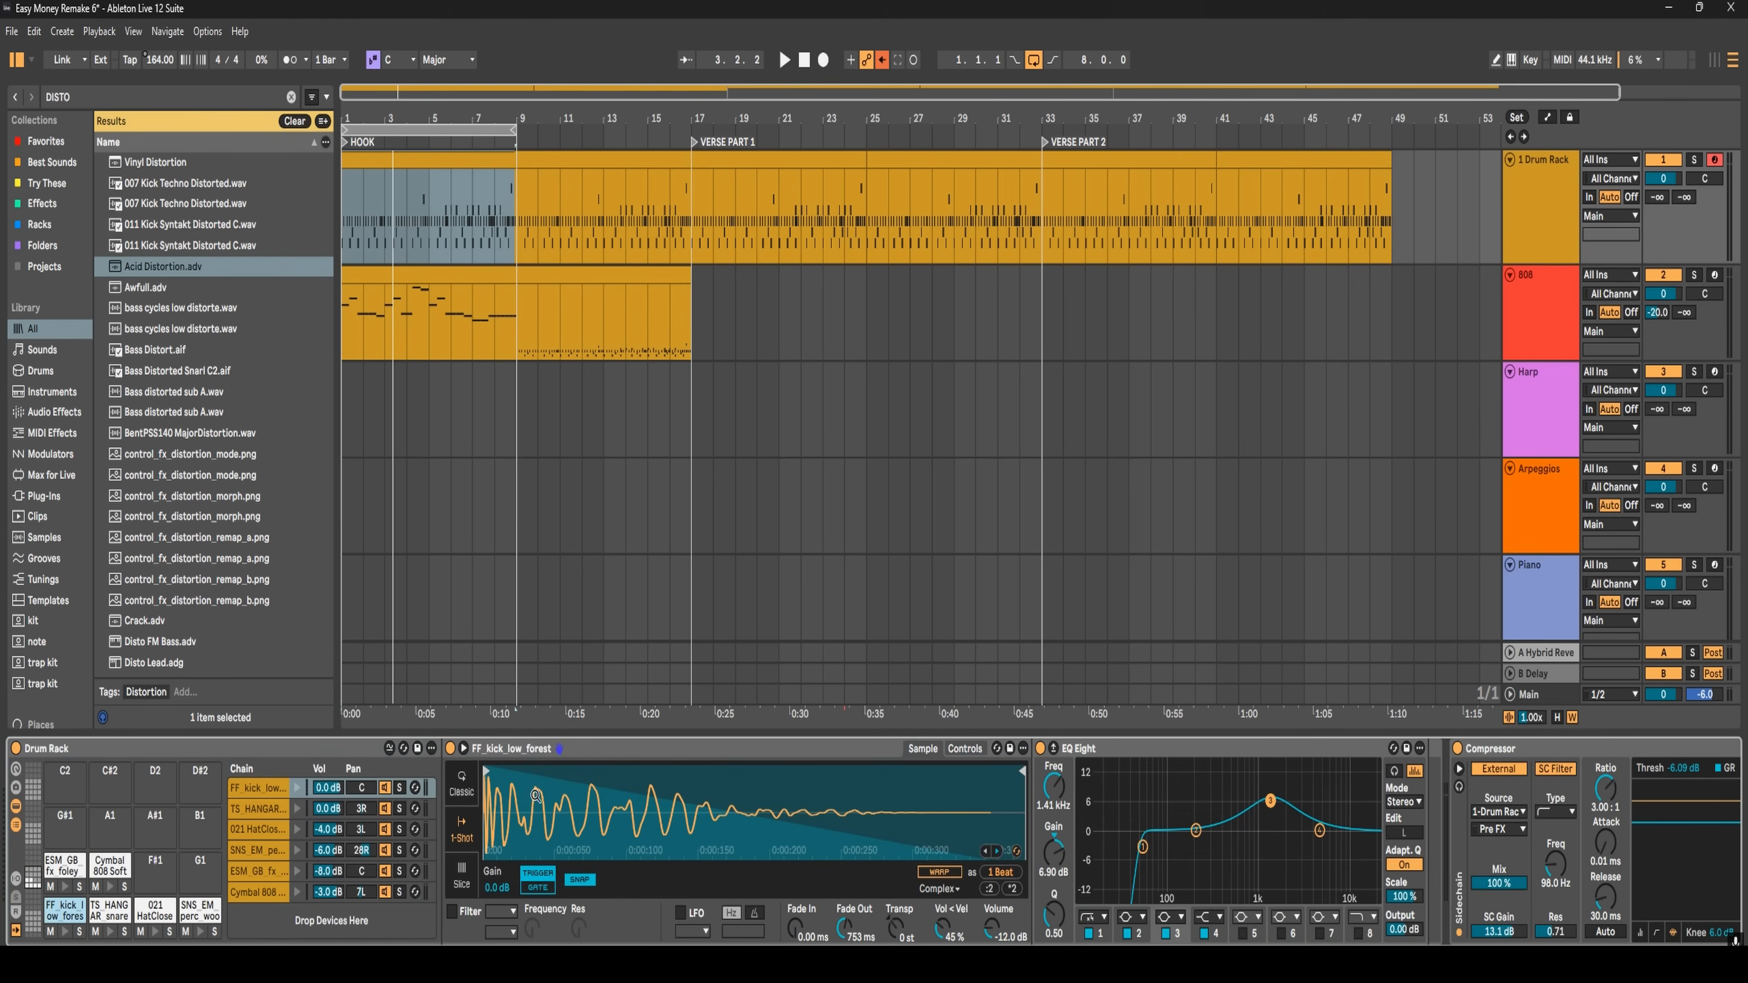
click(474, 356)
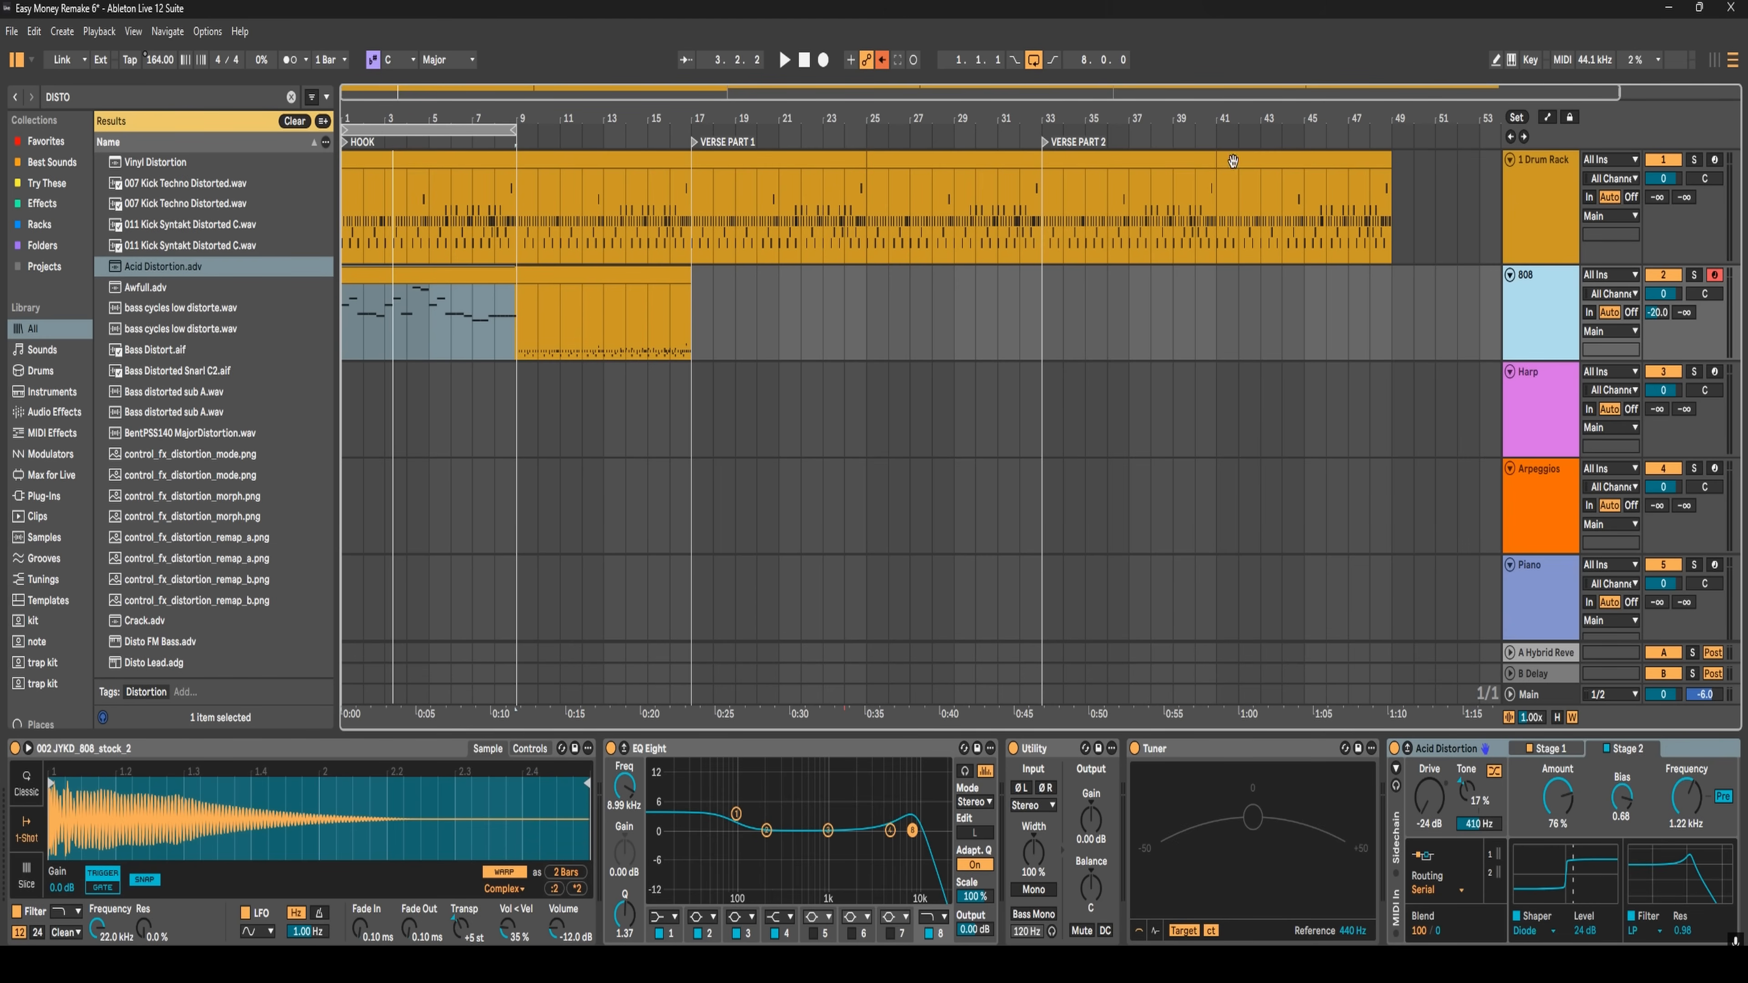
click(1519, 214)
click(64, 931)
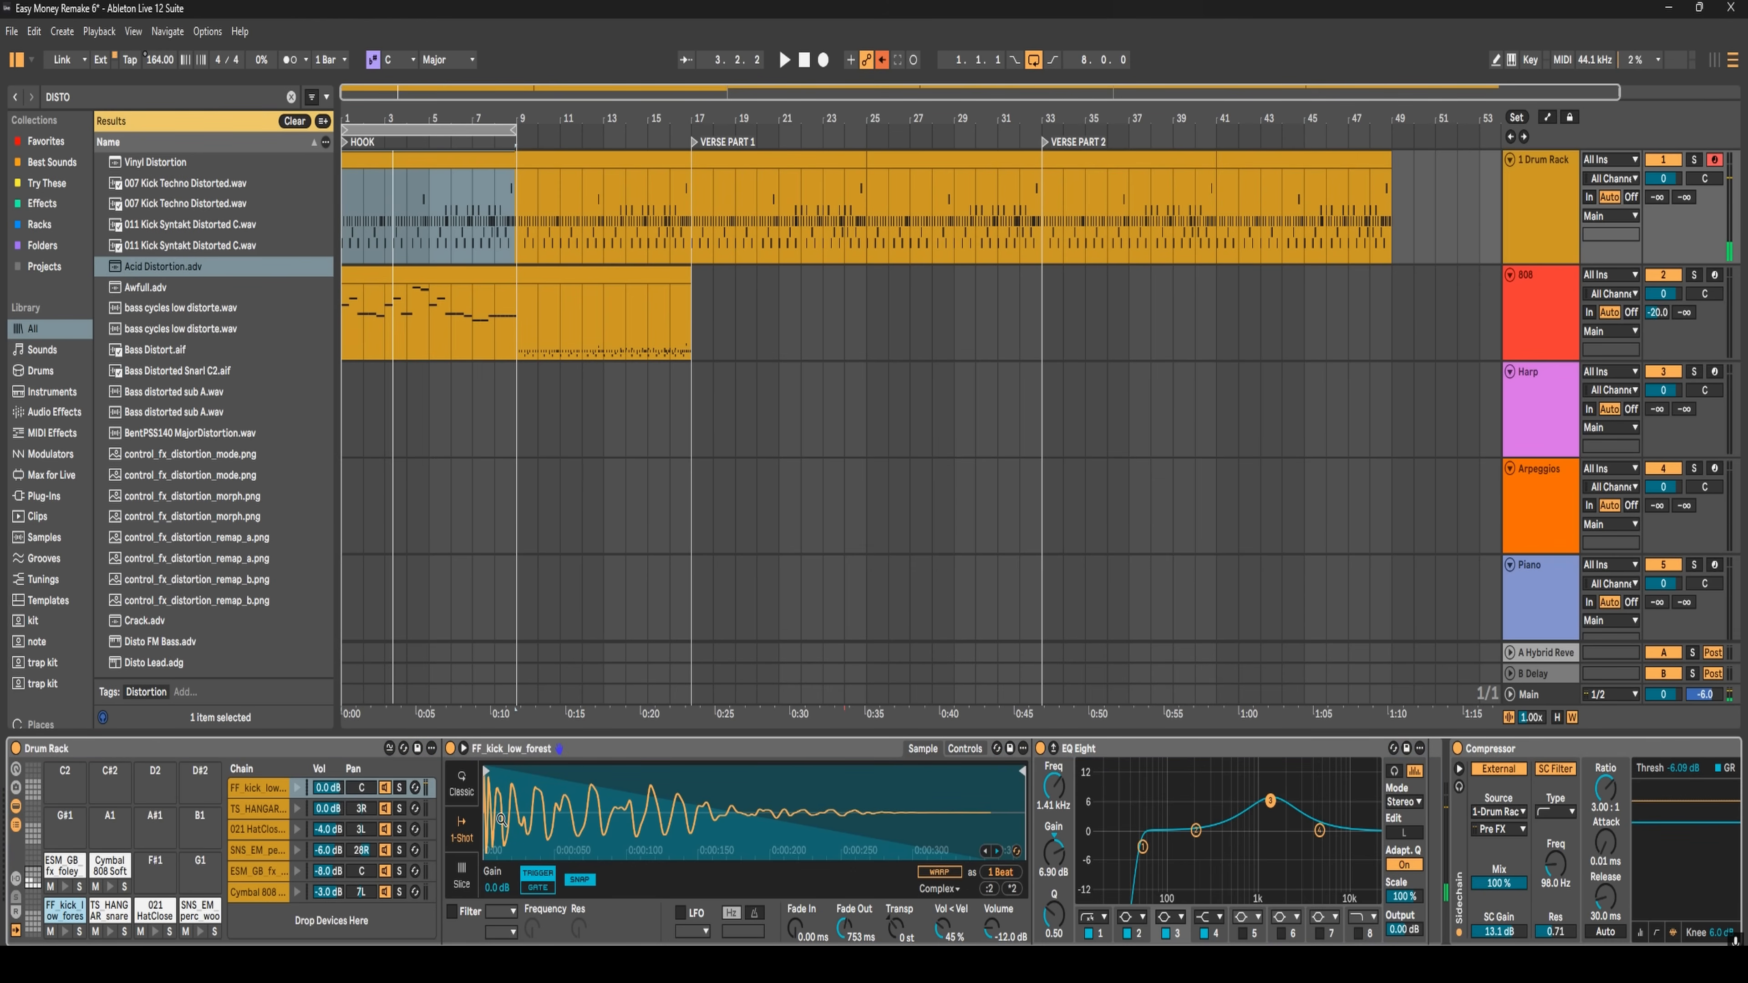
click(1552, 314)
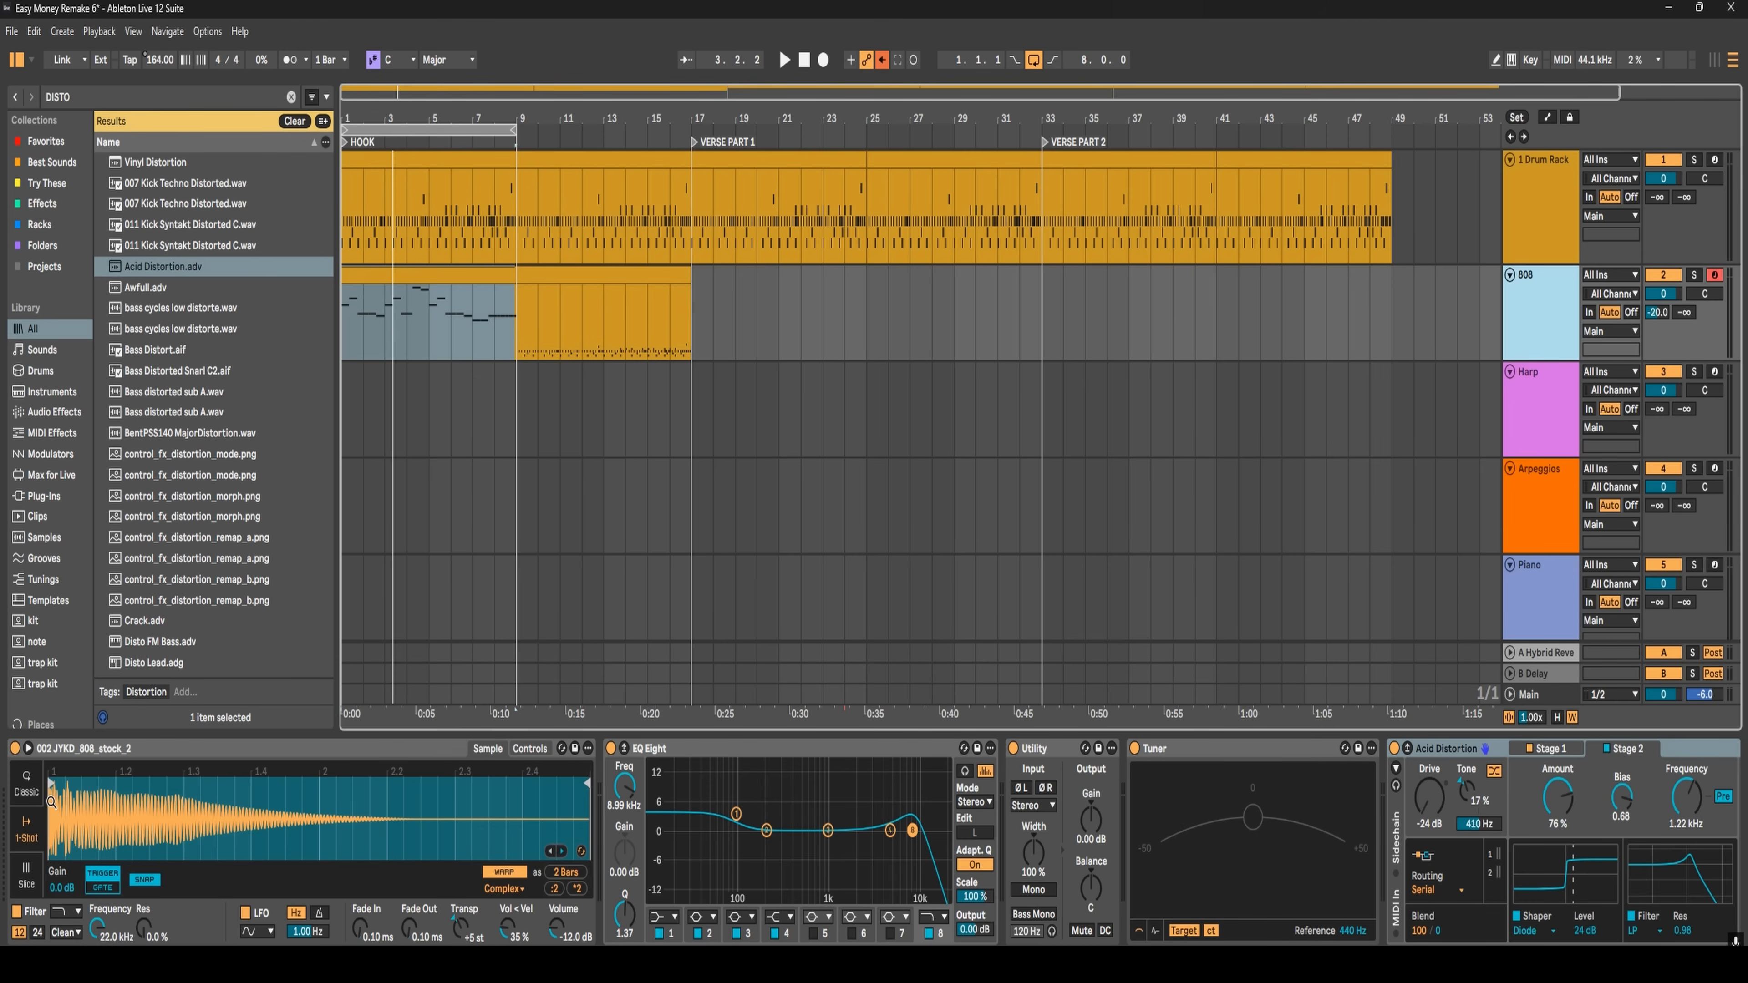
drag(48, 861, 76, 832)
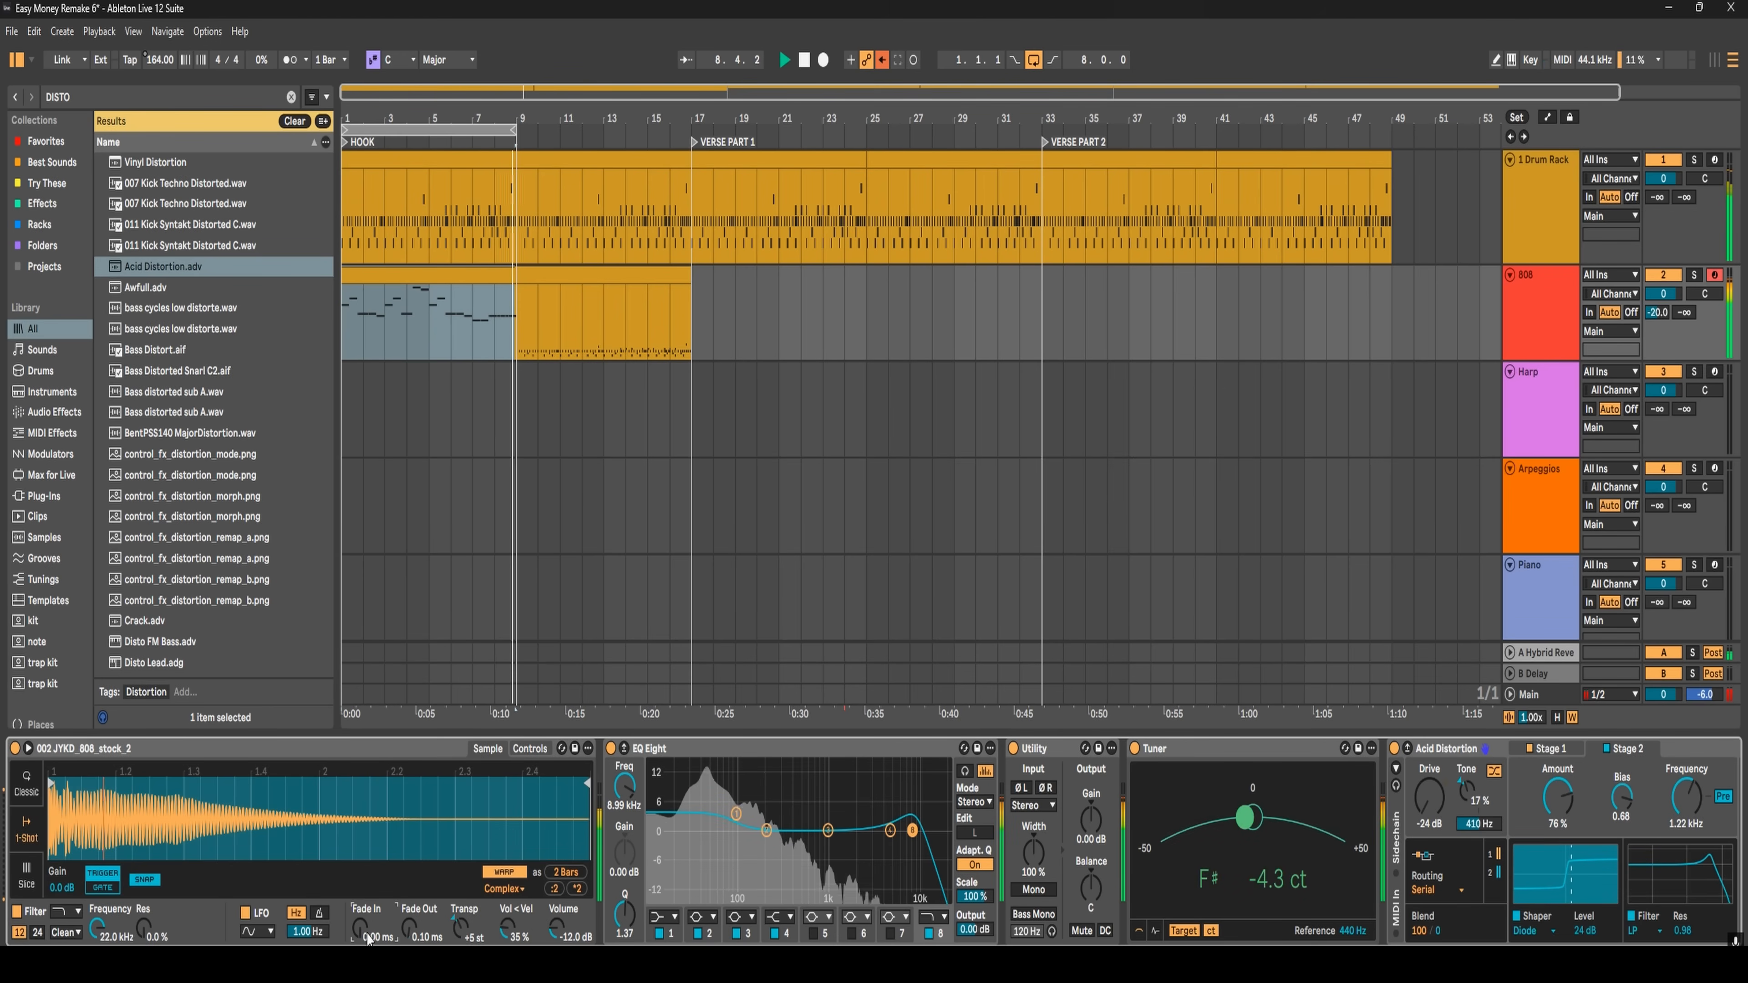
- Set the 808 sample's Fade In to 24.4 ms while listening to the loop
key(space)
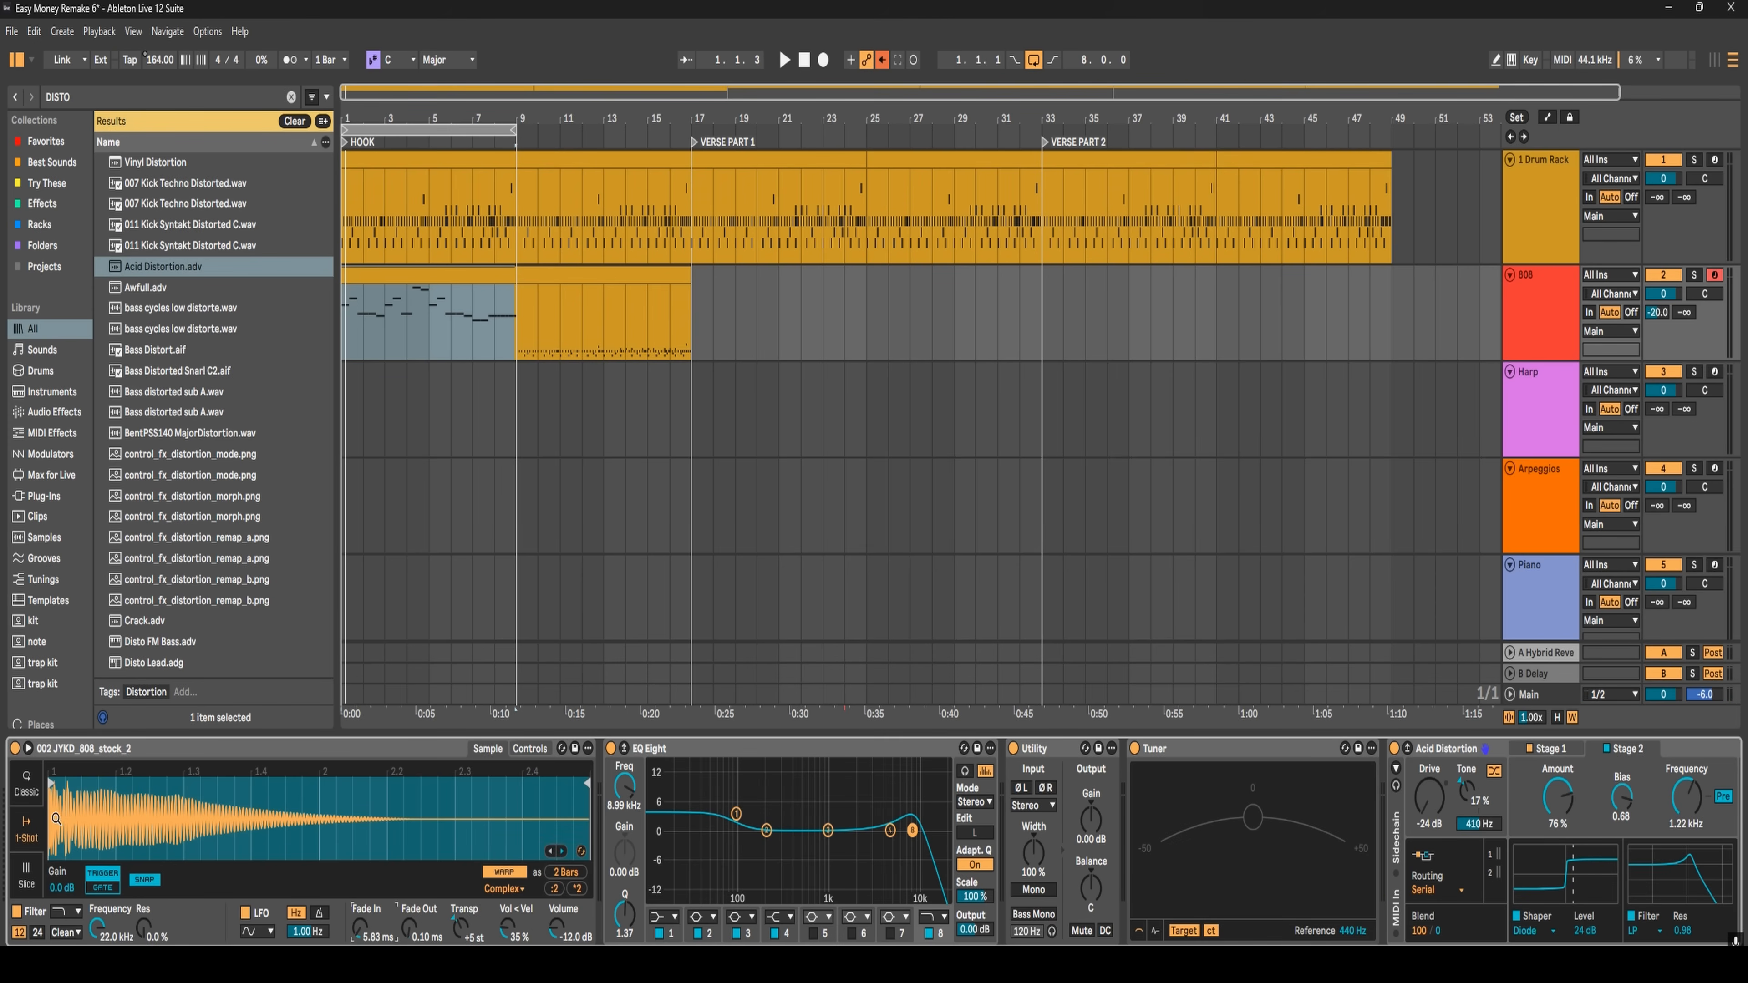
key(space)
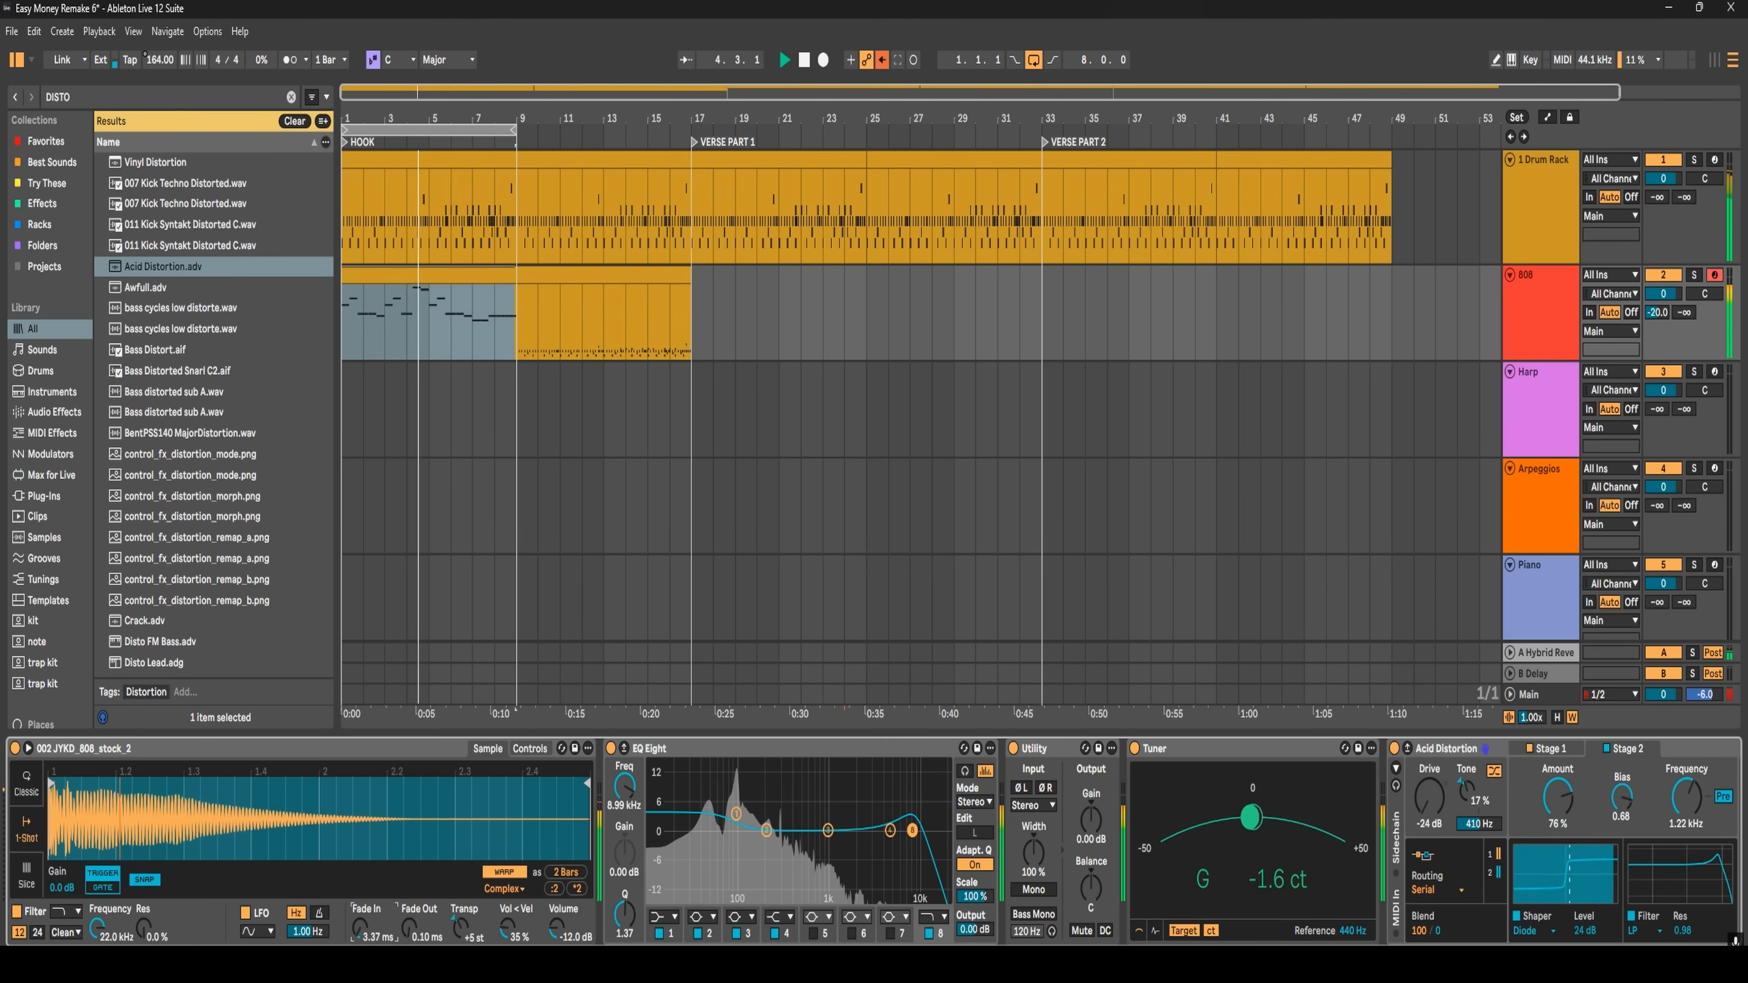
mouse_move(360, 928)
mouse_down()
mouse_move(360, 888)
mouse_move(356, 926)
mouse_up()
- In the mixer, try the 808 track's volume at -4.0 dB, soloed and with the drums, and reset the fader to 0
key(Tab)
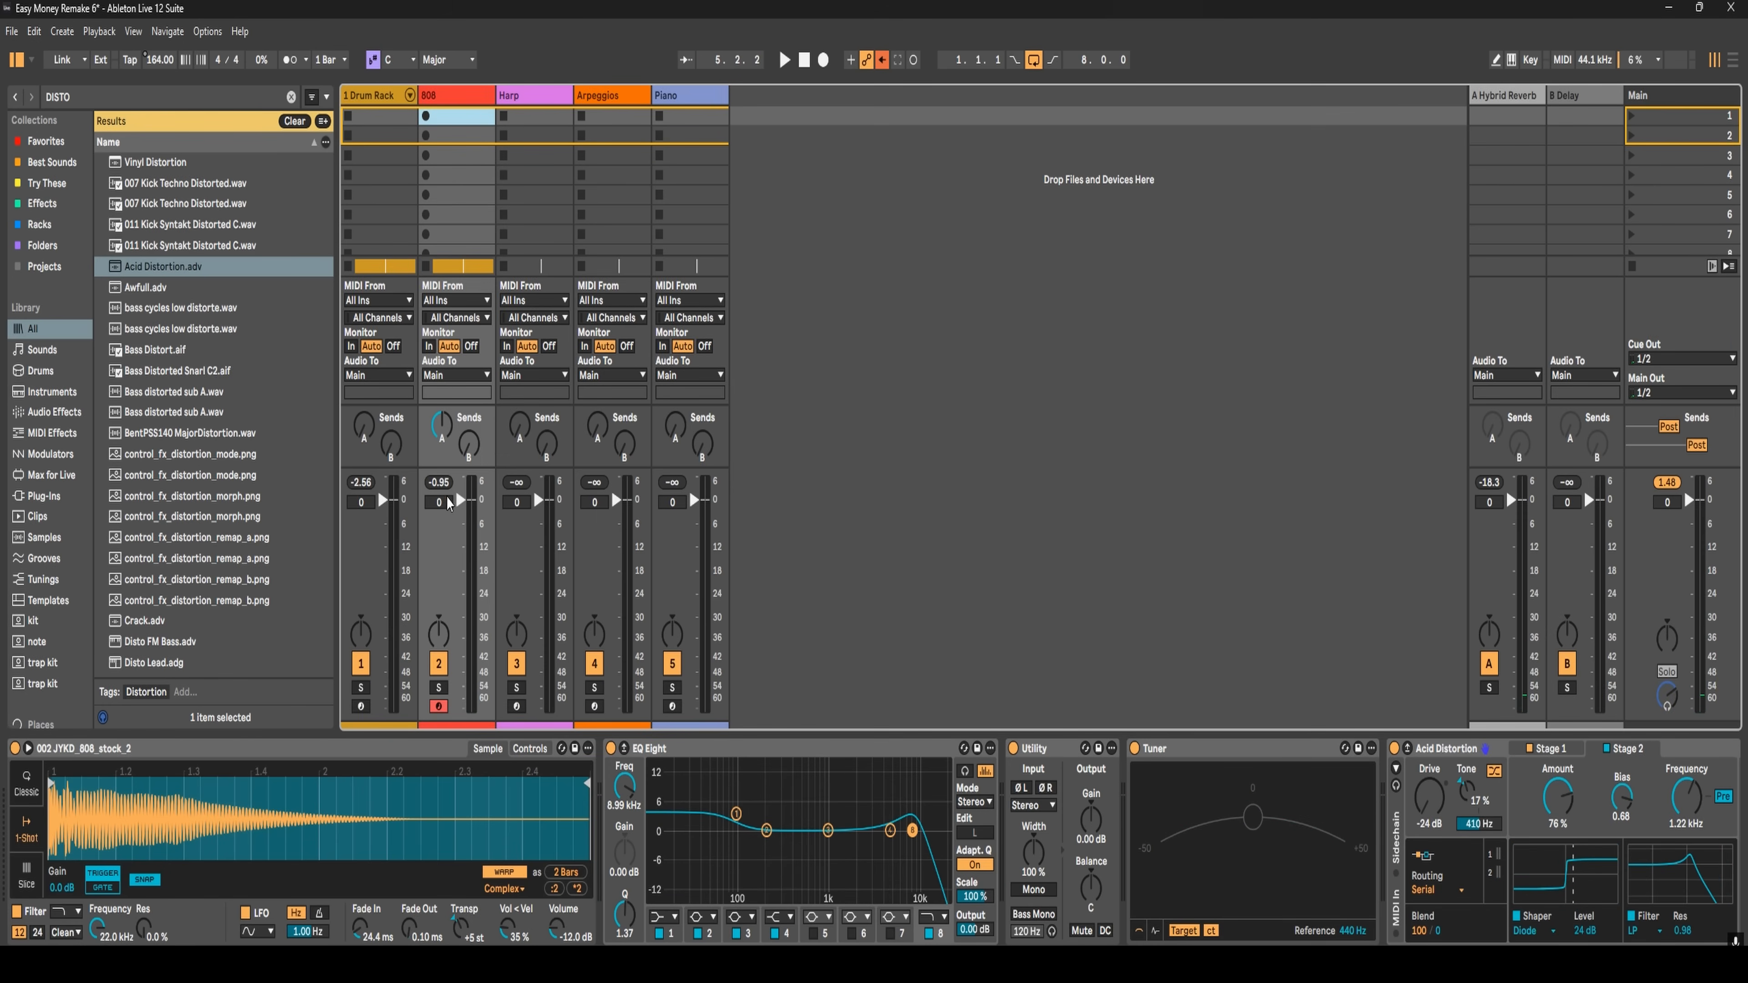
key(space)
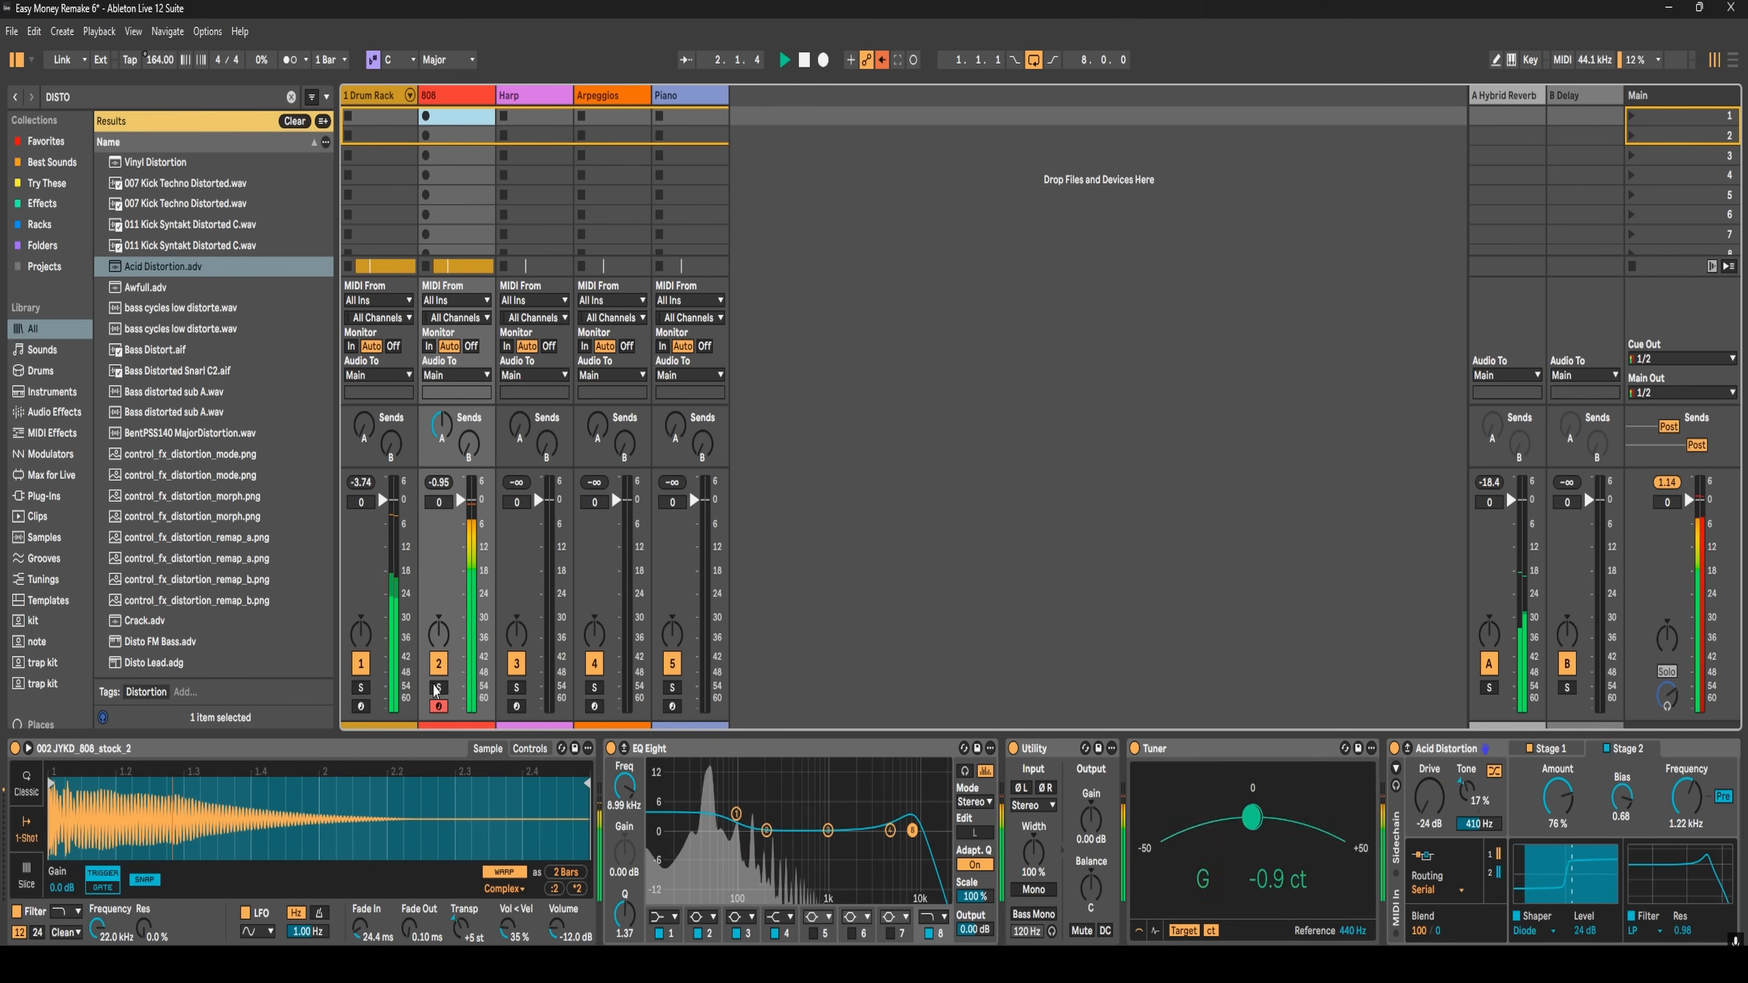
click(440, 687)
click(442, 484)
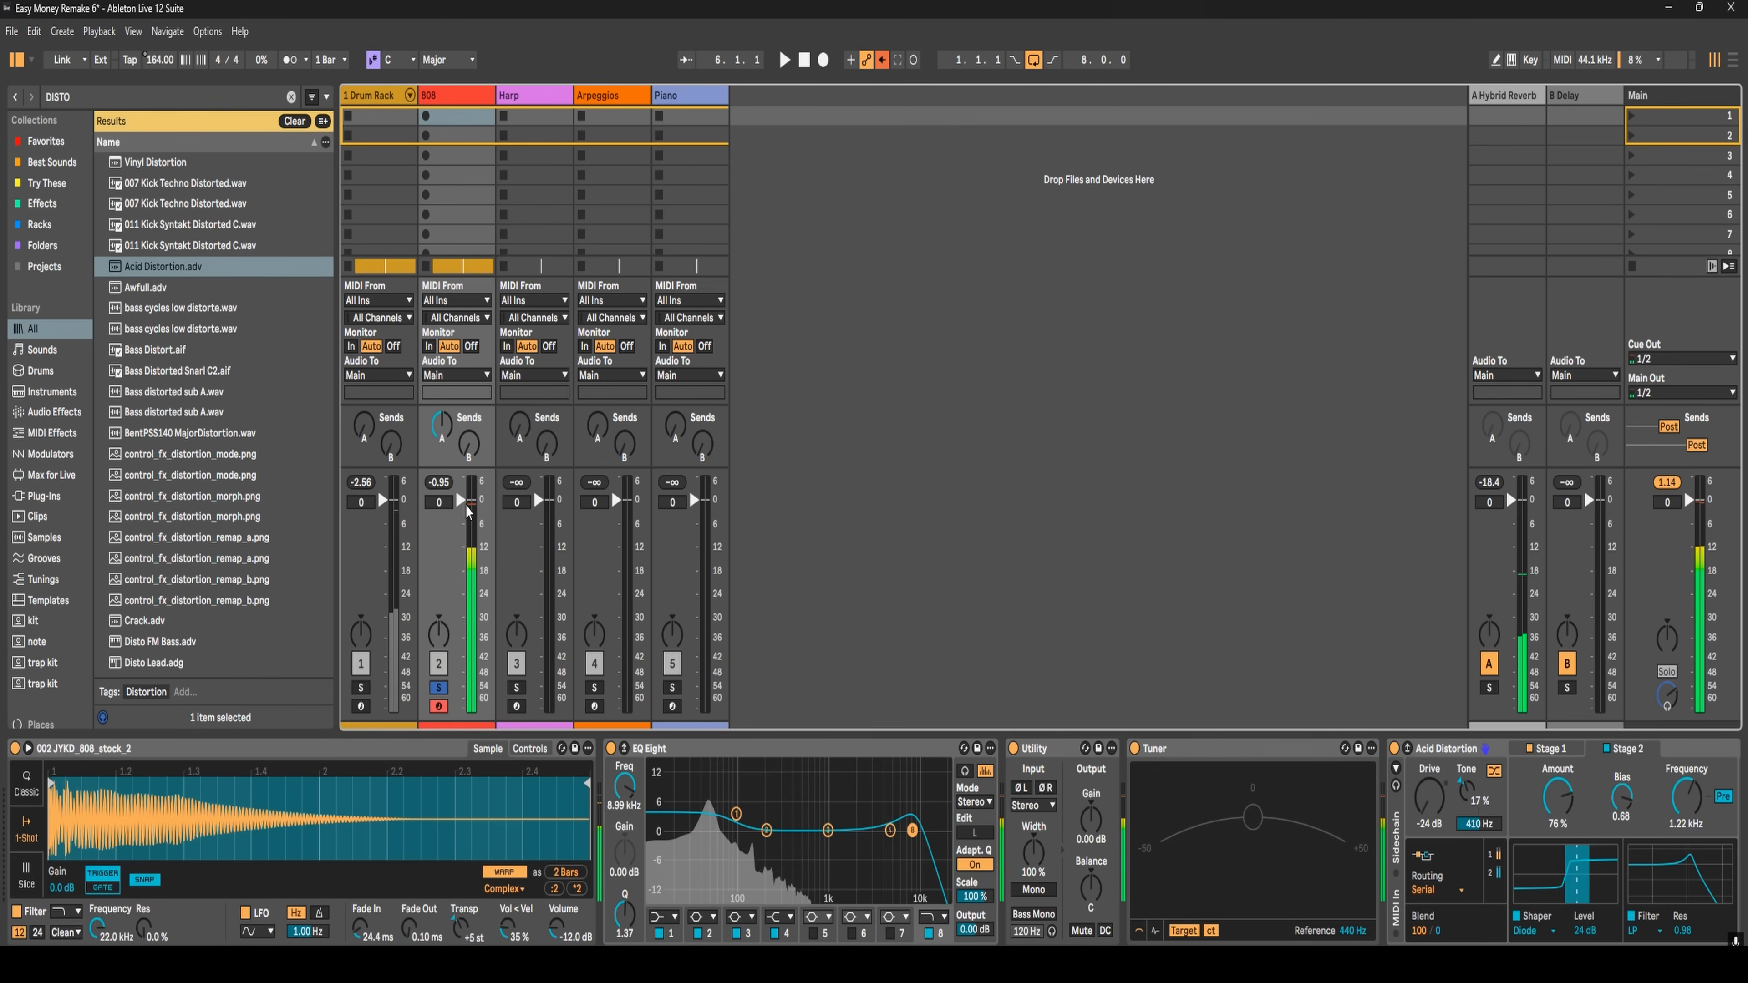
drag(461, 501, 462, 516)
key(space)
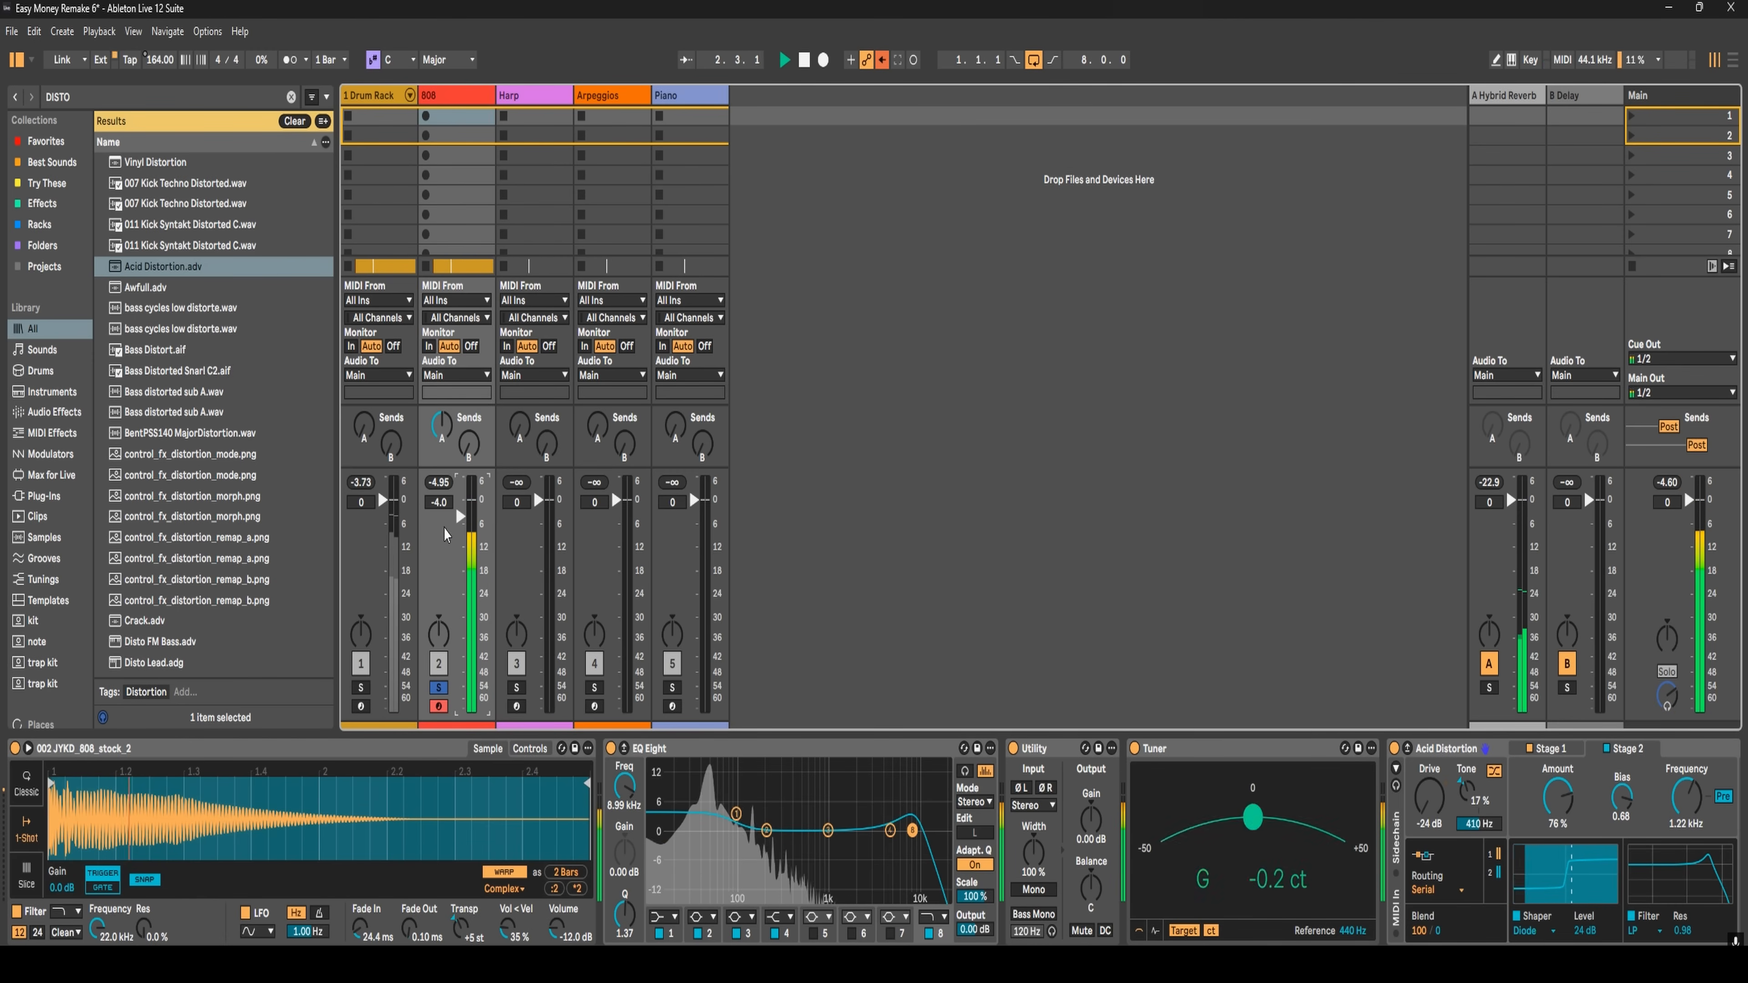
click(449, 686)
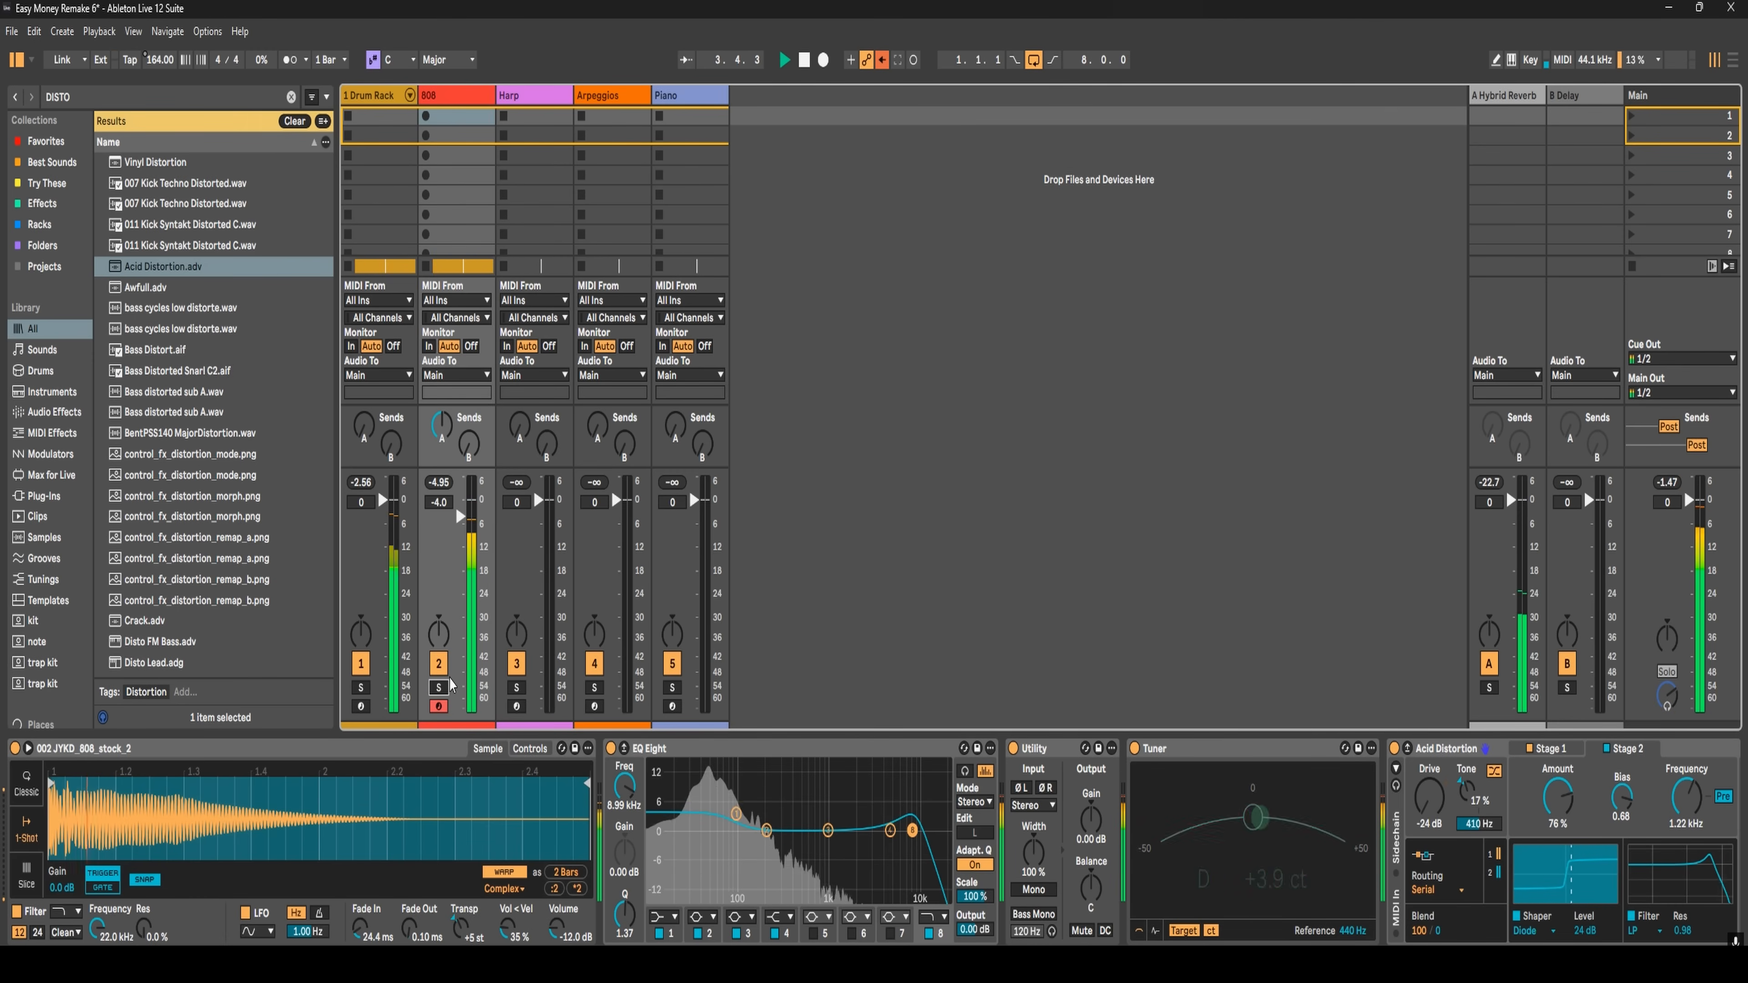
key(space)
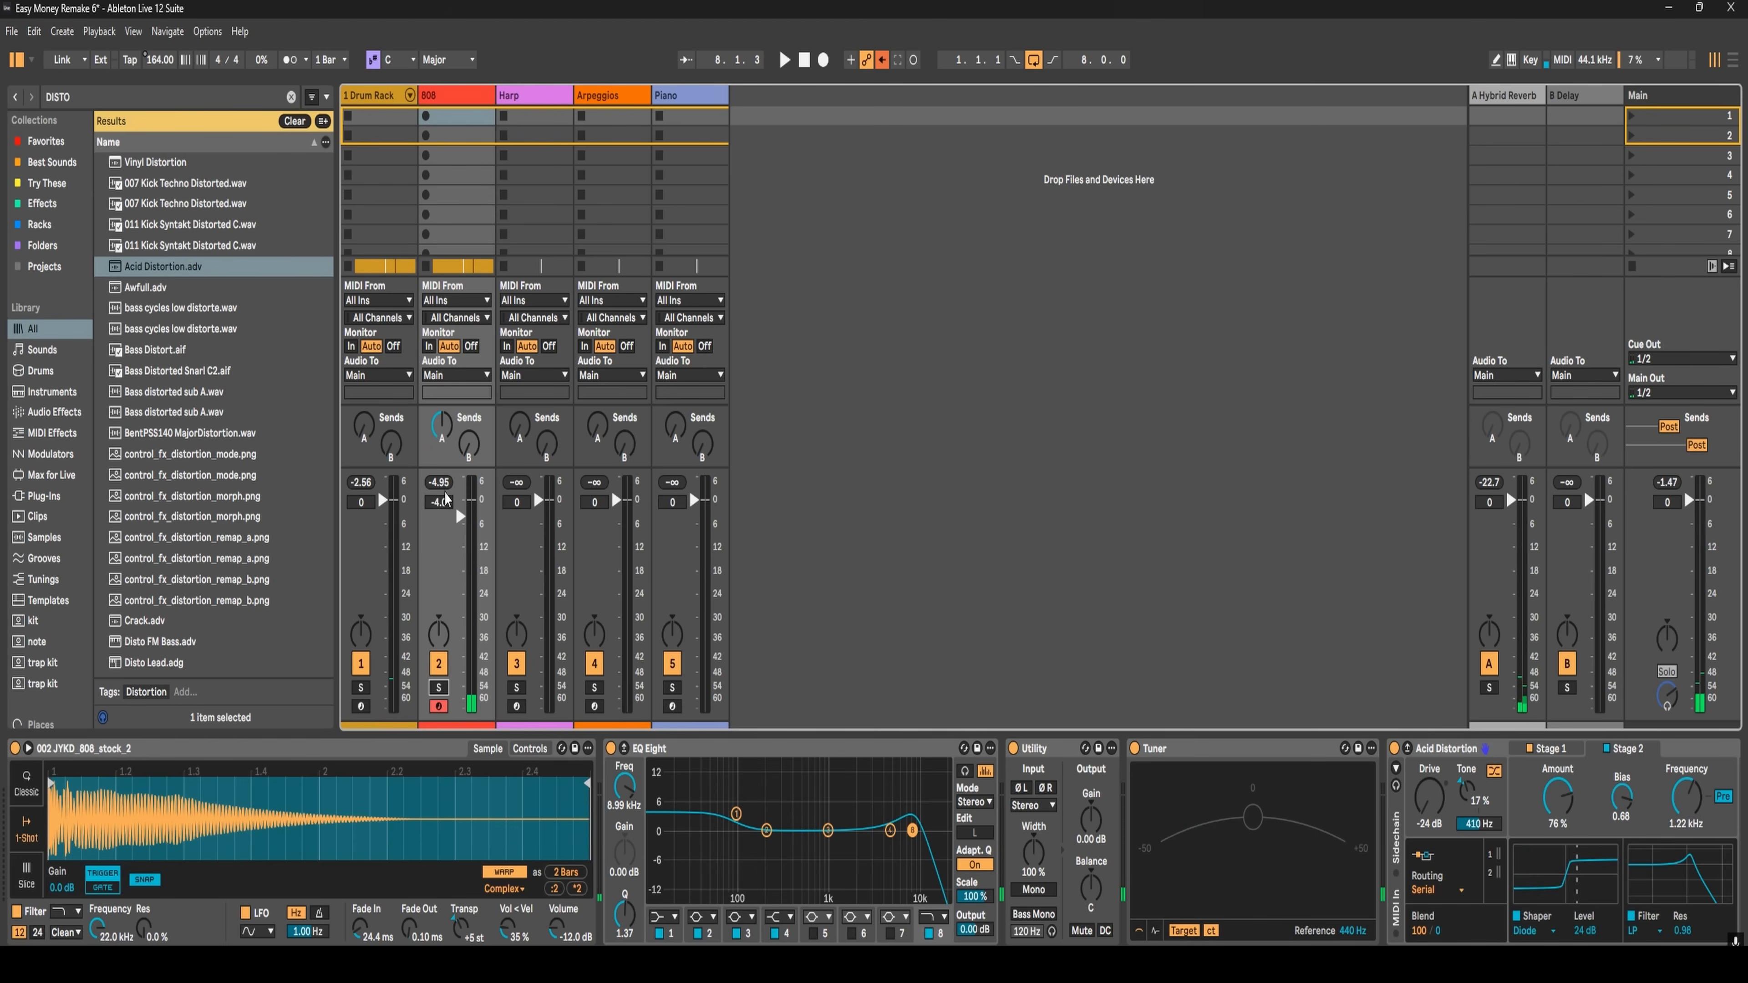
click(459, 514)
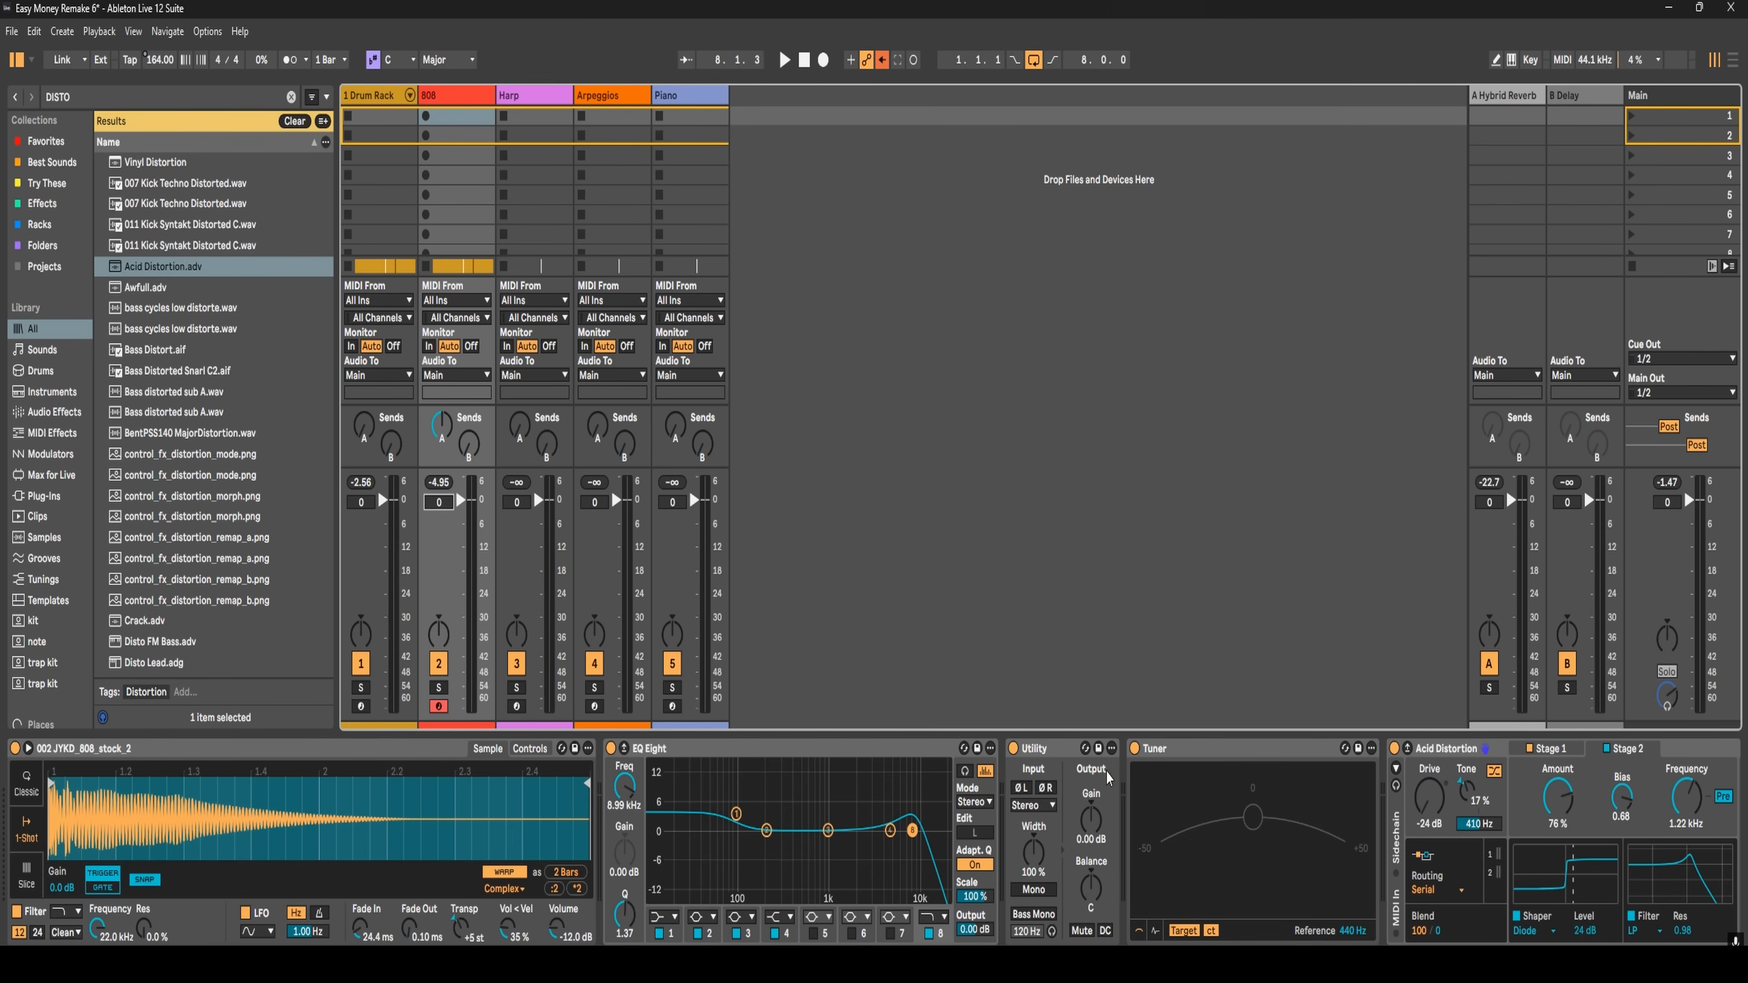
- Try a Utility gain of -5.00 dB on the 808 track, then solo it and compare with Utility bypassed
key(space)
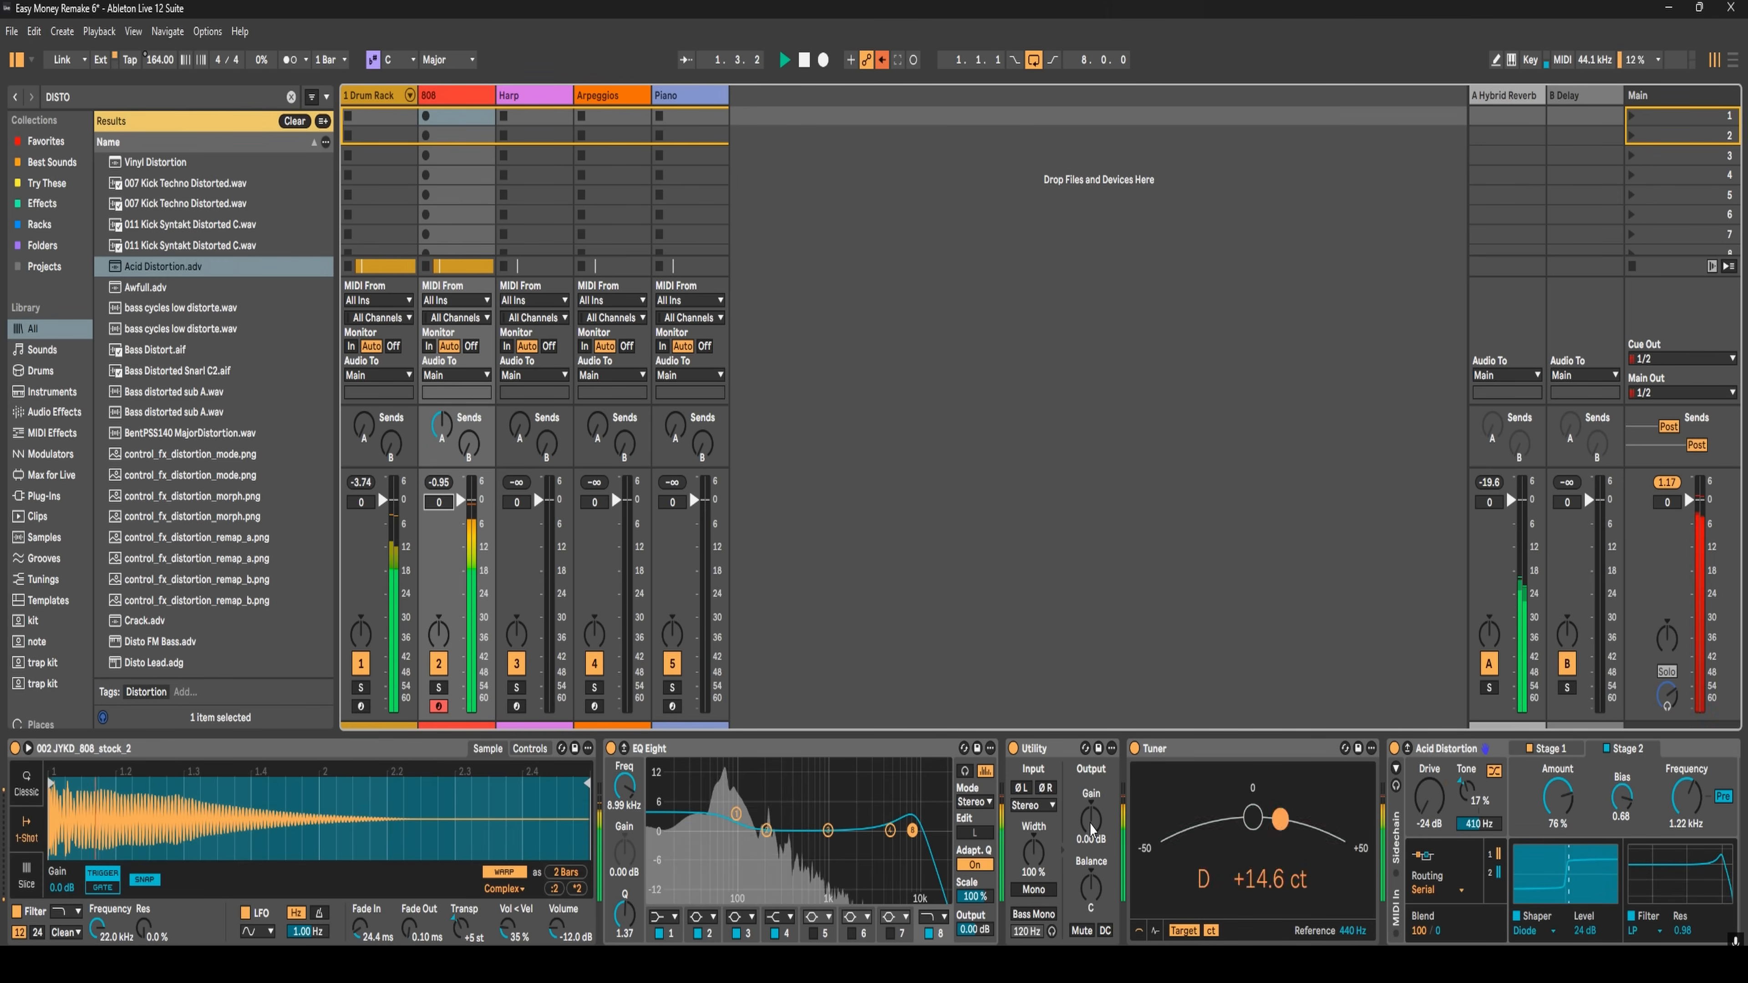
drag(1092, 820, 1091, 838)
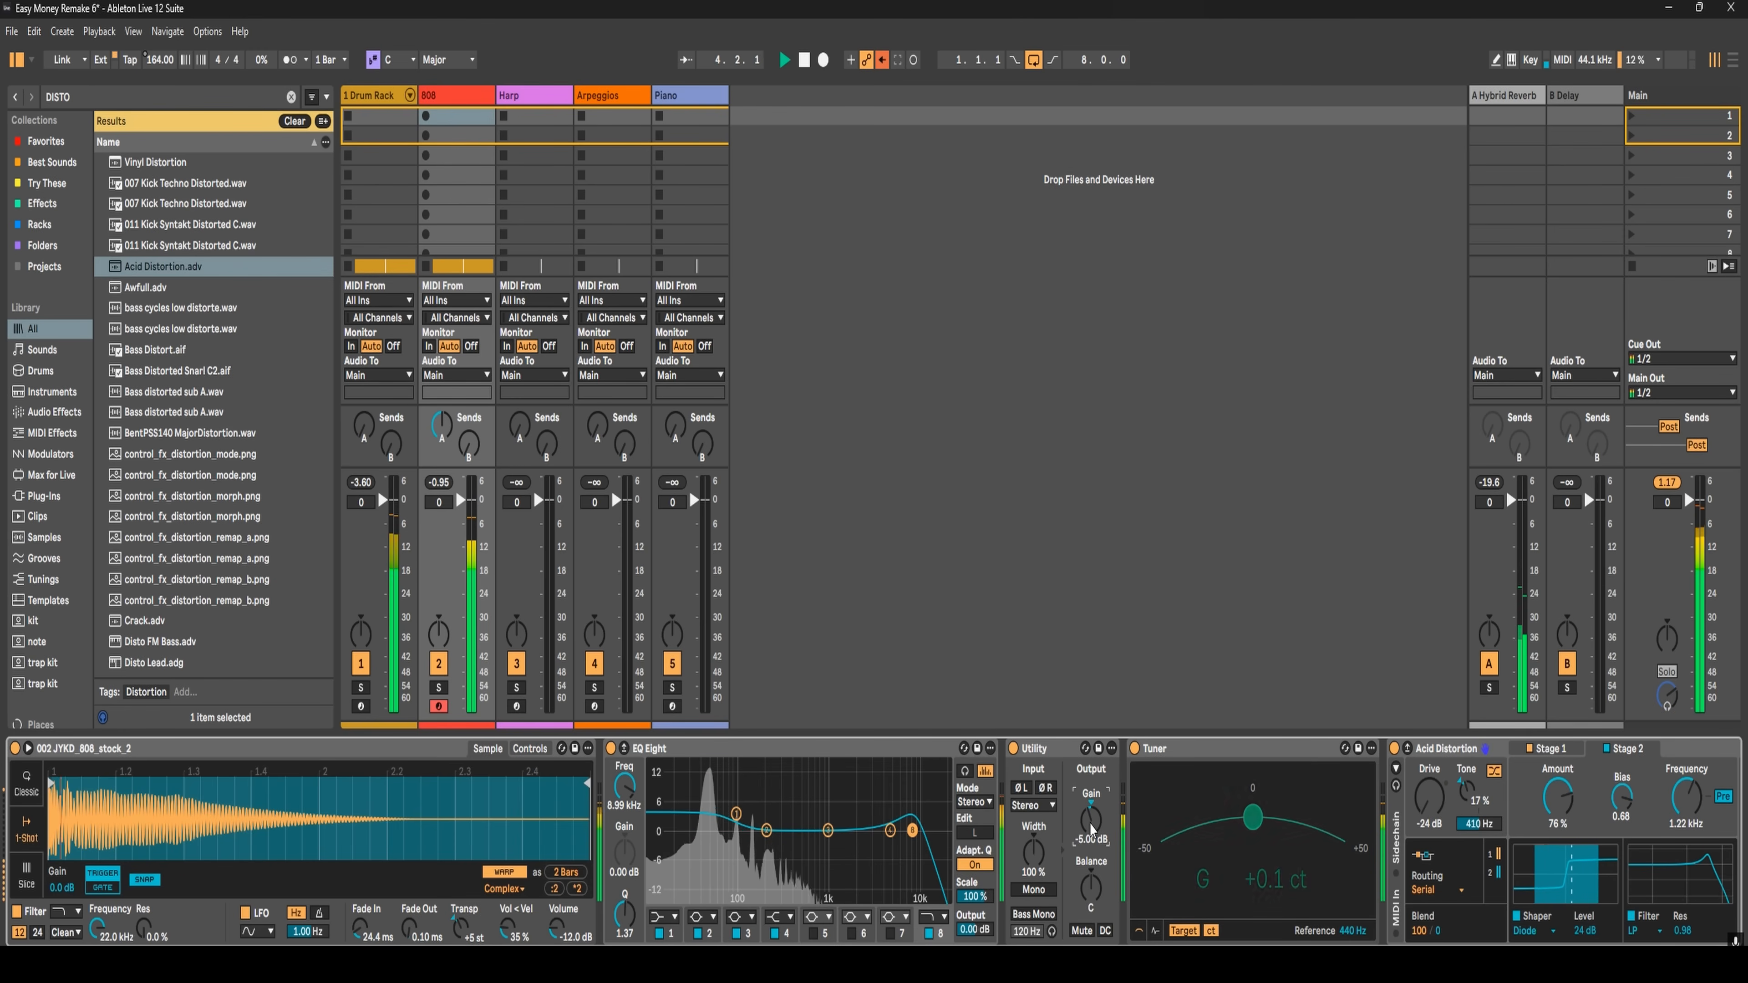
drag(1092, 825, 1092, 827)
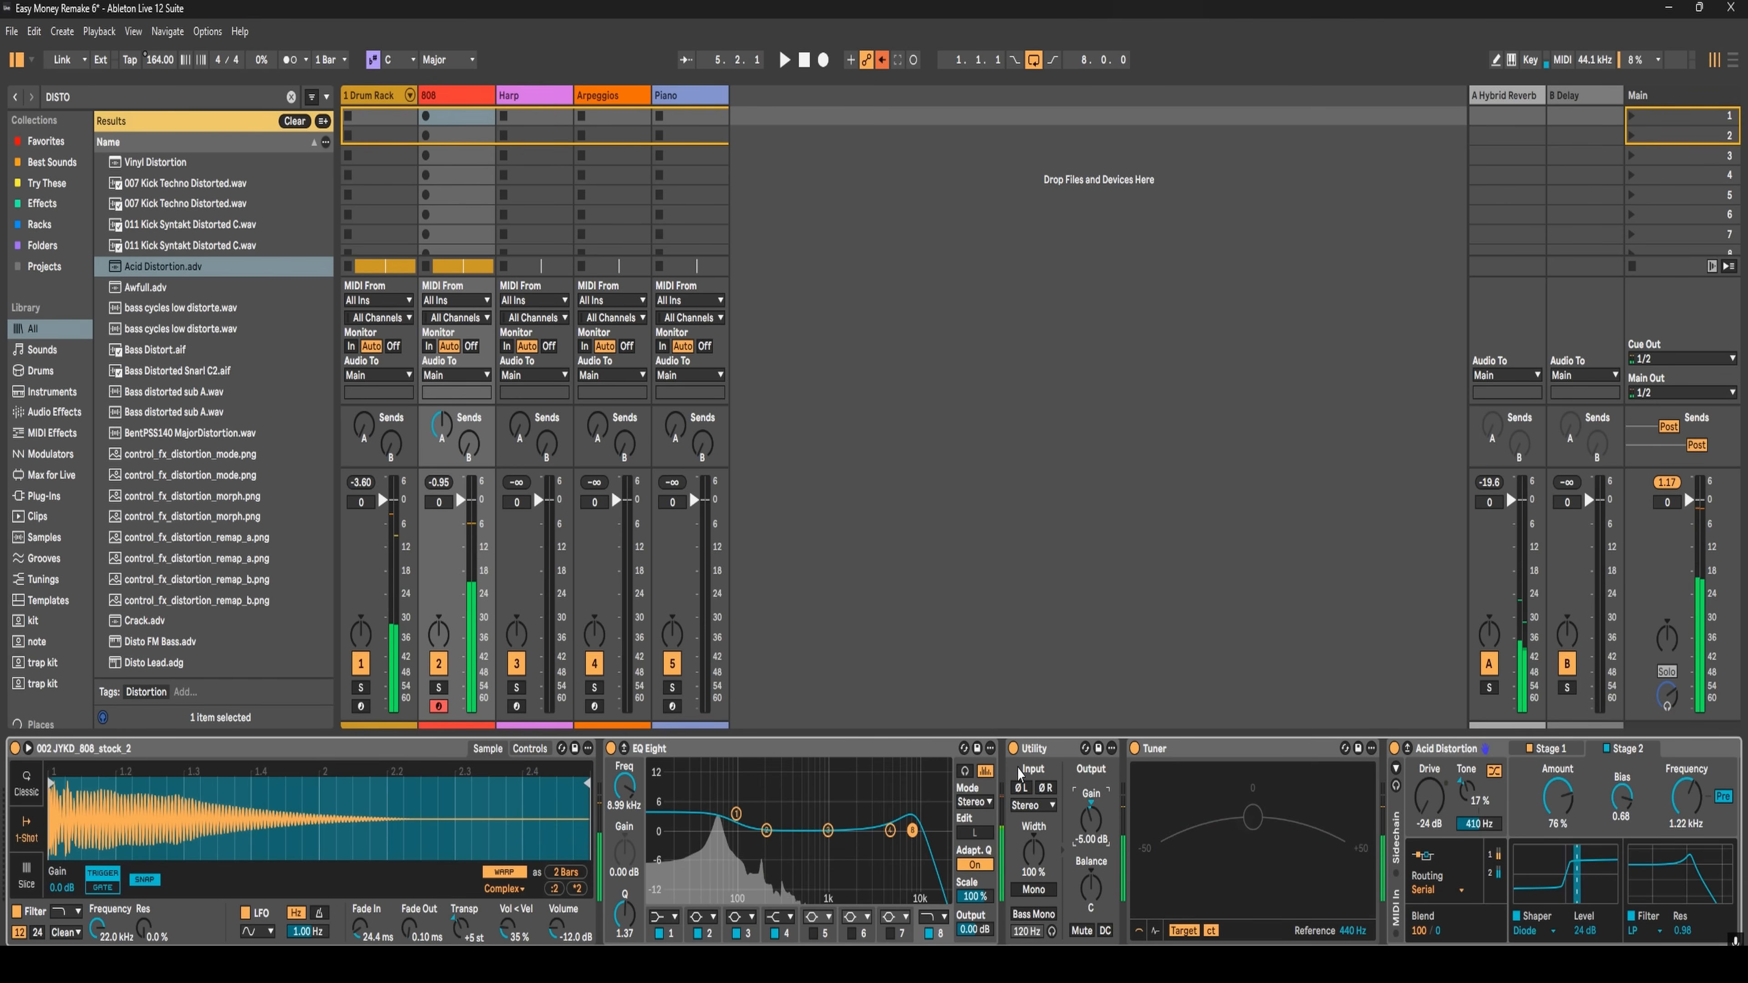
click(438, 687)
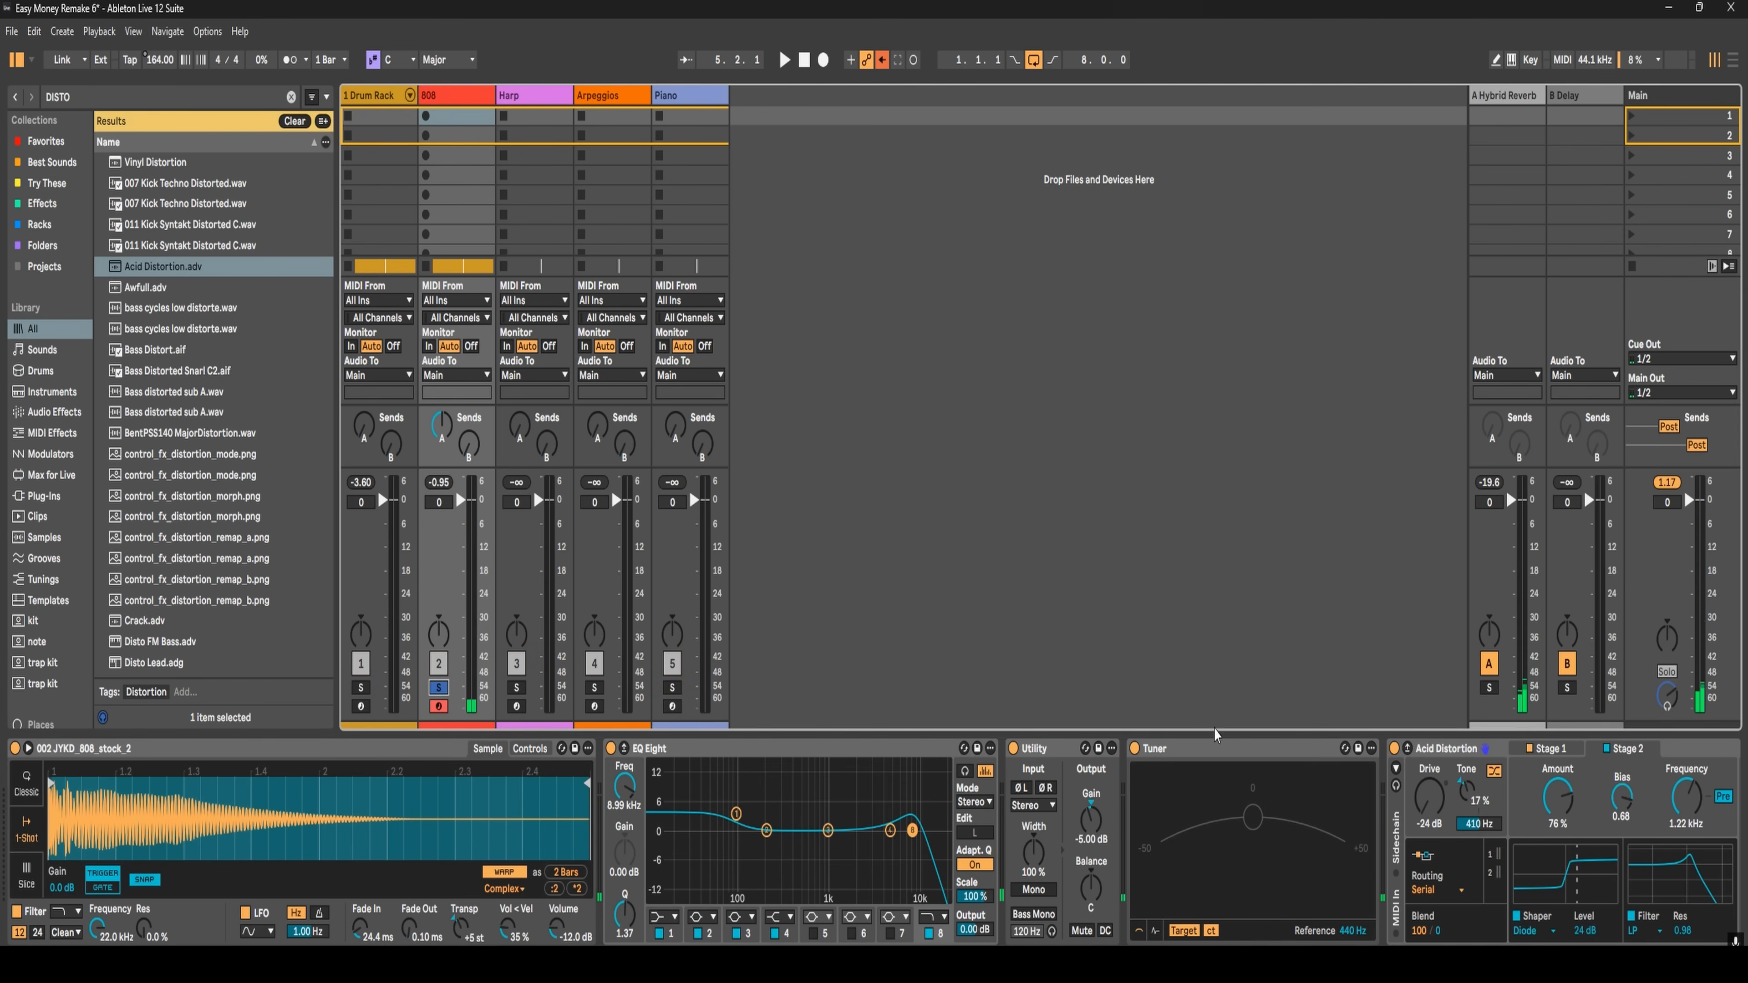
click(1013, 750)
click(1013, 749)
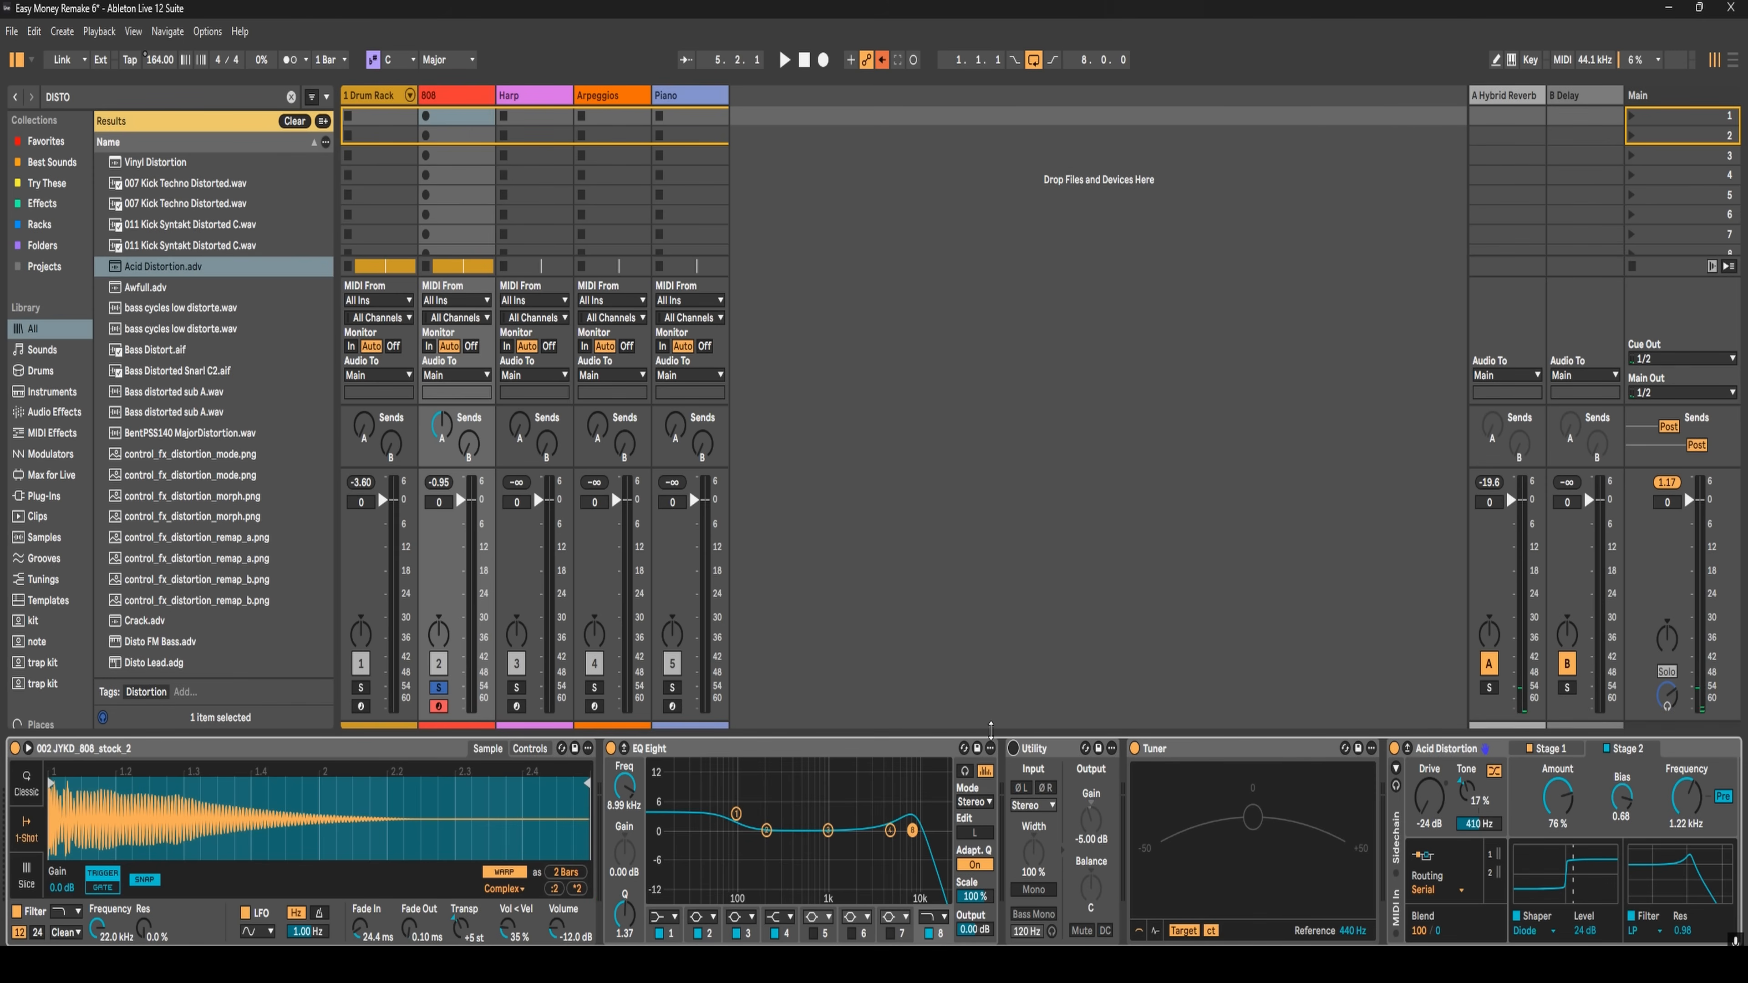
key(space)
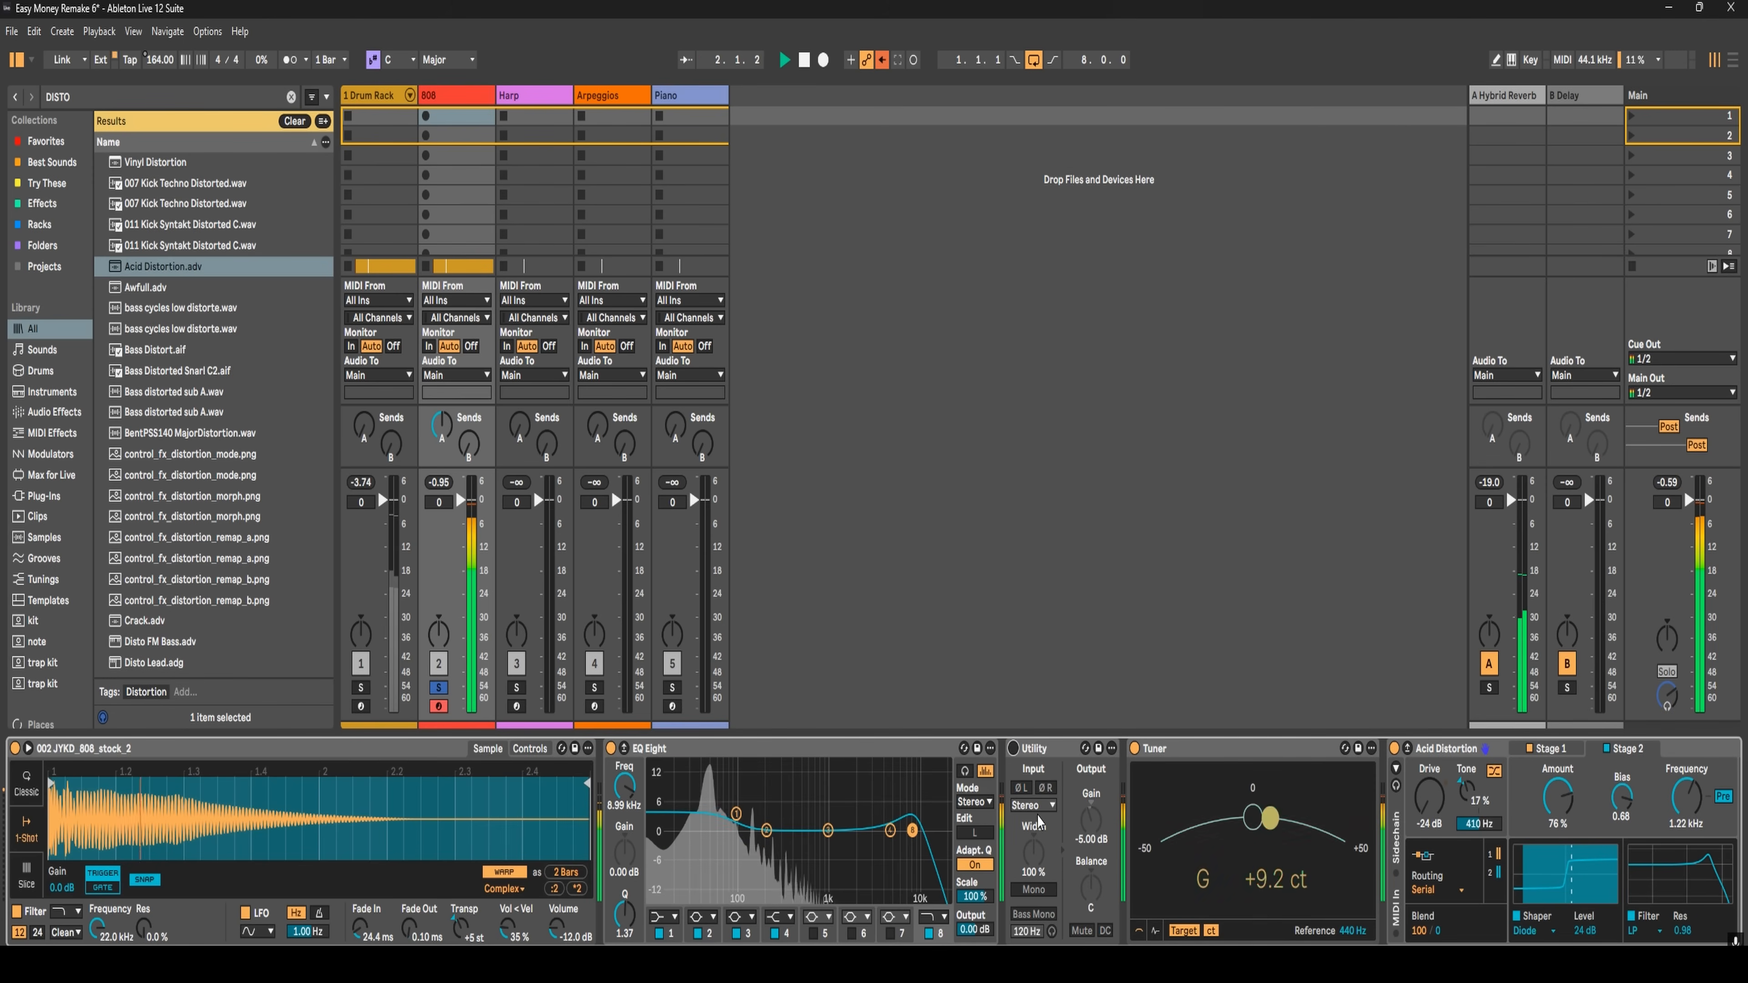
click(1014, 750)
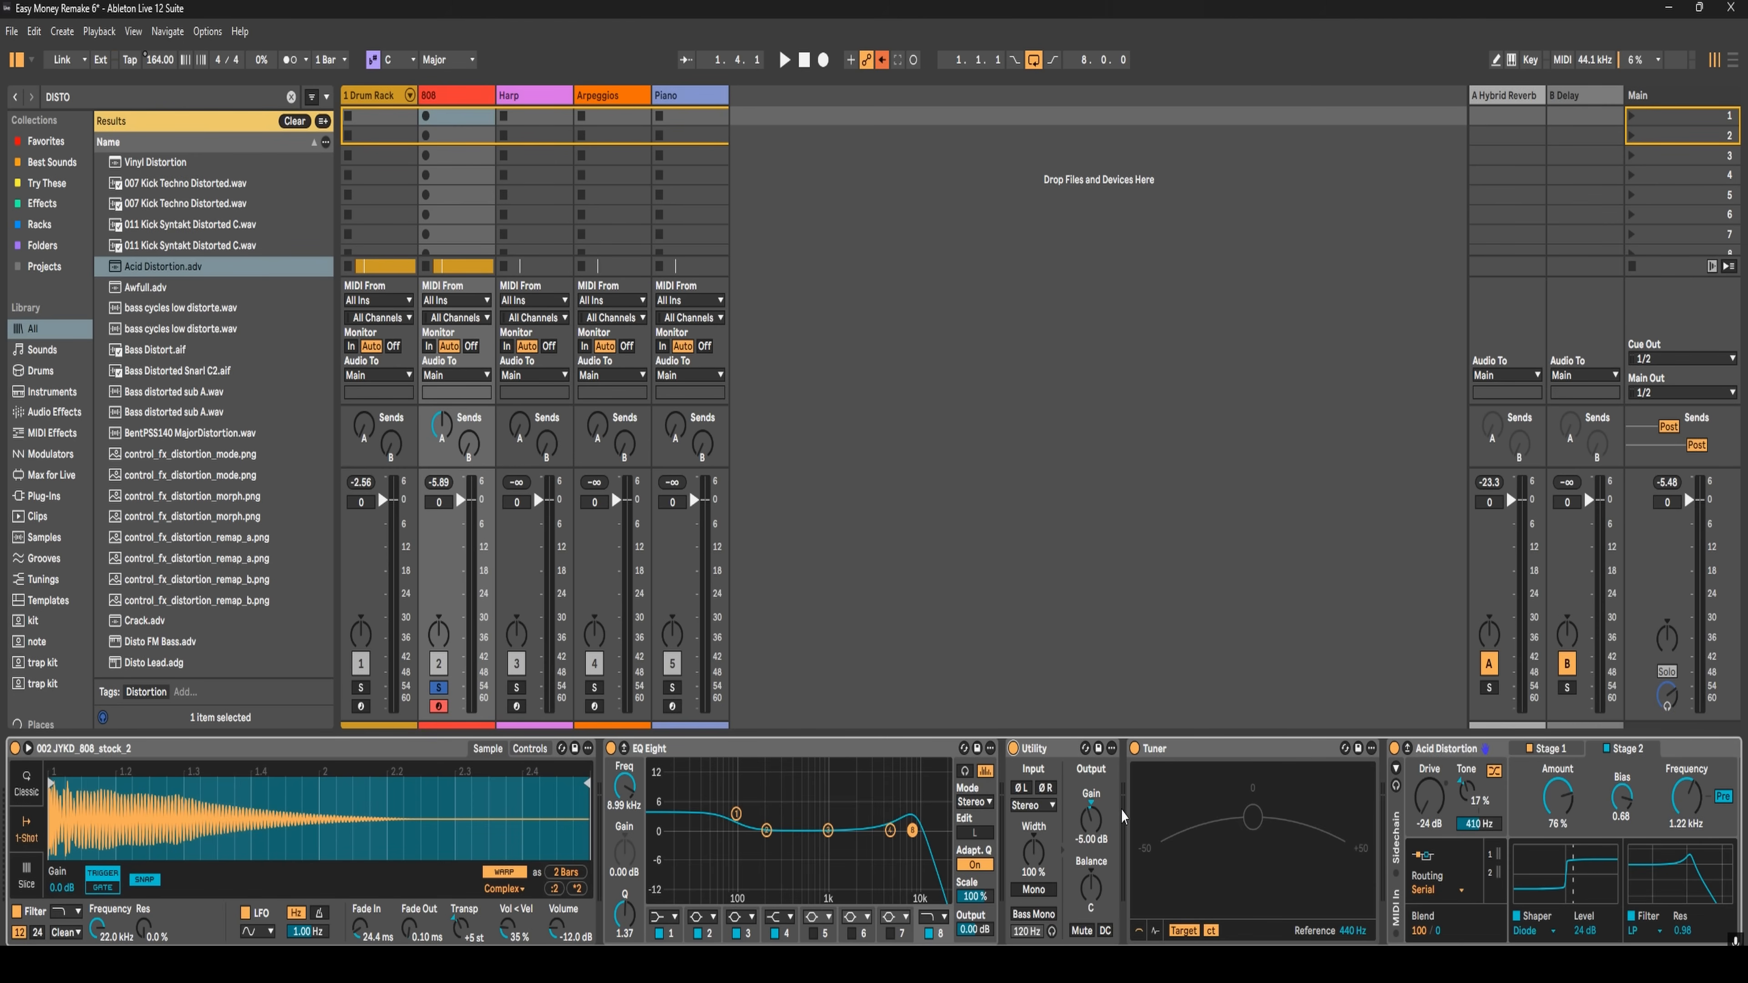
- Set the 808 track's Utility gain to -3.00 dB, comparing it with Utility bypassed, and unsolo the track
key(space)
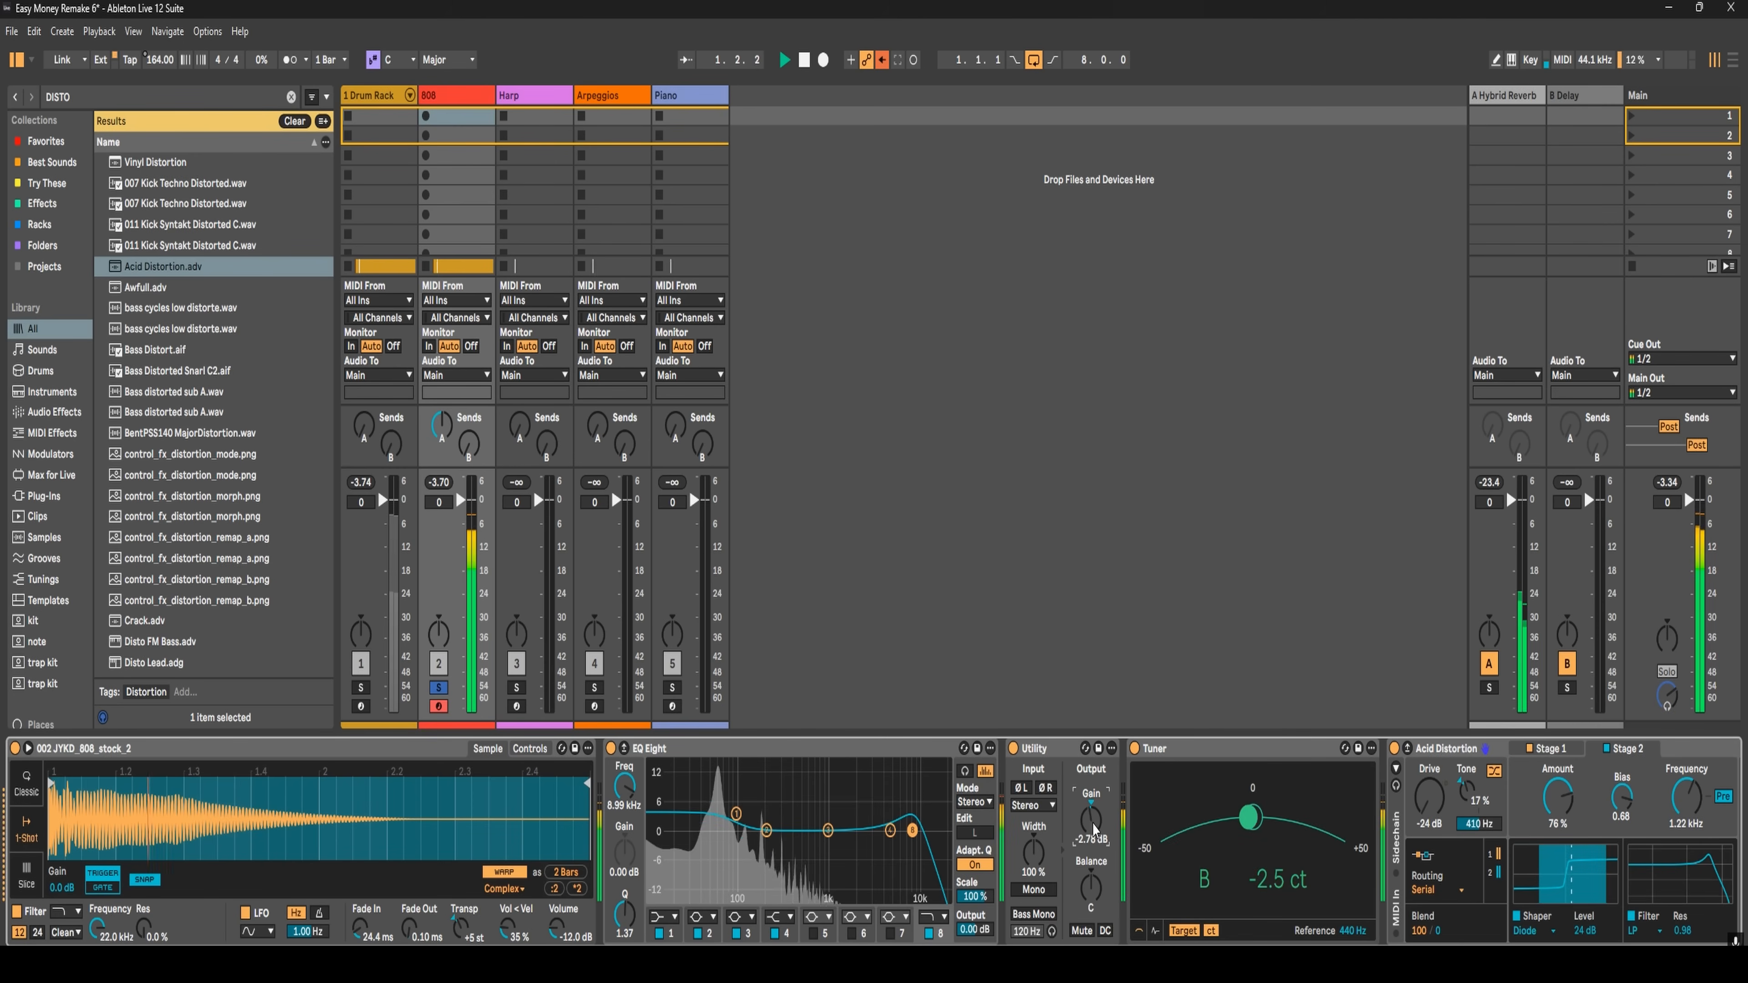
click(1013, 748)
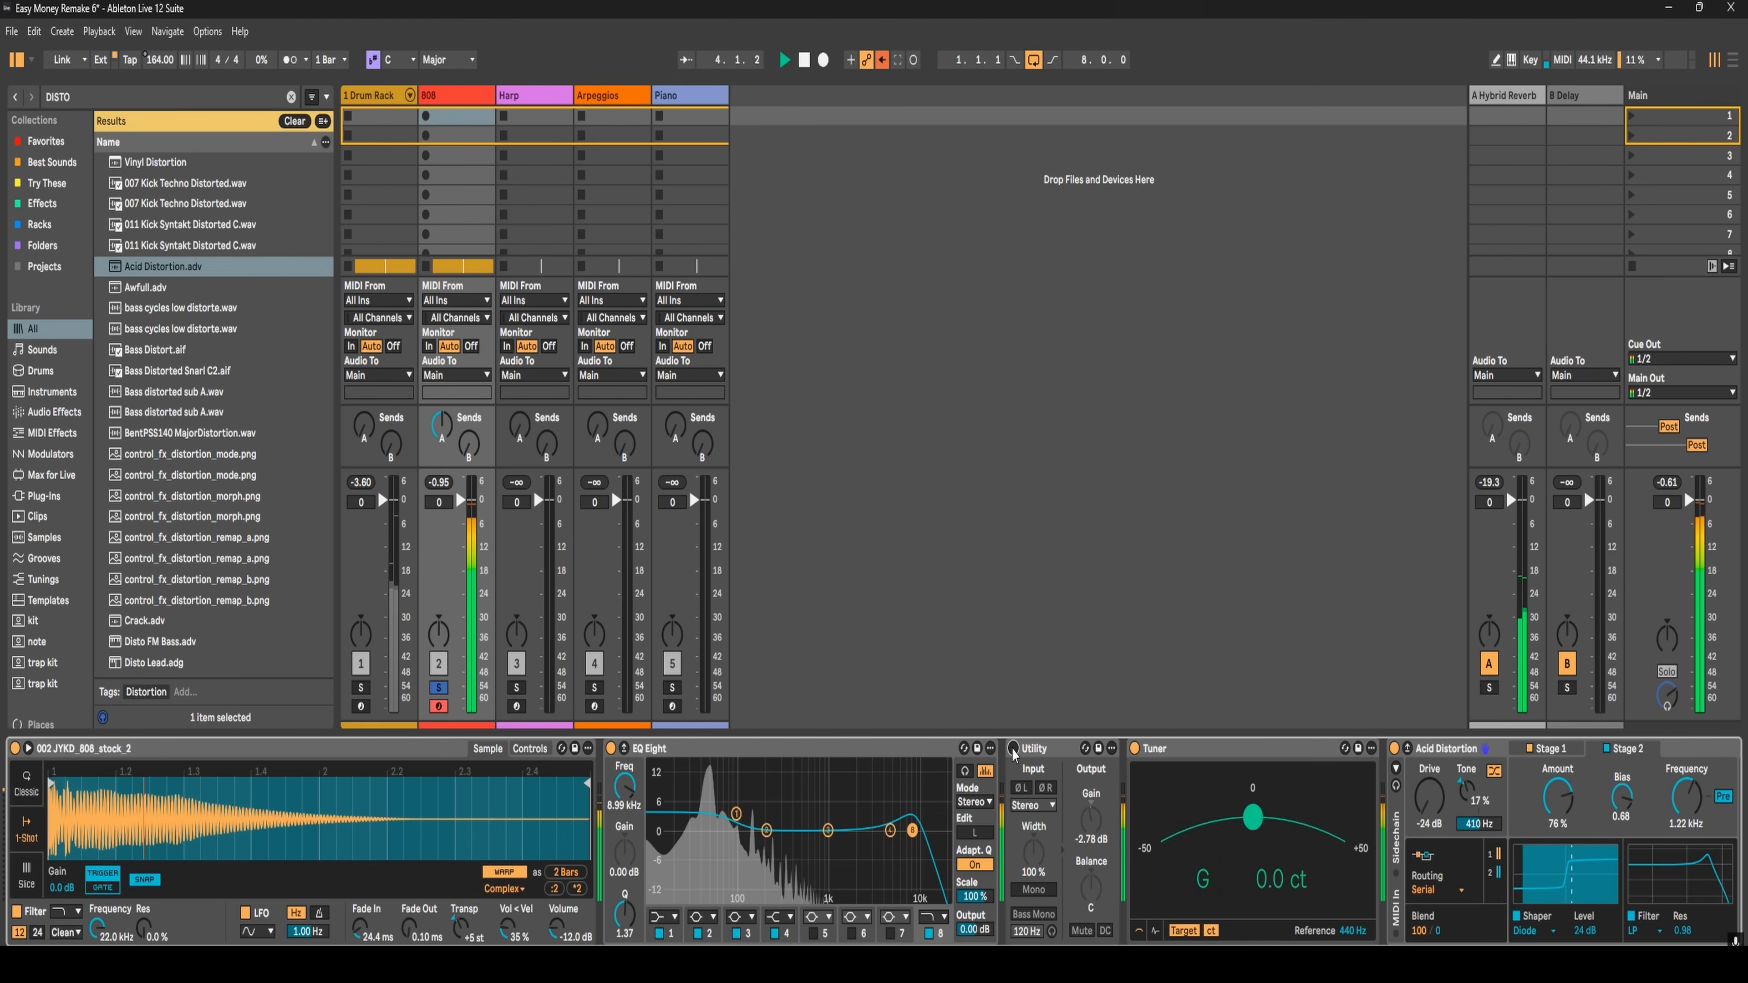
click(1013, 750)
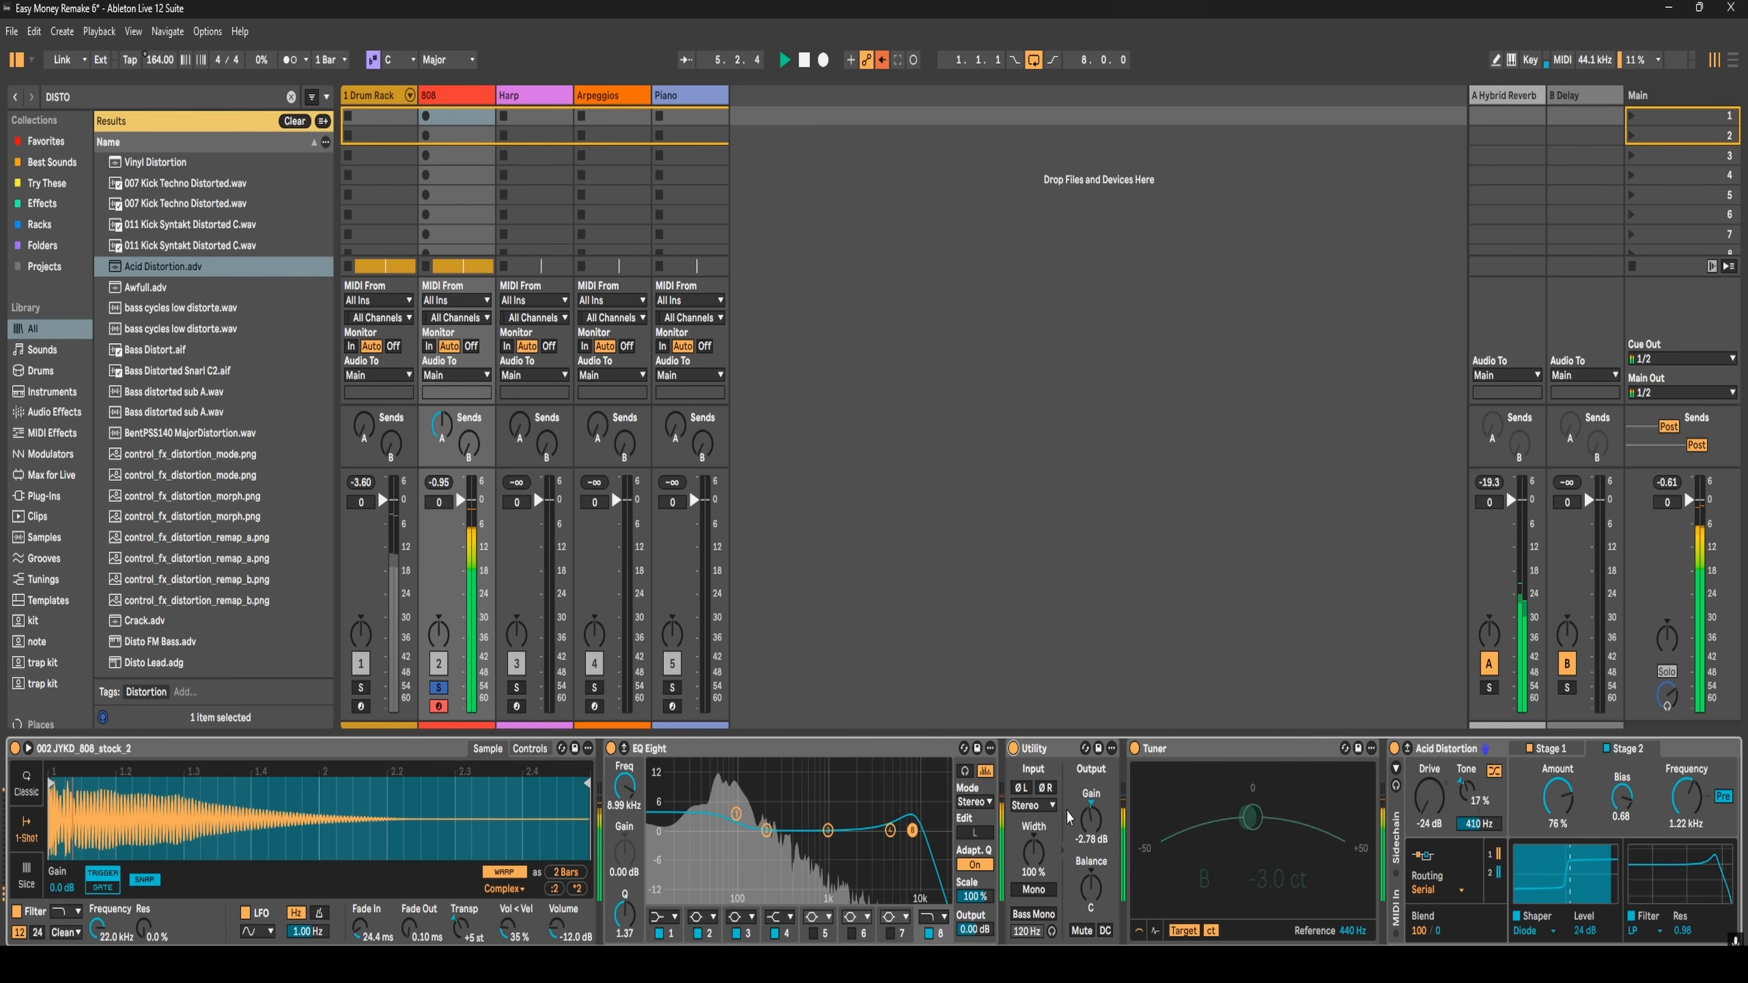
drag(1090, 822, 1090, 828)
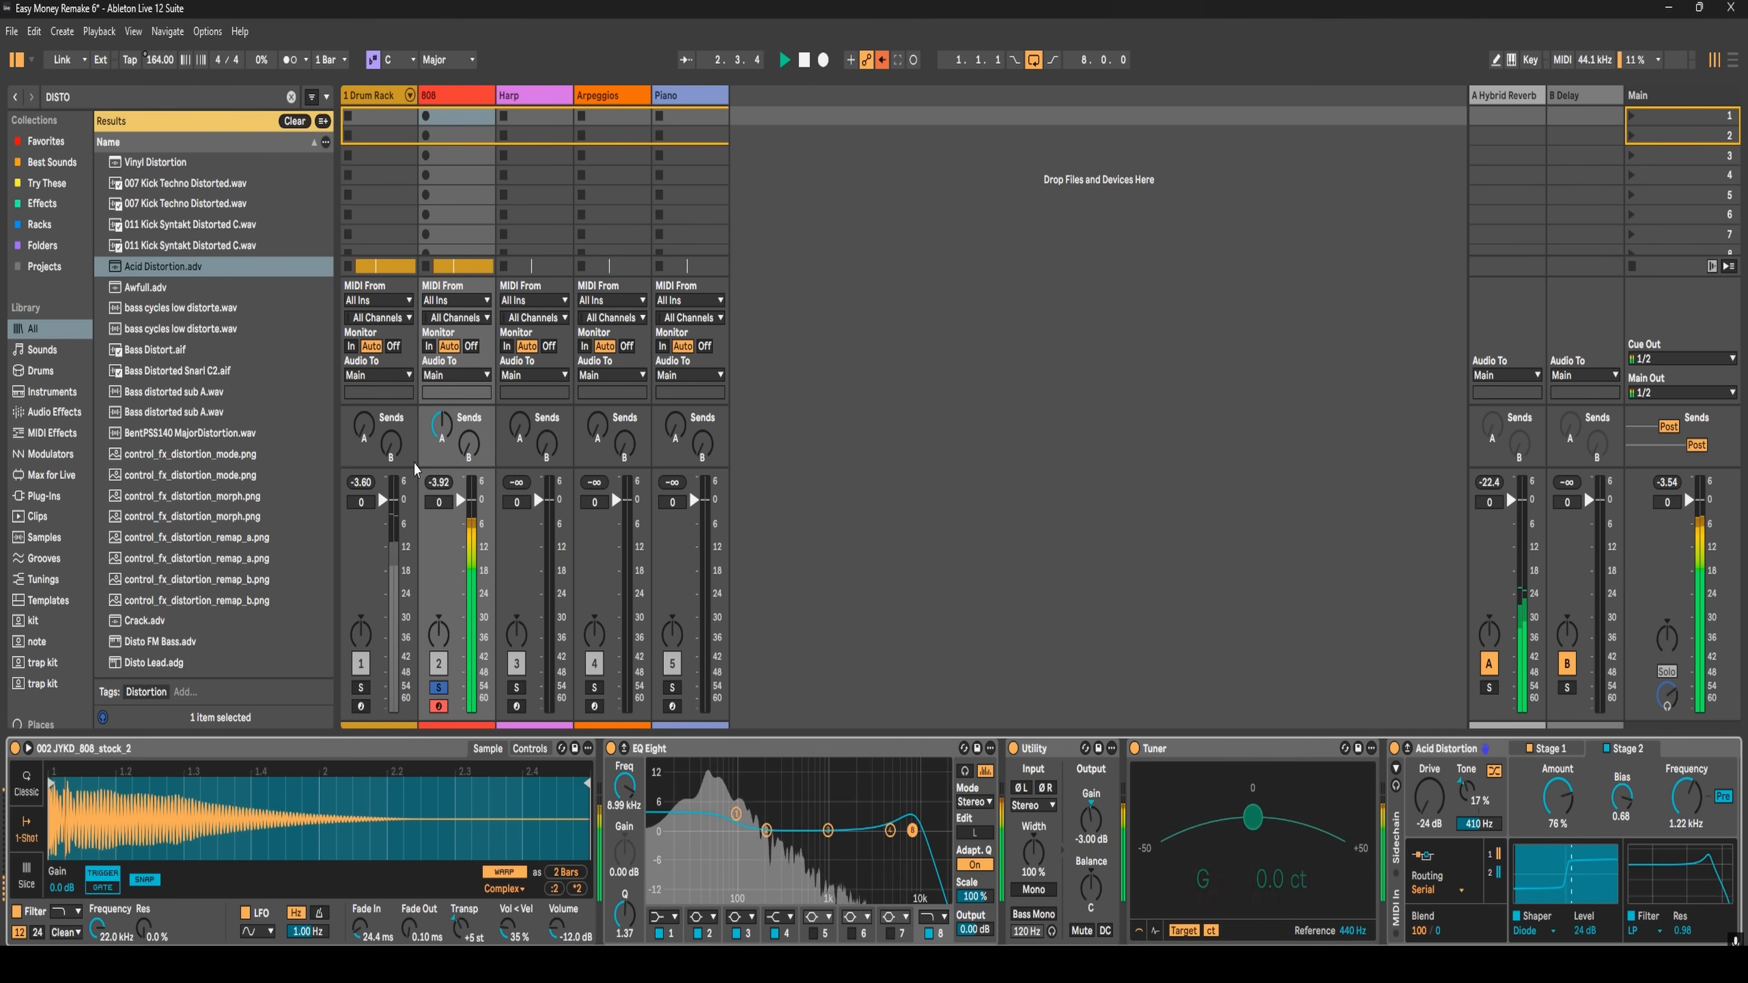
key(space)
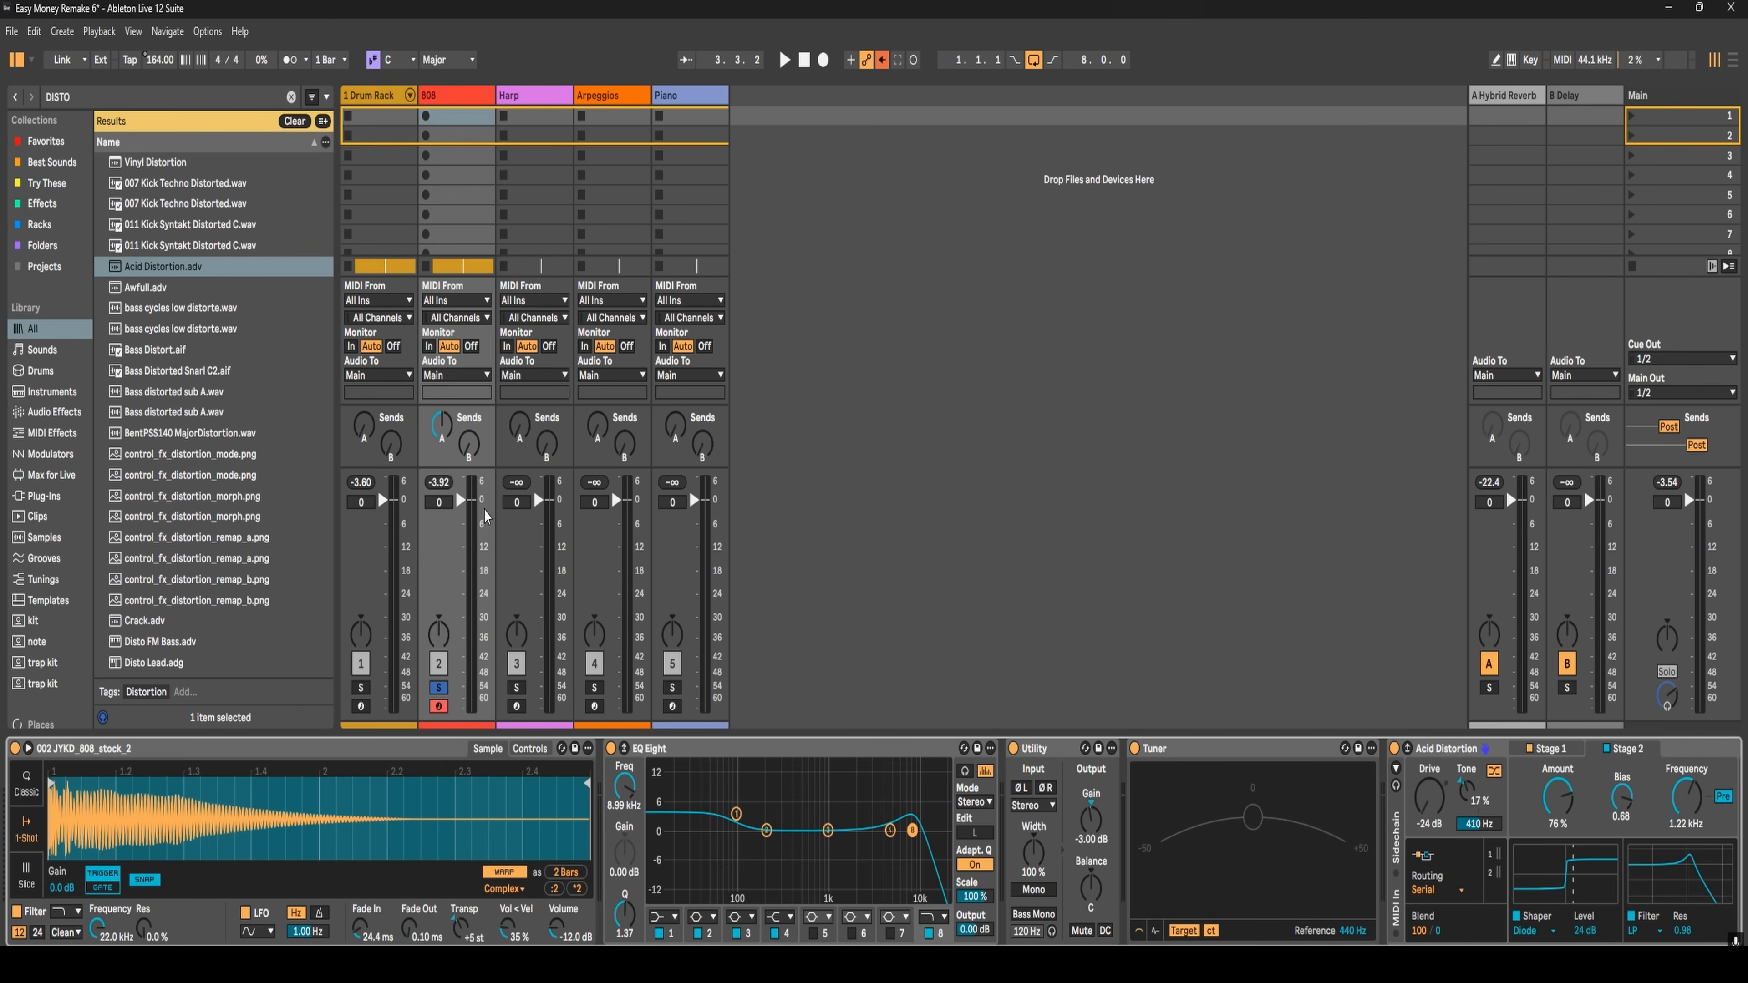
key(space)
click(439, 687)
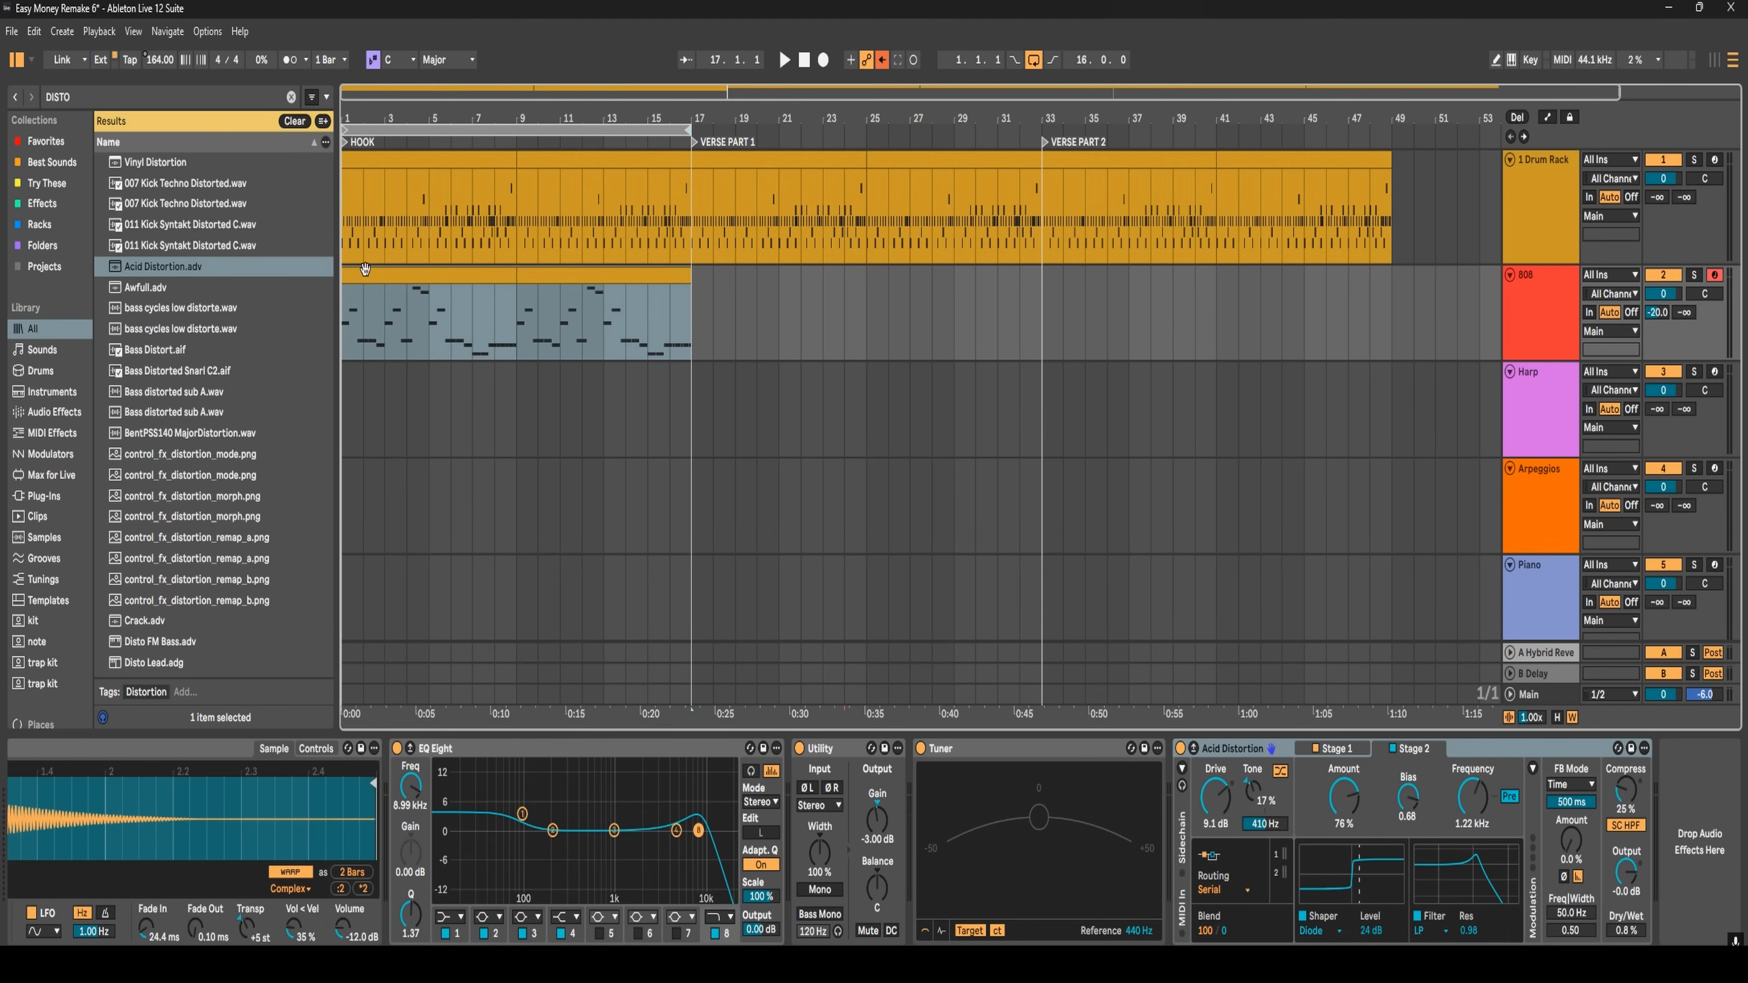
- Copy both 808 hook clips onto the Arpeggios track at bar 1 and open that track's Fabric XL instrument
click(437, 276)
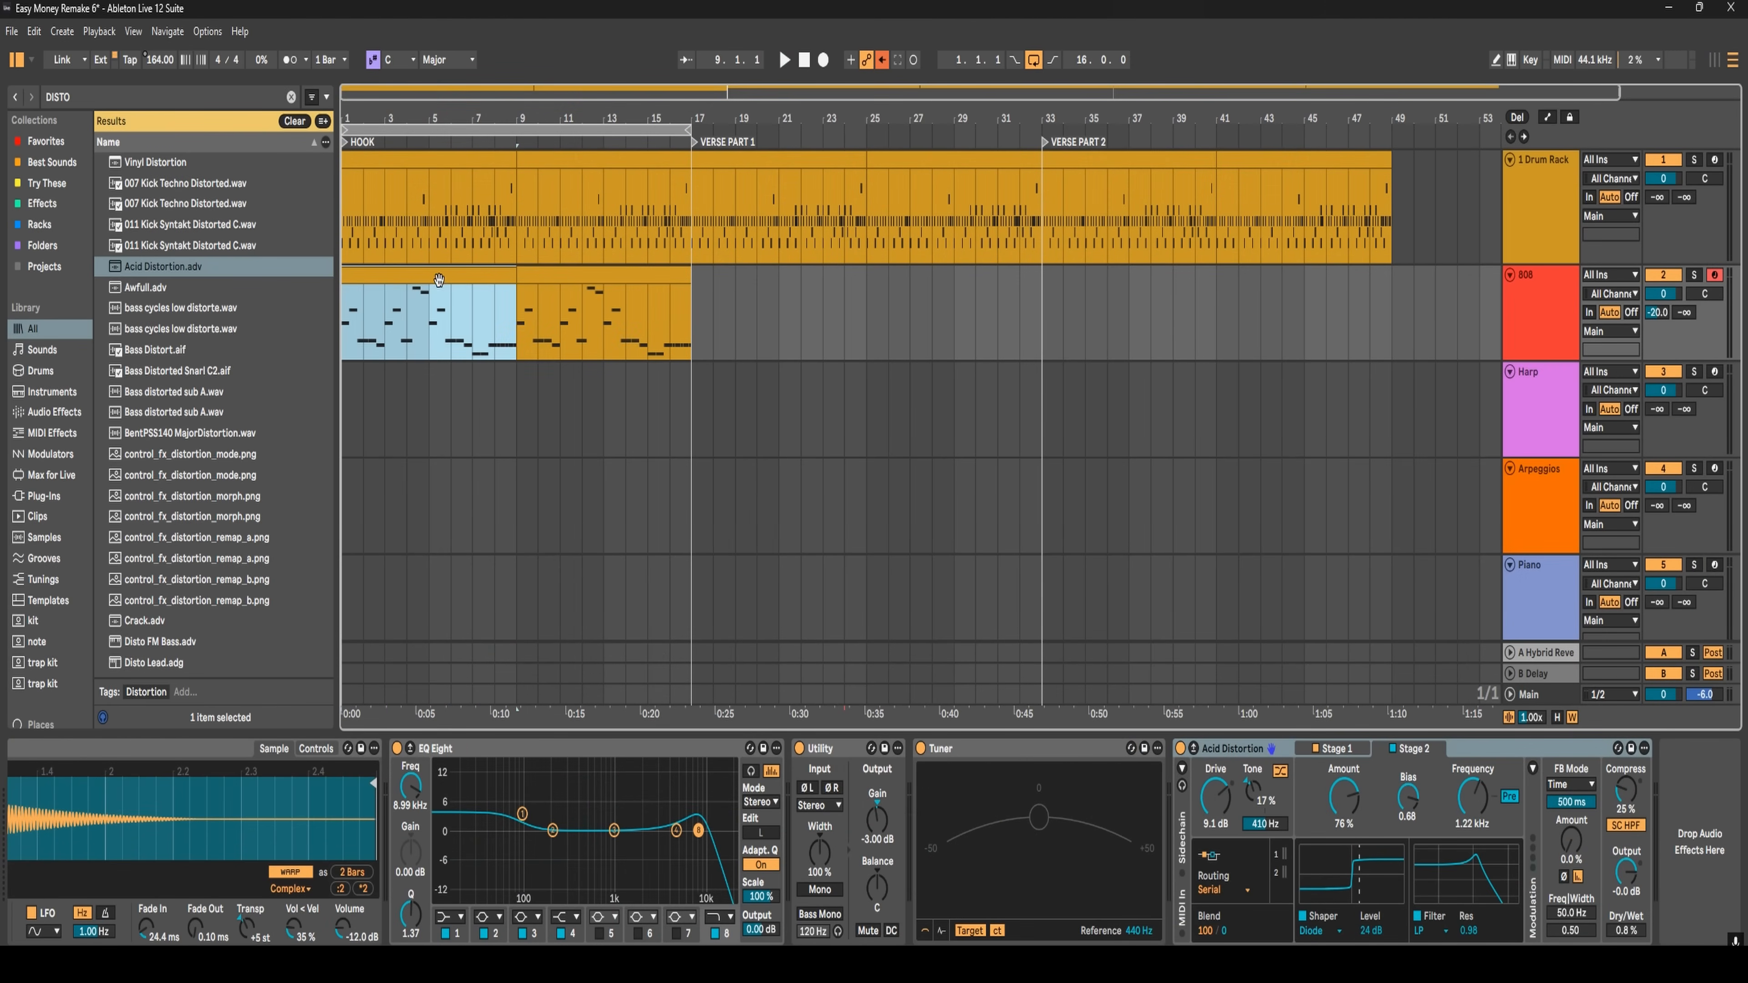
shift+click(536, 282)
key(ctrl+d)
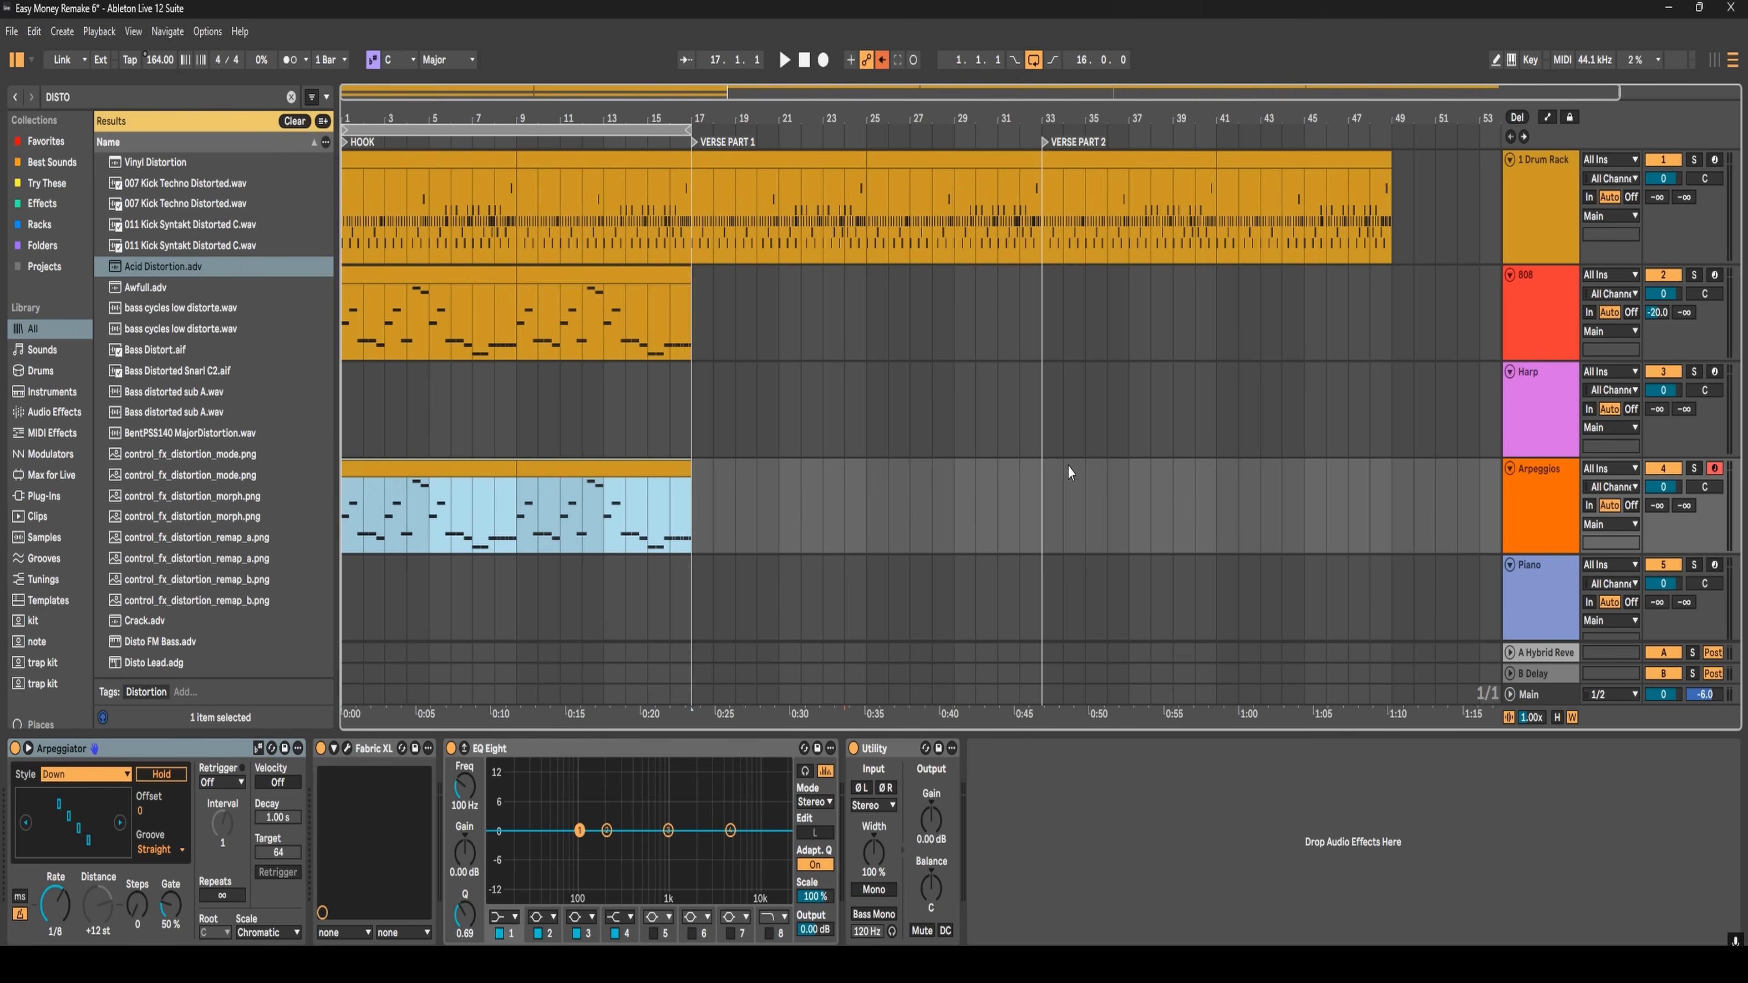
click(1537, 501)
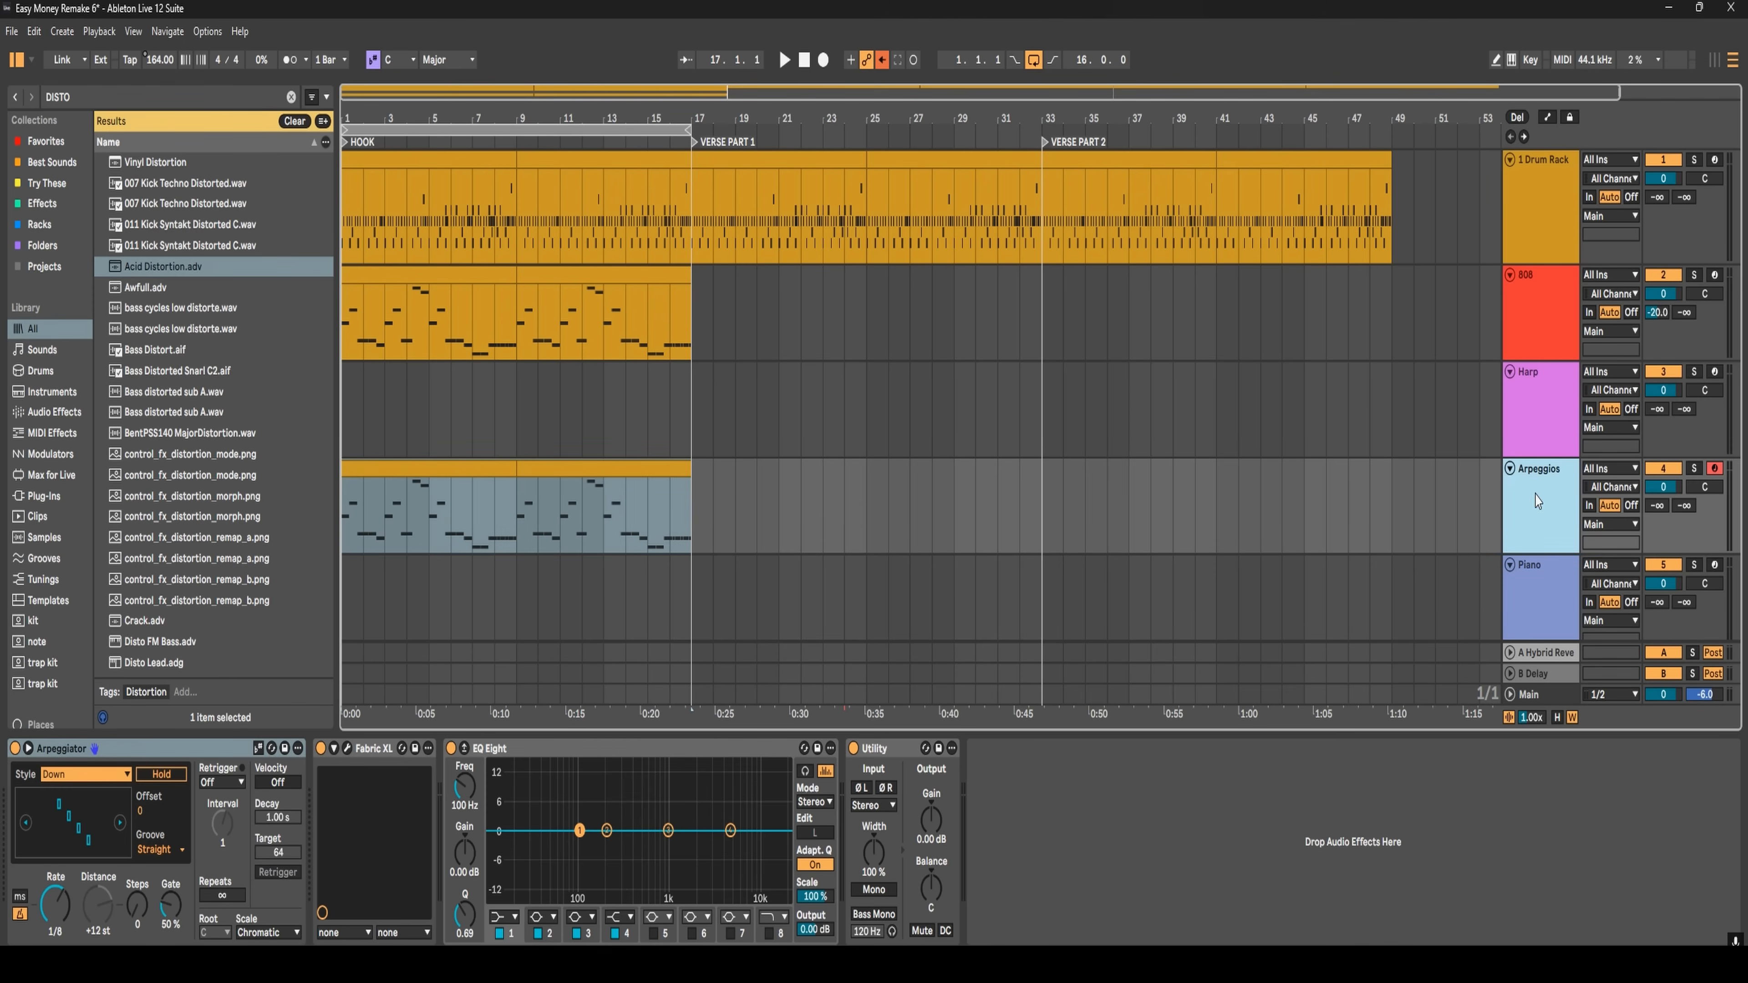
click(12, 756)
click(347, 748)
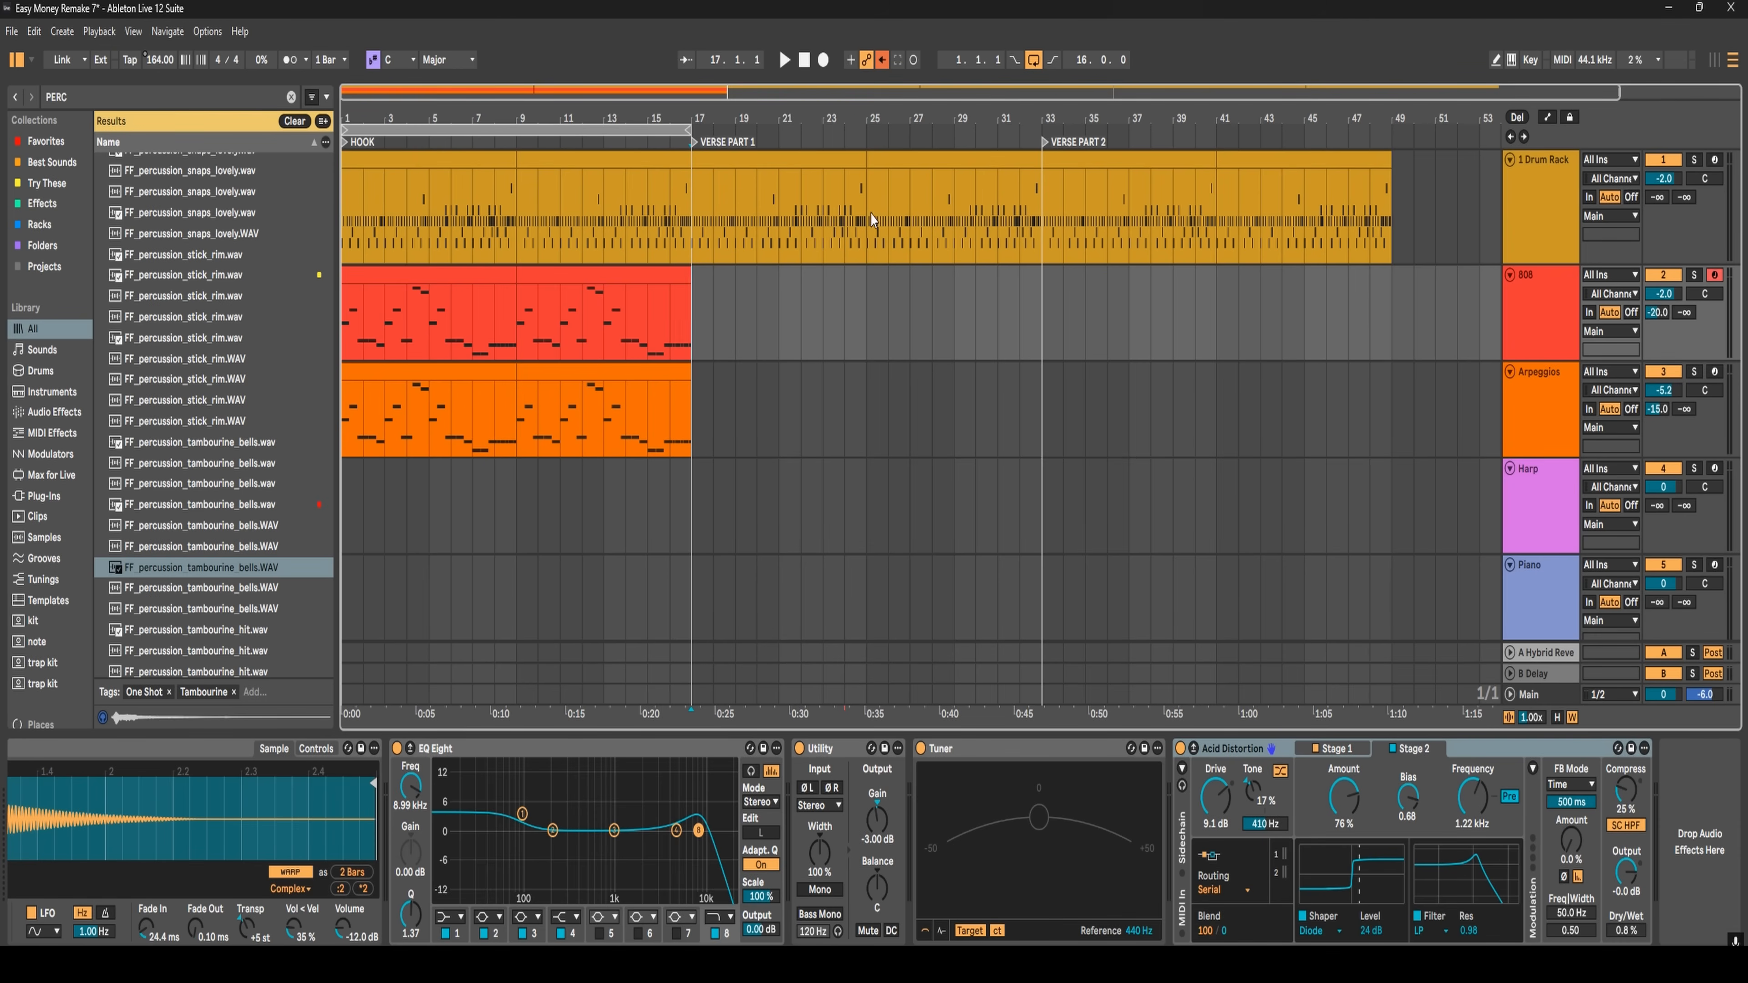
- In the second 808 clip of verse part 1, lower the second half of bar 4 to F#2, bars 5-6 to E2 and bars 7-8 to F#2
click(716, 283)
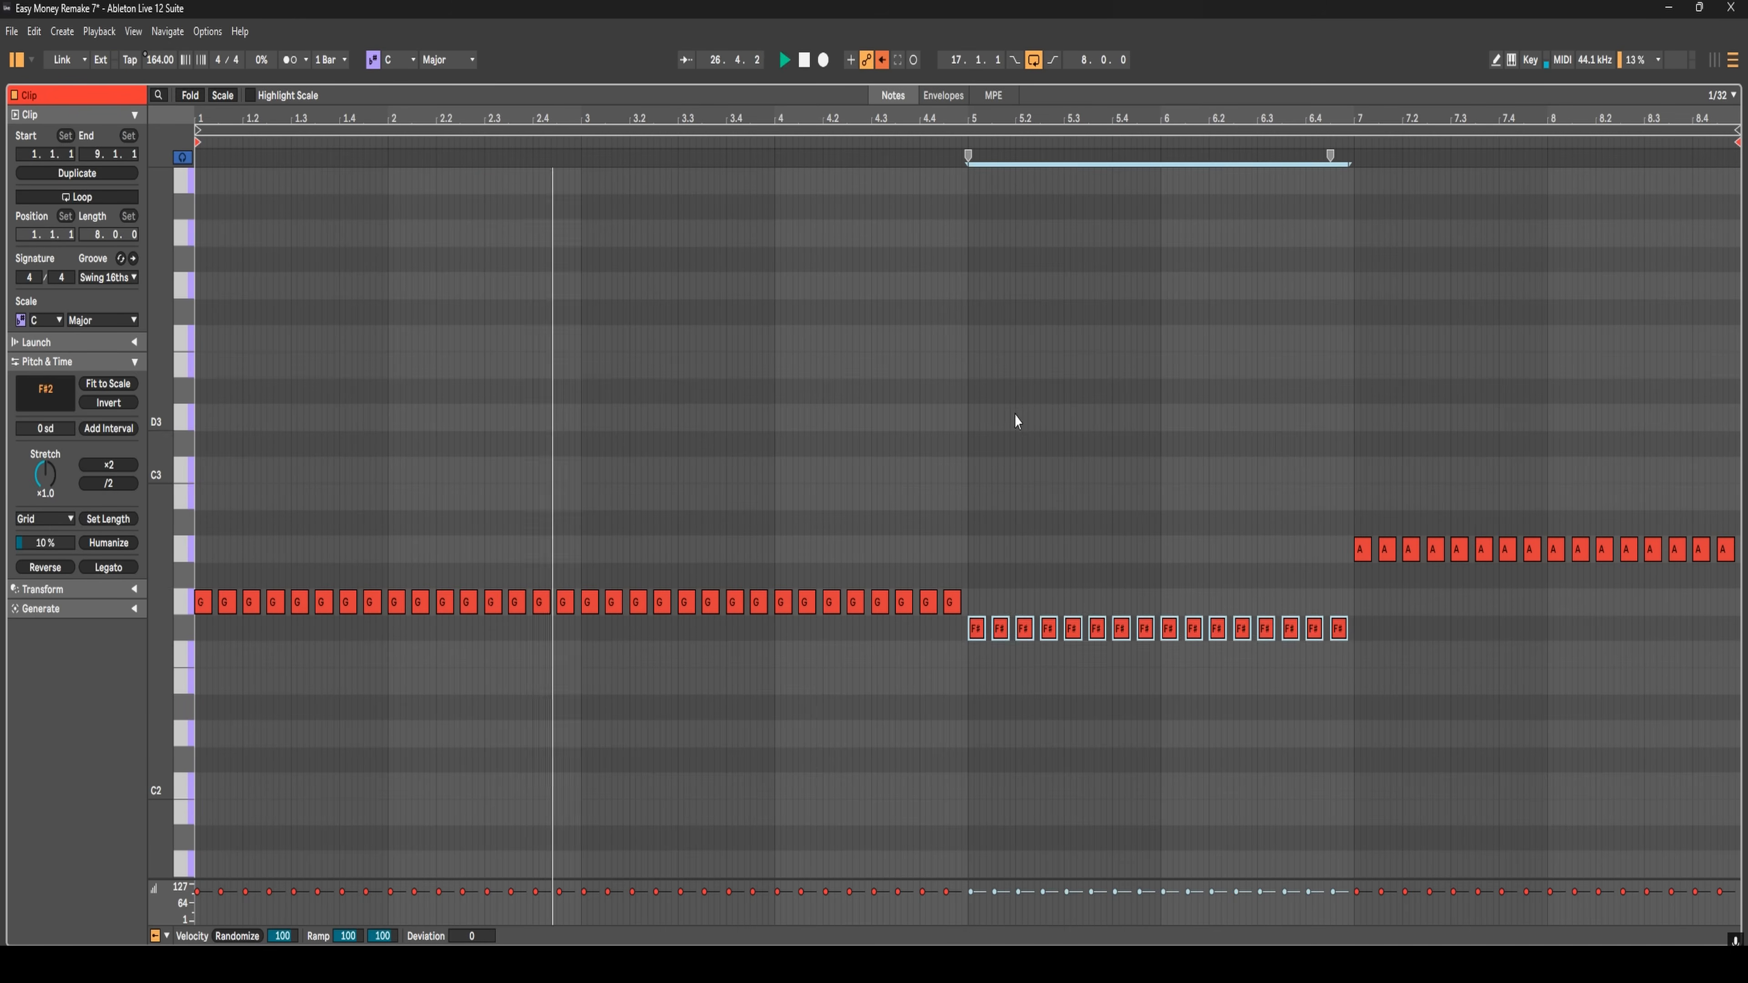
drag(976, 575, 1371, 716)
key(Down)
key(Down)
key(Down)
key(Down)
key(Down)
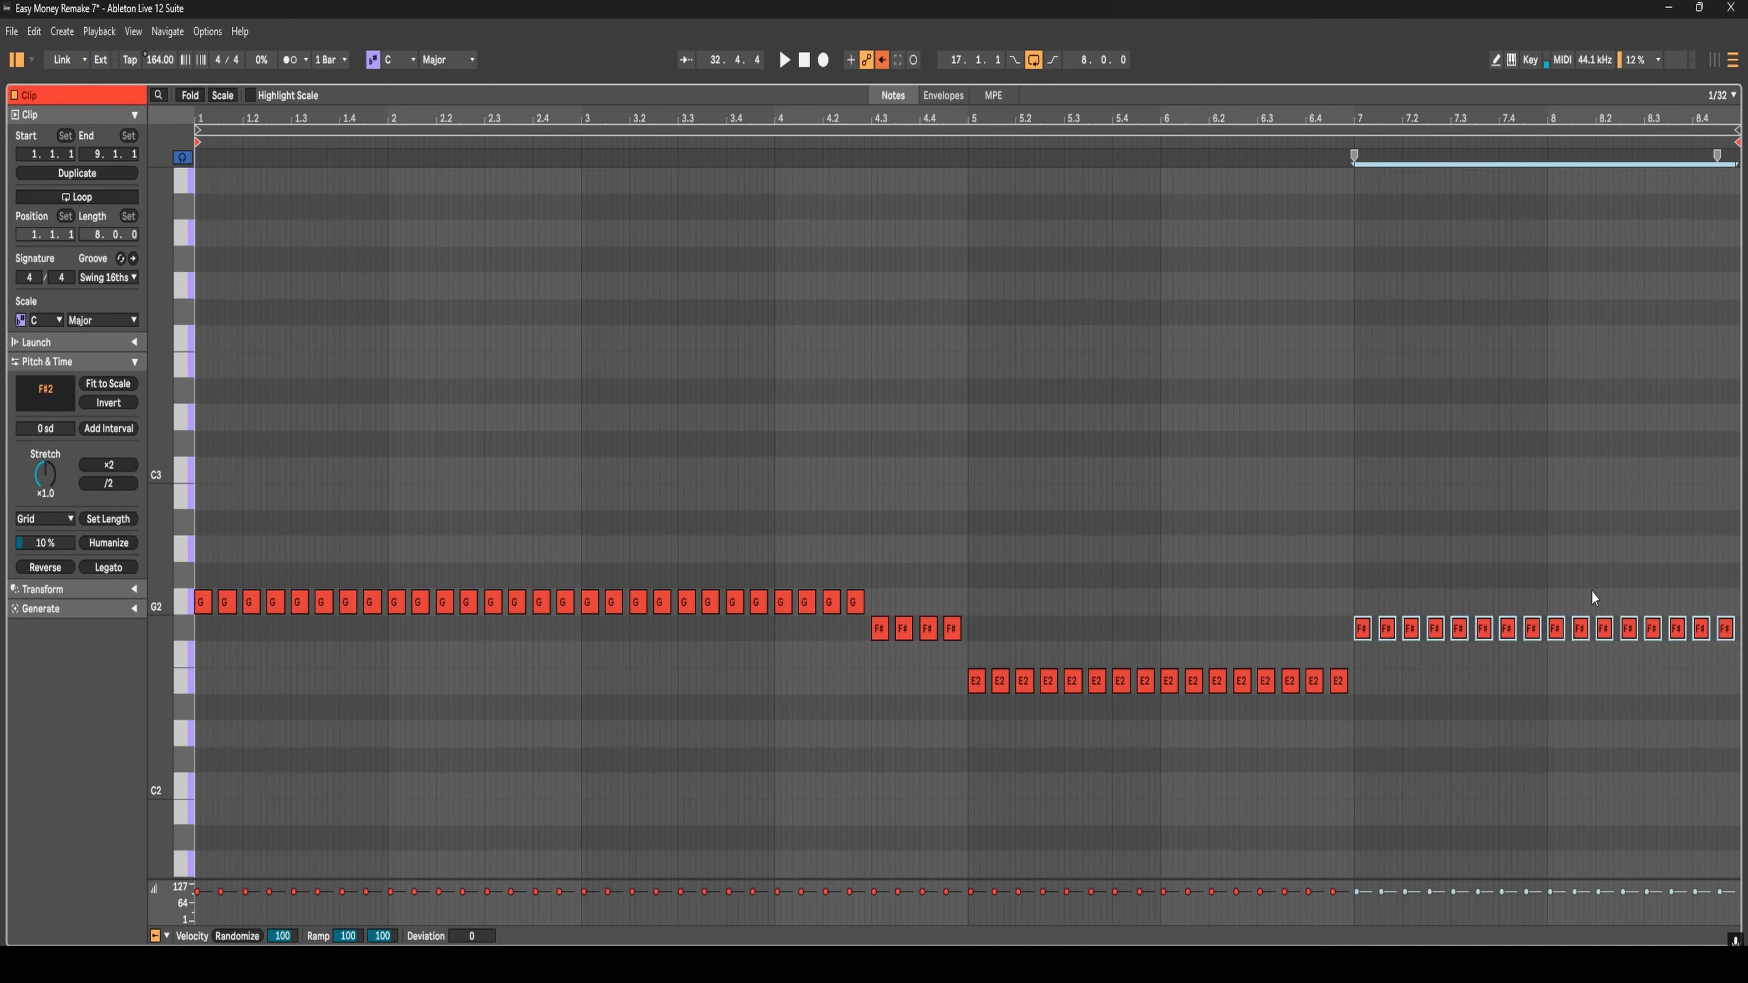
click(1272, 499)
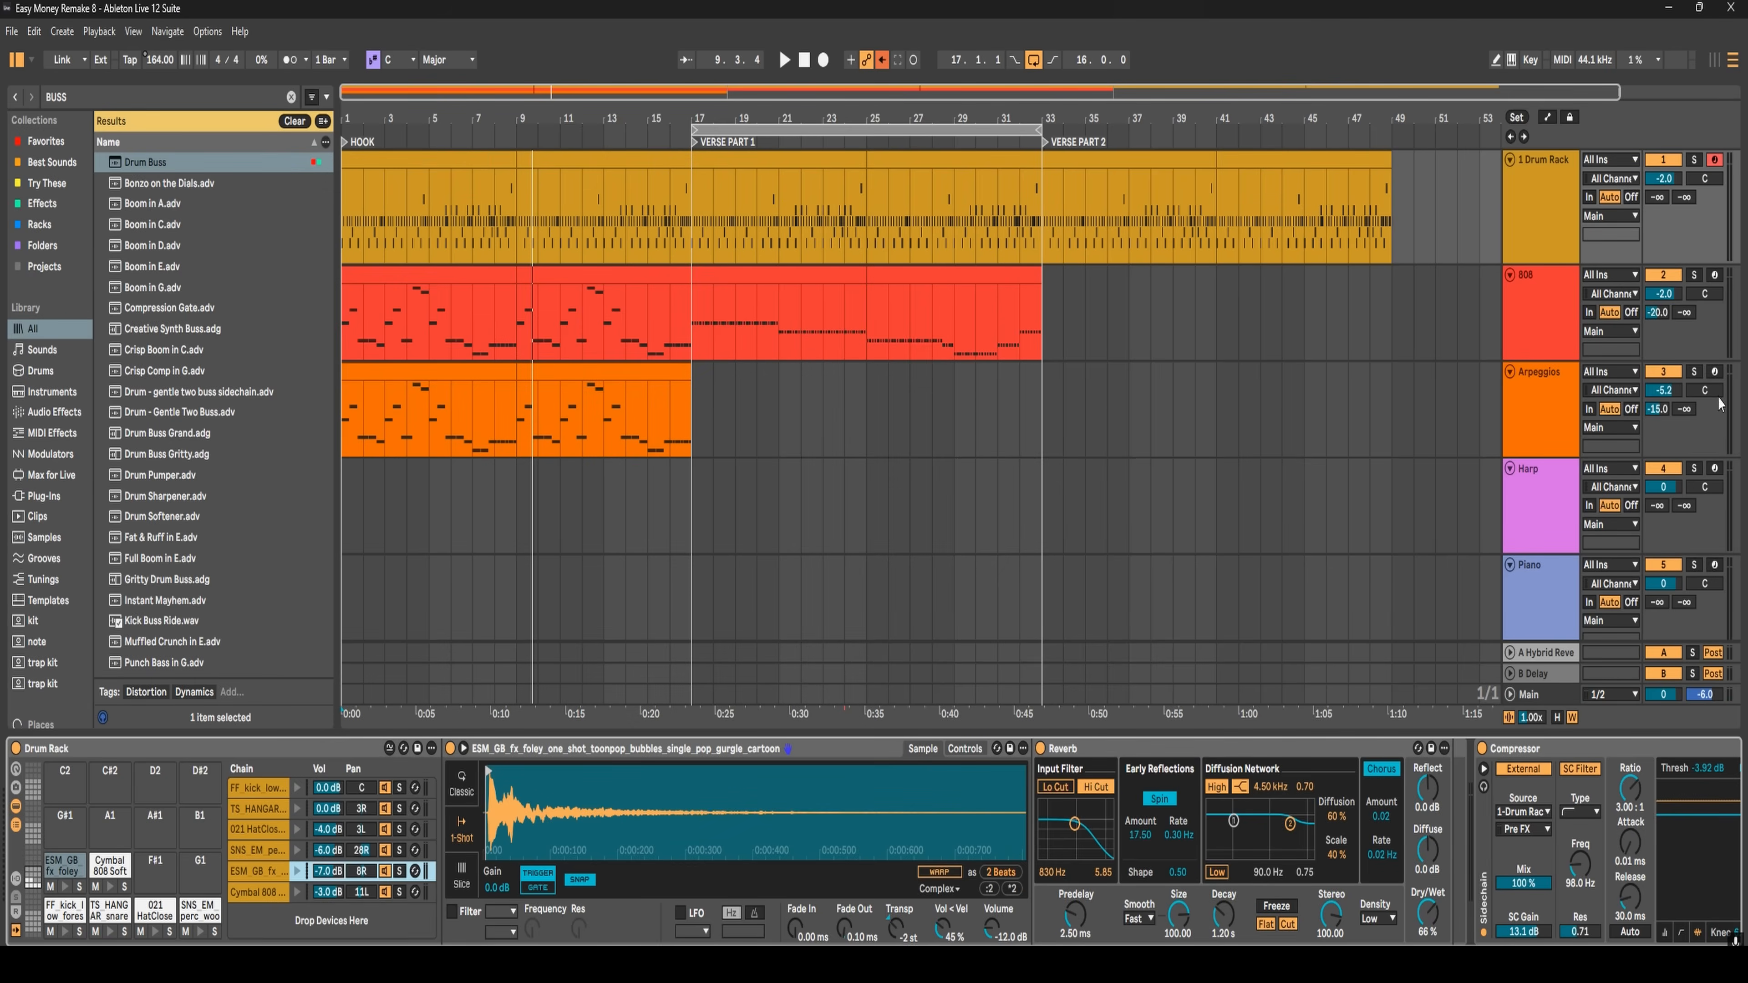
- Name the 808 track's hook clip "HOOK 808" and the Arpeggios track's hook clip "HOOK SYNTH"
click(487, 274)
click(511, 376)
right_click(450, 384)
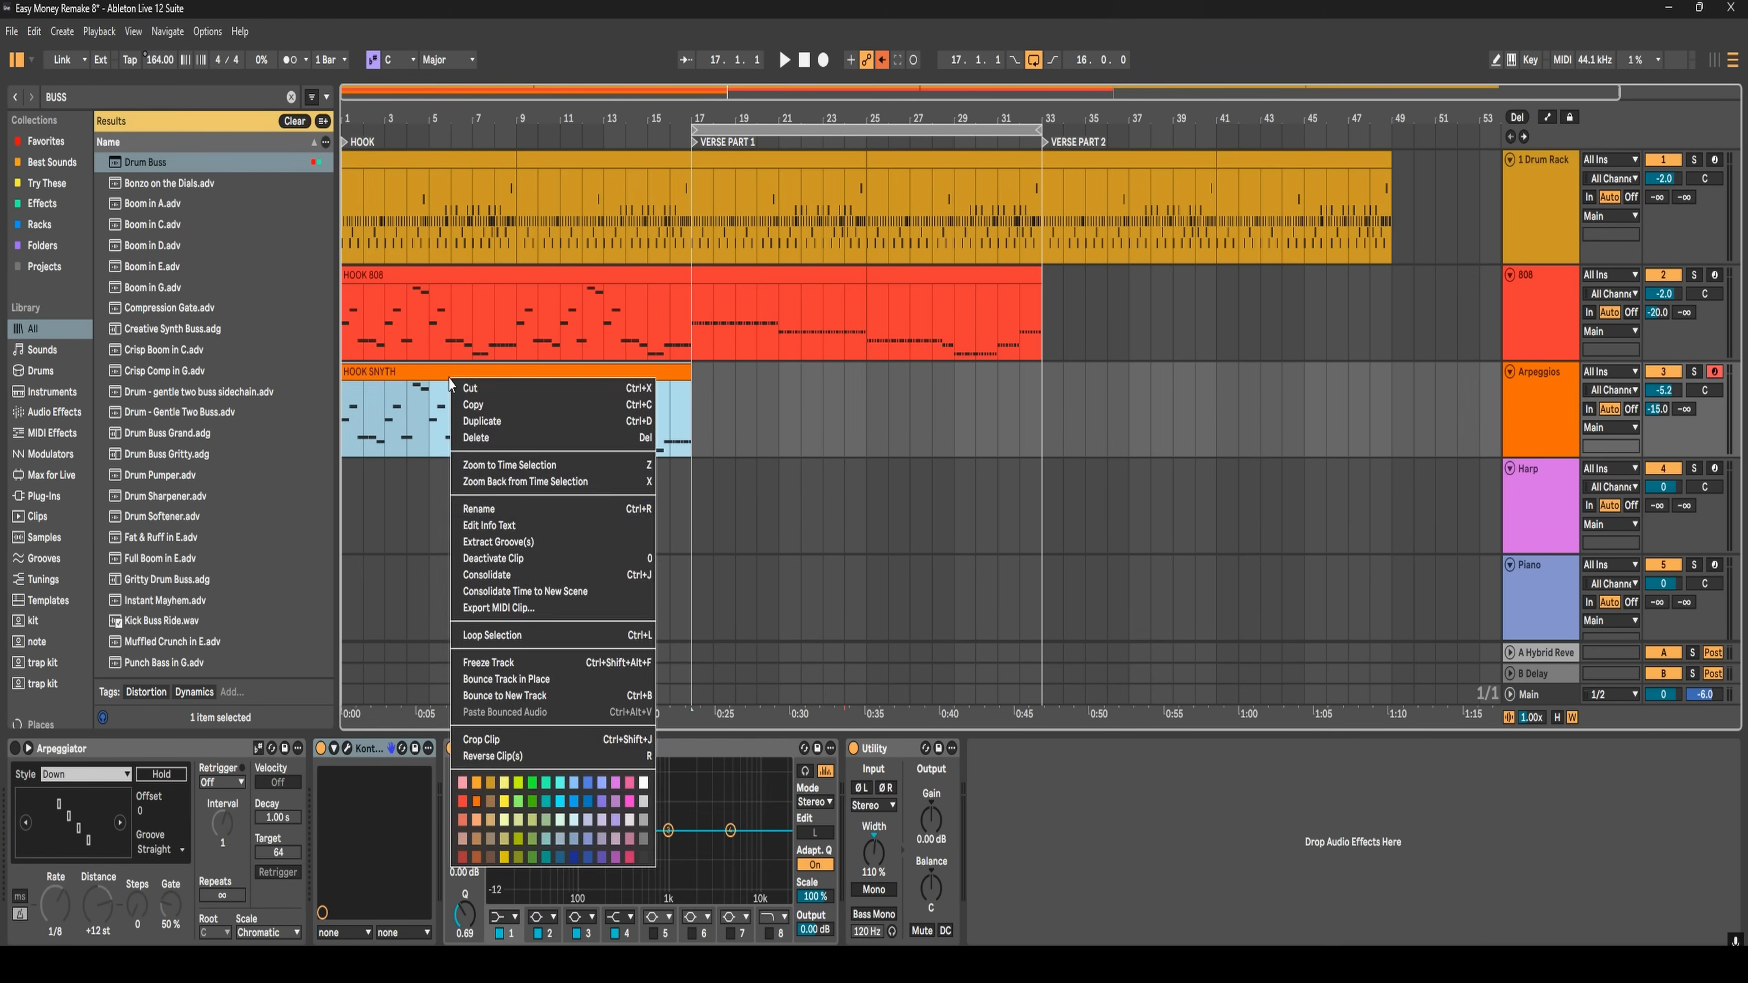
key(Escape)
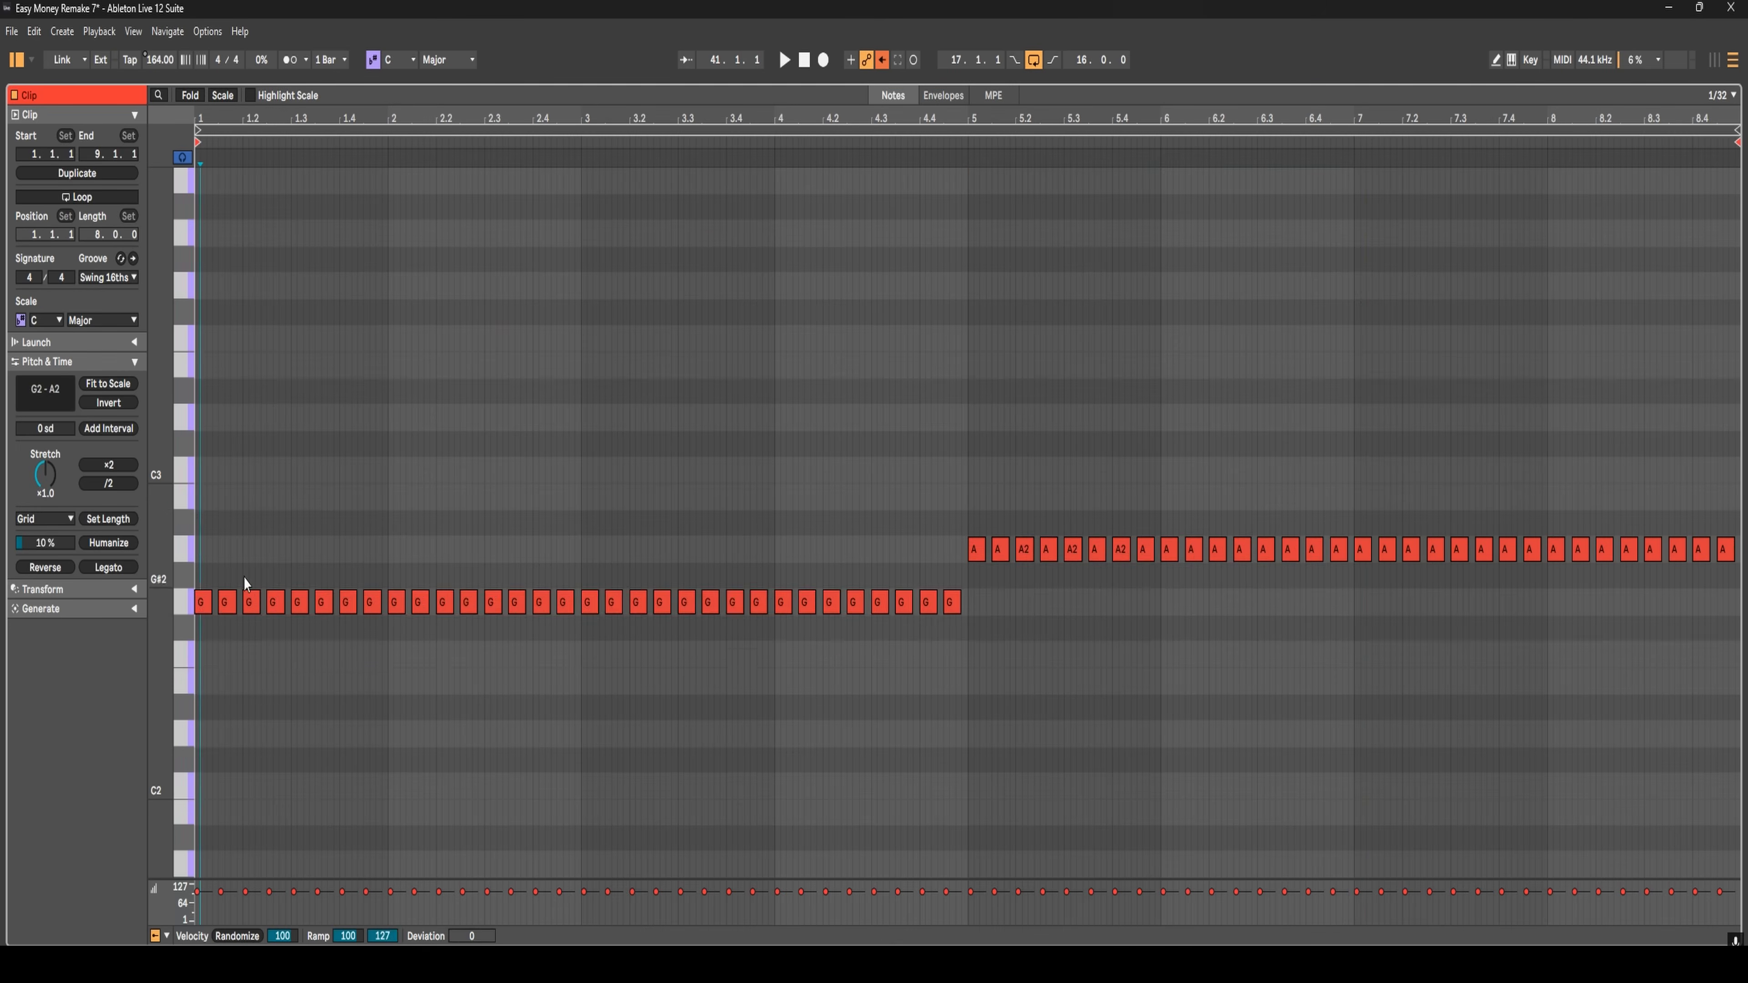
- Repitch the 808 clip at bars 41-48 to step from E2 through F#2, G2, A2 and A#2, and open all four verse clips together
drag(589, 628, 979, 720)
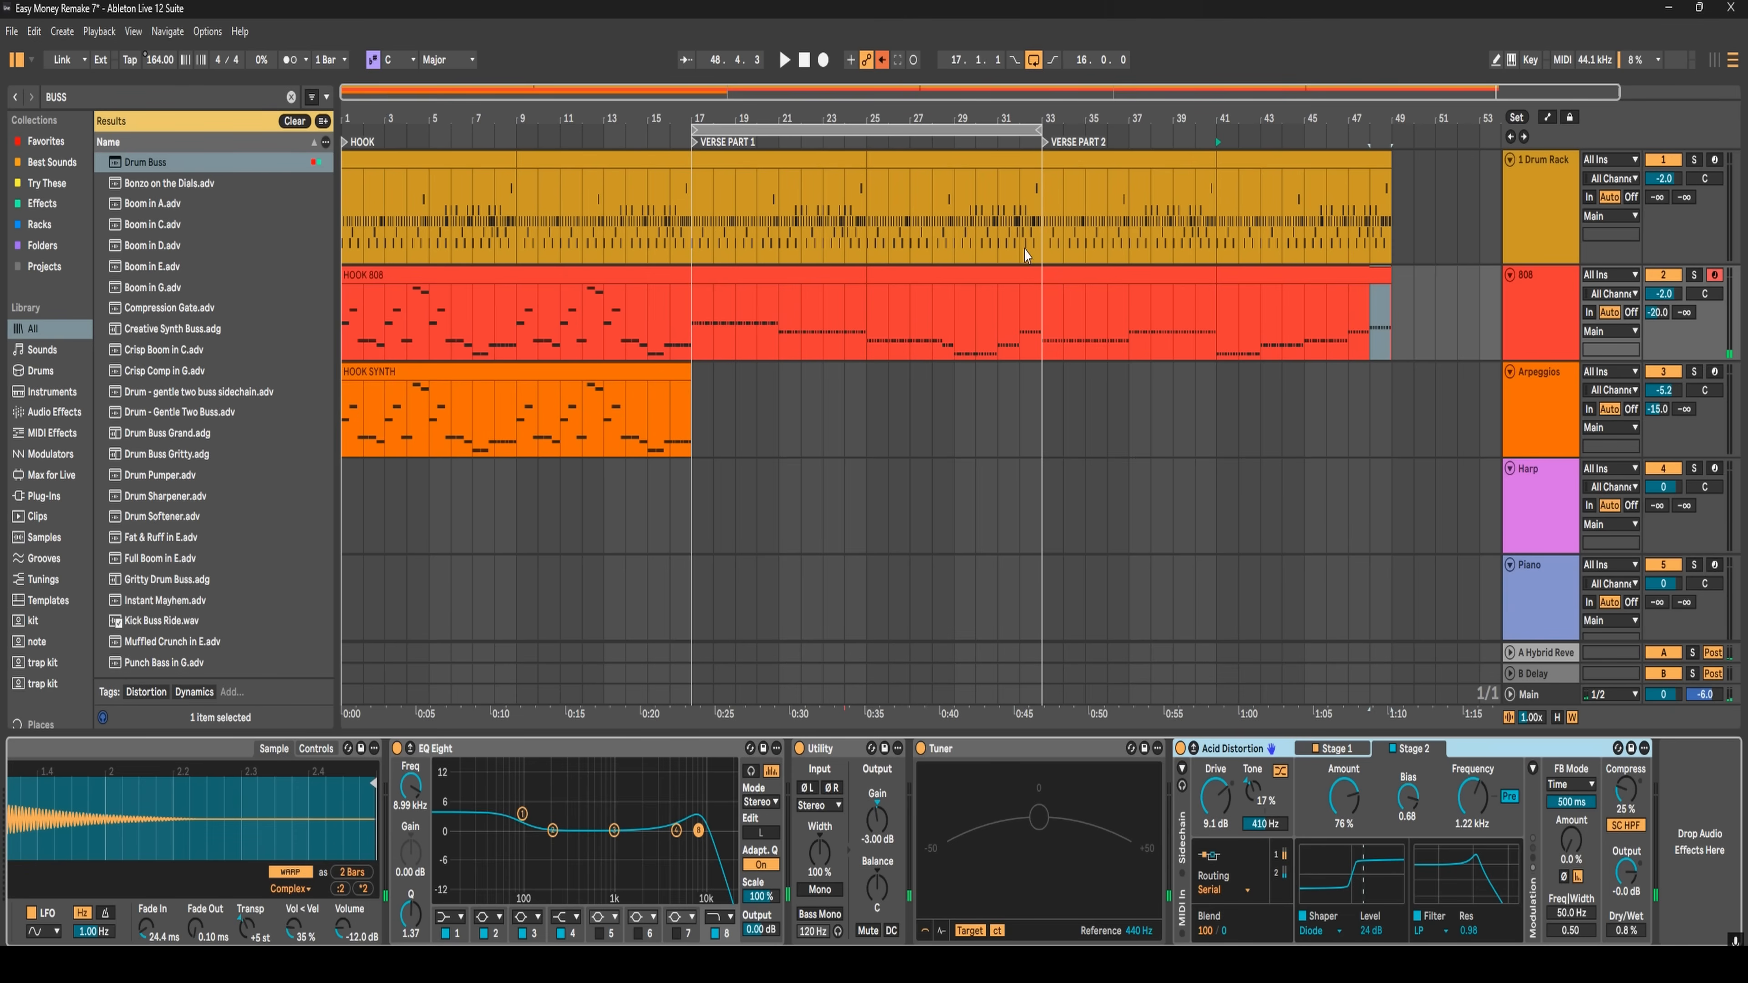
click(802, 293)
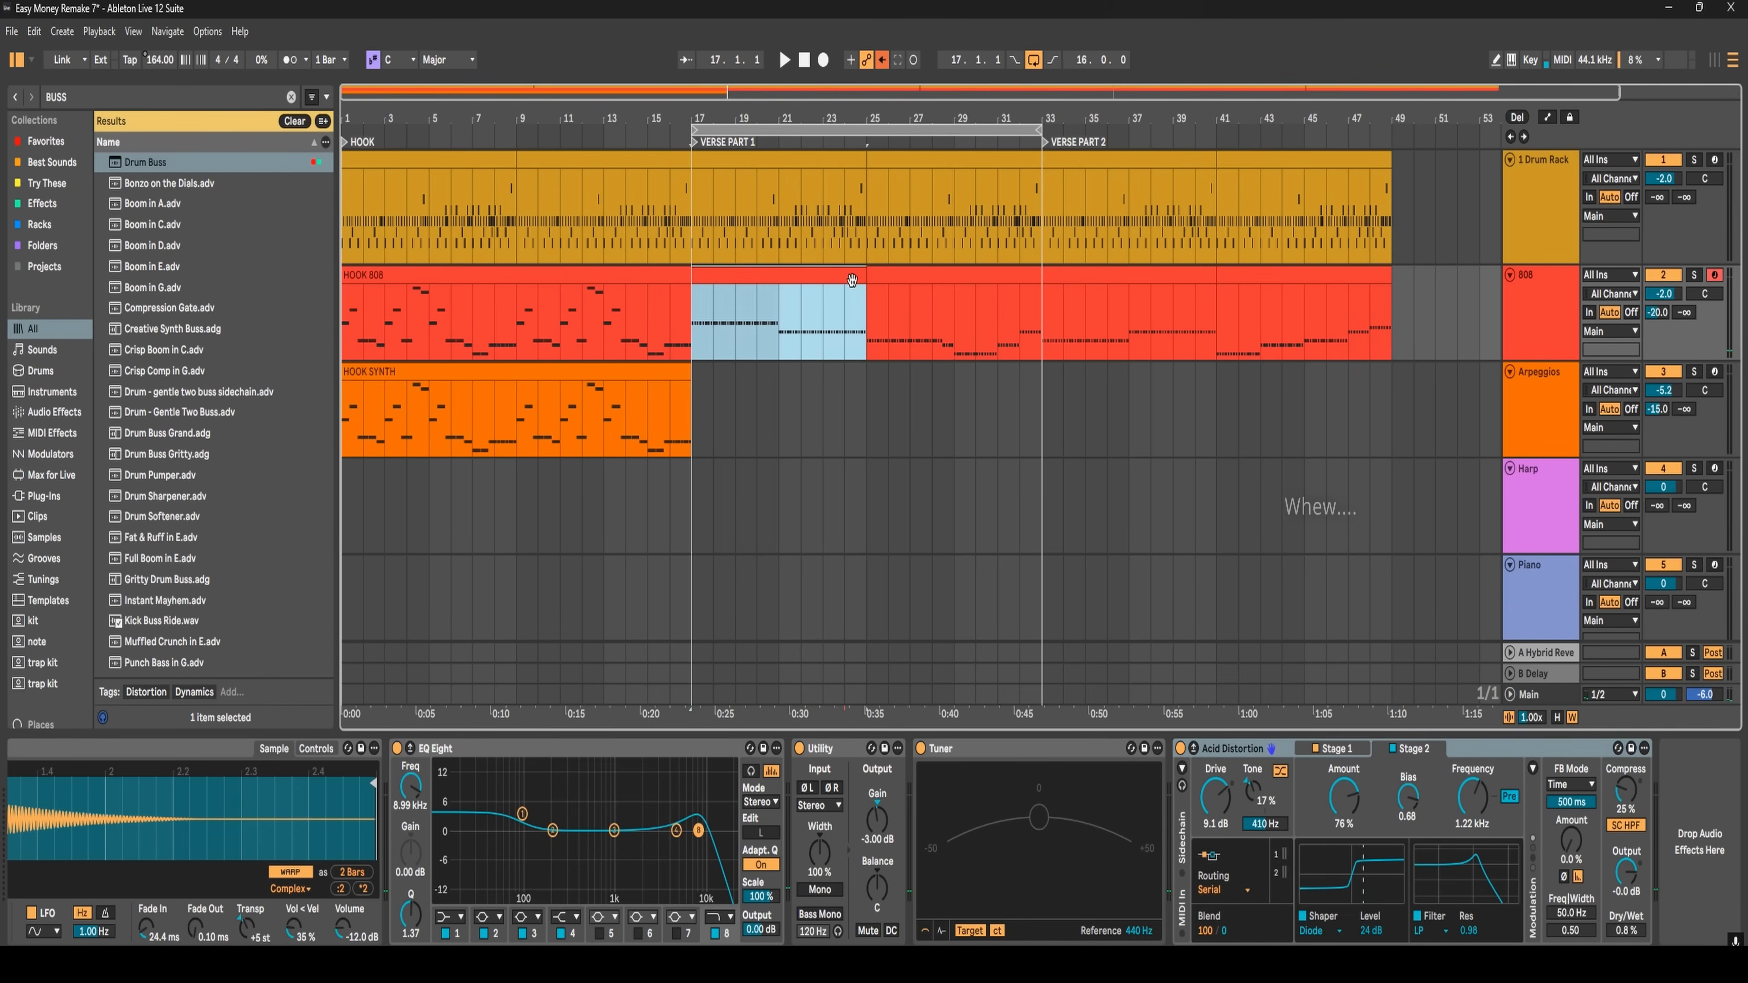
shift+click(1353, 283)
double_click(1354, 282)
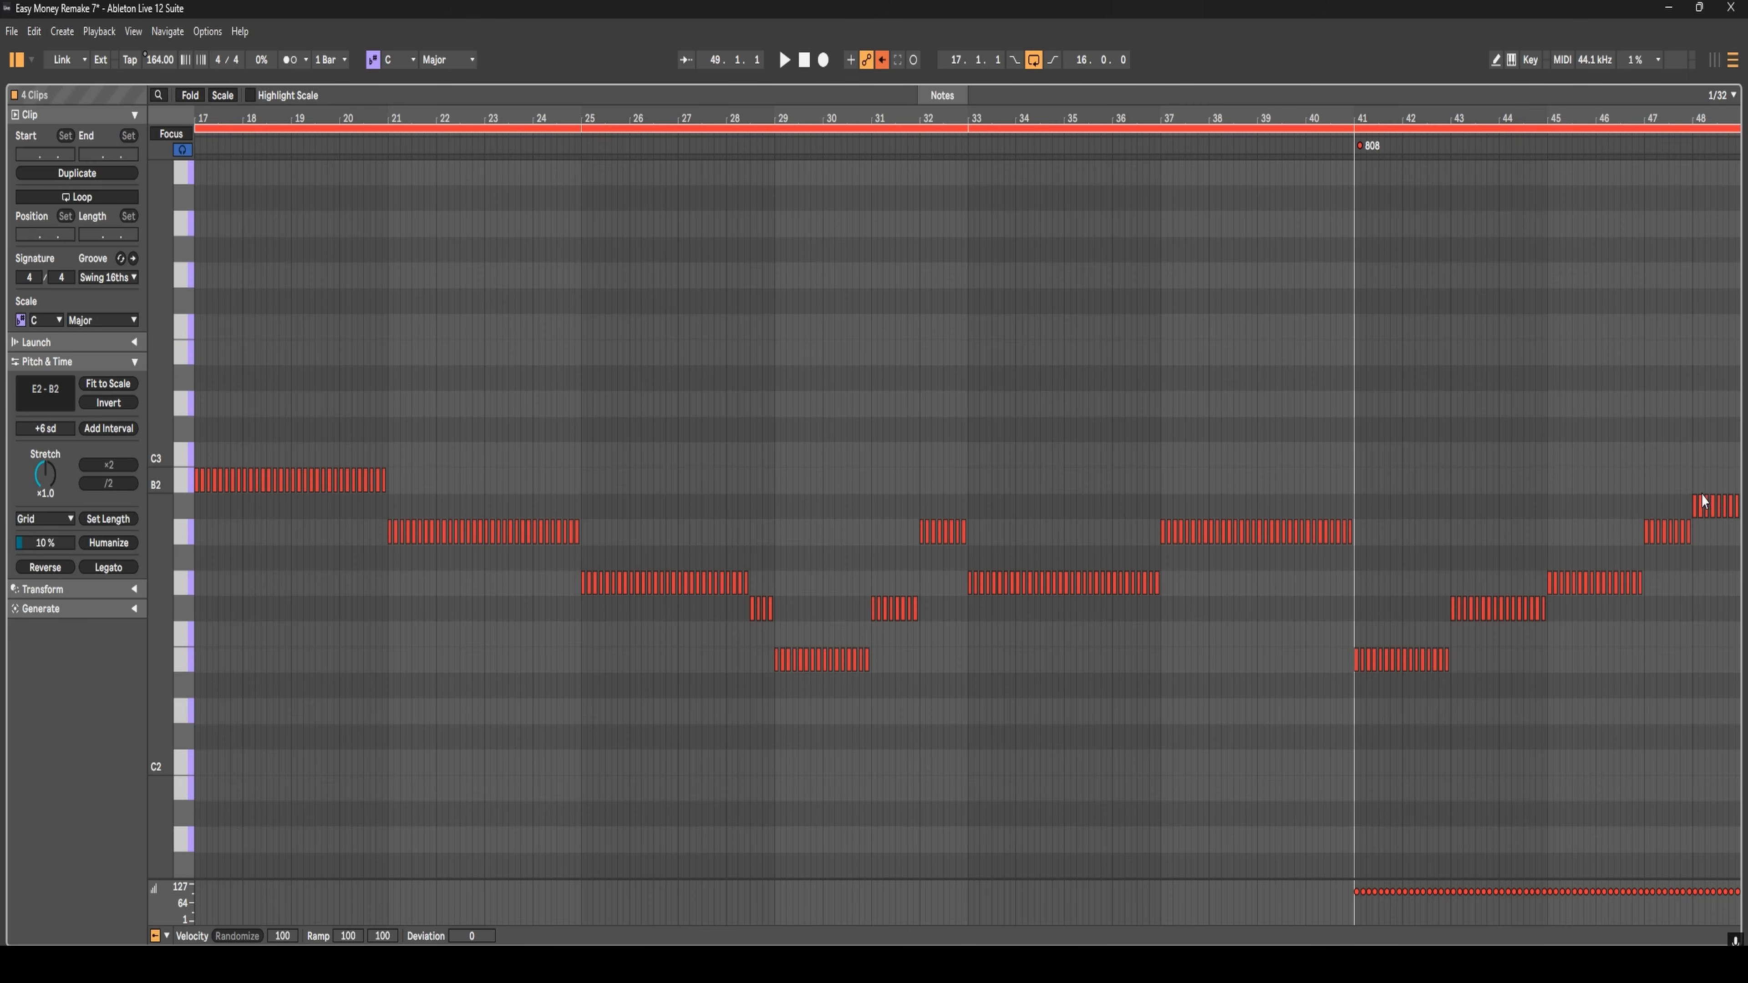
click(968, 149)
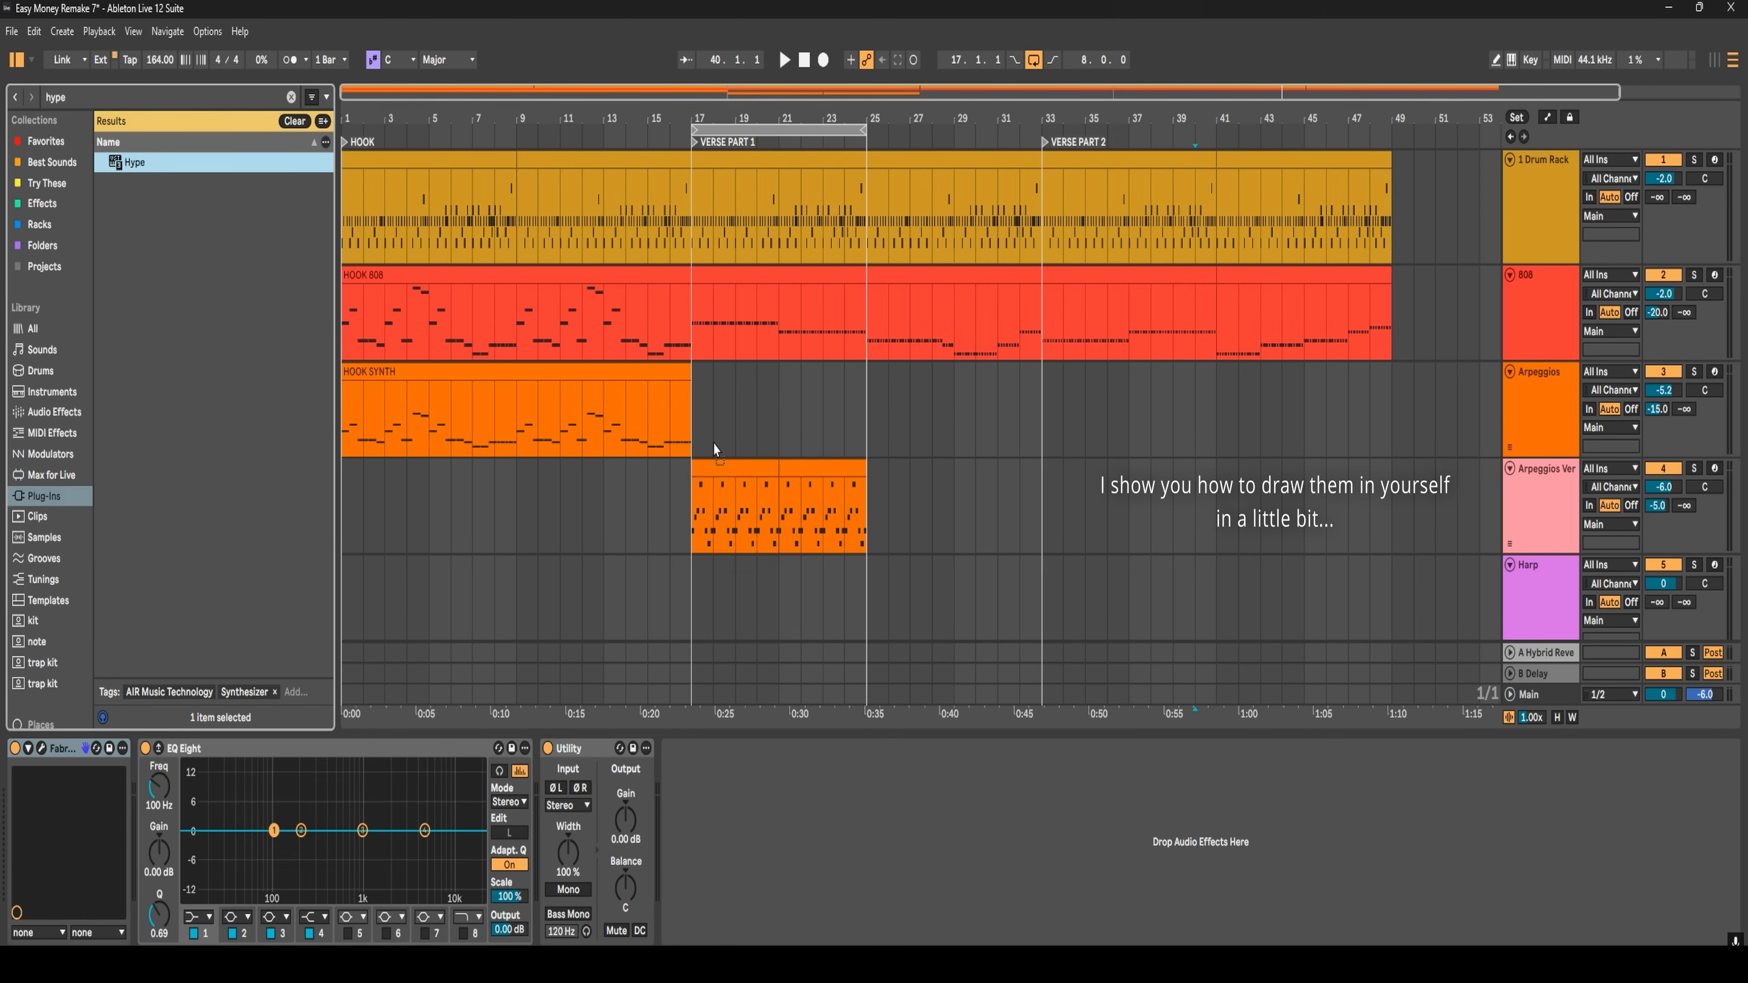
- Review the Hype synth on the Arpeggios Verse track and load the Easy Money preset in the Arpeggios track's Hype
click(905, 533)
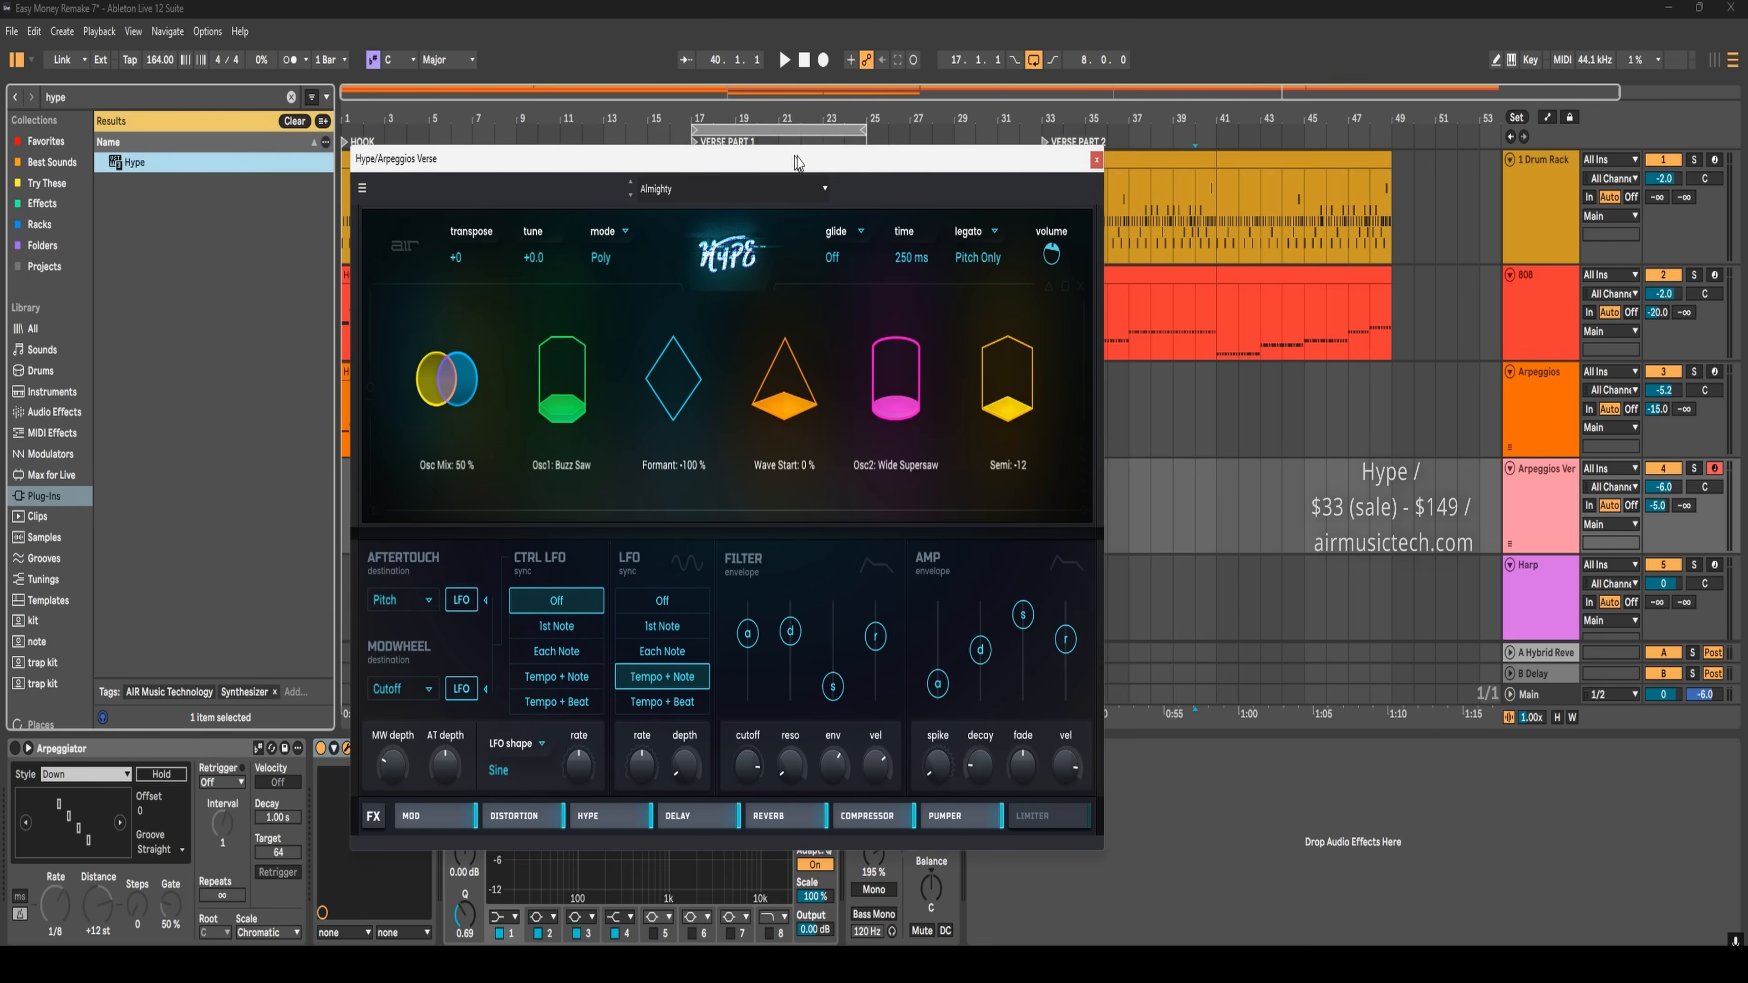
drag(773, 158, 913, 163)
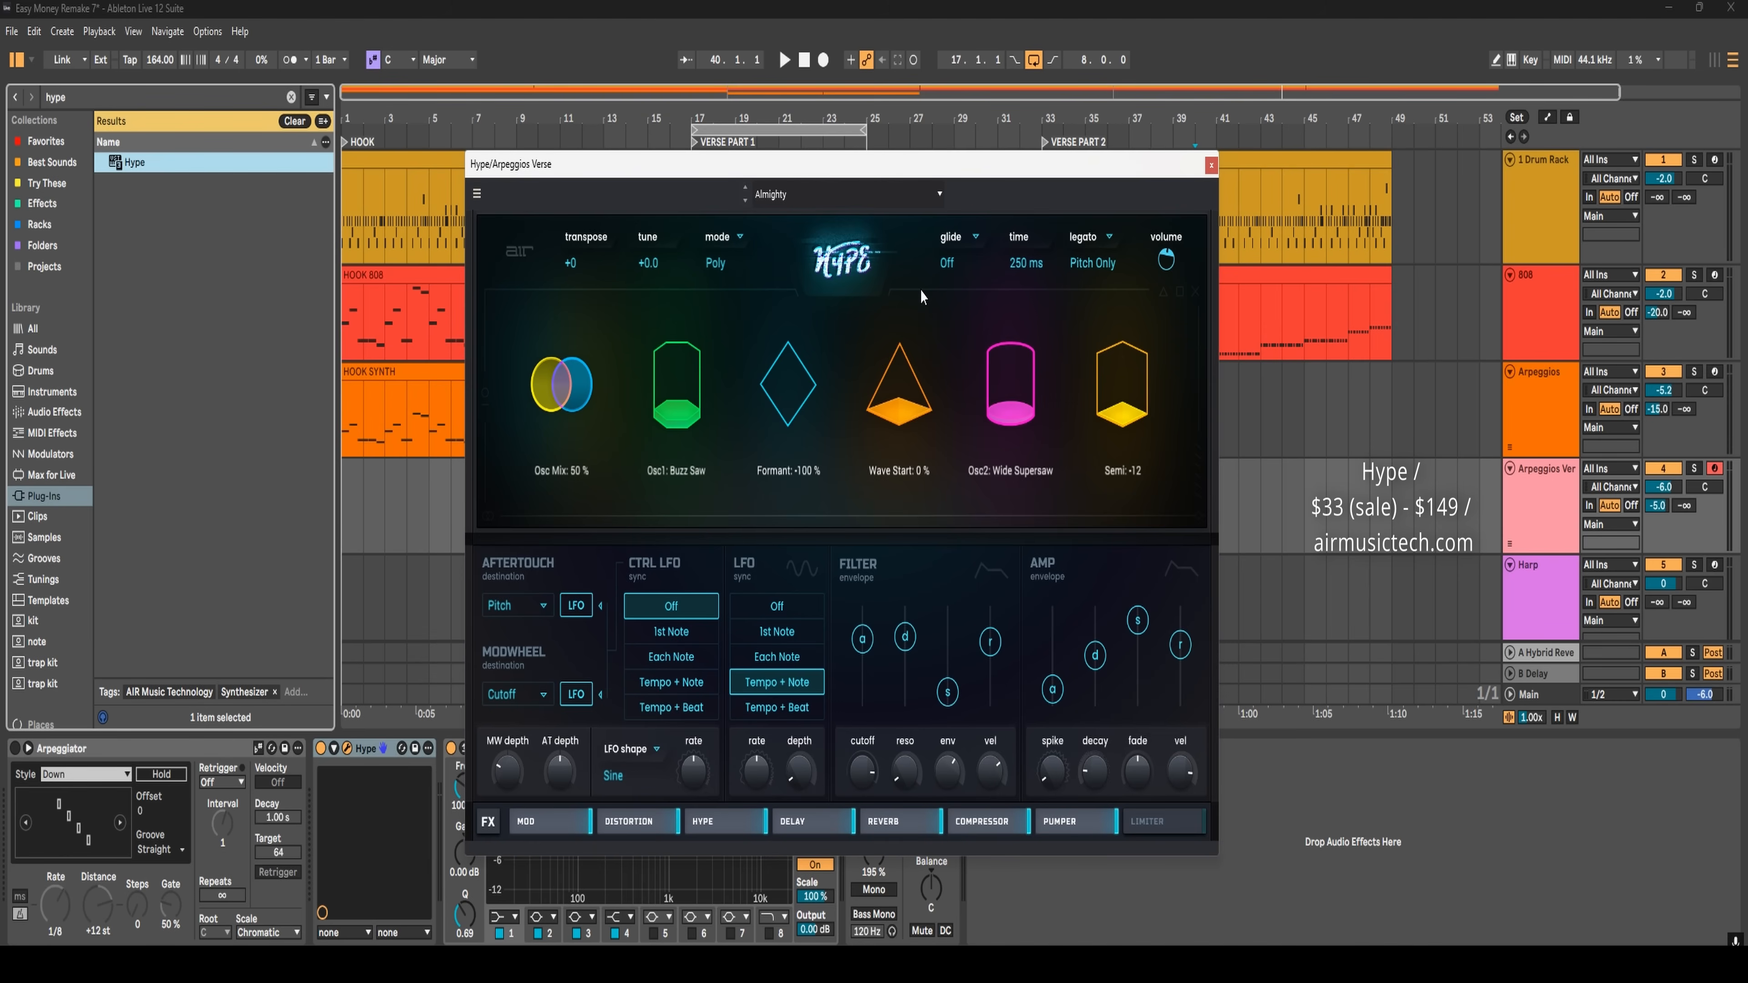
click(877, 181)
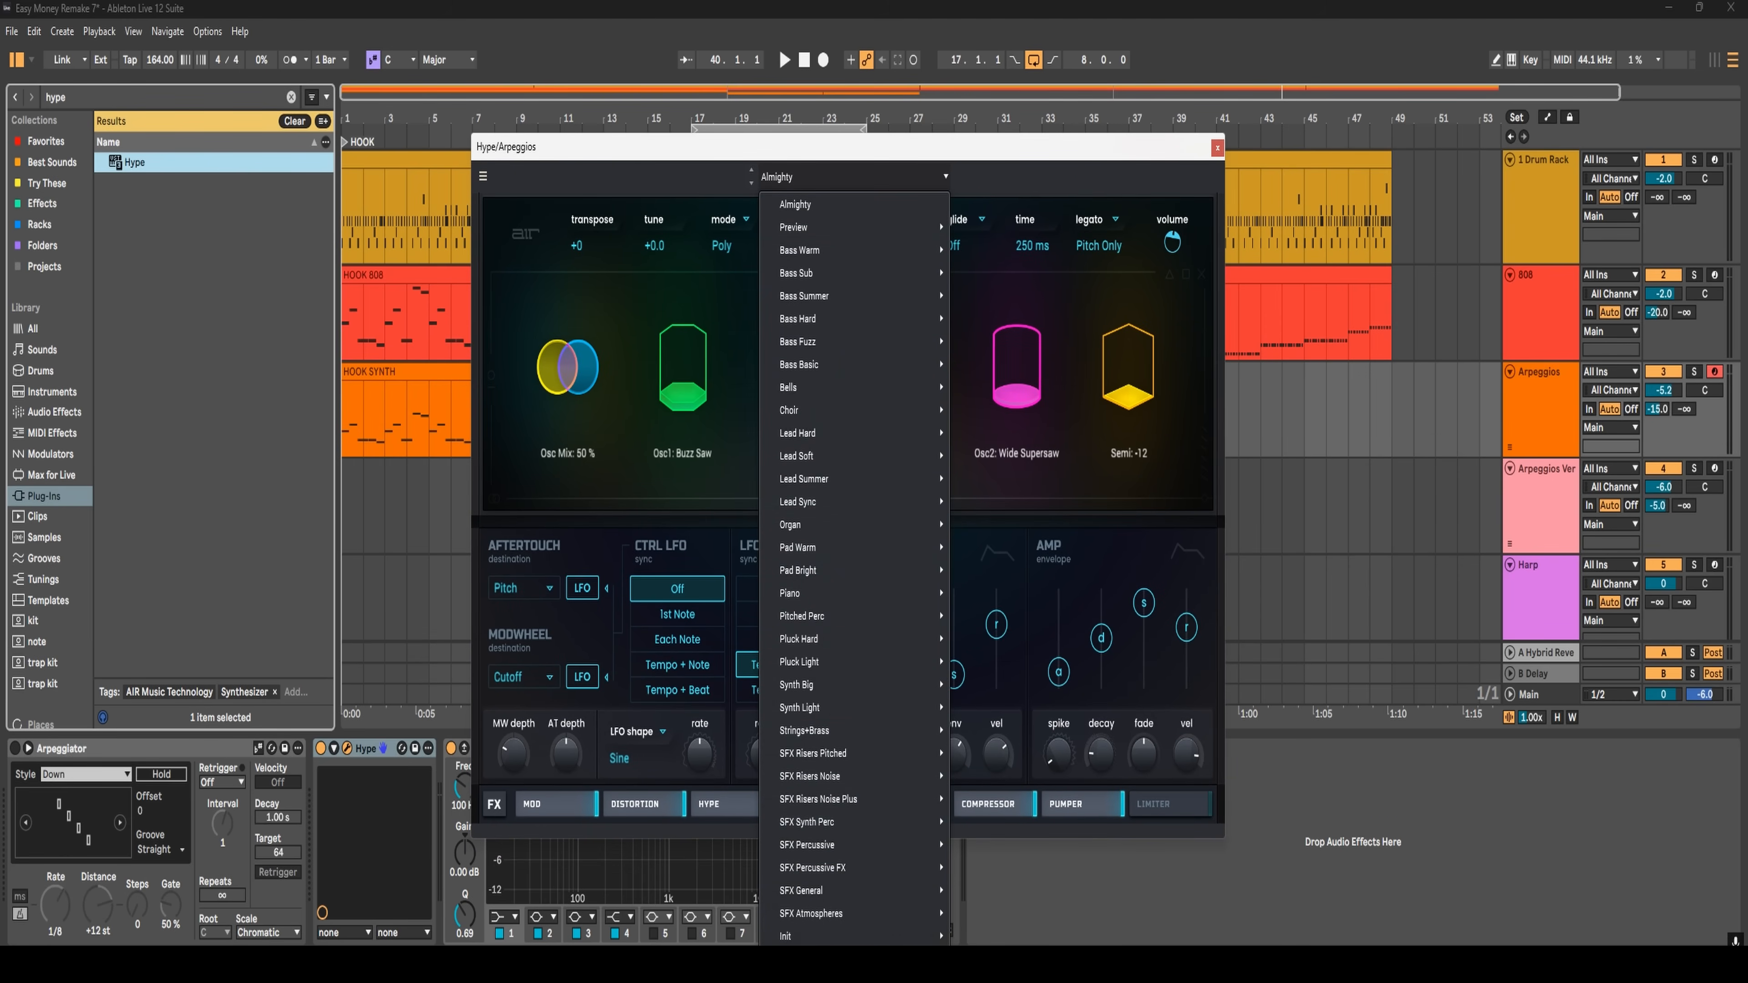
click(997, 957)
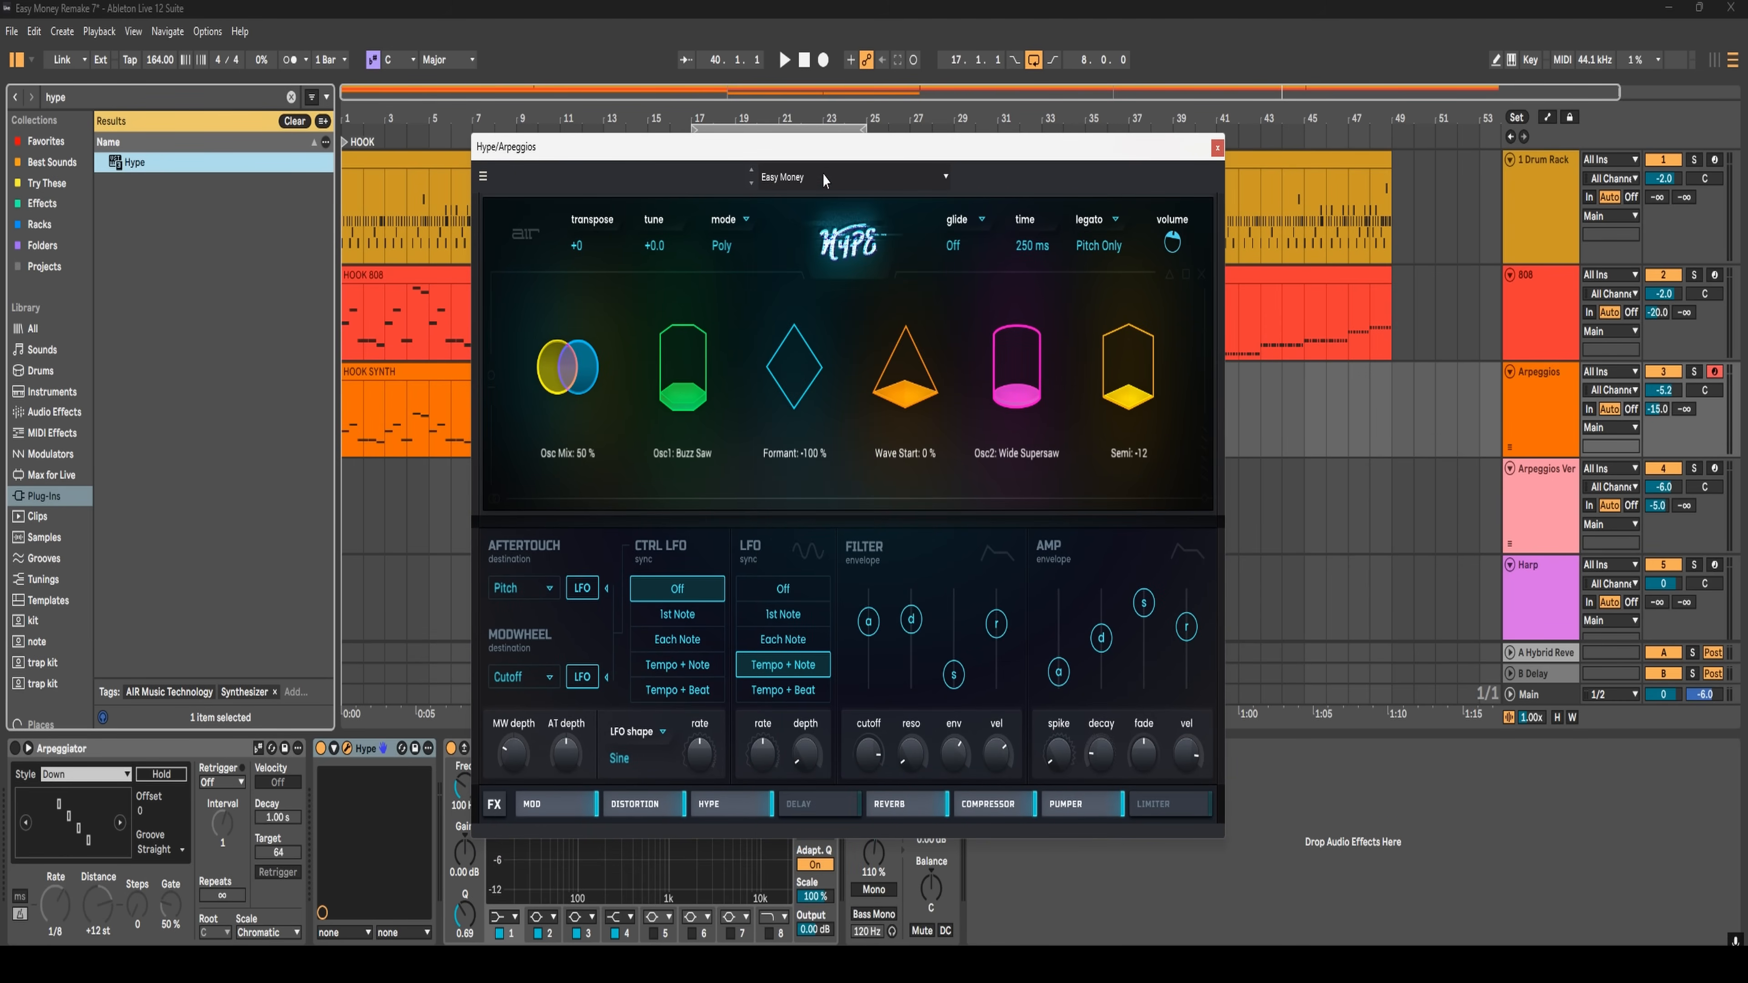
click(486, 177)
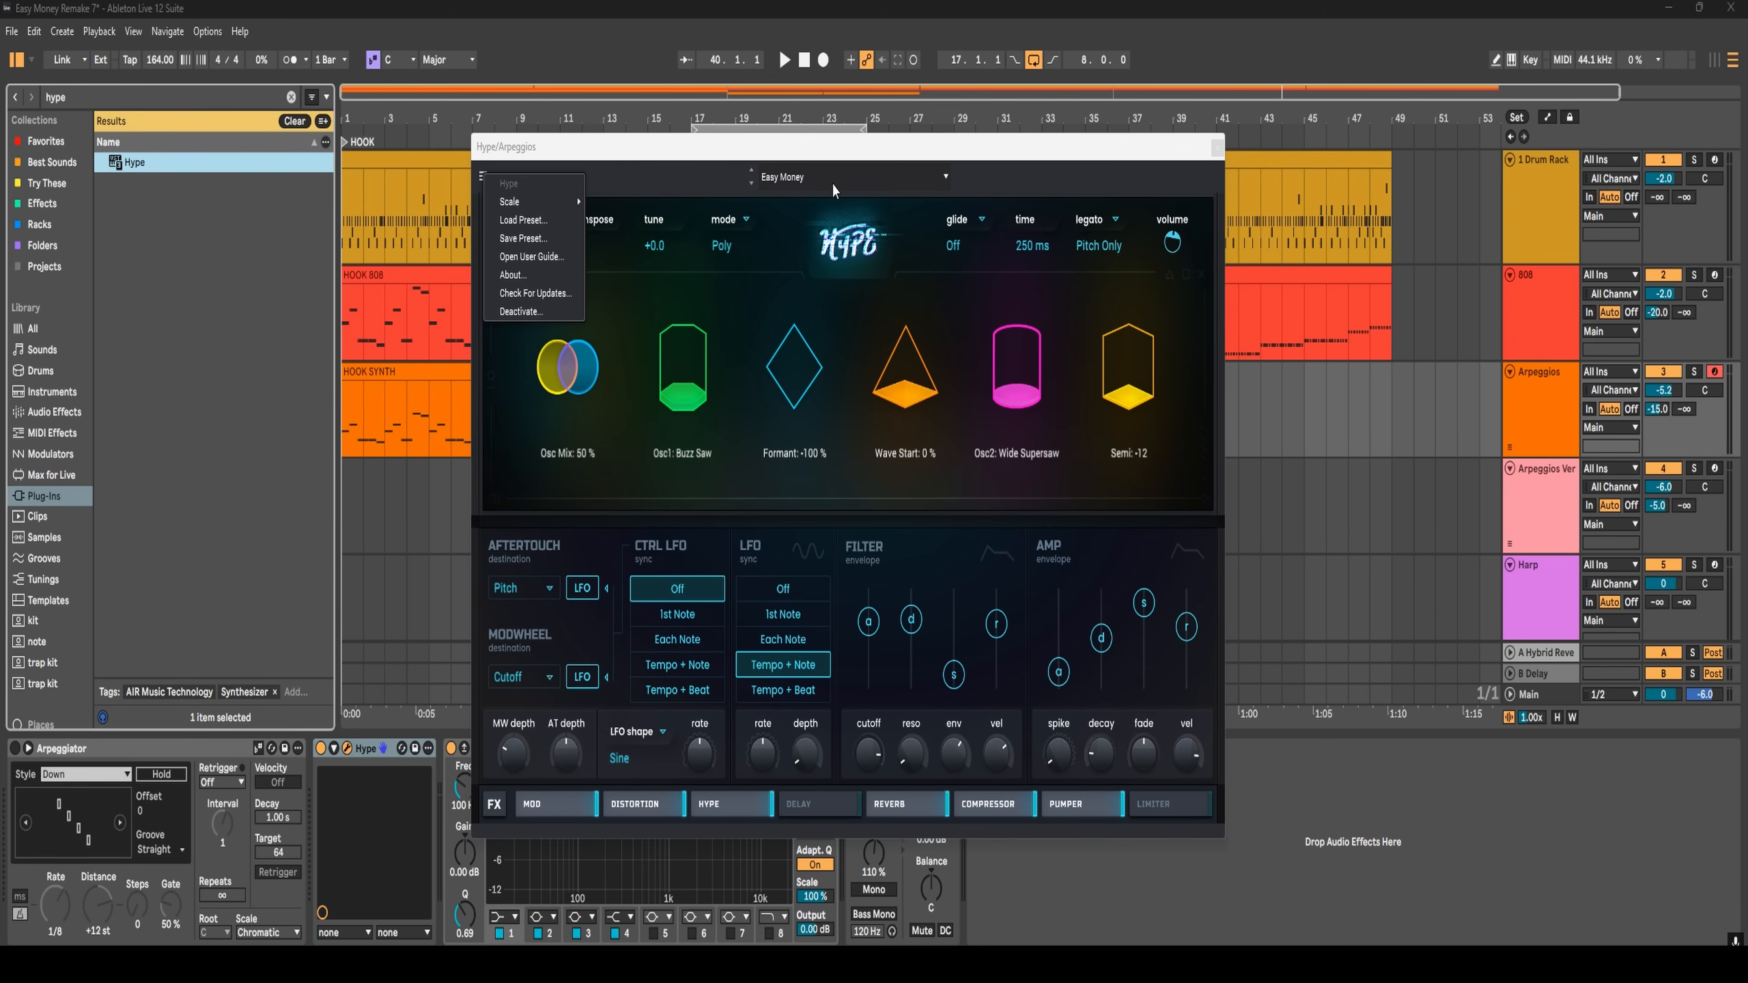
click(988, 178)
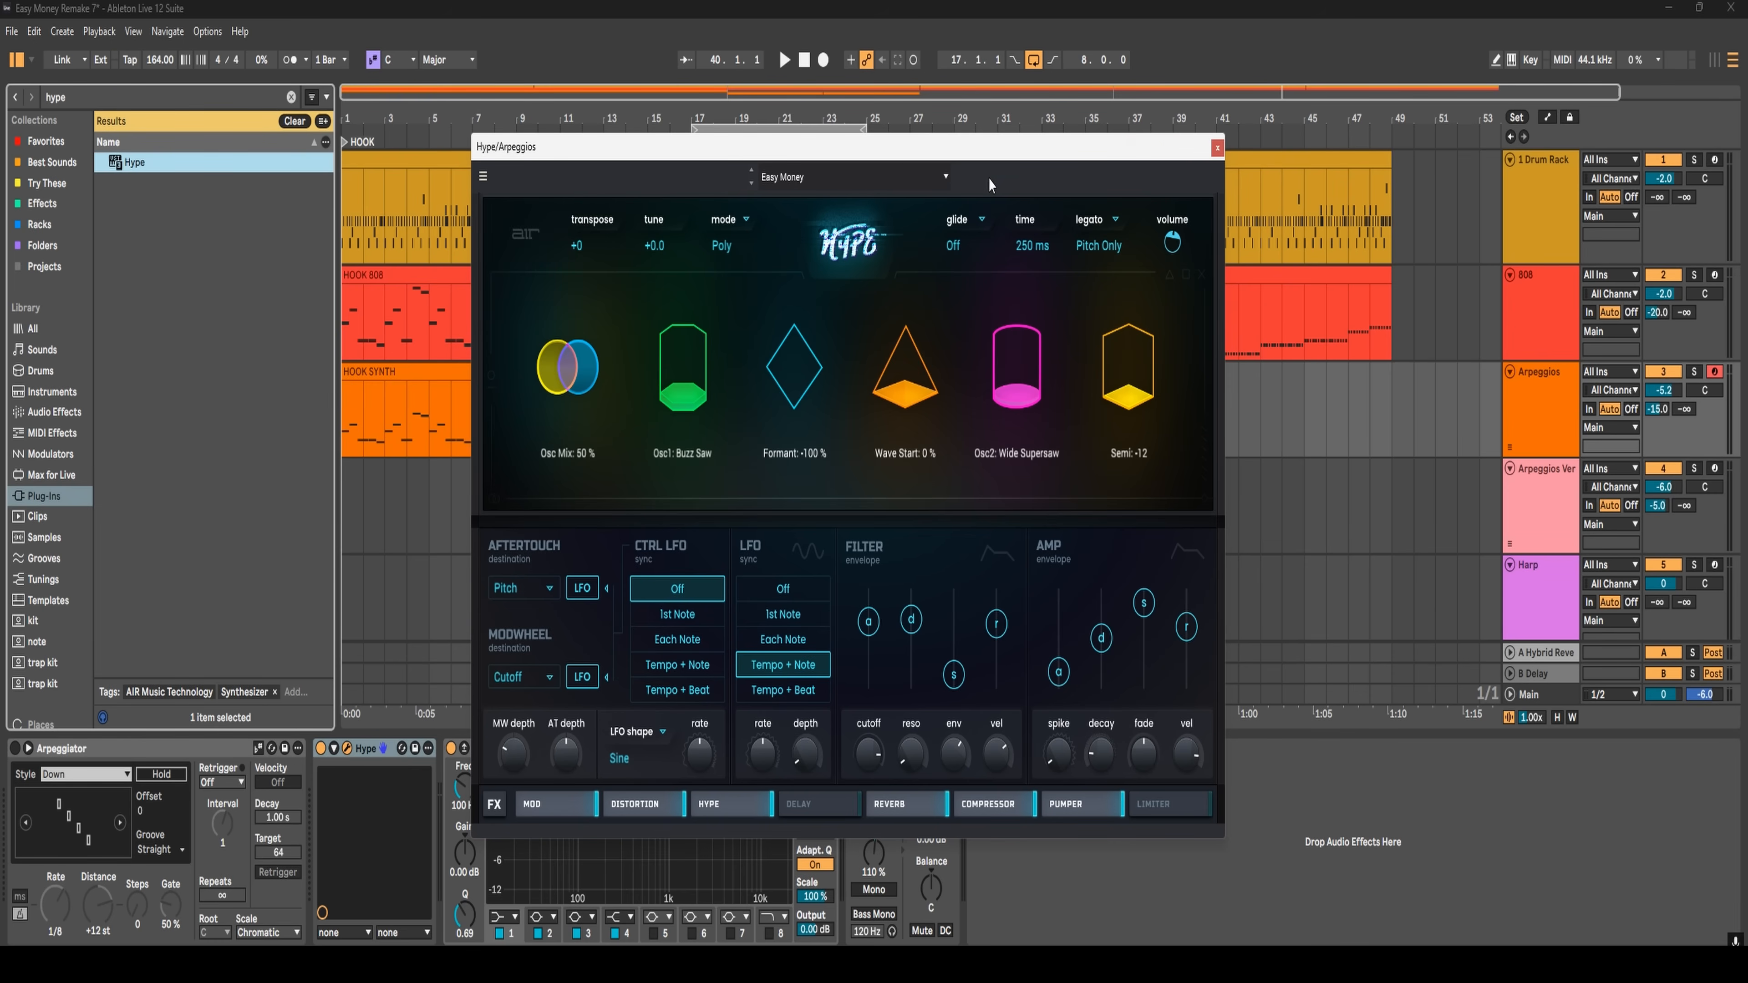
click(1217, 148)
- Loop the 16-bar hook, audition the synth with the drums and 808, and inspect the Arpeggios track's Hype effects
click(343, 415)
key(ctrl+l)
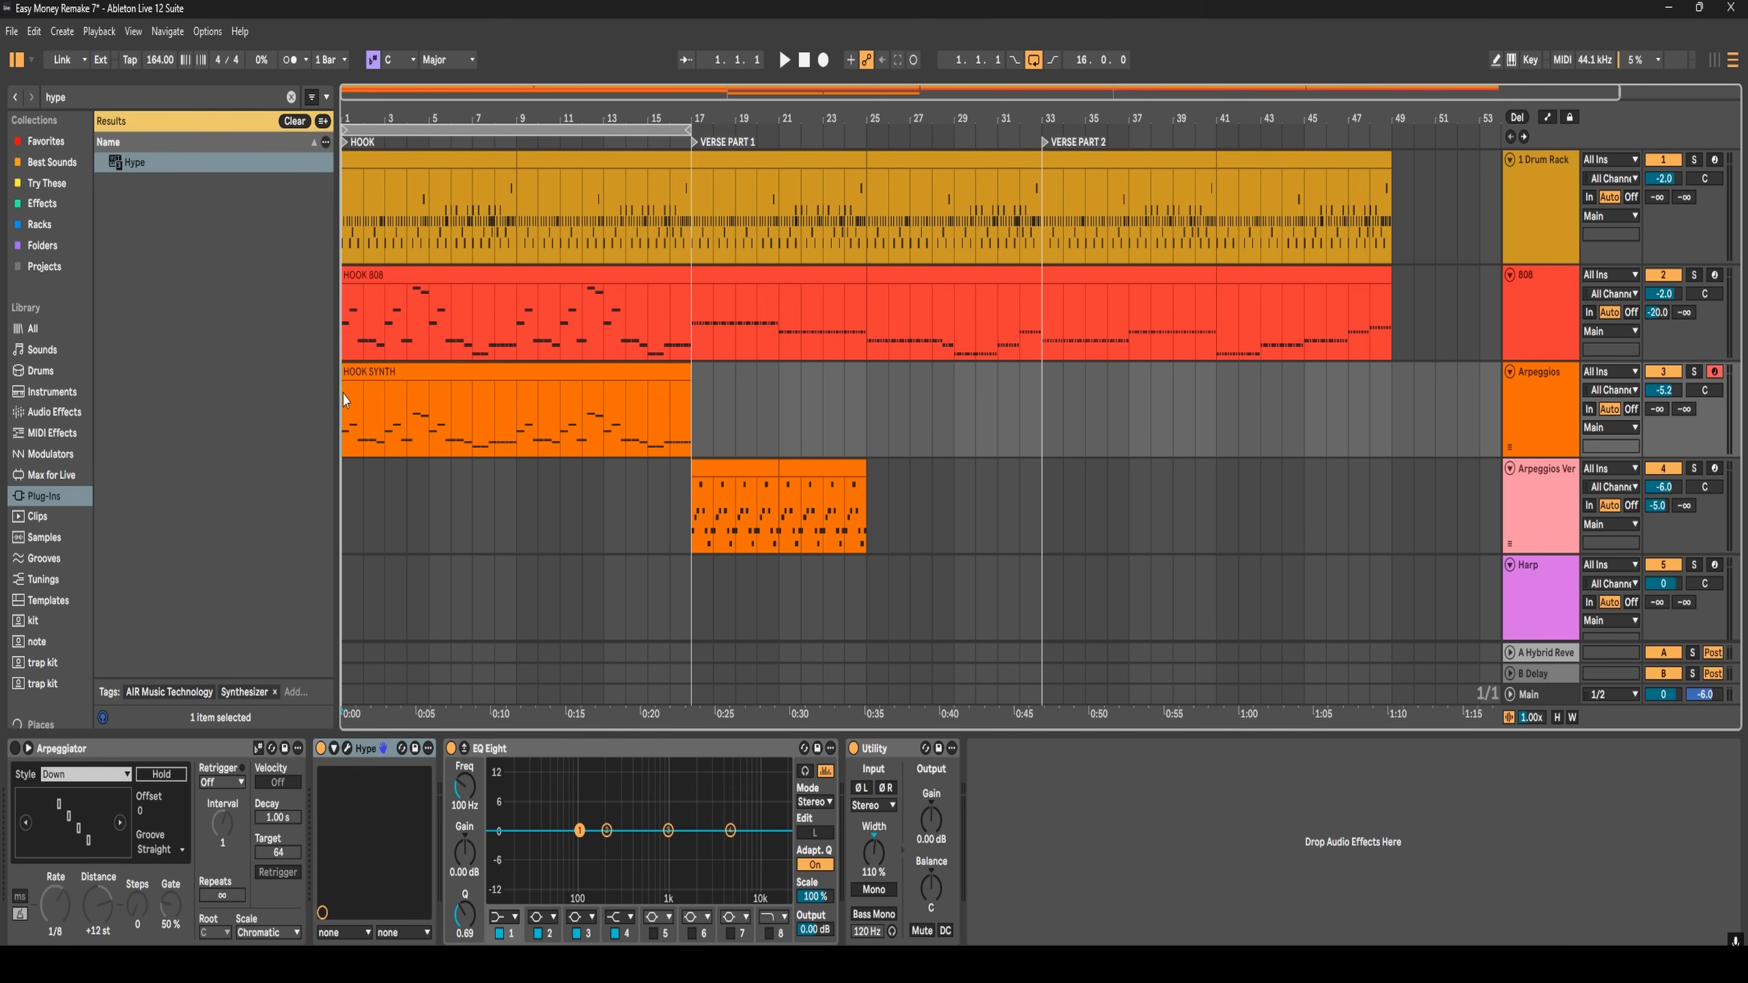
key(space)
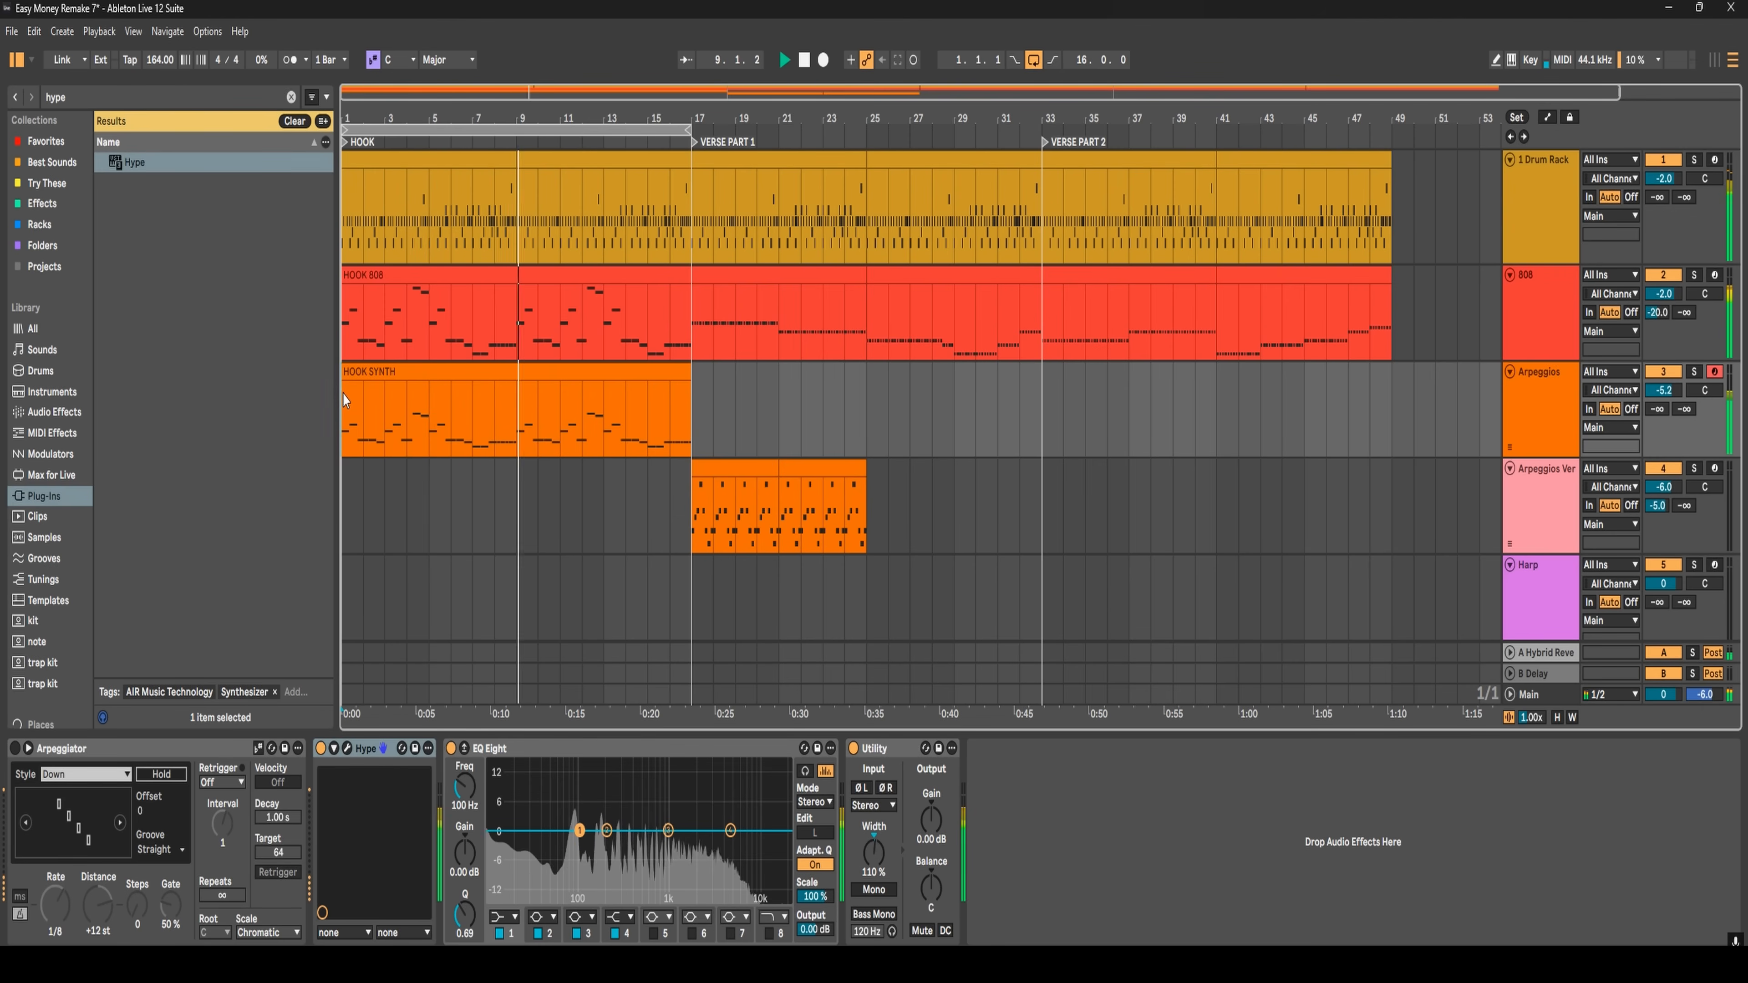
key(space)
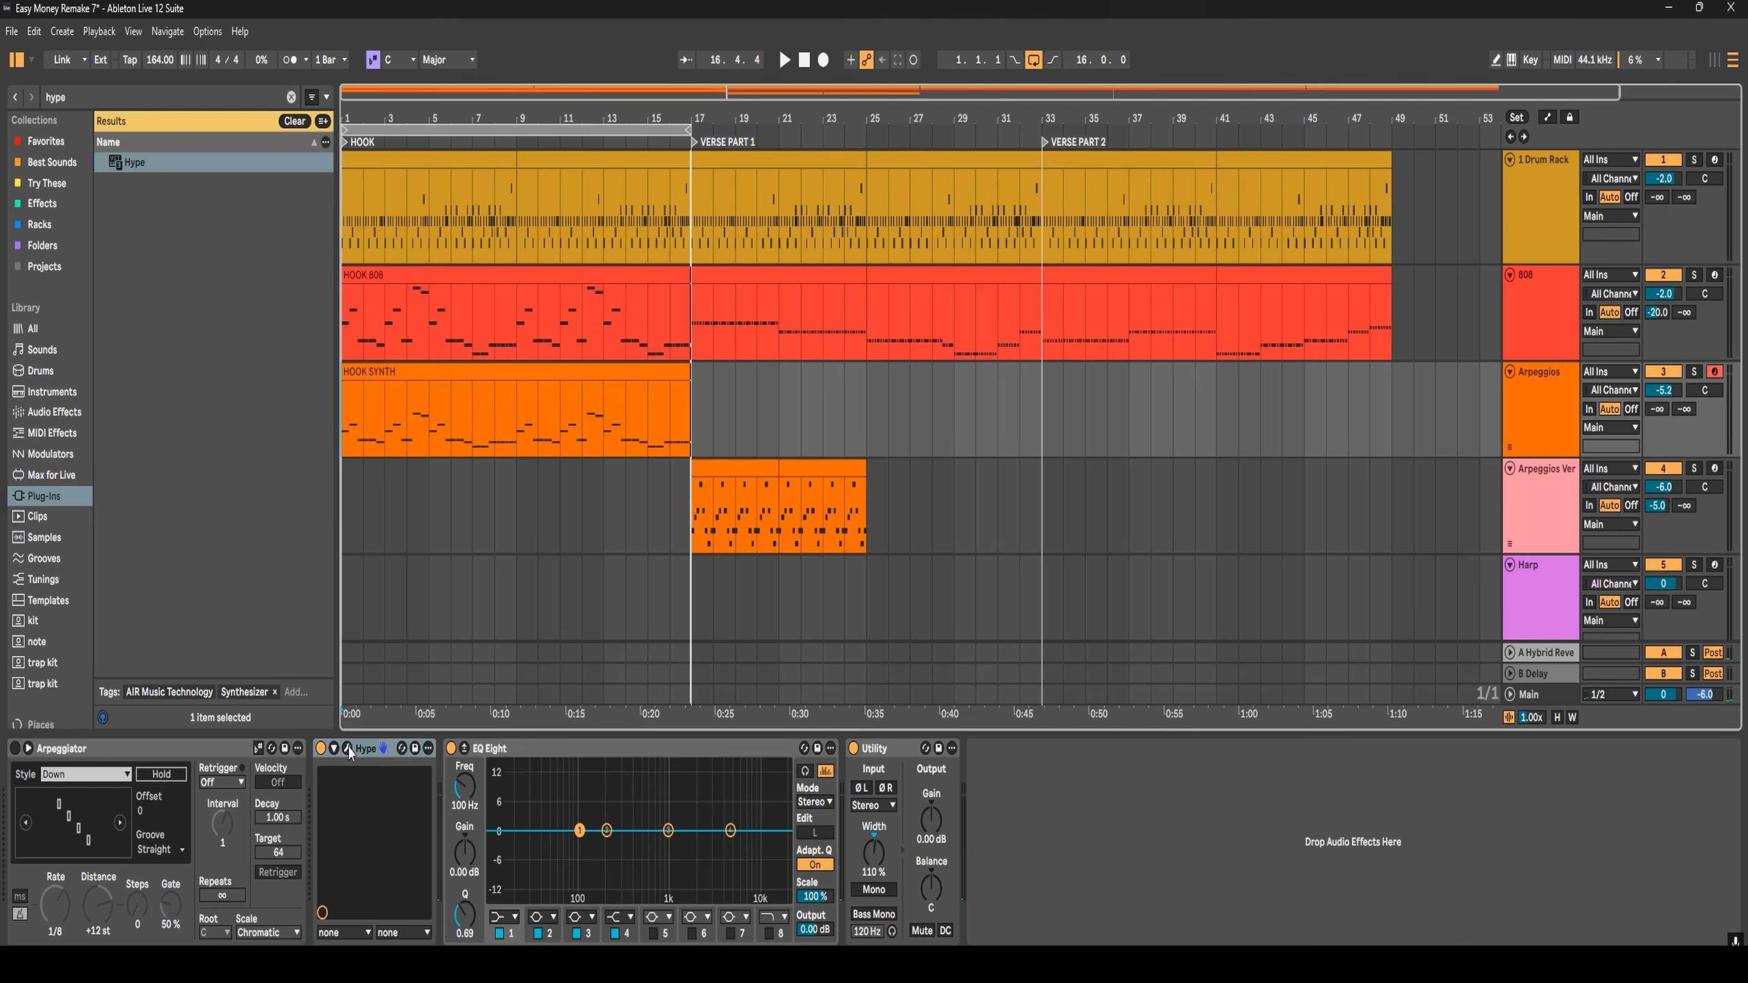
click(346, 749)
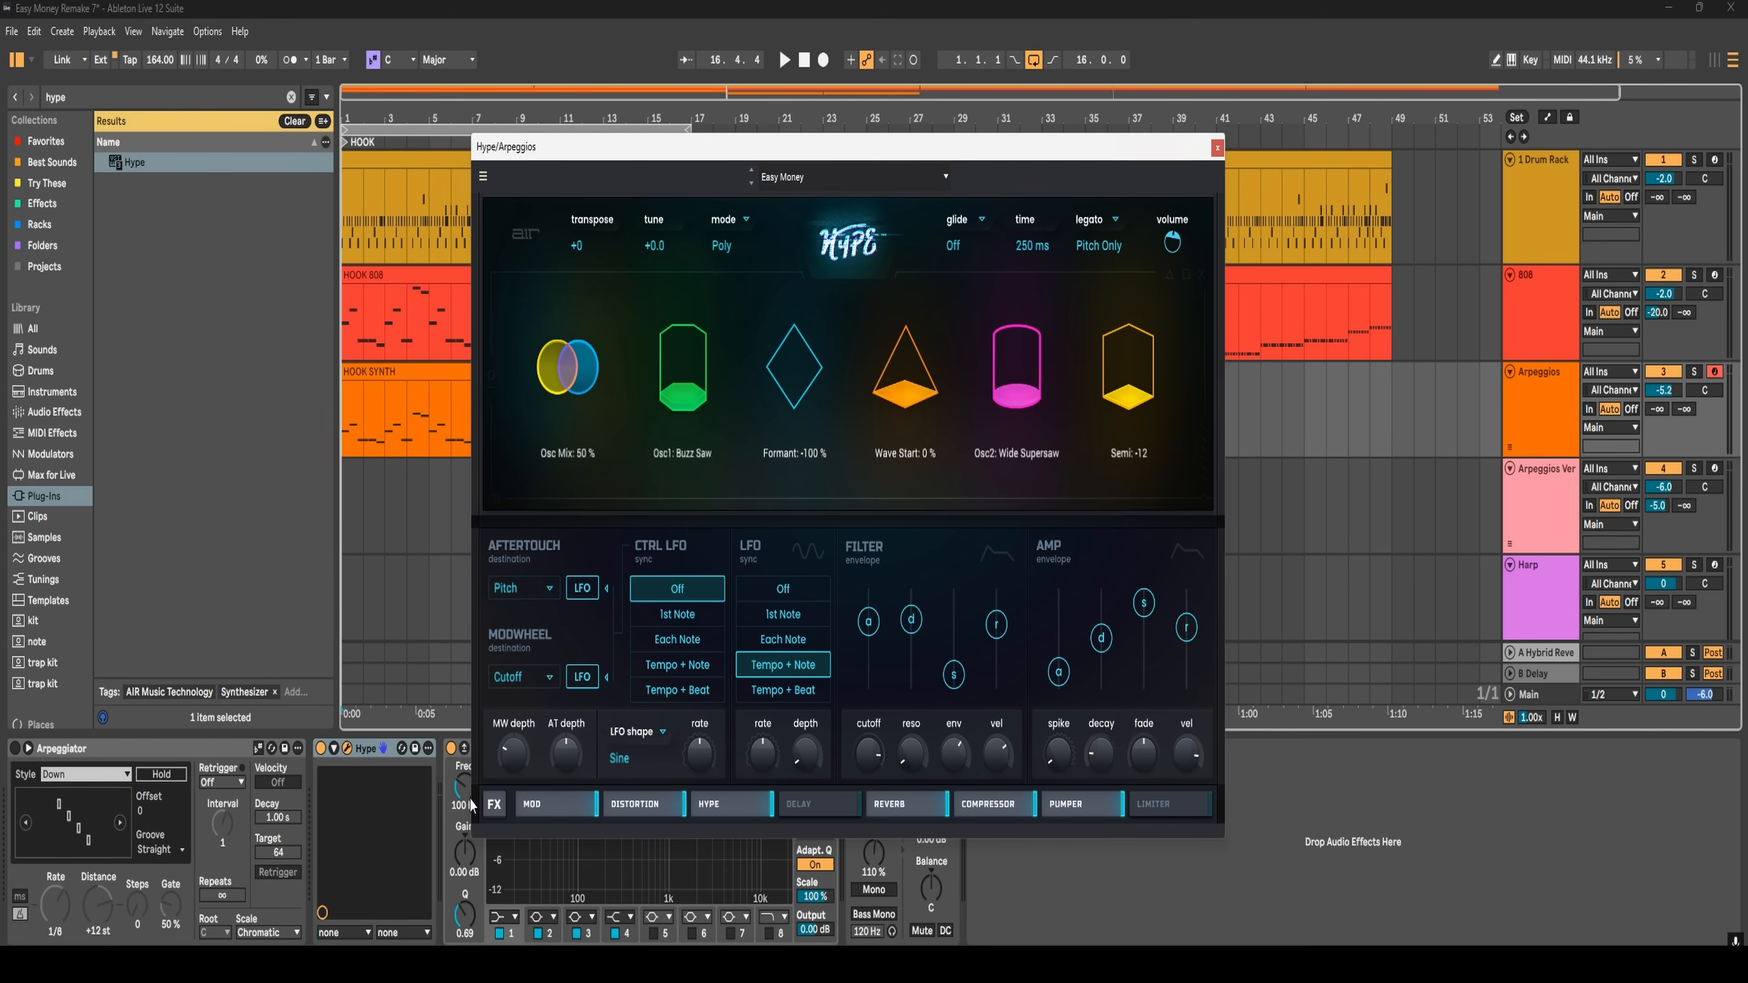
click(494, 803)
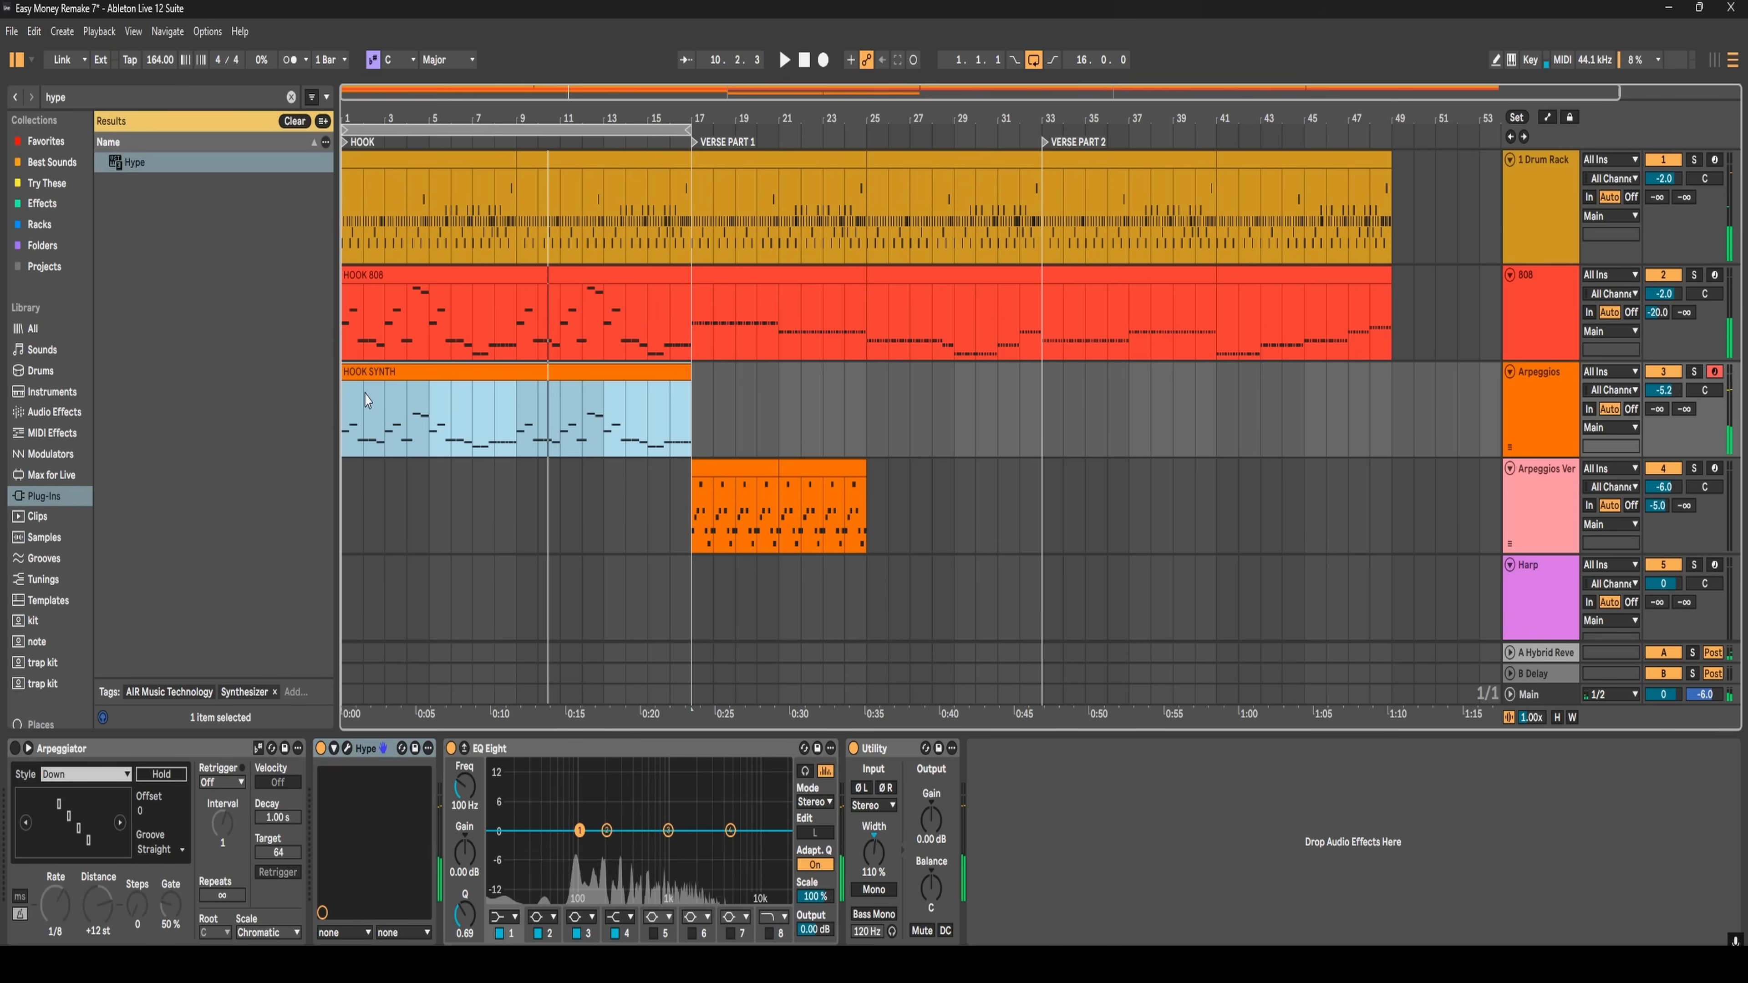
- Set the loop to the first eight bars of verse part 1 and duplicate the Arpeggios Verse track
drag(602, 129, 956, 124)
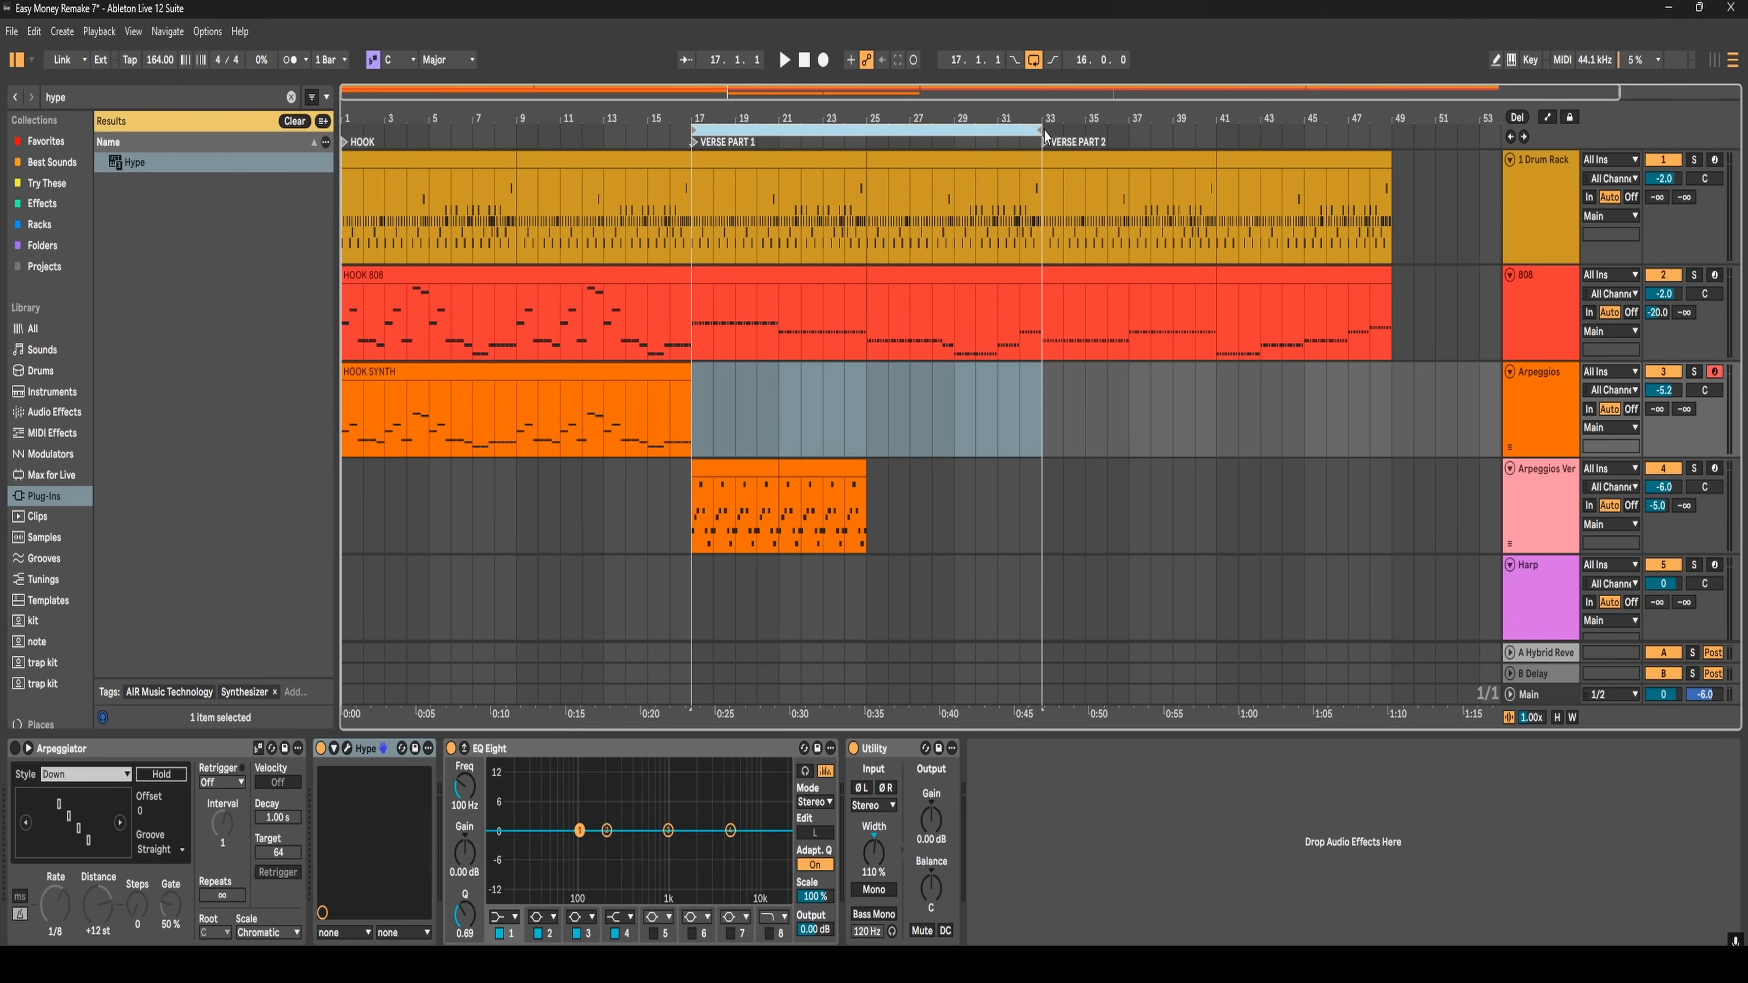
drag(1039, 130, 864, 130)
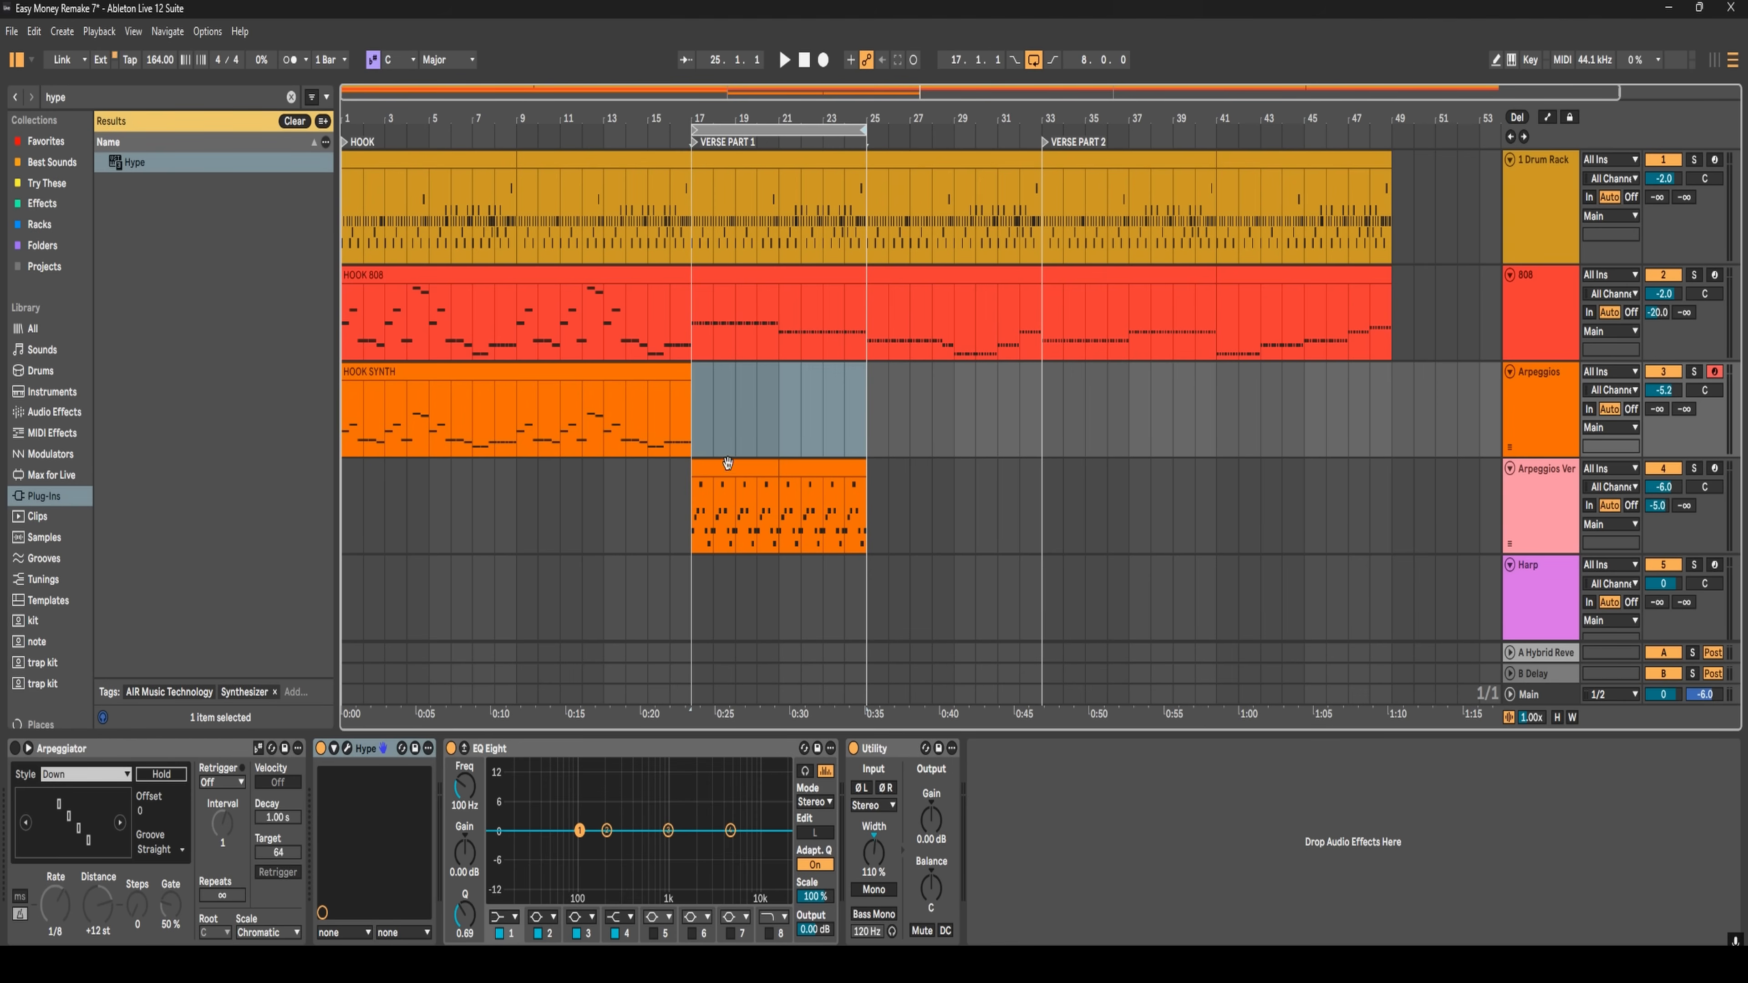
click(801, 542)
scroll(1545, 398, down, 2)
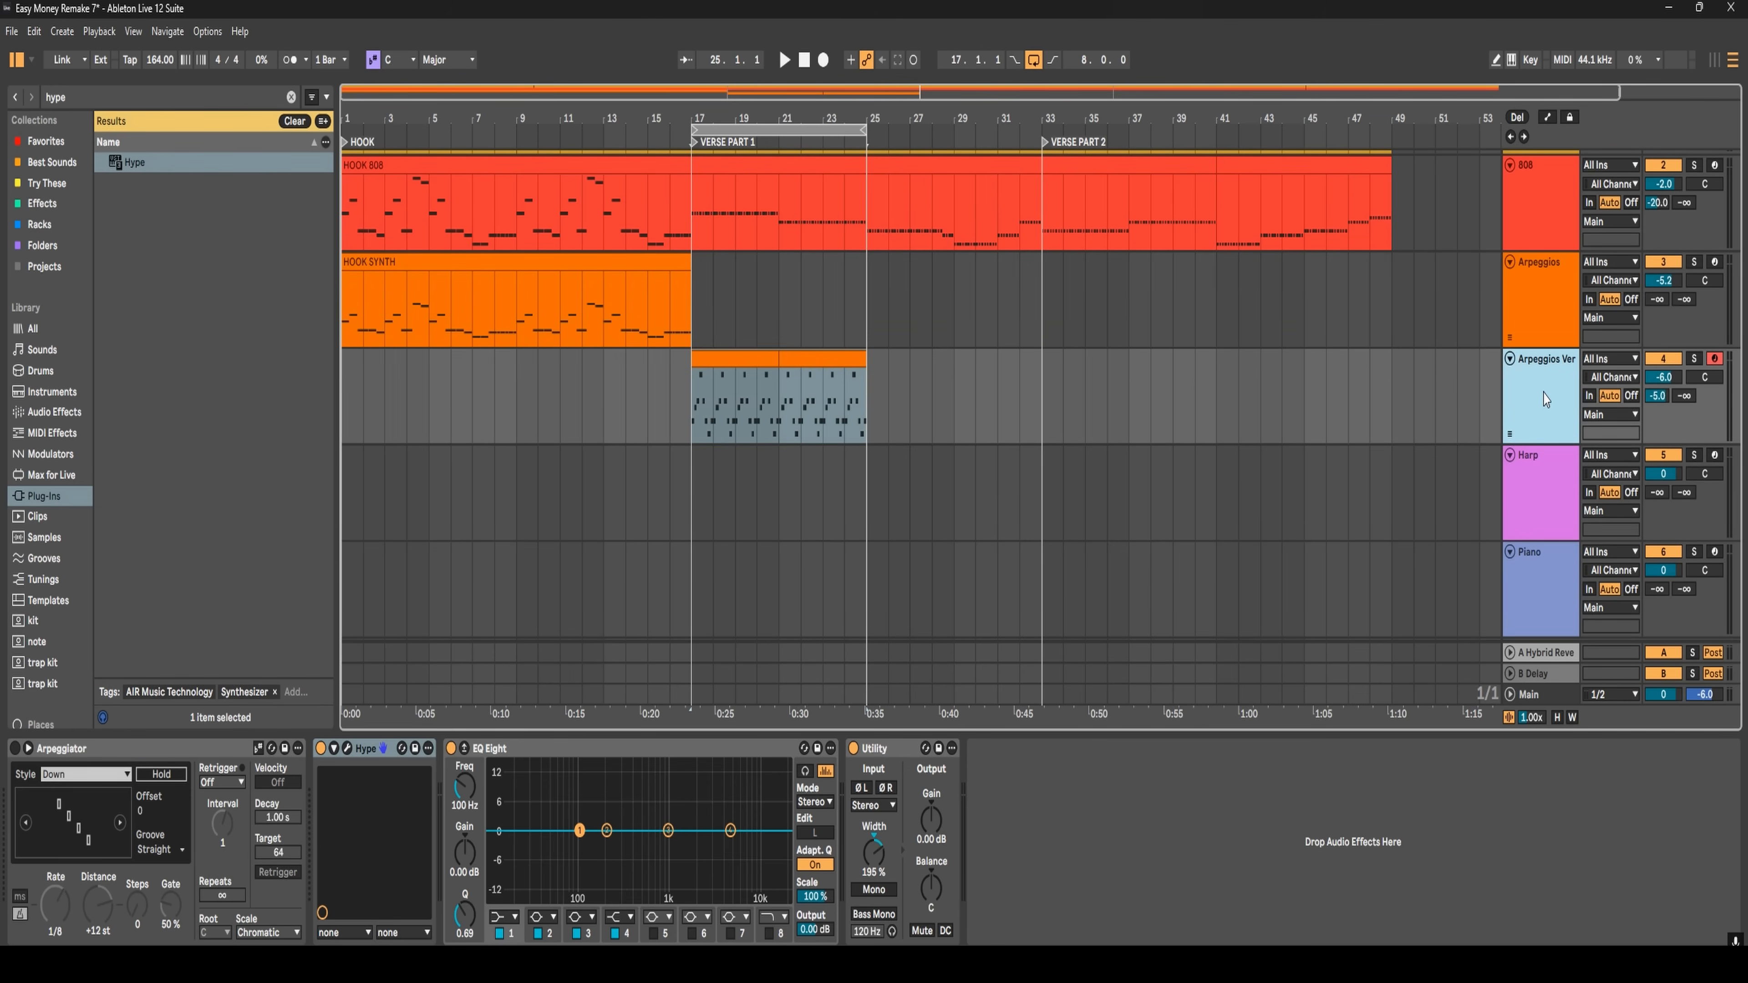
key(ctrl+d)
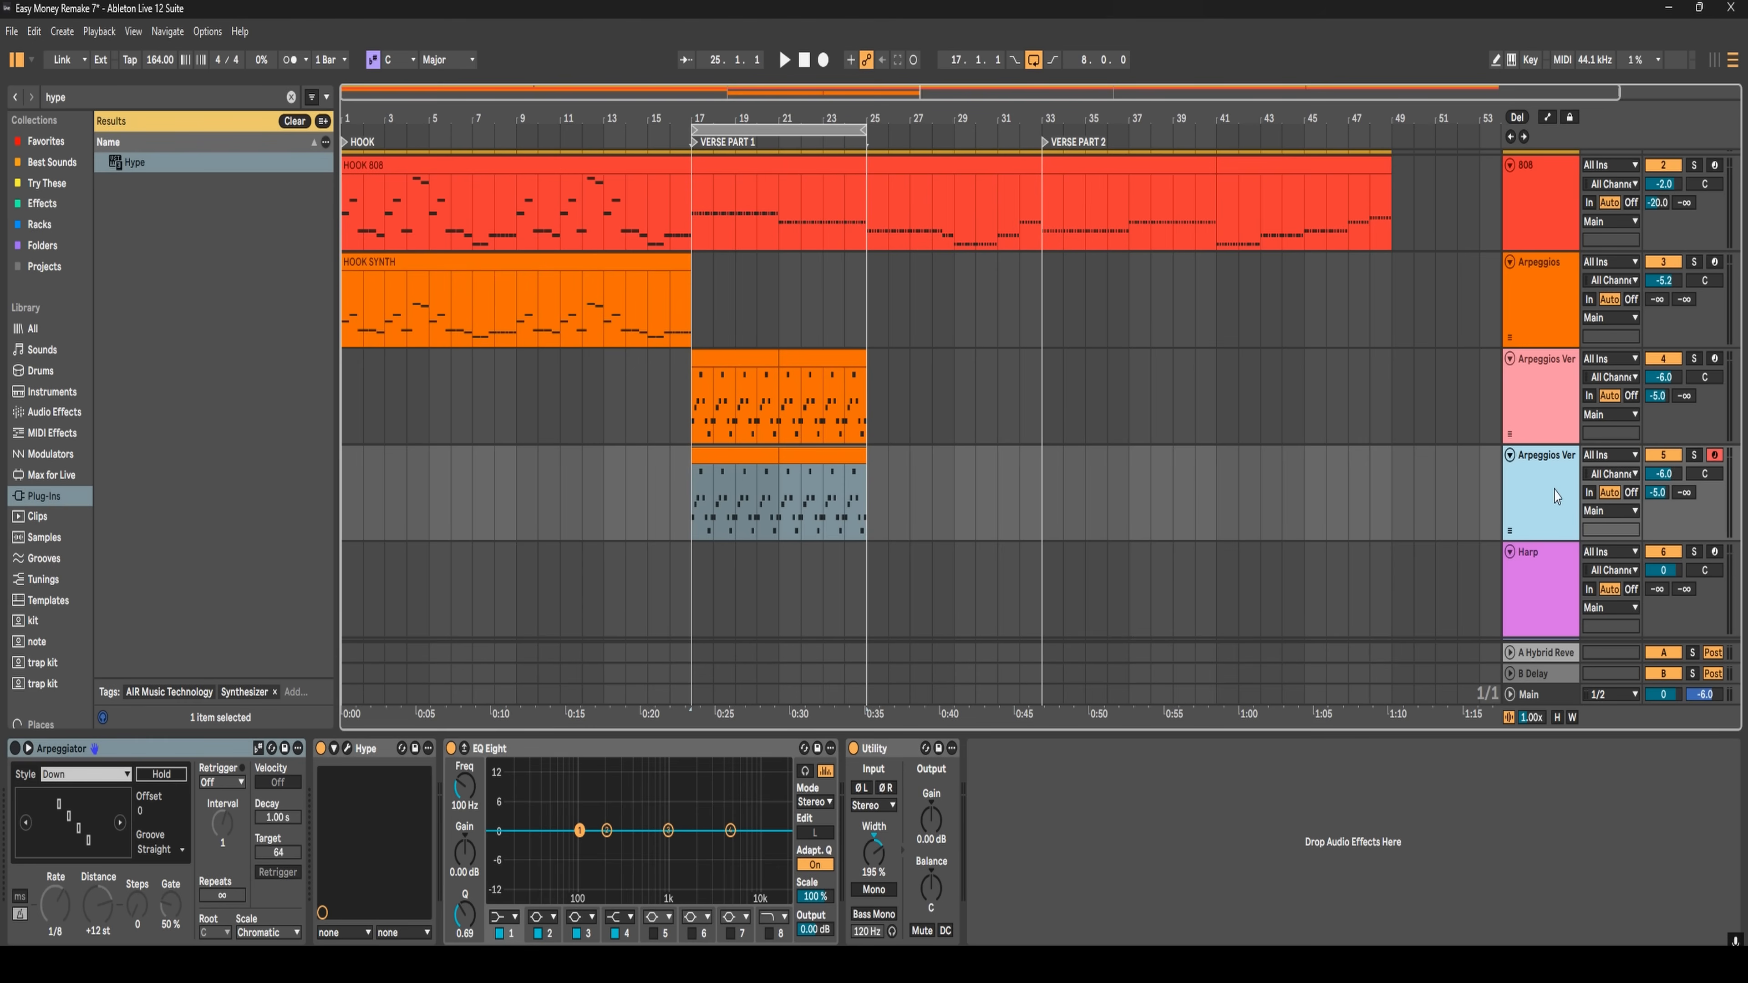
- Rename the Arpeggios track "Hook Synth" and the two verse arpeggio tracks "Arpeggios 1" and "Arpeggios 2"
click(1549, 271)
right_click(1547, 268)
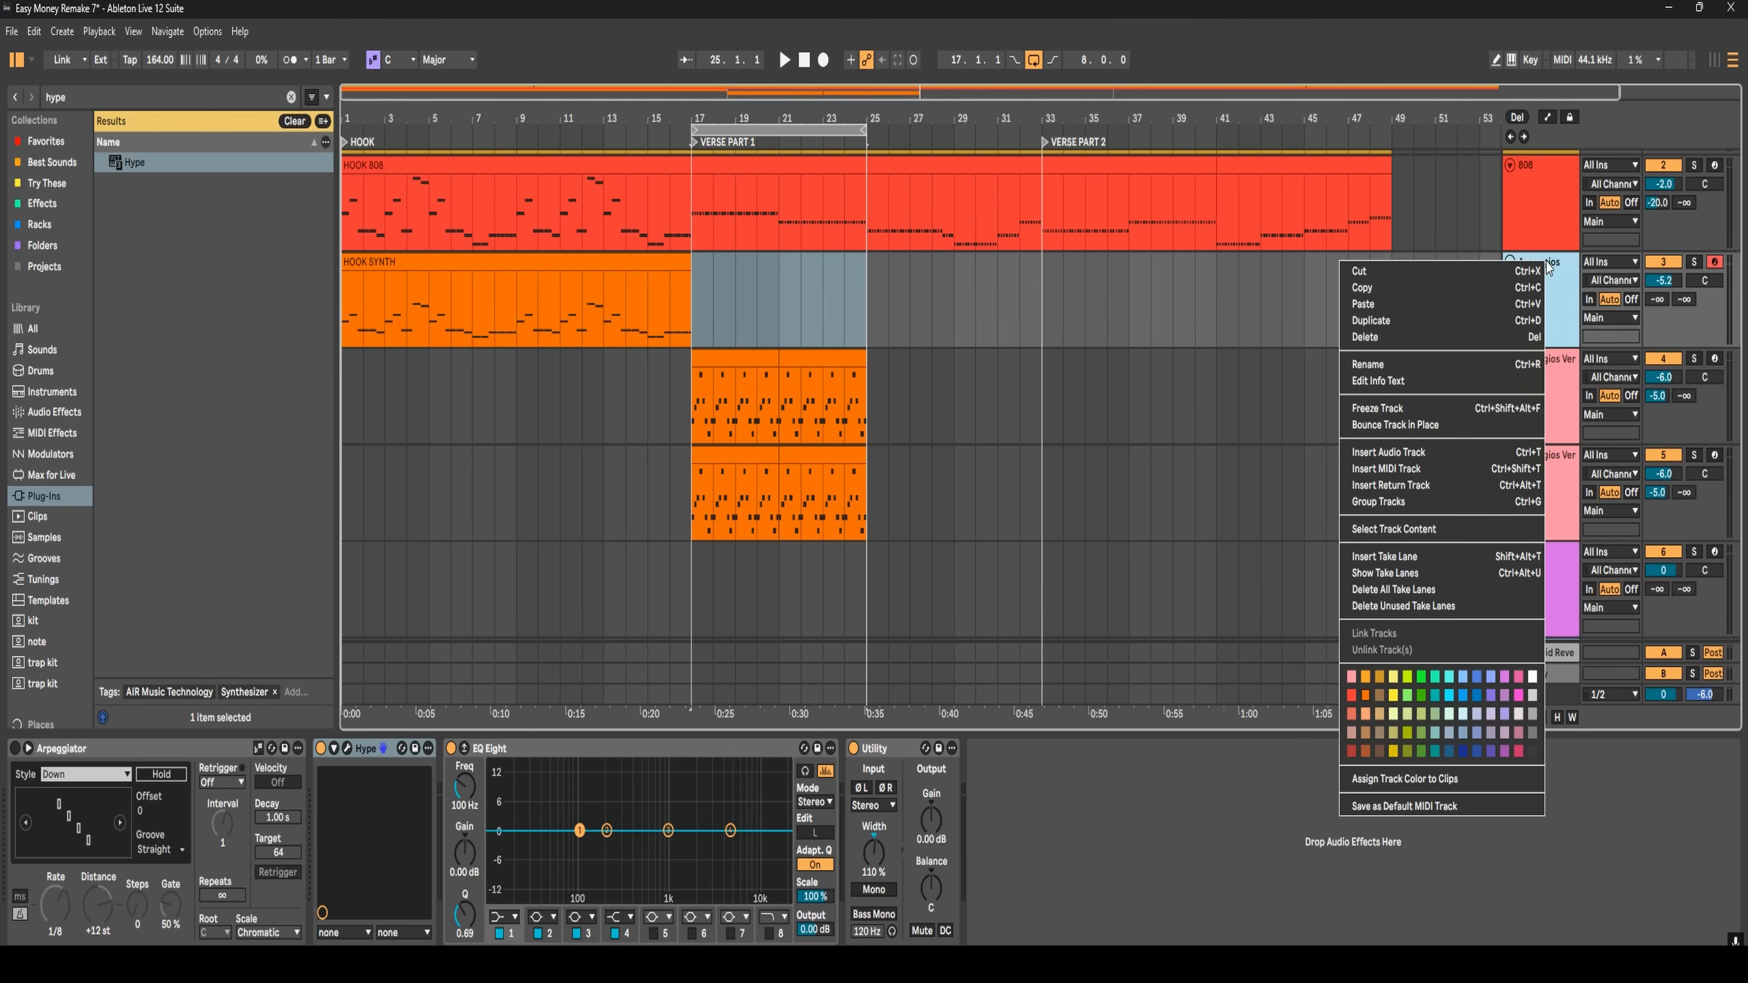
click(1437, 365)
text(Hook Synth)
key(Return)
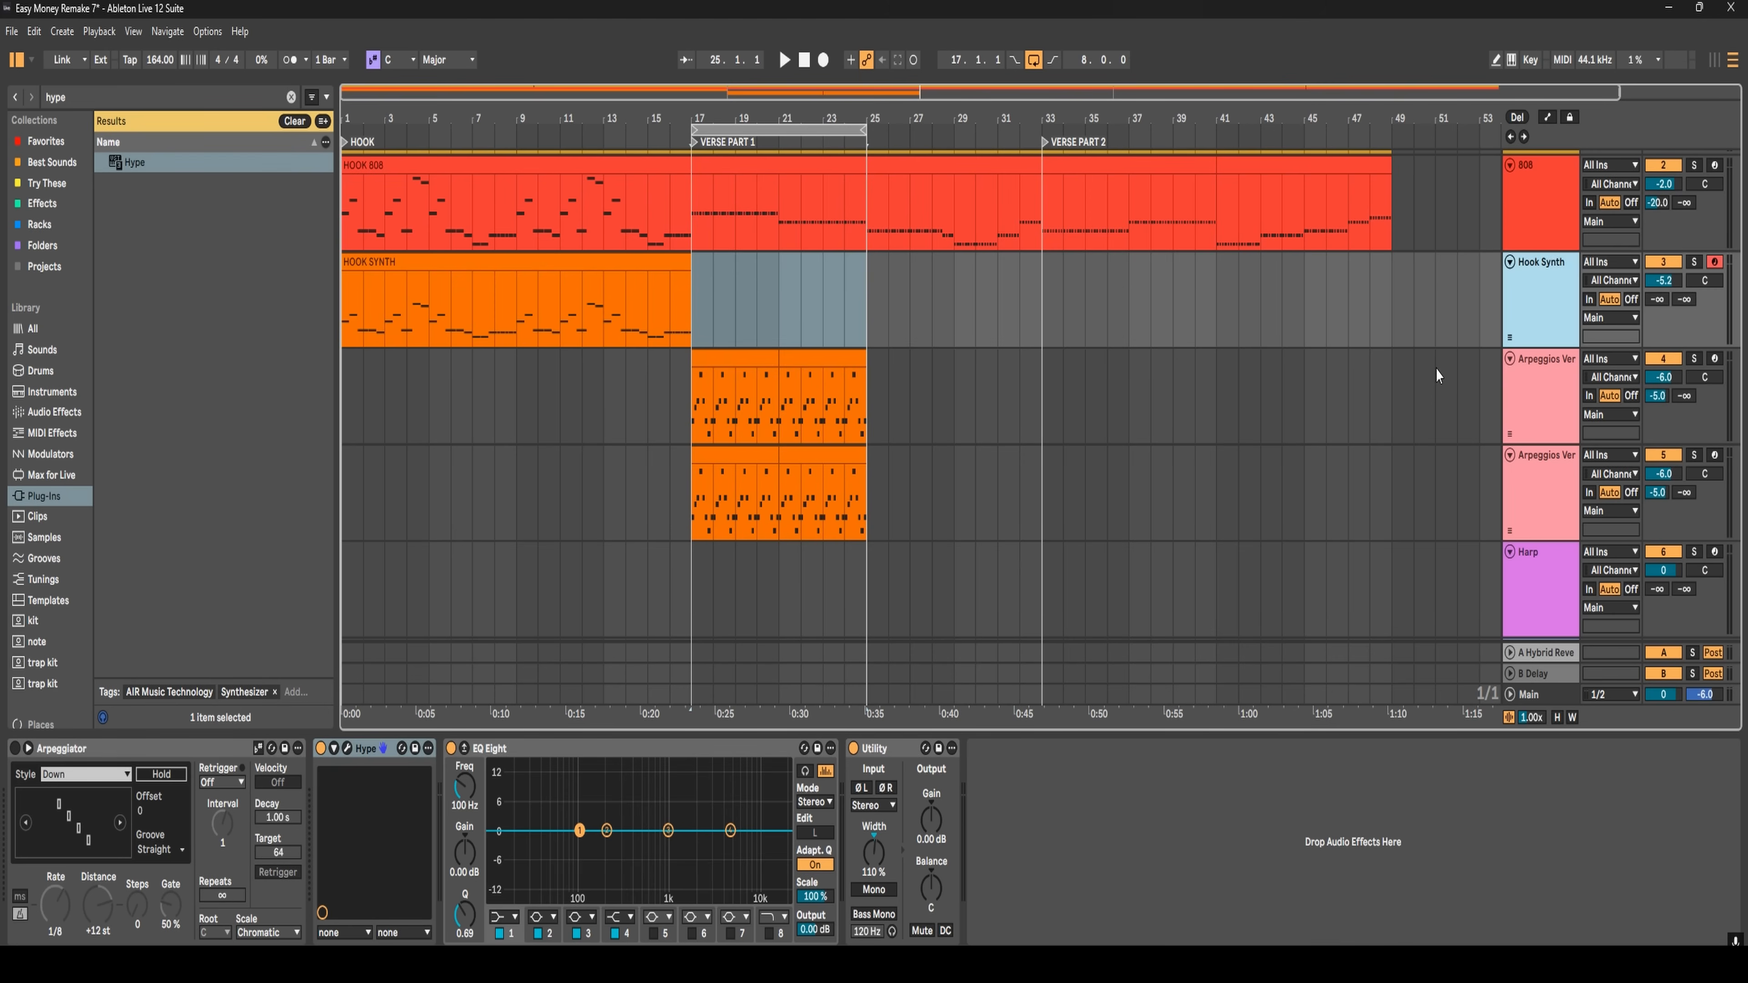
click(1567, 358)
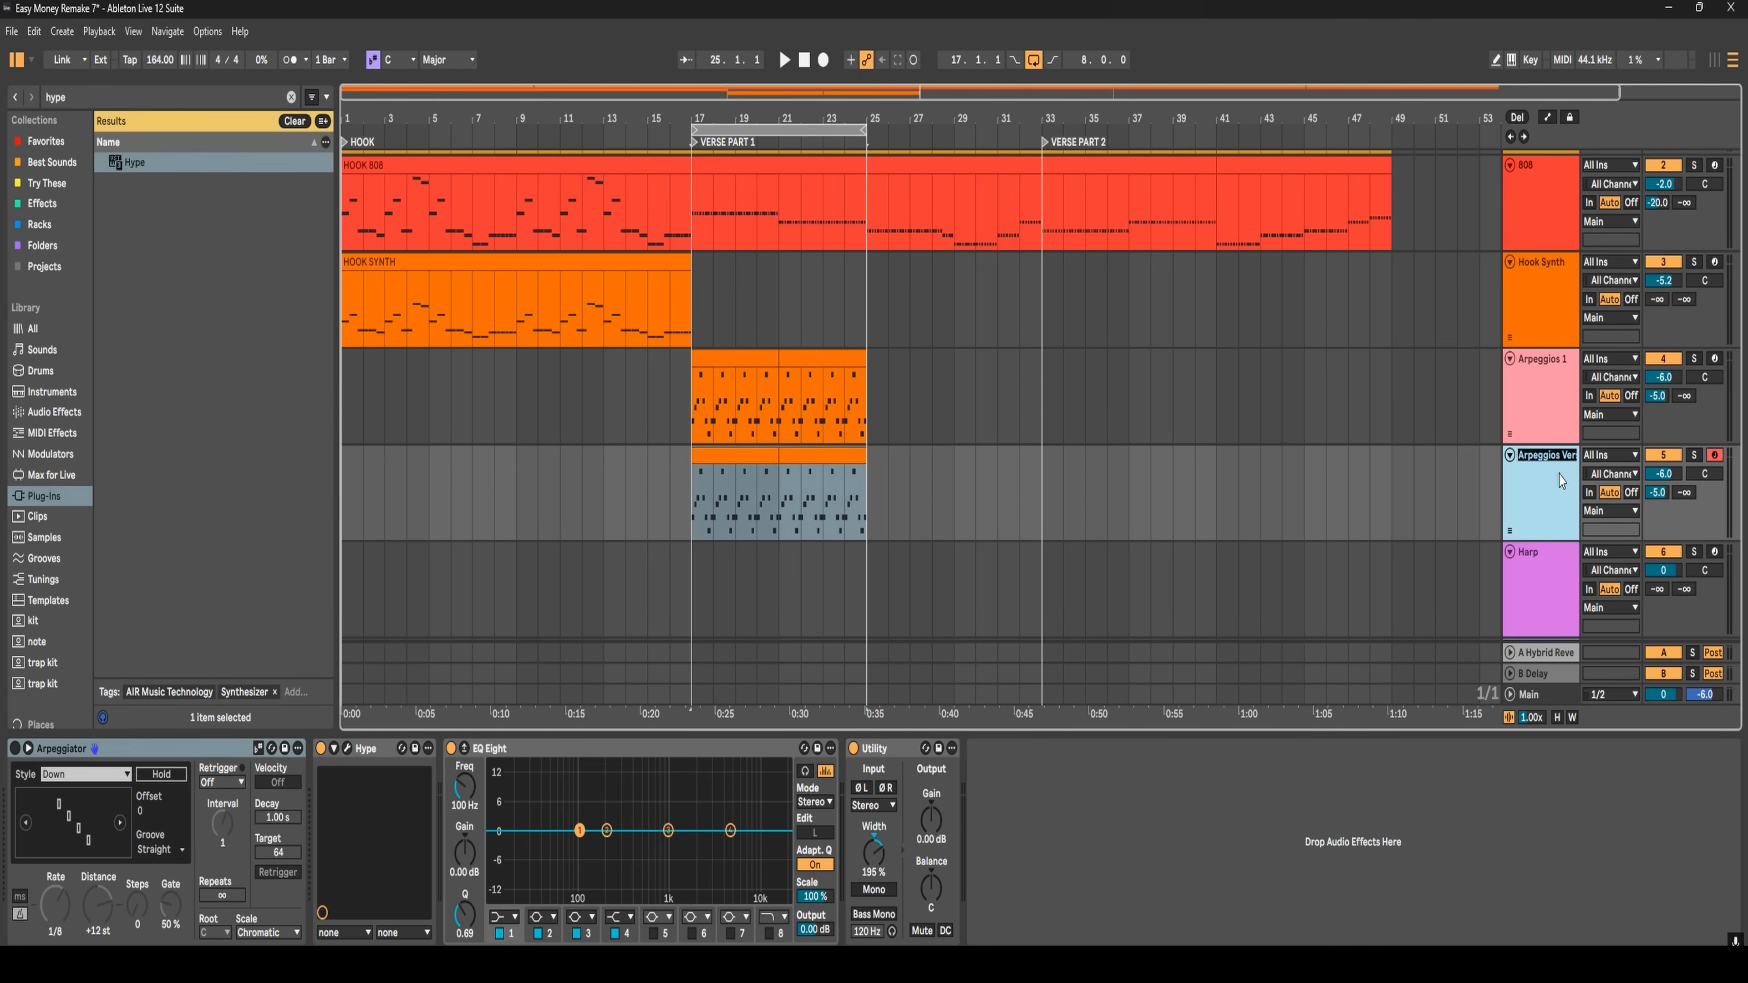
text(Arpeggios 2)
key(Return)
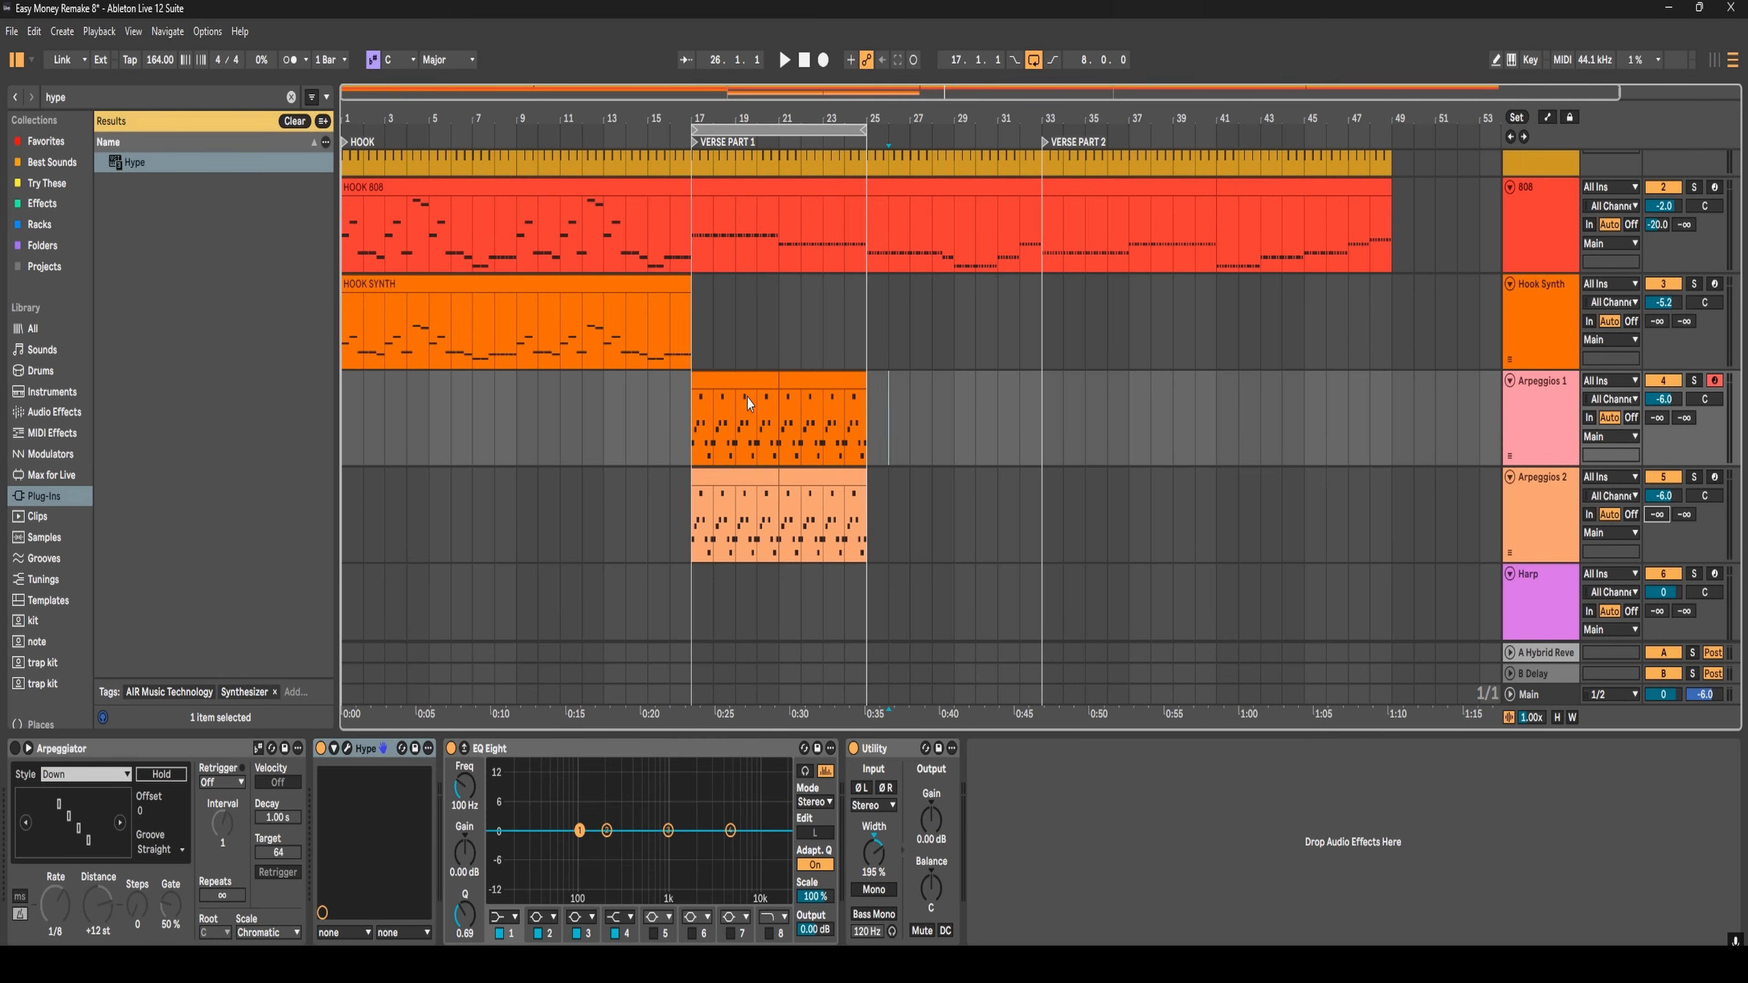
- Check the Hype preset on Arpeggios 1 and load the Noisey Pluck preset from Pluck Light in Arpeggios 2's Hype
click(1548, 401)
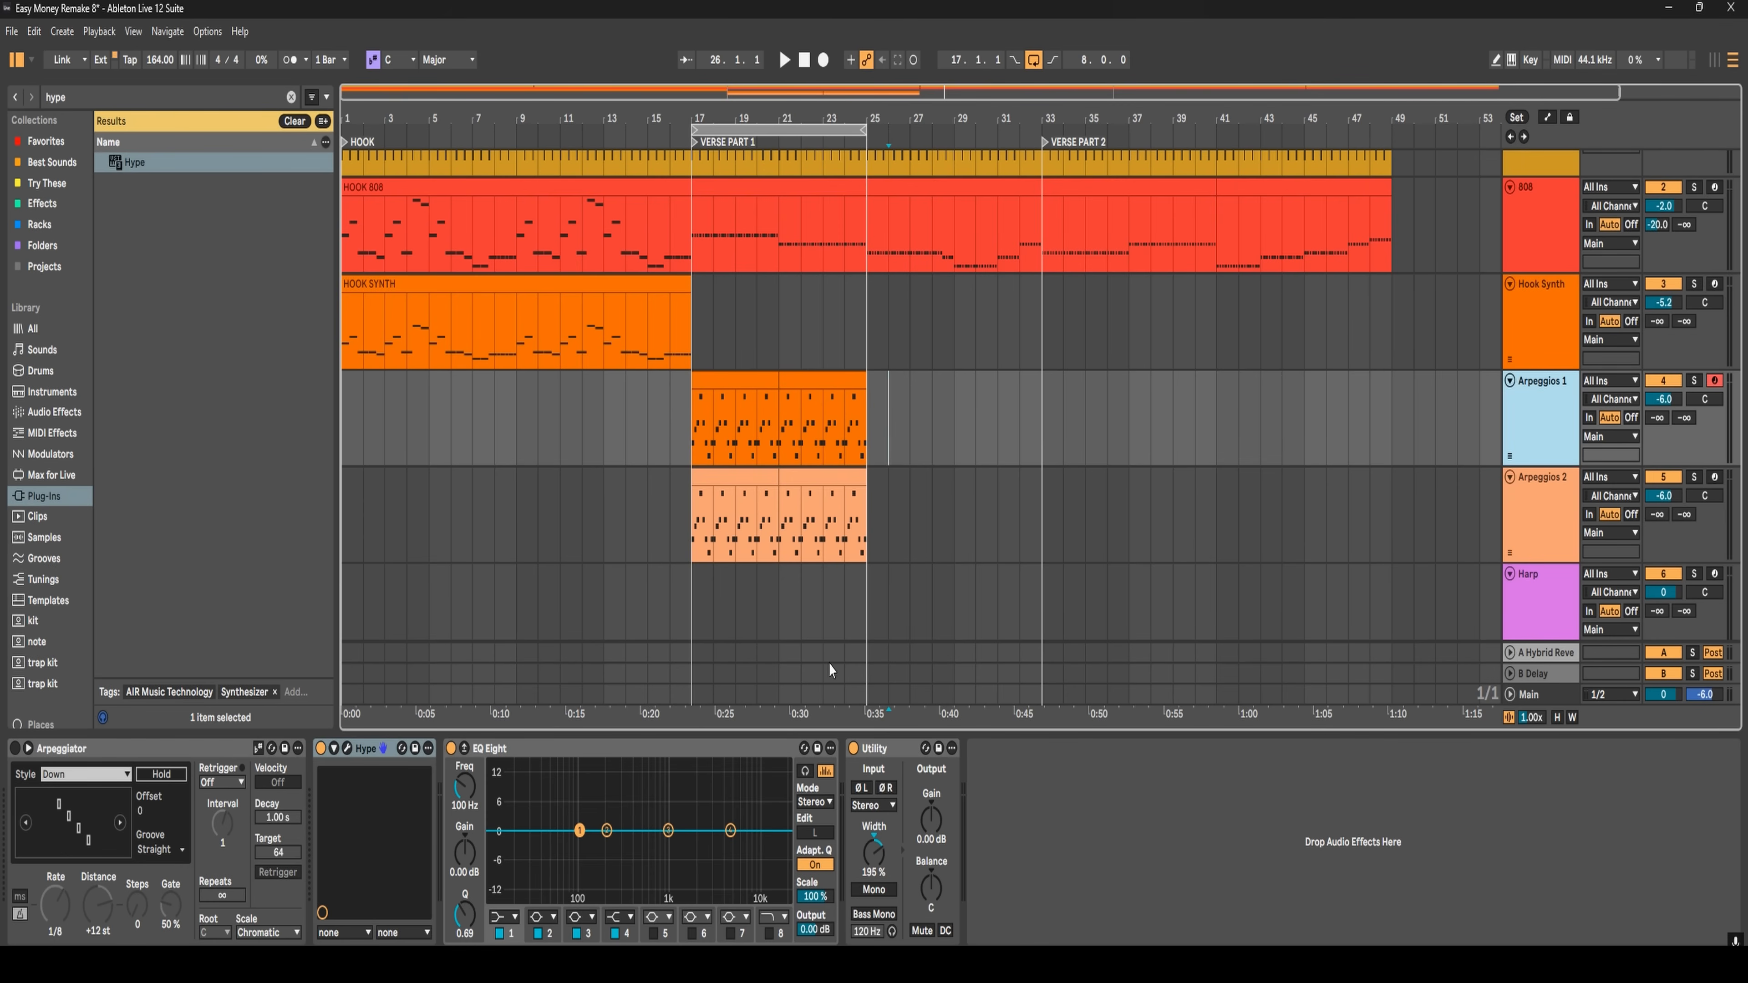
click(346, 749)
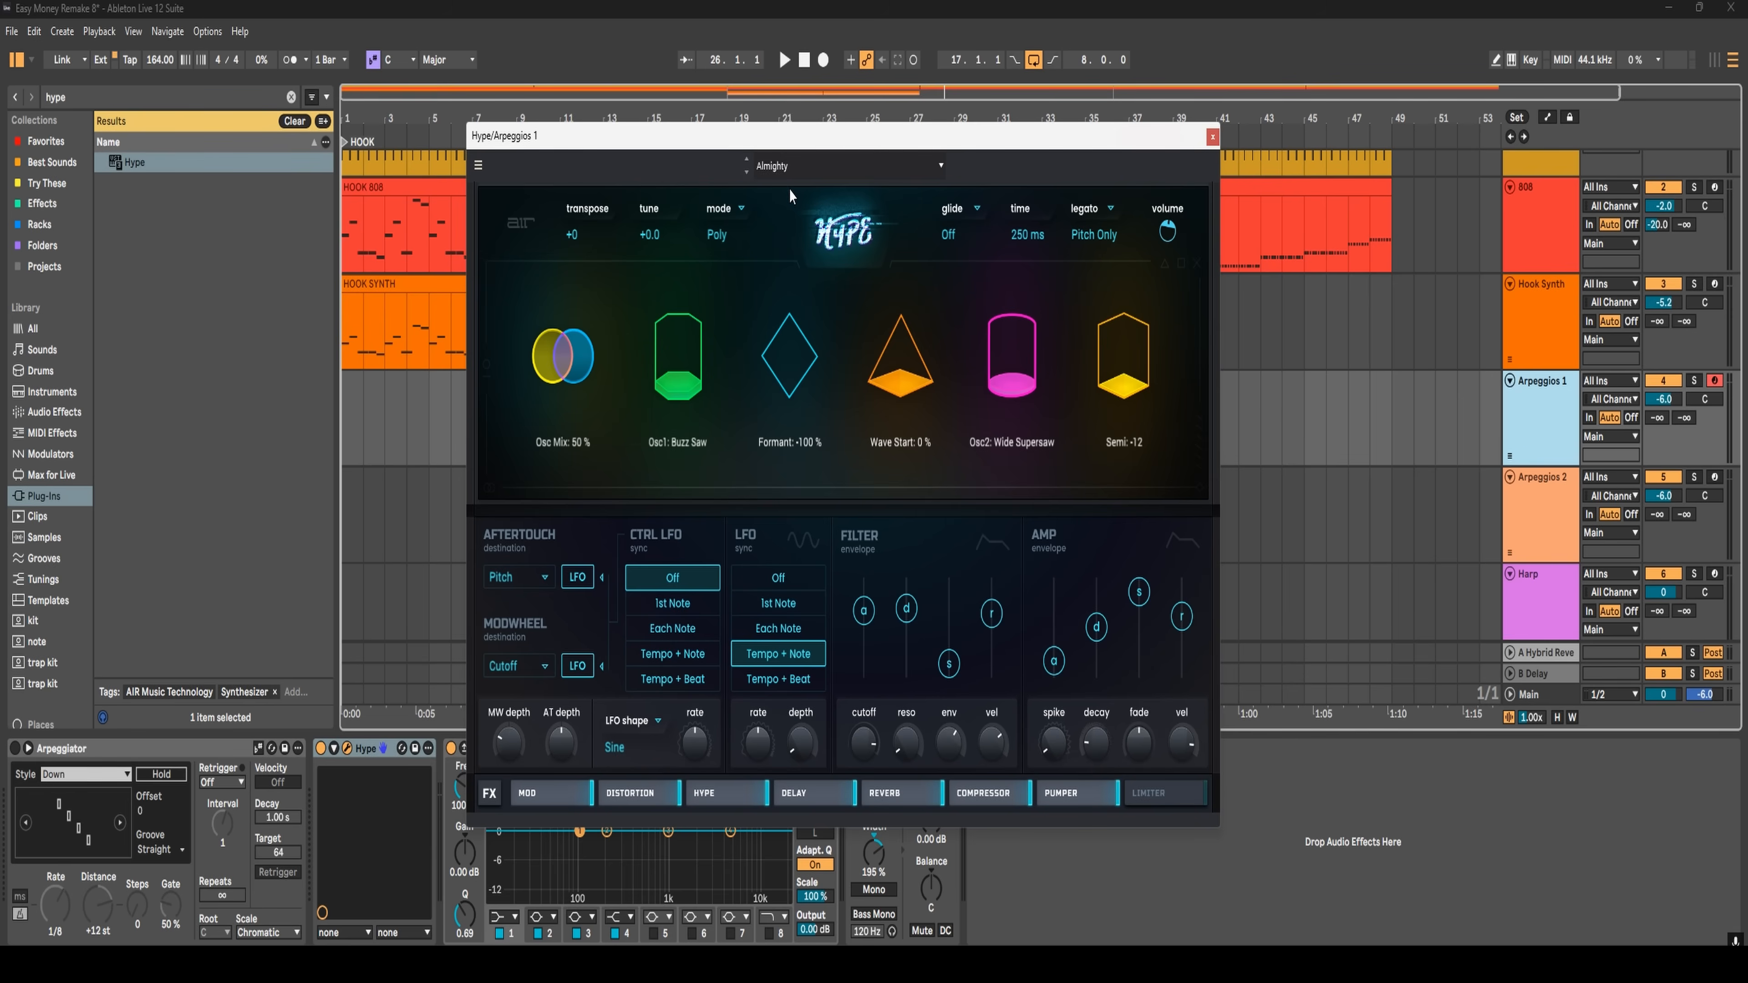
click(1213, 136)
click(1526, 503)
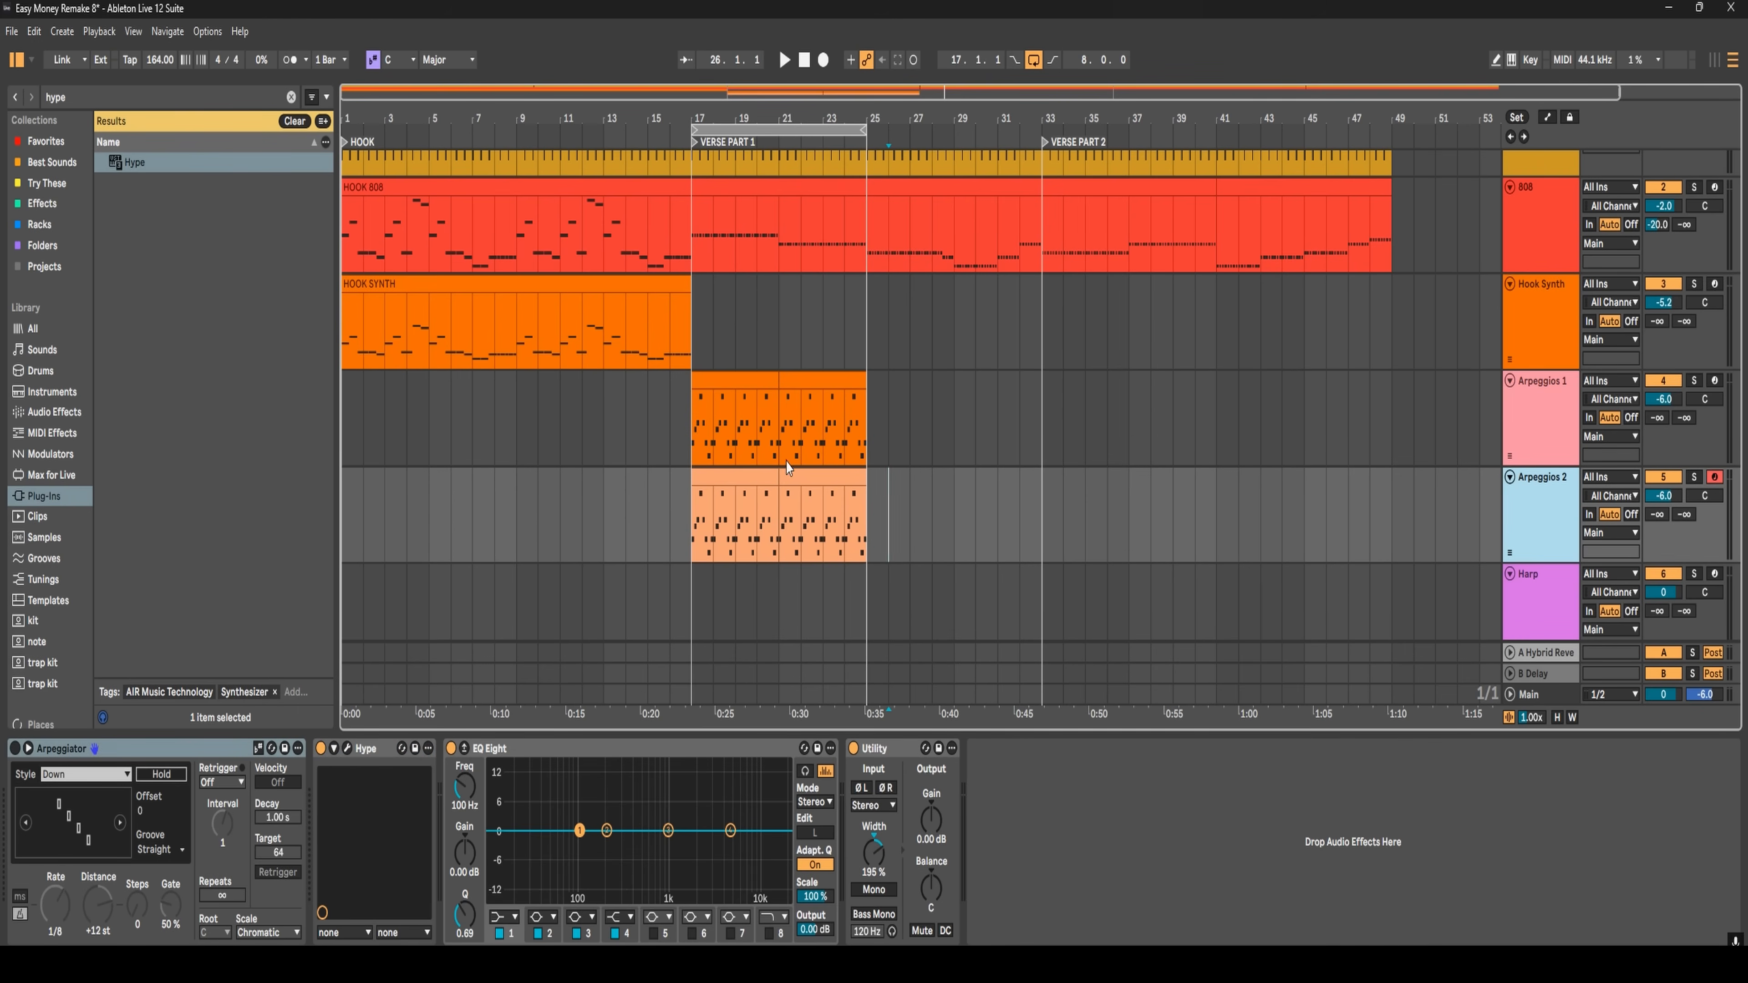
click(346, 749)
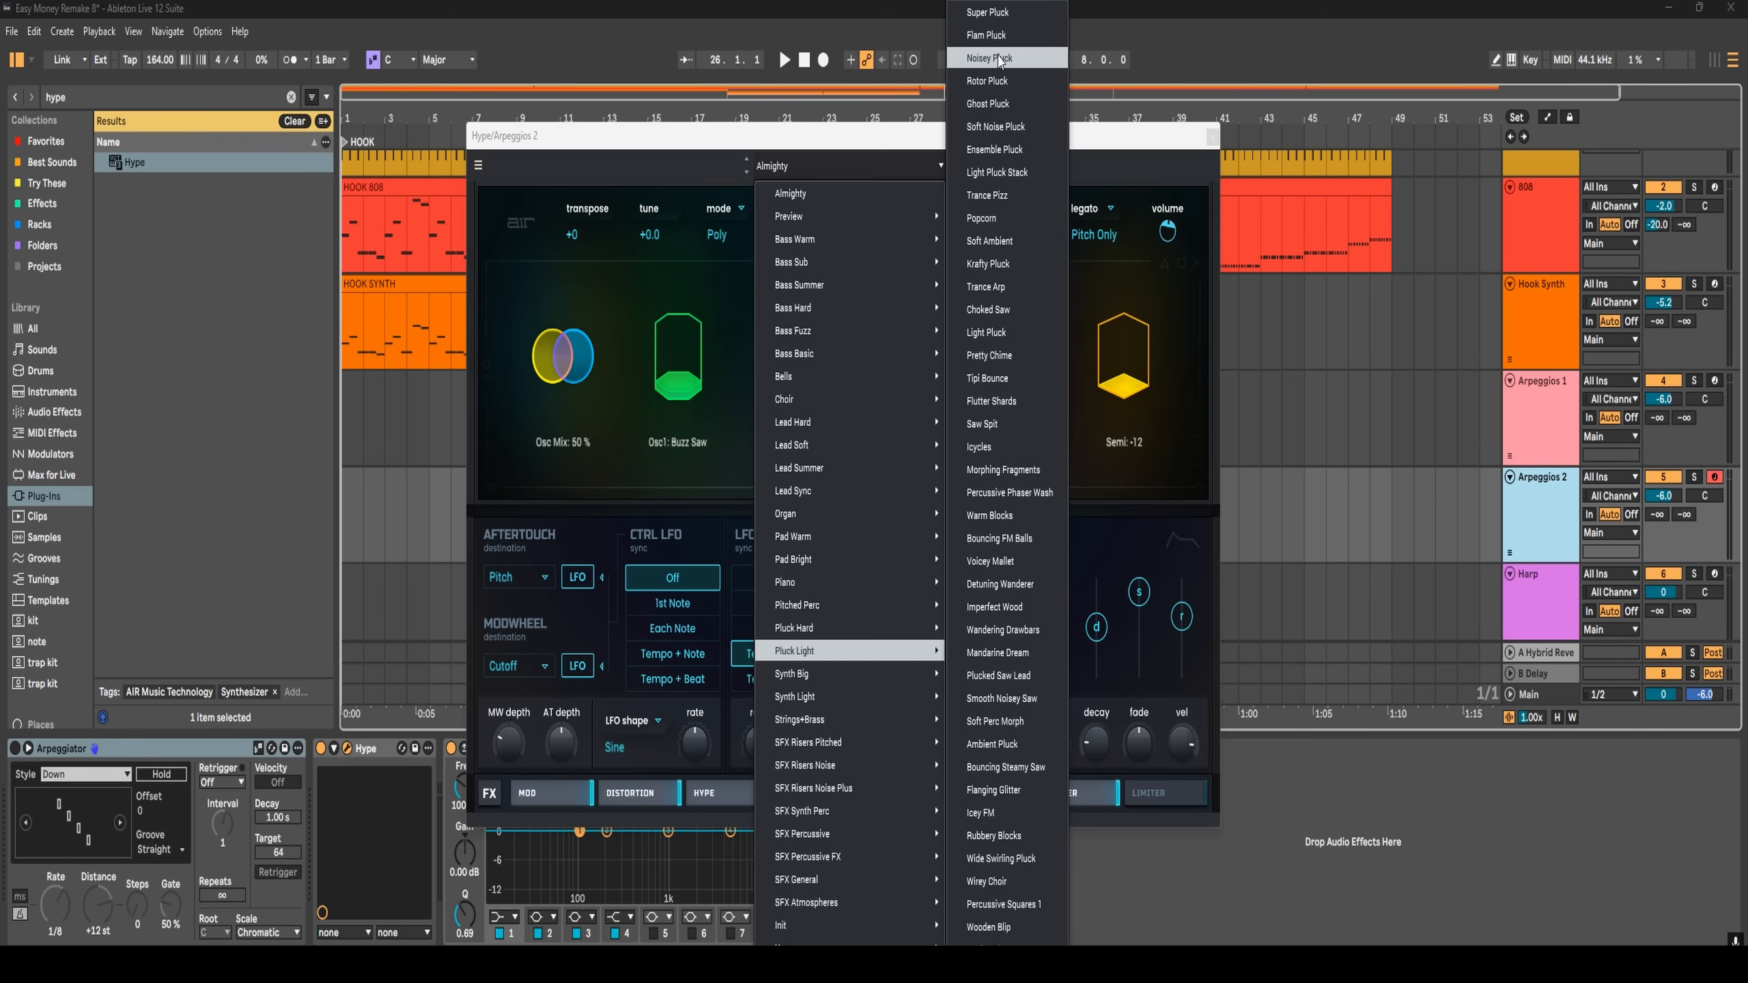
click(1000, 60)
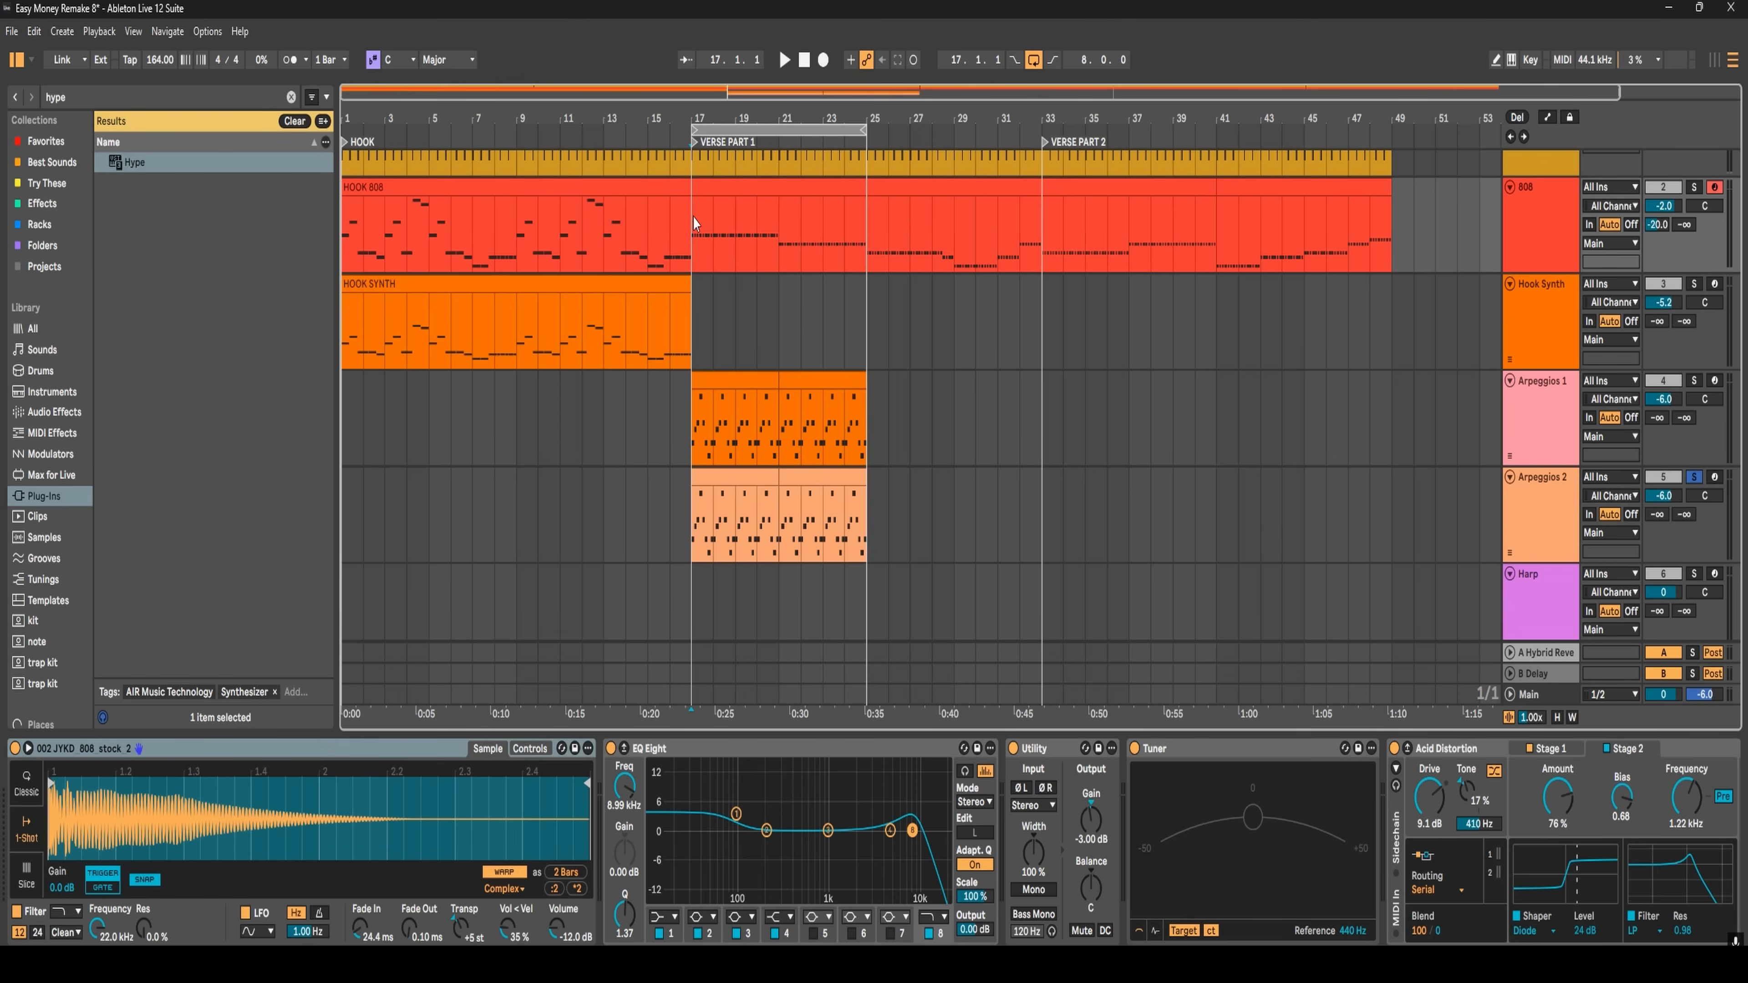
- Audition verse part 1 with Arpeggios 2 soloed and select both arpeggio tracks for comparison
key(space)
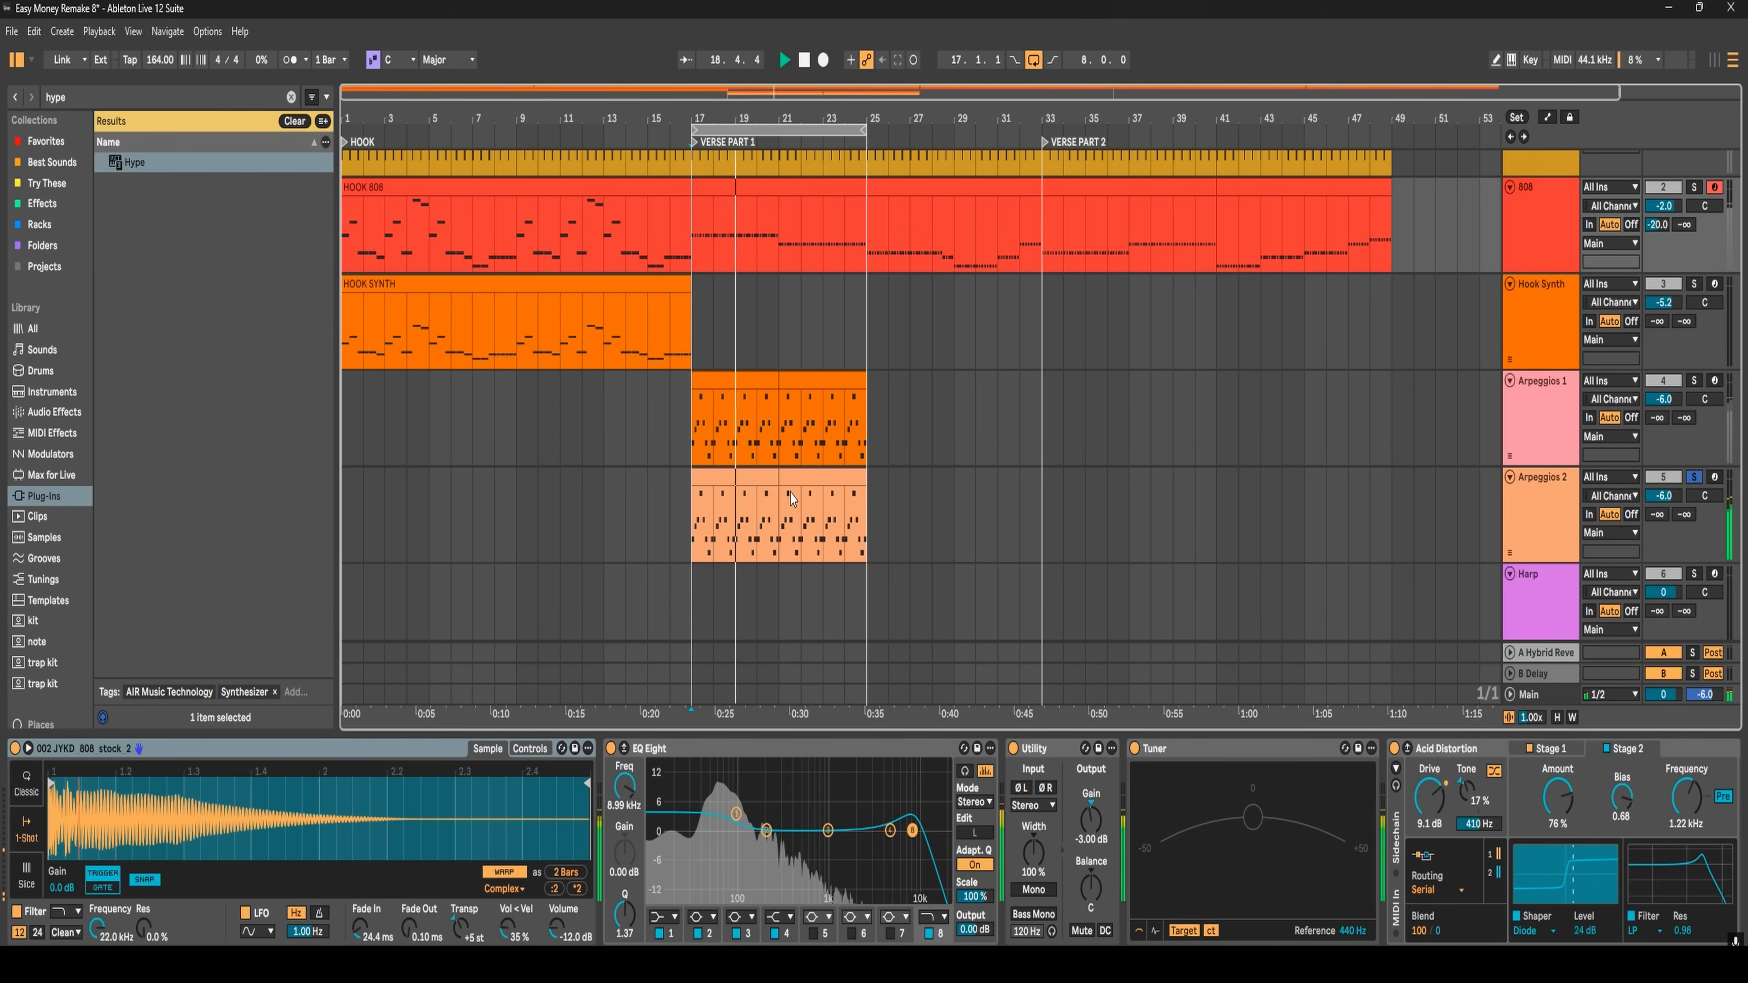
click(1561, 491)
shift+click(1546, 427)
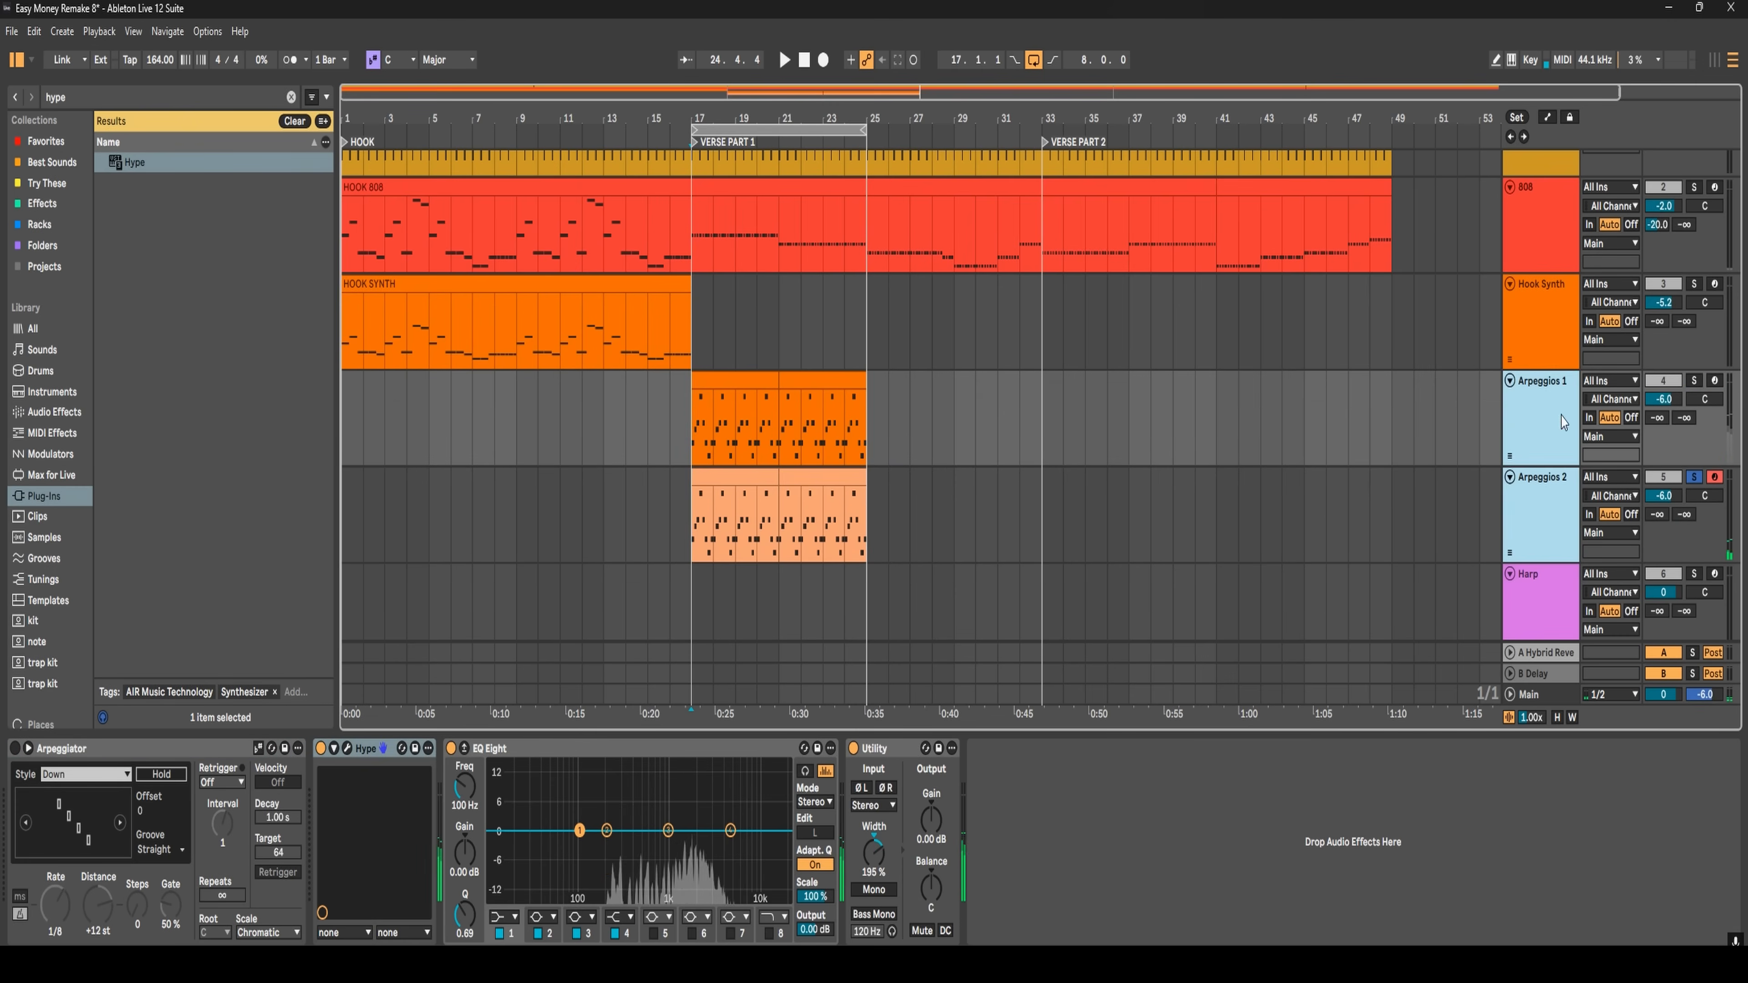
key(space)
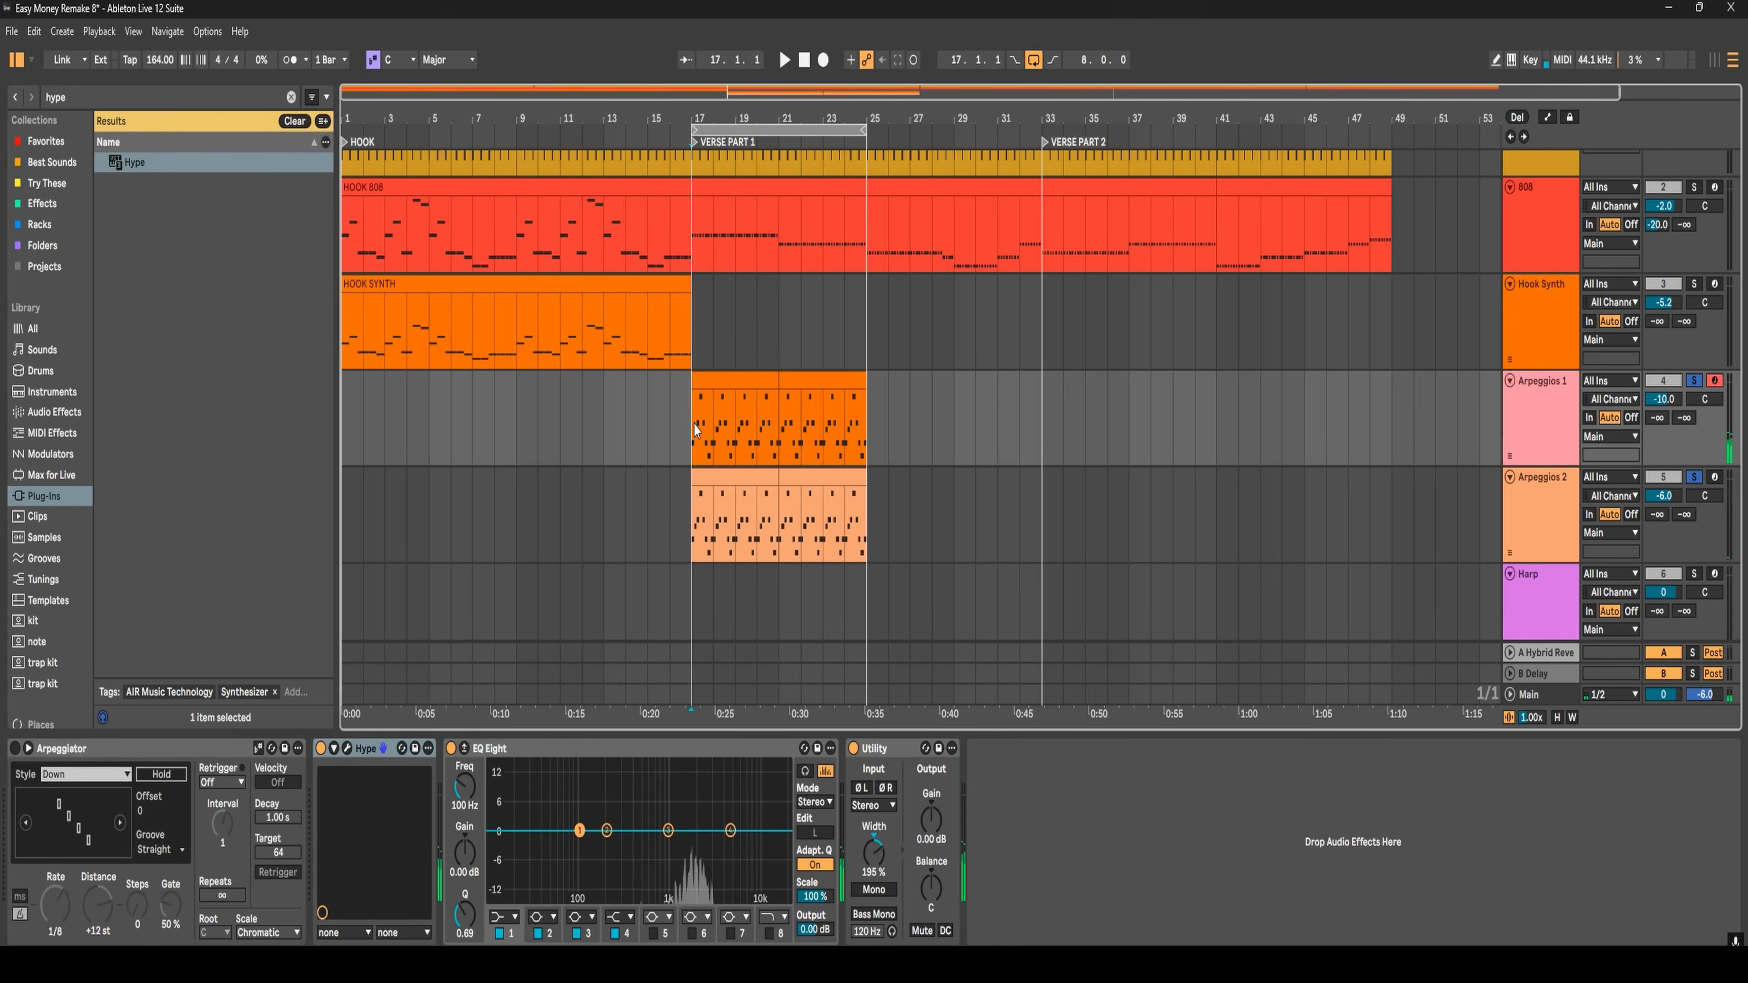
- Select all notes in the second Arpeggios 2 clip and play back verse part 1 from bar 17
drag(205, 384, 1717, 890)
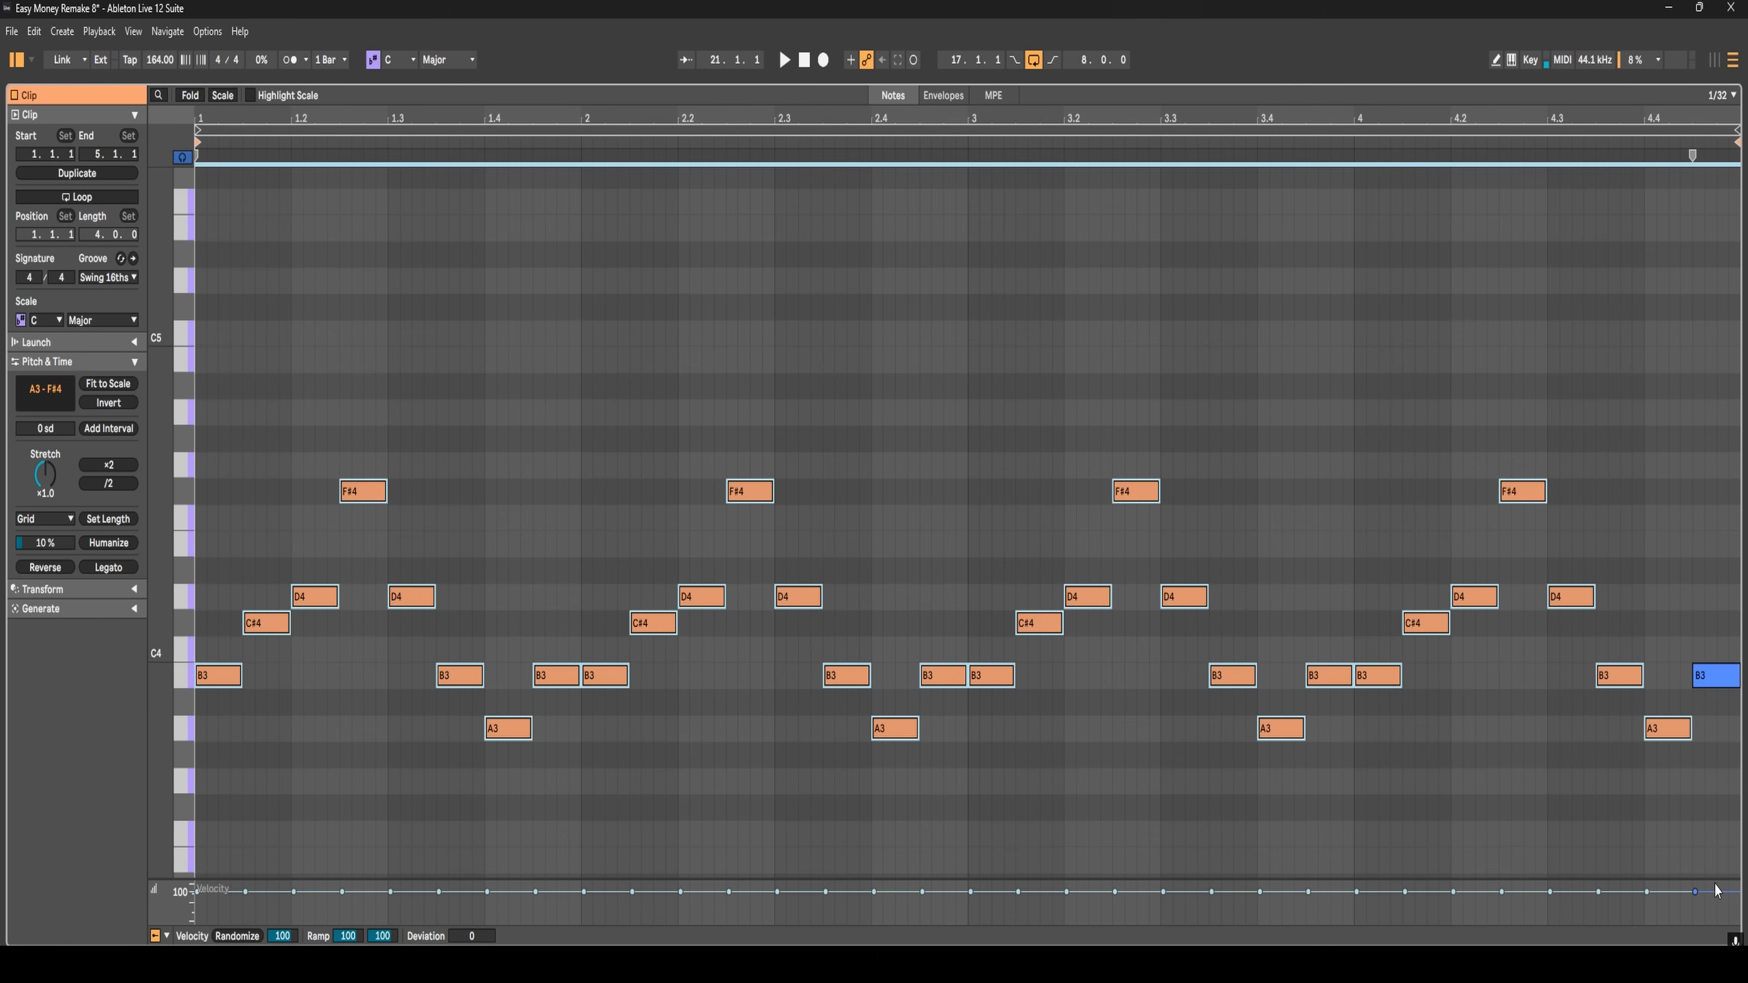
scroll(1717, 890, up, 3)
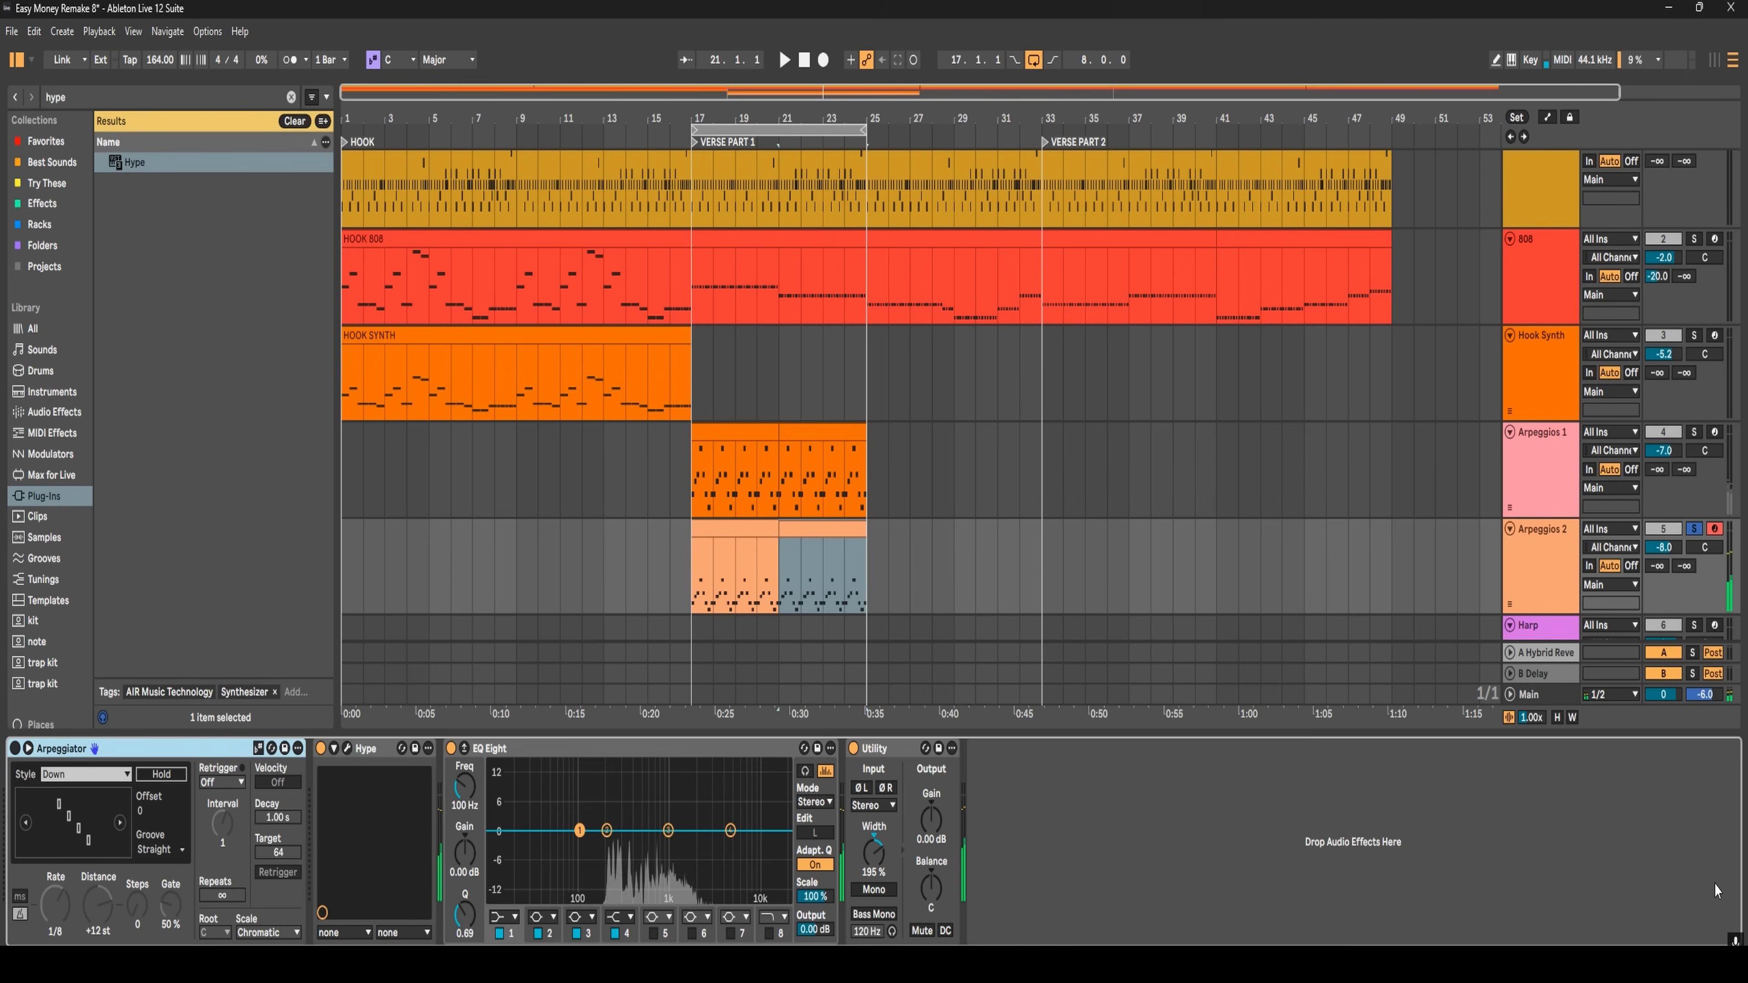
click(692, 472)
key(space)
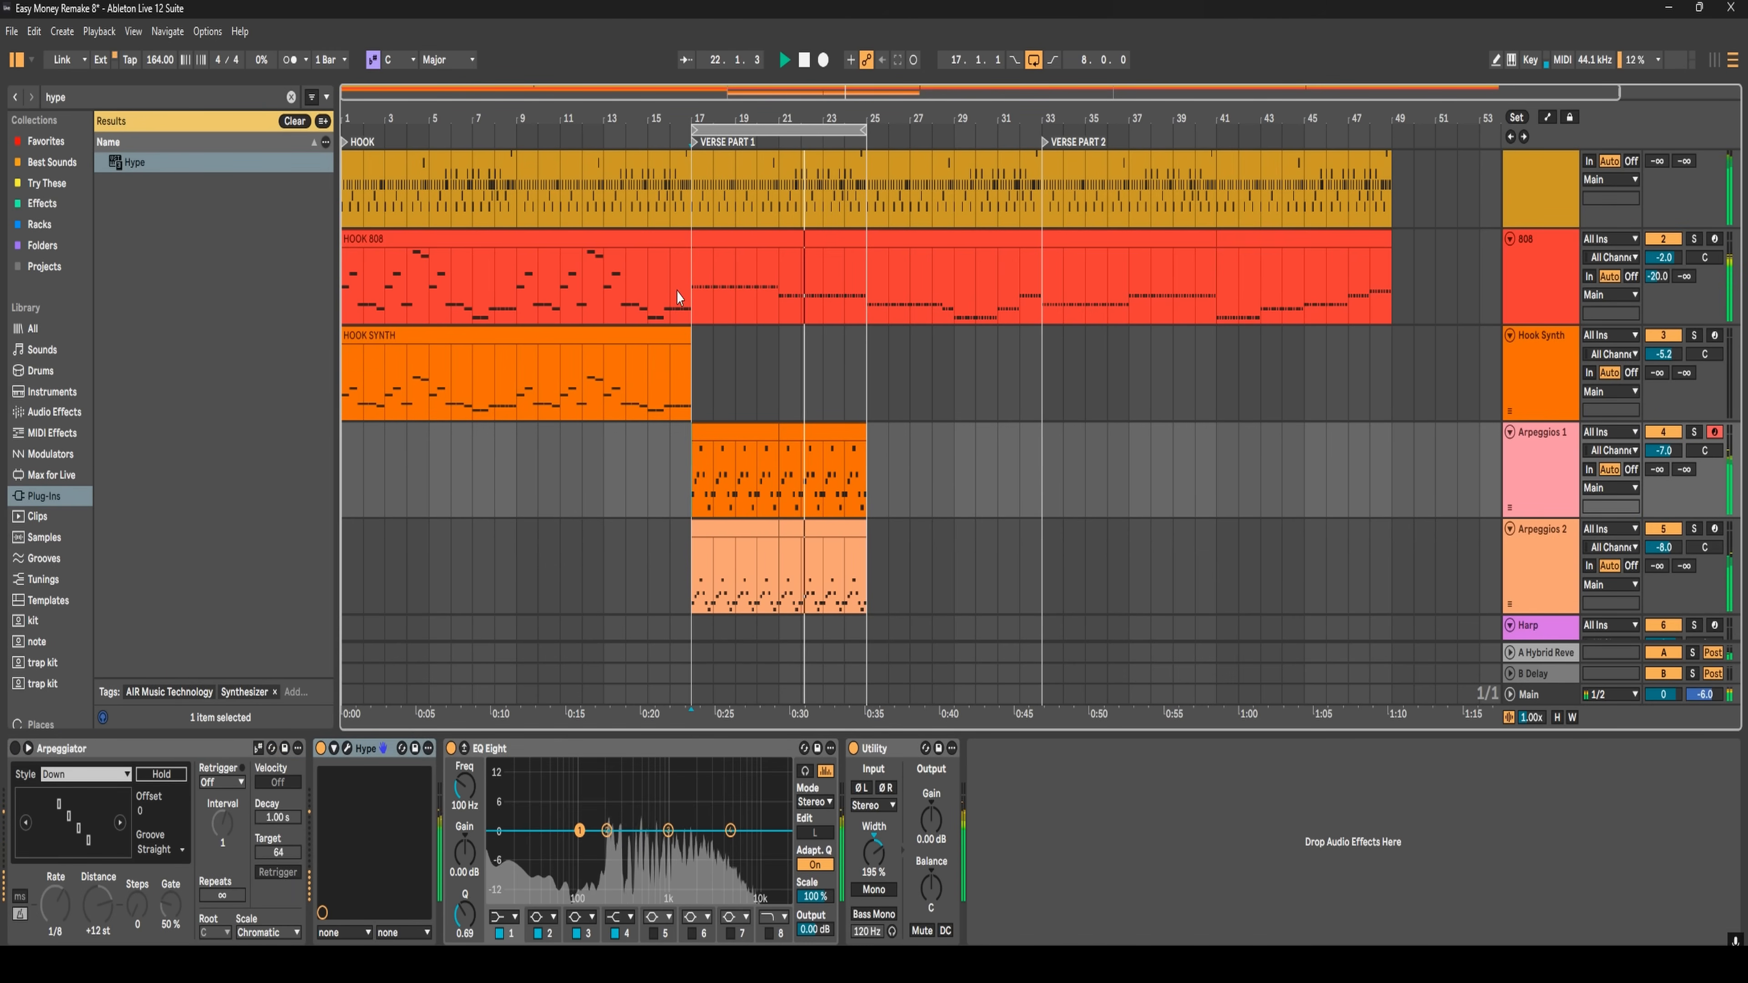
key(space)
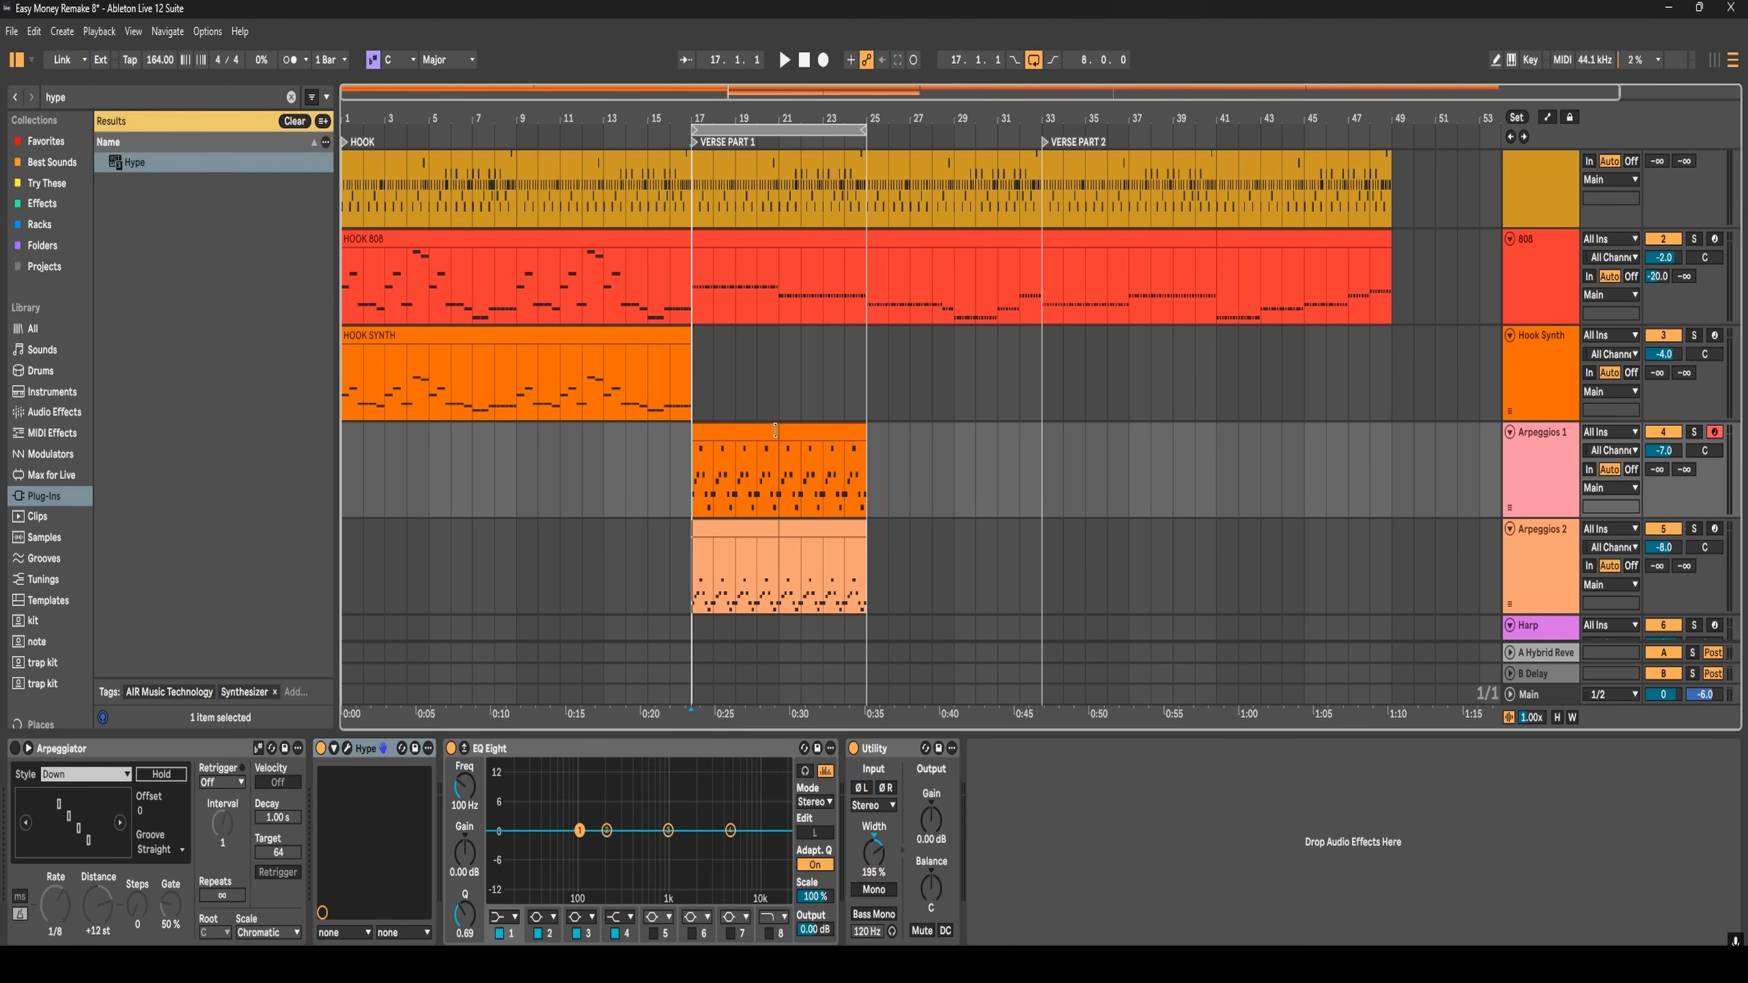
- Extend the loop to bar 33 to span all sixteen bars of verse part 1 and select the Arpeggios 1 clip
click(864, 127)
drag(864, 127, 1041, 127)
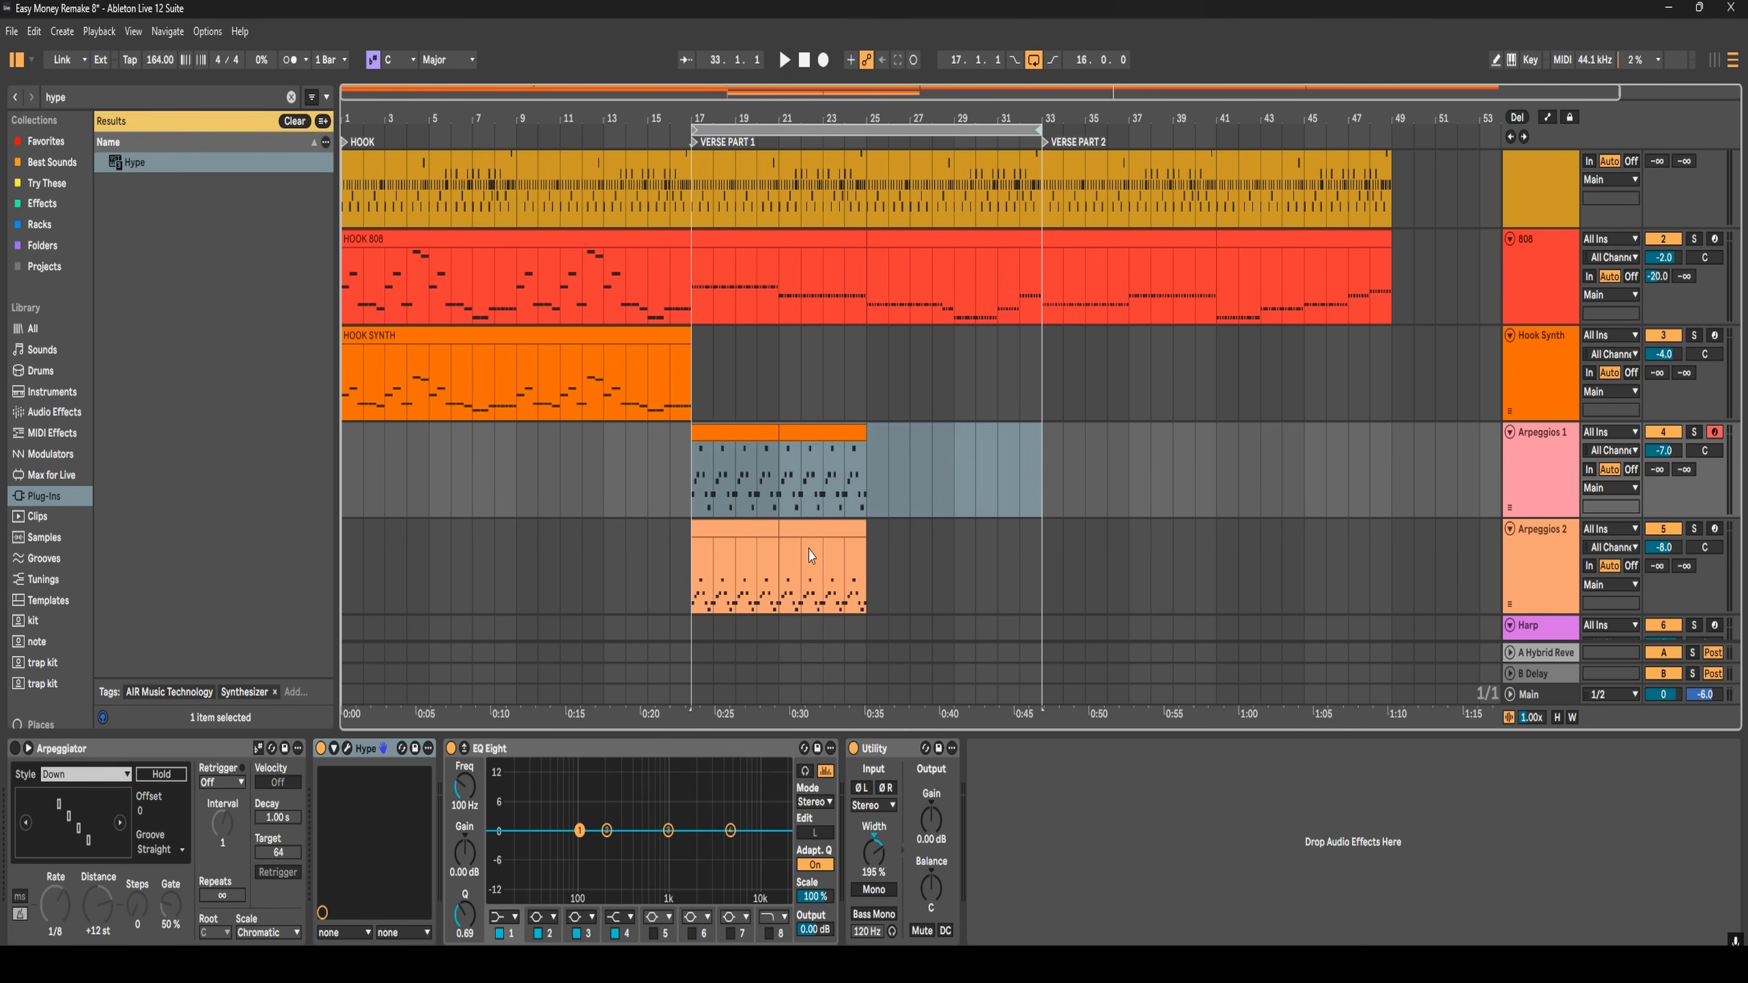
click(765, 437)
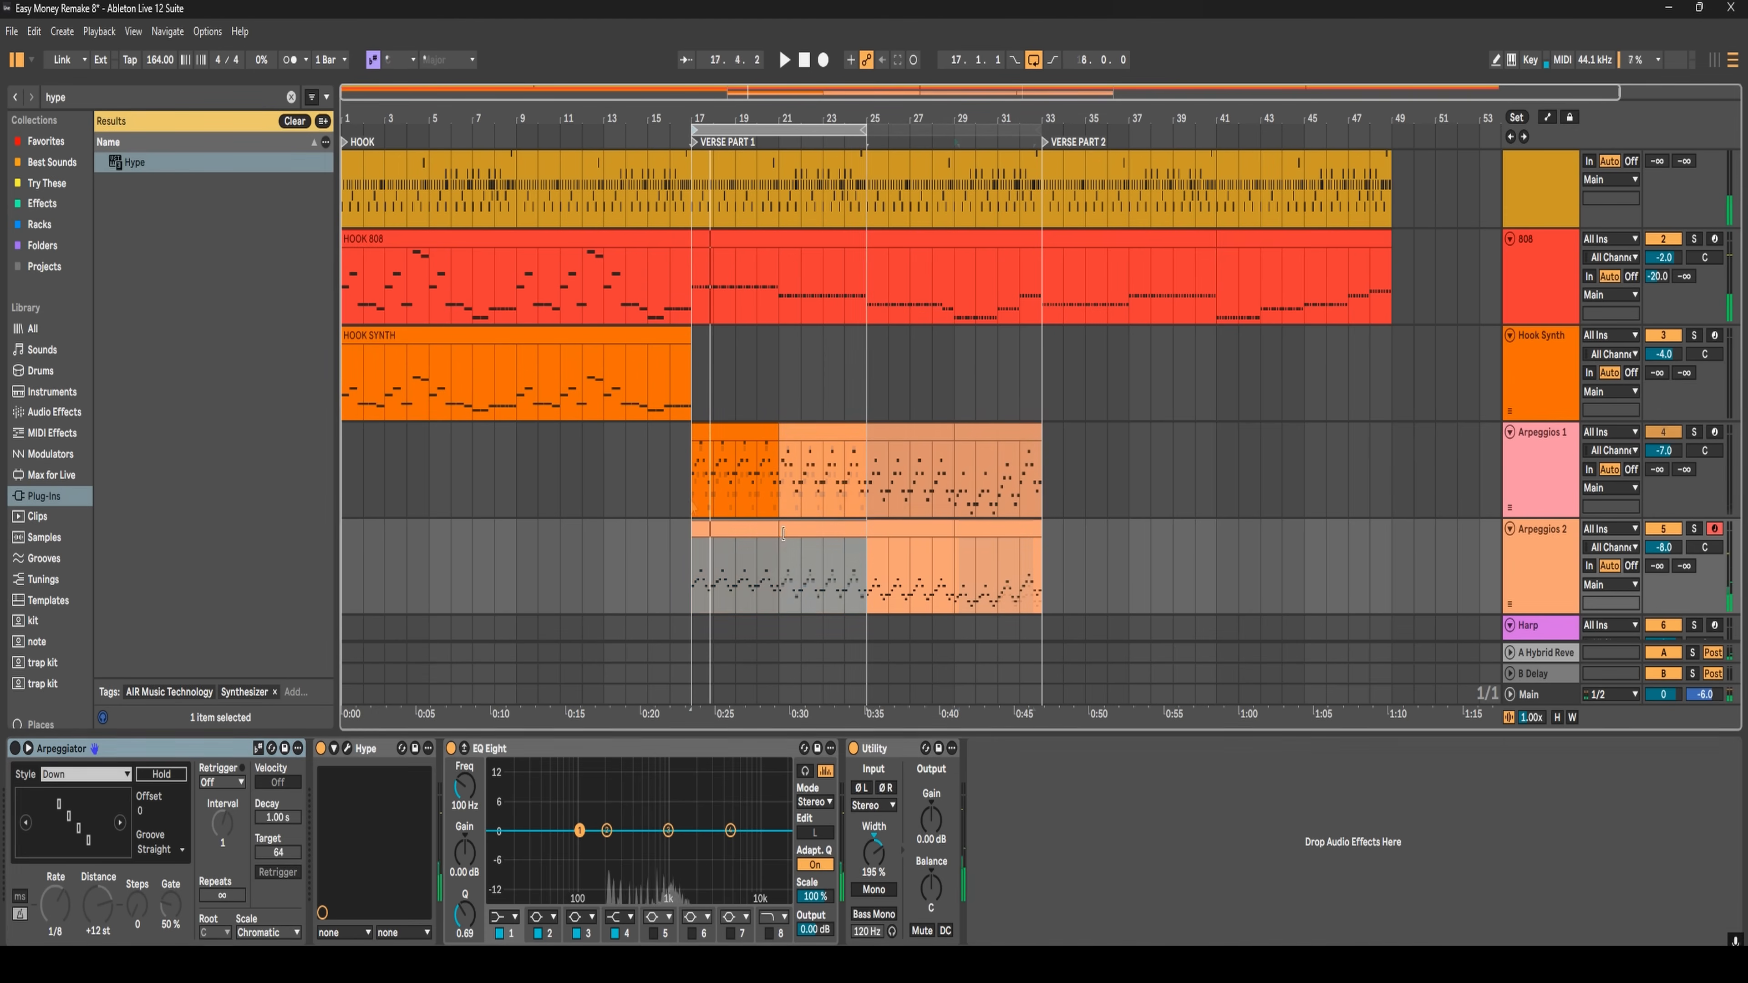
- Open the first Arpeggios 1 verse clip for note editing and turn off the C Major scale mode
double_click(794, 530)
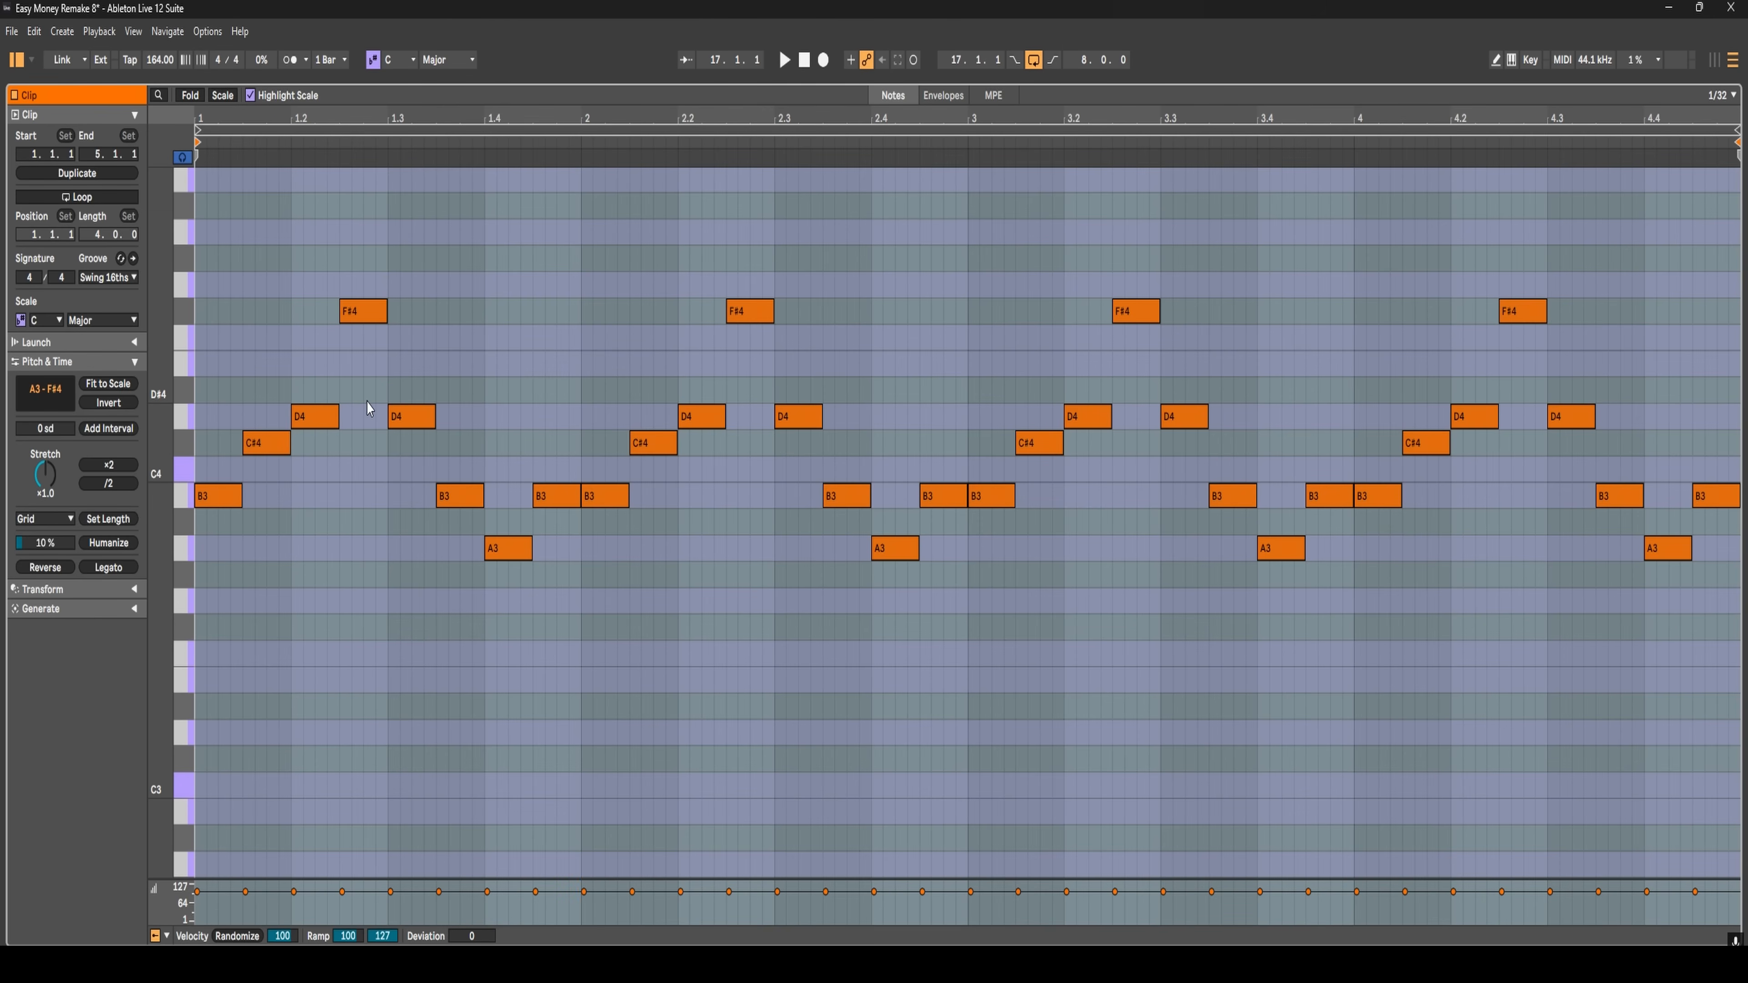
click(373, 60)
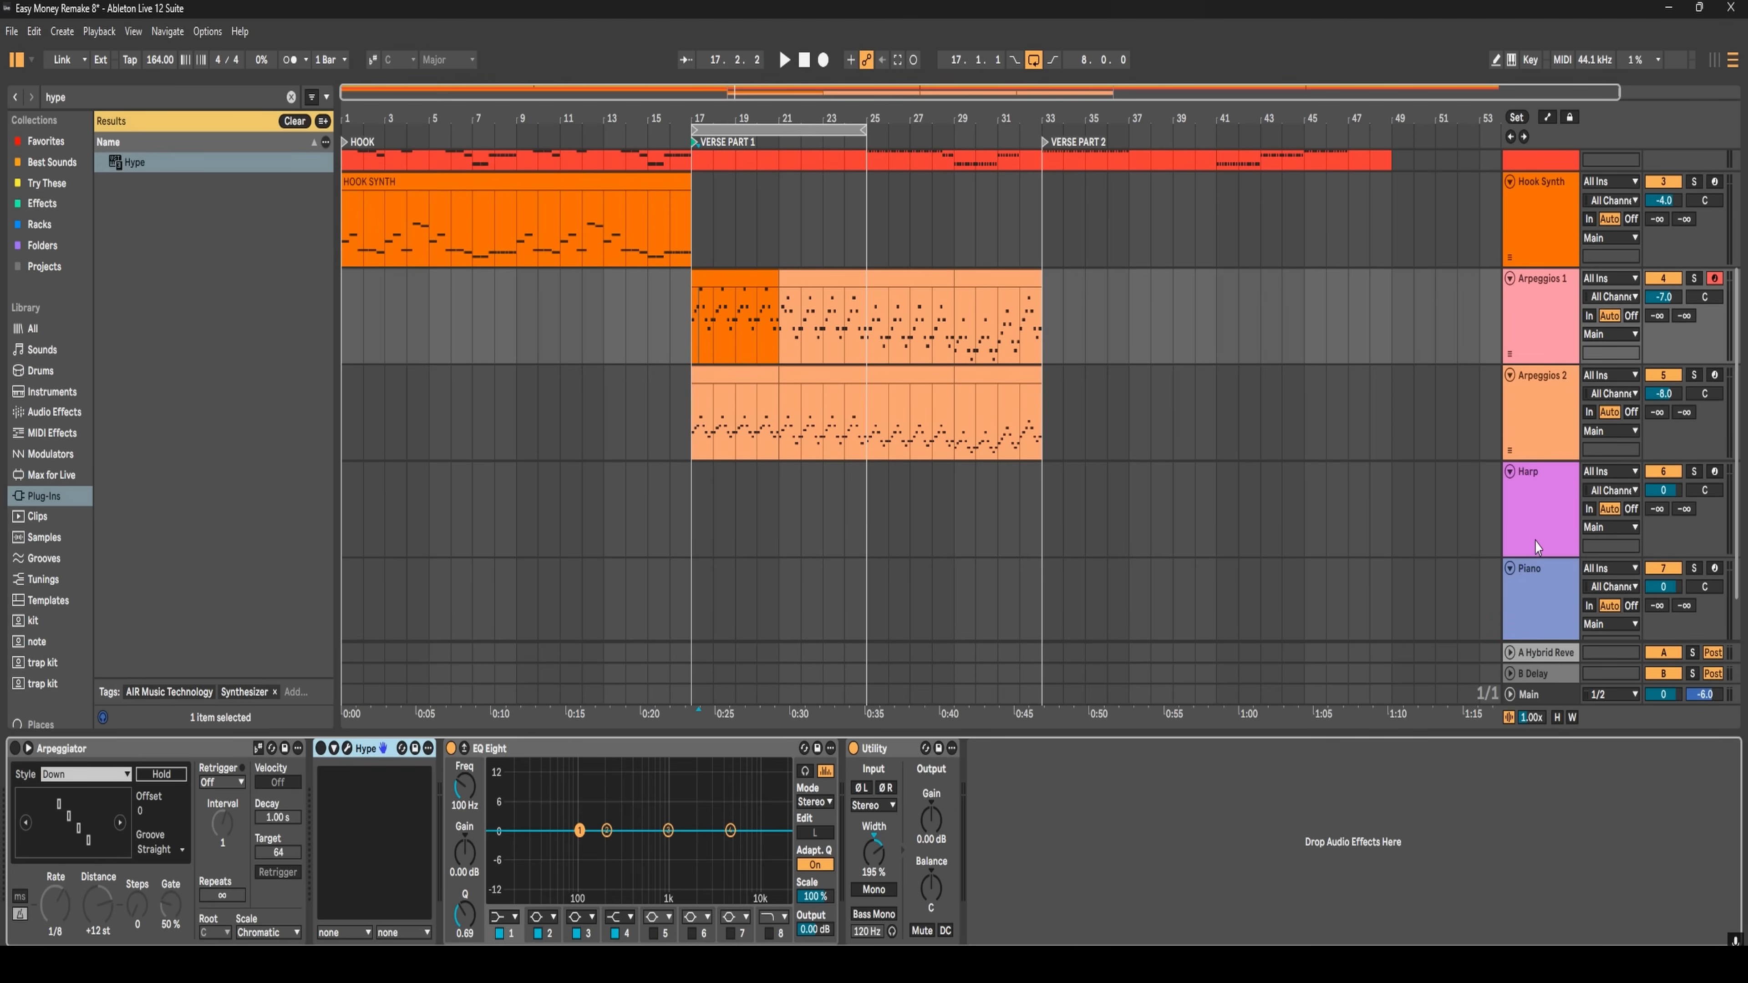
- Open the first Arpeggios 1 clip of verse part 1 in the note editor and audition its opening B3 note
scroll(755, 436, up, 3)
click(754, 436)
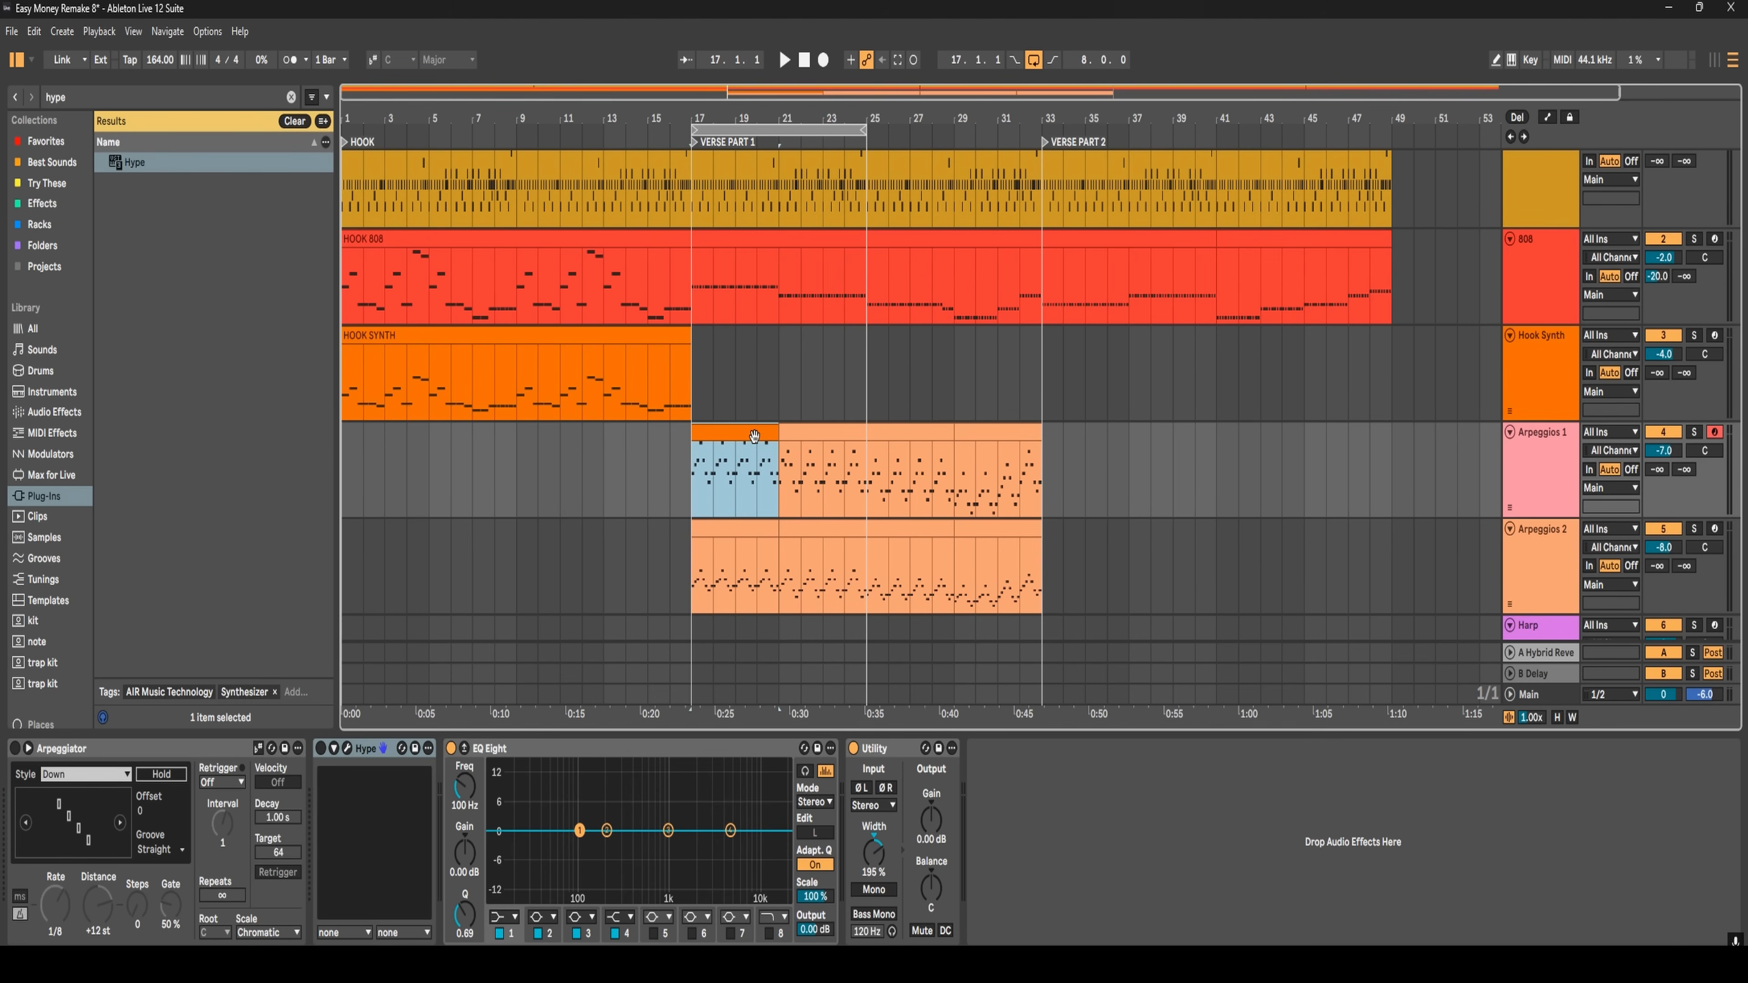
scroll(756, 441, down, 3)
double_click(750, 226)
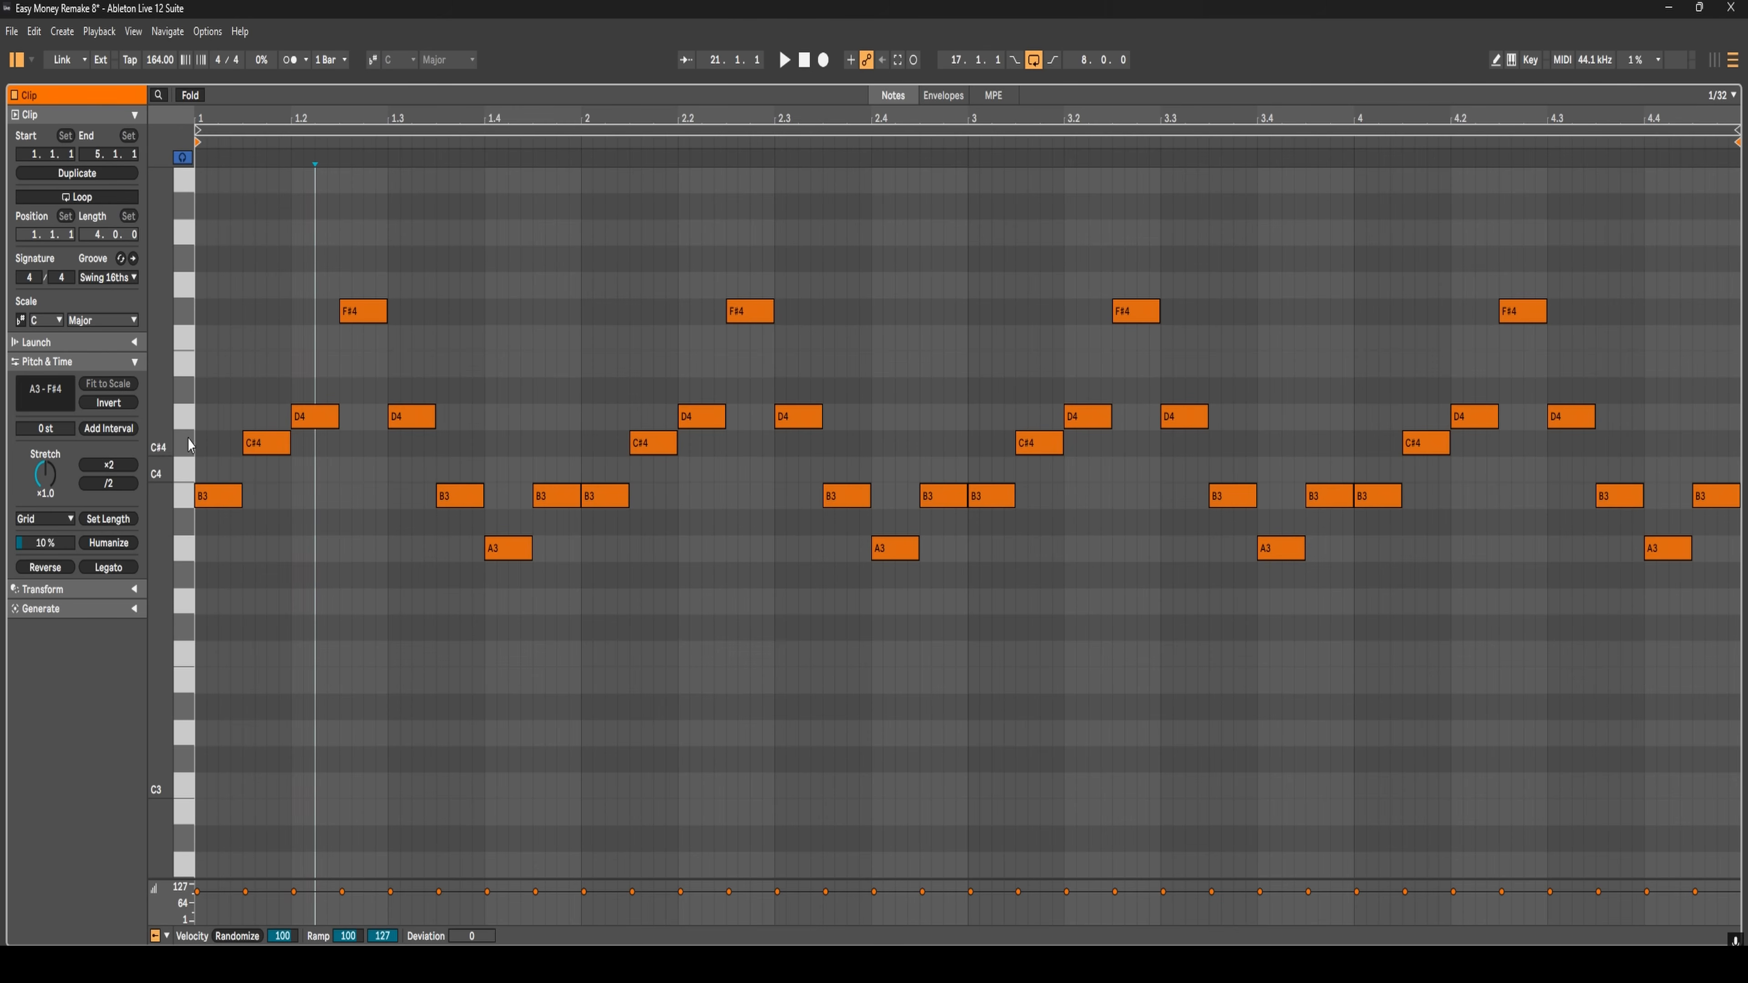
click(222, 497)
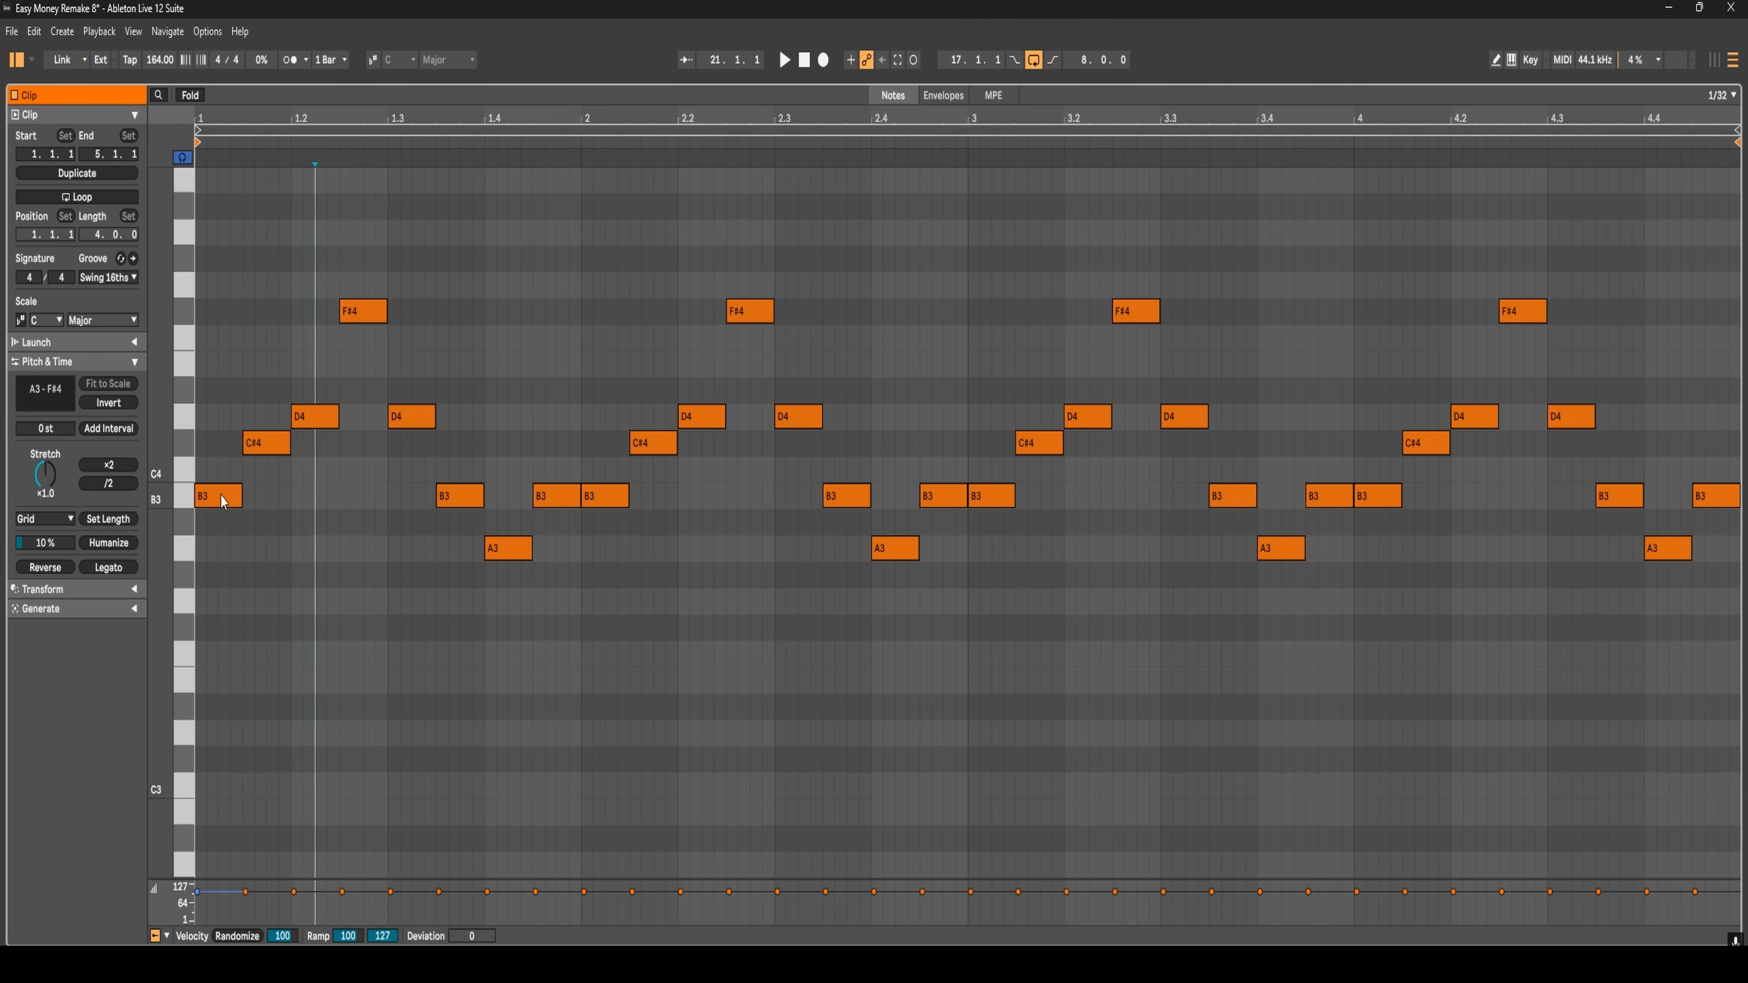
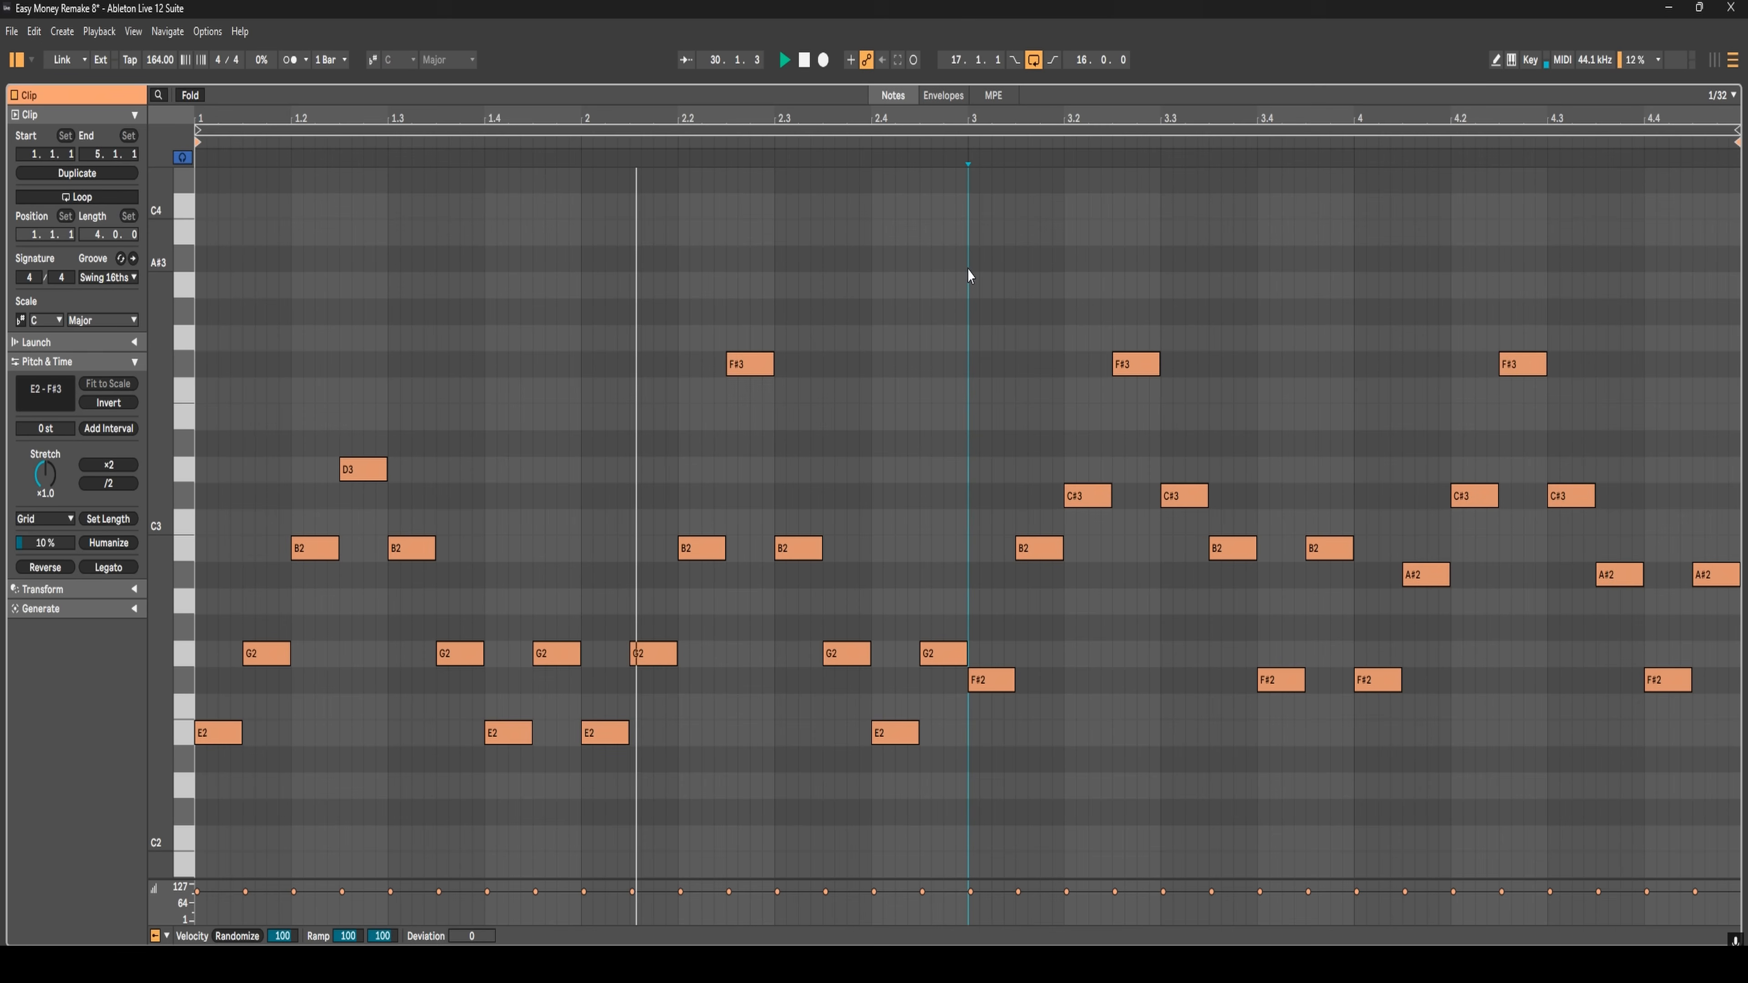
- Undo the last arpeggio note edit and set the loop to verse part 2, from bar 33 to bar 49
key(ctrl+z)
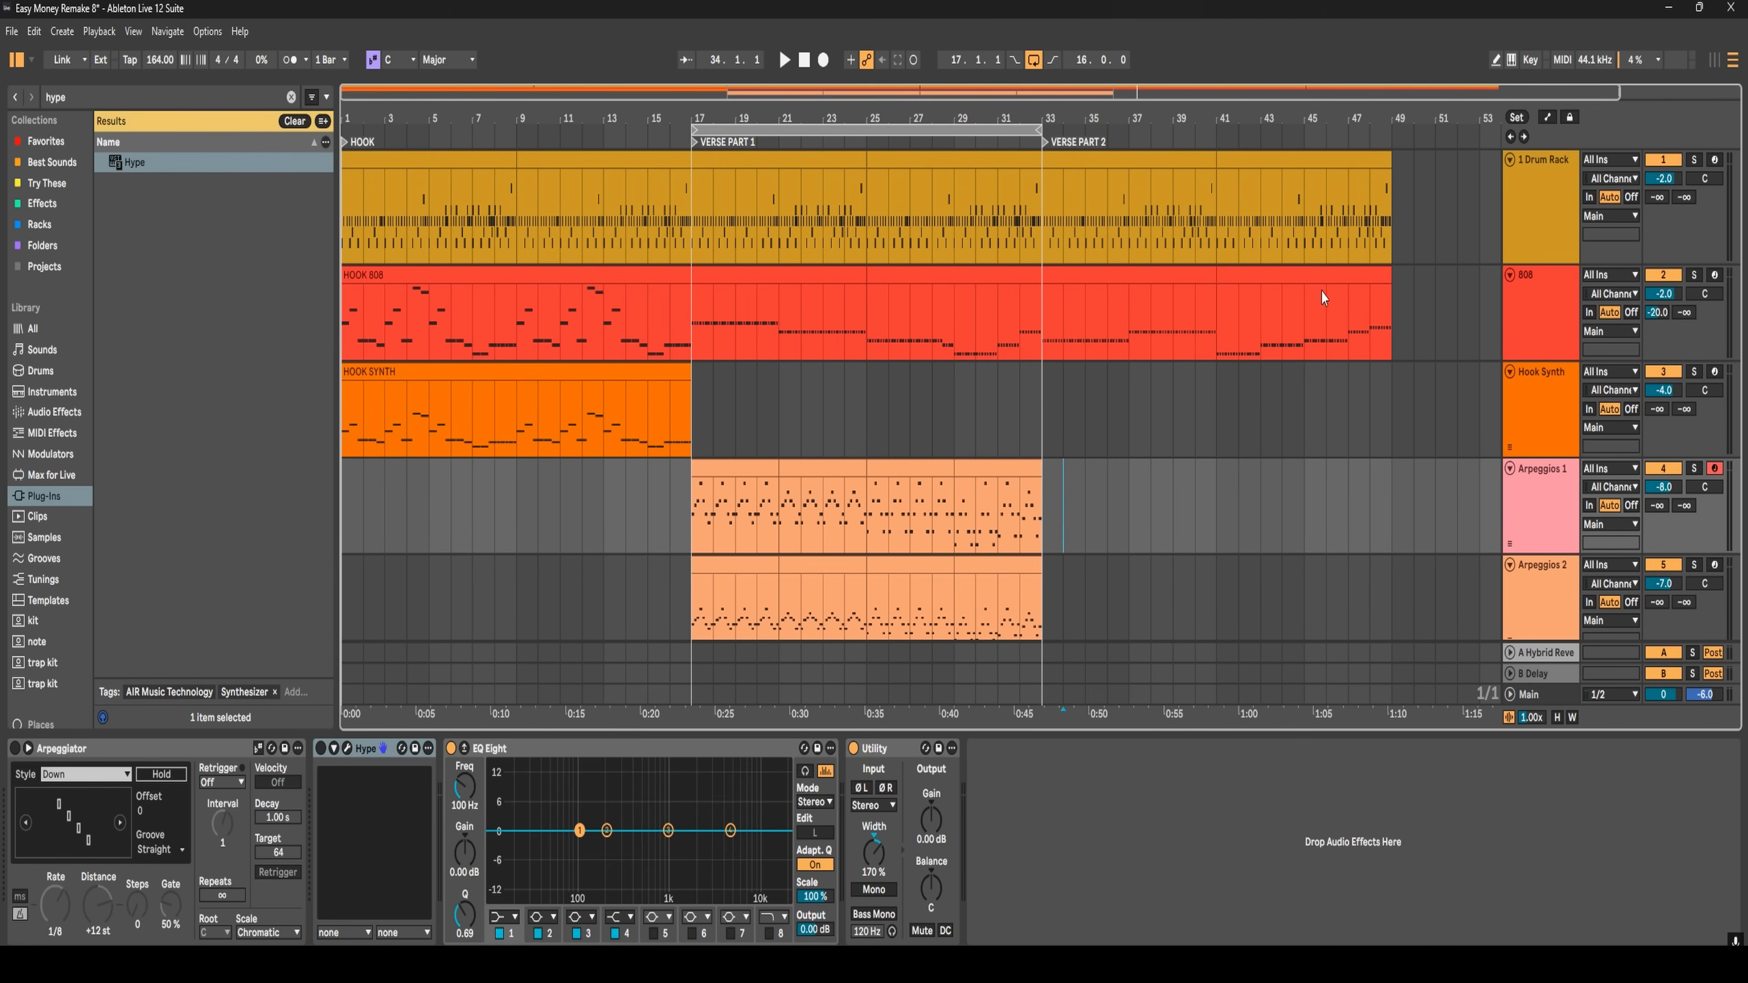
scroll(1269, 421, down, 1)
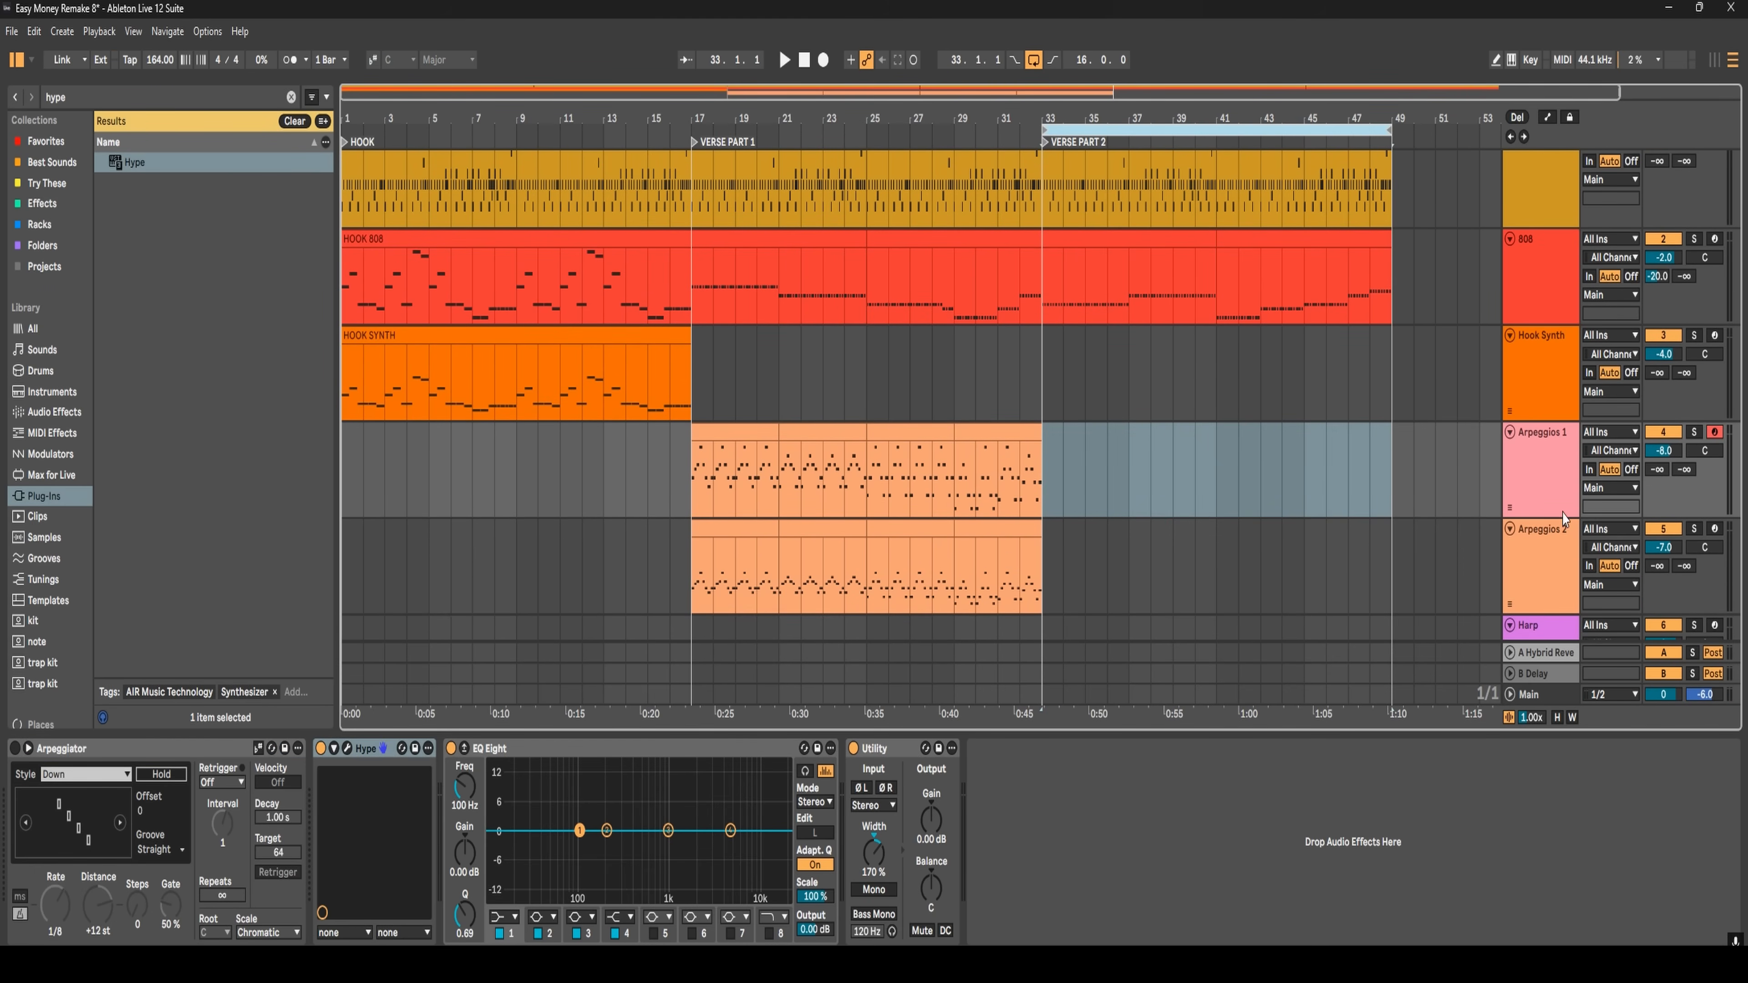
- Find the Delay effect in the browser and add it after Utility on the Harp track
scroll(1581, 471, down, 4)
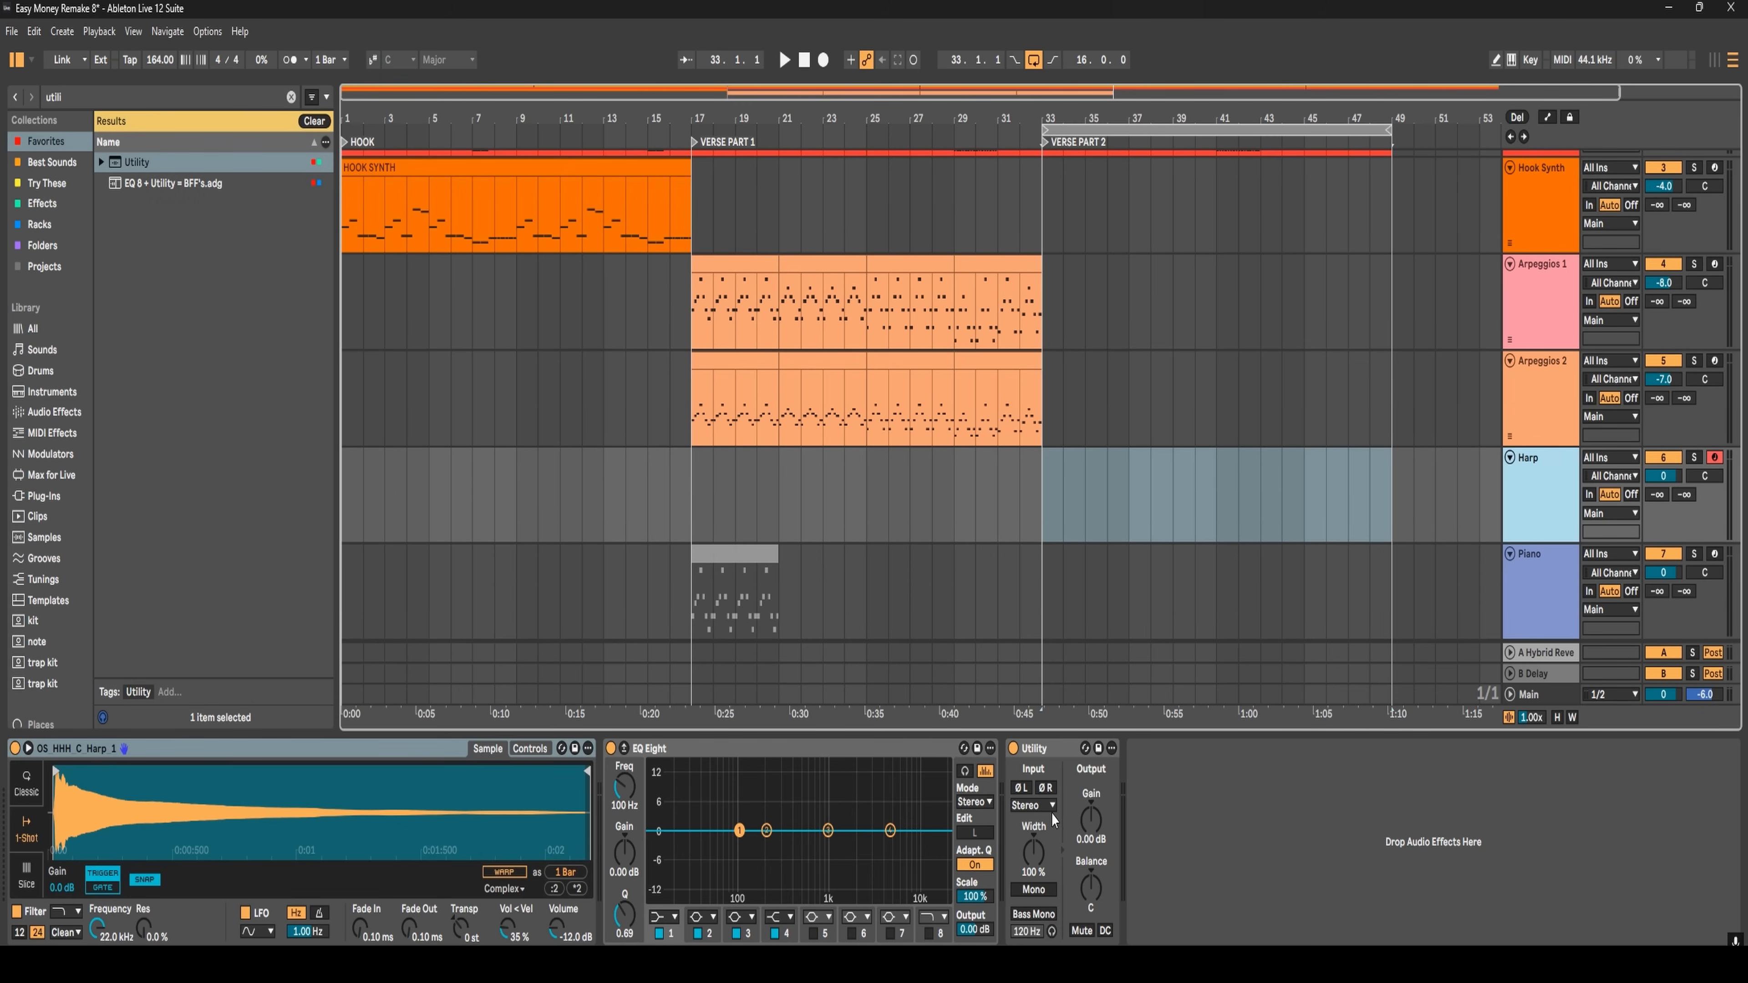
key(ctrl+f)
text(delay)
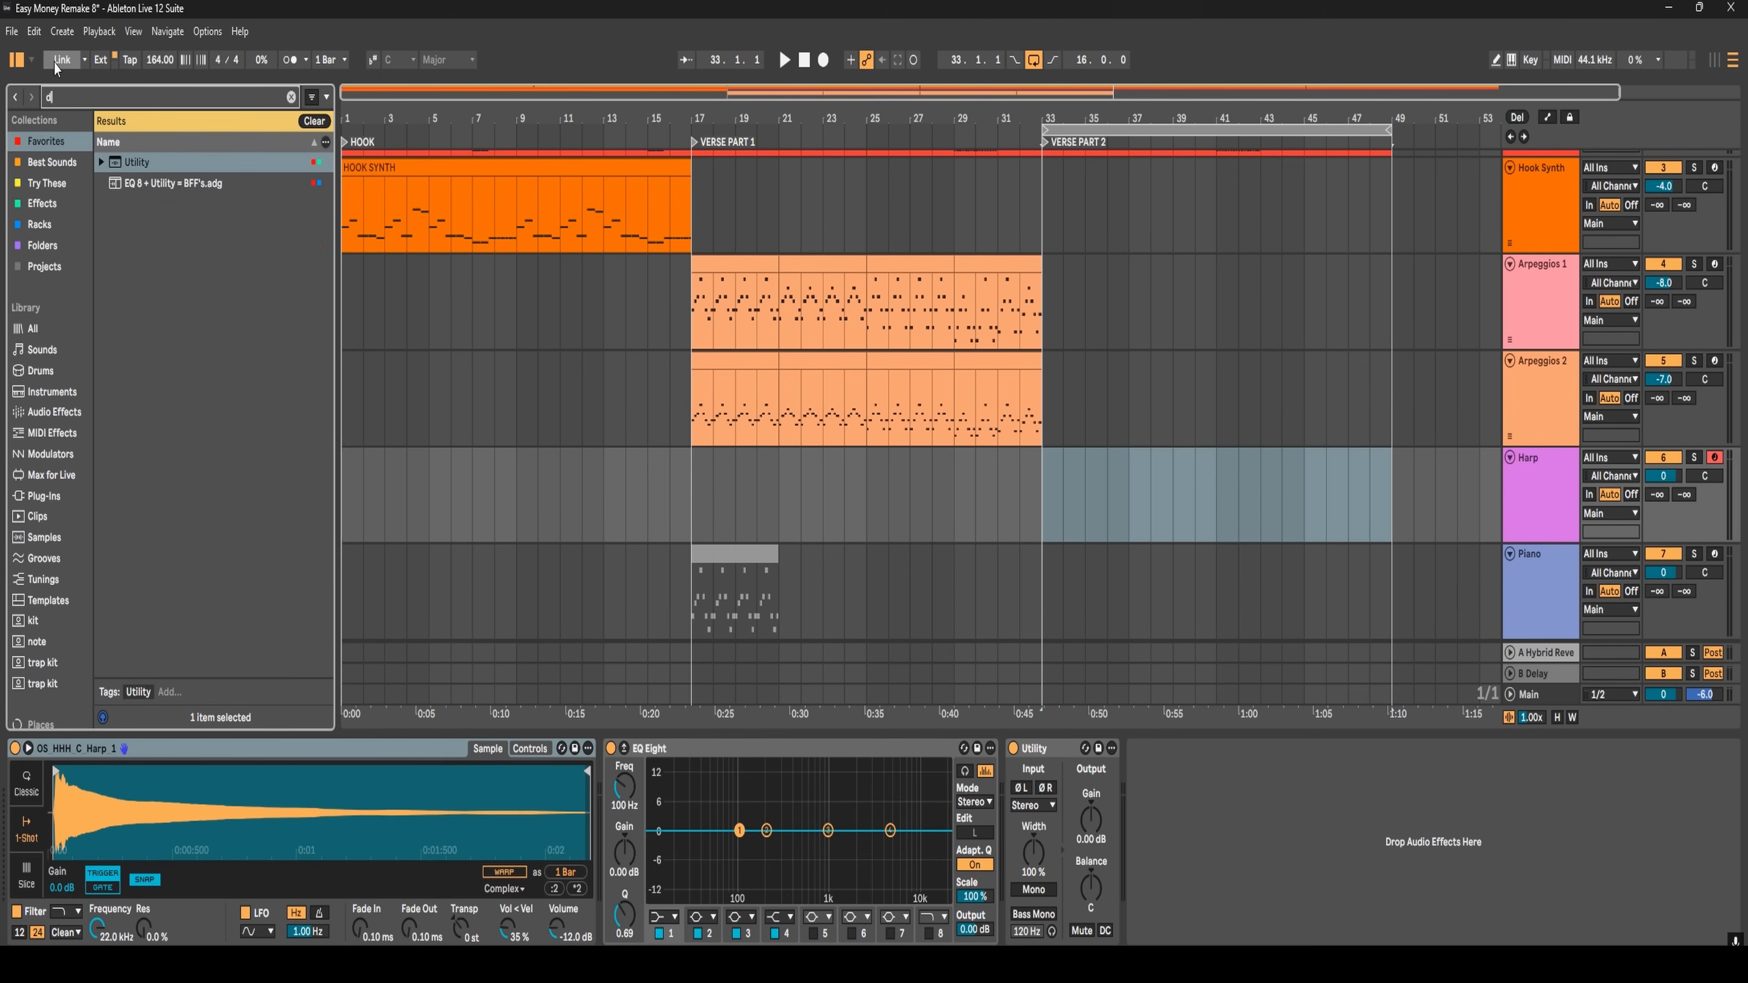
drag(136, 163, 1254, 888)
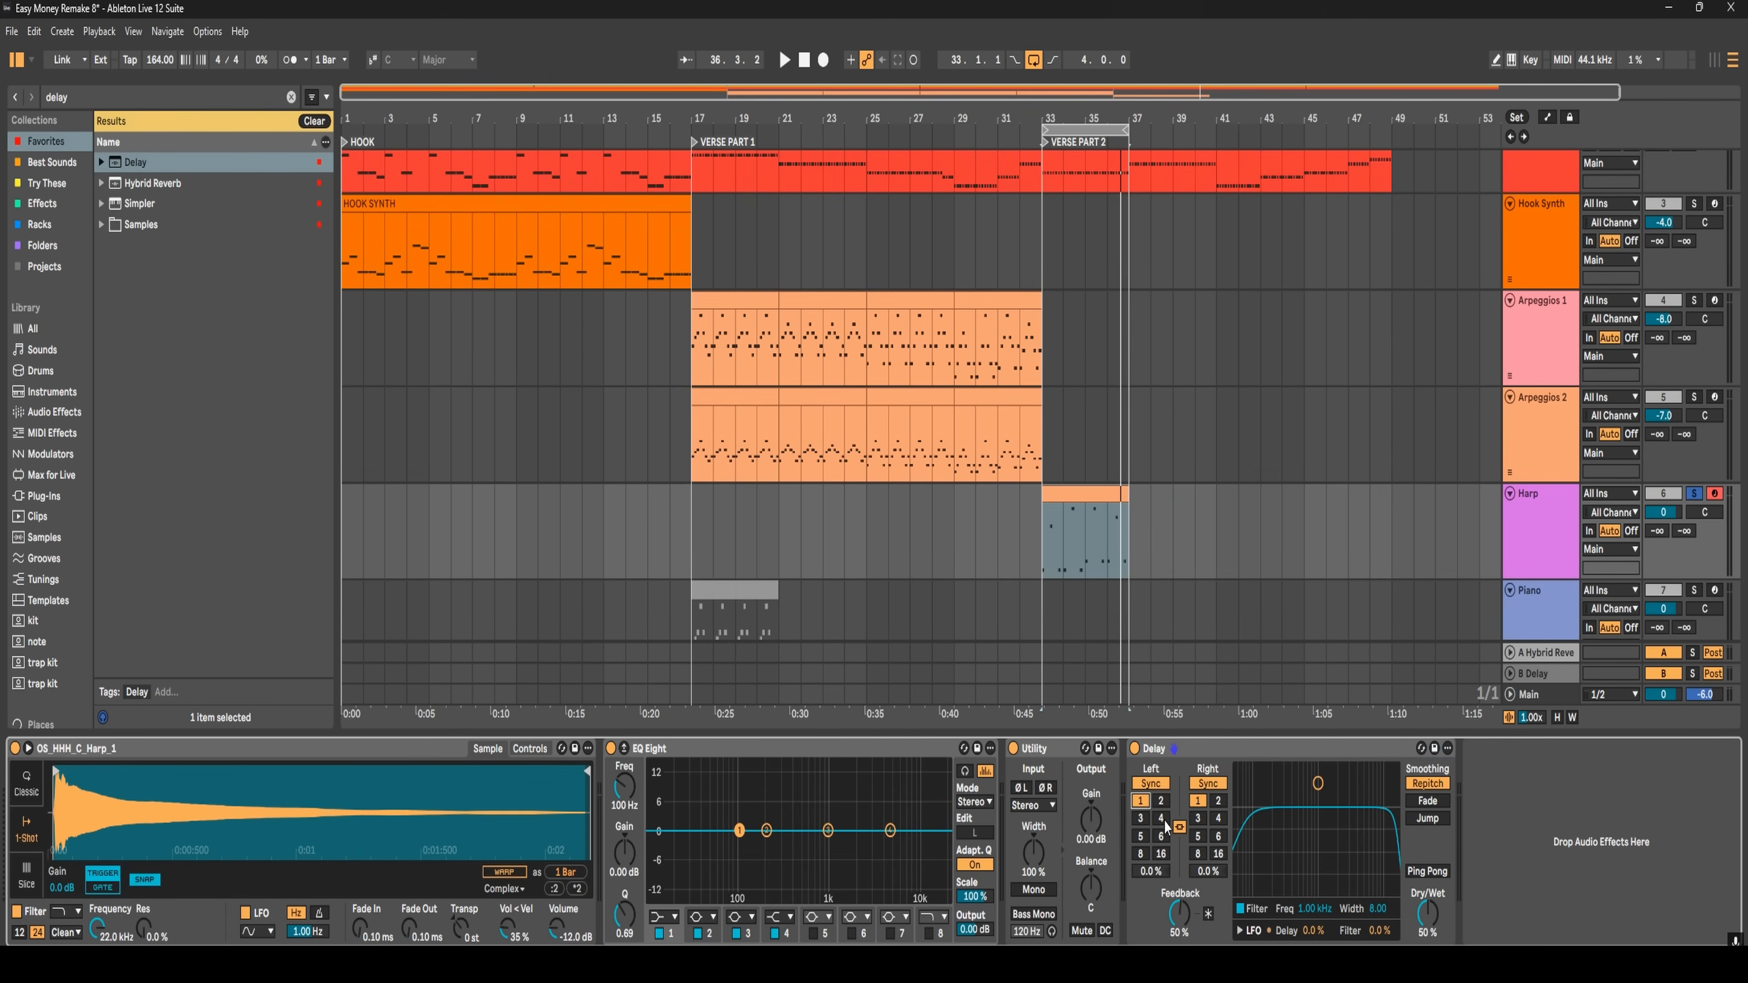
- Unlink the Harp Delay's left and right channels and set both synced delay times to 1 while auditioning the part
click(1163, 818)
click(1181, 828)
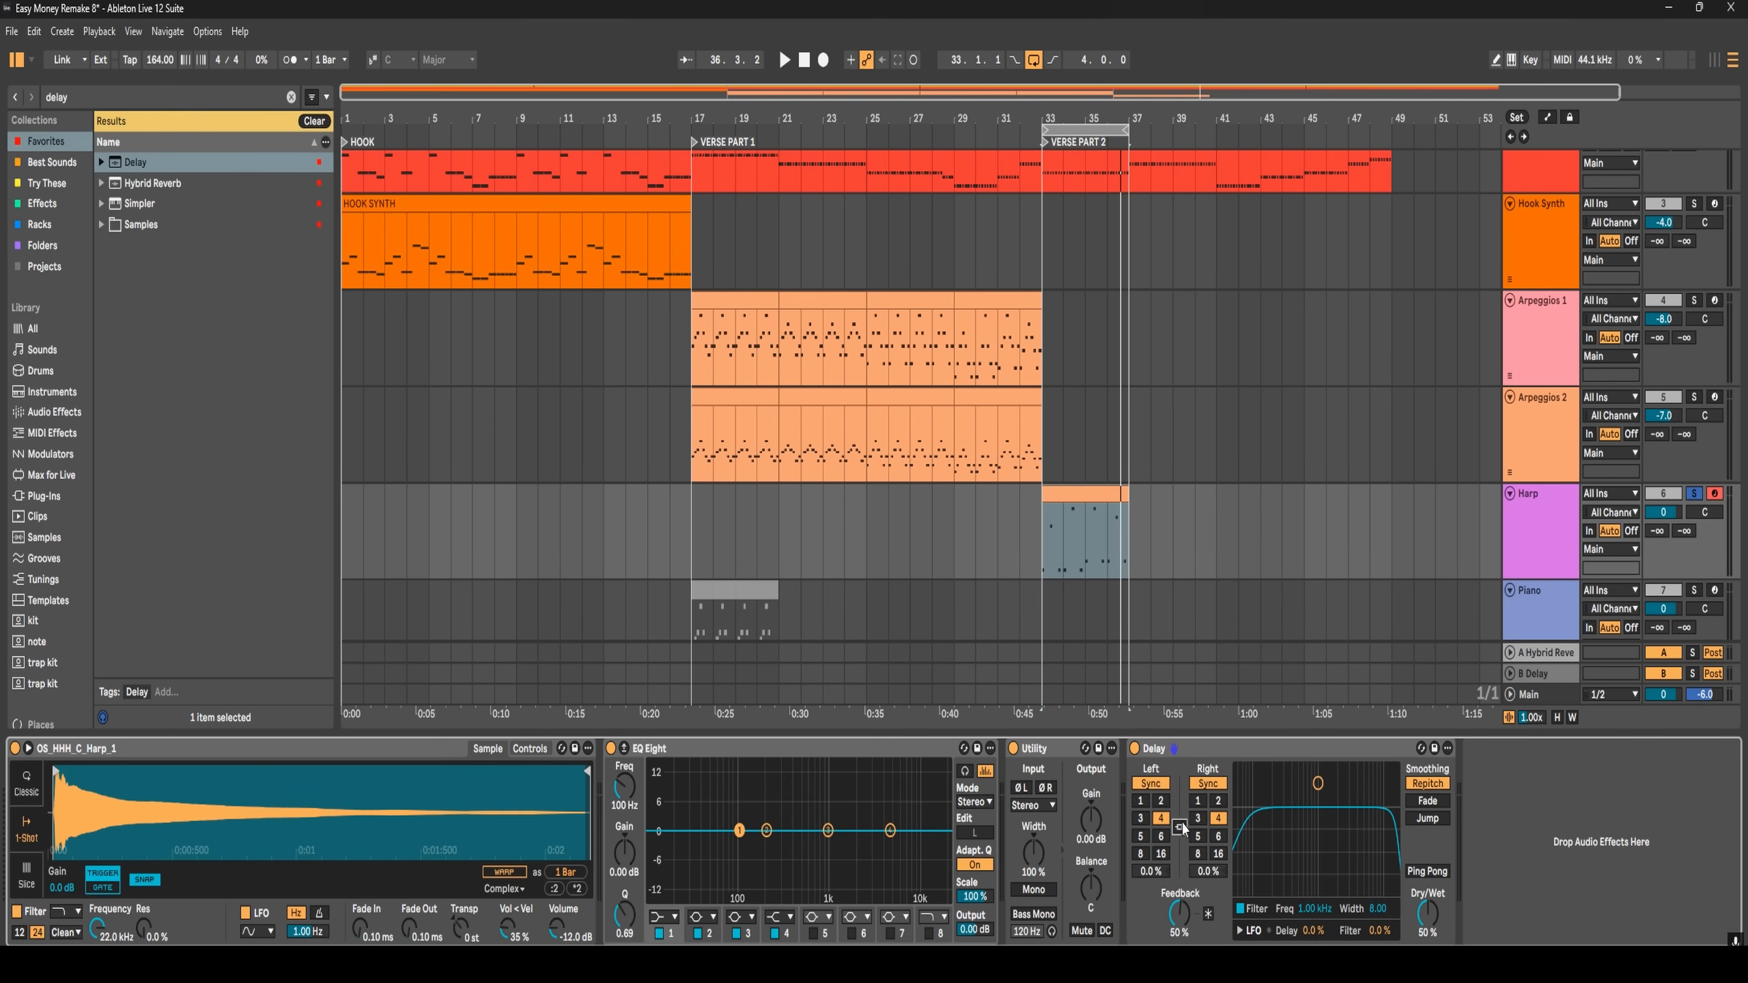
click(1149, 785)
click(1140, 800)
key(space)
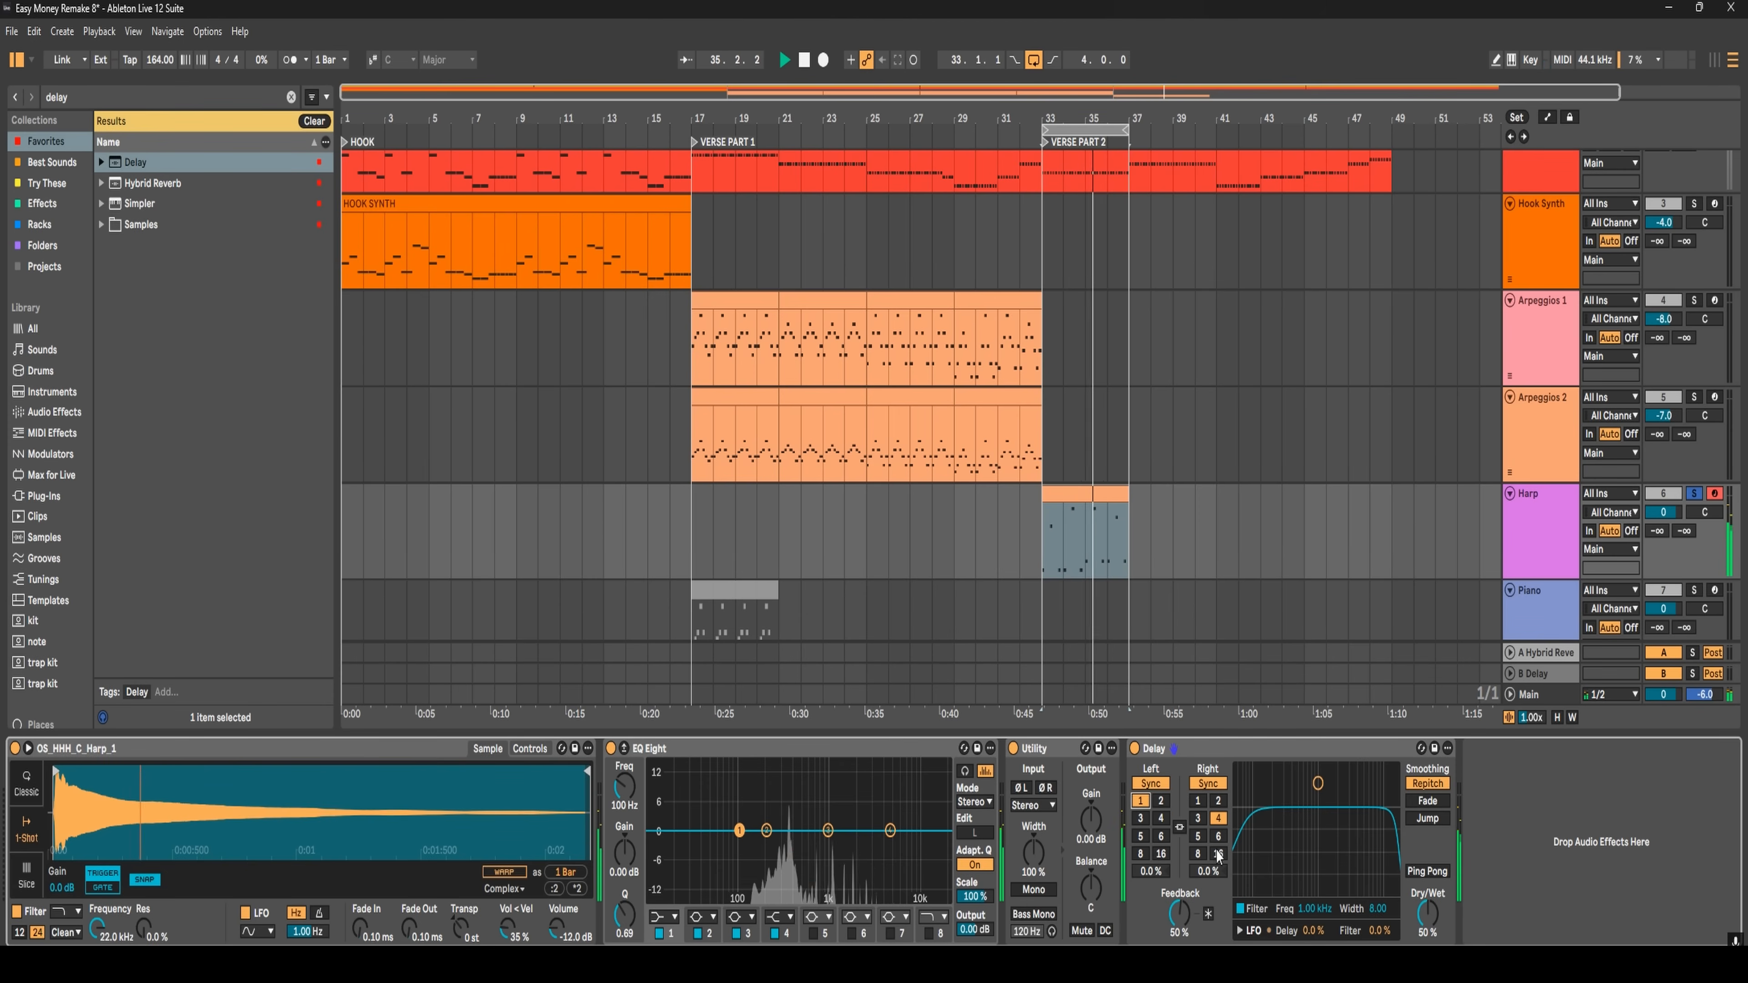
click(1198, 800)
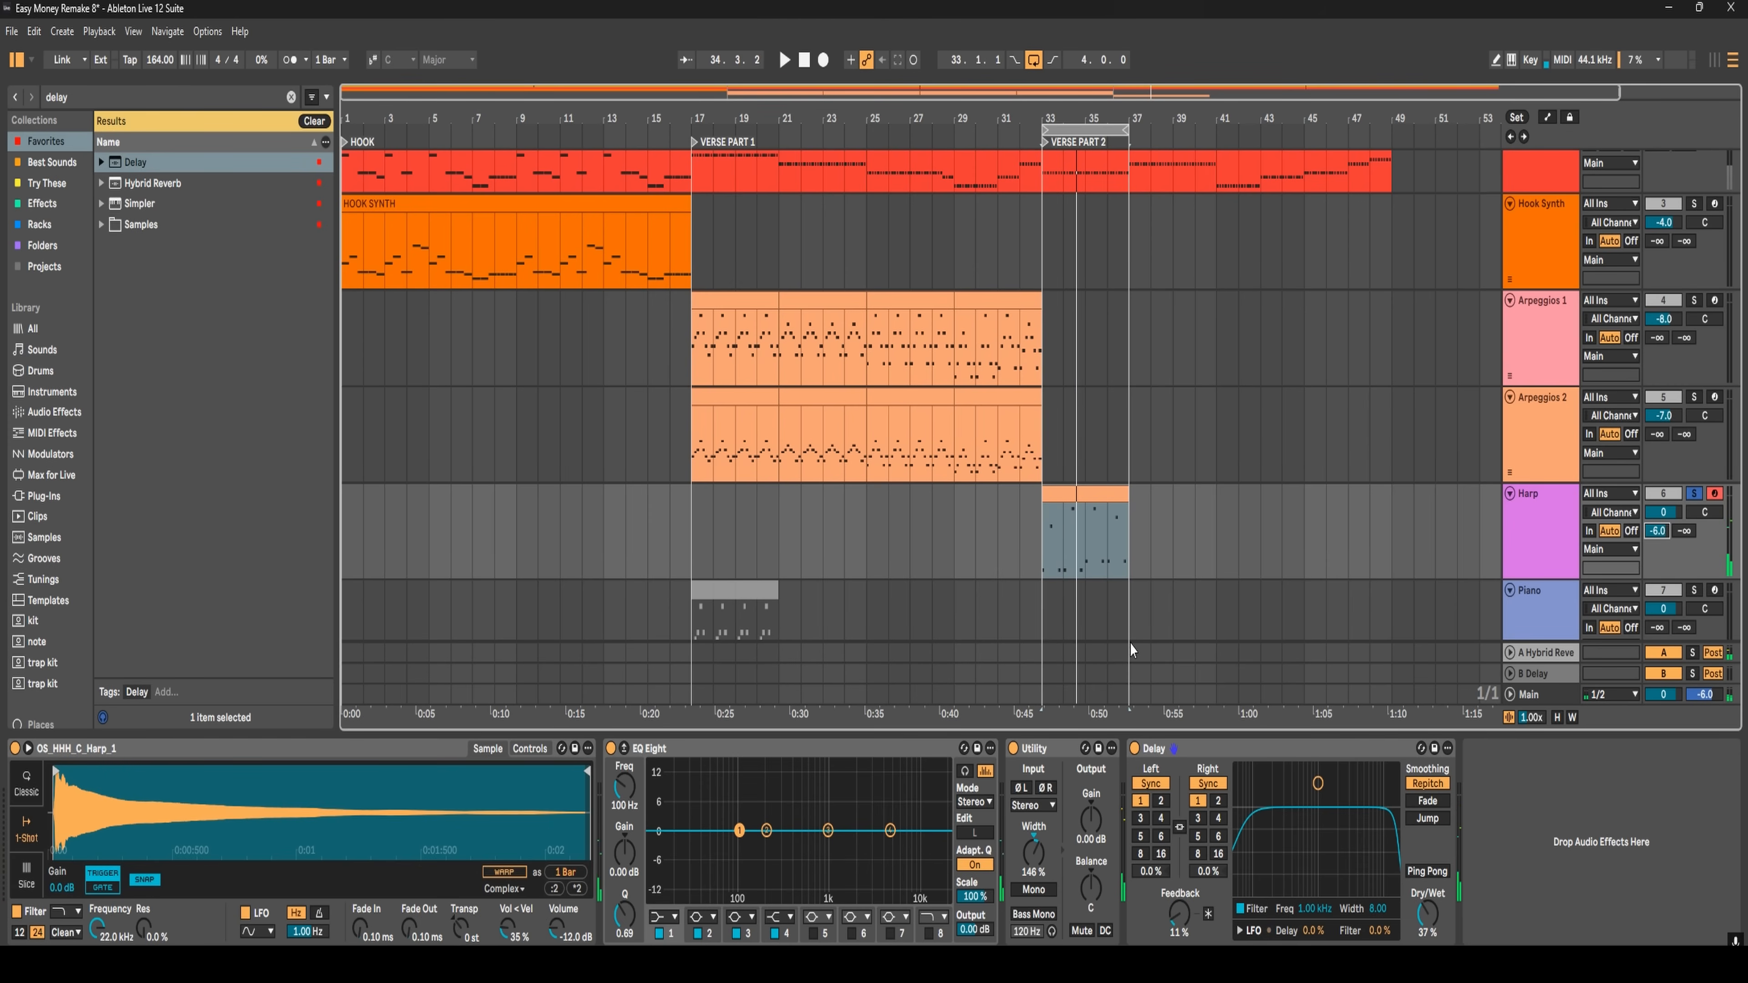
- Inspect the notes of the Harp clip and of the 808 part in verse part 2
double_click(1086, 495)
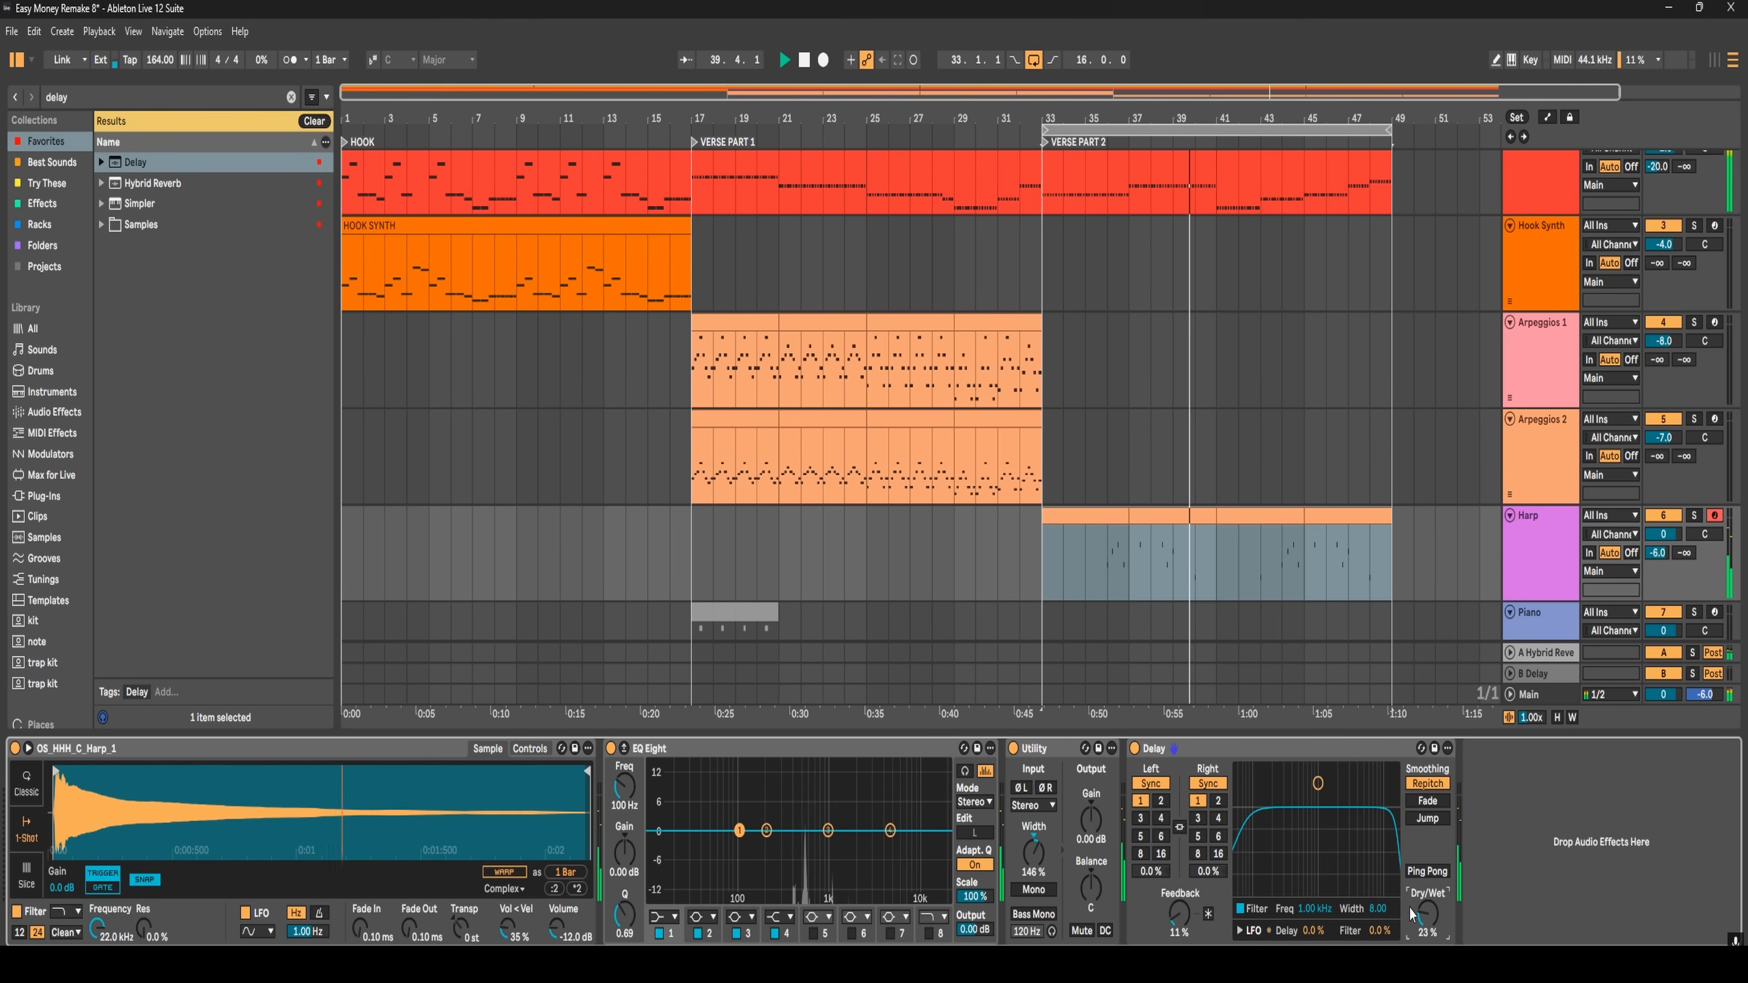
scroll(1033, 328, up, 3)
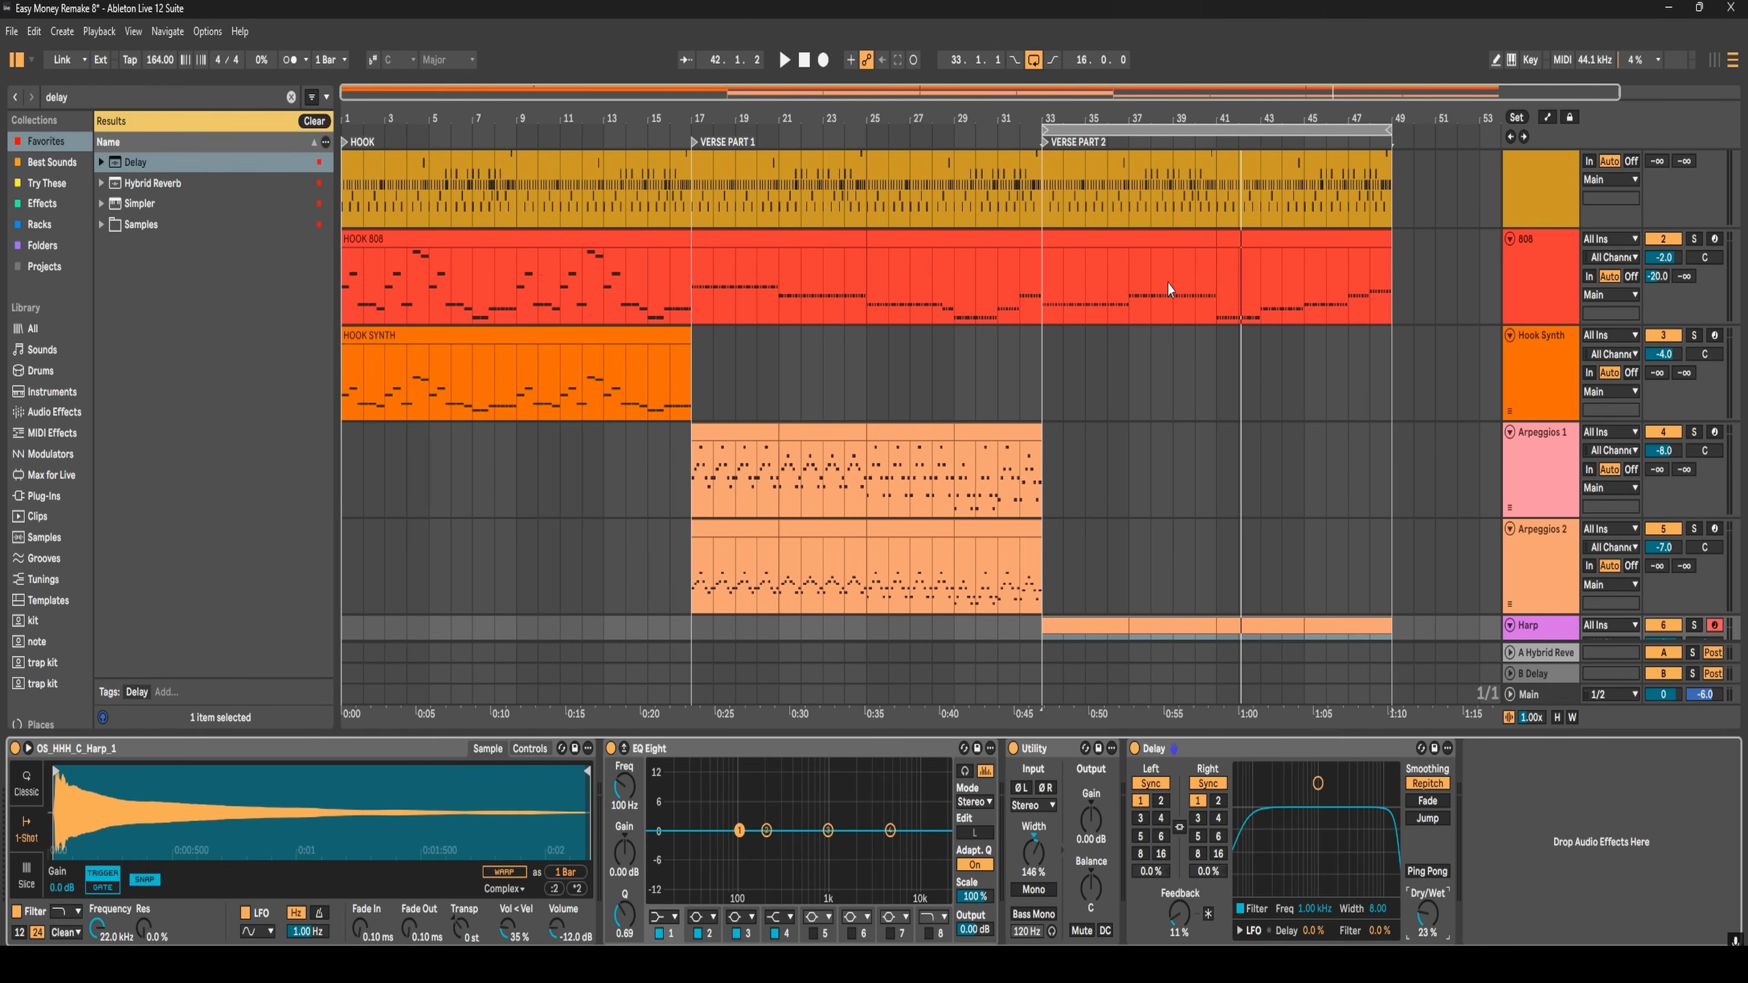
click(1177, 314)
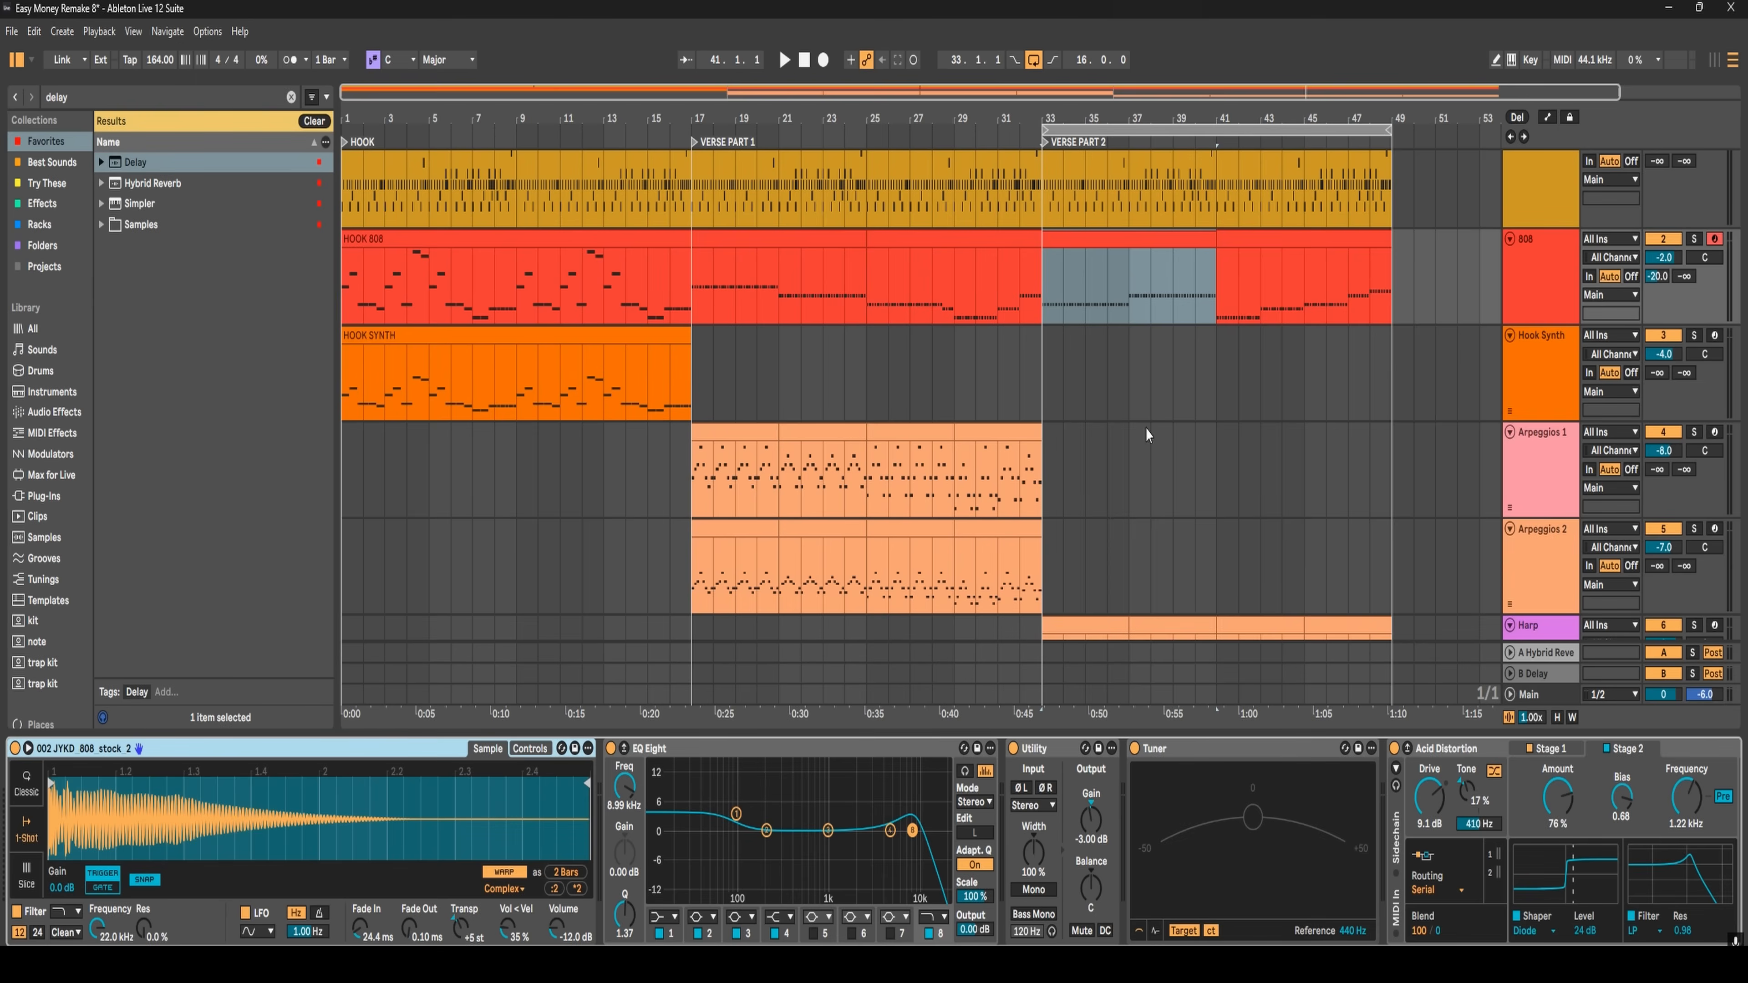
double_click(1300, 239)
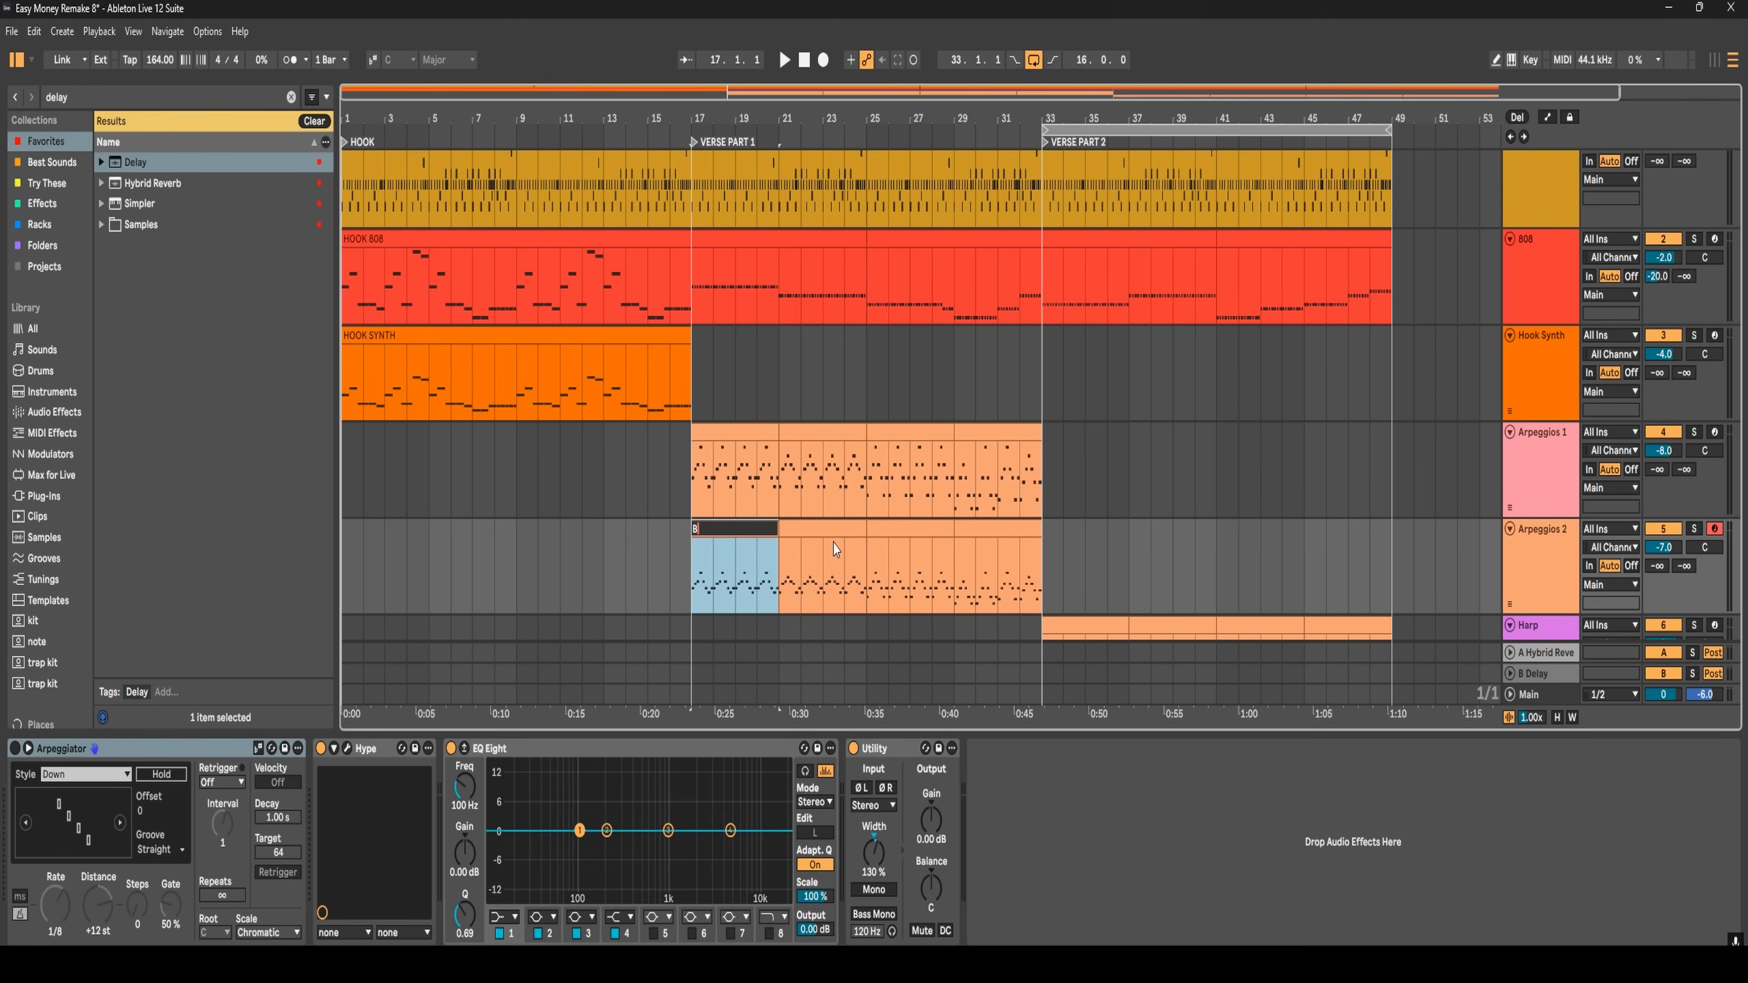
- Name the four Arpeggios 2 clips in verse part 1 after their chords: B, A, G and "E, F#"
click(832, 530)
text(a)
key(Tab)
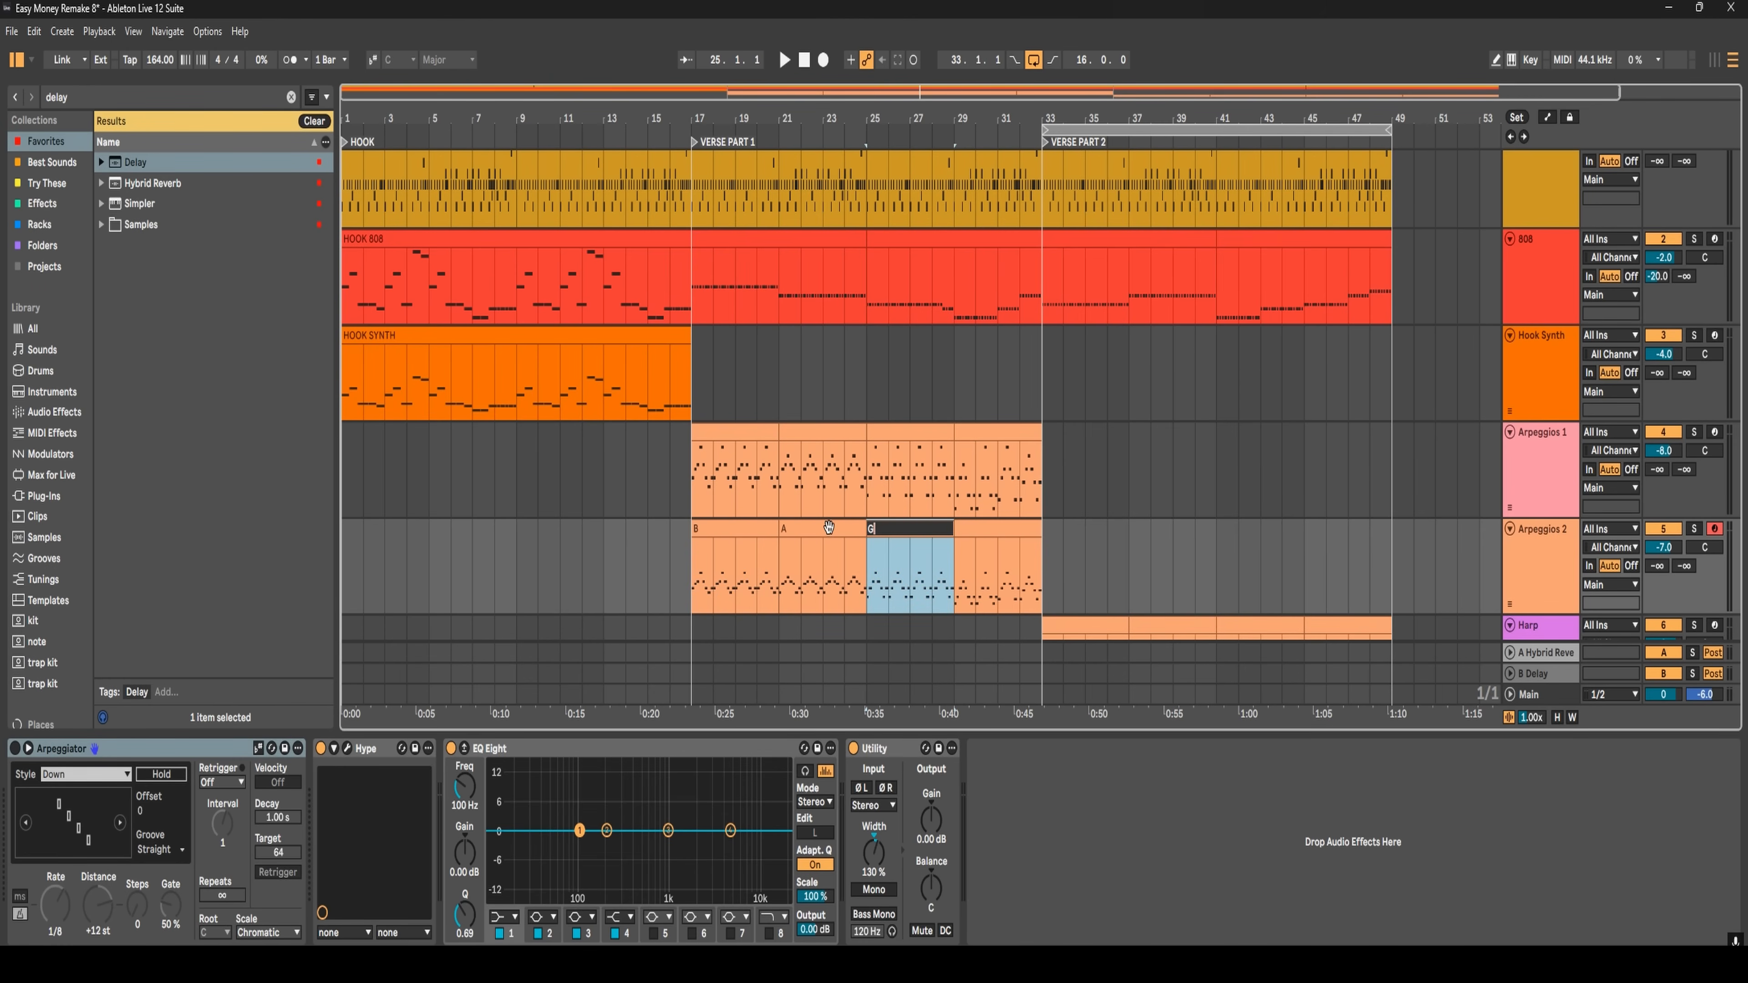
key(Tab)
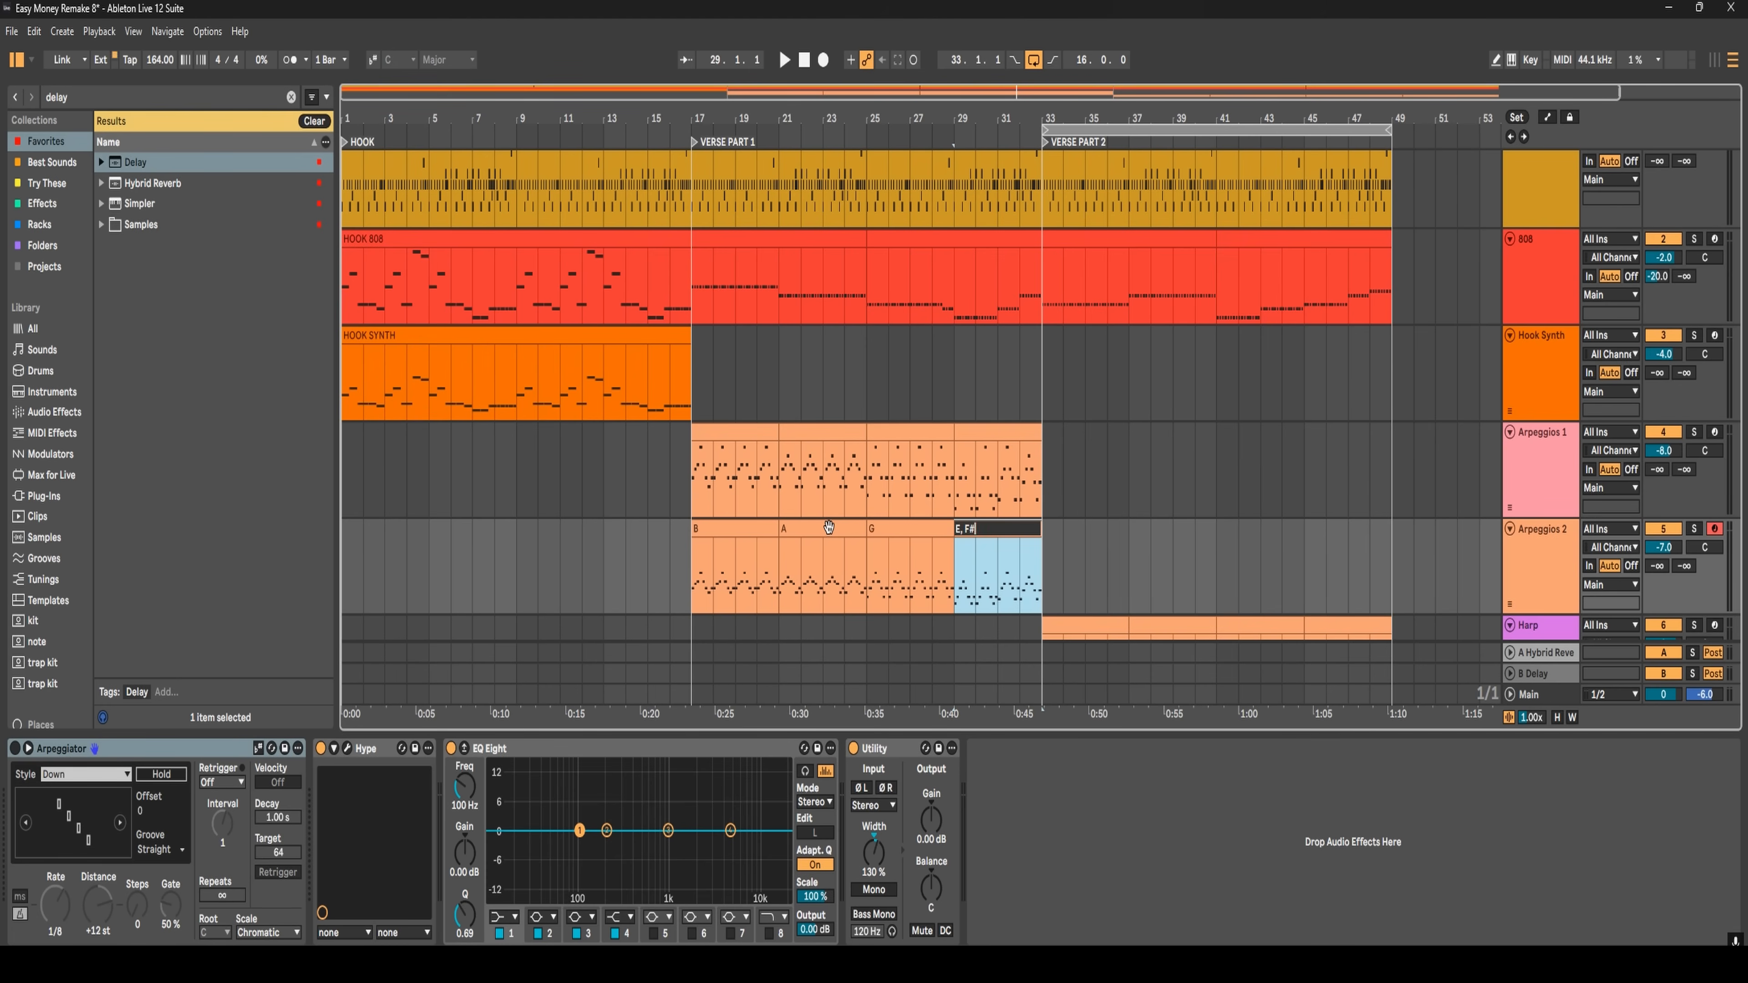
key(Tab)
key(Tab)
key(Tab)
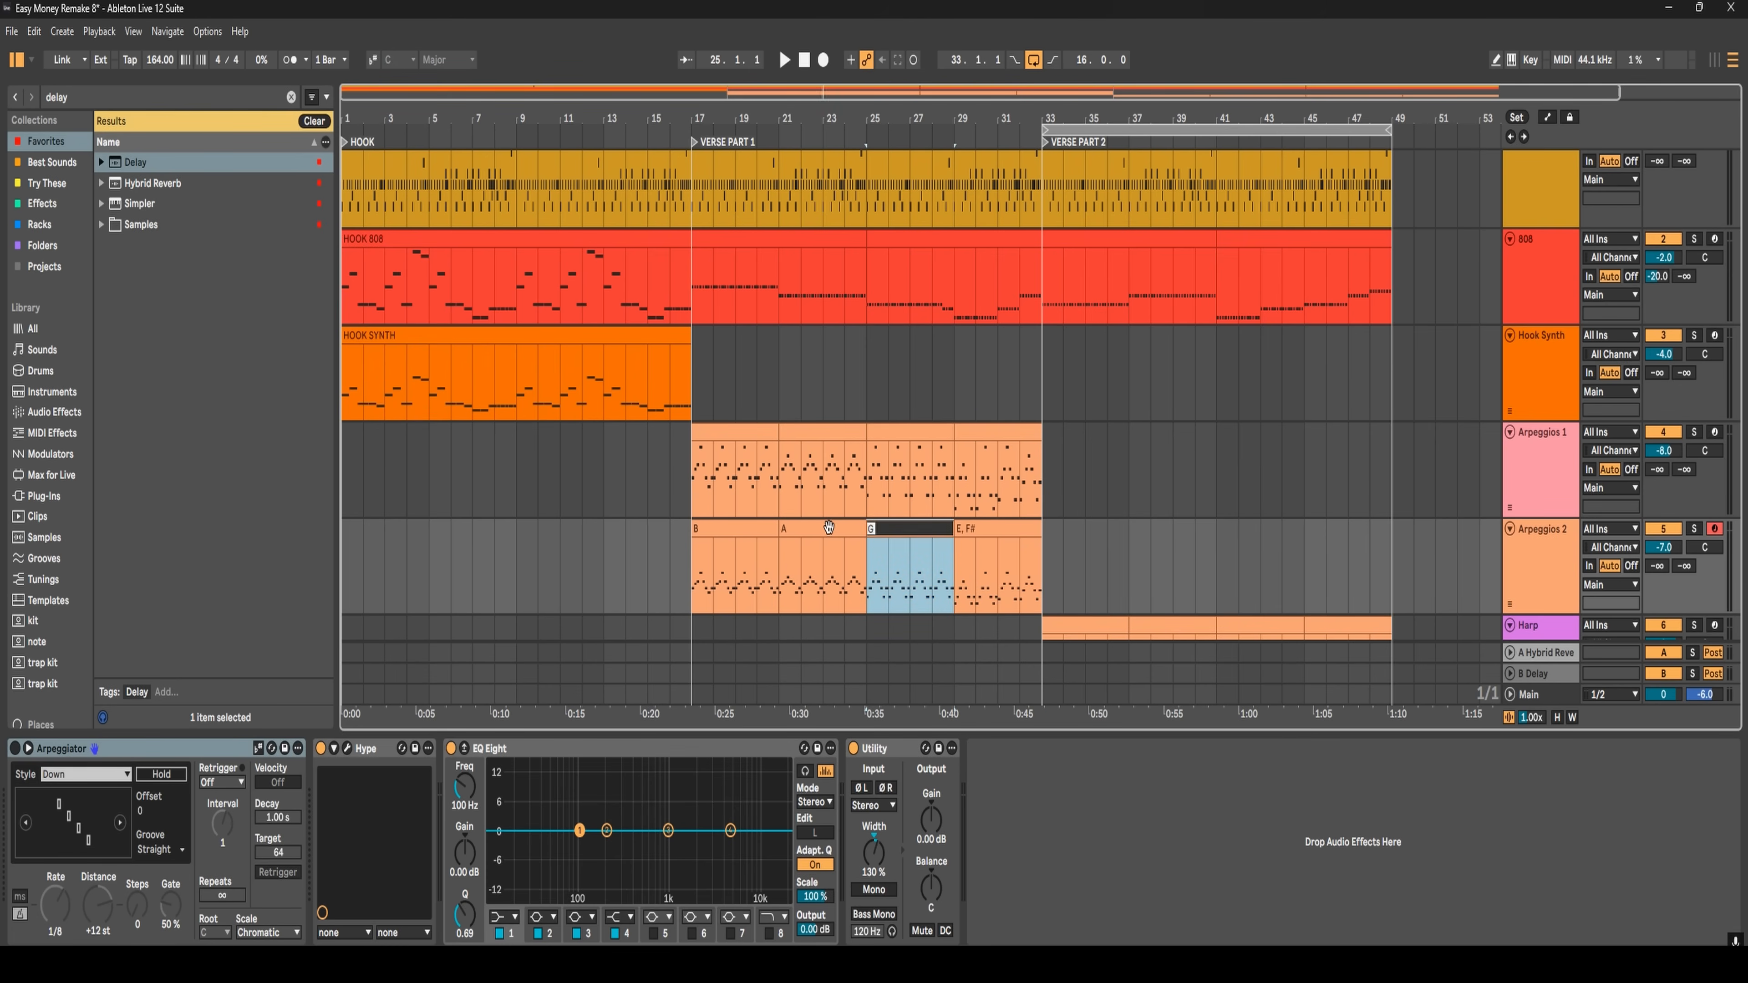
key(Return)
- Copy the Arpeggios 2 clips G, A and "E, F#" into verse part 2 at bars 33, 37 and 41
click(1050, 550)
key(ctrl+v)
click(825, 532)
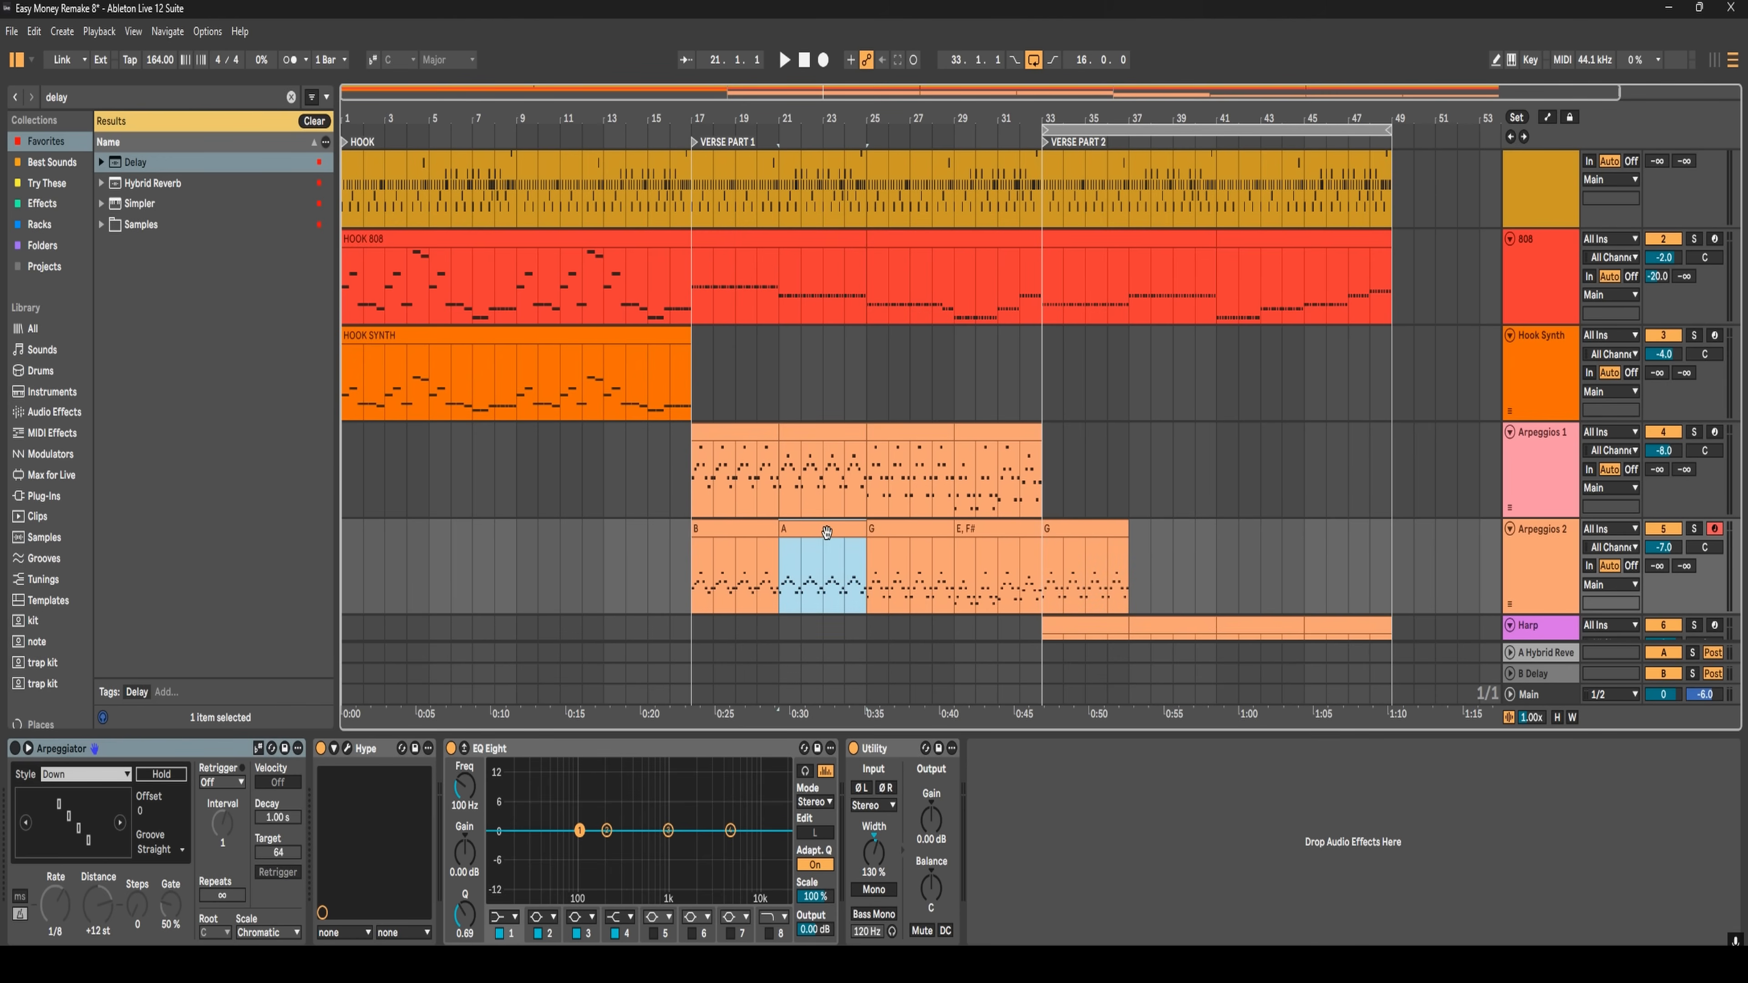
key(ctrl+v)
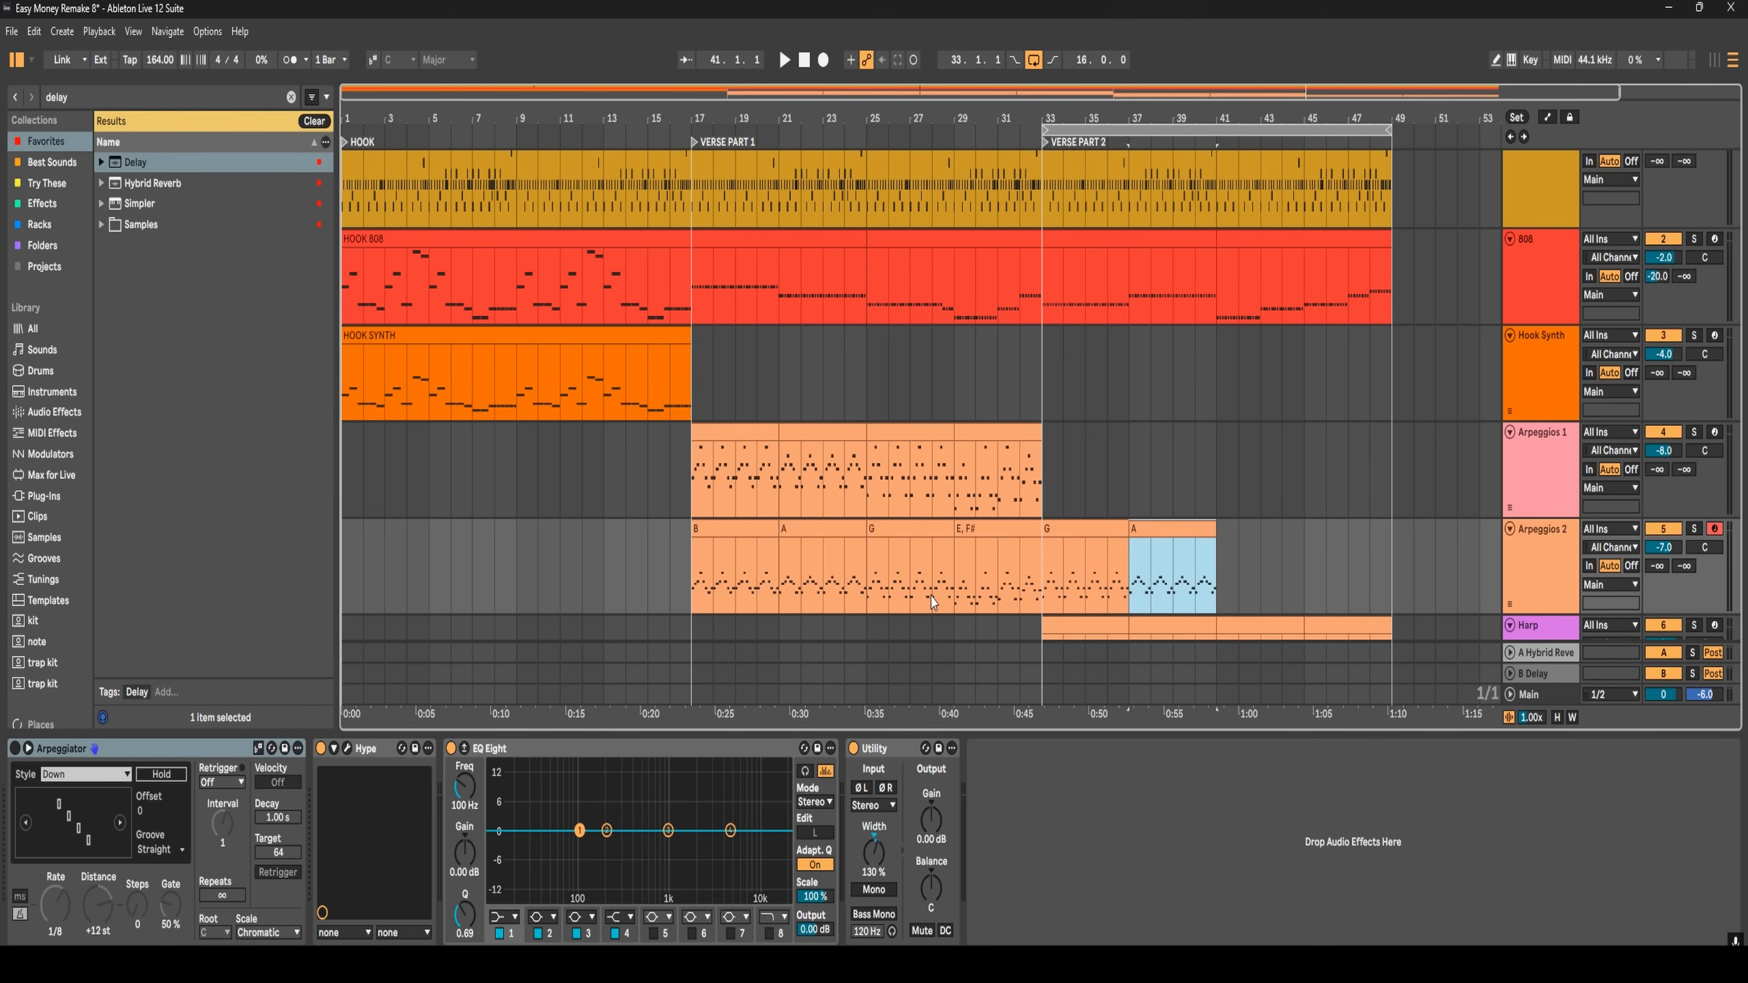
key(ctrl+v)
- Copy the first two bars of the G clip at bar 33 and paste them at bar 45 on Arpeggios 2
click(1063, 554)
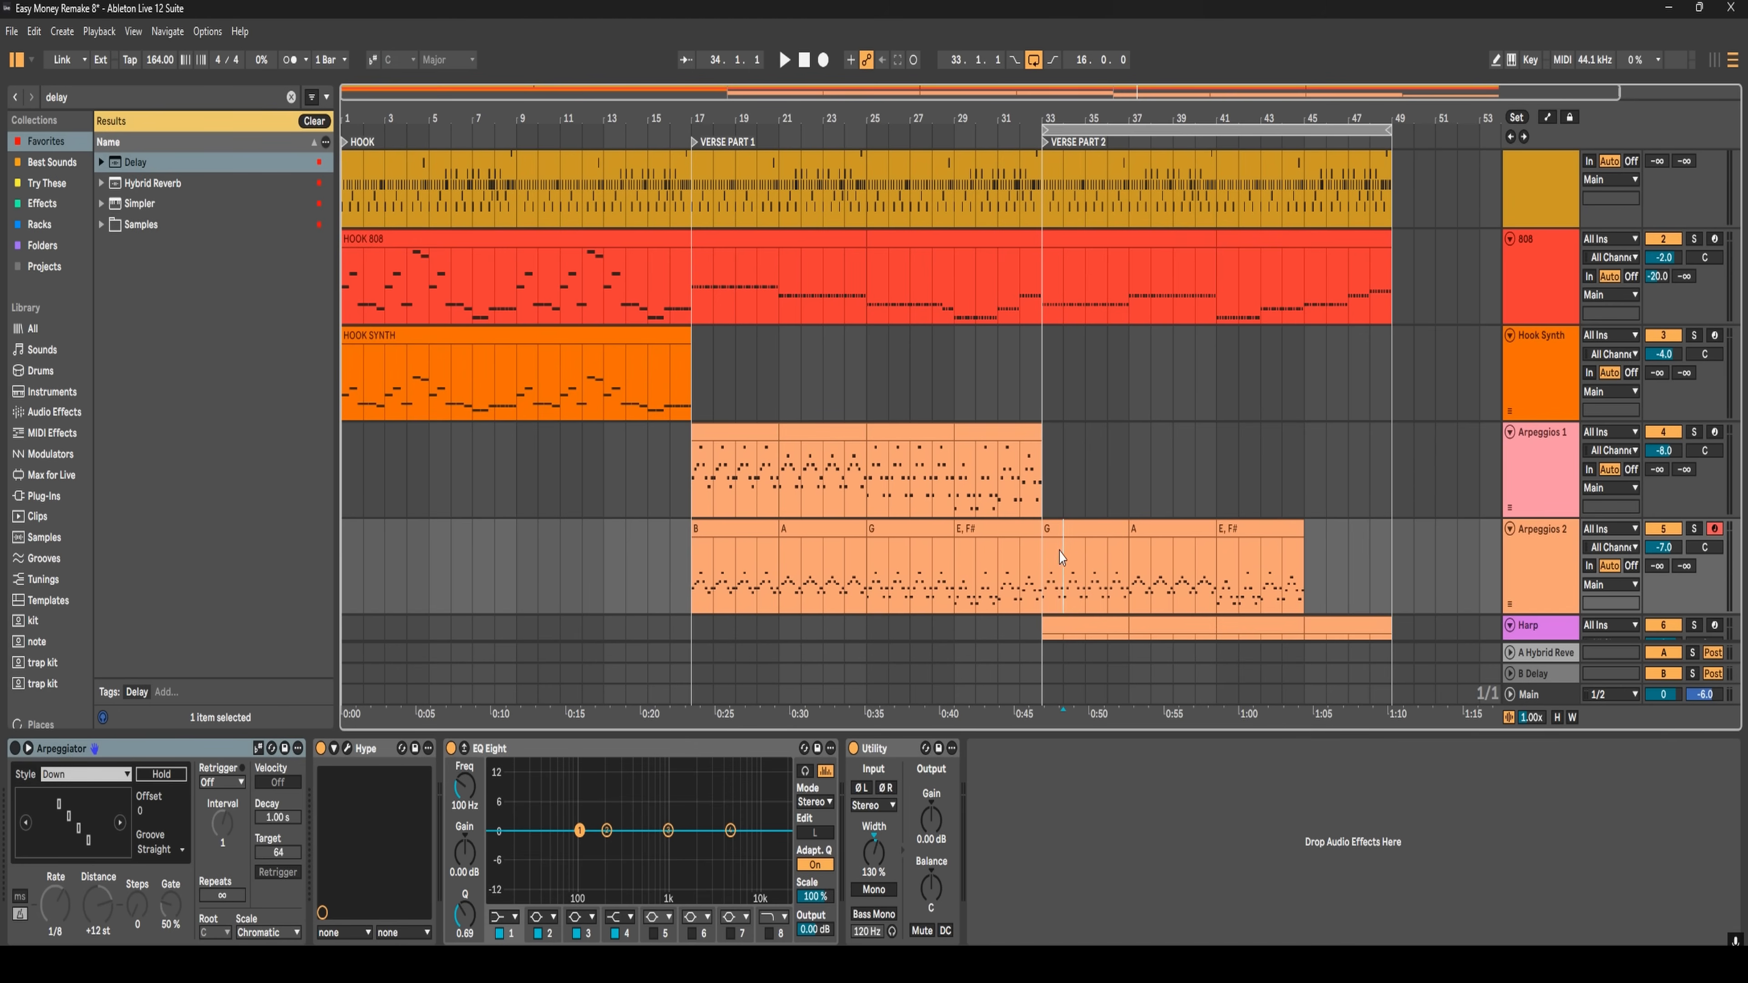
drag(1045, 559, 1085, 580)
key(ctrl+v)
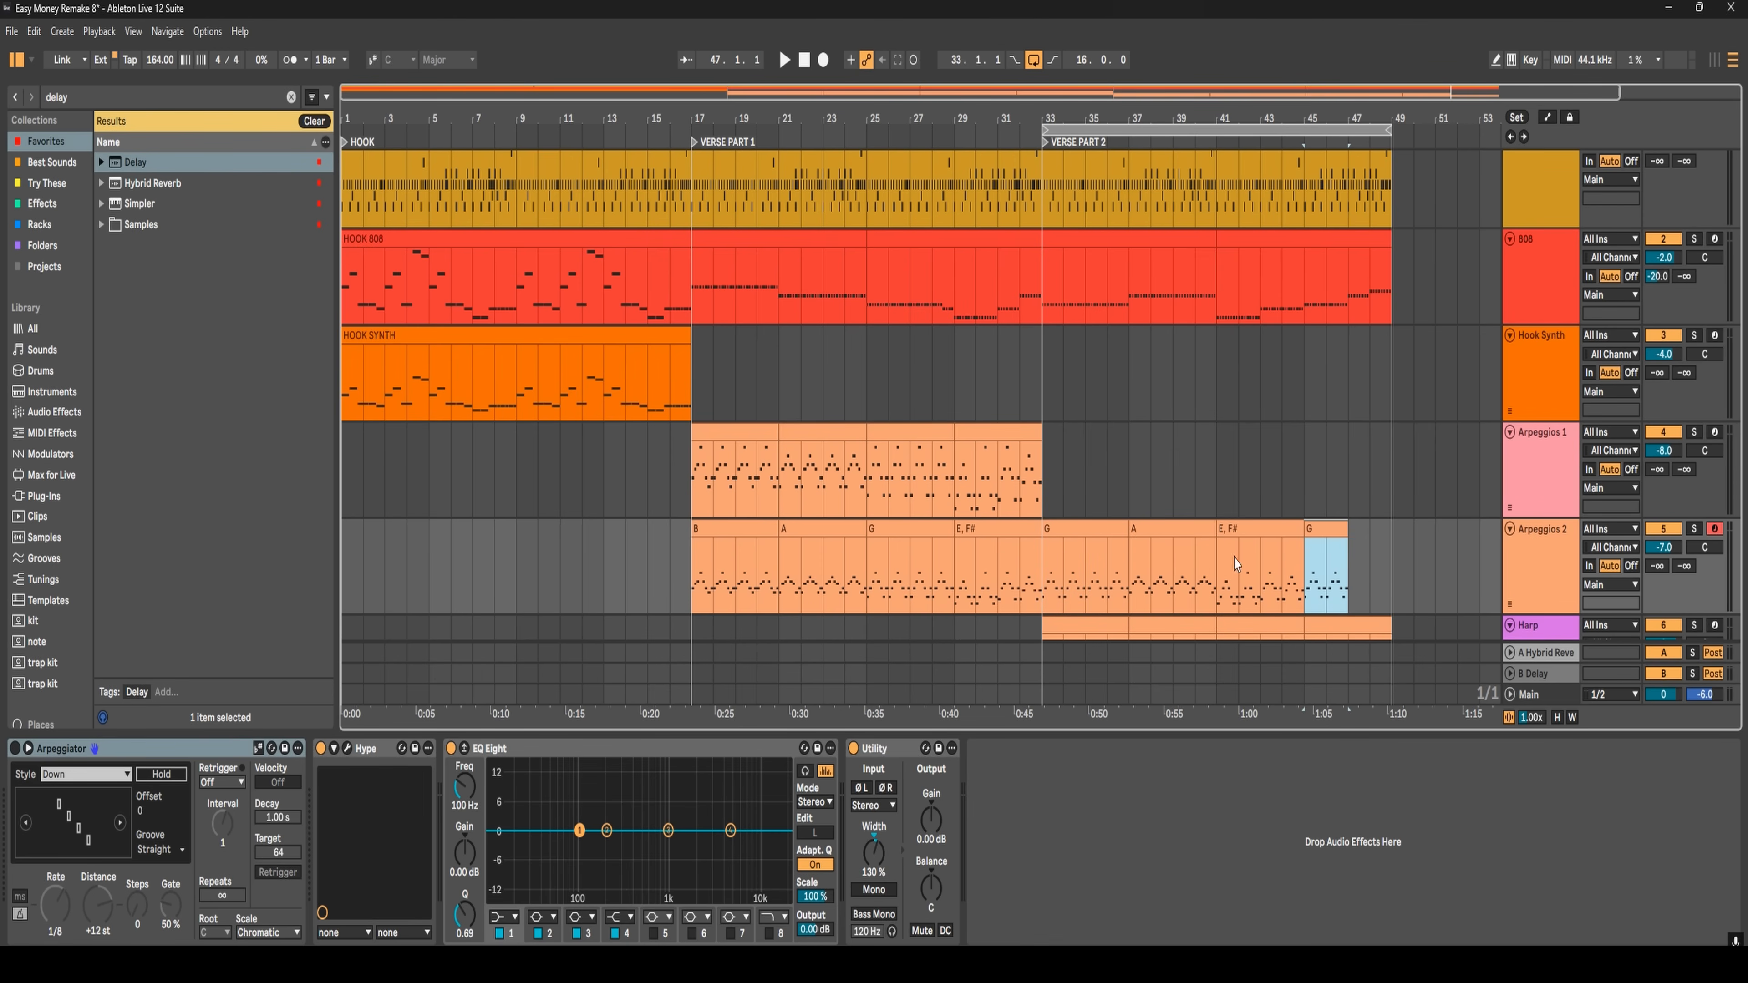
- Copy one bar of the A clip at bar 37 and paste it at bars 47 and 48 on Arpeggios 2
mouse_move(1144, 569)
mouse_down()
mouse_move(1160, 580)
mouse_move(1147, 564)
mouse_up()
click(1144, 566)
click(1350, 569)
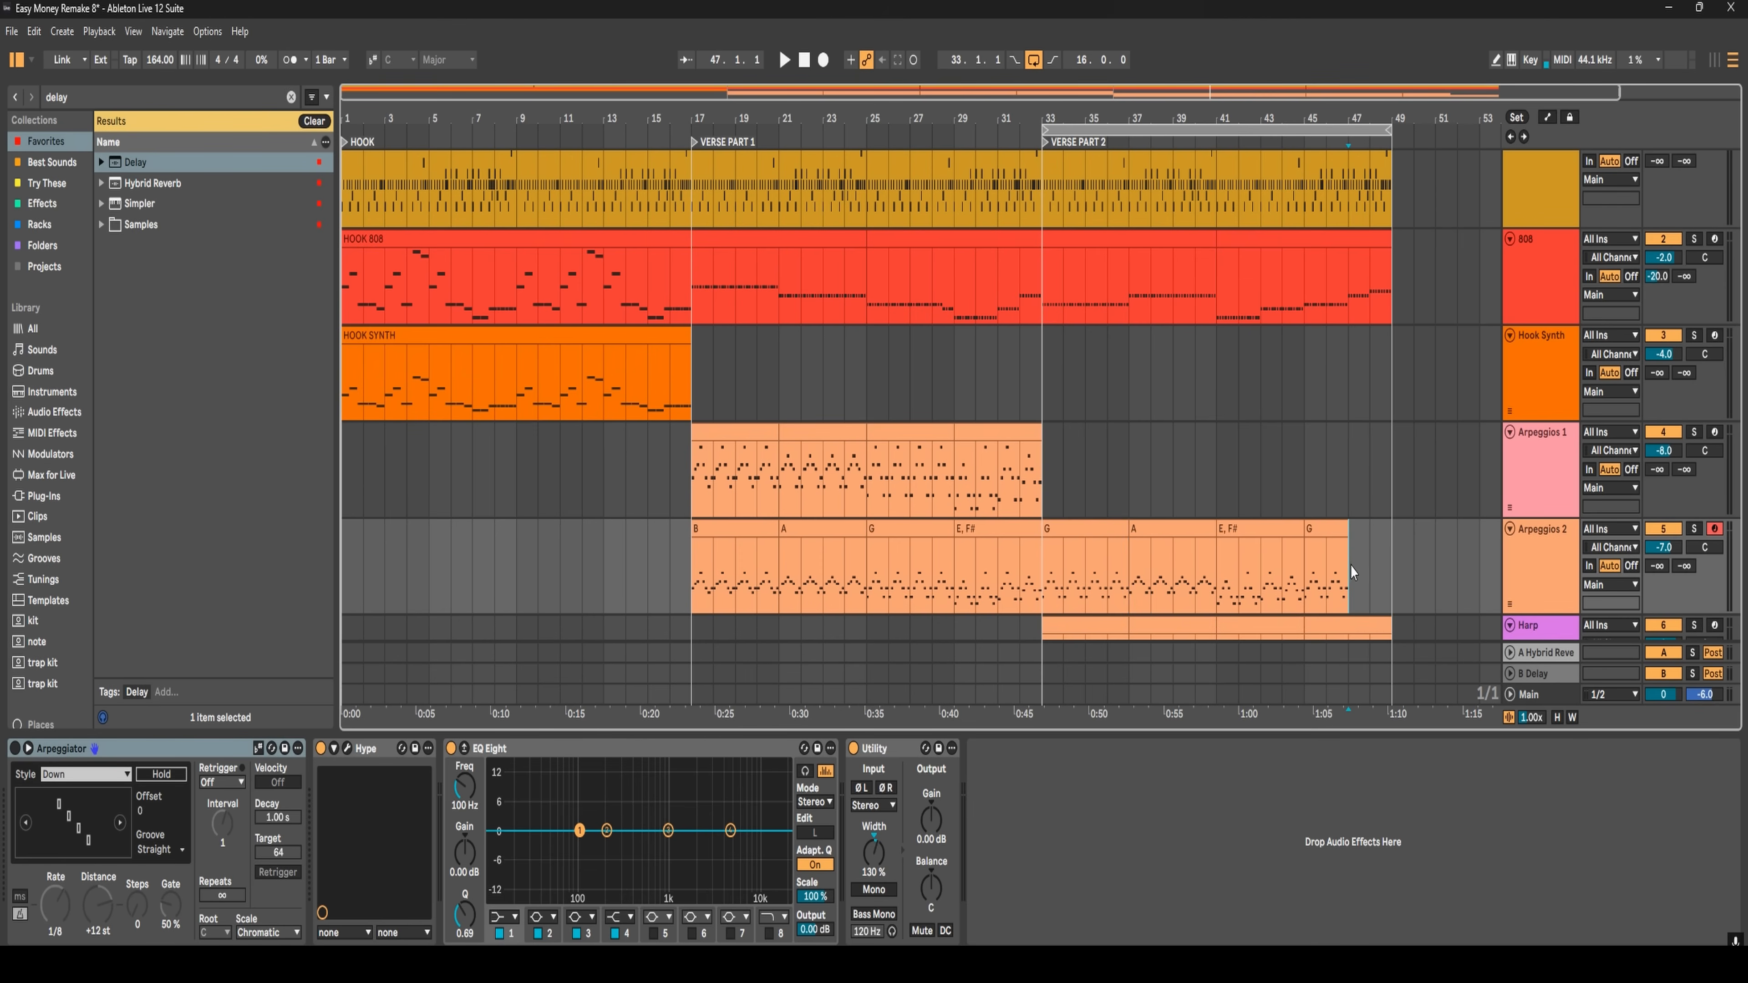
key(ctrl+v)
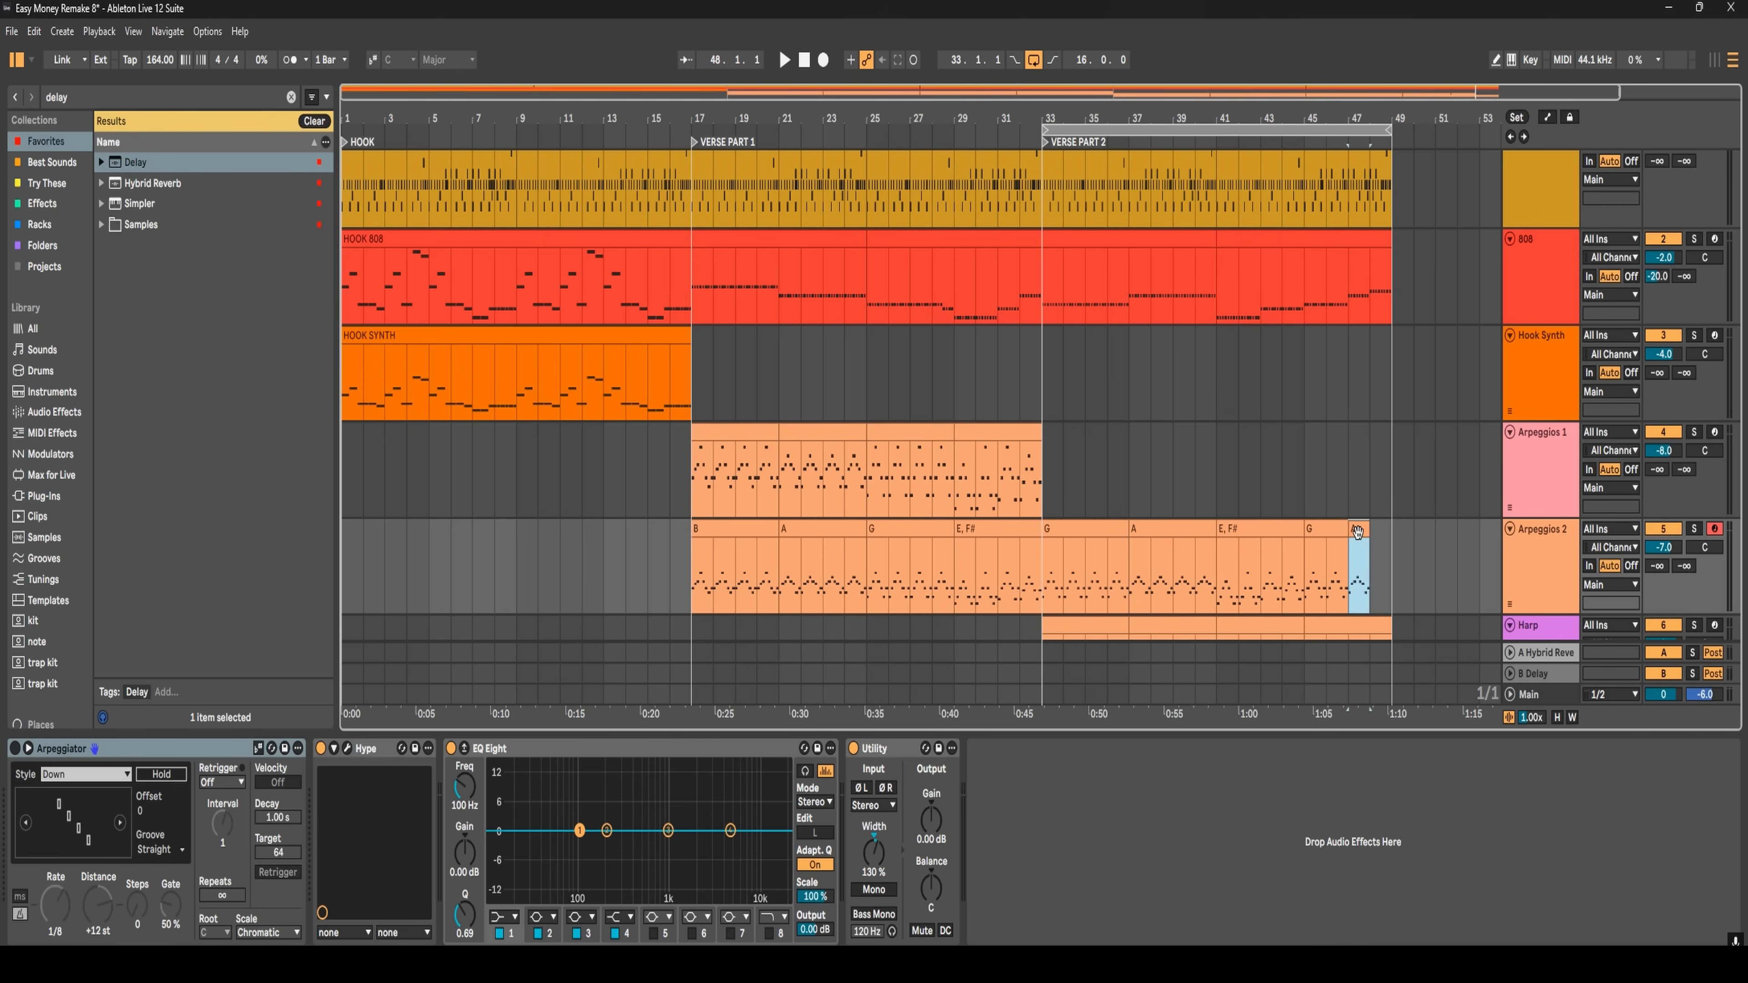
key(ctrl+v)
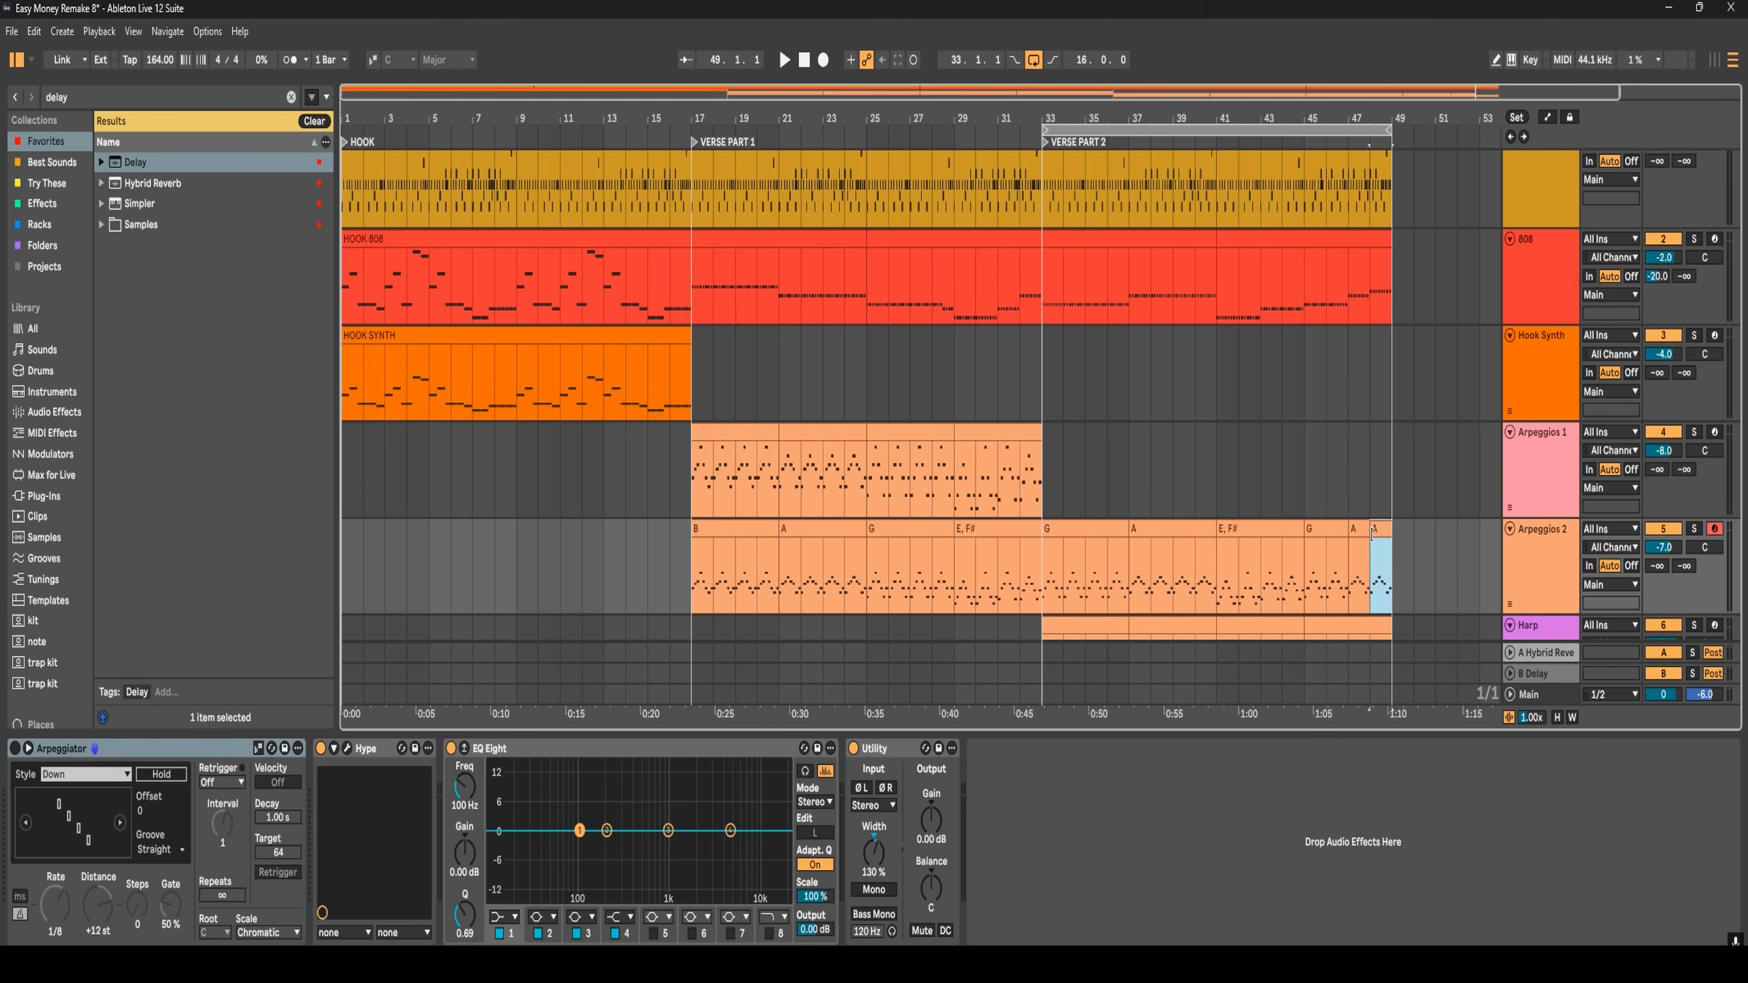
- Raise both A2 notes in the last Arpeggios 2 clip, at bar 48, to A#2
double_click(1376, 533)
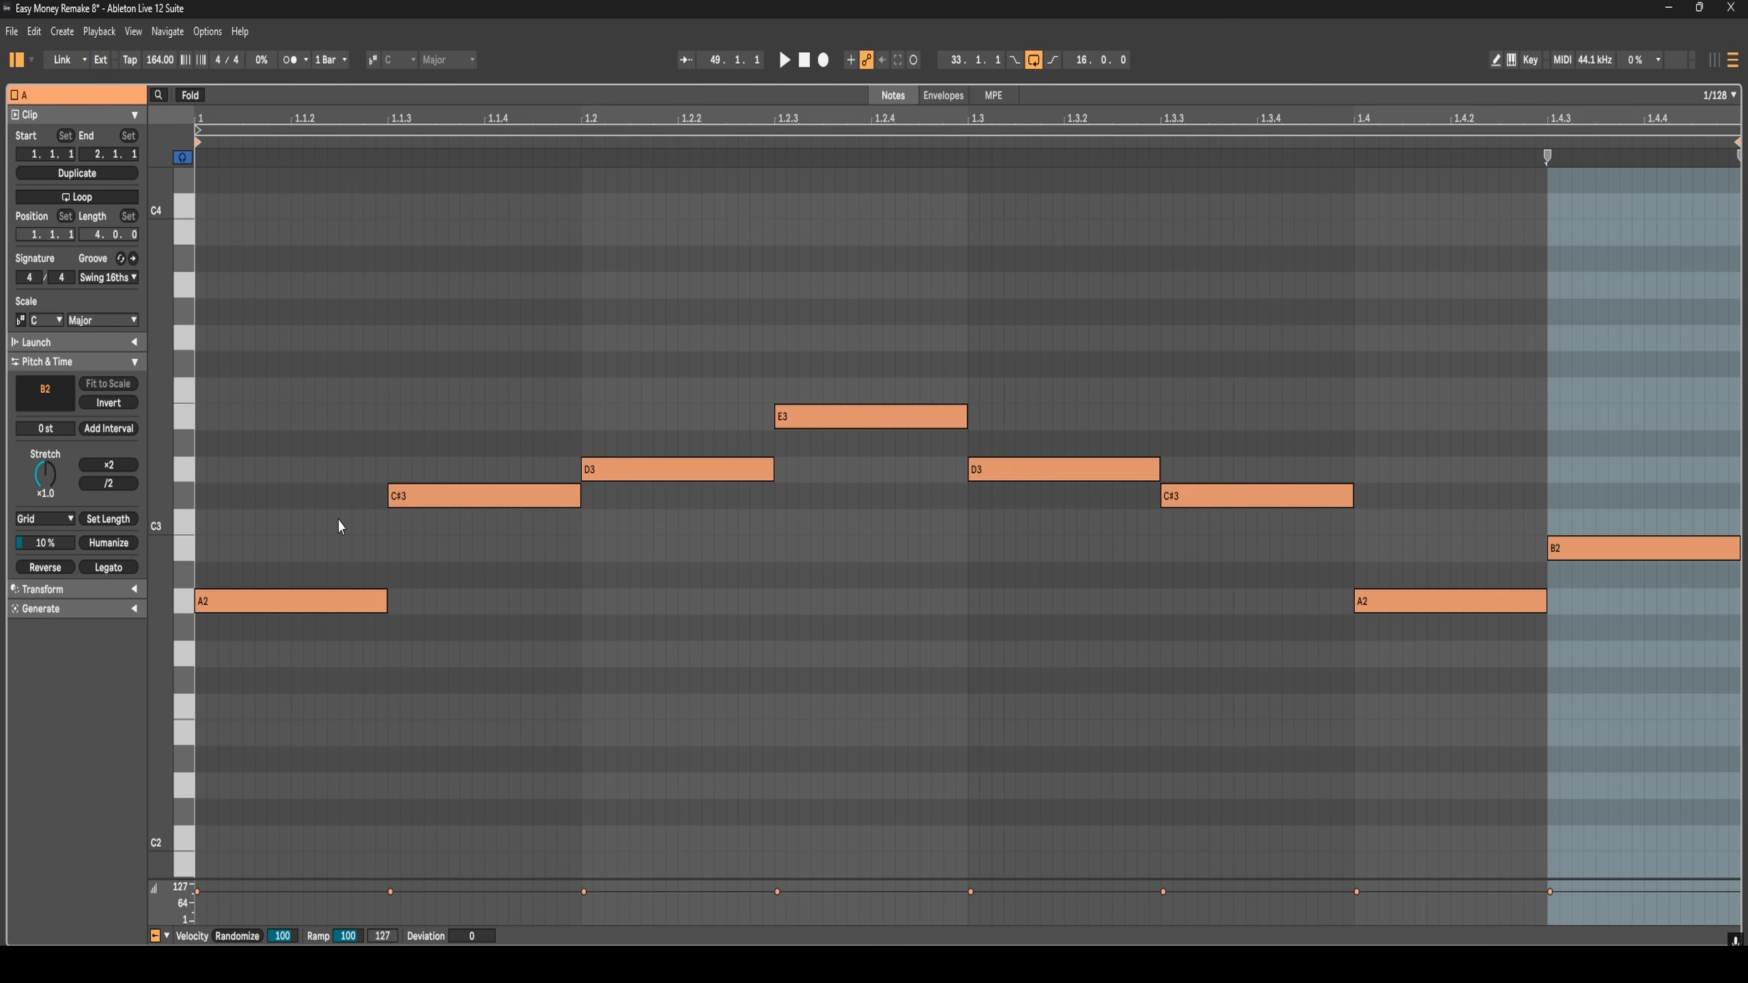
drag(315, 576, 1501, 604)
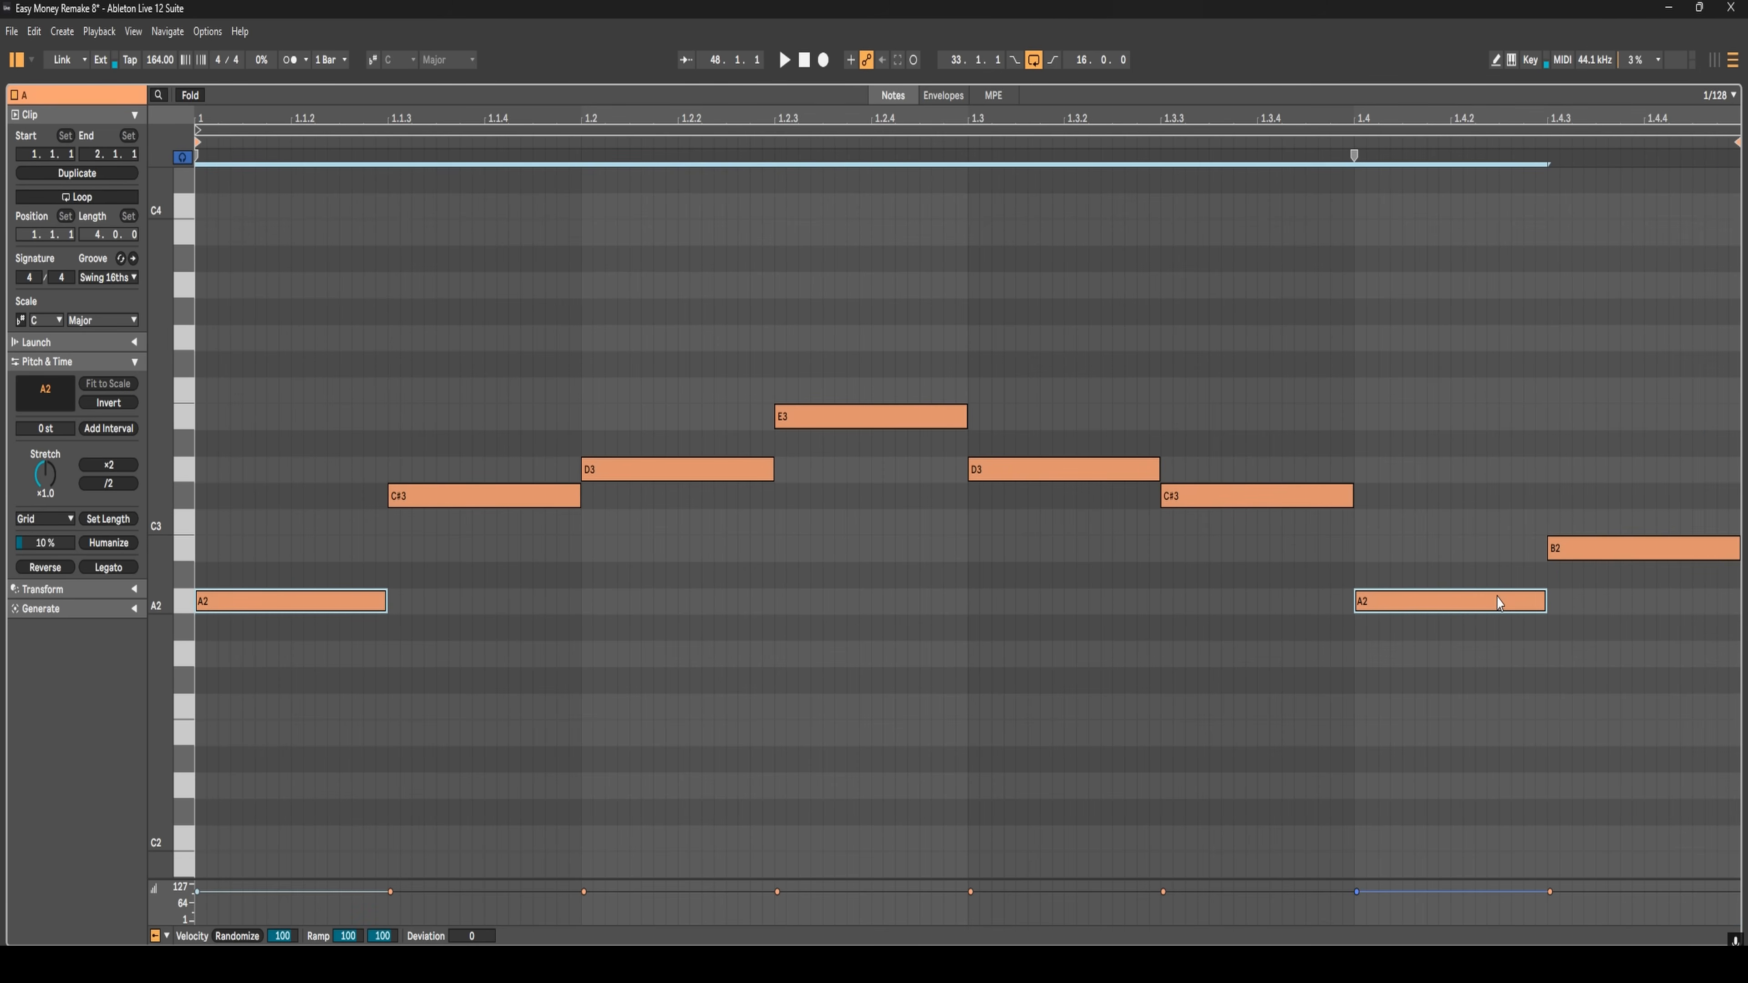
key(Up)
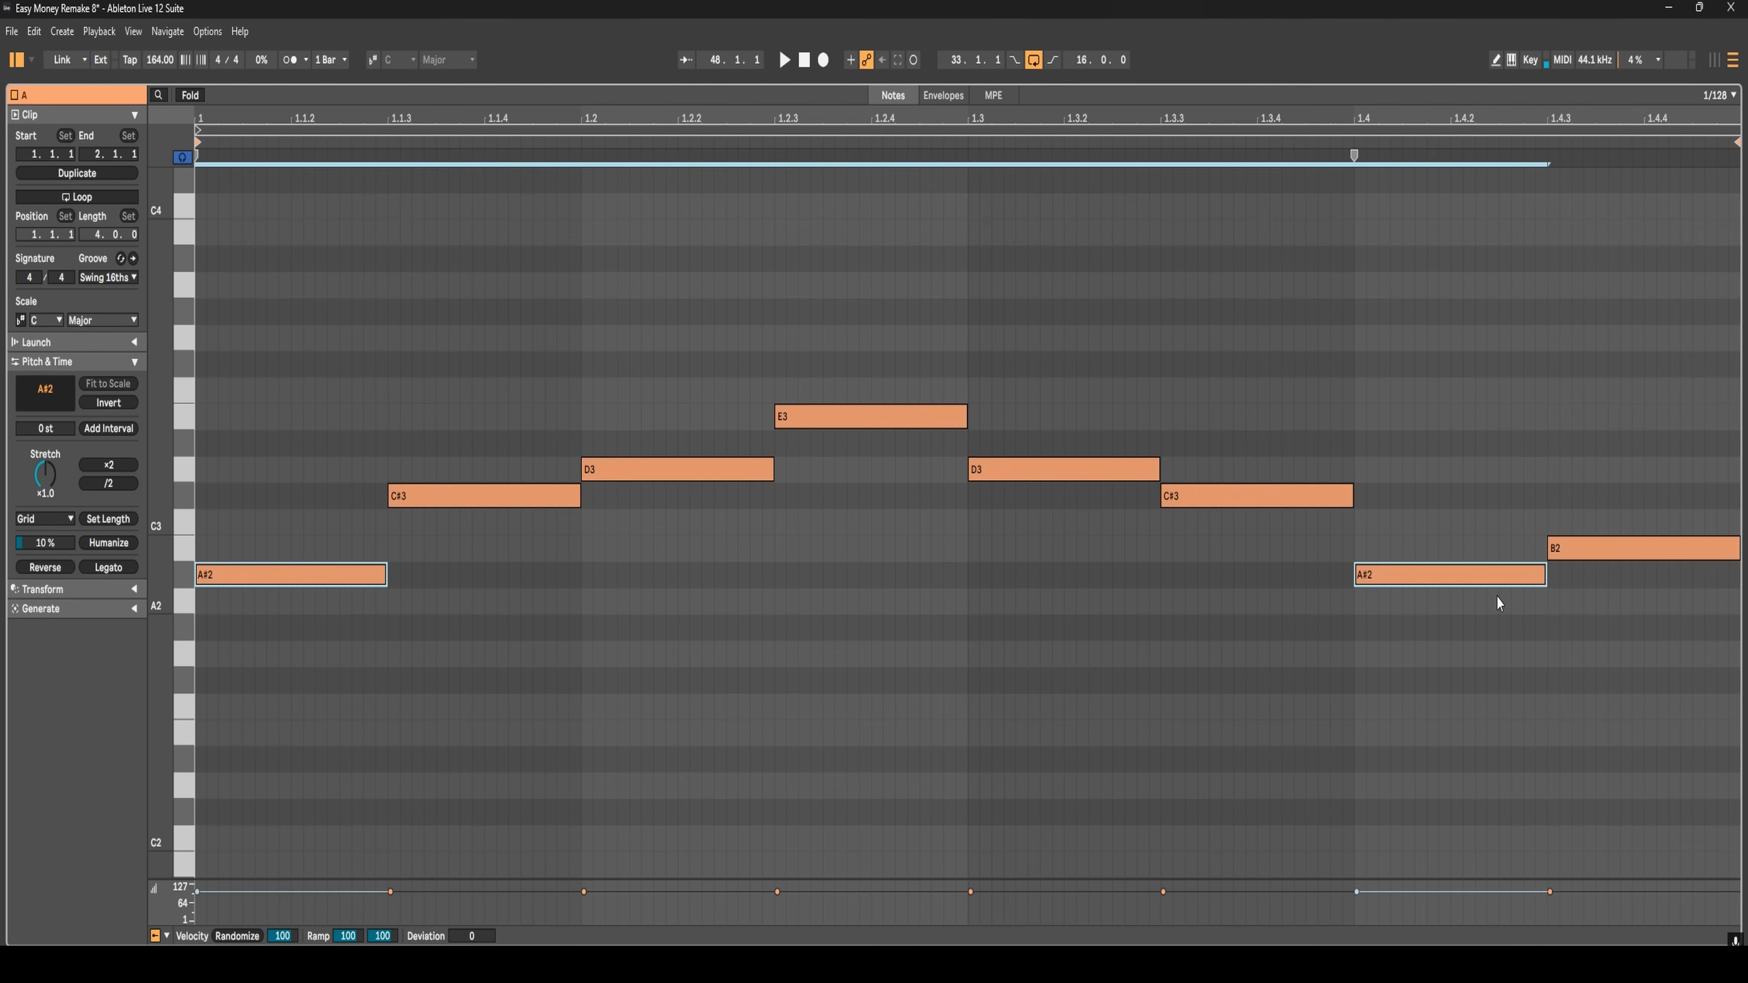
- Rename the last Arpeggios 2 clip A# and play back the end of verse part 2
key(ctrl+r)
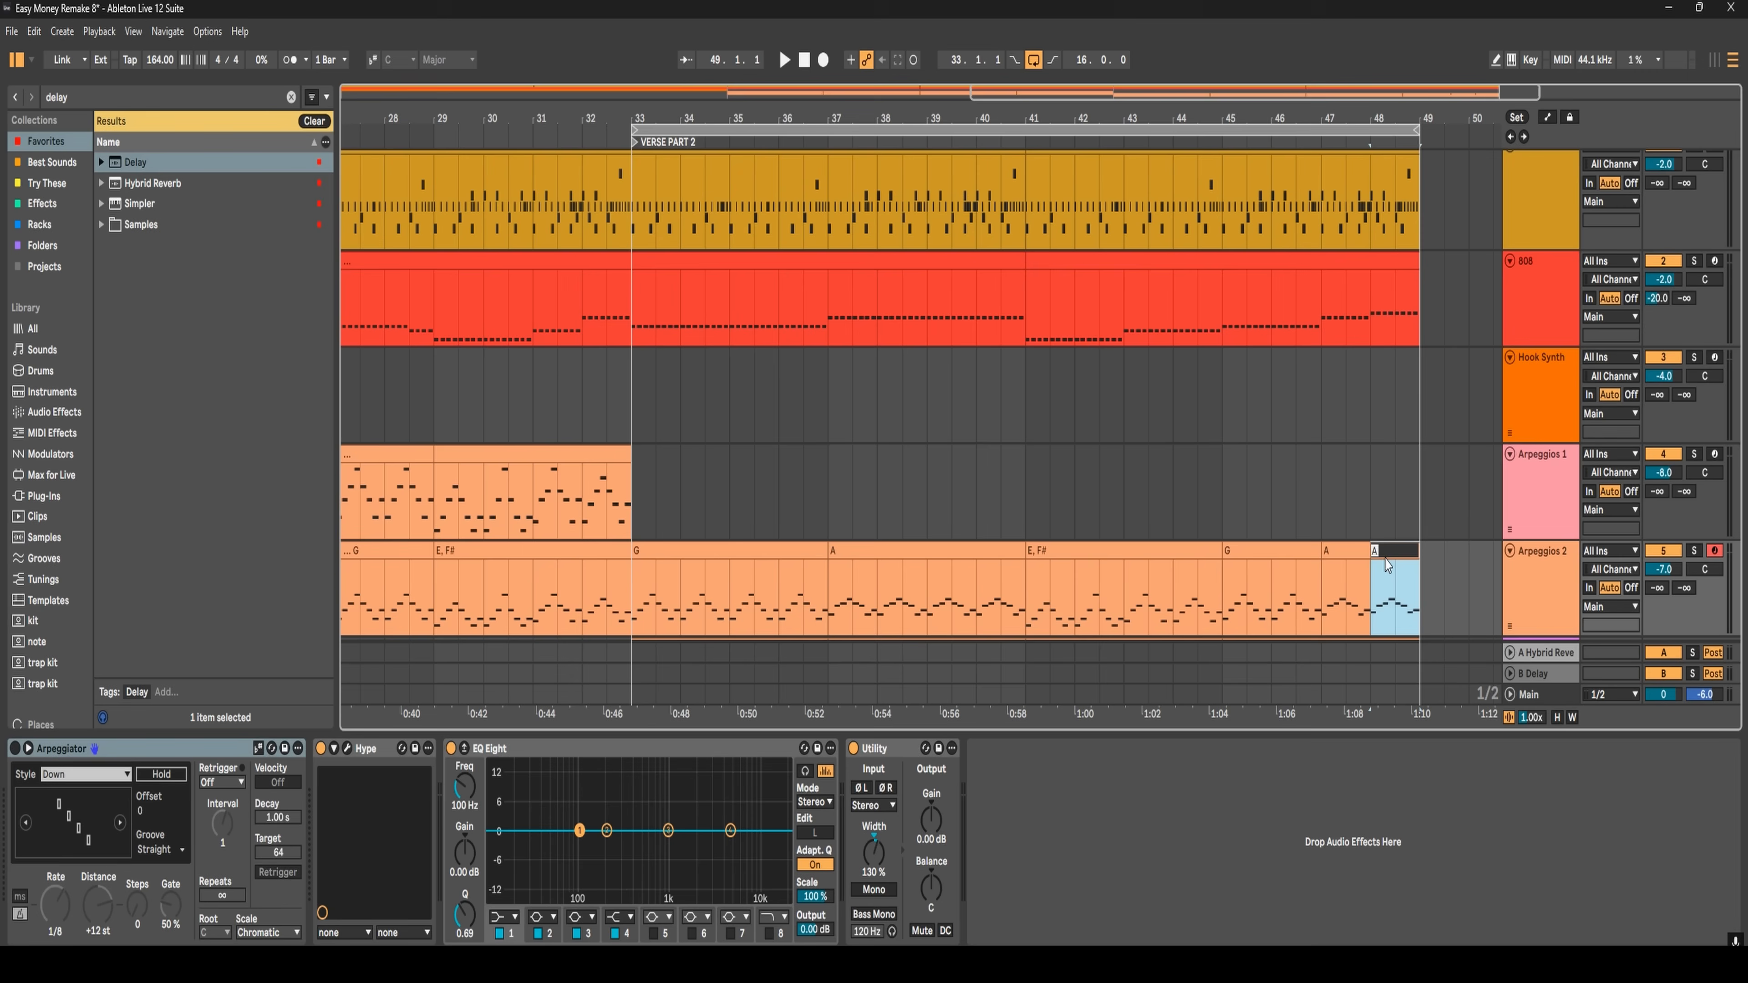
text(A#)
key(Return)
scroll(672, 509, down, 2)
key(space)
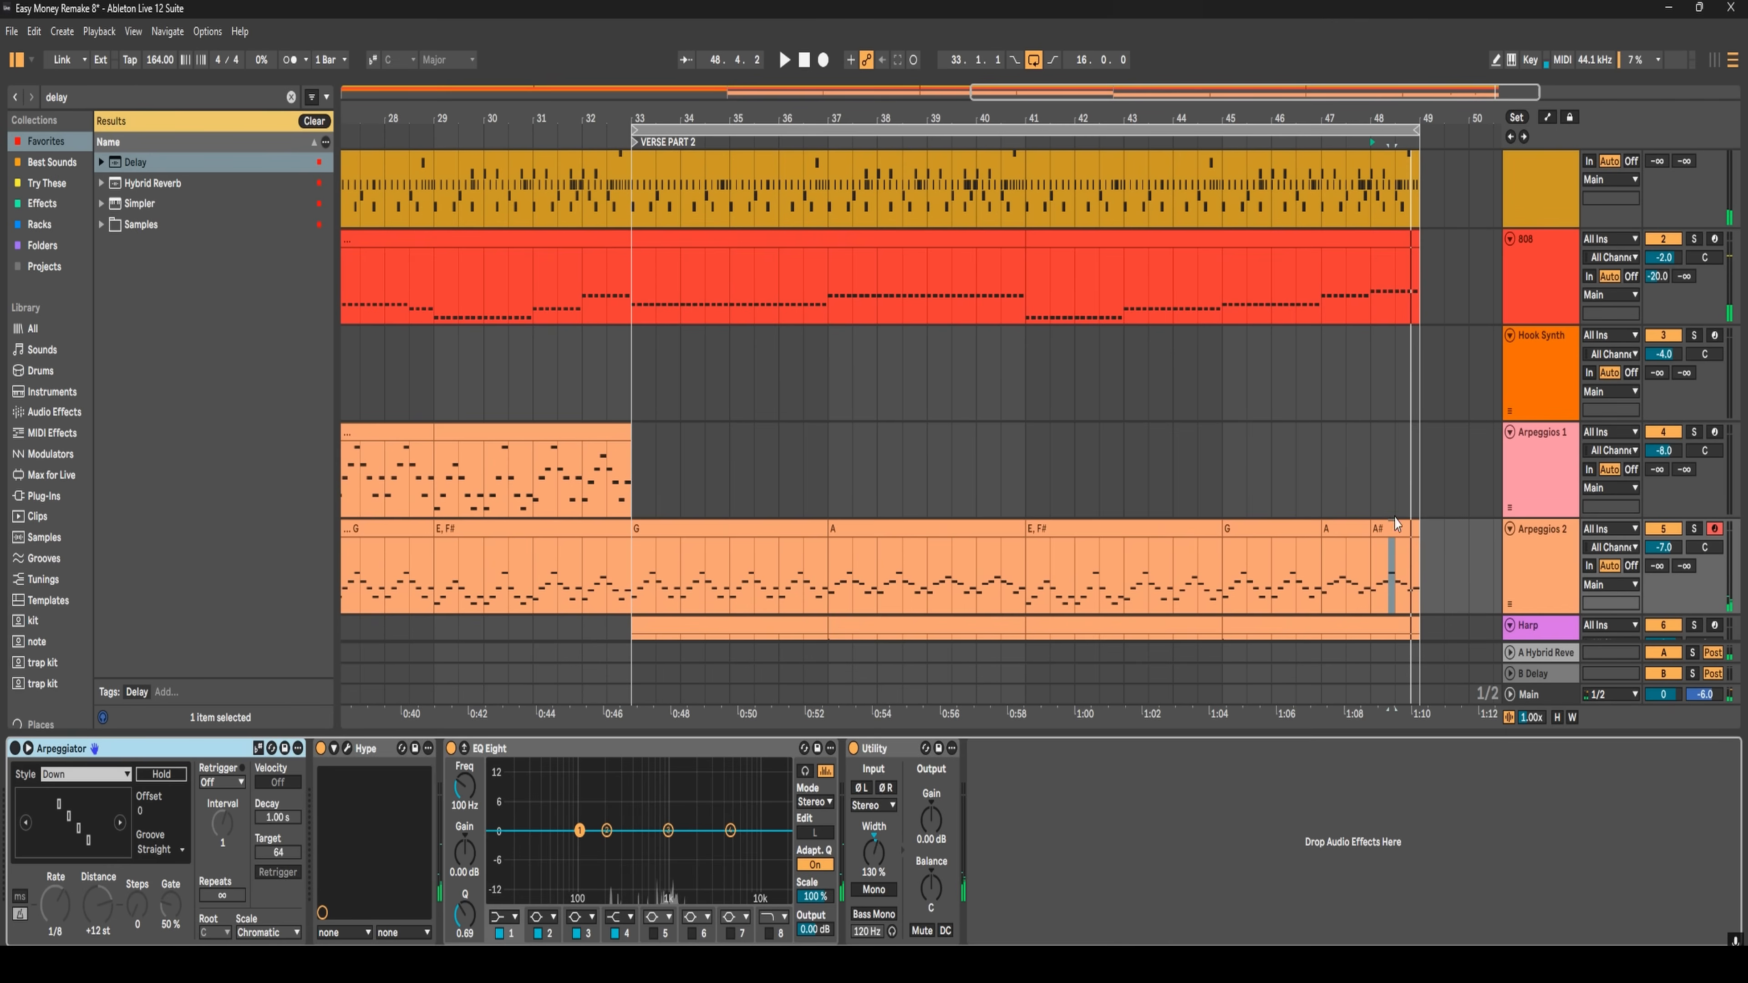
- Copy all six Arpeggios 2 clips of verse part 2 onto the Arpeggios 1 track at bar 33
click(1401, 530)
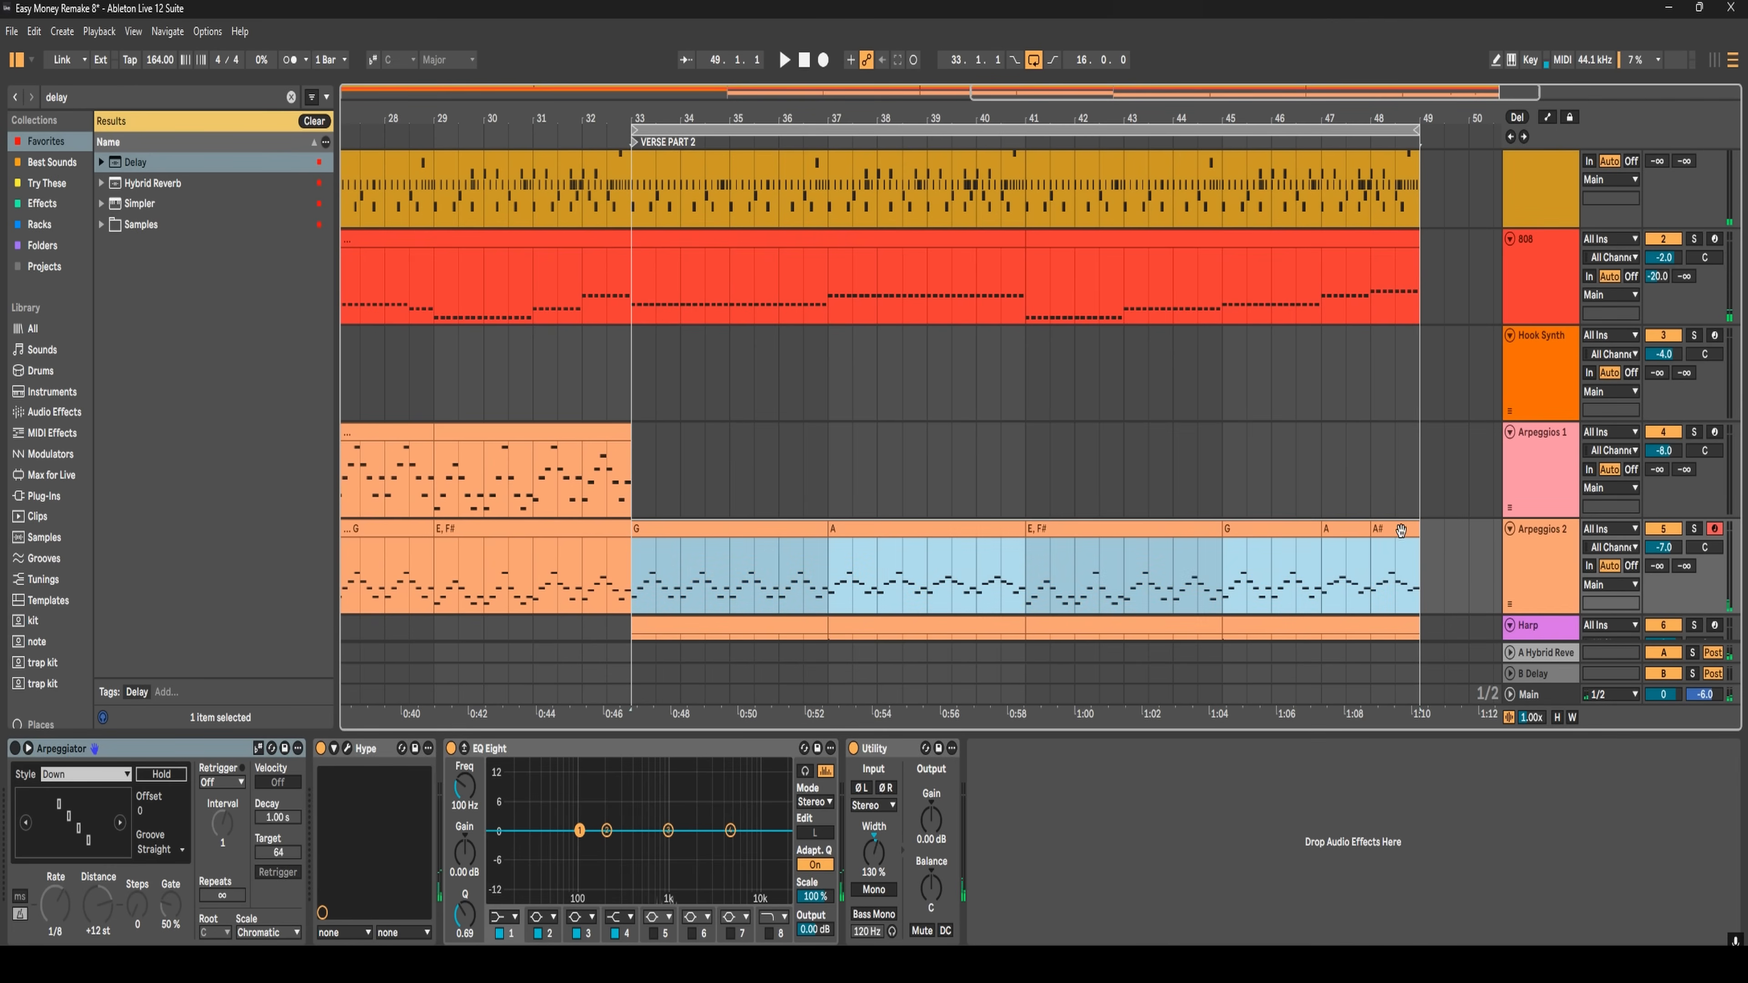
click(633, 468)
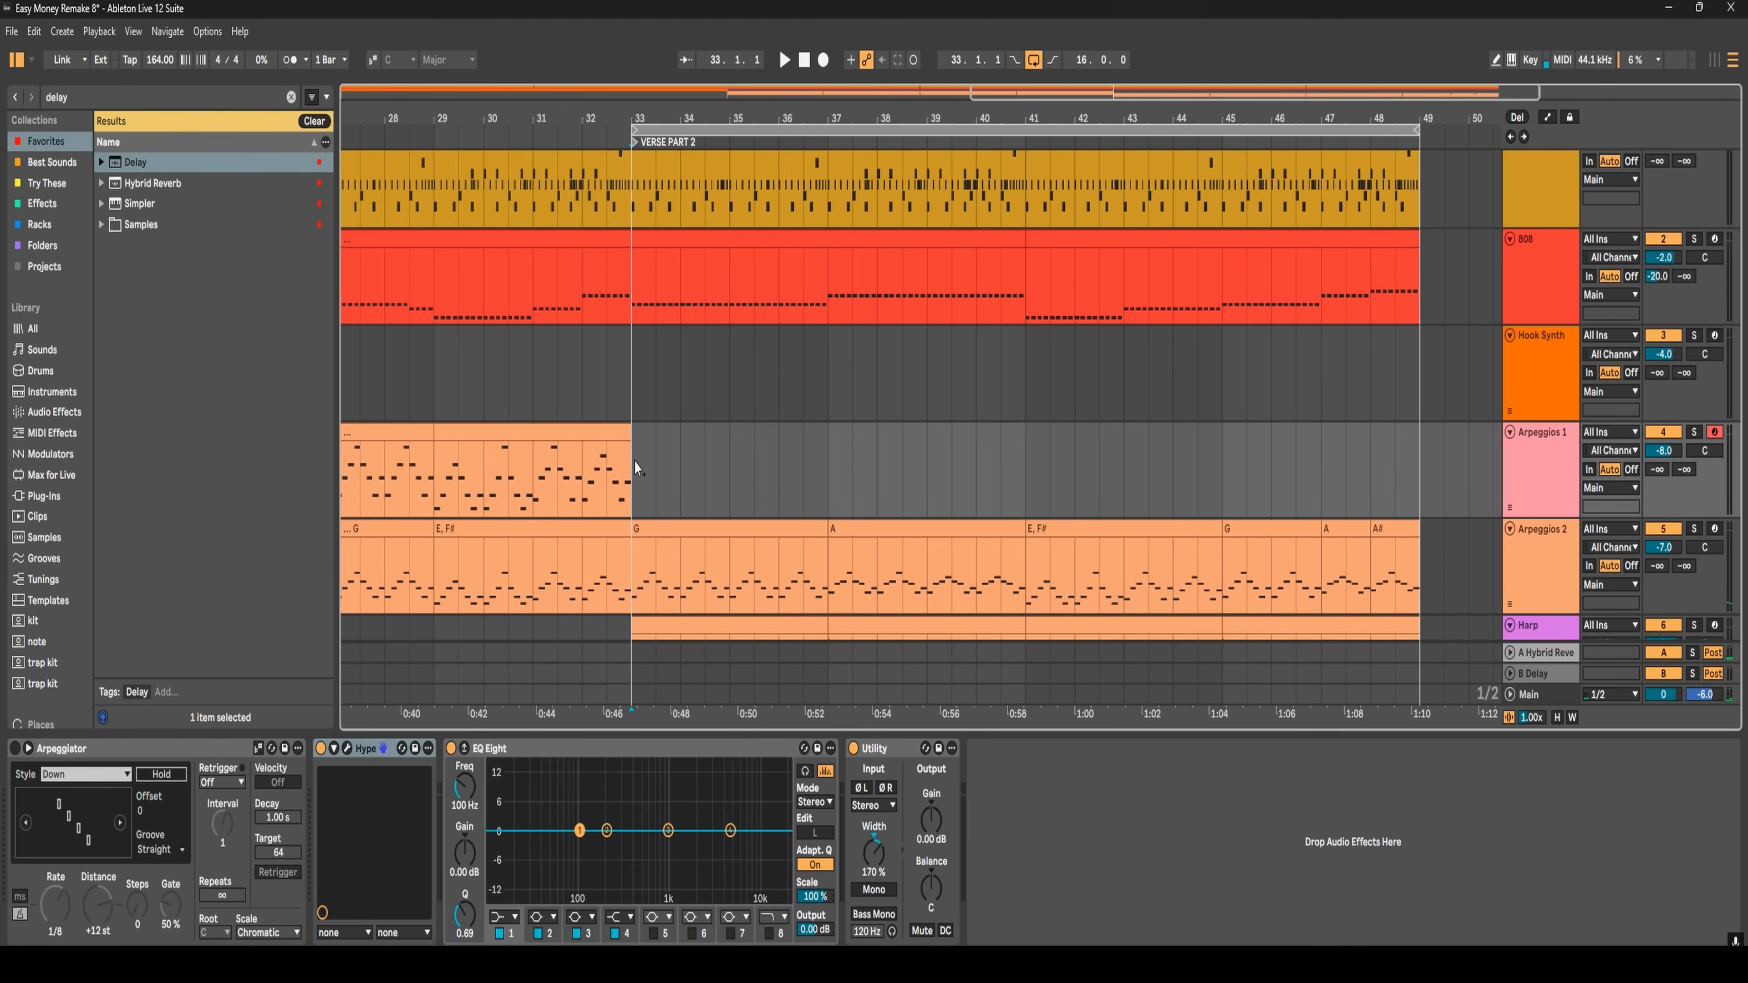
key(ctrl+v)
- Select the six pasted Arpeggios 1 clips, open them together for note editing and transpose all notes up one octave
shift+click(1390, 431)
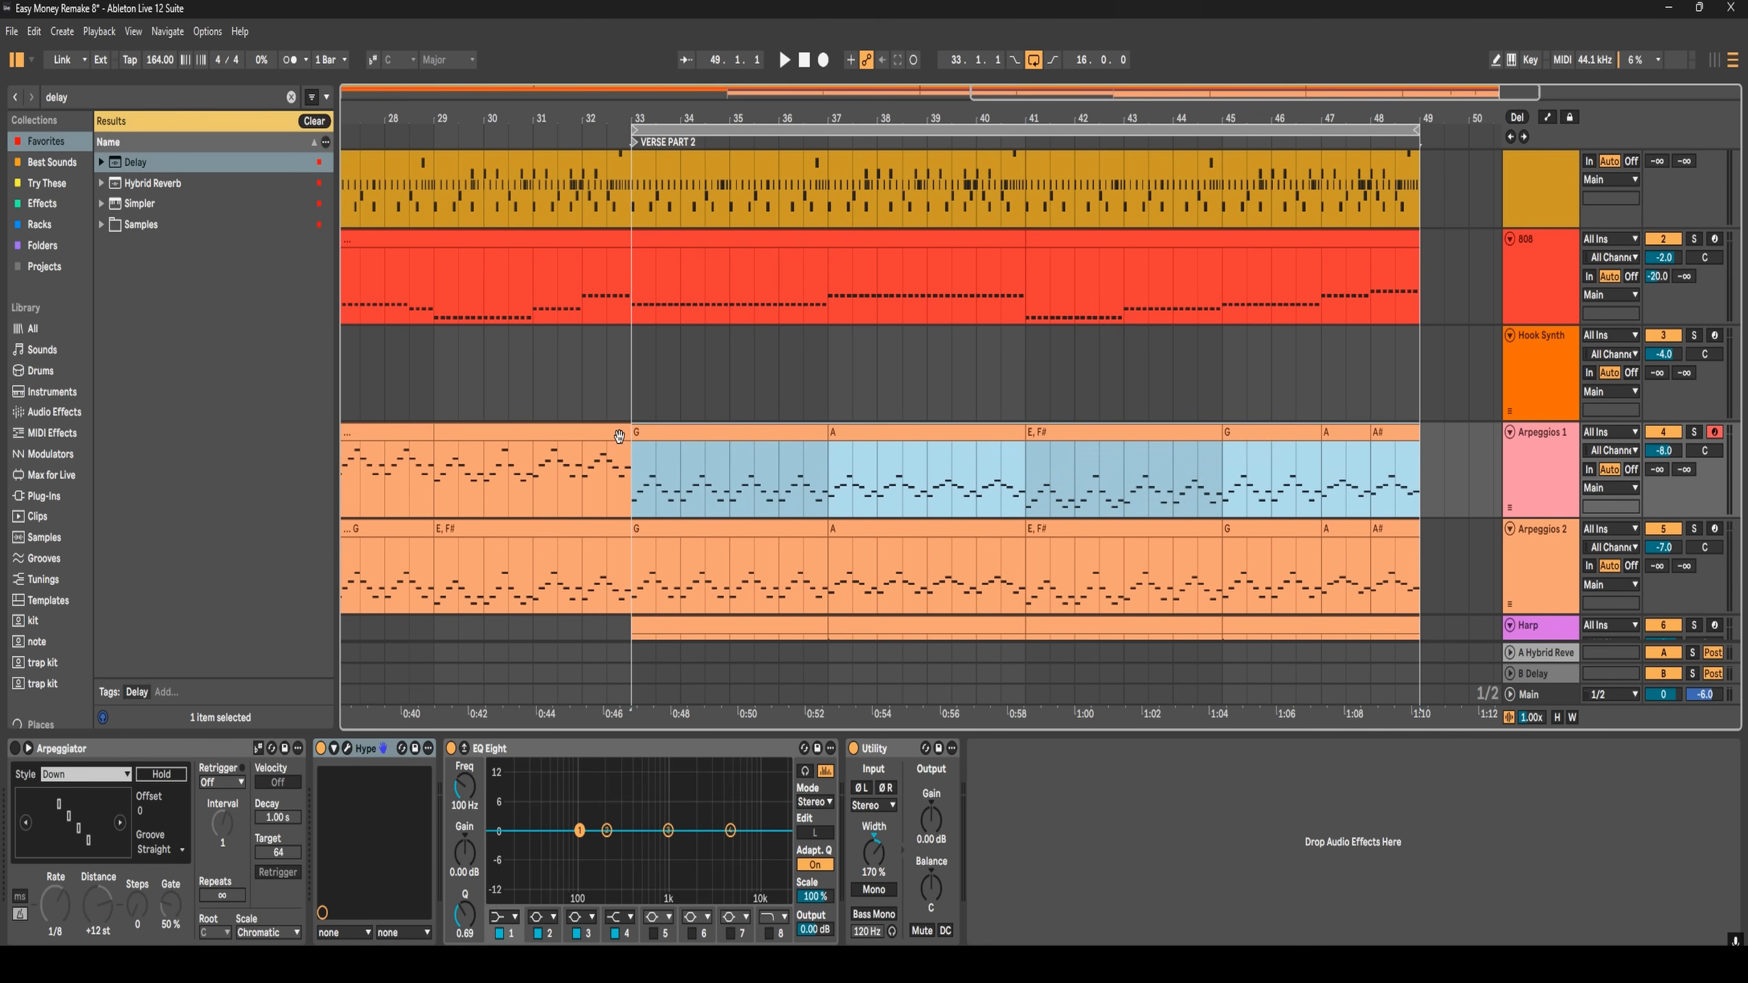
key(shift+Tab)
scroll(338, 365, down, 3)
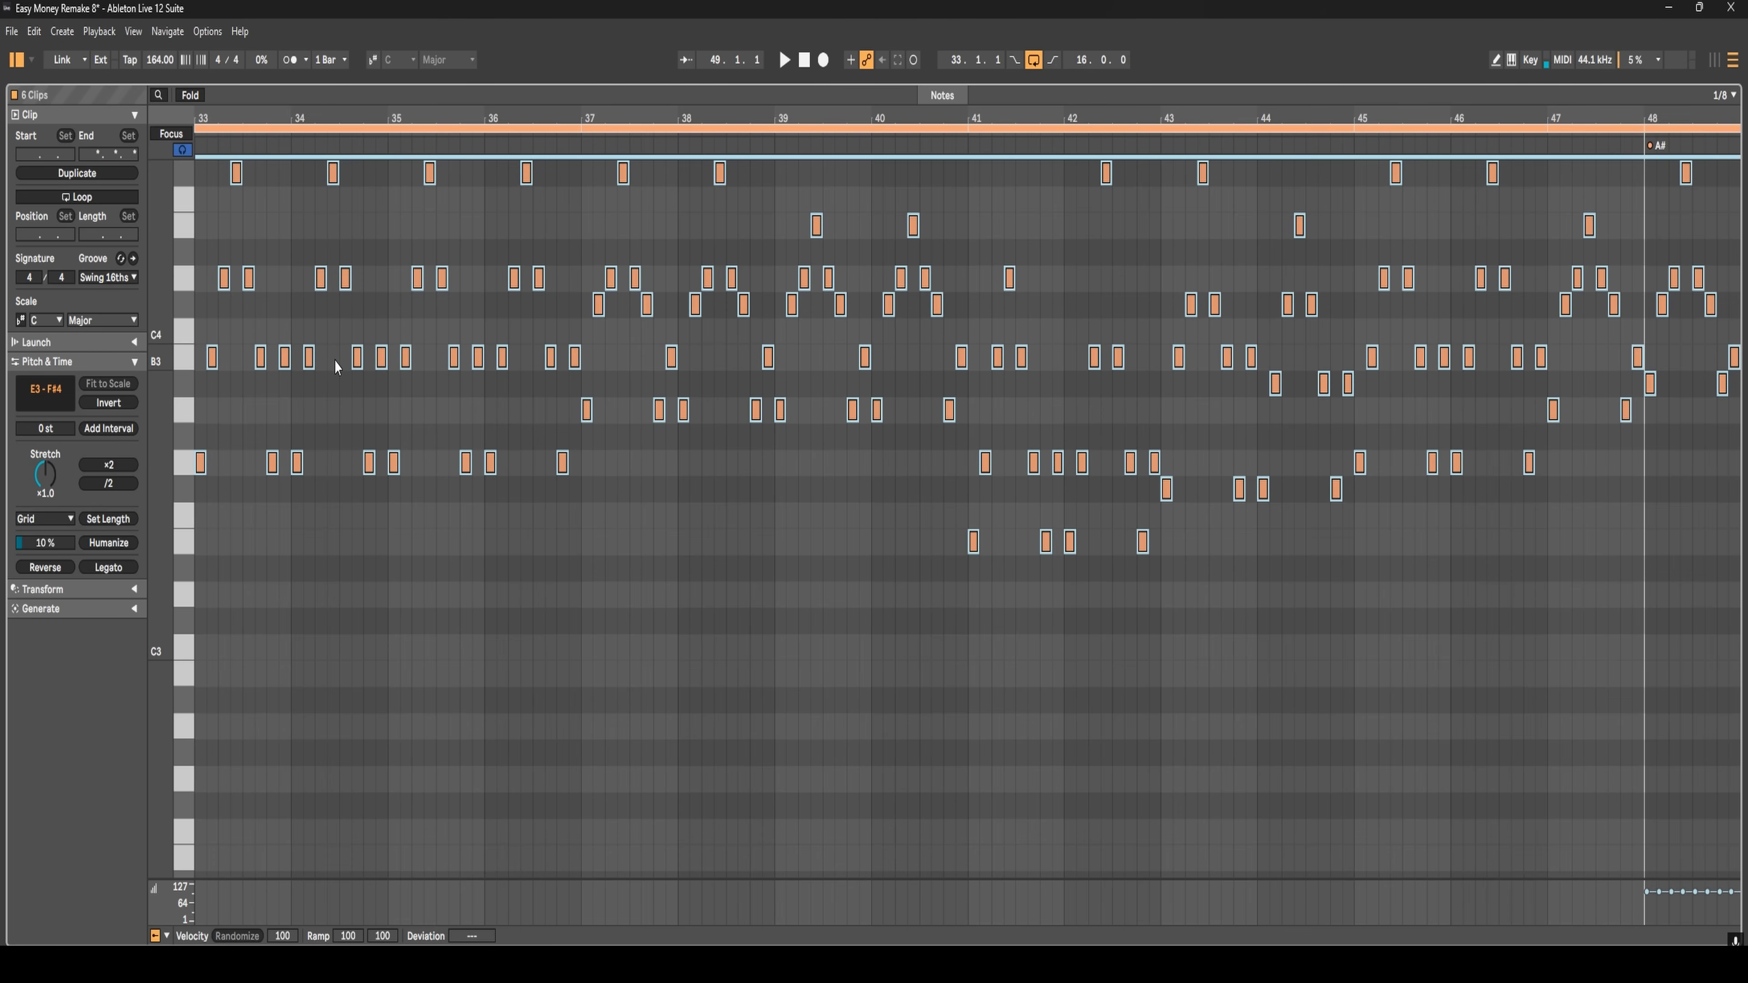
- Play back verse part 2 from bar 33 in the arrangement and set the Harp track's first send to 0 dB
key(shift+Tab)
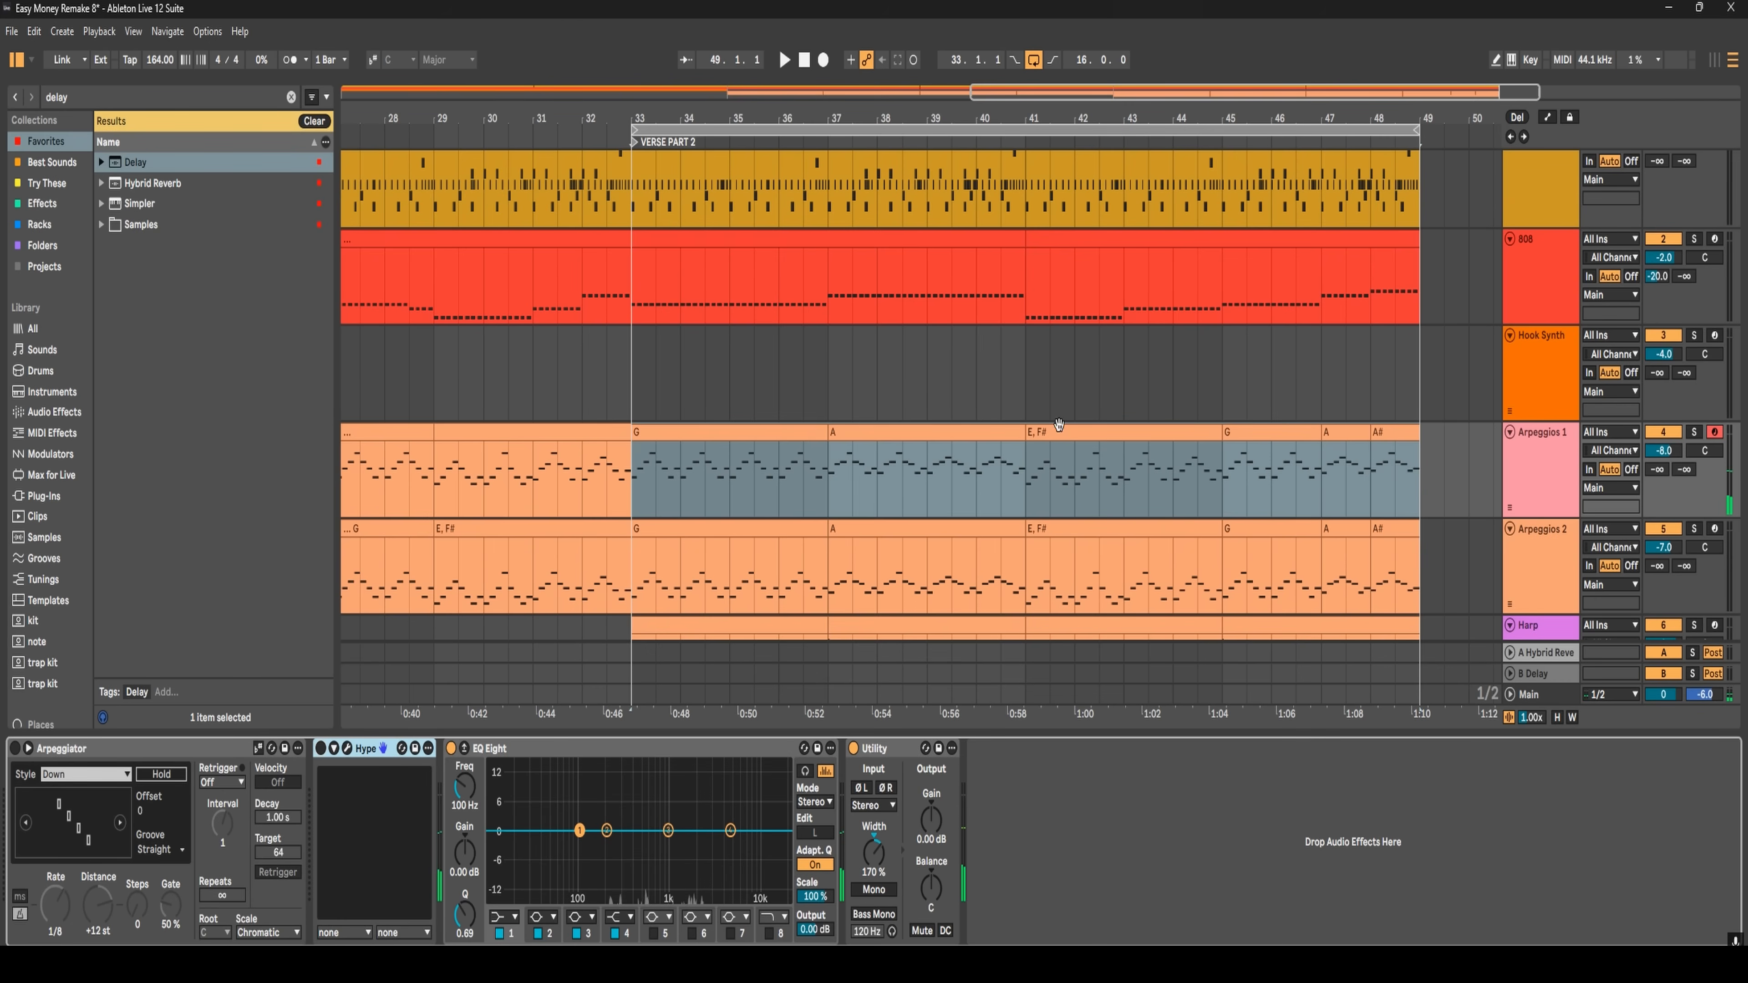
click(1216, 468)
scroll(1215, 469, down, 3)
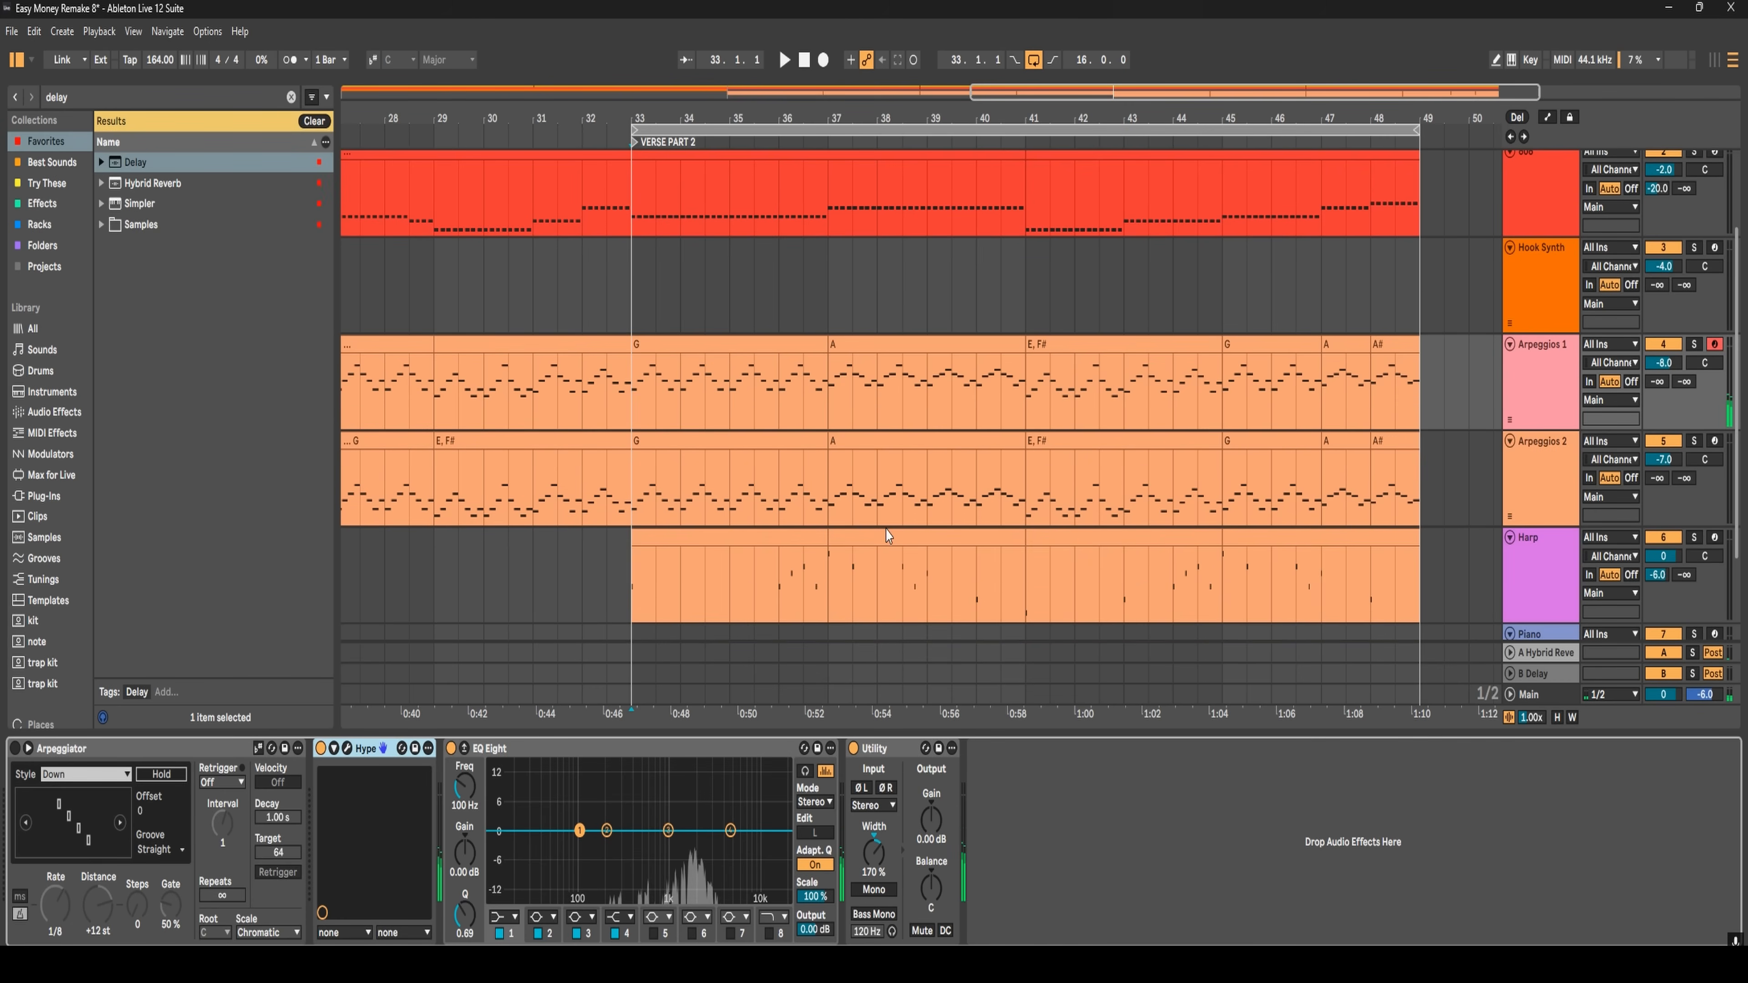
click(1663, 579)
key(space)
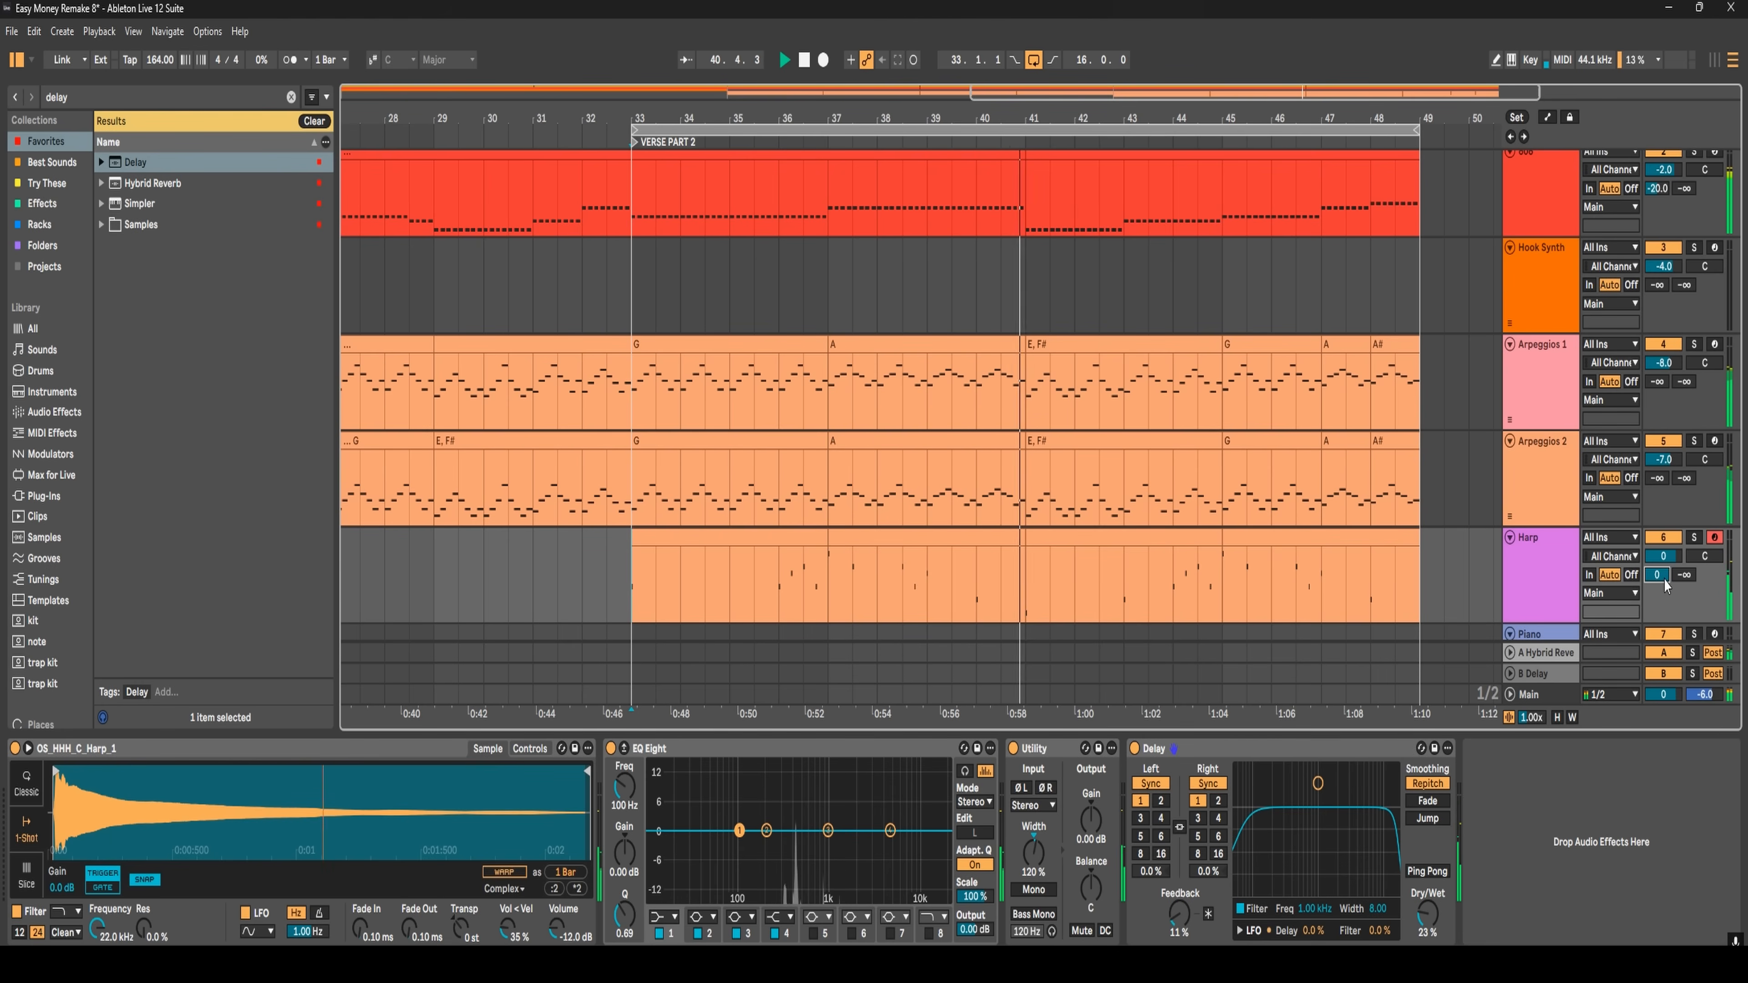
- Enable the 100 Hz low-cut band in the Harp's EQ Eight and set the Harp track volume to -2 dB
click(644, 591)
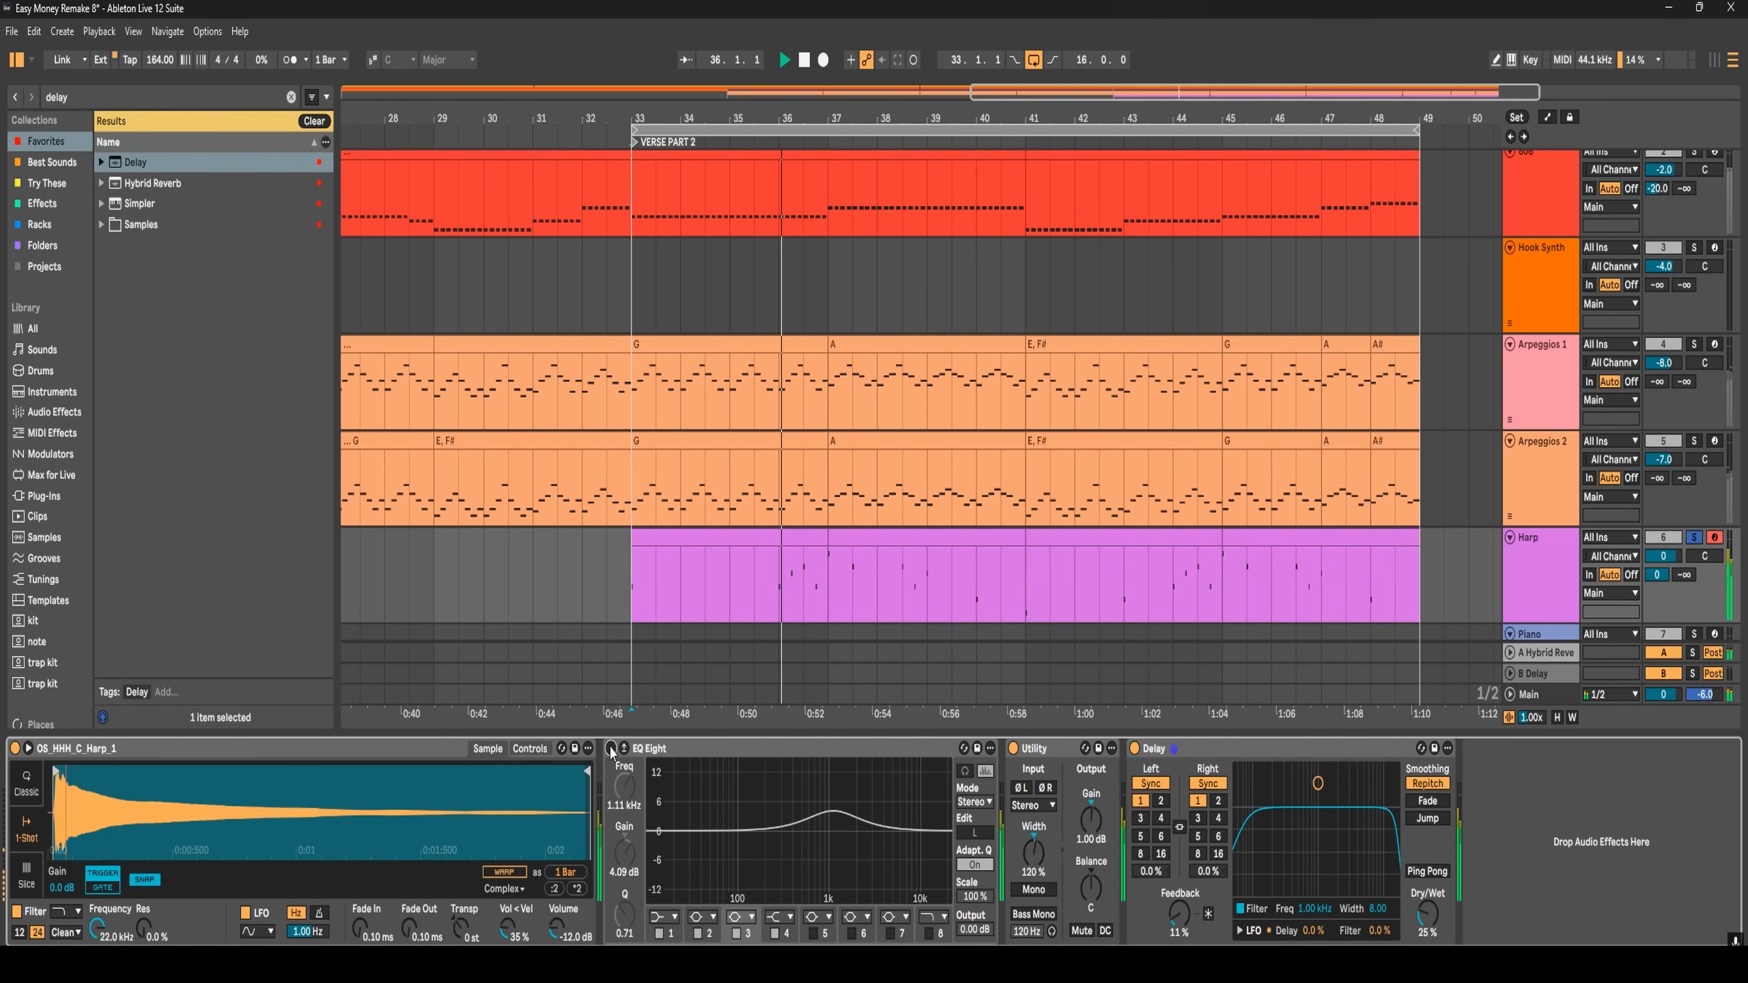
click(610, 749)
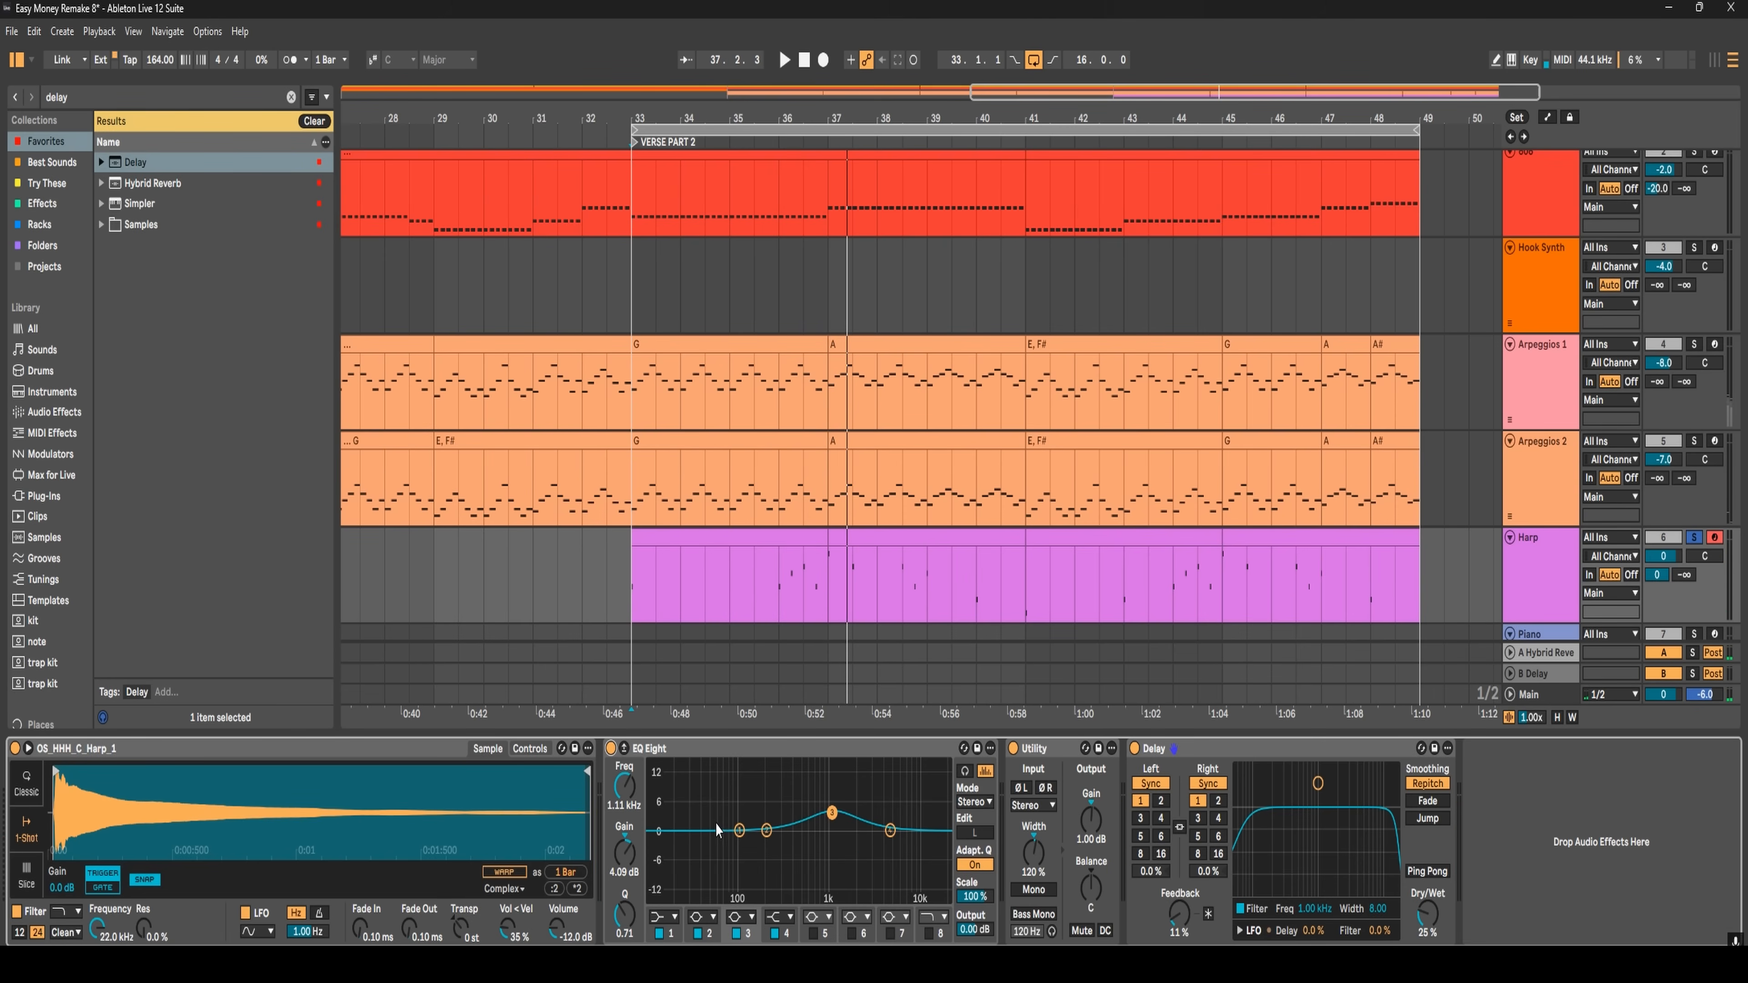
double_click(739, 829)
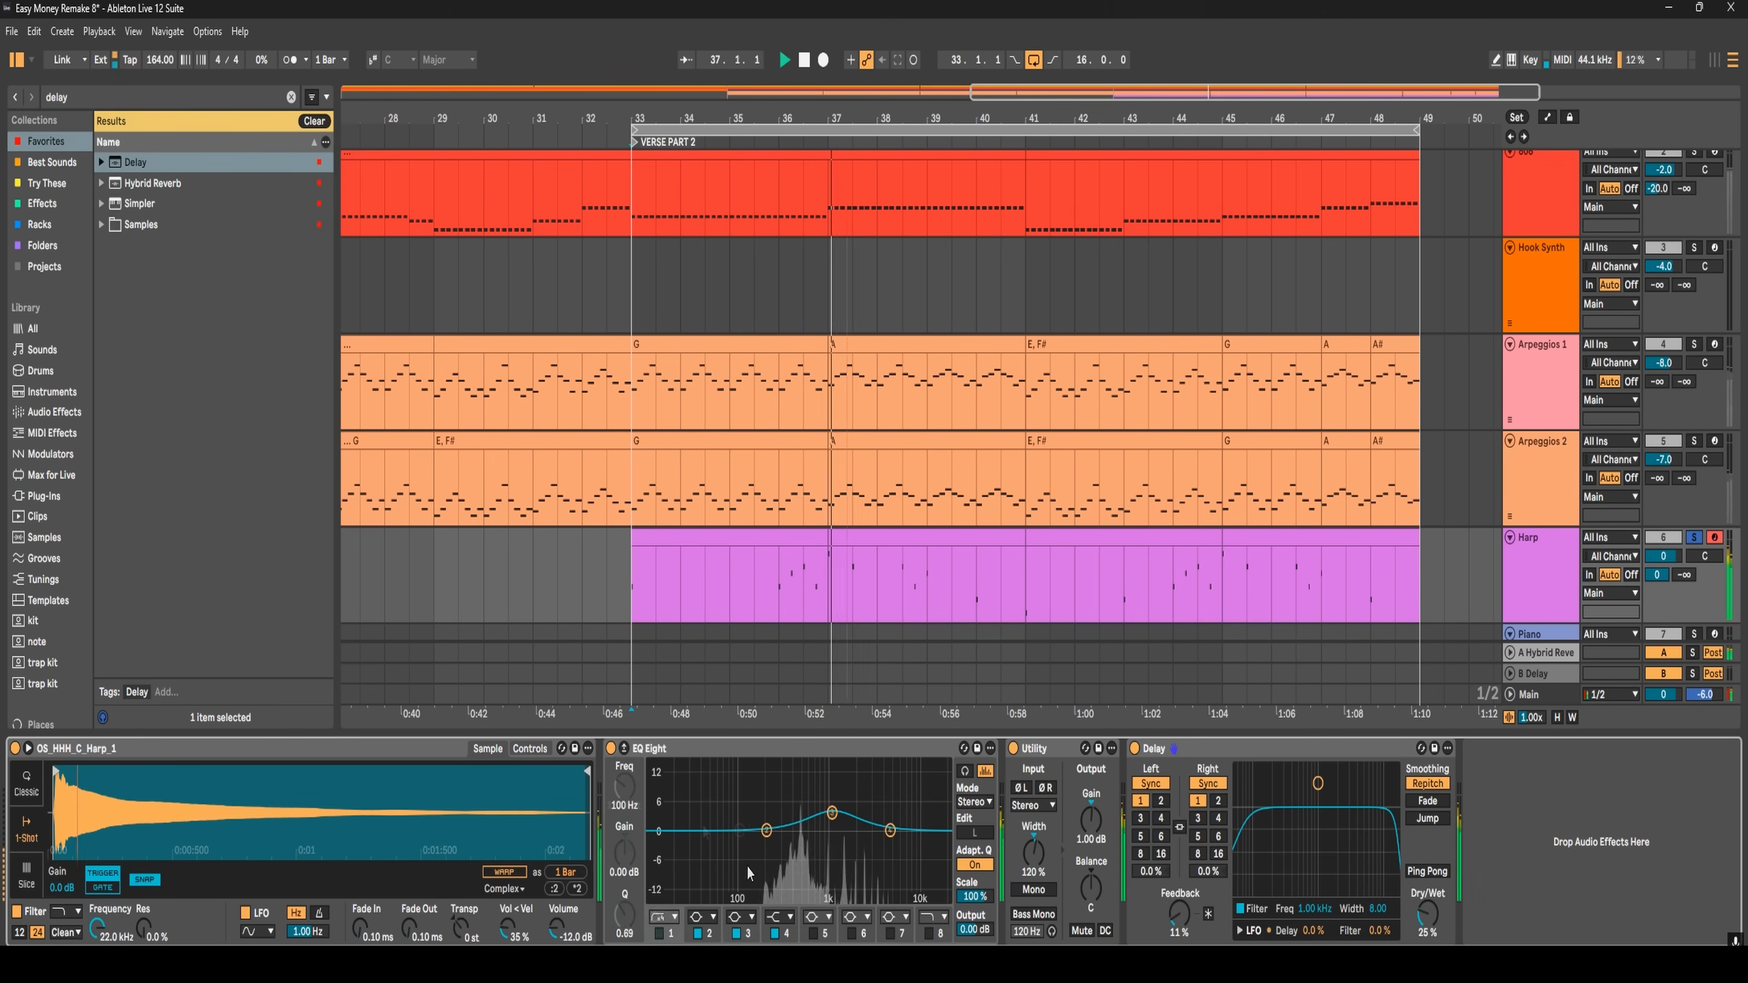
click(661, 934)
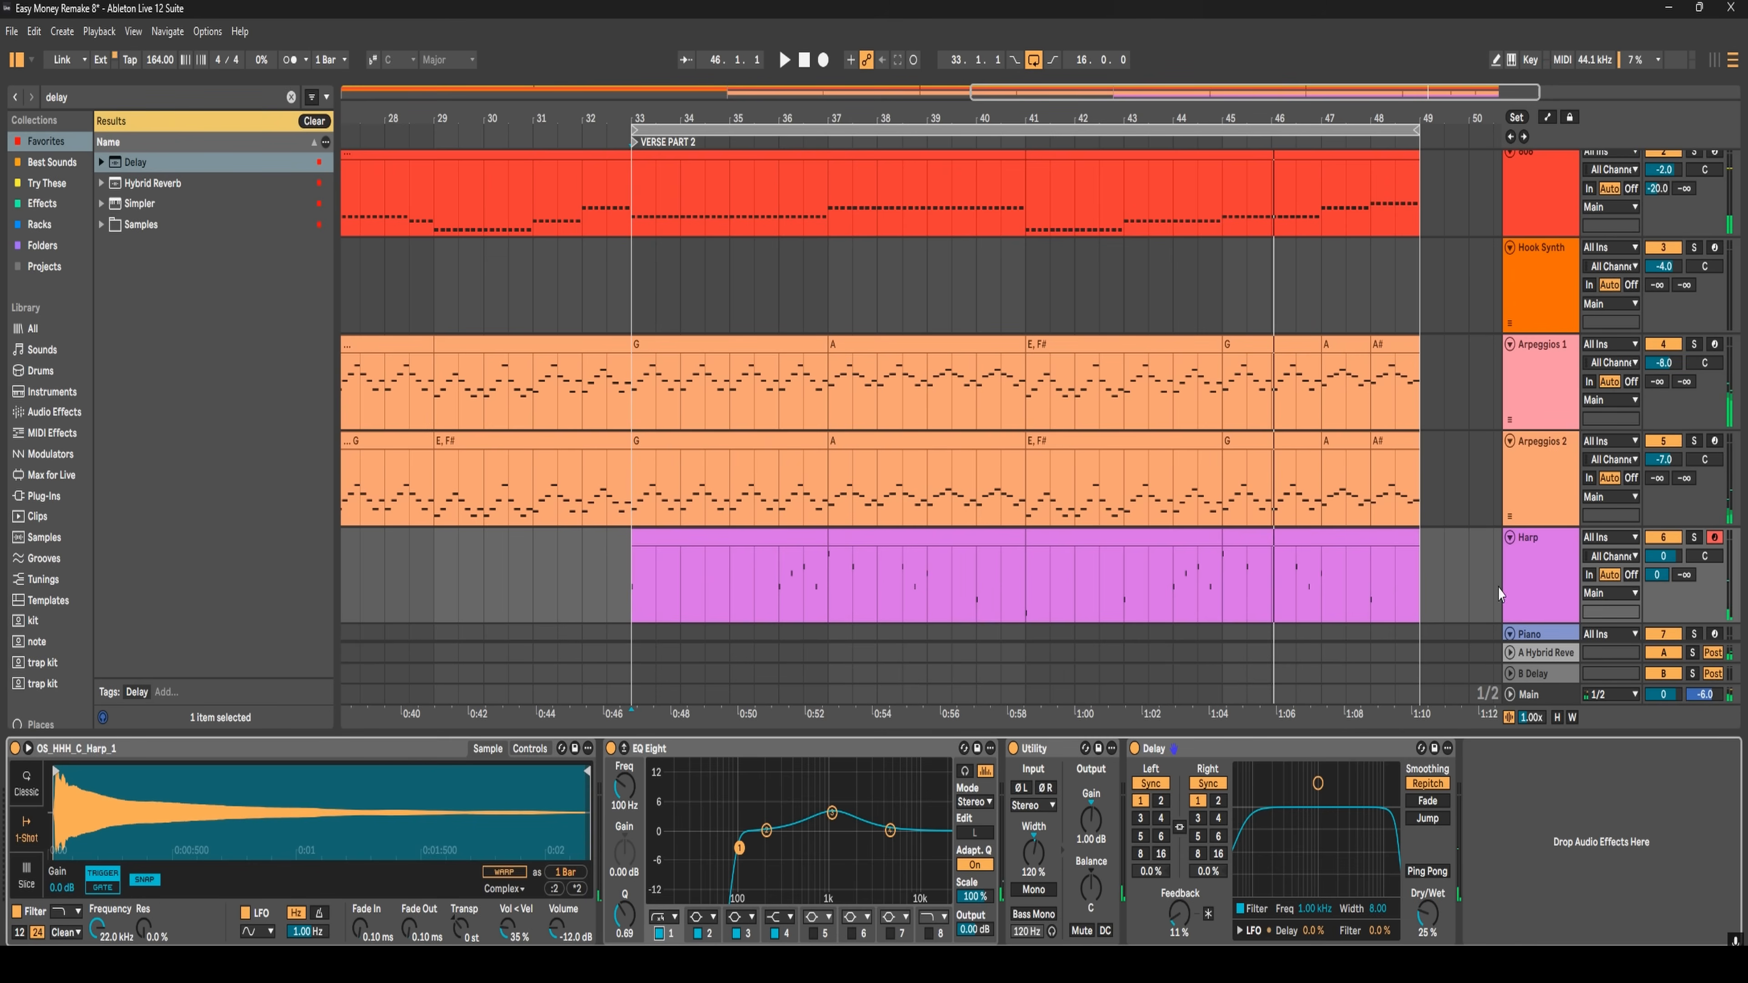
drag(1667, 559, 1666, 562)
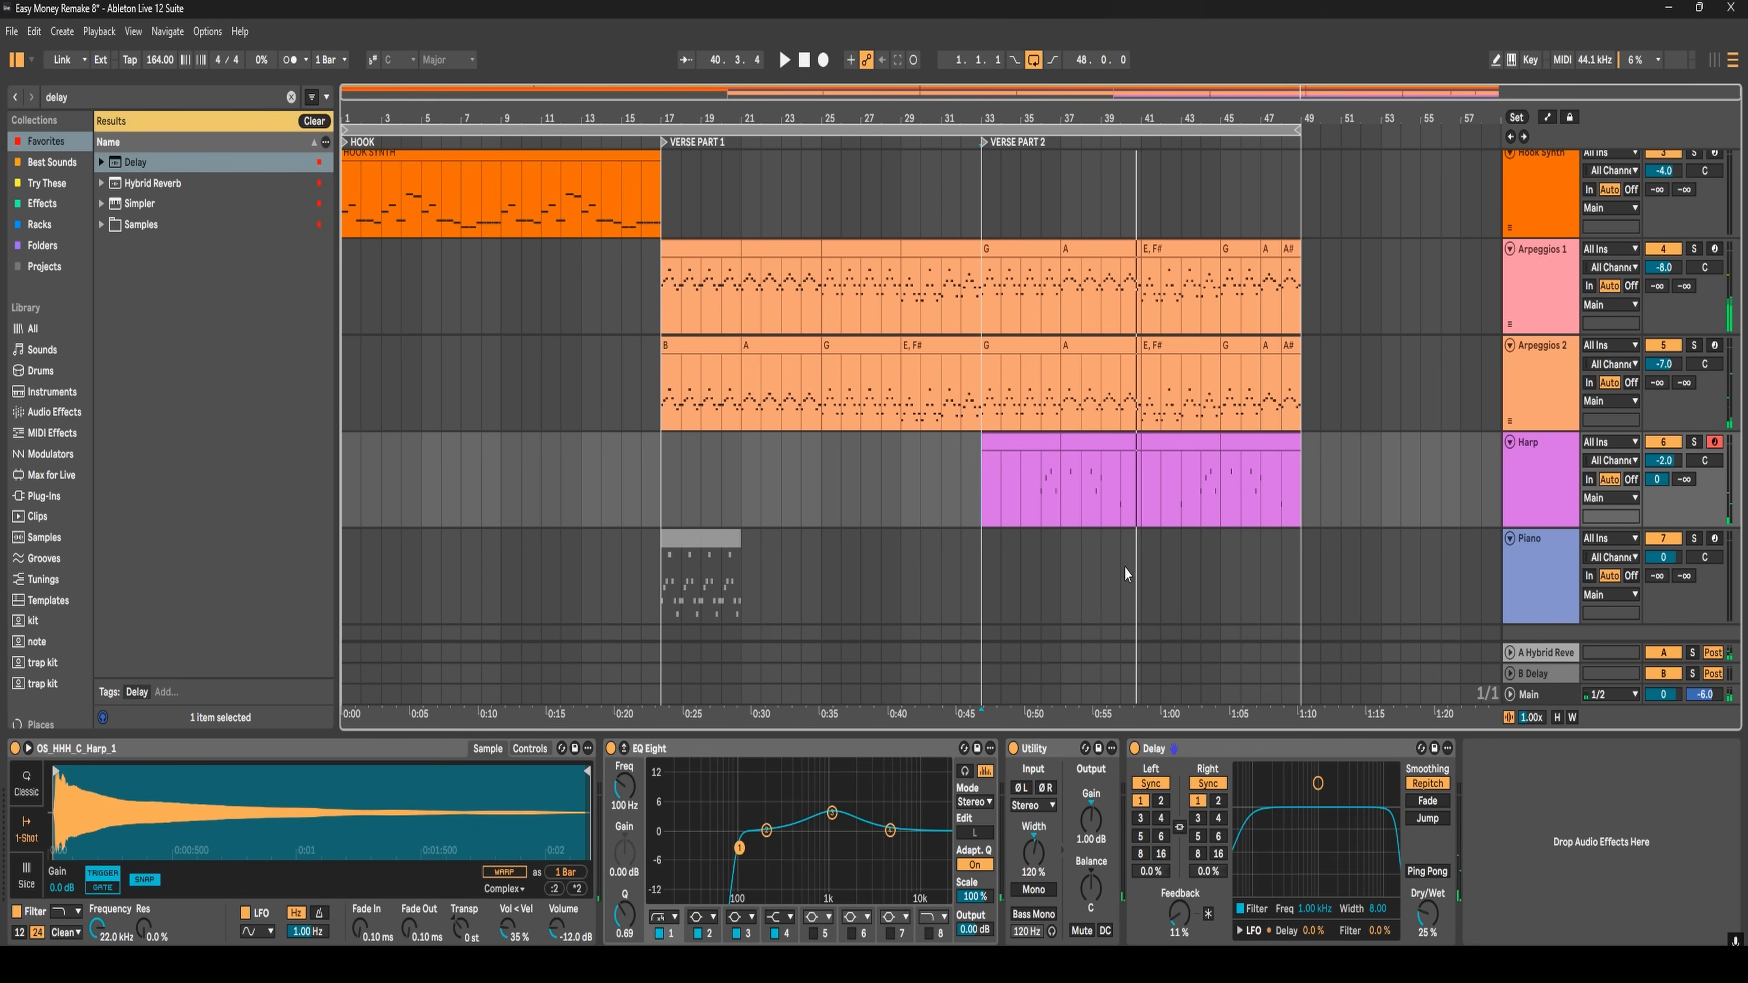
- Create a nine-bar Piano clip from bar 40 to bar 49 and enter a two-bar chord of E1, E2, G2 and B2
drag(1132, 571, 1300, 571)
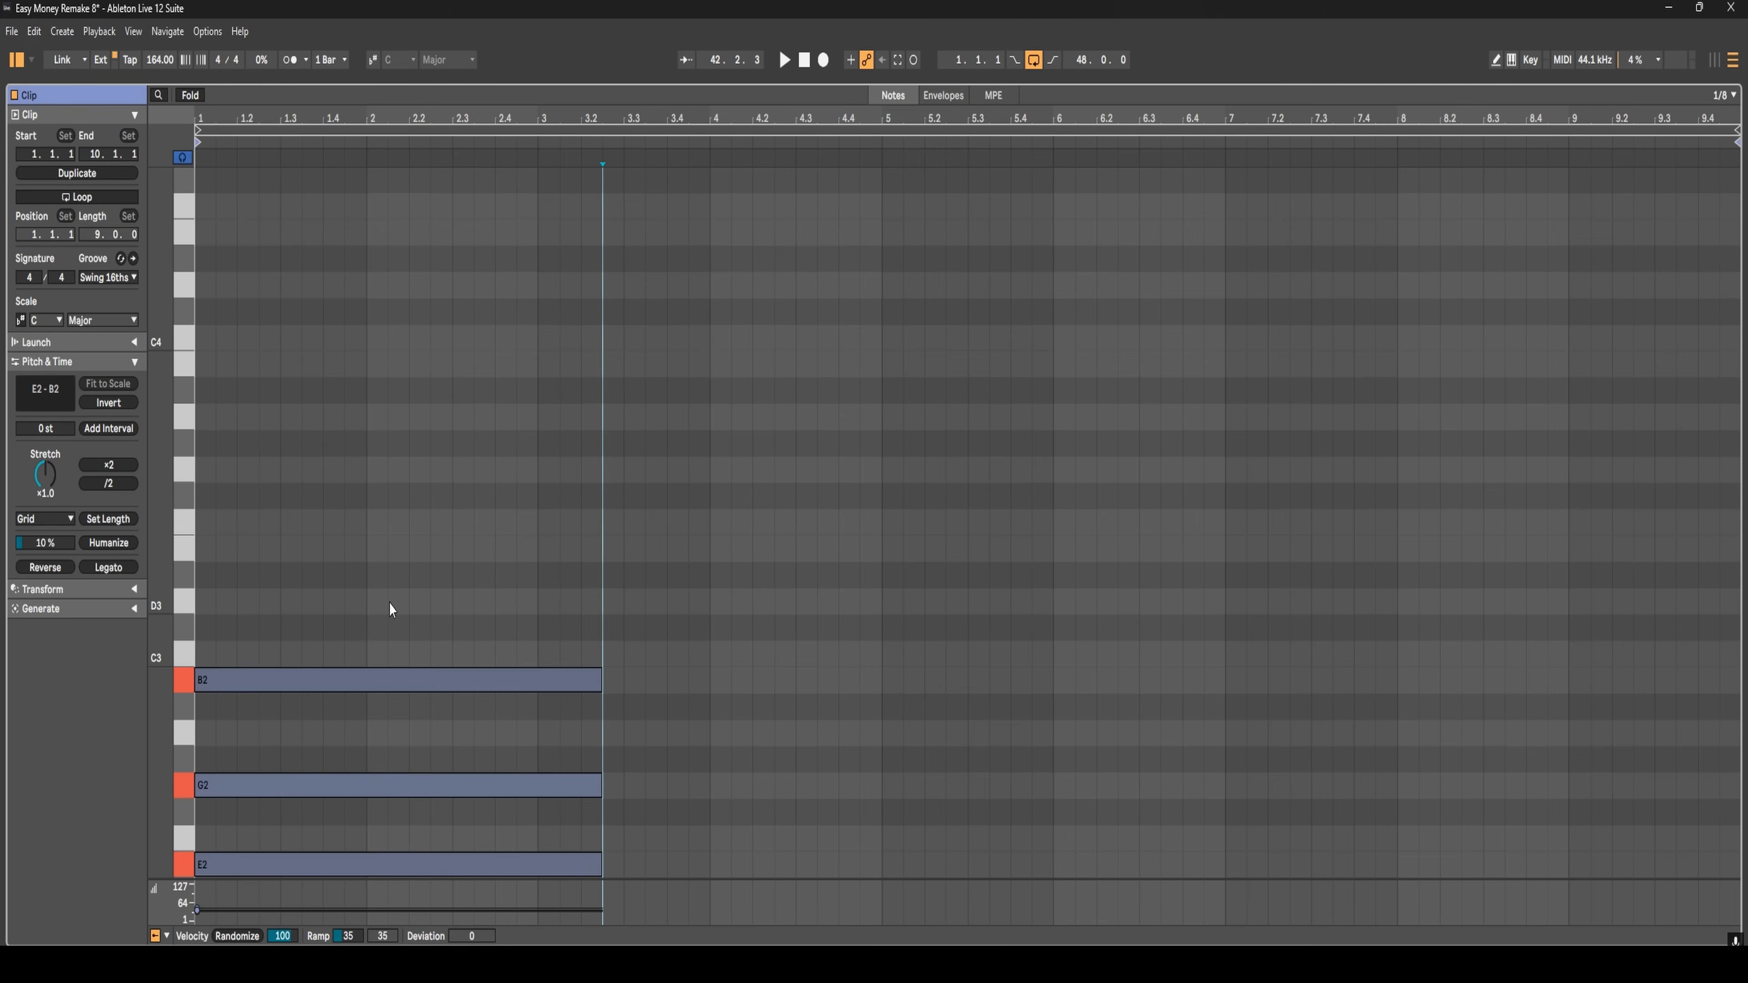
key(shift+Left)
key(shift+Left)
key(shift+Left)
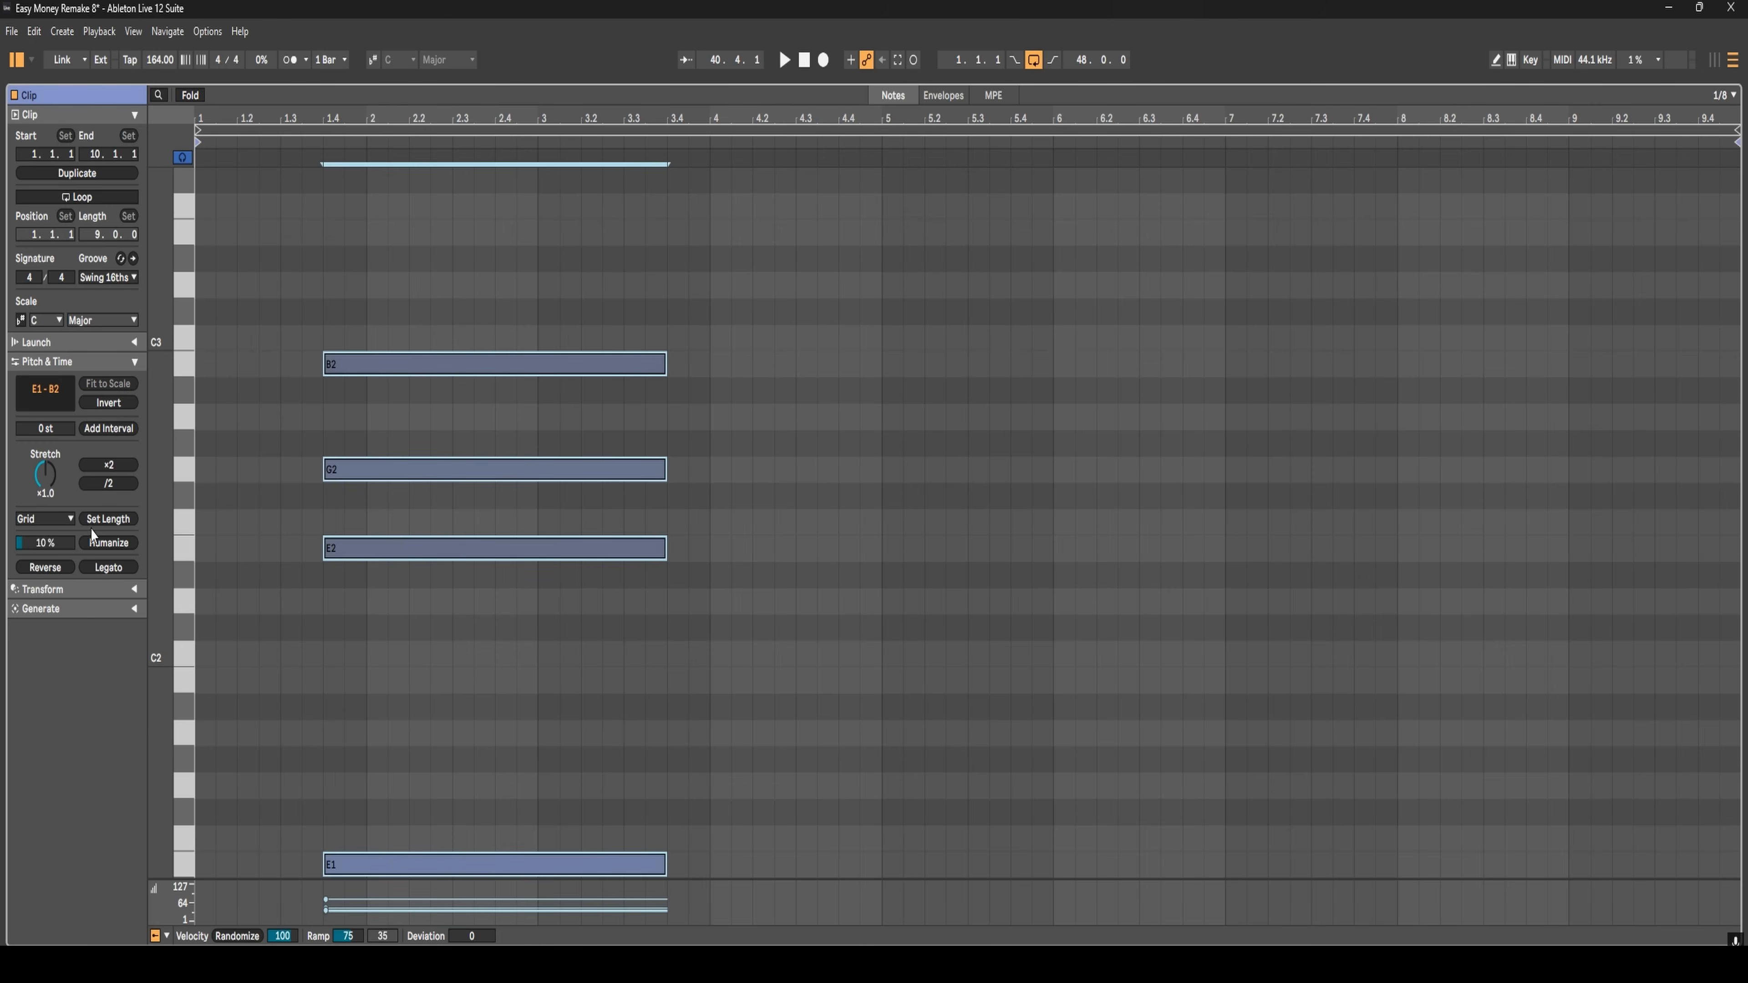
- Try the Strum transformation on the piano chord with High at 100% and play it back
click(133, 594)
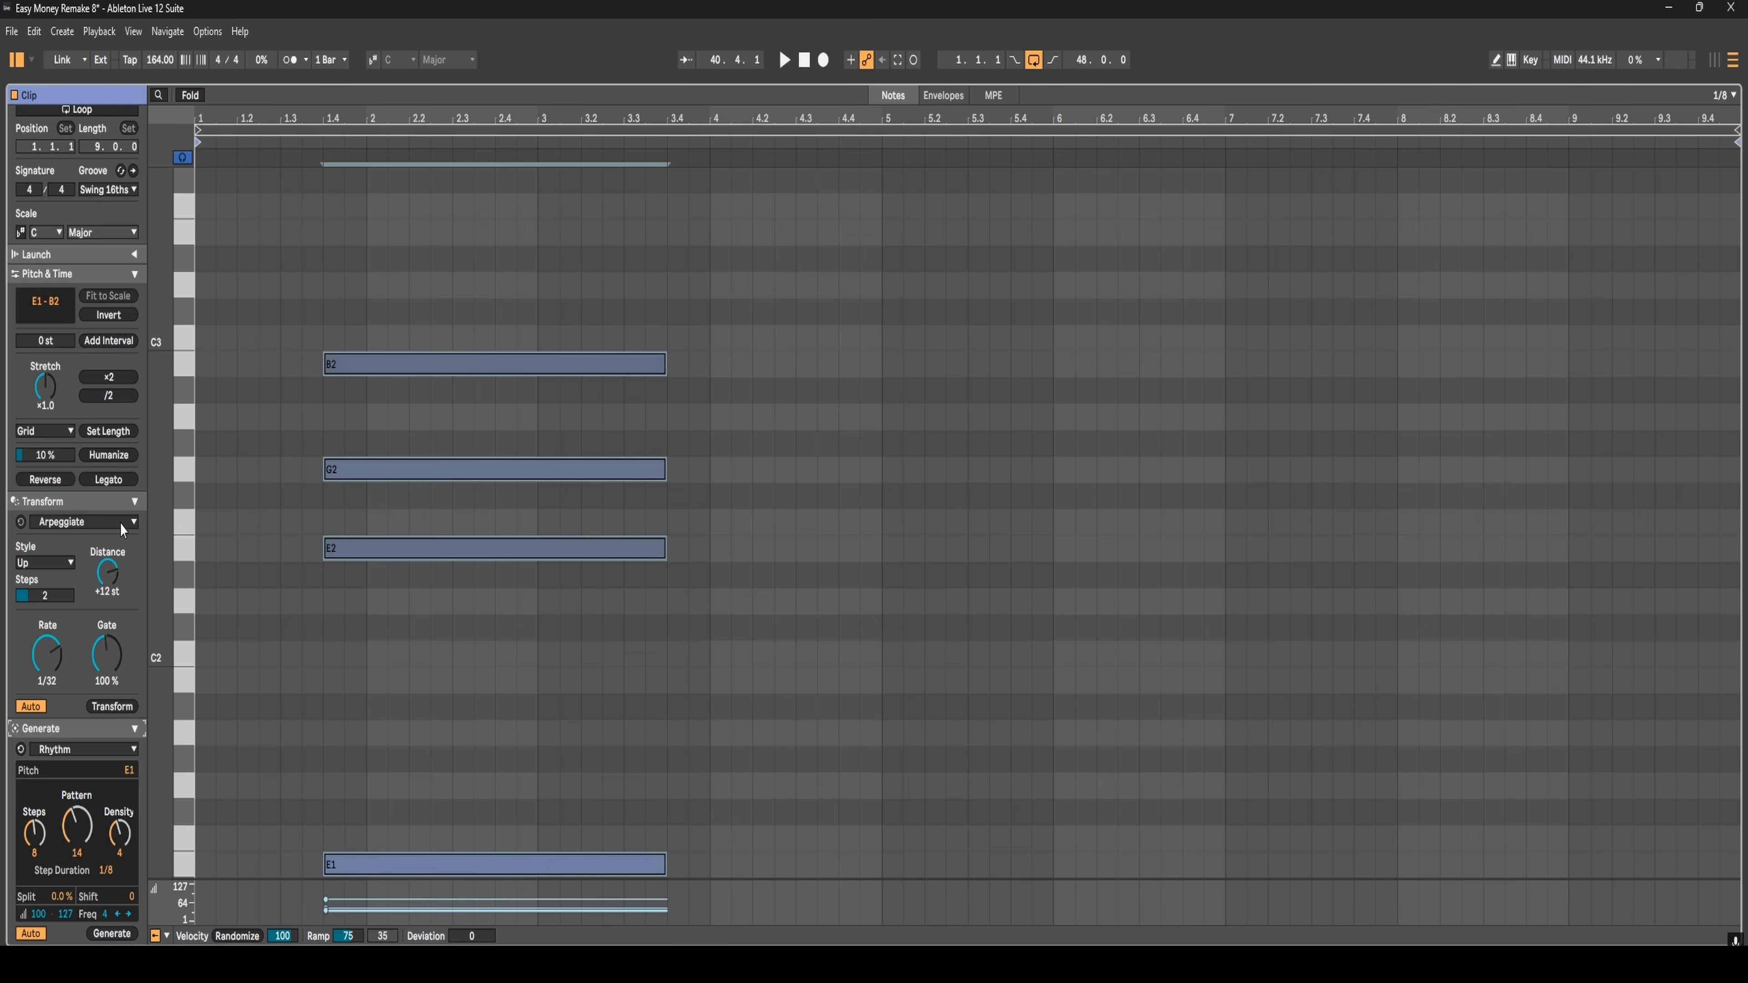
click(130, 523)
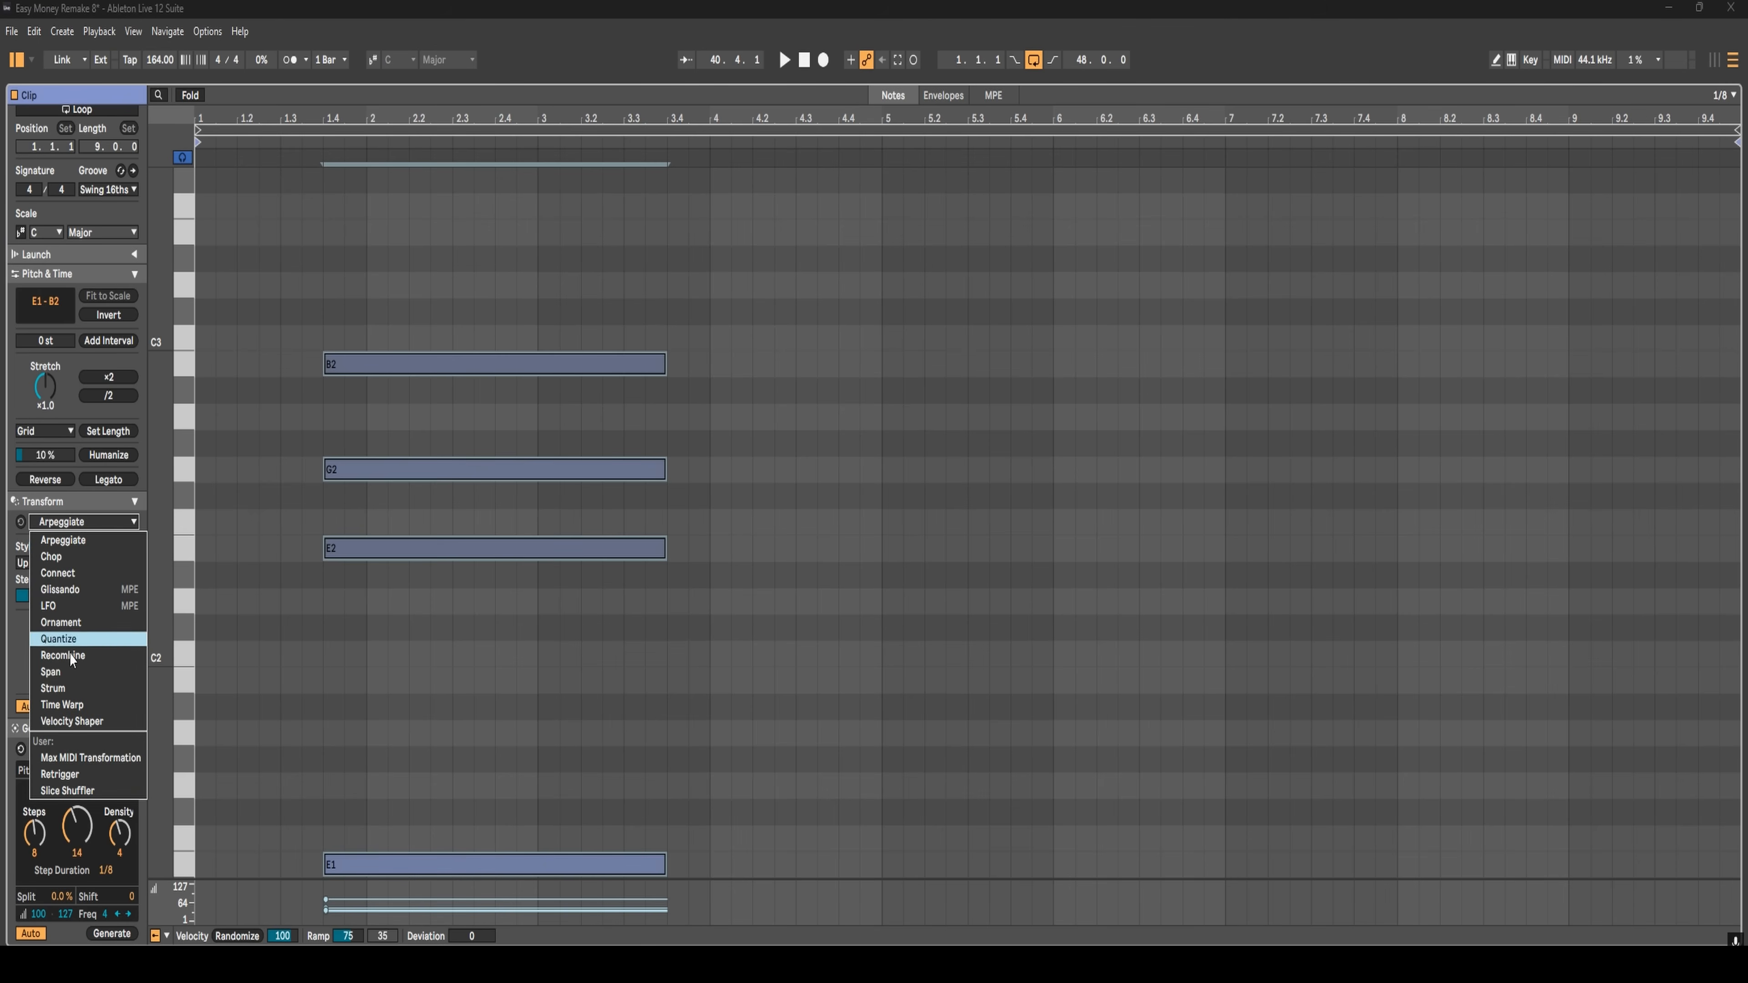
click(69, 688)
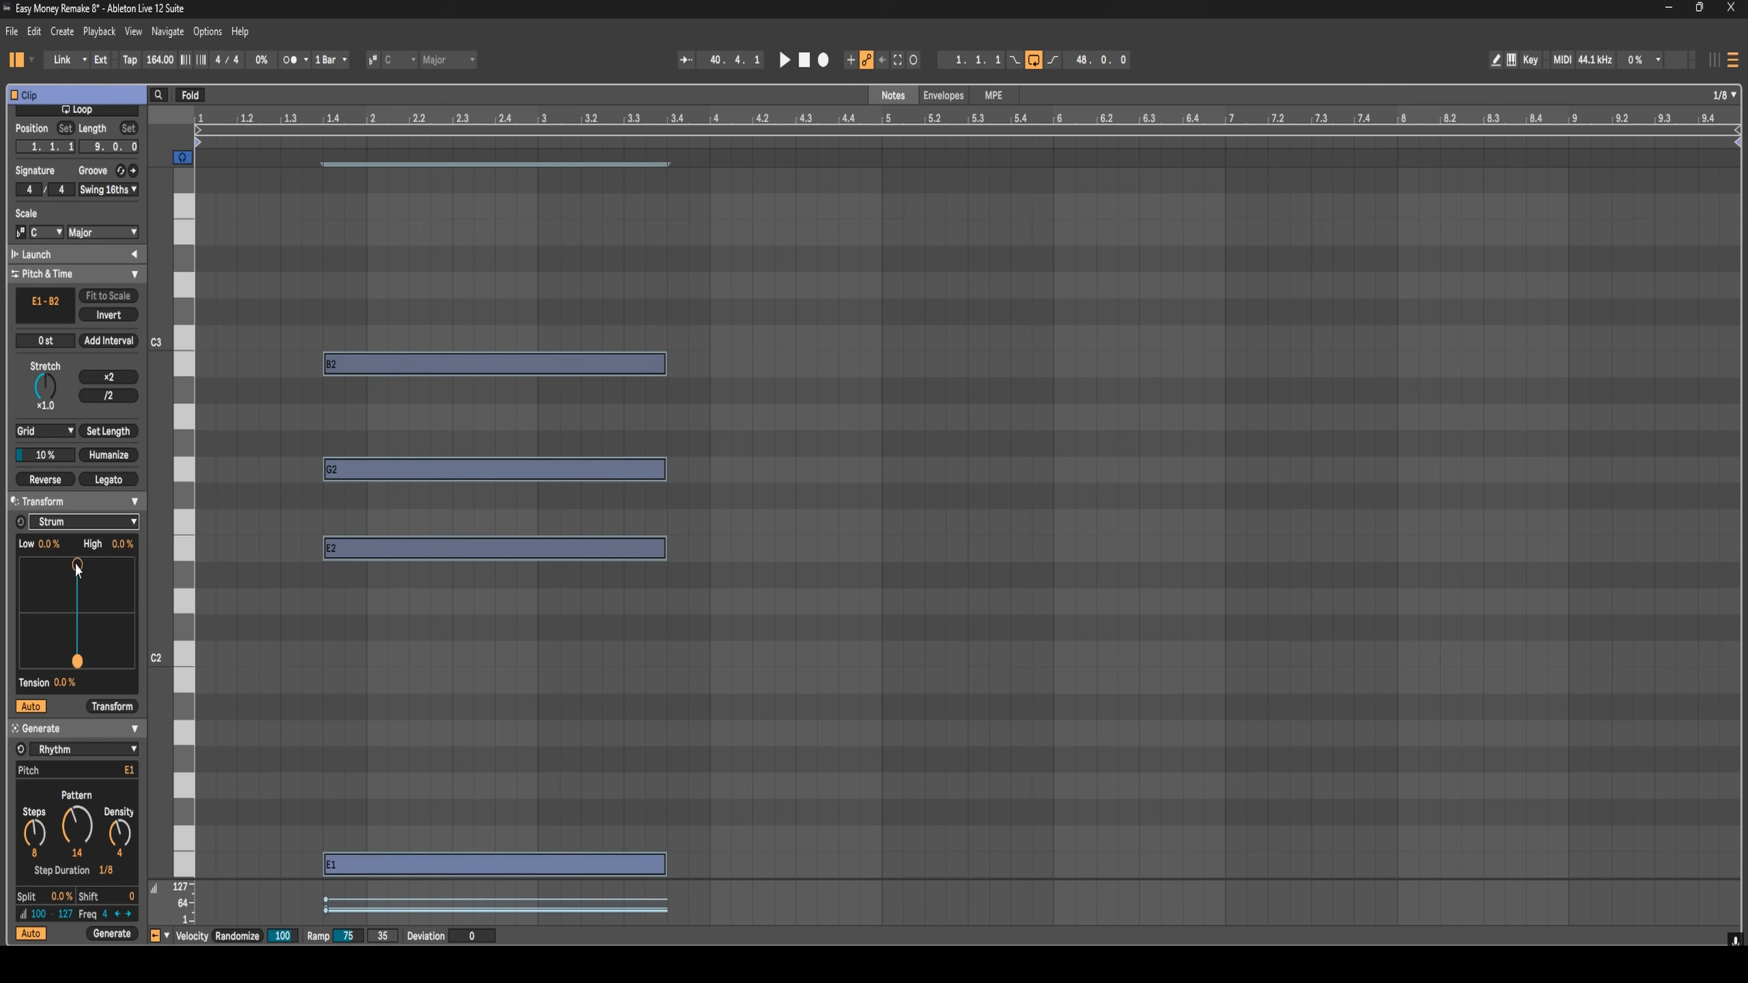
drag(78, 570, 140, 590)
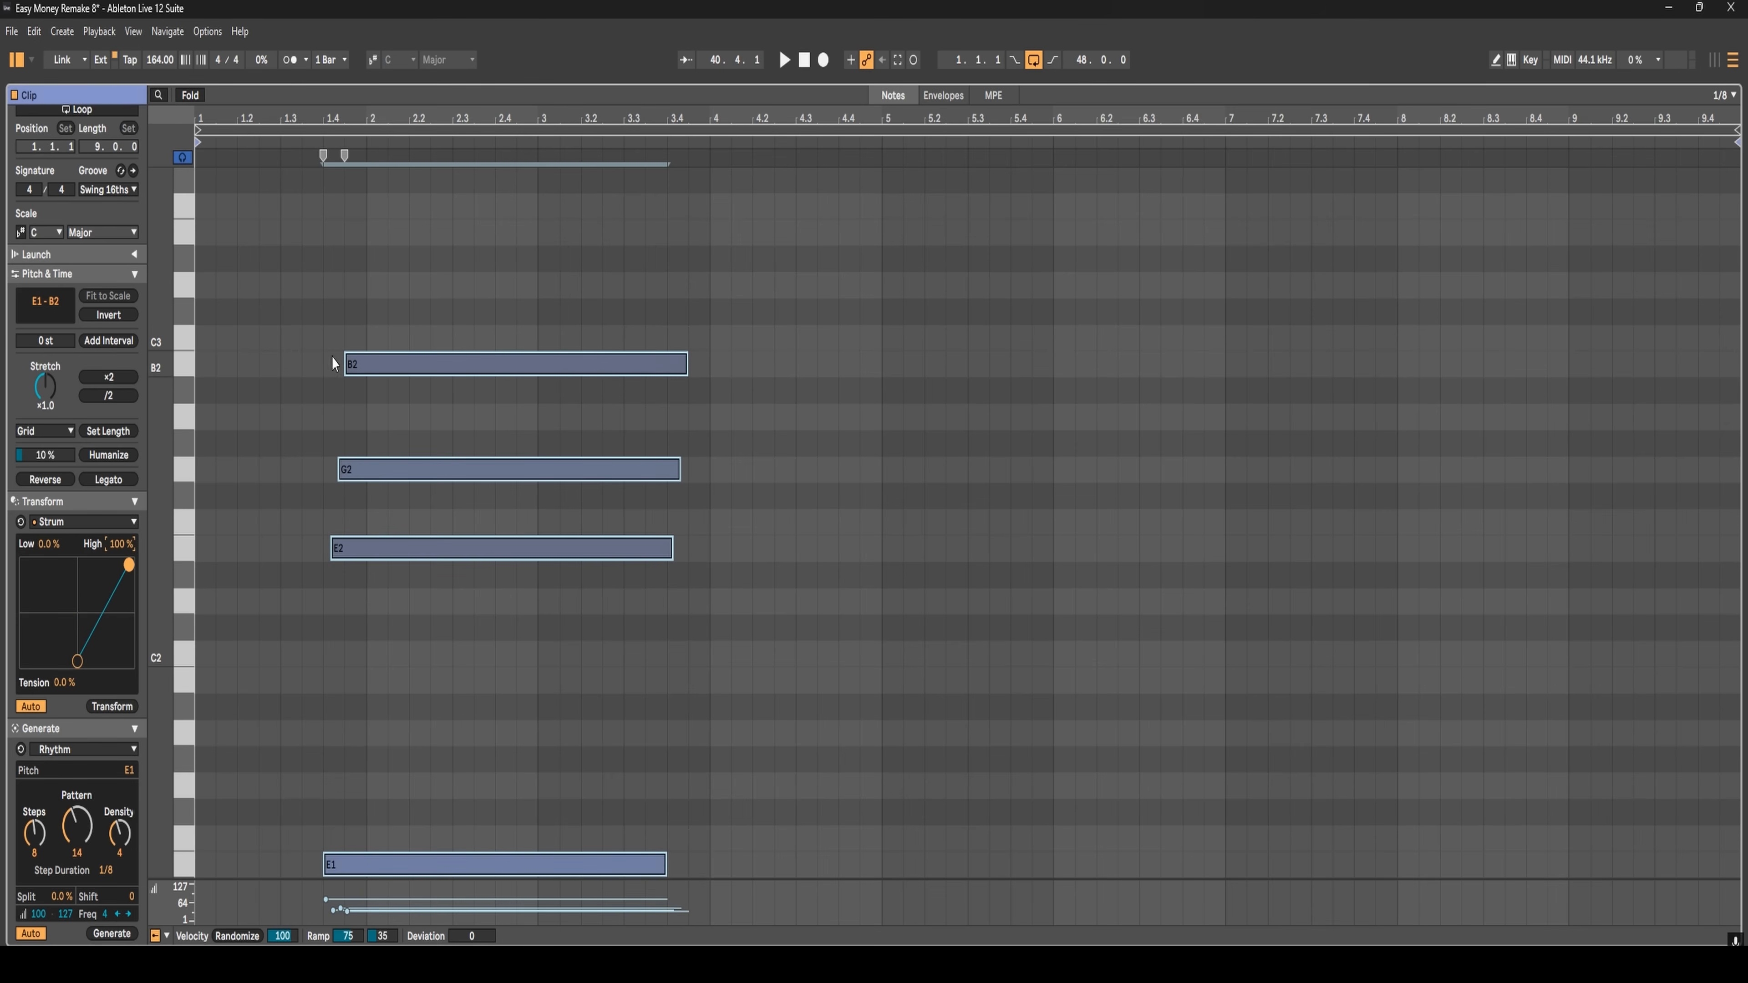
click(322, 336)
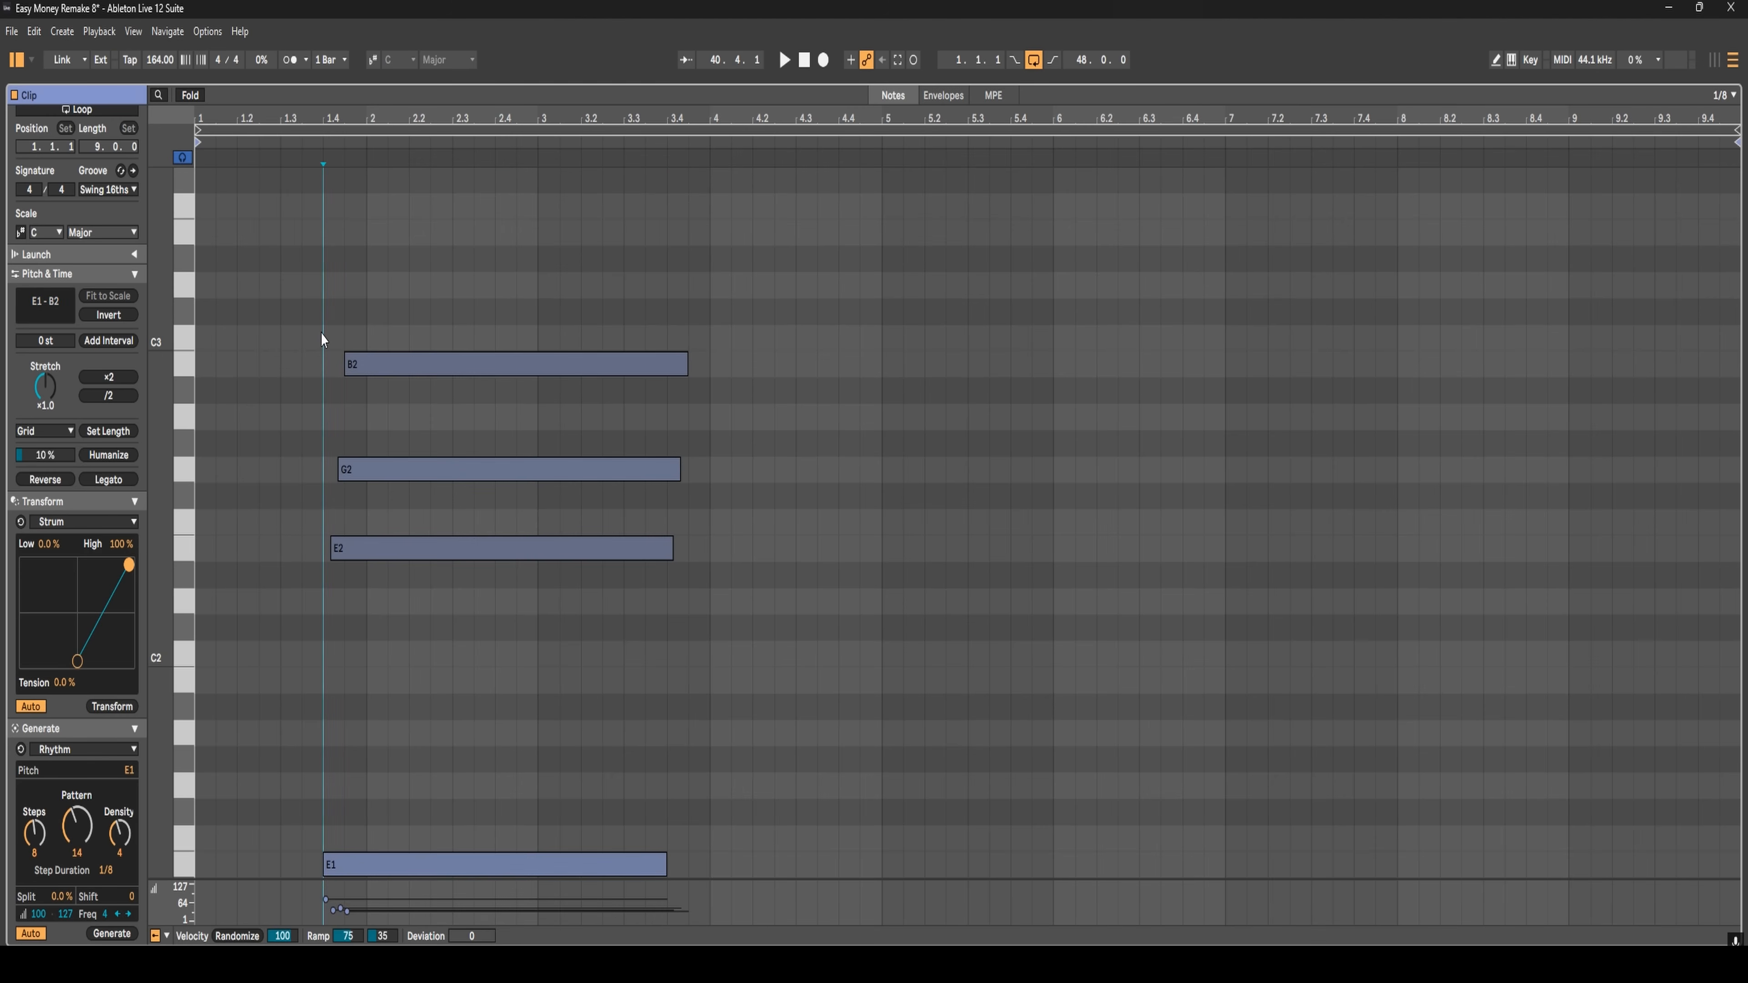
key(space)
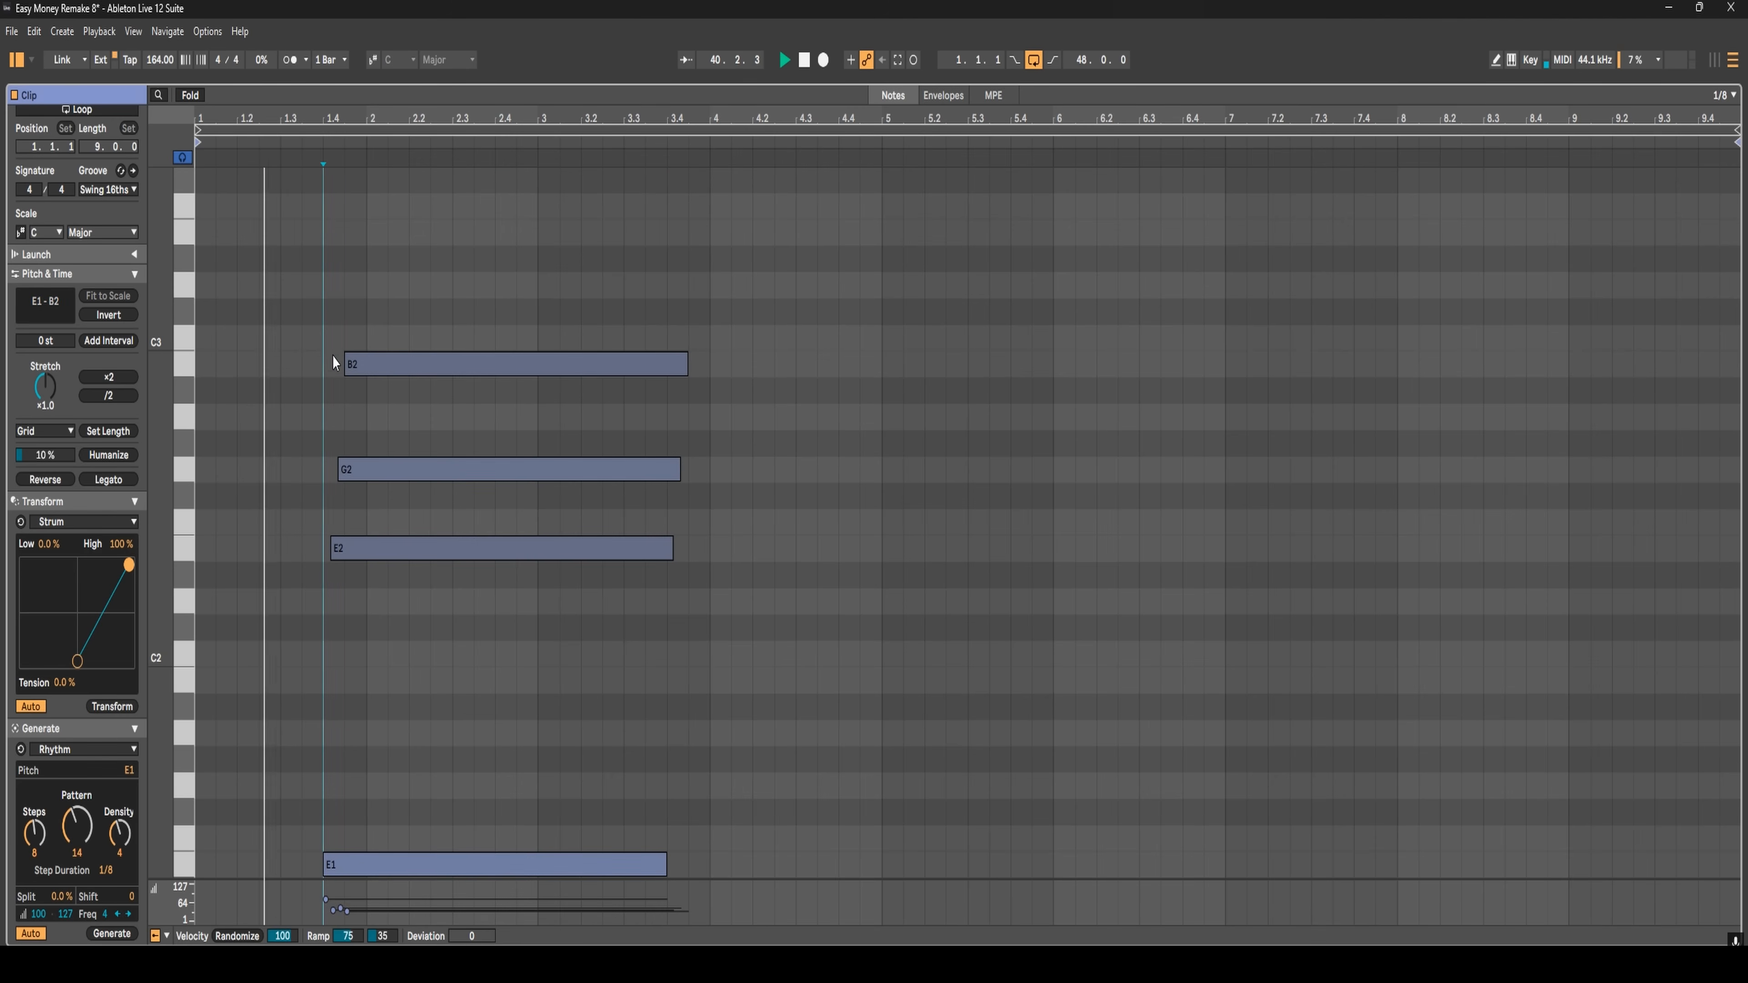
key(space)
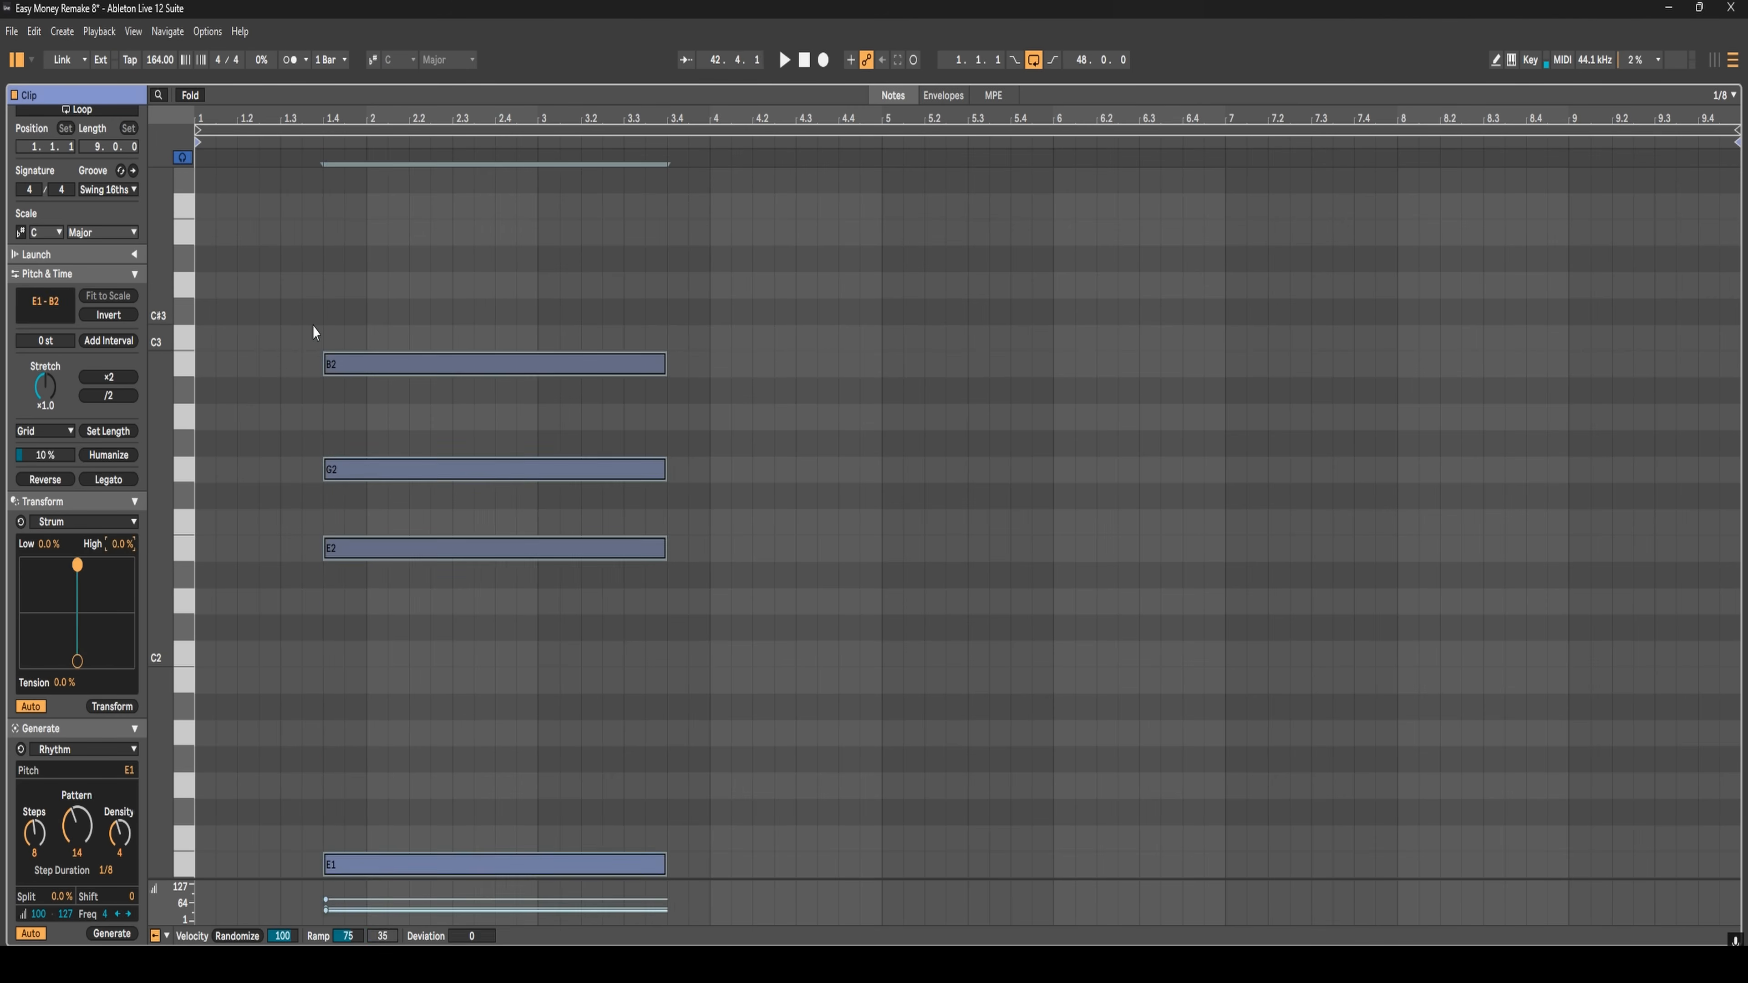
- Play the chord without strumming and try the Strum transformation with 10% tension and Low at 0%
click(322, 322)
key(space)
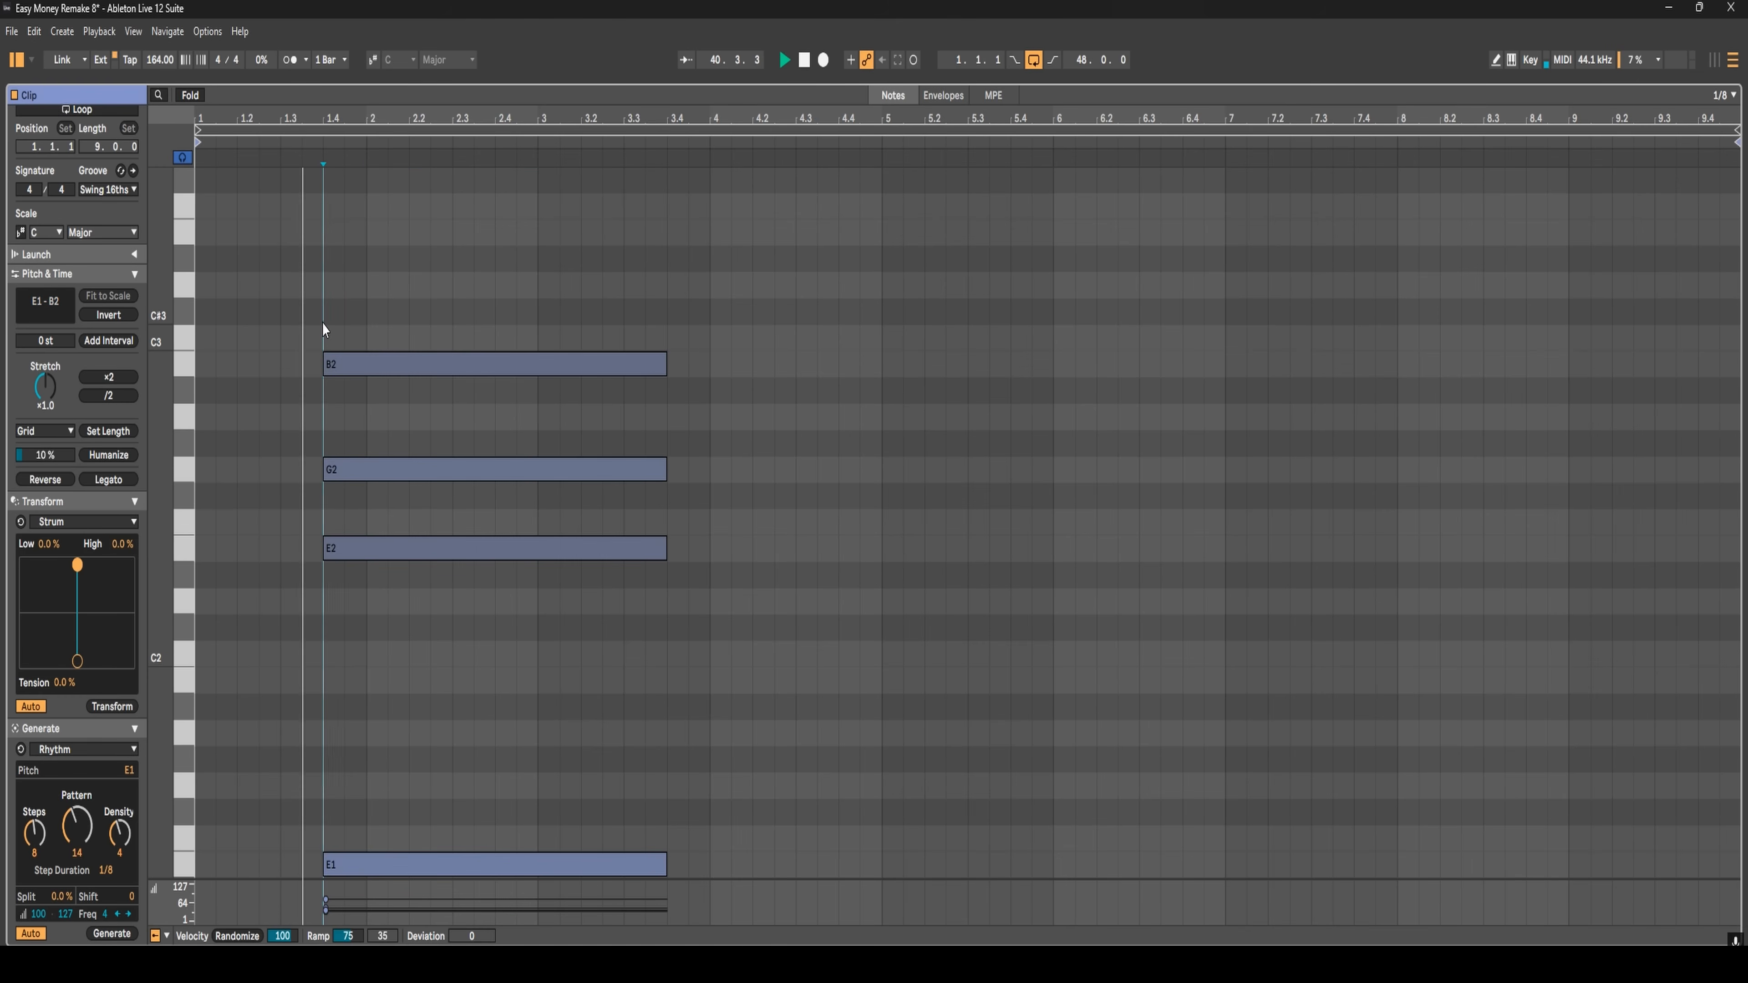
key(space)
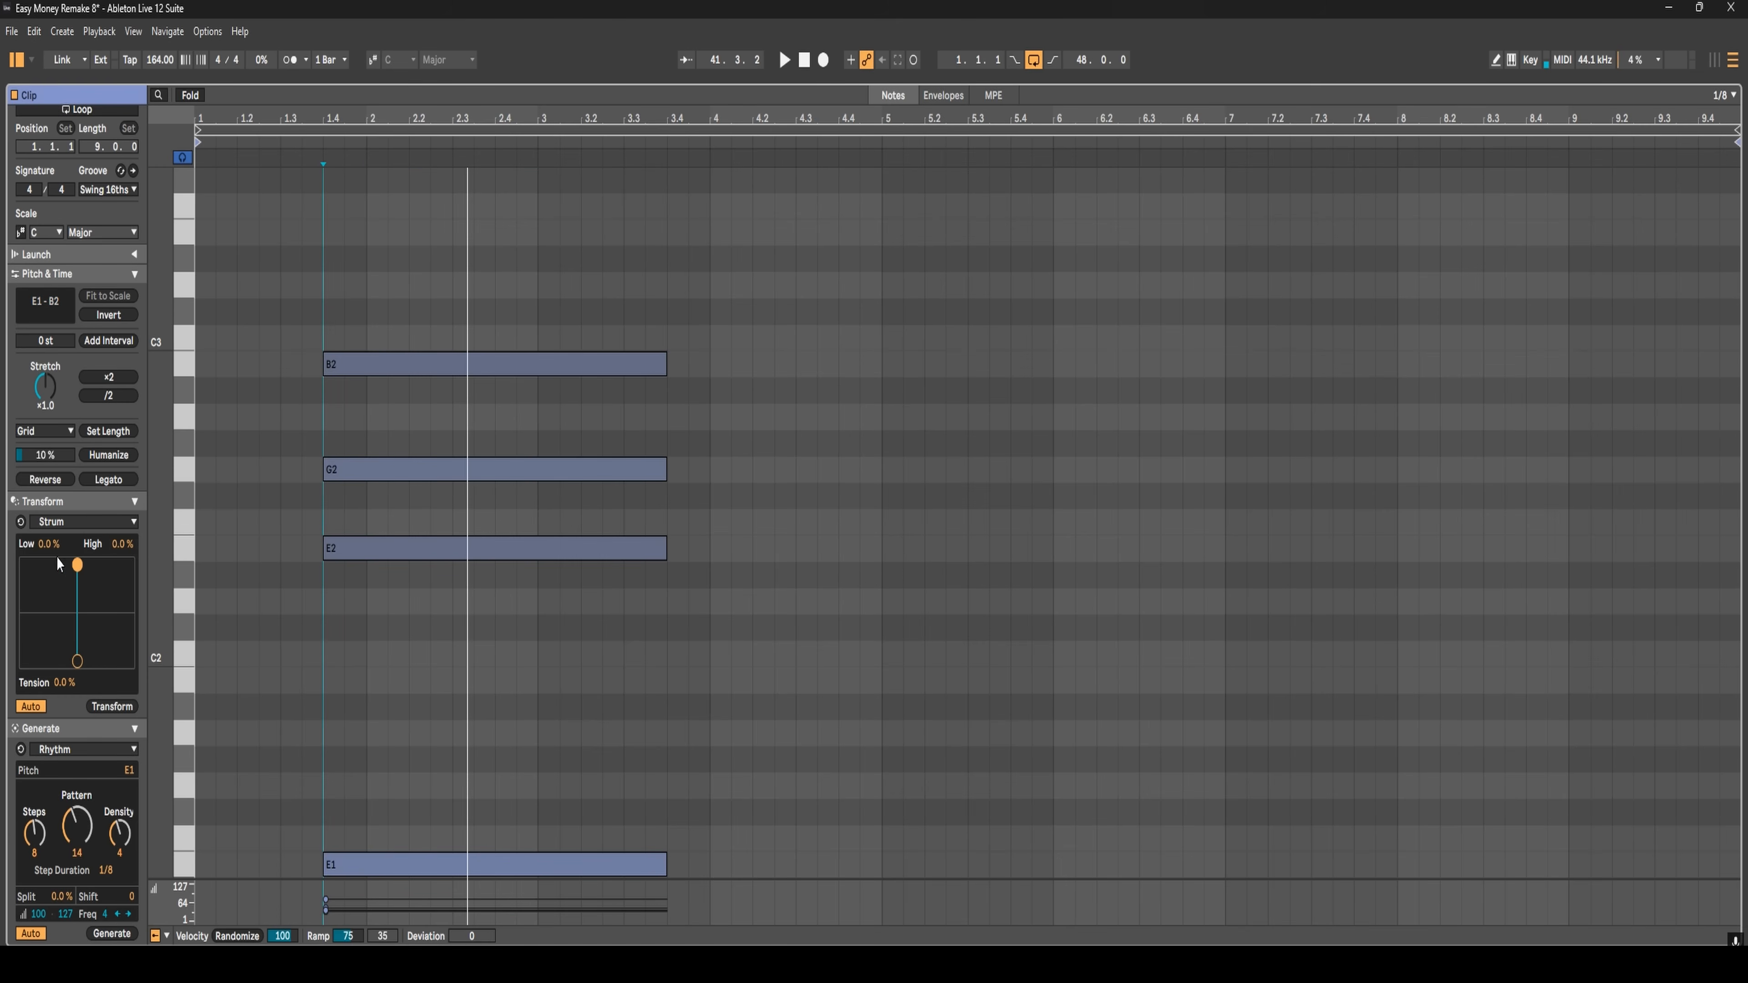
drag(77, 660, 93, 663)
double_click(55, 543)
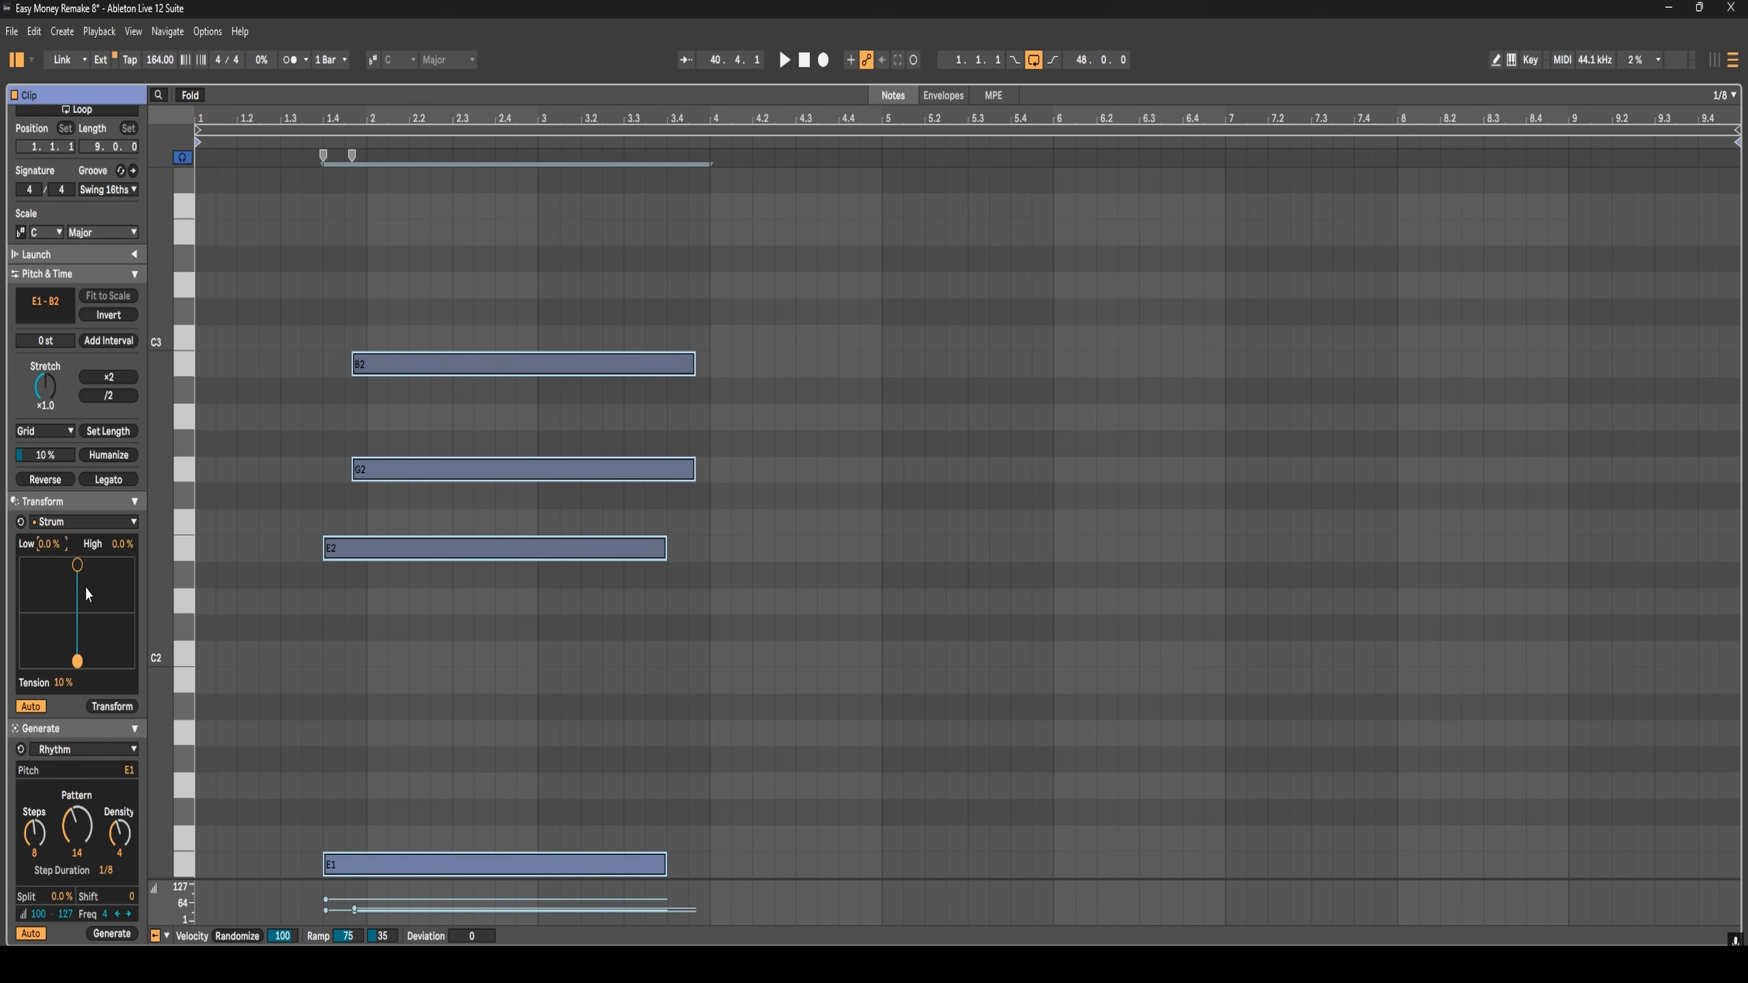
click(415, 436)
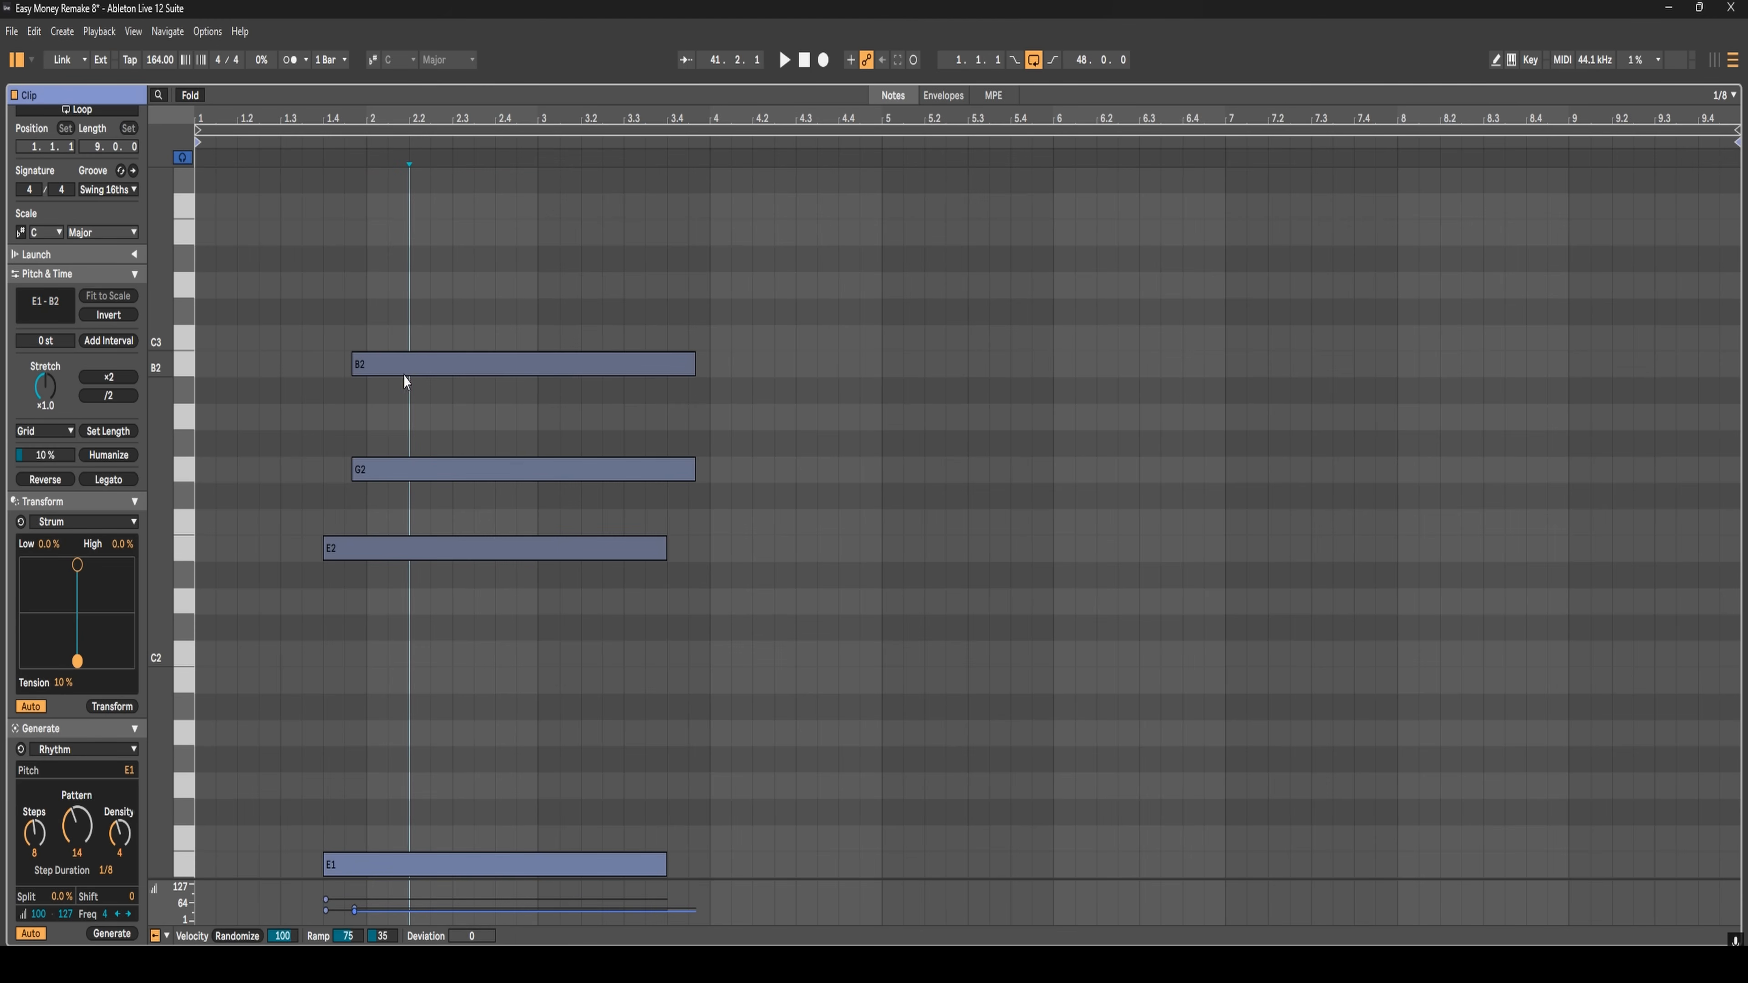
- Move the E1, E2, G2 and B2 notes so the whole chord starts on bar 2 of the clip
drag(381, 472, 395, 475)
drag(378, 356, 404, 372)
drag(403, 551, 442, 557)
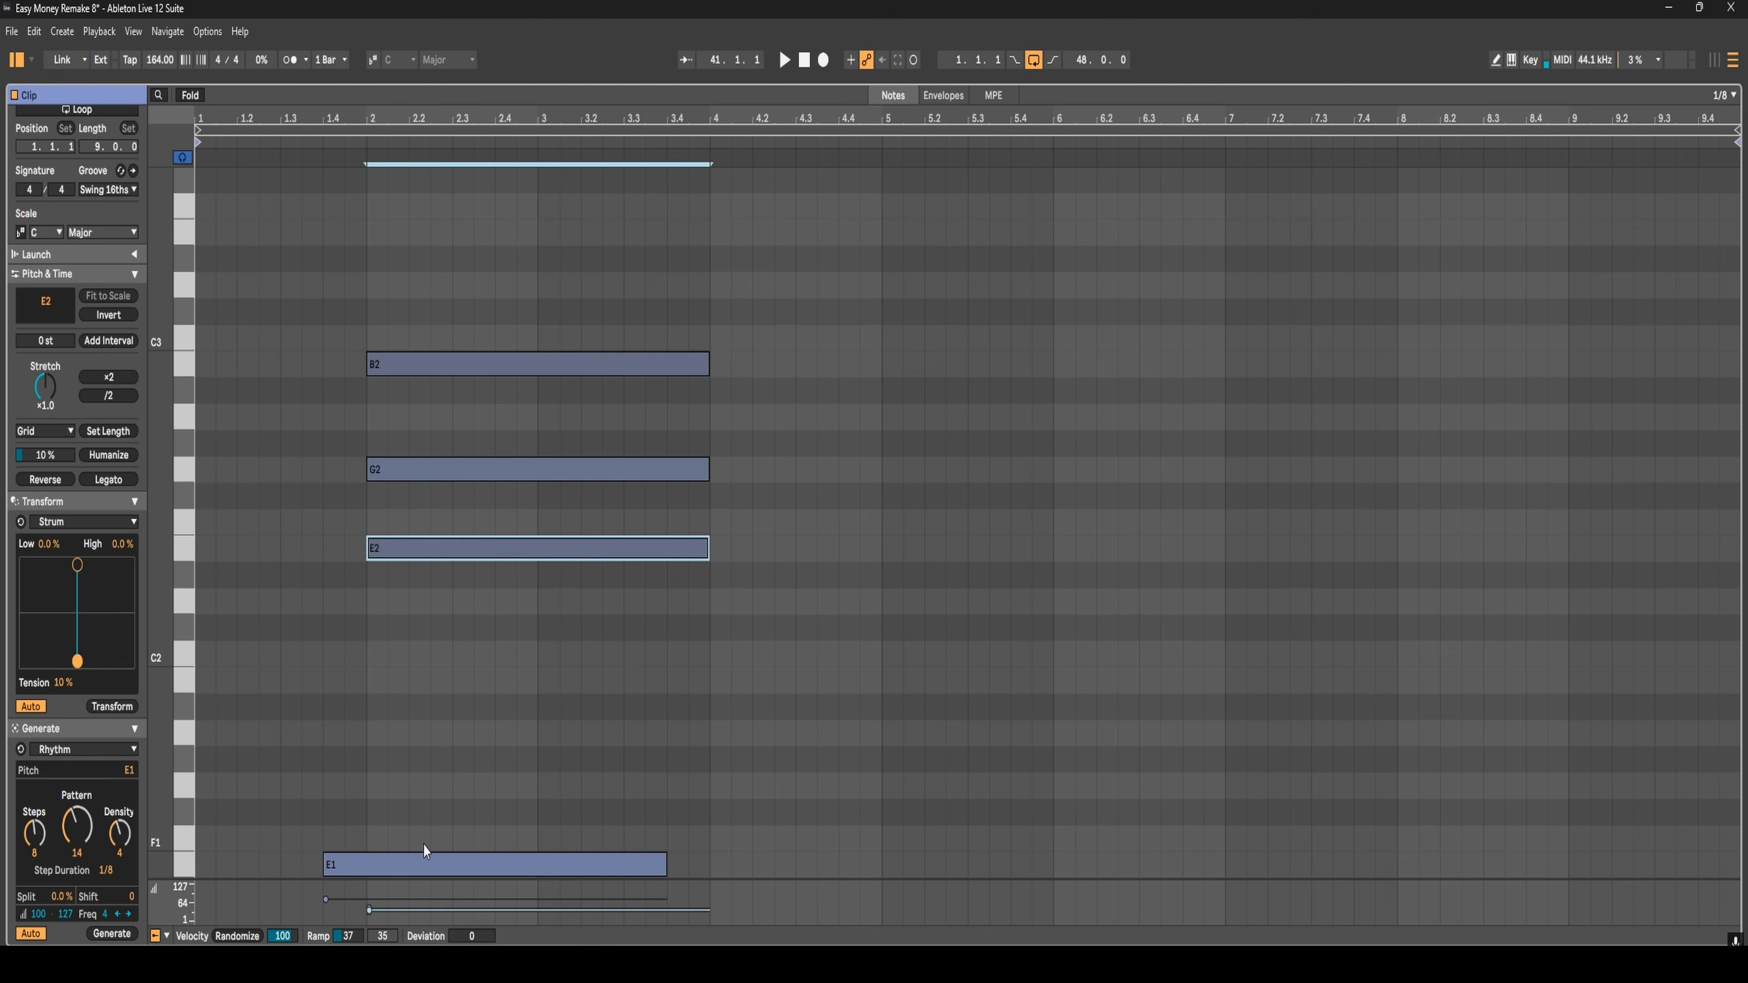
drag(424, 866, 468, 867)
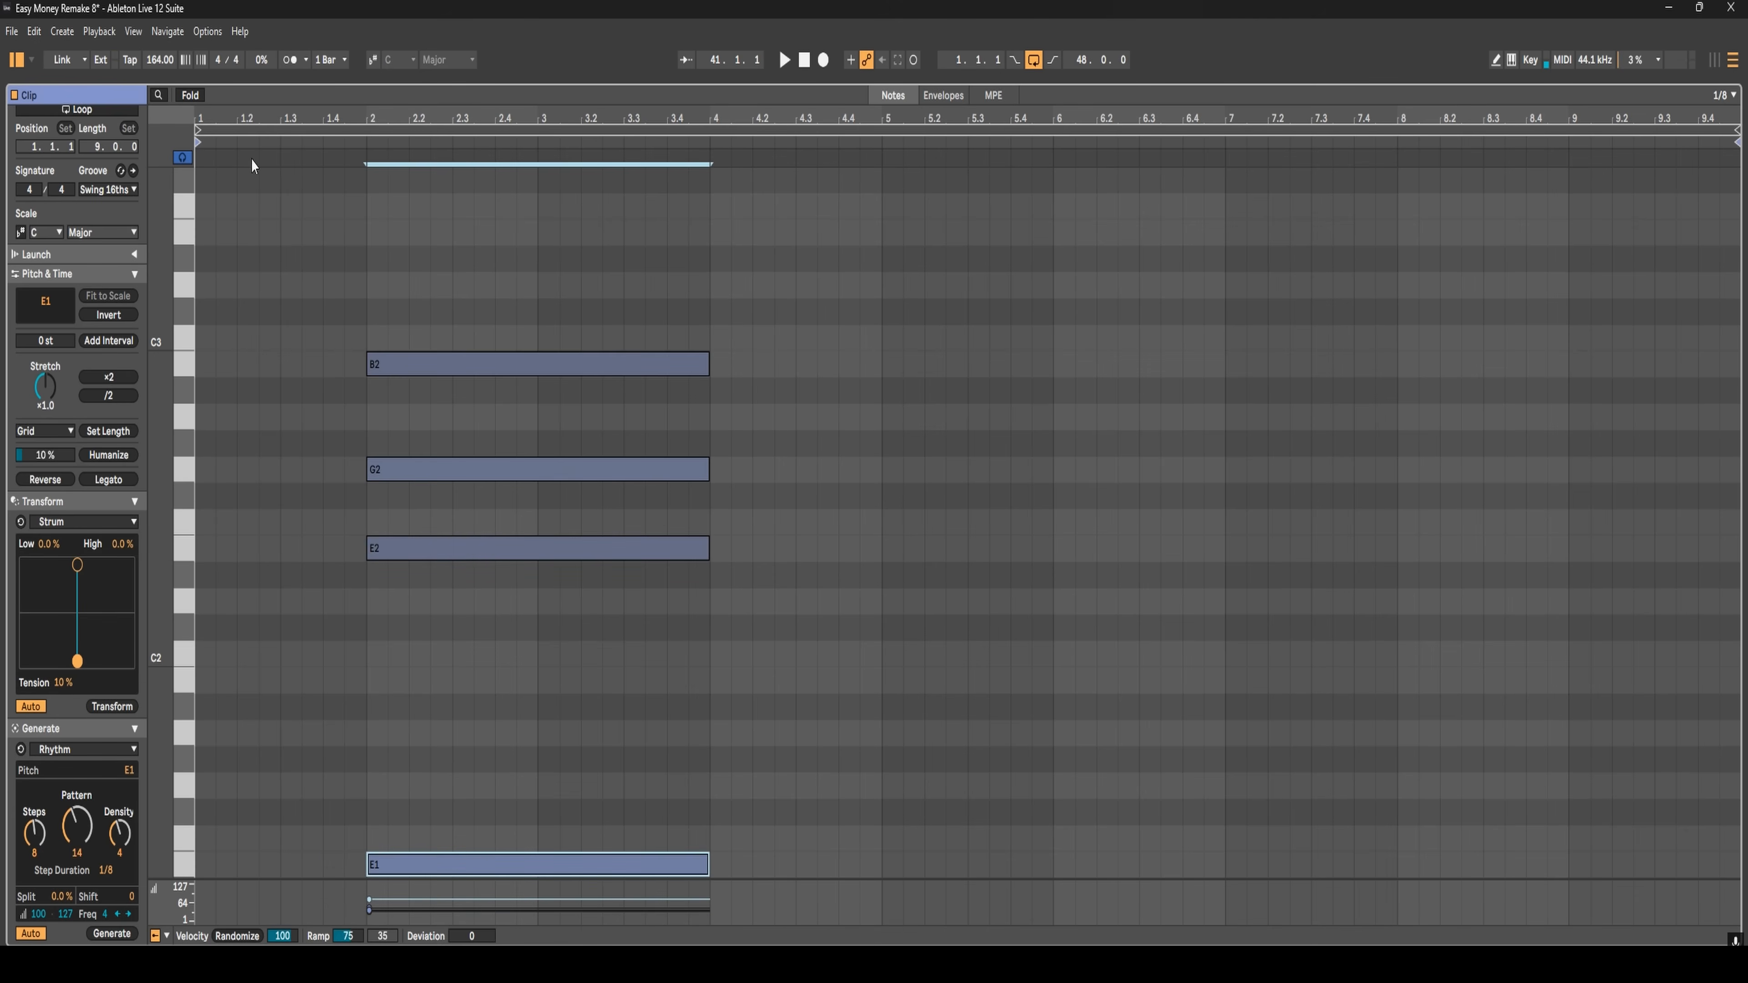
click(226, 218)
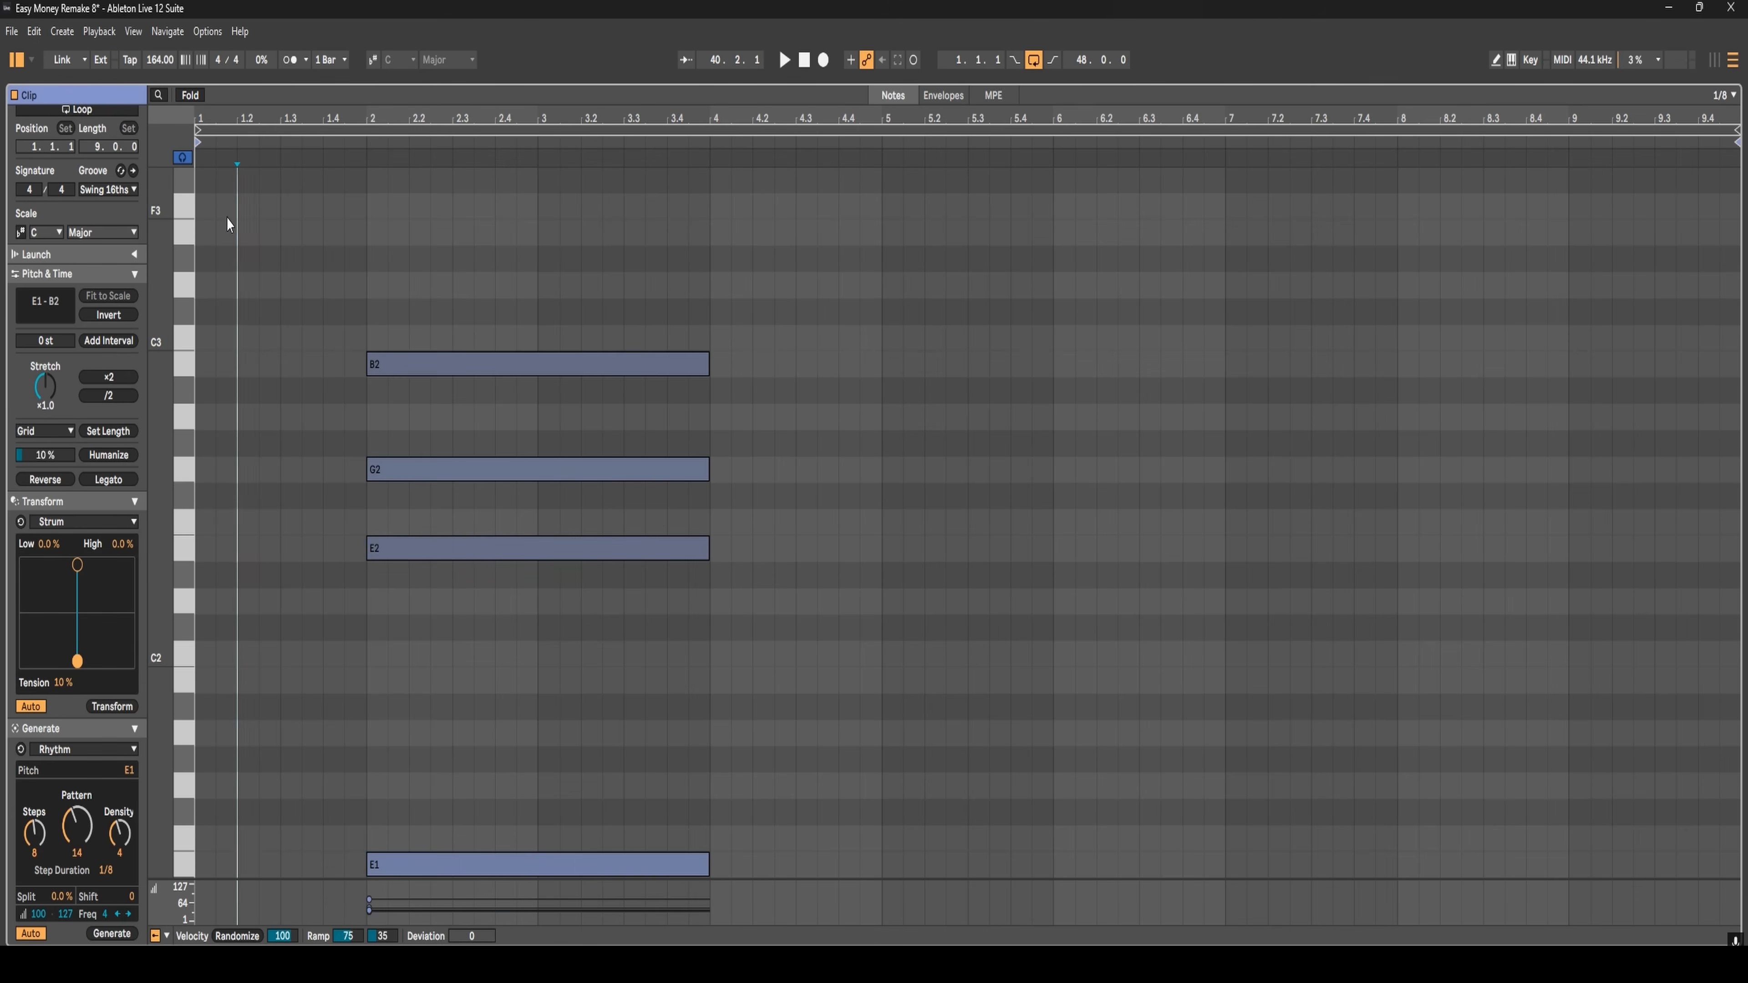
- Turn on the metronome and listen to the chord's timing from the start of the clip
click(289, 60)
click(199, 233)
key(space)
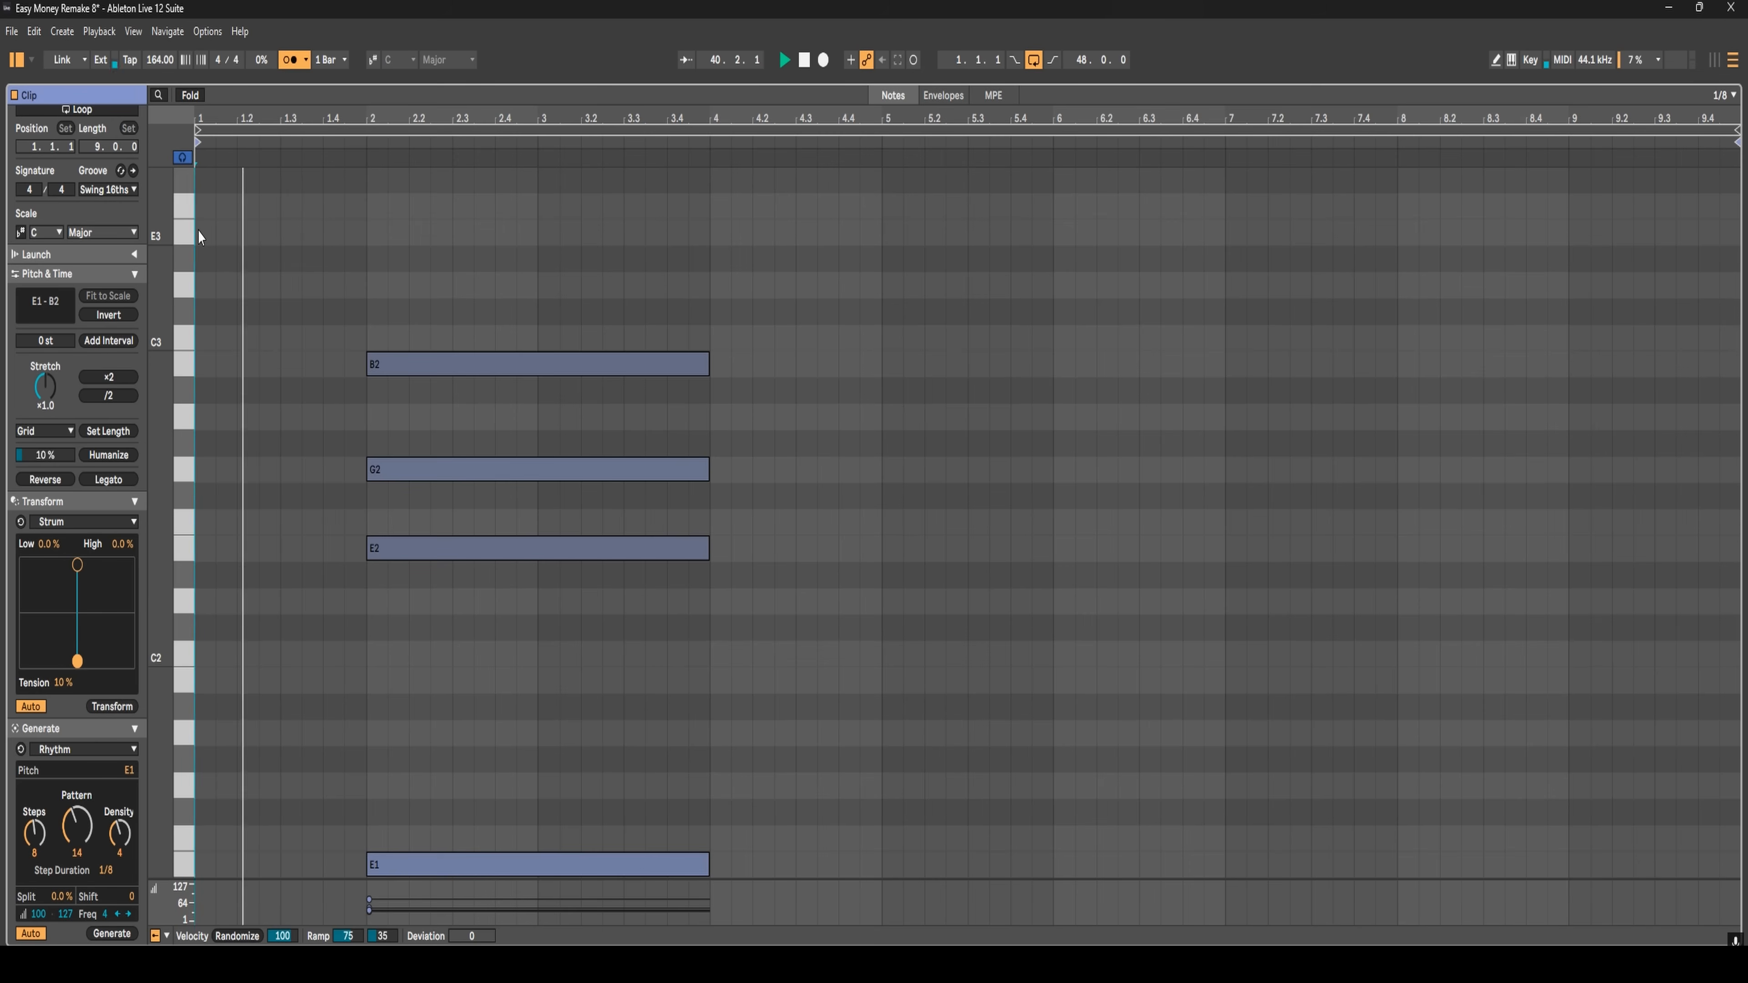
key(space)
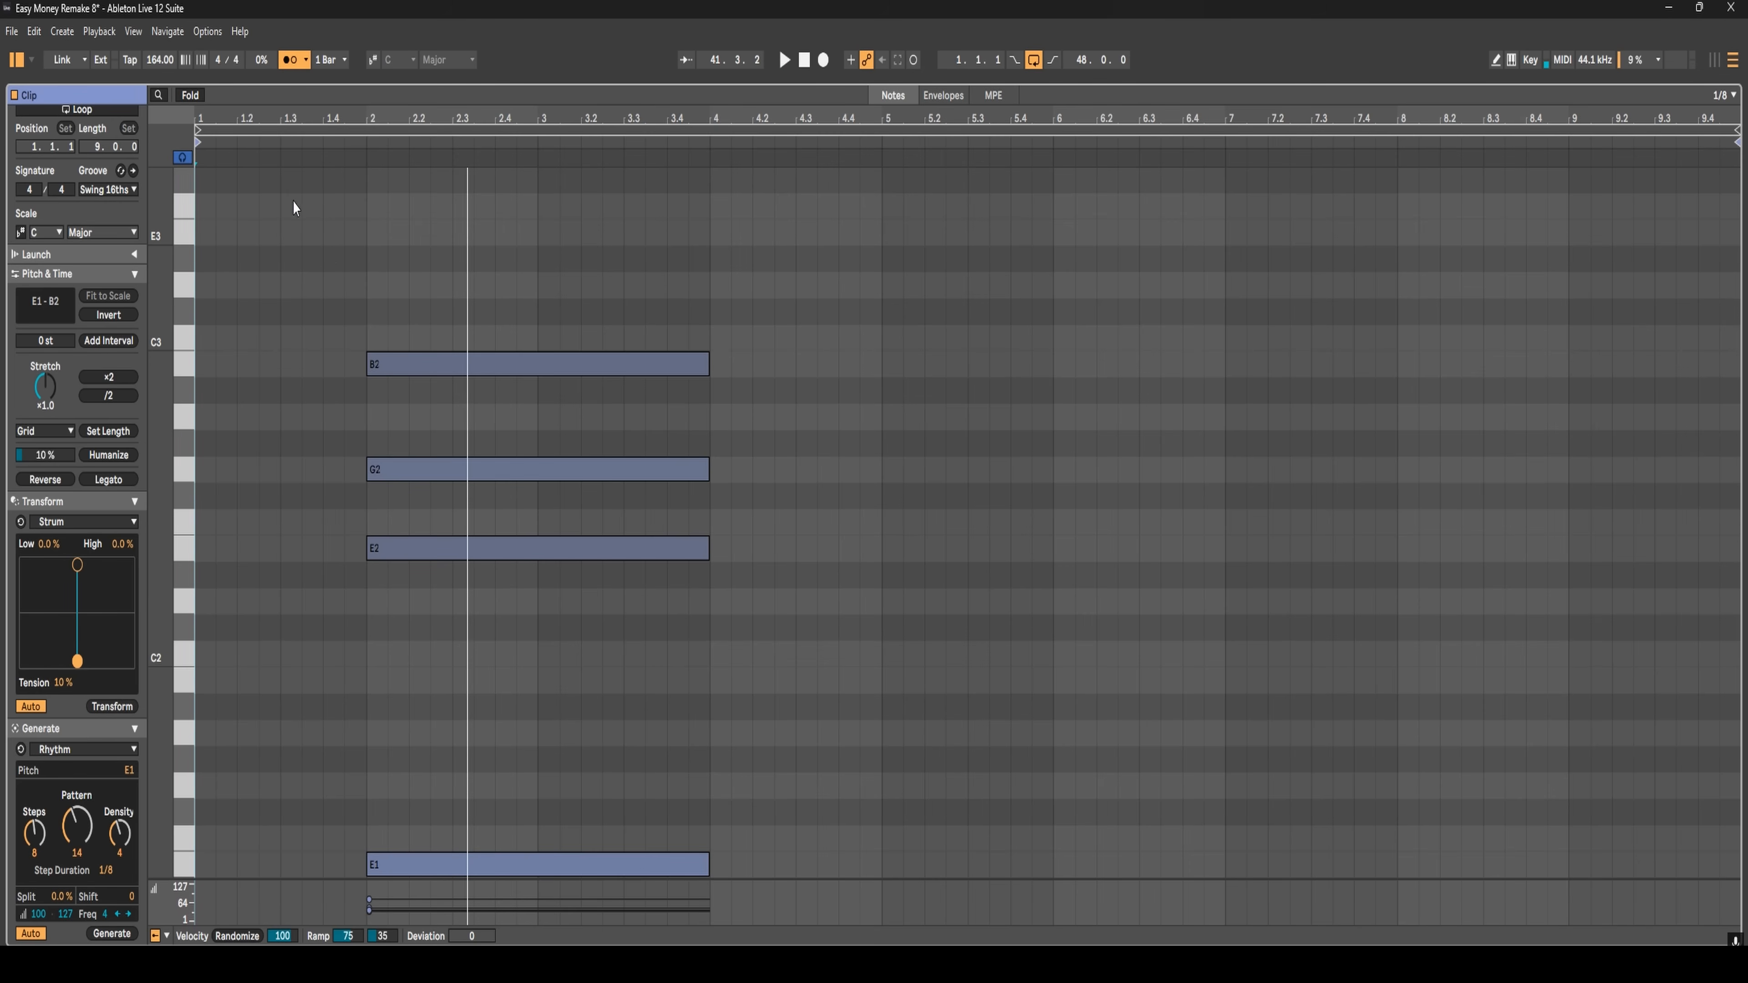
key(space)
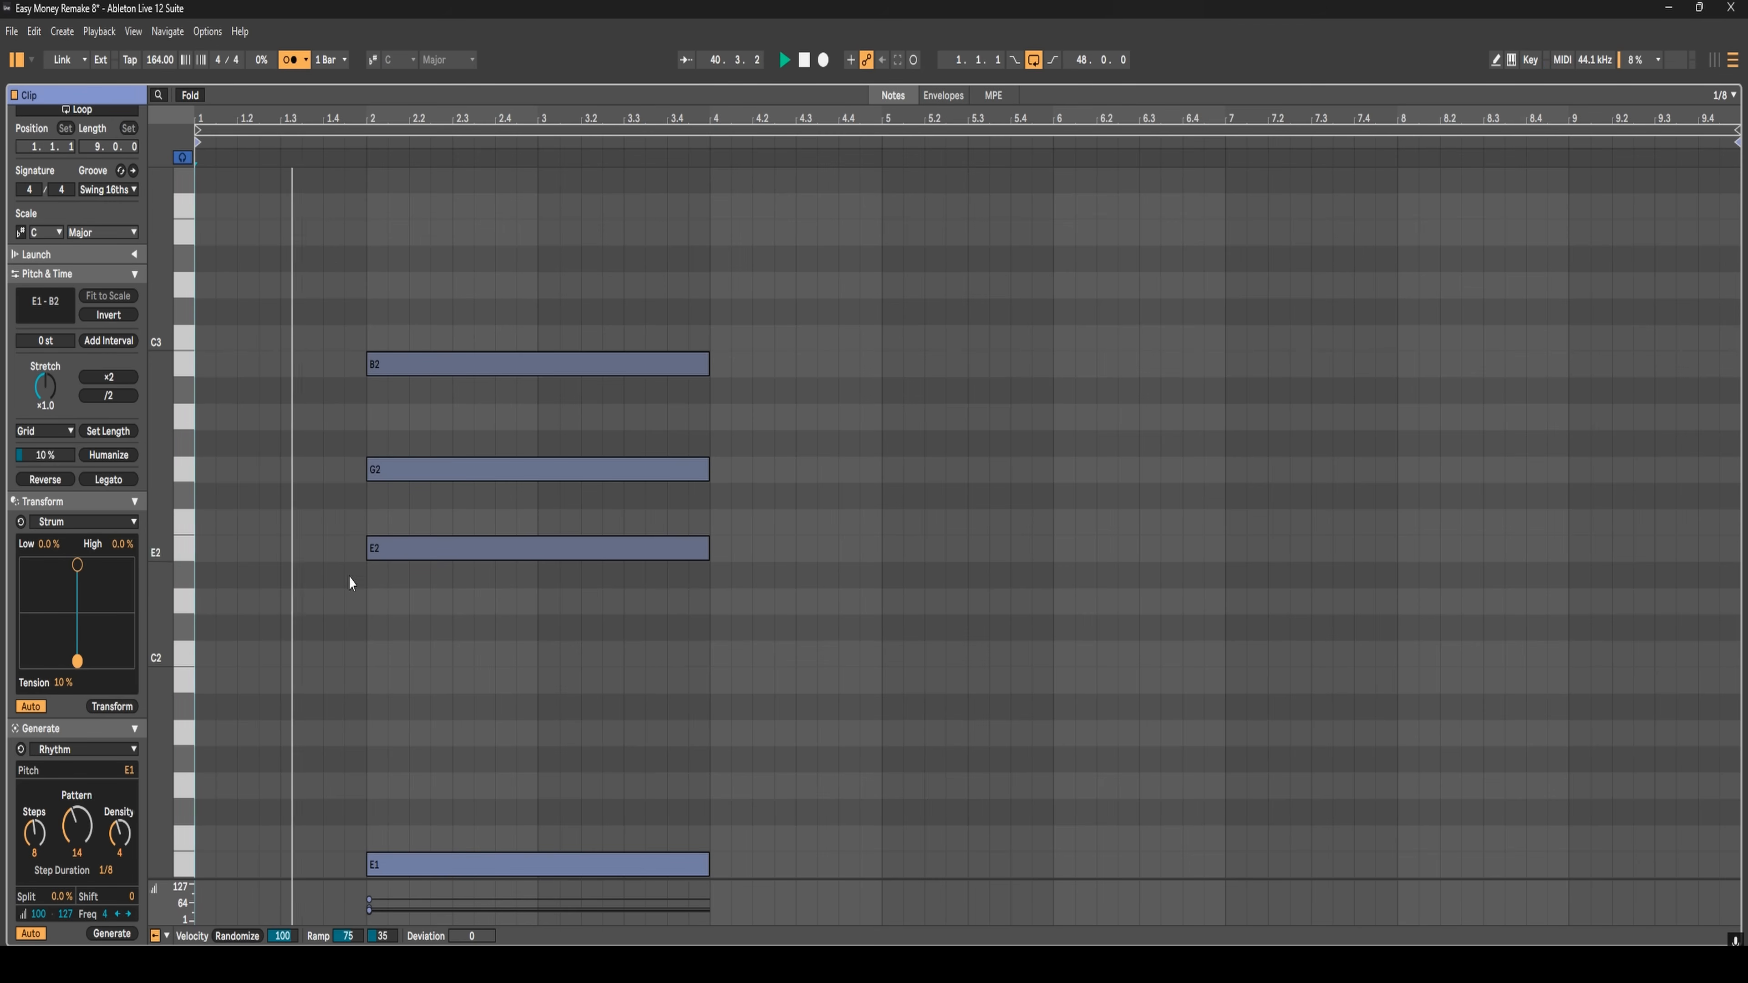
key(space)
- Stagger the chord by moving E1 an eighth note before bar 2 and G2 and B2 an eighth note after it, and play it
click(412, 620)
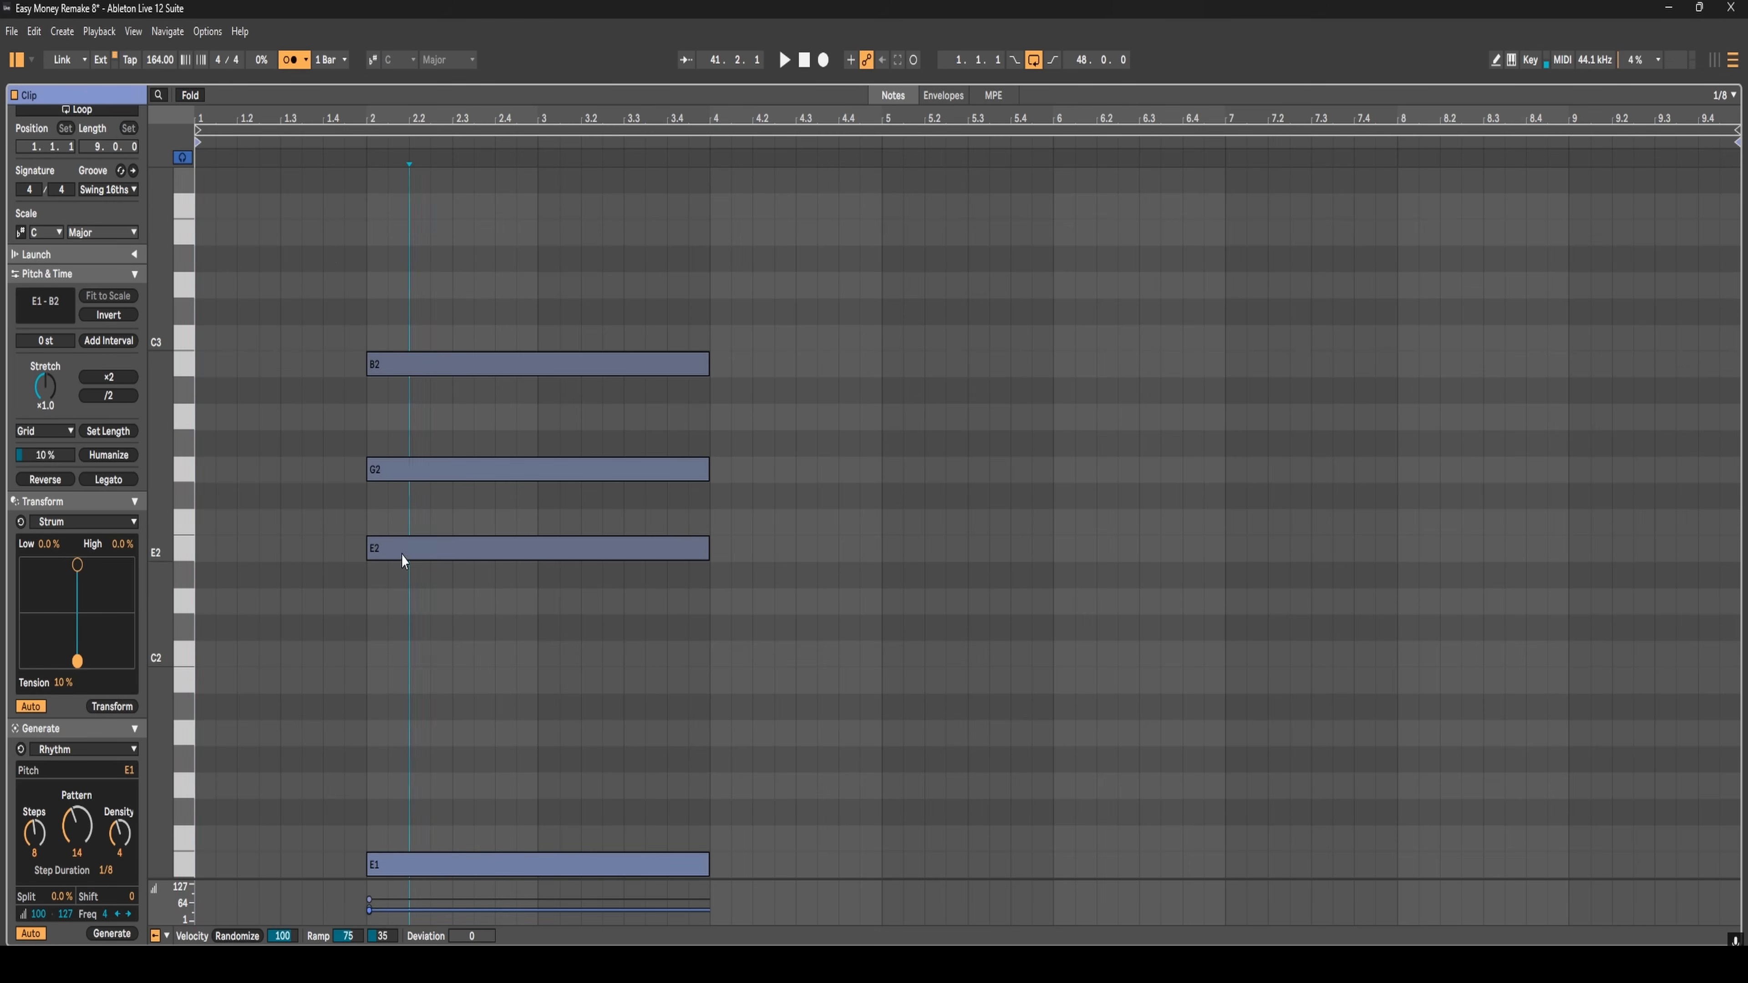
drag(377, 861, 362, 871)
drag(394, 473, 413, 475)
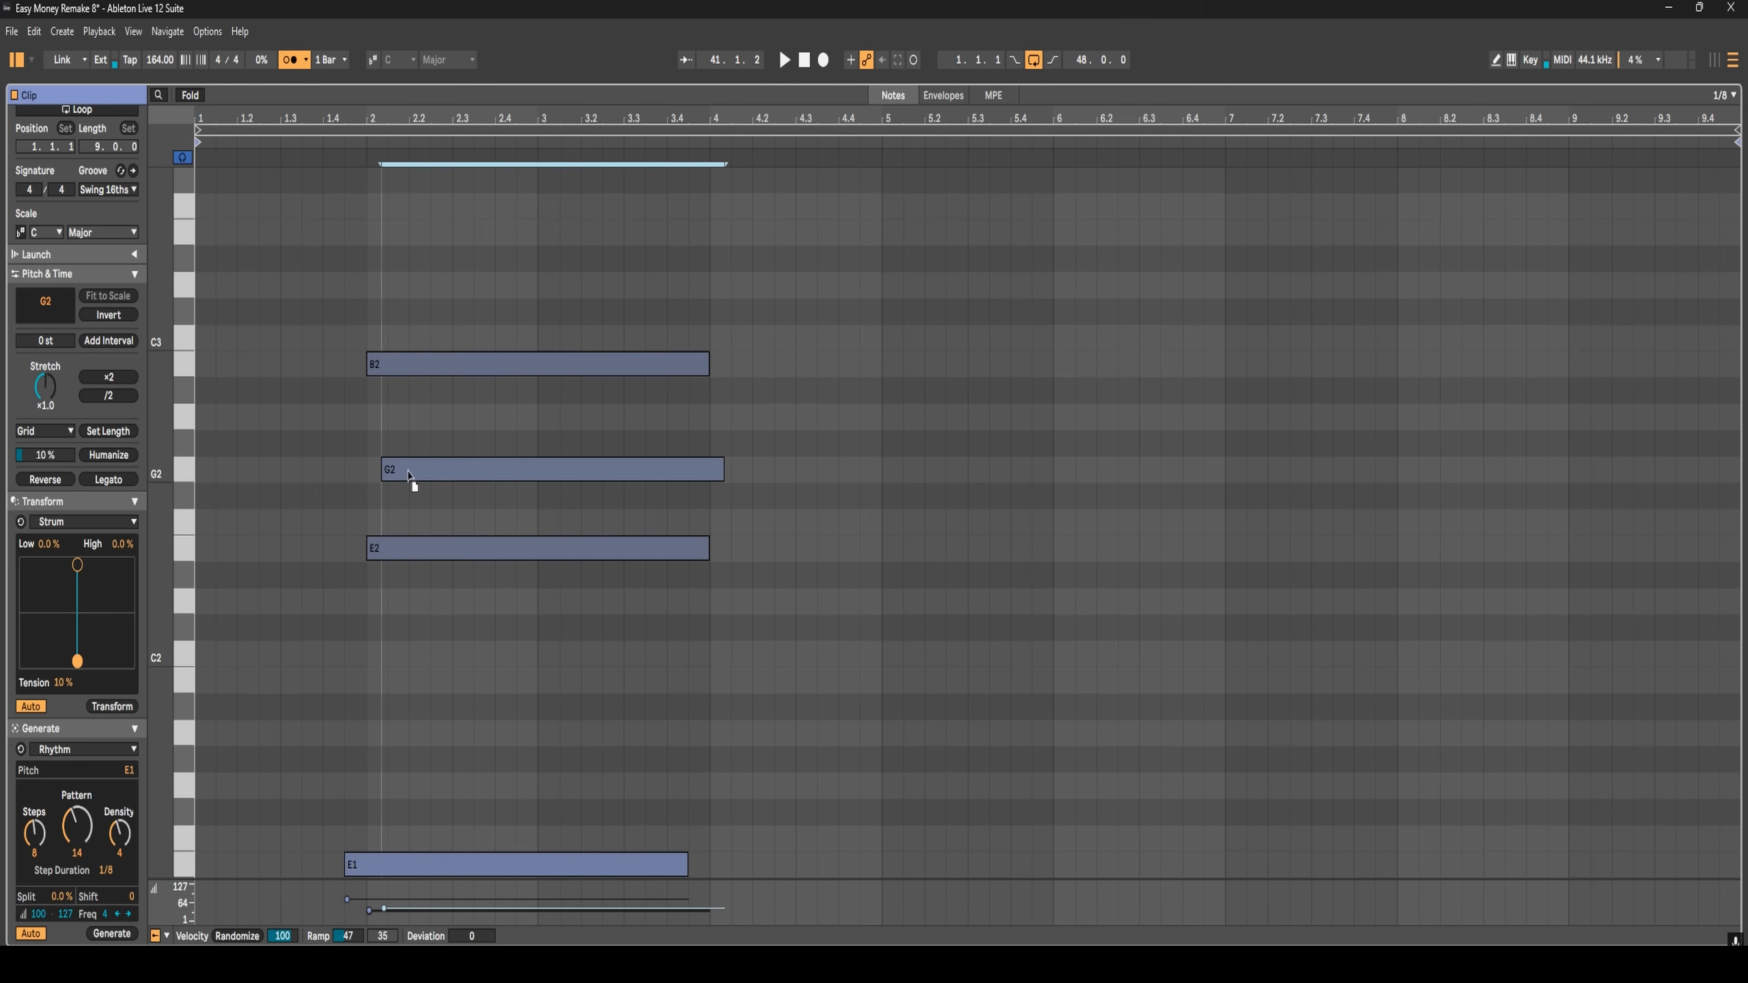
drag(426, 367, 448, 370)
click(275, 319)
key(space)
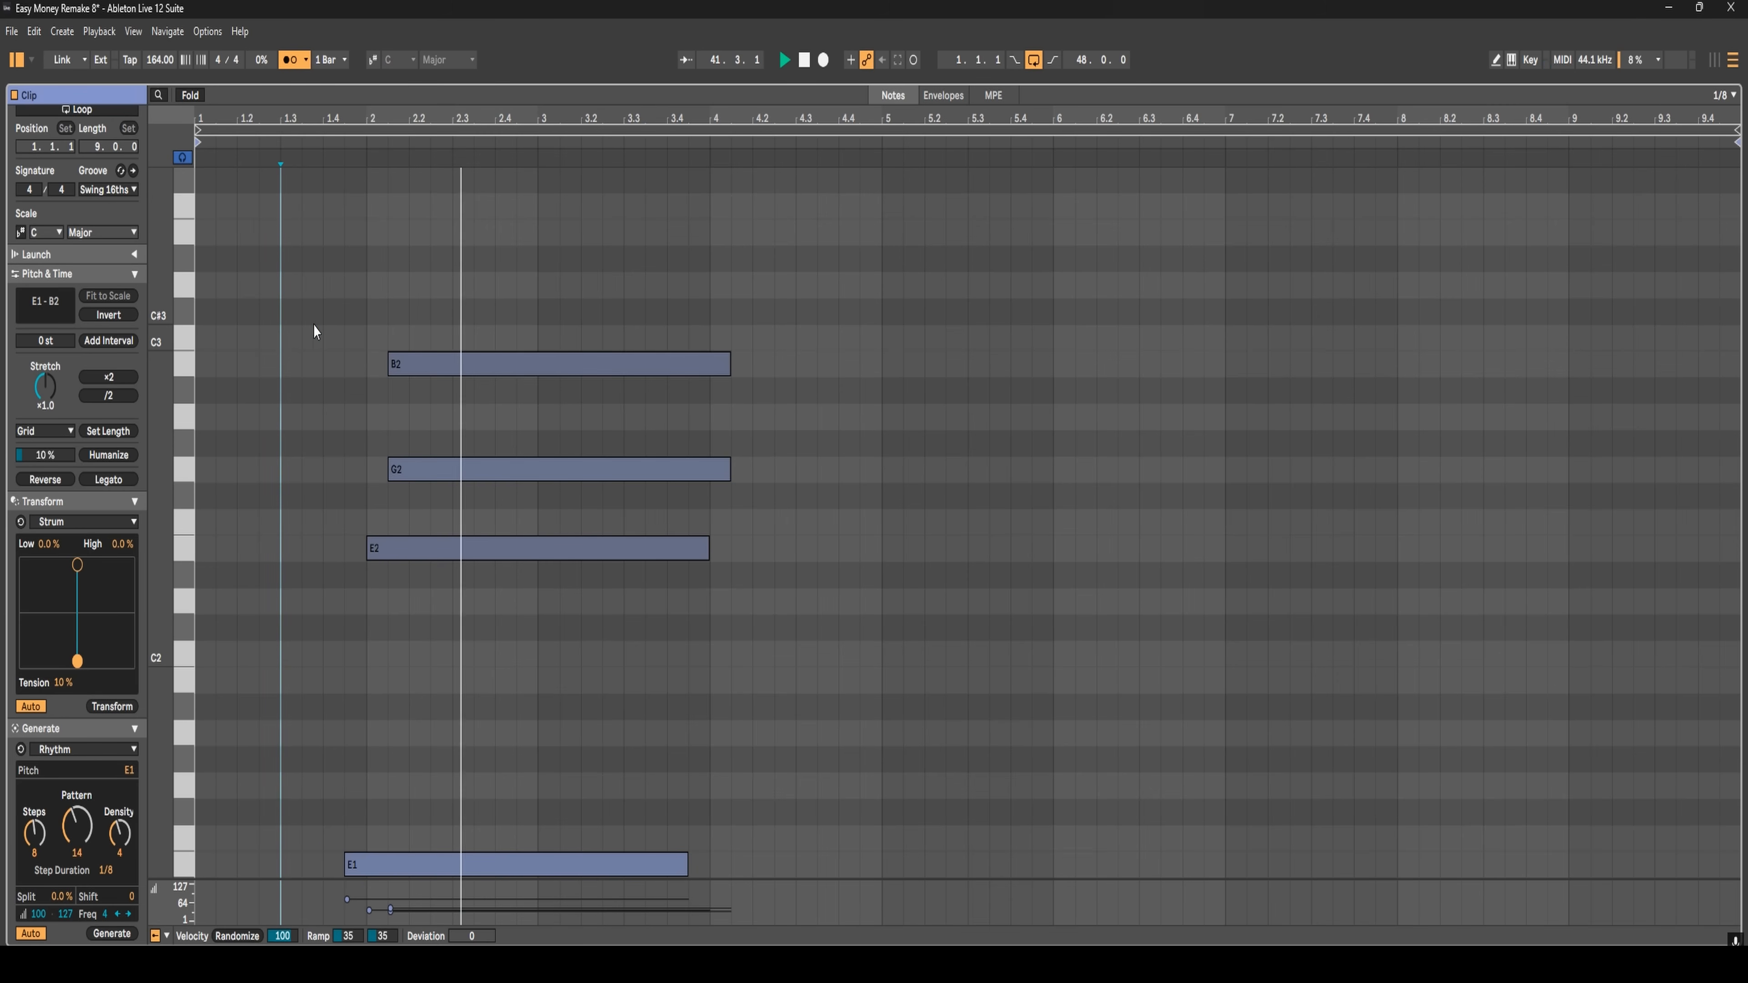
key(space)
- Set a fixed 1/16 grid and stagger E2, G2 and B2 one sixteenth apart, with G2 on bar 2
right_click(350, 419)
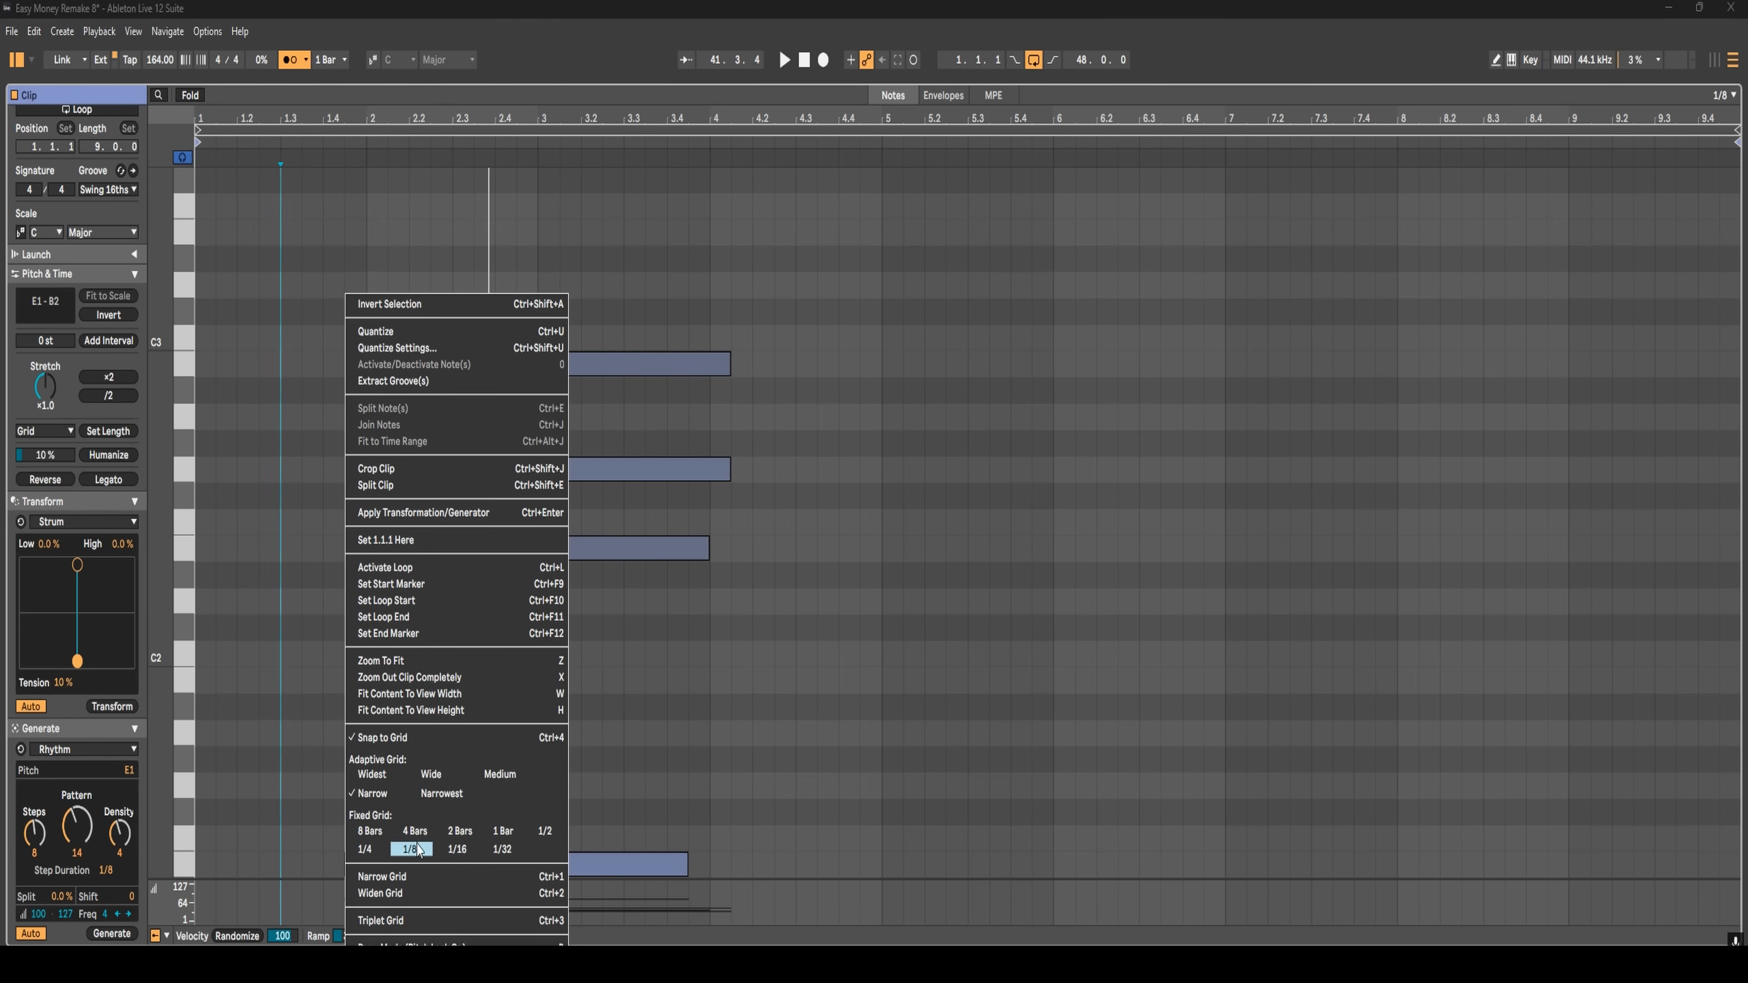
click(459, 851)
drag(404, 298, 434, 869)
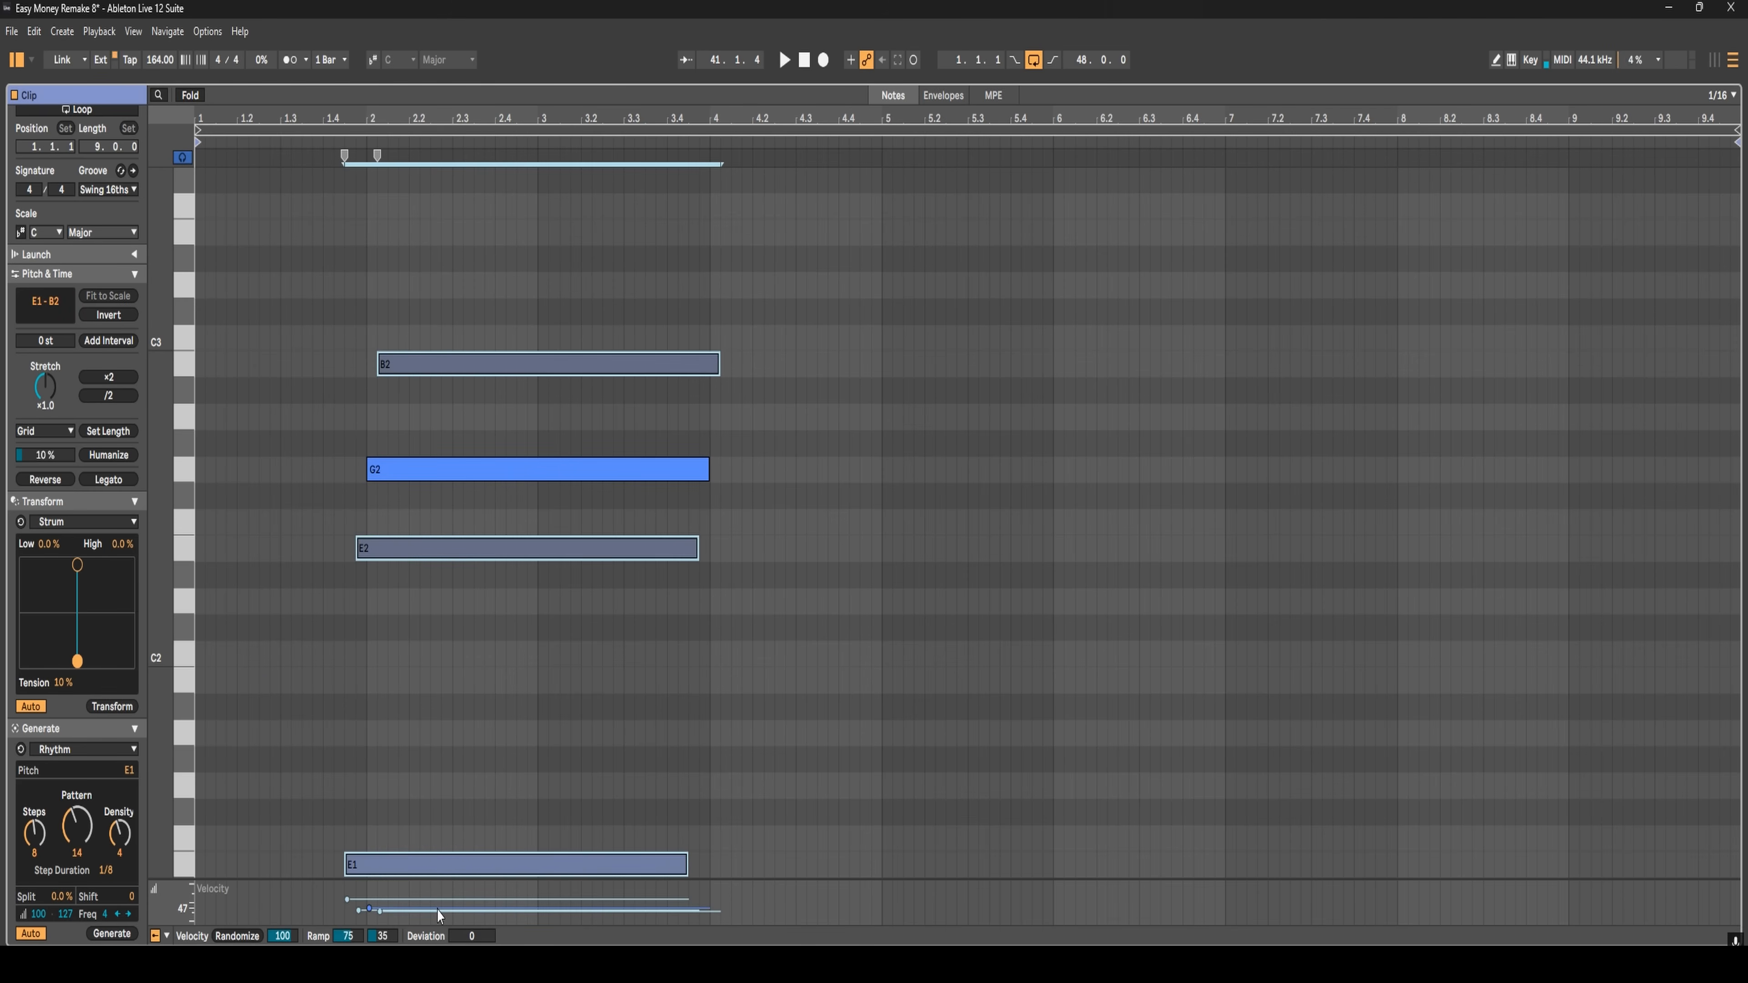
- Transpose the whole chord up one octave, play it, start B3 together with G3 and raise the note velocities to about 81
key(shift+Up)
key(space)
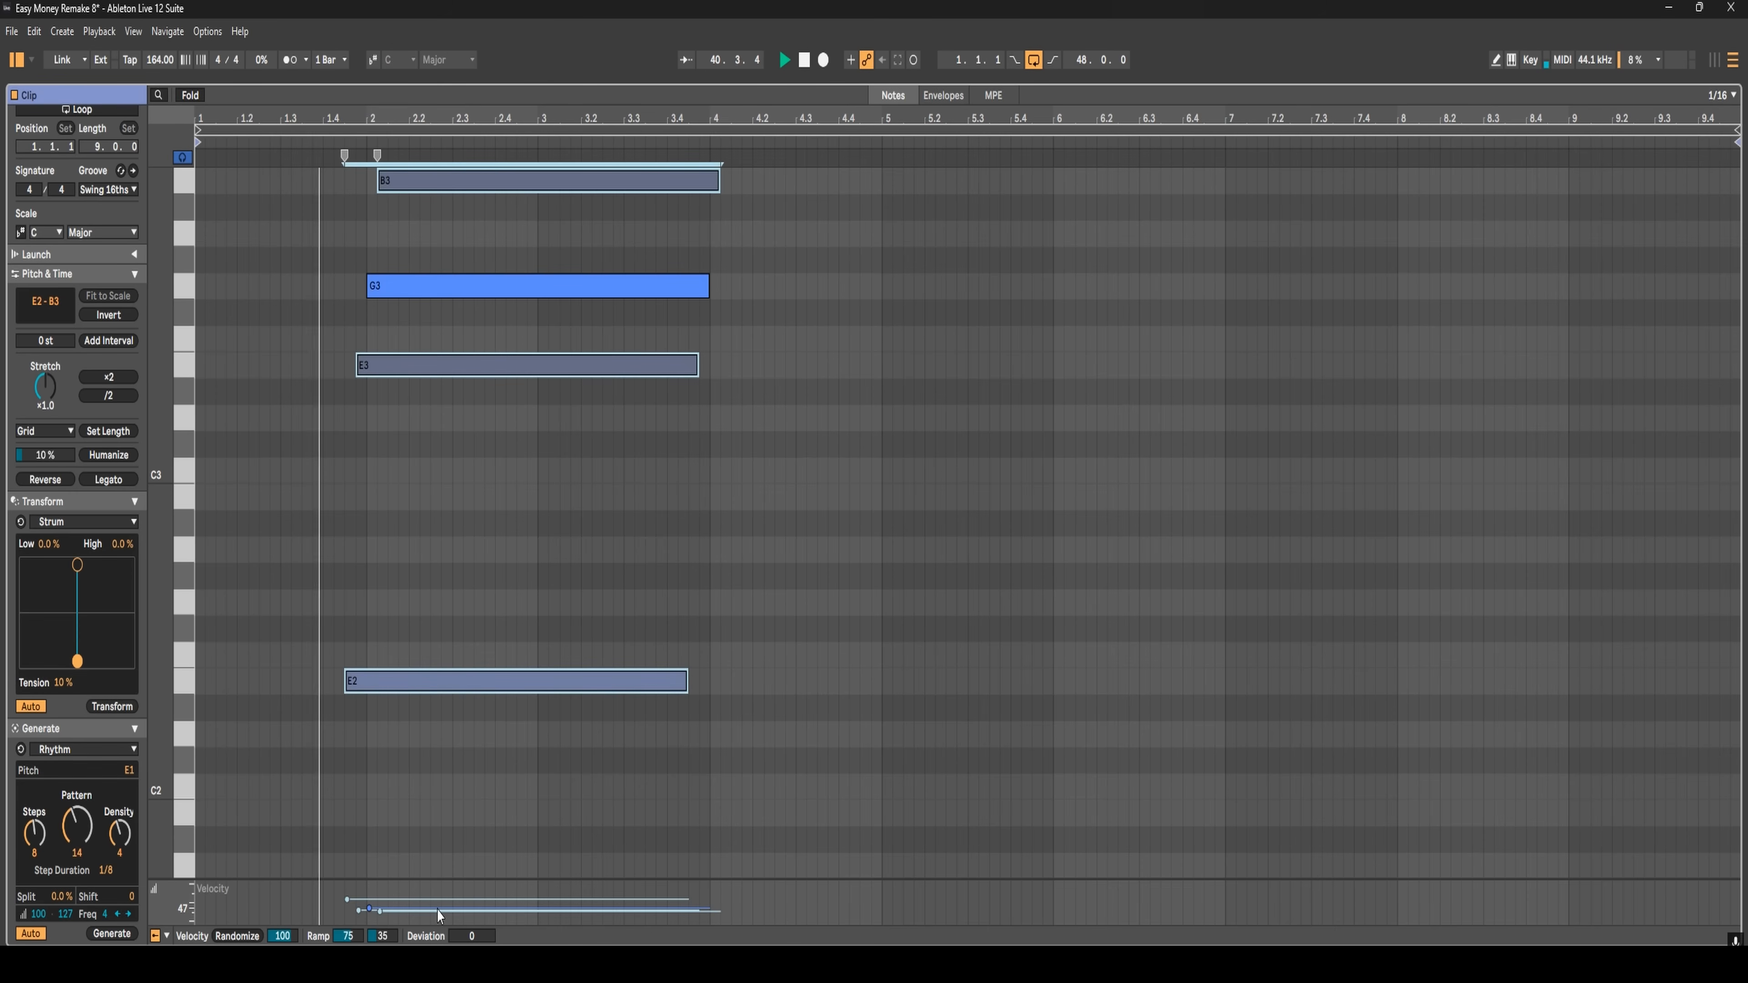
drag(359, 909, 366, 913)
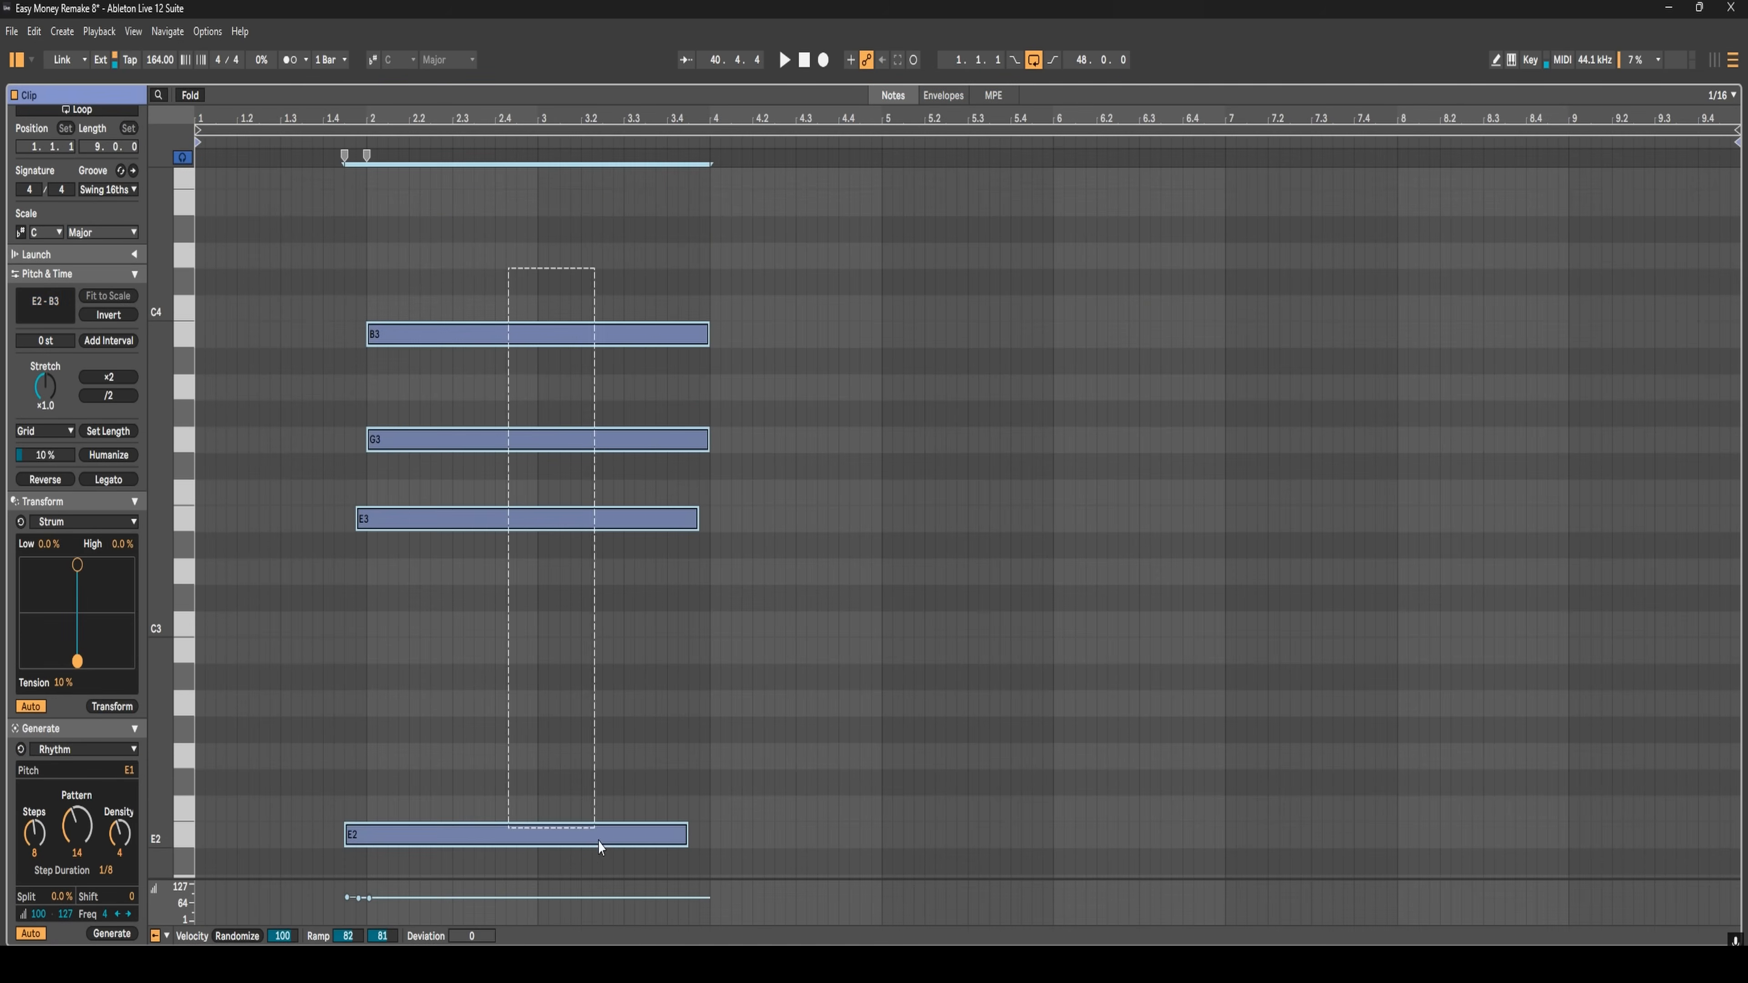
- Duplicate the whole piano chord and raise the copy two semitones to F#2, F#3, A3 and C#4
drag(598, 841, 601, 848)
key(ctrl+d)
drag(802, 840, 763, 785)
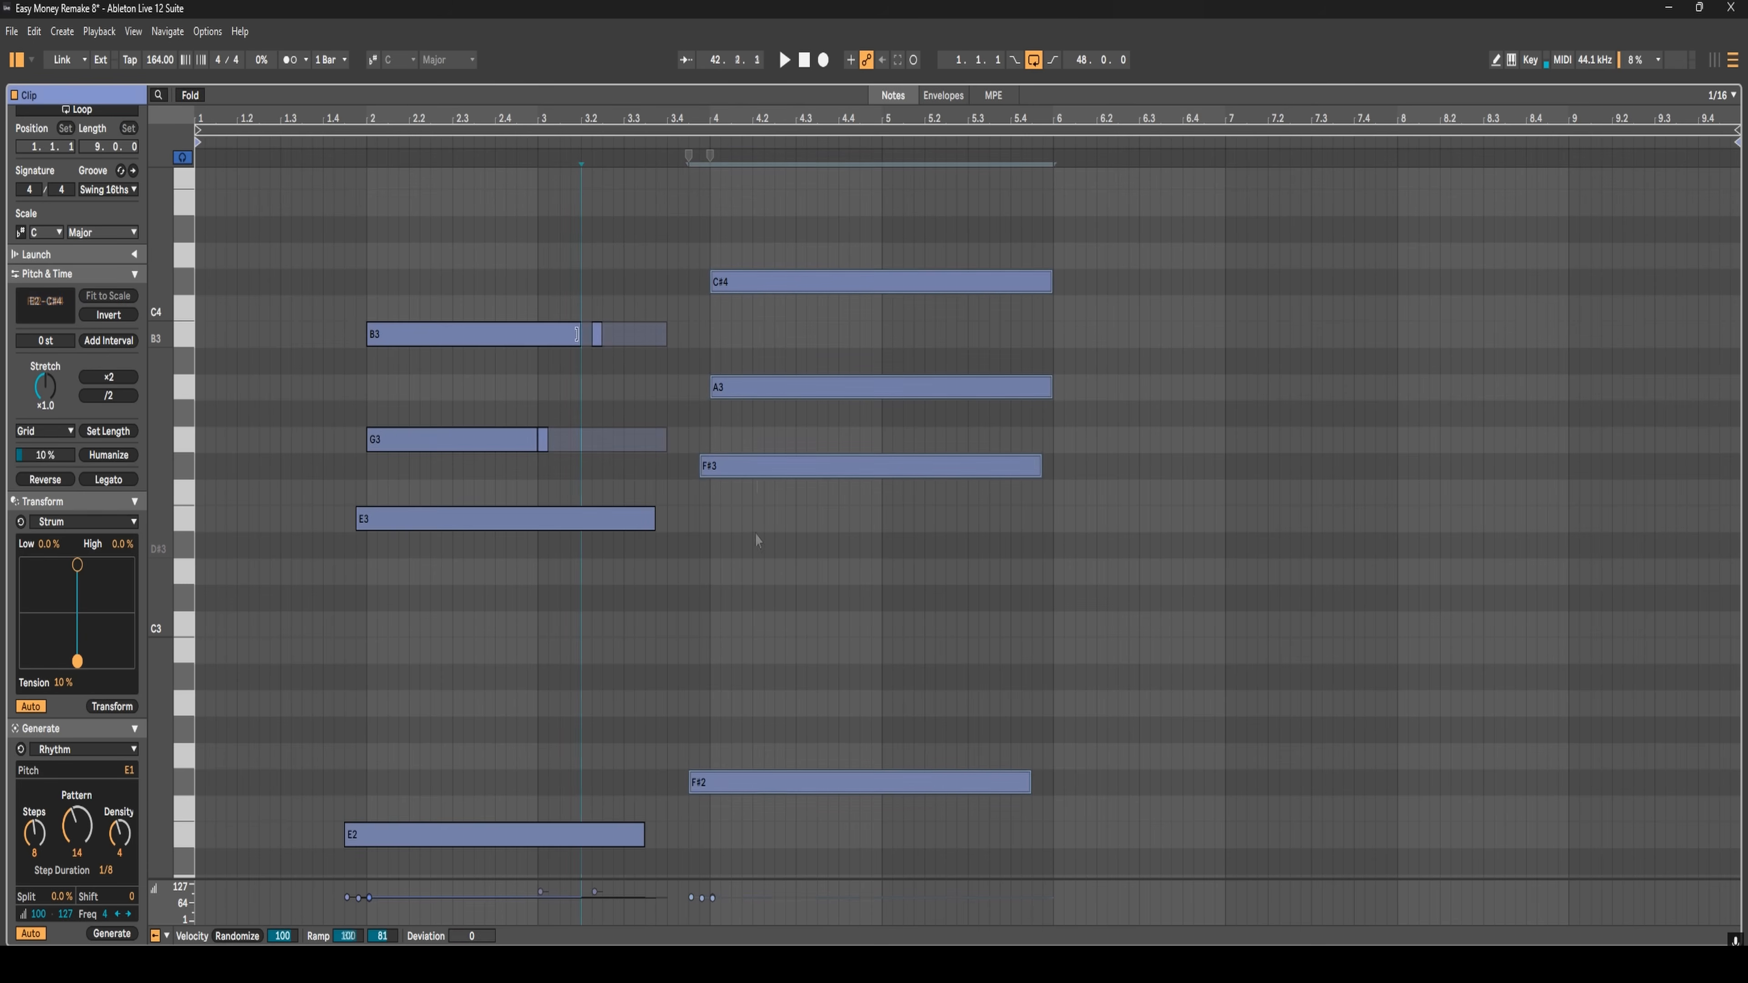
- Add short B3, C#4 and D4 passing notes in the first piano chord, and duplicate the chord as G2–D4 and A2–E4
click(591, 336)
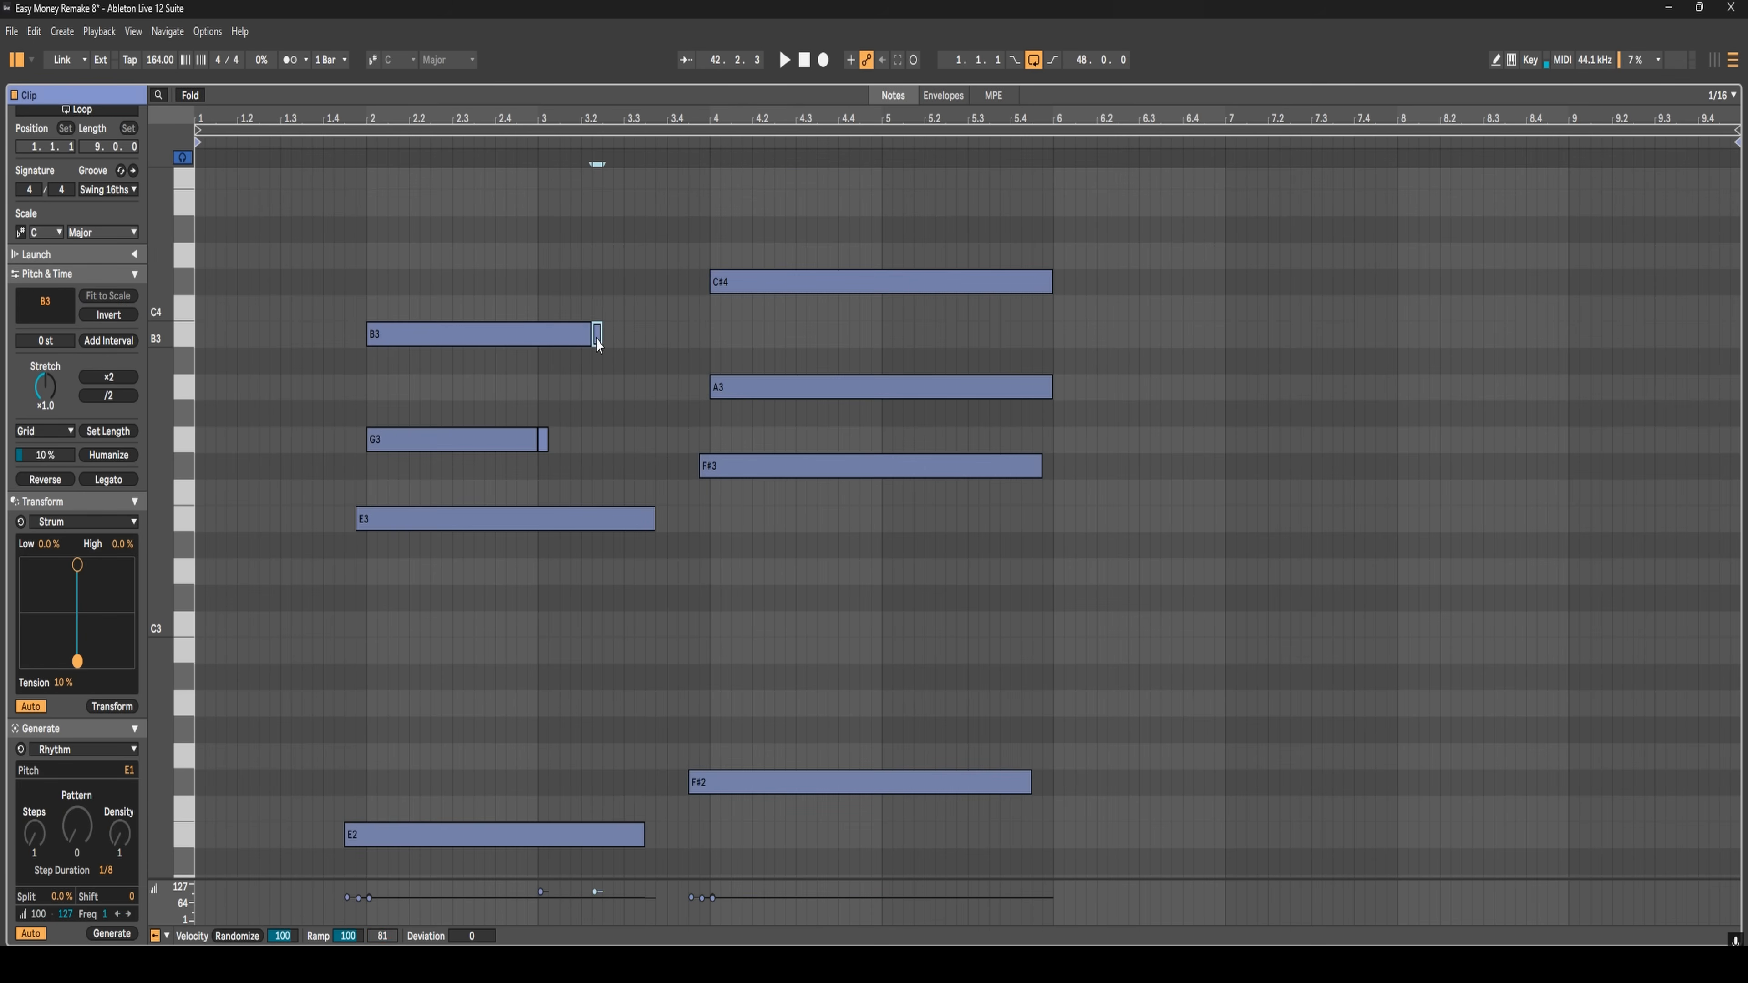
key(space)
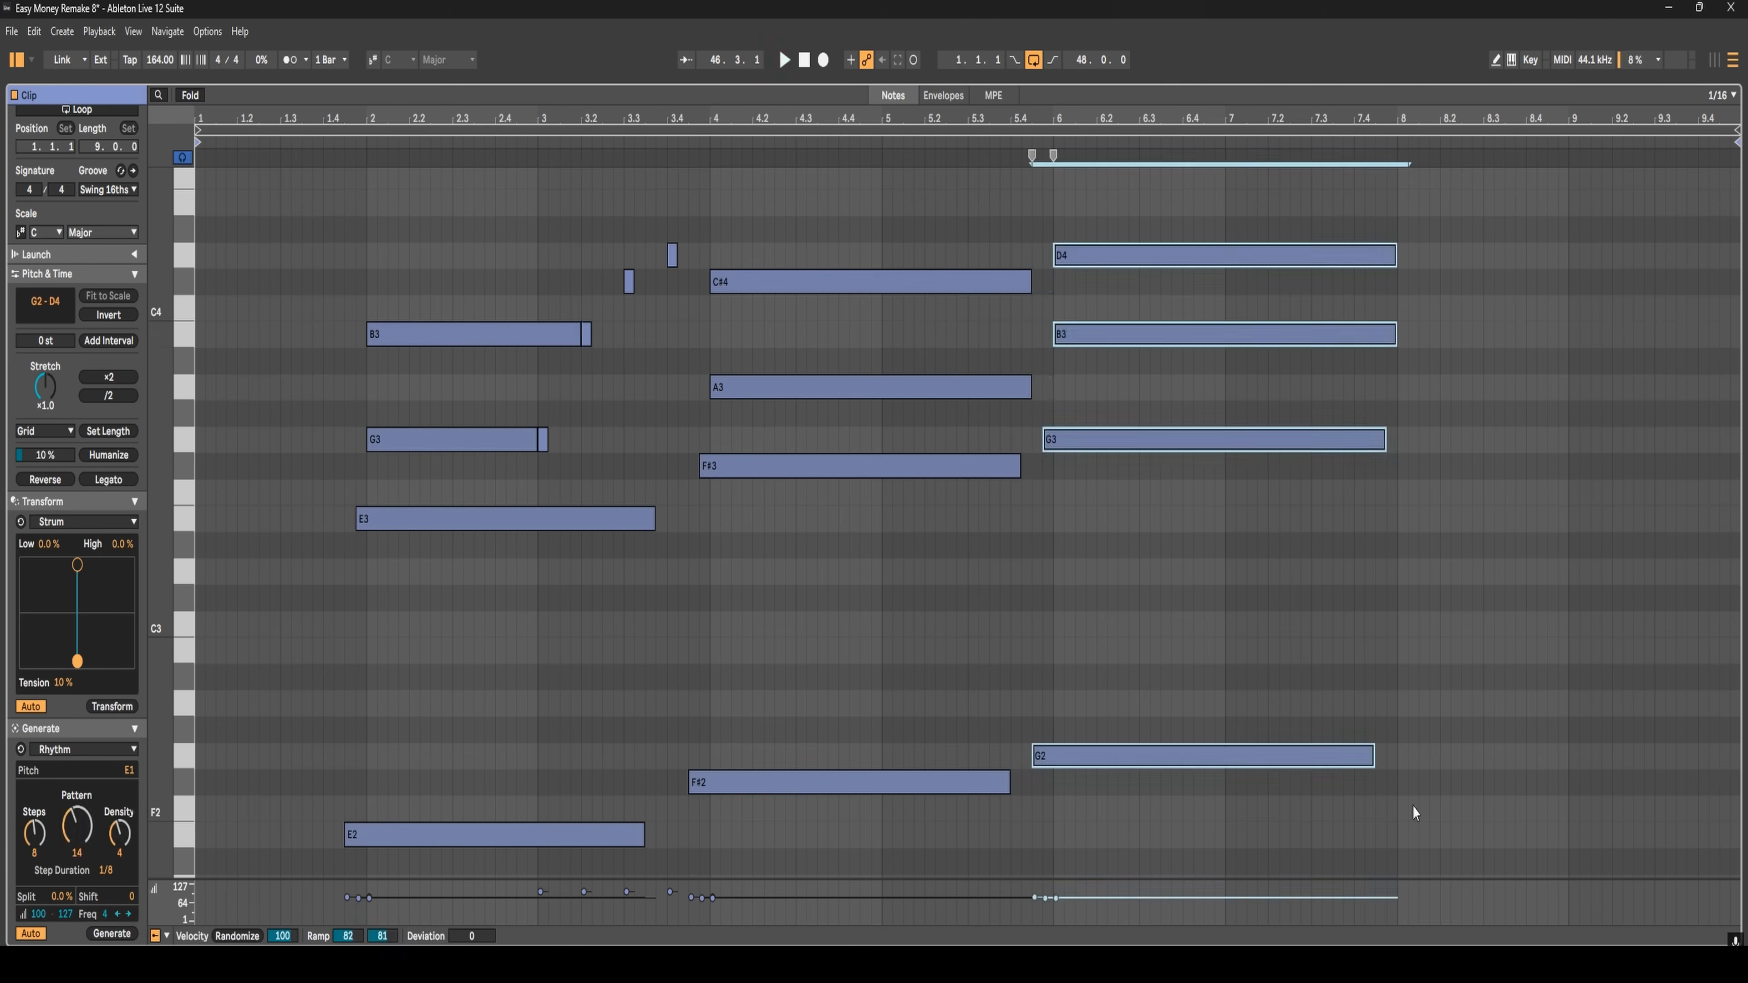
key(ctrl+d)
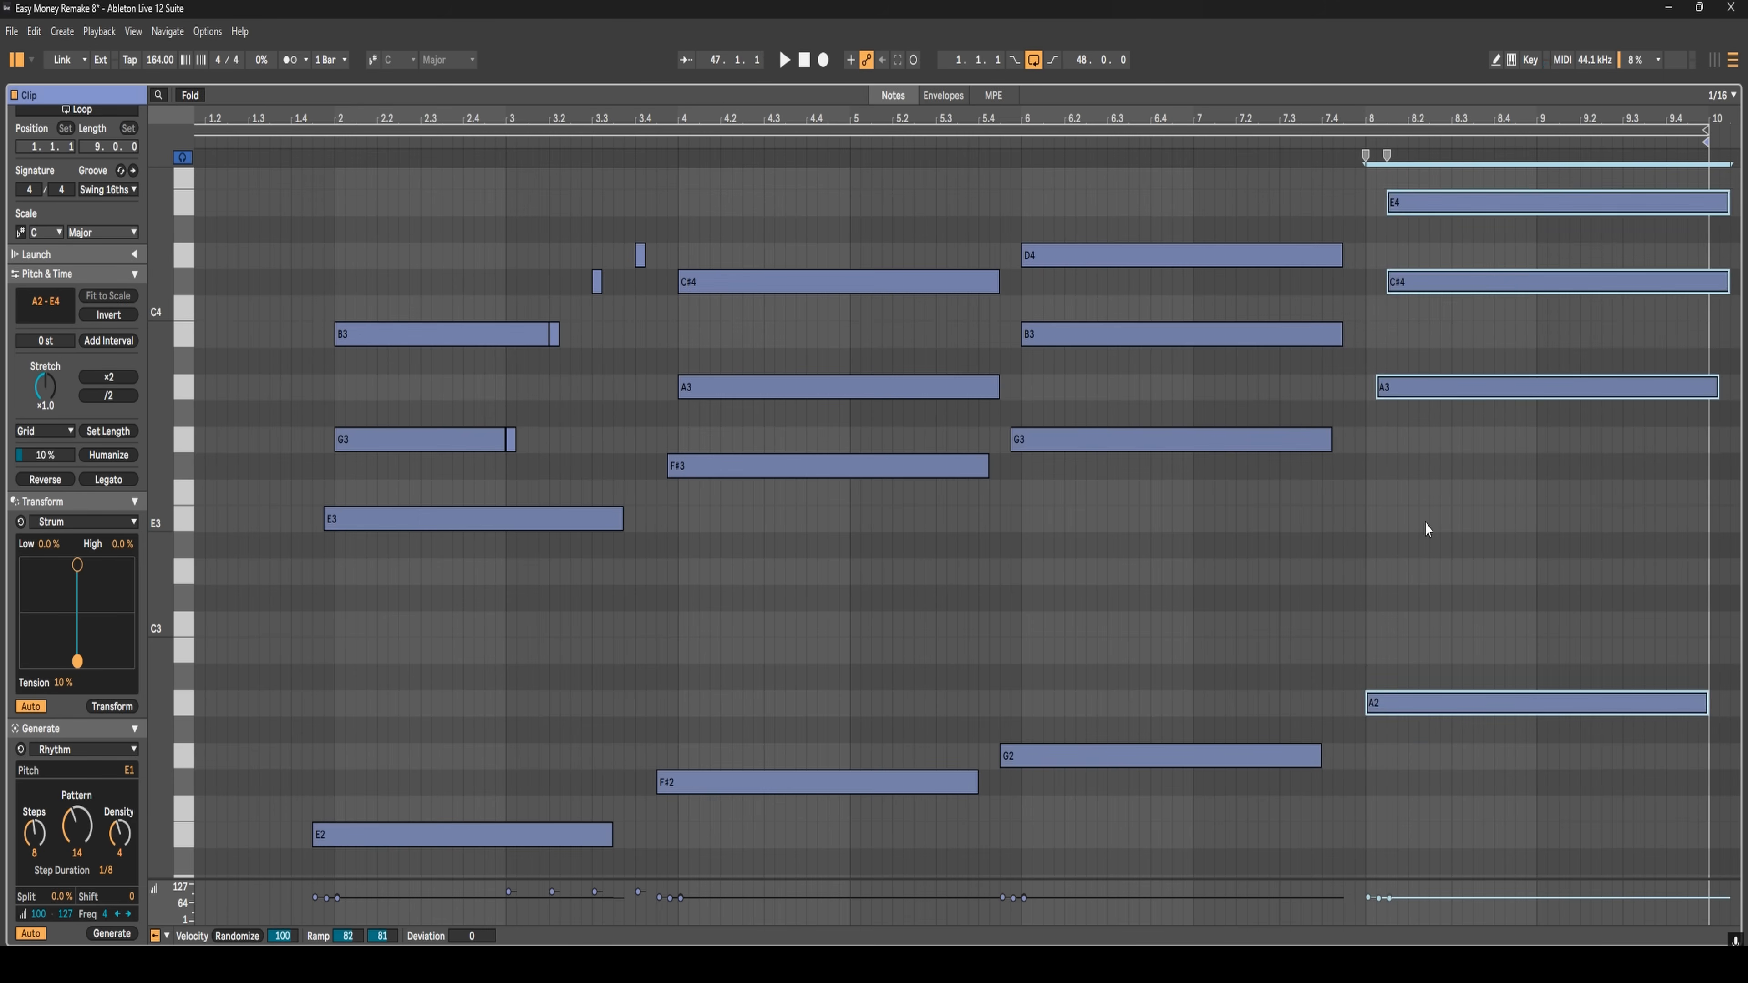
click(1424, 523)
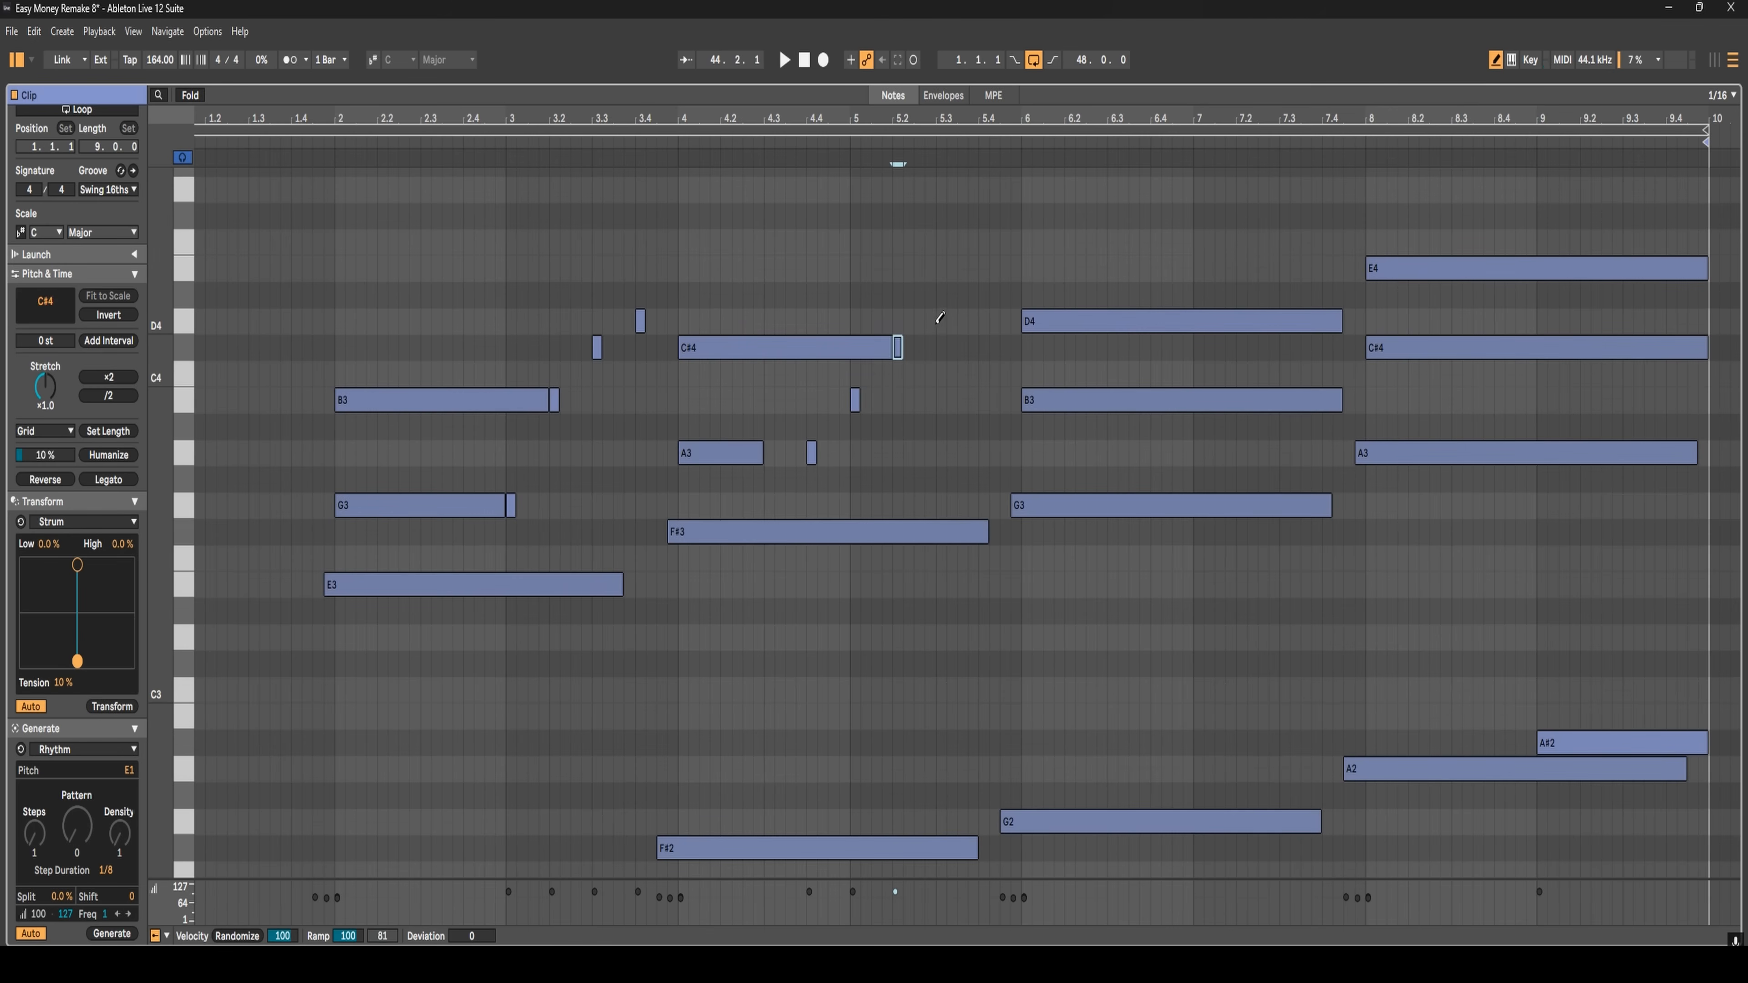
- Draw short D4 and G3 passing notes between the F# chord and the G chord
click(938, 321)
click(984, 505)
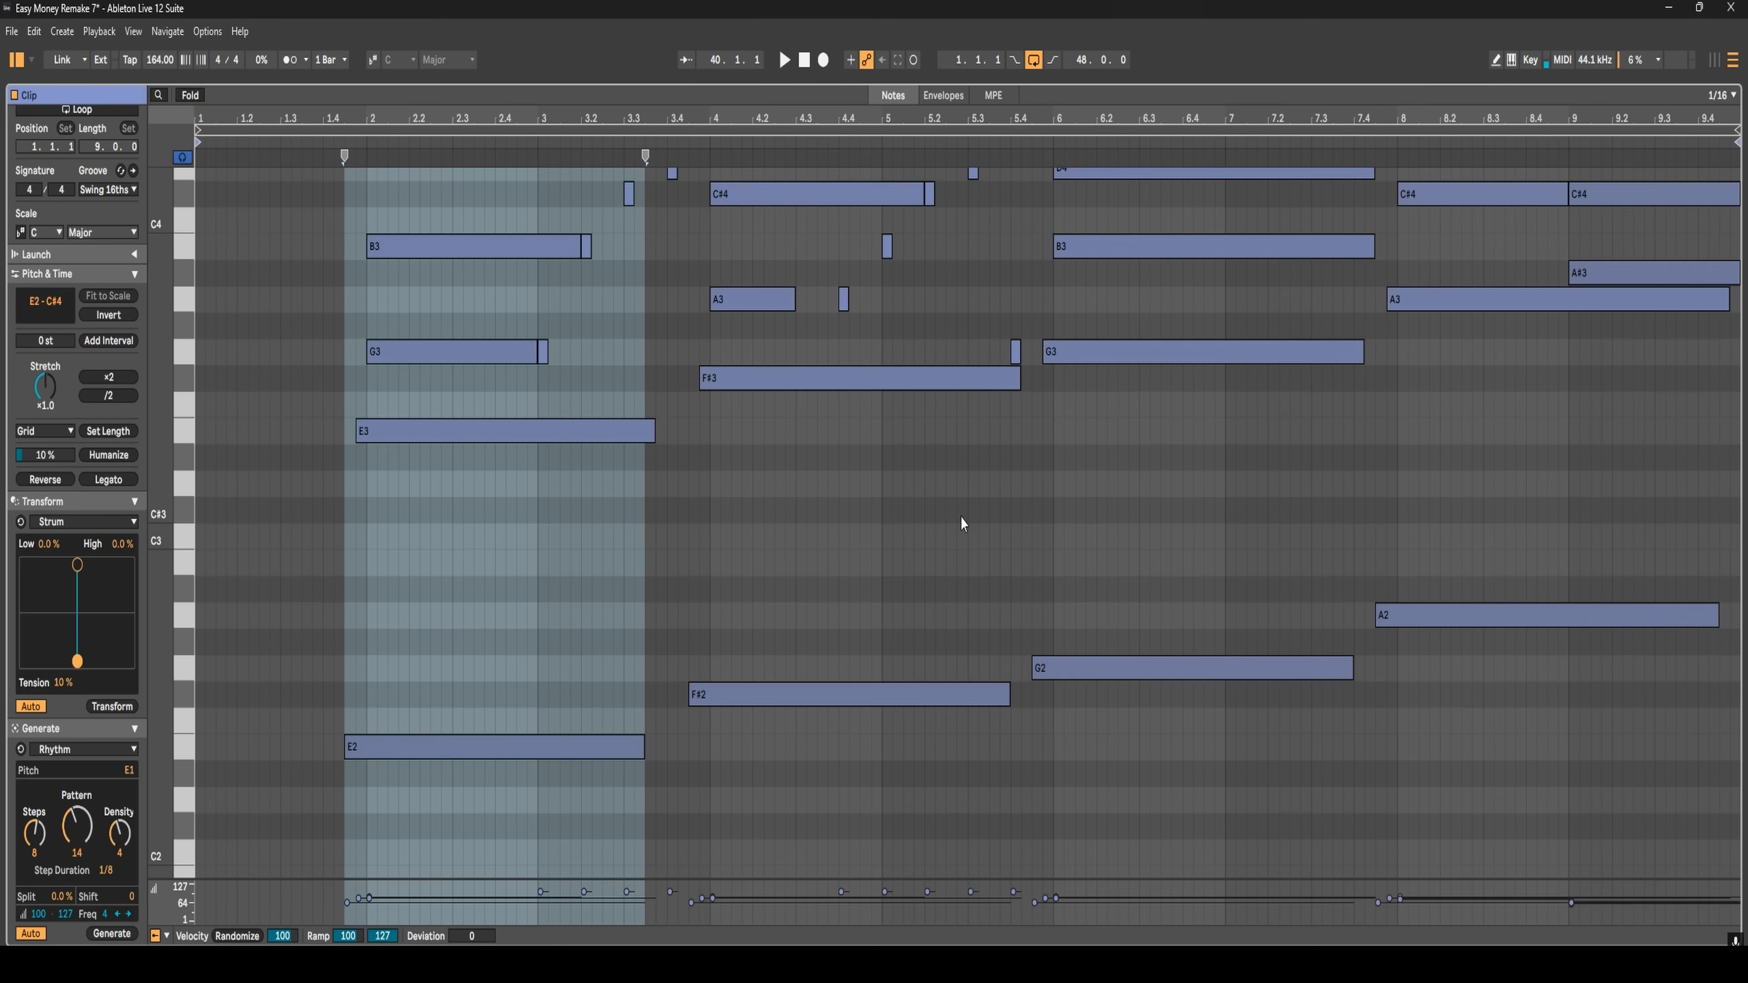
- Load the Classical Grand preset in Fabric XL for the piano, close the plug-in window and start playback
scroll(429, 298, up, 5)
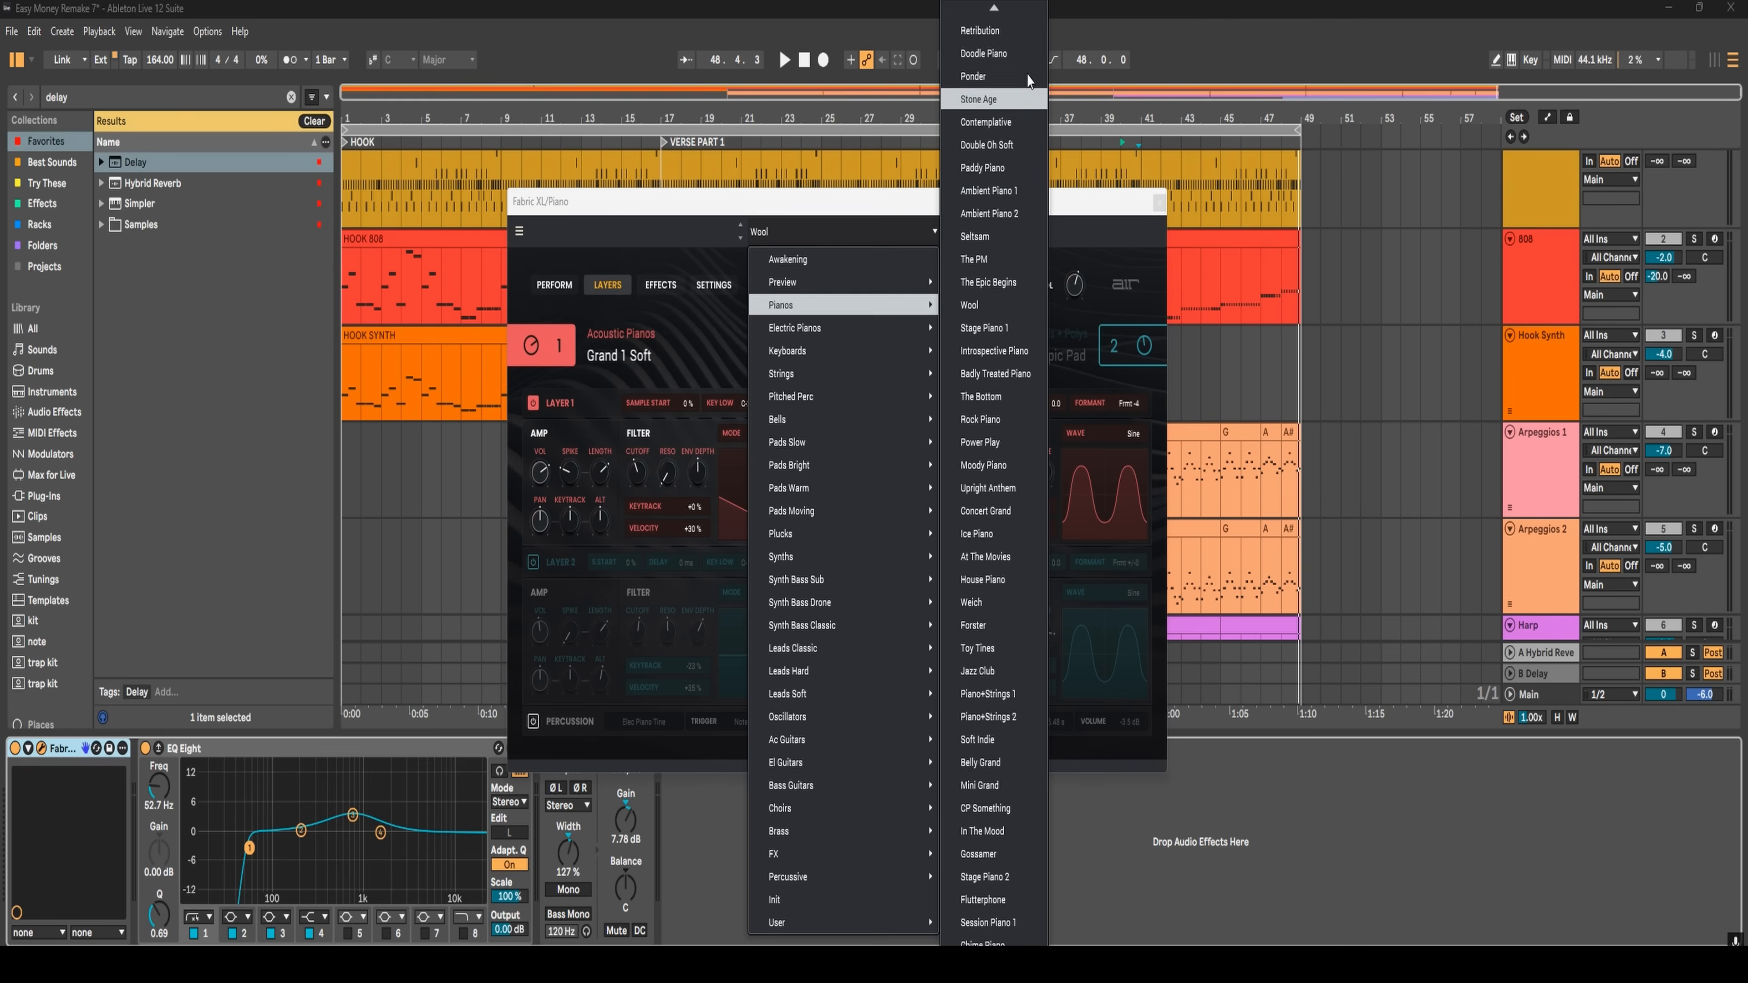
click(985, 12)
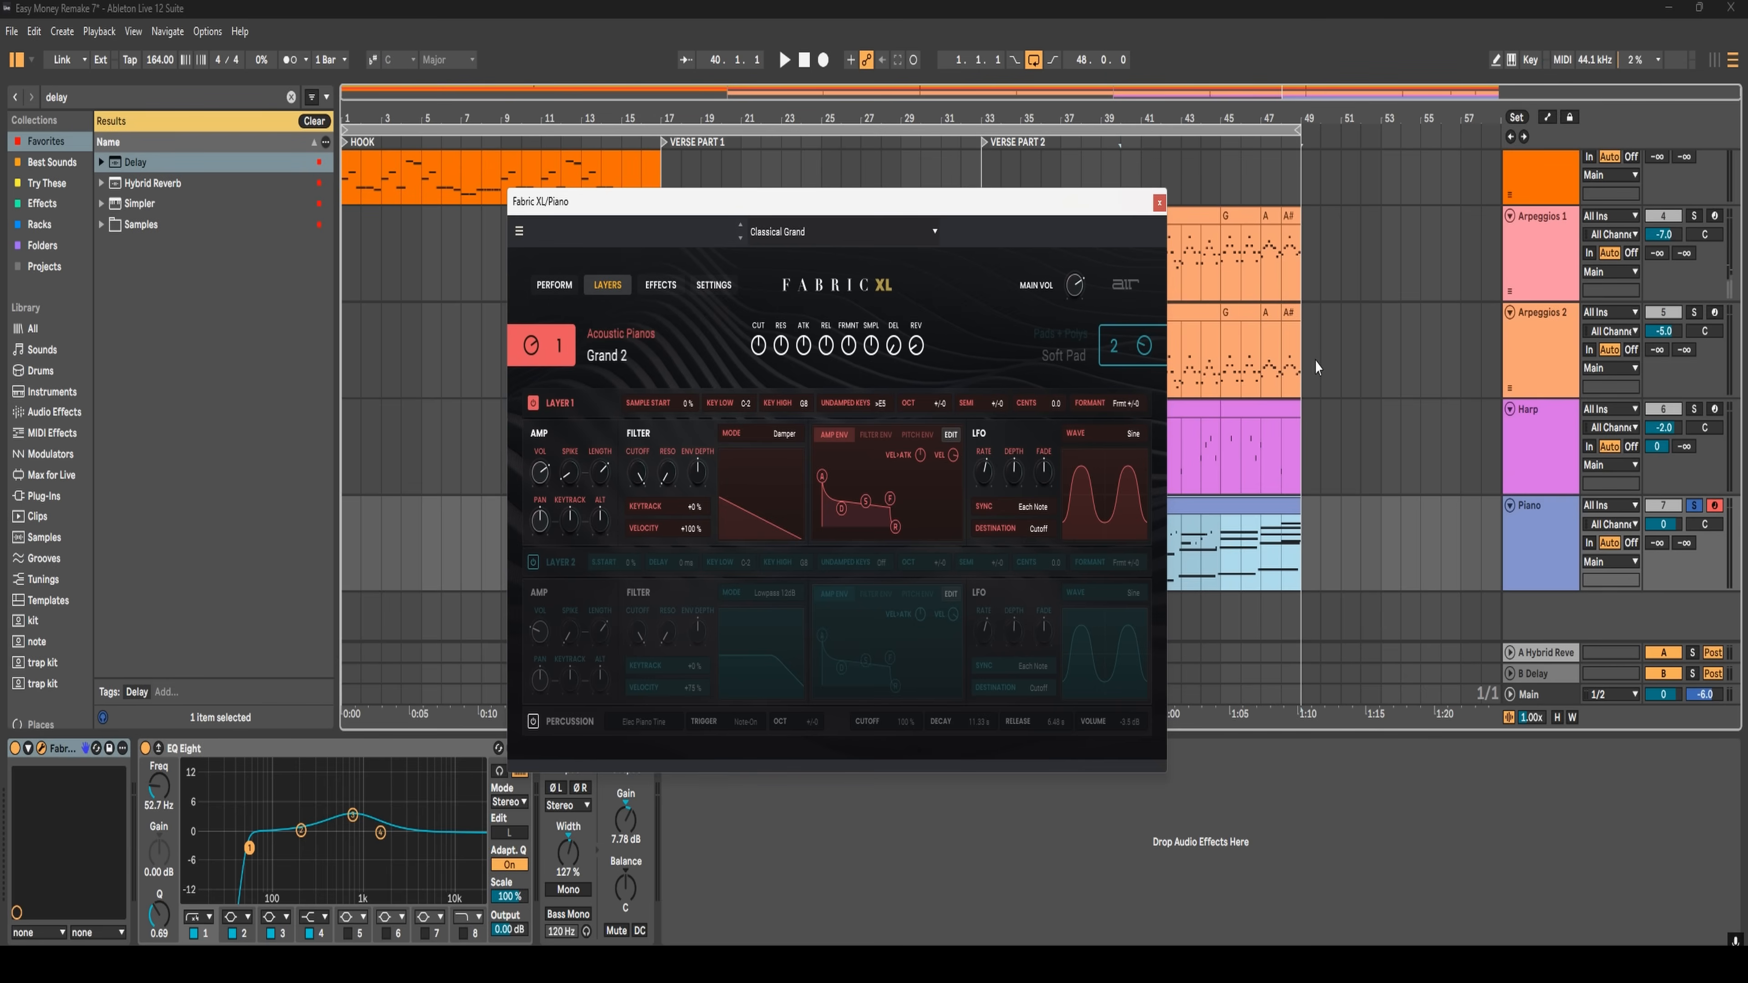
click(1158, 203)
click(1157, 216)
key(space)
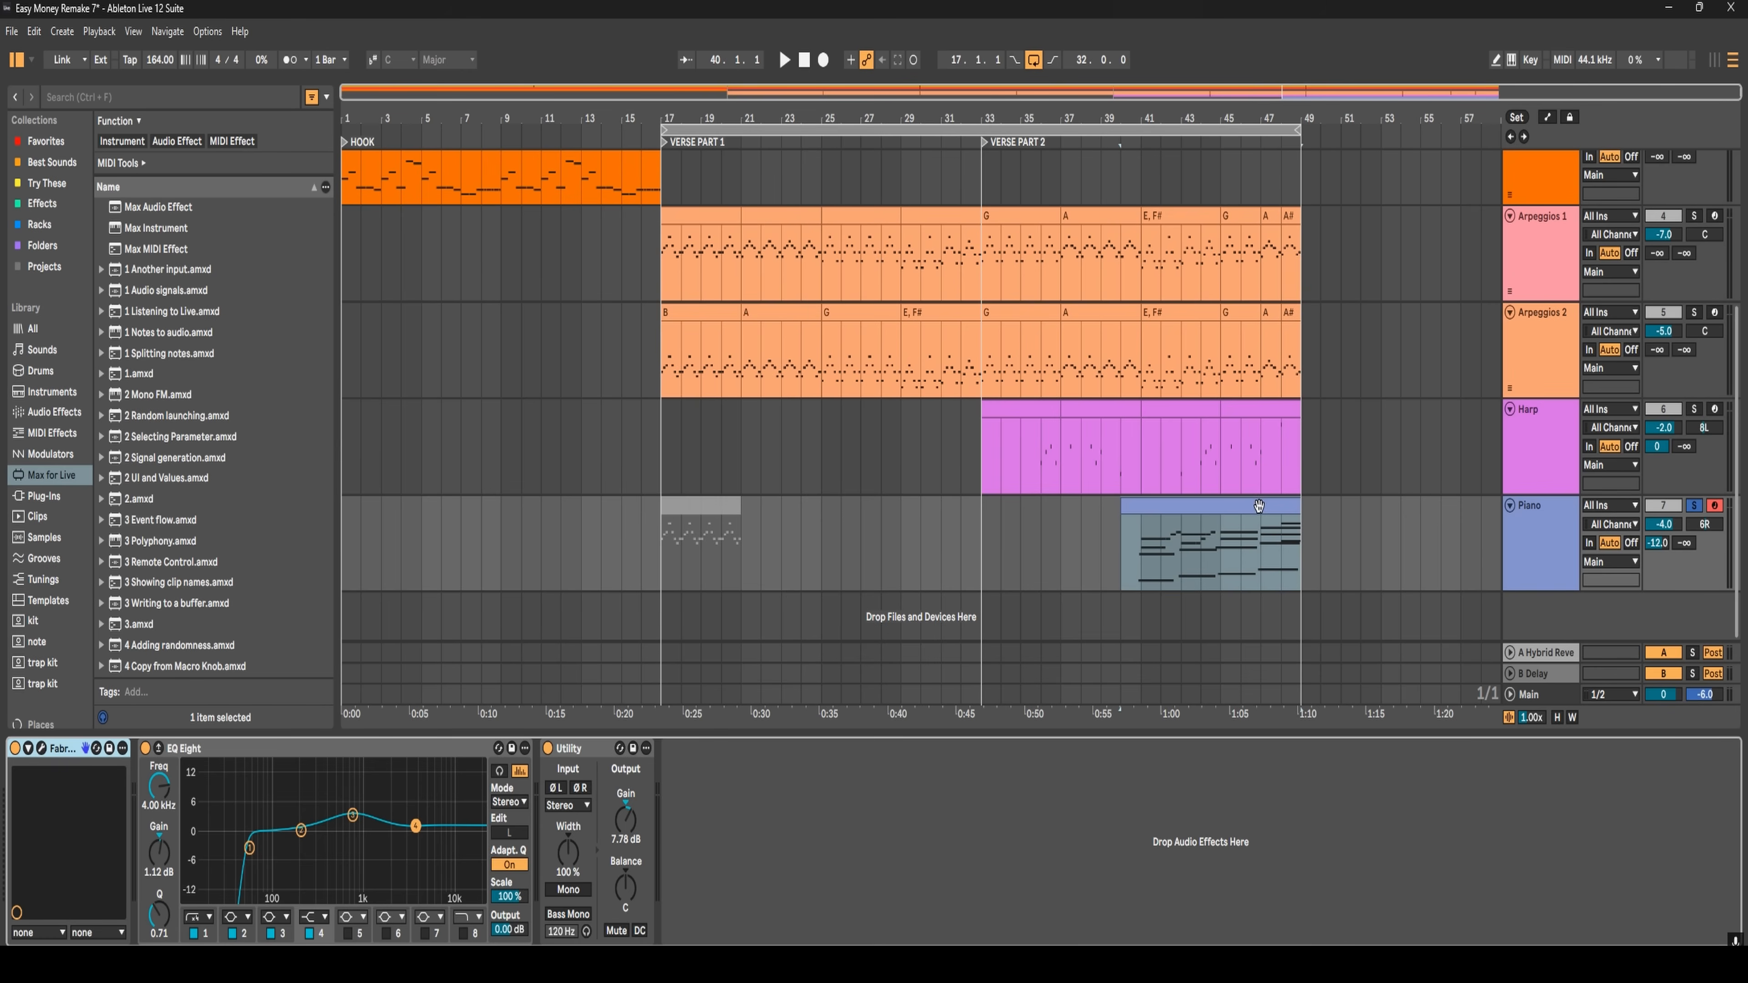
- Open the piano clip's envelopes and choose MIDI Ctrl as the envelope device
double_click(1260, 506)
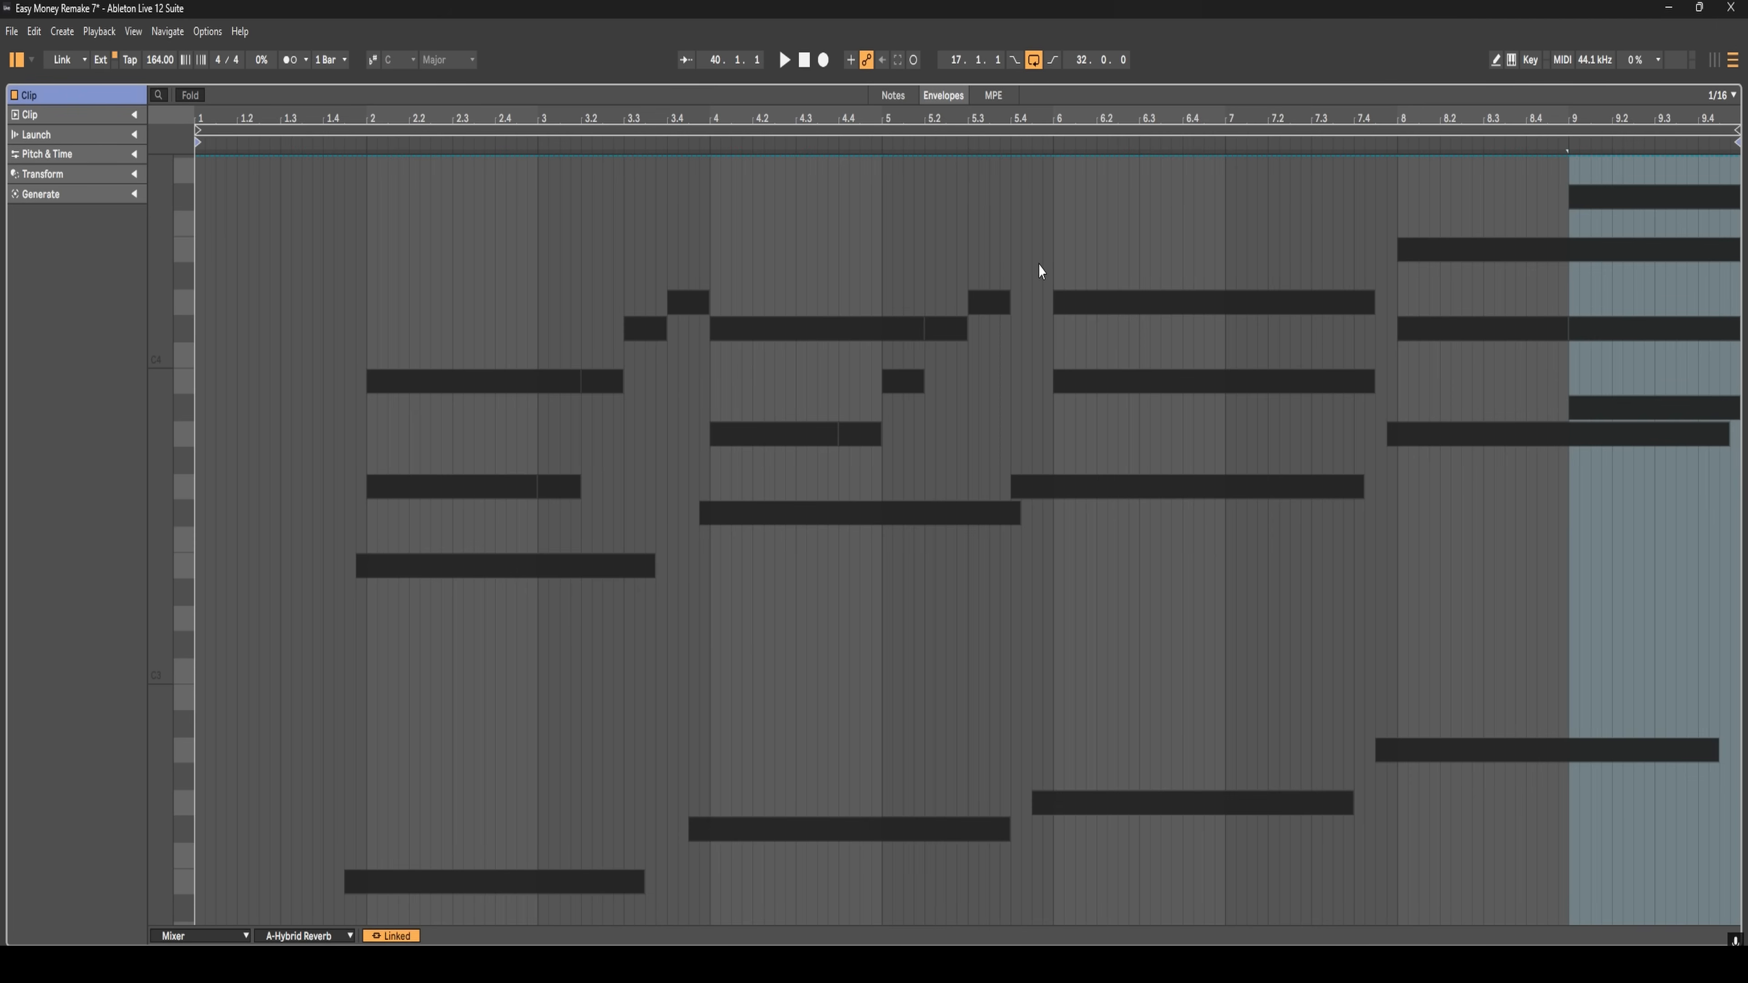
click(897, 103)
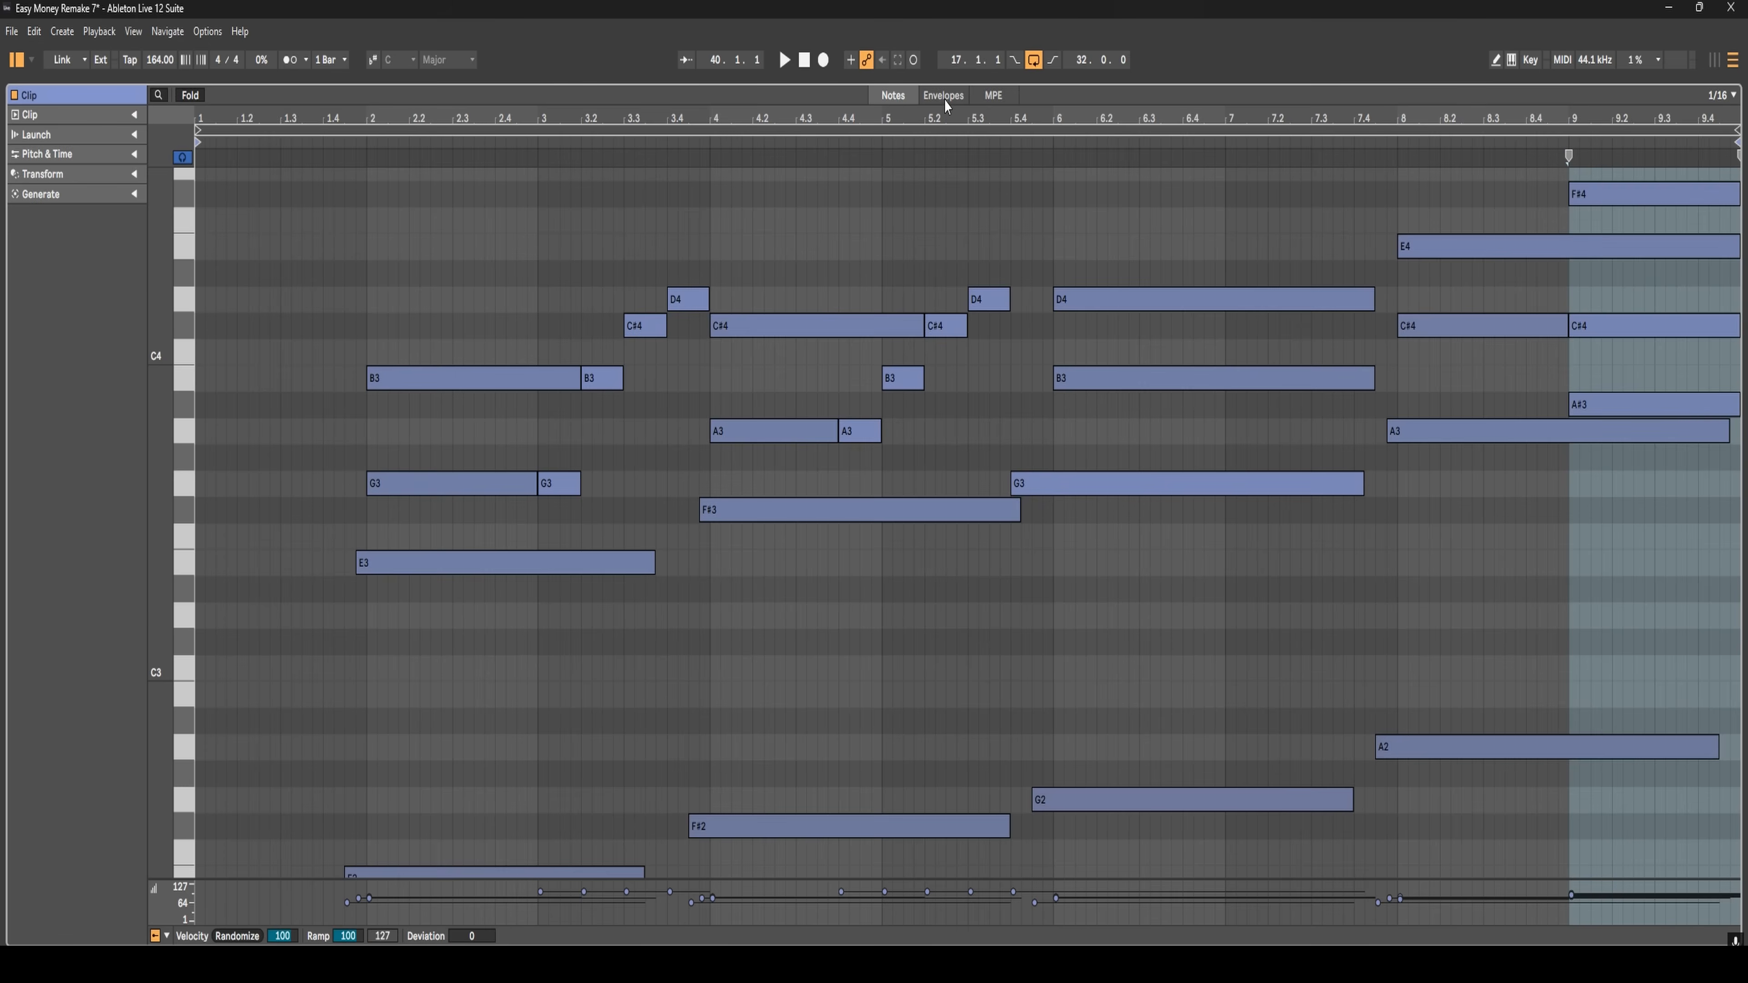
click(943, 97)
click(246, 936)
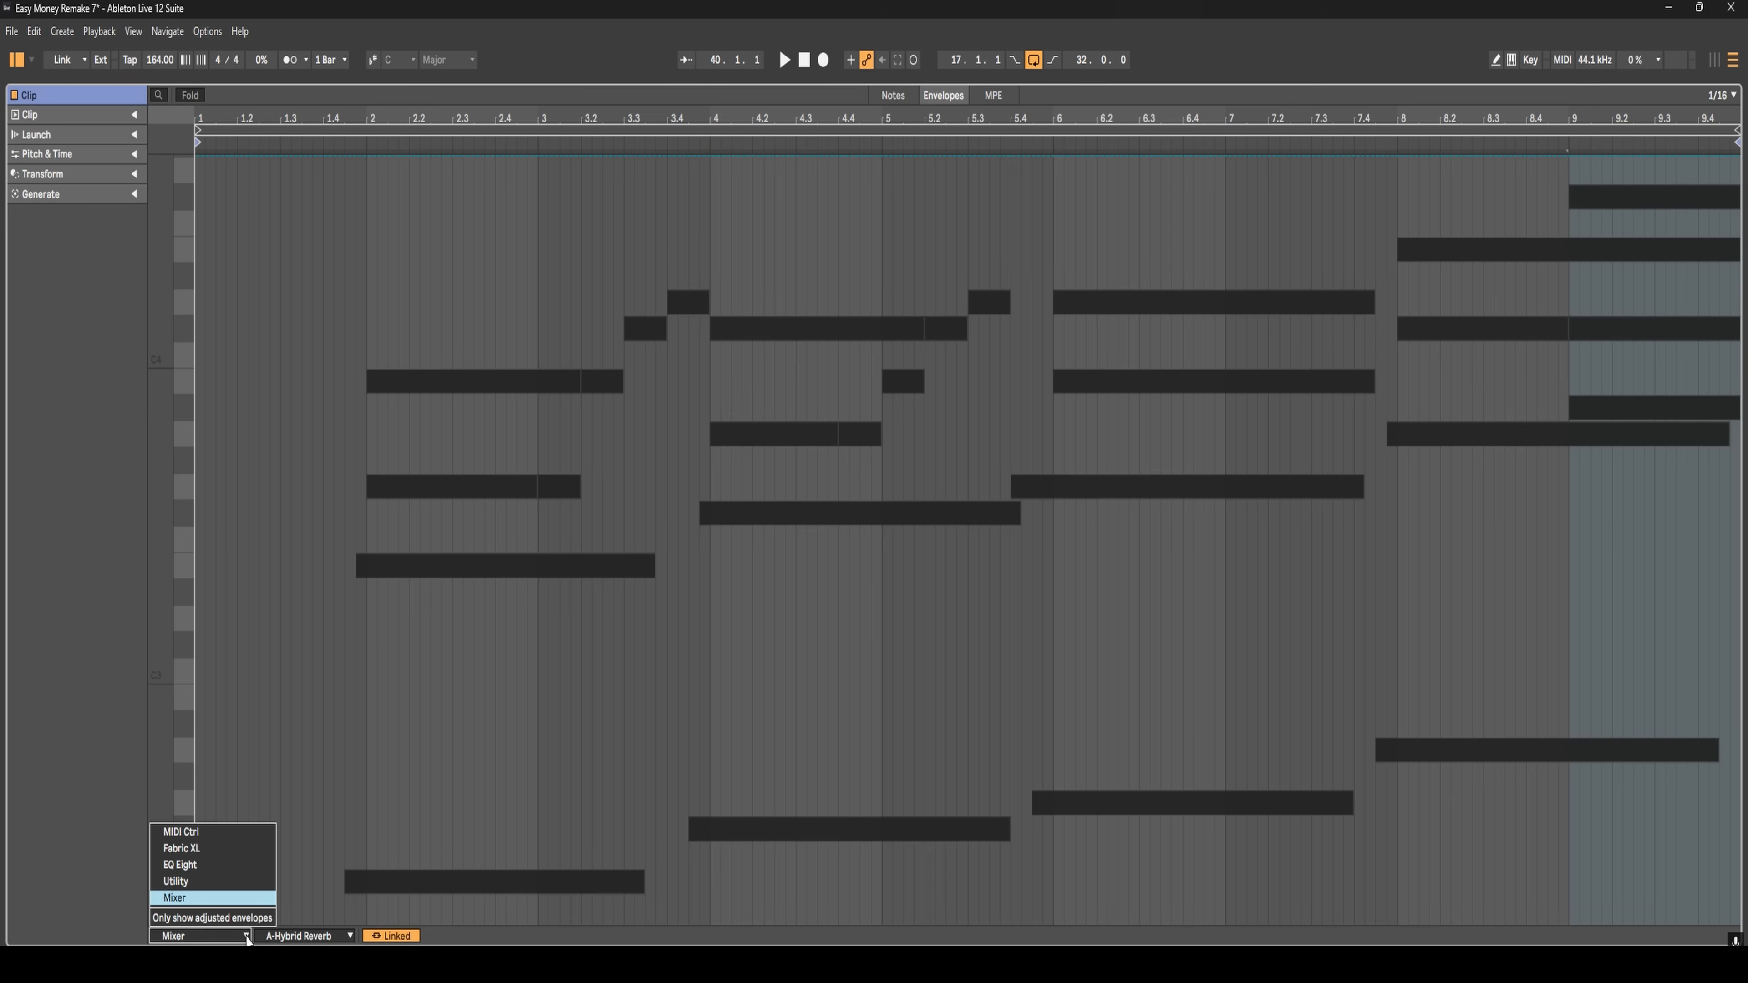
click(217, 831)
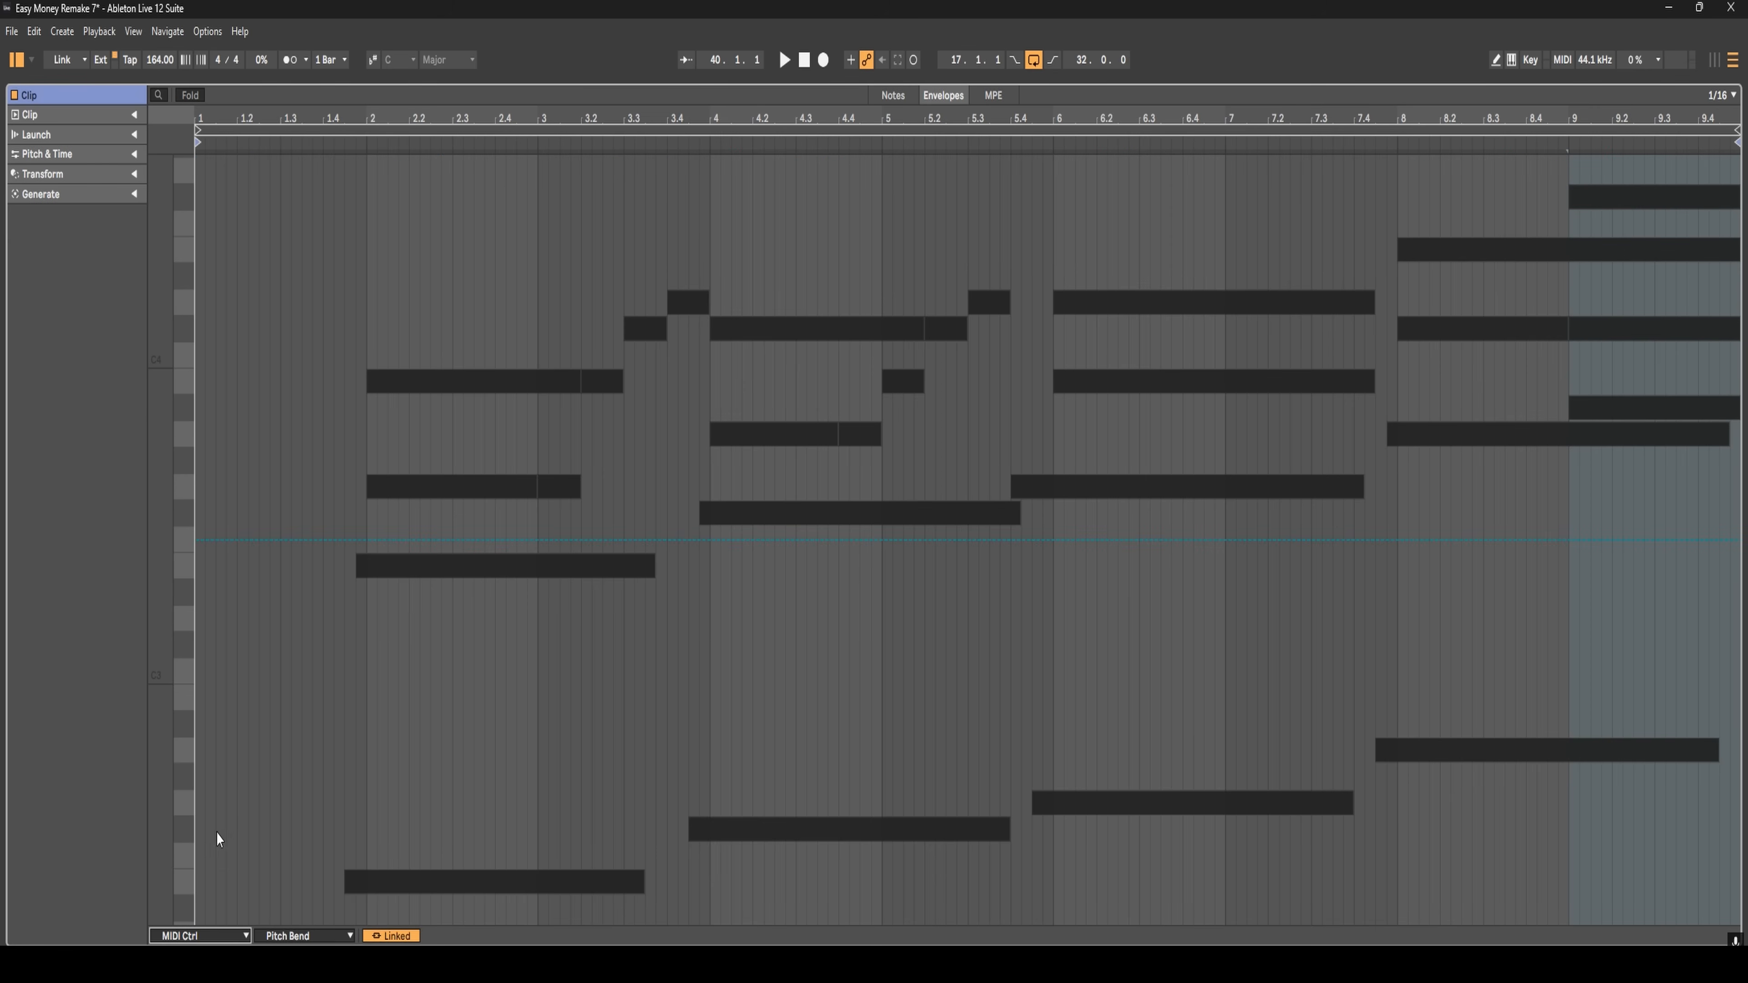
click(245, 938)
click(246, 937)
- Choose the 64: Sustain Pedal envelope and raise it to nearly maximum from the start of the piano clip
click(349, 937)
scroll(335, 550, down, 1)
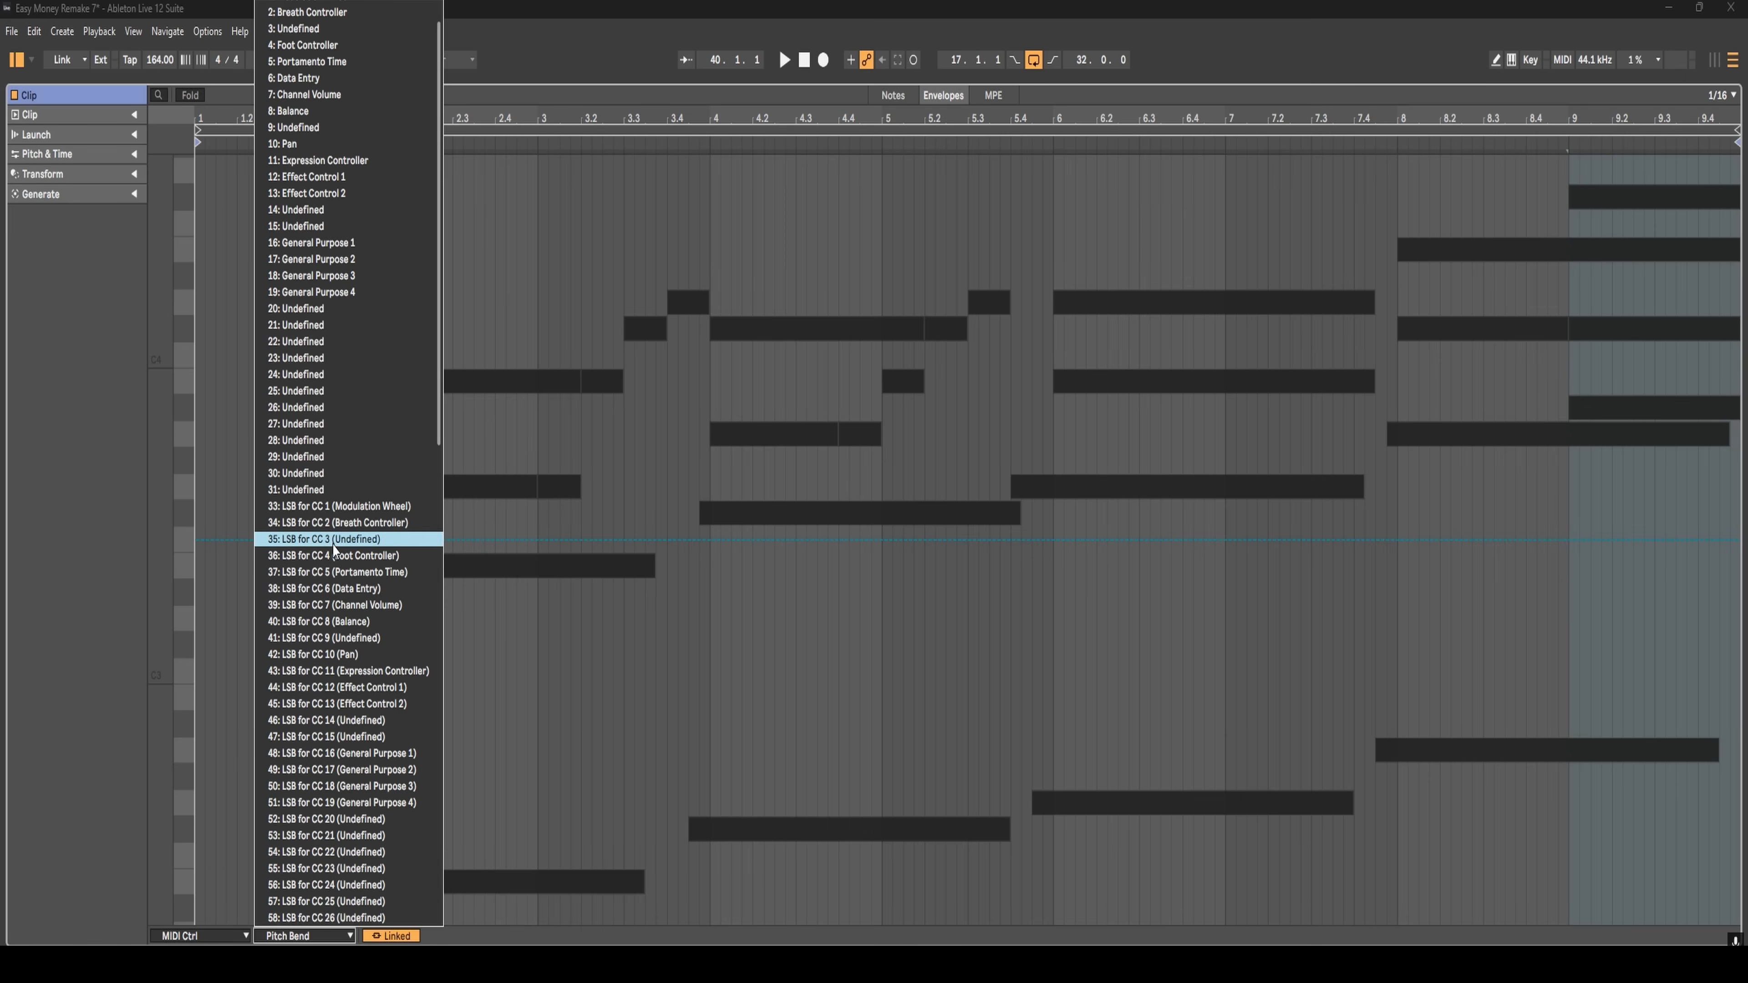
scroll(326, 523, down, 6)
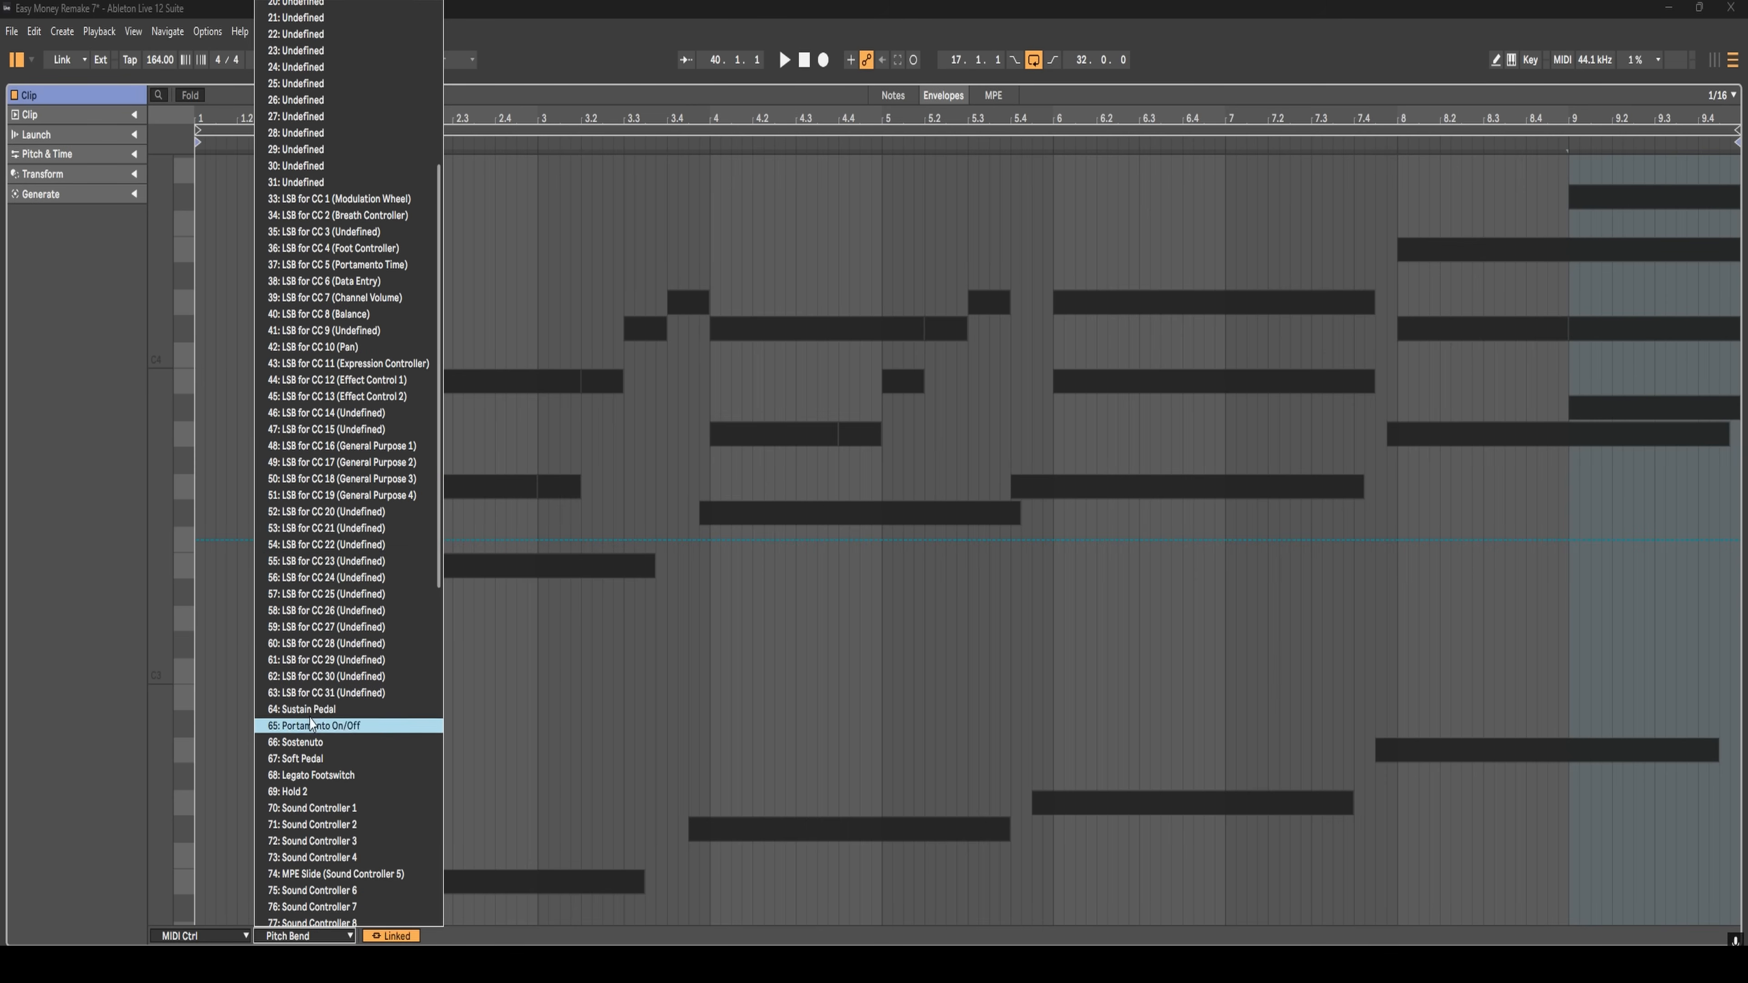
click(313, 709)
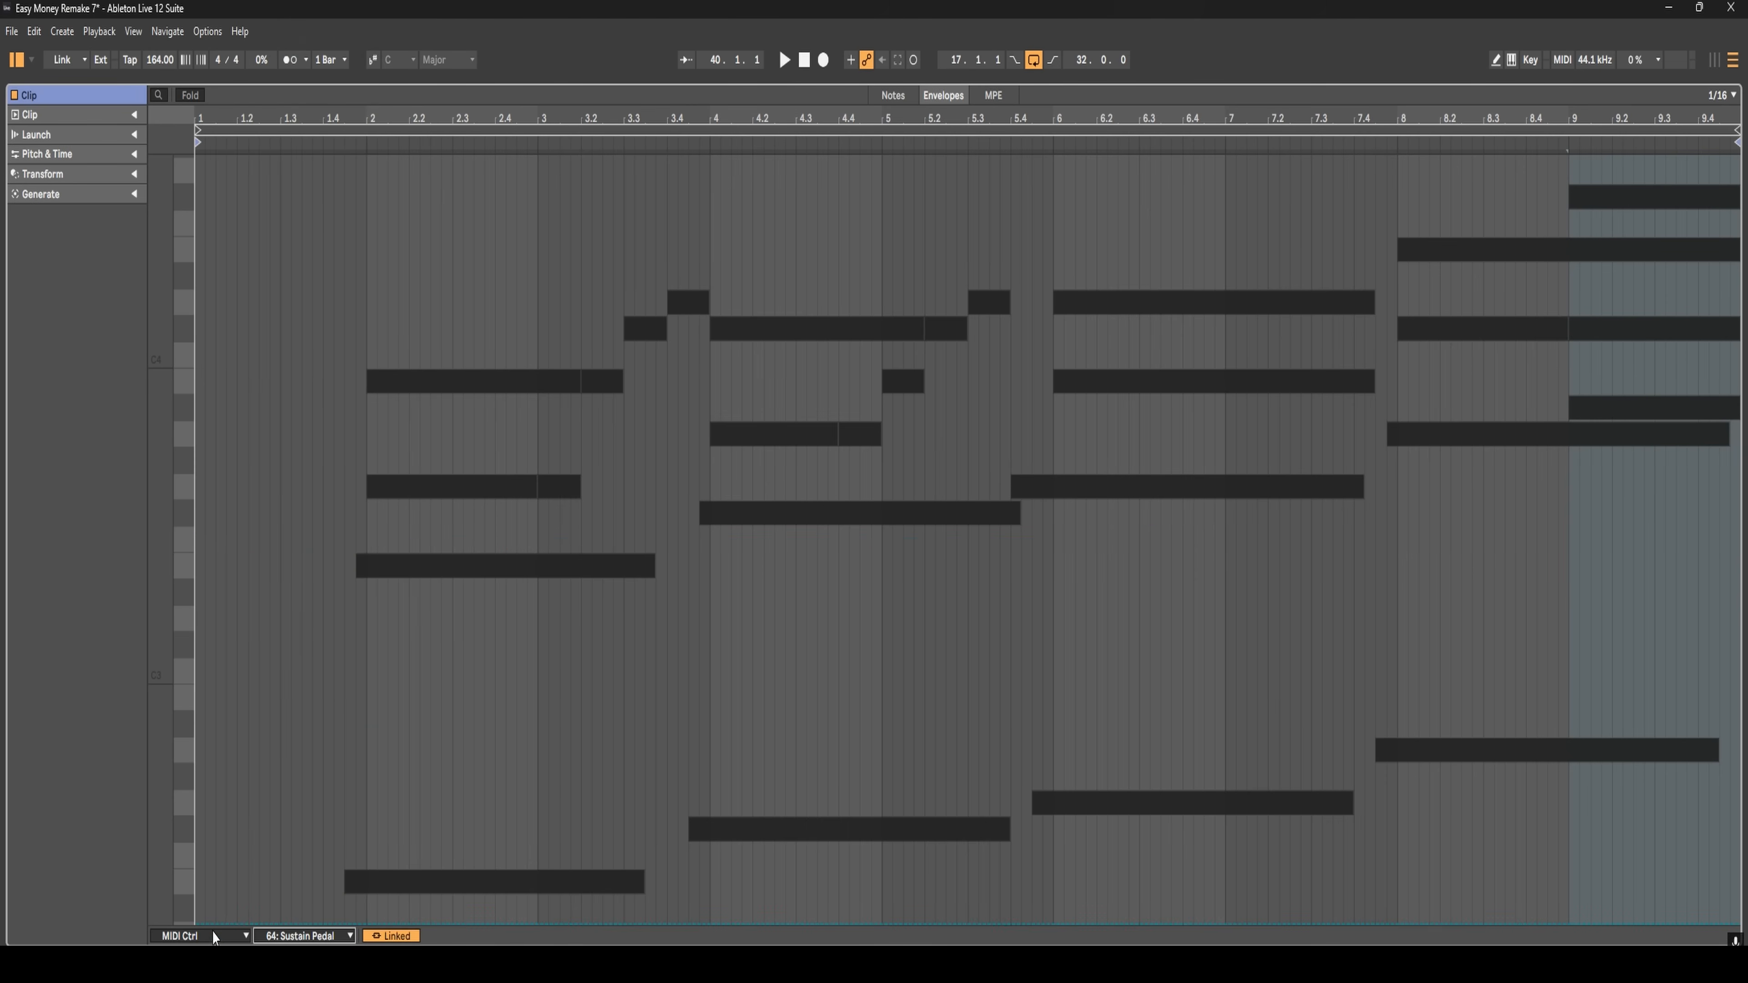
drag(219, 923, 219, 172)
drag(591, 172, 583, 154)
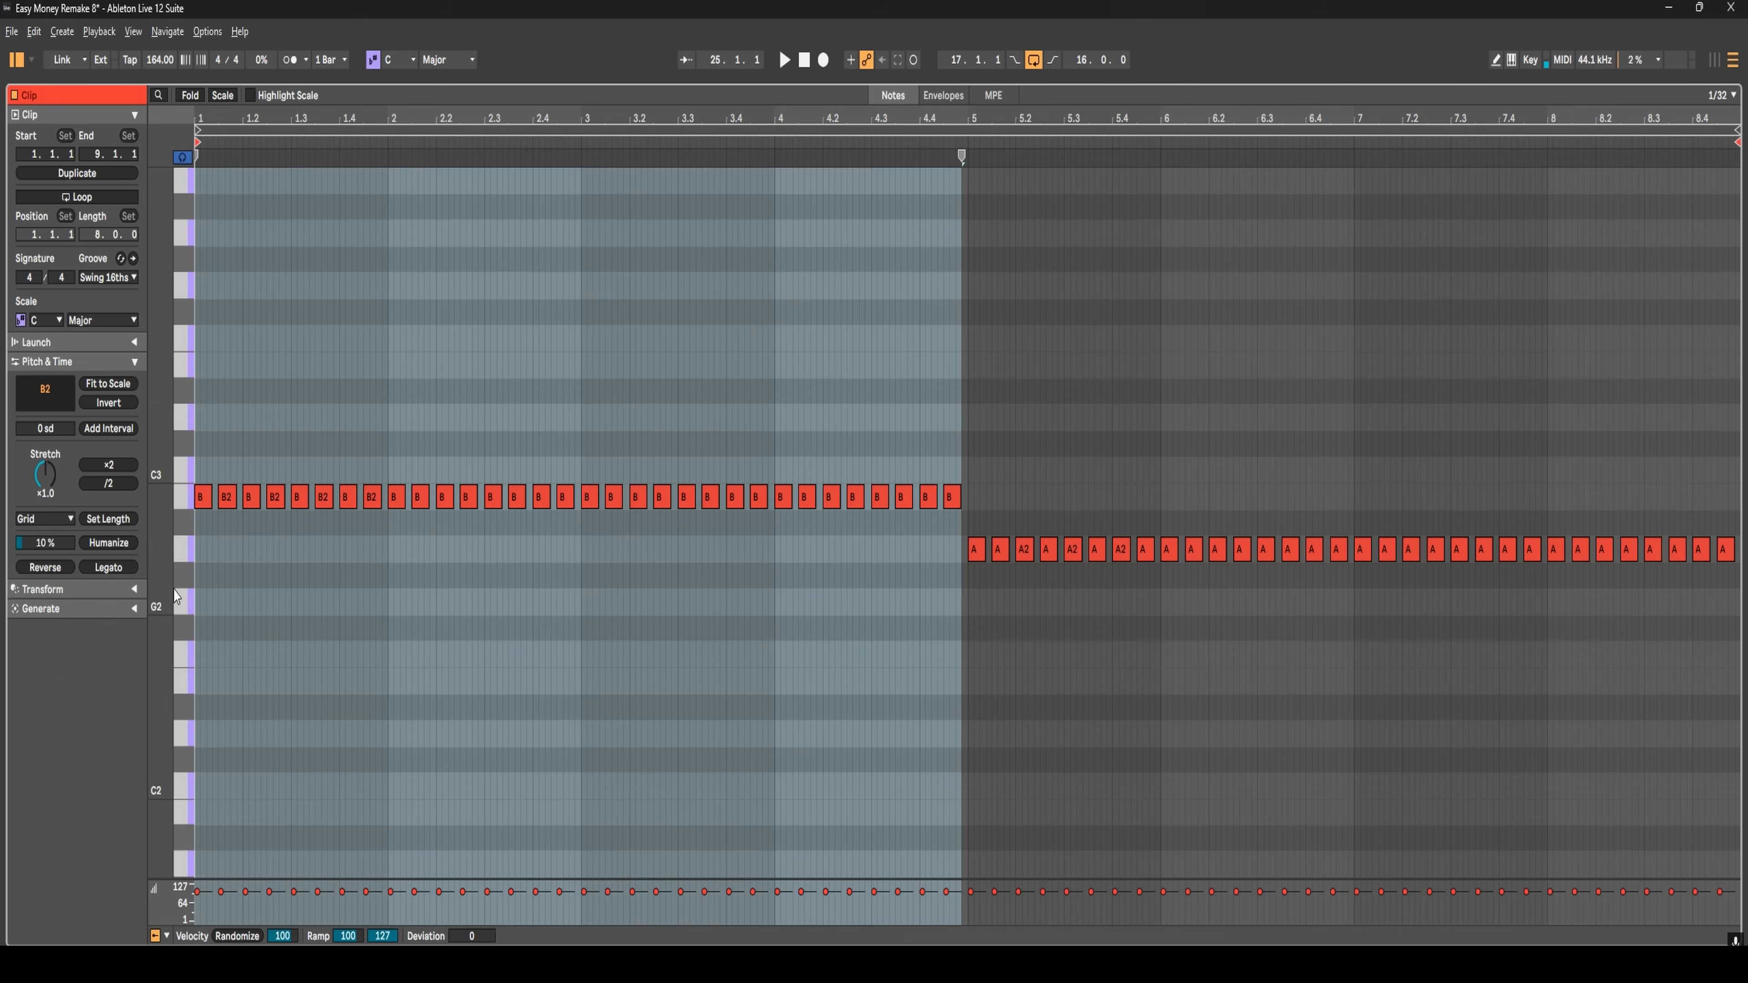
- Split 808 B2 notes in bars 1 and 2 into extra hits and delete the B2 notes in bars 3 and 4
click(200, 535)
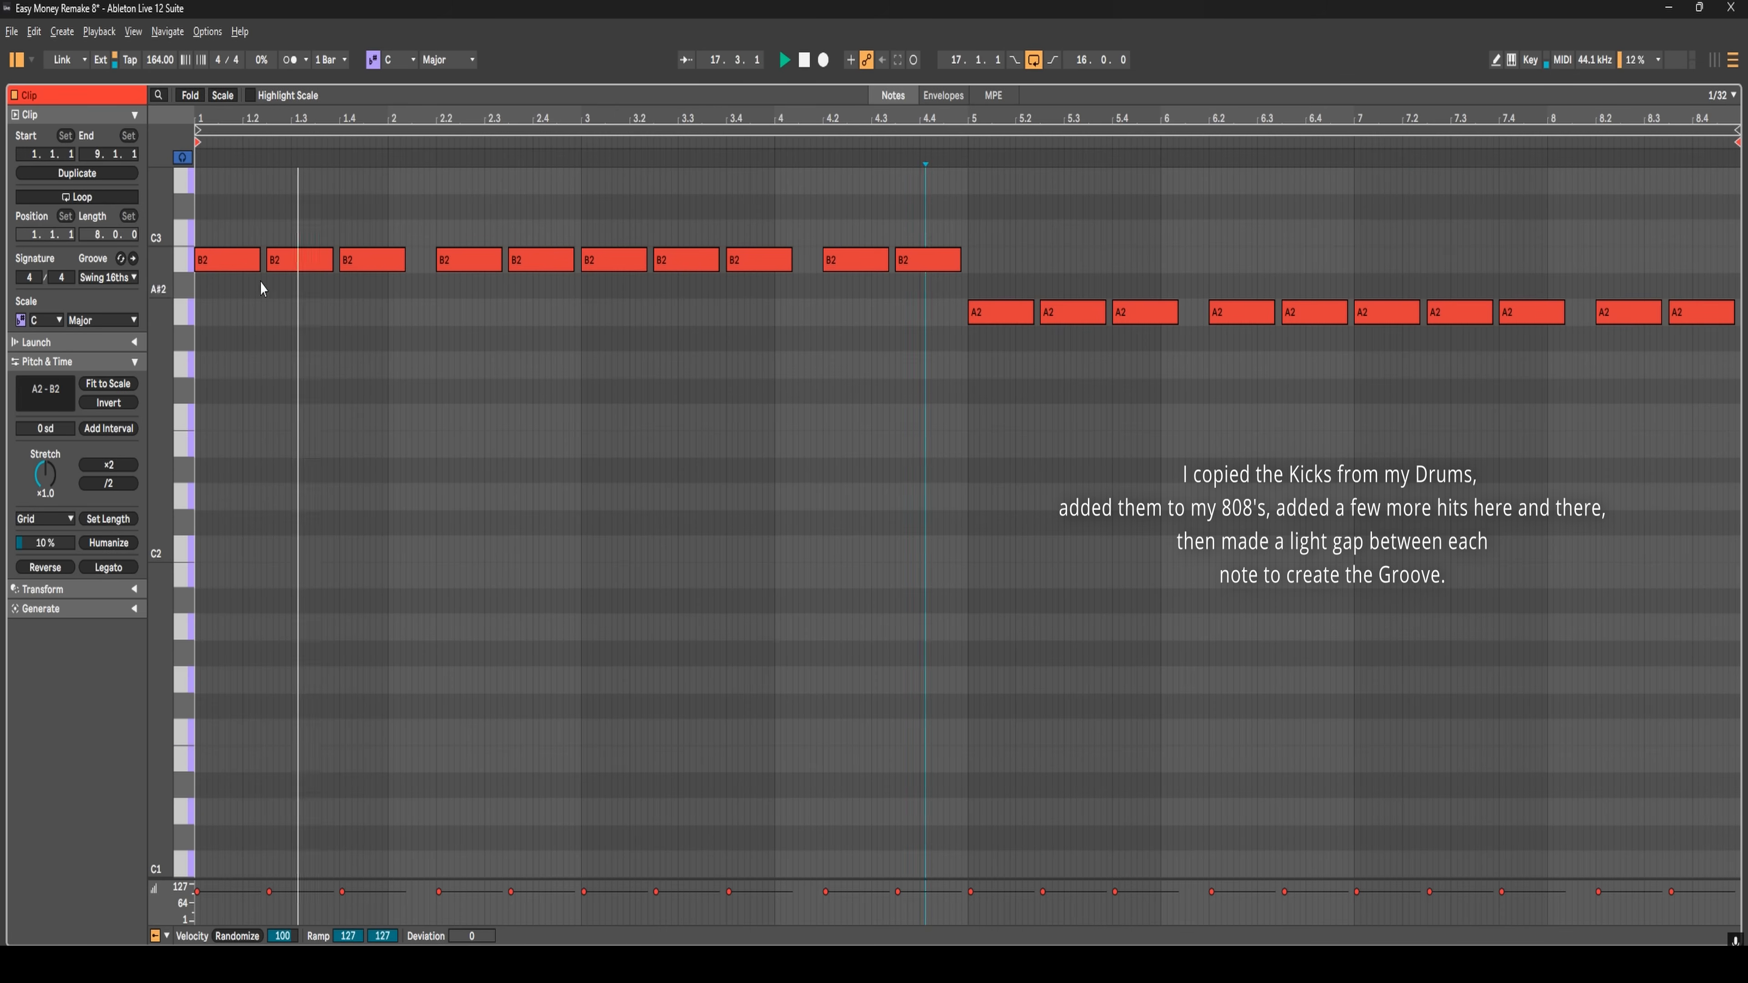
key(ctrl+e)
click(397, 262)
click(568, 251)
key(ctrl+e)
click(566, 260)
key(Delete)
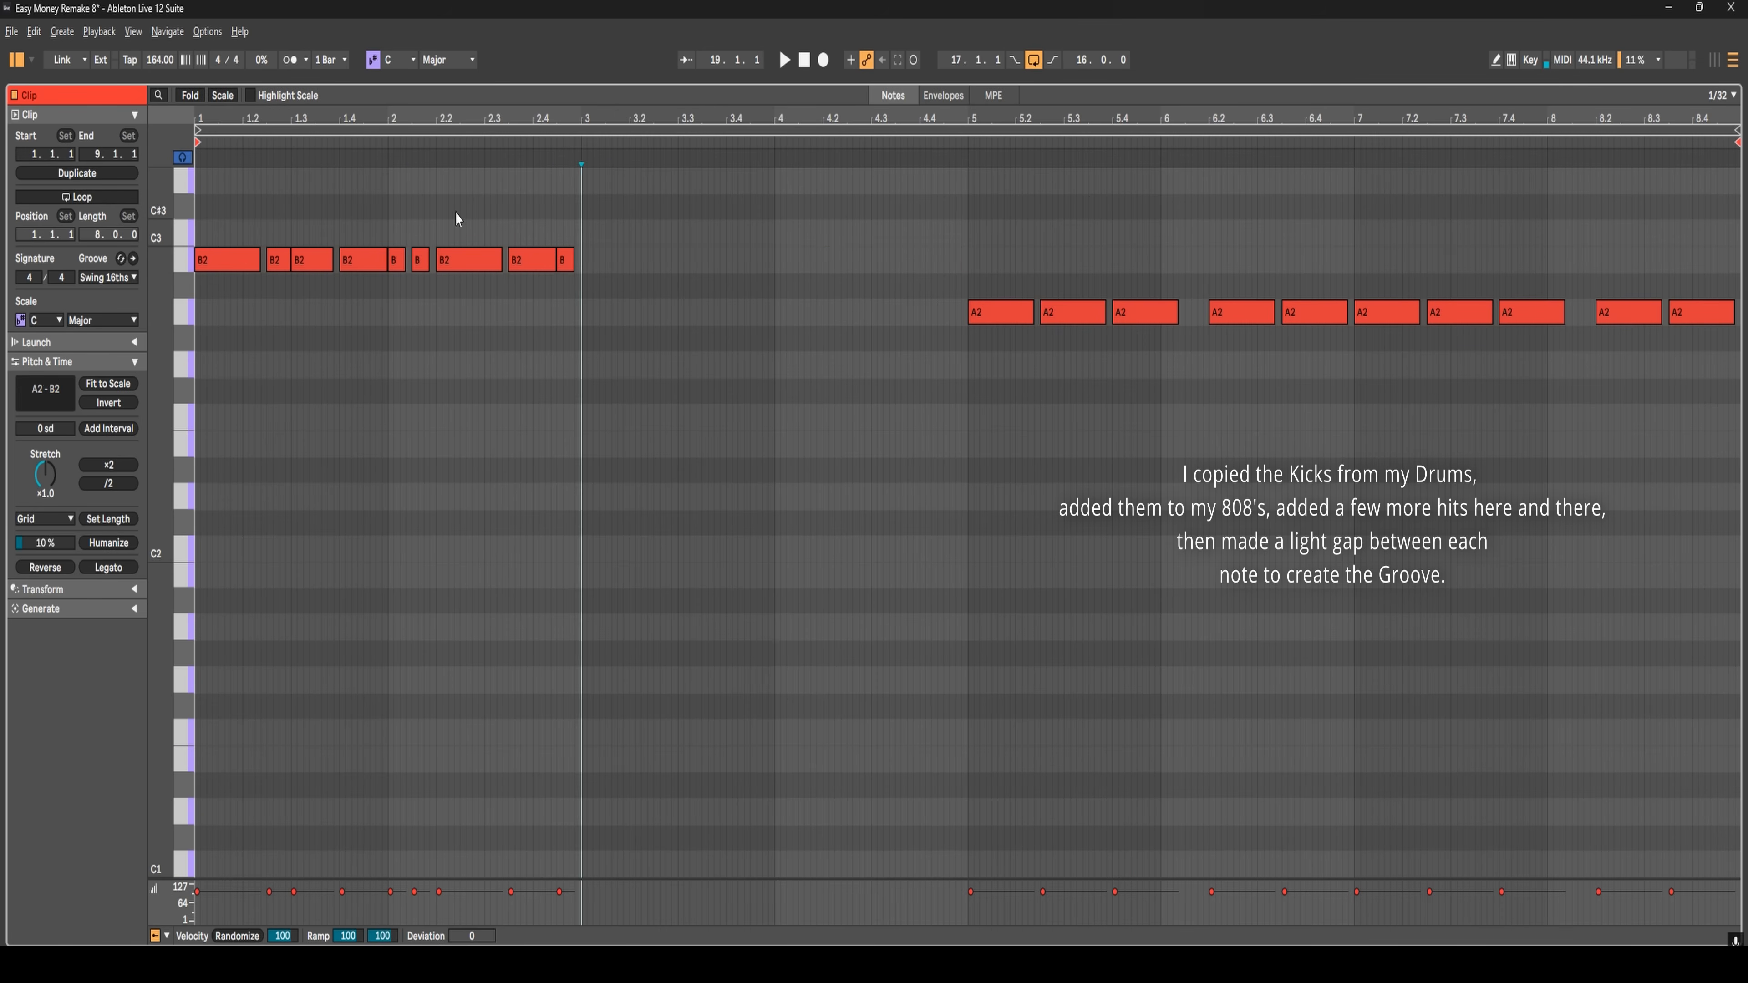
- Duplicate the two-bar B2 pattern into bars 3 and 4 and raise its last note to D3
key(ctrl+d)
click(927, 257)
key(Up)
key(Up)
key(Up)
- Paste the 808 pattern from bar 5 on, lowered two semitones to A2, and lower the short note before bar 7 to G2
key(space)
key(ctrl+v)
key(Down)
key(Down)
click(1338, 378)
key(Down)
key(Down)
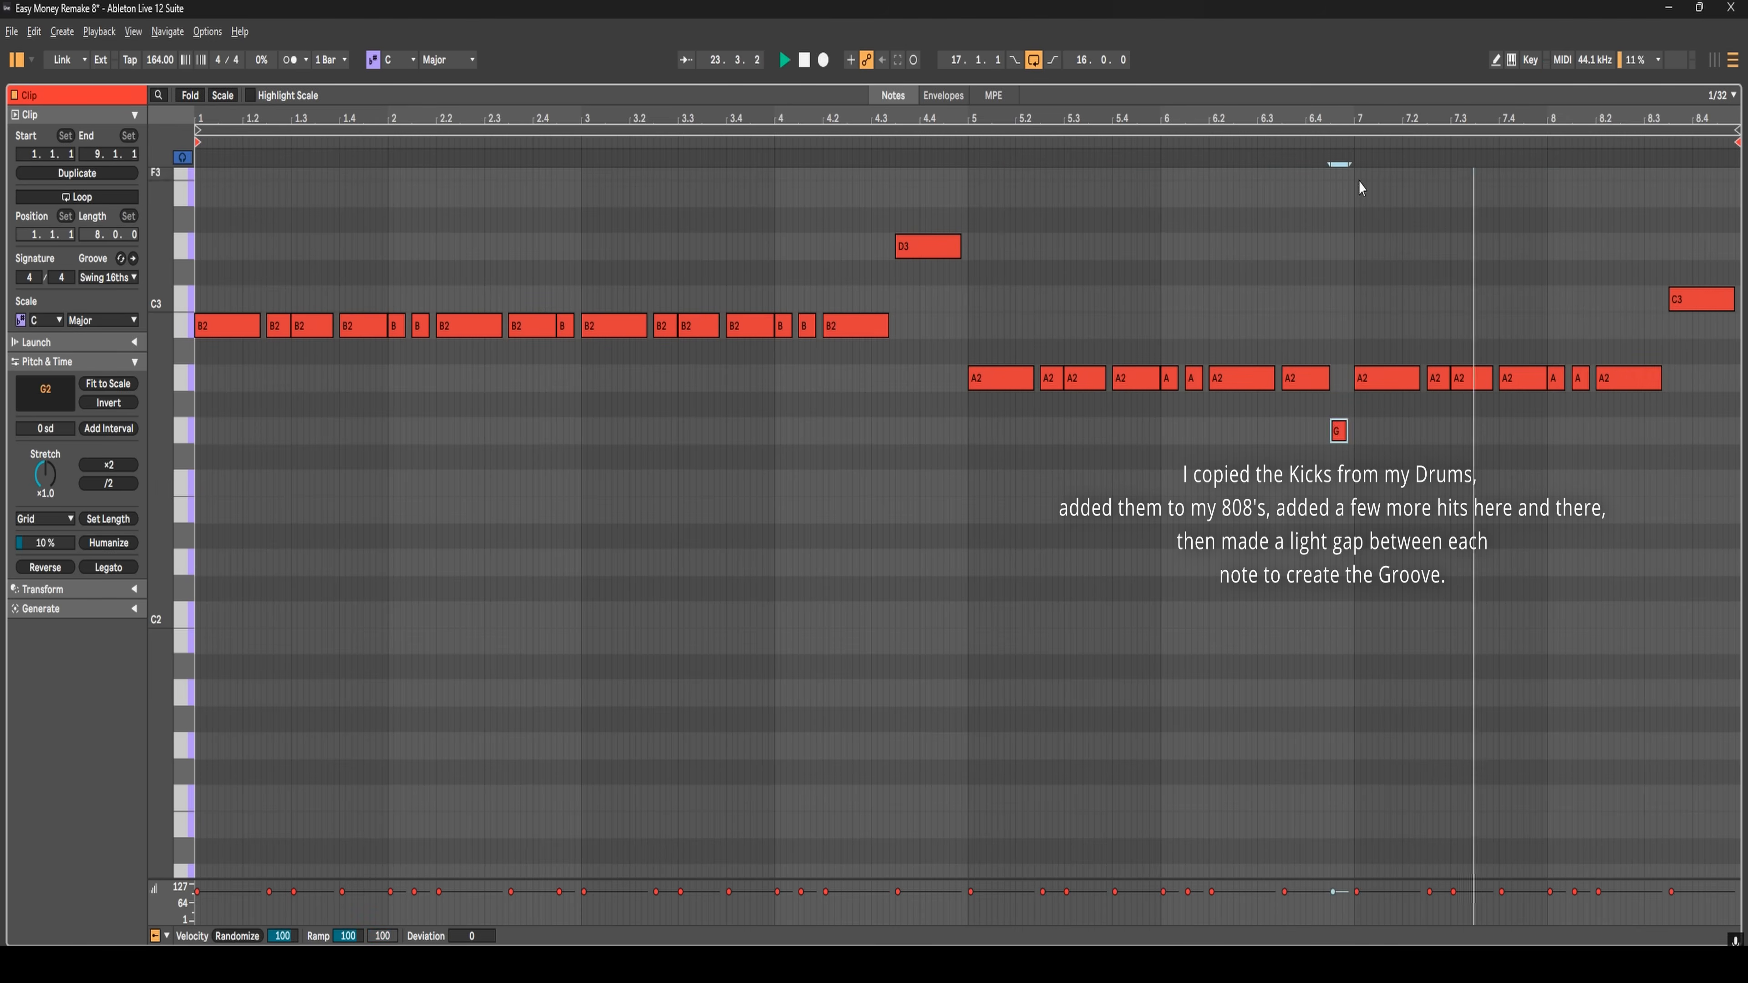
- Paste the 808 pattern into the next section, transpose it down four semitones to G2 and lower its last note to F#2
key(ctrl+alt+e)
double_click(597, 318)
key(ctrl+v)
key(Down)
key(Down)
key(Down)
key(Down)
mouse_move(888, 602)
mouse_down()
mouse_move(870, 601)
mouse_move(888, 601)
mouse_up()
click(906, 527)
key(Down)
key(Down)
key(Down)
key(Down)
key(Left)
key(Left)
key(Left)
key(Left)
key(Right)
key(Right)
key(Right)
key(Right)
- Replace the notes from bar 5 with a copy of the first two-bar pattern lowered three semitones to E2
key(space)
key(Delete)
drag(211, 541, 580, 671)
key(ctrl+v)
key(Down)
key(Down)
key(Down)
- Replace the short F#2 notes in bar 7 with the pasted pattern at F#2 and lengthen the first A2 note of bar 8
drag(1362, 585, 1533, 723)
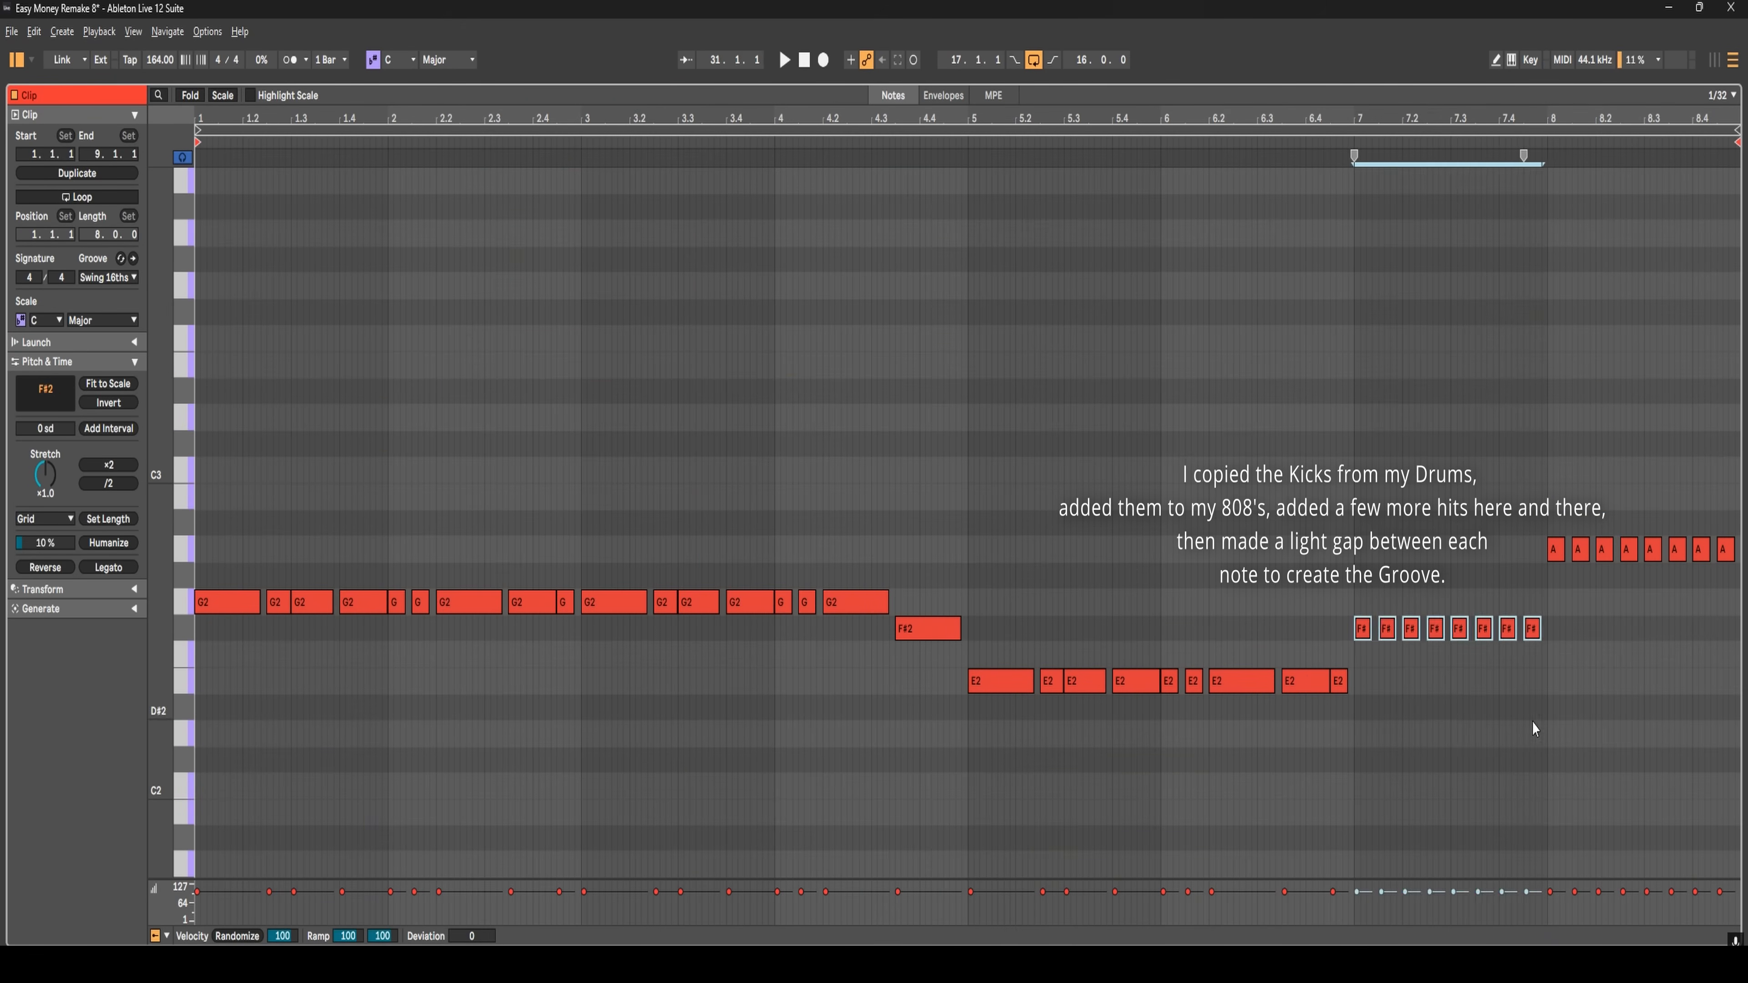
key(Delete)
key(ctrl+v)
key(Down)
key(space)
drag(1564, 549, 1577, 549)
key(space)
- Select the 808 notes from bar 5 onward, raise them five semitones and play the section
drag(205, 518, 618, 759)
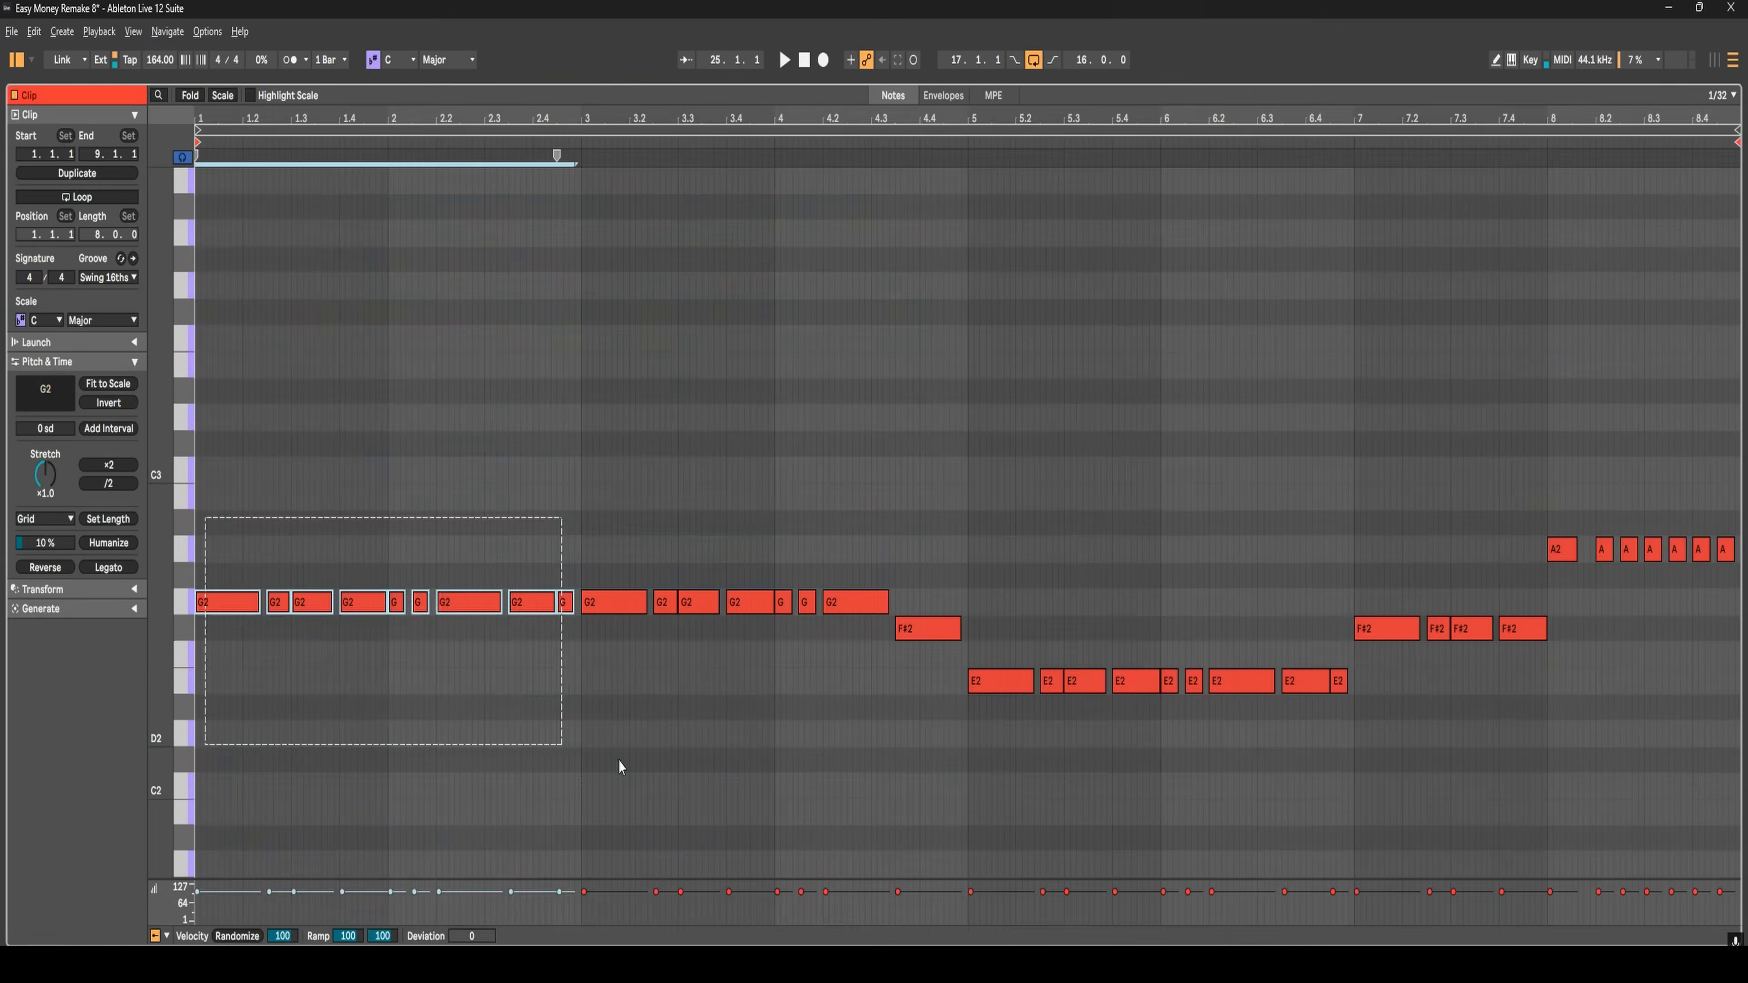
drag(959, 513, 1712, 706)
key(Up)
key(Up)
key(Up)
key(Up)
key(Up)
key(space)
key(space)
- Paste the 808 pattern into the following section, lower it three semitones and select the notes in bars 3 and 4
double_click(864, 283)
key(ctrl+v)
key(Down)
key(Down)
key(Down)
drag(590, 579, 962, 710)
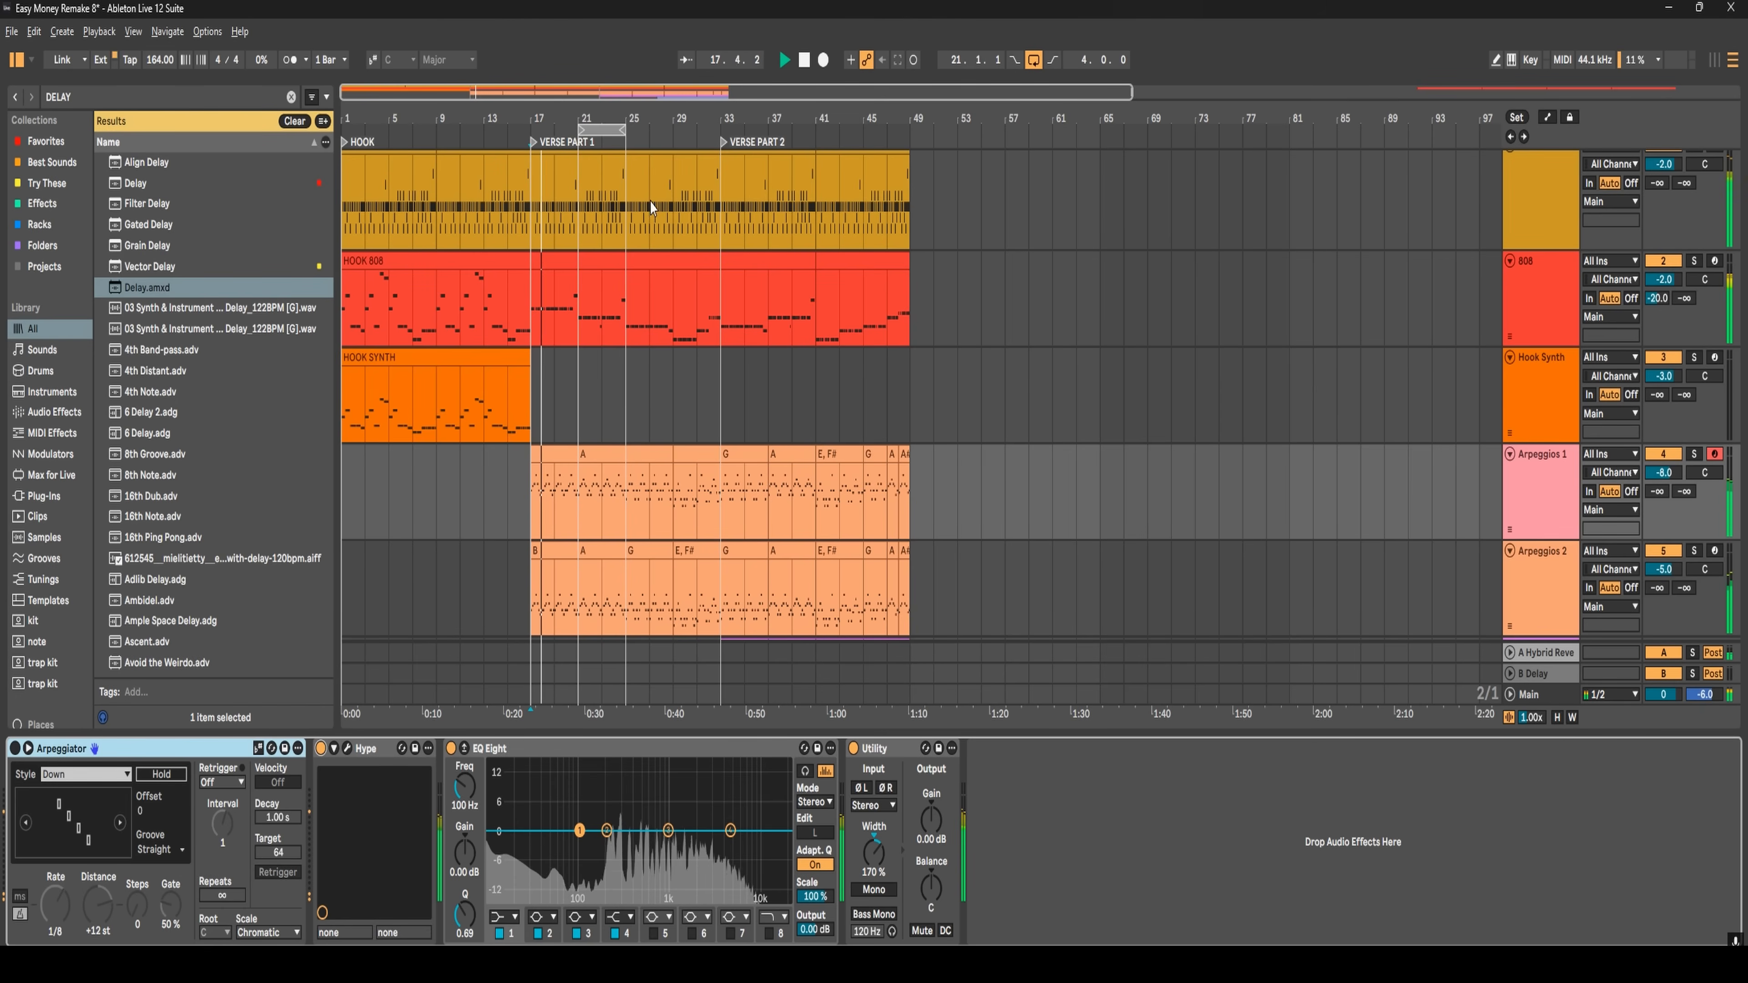
- Extend the end of the arrangement loop to the start of Verse Part 2
drag(623, 126, 719, 144)
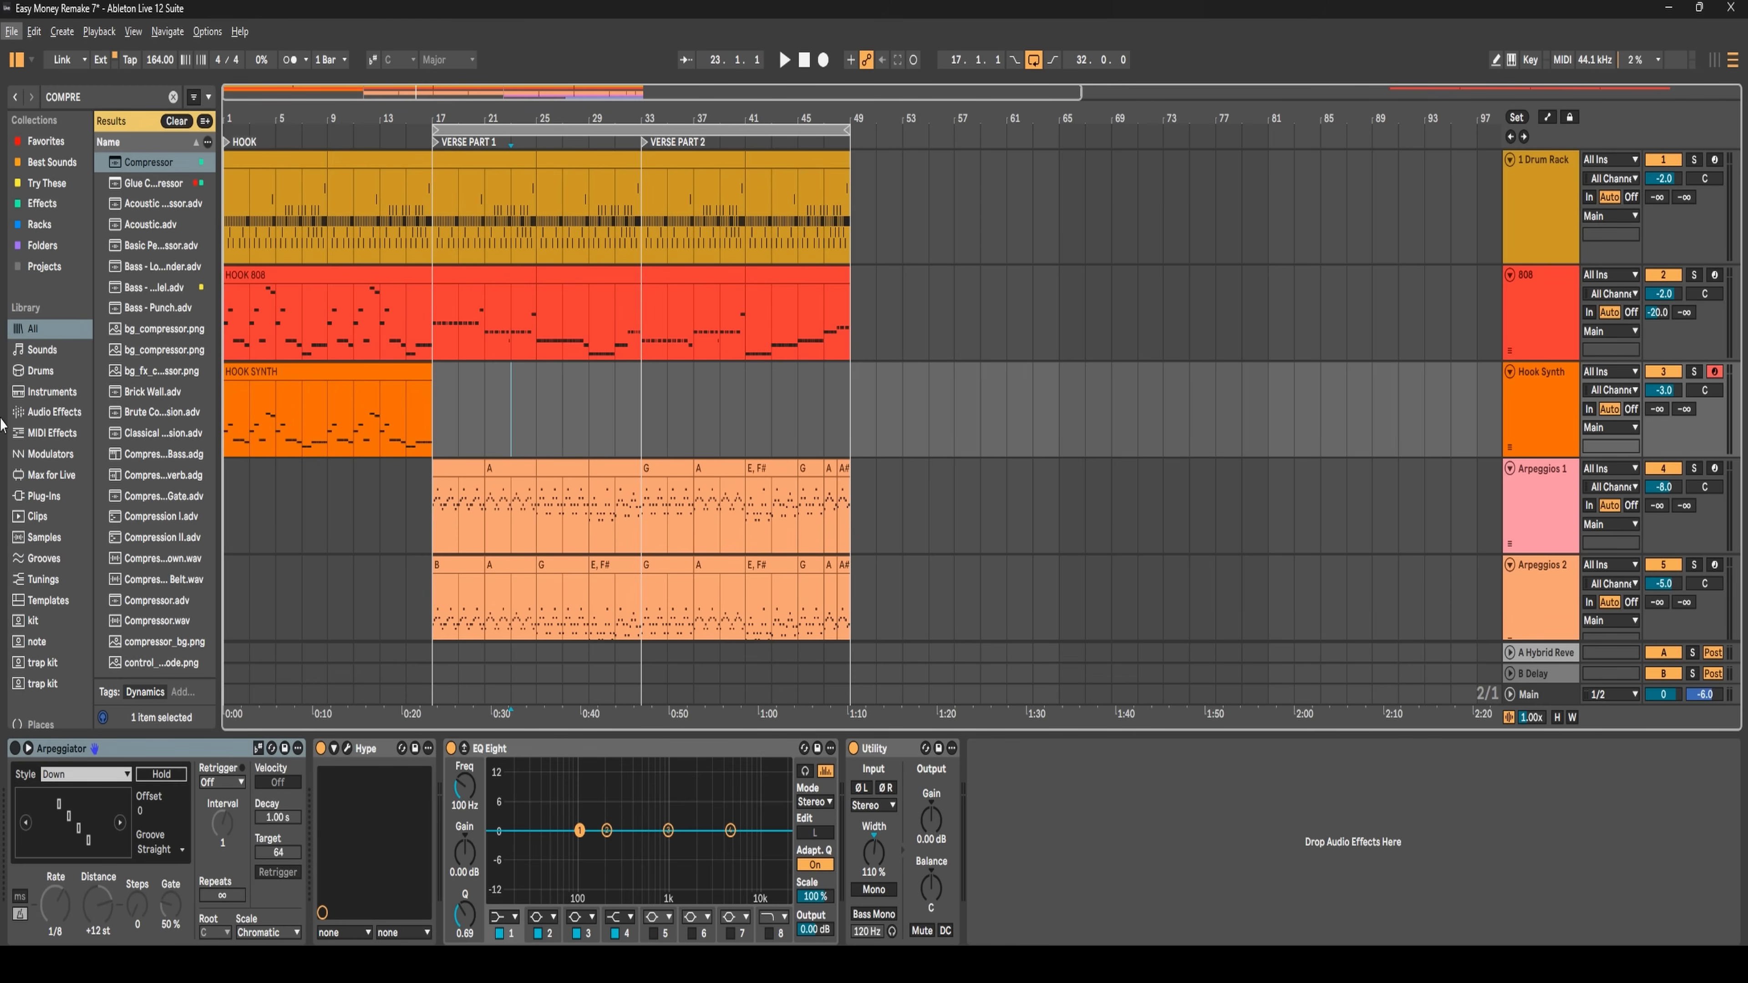
- Add a Compressor to the end of the Arpeggios 1 device chain
click(126, 165)
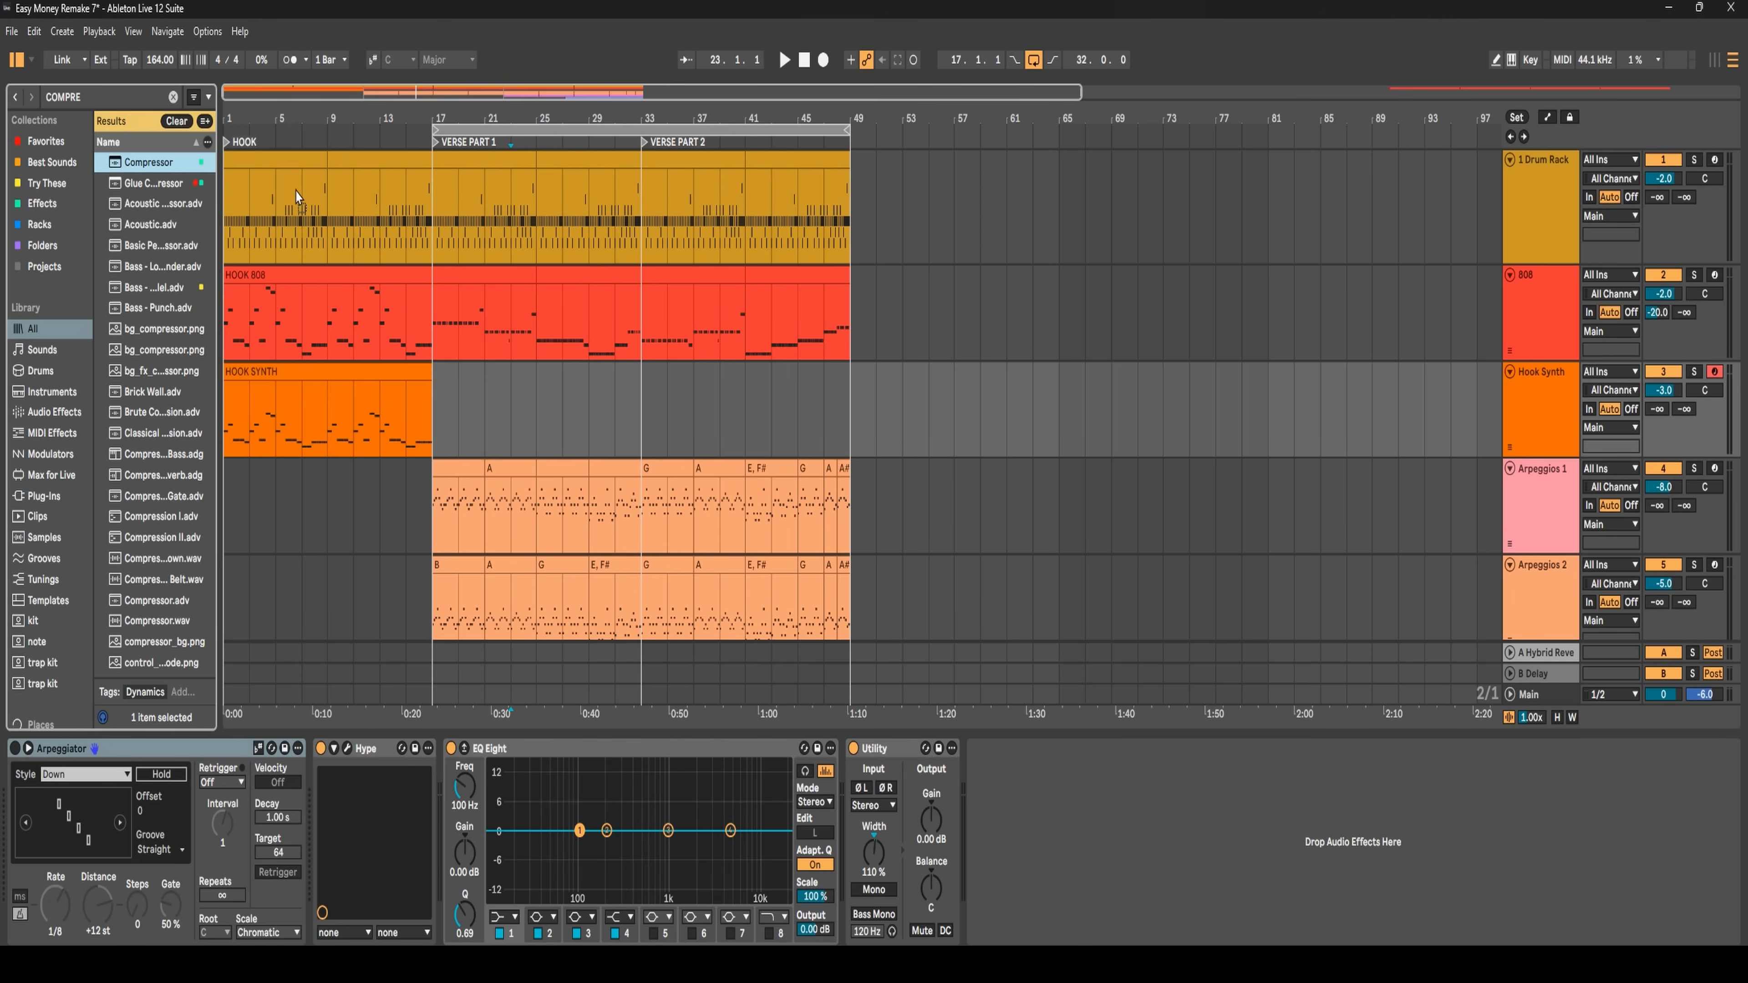
click(1526, 516)
key(Return)
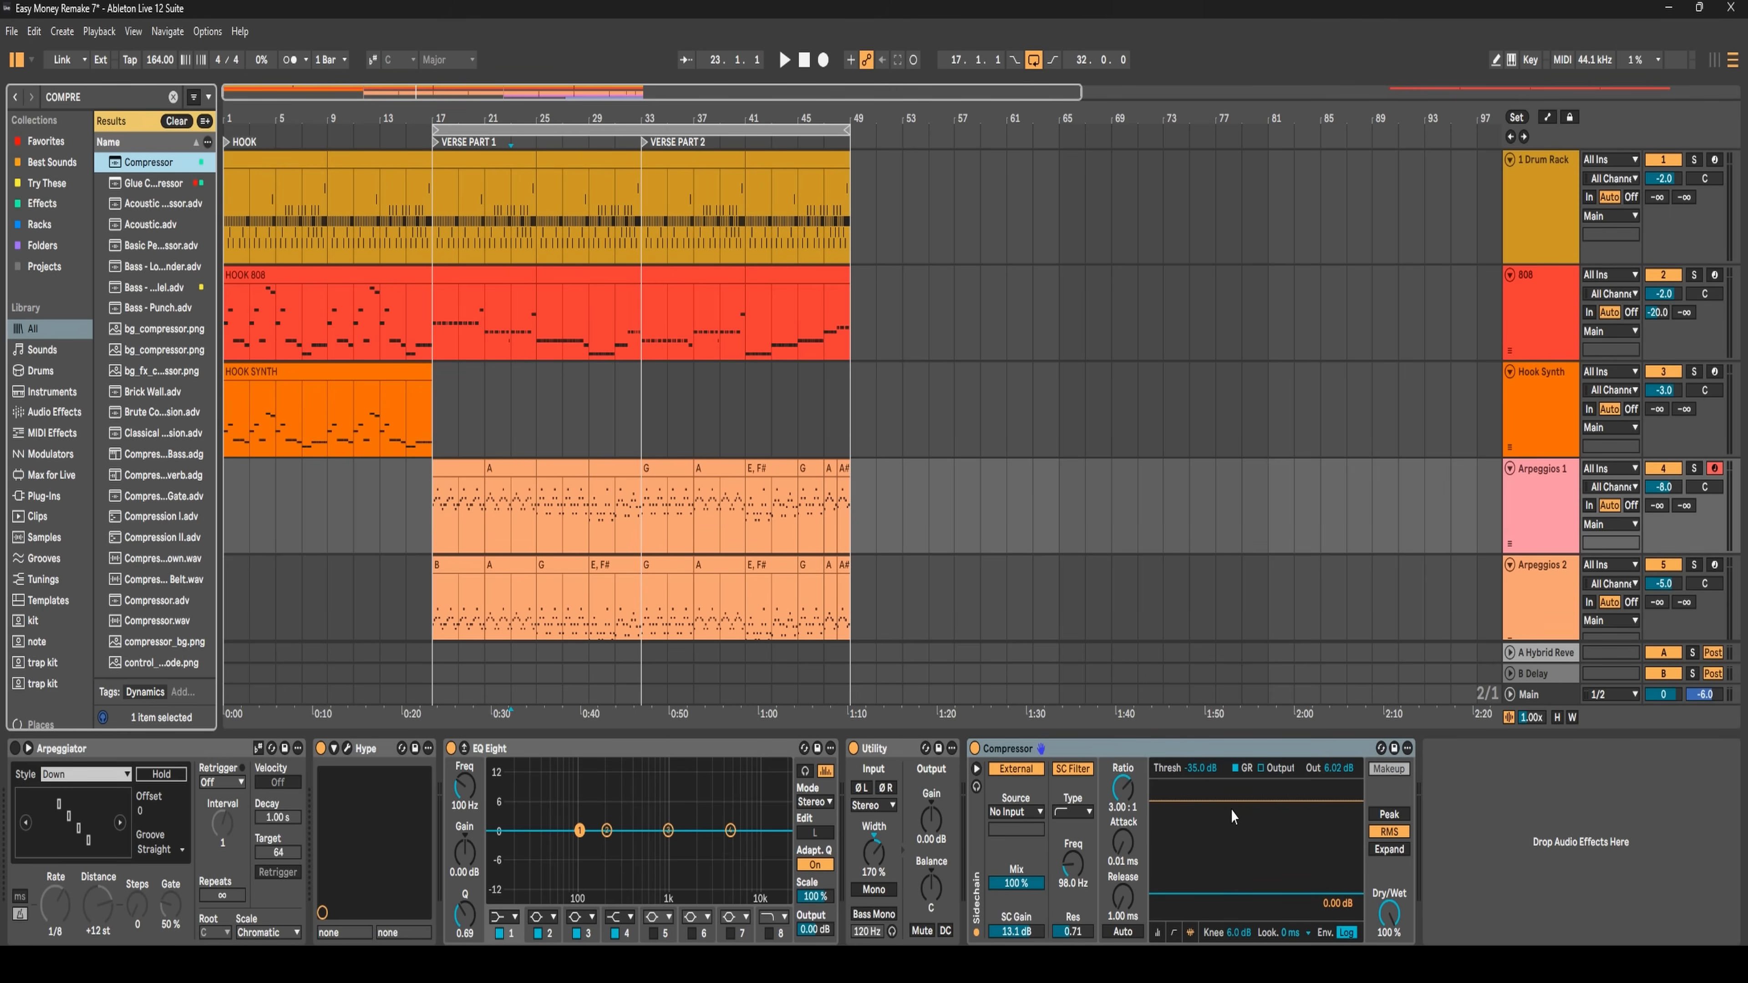
- Set the compressor's sidechain source to 1-Drum Rack and its tap point to FF kick low forest | Post Mixer
click(1013, 814)
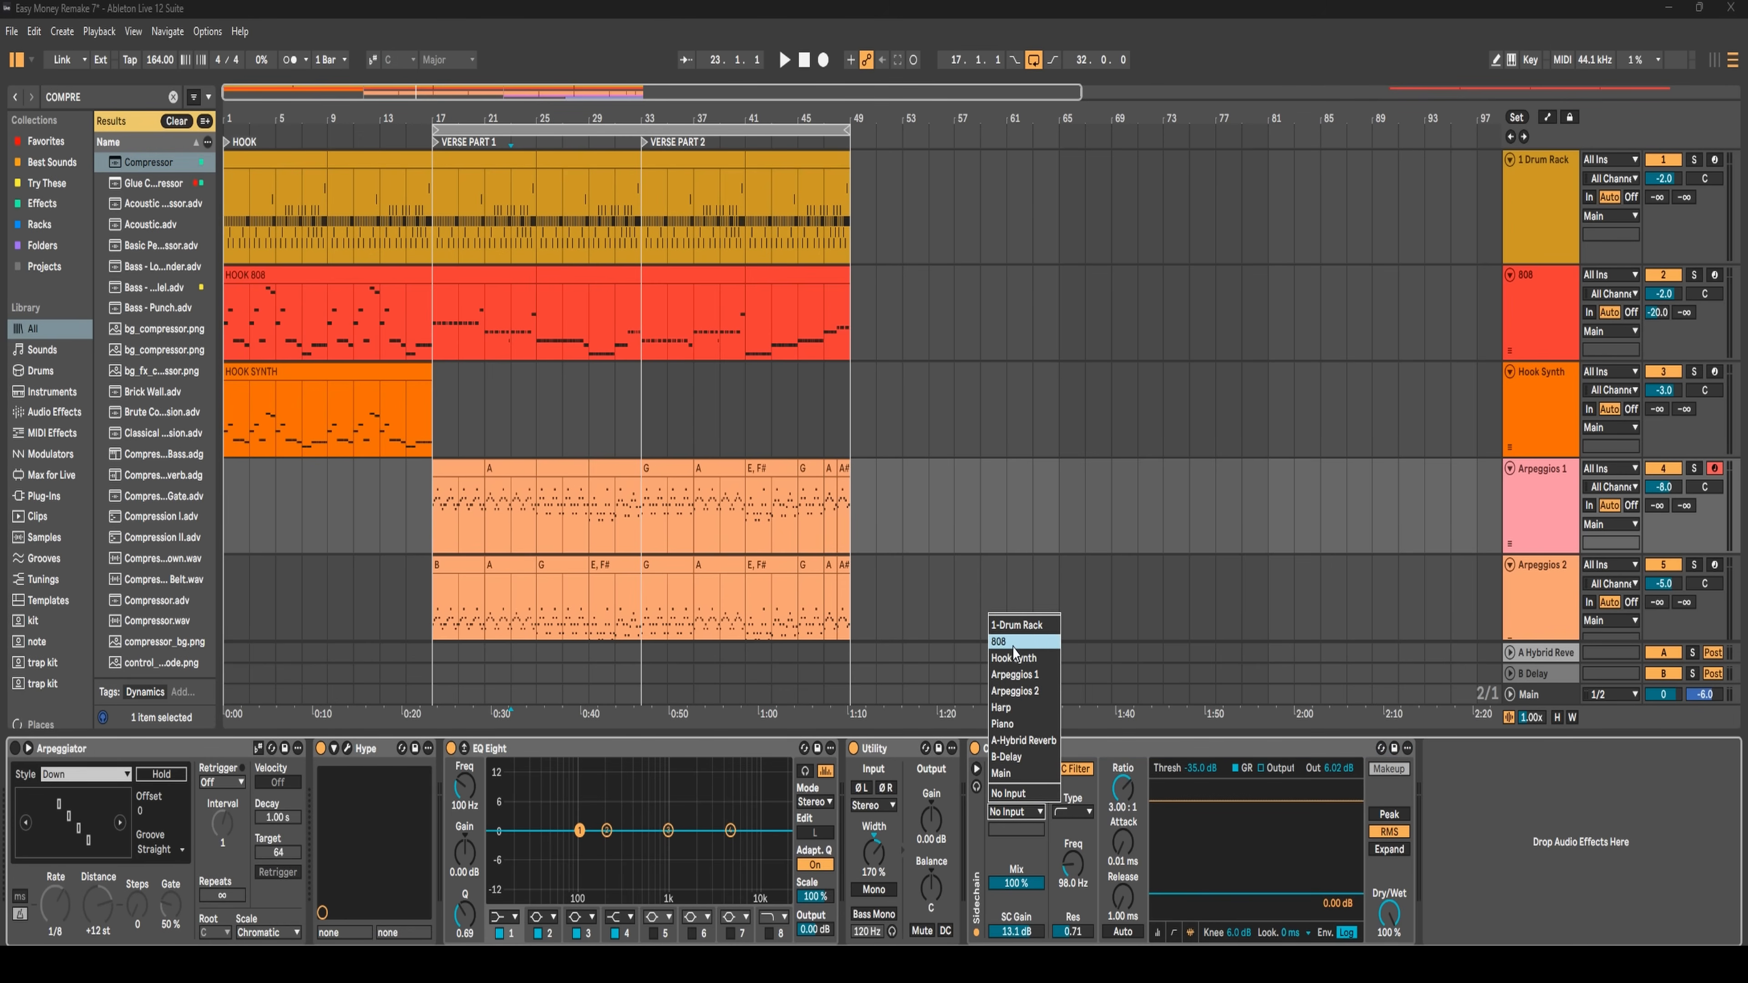
click(1015, 625)
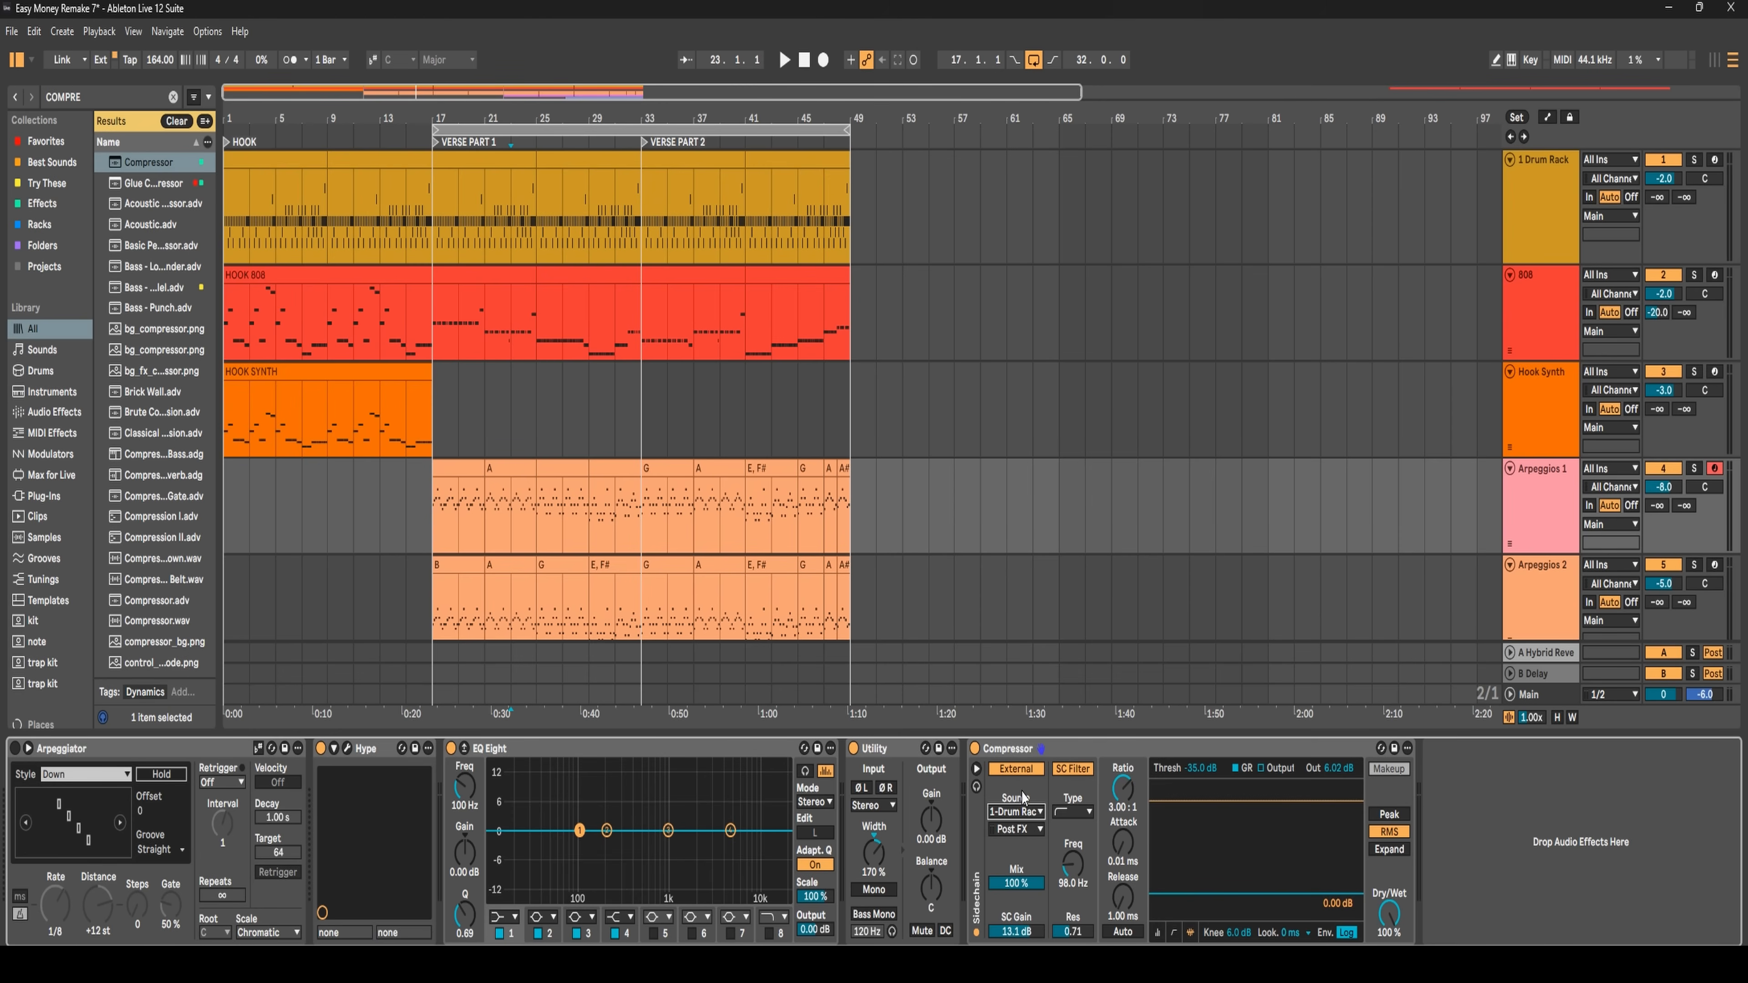
click(1023, 813)
click(1020, 831)
click(1020, 830)
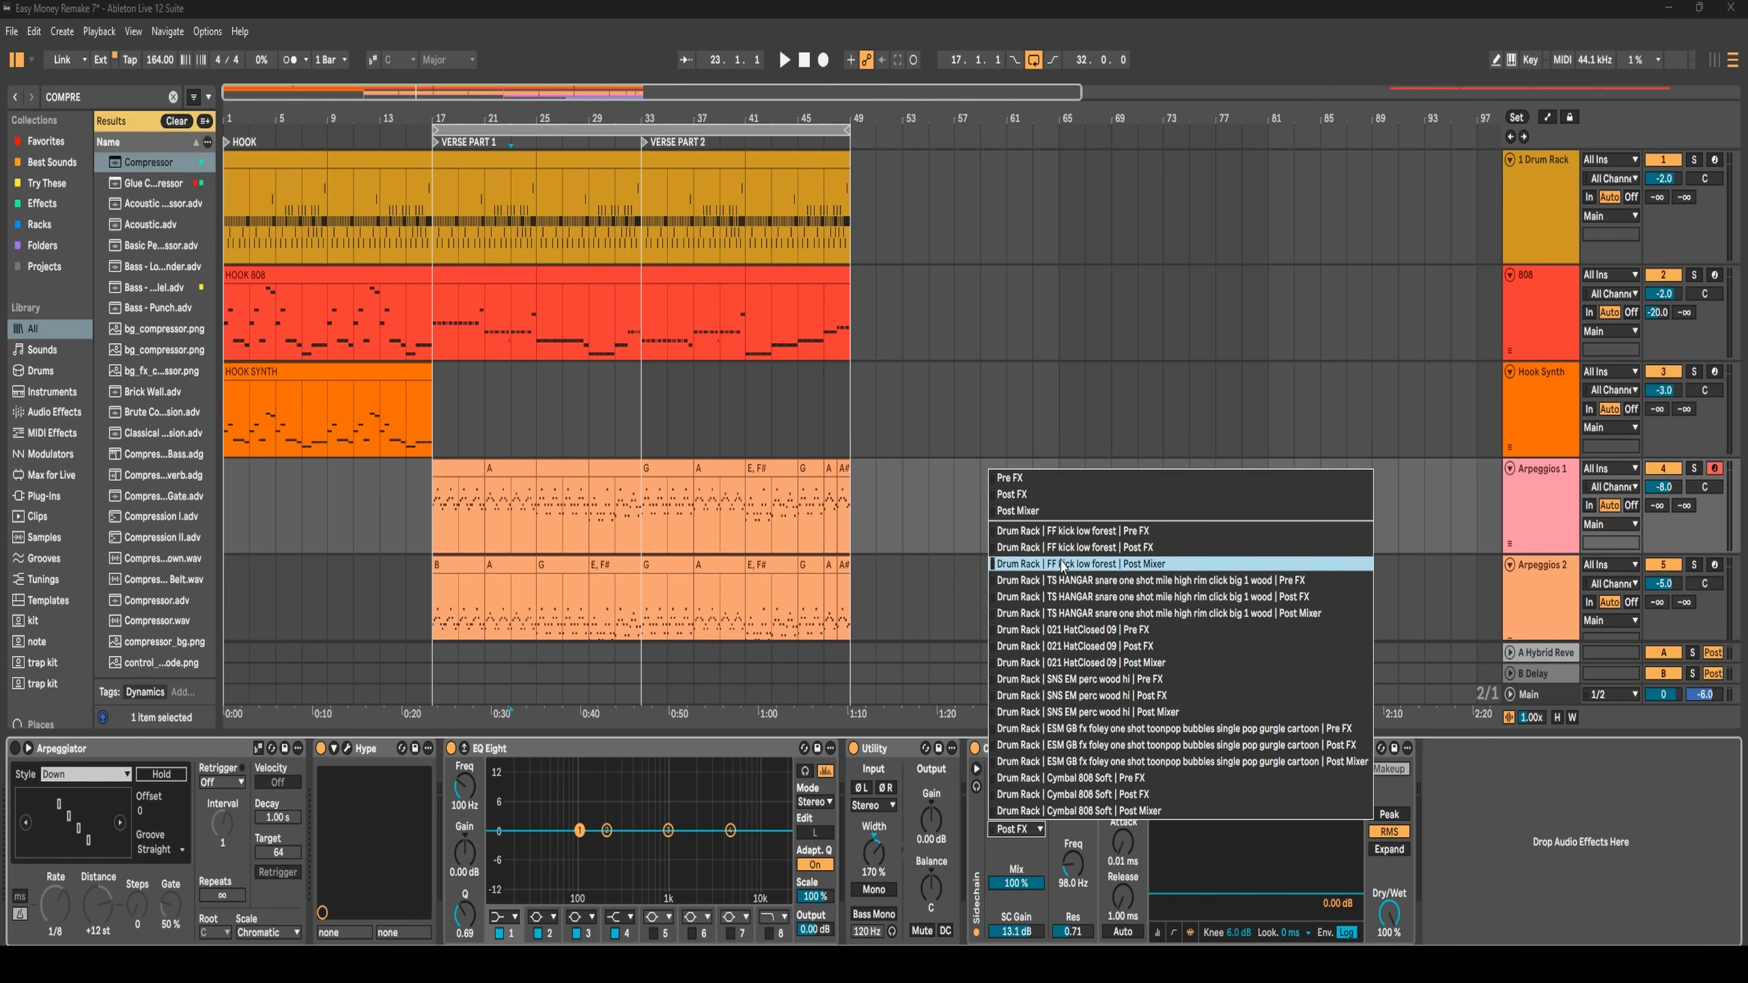
click(1135, 566)
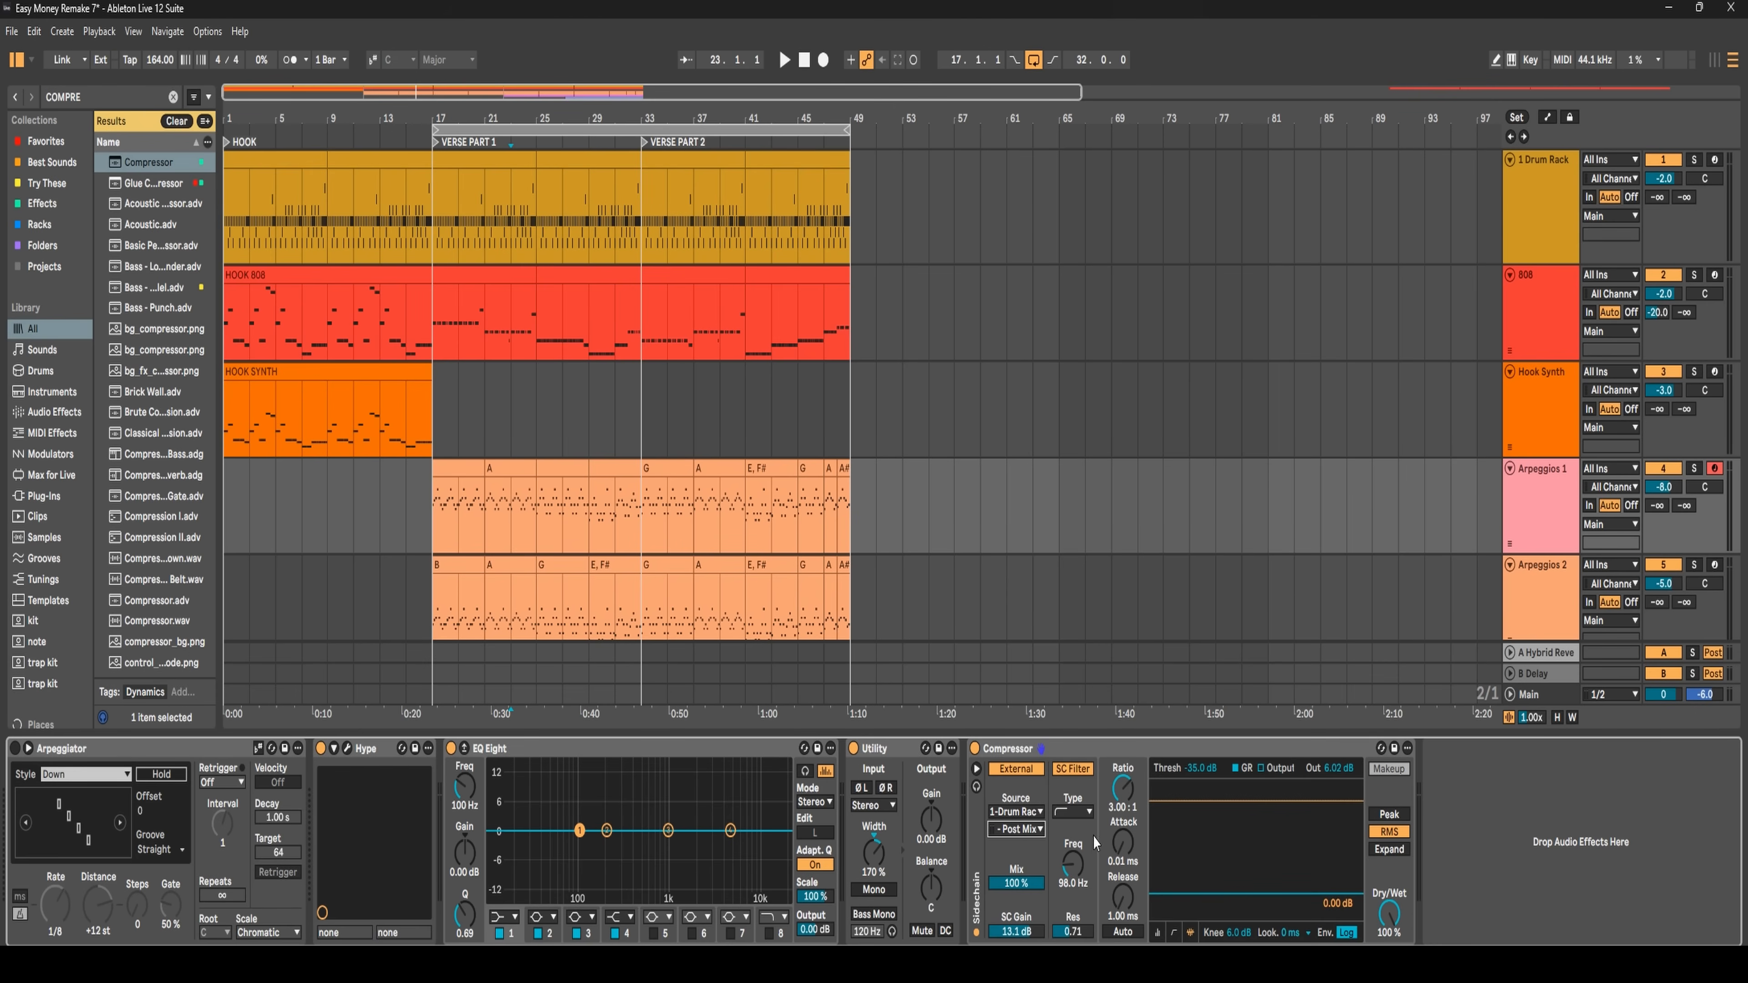
- Solo the Arpeggios 1 track, set the compressor's attack to 3.16 ms and play the sidechained arpeggio
click(1692, 470)
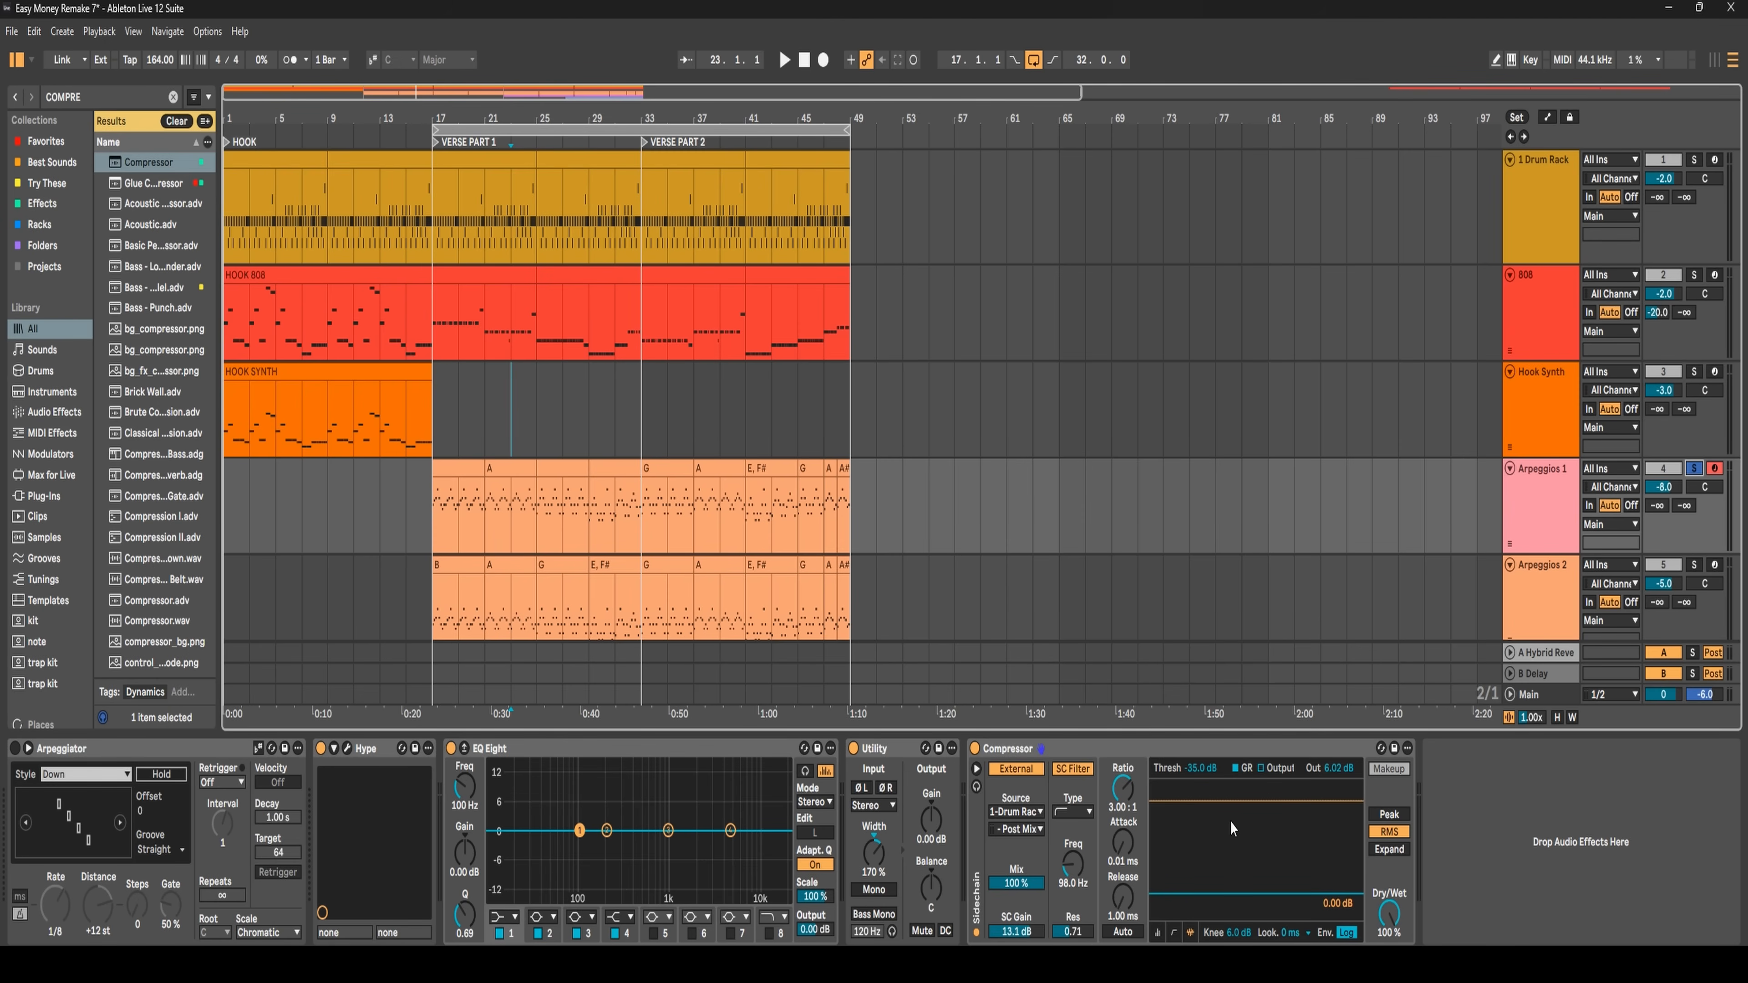
key(space)
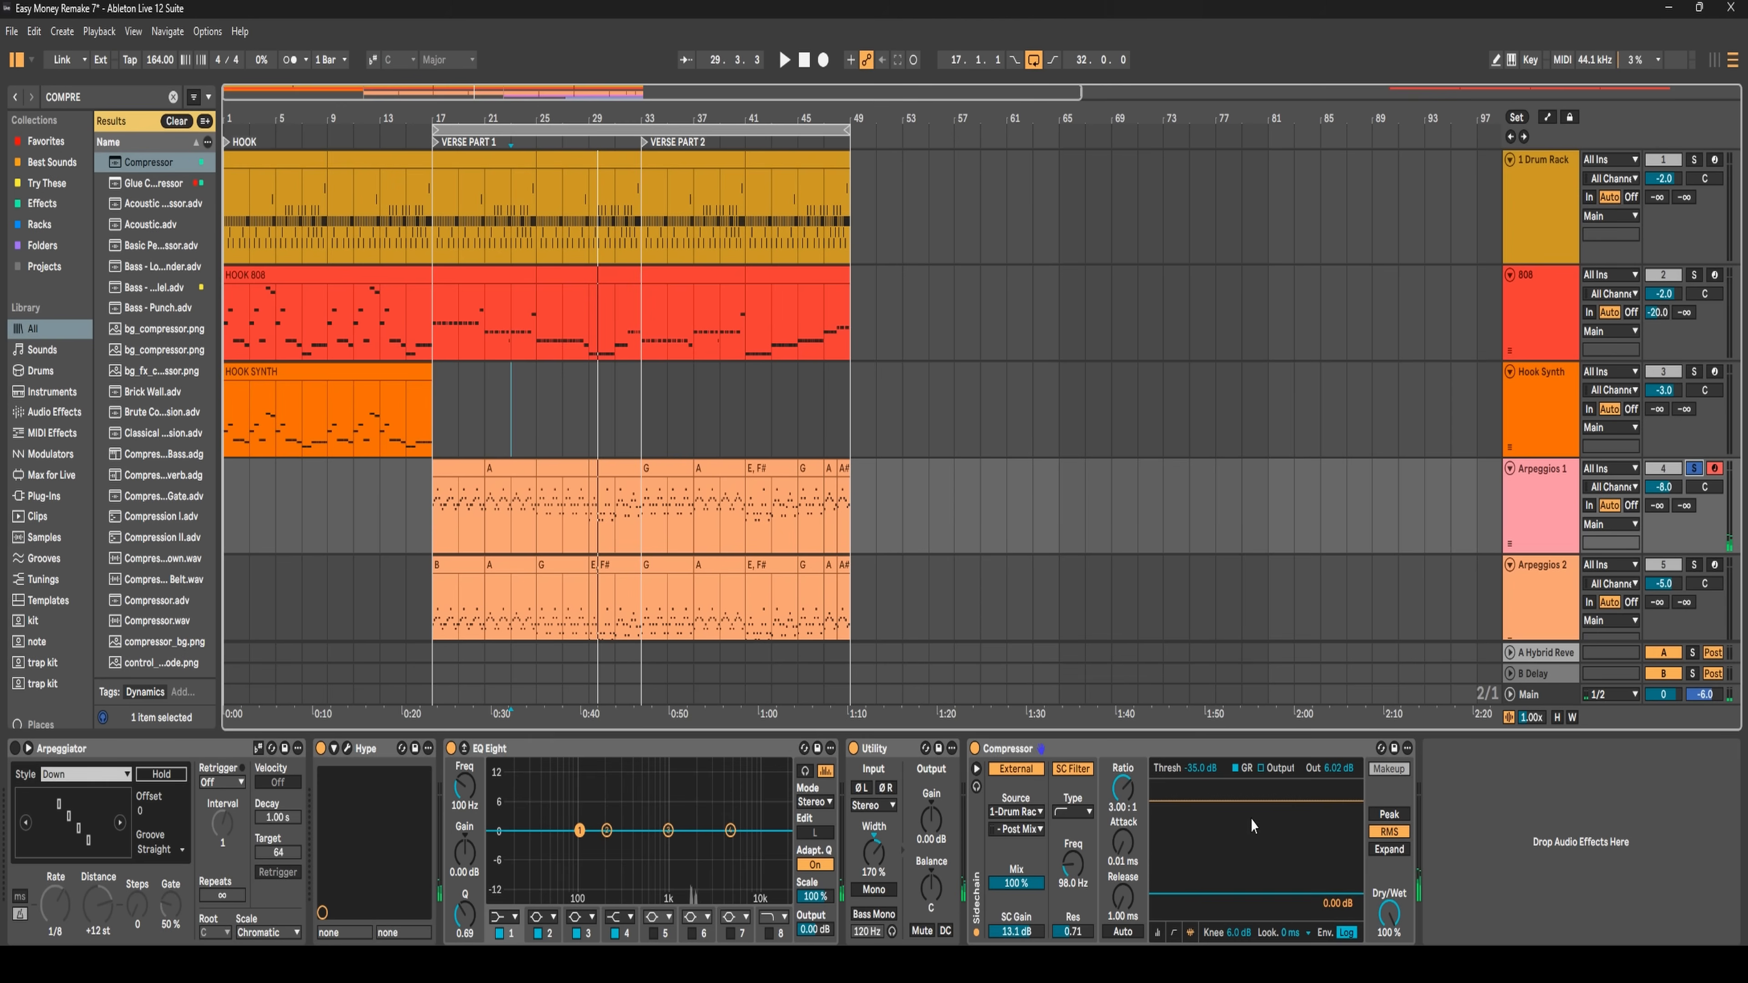
double_click(1126, 840)
key(space)
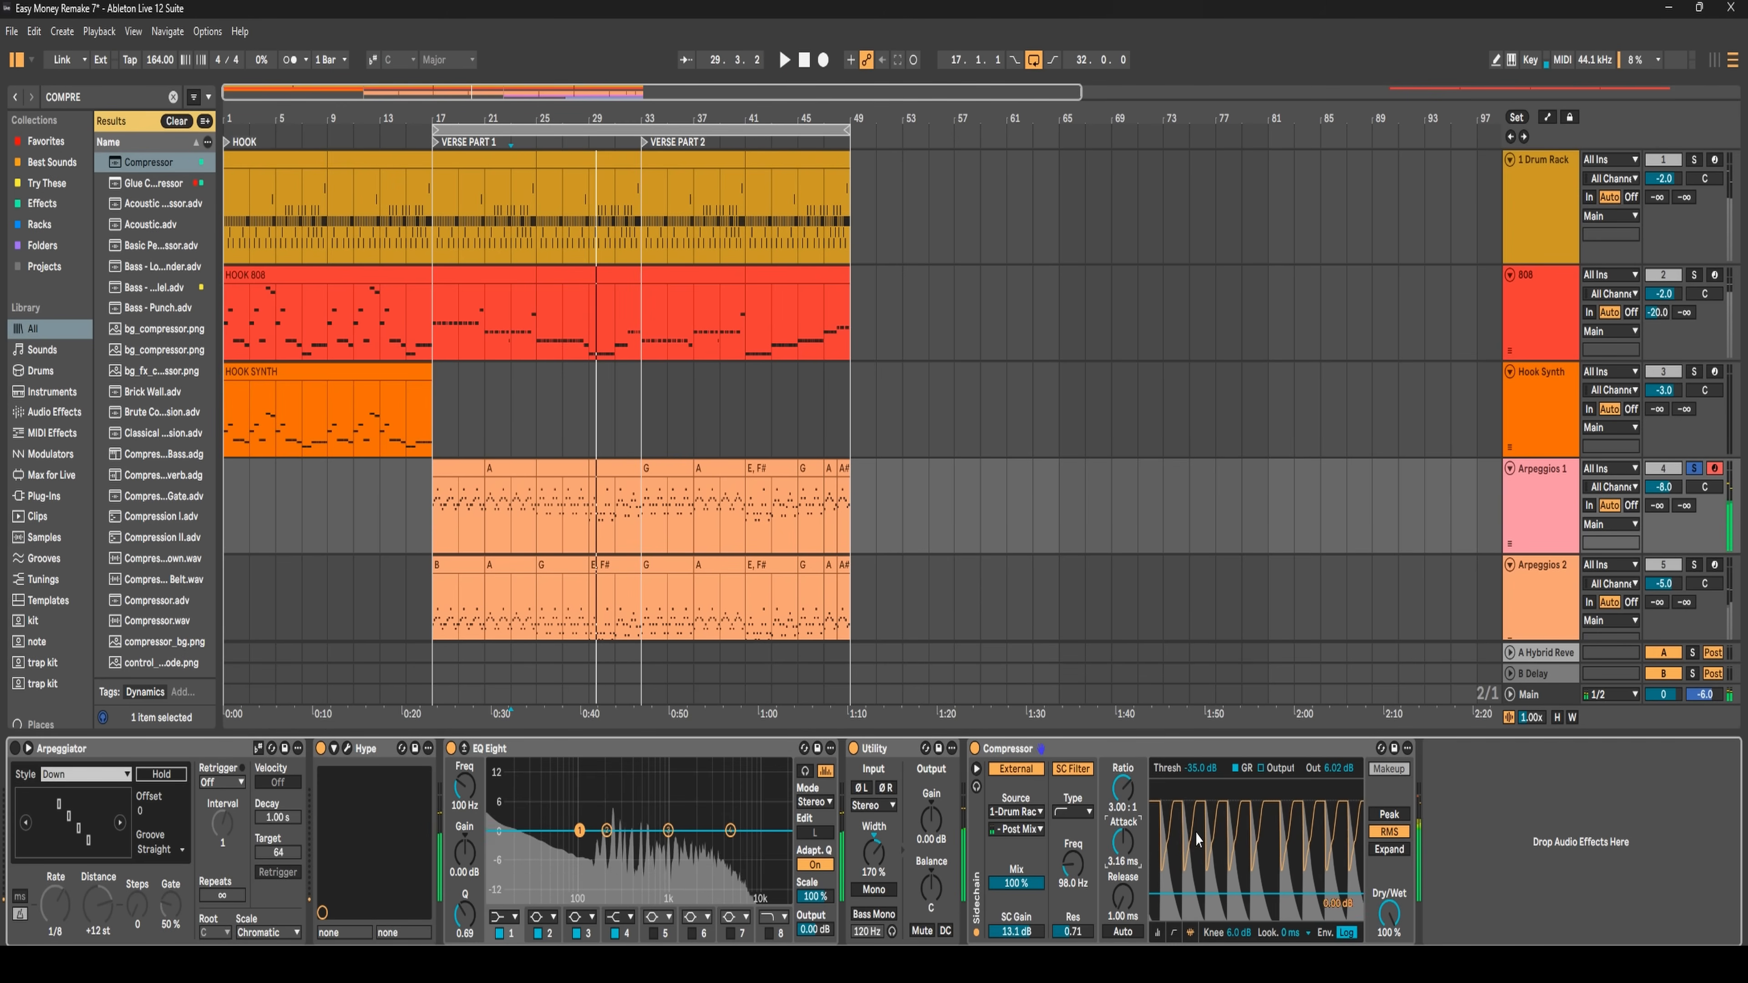
key(space)
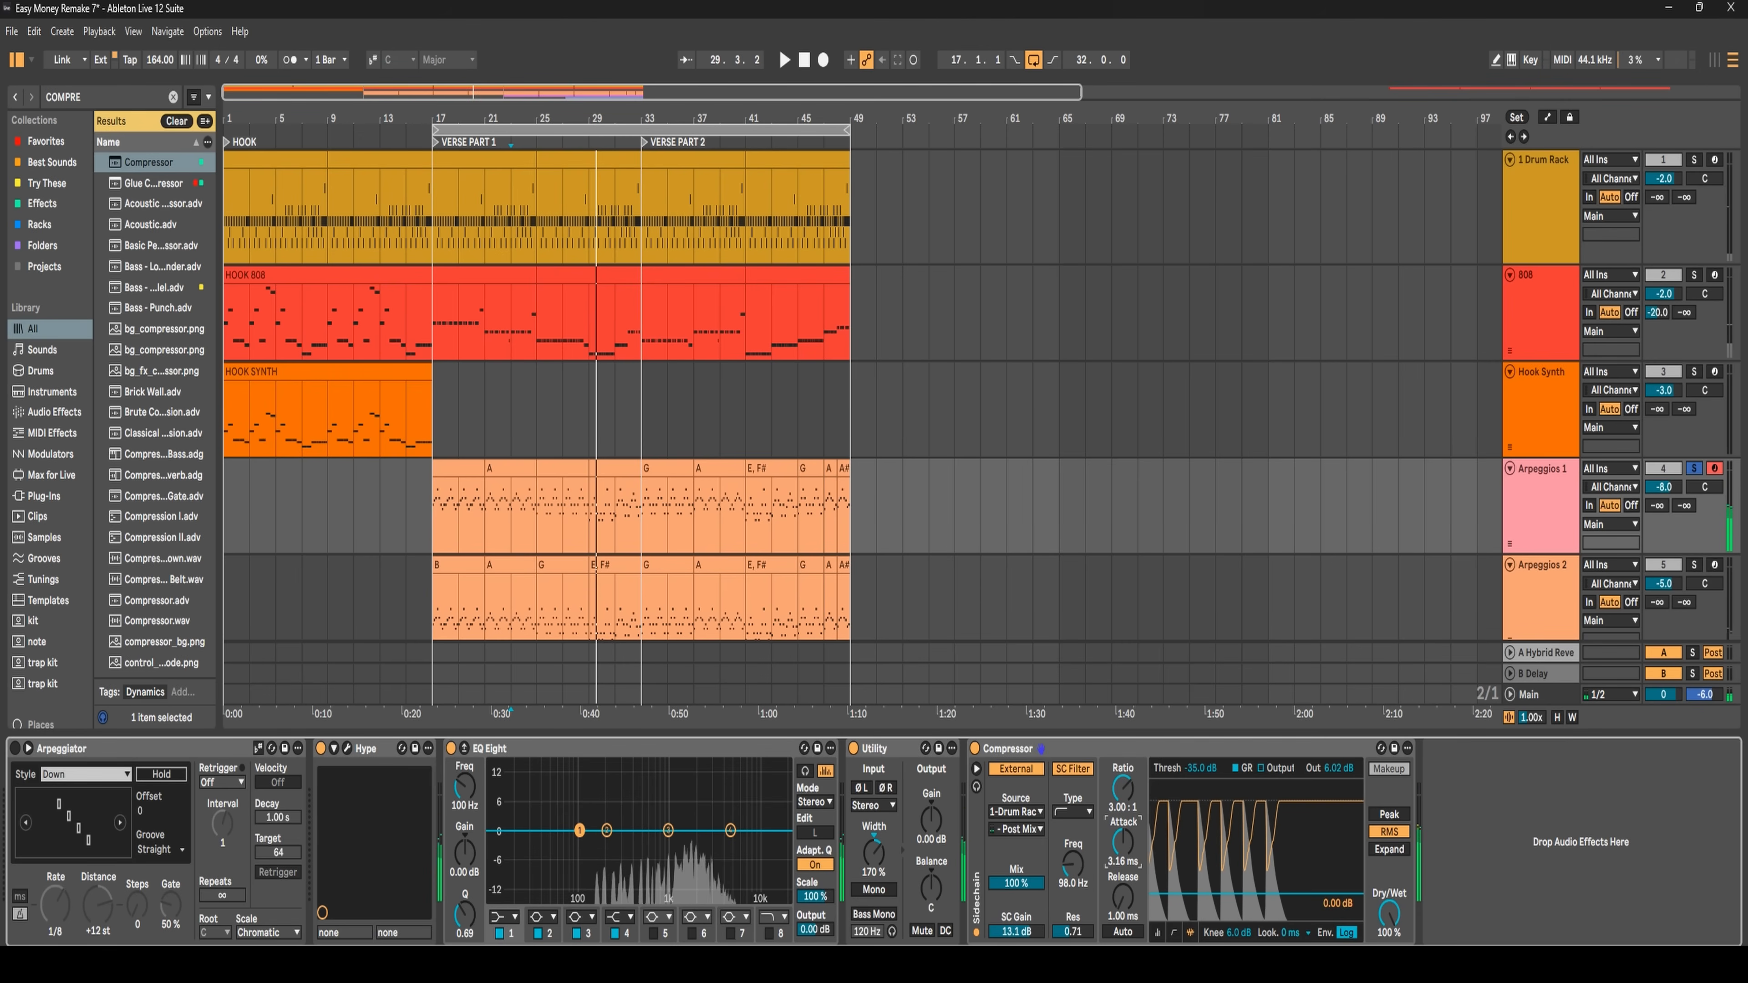
- Raise the Arpeggios 1 compressor's attack to about 36.6 ms
drag(1122, 842, 1123, 824)
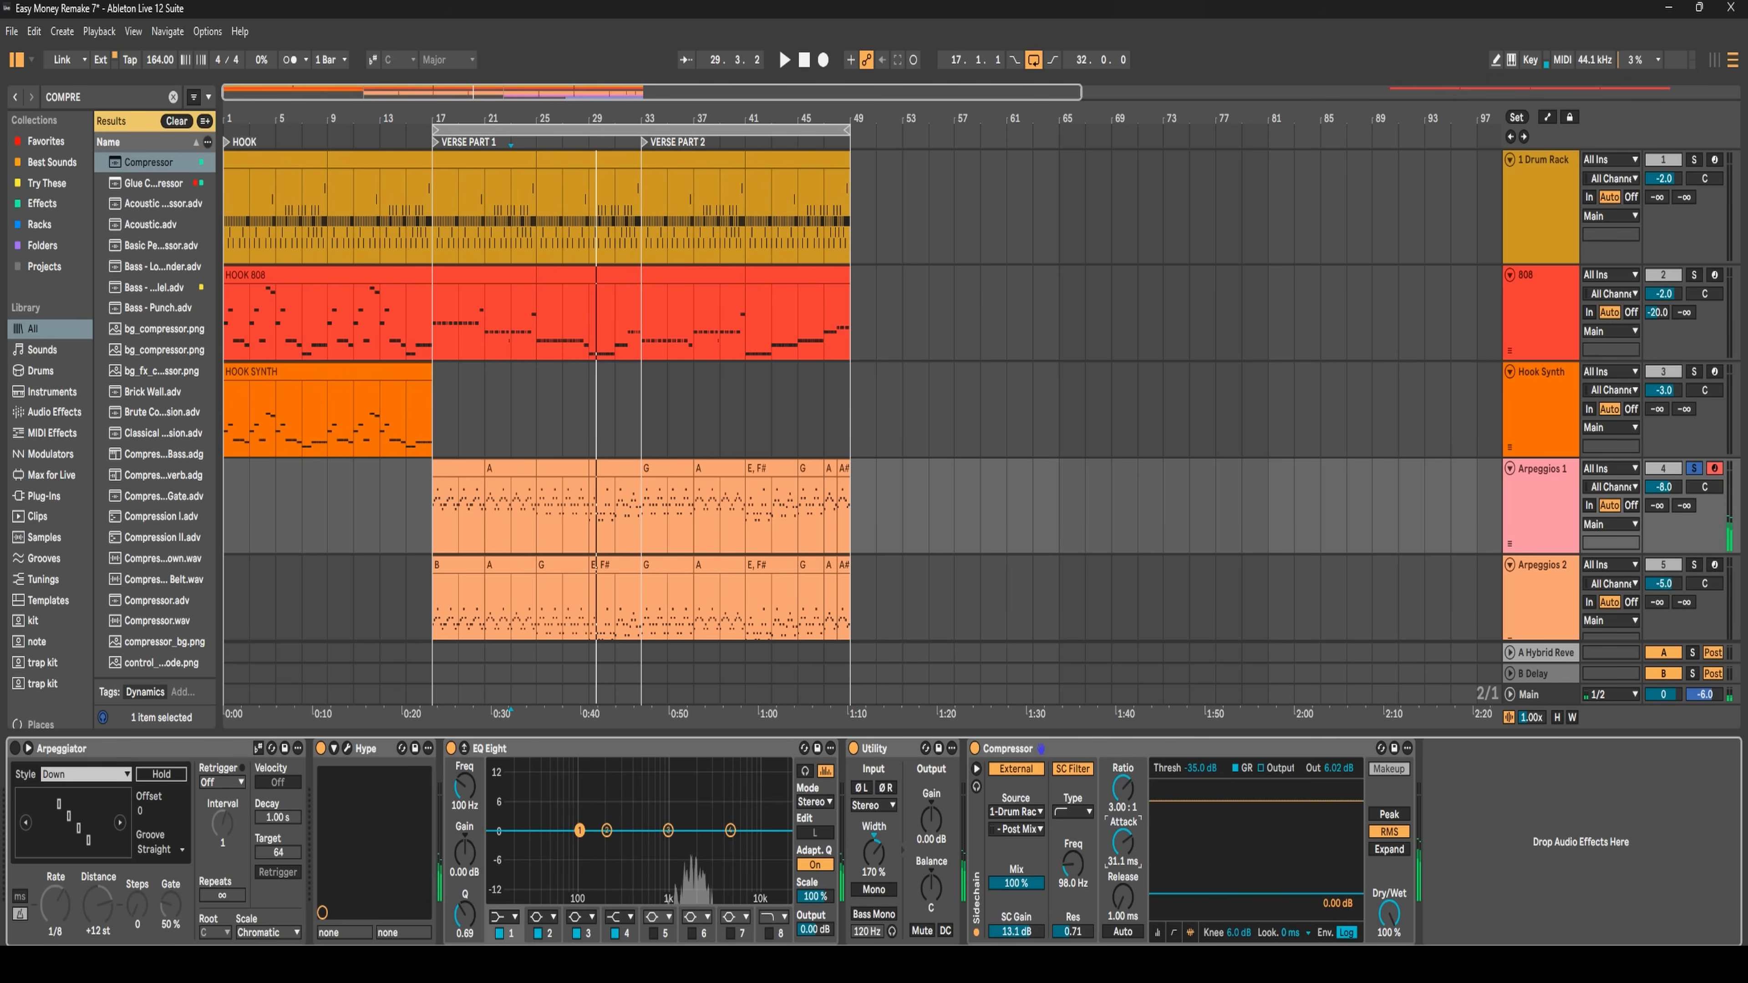
click(1693, 469)
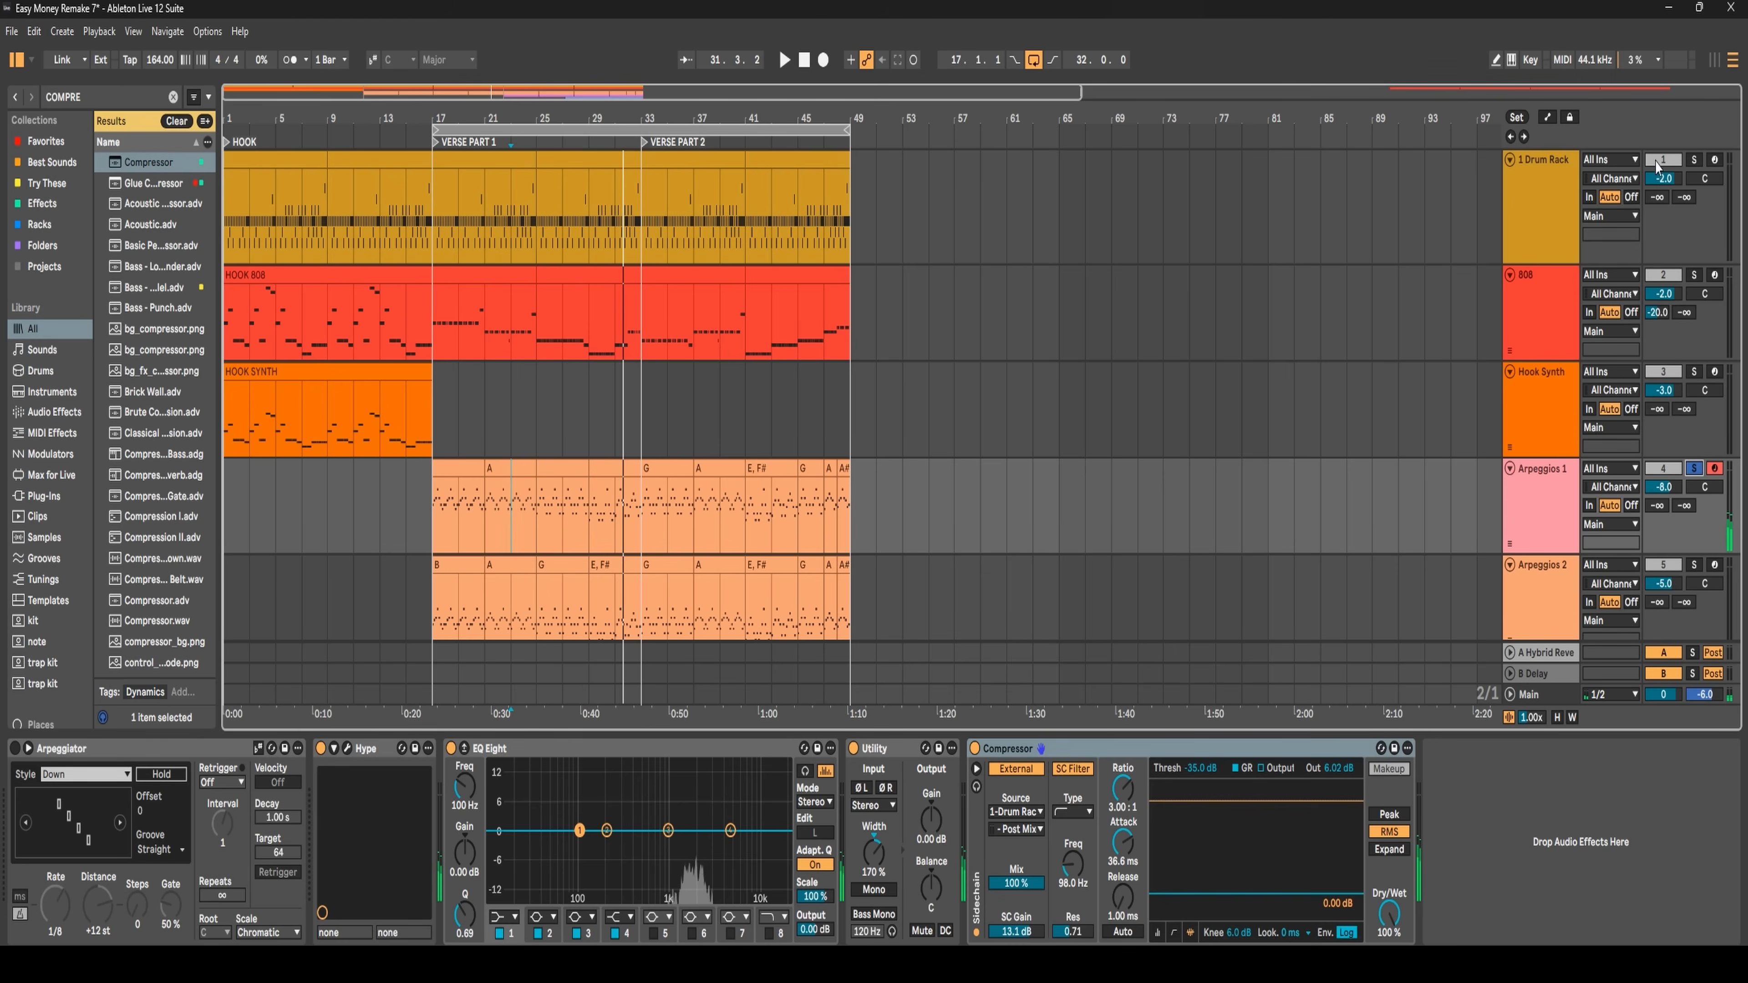
- Solo the Drum Rack together with Arpeggios 1 and play the verse to check the kick's ducking effect
click(1693, 159)
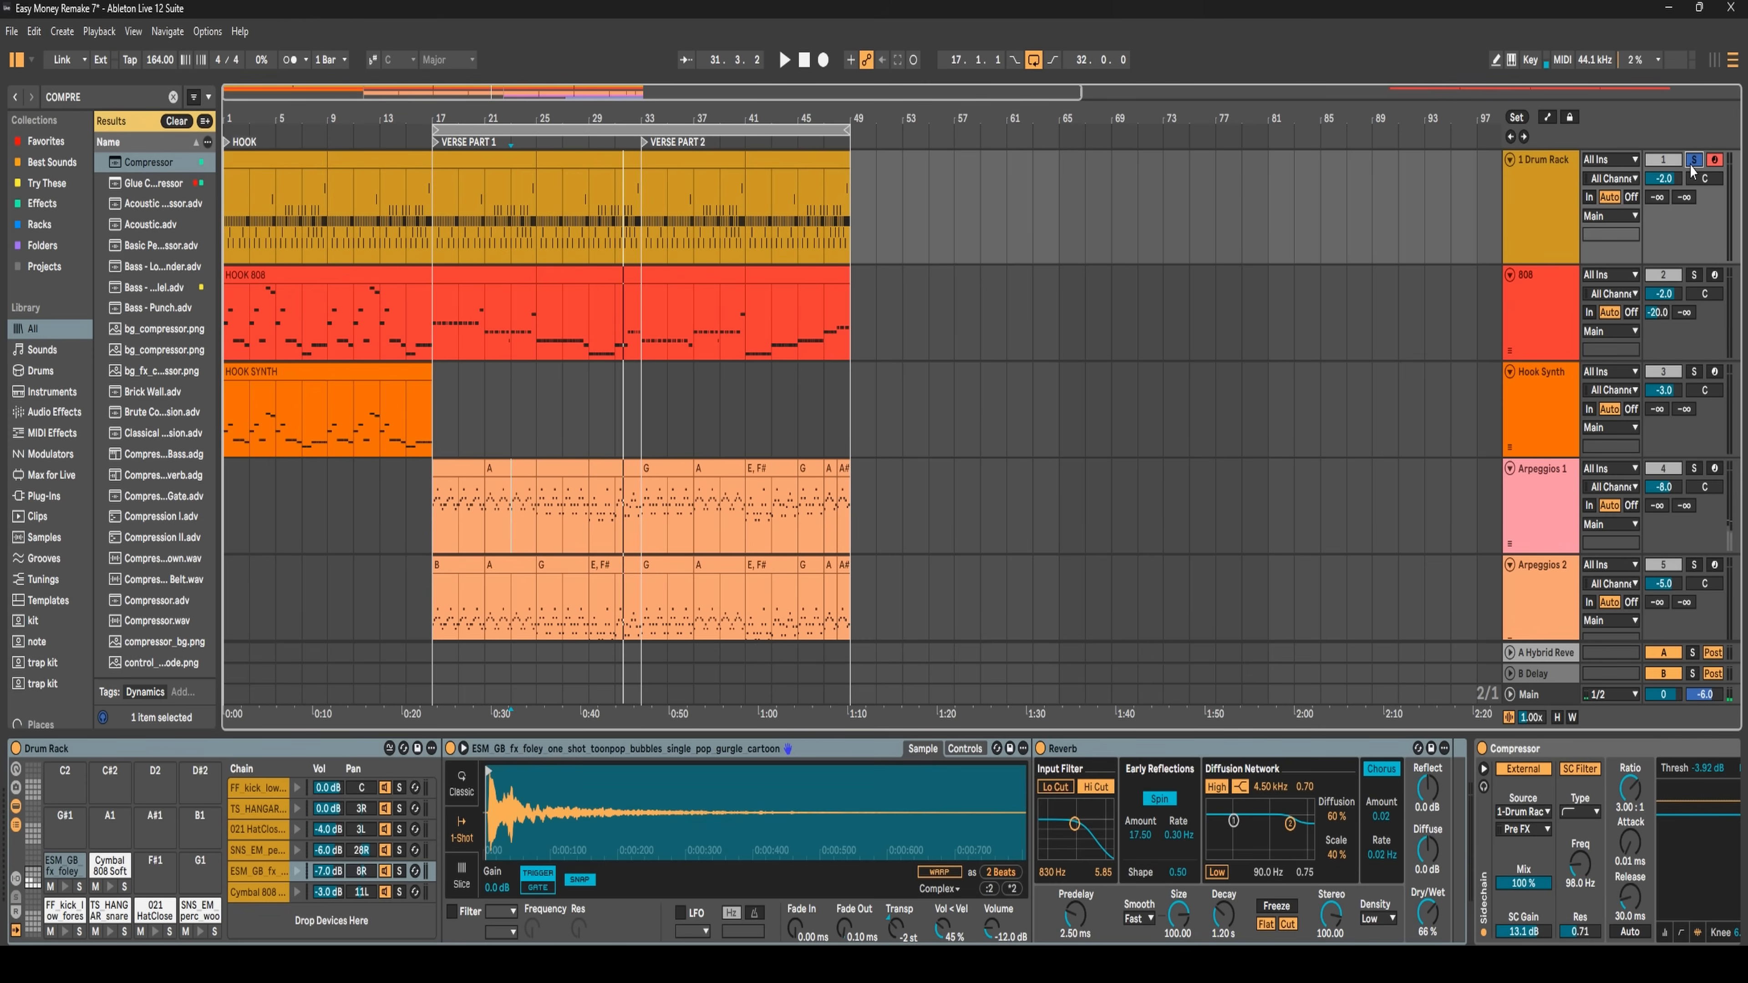
key(space)
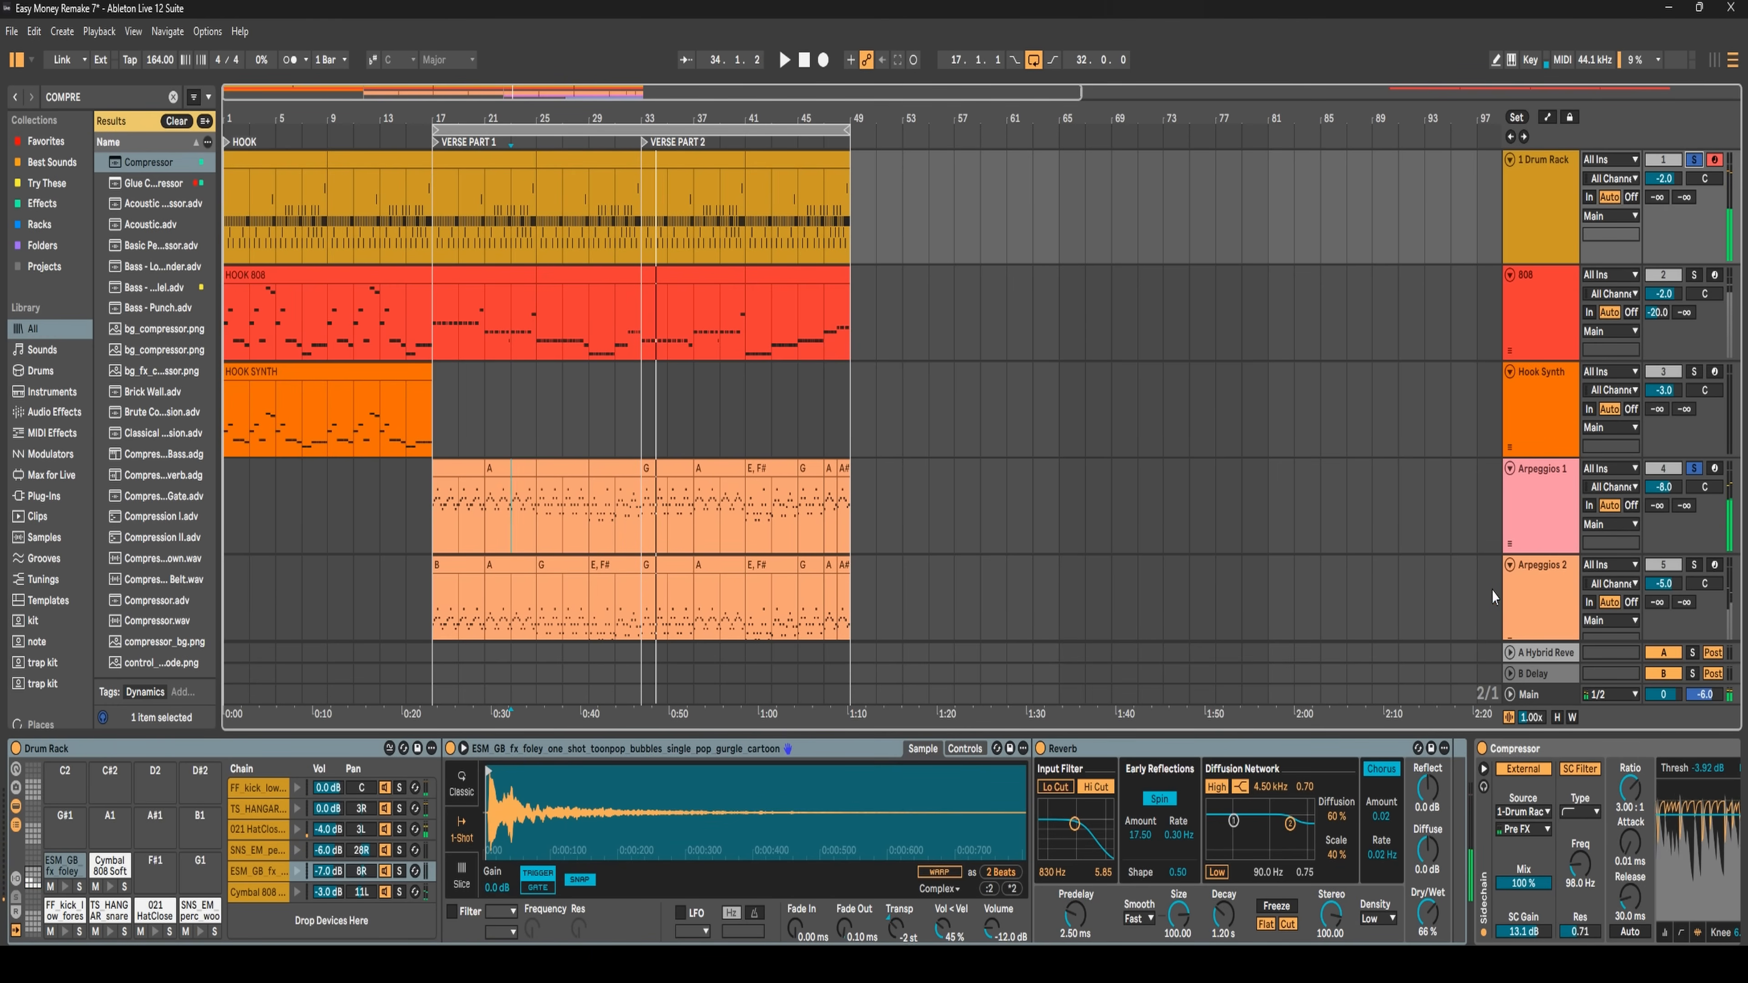
click(439, 298)
key(space)
- Copy the sidechain compressor to Arpeggios 2 and lower the Arpeggios 1 compressor's output gain to about 2.70 dB
click(1551, 494)
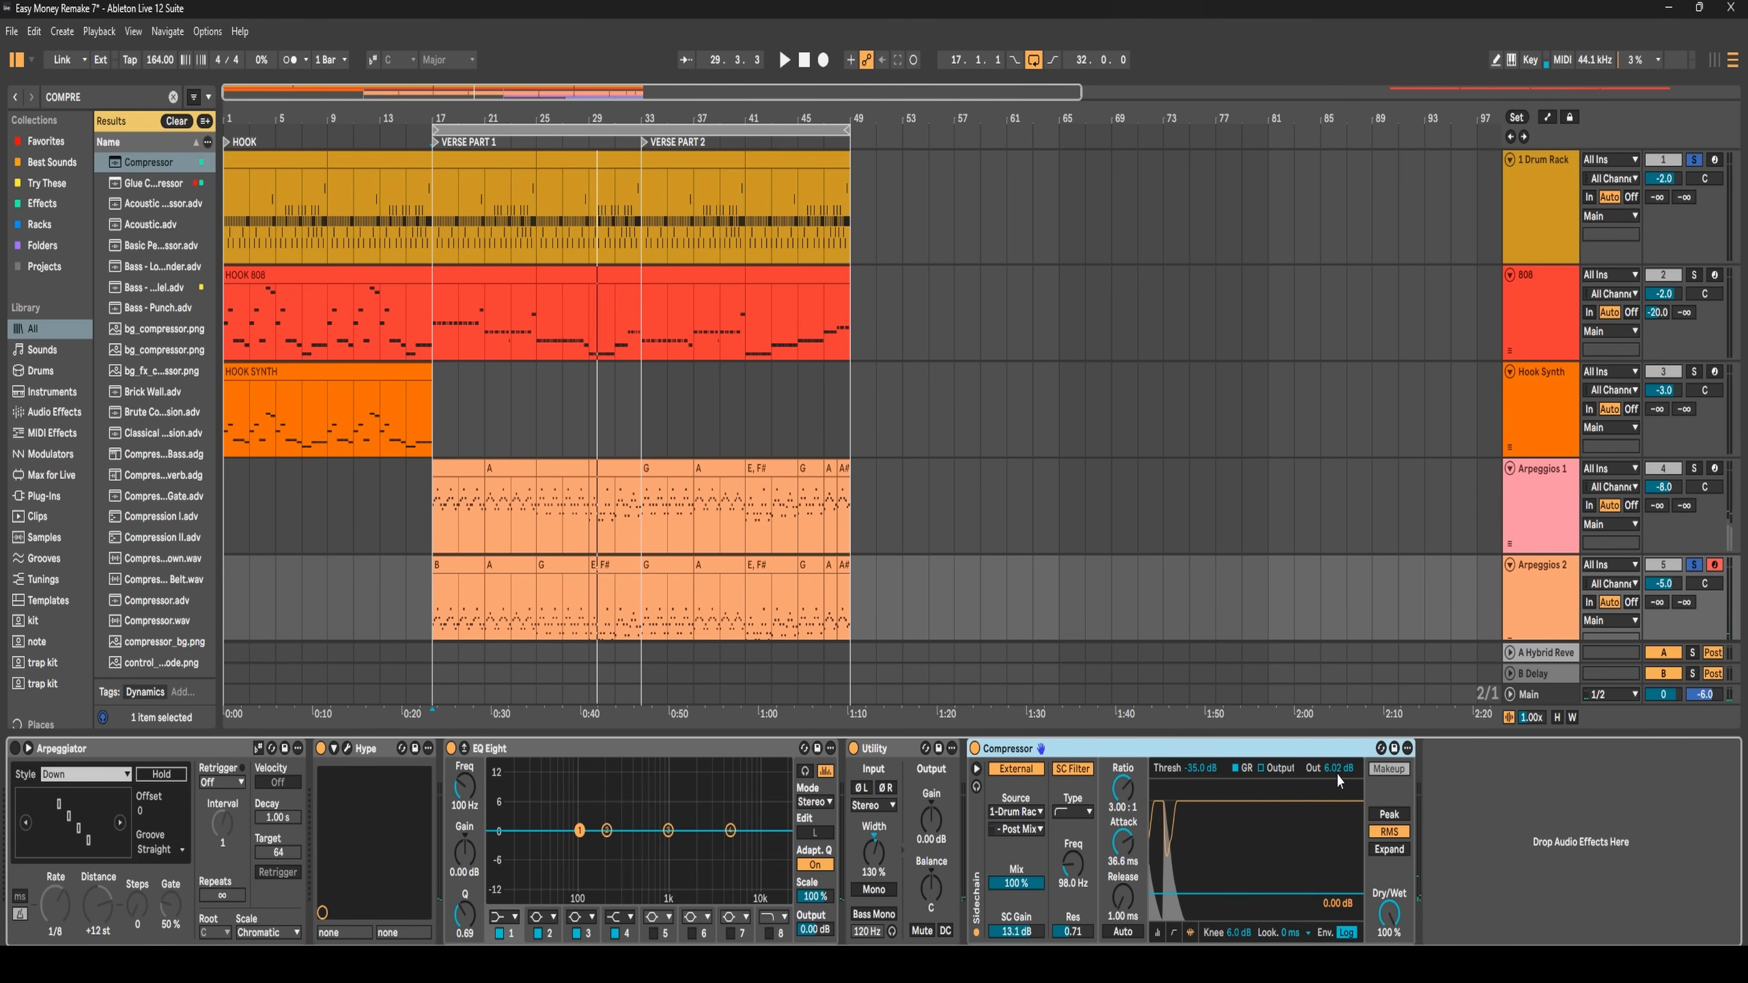
click(1535, 503)
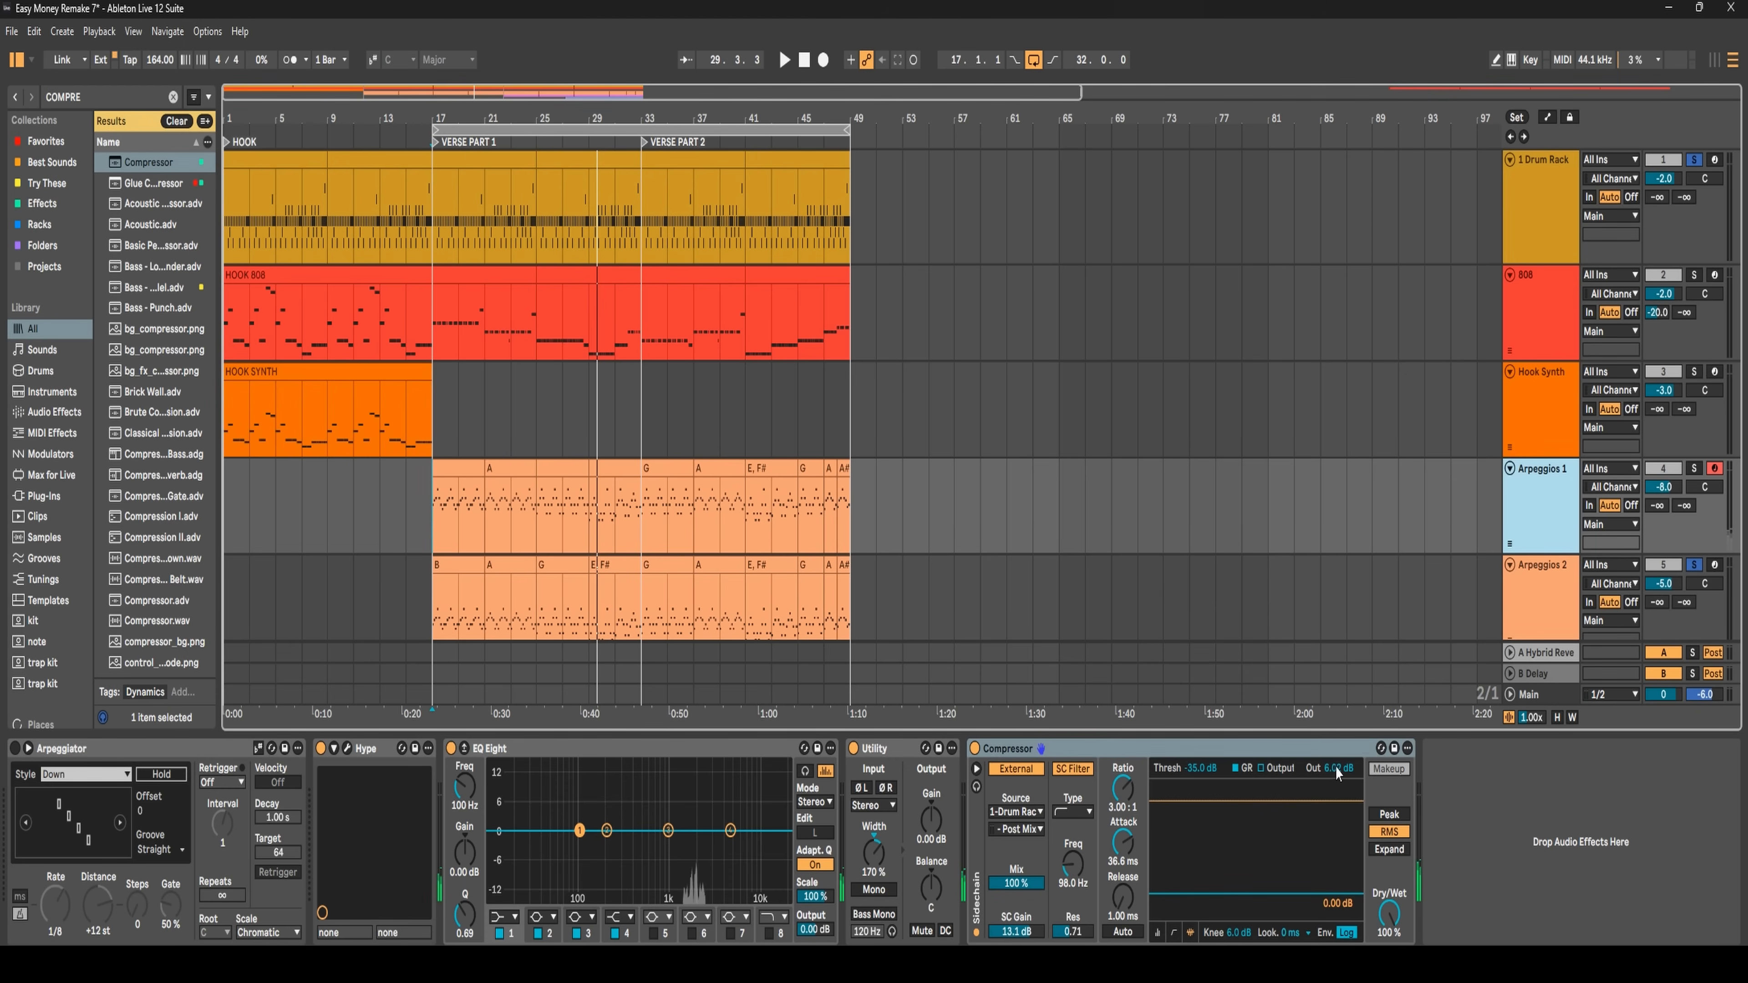
click(1553, 618)
click(1567, 511)
drag(1327, 770, 1327, 773)
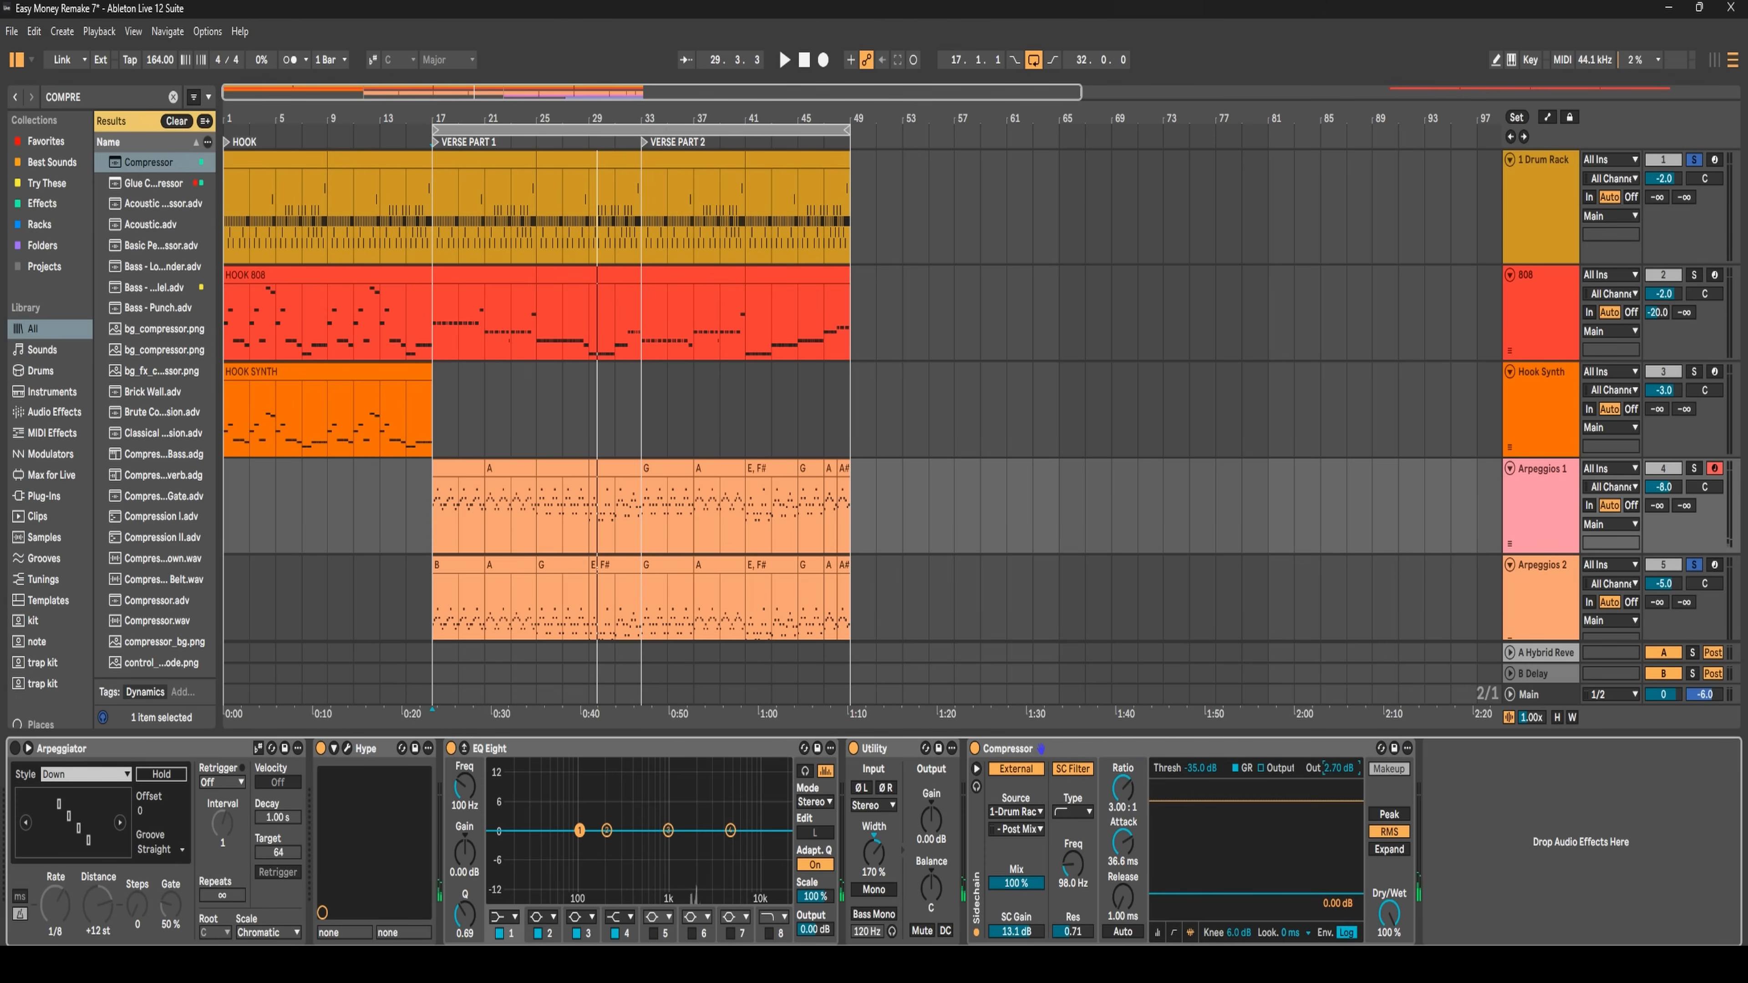
- Play the verse with all tracks and set the Arpeggios 1 compressor's threshold to about -15.7 dB and output to 3.15 dB
click(1694, 469)
key(space)
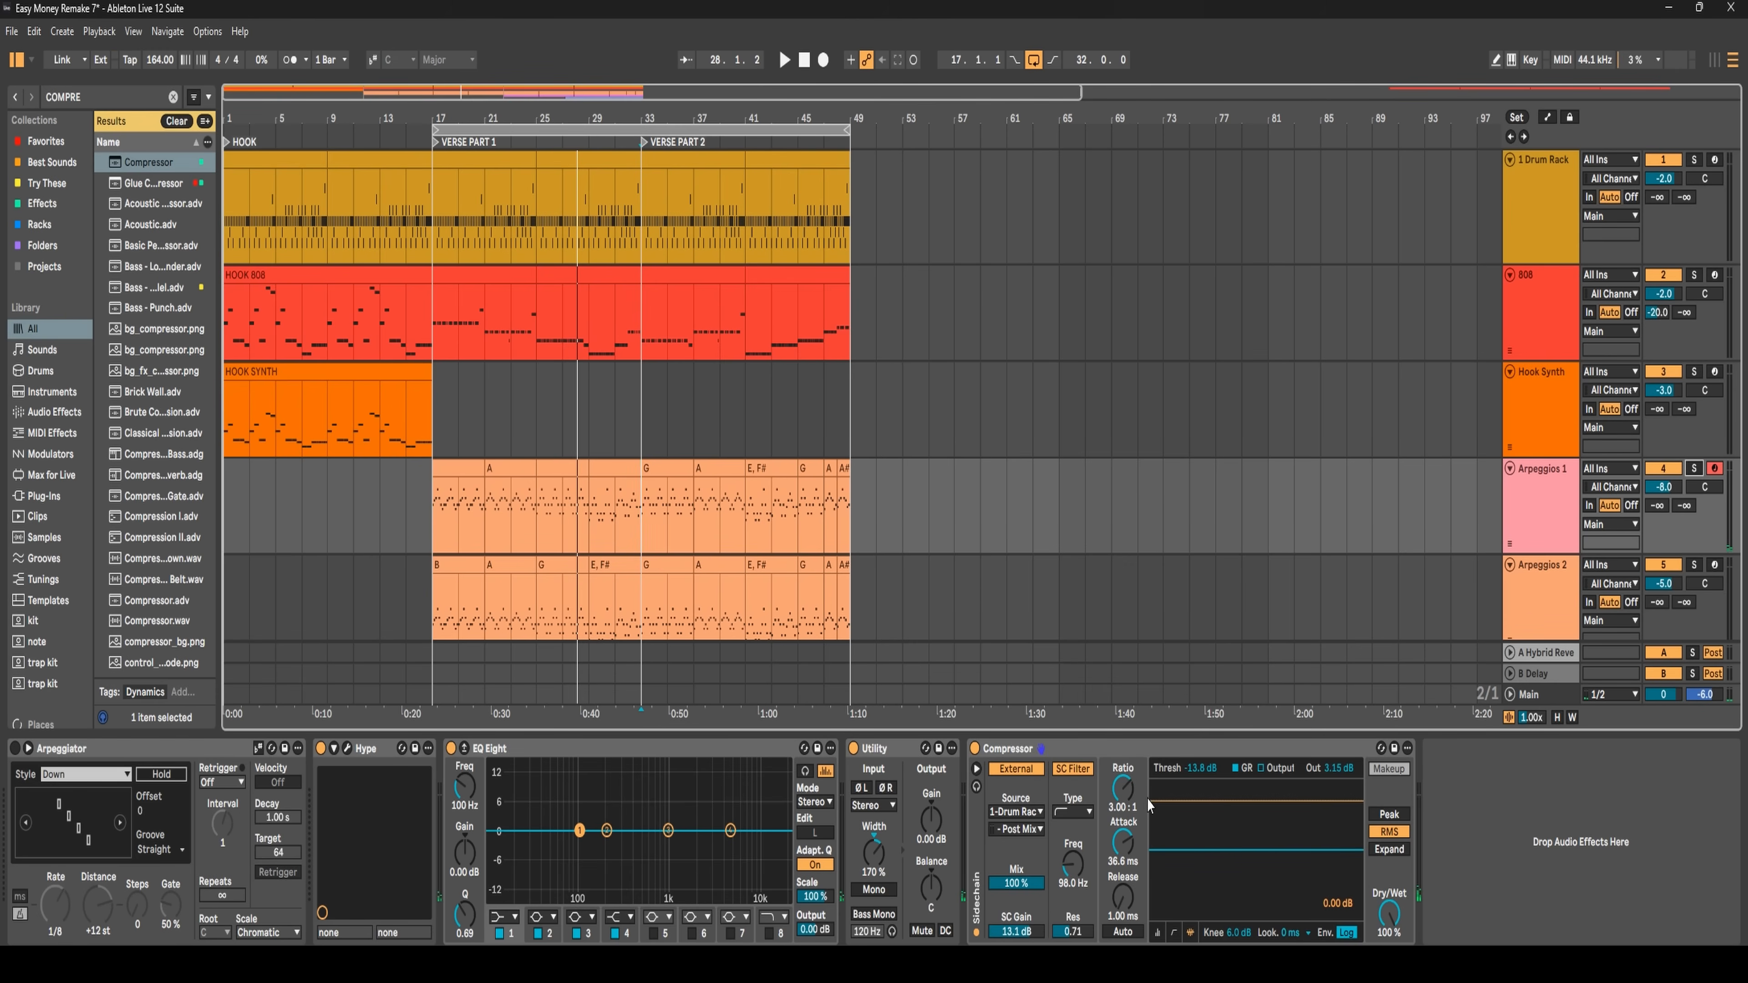
key(space)
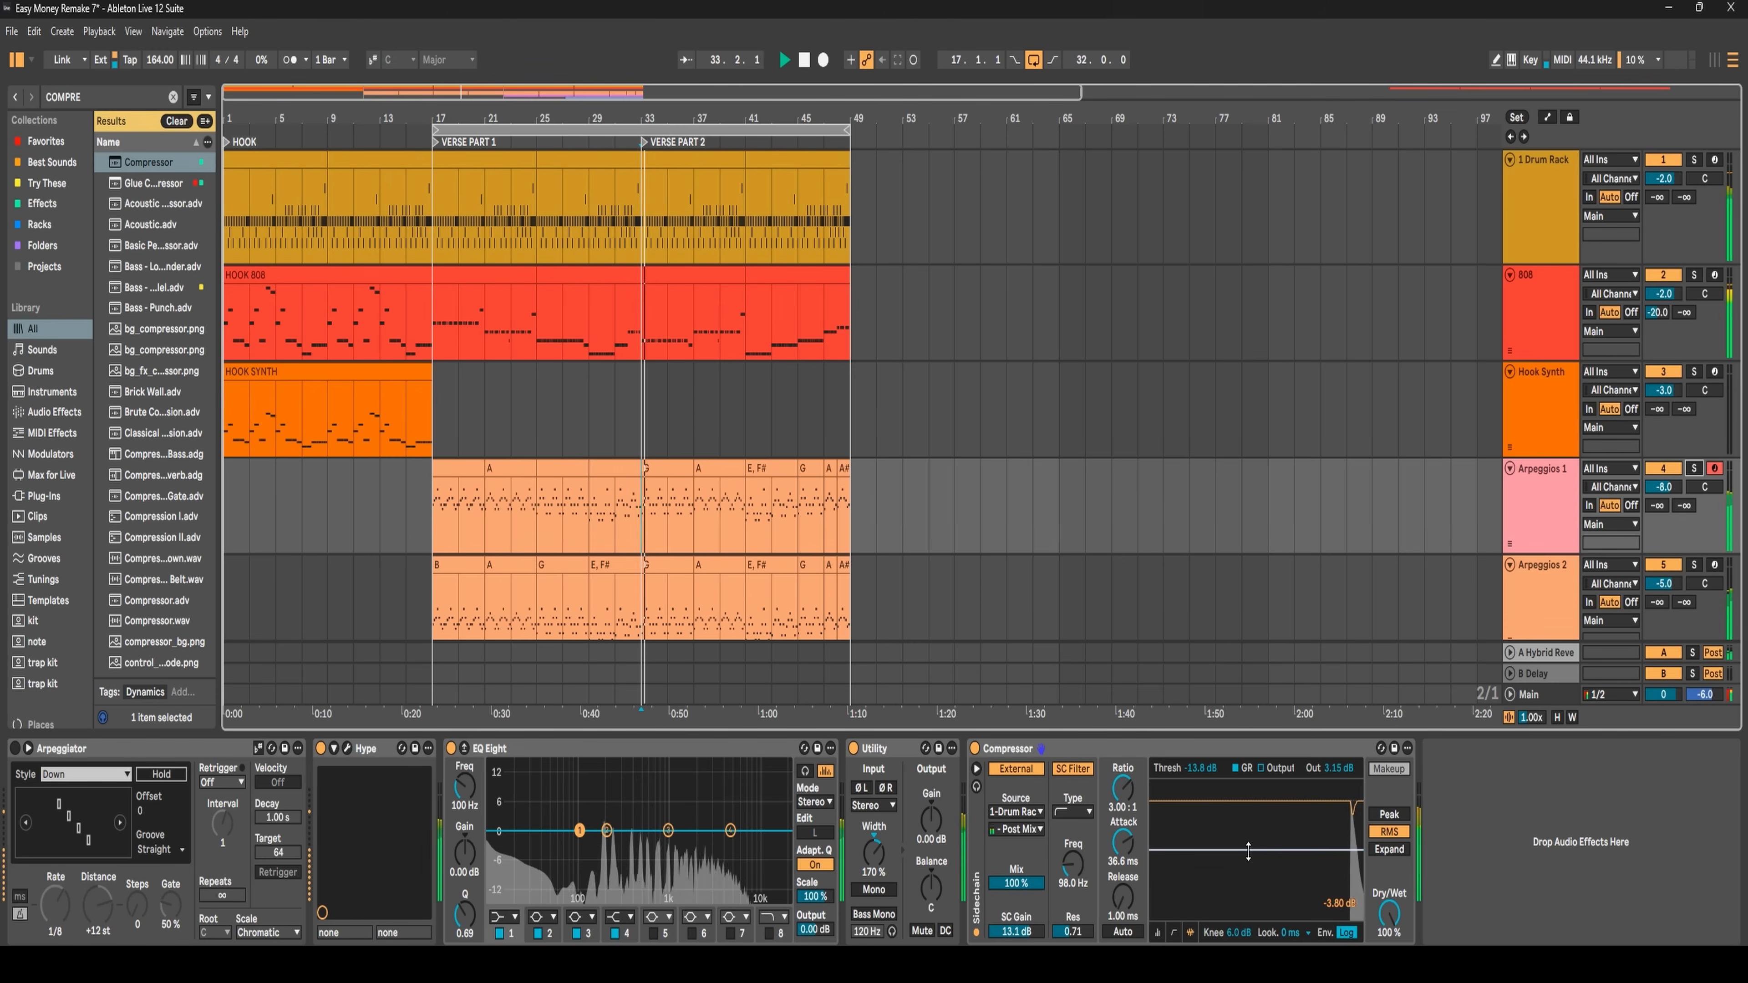
drag(1248, 850, 1248, 857)
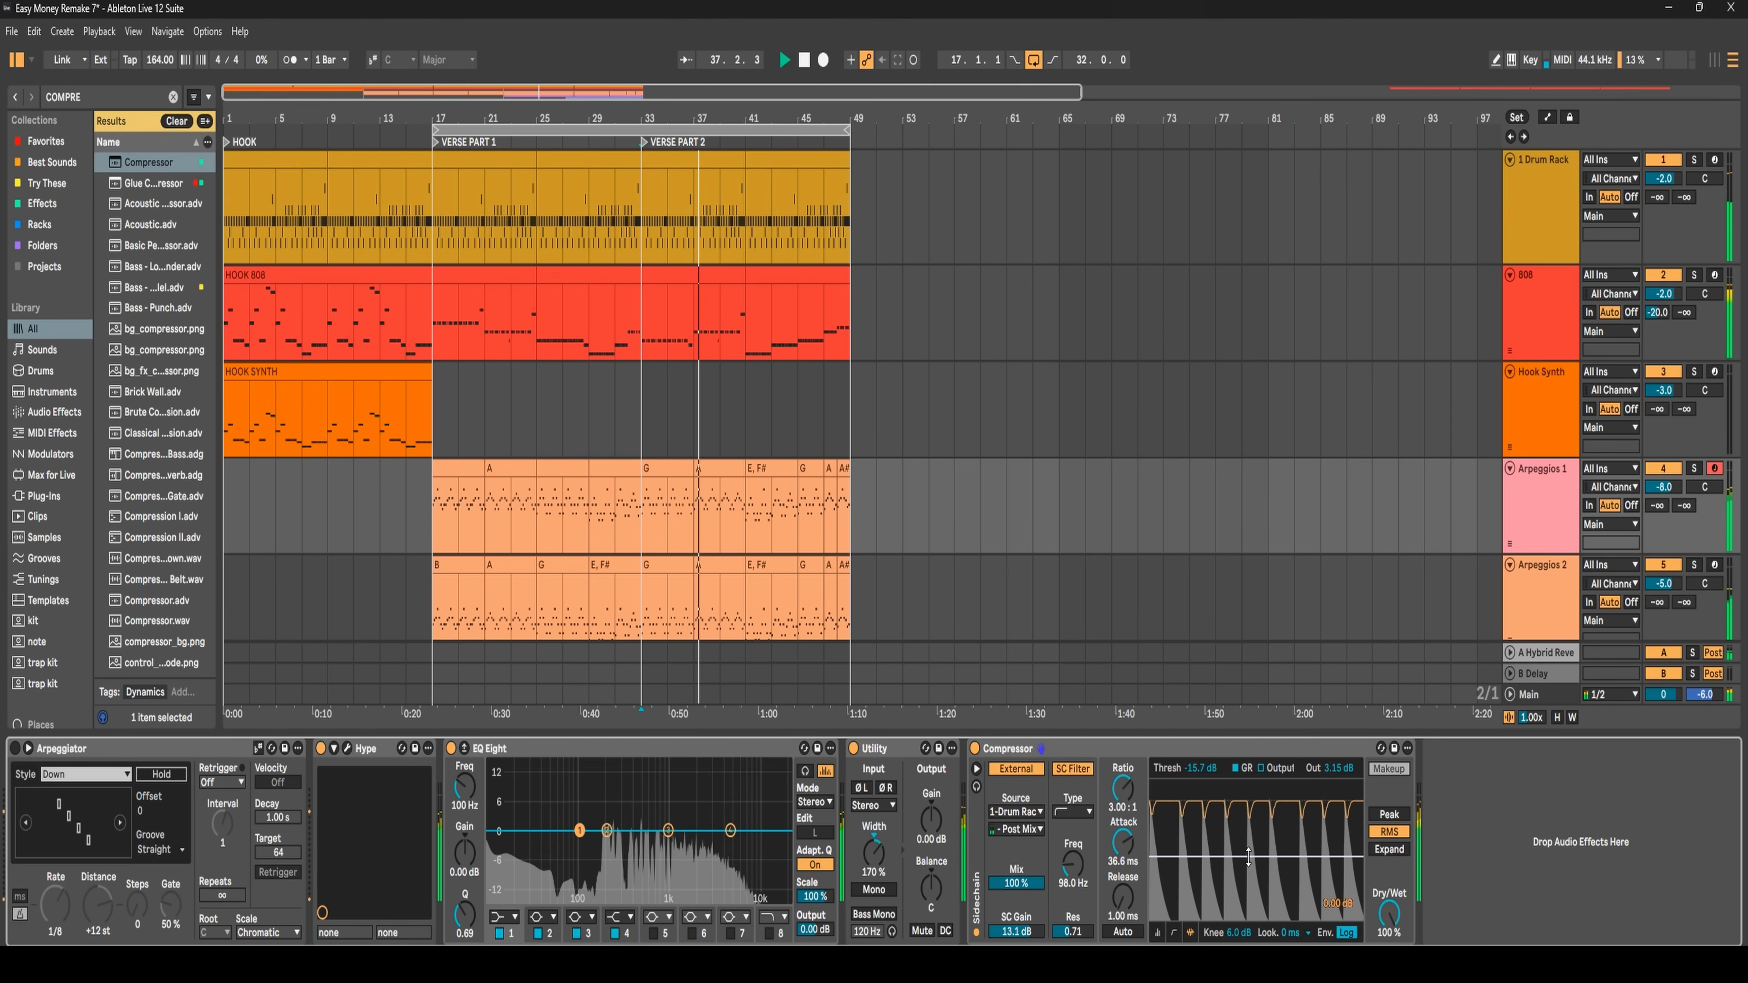
key(space)
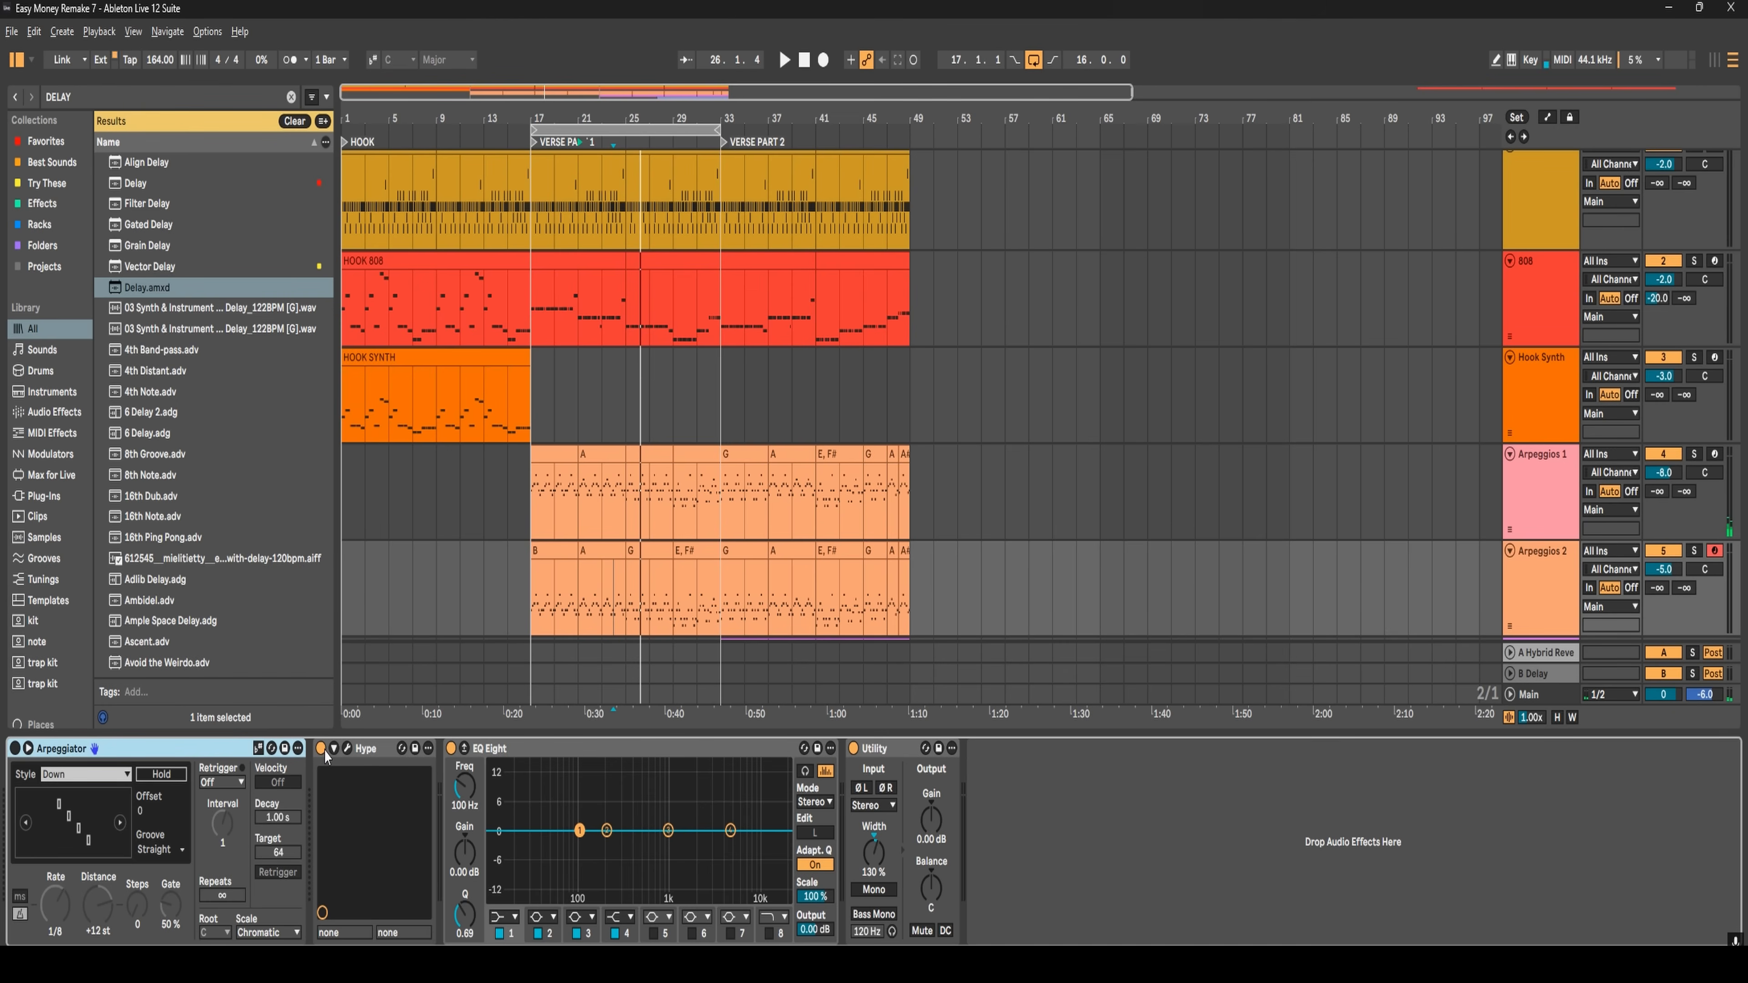
- Deactivate the Hype plug-in on the Arpeggios 2 track and narrow the browser
click(322, 749)
click(1540, 484)
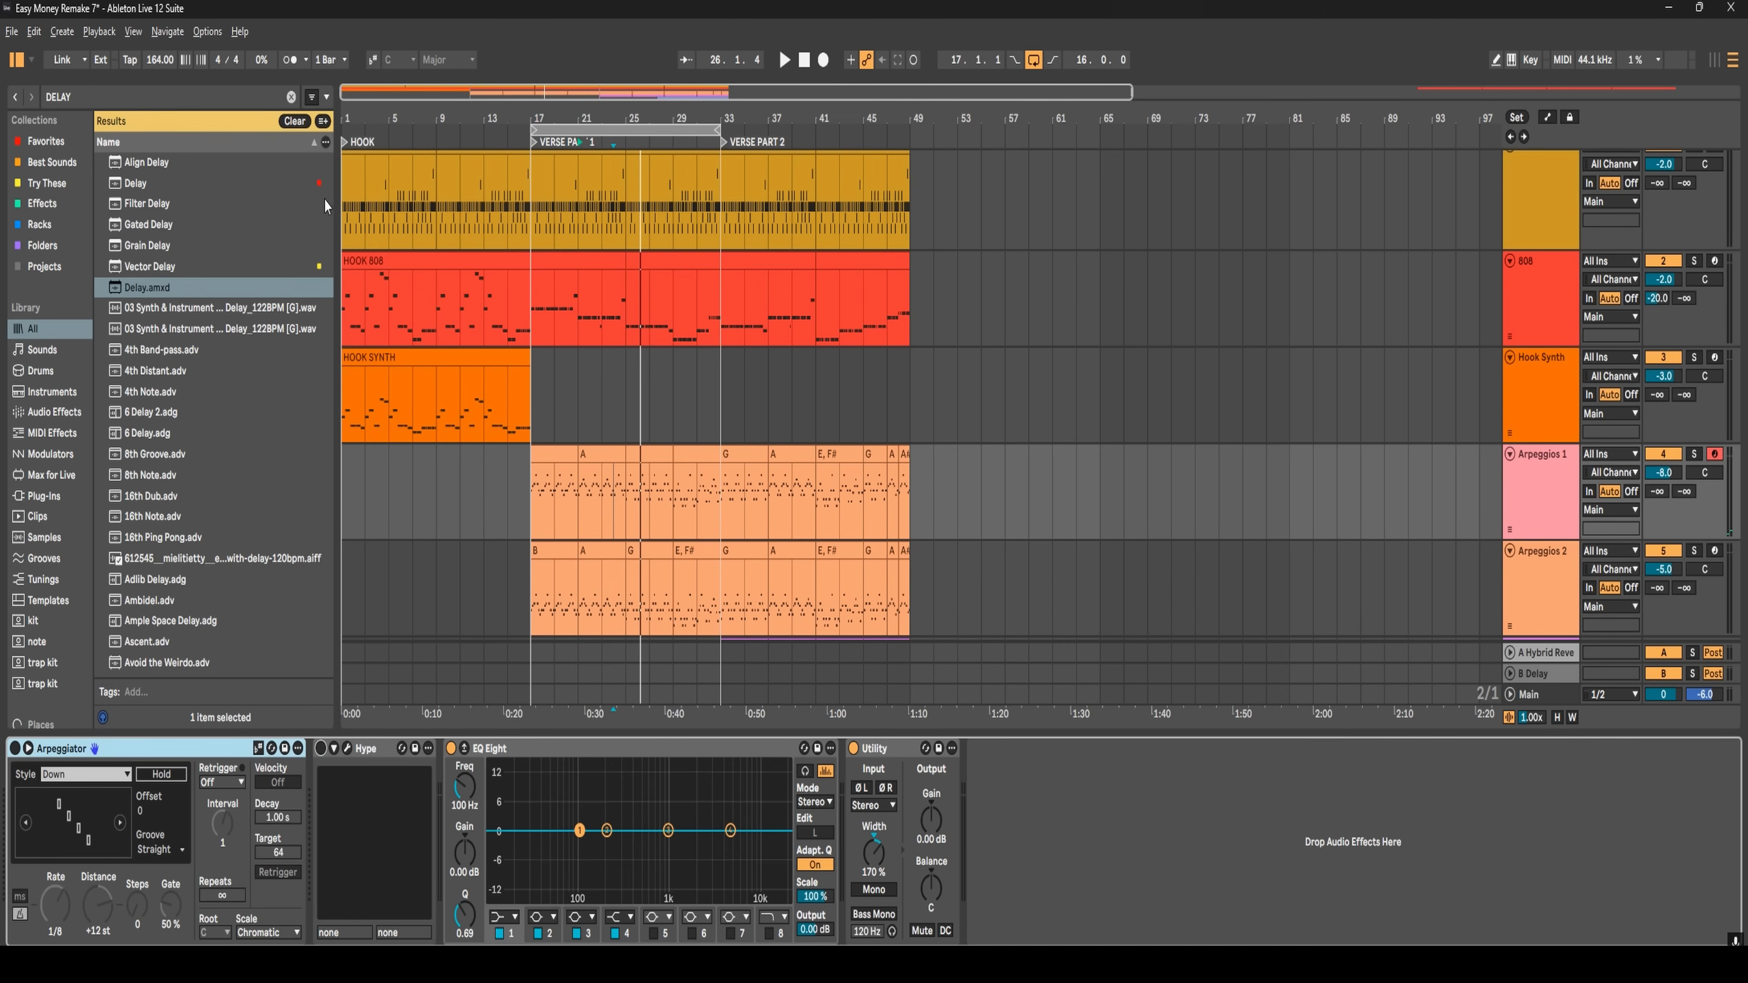
drag(339, 218, 220, 103)
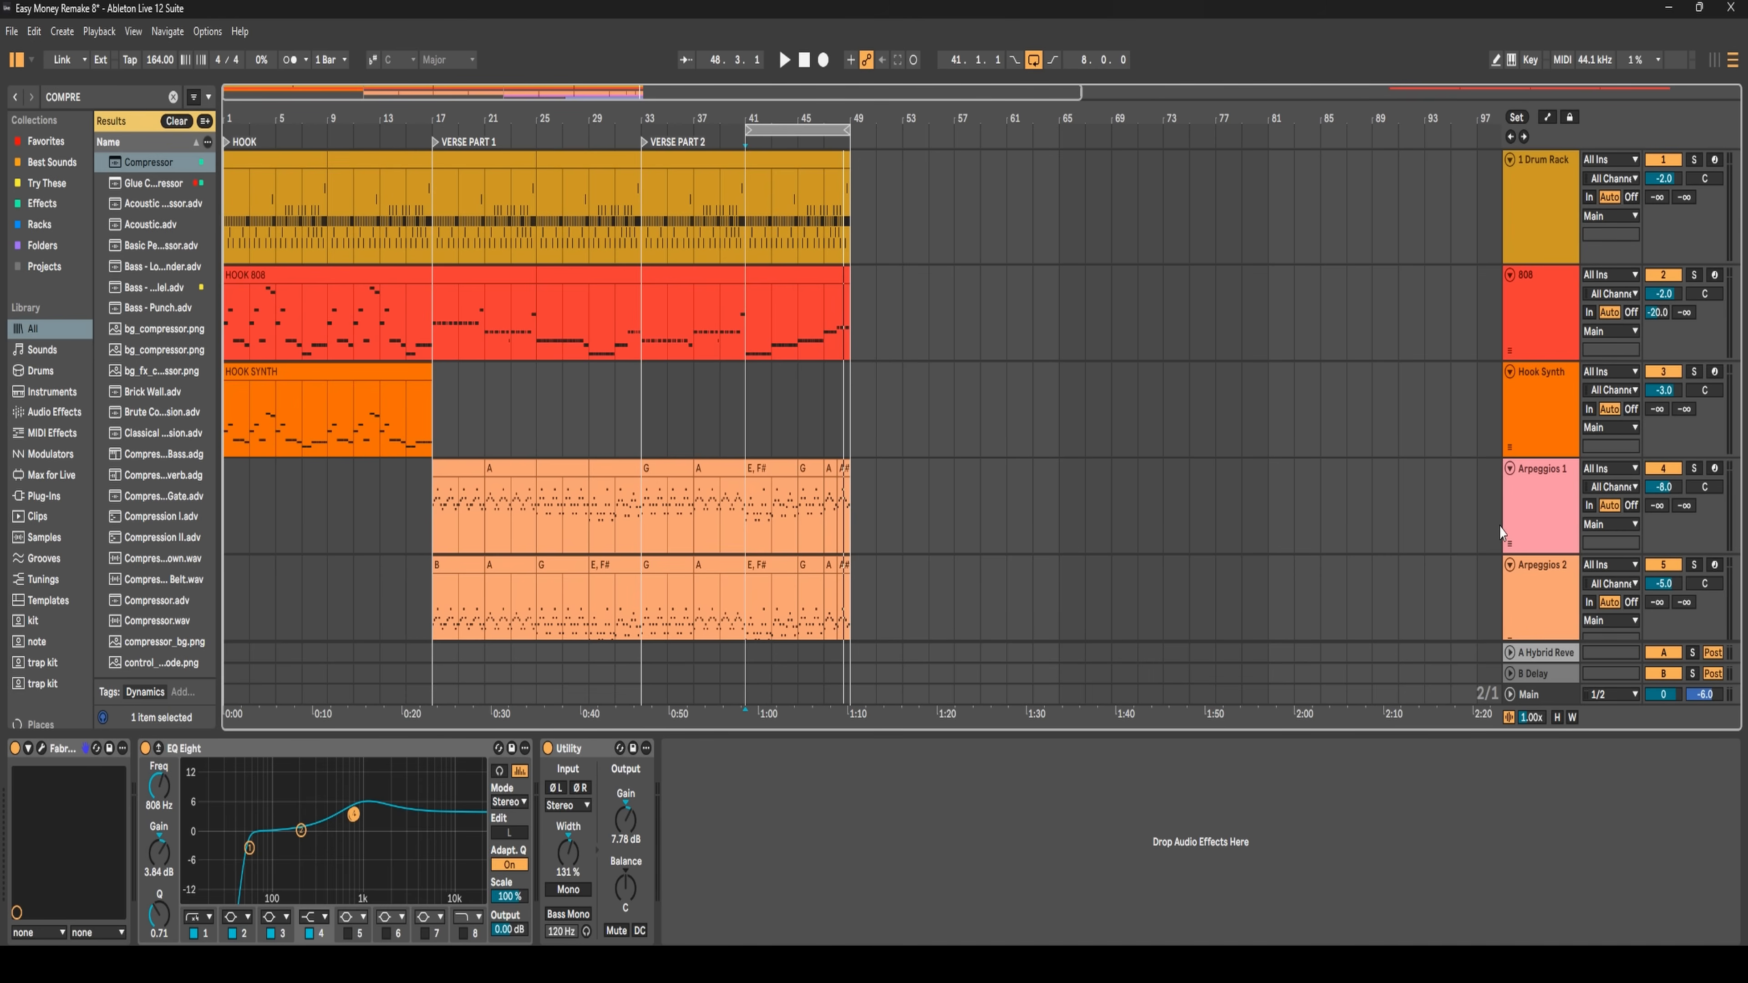
- Show the mixer, unfold the Drum Rack's chains and look through the devices on the individual drum chains
key(Tab)
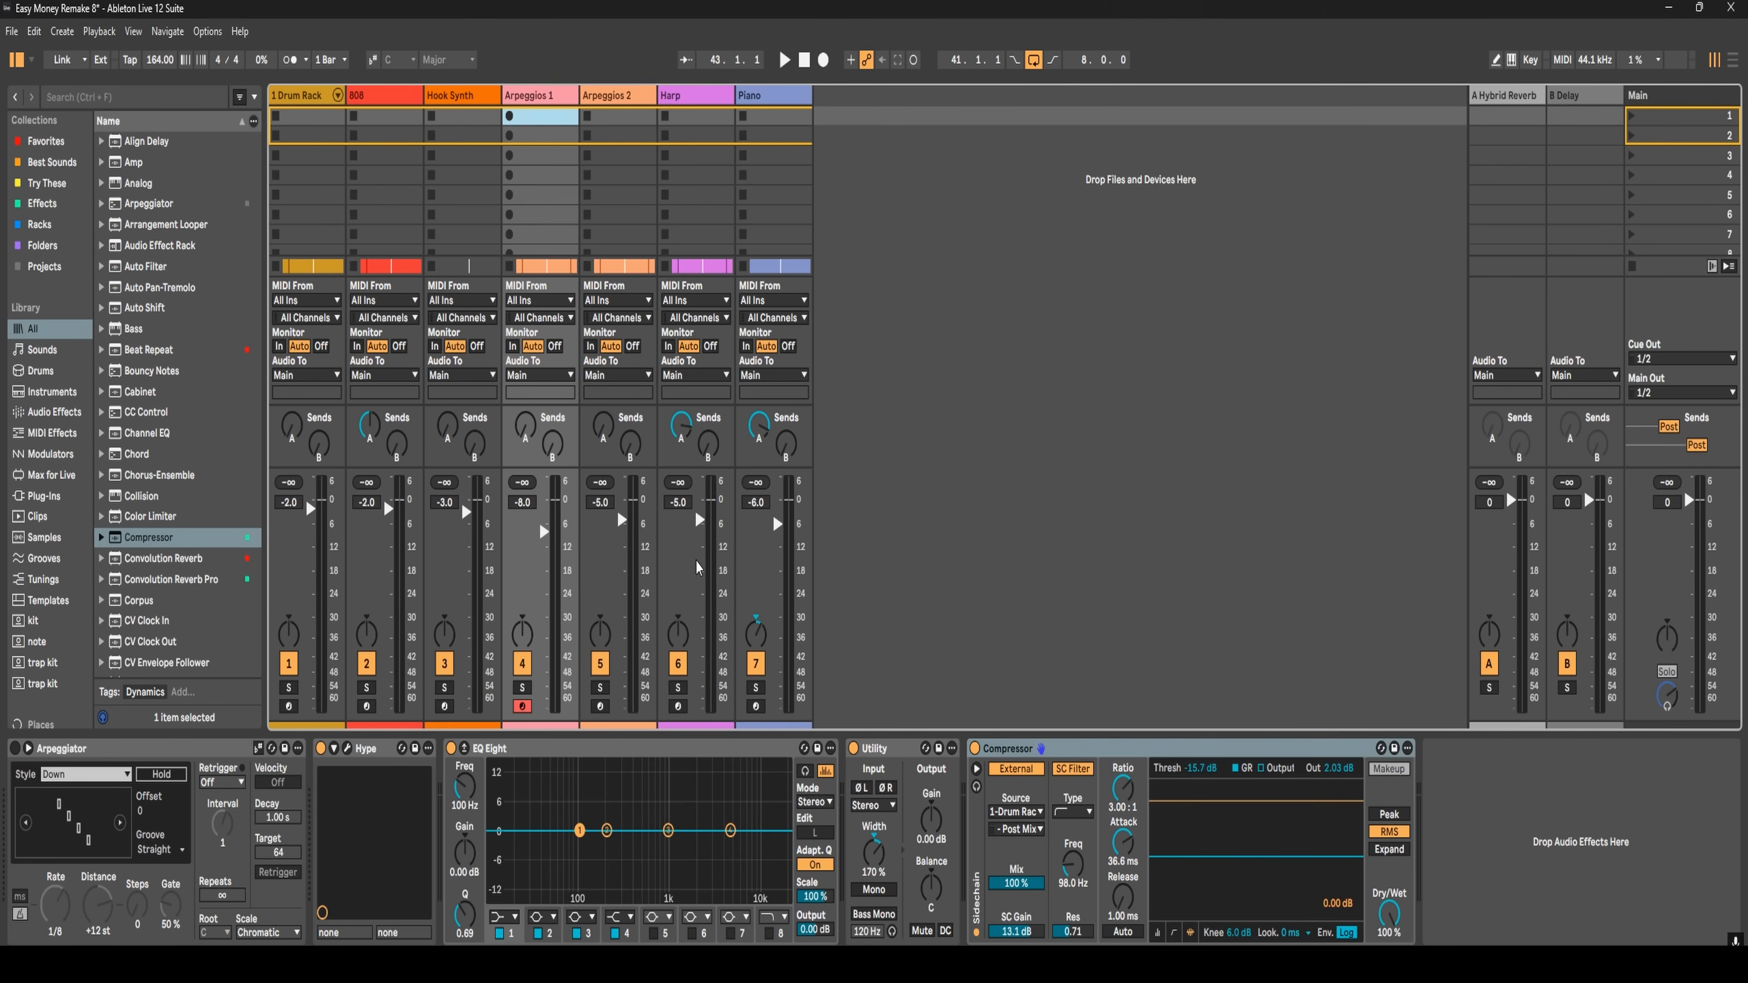
click(338, 97)
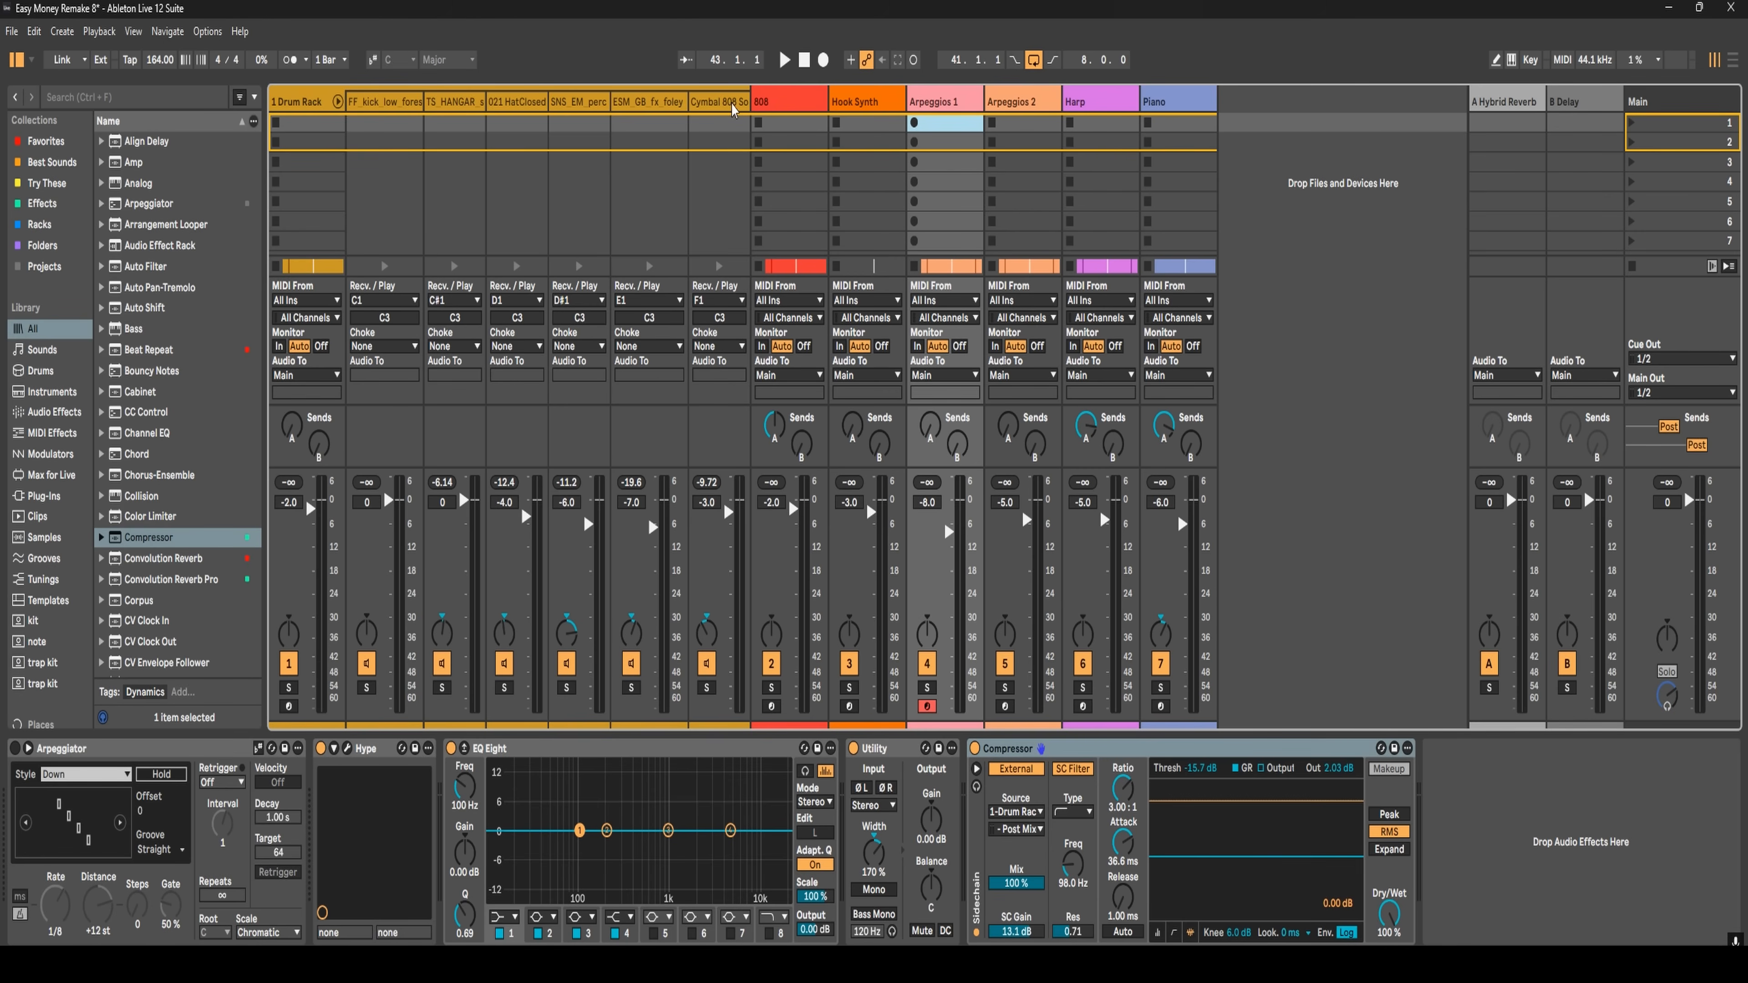
click(409, 104)
click(450, 115)
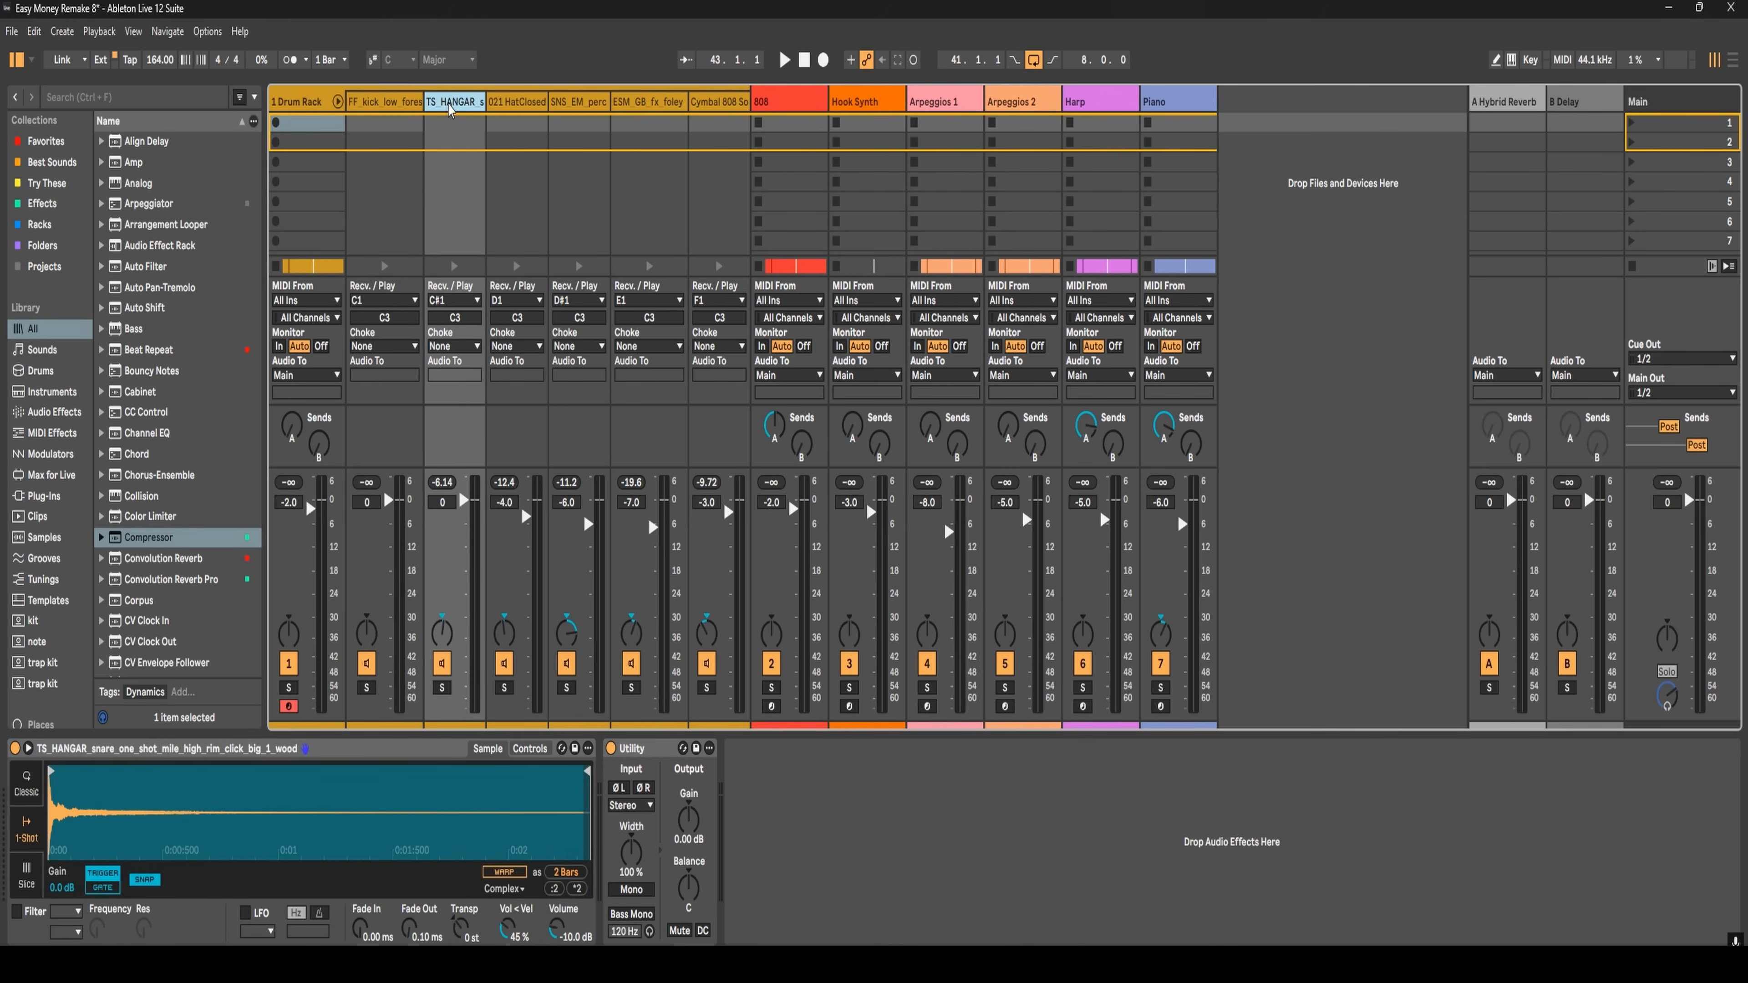
click(511, 119)
click(589, 122)
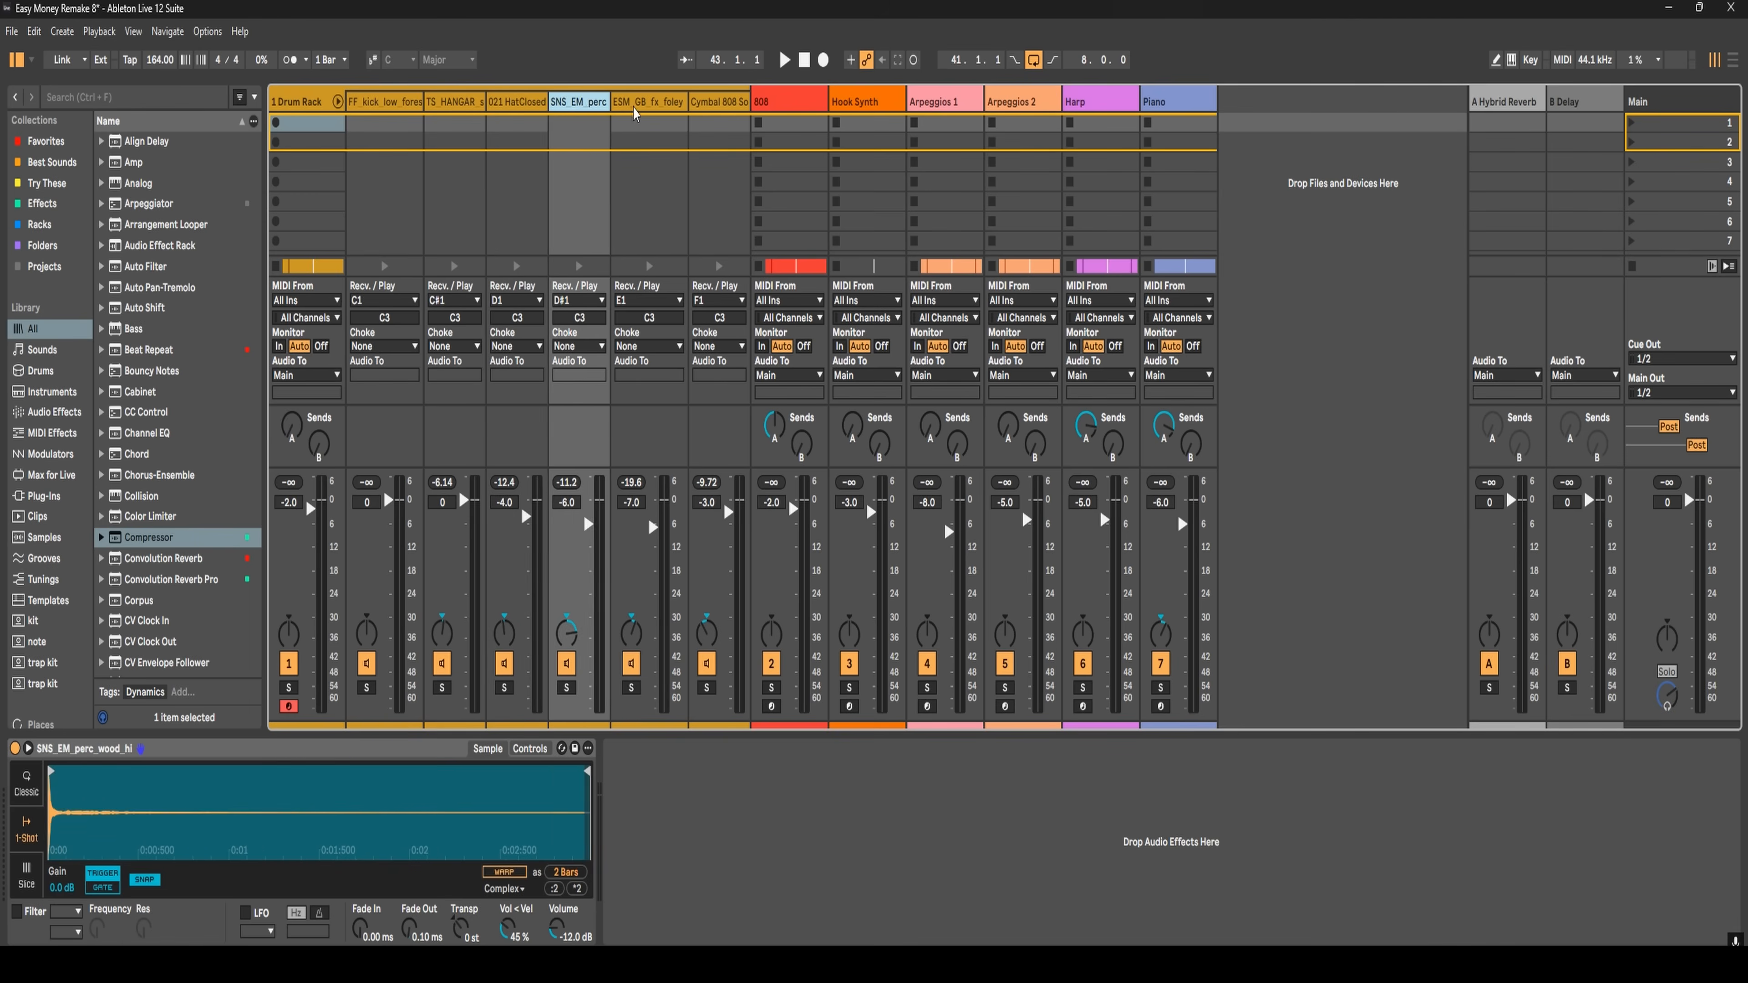
click(636, 114)
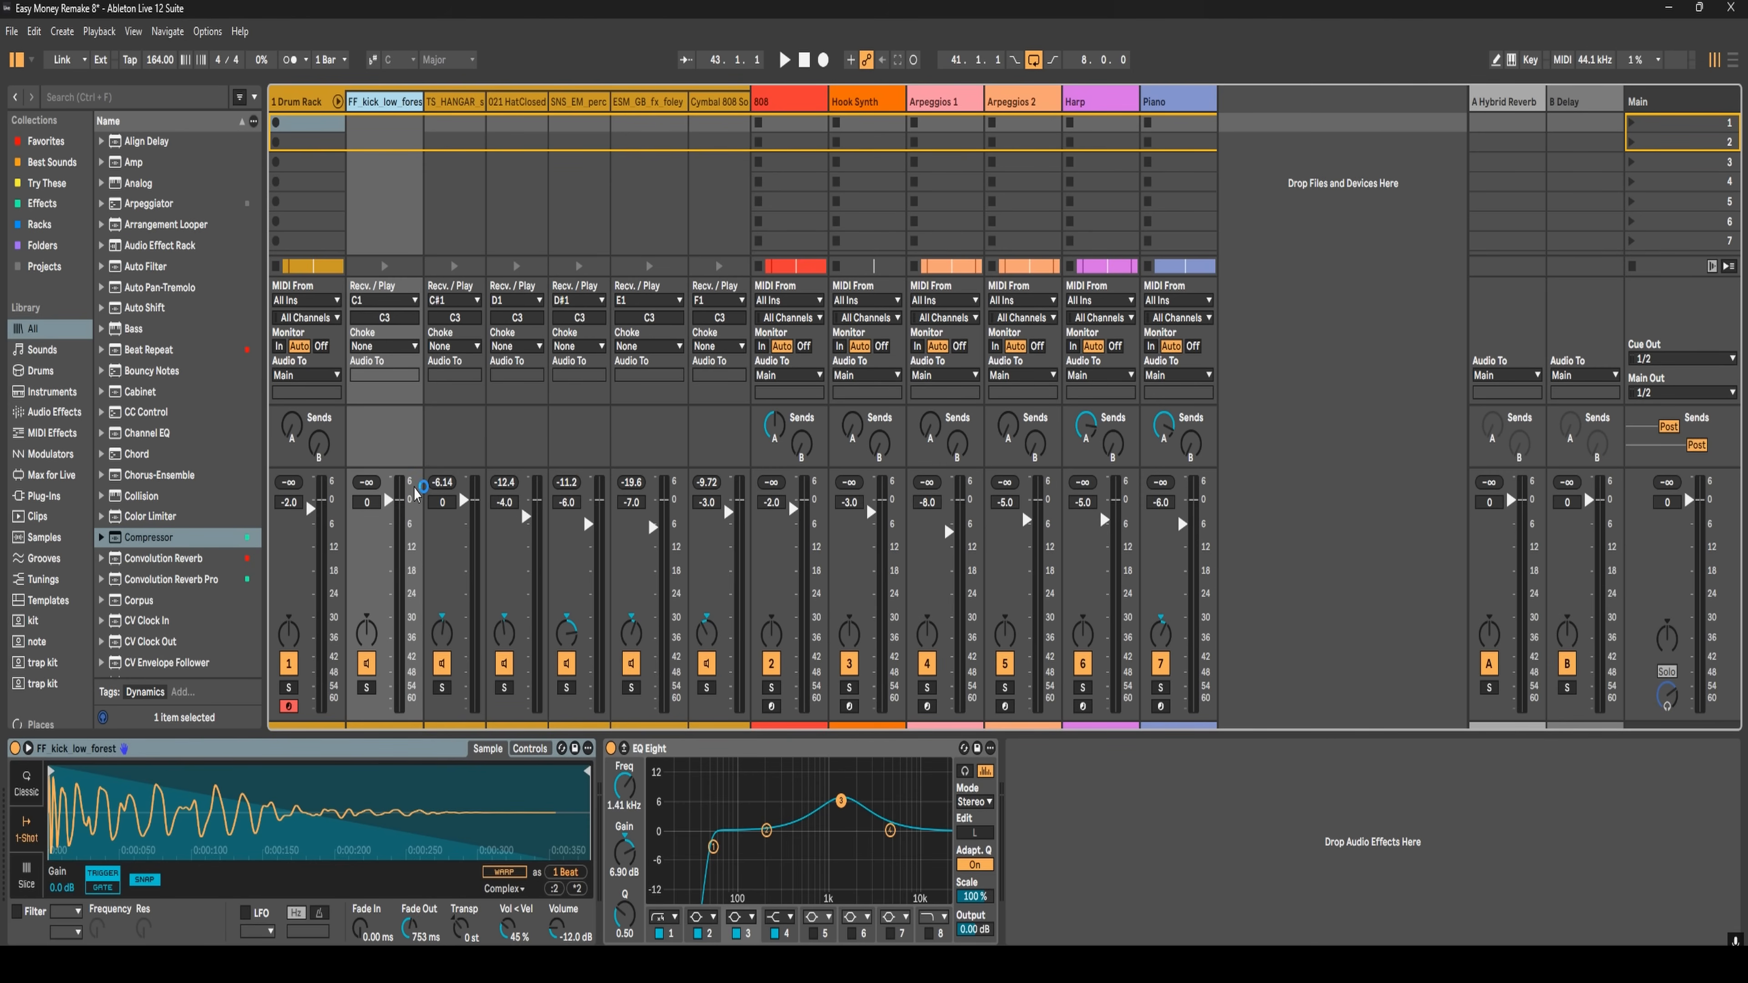
- Save a copy of the Live Set as Easy Money Remake 8 - MIXING STAGE 1
key(ctrl+shift+s)
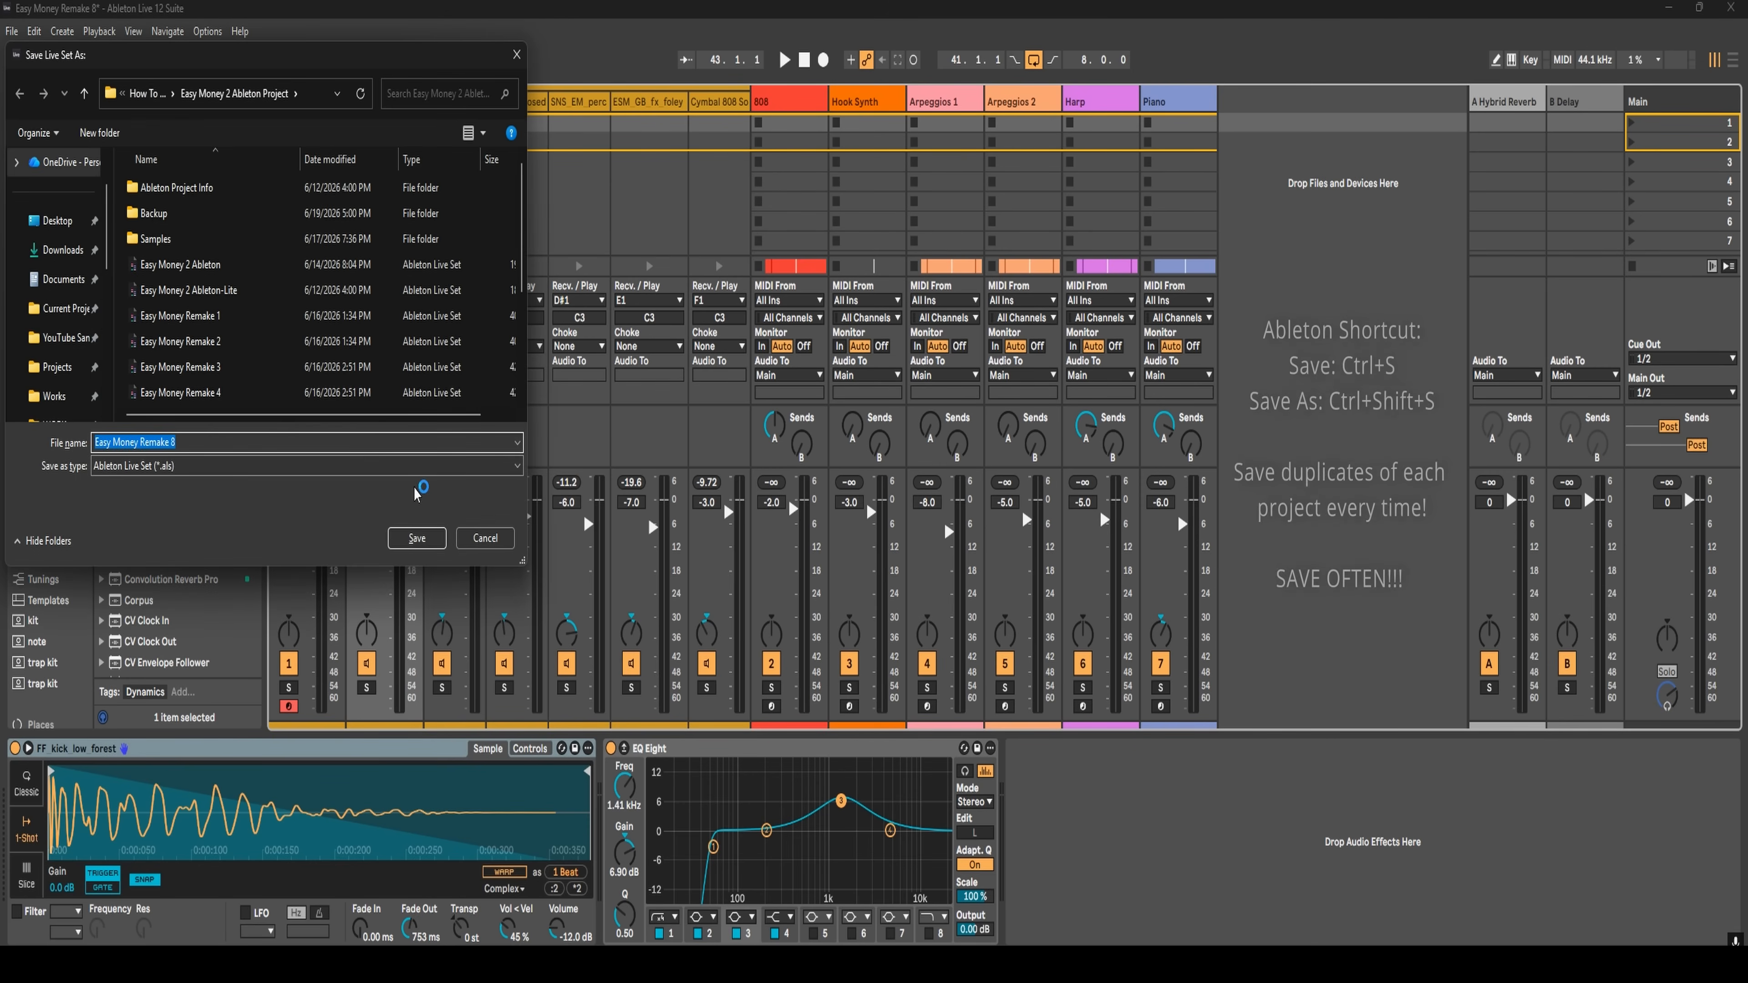
click(188, 446)
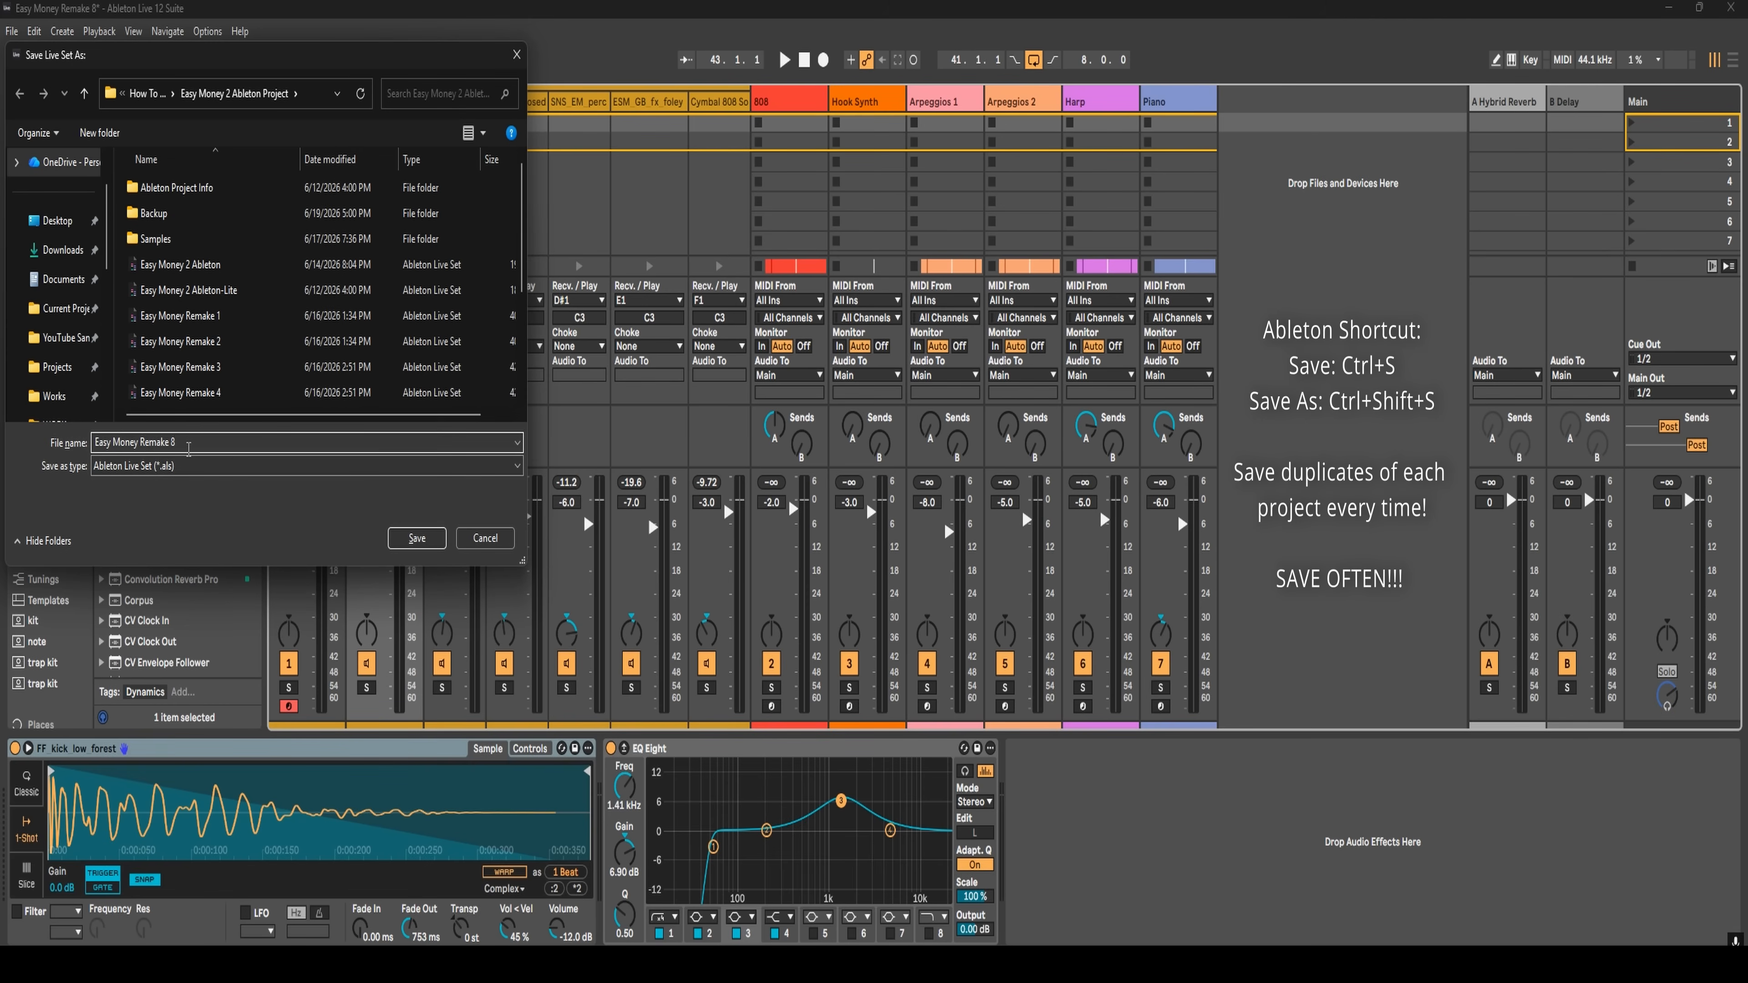
text(- MIXING STAGE1)
key(Return)
- Save another copy of the Live Set as Easy Money Remake 8 - MIXING STAGE 2
key(ctrl+shift+s)
key(Right)
key(BackSpace)
text(2)
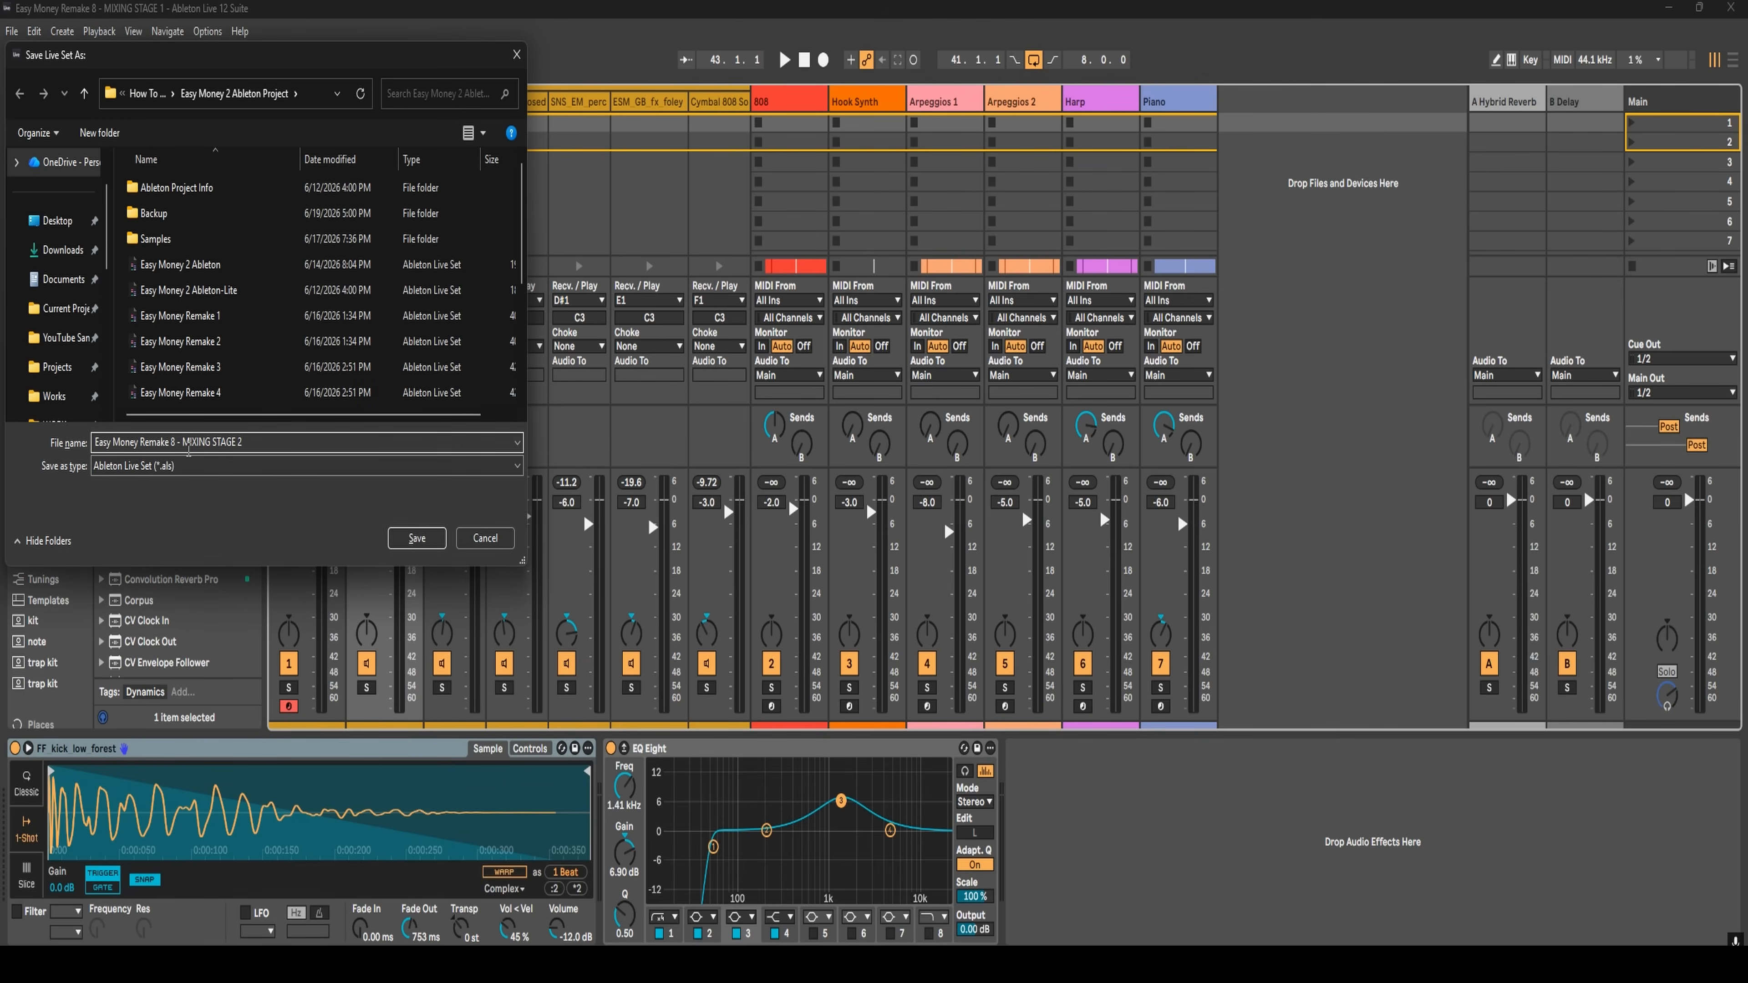
key(Return)
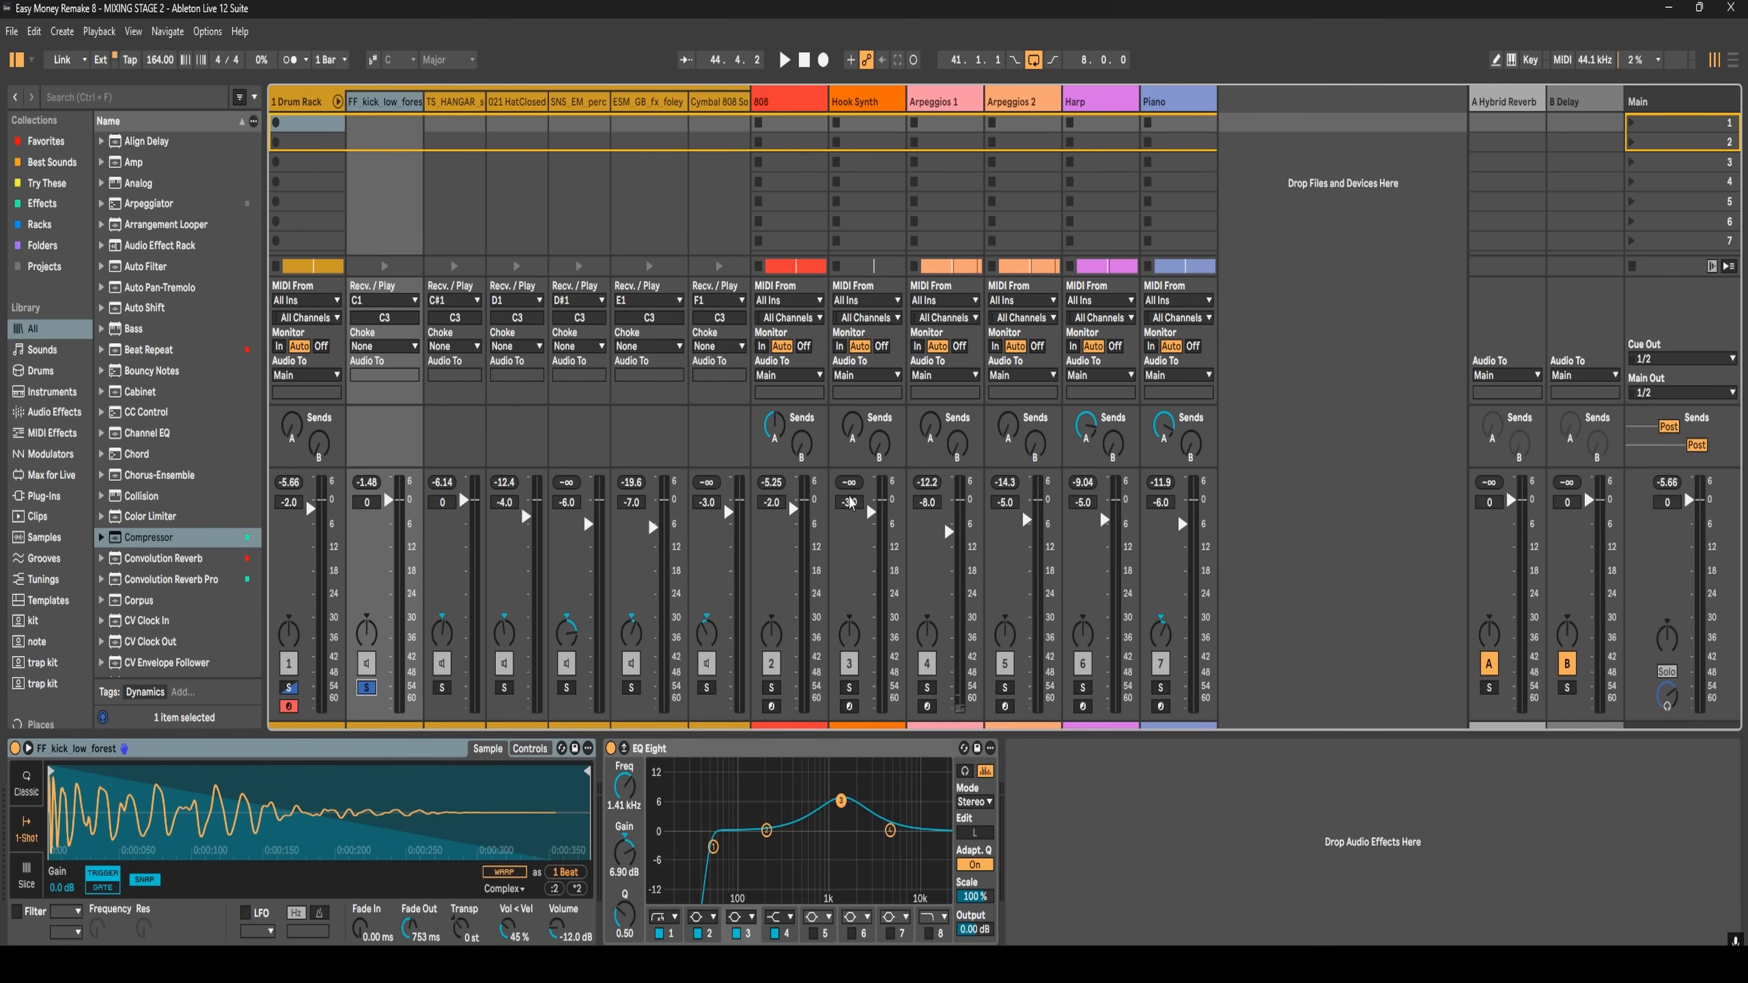
key(Tab)
drag(779, 133, 676, 131)
scroll(829, 562, down, 2)
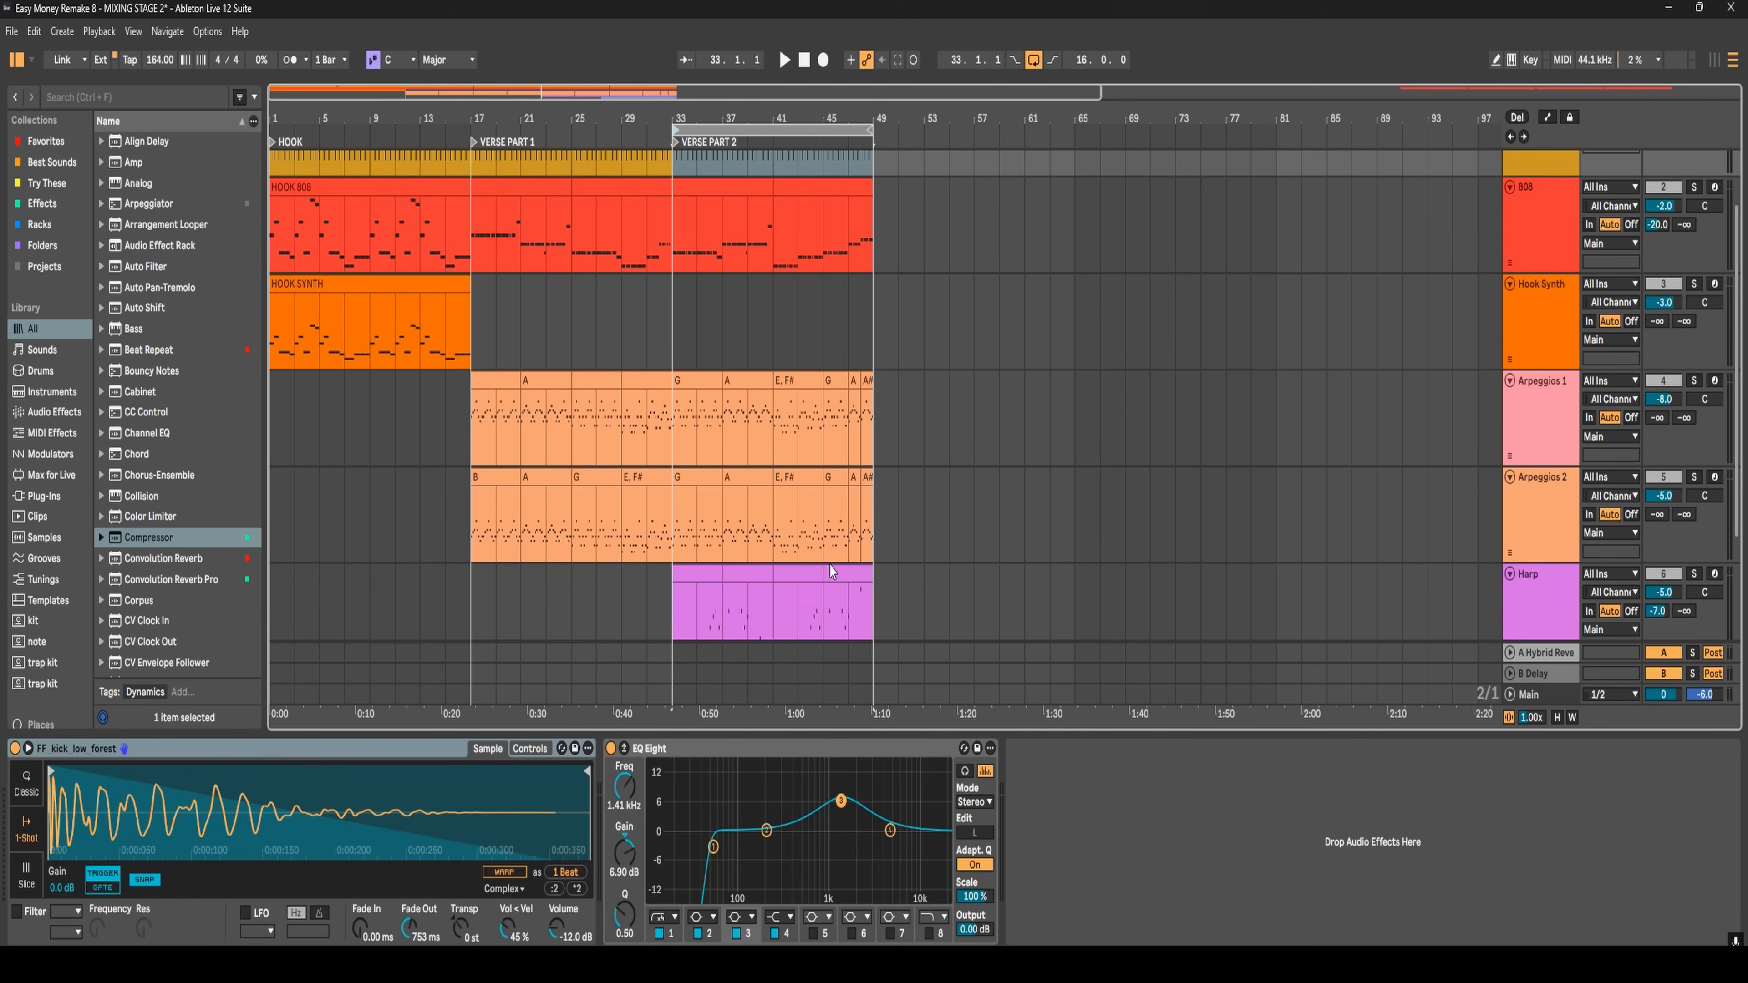
scroll(818, 585, down, 2)
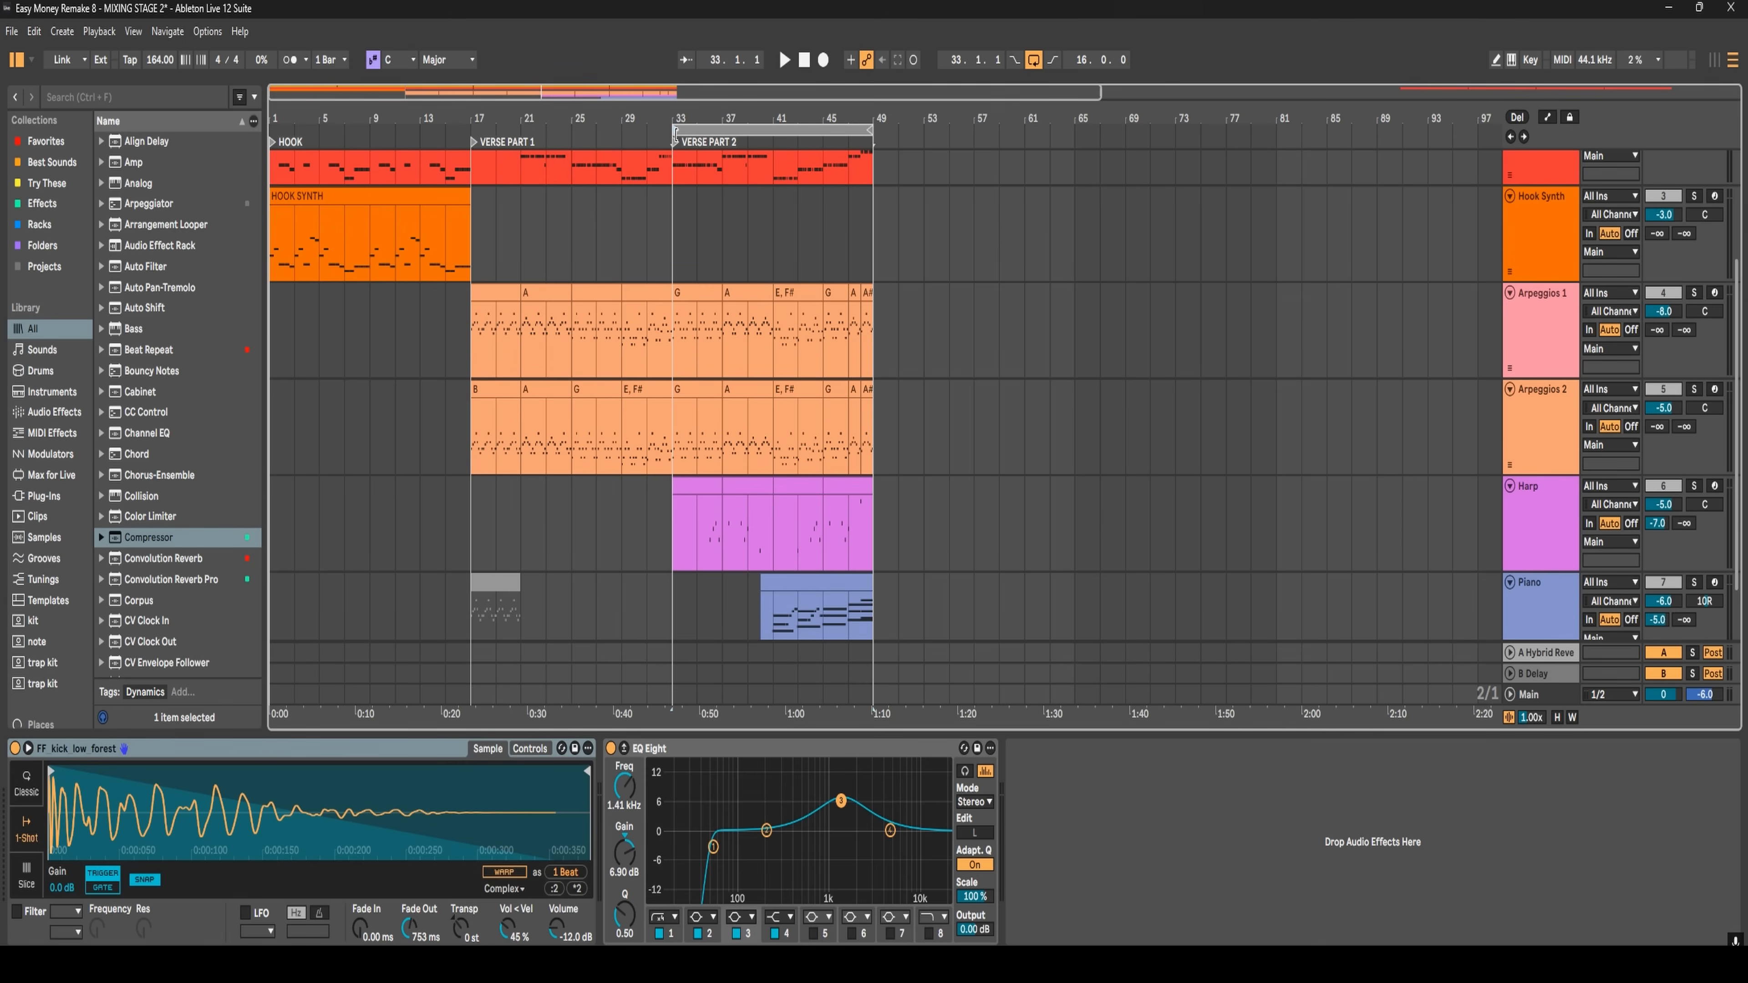
key(ctrl+z)
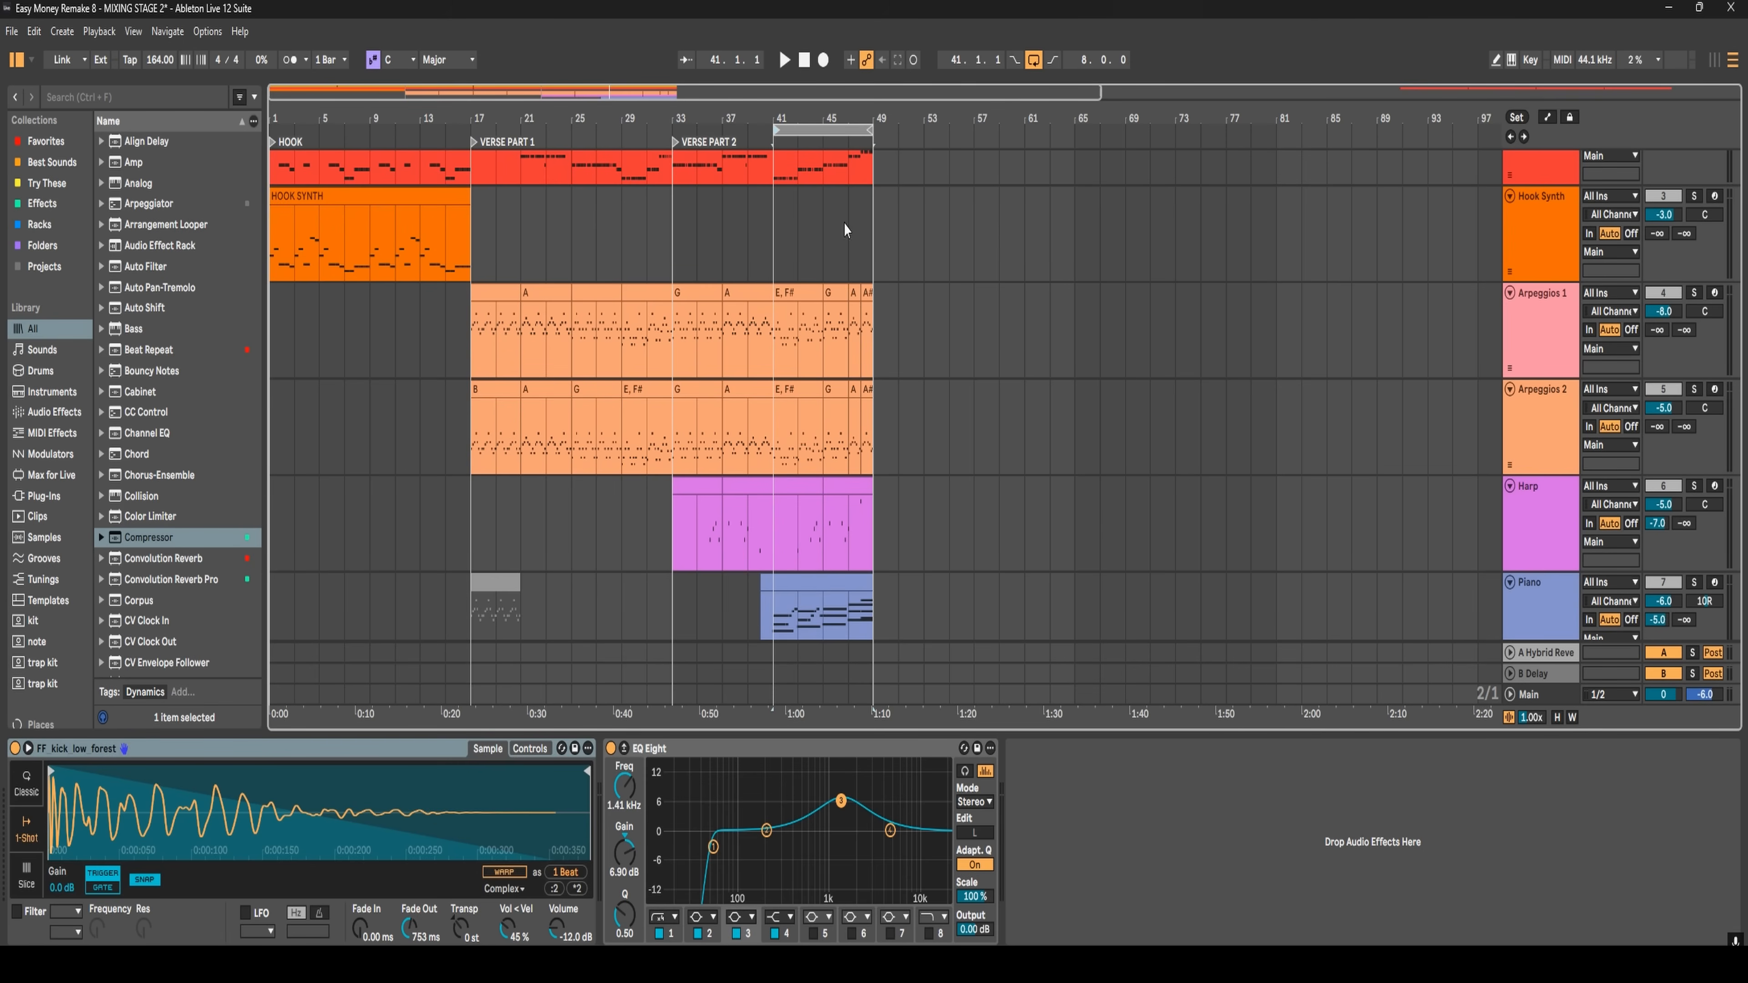
- Play the soloed kick chain in the mixer, reset its peak meter and replay to compare the kick and Main peak levels
key(Tab)
key(space)
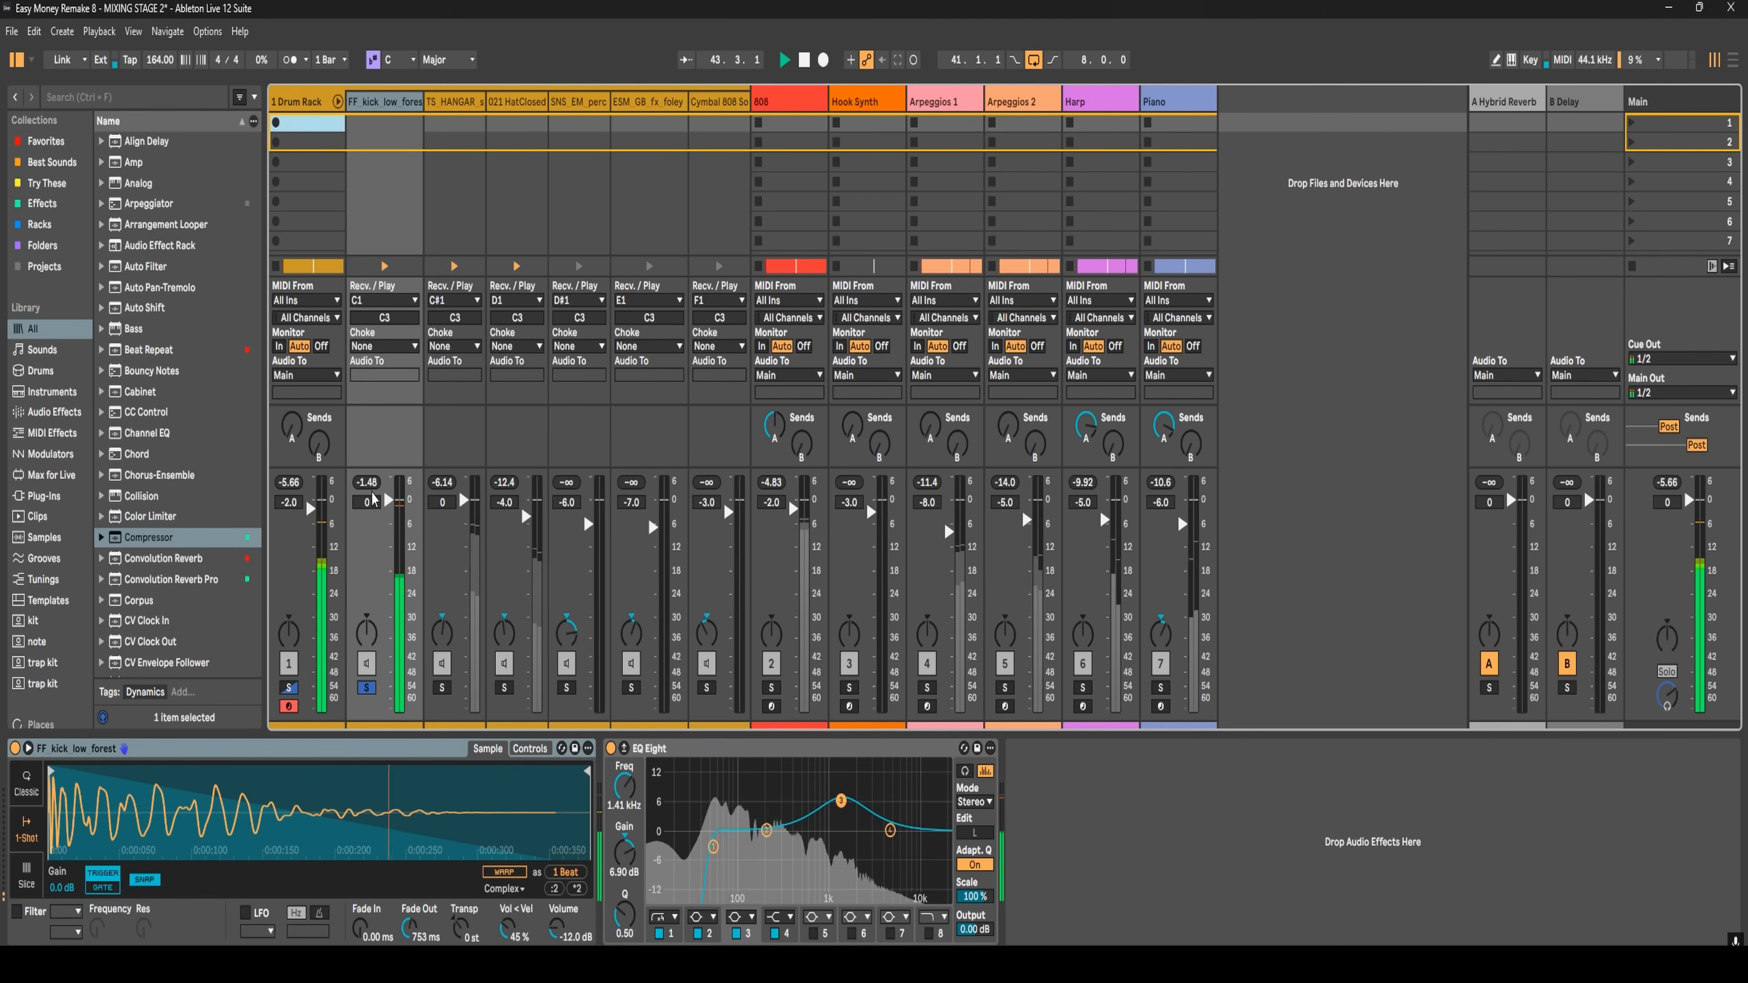
key(space)
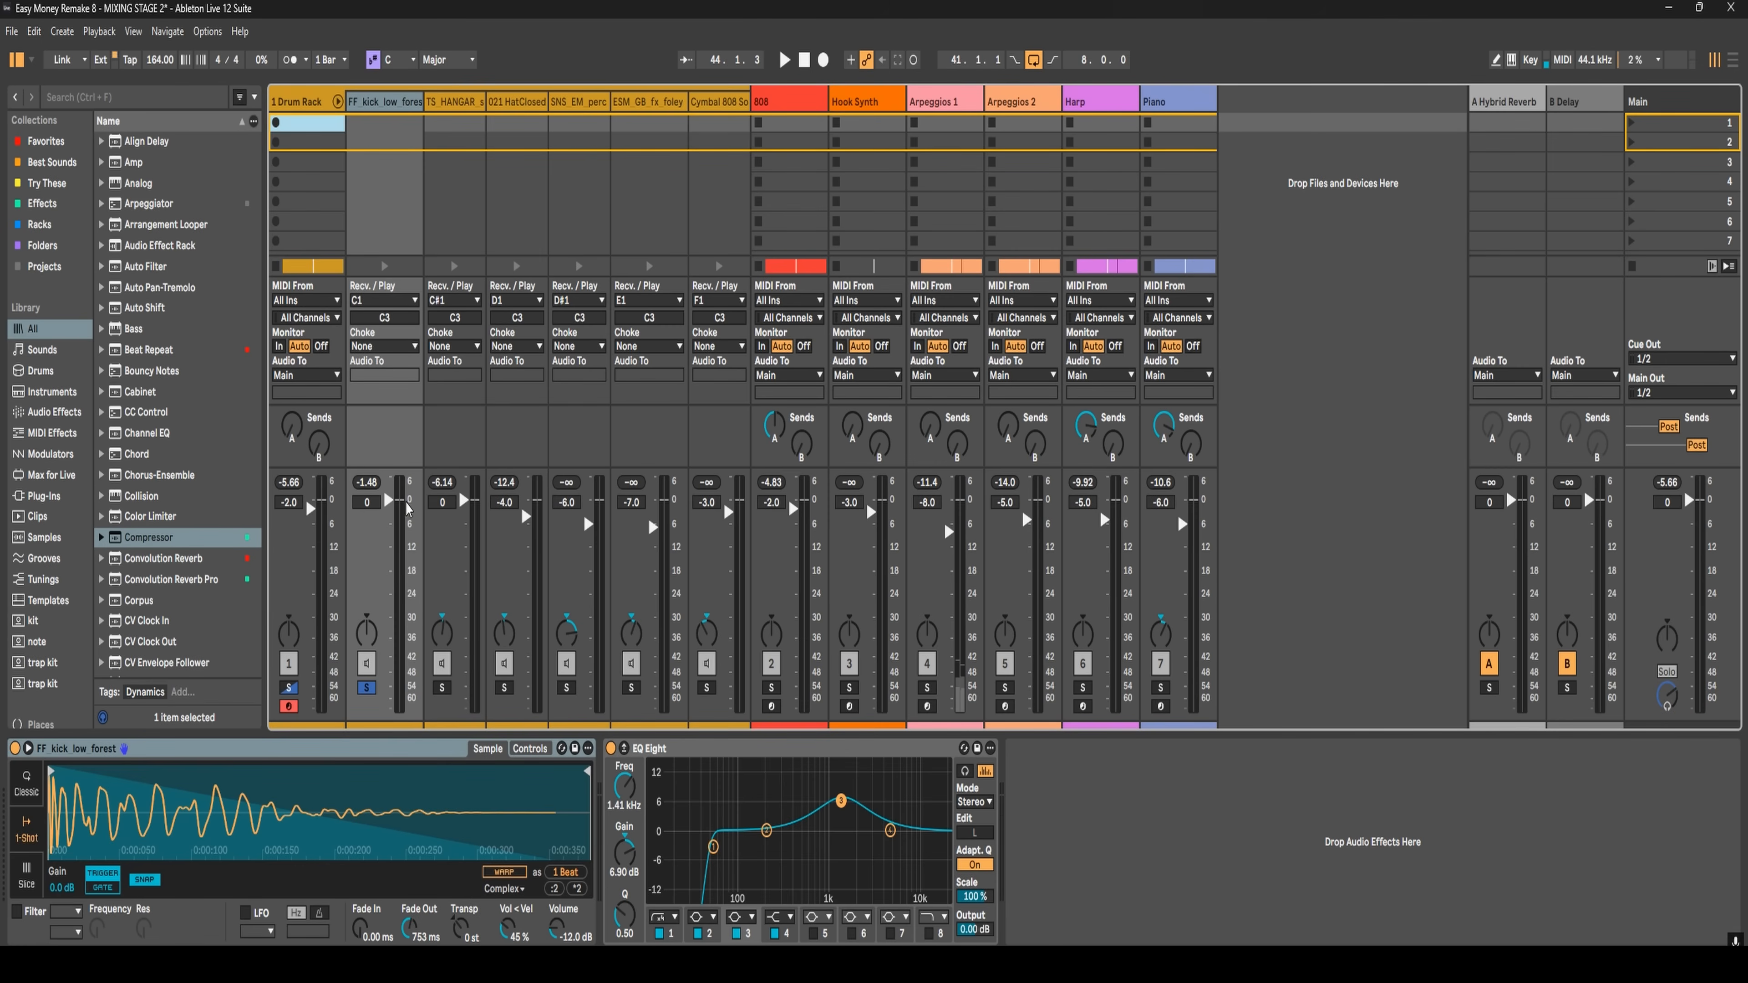
click(368, 483)
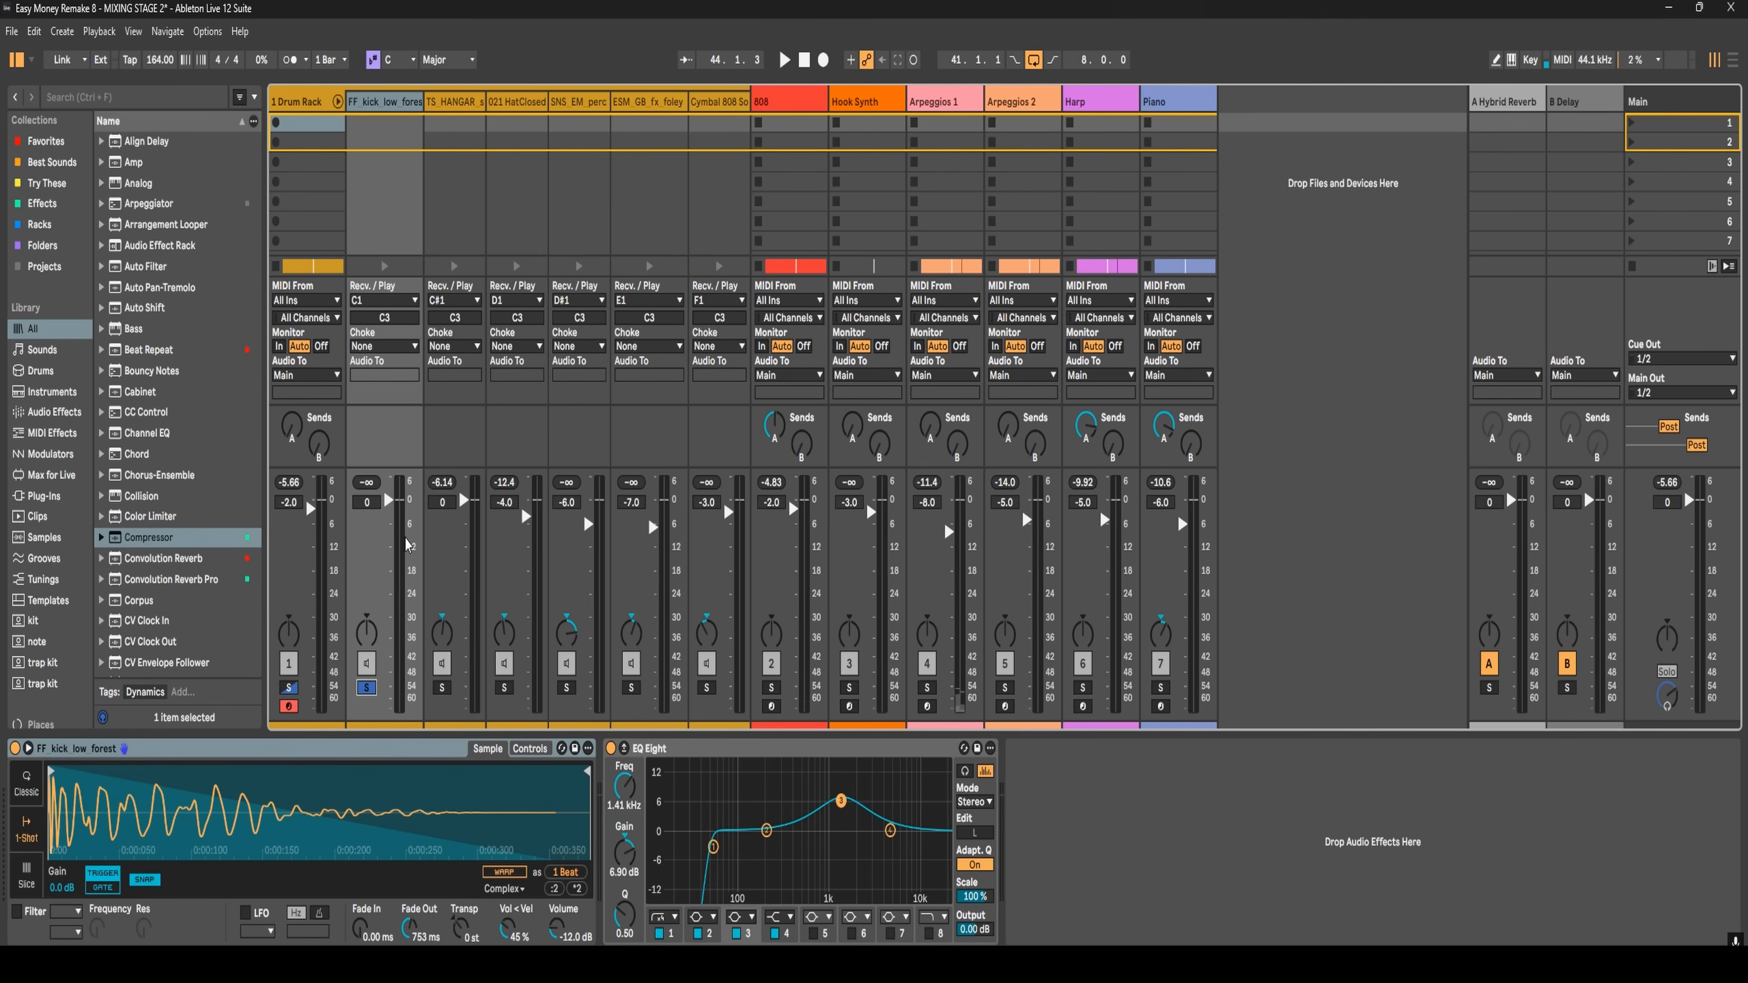
key(space)
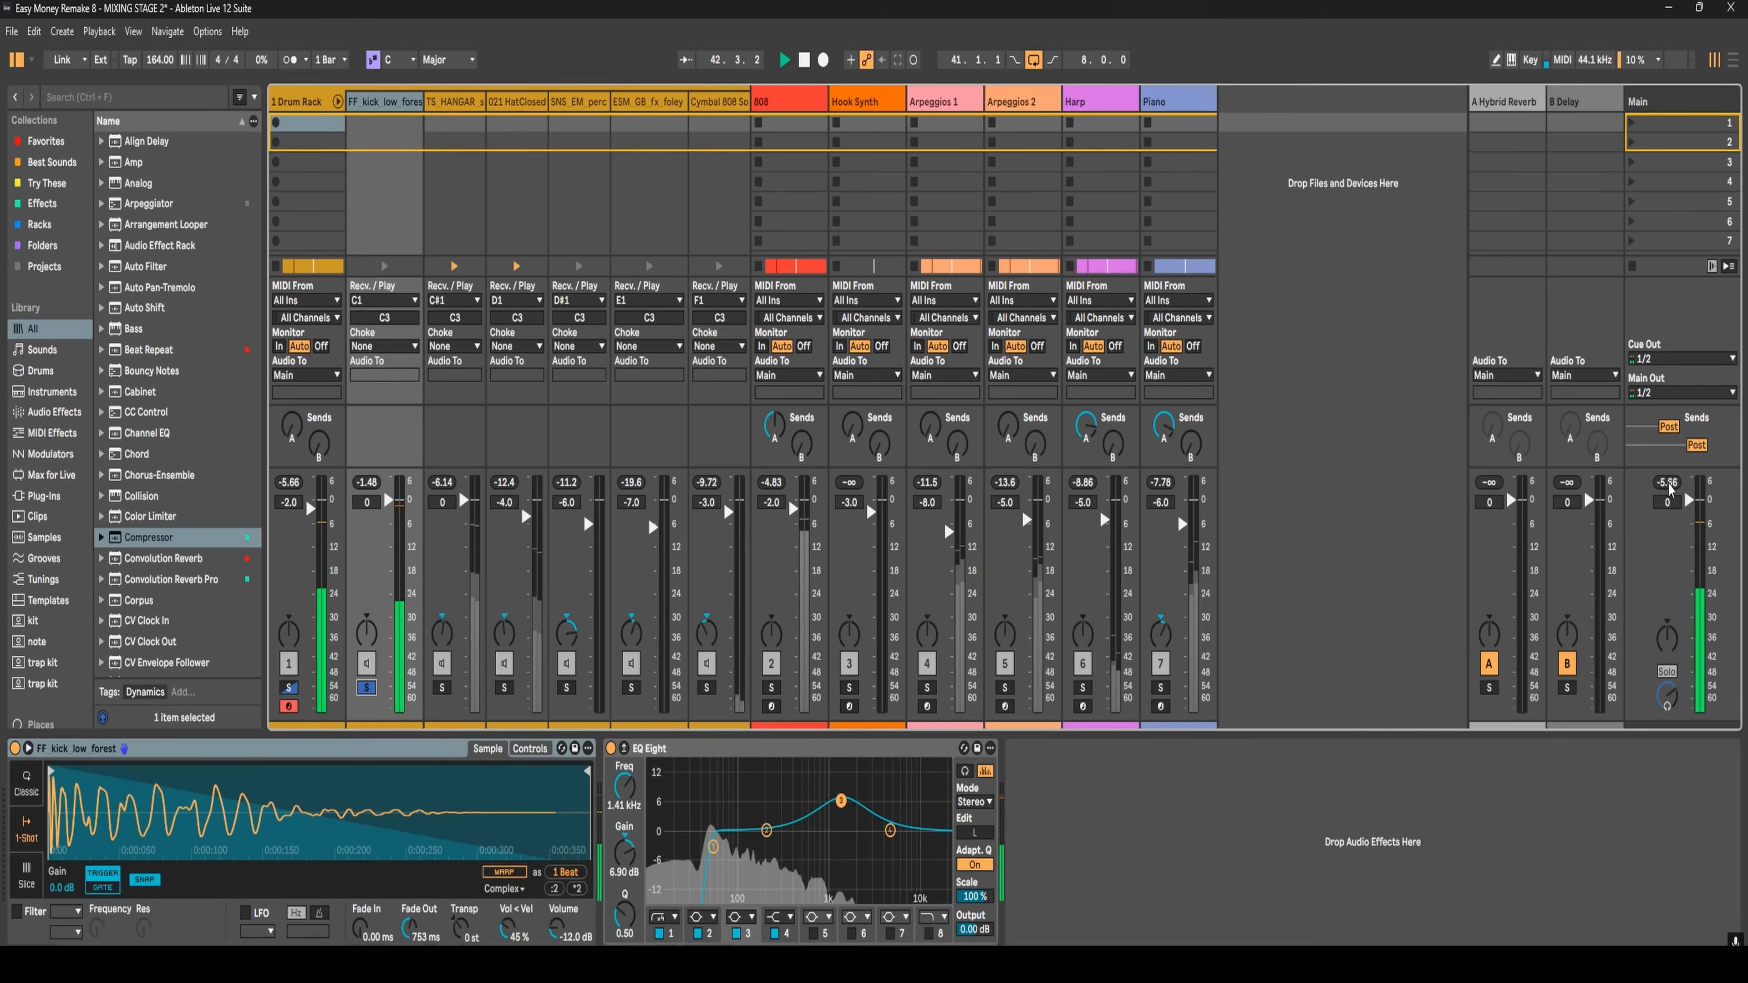
key(space)
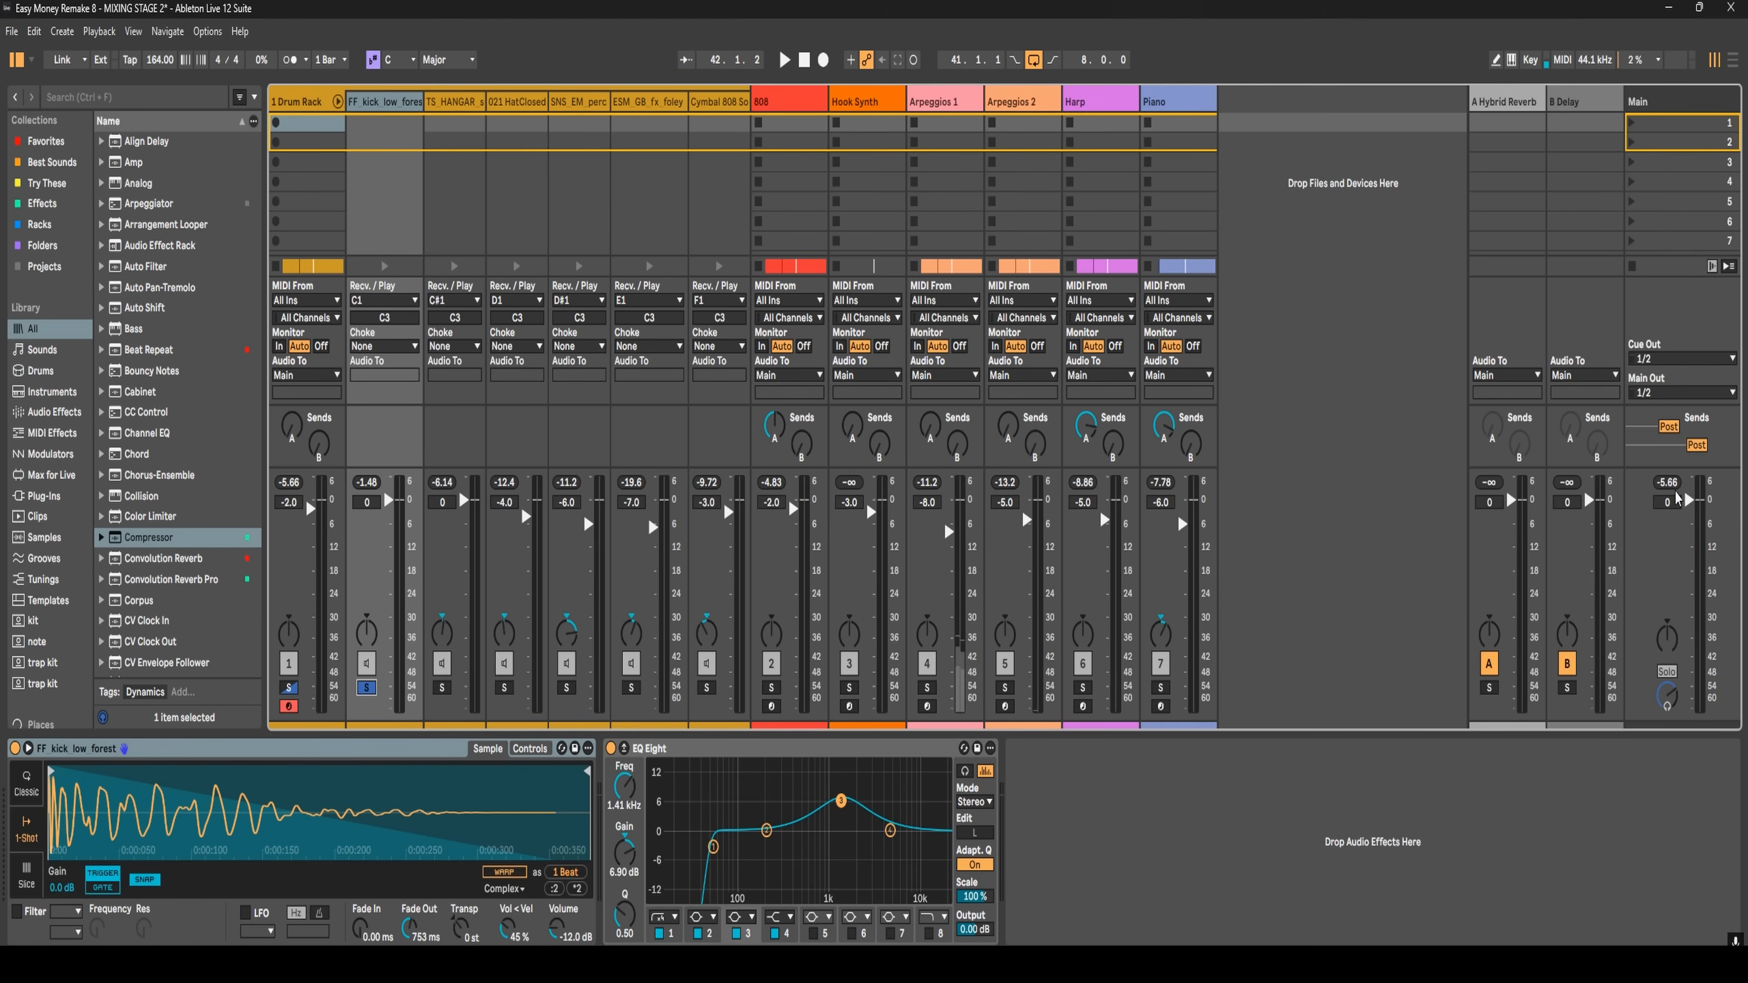
- Lower the kick chain's volume to about -4.4 dB during playback and reset the Main track's peak meter
key(space)
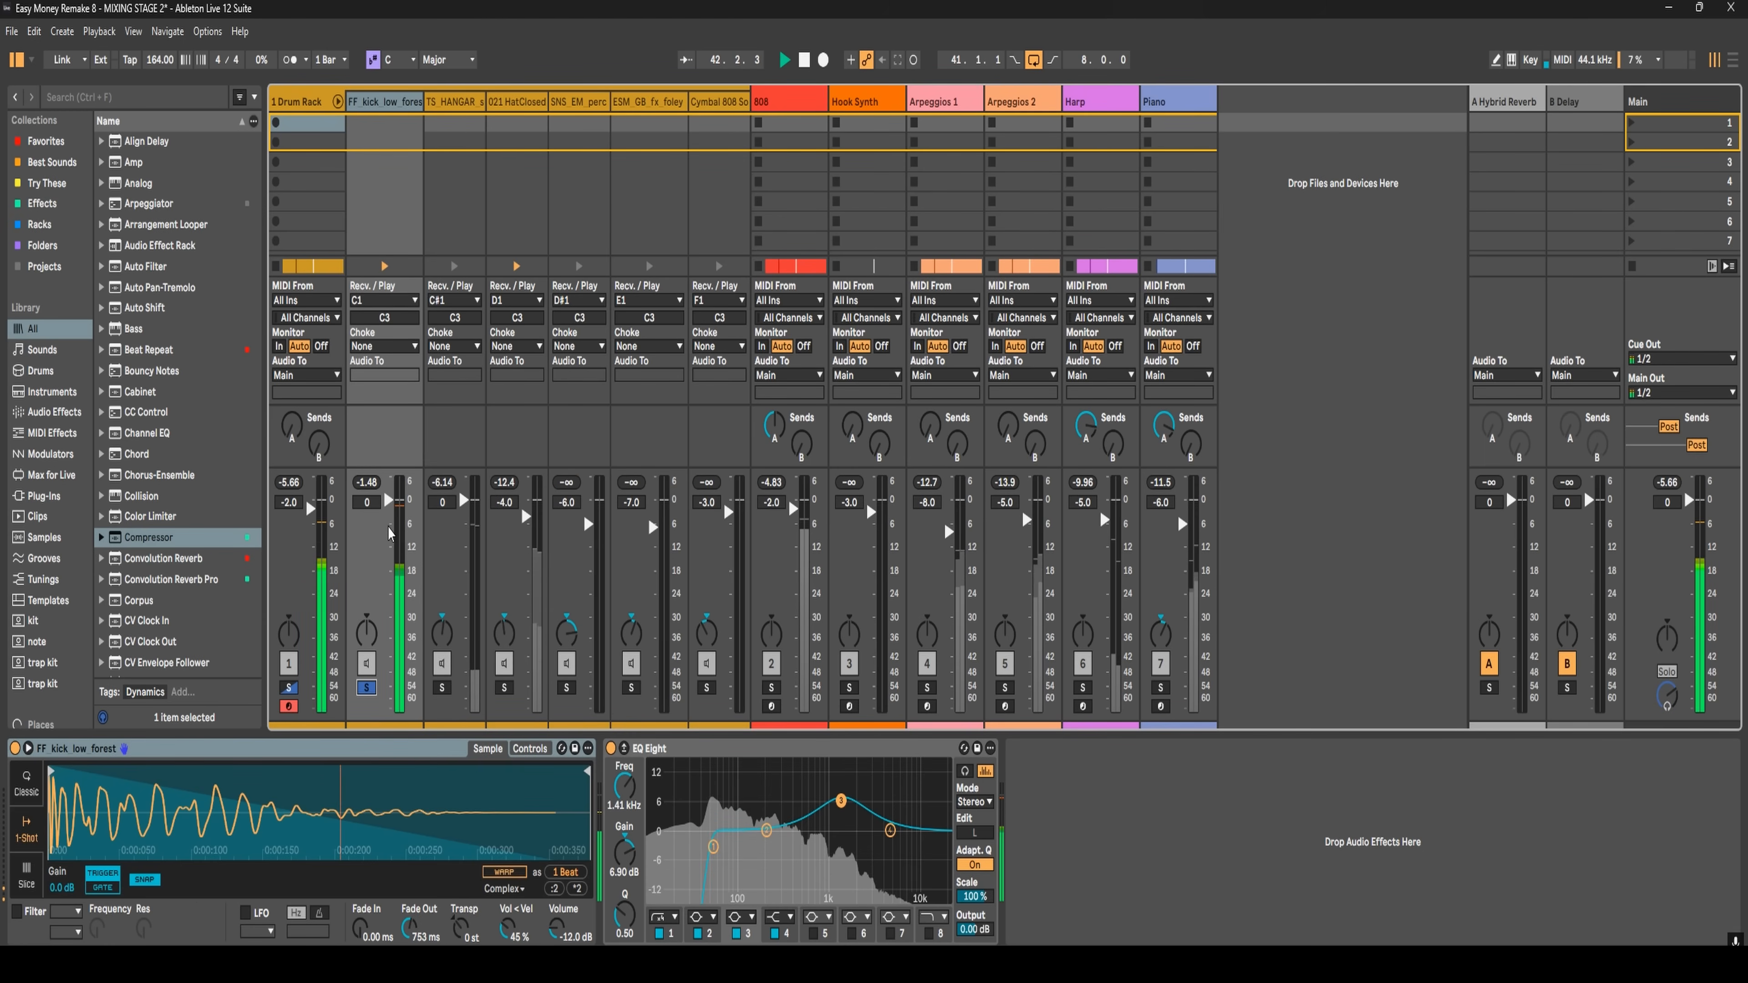
drag(390, 527, 388, 517)
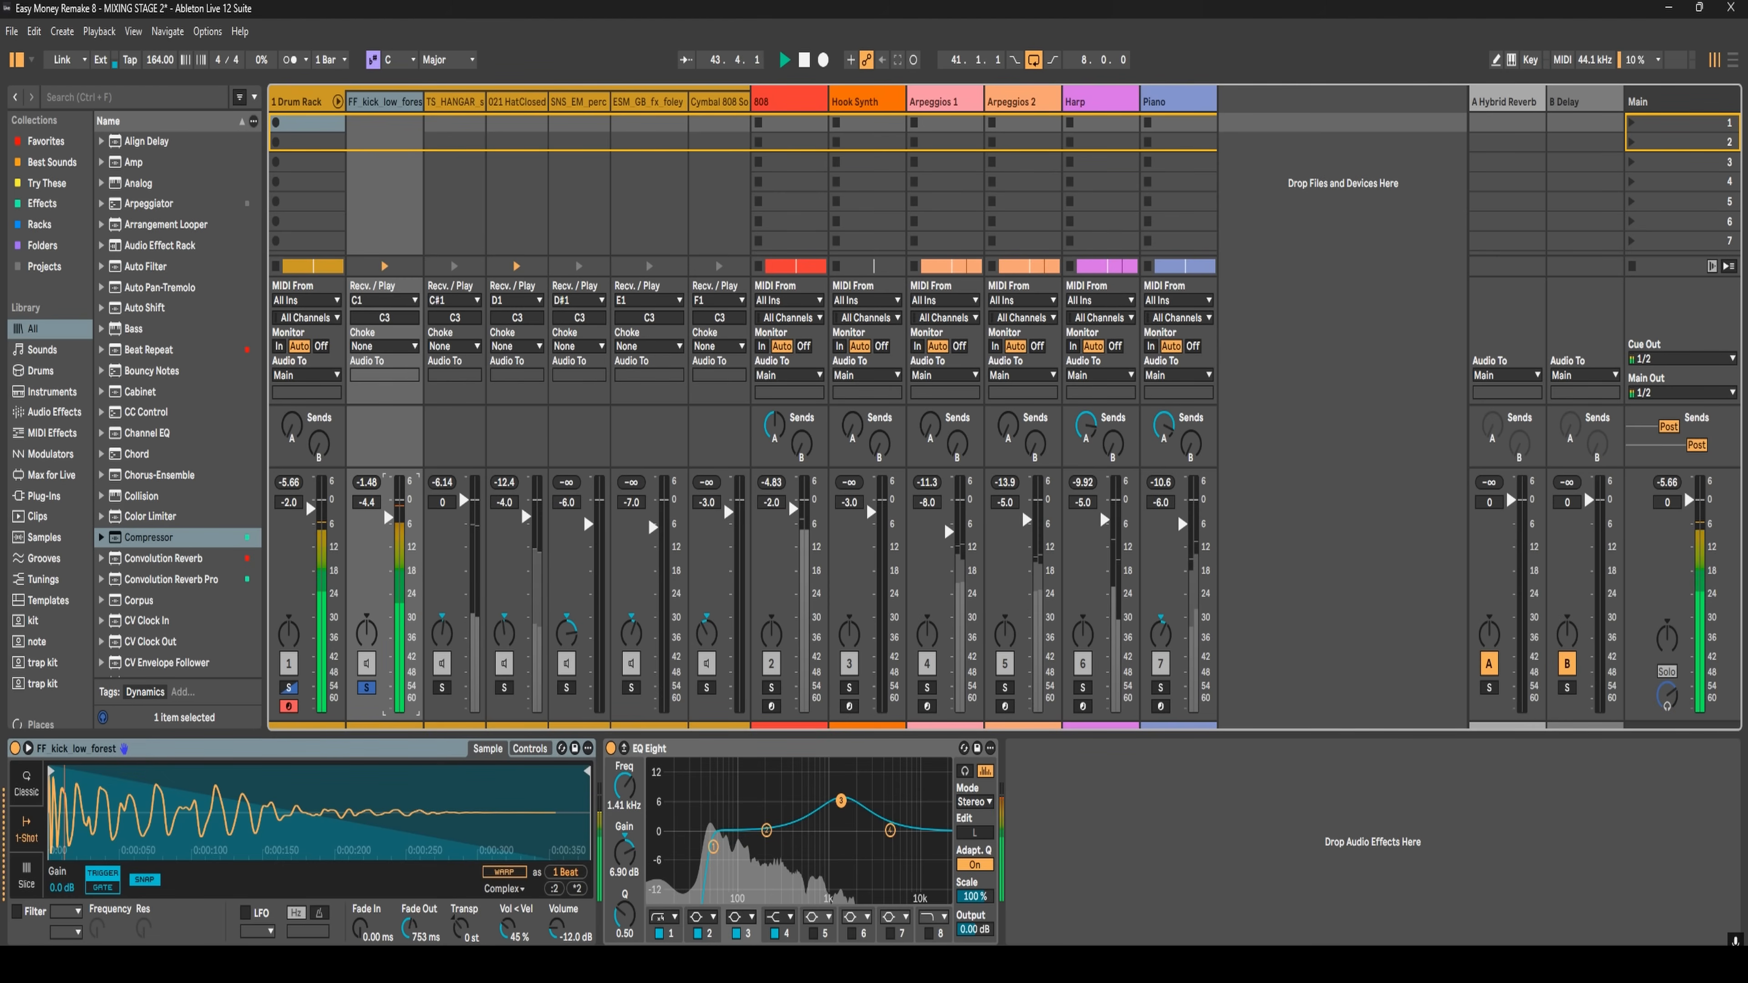
click(1667, 485)
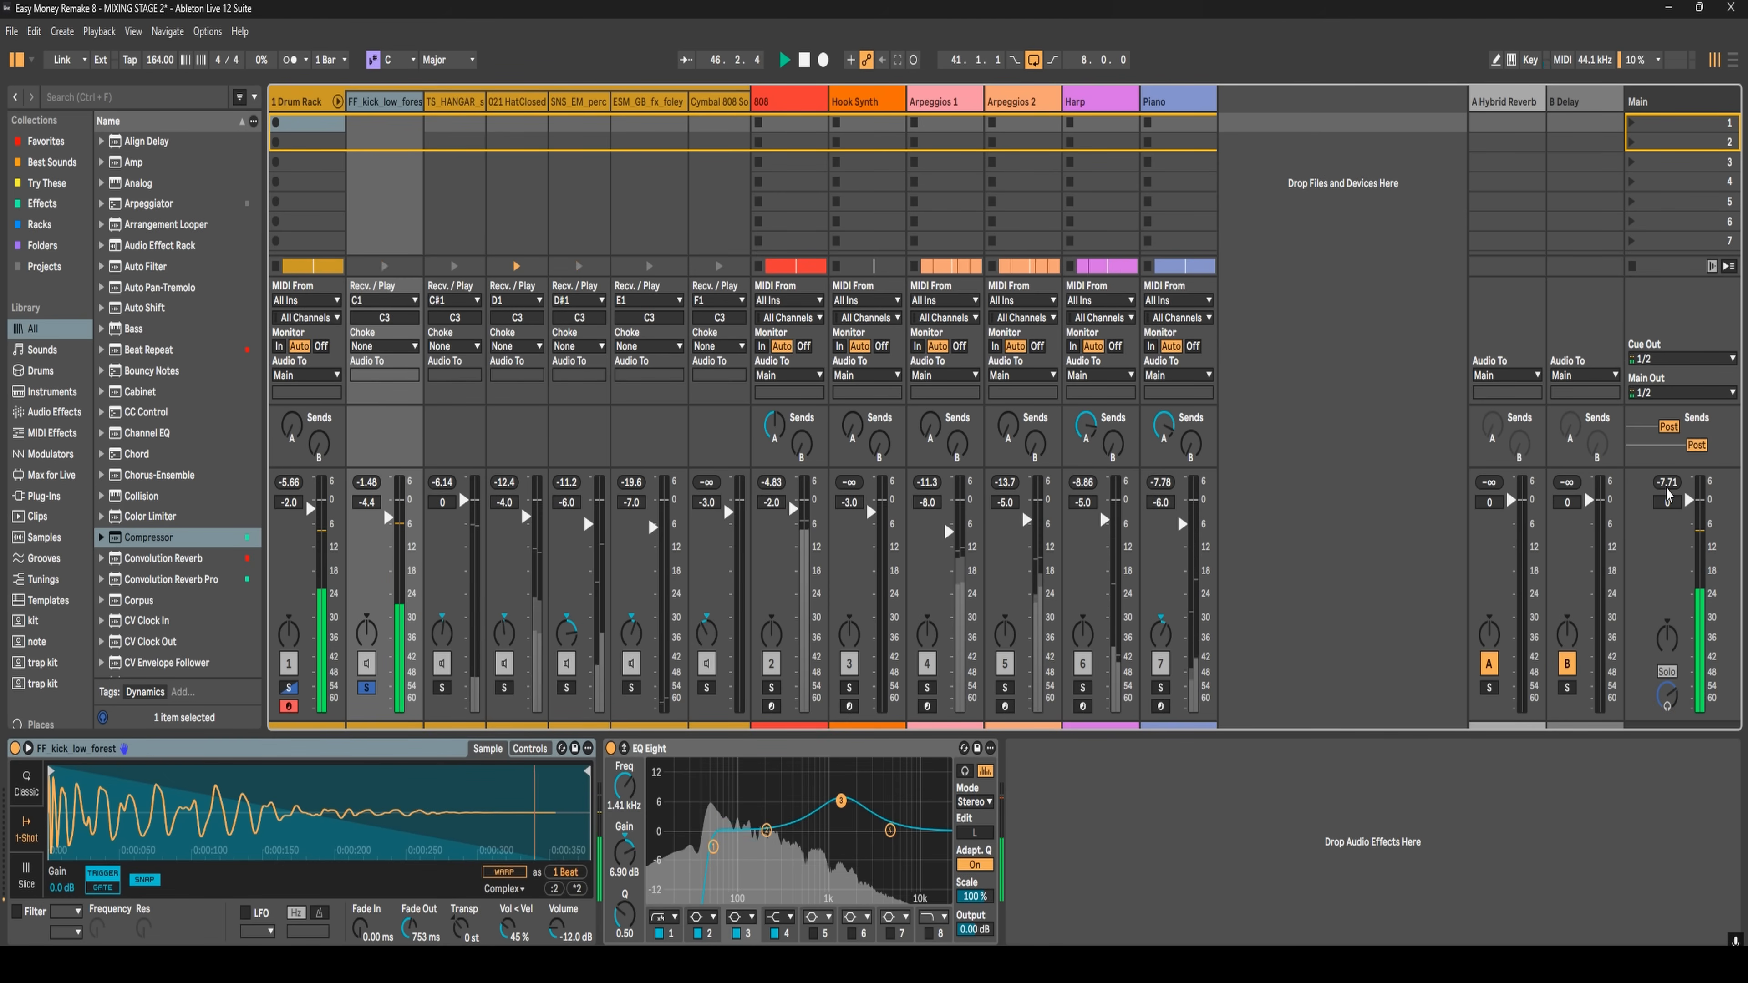
key(space)
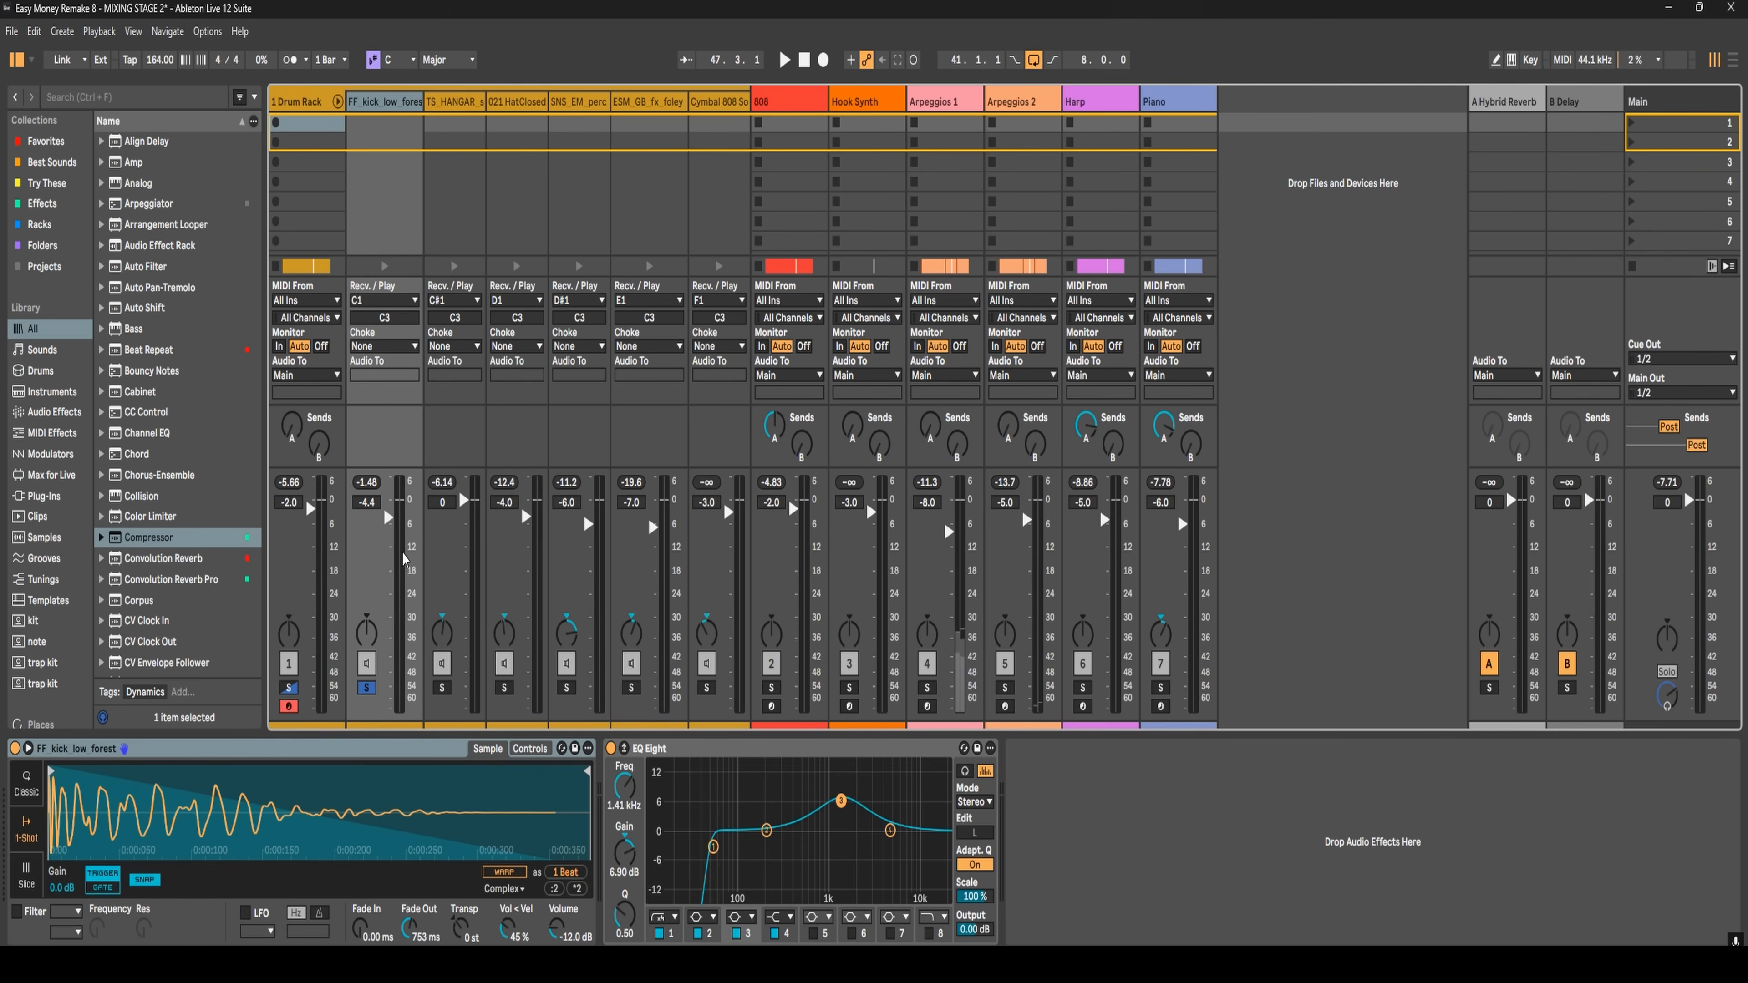
- Set the kick chain's volume to -9.0 dB, play the soloed kick and reset its peak meter
key(ctrl+z)
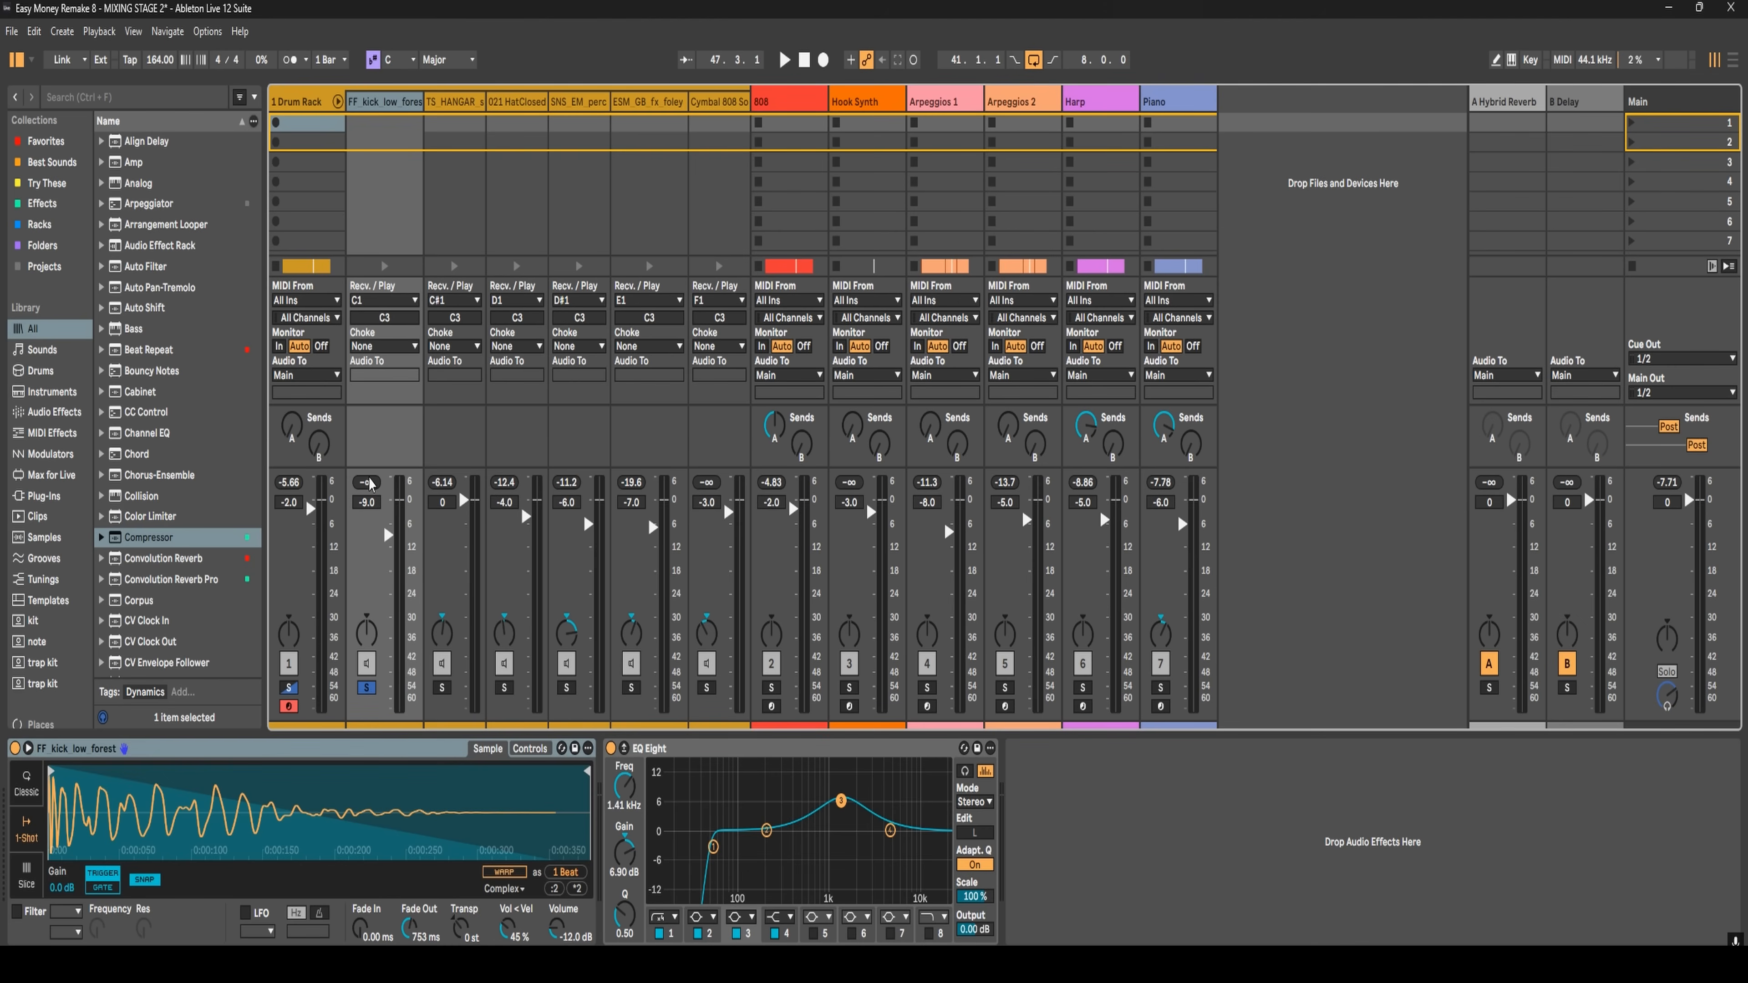
key(space)
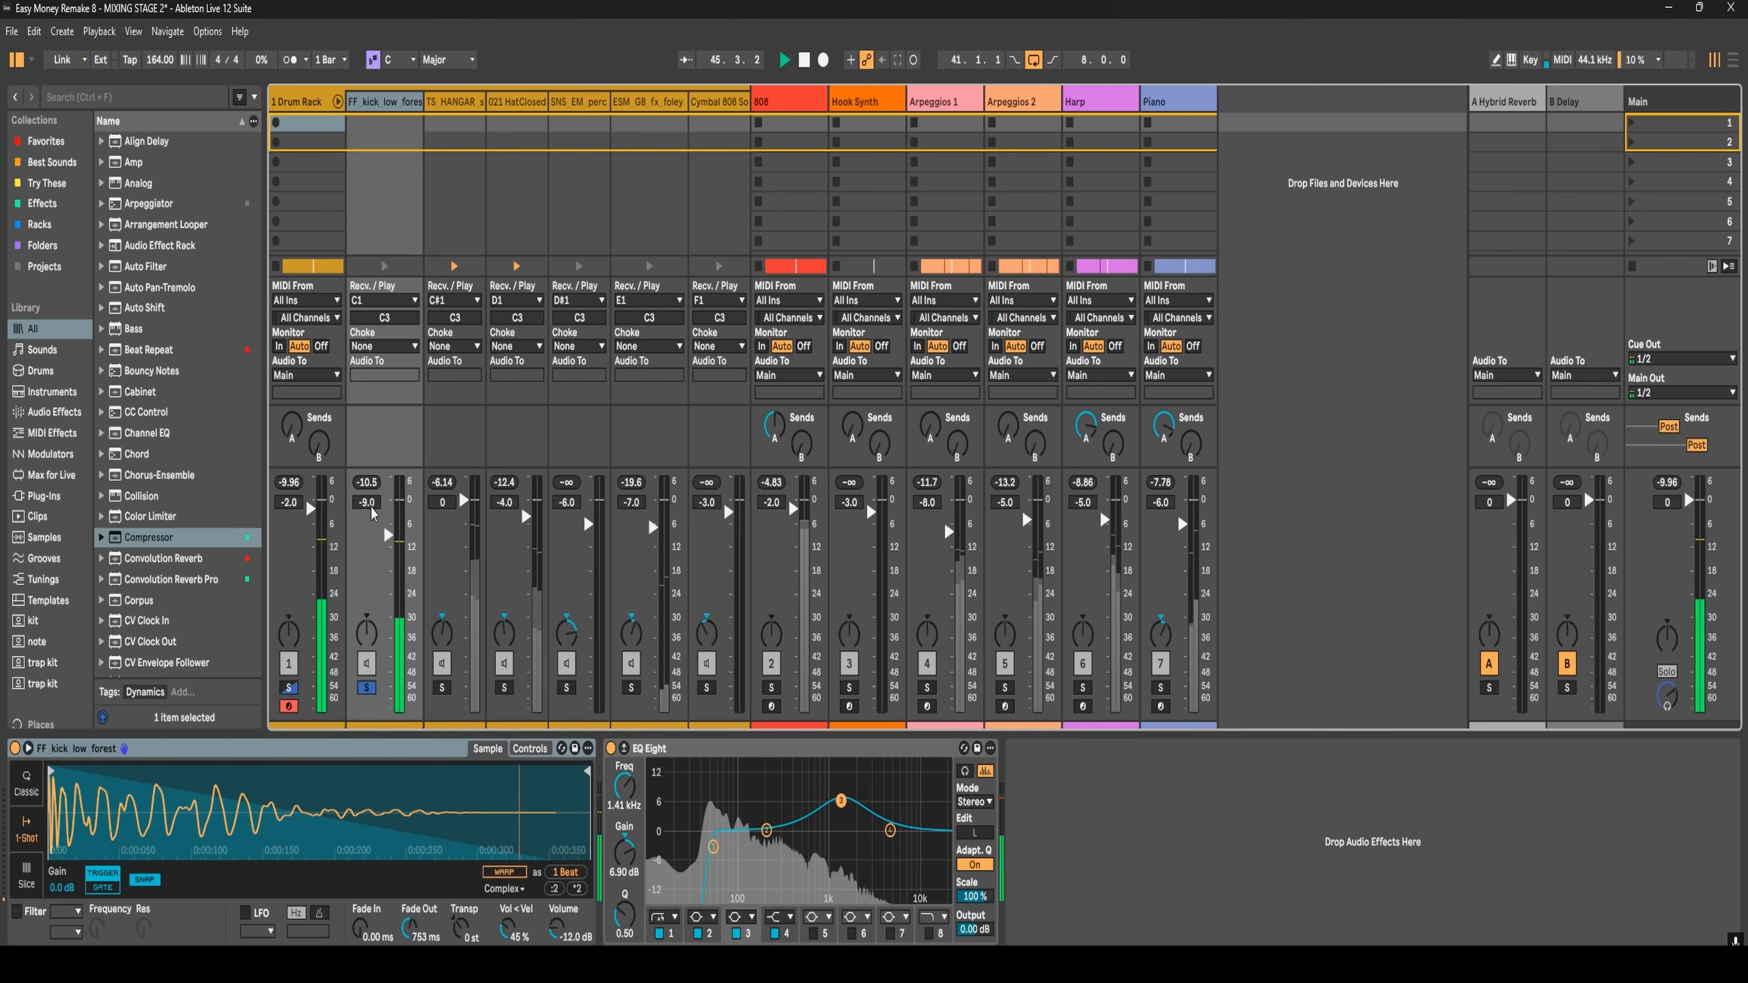
click(367, 483)
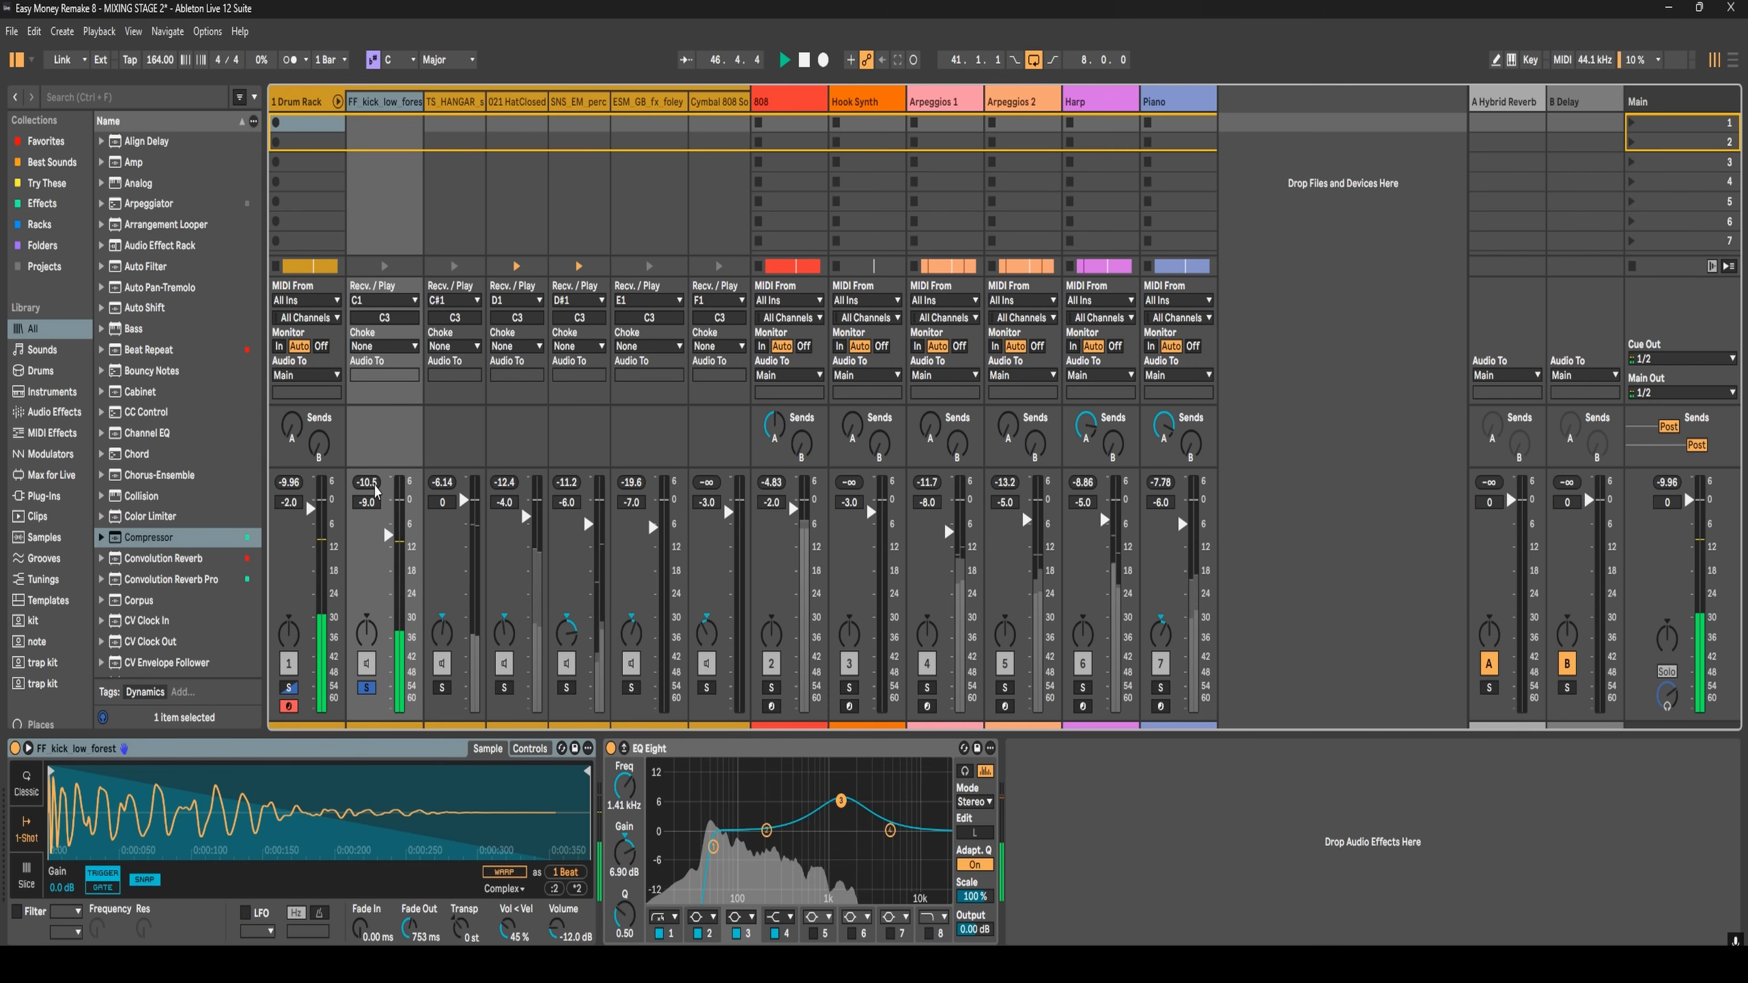
- Raise the soloed kick chain's volume to -8.0 dB during playback, reset its peak meter and fine-tune the volume to -8.5 dB
drag(387, 539, 387, 530)
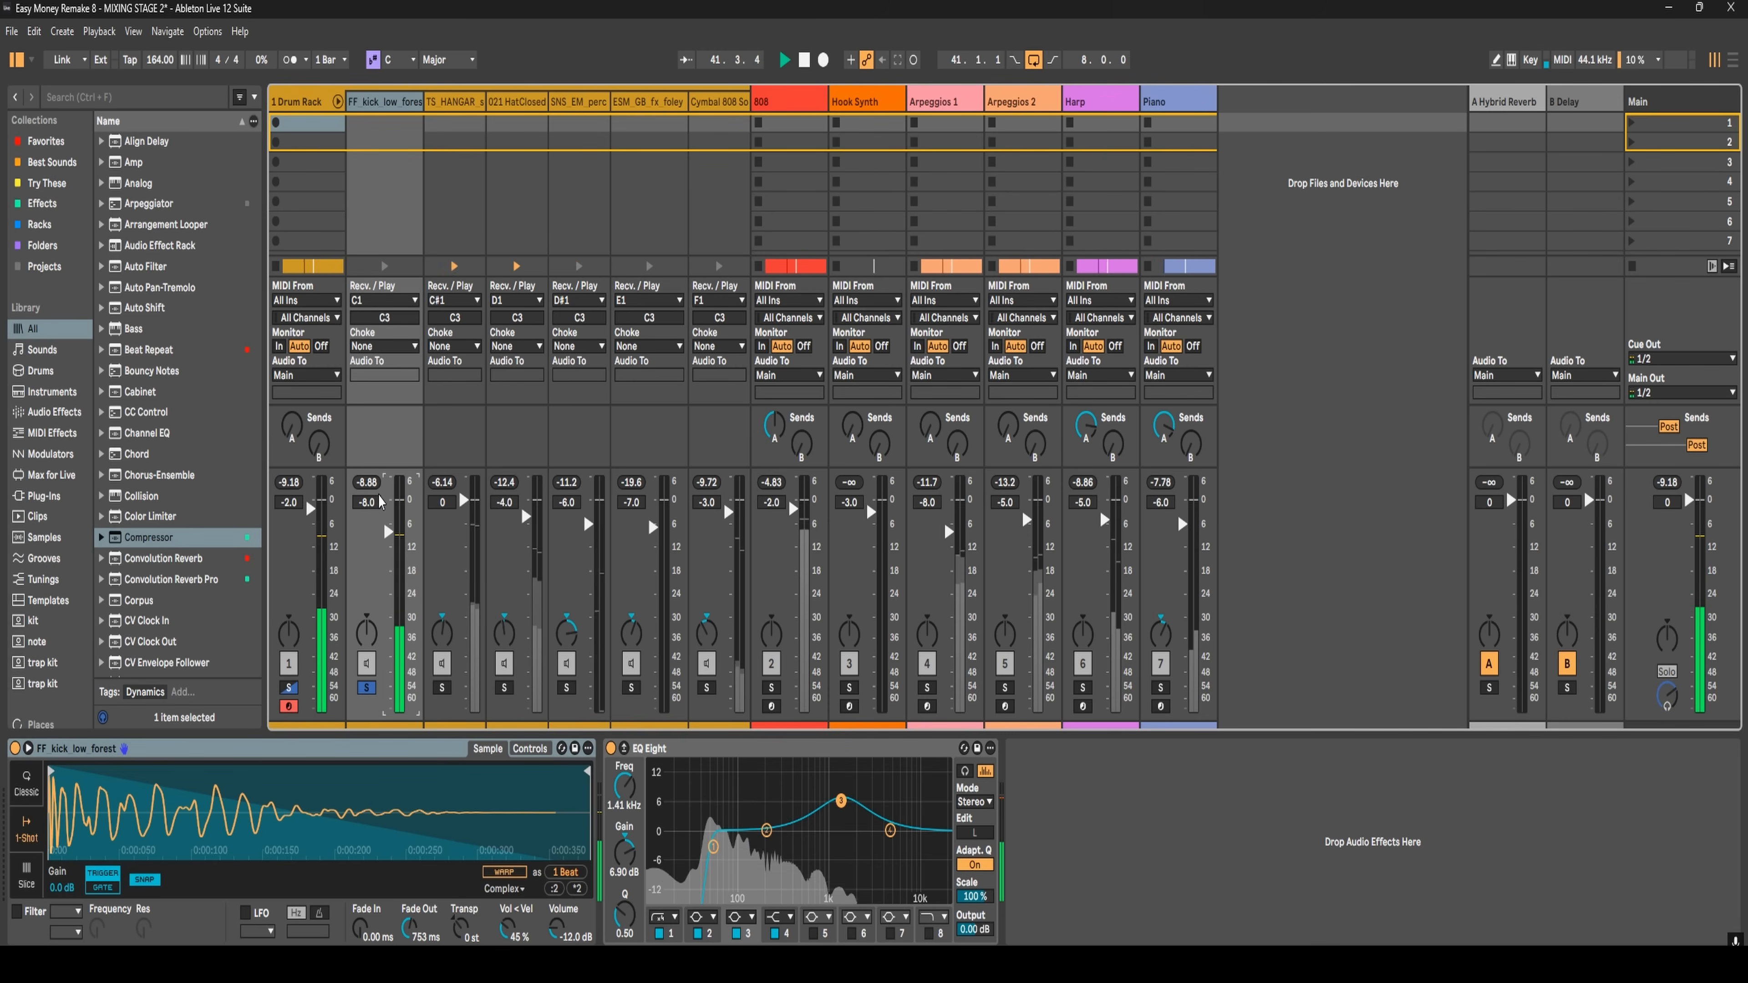
click(367, 483)
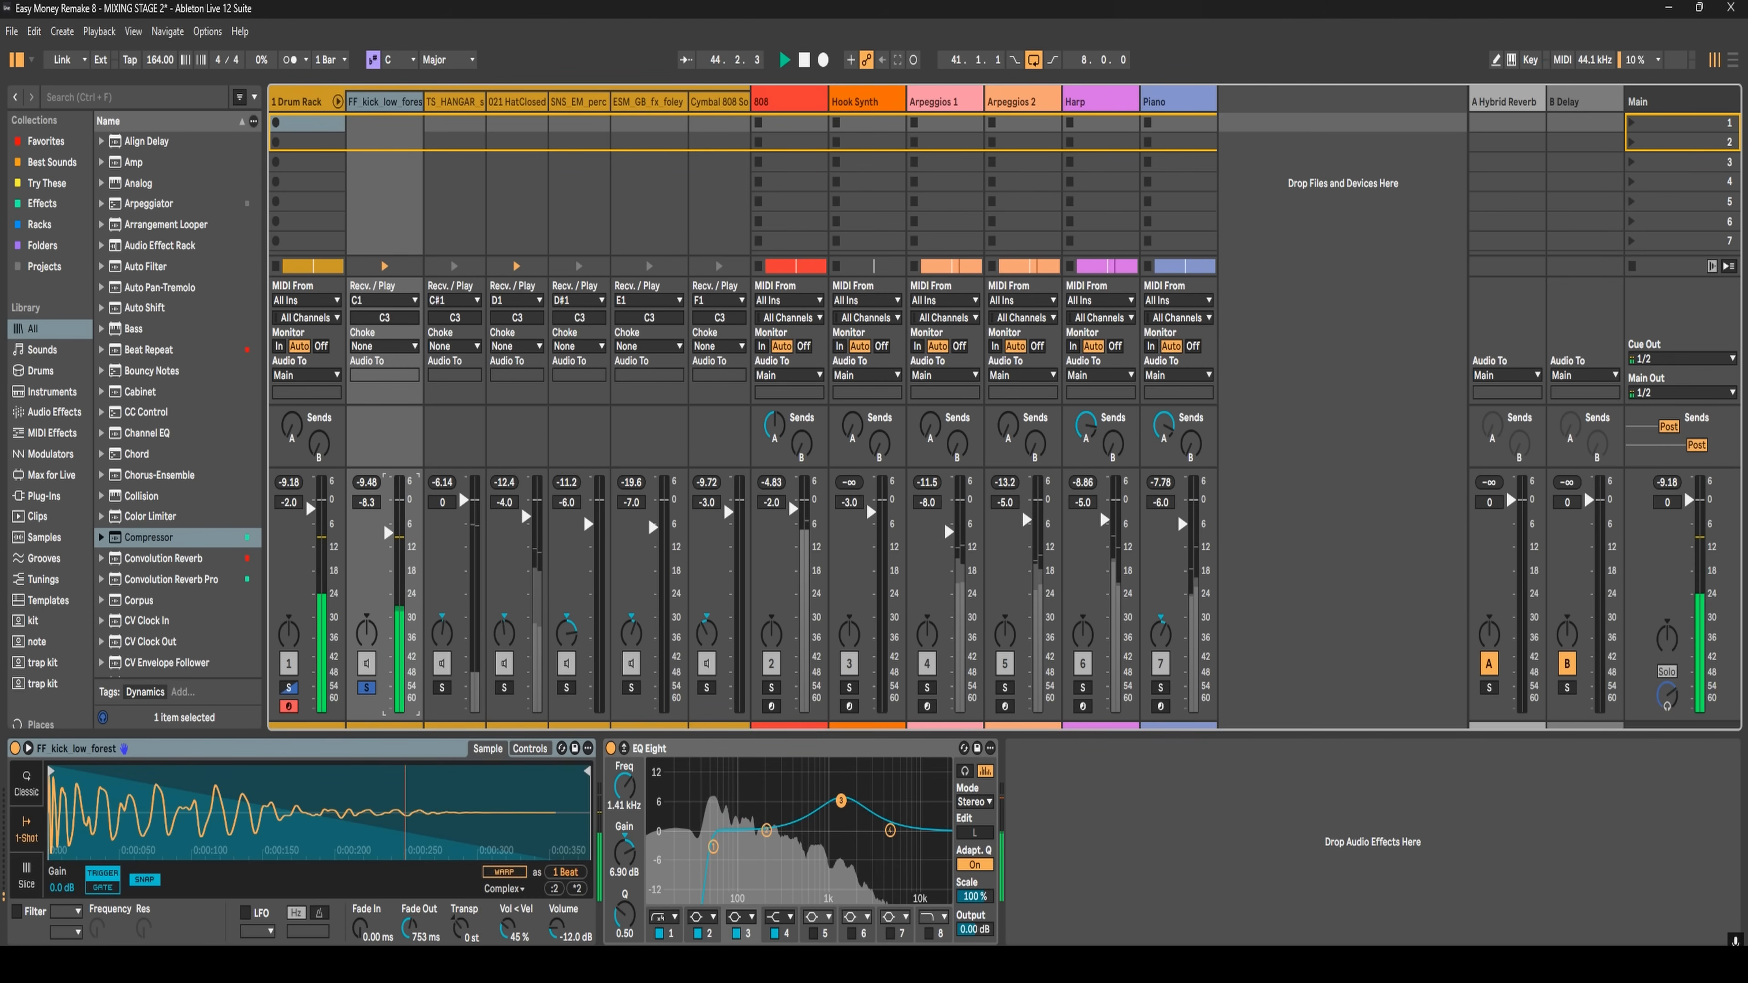
drag(388, 531, 389, 534)
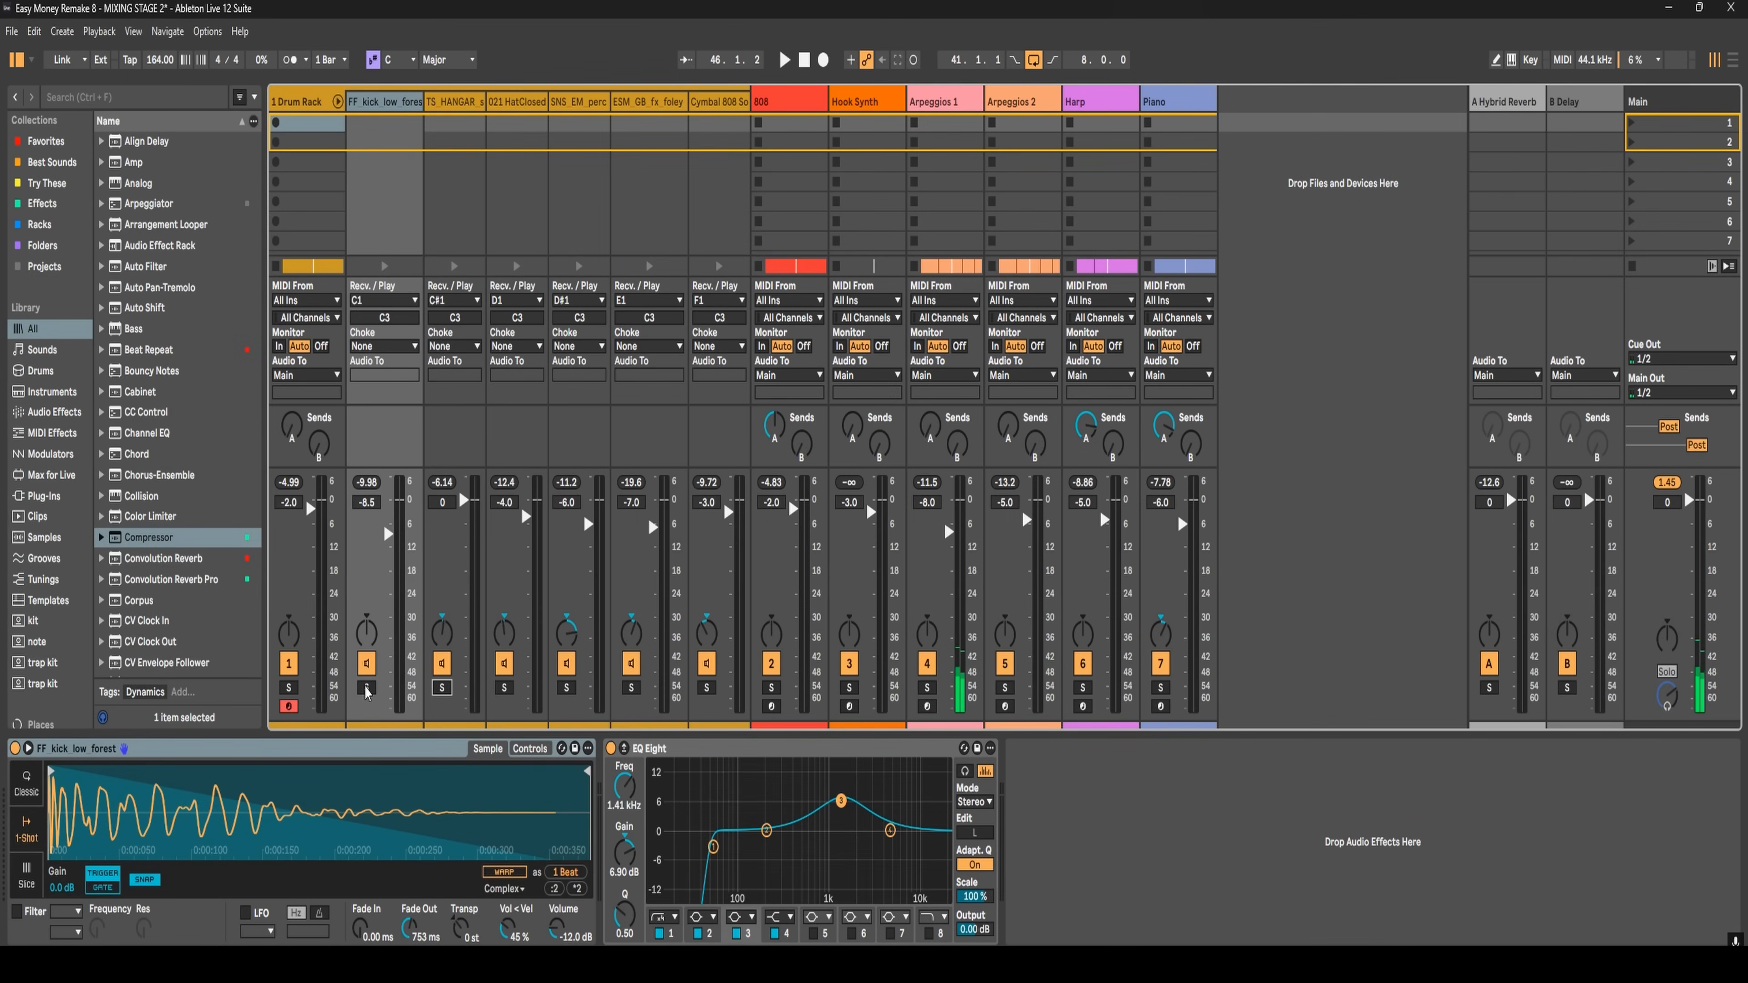
- Solo the kick and the TS_HANGAR snare chains together and lower the snare's volume to -3.0 dB during playback
click(367, 688)
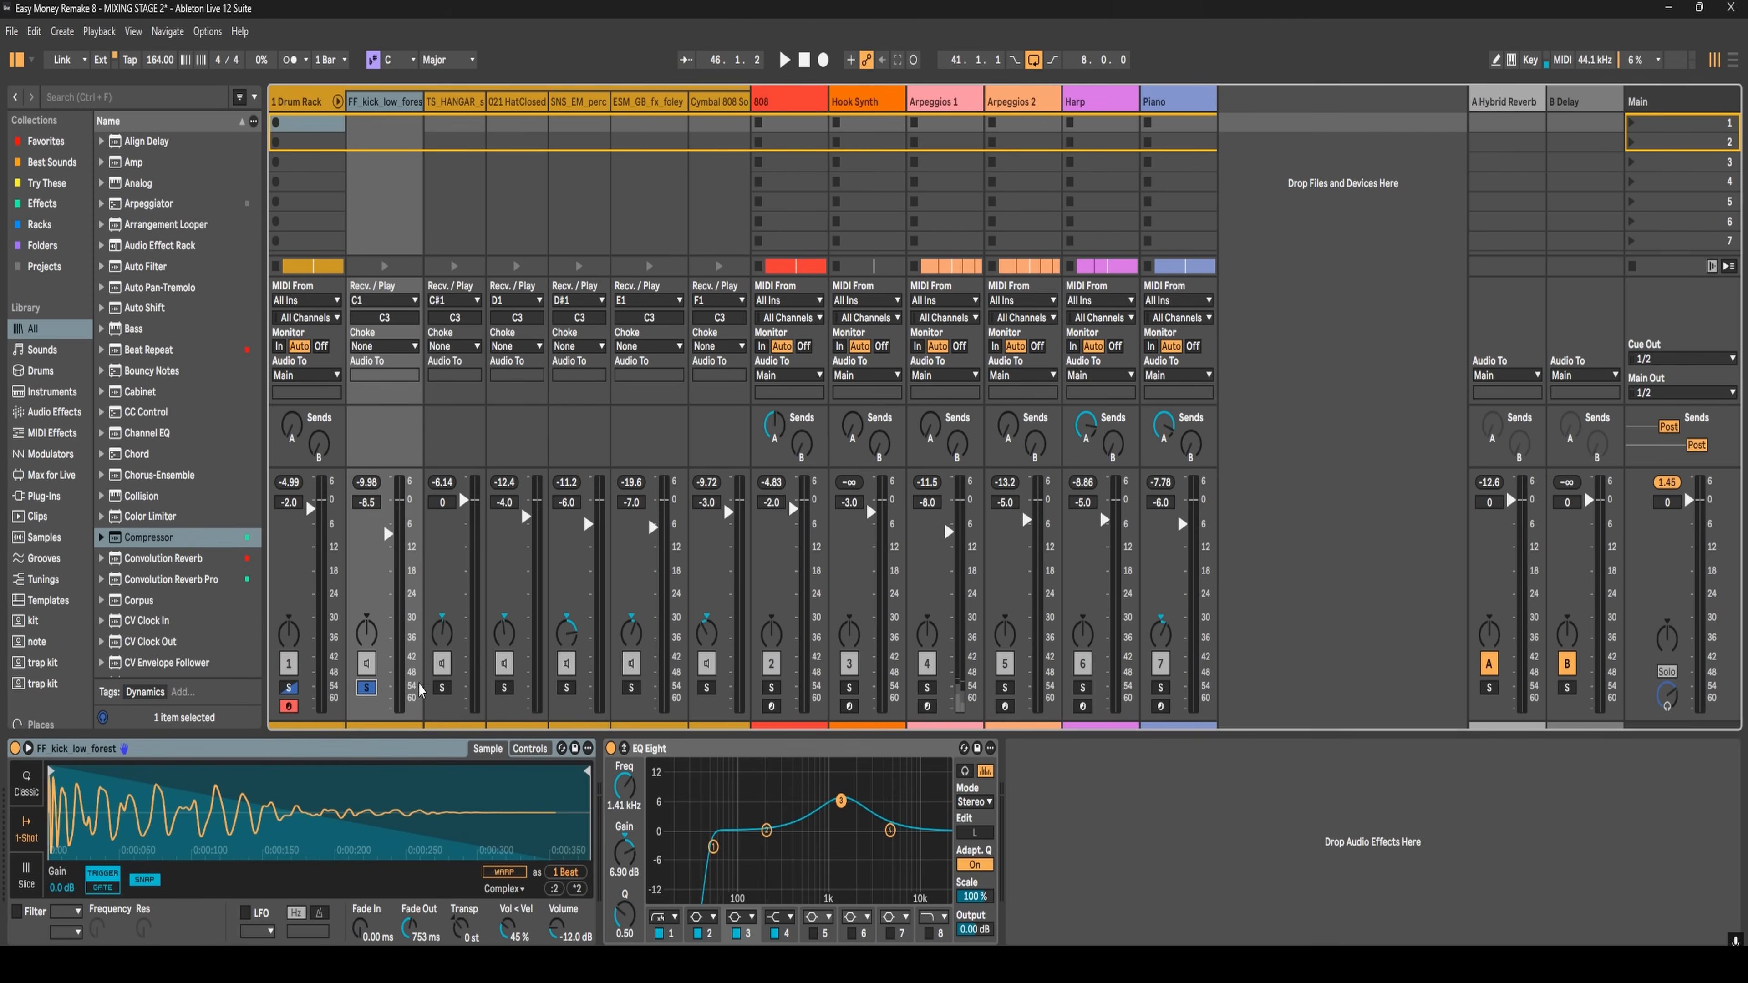
click(441, 687)
key(space)
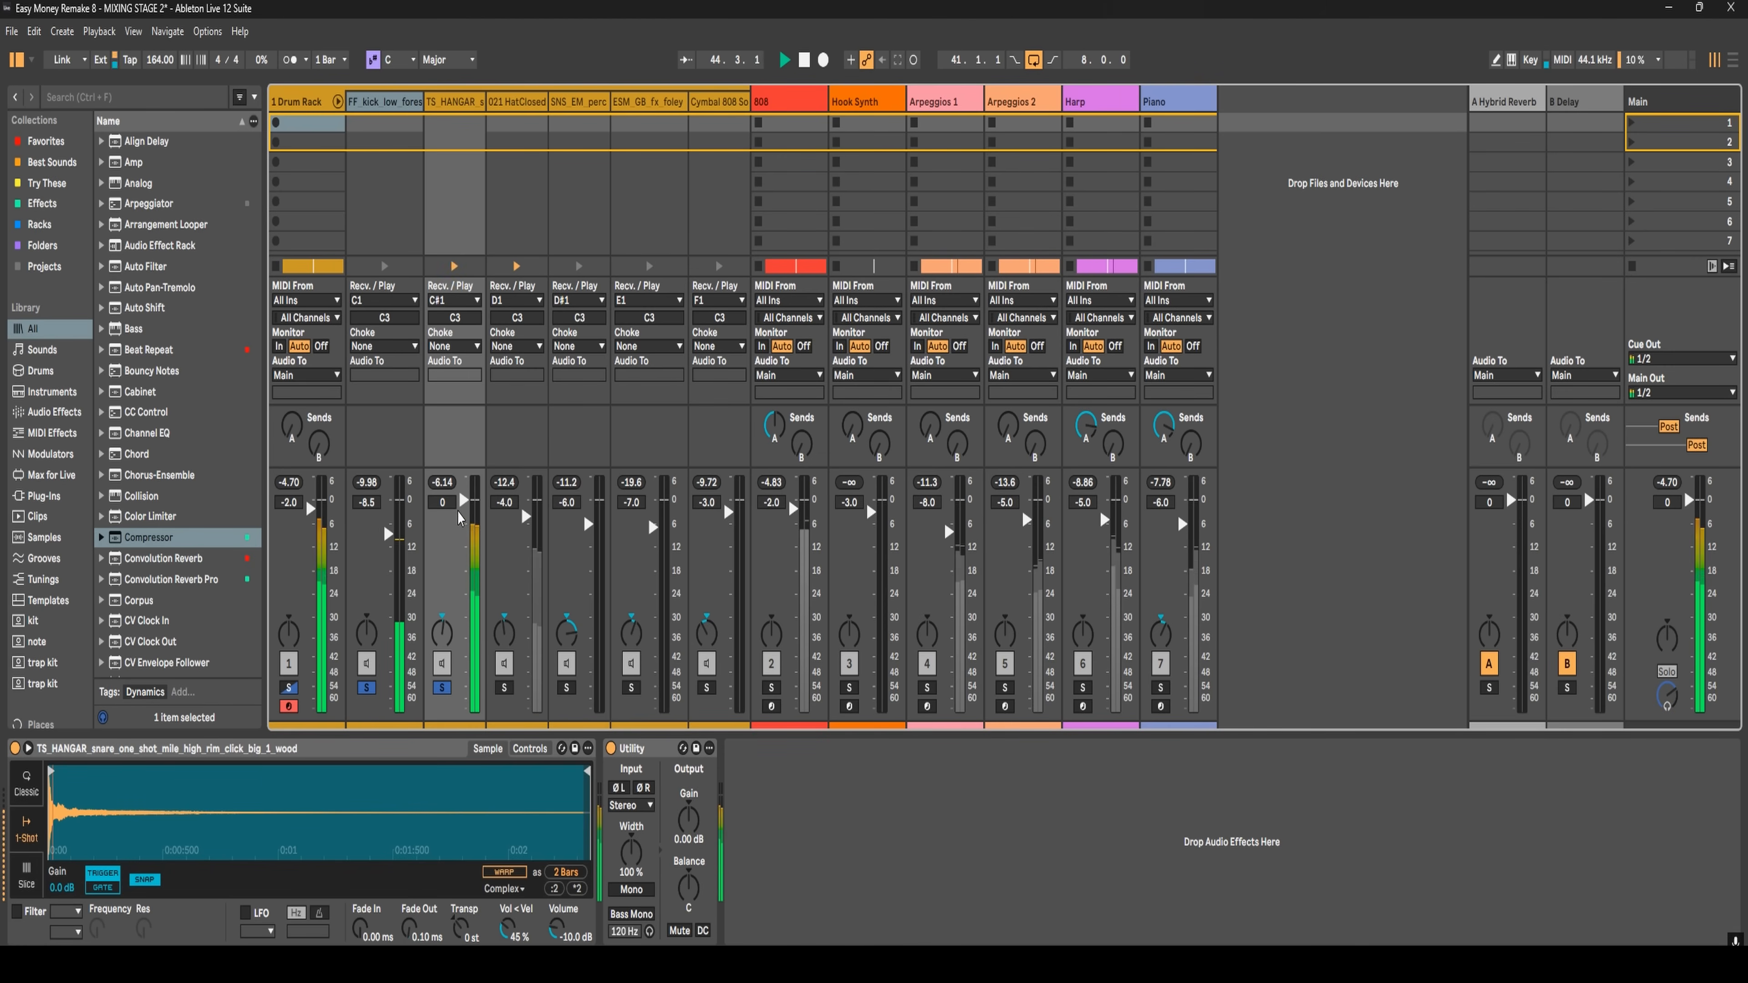
drag(464, 501, 464, 520)
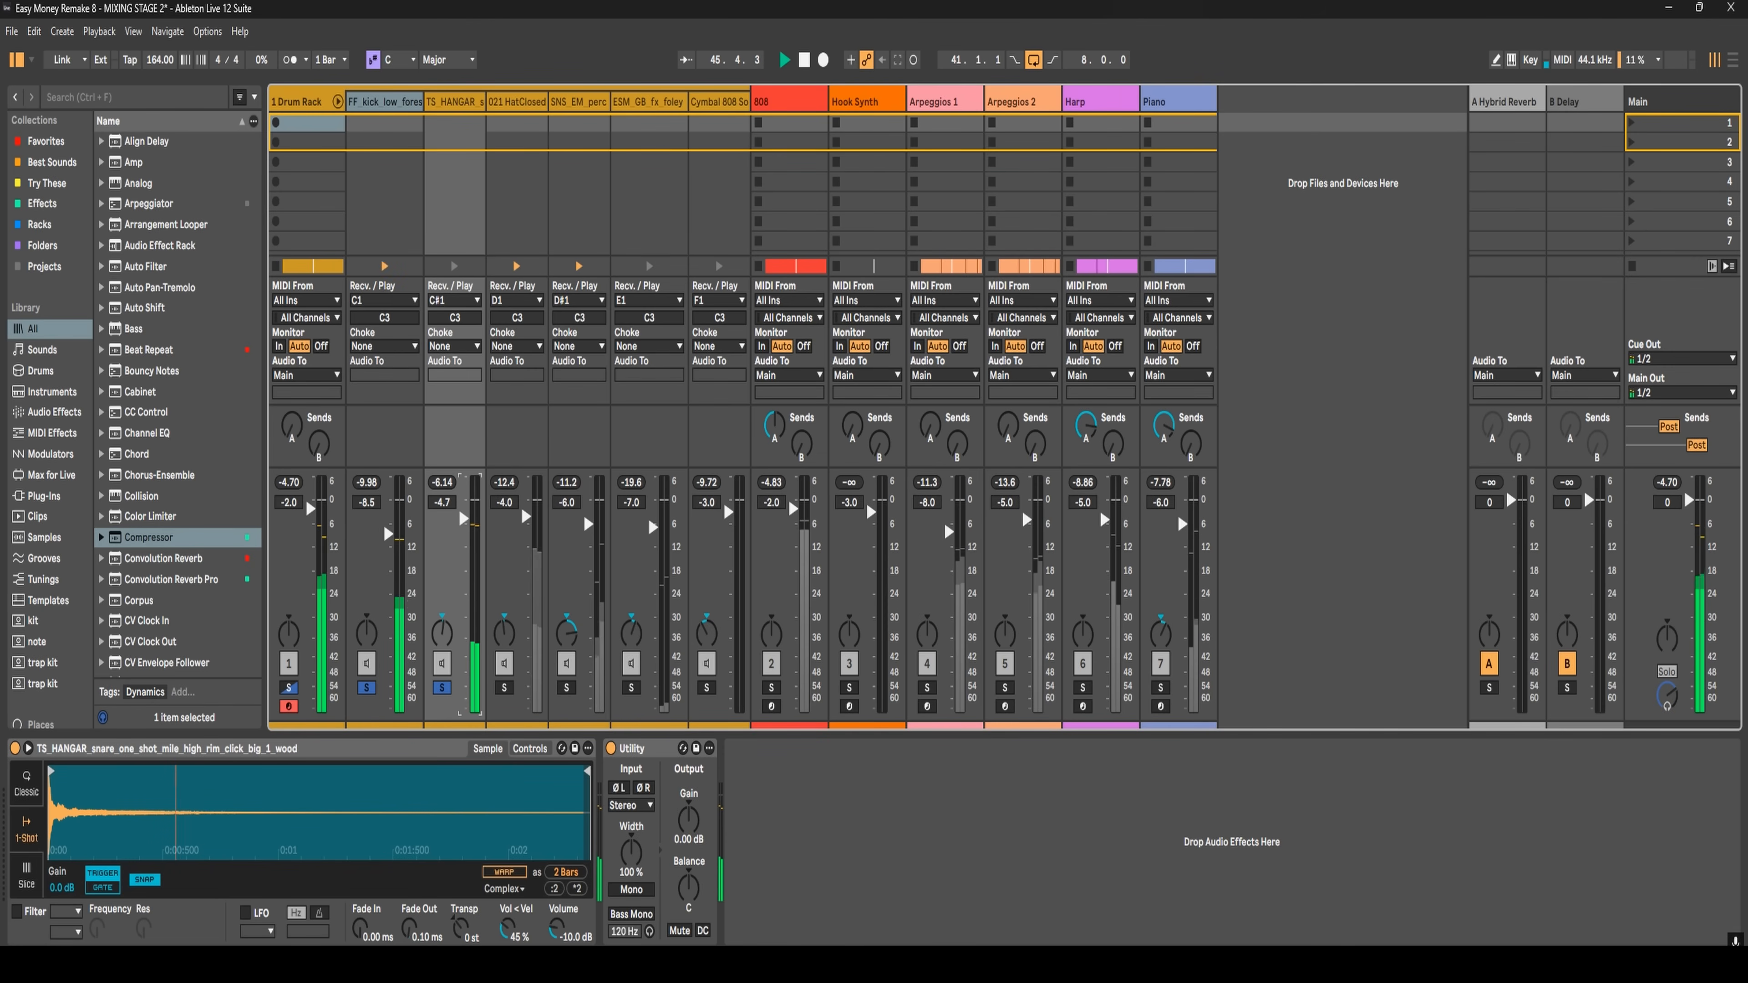
key(space)
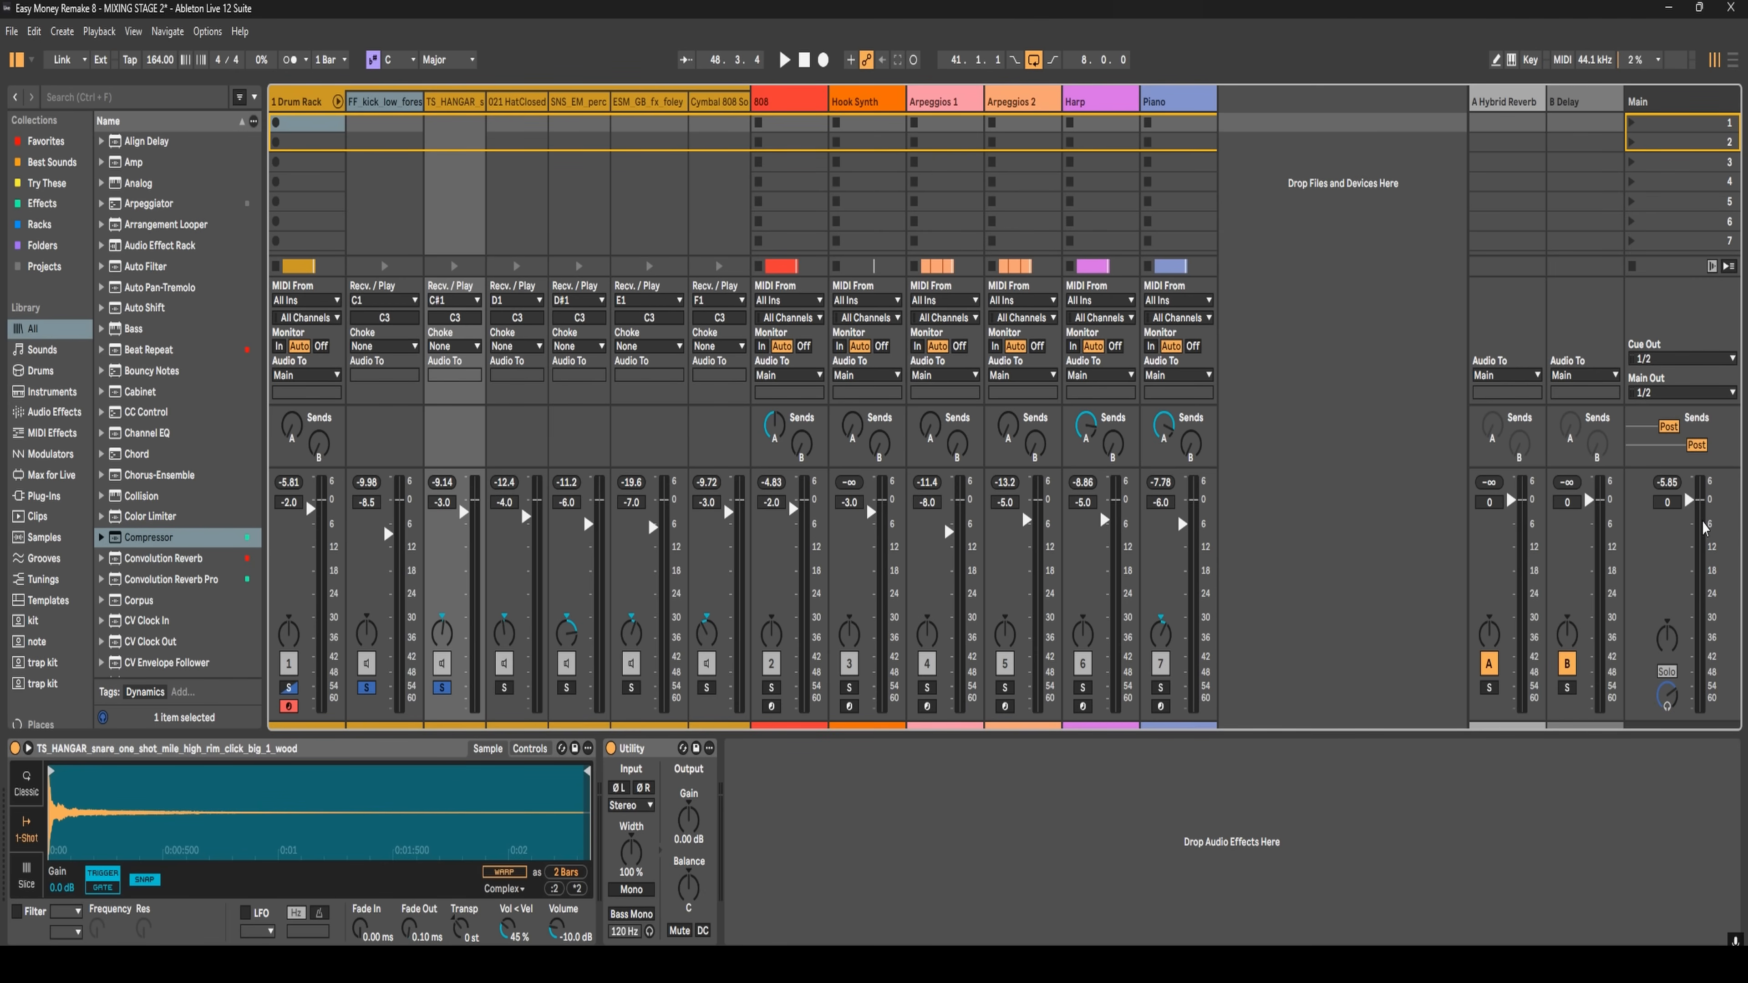
- Play the soloed drums with the closed hat and wood percussion added, setting the hat's volume to -6.0 dB and the percussion's to -9.0 dB
click(510, 505)
key(space)
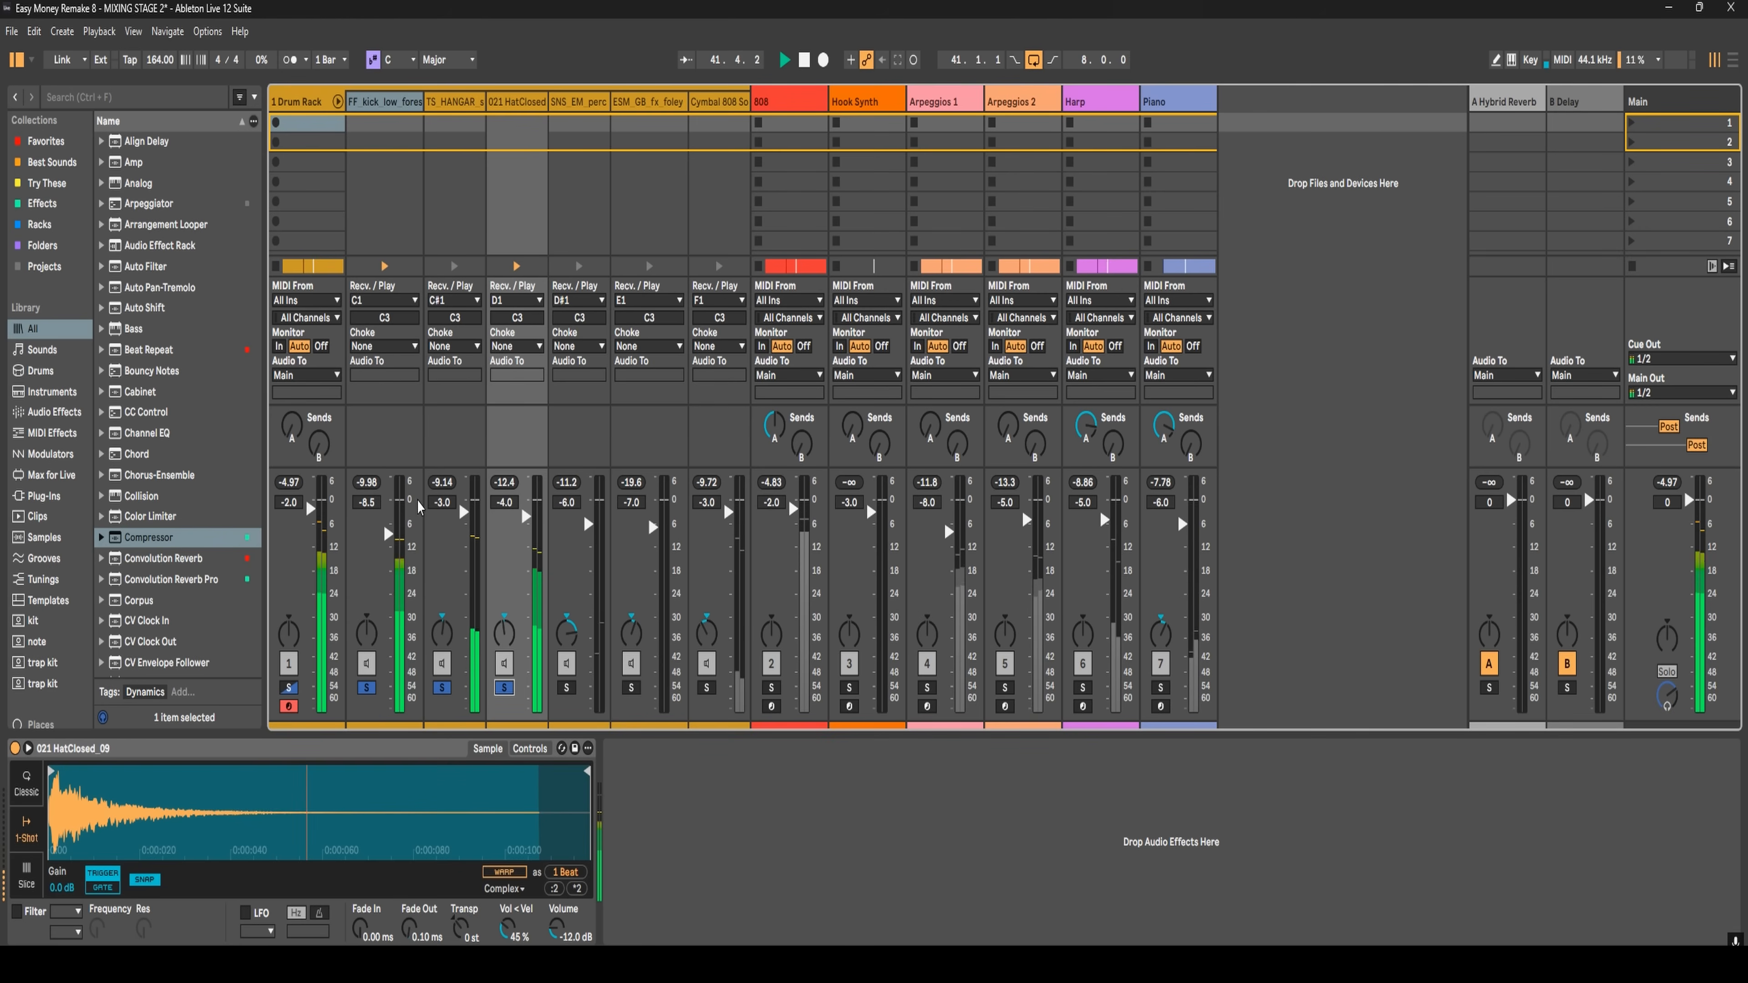
drag(527, 516, 588, 536)
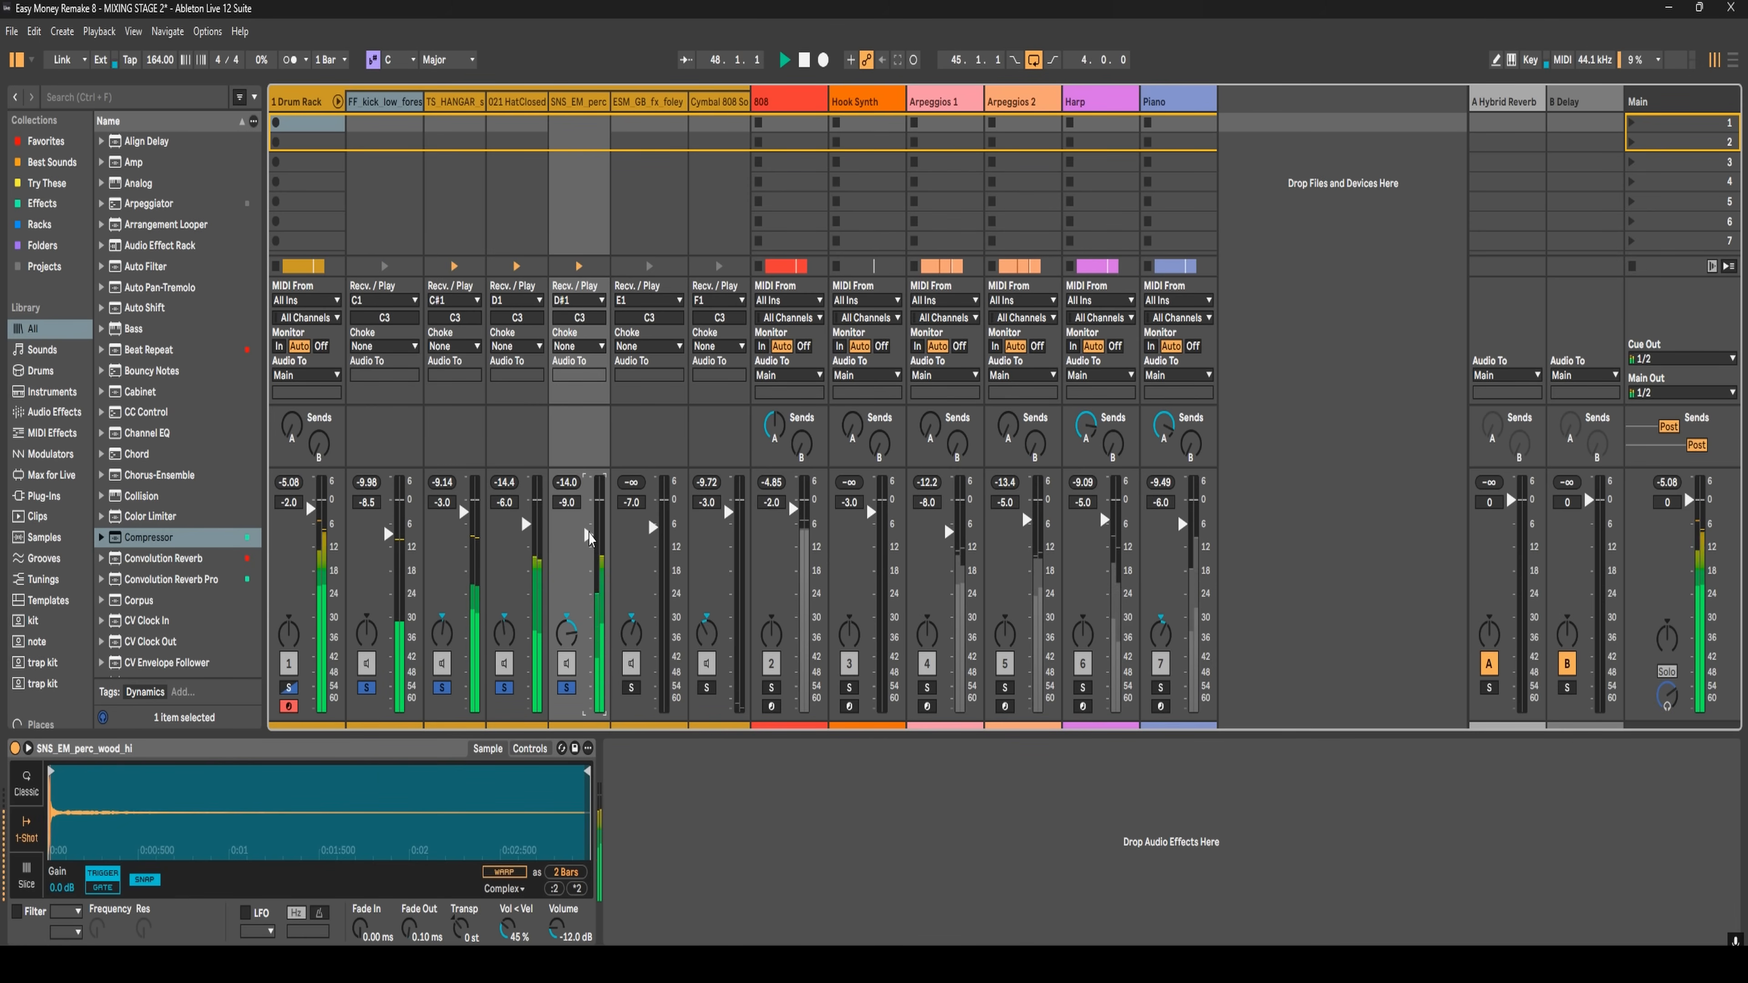
- Select and solo the Cymbal 808 Soft chain alongside the other soloed drums during playback
click(716, 525)
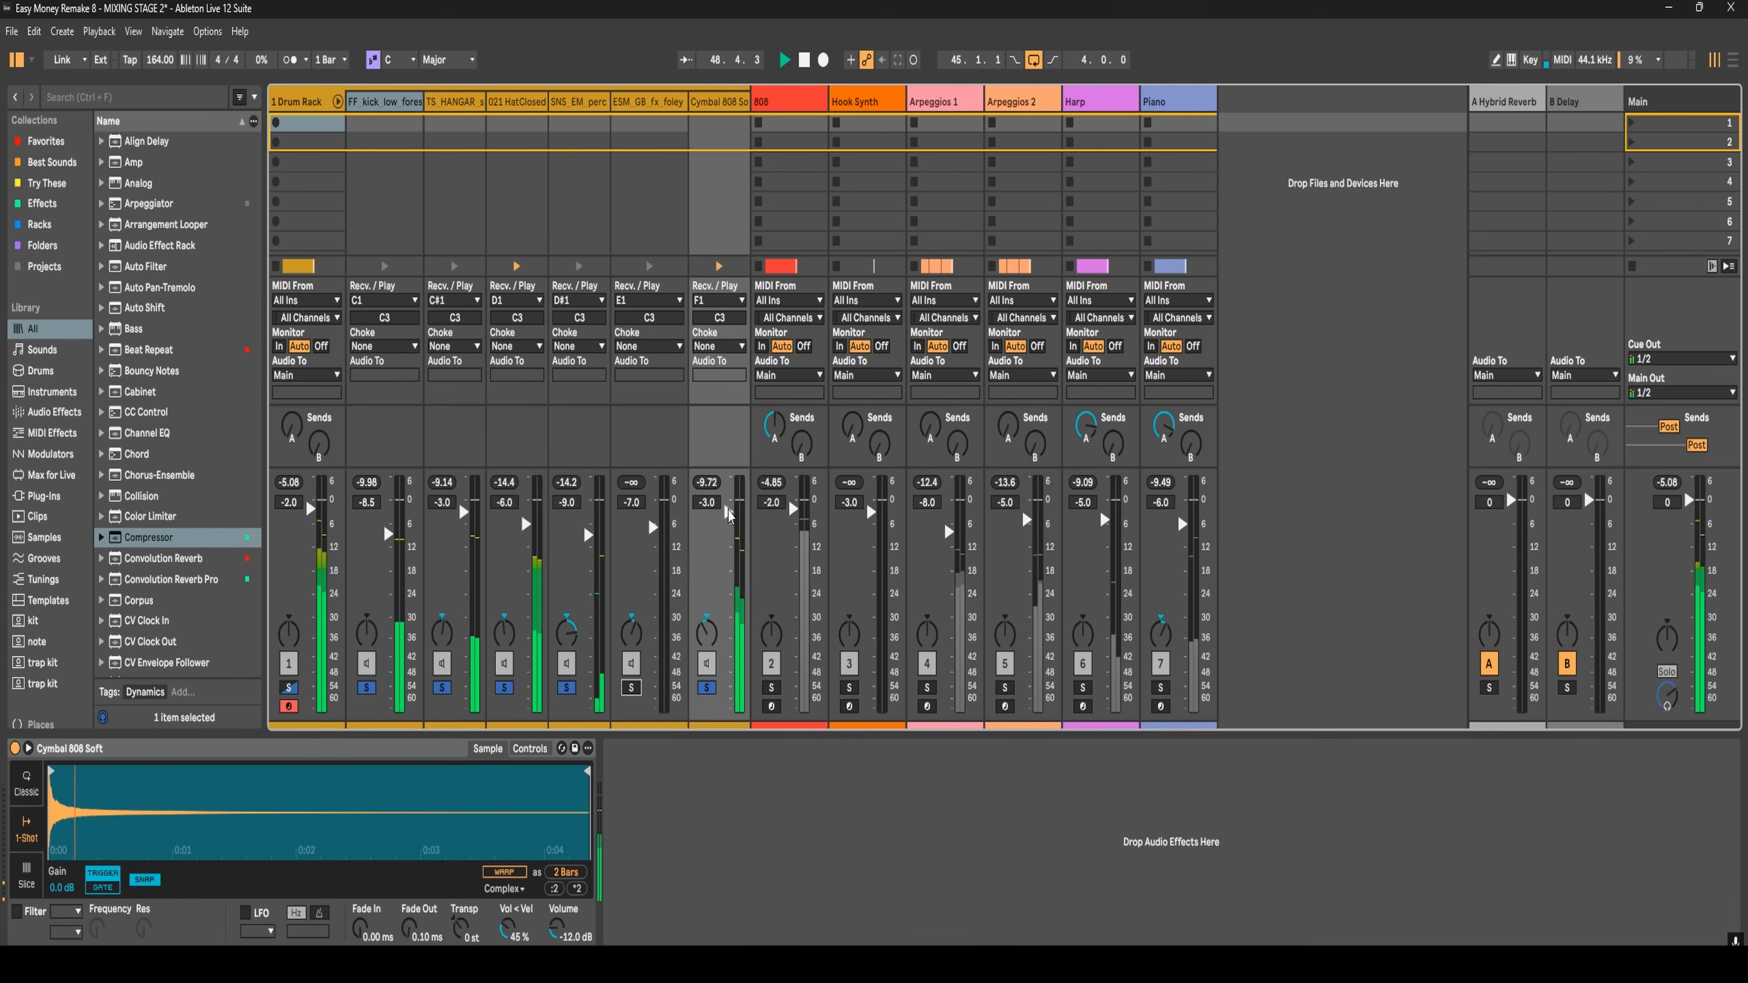
- Lower the Cymbal 808 chain's volume to -7.0 dB and raise the ESM_GB_fx chain's volume to -6.0 dB while checking by playback
drag(730, 514, 730, 526)
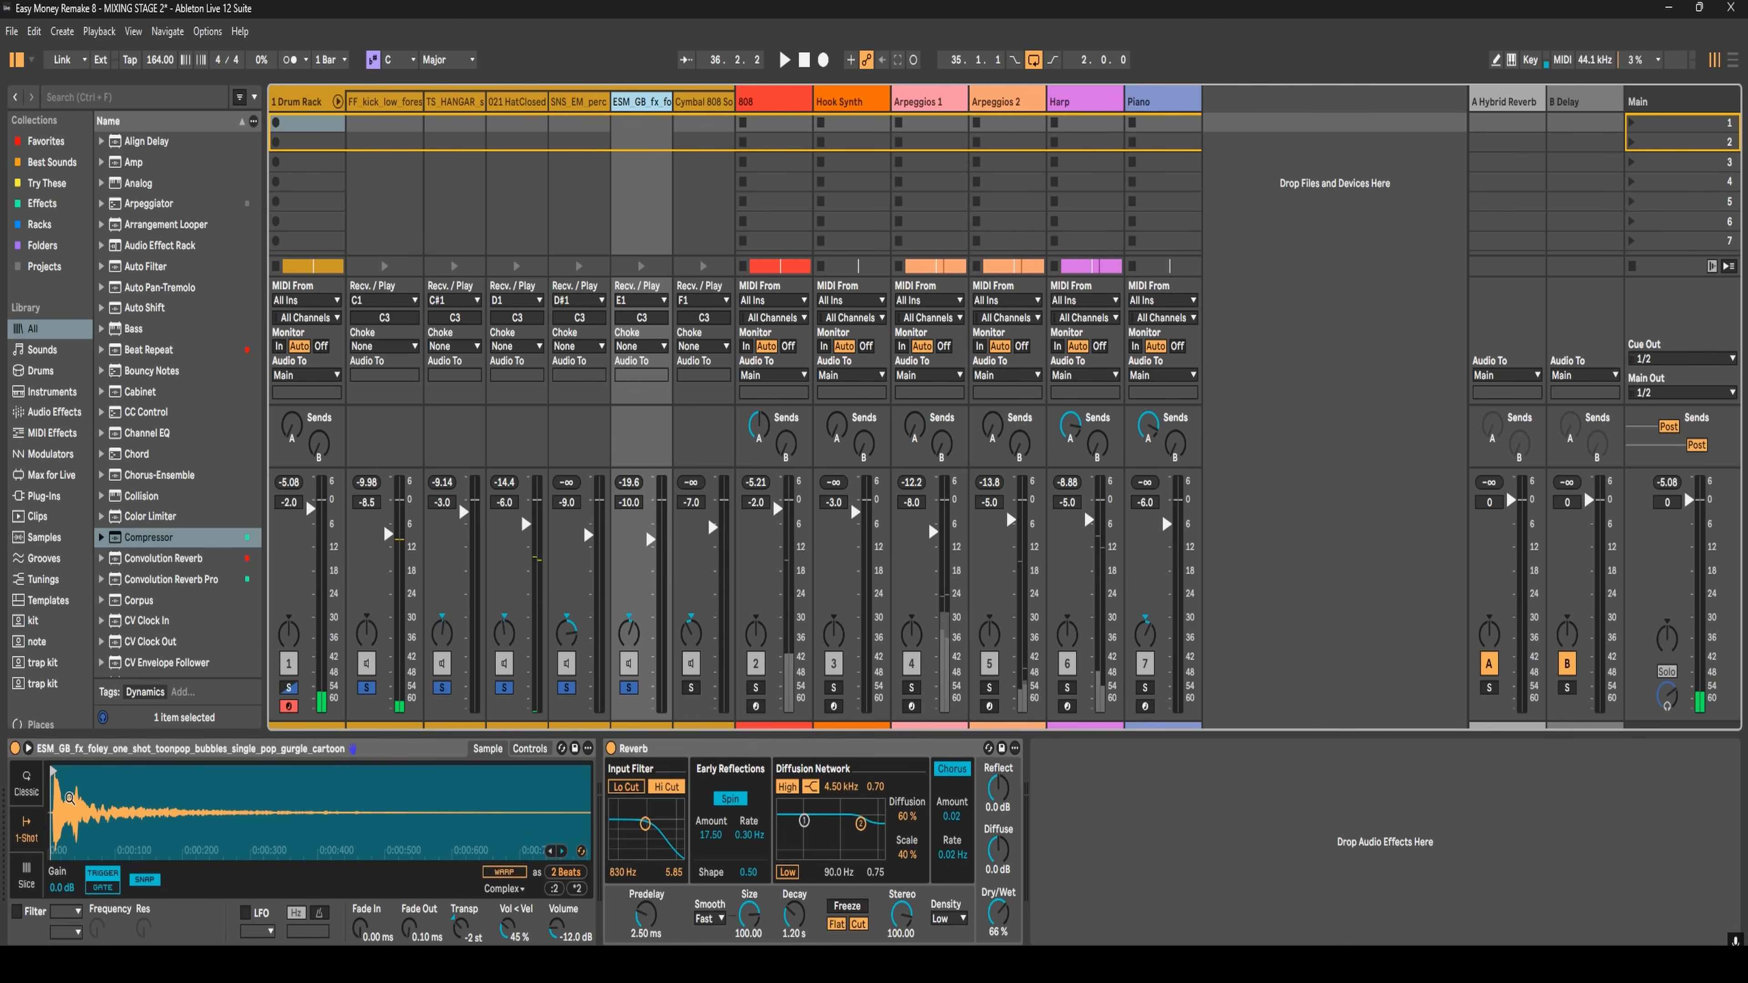
key(space)
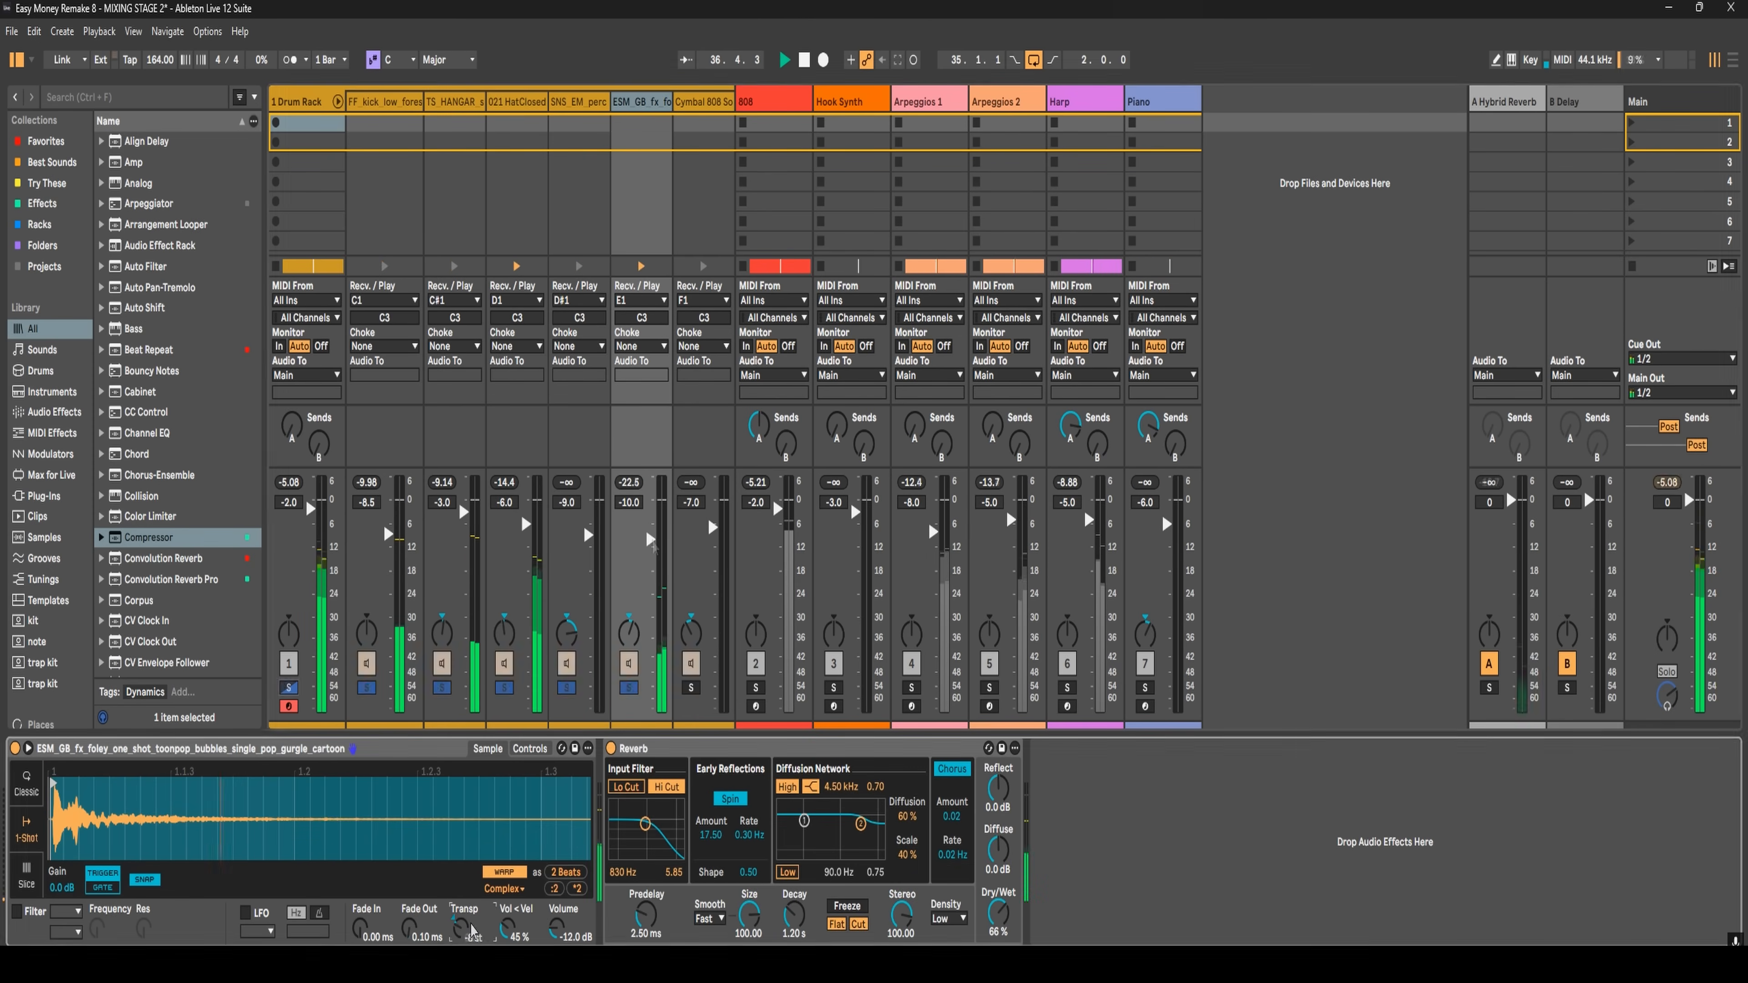
drag(653, 542, 651, 524)
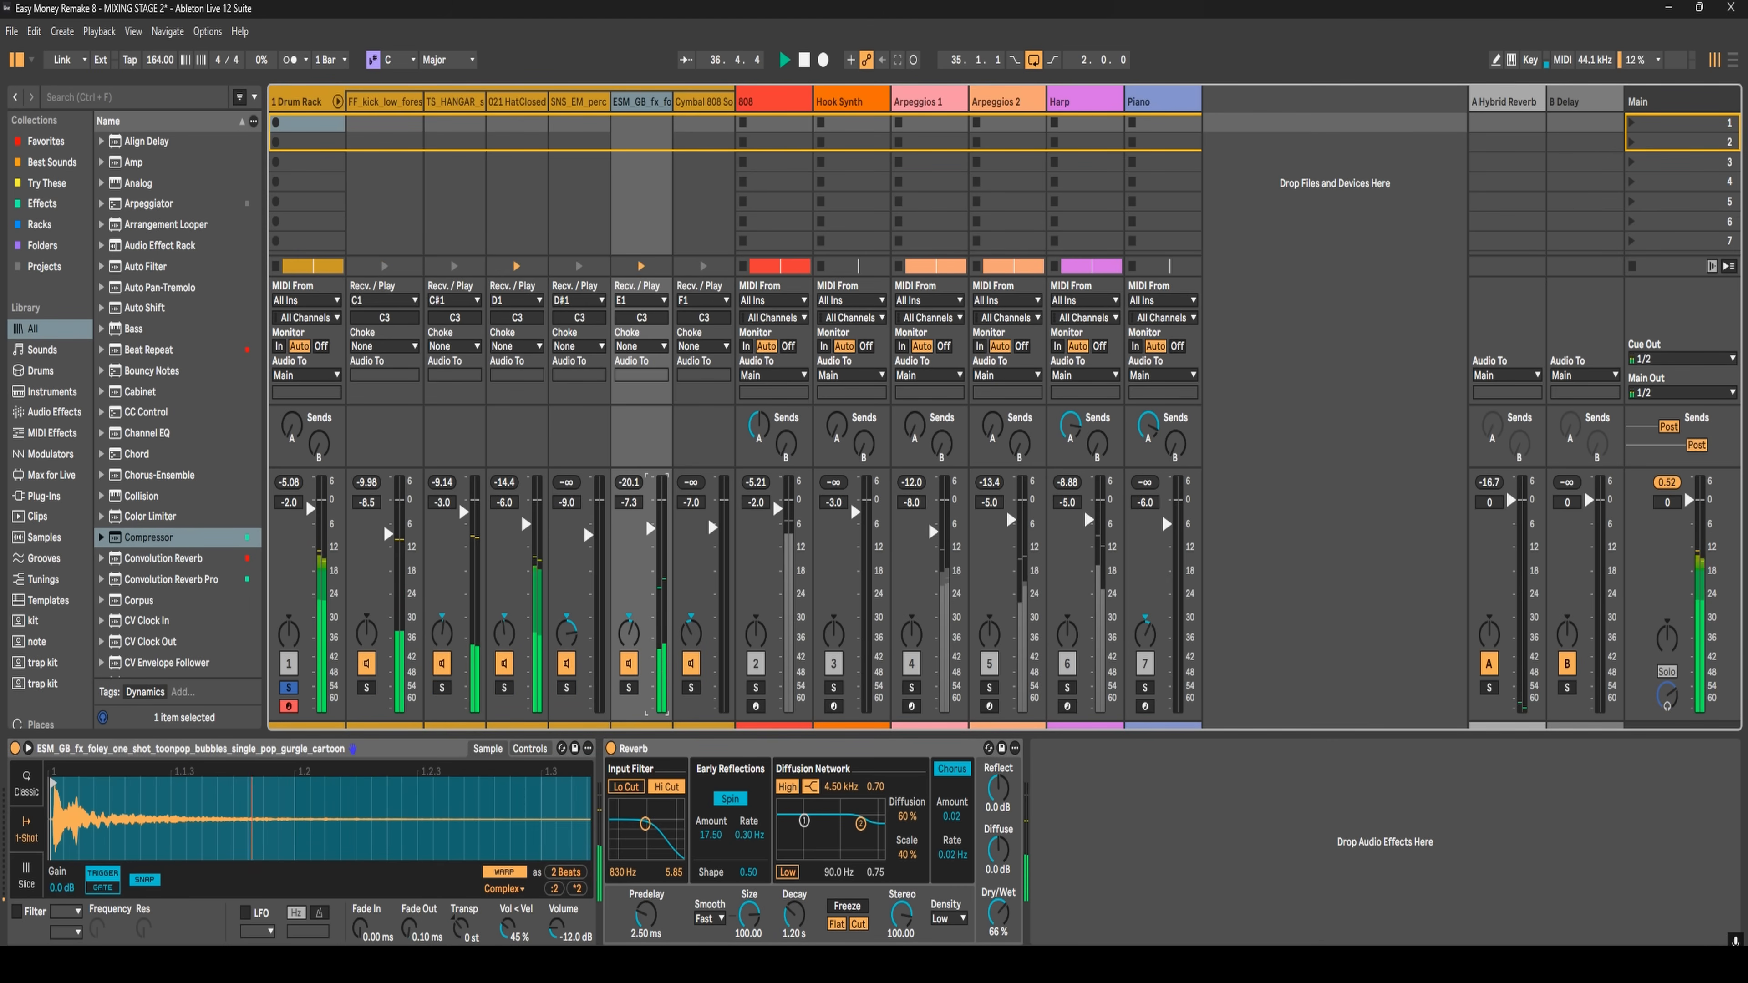
key(space)
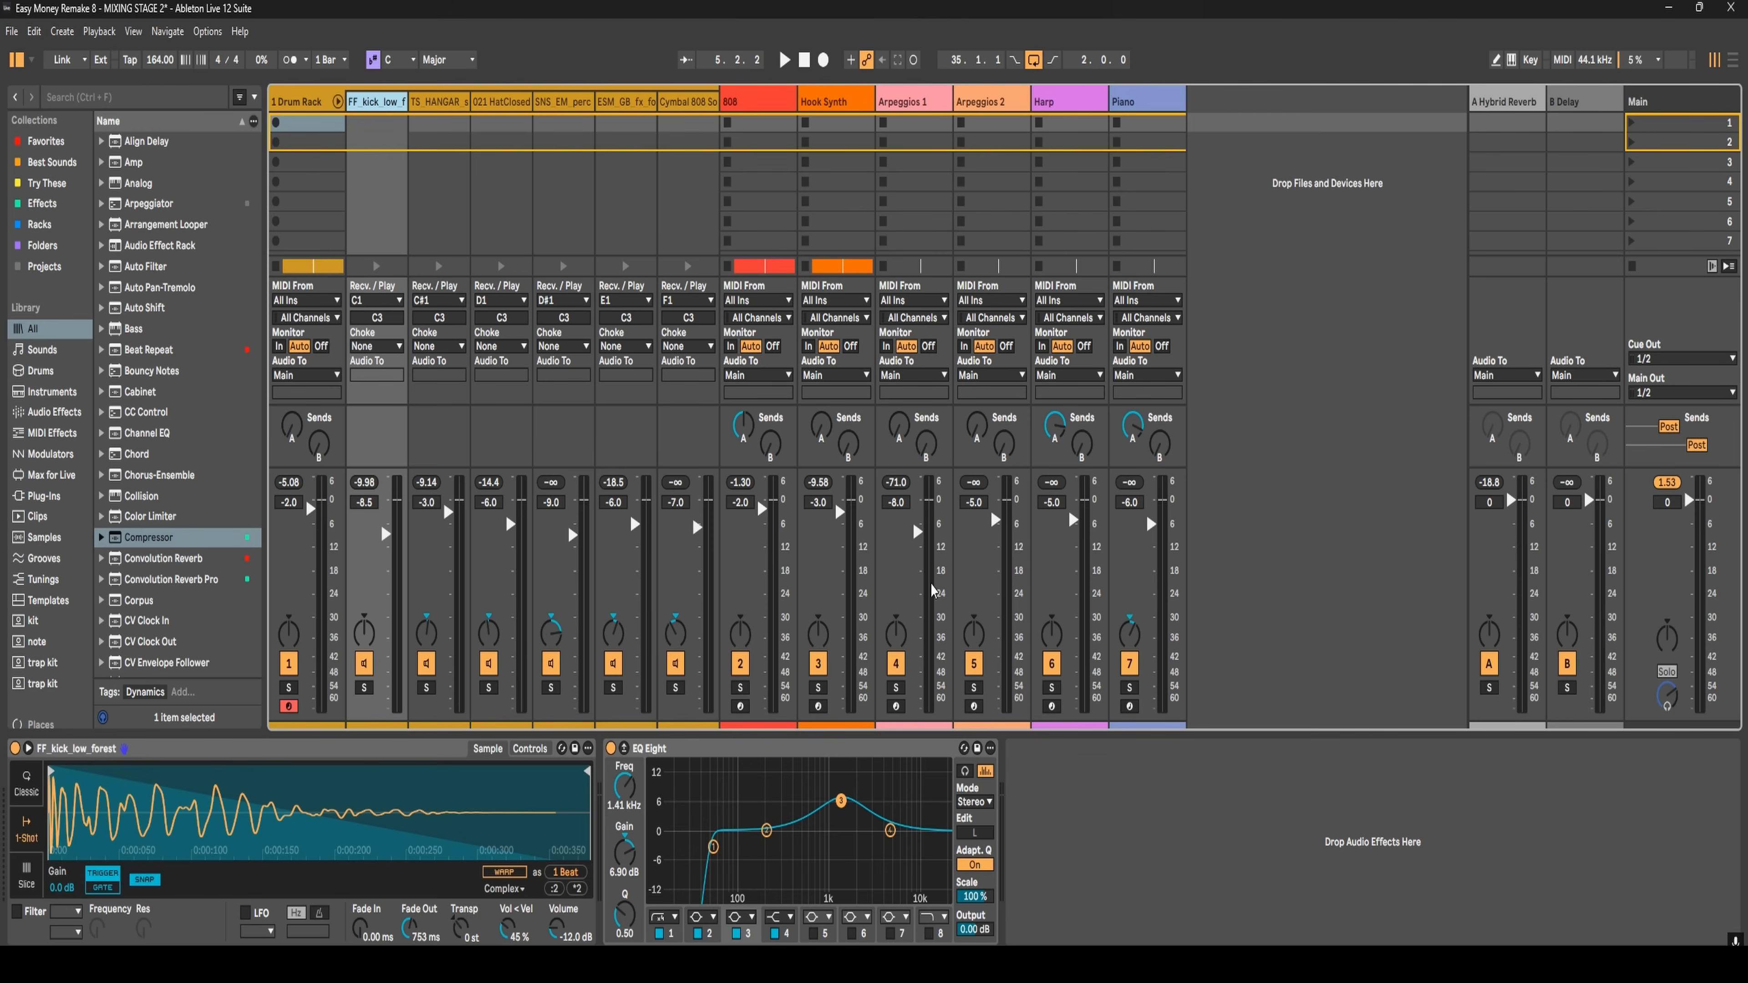
- Solo the Drum Rack, play it against a reset Main peak level, and leave its drum chains collapsed in the mixer
click(289, 687)
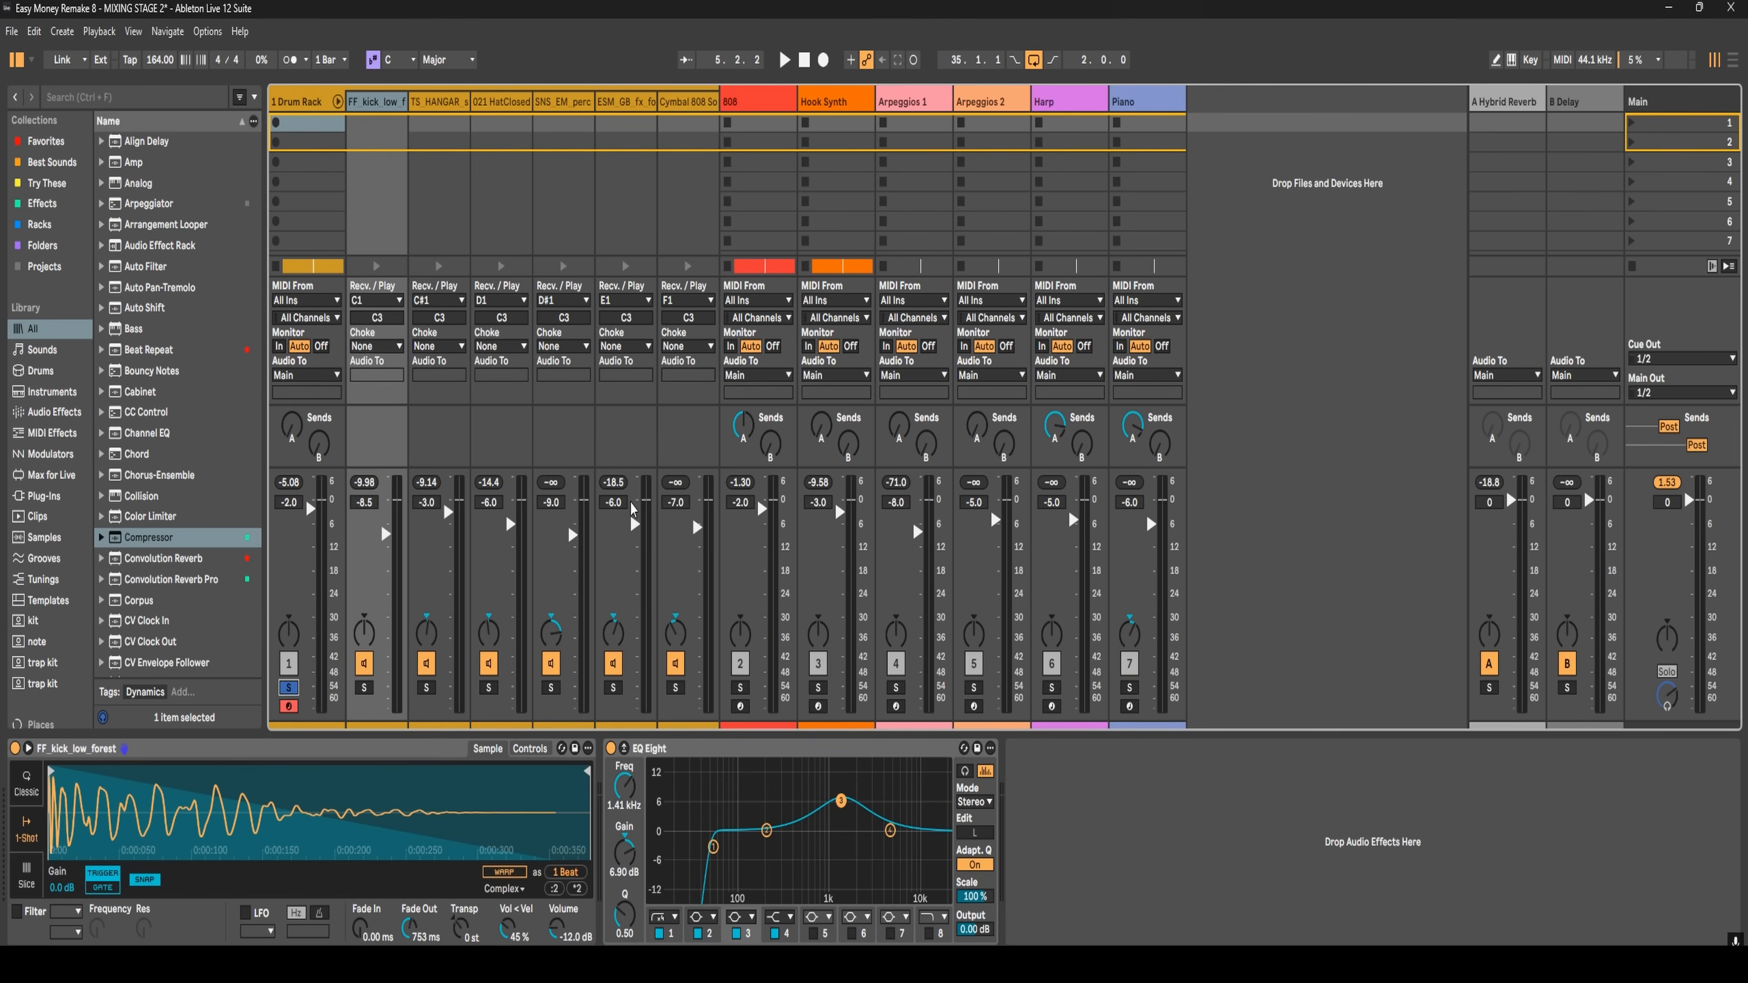
click(1664, 483)
key(space)
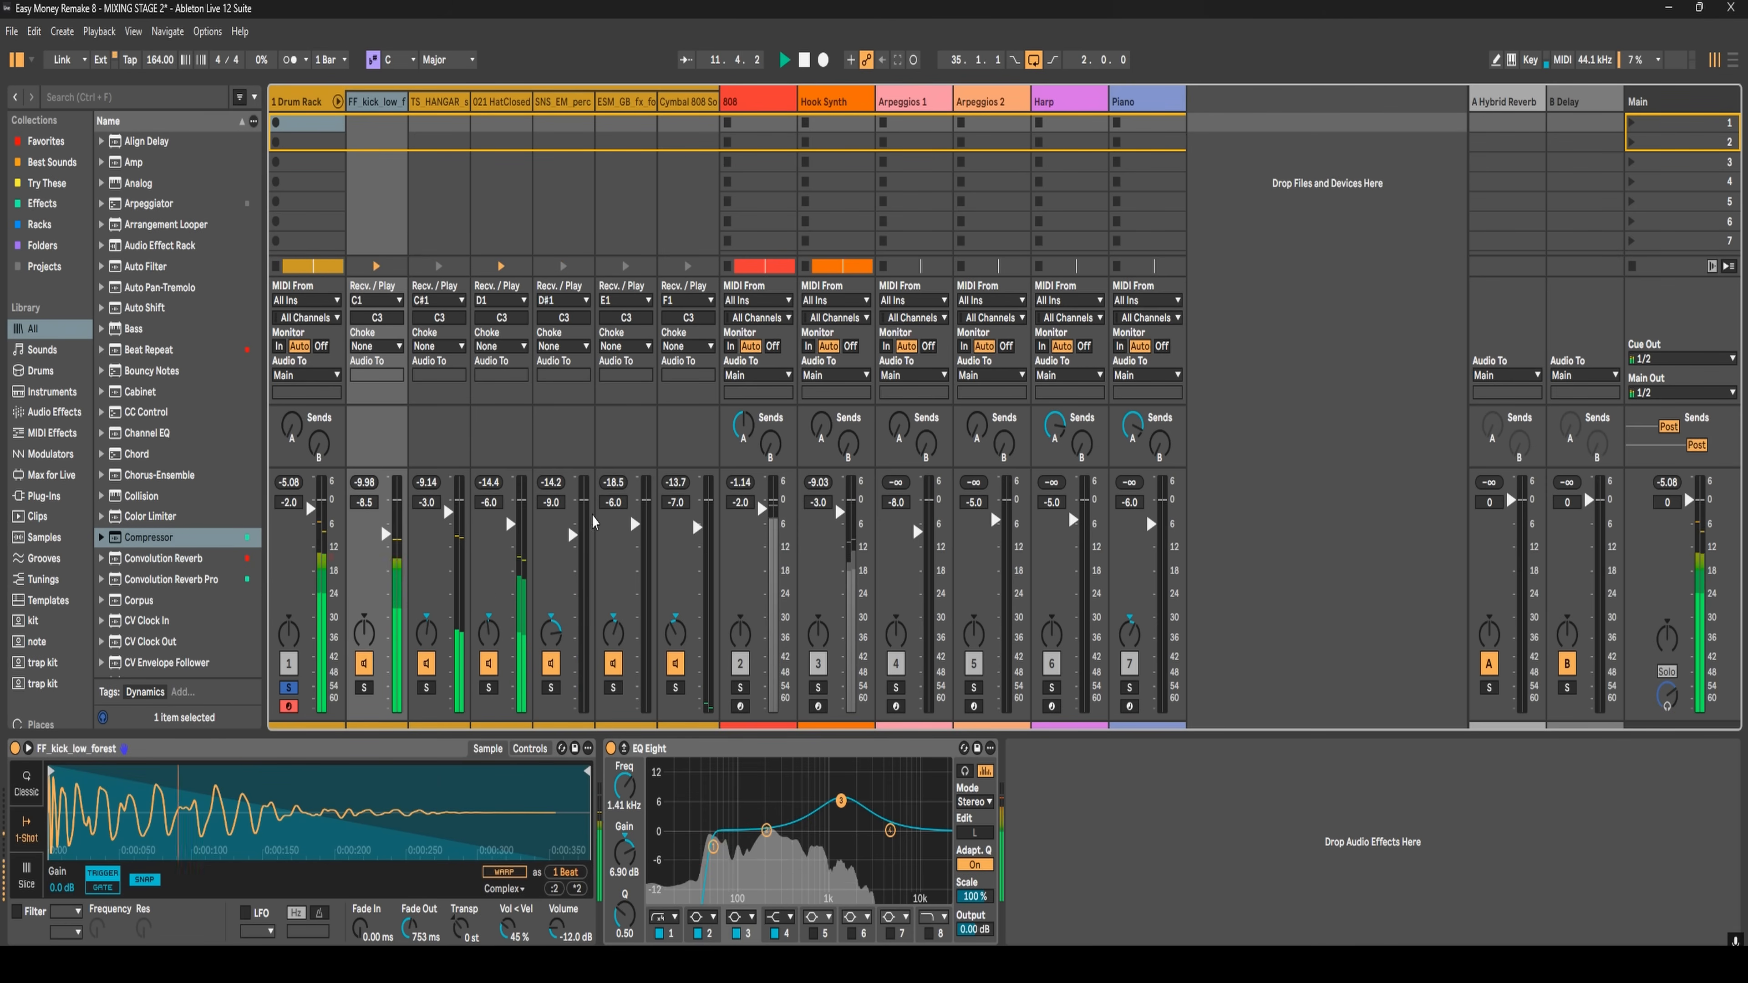
key(space)
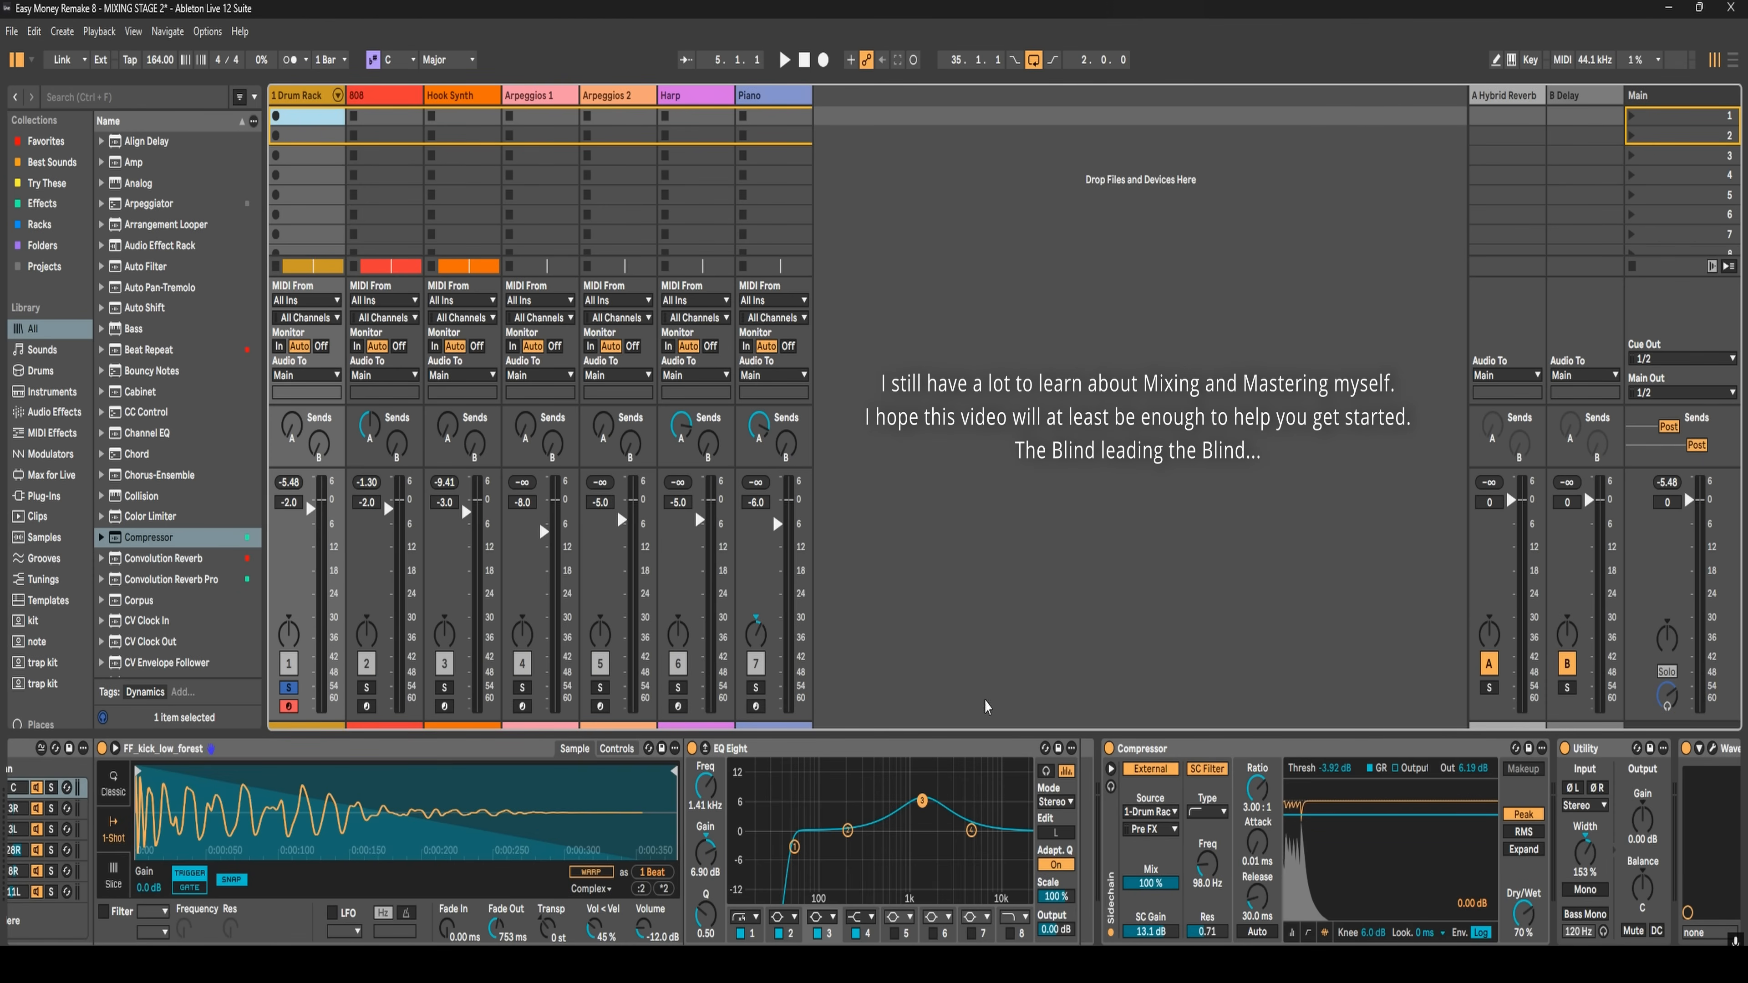
click(337, 95)
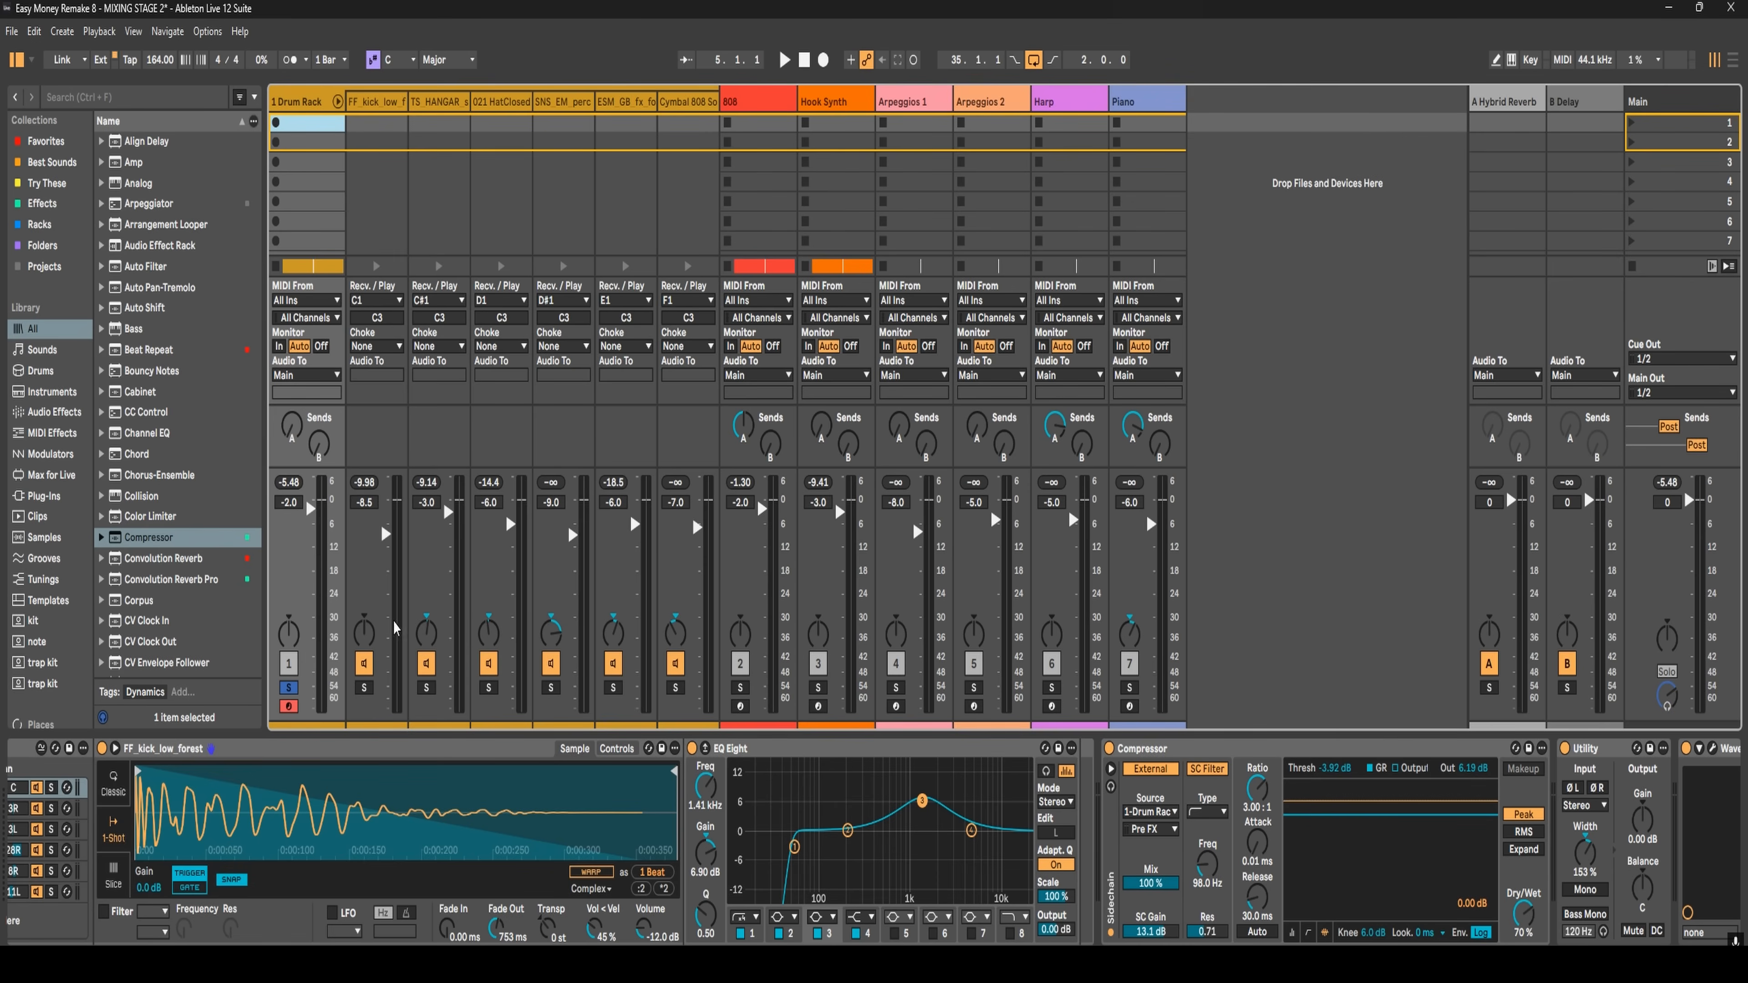
click(338, 101)
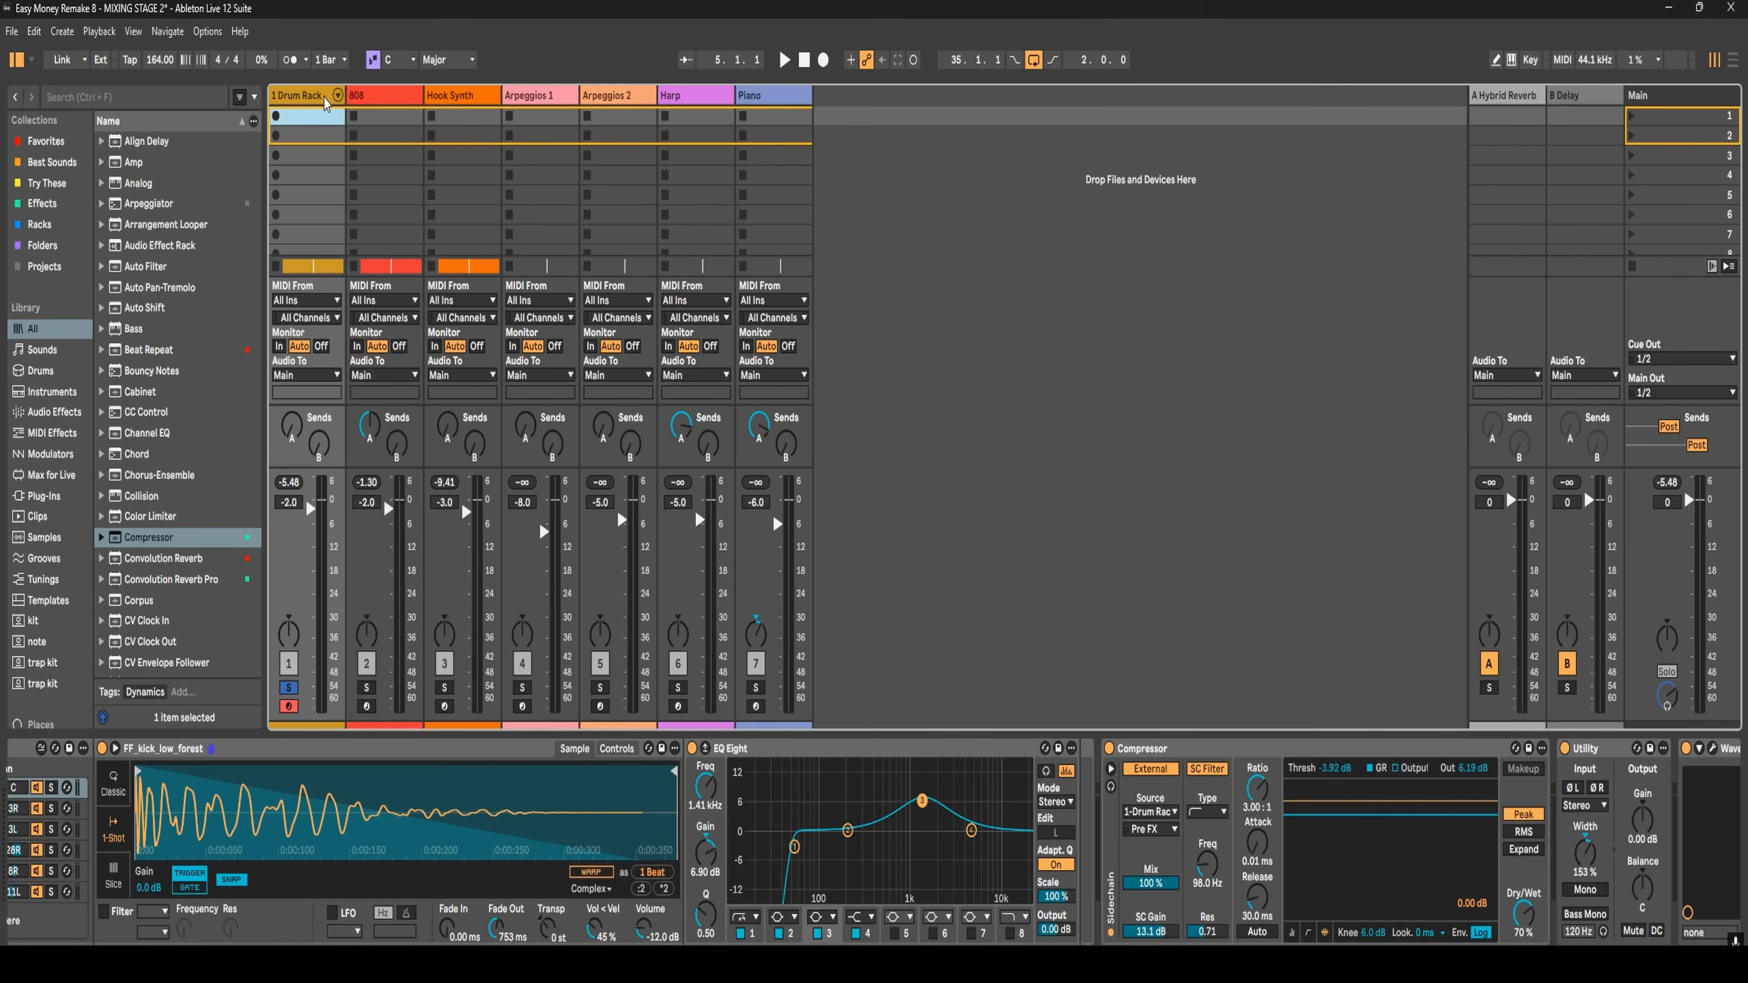
- Solo the 808 along with the Drum Rack, lower the 808's volume to -5.0 dB, and reset the Main peak level
click(399, 99)
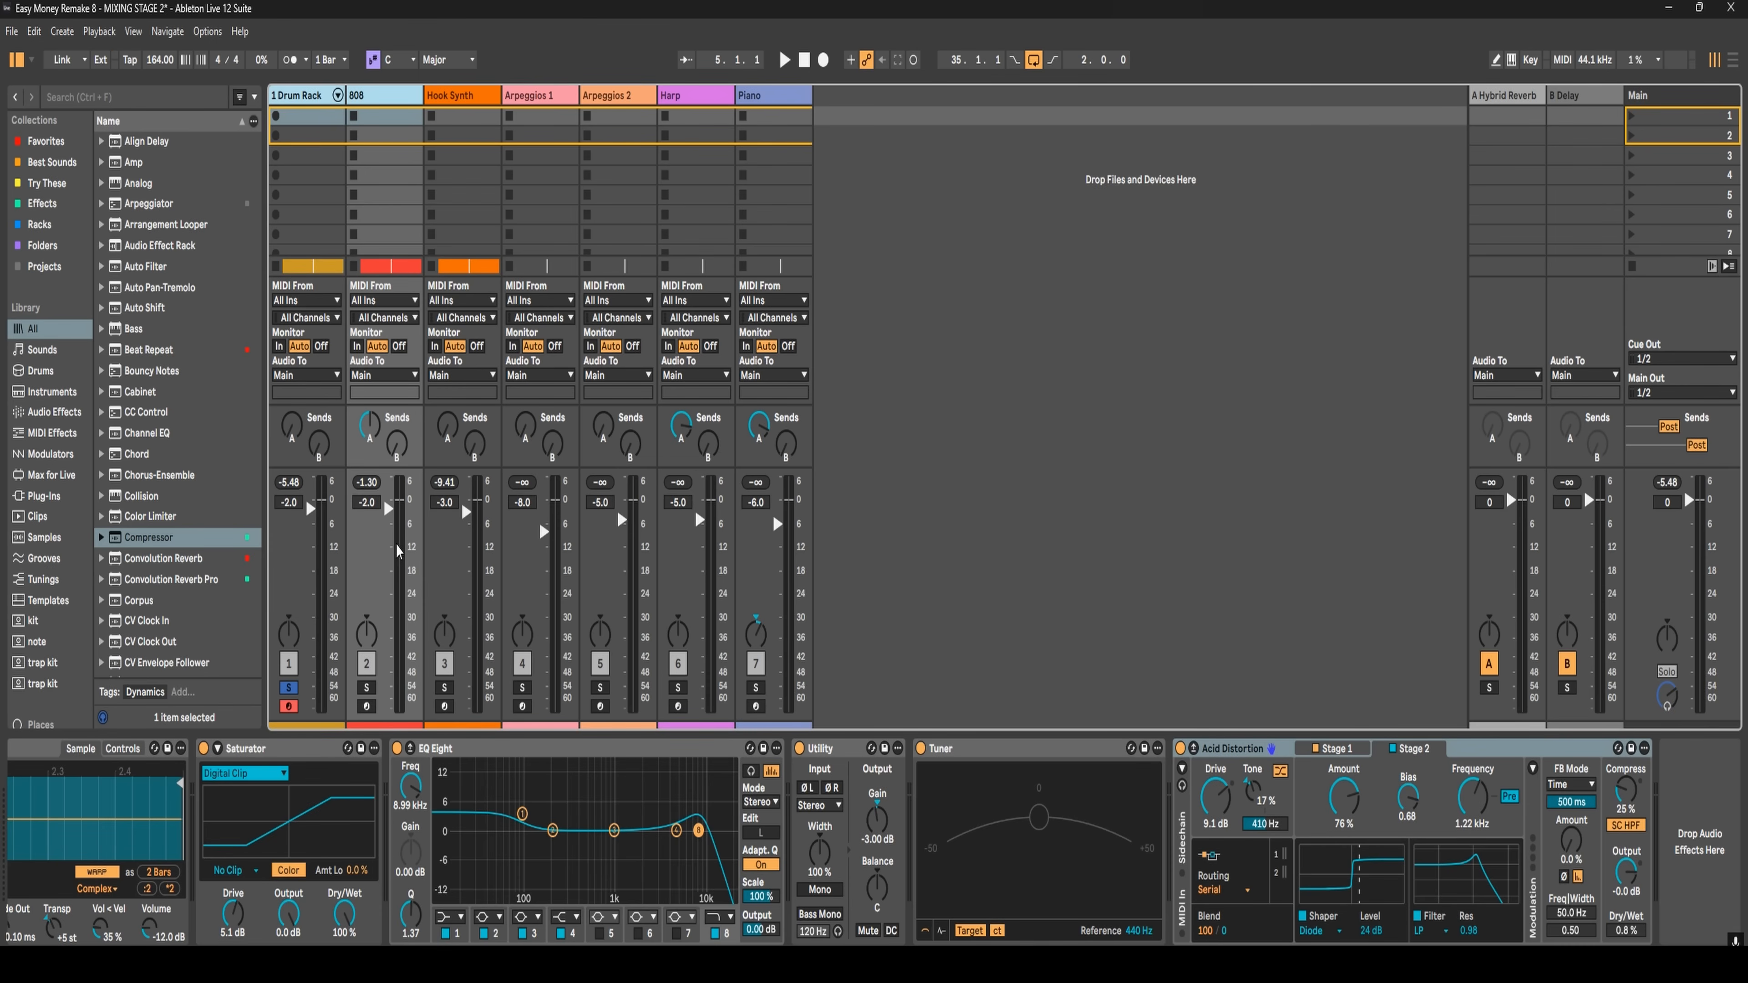
key(space)
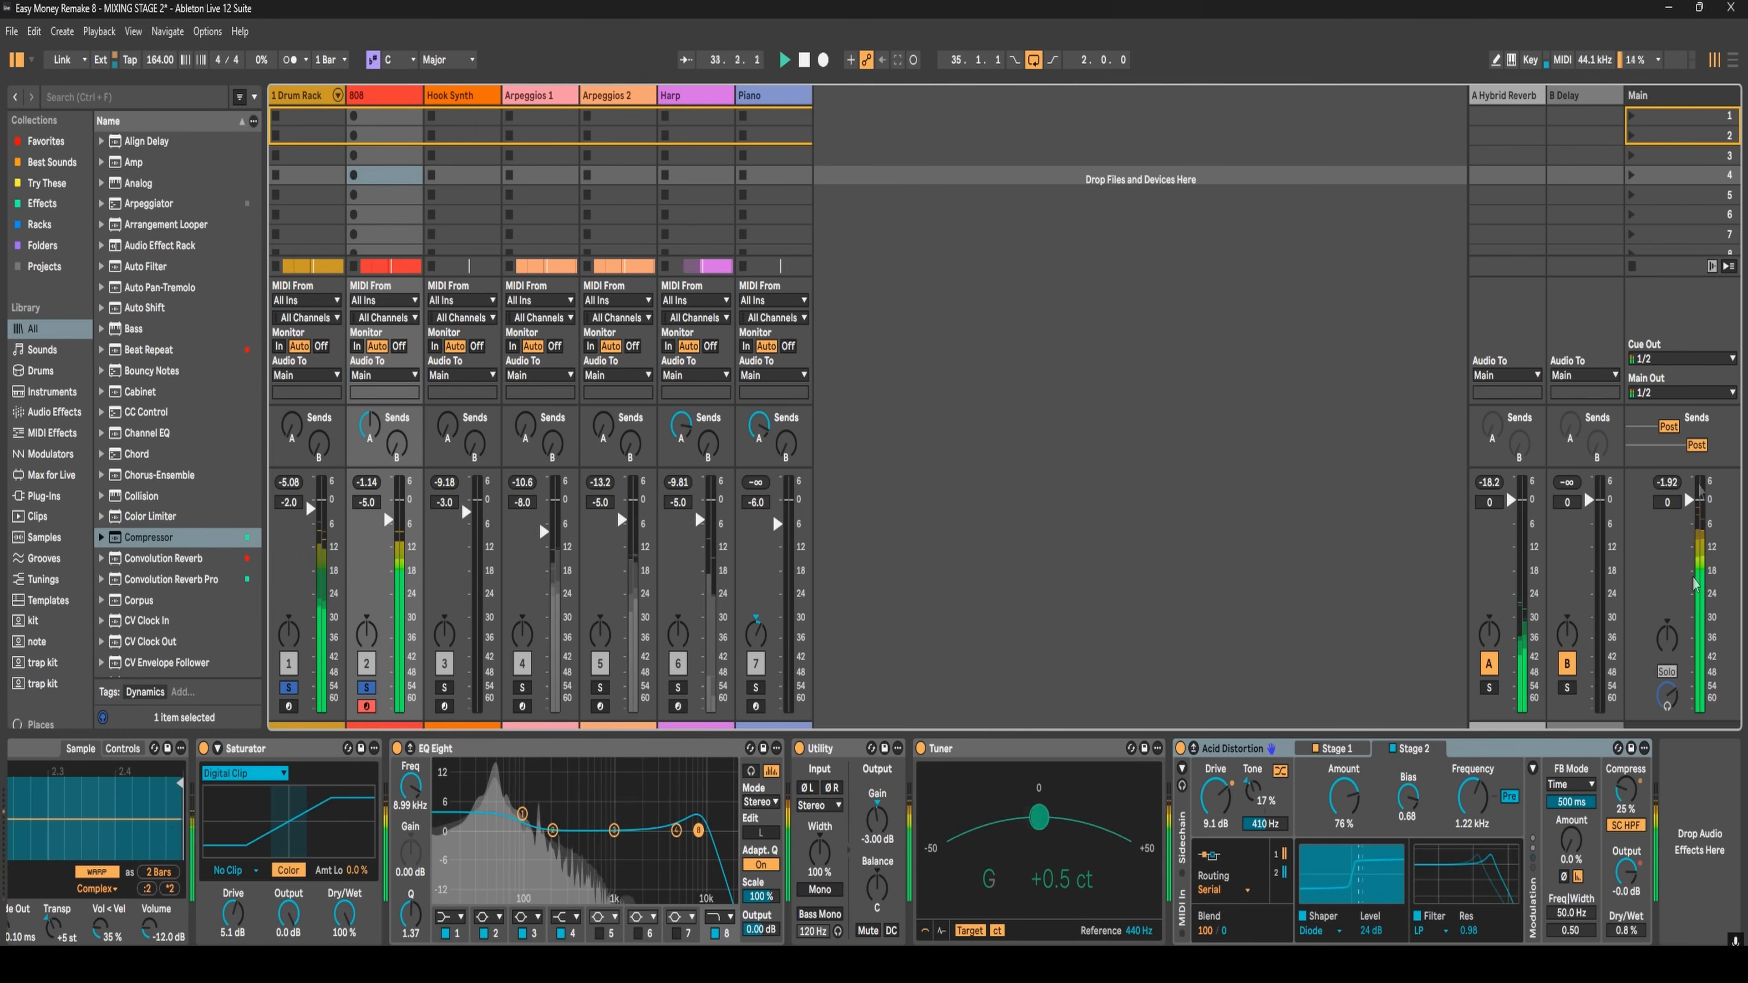
click(1667, 482)
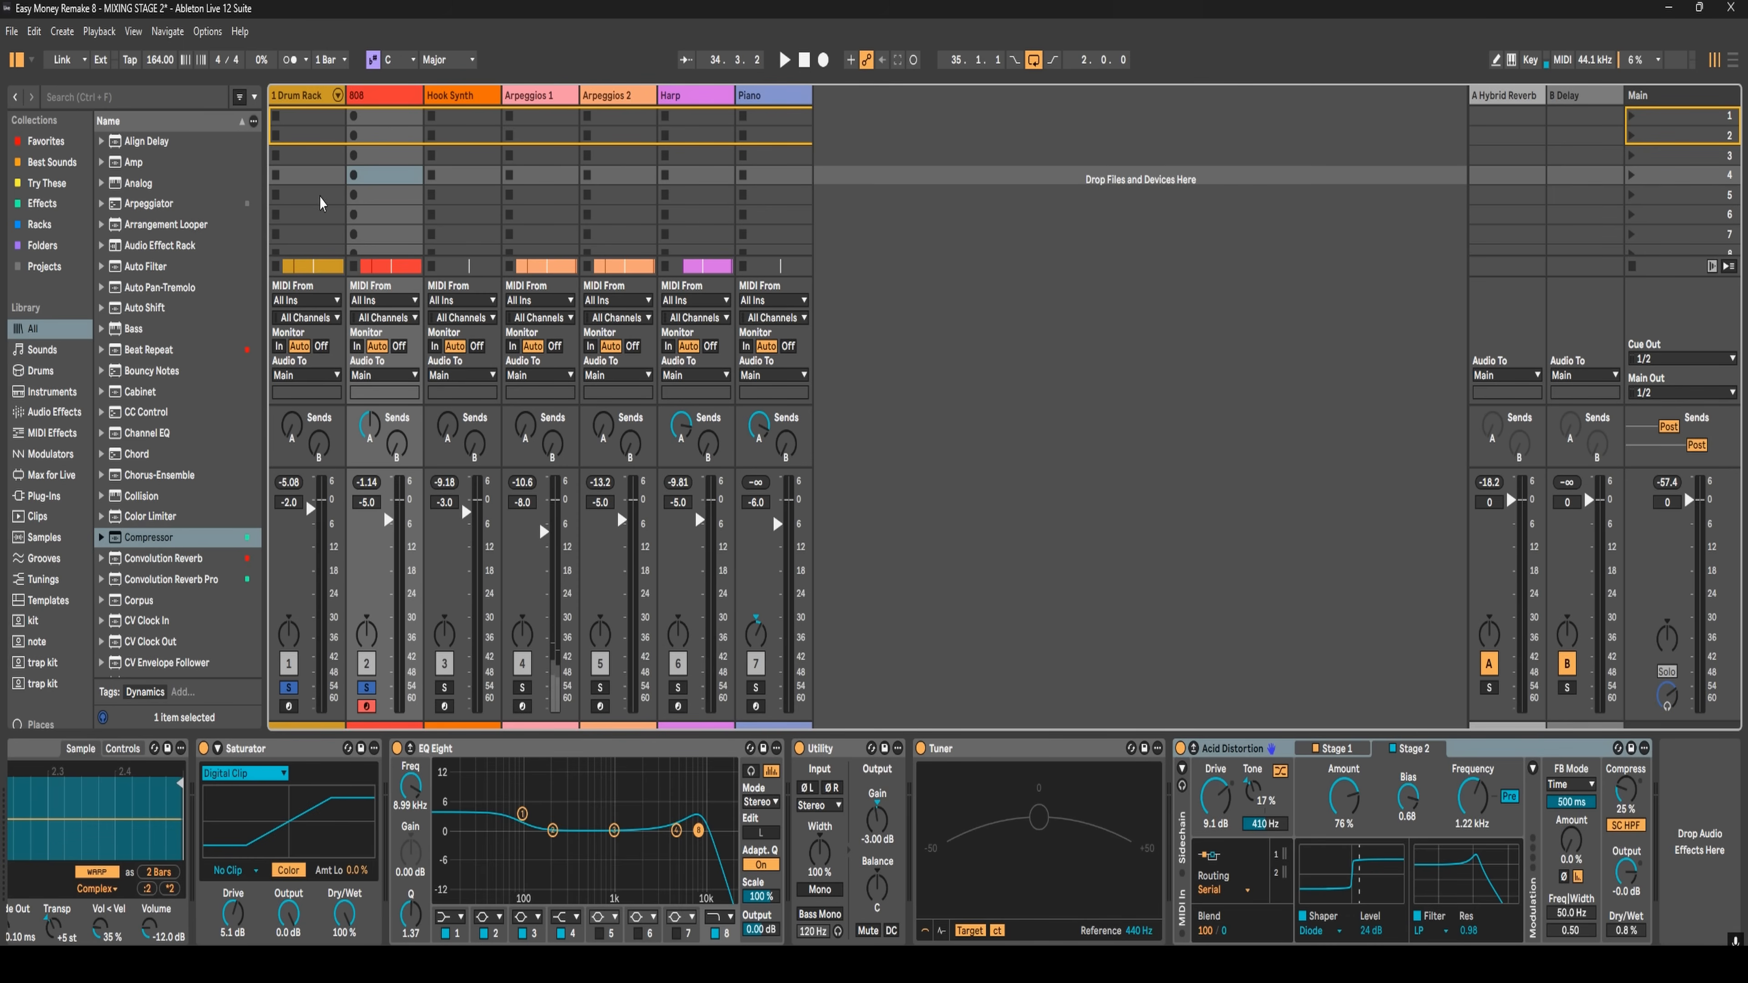
- Lower the Drum Rack and 808 together to -3.0 dB and -6.0 dB, and play them to check the Main level
click(320, 102)
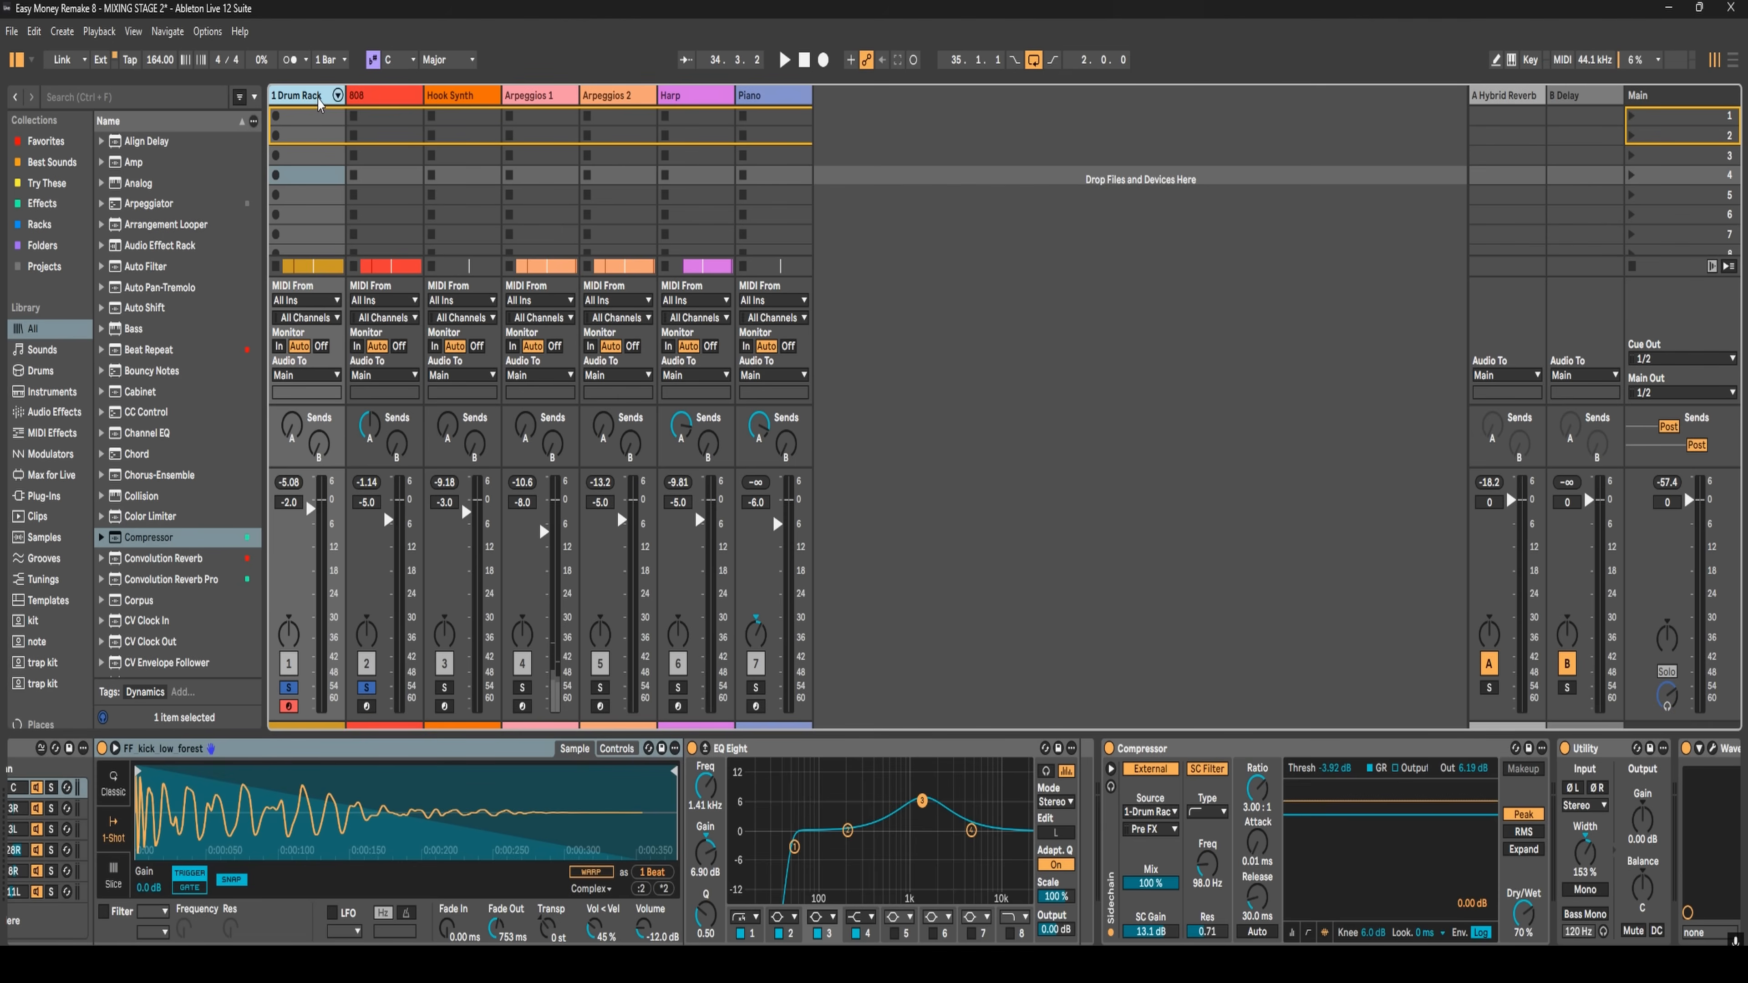
click(380, 95)
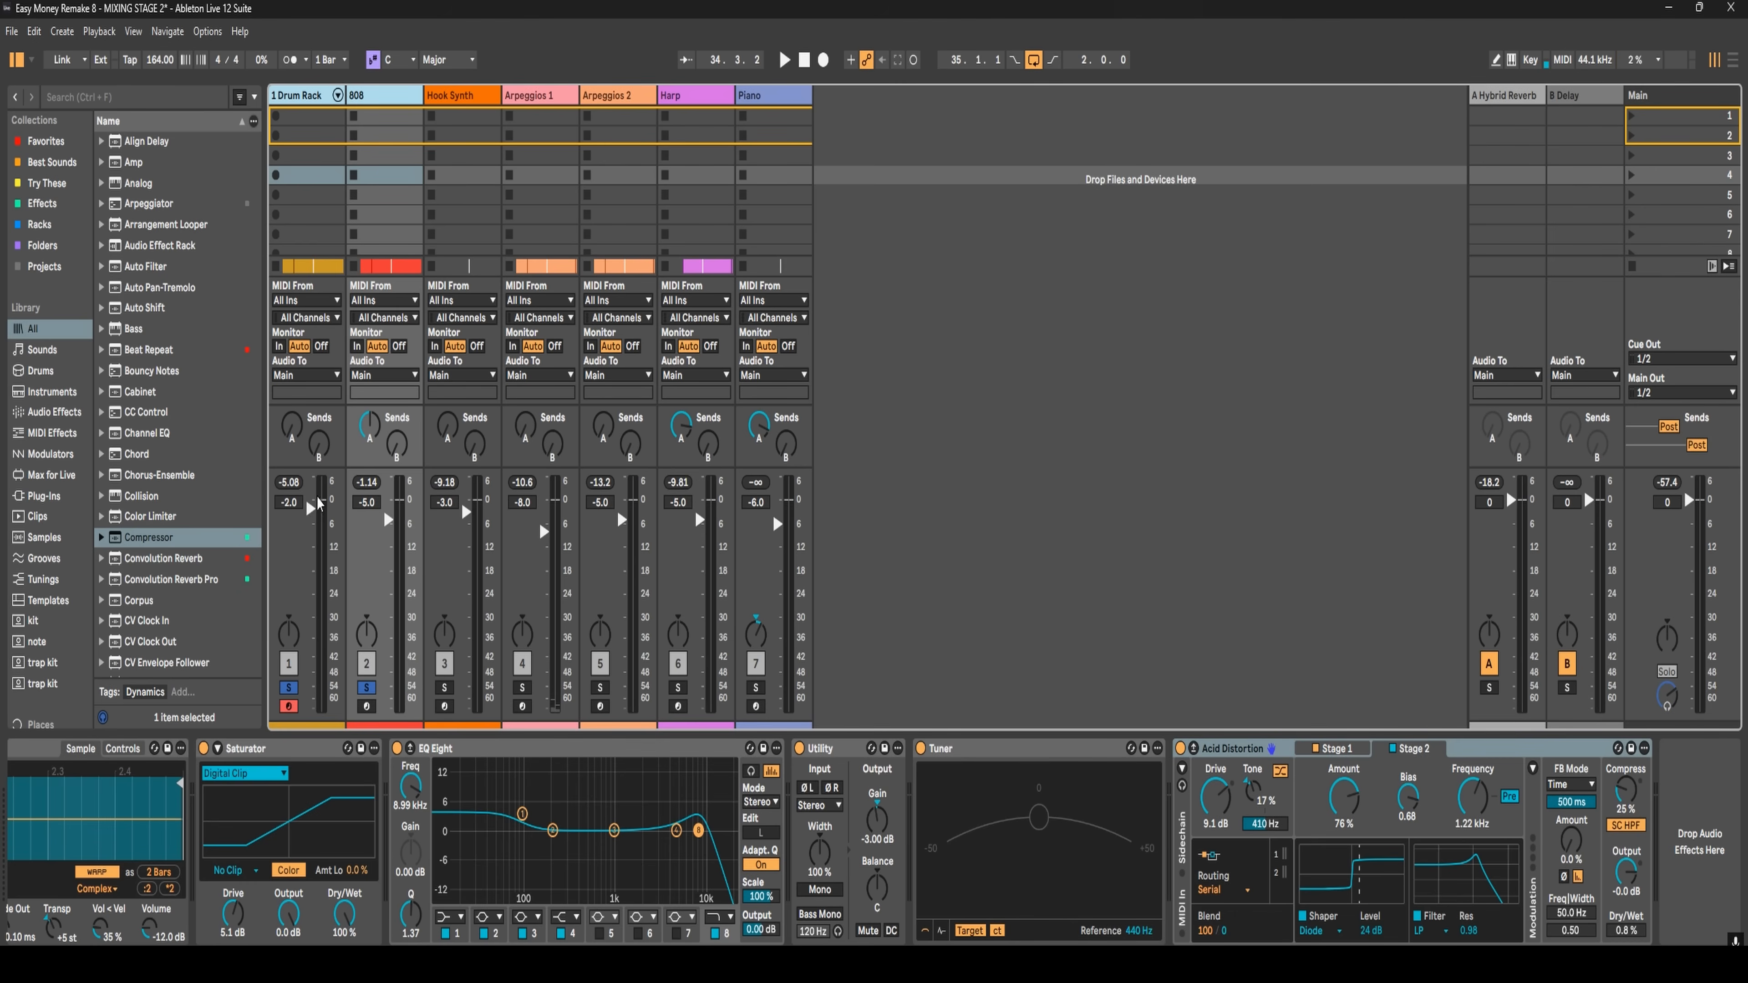
click(291, 515)
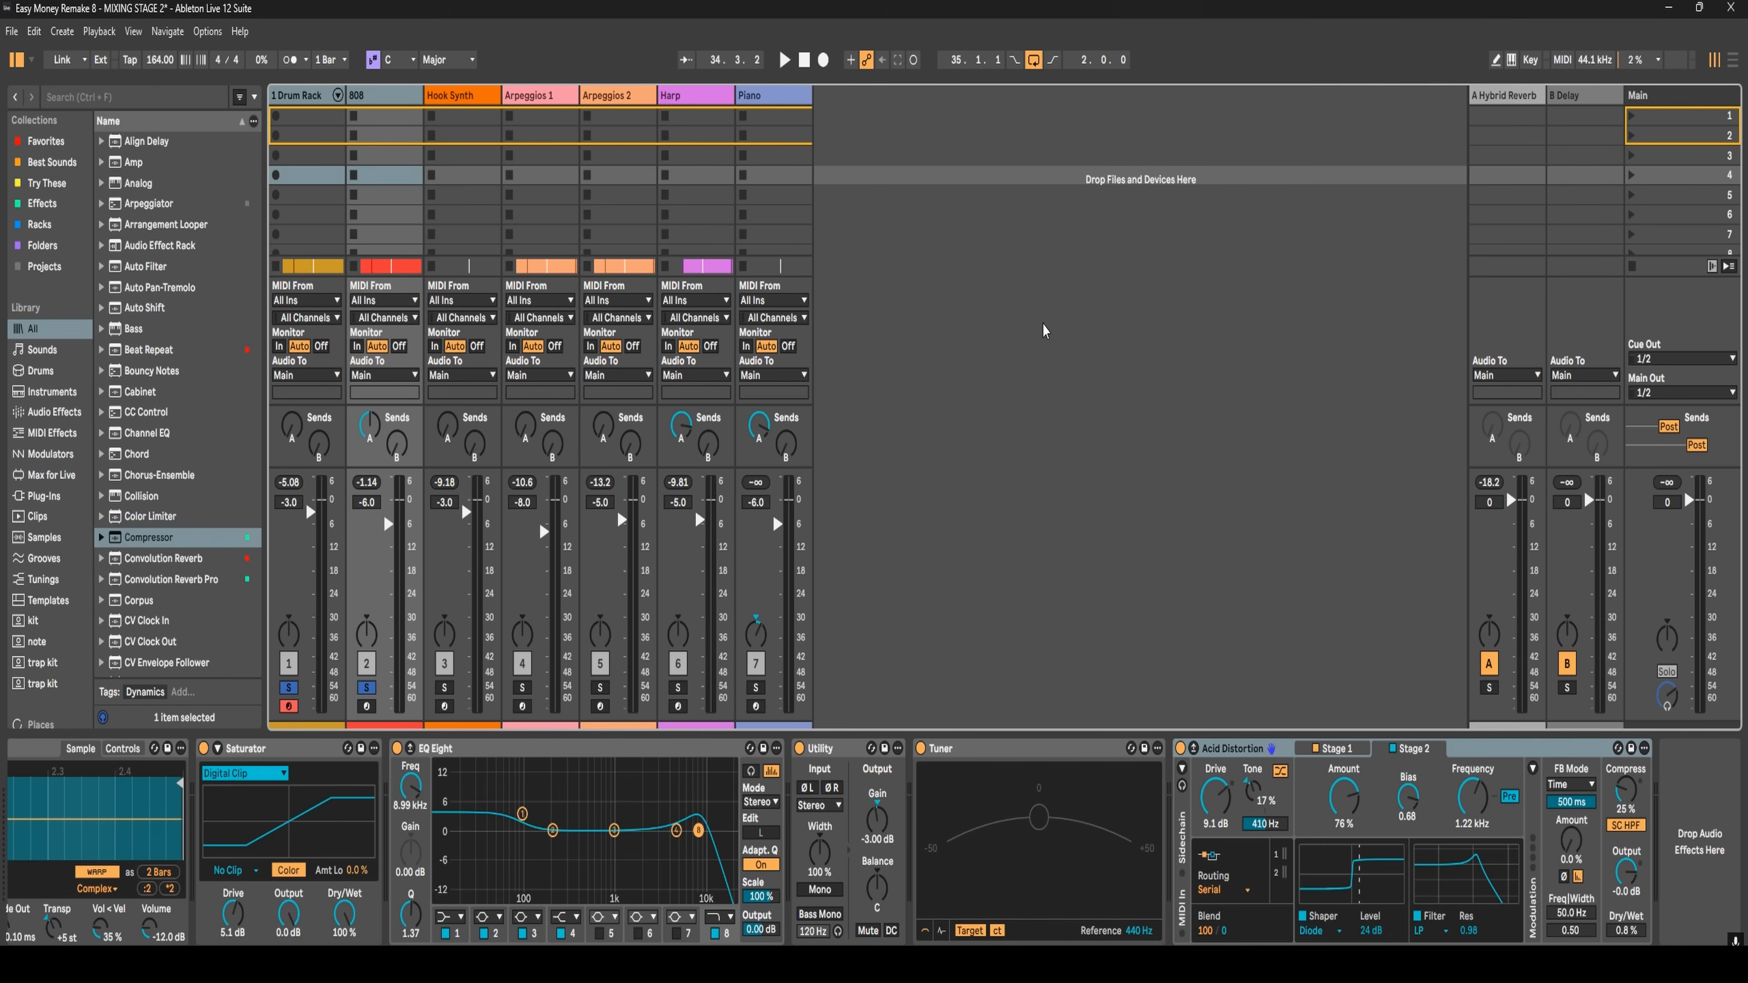
key(space)
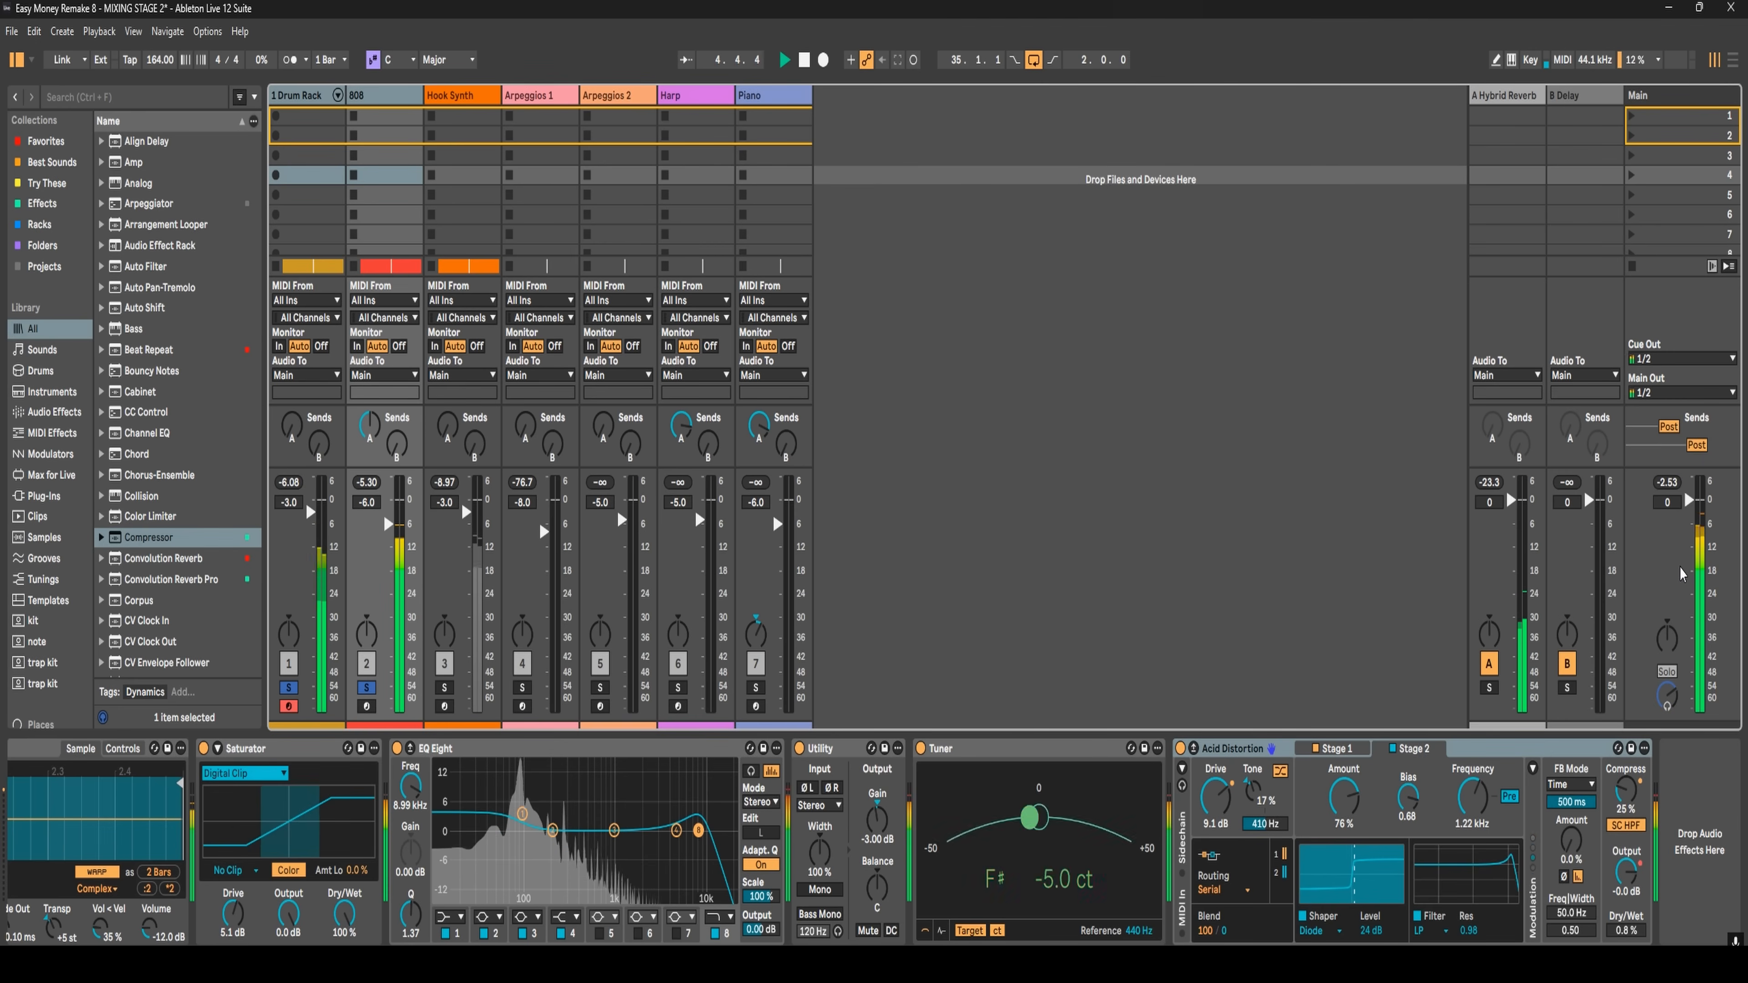
key(space)
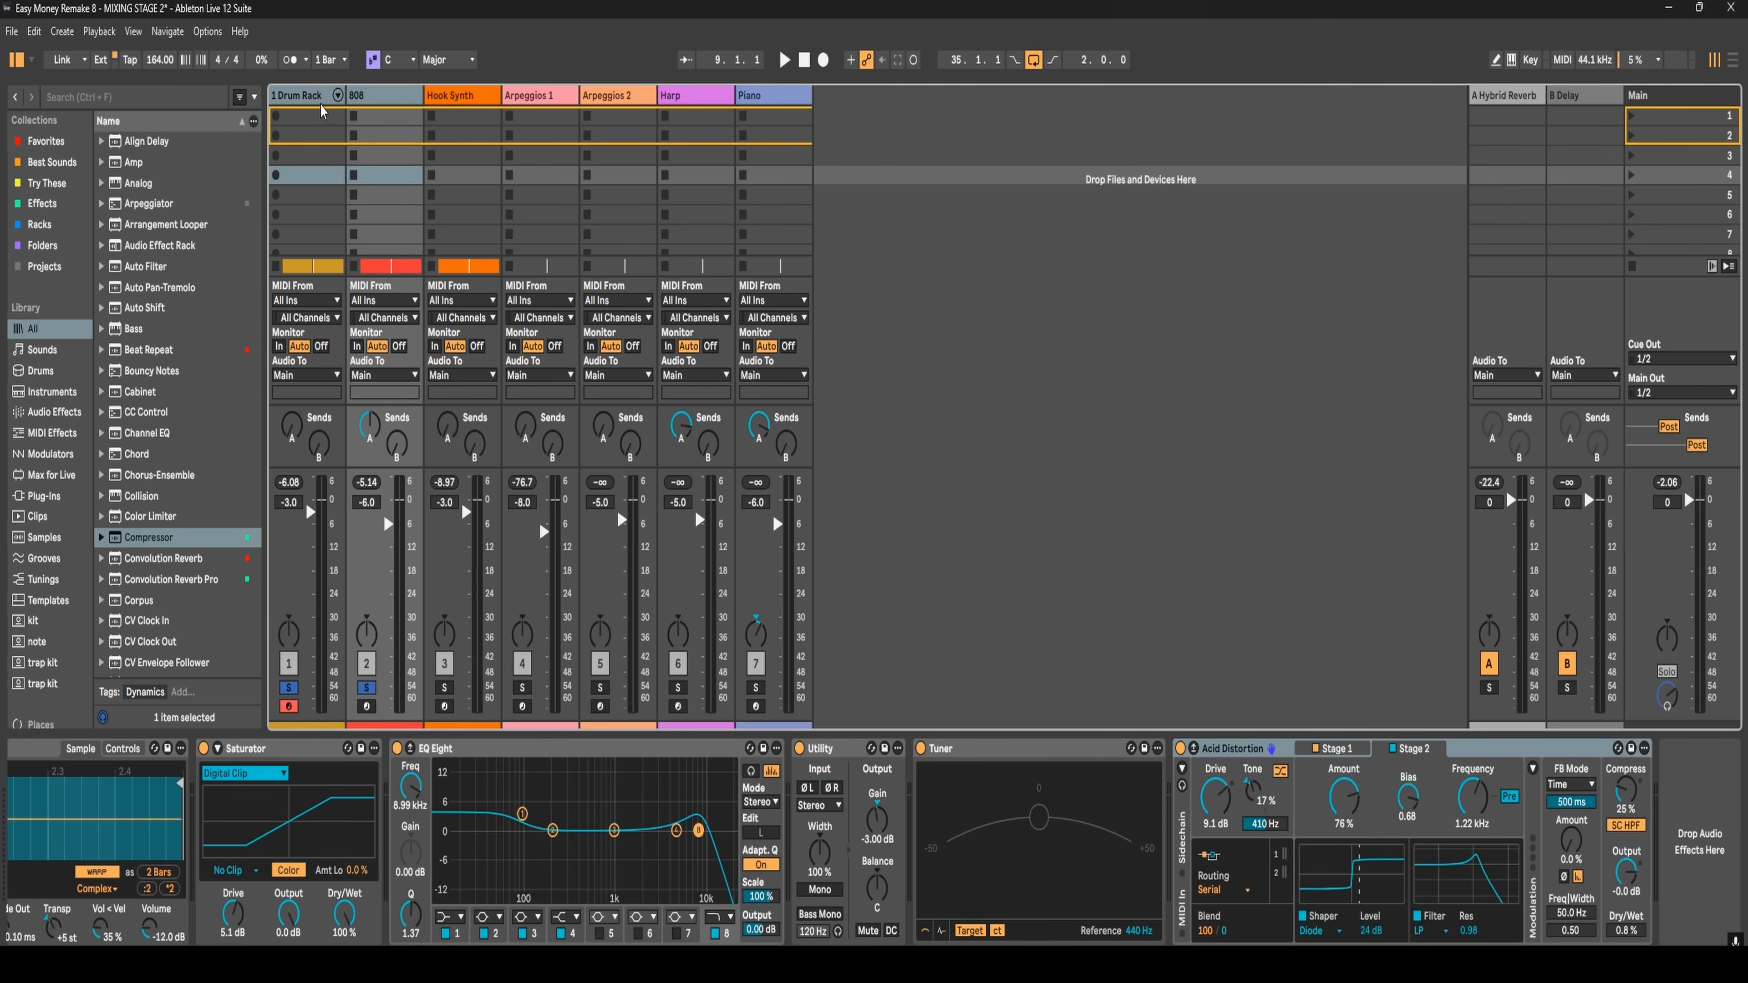
- Search the browser for "WAVE" and add the Wave Observer plug-in to the end of the 808 track's device chain
click(295, 500)
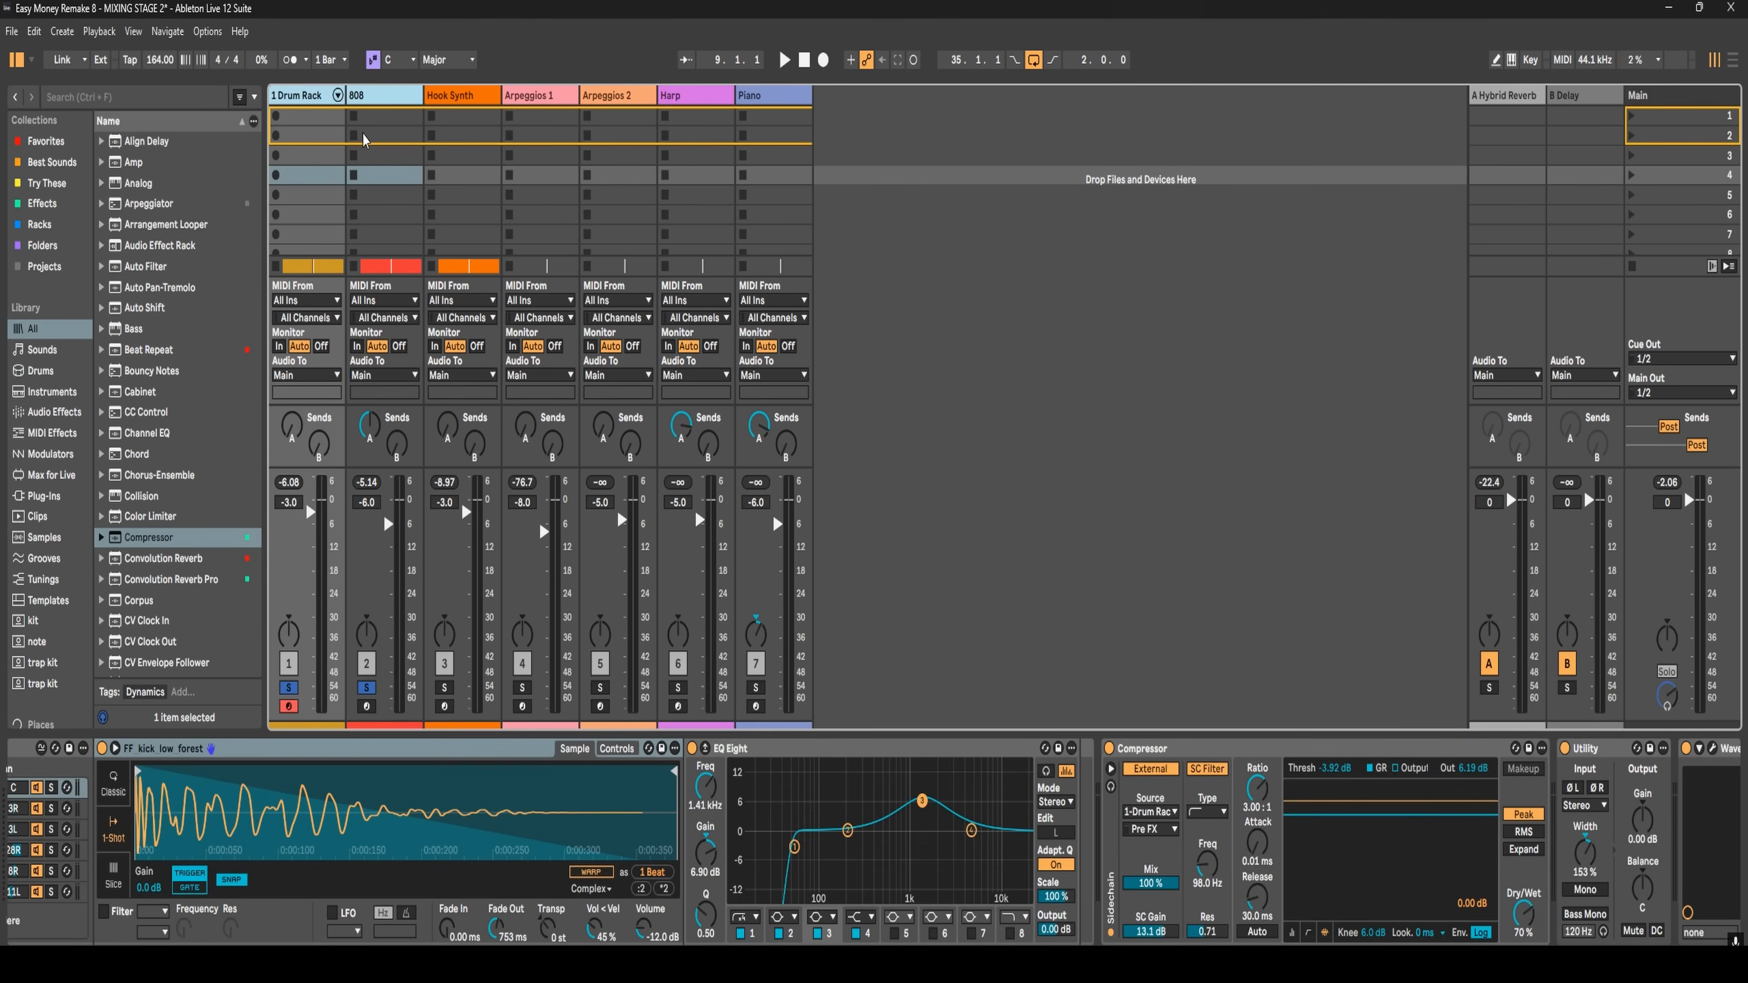
click(364, 135)
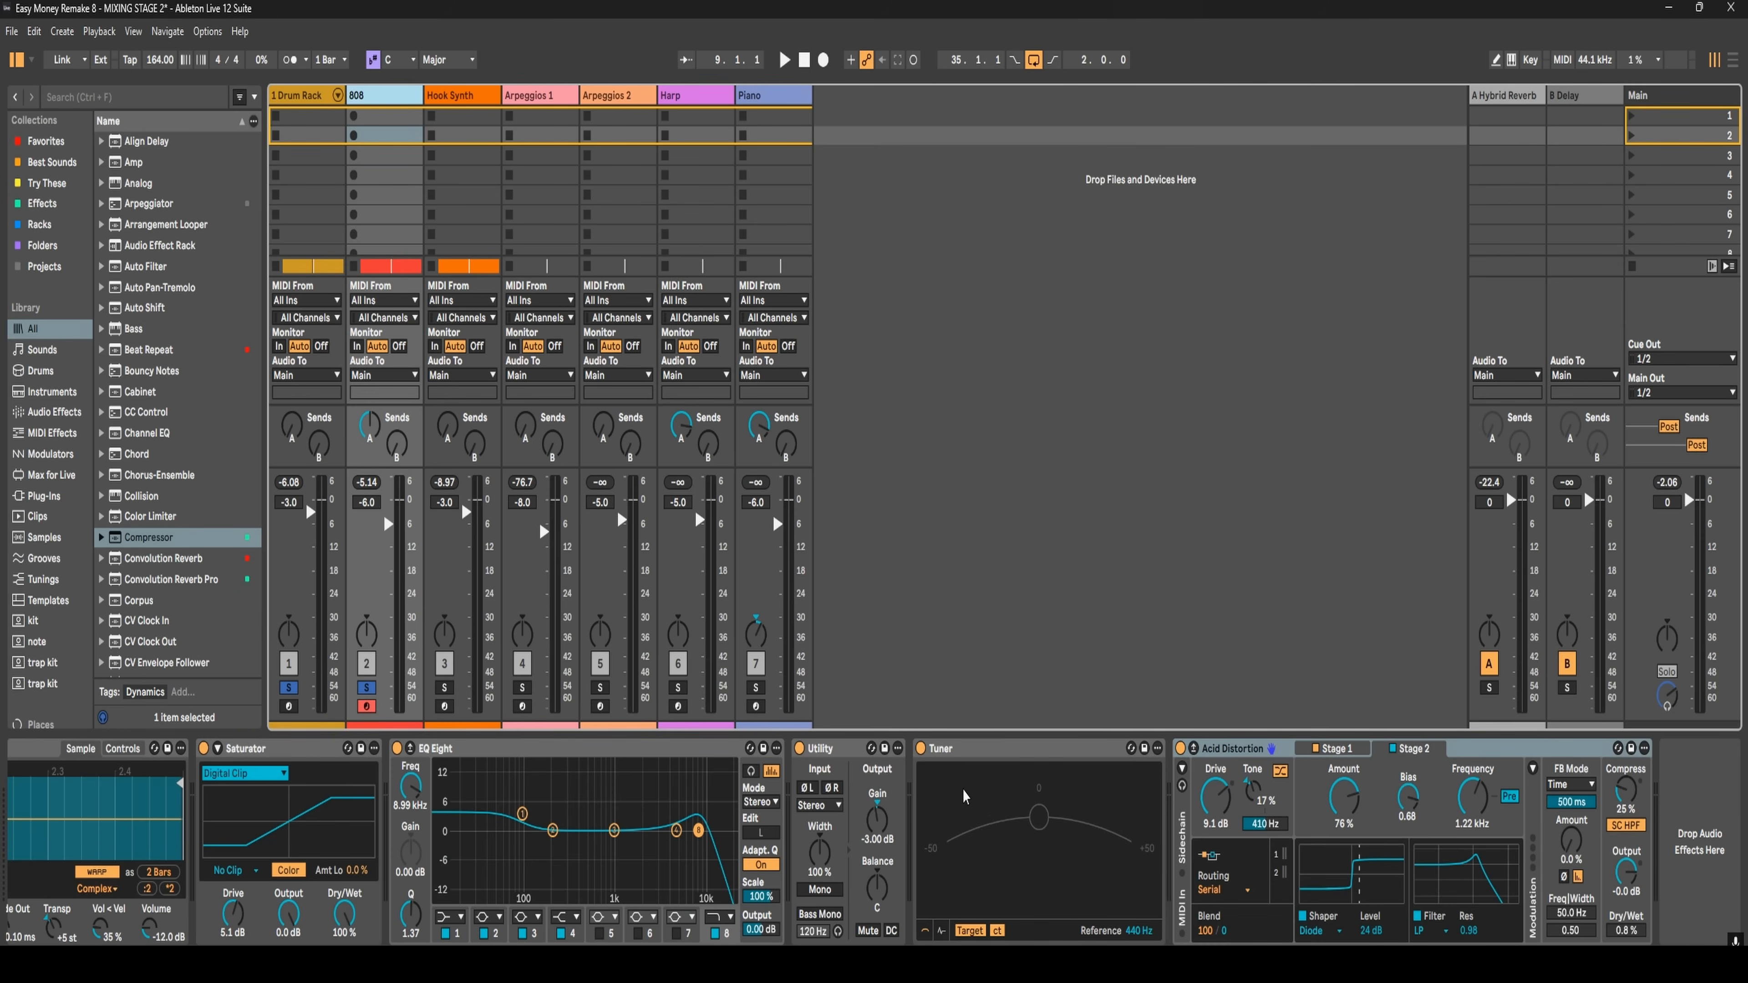
click(76, 97)
text(WAVE)
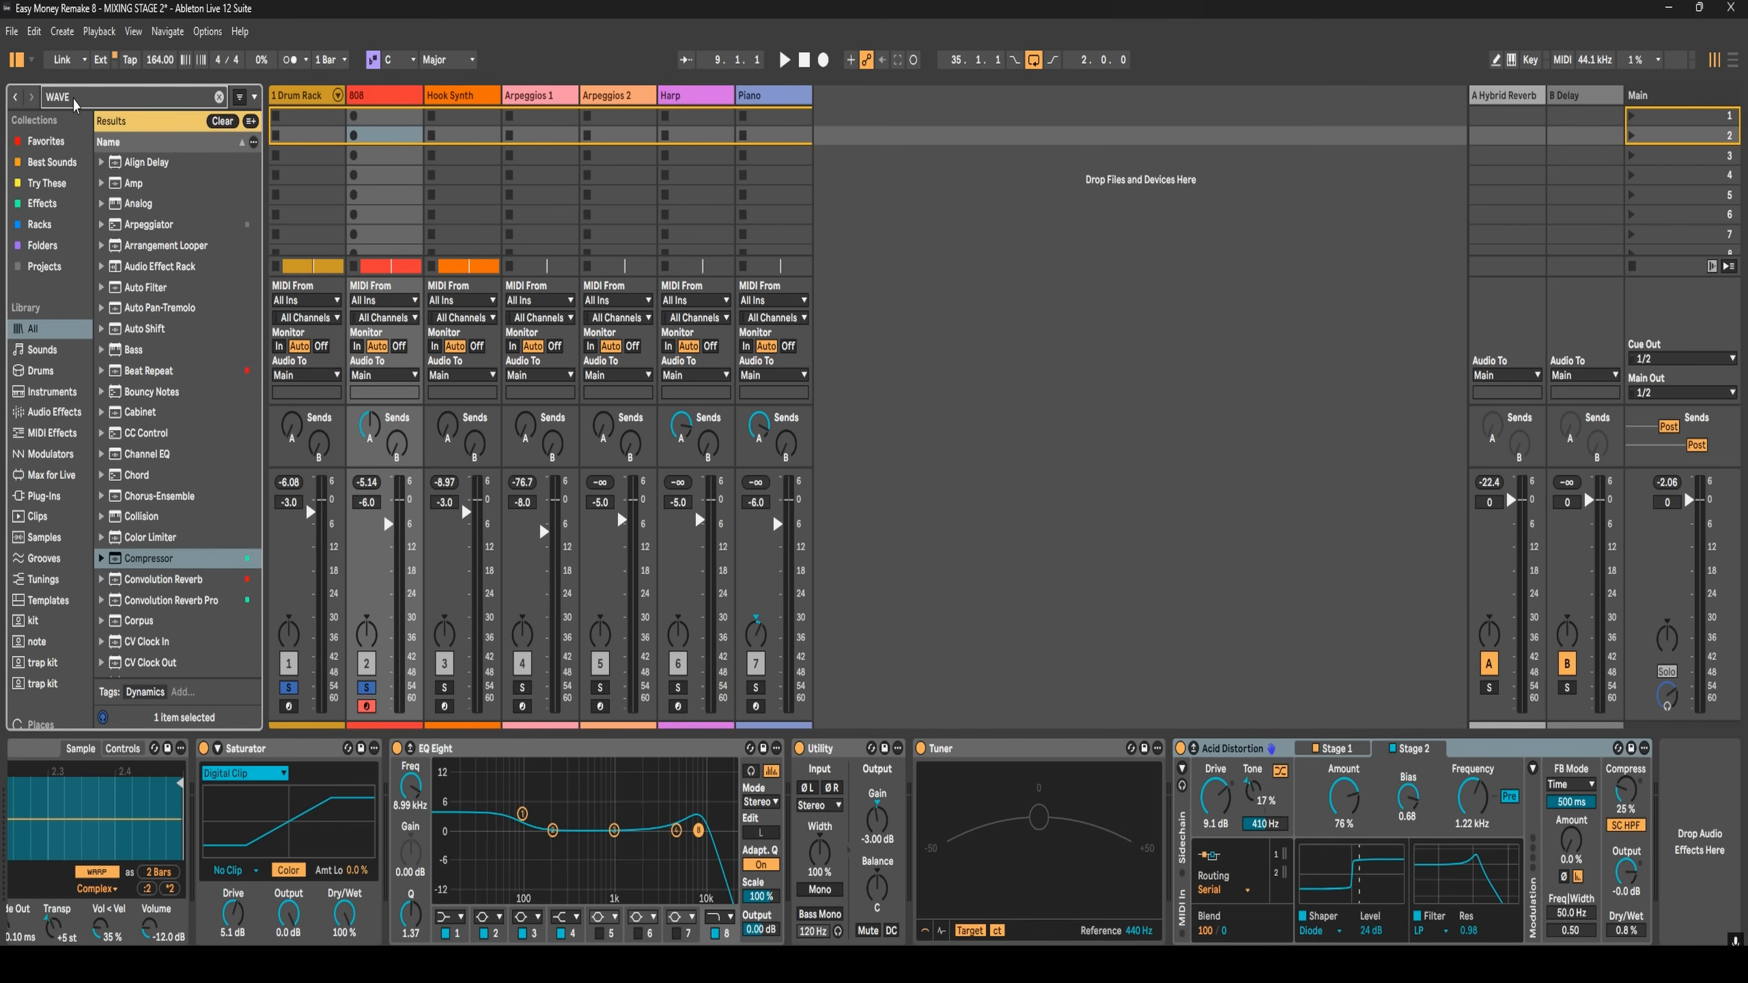
double_click(138, 184)
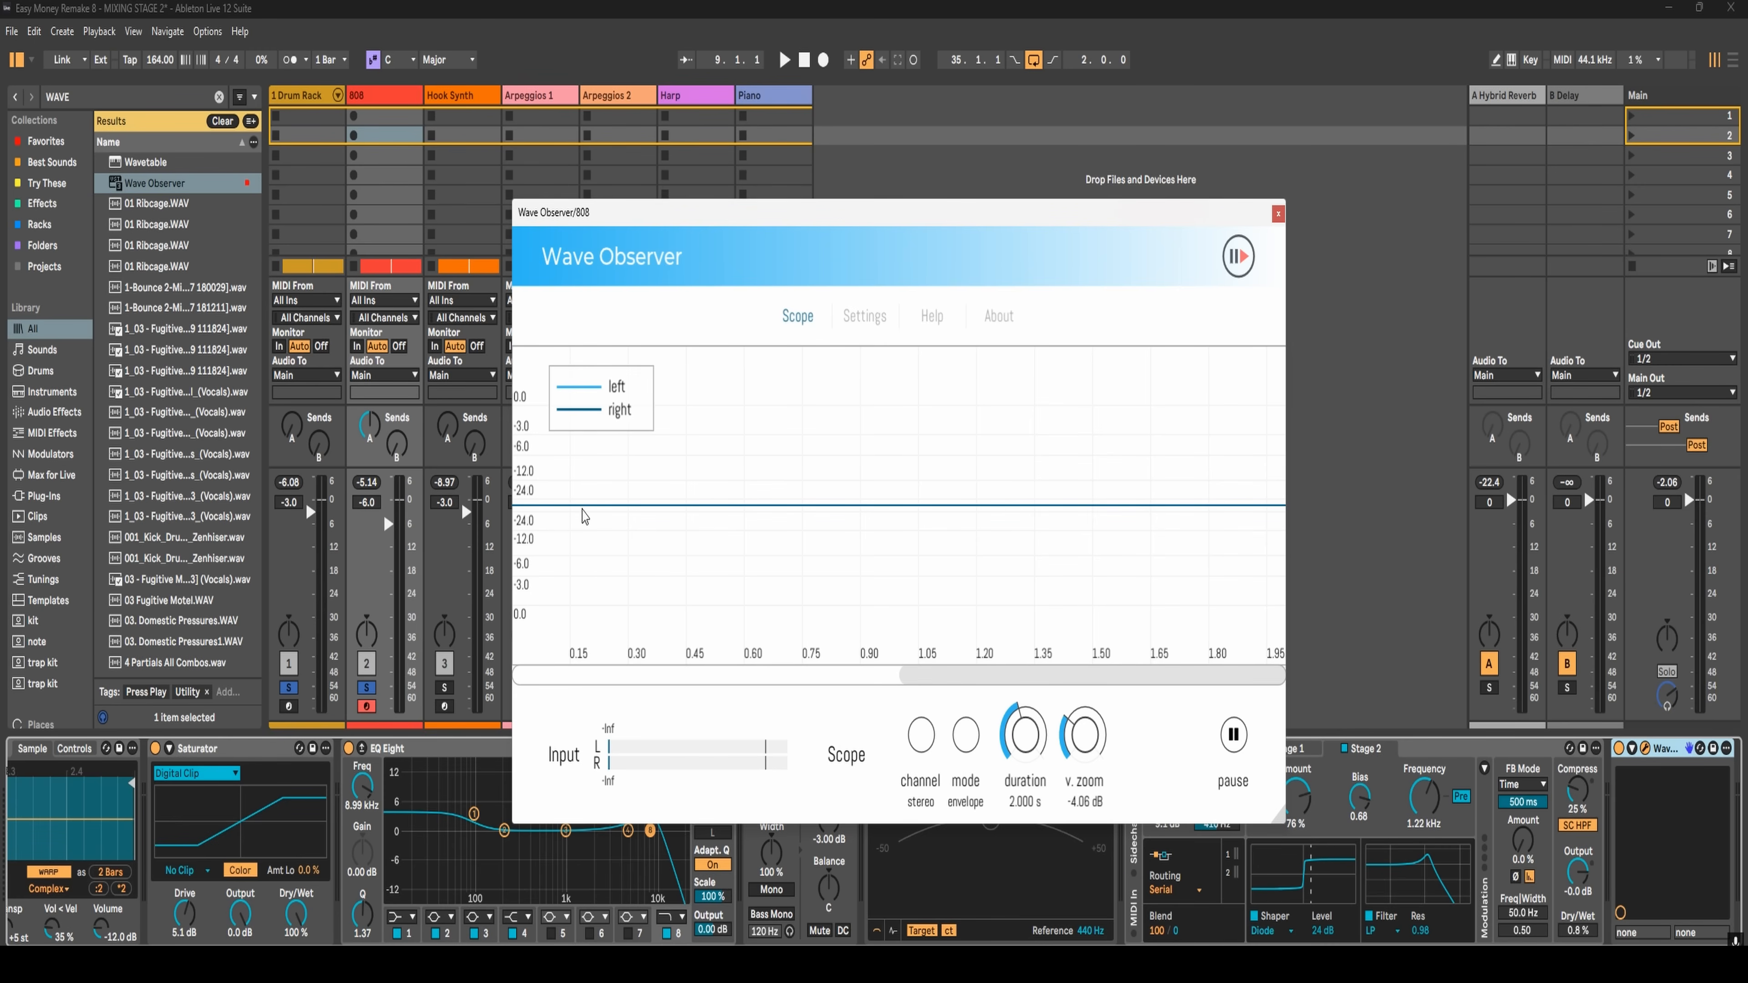
- Play the 808 to examine its waveform in Wave Observer, and move the plug-in window so it uncovers the 808's devices
key(space)
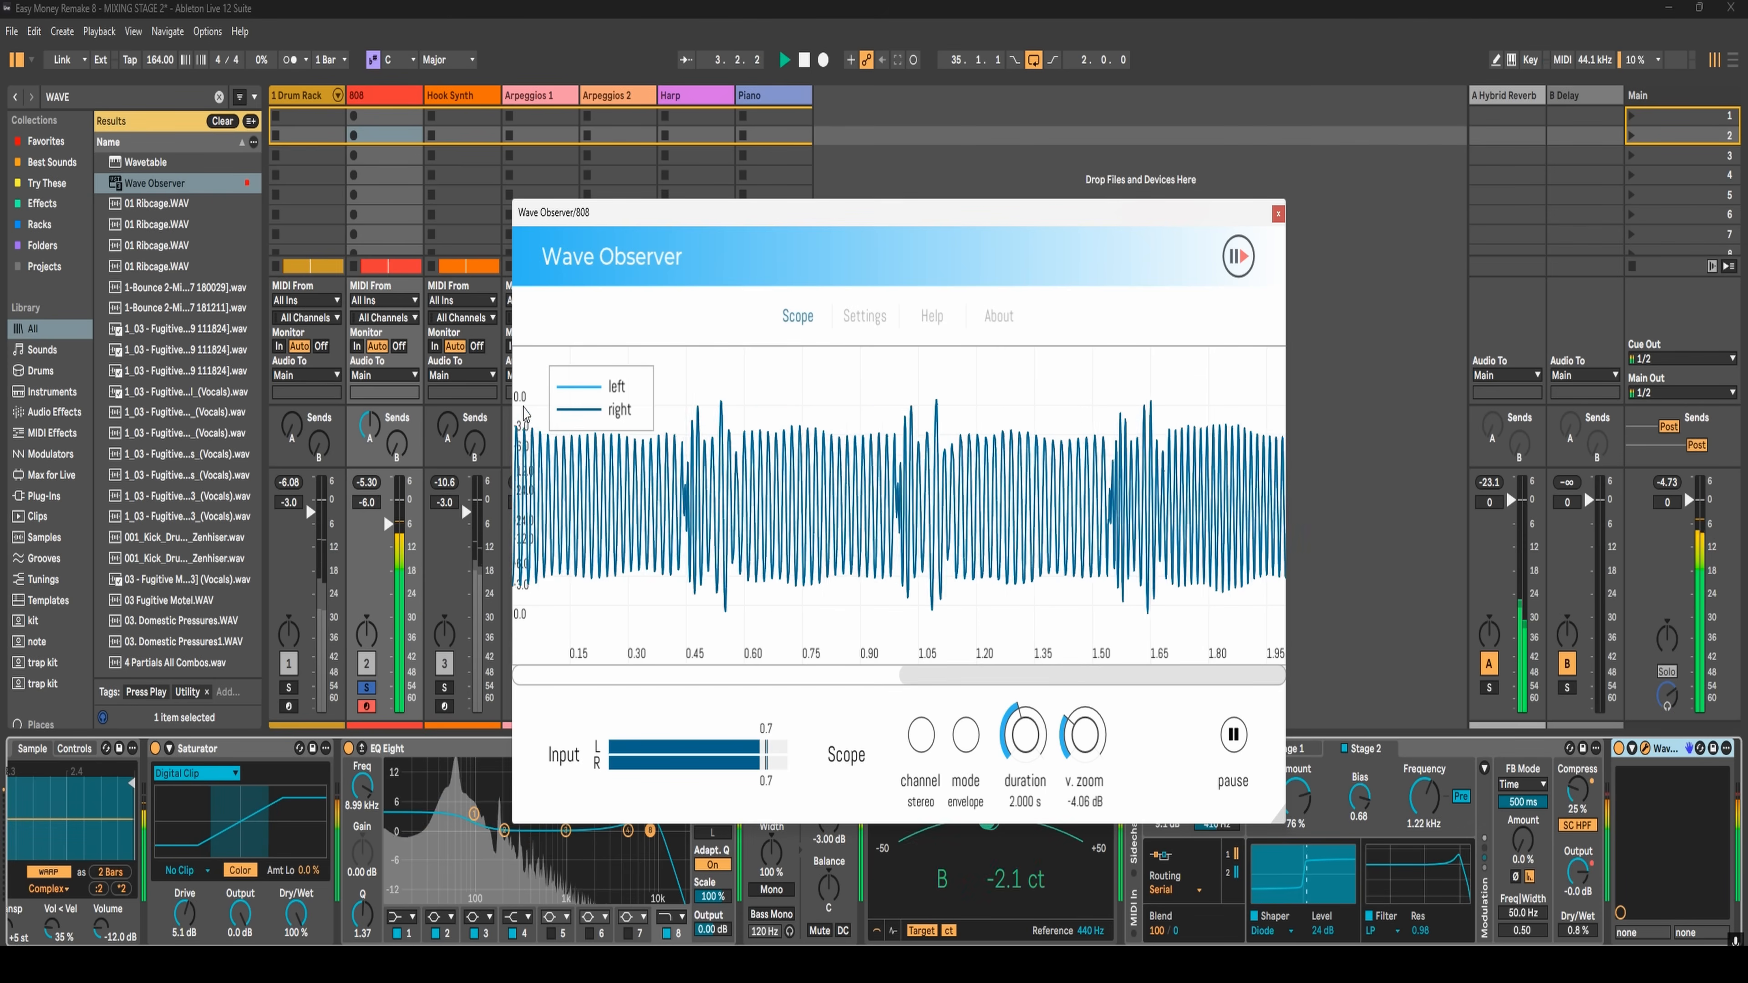
key(space)
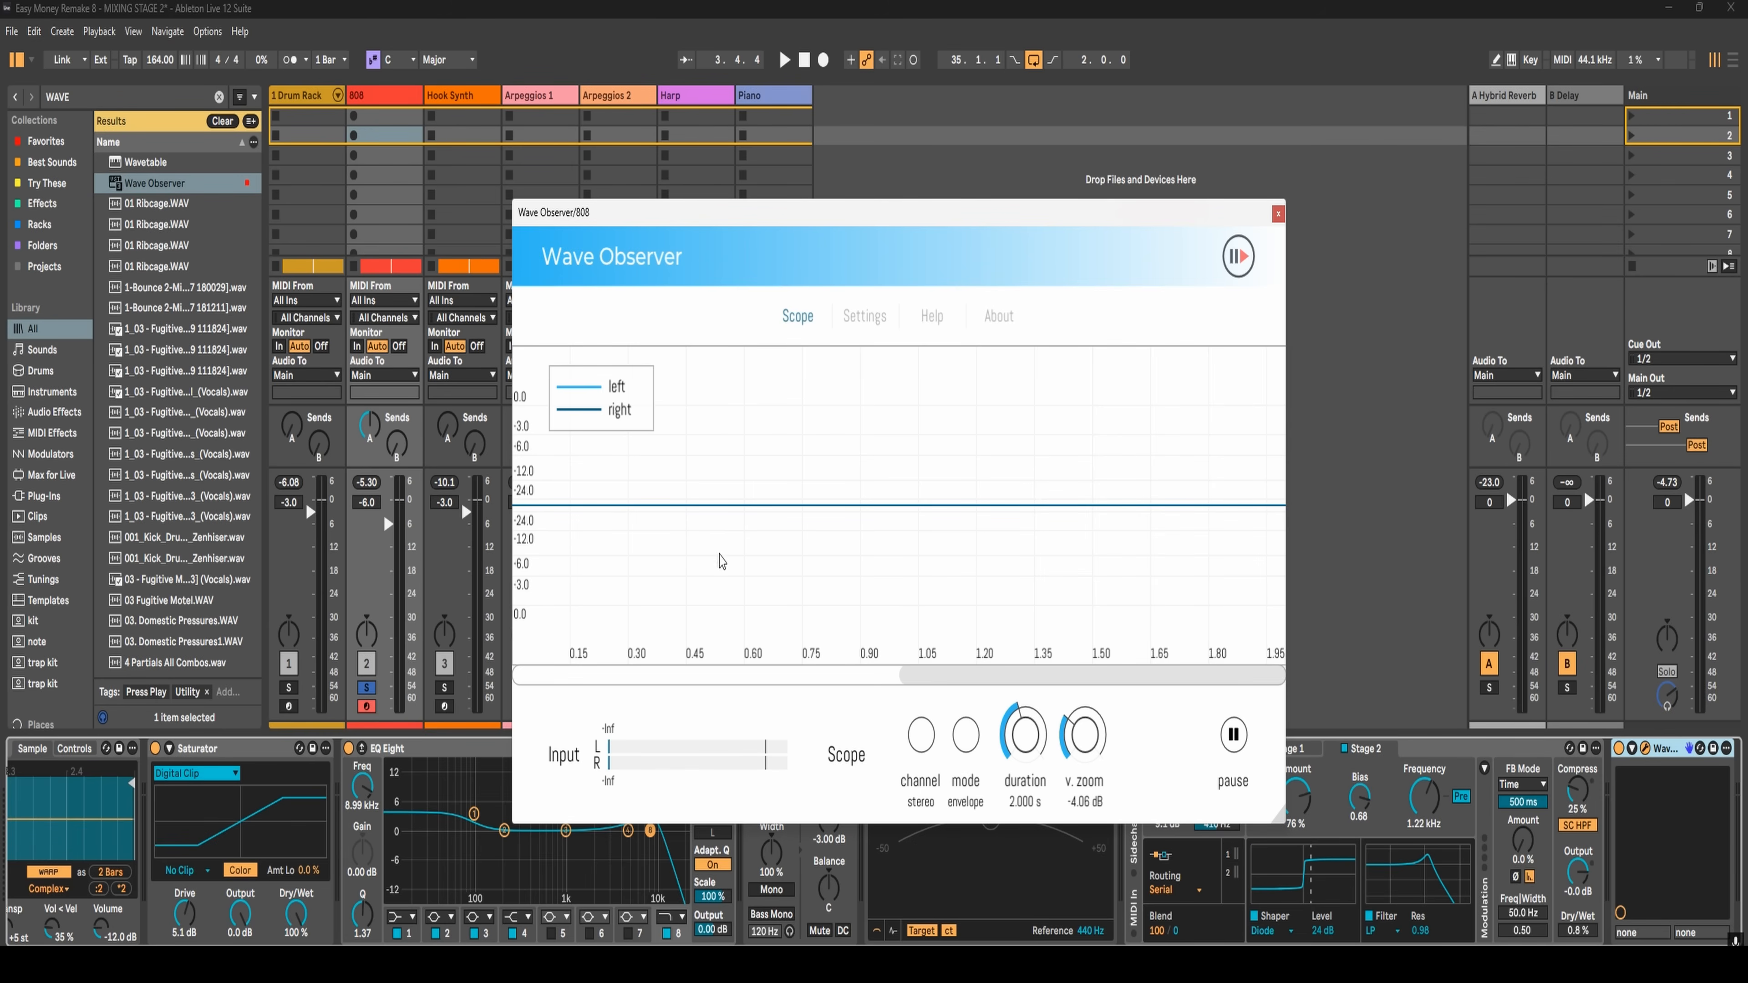
key(space)
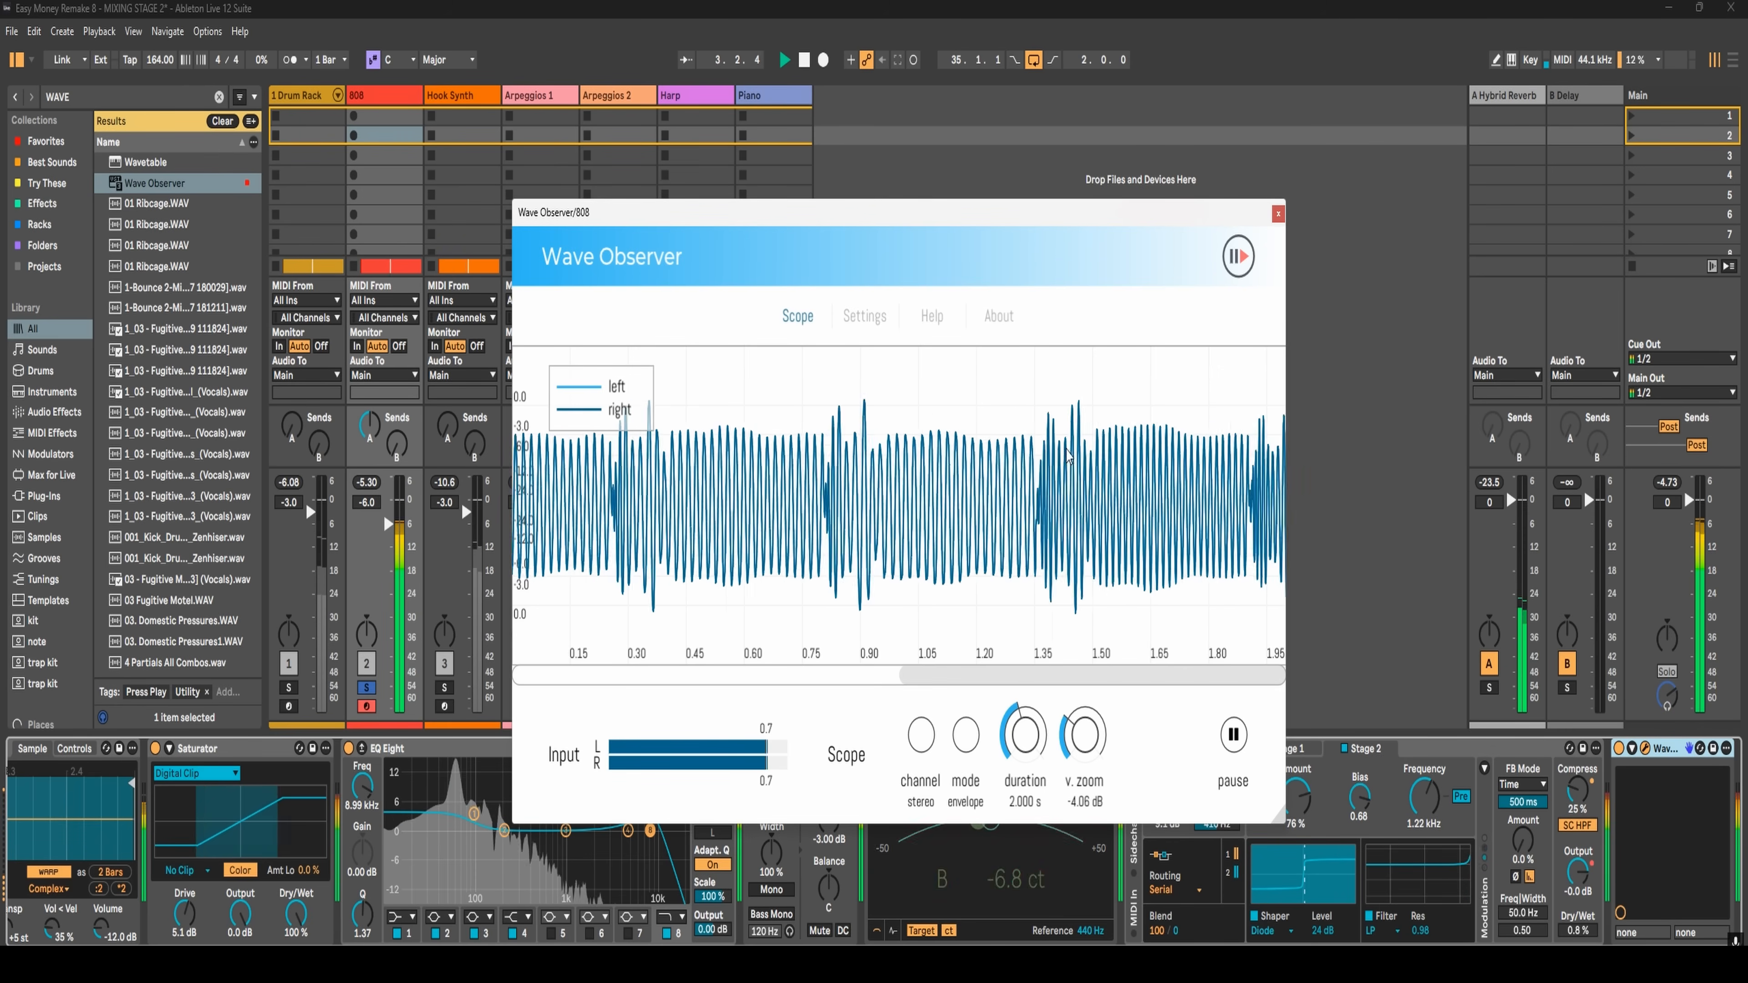
drag(1017, 232, 960, 113)
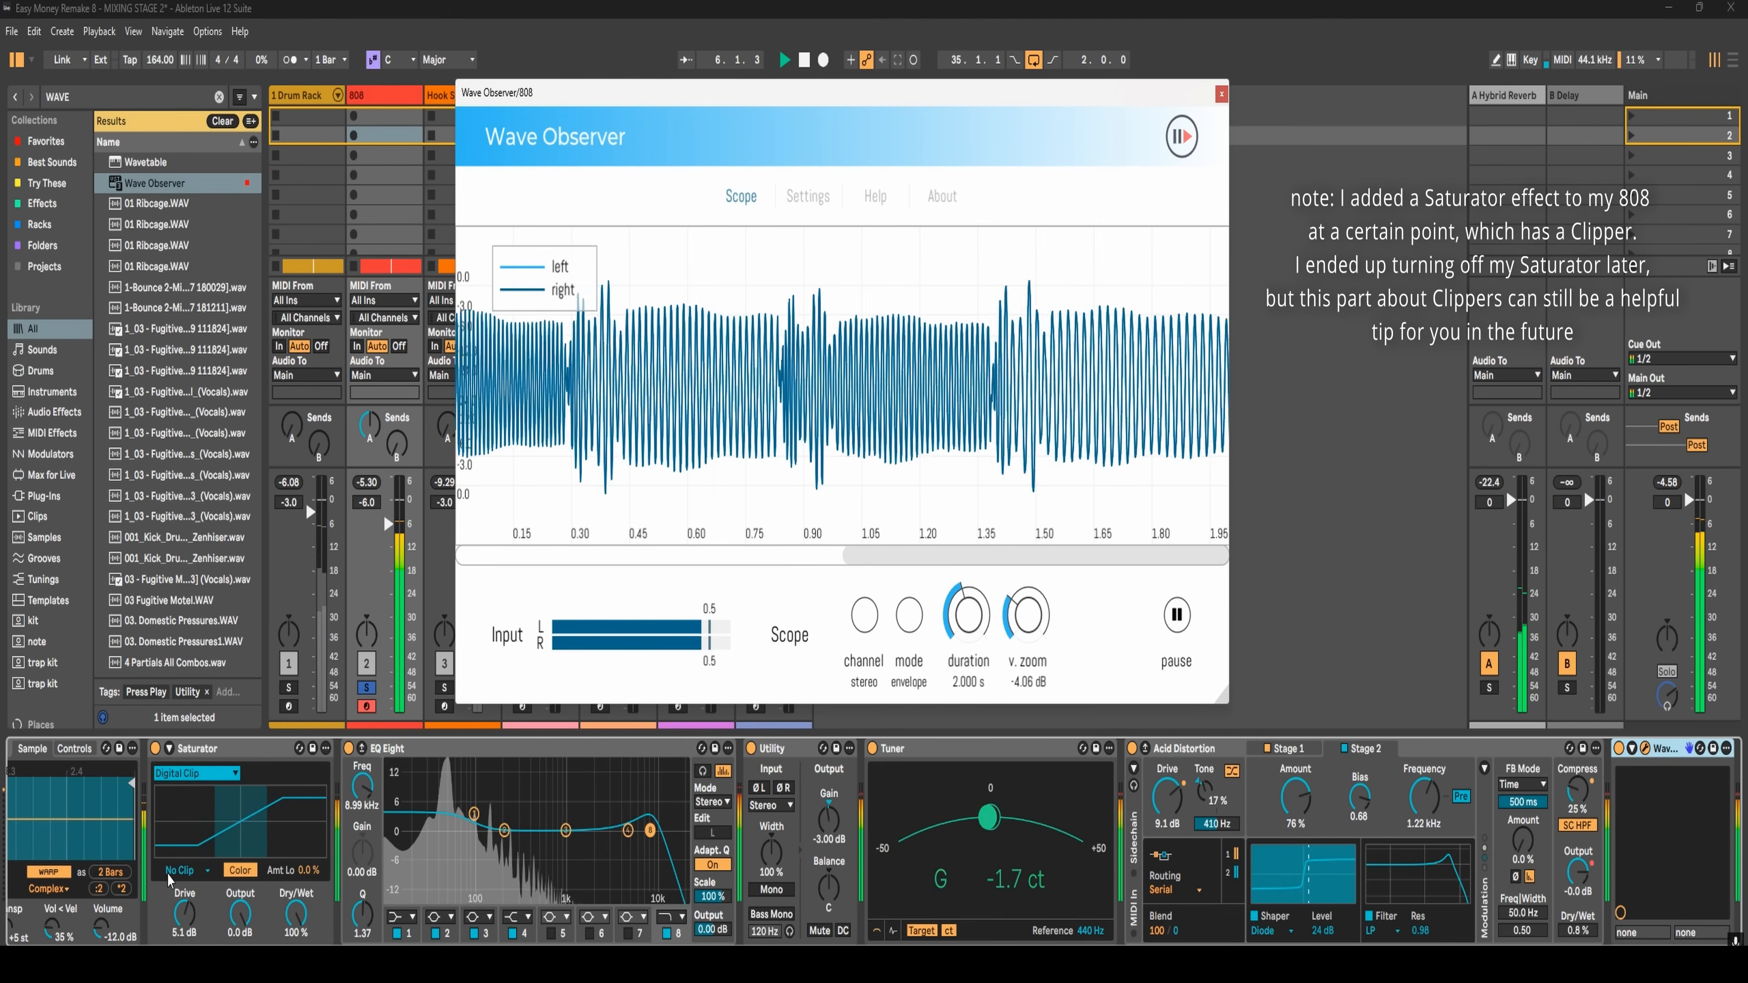
- Try the Hard Clip mode on the 808's Saturator during playback, and settle on Soft Clip
click(205, 871)
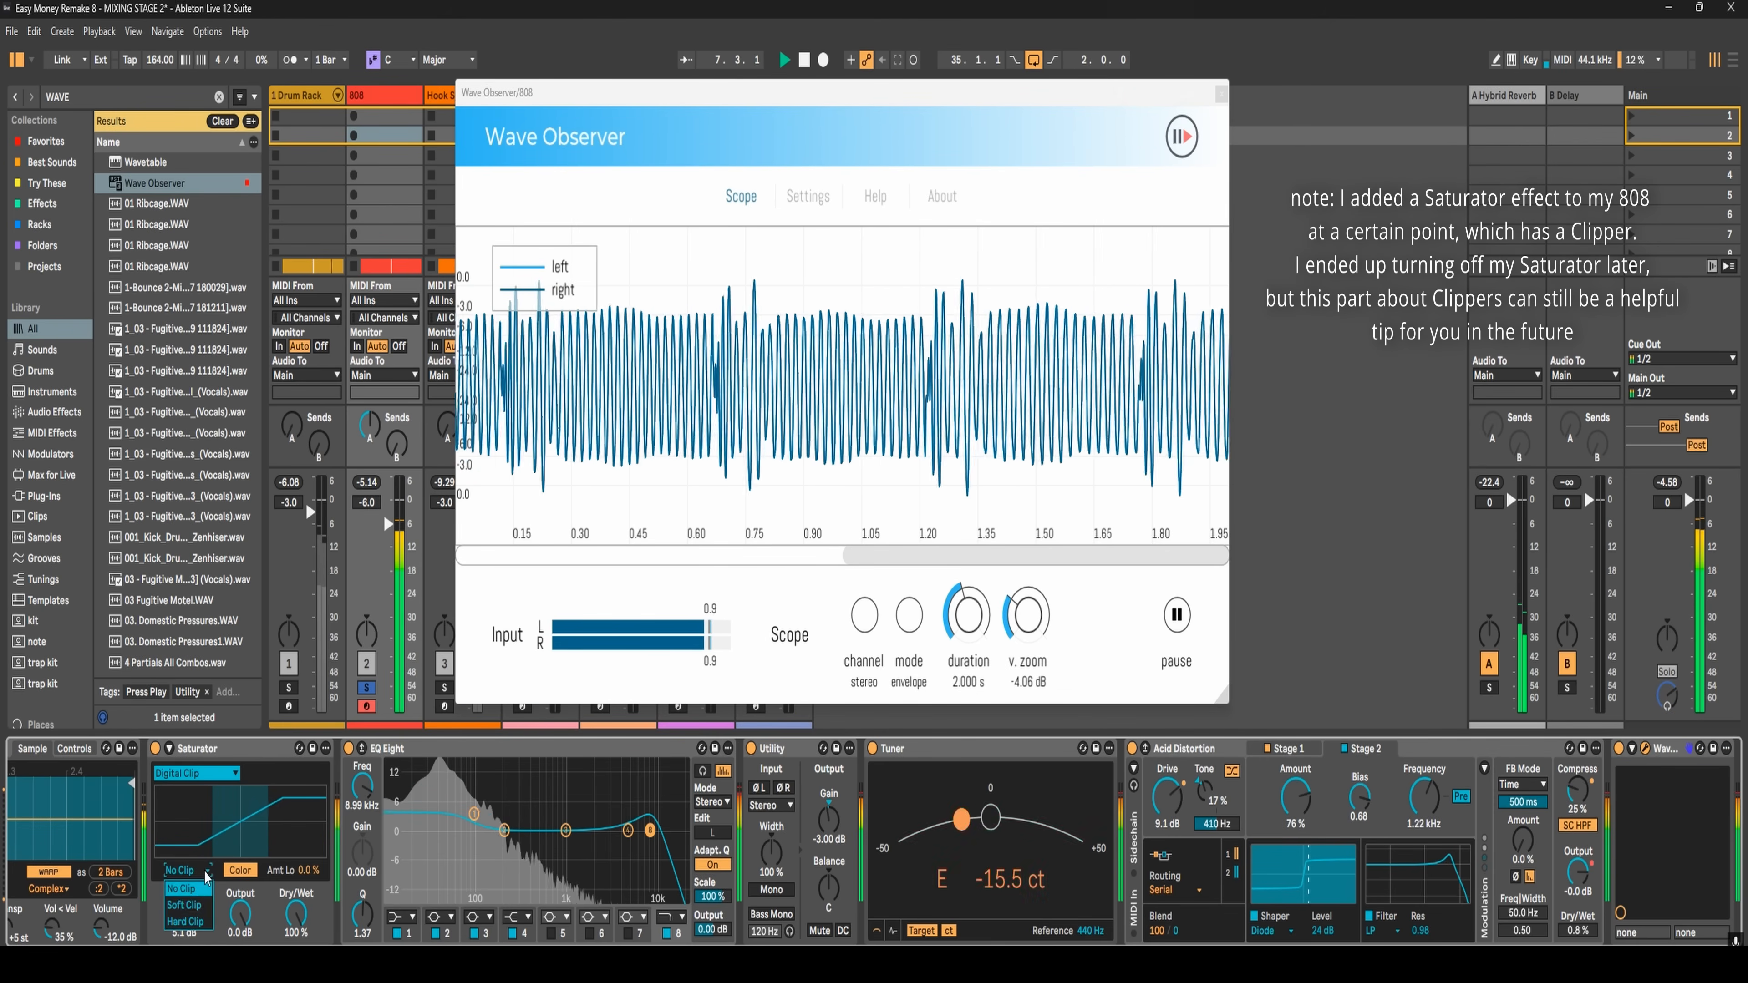
click(198, 921)
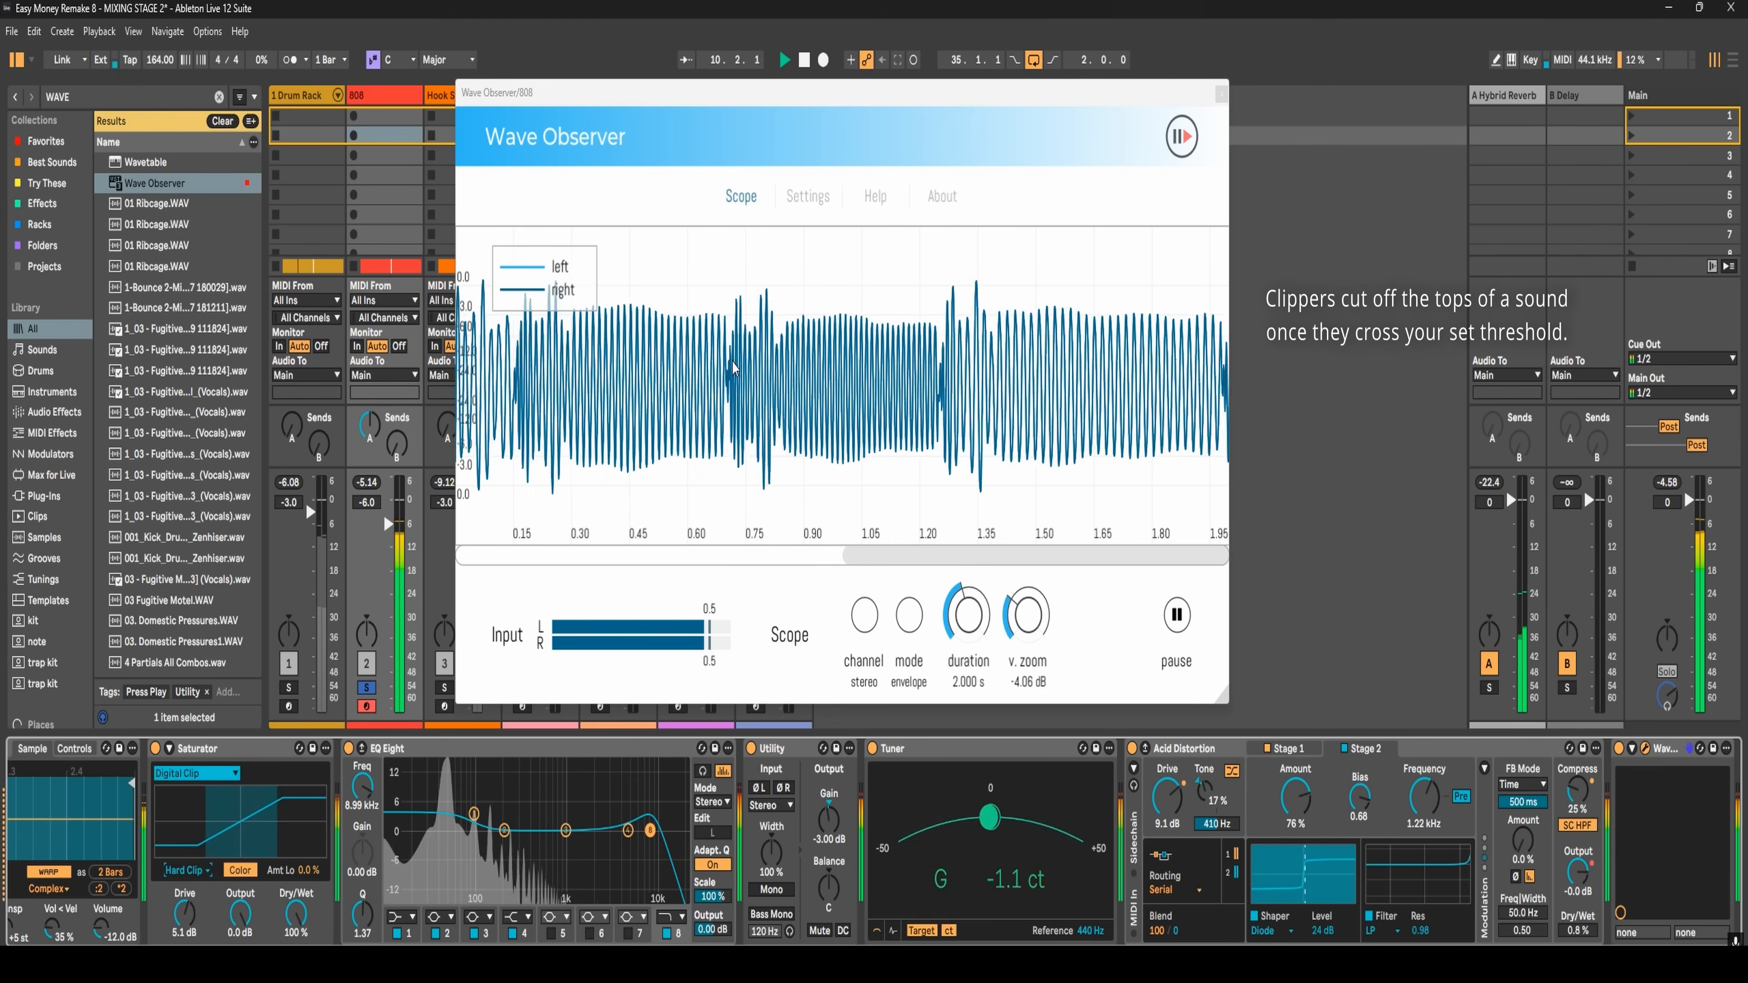
click(187, 870)
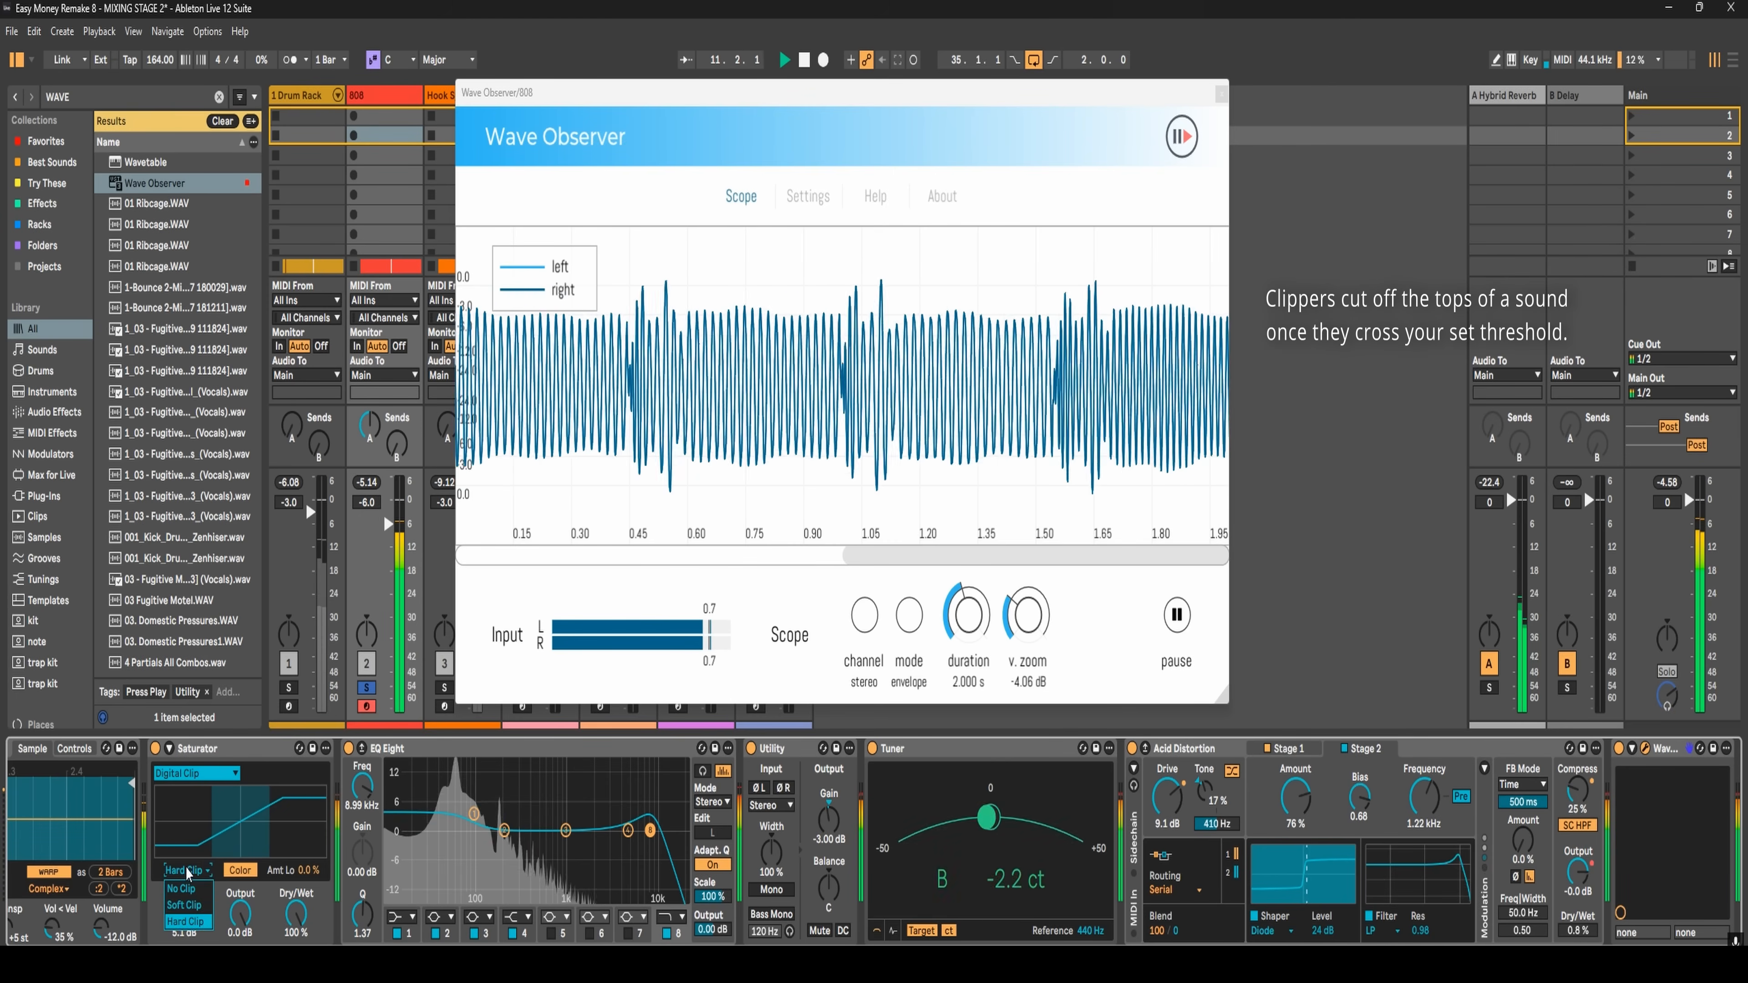
click(183, 905)
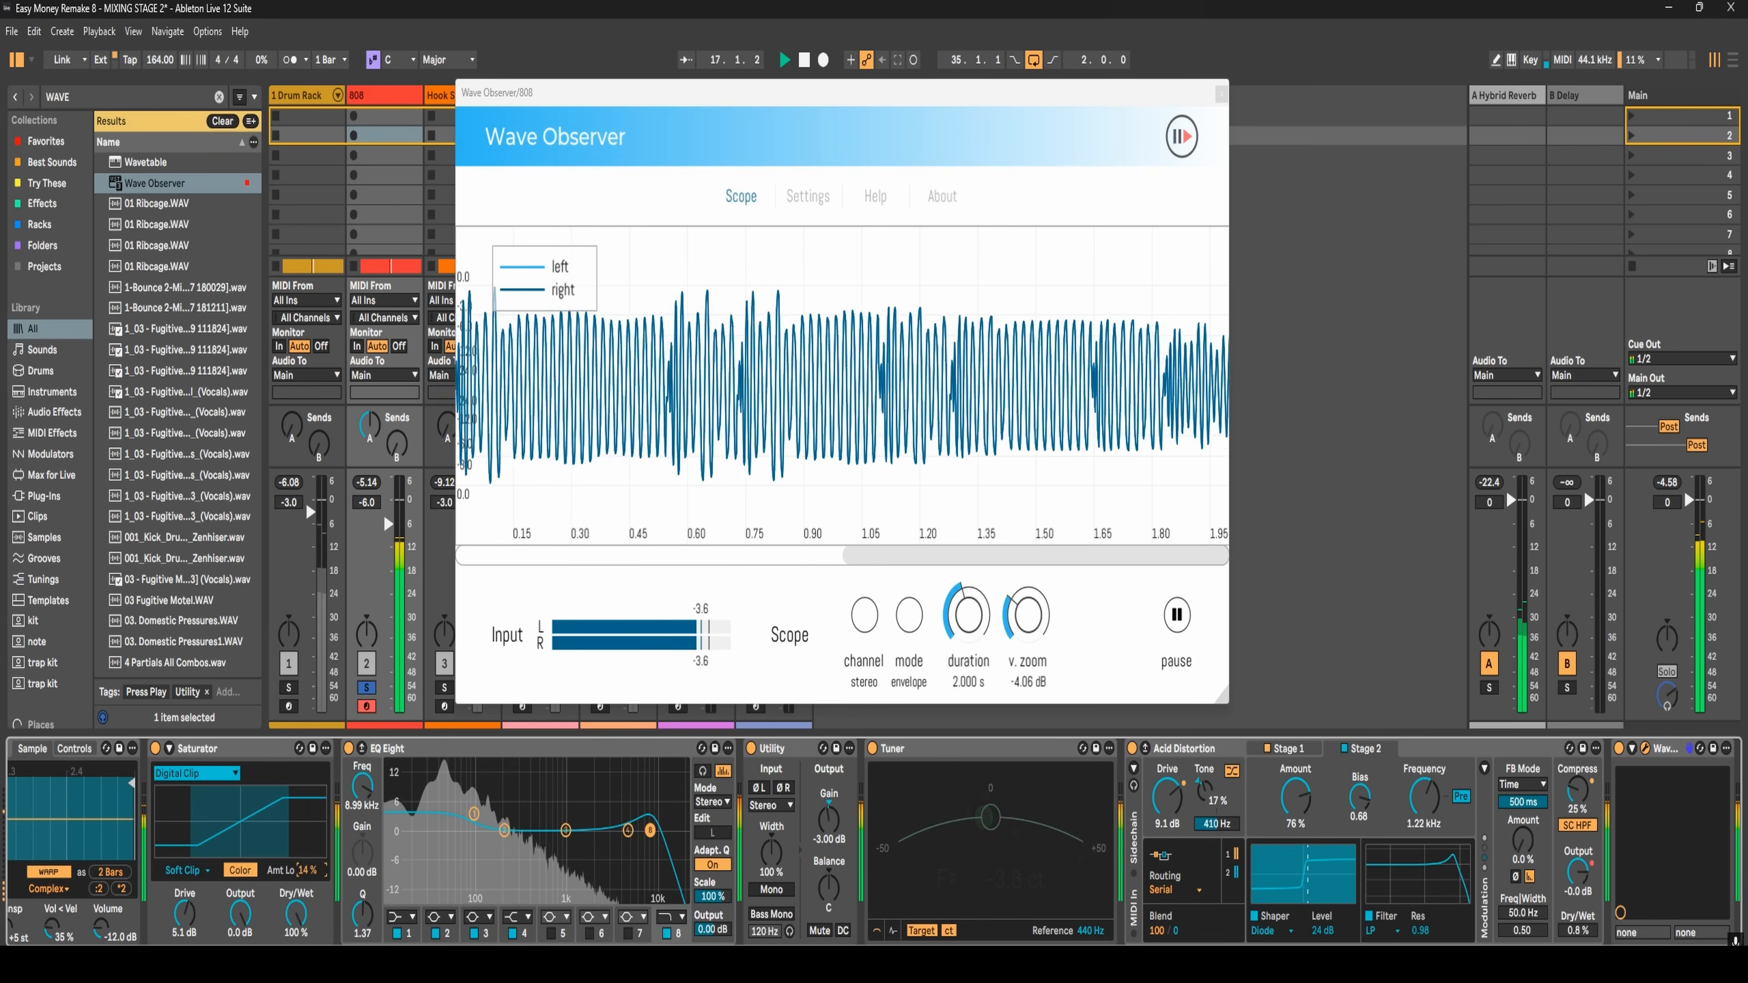
- Set the Saturator's low color amount on the 808 to 3.0% while watching the waveform, and reset the Main peak level
key(space)
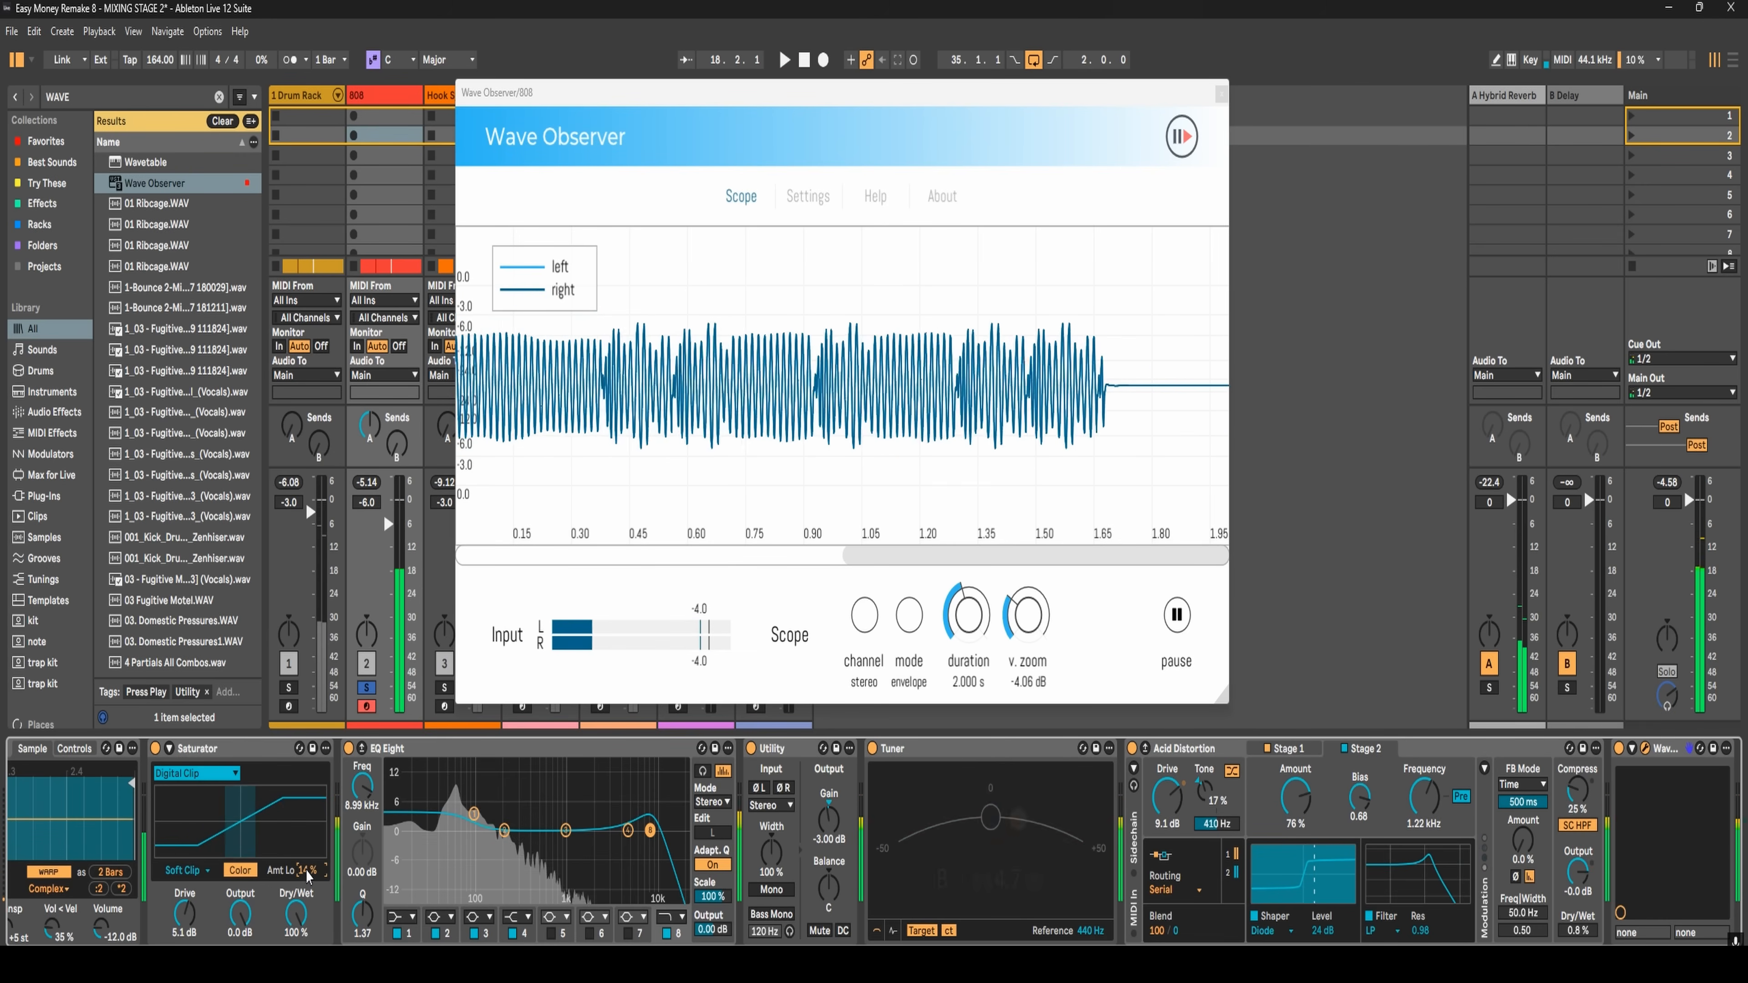
key(space)
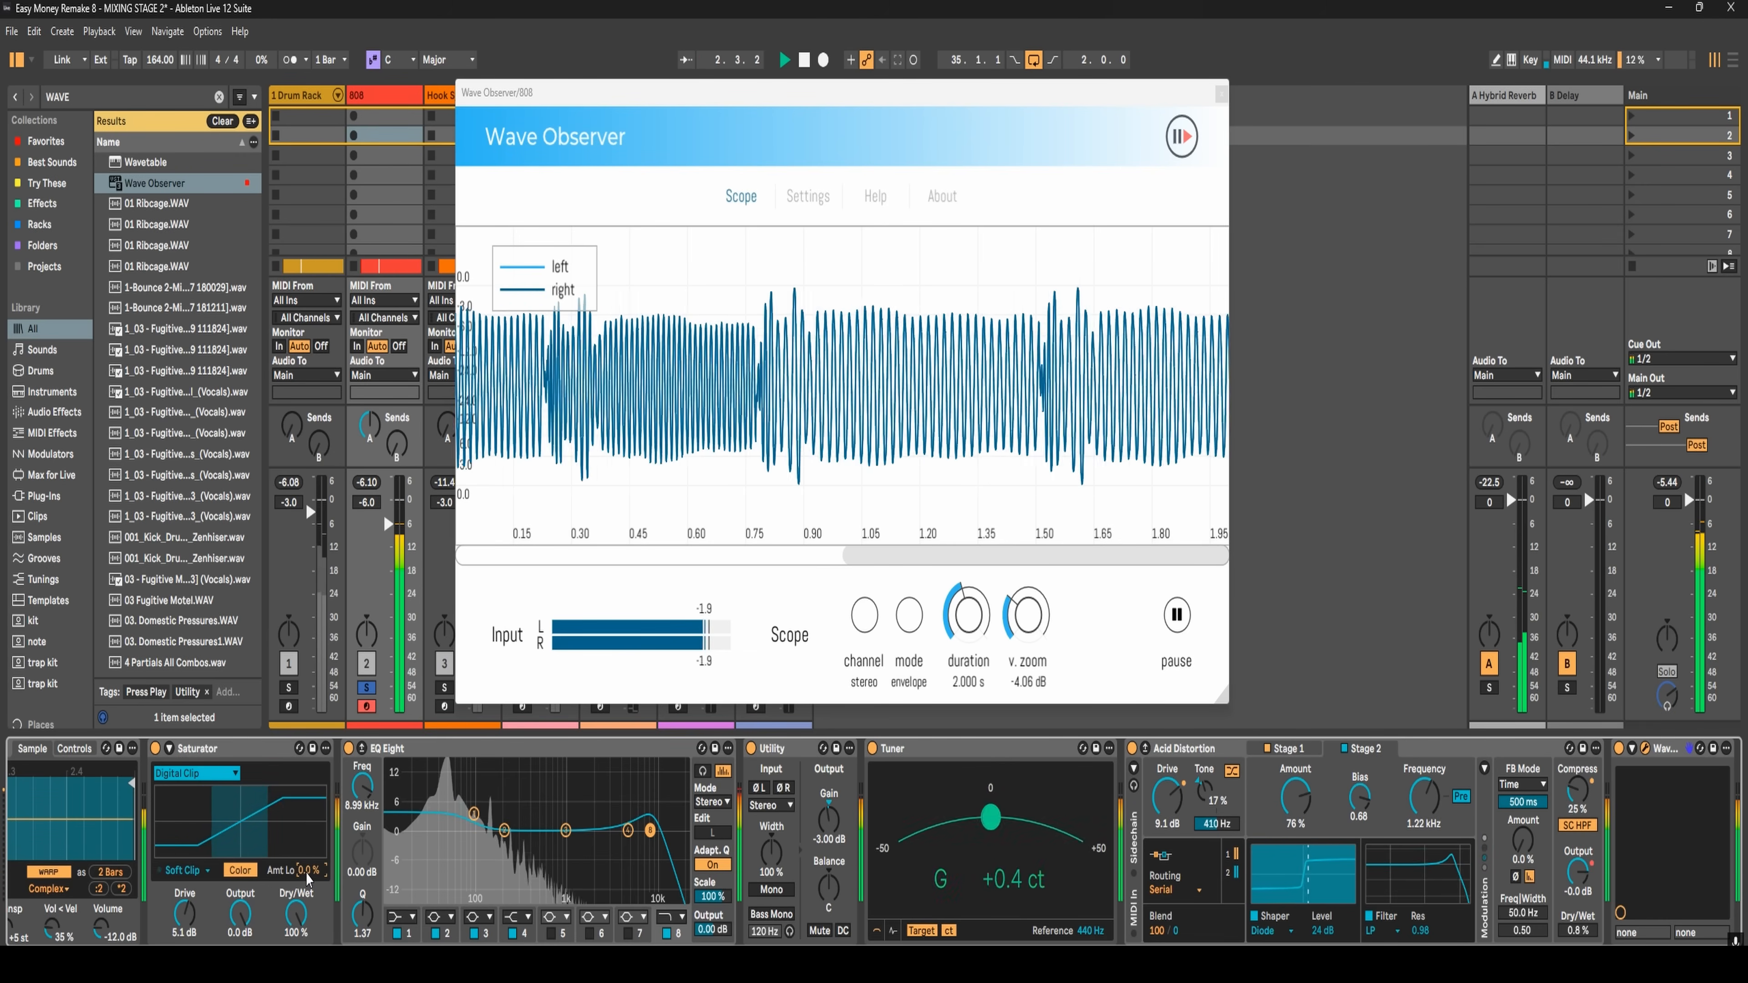
drag(307, 873, 307, 865)
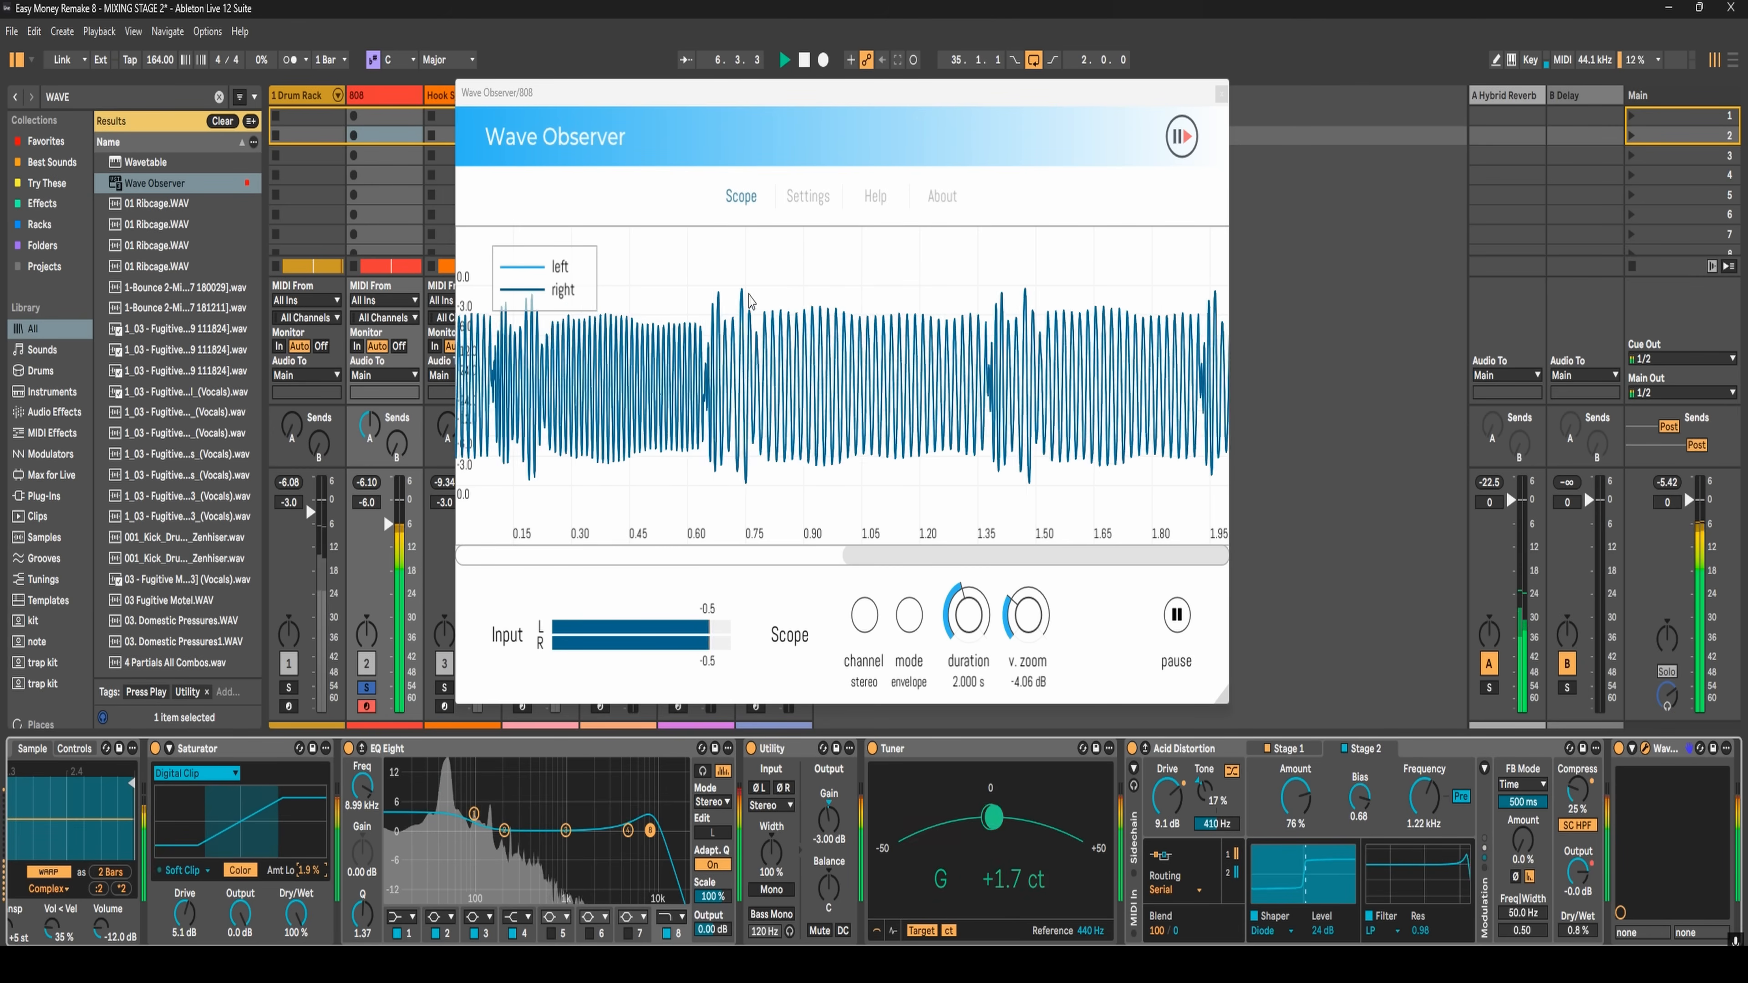
key(space)
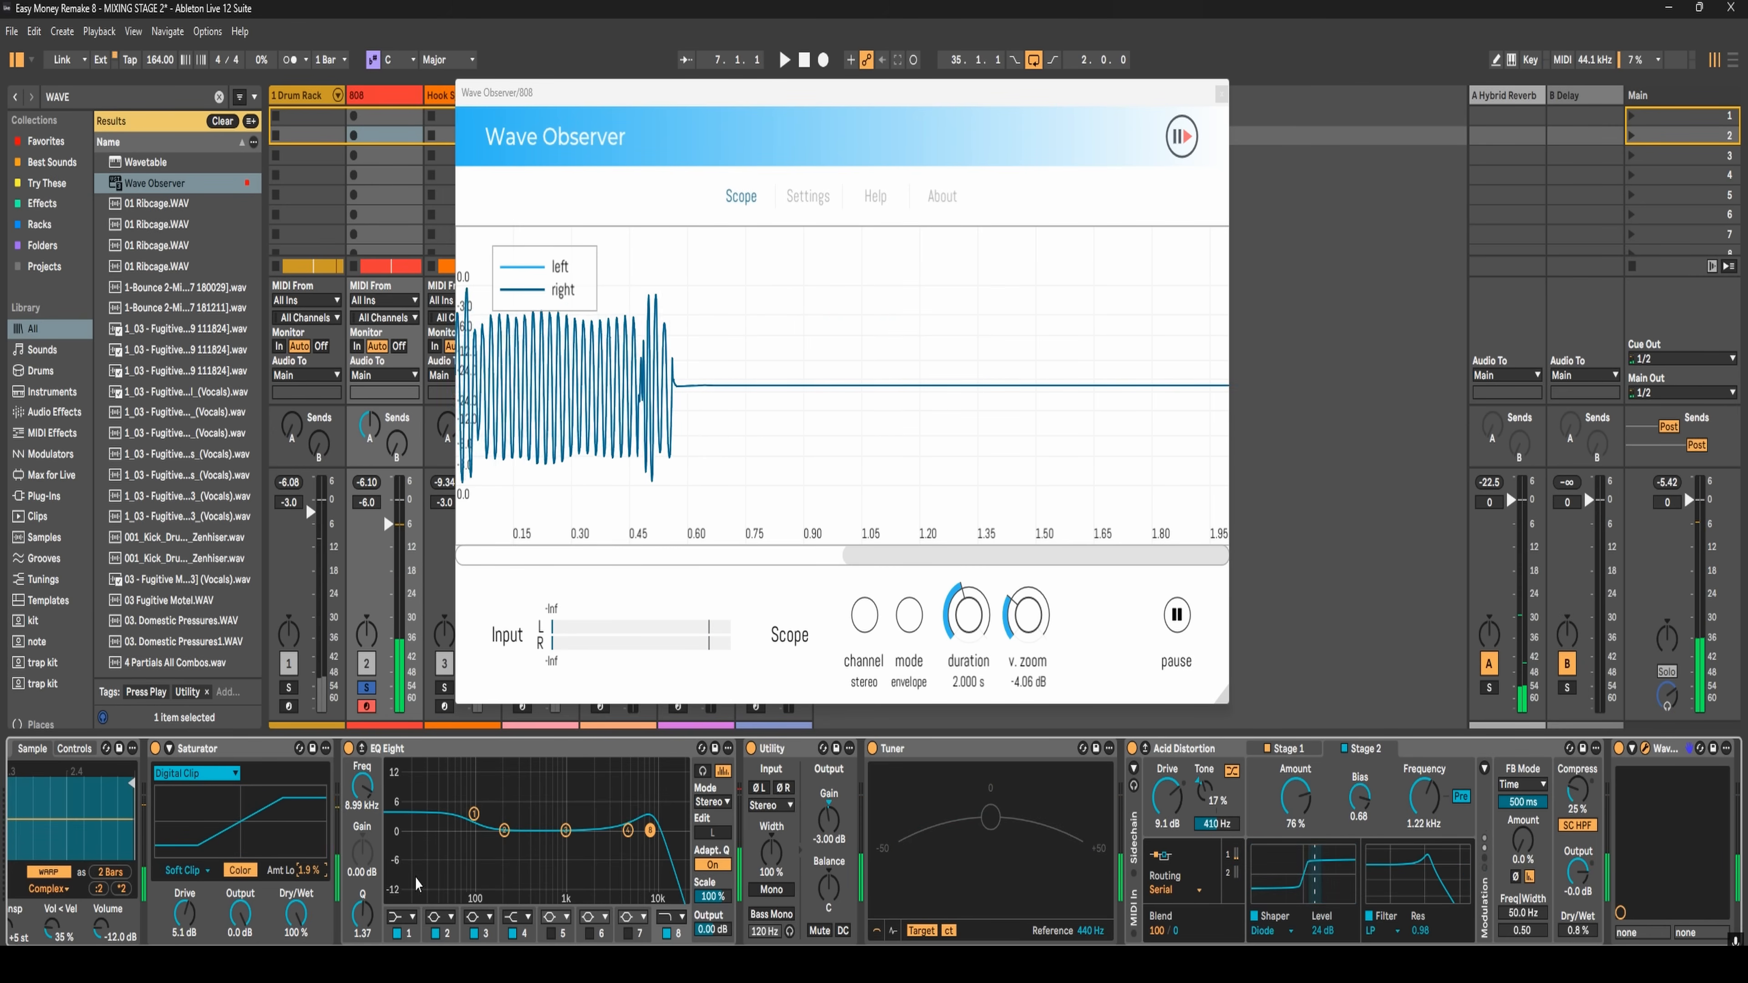
key(space)
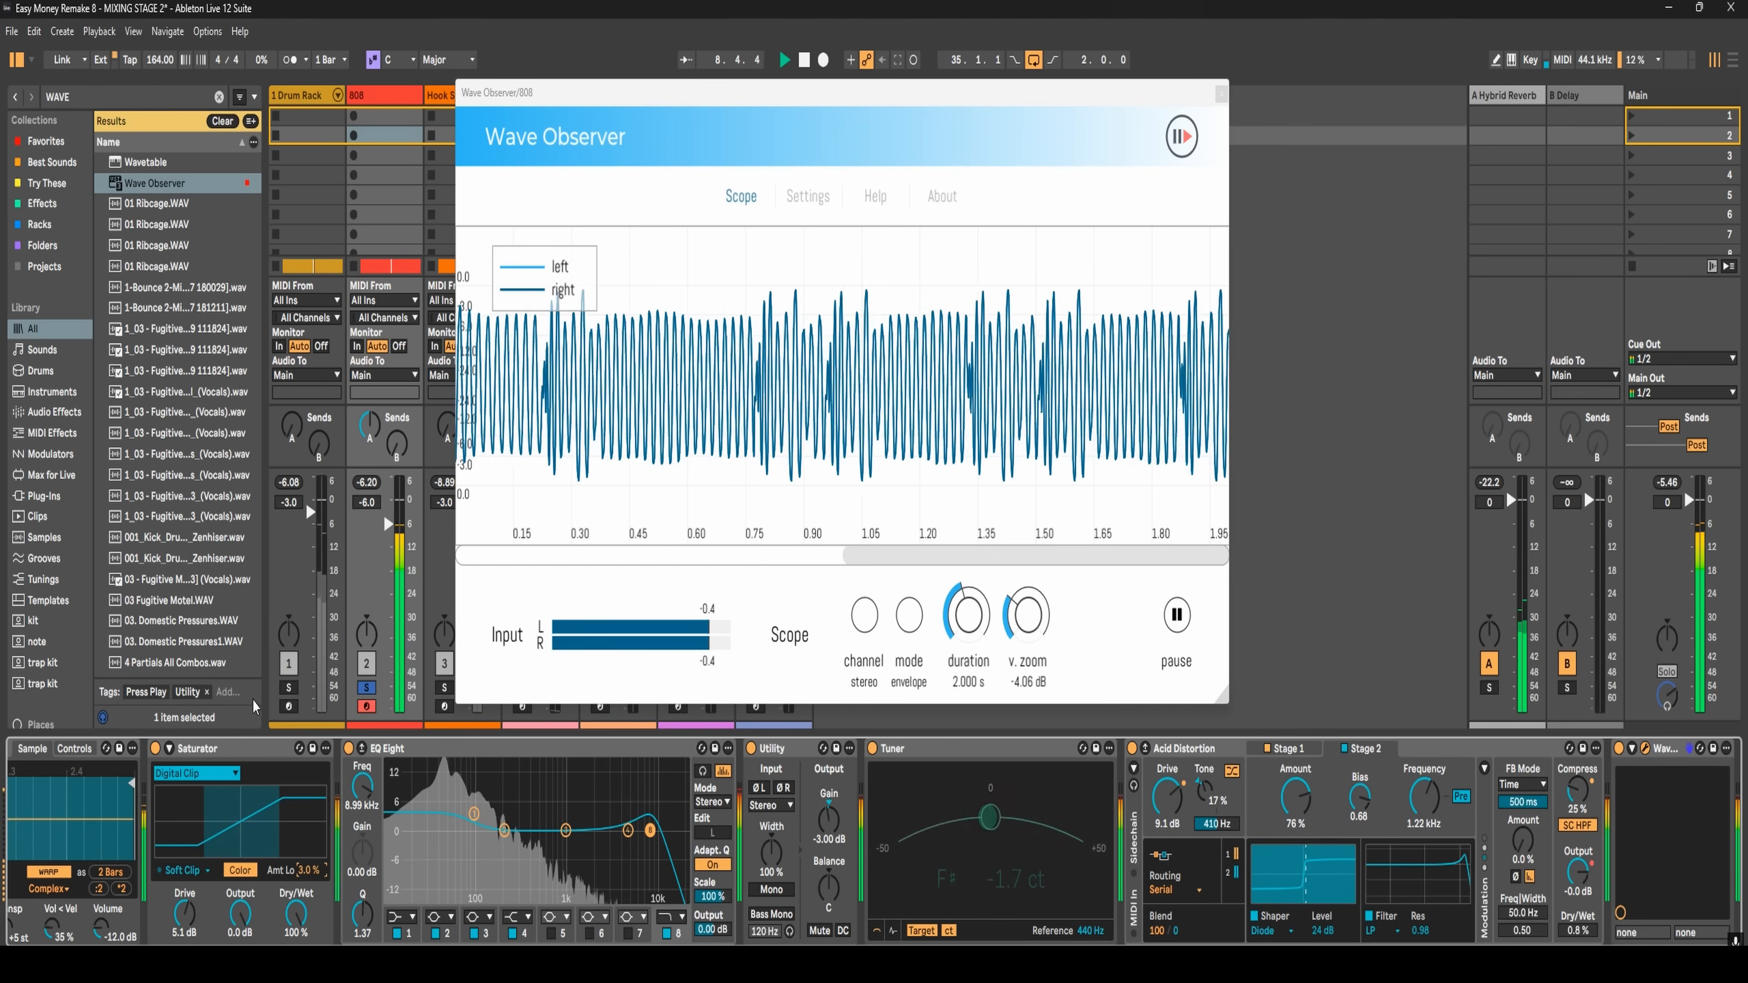
click(1667, 483)
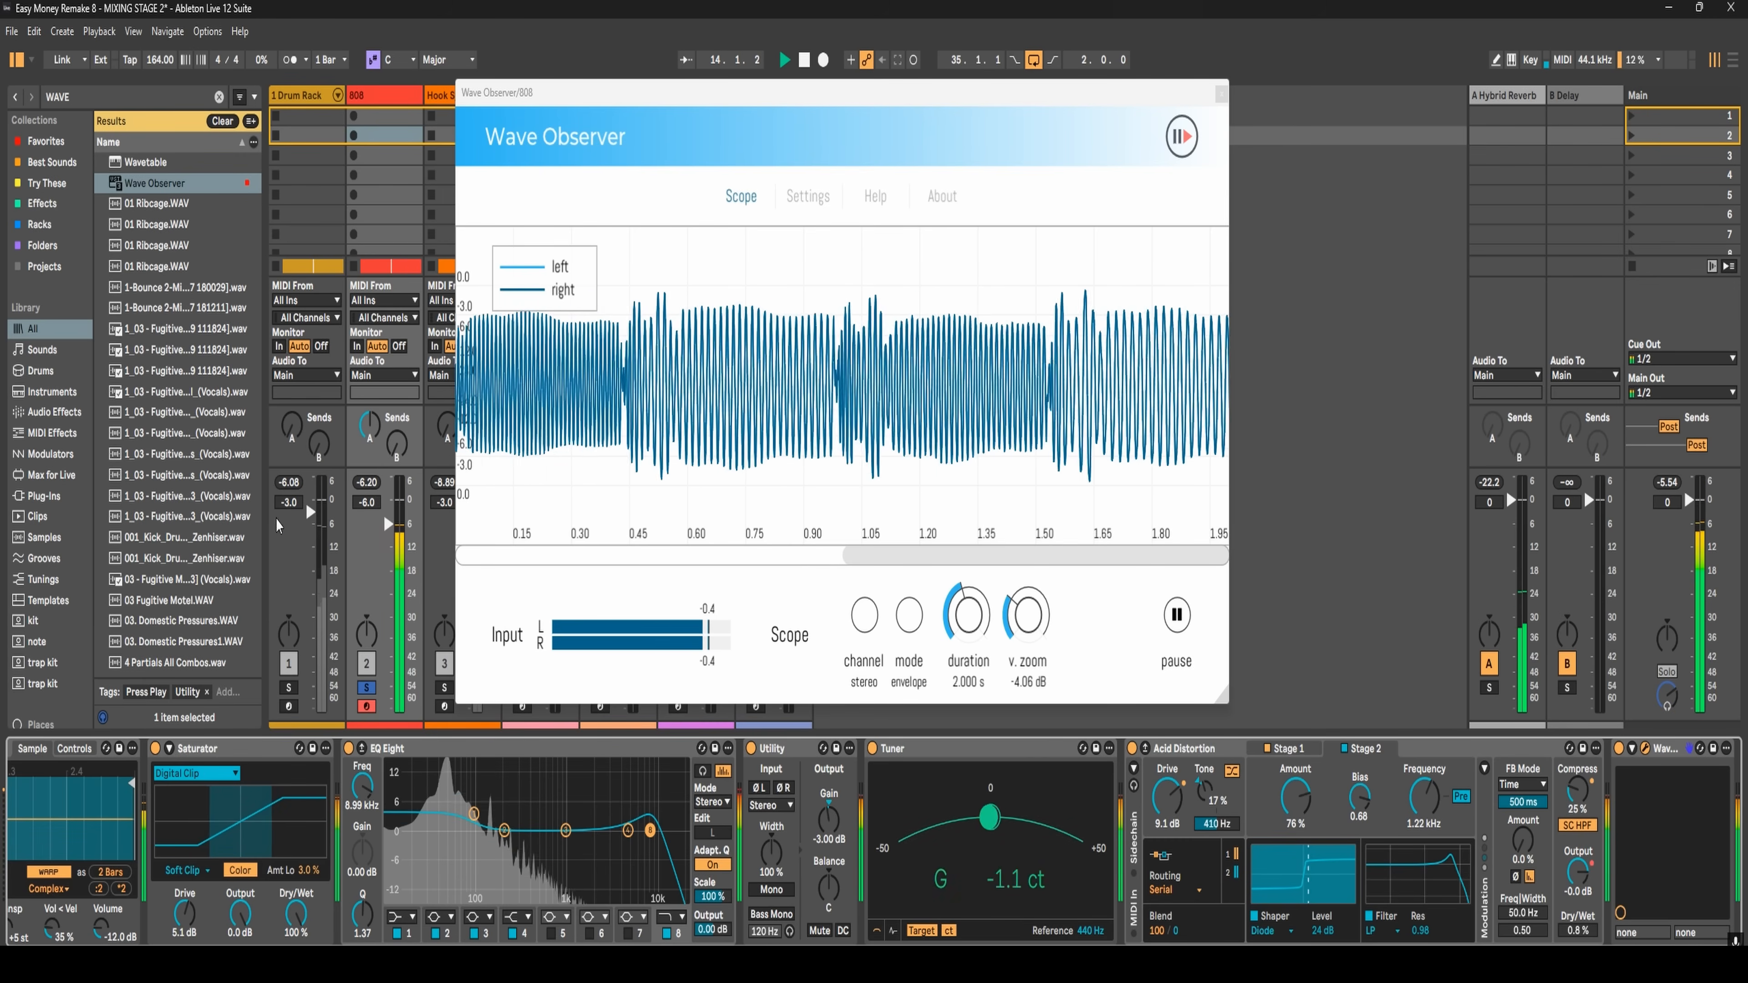
- Play the drums and 808 together to check the peak level on the Main track
key(space)
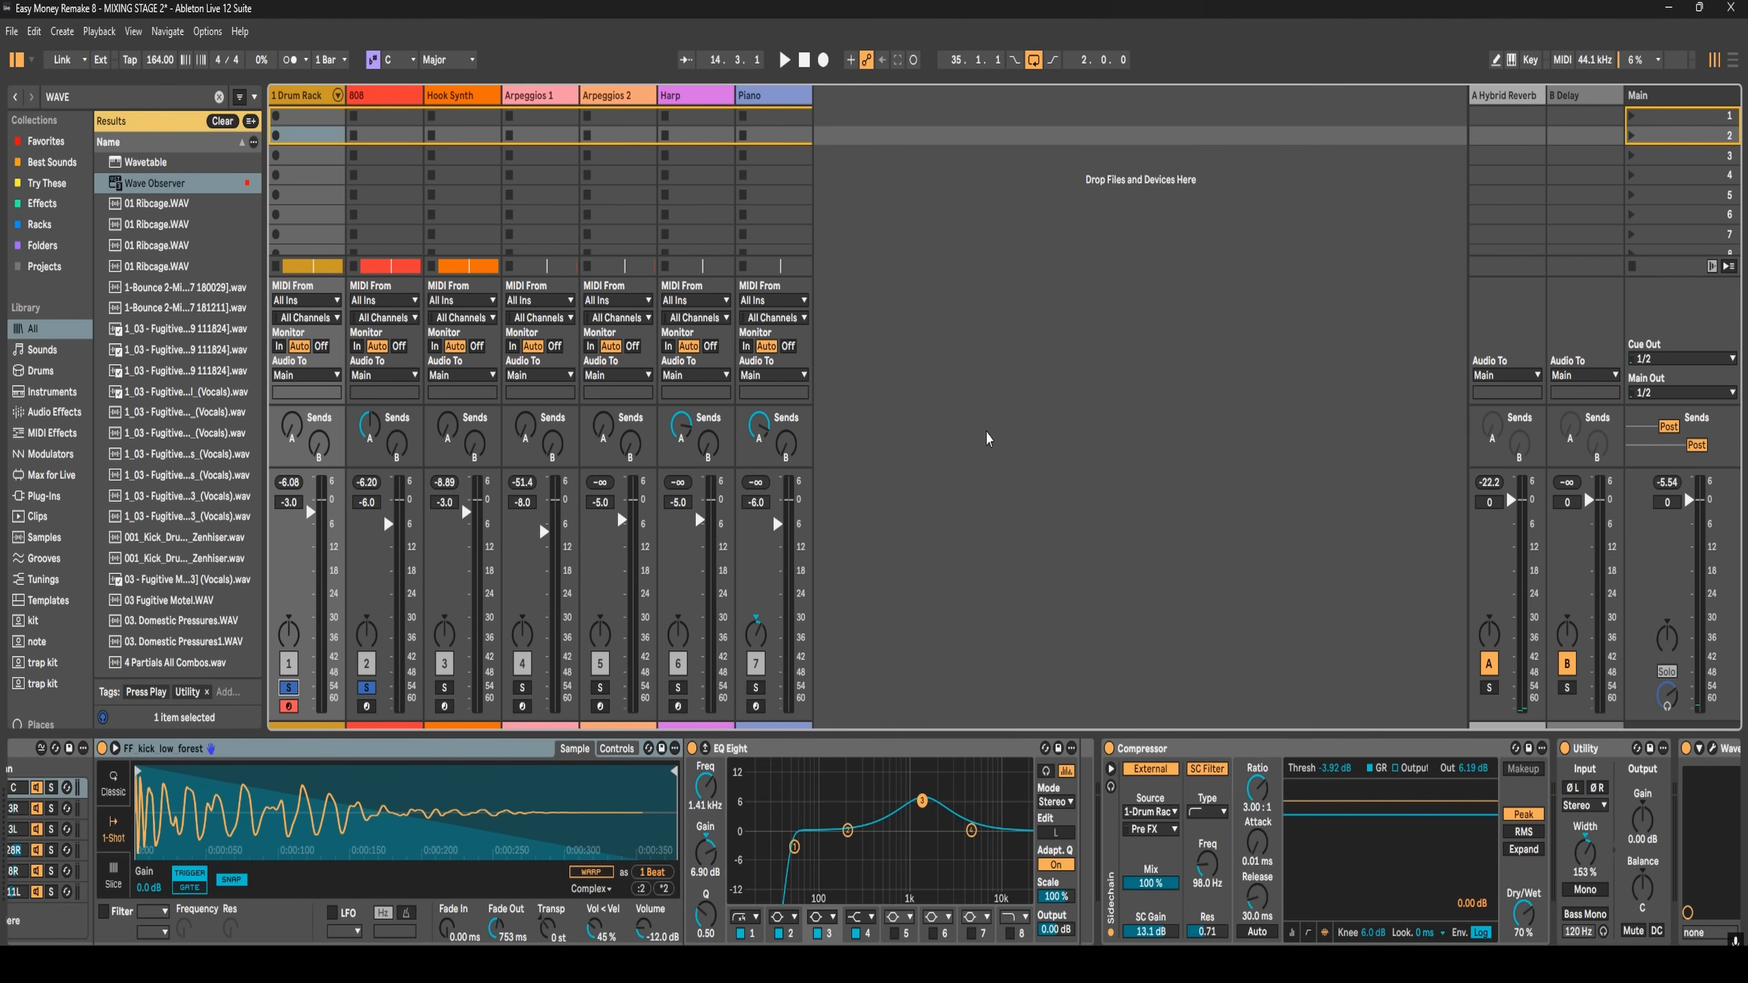
key(space)
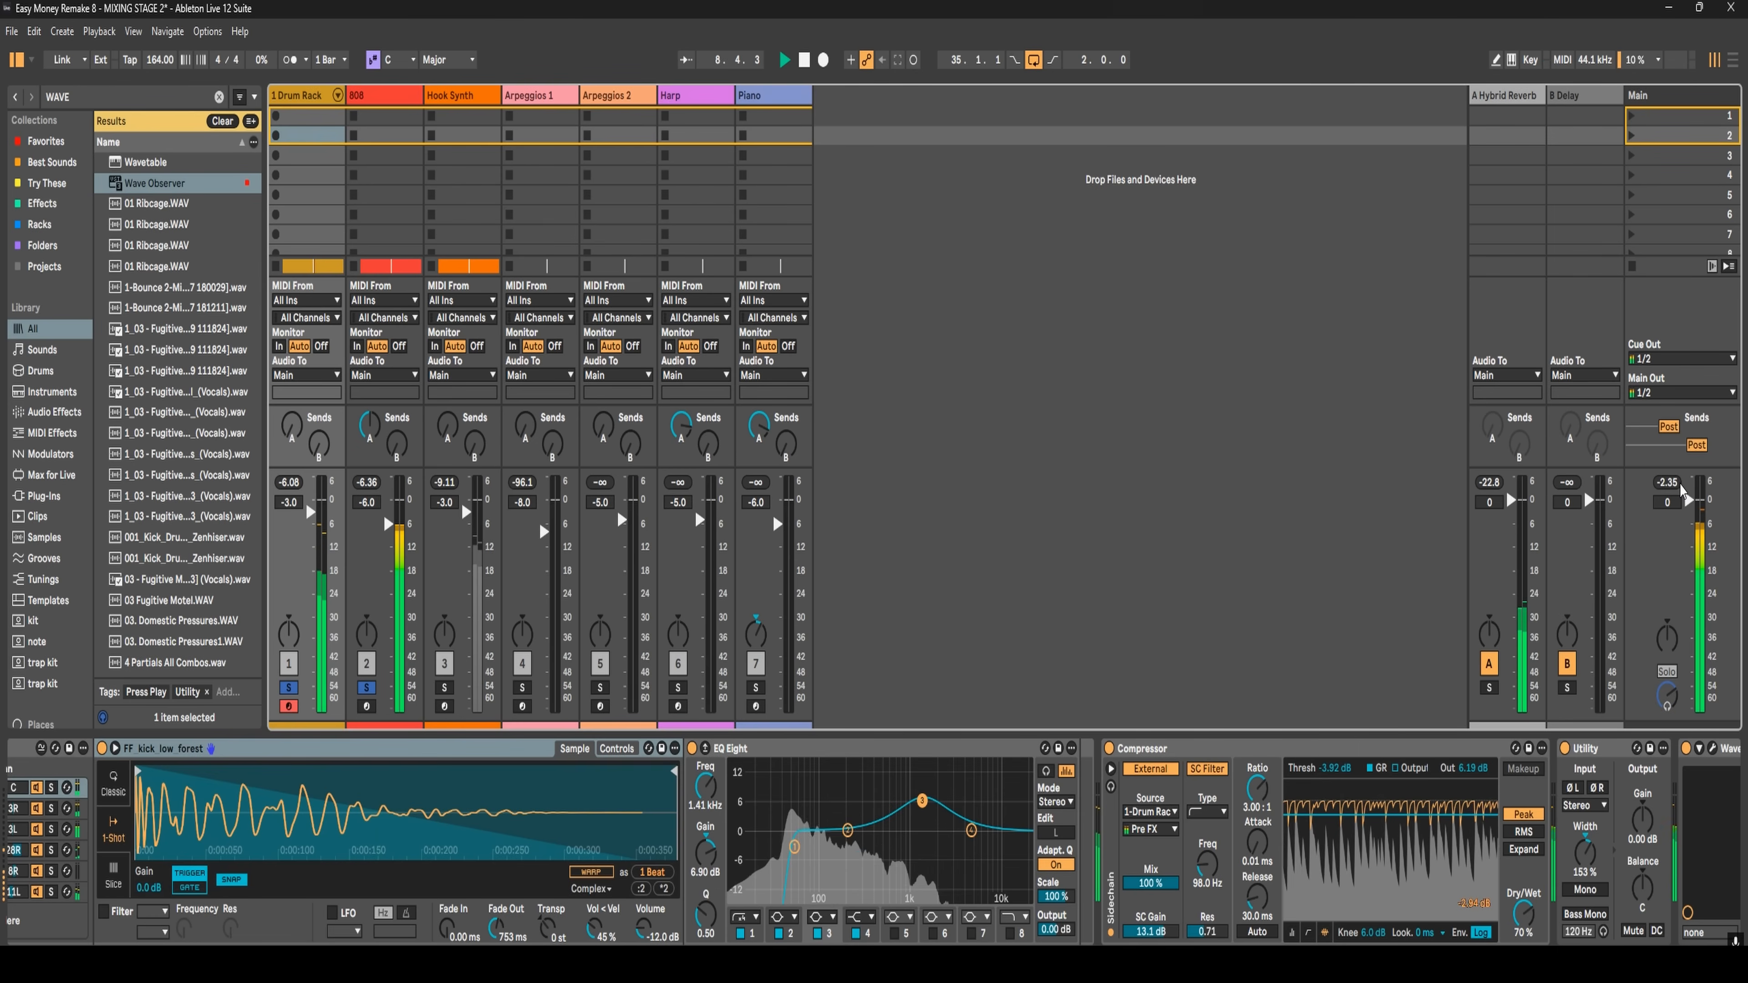
key(space)
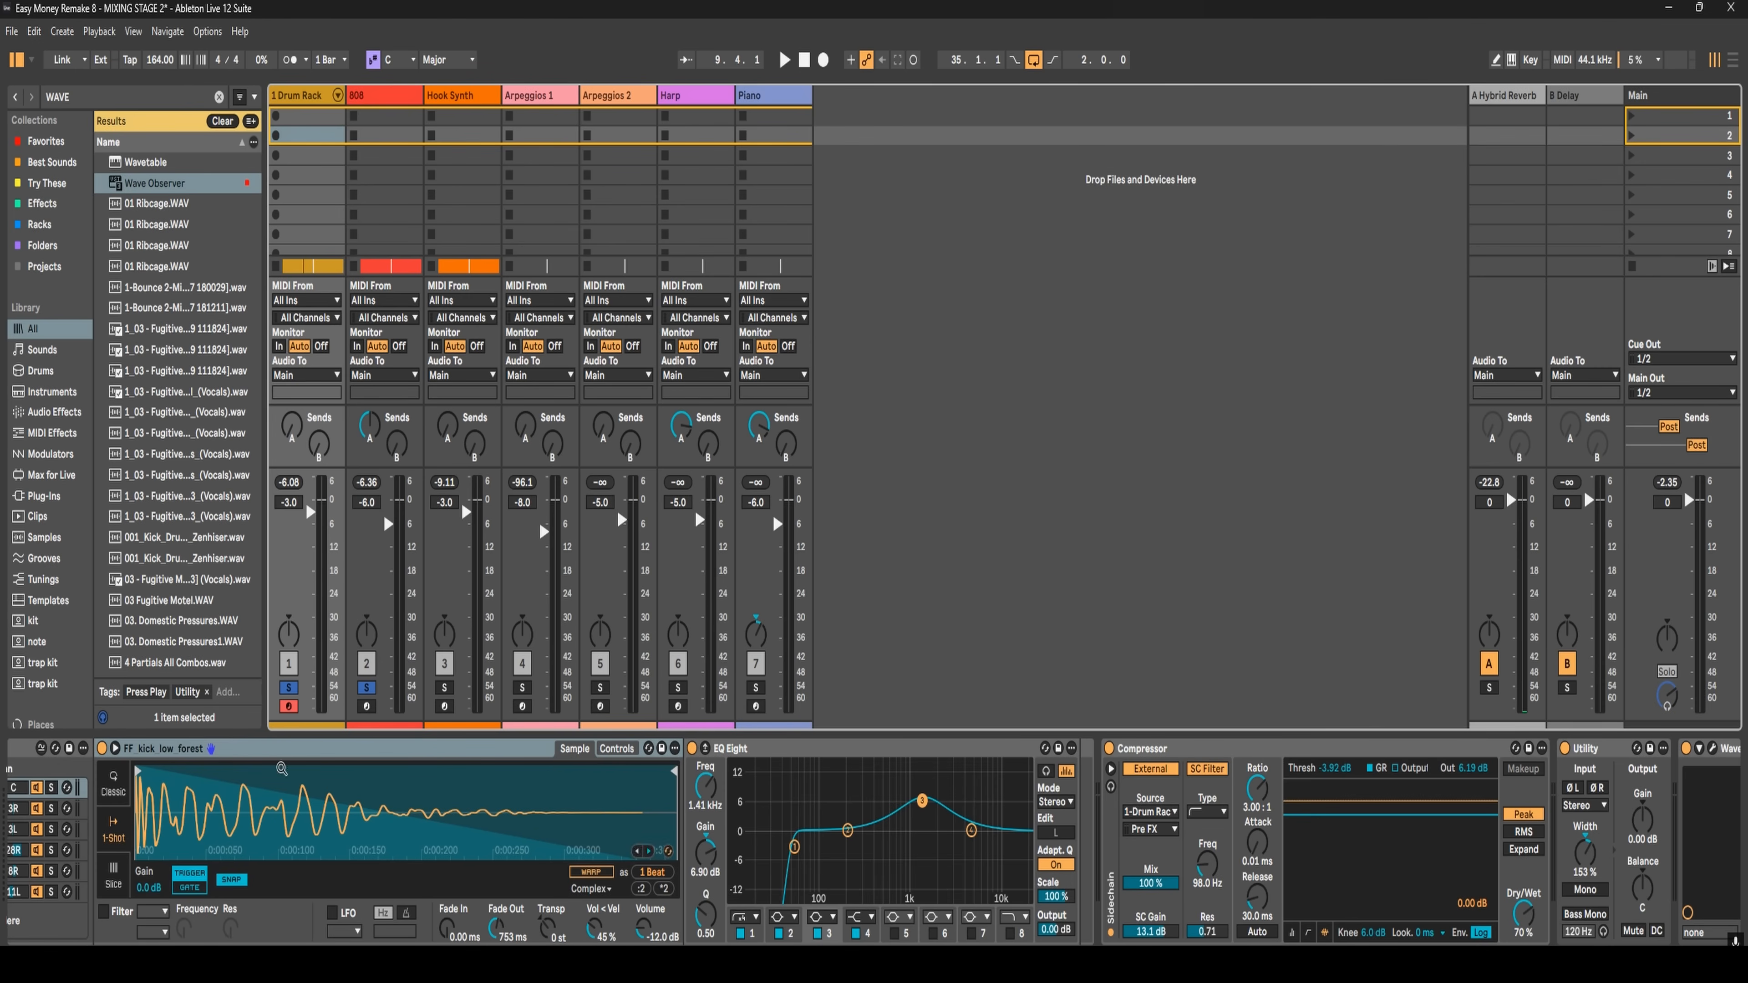
- Select the 808 track, bring the start of its device chain into view and close the Wave Observer window
click(385, 123)
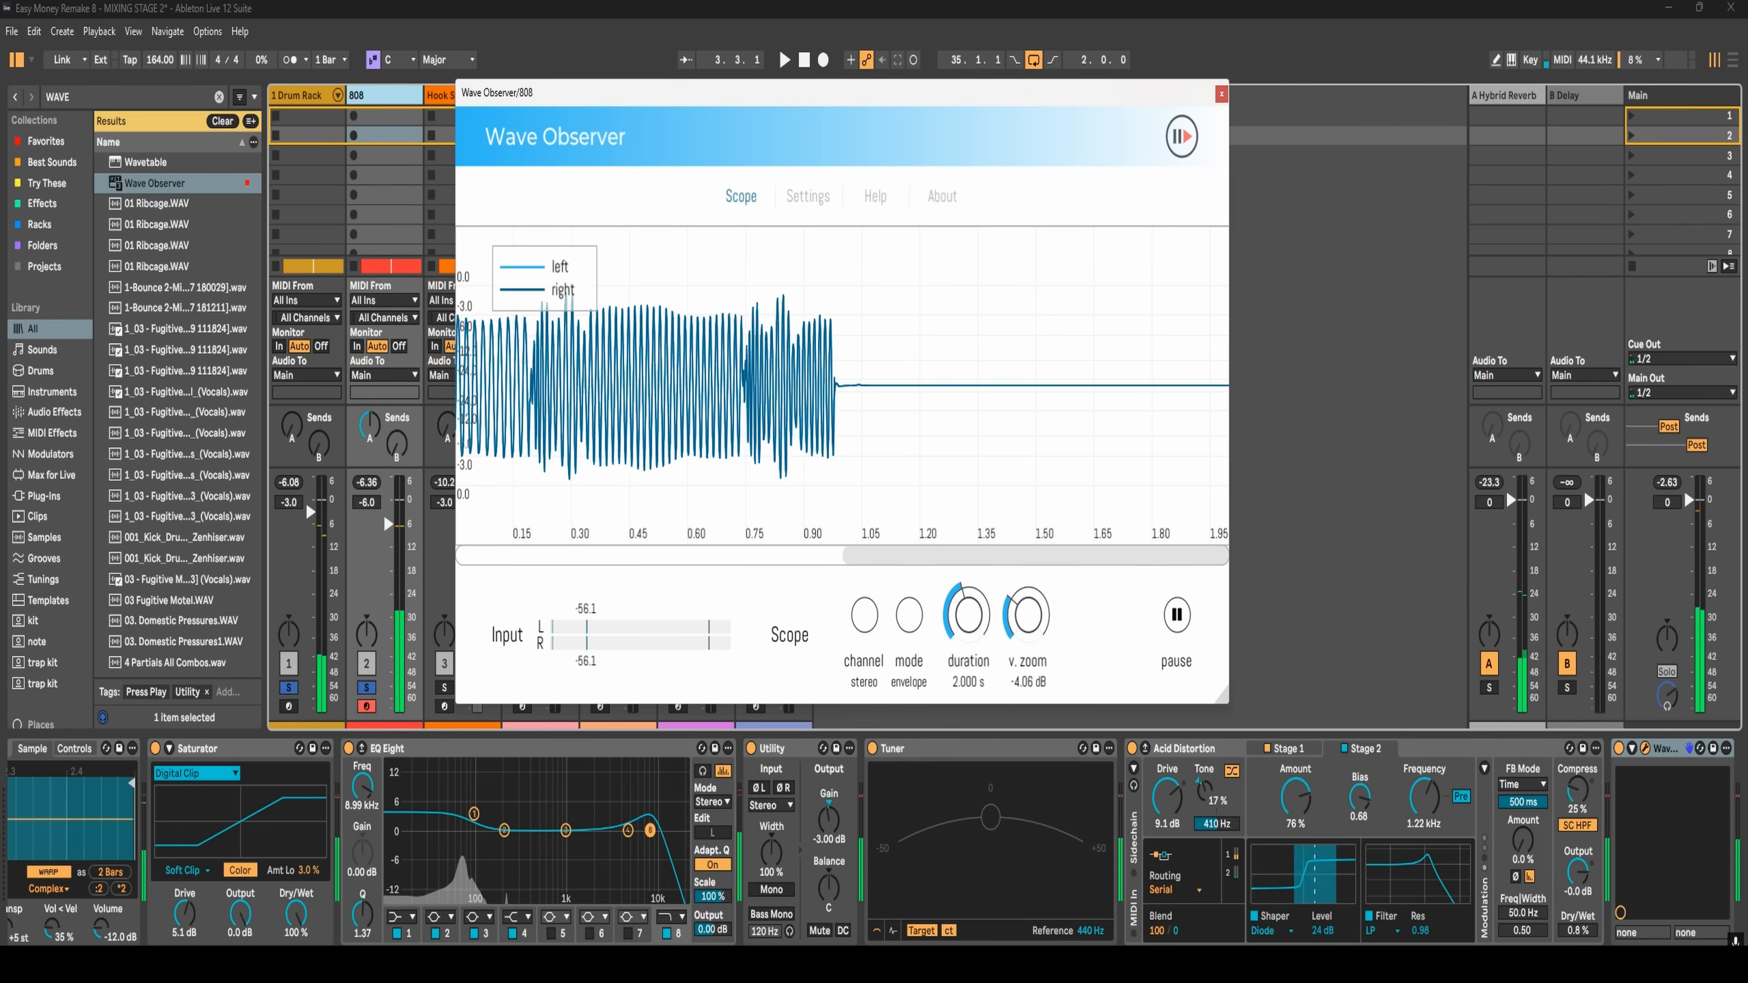
click(1662, 748)
click(1560, 945)
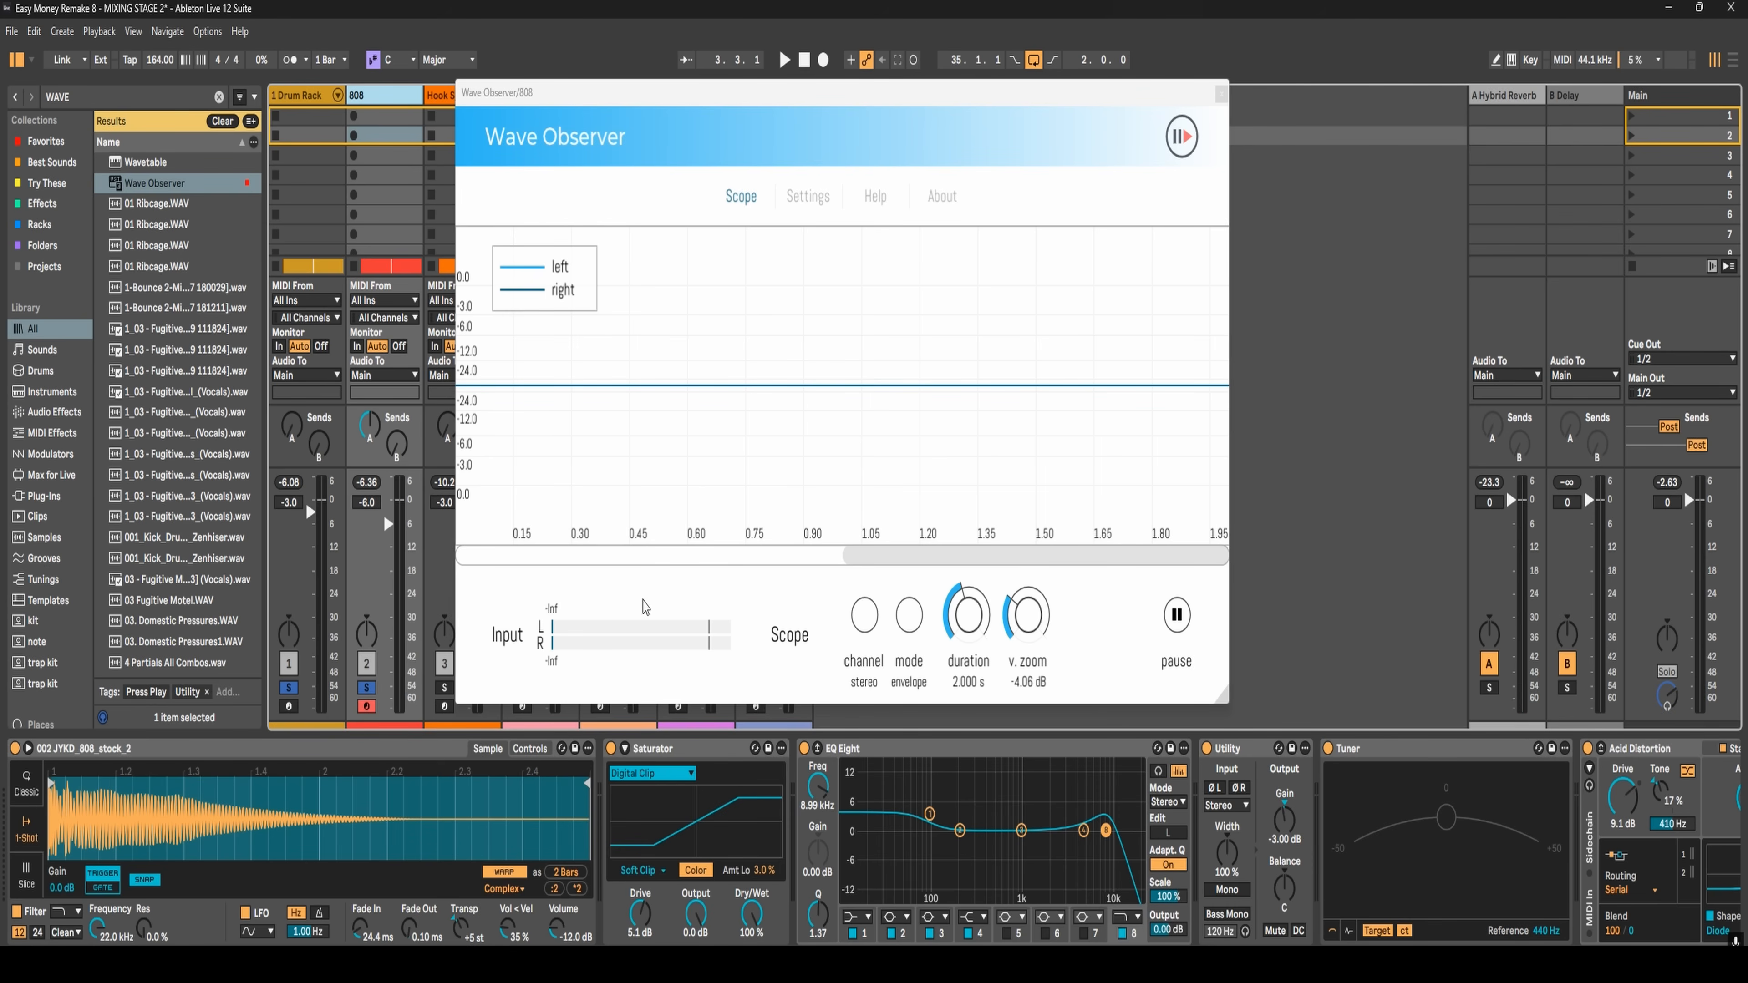
click(1221, 93)
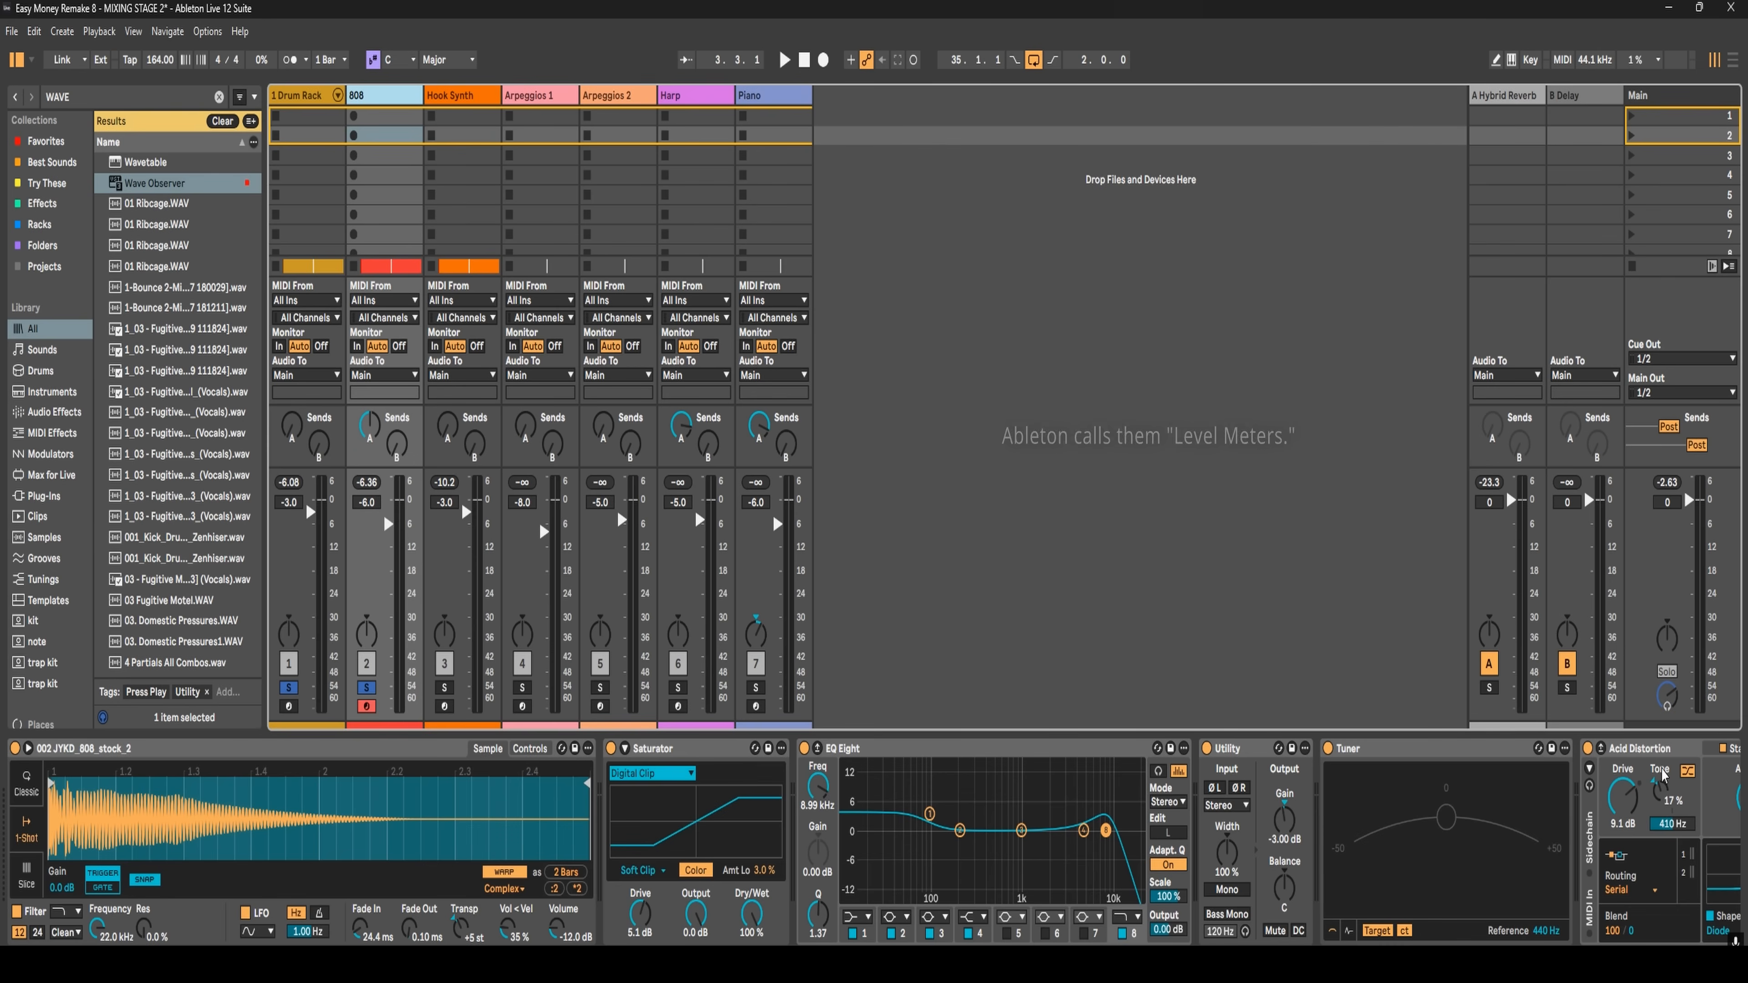
- Bypass the Saturator, EQ Eight, Utility, Tuner and Acid Distortion devices on the 808 track
click(611, 749)
click(804, 748)
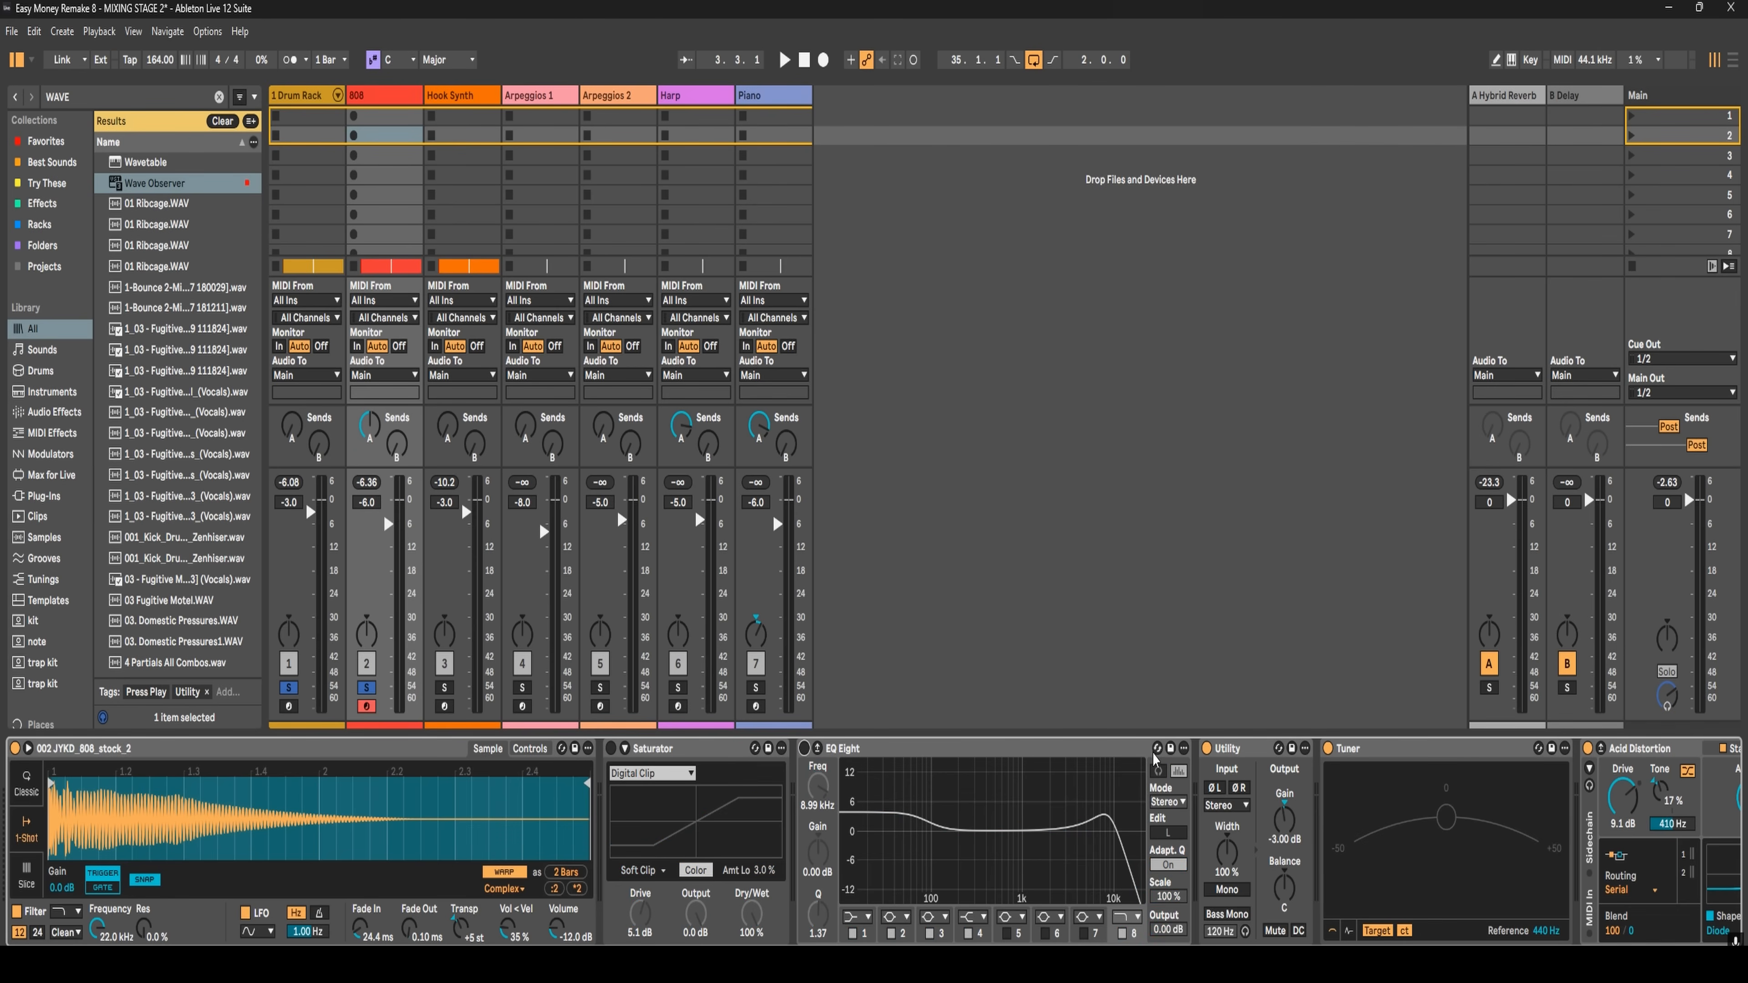
click(1207, 749)
click(1328, 749)
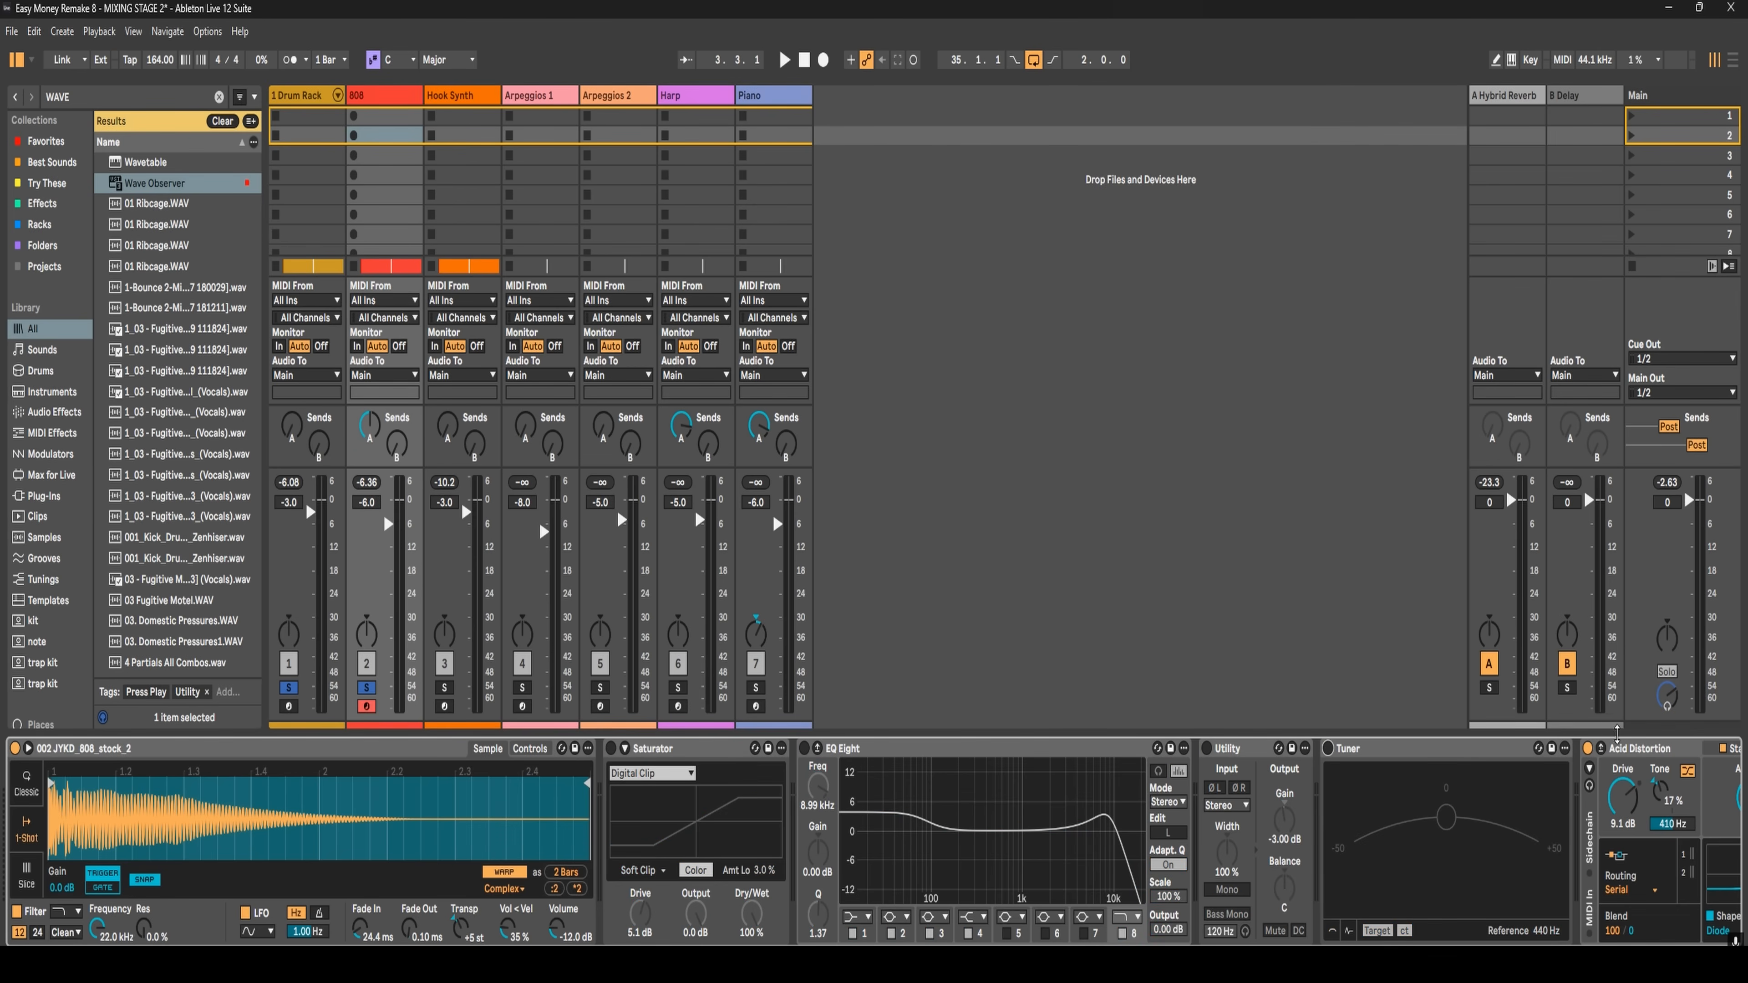
click(1588, 748)
scroll(1597, 826, right, 3)
scroll(1617, 902, right, 7)
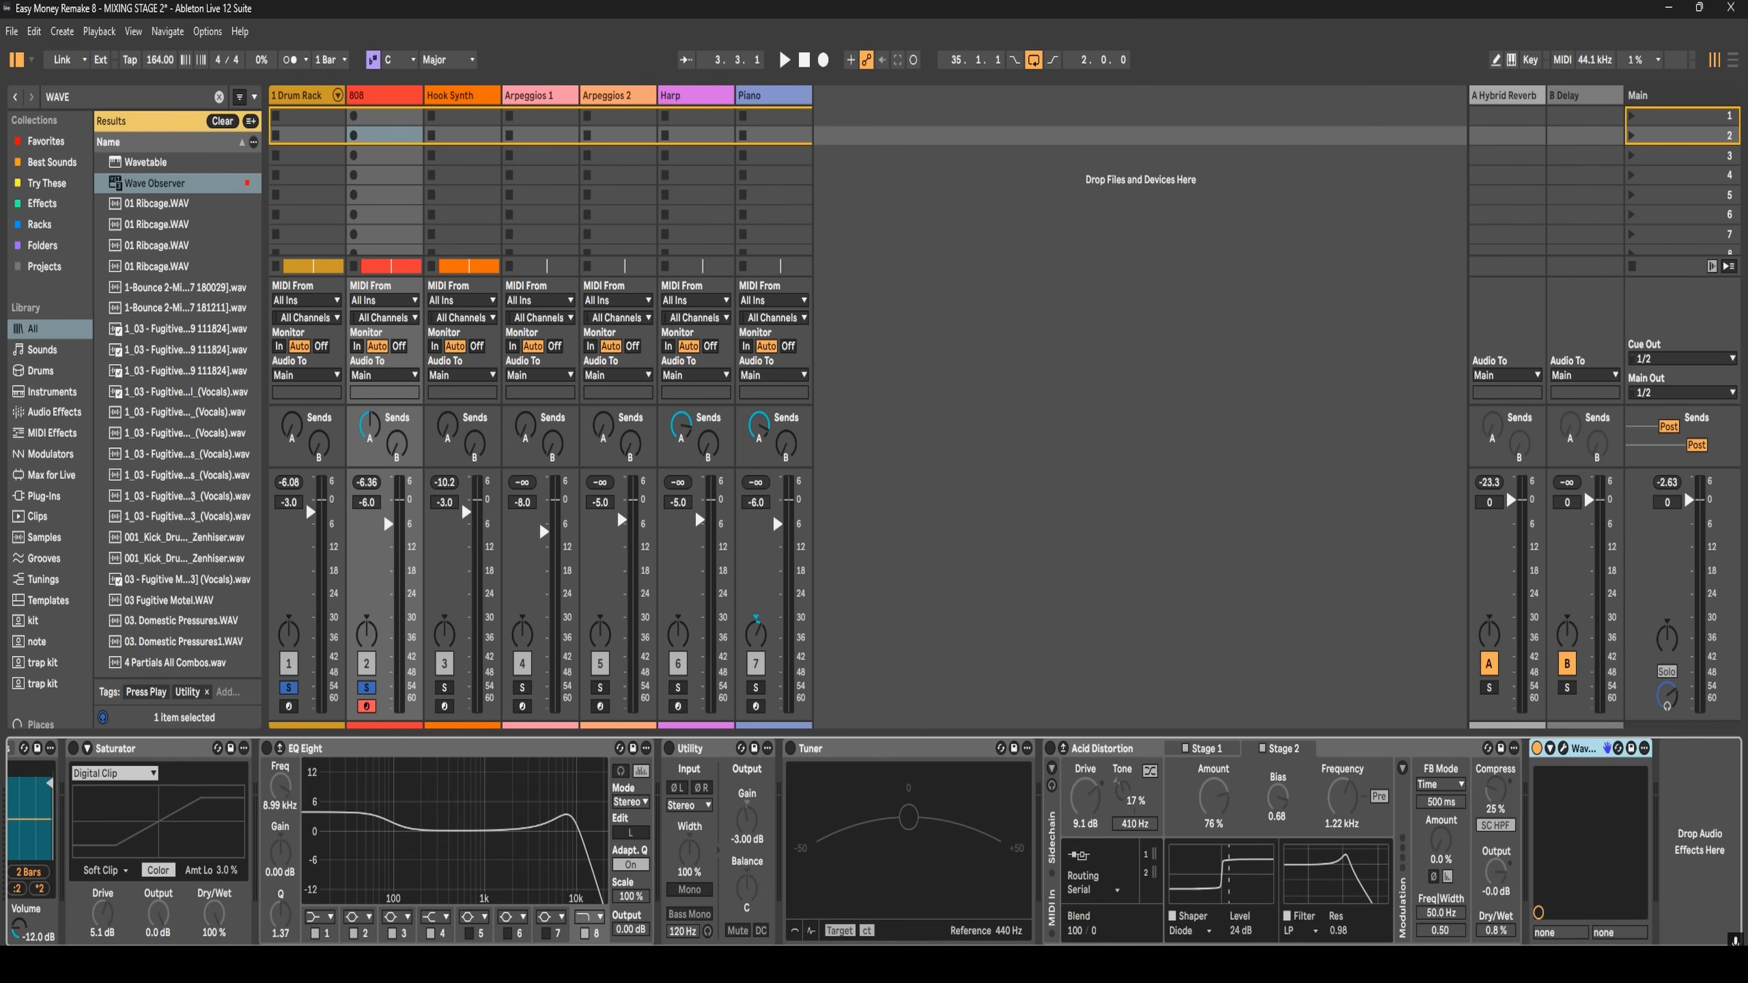
scroll(1549, 840, left, 10)
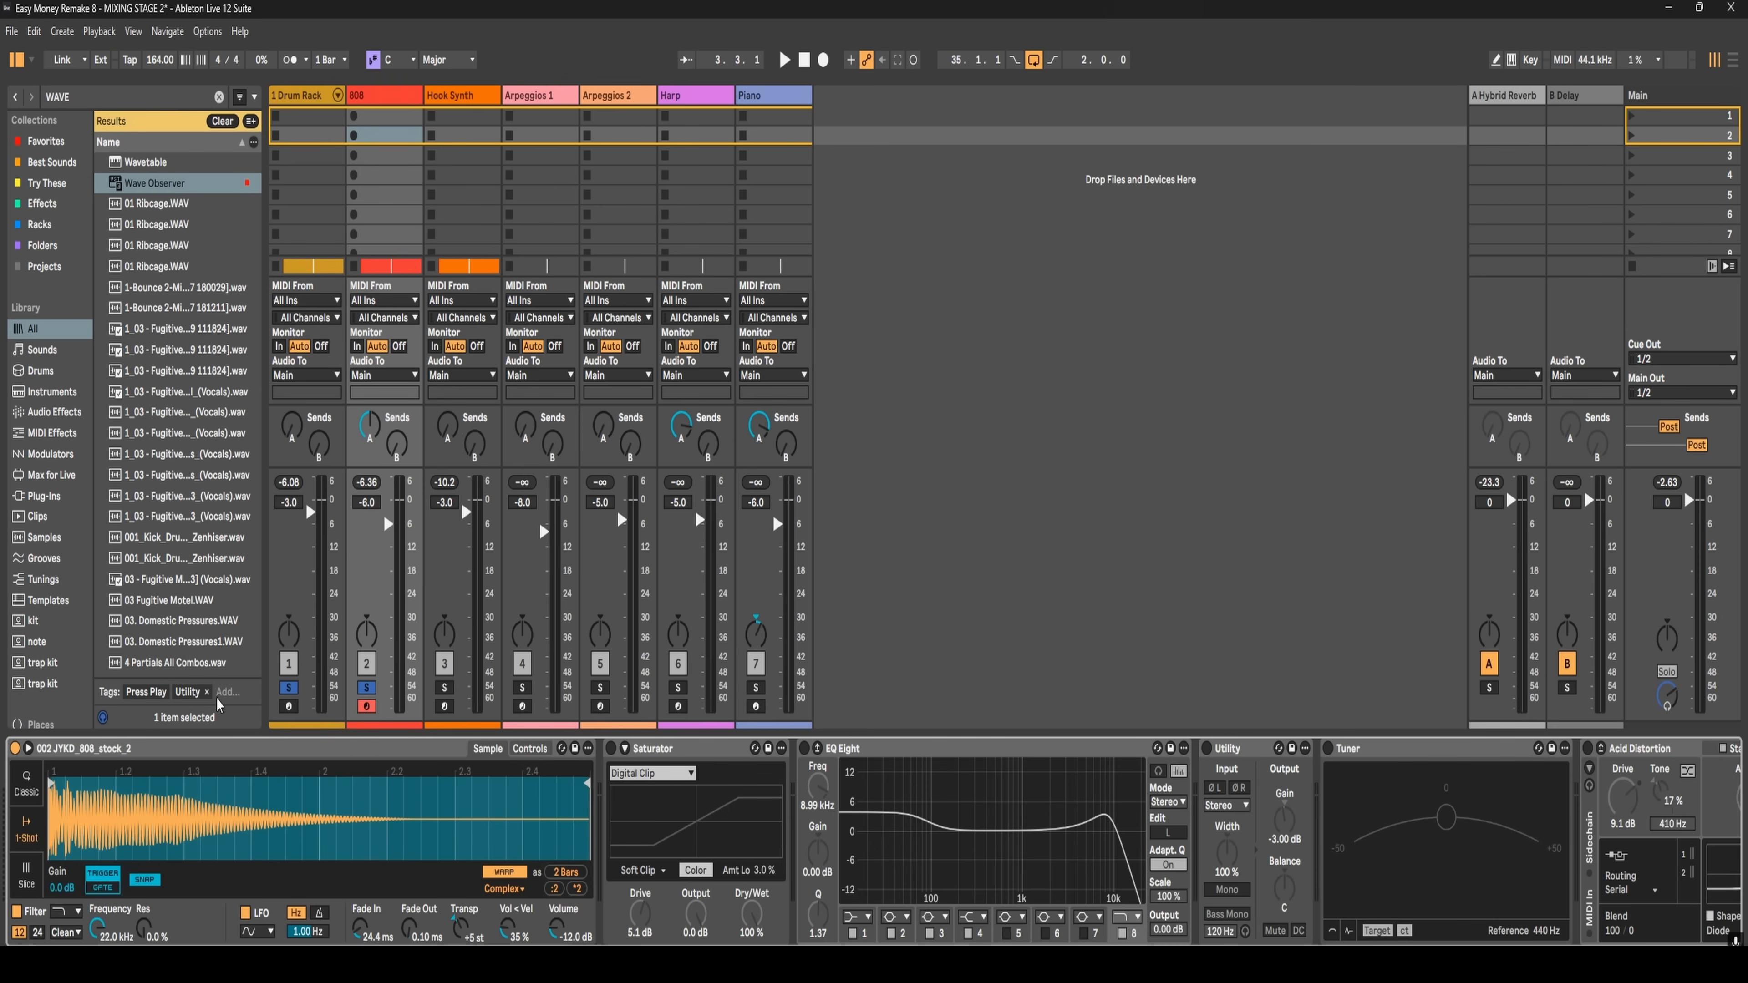
- Solo only the 808 and play it, resetting its peak level to check the unprocessed sound
click(371, 688)
key(space)
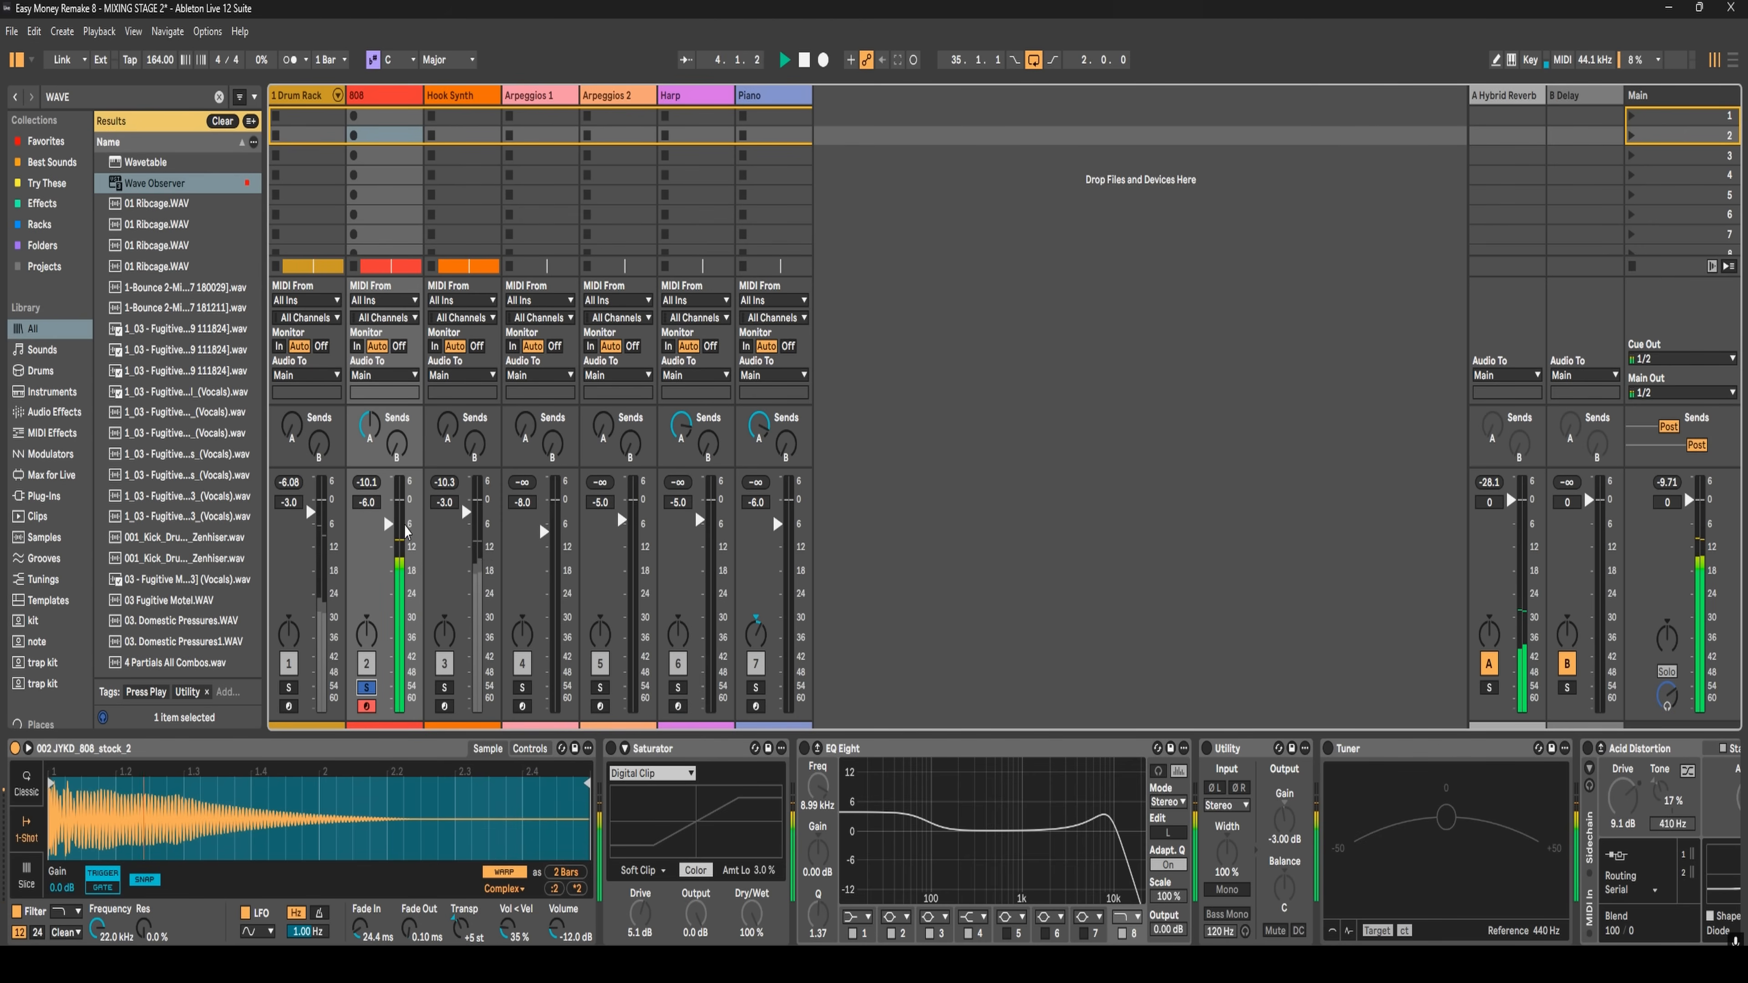
click(369, 484)
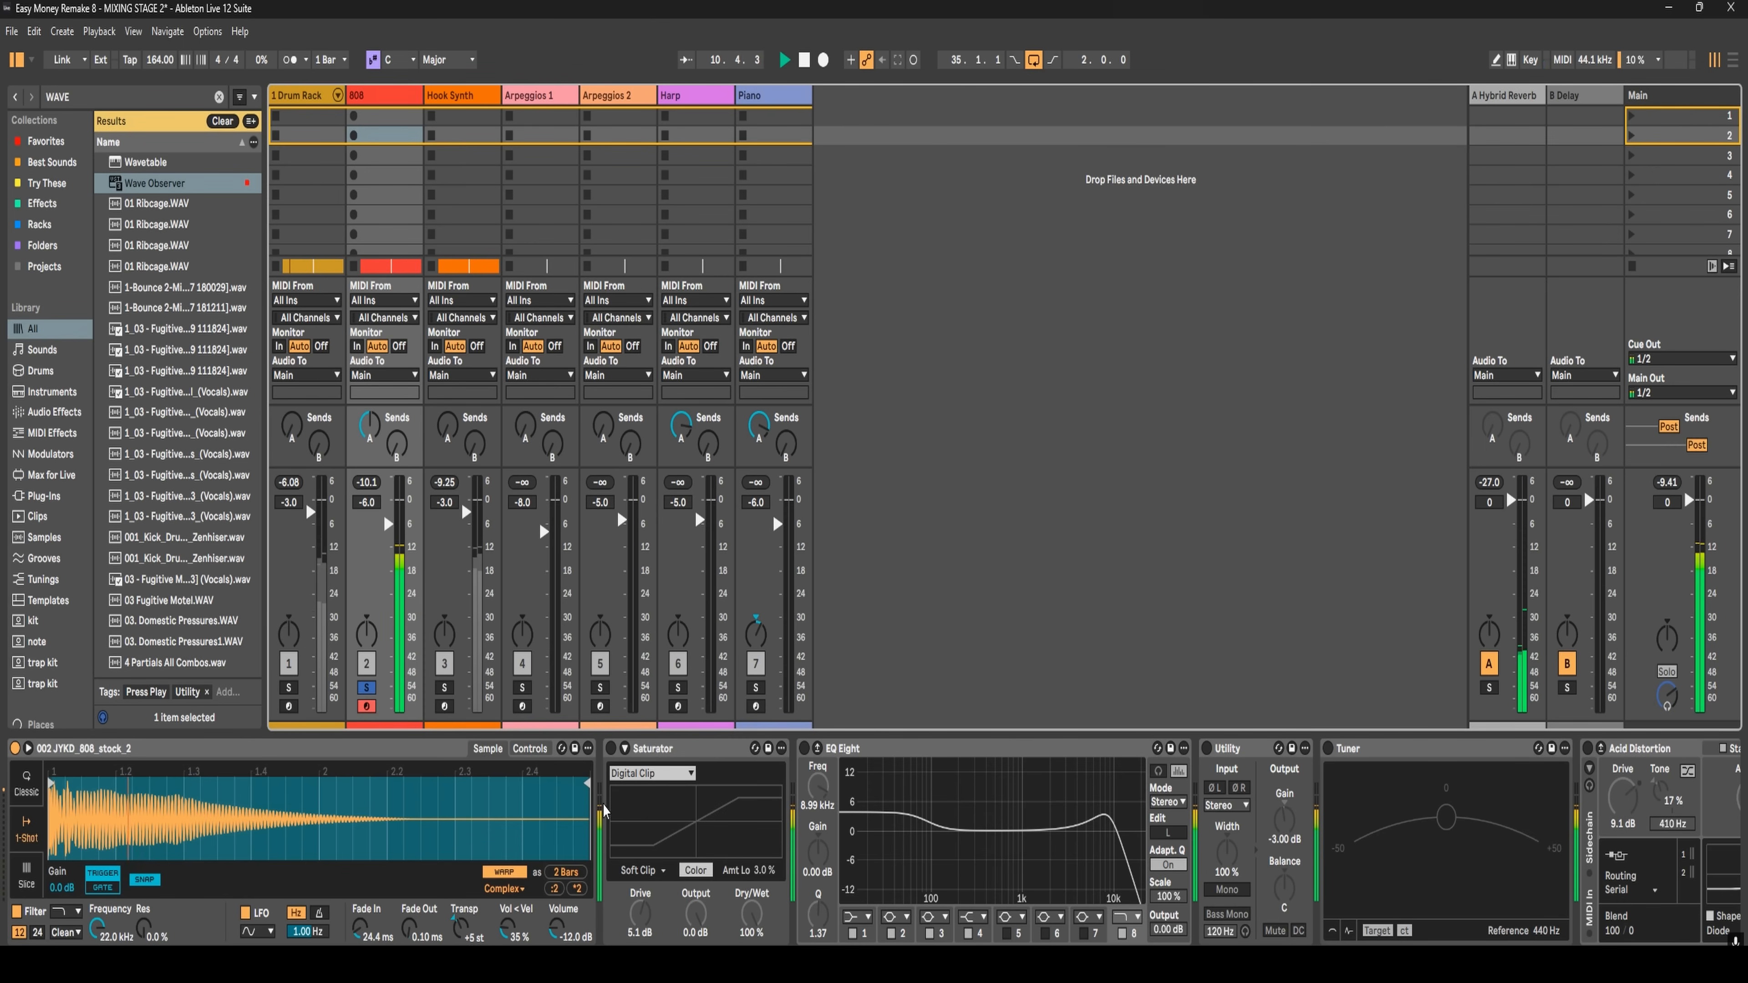
- Turn the 808's Saturator back on, lower its Dry/Wet to 80% and reset the track's peak level
click(612, 749)
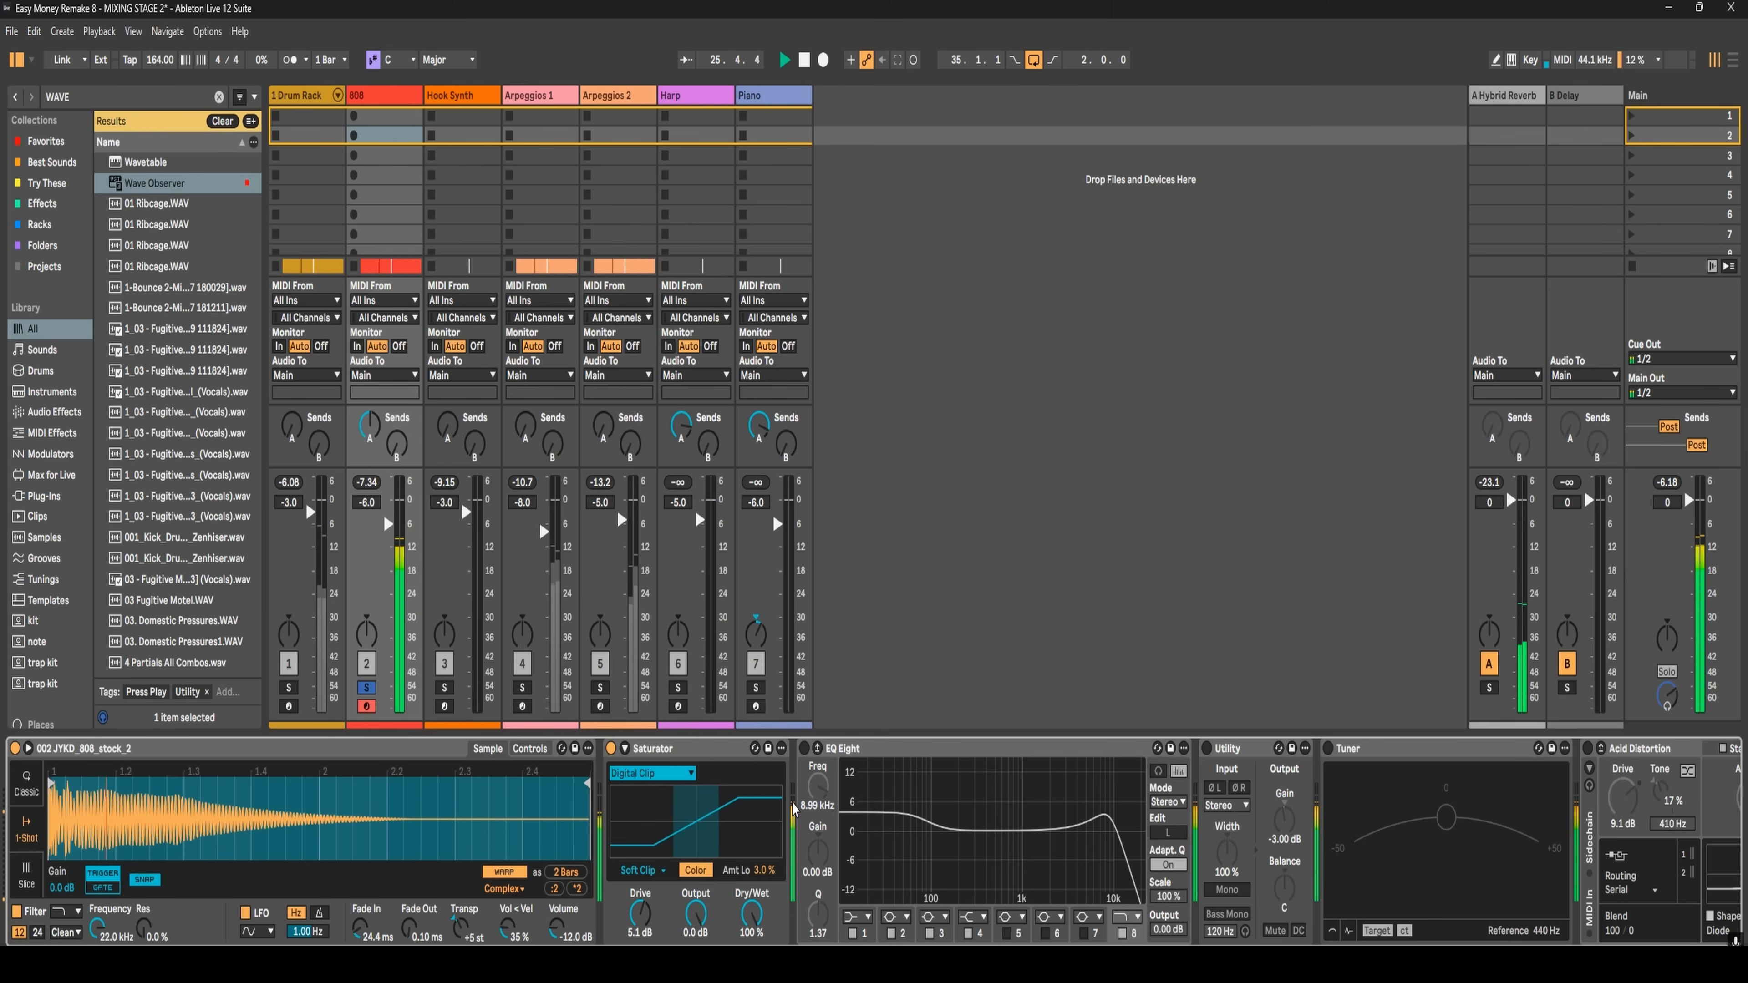
click(638, 912)
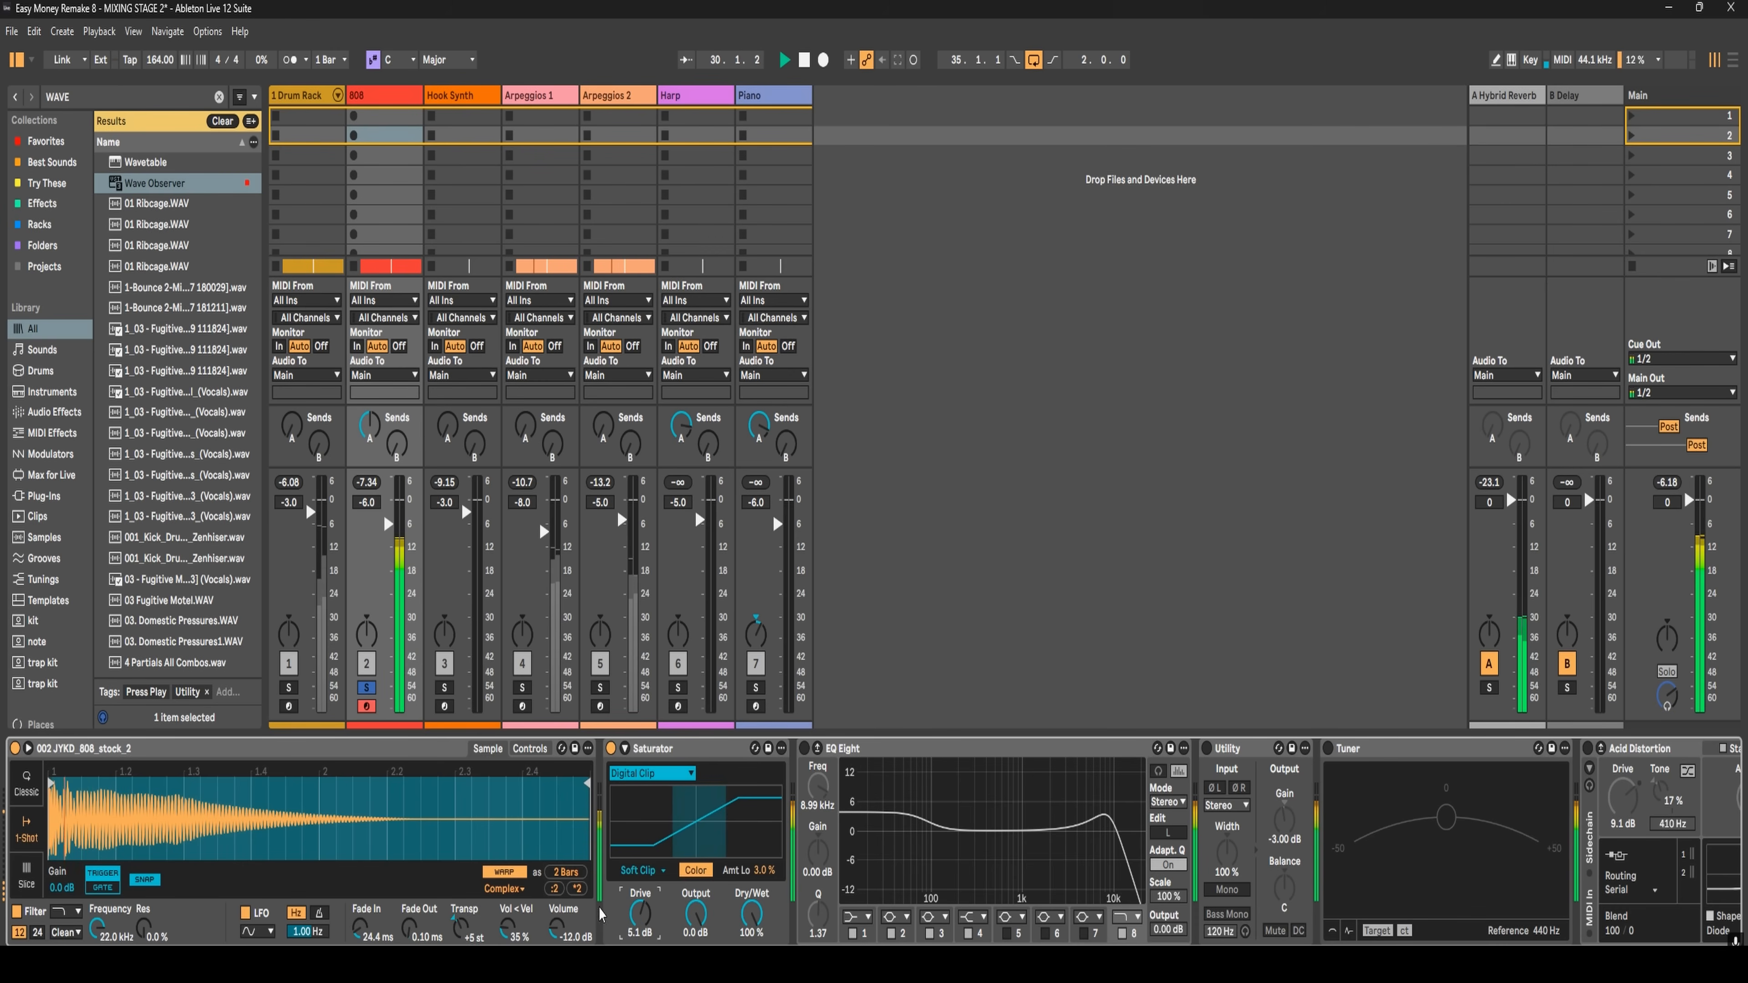
click(758, 916)
drag(758, 916, 758, 931)
click(363, 482)
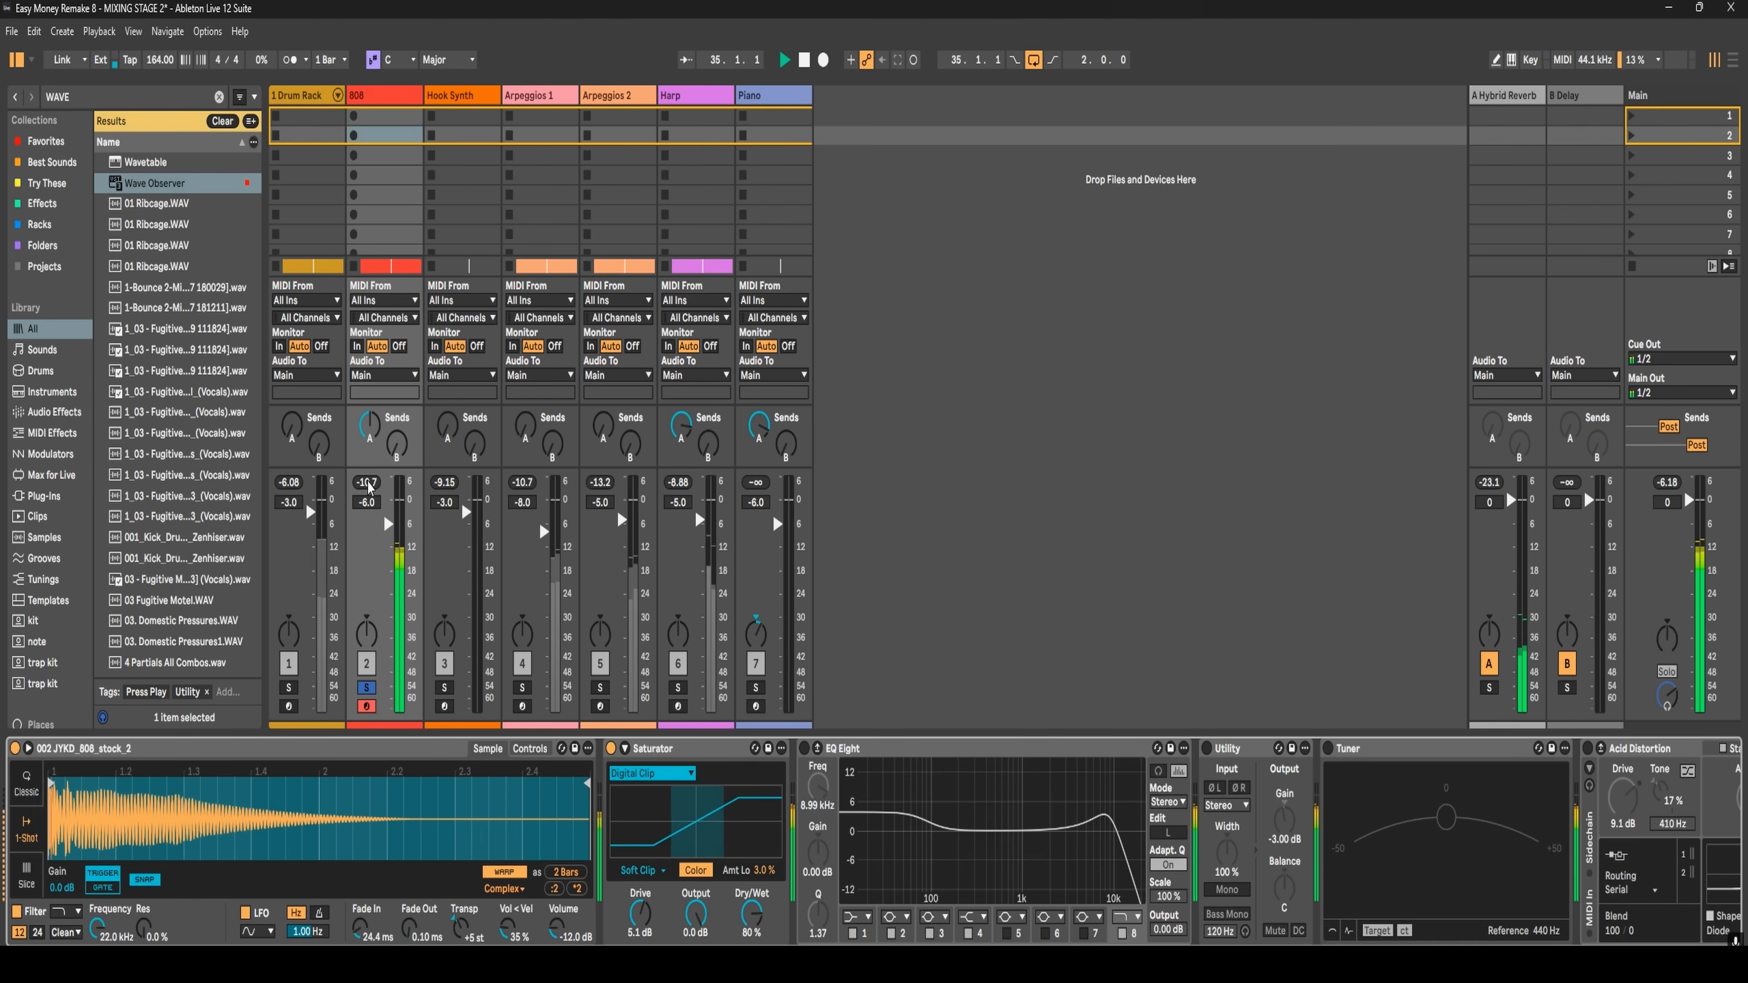
- Raise the Saturator's Dry/Wet to 96% to match the 808's bypassed level
click(759, 915)
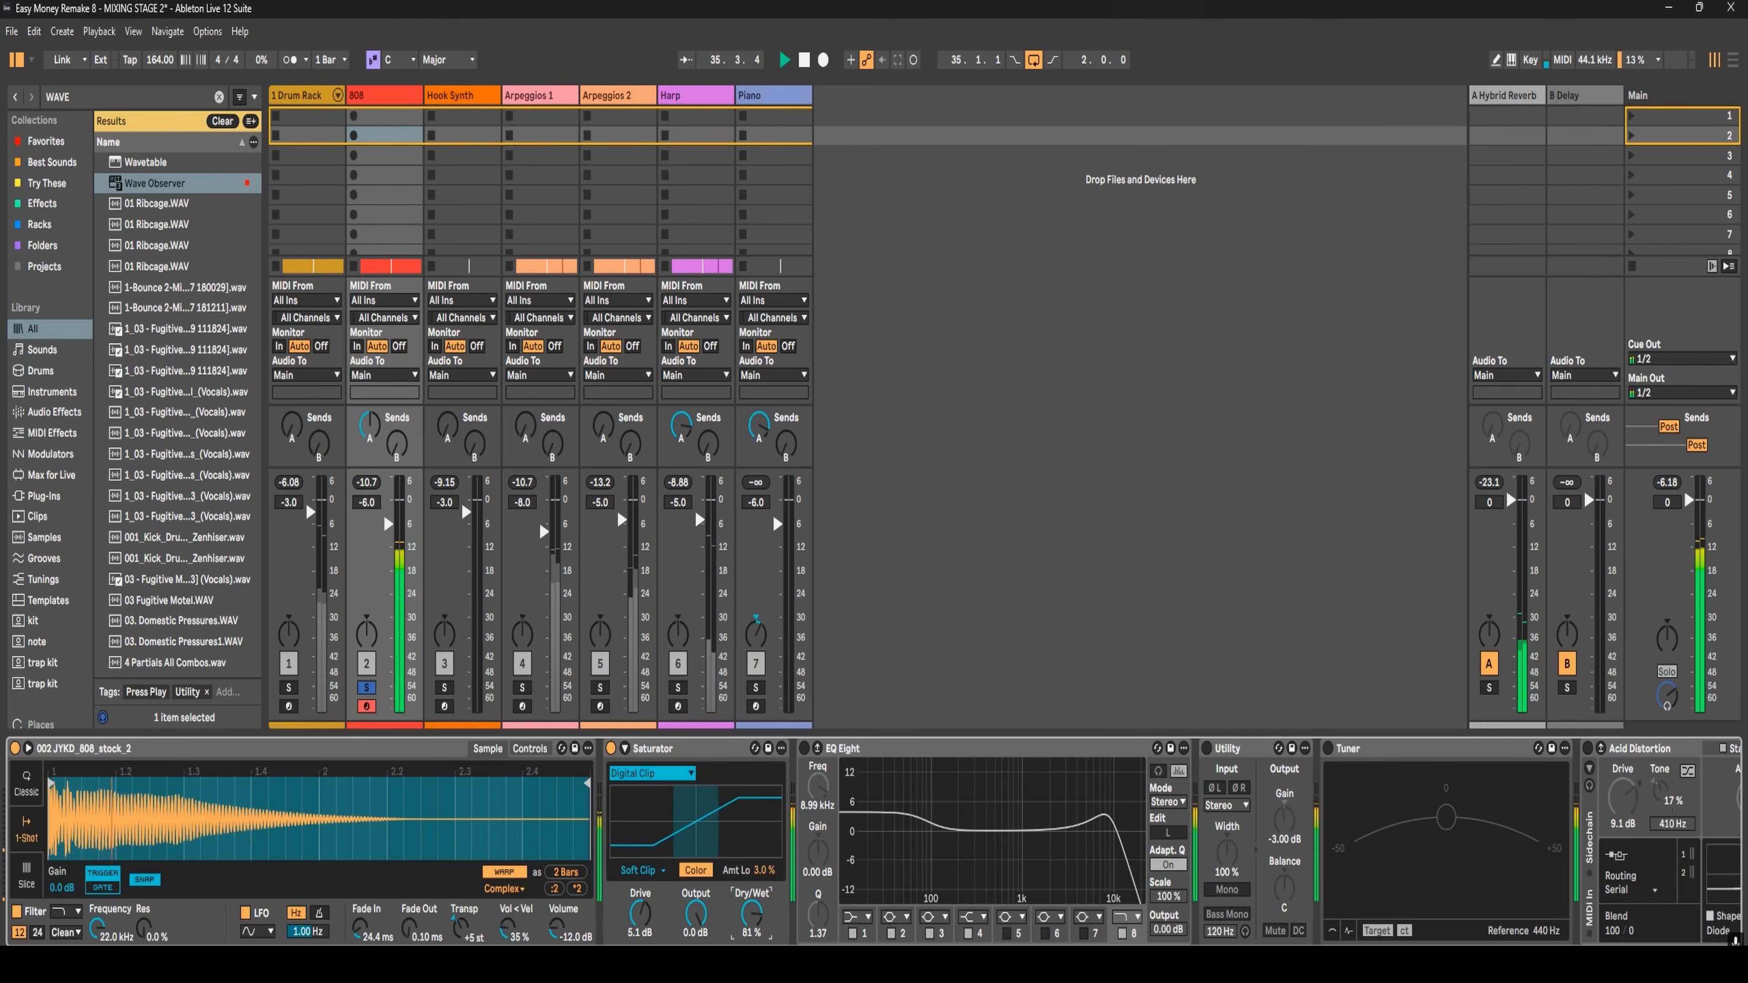
drag(759, 916, 759, 910)
click(690, 887)
drag(752, 914, 752, 907)
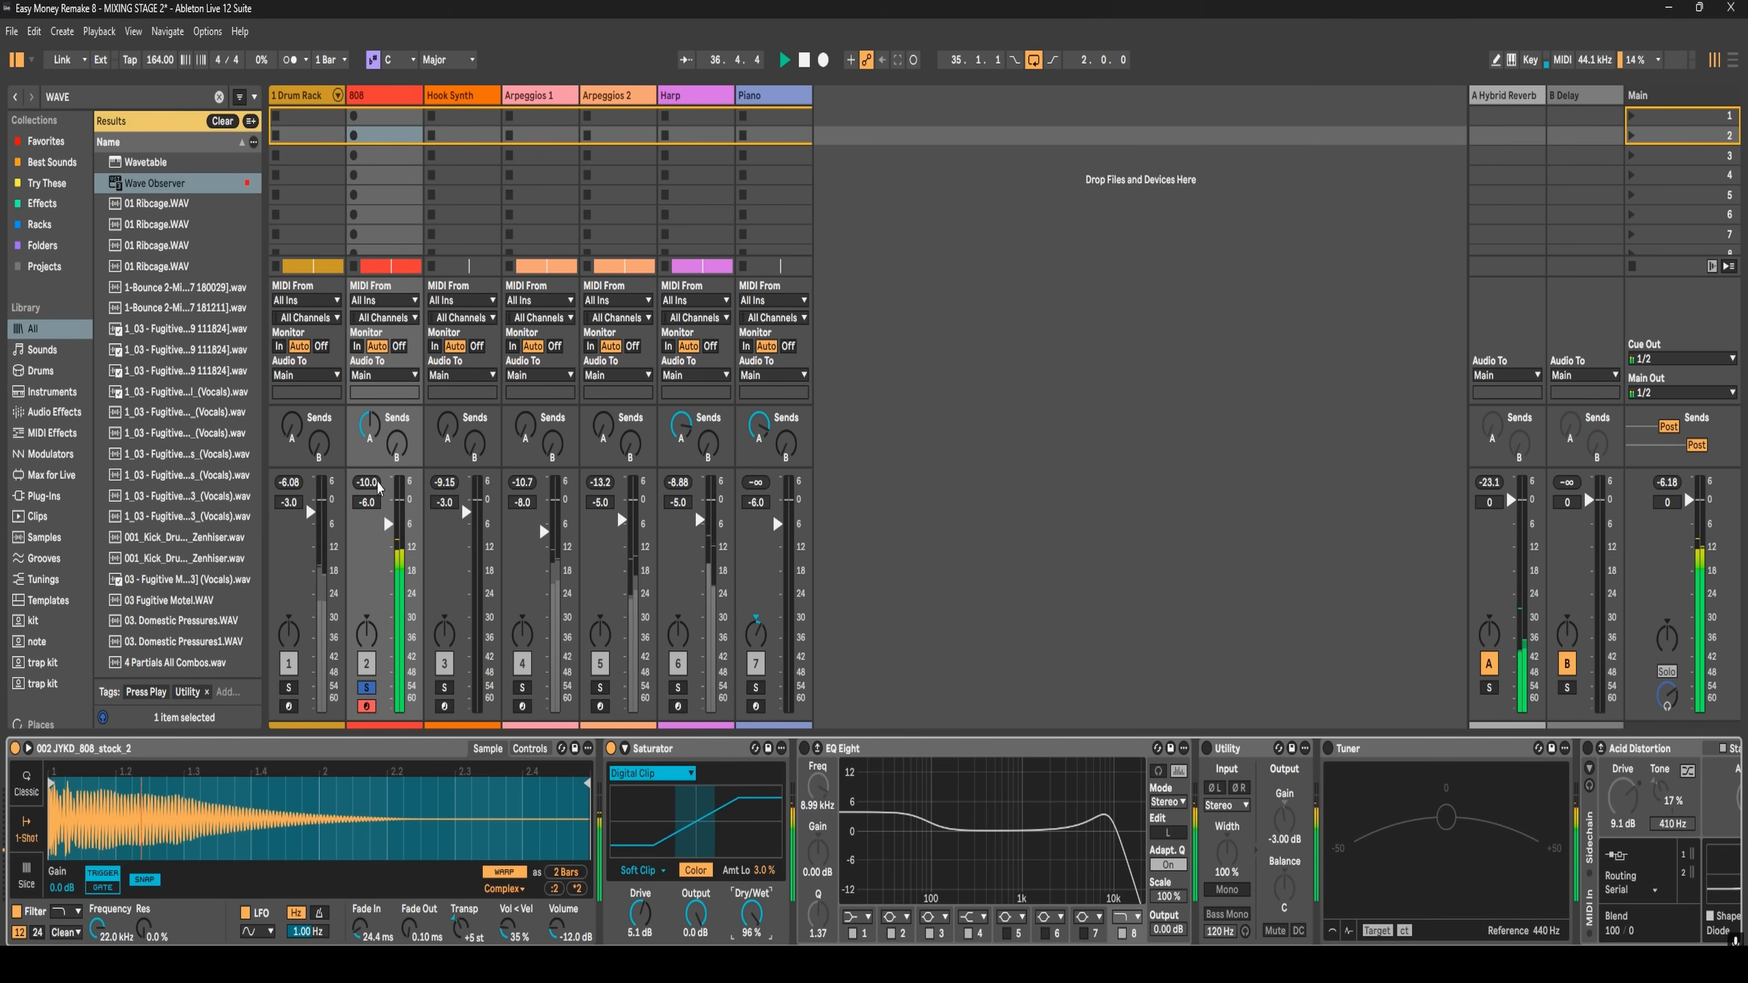
- Turn the 808's EQ Eight back on, lower its output to -3.02 dB and stop playback
click(804, 749)
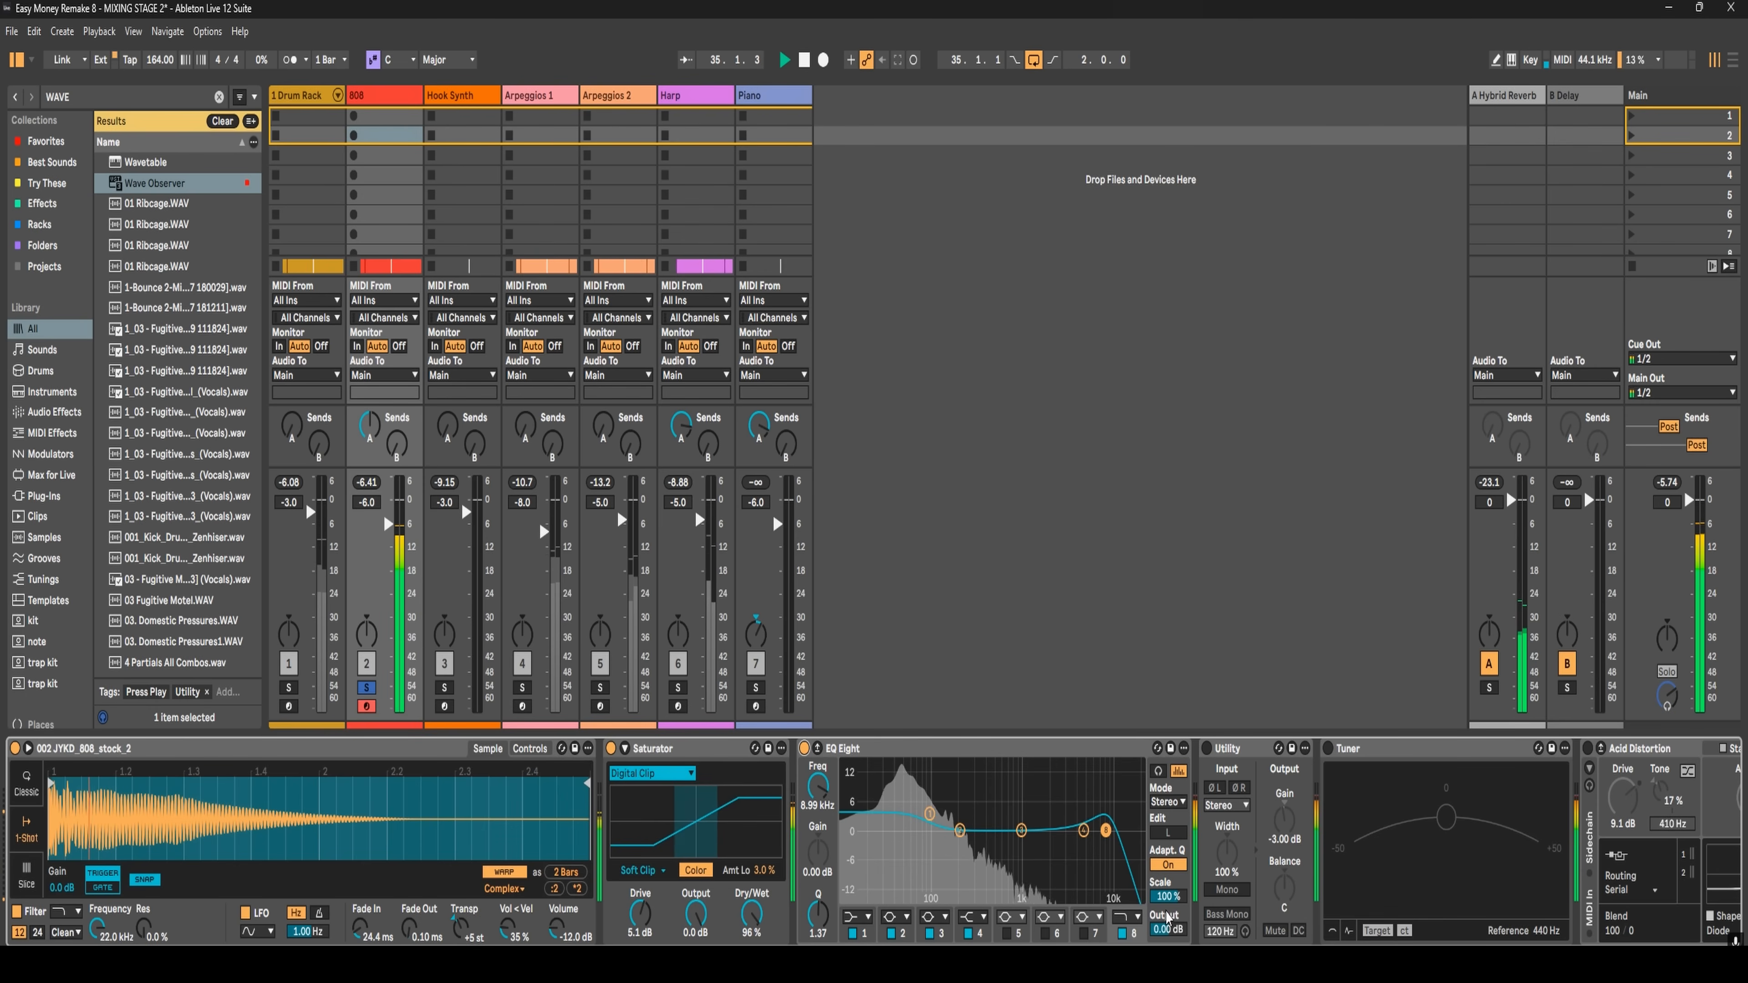
drag(1166, 929, 1166, 956)
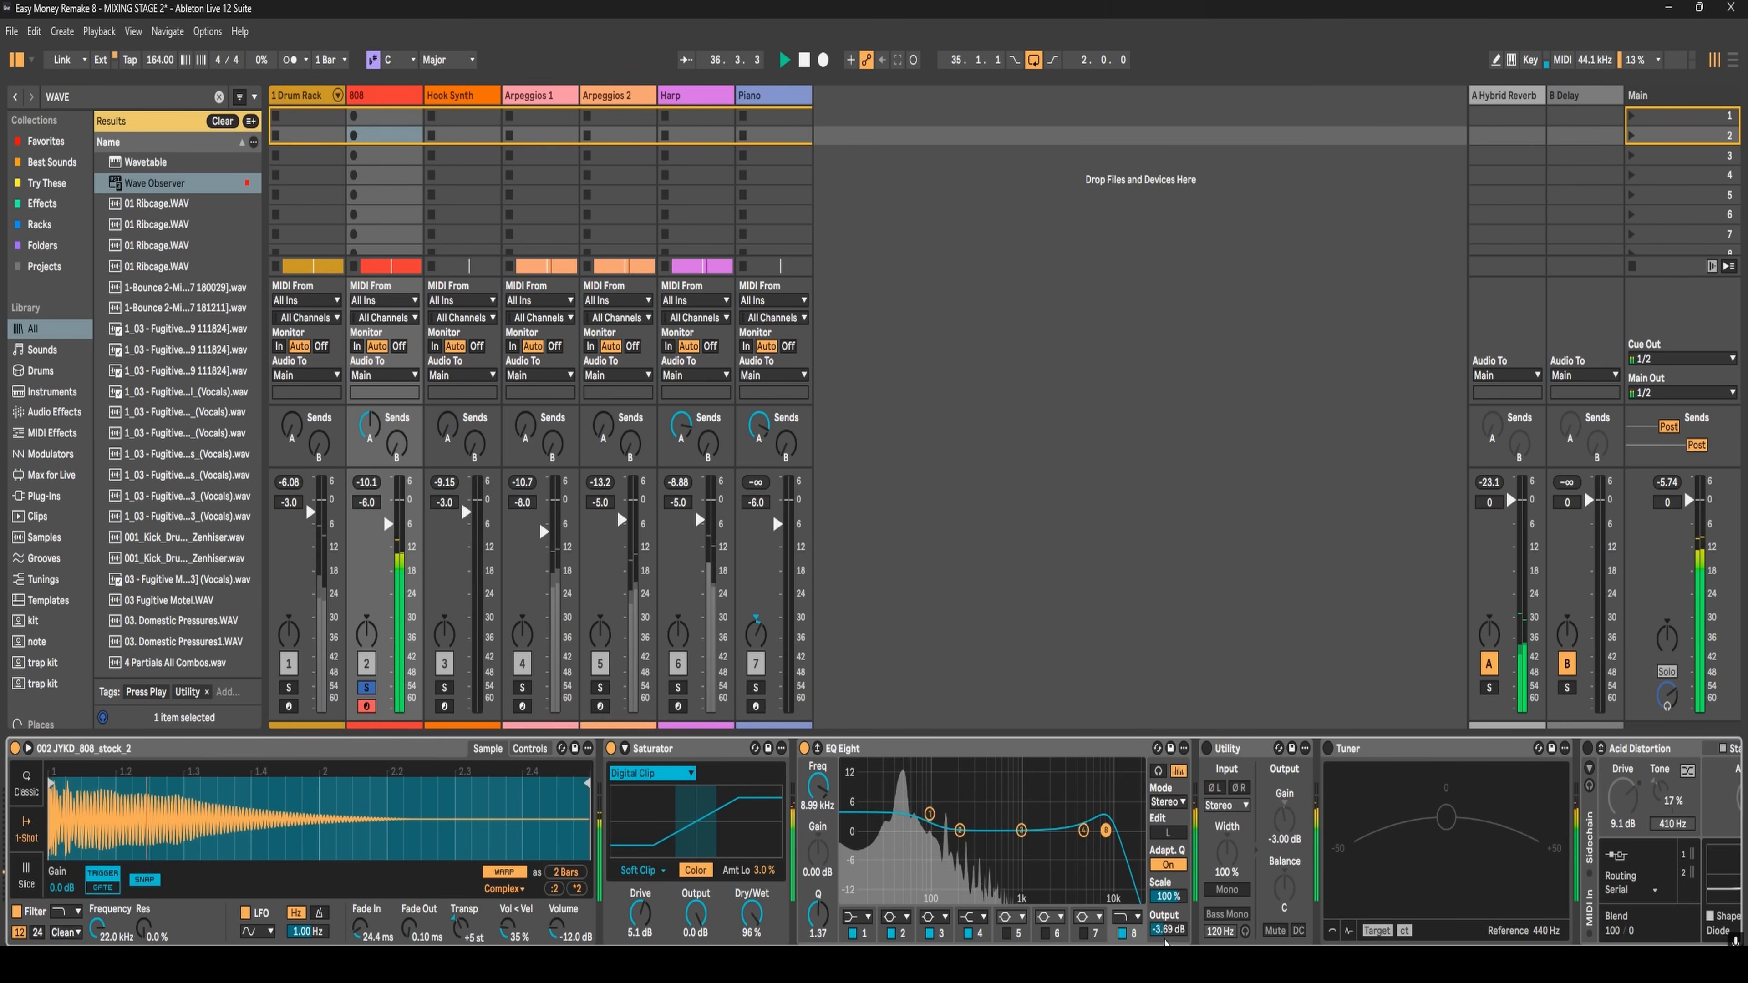
key(space)
- Set a four-bar loop over the end of the hook from bar 13 and play it to check the 808's level
key(Tab)
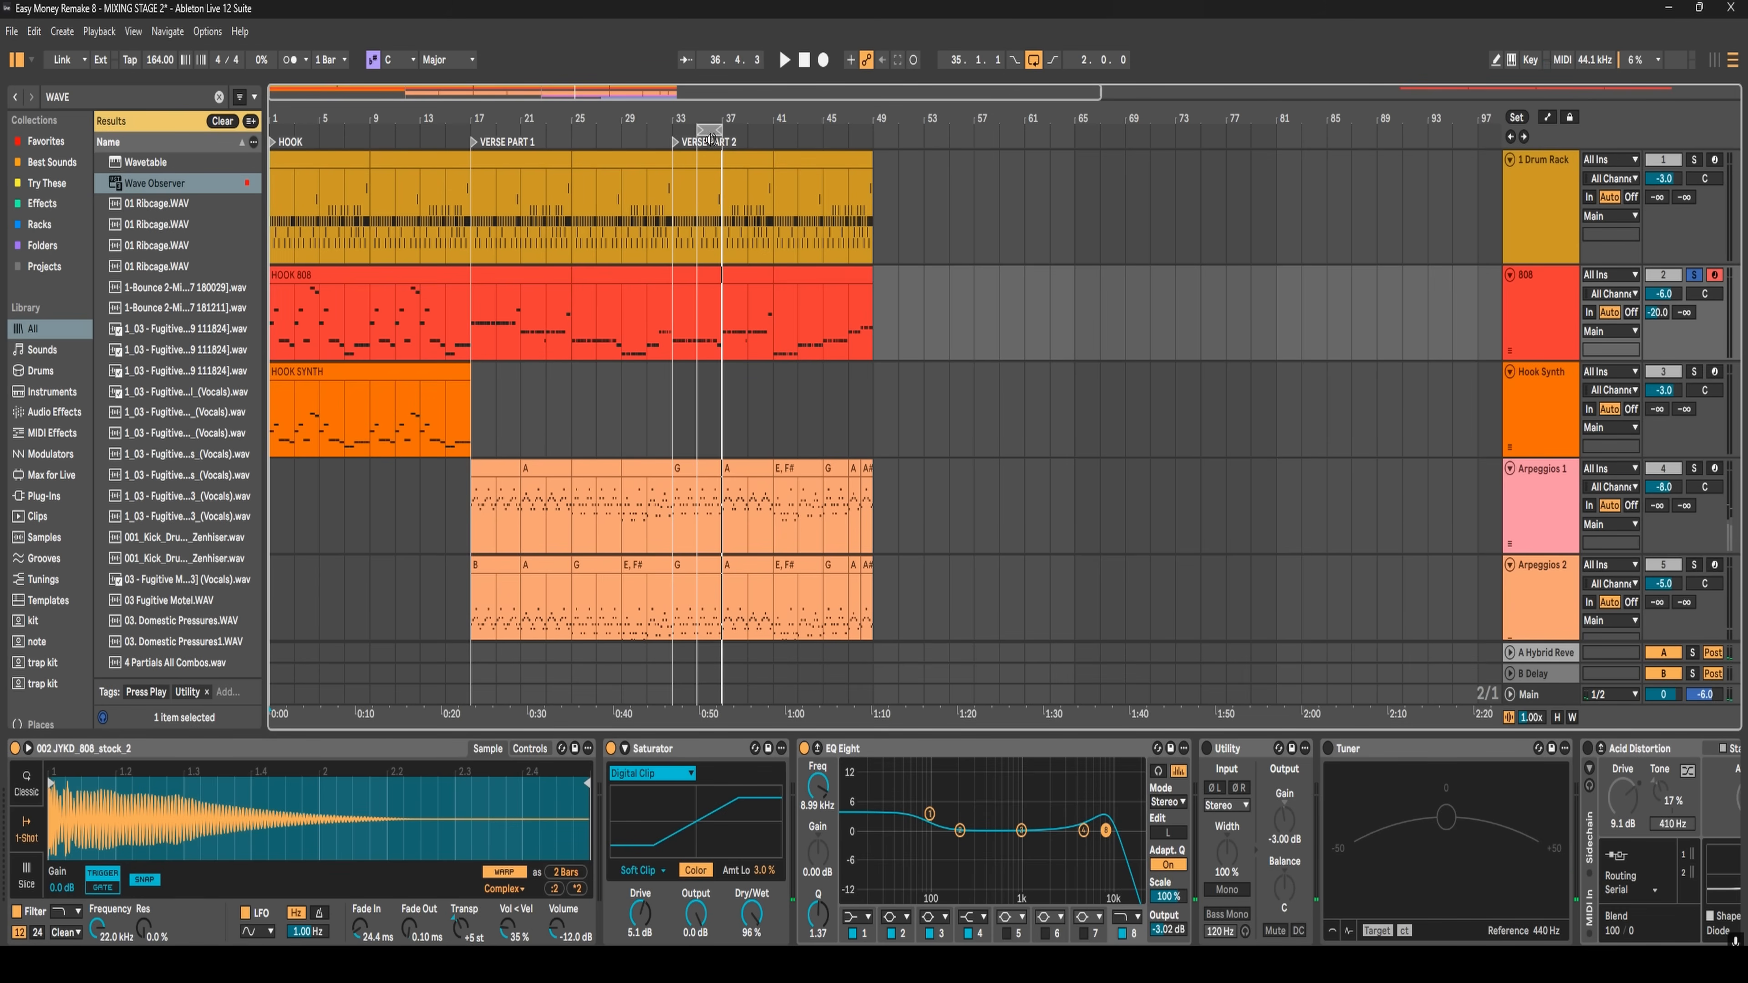
drag(710, 138, 408, 130)
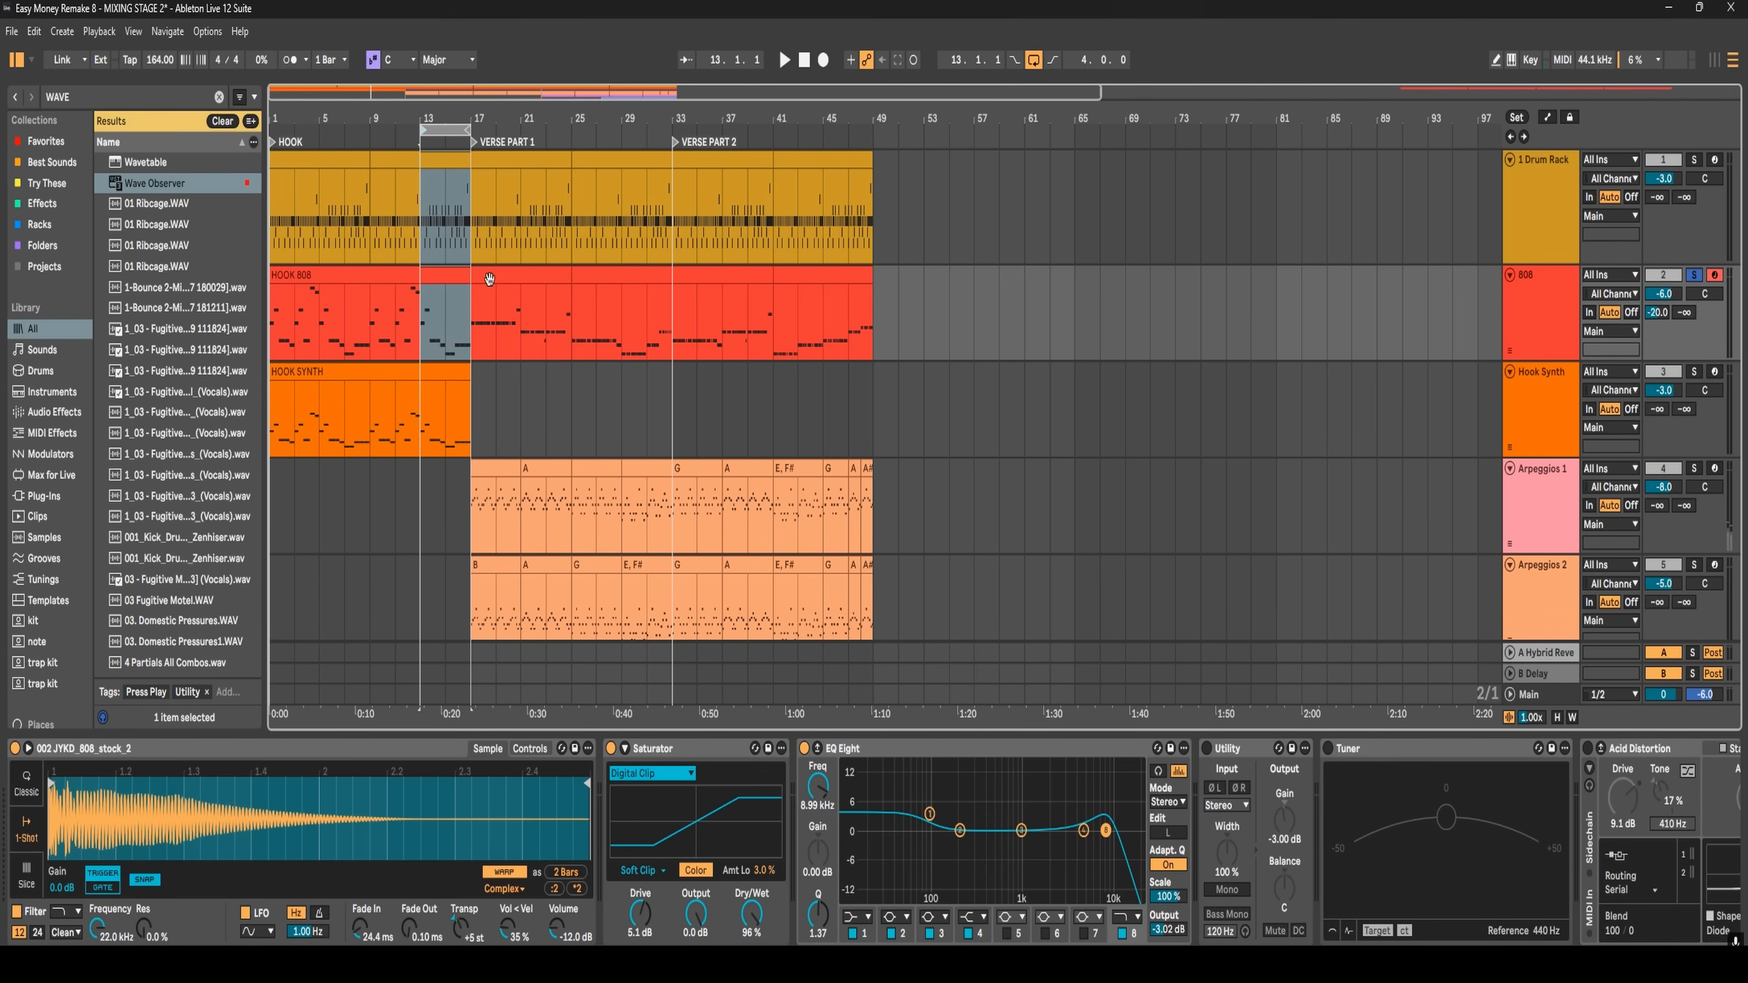
key(space)
key(Tab)
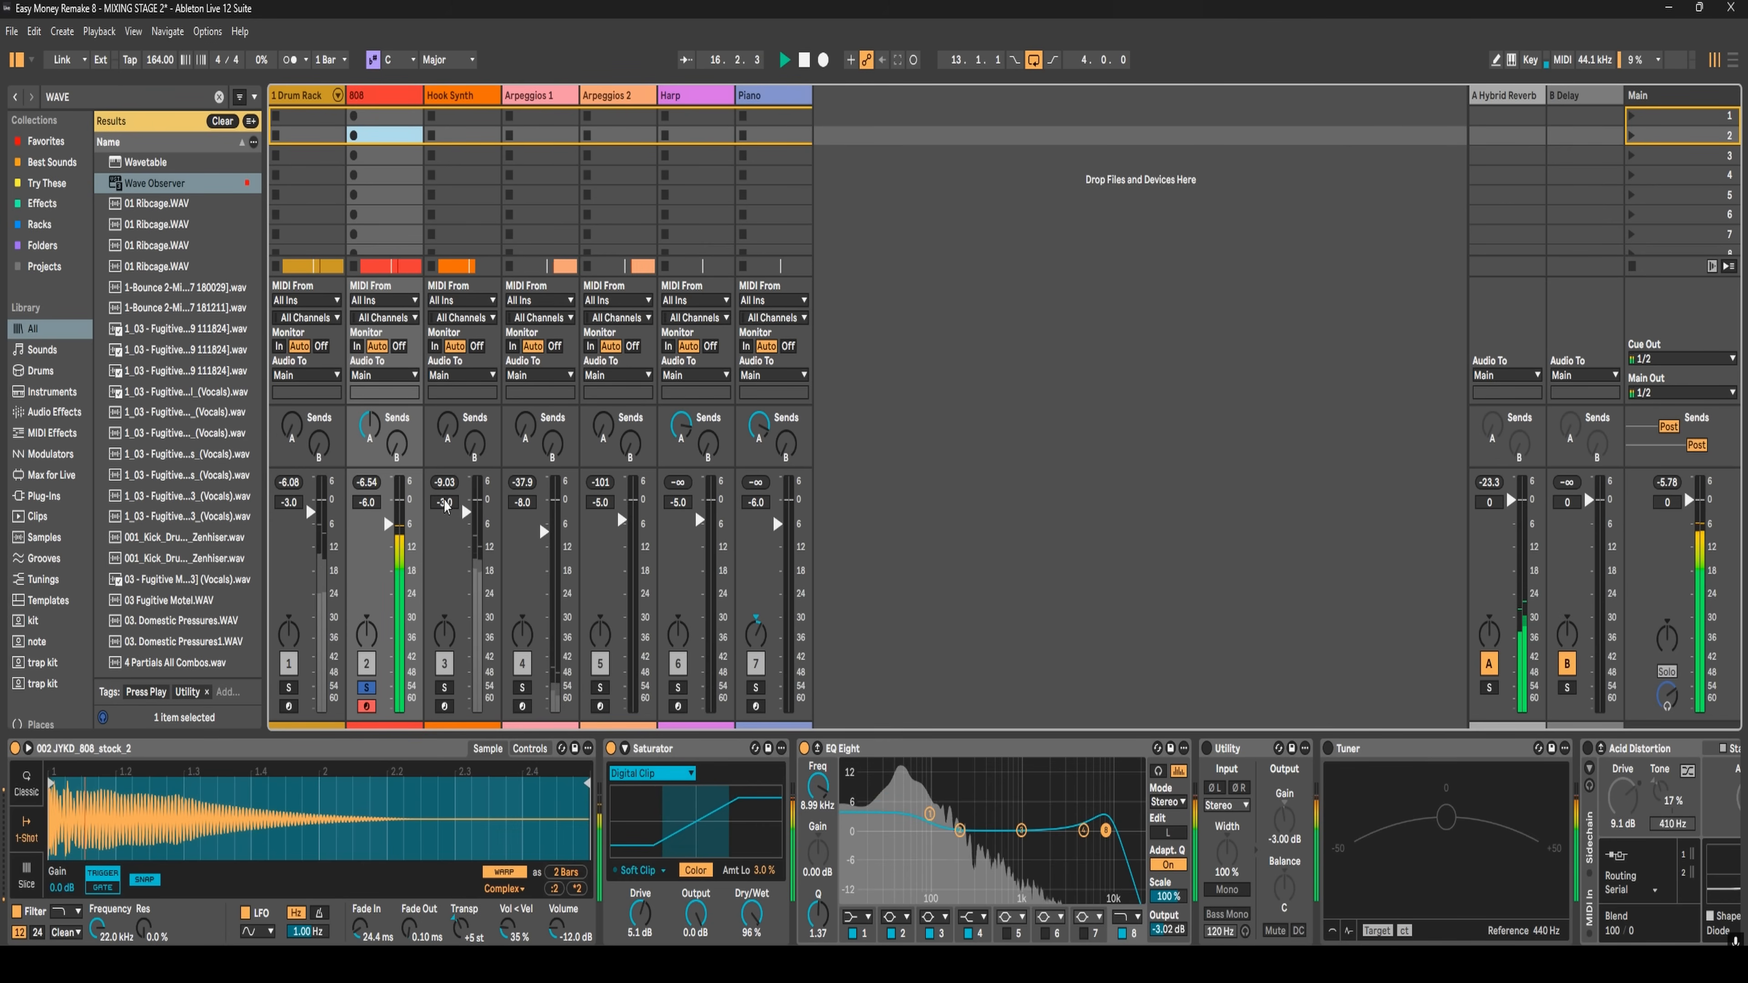
key(space)
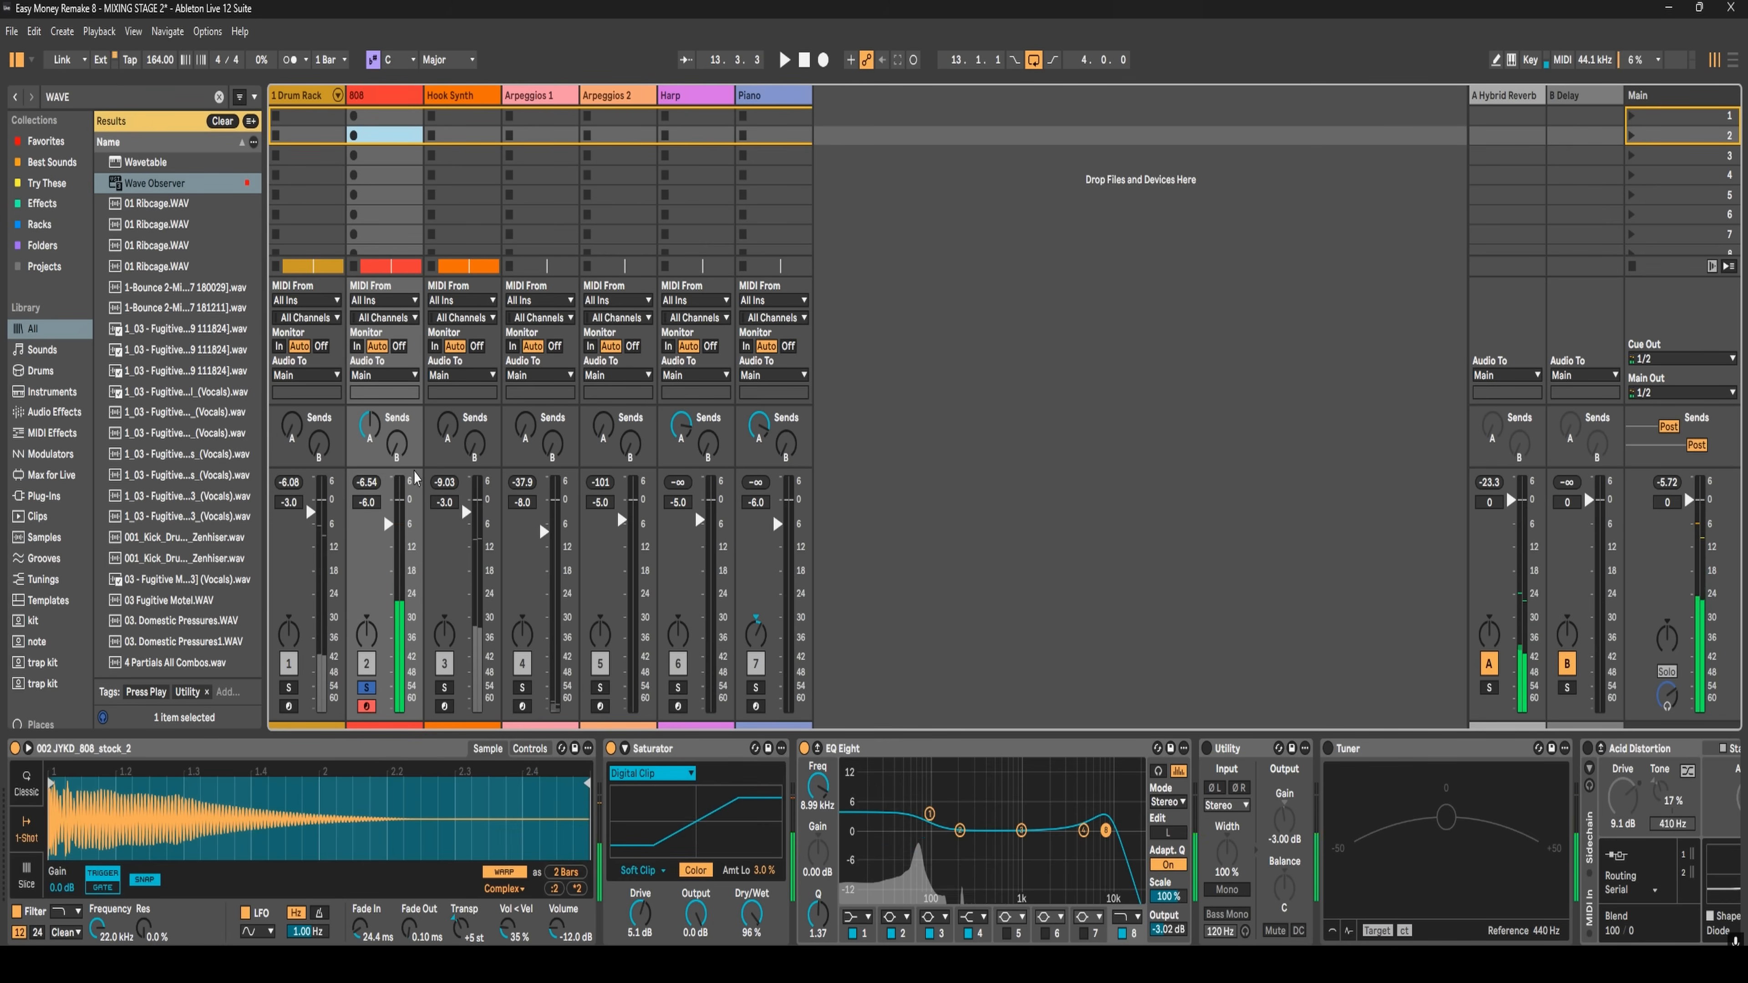
- Move the four-bar loop to Verse Part 1 at bar 17 and play it to compare the 808's level
key(shift+Tab)
key(shift+Tab)
key(Tab)
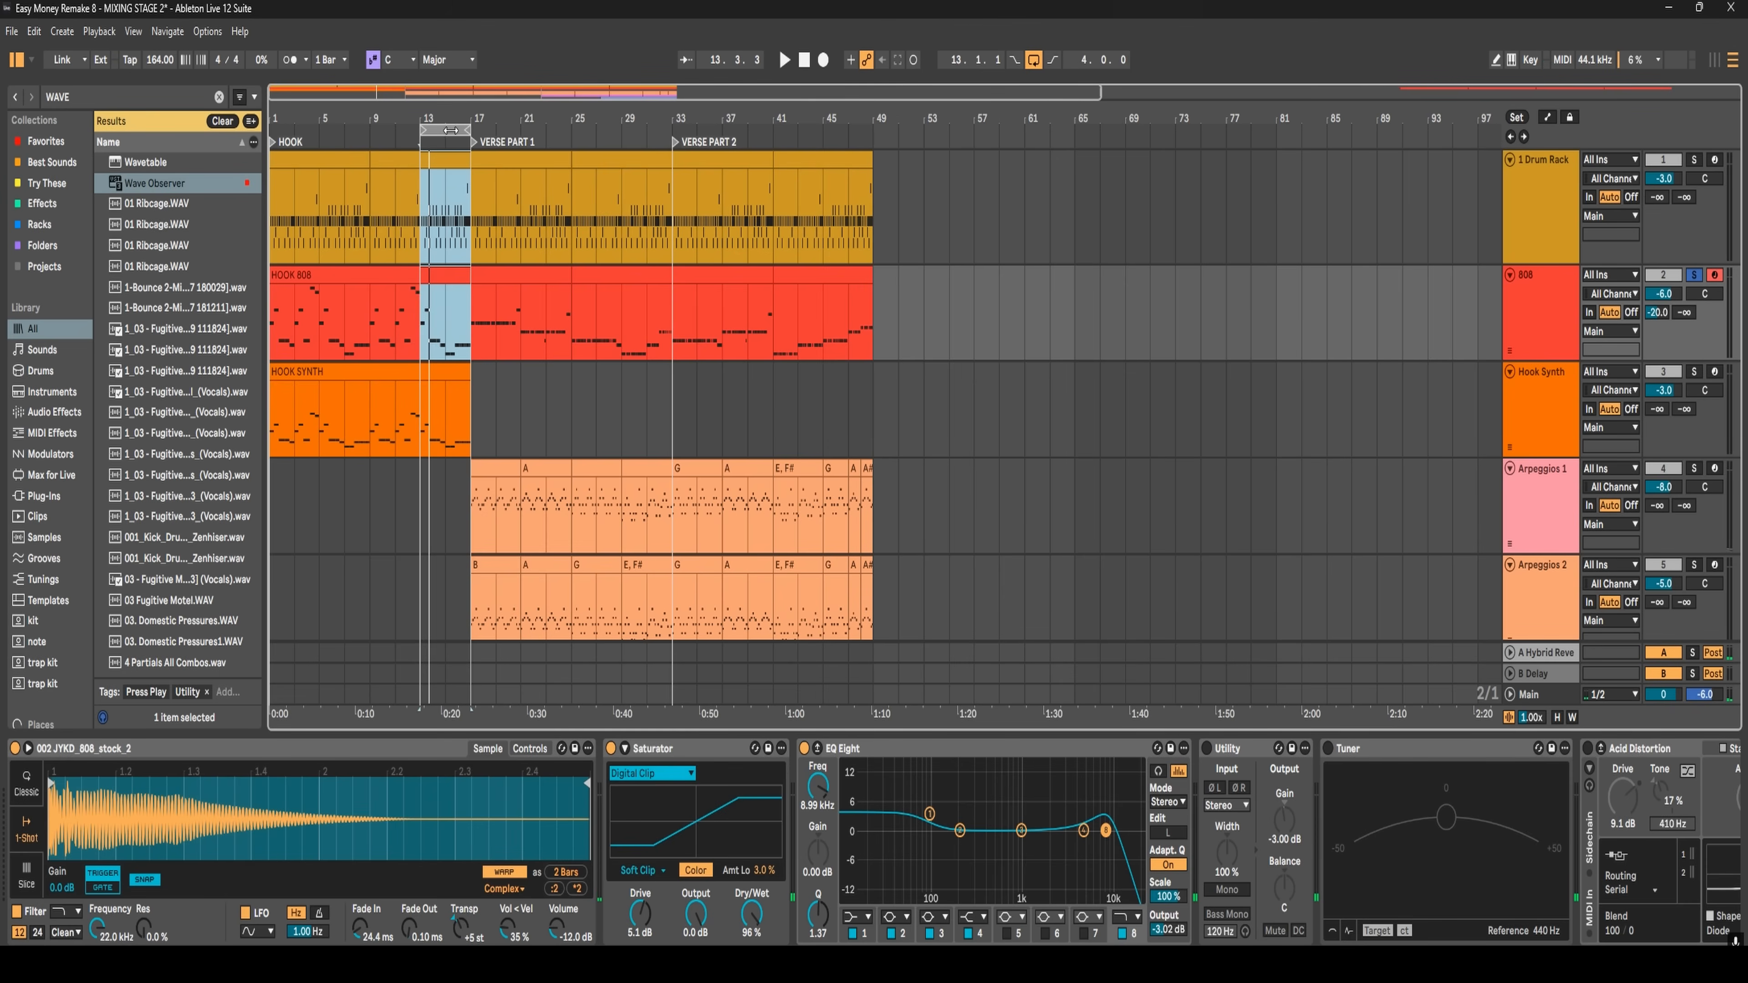
drag(450, 130, 502, 130)
key(space)
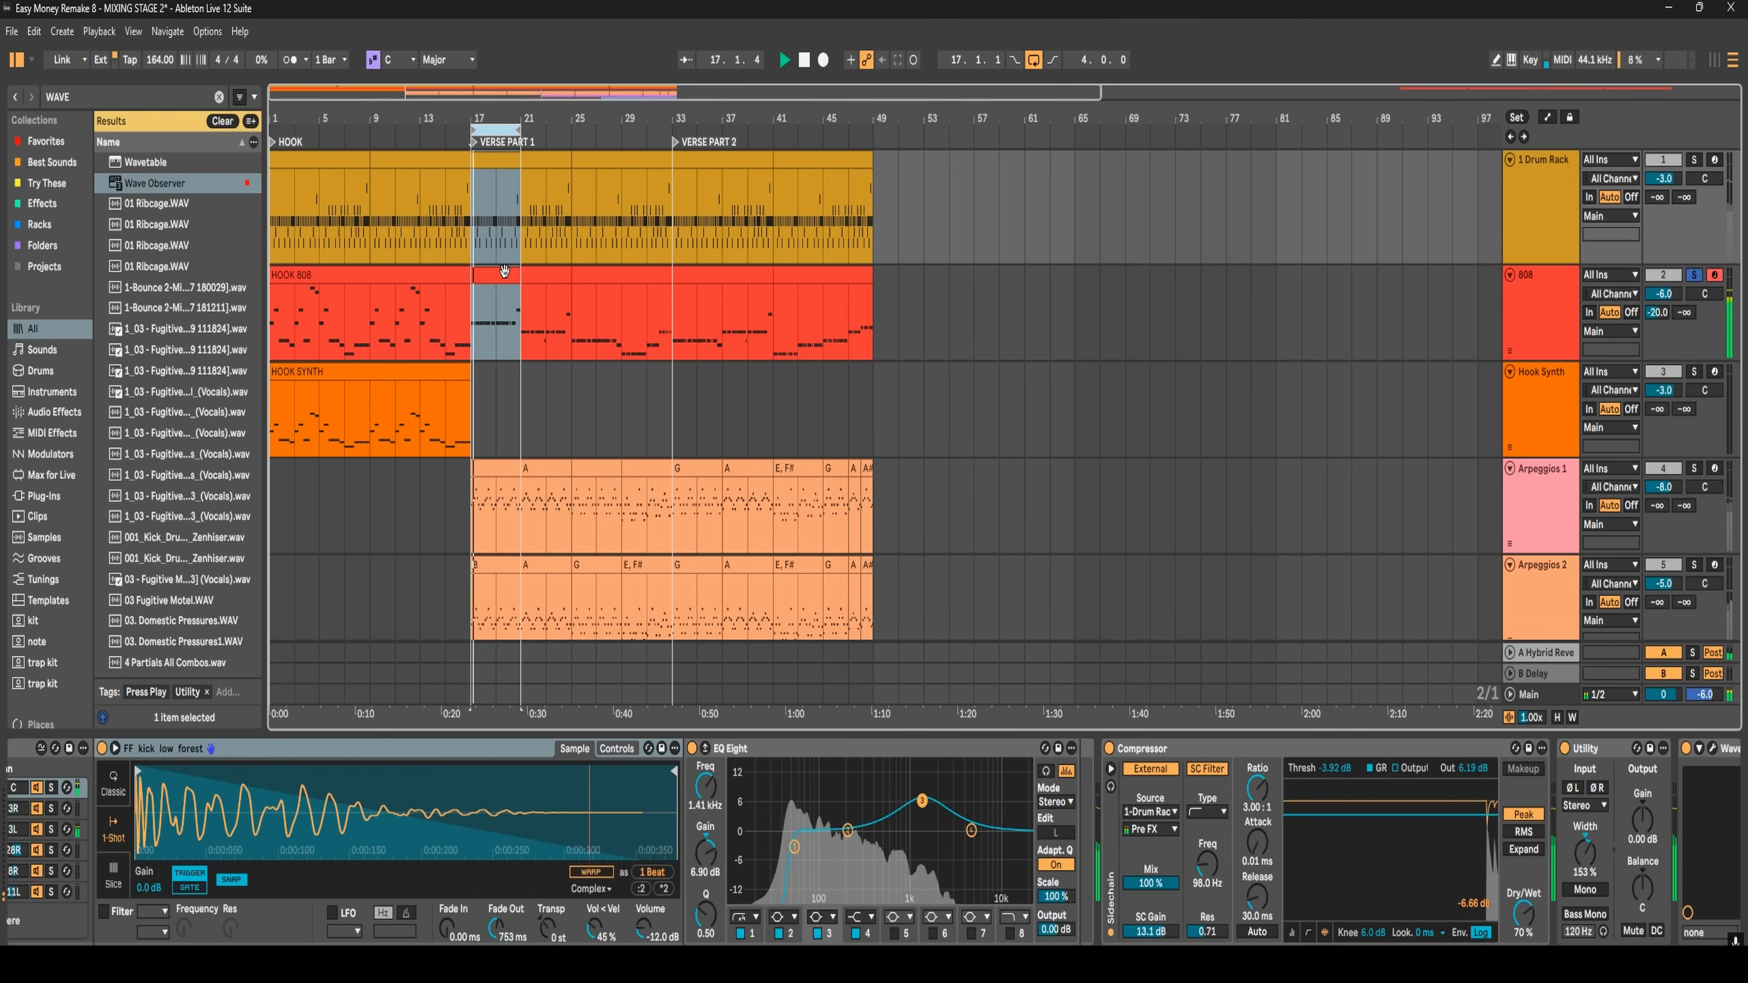
key(Tab)
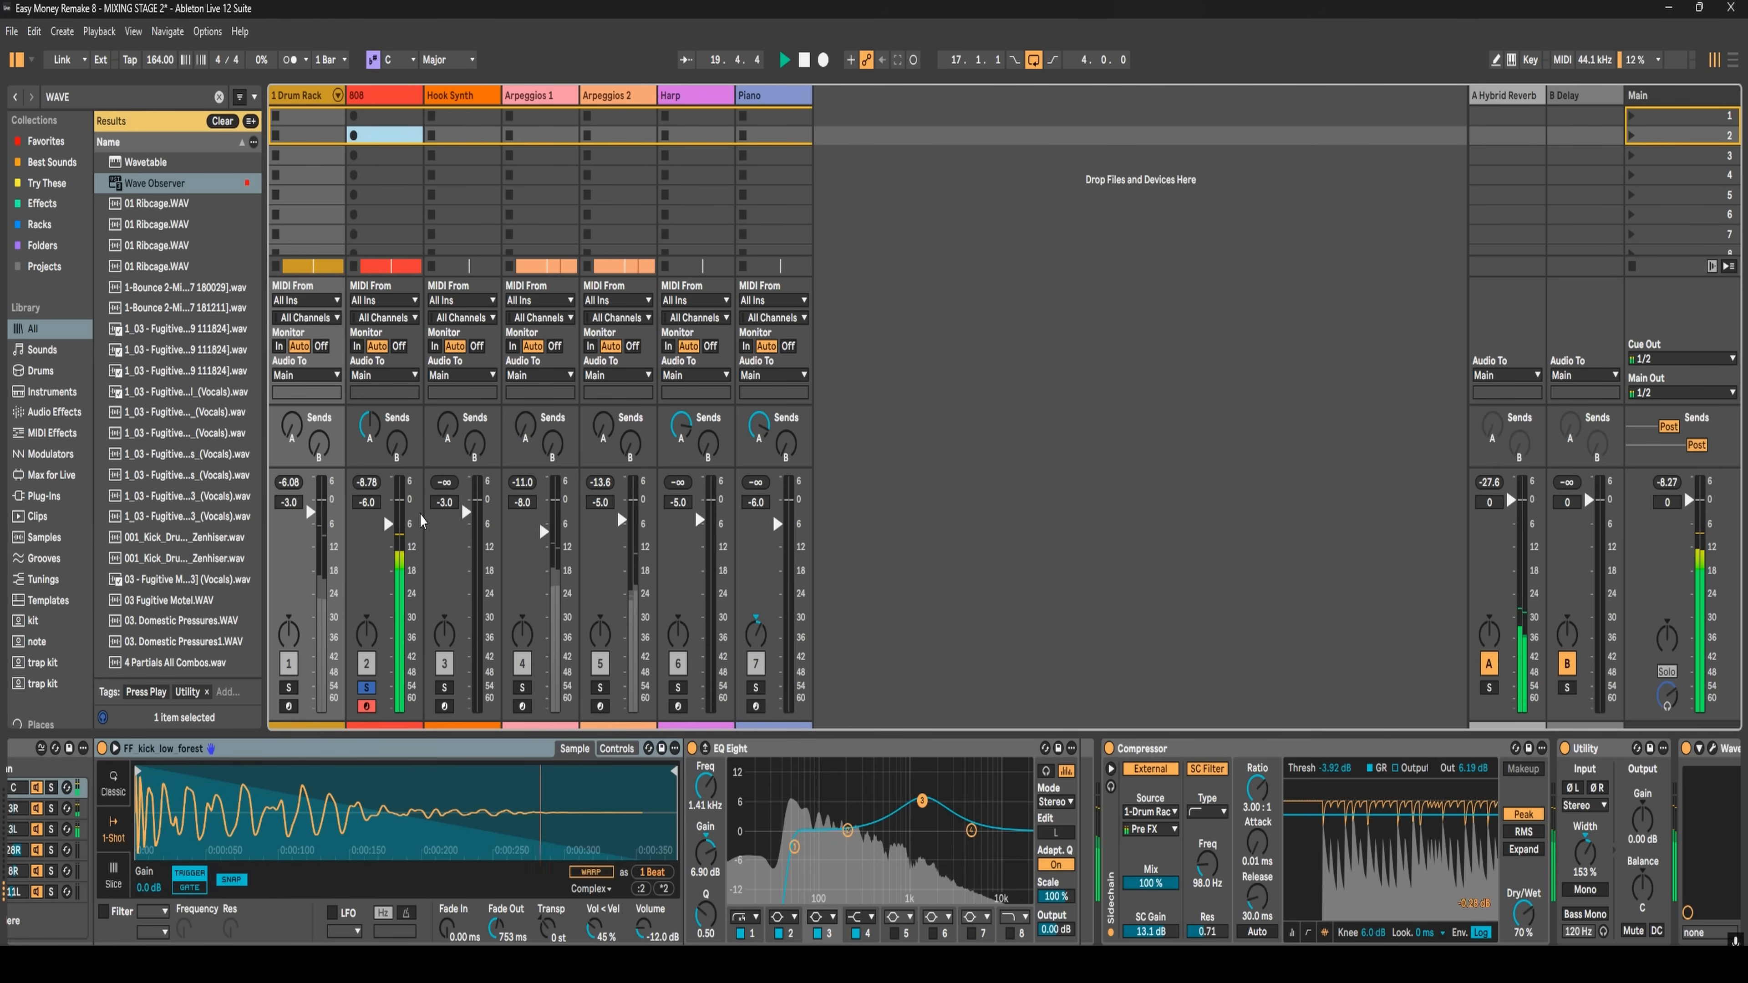
- Stop playback and open the Hook 808 clip to examine its note velocities
key(Tab)
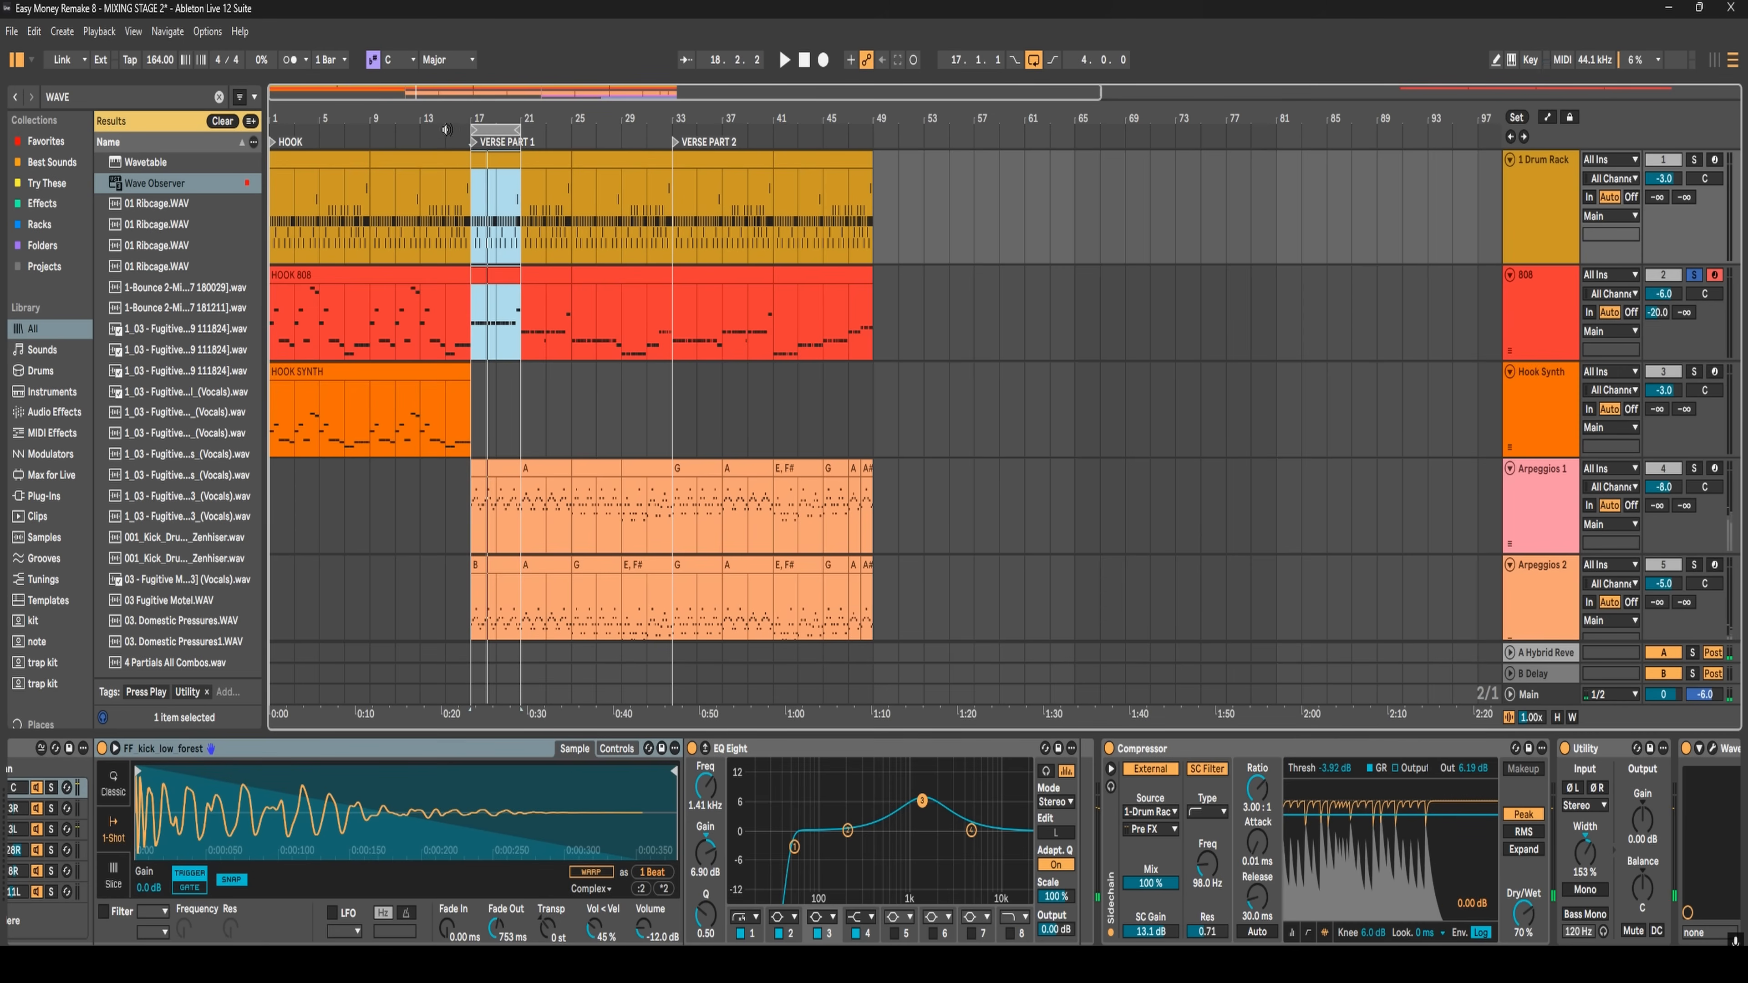
double_click(452, 282)
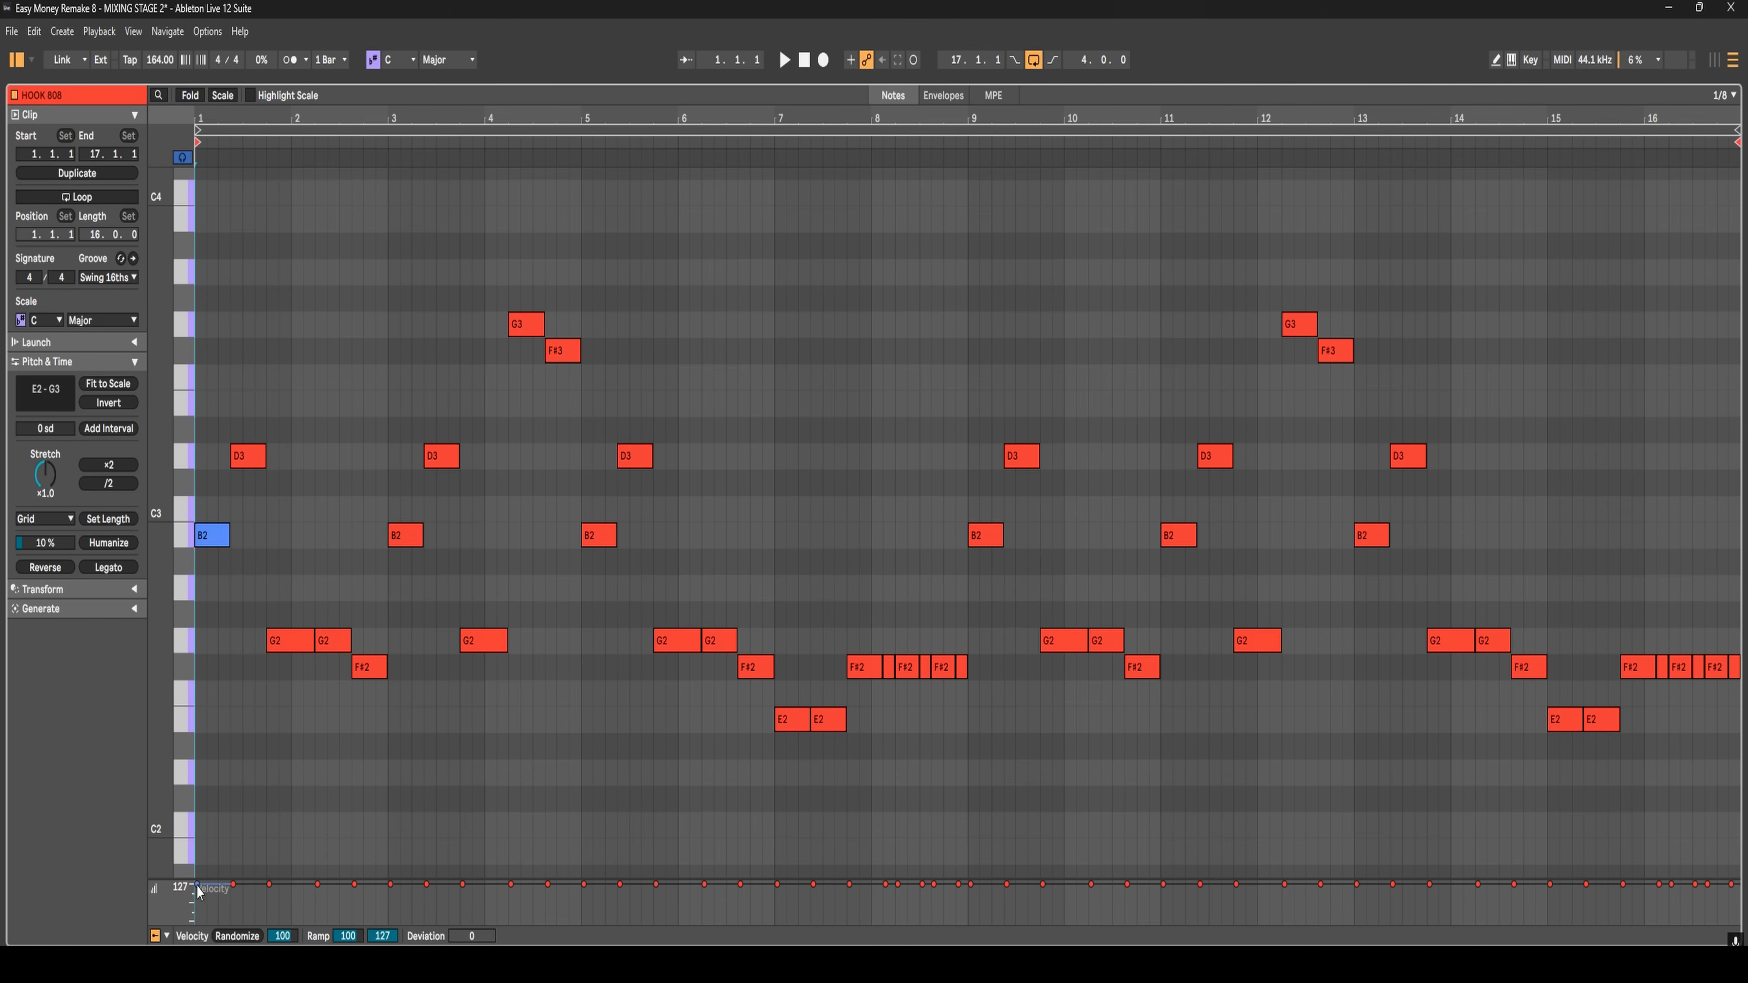
key(shift+Tab)
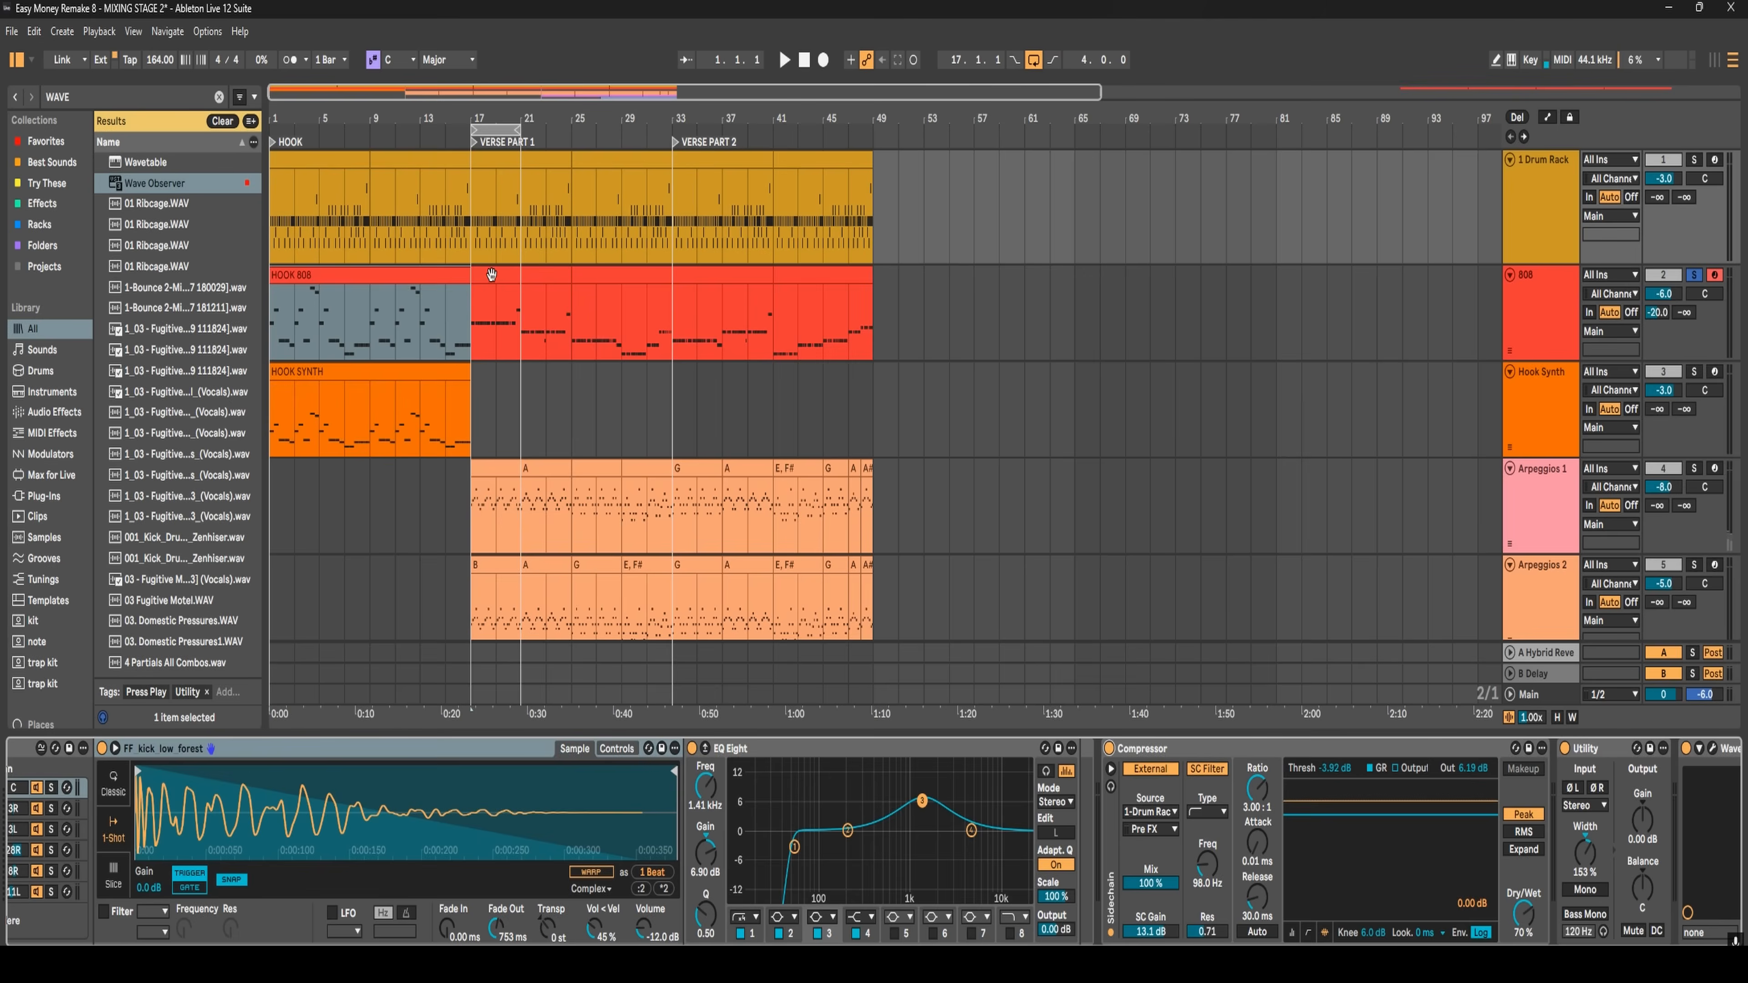
- Select all notes in the first verse 808 clip at bar 17 and raise their velocity
double_click(488, 275)
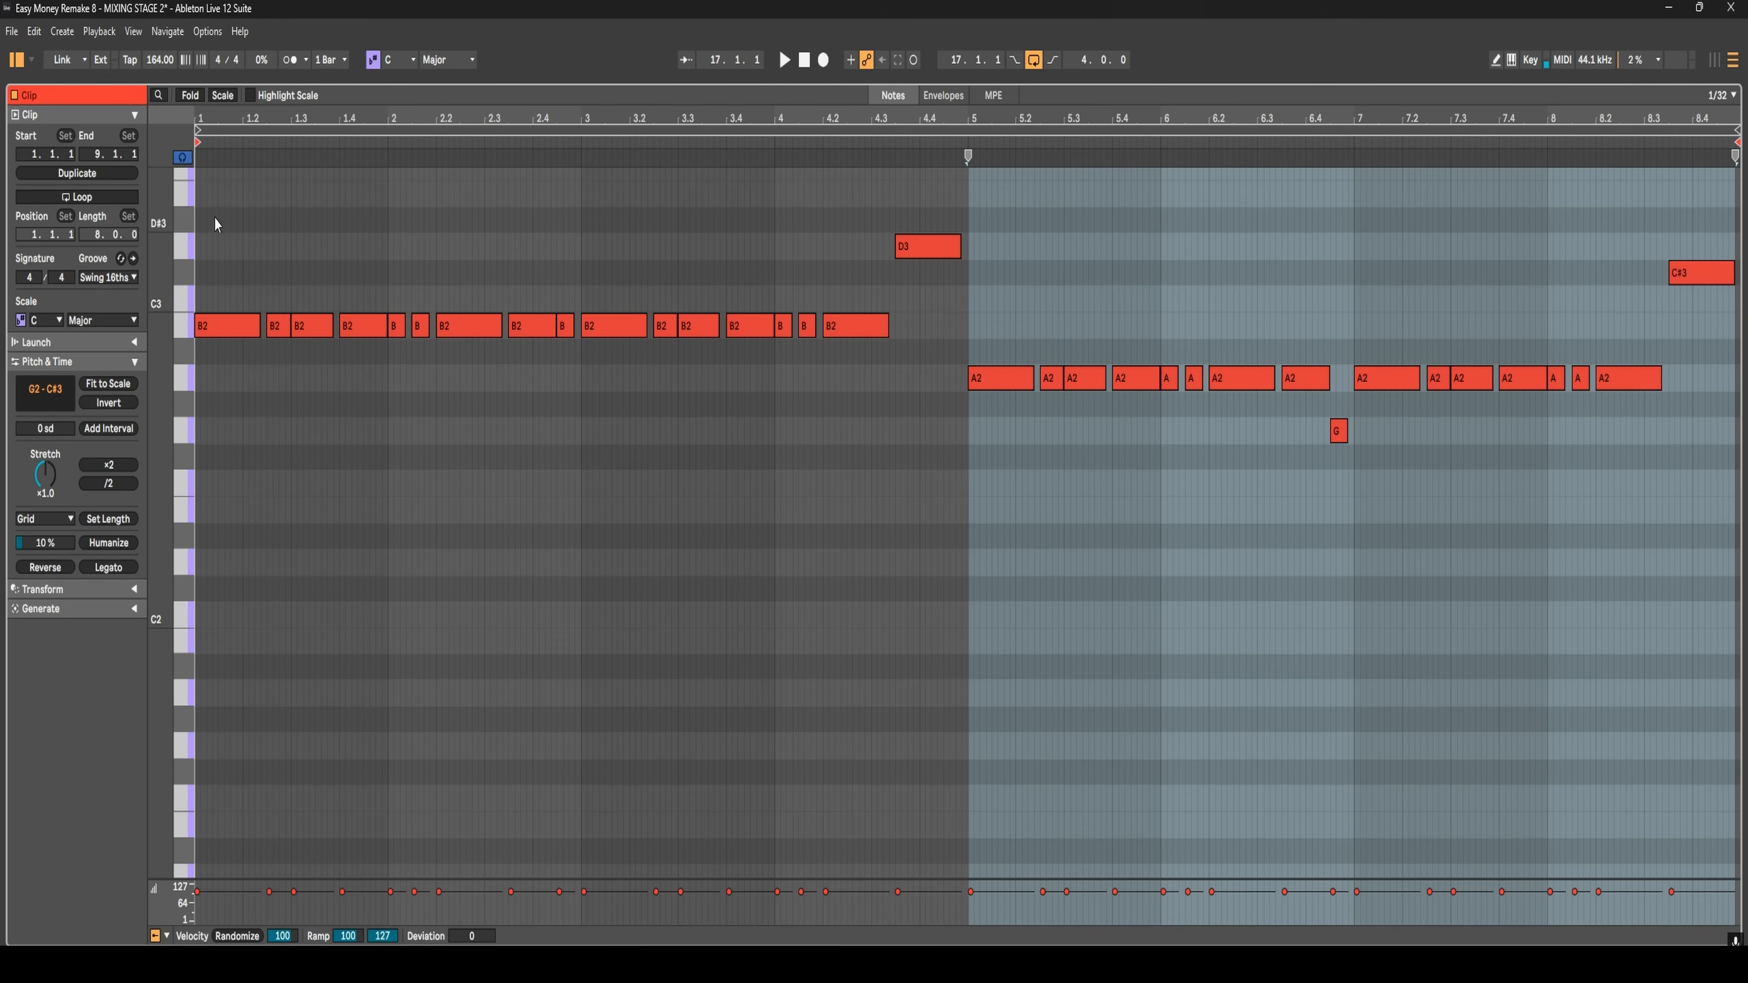
drag(215, 226, 1742, 522)
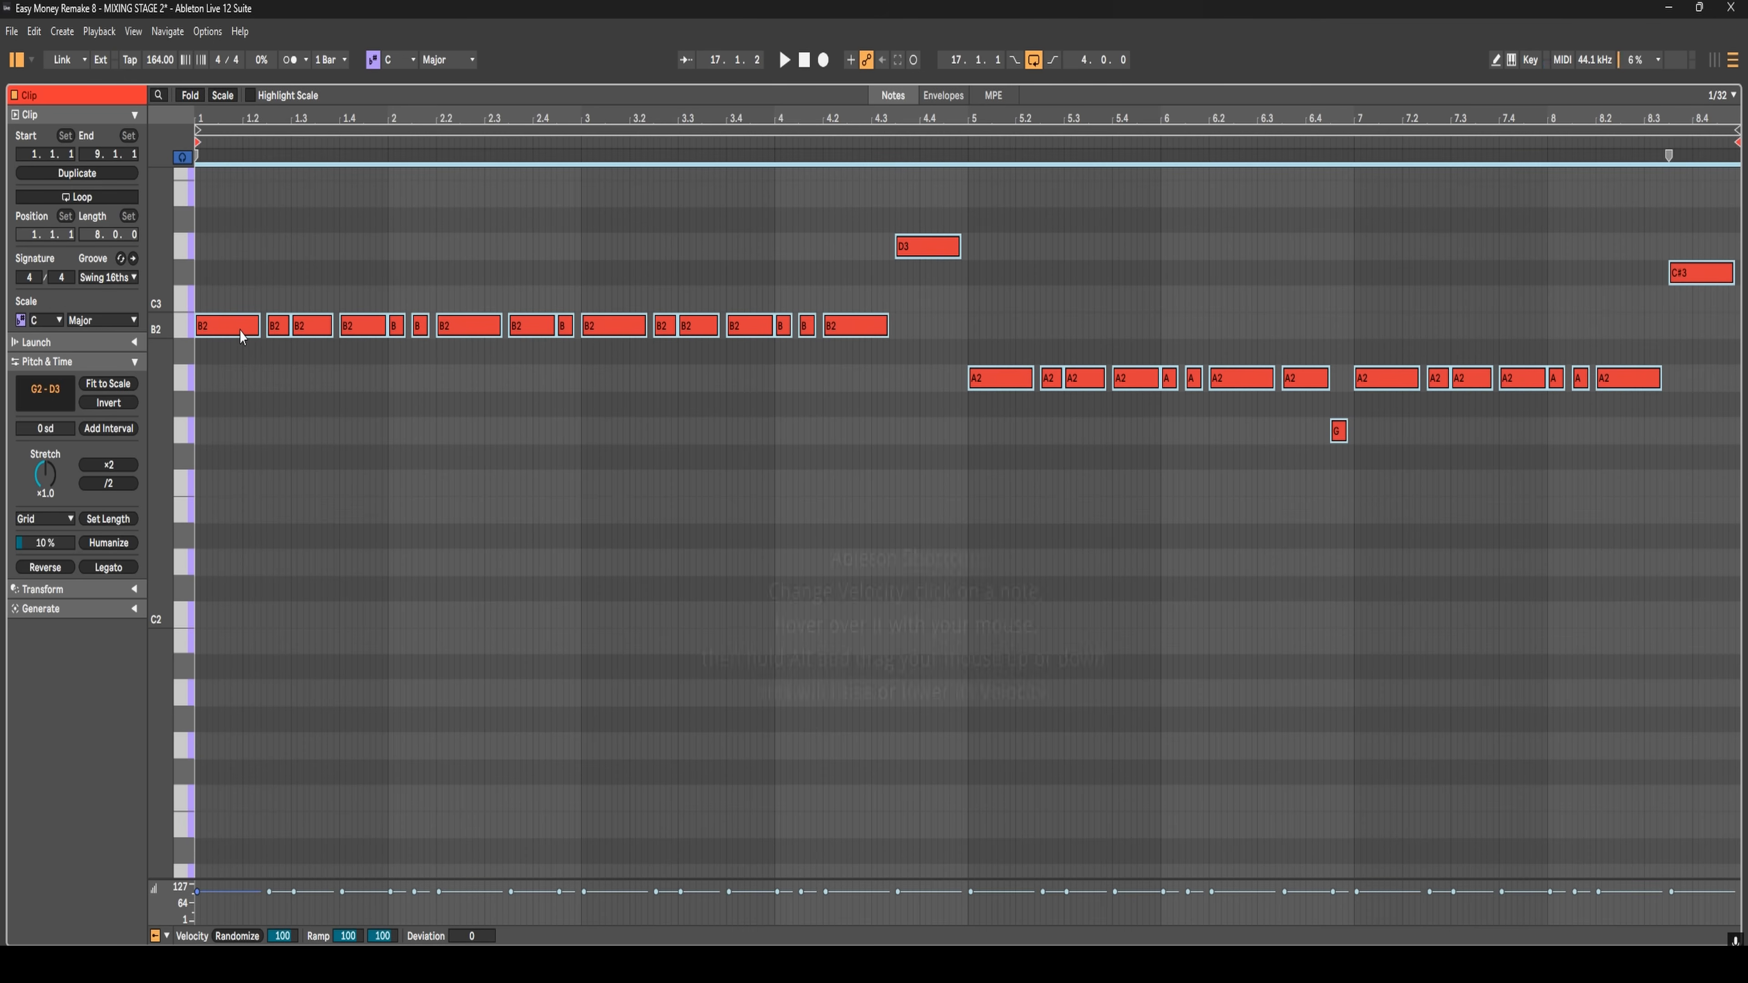
drag(240, 332, 241, 332)
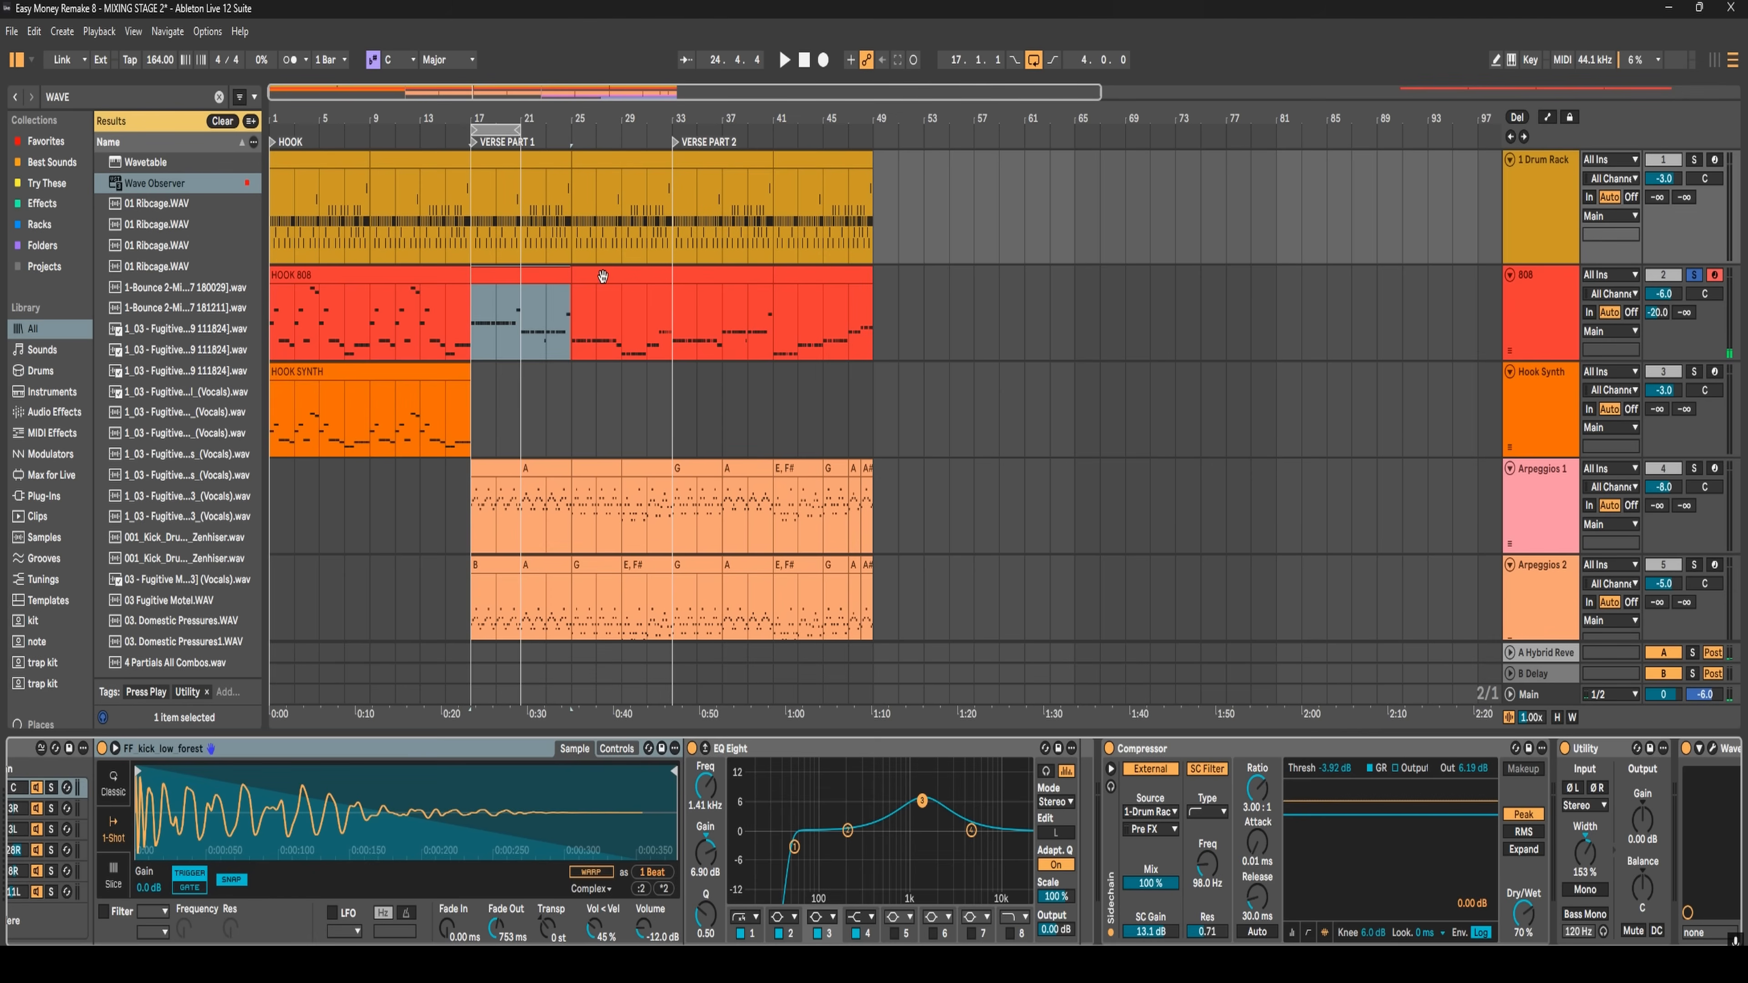
- Go through the remaining verse 808 clips and play the last one from bar 41 to check the 808's level
click(603, 277)
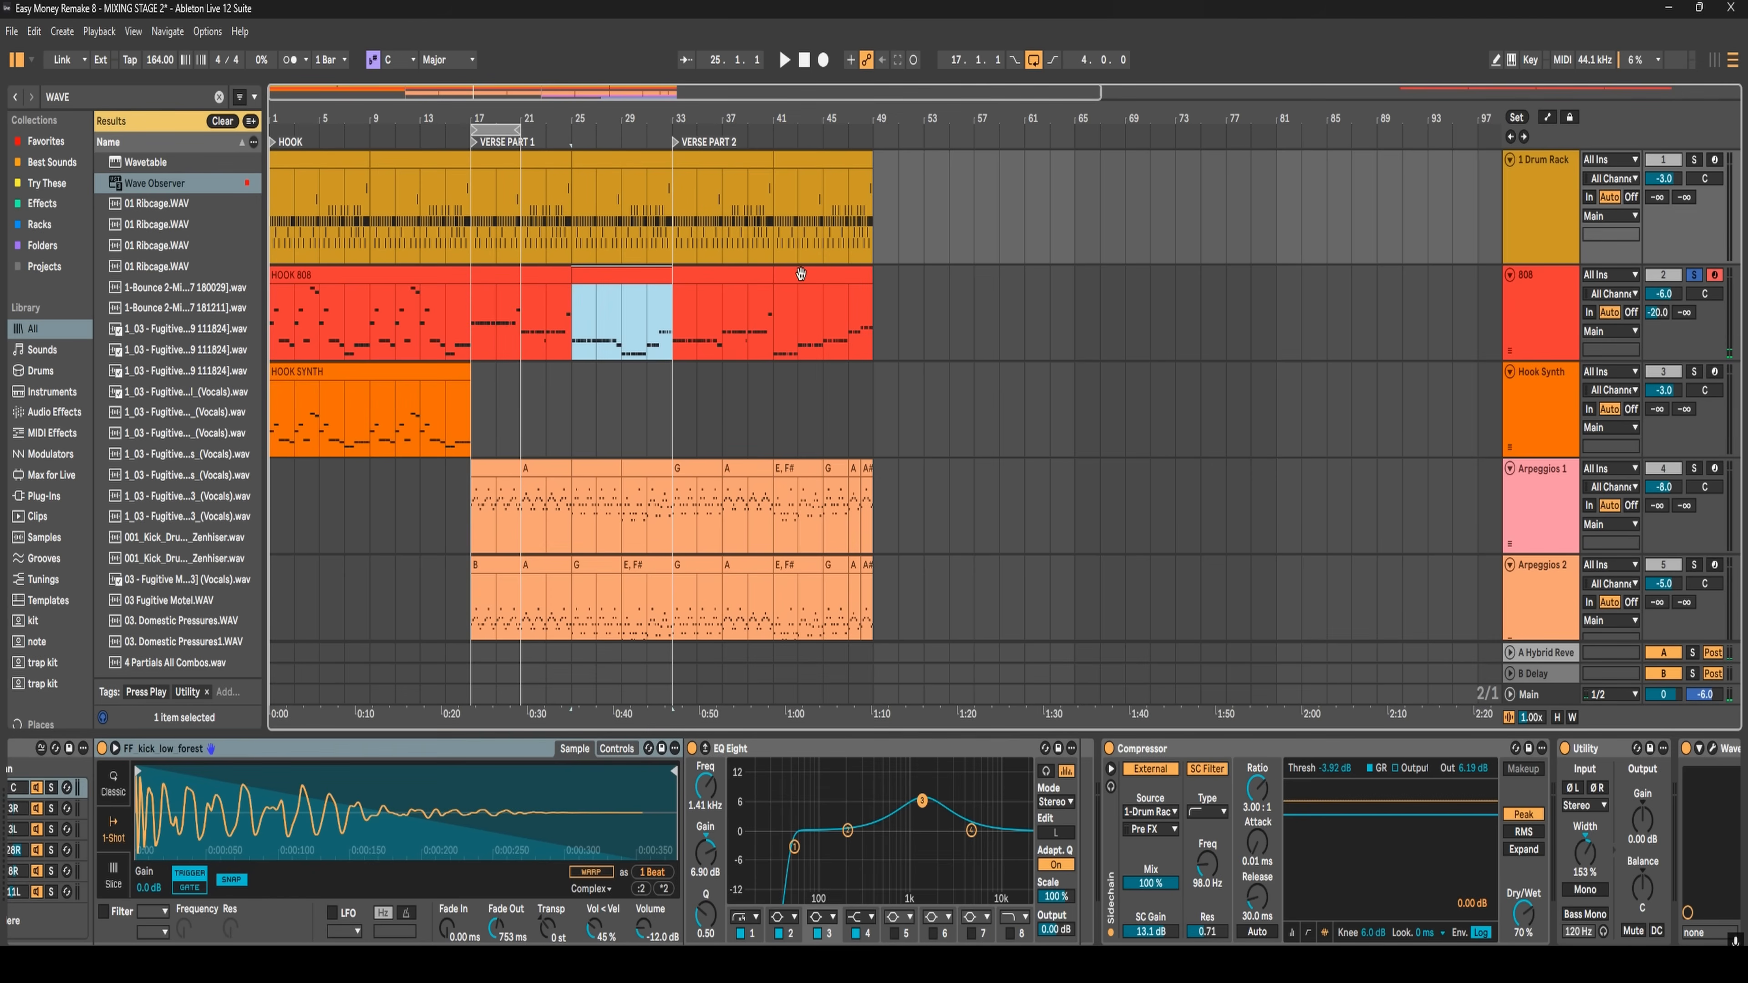
shift+click(812, 274)
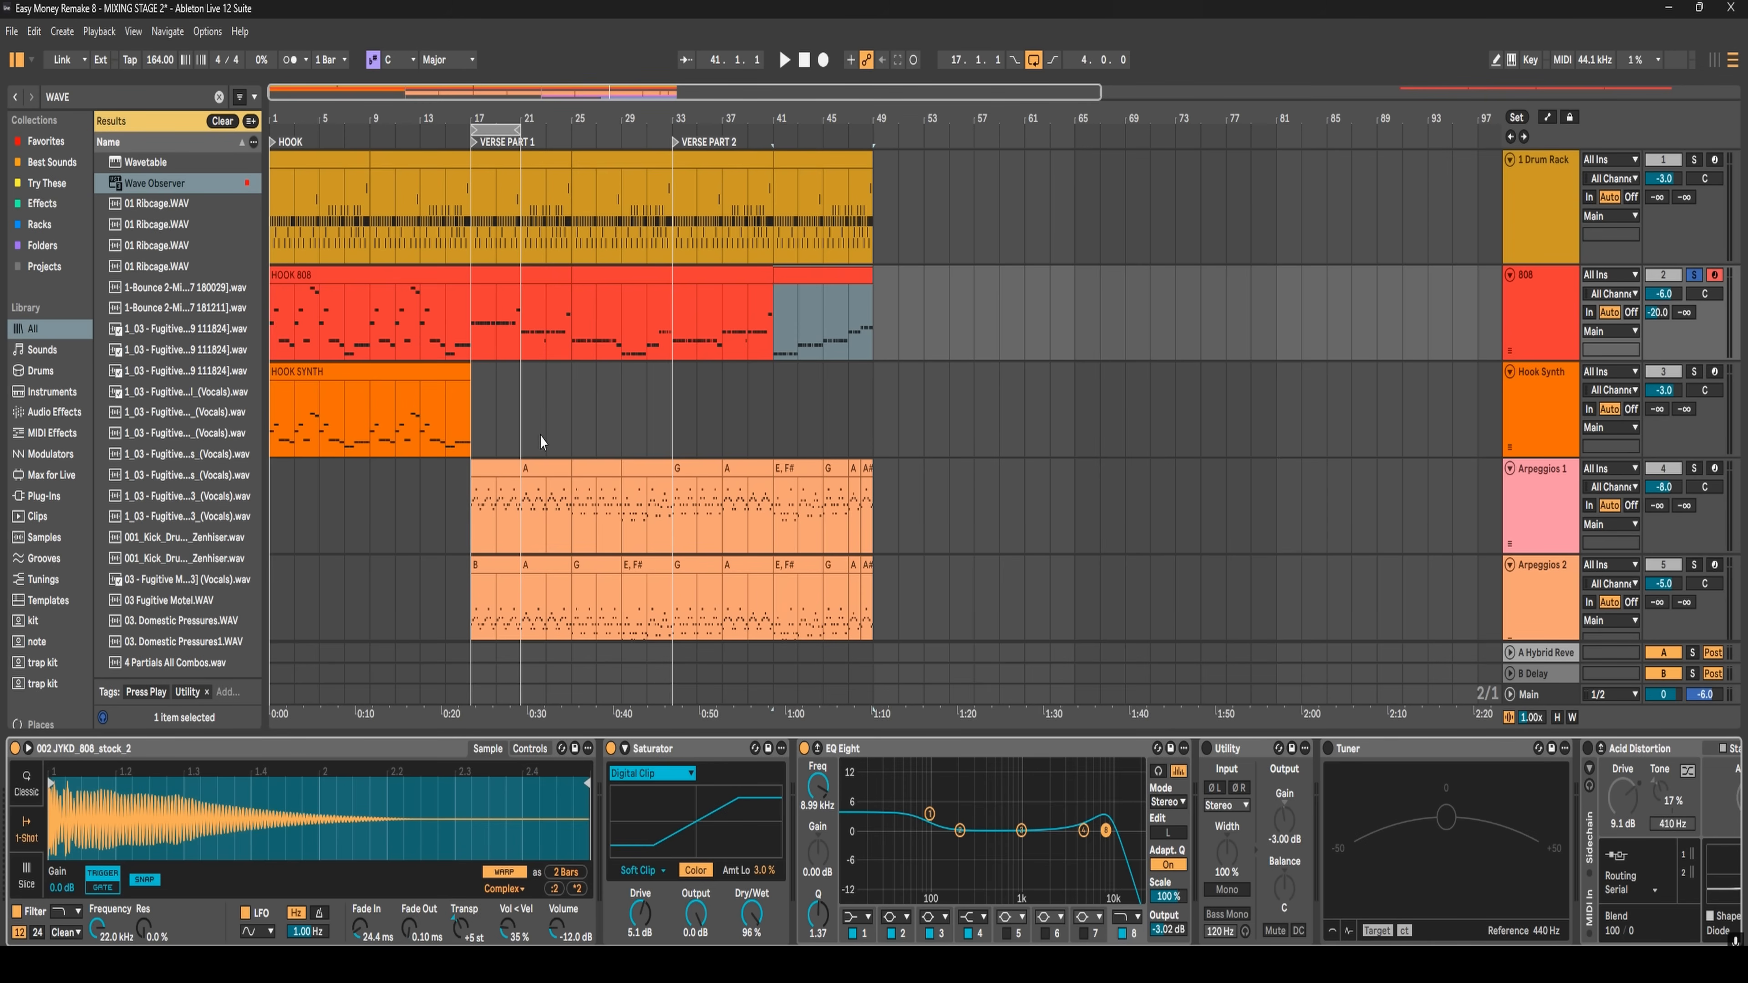
key(Tab)
key(space)
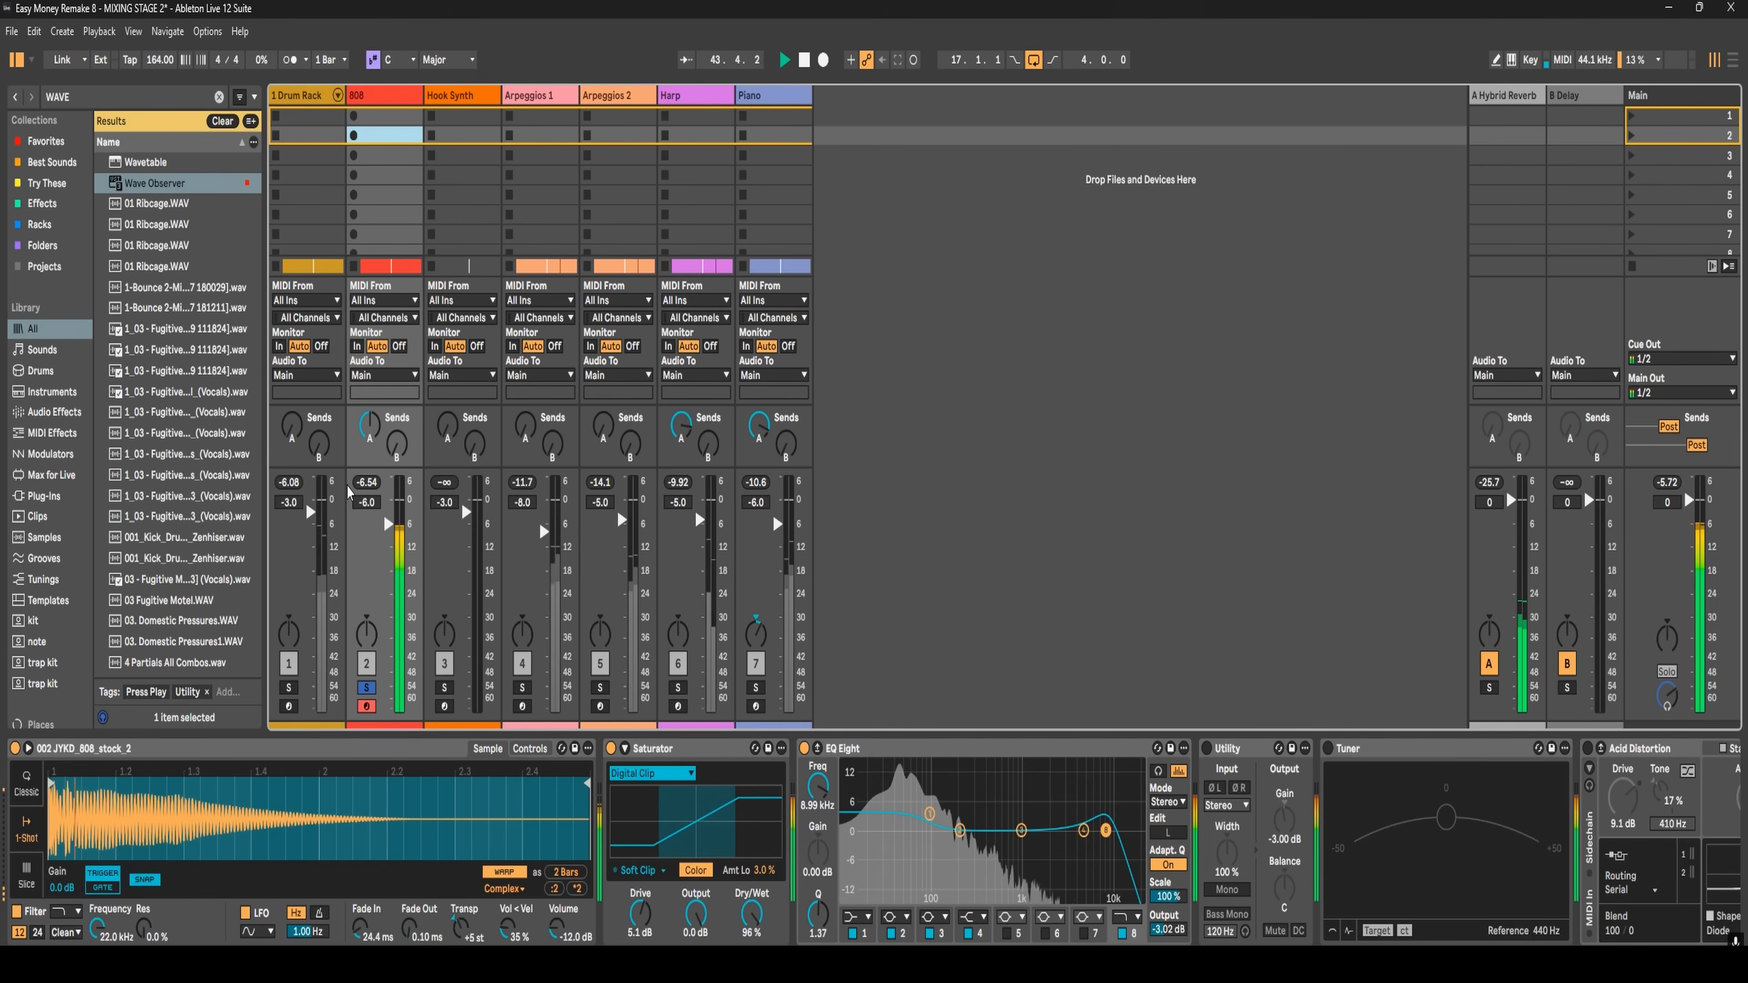
- Extend the loop from bar 9 to 16 bars and, during playback, lower the 808's EQ Eight output to about -4.12 dB
key(Tab)
key(space)
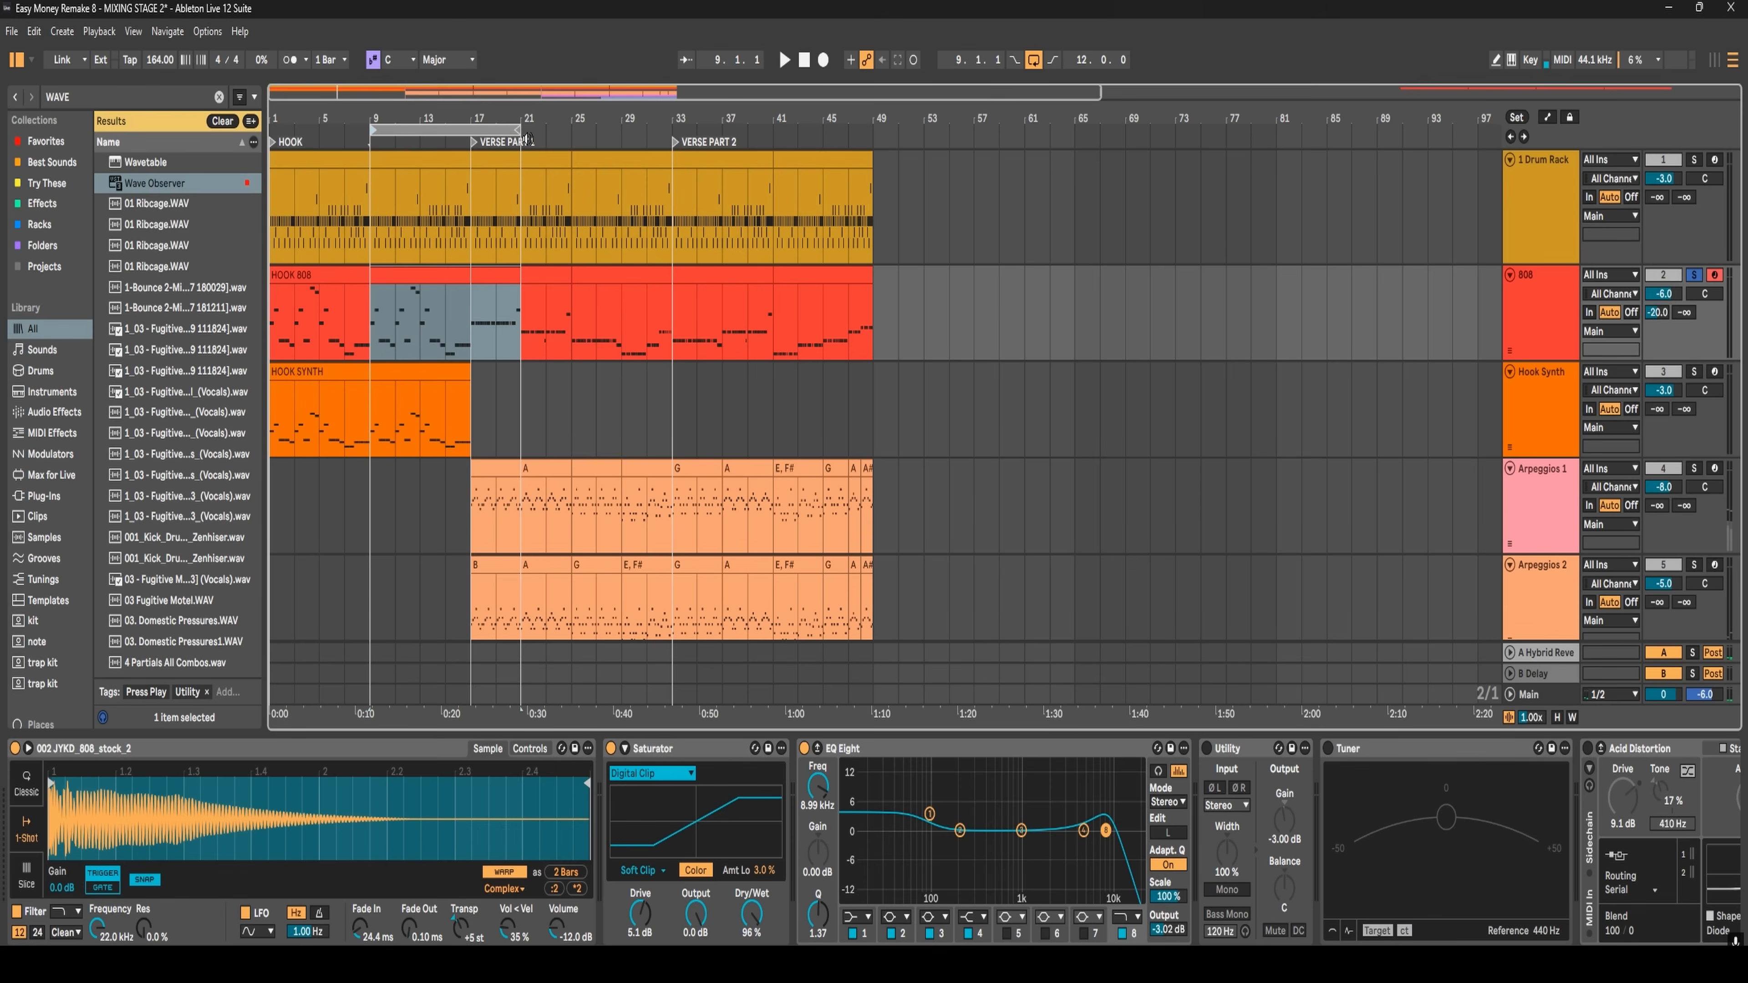
drag(517, 129, 569, 129)
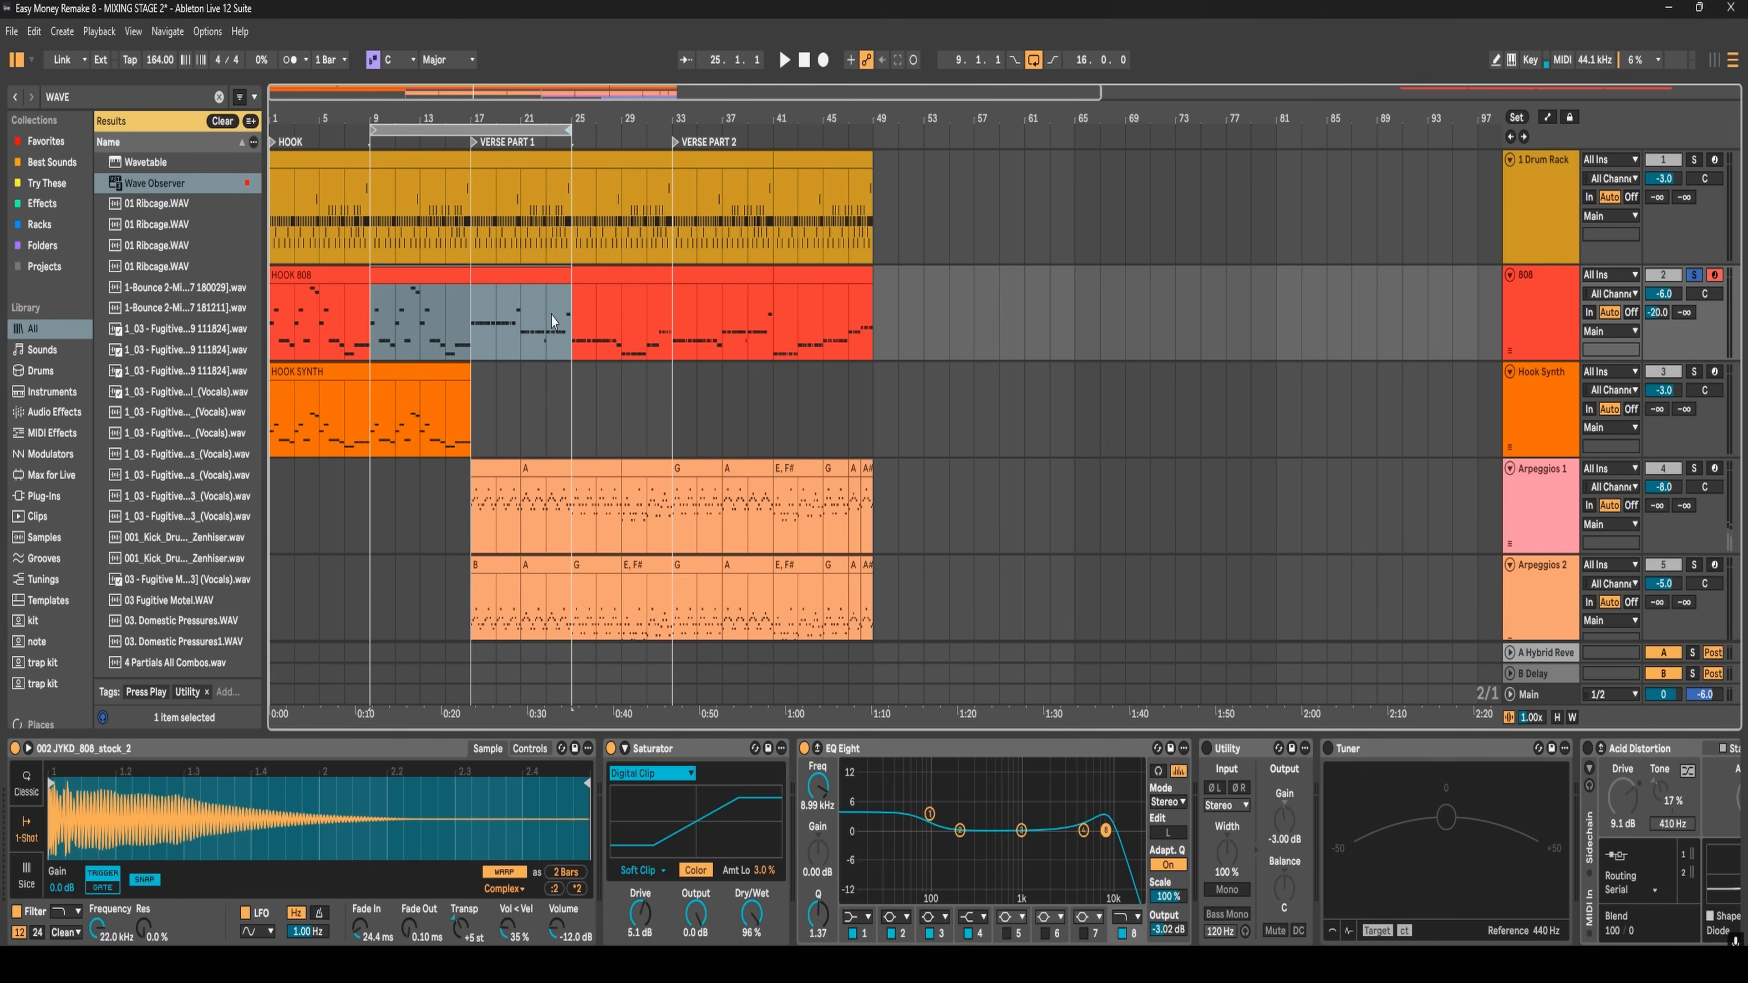
key(Tab)
key(space)
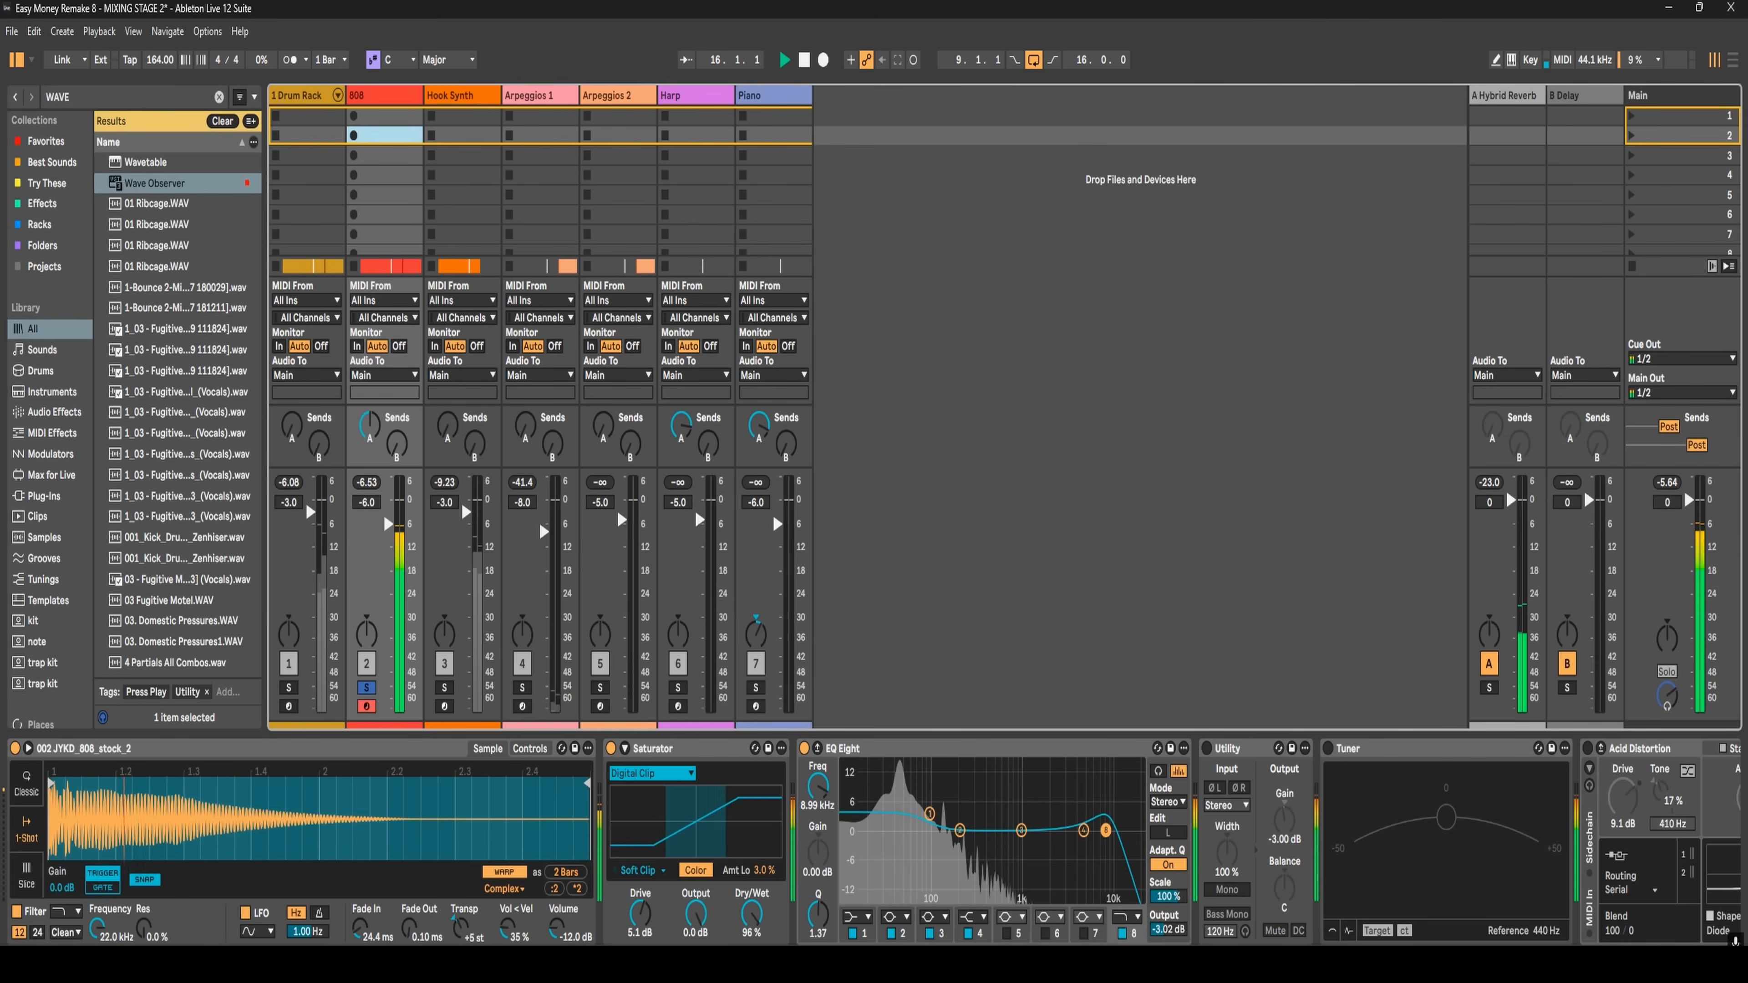
drag(1164, 933, 1164, 941)
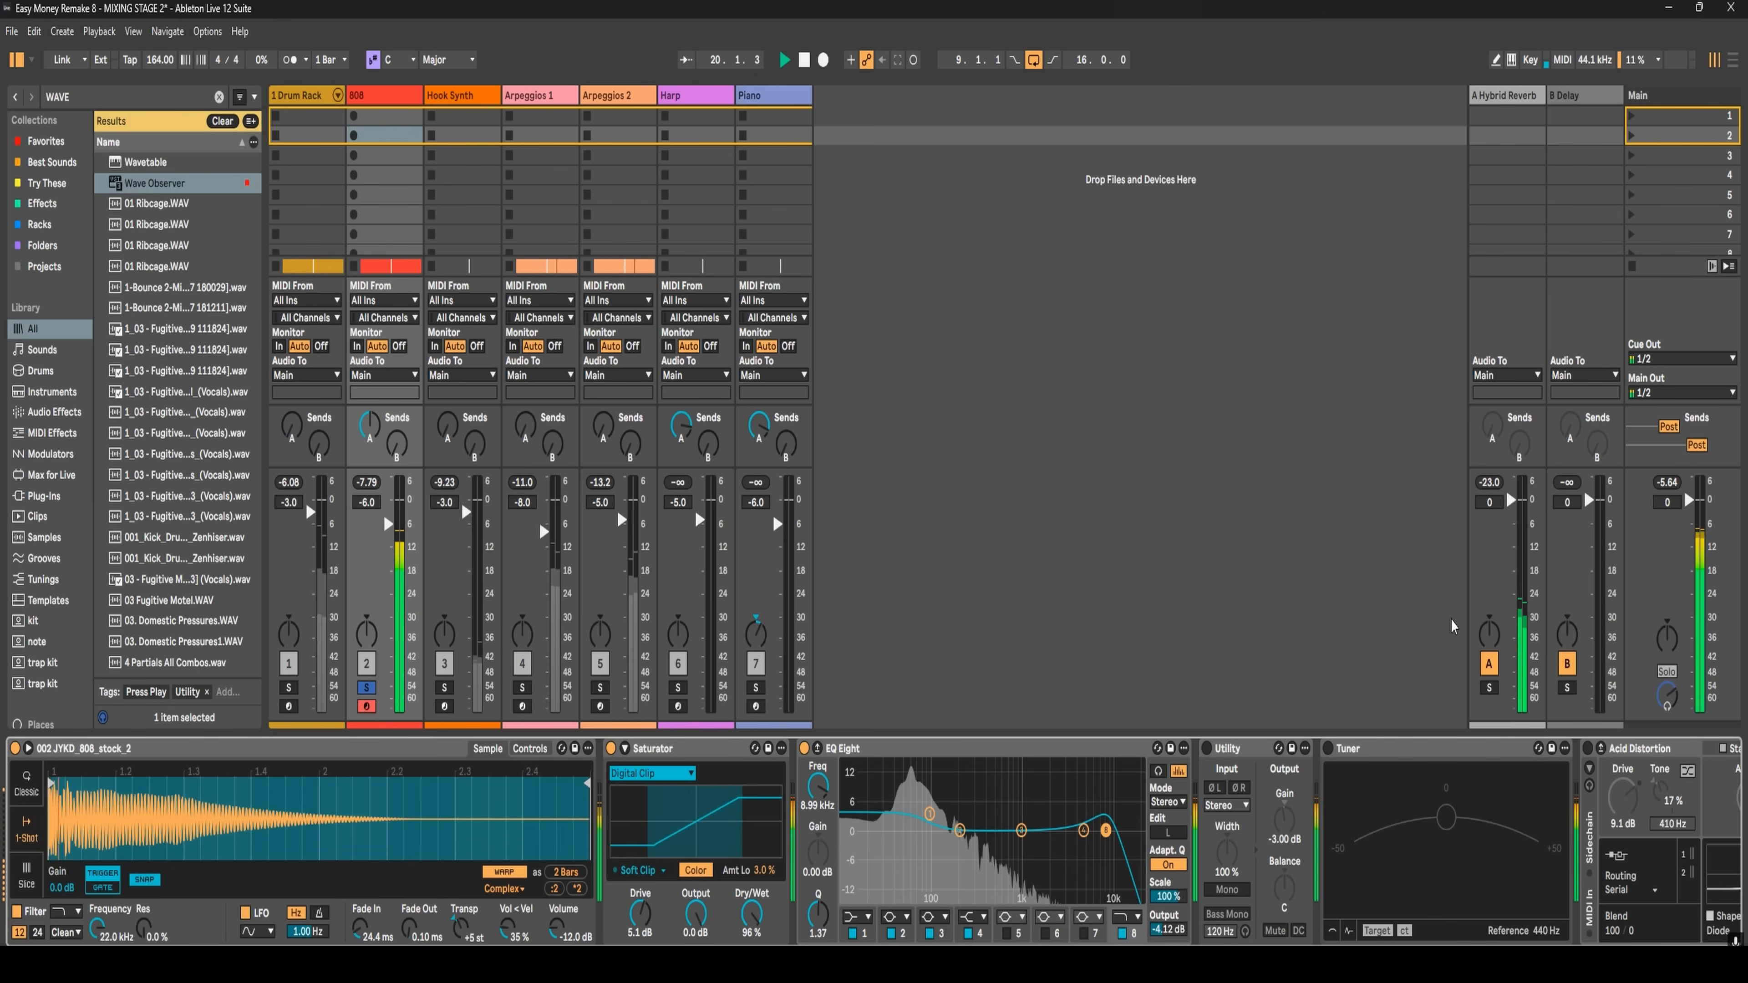
- Solo the Drum Rack together with the 808 and play the loop to check the main level
click(289, 688)
key(space)
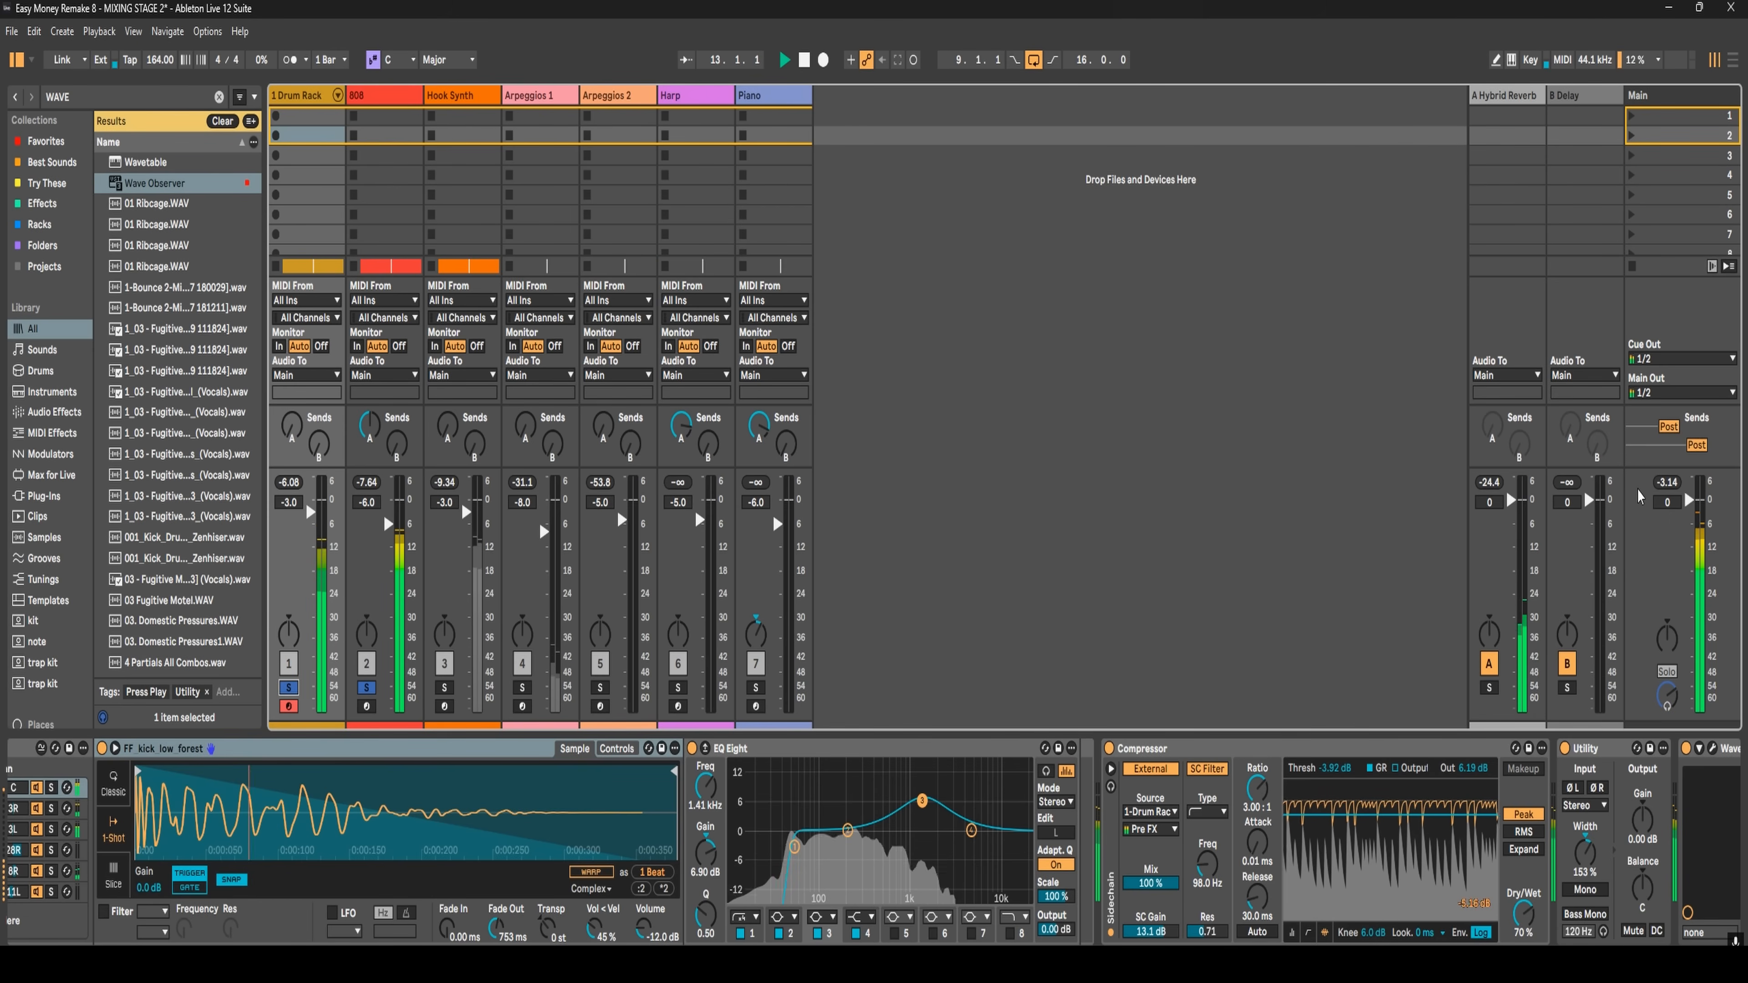
key(space)
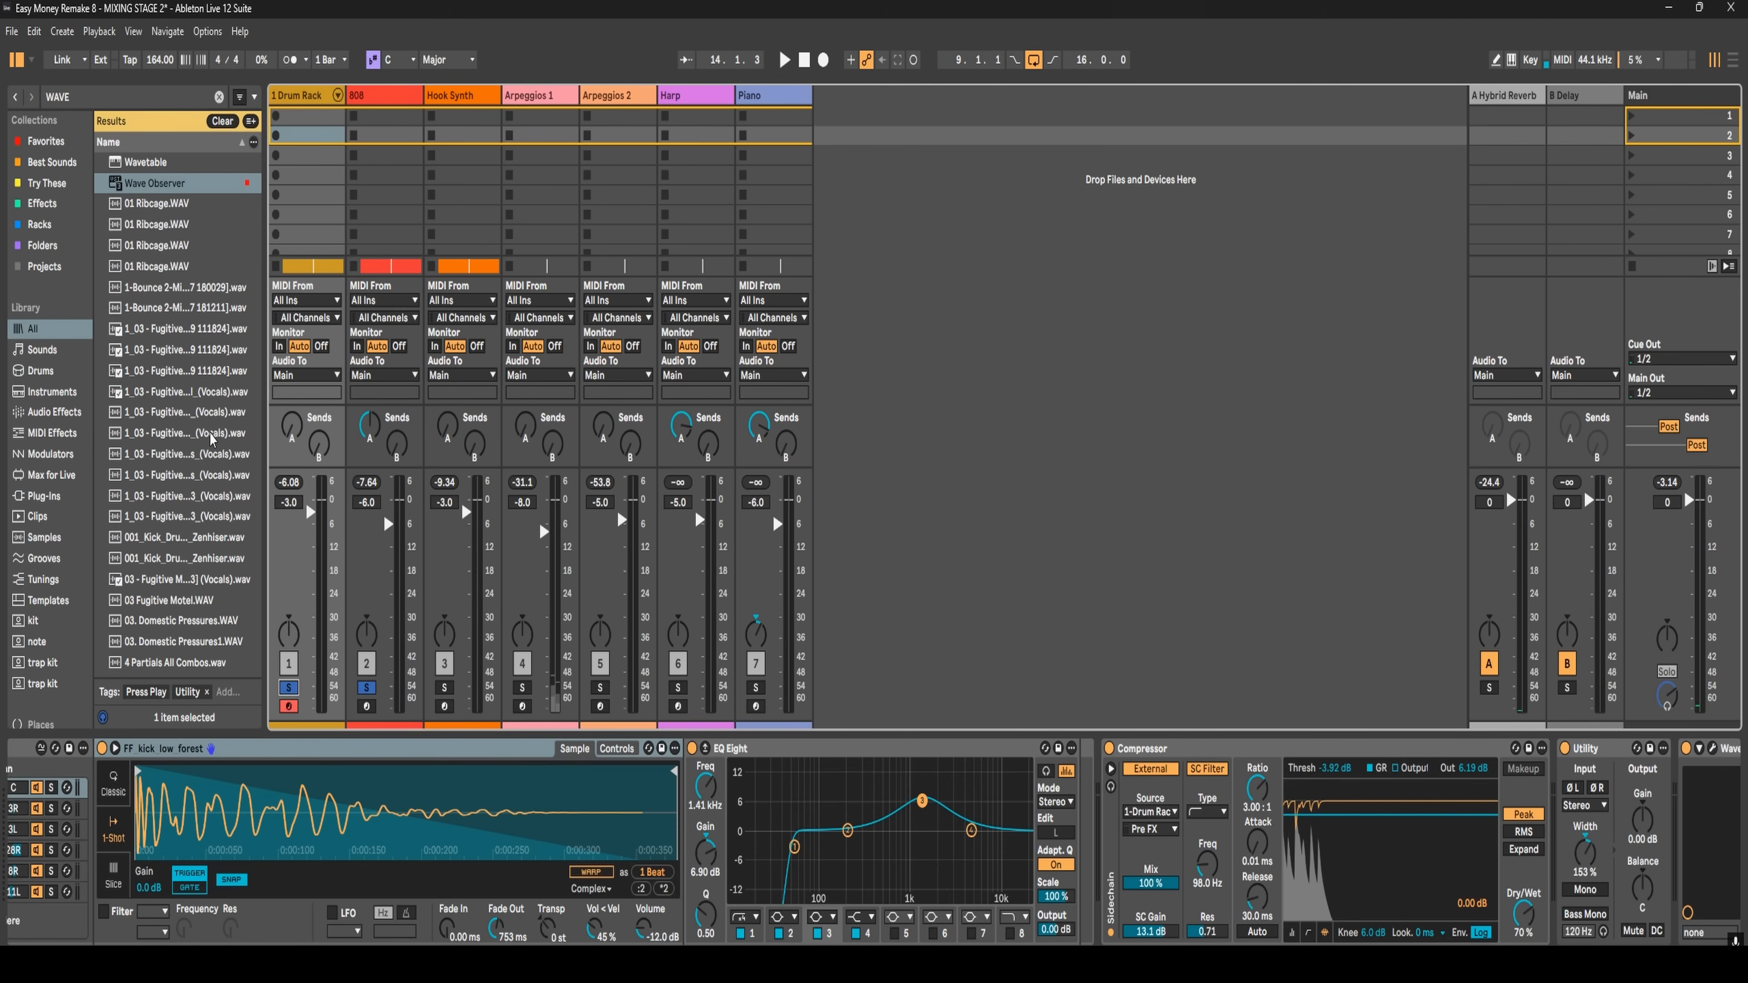
- Reduce the 808's EQ Eight output to -5.06 dB and play the loop again with the Drum Rack soloed alongside it
click(393, 528)
key(space)
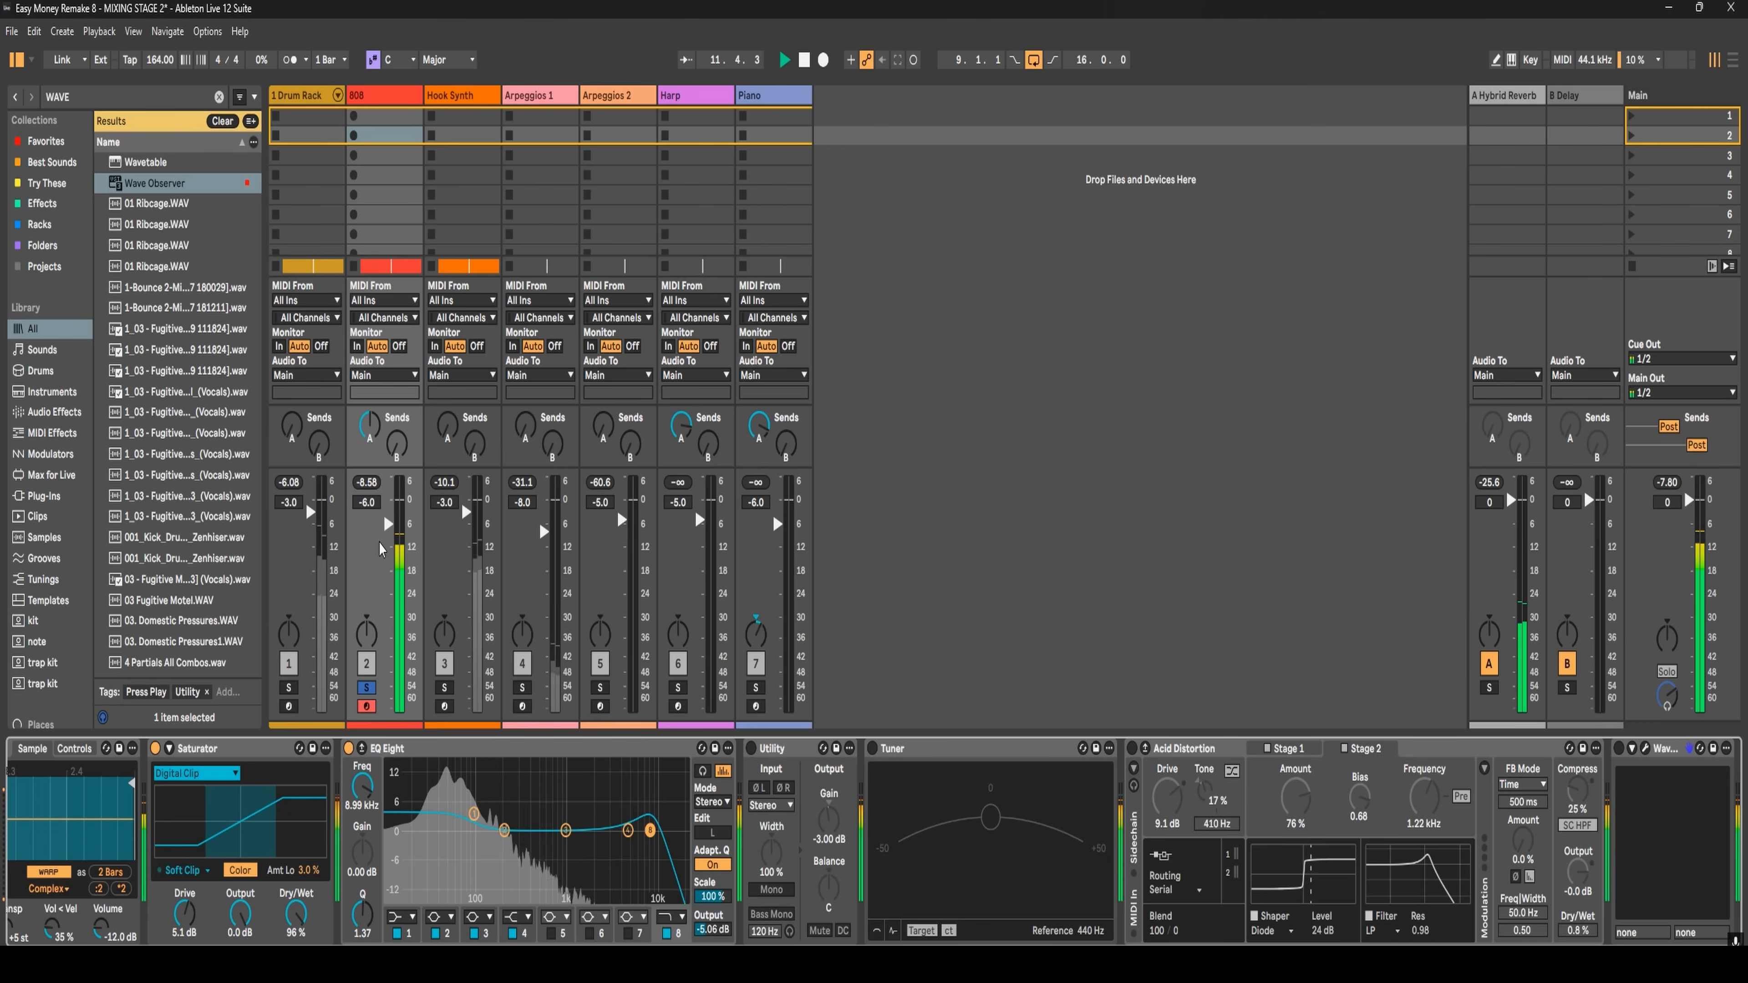
ctrl+click(289, 687)
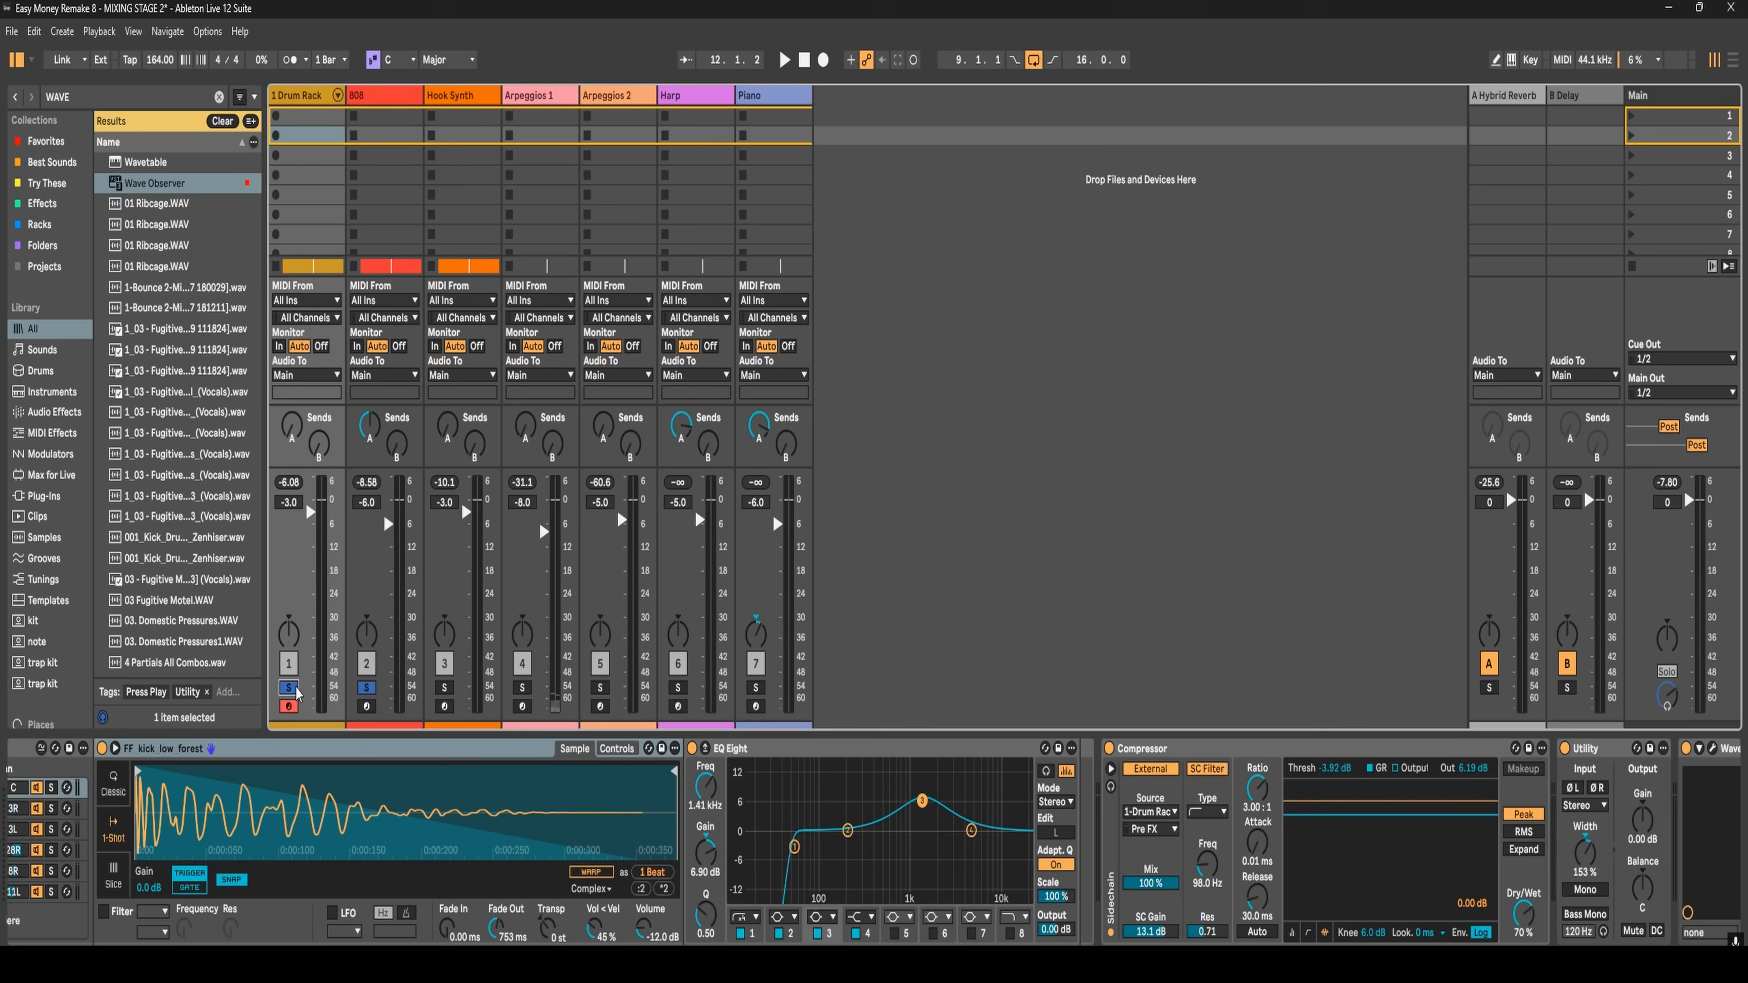
key(space)
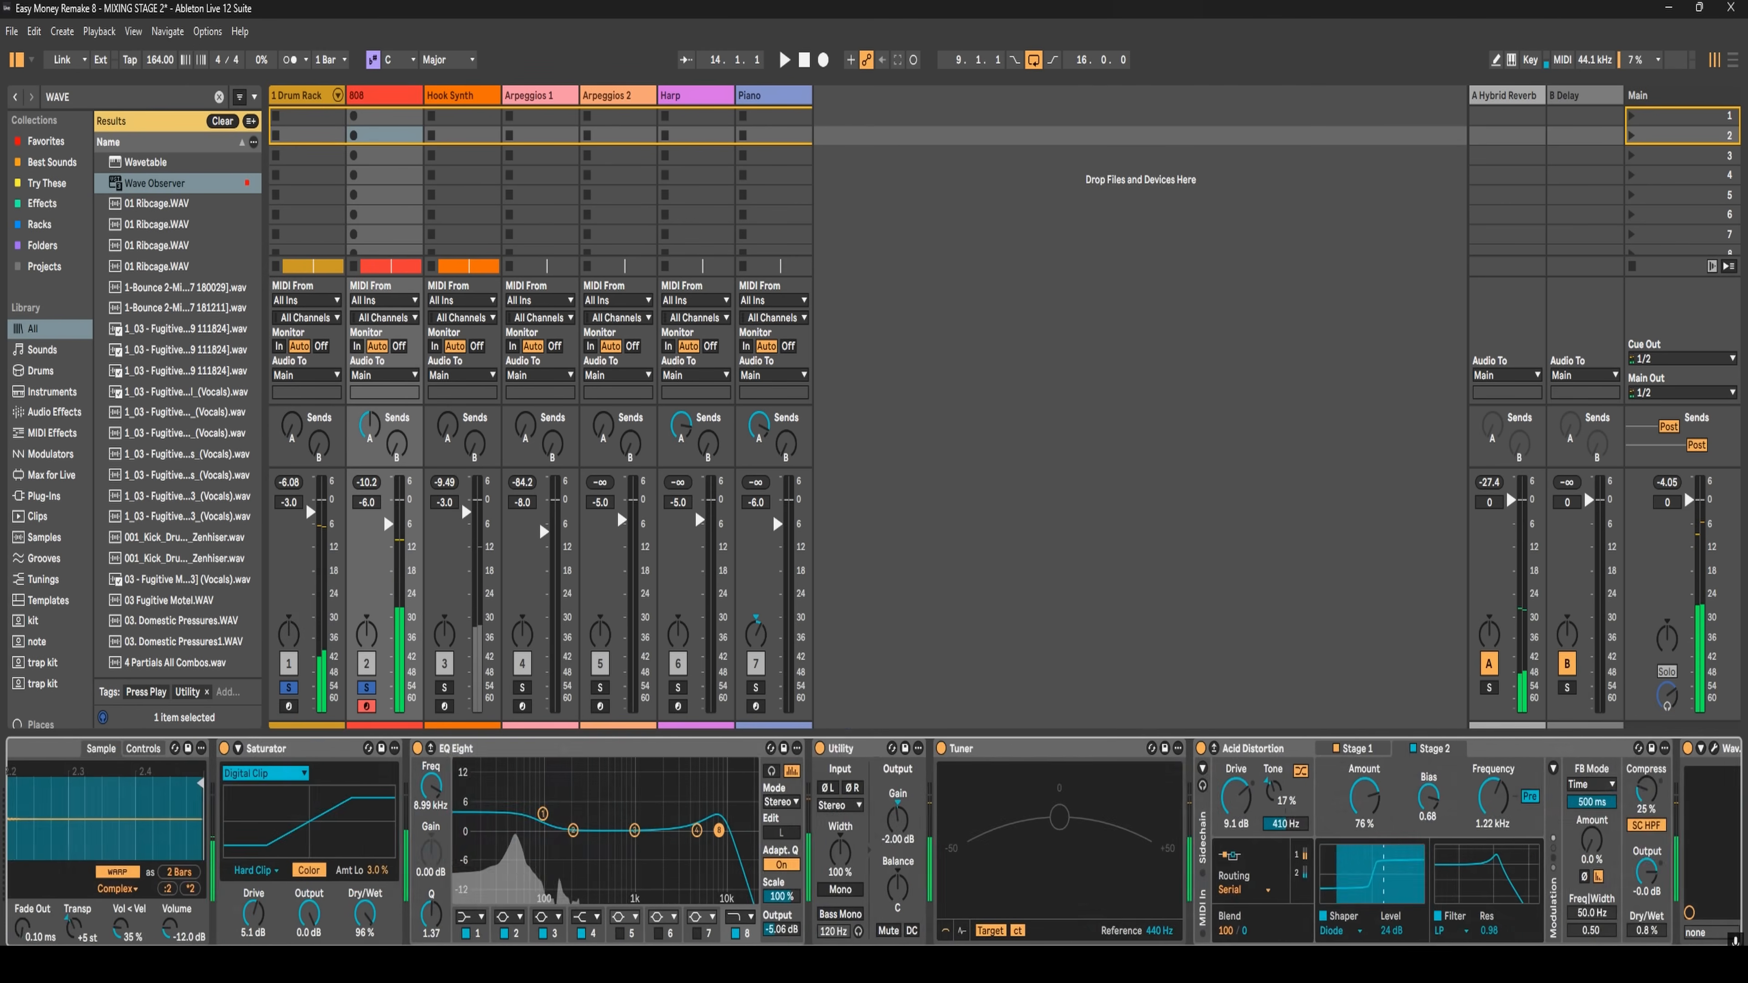
- Play short stretches of the hook to compare the 808's levels before and after the Saturator
scroll(728, 821, left, 3)
key(space)
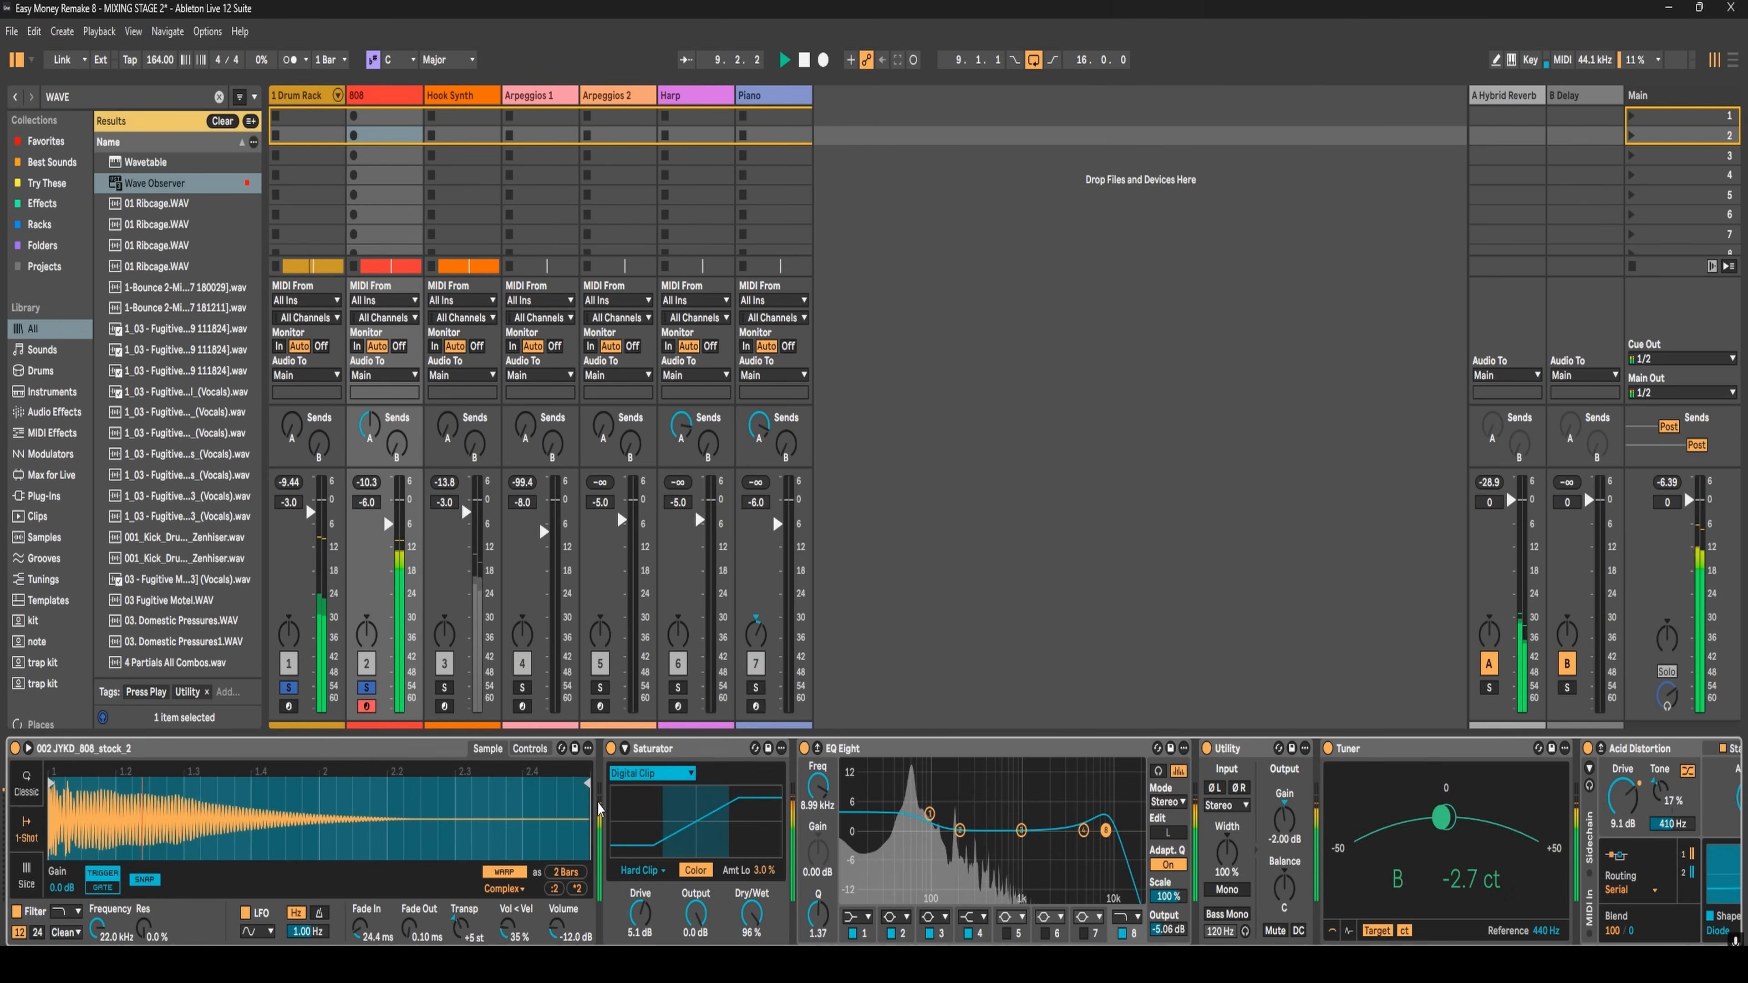
key(space)
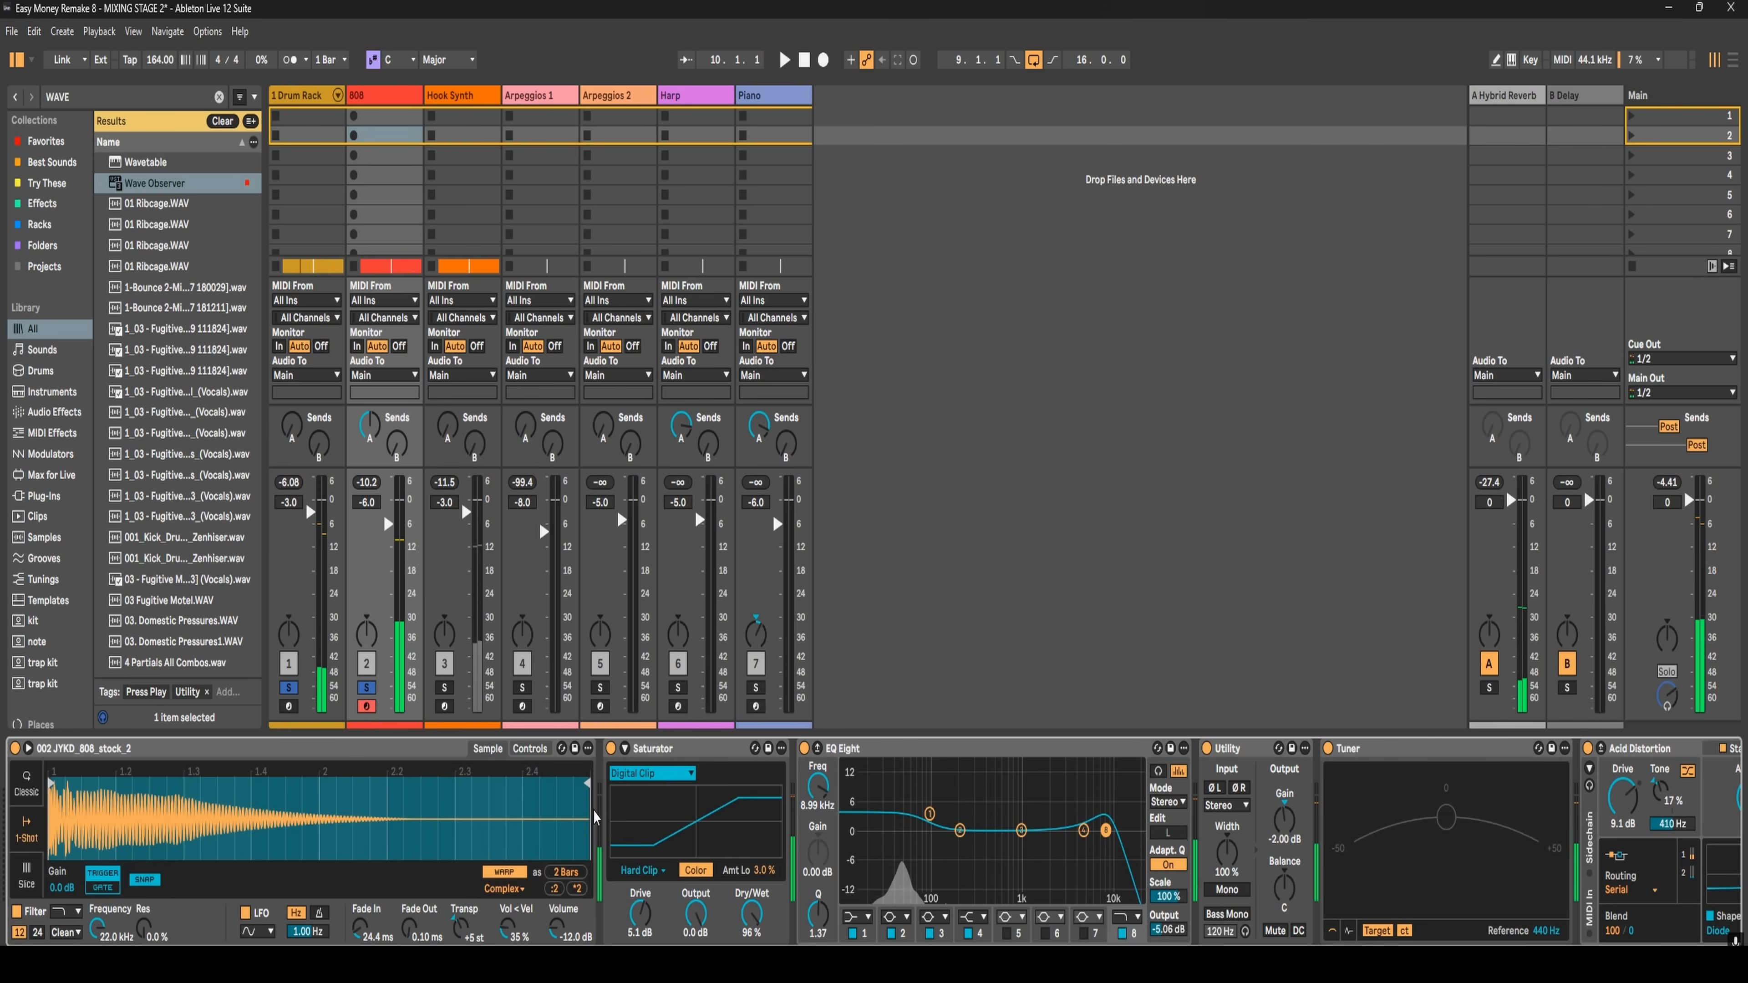
key(space)
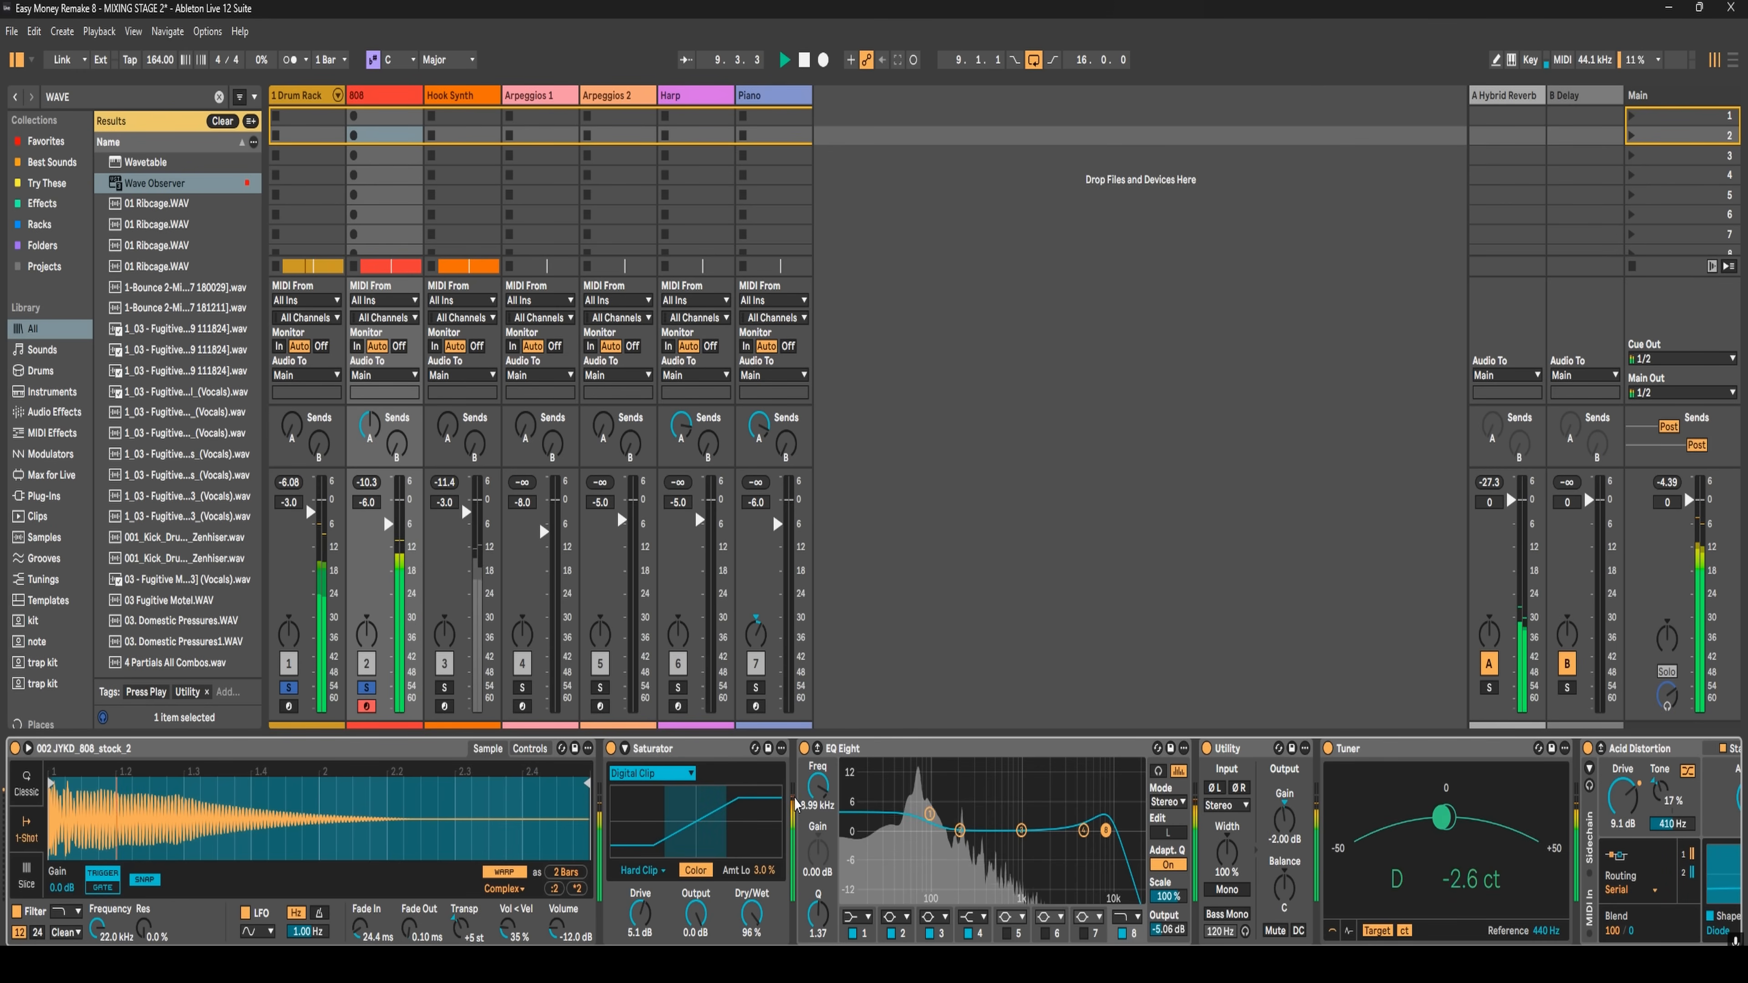
key(space)
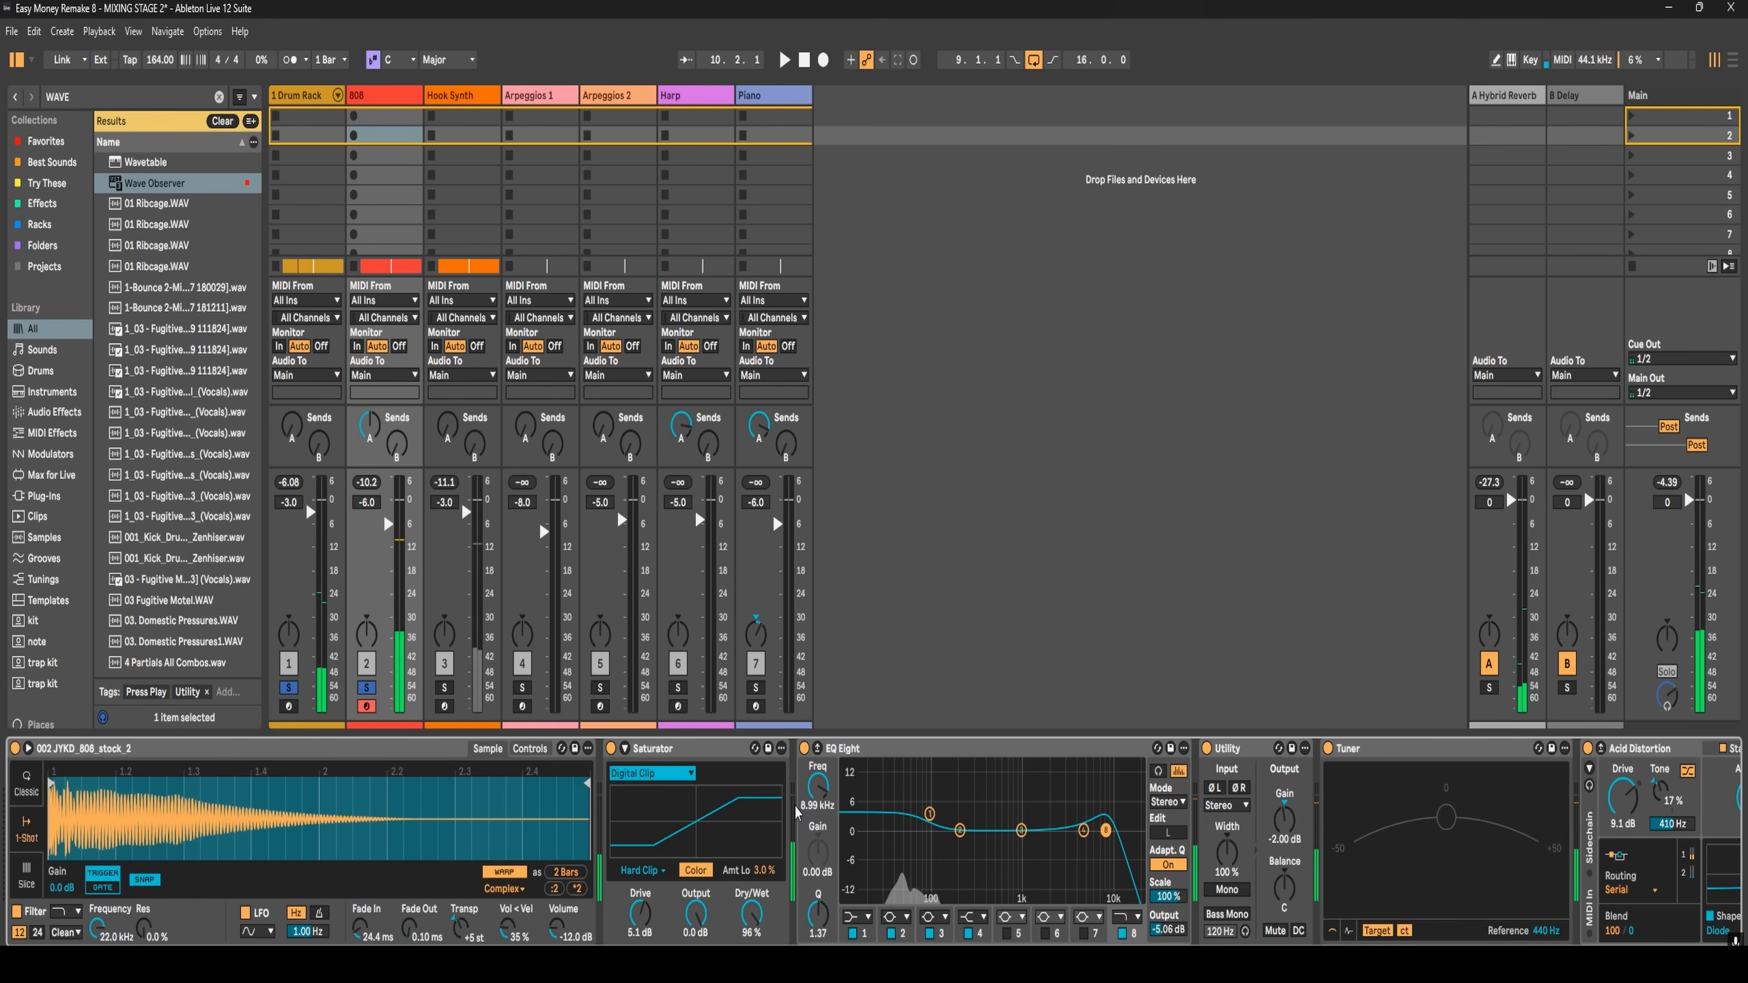
- Set the 808's Saturator Dry/Wet to 100 % and its Utility gain to 0.00 dB while playing the loop
key(space)
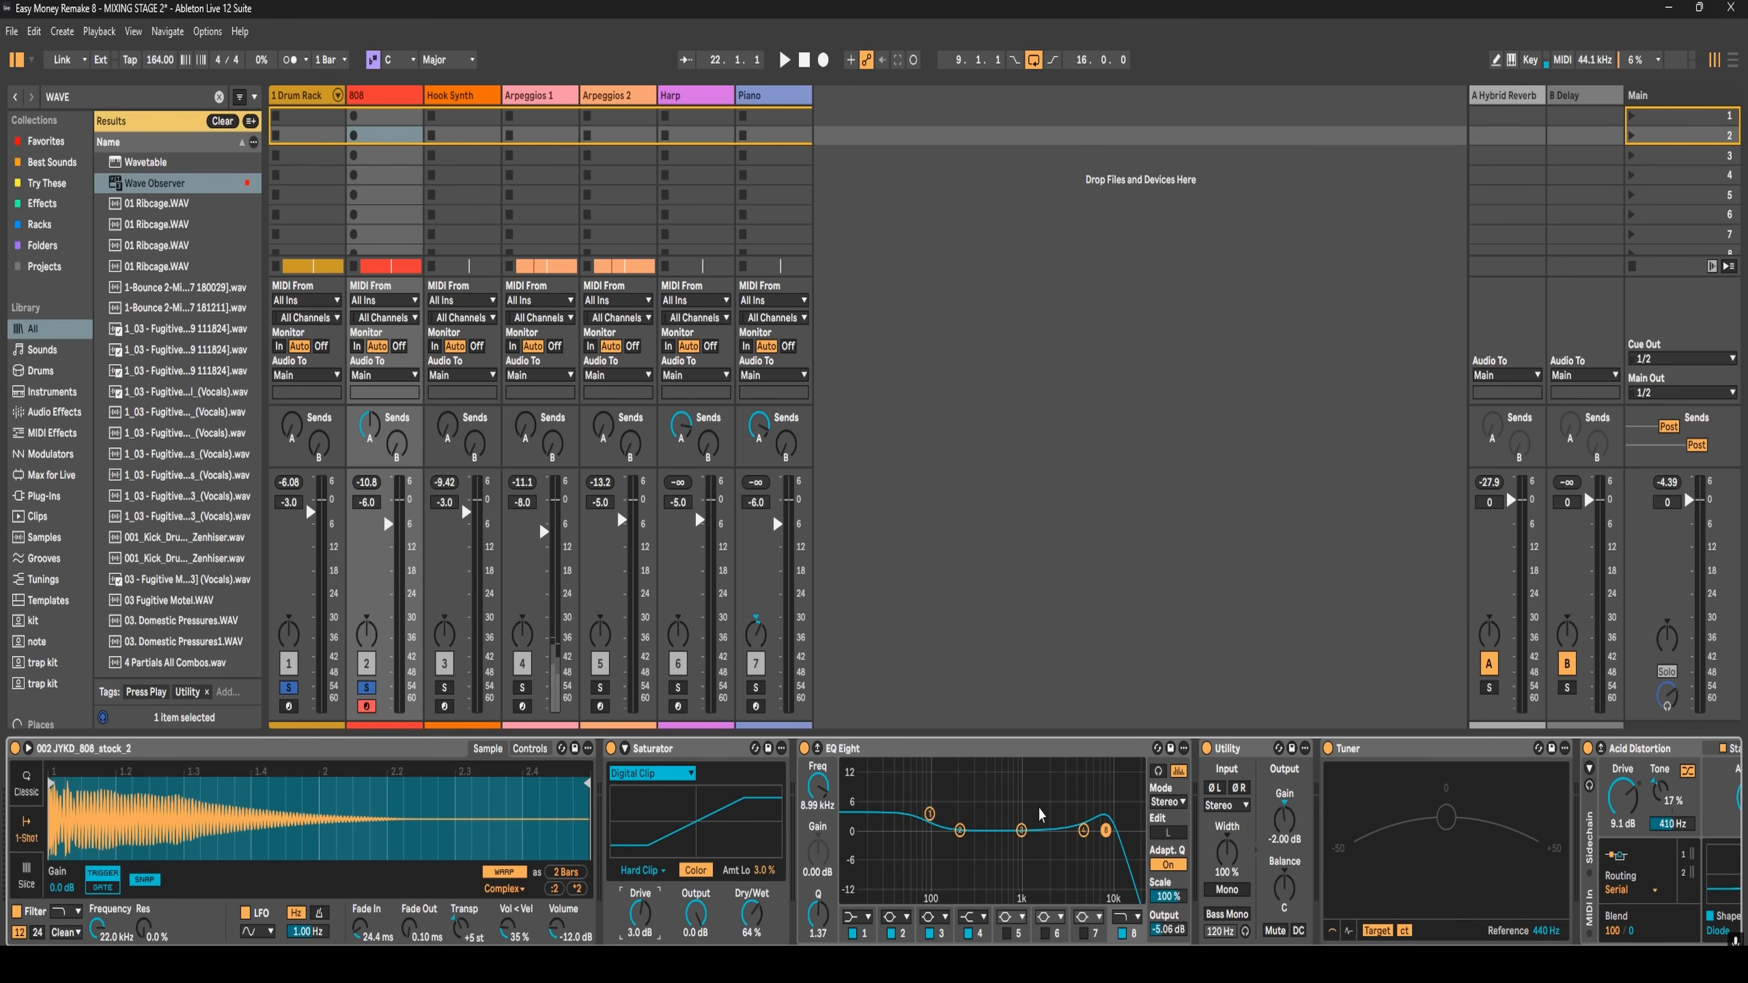
key(space)
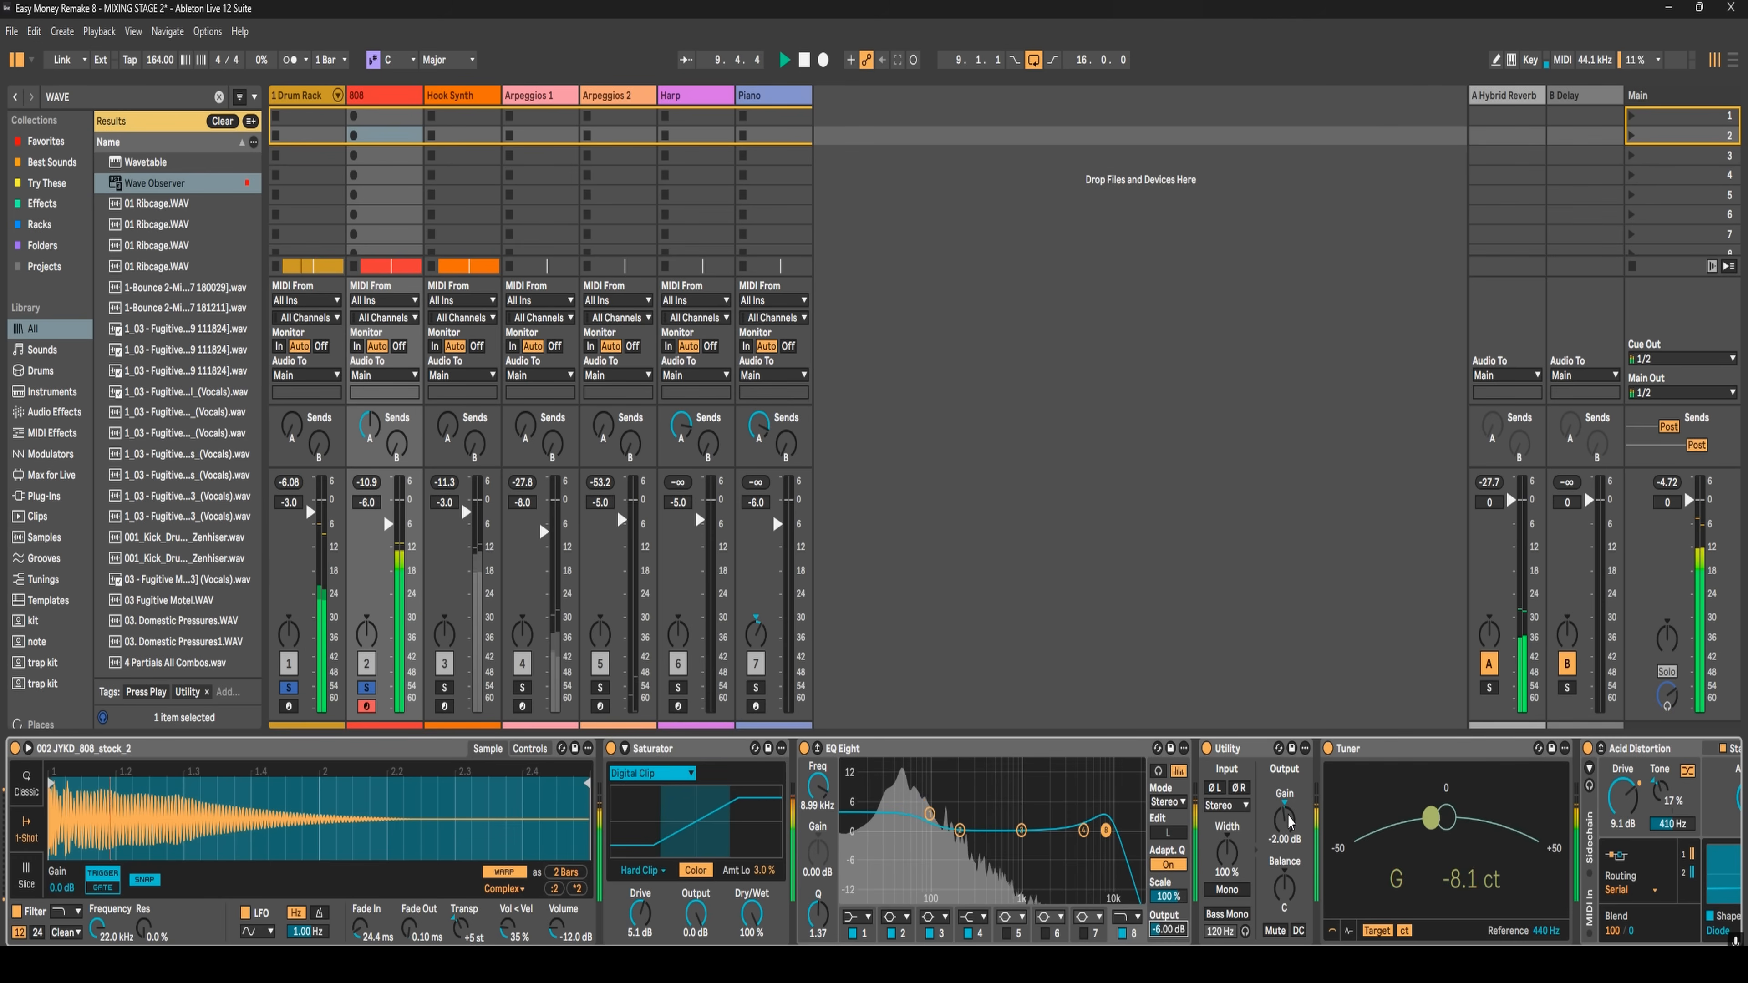
drag(1288, 820, 1288, 794)
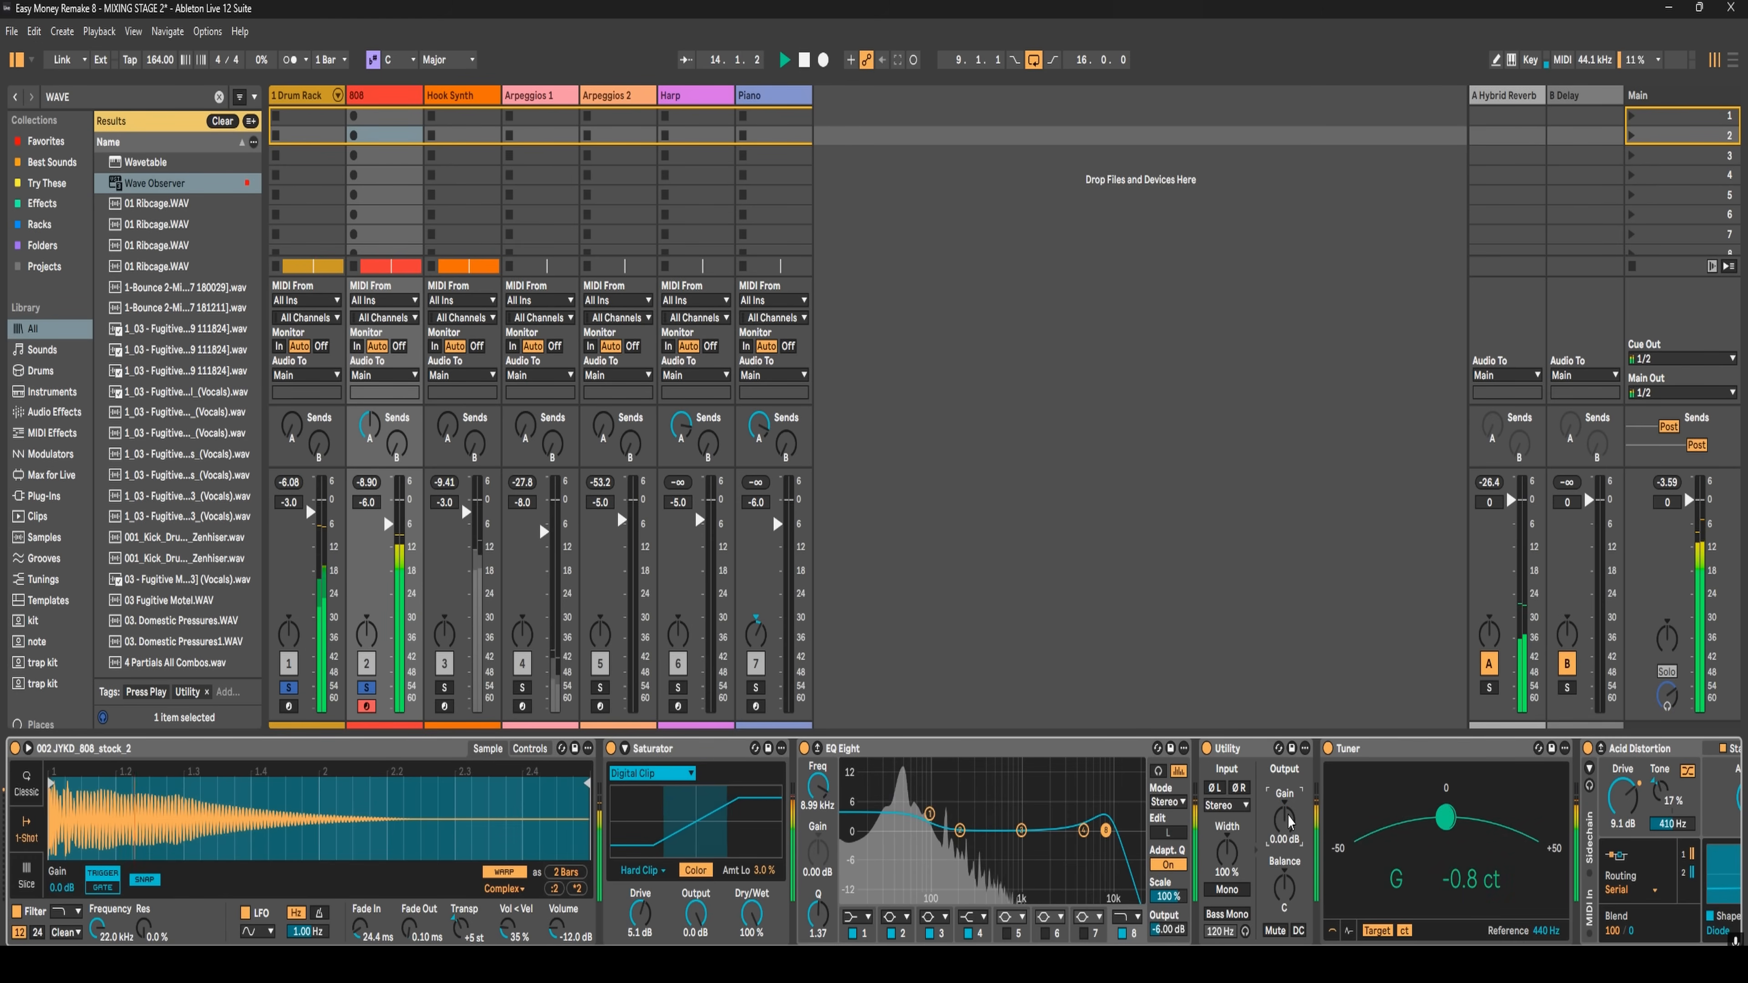
key(space)
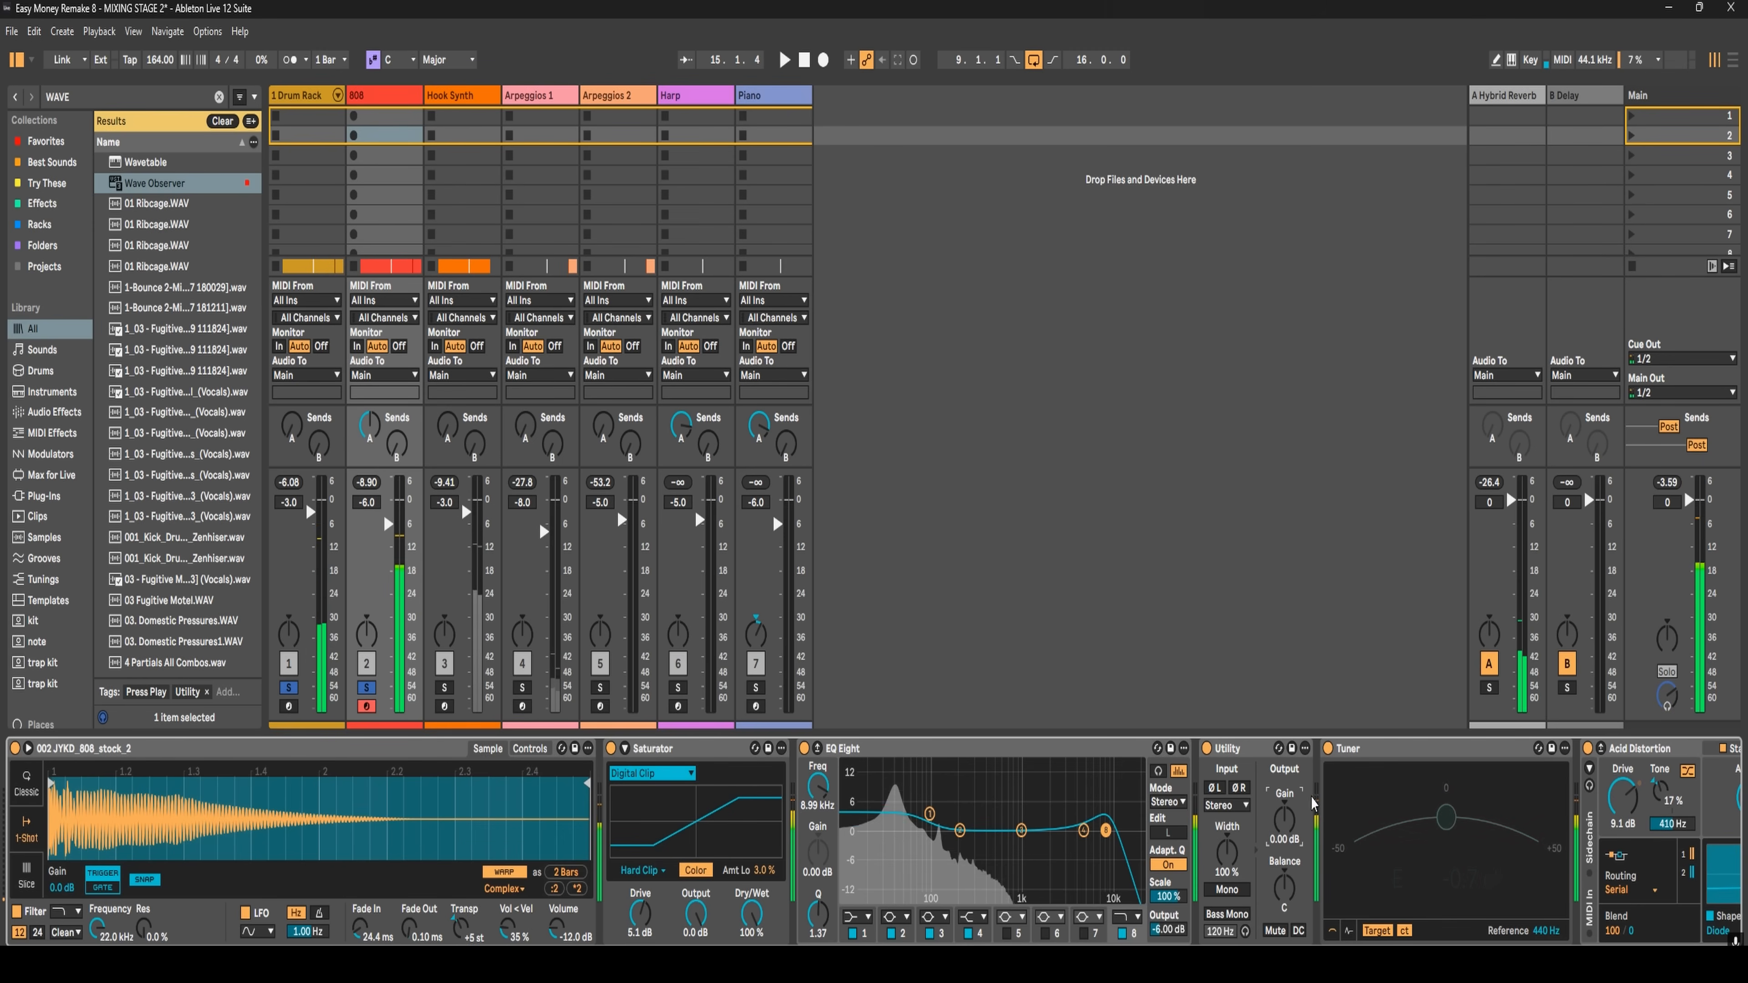
- Play the loop in short stretches to examine the 808's level coming out of Acid Distortion
scroll(1735, 941, right, 5)
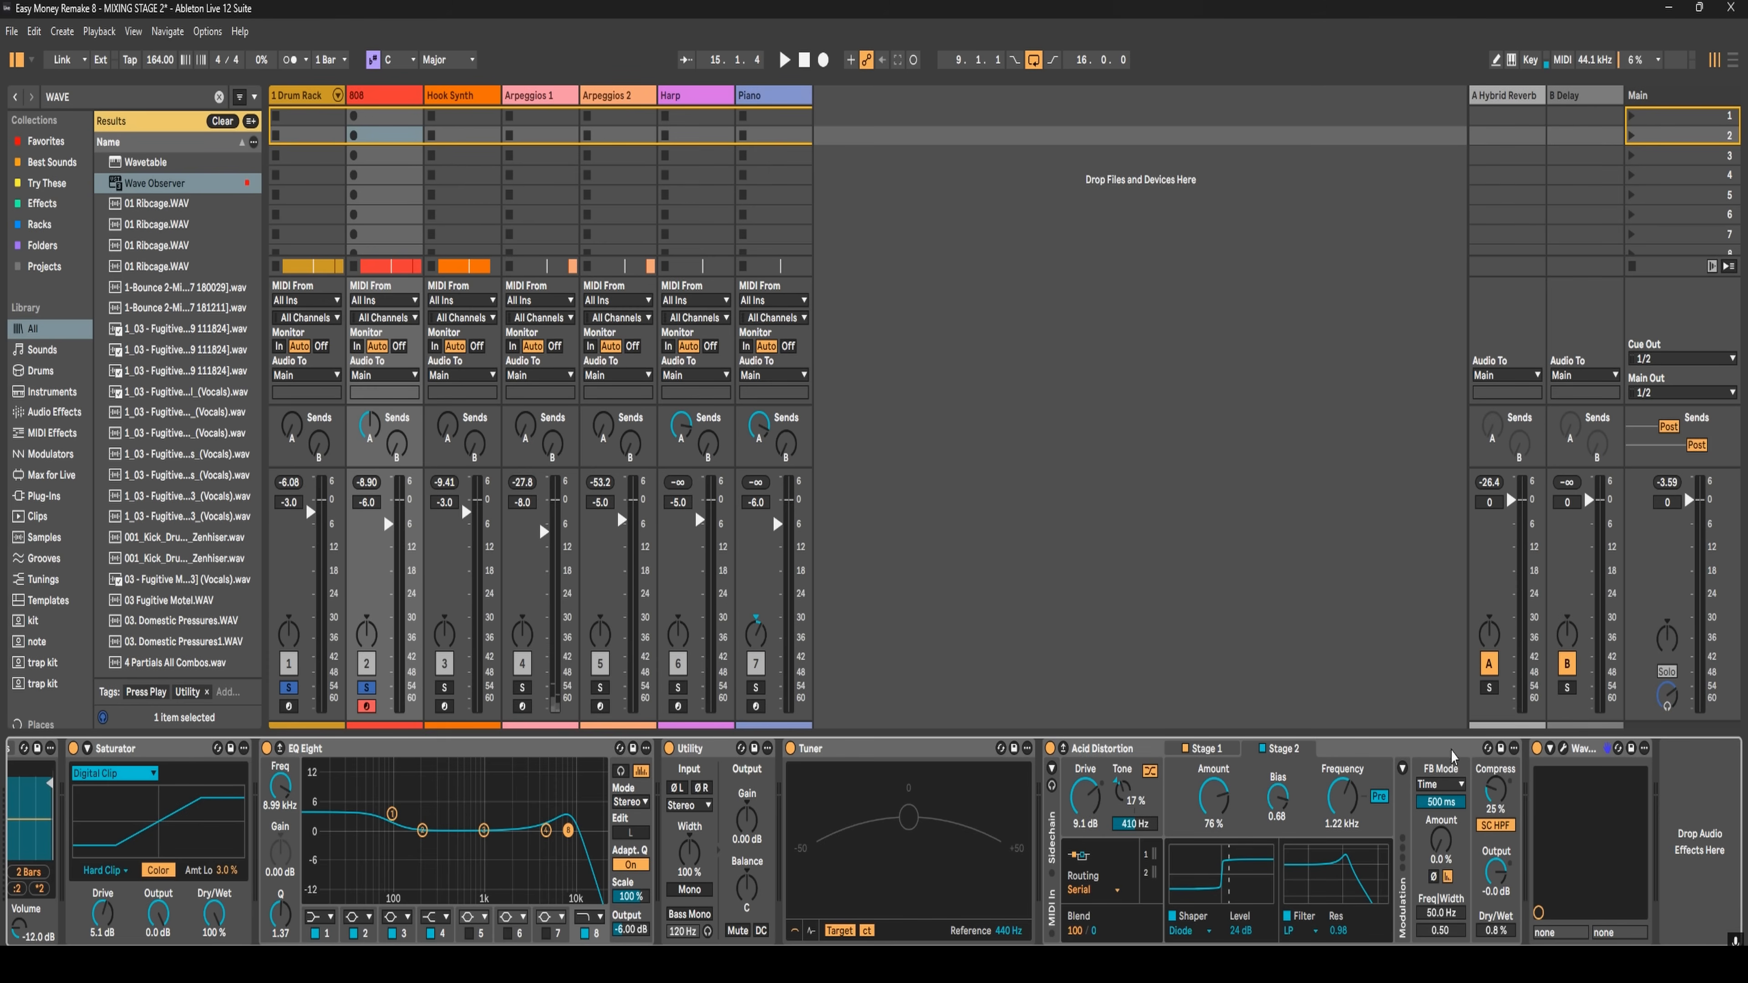
key(space)
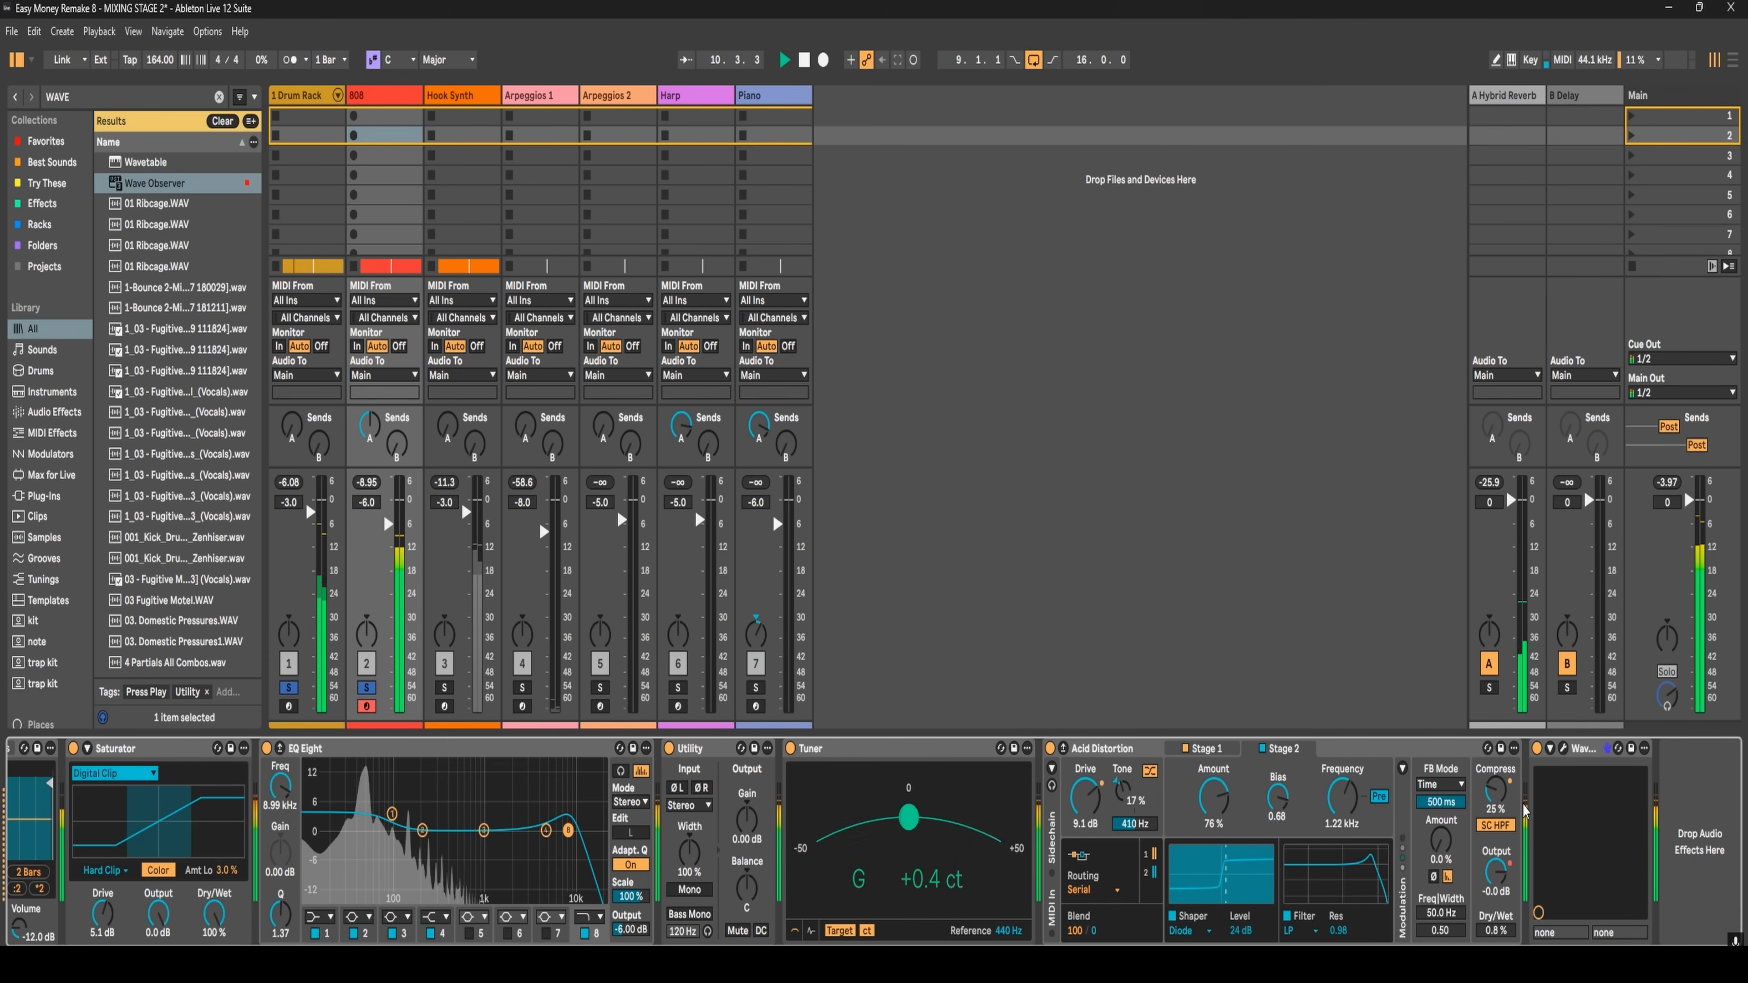
key(space)
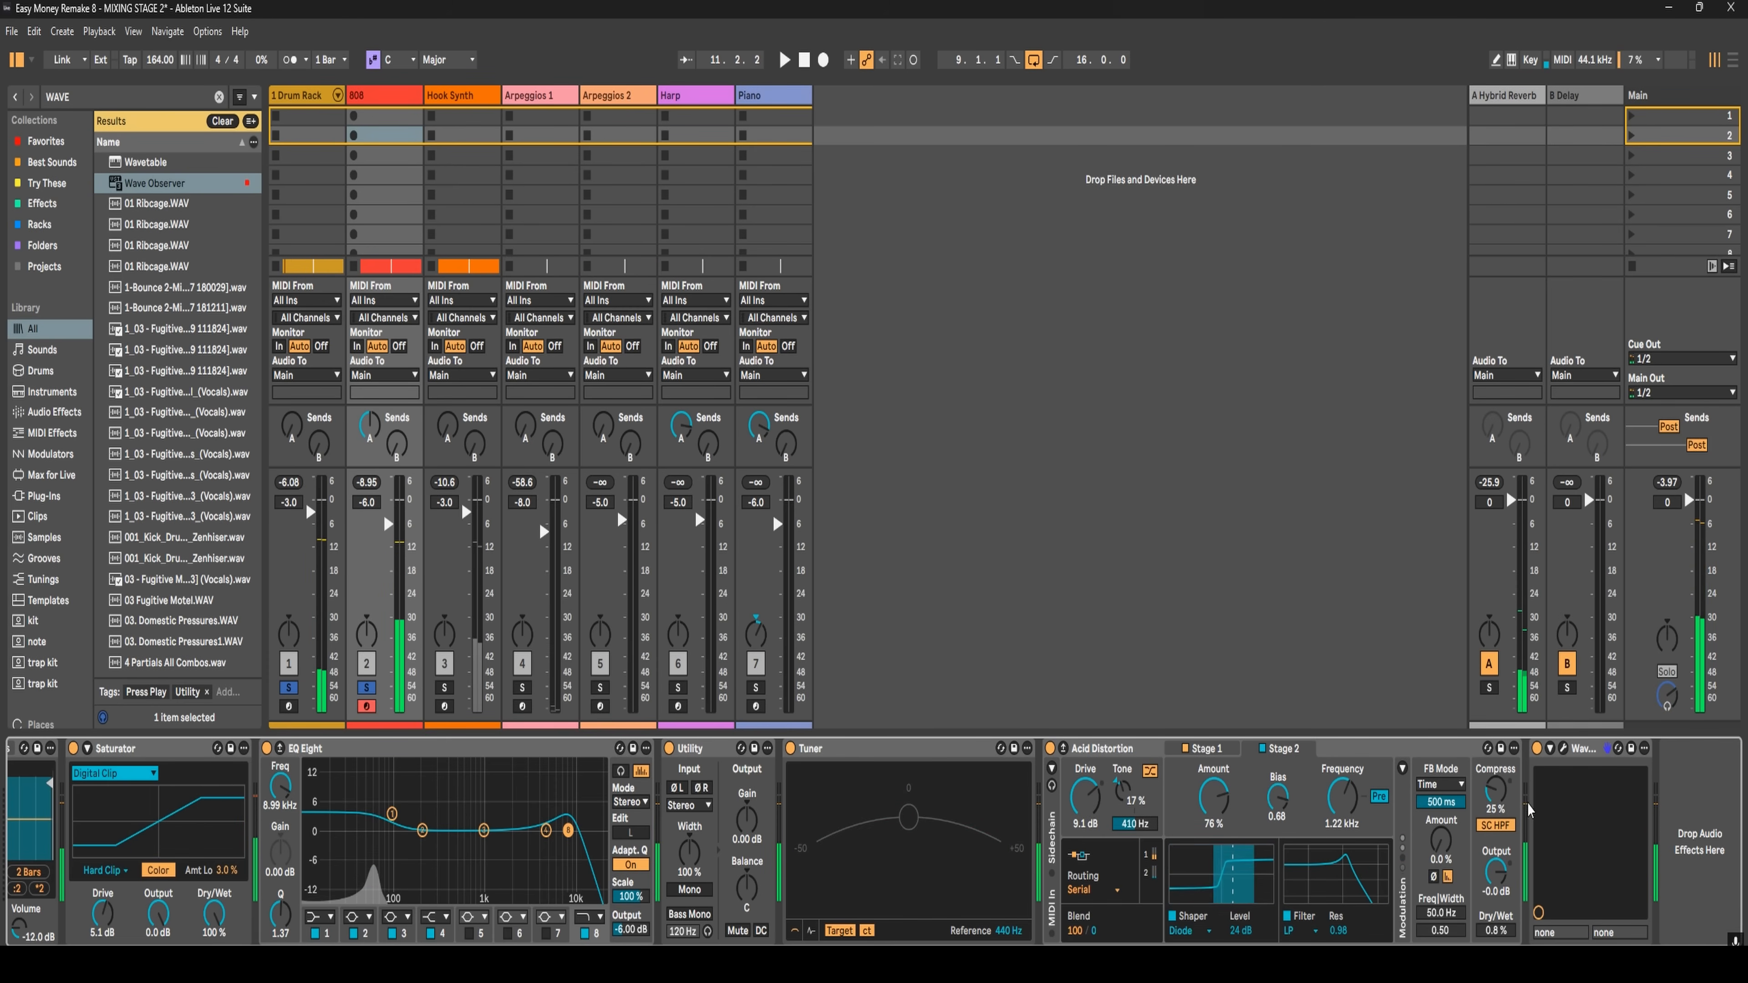
key(space)
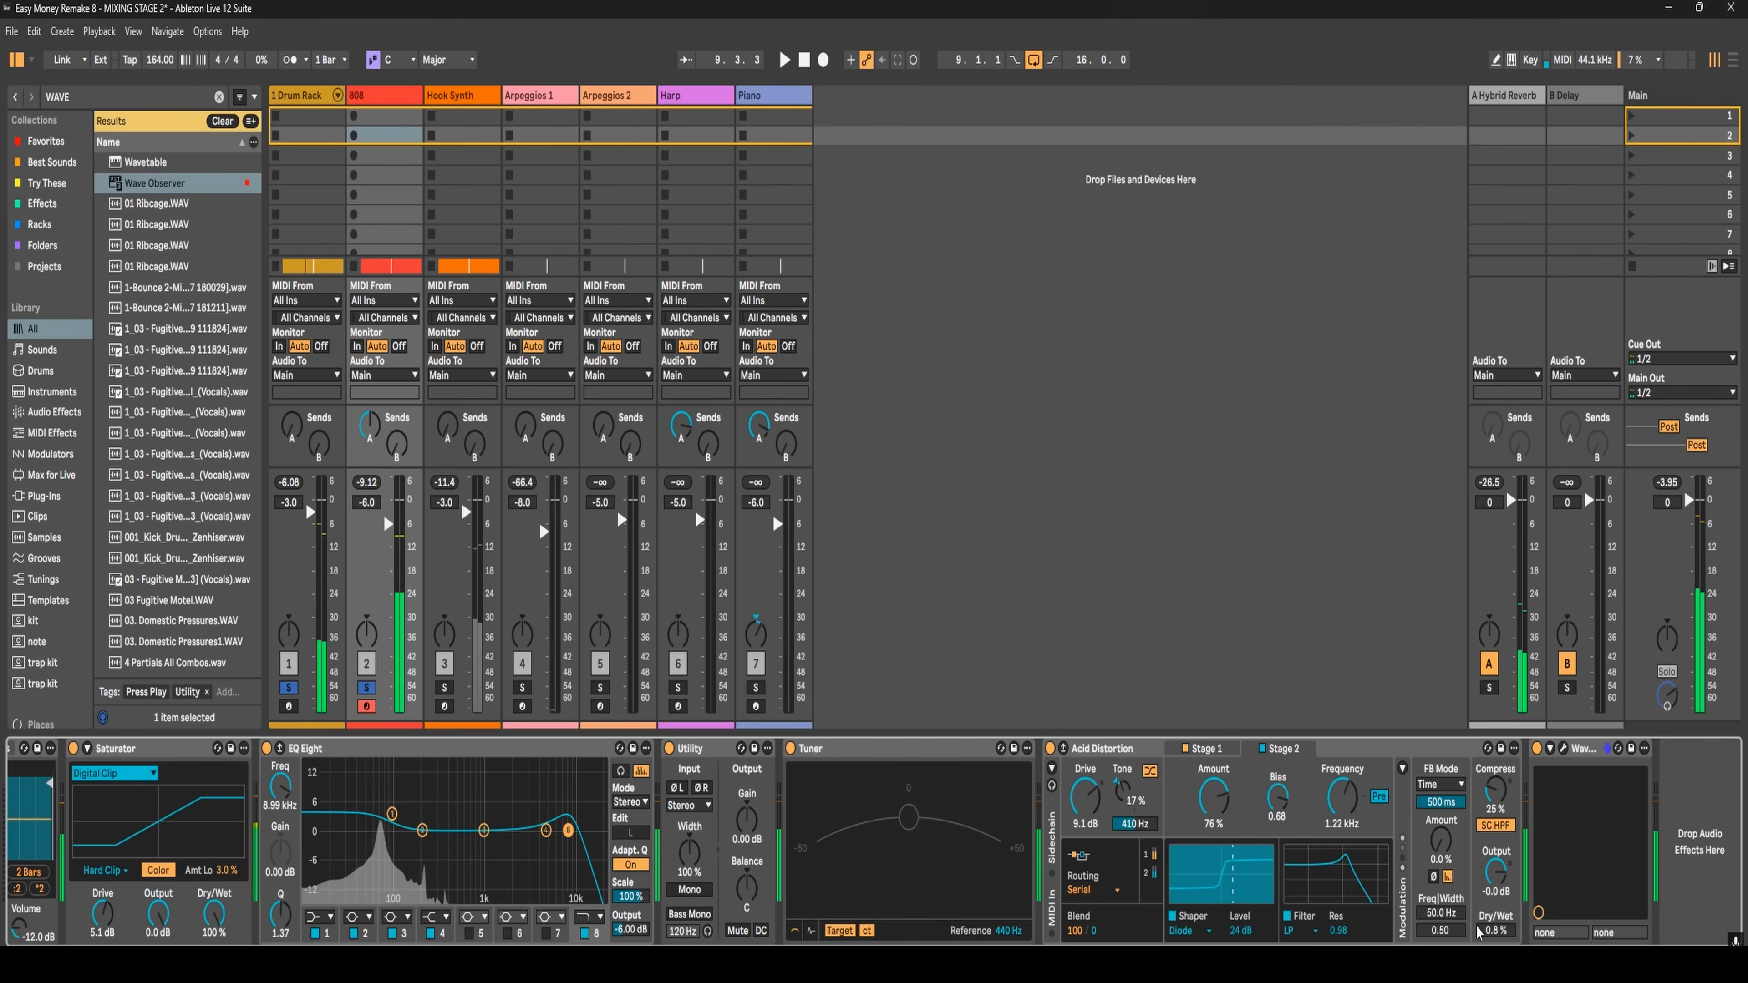
- Raise the 808 Saturator's Amt Lo to 5.0 % and play the loop through to recheck the chain's output level
scroll(1397, 797, left, 5)
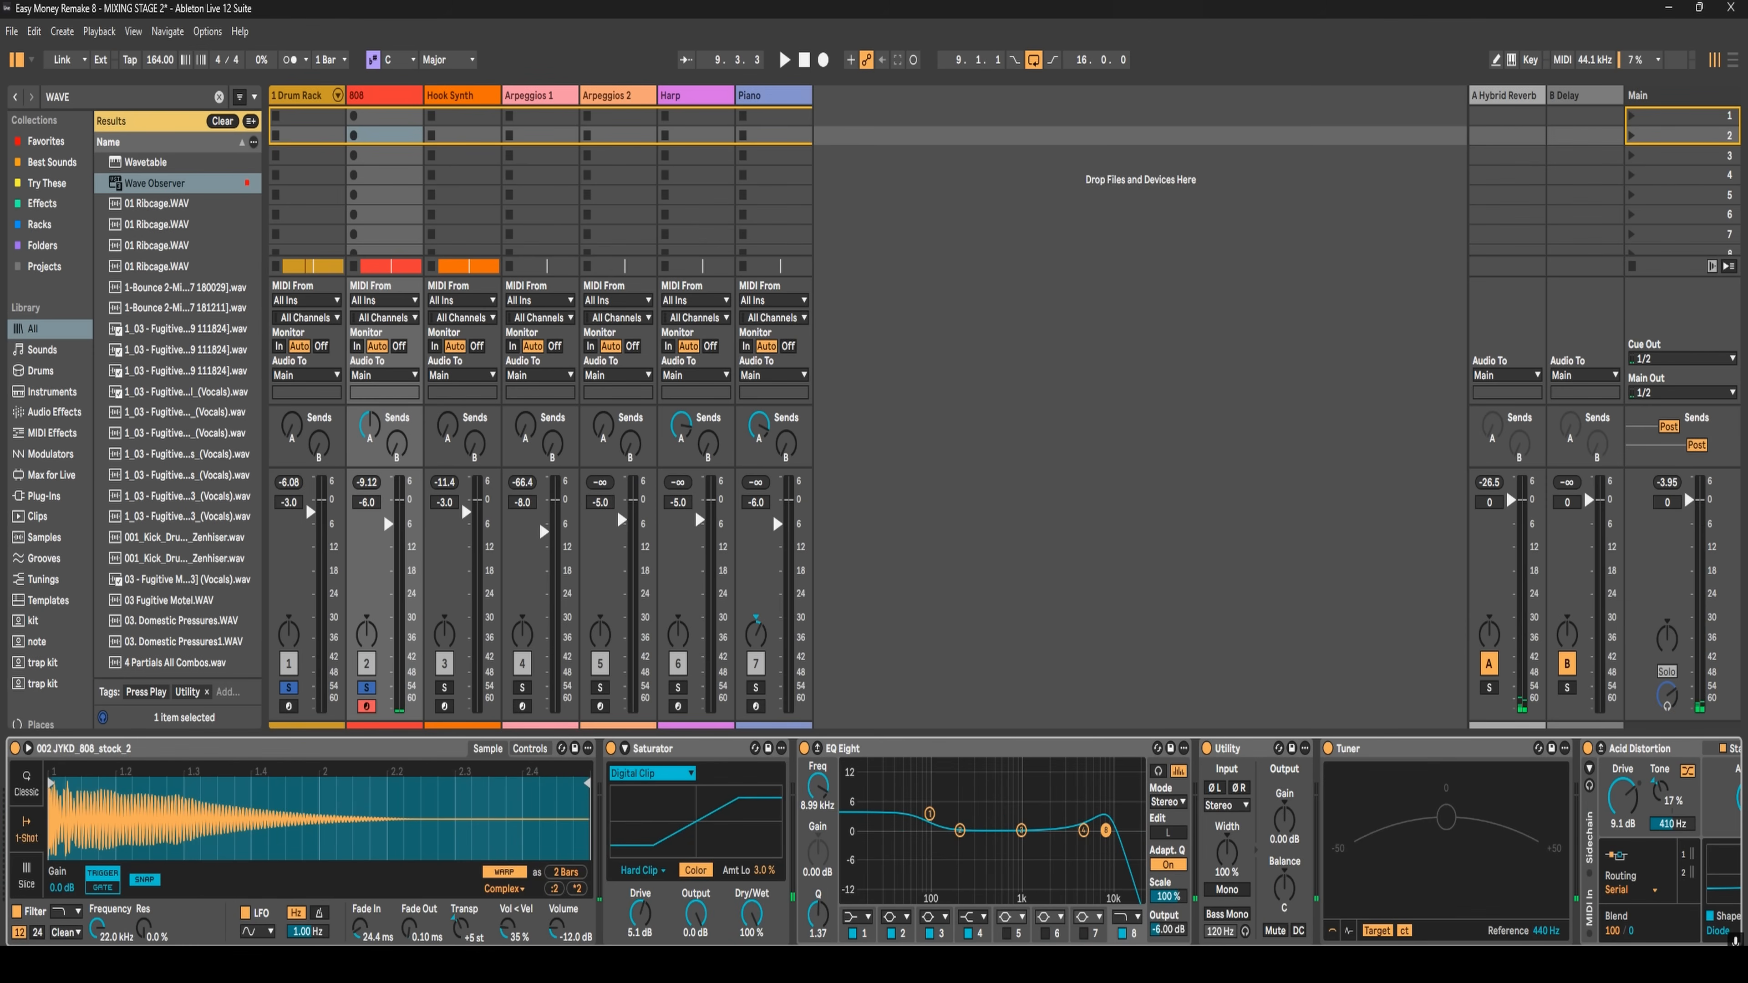
scroll(874, 842, right, 5)
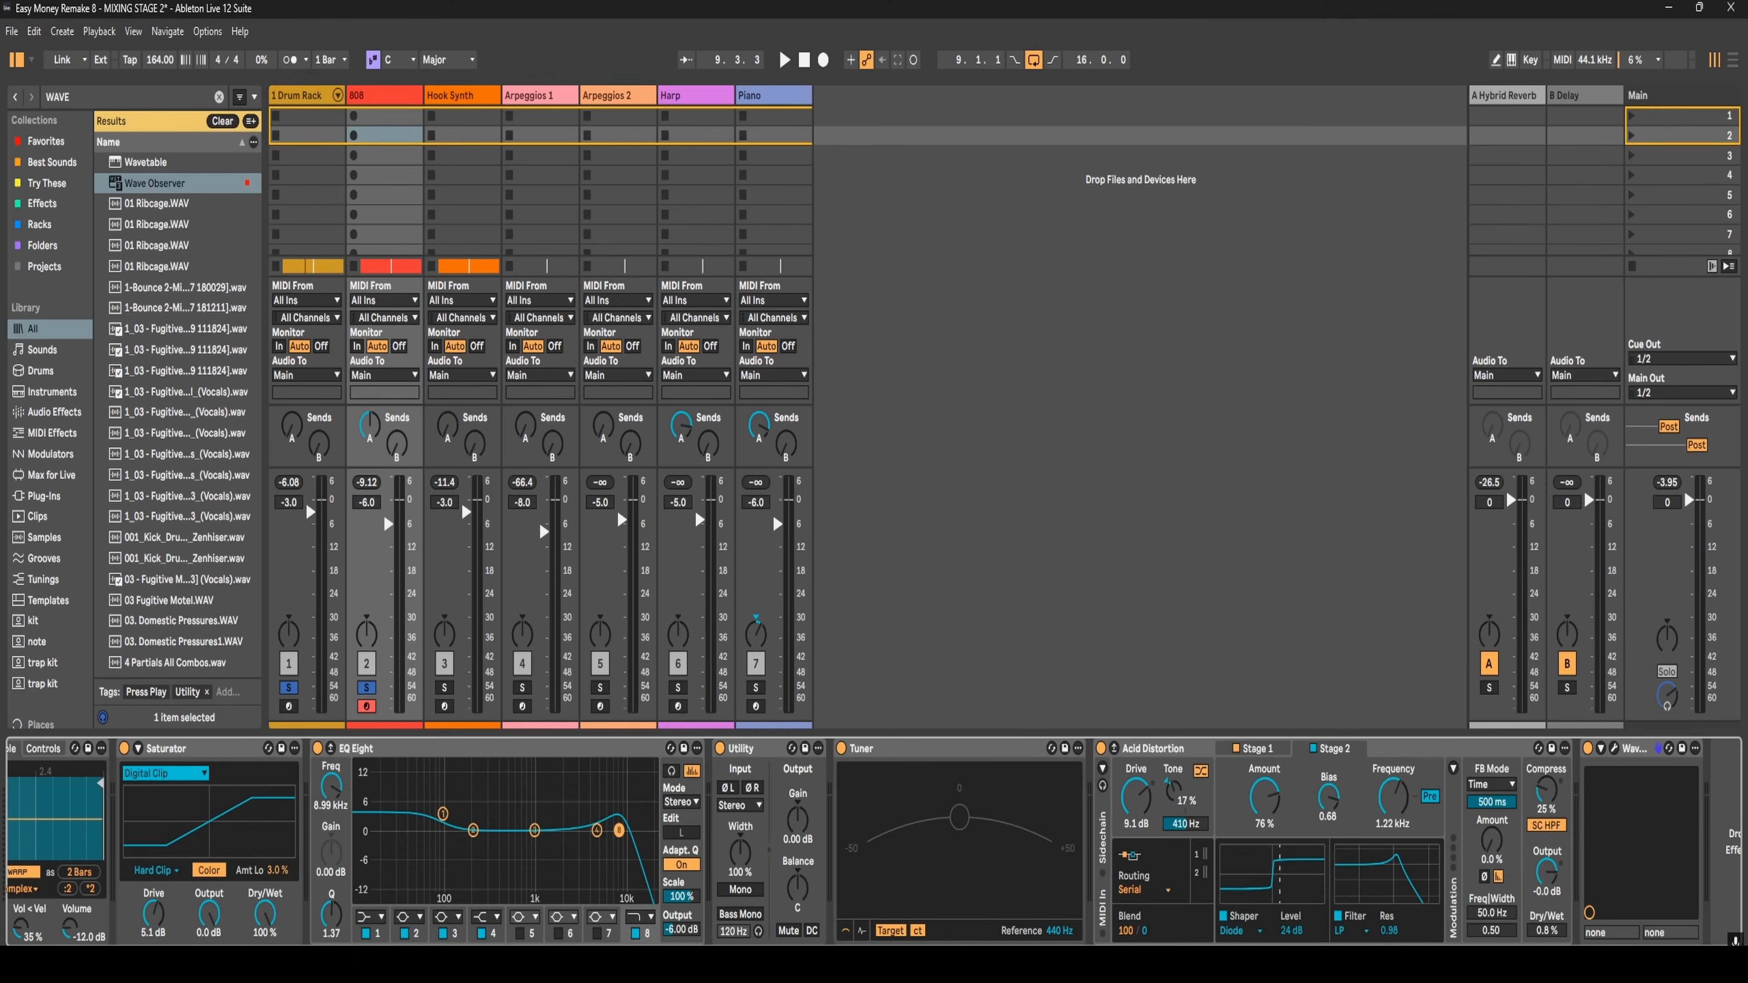
key(space)
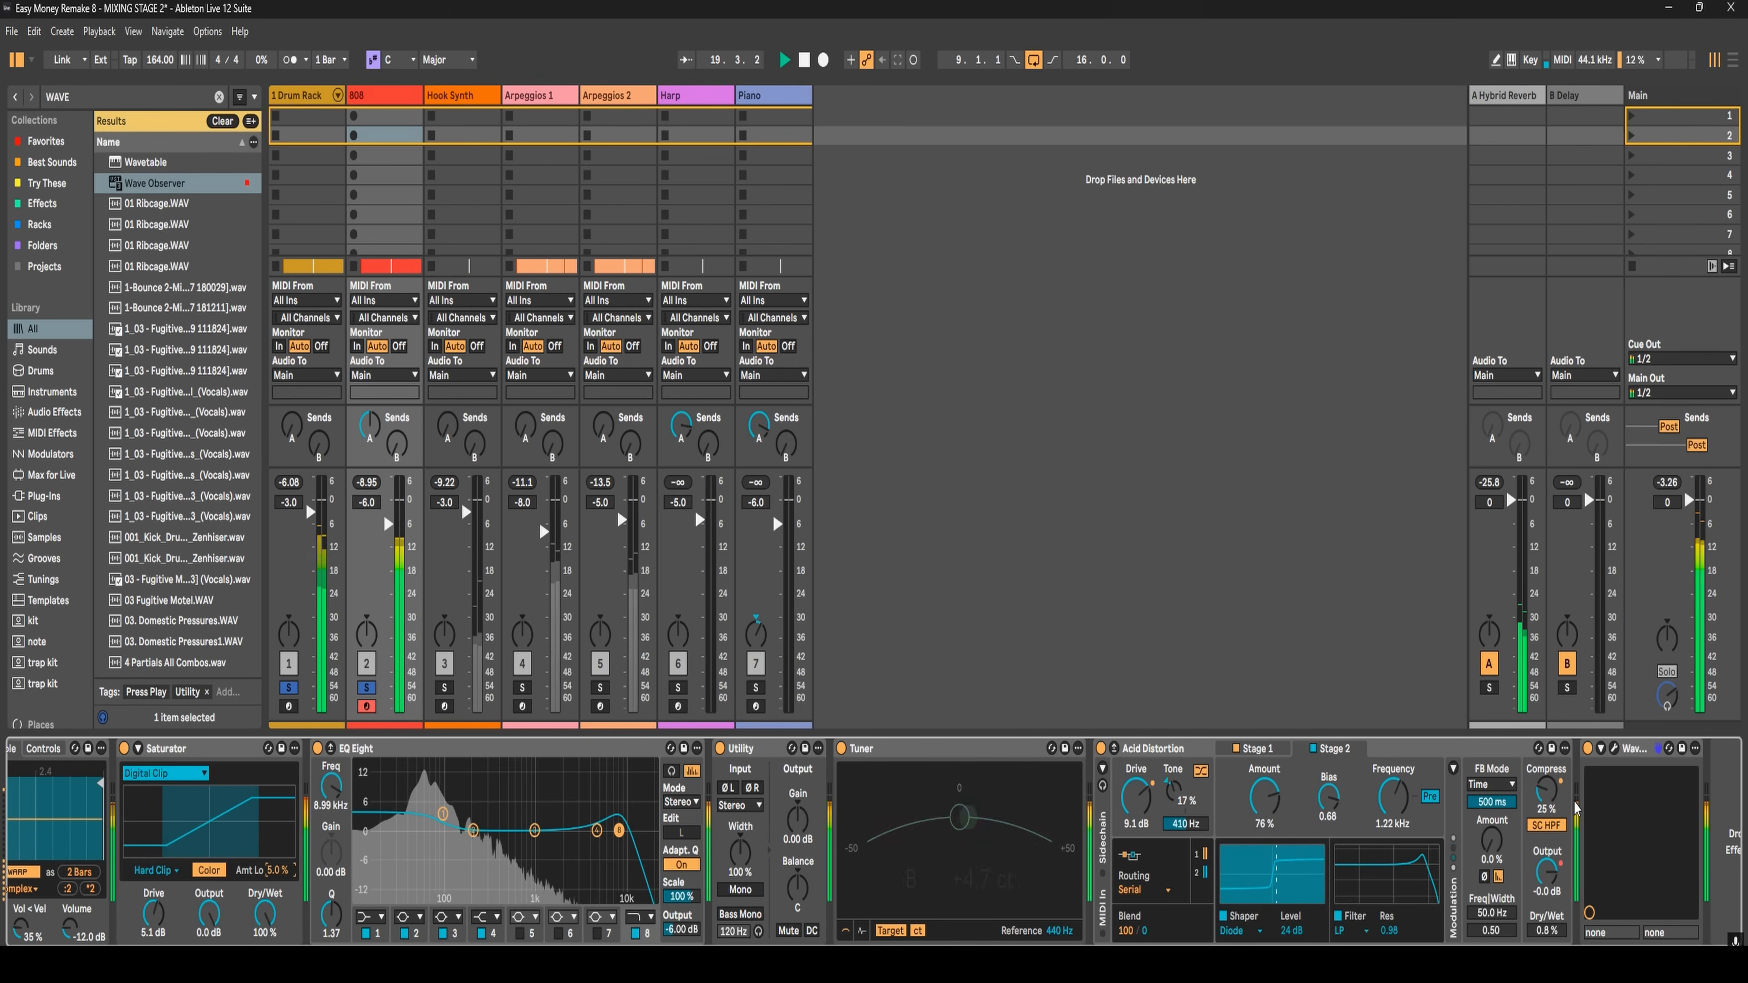
key(space)
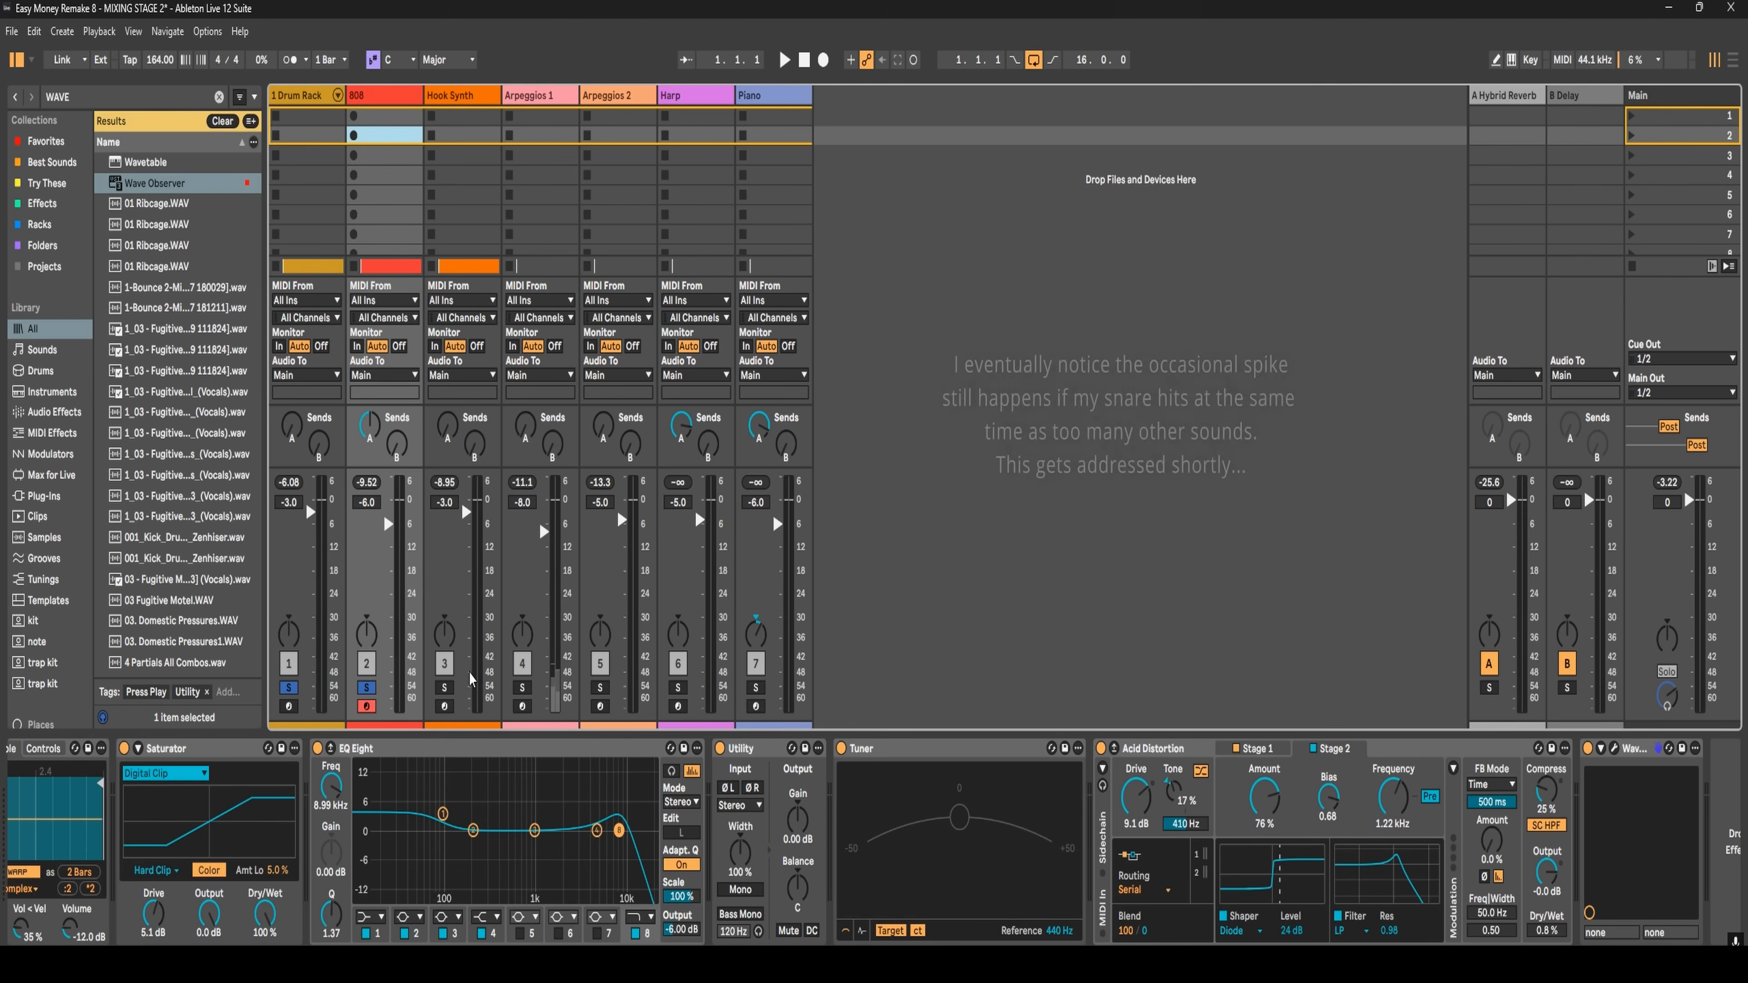
- Solo the Hook Synth together with the Drum Rack and 808, and play the hook from bar 1
click(446, 688)
ctrl+click(292, 687)
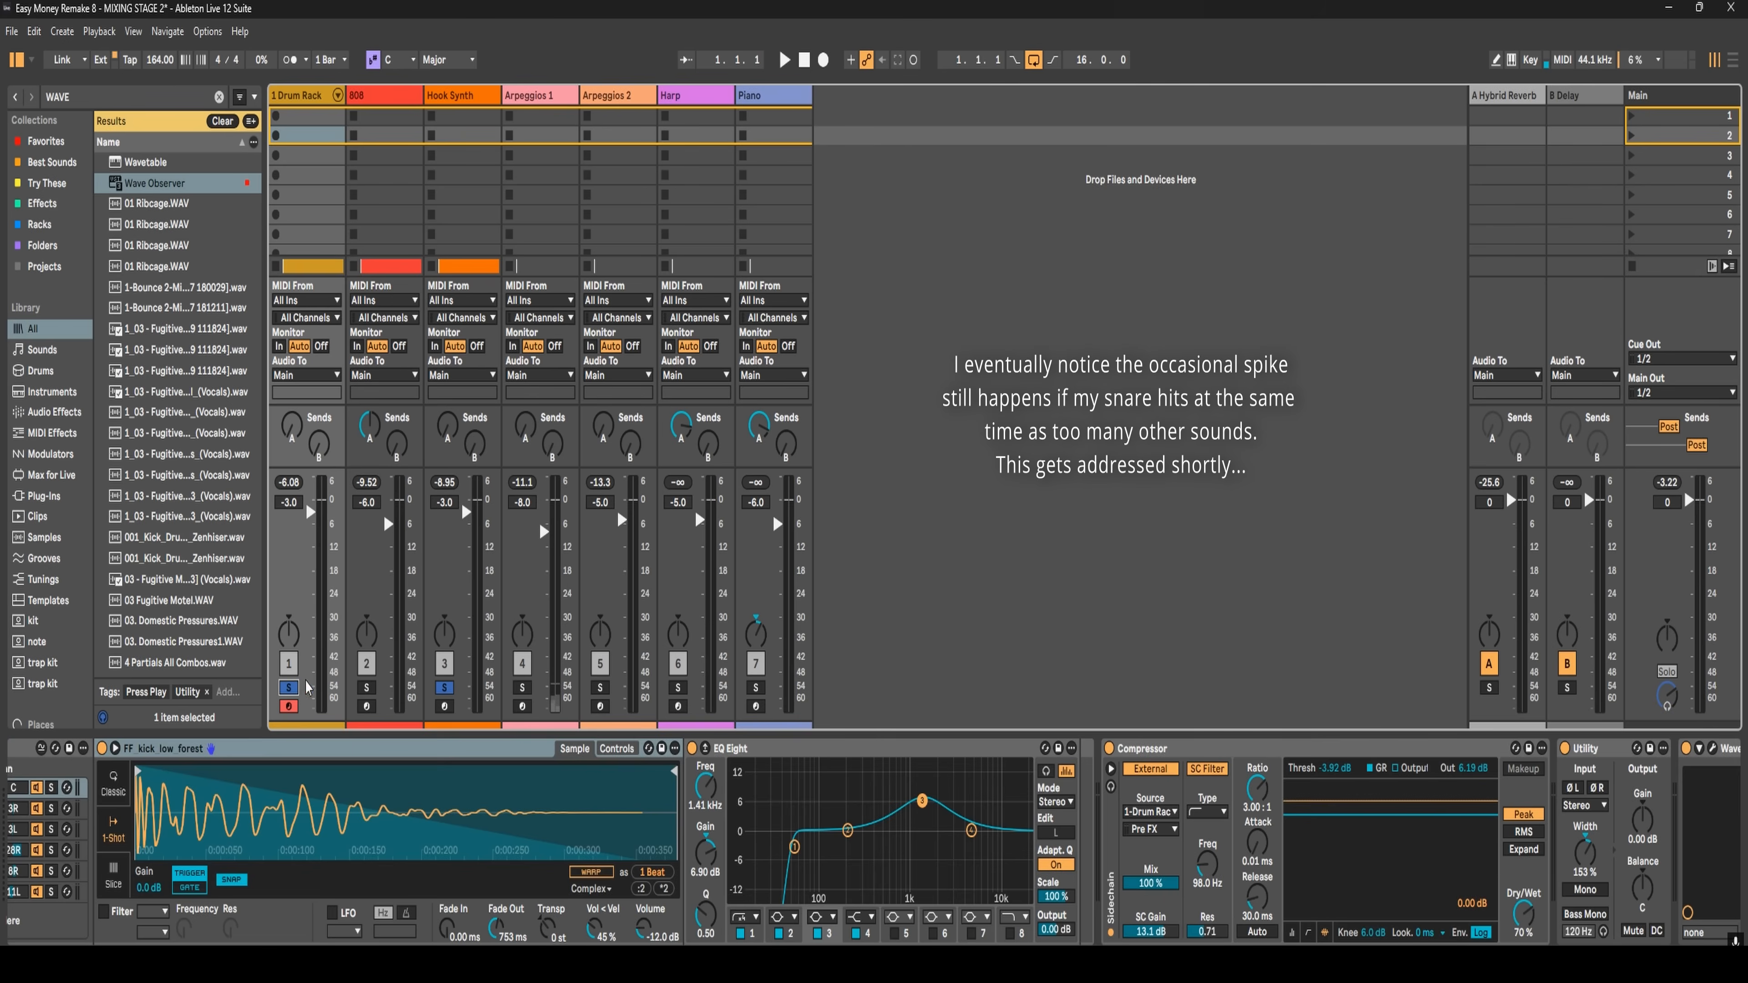
ctrl+click(367, 687)
key(space)
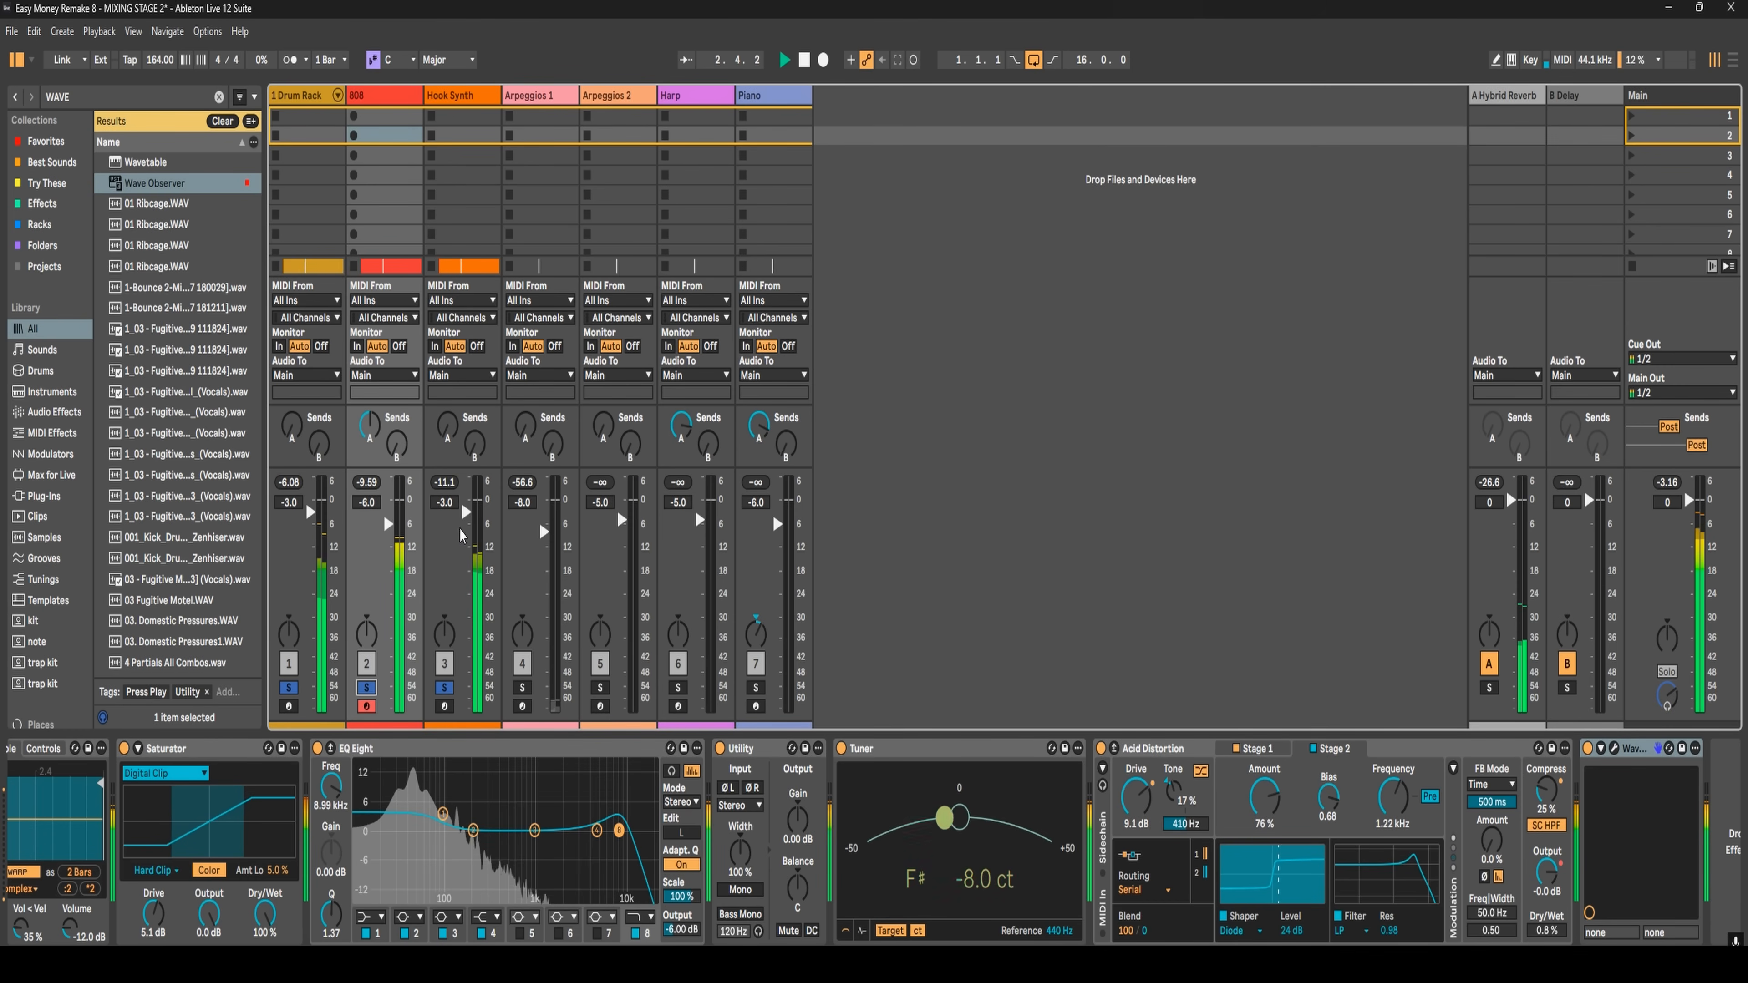
key(space)
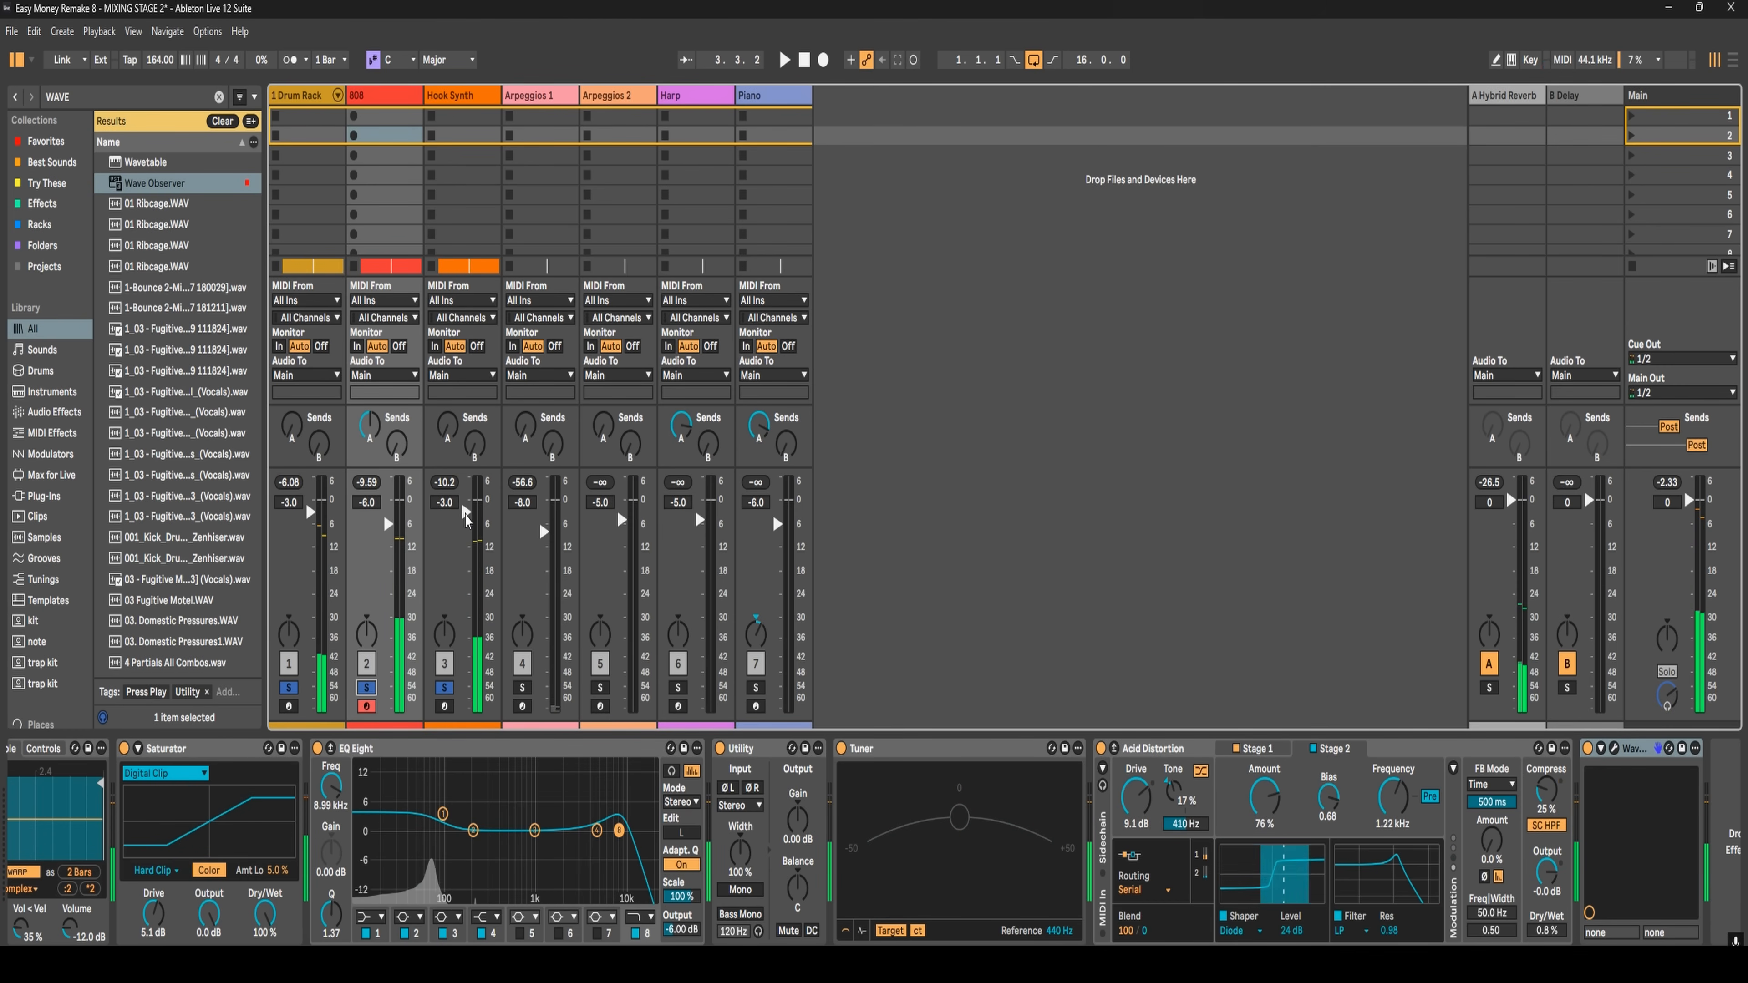
- Pull the Hook Synth's volume all the way down, and bring it back up to -8.0 dB during playback
drag(466, 515, 466, 645)
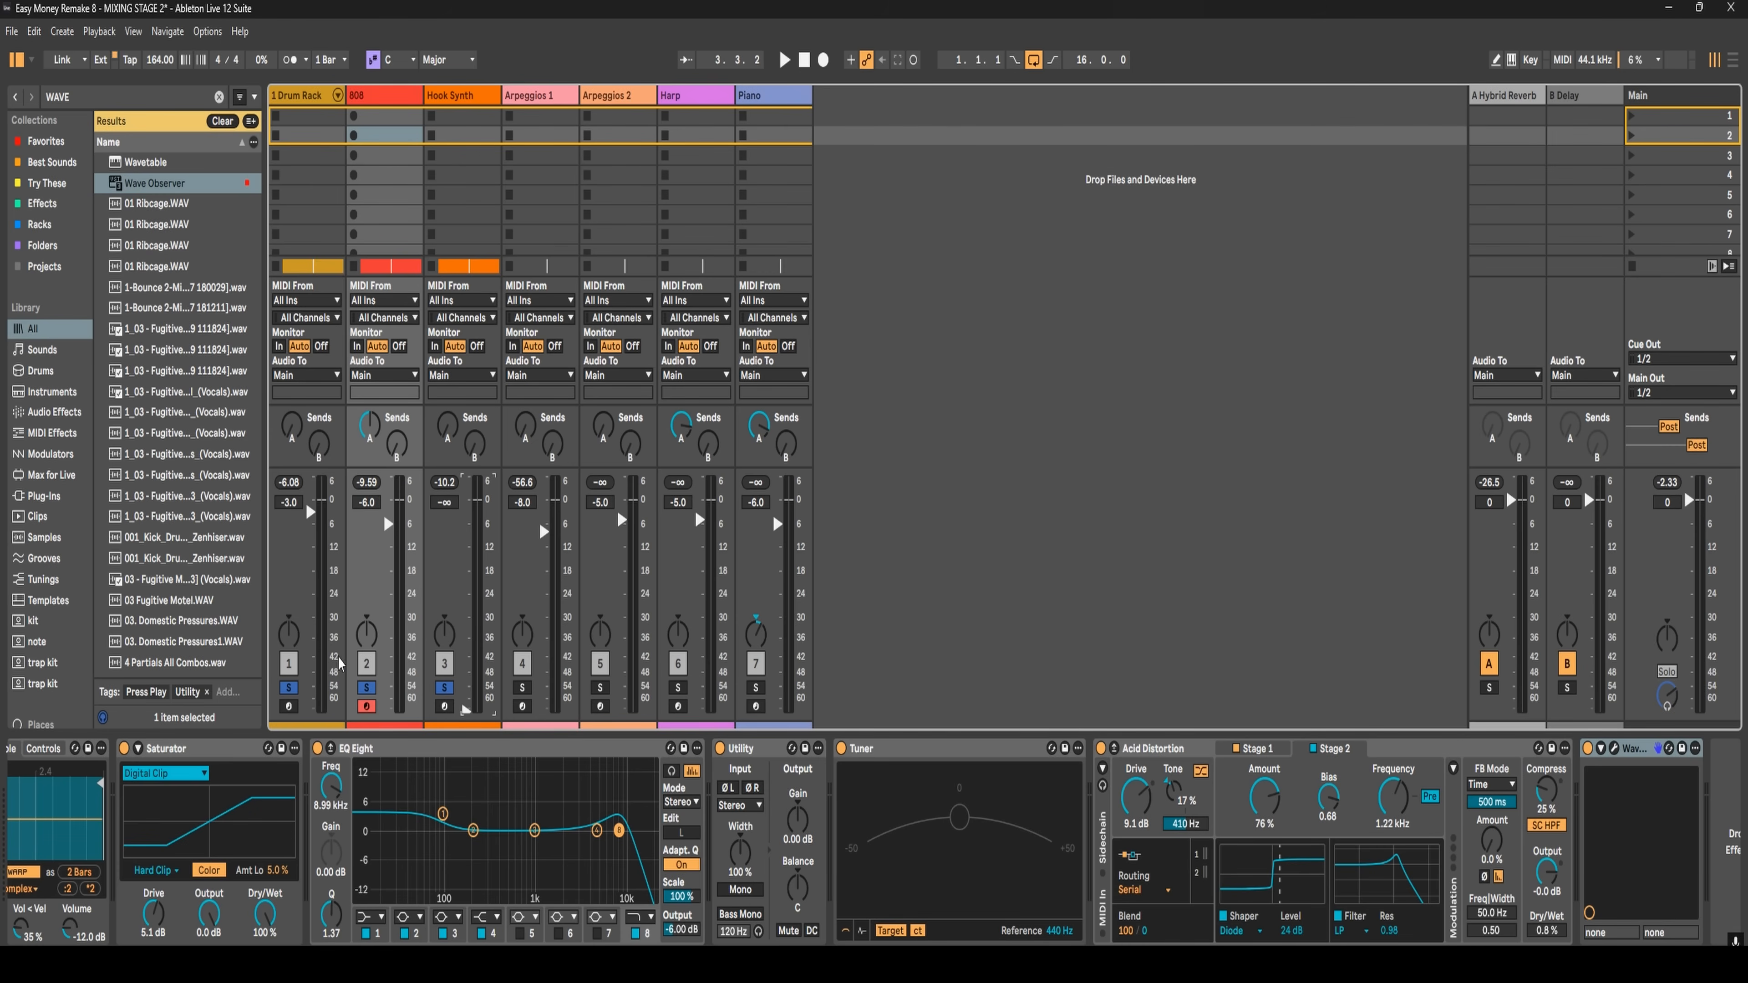
key(space)
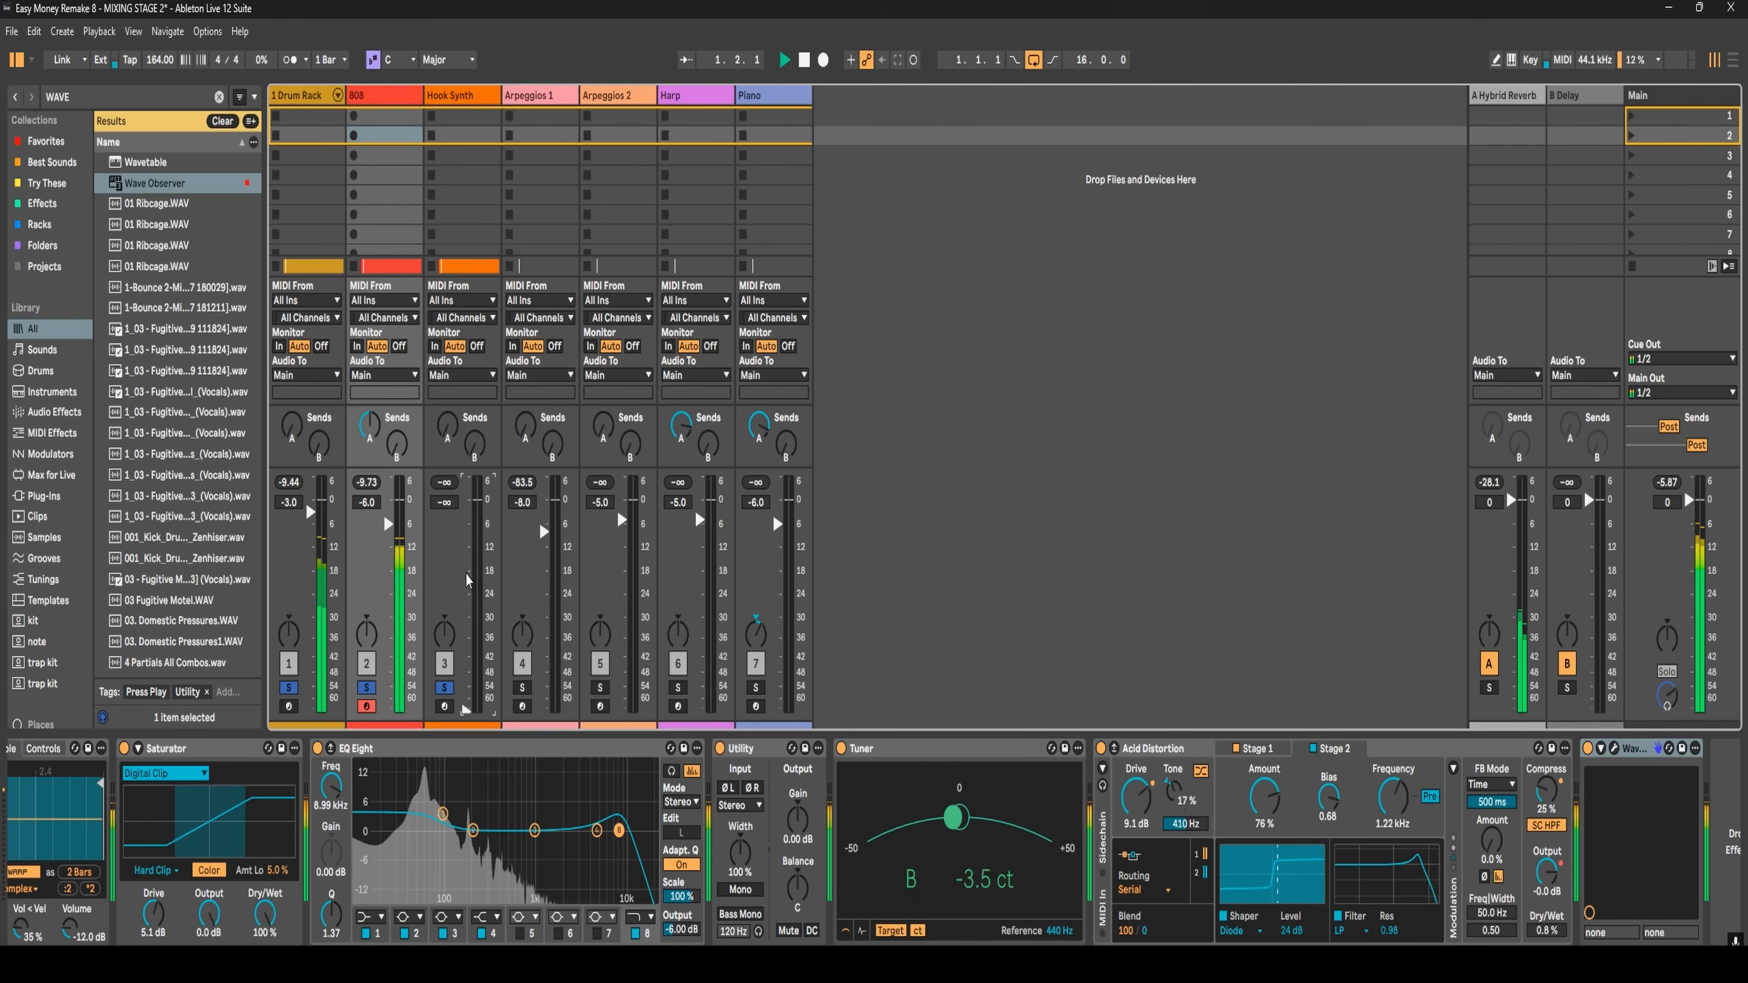
drag(468, 704, 465, 564)
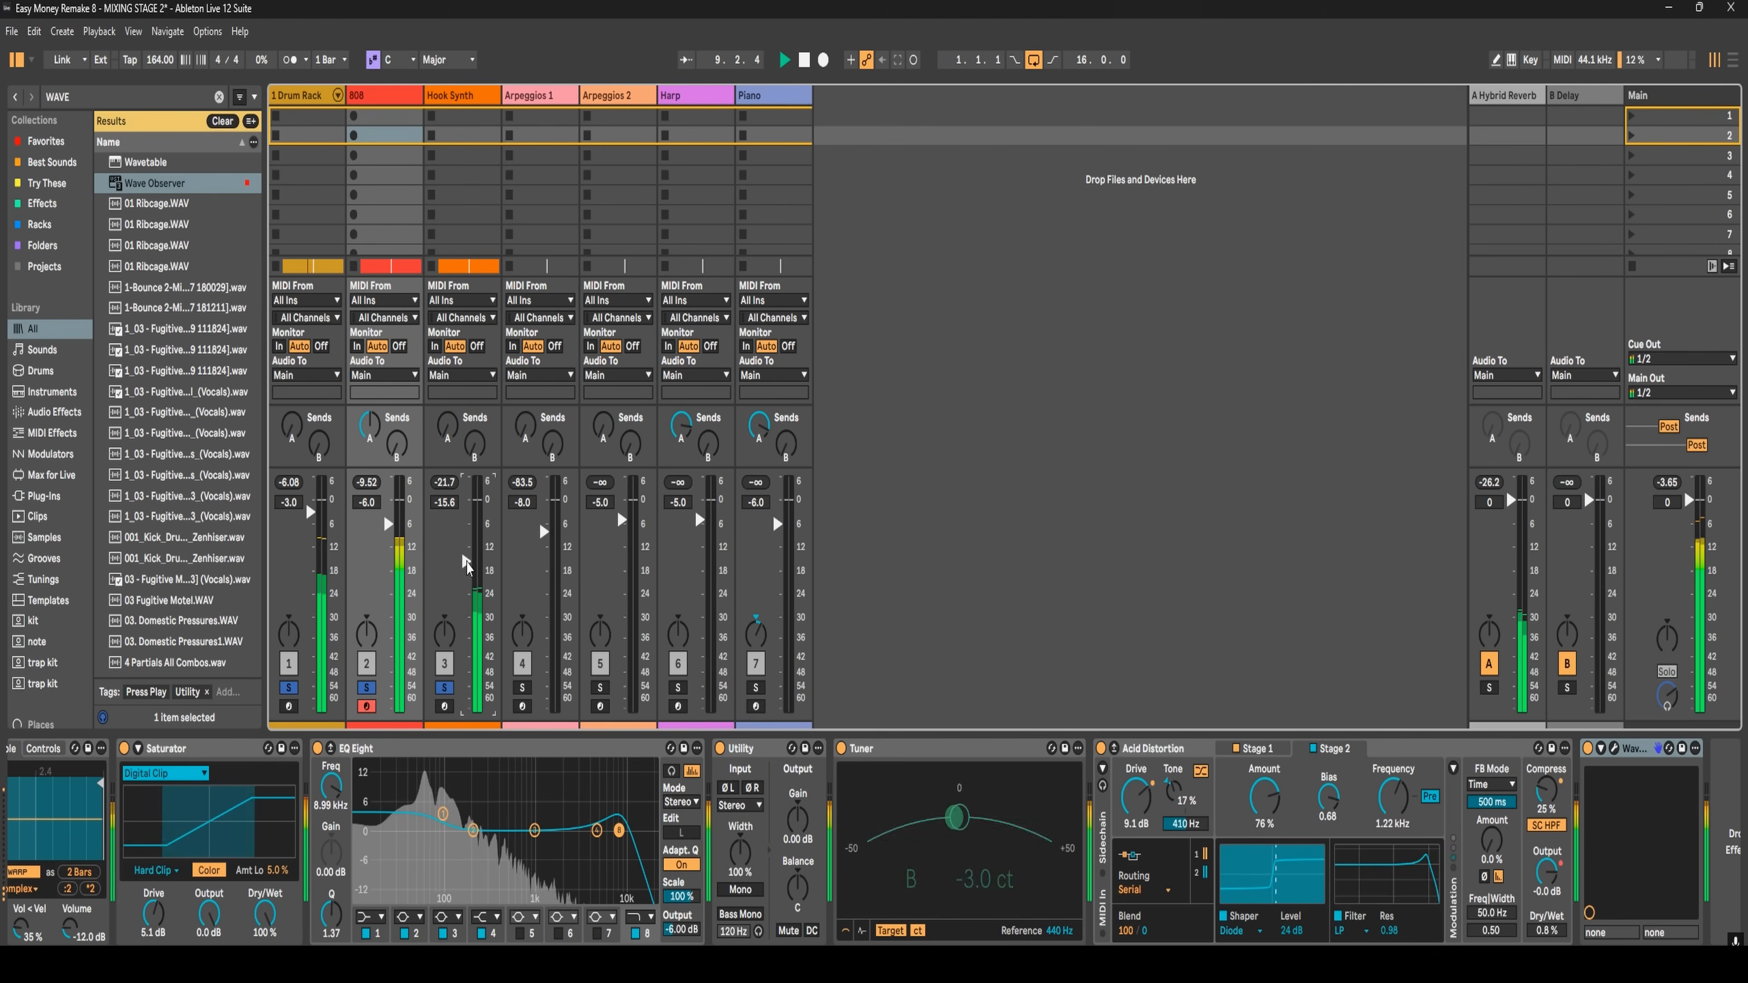
drag(466, 564, 465, 546)
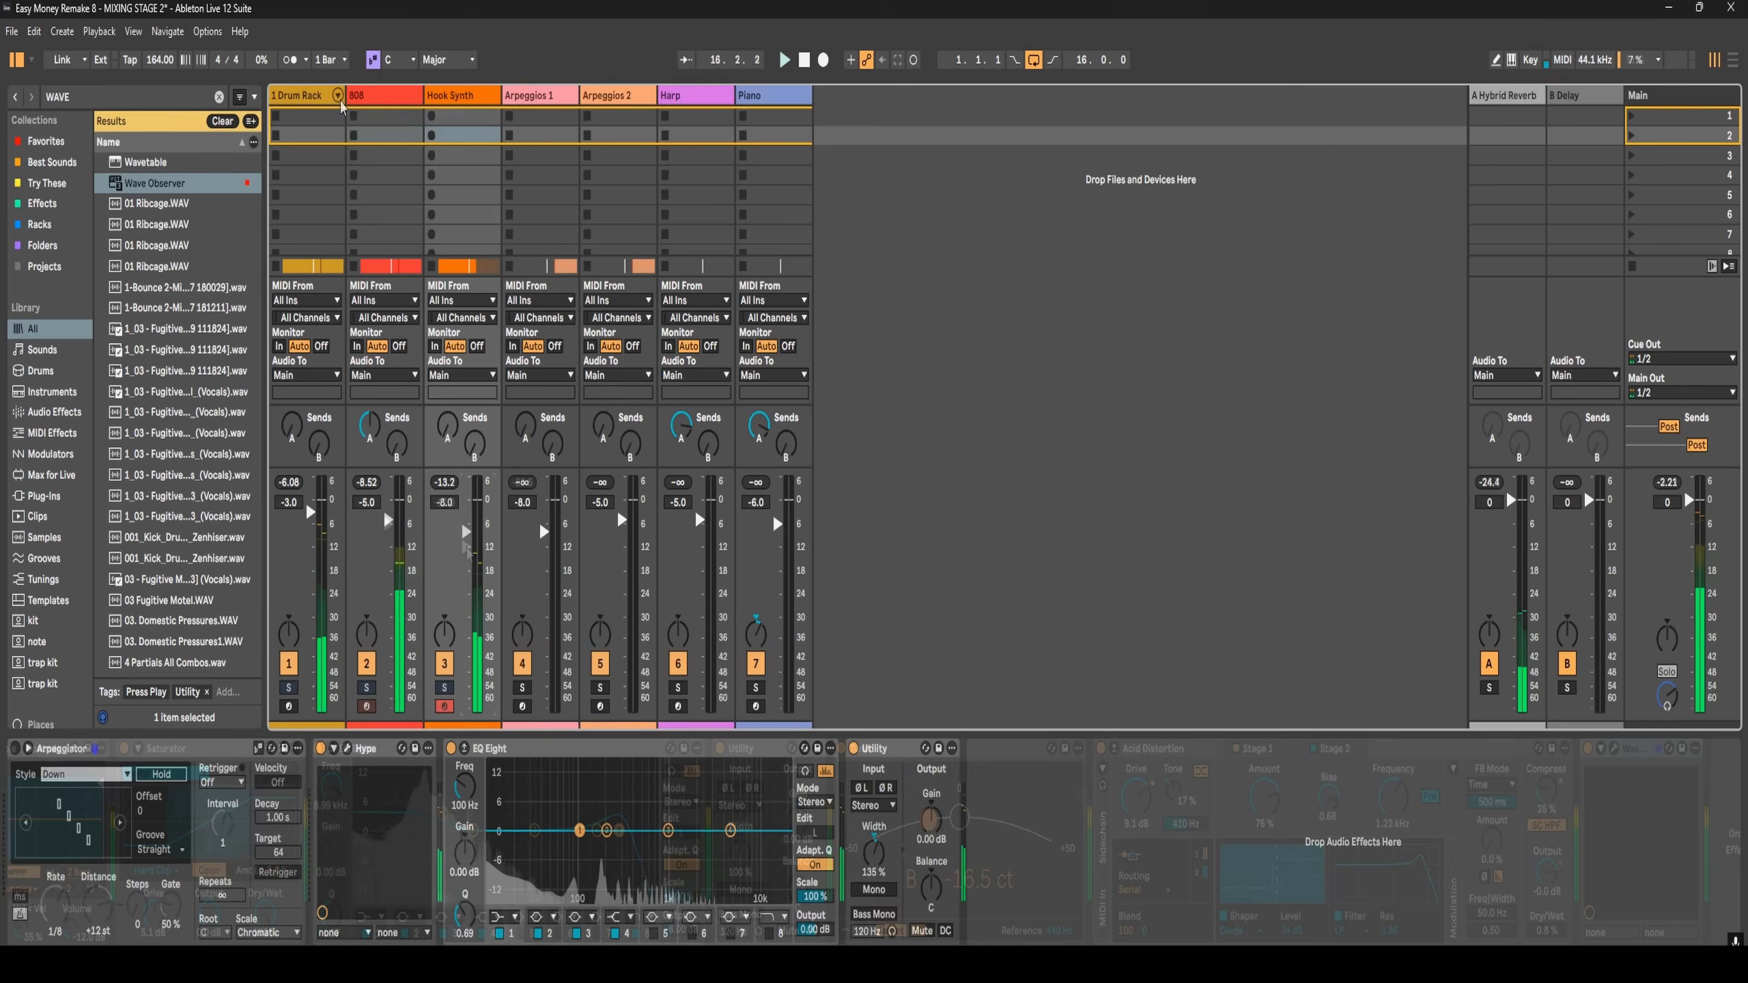
- Unfold the Drum Rack in the mixer and select its snare chain to examine the individual pad levels
click(338, 95)
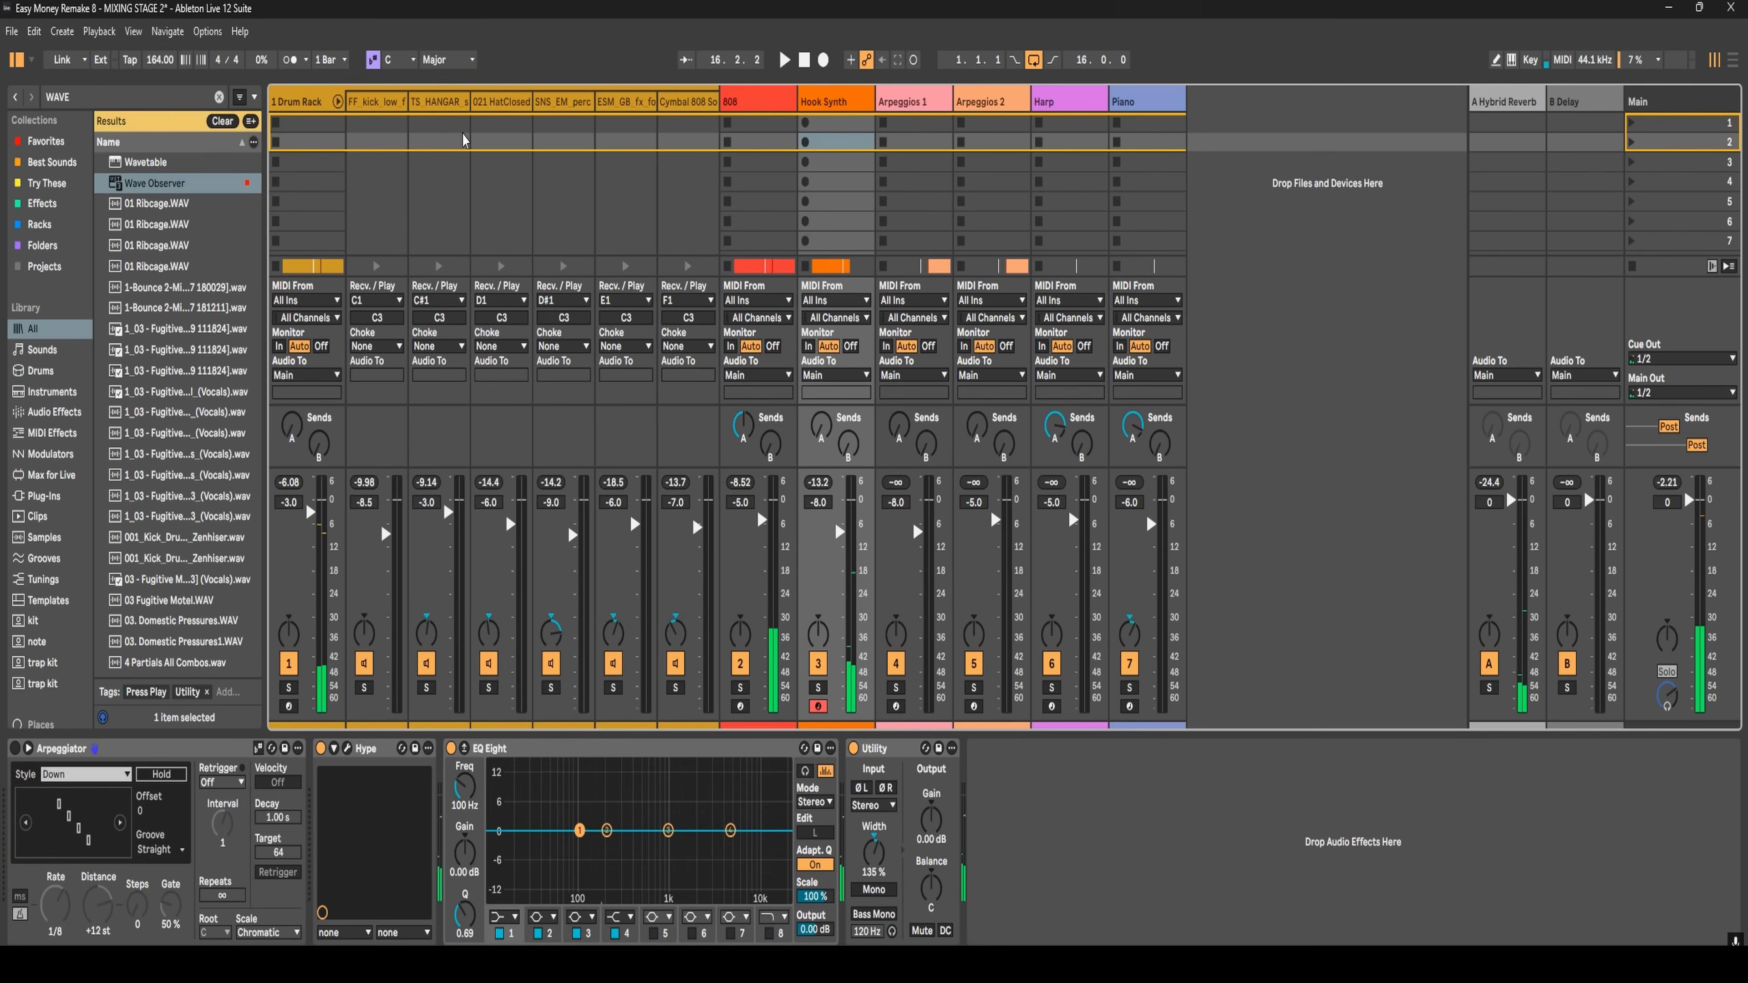
click(465, 141)
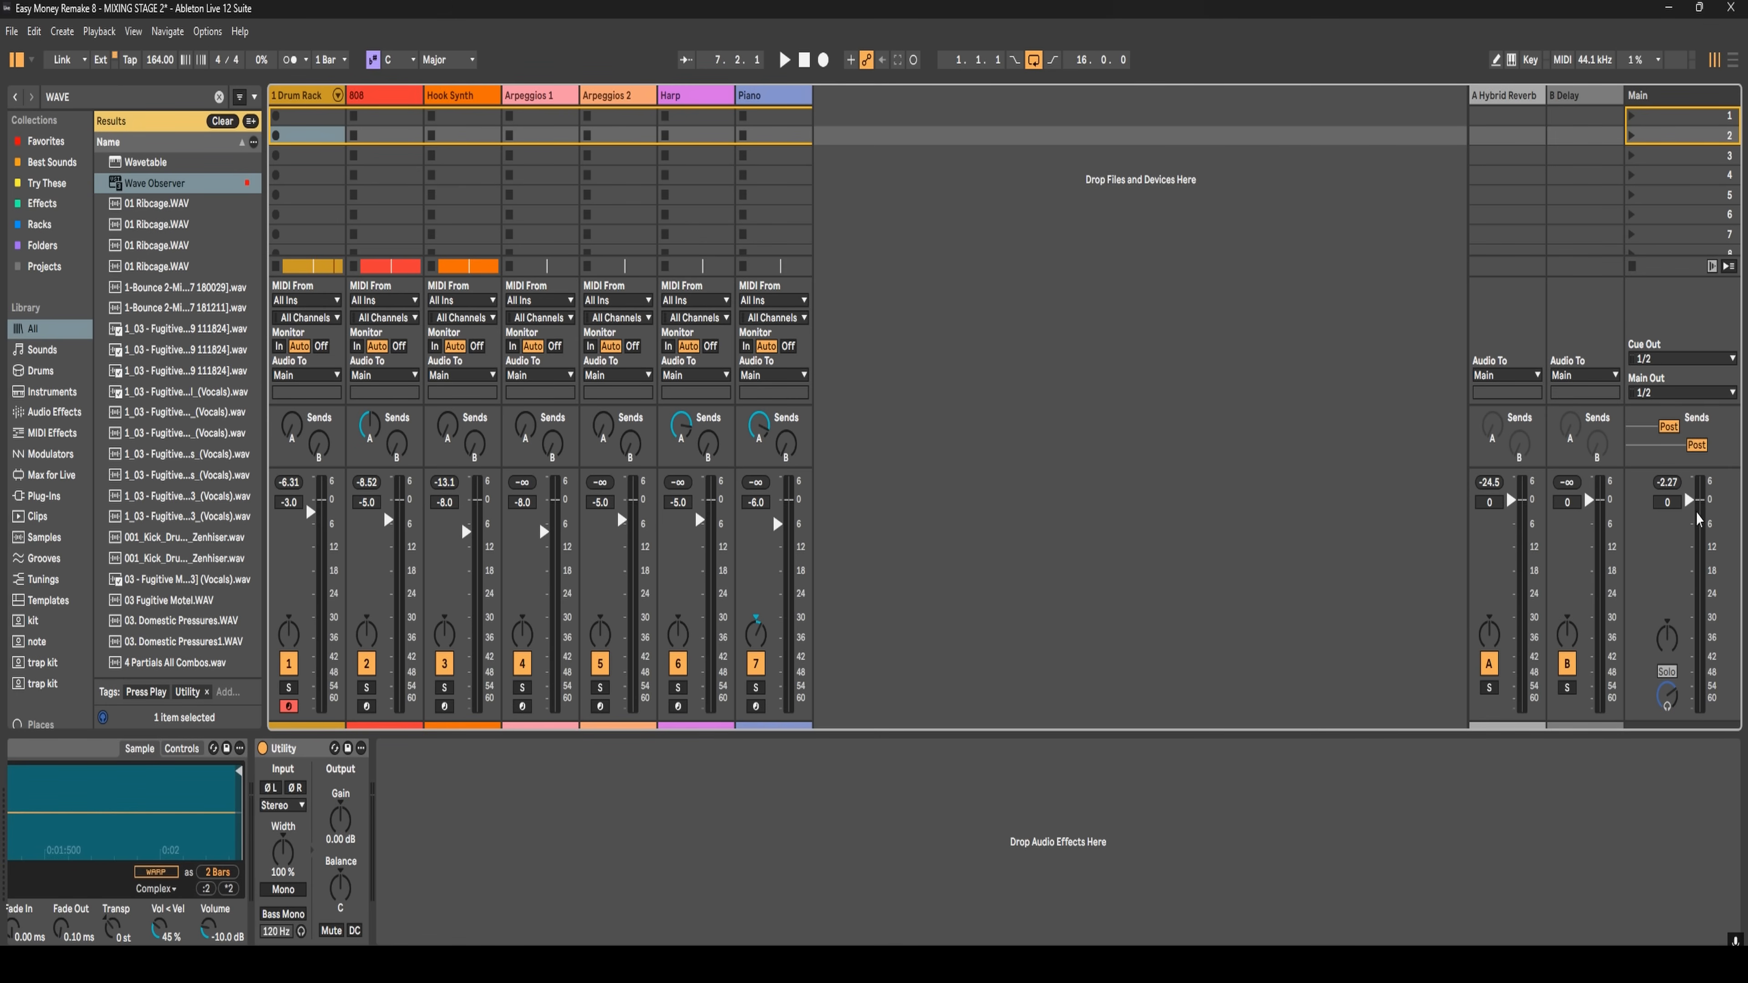
- Try lowering all seven tracks' volumes together, taking the Drum Rack to -7.2 dB, and undo the change
click(301, 96)
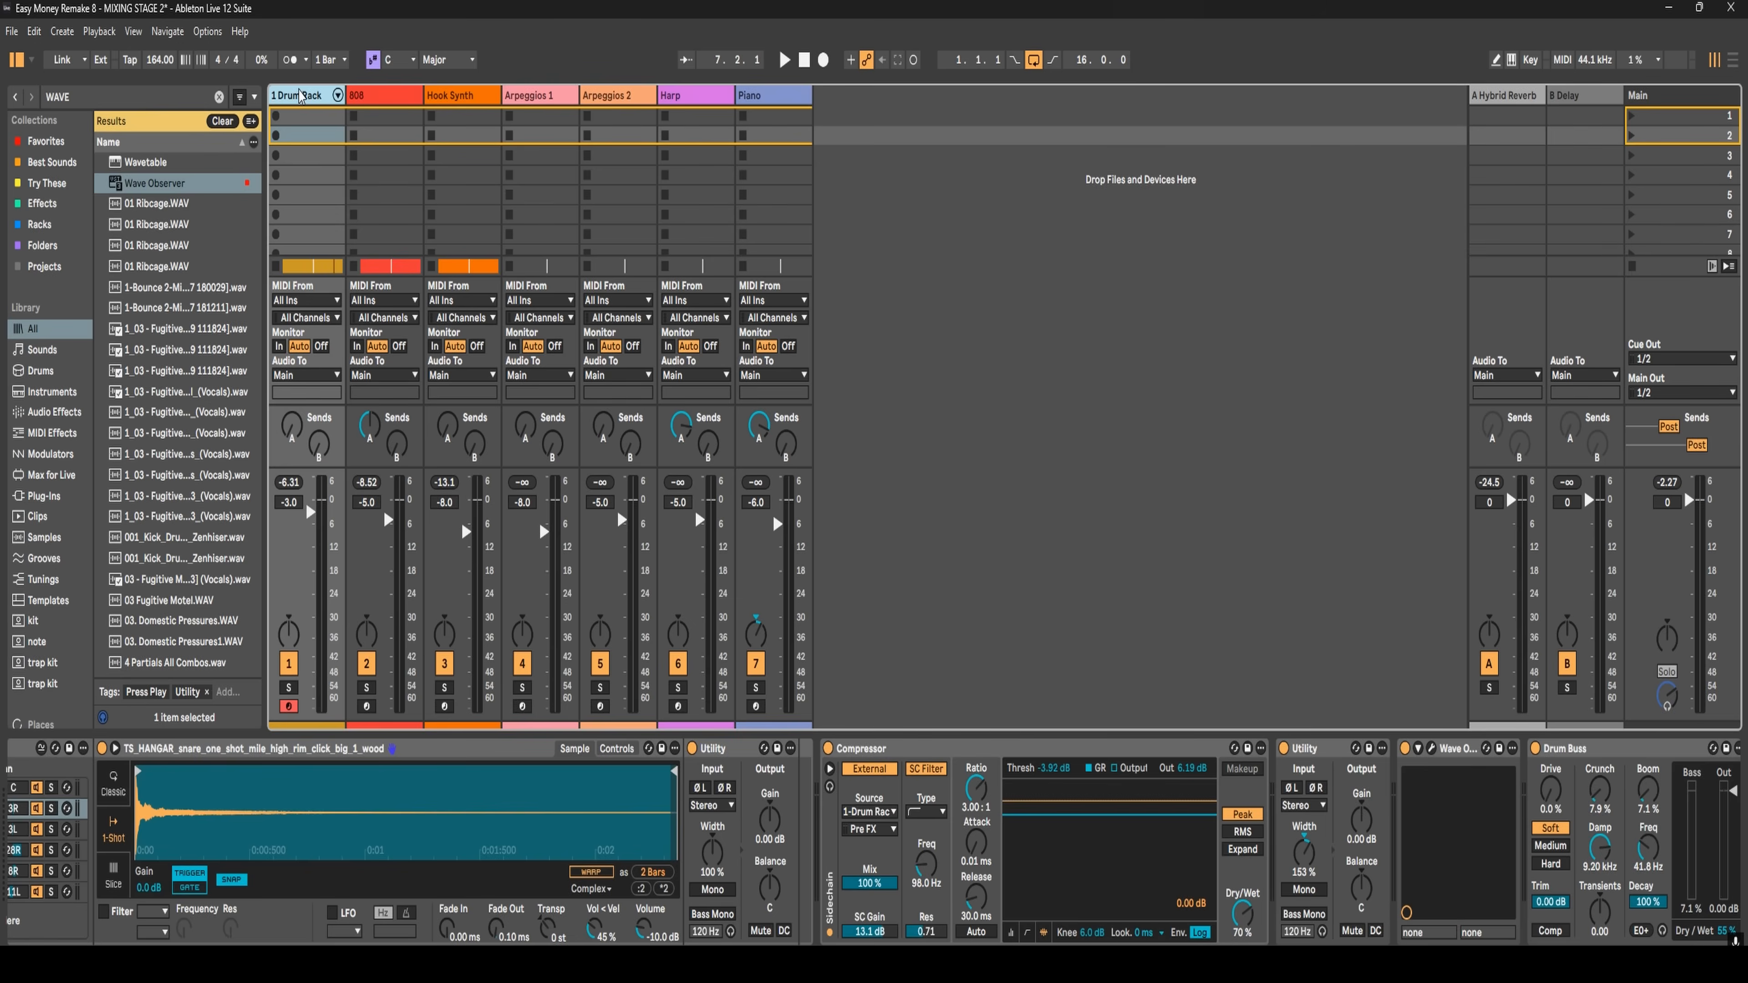
shift+click(792, 96)
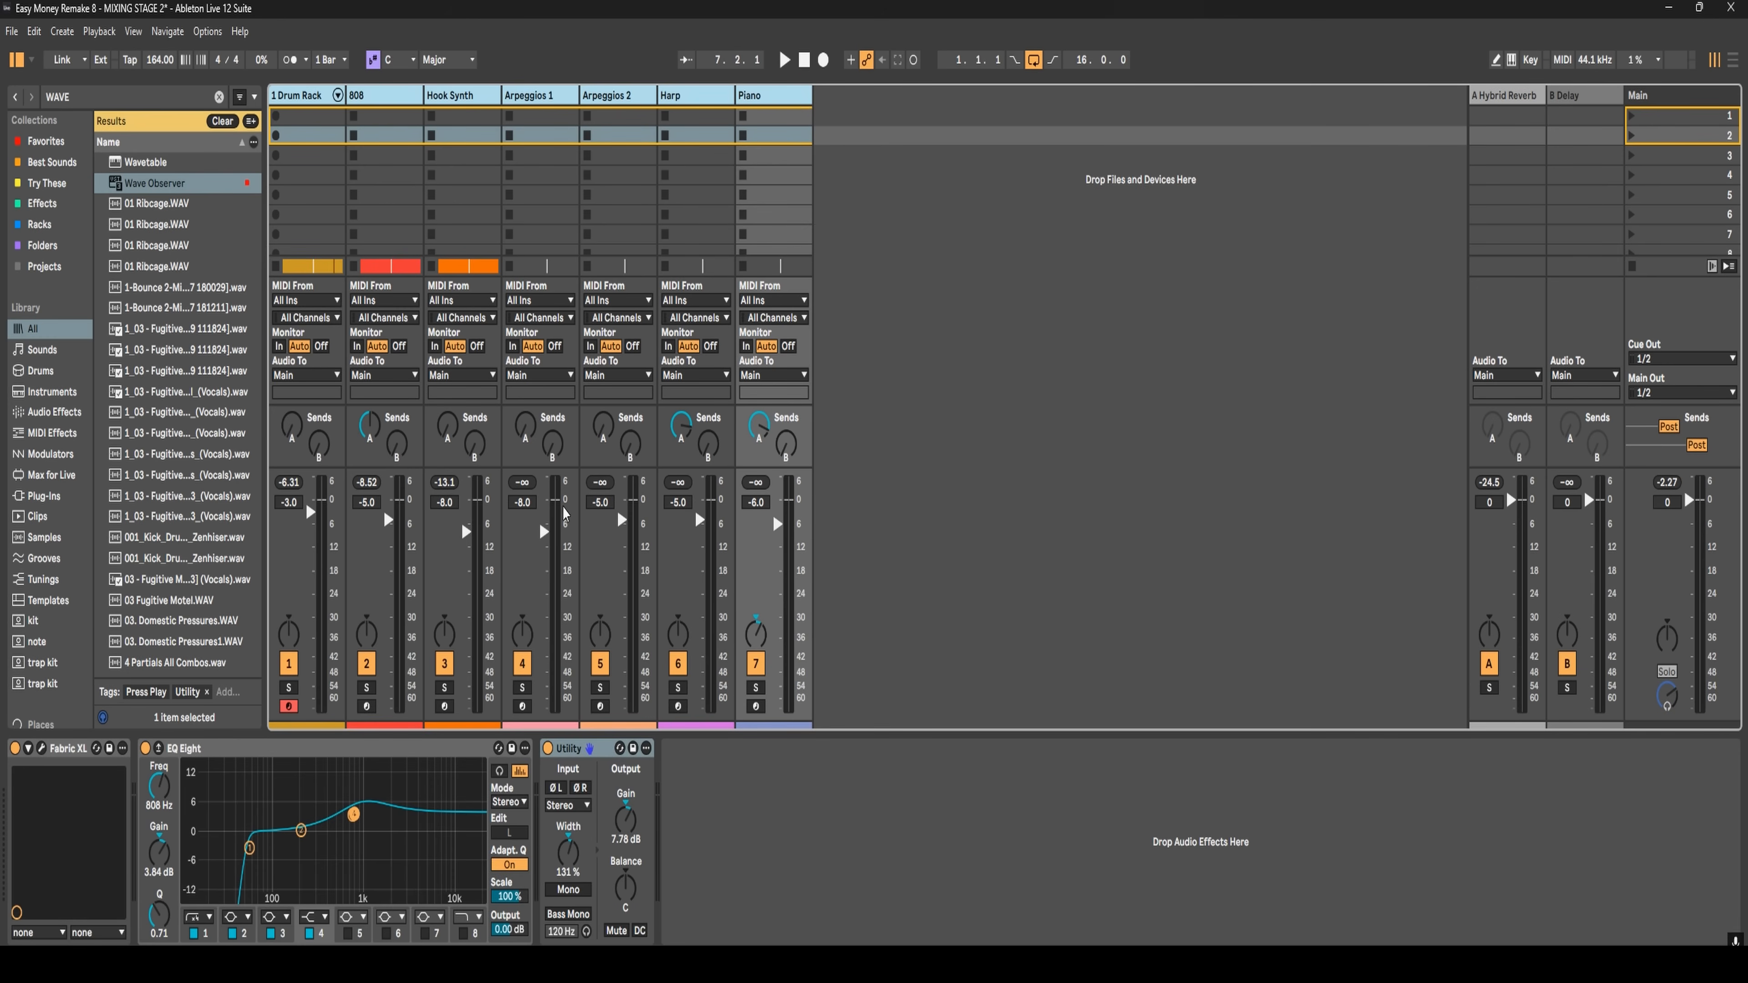
drag(310, 512, 311, 528)
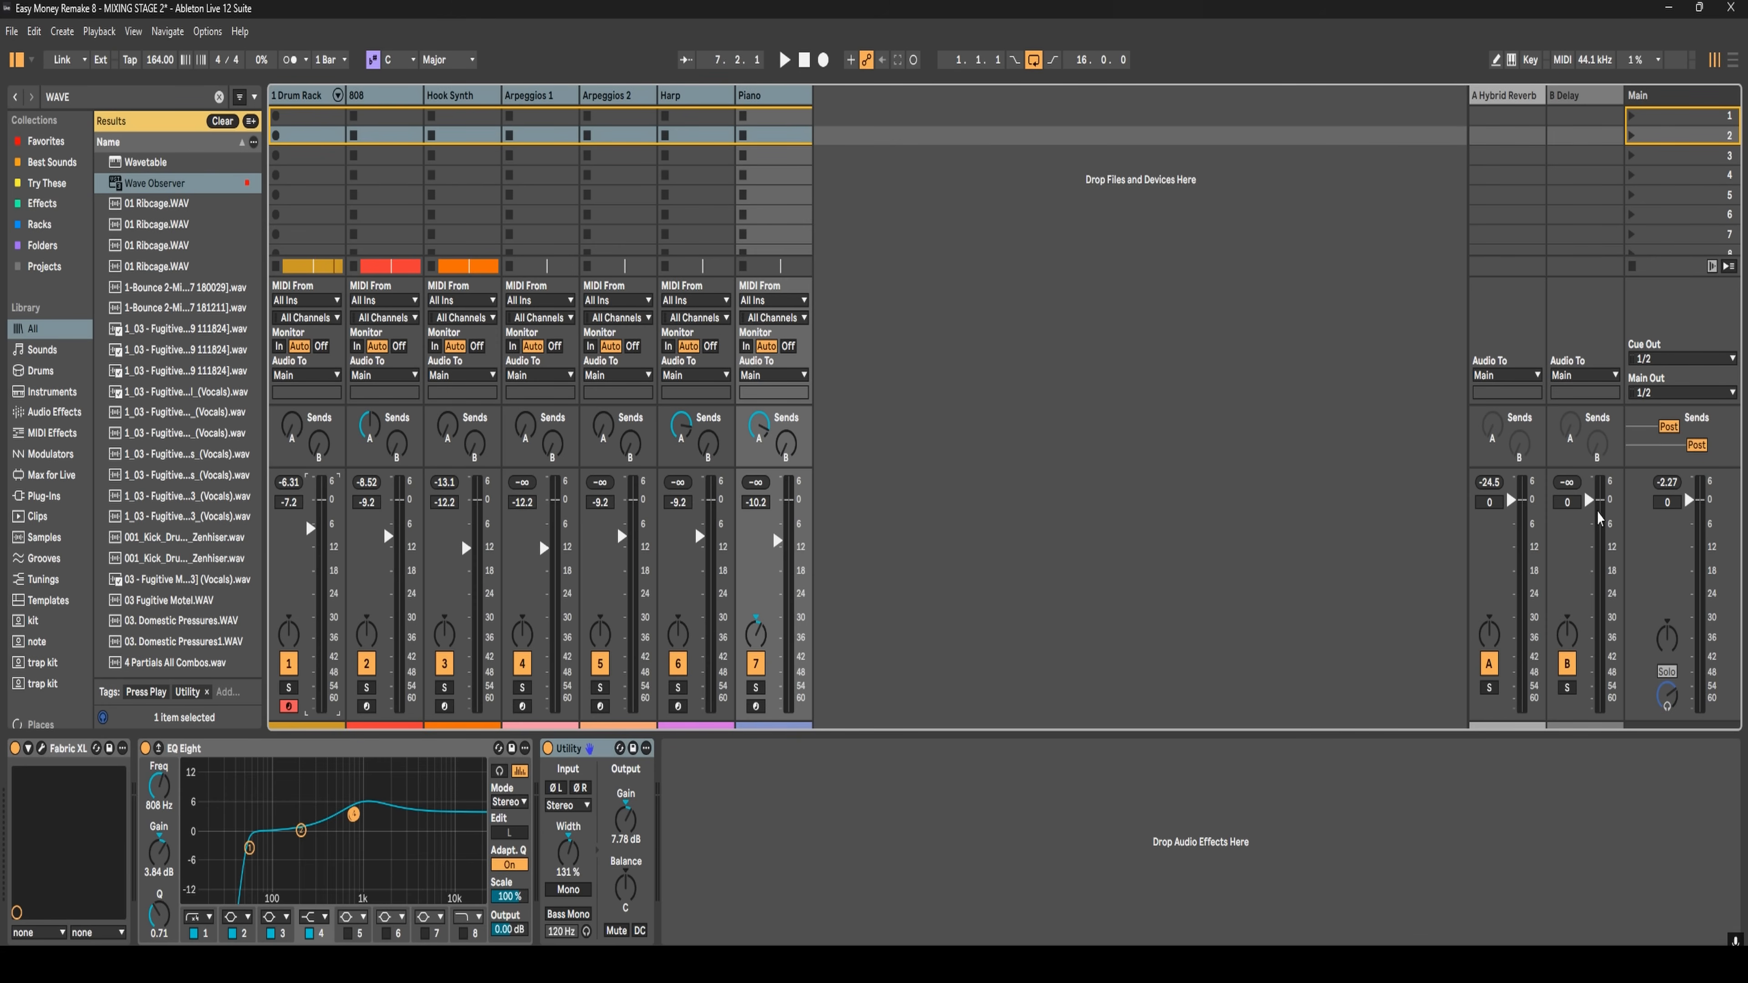
key(ctrl+z)
- Play the loop and add the Piano to the soloed Drum Rack, 808 and Harp
key(space)
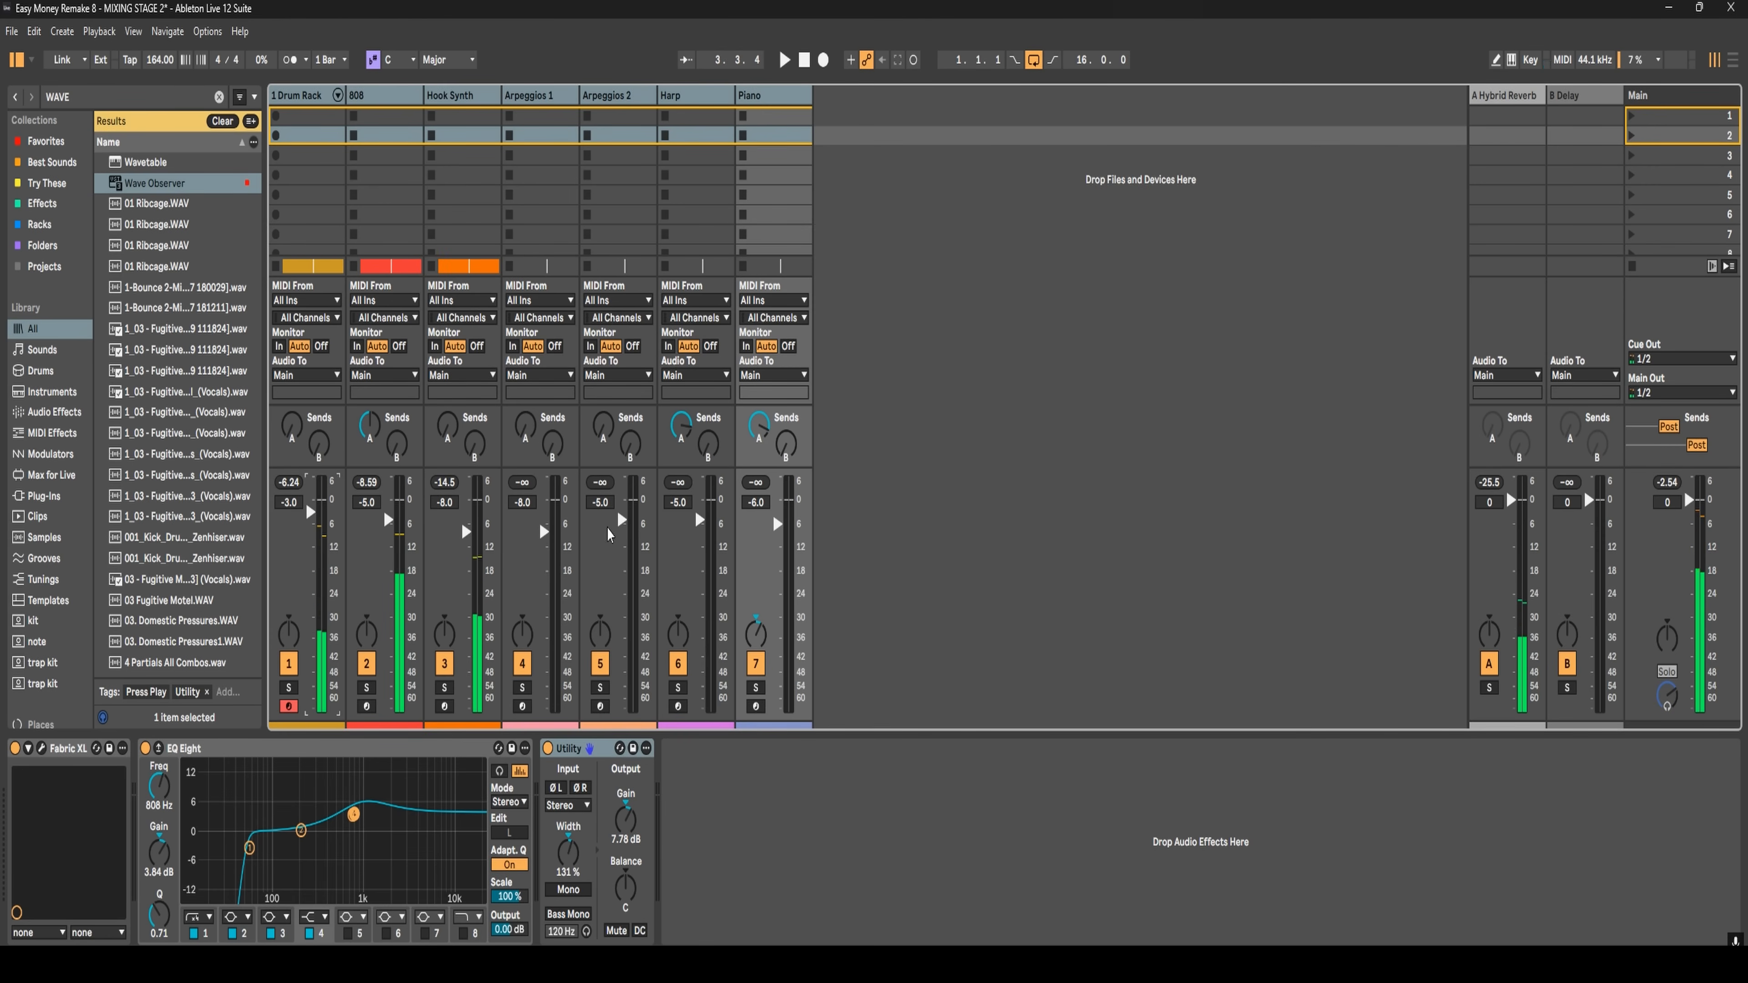
key(space)
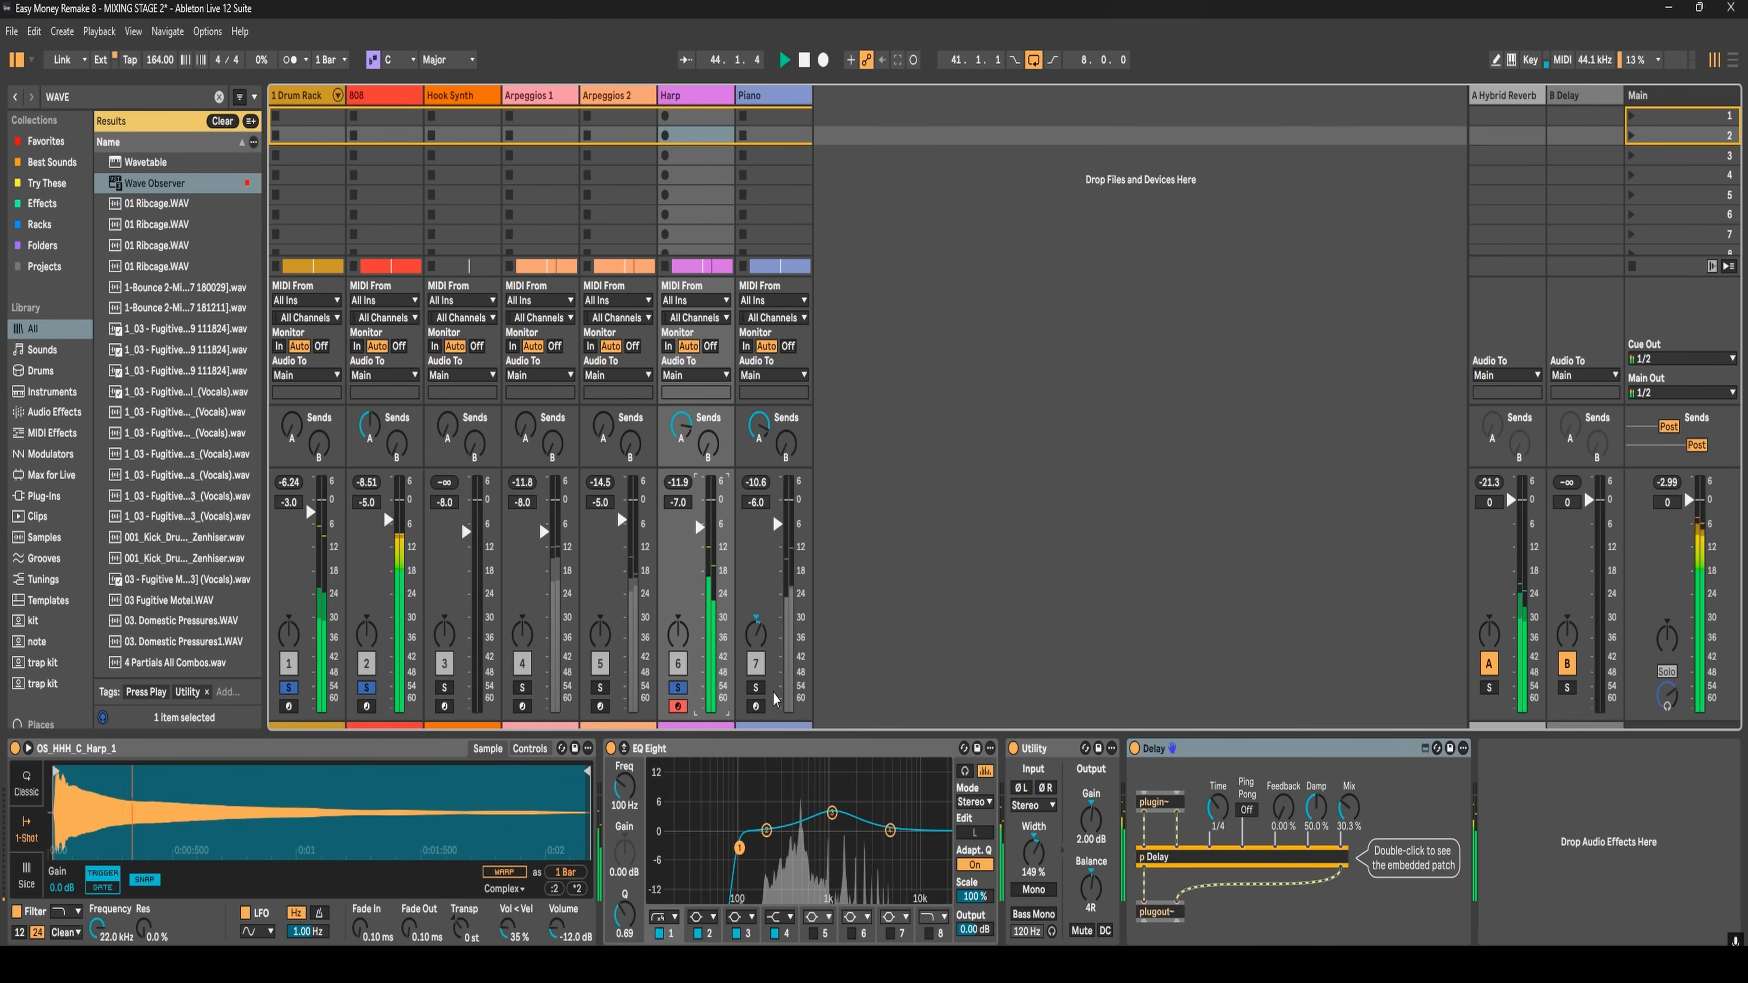
click(755, 687)
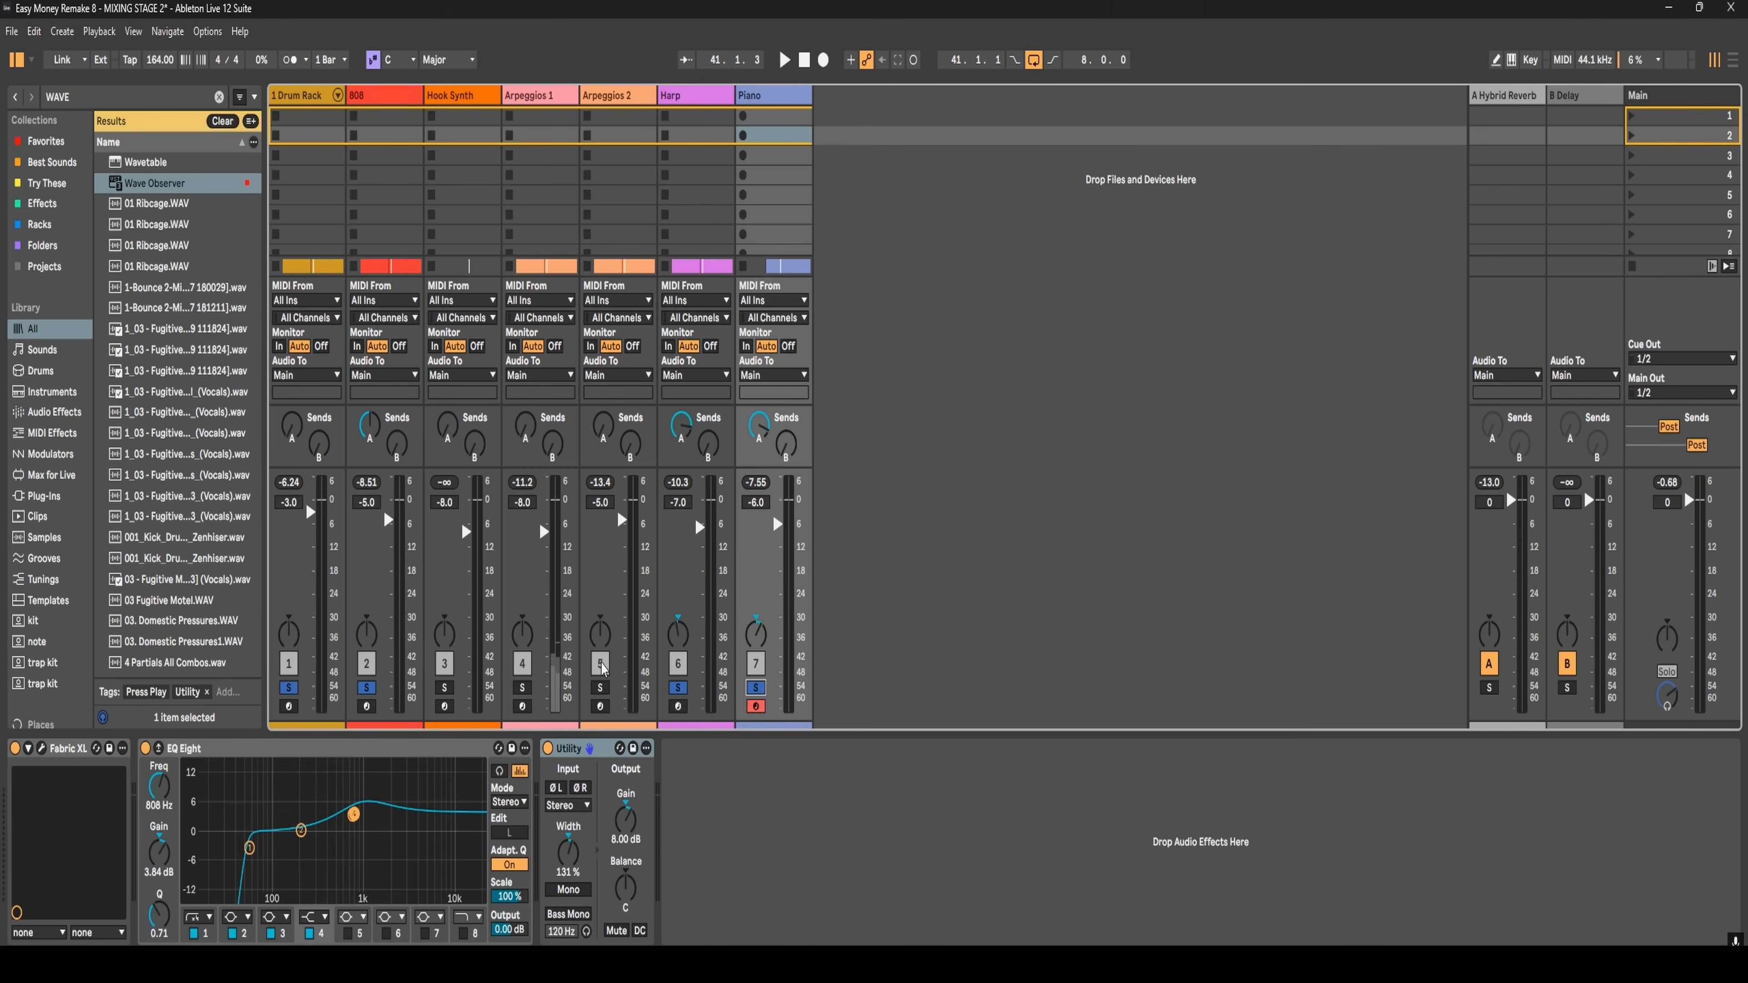
- Solo Arpeggios 2 on its own during playback, and add the Harp and Piano to the solo
click(600, 688)
key(space)
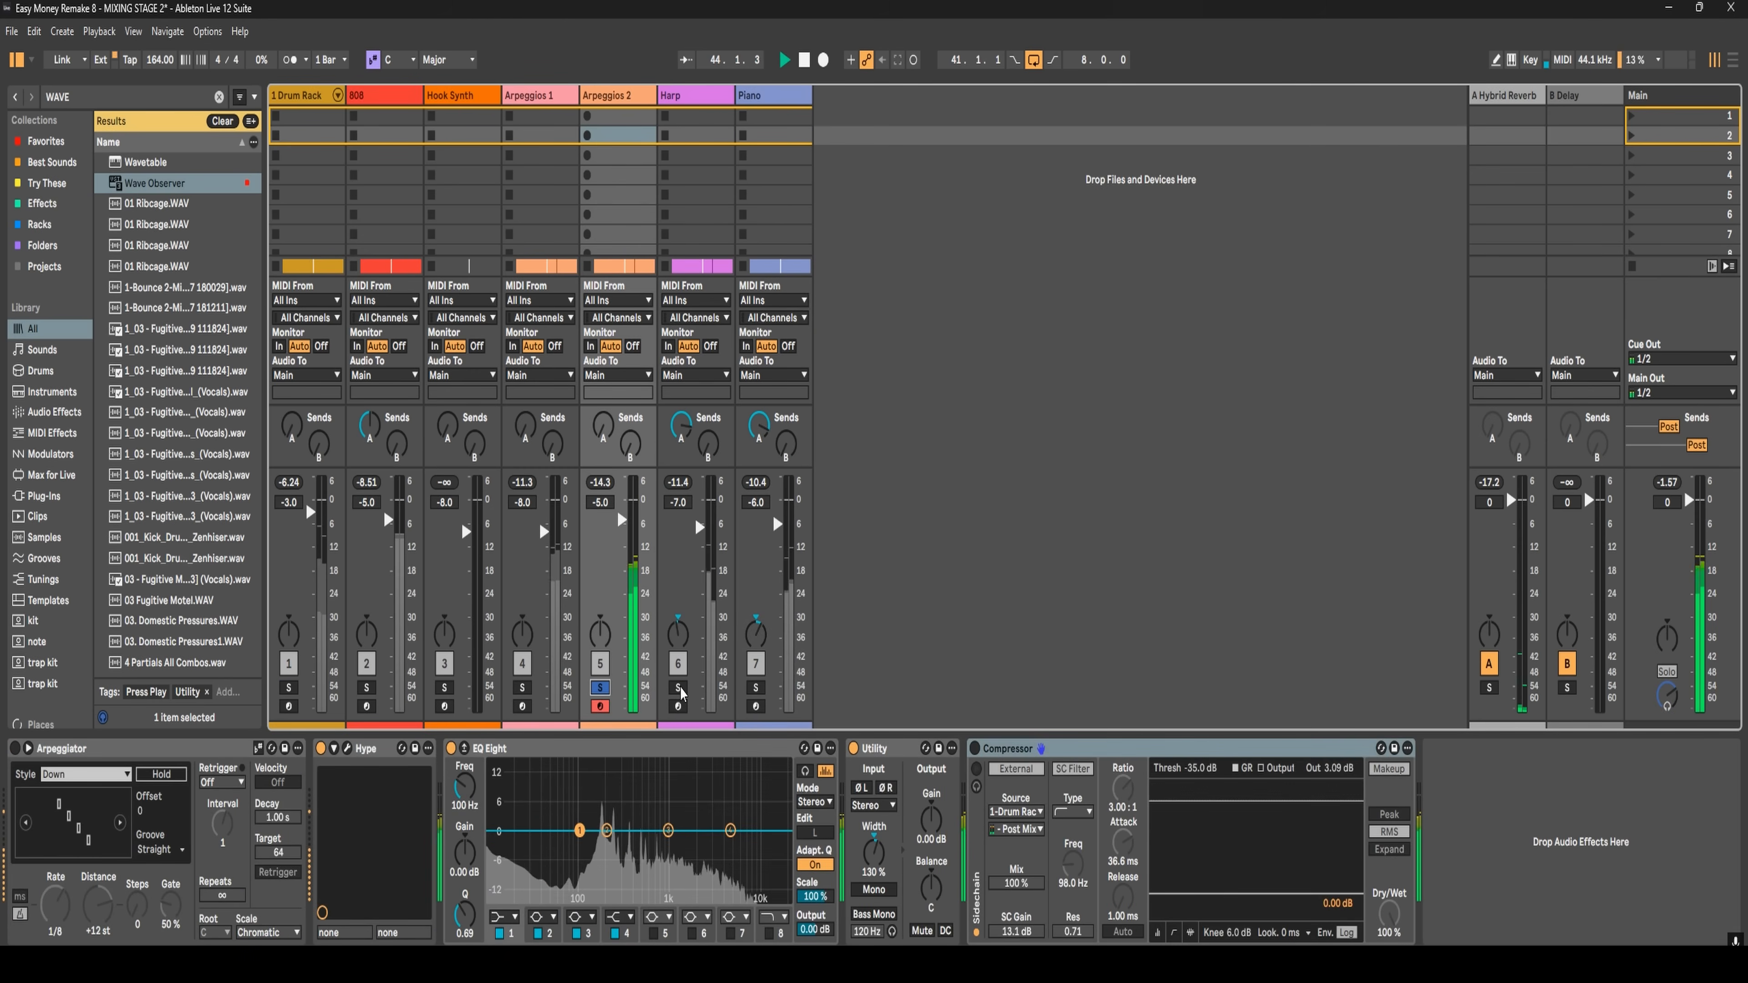
ctrl+click(678, 687)
ctrl+click(755, 687)
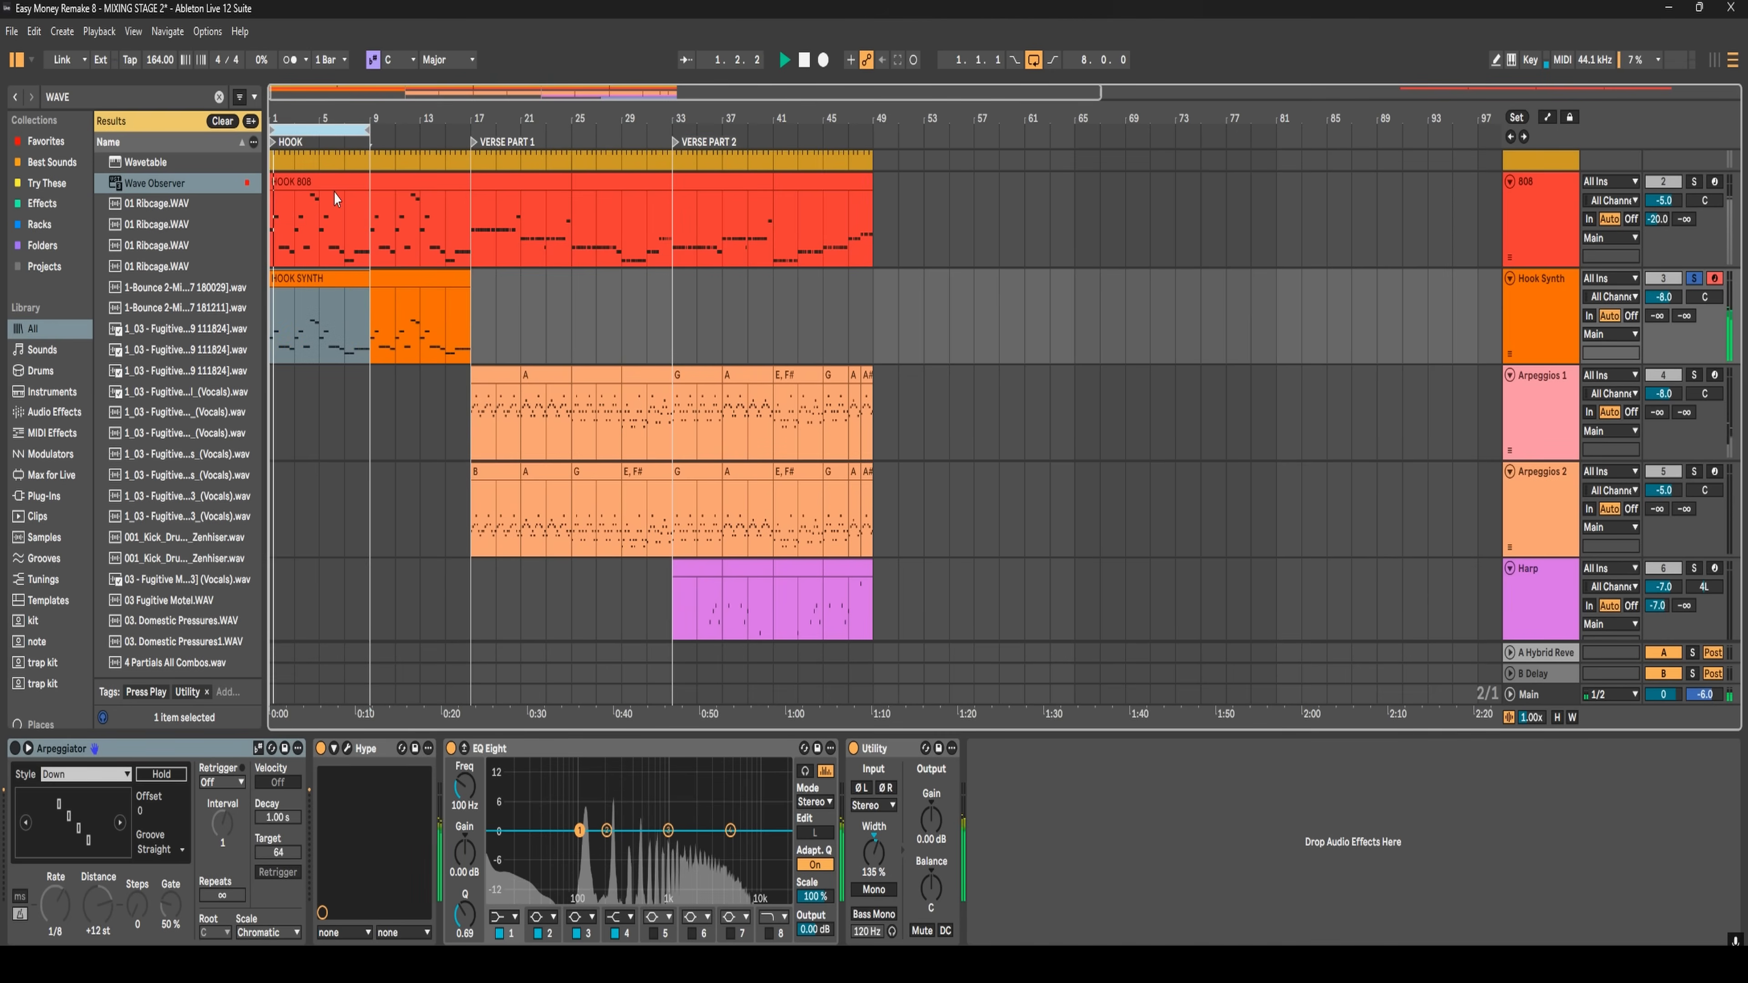
- Change band 1 of the Hook Synth's EQ Eight to a steep low-cut filter
key(Tab)
key(space)
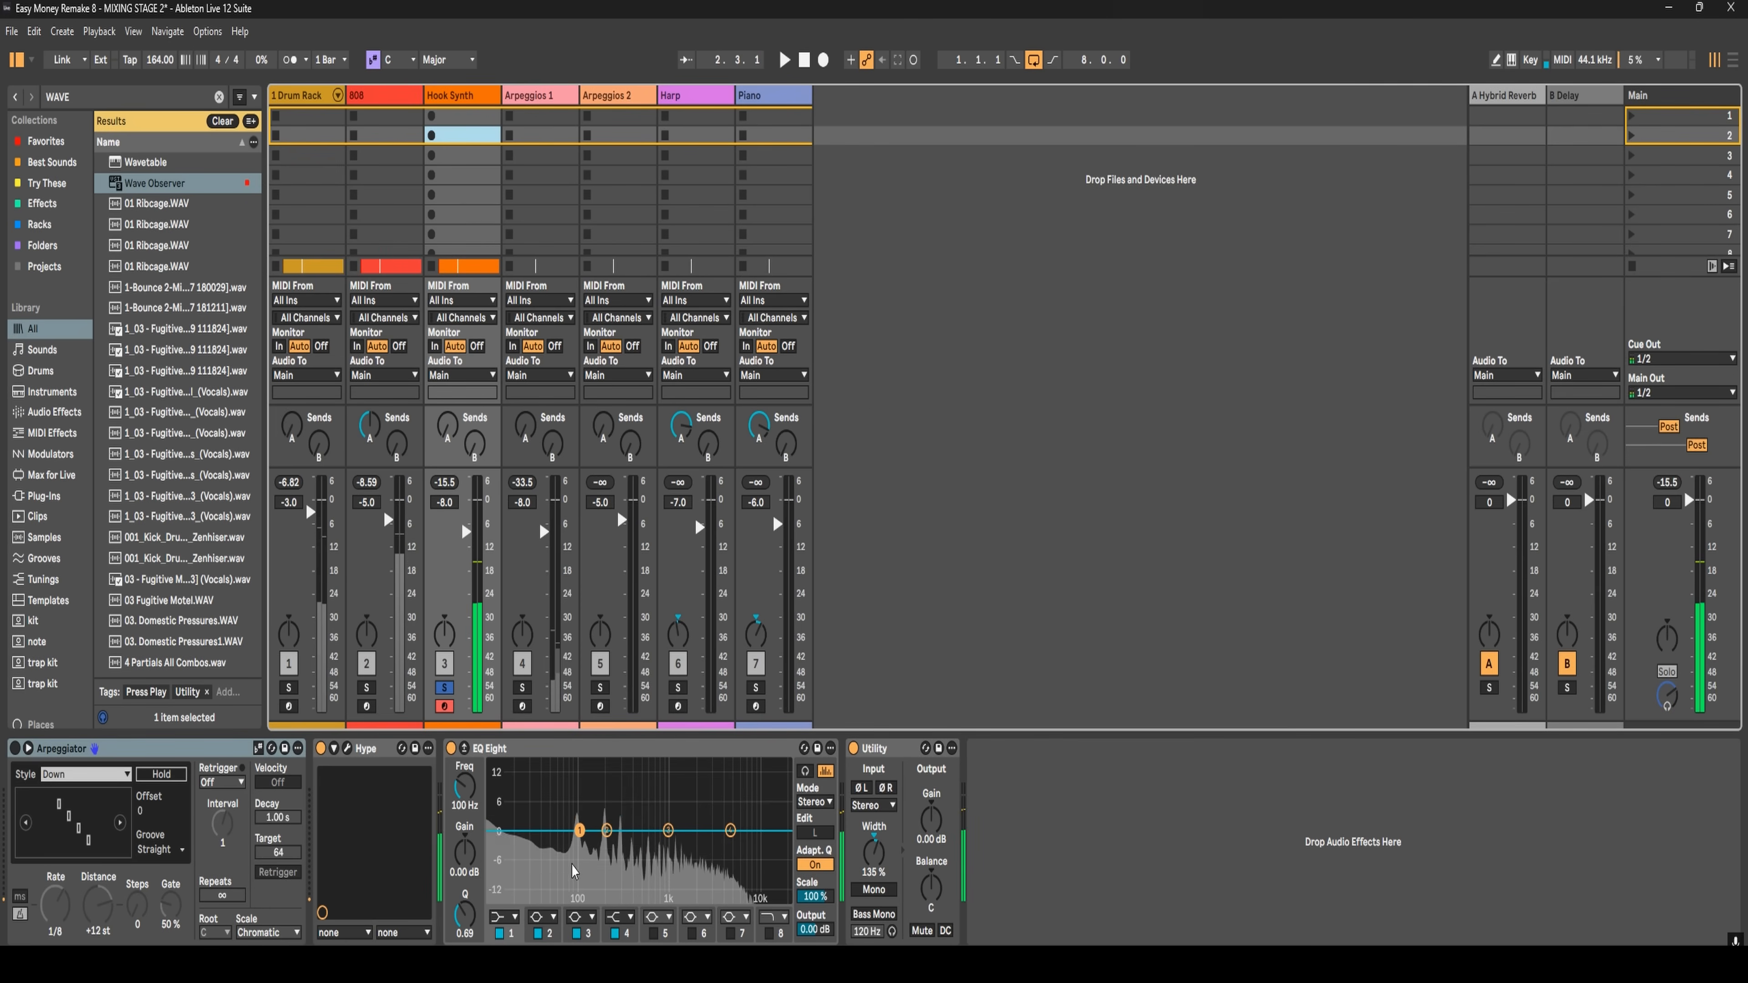
click(503, 917)
click(501, 783)
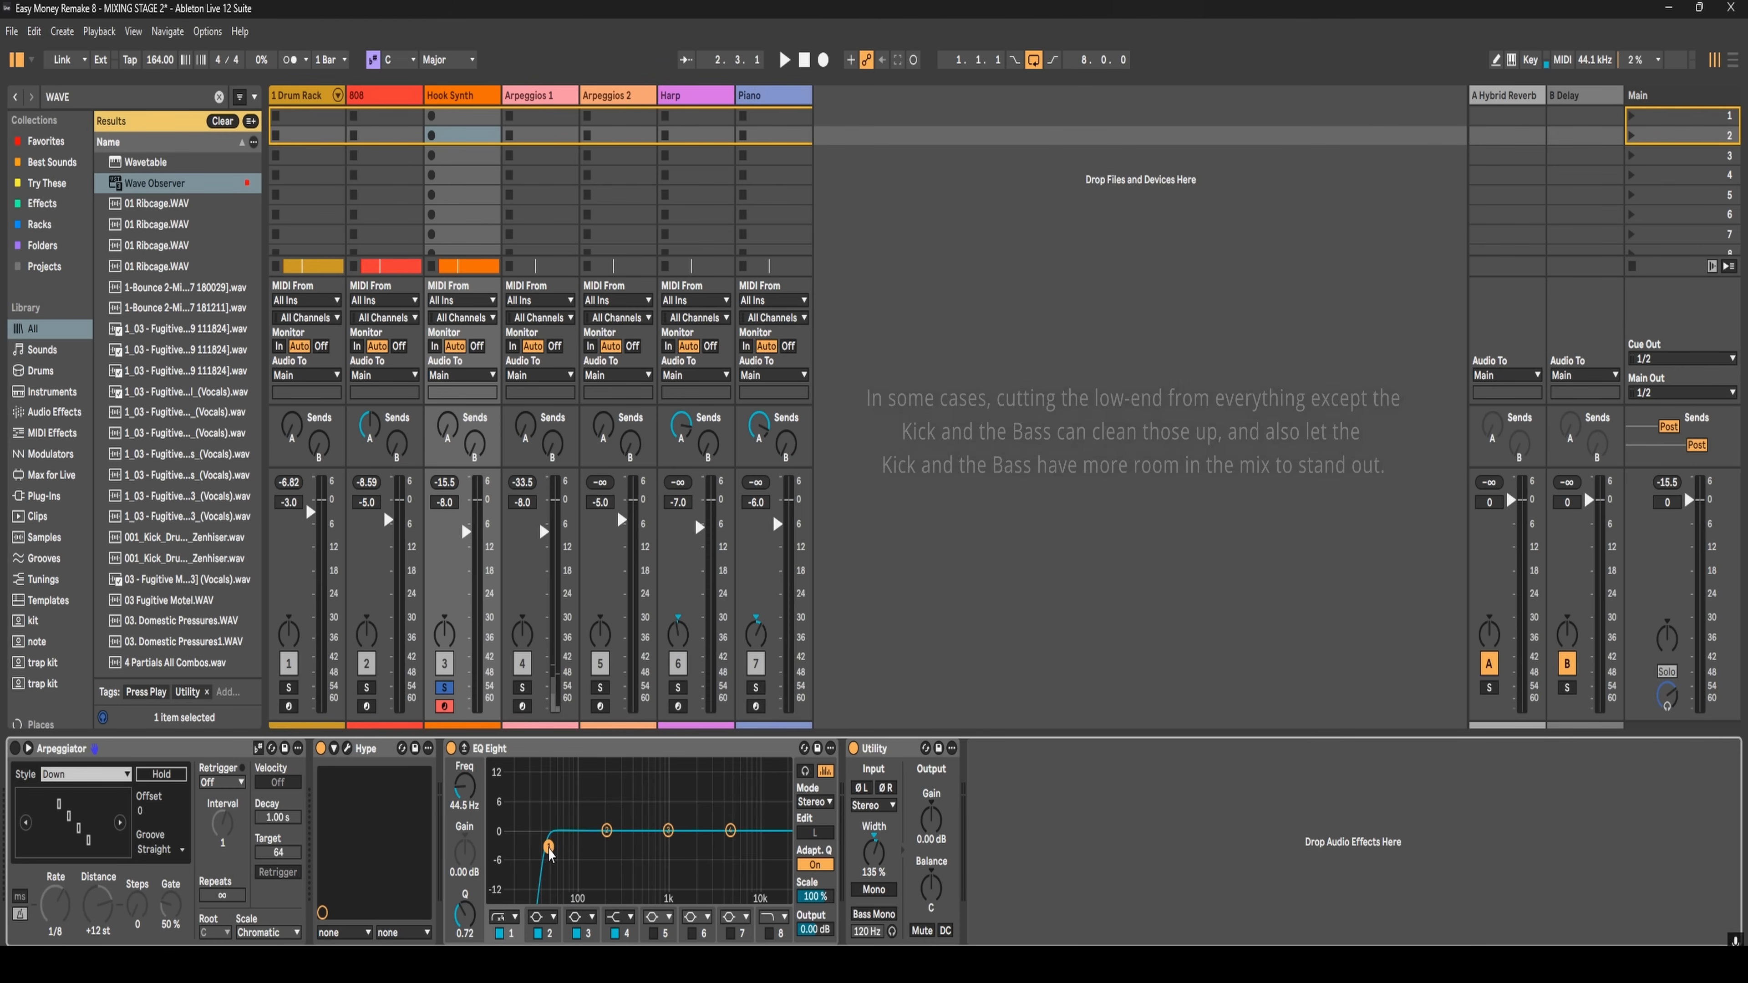
- Set the Hook Synth's low cut to 91.8 Hz and play the track with EQ Eight switched off to compare
key(space)
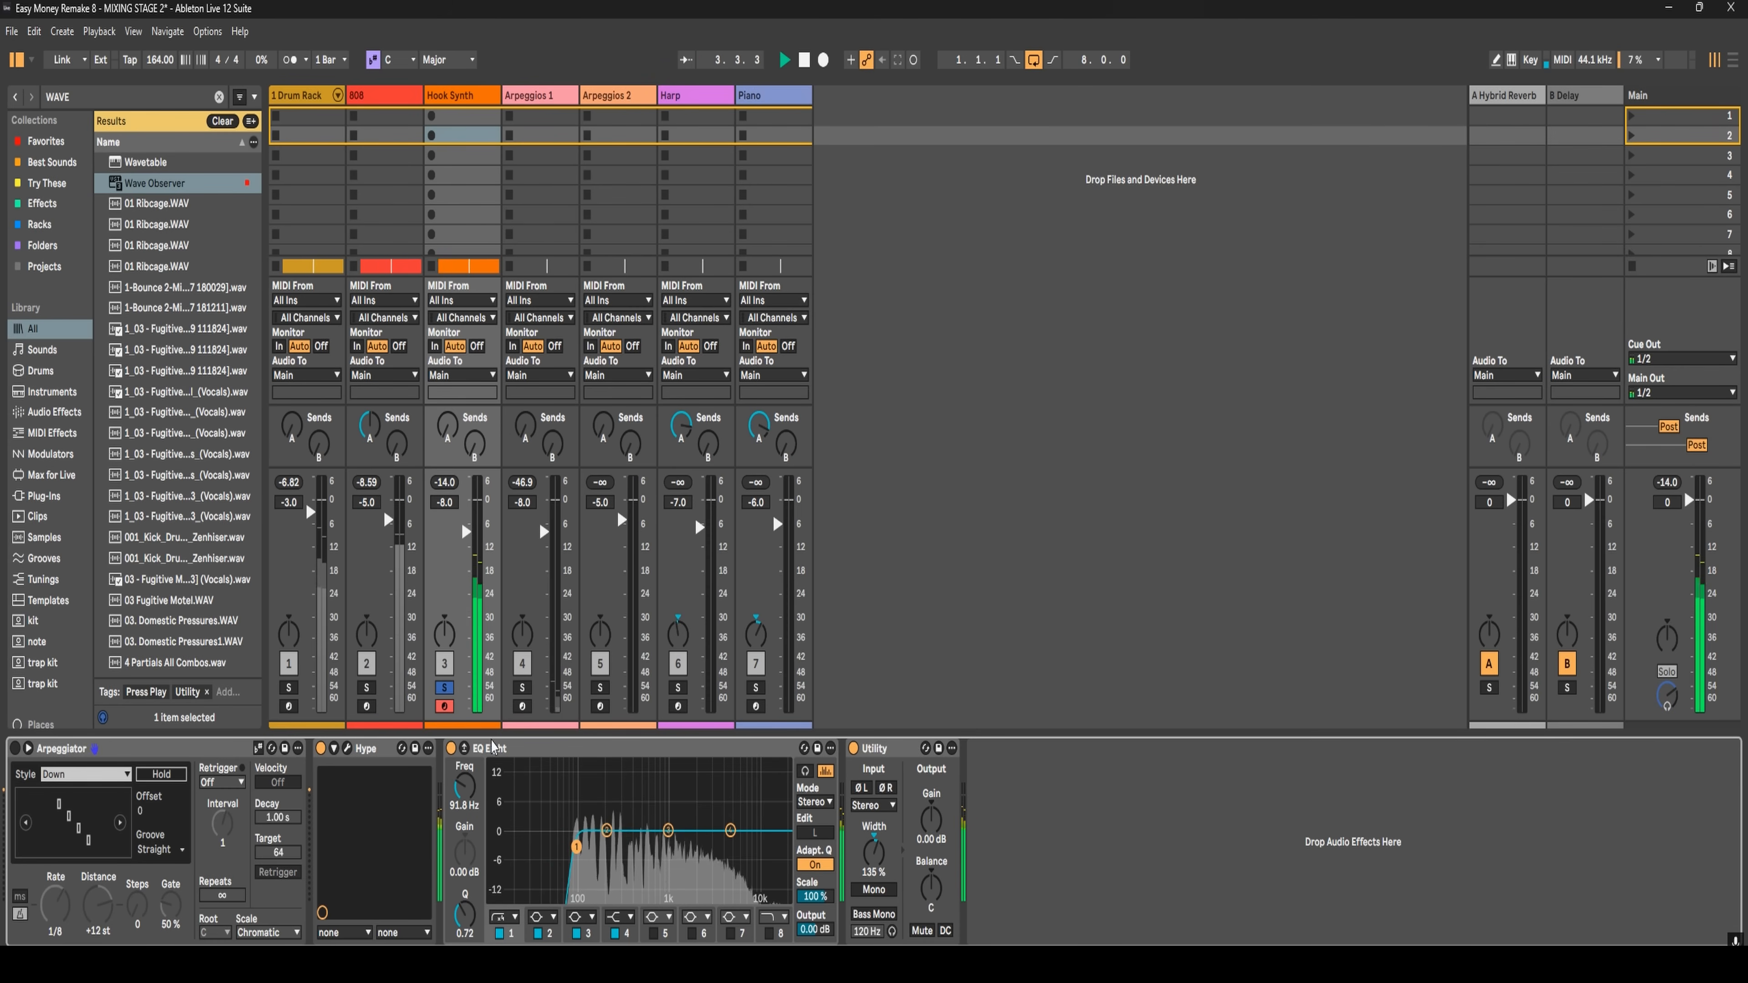
click(450, 748)
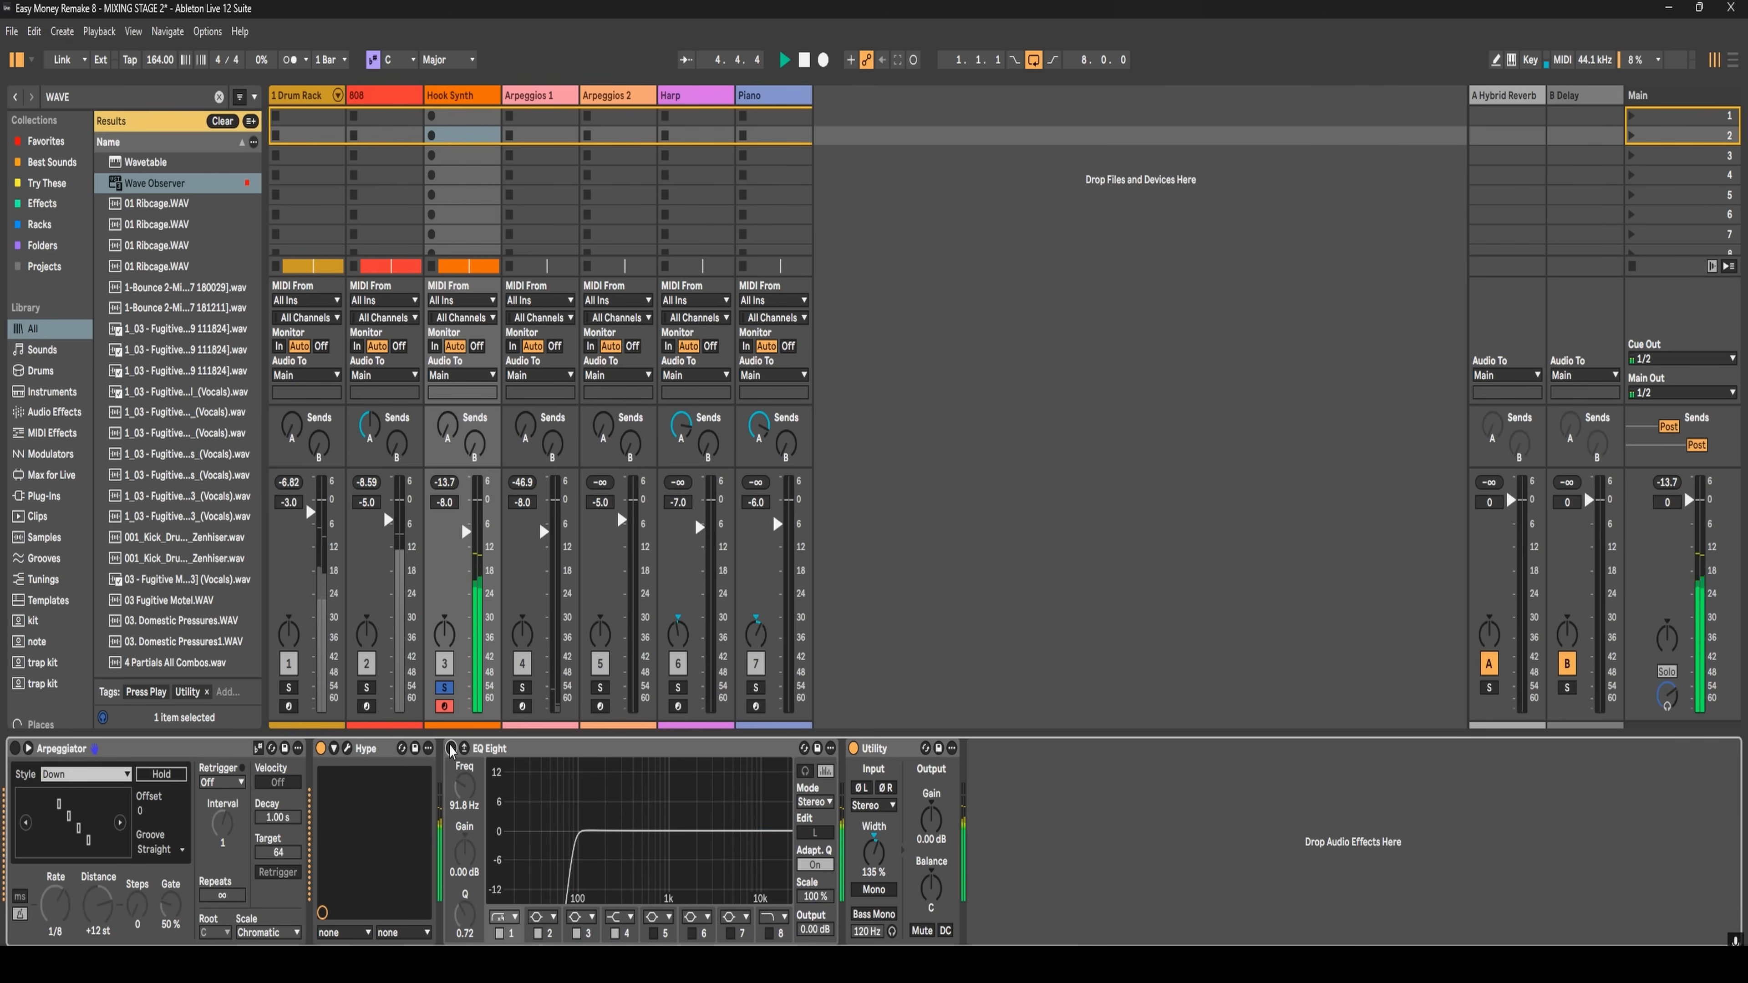
key(space)
- Solo Arpeggios 1 and change band 1 of its EQ Eight to a steep low cut at 100 Hz during playback
click(520, 96)
click(522, 688)
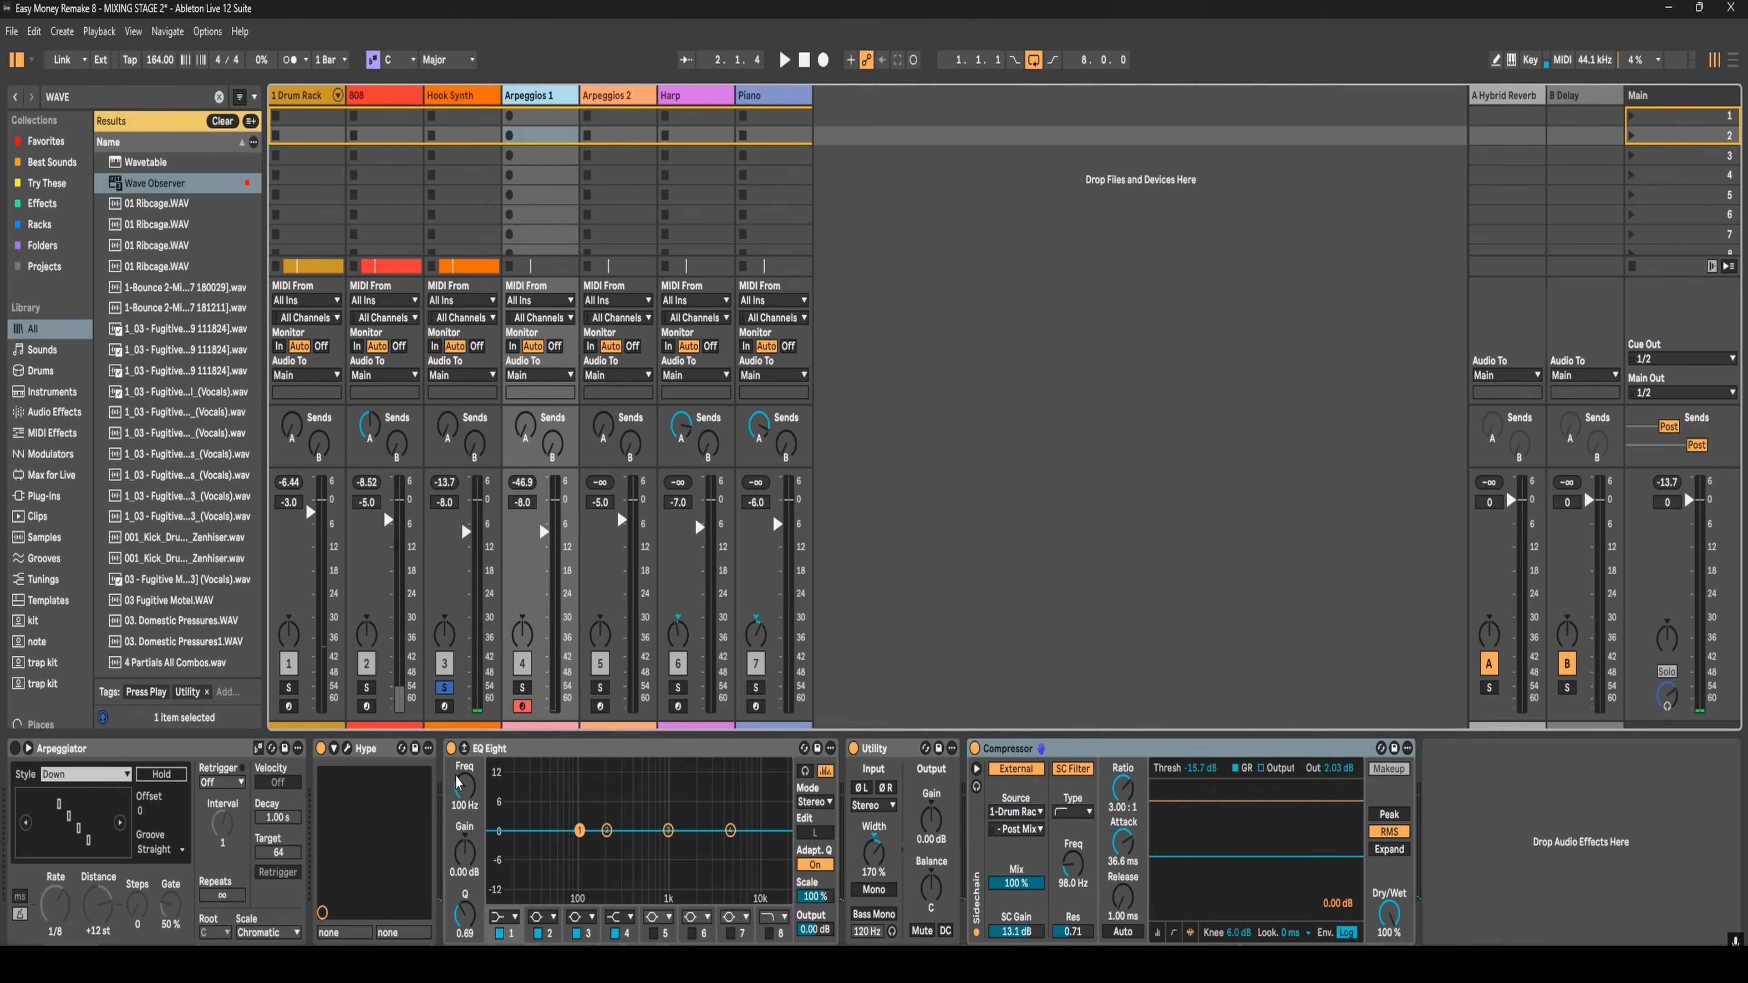
key(space)
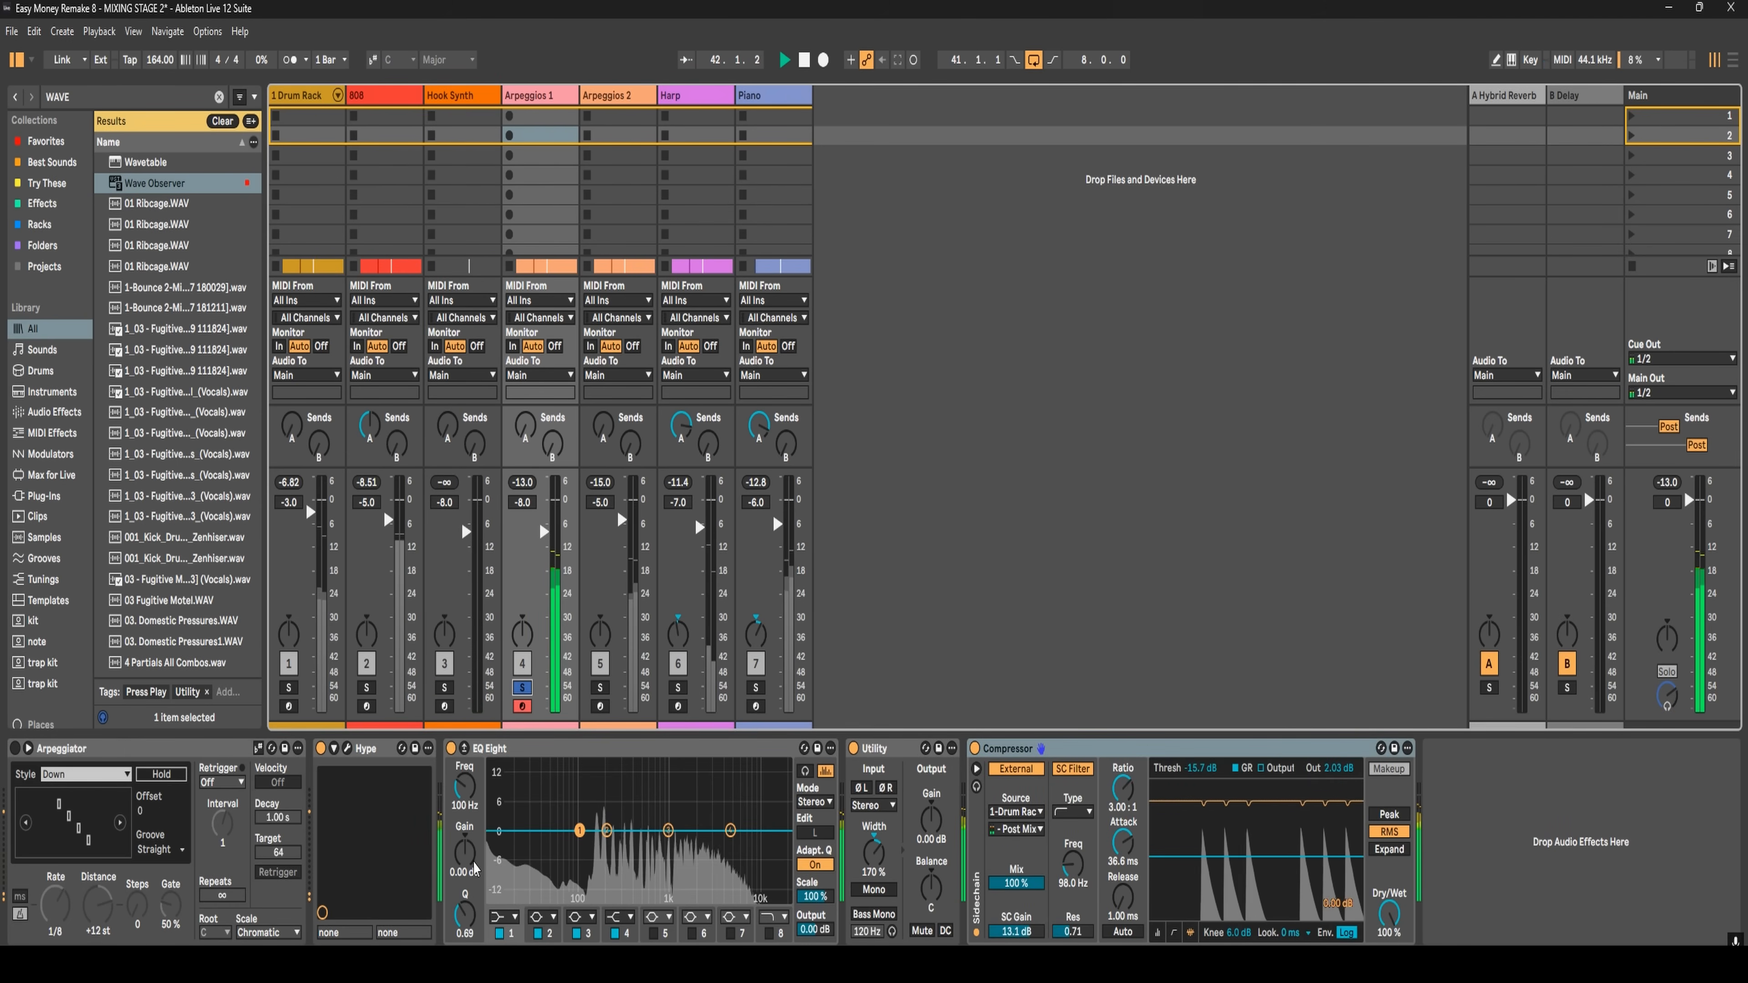
click(505, 917)
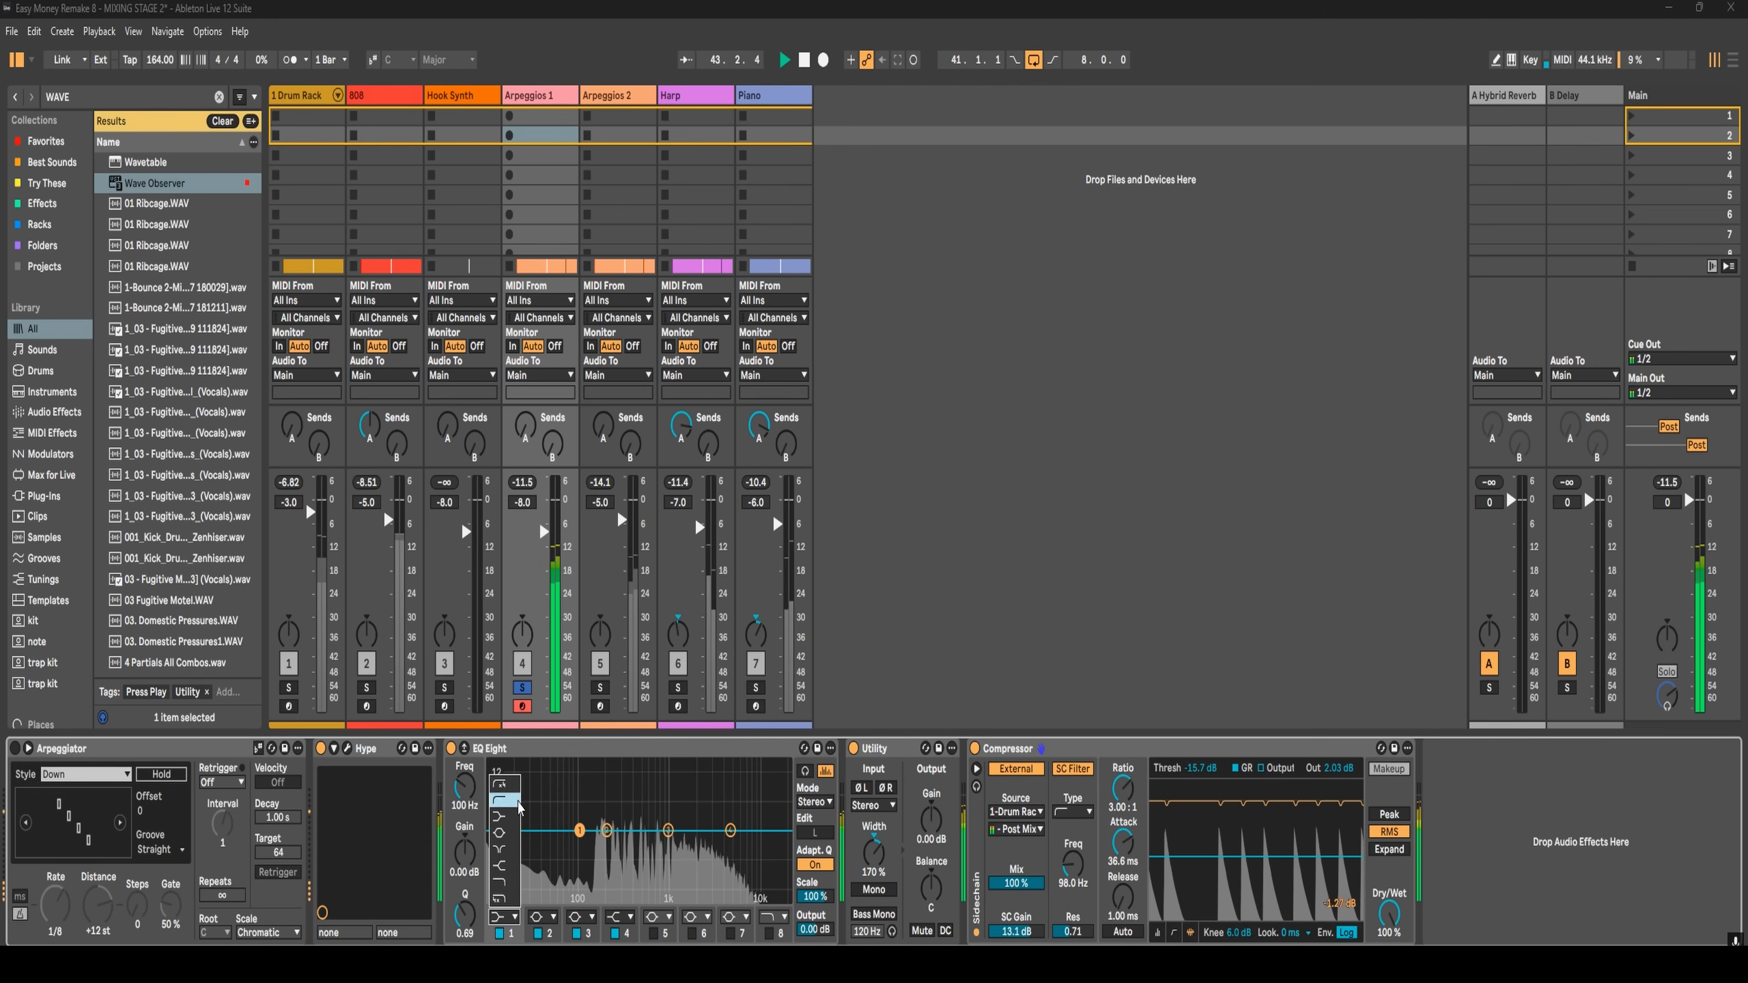
click(511, 785)
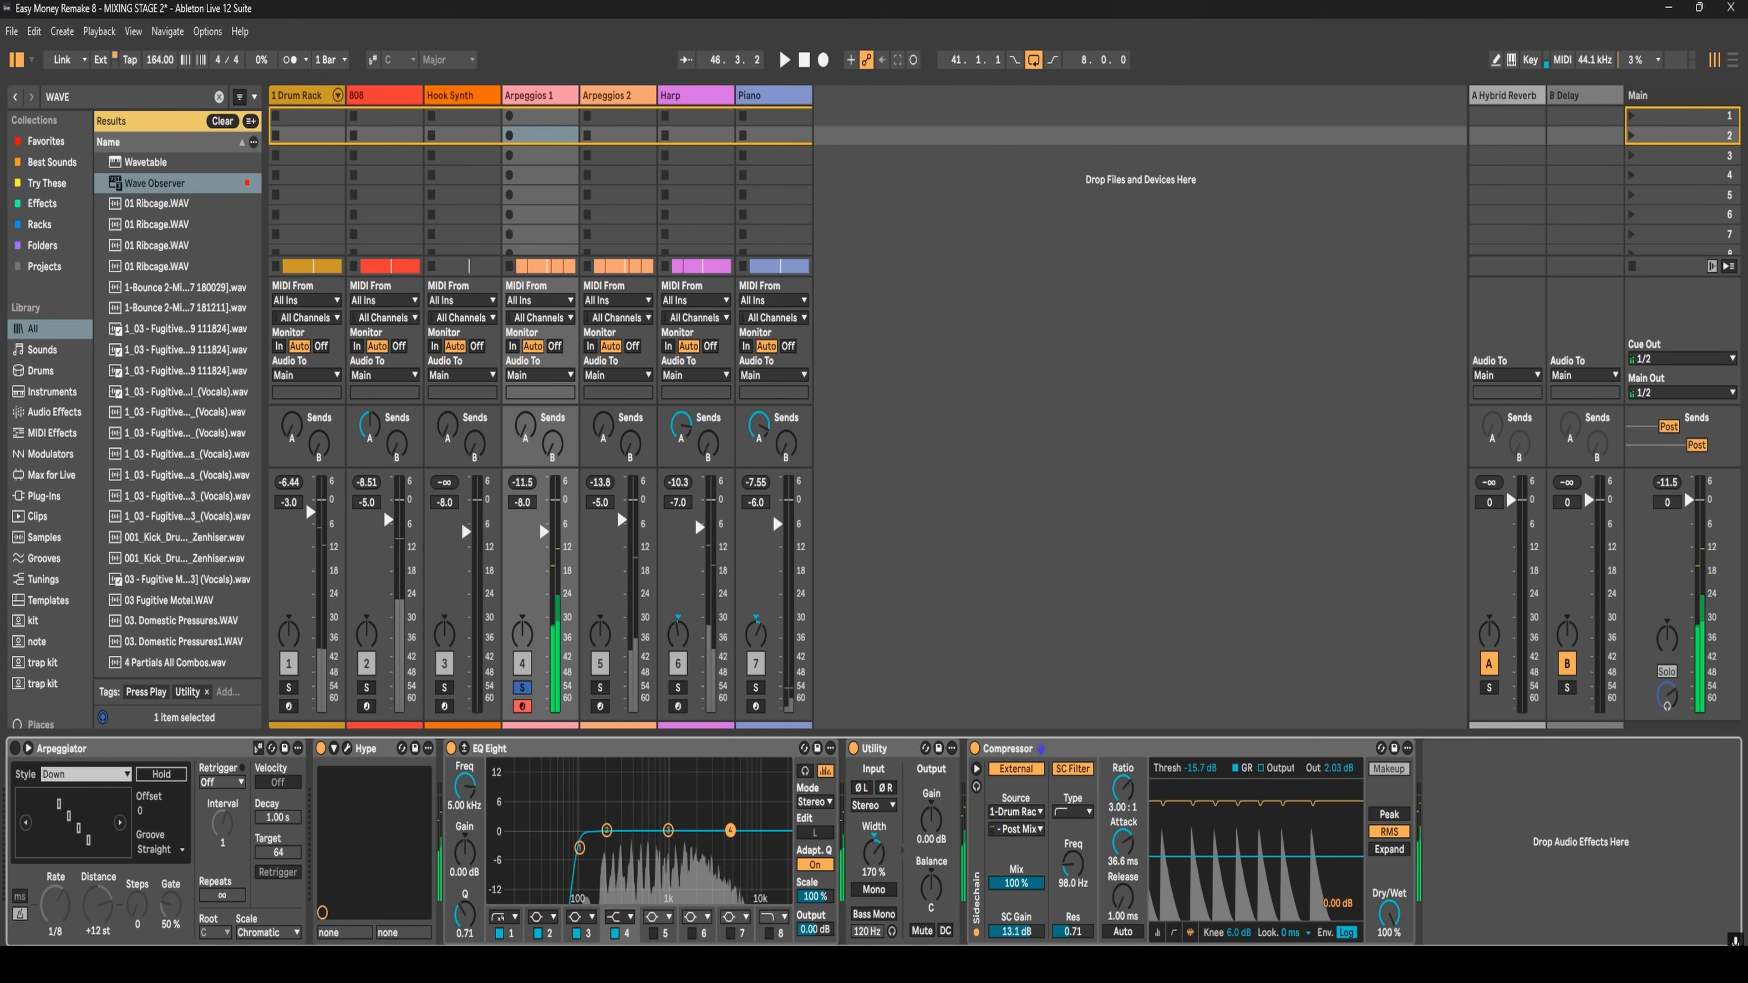
- Shape Arpeggios 1's EQ Eight with a 1.61 dB shelf boost at 330 Hz and a -1.36 dB dip at 4.54 kHz
drag(730, 830, 649, 809)
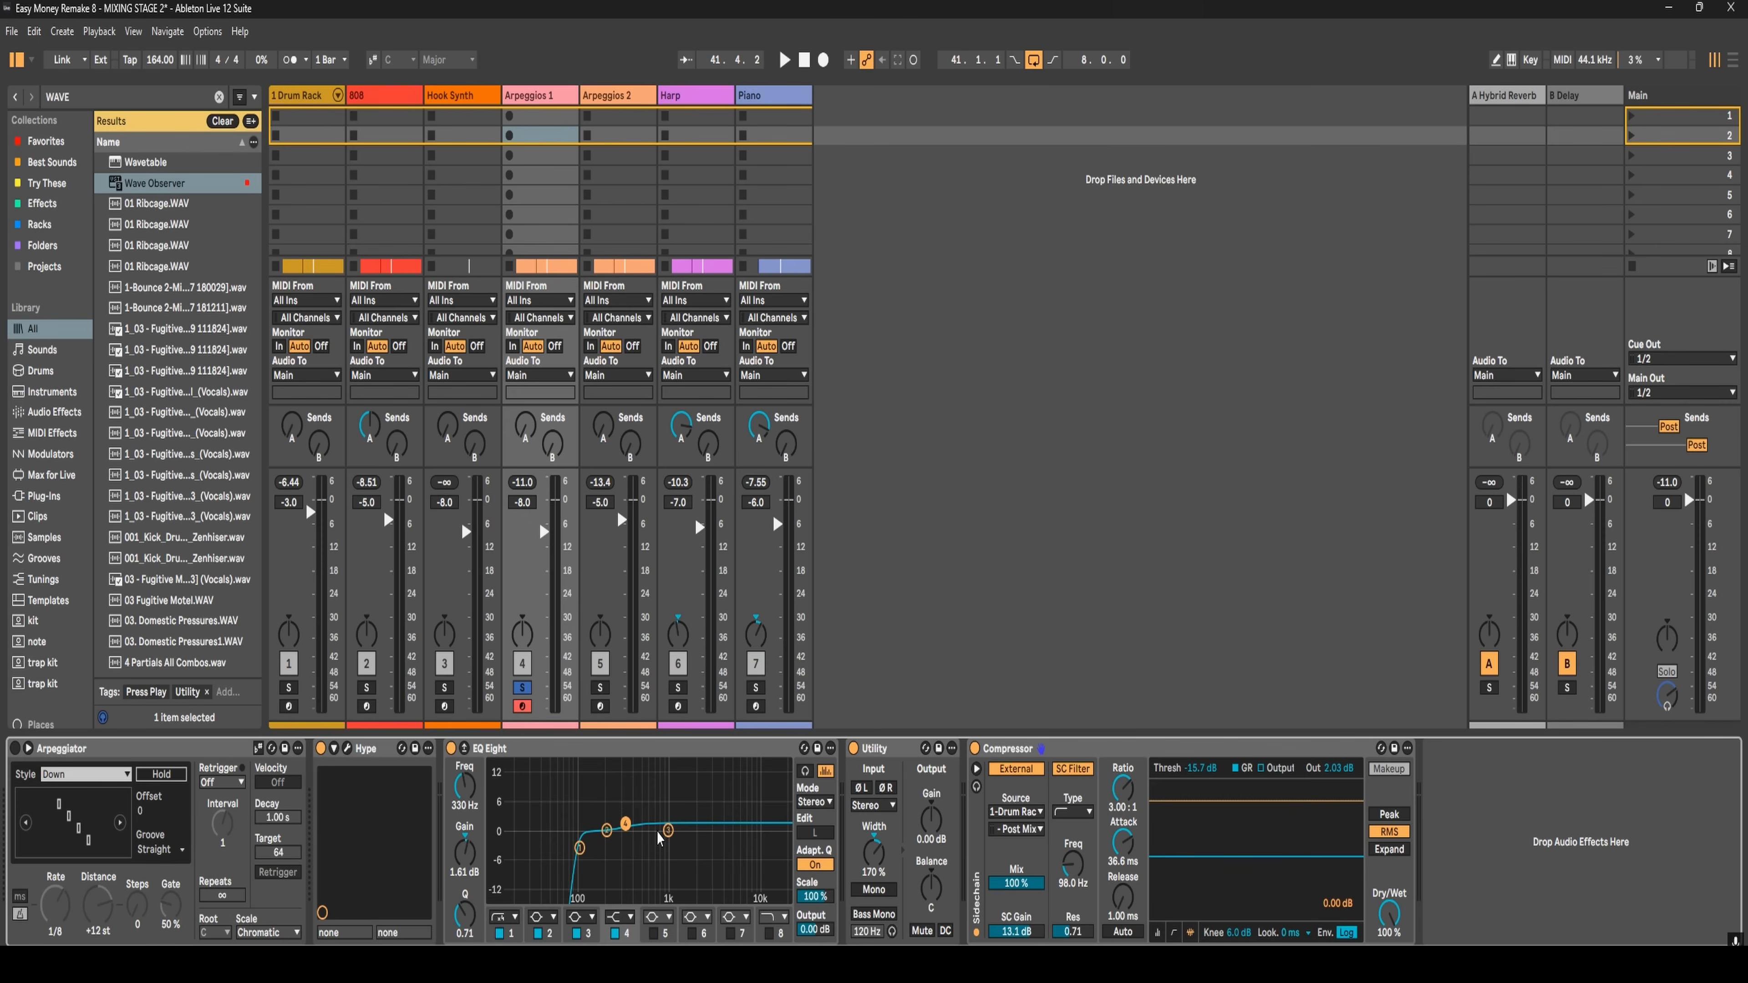
key(Right)
key(space)
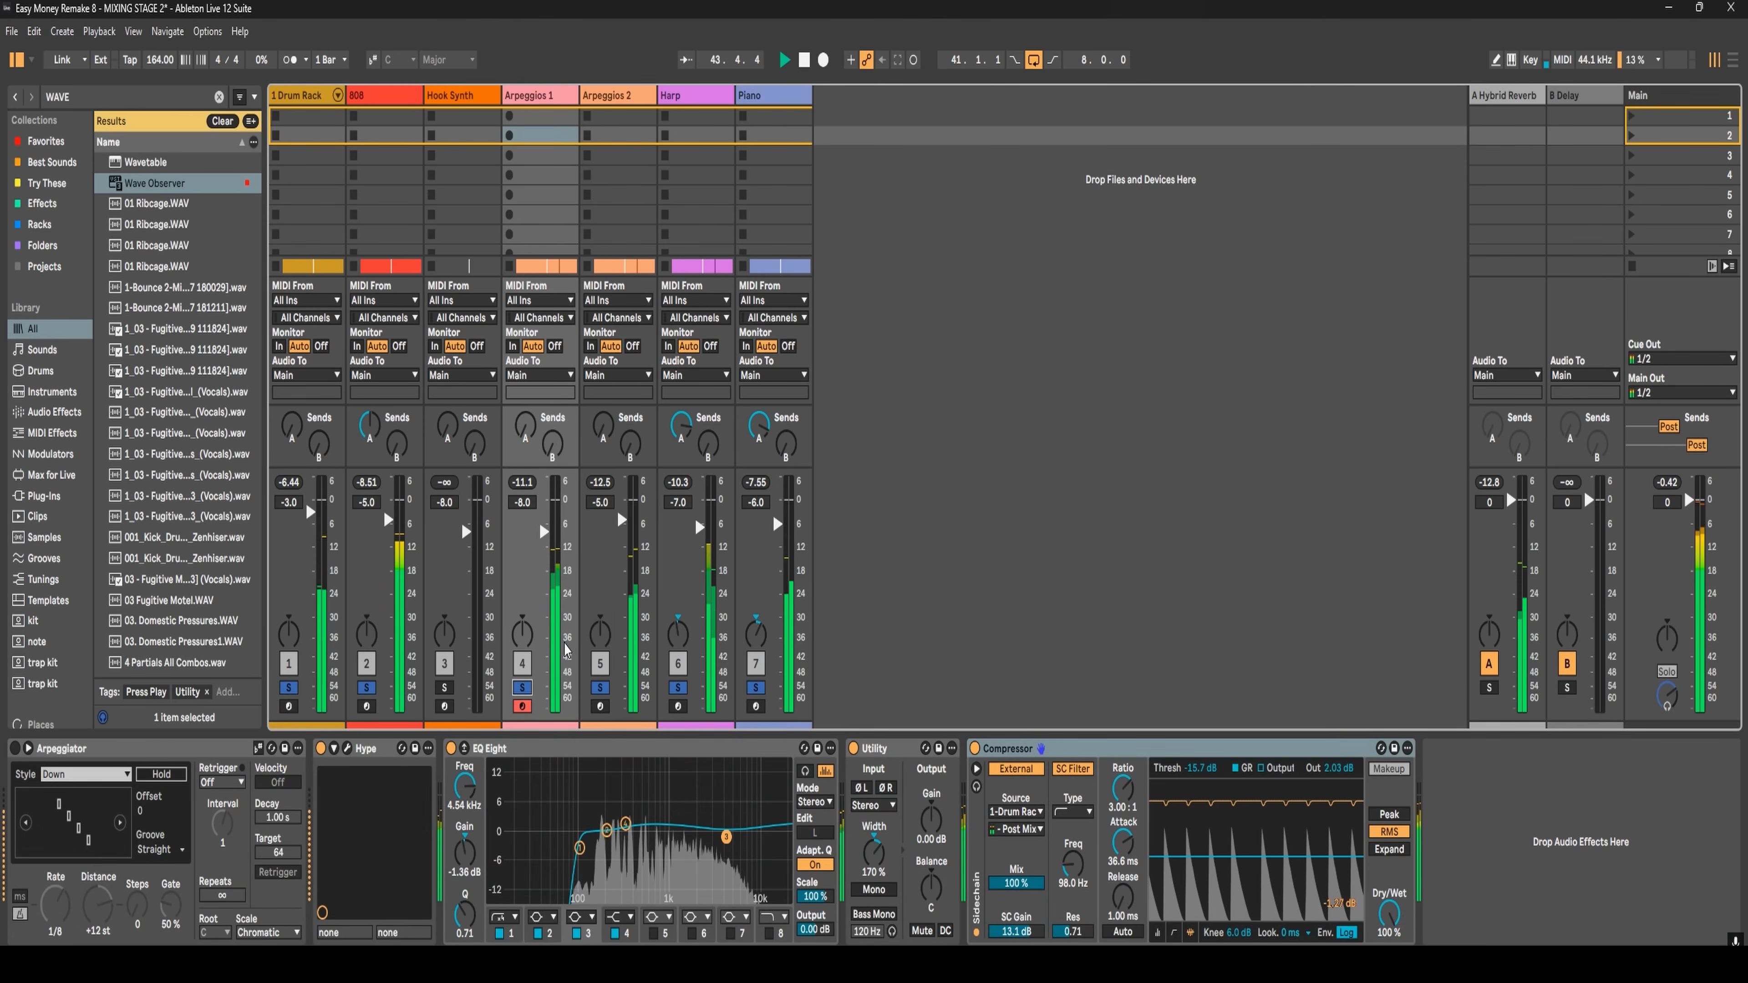
key(space)
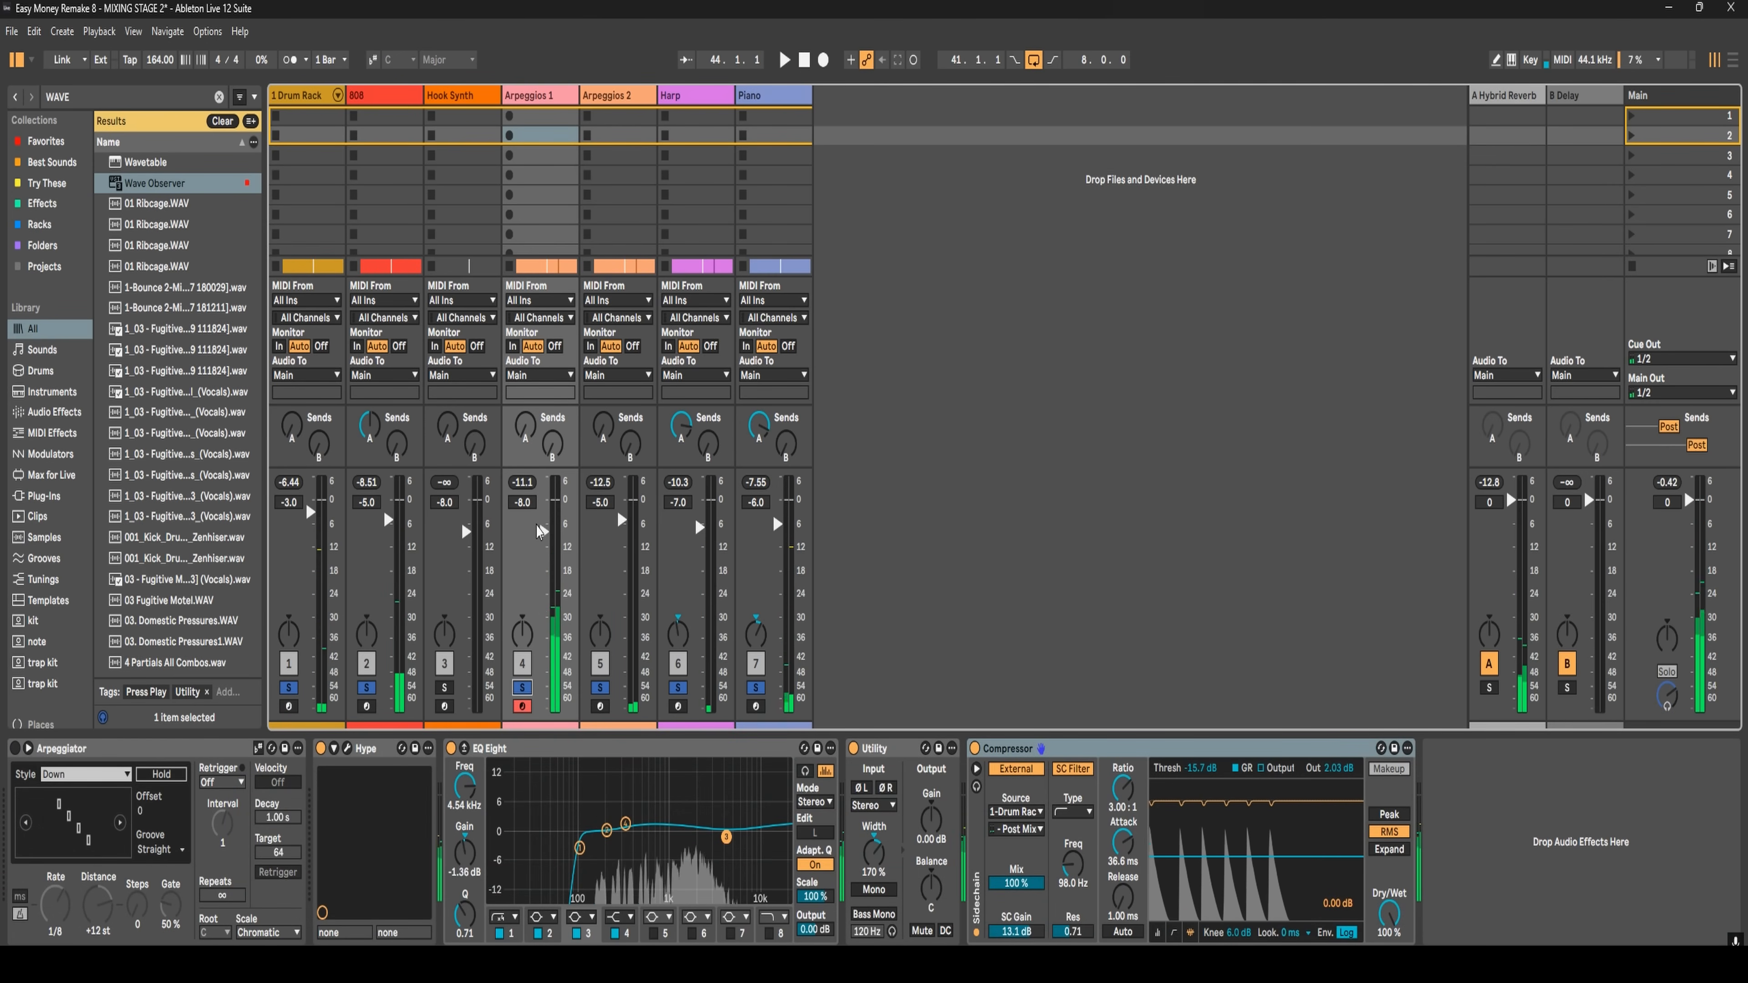
- Pull Arpeggios 1's volume down to -18.7 dB, and bring it back up to -11.0 dB during playback
mouse_move(538, 563)
mouse_down()
mouse_move(546, 714)
mouse_move(546, 581)
mouse_up()
key(space)
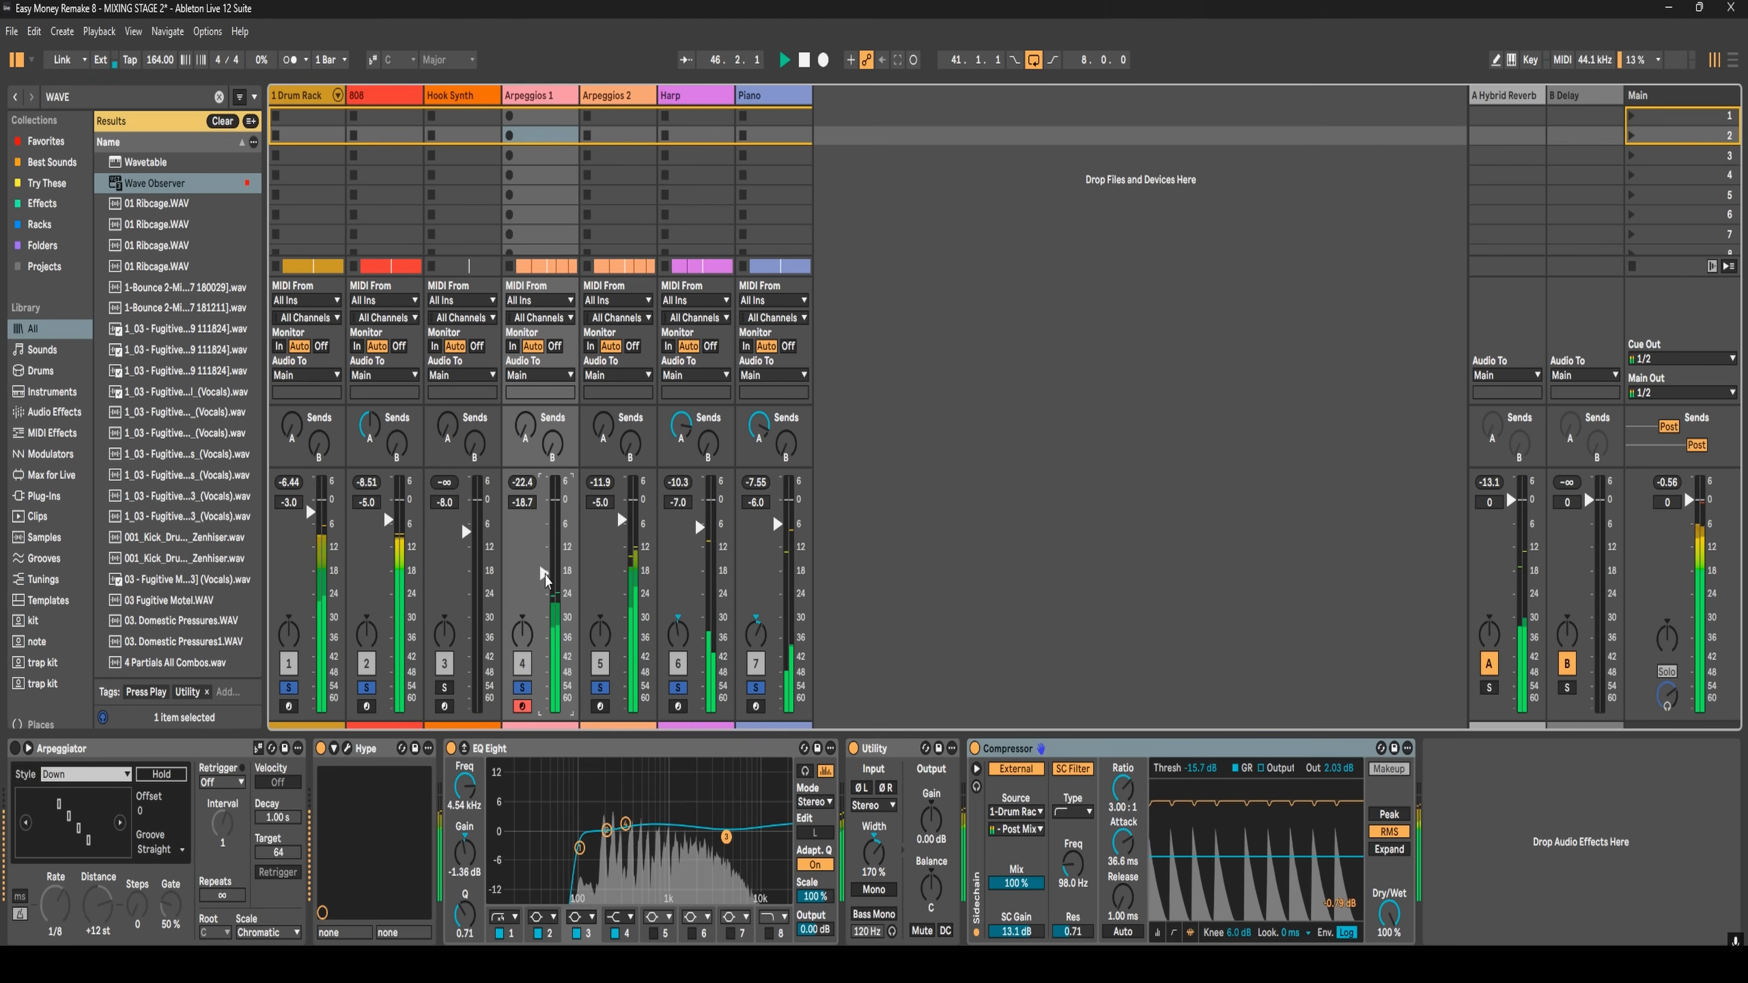
drag(546, 581, 543, 554)
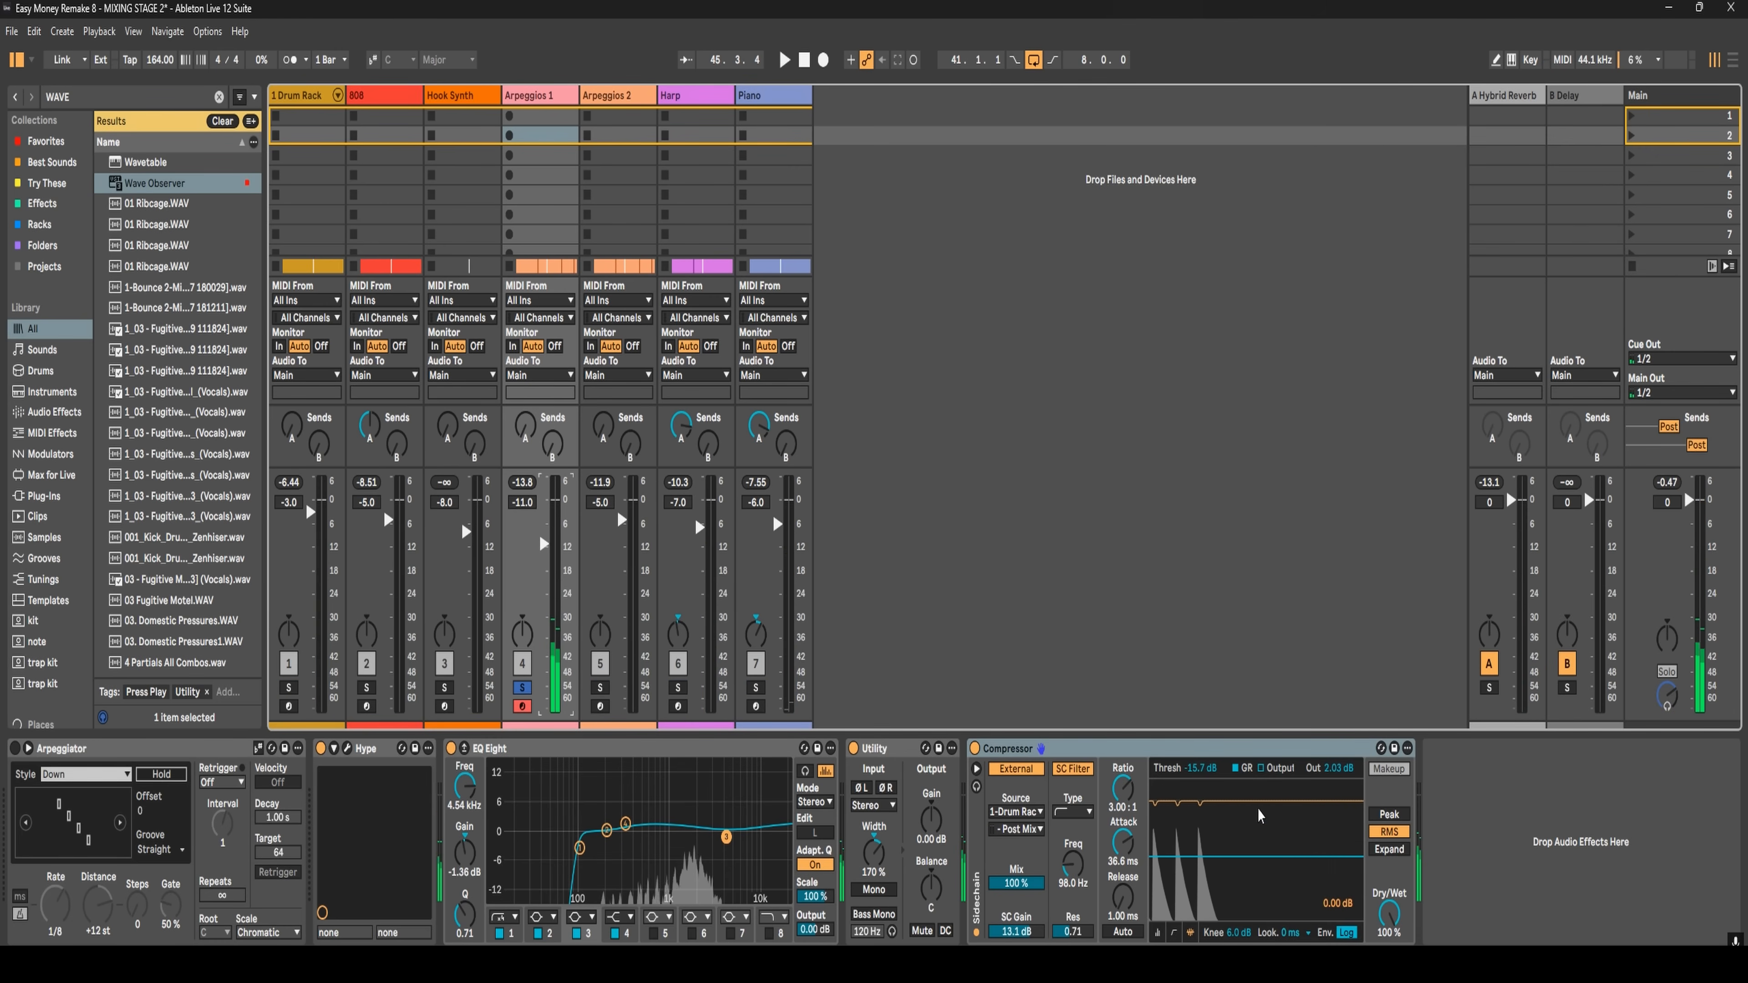
- Lower the threshold of Arpeggios 1's sidechained Compressor to -20.0 dB during playback, and unsolo the track
key(space)
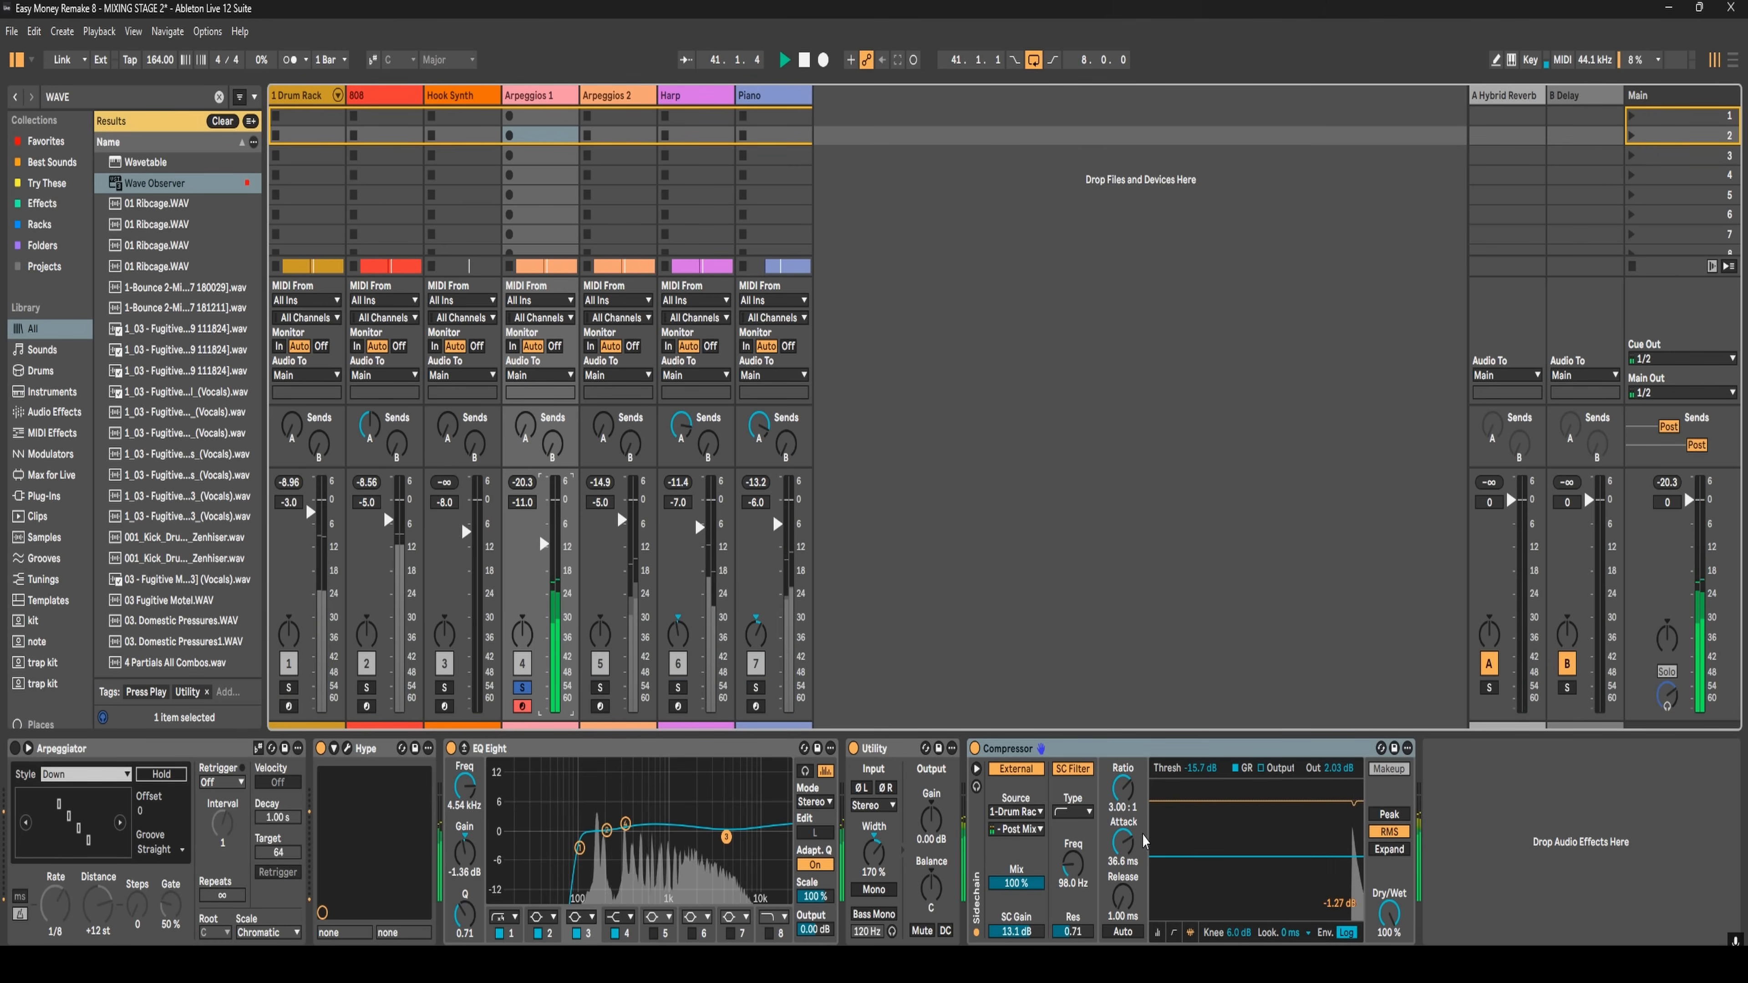
drag(1271, 859, 1271, 871)
click(522, 687)
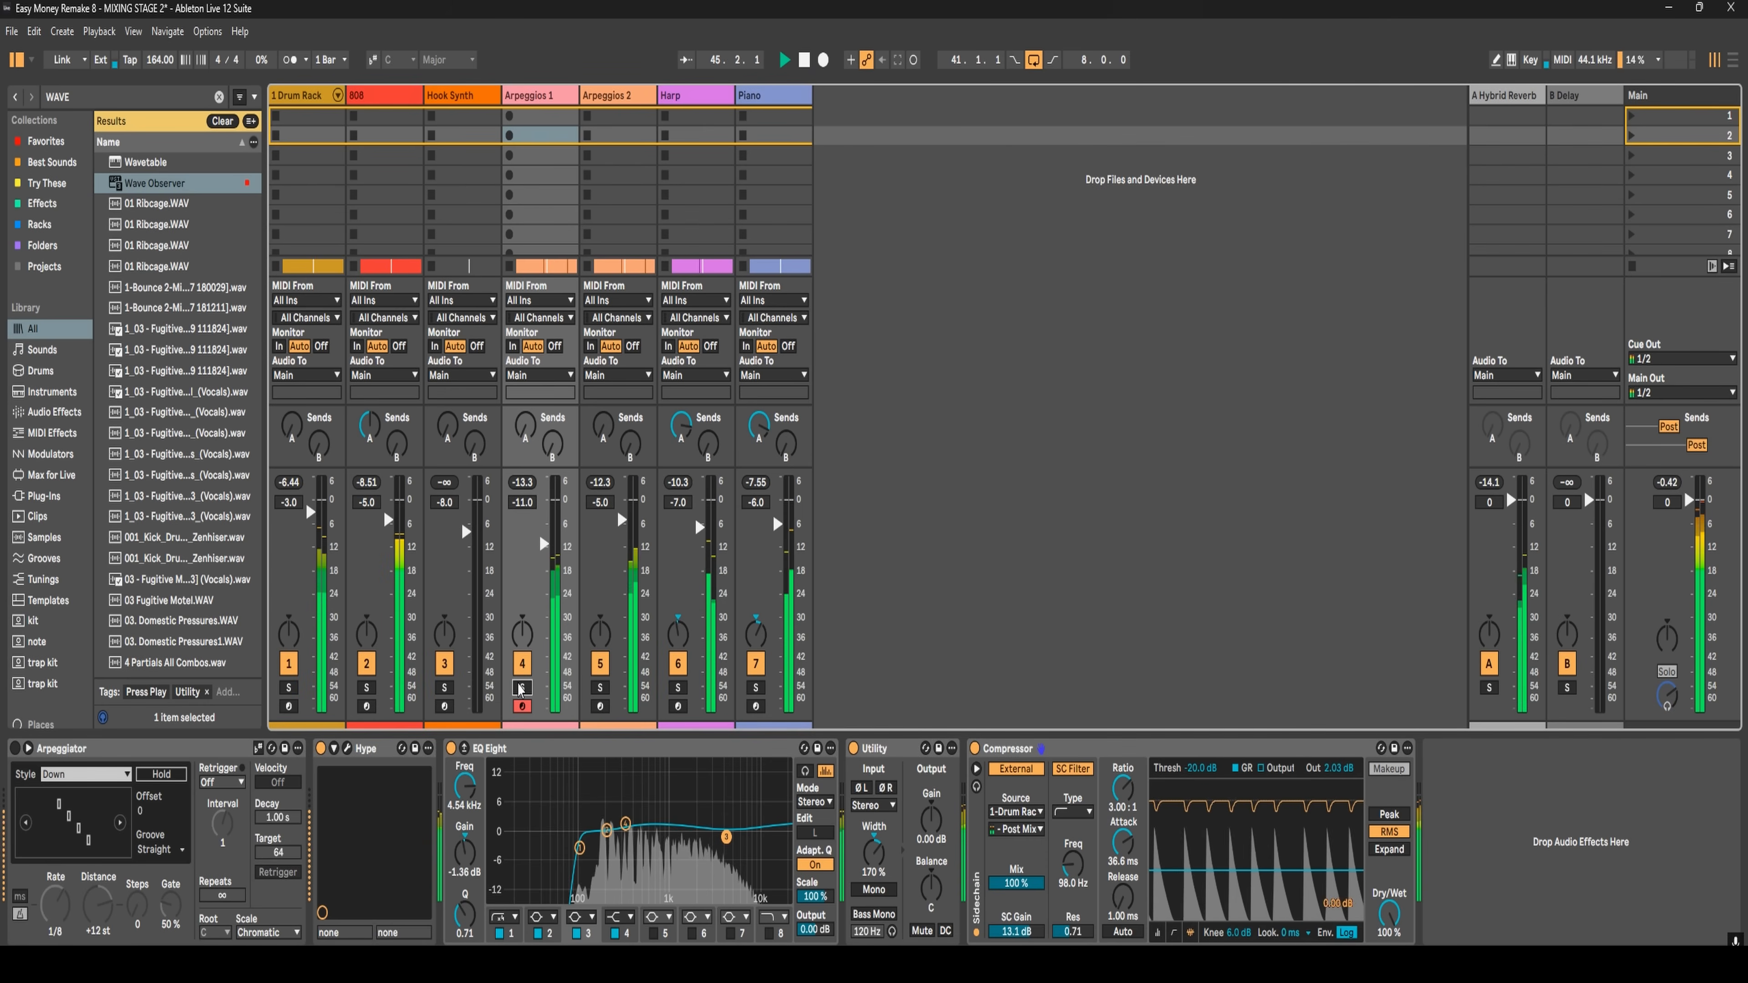
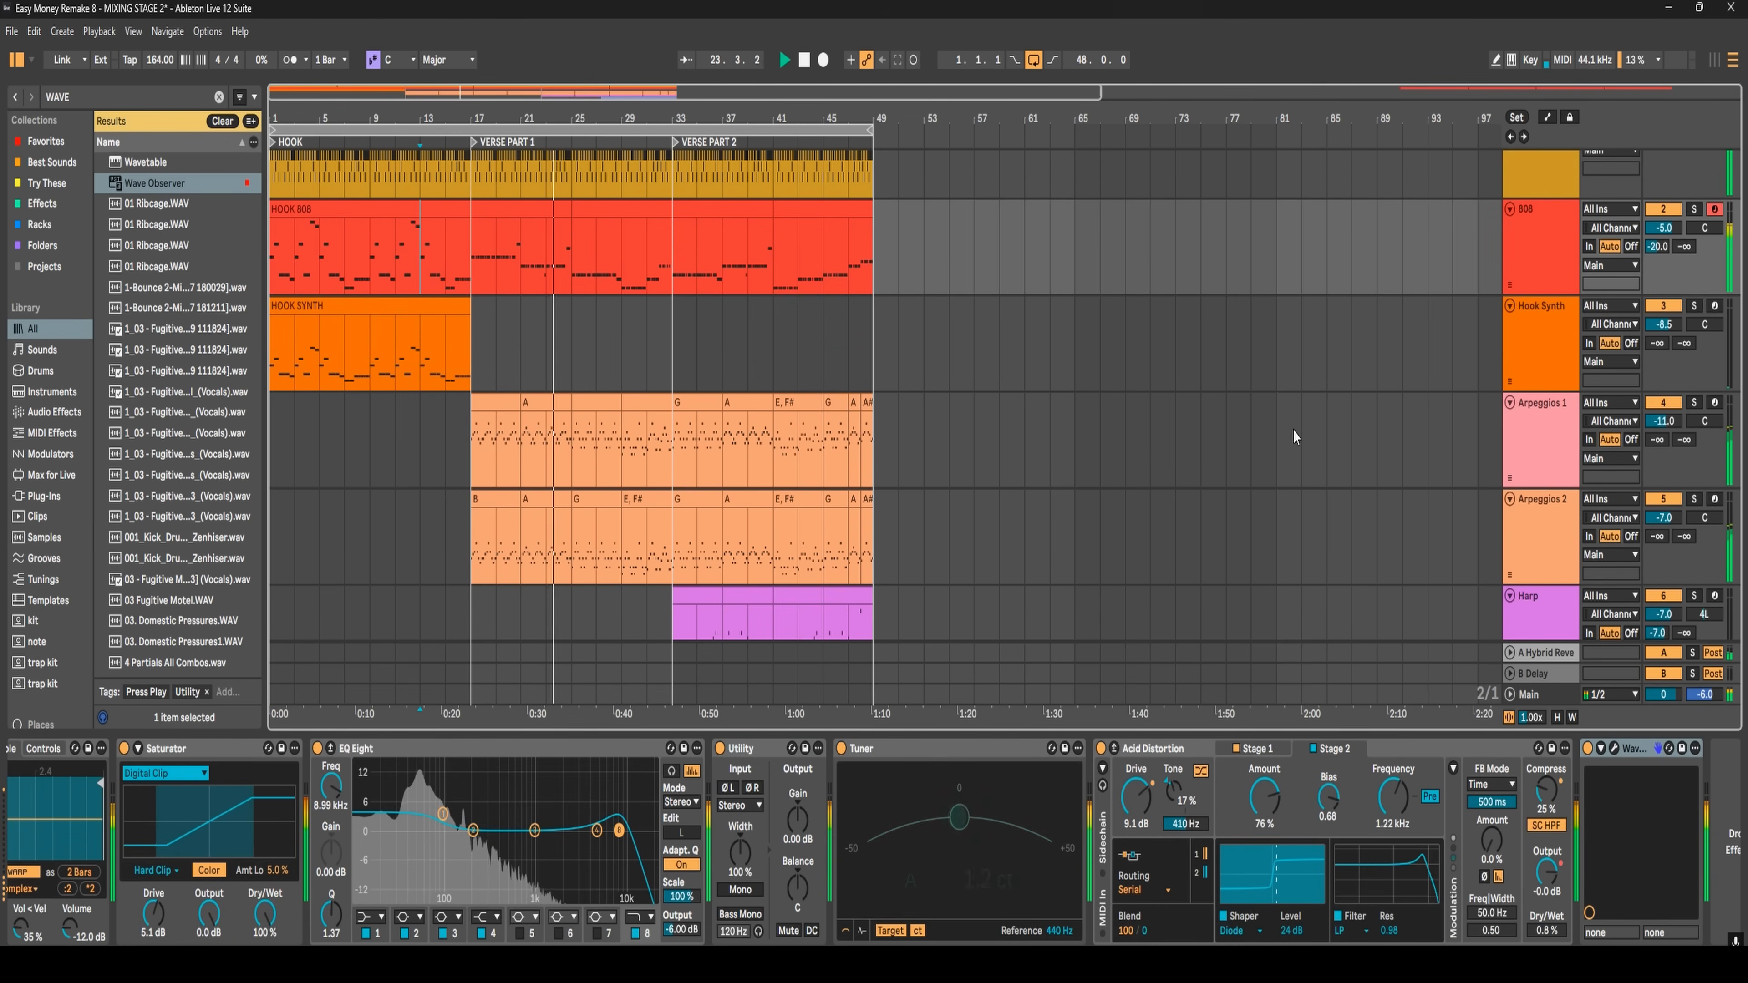
- Lower Arpeggios 1 and Arpeggios 2 together in the mixer, to -13.0 dB and -9.0 dB
key(Tab)
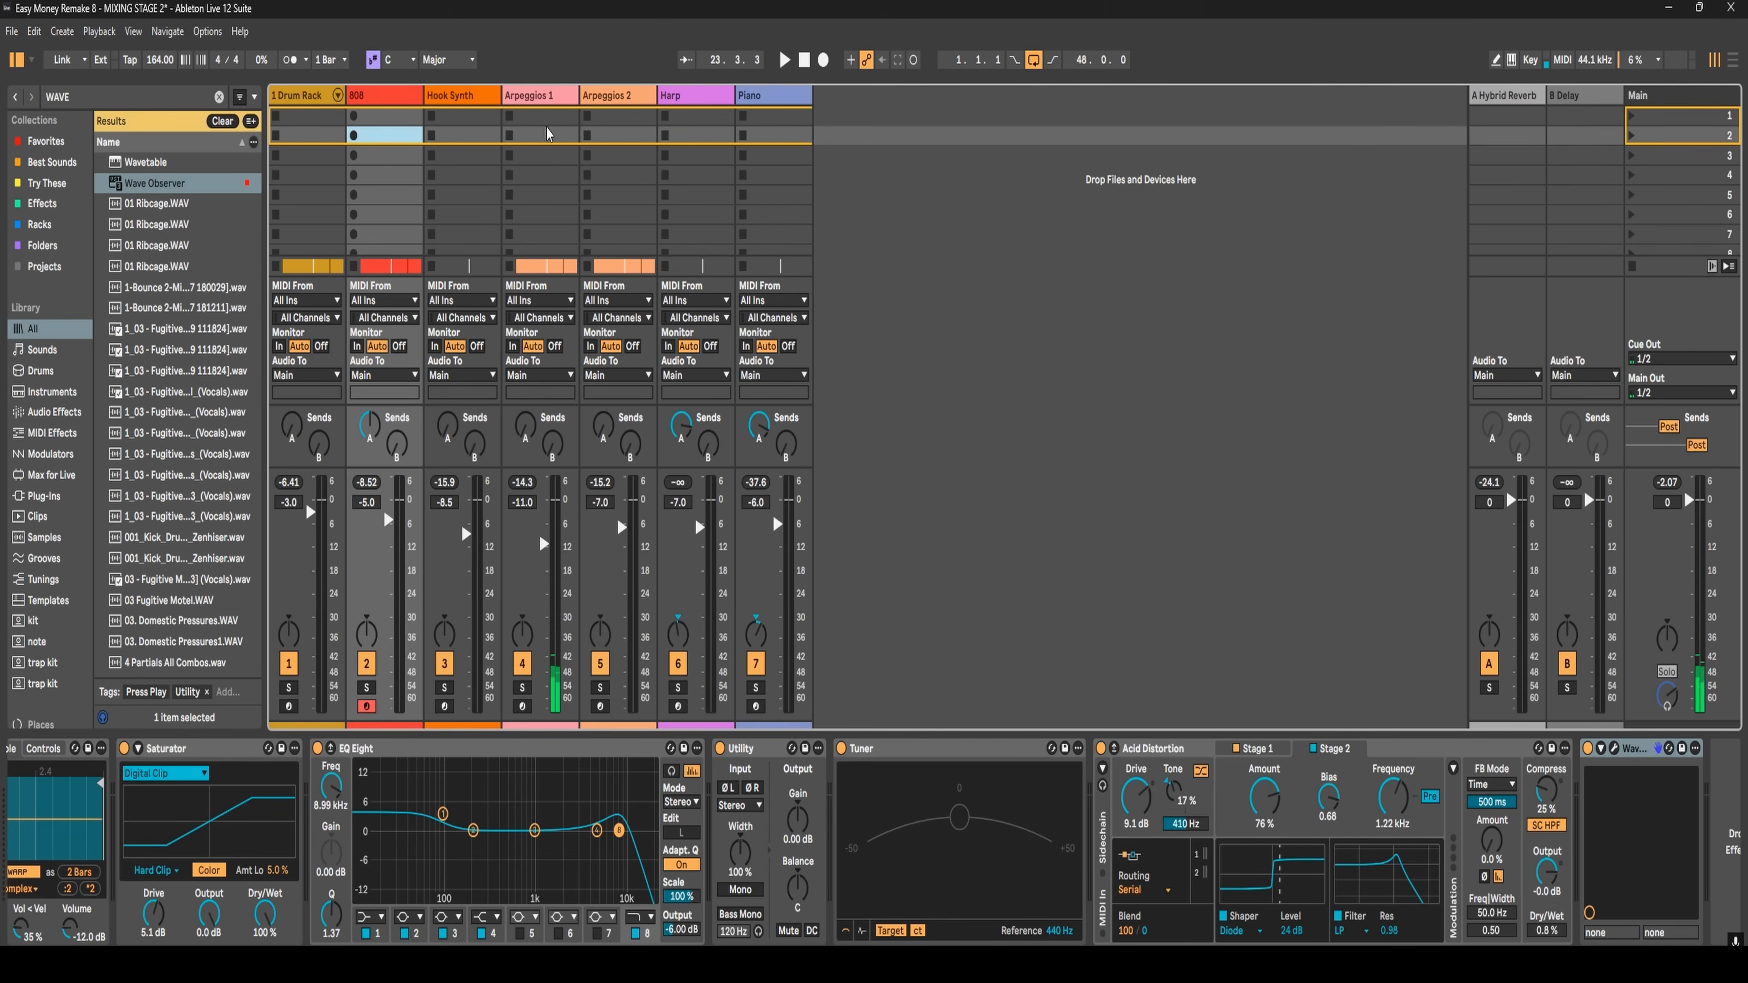
click(529, 99)
shift+click(597, 99)
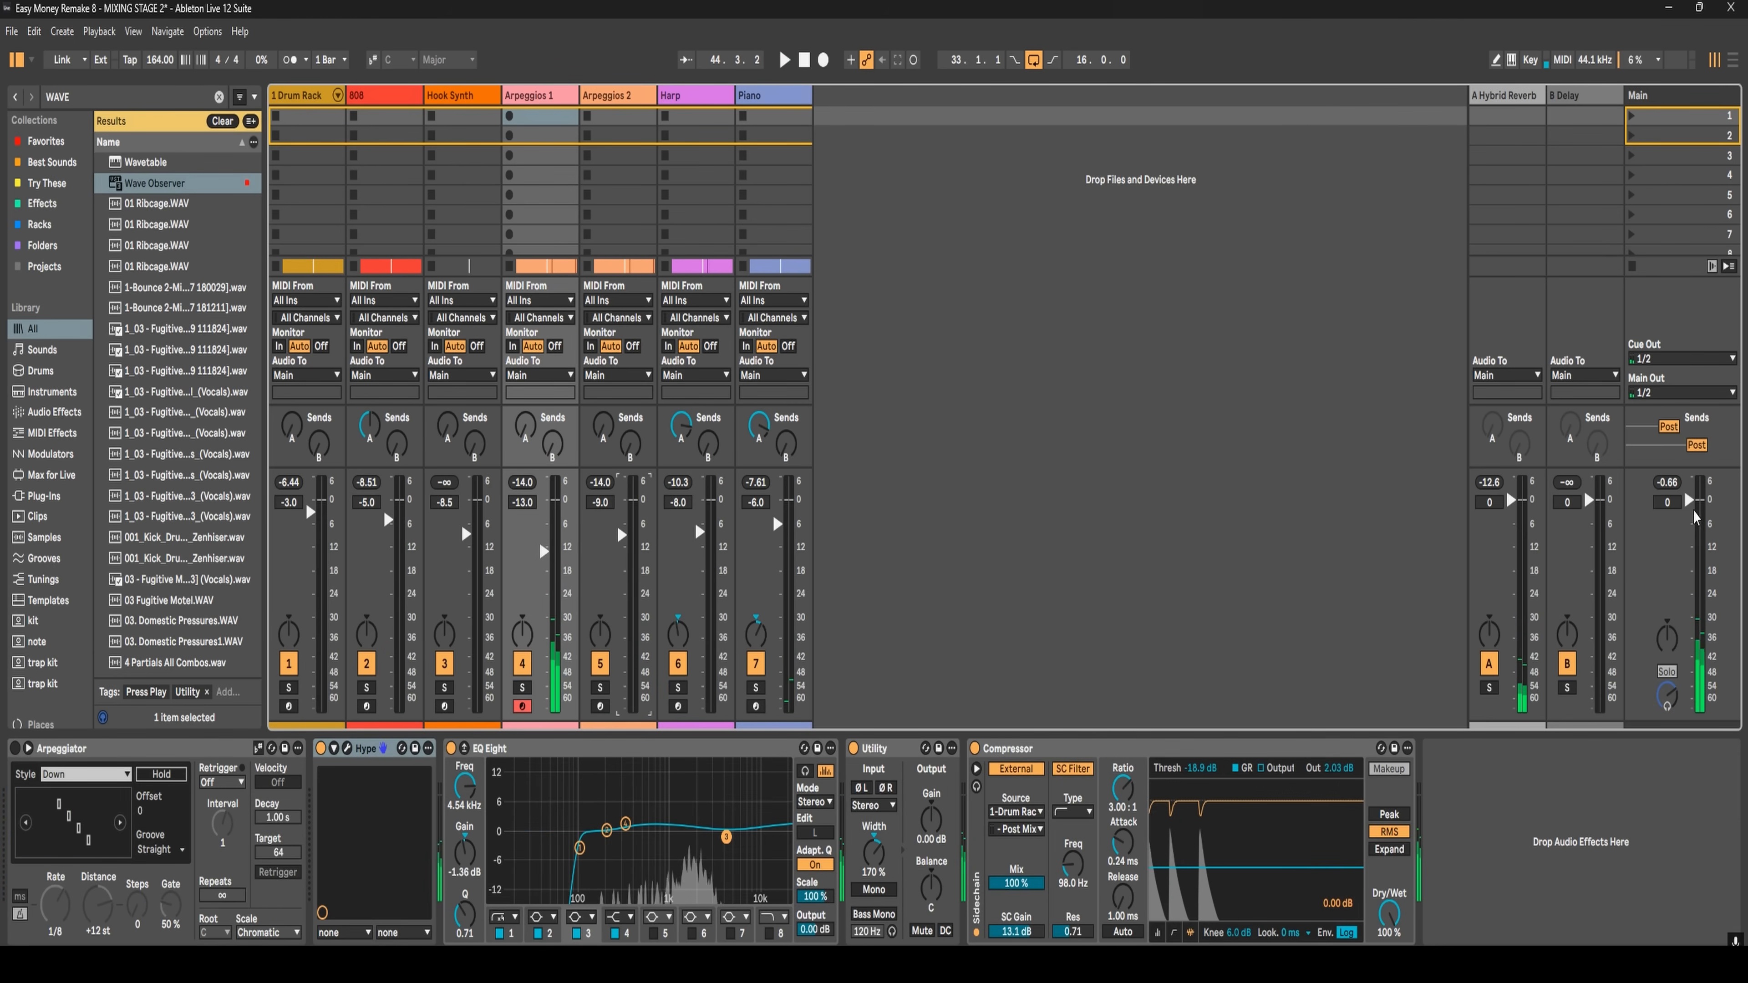
- Reset and recheck the Main track's peak level with the Harp and Piano muted, and switch both tracks back on
click(1669, 484)
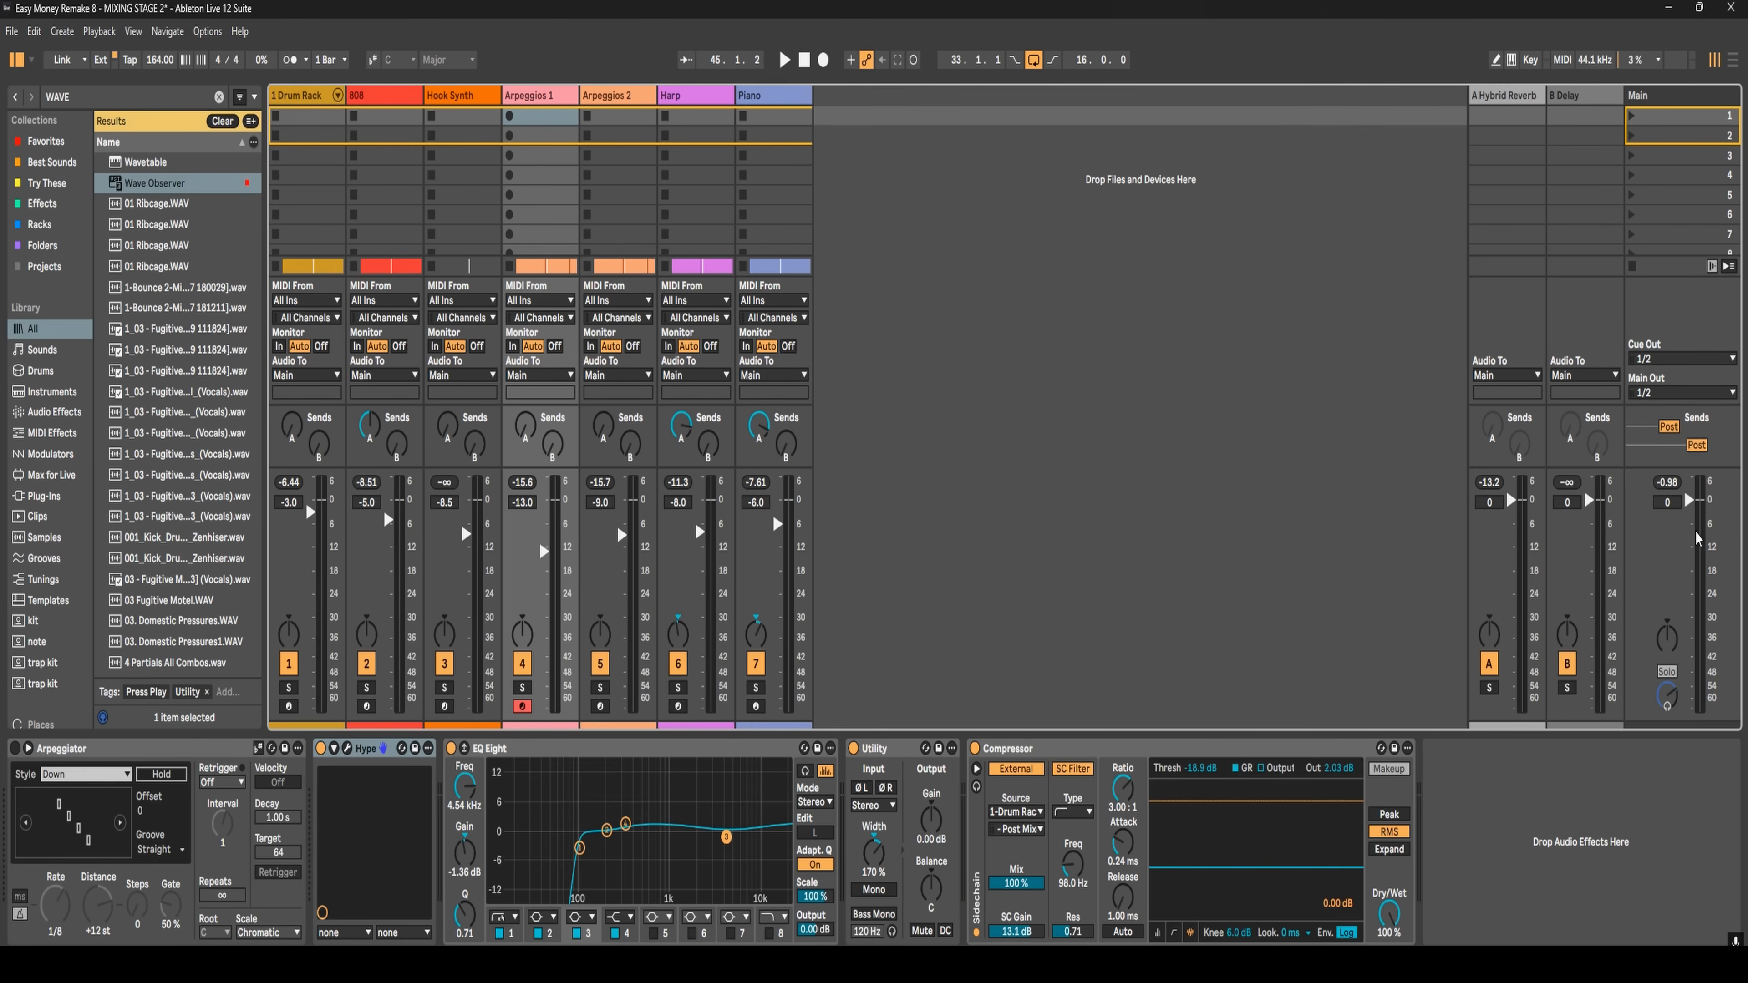
key(space)
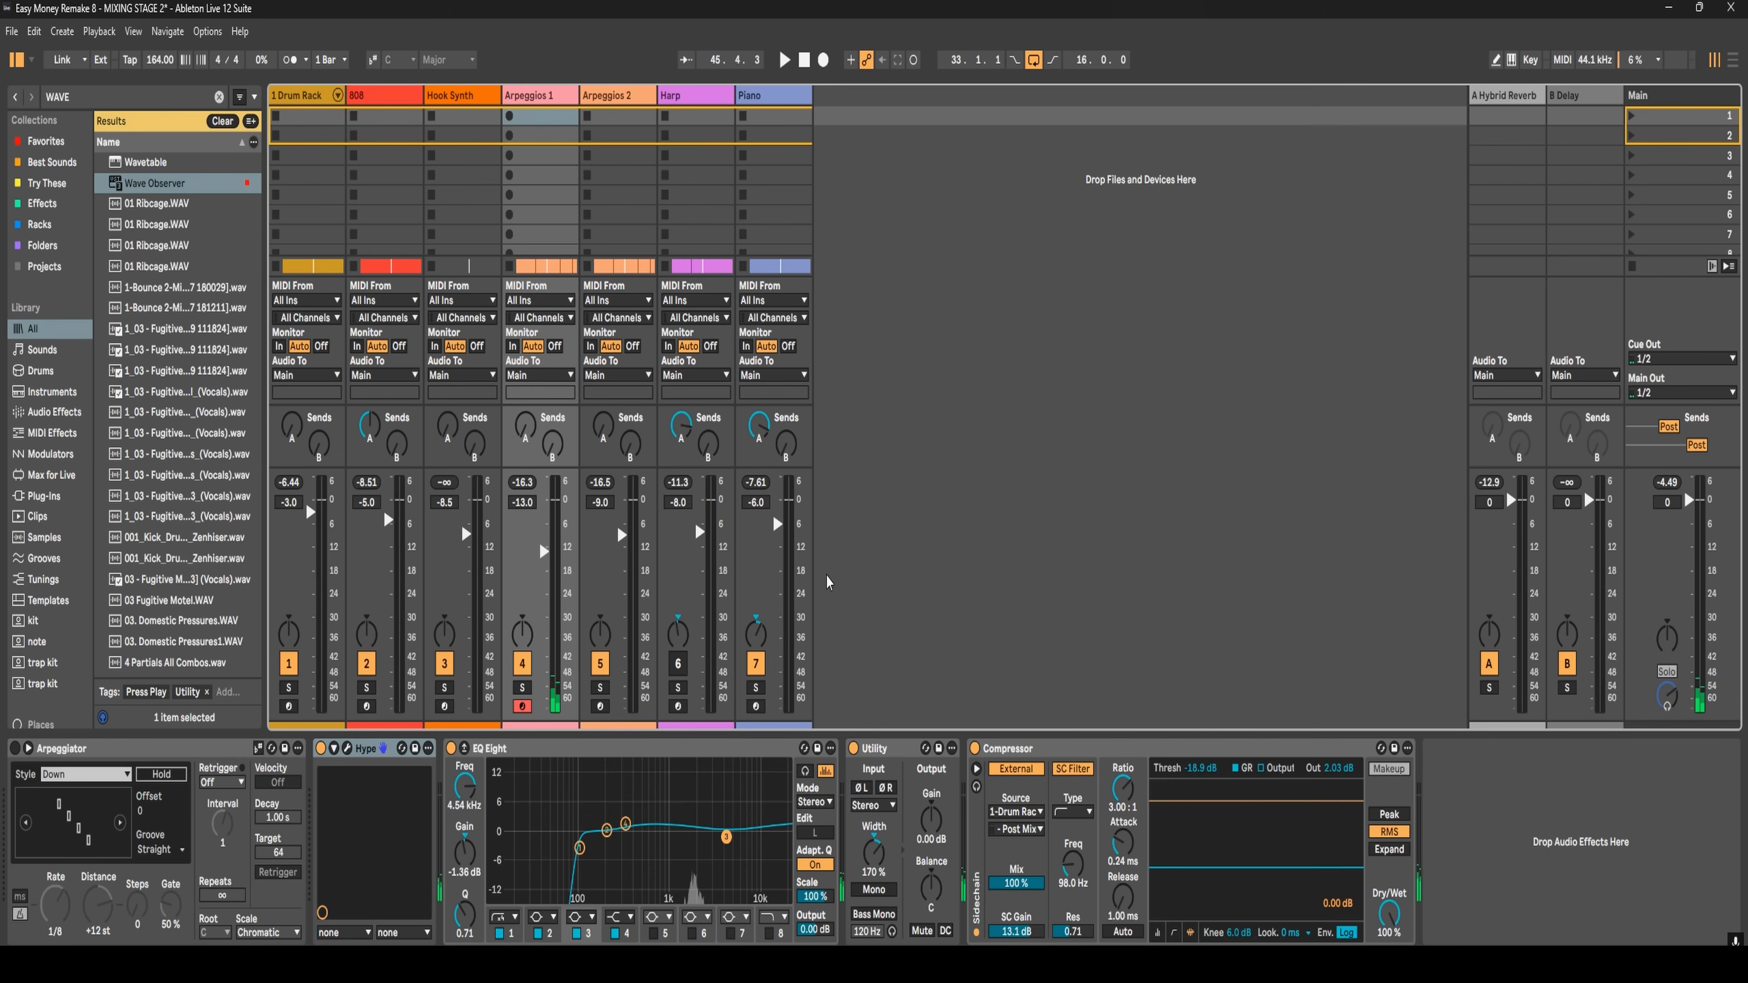
click(754, 667)
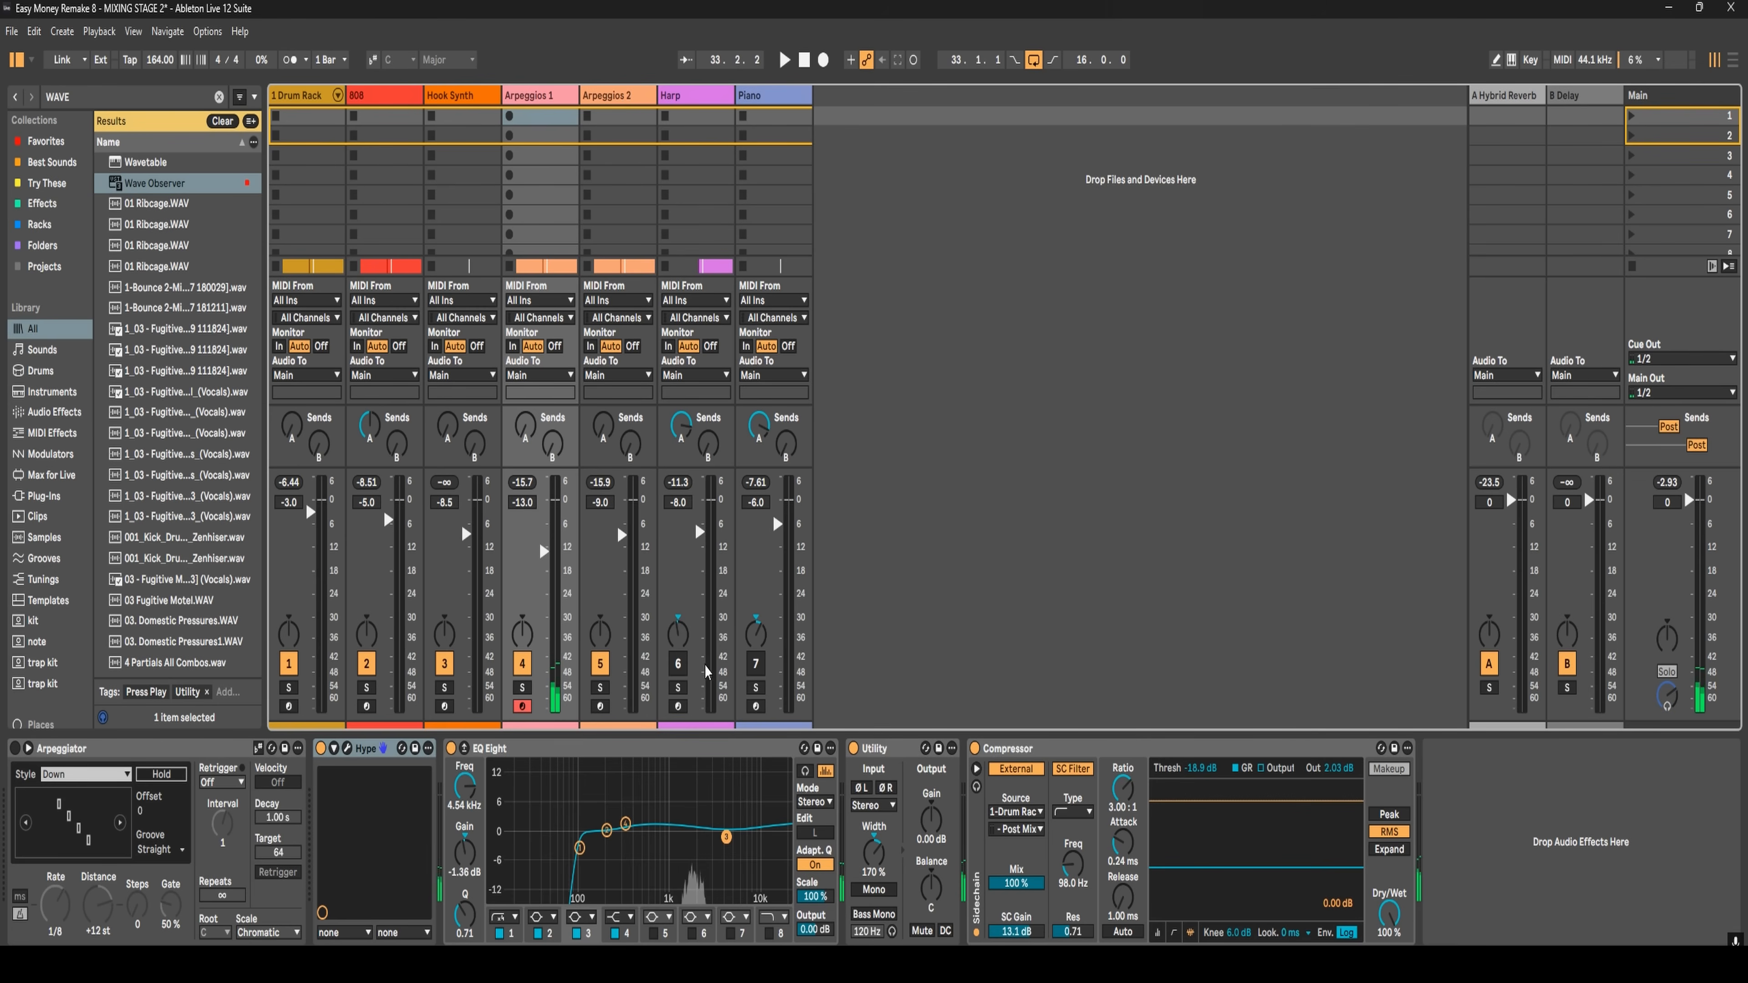
click(681, 664)
click(757, 664)
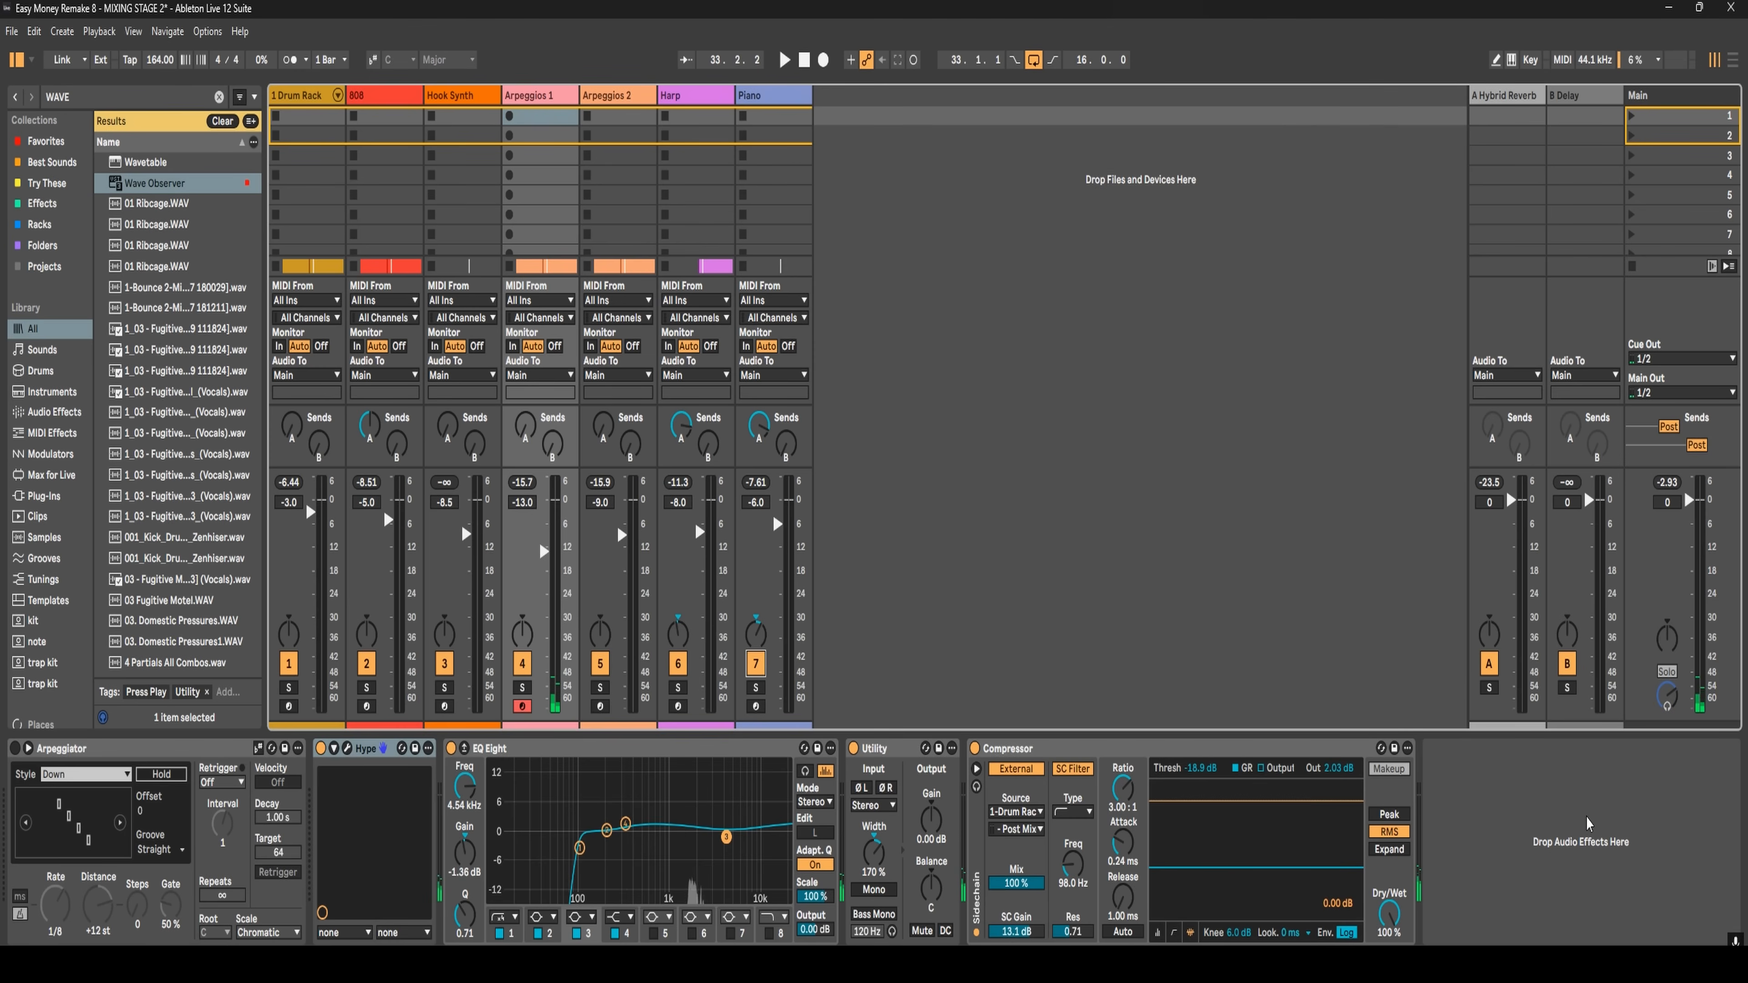
- Search the browser for "WAVE" and add the Wave Observer plug-in to the Main track's device chain
click(1661, 96)
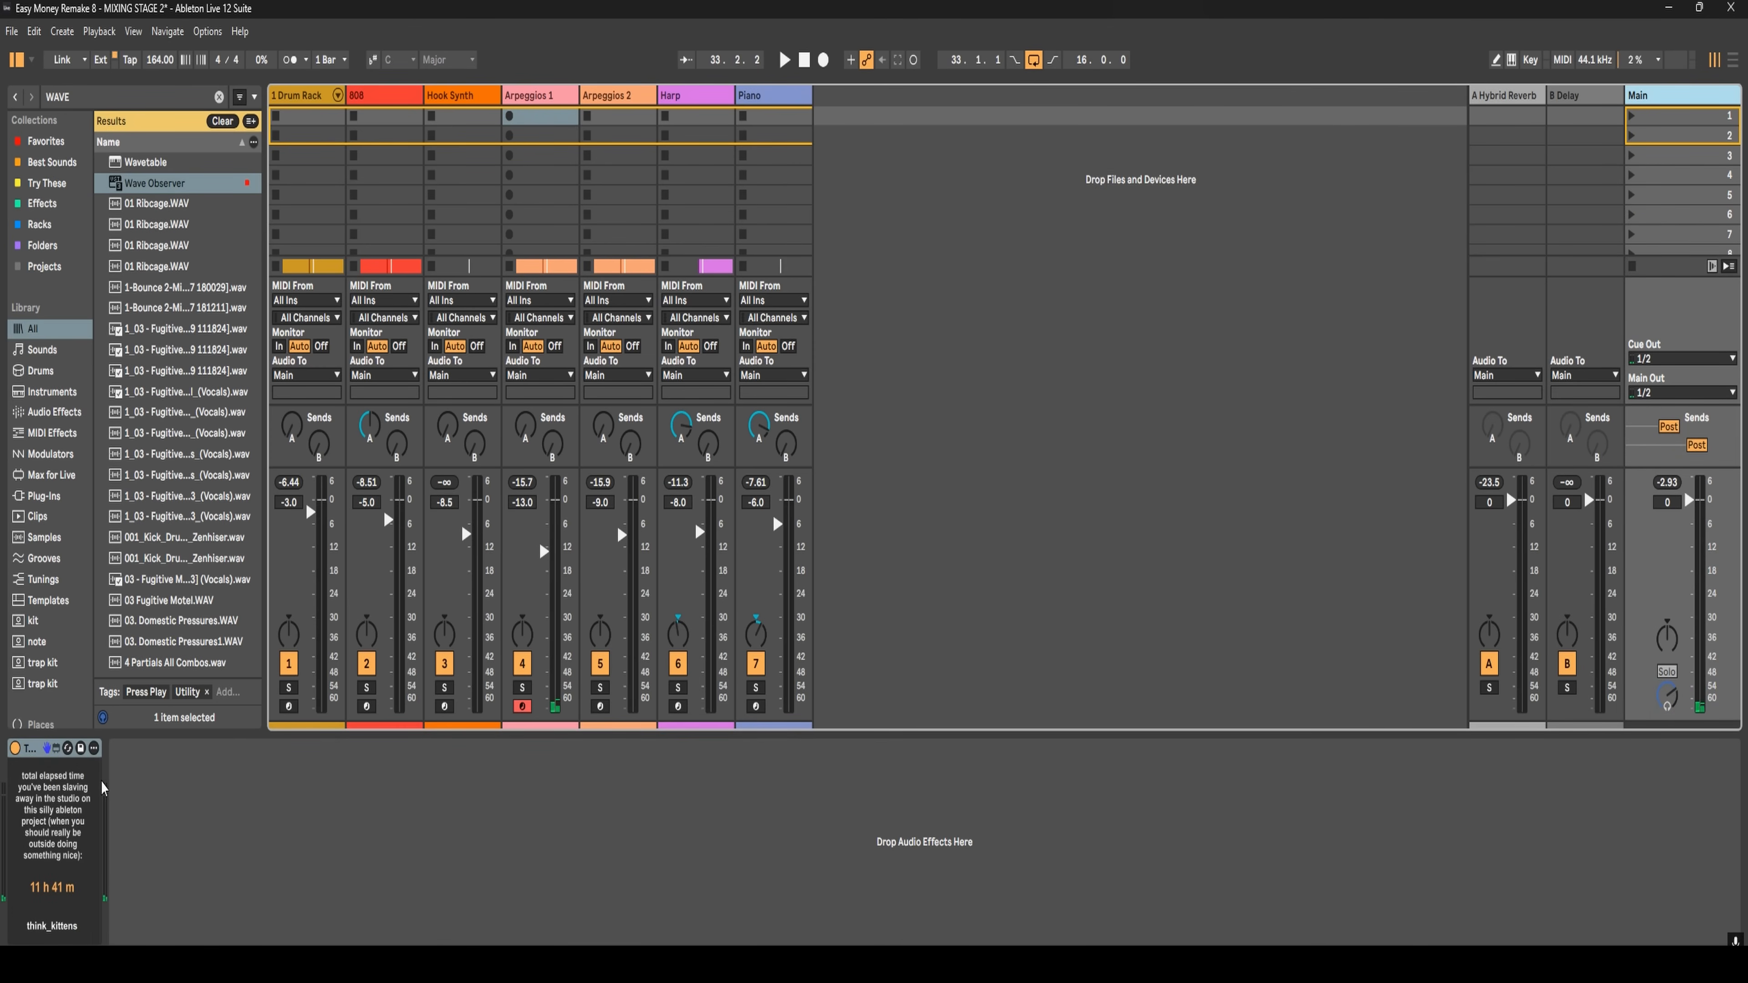
click(125, 98)
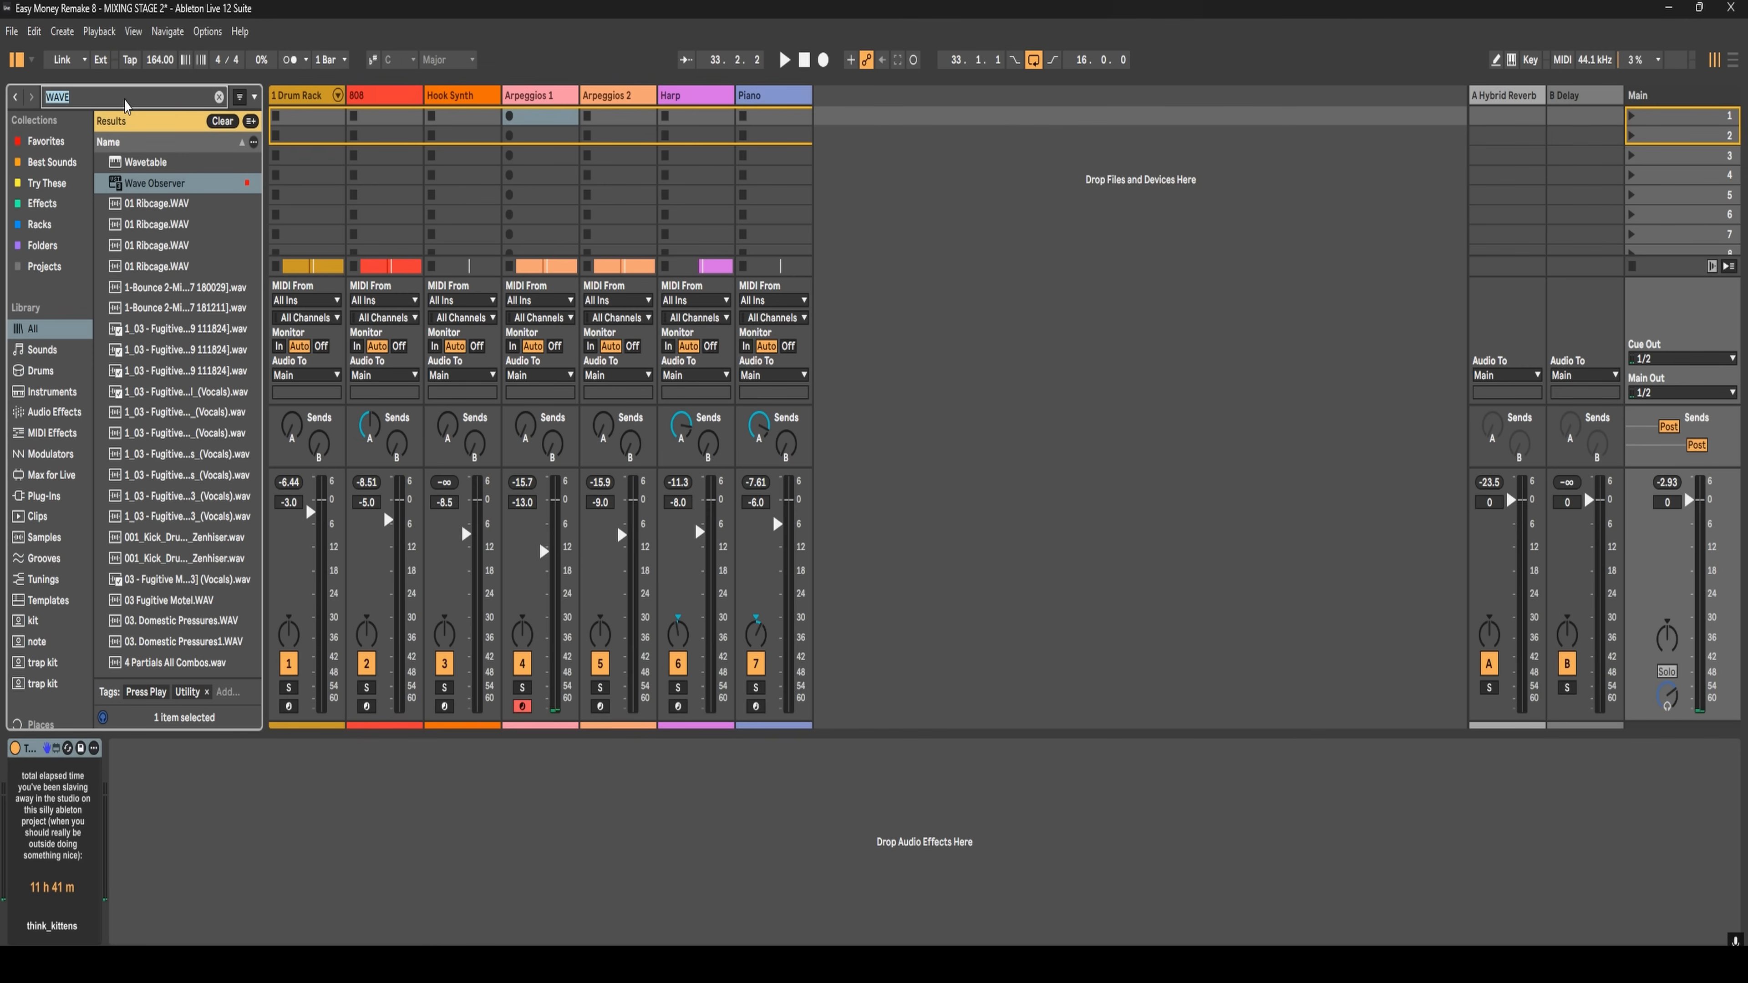
text(WA)
drag(128, 191, 222, 849)
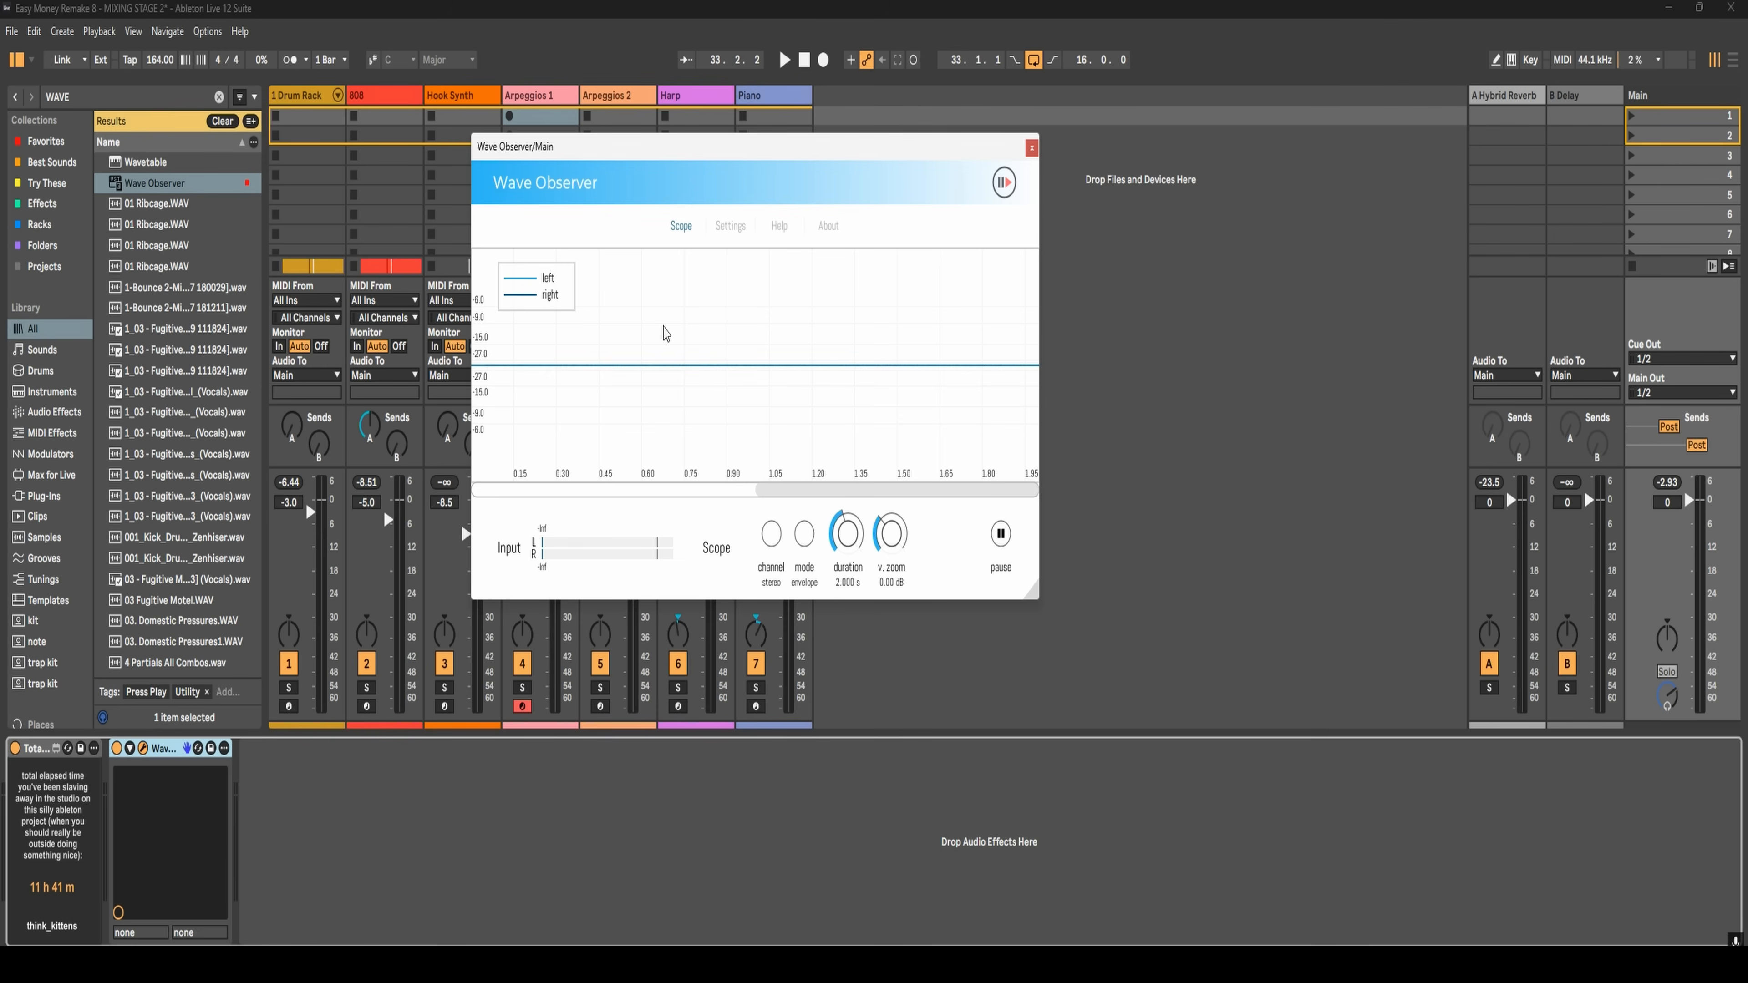
- Enlarge and reposition the Wave Observer window on the Main track, and run playback to watch the waveform
drag(1031, 591, 1450, 916)
drag(970, 141, 842, 94)
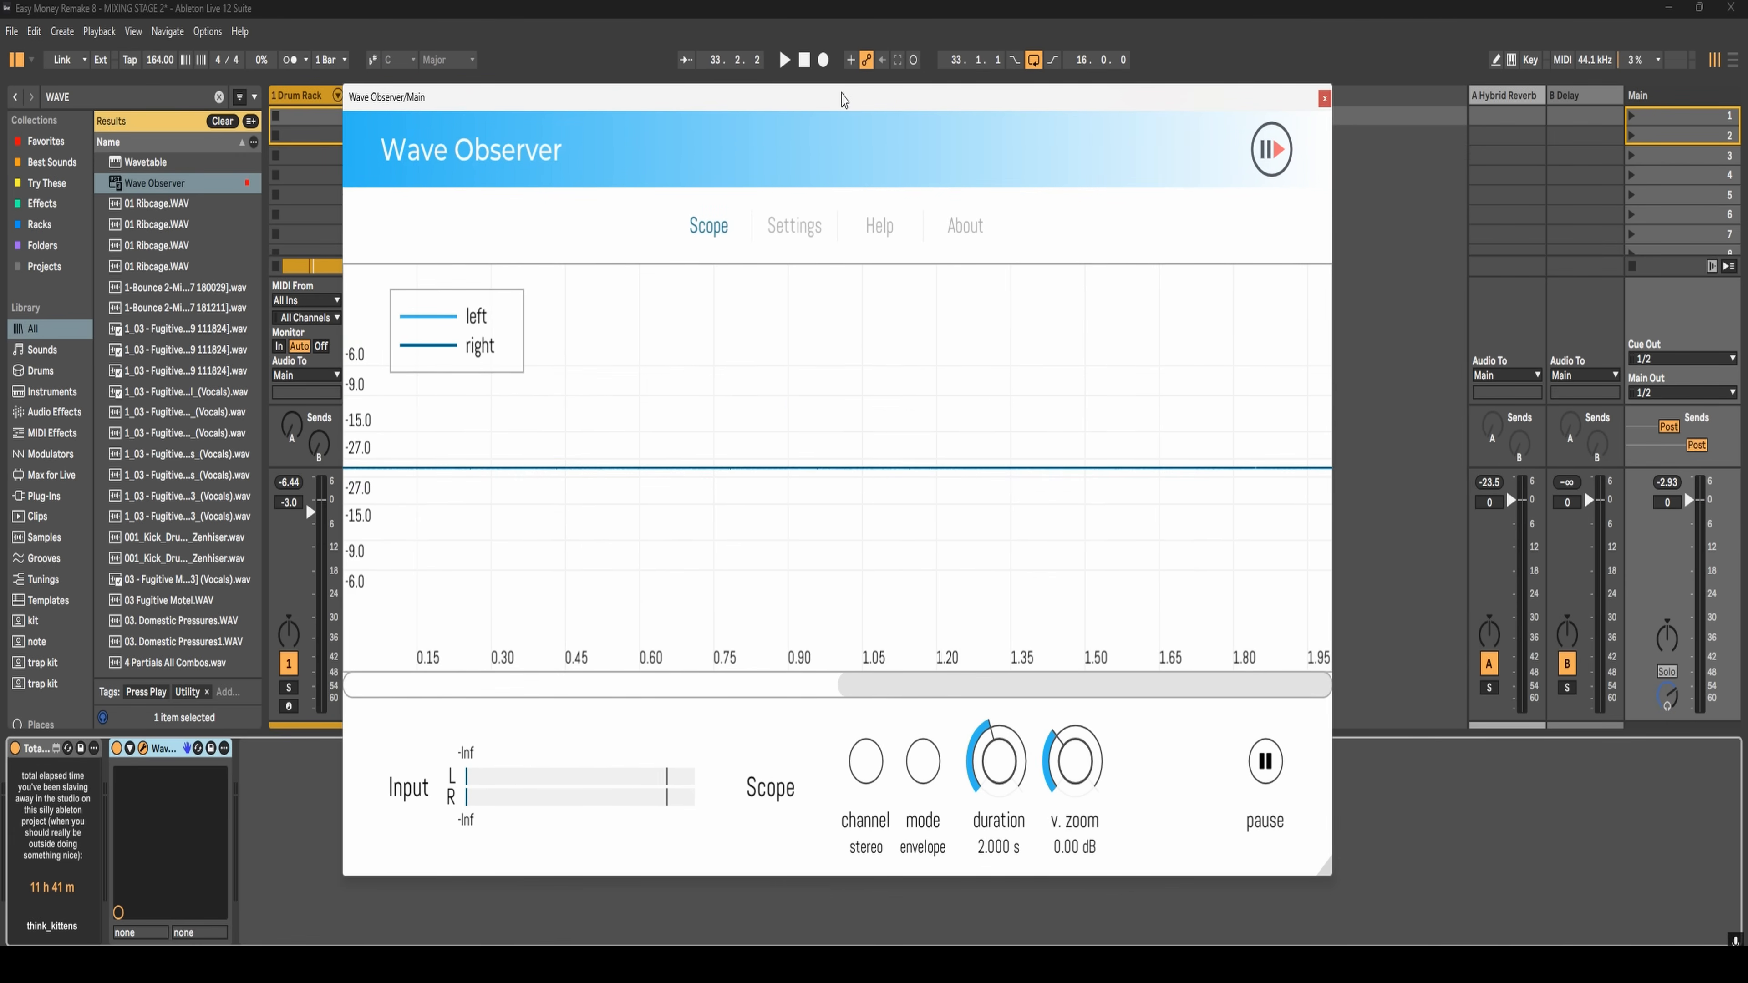
key(space)
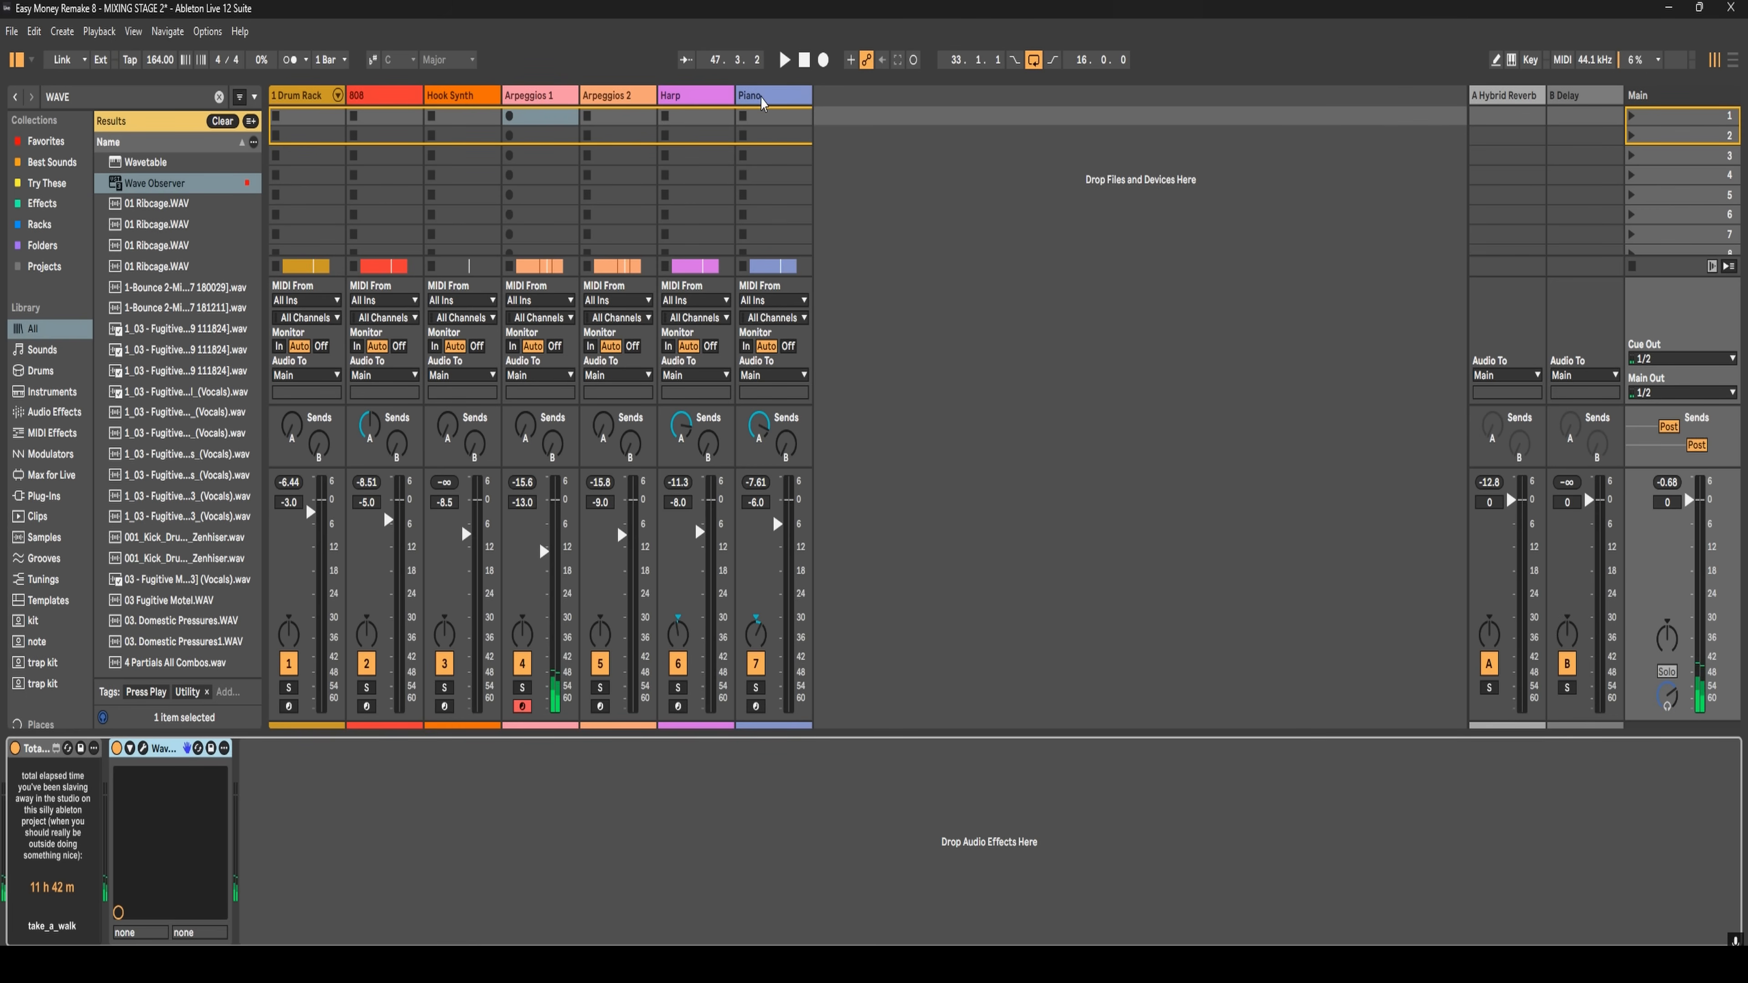
- Lower the velocities of the sustained G2–D4 chord notes around bar 6 in the Piano clip, and return to the arrangement
click(757, 525)
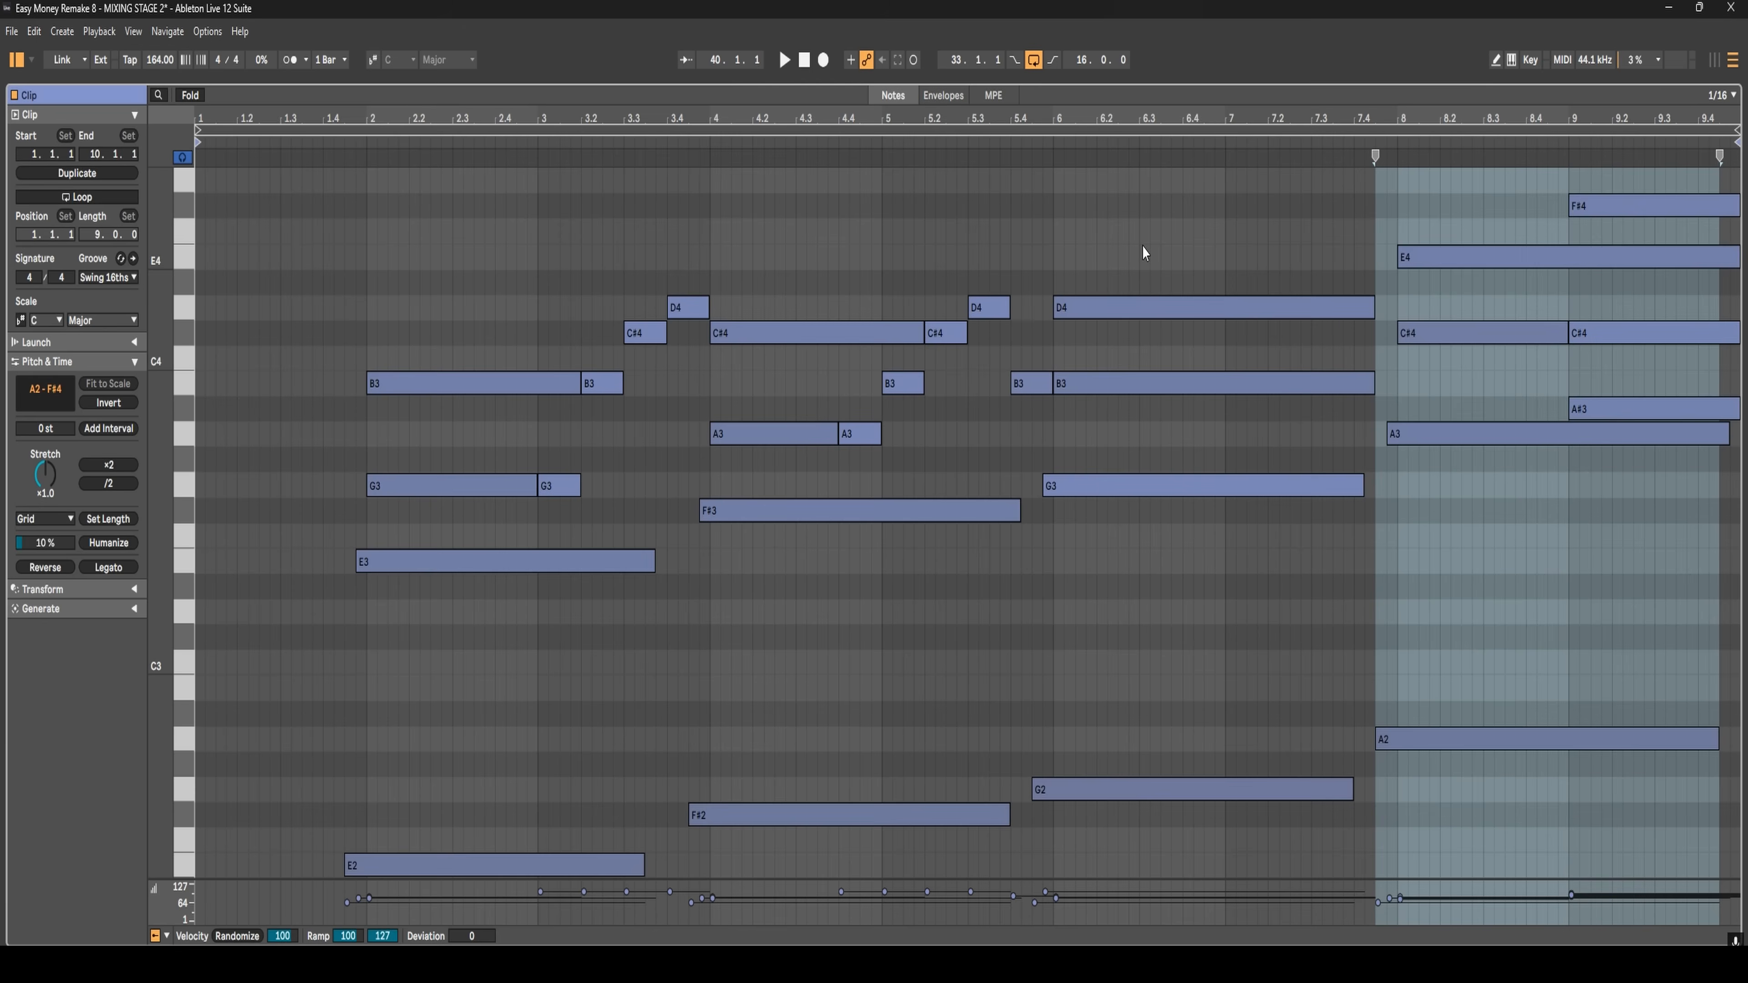
drag(1142, 246, 1105, 845)
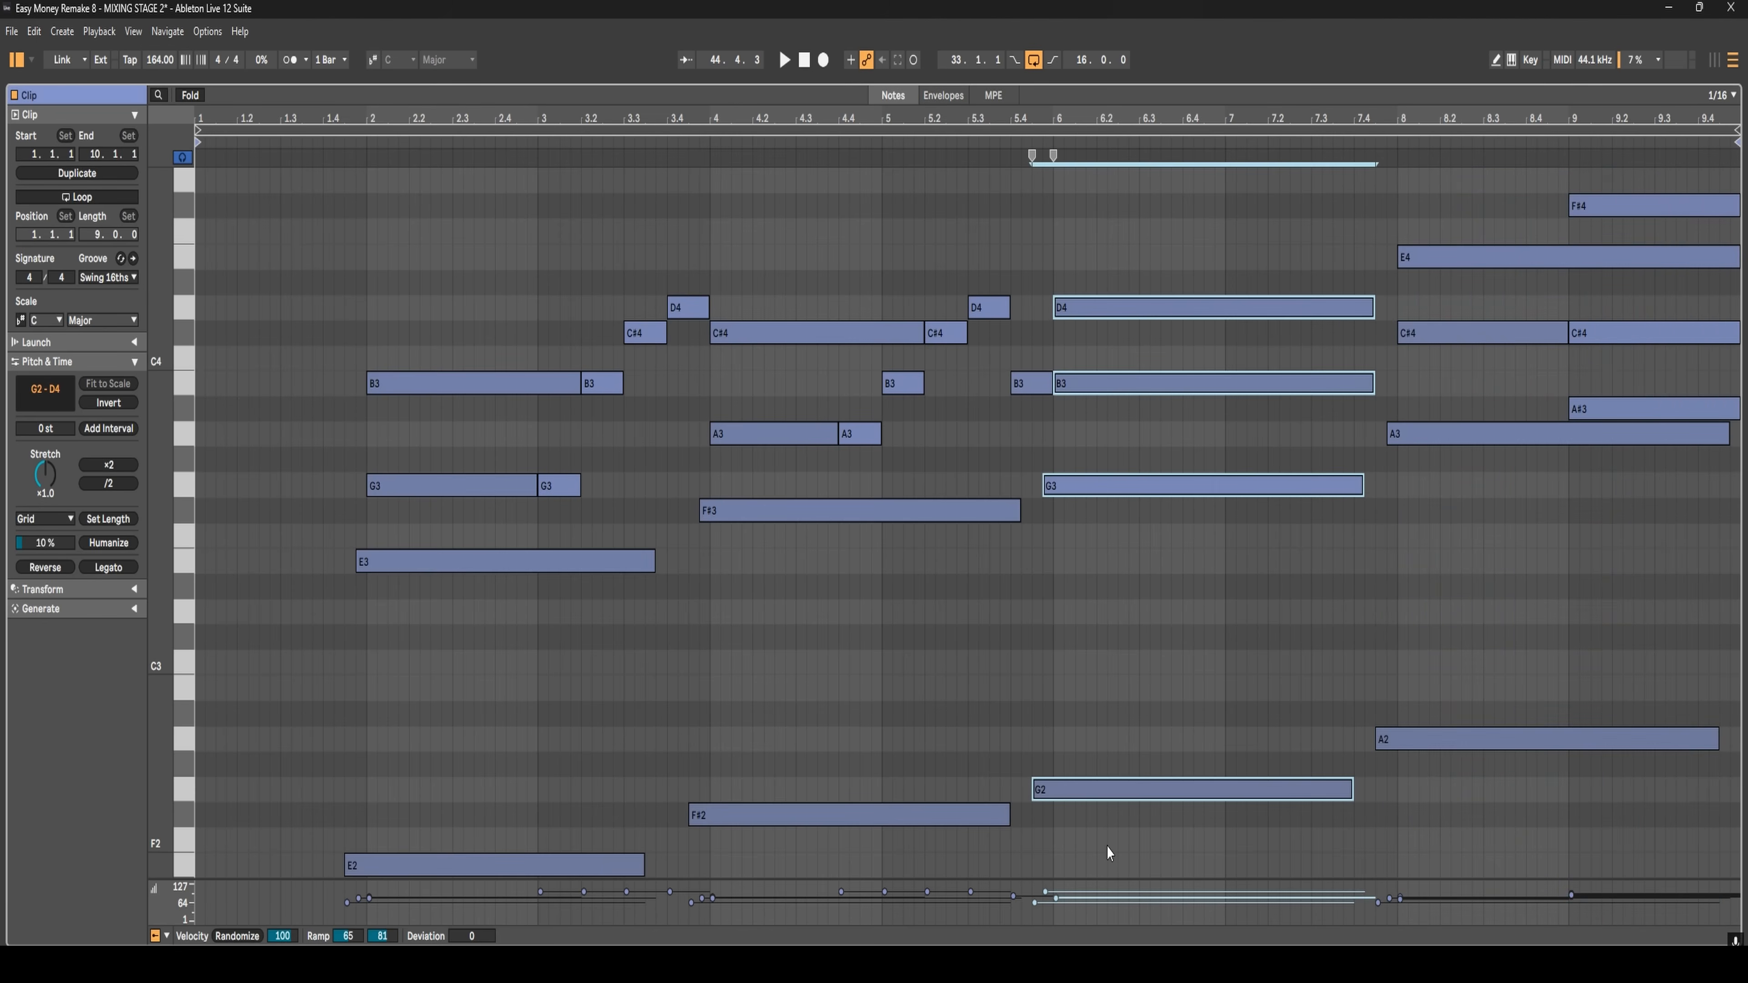
drag(1057, 900, 1057, 908)
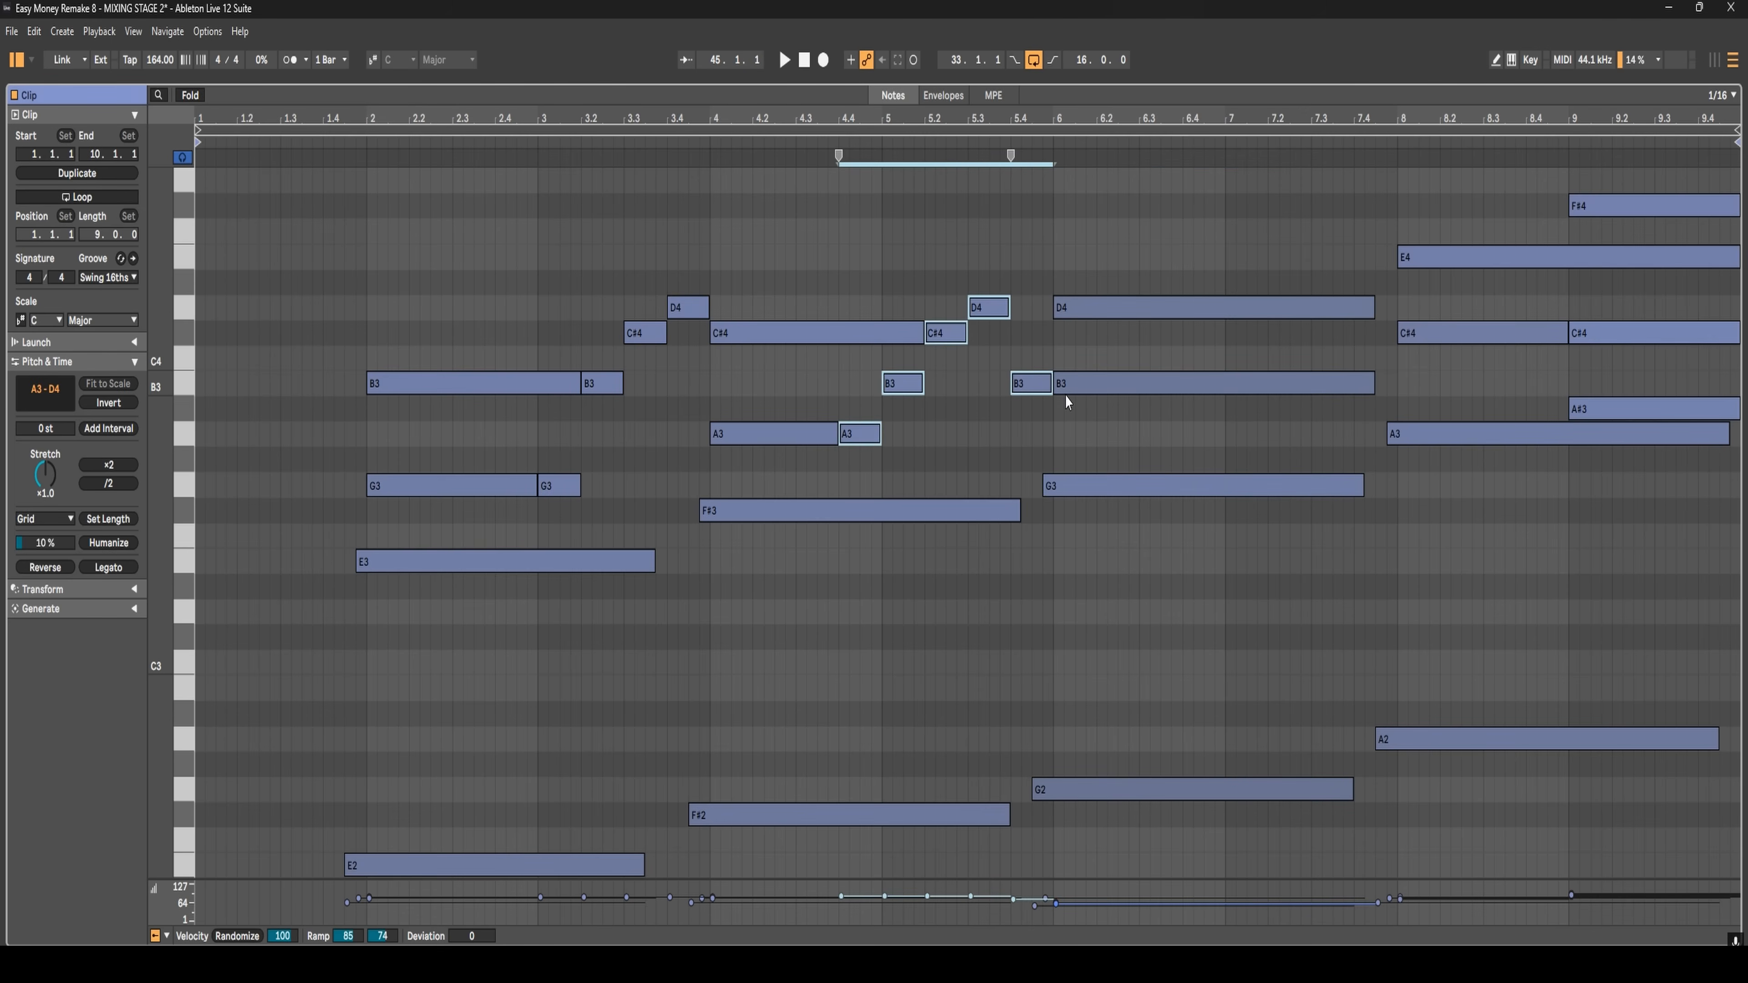
key(Escape)
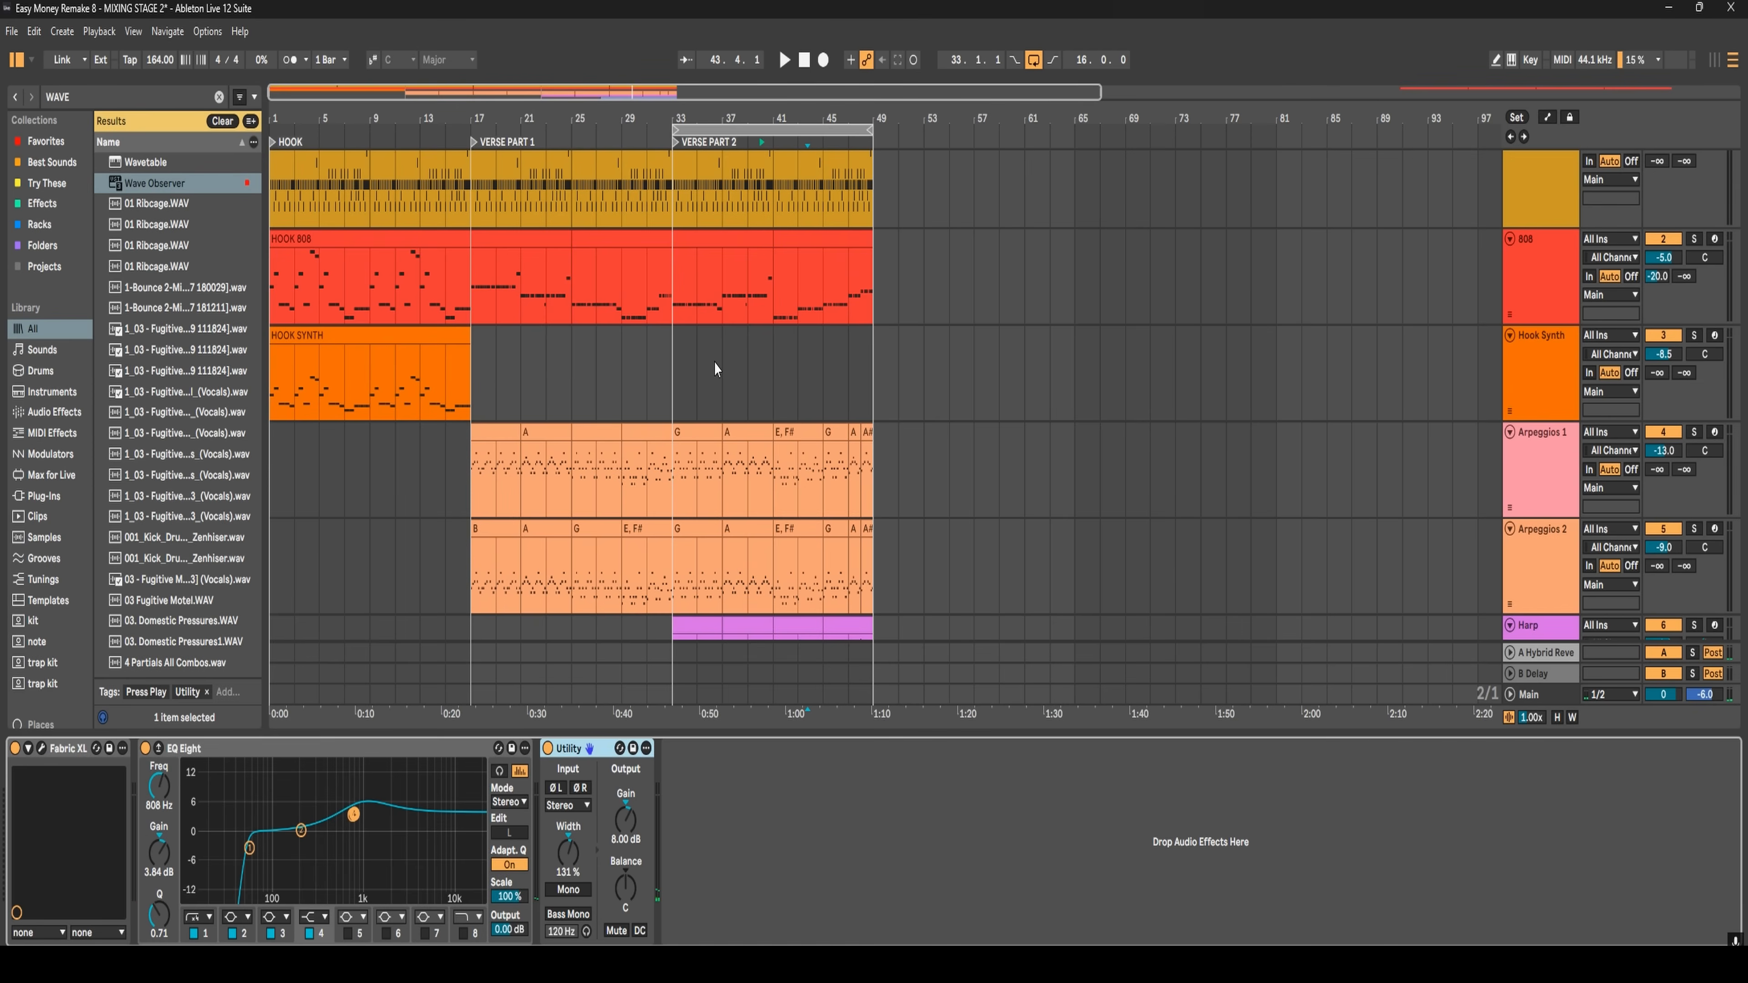
key(Tab)
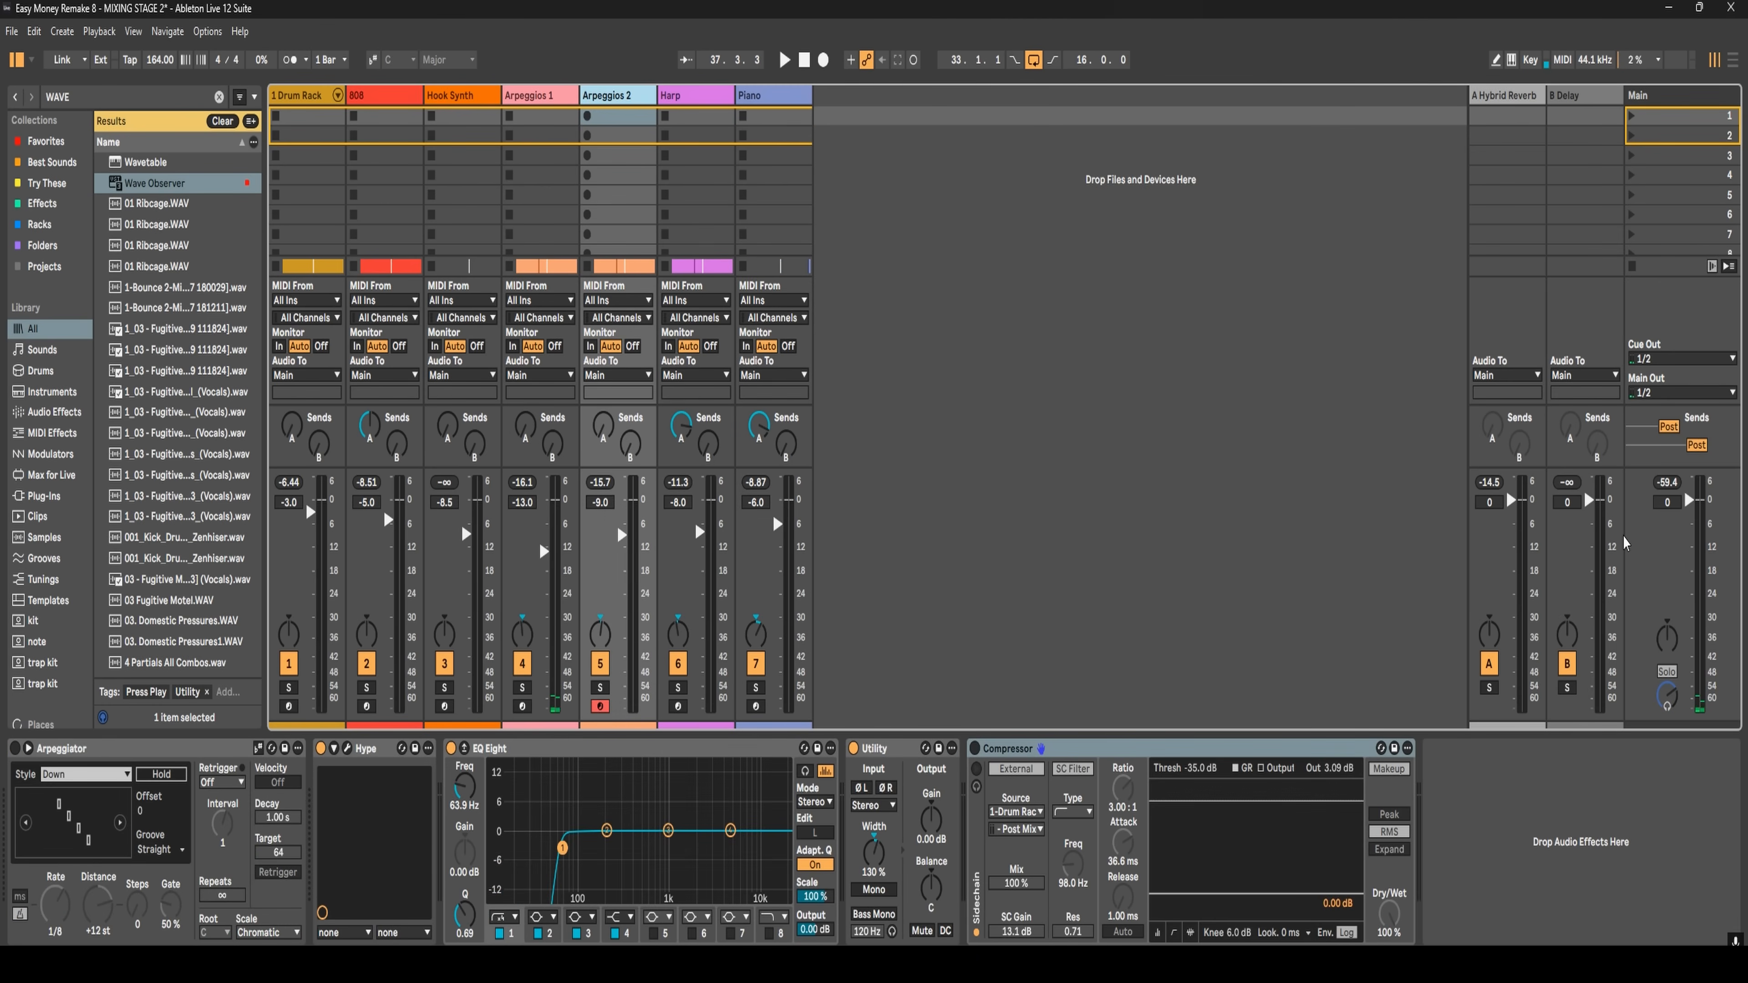
key(Tab)
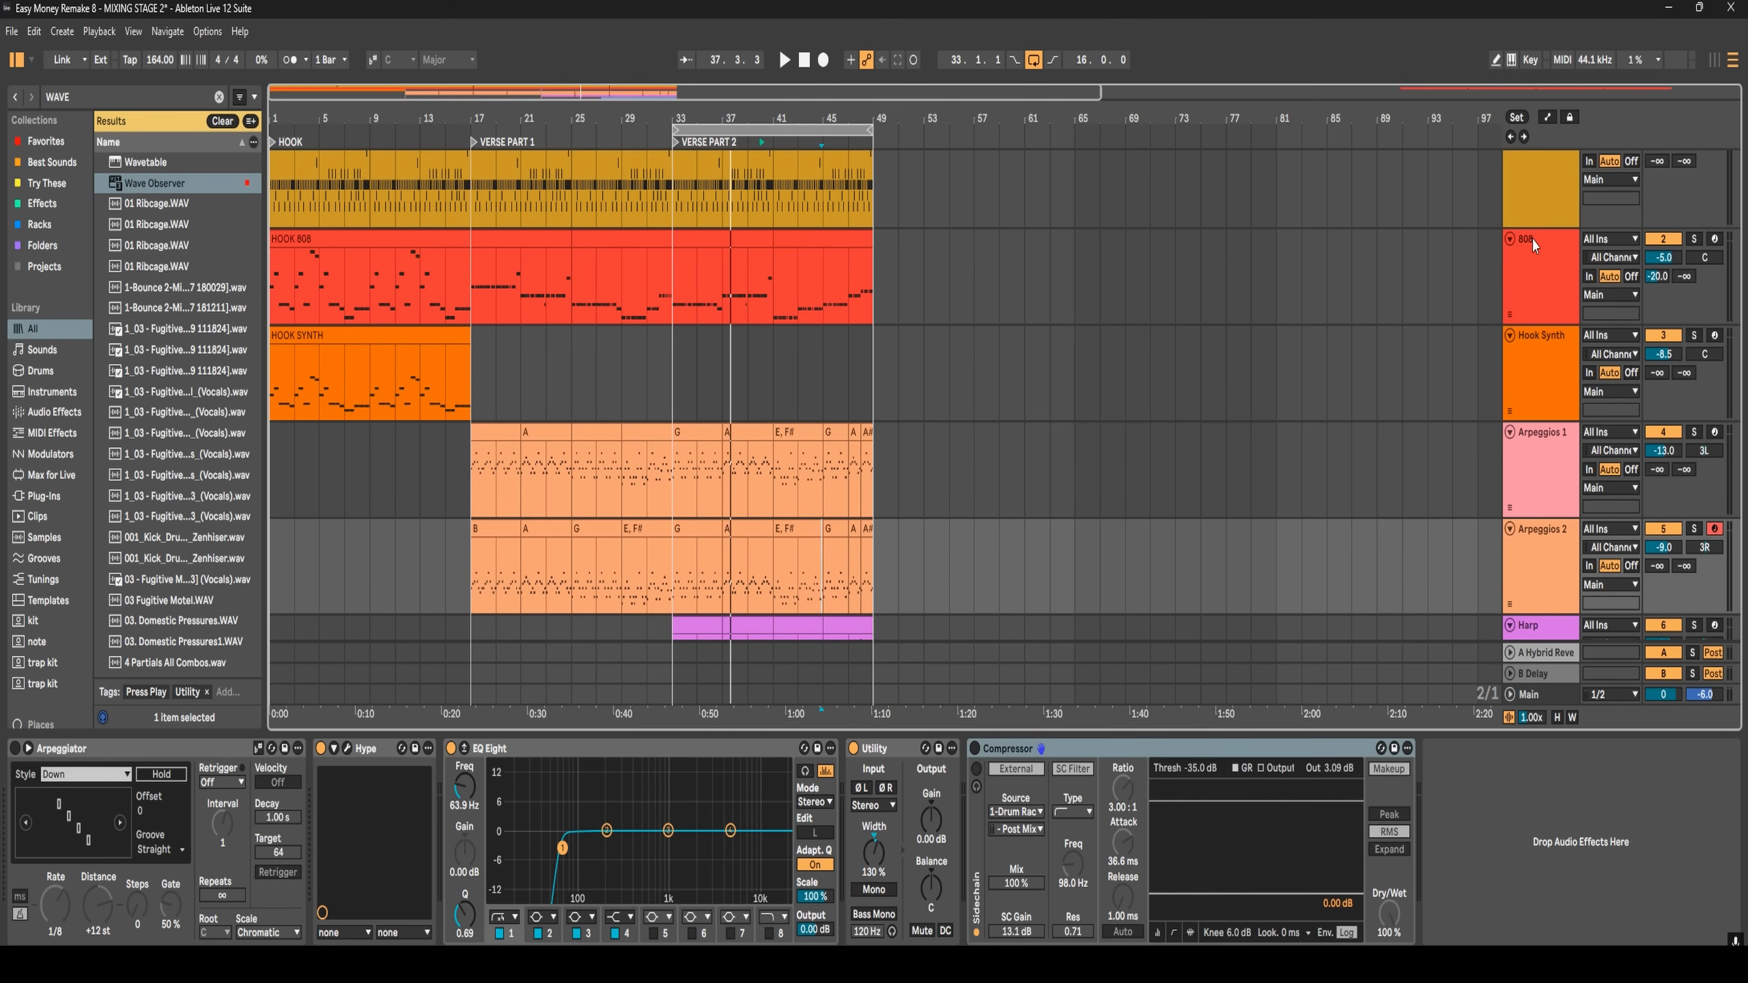
scroll(1532, 238, up, 2)
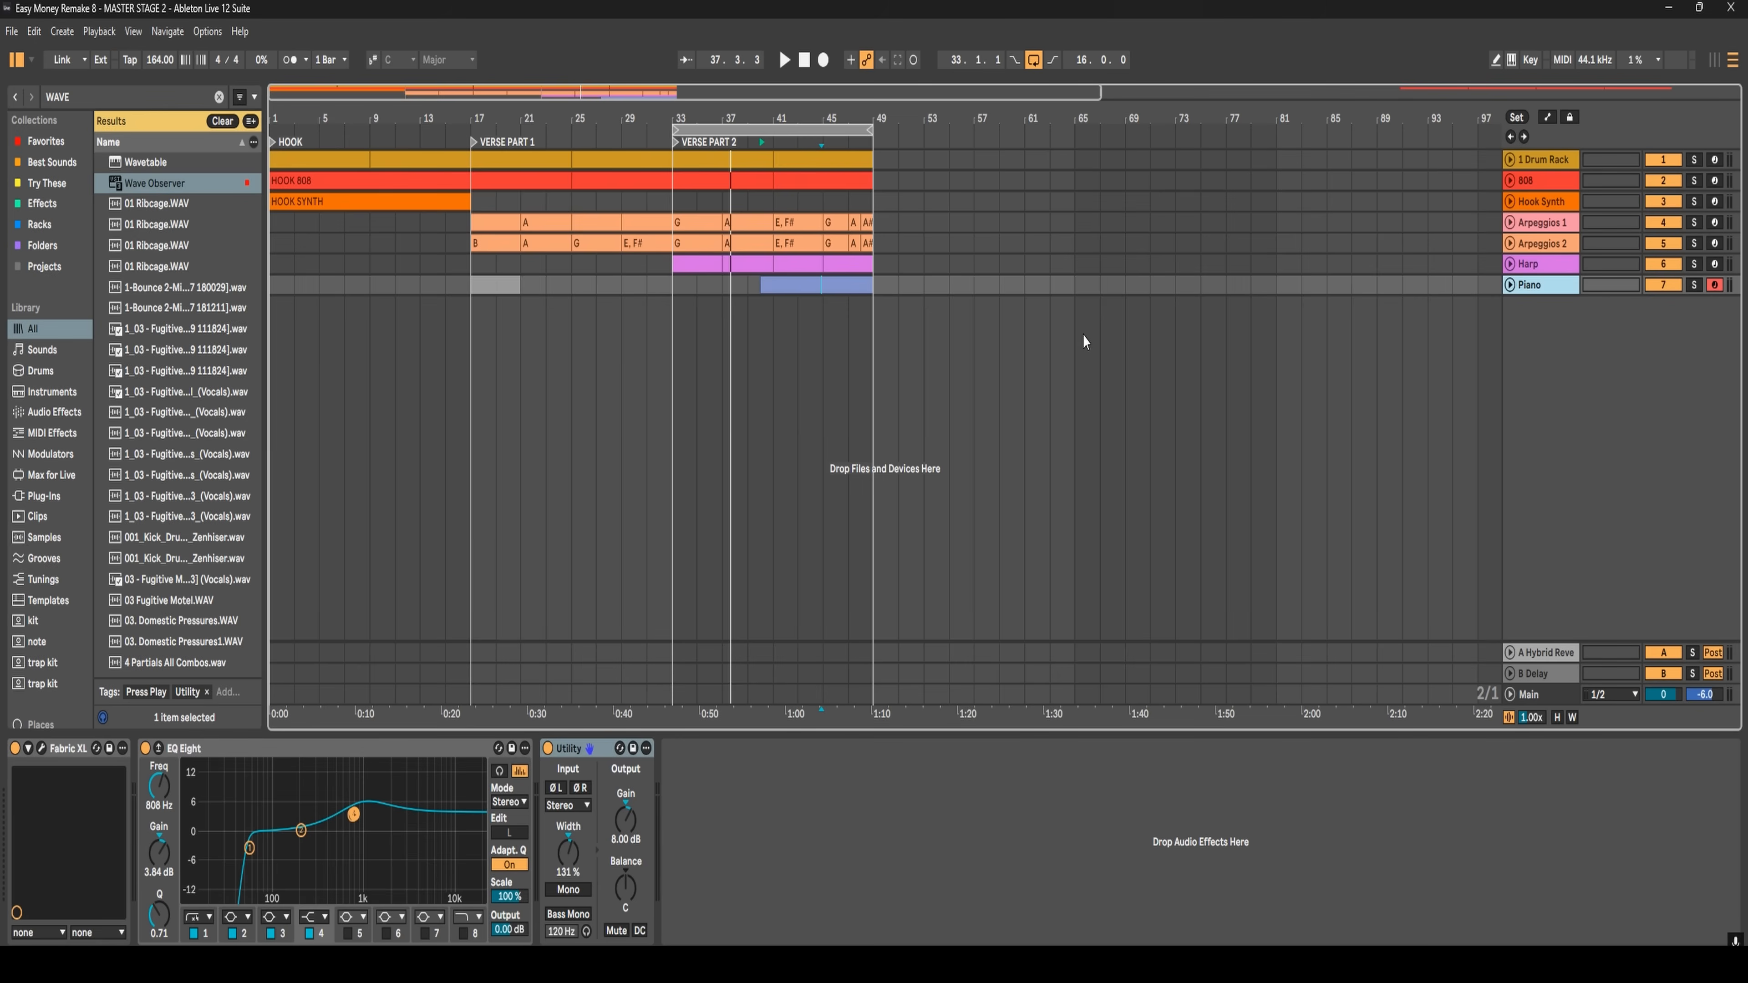
- Save the Live Set under the new name "Easy Money Remake 8 - MASTER STAGE 1"
key(ctrl+shift+s)
key(Right)
key(BackSpace)
text(\1)
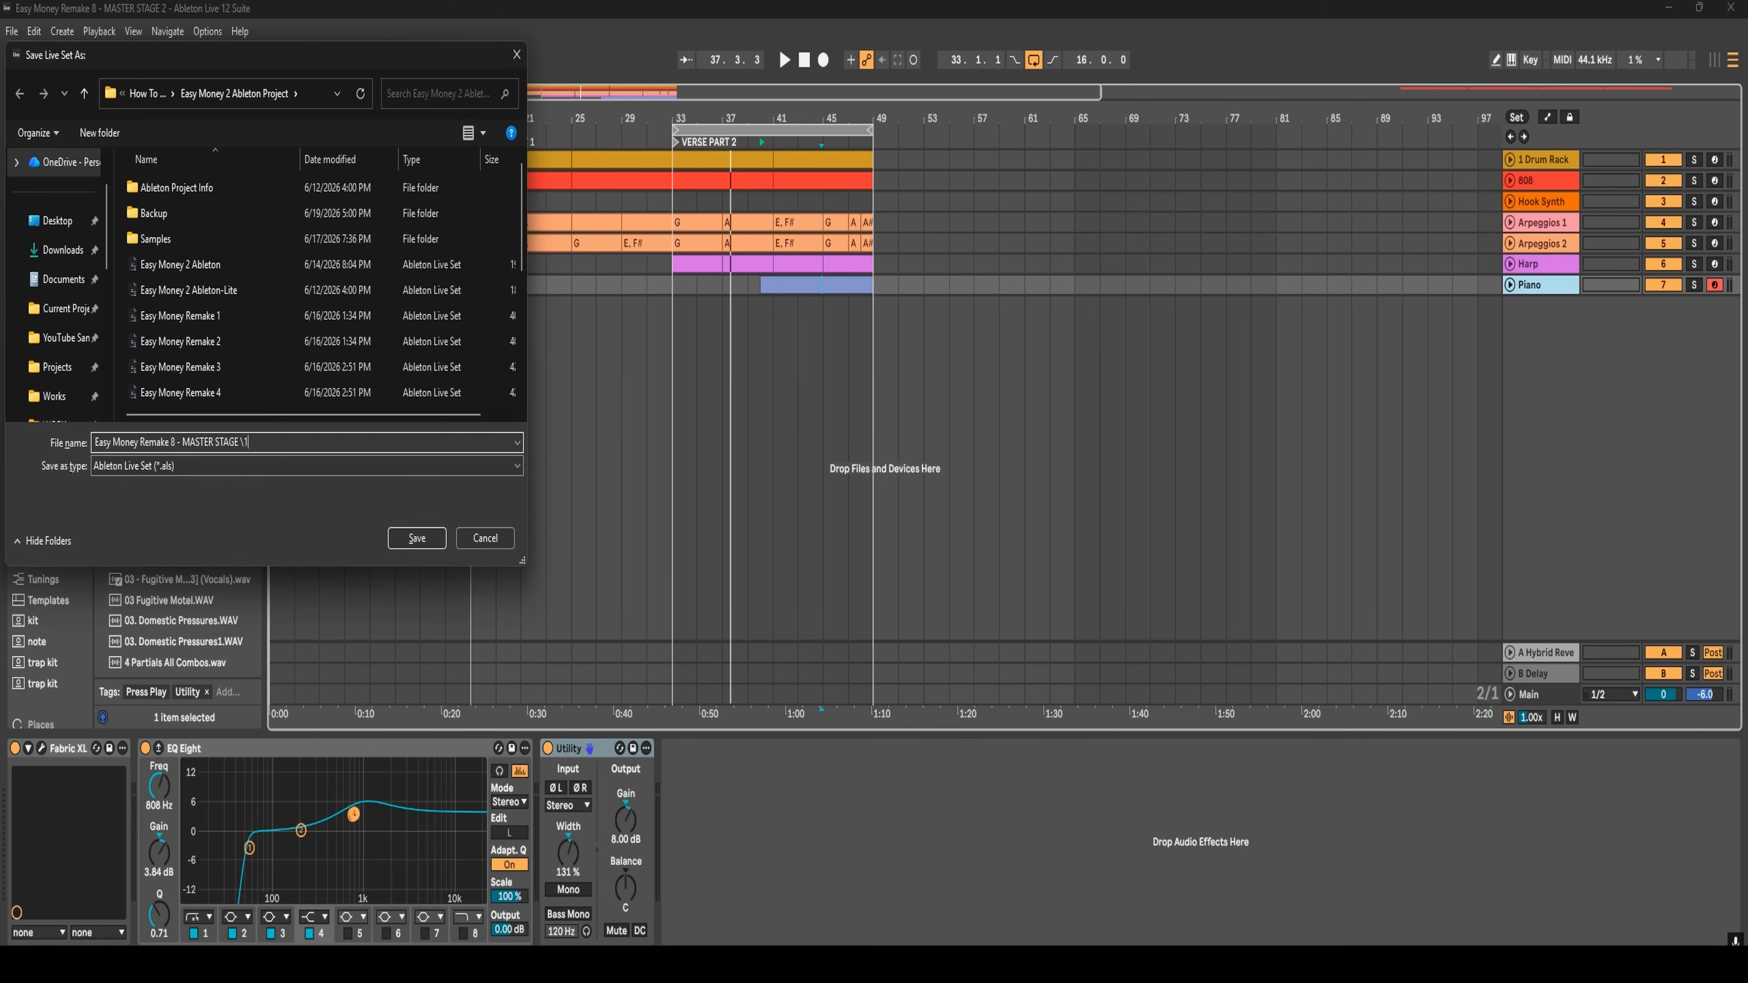
key(Return)
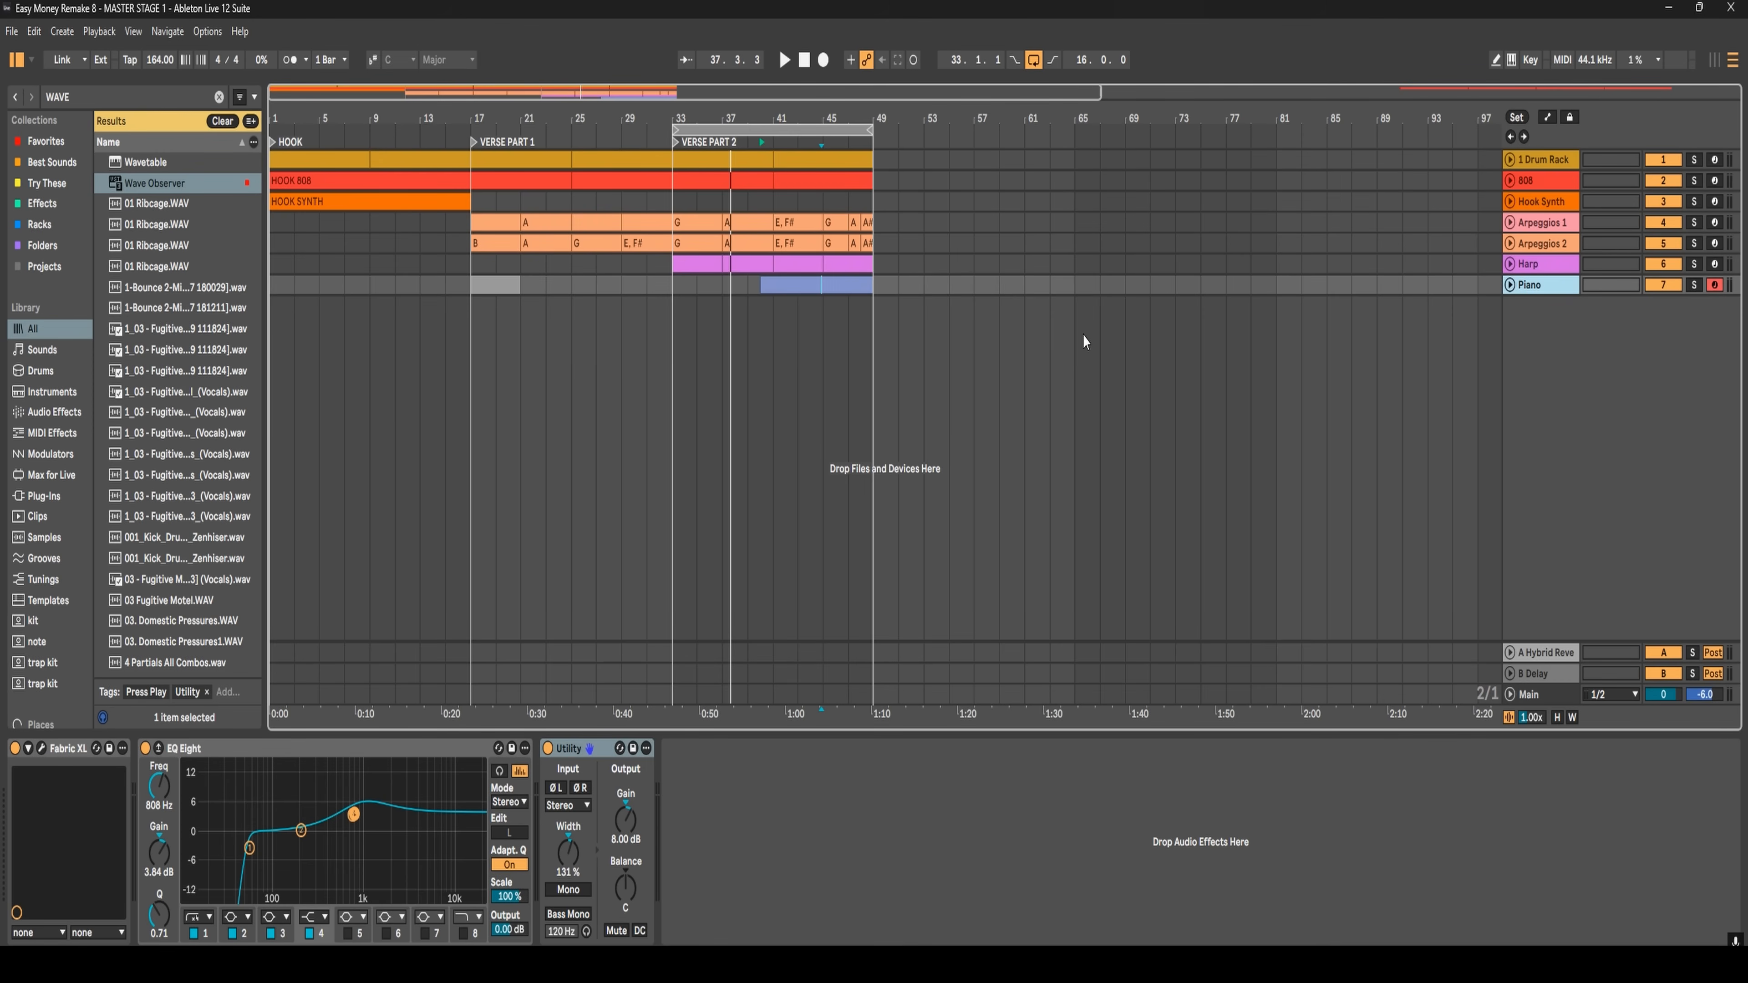
- Inspect the device chains of the Drum Rack track, the Piano track and the Hybrid Reverb return
click(1549, 164)
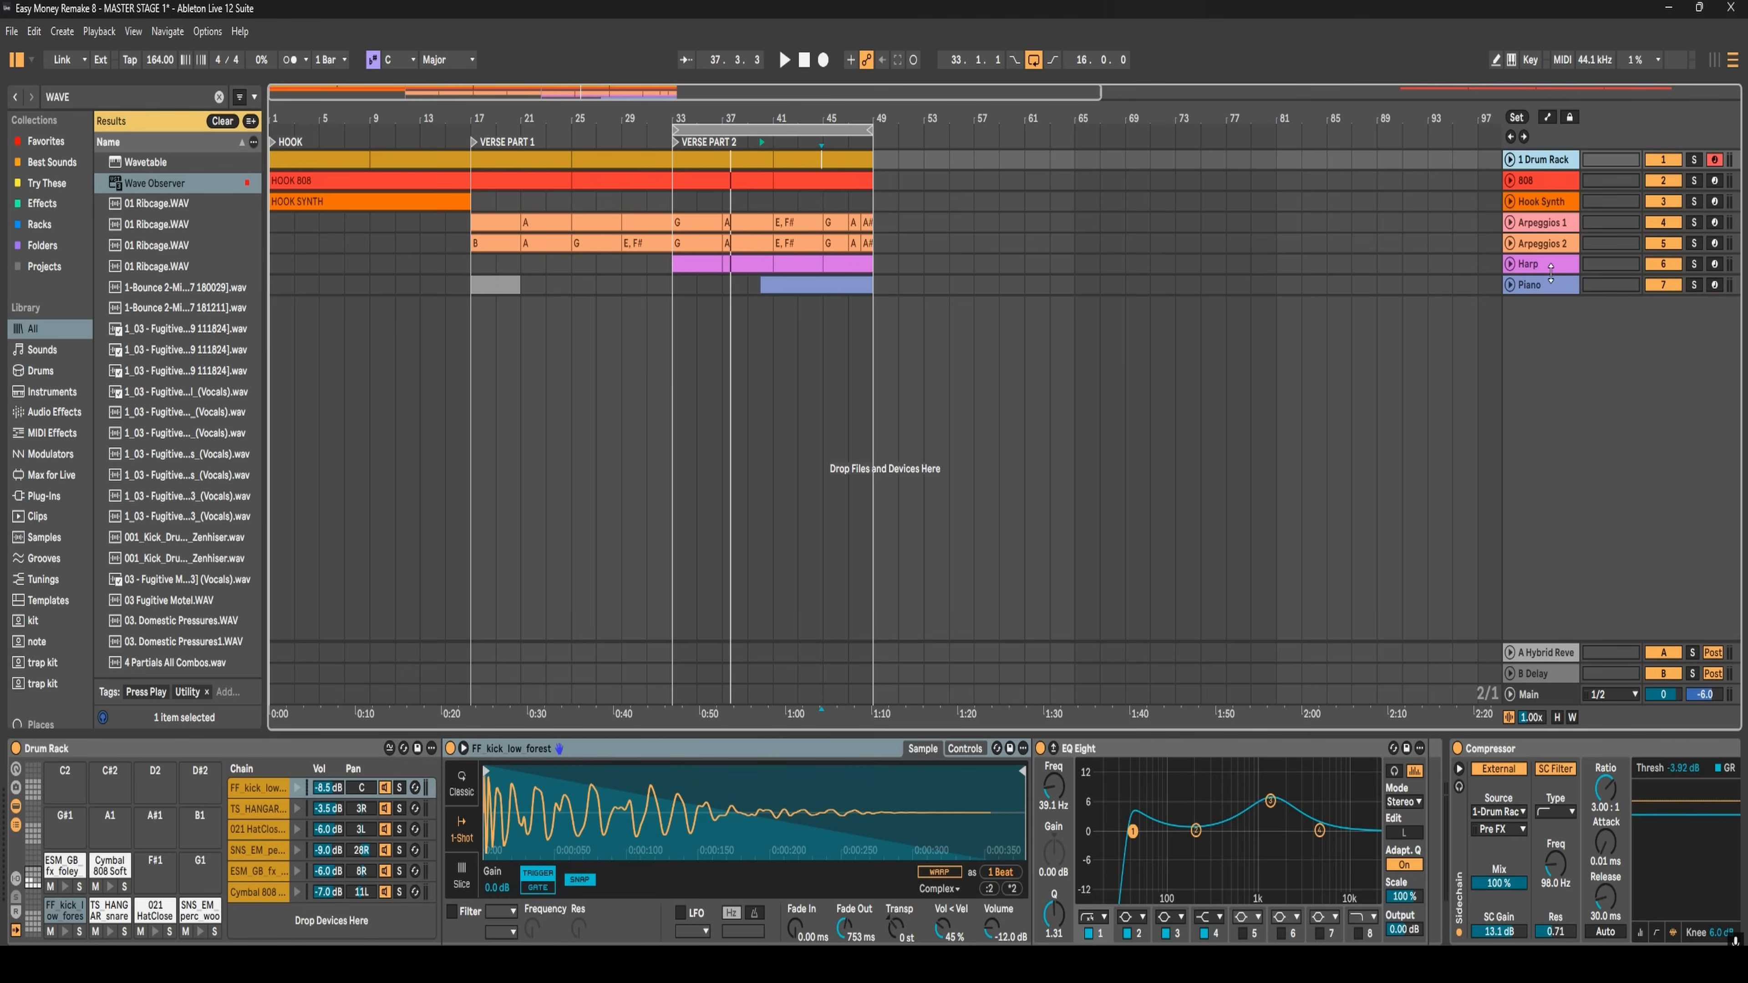
click(1550, 282)
click(1554, 654)
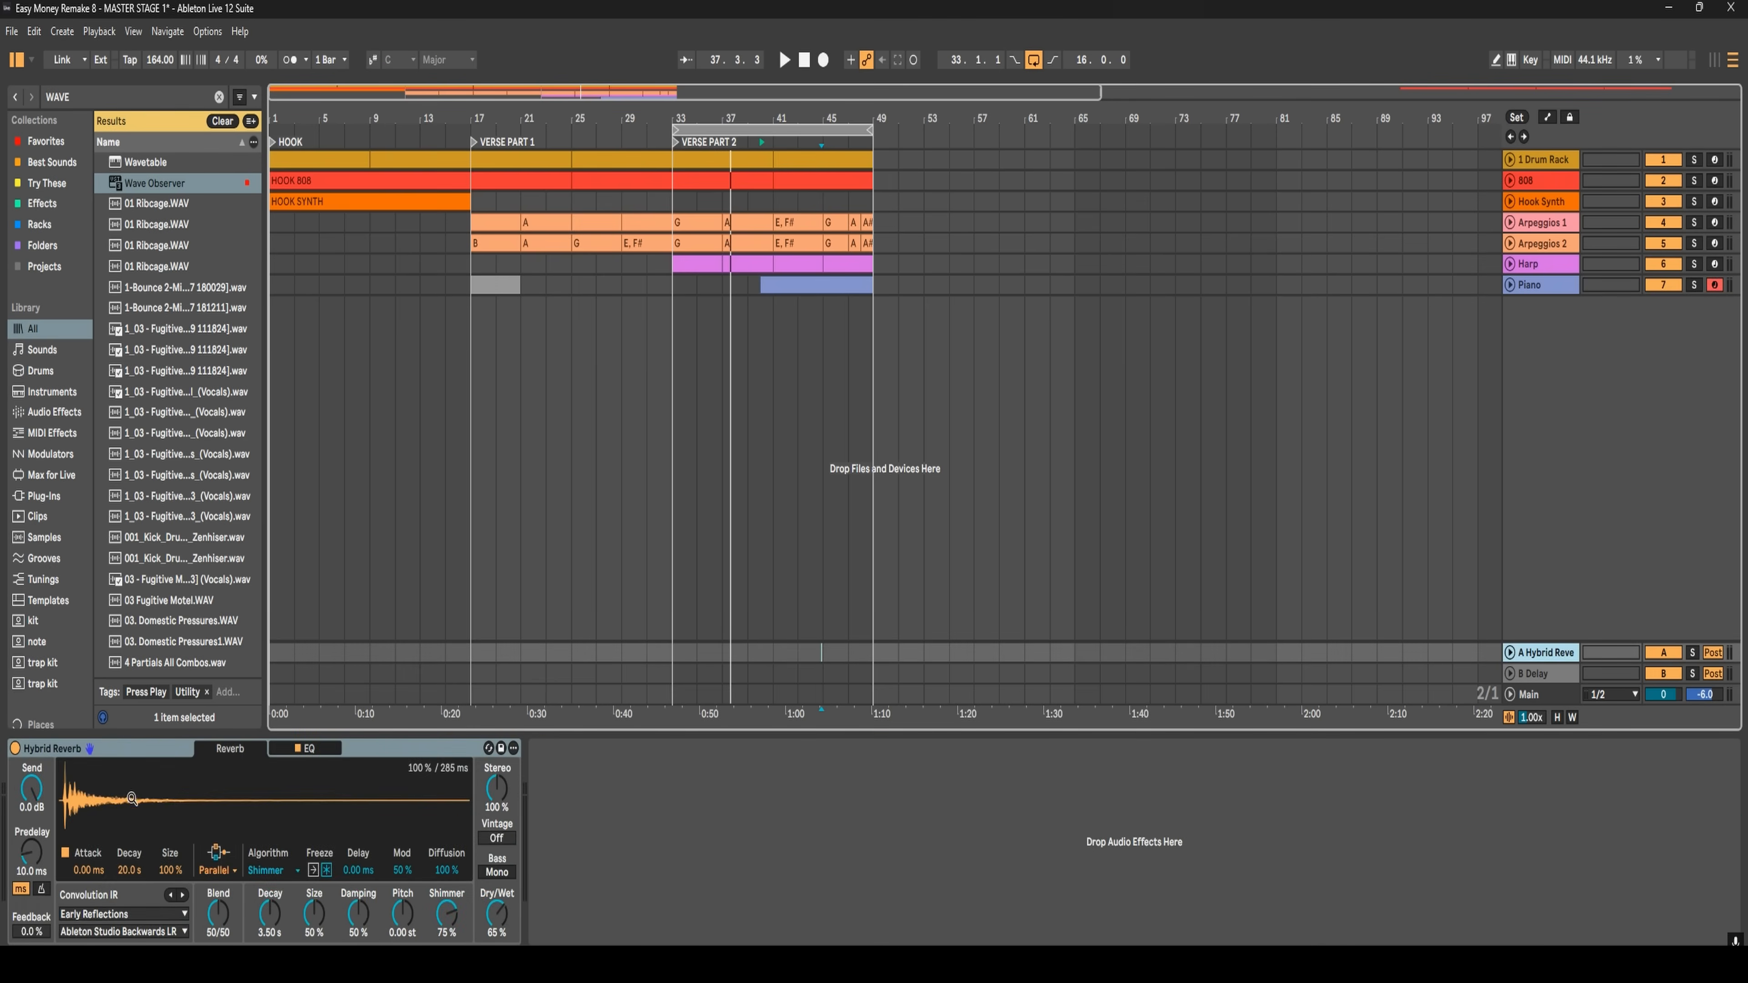
- Cut the Wave Observer plug-in from the Main track's device chain
click(1564, 697)
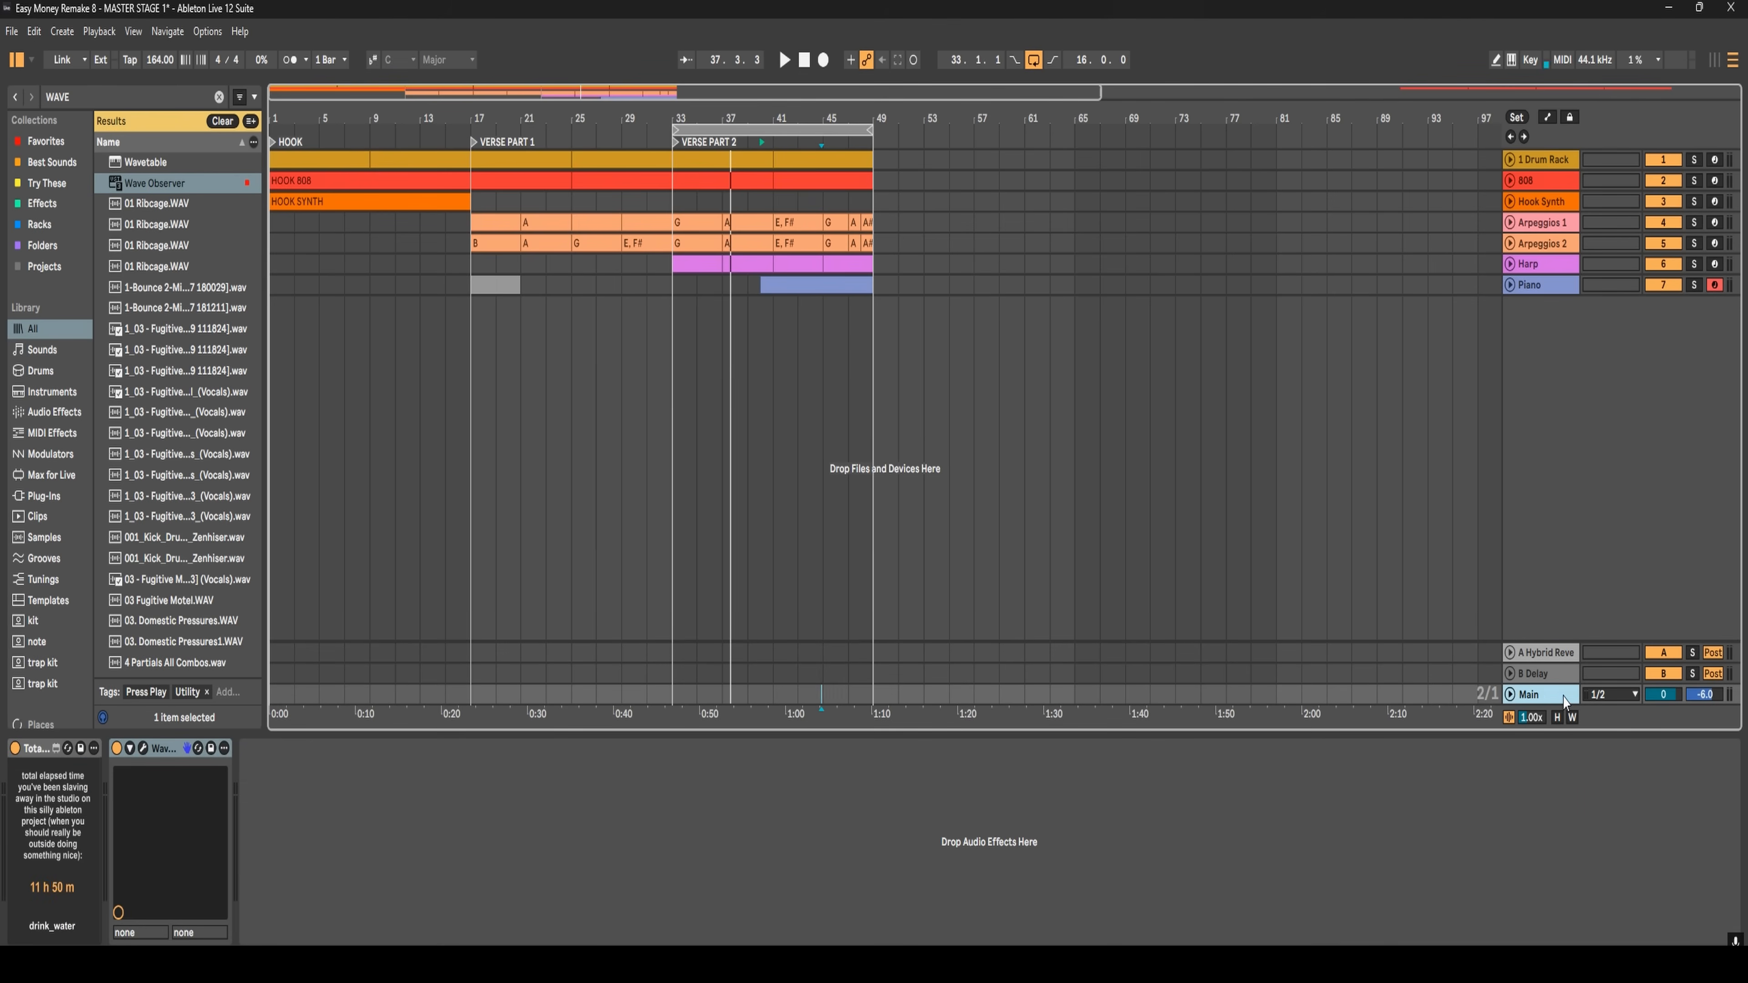
right_click(1539, 695)
key(Escape)
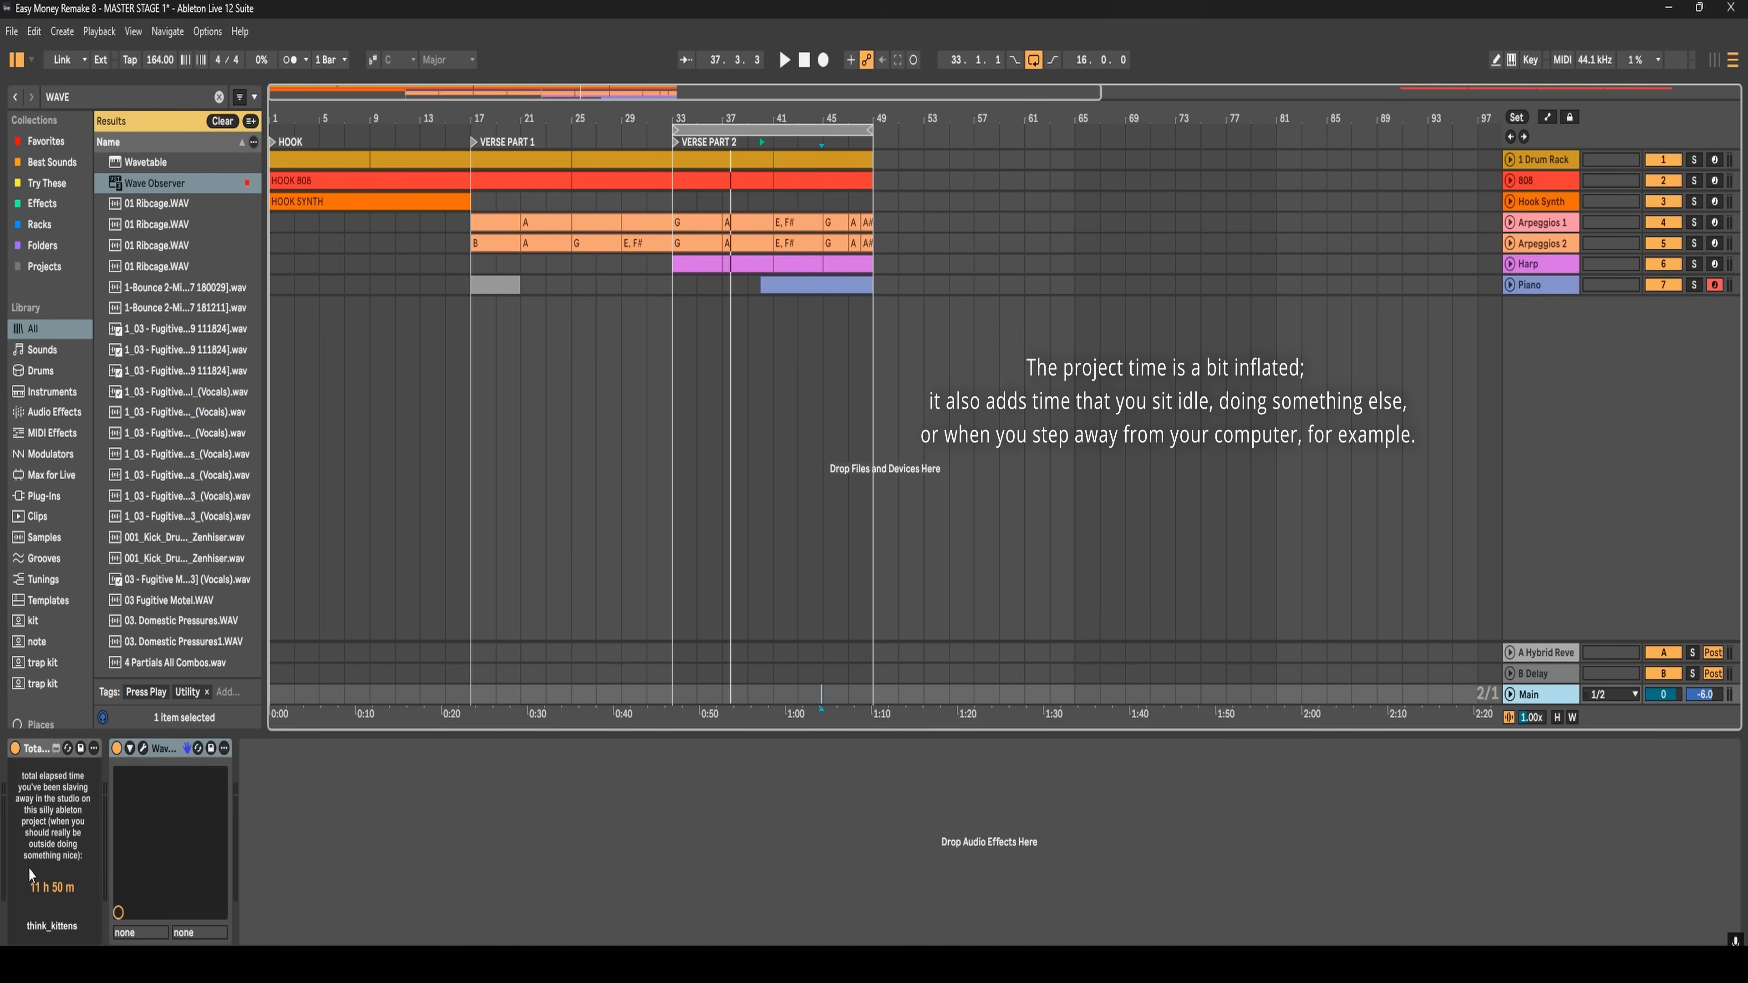
right_click(164, 746)
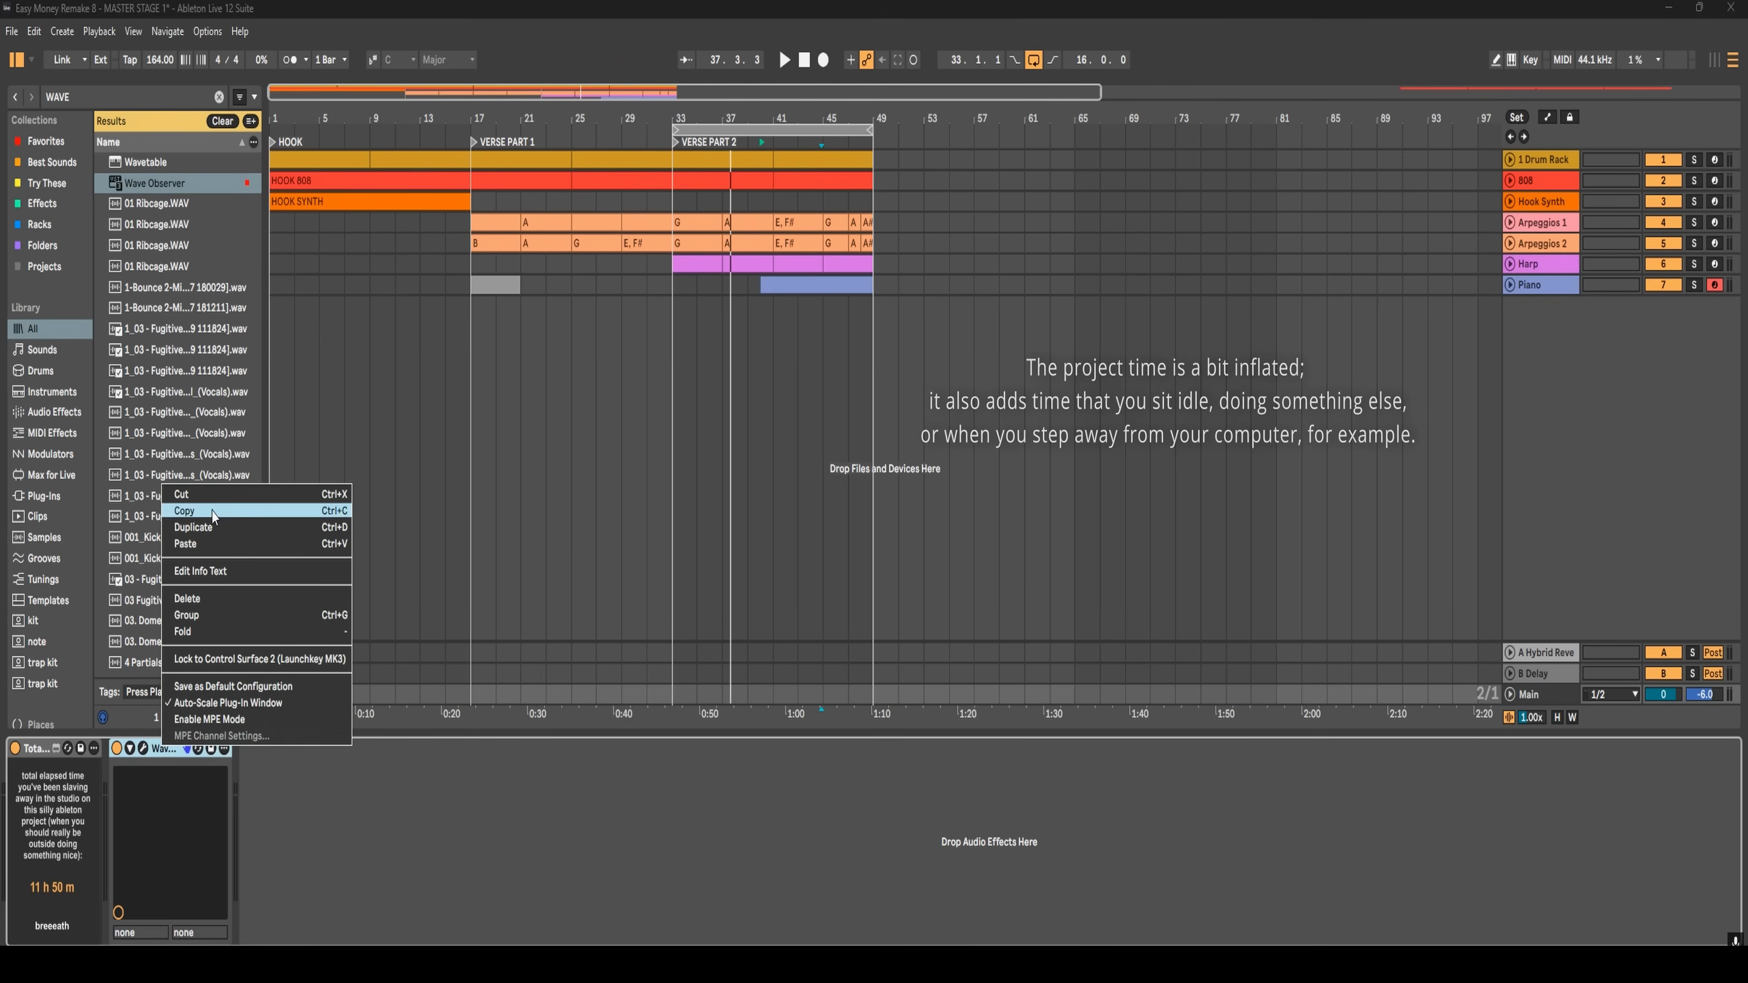
click(207, 495)
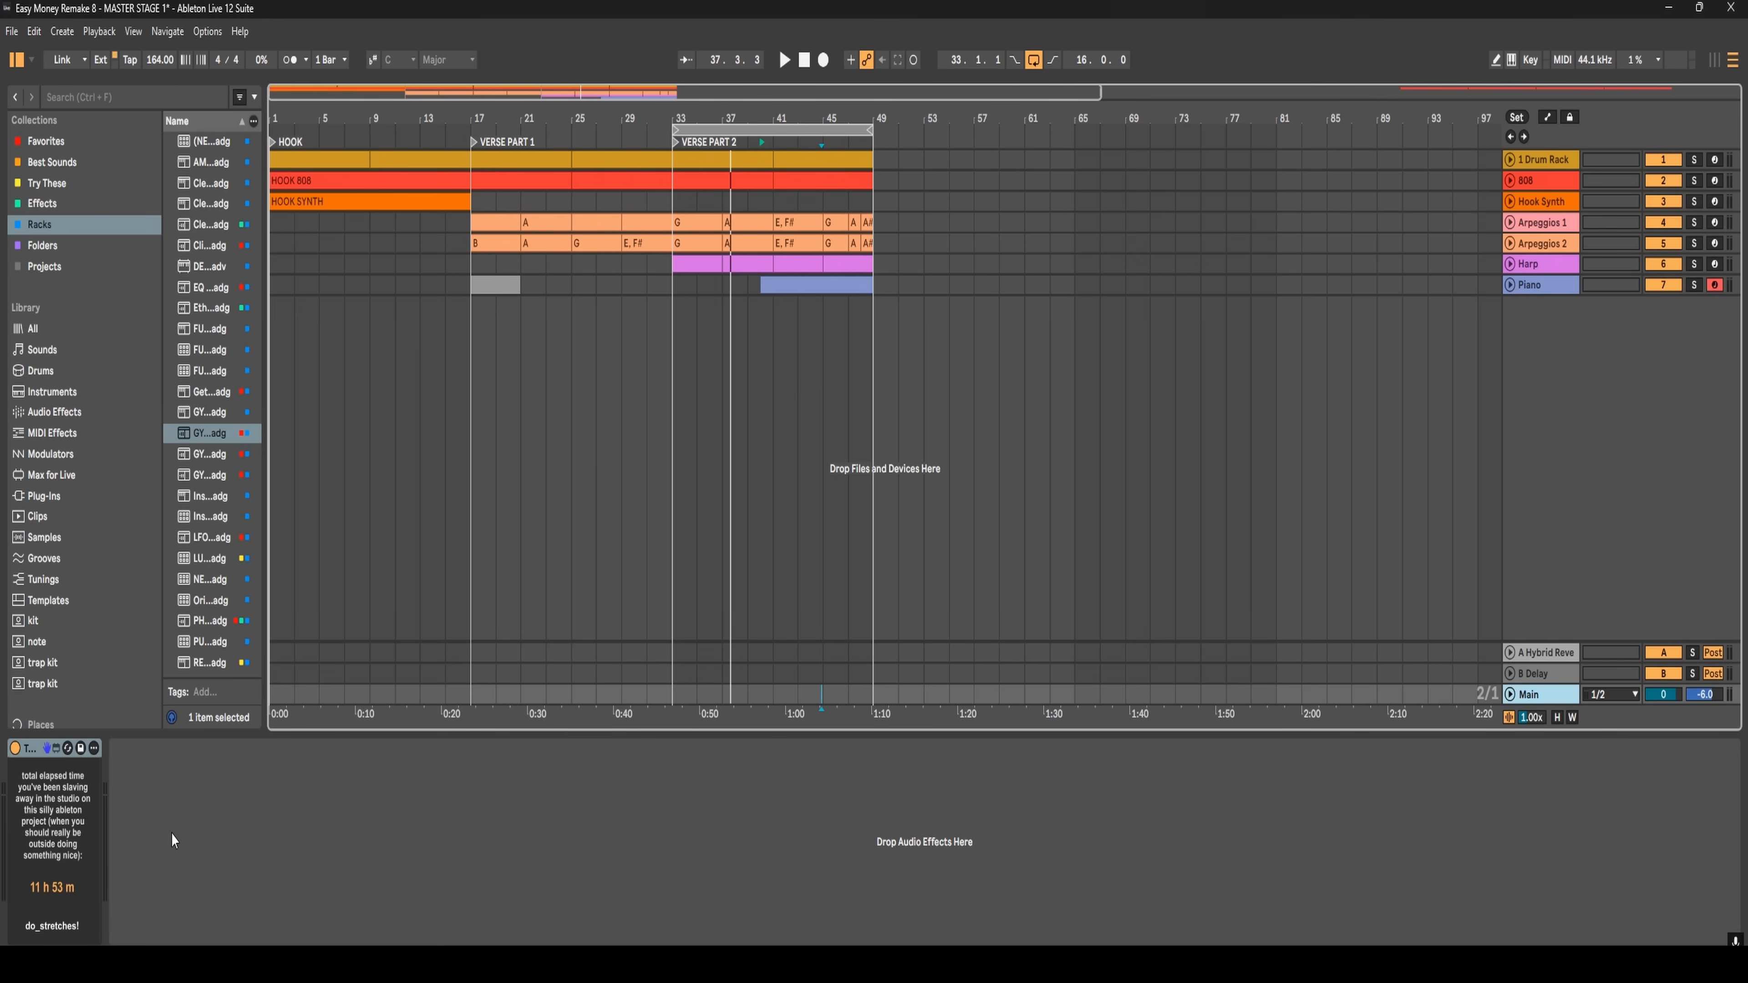
- Search the browser for "SATUR", add Saturator to the Main track, and check the Main peak level during playback
click(98, 94)
text(SATUR)
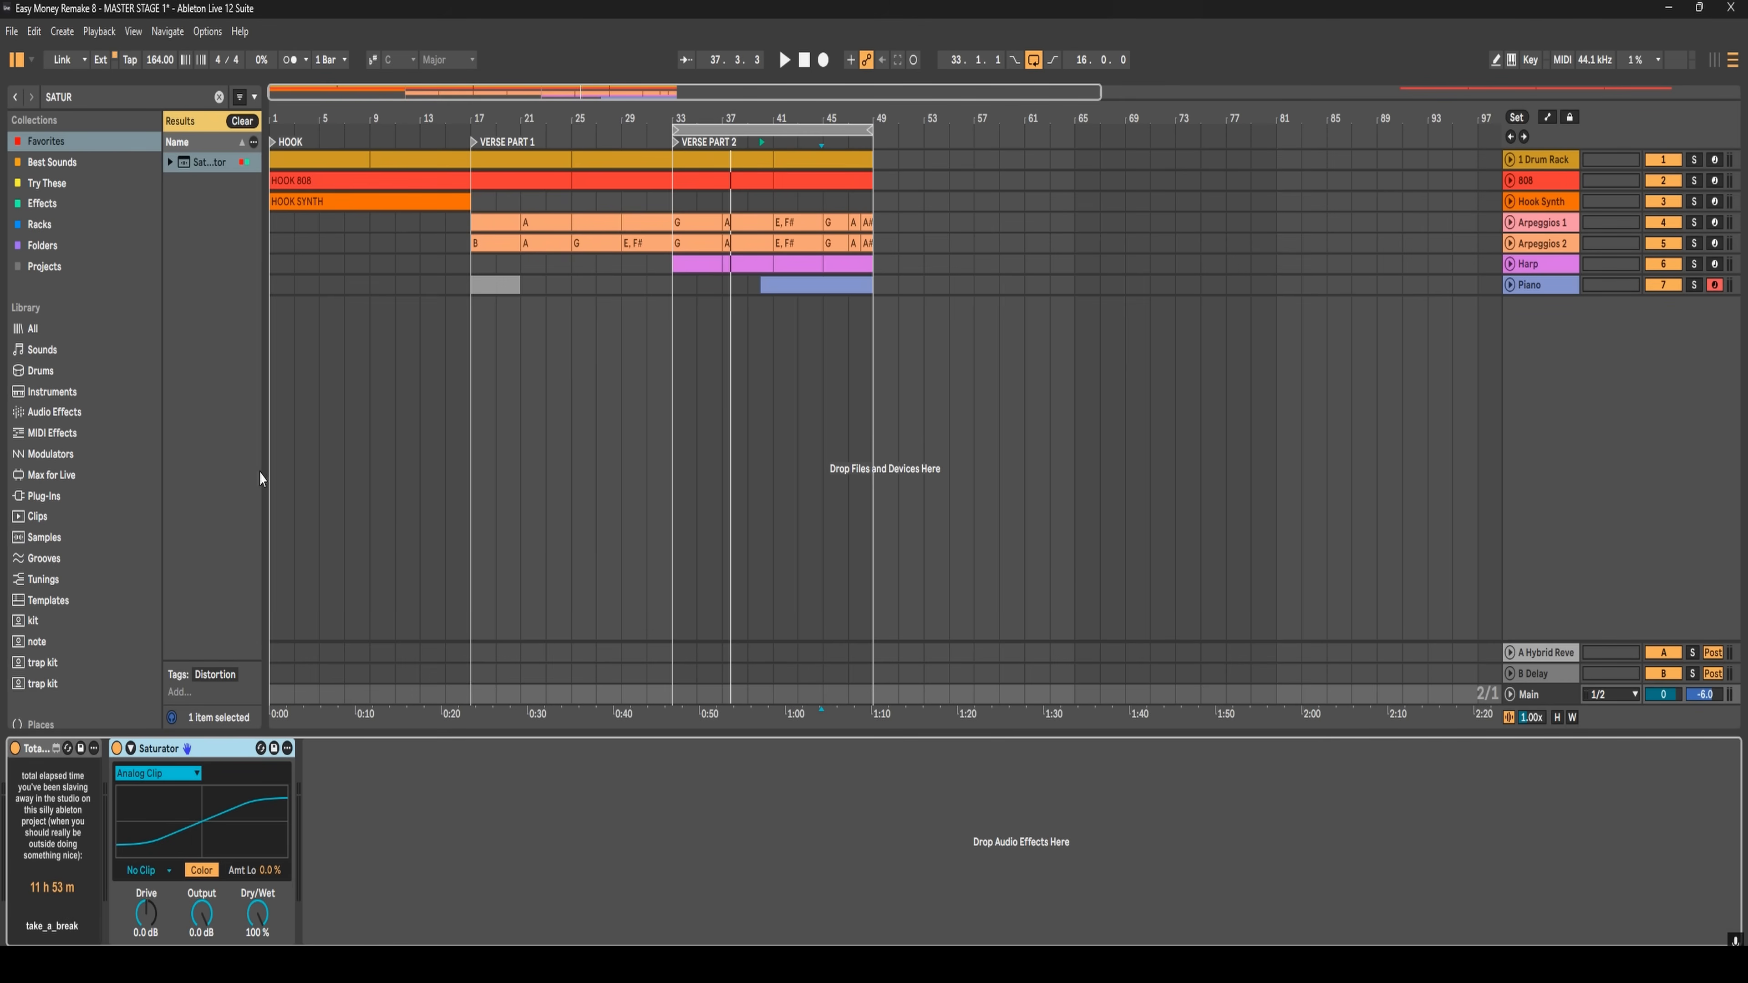
key(space)
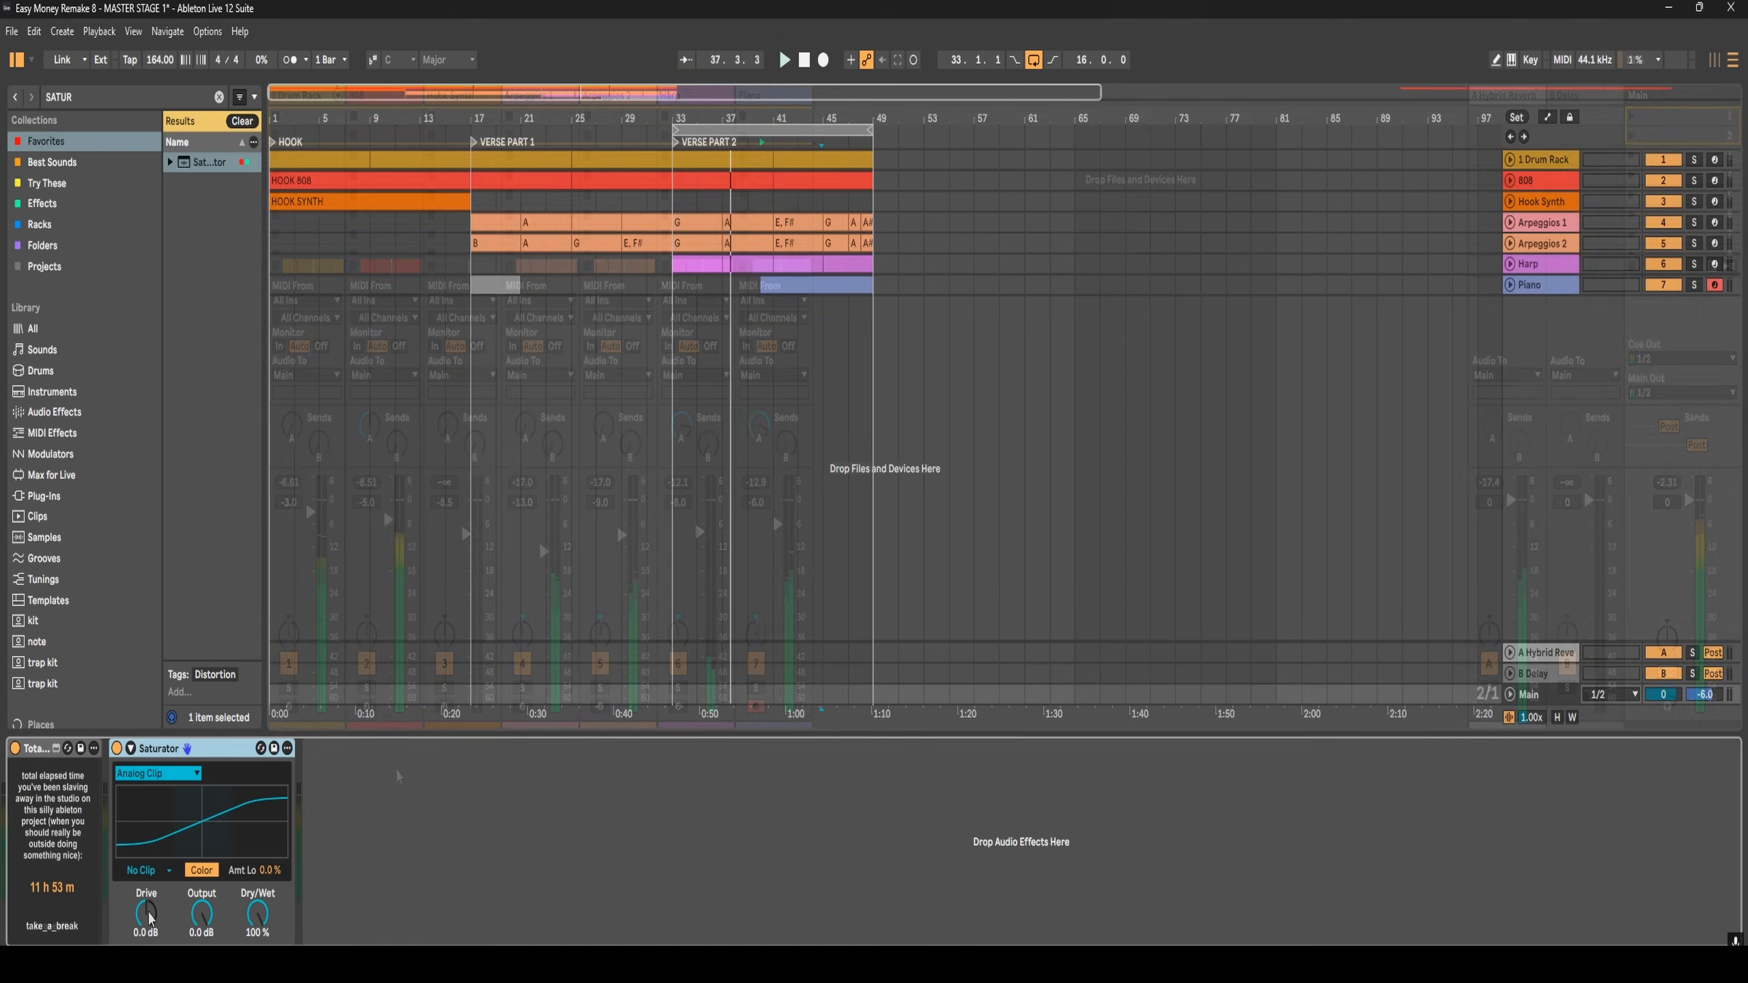
key(Tab)
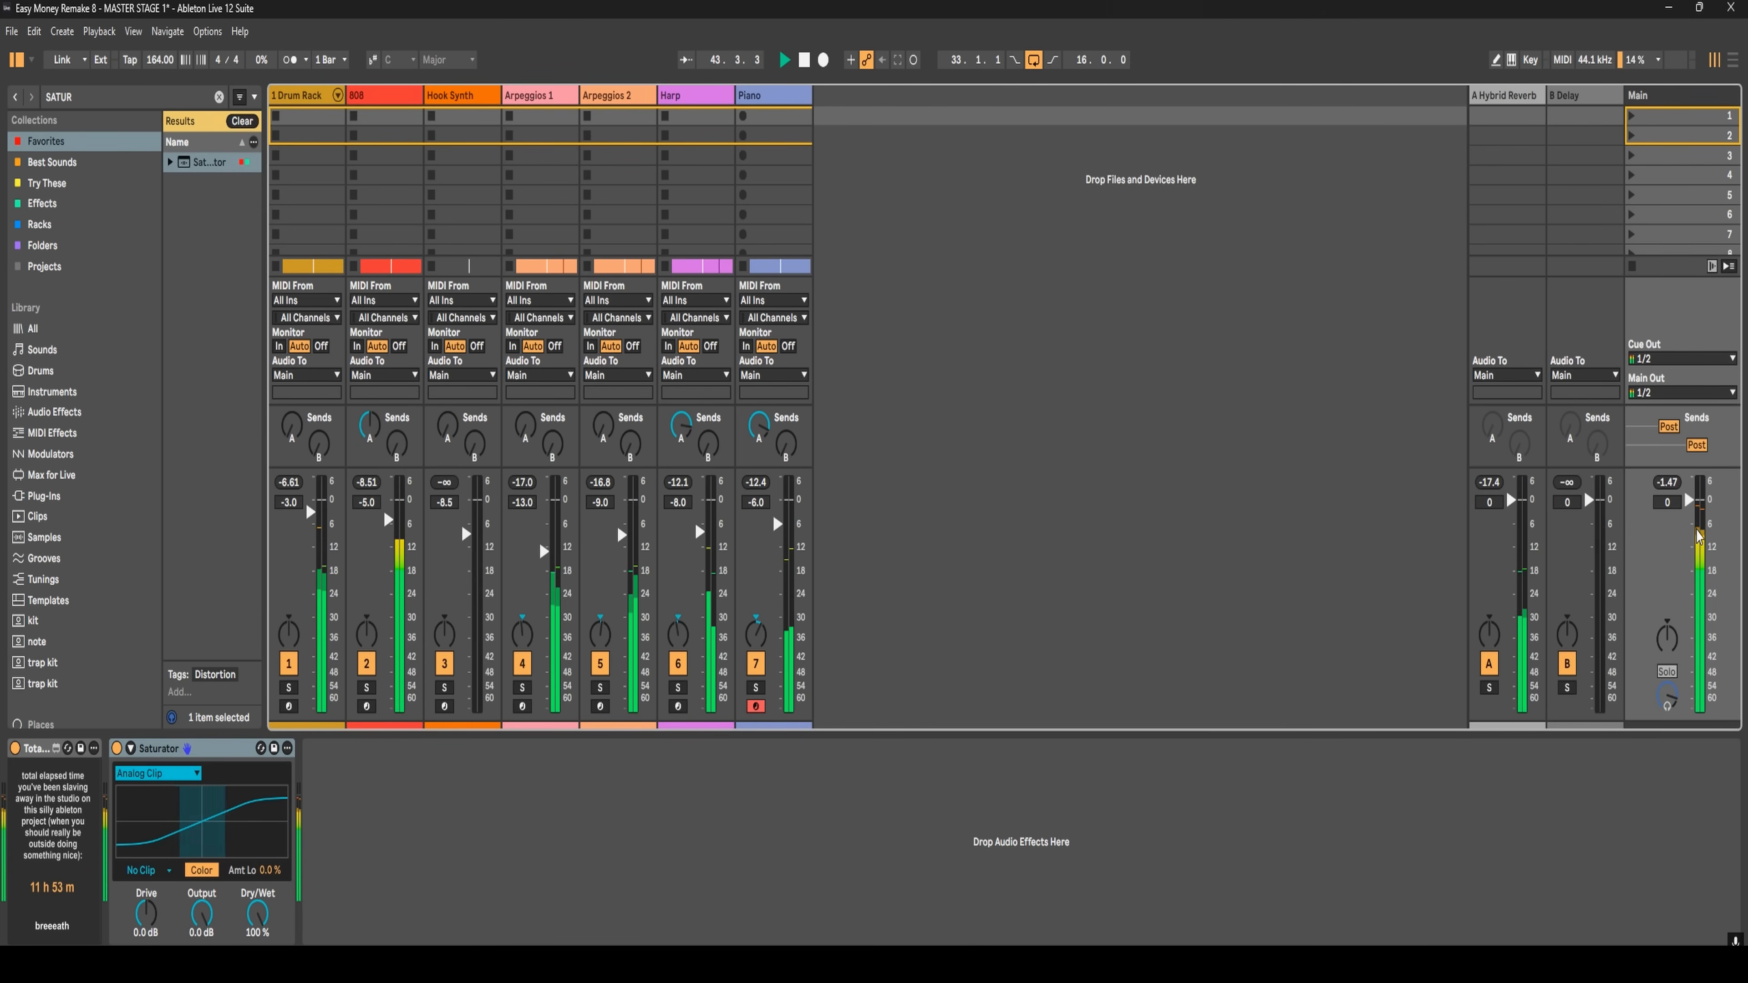
key(space)
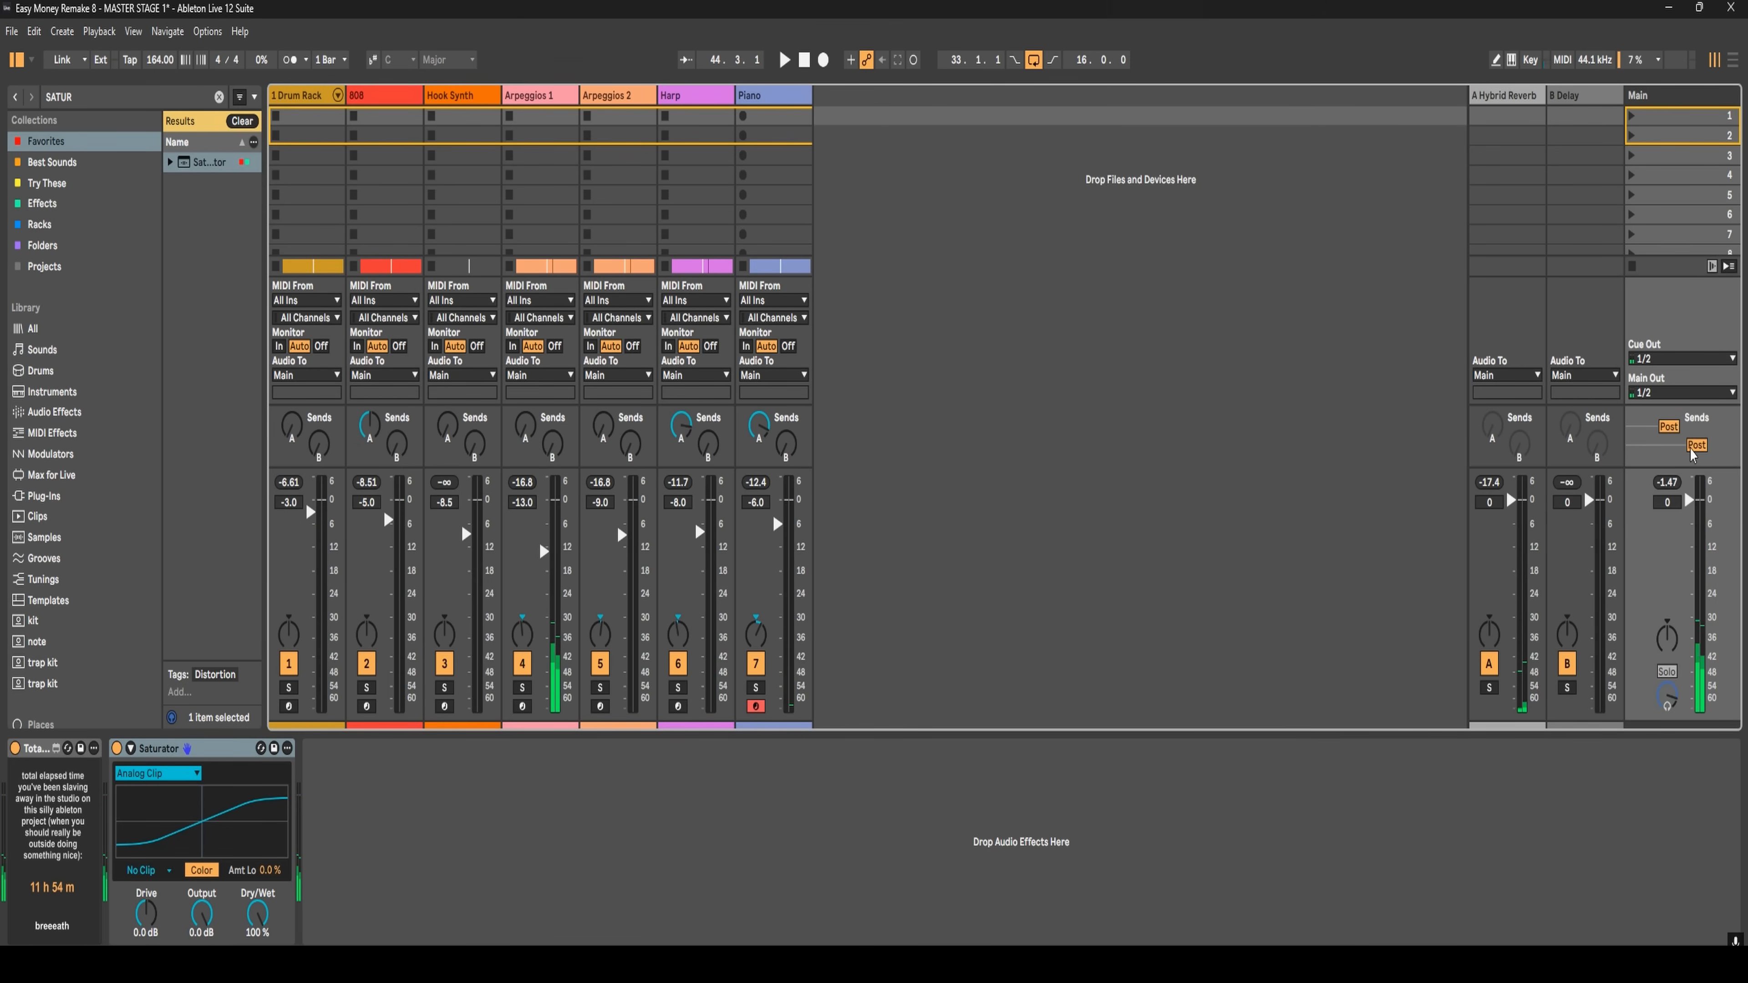
- Try a Saturator Drive of 4.6 dB on the Main track during playback, and reset it to 0.0 dB
key(space)
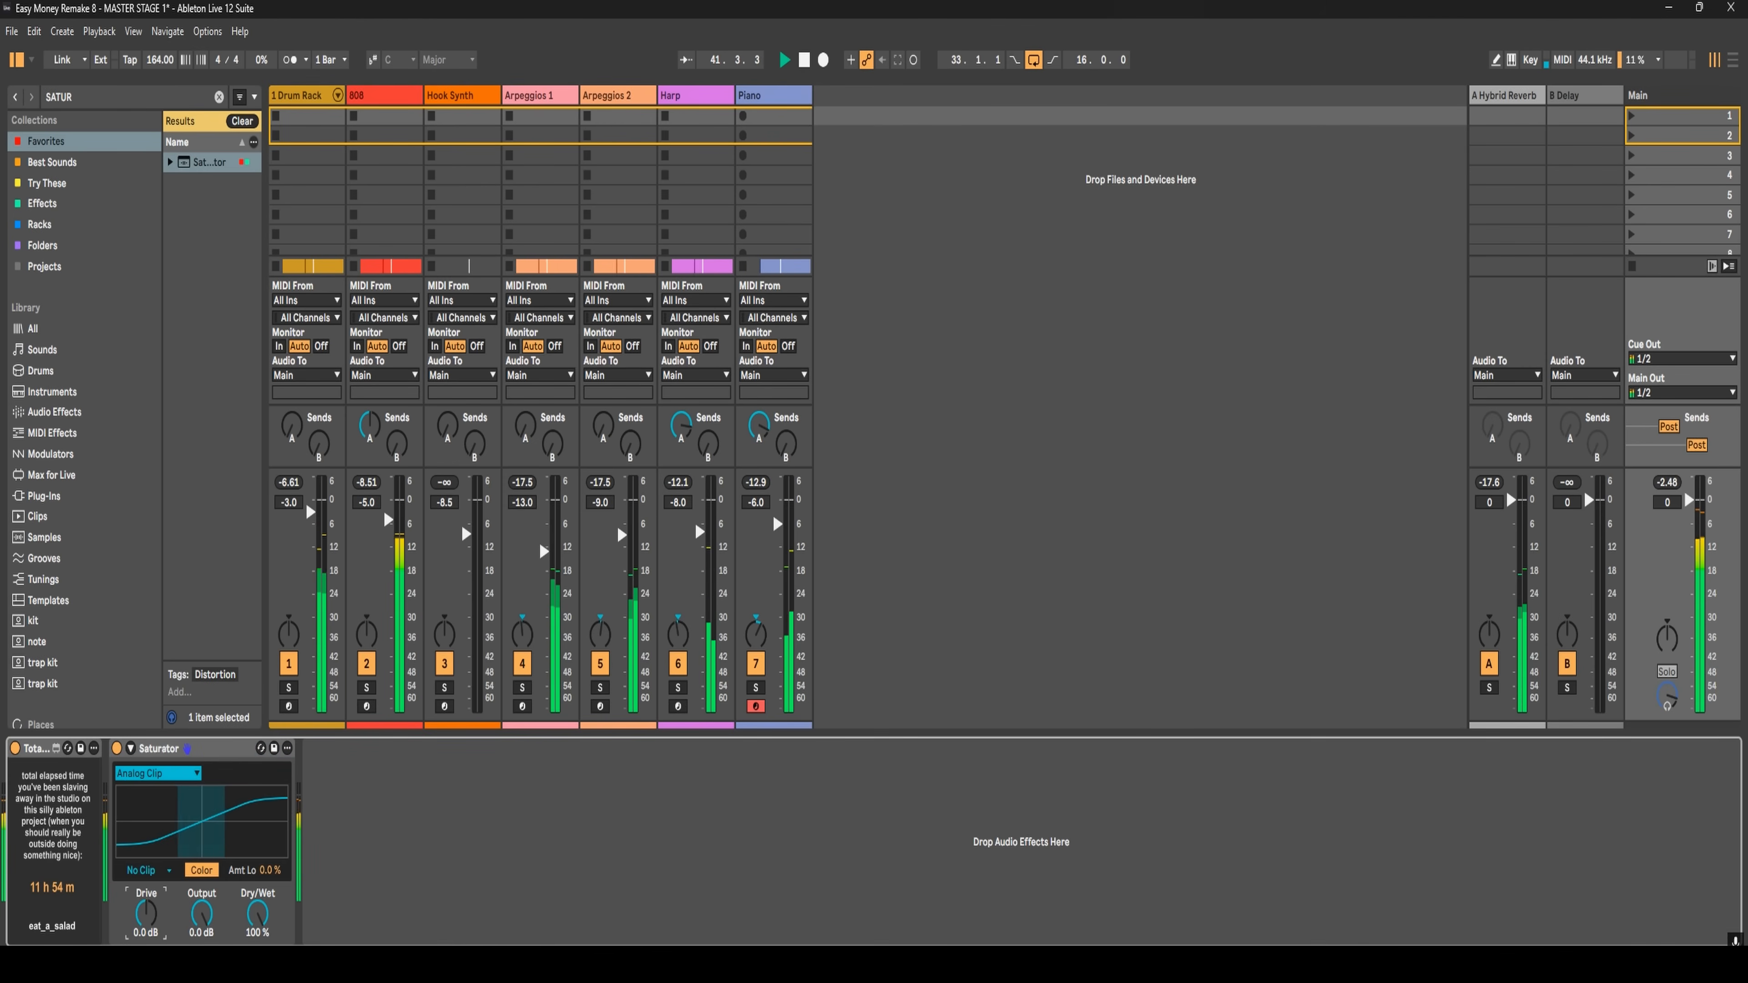
drag(144, 910, 143, 899)
key(space)
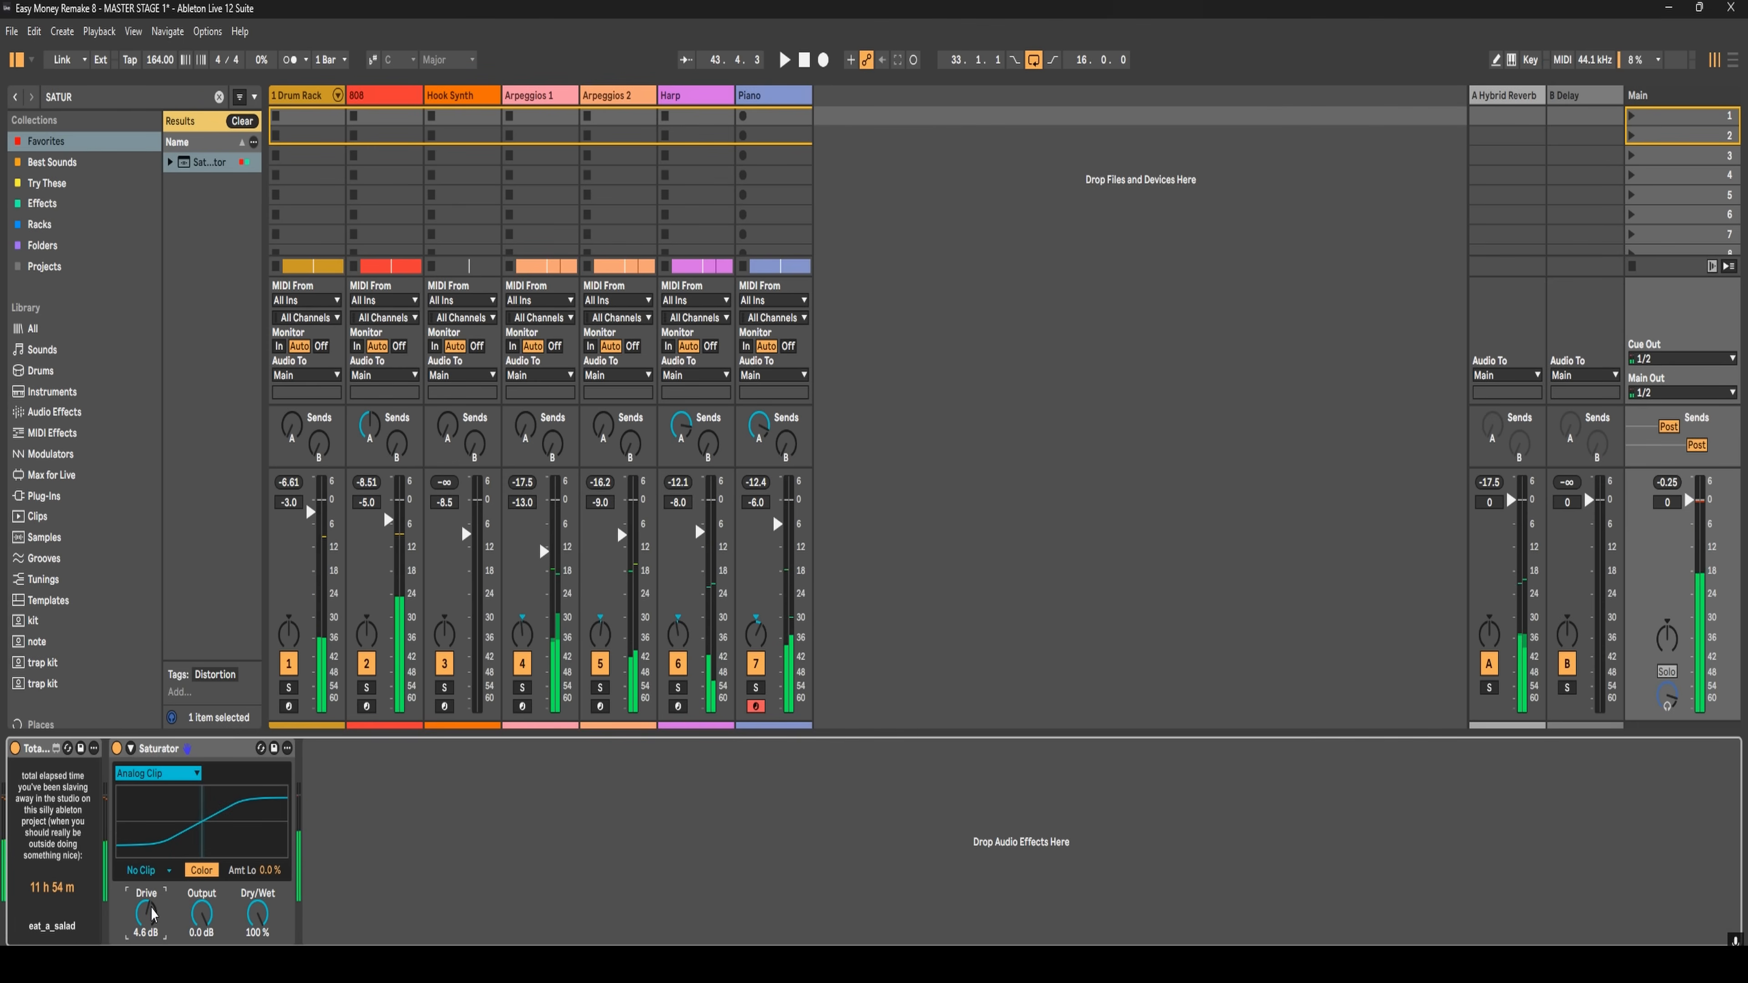
double_click(146, 915)
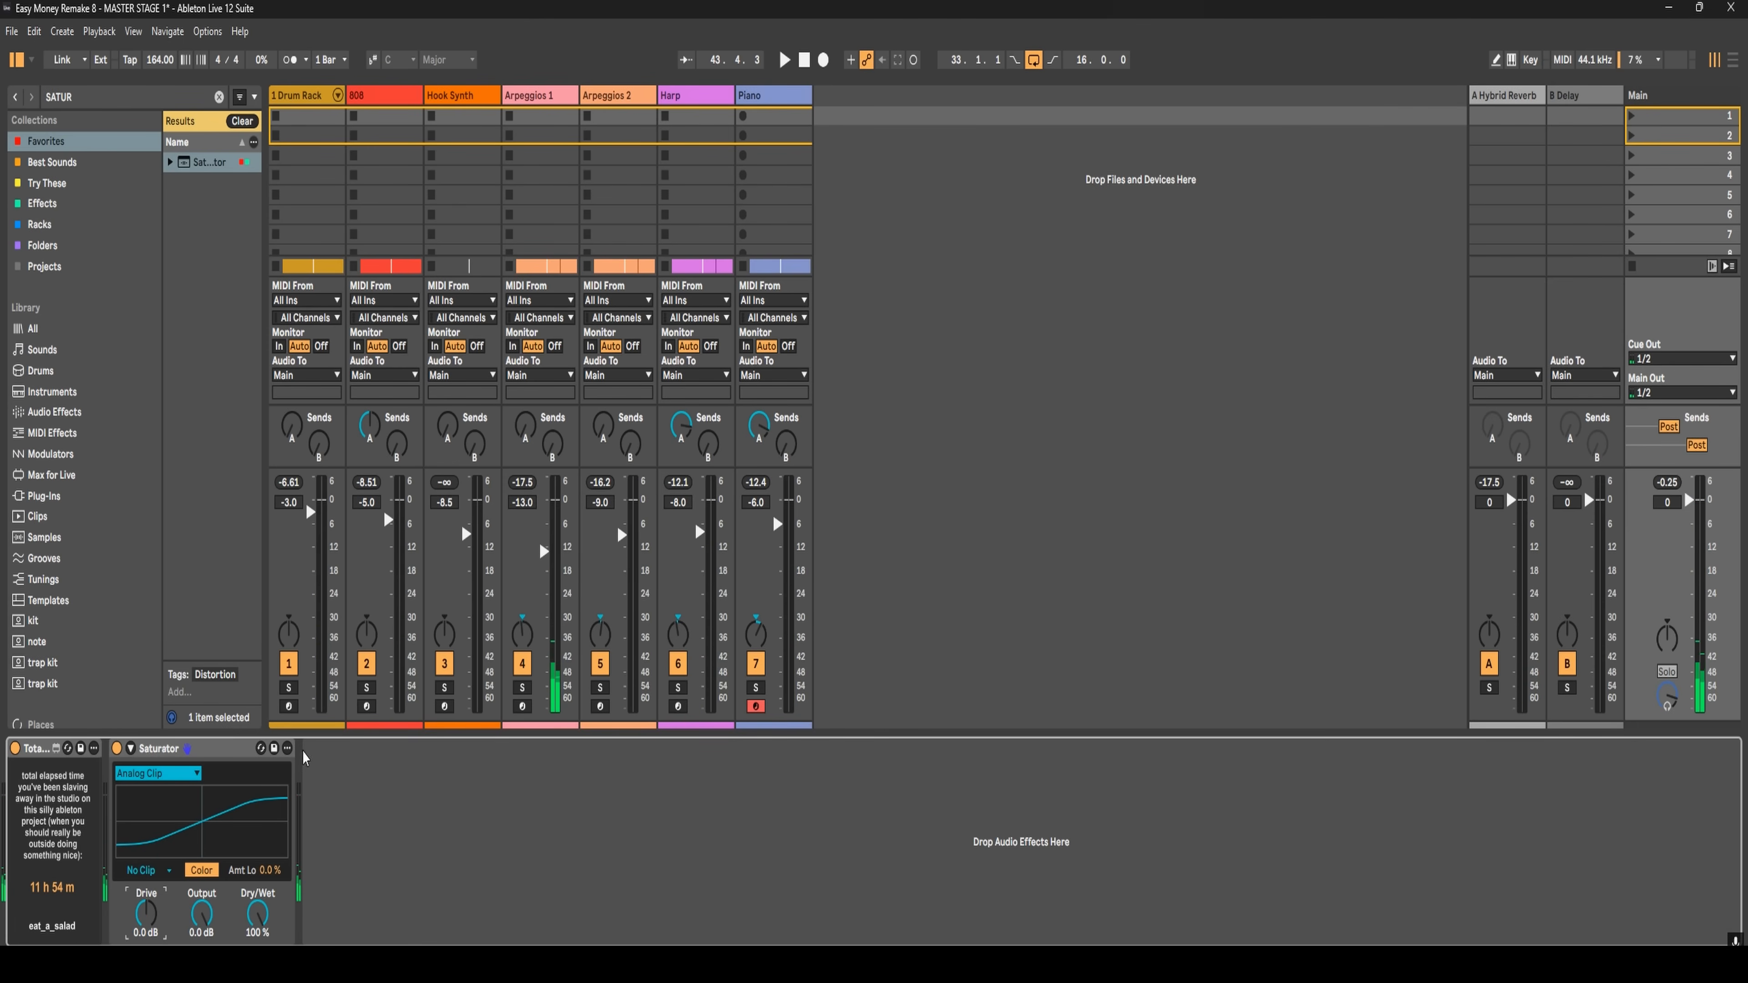
- Set the Main track's Saturator Drive to 1.0 dB during playback, and compare the sound with Saturator bypassed and active
key(Tab)
key(space)
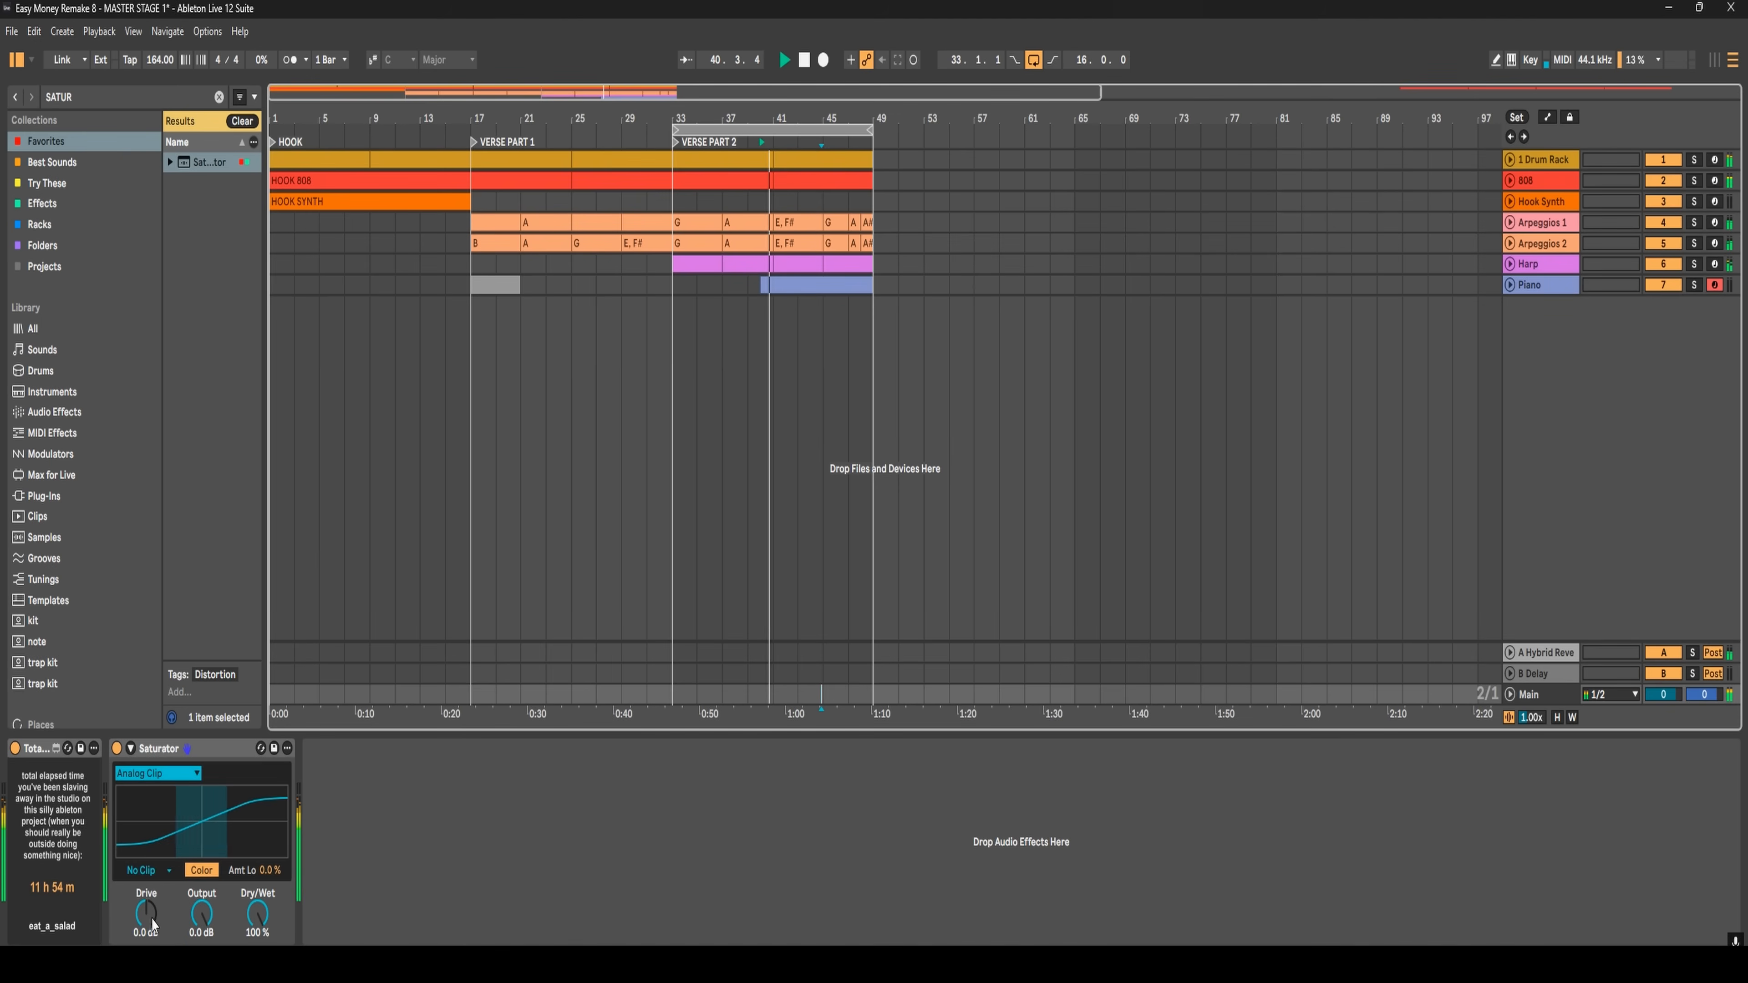
click(152, 919)
drag(152, 918, 152, 912)
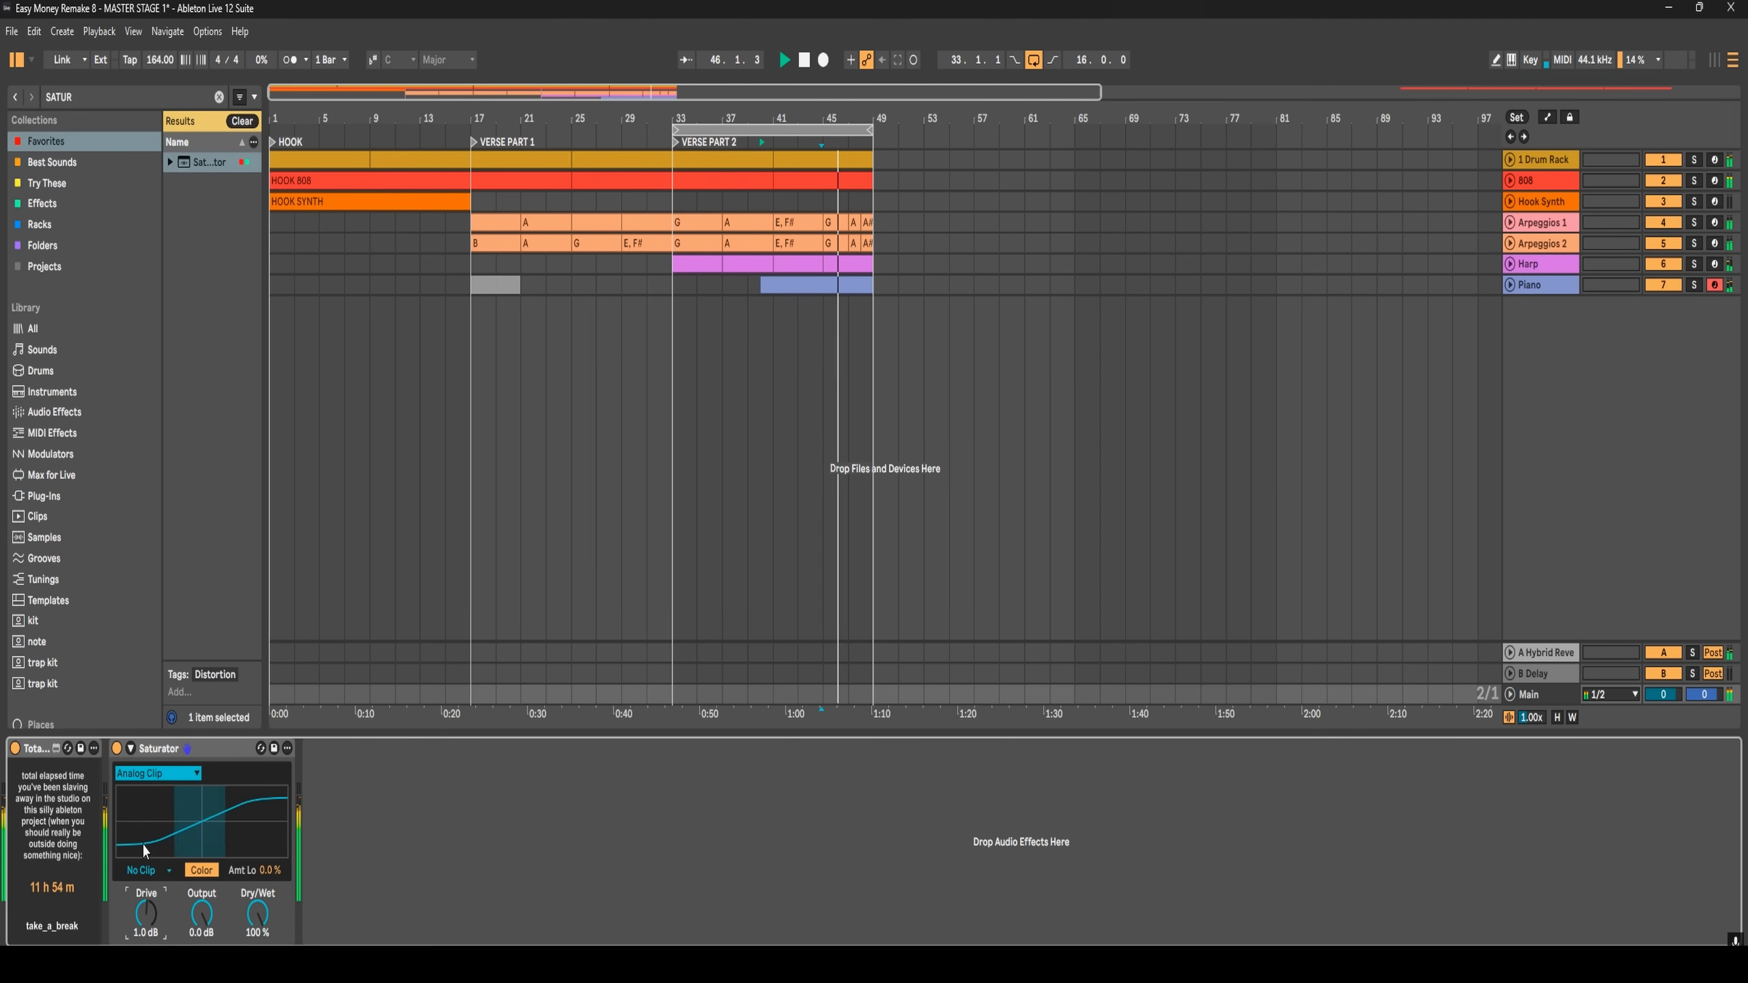
click(116, 751)
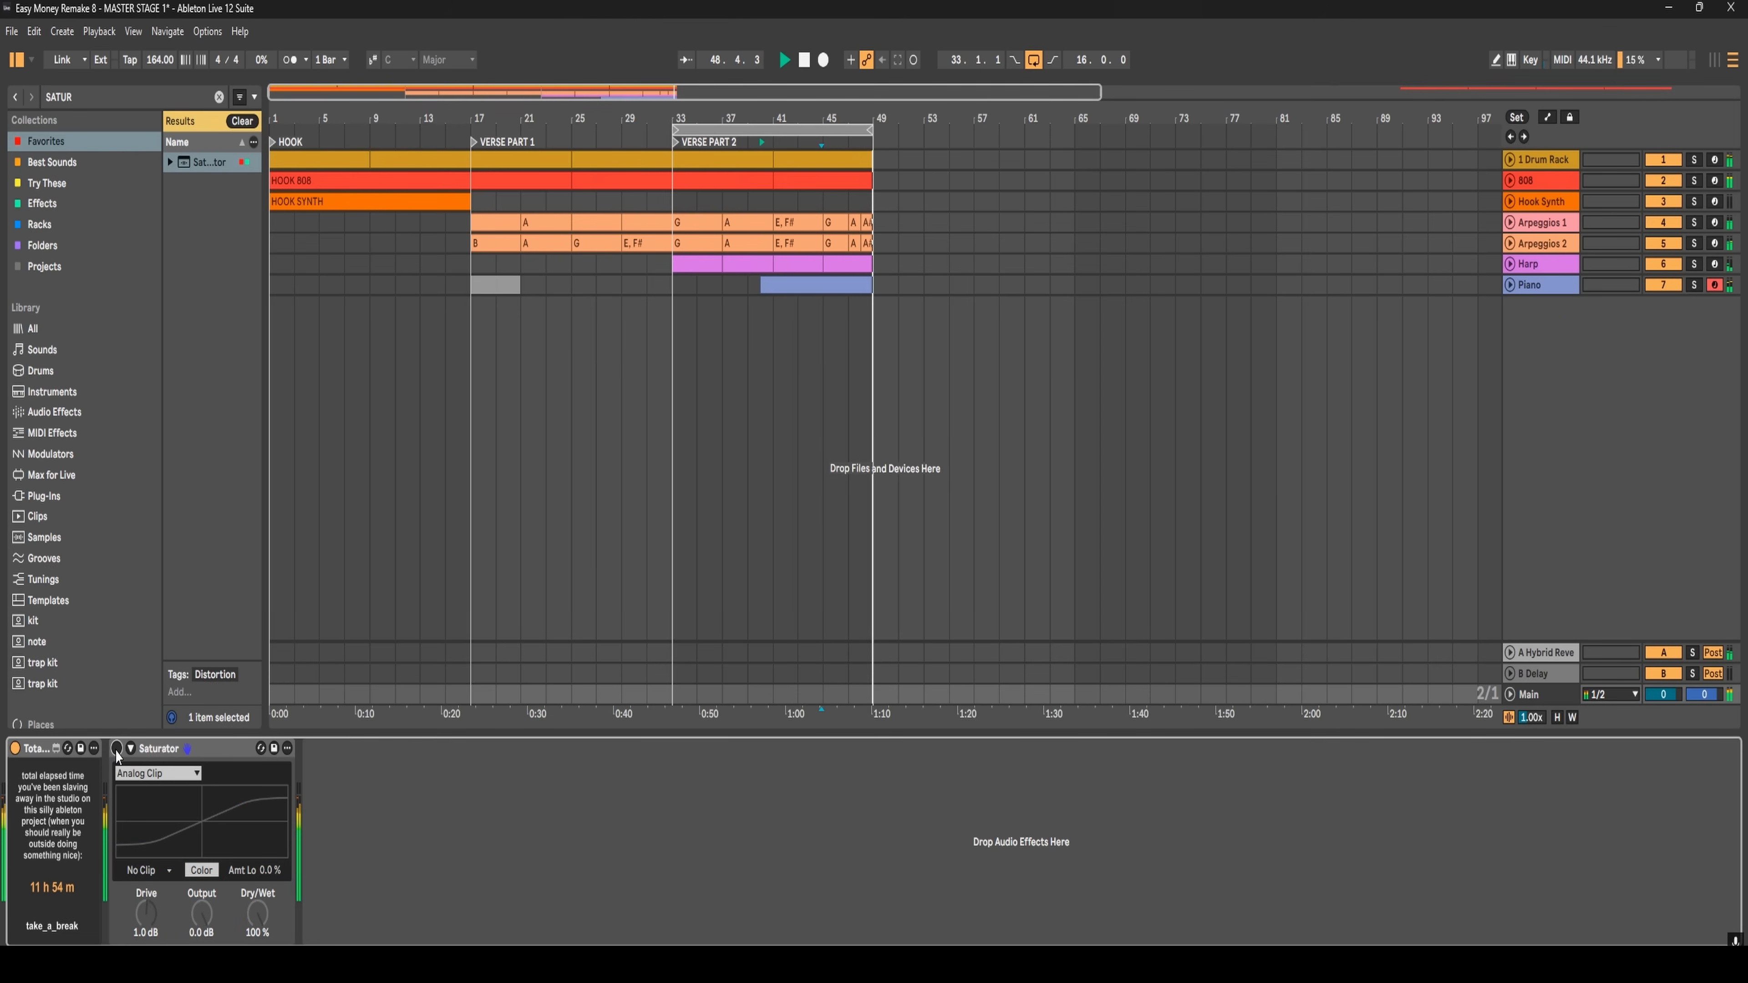
click(116, 751)
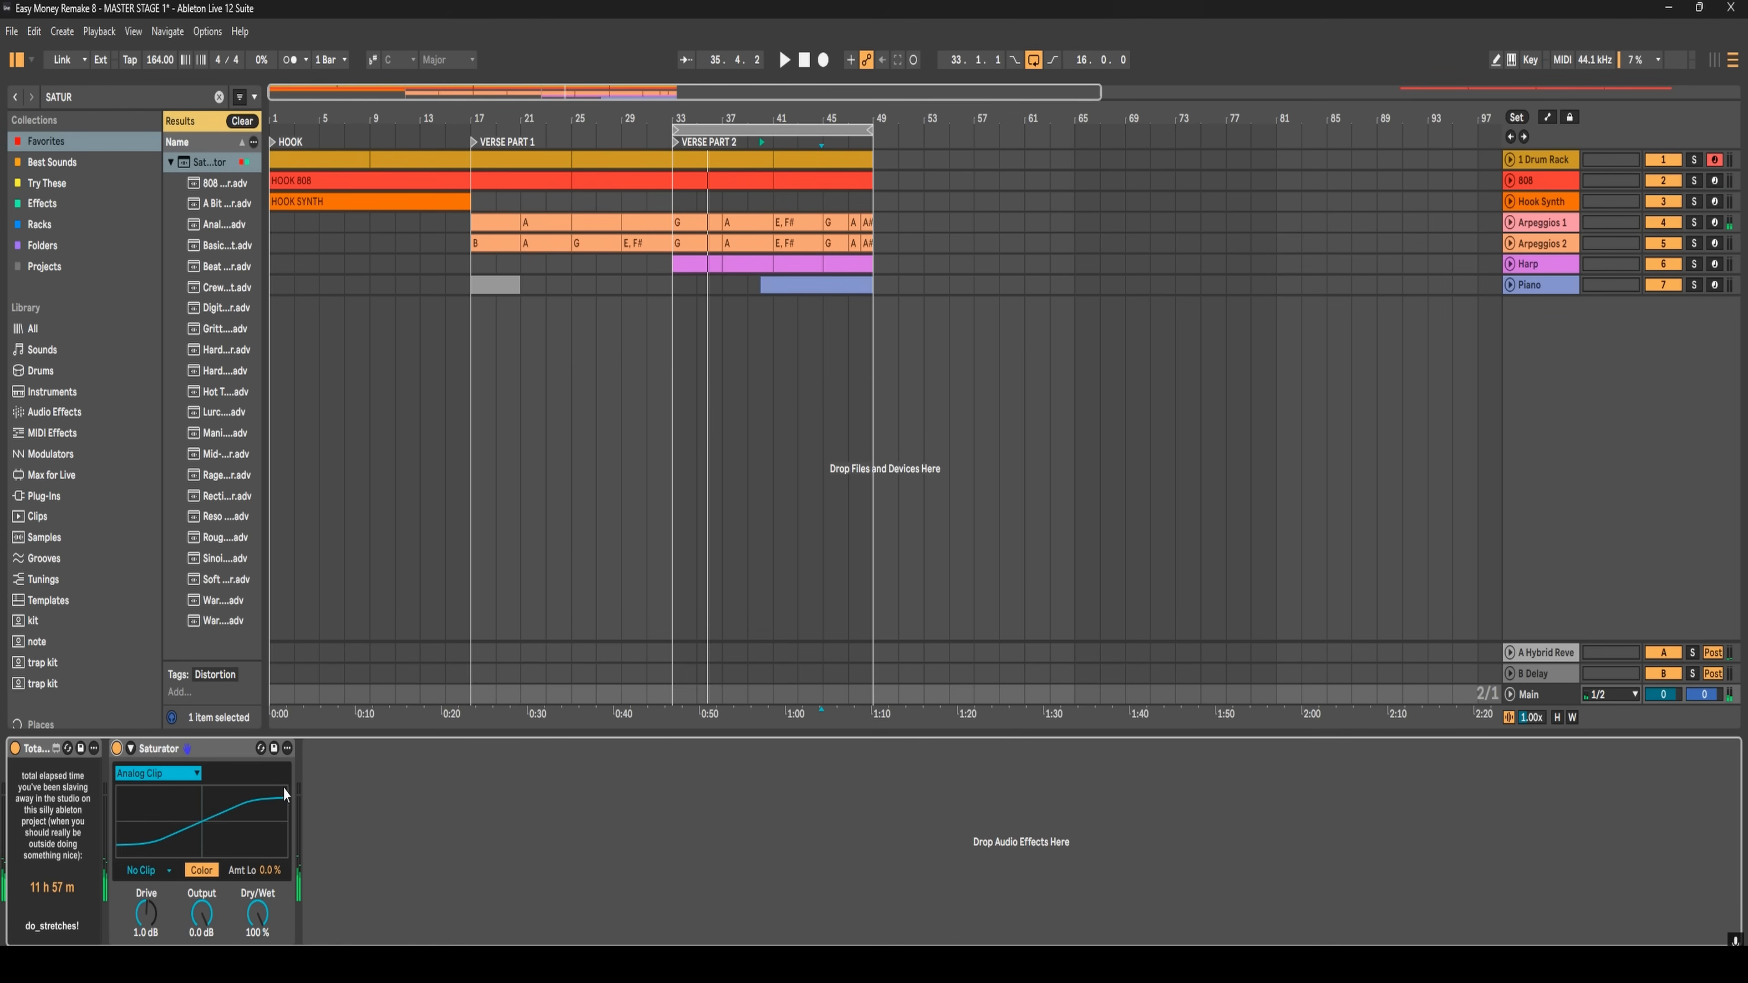
- Search the browser for "eq" and add EQ Eight after Saturator on the Main track
click(108, 100)
key(BackSpace)
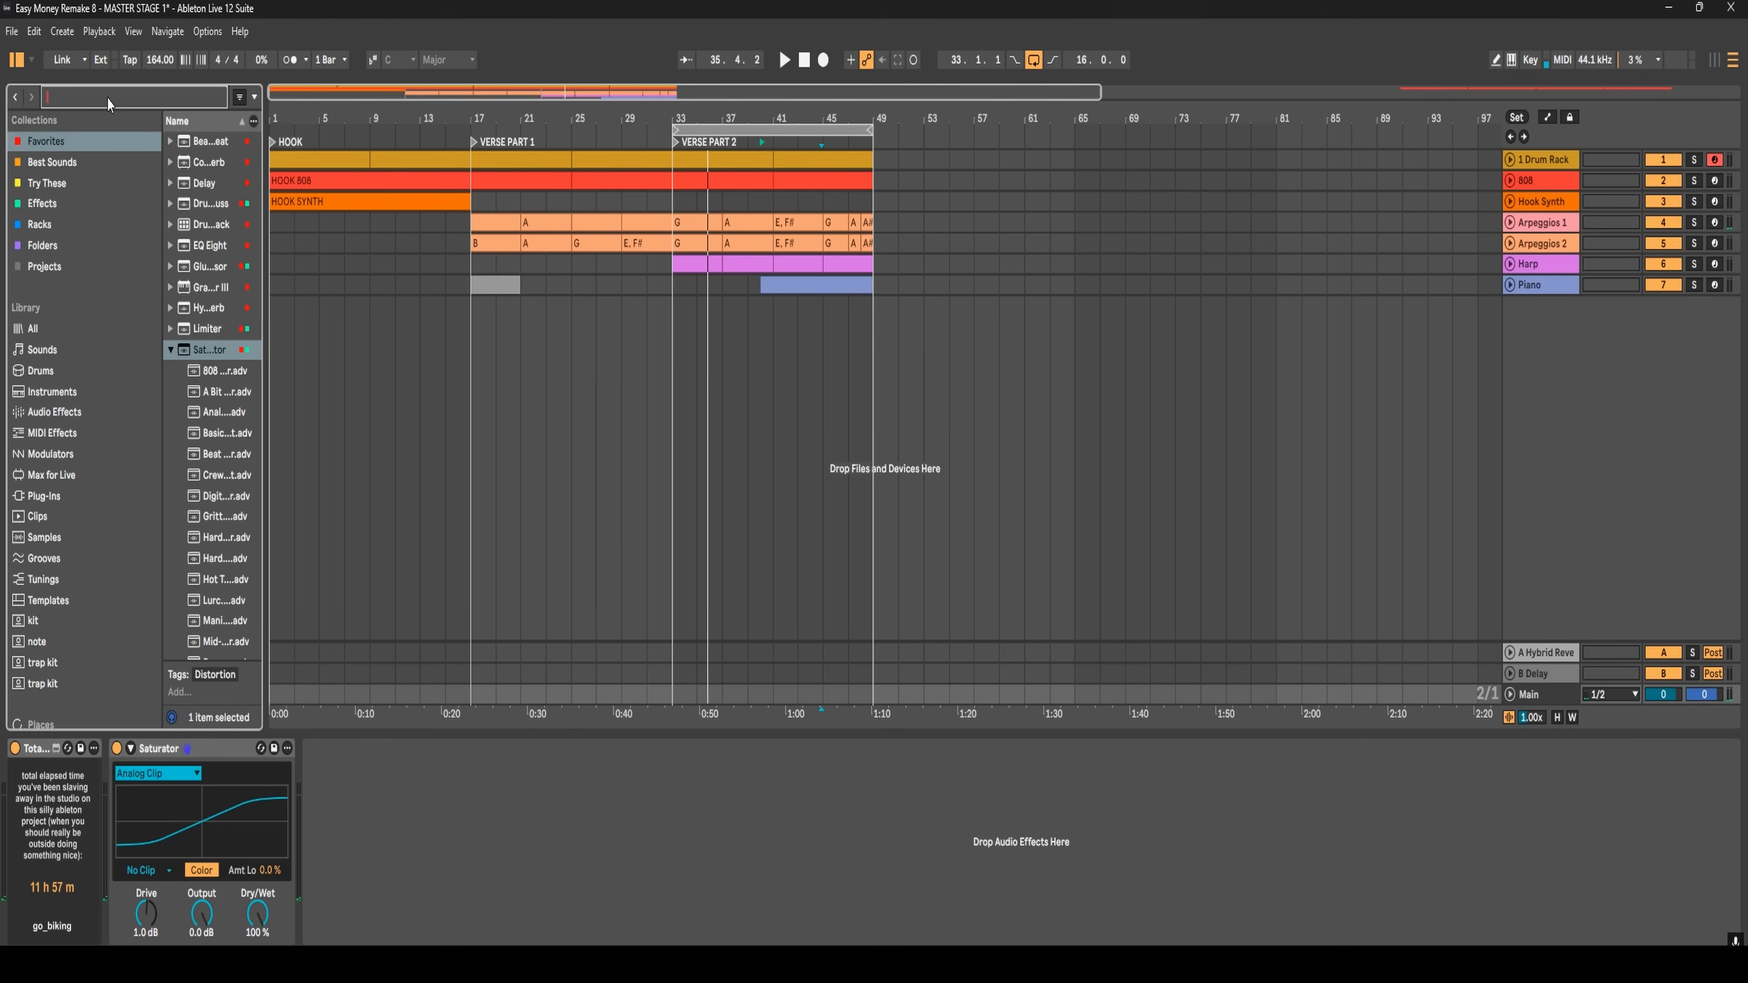
text(eq)
key(Return)
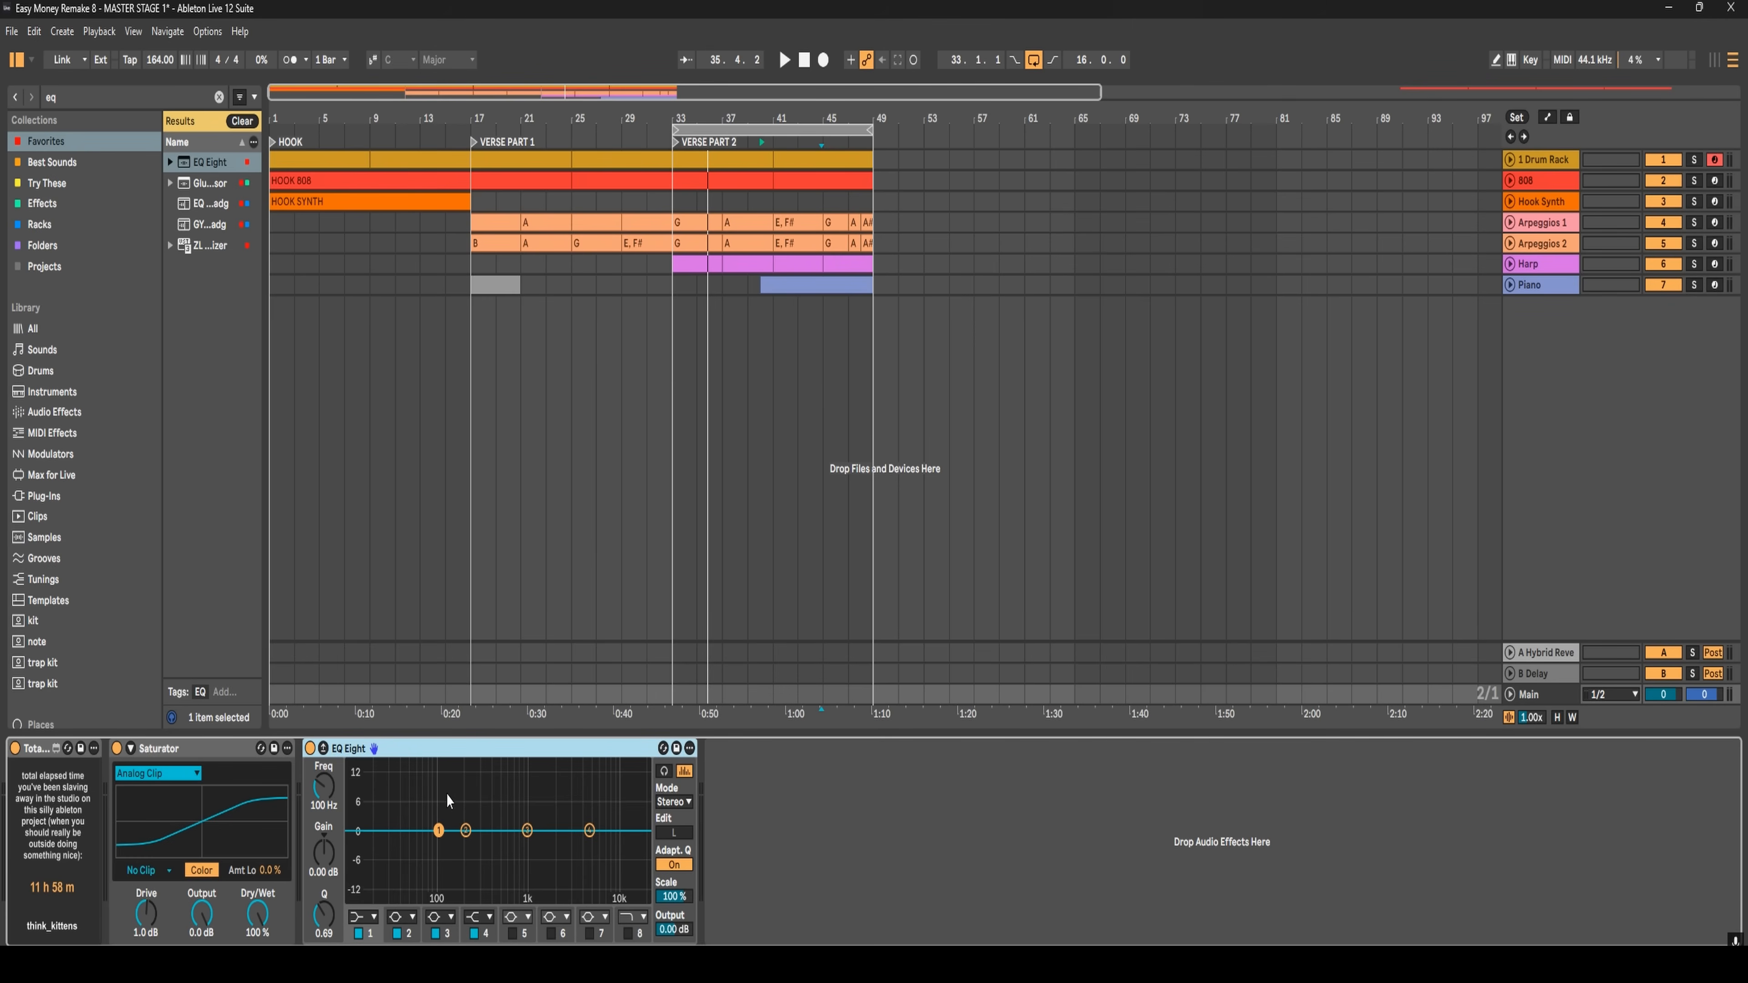
- Set band 1 of the Main track's EQ Eight to a low cut at 30.1 Hz, and start playback to hear it
click(374, 917)
click(364, 782)
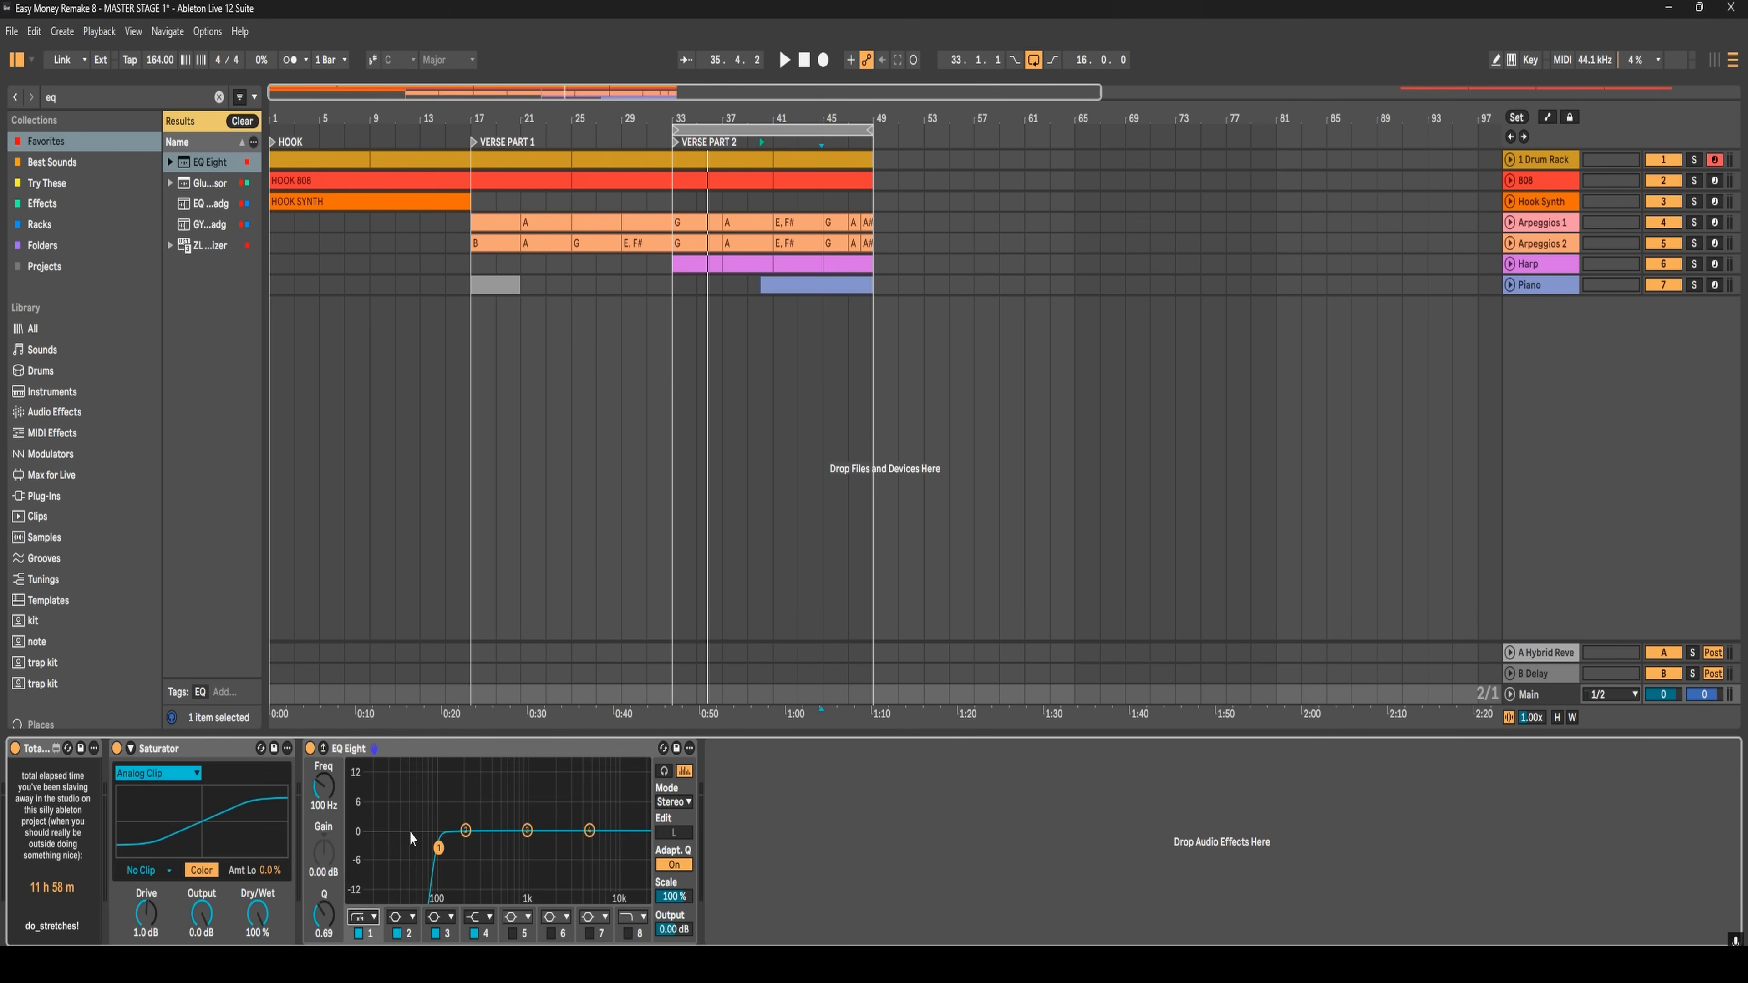
click(321, 751)
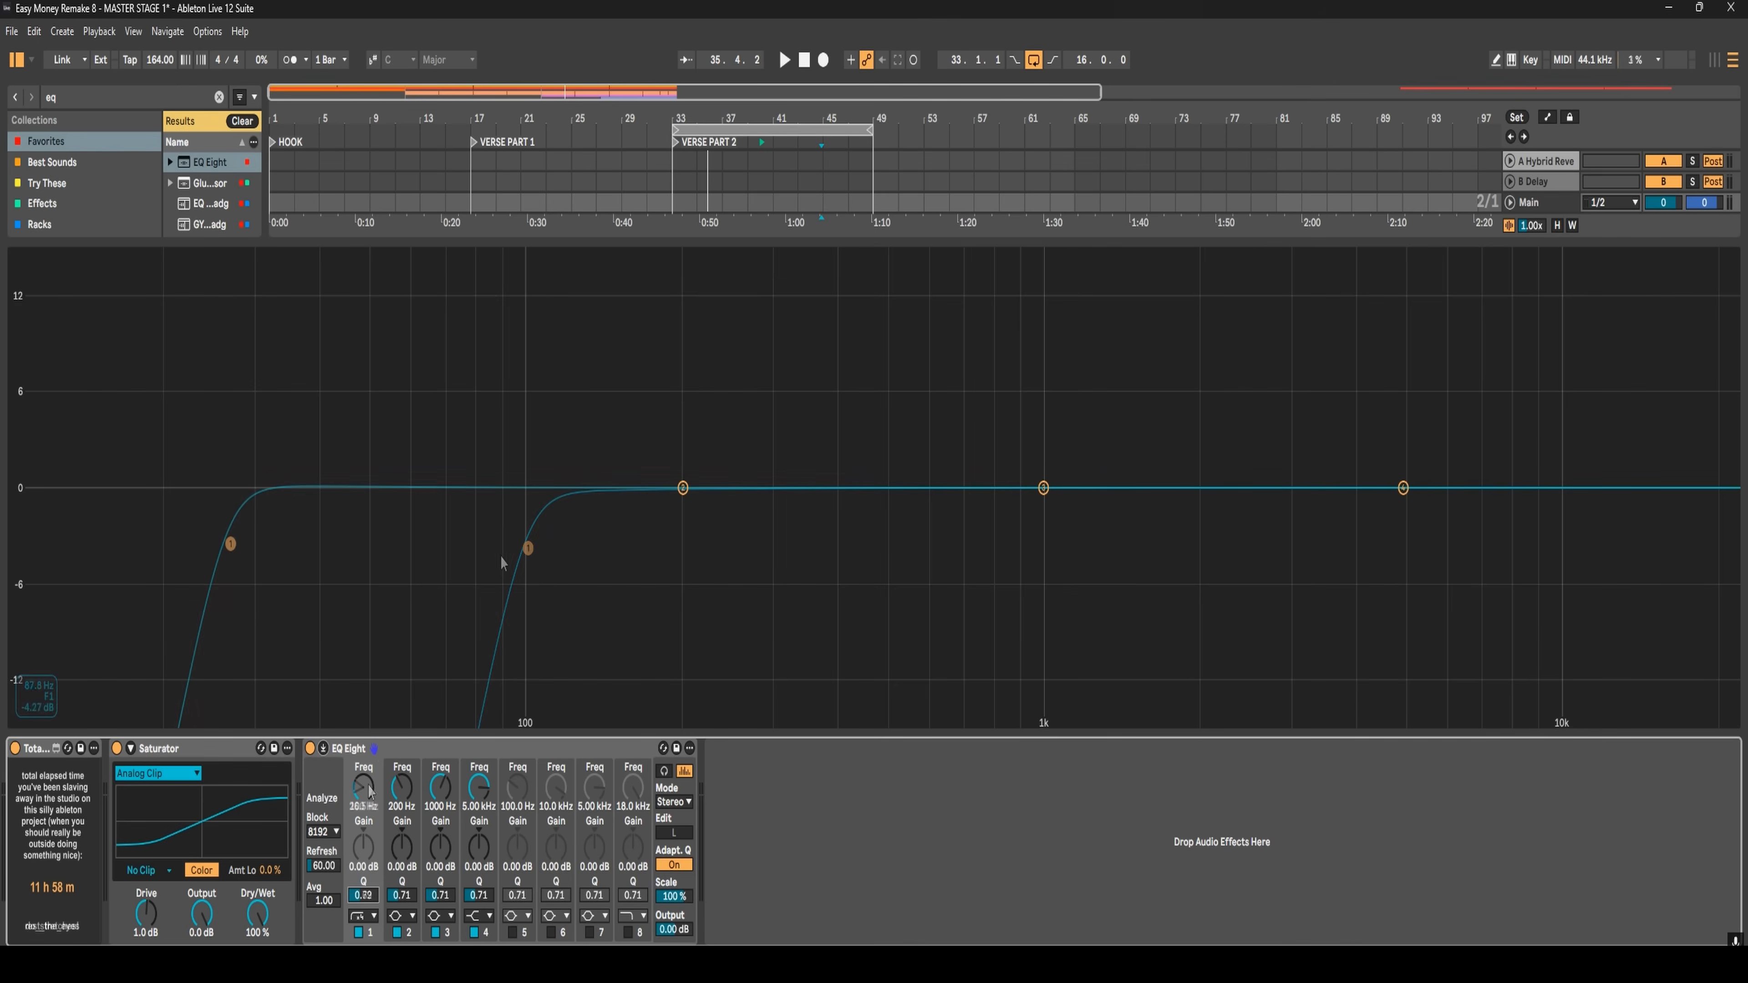
drag(526, 547, 259, 544)
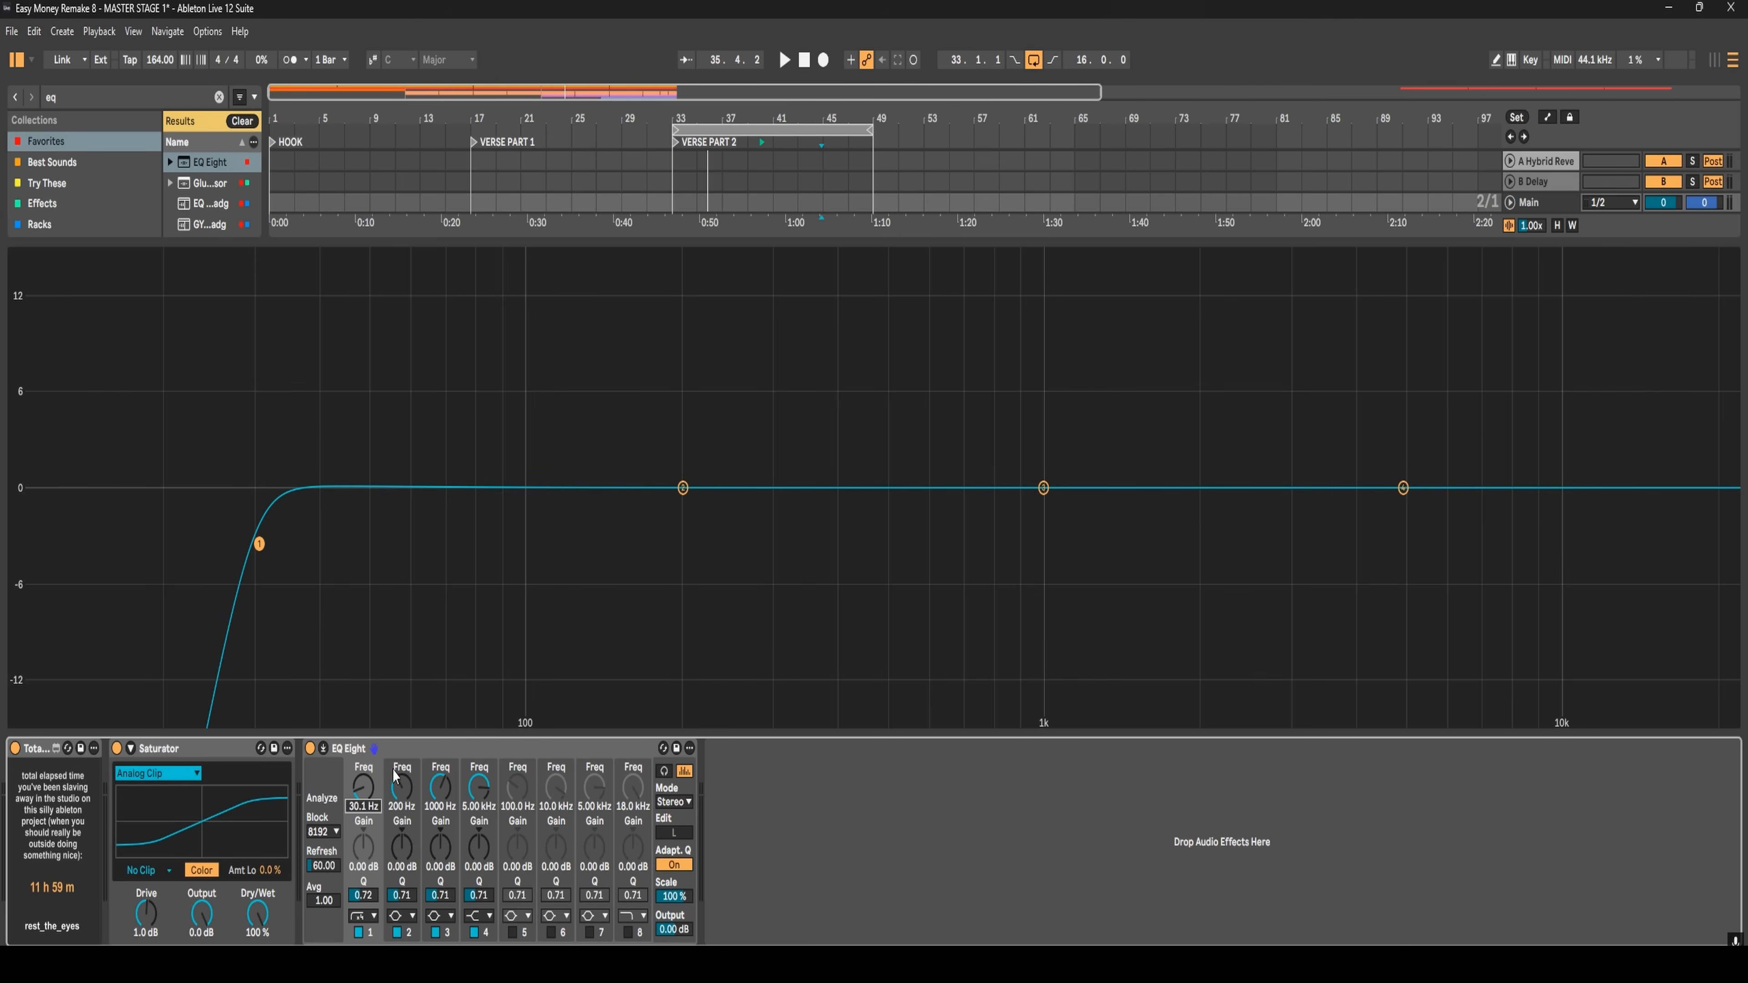
click(324, 749)
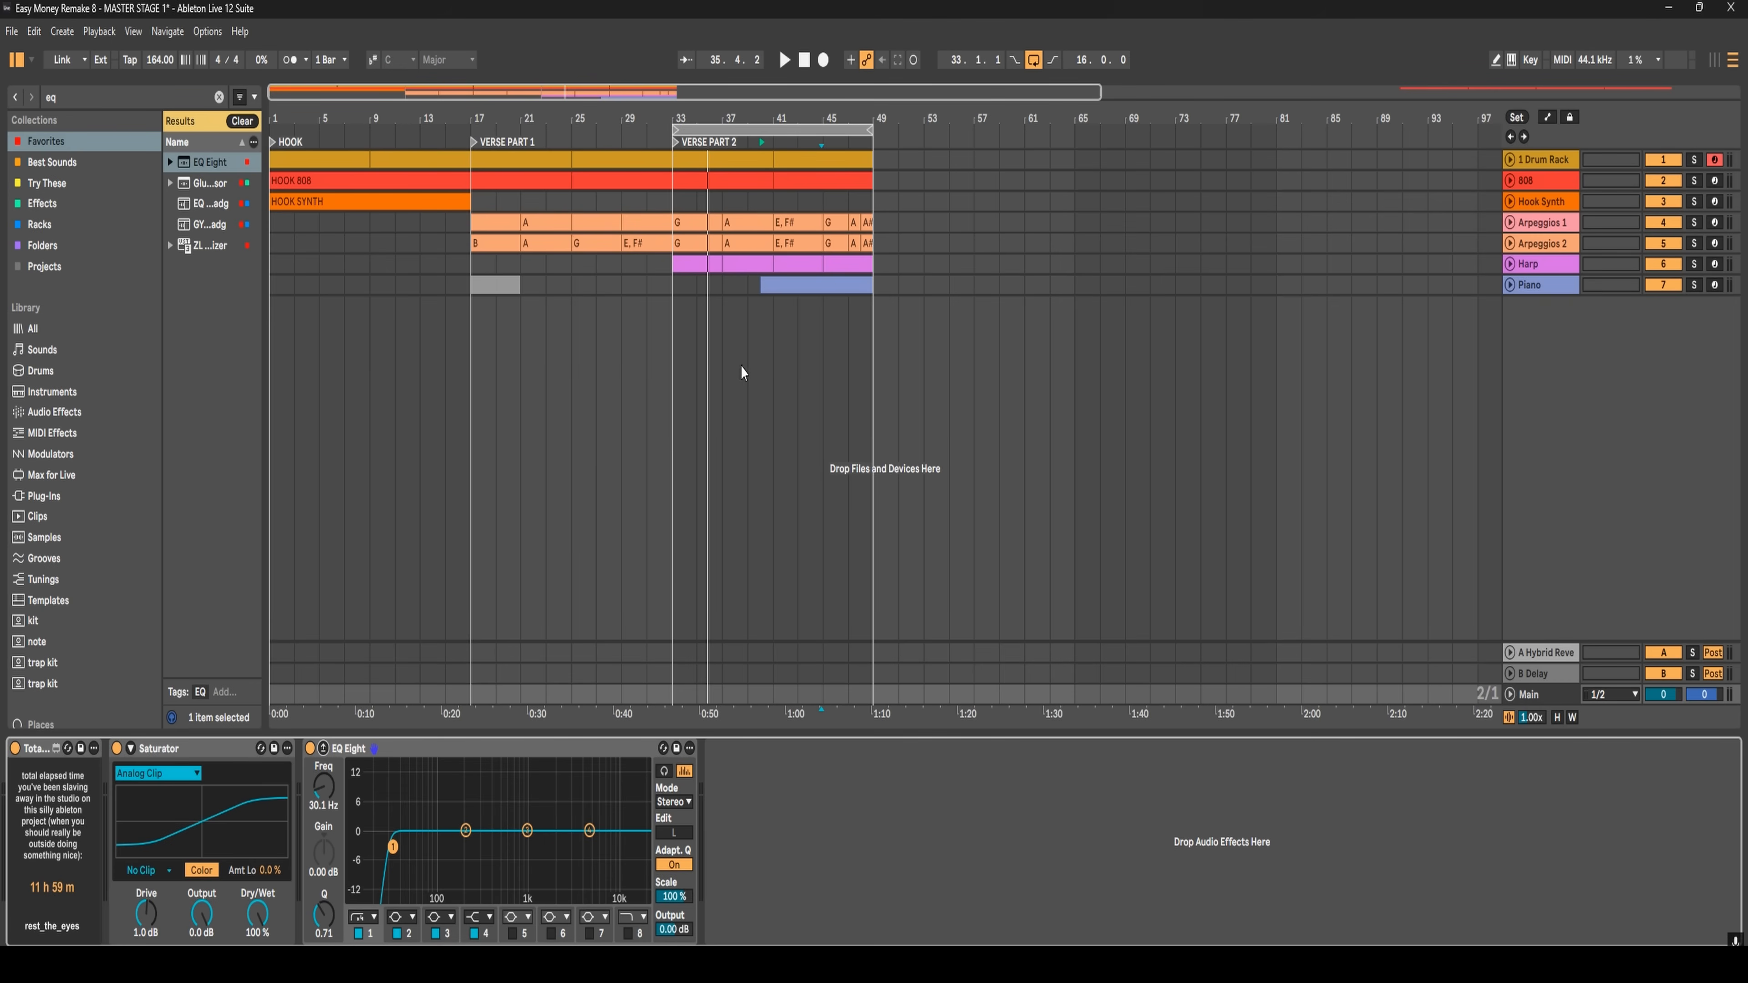
key(space)
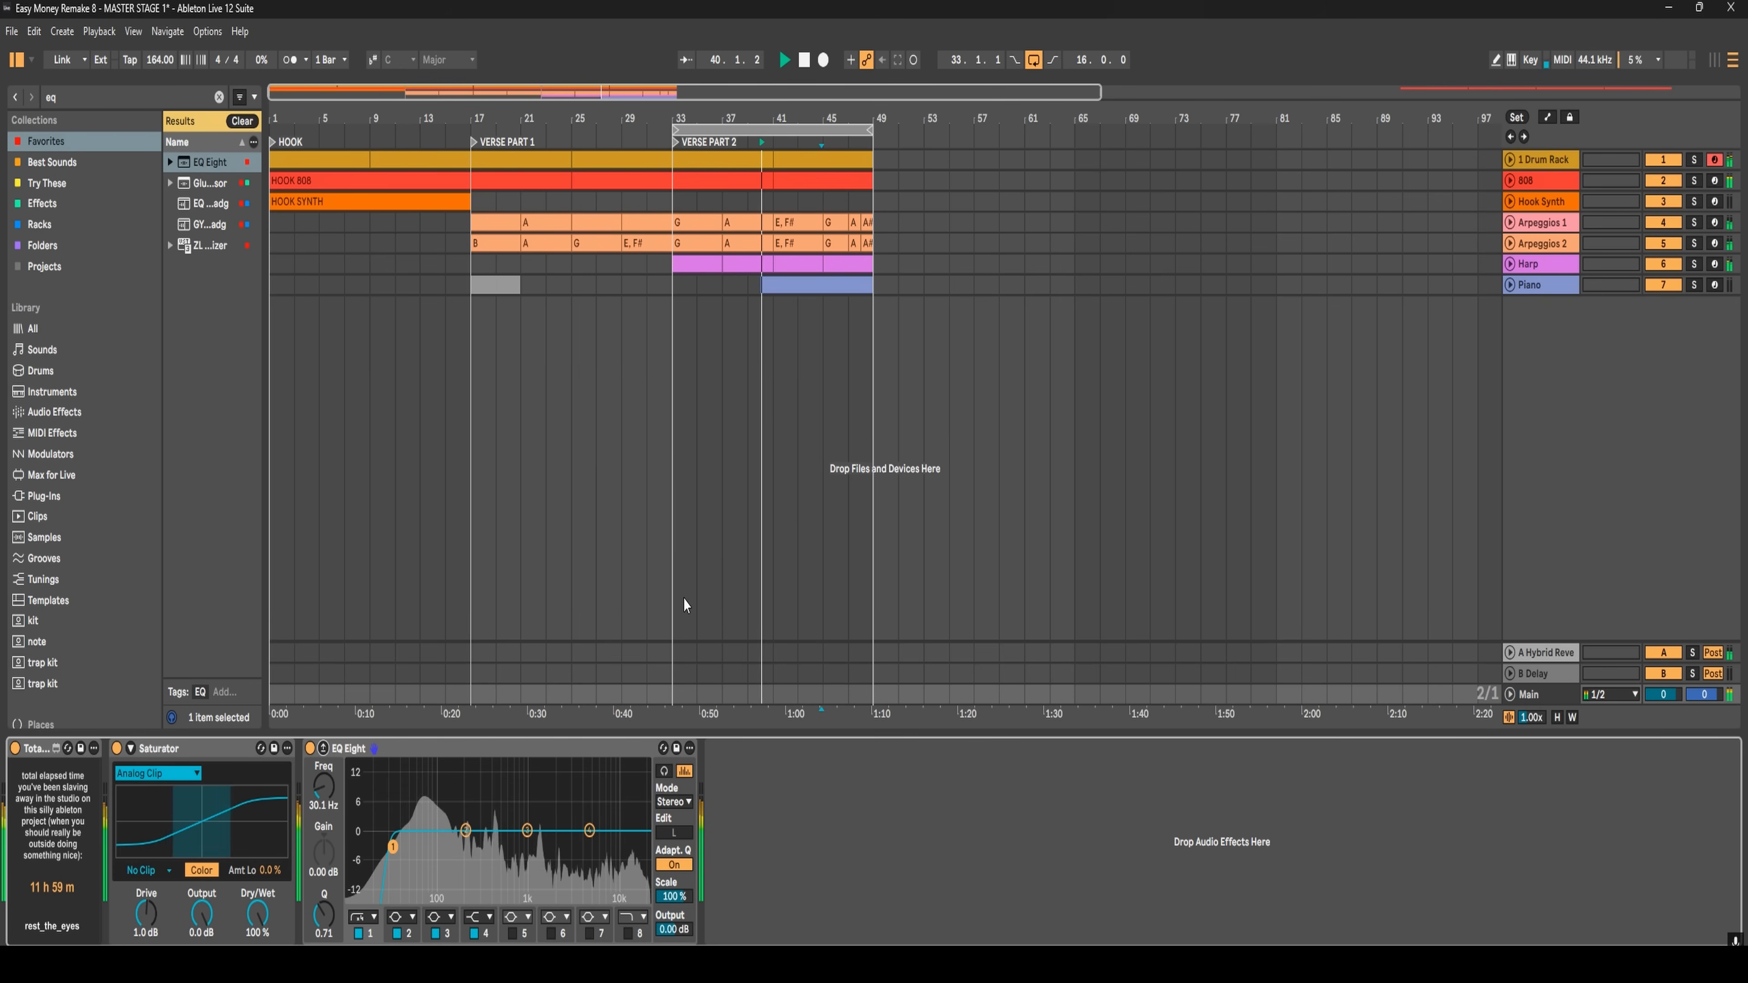
- Boost band 3 of the Main track's EQ Eight by 1.43 dB at 1000 Hz, and compare the sound with the EQ bypassed and active
click(528, 833)
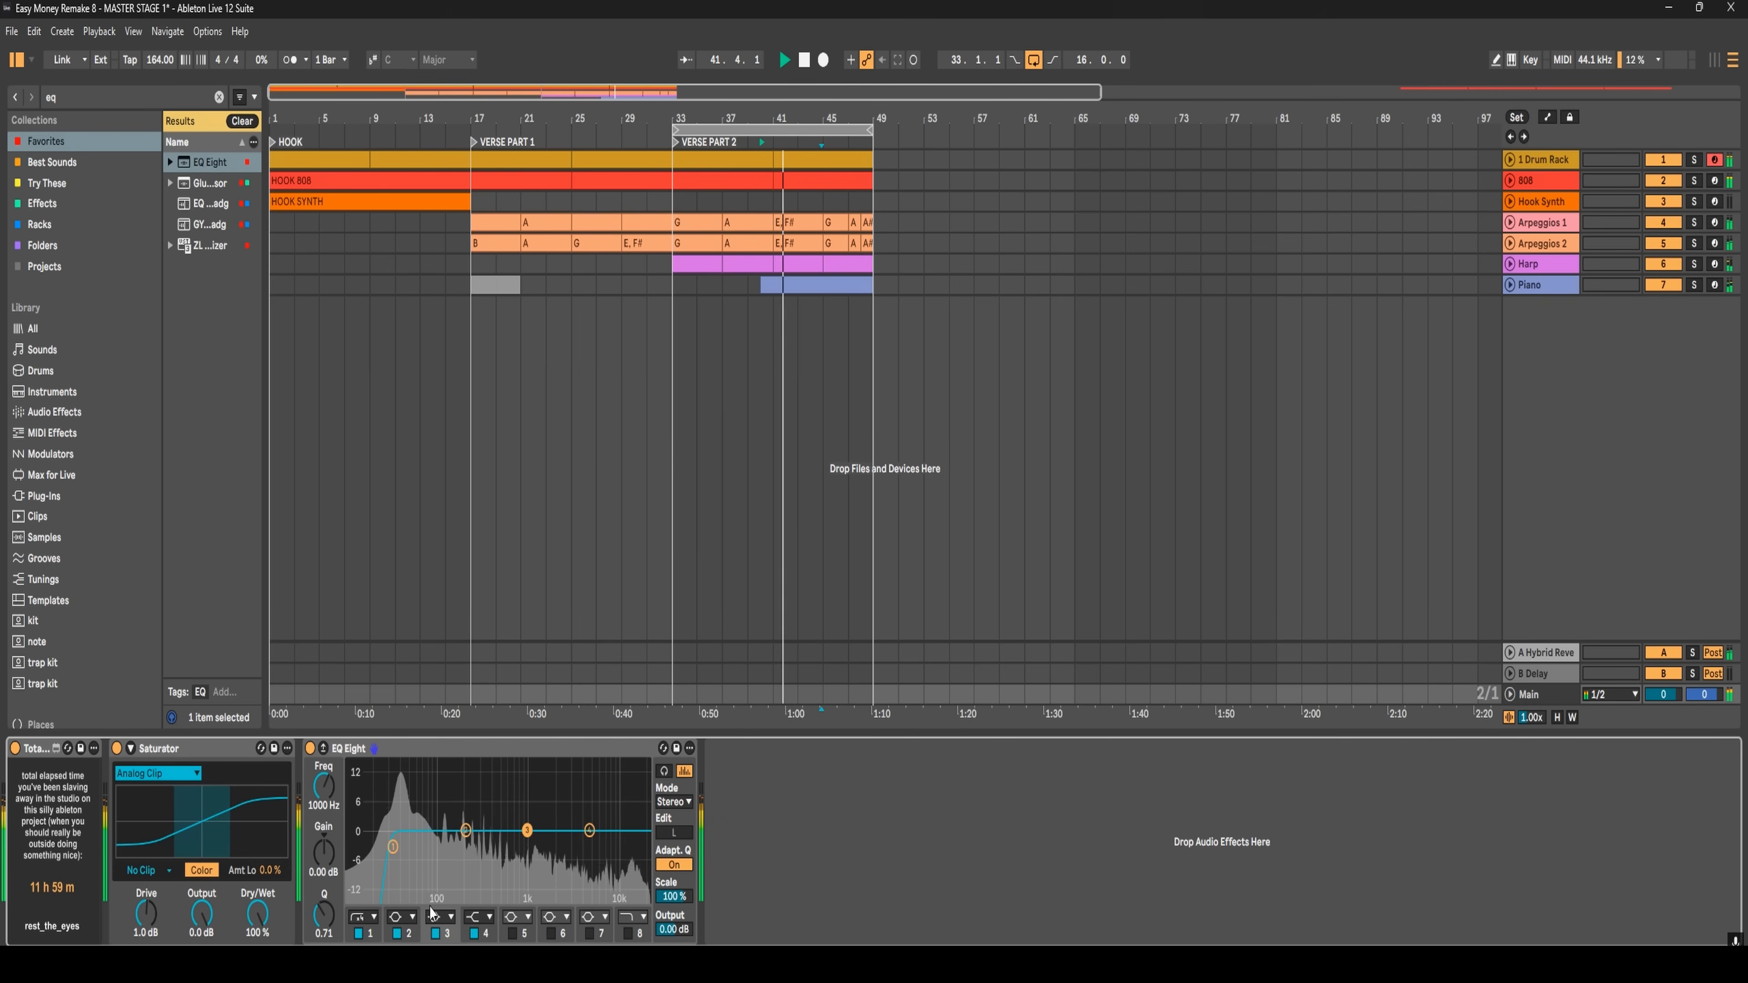
drag(324, 854, 324, 843)
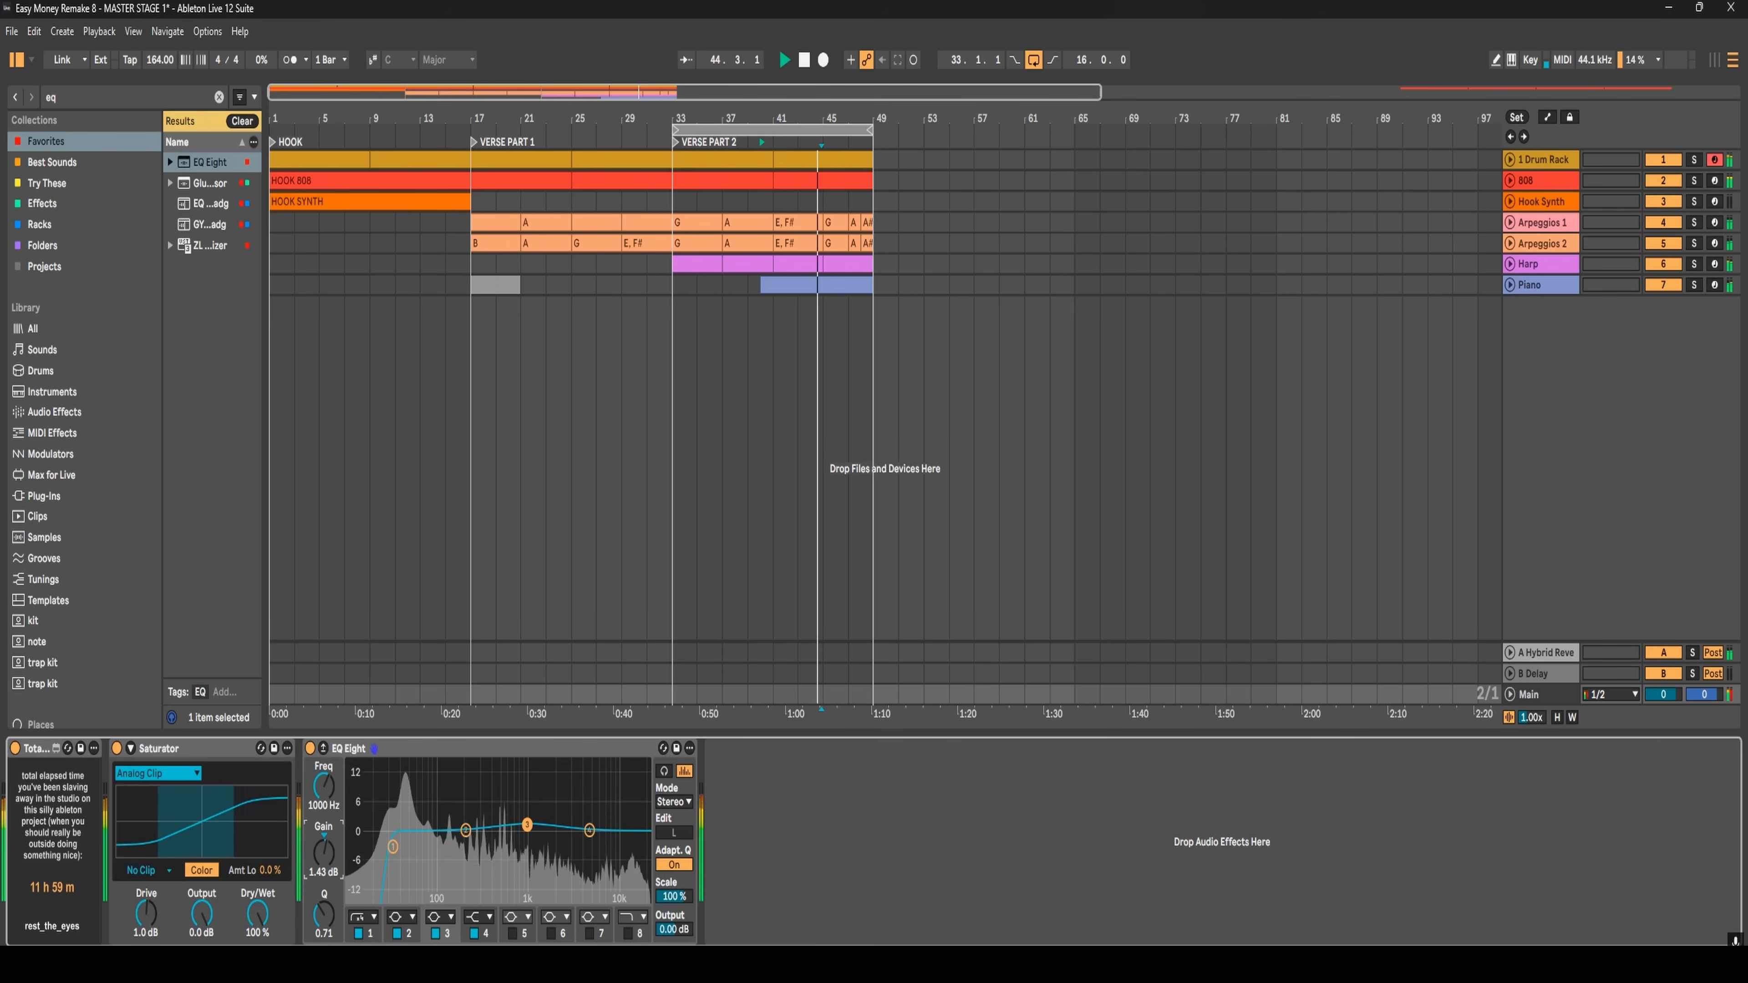
click(310, 750)
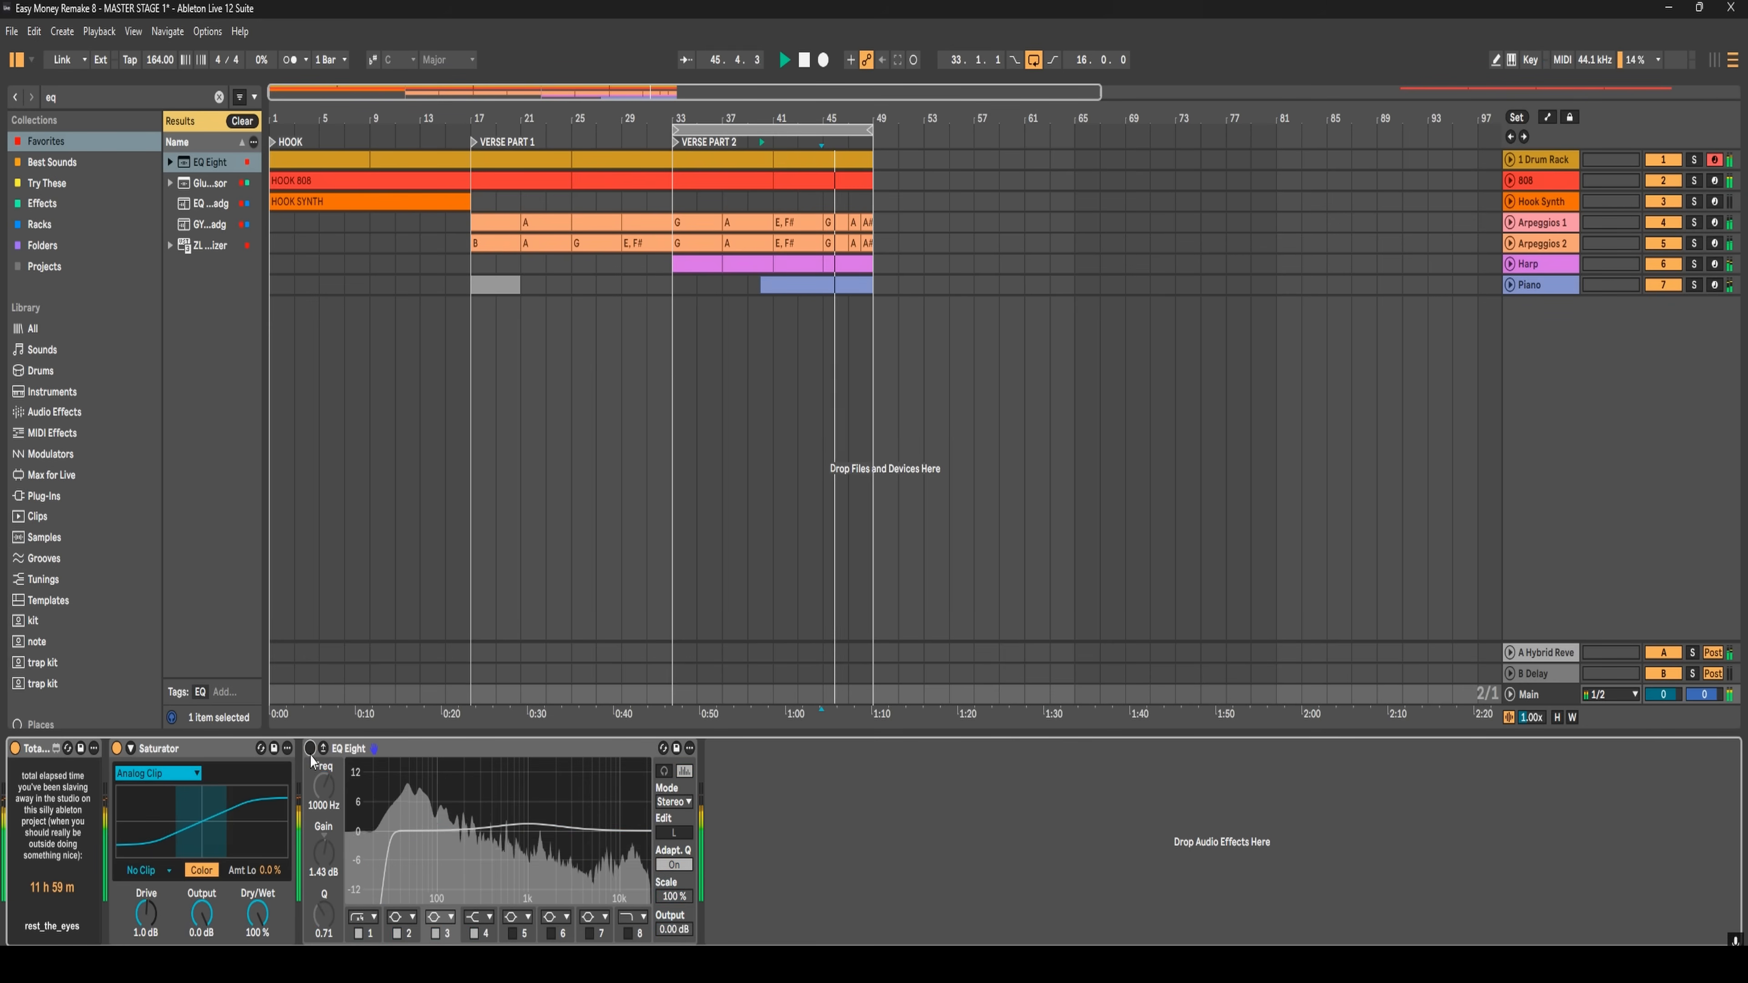
click(310, 749)
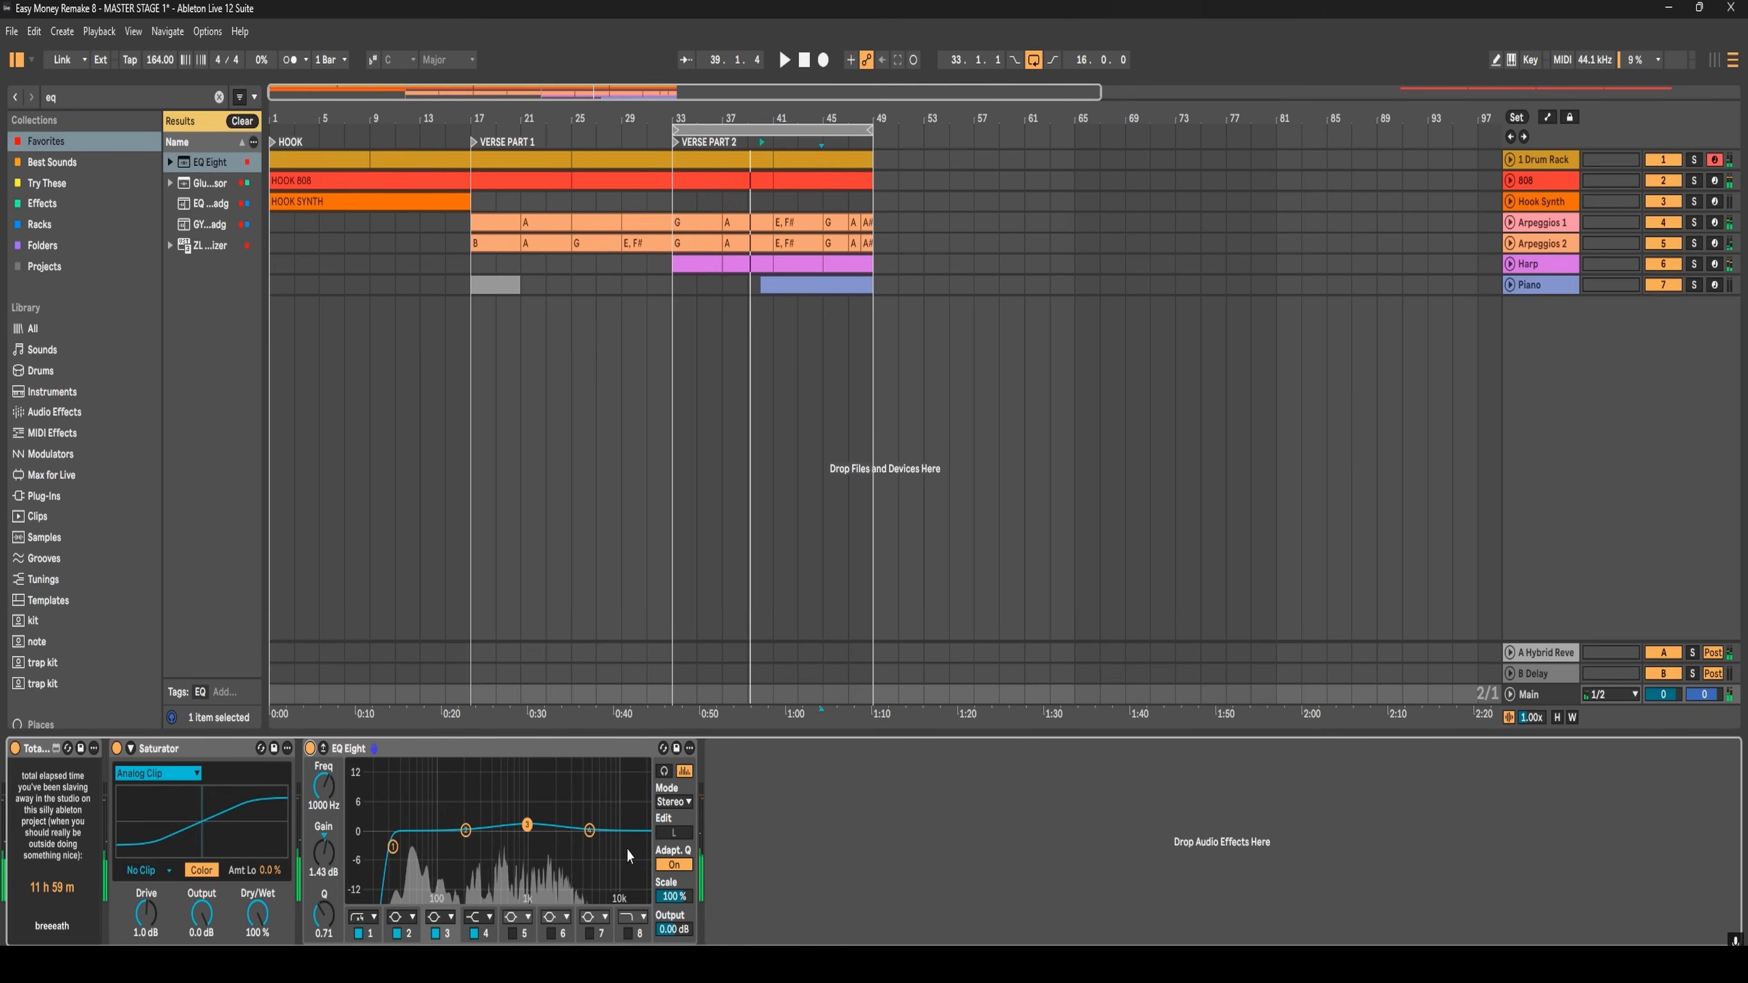
- Search the browser for "utili" and add Utility after EQ Eight on the Main track
click(69, 102)
text(utili)
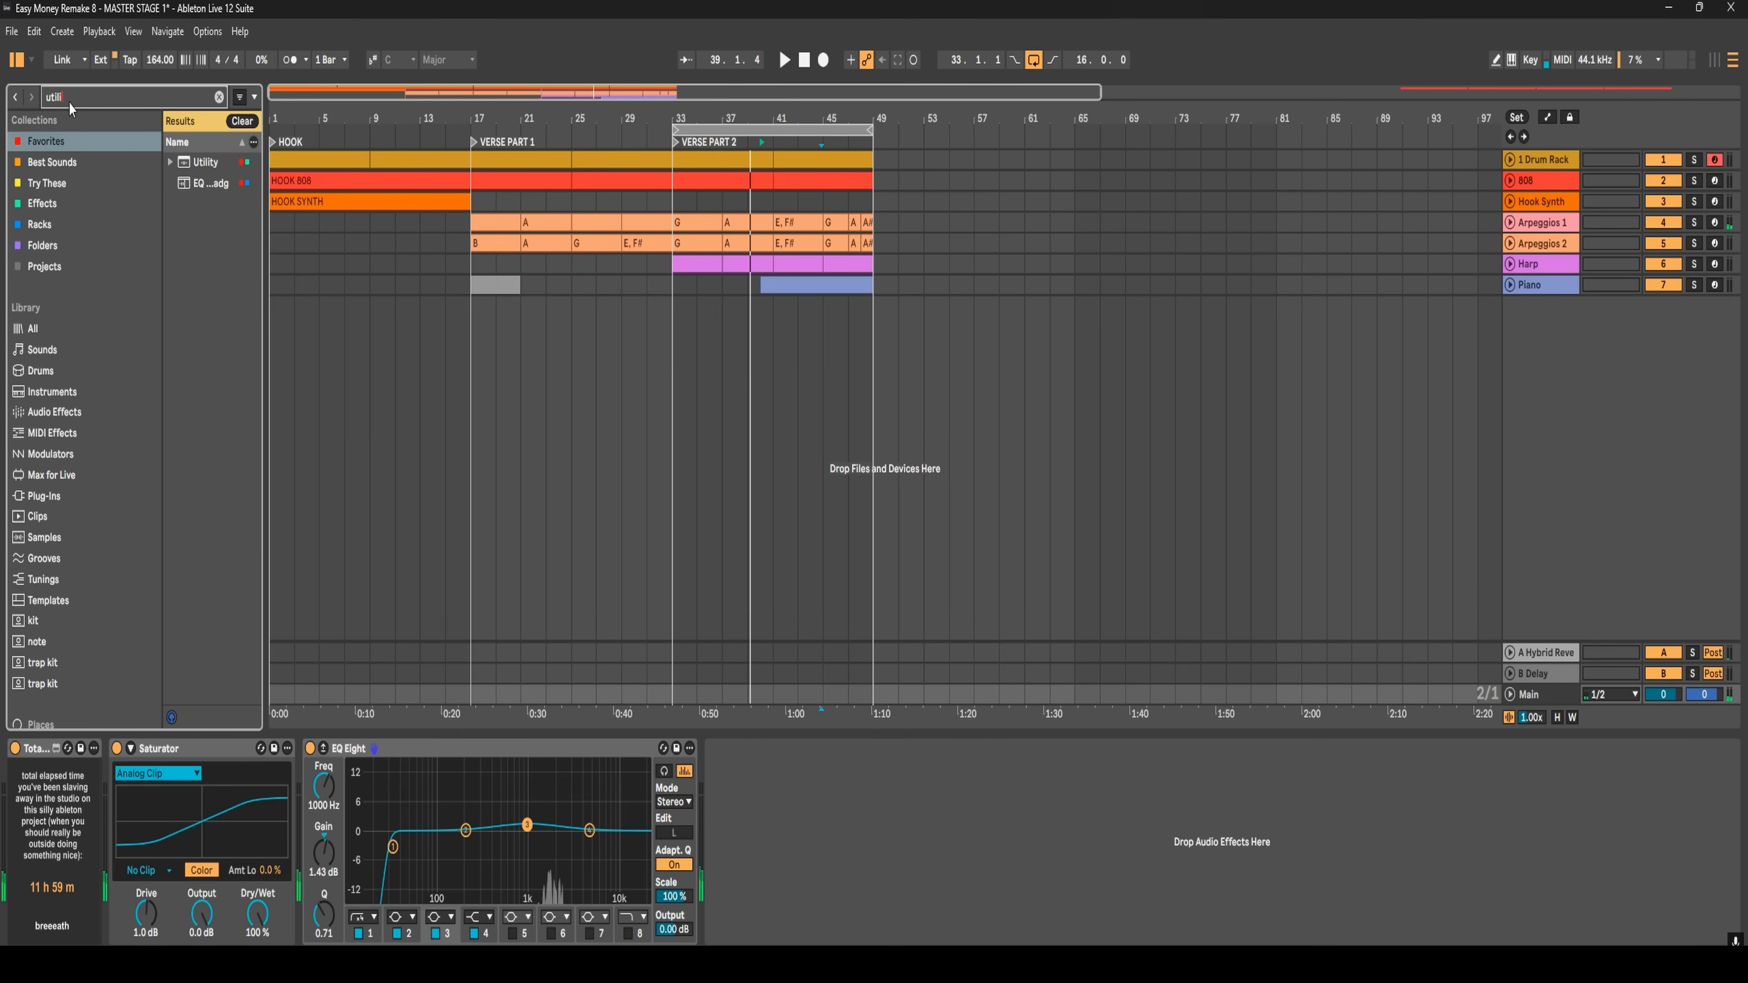
key(Return)
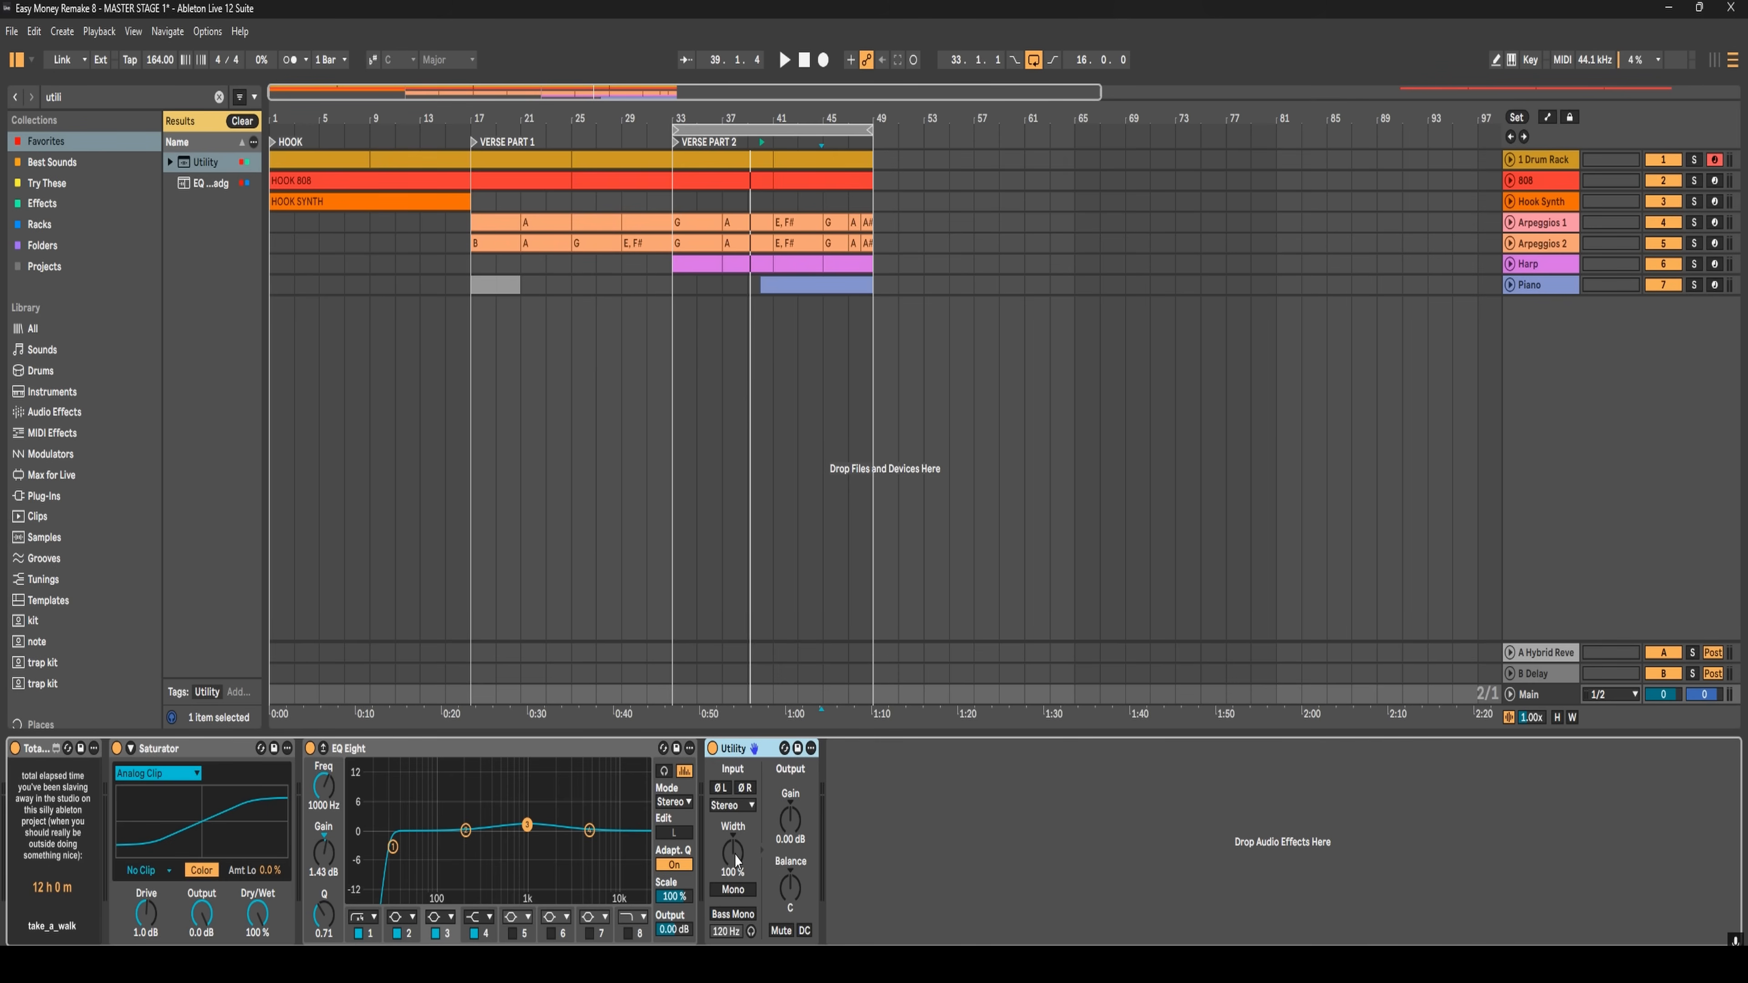
- Try a Utility Width of 131% during playback, compare it with Utility bypassed, and reduce the Width to 117%
key(space)
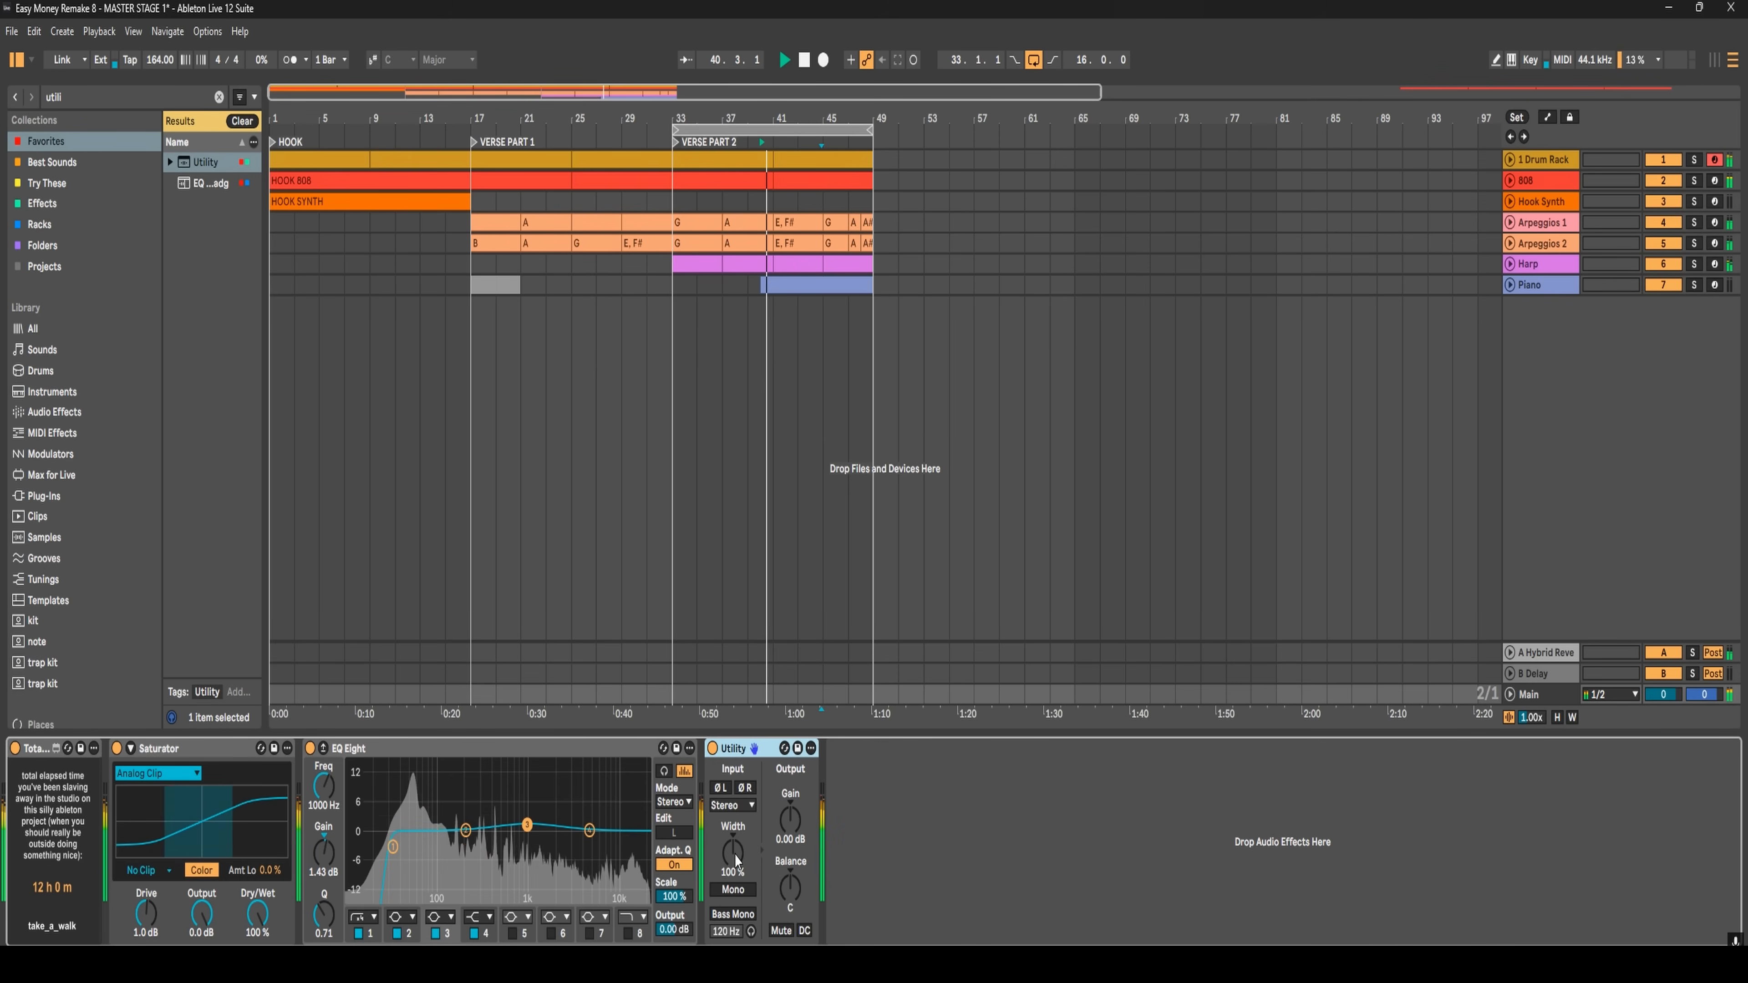
drag(736, 860, 736, 836)
click(713, 748)
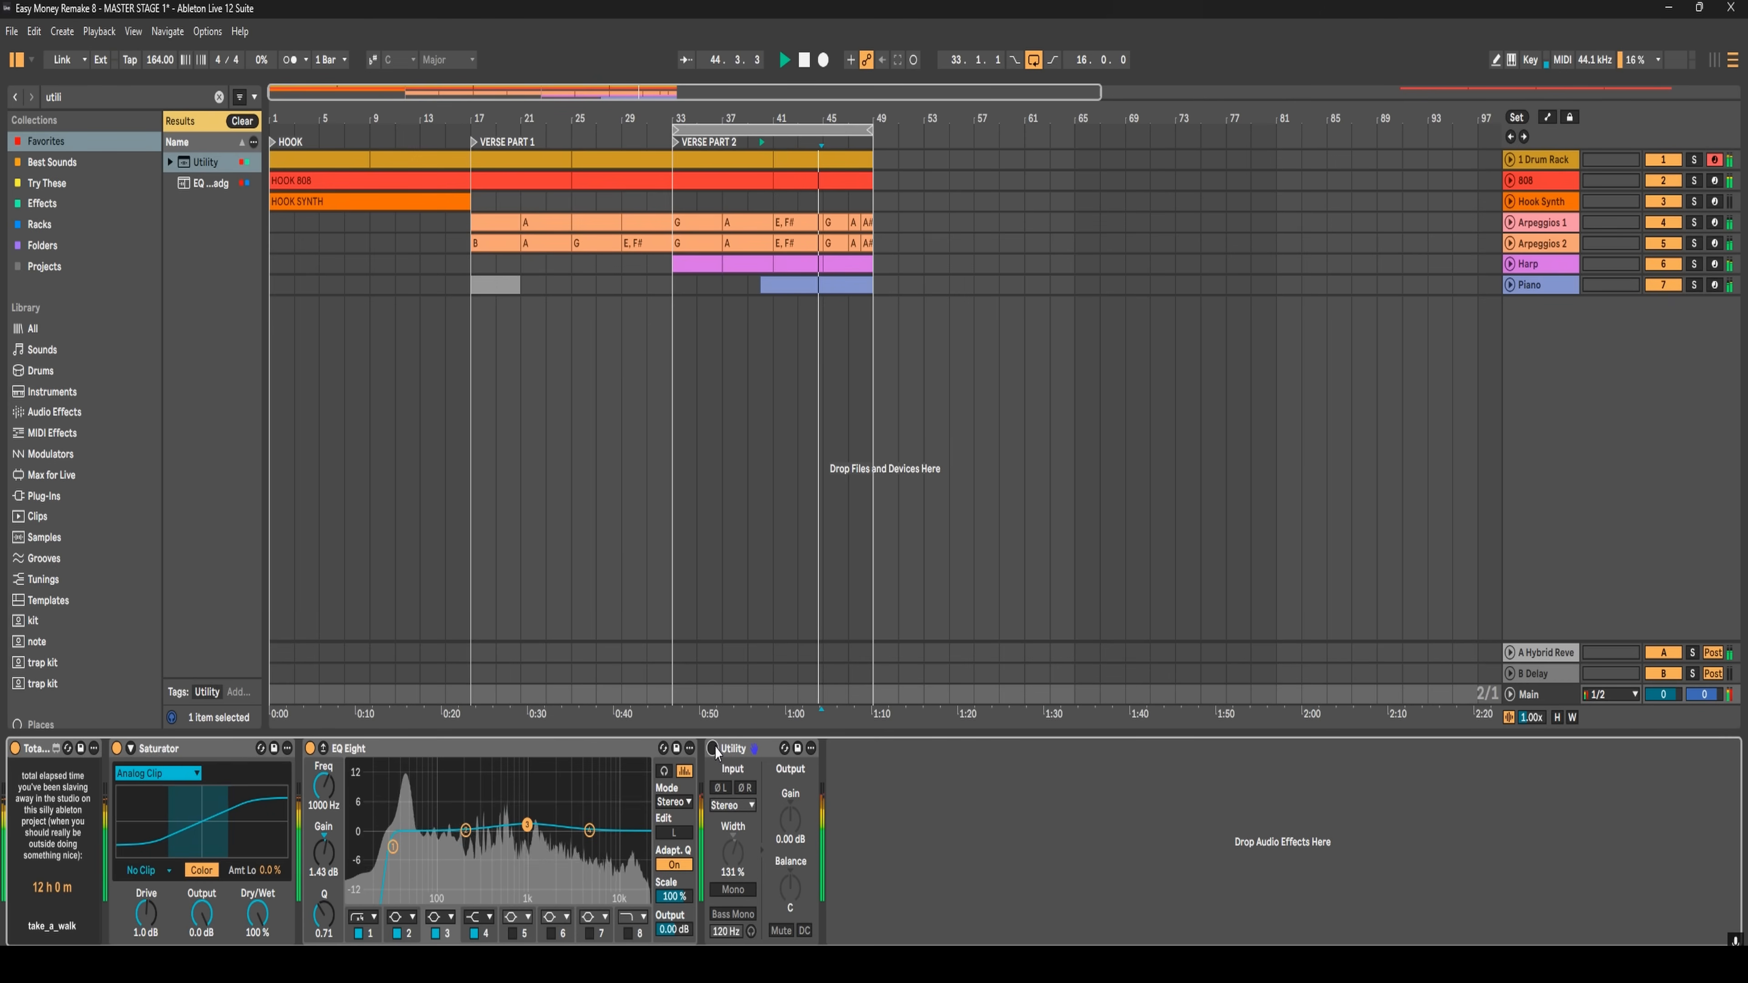
click(712, 747)
drag(737, 848, 736, 858)
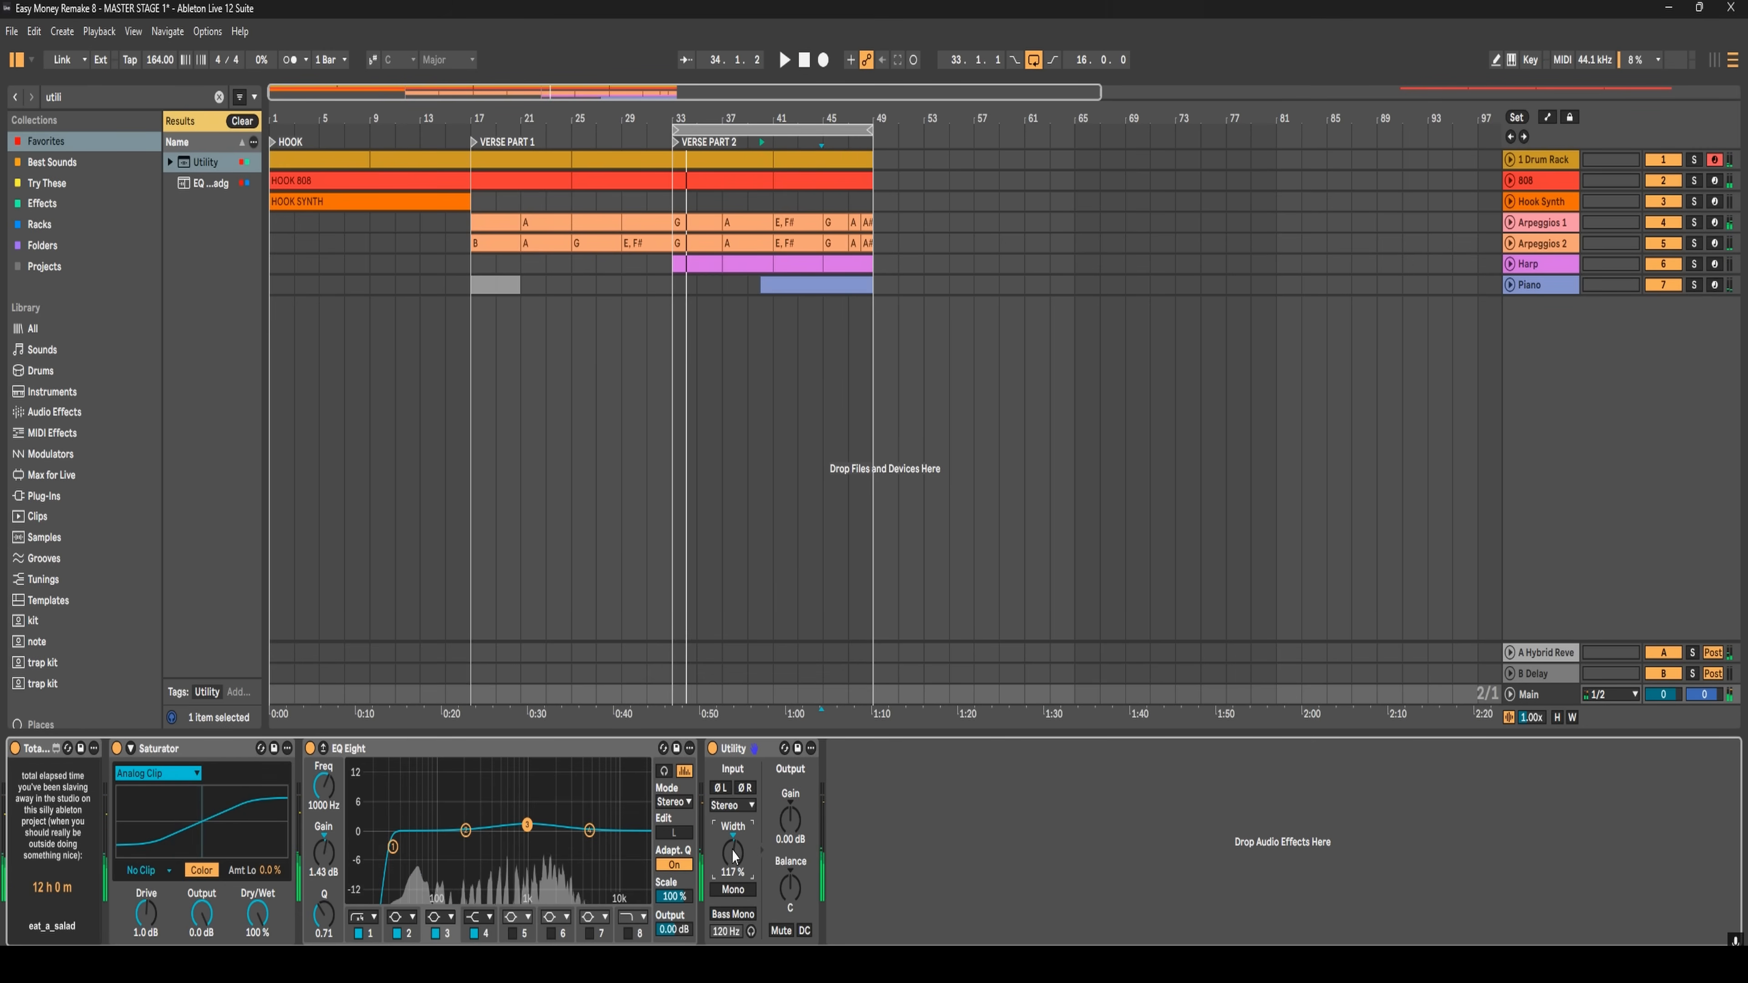
- Lower the Arpeggios 1 track's volume to -14.0 dB in the mixer
click(1557, 227)
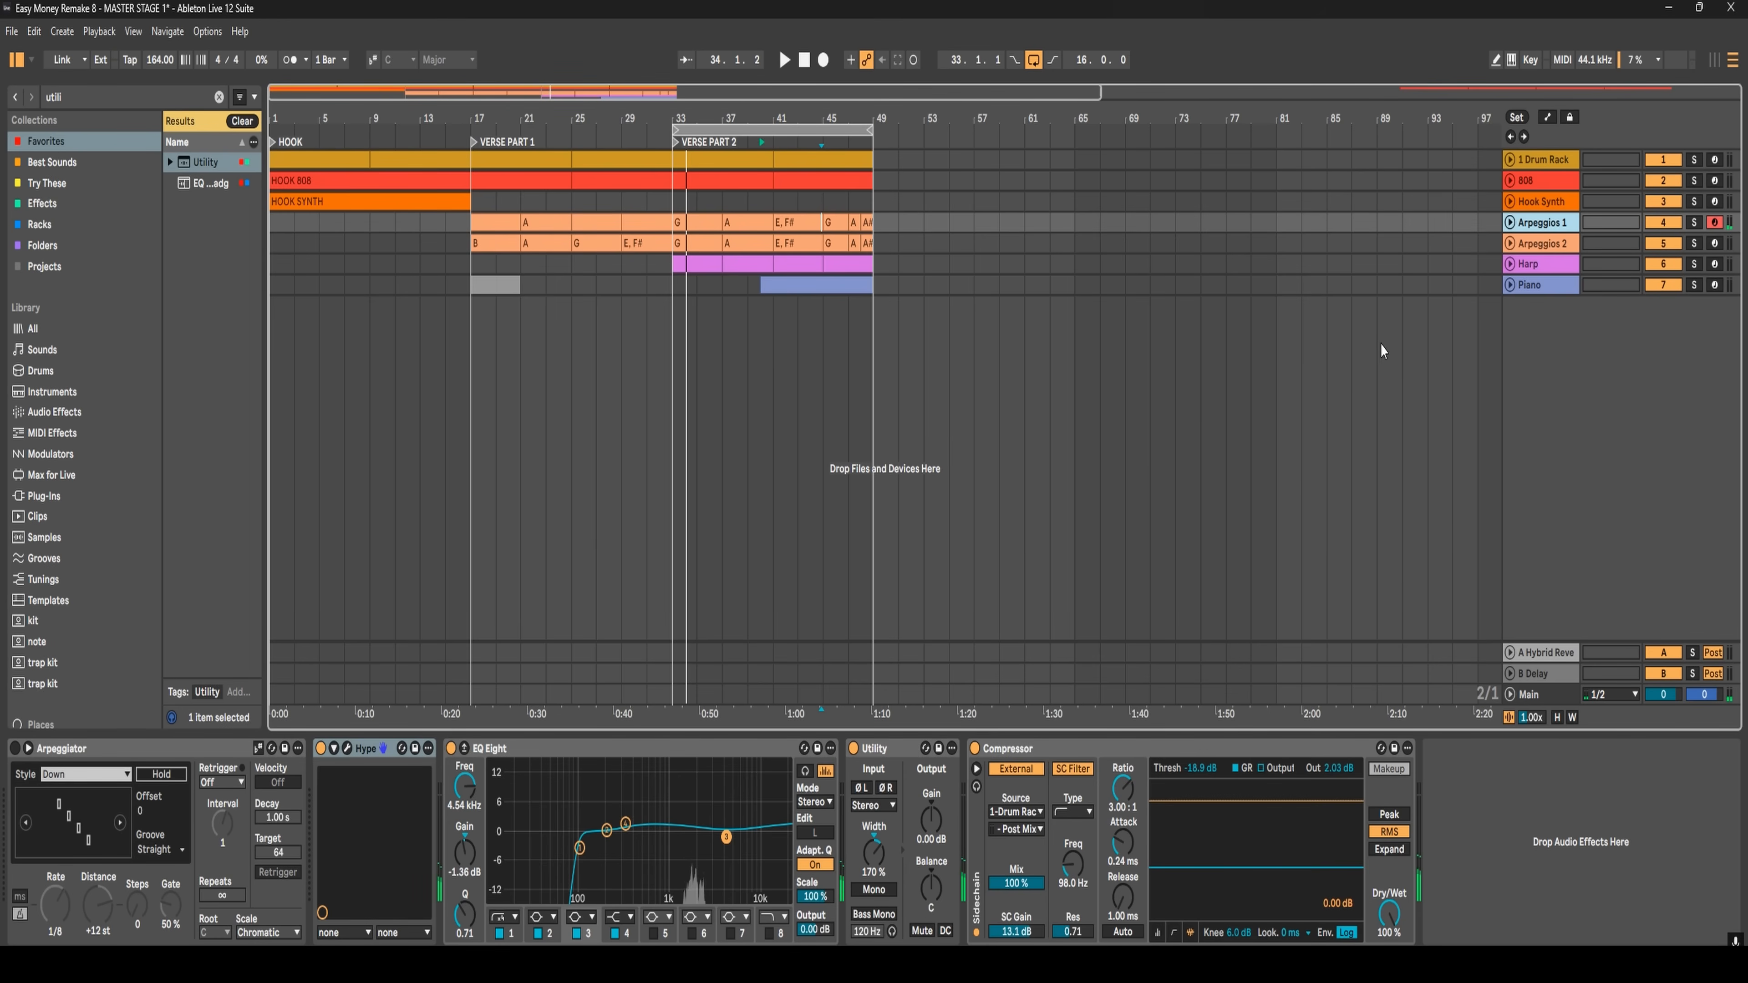
key(Tab)
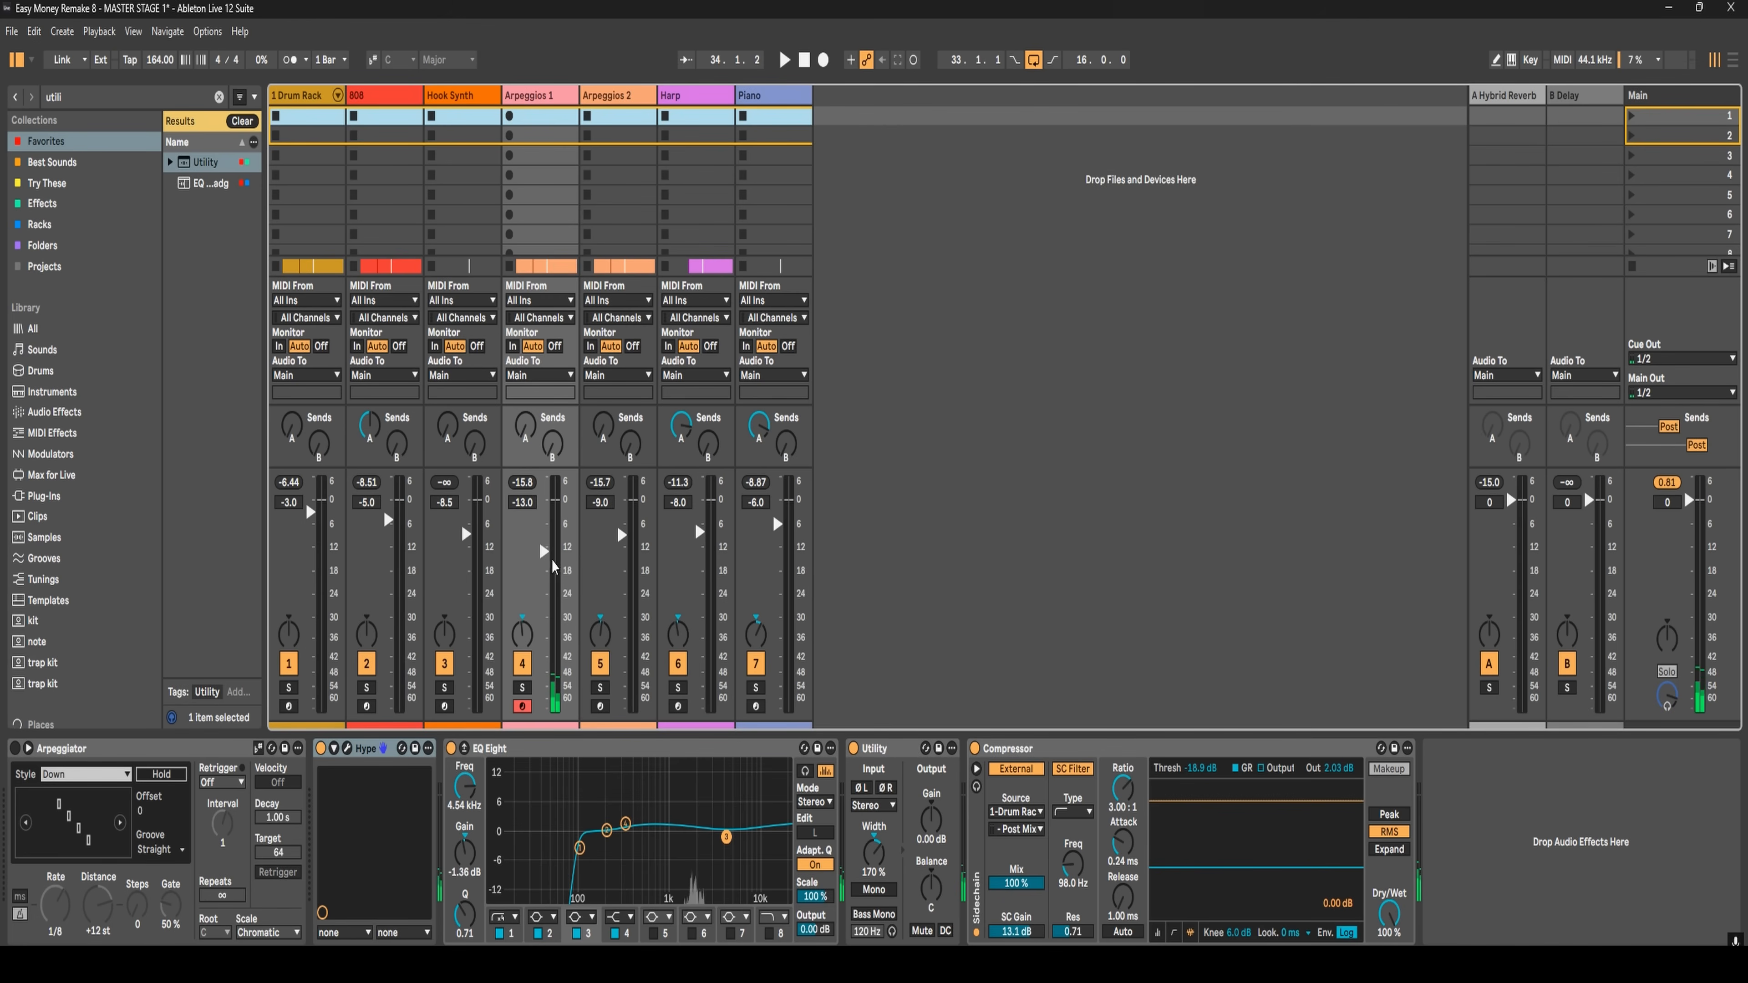
click(564, 573)
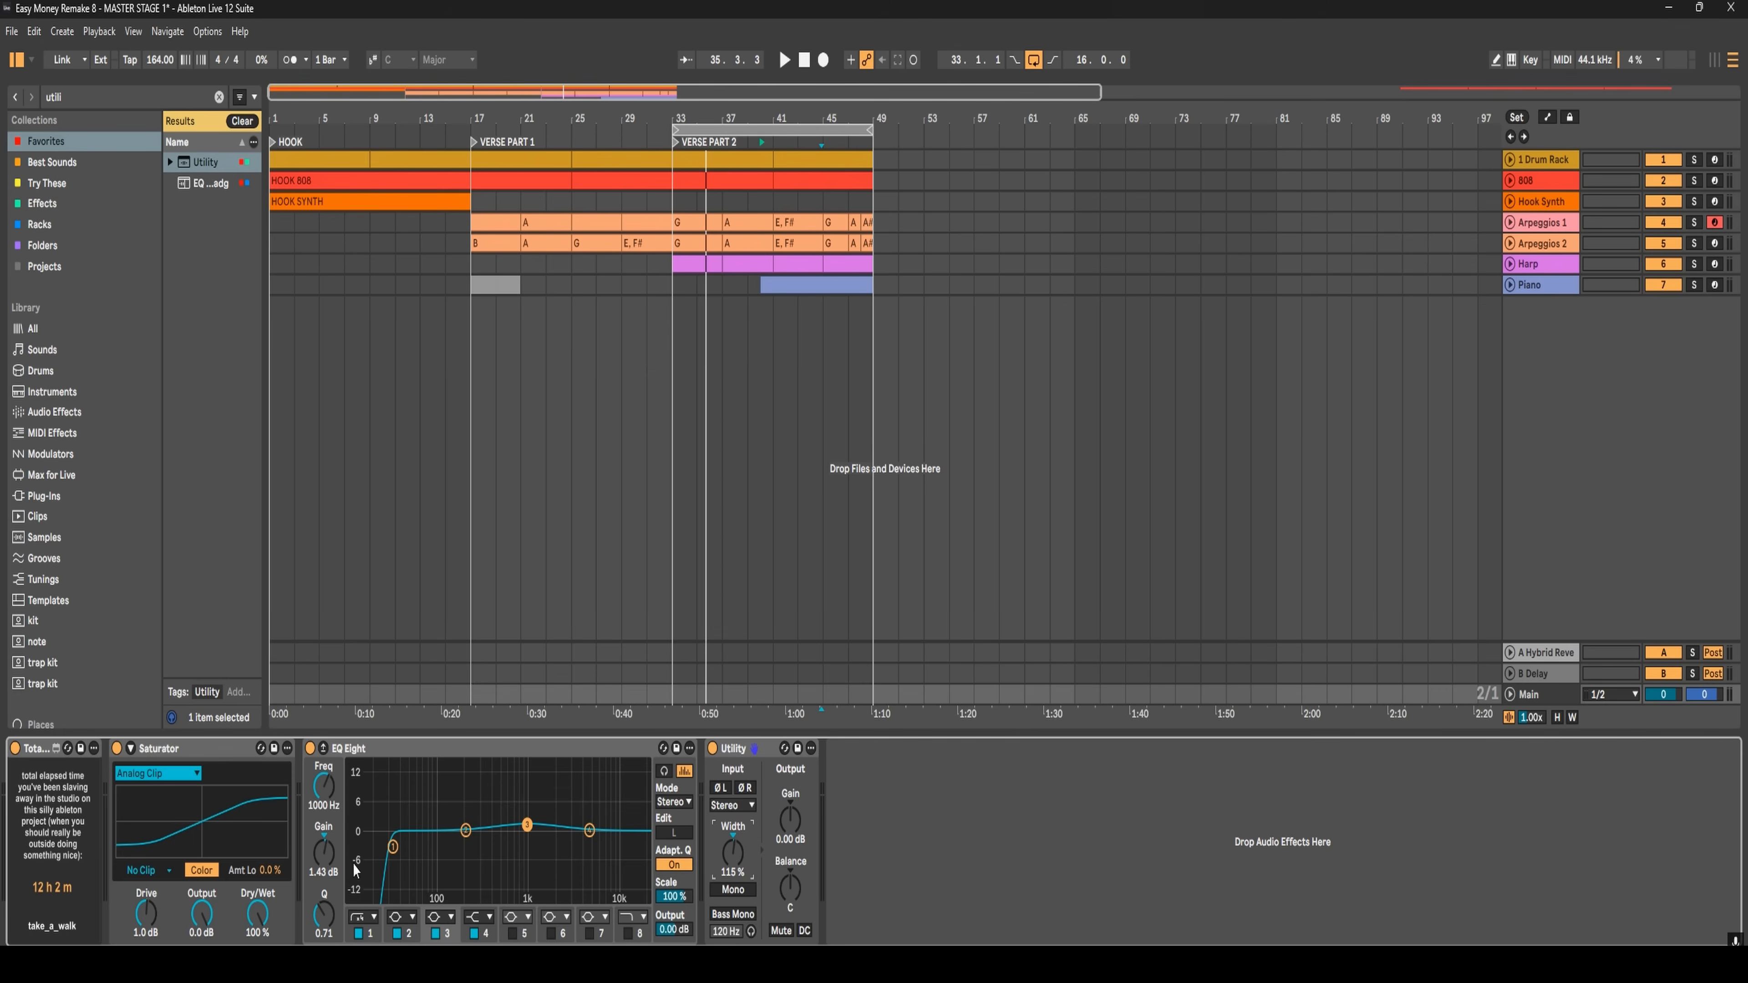
- Enable Bass Mono at 120 Hz in the Main track's Utility, comparing the sound with it on and off during playback
click(725, 935)
key(space)
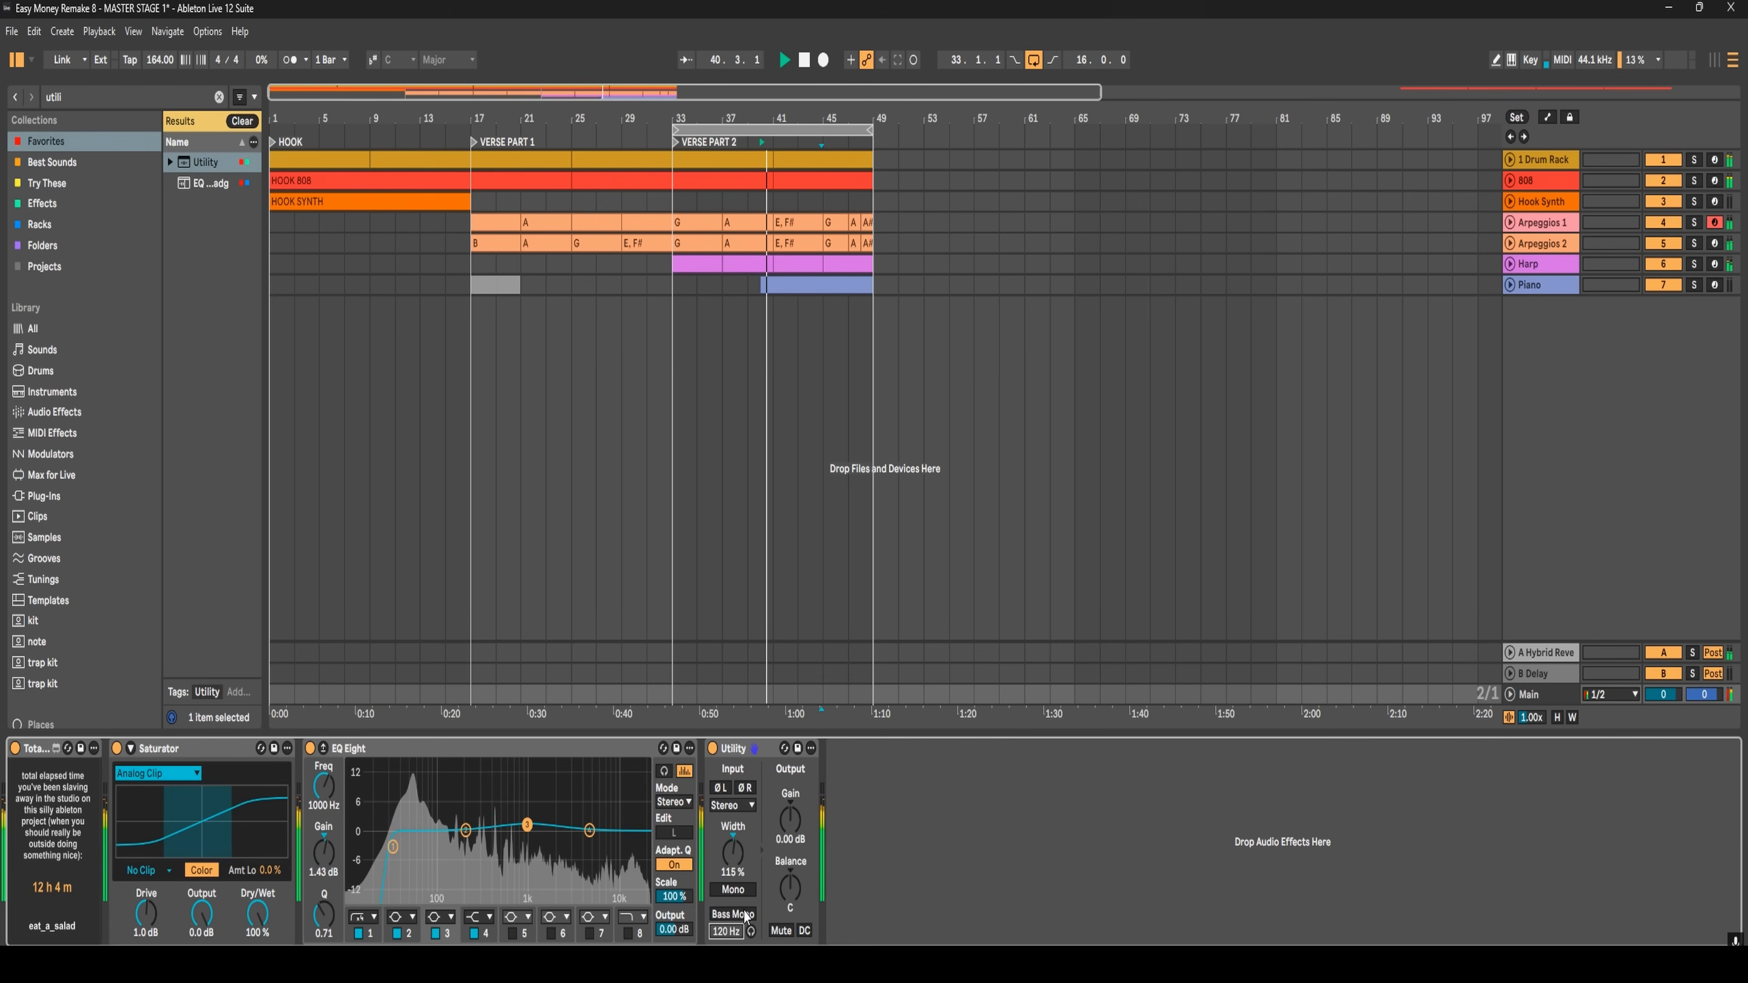
click(732, 914)
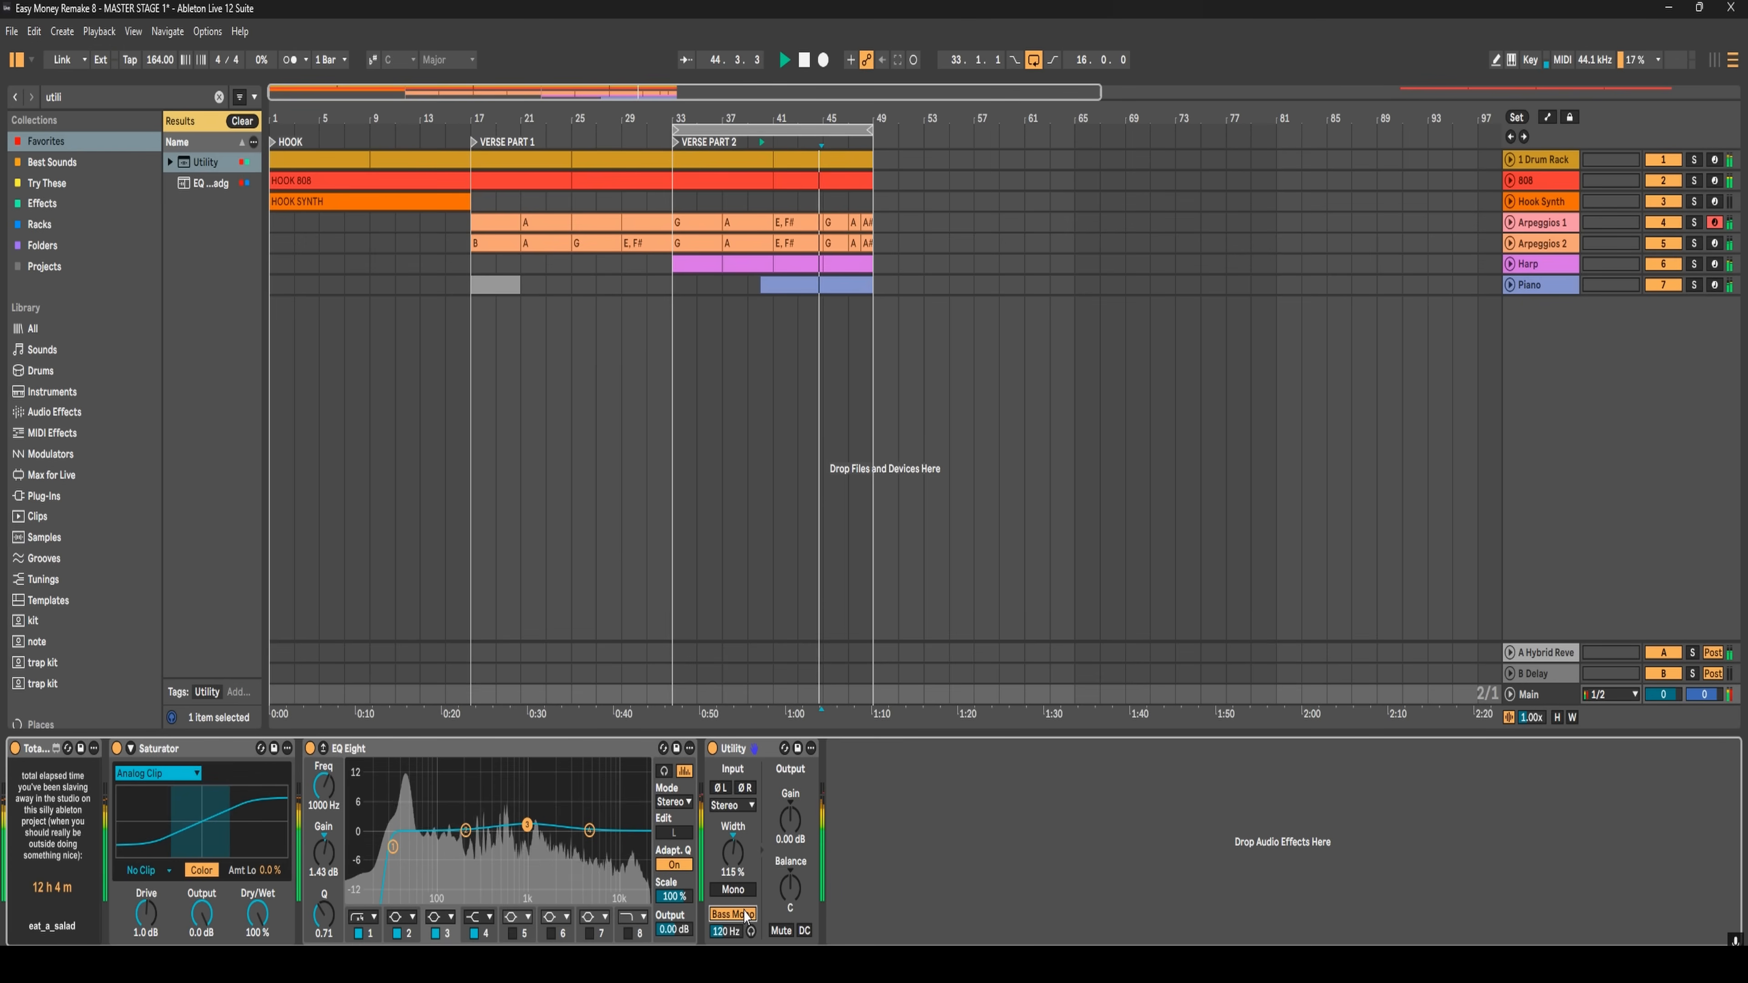
click(747, 916)
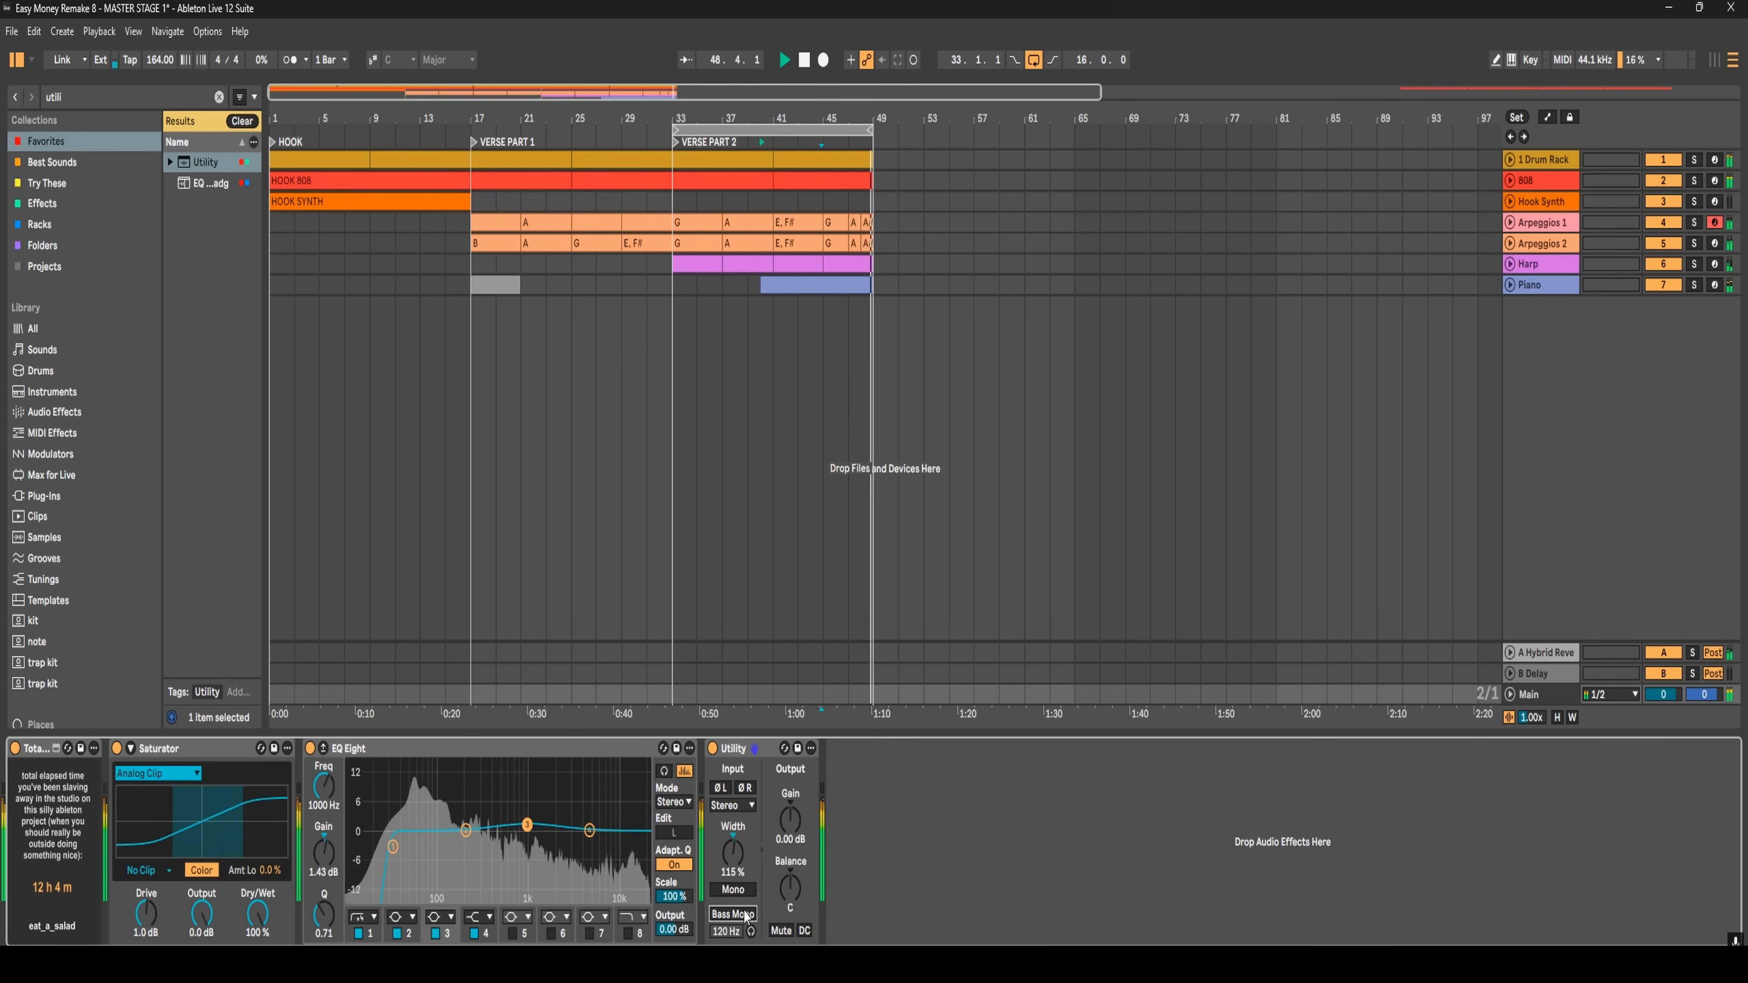
click(747, 915)
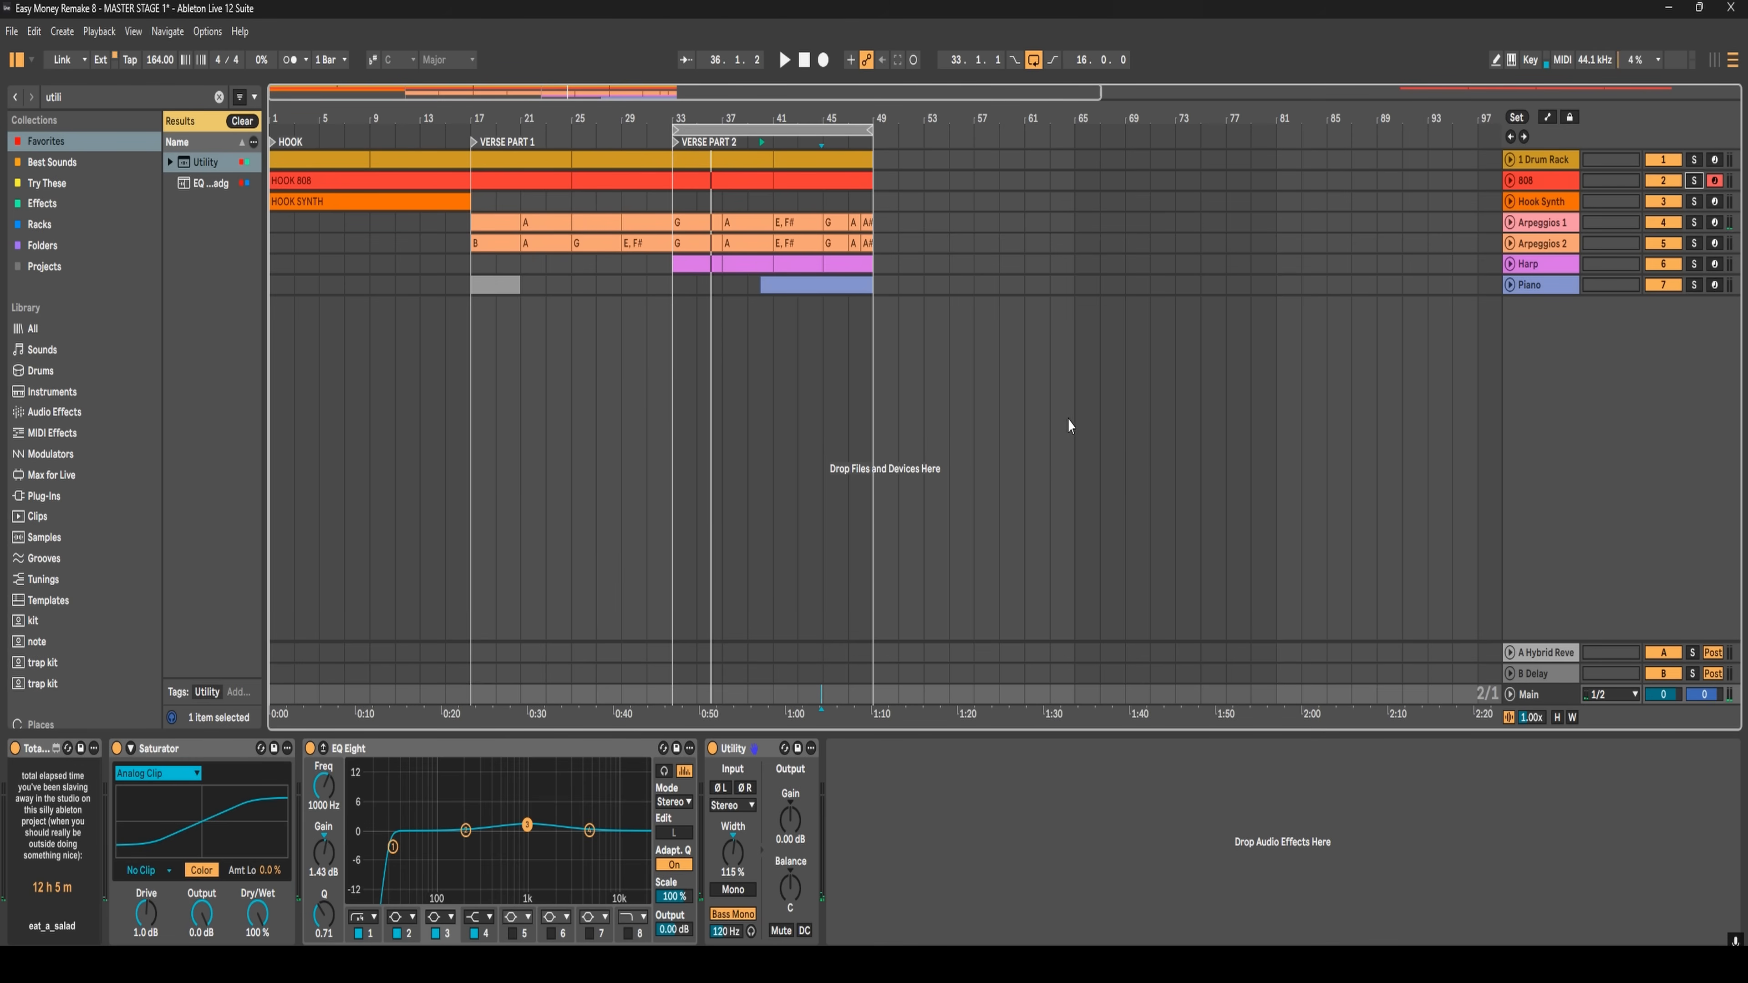
key(space)
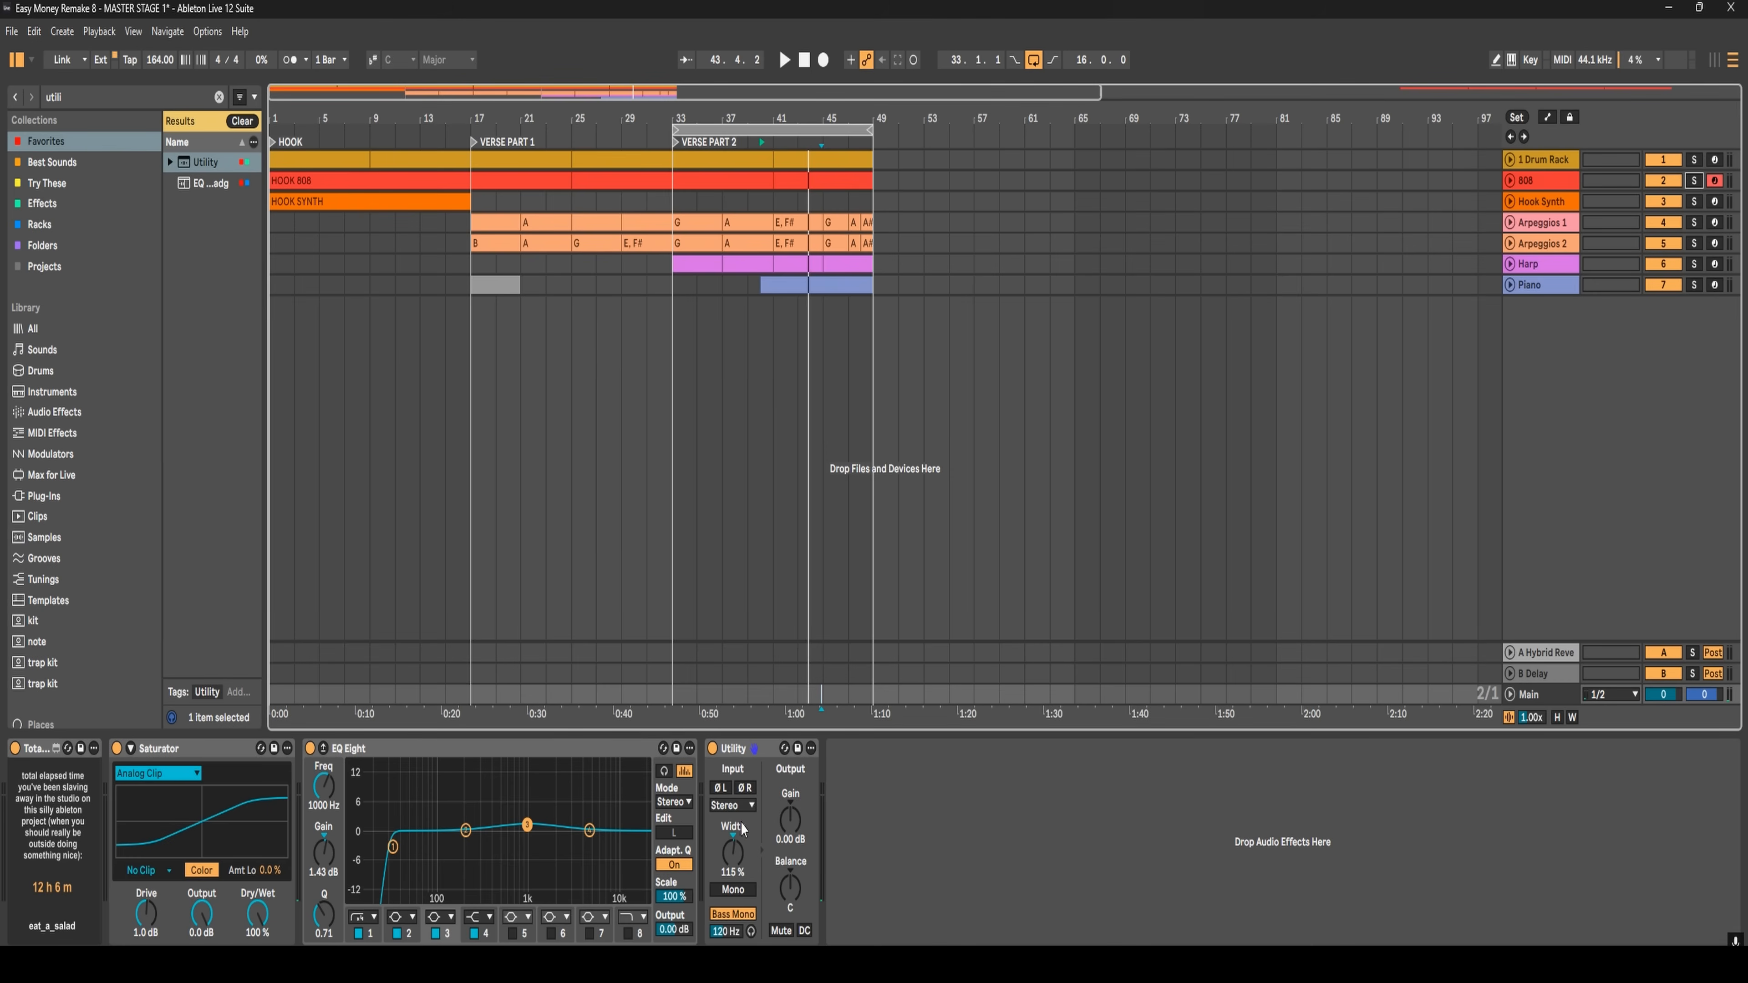
- Search the browser for "glue" and add Glue Compressor after Utility on the Main track
click(152, 98)
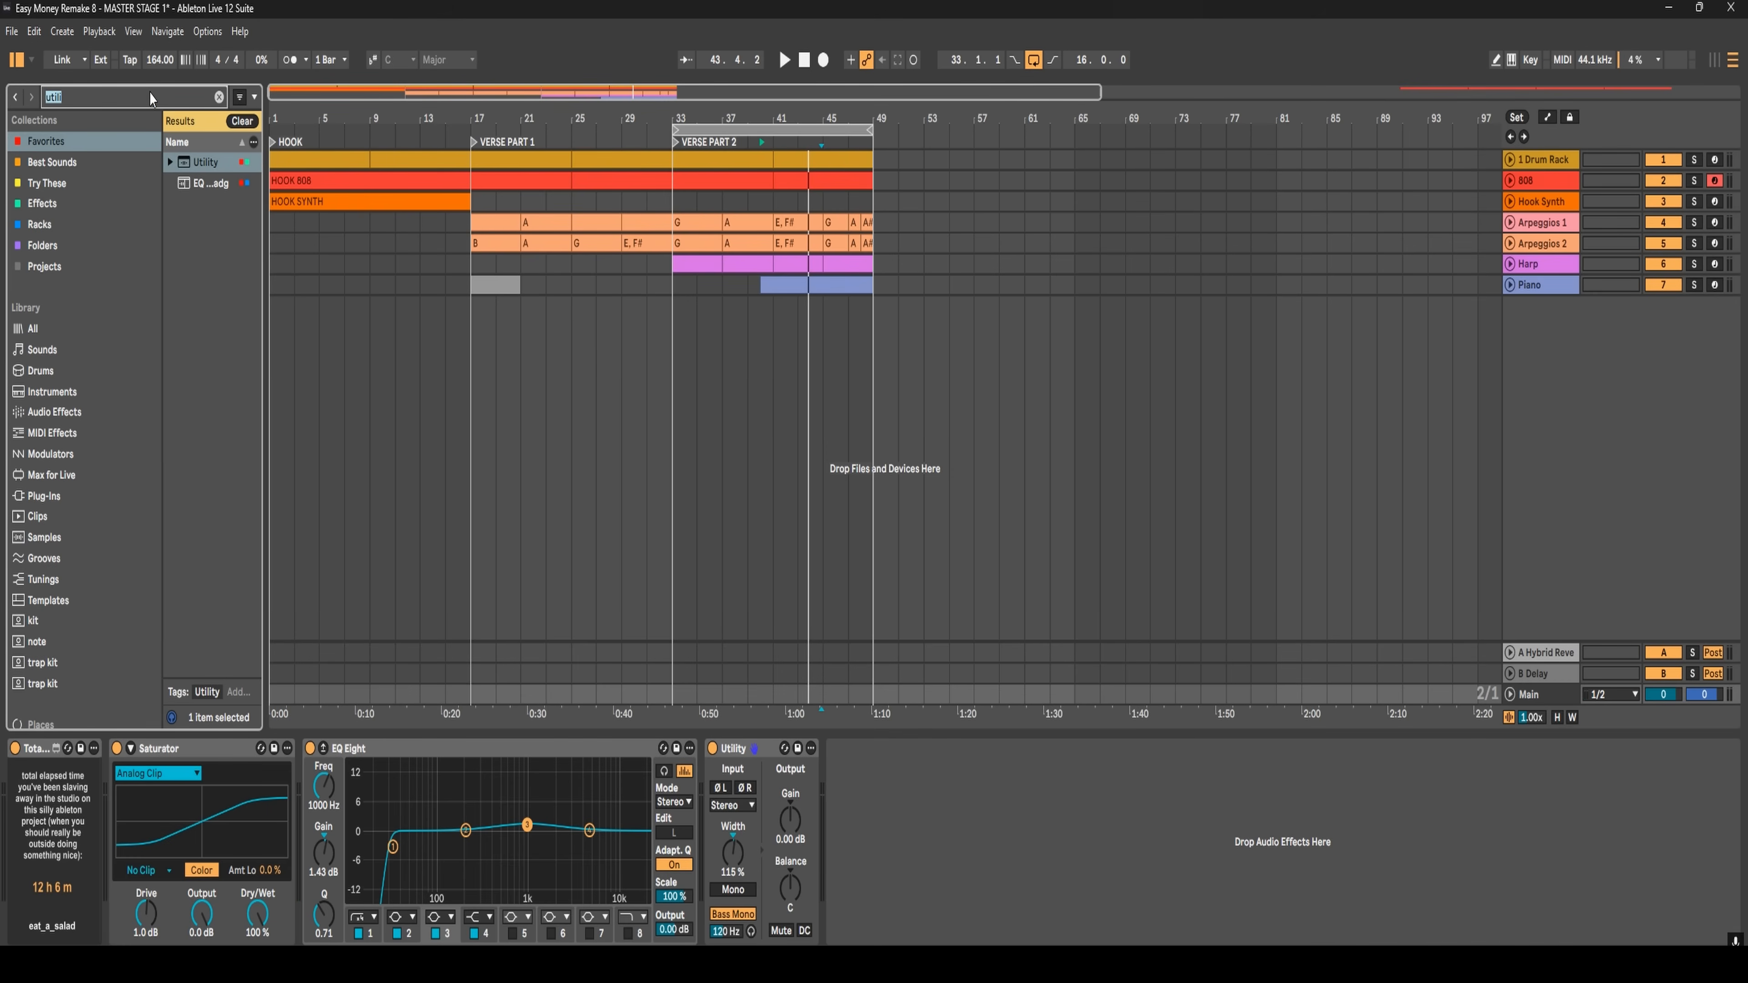
text(glue)
drag(157, 161, 859, 790)
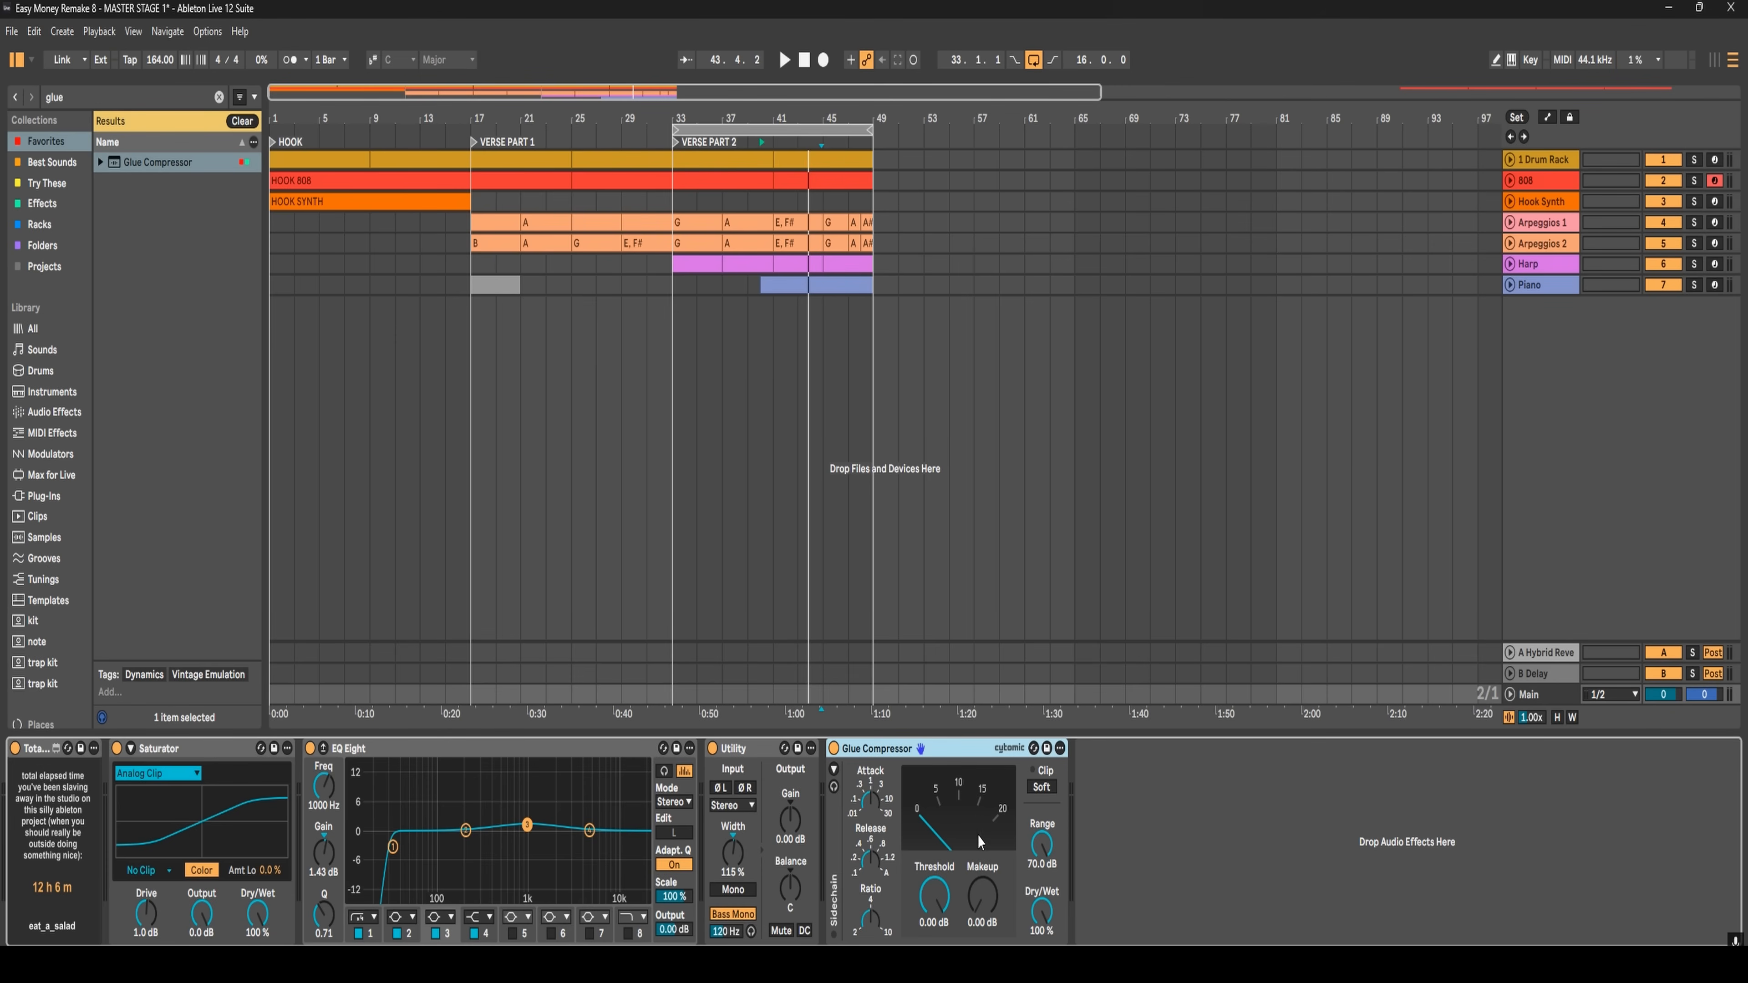
- Set the Main track's Glue Compressor to a Threshold of -2.03 dB and a Makeup of 2.30 dB while listening to playback
click(949, 898)
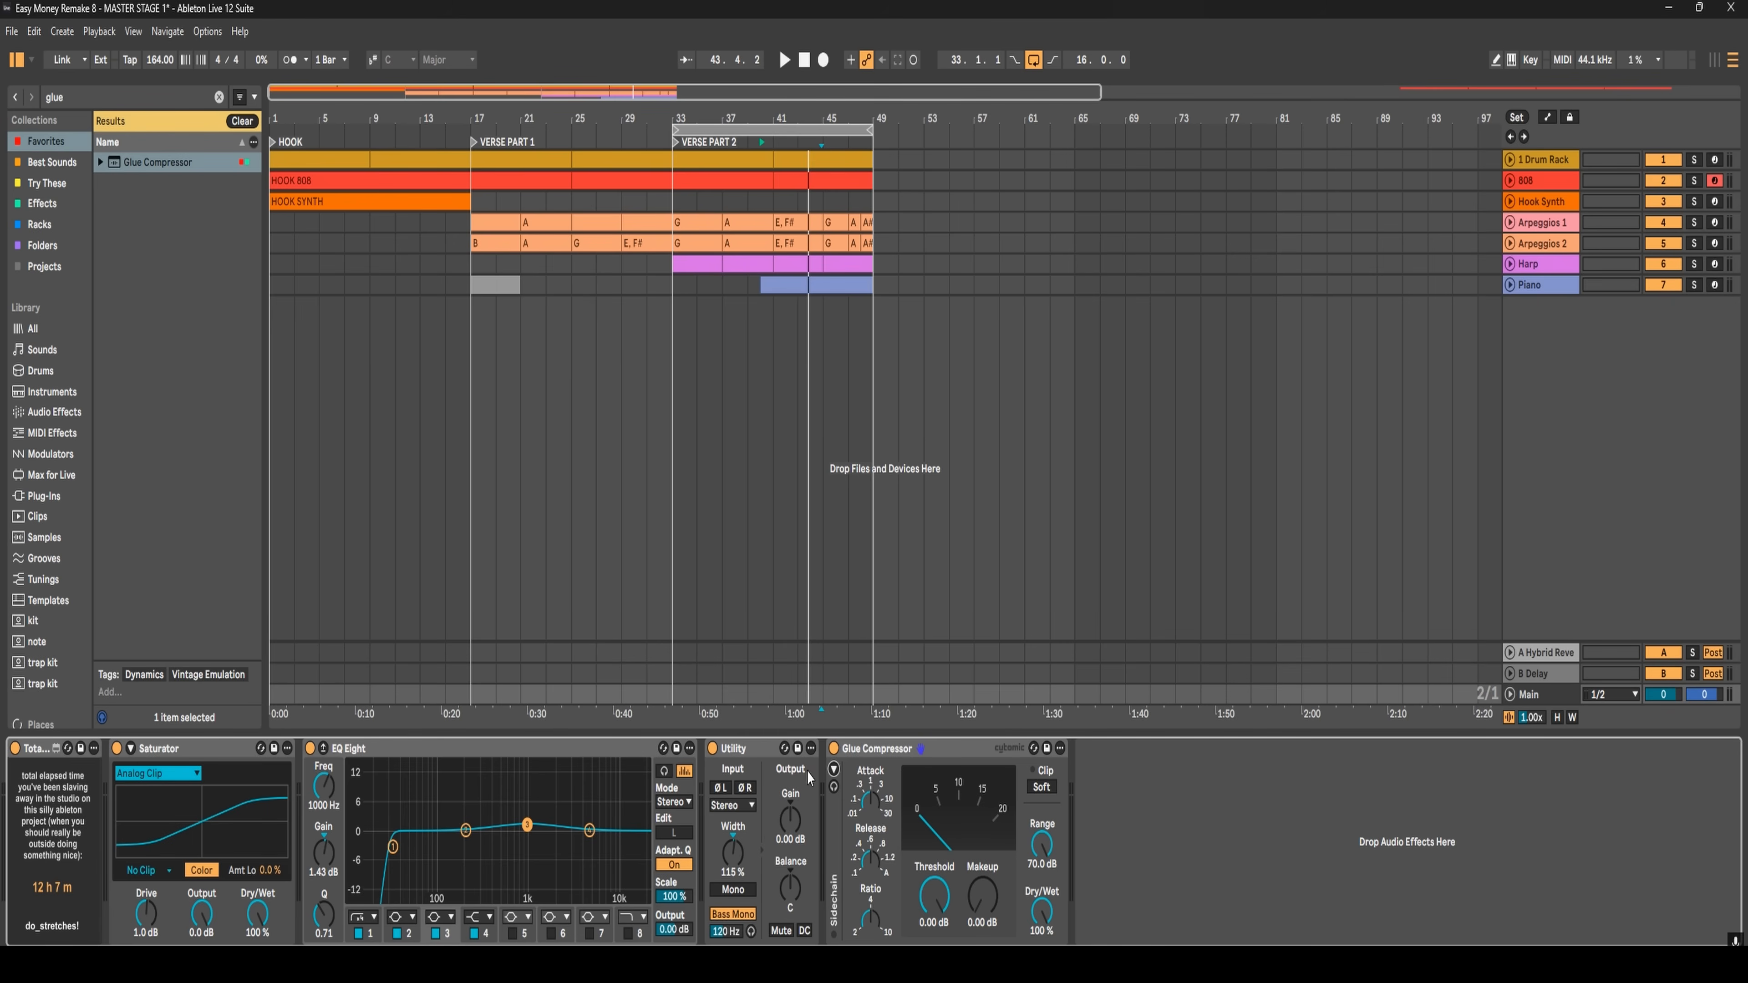
click(834, 749)
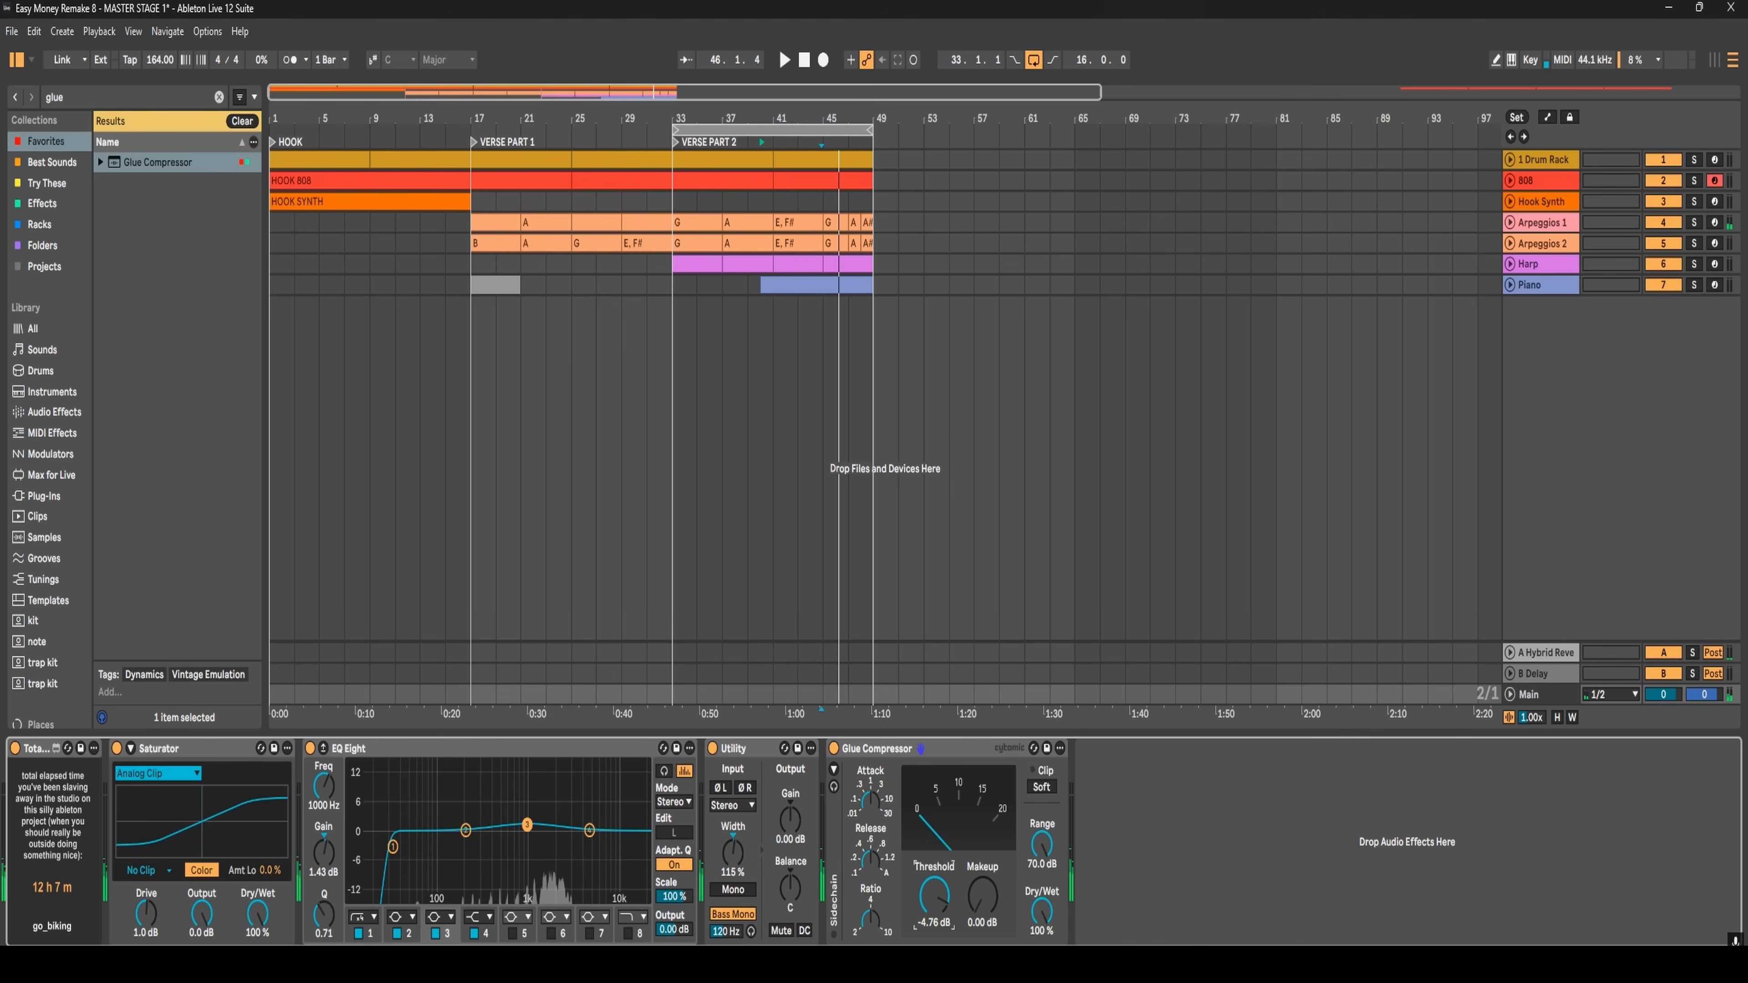
drag(935, 896, 935, 884)
key(space)
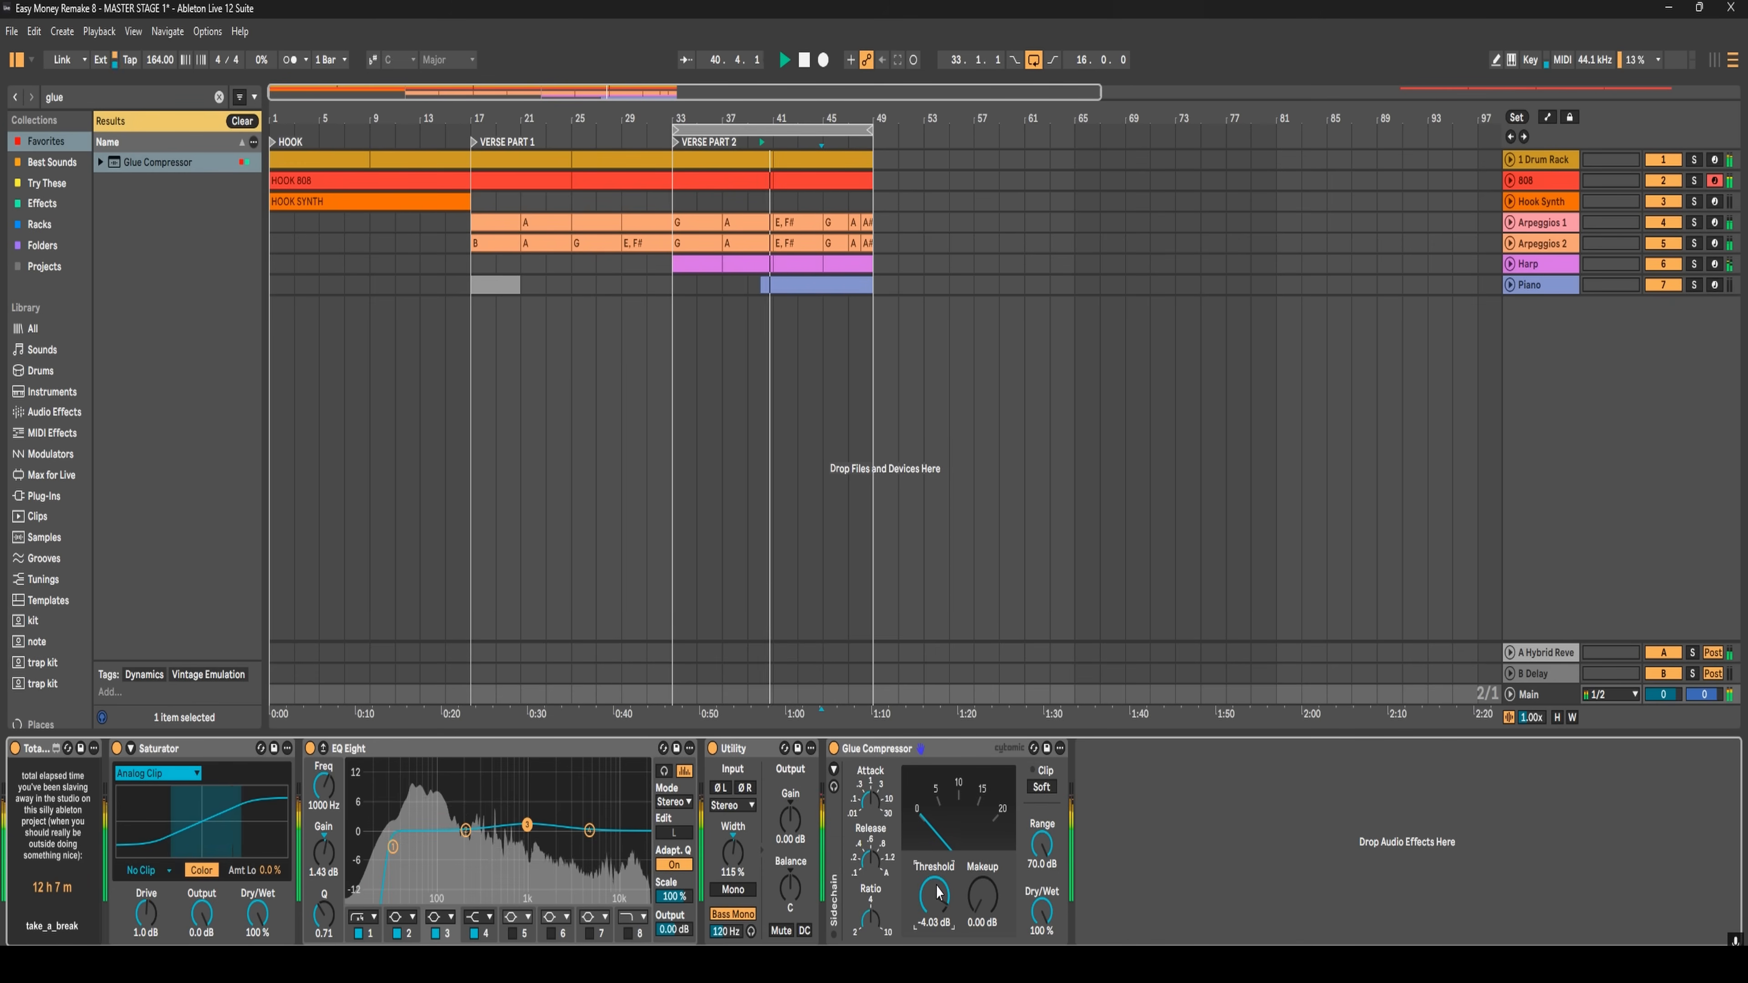
key(space)
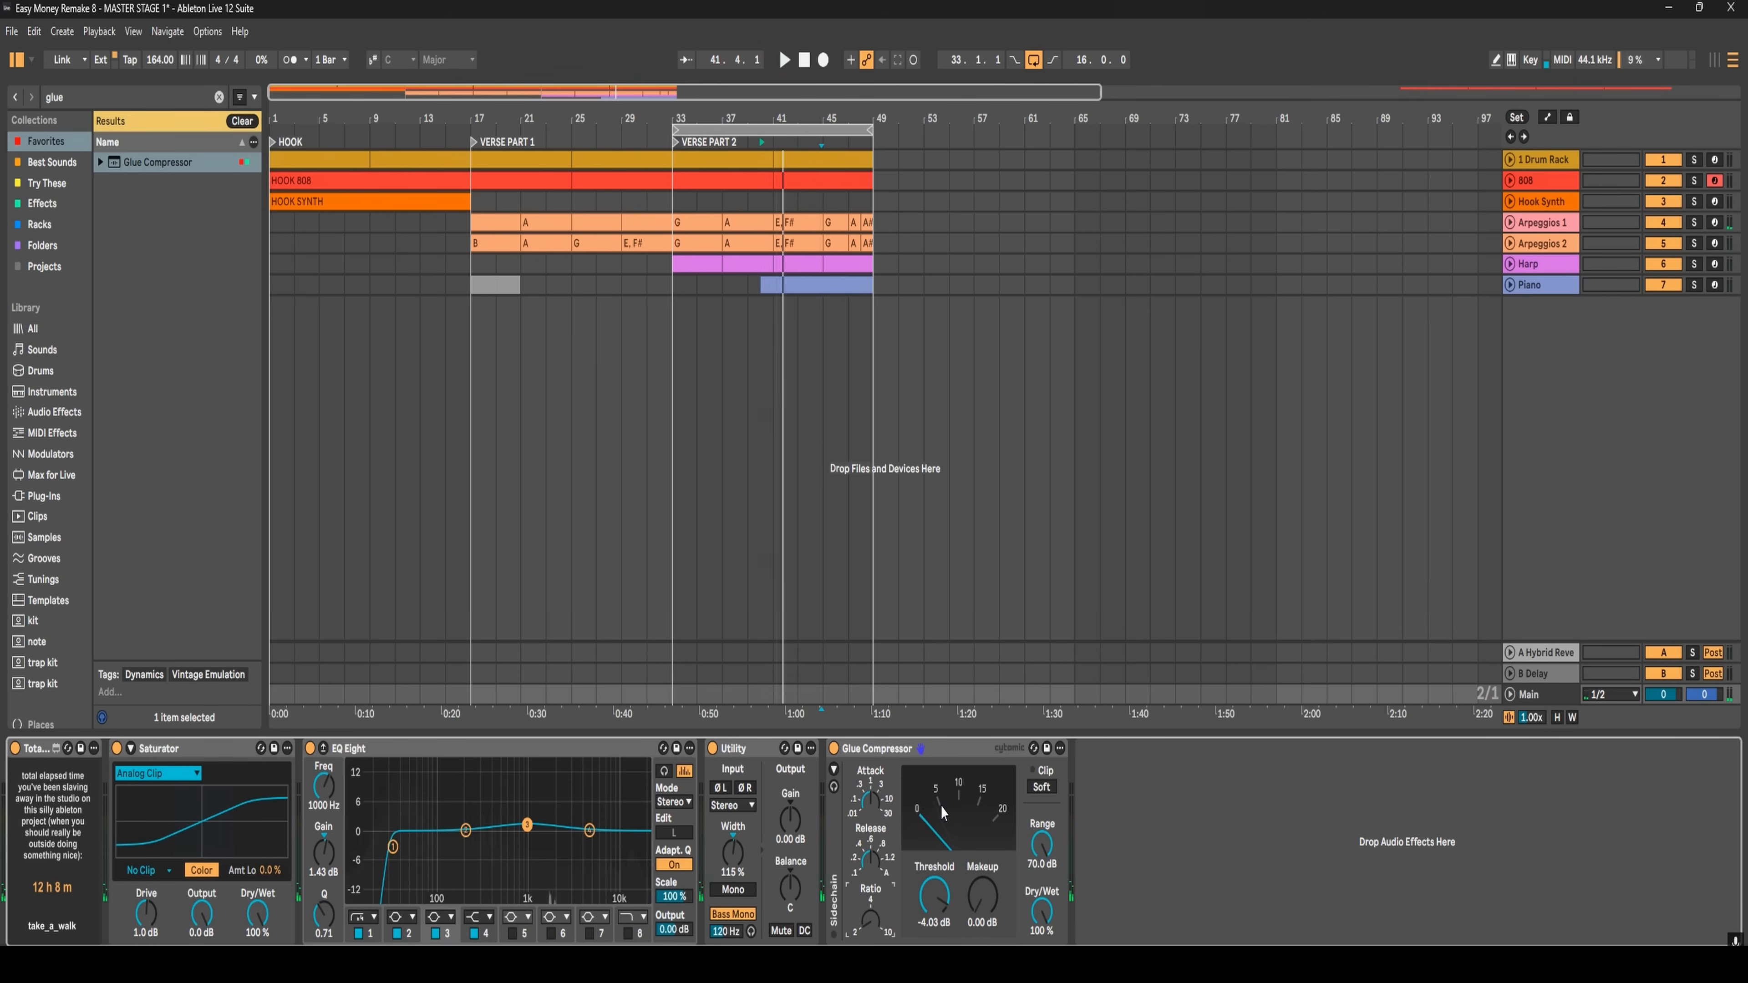
key(space)
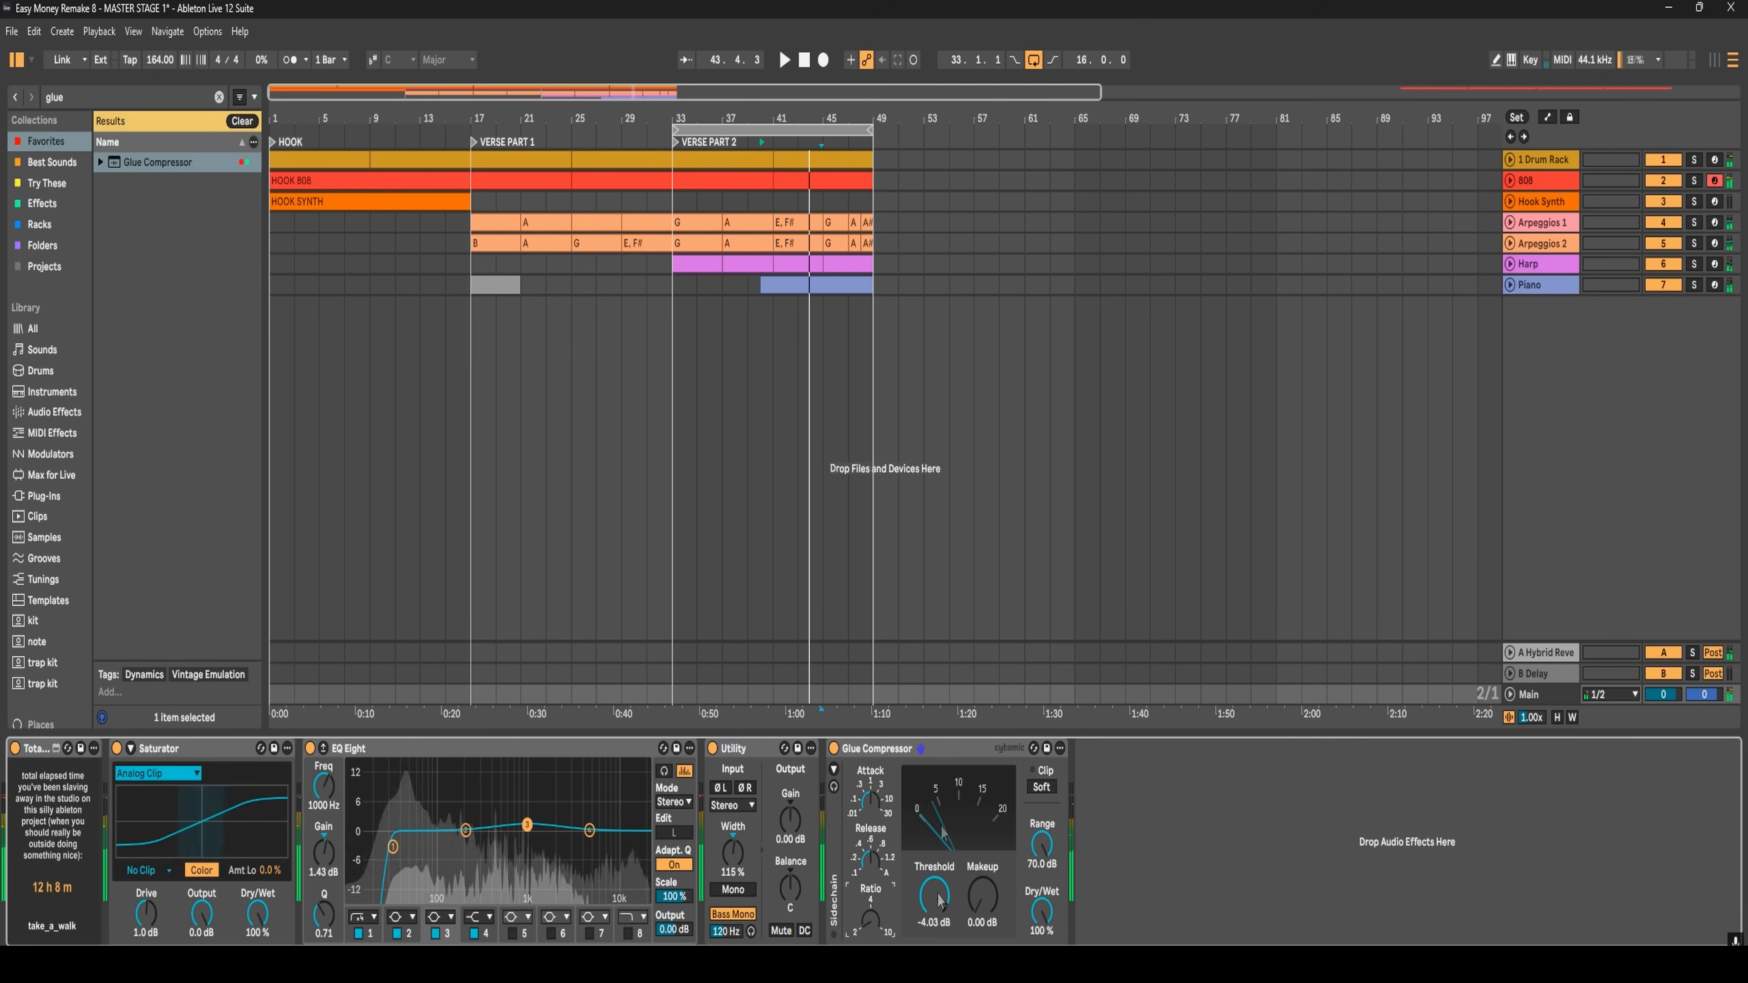
drag(941, 901, 941, 892)
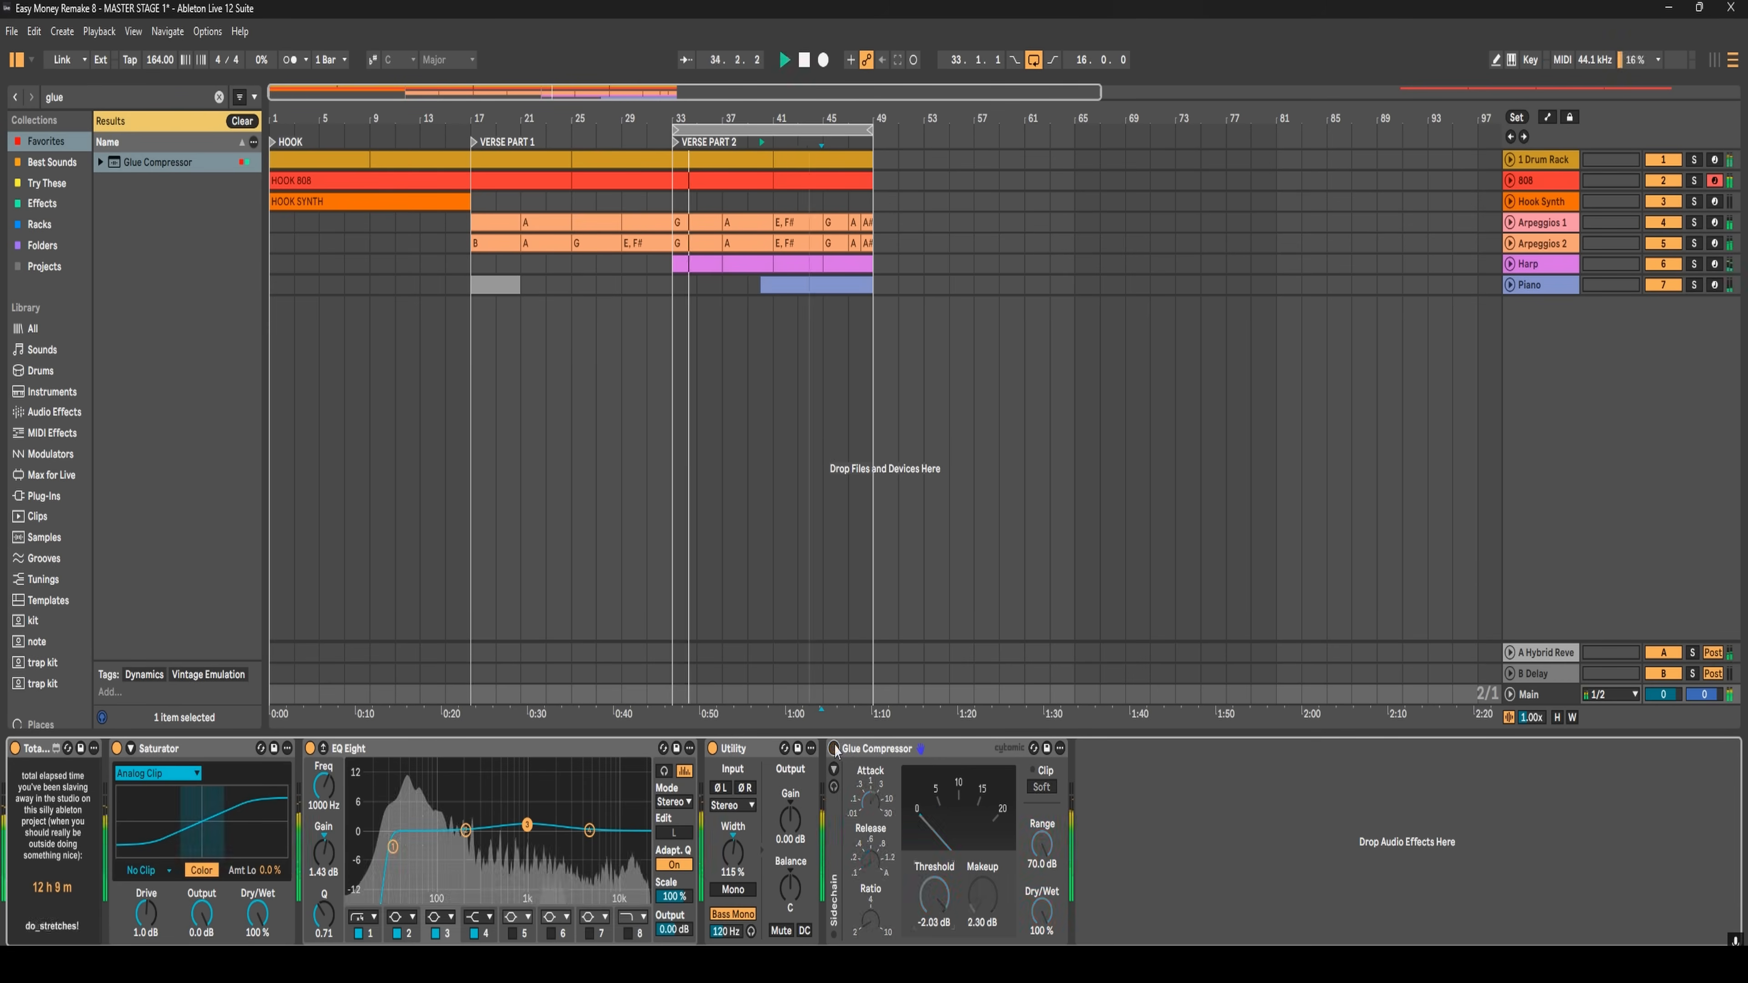
- Compare the sound with Glue Compressor bypassed and active, and check the Main track's peak level in the mixer
click(834, 748)
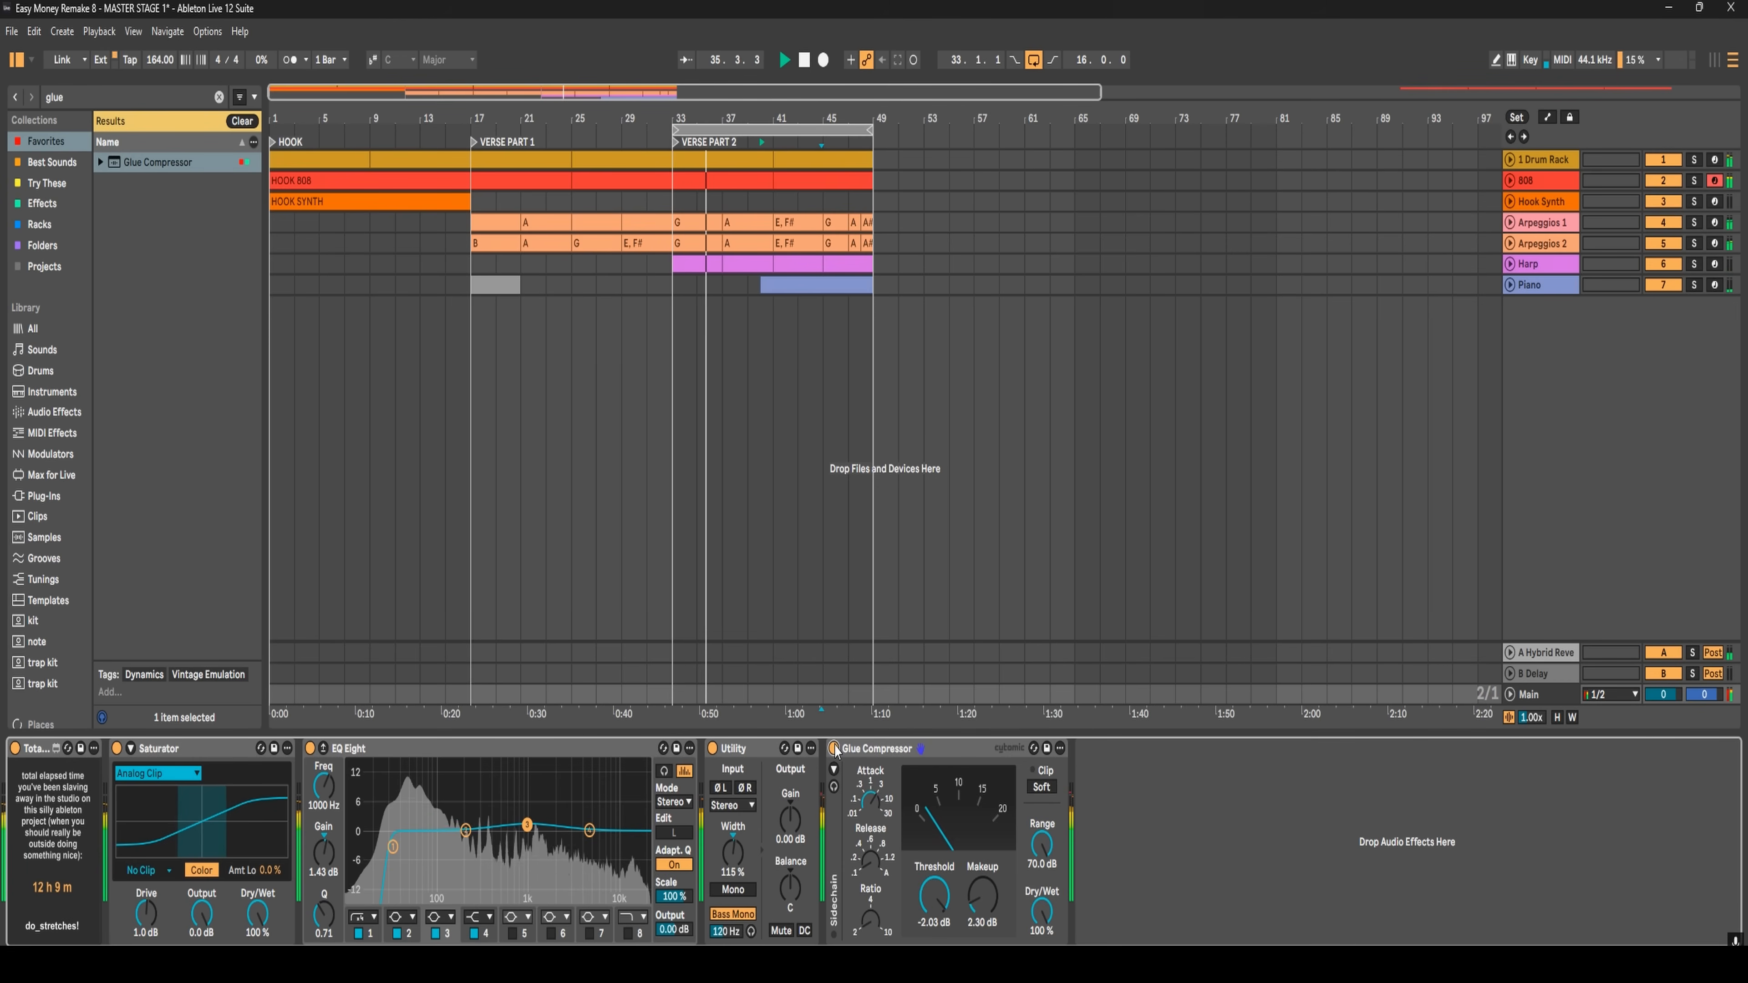
click(834, 748)
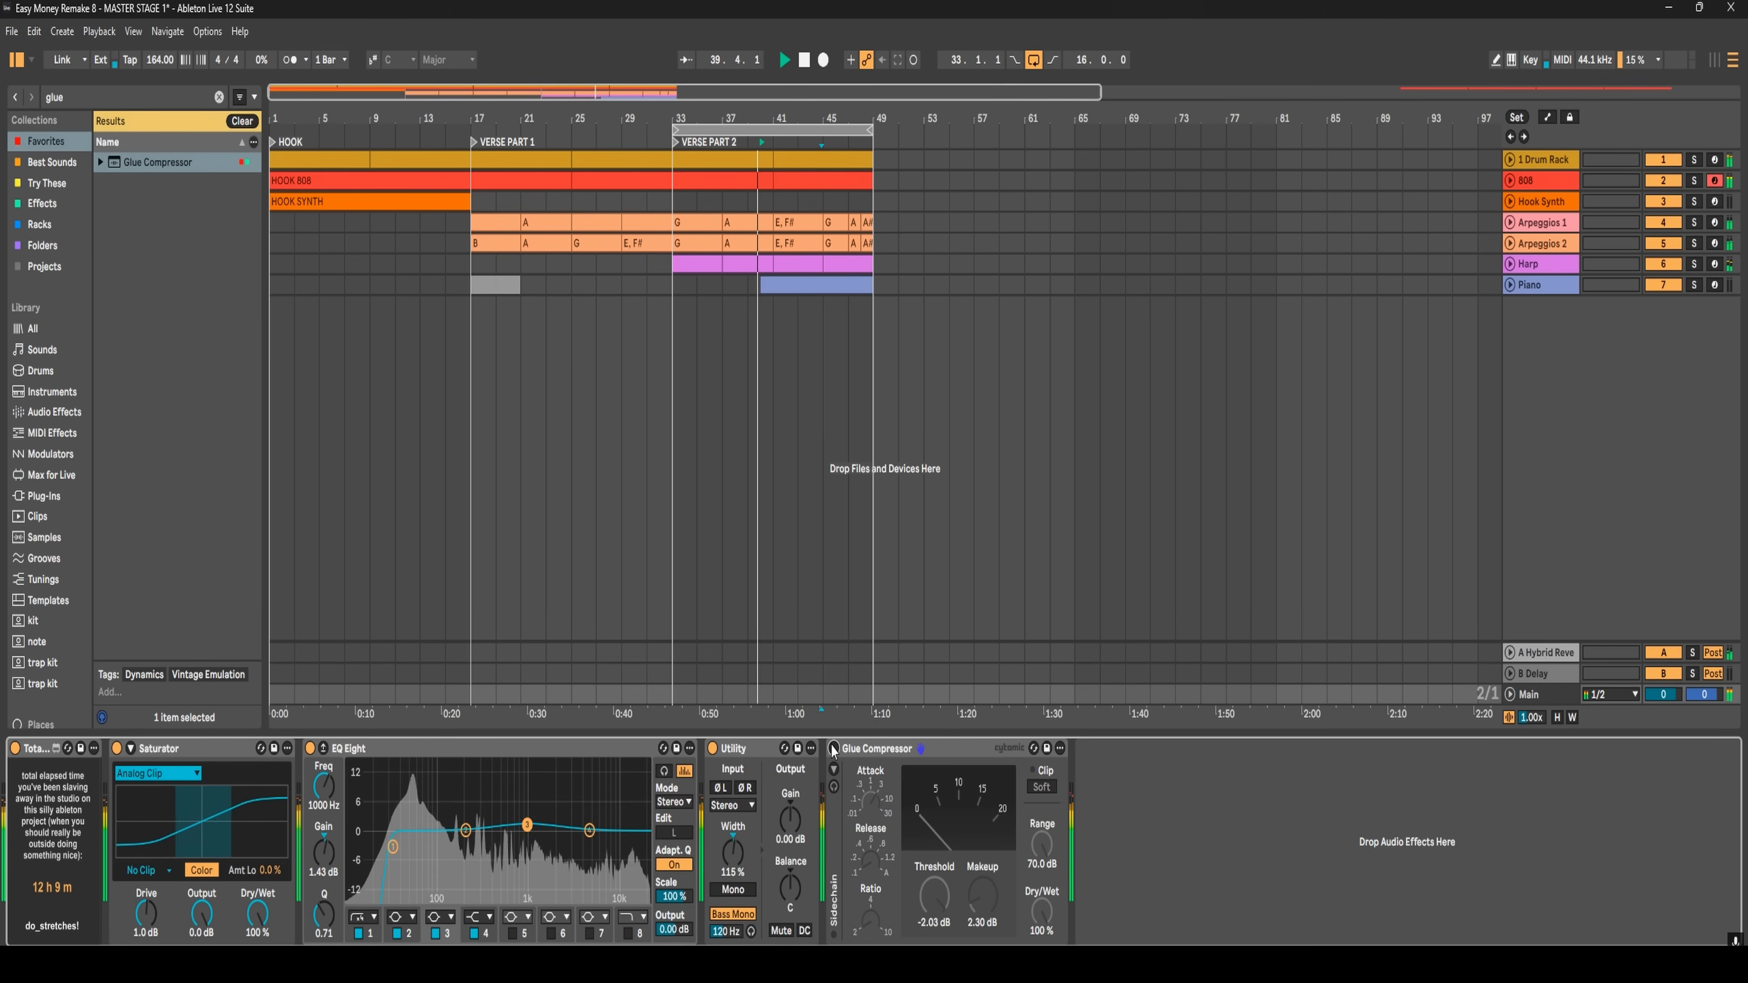
click(834, 748)
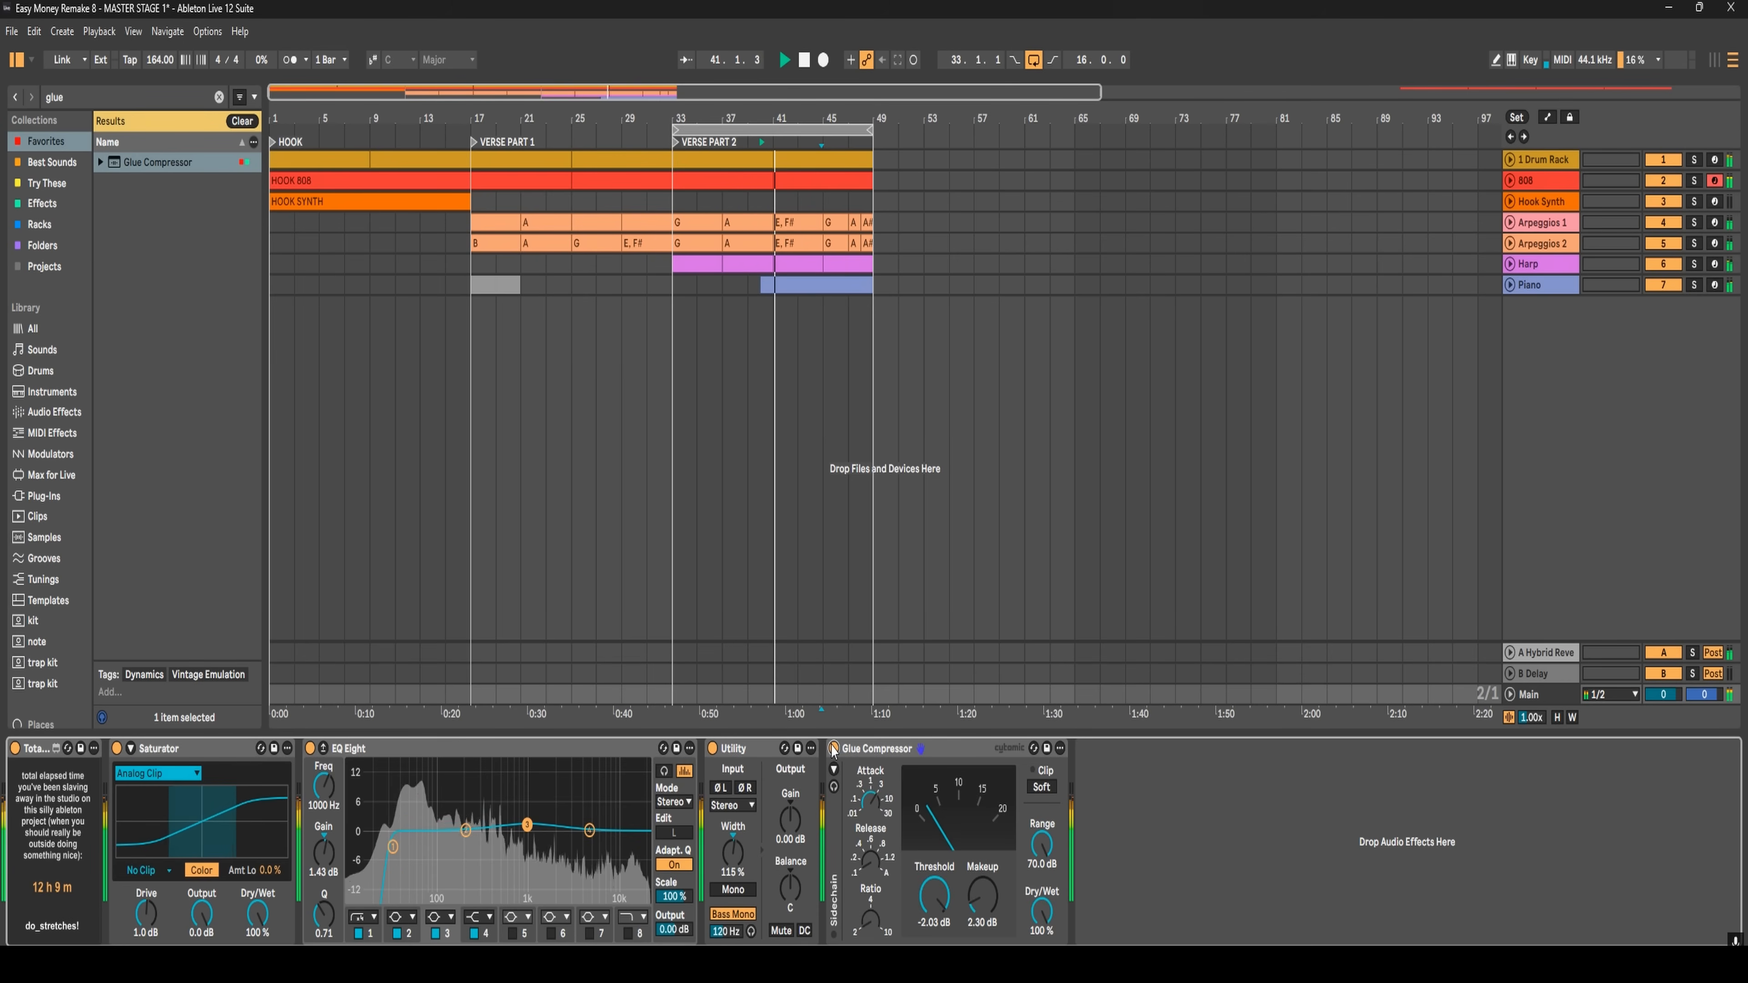
key(Tab)
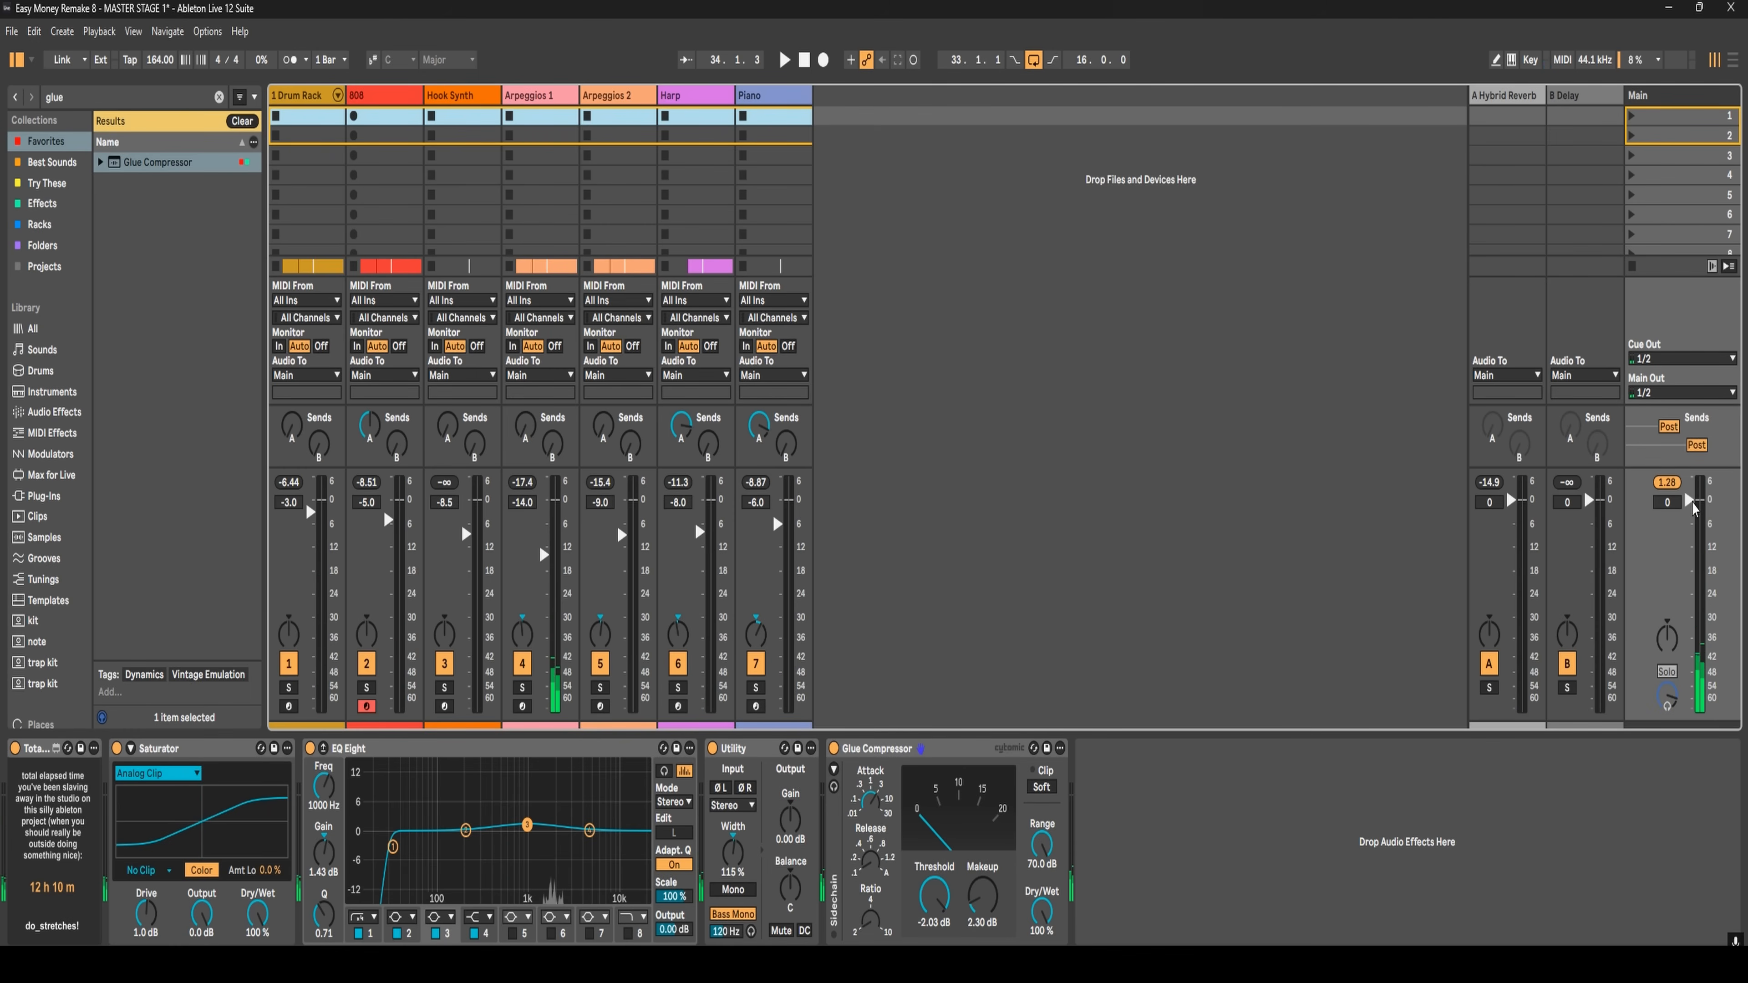
key(Tab)
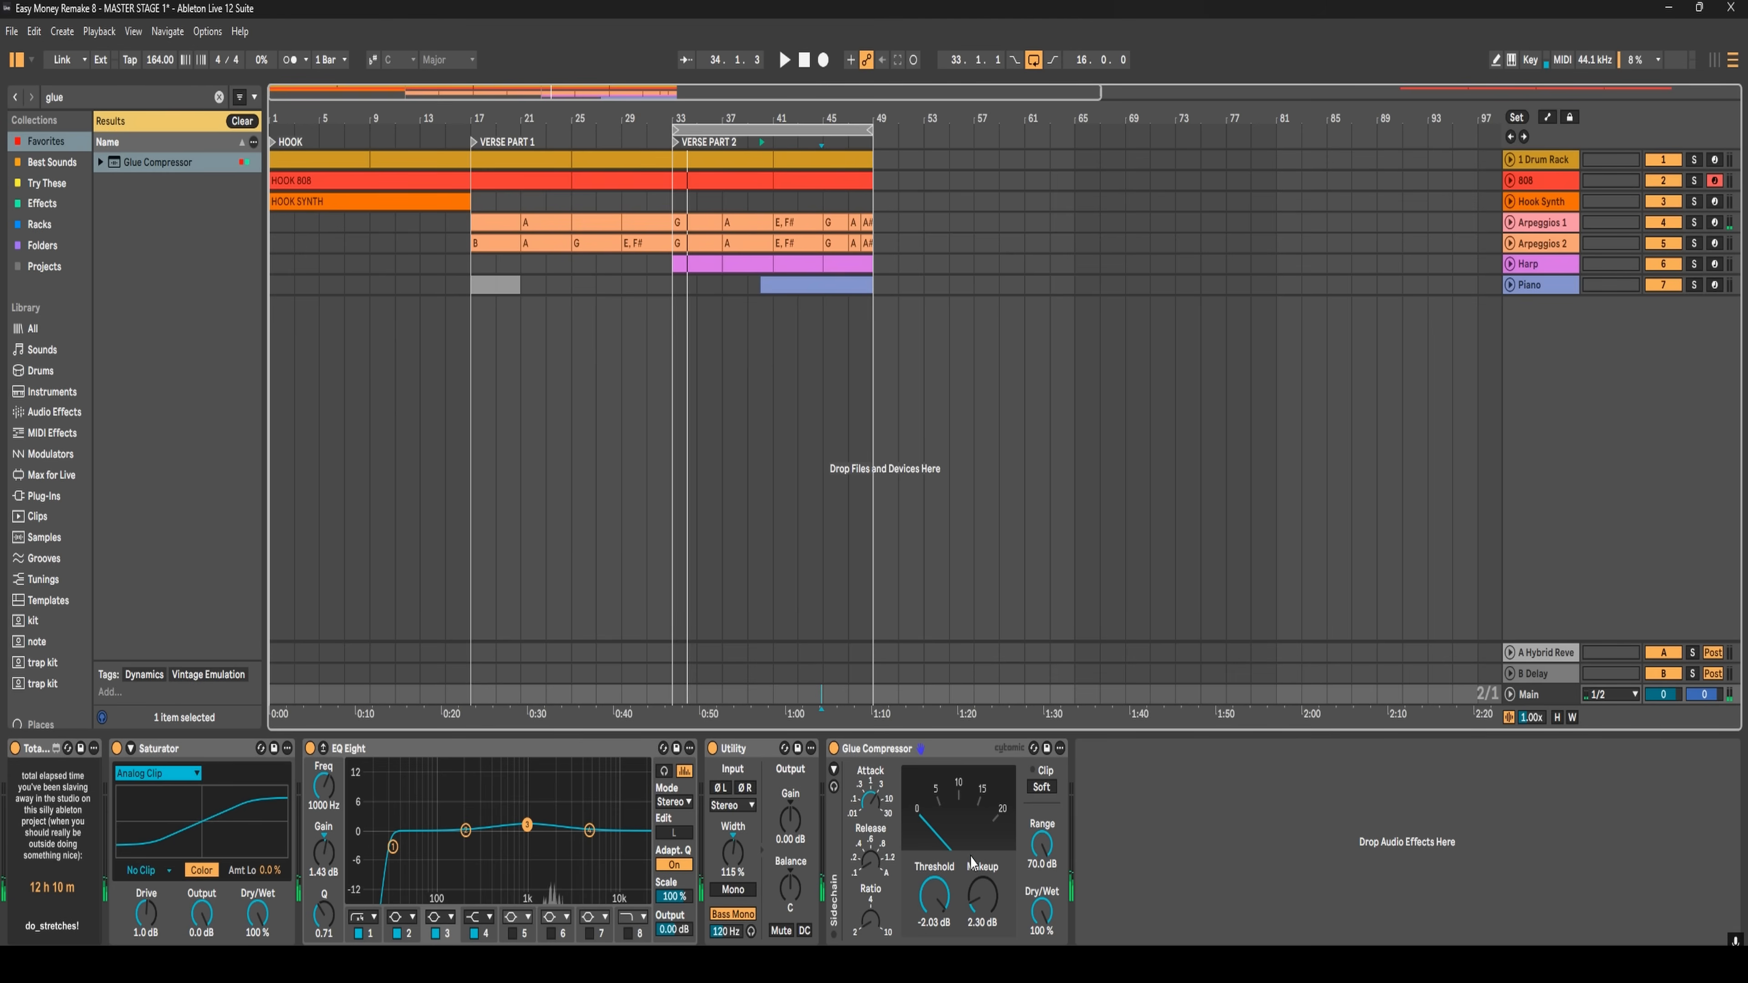
- Search the browser for "wave" and add Wave Observer after Glue Compressor on the Main track
double_click(61, 98)
text(wav)
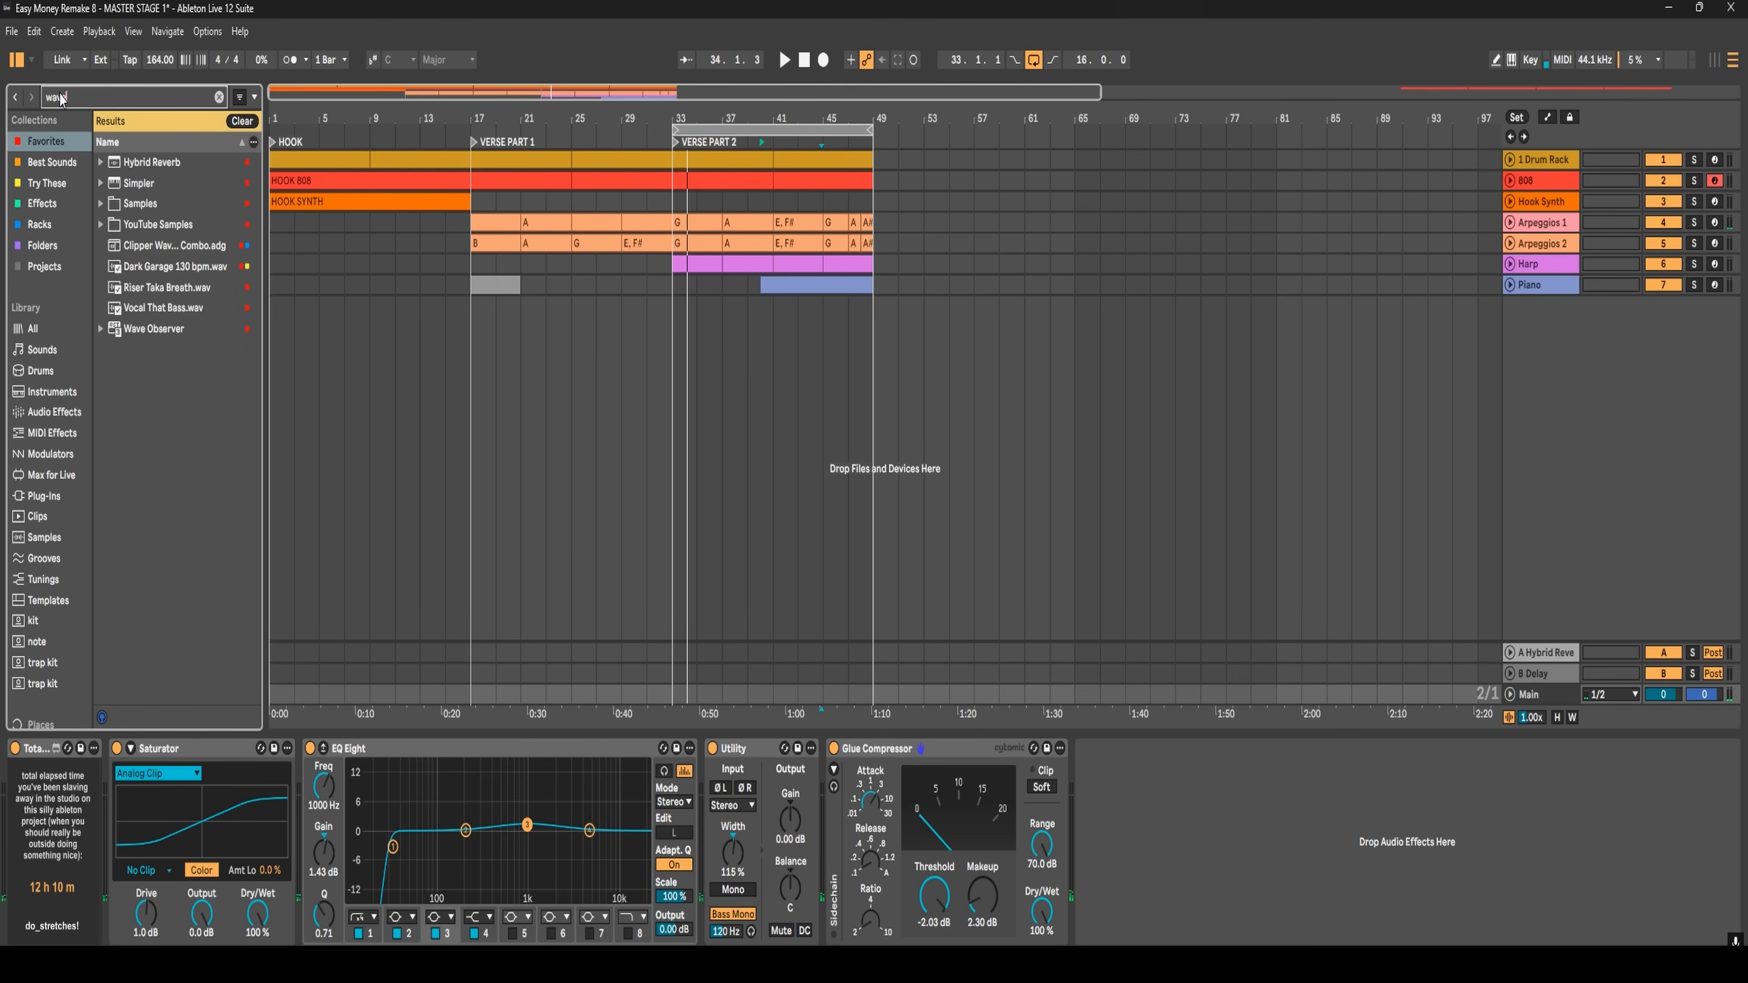
text(e)
drag(136, 329, 1239, 812)
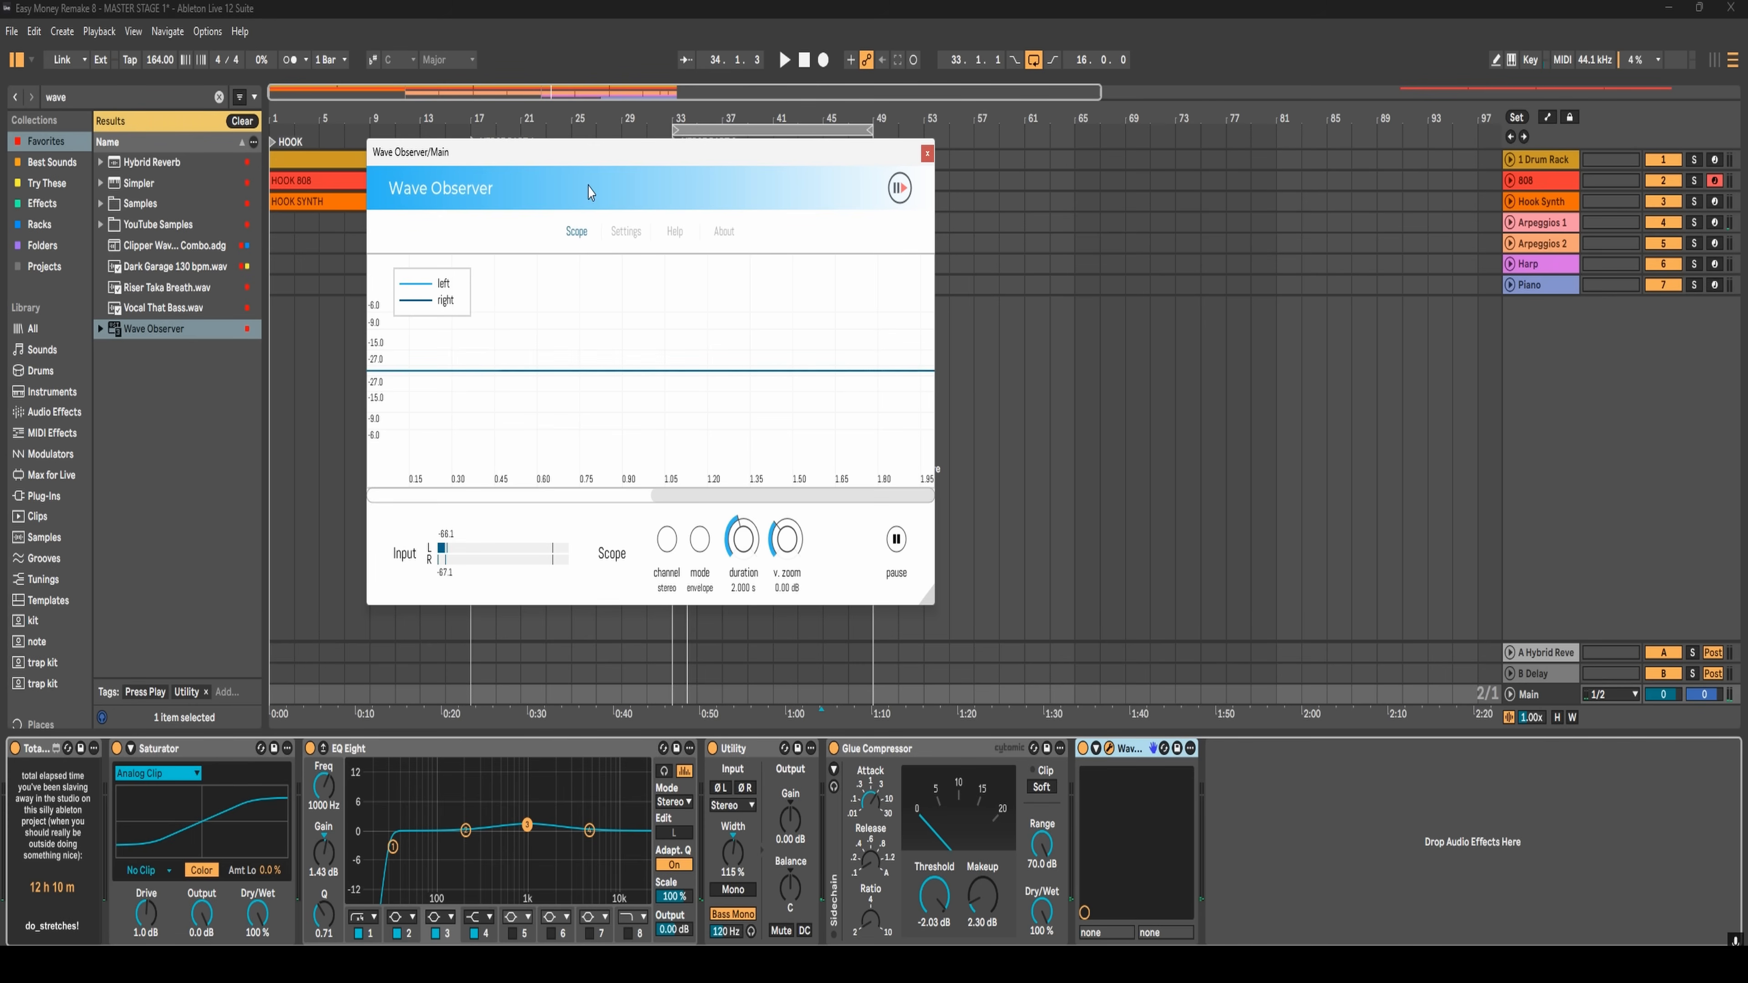
- Enlarge and reposition the Wave Observer window, set its vertical zoom to -3.01 dB, and start playback to view the waveform
drag(926, 597, 1239, 845)
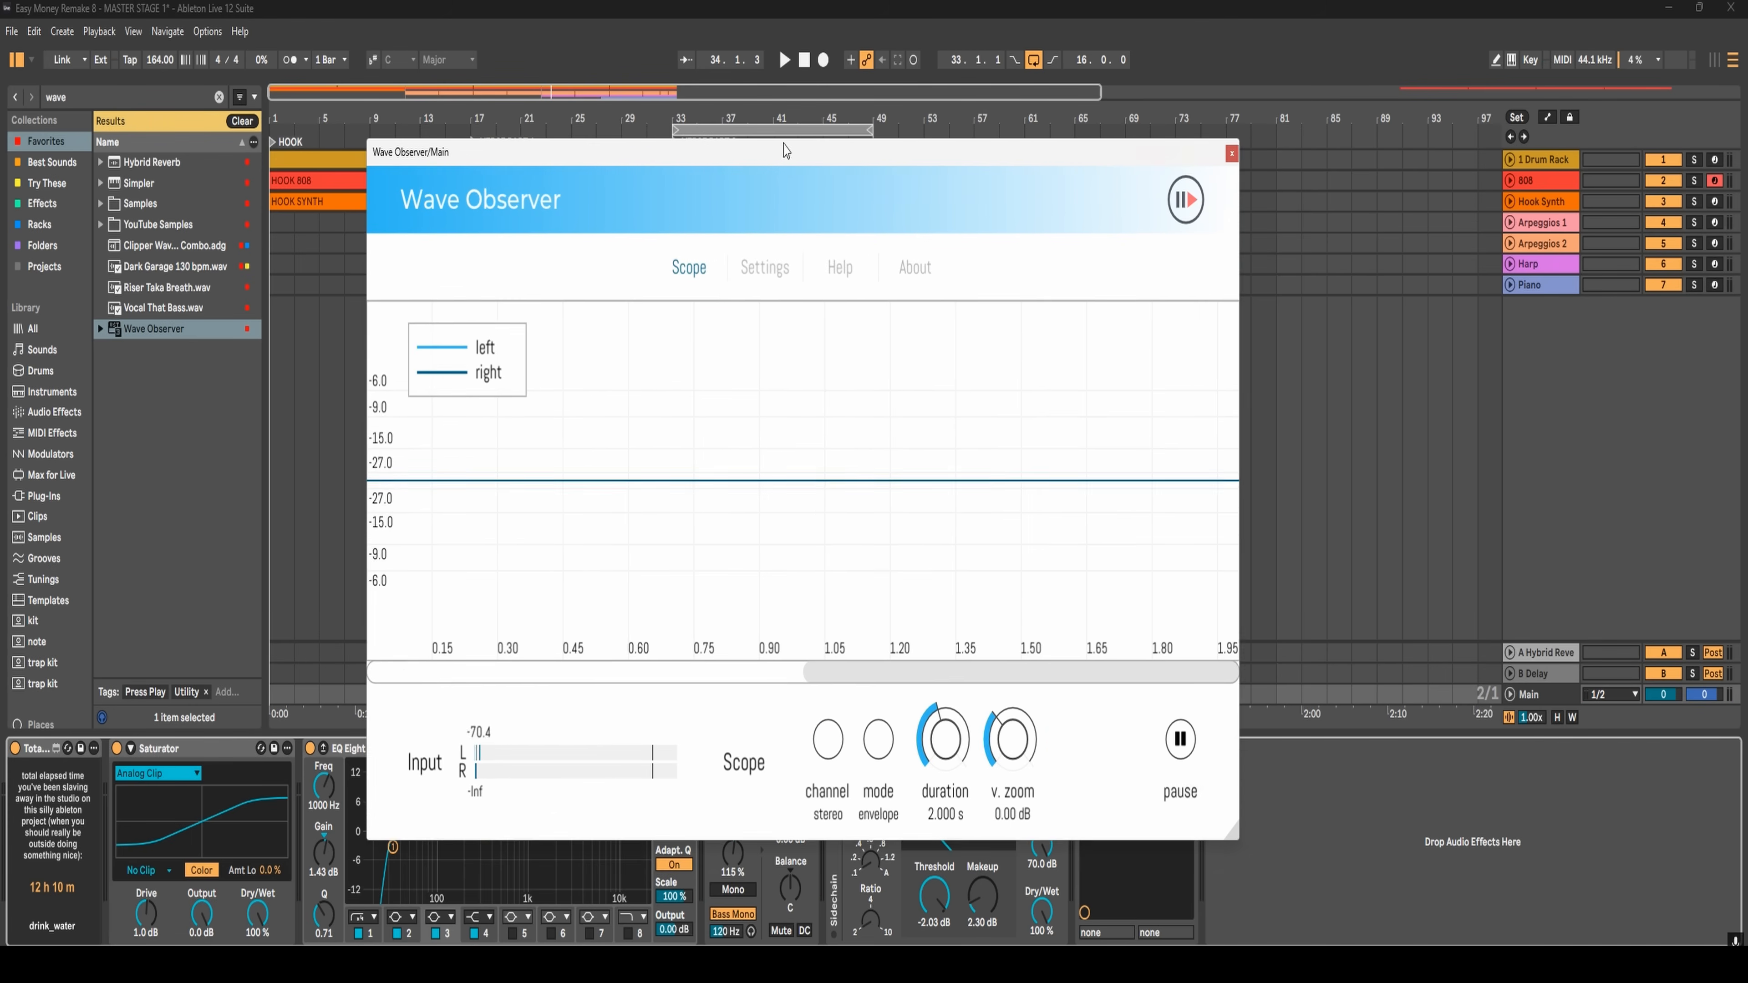
drag(784, 150, 929, 79)
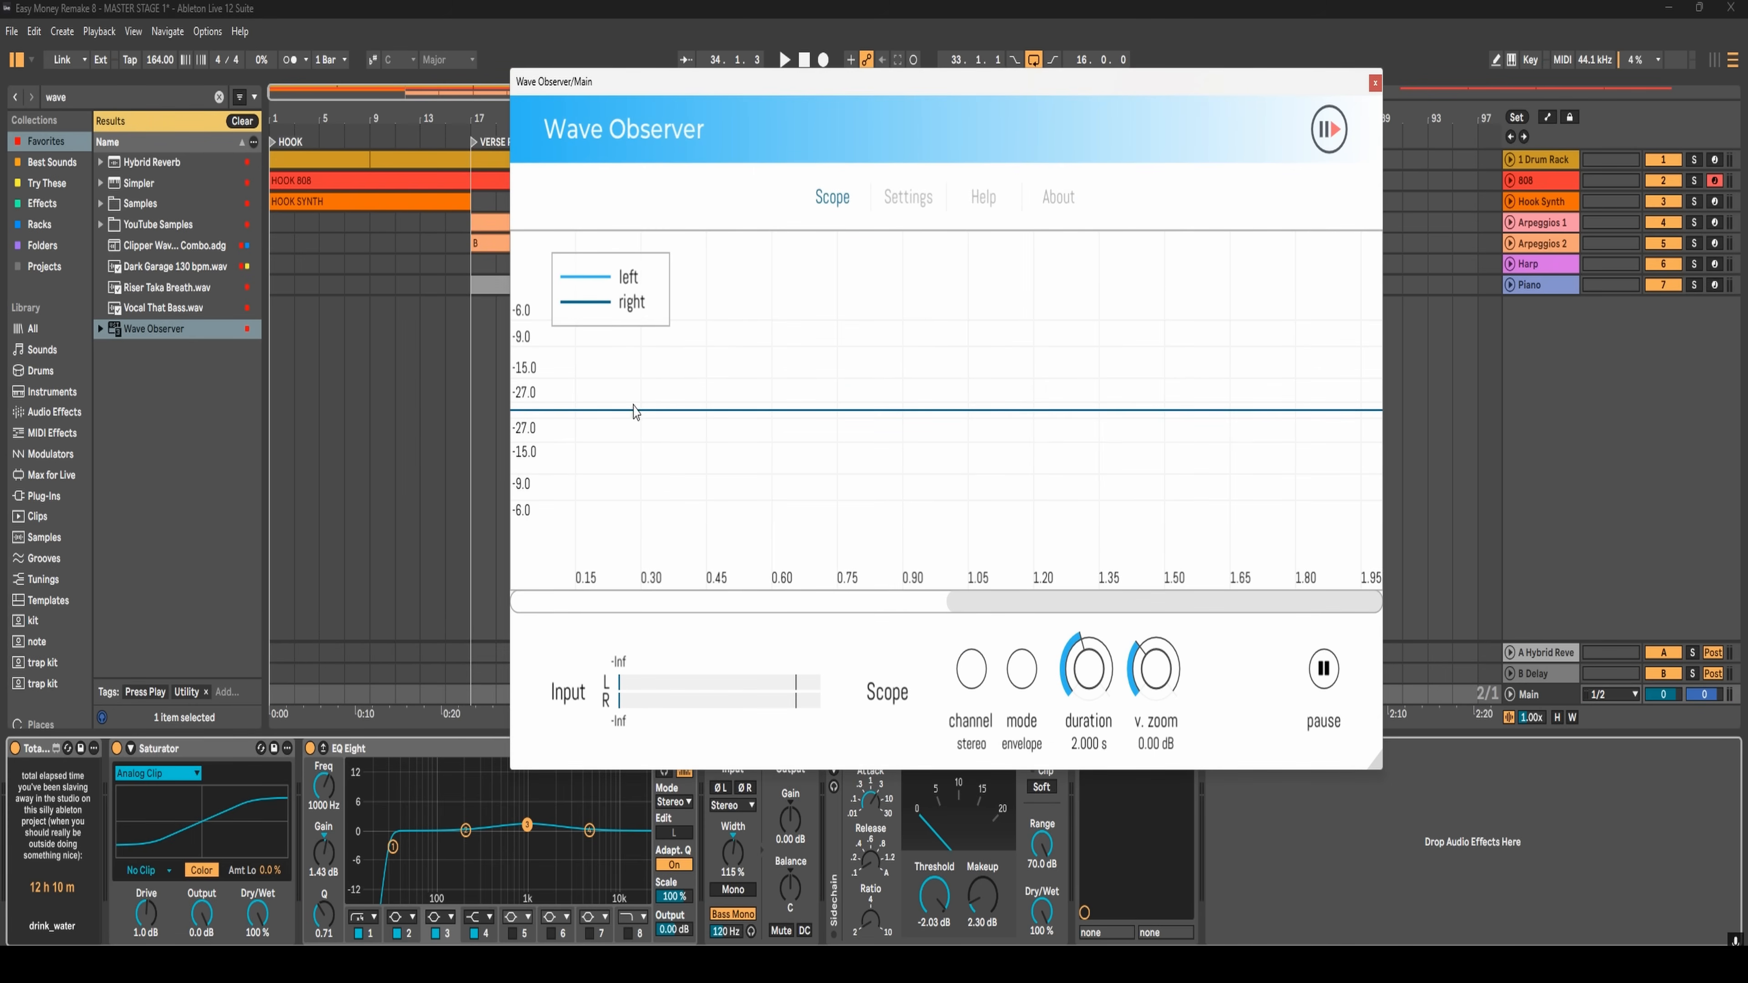
drag(1153, 671, 1155, 689)
key(space)
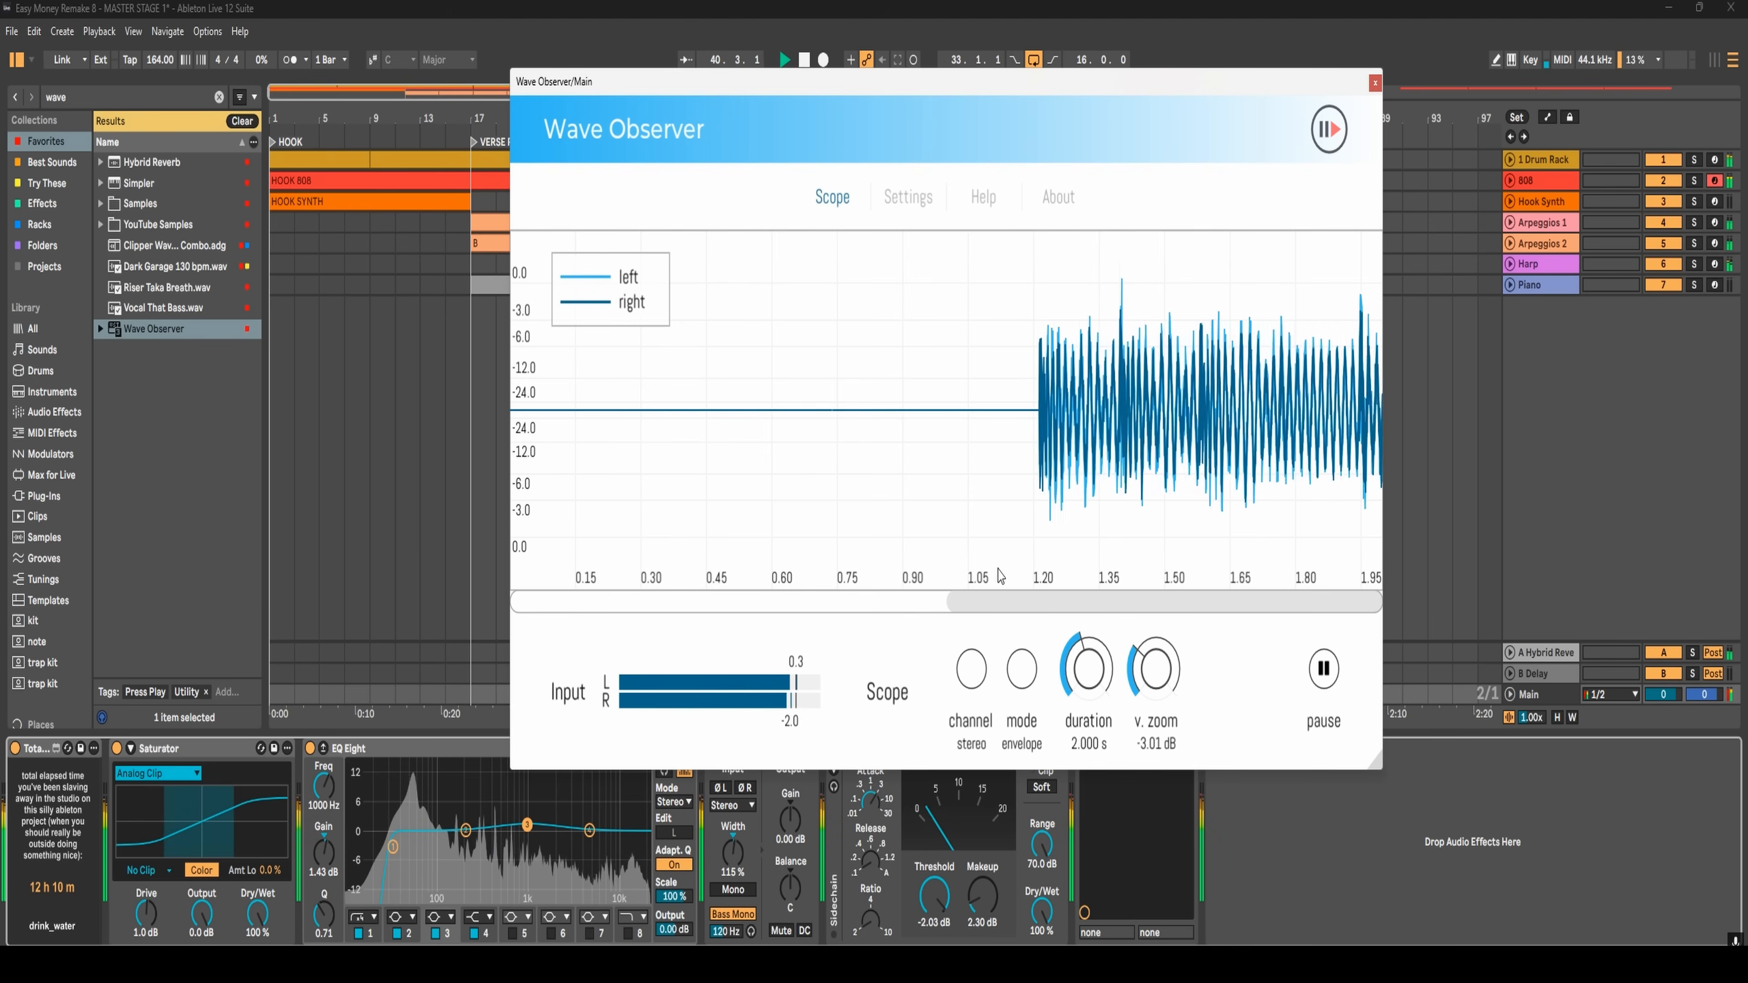
- Search the browser for "clippe" and add Da Fresh CLIPPER after Utility on the snare chain of the 1 Drum Rack track
key(space)
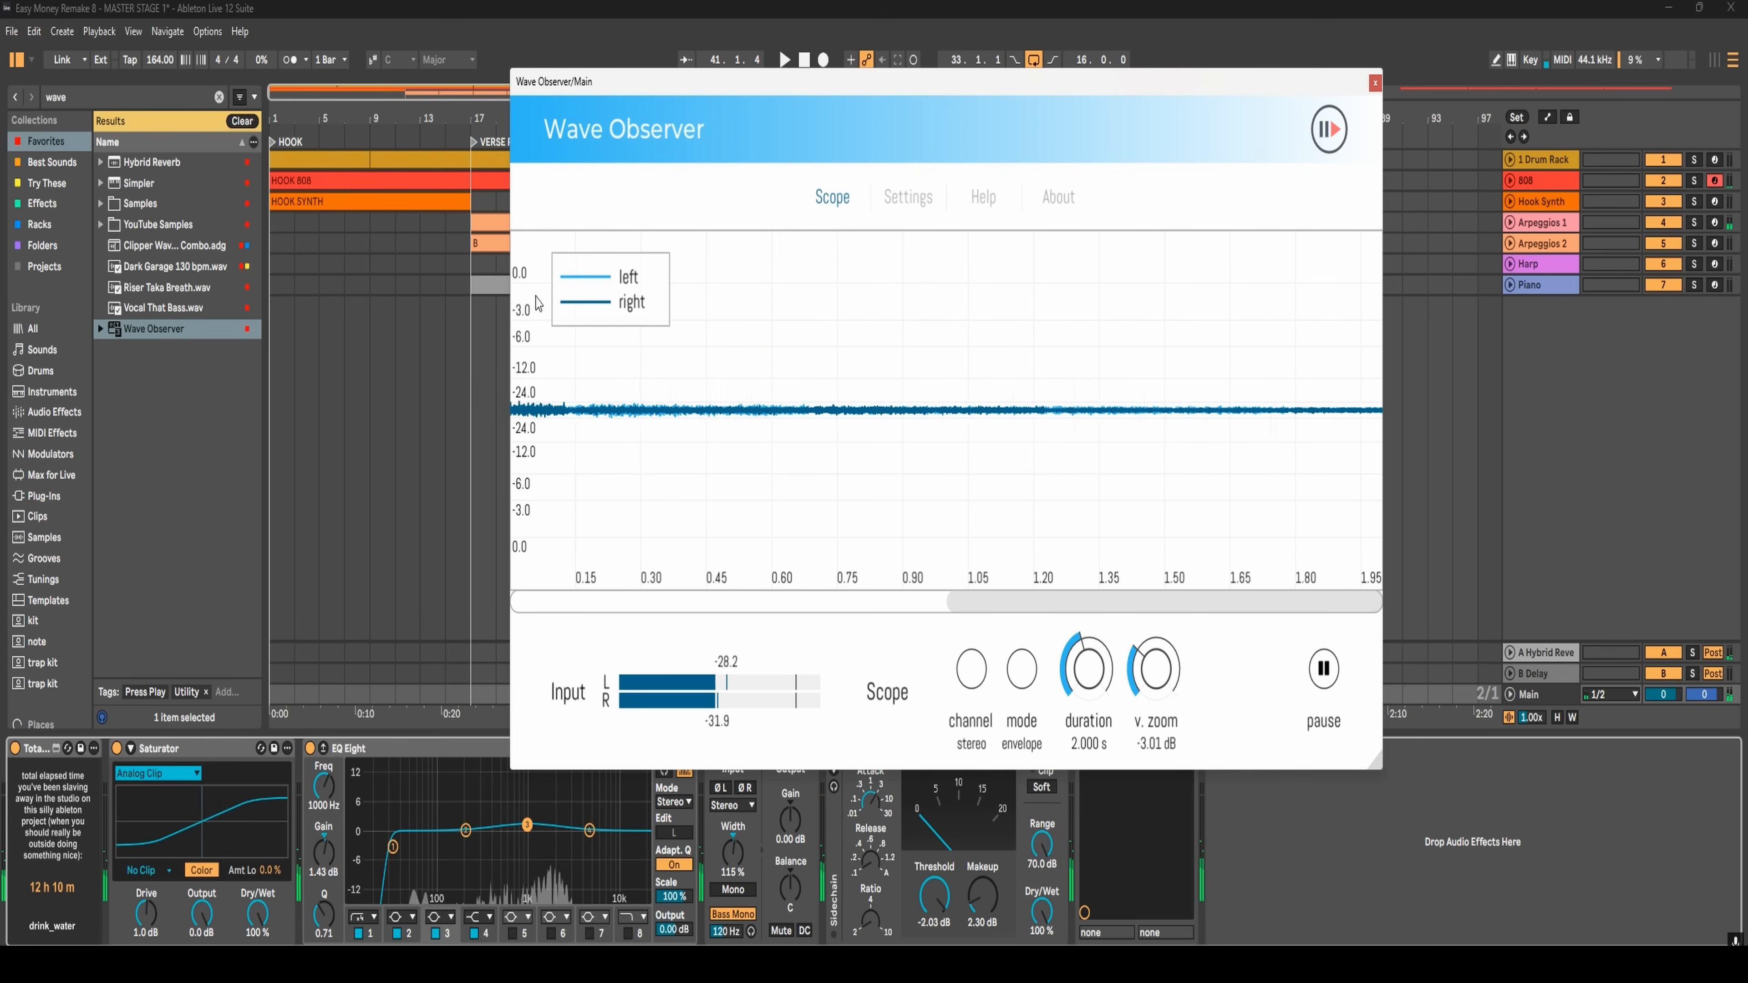
click(1374, 83)
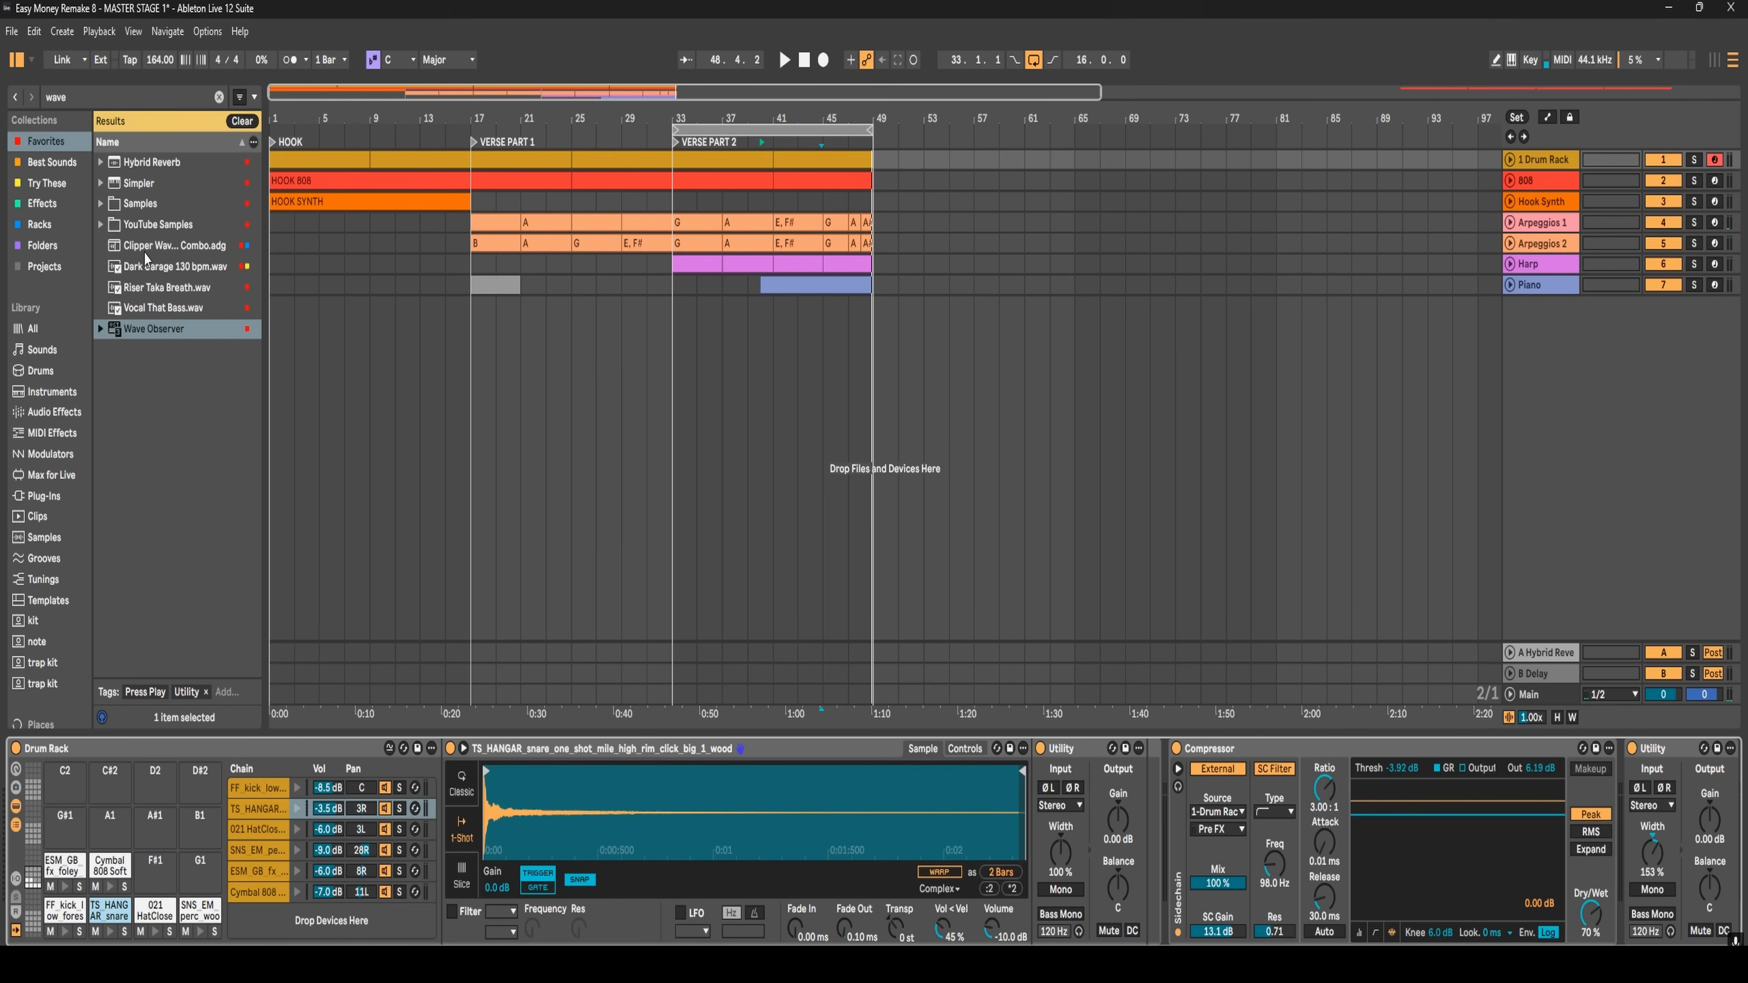
click(98, 94)
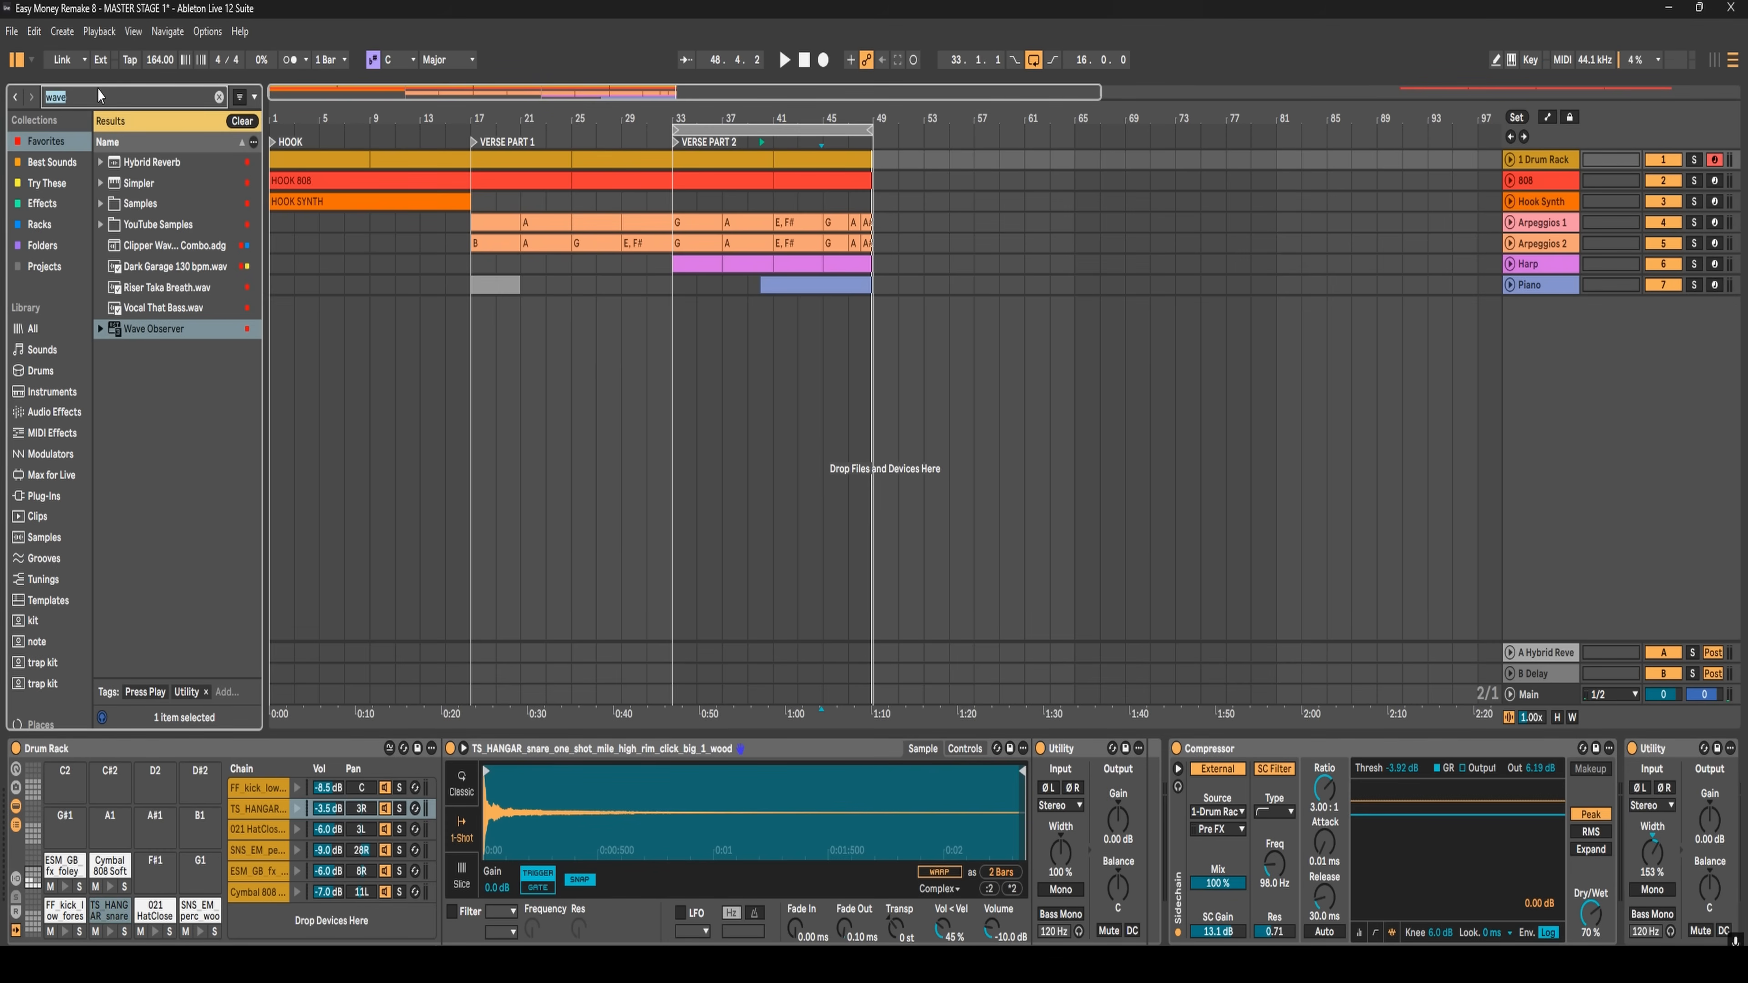
text(clippe)
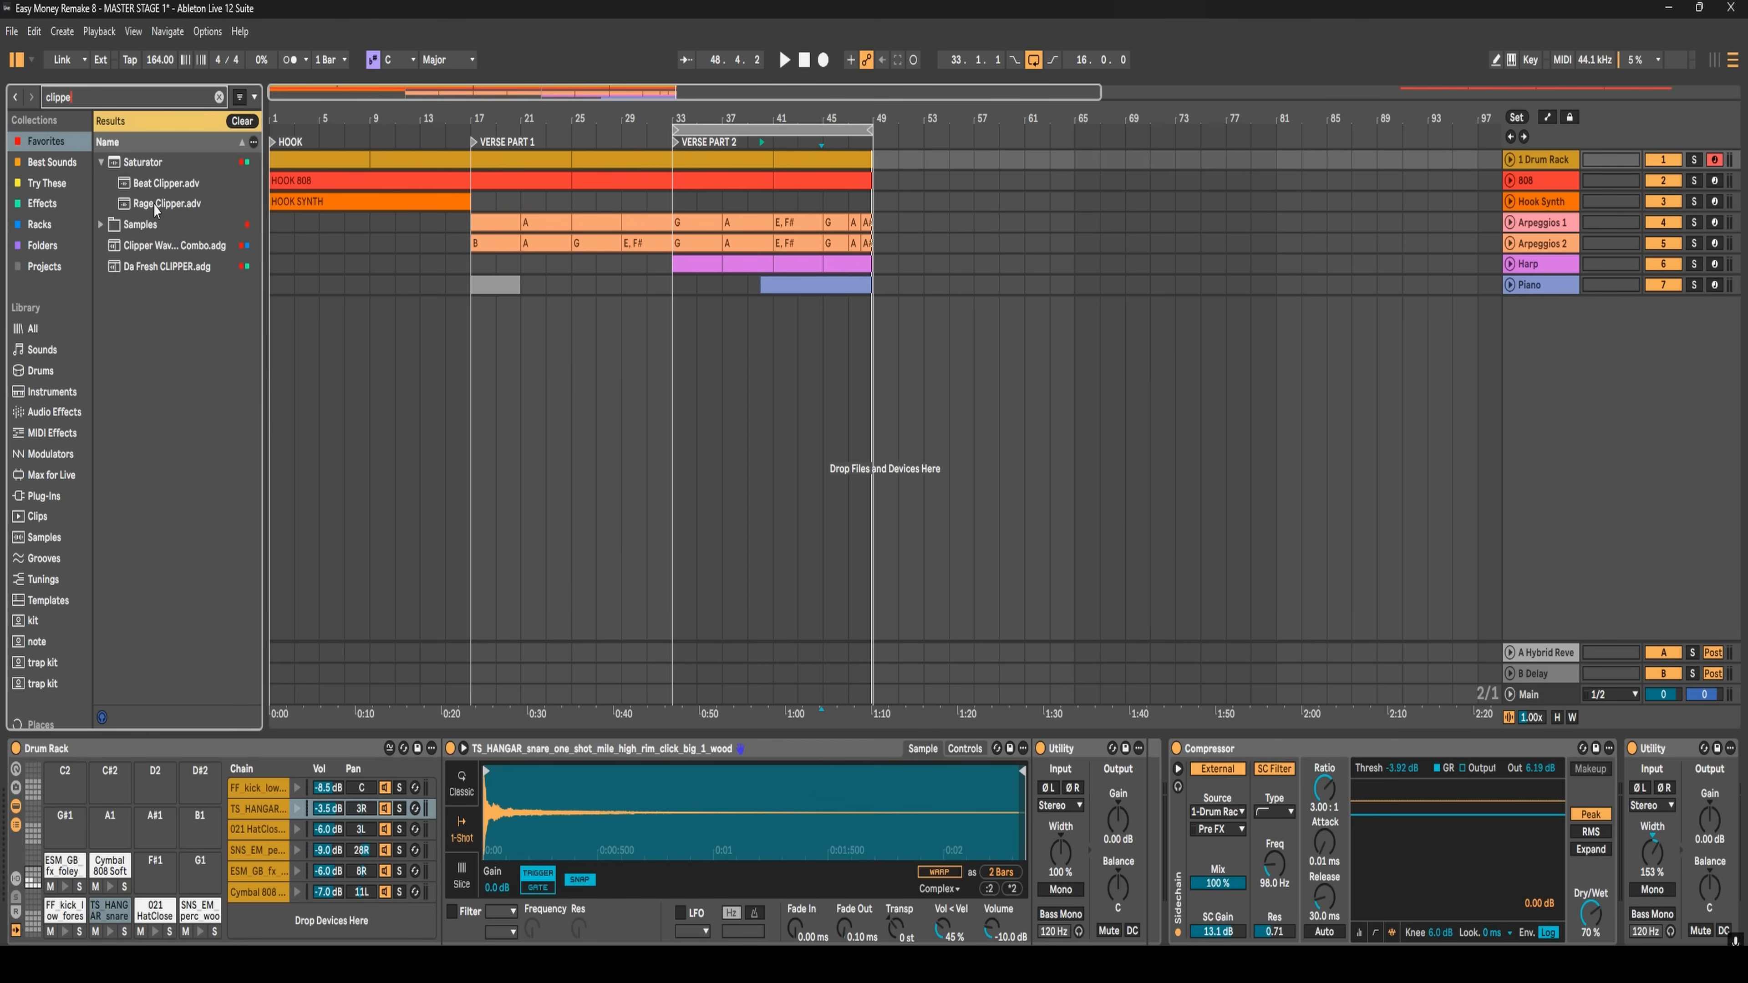
click(136, 269)
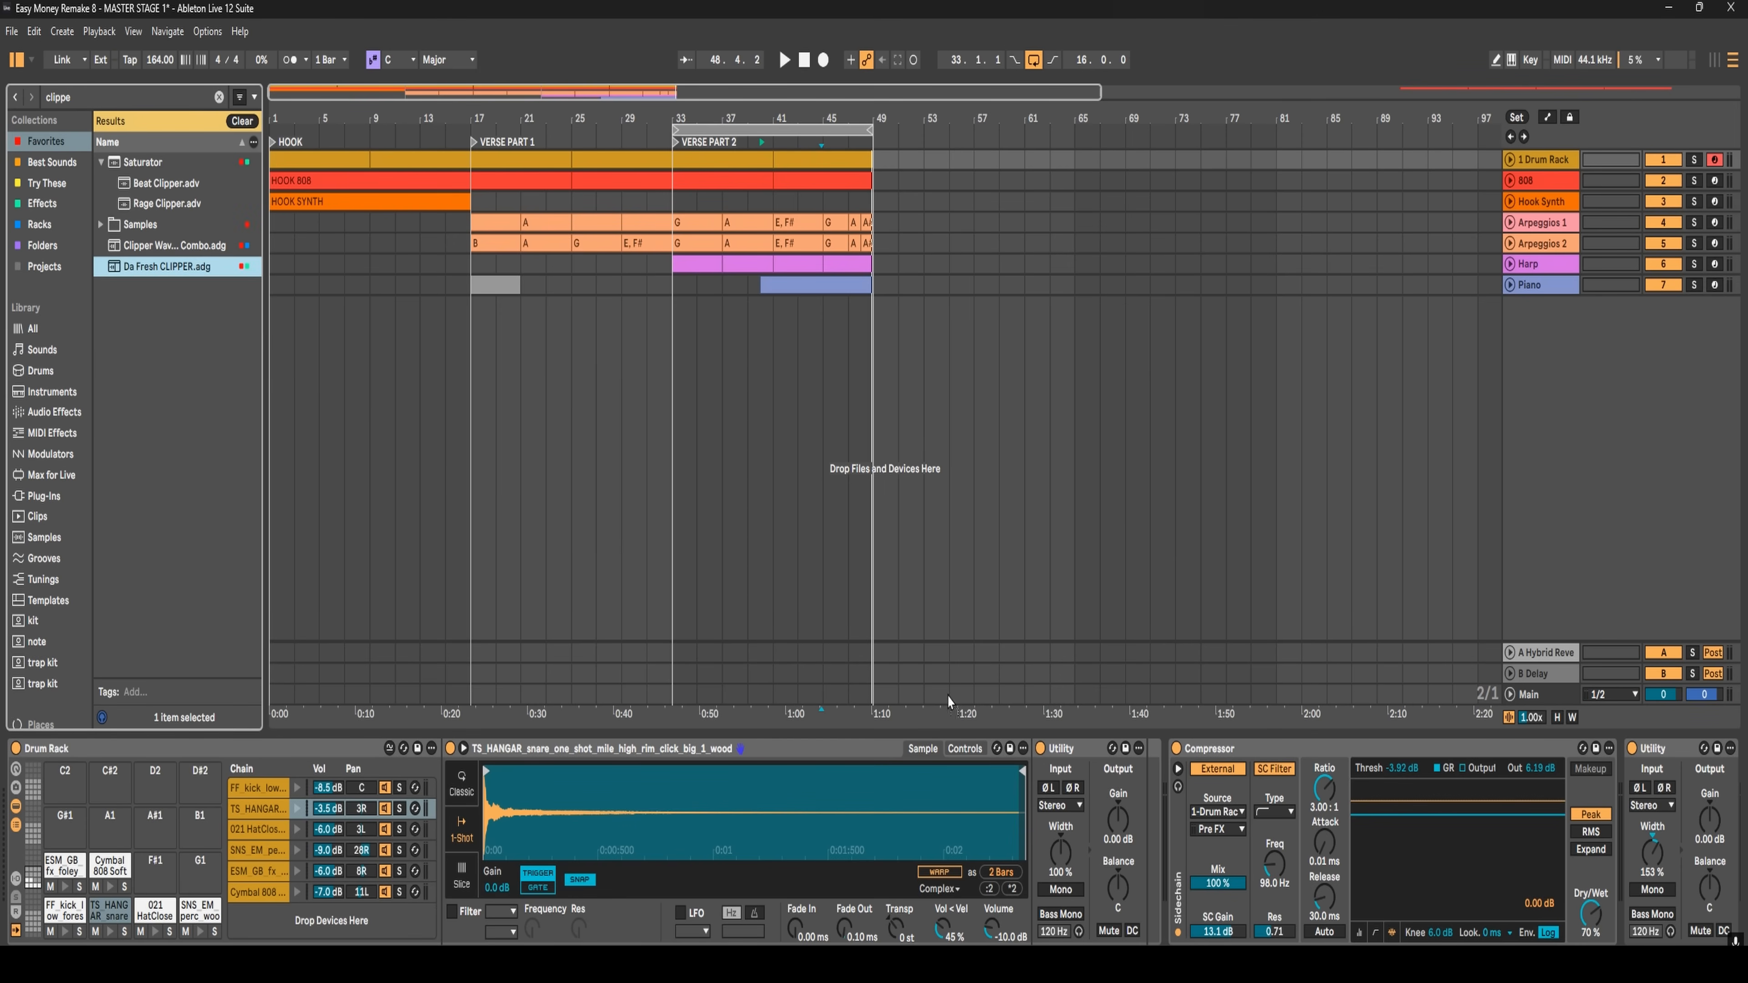
drag(947, 695, 1129, 811)
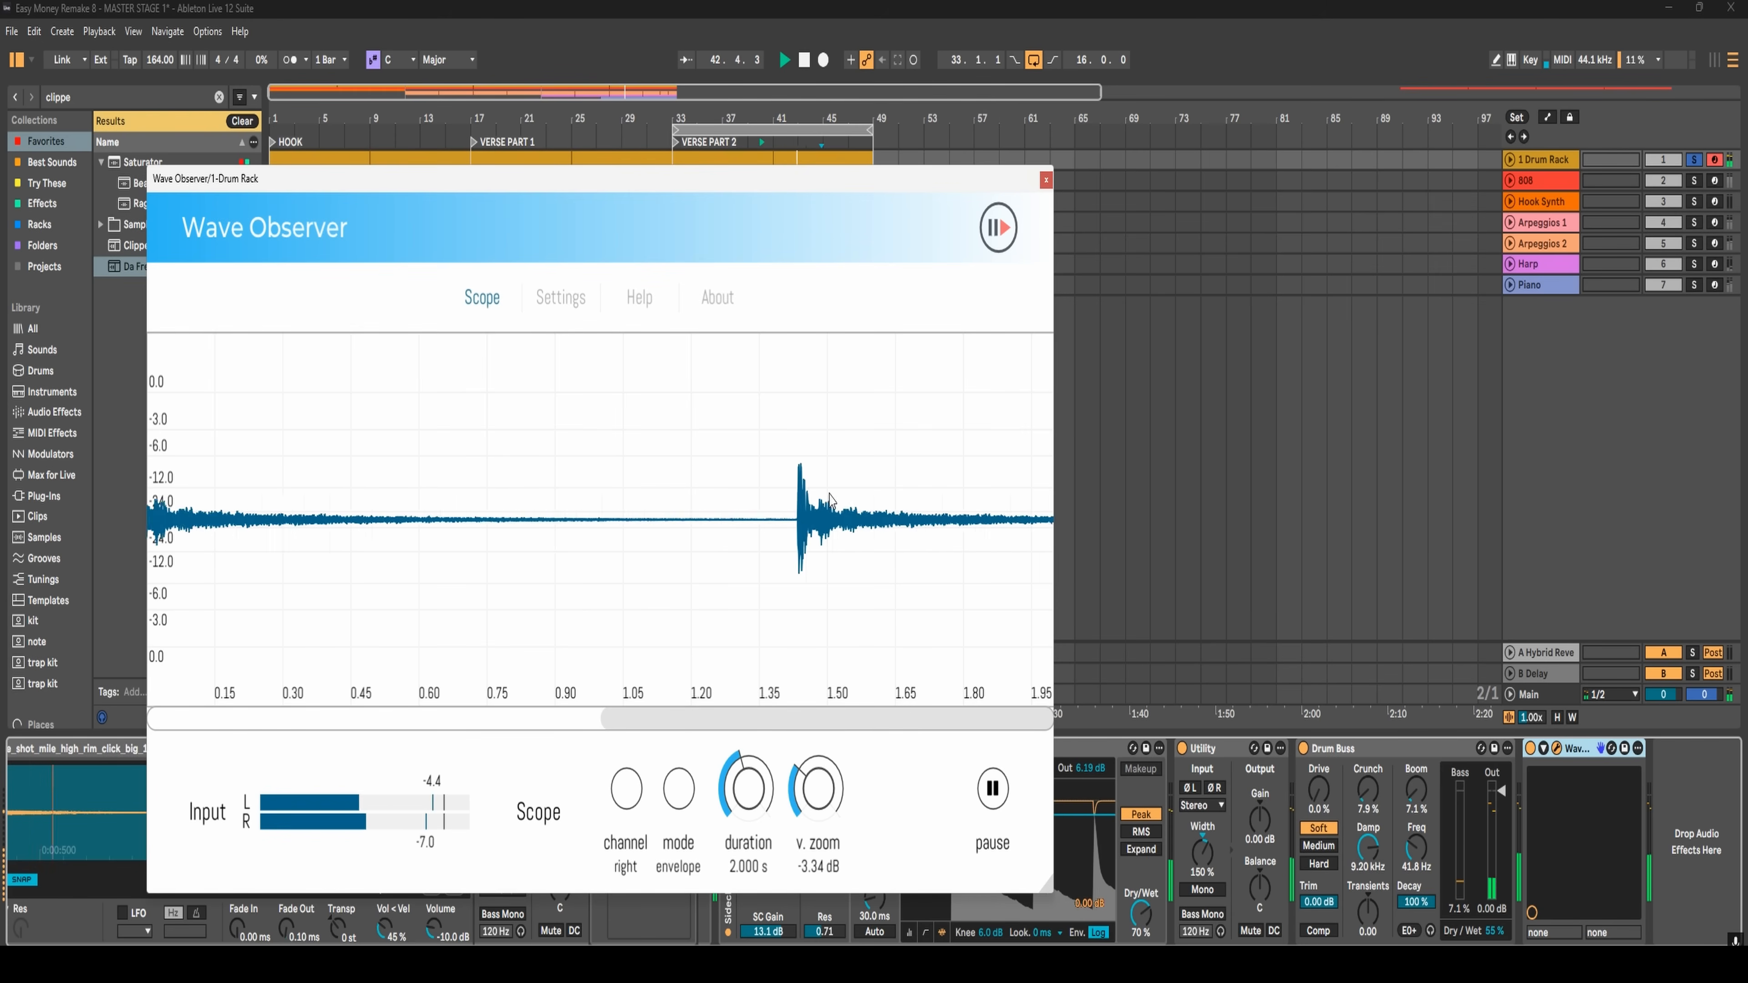
- Set the snare chain's Da Fresh CLIPPER to 65 while playing the soloed snare and watching its waveform in Wave Observer
key(space)
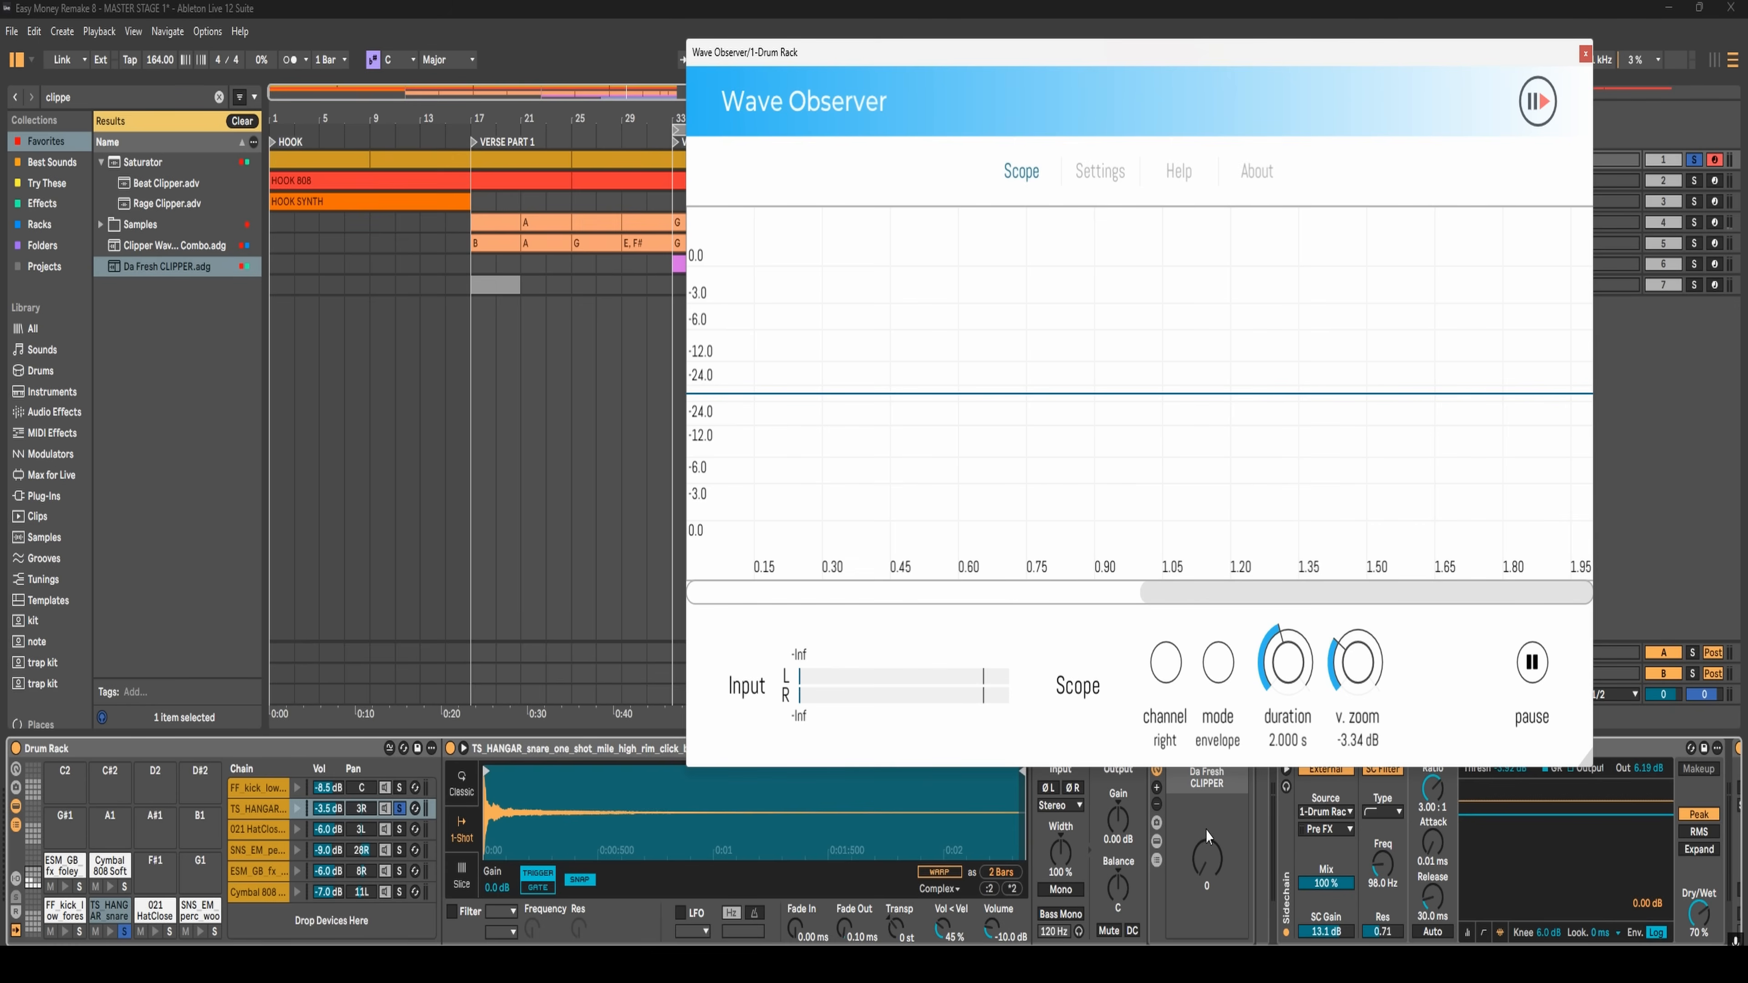
drag(1206, 836, 1209, 866)
key(space)
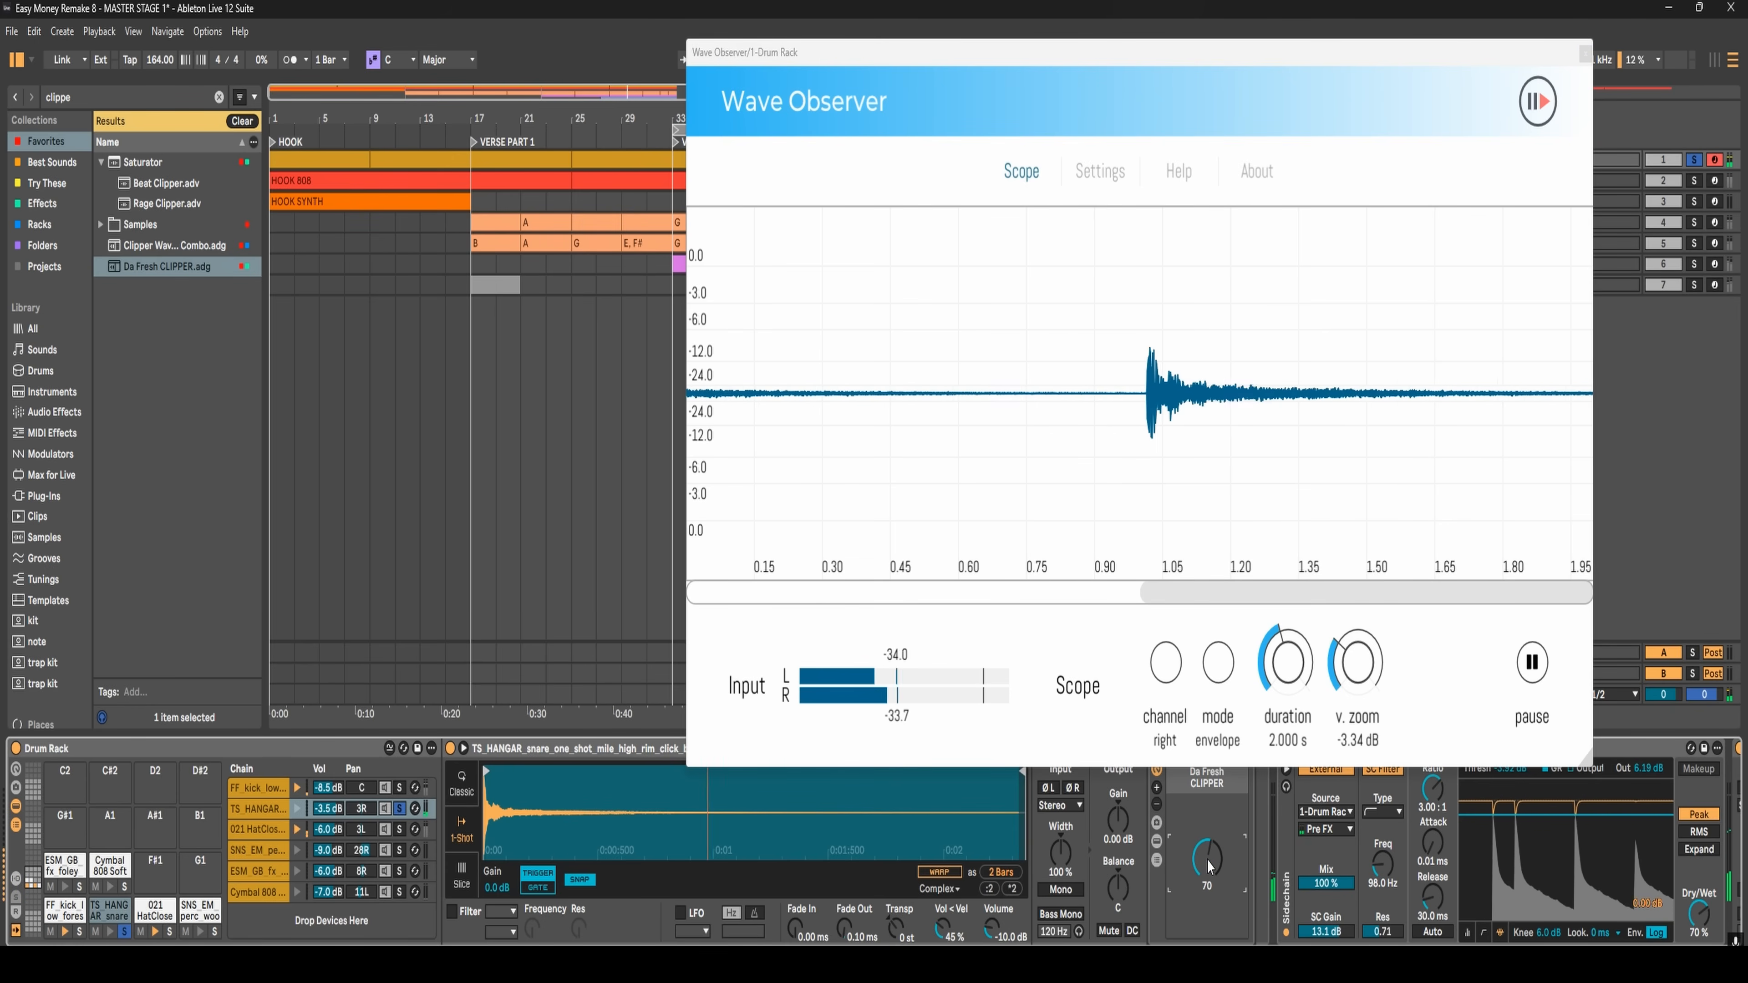
drag(1208, 866, 1209, 812)
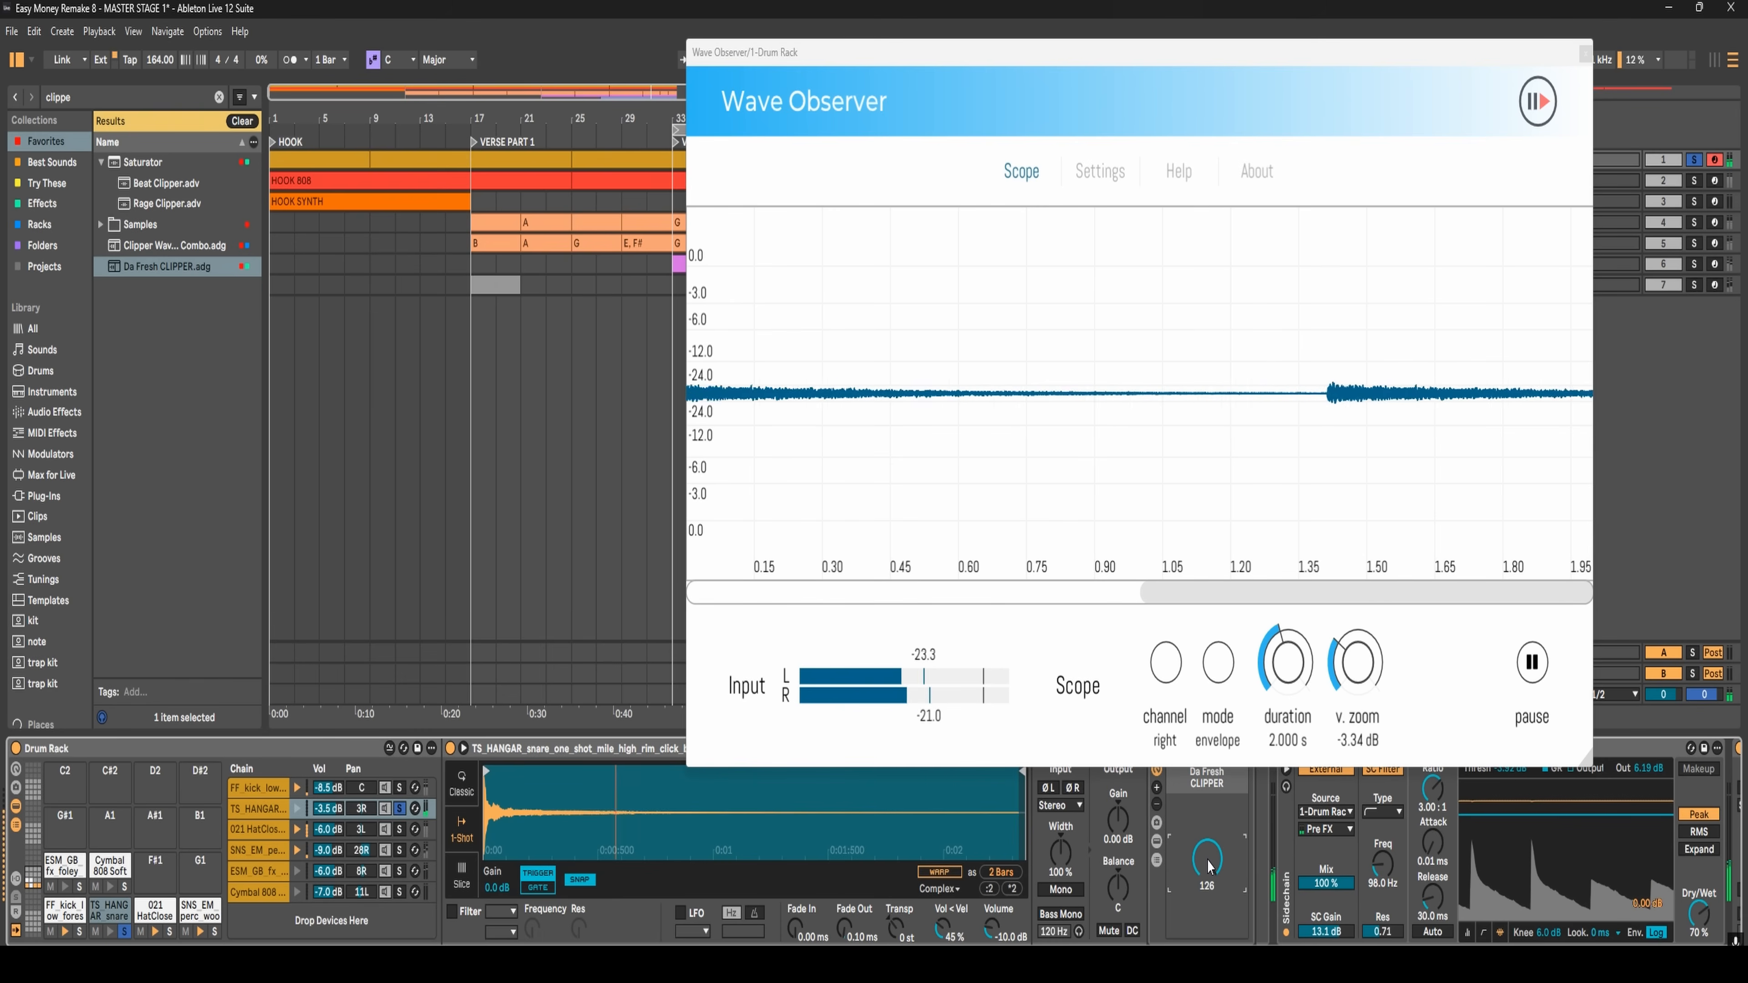
drag(1208, 866, 1209, 978)
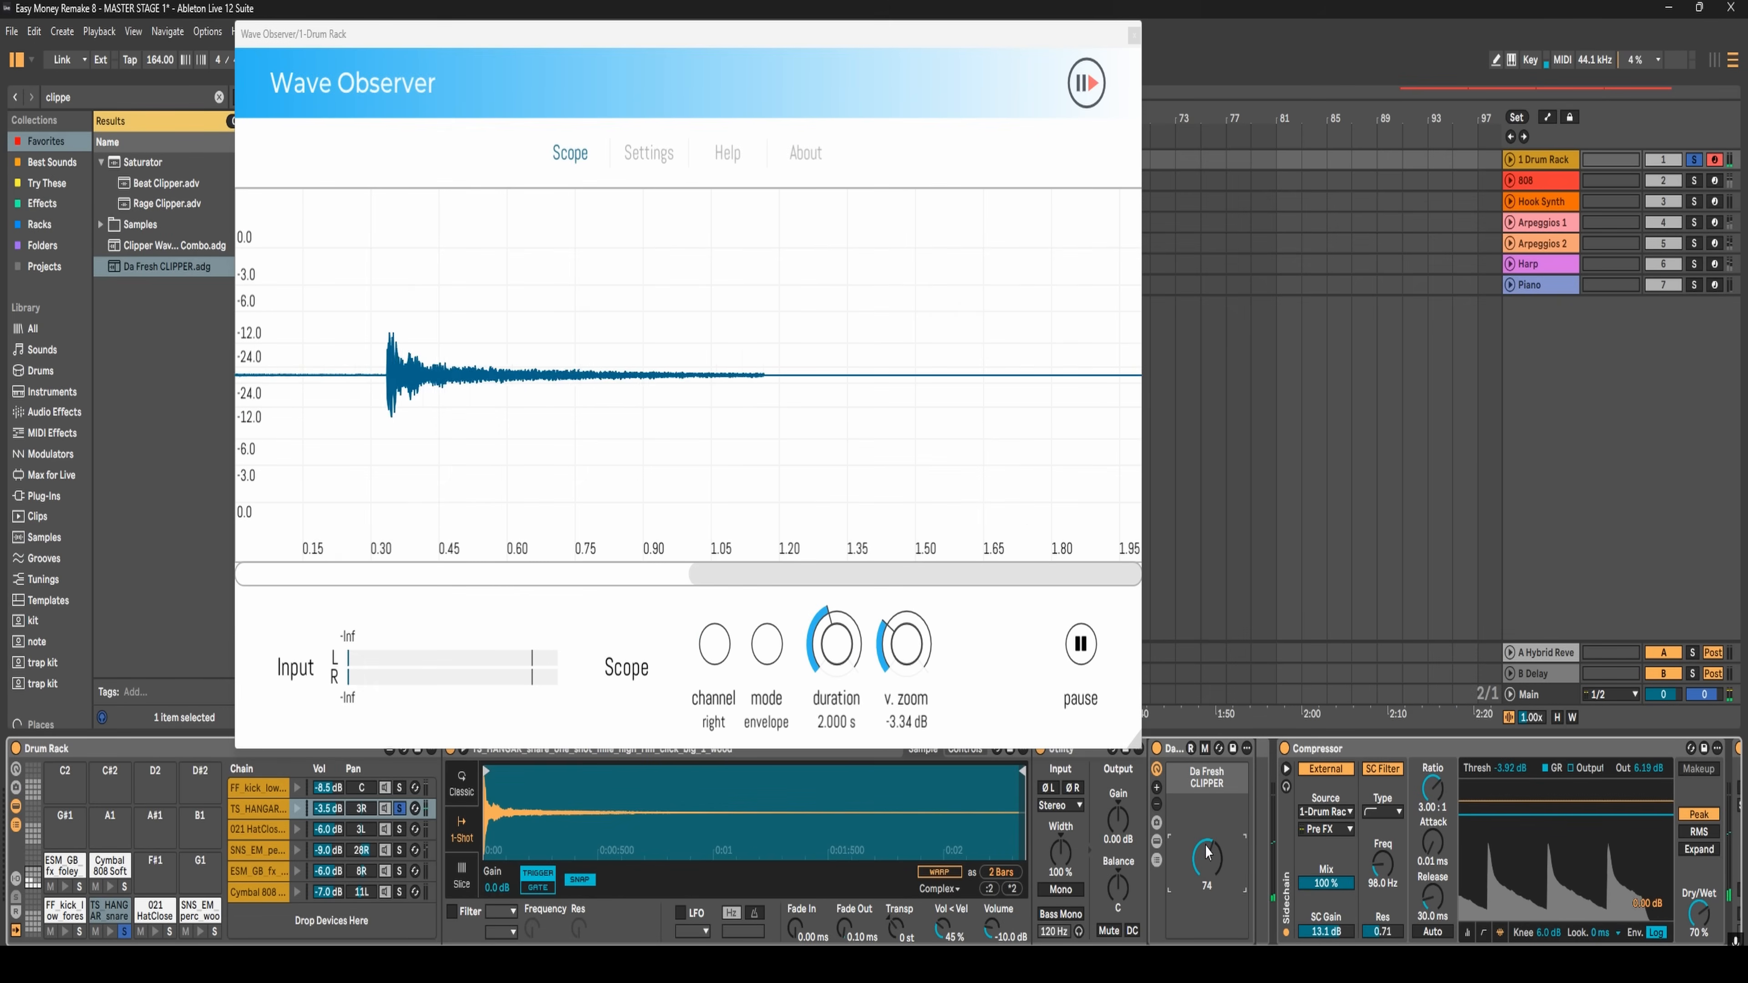
drag(1207, 859, 1207, 860)
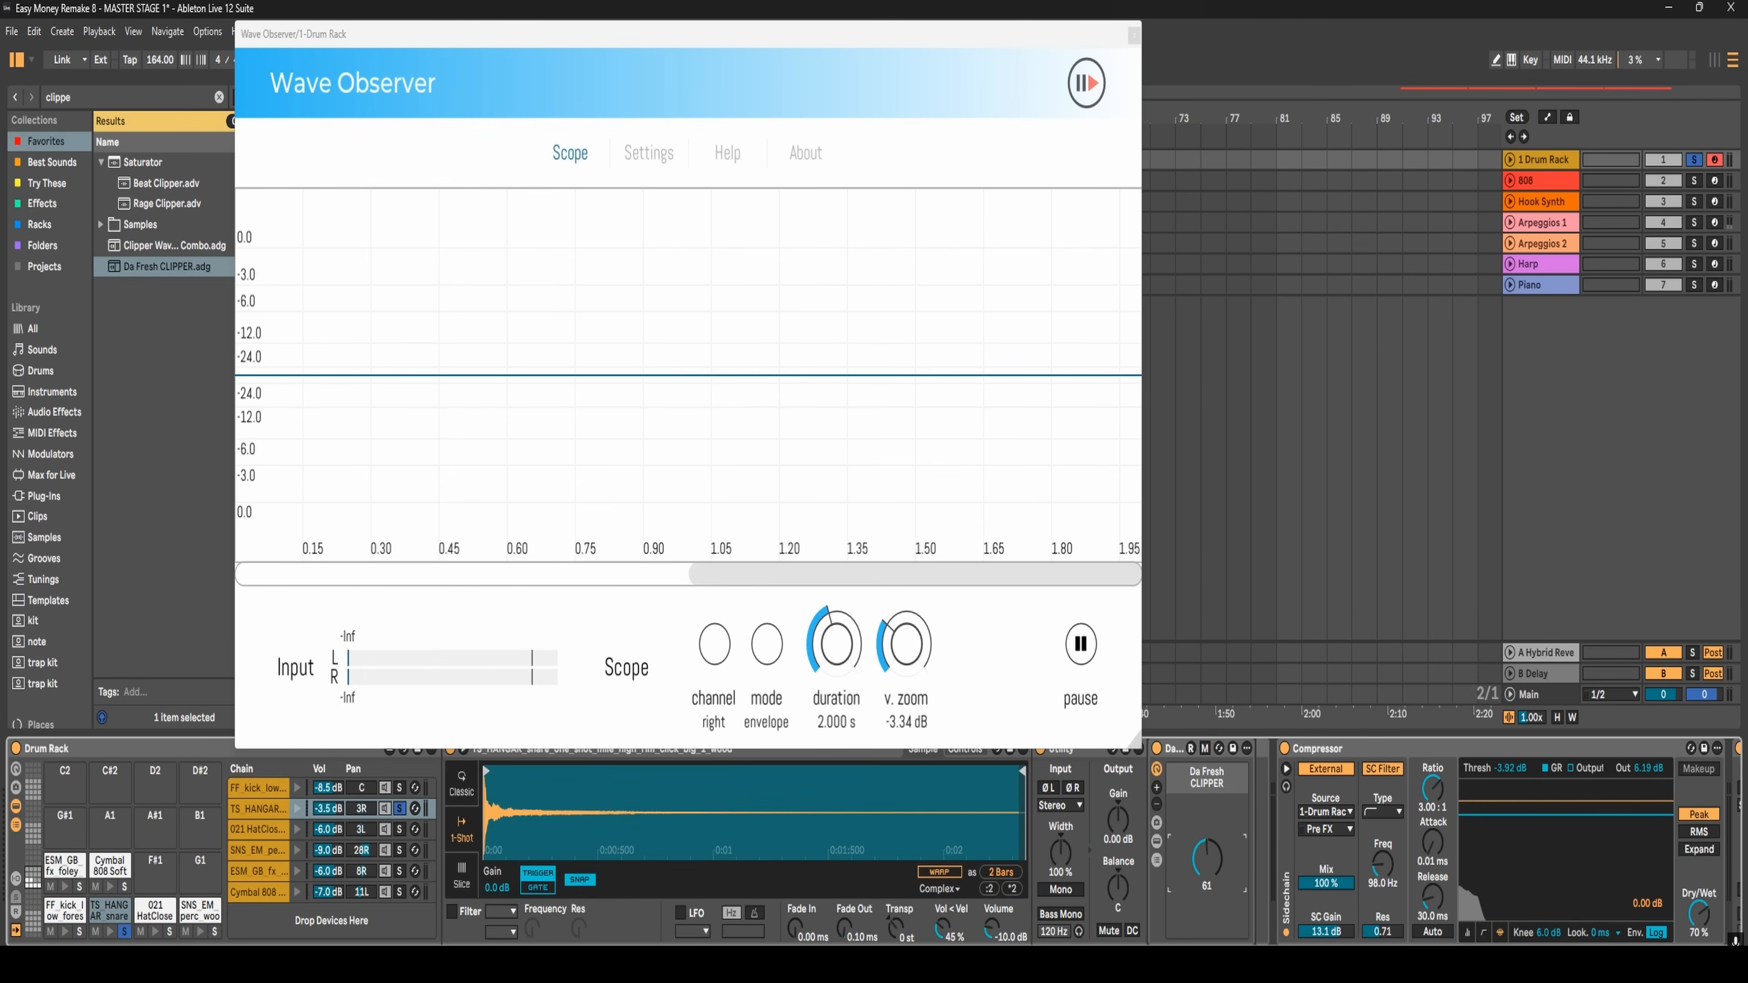
key(space)
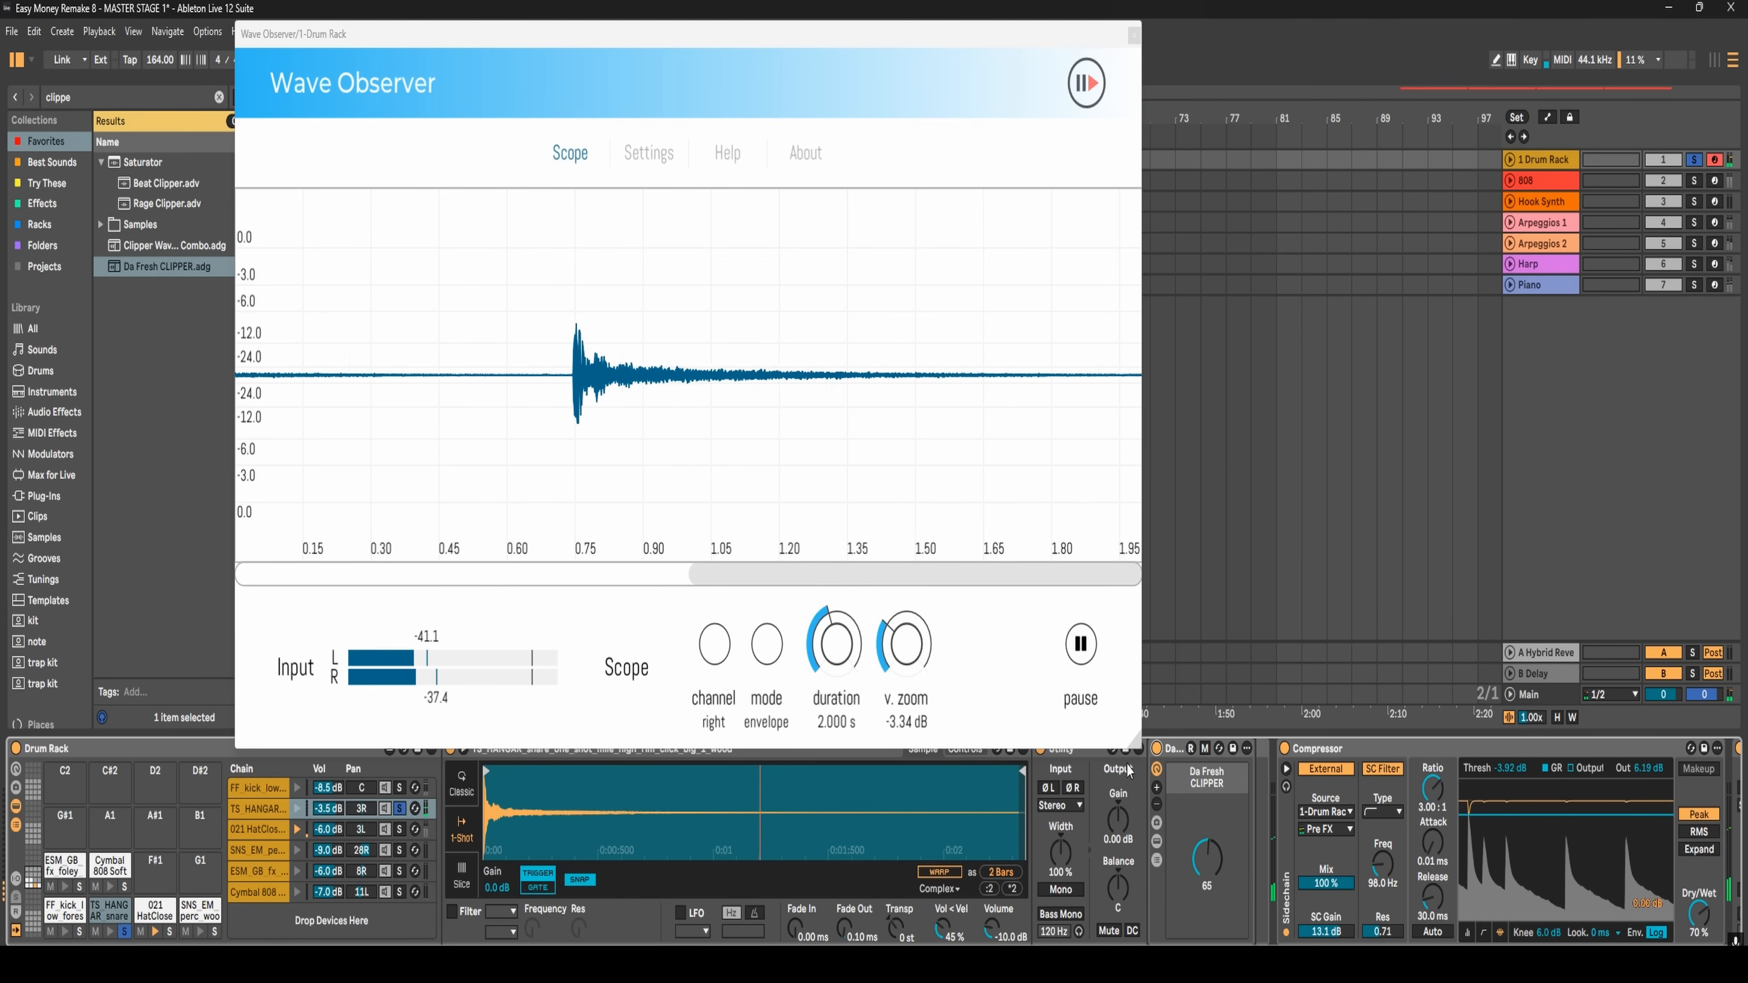
key(space)
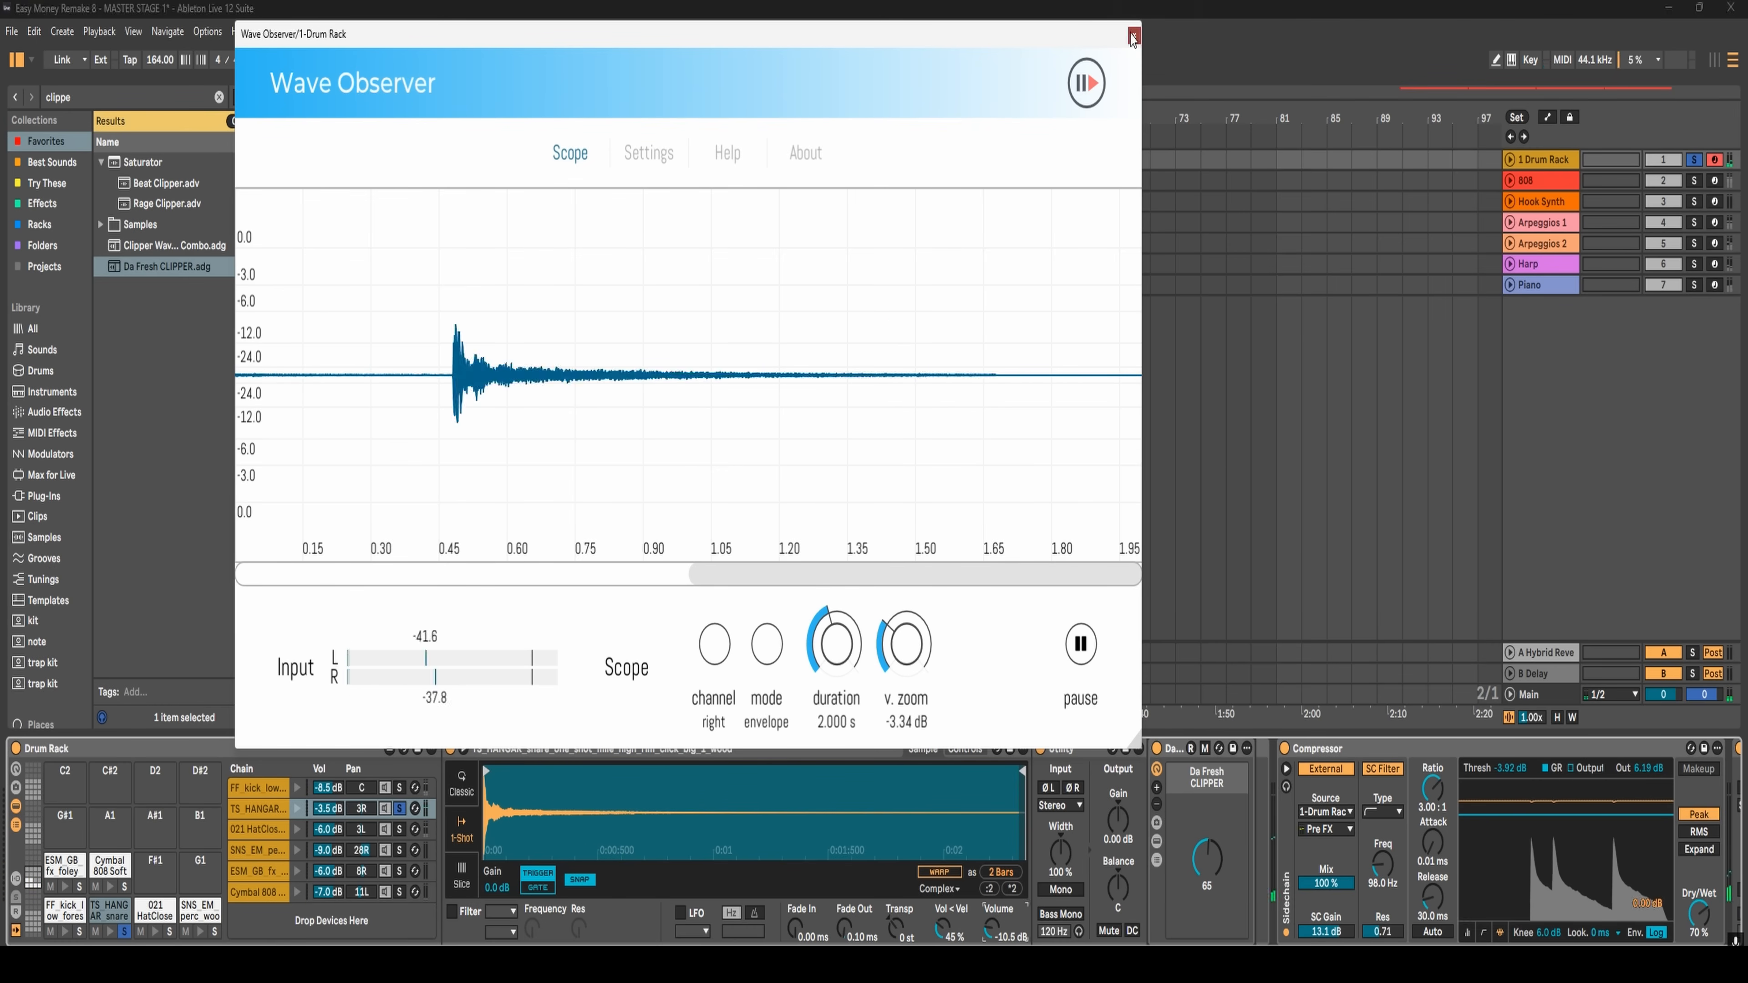
click(1134, 35)
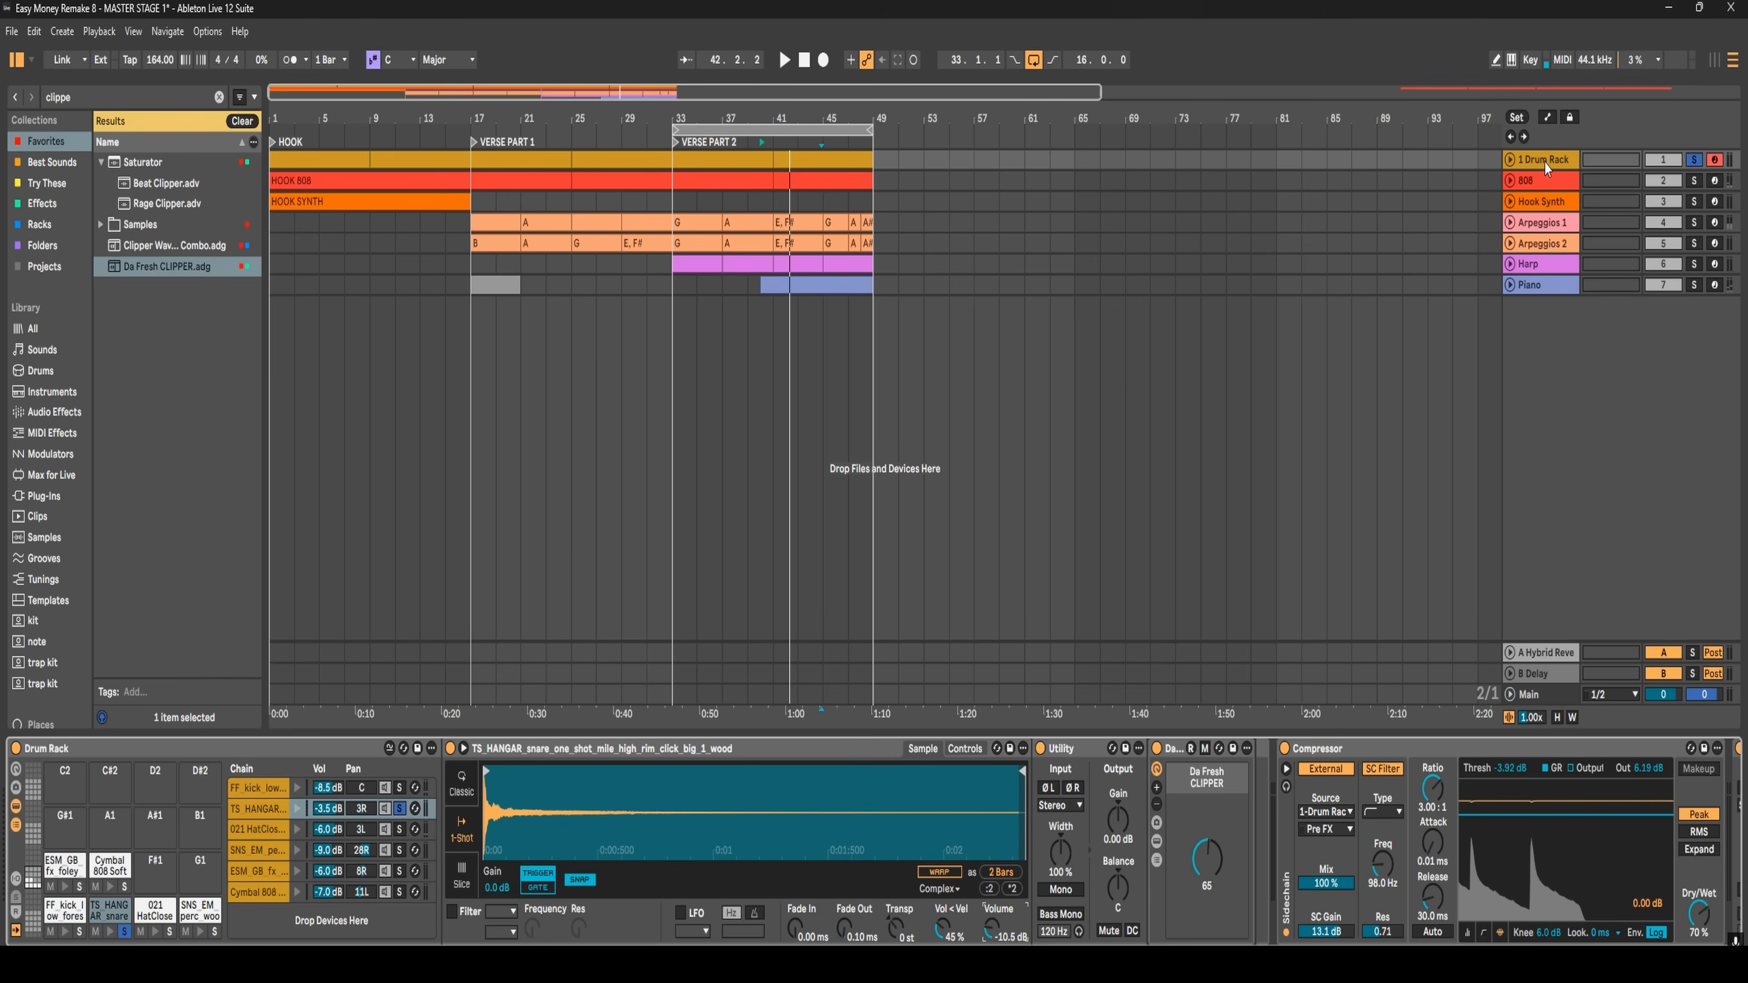
- Switch the solo to the SNS_EM wood percussion pad in the Drum Rack and show its device chain
click(199, 935)
click(197, 935)
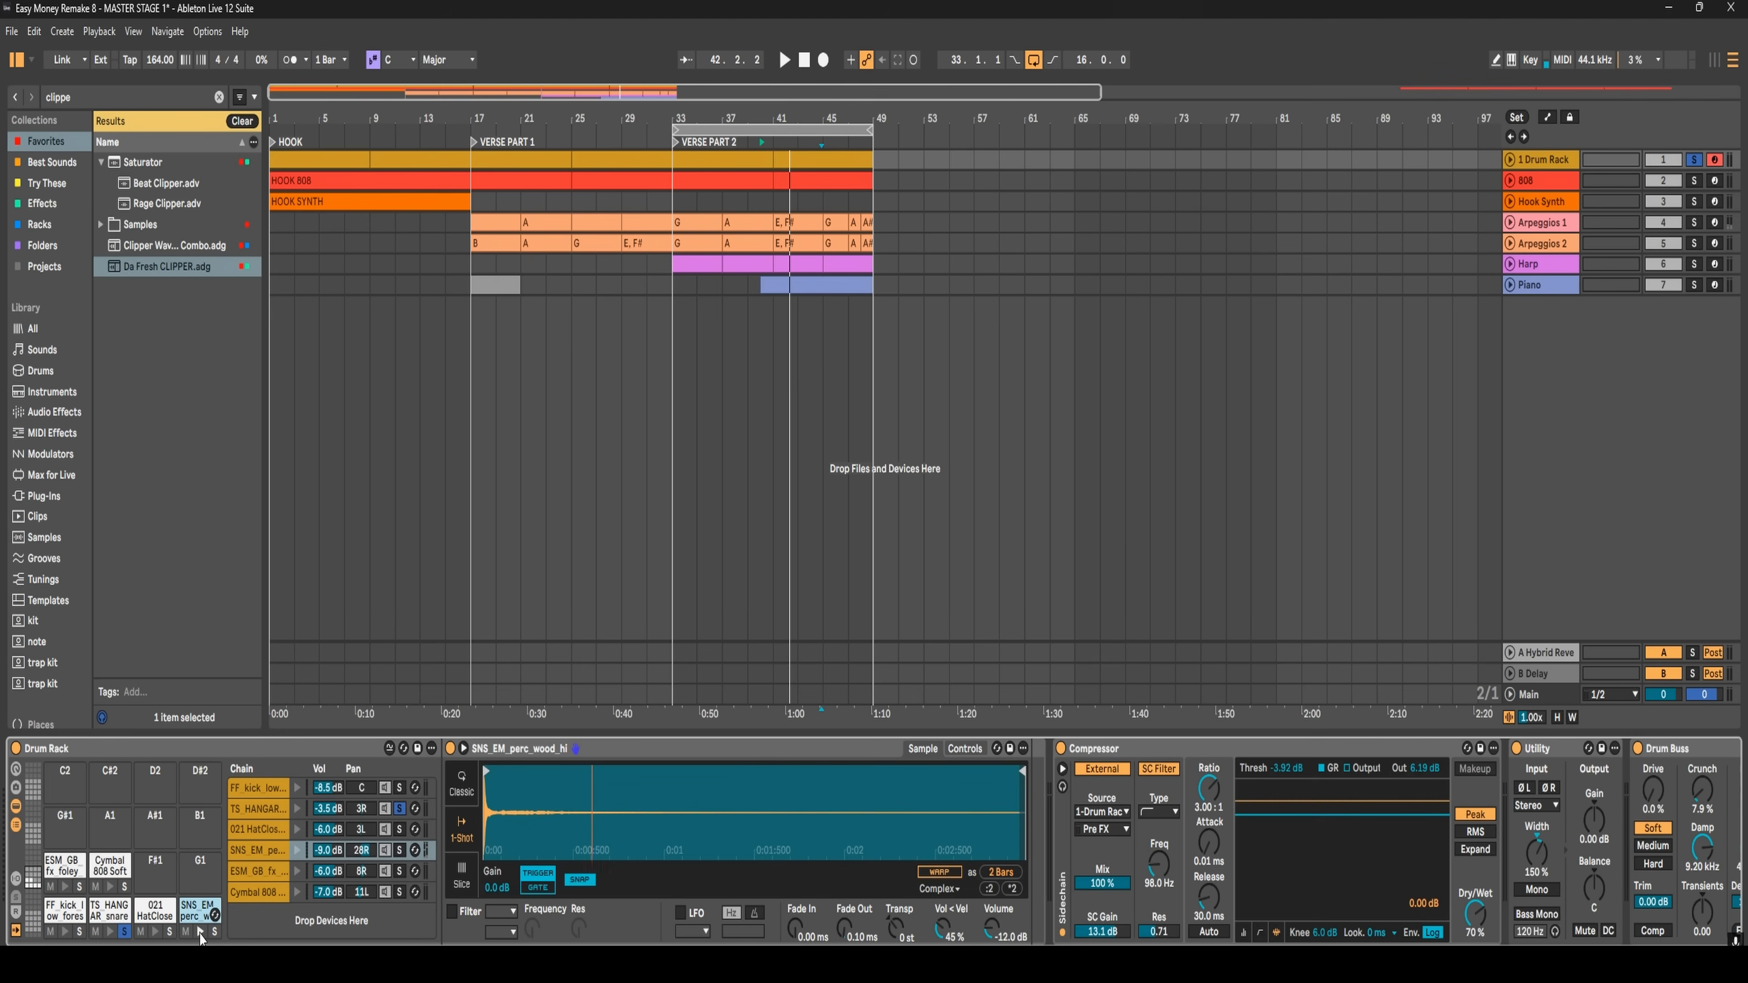
click(214, 931)
click(200, 932)
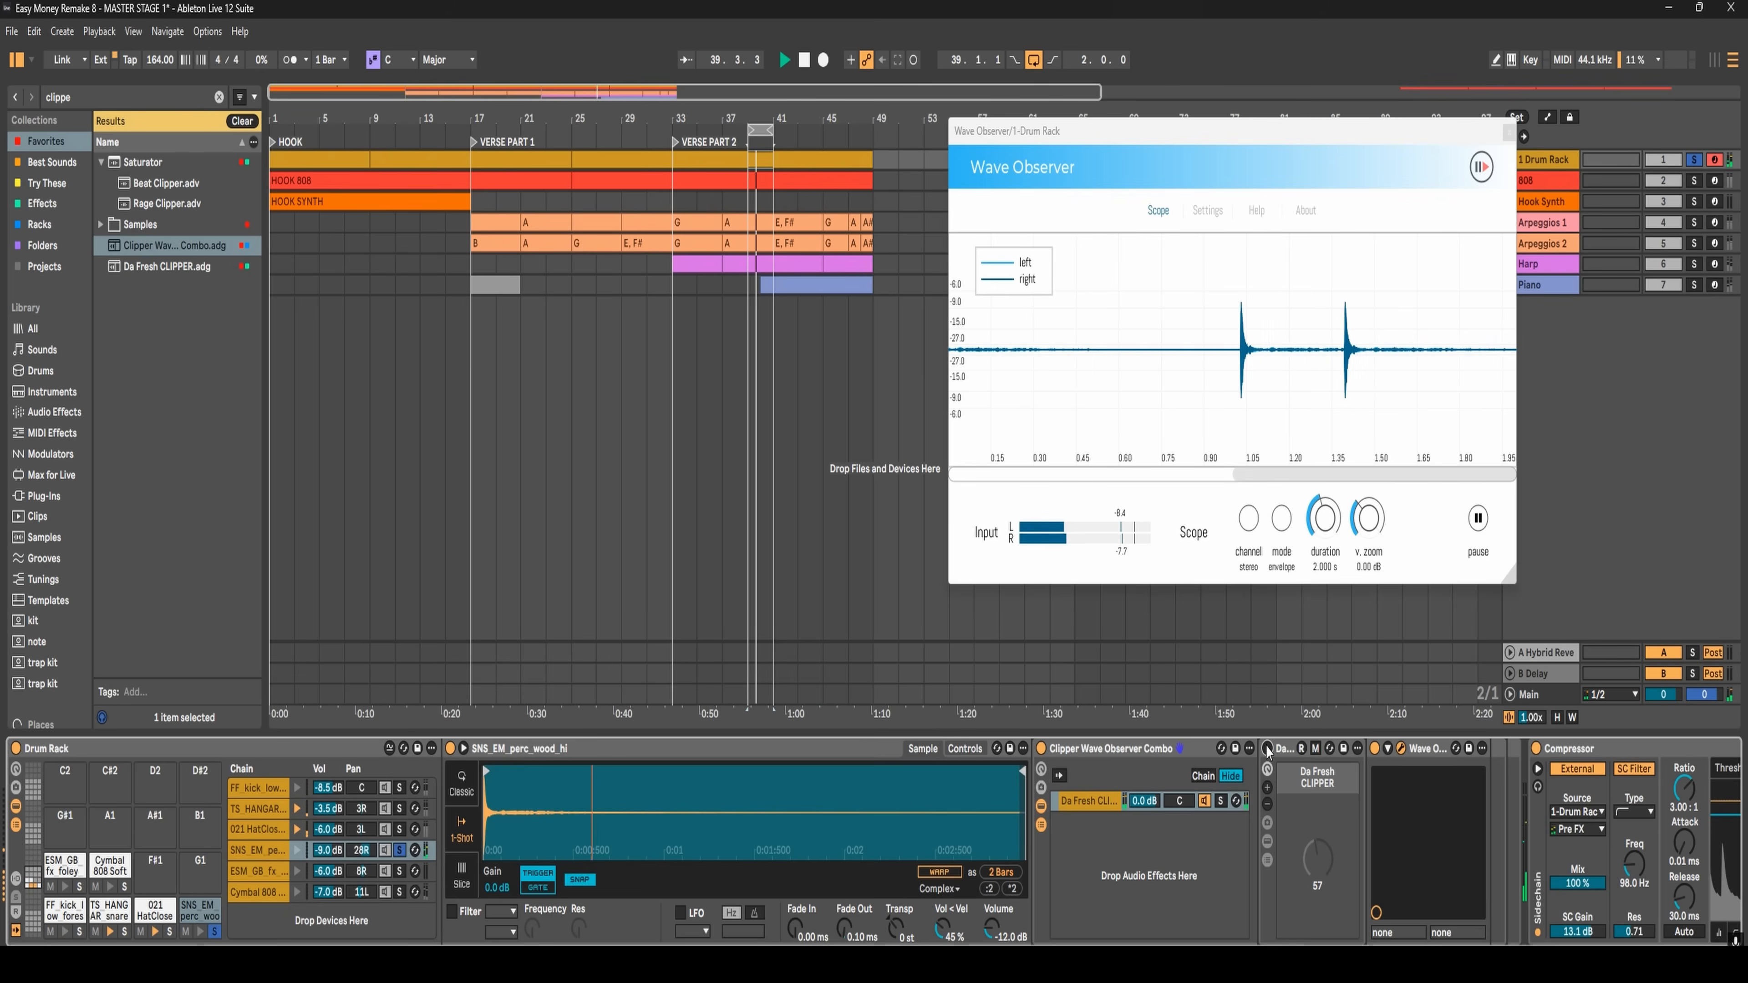
- Compare the wood percussion's waveform with Da Fresh CLIPPER bypassed and active, and adjust the clipper's amount
click(1266, 749)
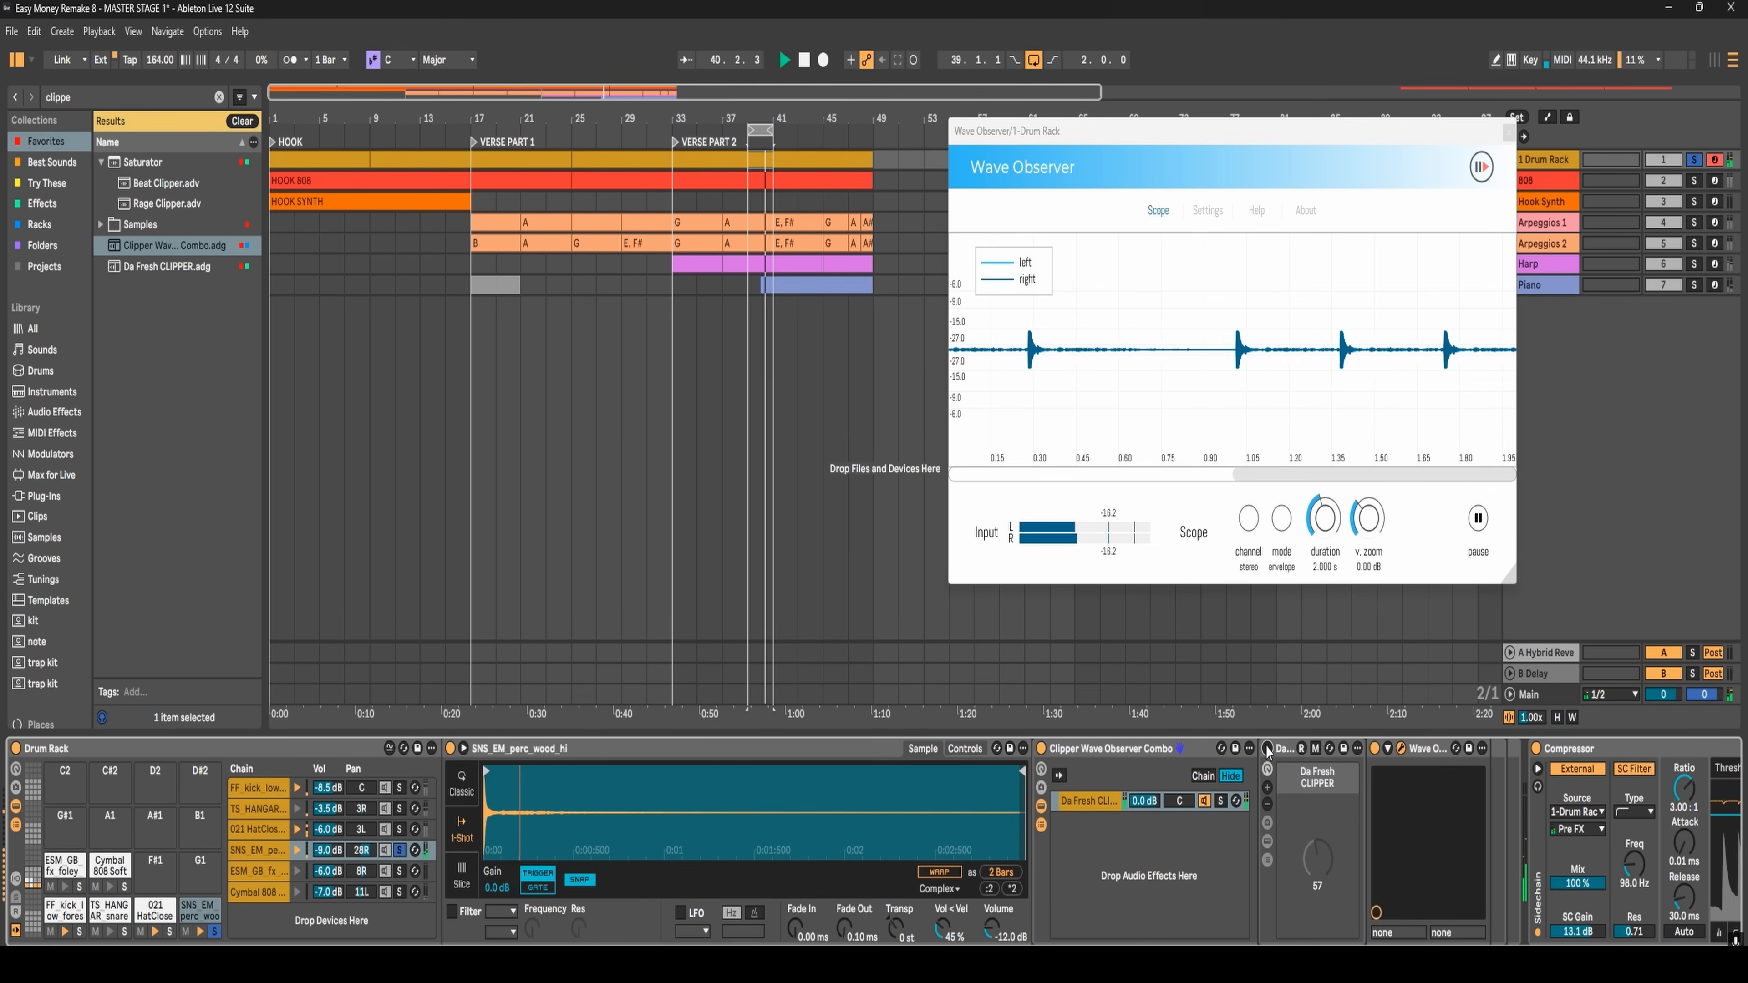
click(1267, 749)
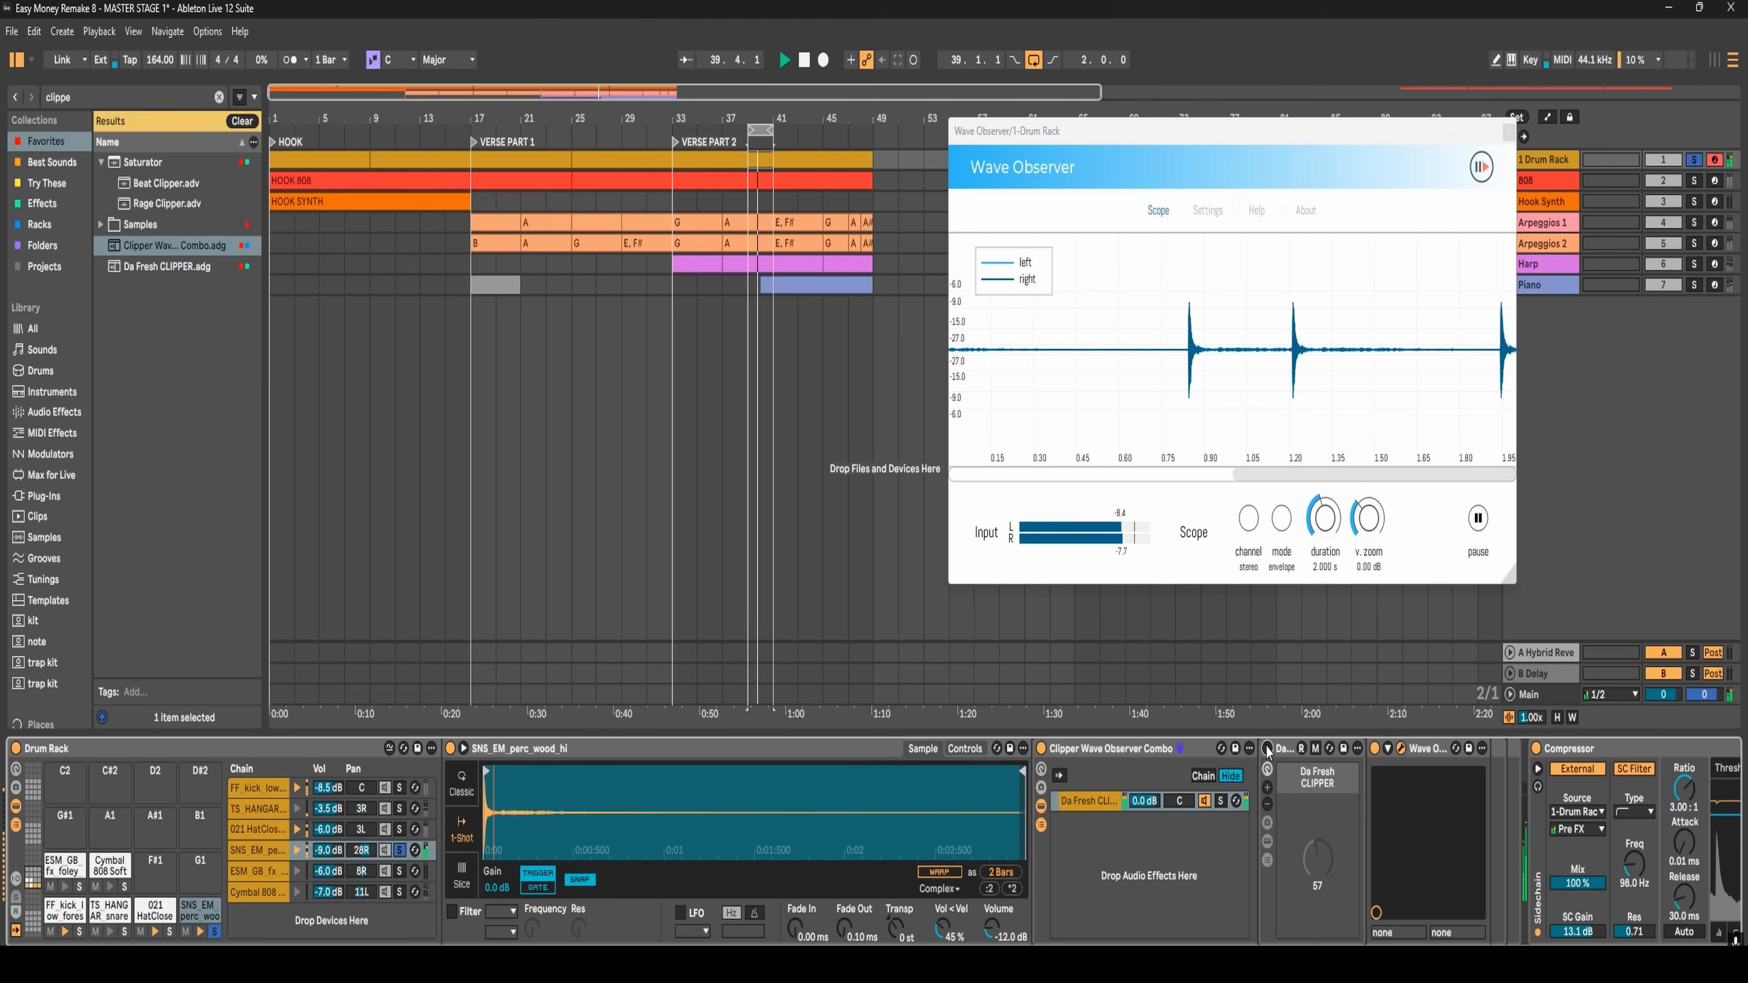
click(1267, 749)
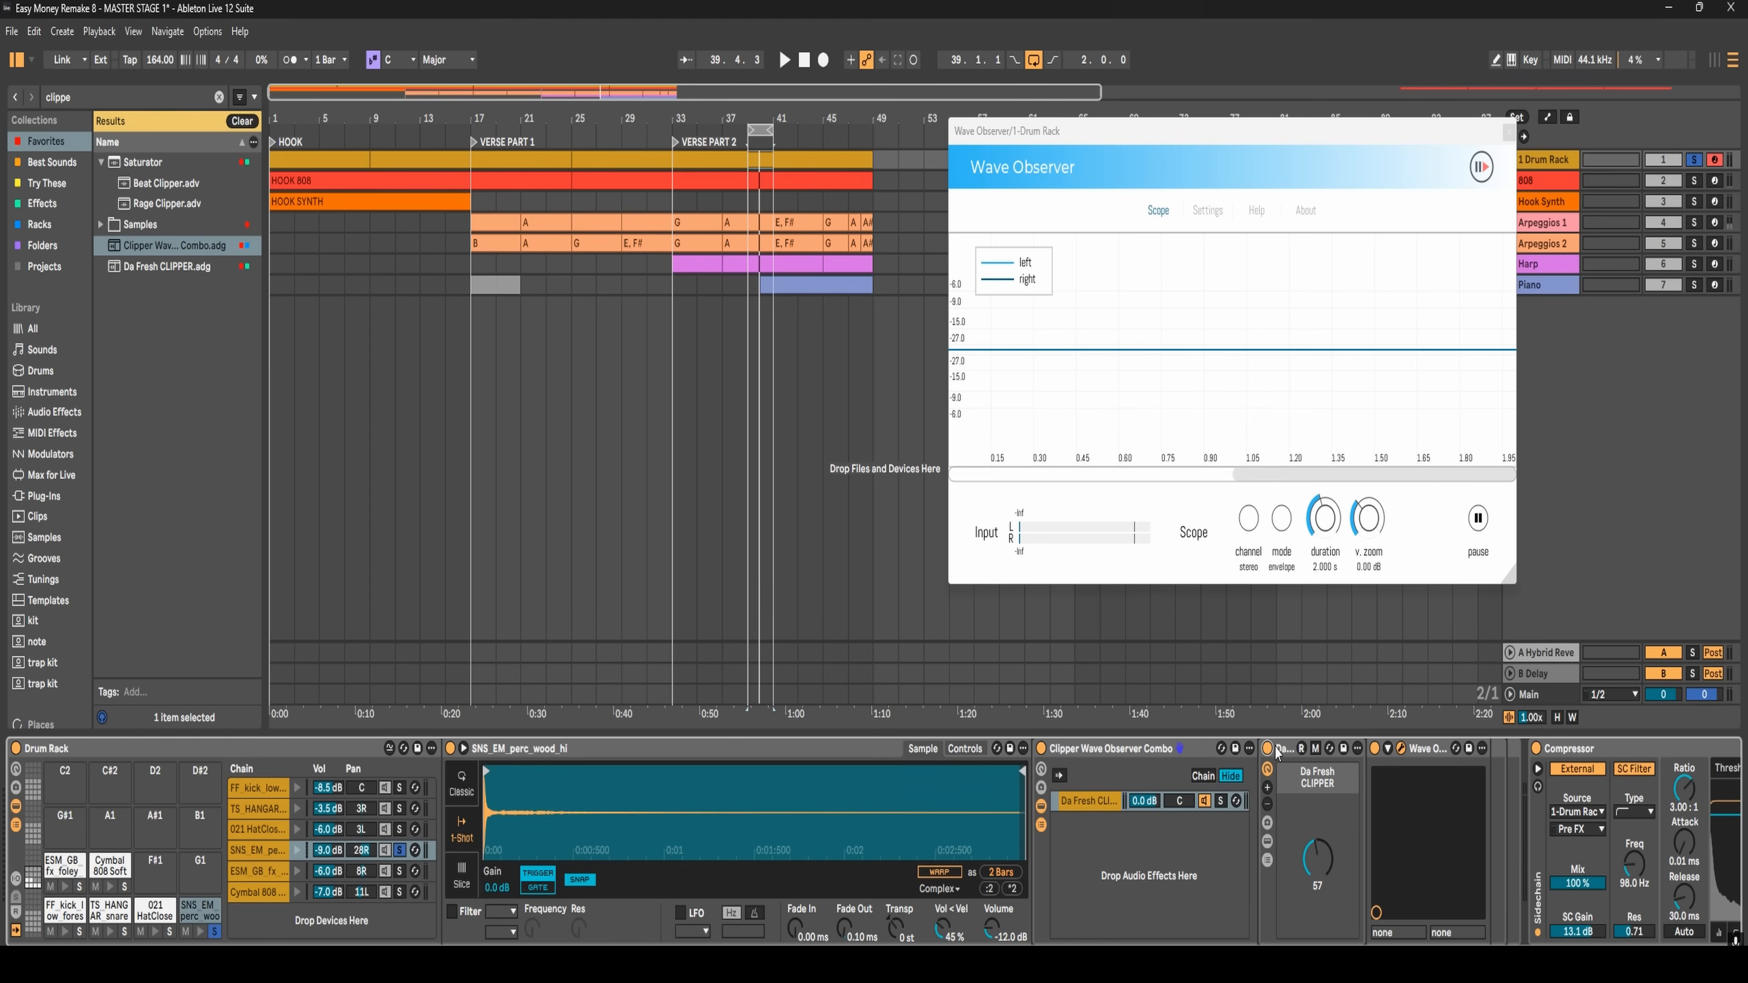
key(space)
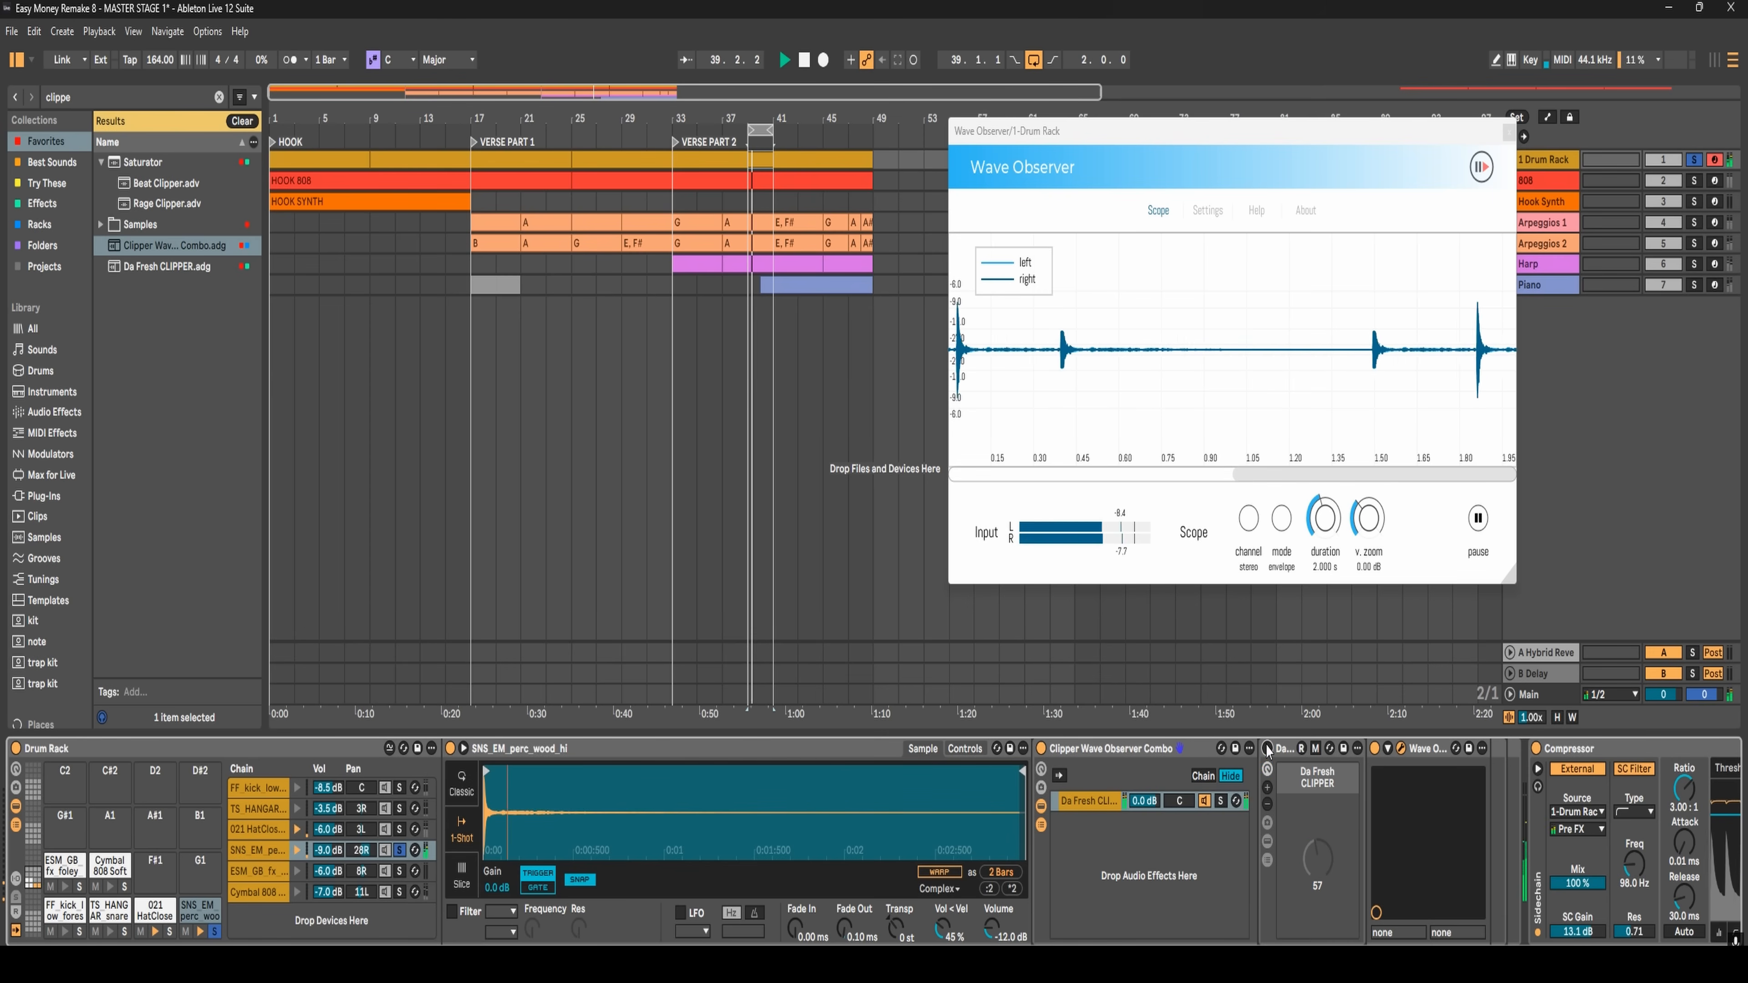
key(space)
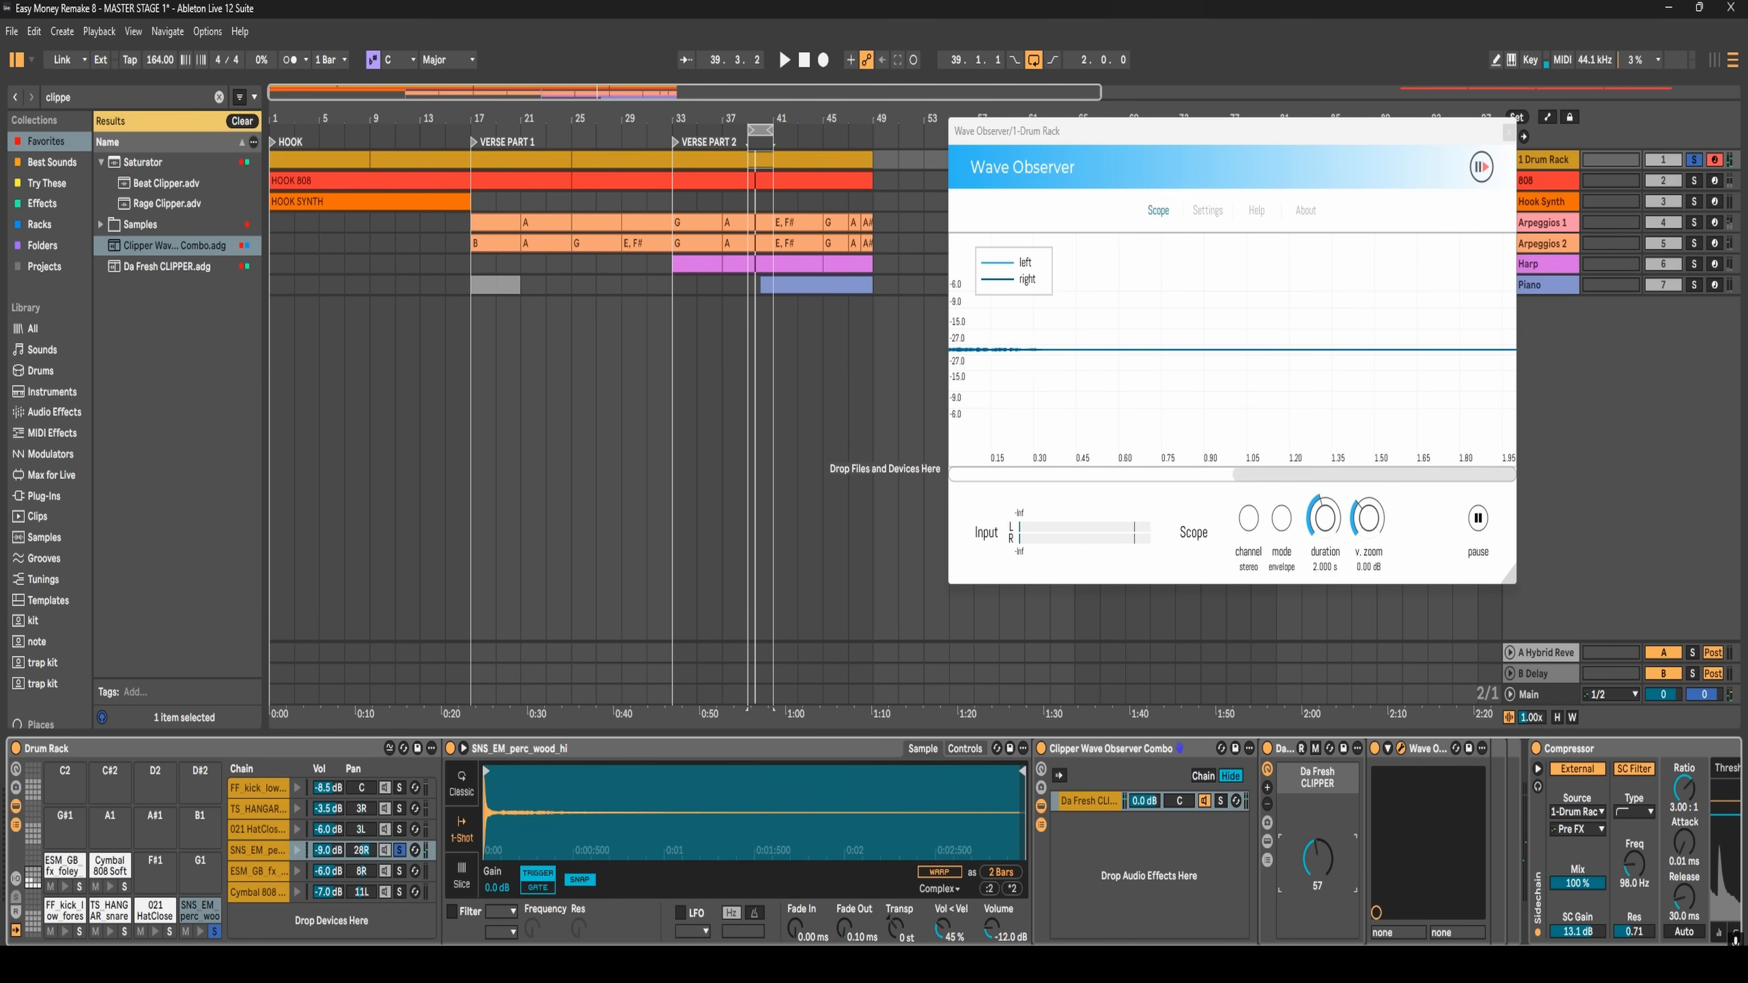
drag(1318, 858, 1317, 877)
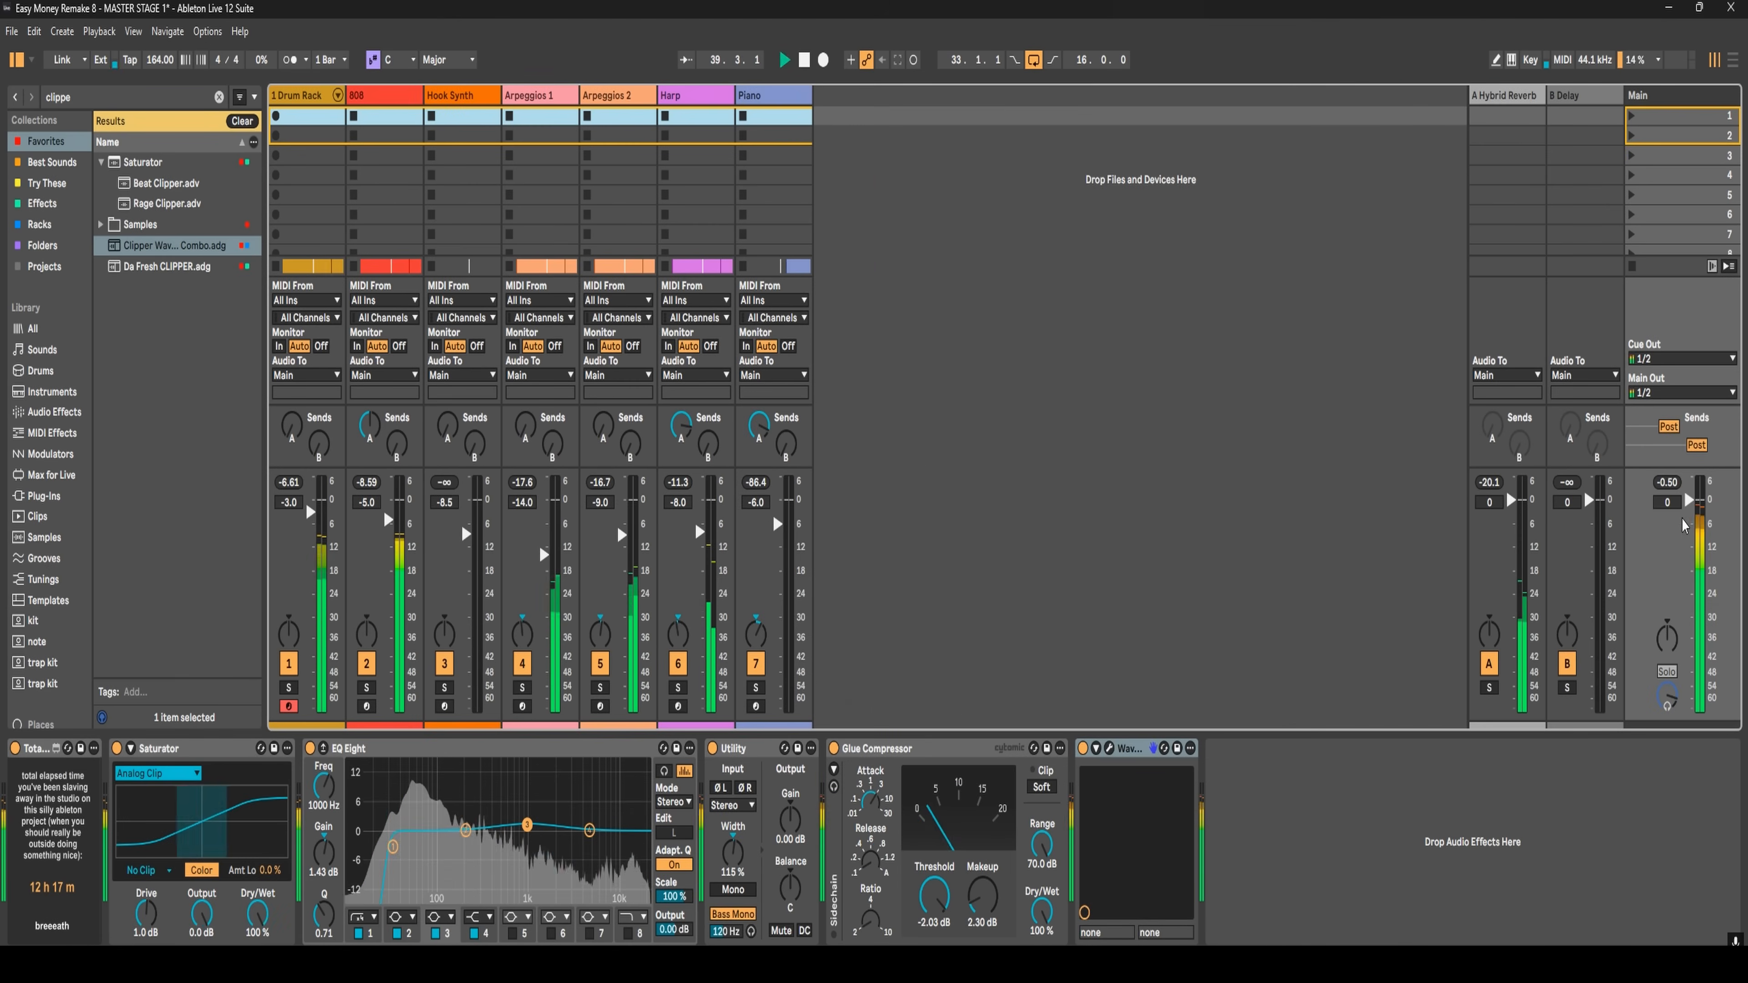
- Search the entire library for "limiter" and add Limiter between Glue Compressor and Wave Observer on the Main track
key(space)
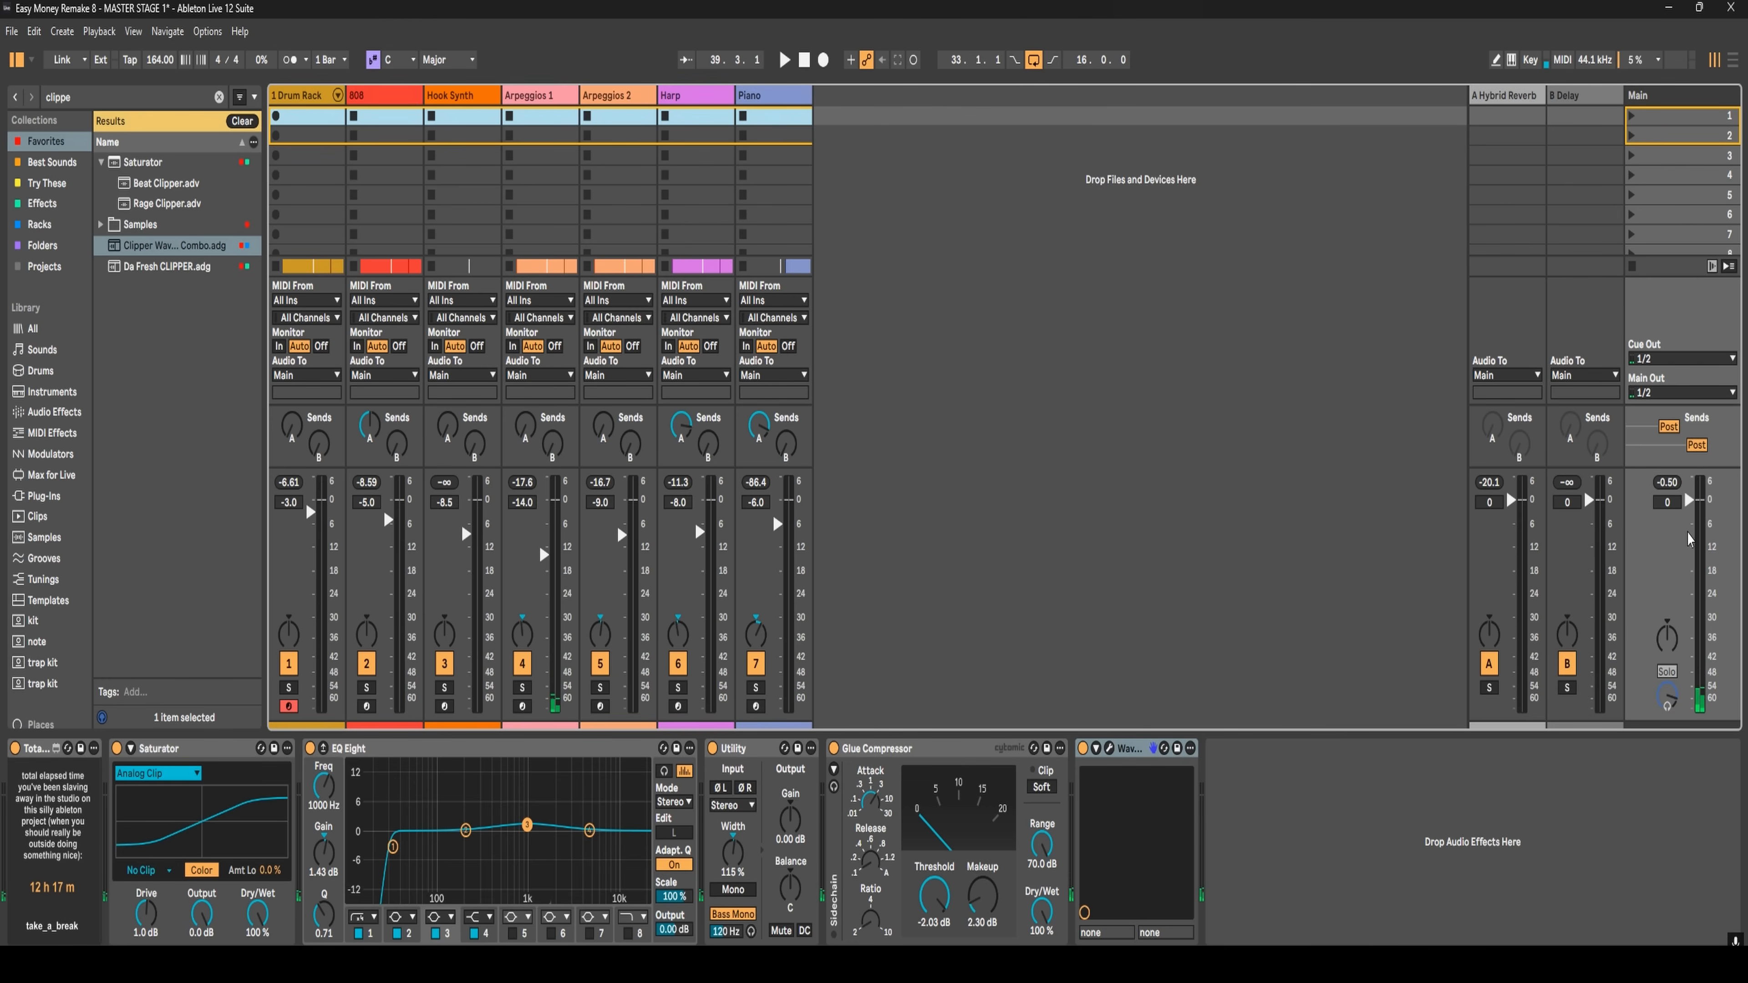
key(Tab)
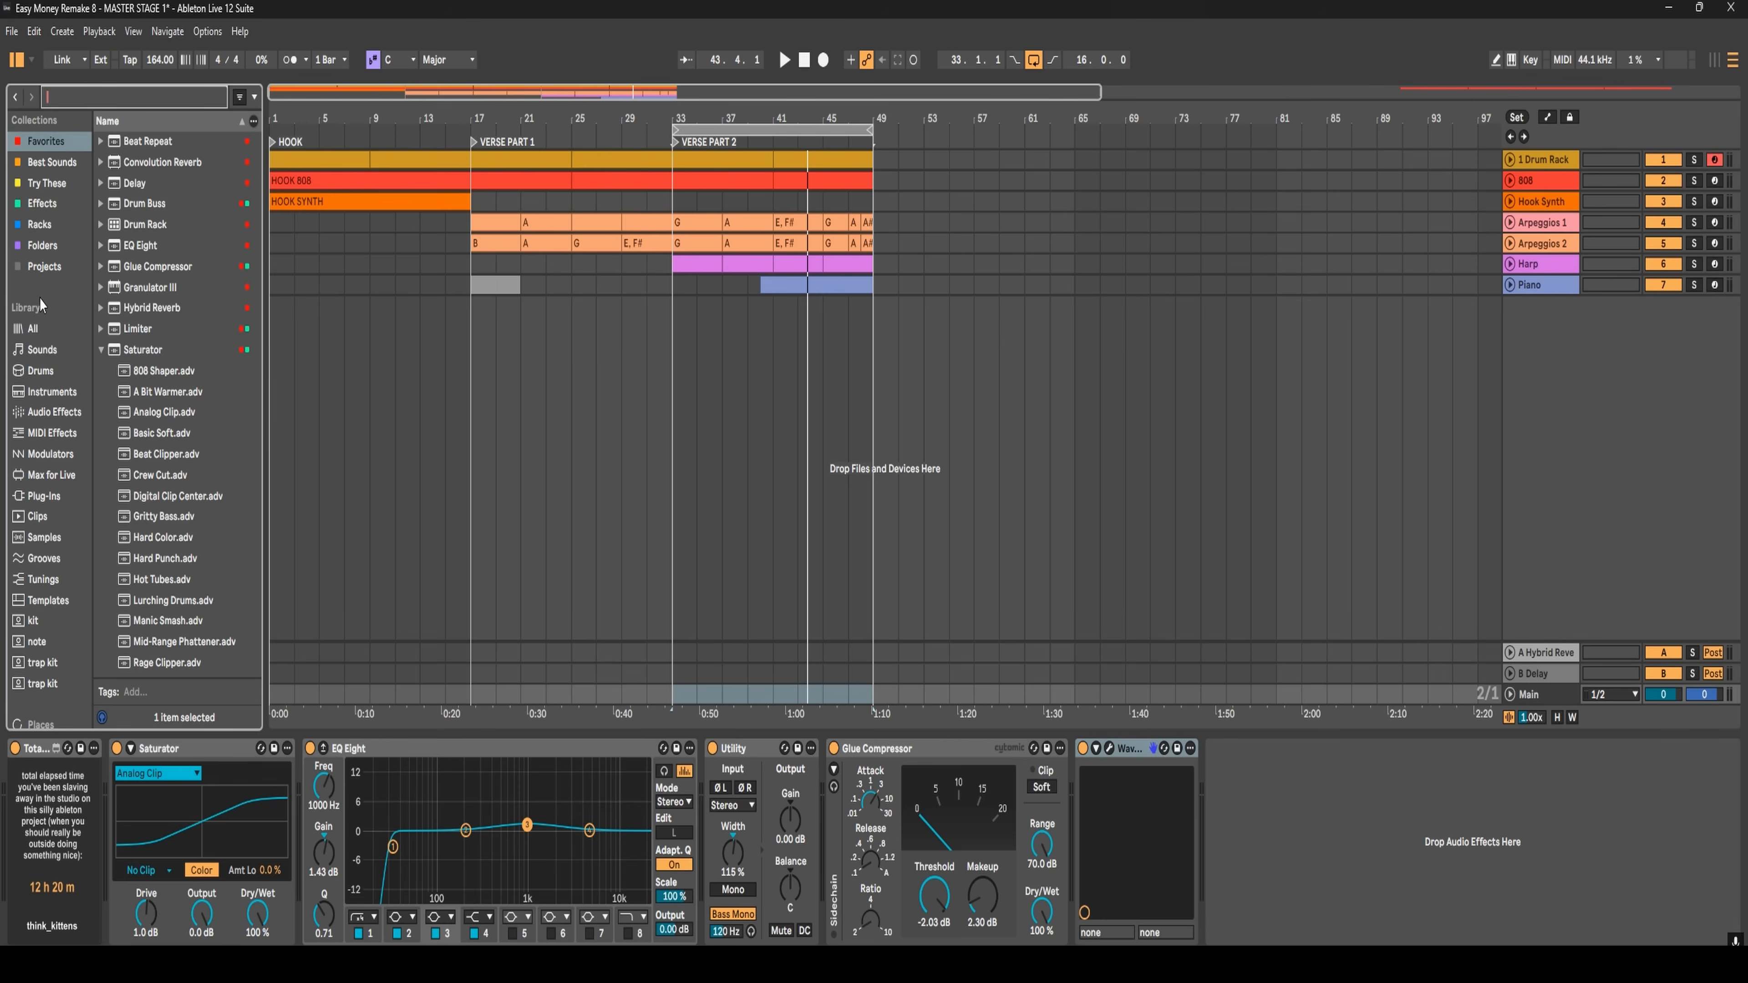
click(29, 330)
click(69, 98)
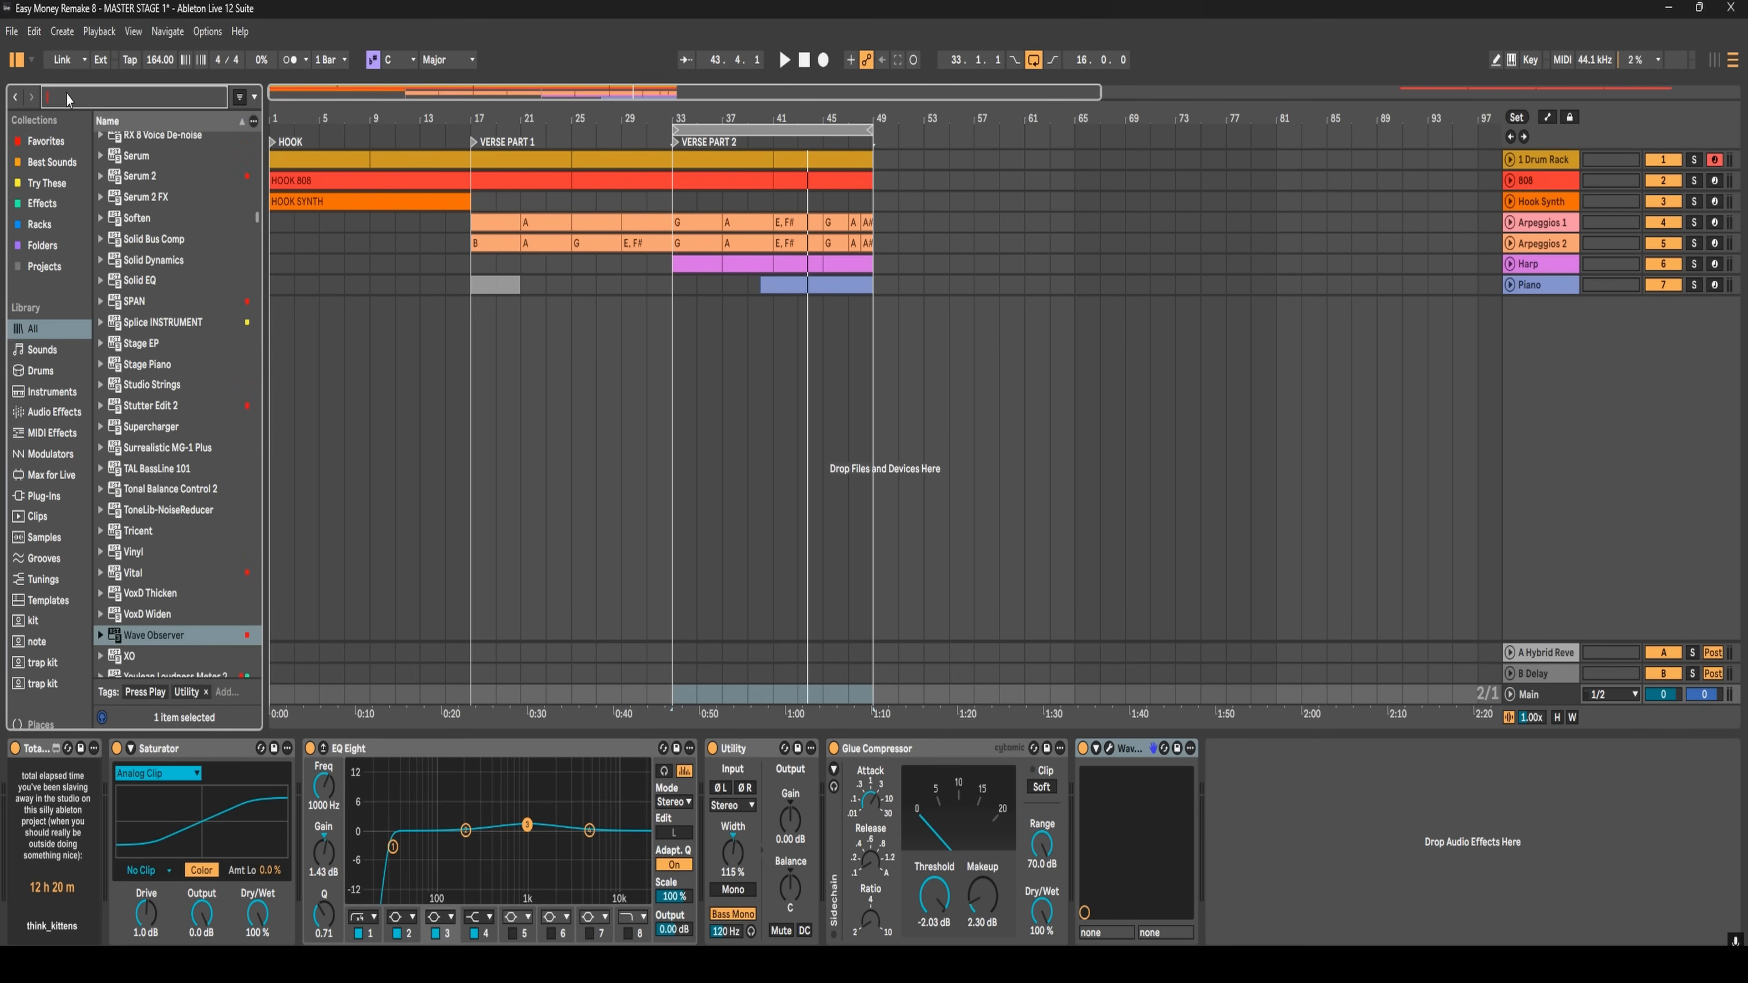
text(limte)
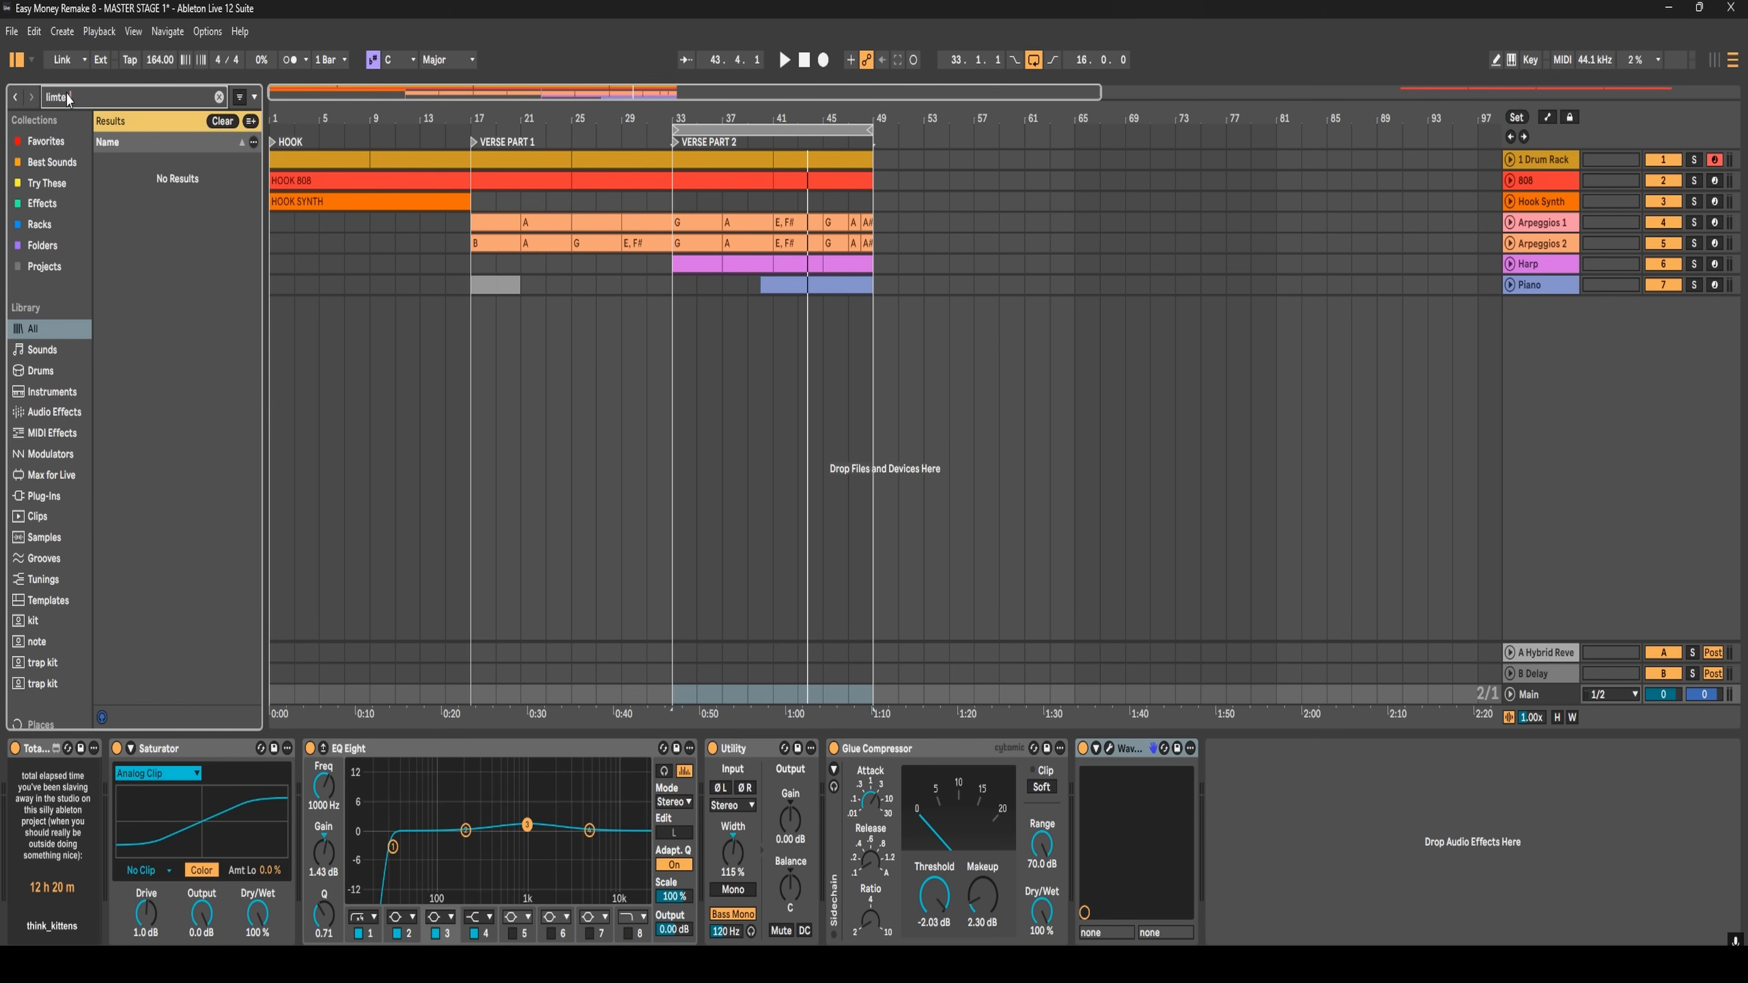
text(r)
key(BackSpace)
key(BackSpace)
key(BackSpace)
text(iter)
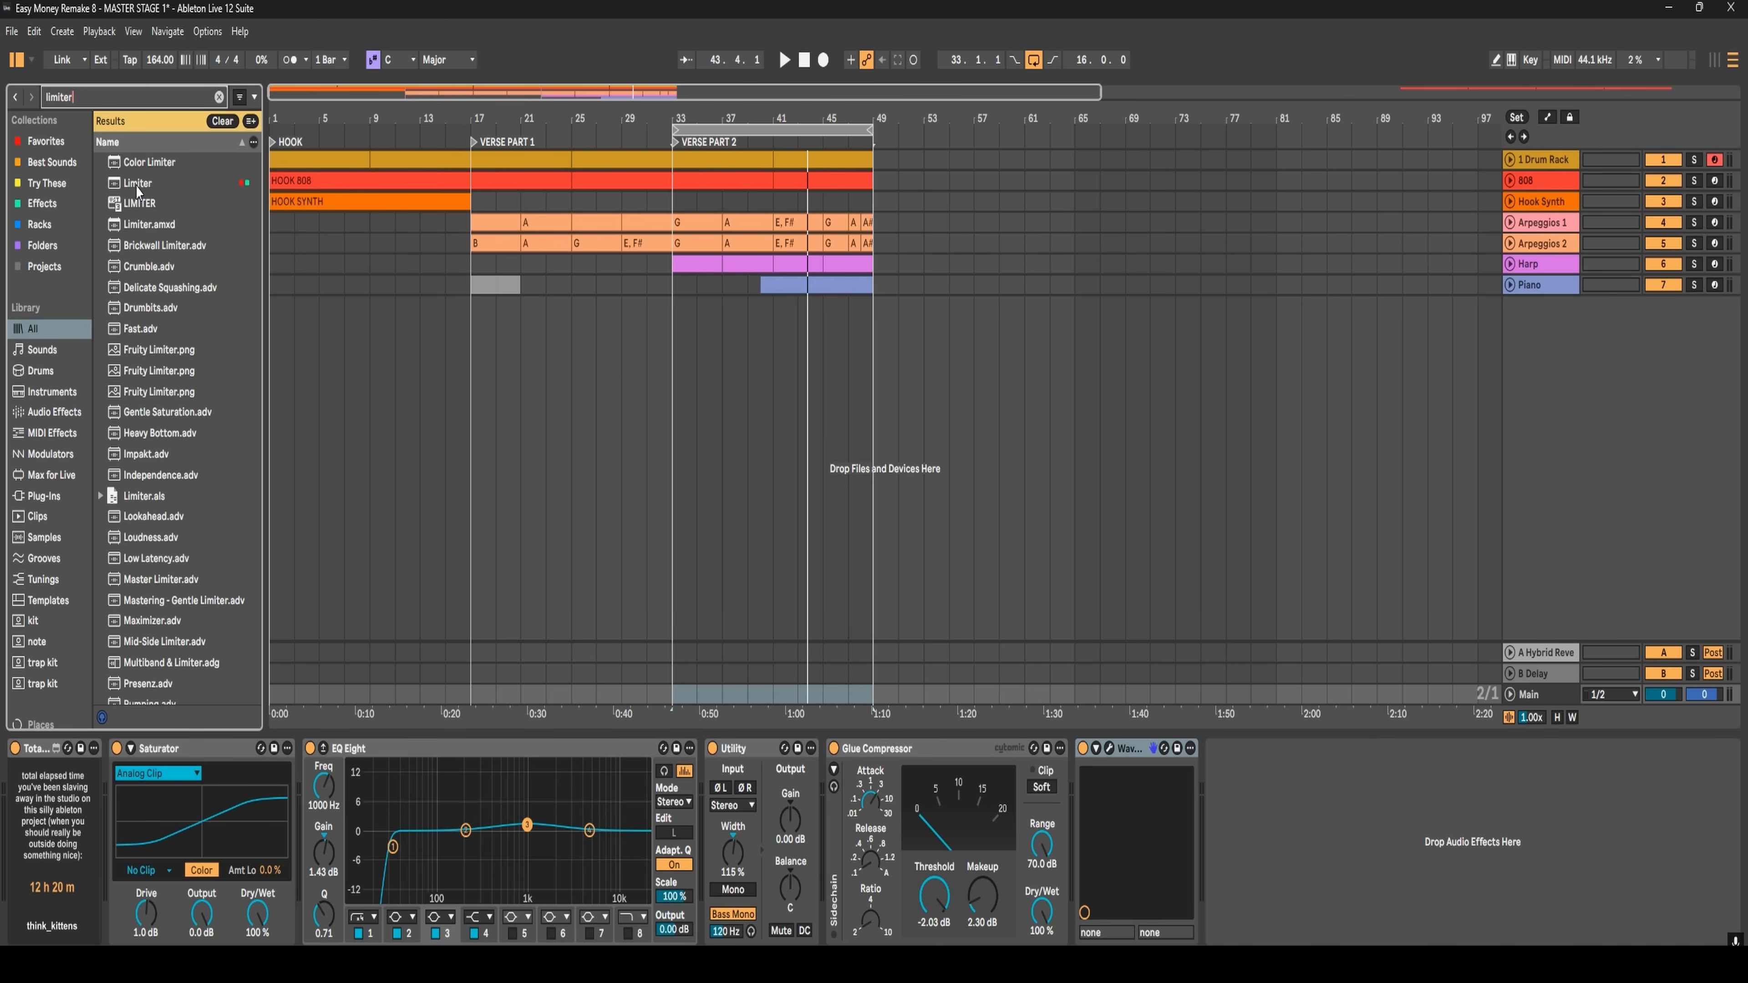
drag(134, 186, 1098, 799)
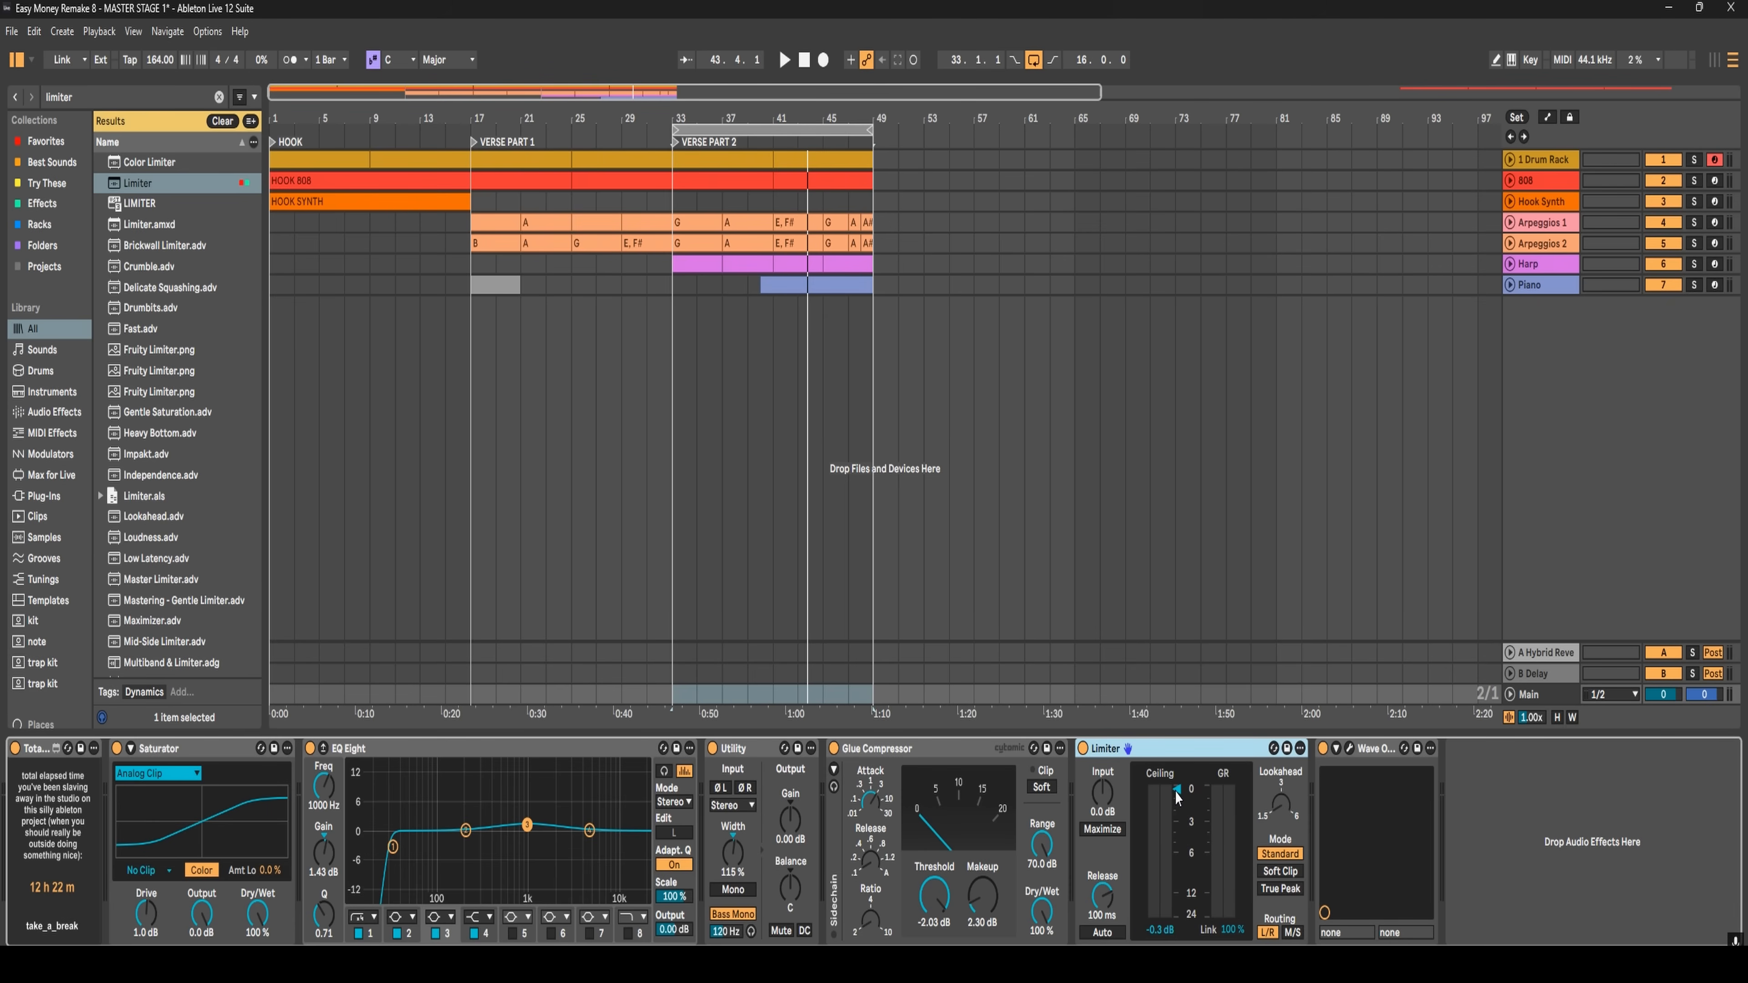
- Set the Limiter's Ceiling to -0.3 dB and check the Main track's level in the mixer
mouse_move(1176, 797)
mouse_down()
mouse_move(1176, 838)
mouse_move(1178, 799)
mouse_up()
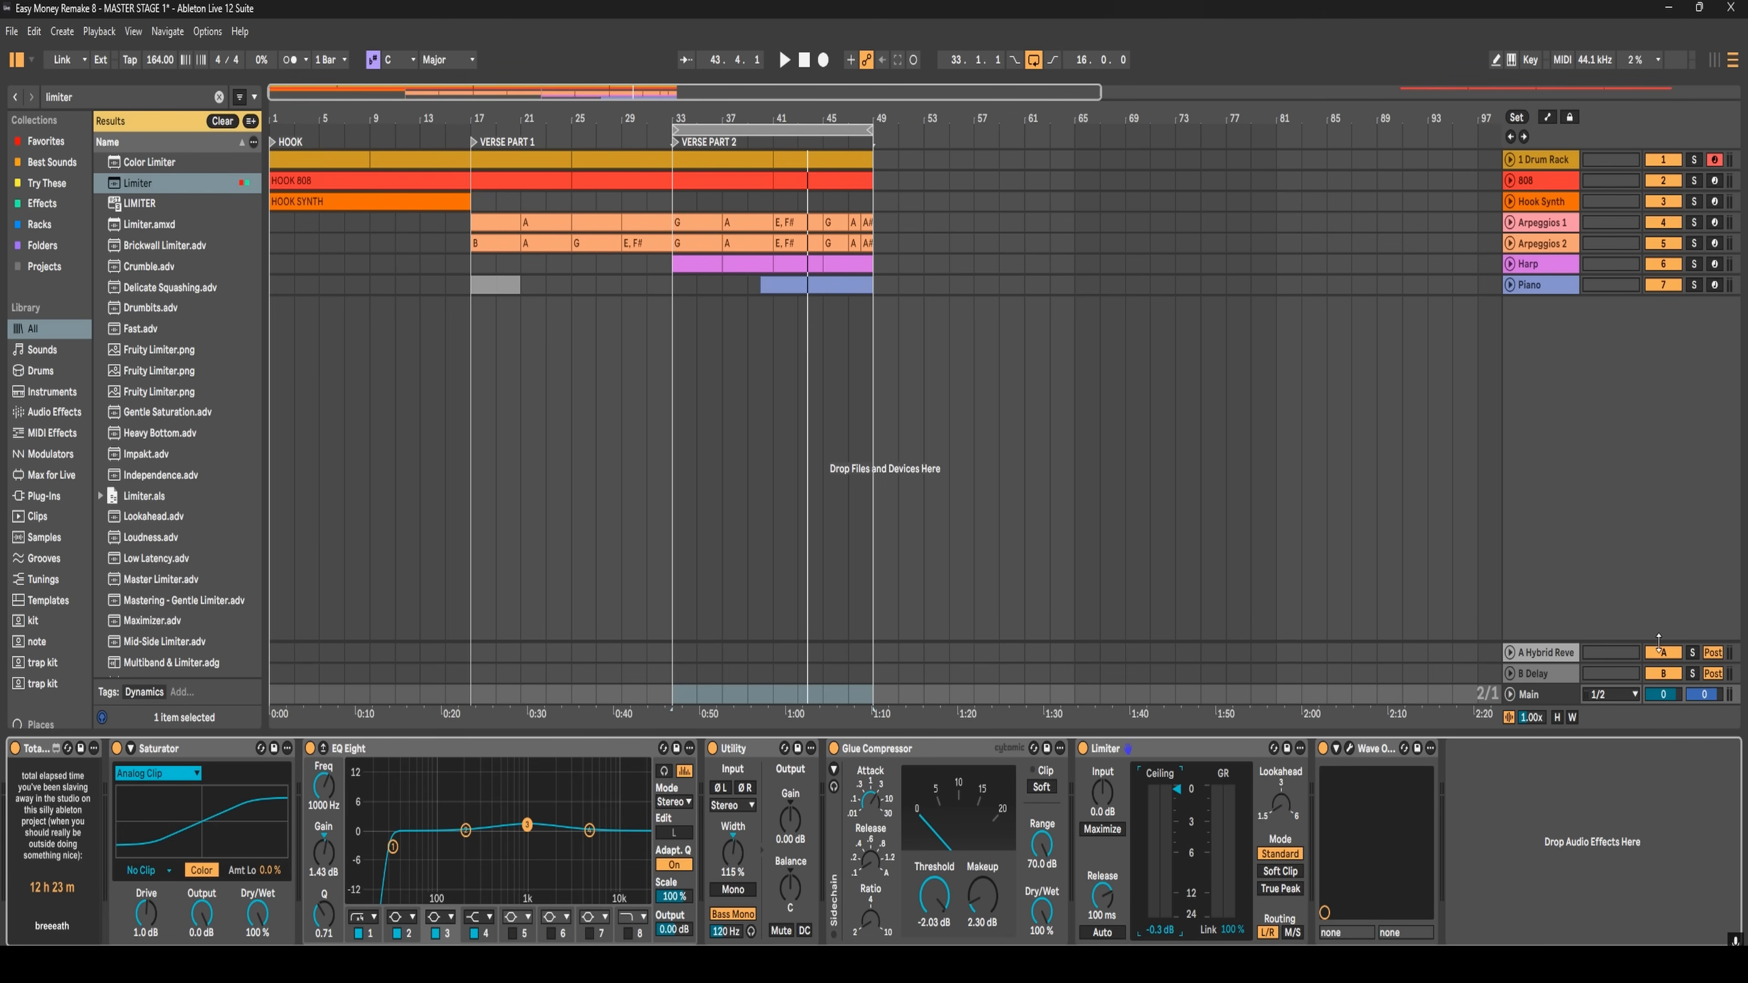
key(Tab)
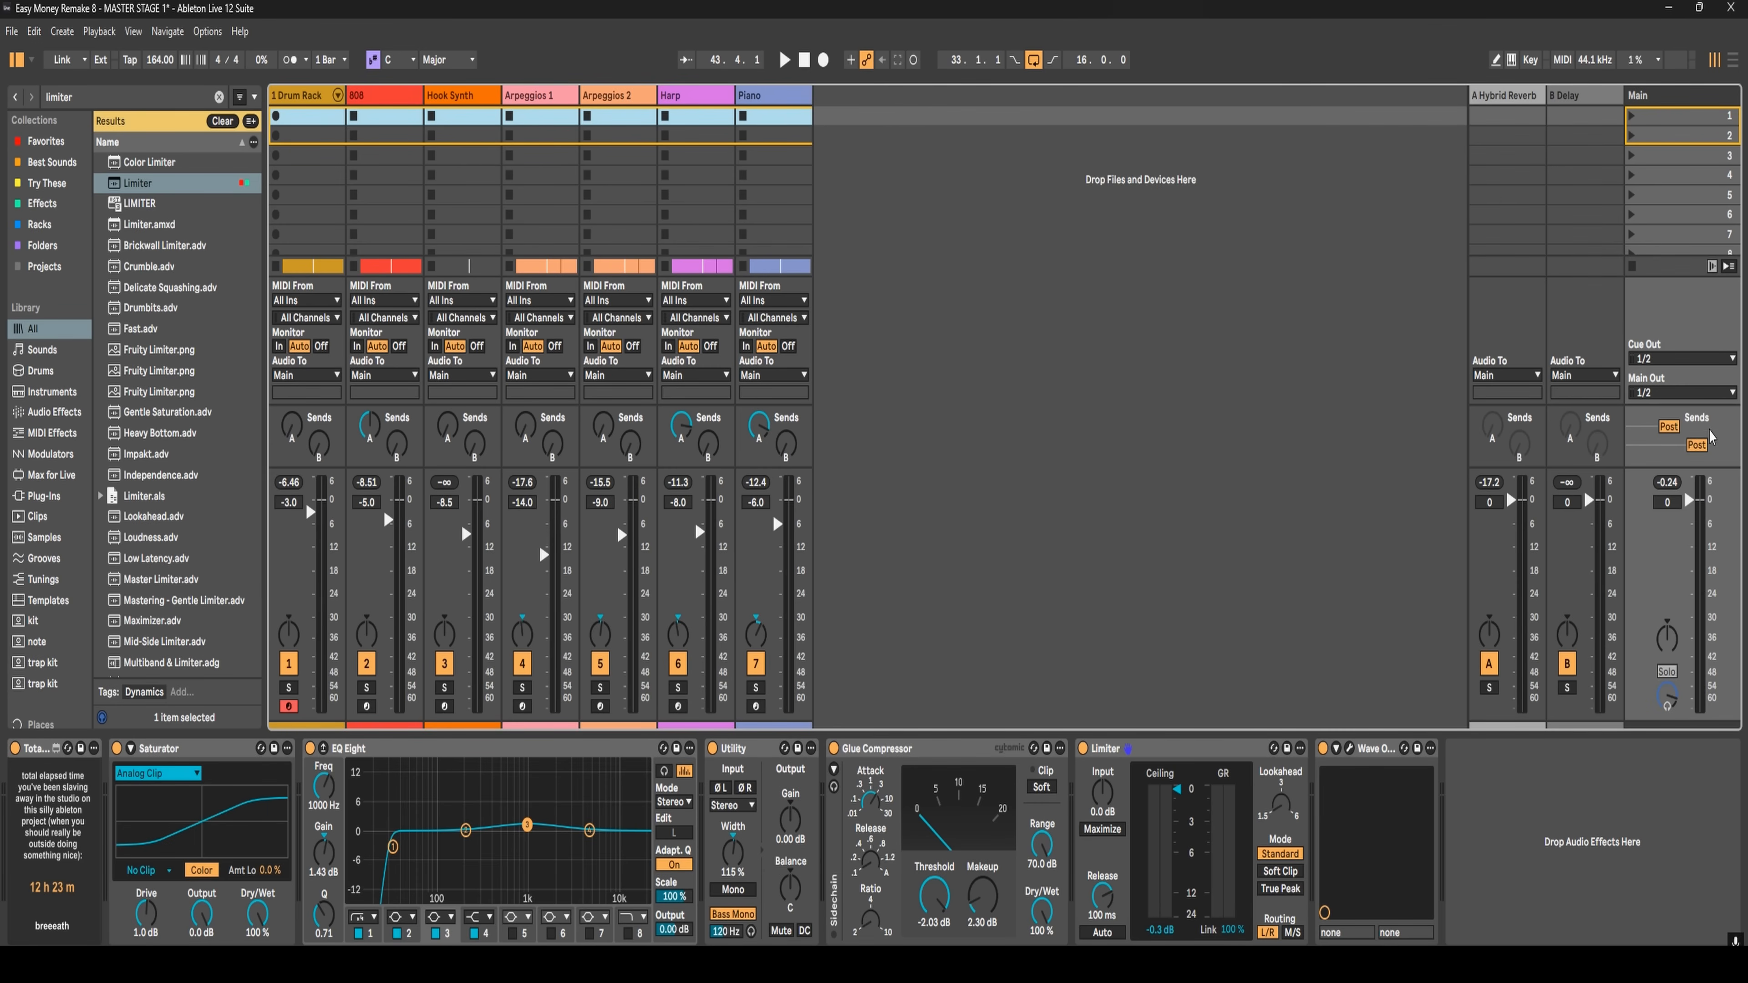
key(Tab)
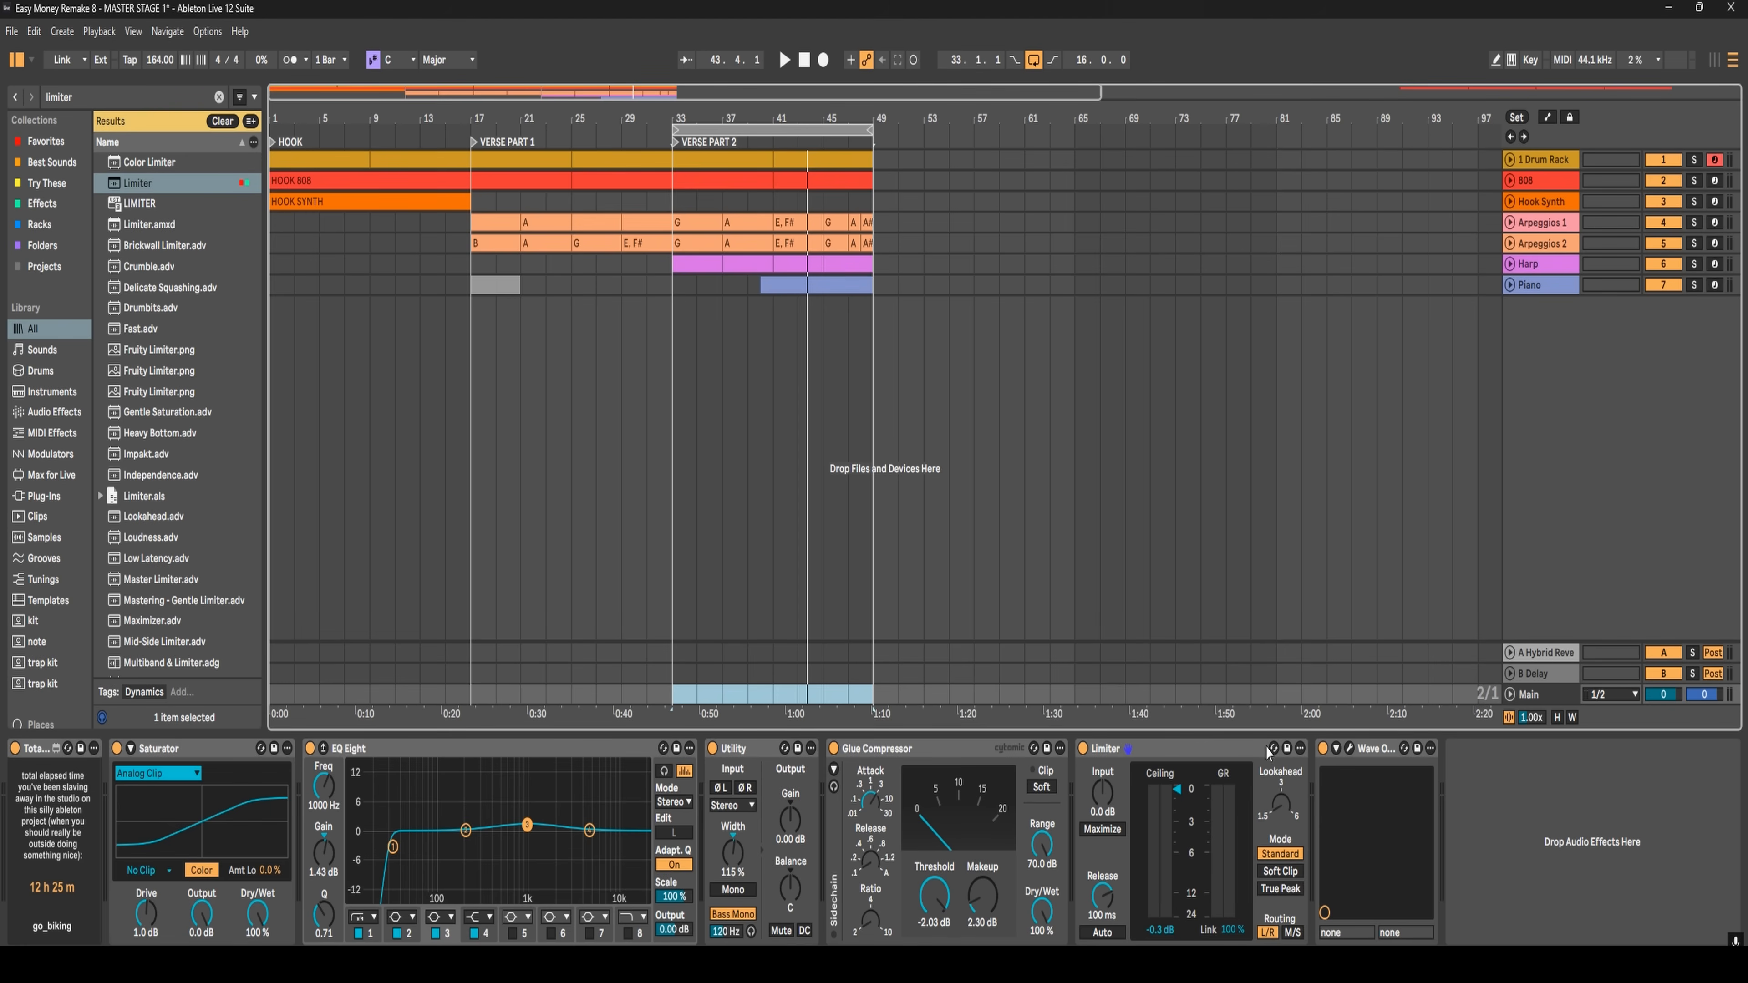
- Open the Main track's Wave Observer and play the beat with the Limiter turned on
click(1350, 749)
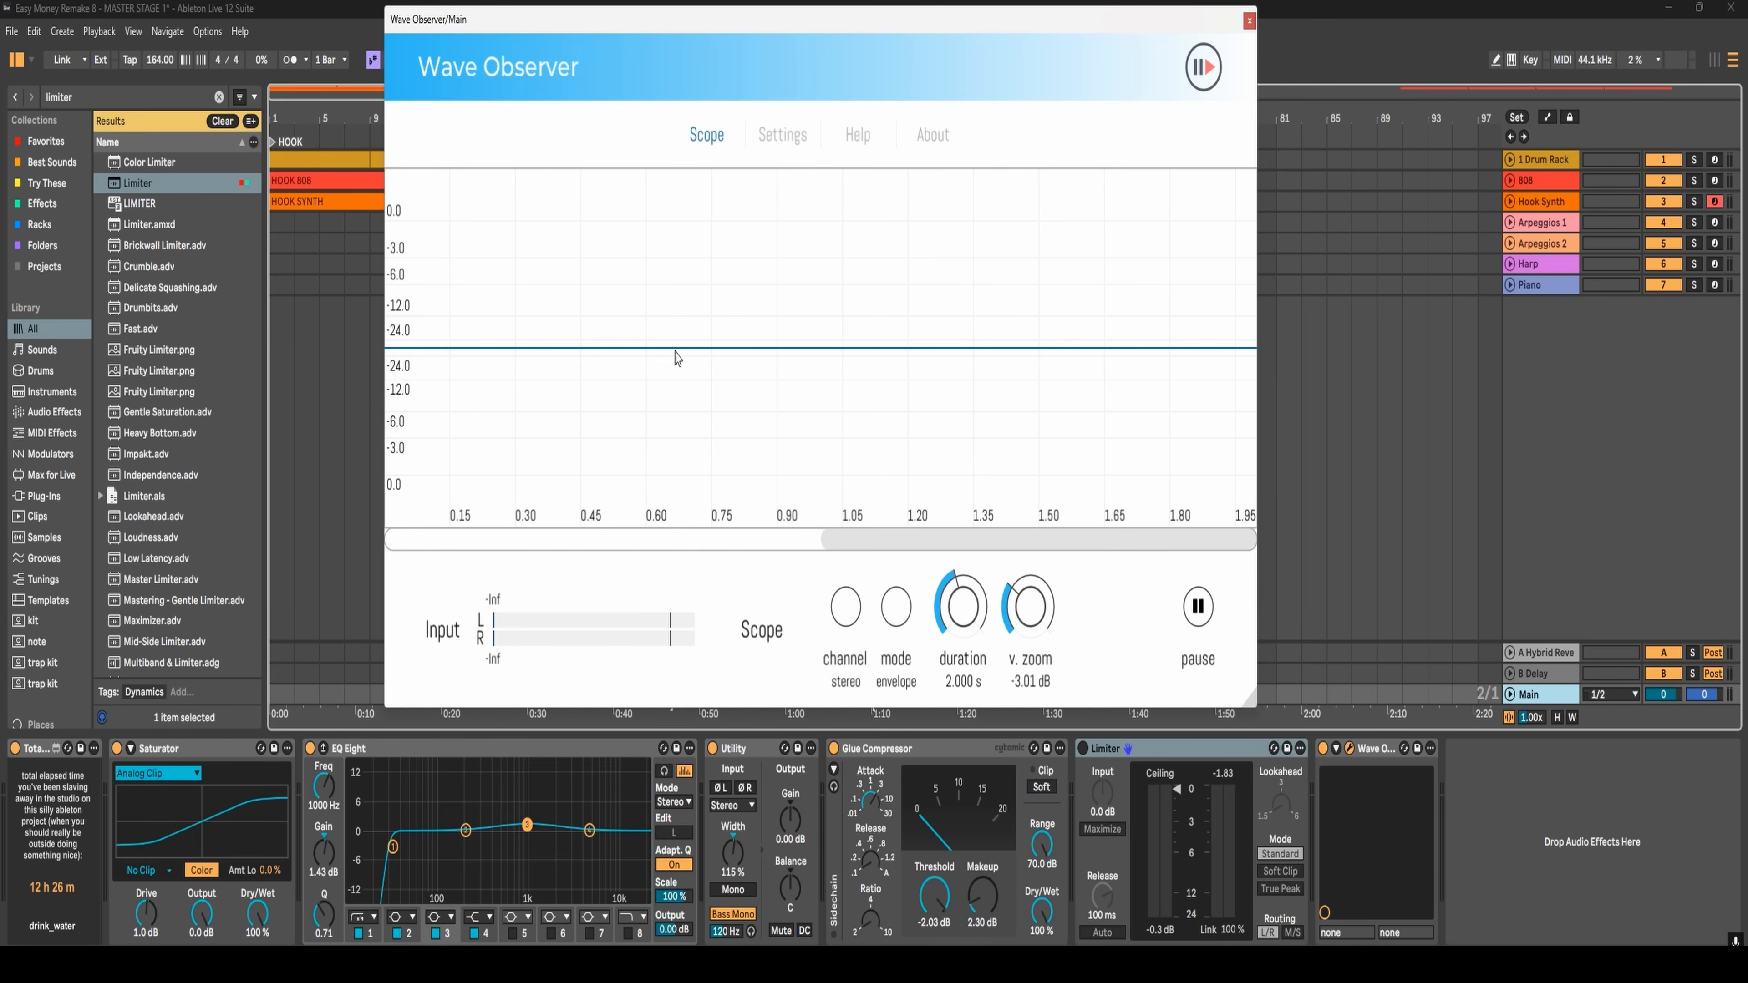
click(1083, 748)
key(space)
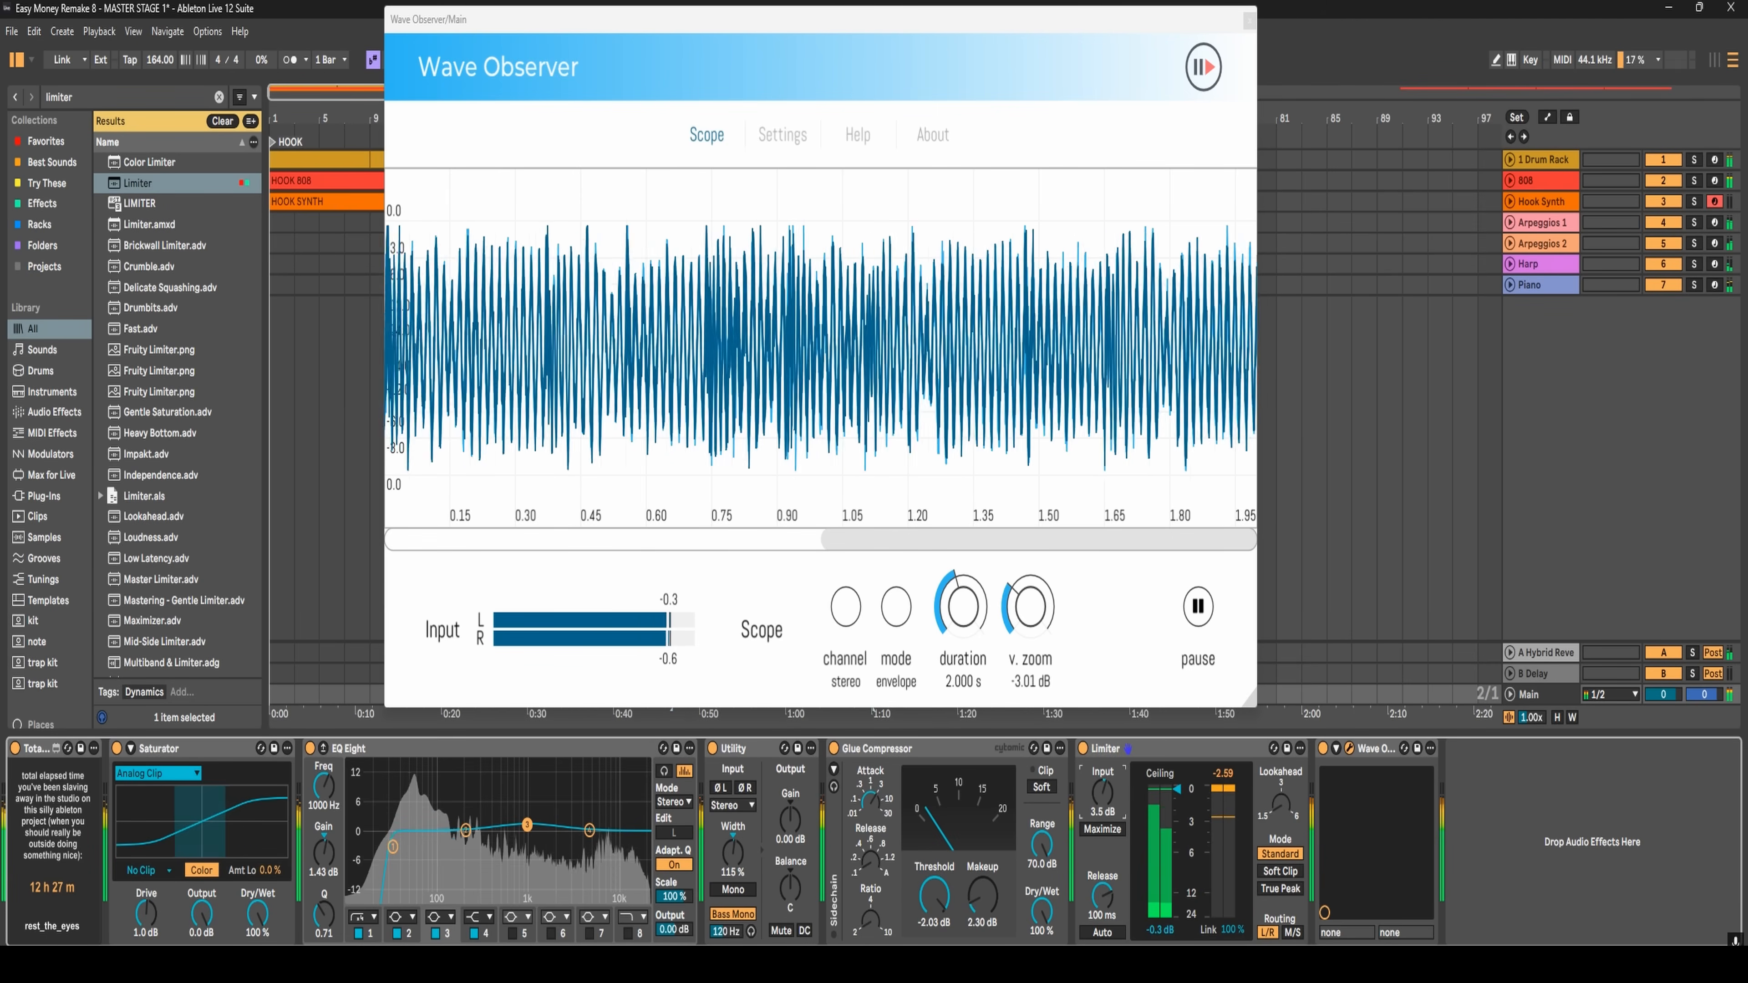
- Undo the last change to the Limiter's Input gain and check the Main track's peak level in the mixer
key(space)
key(ctrl+z)
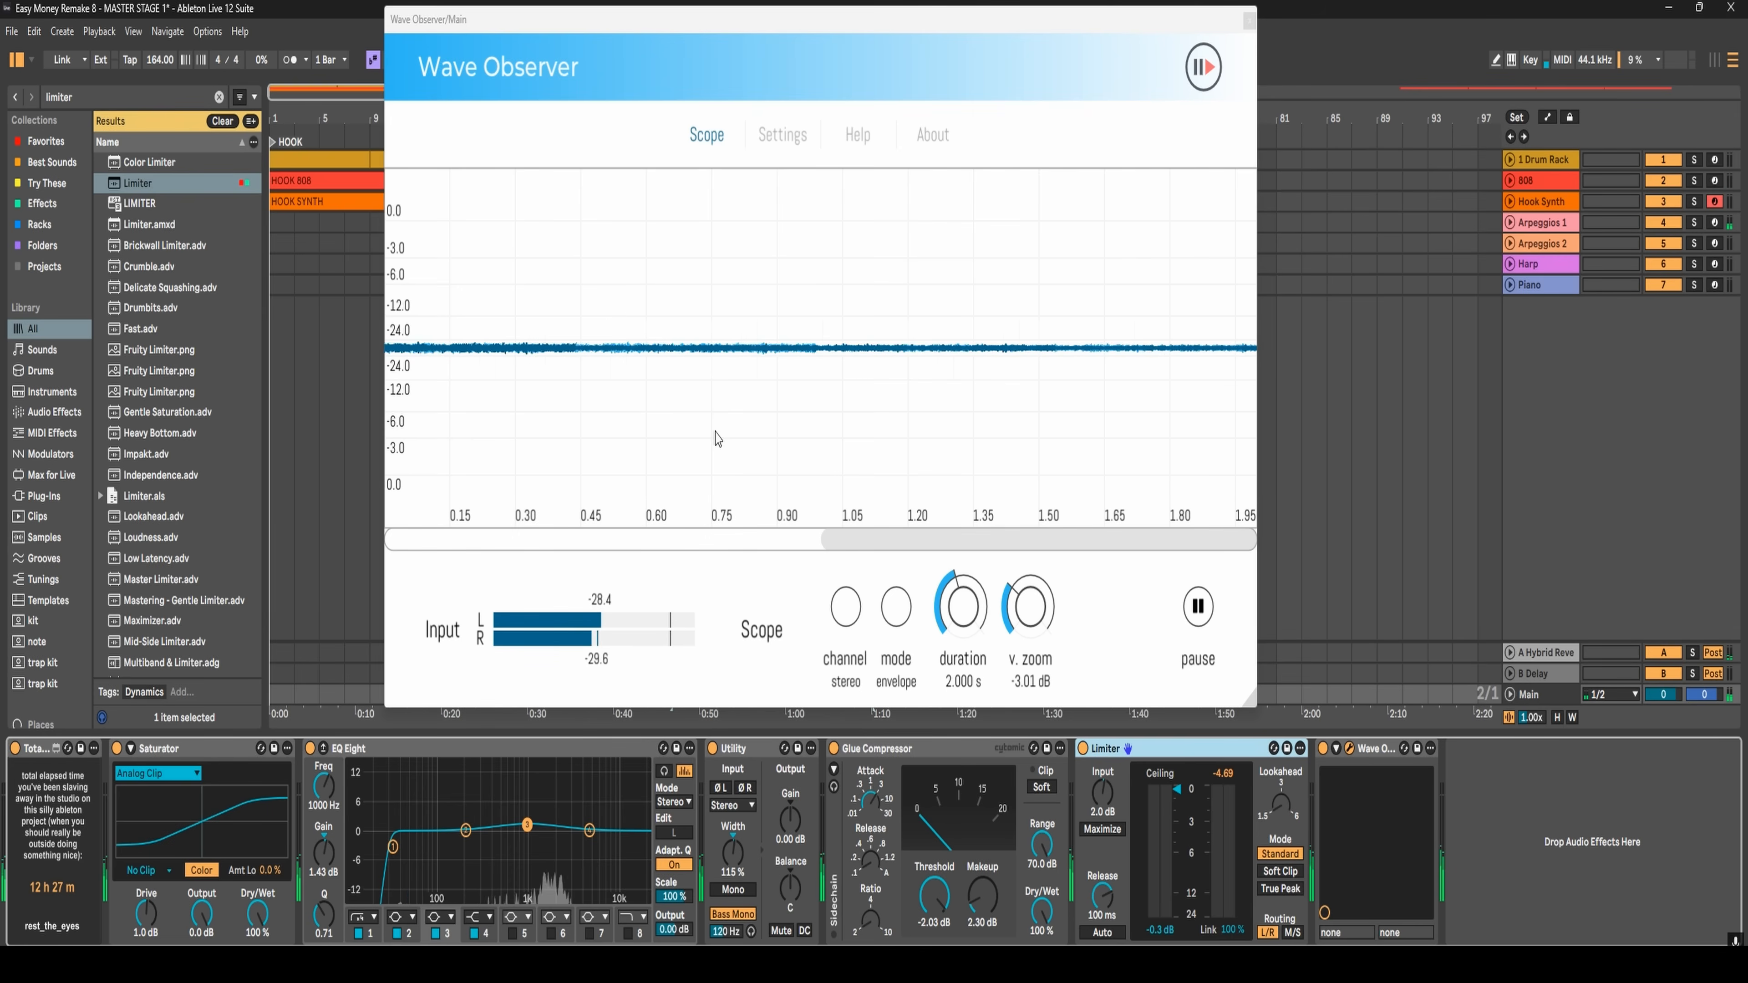
key(Tab)
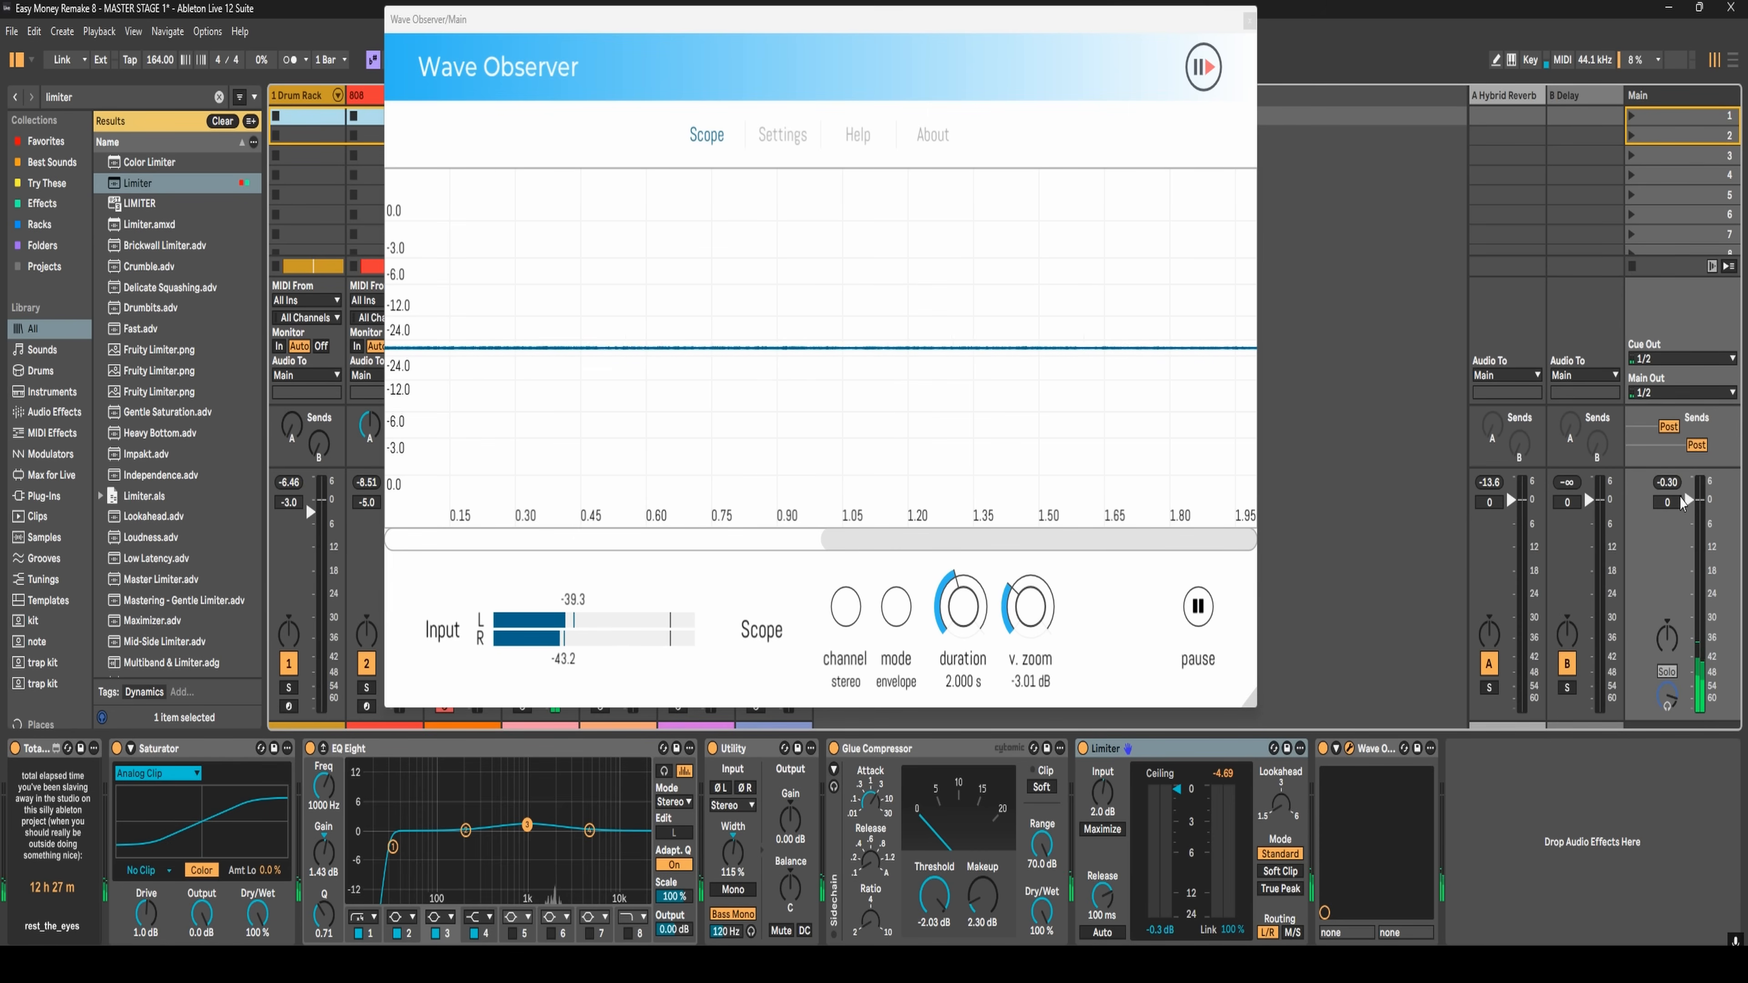
- Play the Verse Part 2 loop while enabling the Main track's Saturator, EQ Eight, Utility, Glue Compressor and Limiter one at a time
key(space)
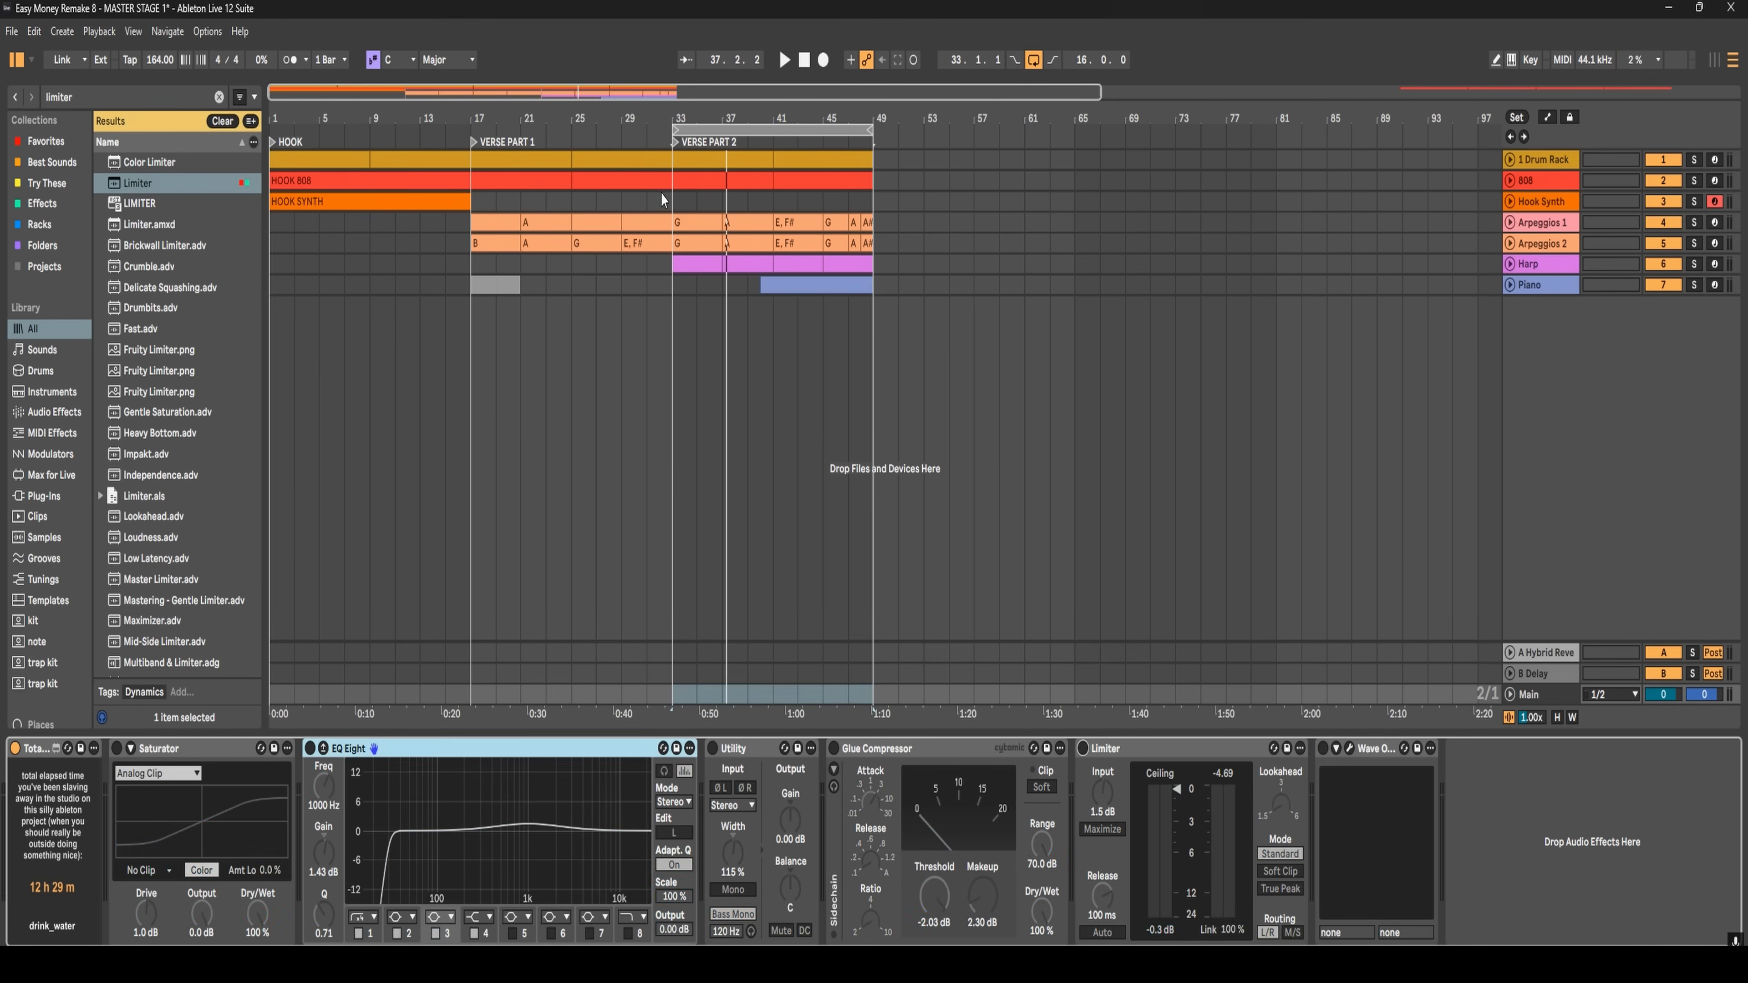
key(space)
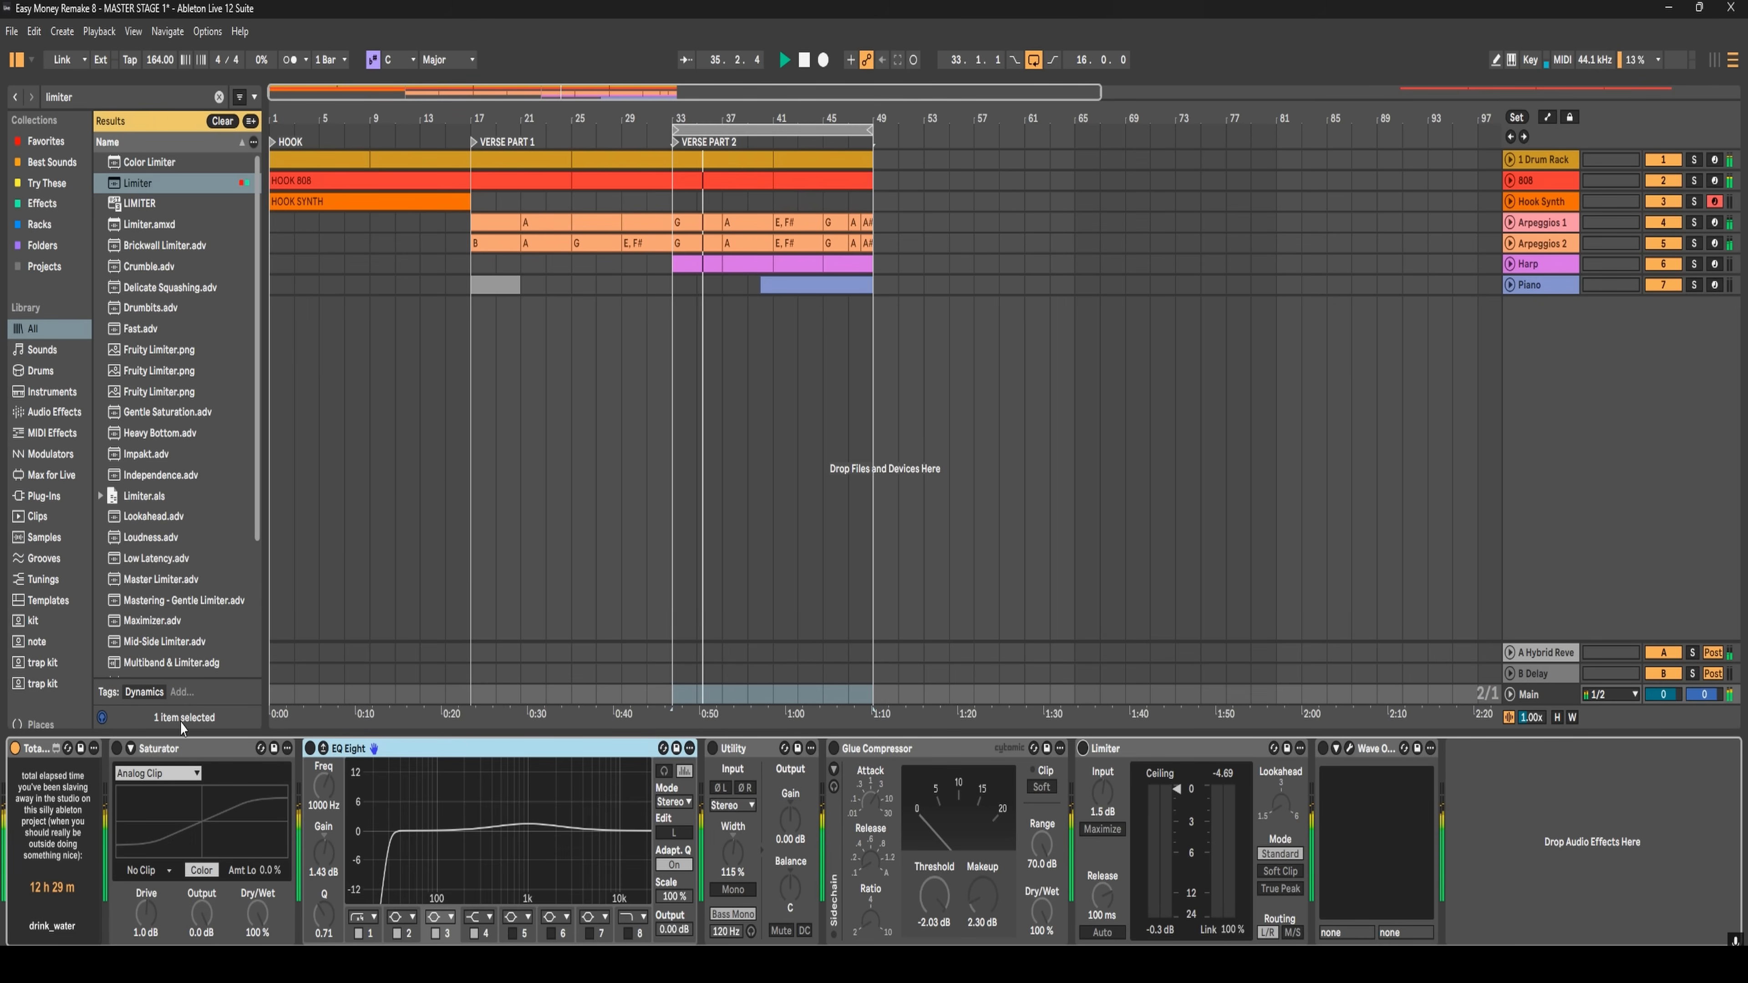
click(116, 749)
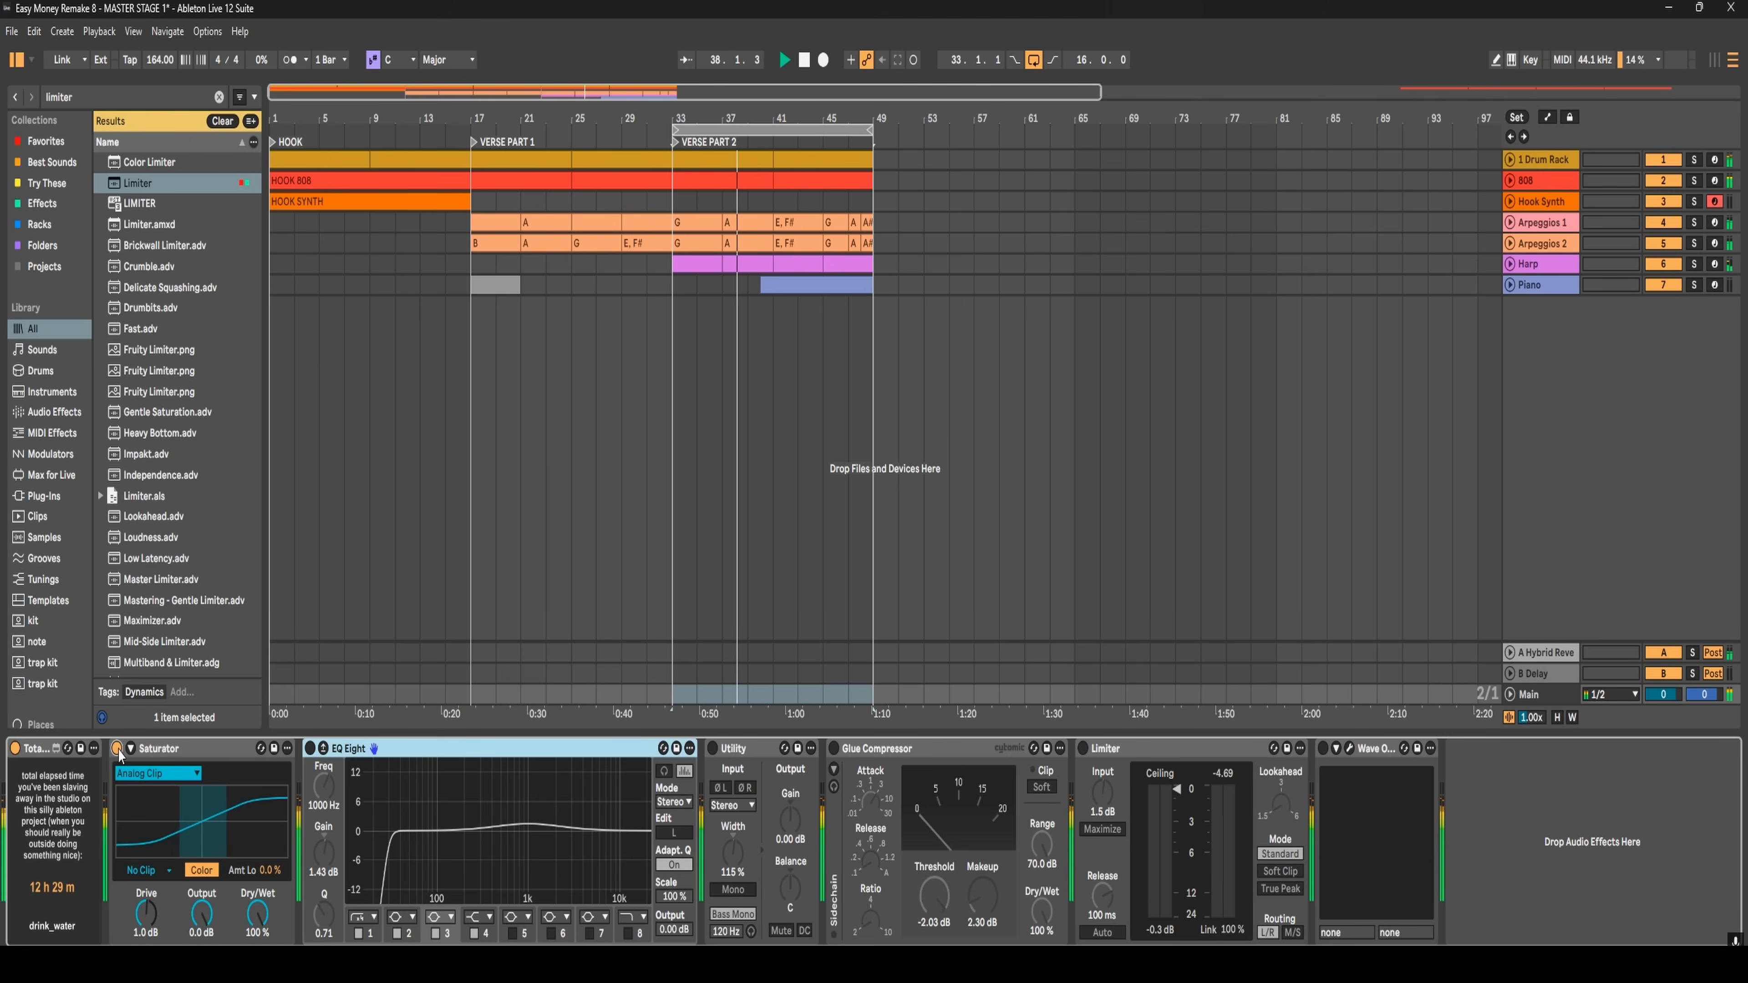
click(310, 749)
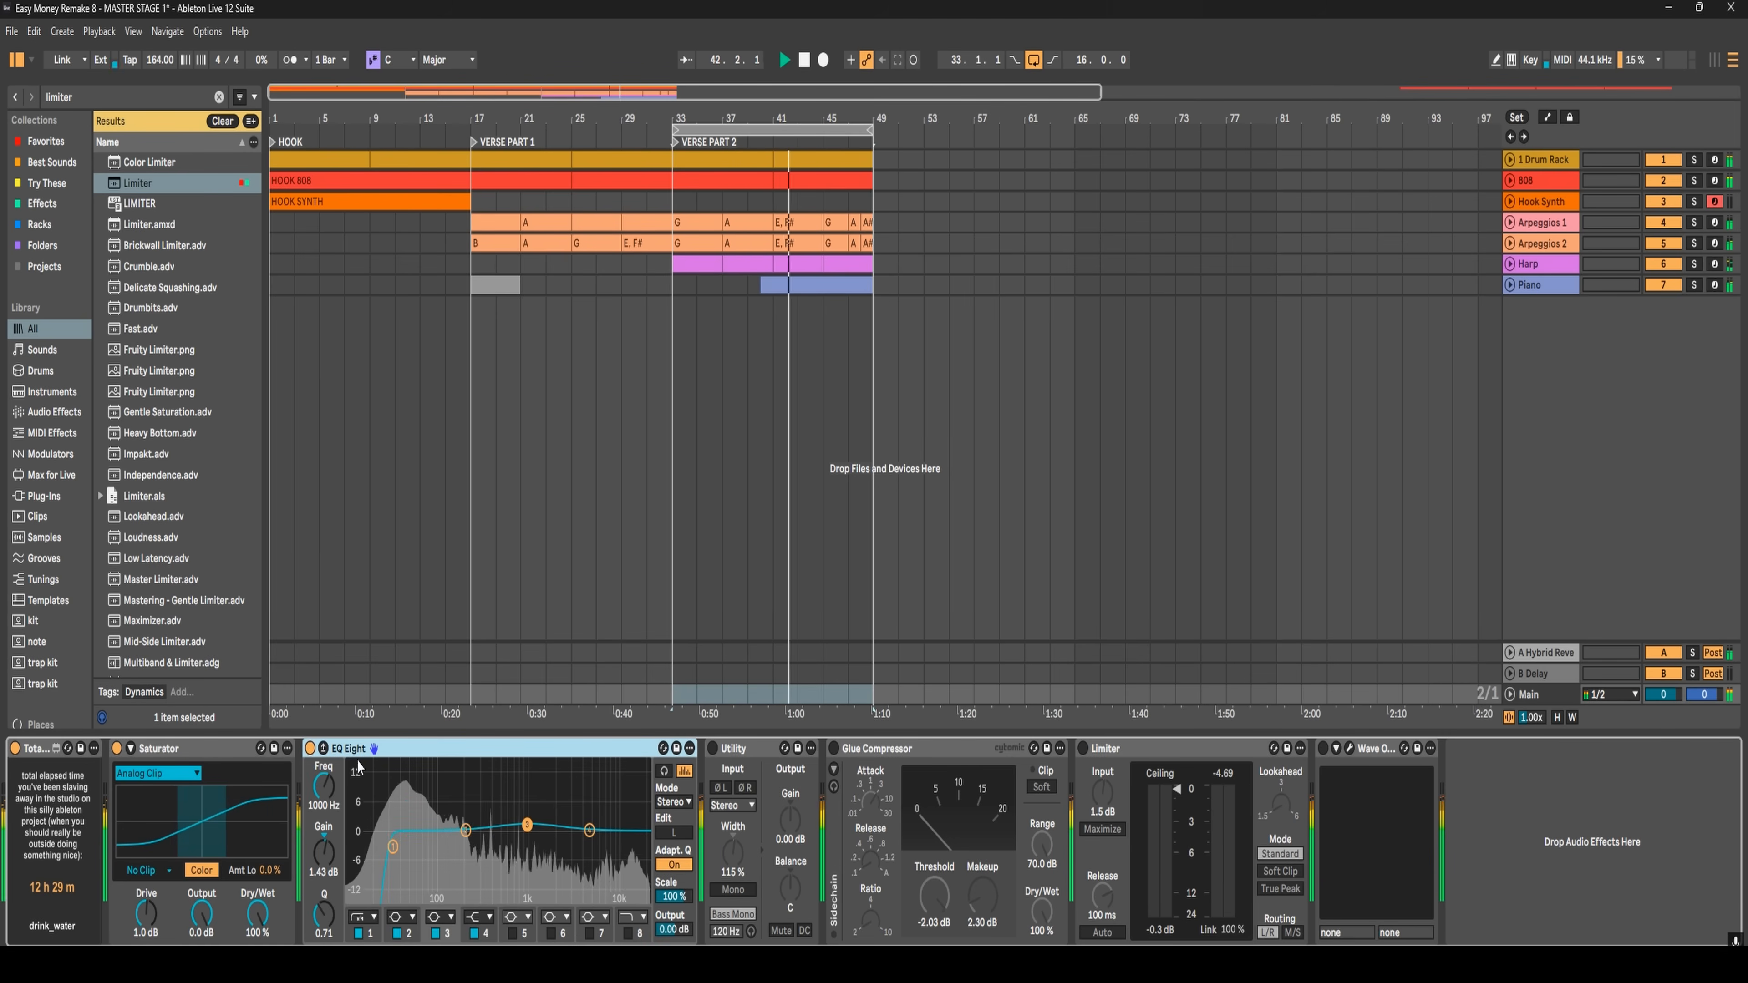
click(711, 749)
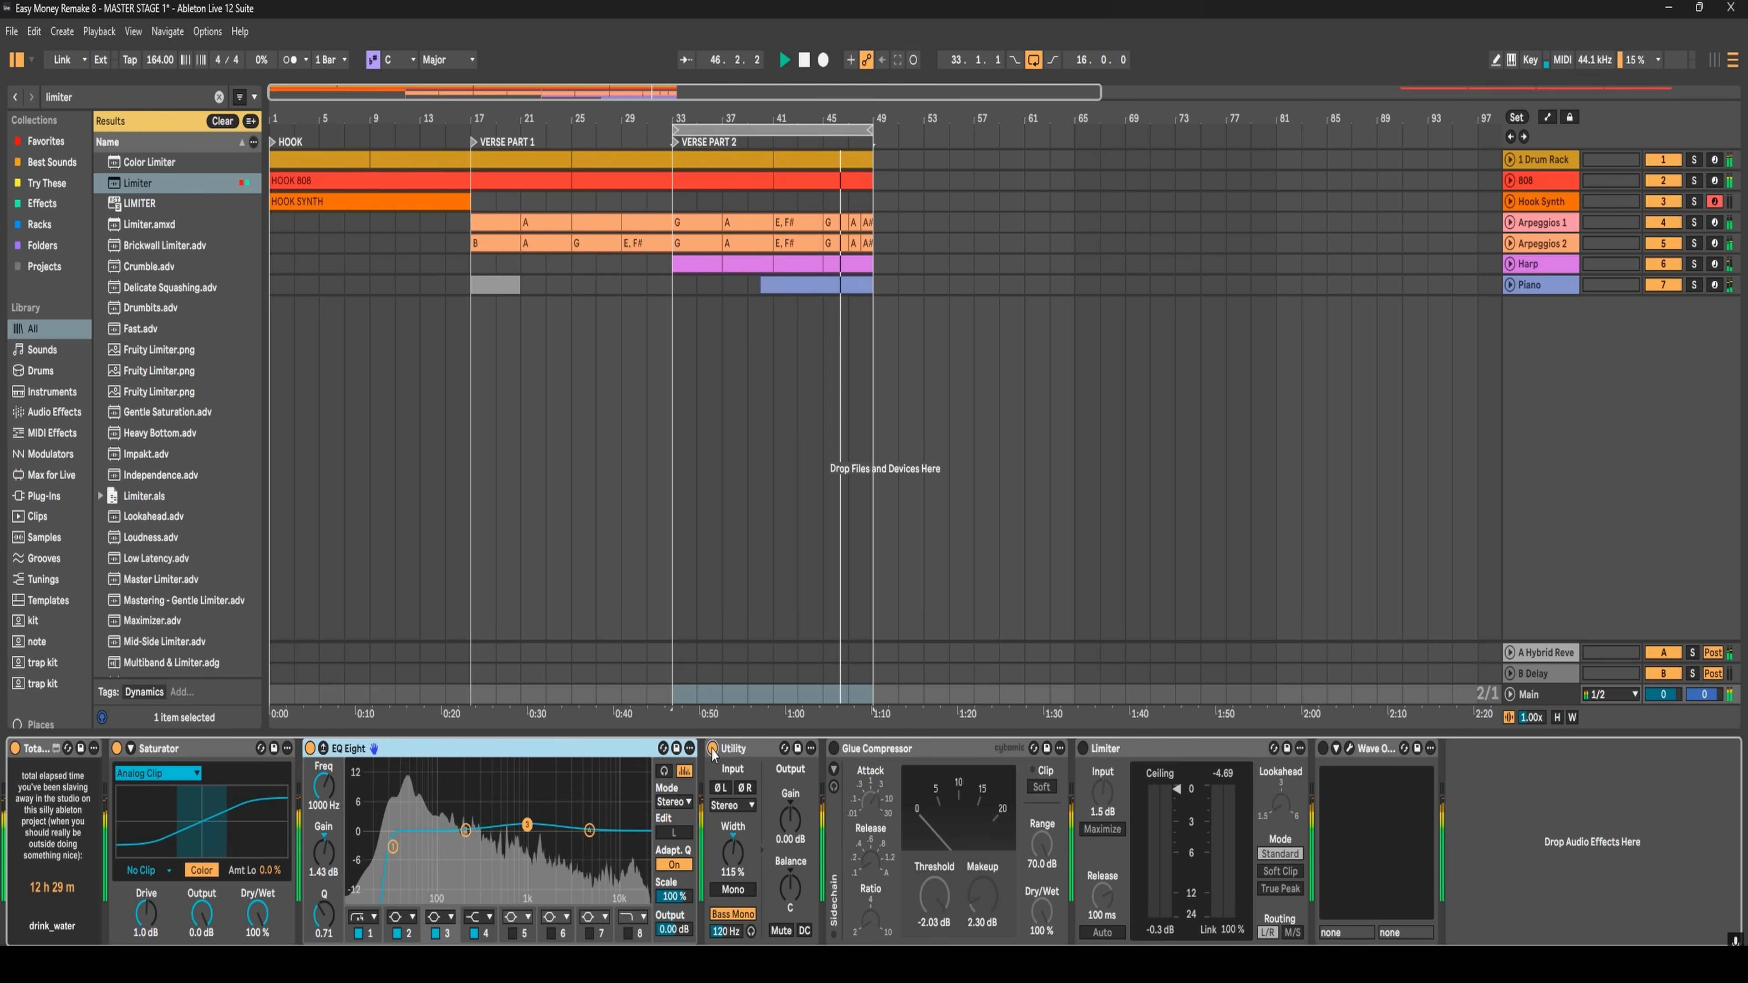
click(834, 749)
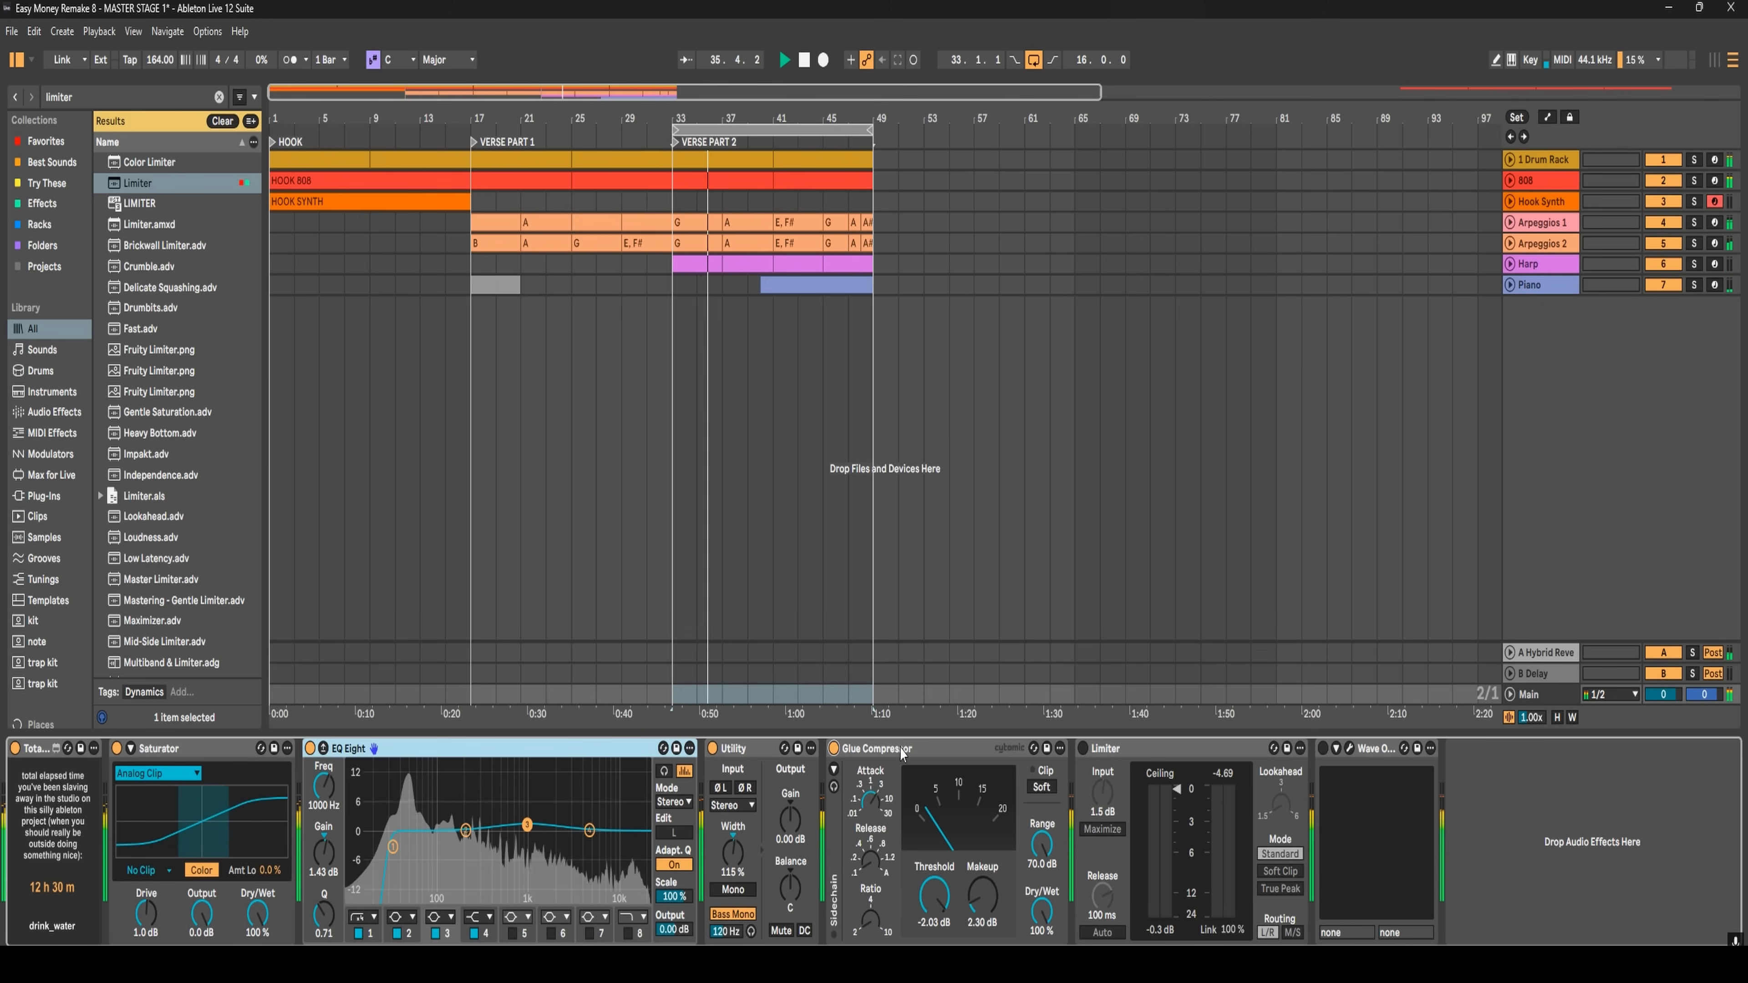
click(1082, 750)
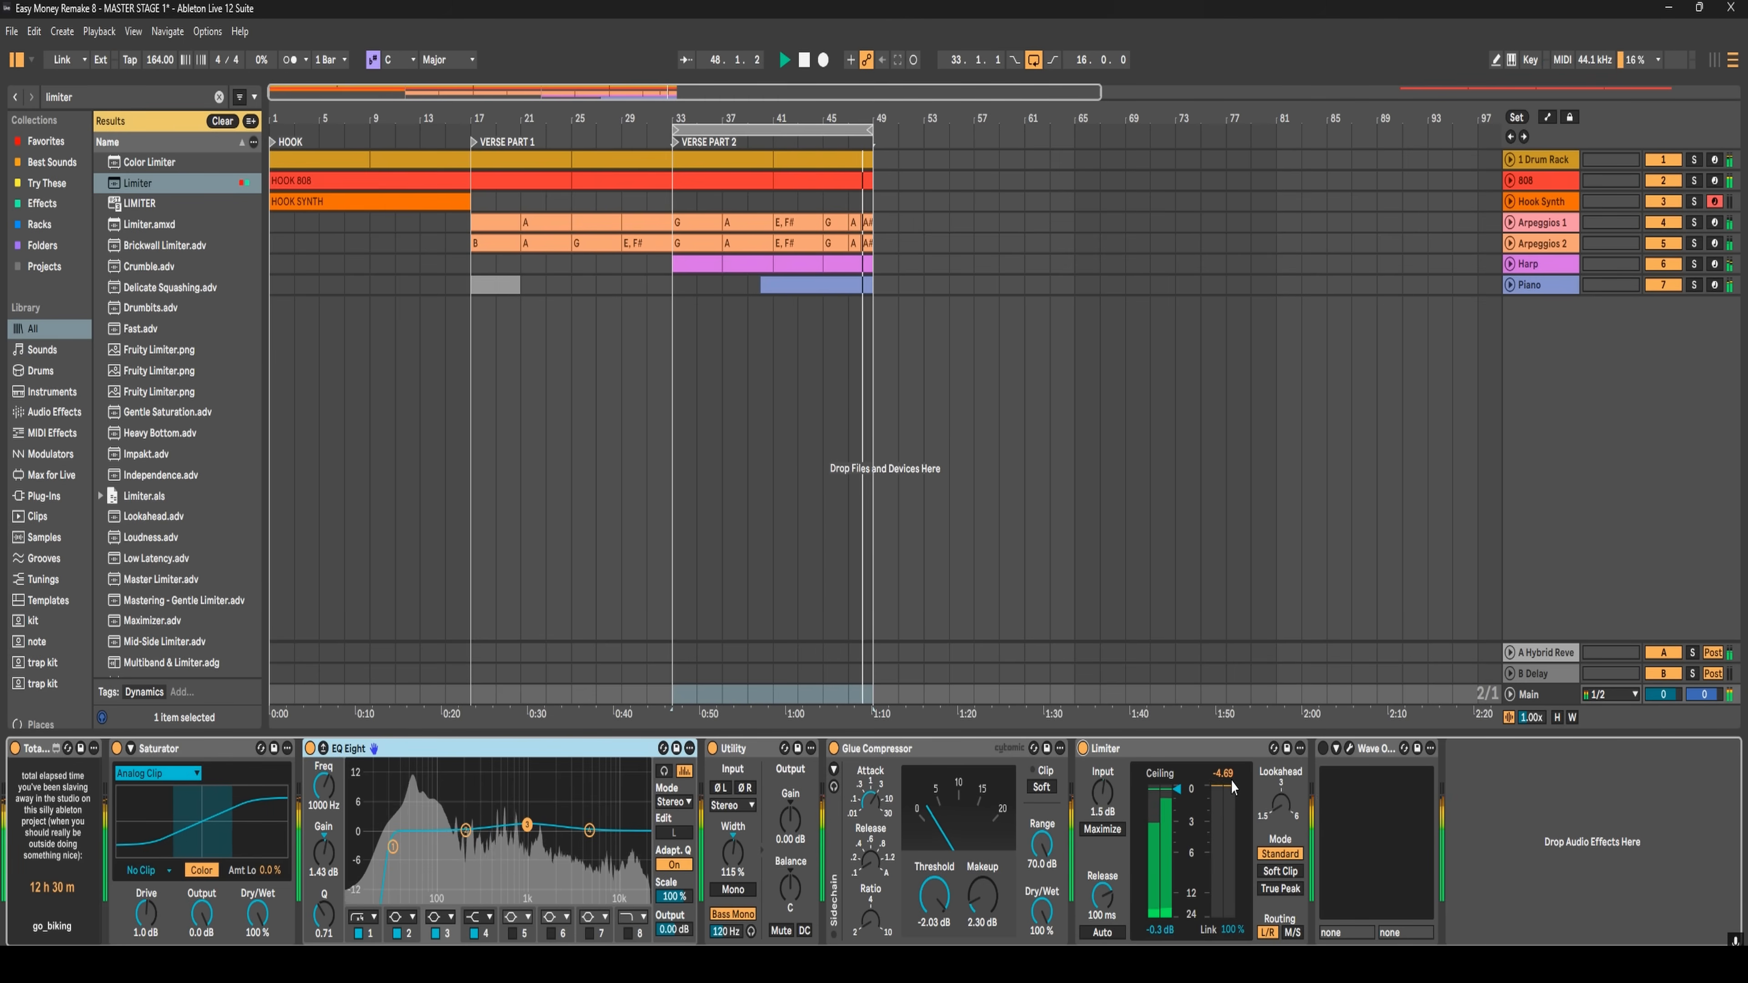
key(space)
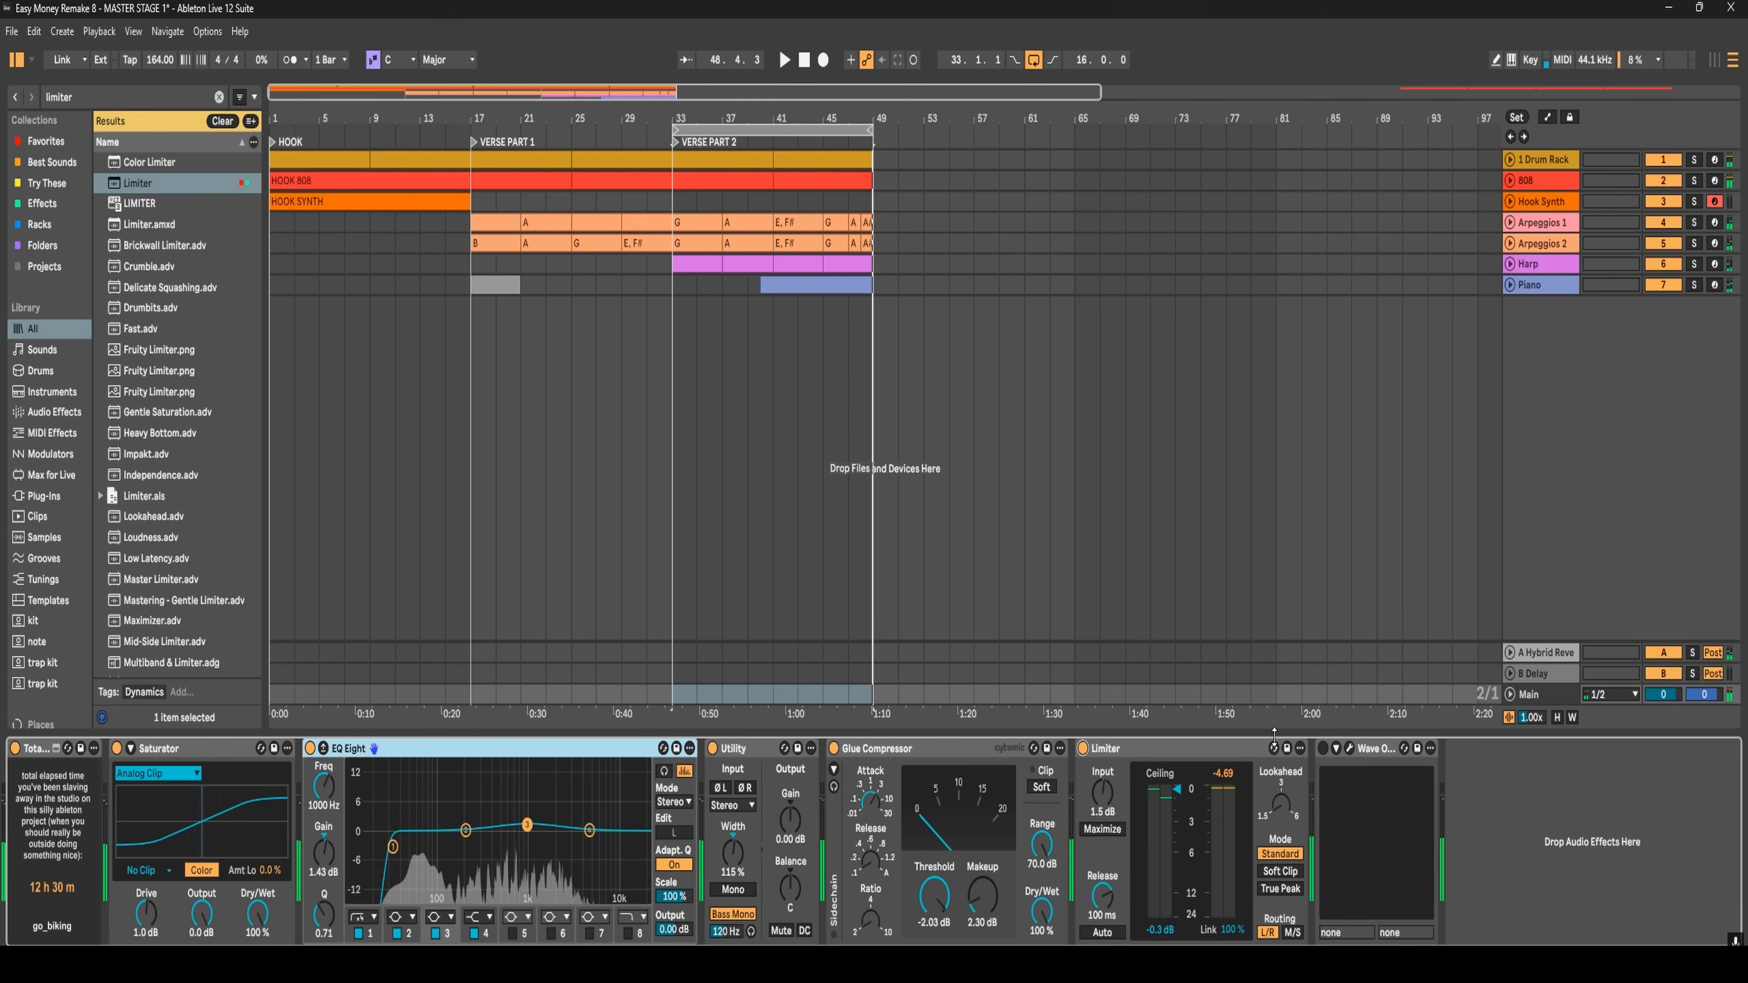
- Set the Limiter's Input gain to 1.0 dB and play the beat
click(1108, 796)
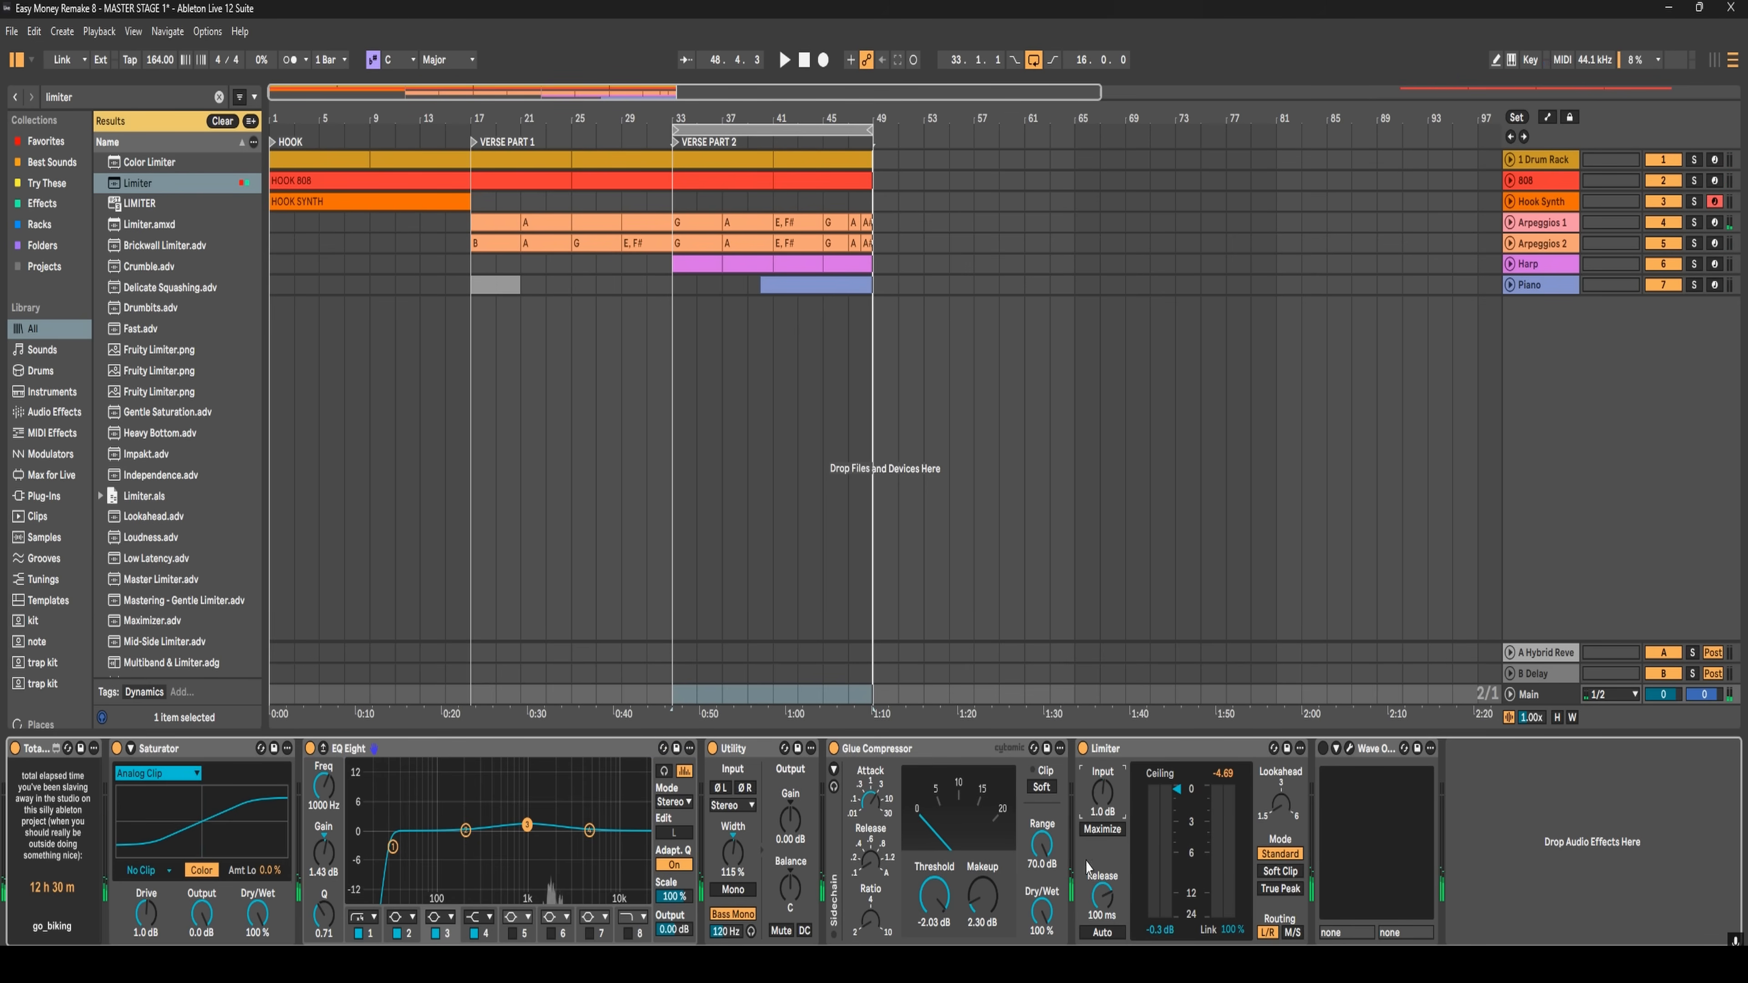
key(space)
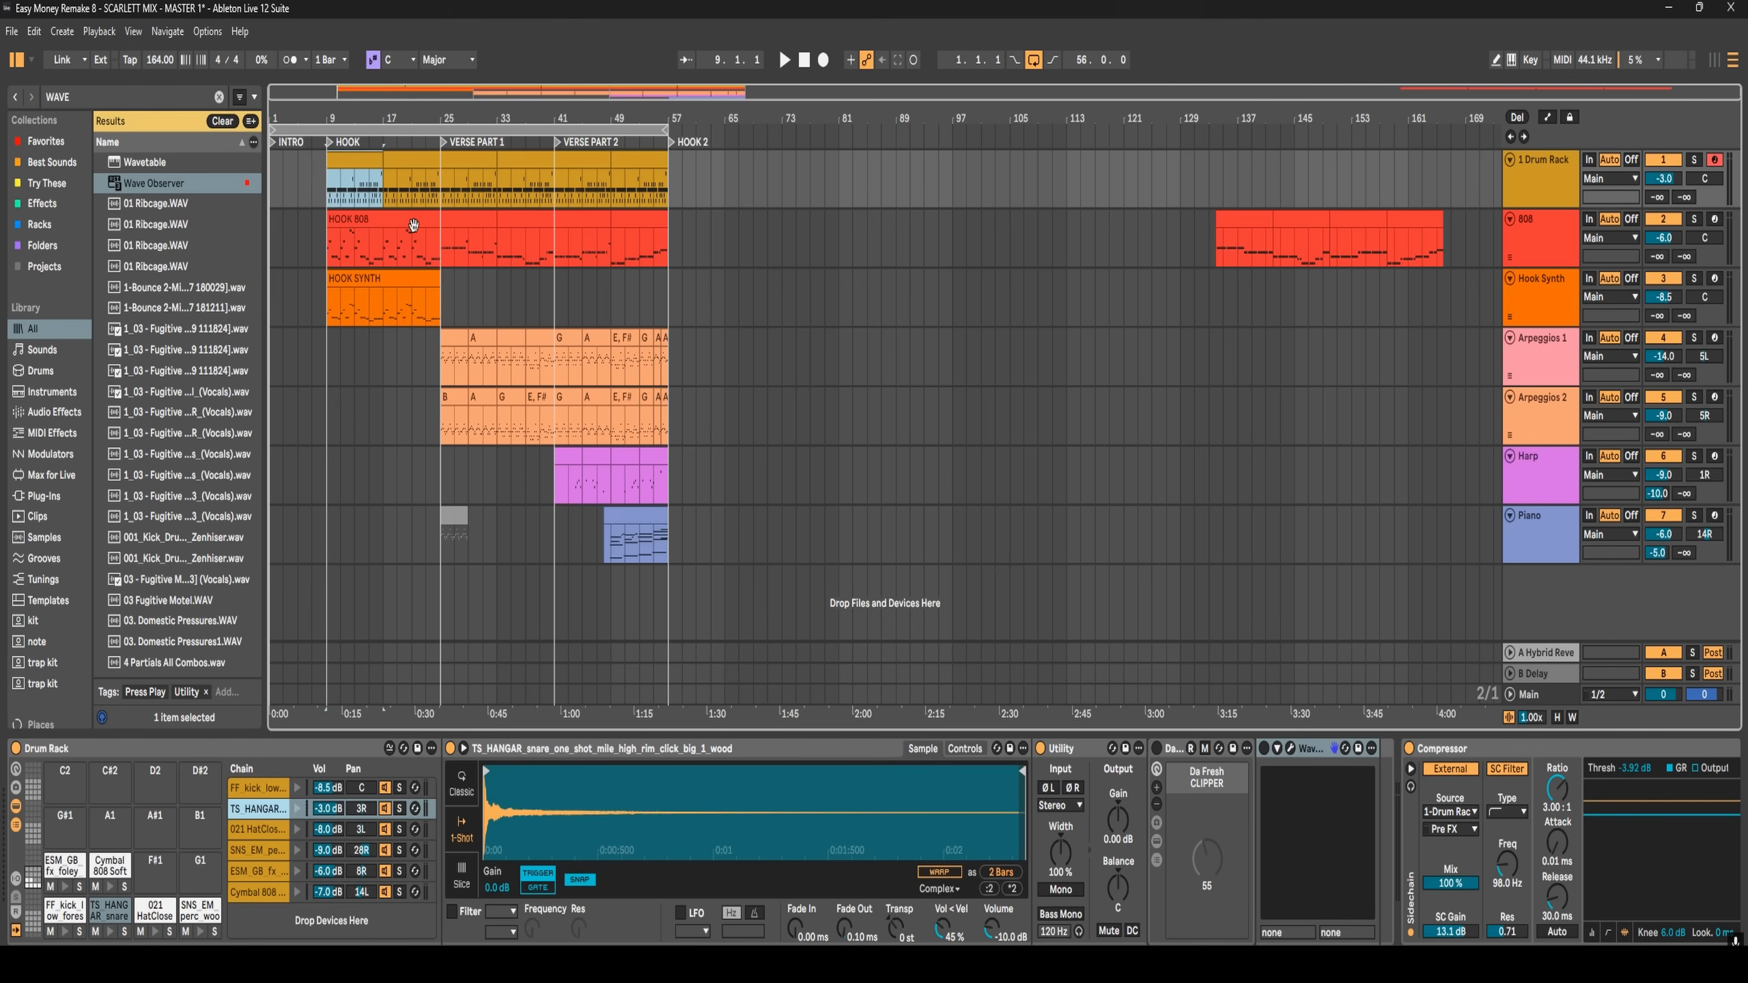
- Copy the Hook's Drum Rack, 808 and Hook Synth clips to Hook 2, and name the locator at bar 105 UPRISING
shift+click(419, 276)
key(ctrl+c)
click(672, 165)
key(ctrl+v)
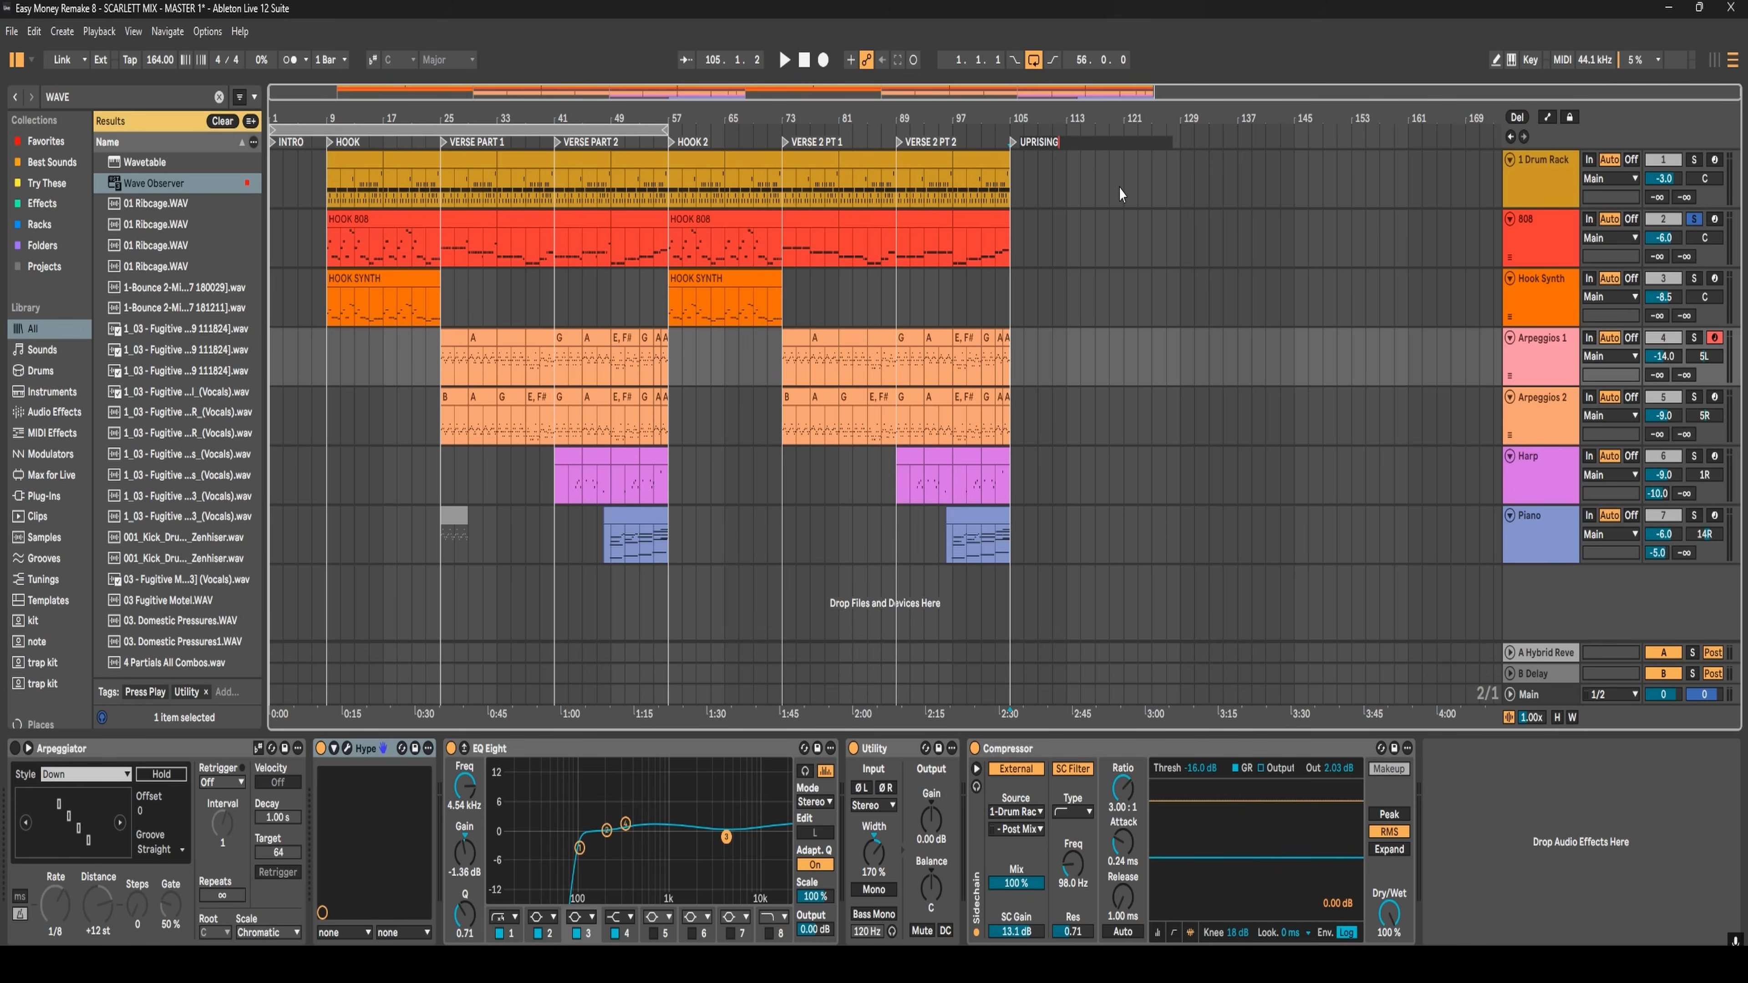
key(Return)
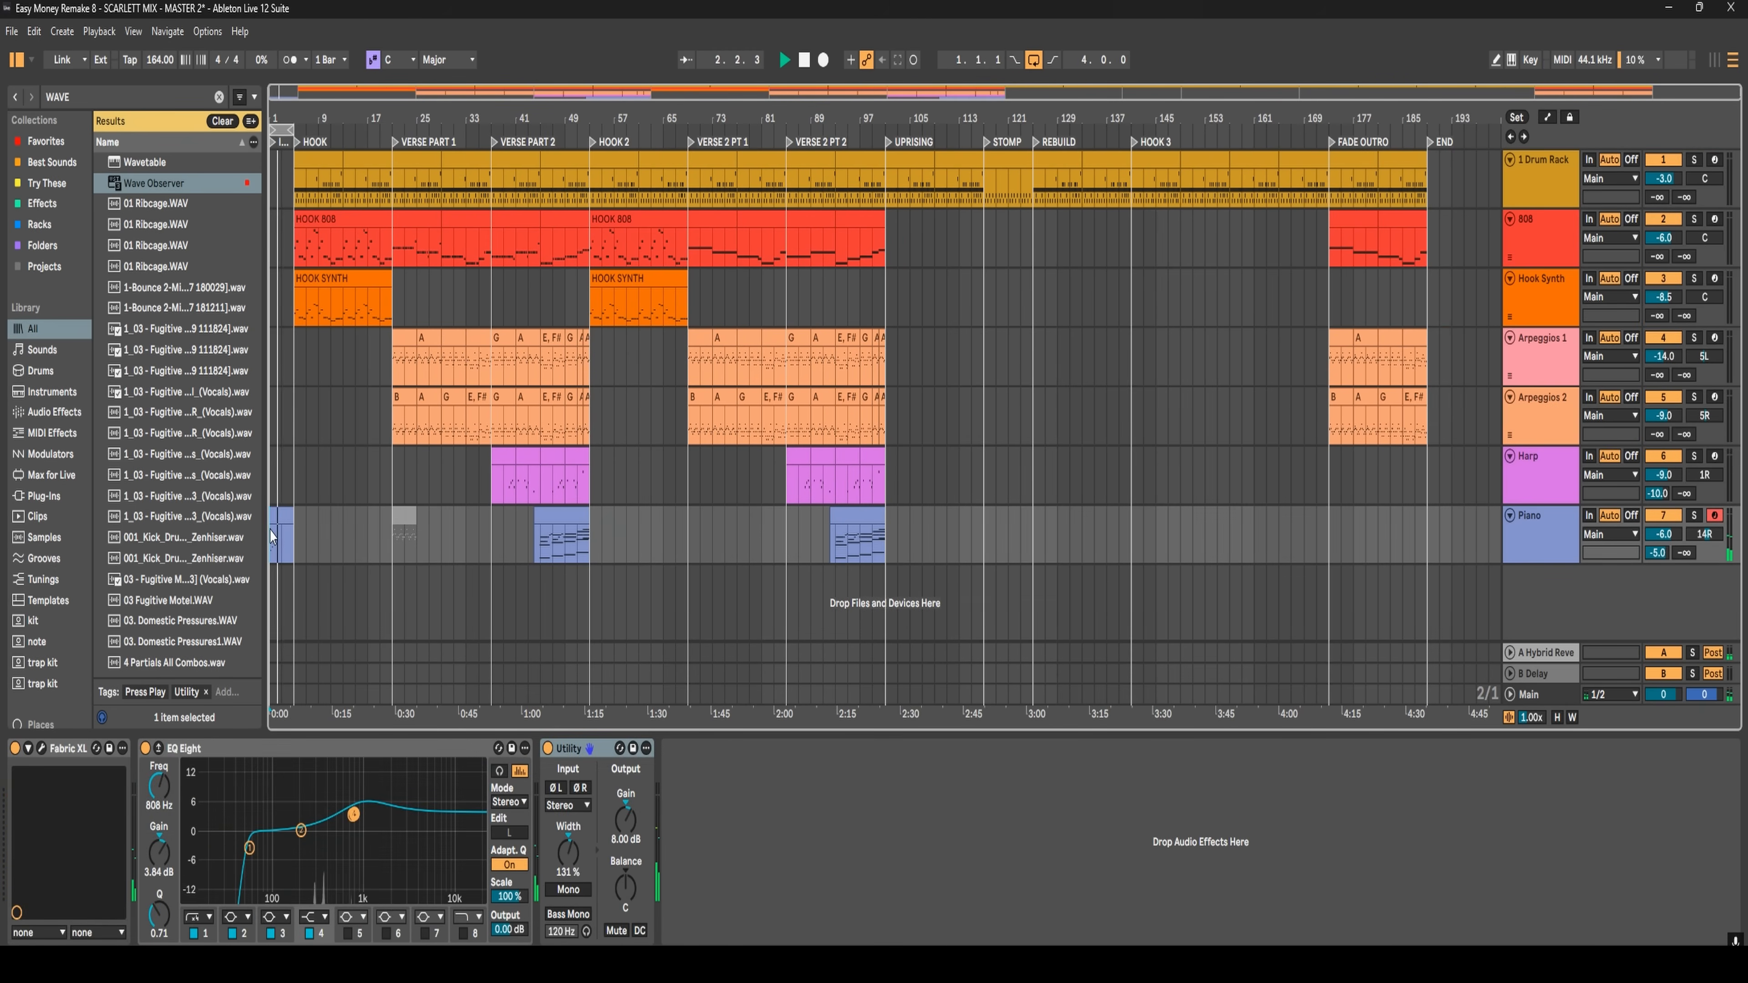
- Open the Intro's Piano clip and look through the library's "impact" samples
double_click(273, 537)
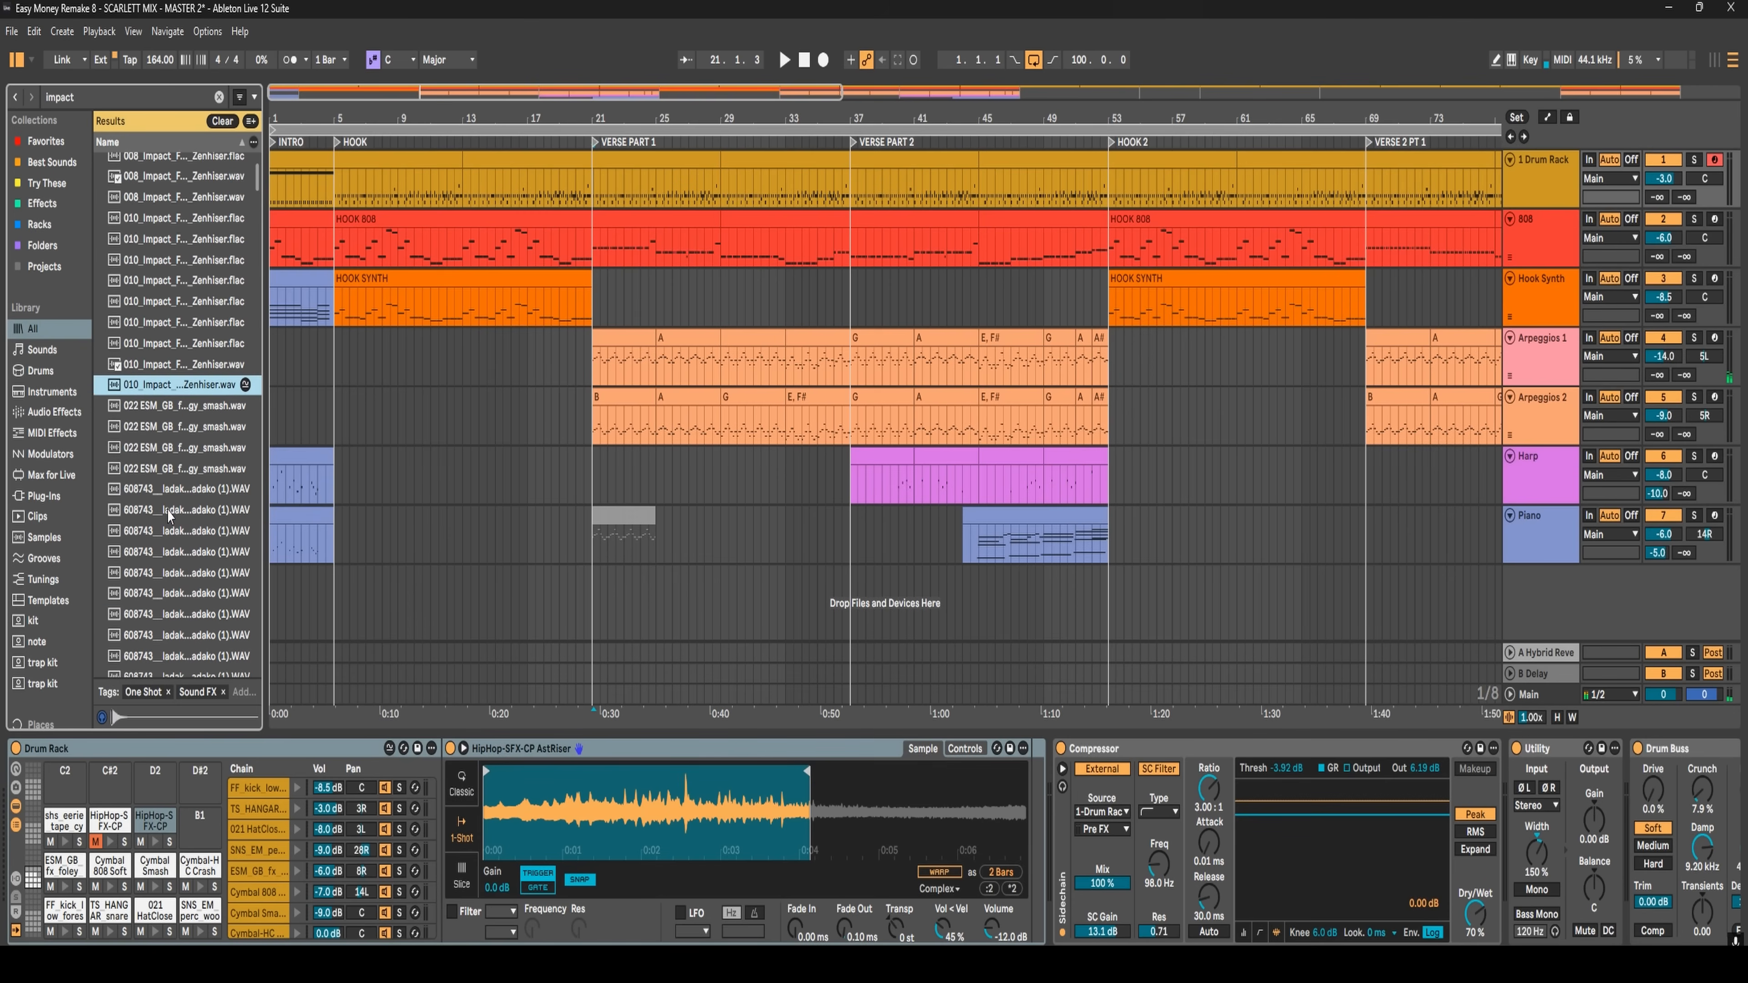
scroll(168, 516, down, 3)
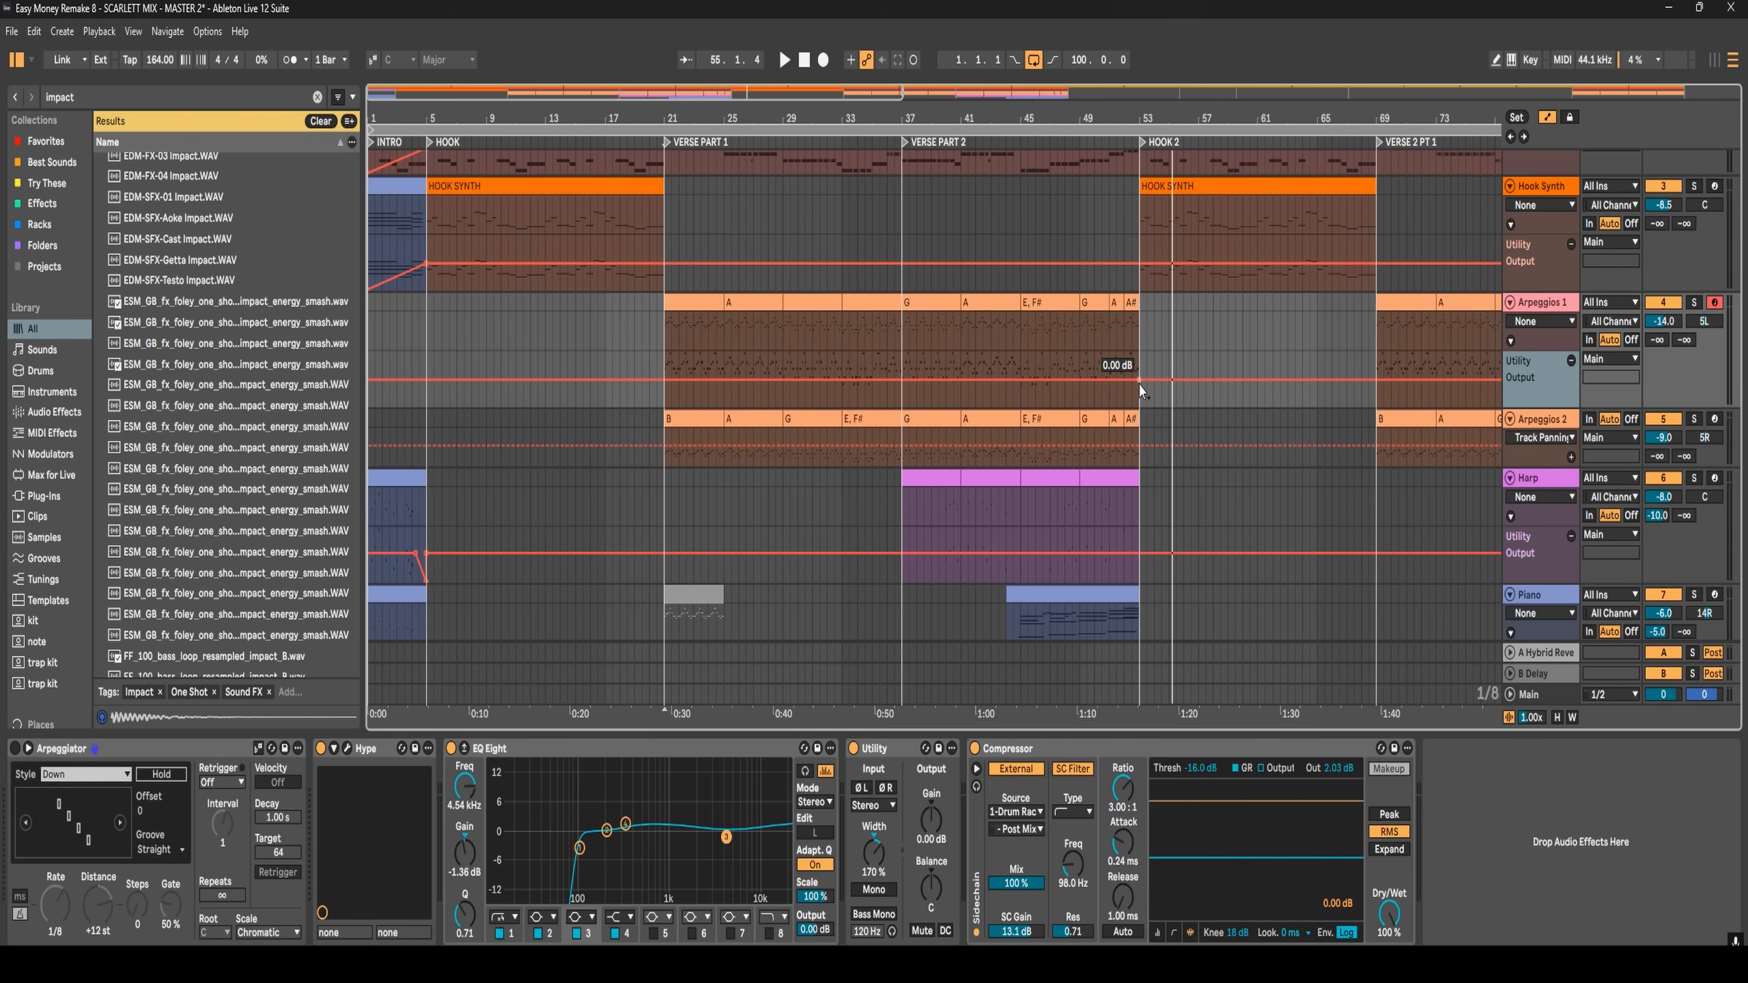
- Add a breakpoint to the Arpeggios 1 track's Utility output automation at the start of Hook 2
click(1139, 379)
drag(1148, 427, 1148, 427)
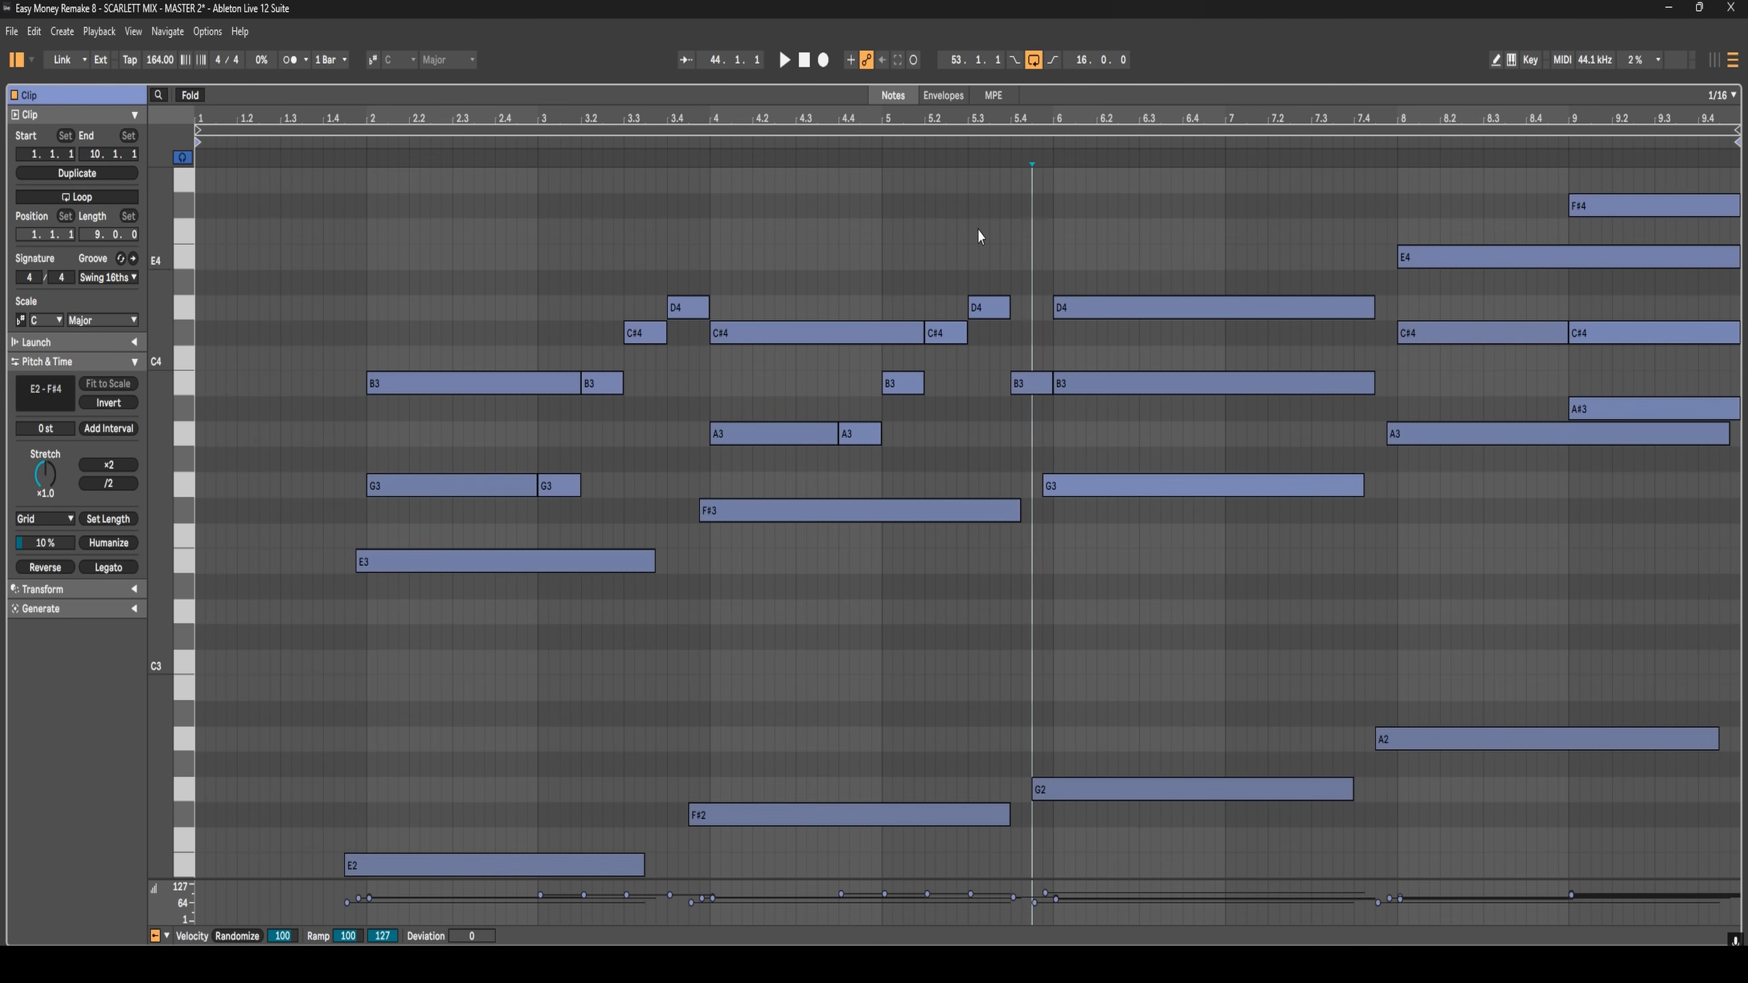
click(856, 436)
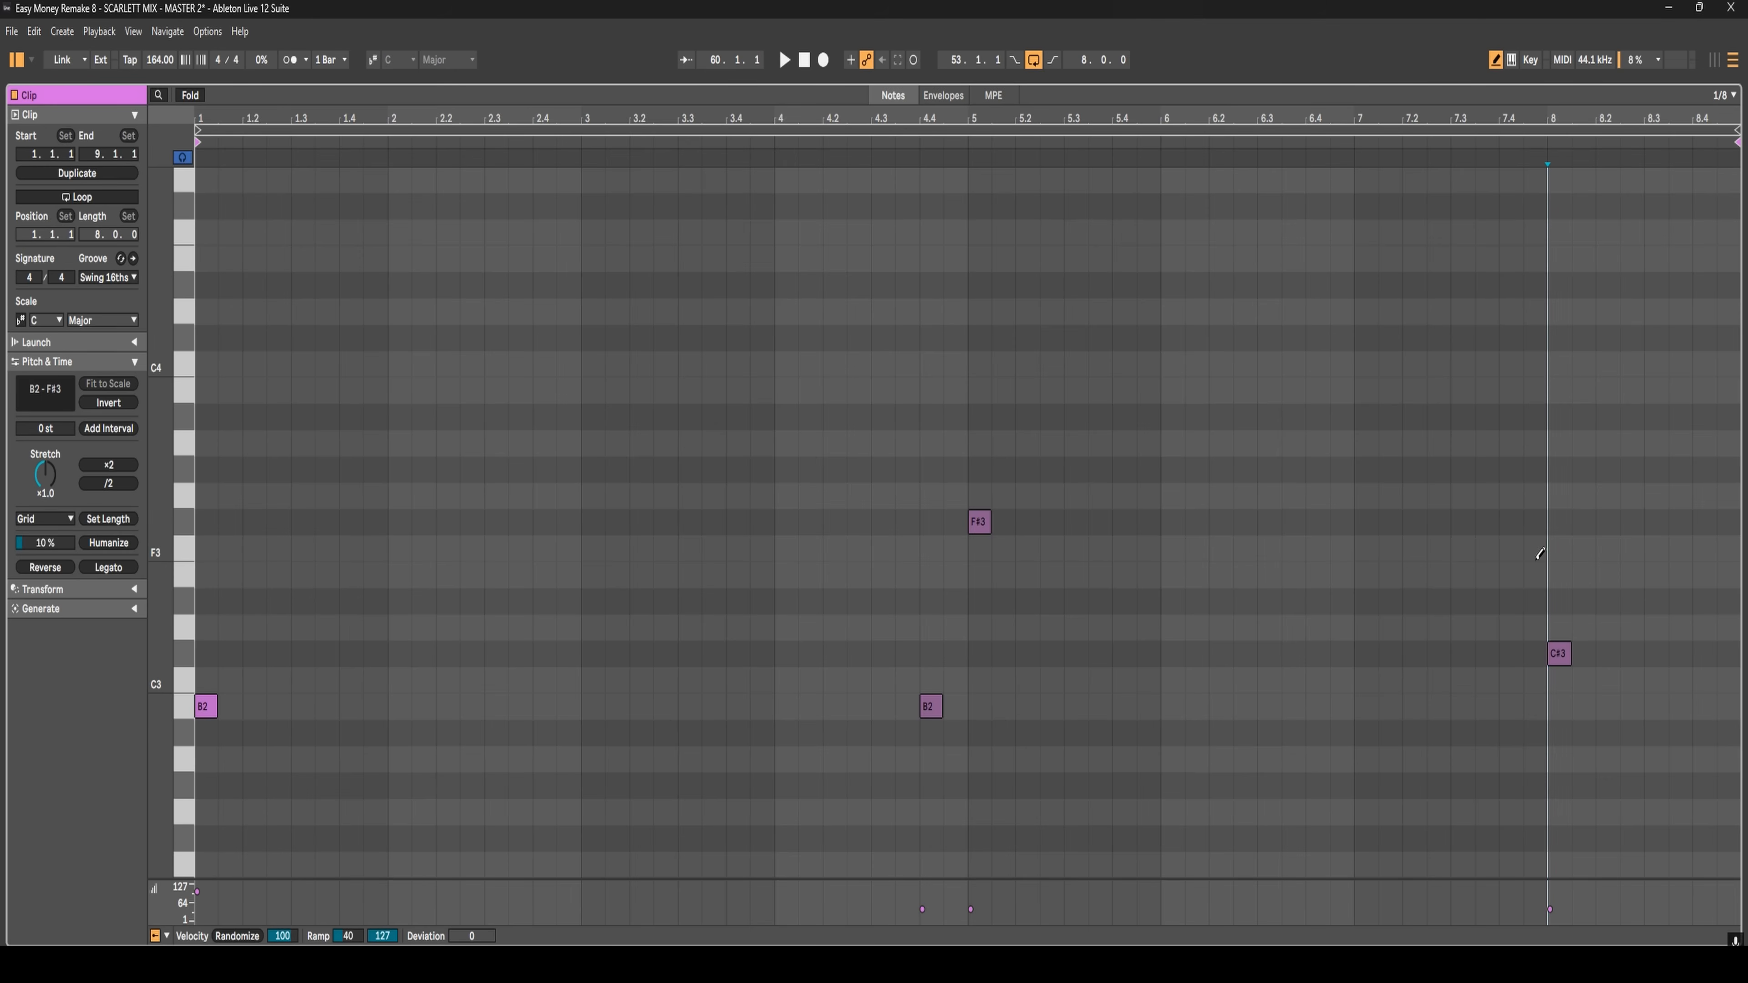
- Set the velocity of the B2, F#3 and C#3 notes at the end of the Hook 2 Harp clip to 101 and play it
drag(1579, 509, 920, 892)
key(space)
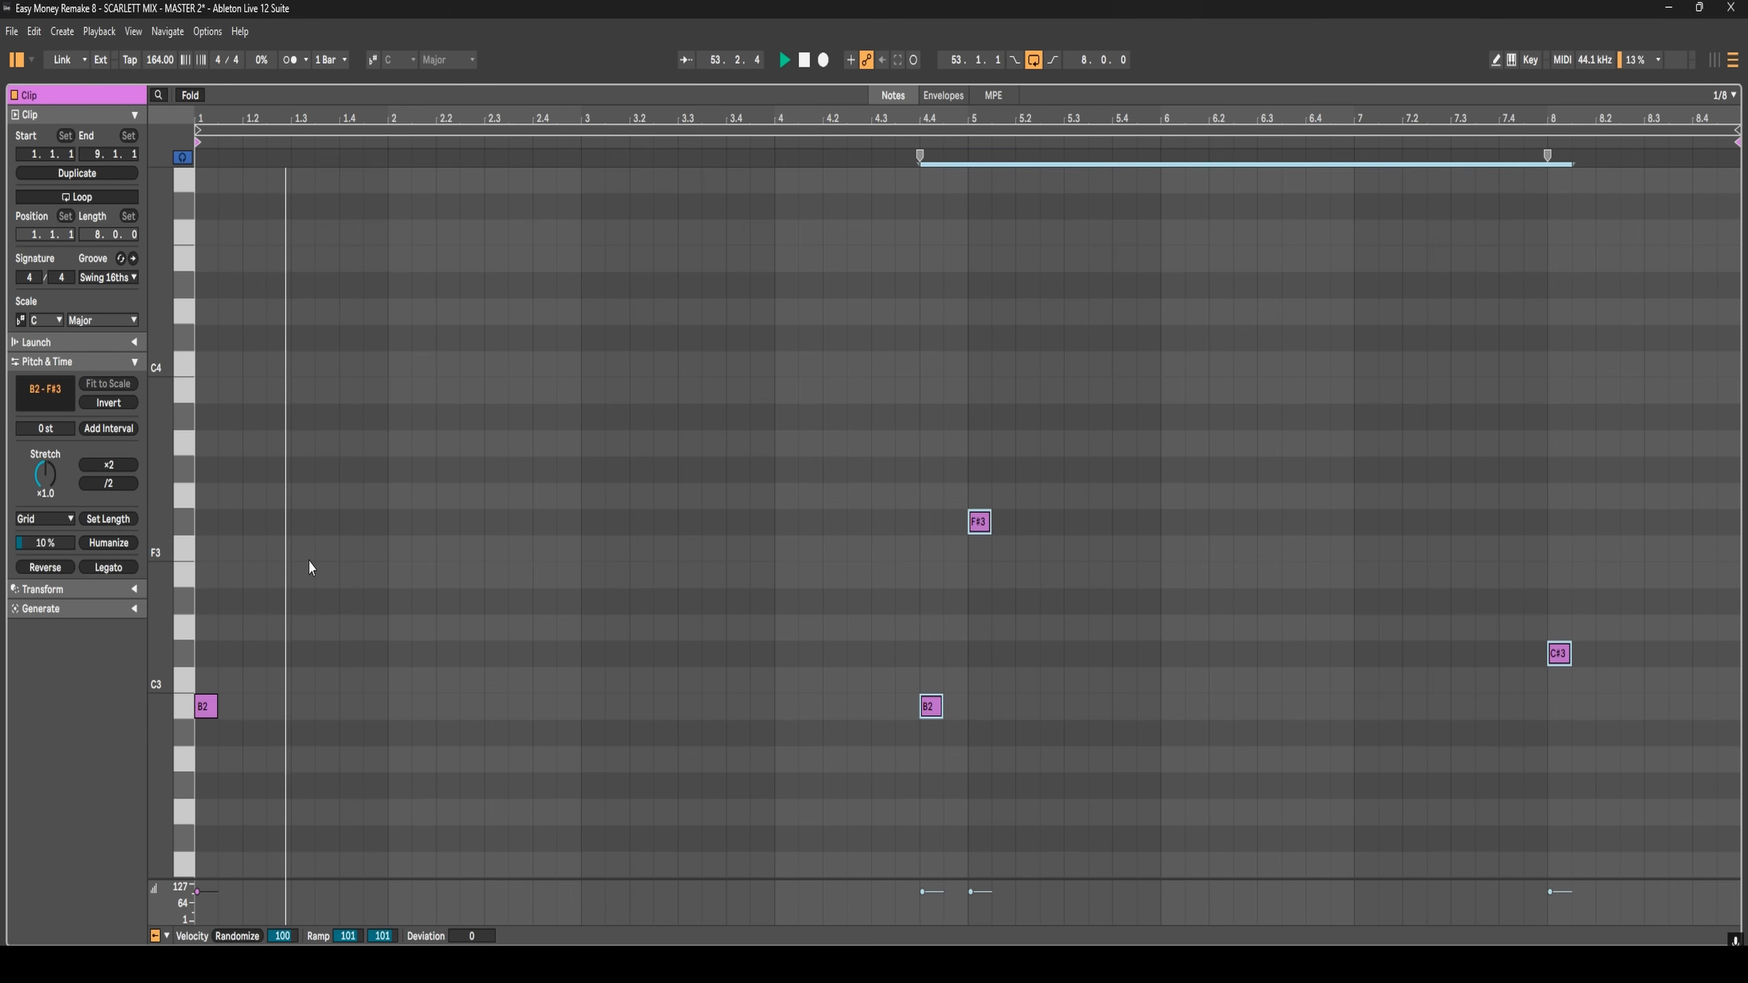
key(shift+Tab)
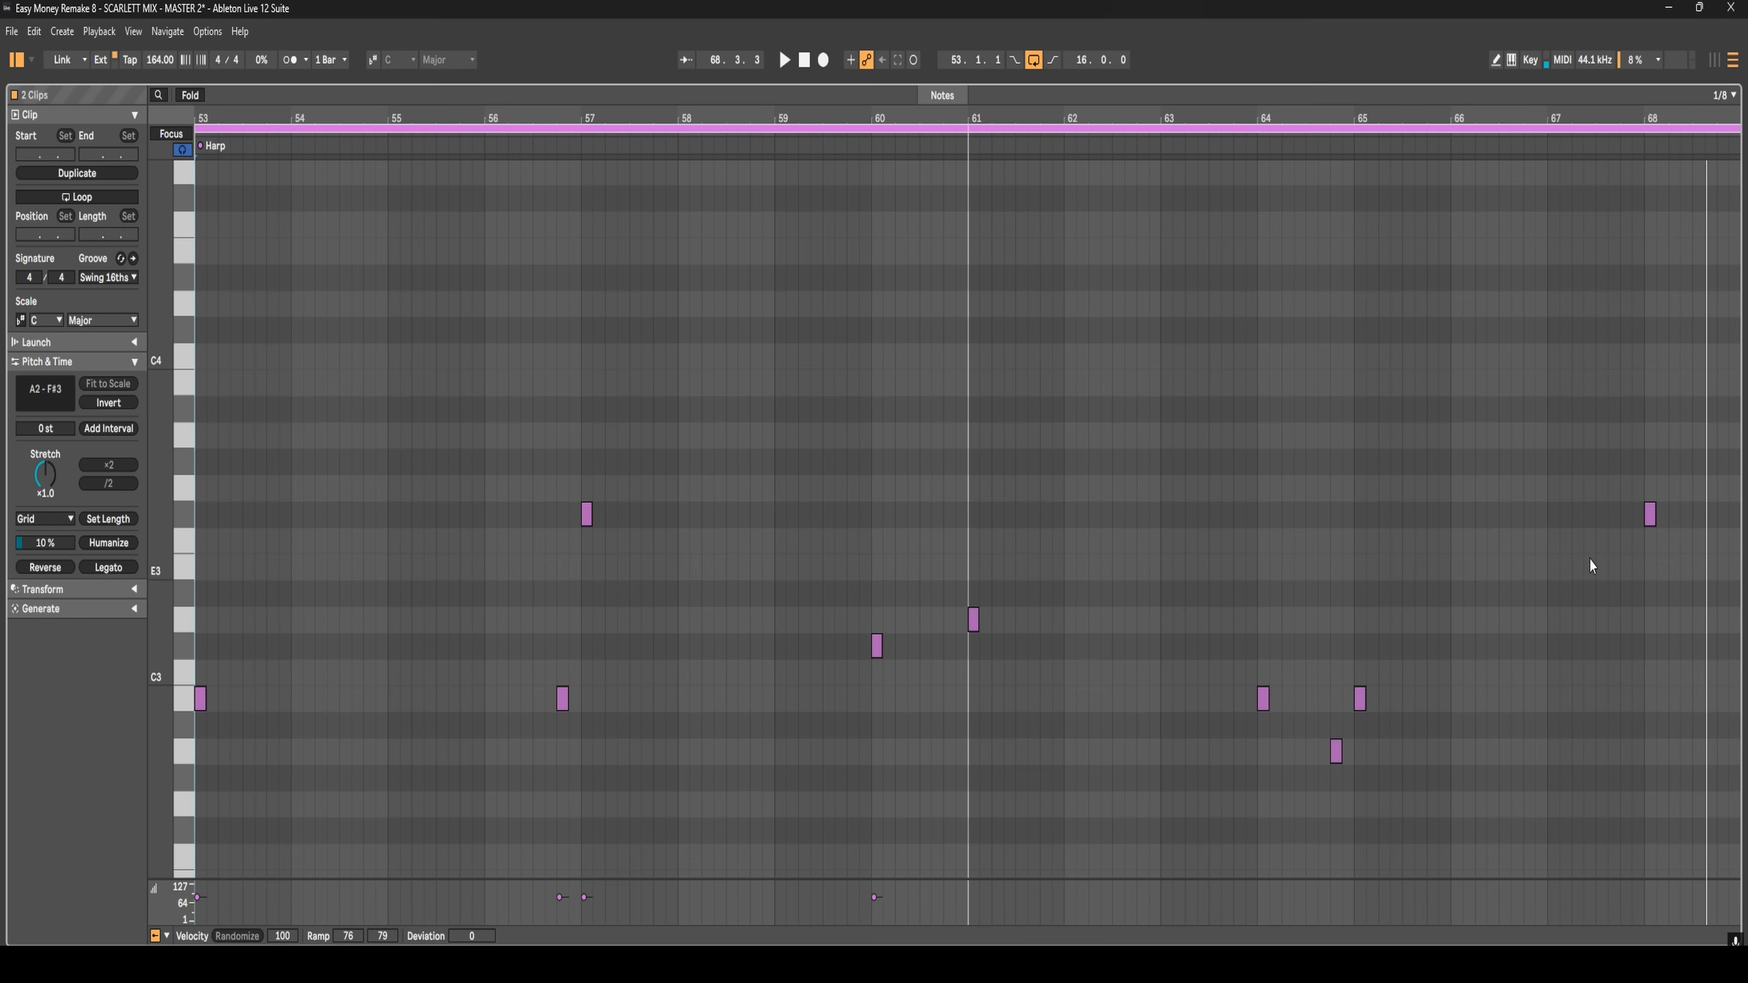
- Add D3 and E3 notes leading into the final F#3 of the second Hook 2 Harp clip and audition the three notes
click(1595, 559)
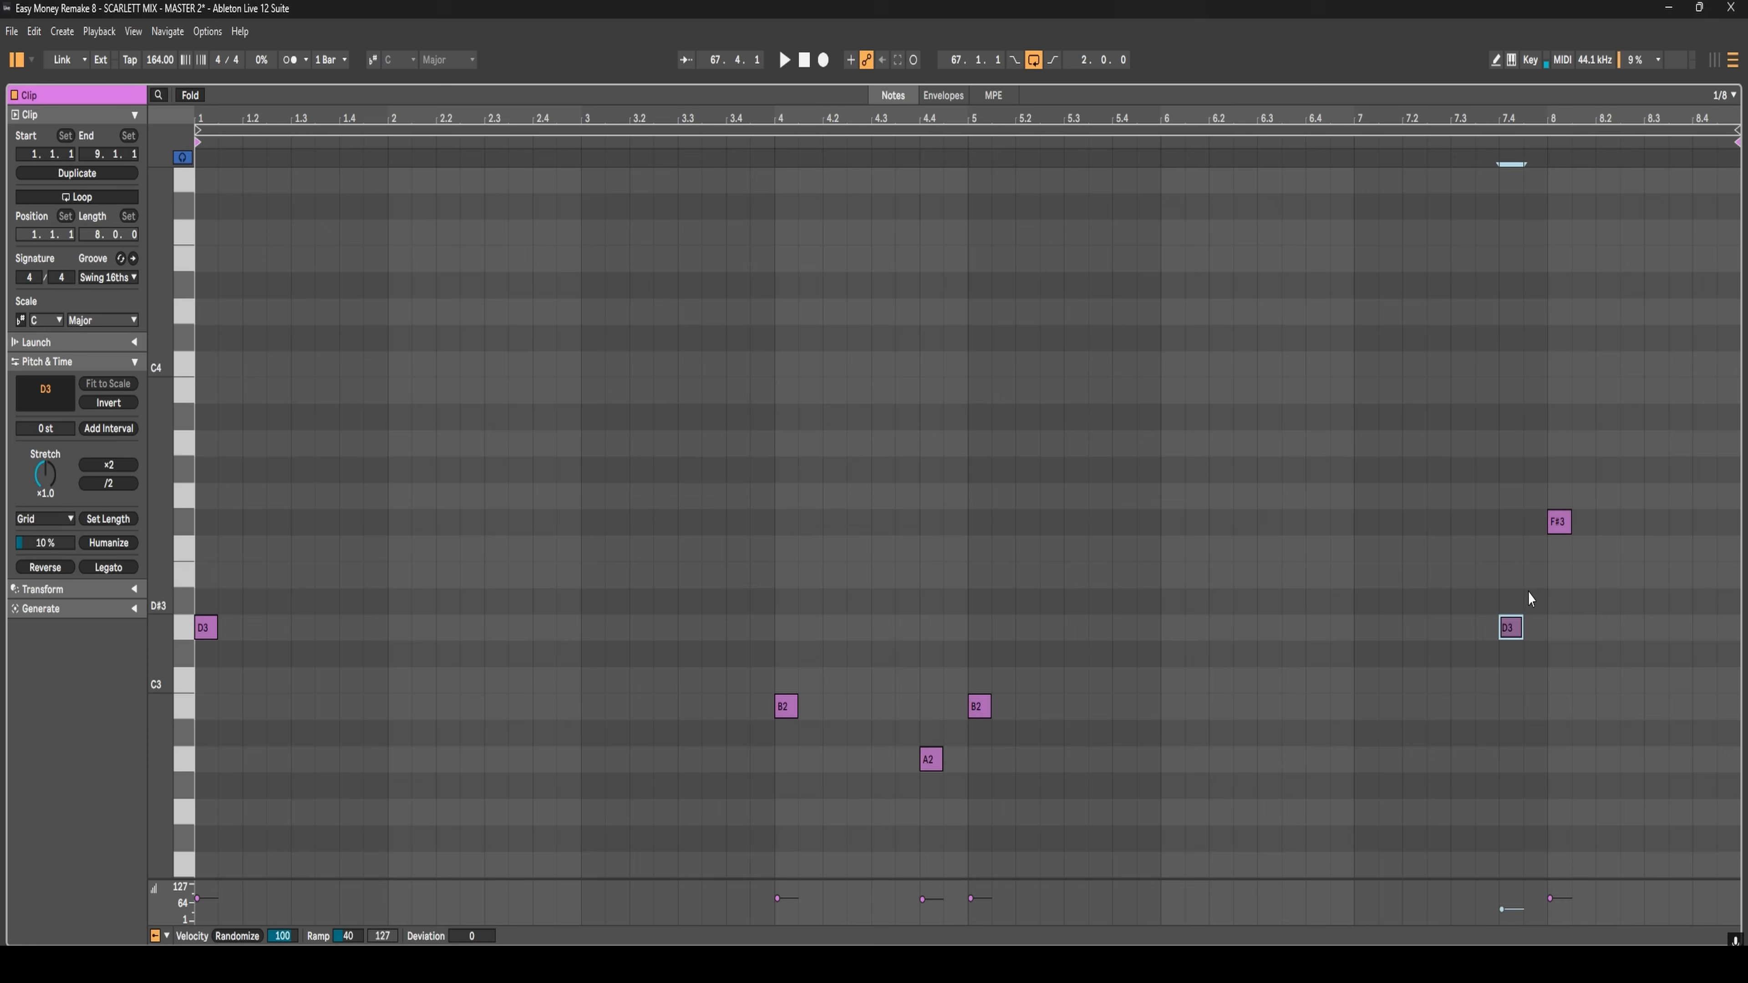
double_click(1536, 572)
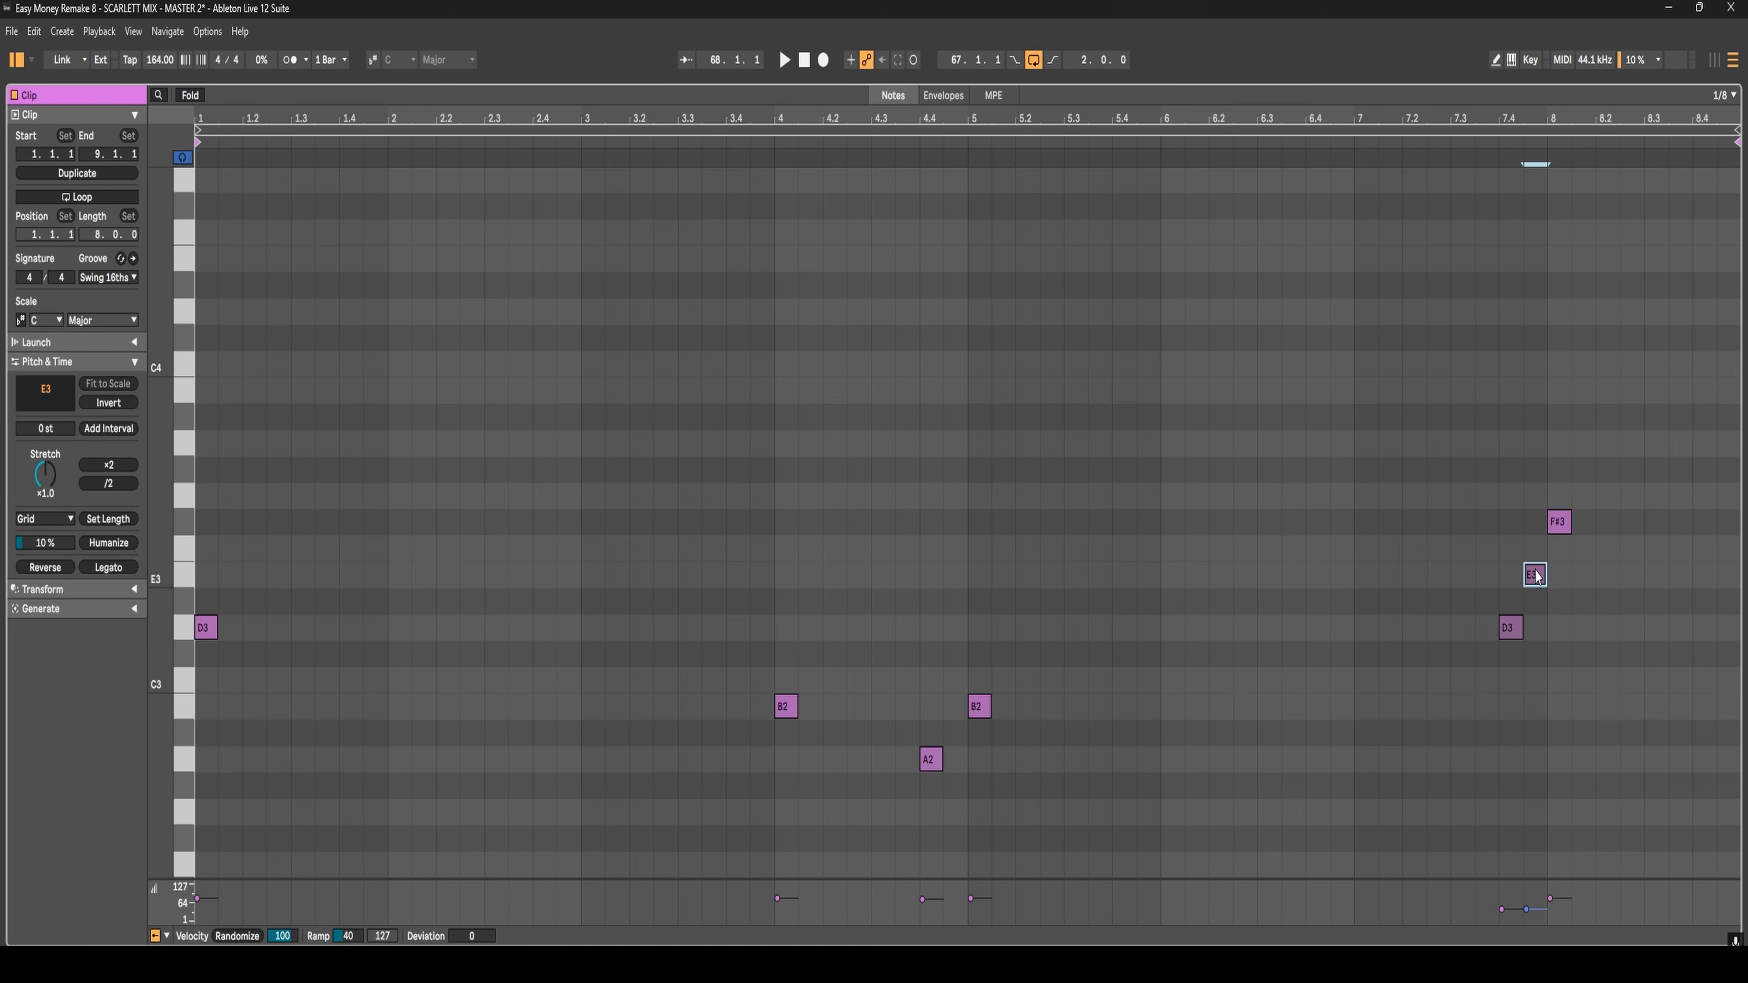
click(1512, 627)
click(1536, 574)
click(1559, 521)
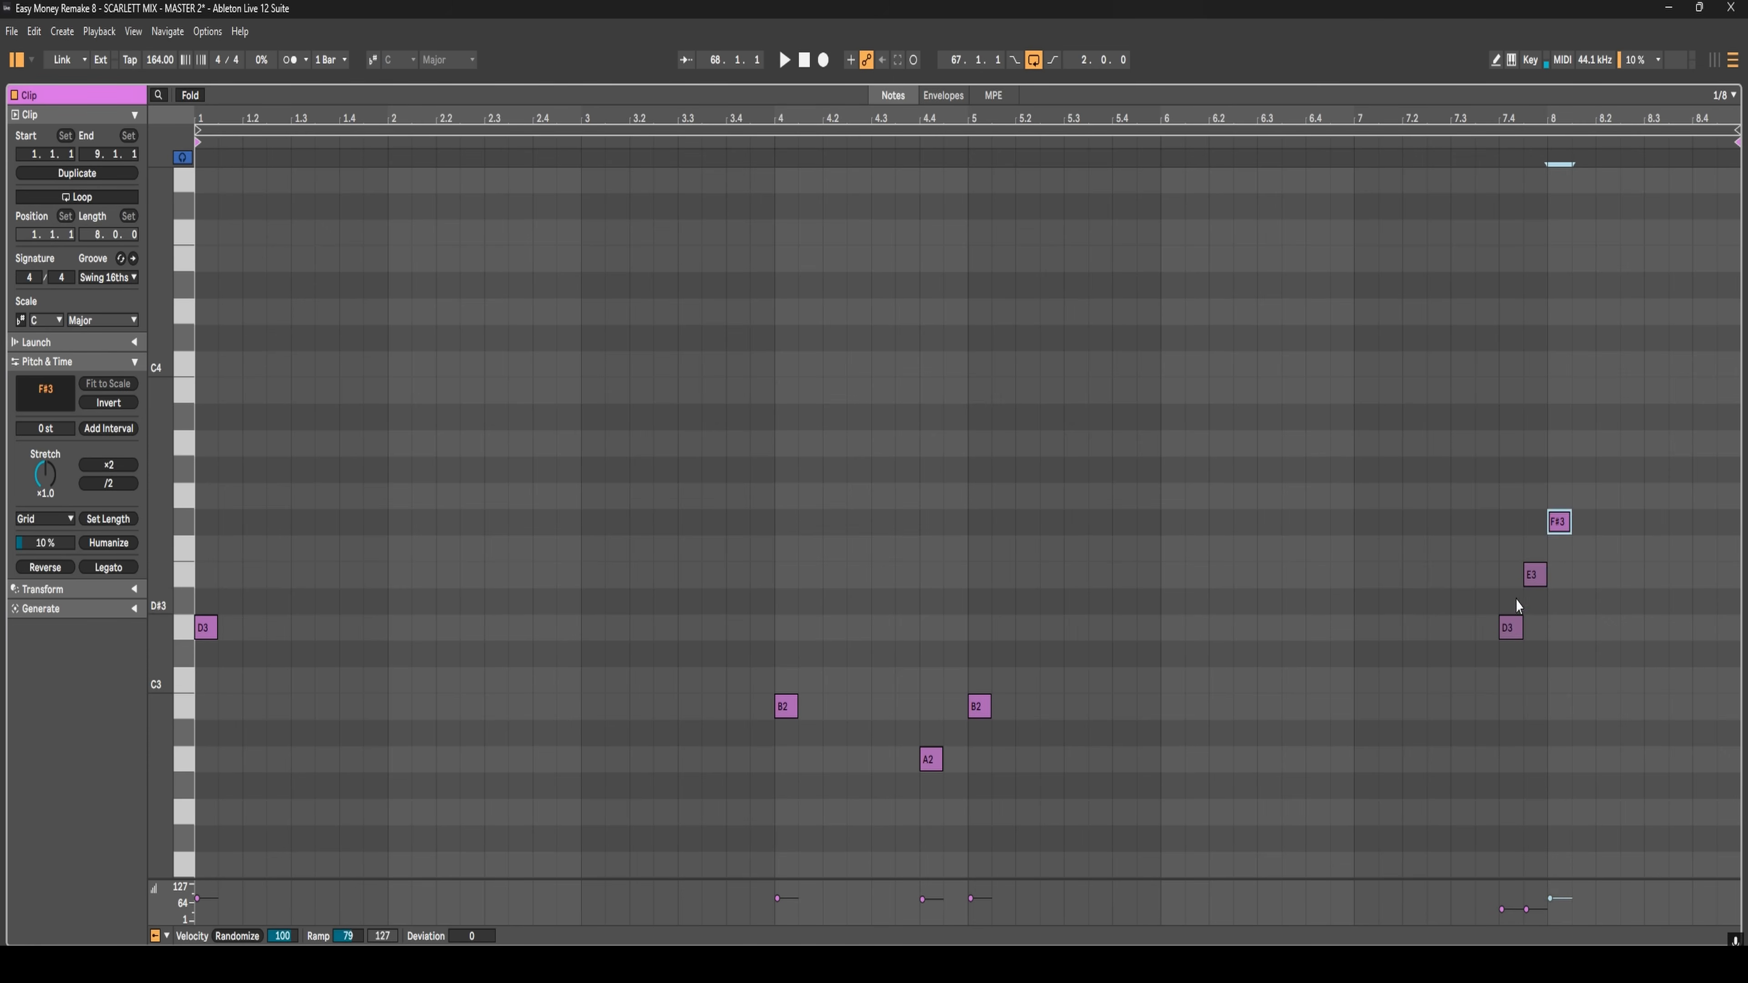
- Set the Harp clip's grid to 1/16, shorten the closing D3, E3 and F#3 run to sixteenth notes, and play it
click(1354, 140)
right_click(1336, 322)
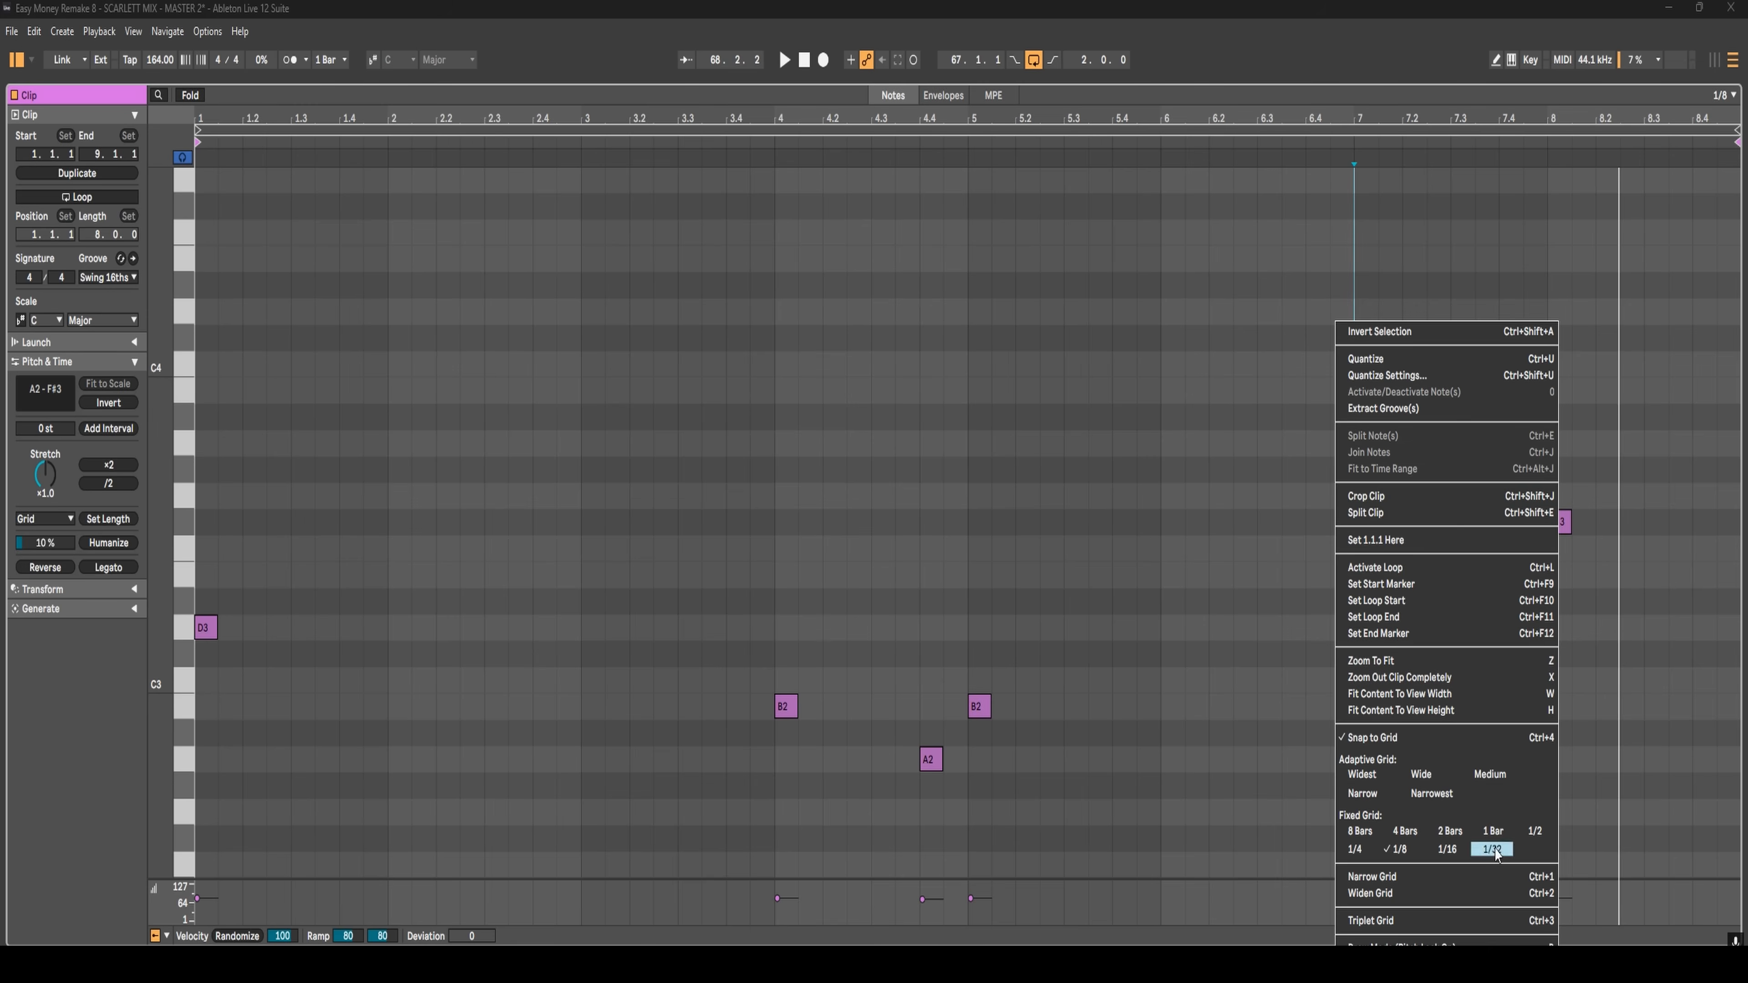
click(1446, 848)
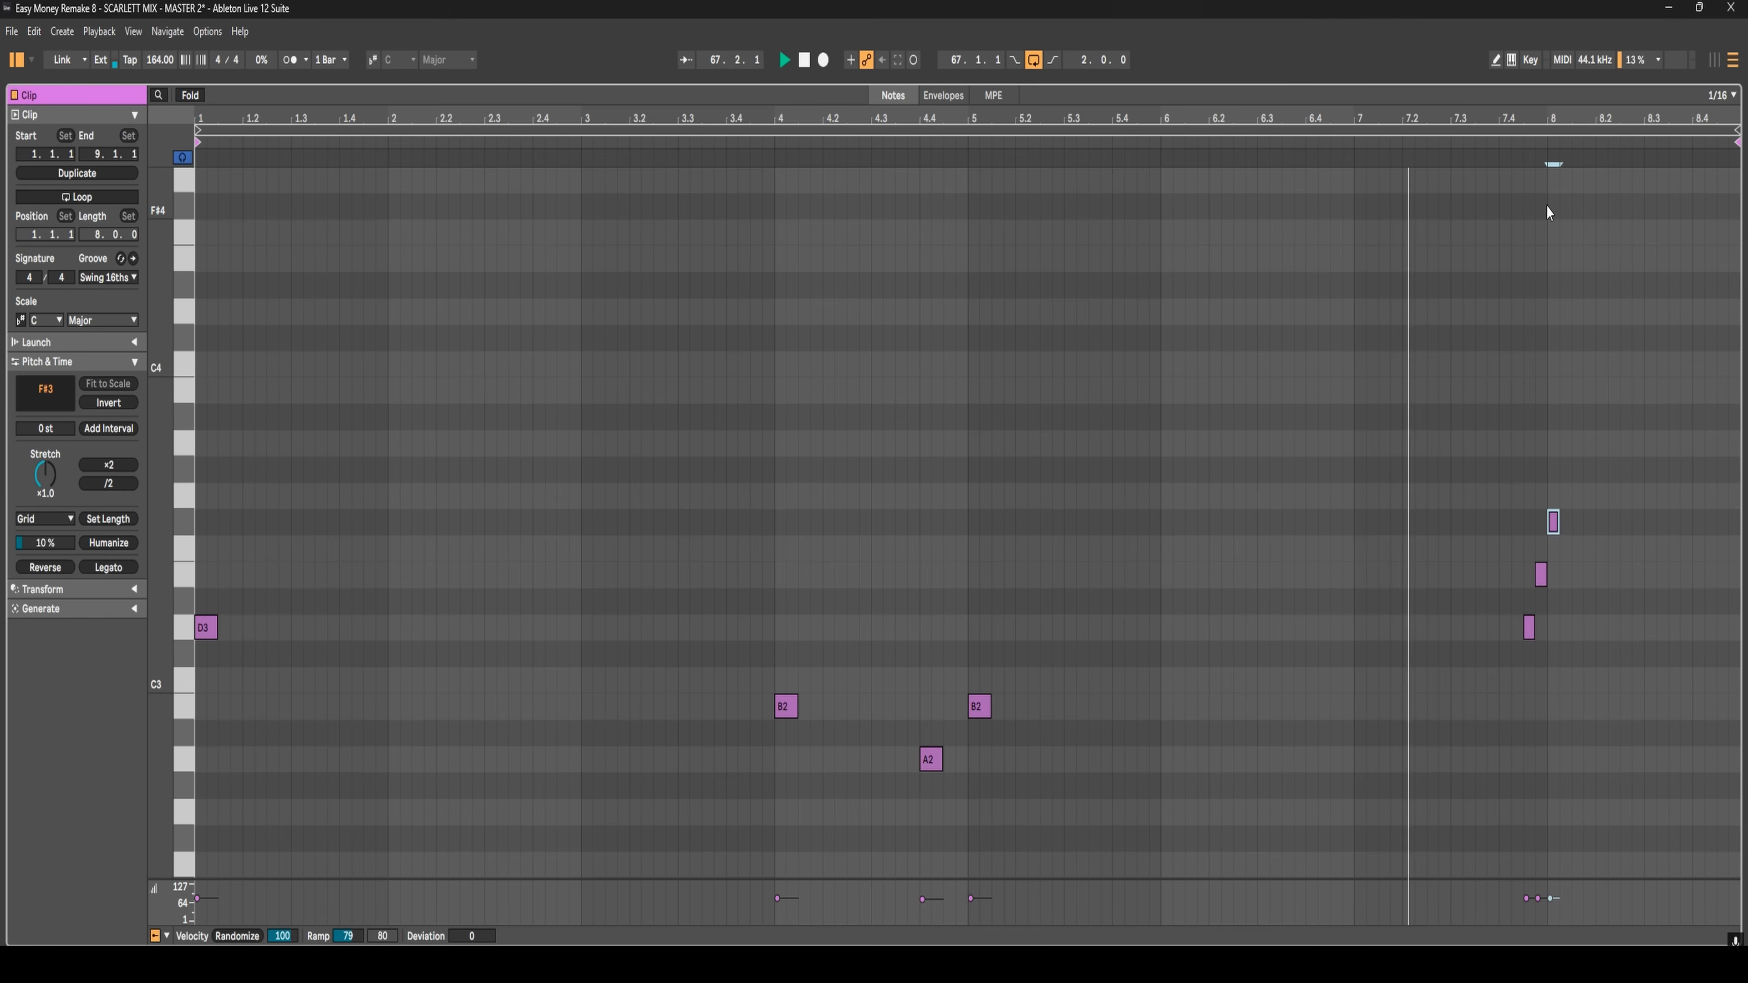
key(space)
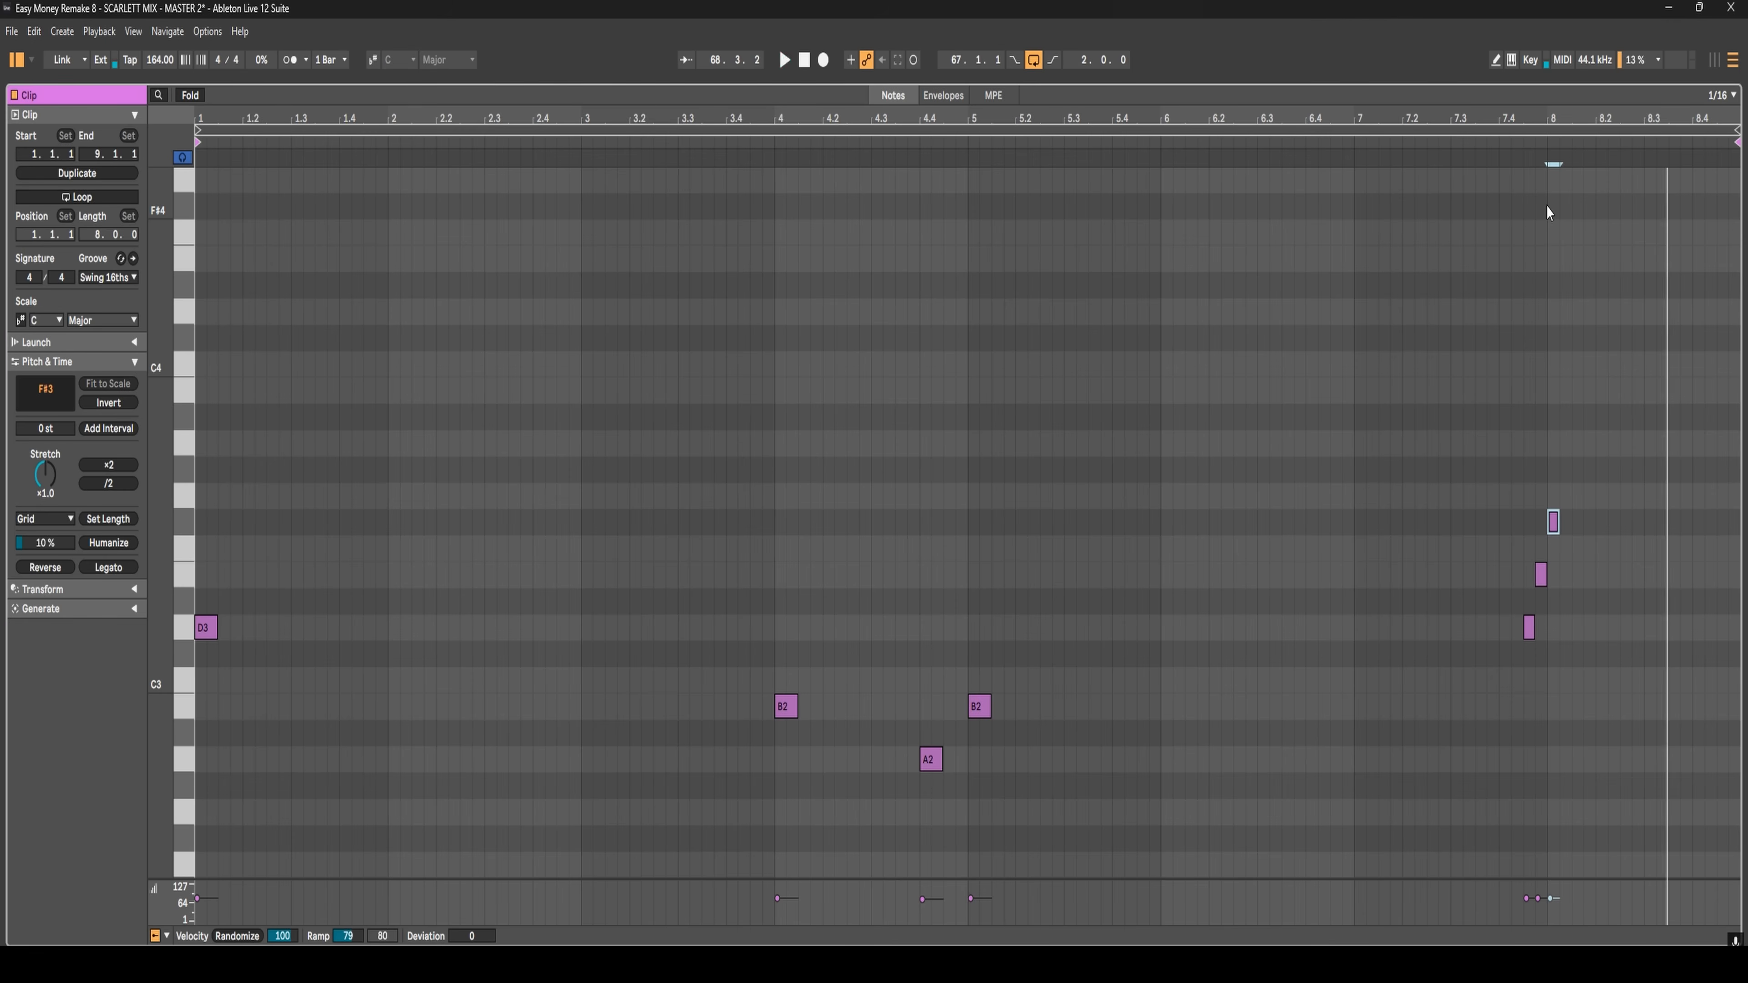
key(shift+Tab)
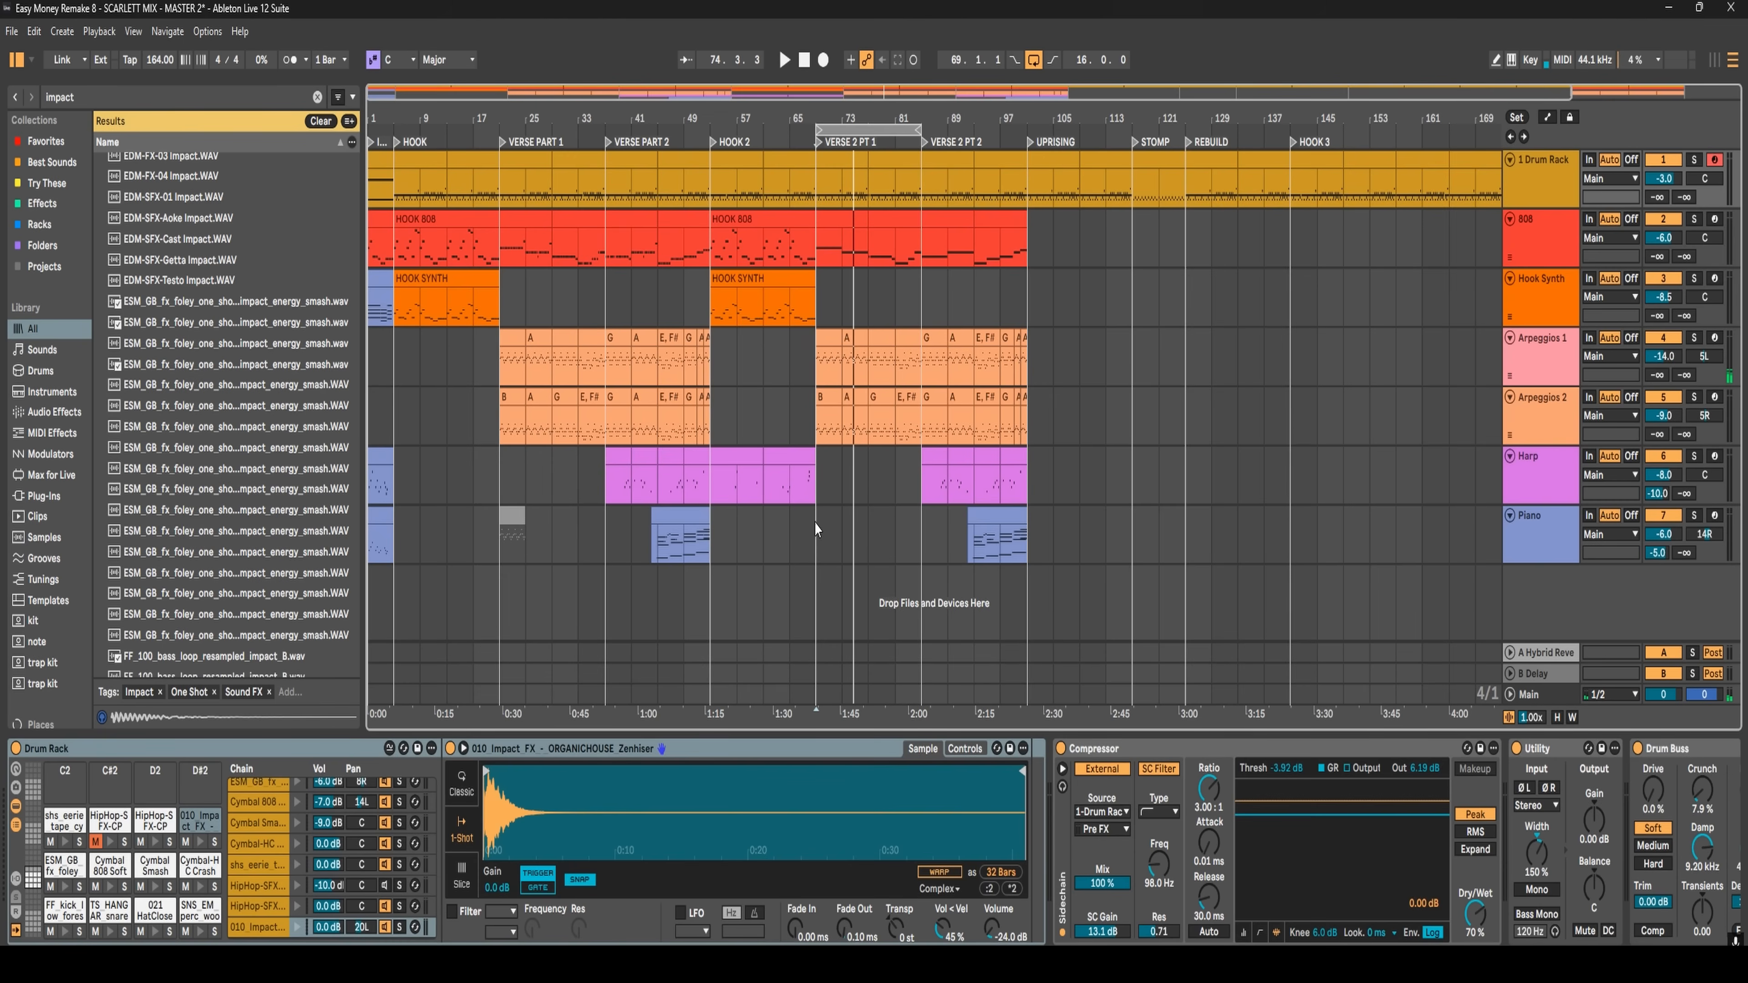
- Build the Verse 2 Pt 1 Piano clip from B2, D3 and F#3 chords with an A2, C#3 and F#3 chord at 2.2, and play it
key(space)
click(842, 551)
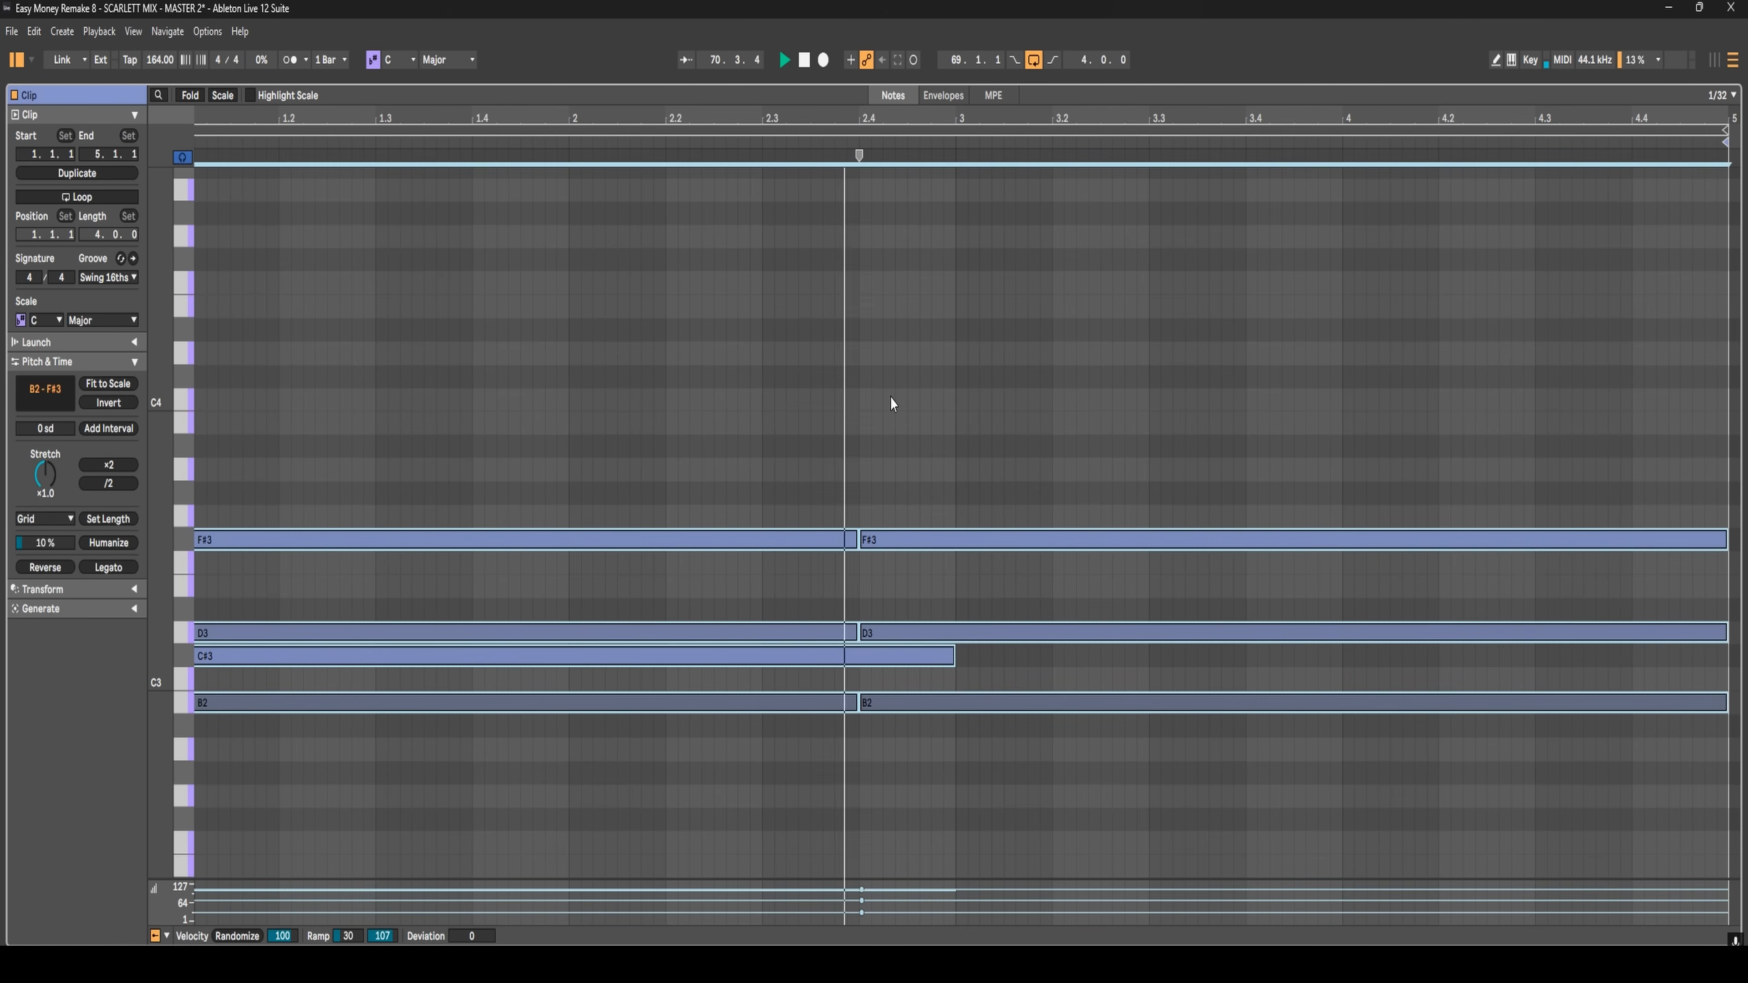
key(space)
key(space)
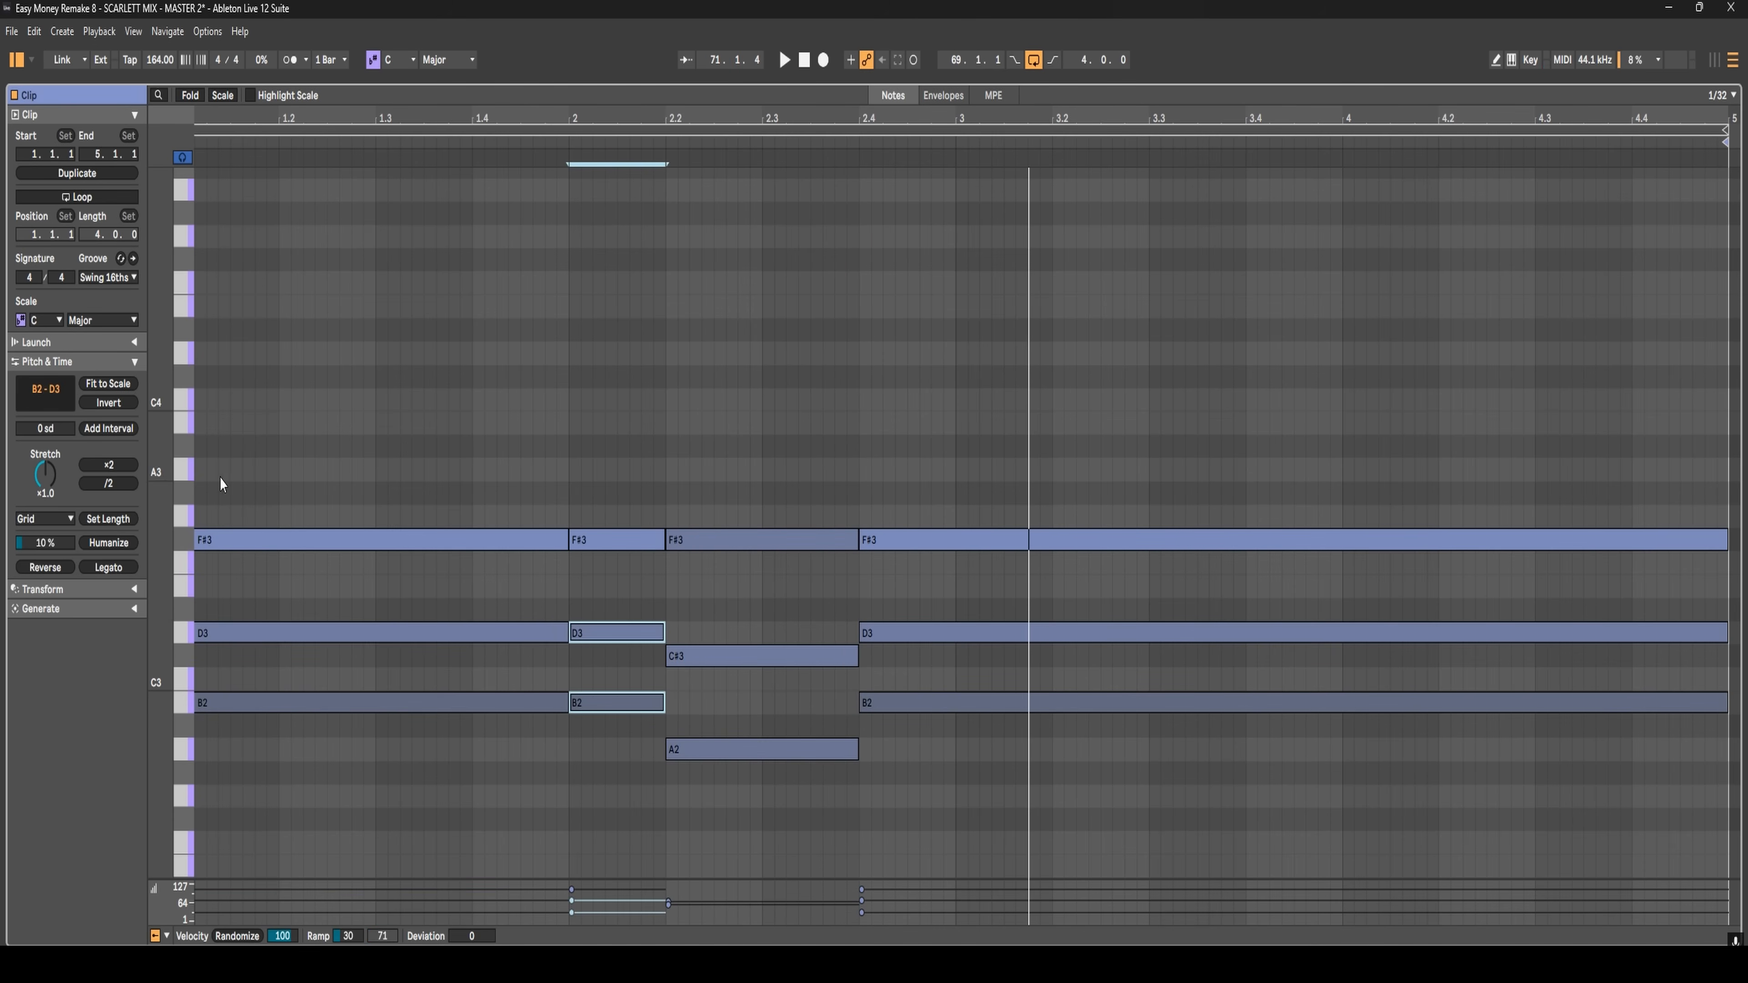
- Stagger the starts of the first Piano chord's B2, D3 and F#3 notes so that the chord is strummed
drag(220, 477, 328, 754)
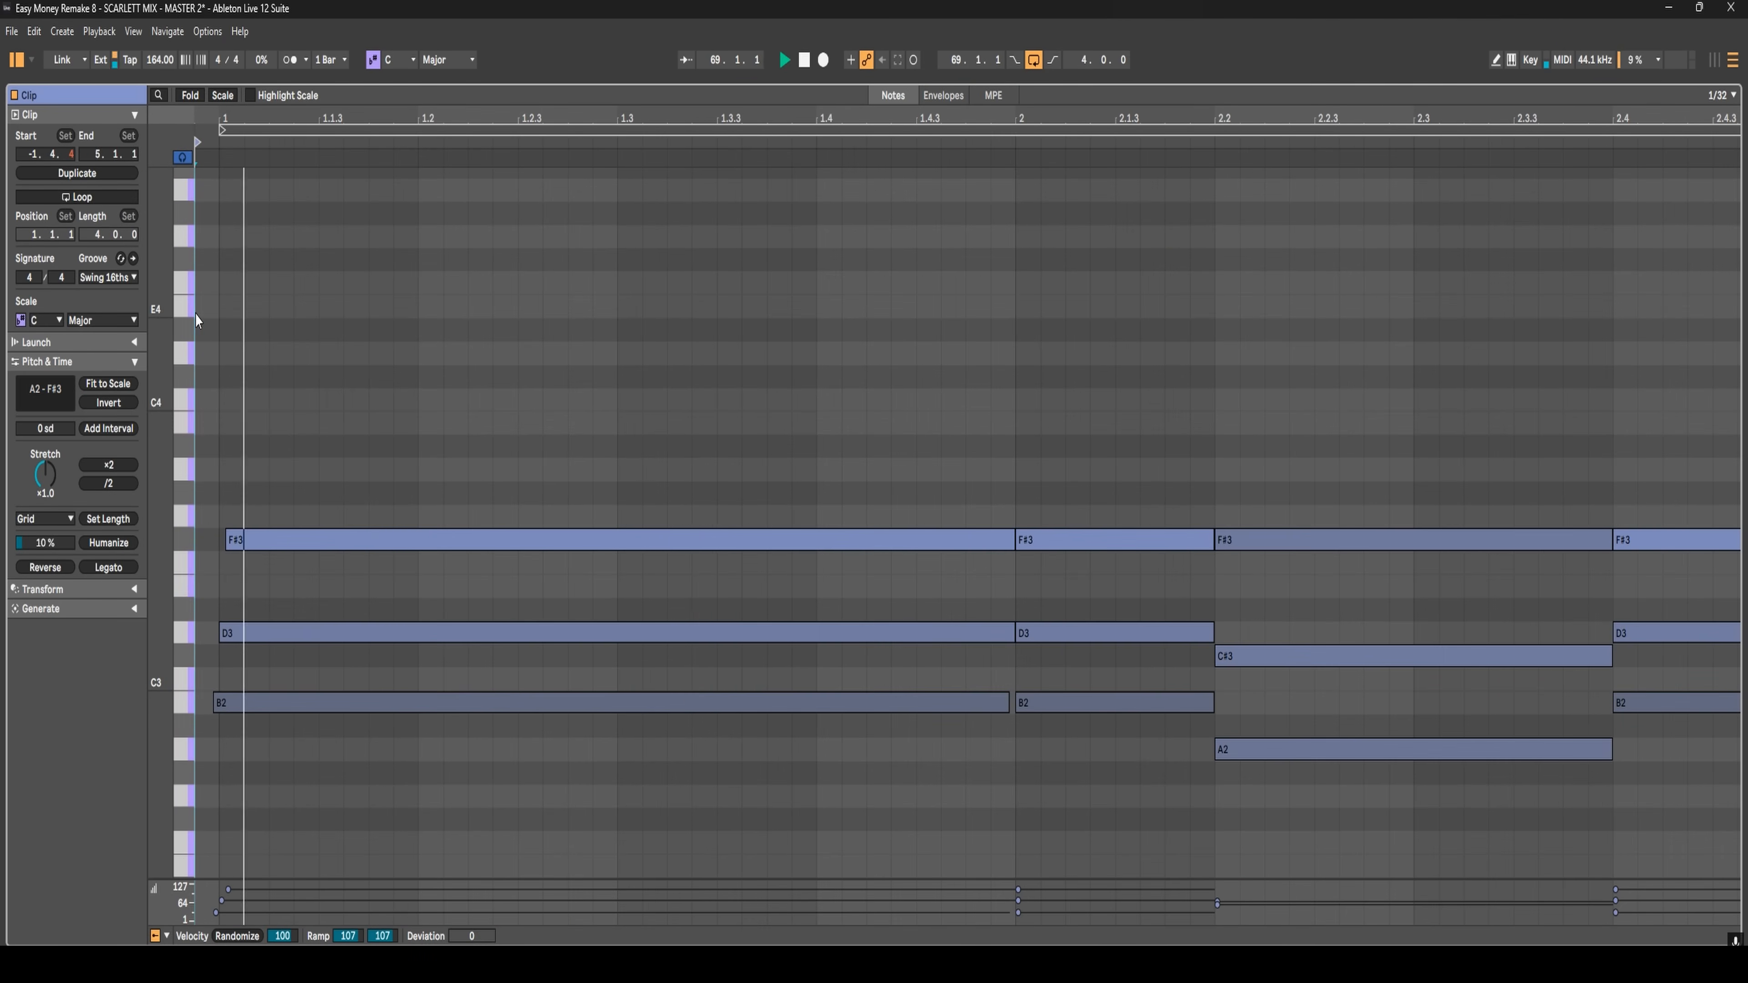
click(1232, 540)
key(z)
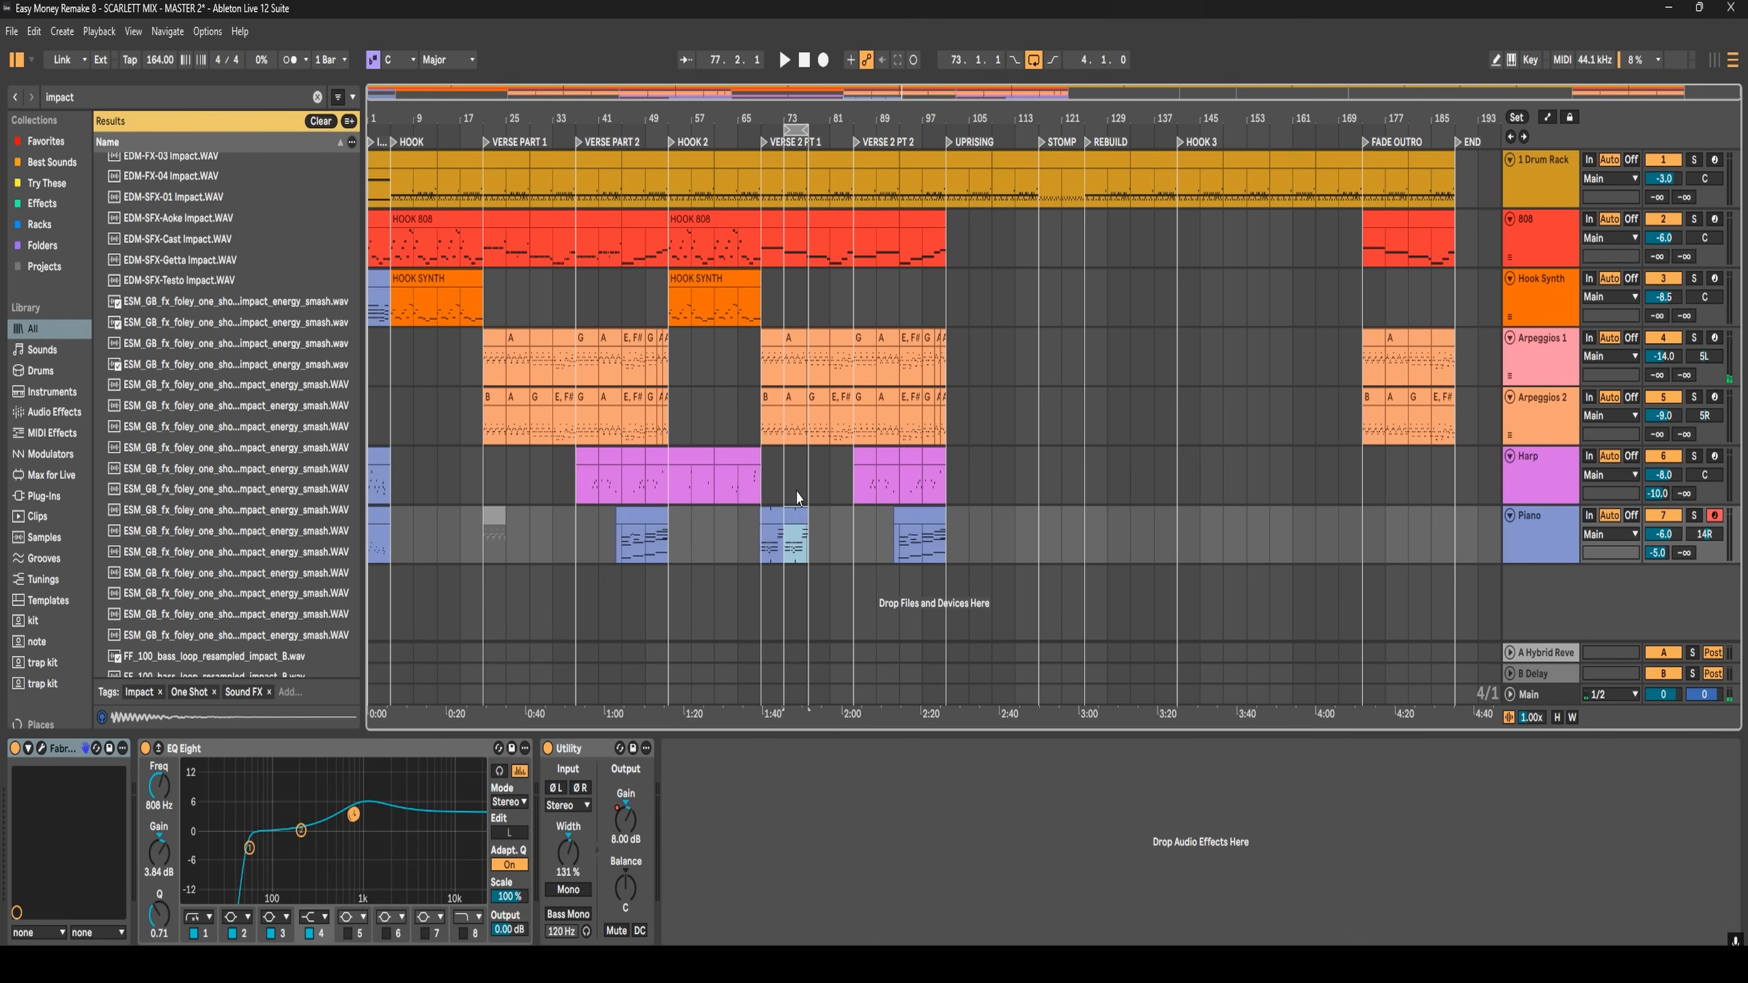
- Open the Piano clip at bar 73 in Verse 2 Pt 1 and split its later chords into repeated one-beat notes
double_click(798, 513)
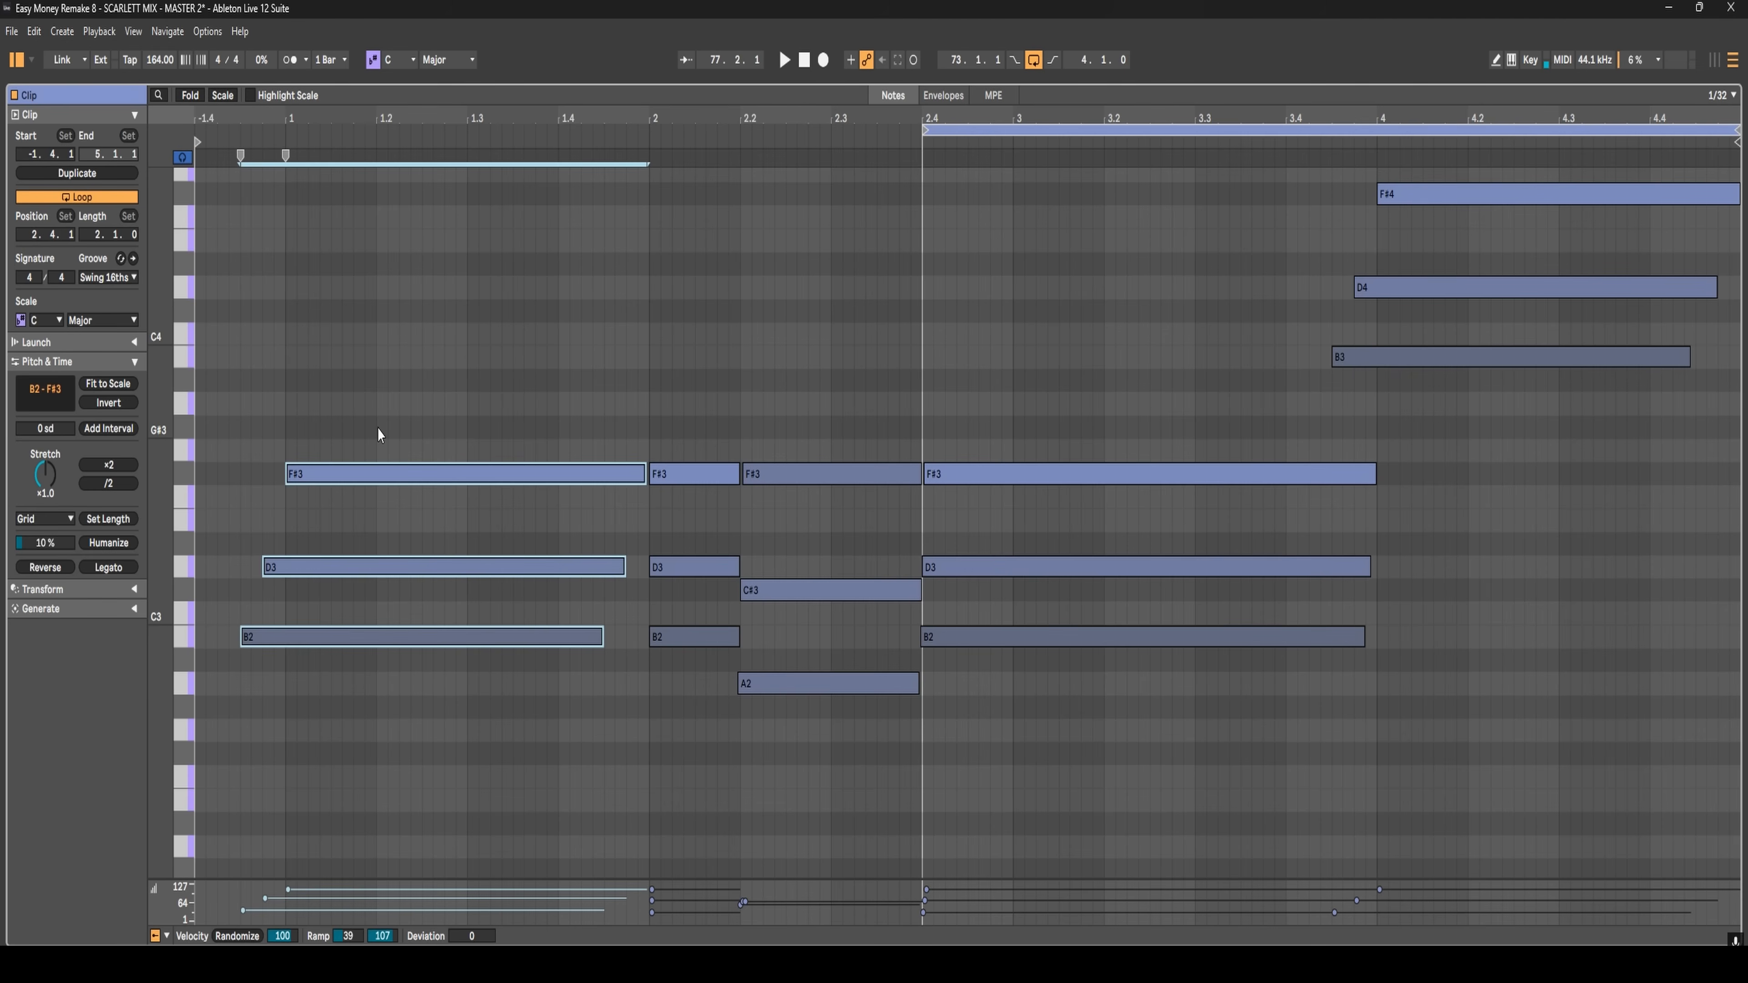
key(shift+Tab)
click(794, 515)
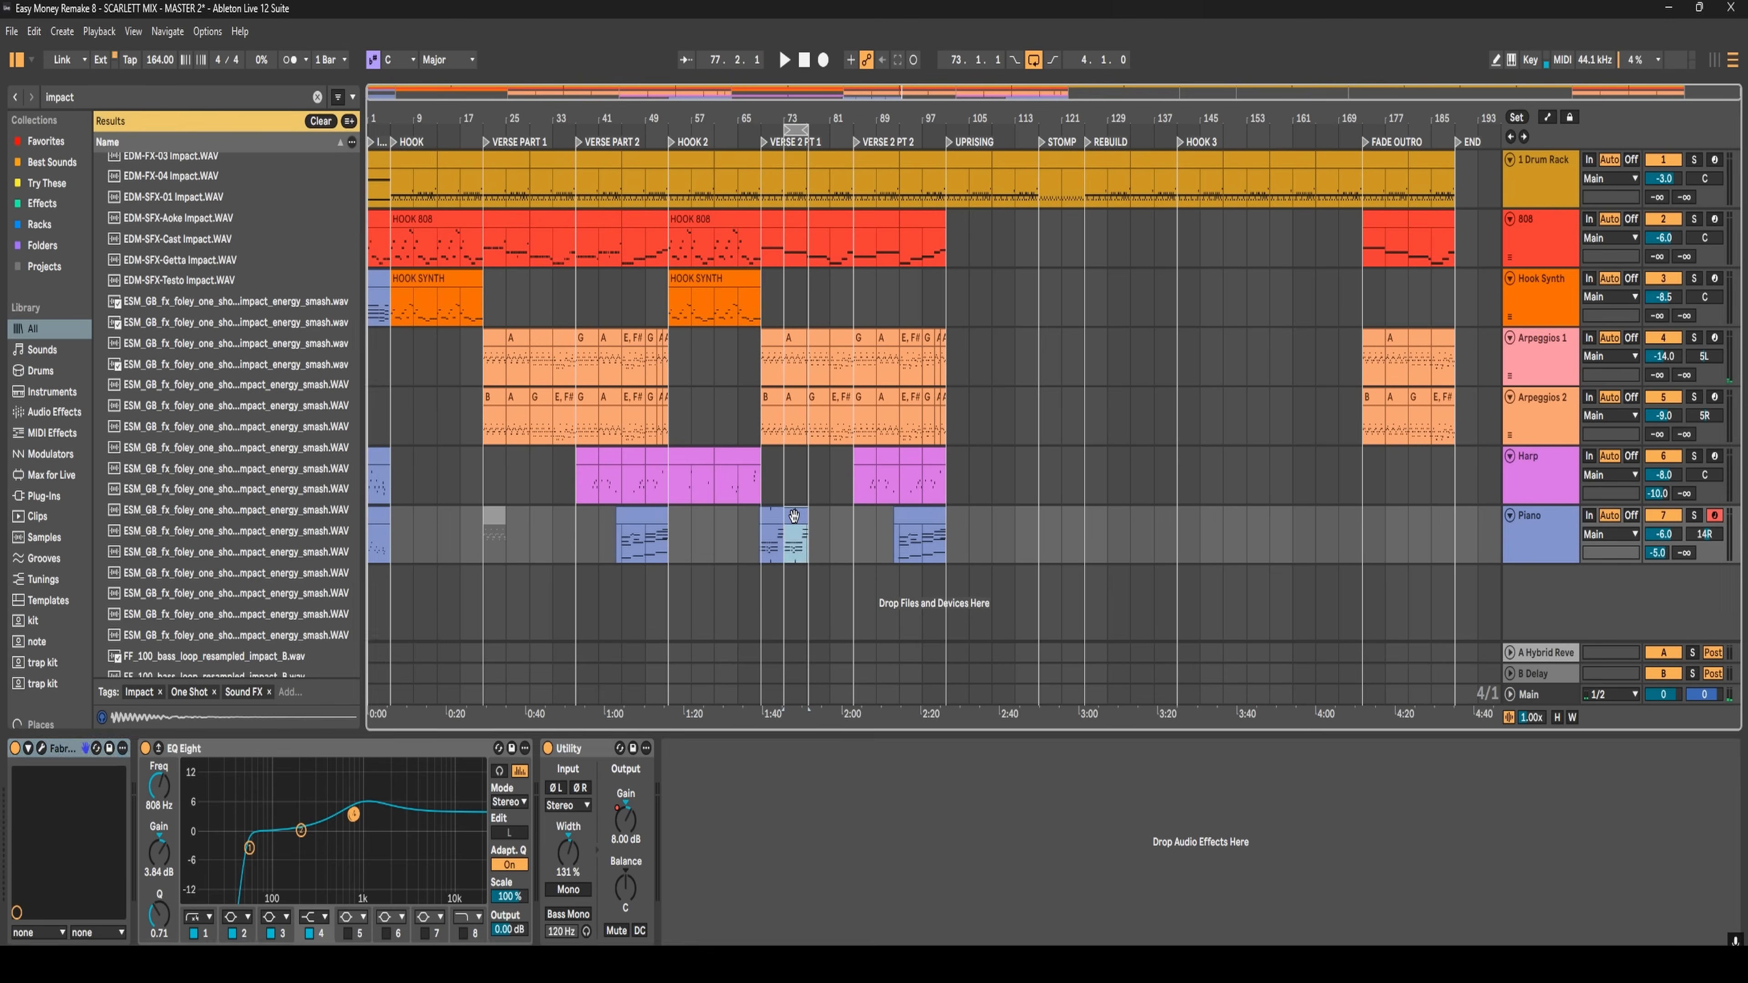
scroll(794, 515, up, 5)
double_click(794, 515)
key(ctrl+e)
click(1241, 549)
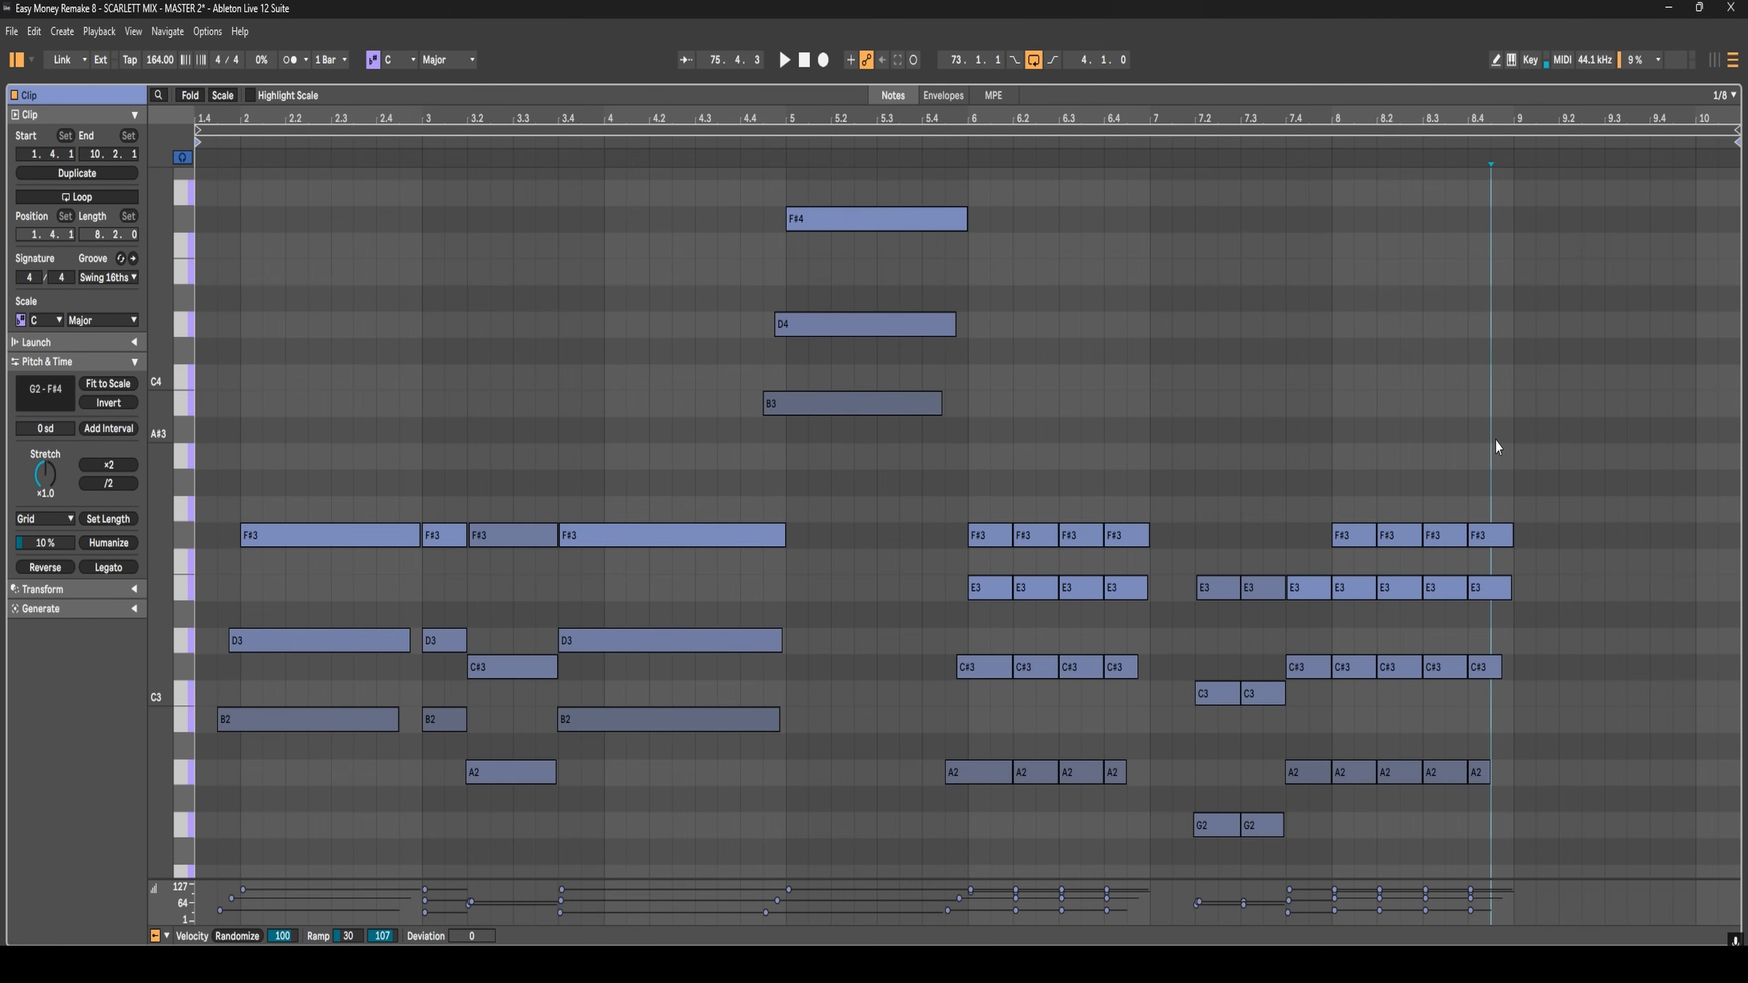
- Duplicate the Piano clip's final A2, C#3, E3 and F#3 chord, and add a B2 note to the chord at 7.2
drag(1486, 459, 1507, 791)
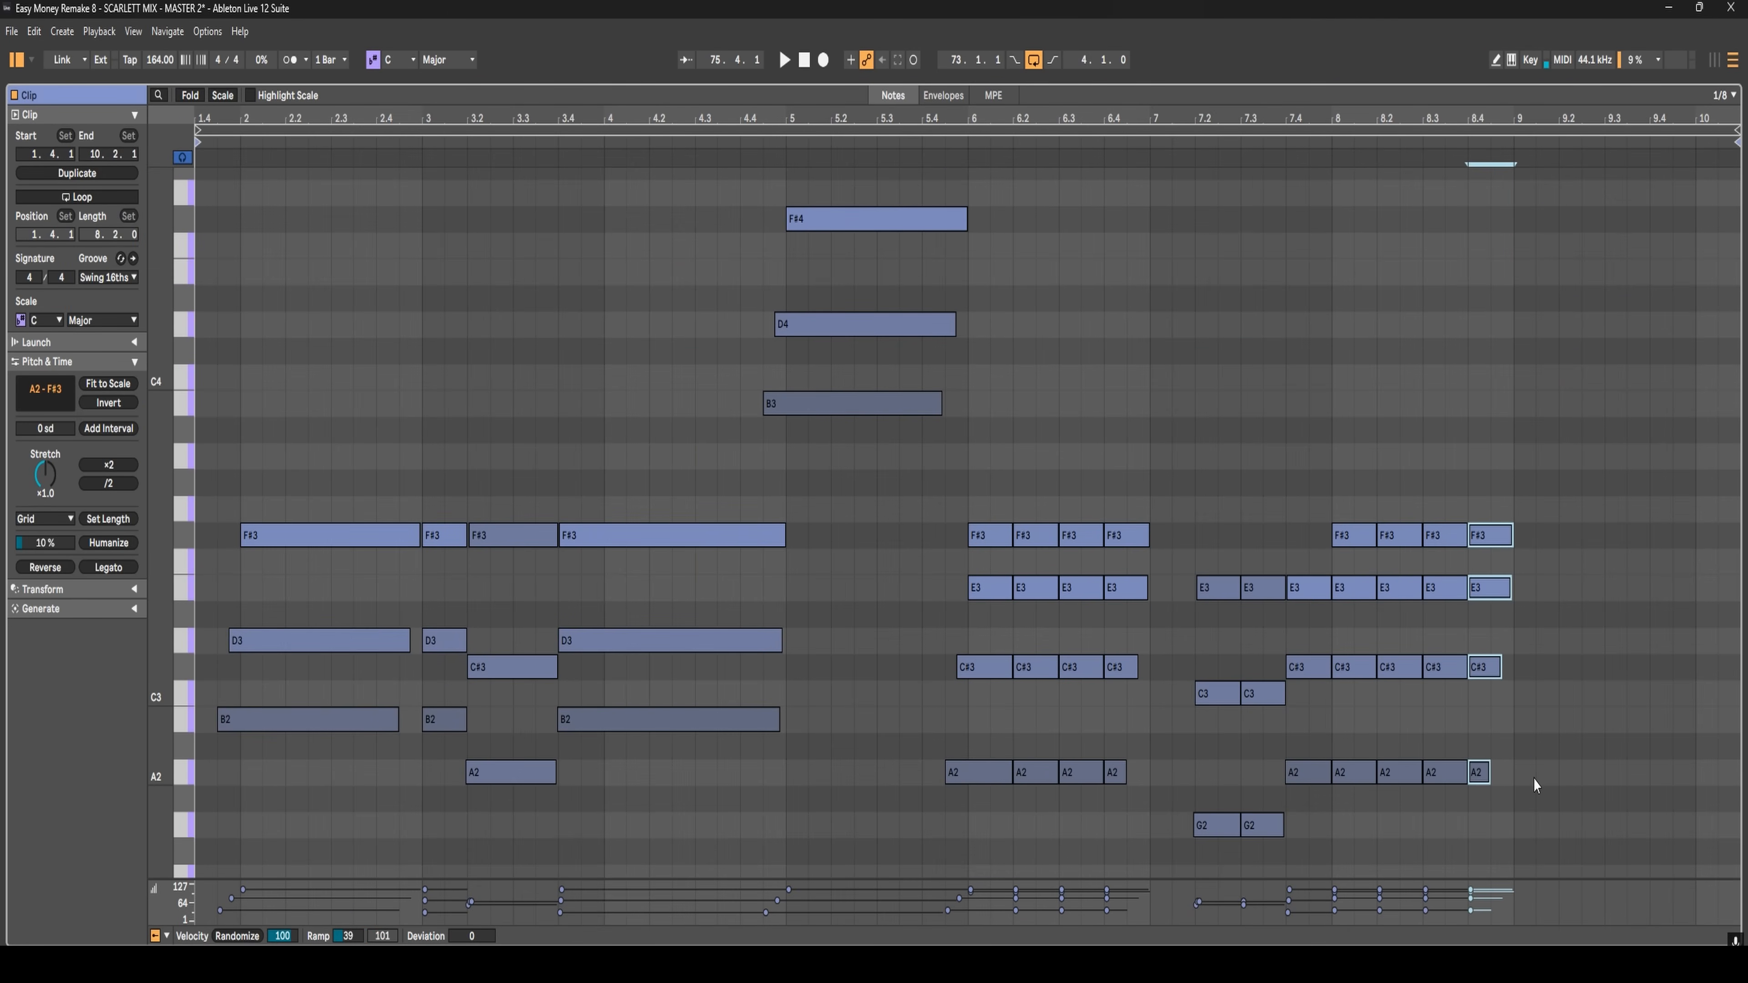
key(ctrl+d)
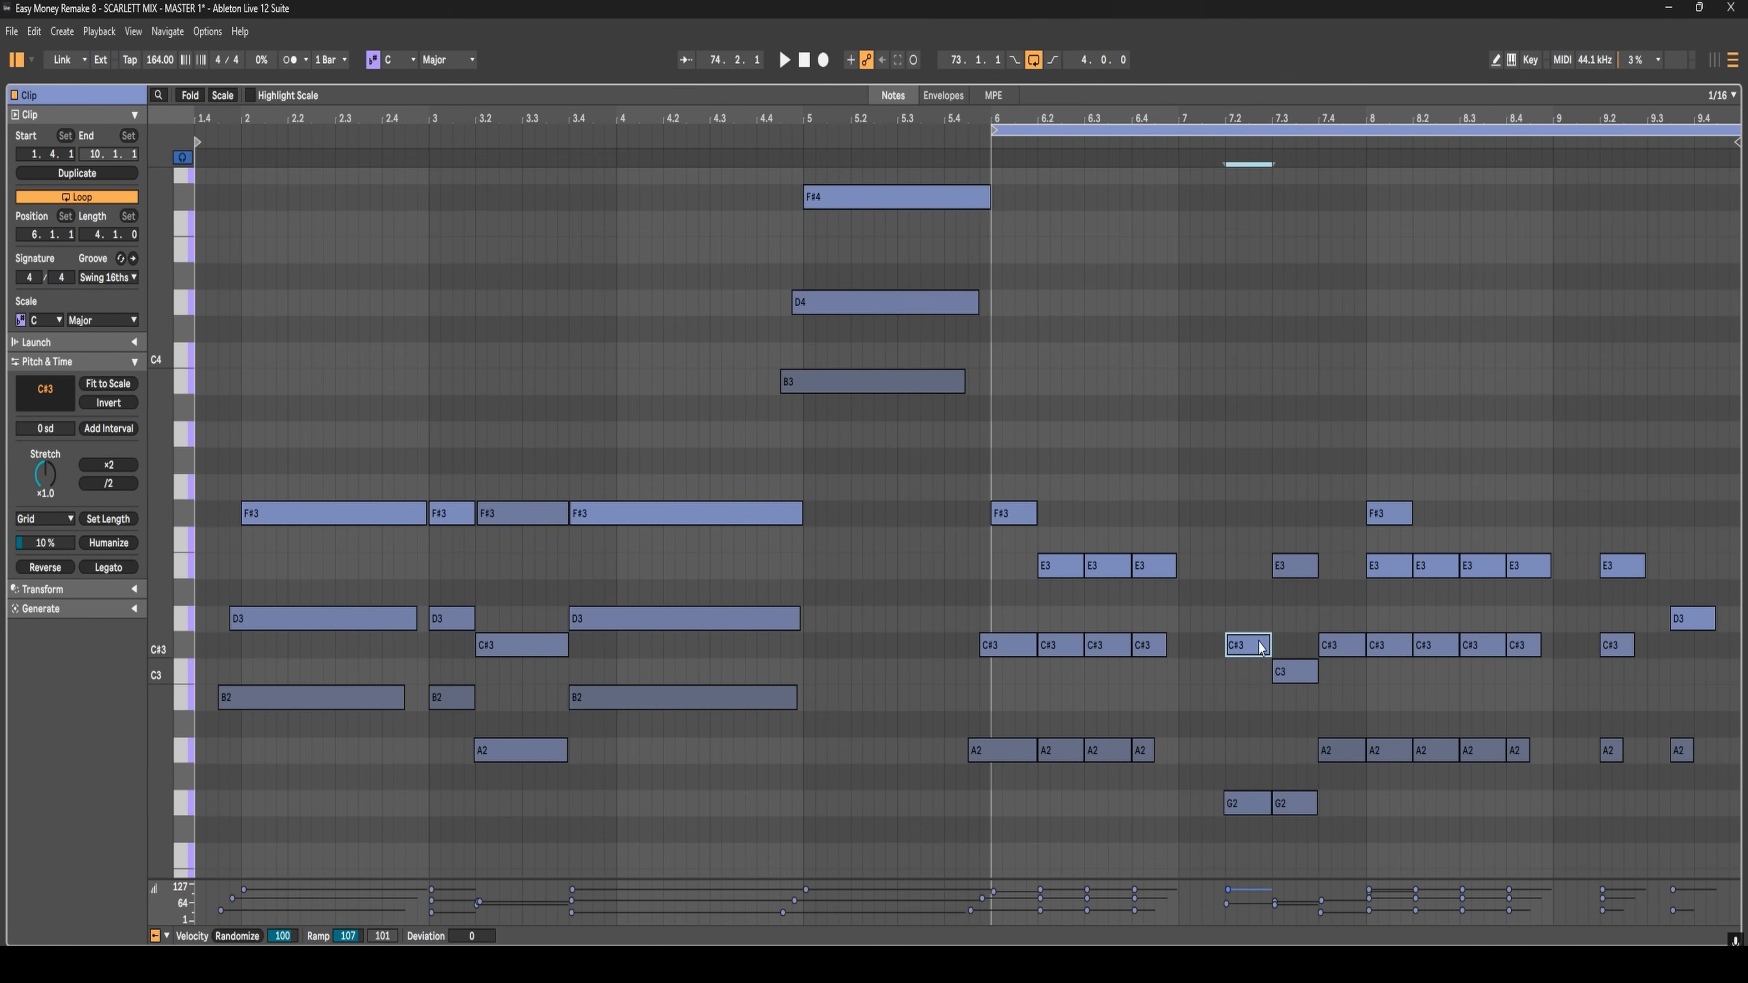
double_click(1247, 700)
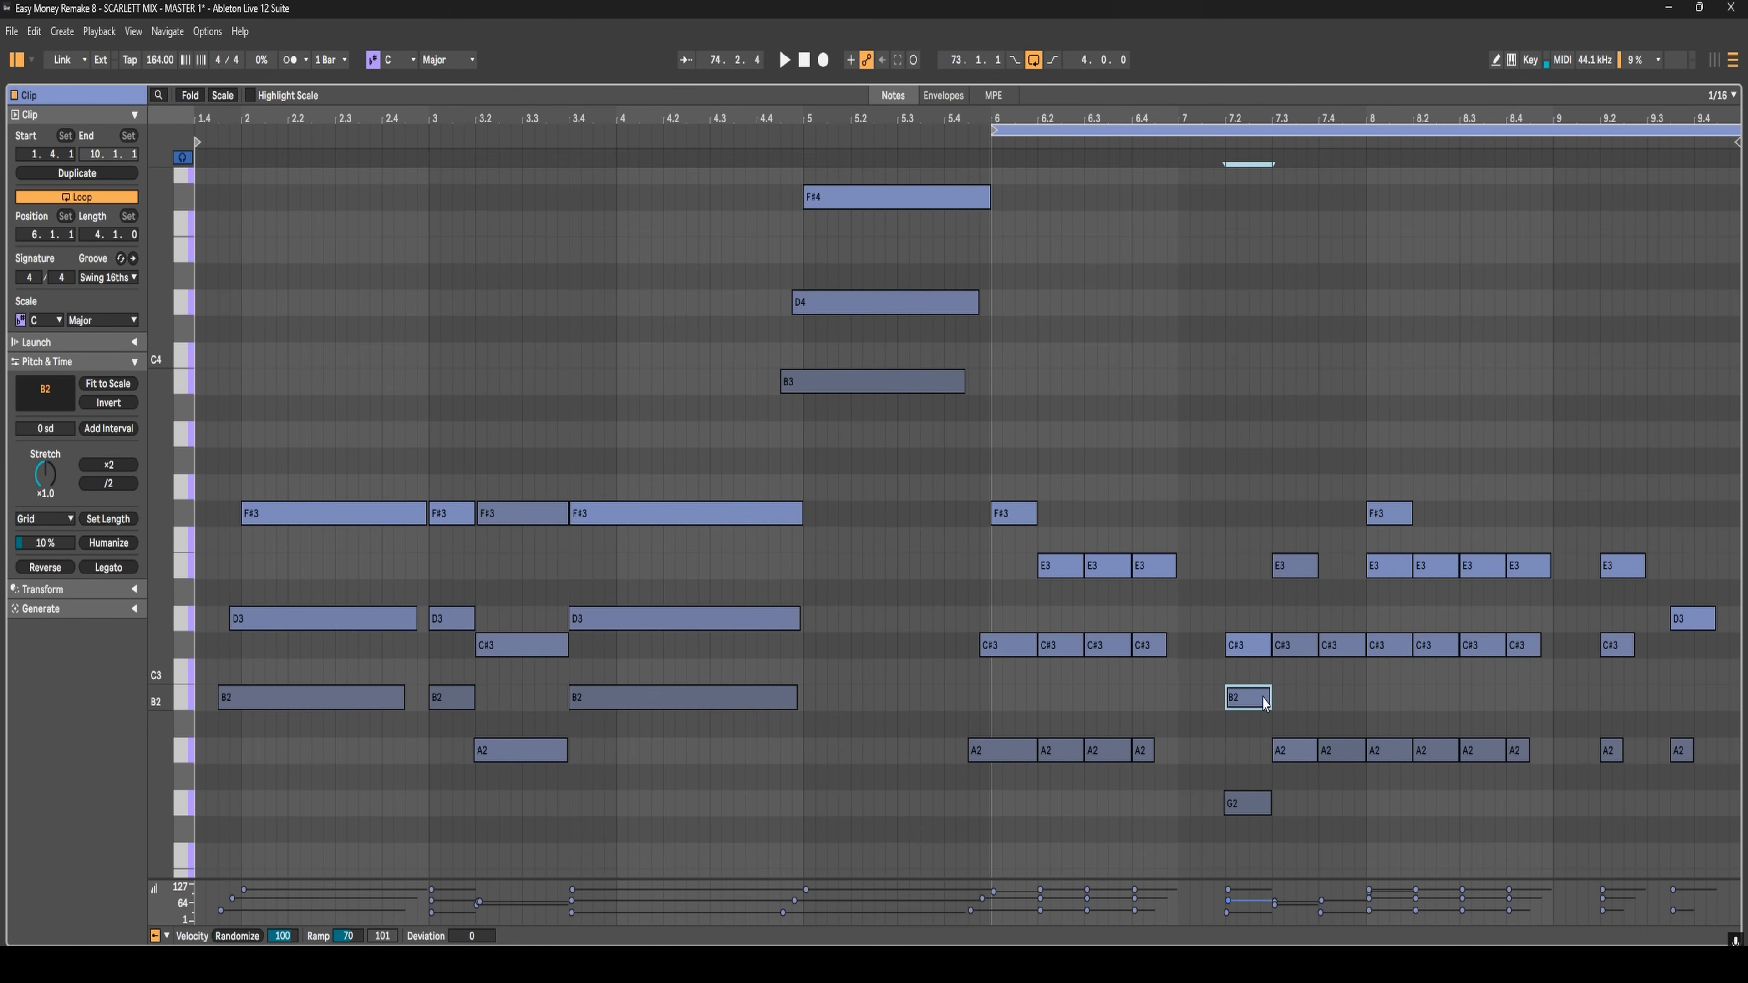
- Write repeated E2, G2, B2 and D3 chords in the Piano clip at bar 81, play them, and select the Verse 2 Pt 1 Piano clips
drag(1260, 702, 1343, 804)
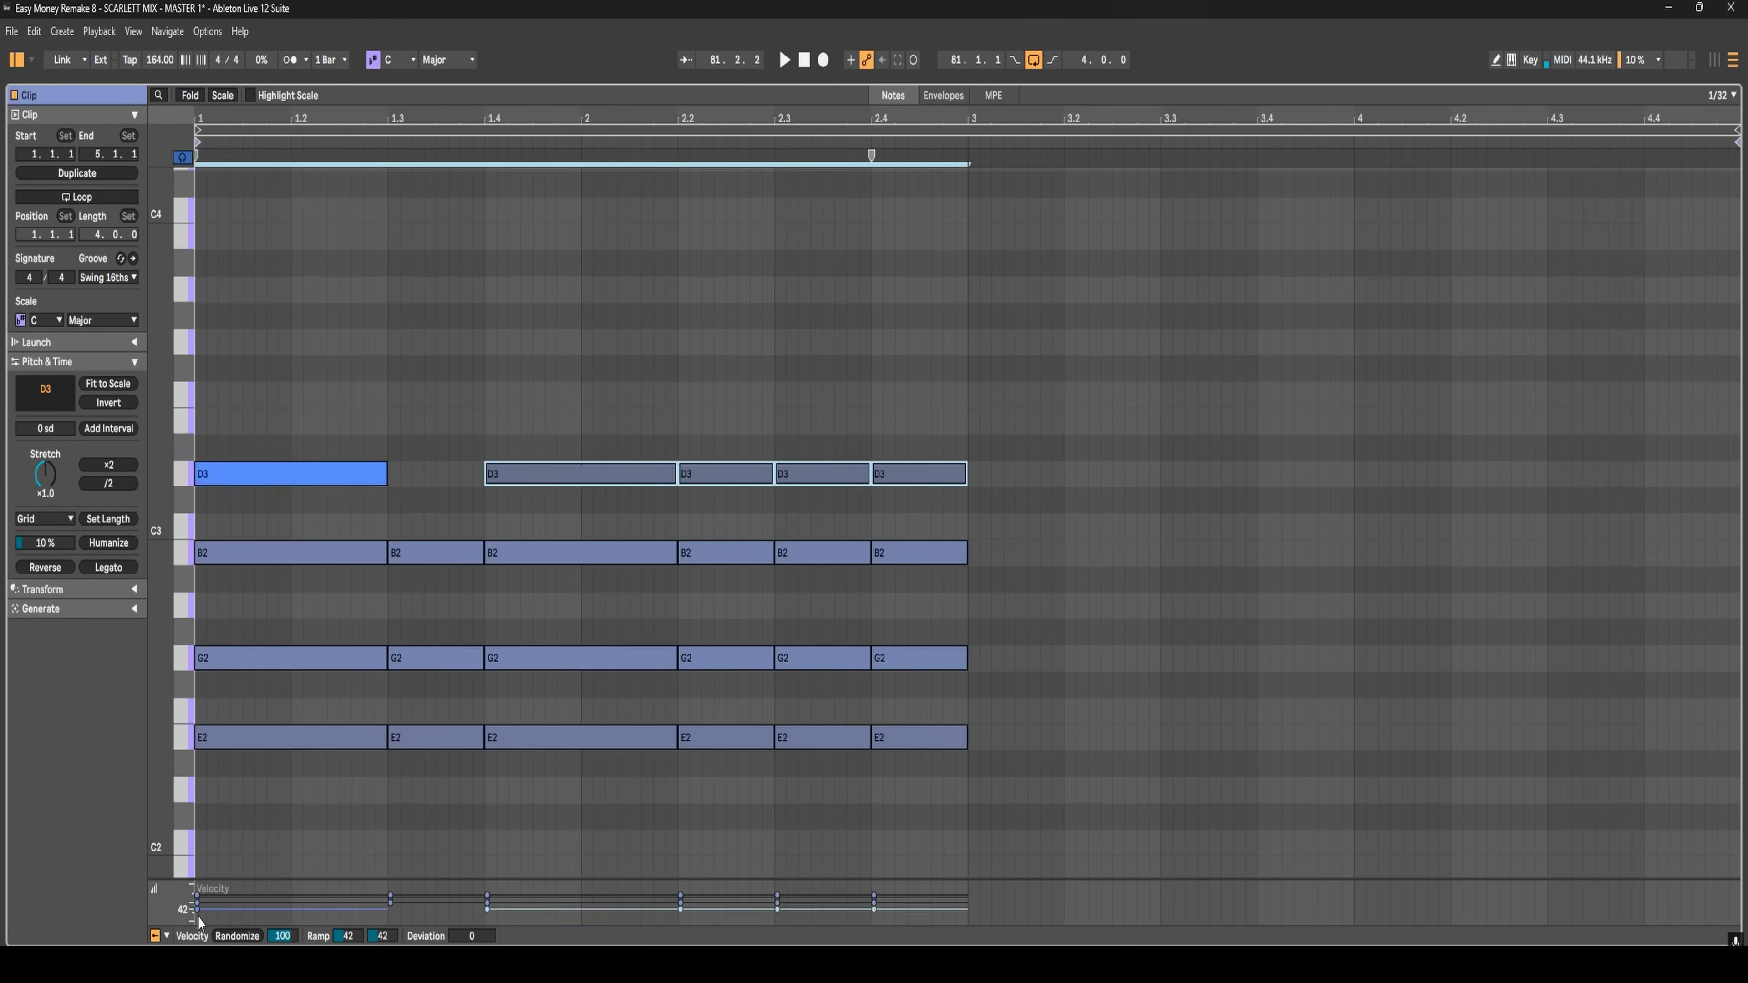
key(space)
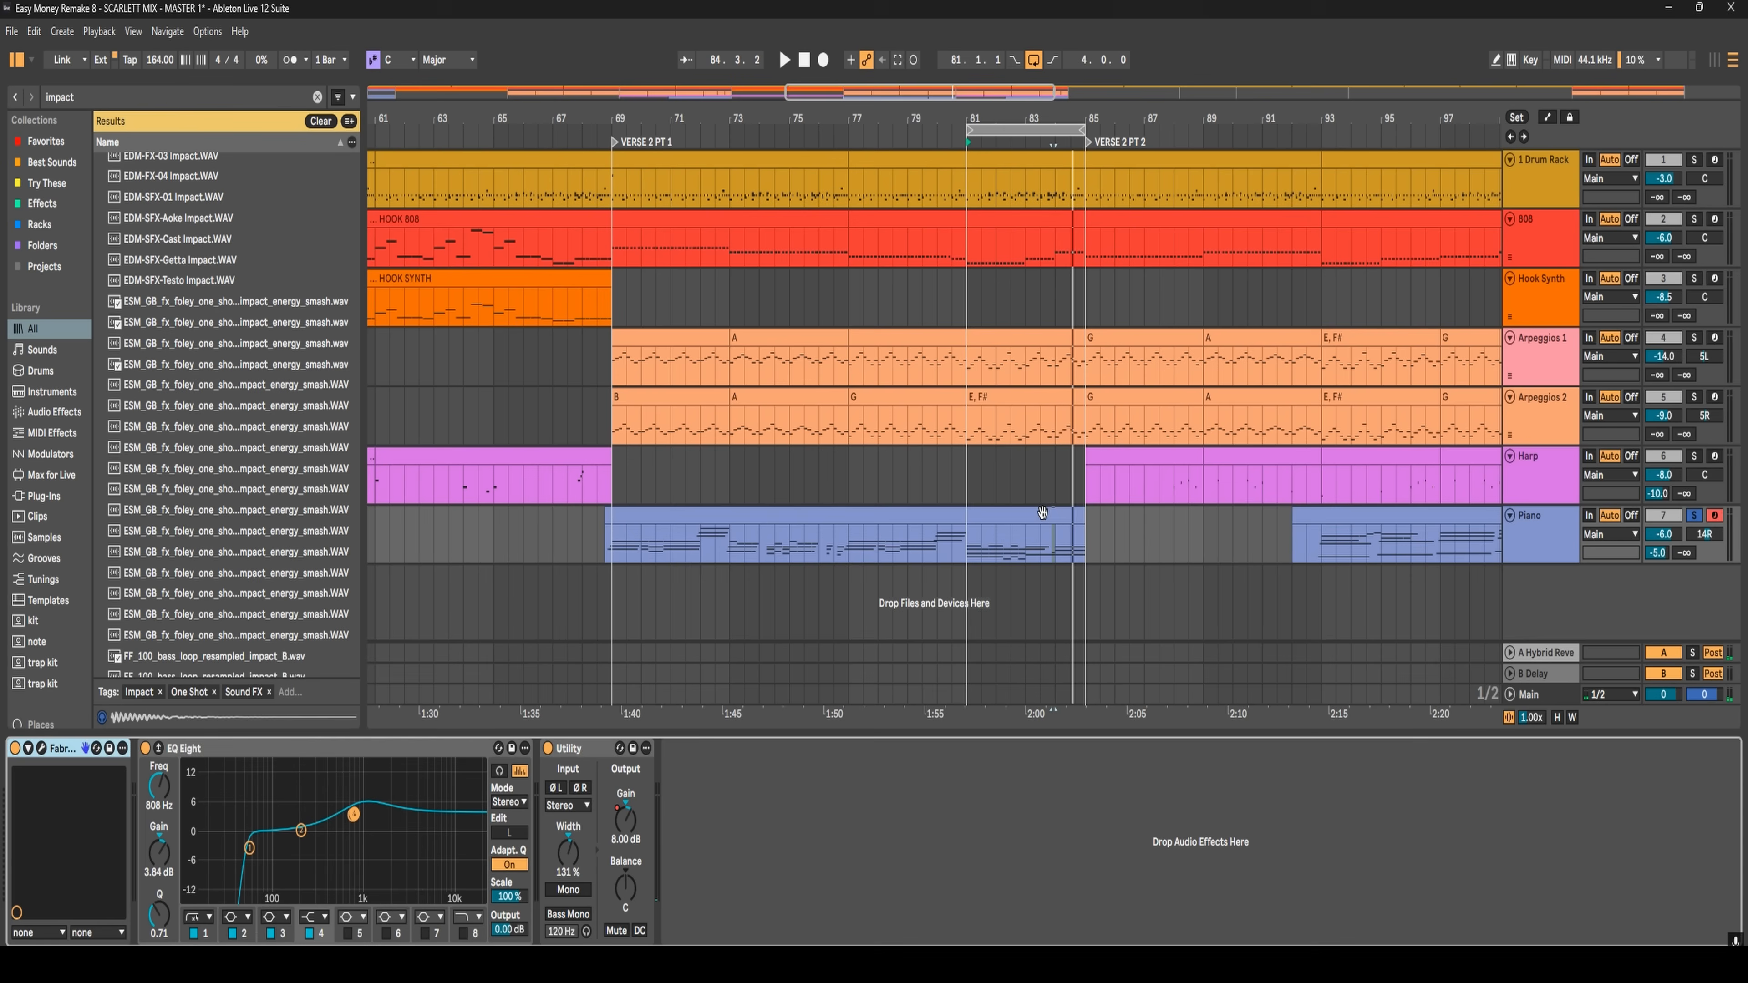
click(1042, 512)
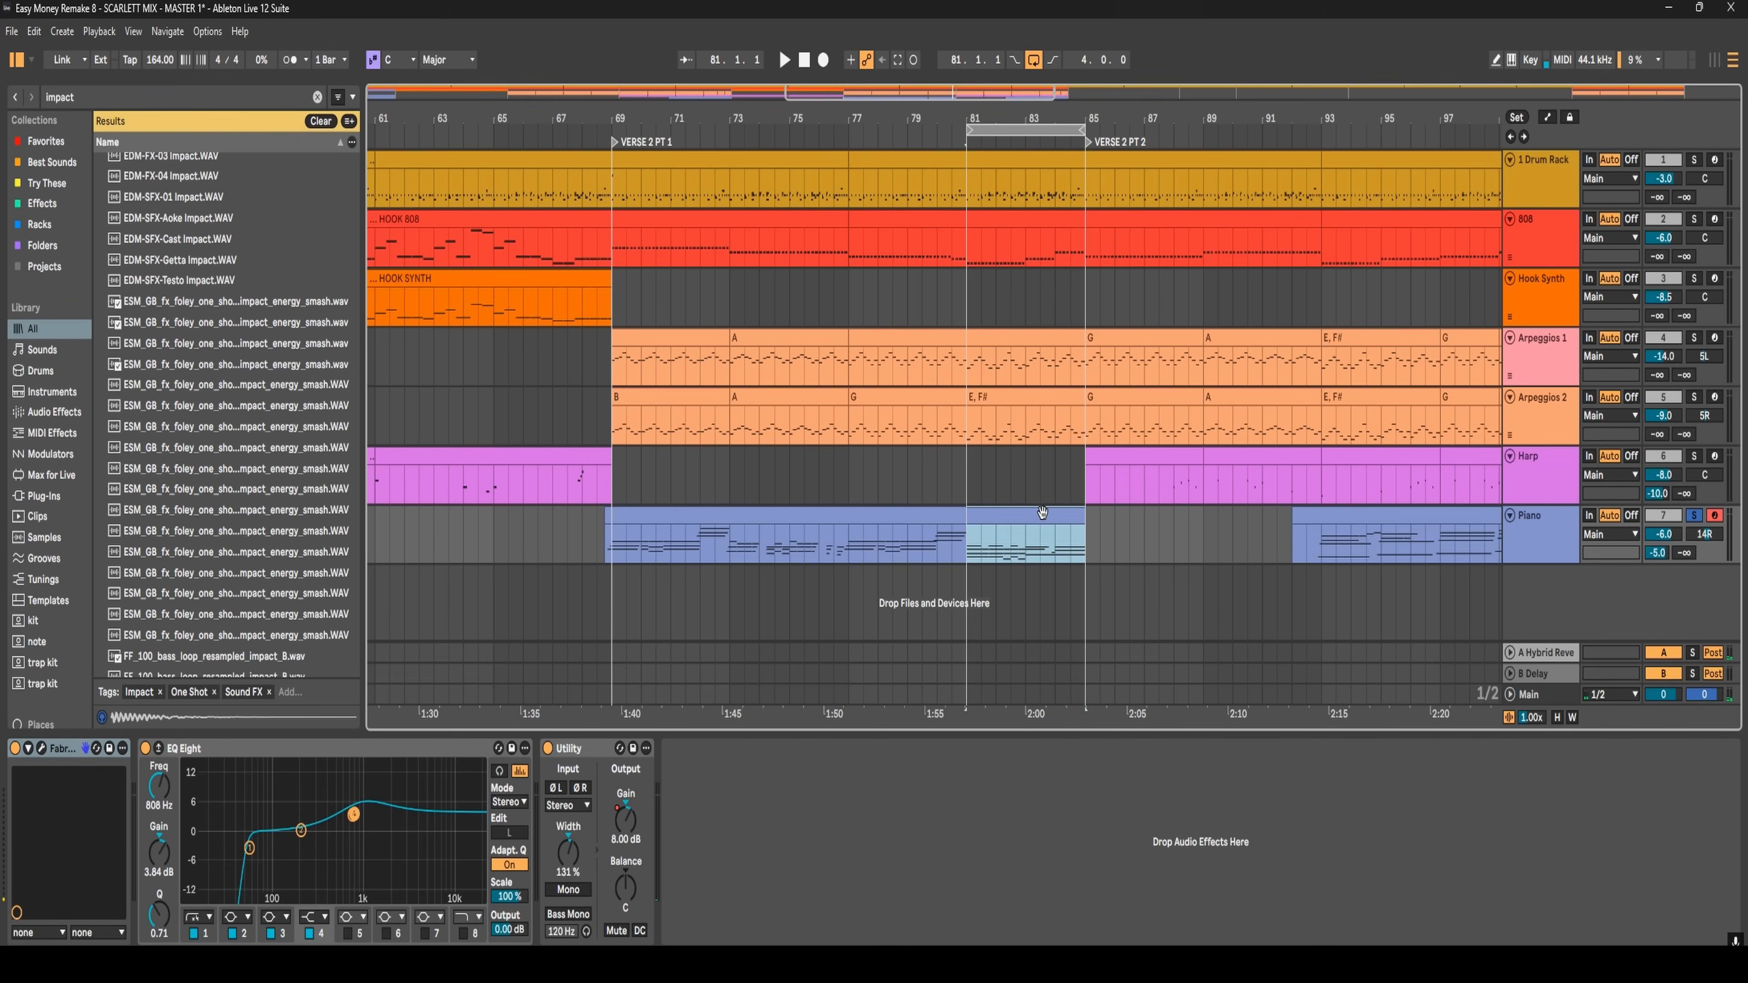
click(672, 513)
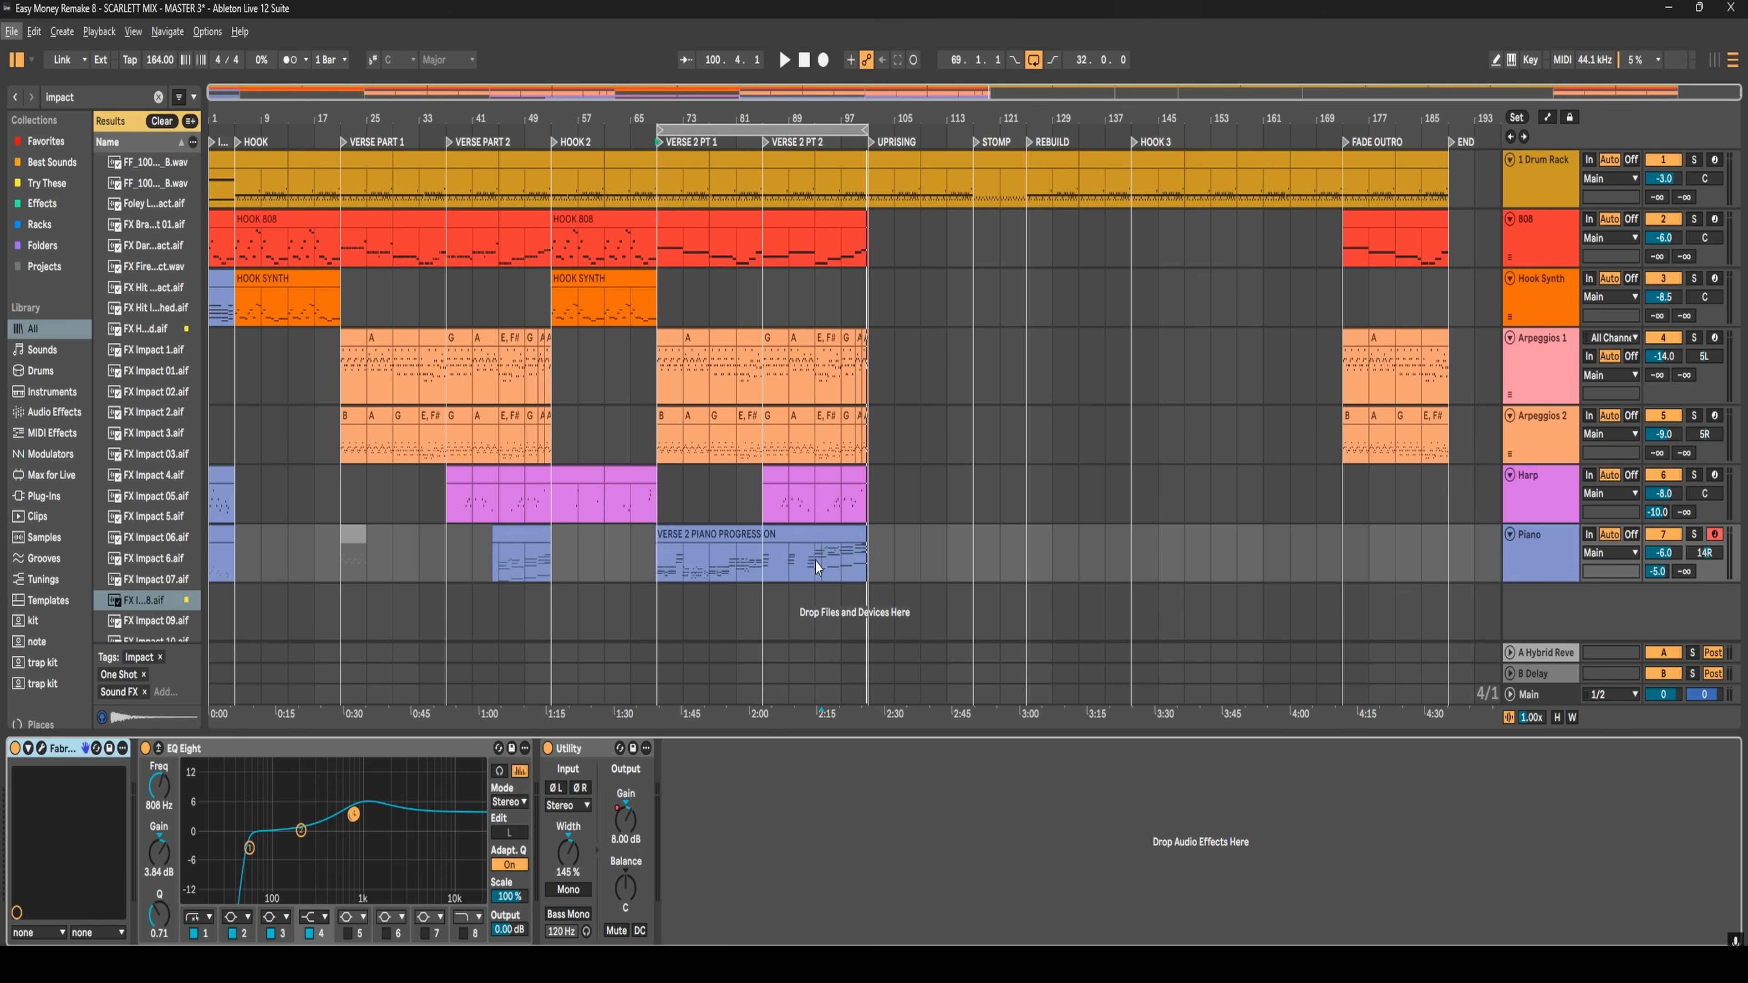
- Write the Uprising 808 line of repeated G, A and B notes rising to F#3, and raise the B arpeggio clip's last three notes one octave
double_click(864, 552)
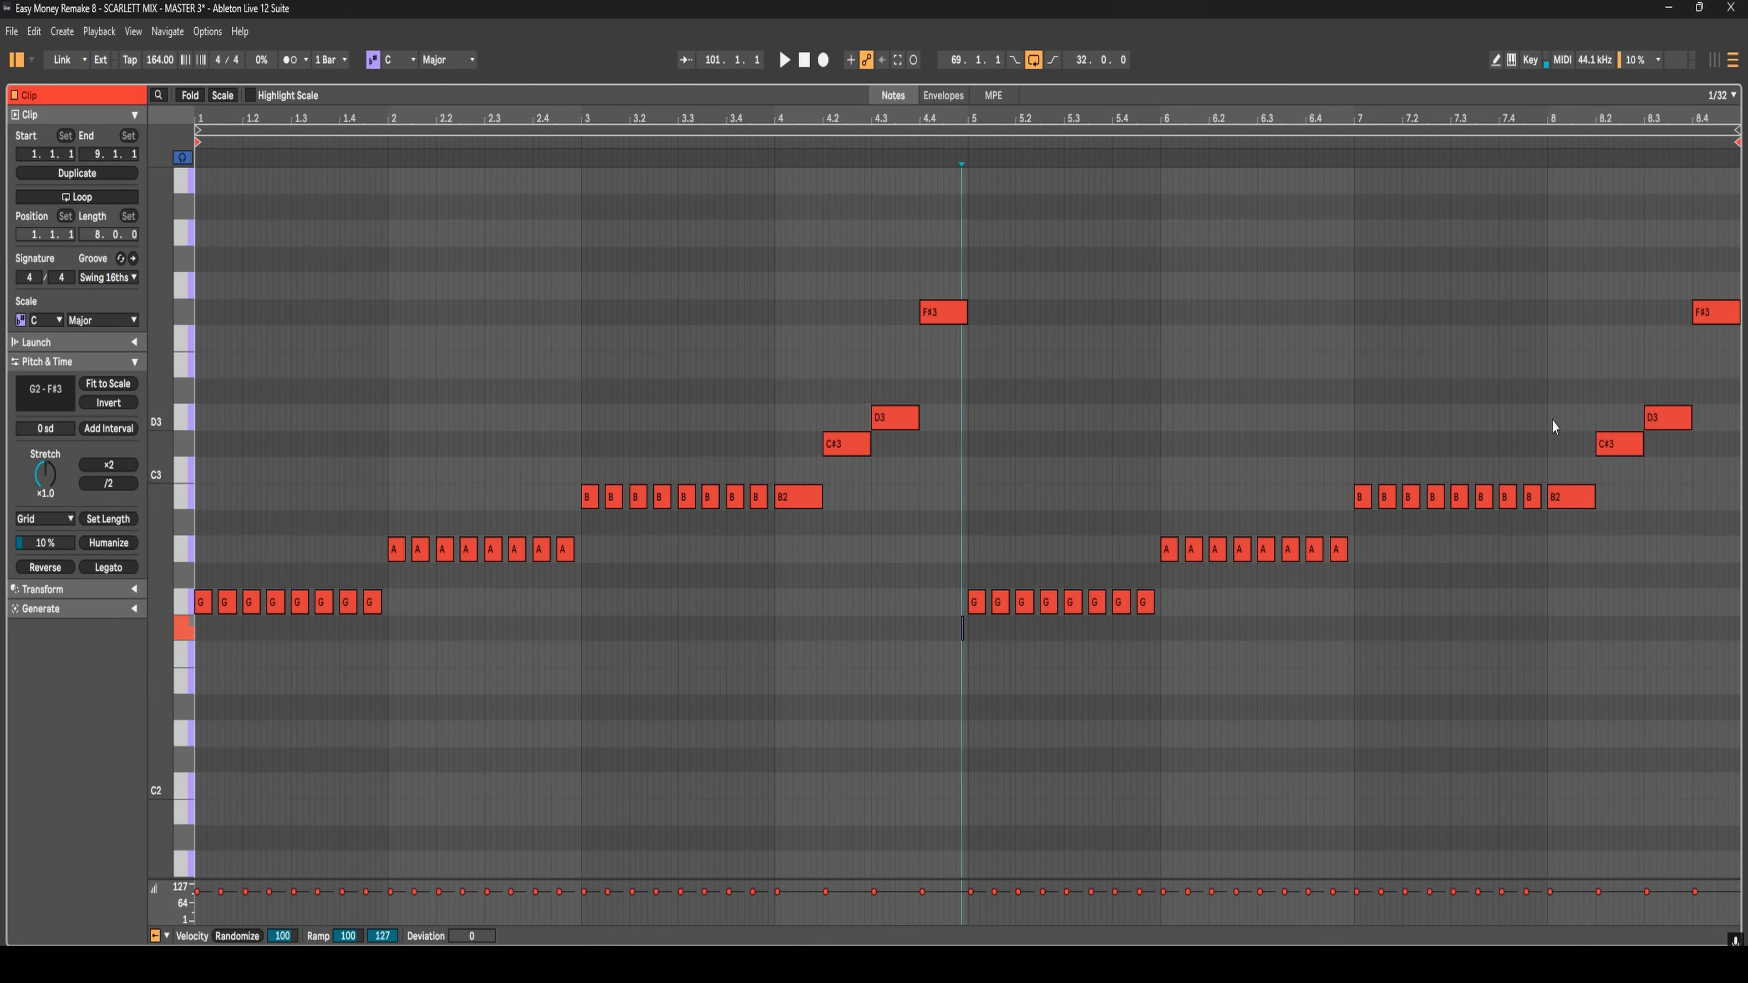
click(1507, 575)
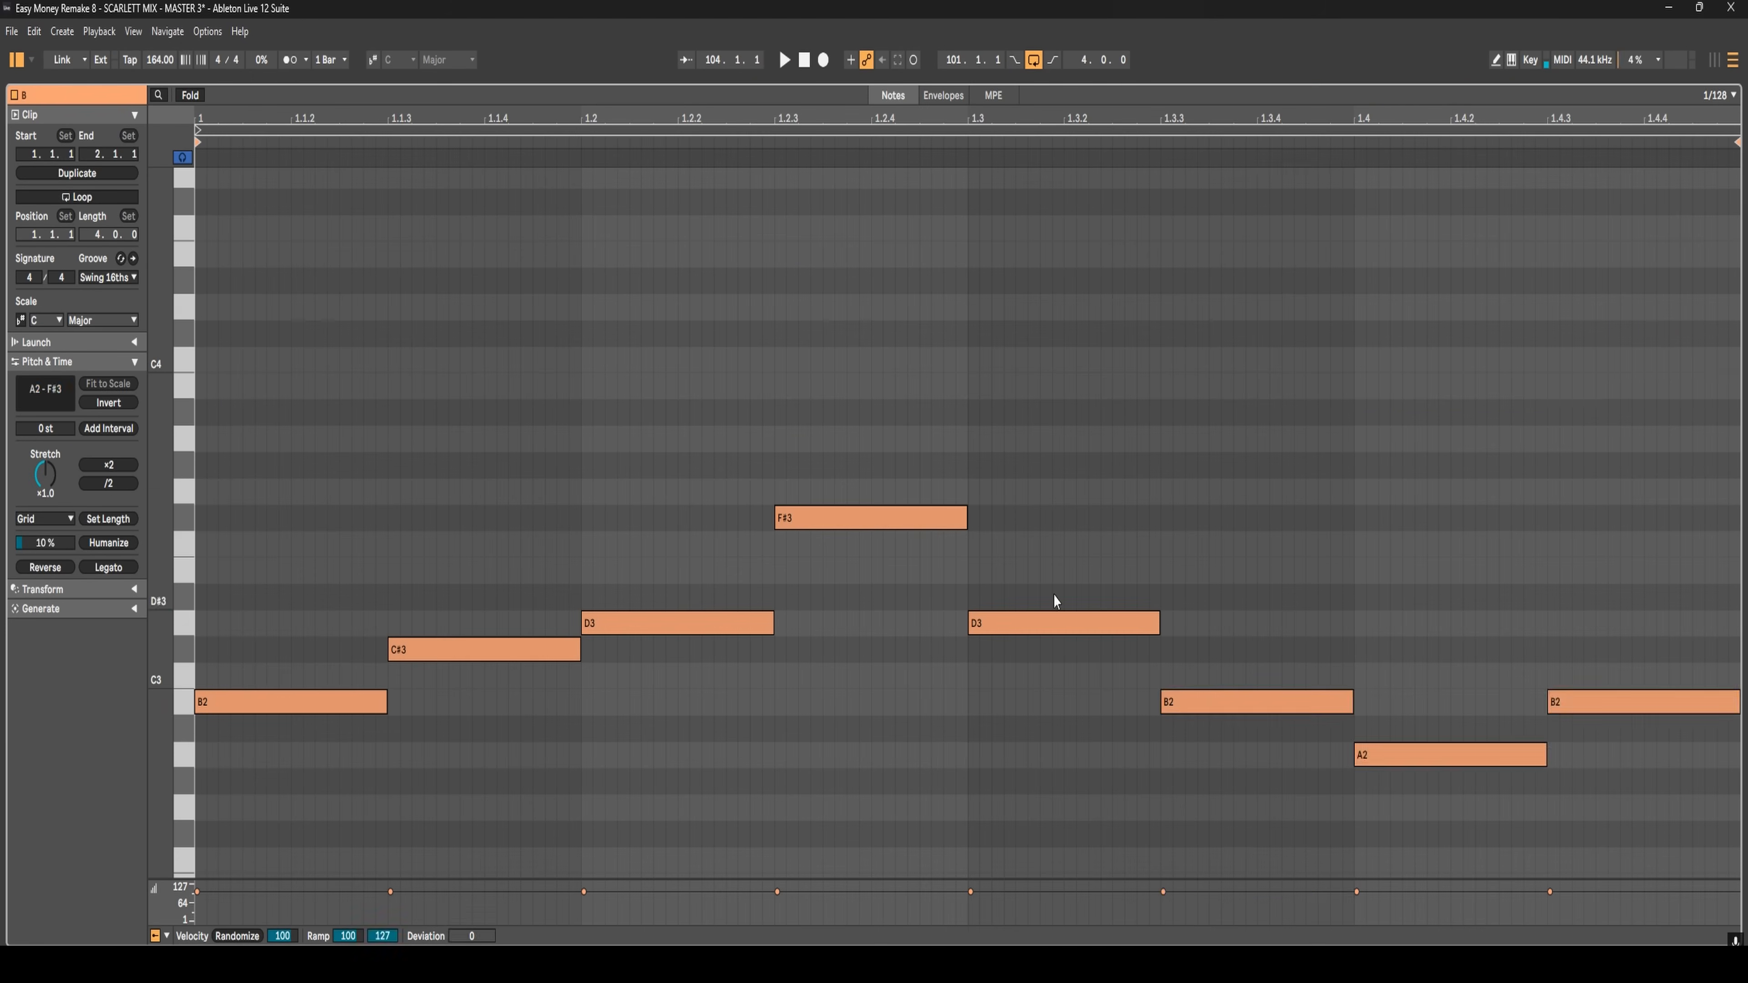
click(1185, 709)
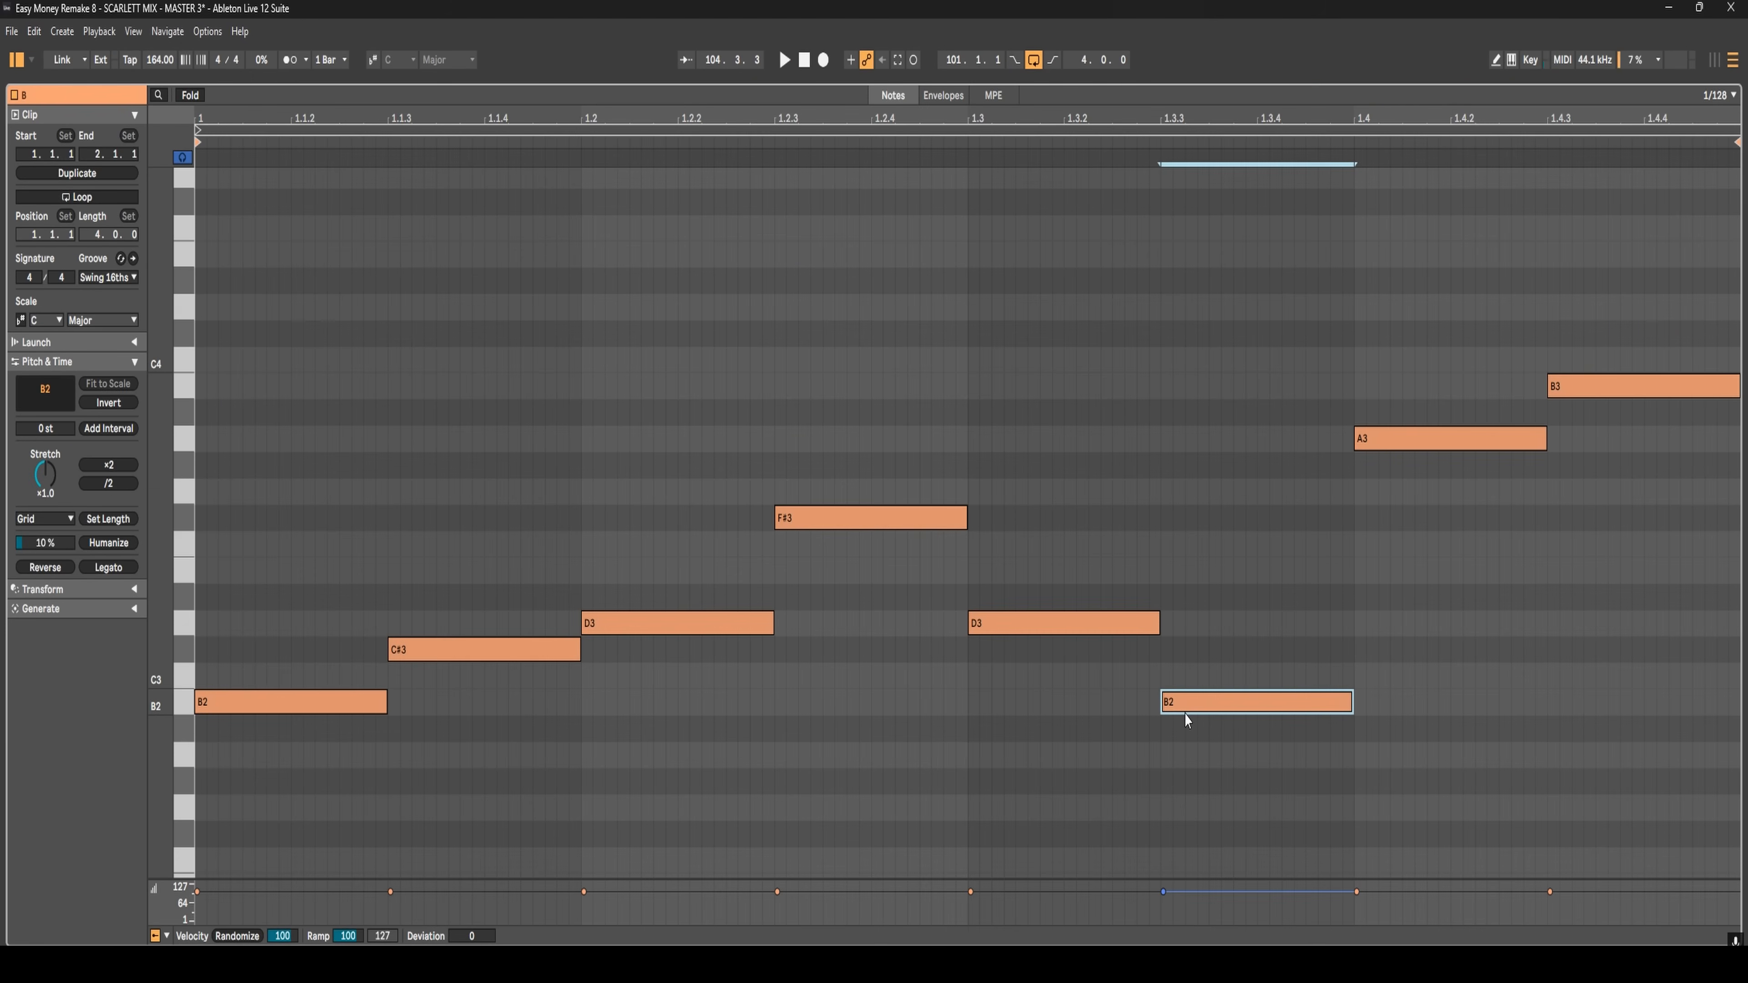
key(shift+Up)
key(shift+Up)
key(shift+Down)
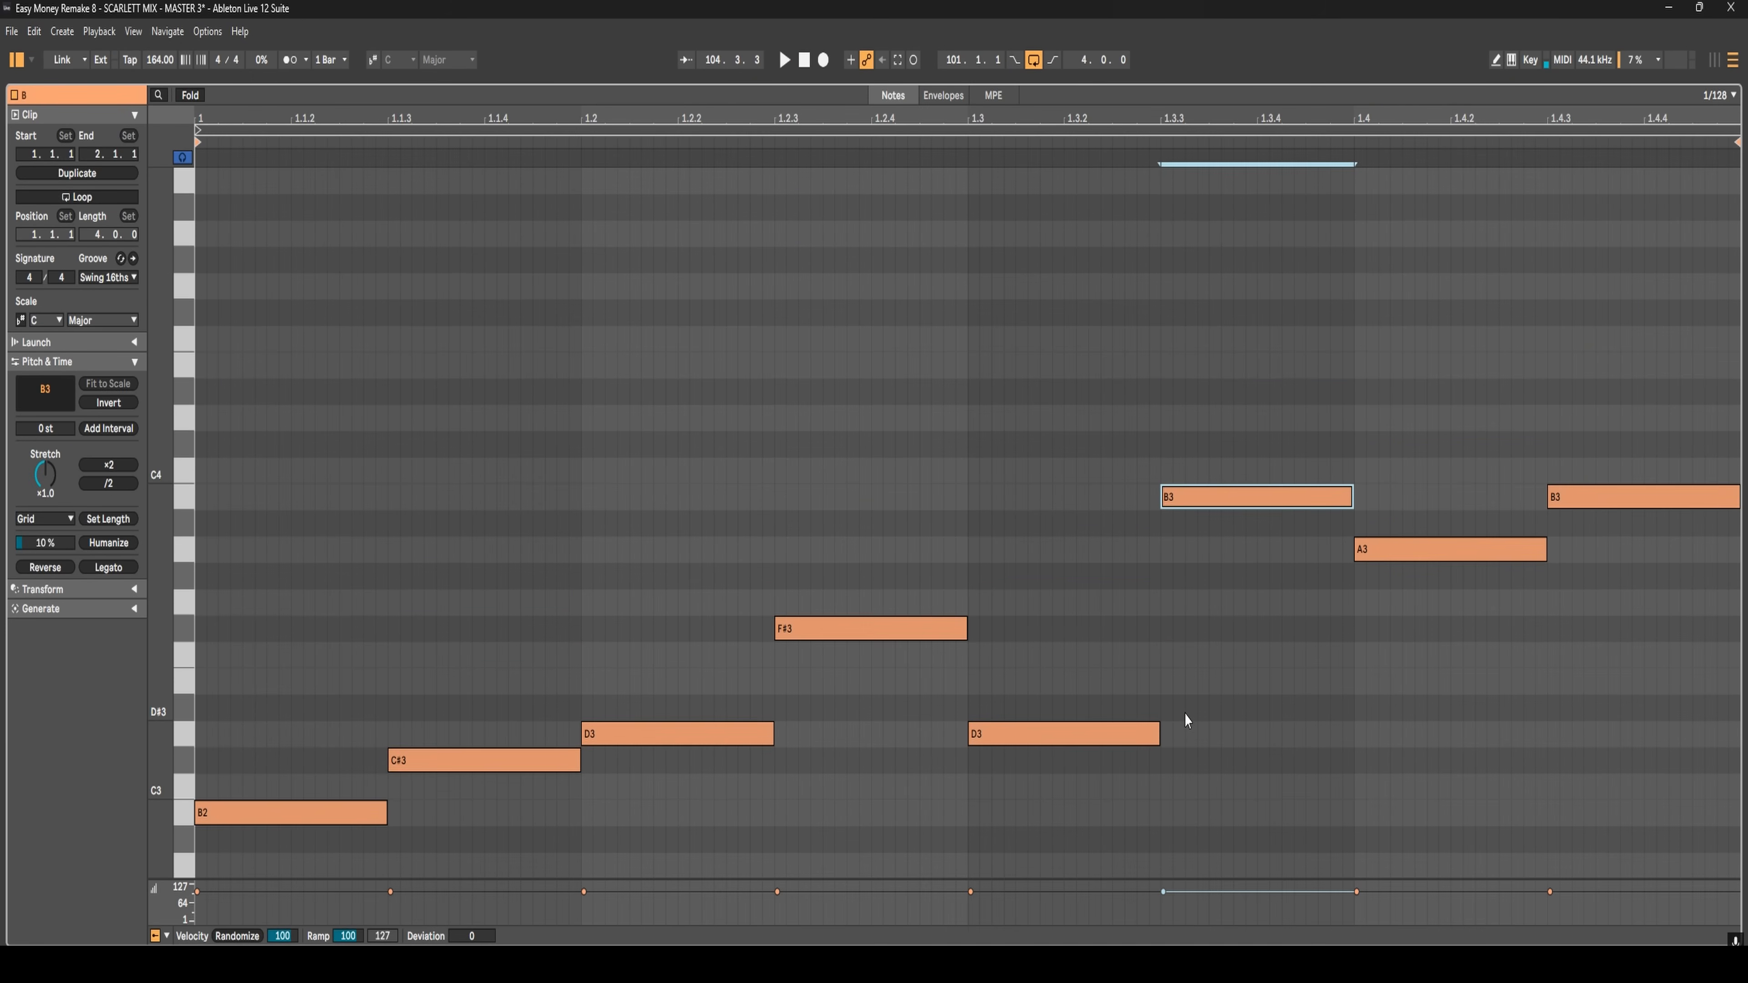
key(shift+Up)
key(shift+Down)
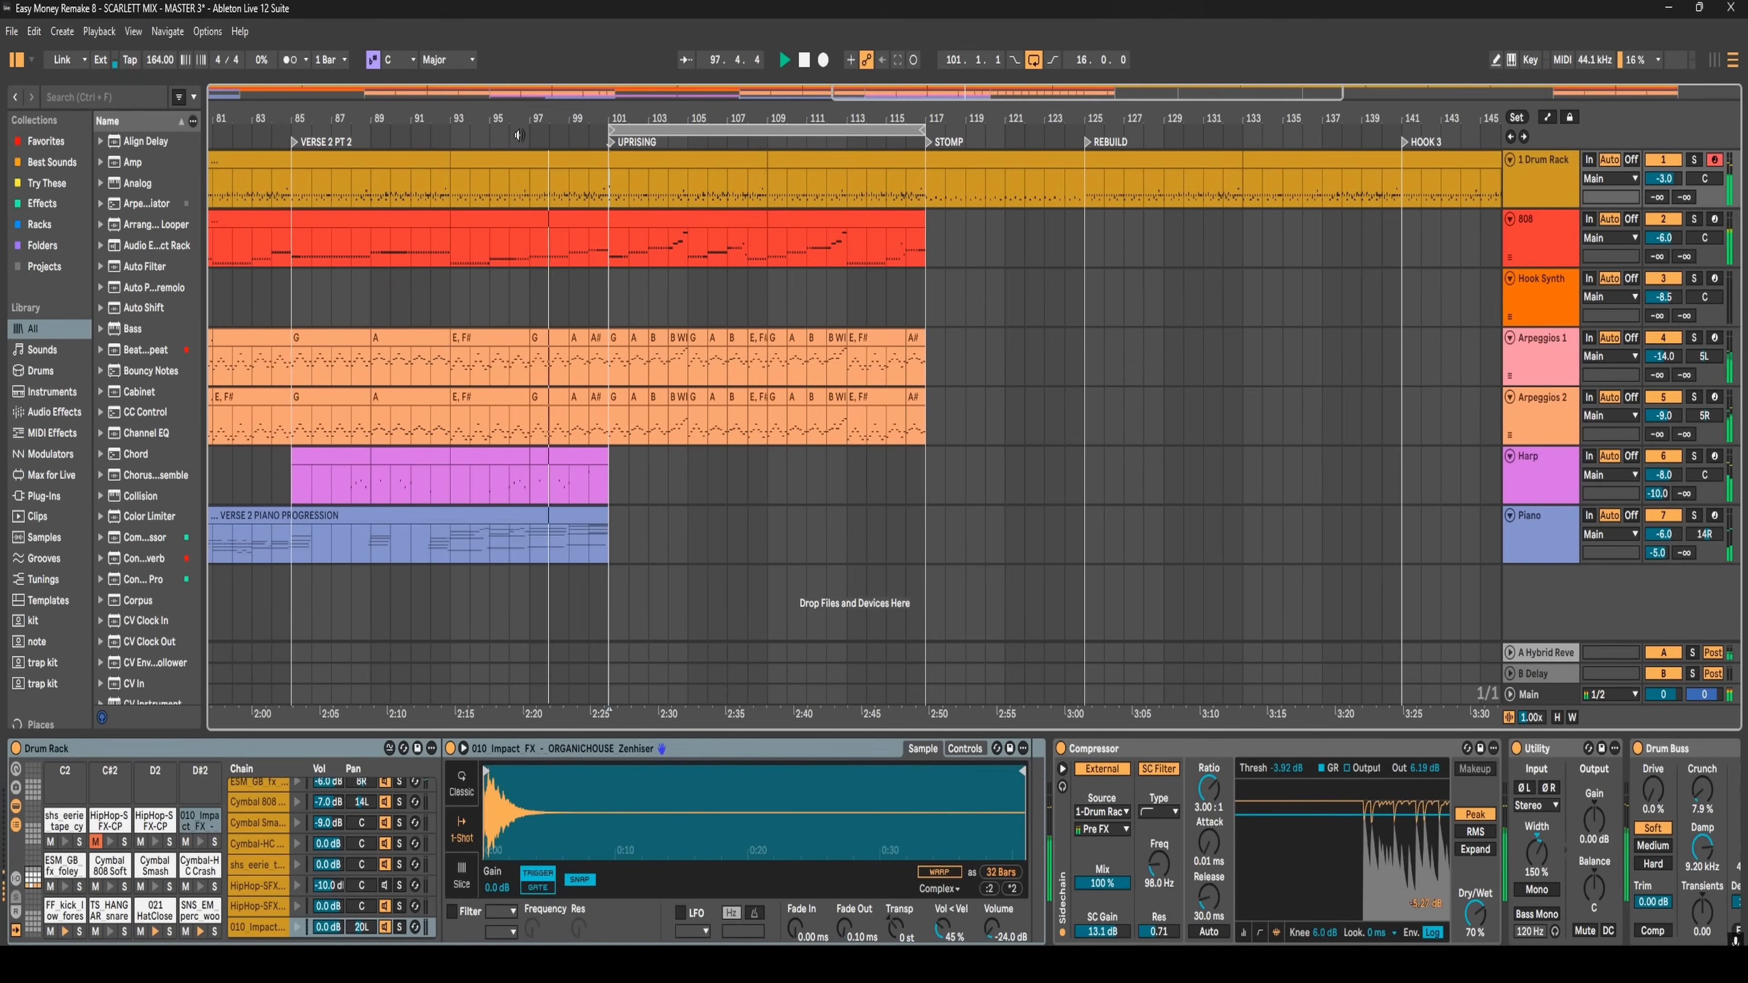
- Extend the Harp and Piano parts through the Uprising section, bars 101 to 117, and play the arrangement
click(692, 480)
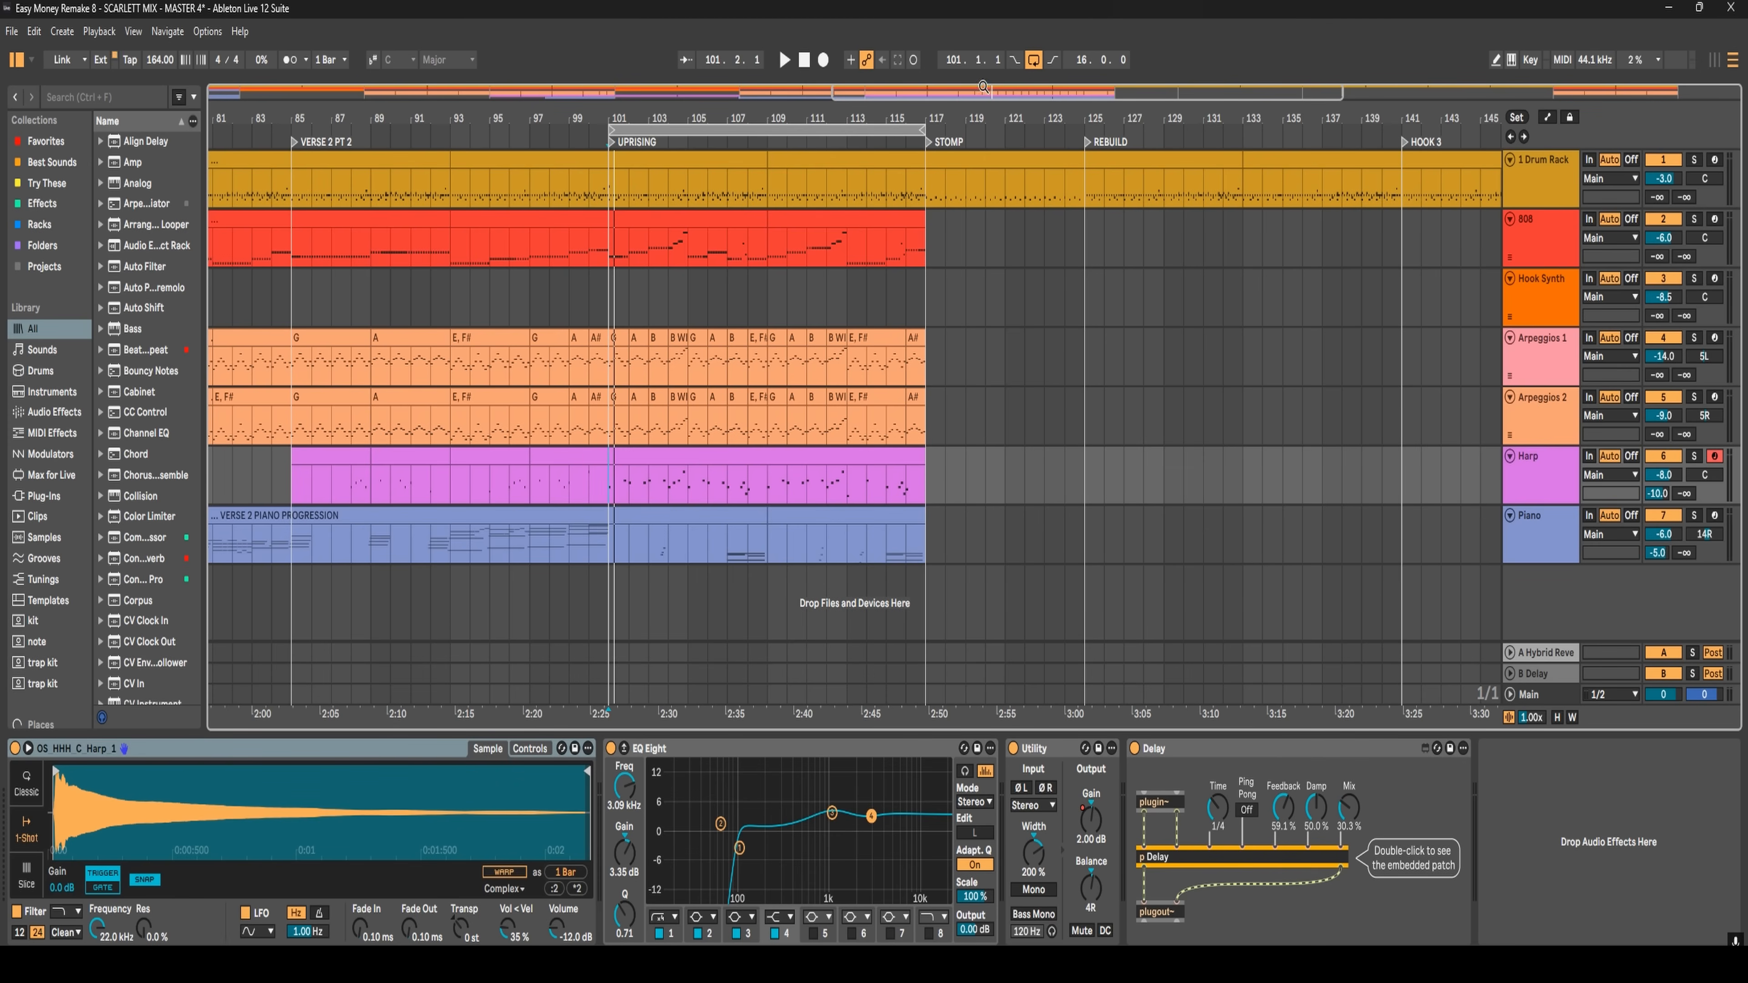
drag(984, 90, 1334, 92)
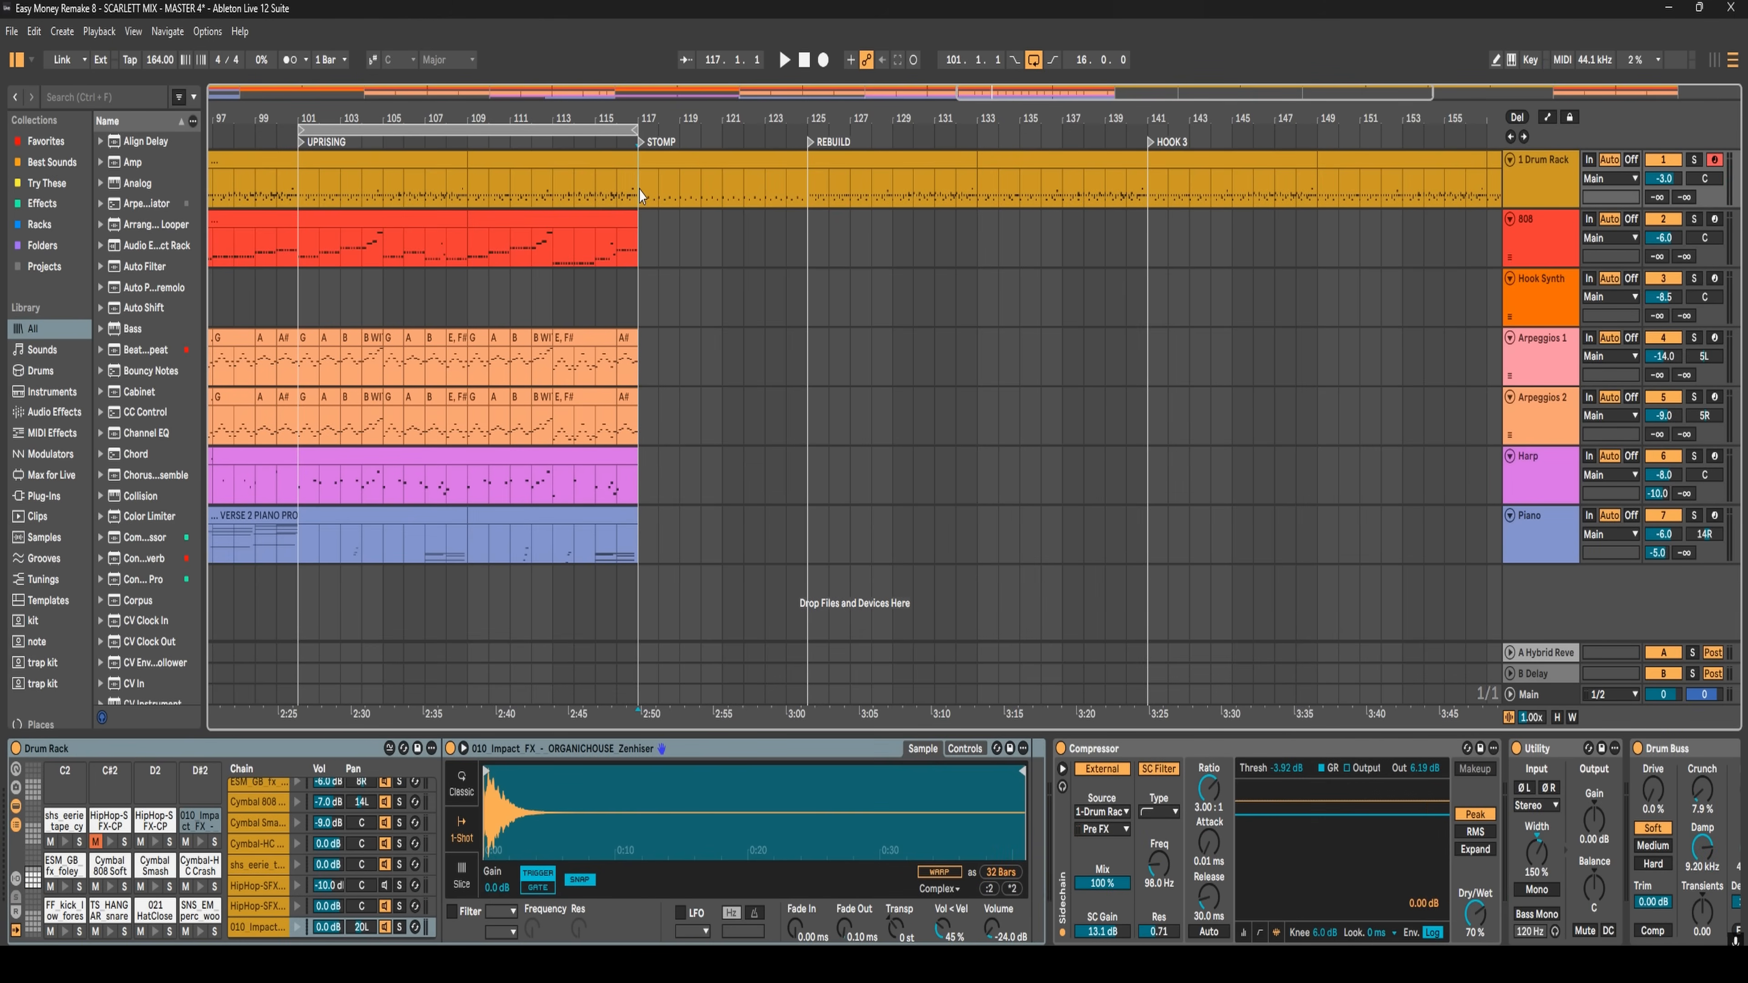
key(space)
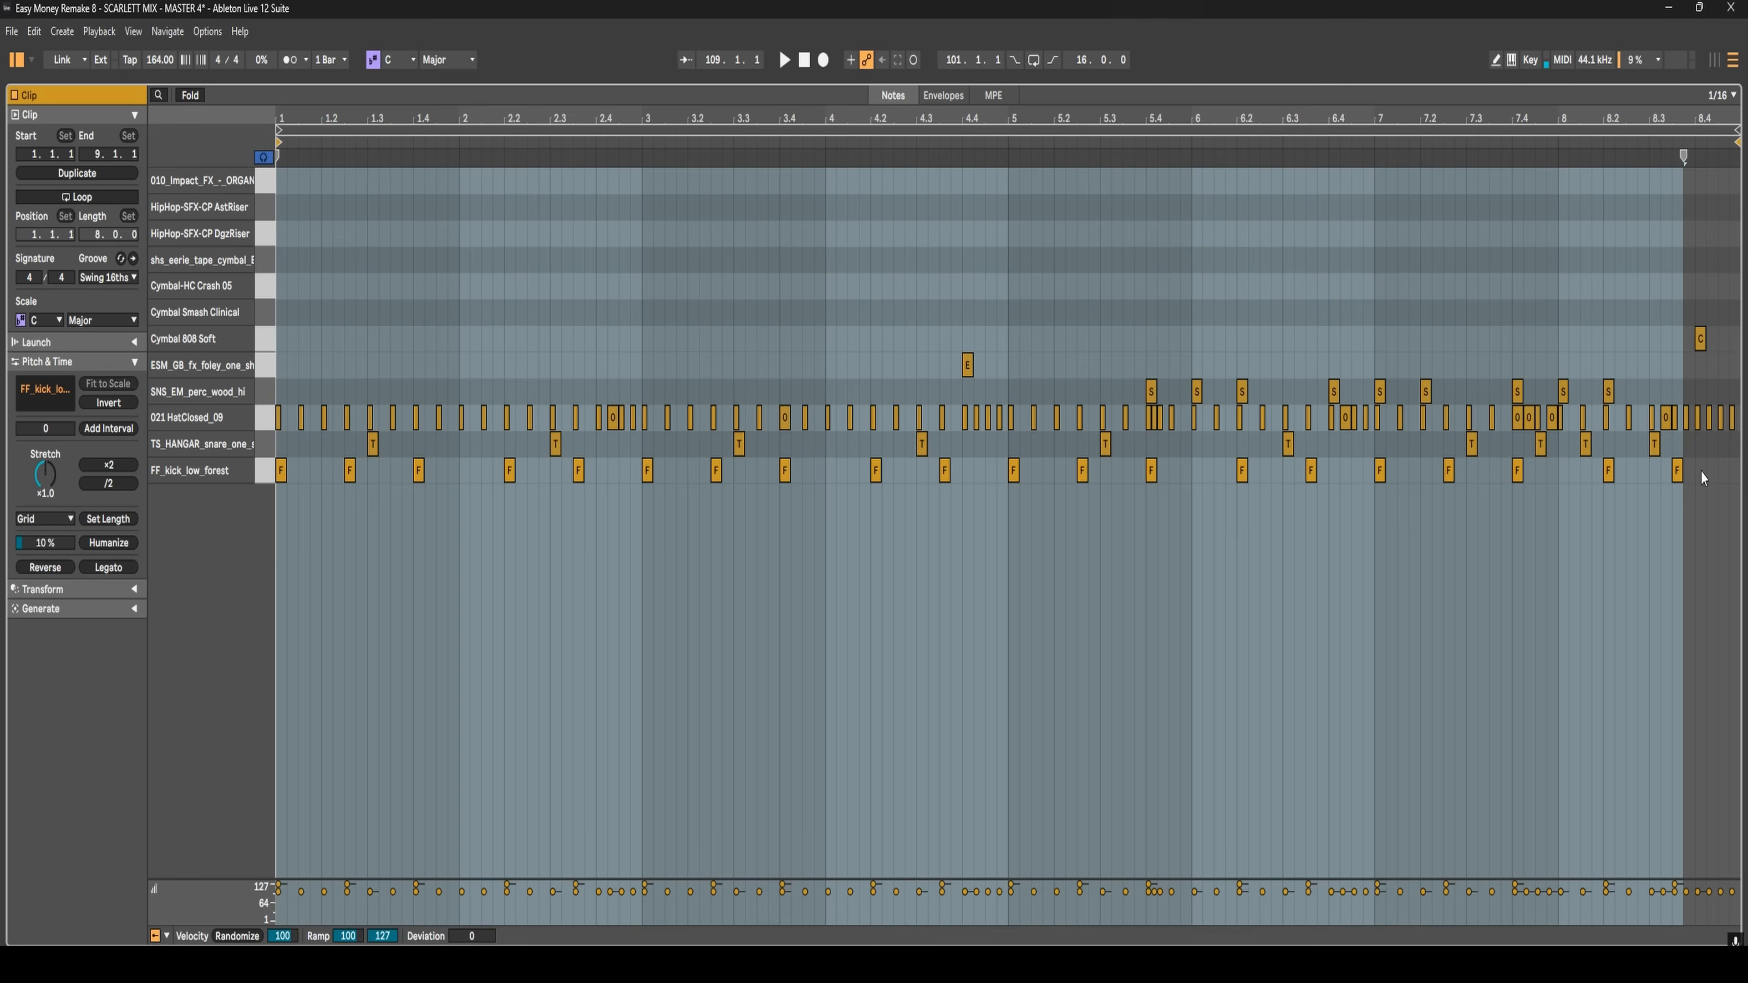
- Add low-forest kick notes at 8.3, 8.4 and 8.4.3 at the end of the Uprising drum clip, with velocities lowered to about 45
click(1669, 500)
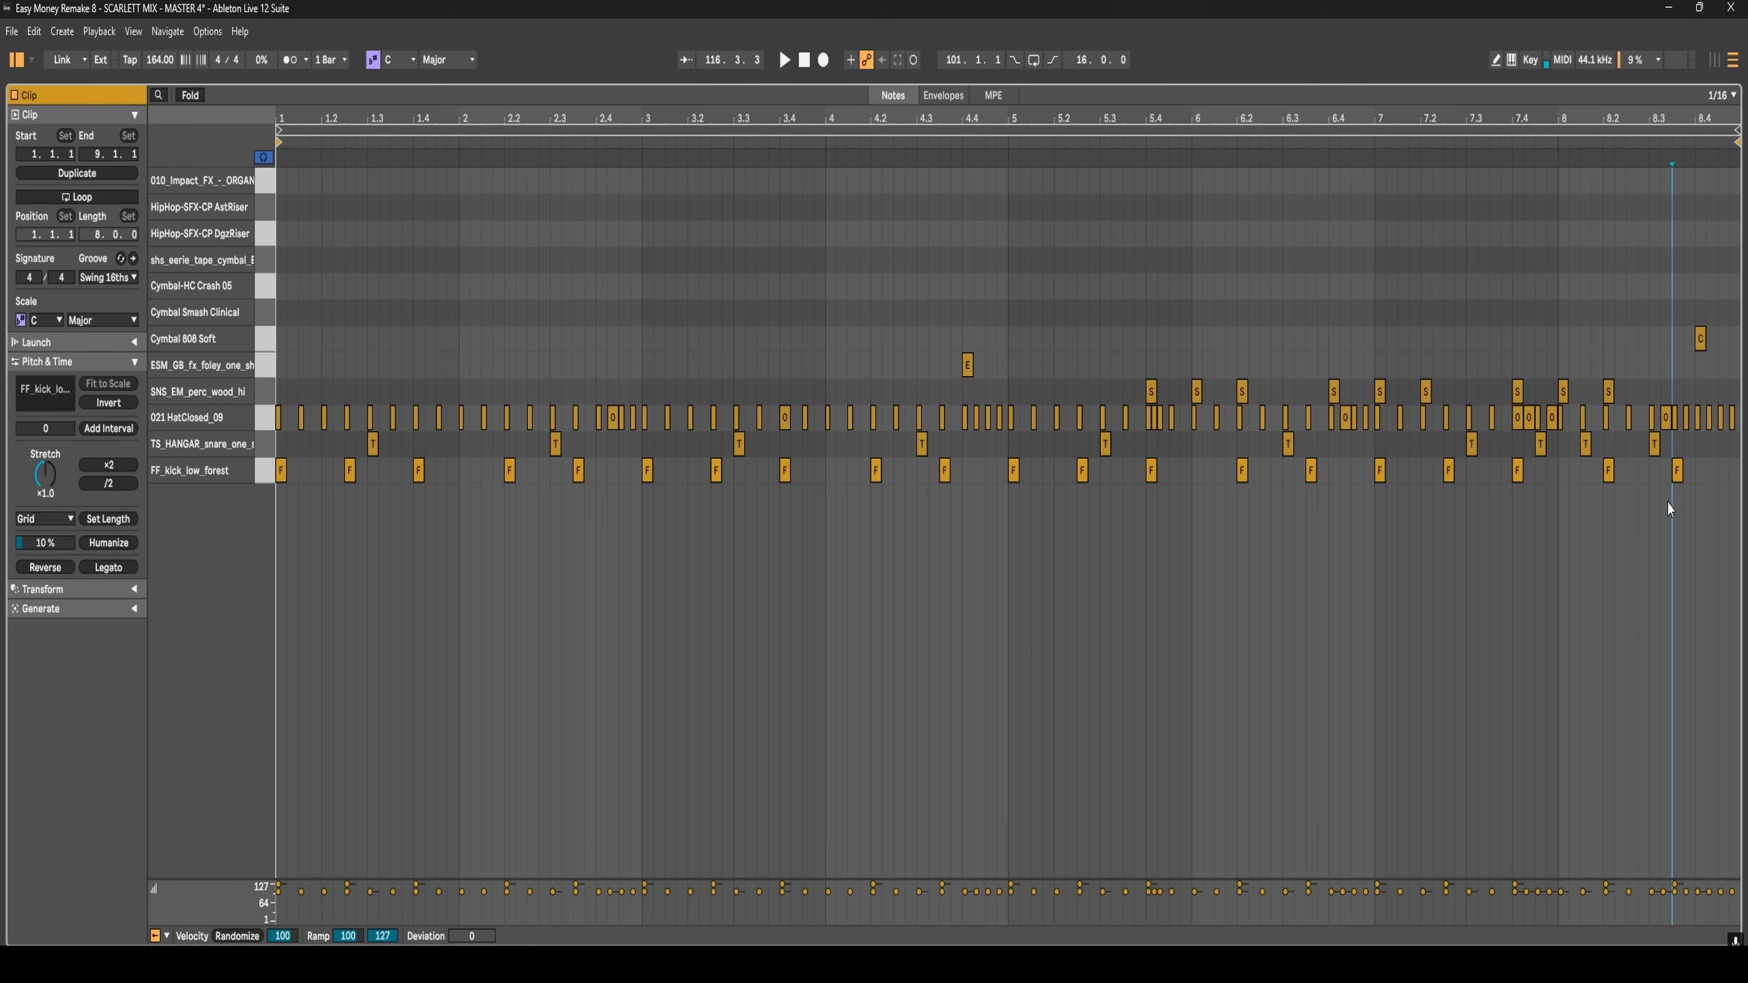
double_click(1653, 470)
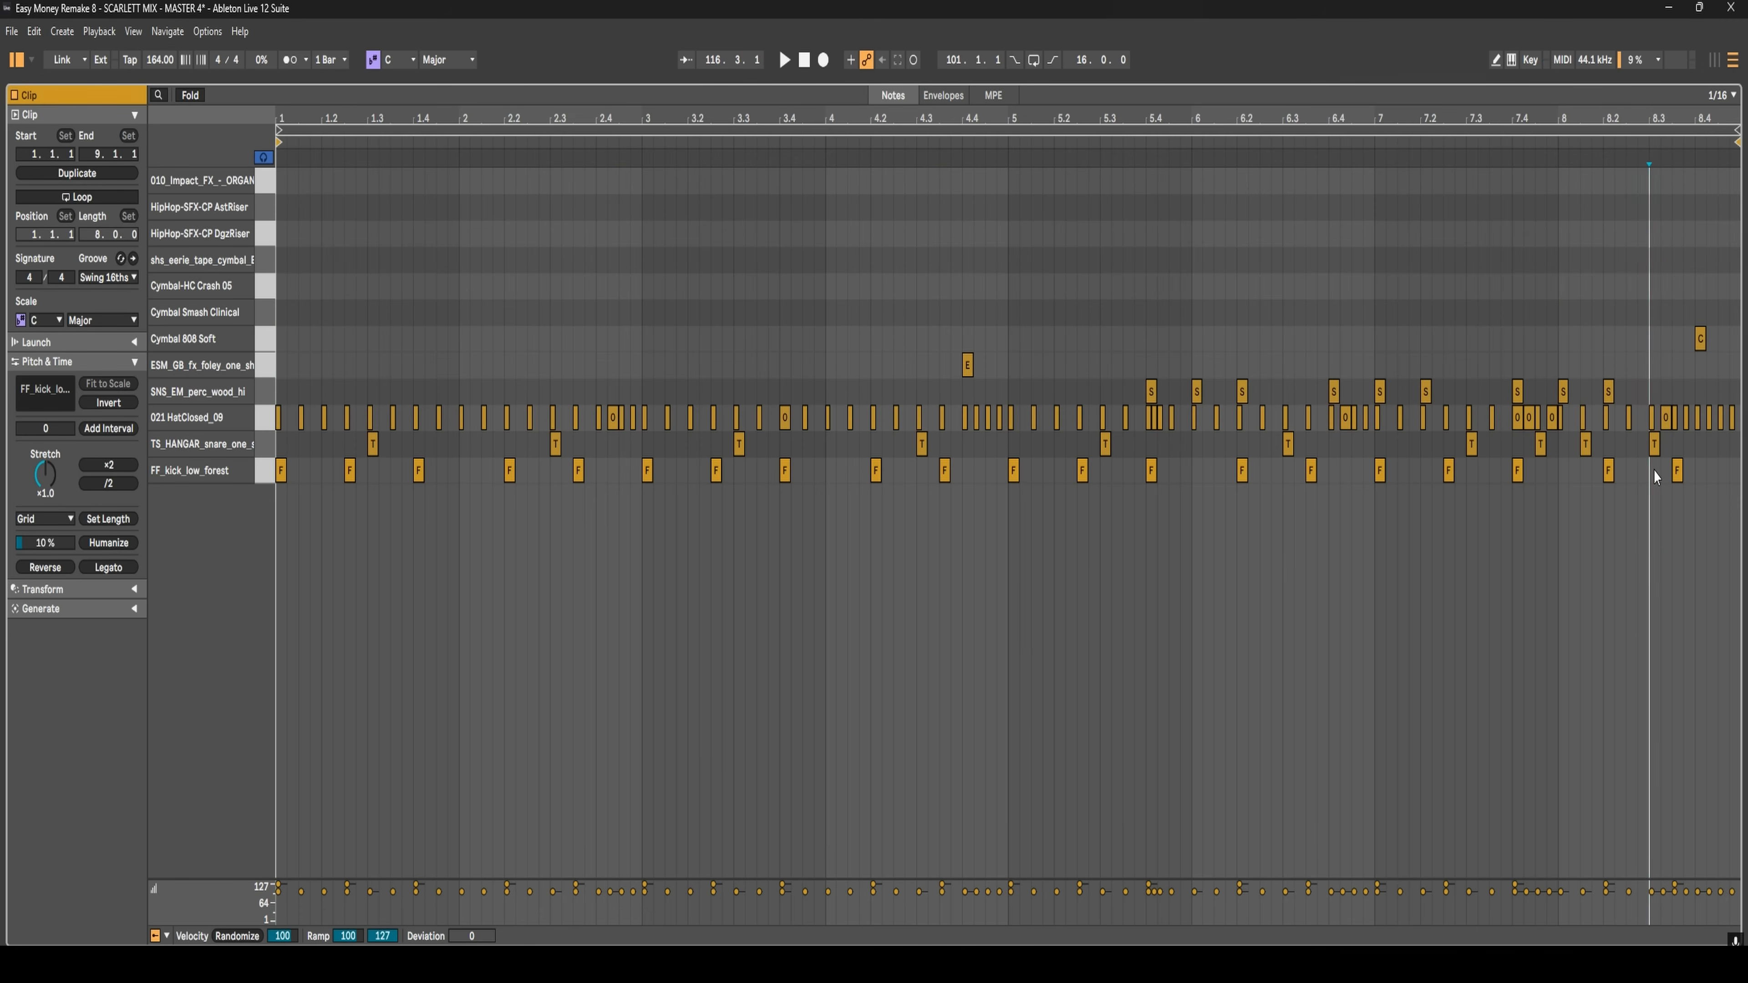
double_click(1701, 470)
double_click(1726, 468)
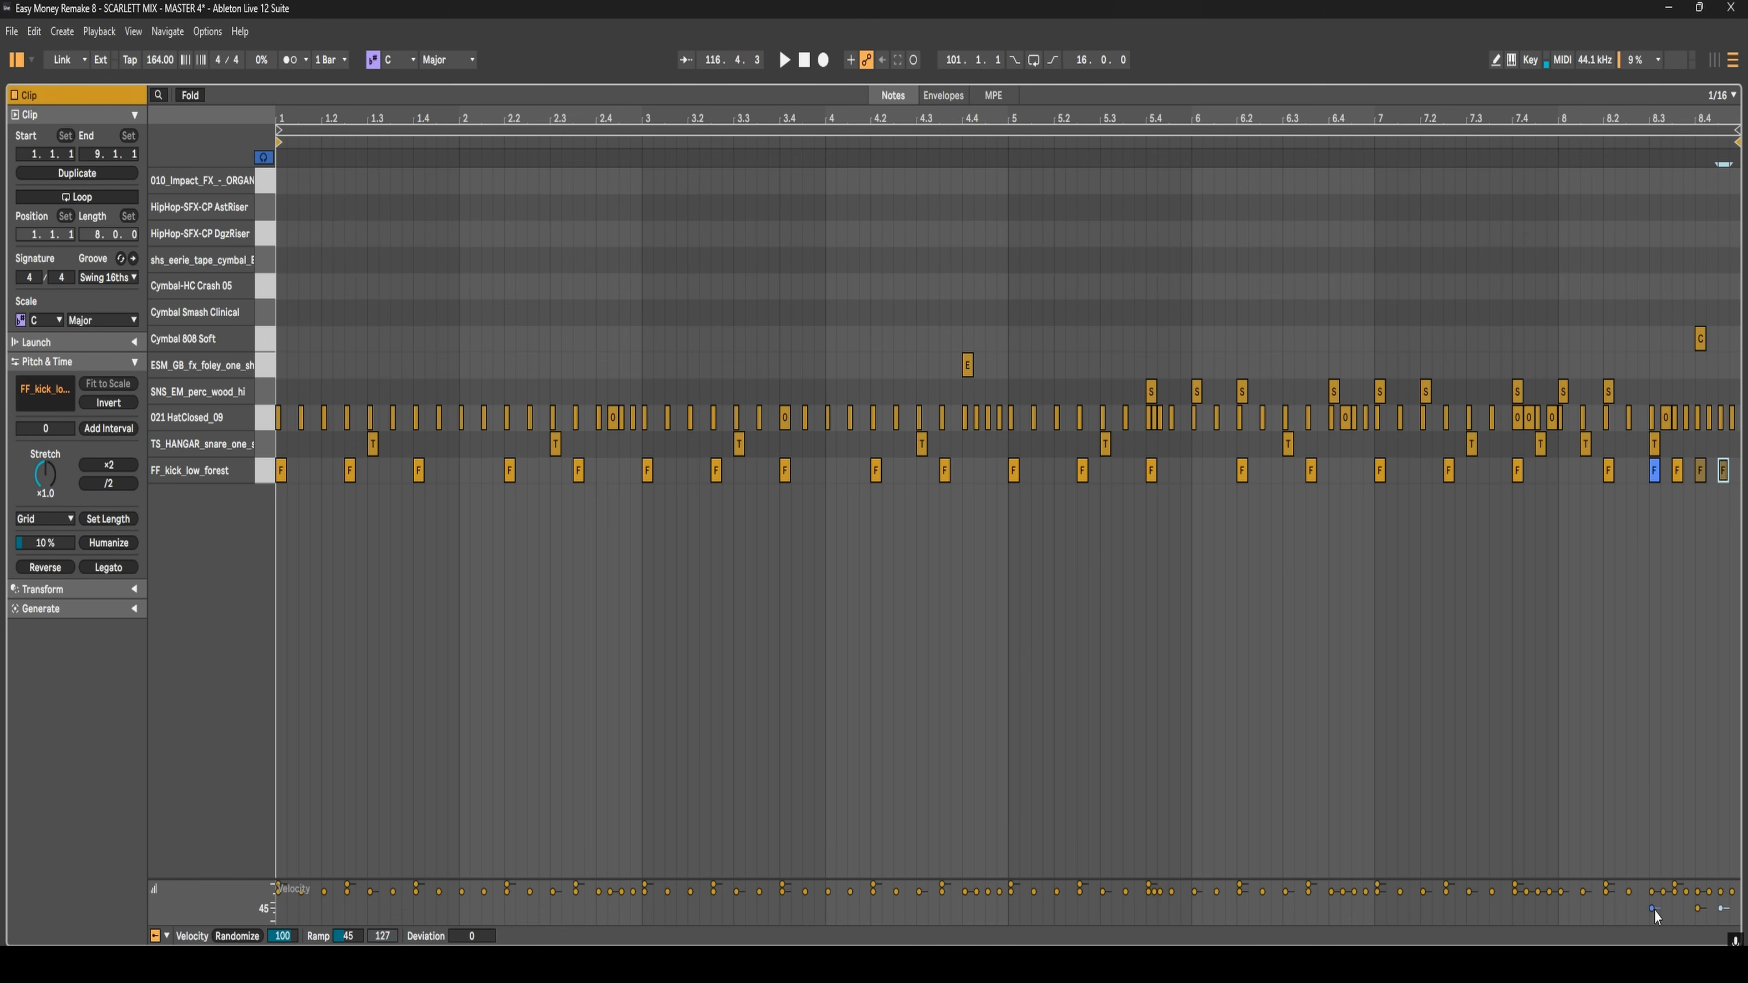
drag(1651, 908, 1700, 904)
- Select the one-beat F#3 and F#2 notes in the Stomp 808 clip and duplicate the pair seven times to fill four bars
drag(197, 357, 384, 825)
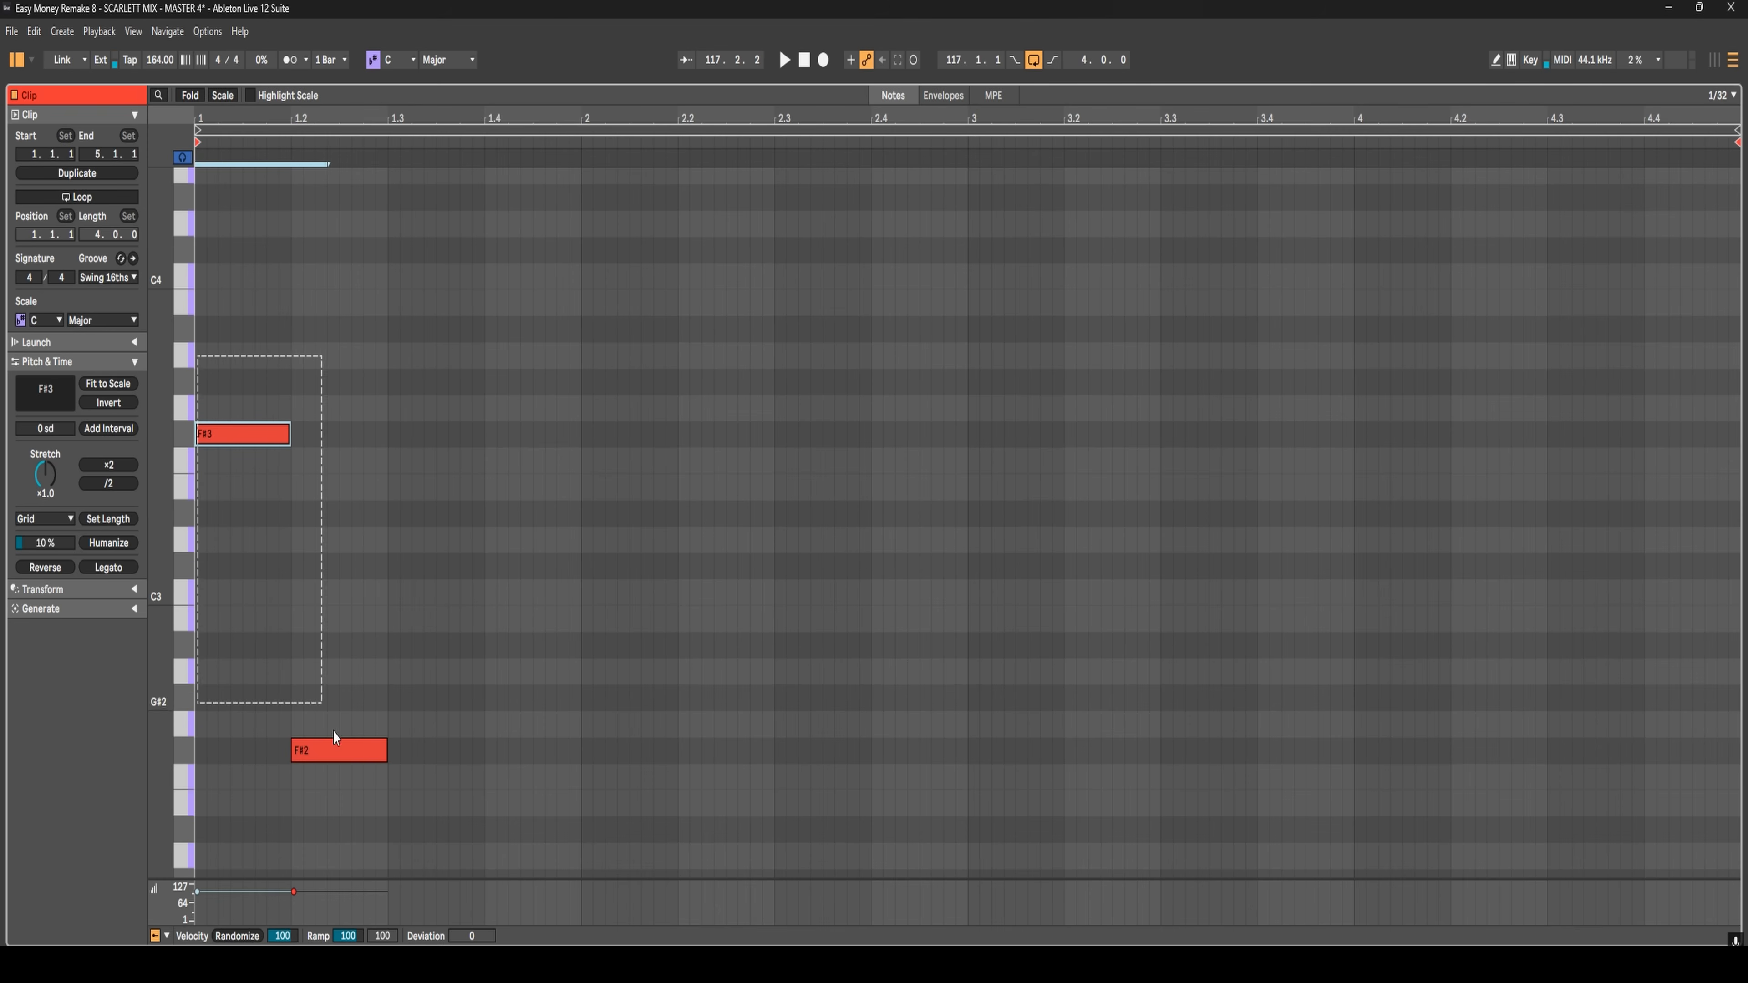
key(ctrl+d)
key(ctrl+d)
key(ctrl+d)
key(ctrl+d)
key(ctrl+d)
key(ctrl+d)
key(ctrl+d)
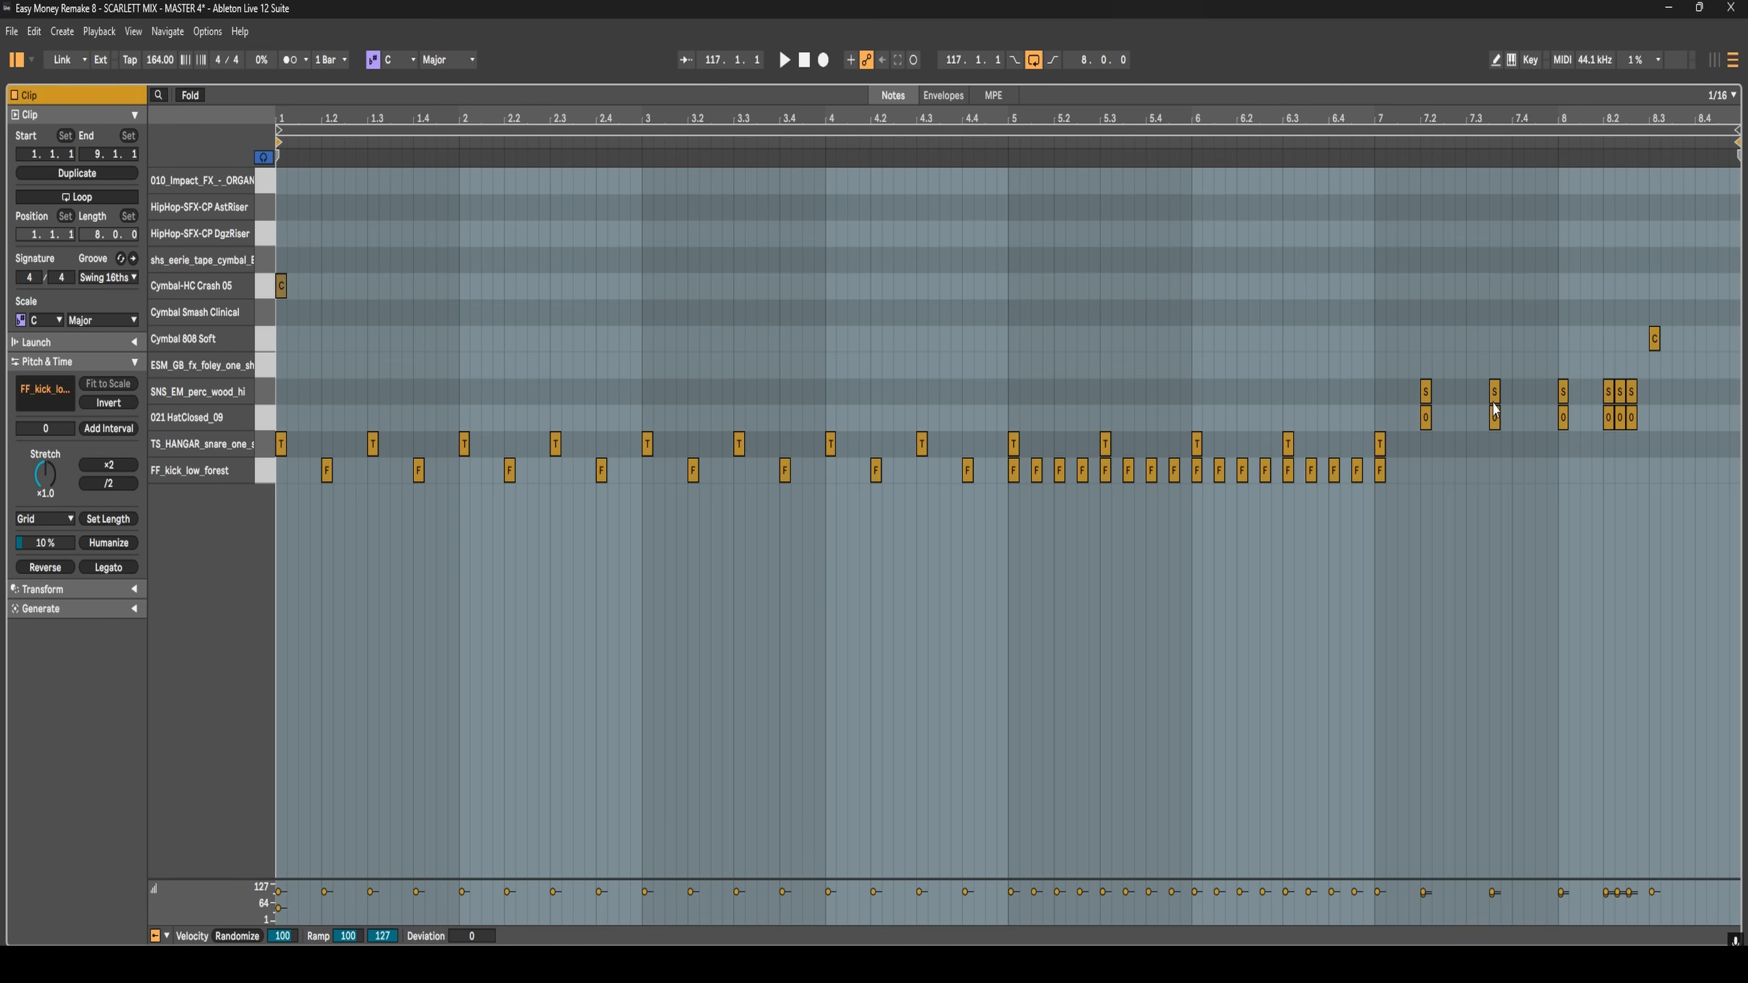
- Write the Stomp Piano chords F#2, B2, C#3, F#3 and, from clip bar 5, F#2, A#2, C#3, F#3, then play them
click(1490, 366)
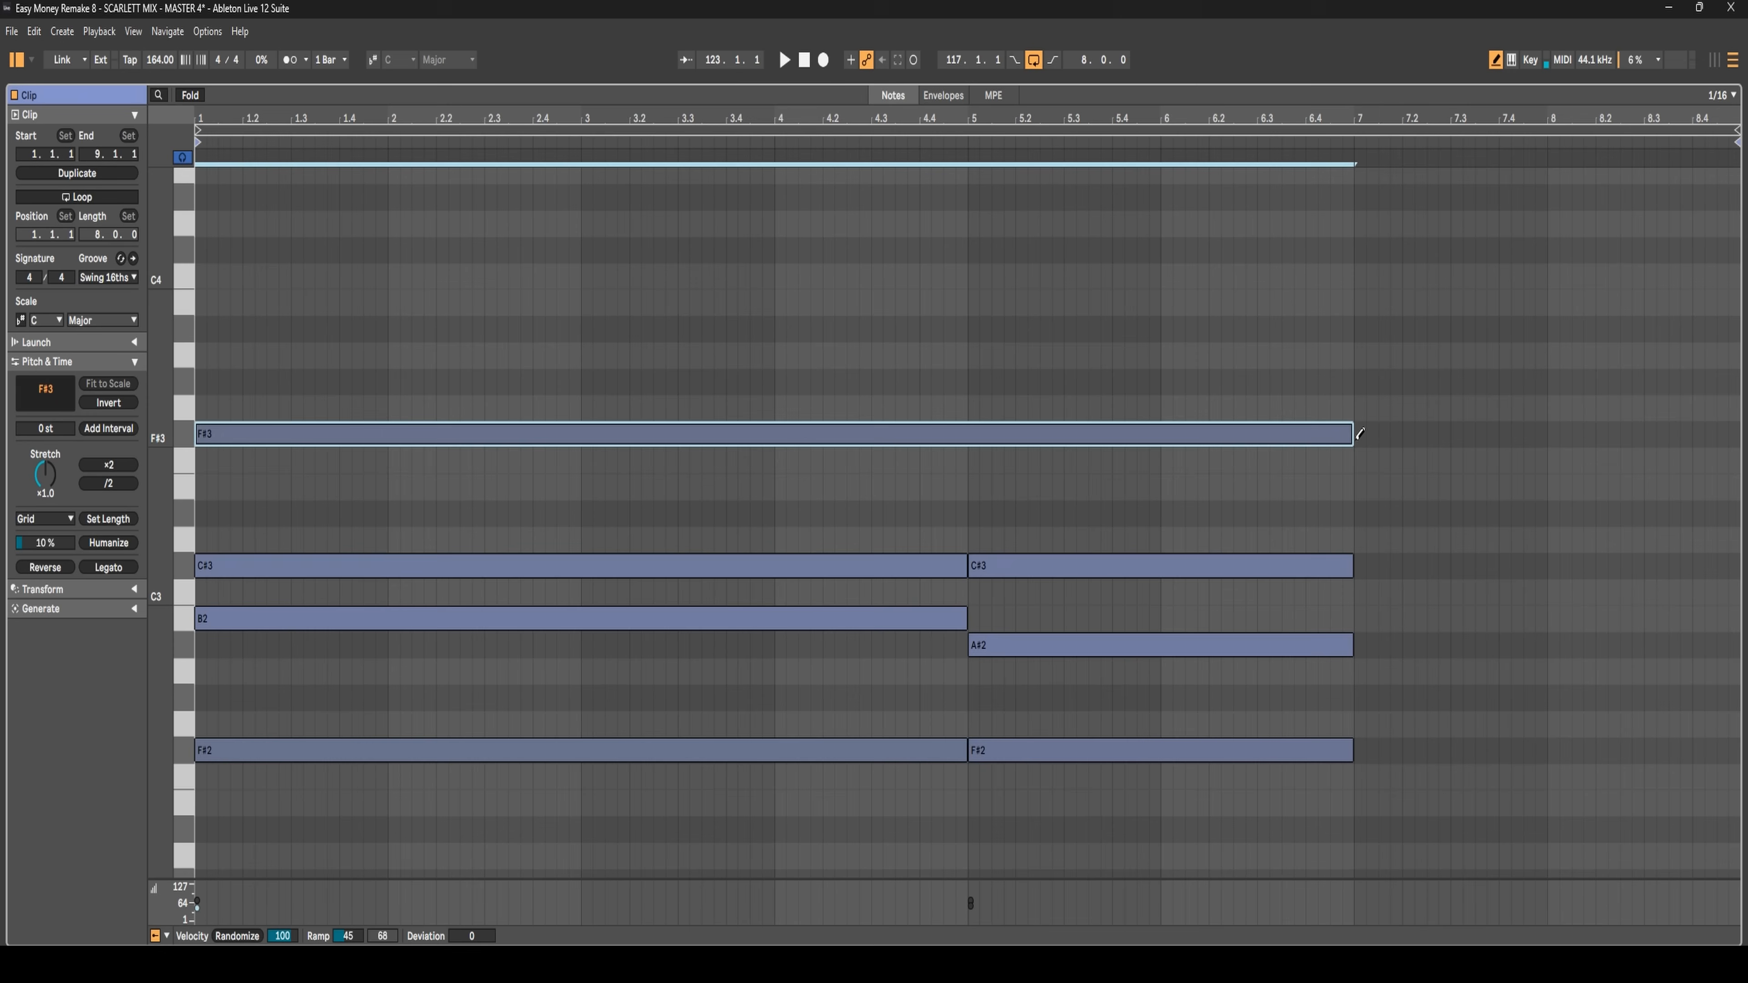
key(space)
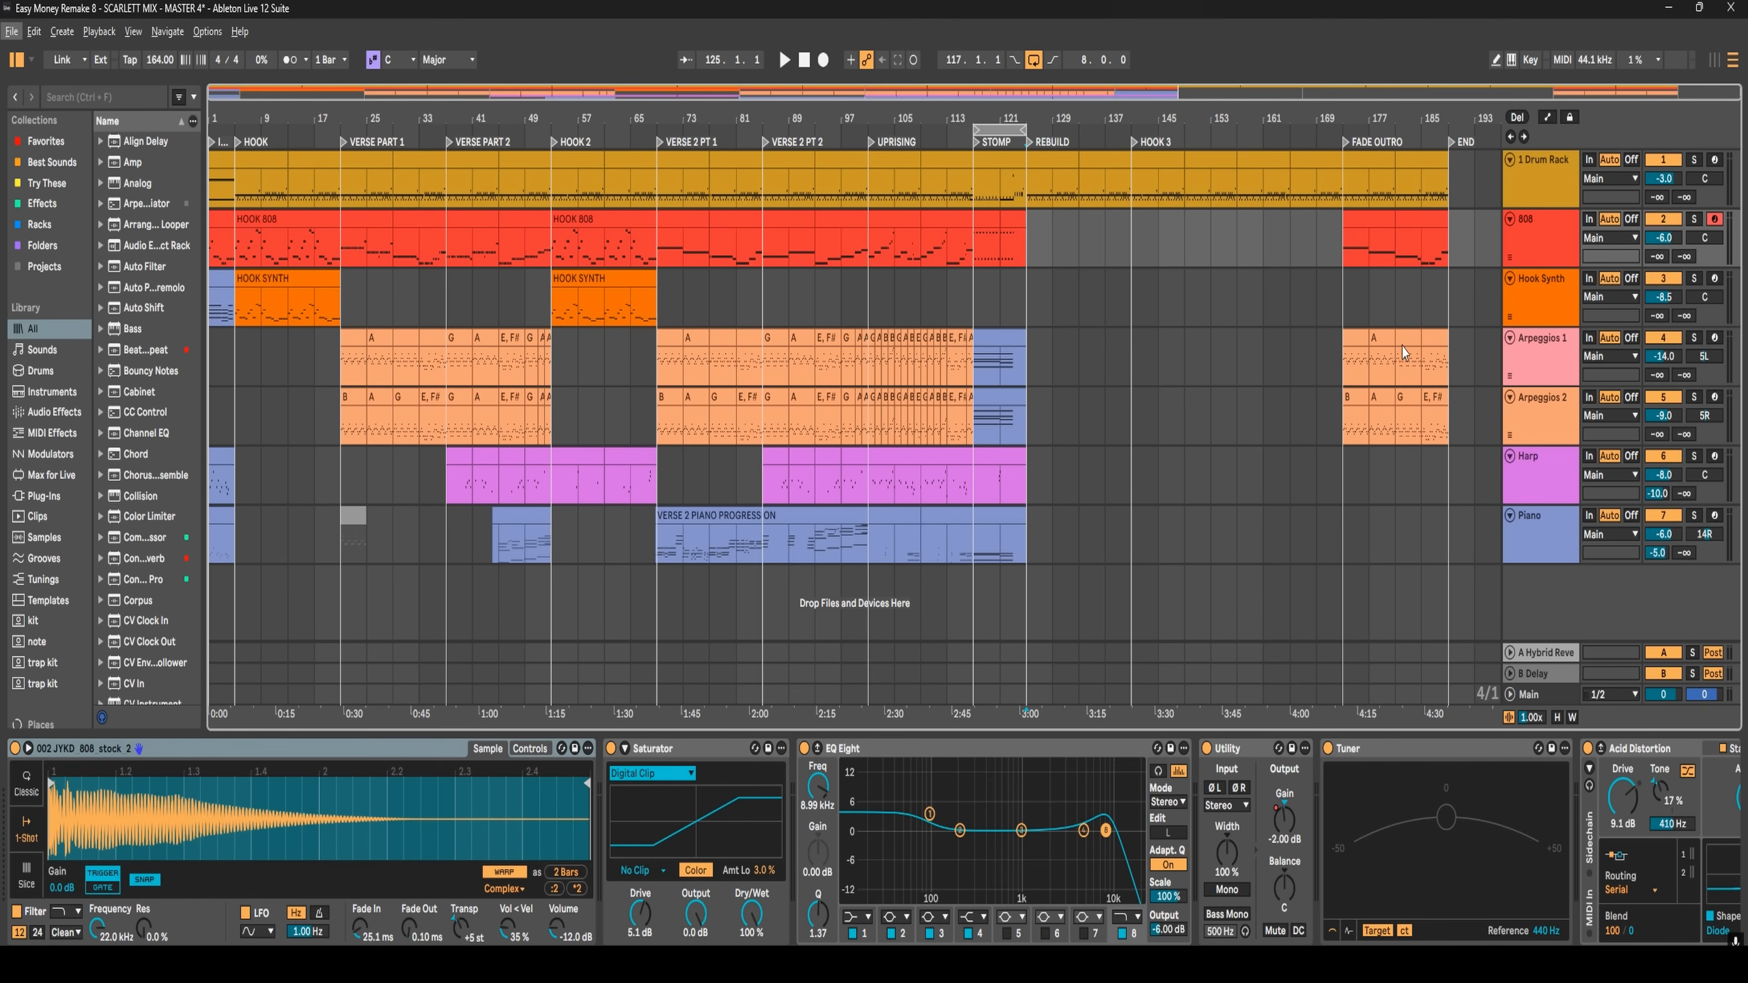
- Automate the Arpeggios 1 compressor sidechain off up to the Fade Outro, and lower the track's Utility output to -5.30 dB just before it
key(a)
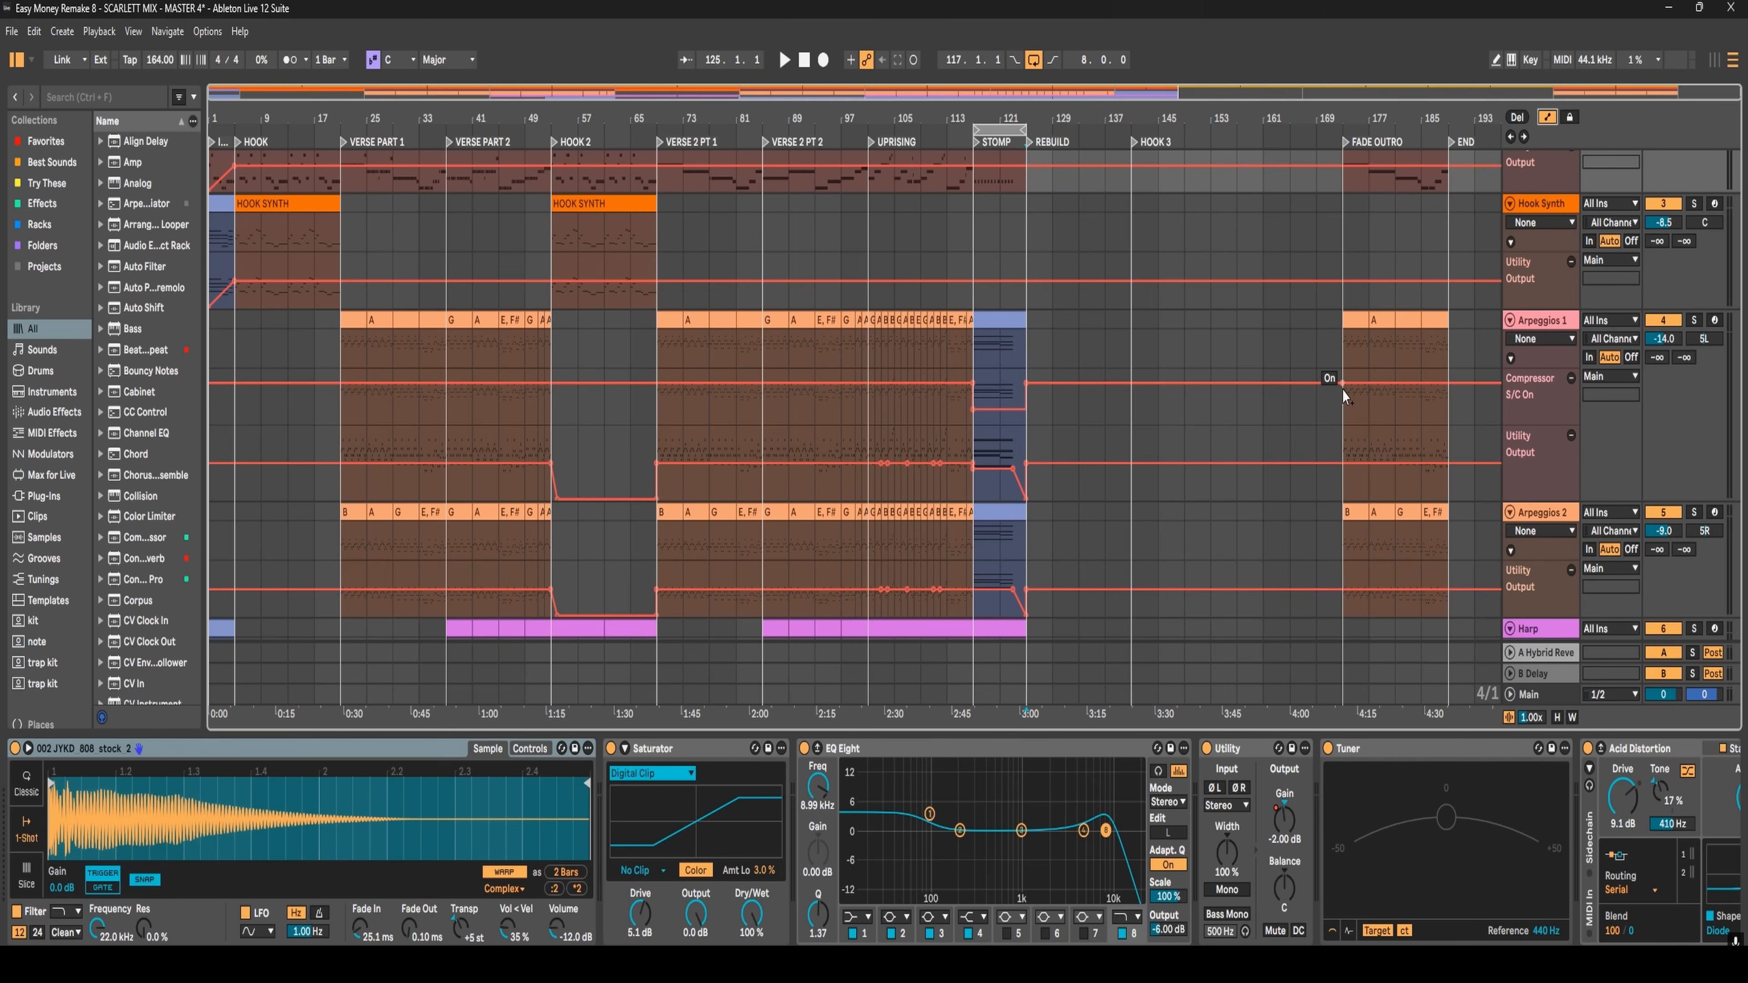
click(1343, 389)
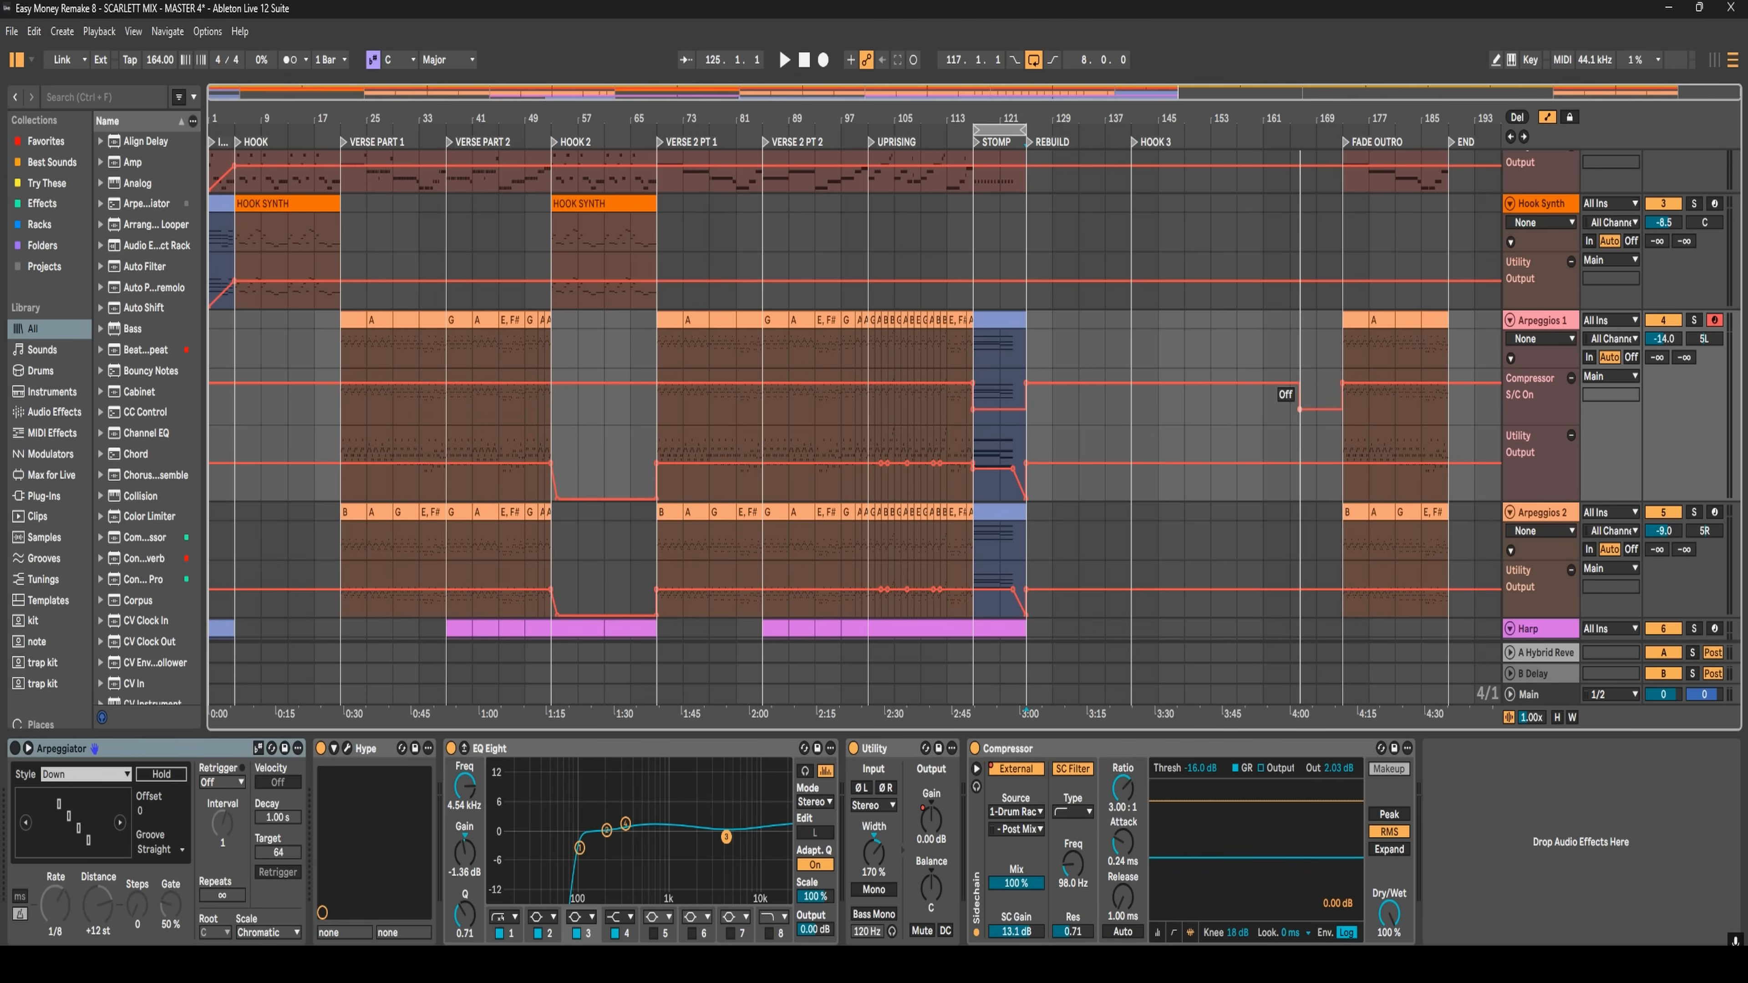
scroll(1536, 136, up, 1)
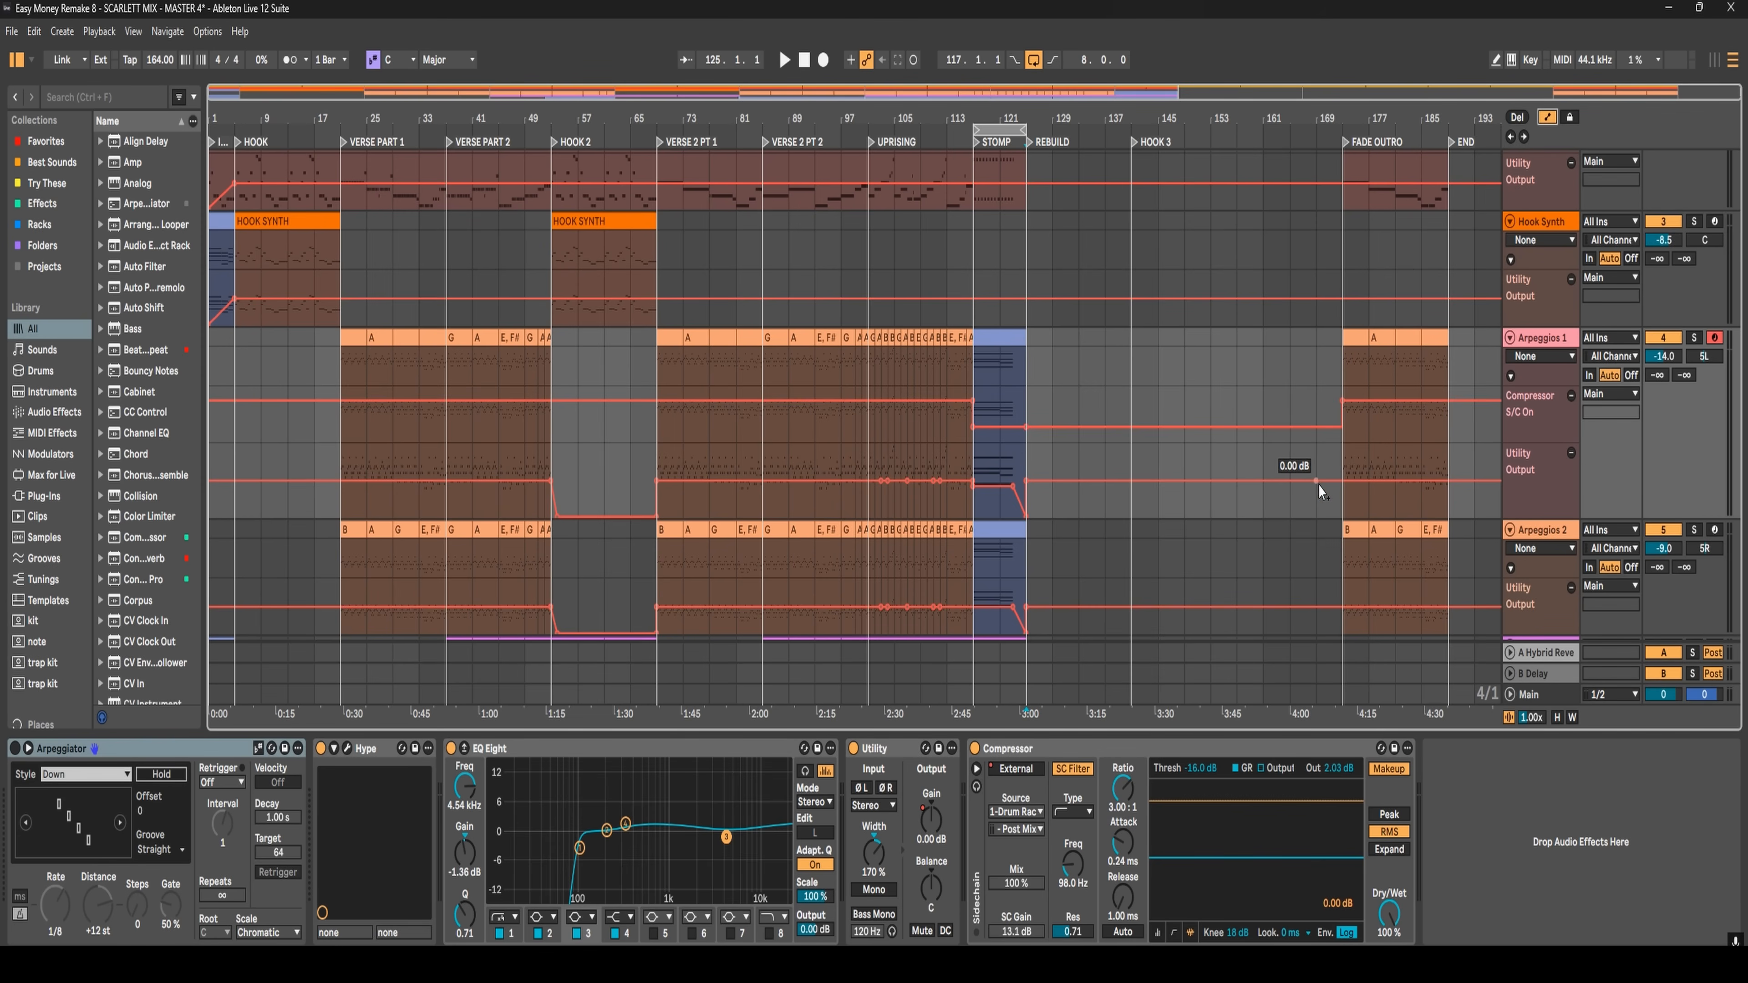
drag(1329, 485, 1329, 486)
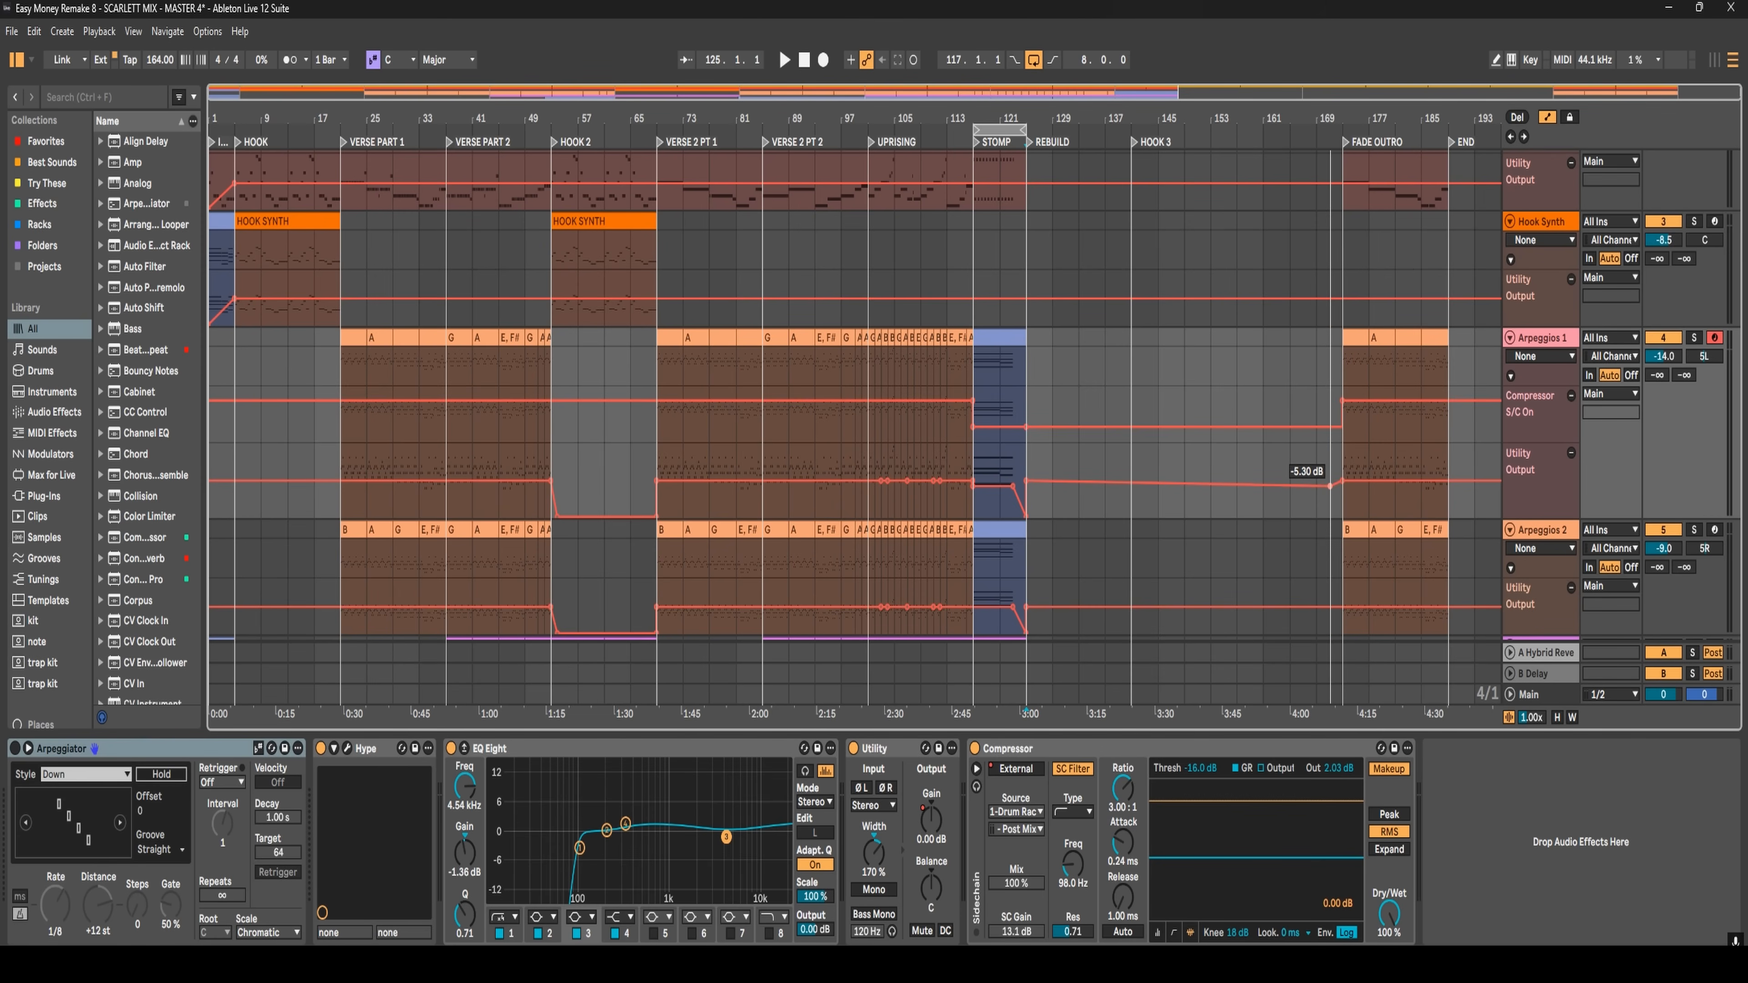
click(1329, 486)
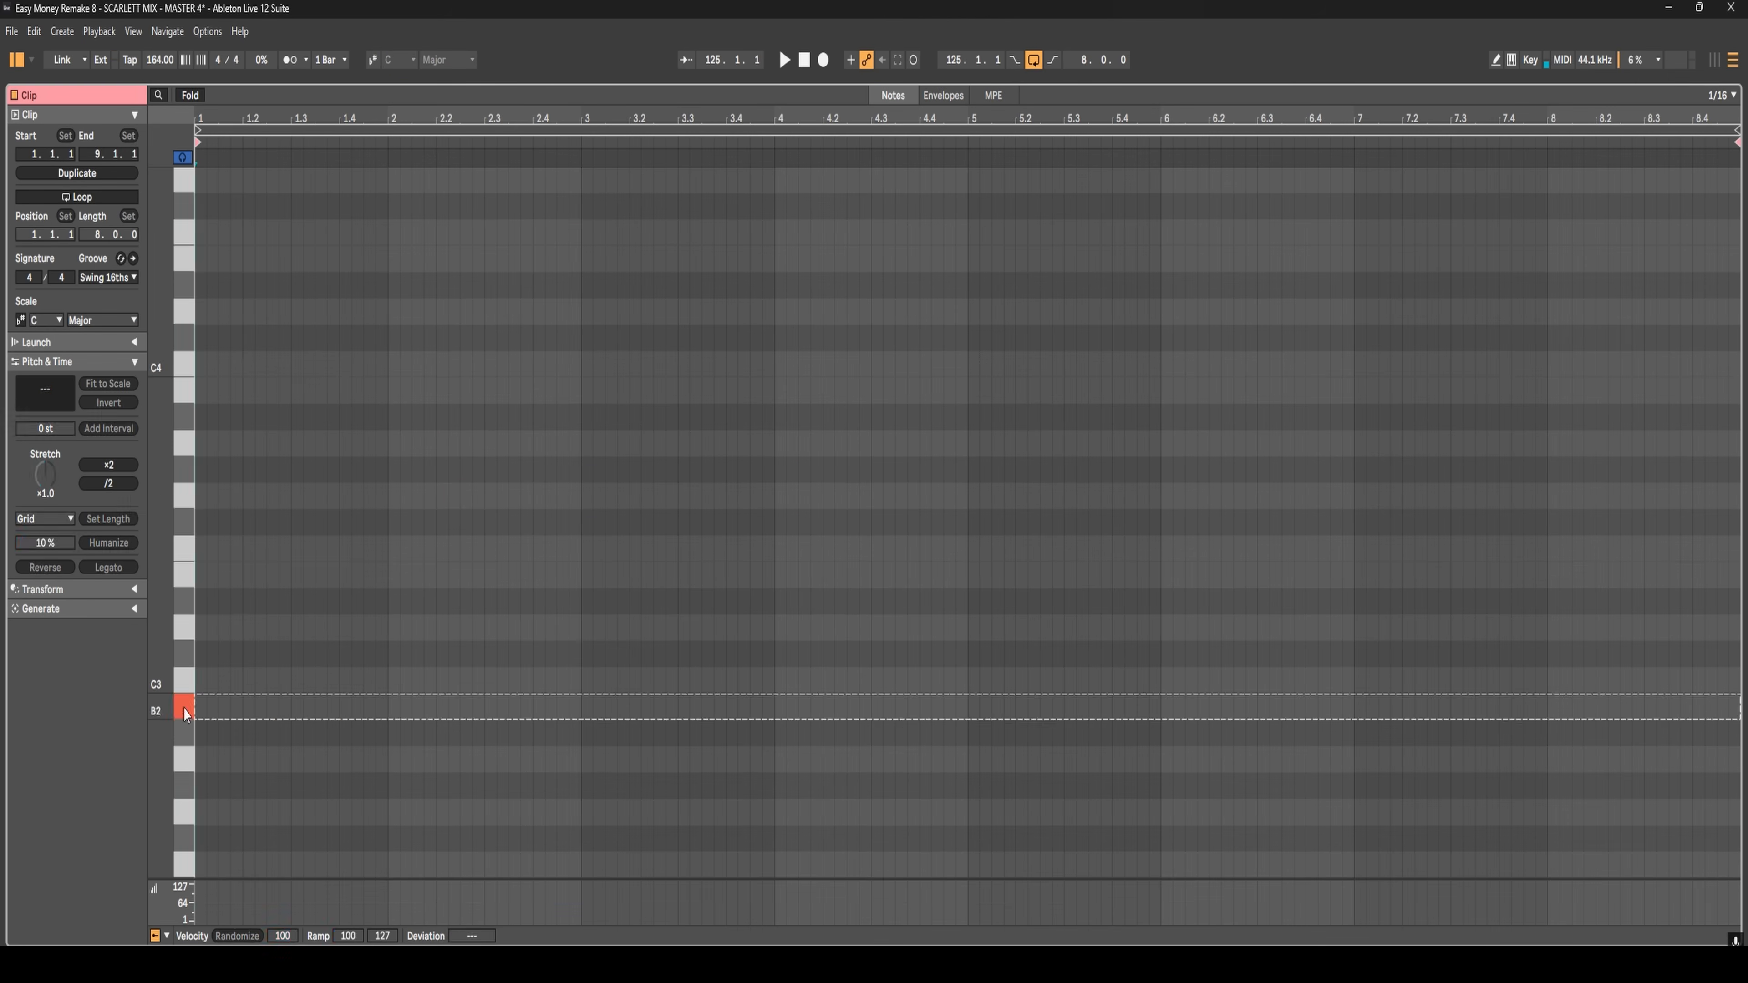
- Start the Rebuild melody on Arpeggios 1 with B3 at bar 1, D4 at 2.2, F#4 at 2.4 and A4 at bar 5, and play it
drag(196, 391, 435, 391)
drag(438, 308, 484, 308)
drag(460, 310, 558, 217)
scroll(558, 218, up, 3)
drag(969, 302, 1064, 302)
key(space)
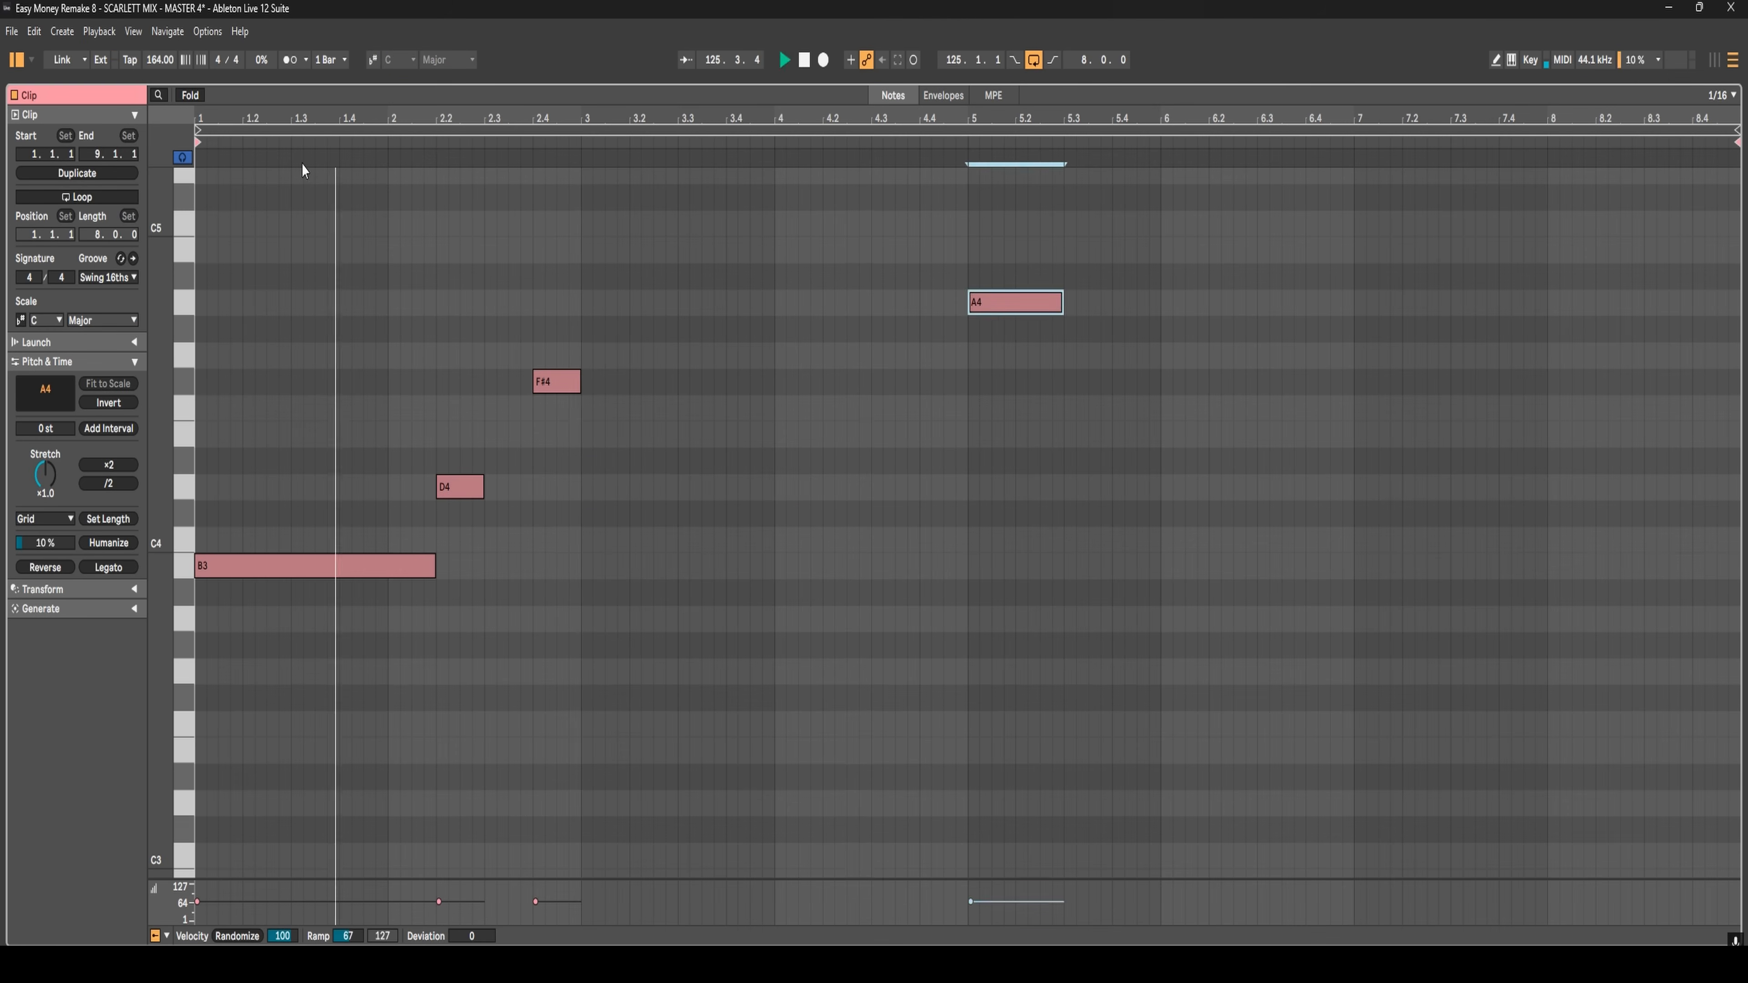
- Complete the Rebuild melody with an F#4-B4-F#4 run before bar 5, G4 at 6.2, F#4 at 6.4, short bar 8 B3 notes, and a lengthened first F#4
key(space)
drag(931, 251, 909, 389)
drag(1016, 304, 1244, 358)
drag(1400, 382, 1475, 382)
key(space)
drag(1625, 575, 1649, 577)
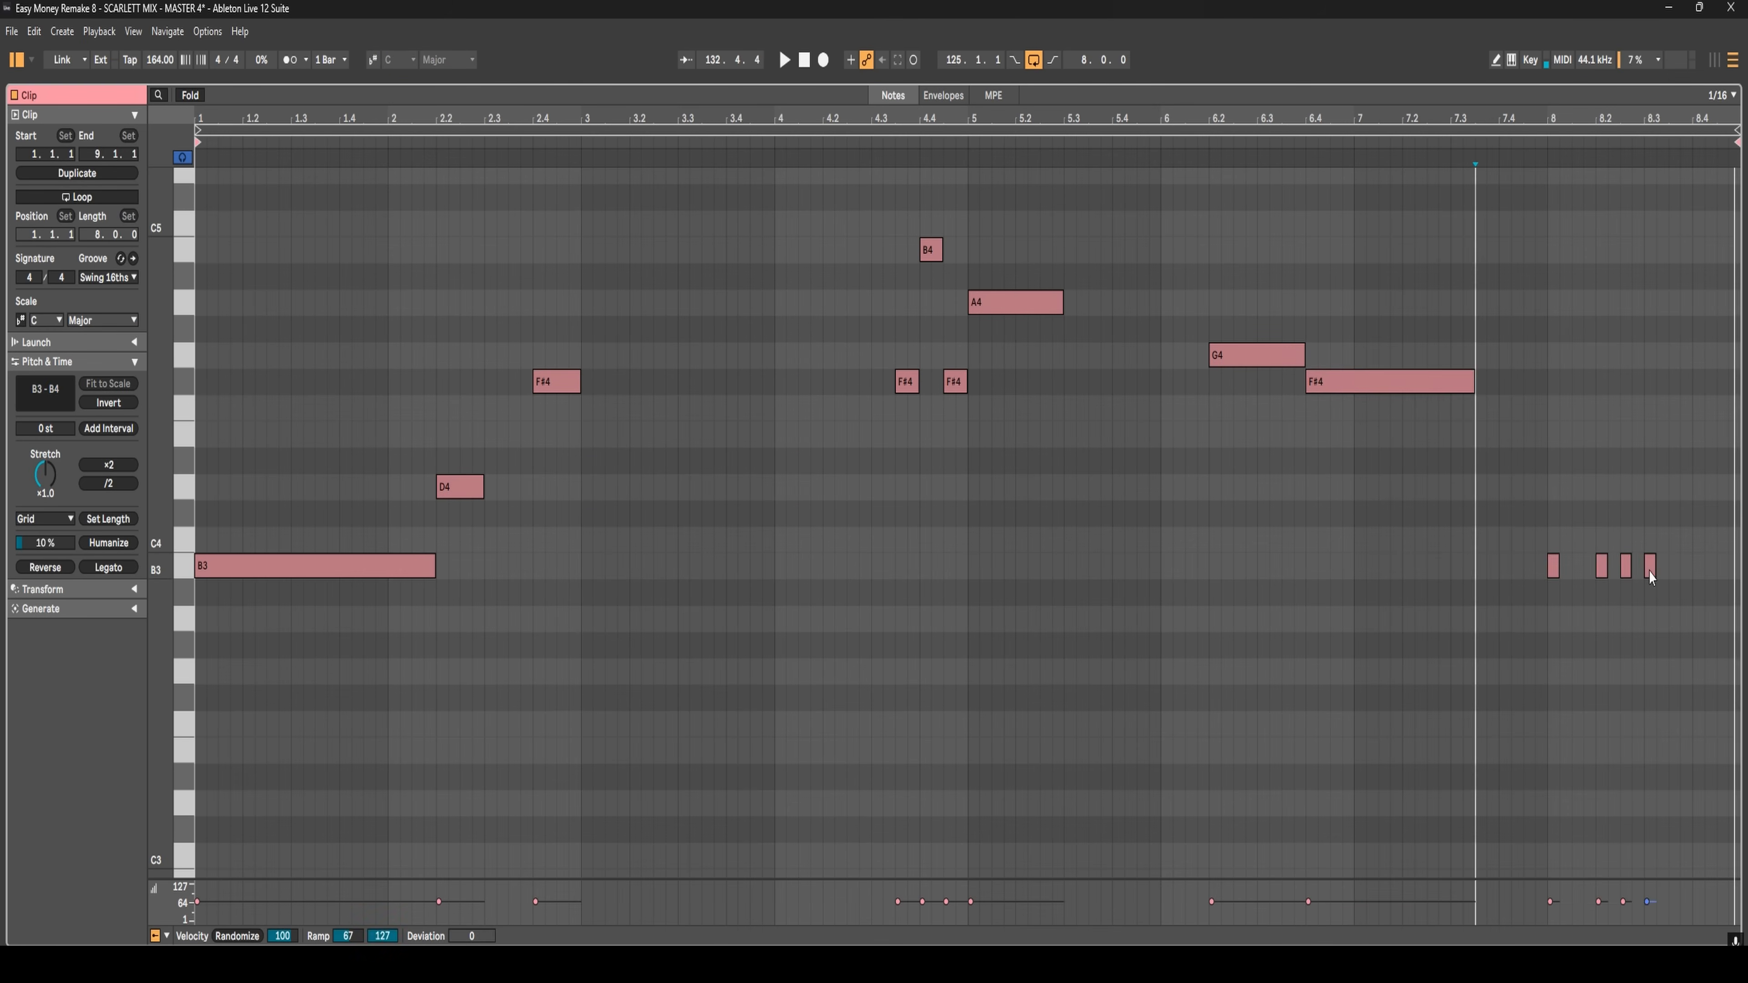
drag(580, 382, 895, 382)
key(space)
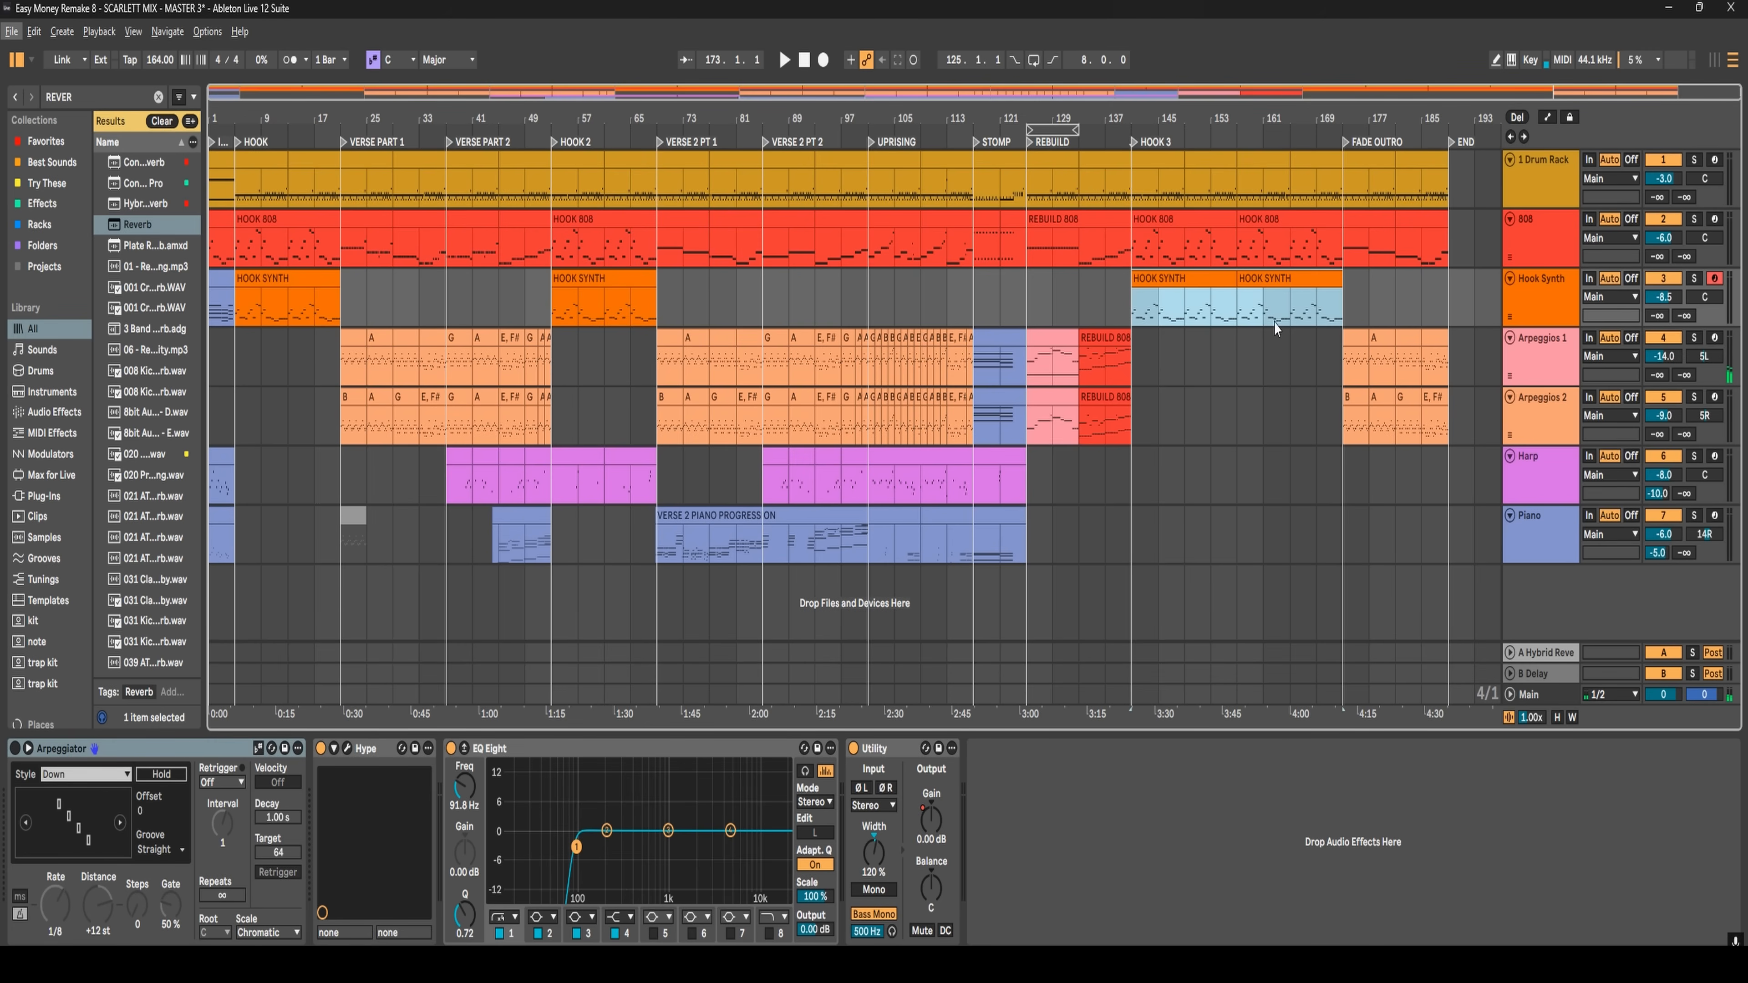
- Copy the two Hook 3 Hook Synth clips to the Arpeggios 1 track and transpose all their notes up one octave
drag(1200, 347, 1181, 367)
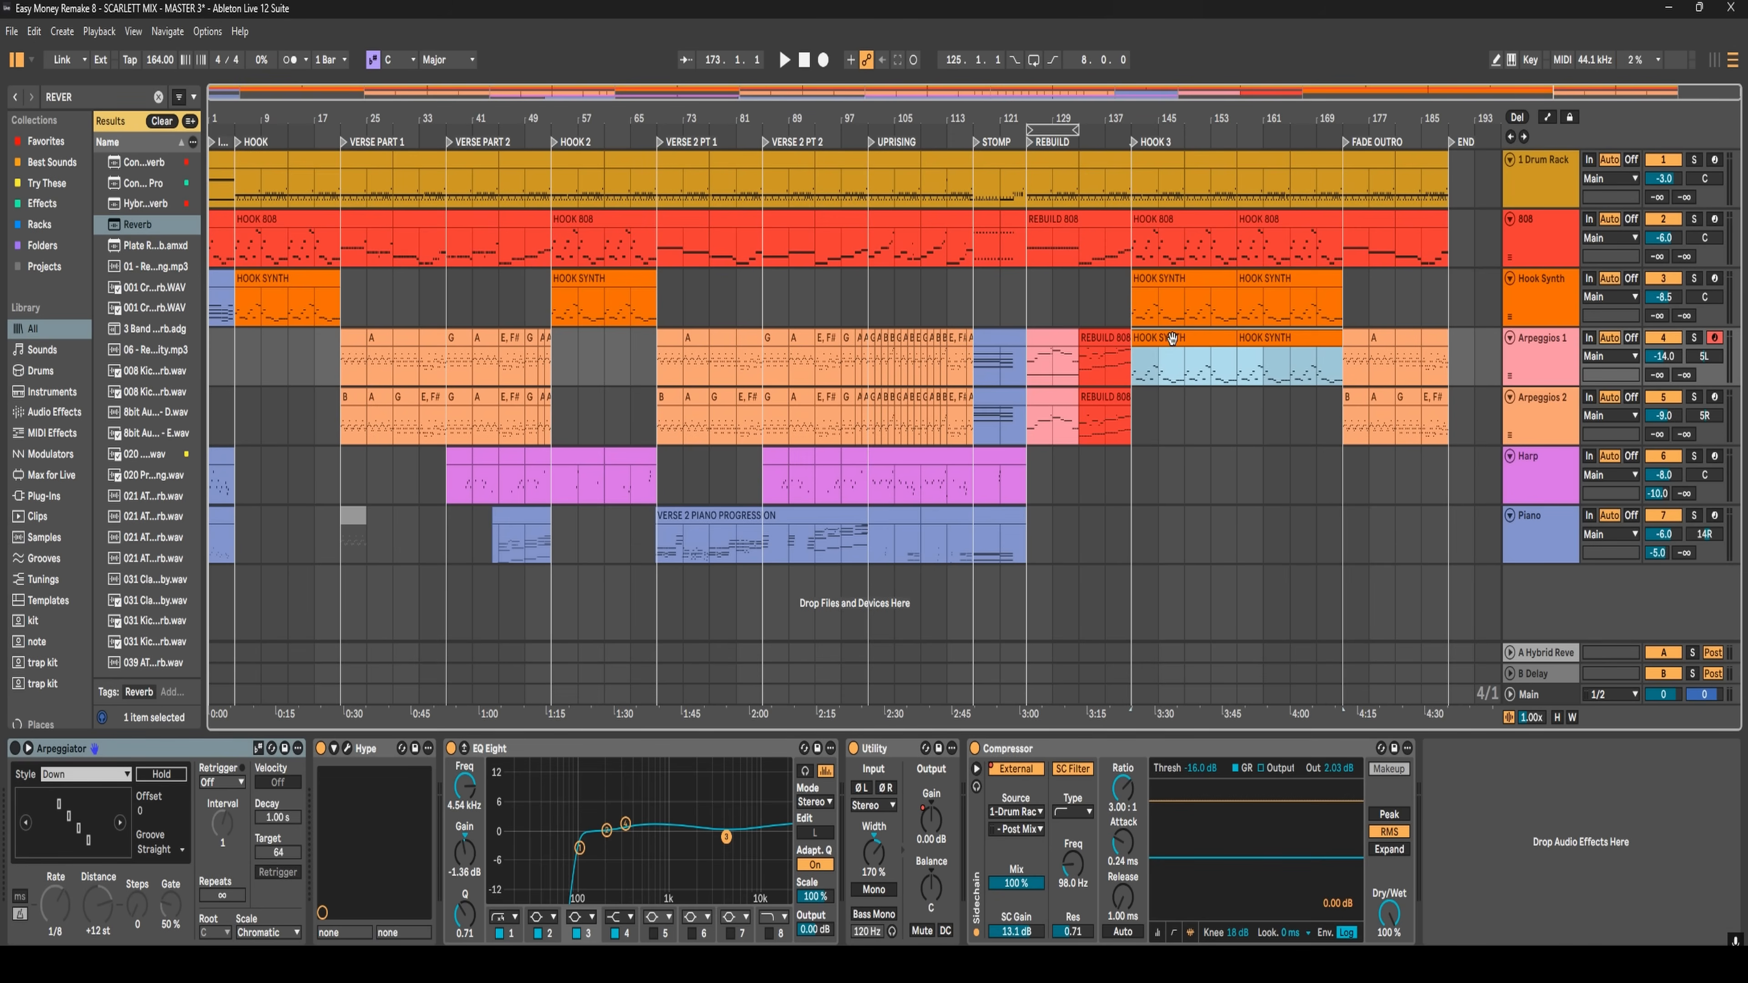
double_click(1172, 339)
scroll(437, 489, down, 3)
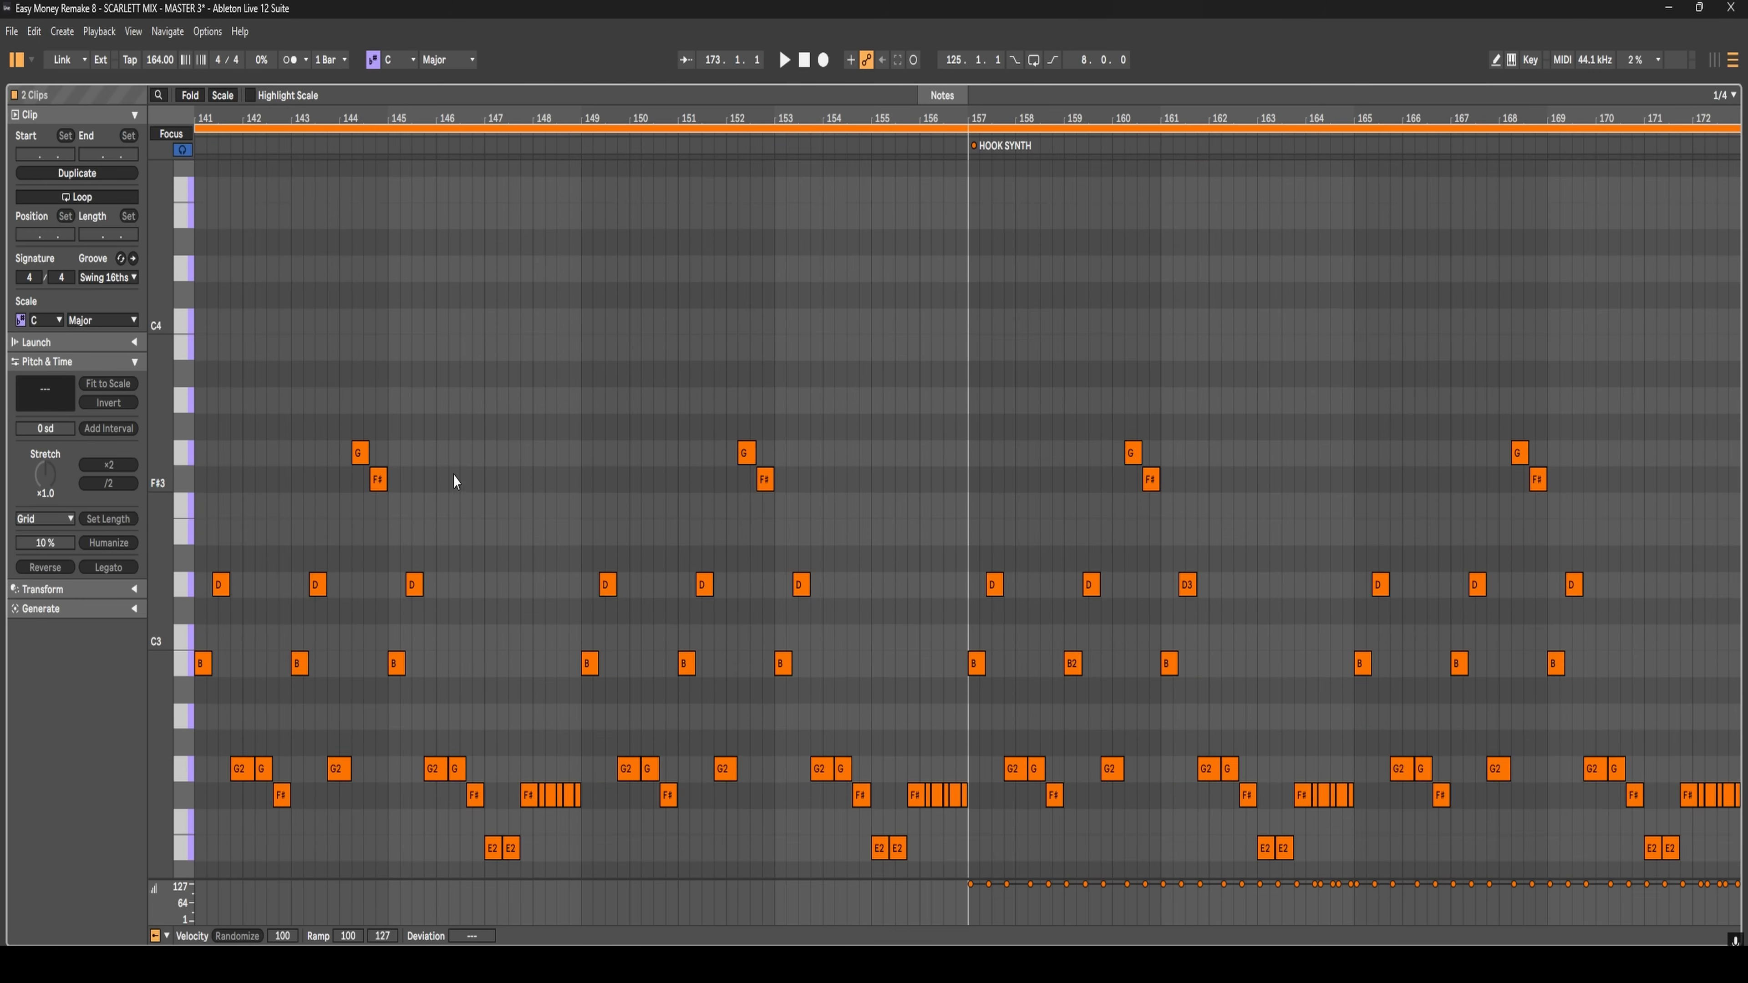
key(ctrl+a)
key(shift+Up)
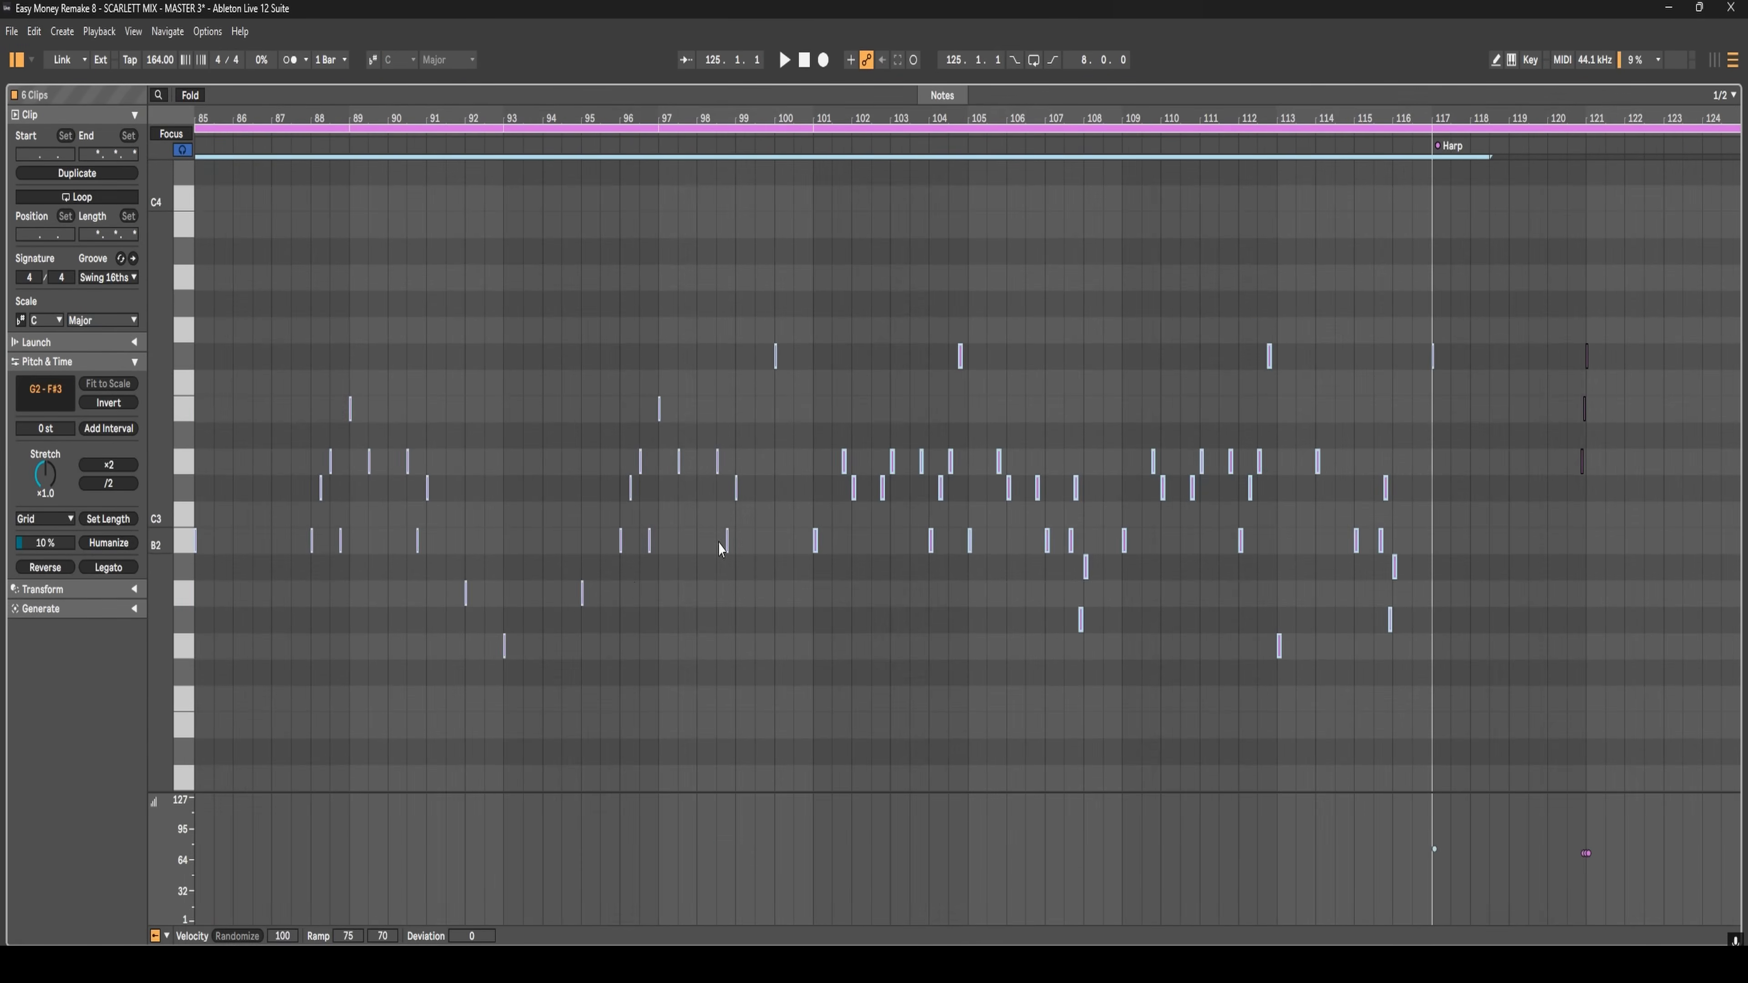
- Select the Harp clip notes between bars 97 and 101
drag(659, 355, 810, 716)
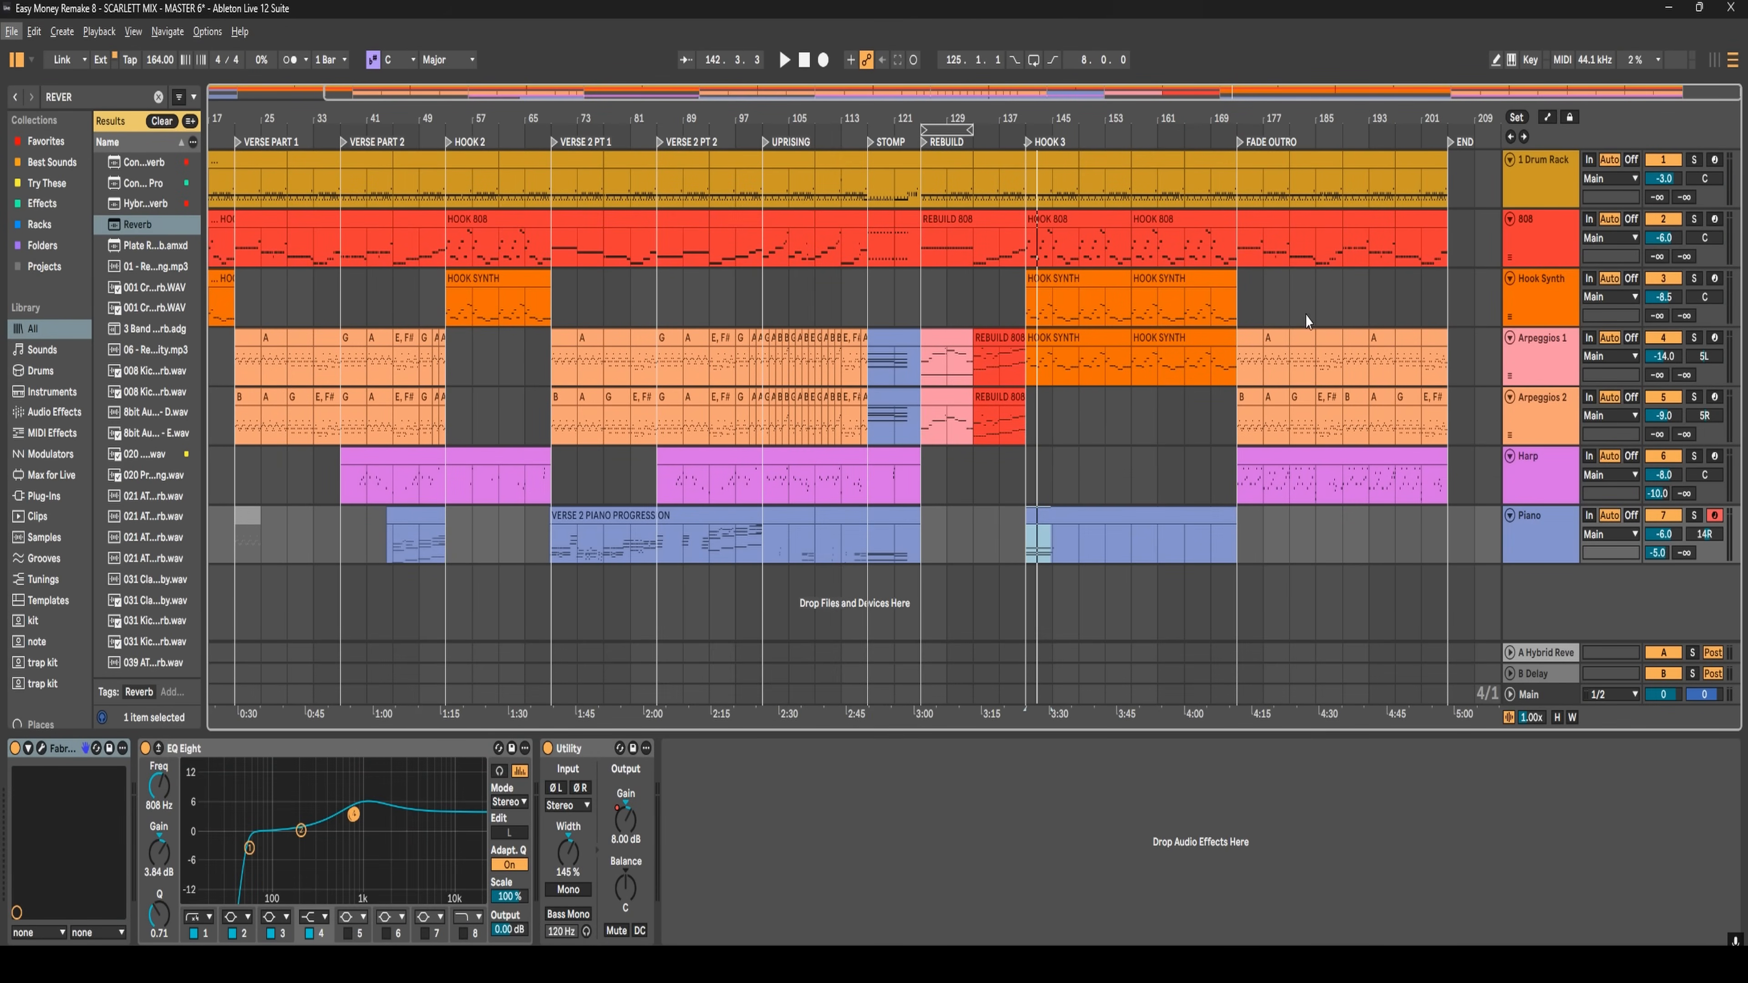
- Show the Main track's volume automation in a new lane
click(1538, 696)
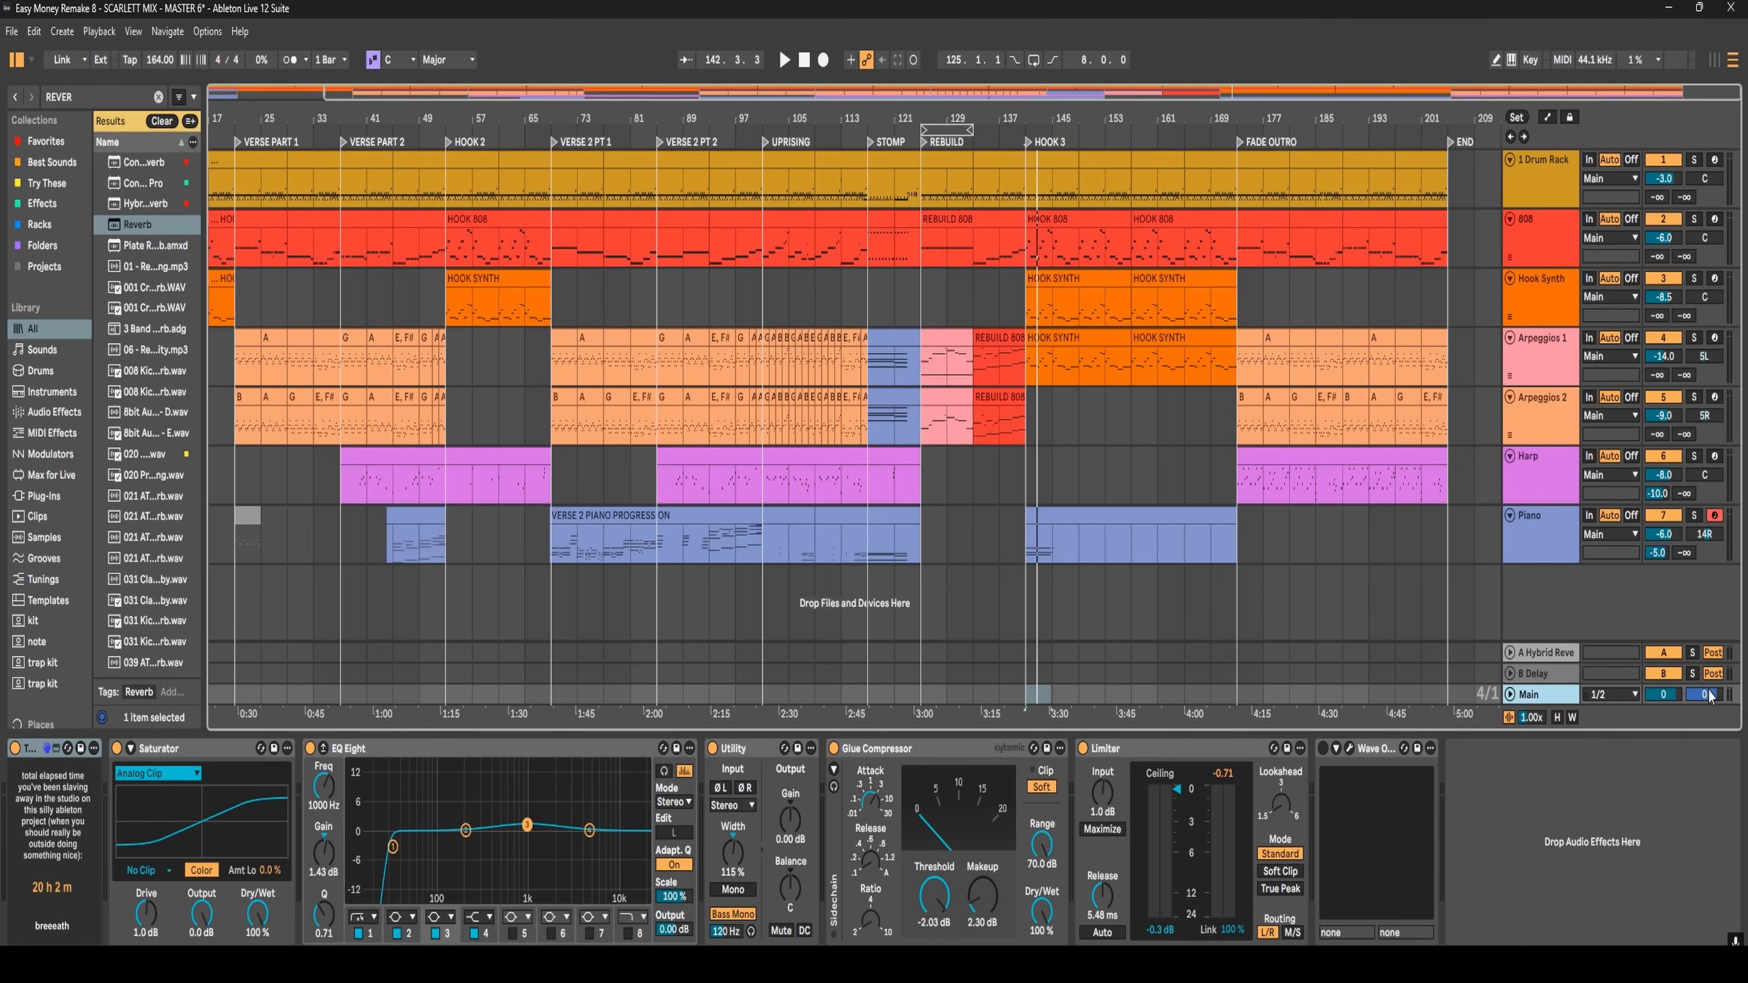
key(Tab)
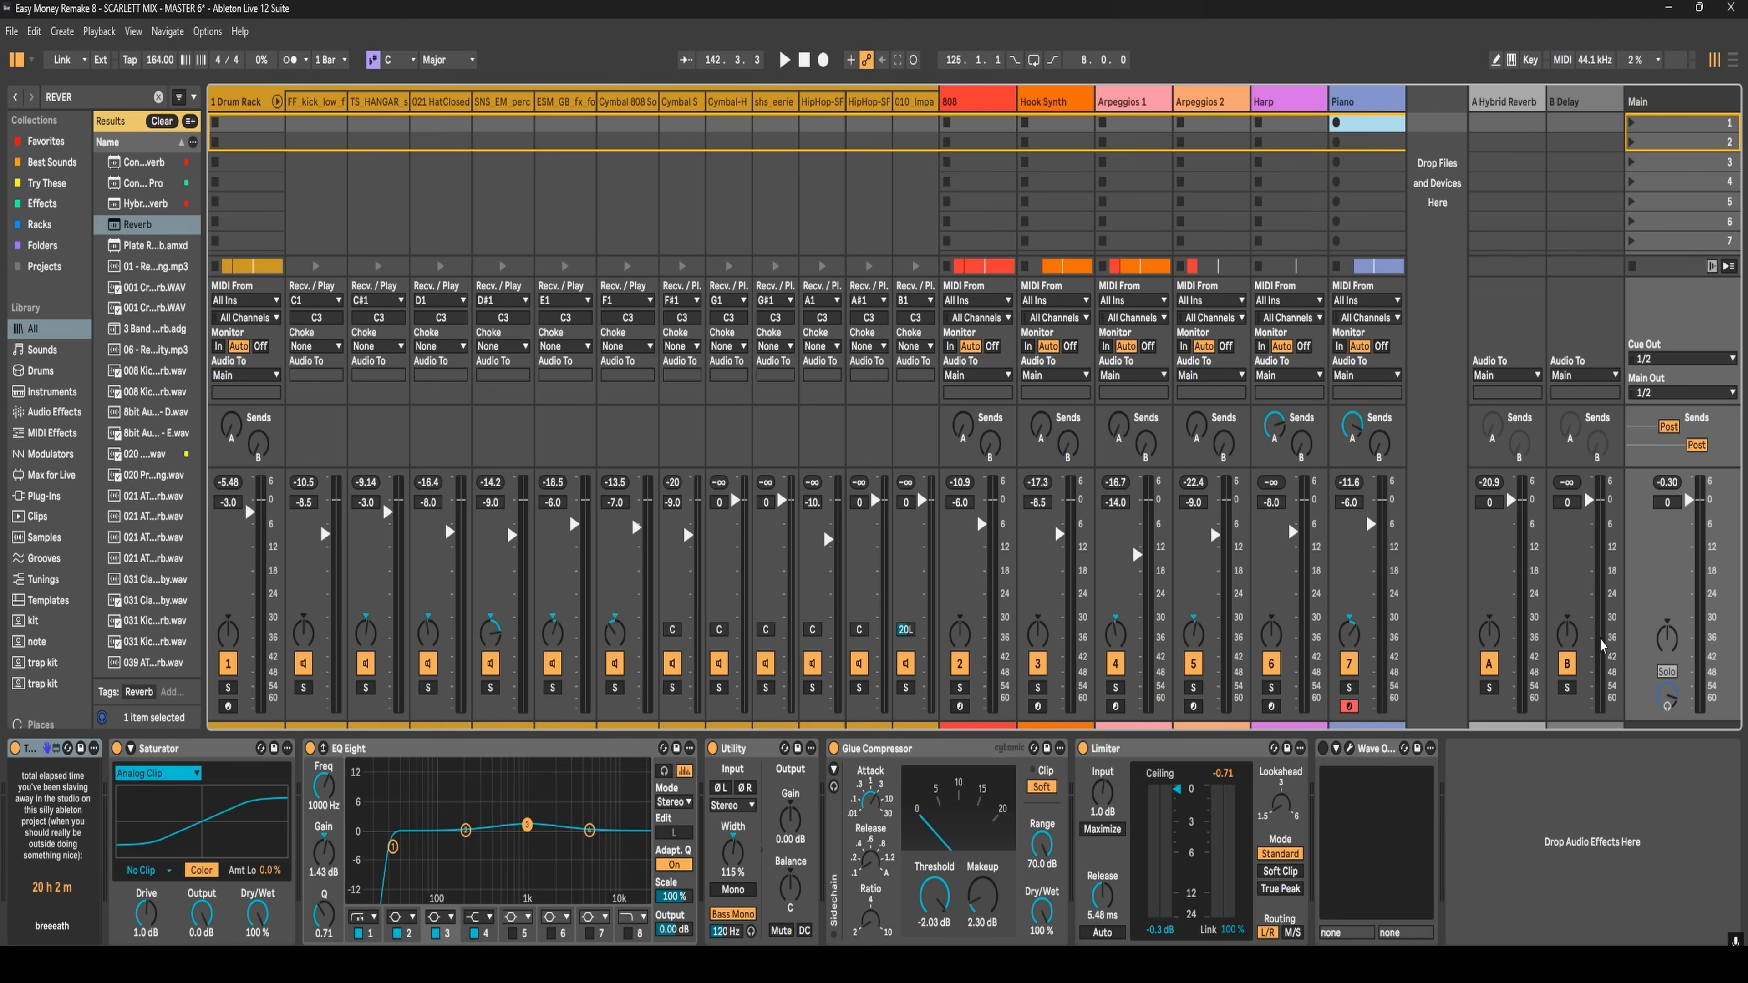
right_click(1667, 506)
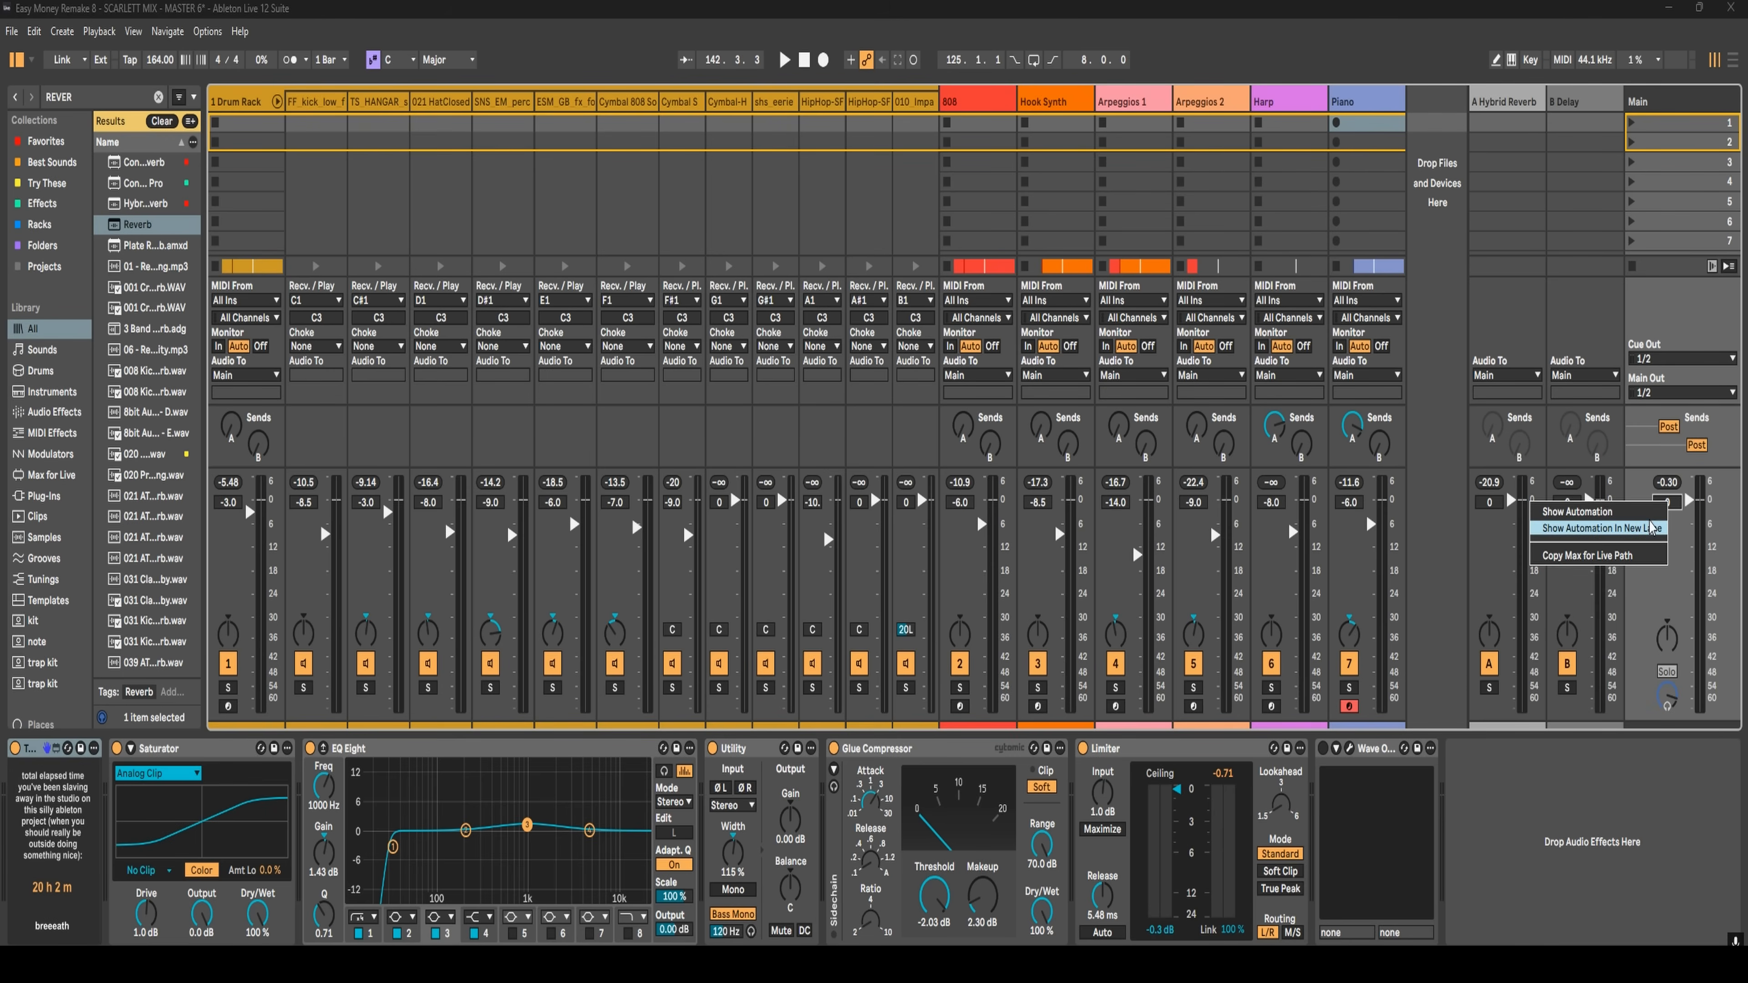
click(1652, 527)
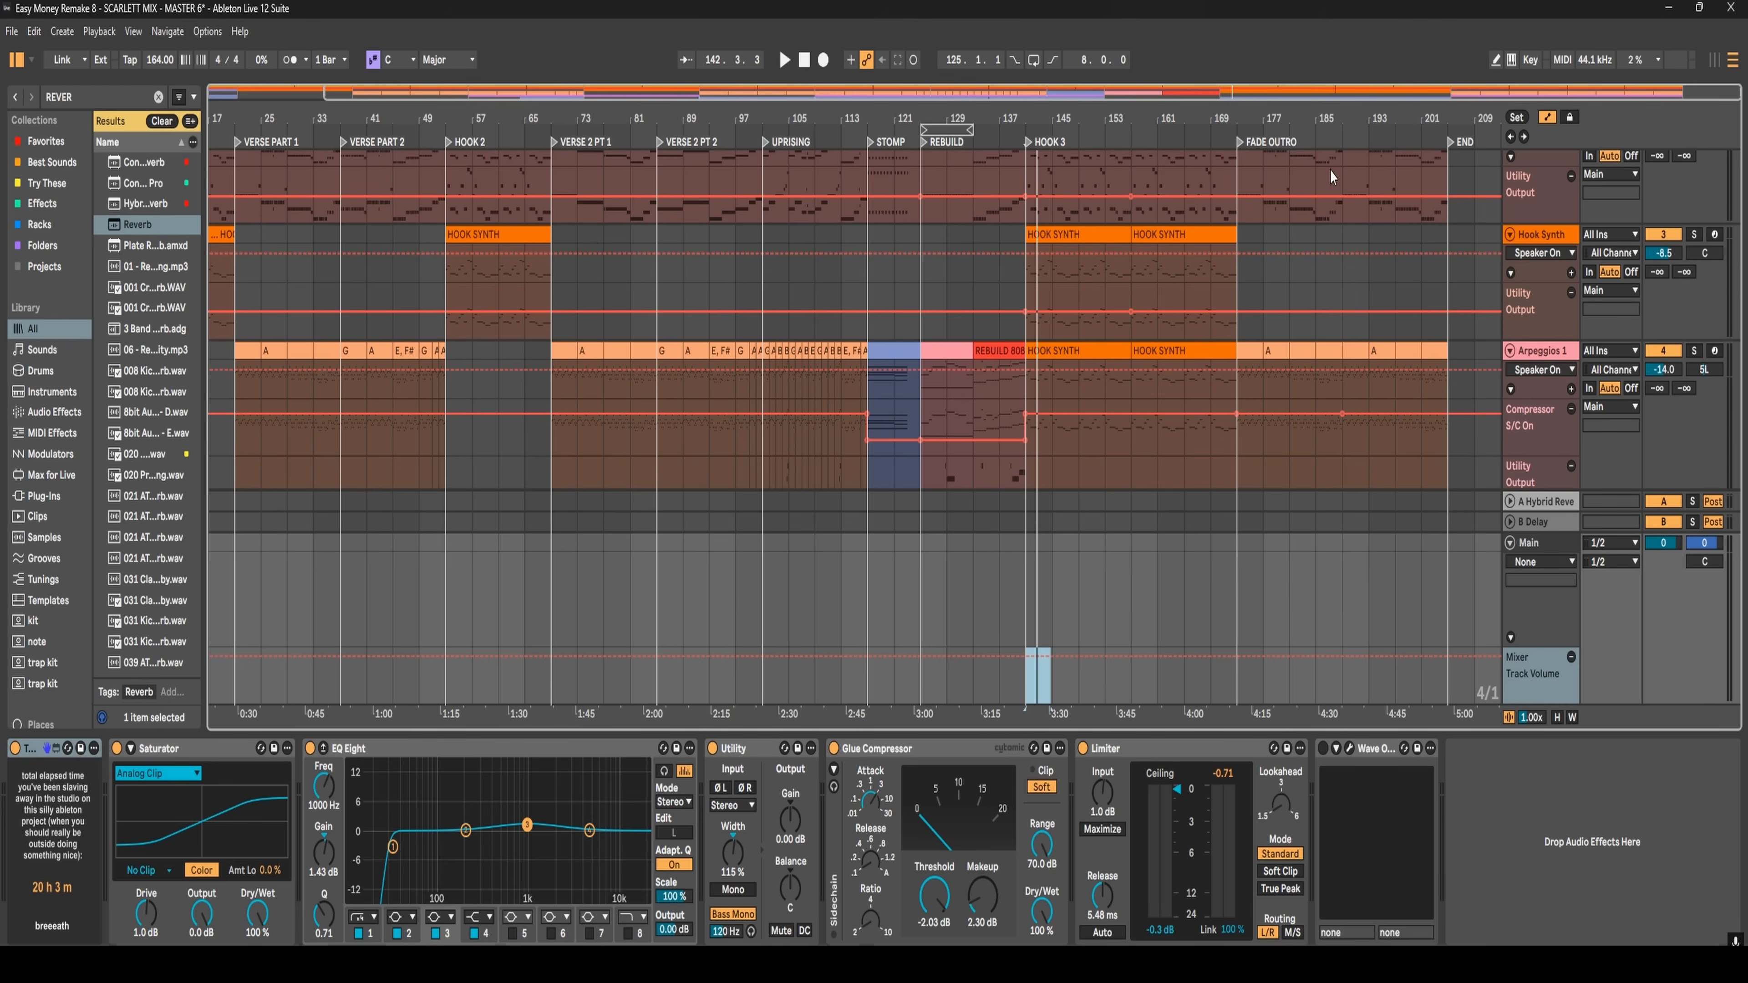
- Fade the Main track's volume automation from 0.0 dB halfway through the Fade Outro down to silence at the END marker
click(1343, 656)
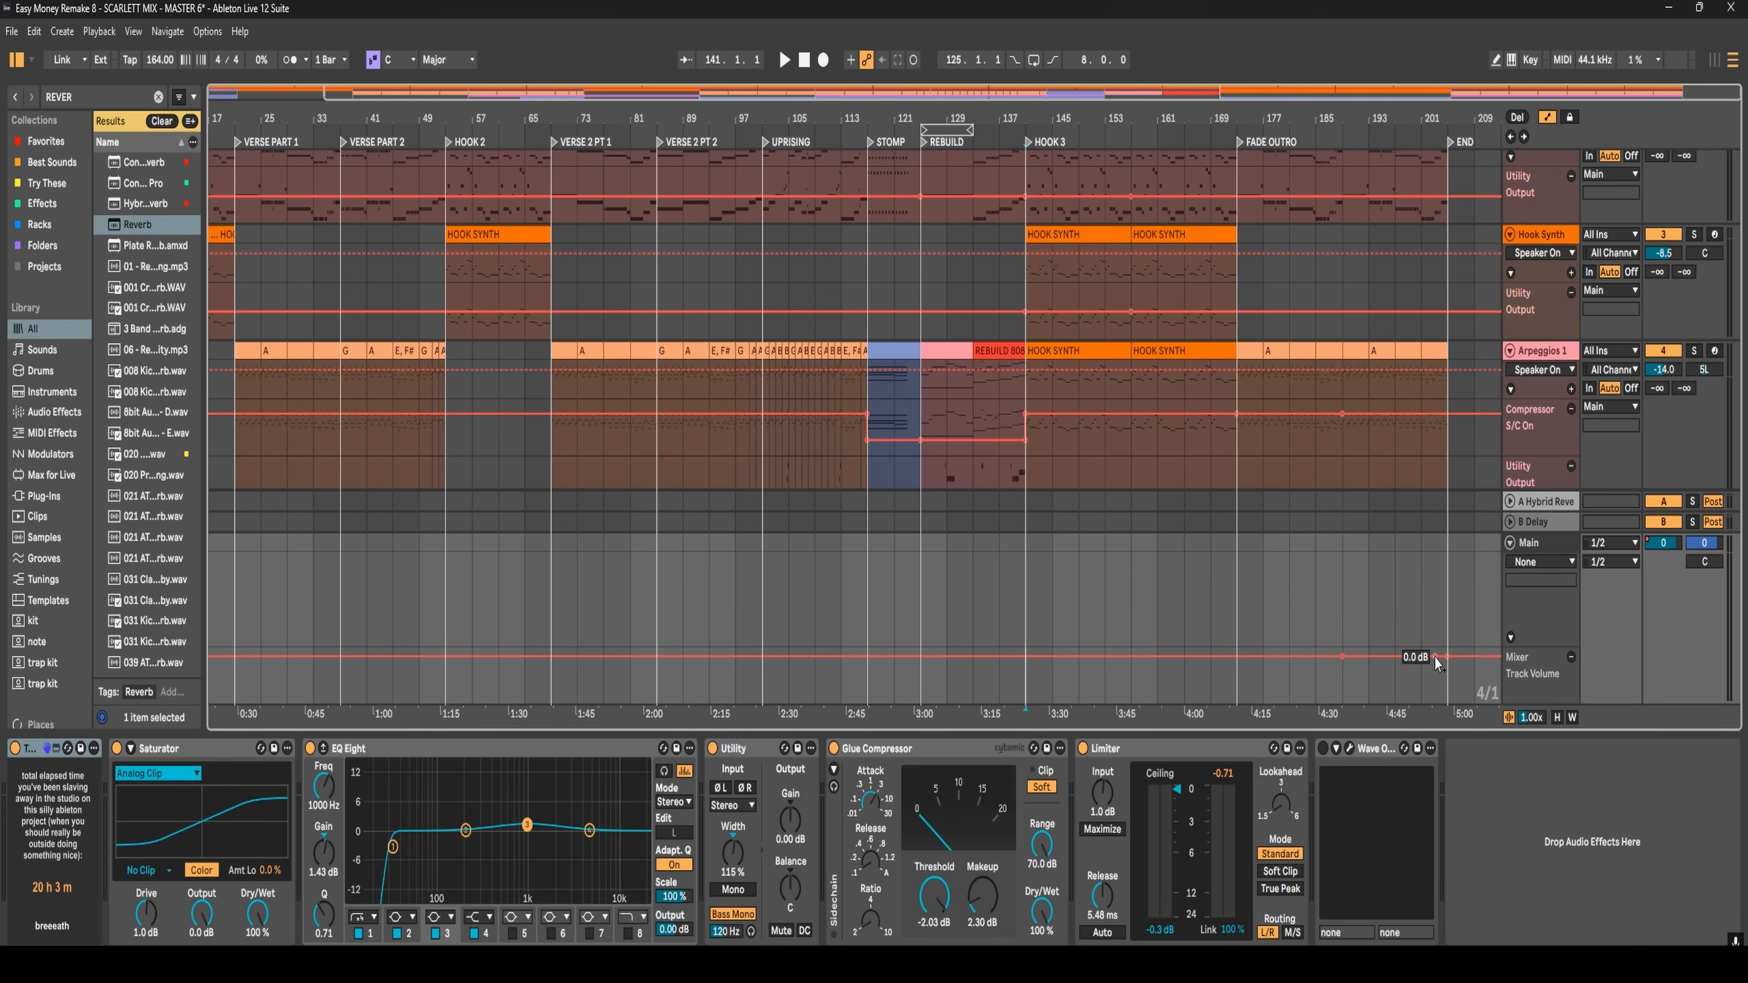
drag(1443, 657, 1447, 702)
click(1448, 658)
click(1547, 118)
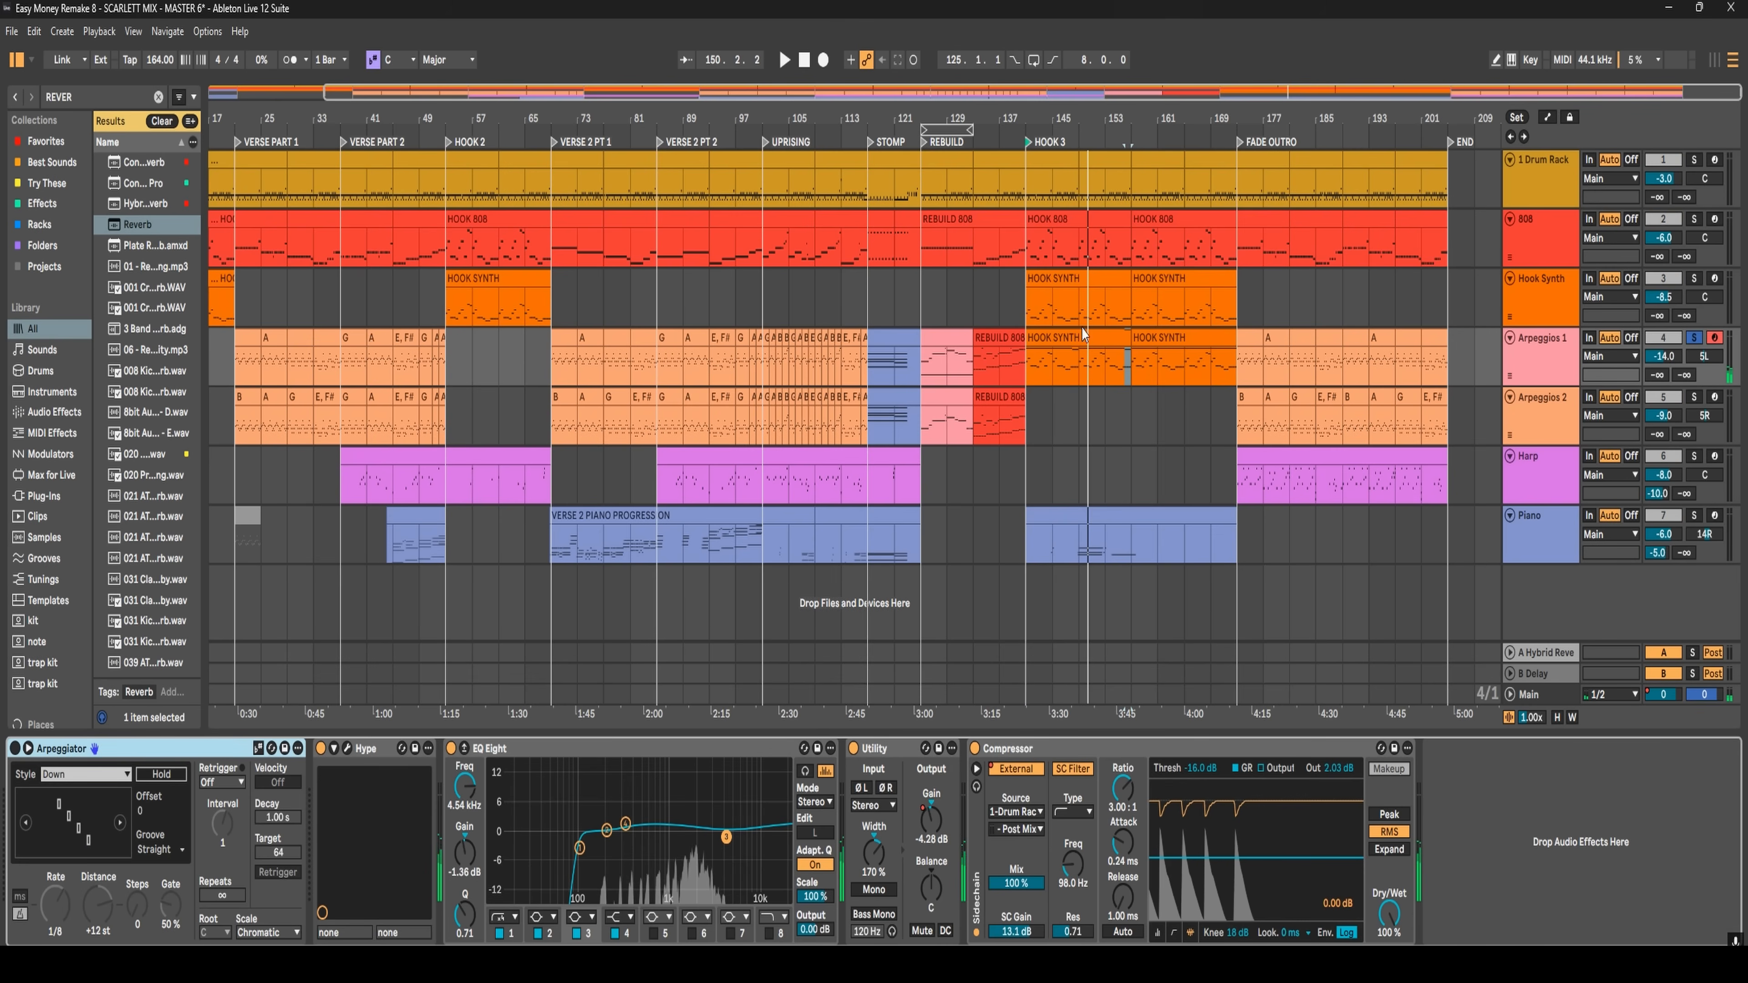
- Complete the Hook 3 Piano clip by lengthening the bar 17 F#3 and placing a B1, D2 and F#2 chord at bar 25
double_click(1035, 340)
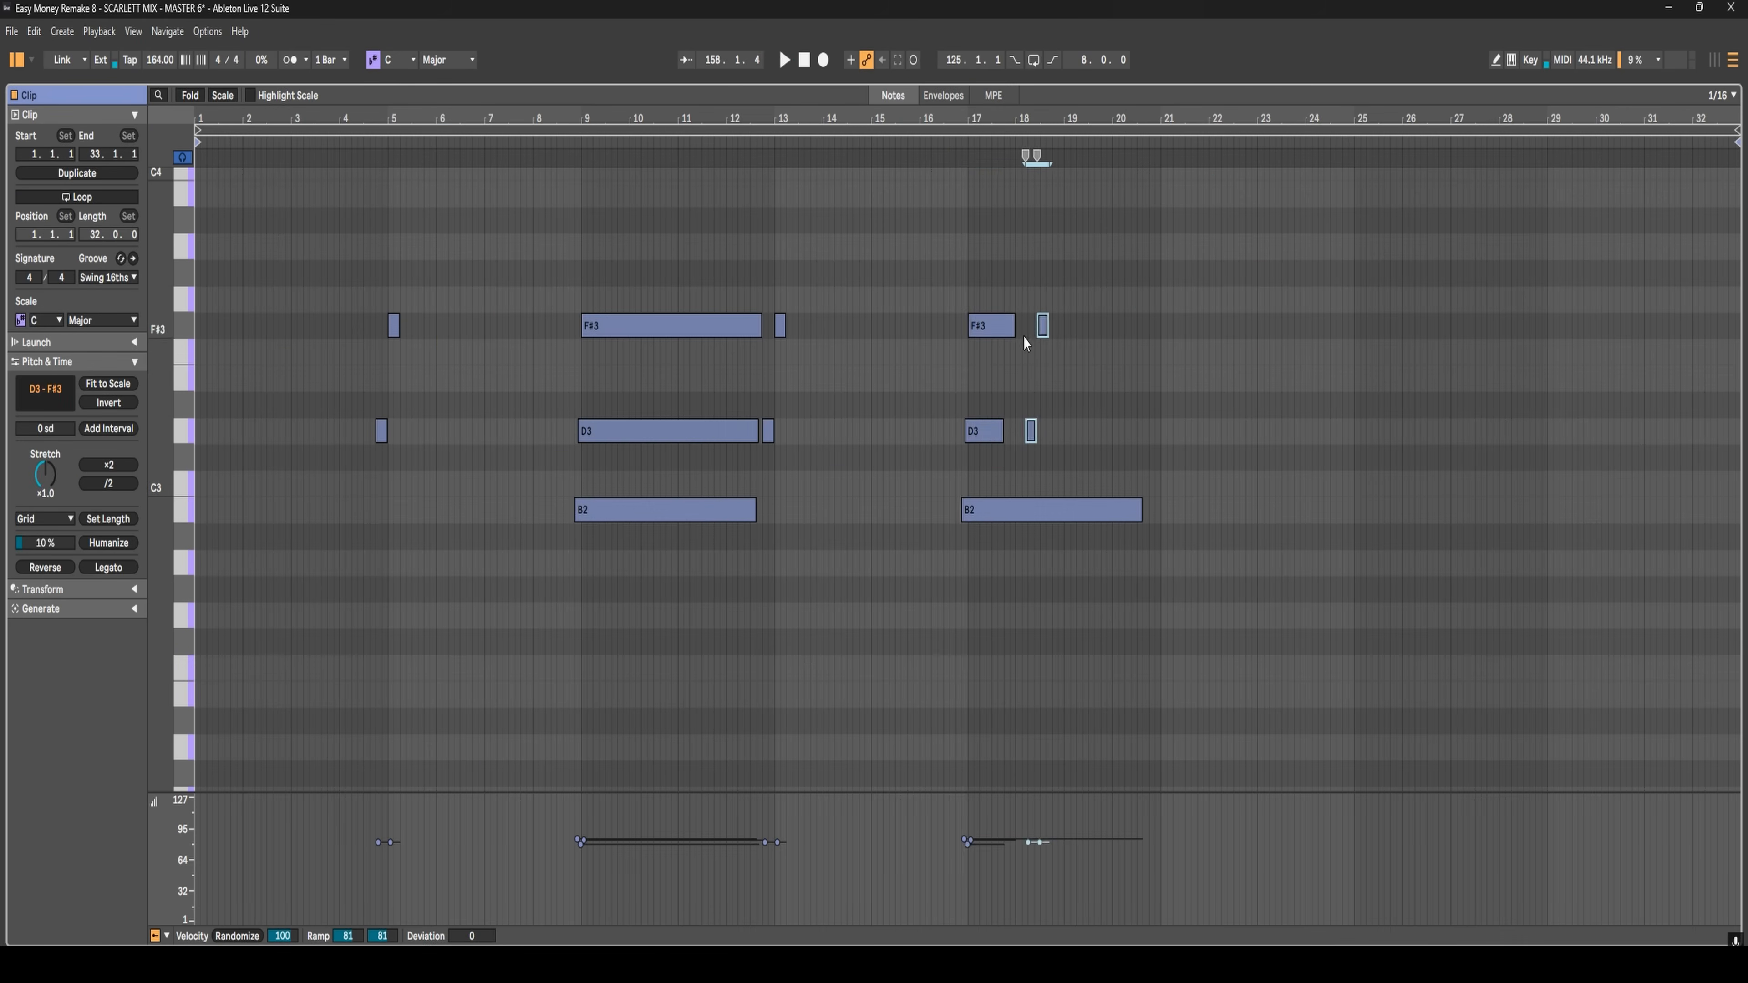
drag(1014, 326, 1039, 325)
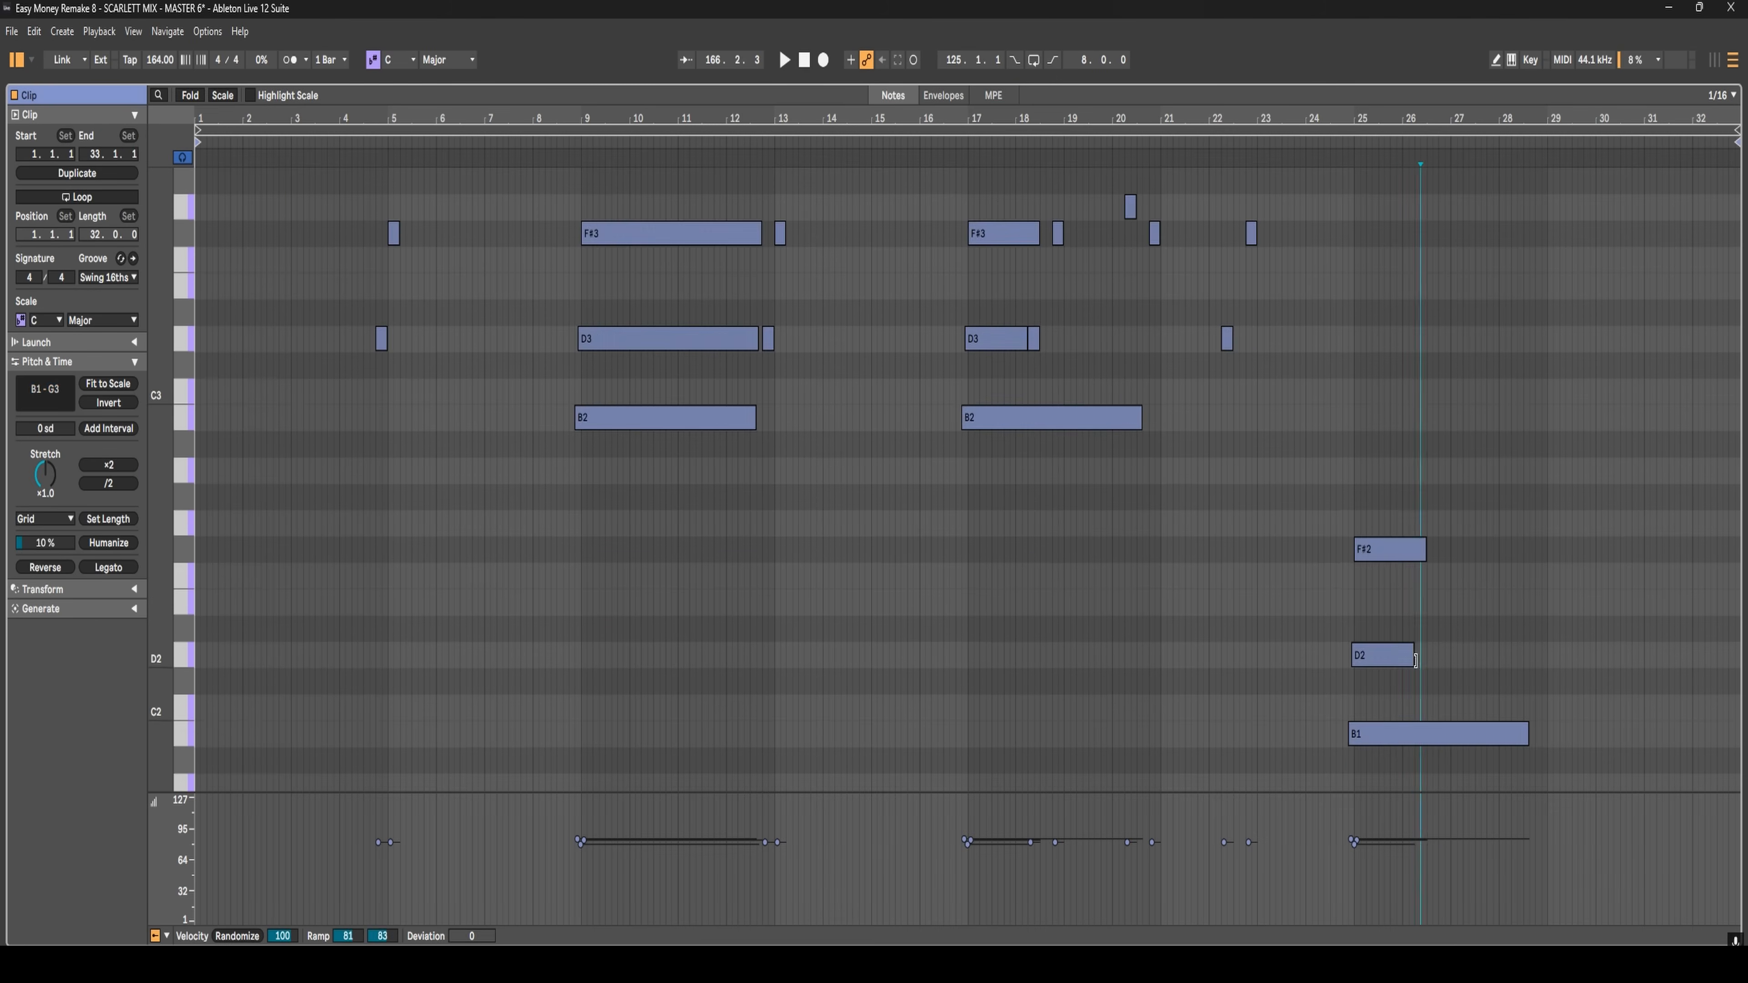
drag(1538, 514, 1589, 769)
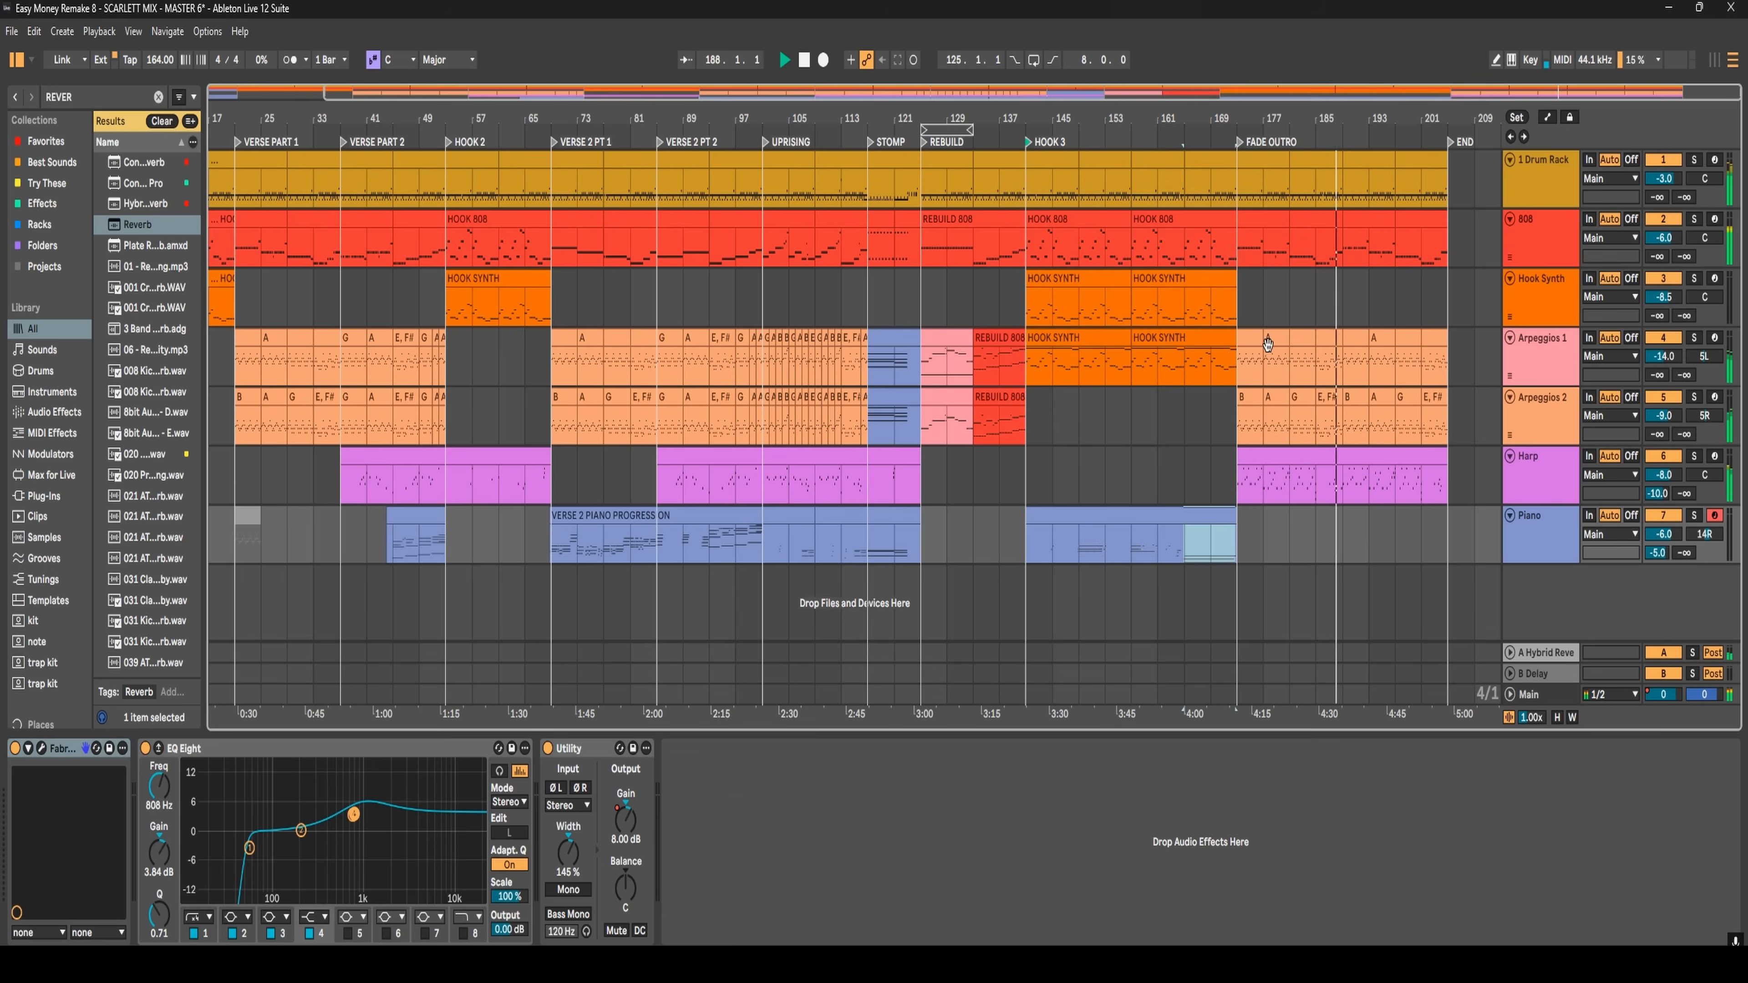
- Build a sparse Harp melody for Hook 3, with D3 at bars 4 and 9, G3 at bar 12 and F#3 at bar 13
click(1088, 441)
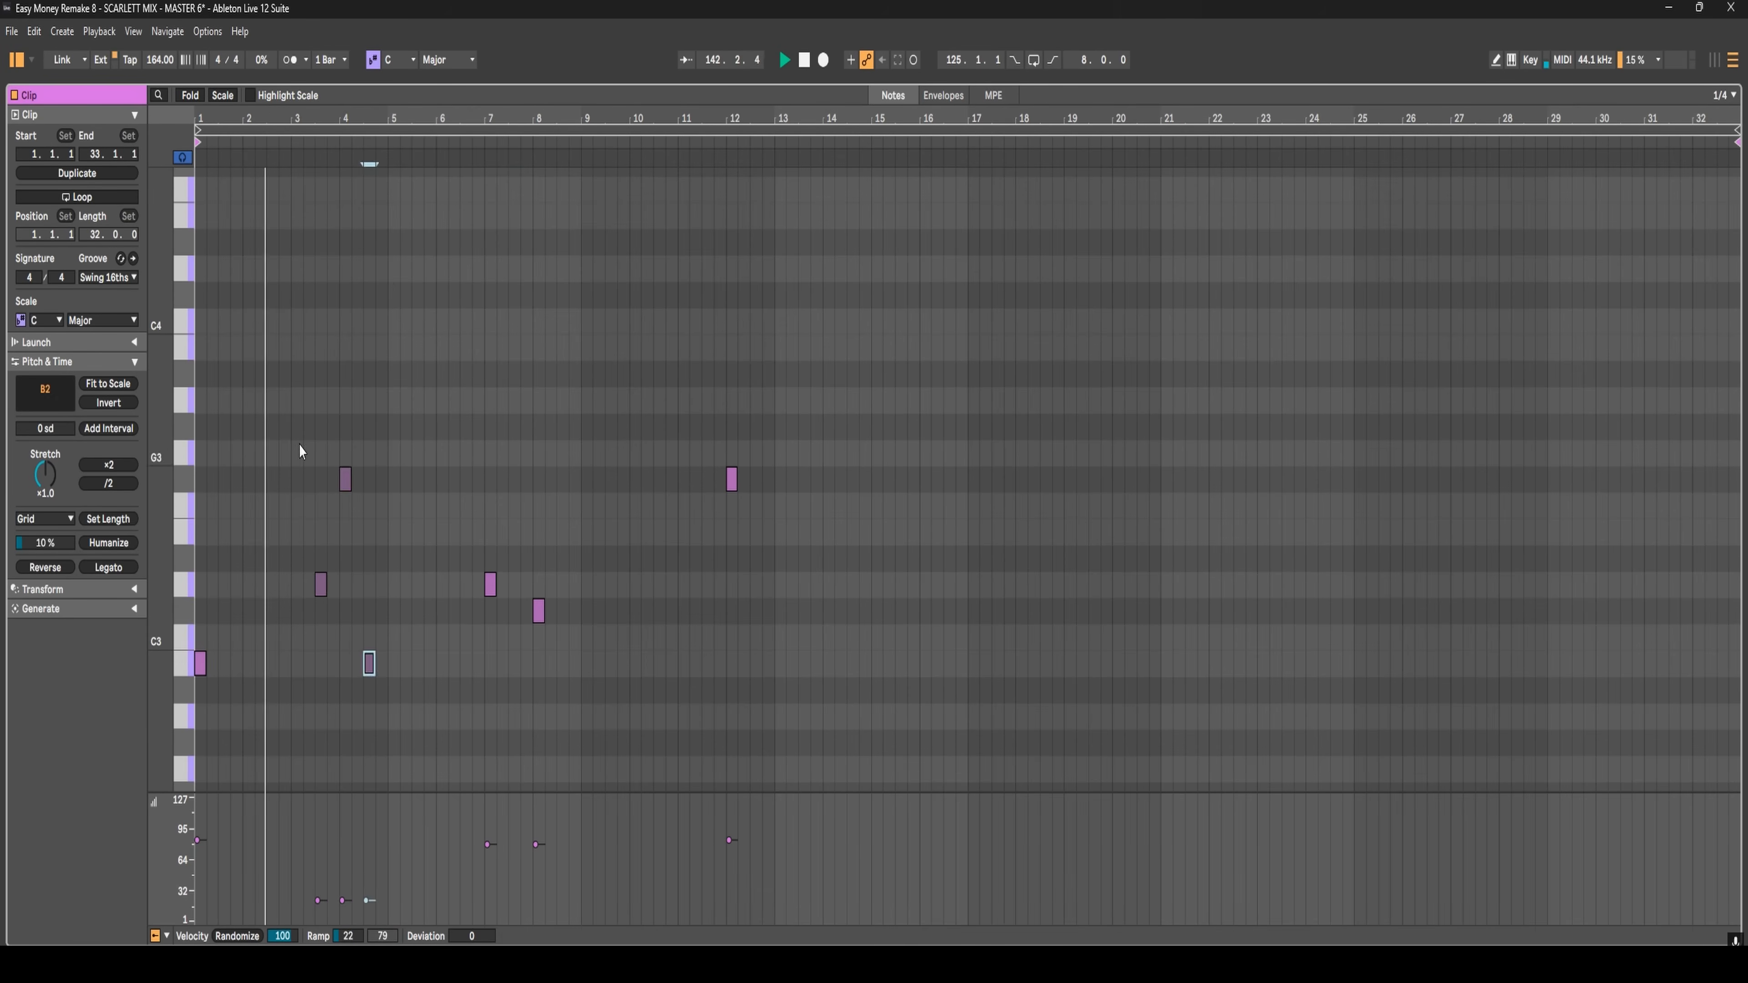
drag(369, 664, 358, 664)
double_click(587, 585)
drag(732, 480, 731, 452)
double_click(780, 479)
click(586, 589)
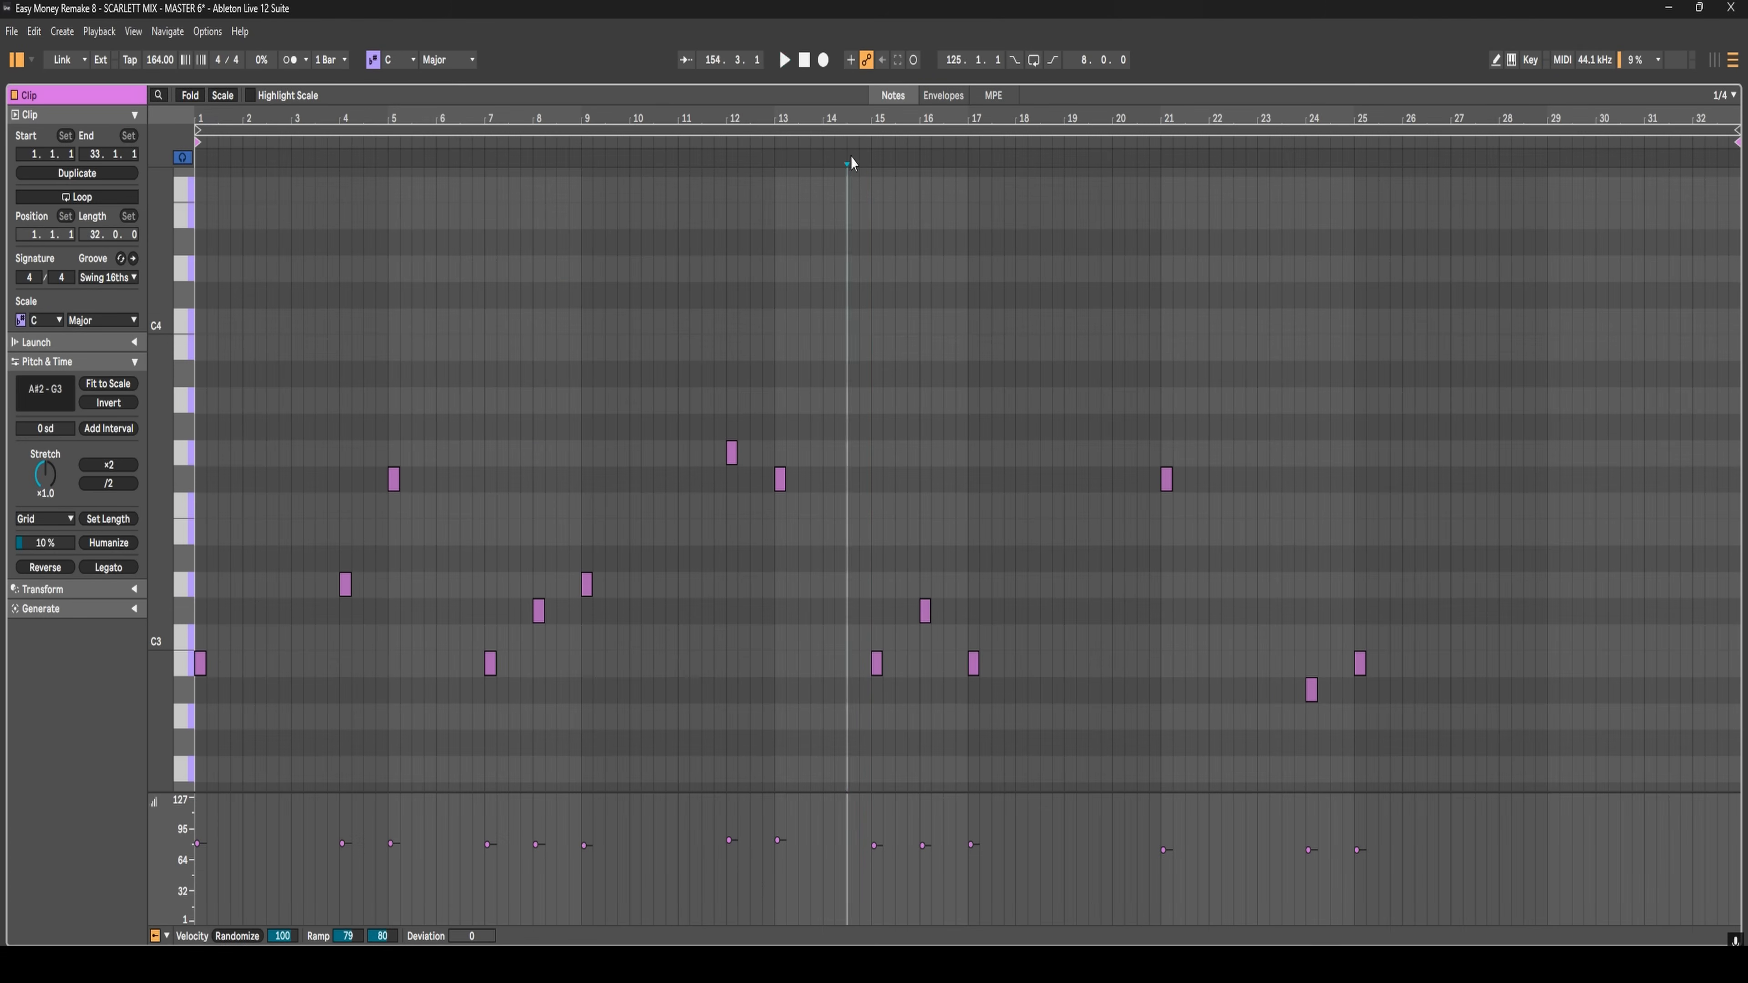
click(1518, 438)
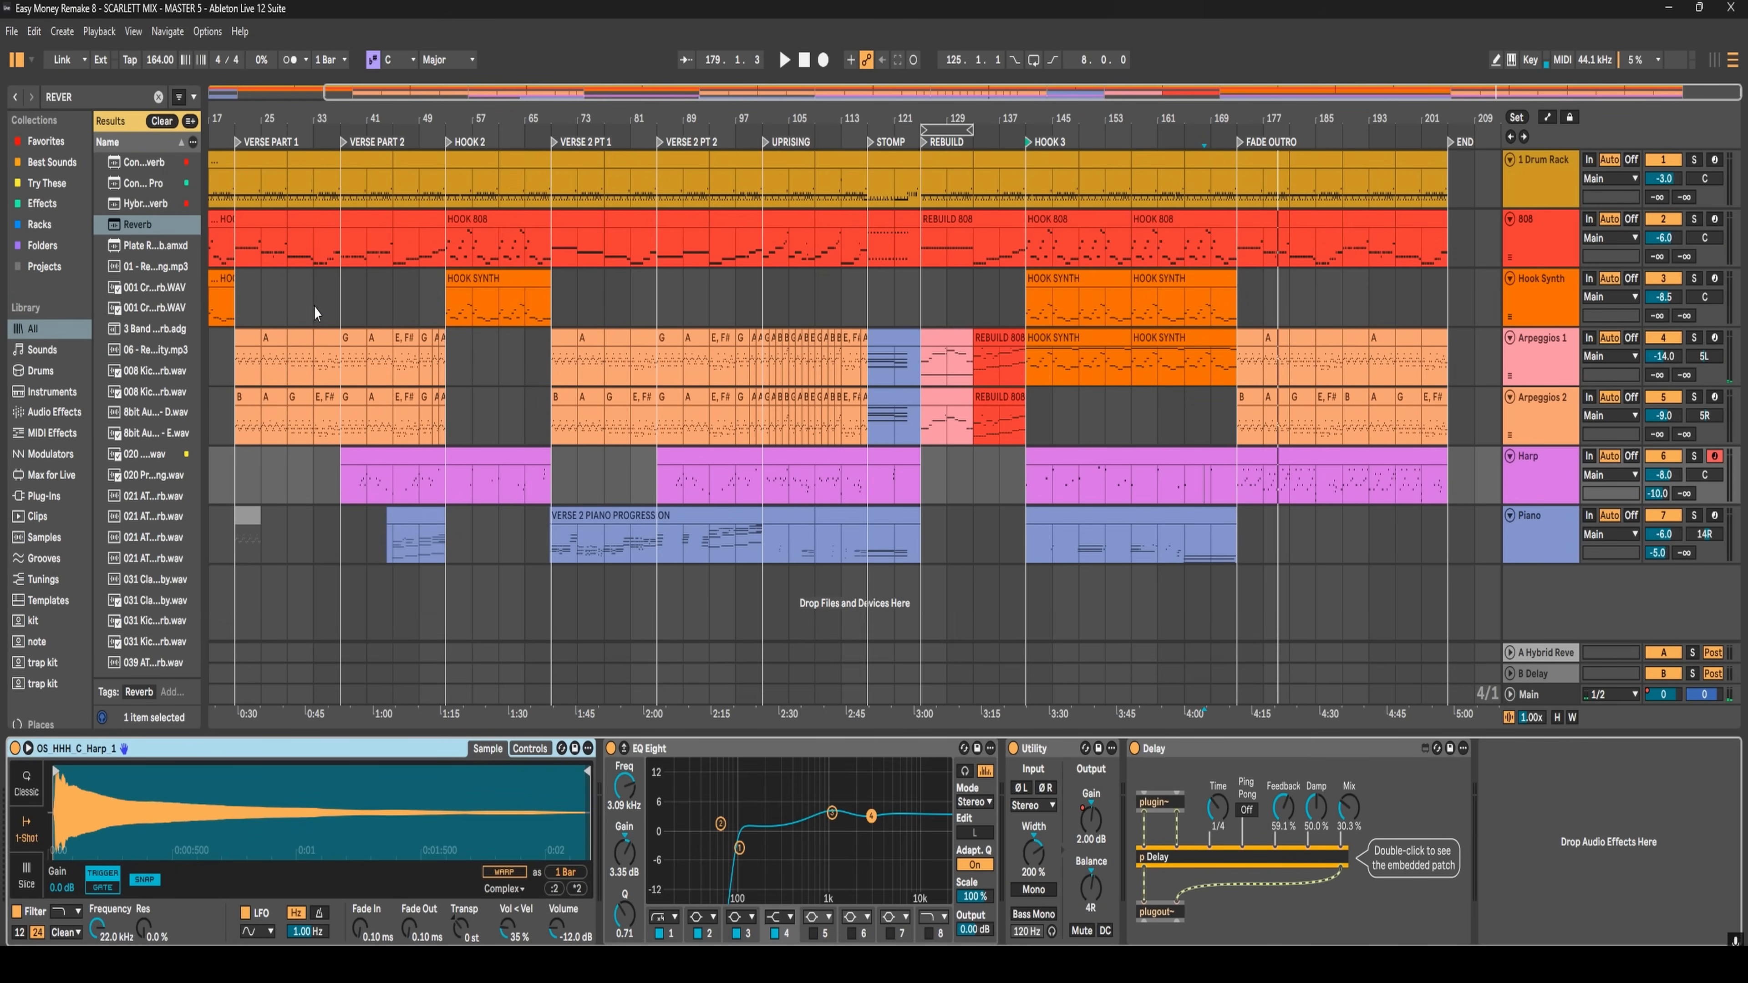
- Extend the arrangement loop to cover the whole song, from bar 1 to the END marker, 204 bars long
drag(359, 91, 359, 69)
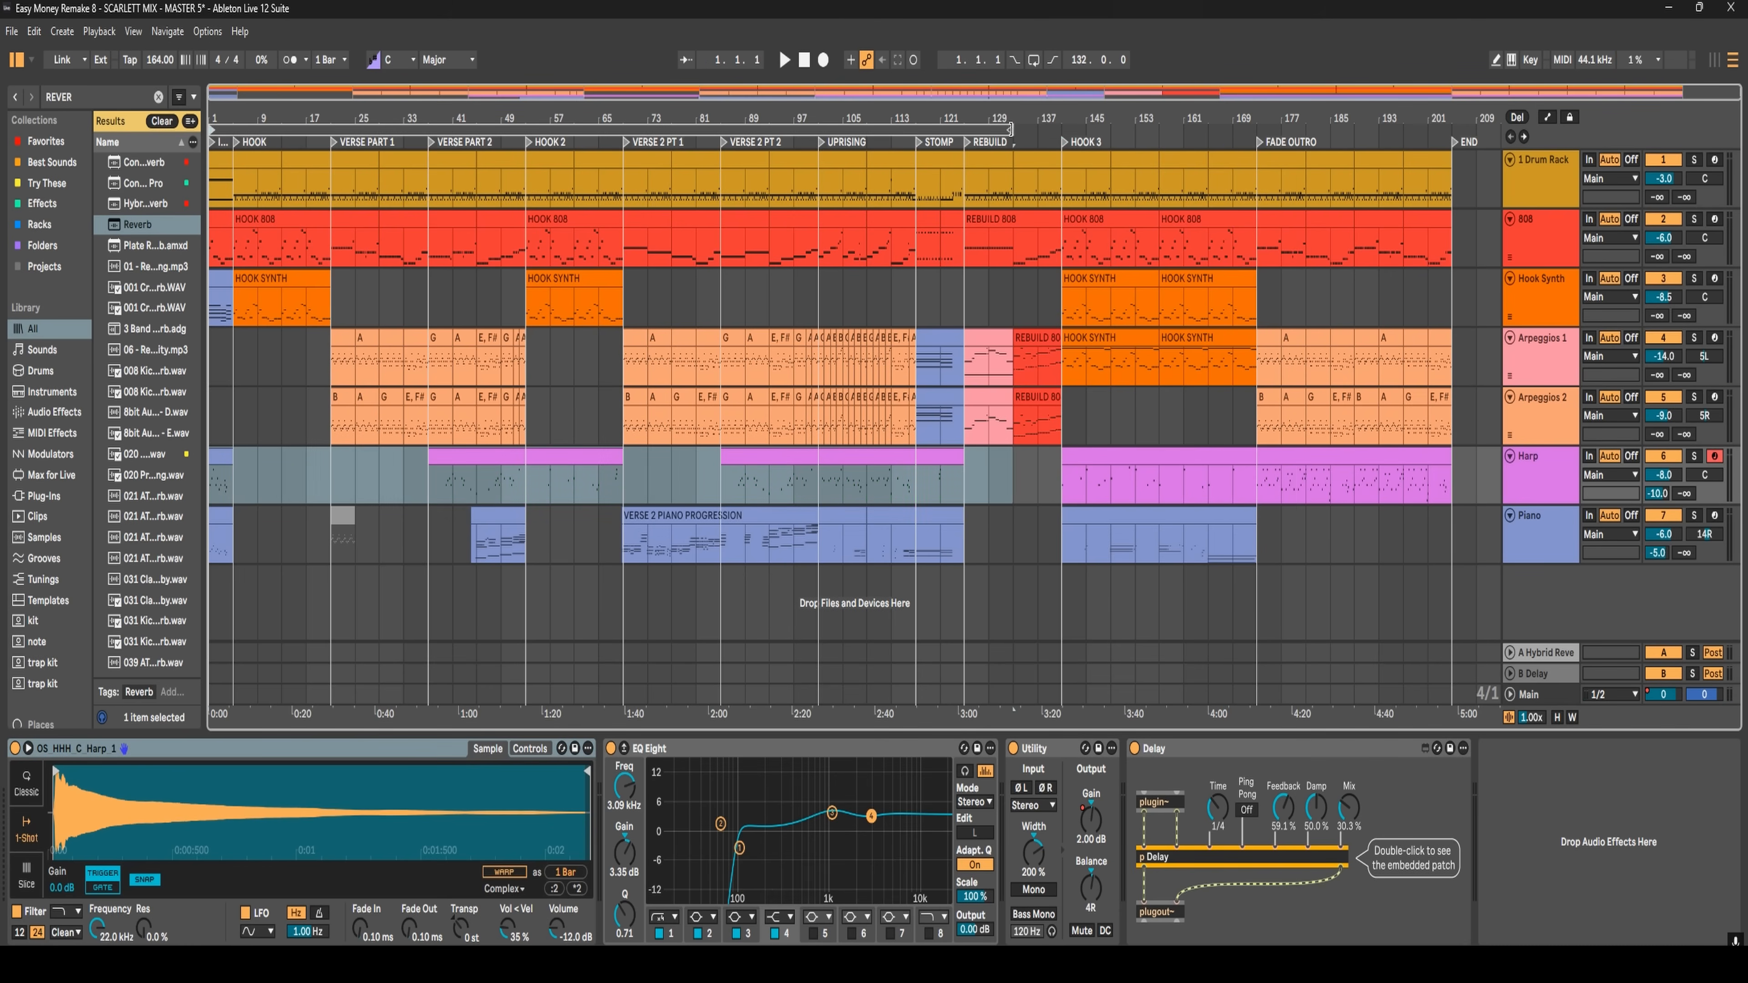
drag(1010, 130, 1450, 130)
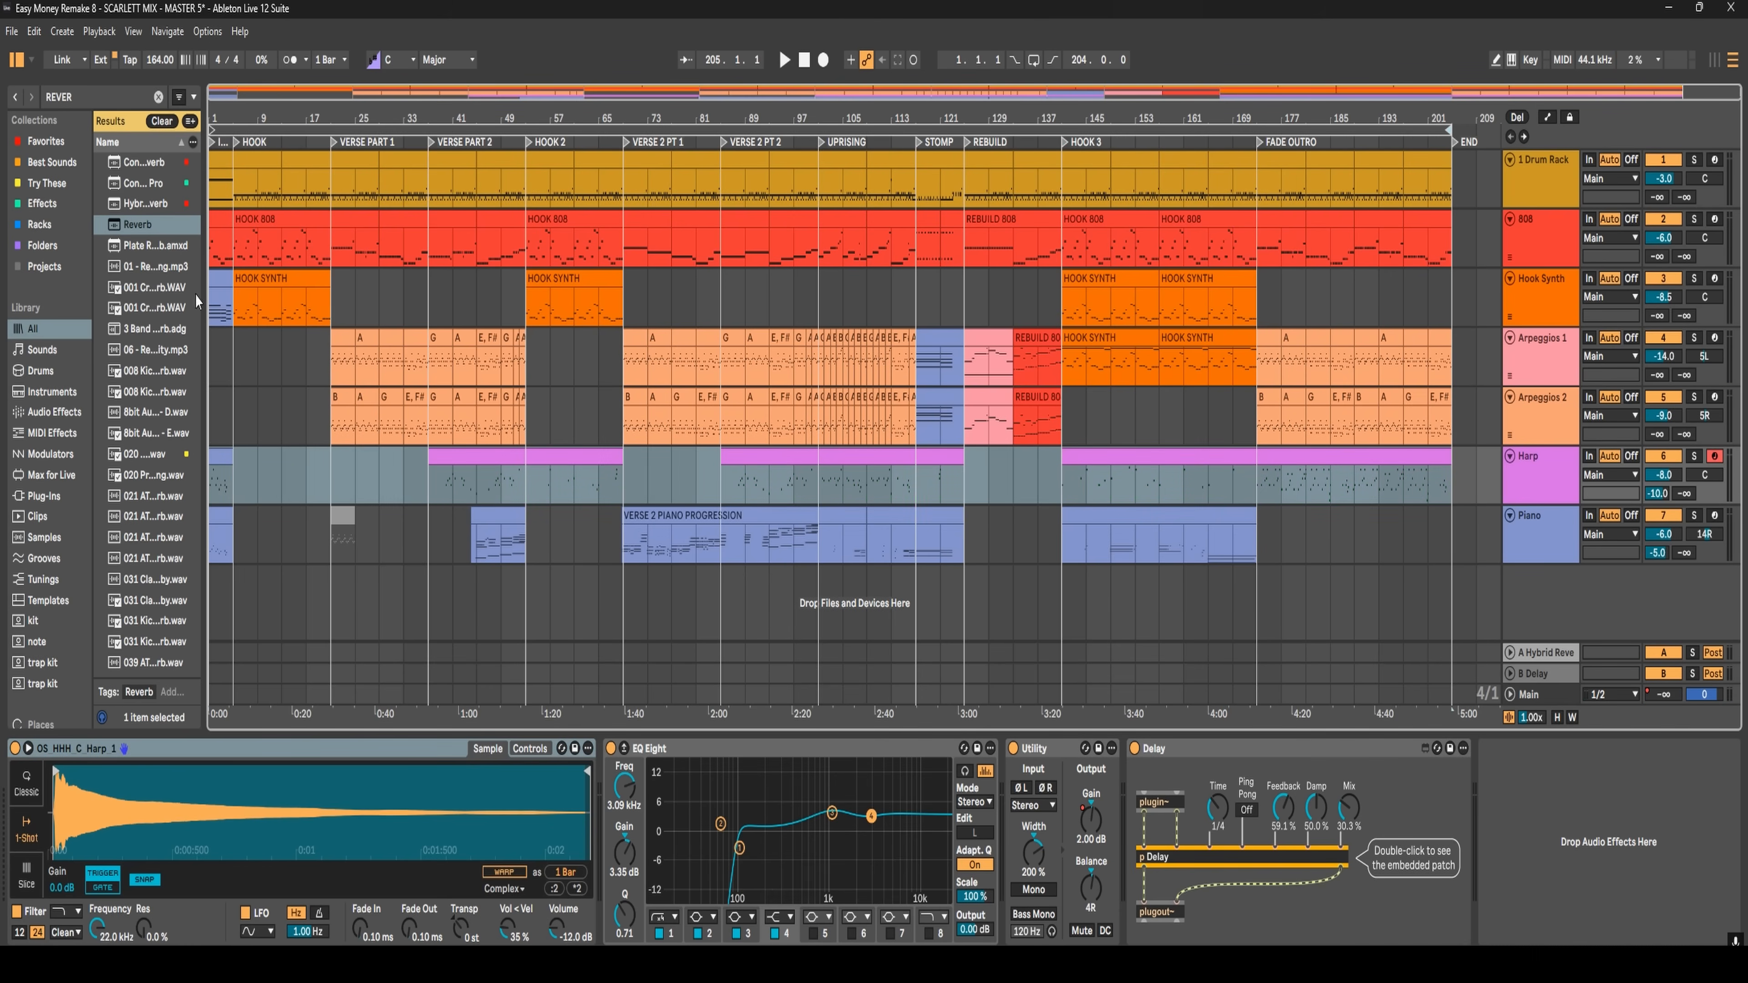
click(255, 556)
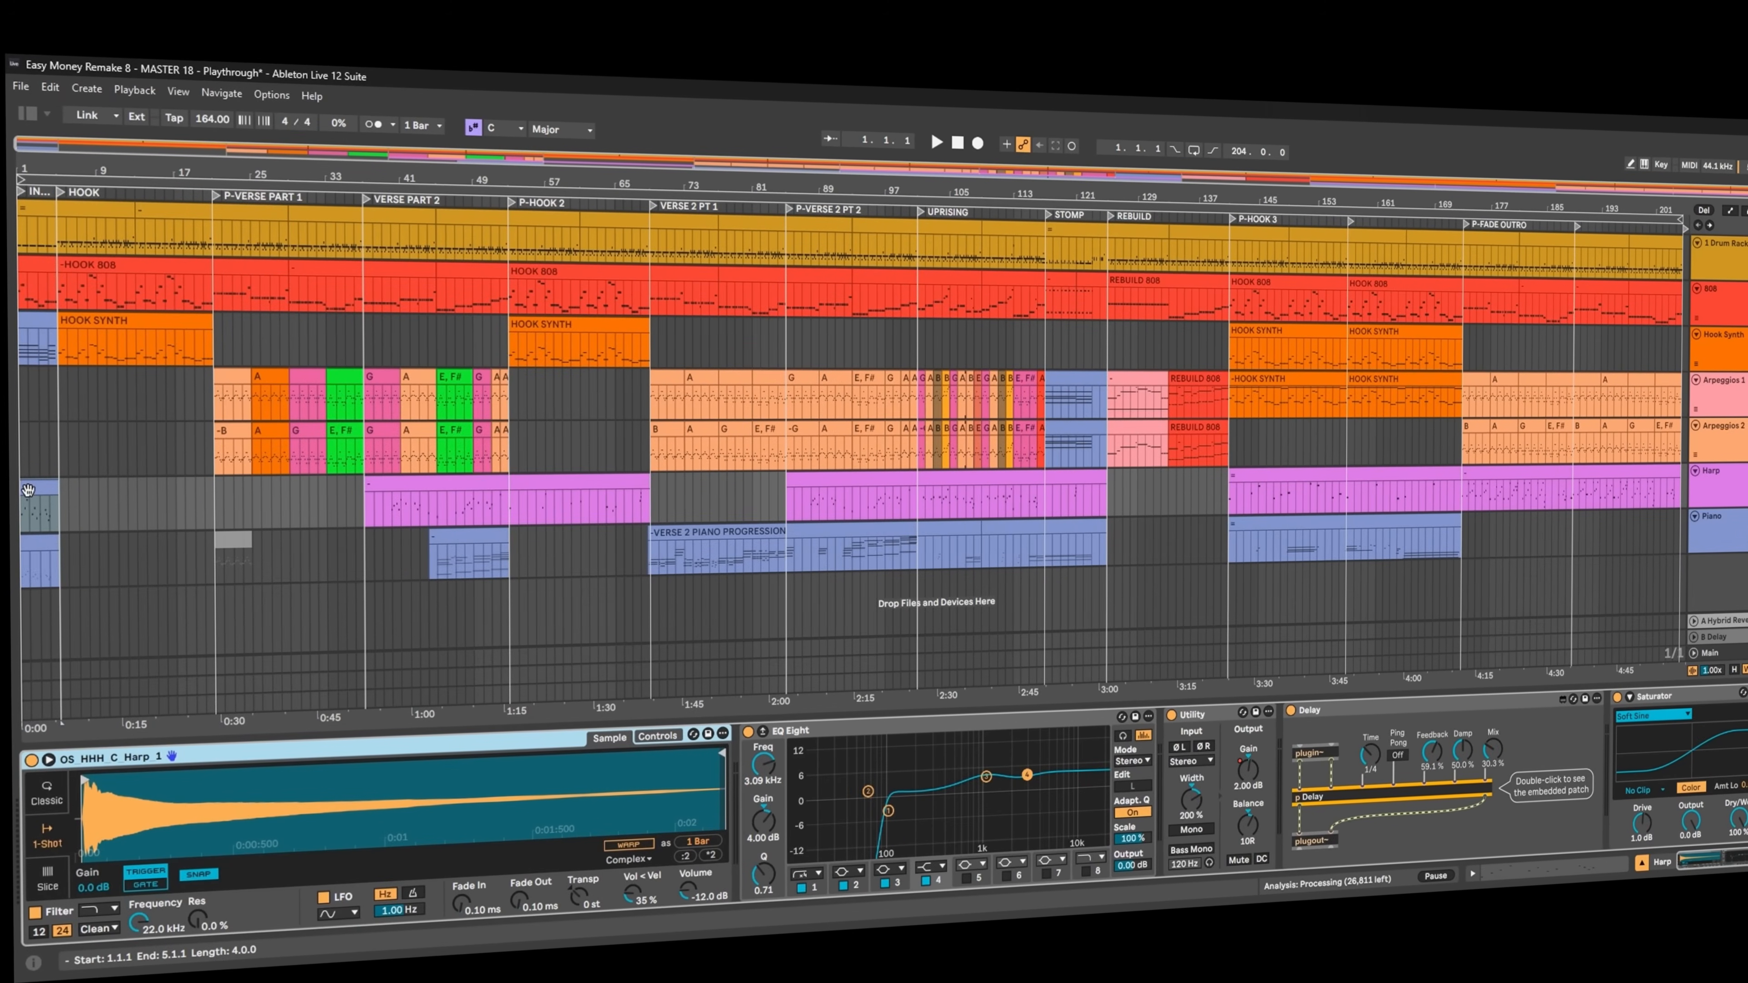
- Play the song from bar 1 and inspect the intro notes in the Harp and Drum Rack clips
double_click(27, 490)
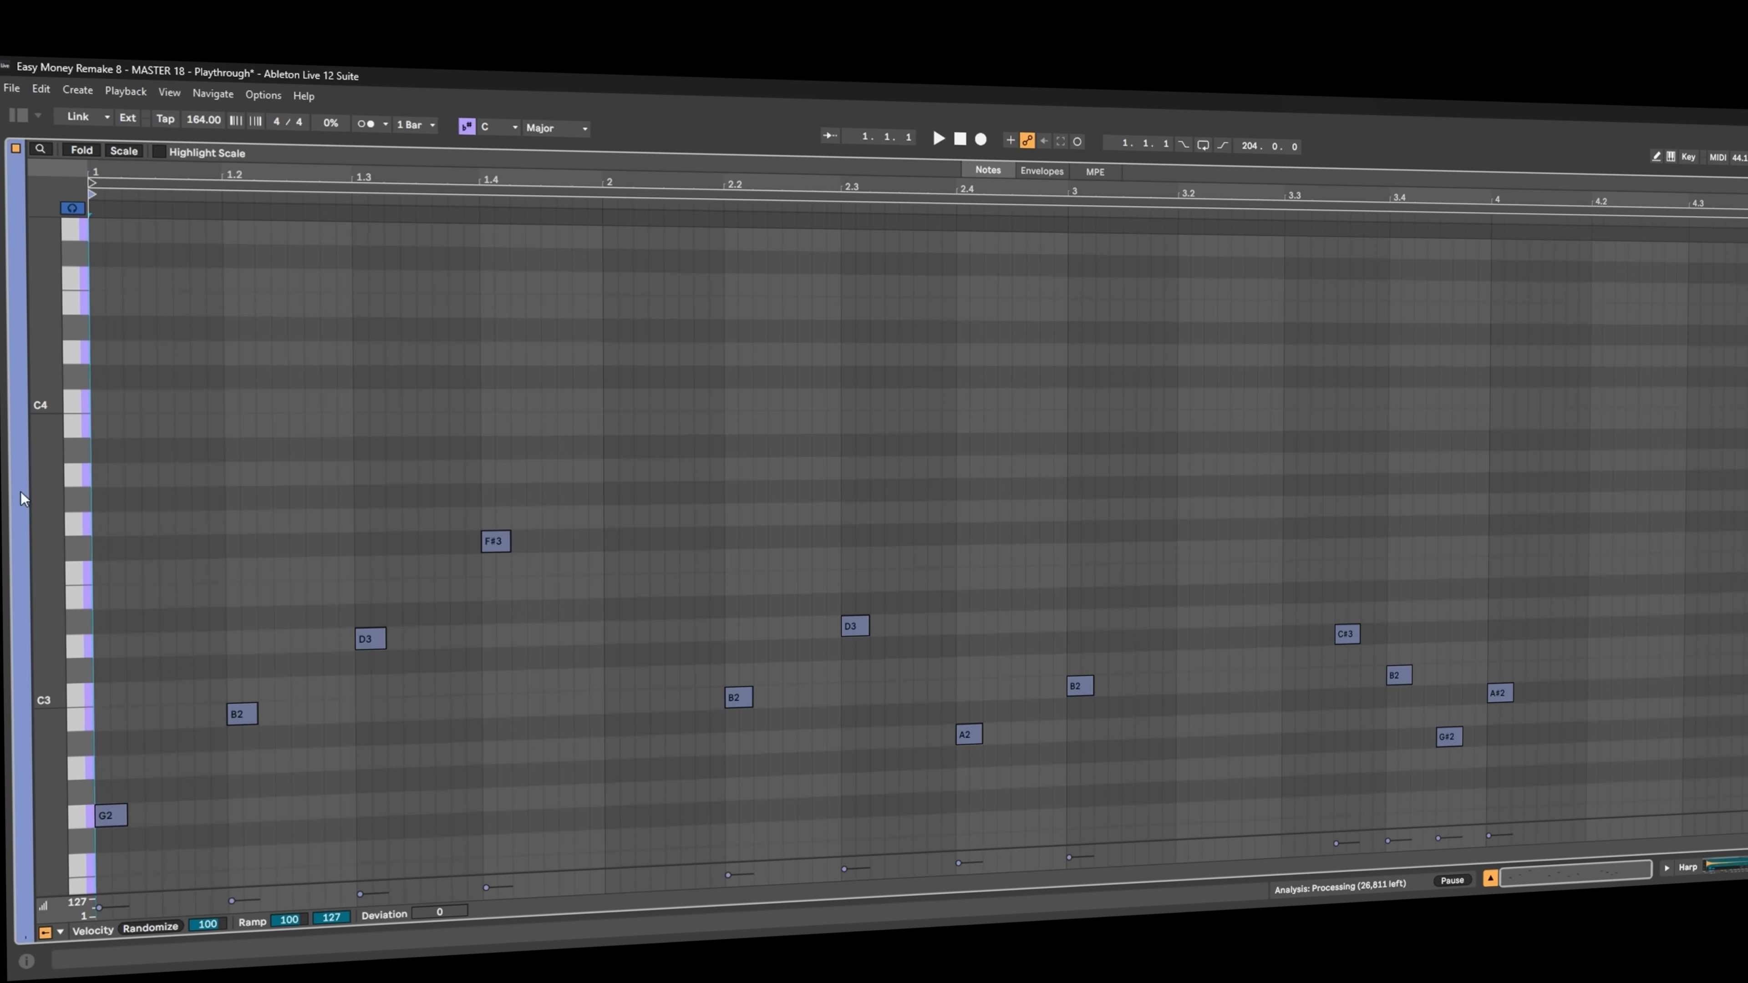
key(space)
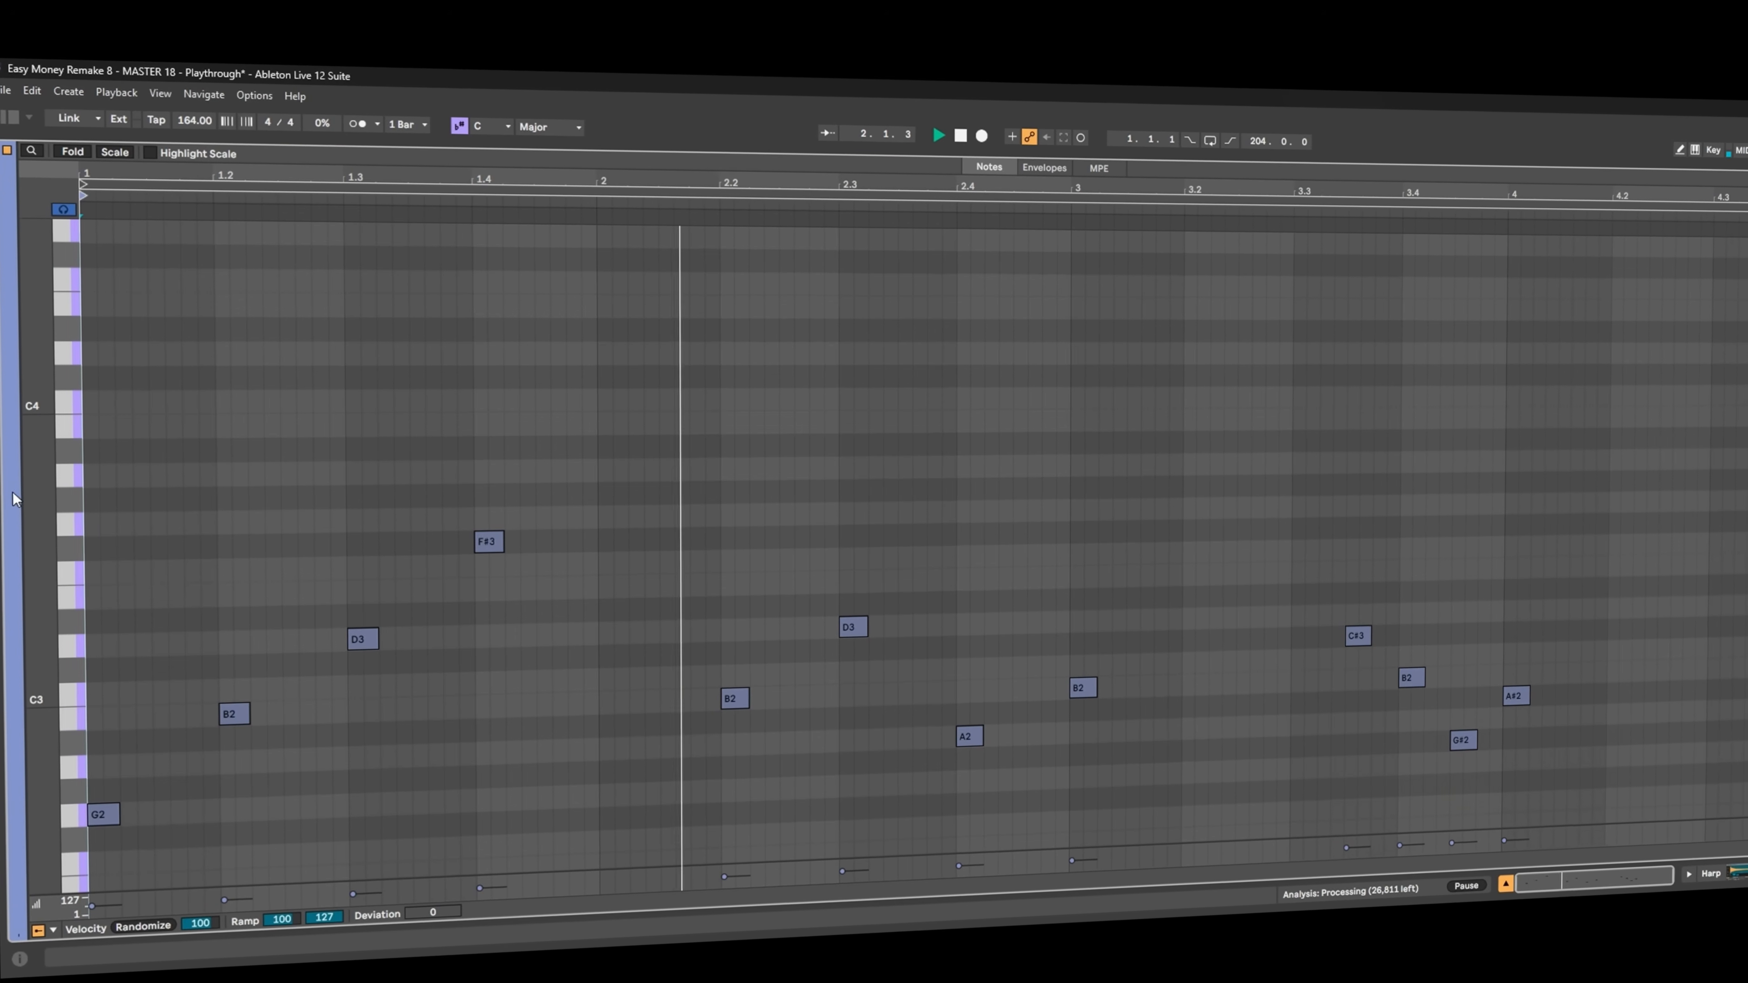
key(shift+Tab)
double_click(13, 219)
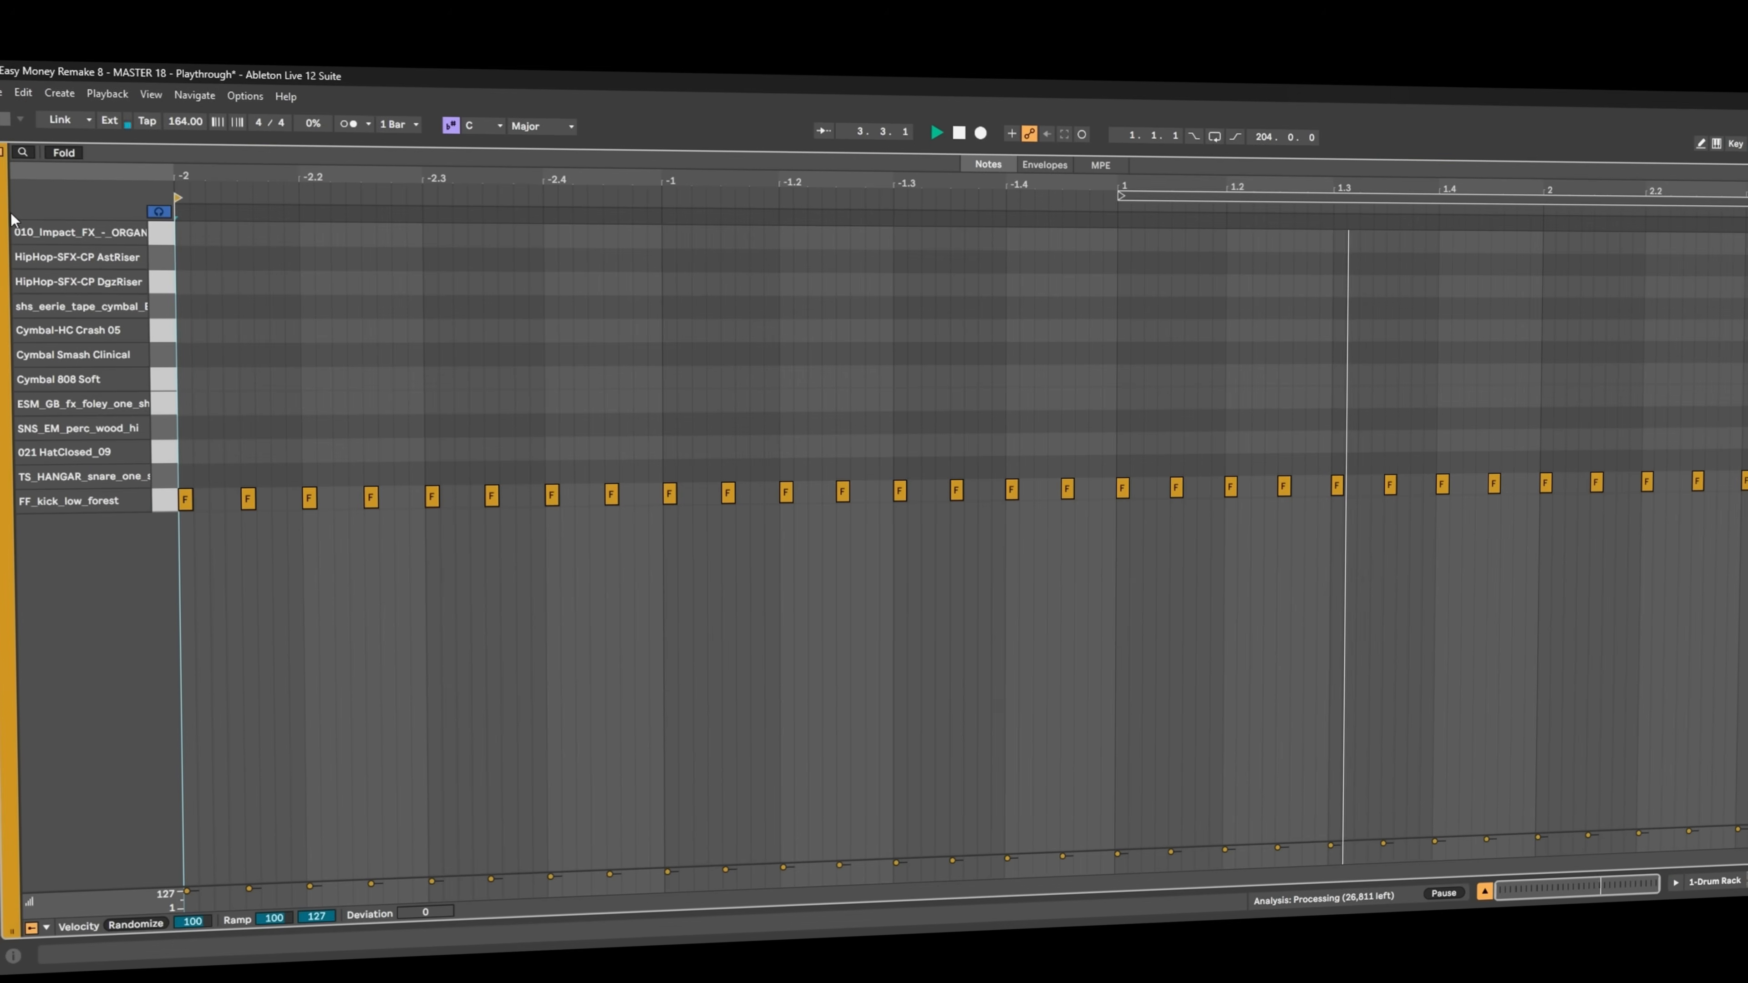
key(shift+Tab)
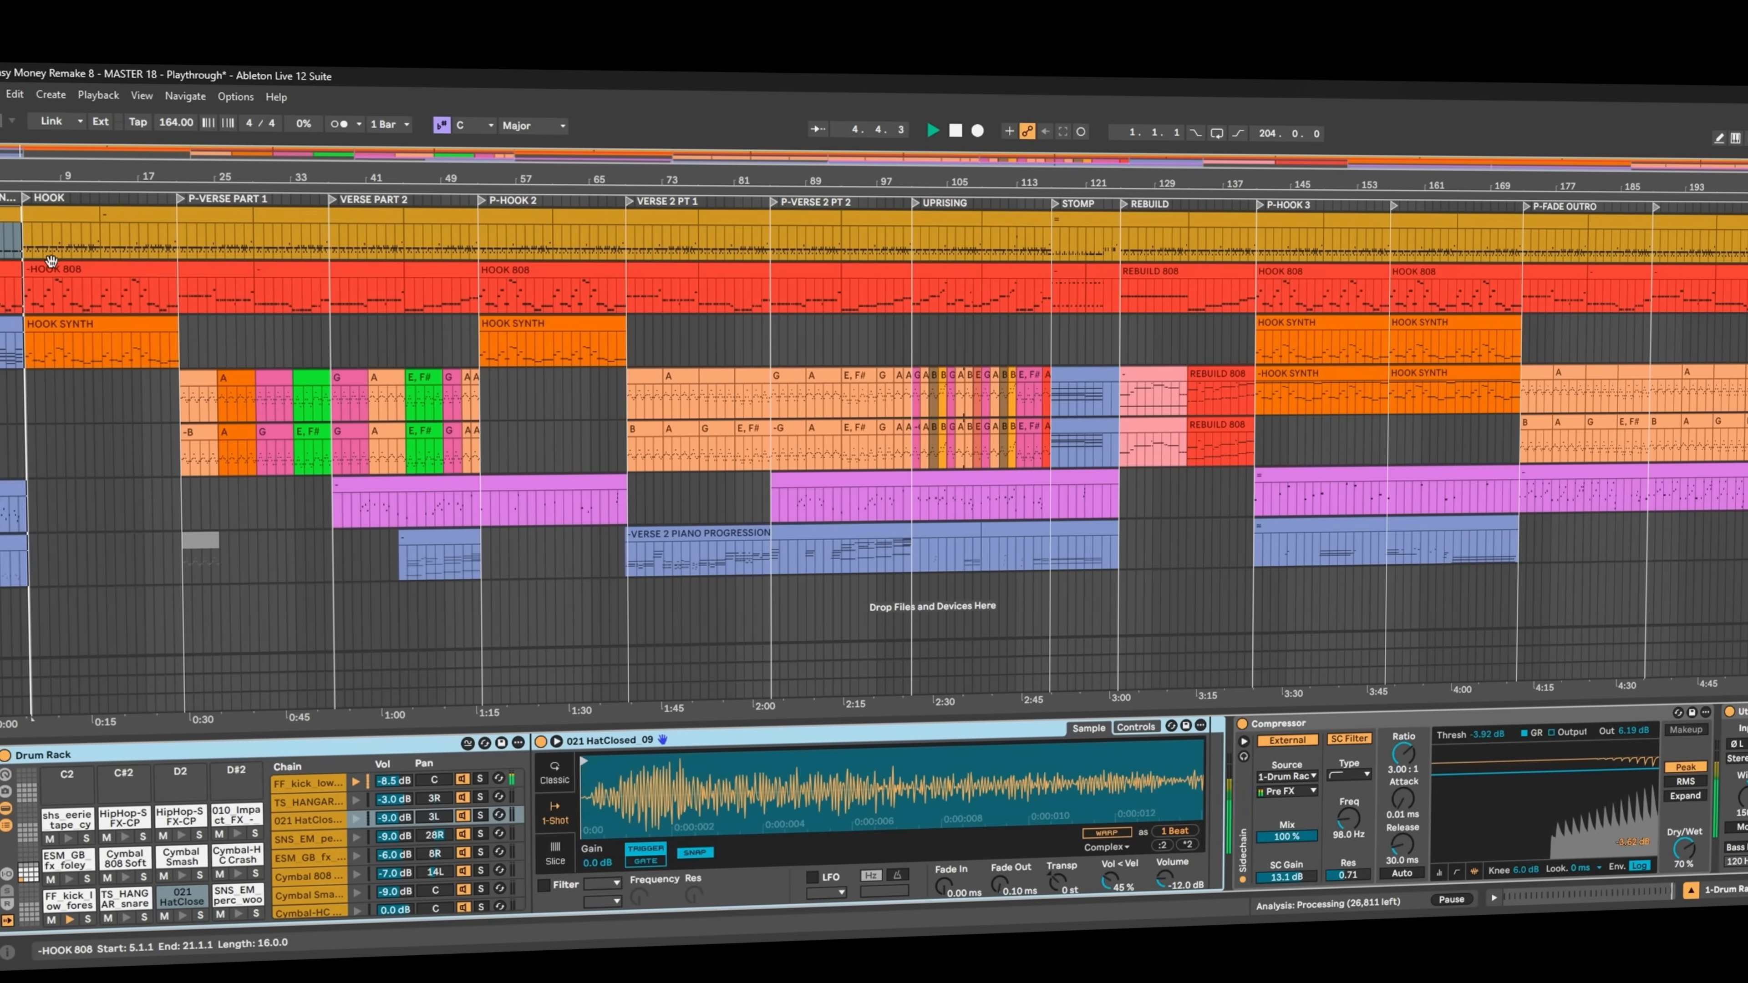
- Examine the Hook's 808 notes and drum pattern, plus the 808 notes in the second half of Verse Part 1, during playback
click(49, 259)
double_click(48, 263)
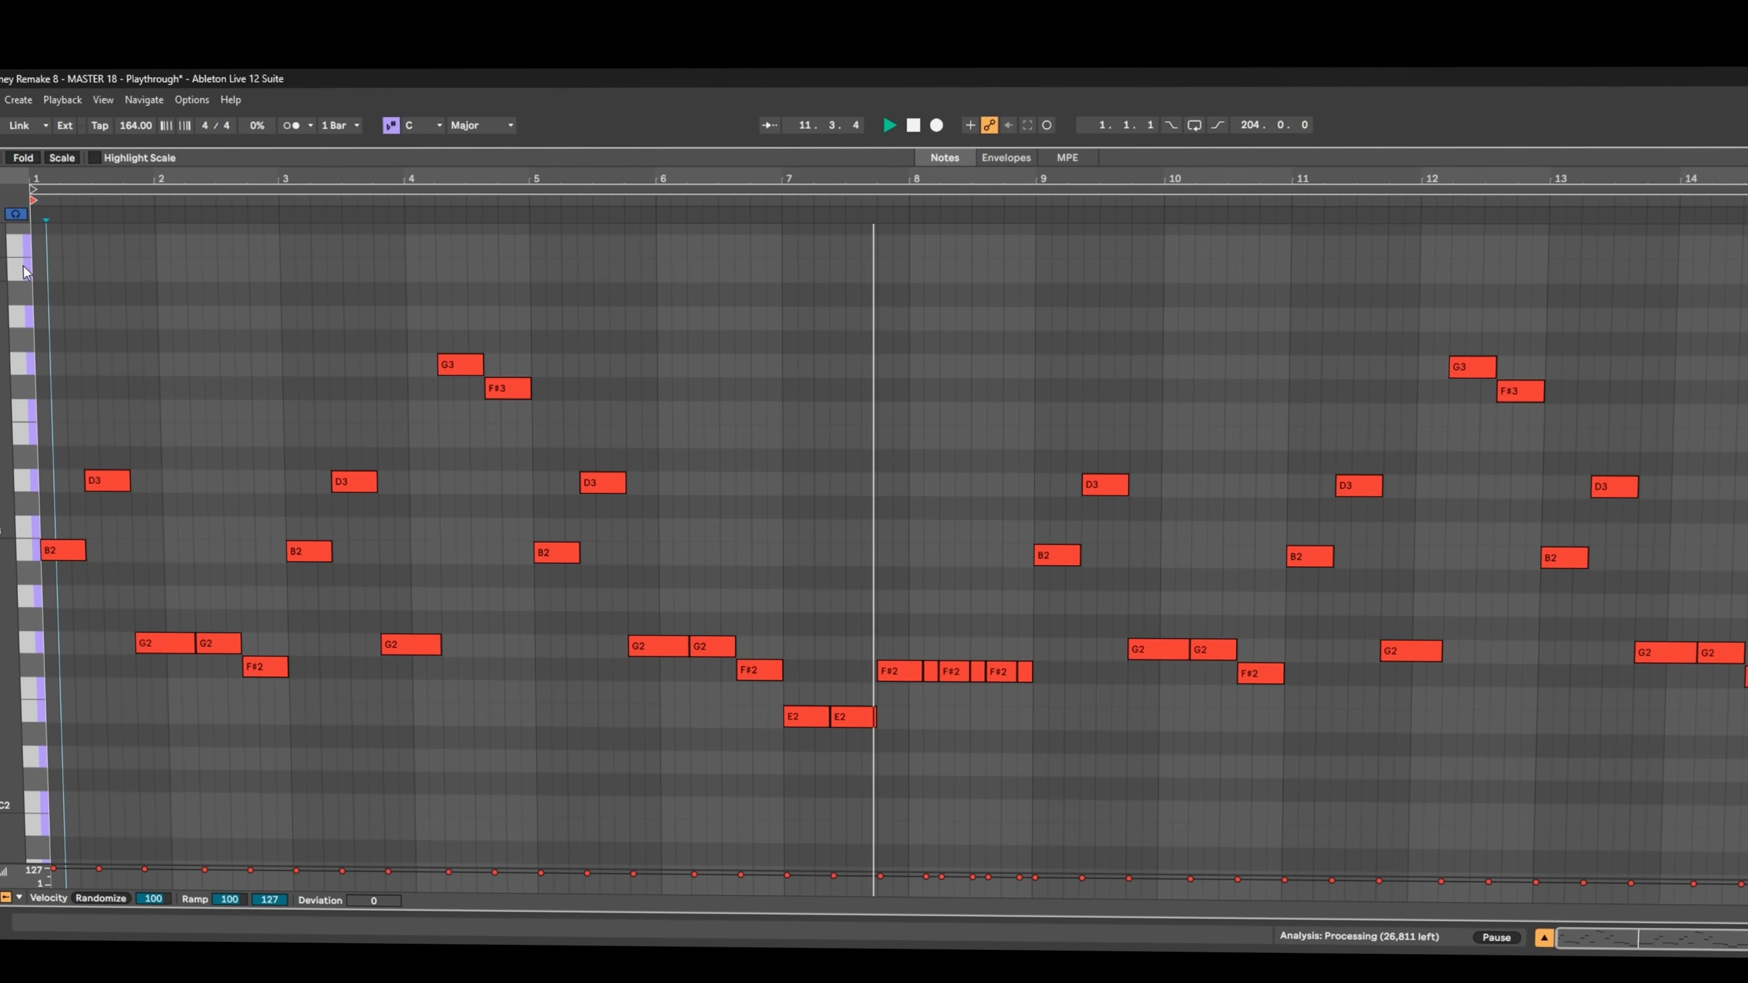
key(shift+Tab)
click(85, 215)
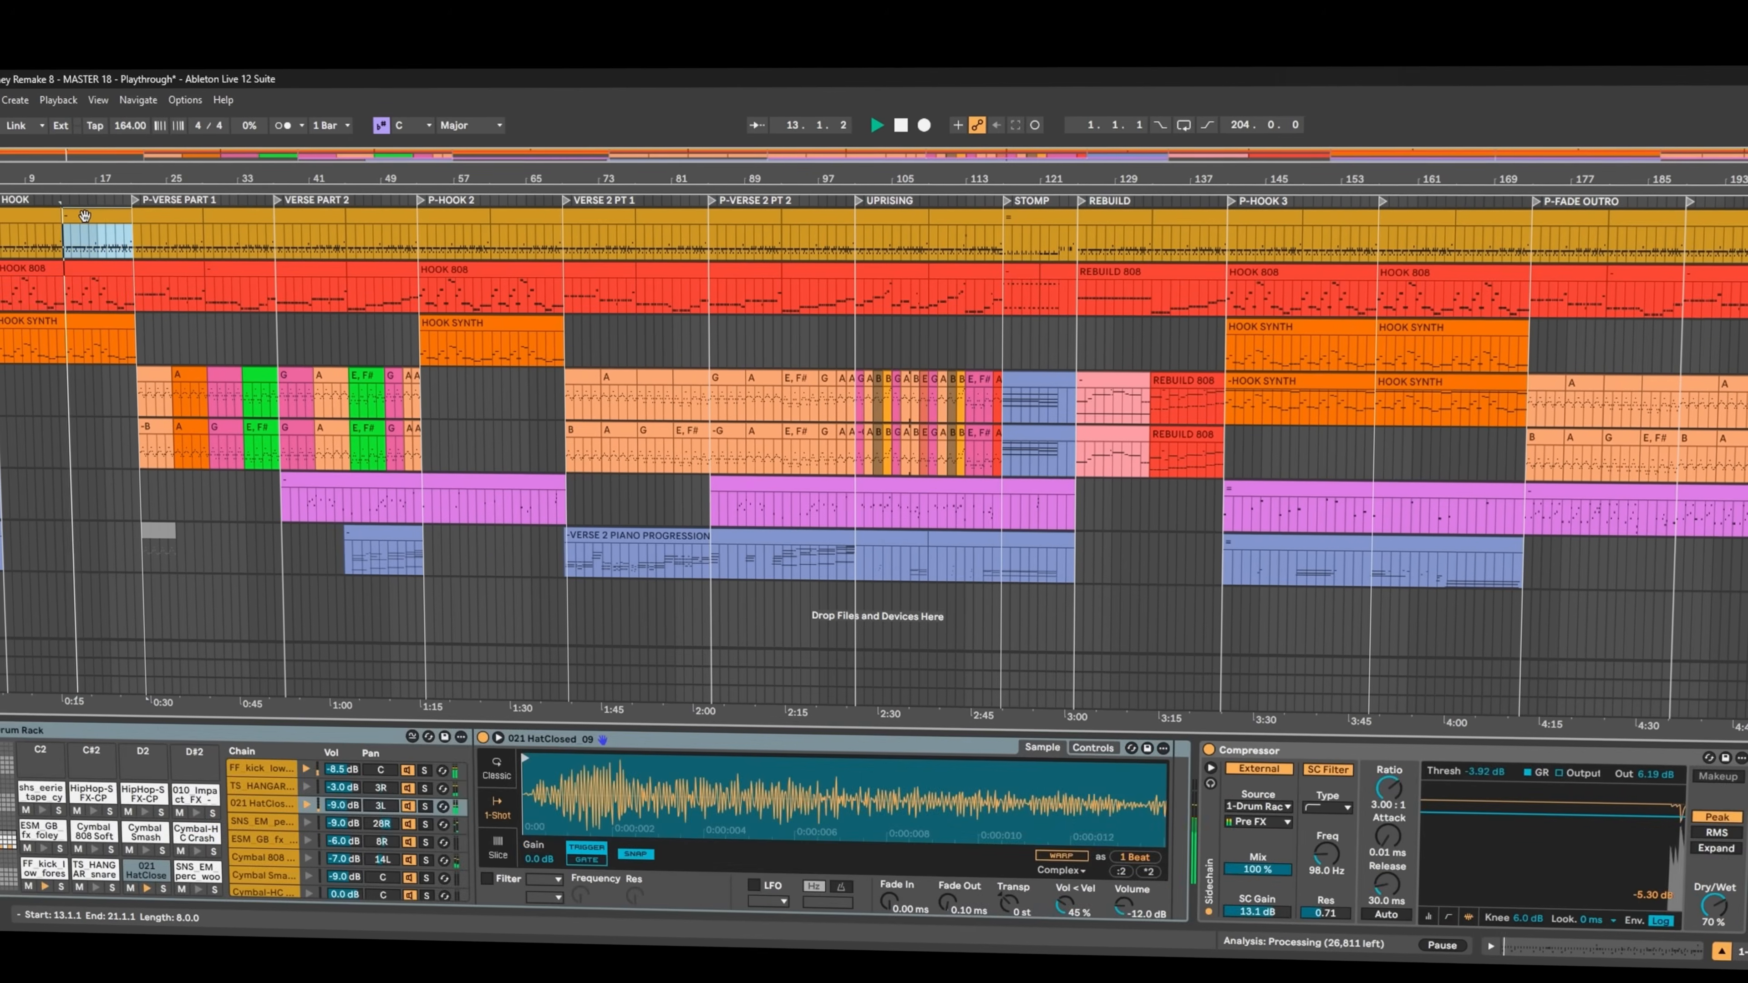
key(shift+Tab)
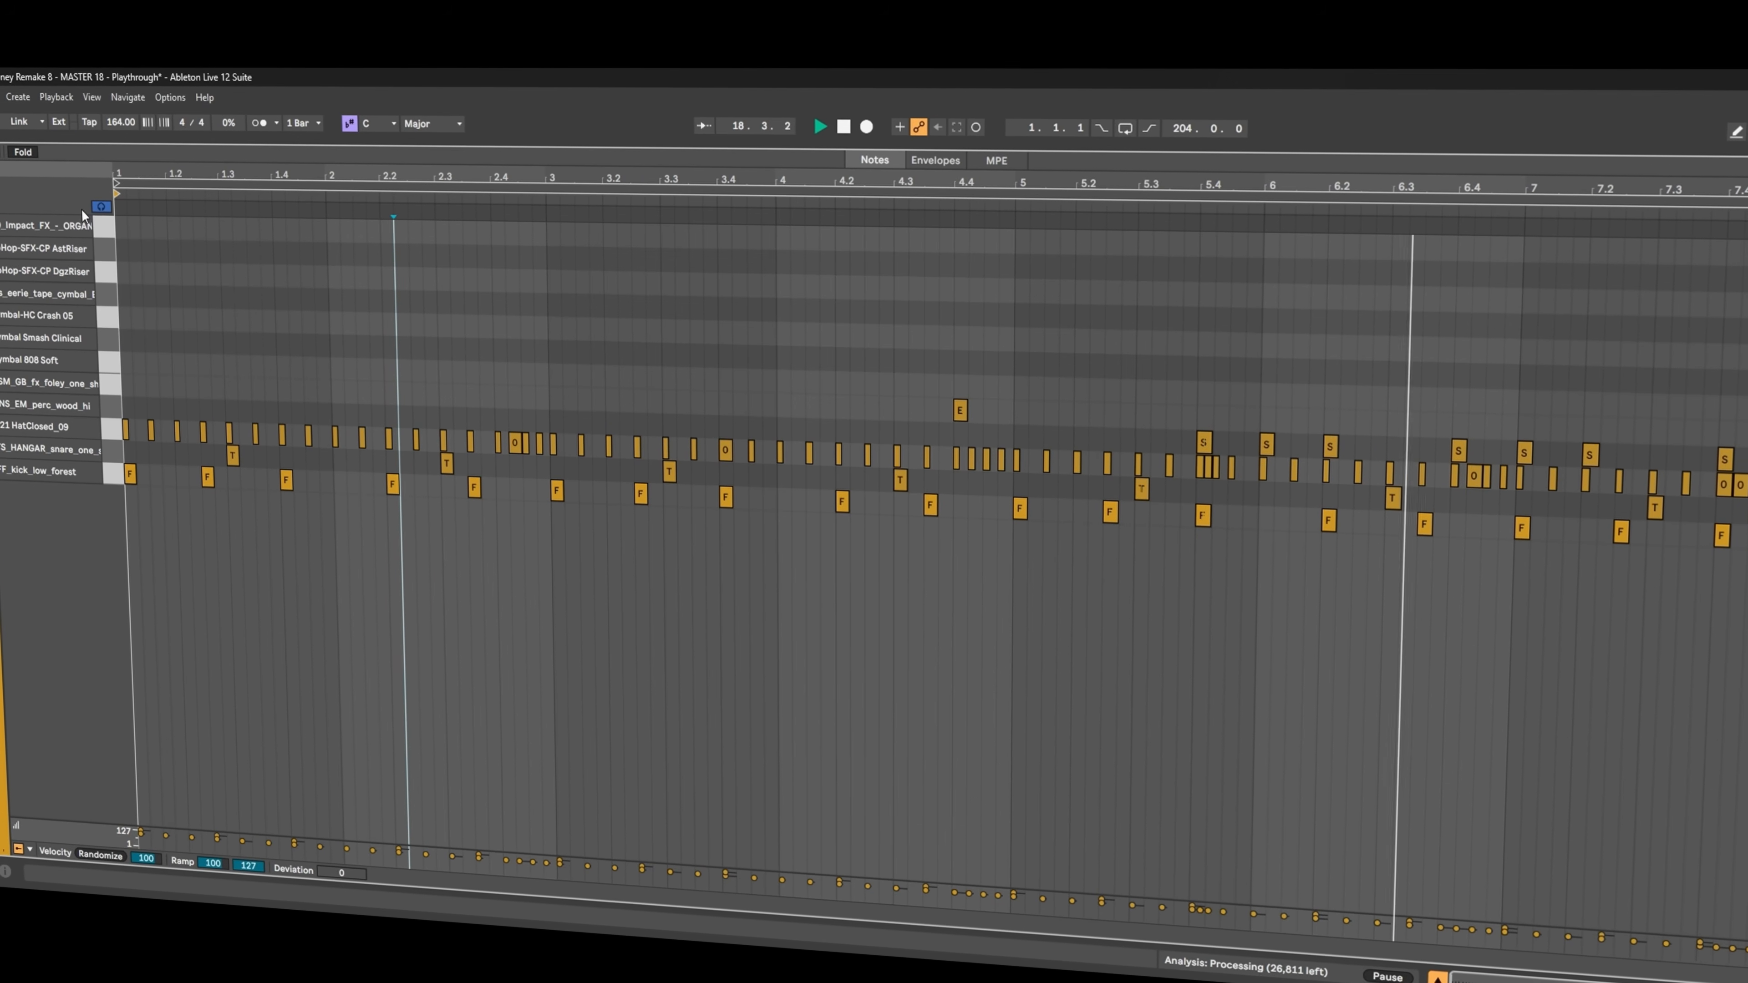
key(shift+Tab)
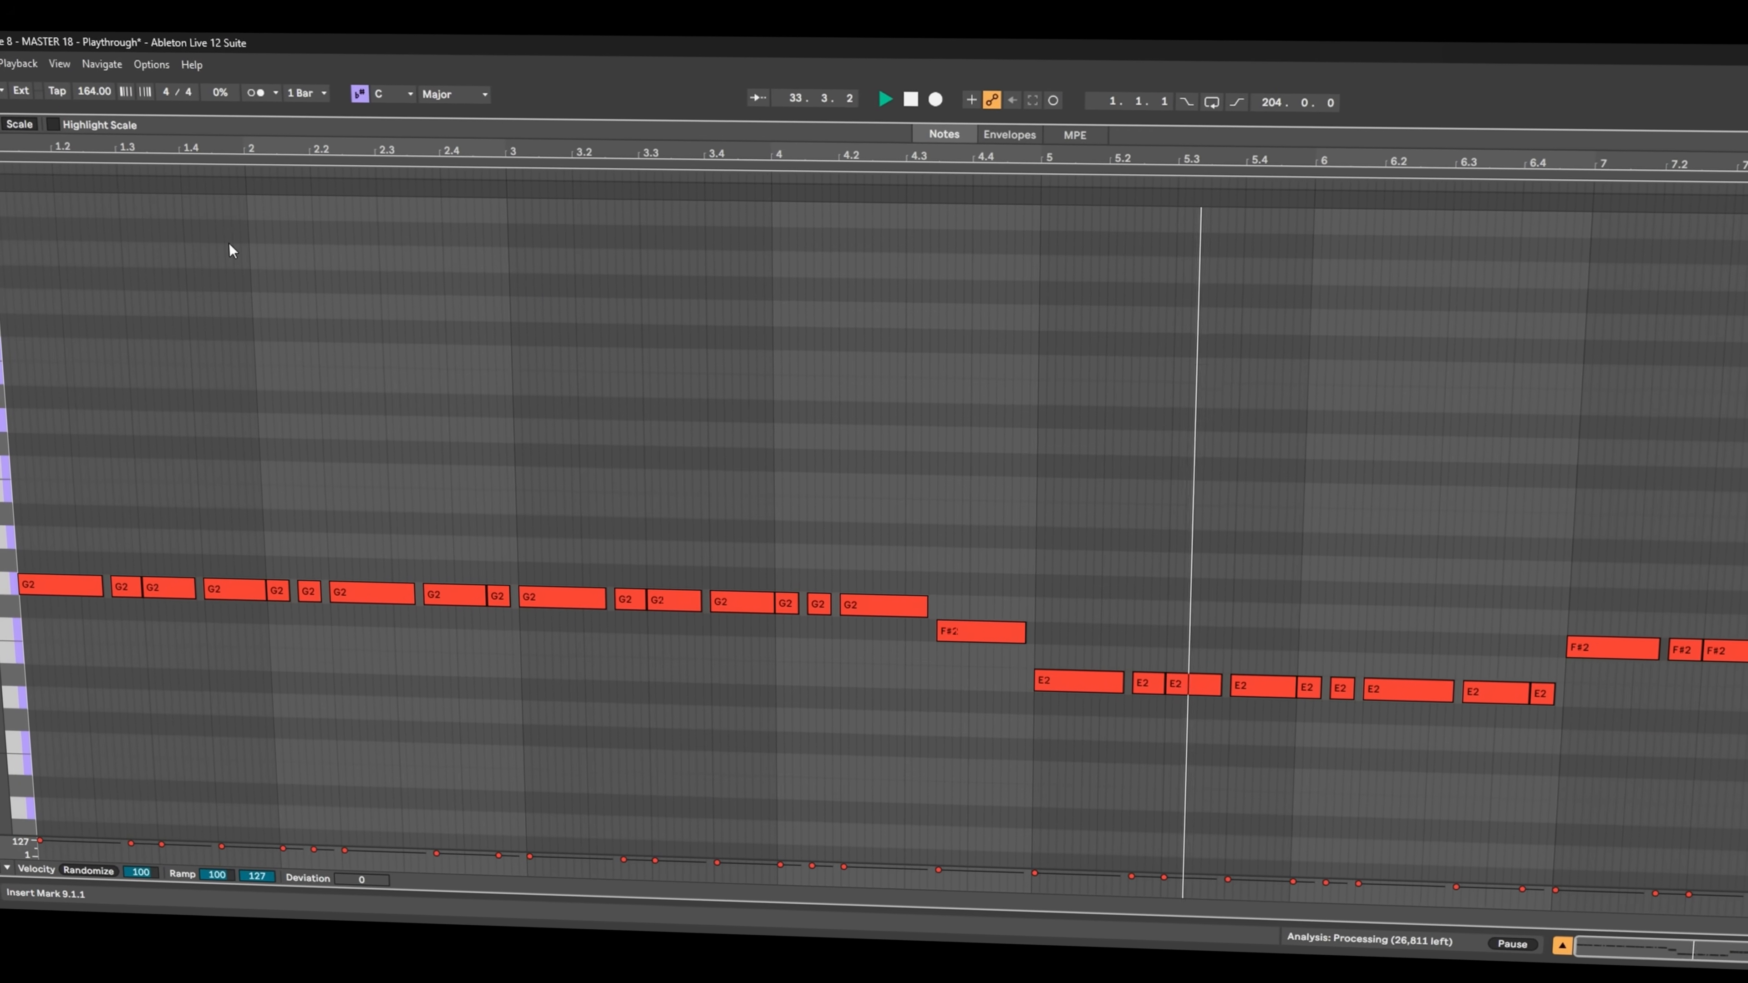
key(shift+Tab)
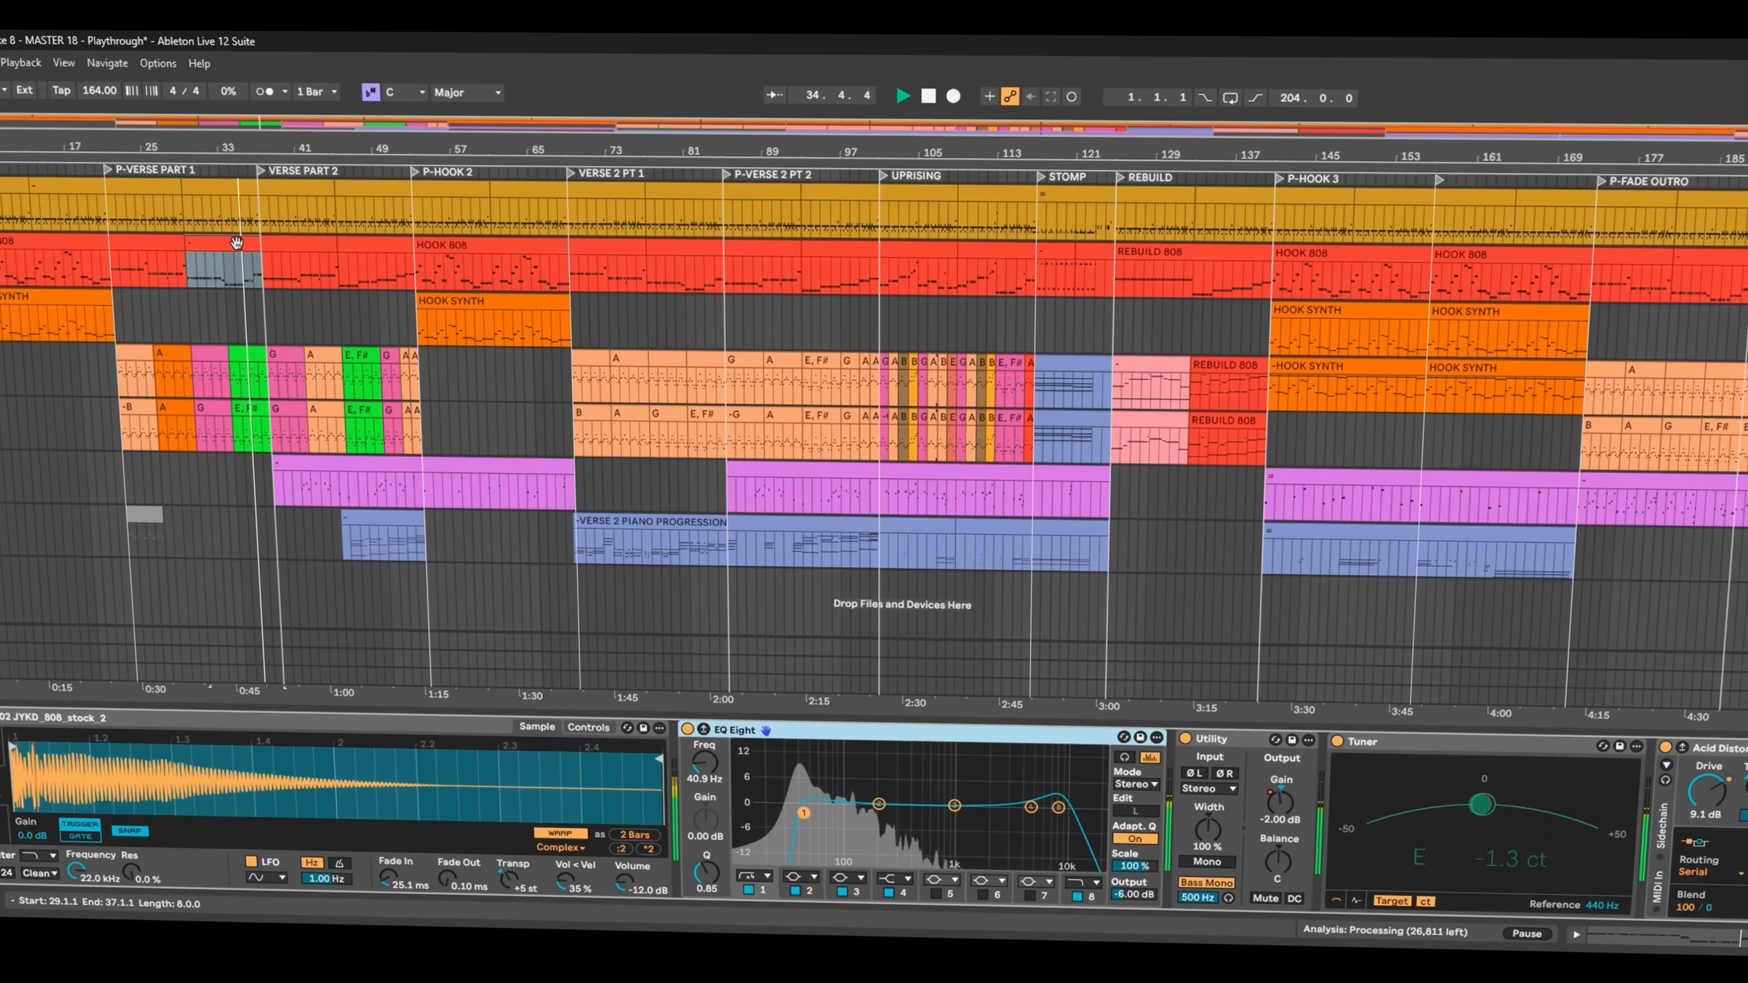
- Examine the Verse Part 2 Harp and Piano notes and the Verse 2 Piano Progression clip during playback
double_click(316, 466)
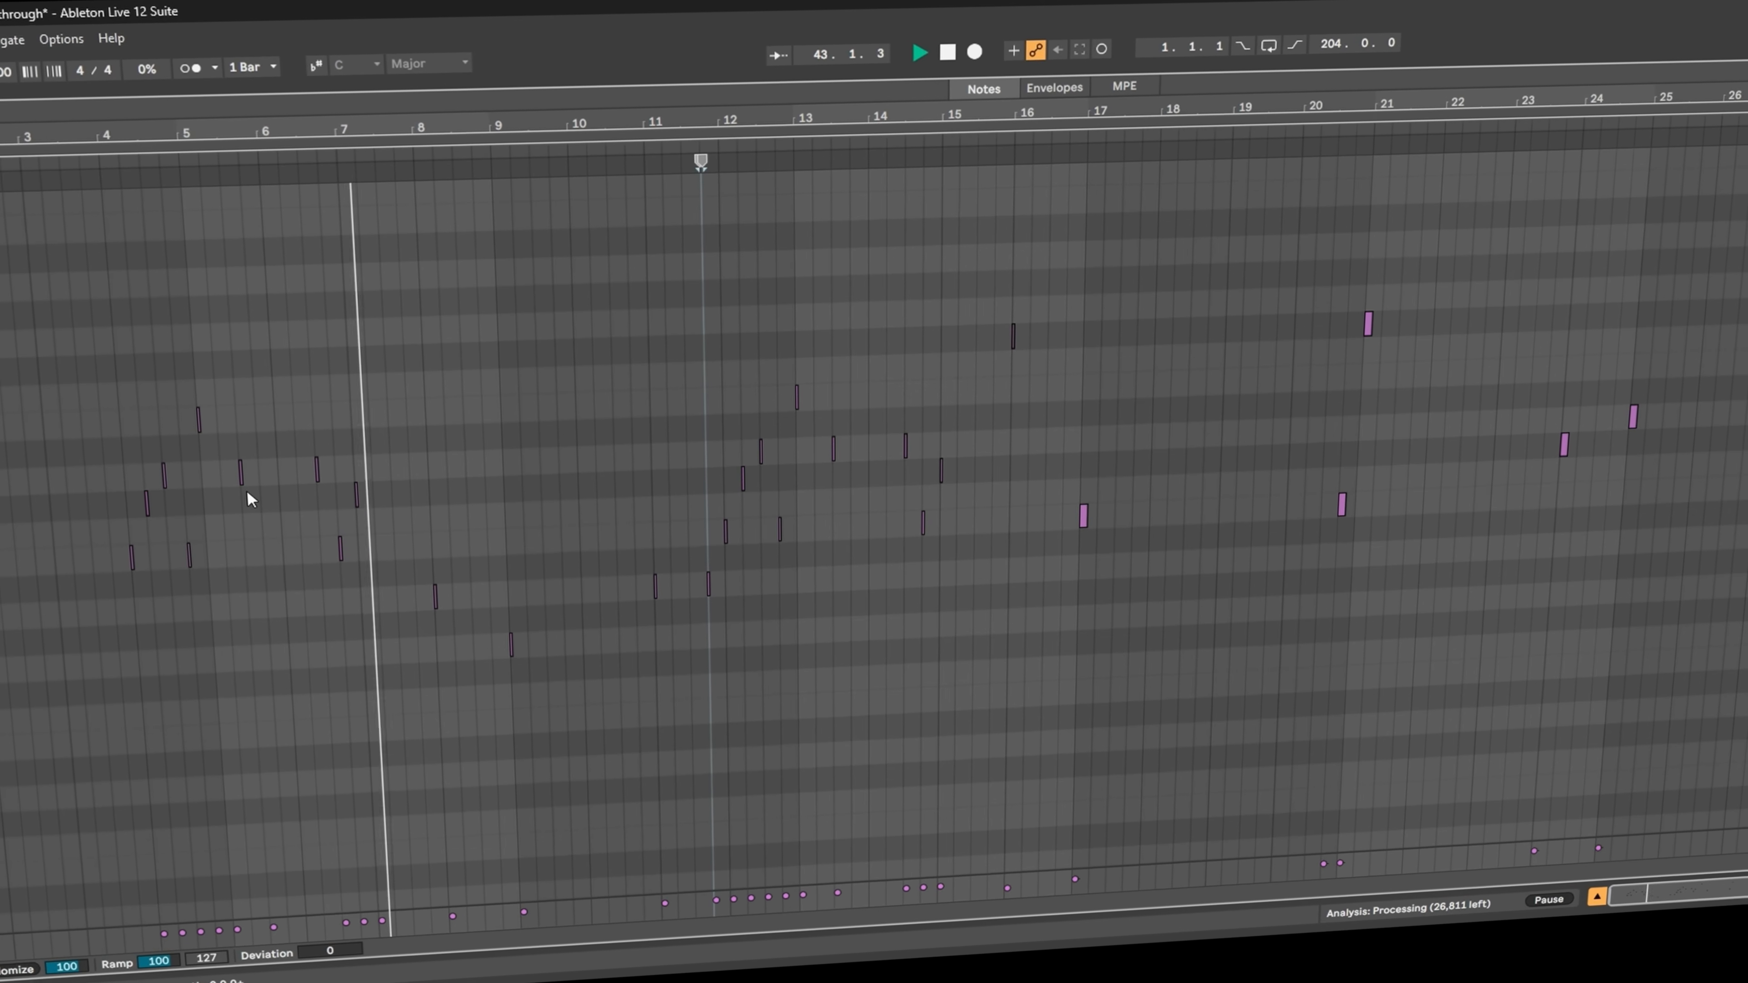
key(shift+Tab)
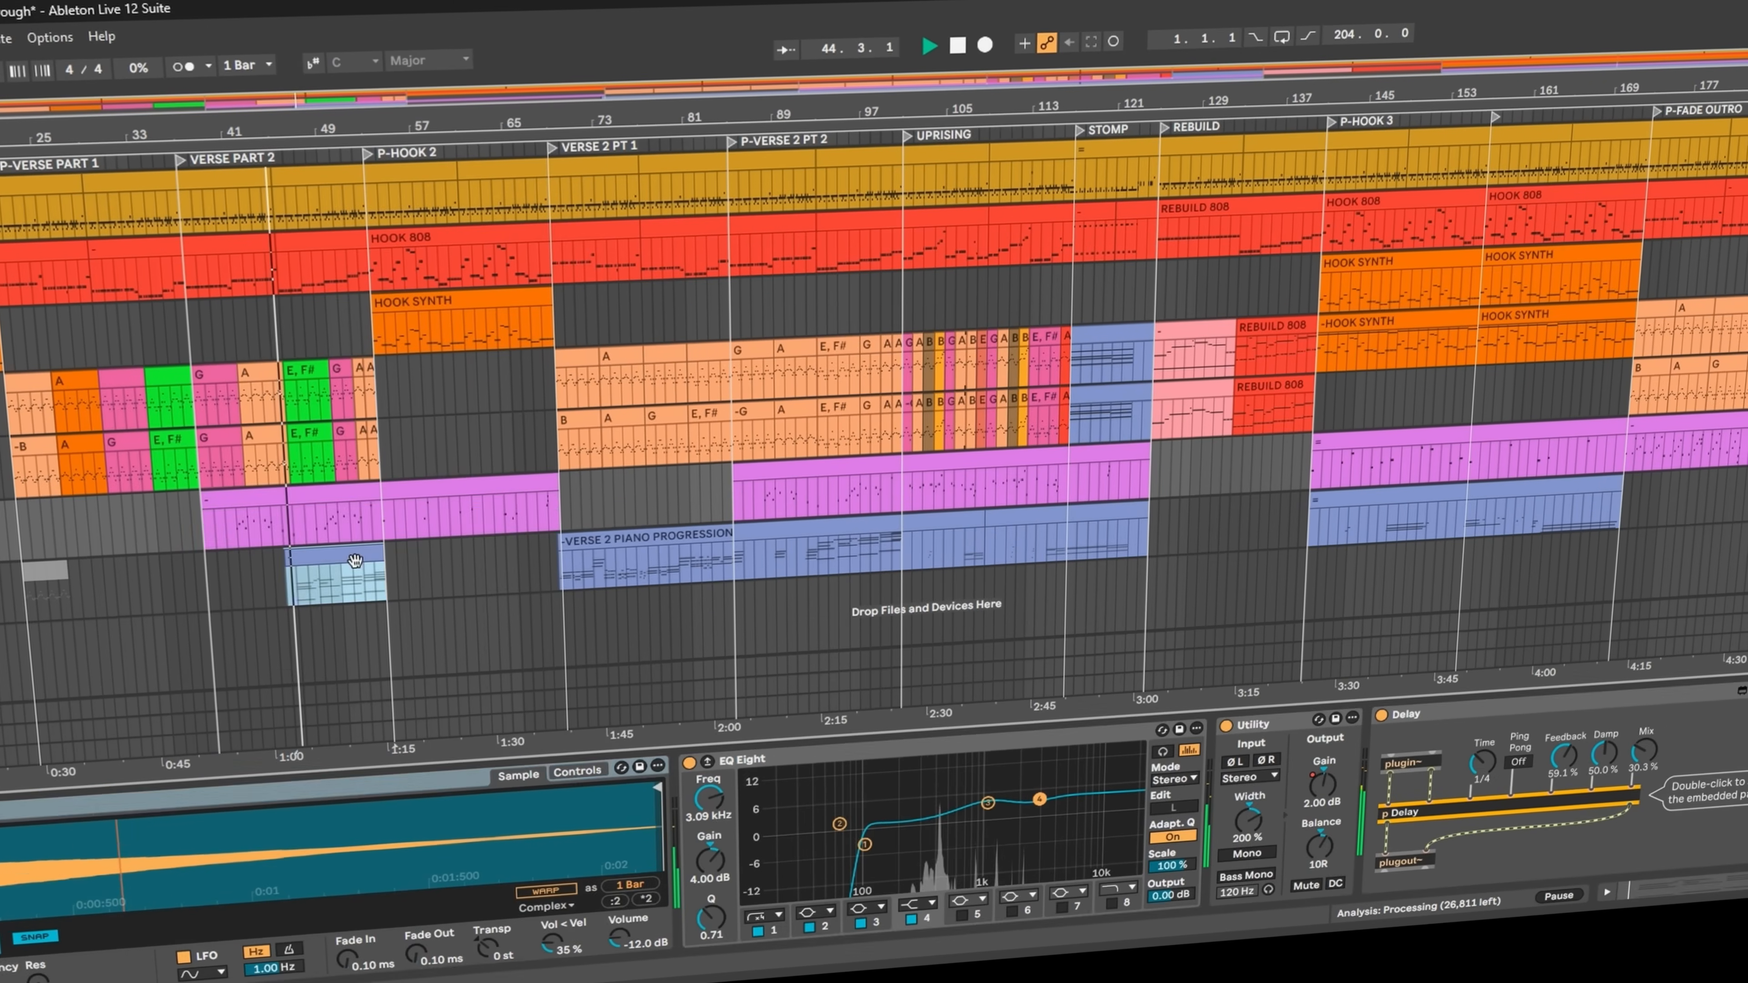
double_click(357, 559)
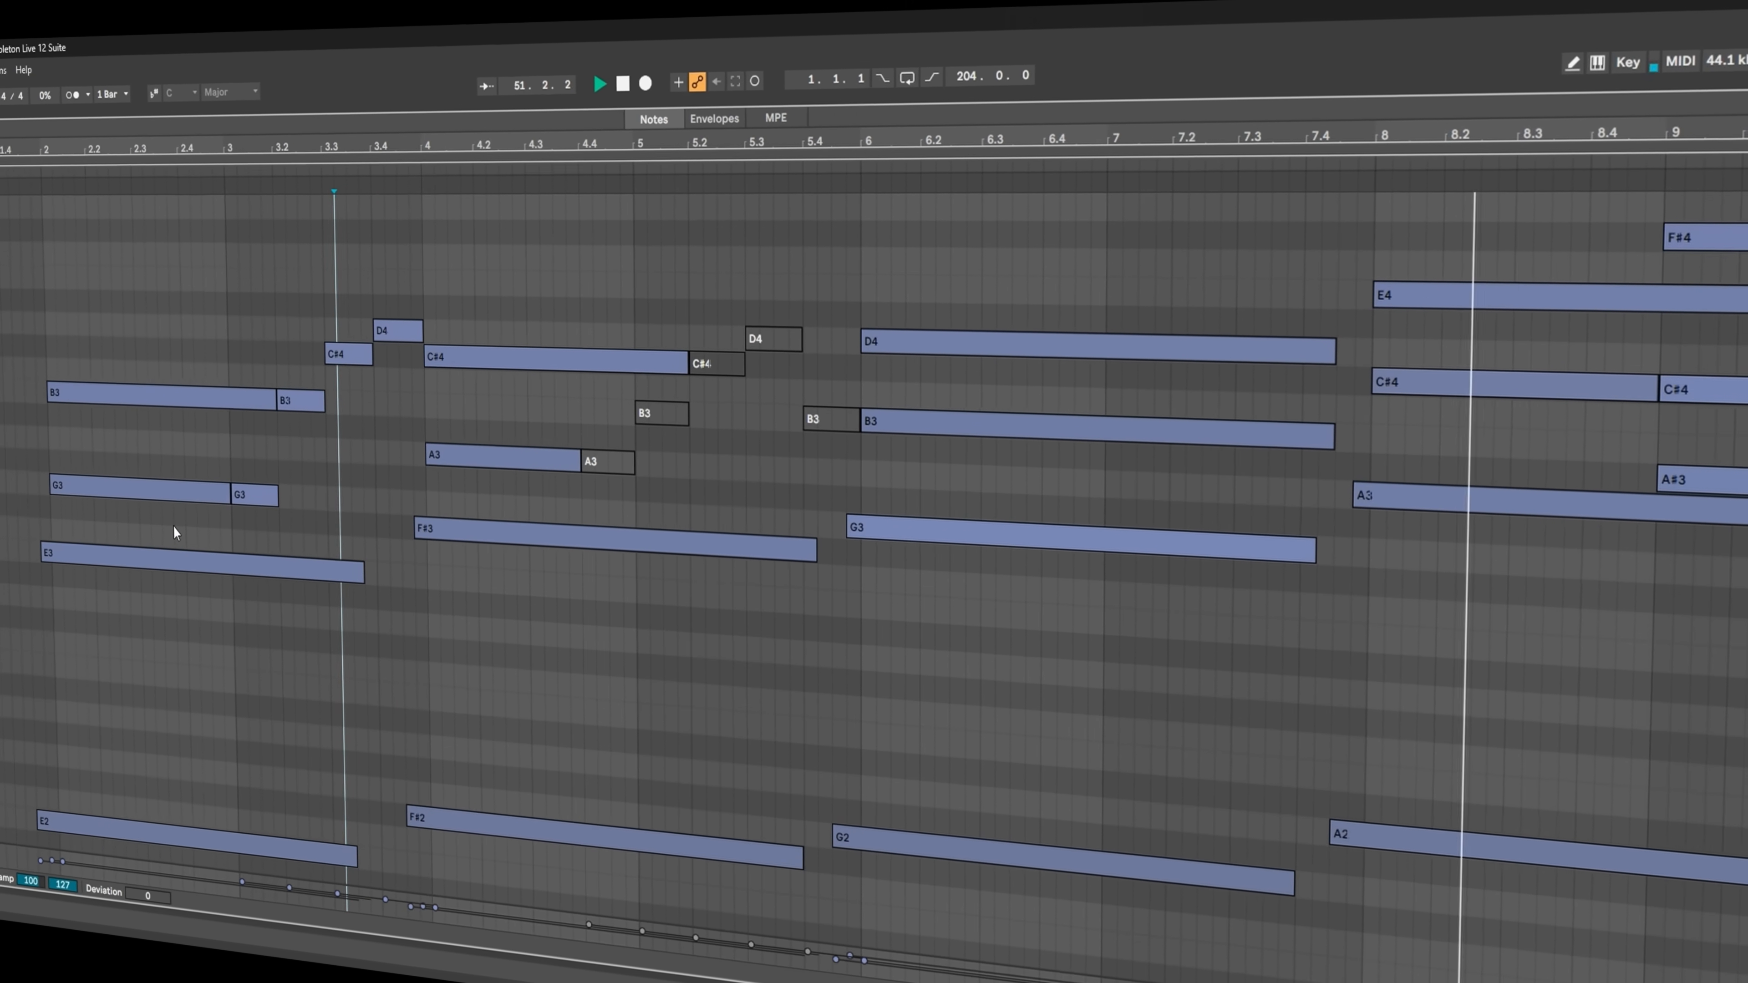
key(shift+Tab)
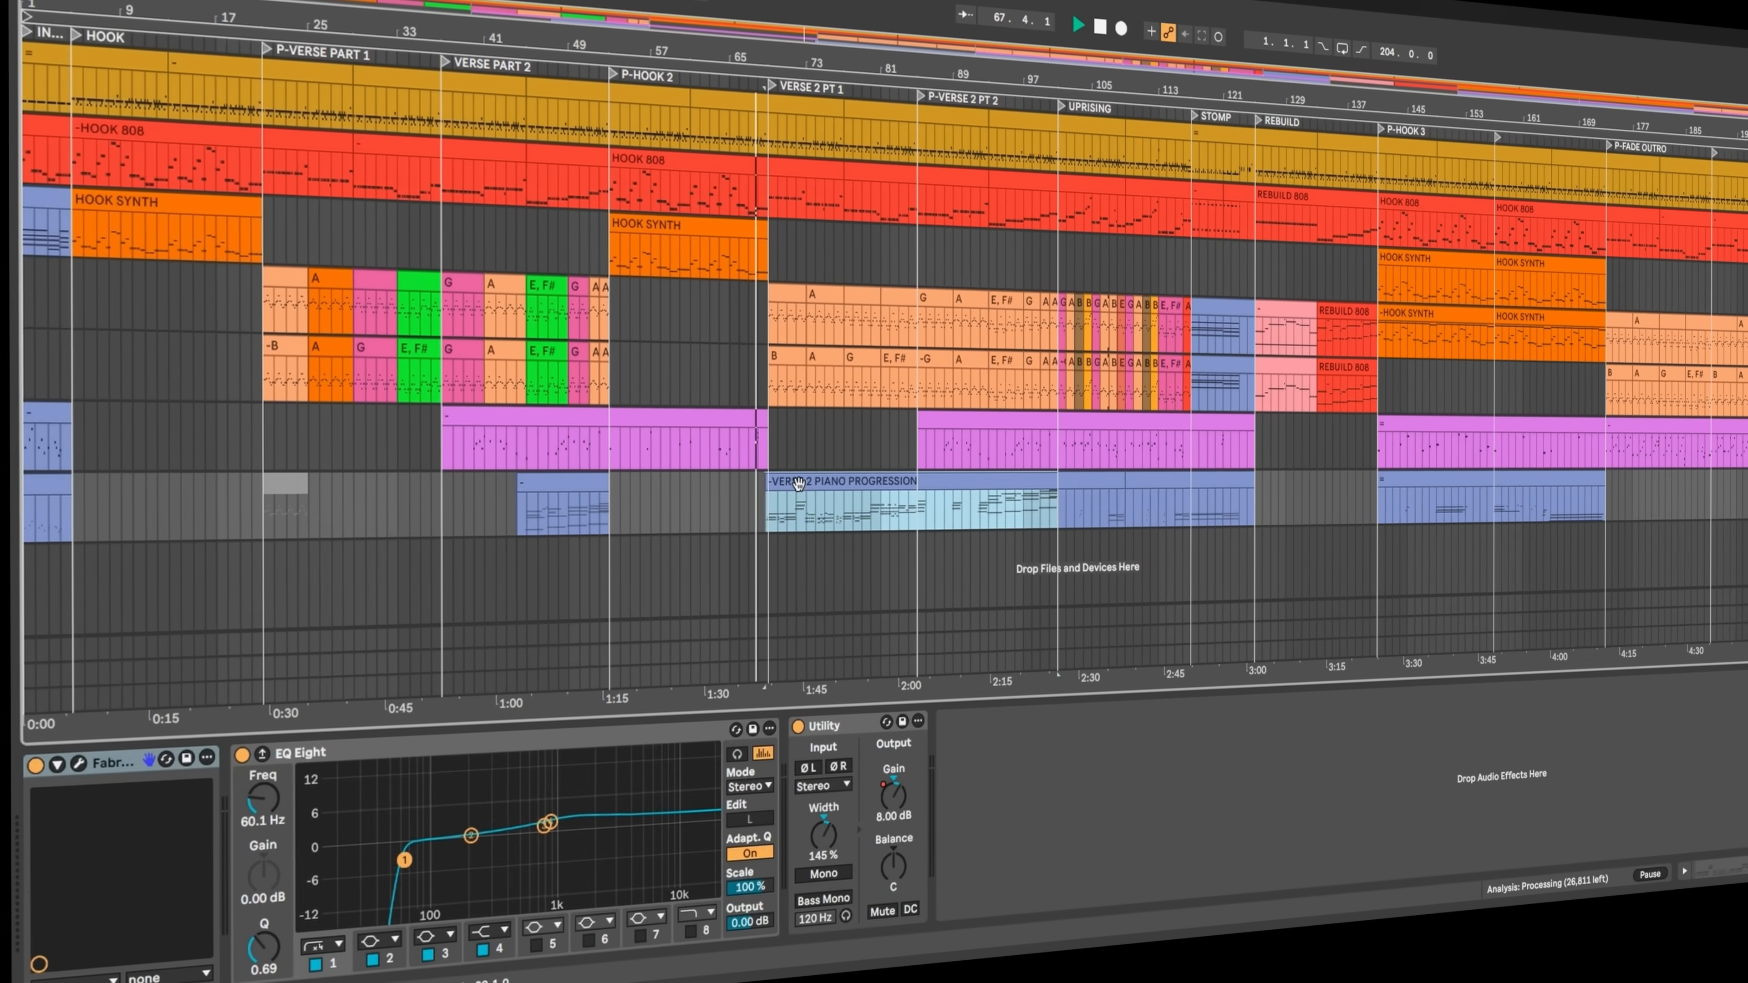
double_click(747, 488)
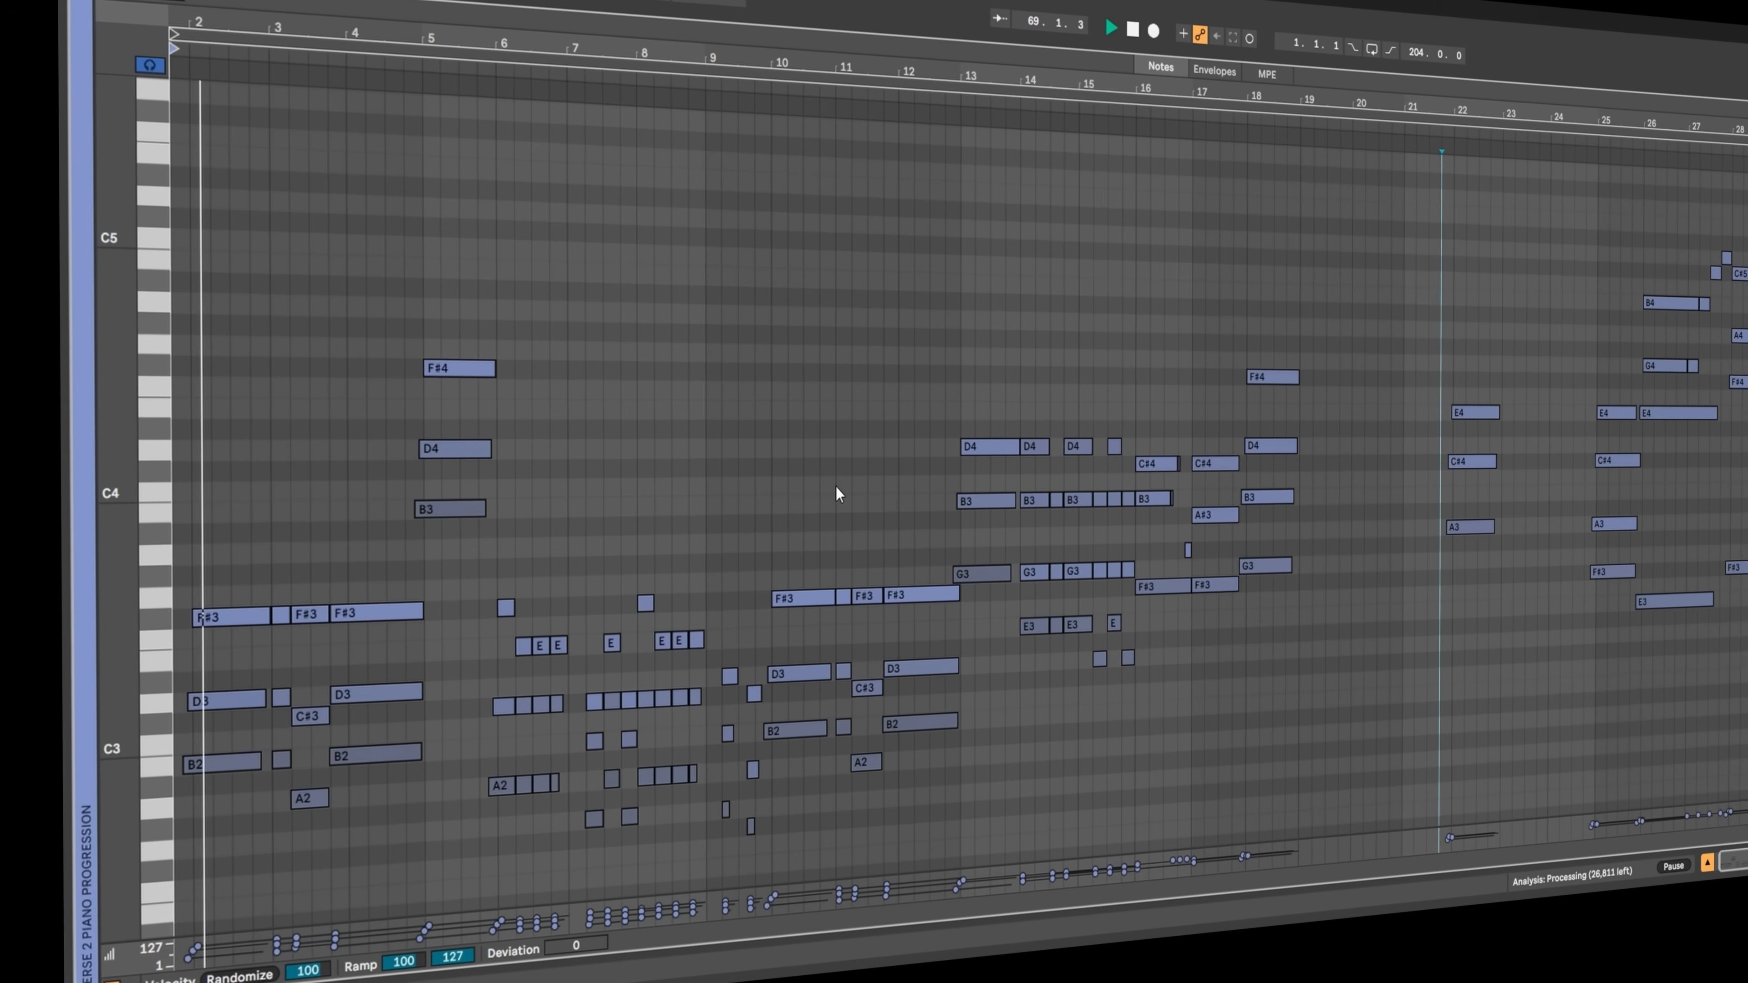
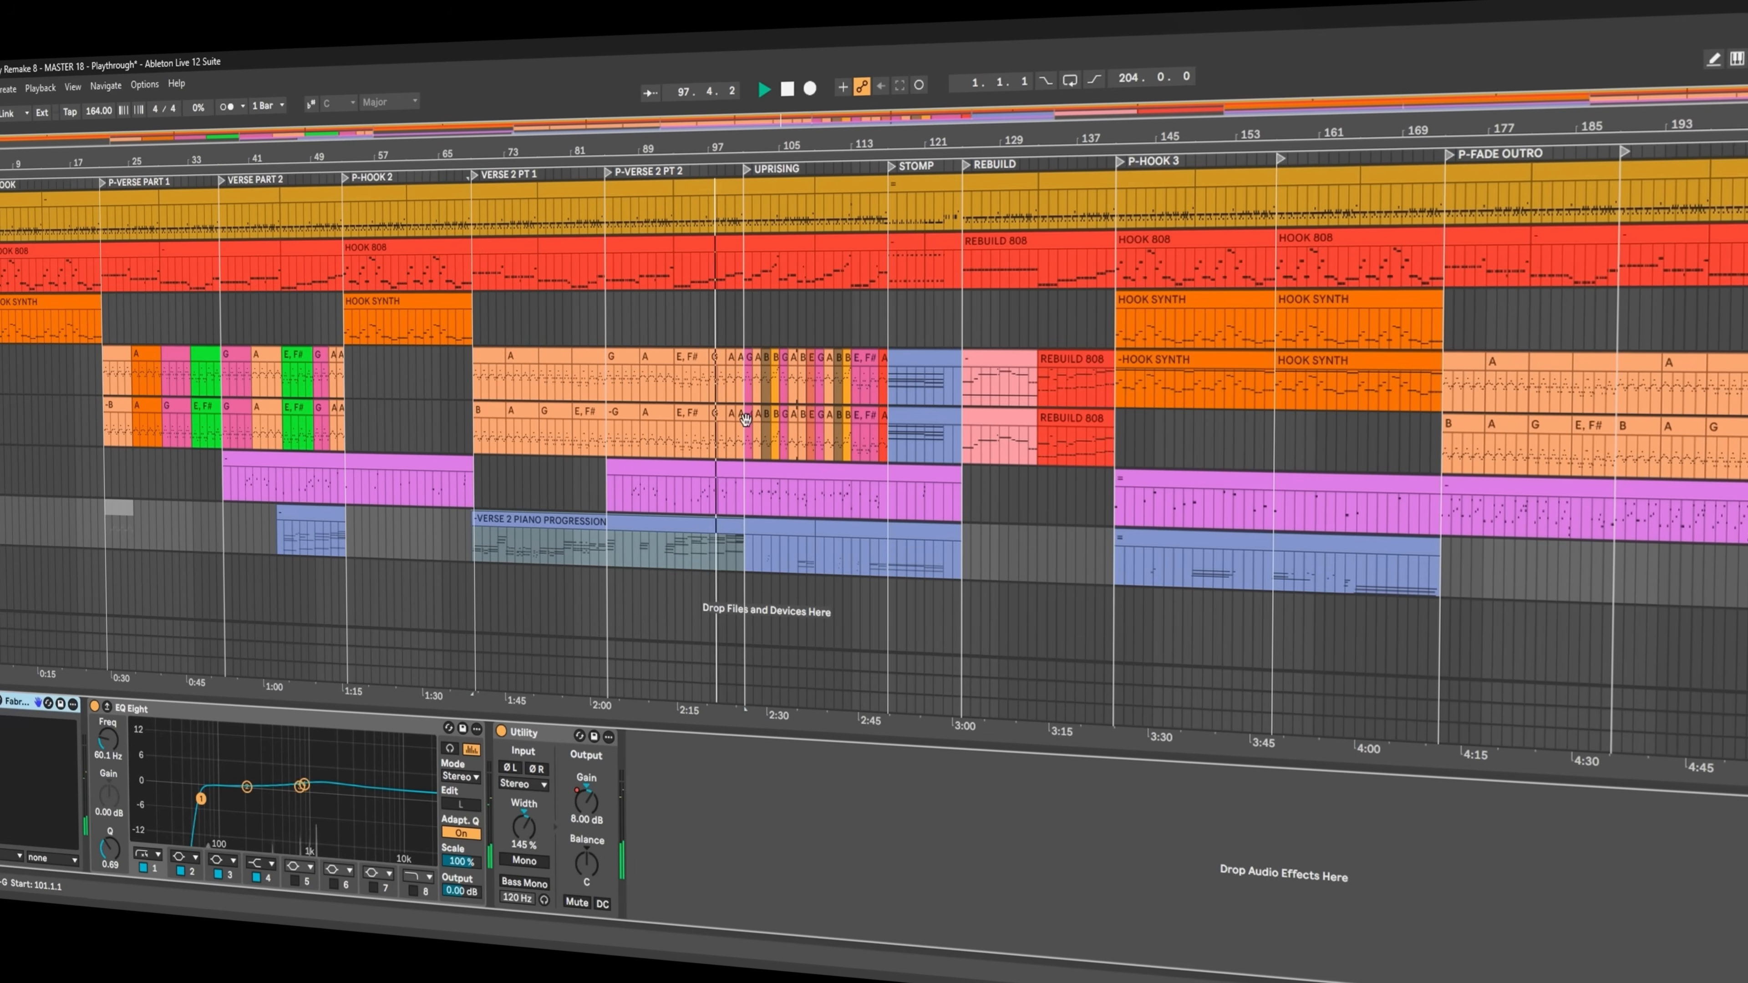
- Examine the Uprising section's Arpeggios 2 notes across its clips and the 808 notes in bars 109 to 117
click(747, 417)
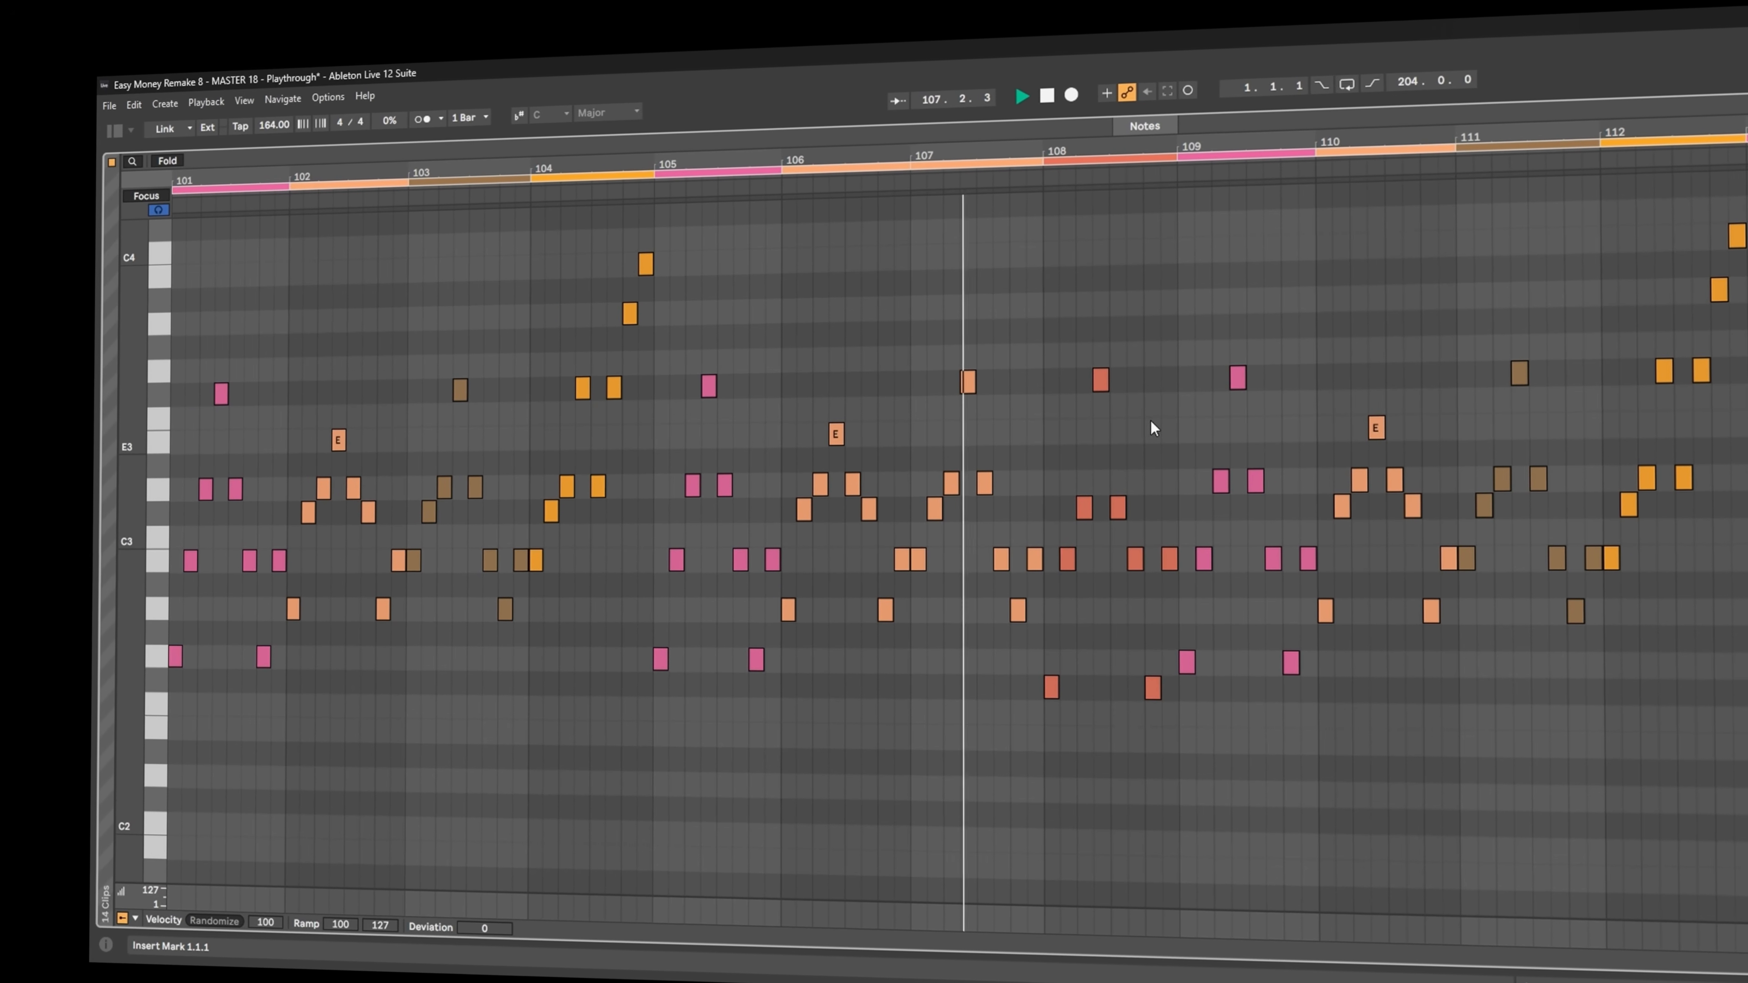
key(shift+Tab)
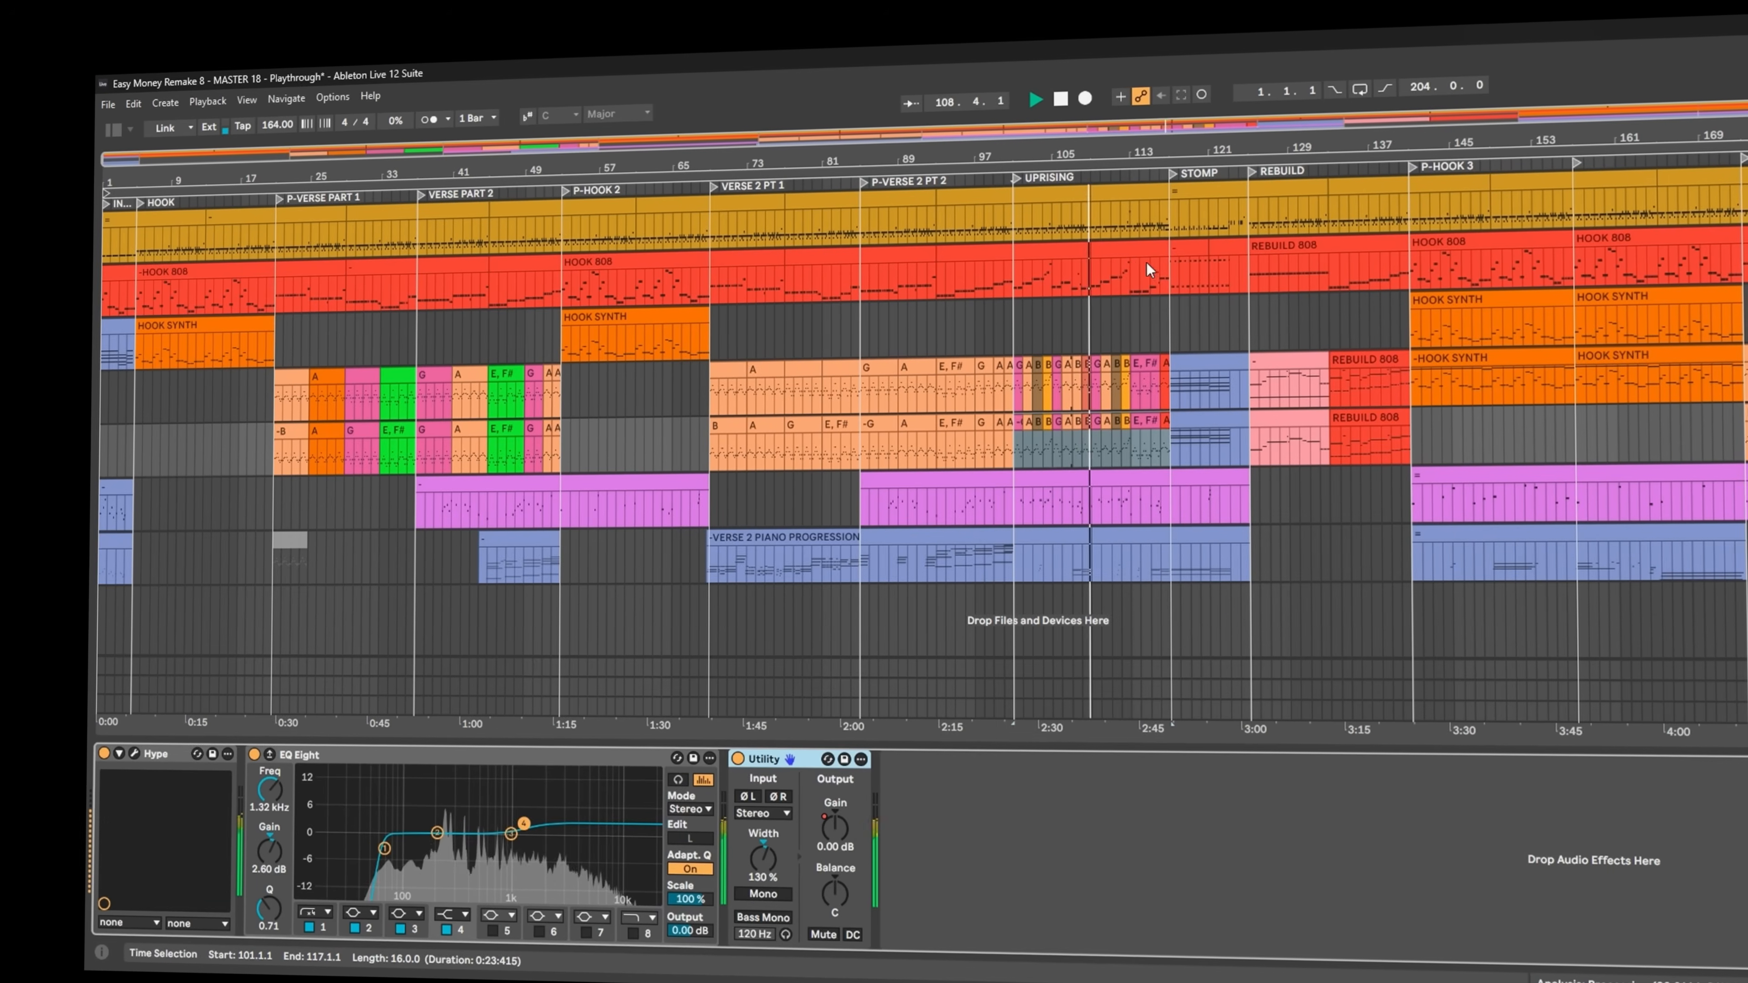
click(1144, 255)
key(shift+Tab)
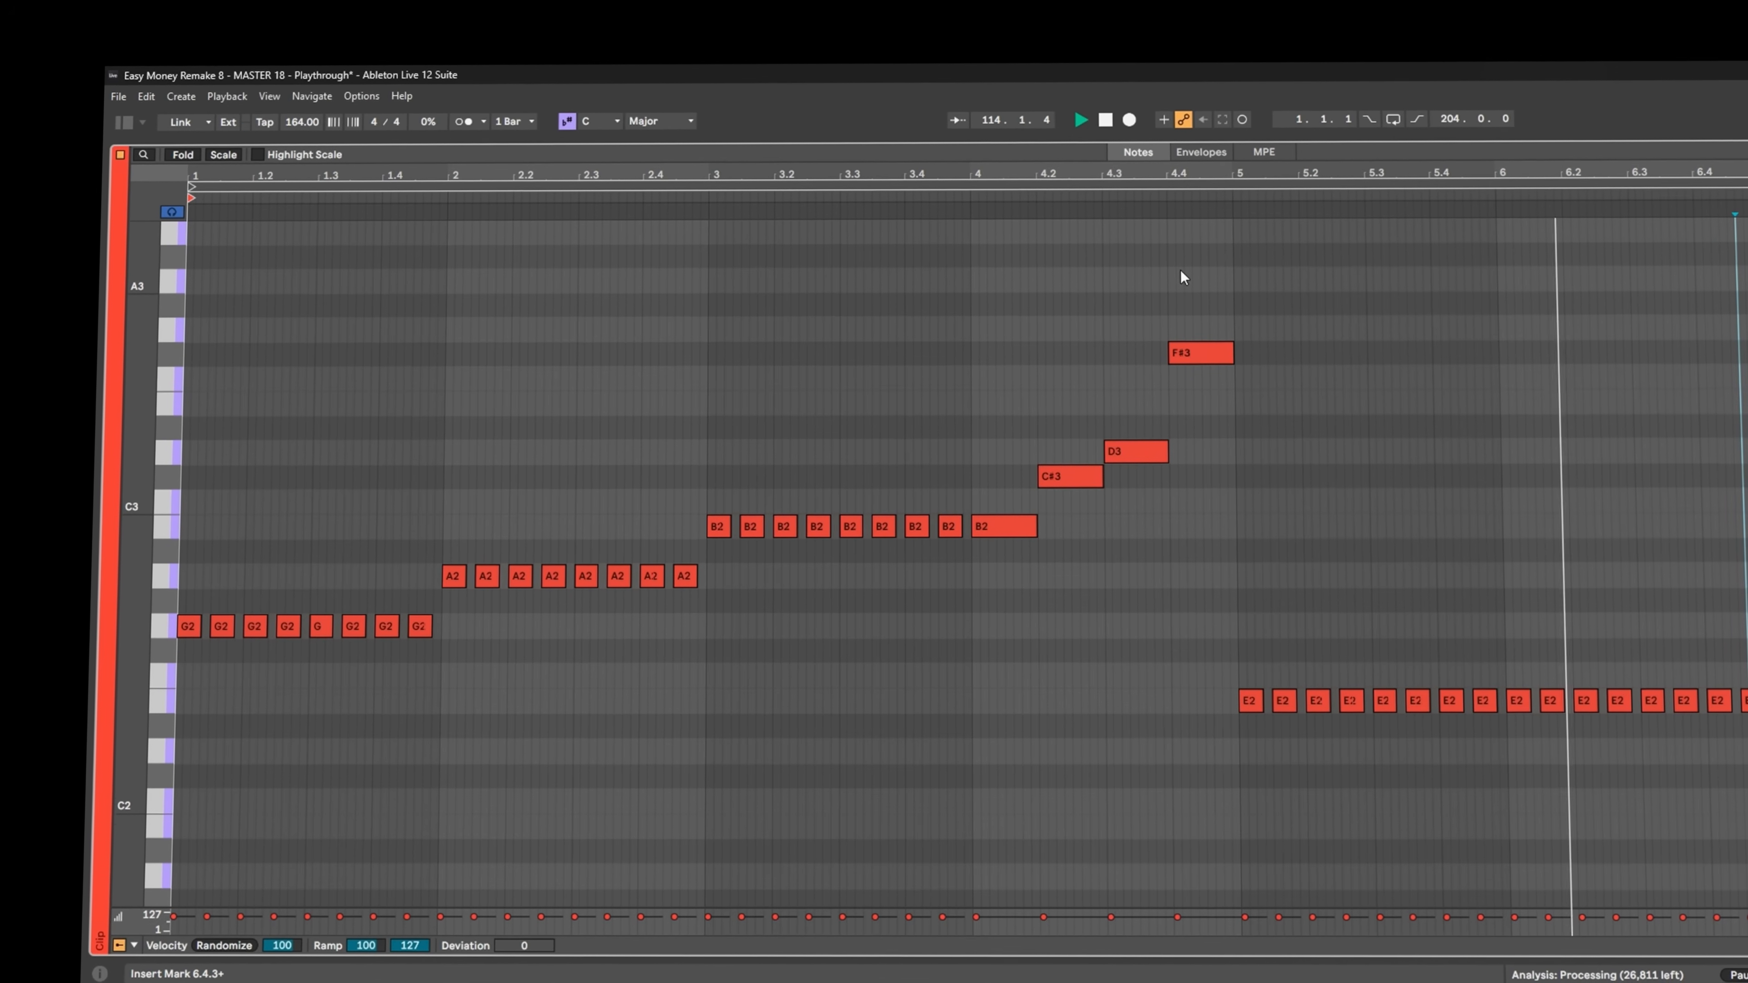
key(shift+Tab)
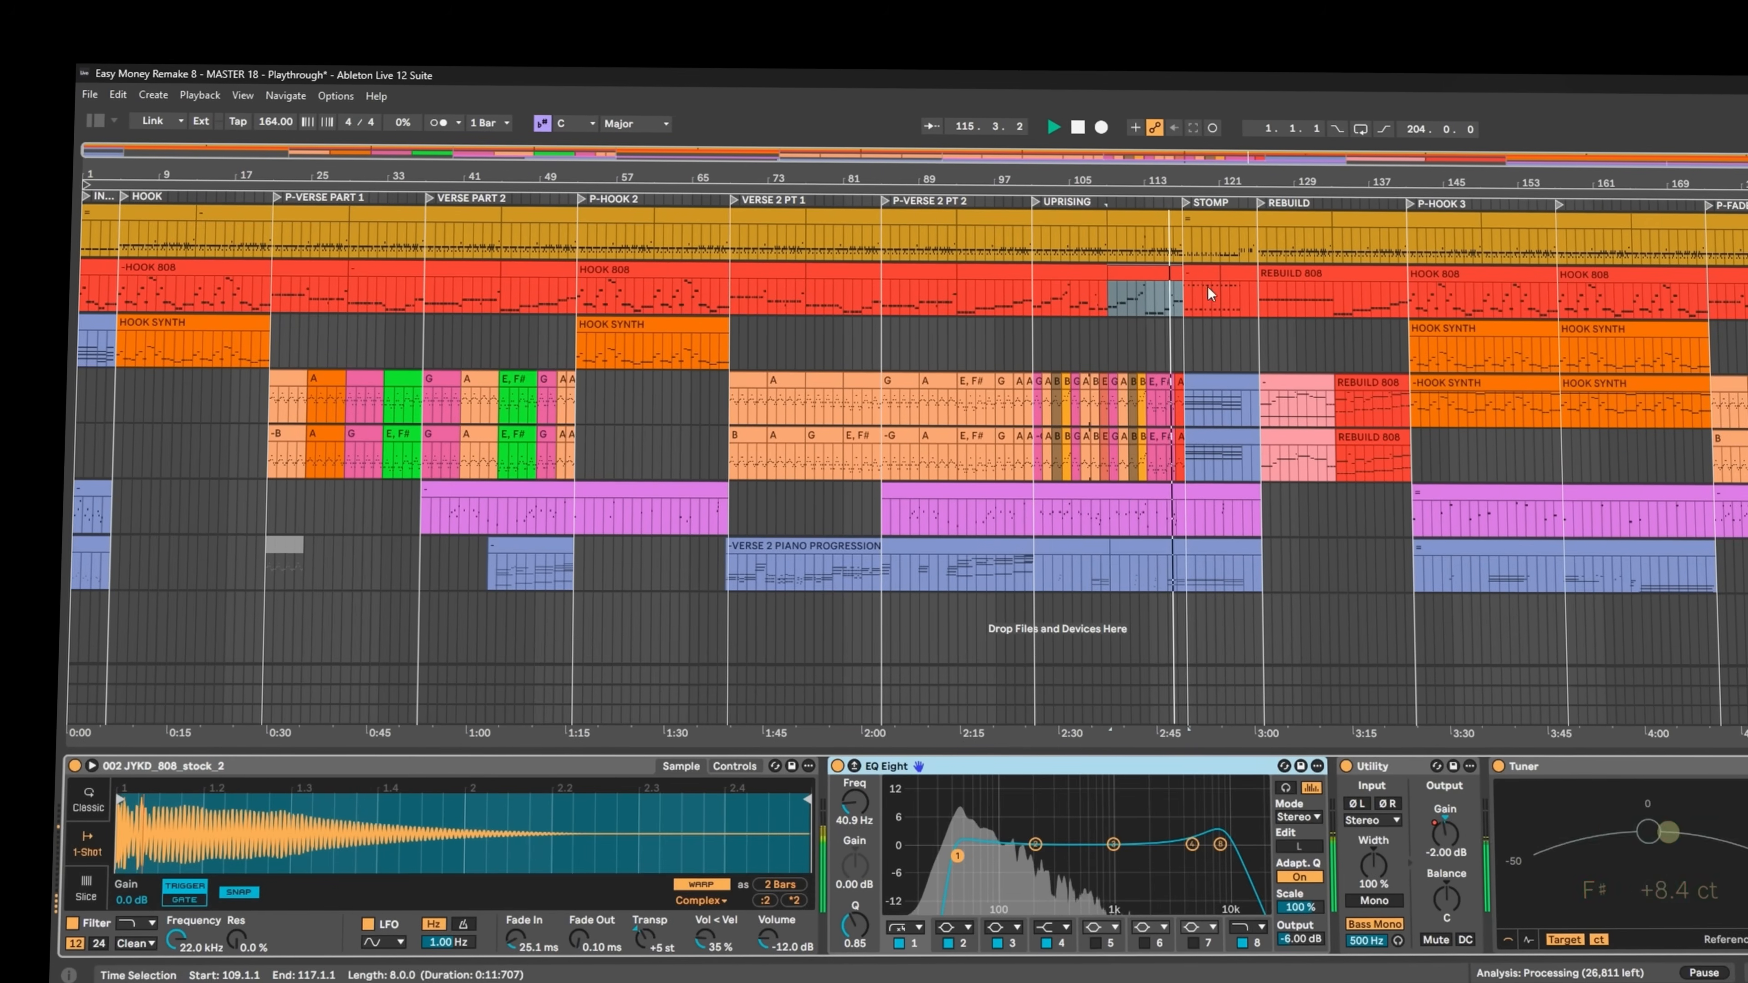
- Examine the Stomp section's 808 and drum patterns and the Rebuild melody on the Arpeggios 1 track
key(shift+Tab)
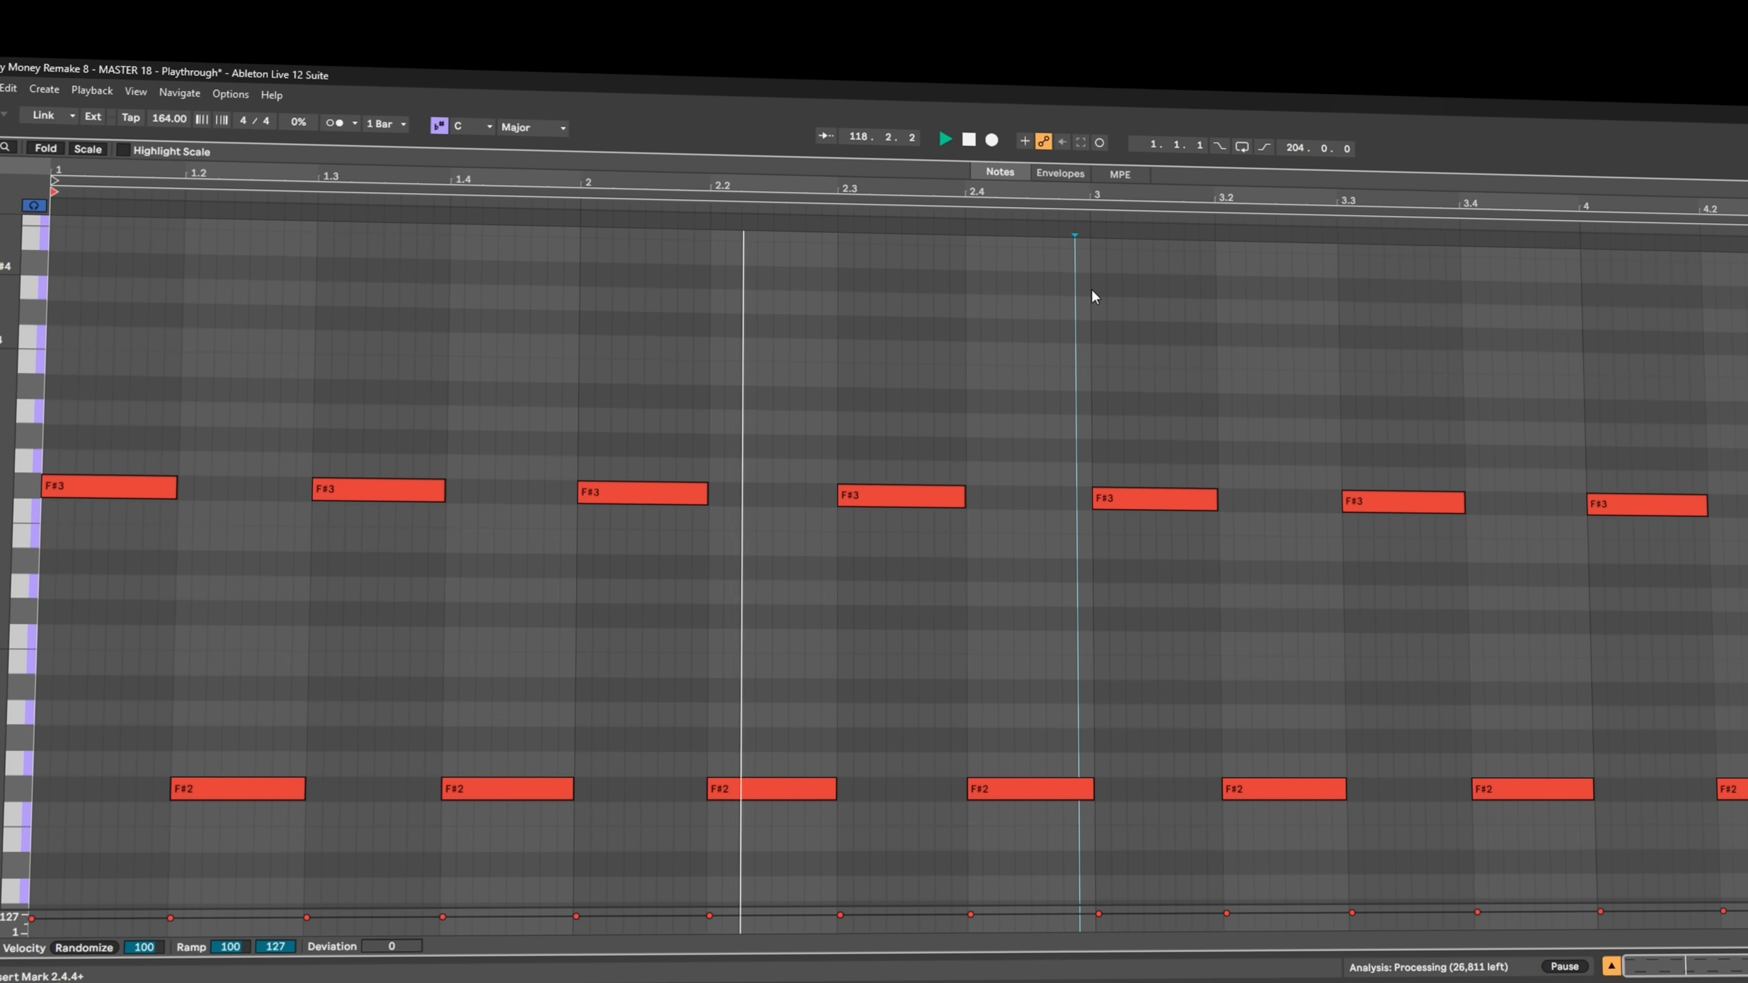
key(shift+Tab)
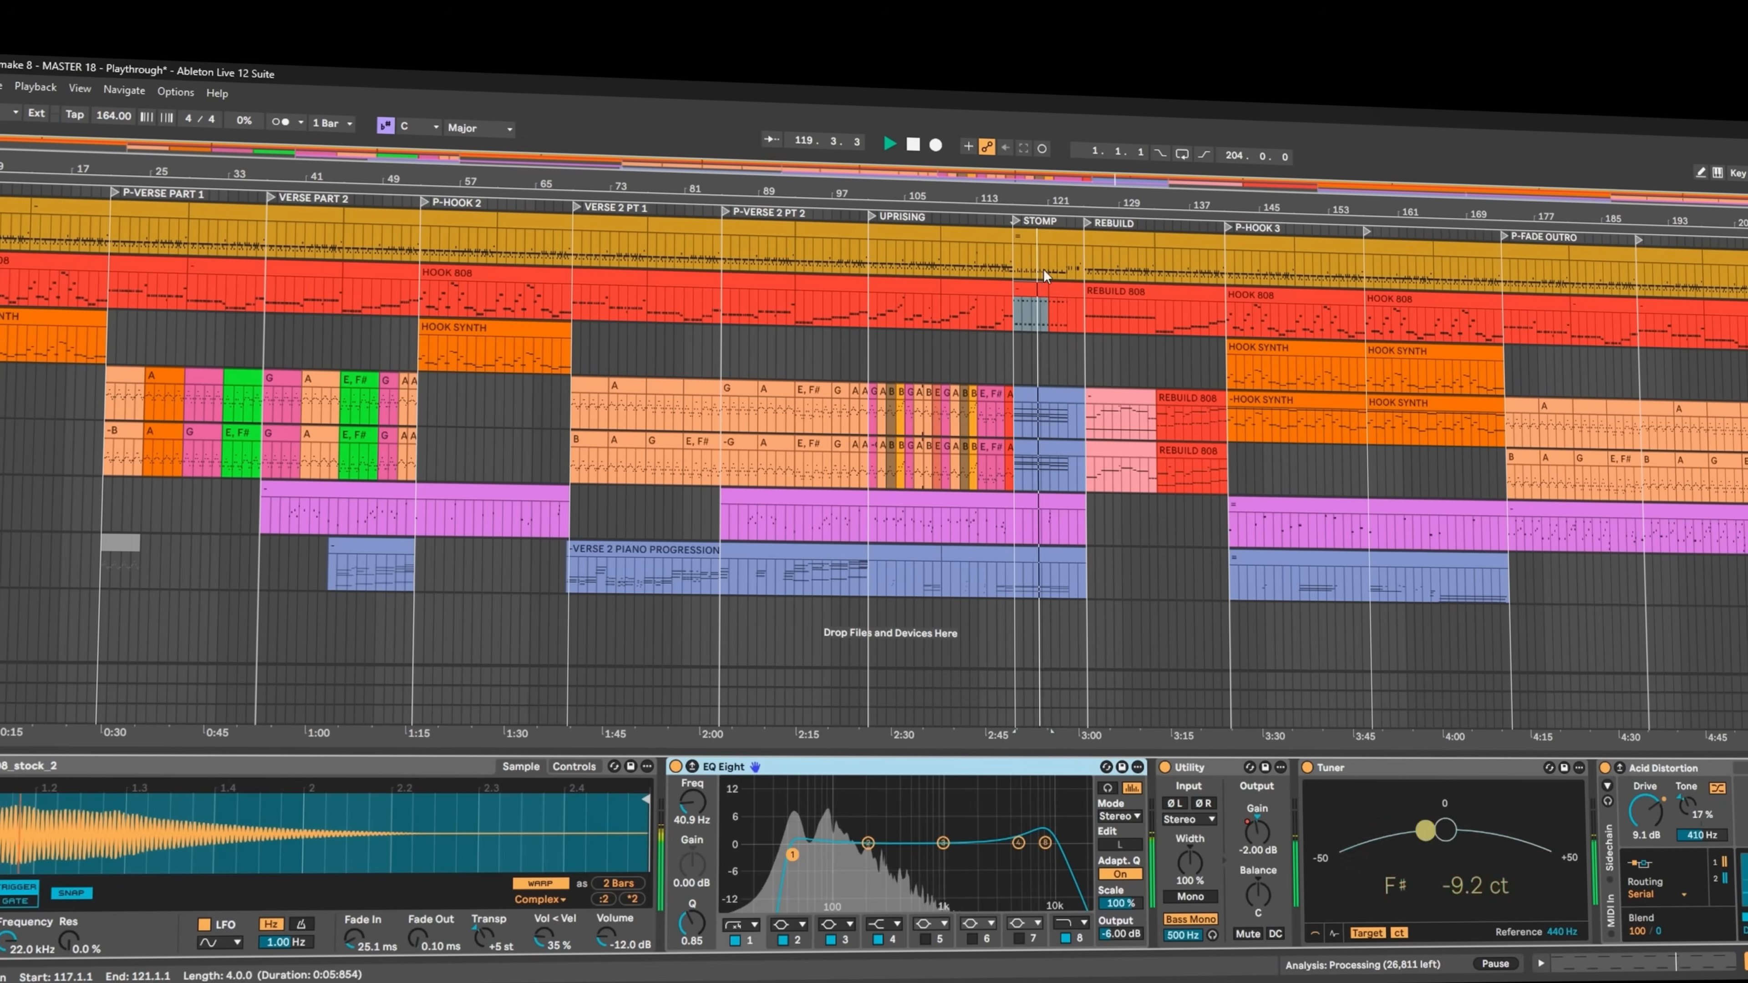
double_click(1050, 239)
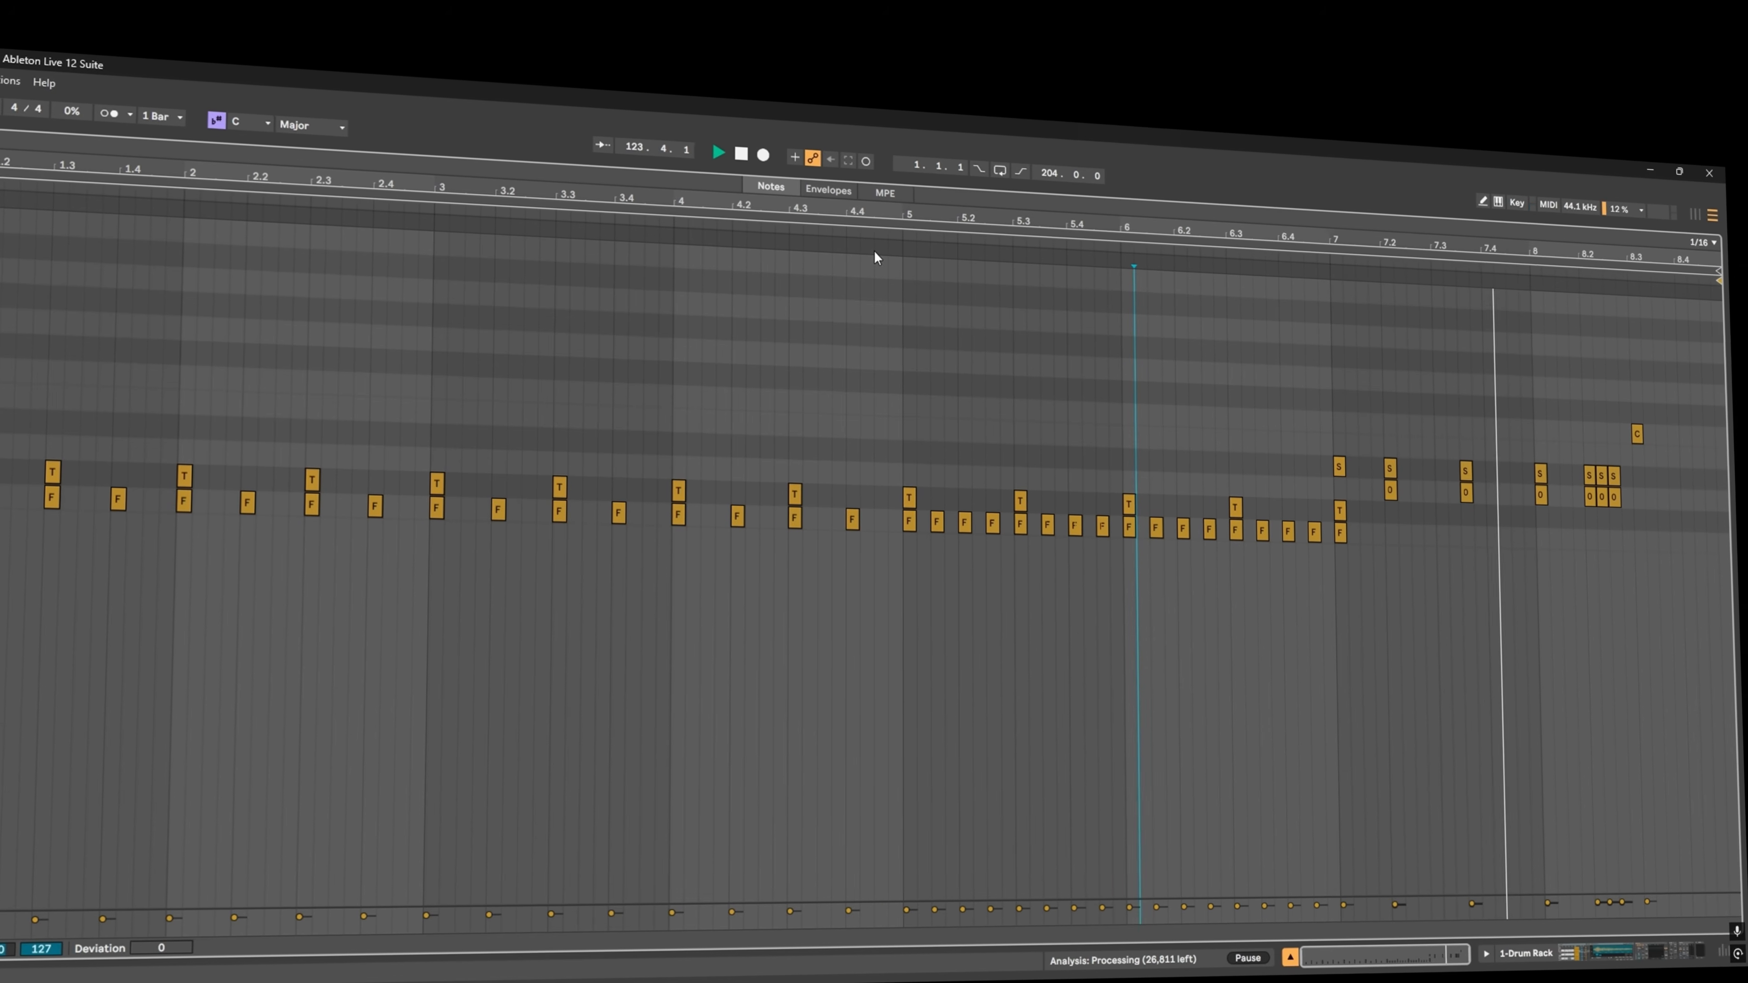
key(shift+Tab)
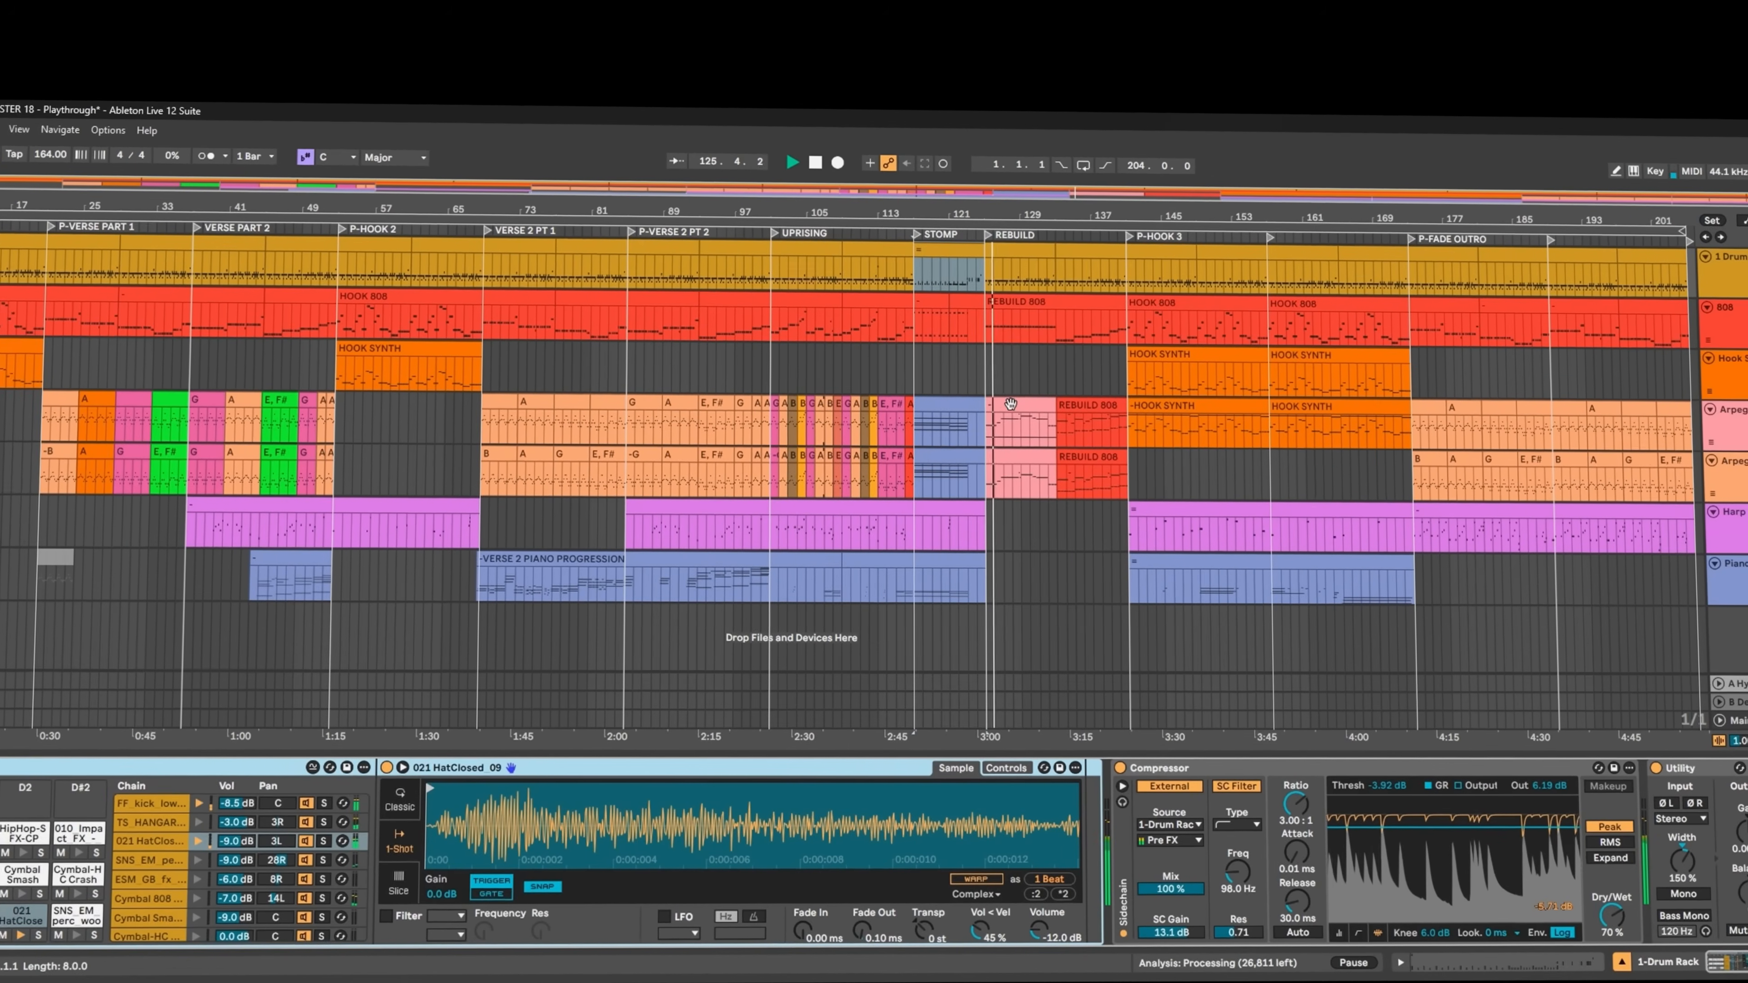
double_click(929, 412)
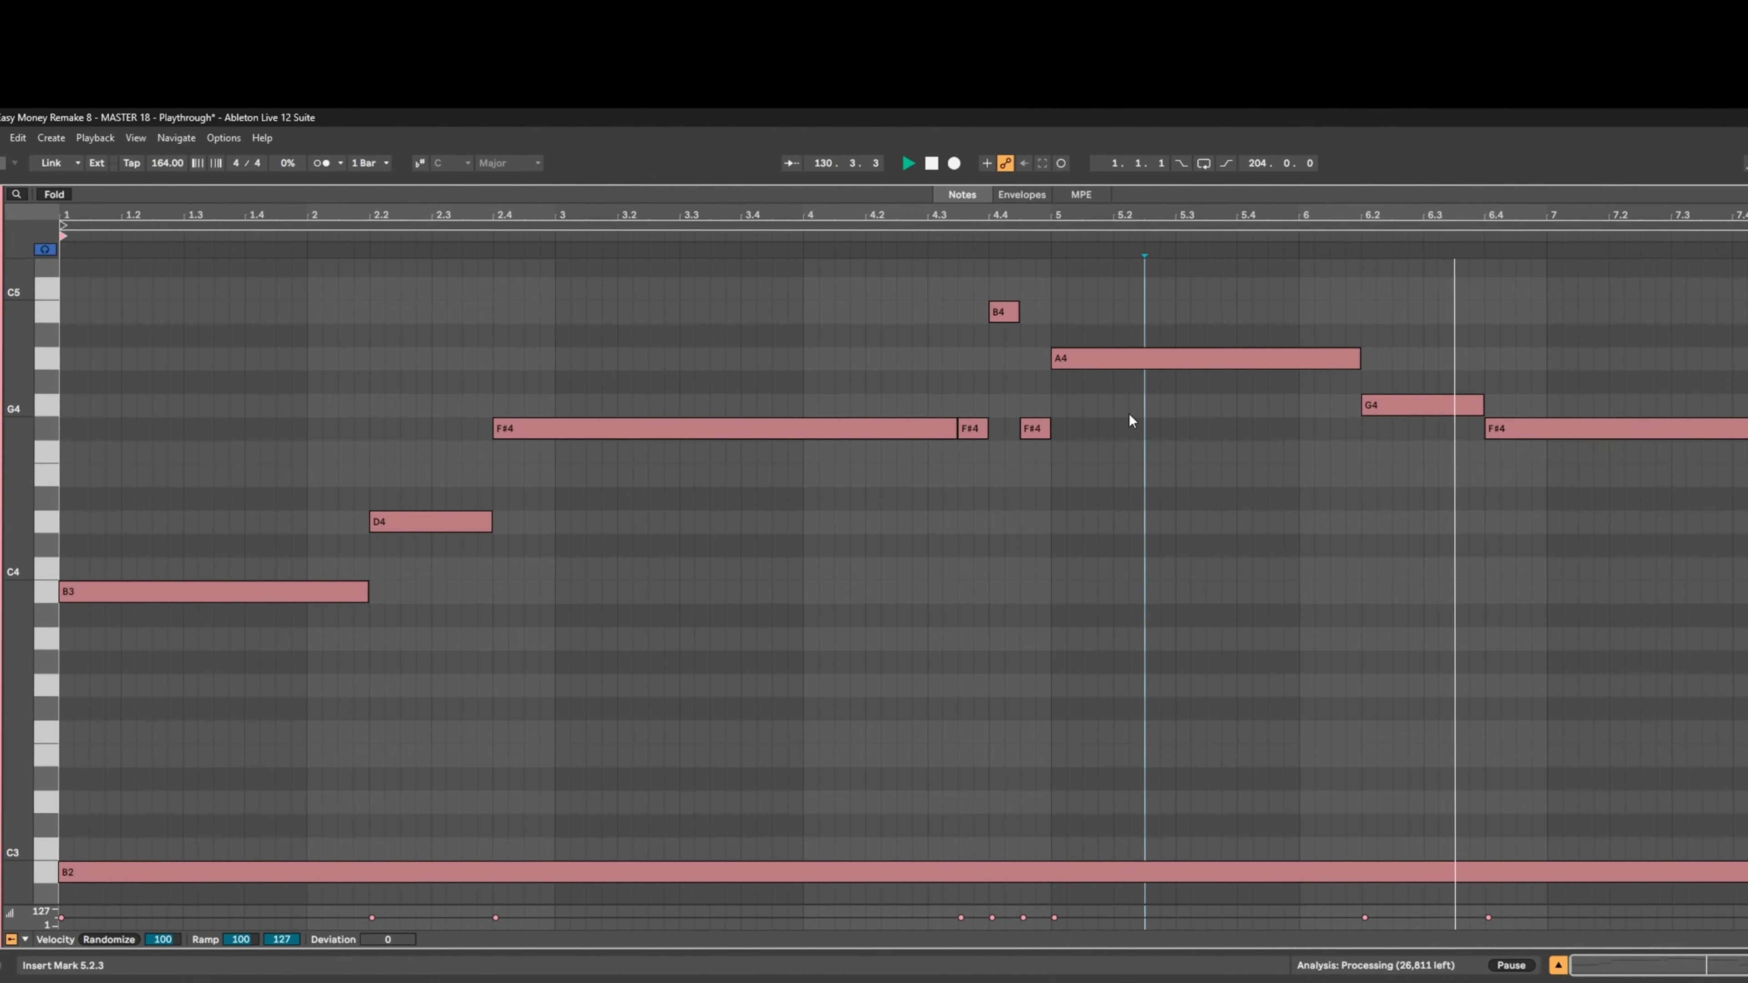
- Examine the Rebuild 808 clip's notes on the Arpeggios 1 track in bars 133 to 141 during playback
key(shift+Tab)
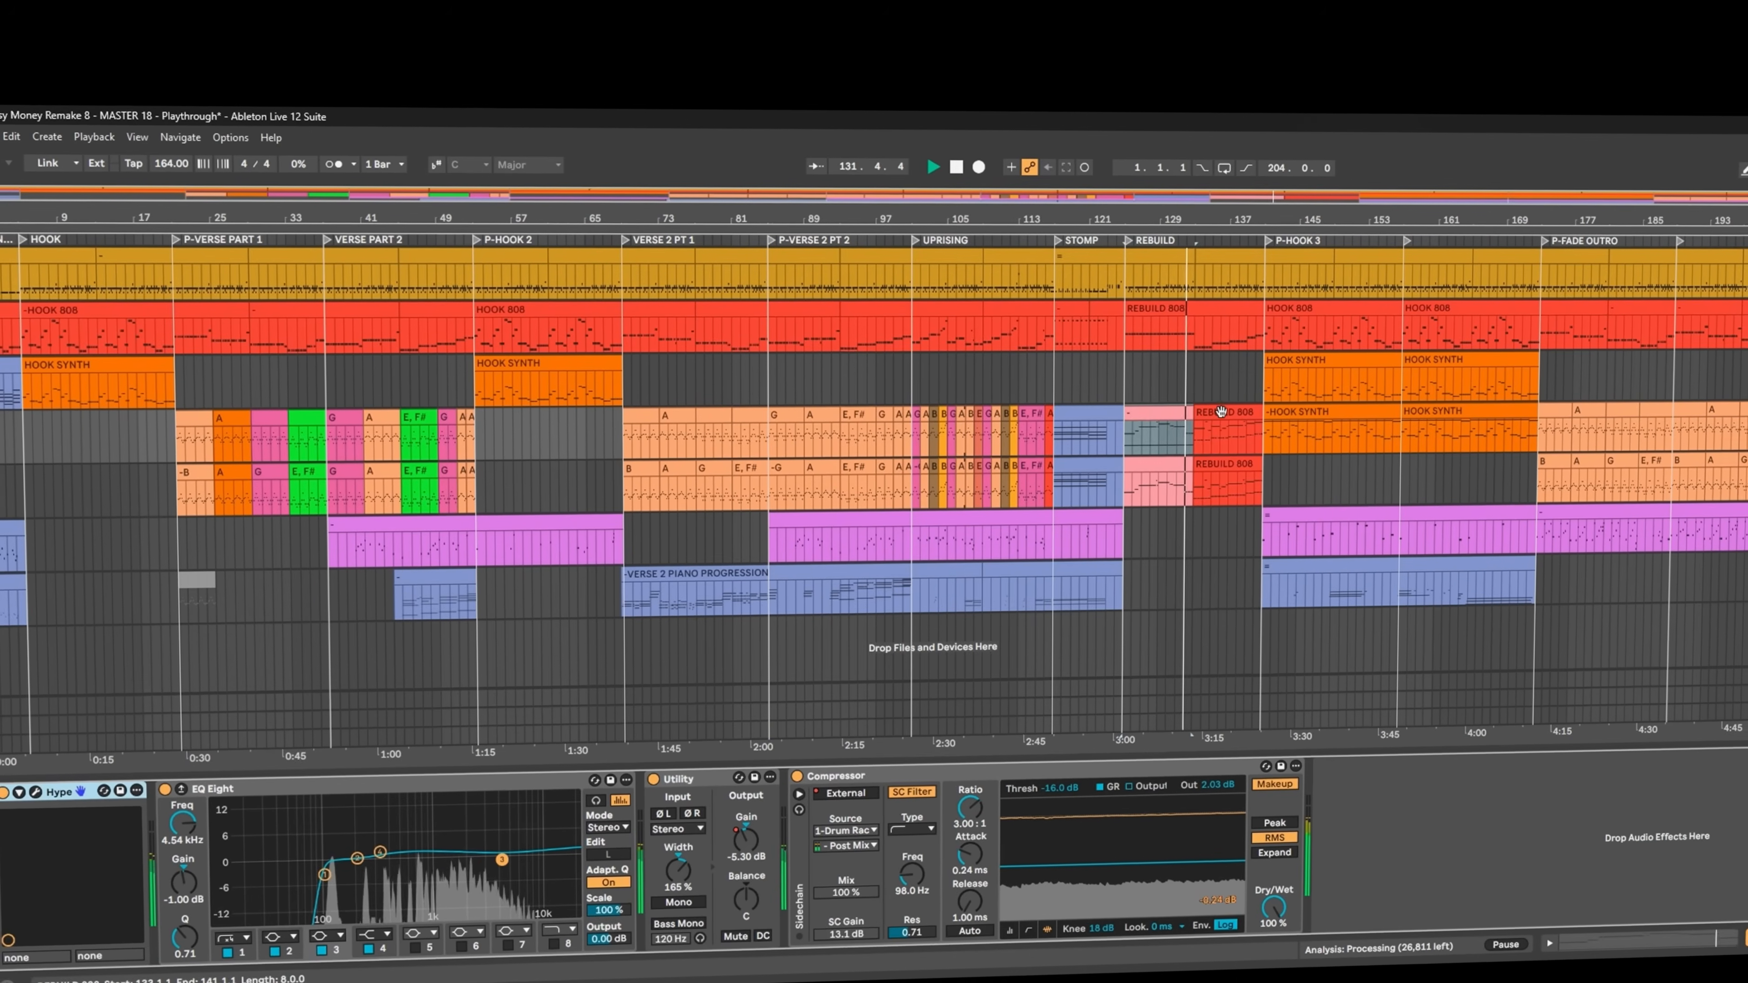
click(1220, 411)
key(shift+Tab)
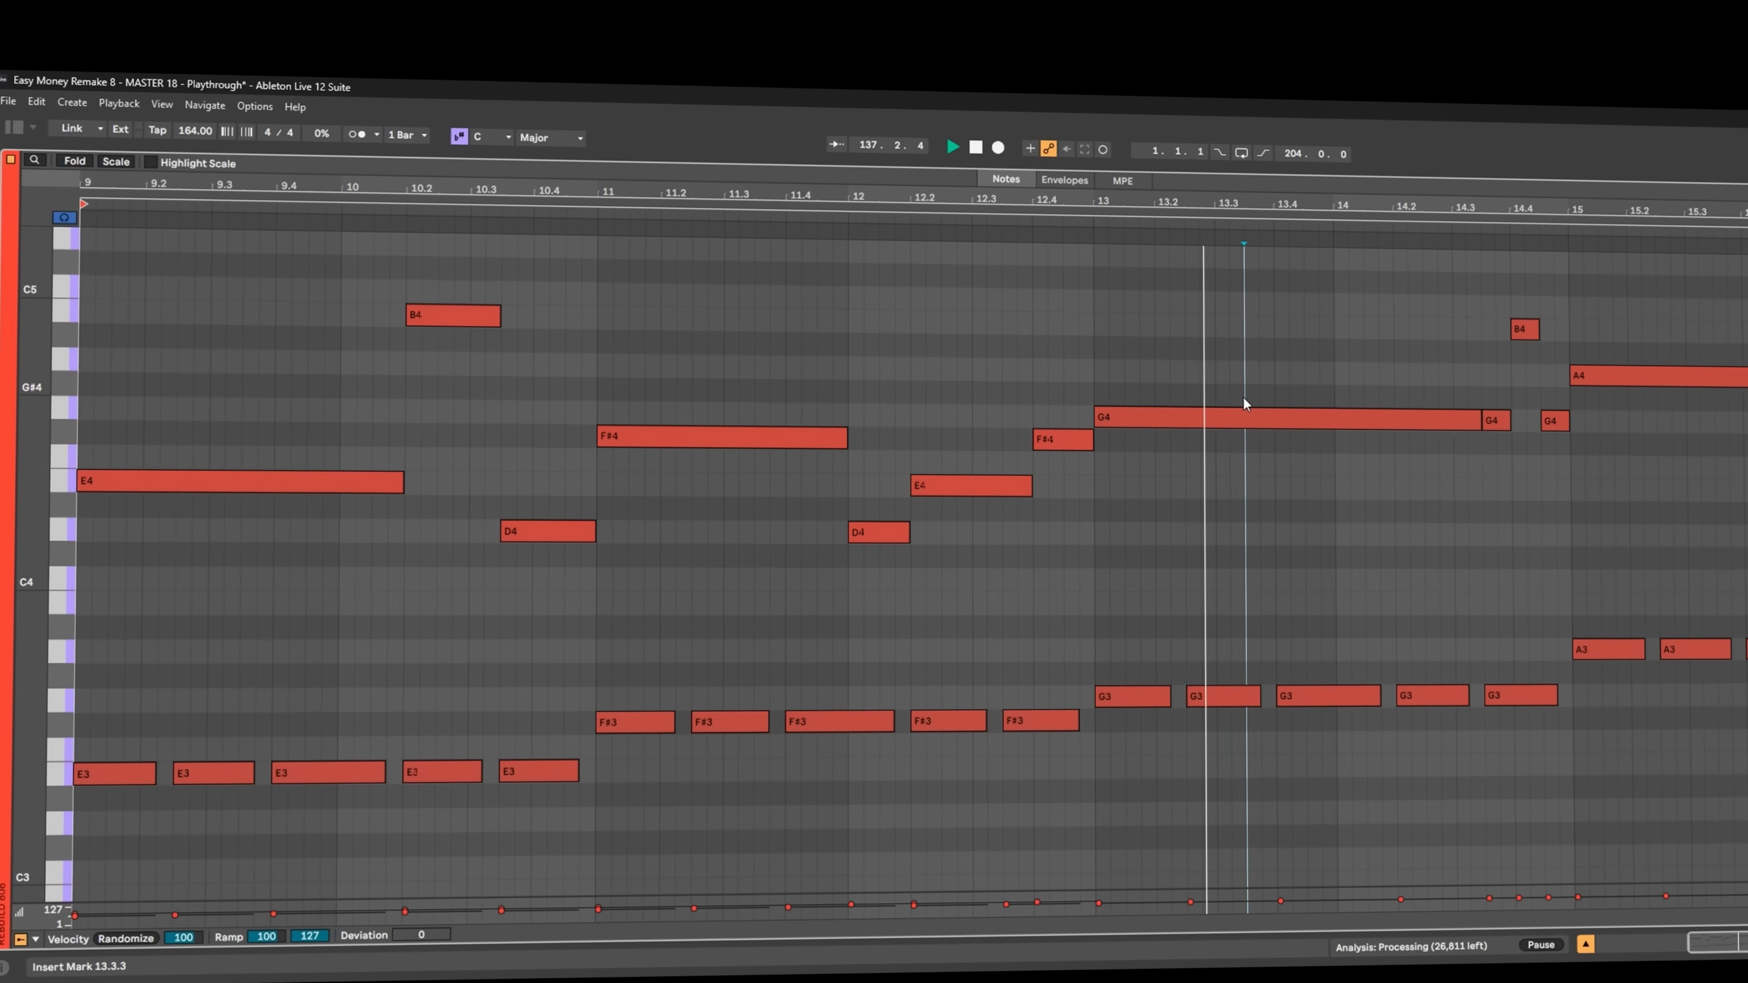
key(shift+Tab)
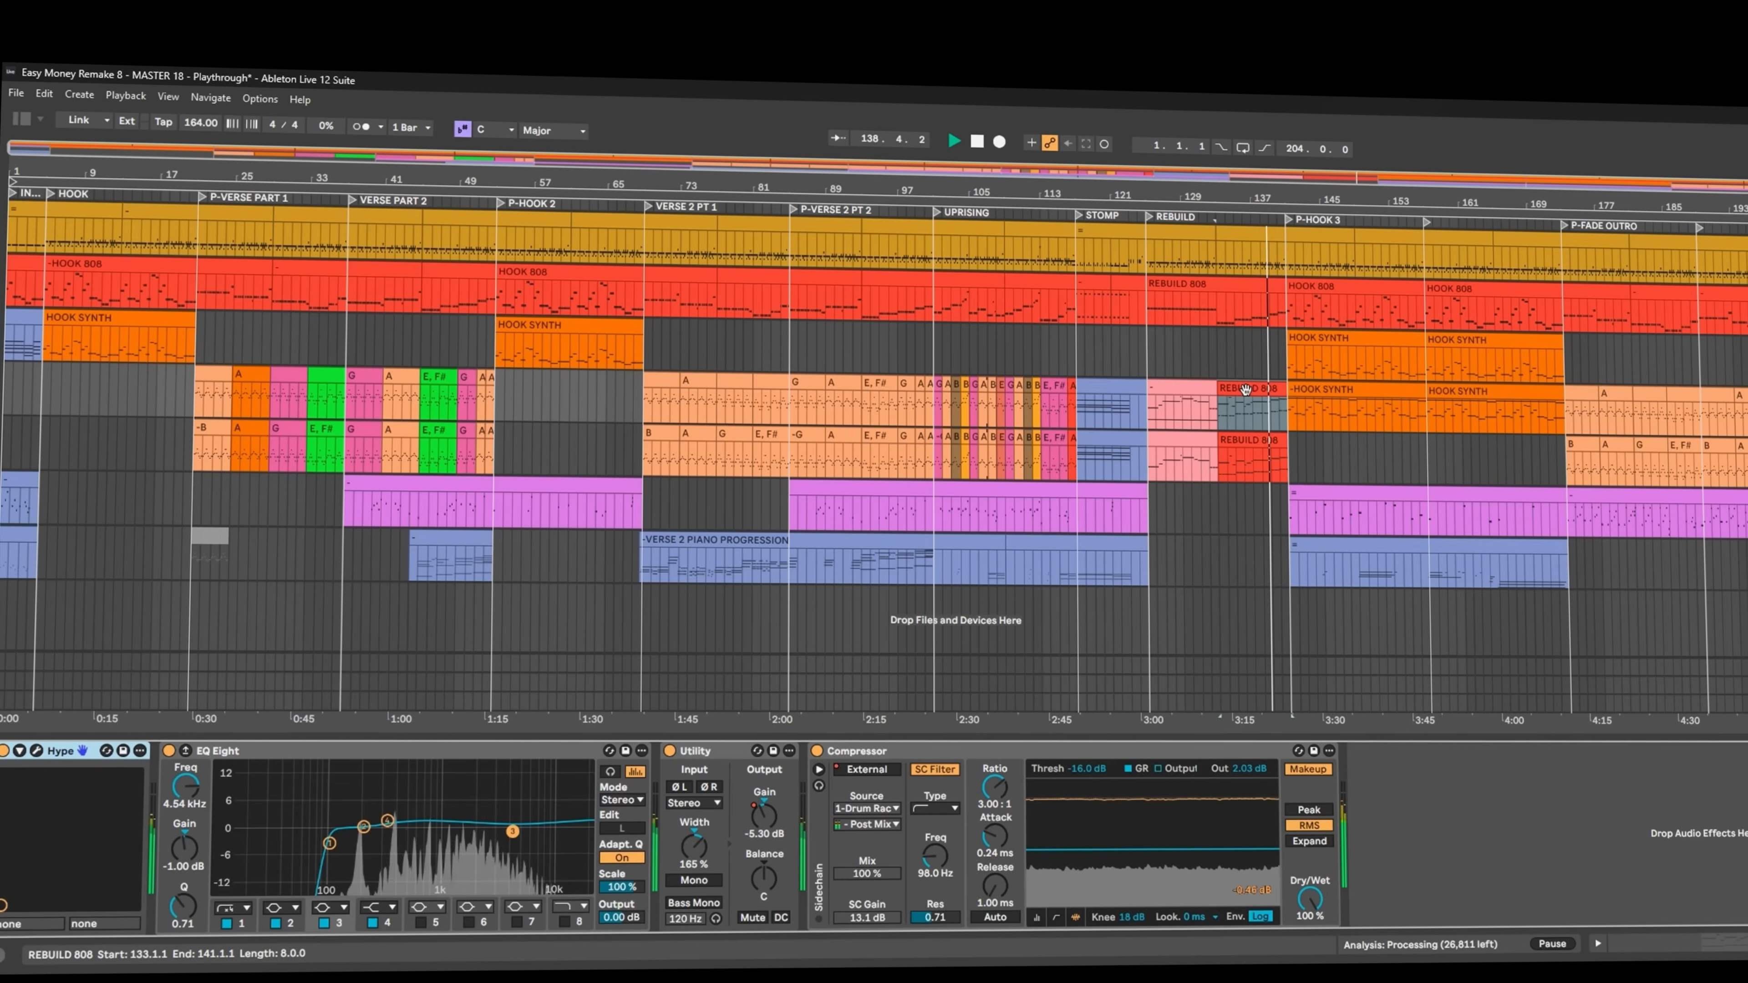
- Examine the Hook 3 section's Hook Synth notes on Arpeggios 1, its Piano notes and its second Hook 808 clip during playback
click(1302, 391)
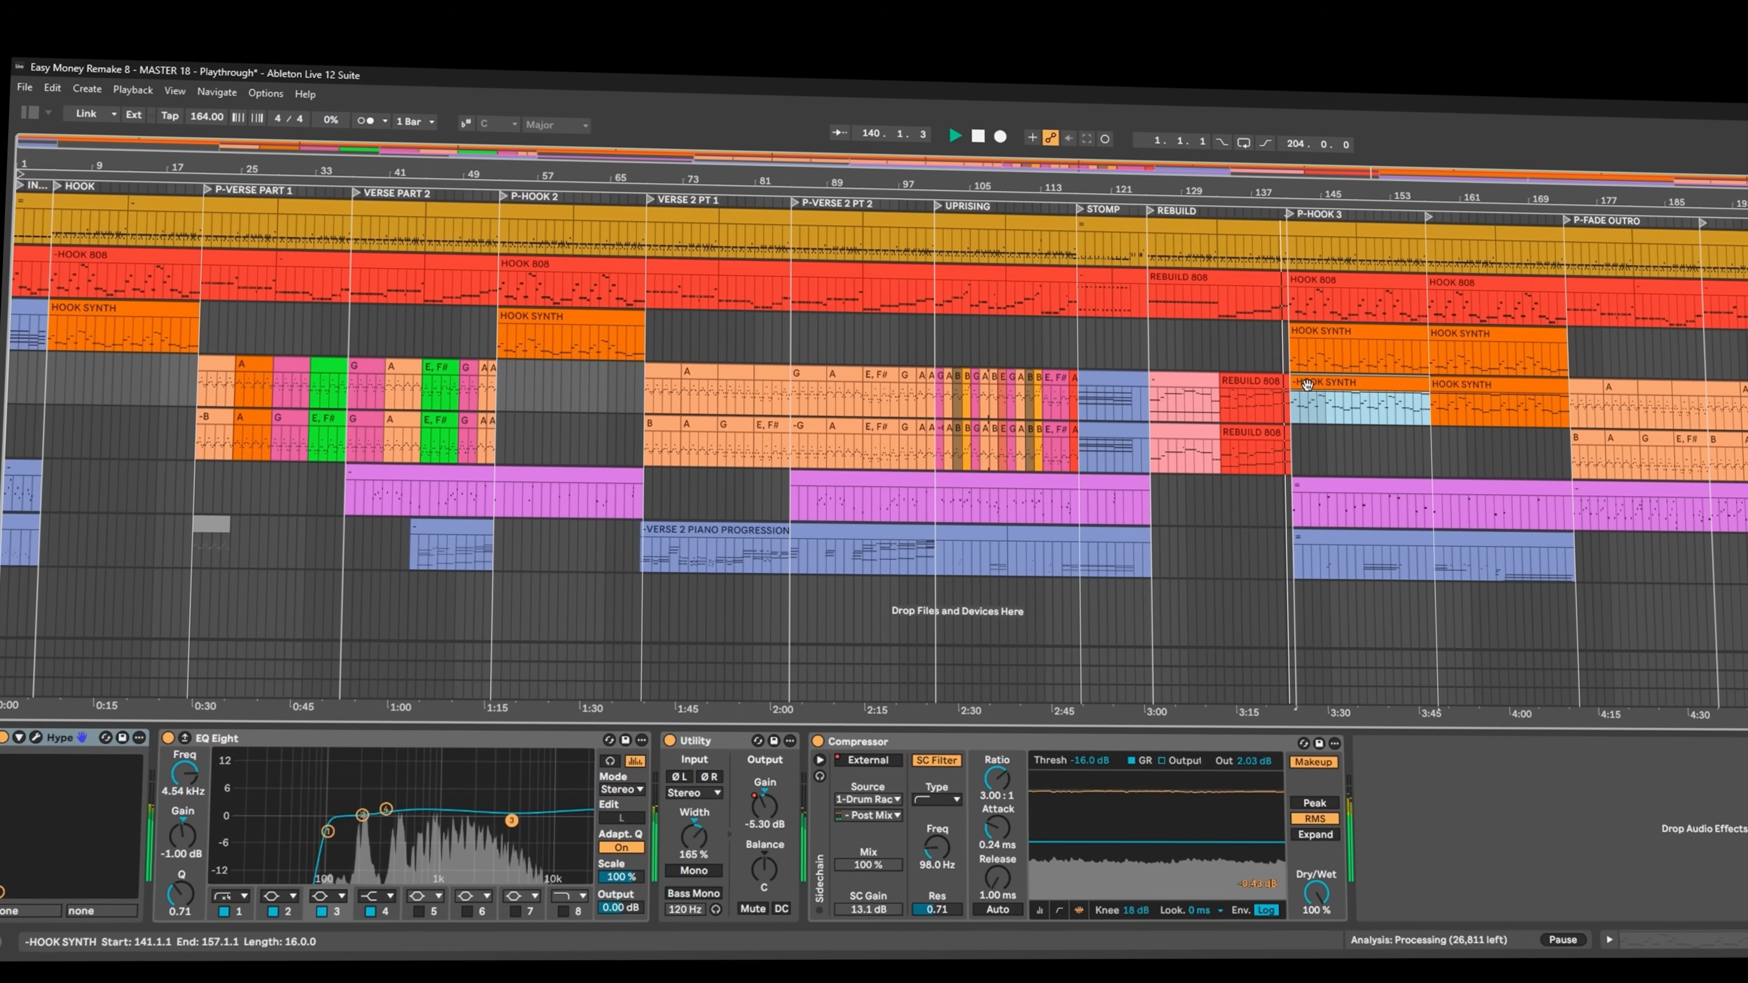
double_click(1307, 385)
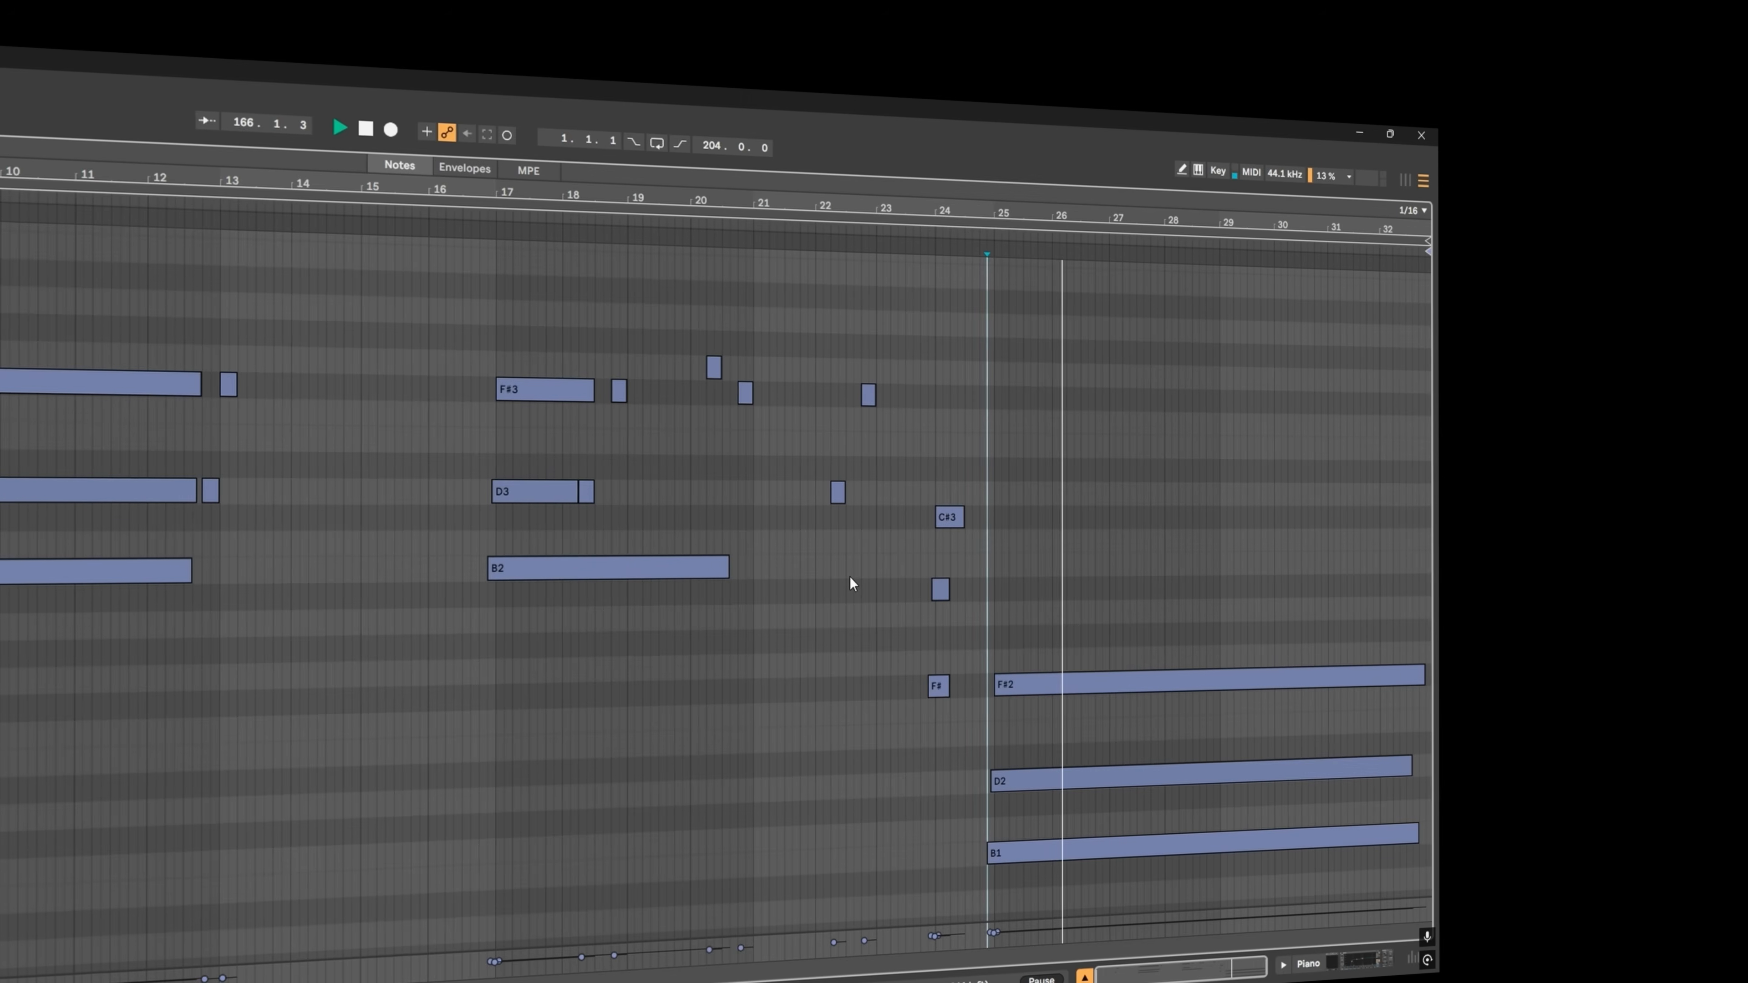
key(shift+Tab)
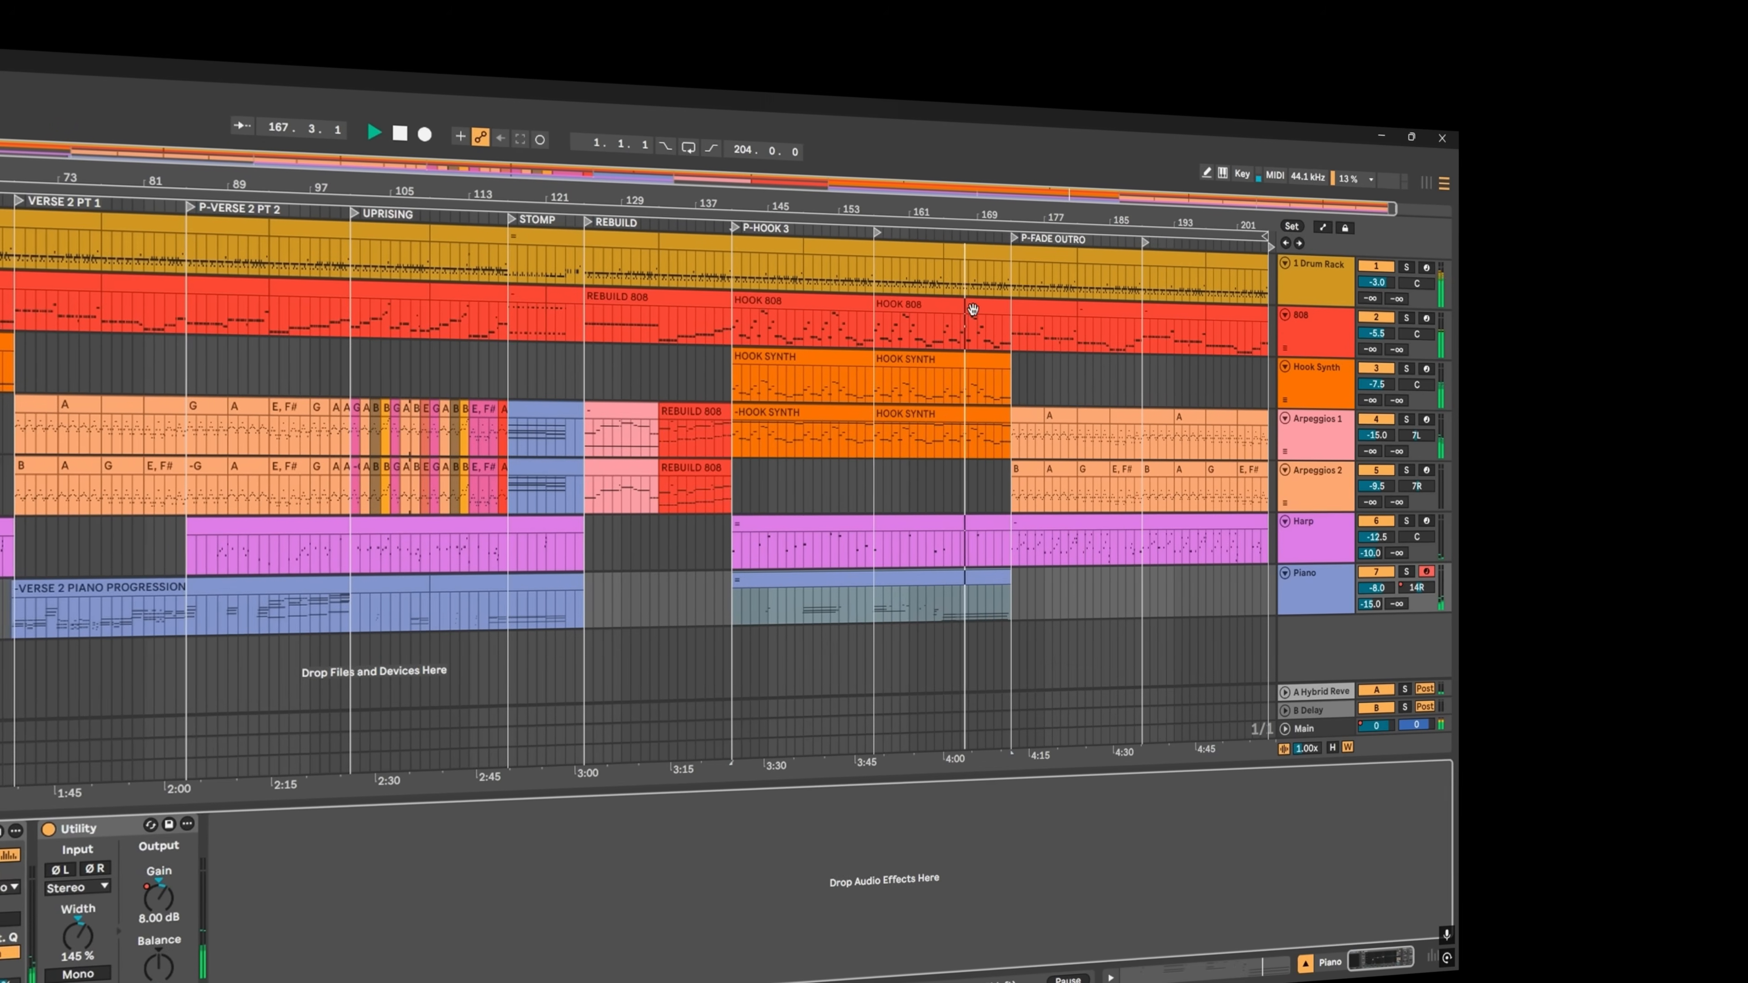
double_click(961, 306)
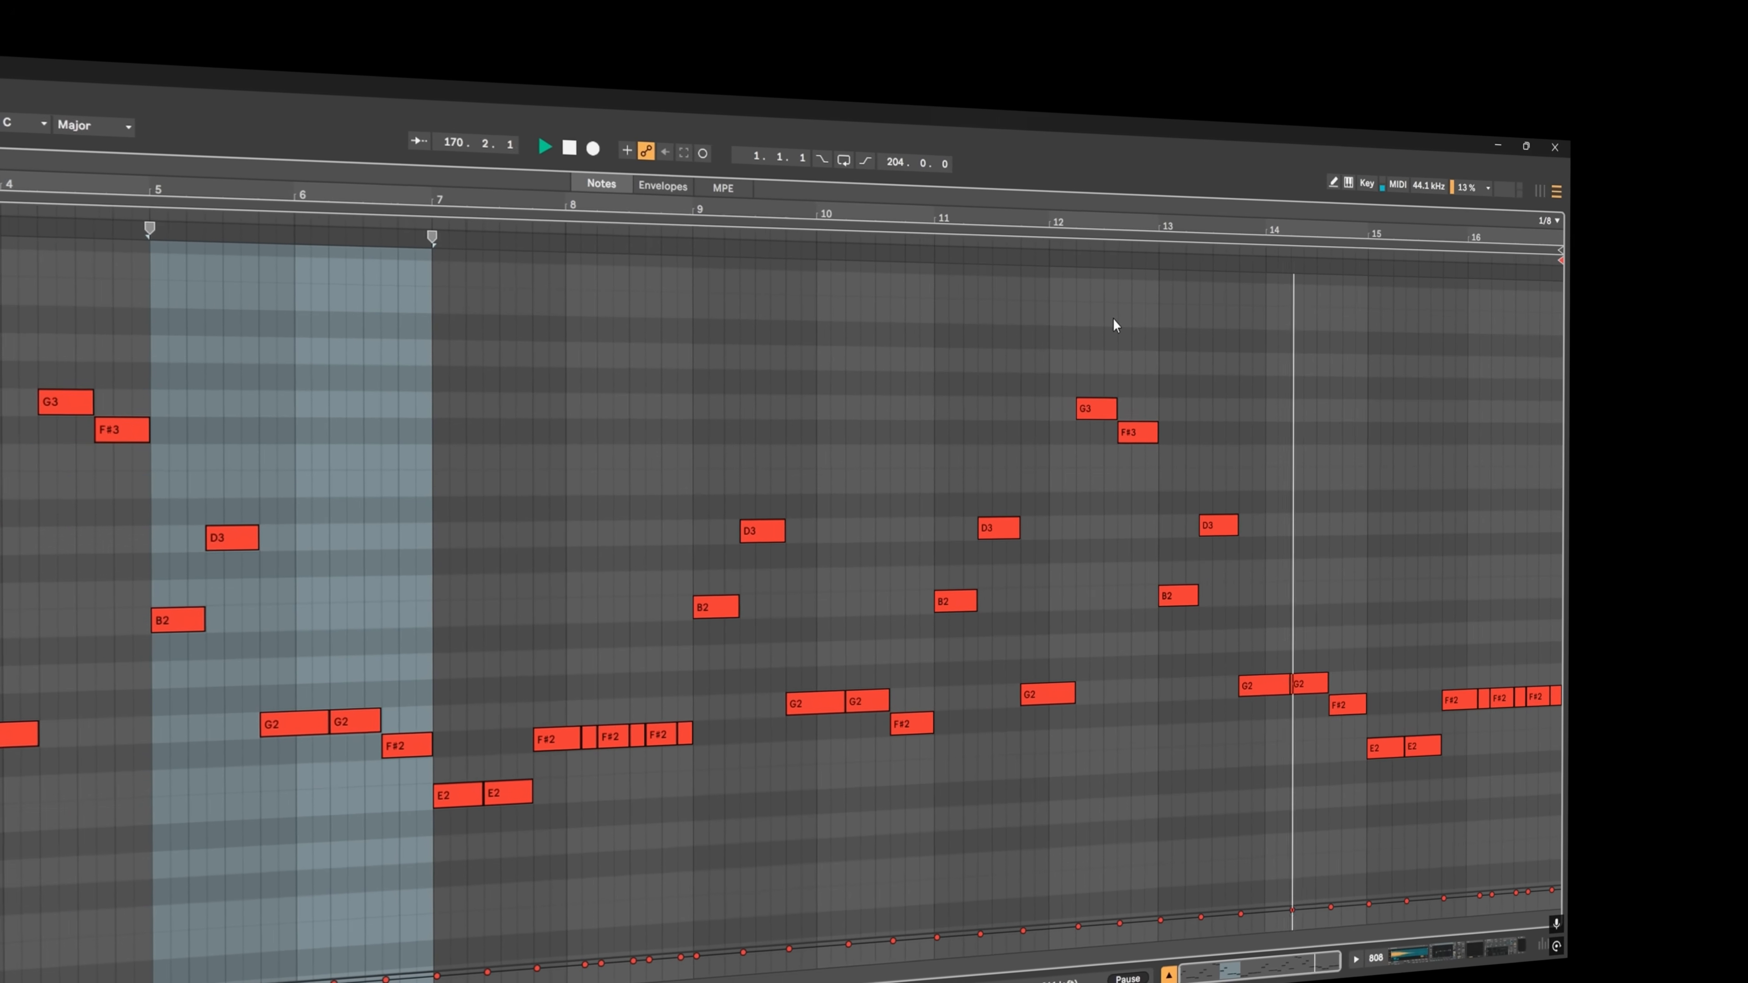
key(shift+Tab)
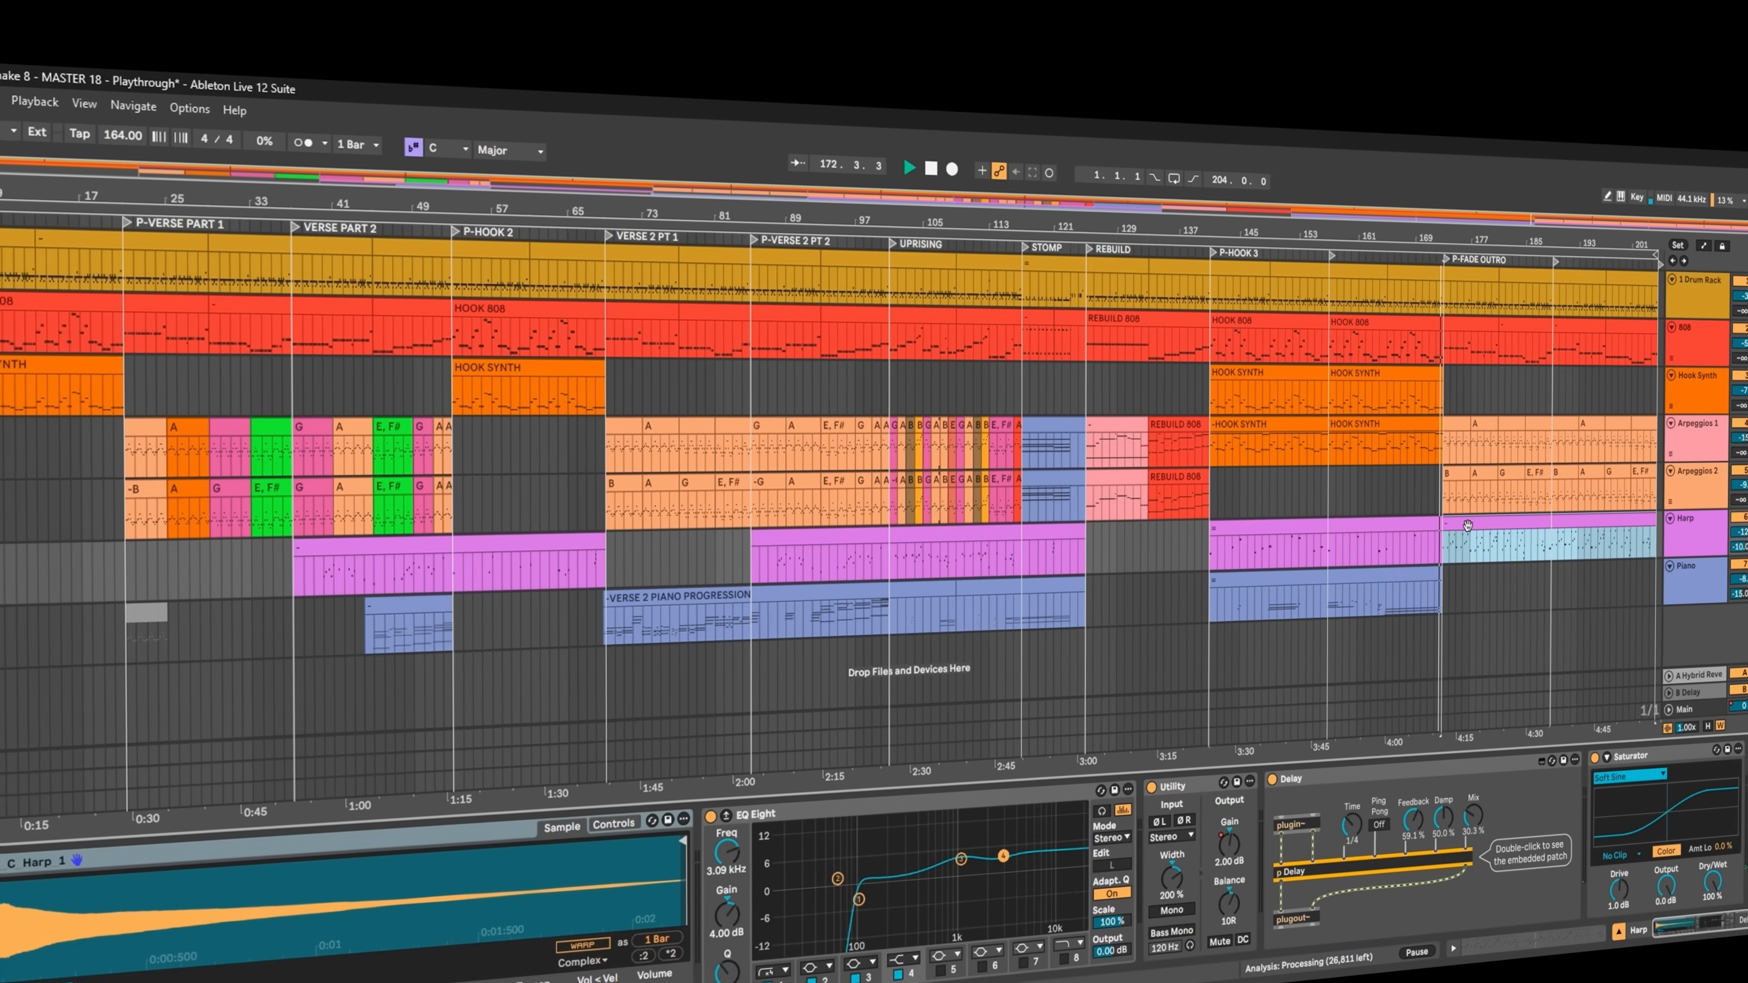
- Examine the Fade Outro's Harp notes and the Arpeggios 2 notes across its clips during playback
double_click(1428, 527)
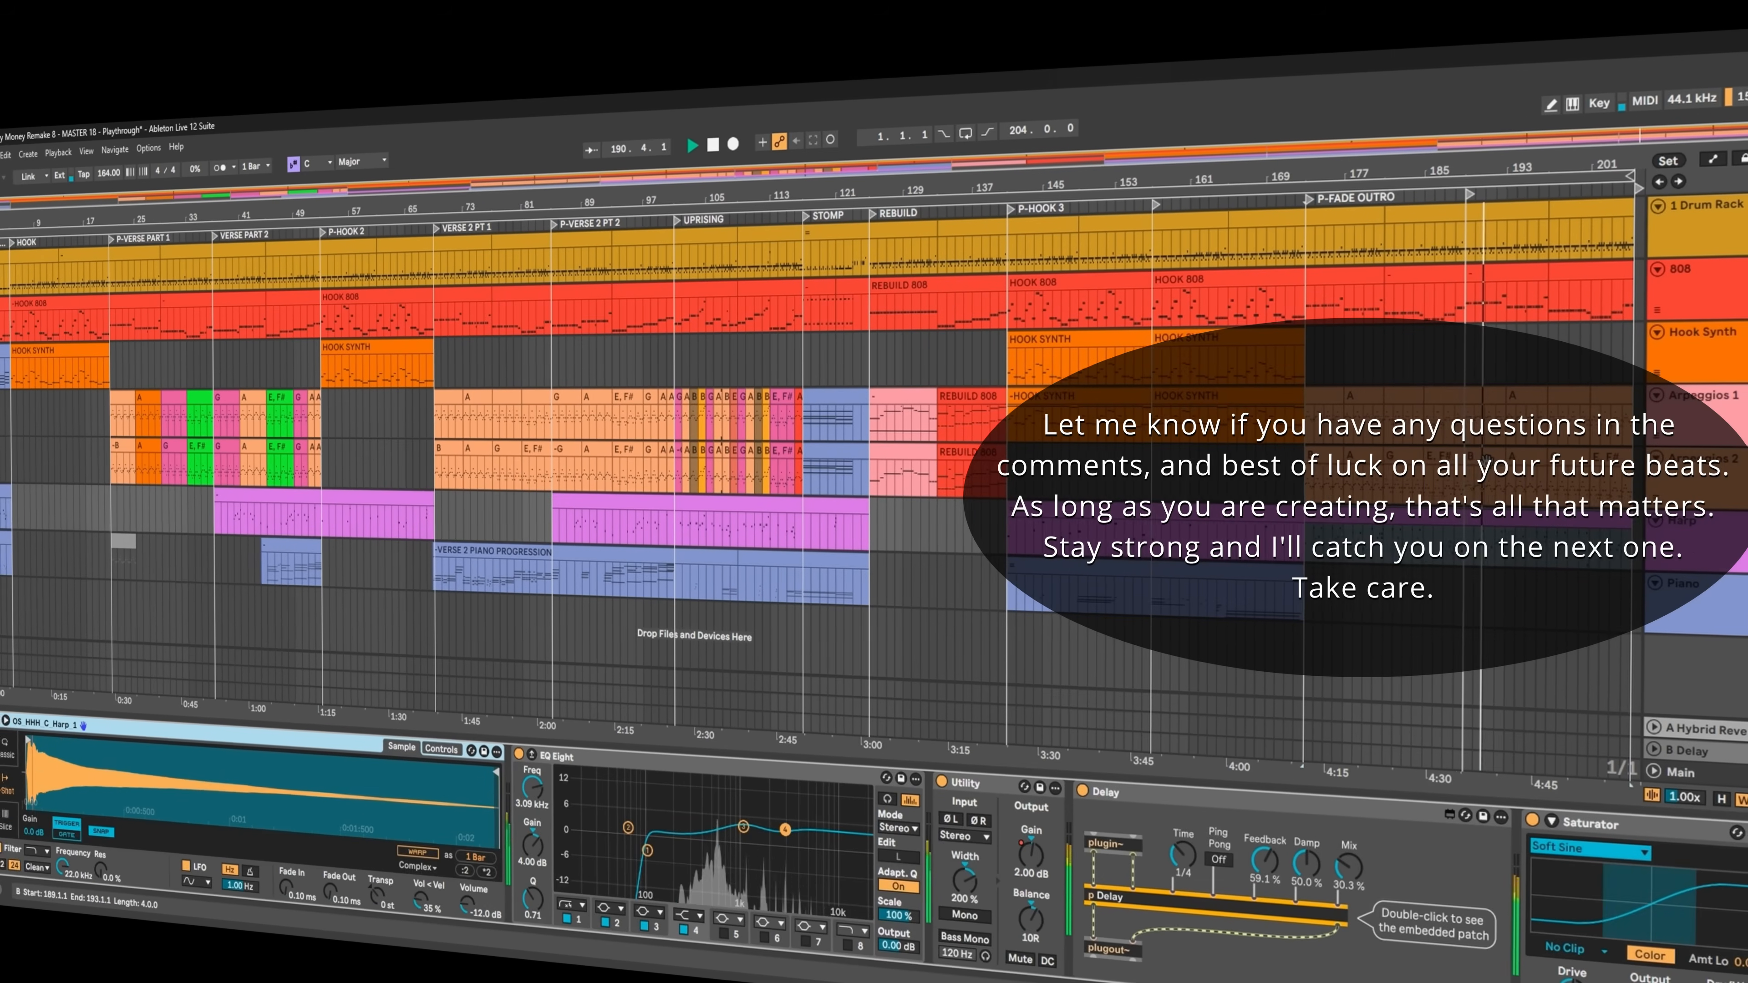
click(1605, 458)
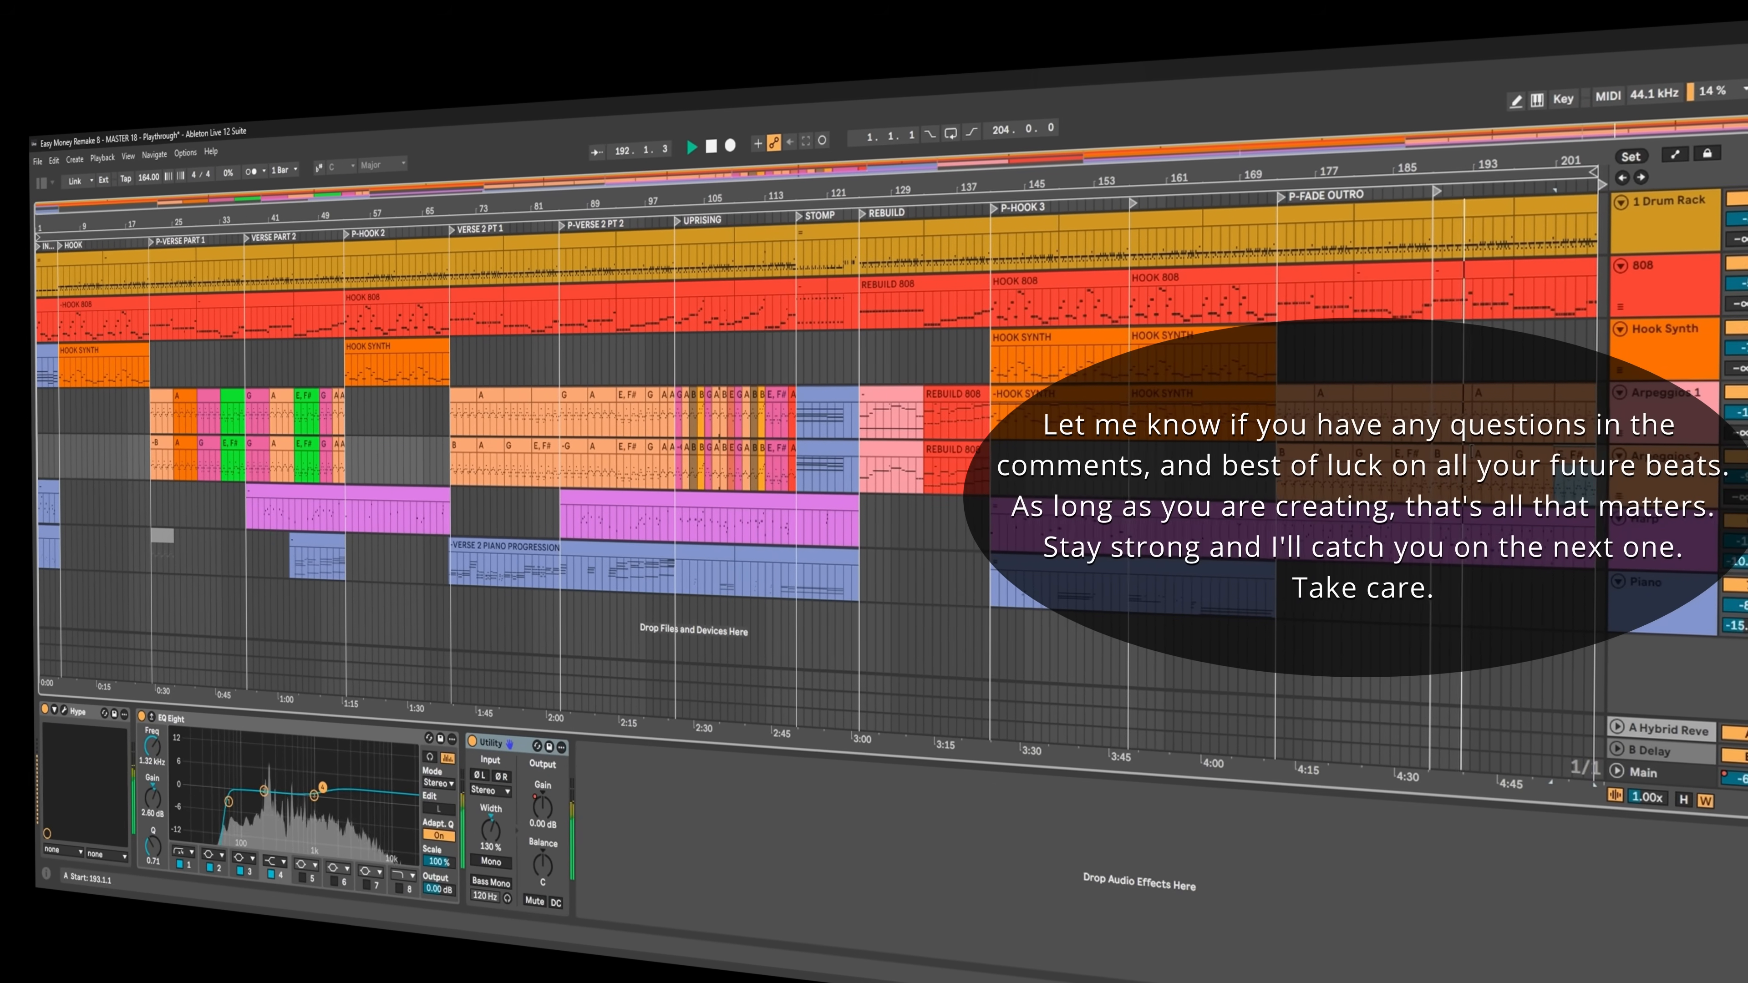
shift+double_click(1449, 455)
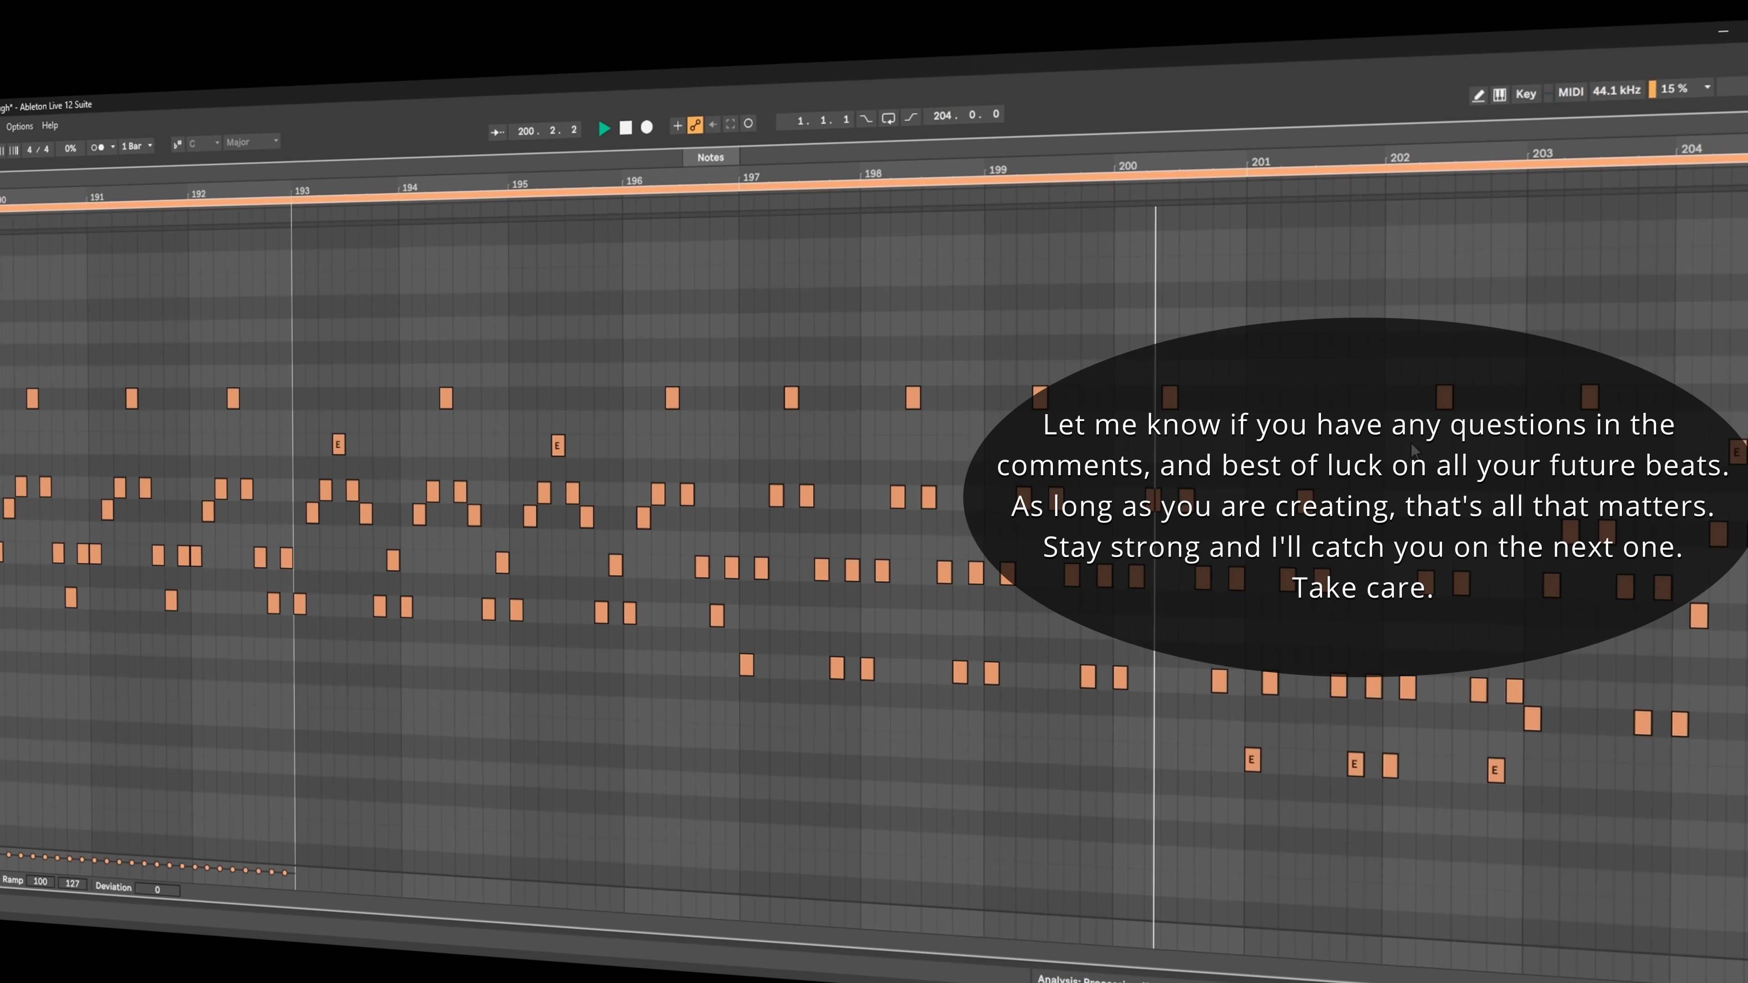
key(shift+Tab)
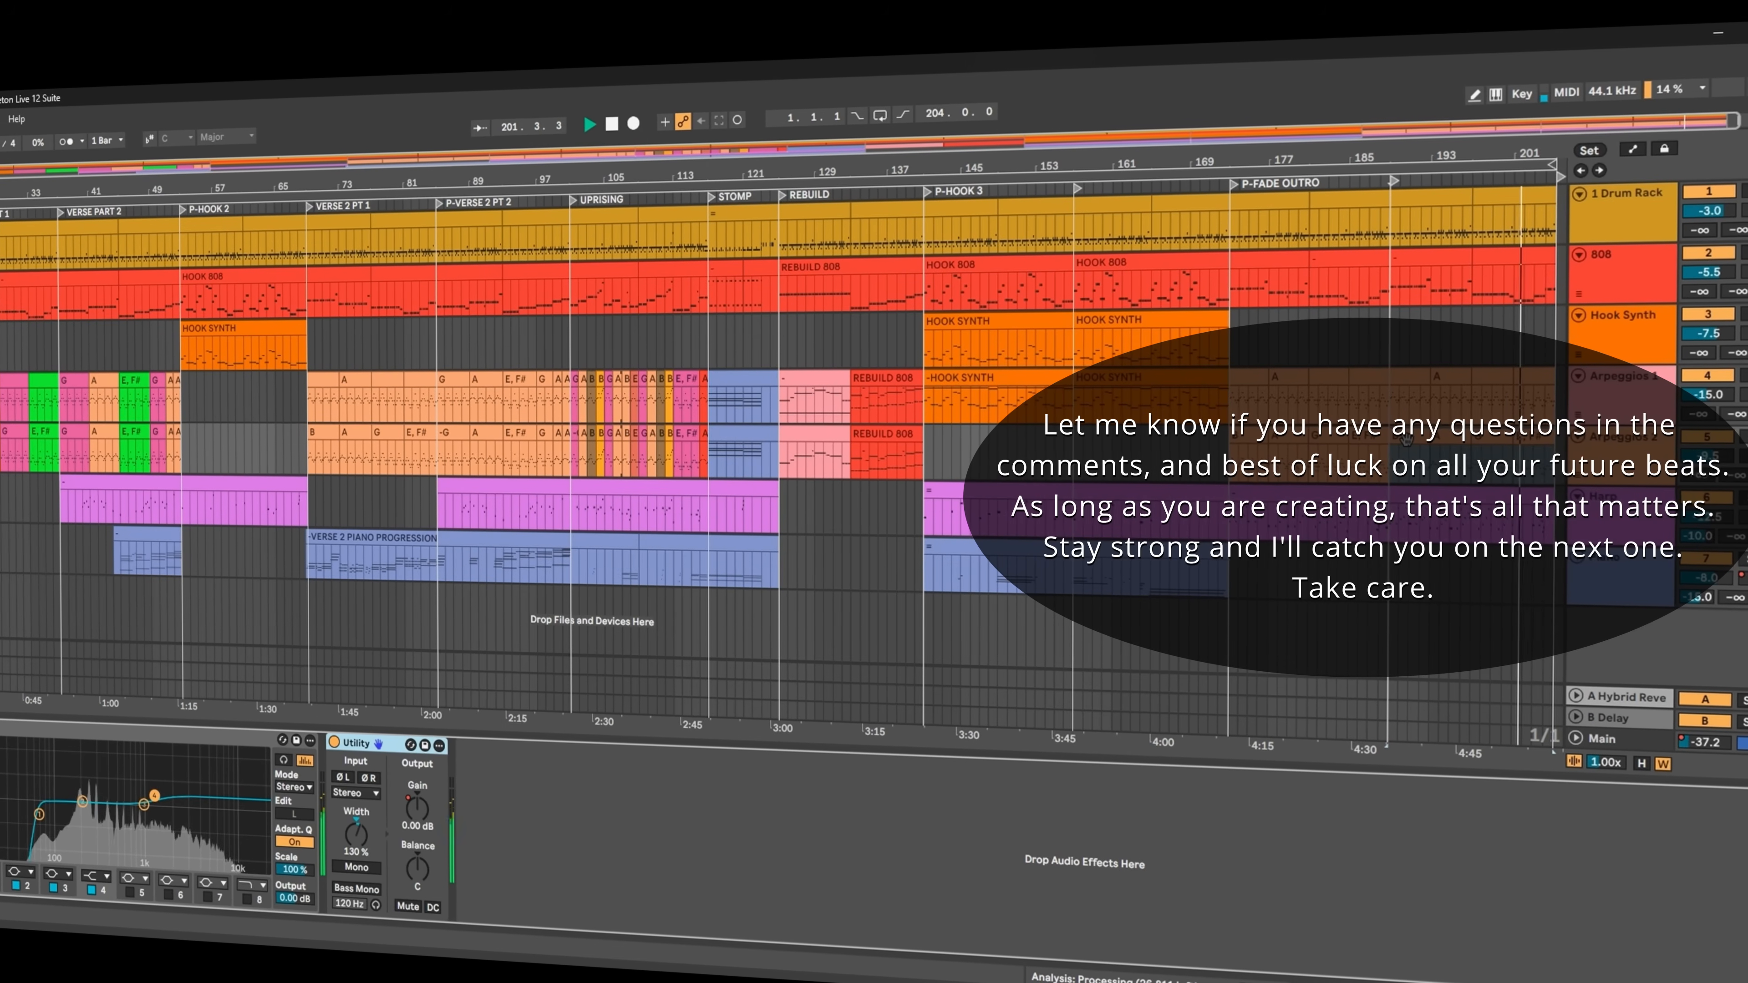